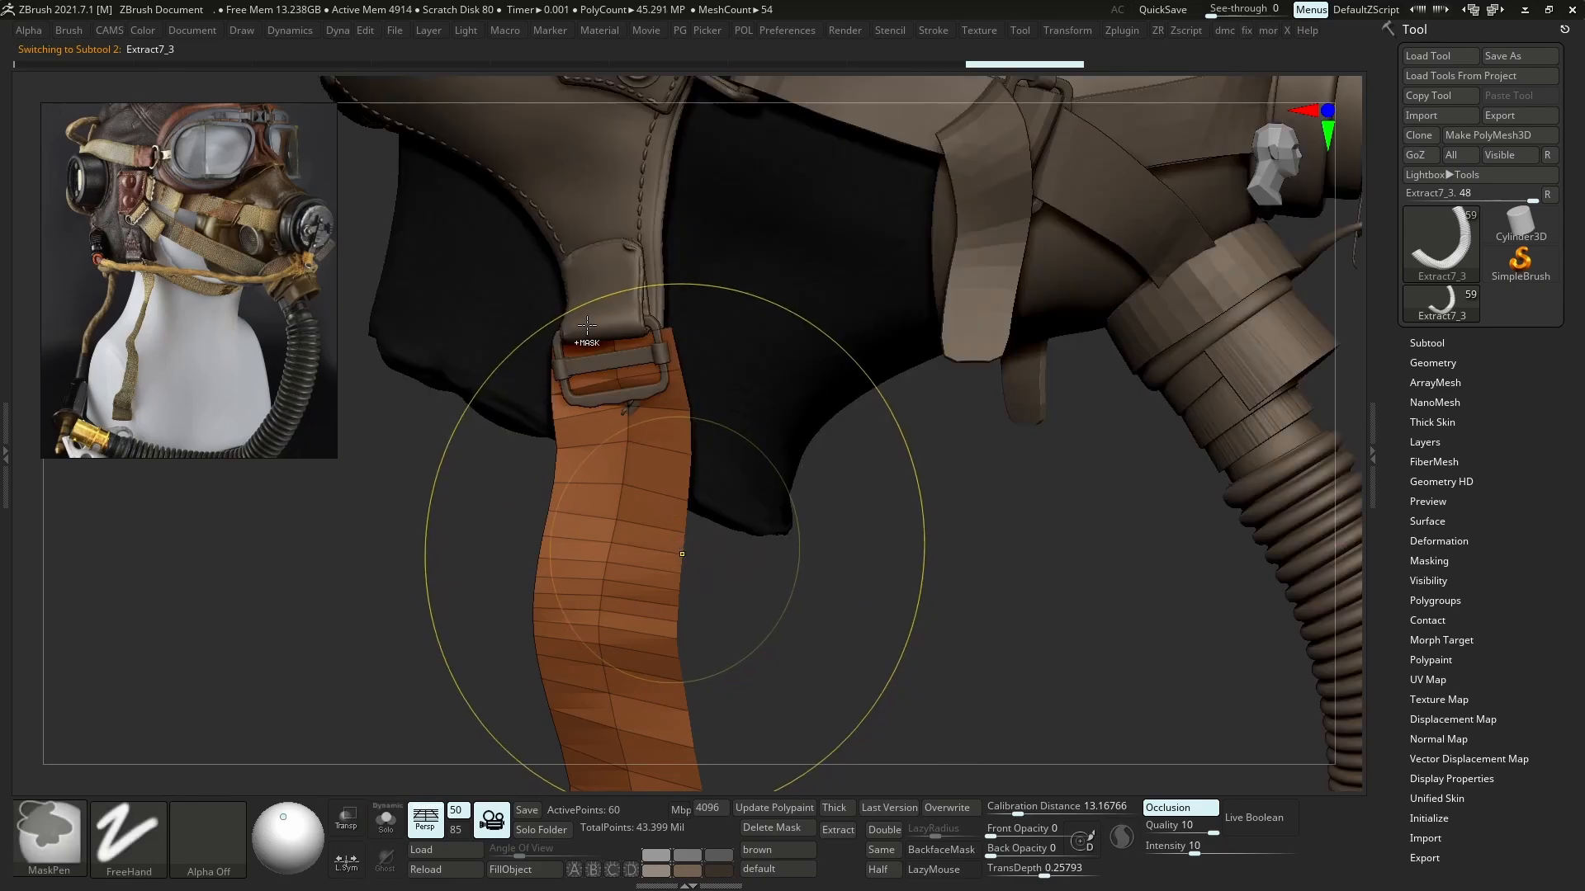
- Activate Dynamic Subdiv on the hanging chin strap and set its dynamic thickness to 0.005 with an offset of 80
key(d)
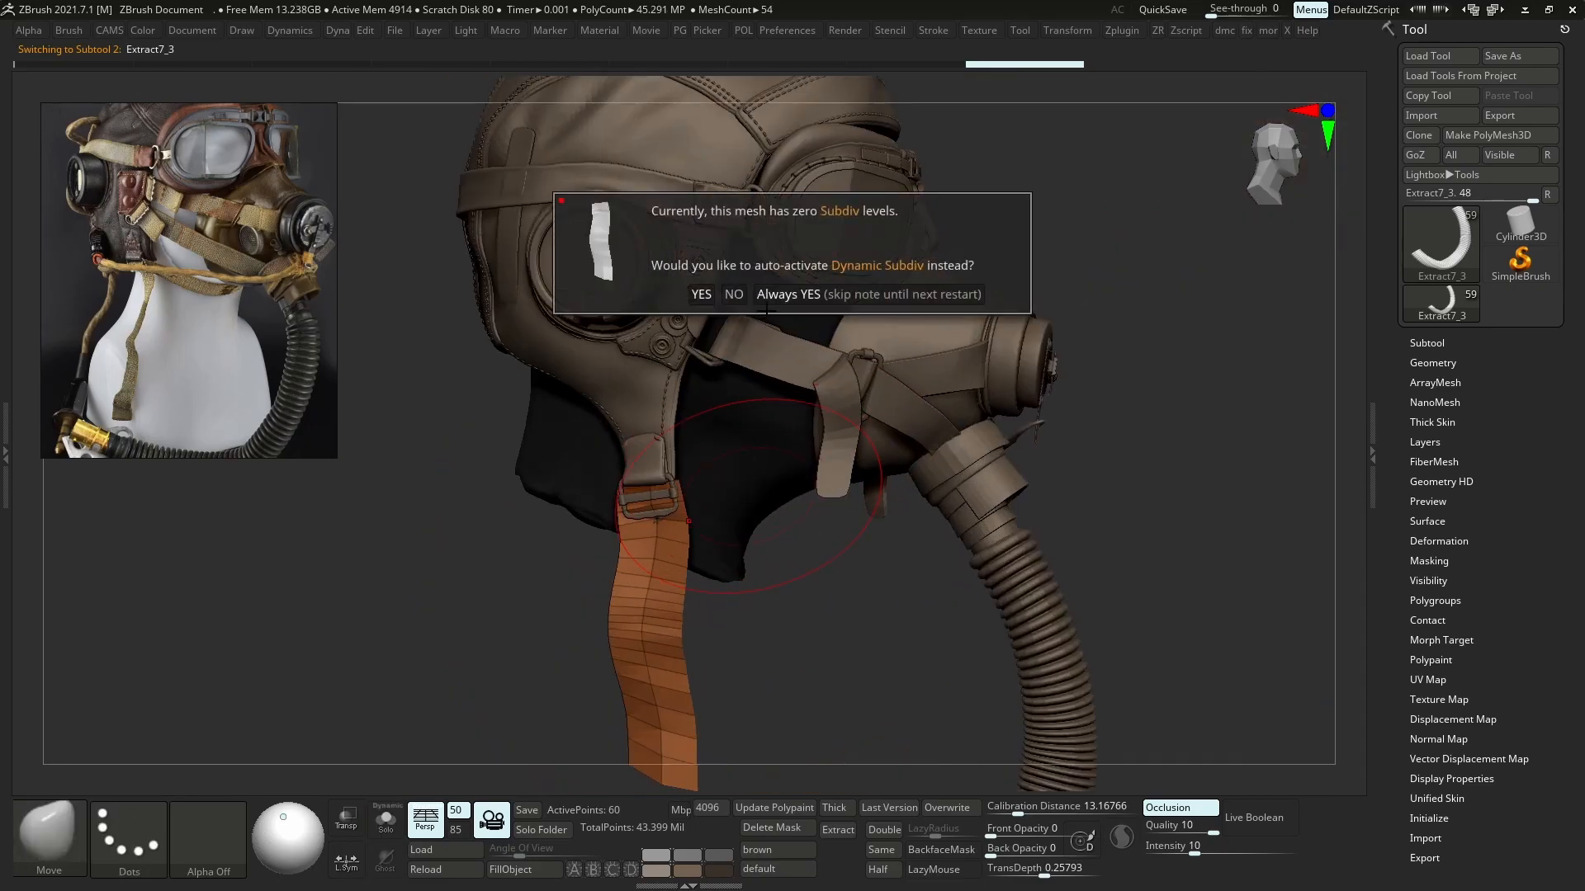
click(768, 298)
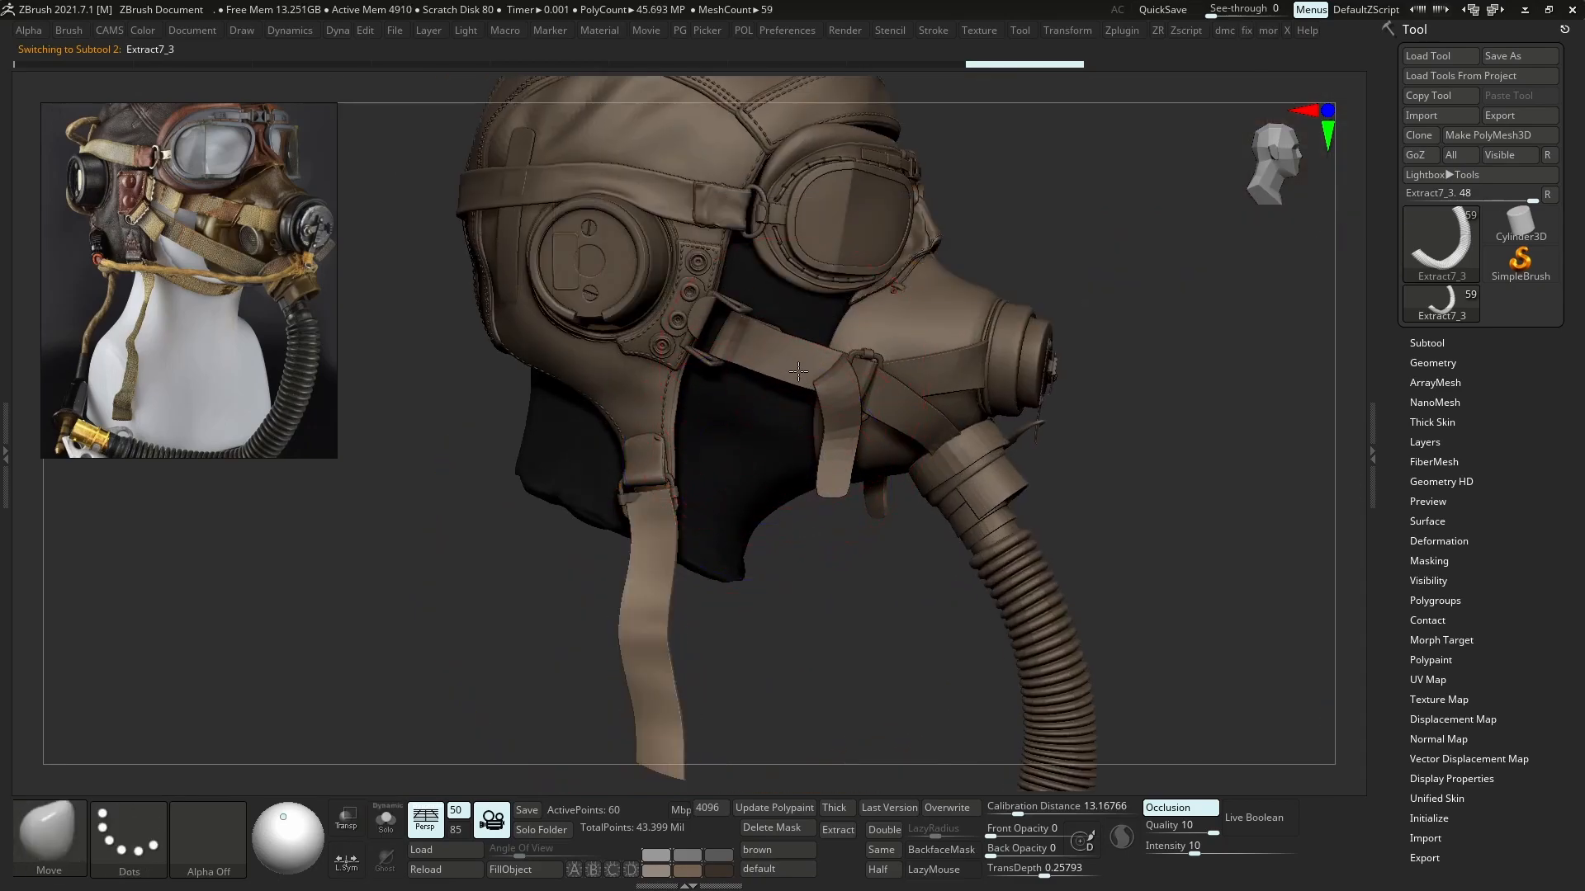
alt+click(796, 371)
key(ctrl+d)
click(774, 447)
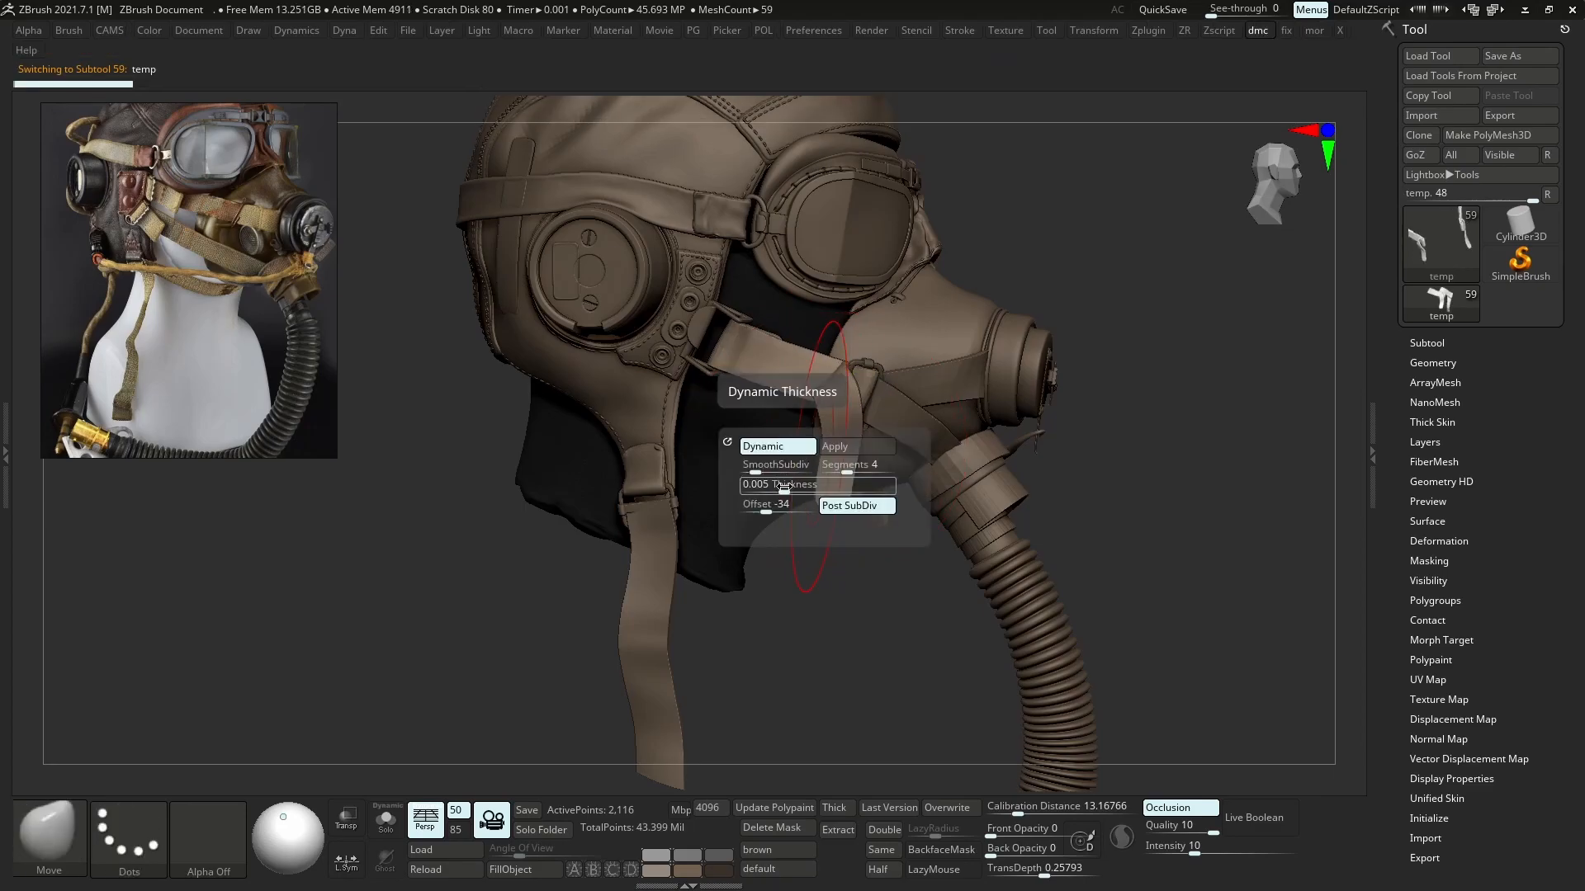
alt+click(635, 574)
key(ctrl+d)
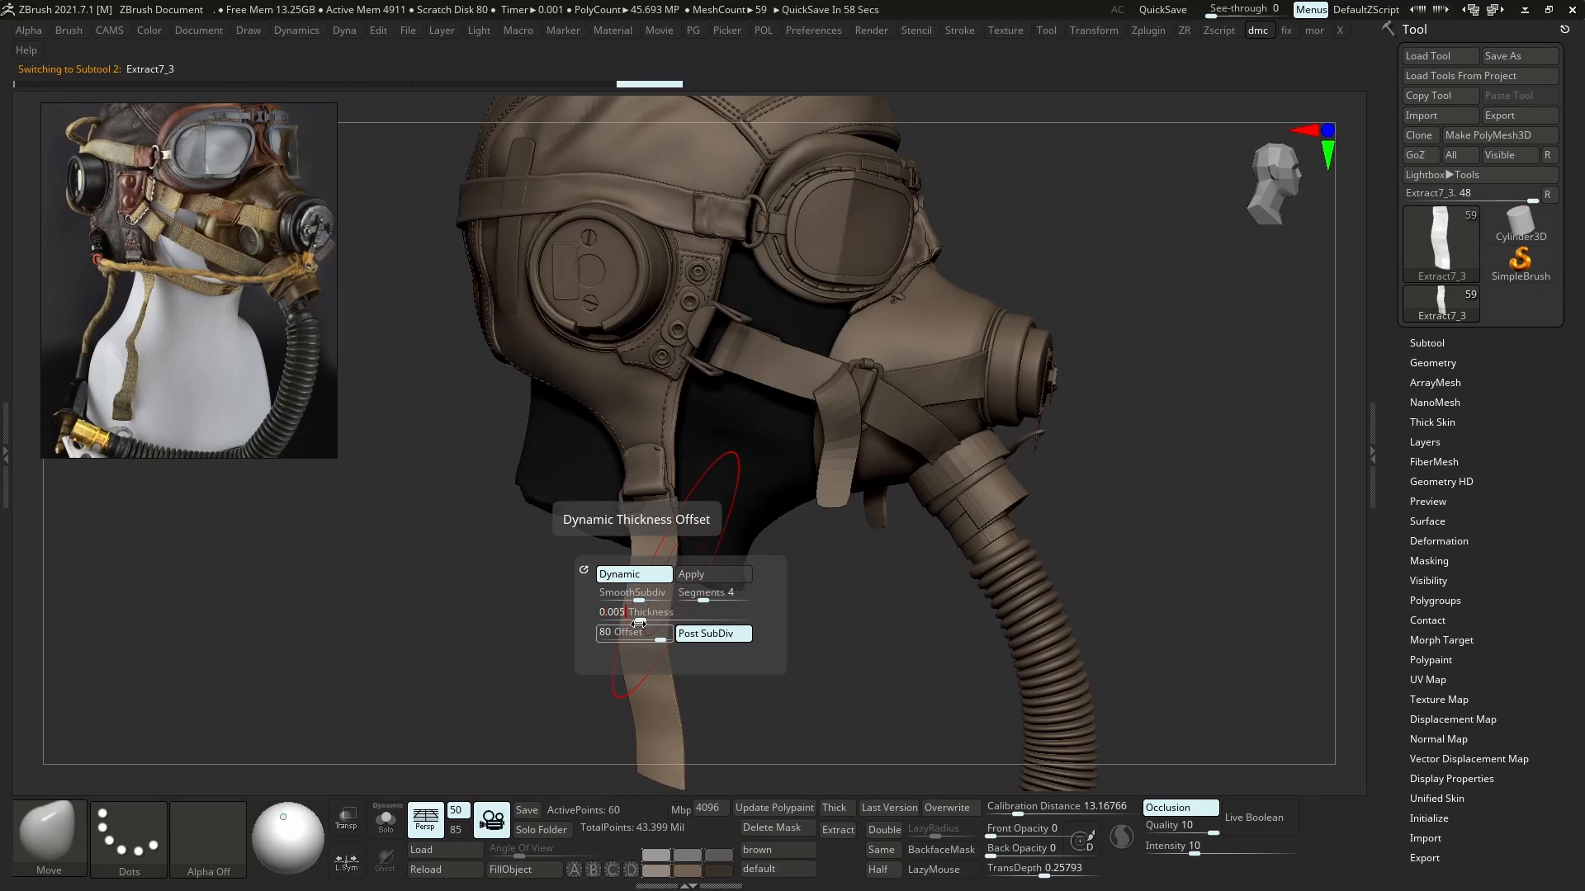
key(Return)
- Try applying the chin strap's dynamic thickness to its mesh
right_drag(692, 546, 598, 557)
key(ctrl+d)
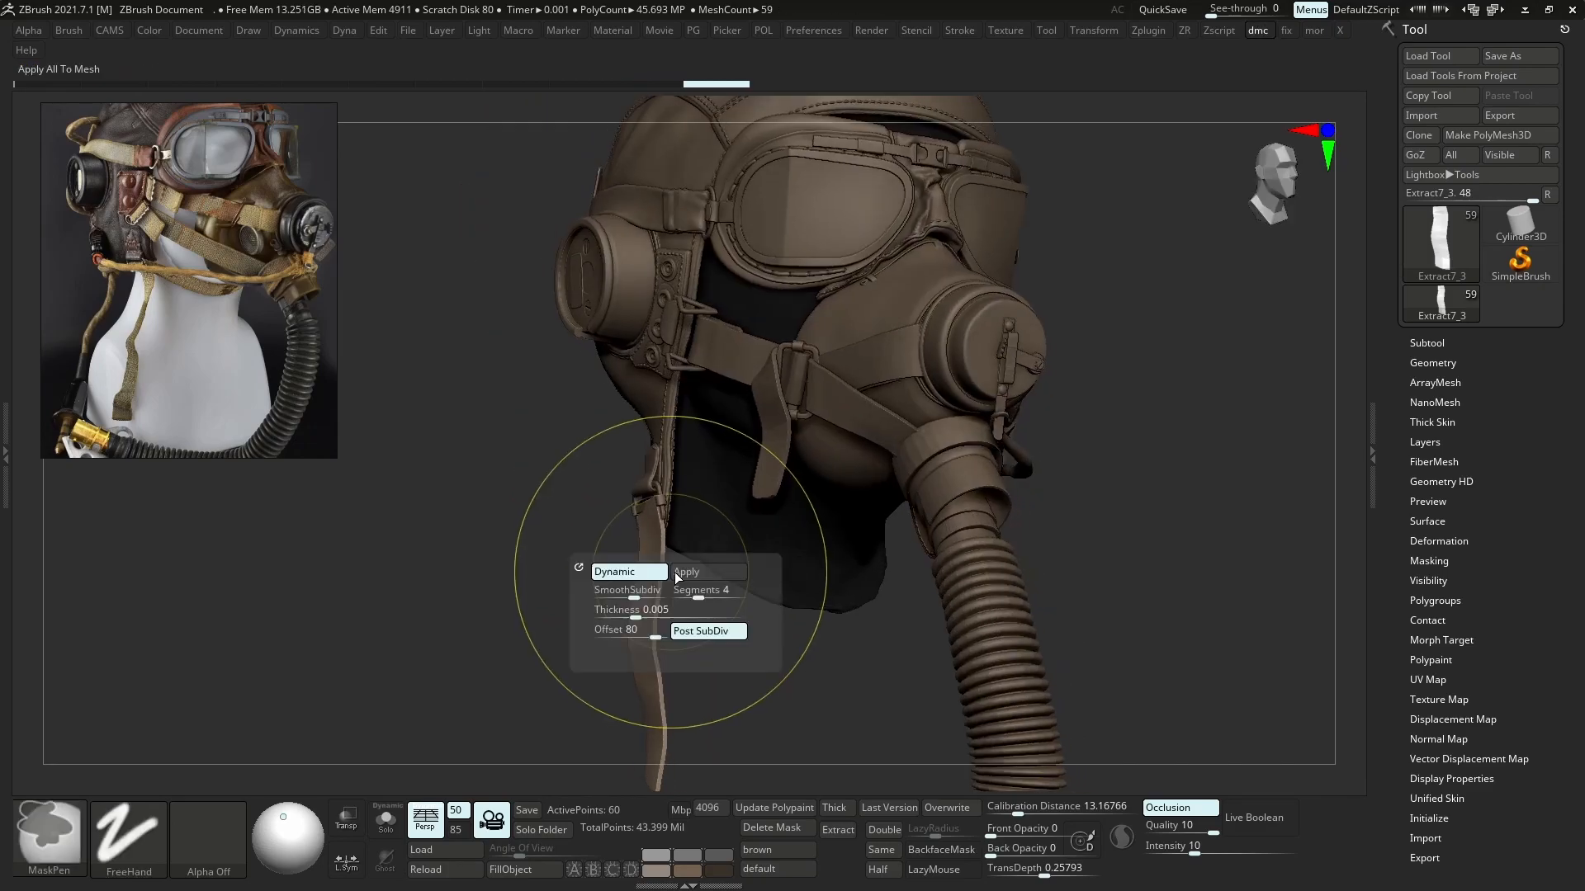
key(Return)
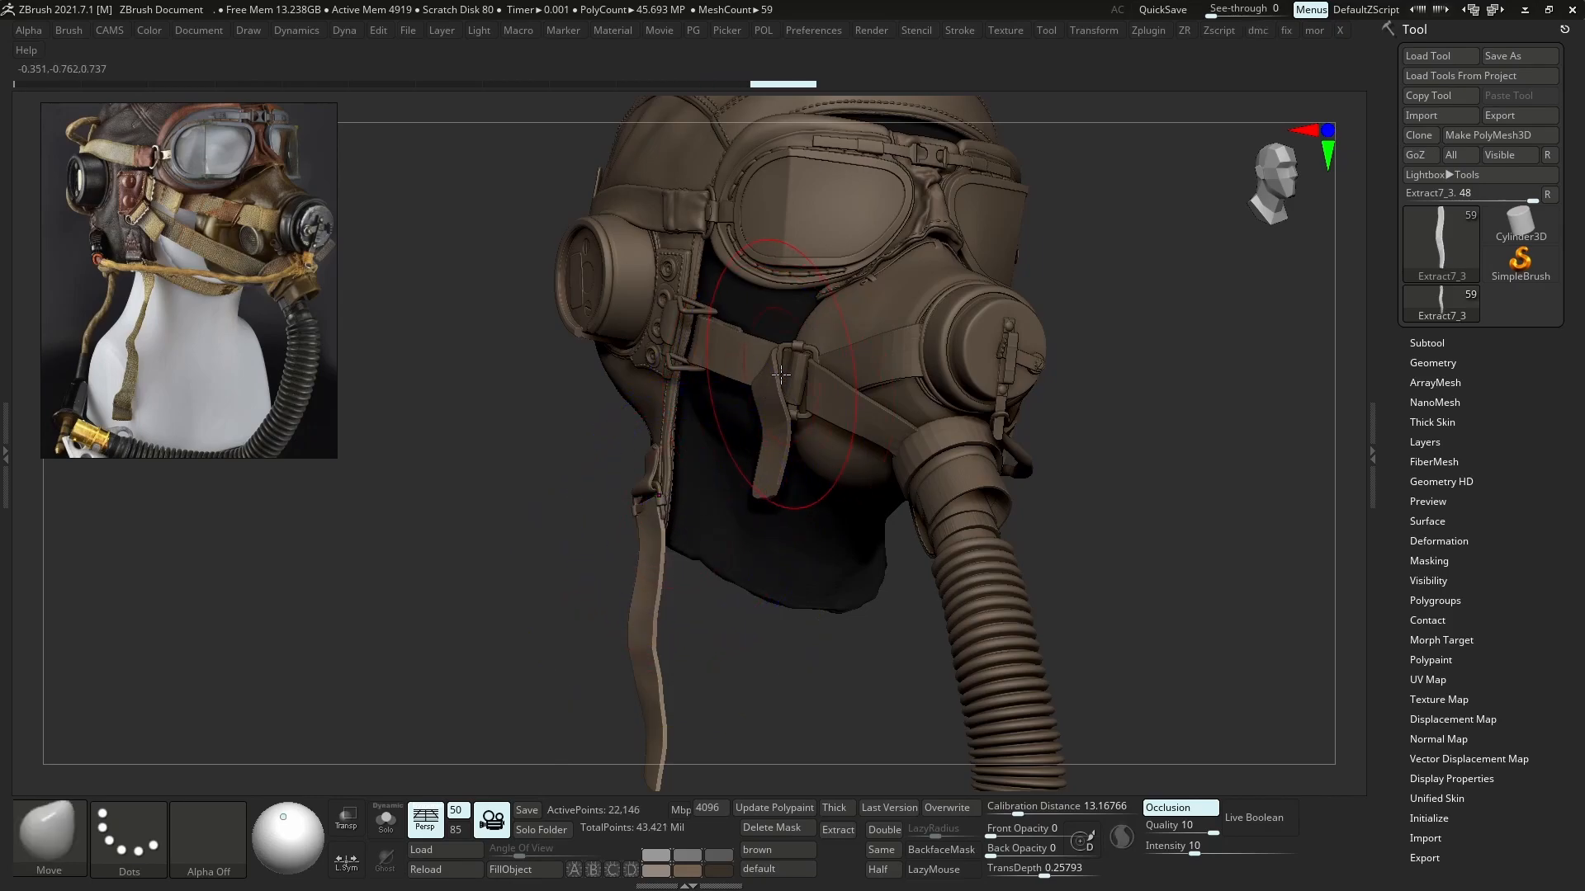
- Try applying the chin strap's dynamic subdivision again with SmoothSubdiv set to 1
alt+click(777, 386)
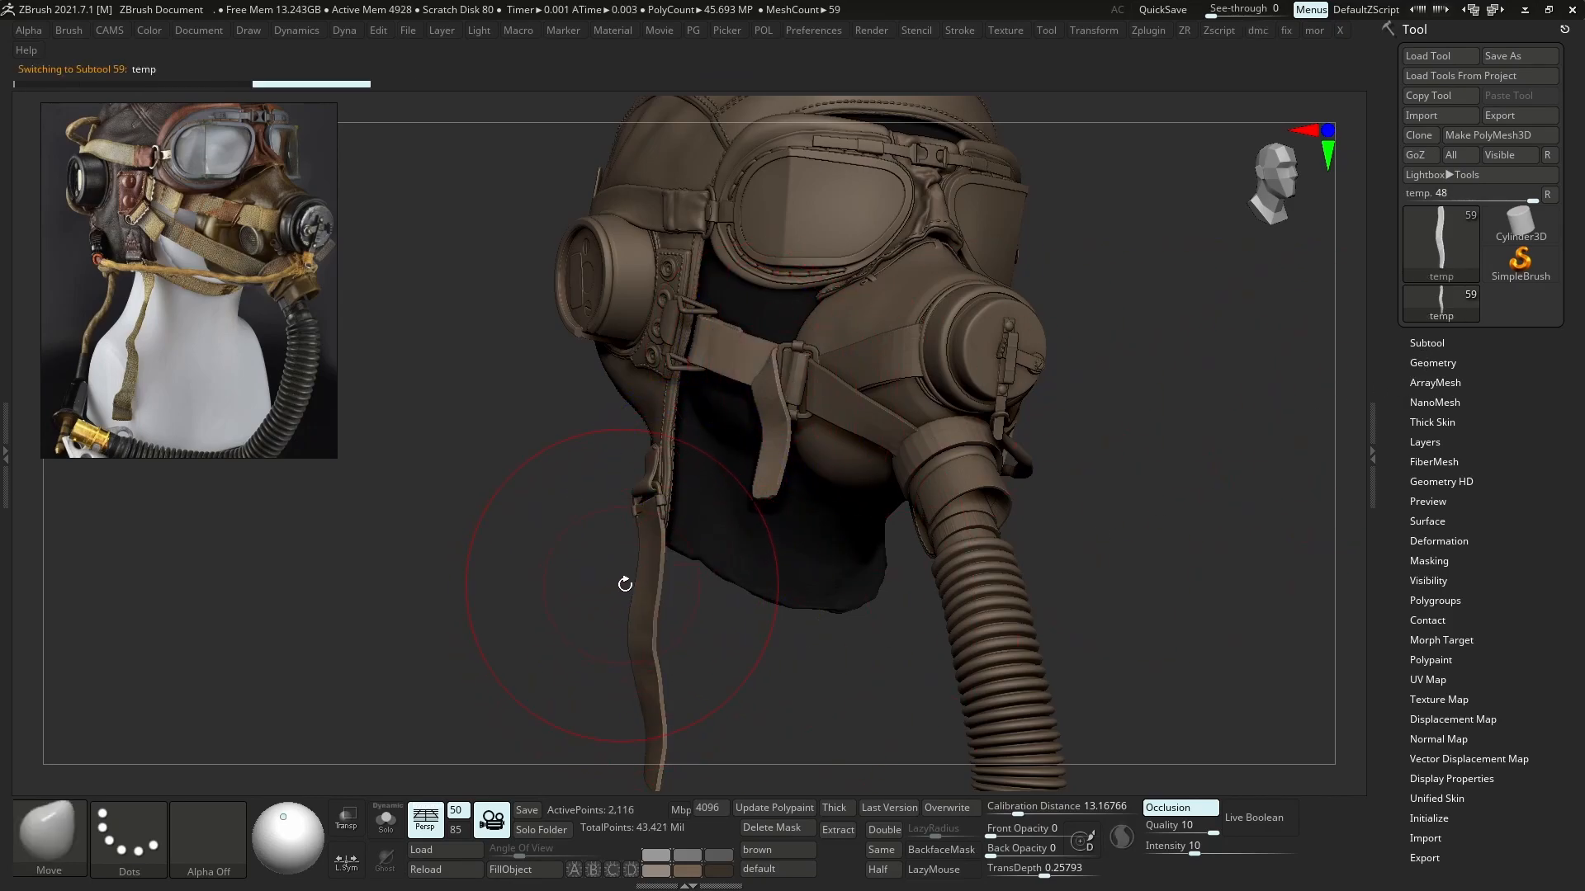
key(shift+d)
key(d)
key(ctrl+d)
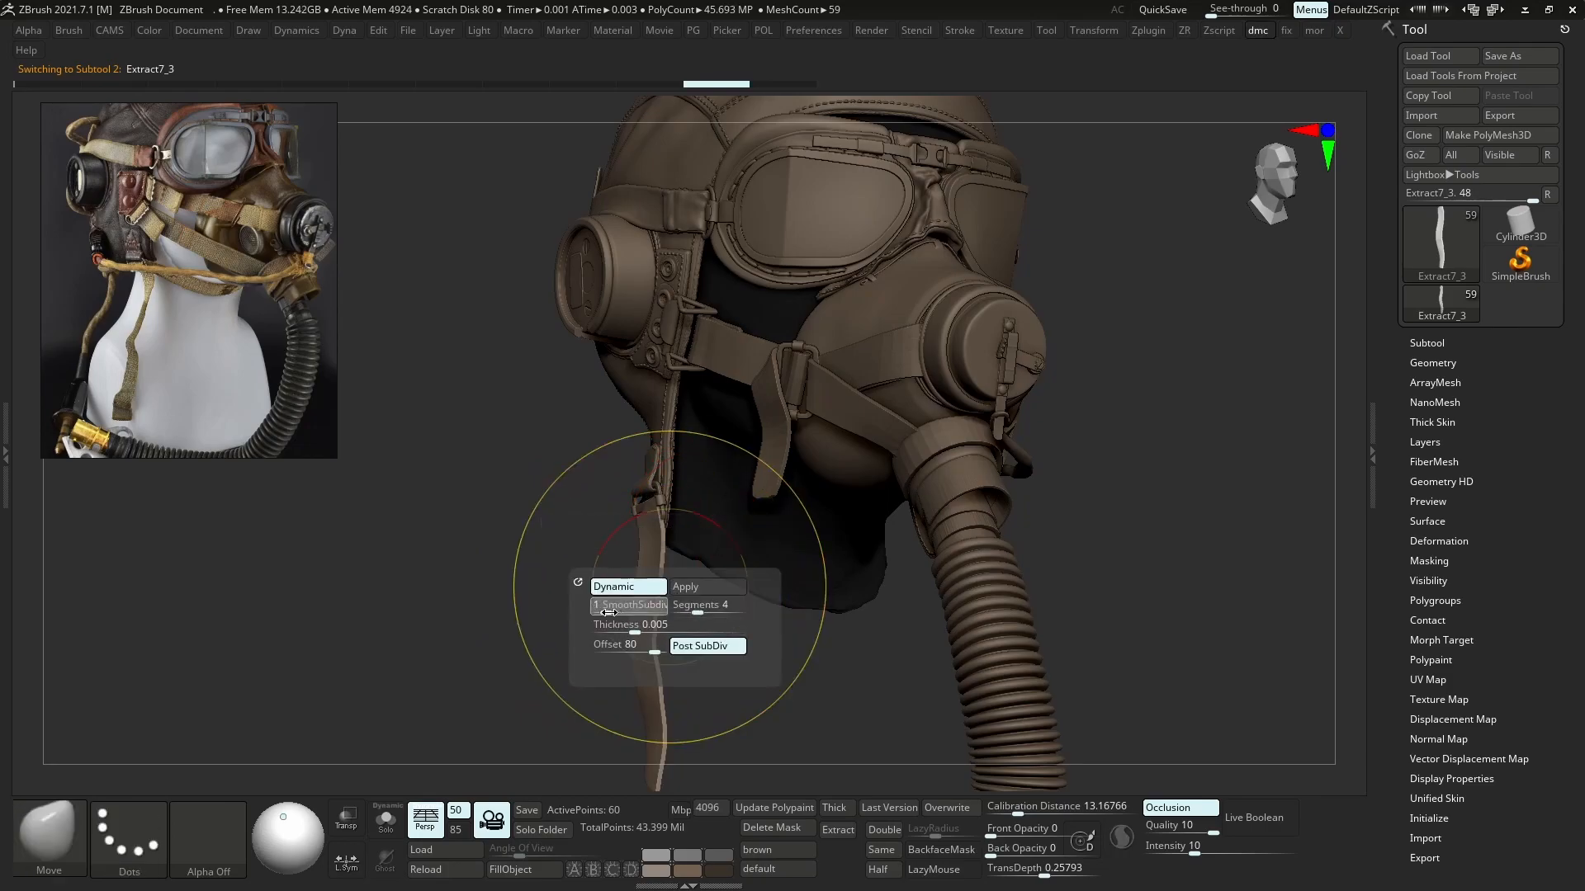
click(699, 587)
- Reconstruct lower subdivision levels on the mask's side strap with its polygon wireframe shown
right_drag(746, 477, 804, 455)
alt+click(813, 454)
key(shift+f)
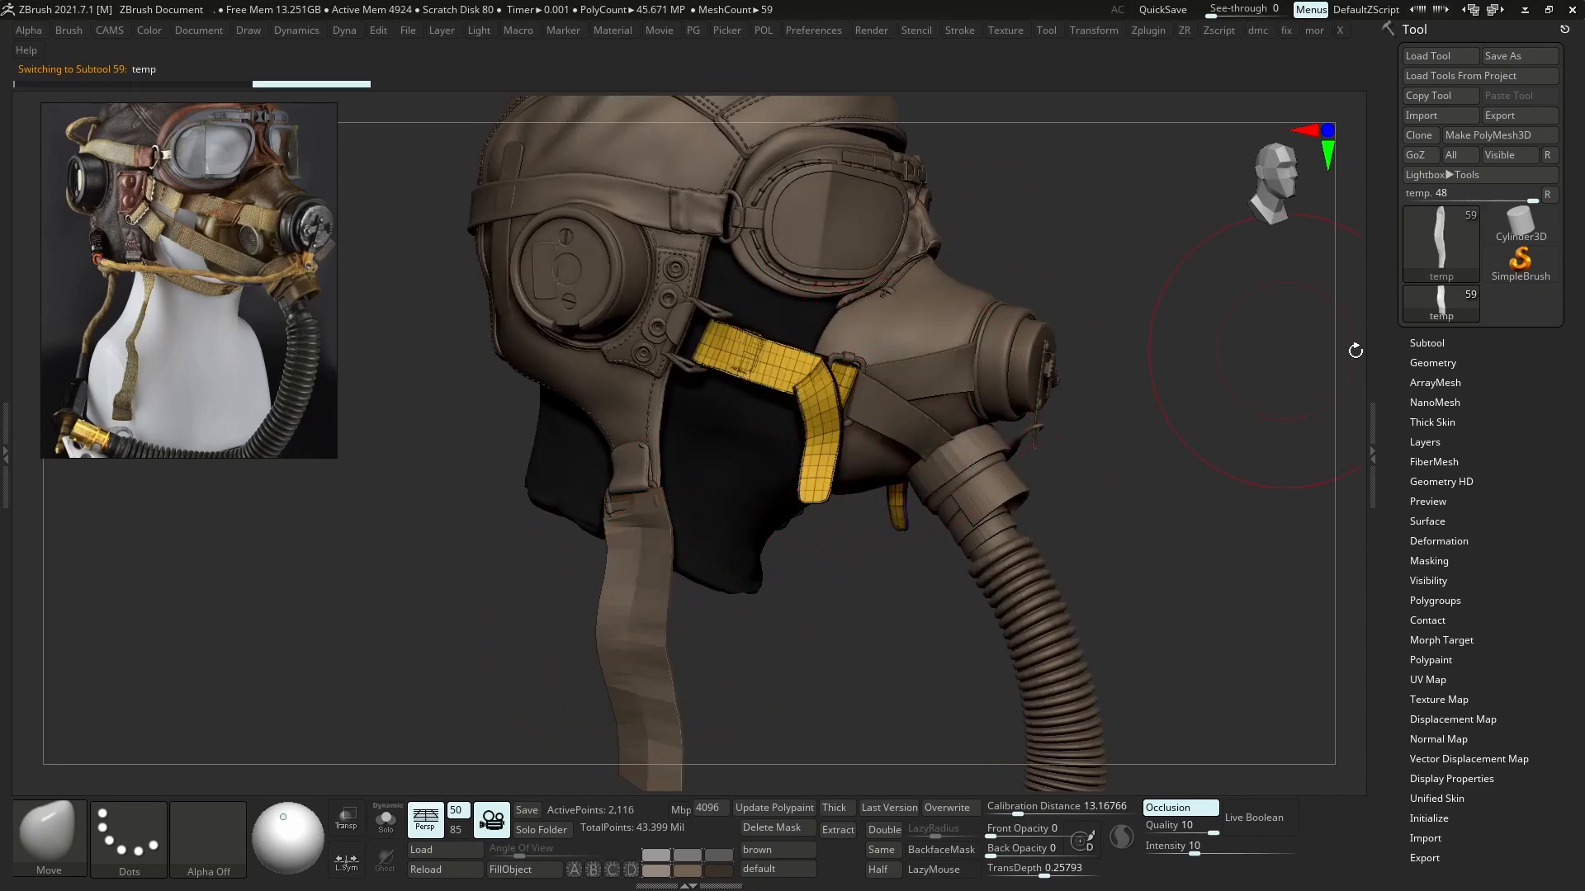
click(1435, 363)
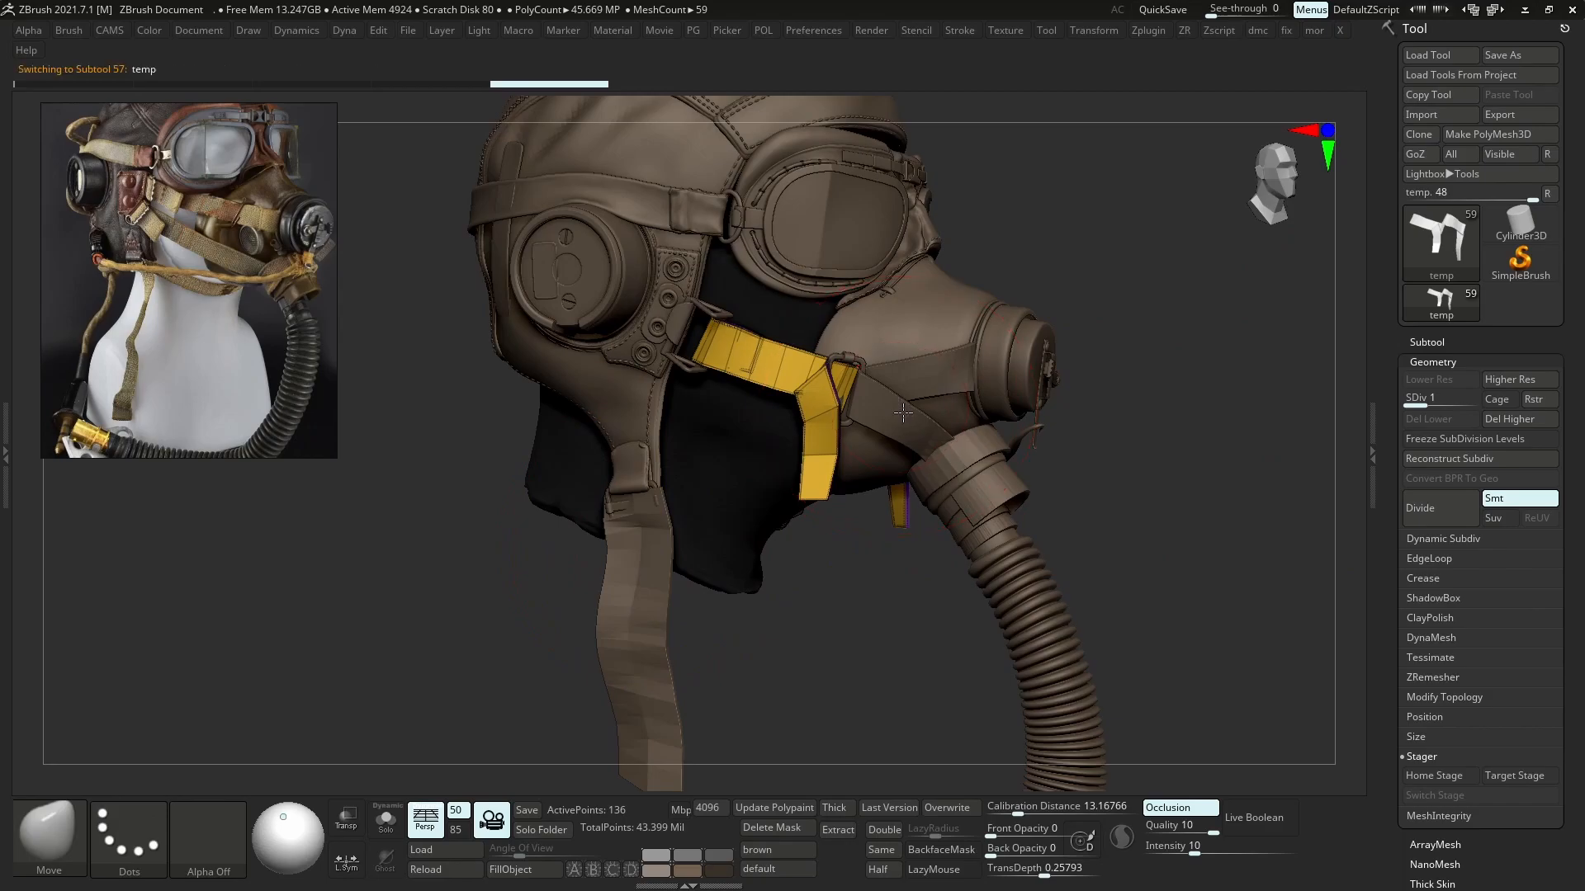
click(1429, 459)
key(ctrl+z)
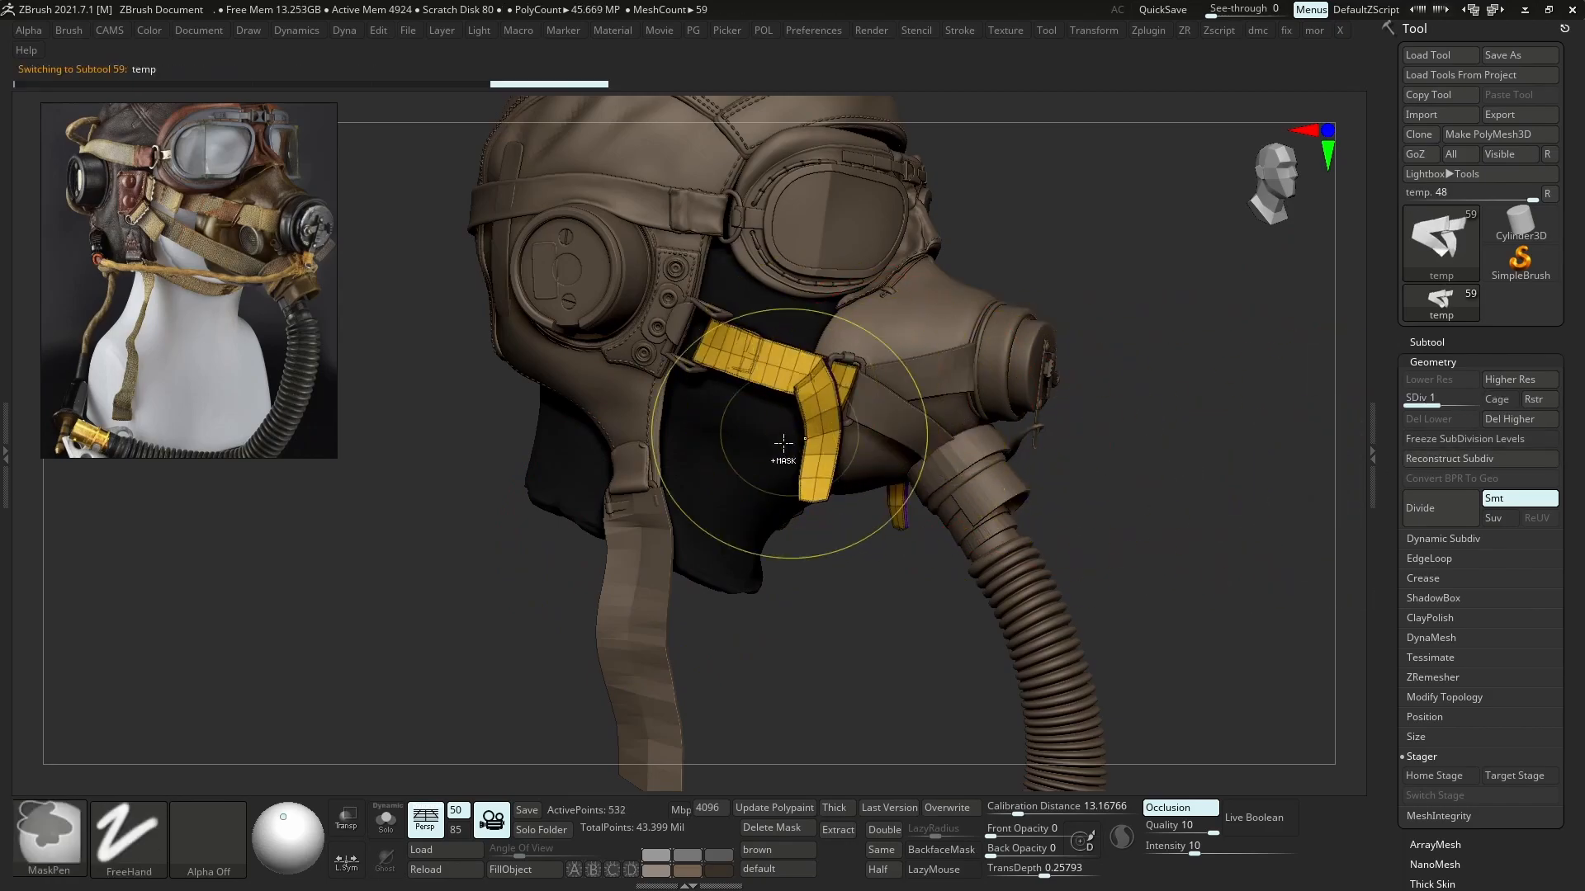
- Set the chin strap's SmoothSubdiv to 4 and apply the dynamic subdivision to its mesh
alt+click(660, 629)
right_drag(660, 615, 755, 556)
alt+click(800, 449)
alt+click(660, 610)
key(shift+f)
key(ctrl+d)
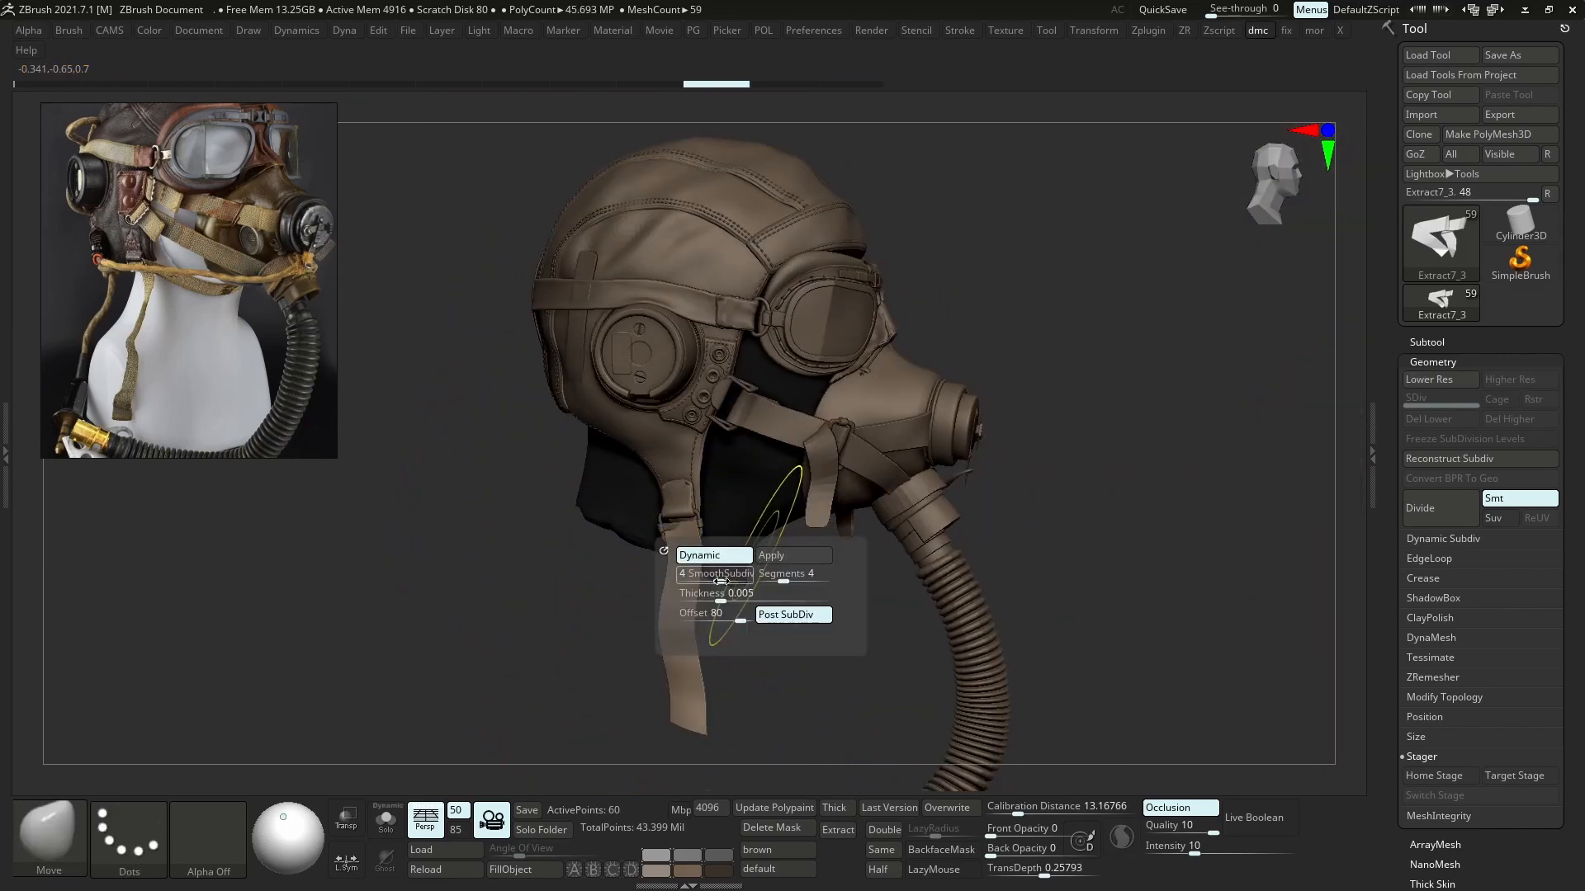
click(783, 556)
- Reconstruct the lower subdivision levels of the thickened chin strap
key(shift+f)
ctrl+right_drag(811, 623, 743, 504)
click(1448, 464)
click(1456, 461)
click(1459, 460)
- Compare the mask strap's wireframe with the chin strap and examine where the chin strap meets its buckle
right_drag(834, 413, 885, 417)
alt+click(863, 430)
key(shift+f)
key(shift+f)
alt+click(673, 565)
key(s)
right_drag(656, 531, 698, 530)
ctrl+right_drag(699, 530, 621, 518)
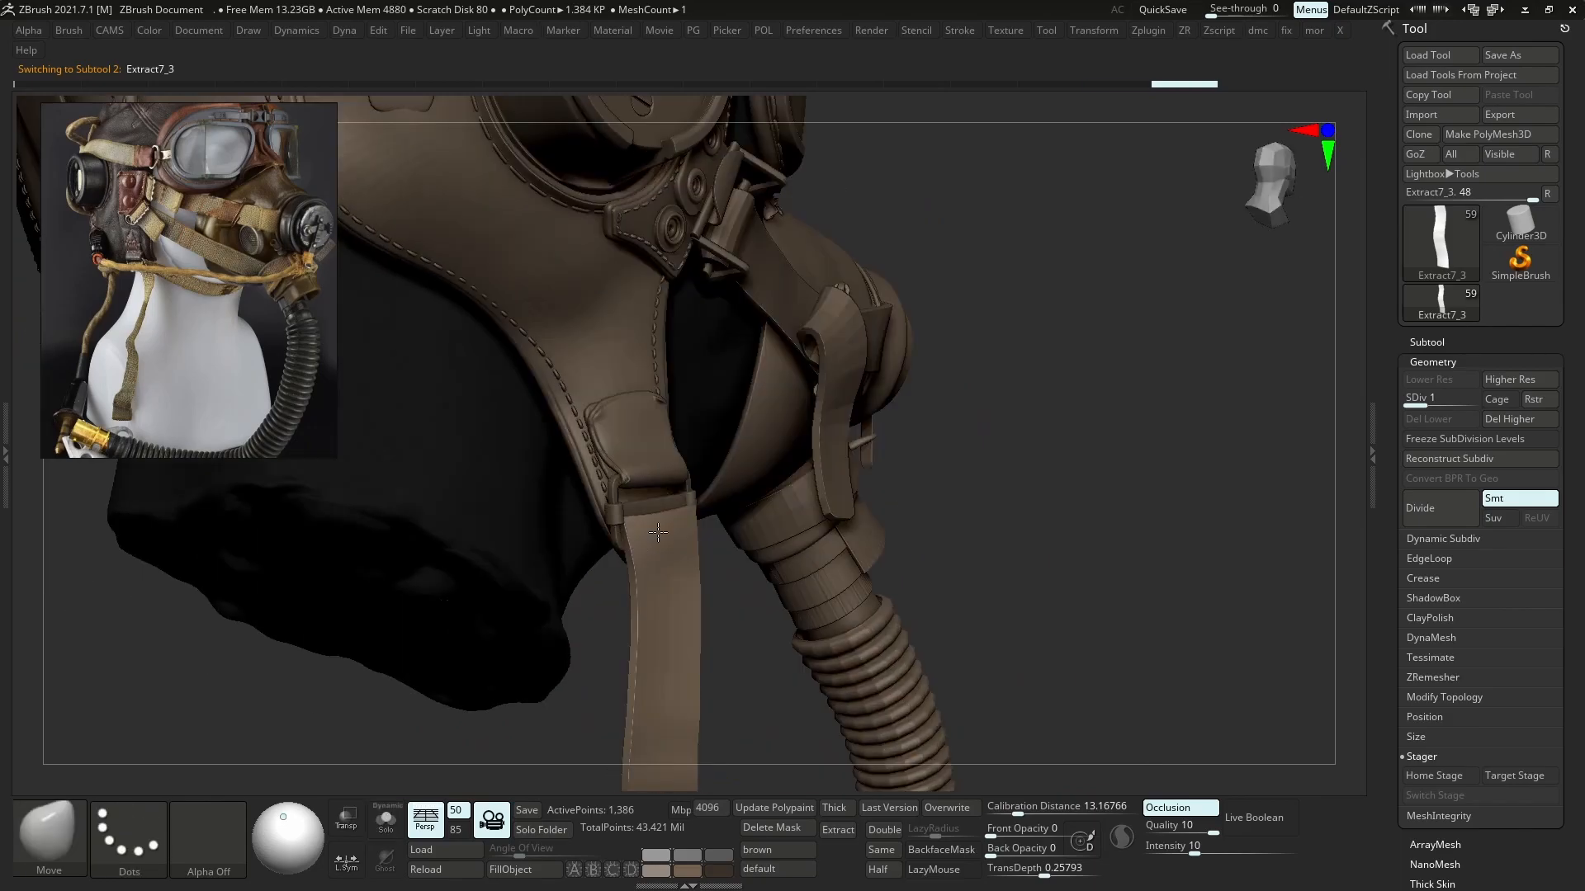
- Examine the reference photos for how the chin strap hangs from its buckle
scroll(135, 269, up, 8)
scroll(195, 287, down, 10)
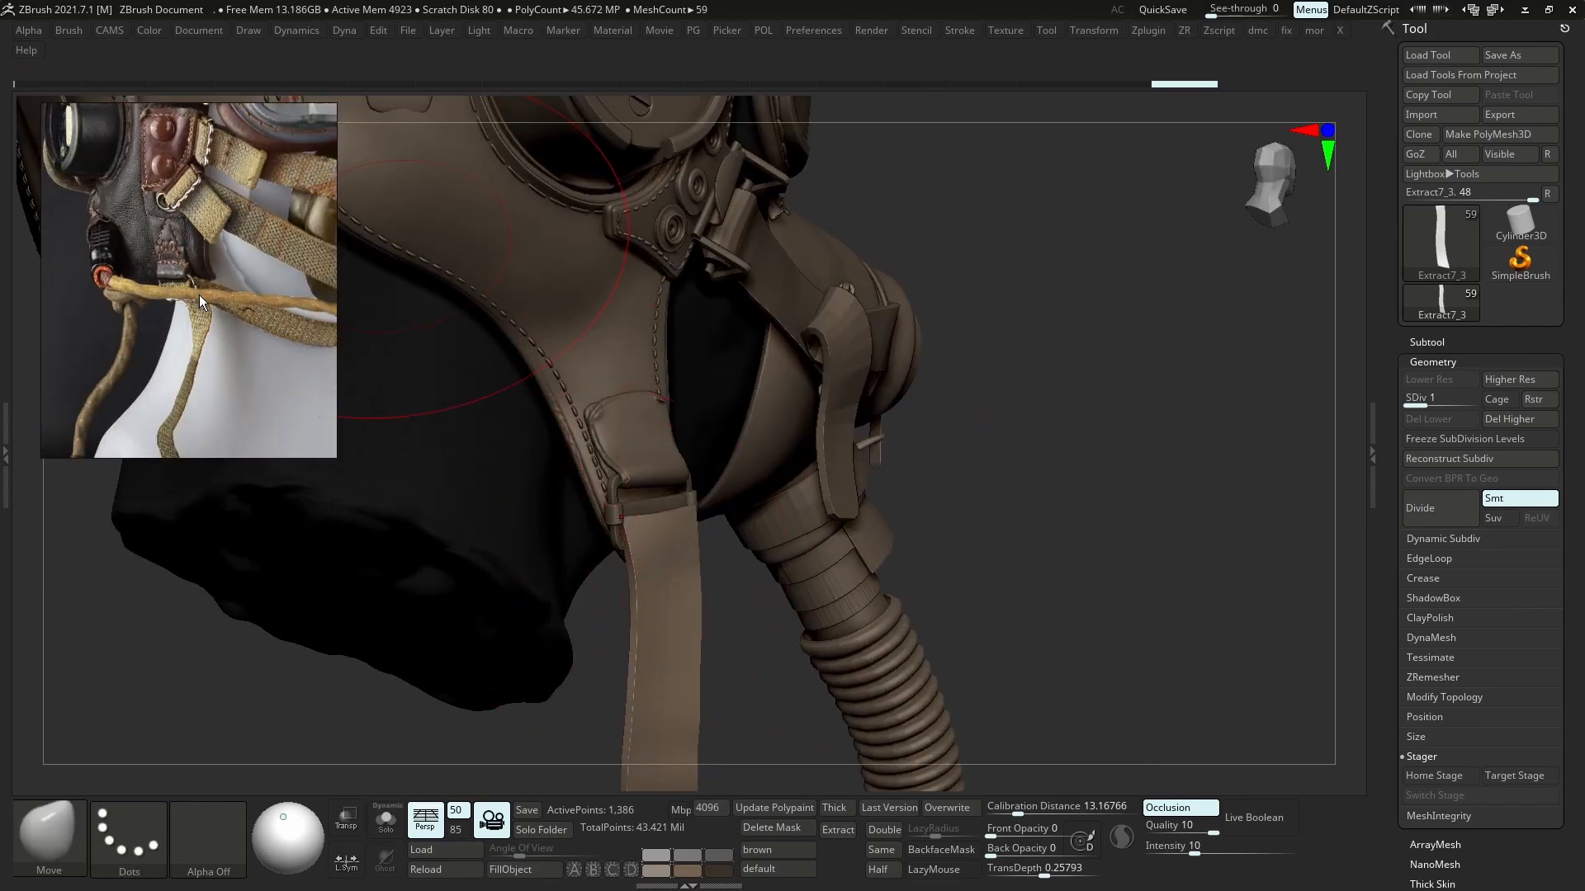
scroll(256, 357, up, 5)
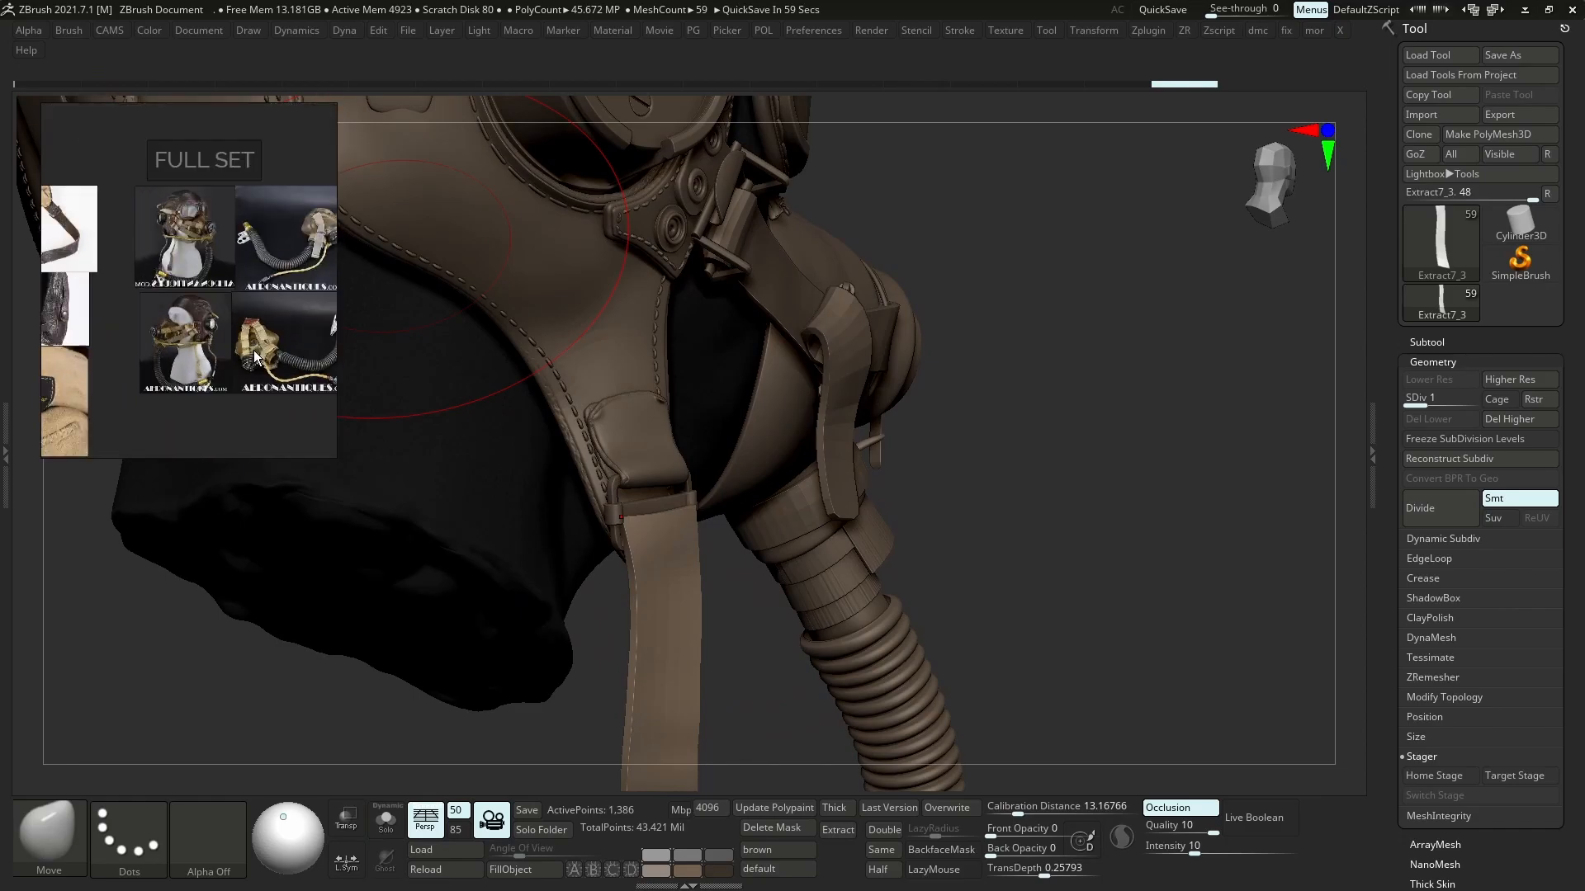
key(alt+Tab)
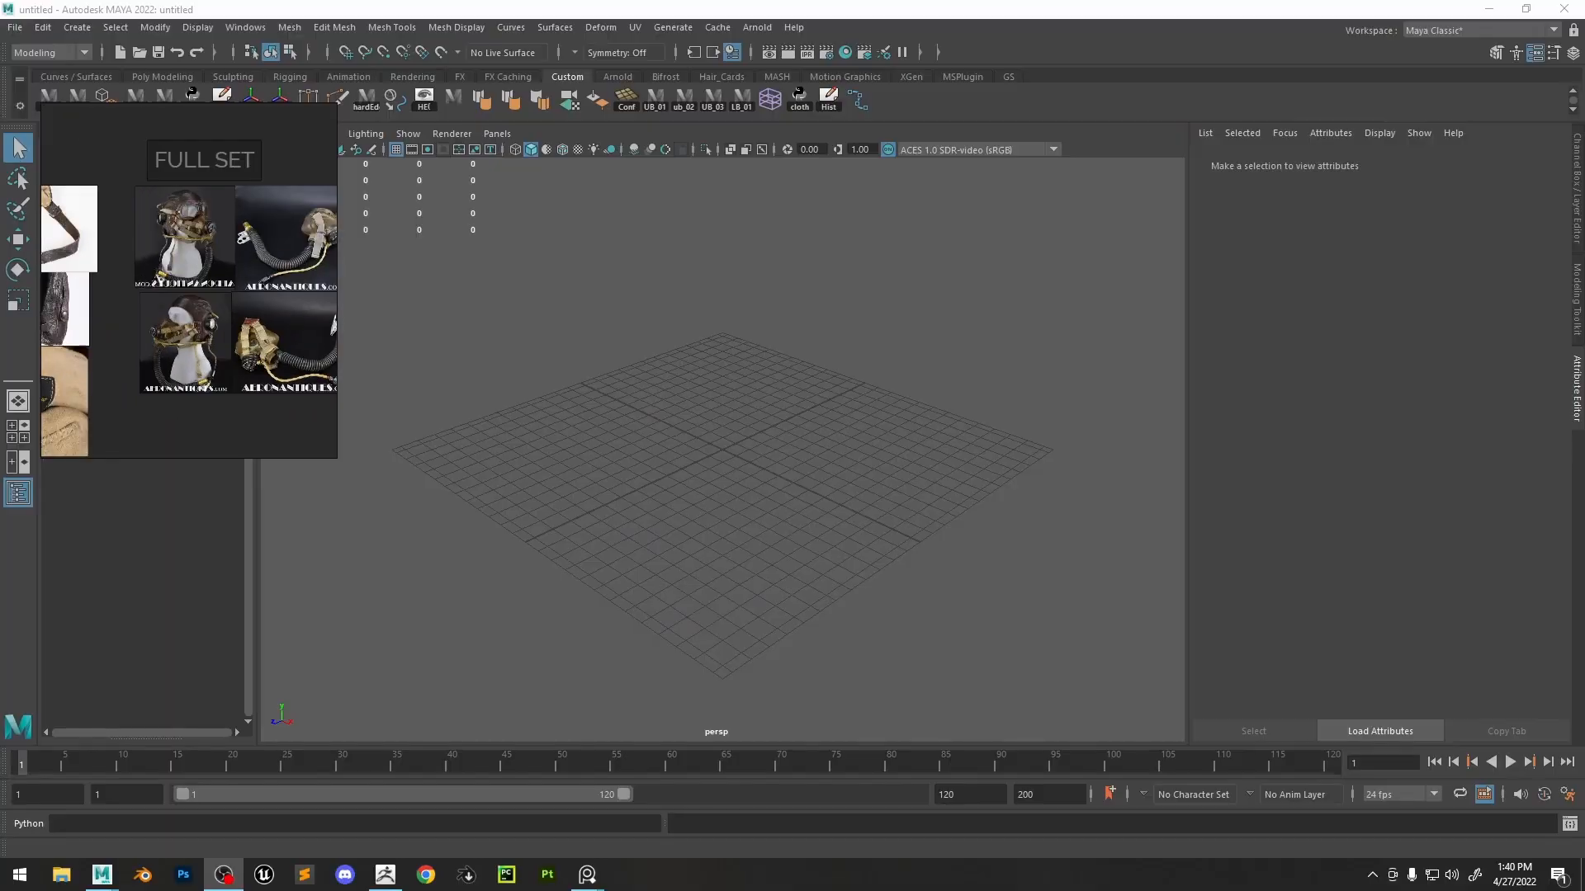
click(397, 870)
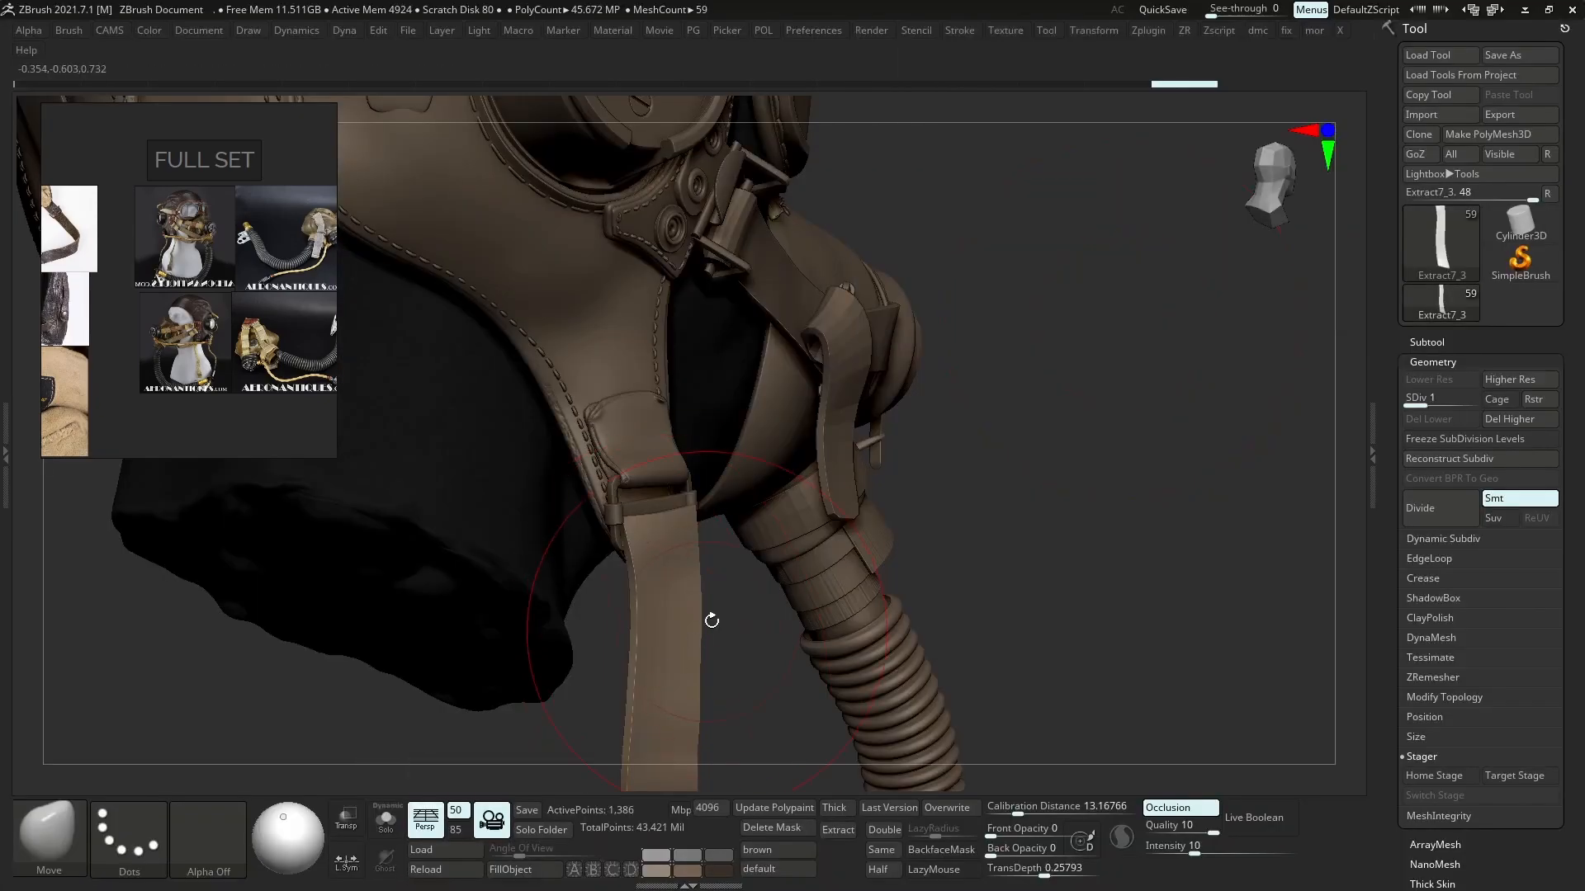
- Undo the chin strap's subdivision changes back to its thin low-poly base mesh
key(shift+f)
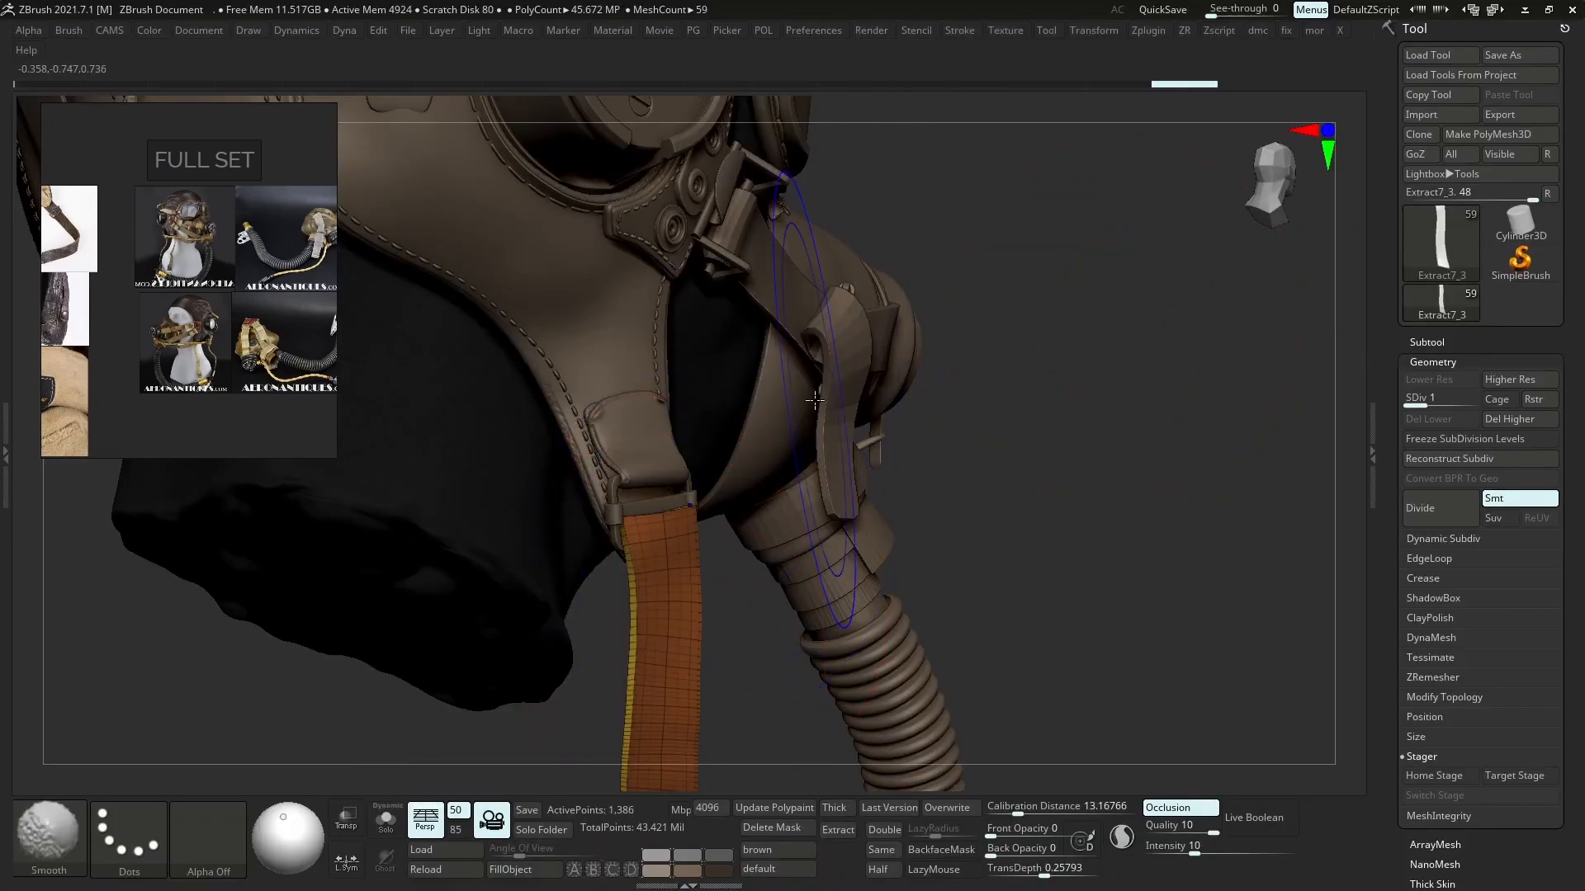
right_drag(766, 528, 690, 555)
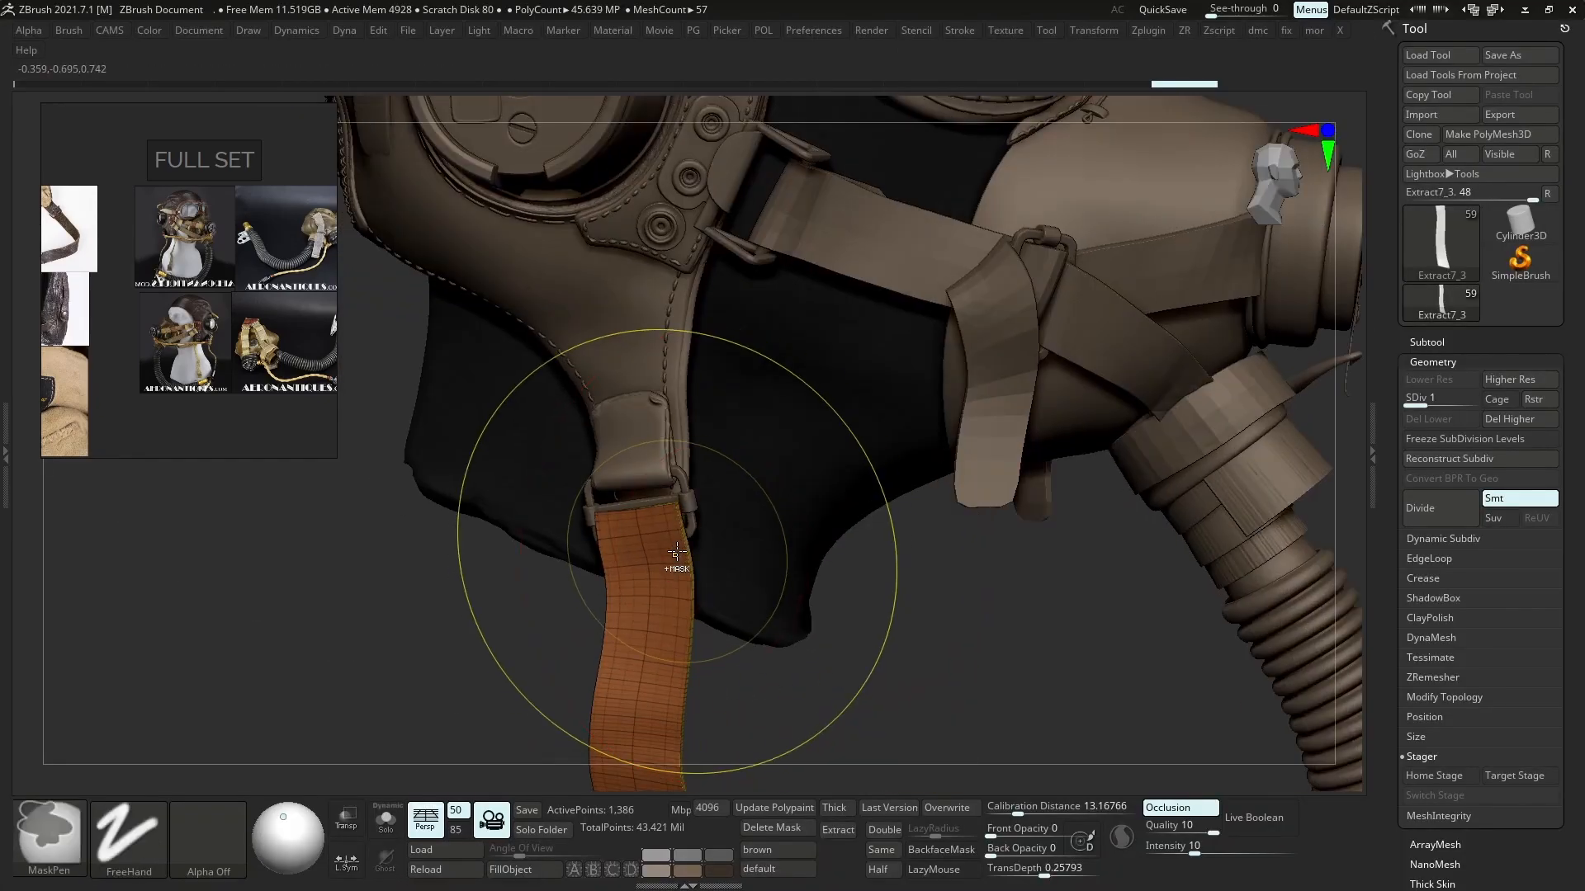
key(ctrl+z)
key(ctrl+z)
key(ctrl+z)
key(ctrl+z)
key(ctrl+z)
key(ctrl+z)
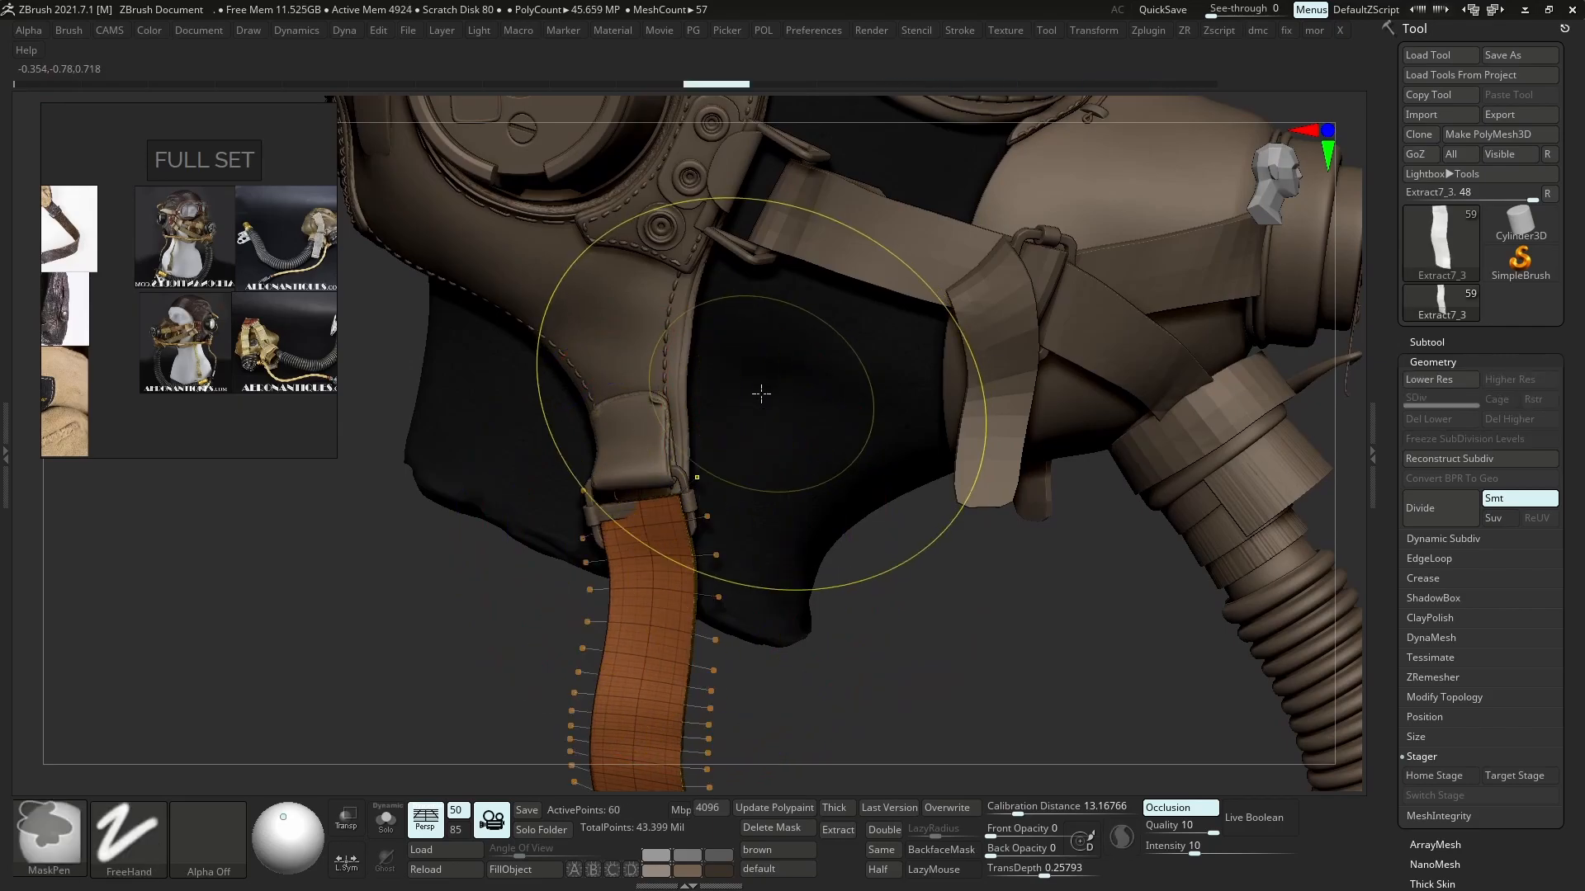
key(ctrl+z)
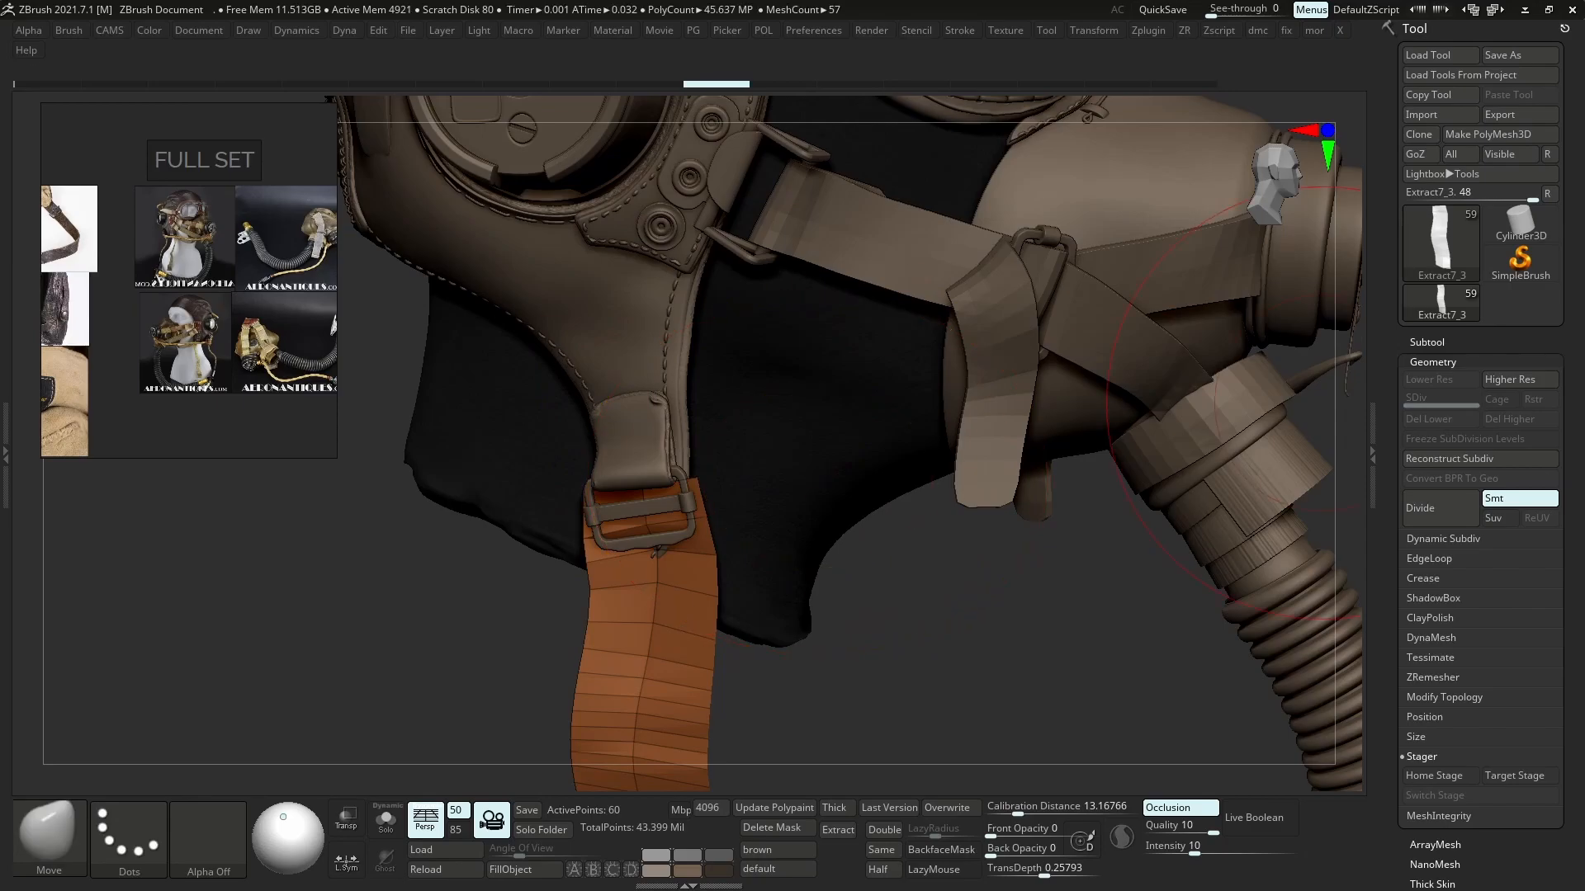
- Switch to Maya, import the chin strap mesh and frame its upper end
key(alt+Tab)
click(78, 95)
scroll(779, 346, up, 4)
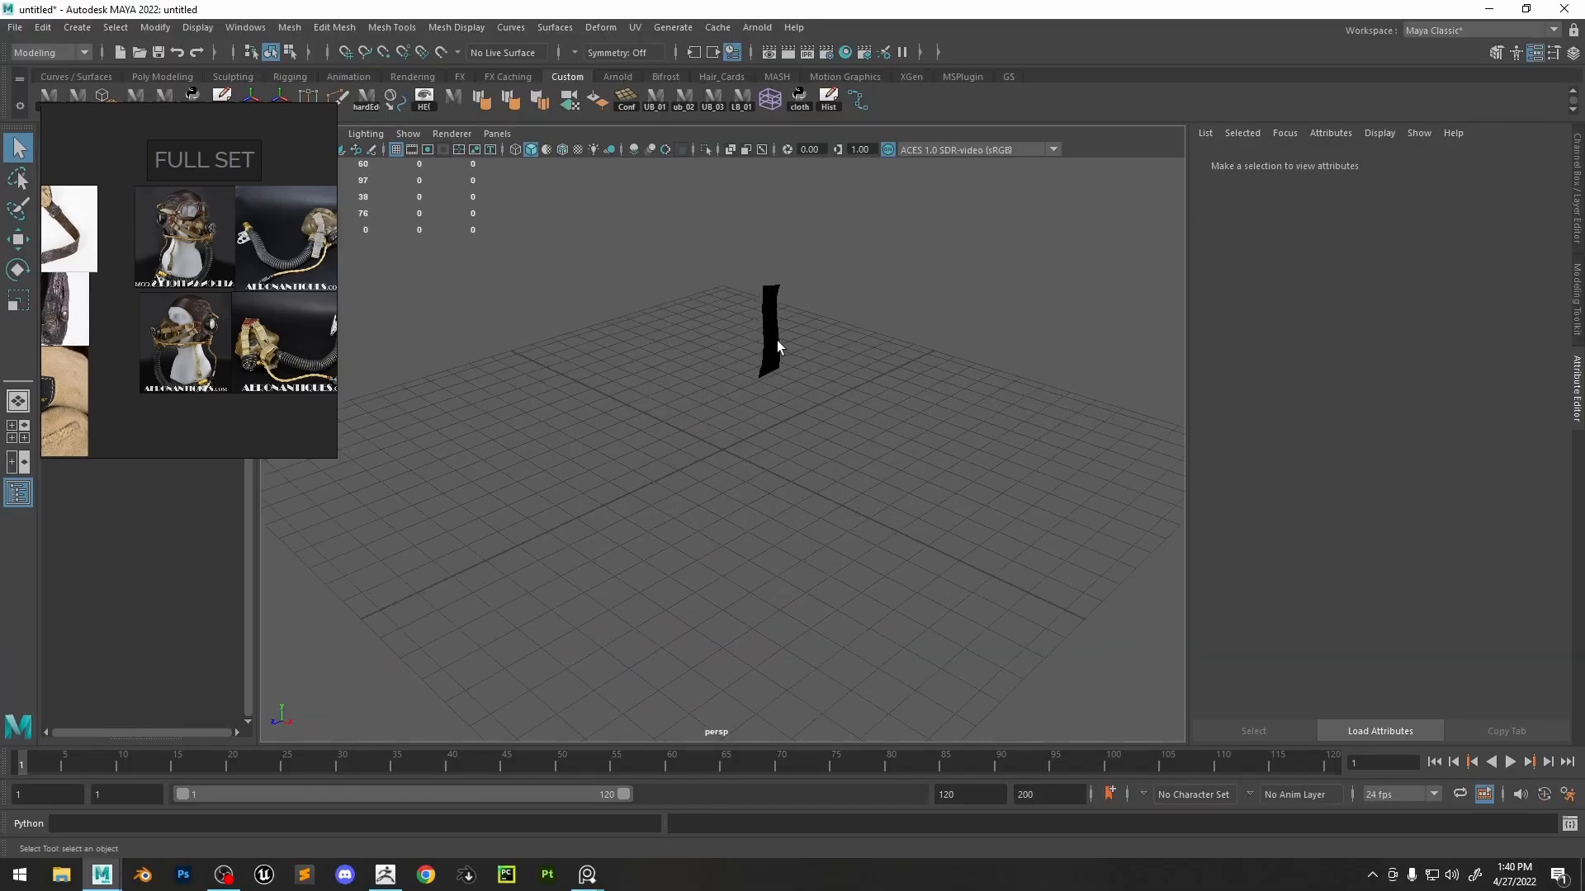
click(776, 345)
key(f)
right_drag(776, 345, 746, 304)
- Extrude the strap's upper border edge repeatedly and fold the new faces over and down
double_click(747, 236)
key(ctrl+e)
alt+drag(771, 326, 761, 360)
drag(667, 290, 735, 264)
key(w)
shift+drag(732, 198, 733, 307)
alt+drag(733, 318, 801, 319)
key(e)
key(w)
- Insert an edge loop across the folded section and reposition its edges to shape the flap
alt+drag(712, 288, 701, 325)
click(349, 98)
ctrl+click(726, 314)
key(w)
drag(797, 334, 834, 536)
key(e)
key(w)
click(812, 527)
click(834, 566)
click(789, 545)
shift+click(810, 515)
- Insert two more edge loops across the folded flap and adjust their position
click(339, 101)
alt+drag(726, 412, 764, 487)
ctrl+click(783, 451)
ctrl+click(787, 405)
key(w)
click(804, 380)
right_drag(776, 421, 760, 537)
alt+drag(760, 537, 771, 454)
- Export the folded strap from Maya and bring it back onto the helmet in ZBrush
key(F8)
click(76, 103)
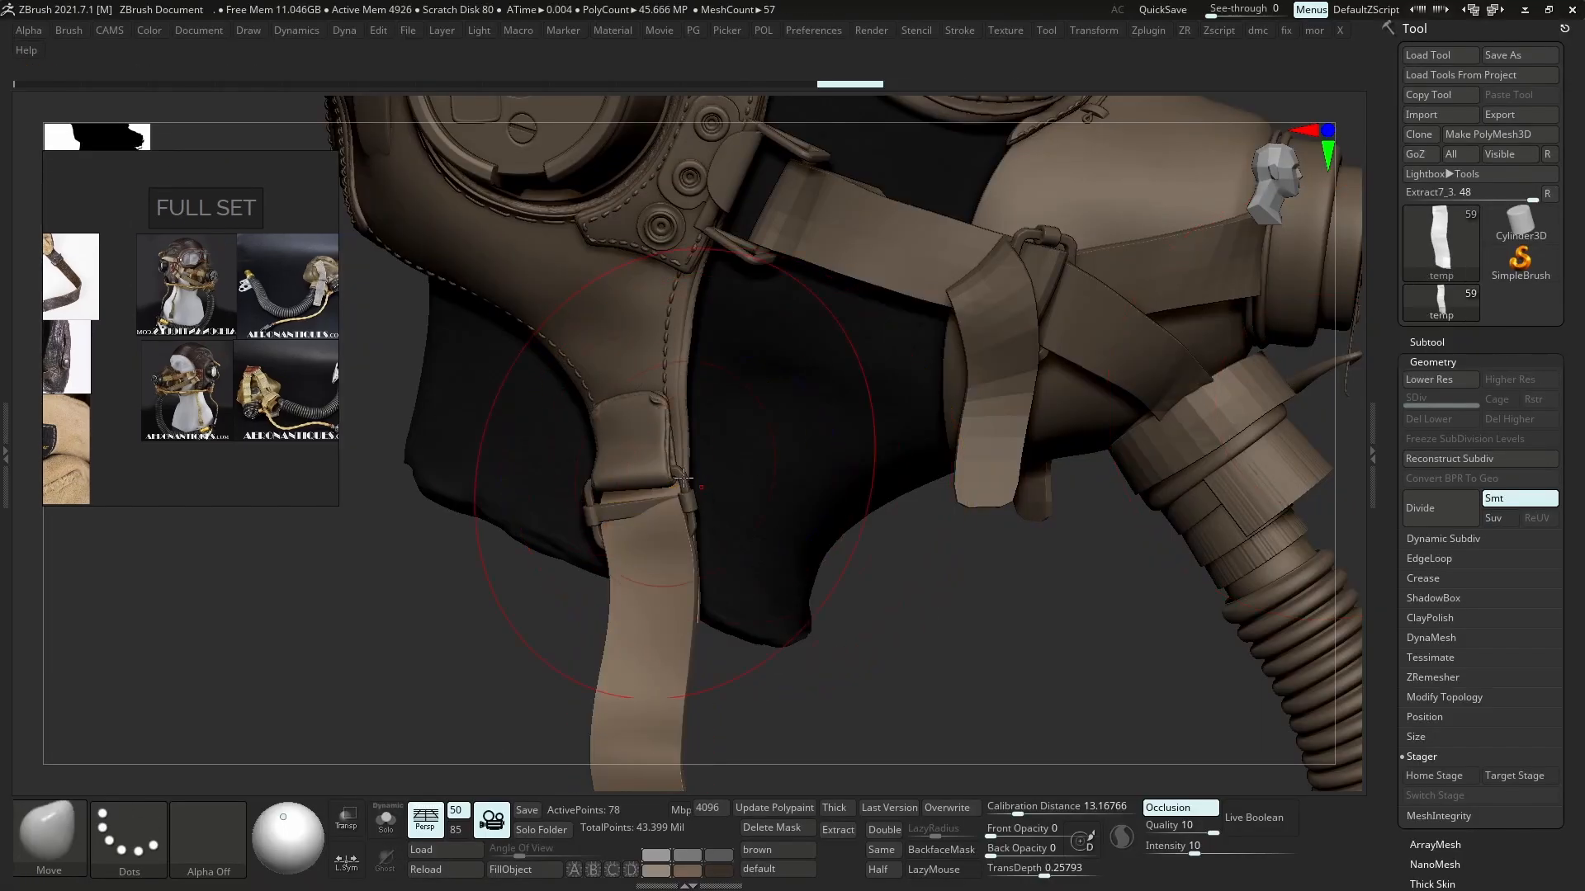
mouse_move(683, 477)
right_down()
mouse_move(693, 504)
mouse_move(663, 538)
right_up()
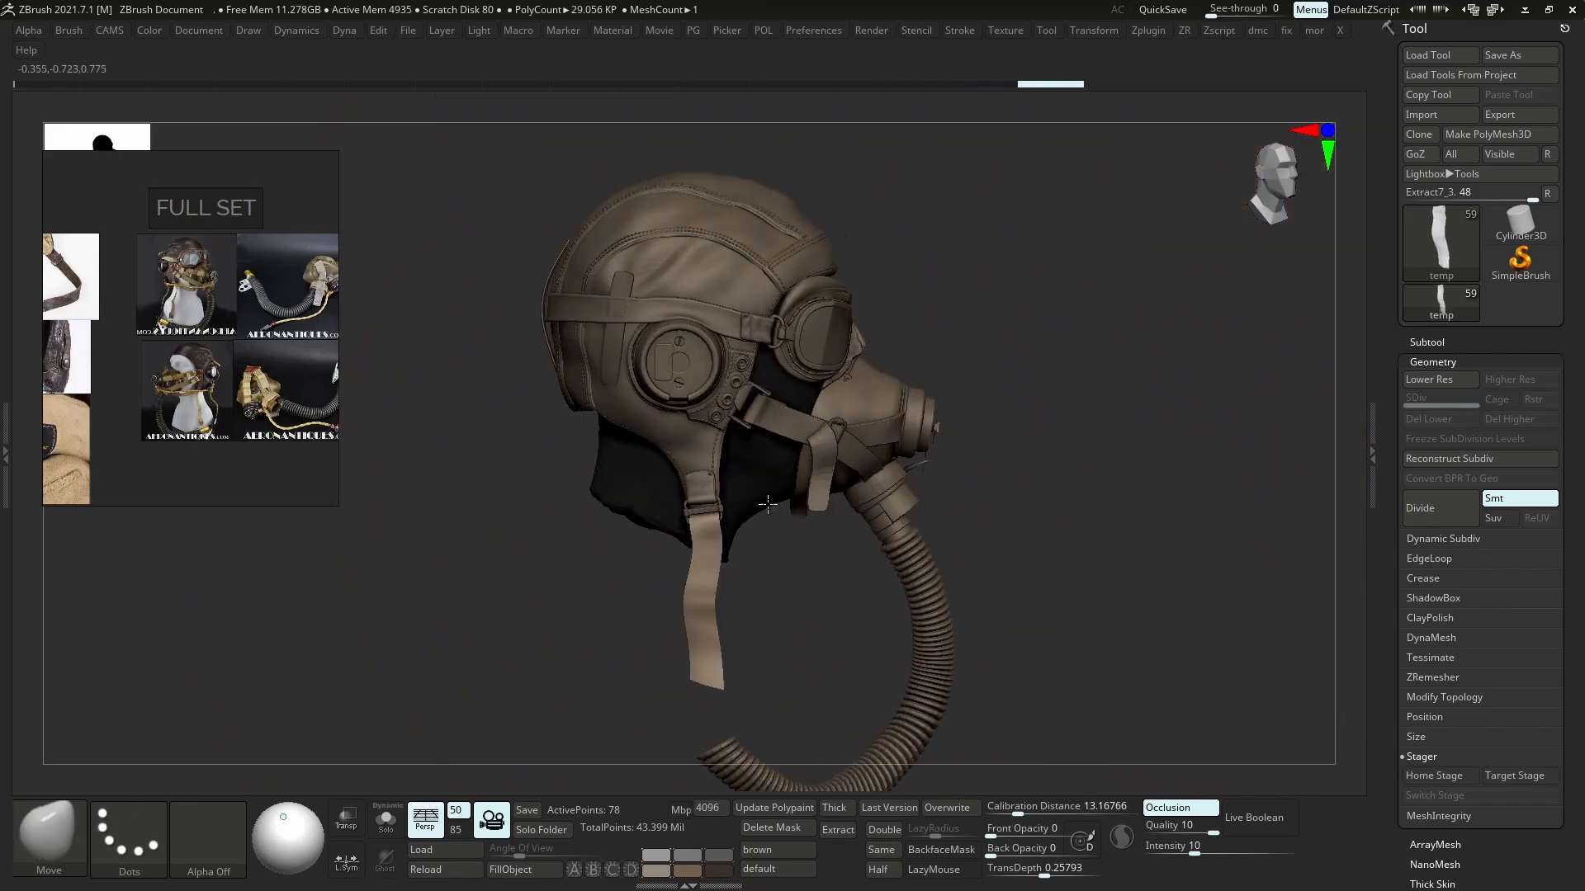
right_drag(701, 496, 709, 513)
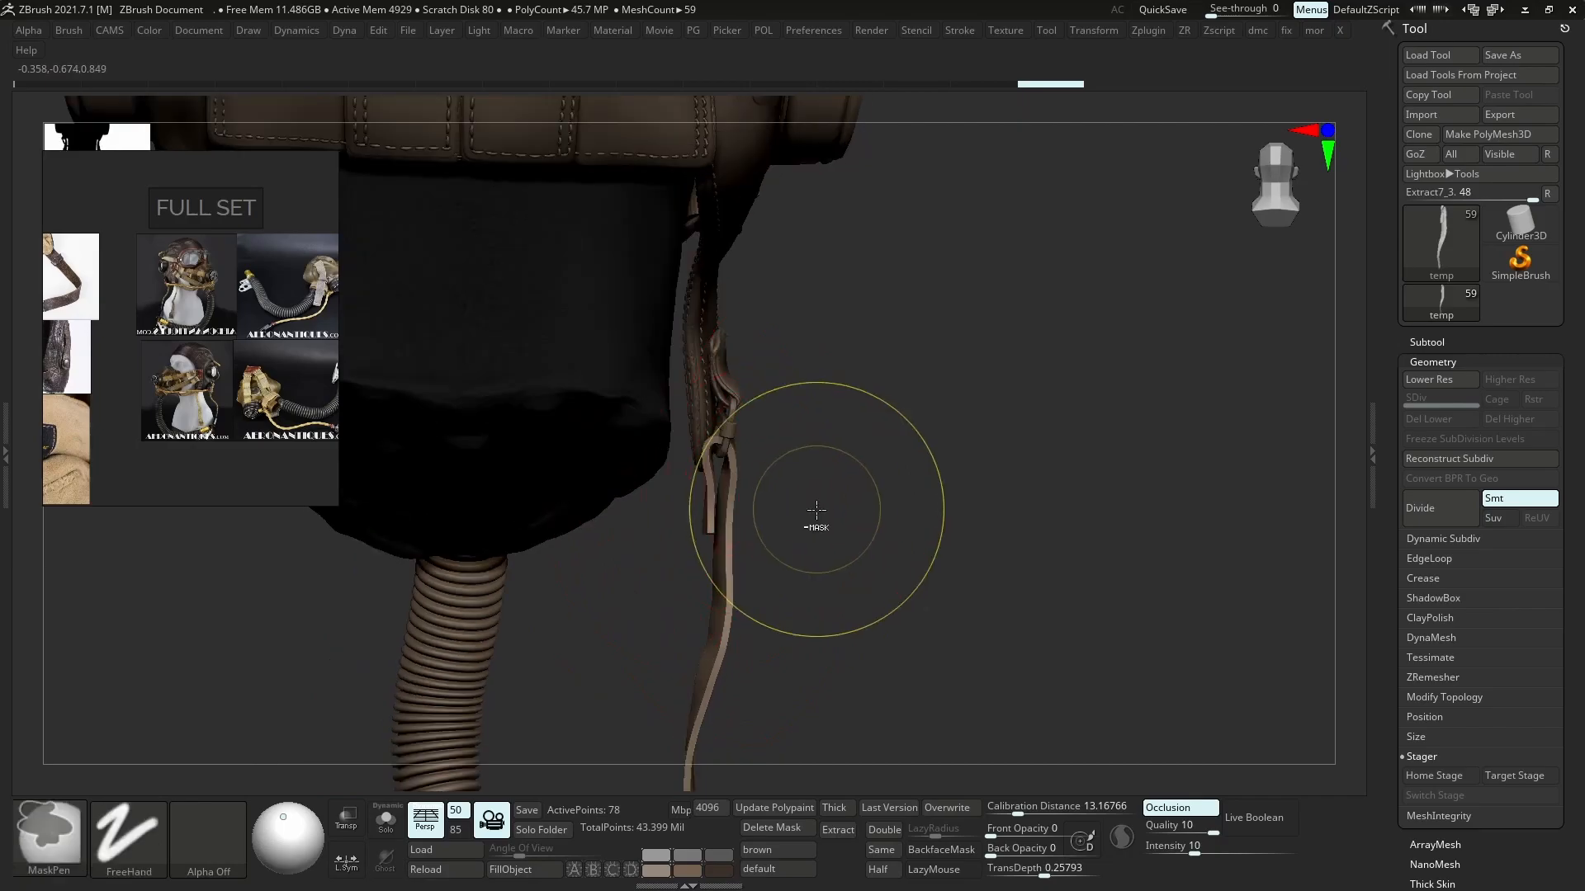
- Fit the folded strap around the buckle with the Move Topological brush
key(ctrl+alt+d)
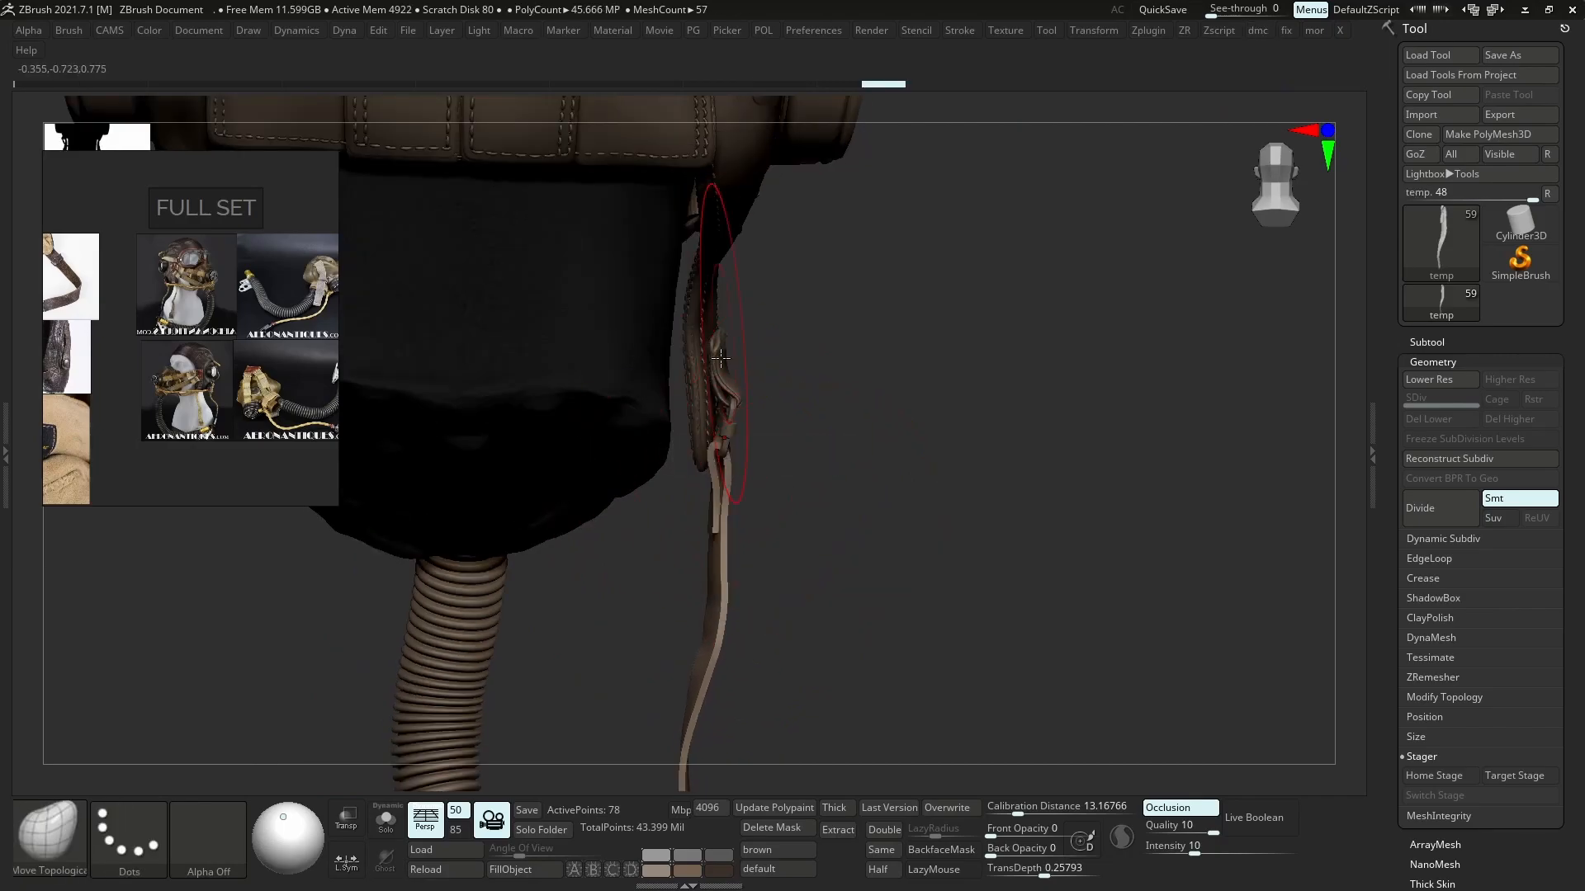
right_drag(720, 501, 790, 522)
drag(788, 426, 785, 431)
mouse_move(710, 496)
right_down()
mouse_move(803, 503)
mouse_move(784, 437)
right_up()
mouse_move(709, 643)
right_down()
mouse_move(775, 611)
mouse_move(734, 592)
mouse_move(721, 629)
mouse_move(689, 613)
mouse_move(734, 594)
right_up()
- Isolate the strap and remove one edge loop across its folded end
ctrl+shift+click(46, 835)
ctrl+shift+click(46, 835)
ctrl+shift+click(616, 671)
ctrl+right_drag(734, 595, 750, 660)
key(alt+s)
ctrl+shift+click(749, 671)
click(738, 704)
key(shift+f)
key(d)
- Inspect the folded strap alone and on the helmet, with dynamic subdivision on and off
mouse_move(743, 545)
right_down()
mouse_move(720, 594)
mouse_move(780, 634)
mouse_move(812, 627)
right_up()
key(alt+s)
right_drag(673, 615, 763, 590)
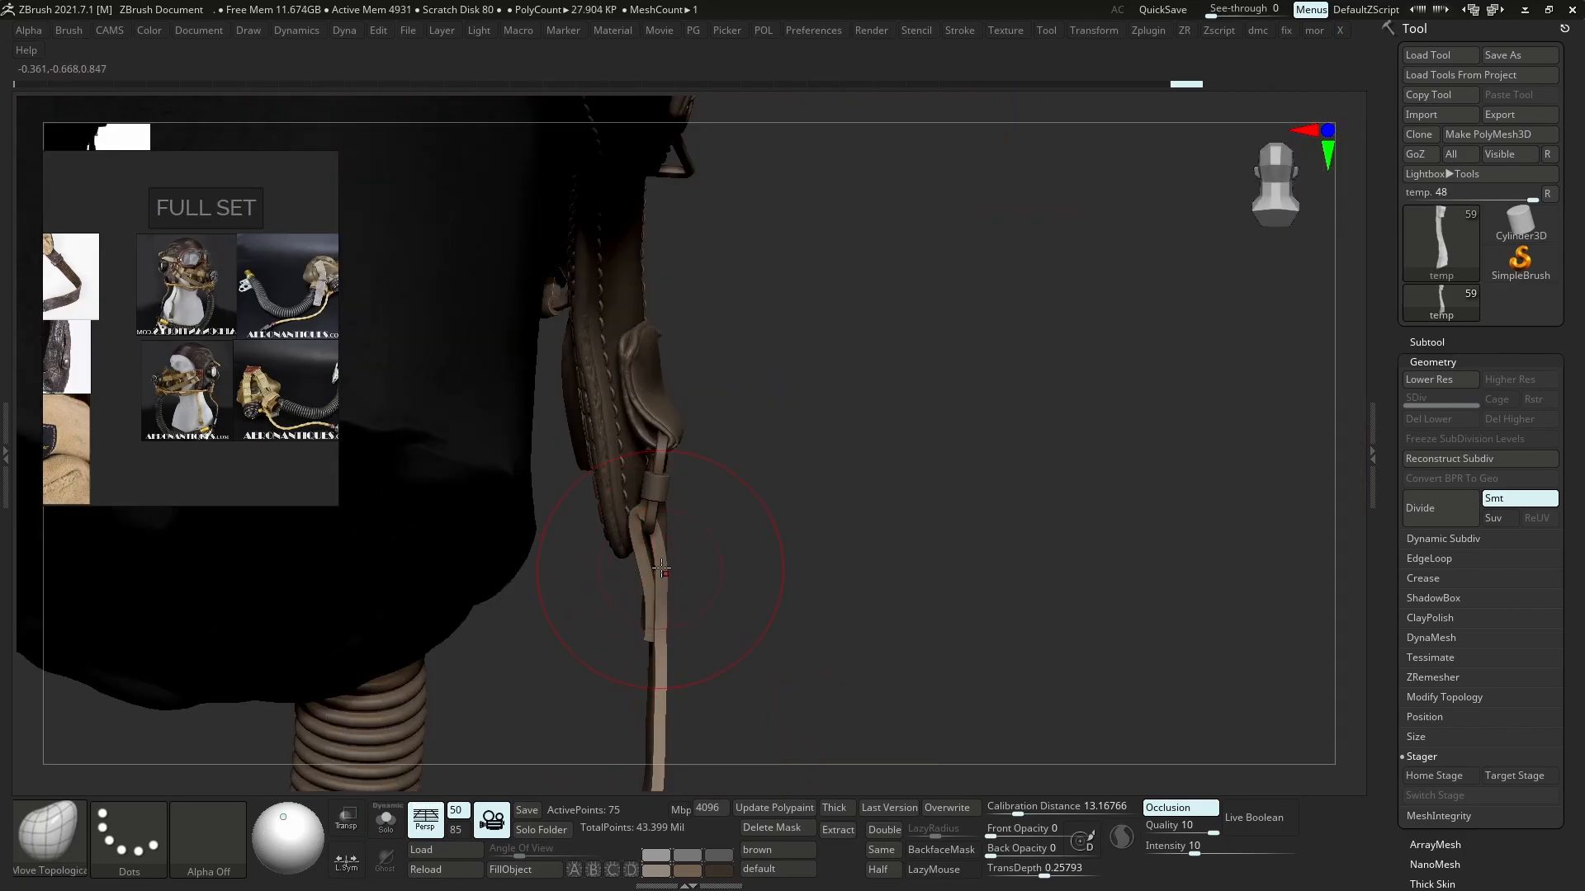
key(shift+d)
key(alt+s)
key(d)
key(shift+d)
key(shift+f)
right_drag(683, 552, 650, 534)
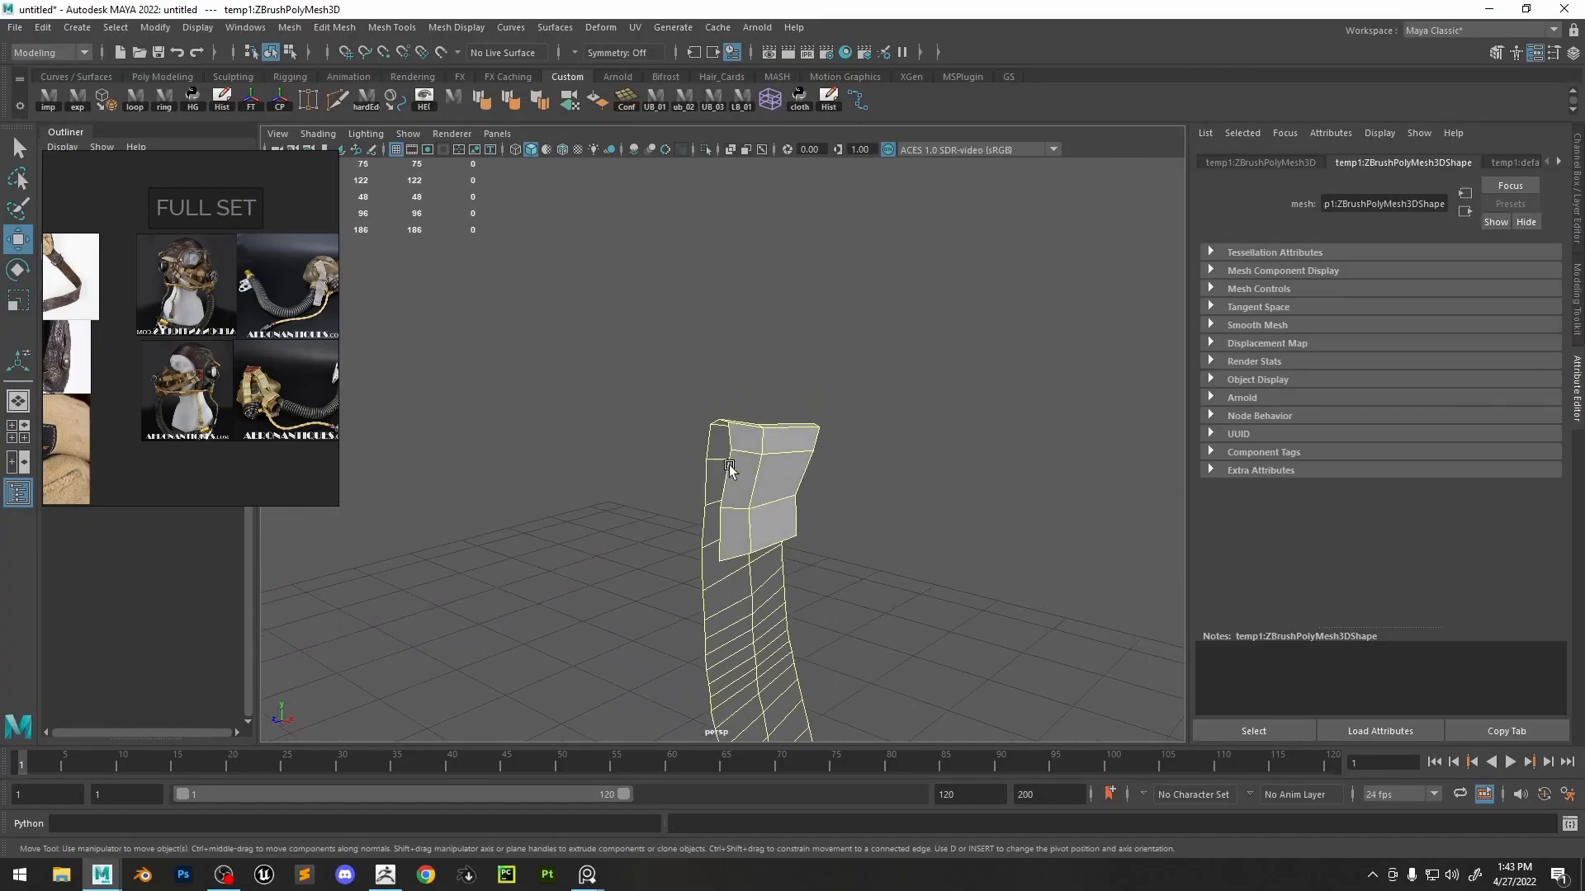
- Insert an edge loop across the strap's fold in Maya and apply Edit Edge Flow to the fold's loops
double_click(792, 454)
shift+right_drag(791, 457, 769, 623)
double_click(788, 482)
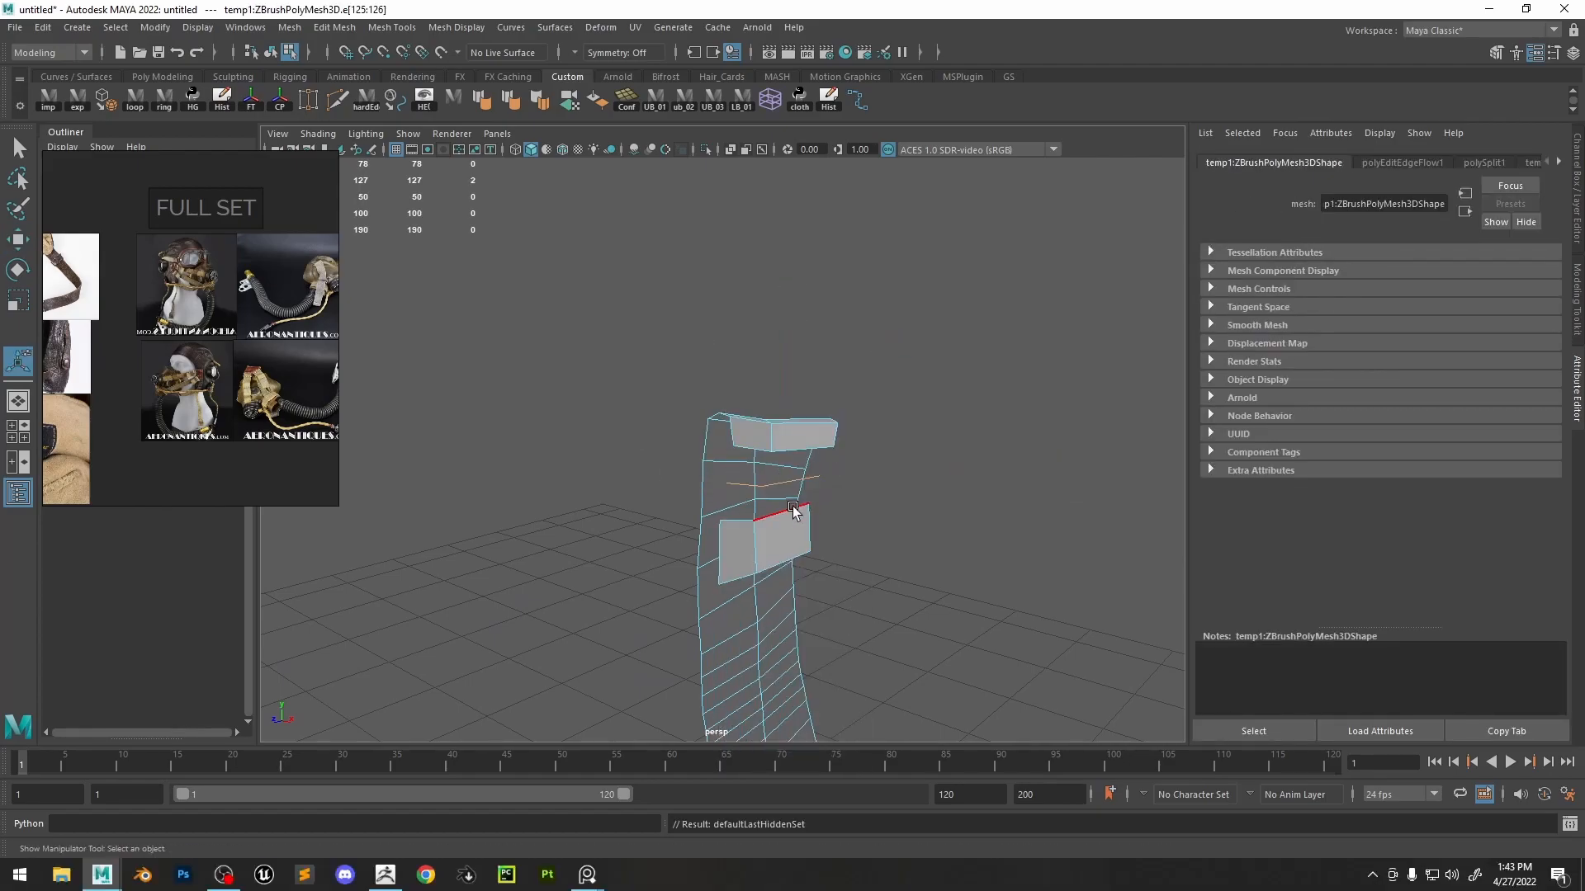
key(g)
alt+drag(757, 522, 779, 551)
- Shift the edge loops of the folded section sideways to refine the strap's bend
click(792, 520)
key(w)
click(795, 556)
alt+right_drag(779, 552, 813, 569)
shift+double_click(769, 641)
drag(859, 640, 837, 636)
double_click(781, 504)
mouse_move(871, 505)
mouse_down()
mouse_move(842, 498)
mouse_move(857, 501)
mouse_up()
- Switch to ZBrush with the edited strap and nudge its hanging length inward with the Move Topological brush
key(F8)
click(386, 877)
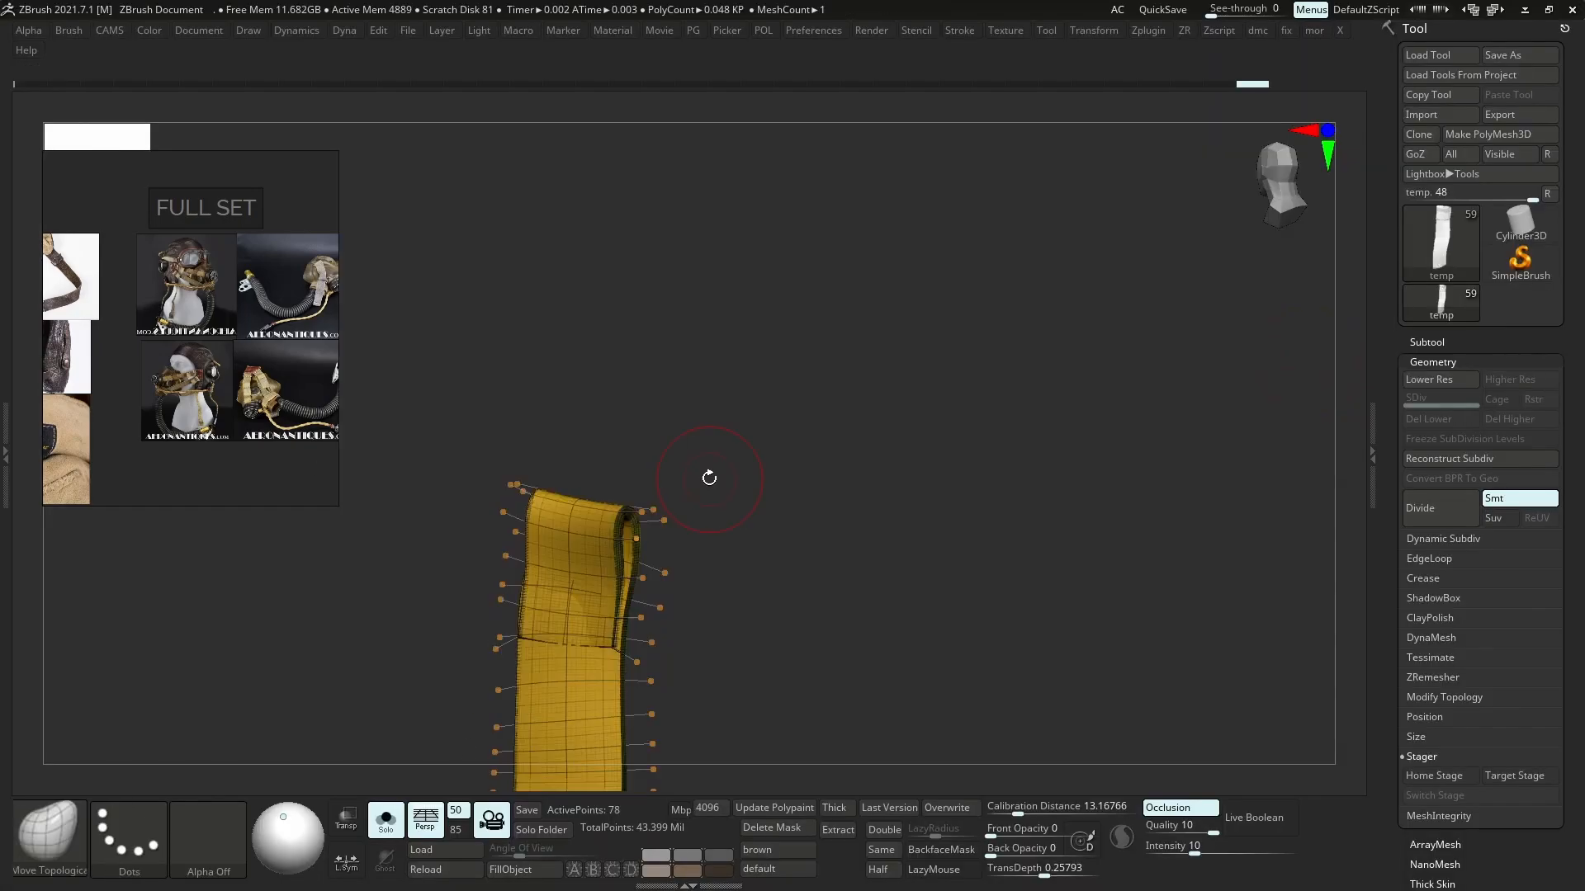
mouse_move(589, 628)
ctrl+right_down()
mouse_move(619, 548)
mouse_move(563, 541)
ctrl+right_up()
key(s)
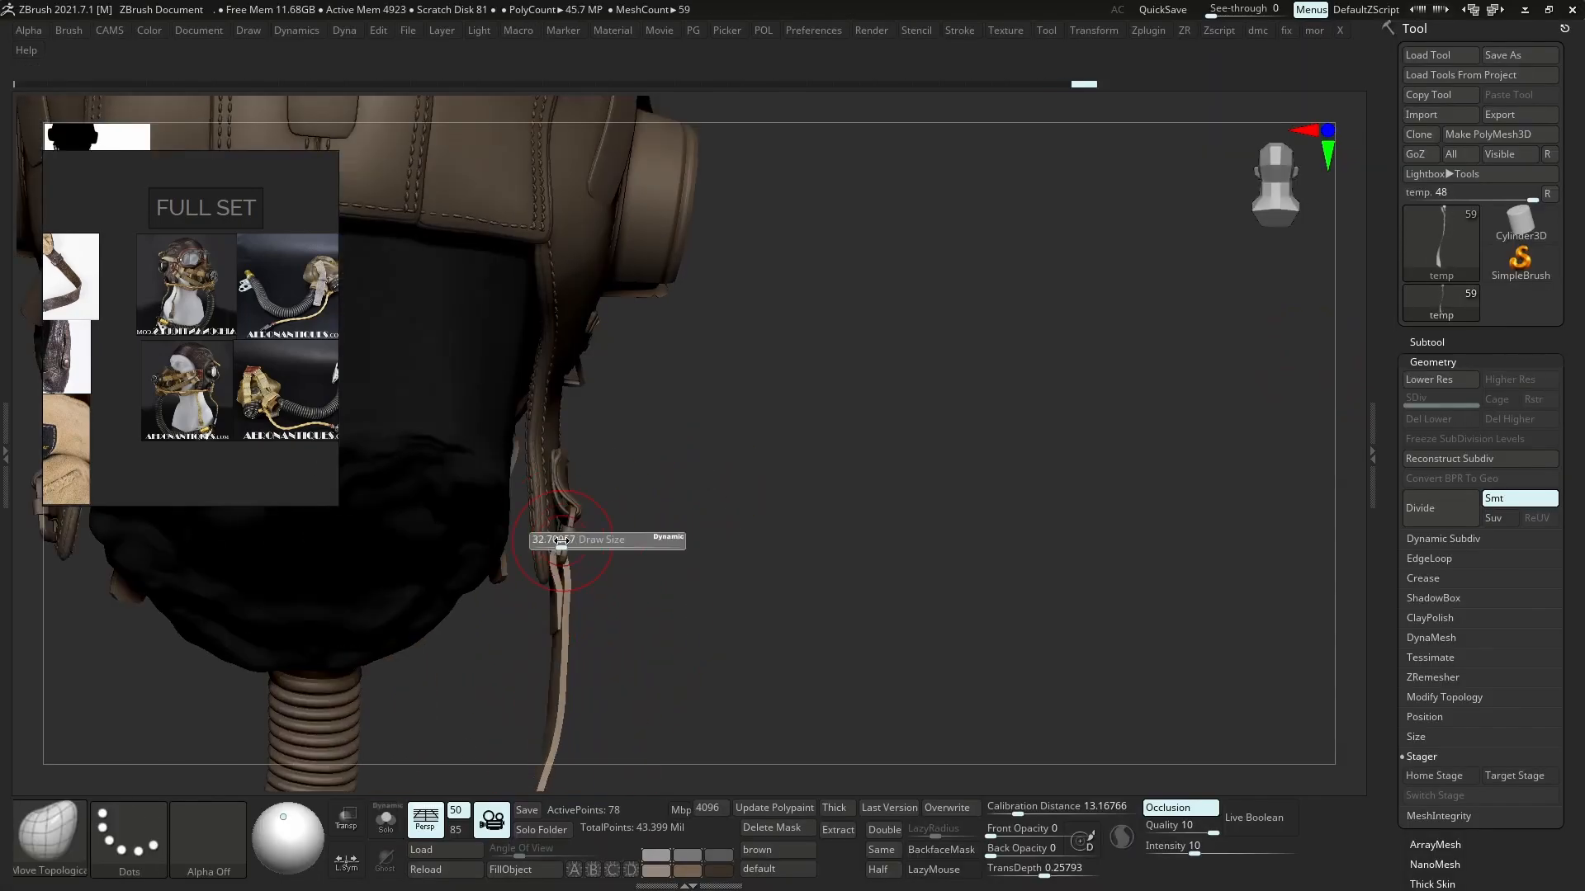
key(d)
drag(601, 730, 585, 730)
right_drag(701, 615, 555, 609)
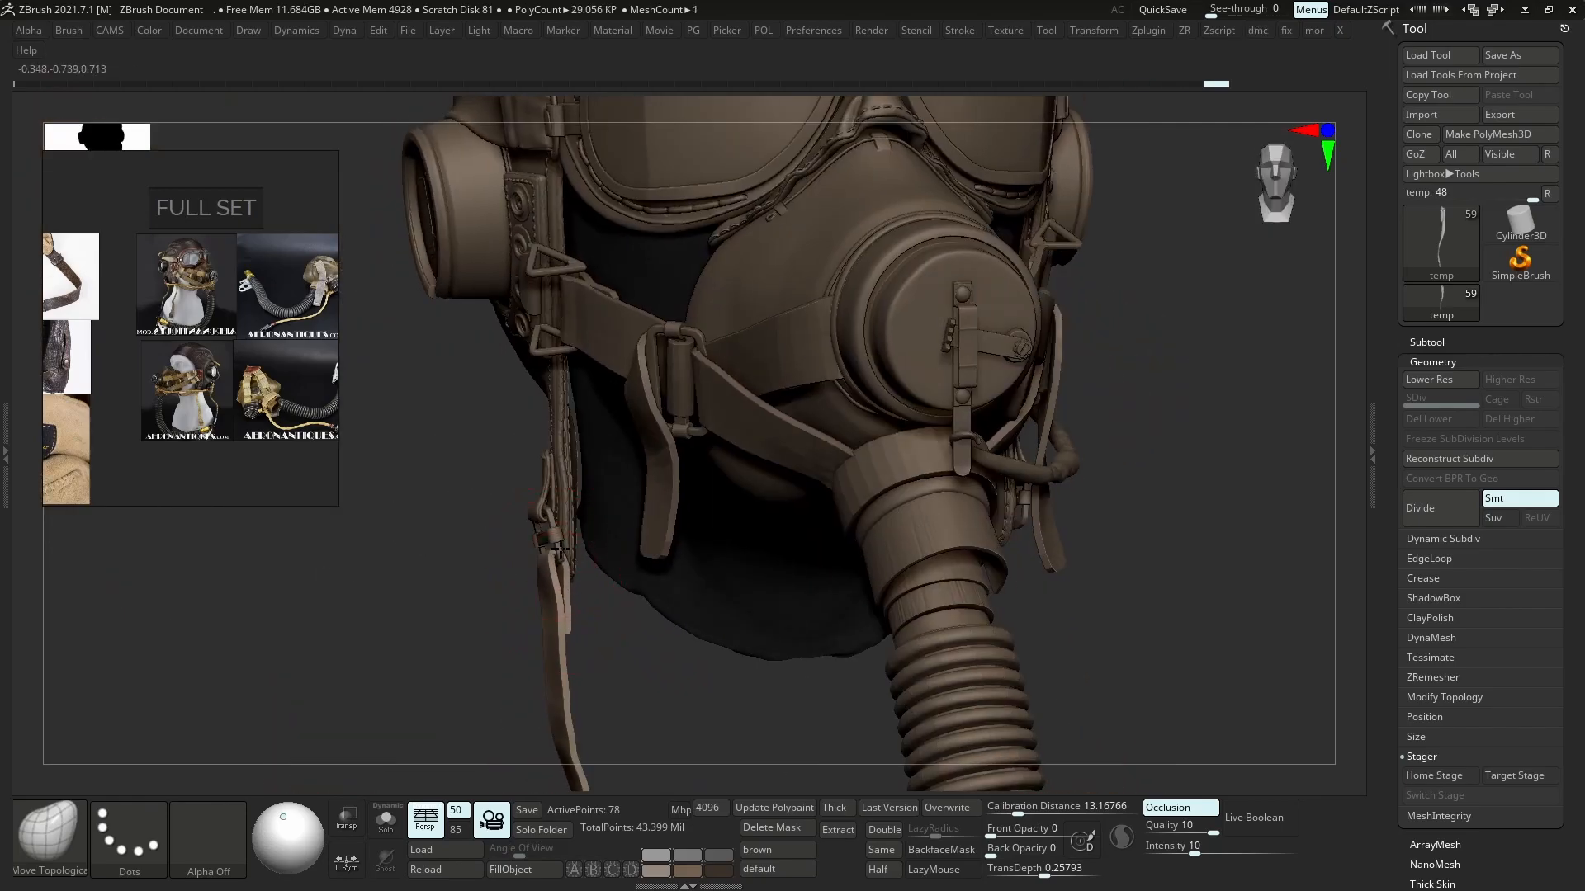
mouse_move(566, 554)
ctrl+right_down()
mouse_move(553, 495)
mouse_move(569, 636)
mouse_move(587, 588)
mouse_move(615, 582)
mouse_move(588, 579)
mouse_move(638, 619)
mouse_move(611, 602)
mouse_move(619, 561)
ctrl+right_up()
key(2)
click(670, 621)
key(ctrl+z)
- Apply the chin strap's dynamic subdivision to its mesh and reconstruct its lower subdivision levels
right_drag(539, 612, 605, 618)
ctrl+right_drag(607, 674, 615, 735)
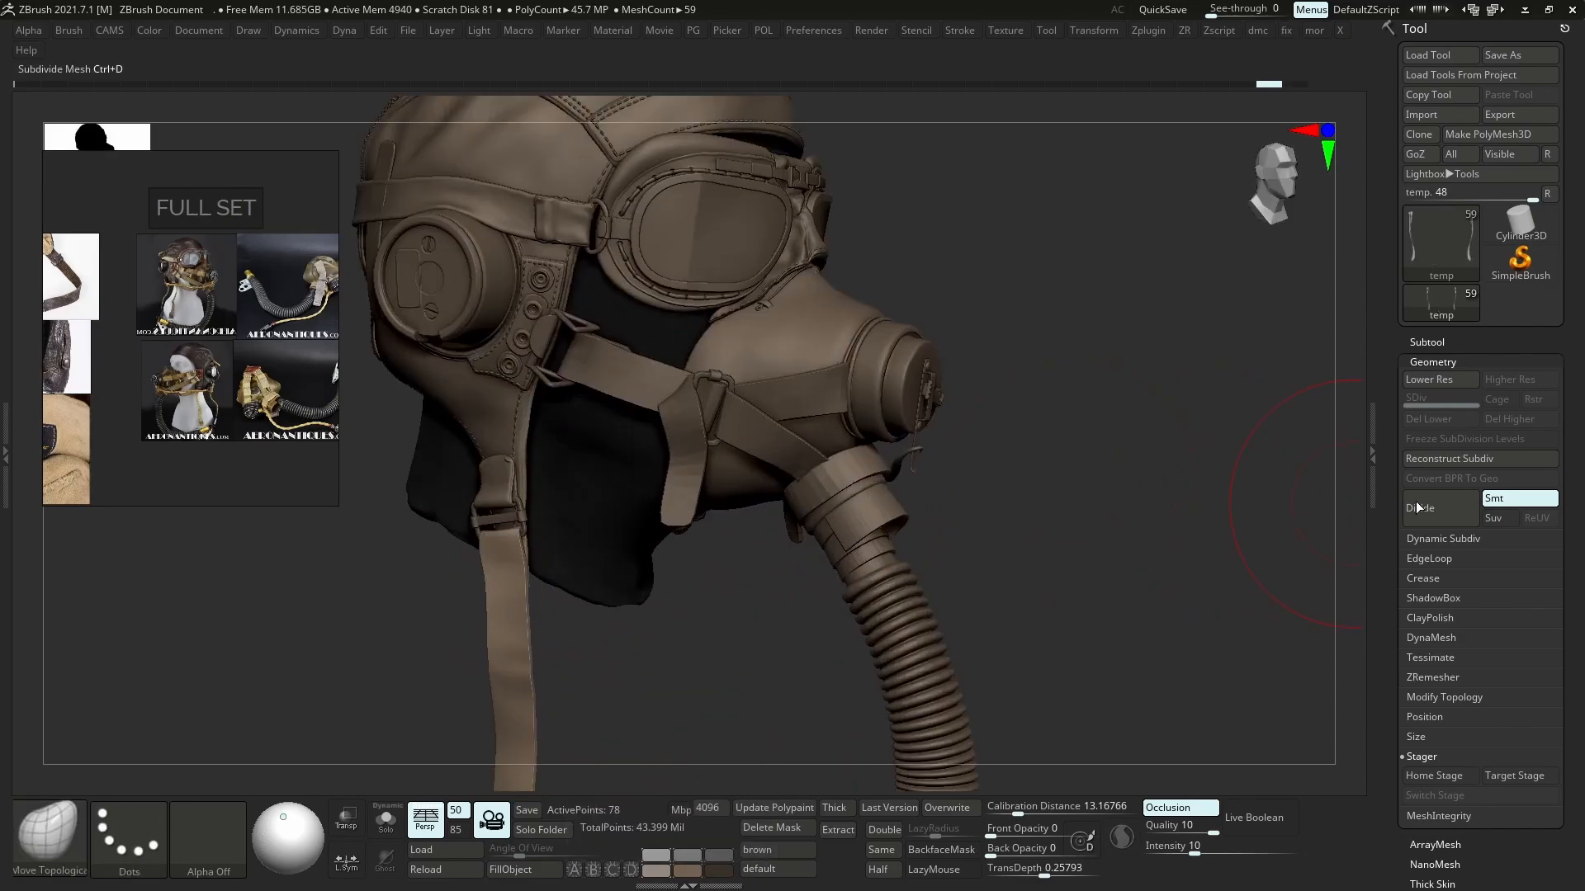
key(ctrl+2)
click(813, 555)
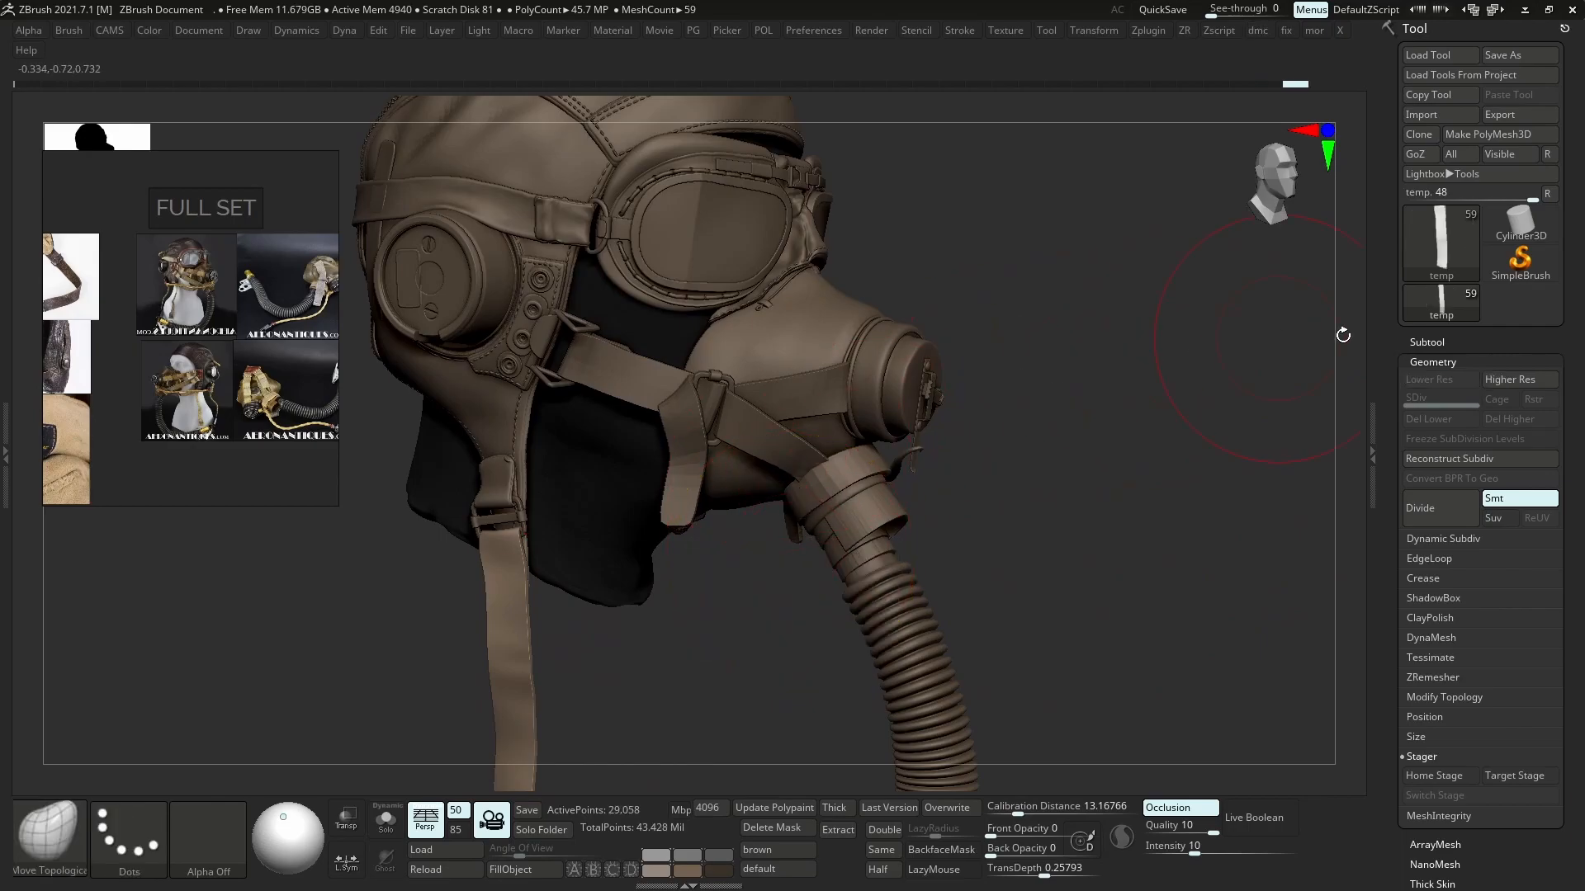
click(1453, 467)
alt+click(510, 594)
- Reconstruct lower subdivision levels on the mask strap and on the ring connecting the hose to the mask
alt+click(685, 446)
click(1426, 462)
alt+click(850, 469)
click(1432, 462)
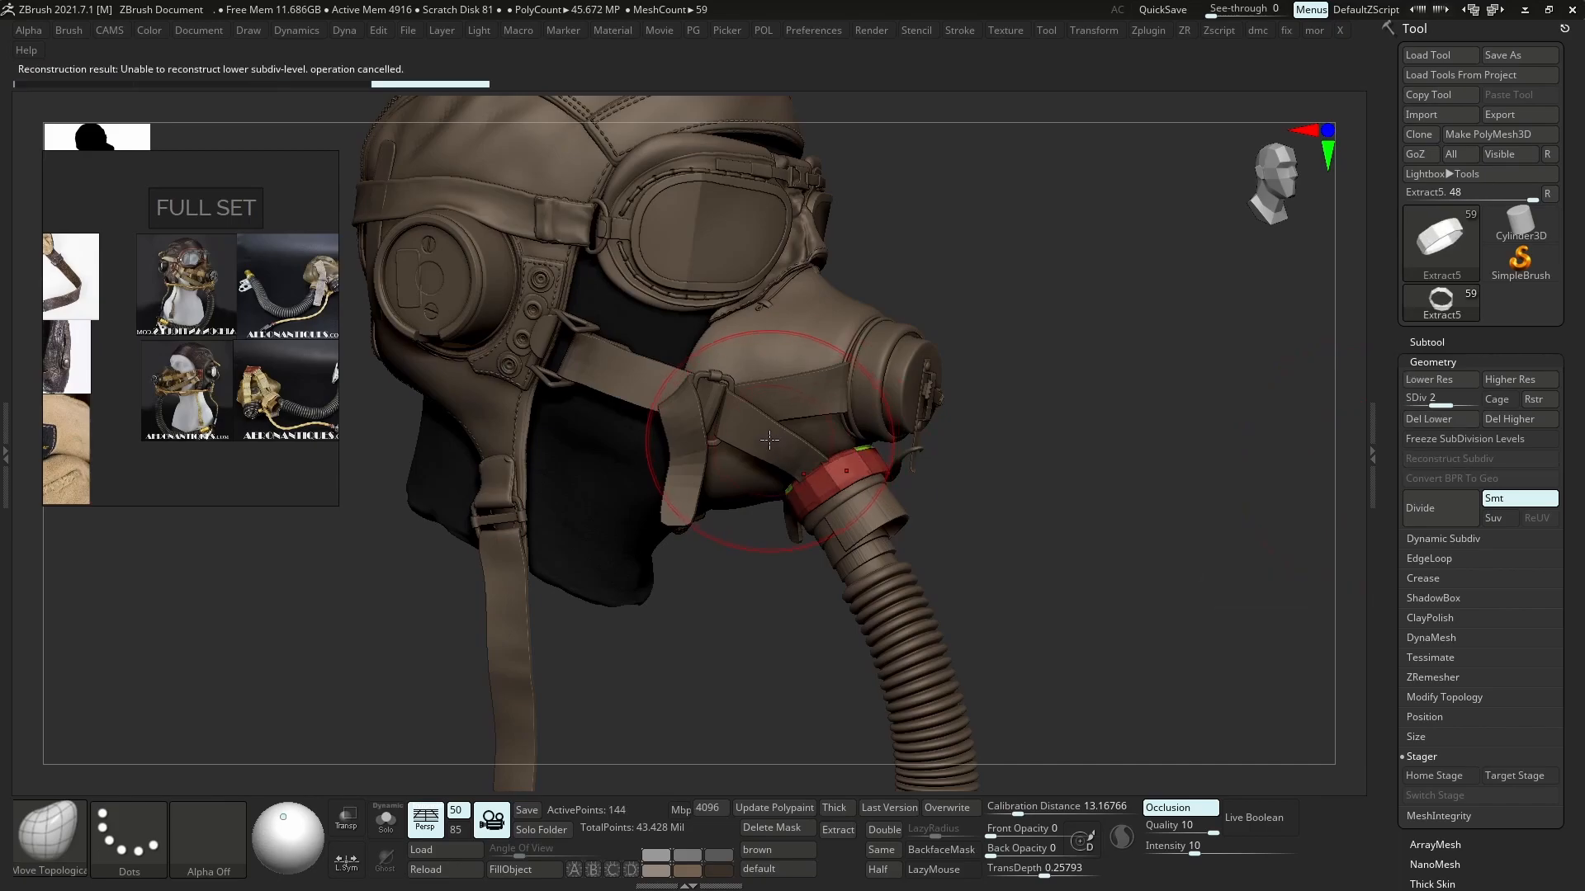
- Select the folded side strap that runs through the mask buckle and reconstruct its lower subdivision levels
alt+click(635, 404)
alt+click(636, 403)
click(1461, 465)
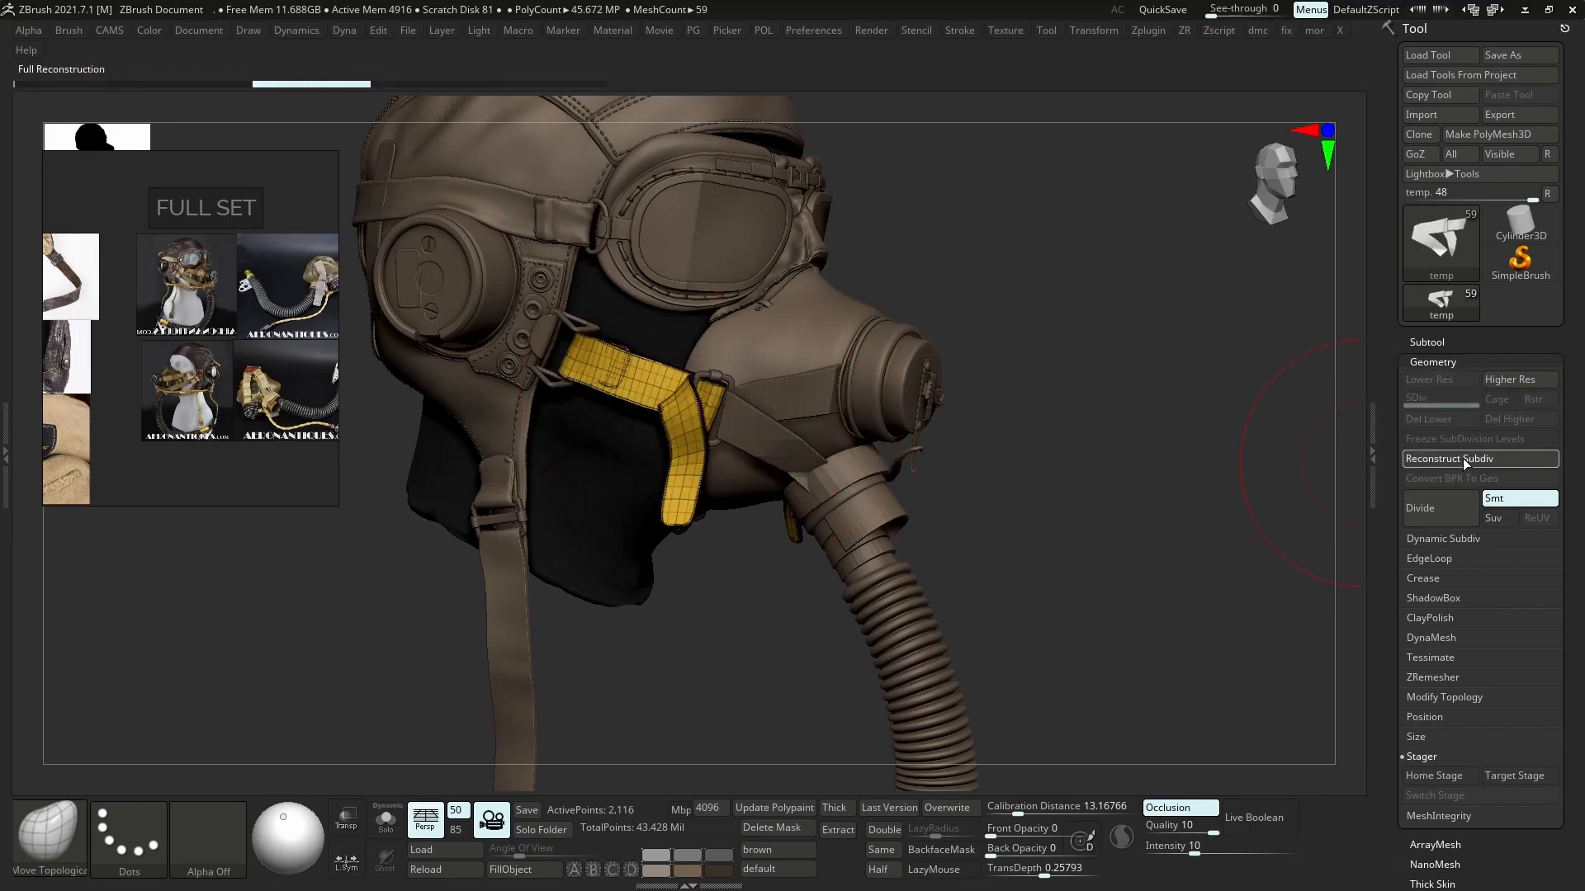
- Compare the side strap's subdivision levels around the buckle, set it to level 2 and export it
right_drag(756, 504, 693, 486)
key(d)
key(d)
ctrl+right_drag(702, 405, 721, 483)
key(shift+d)
key(b)
key(m)
key(t)
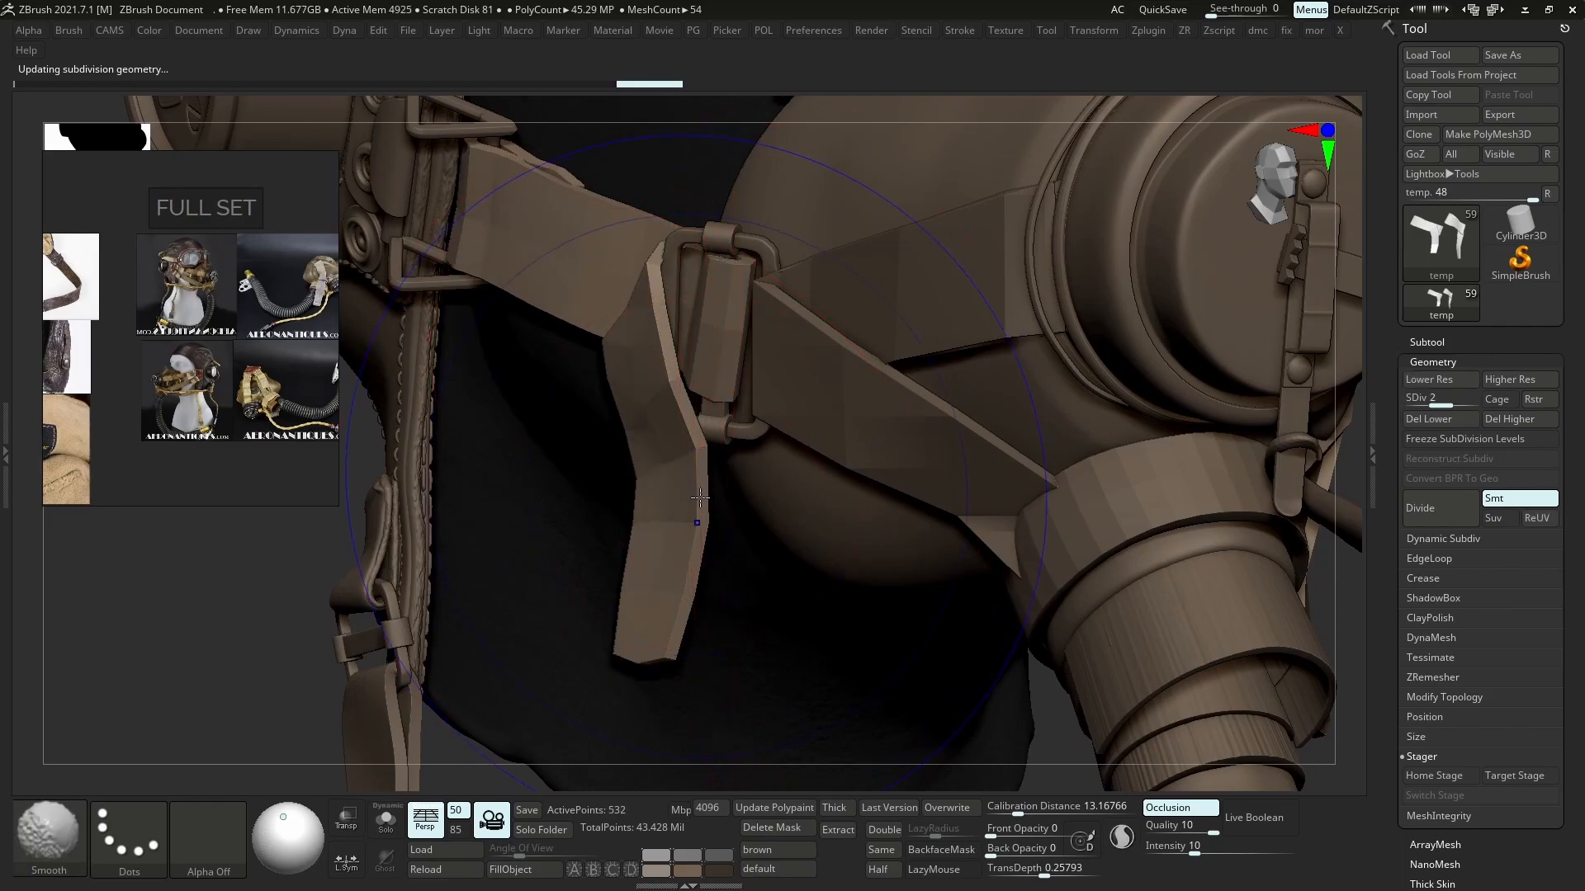
key(shift+f)
ctrl+right_drag(699, 514, 719, 459)
key(shift+d)
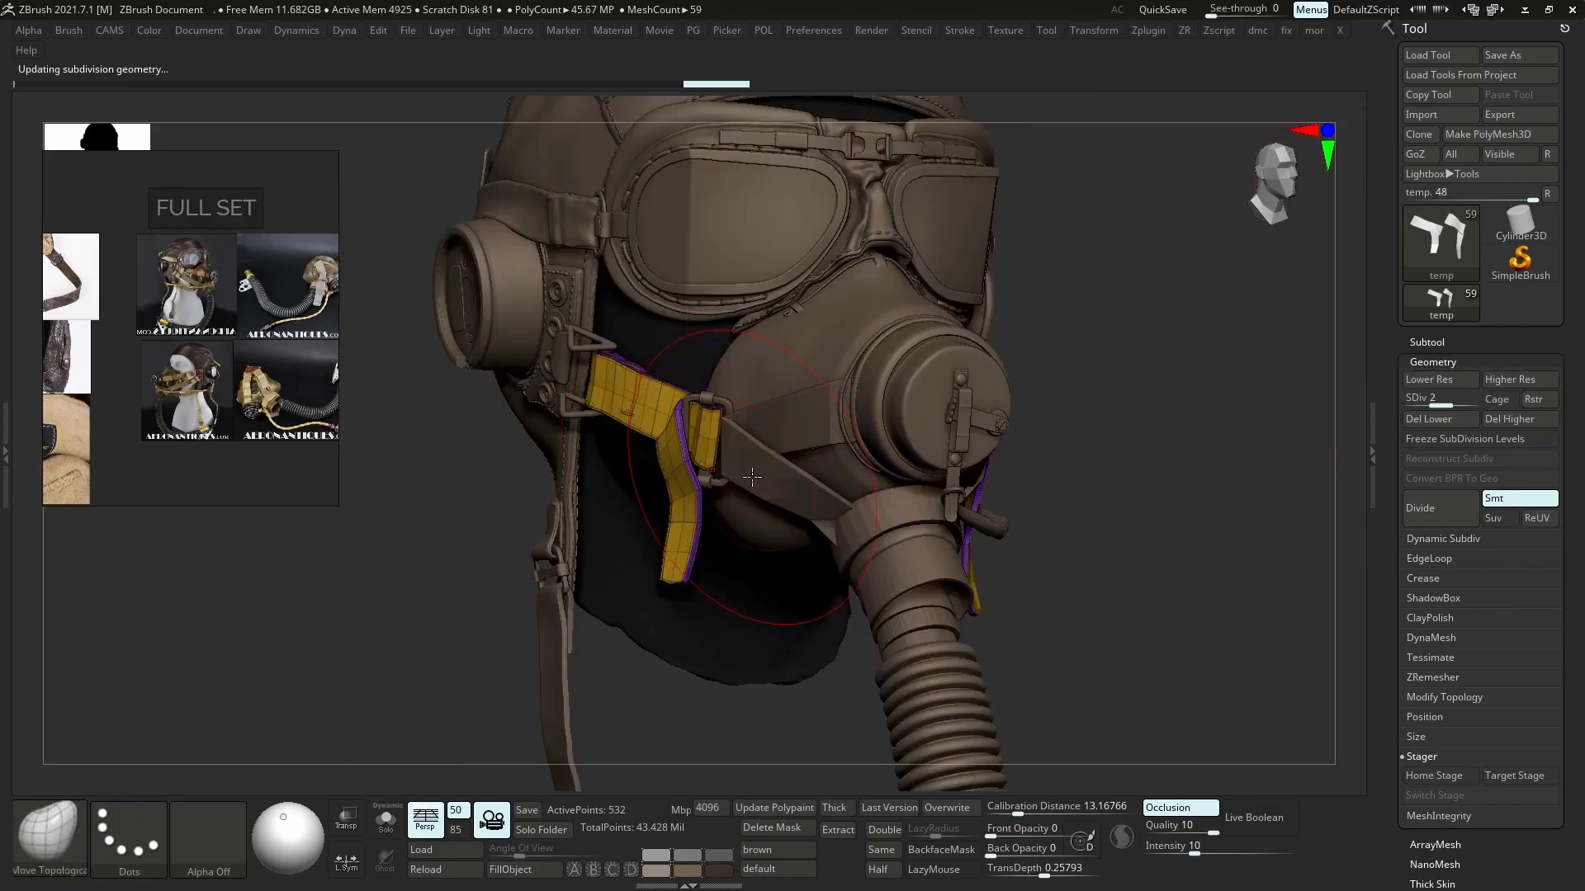
key(ctrl)
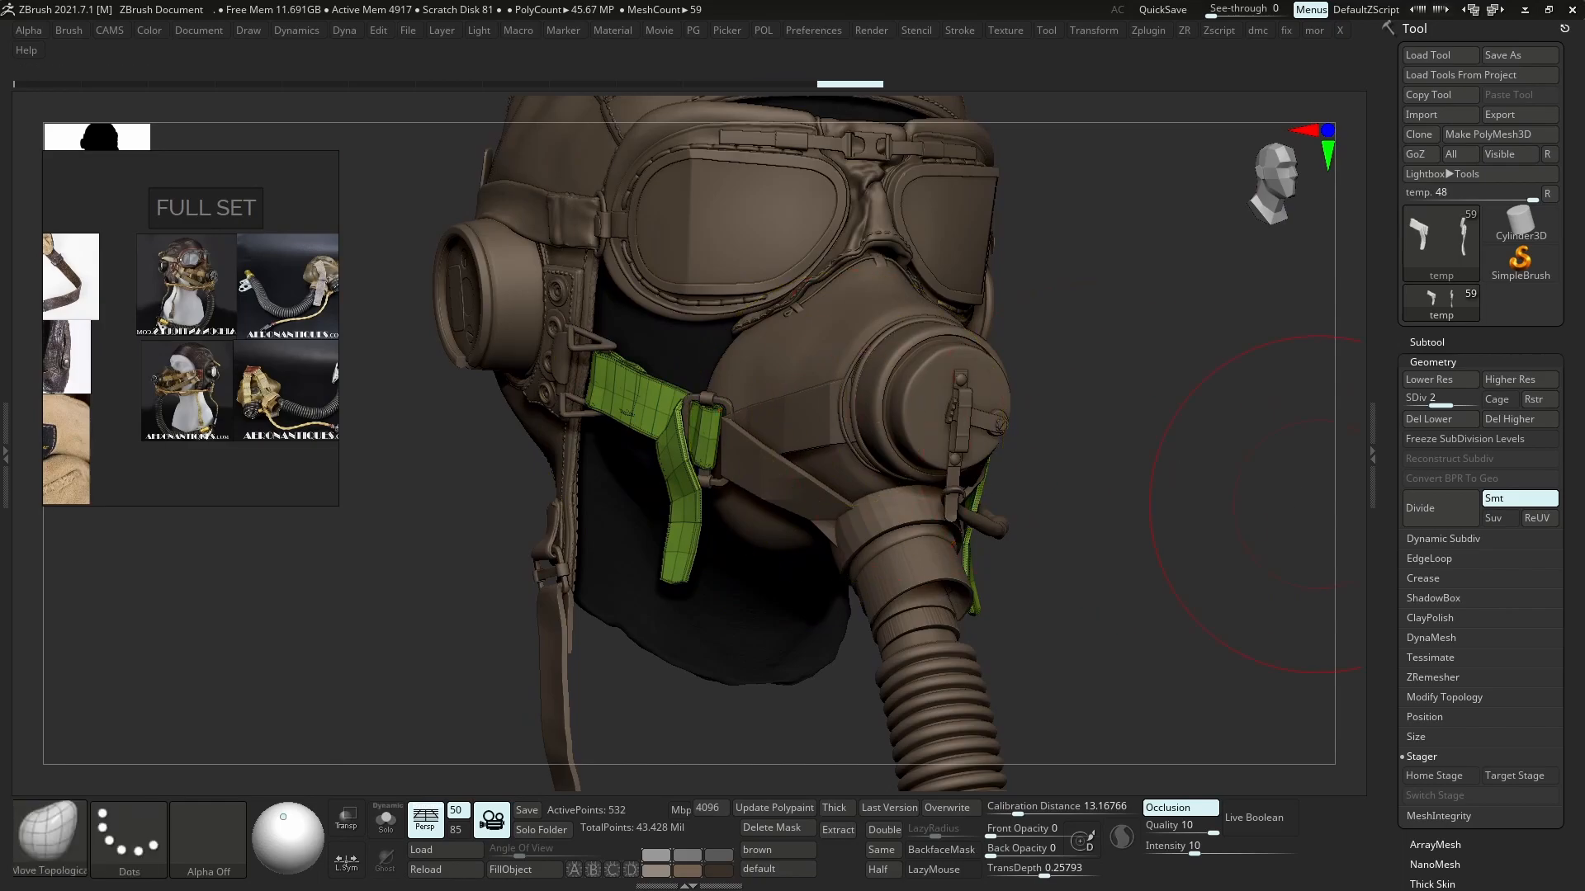
- Switch to Maya and replace the old chin strap mesh with the exported side strap
key(alt+Tab)
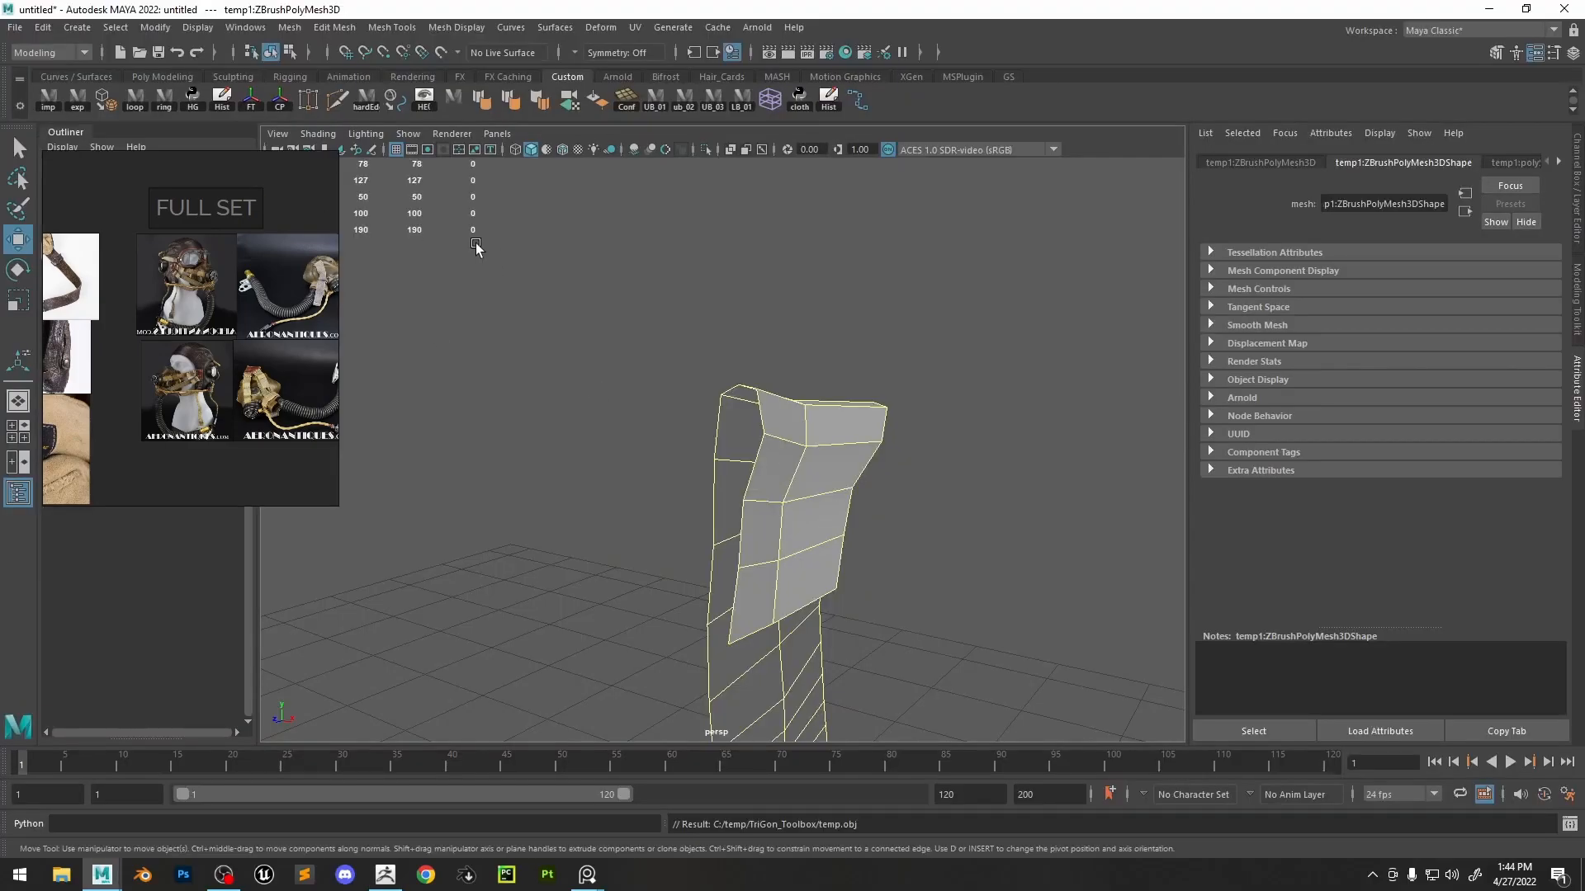
click(872, 408)
alt+drag(874, 406, 1098, 381)
alt+right_drag(899, 385, 900, 412)
alt+drag(900, 413, 835, 435)
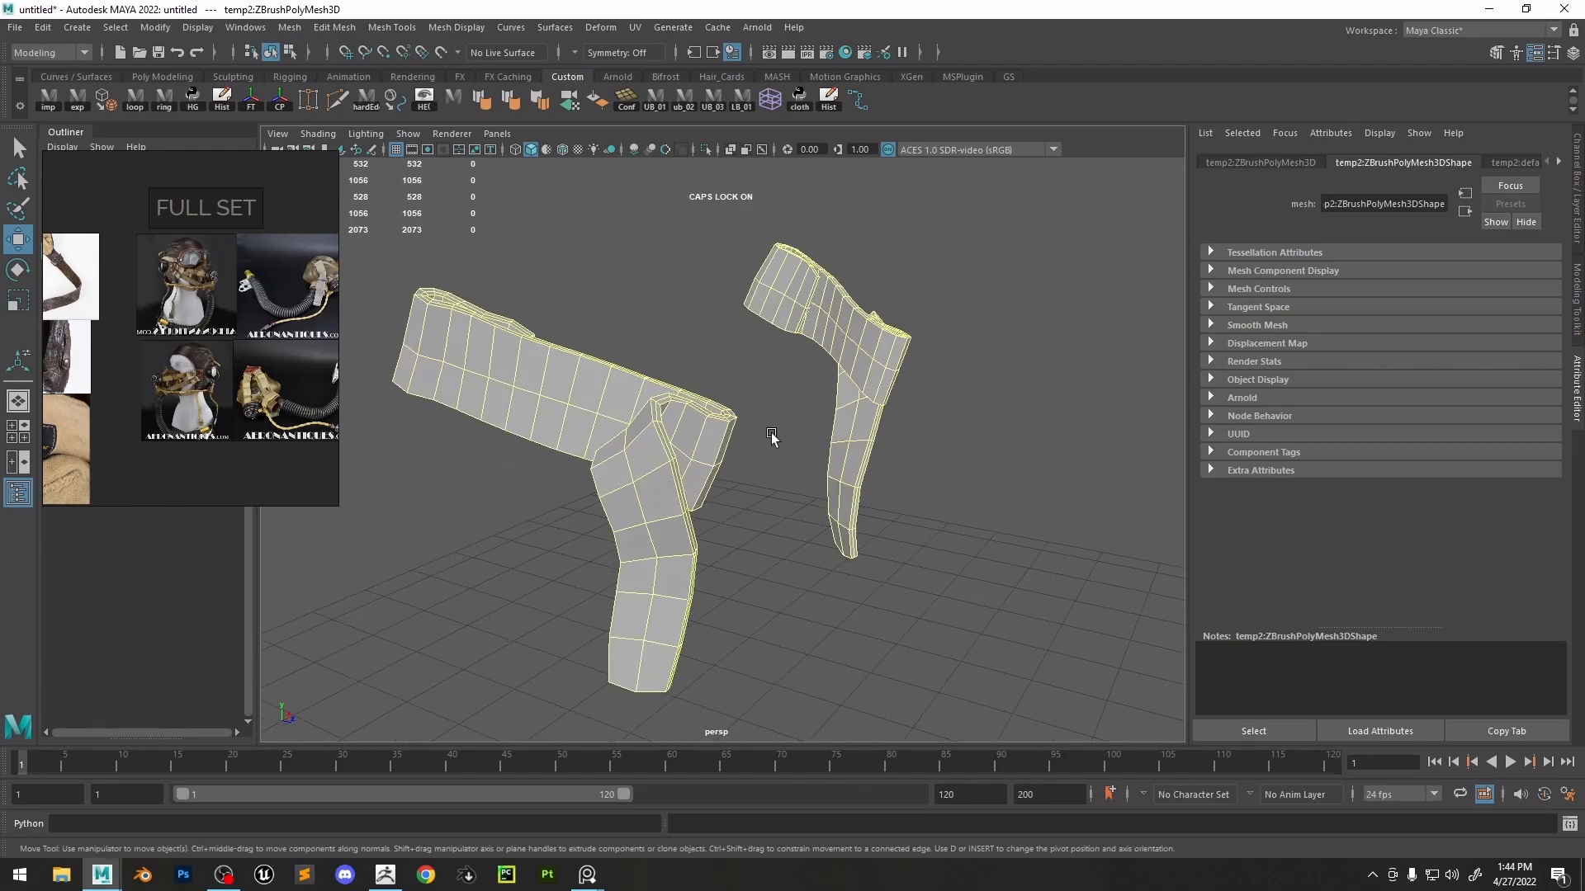
- Bring the strap on the front of the mask from ZBrush into Maya at subdivision level 2
key(alt+Tab)
alt+click(760, 468)
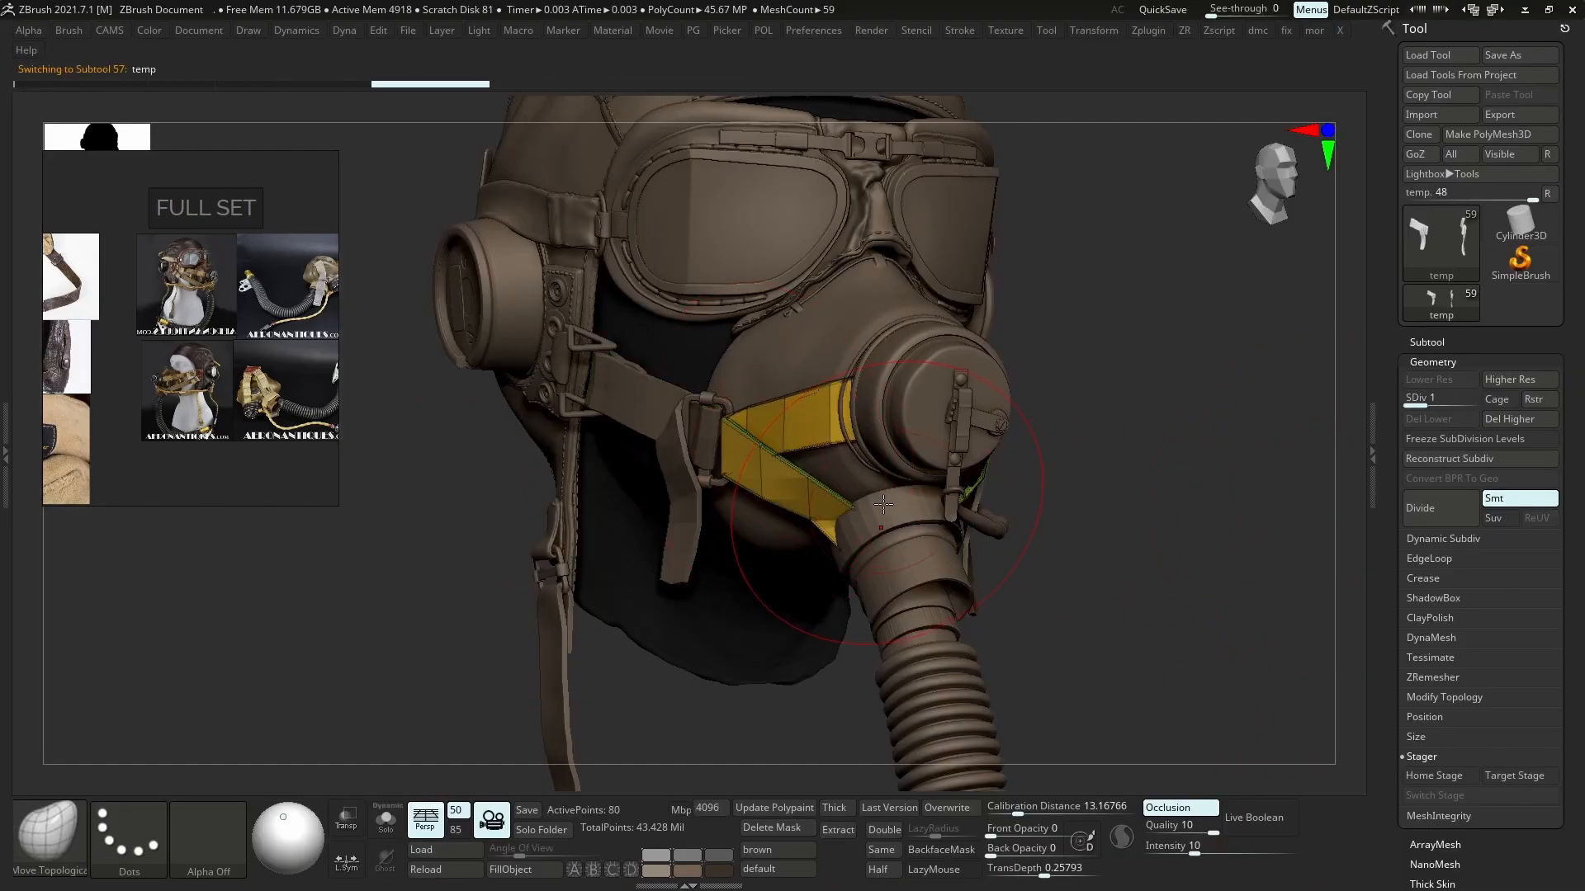
click(1524, 10)
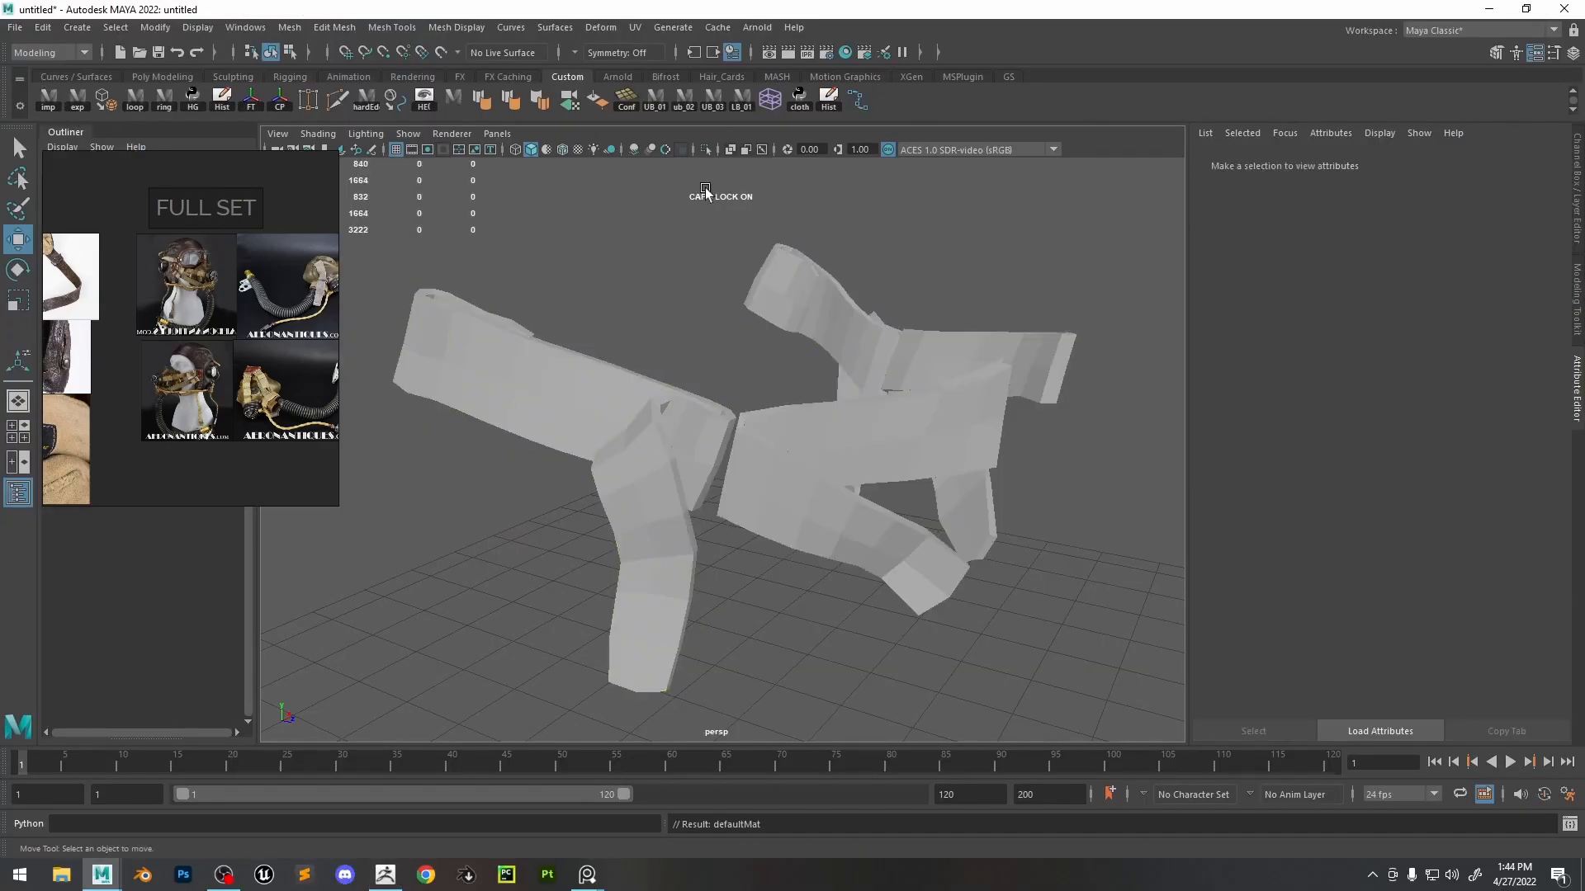
- Turn on wireframe on shaded and the default material in the Maya viewport
click(562, 149)
click(578, 151)
click(578, 151)
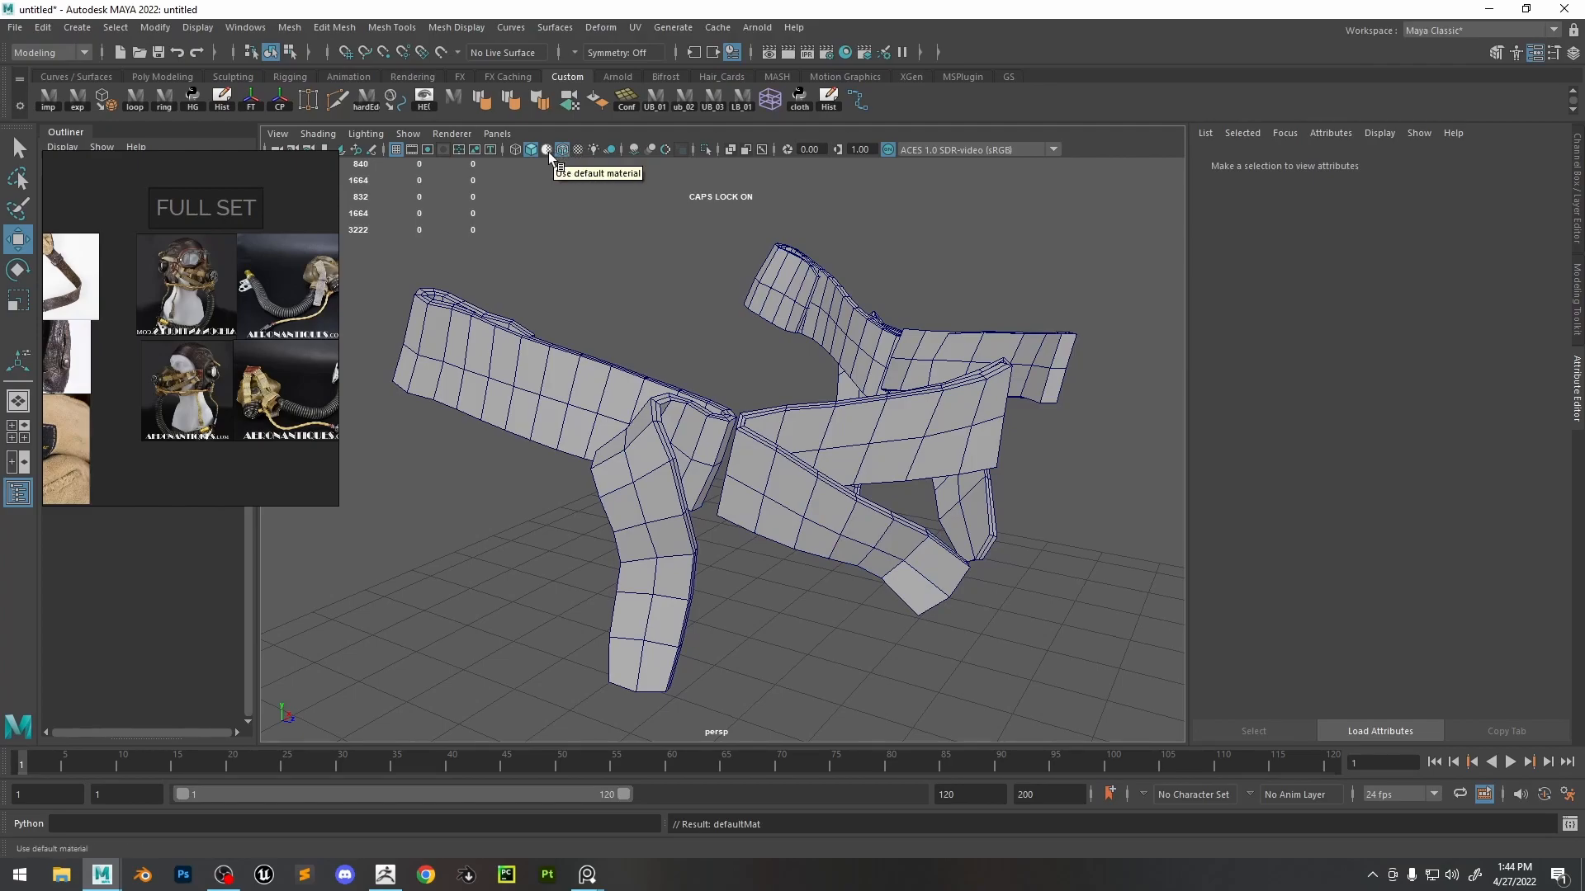
click(547, 151)
- Switch to ZBrush, export the ring between hose and mask at subdivision level 2, and import it into Maya
click(392, 876)
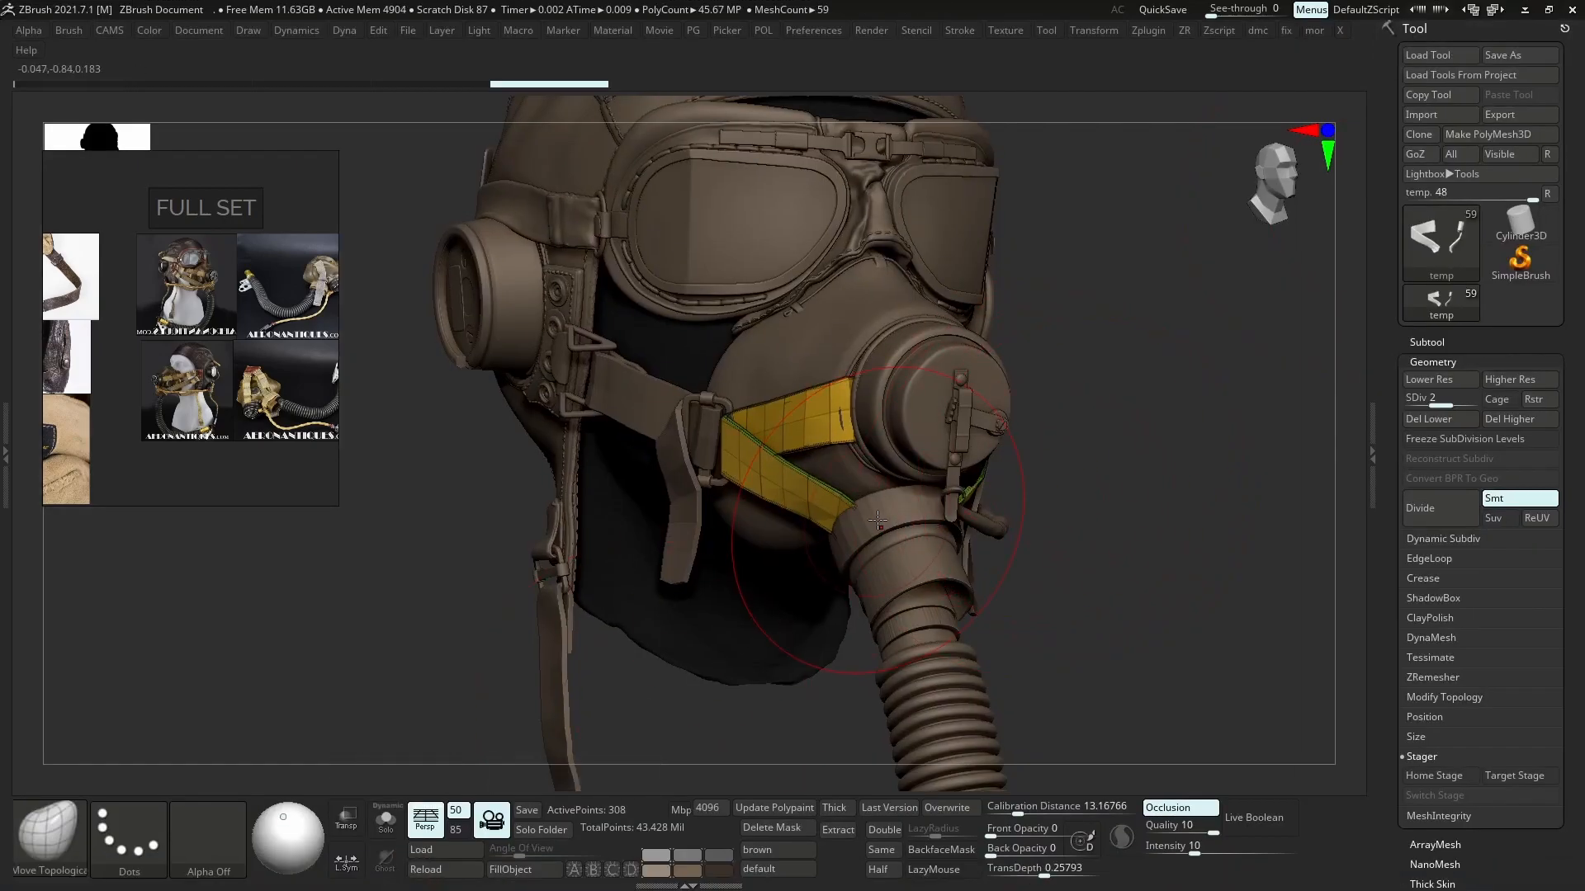
alt+click(929, 514)
key(shift+d)
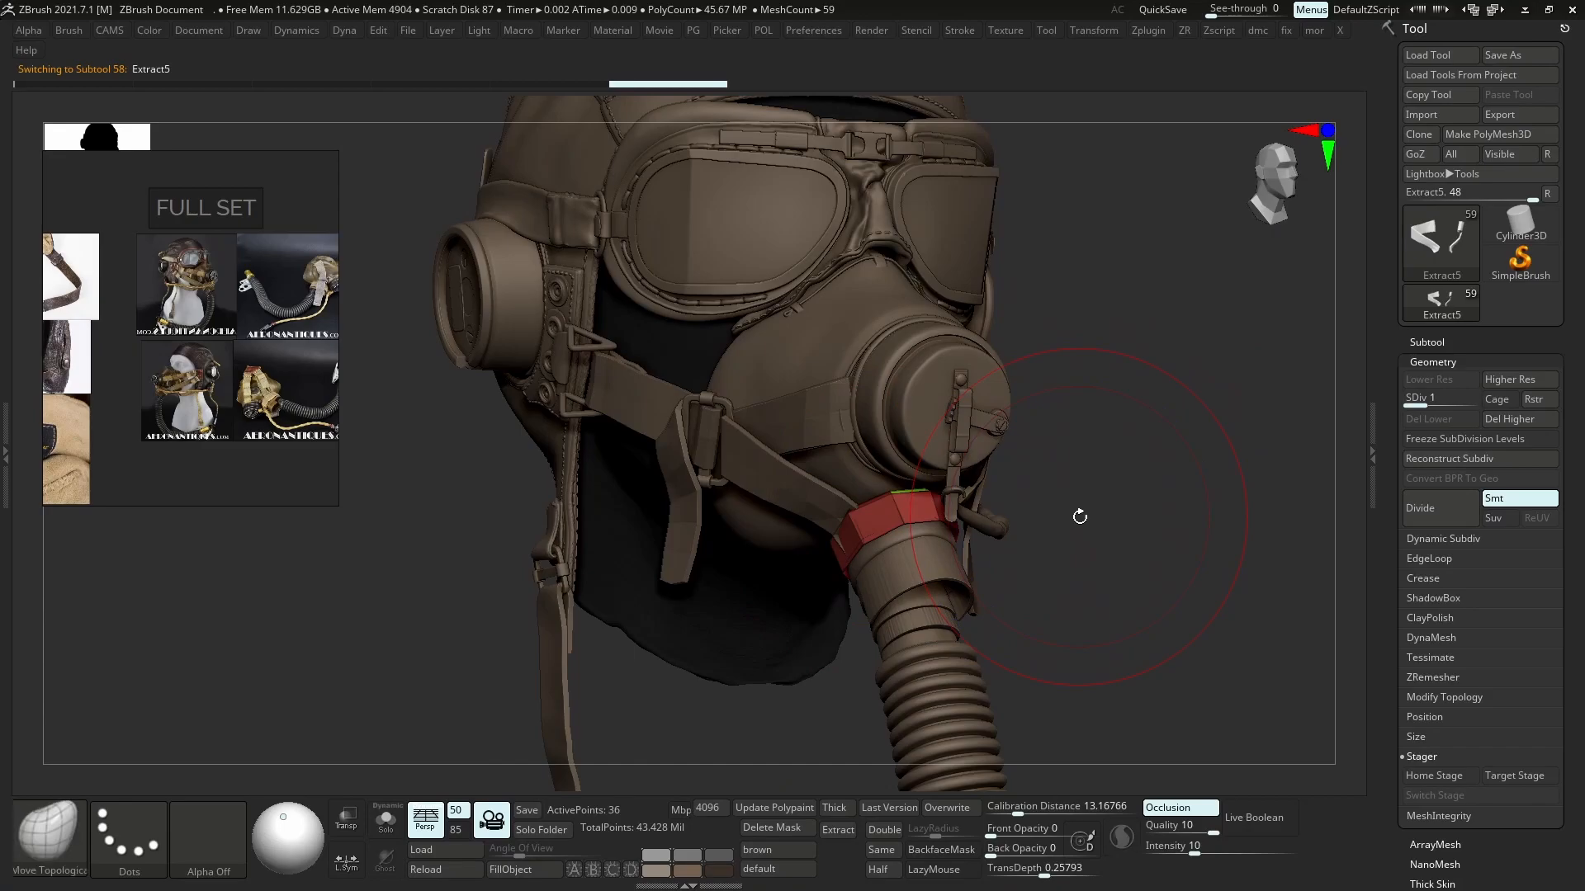
key(d)
key(ctrl)
key(alt+Tab)
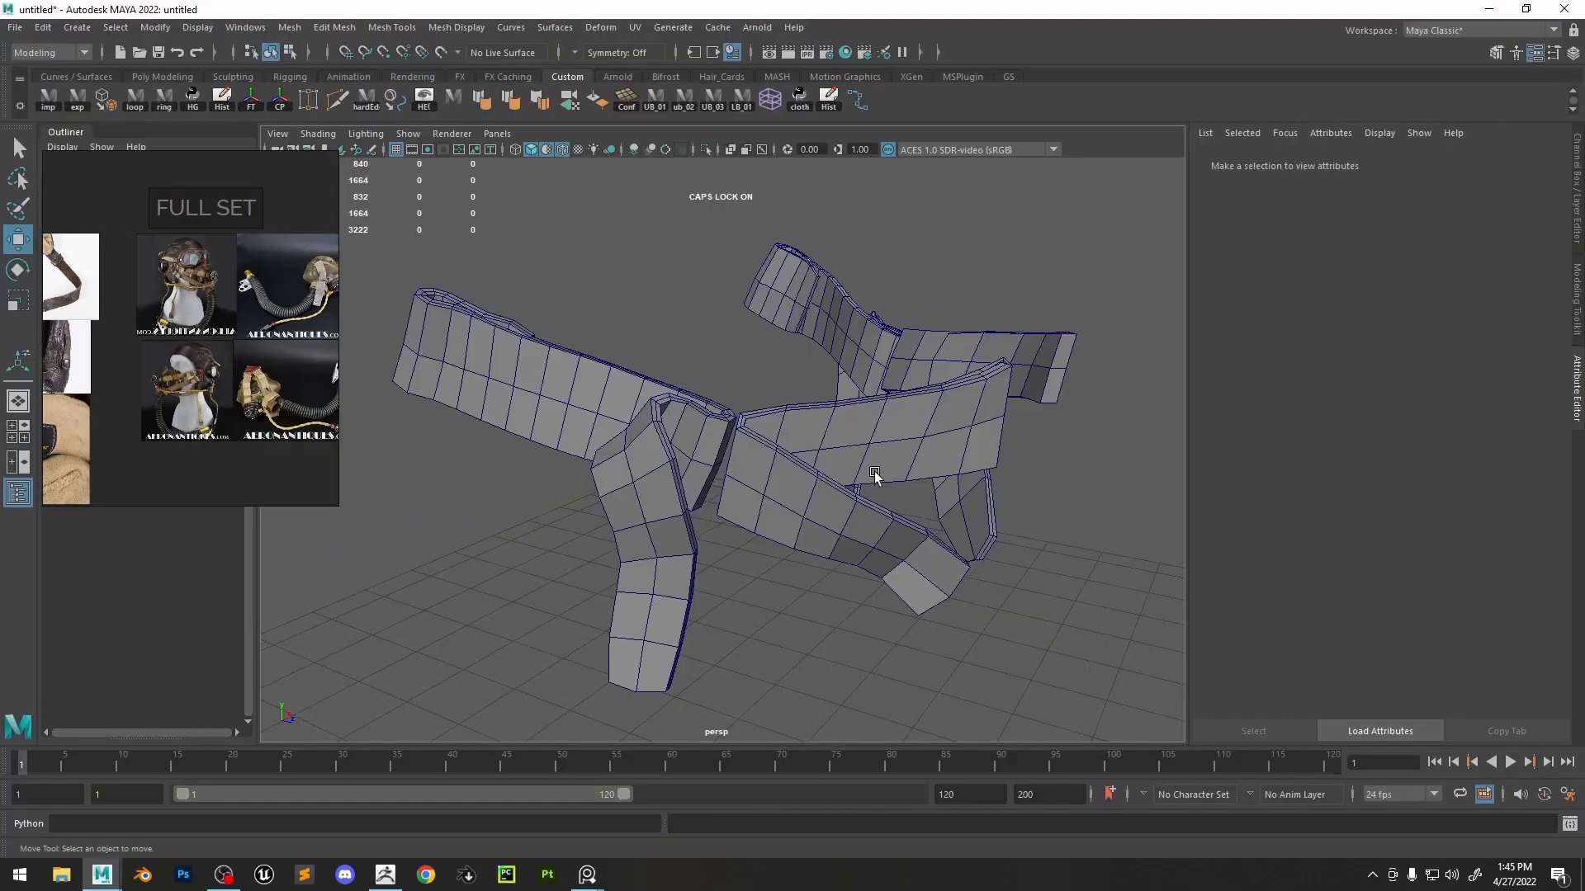
click(48, 99)
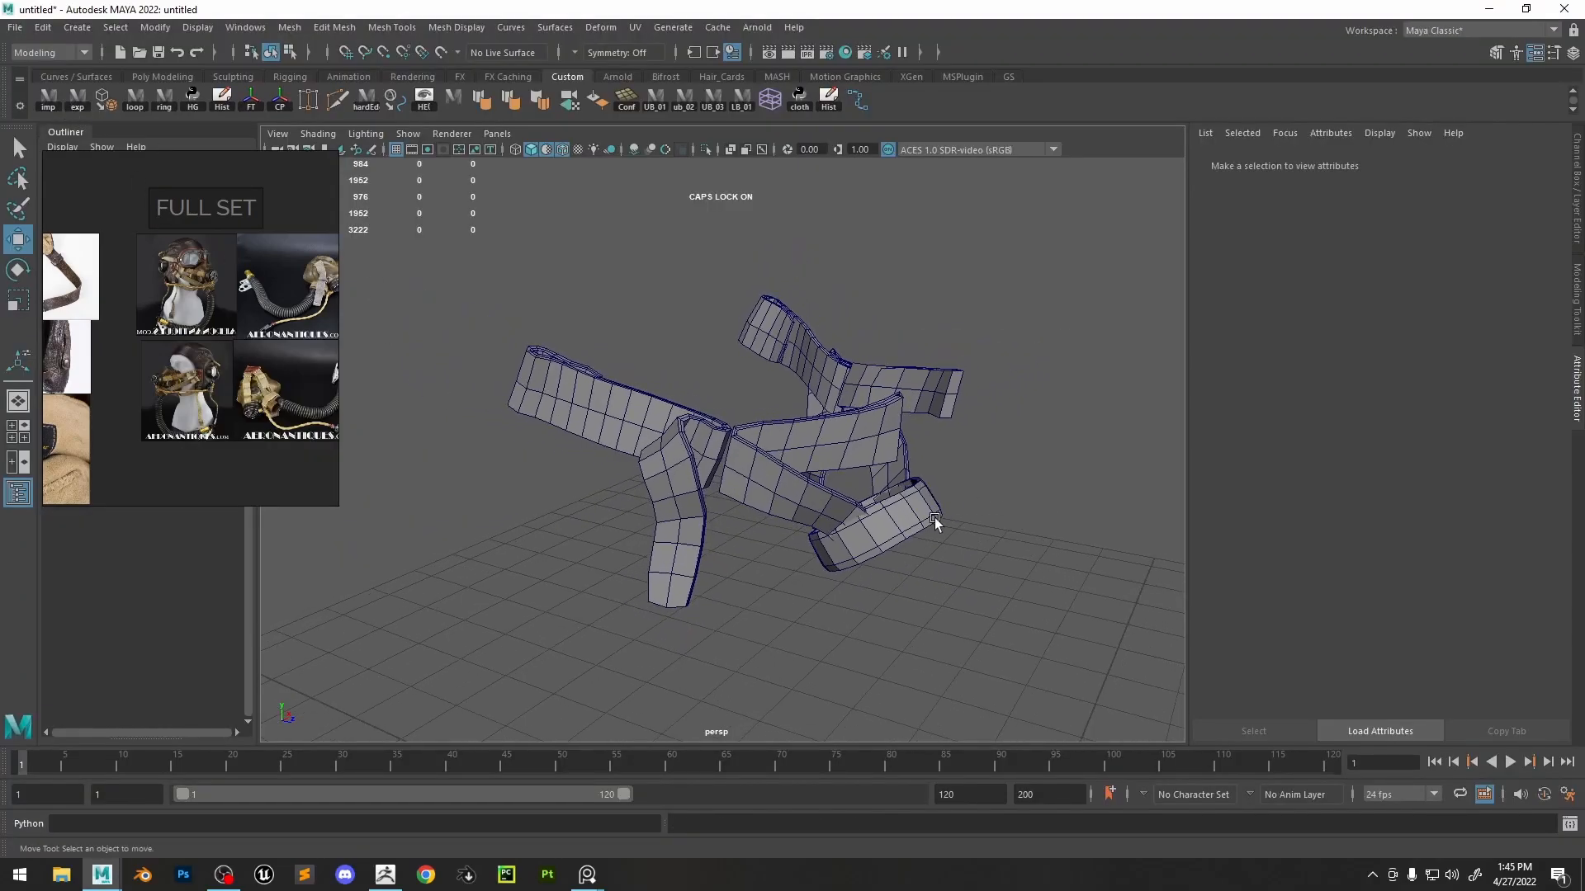
- Export the hose ring from ZBrush at subdivision level 3 and replace the ring in Maya with it
key(alt+Tab)
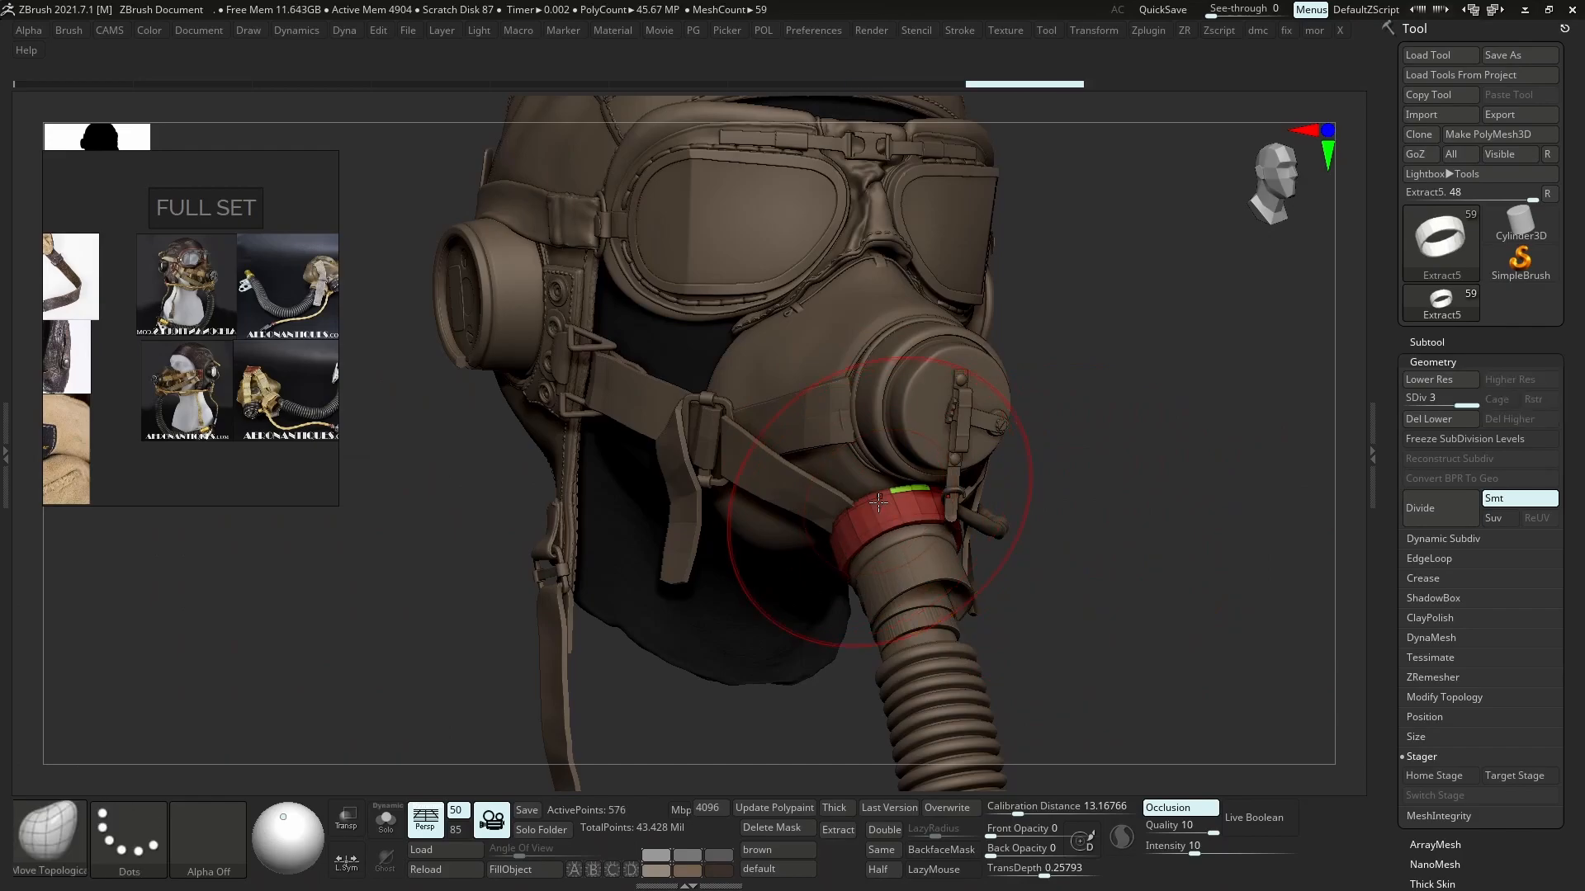
key(alt+Tab)
click(889, 524)
key(Delete)
click(47, 98)
scroll(956, 561, up, 3)
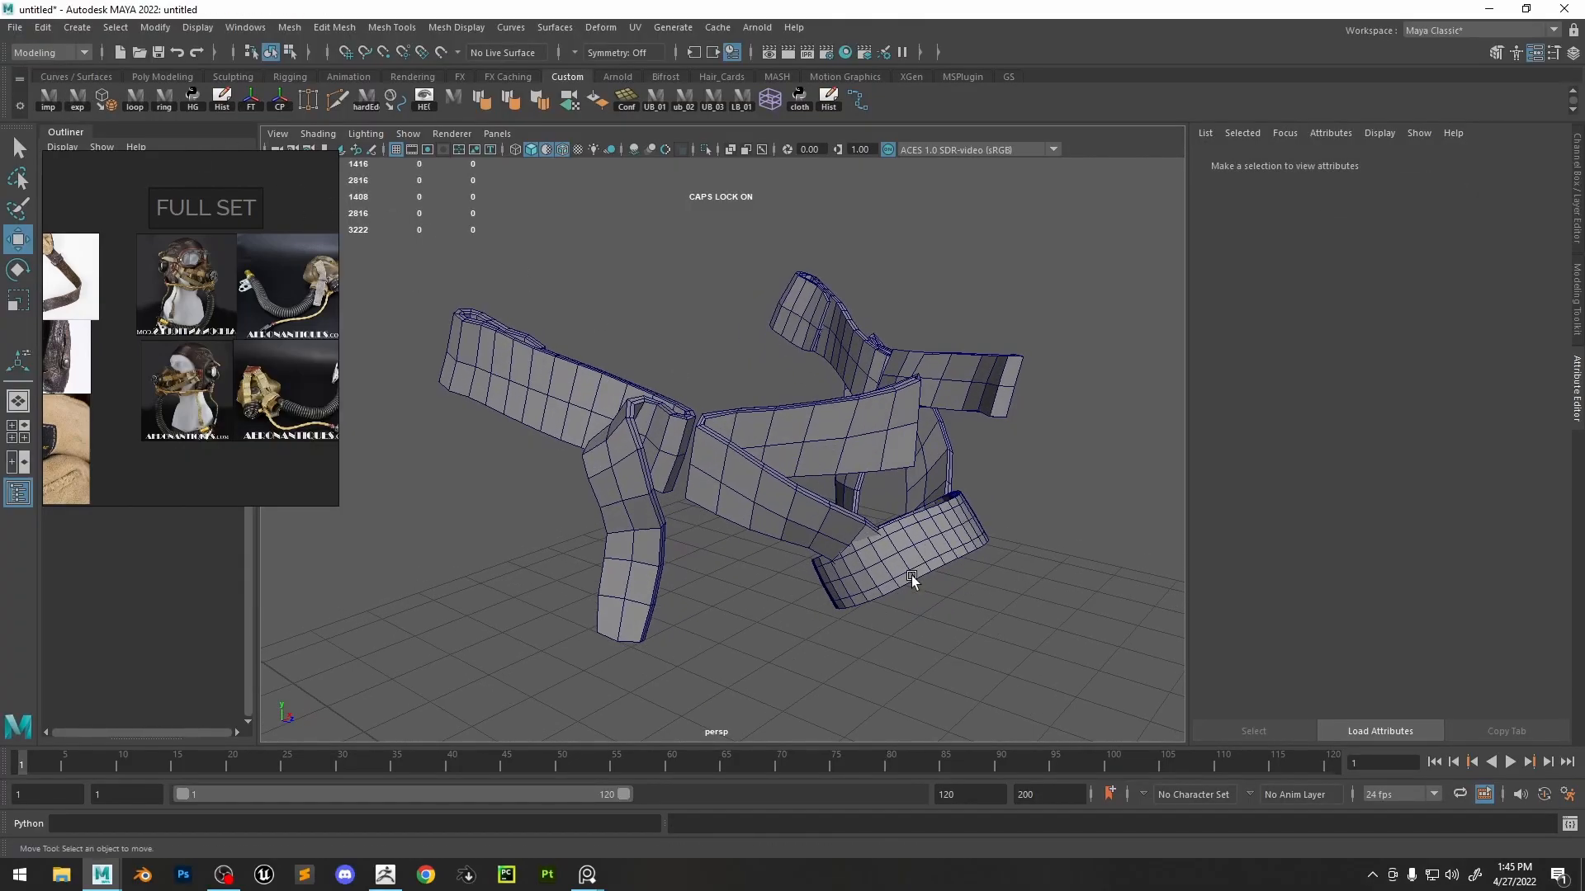
- Set the hose ring back to subdivision level 2 in ZBrush and replace the denser ring in Maya
key(alt+Tab)
key(alt+Tab)
key(alt+Tab)
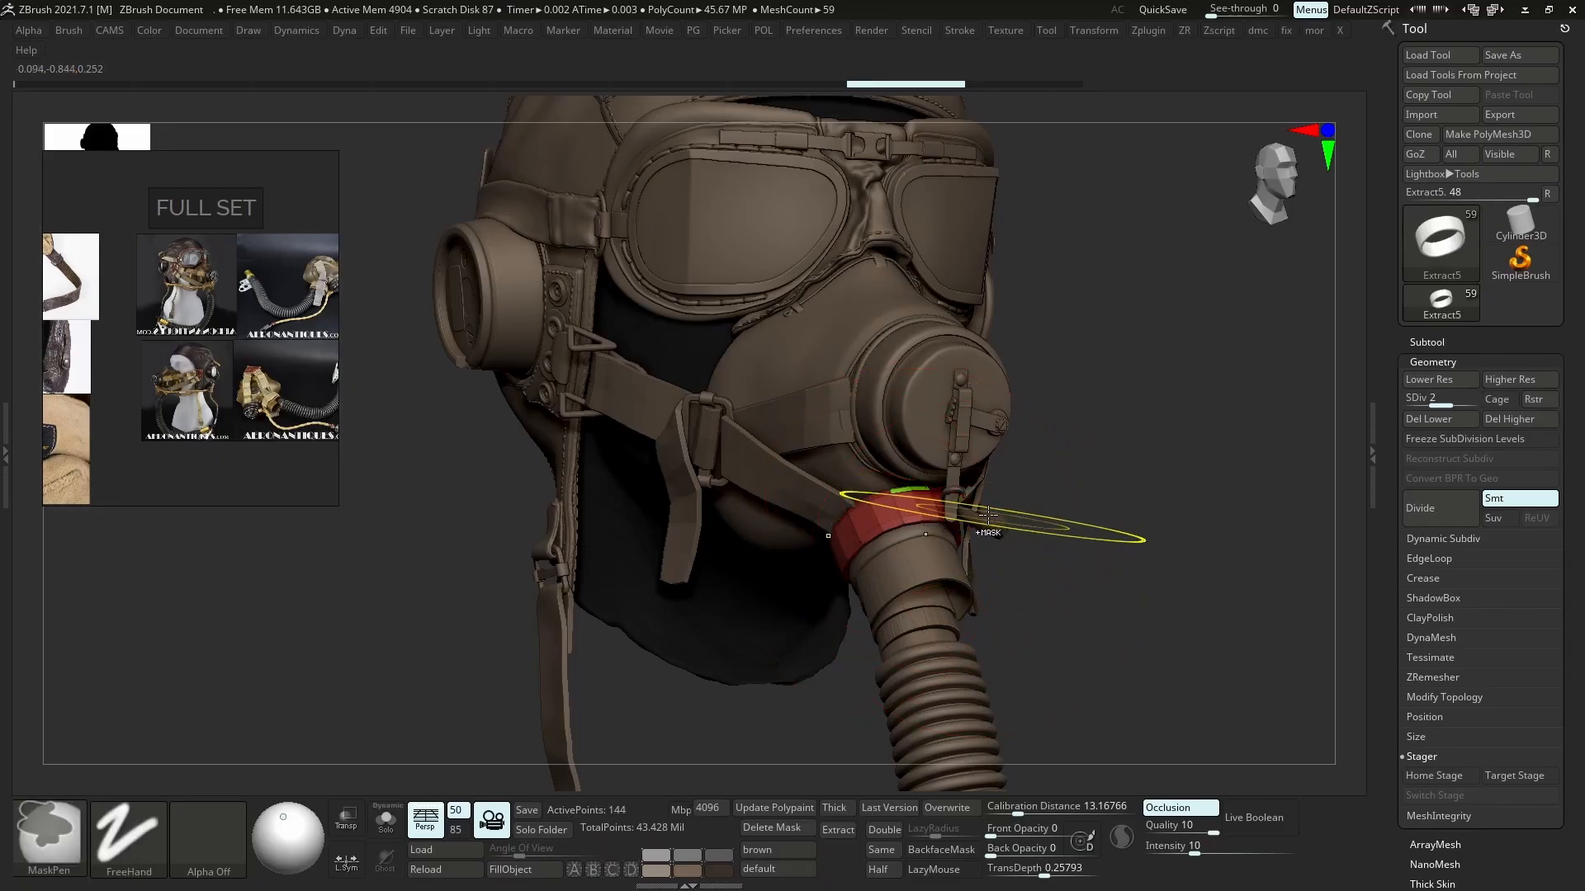
key(alt+Tab)
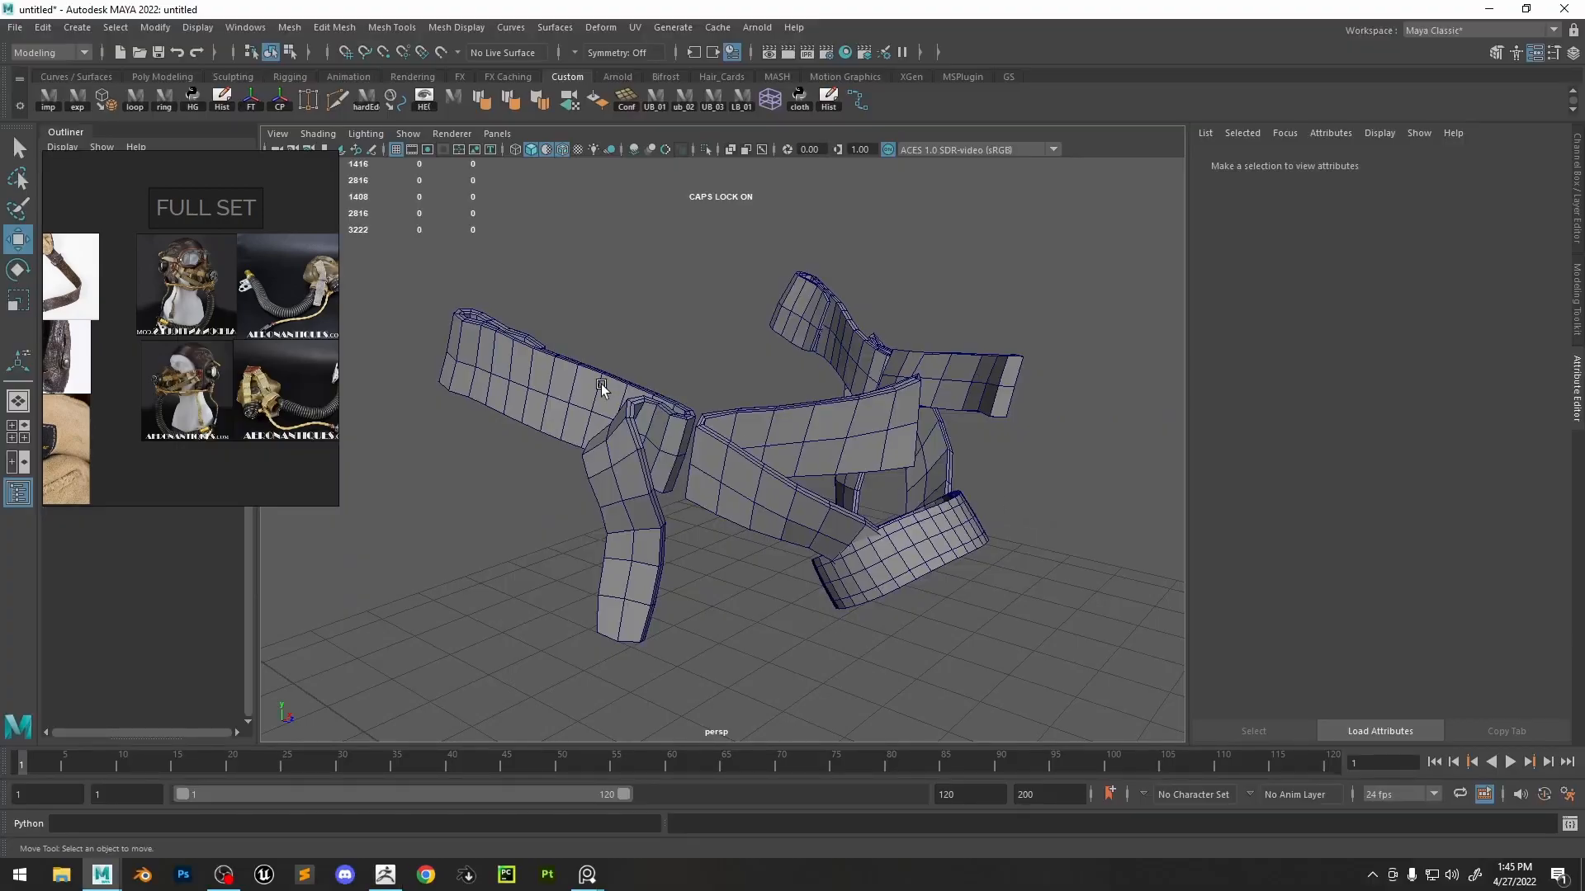
click(913, 573)
key(Delete)
- Switch to ZBrush, select the hanging chin strap for export, and import it into Maya
key(alt+Tab)
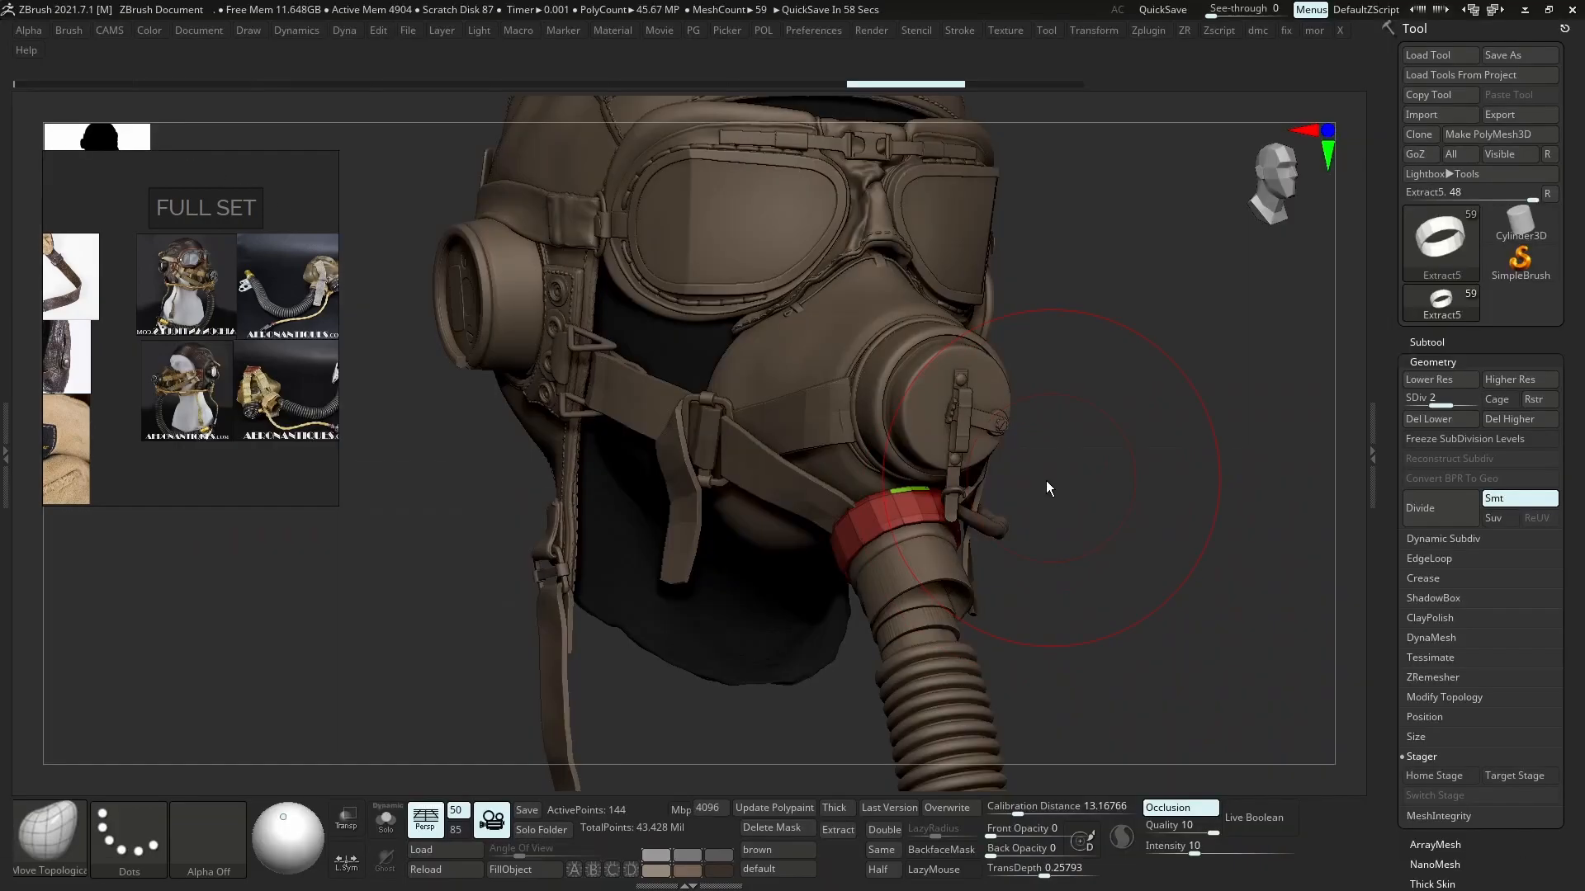
alt+click(558, 625)
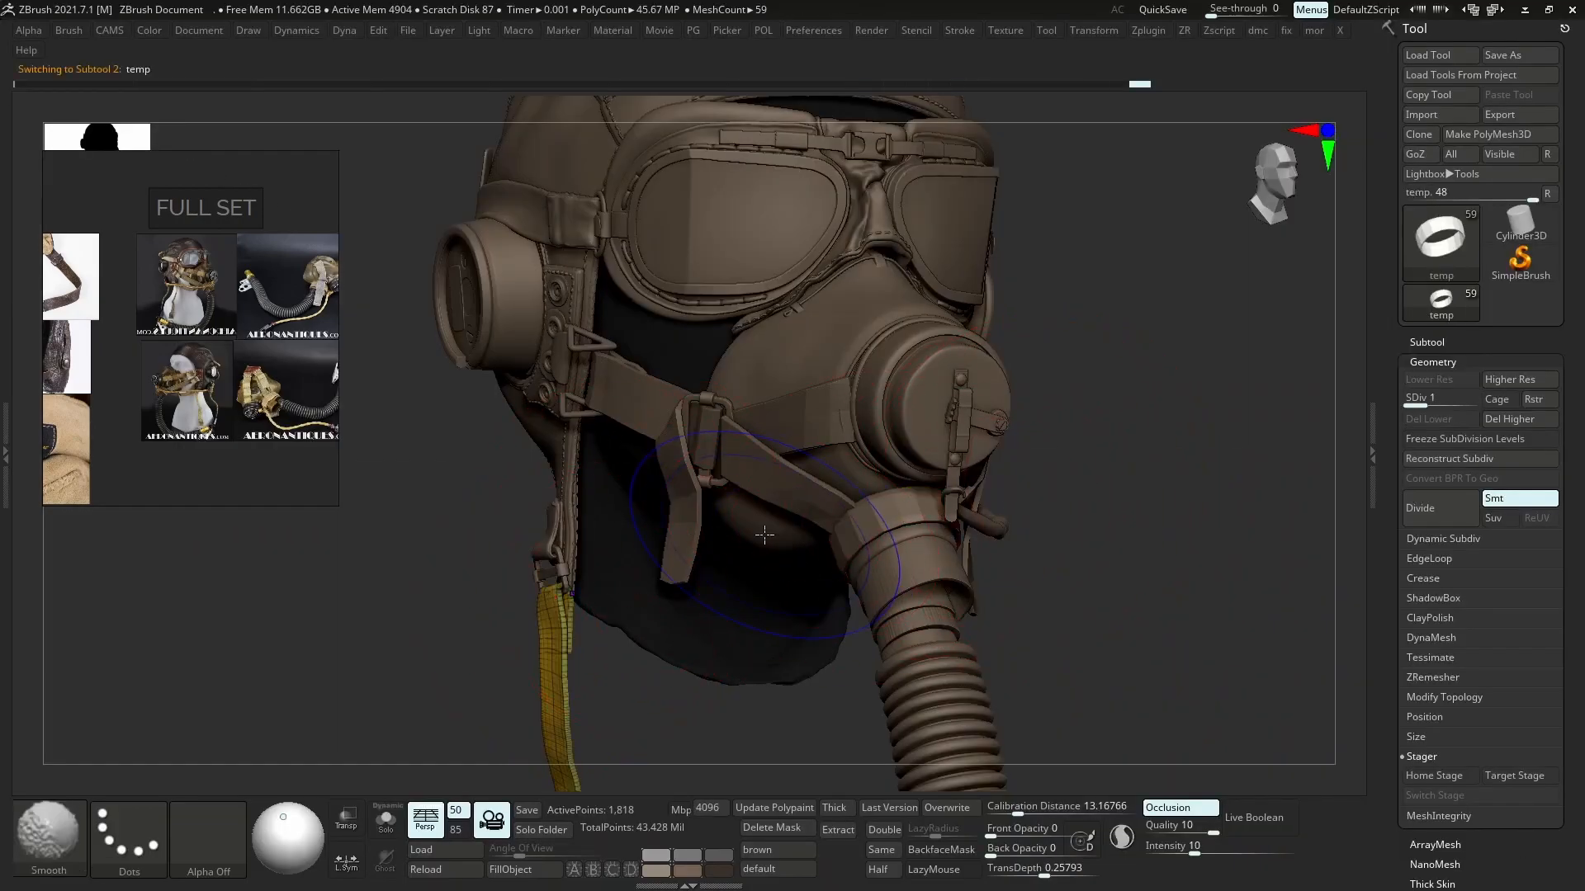
click(1411, 458)
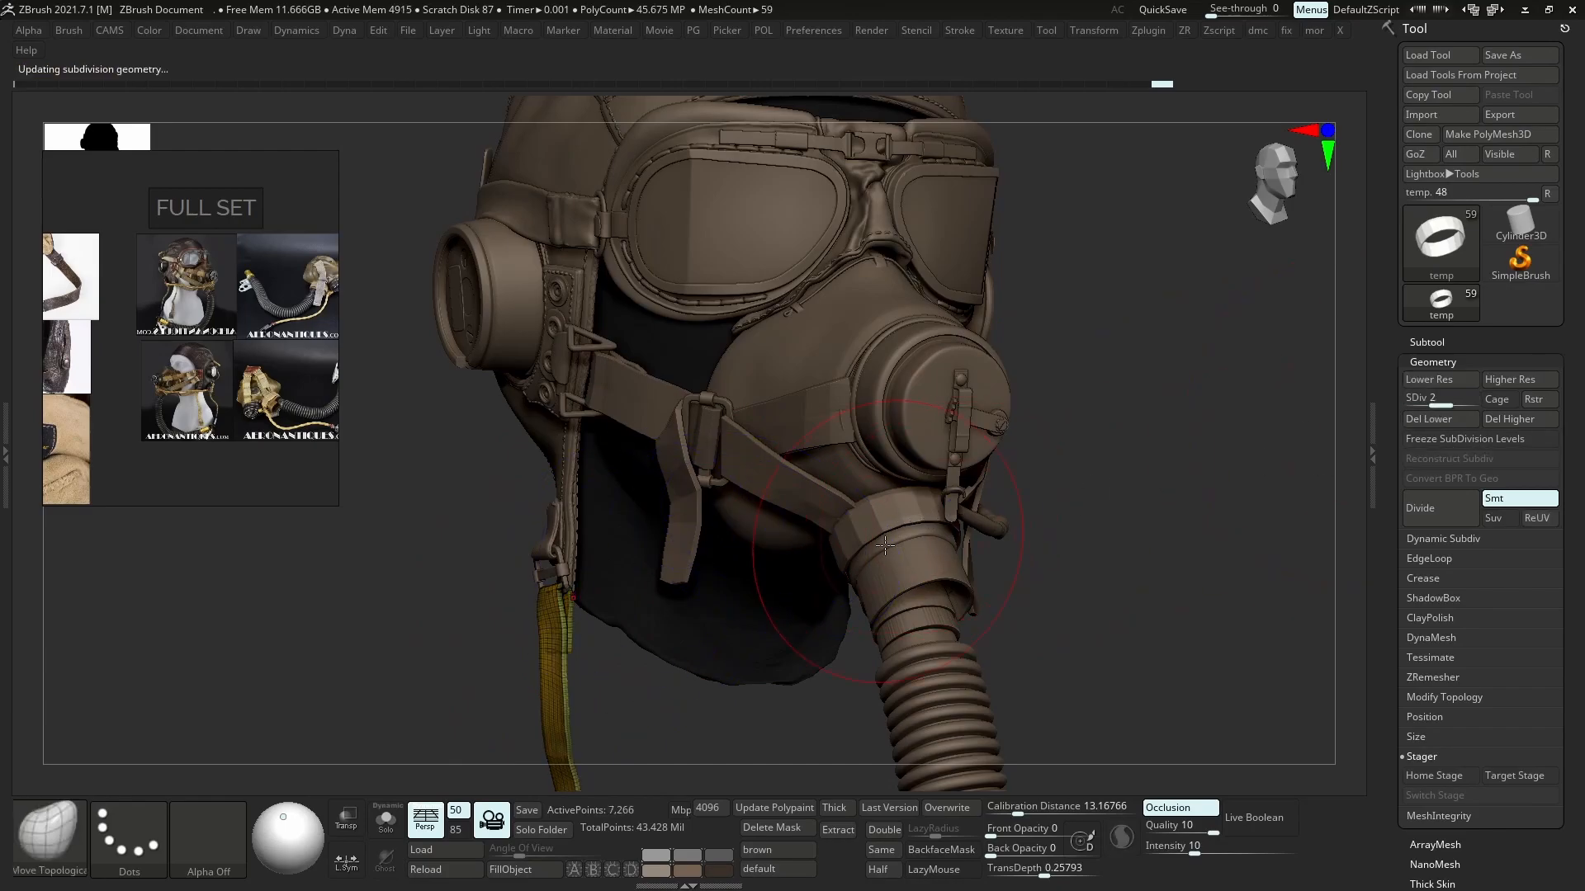
key(alt+Tab)
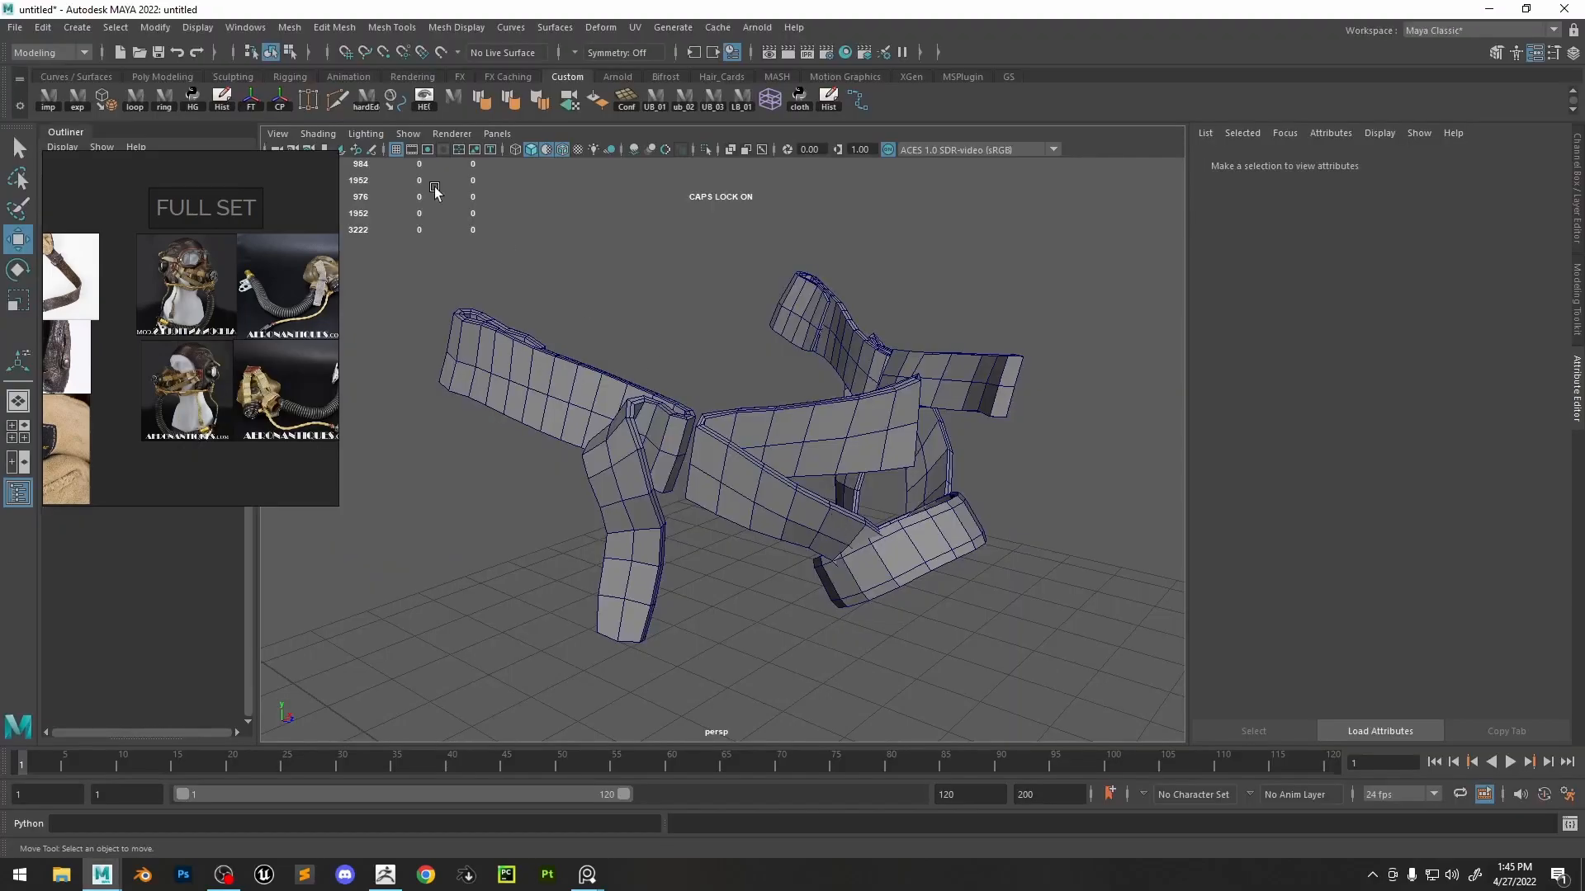
click(52, 106)
scroll(789, 500, up, 3)
- Switch to ZBrush, isolate the chin strap and roll its history back to before its dynamic subdivision was applied
key(alt+Tab)
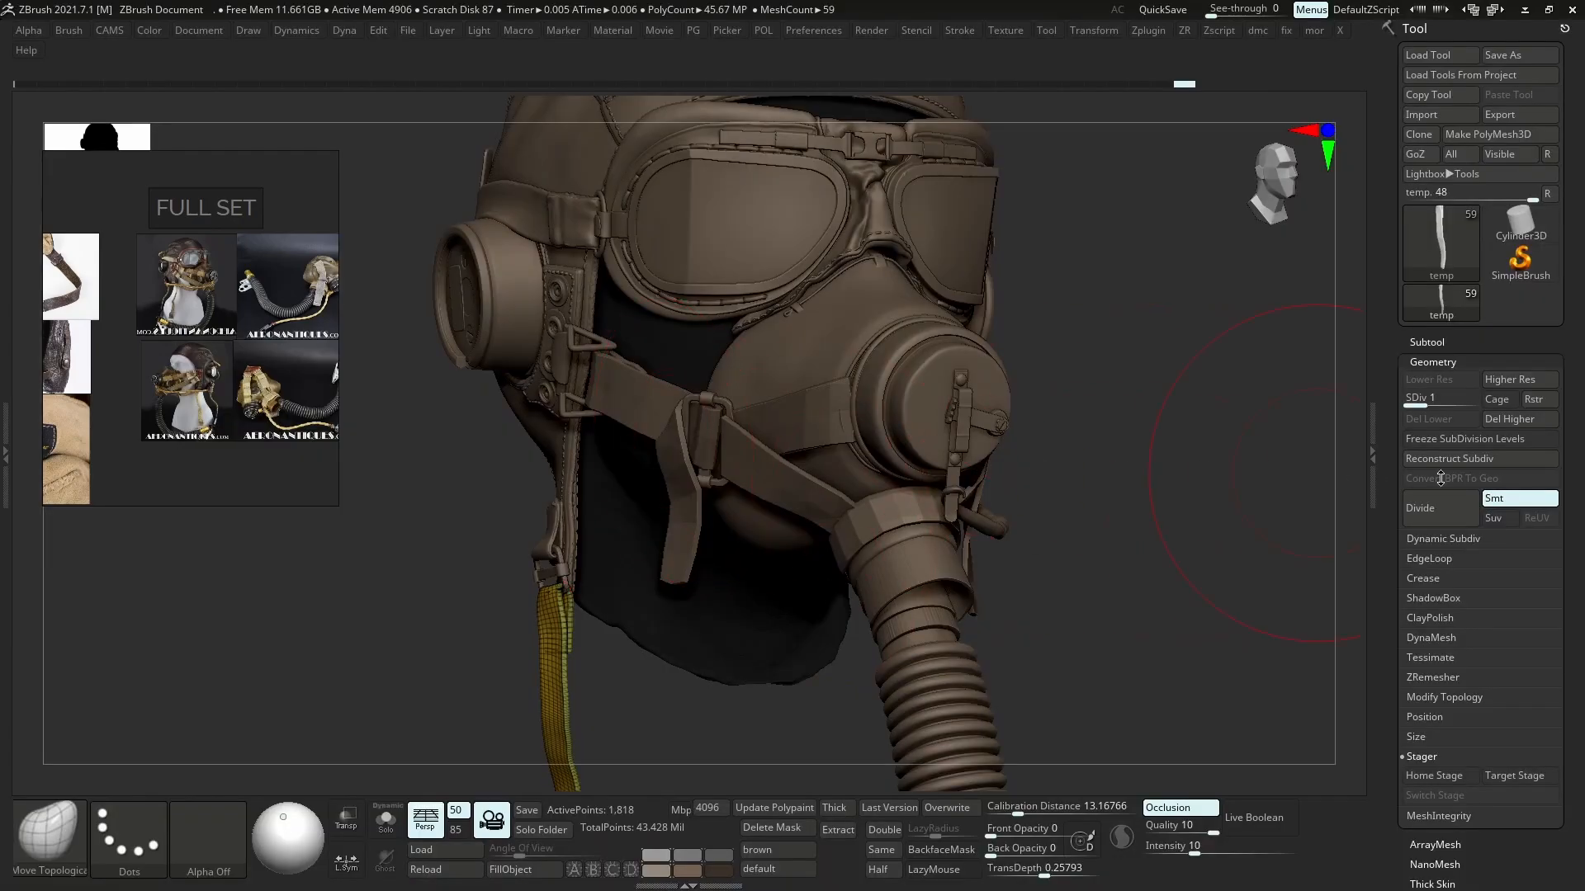
click(1467, 456)
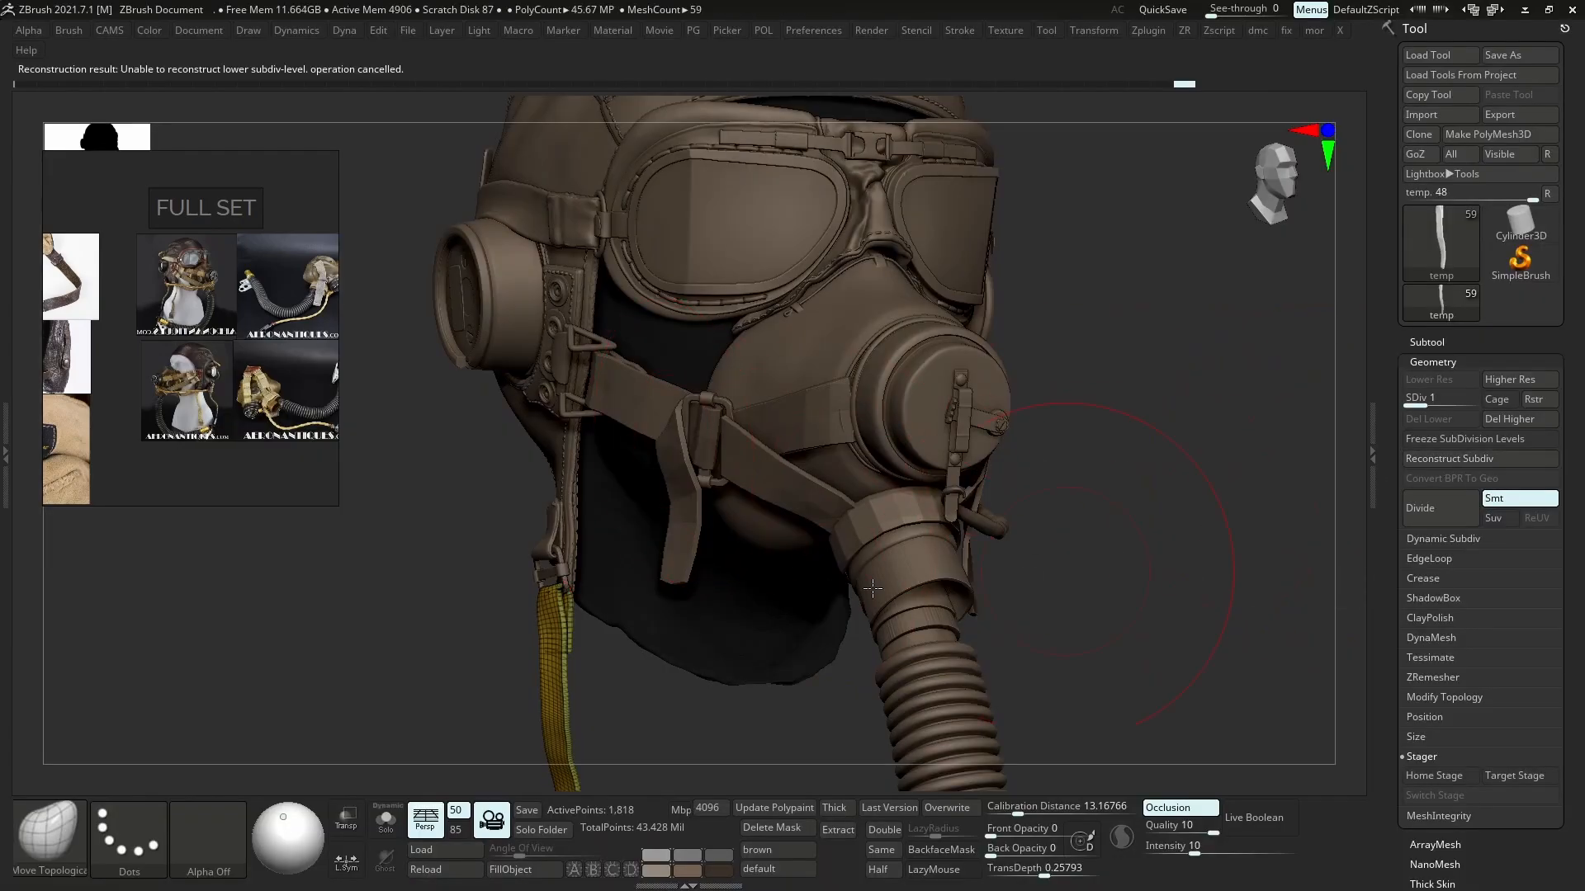
scroll(763, 575, up, 2)
key(shift+s)
mouse_move(627, 631)
ctrl+right_down()
mouse_move(561, 630)
mouse_move(590, 652)
mouse_move(600, 635)
mouse_move(600, 429)
mouse_move(784, 438)
ctrl+right_up()
mouse_move(1183, 85)
mouse_down()
mouse_move(914, 107)
mouse_move(1130, 96)
mouse_move(1055, 102)
mouse_move(1083, 98)
mouse_up()
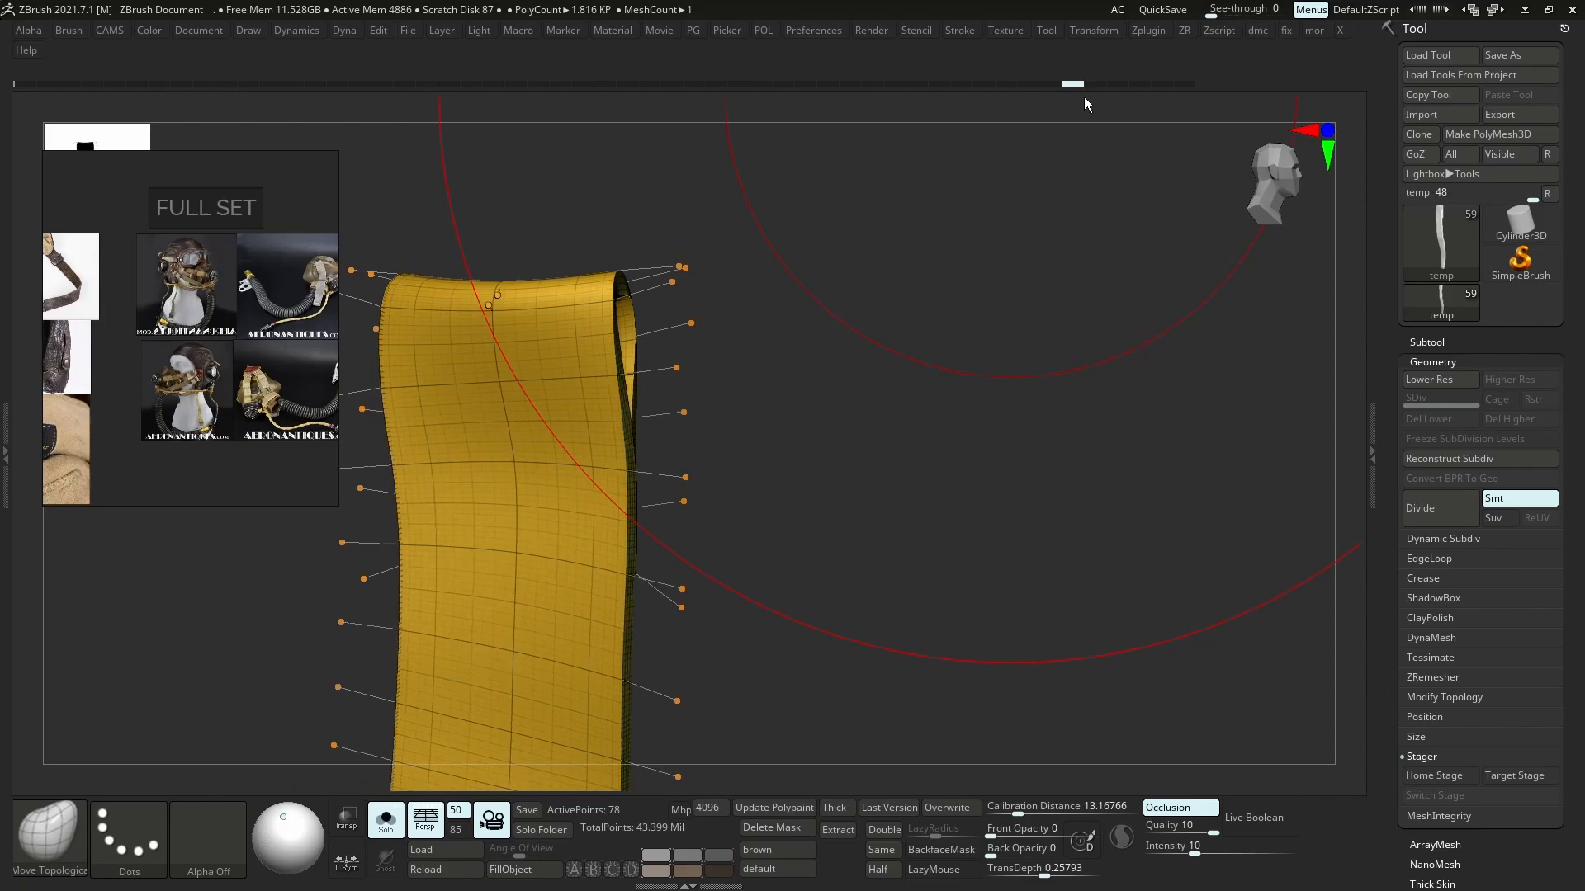
- Apply the chin strap's dynamic subdivision with 0.005 thickness and 4 segments, and try to reconstruct lower subdivision levels
key(shift+d)
key(d)
key(ctrl+d)
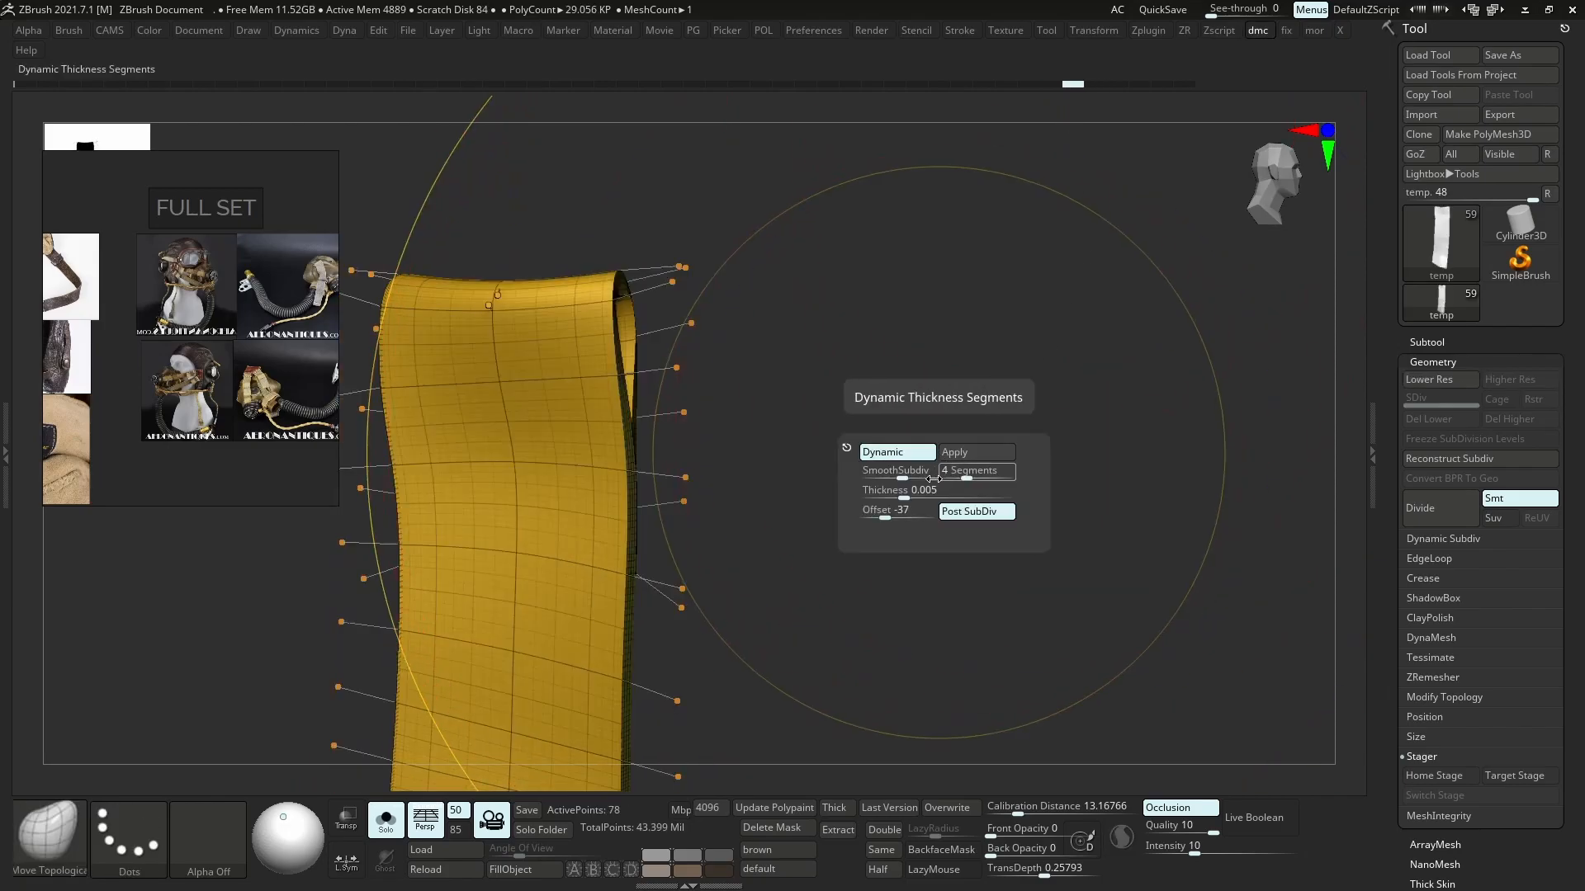
click(964, 465)
click(1486, 457)
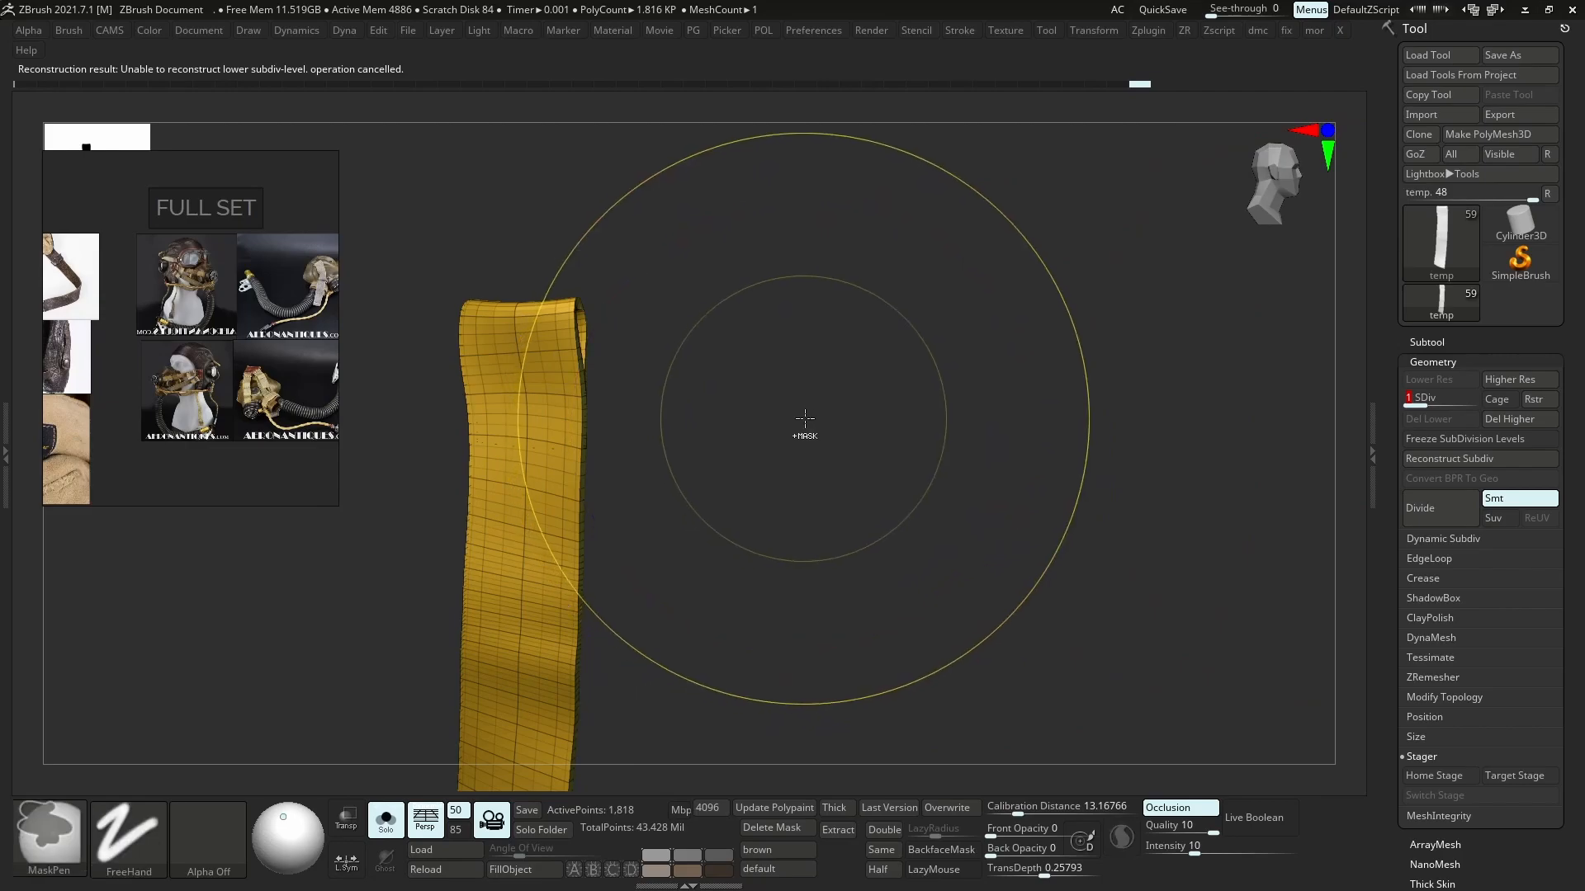
- Switch to Maya, delete the chin strap mesh and import the newly exported one
key(alt+Tab)
click(504, 470)
key(Delete)
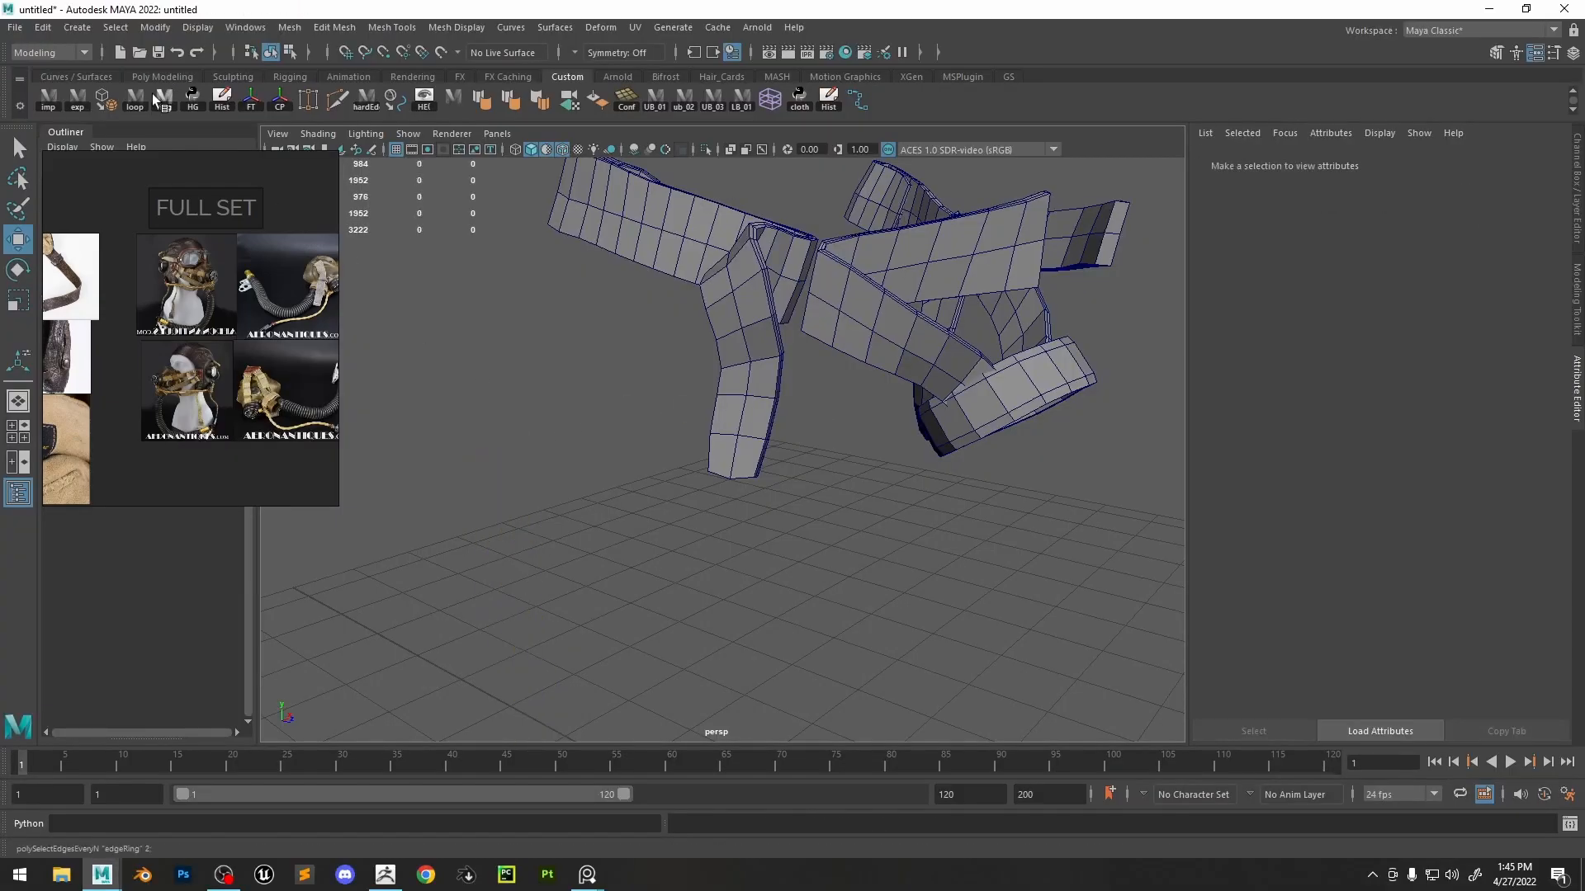
click(49, 99)
- Switch to ZBrush, apply the chin strap's dynamic subdivision with SmoothSubdiv set to 1, and reconstruct its lower subdivision levels
key(alt+Tab)
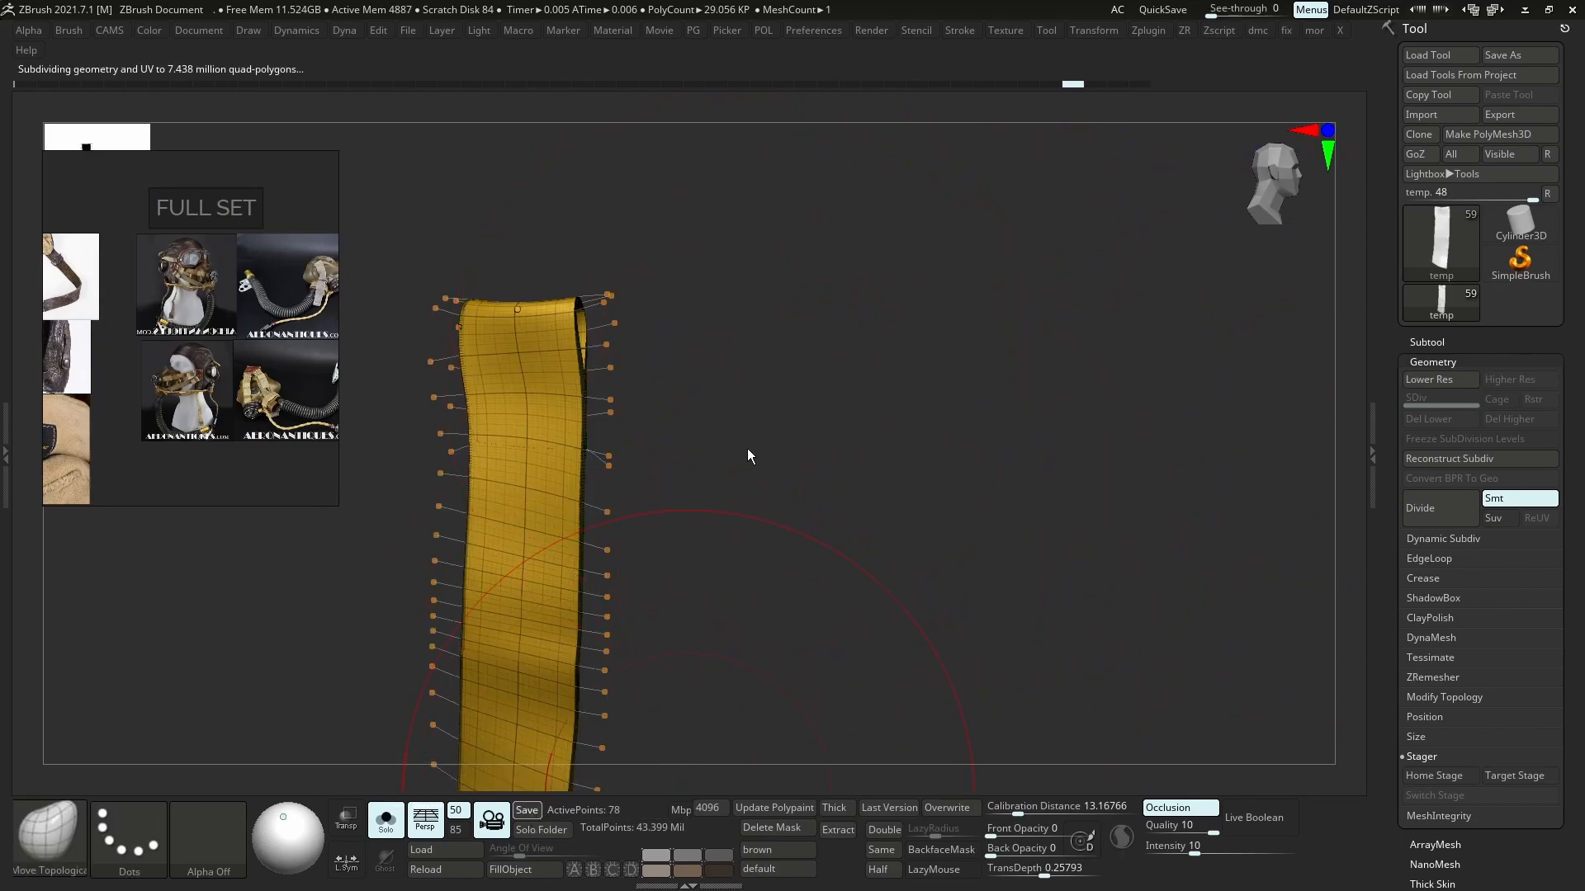
key(shift+d)
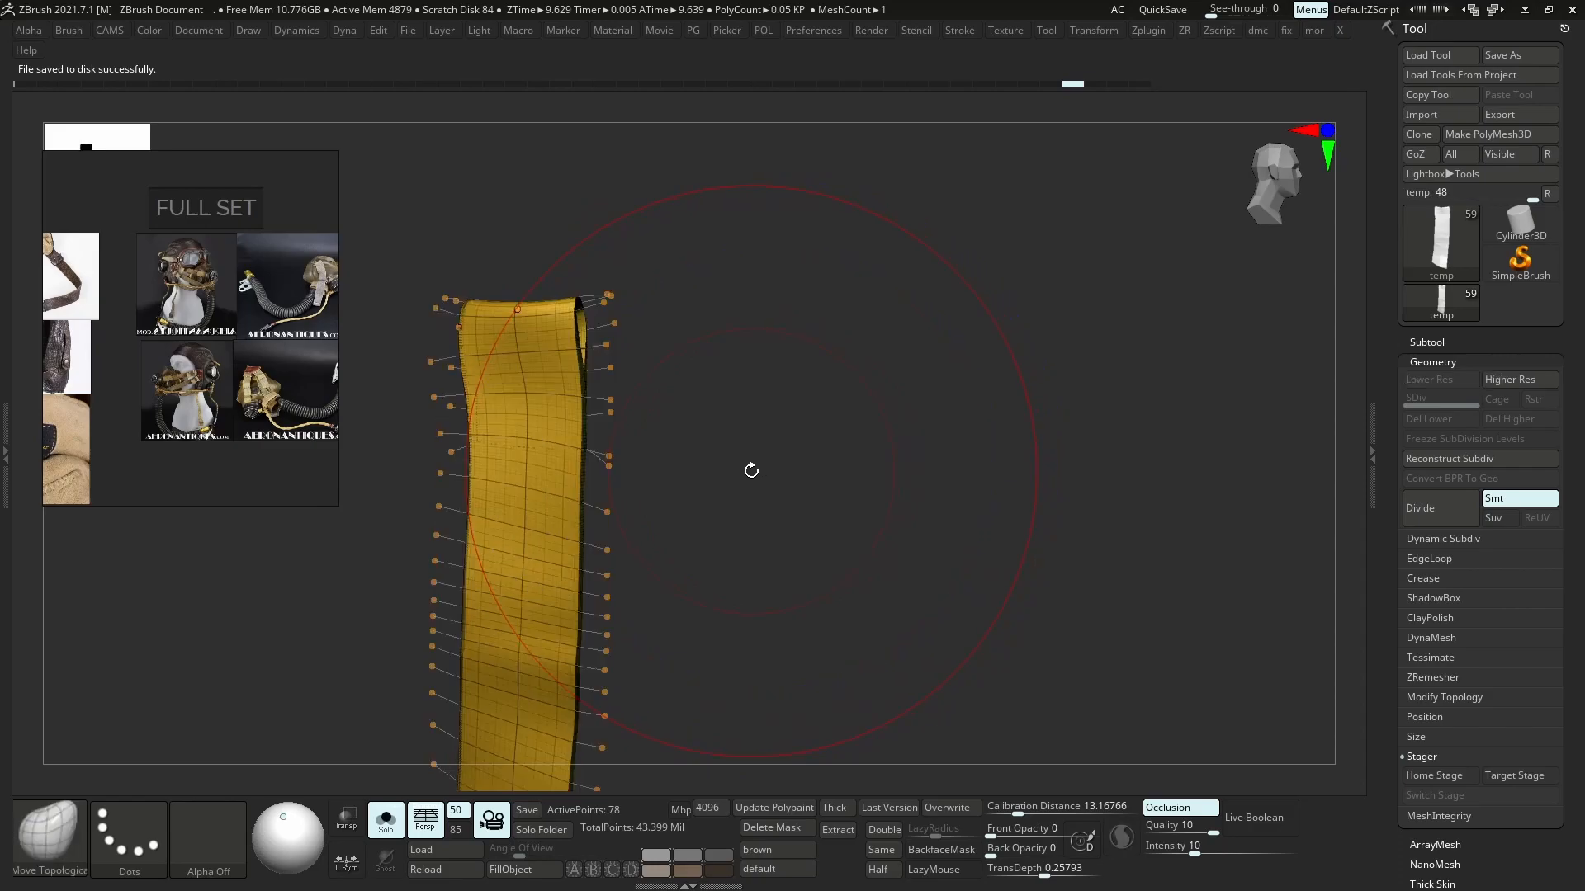
key(d)
key(ctrl+d)
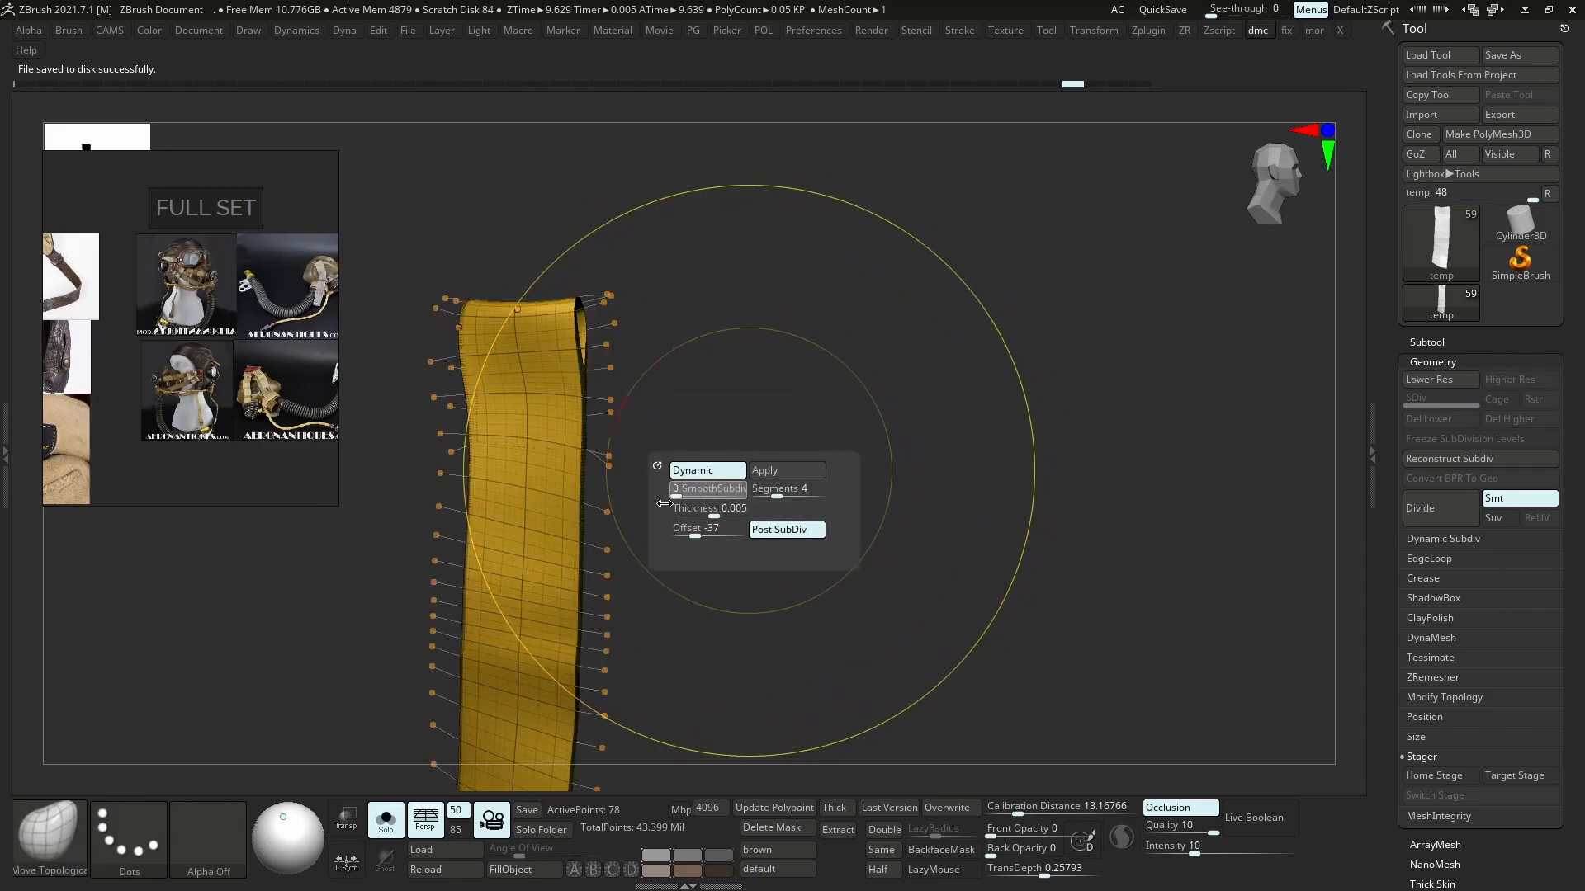
click(677, 496)
text(1)
key(Return)
click(772, 474)
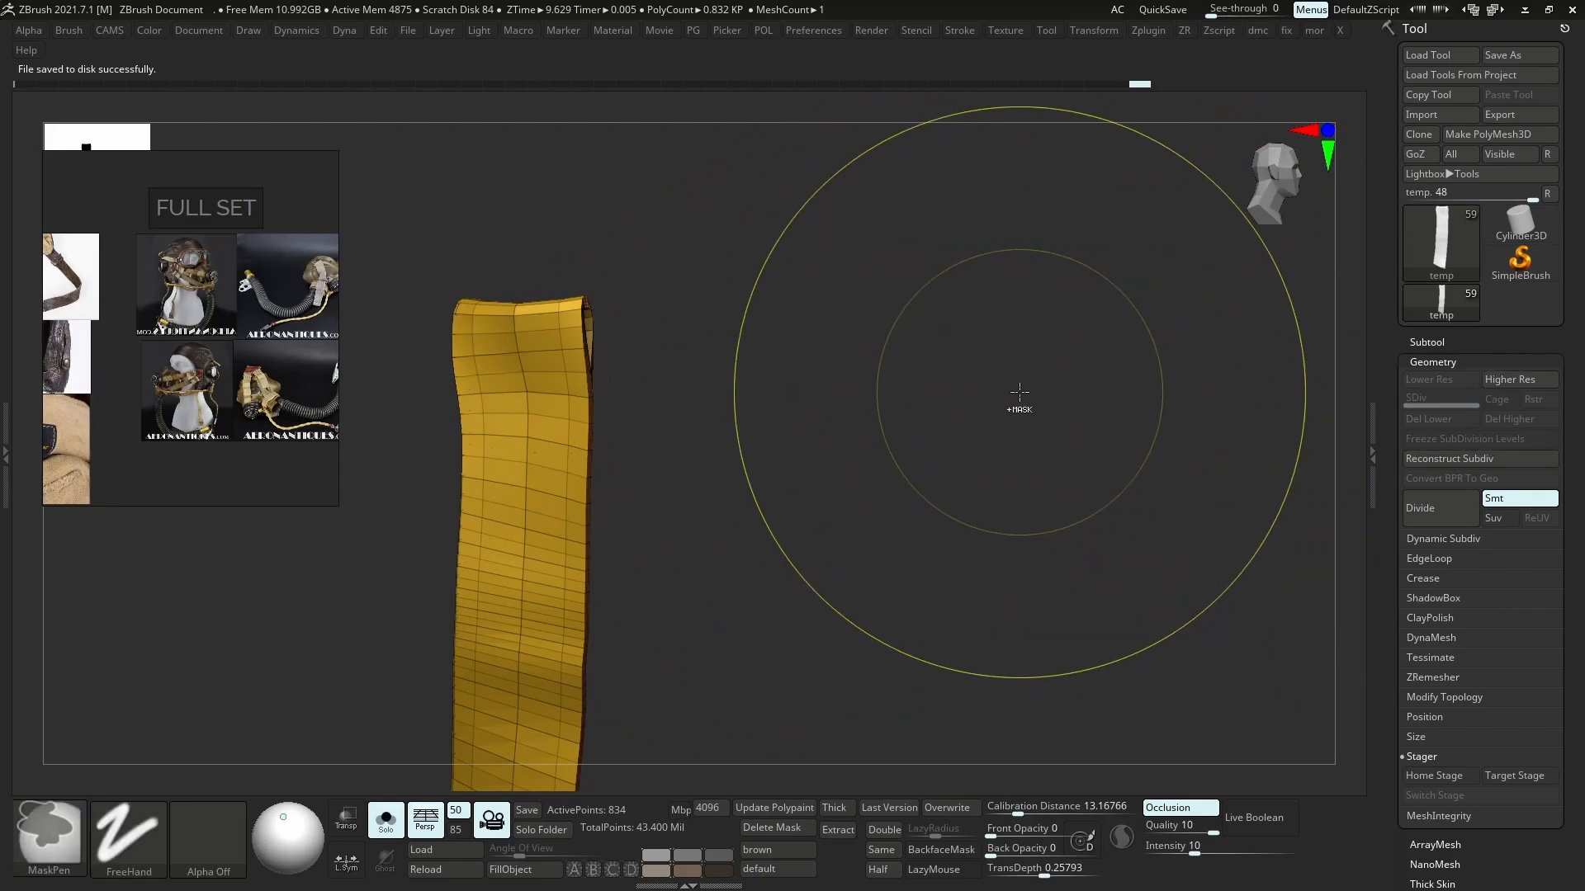
click(1445, 458)
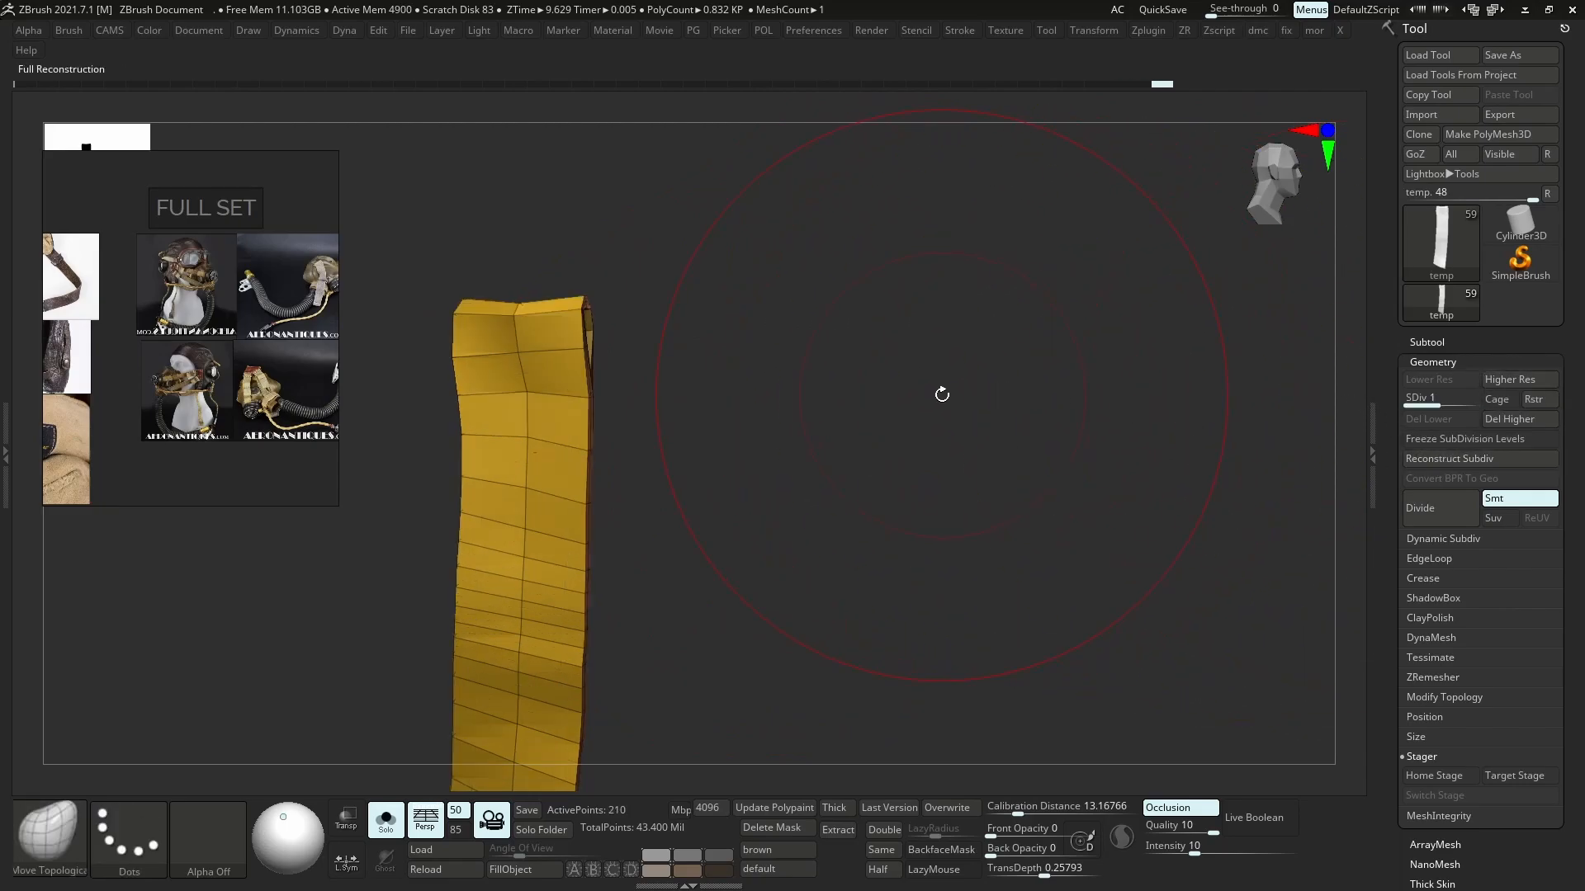
- Switch to Maya and replace the dense chin strap with the lighter version exported from ZBrush
drag(835, 378, 789, 370)
key(alt+Tab)
key(alt+Tab)
key(alt+Tab)
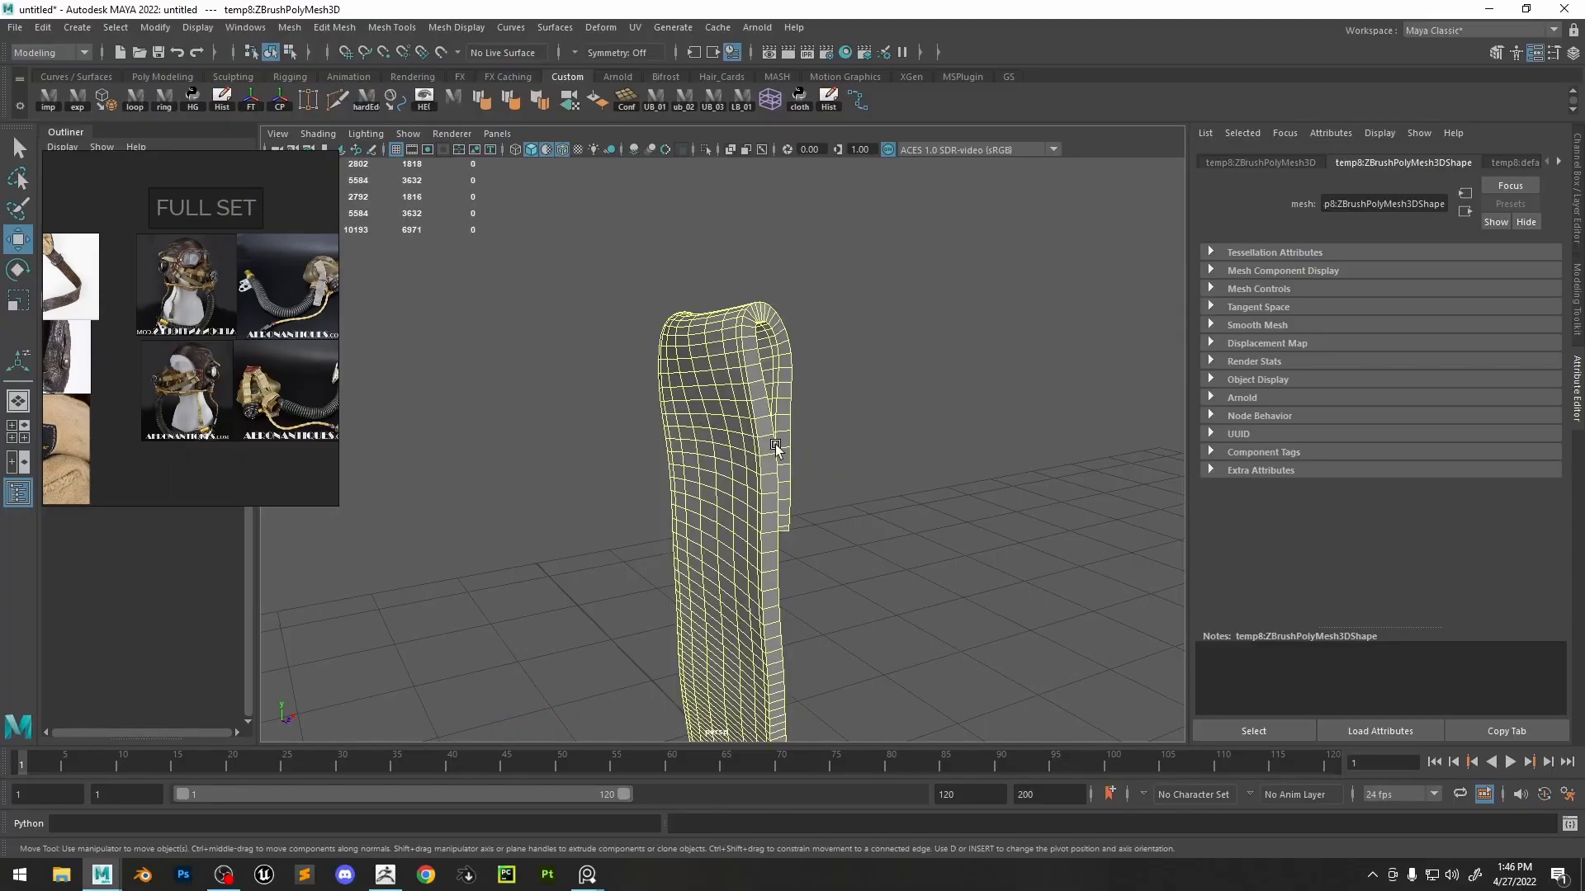
key(Delete)
click(48, 106)
alt+right_drag(718, 419, 616, 171)
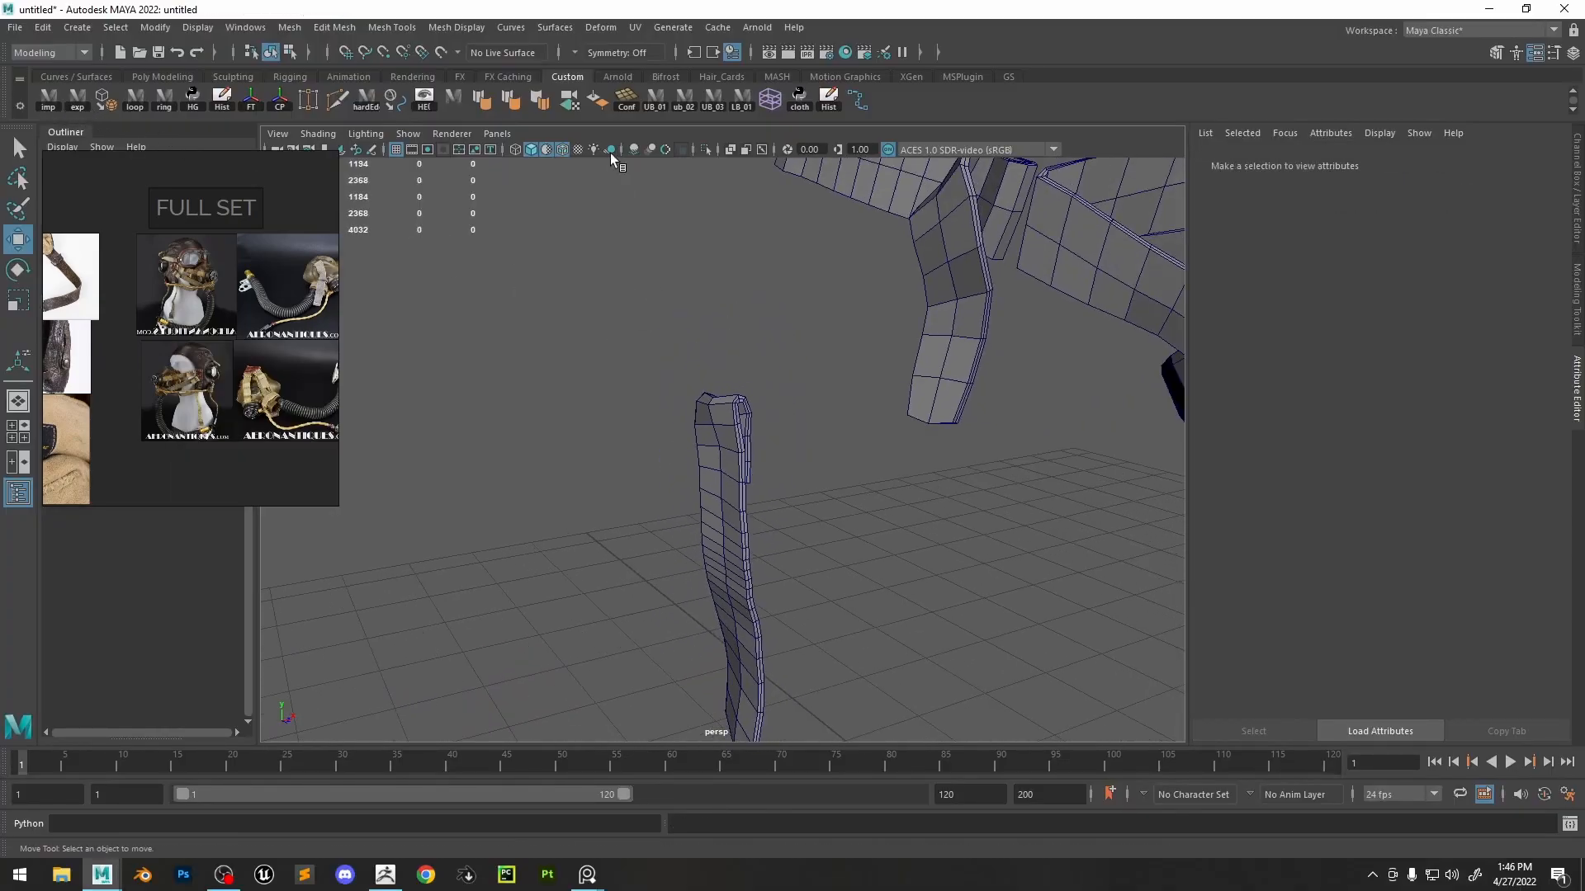
alt+middle_drag(807, 363, 766, 447)
alt+right_drag(765, 447, 735, 413)
alt+drag(760, 407, 796, 392)
alt+right_drag(796, 413, 877, 423)
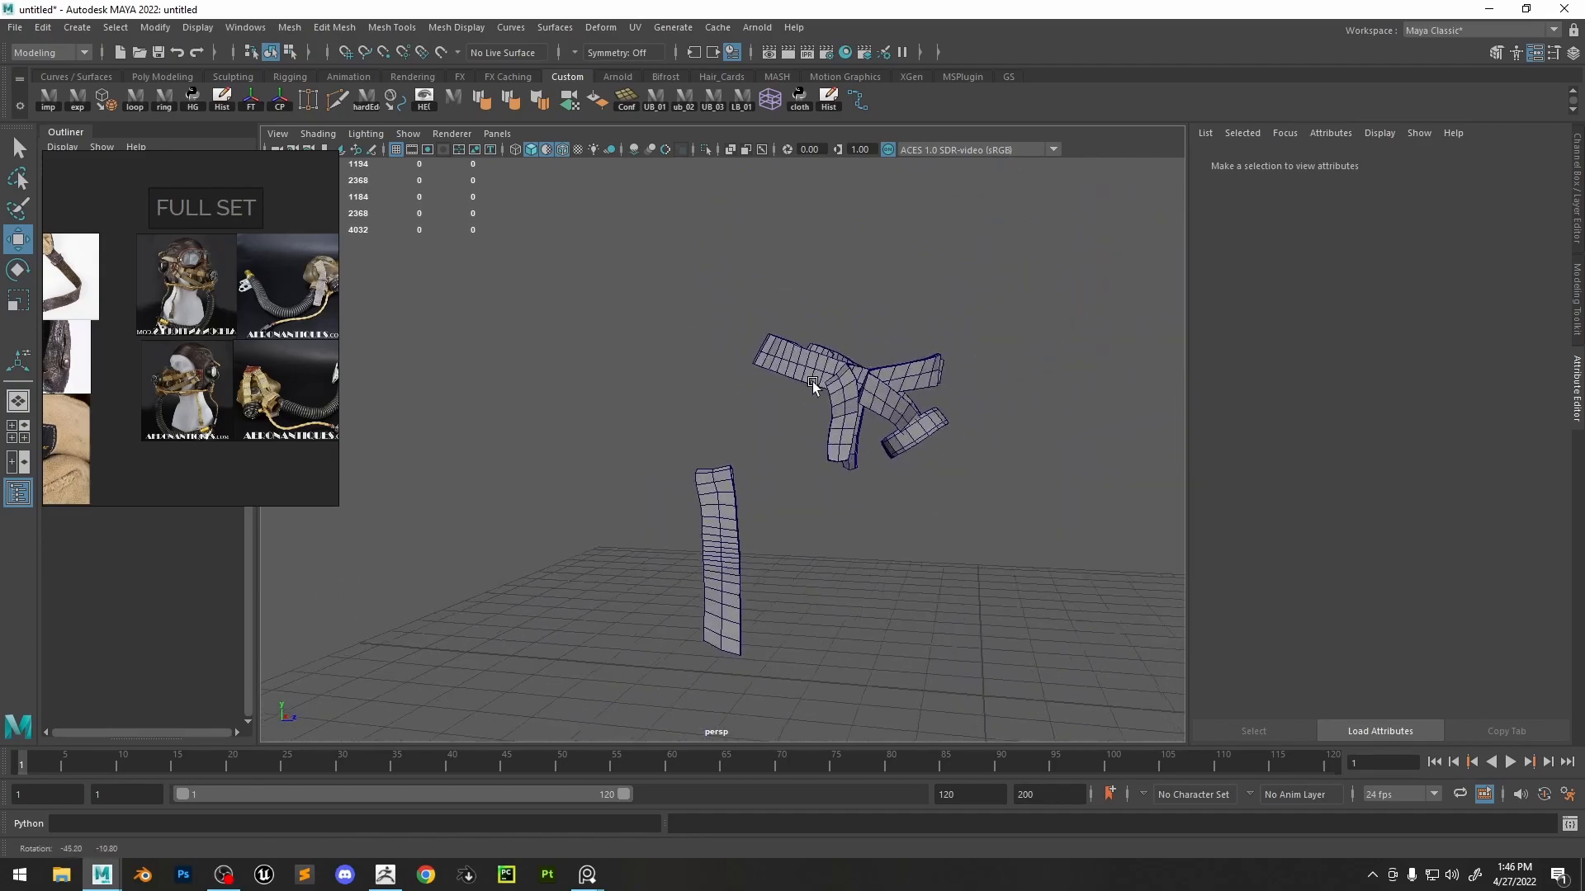
- Delete the surplus edge loops crowding the middle and lower part of the chin strap
alt+middle_drag(900, 409, 826, 433)
alt+drag(899, 429, 821, 448)
drag(246, 421, 409, 365)
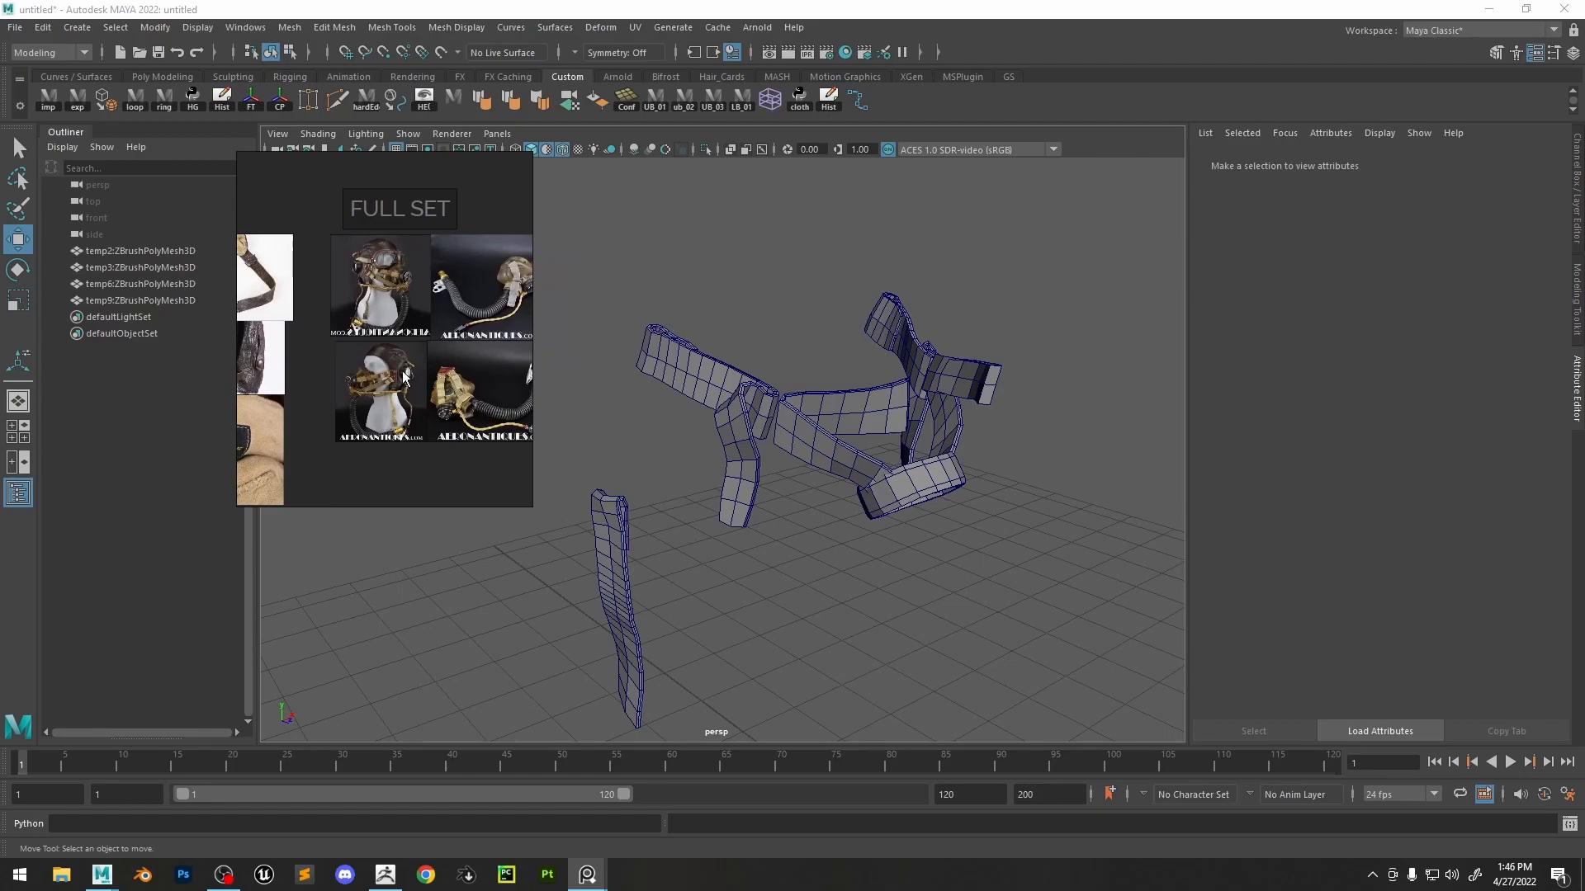
scroll(408, 375, up, 10)
alt+drag(776, 502, 710, 460)
click(645, 535)
key(F10)
click(722, 530)
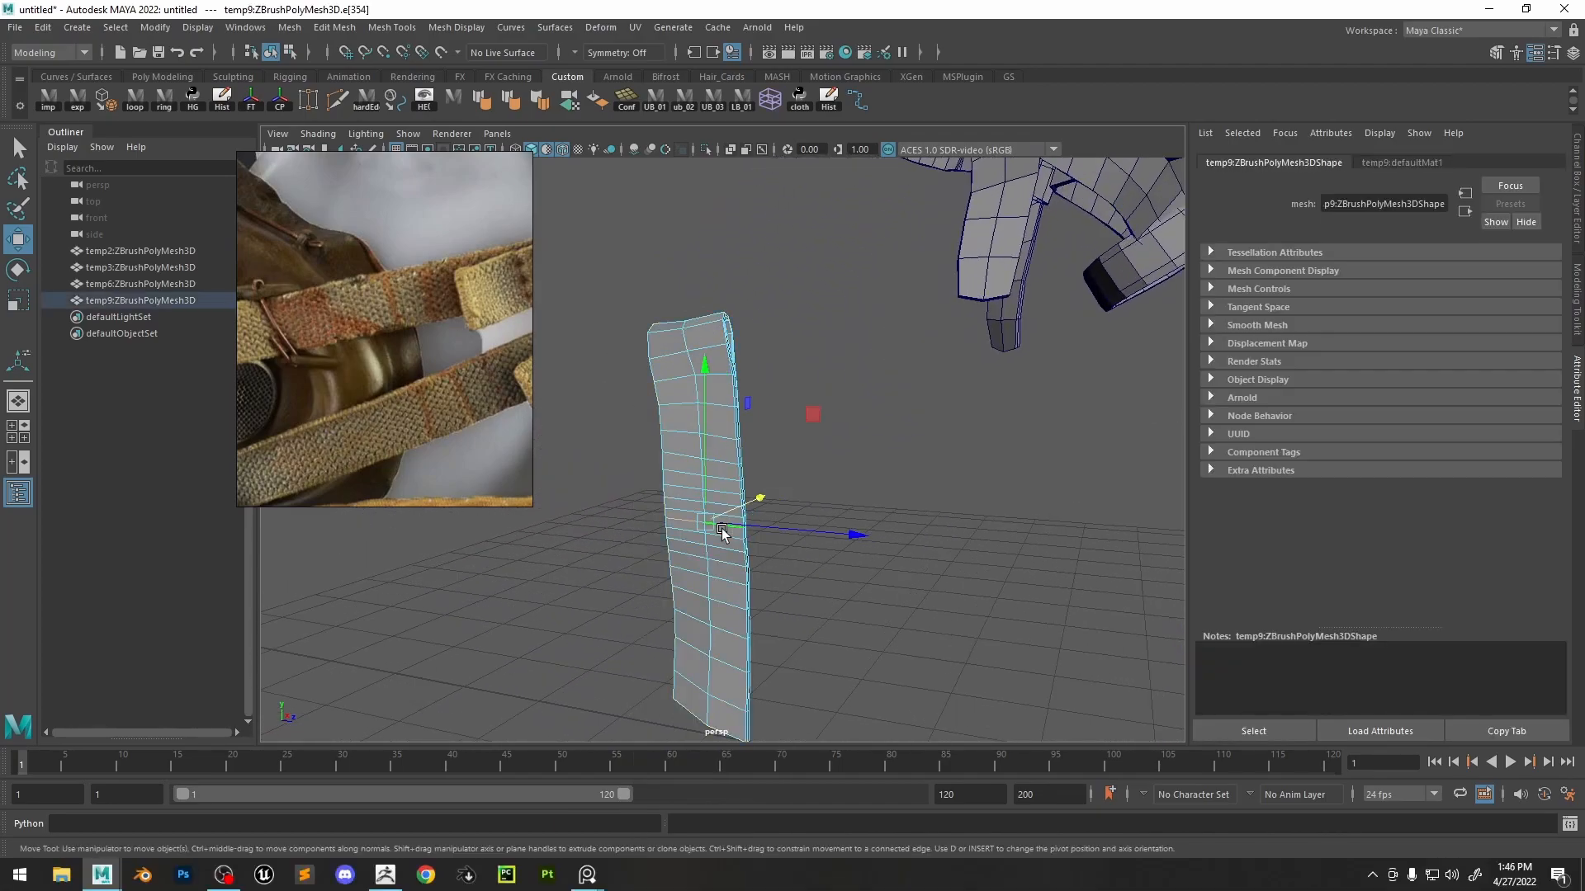
key(f)
scroll(759, 525, down, 5)
scroll(1035, 681, up, 5)
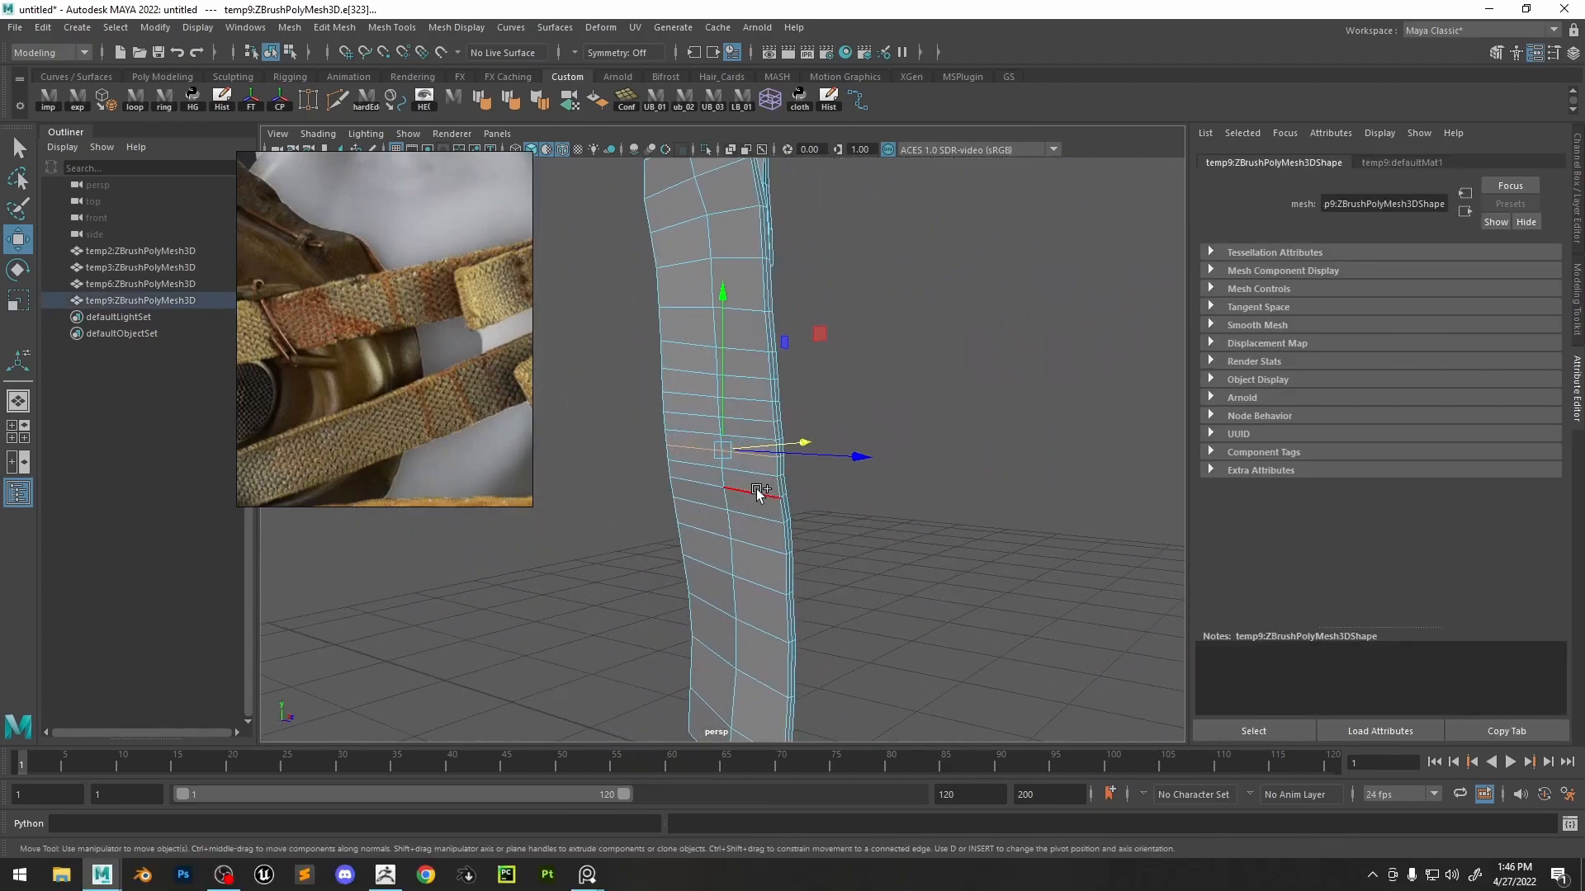
shift+click(759, 512)
shift+click(750, 398)
shift+click(747, 384)
key(ctrl+Delete)
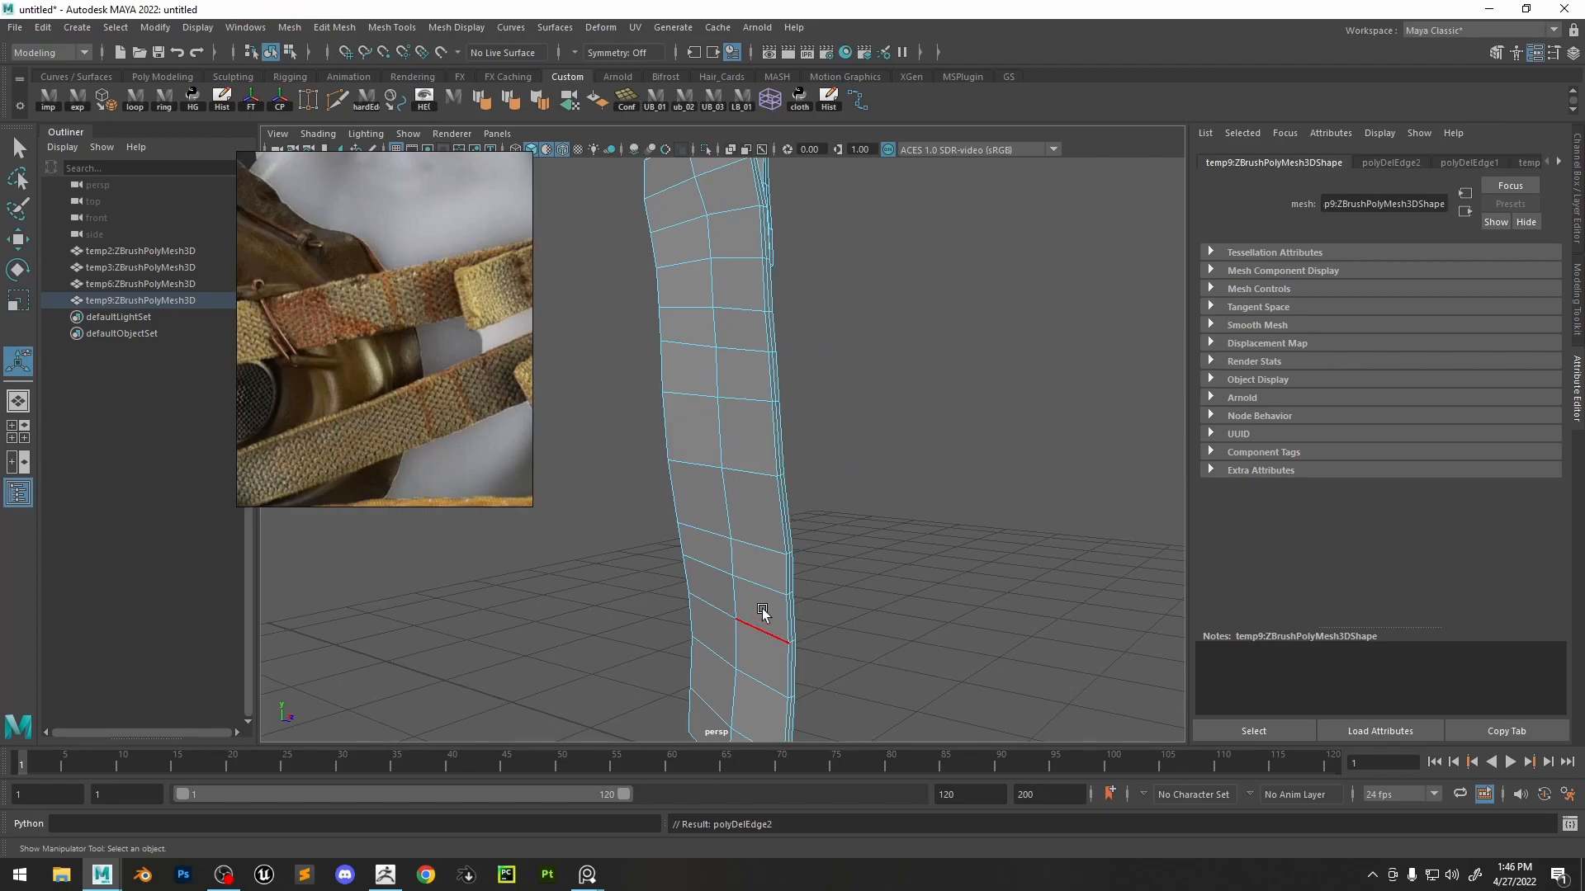
mouse_move(751, 593)
alt+mouse_down()
mouse_move(726, 343)
mouse_move(771, 598)
alt+mouse_up()
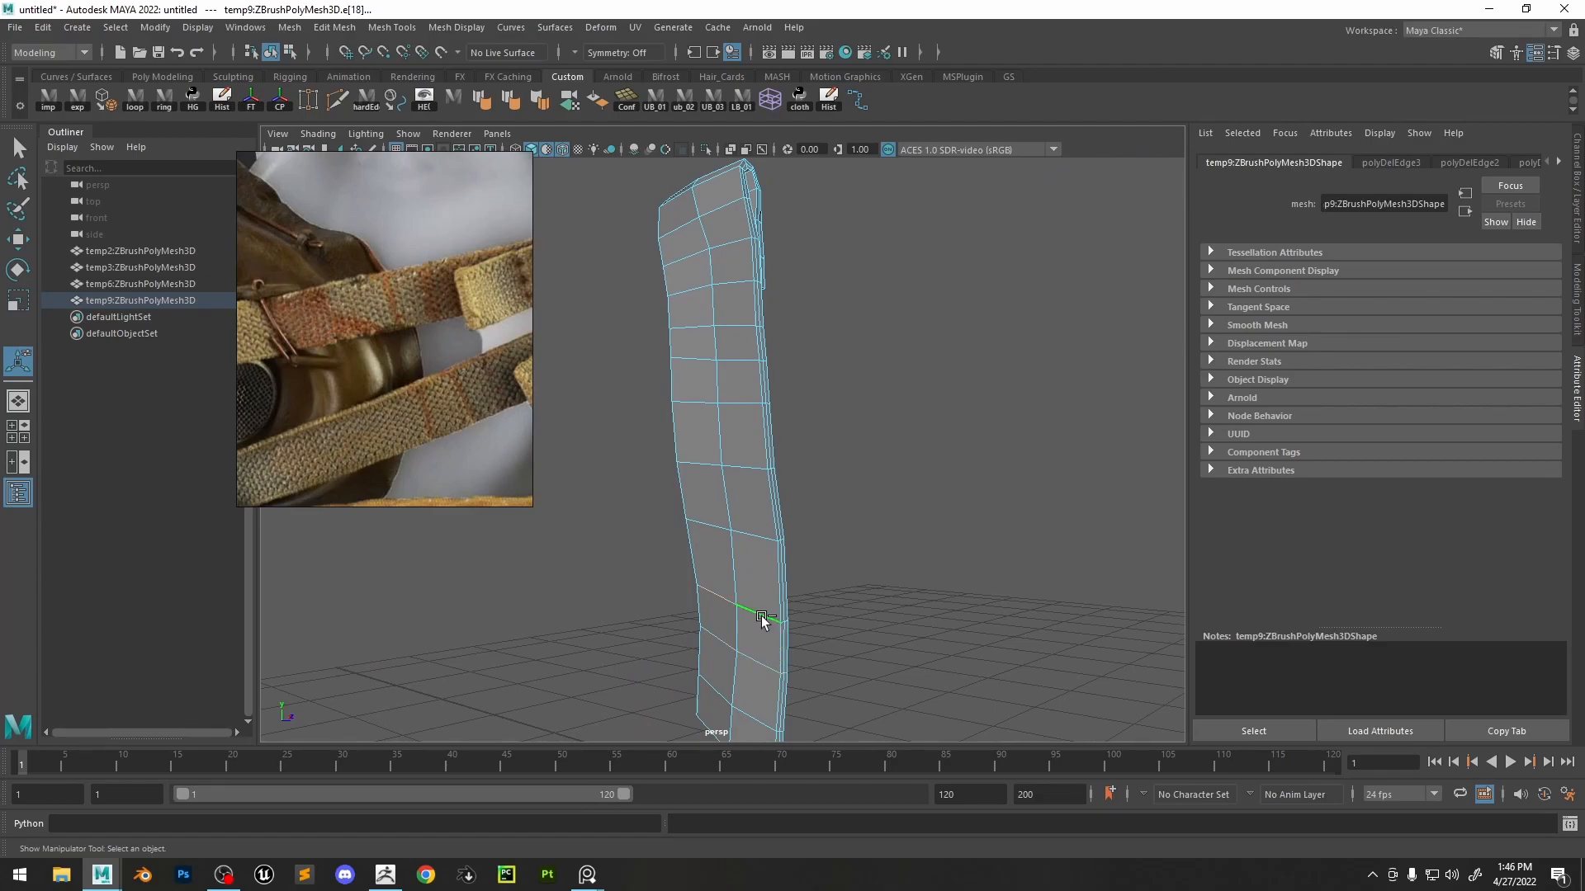
alt+right_drag(777, 625, 759, 596)
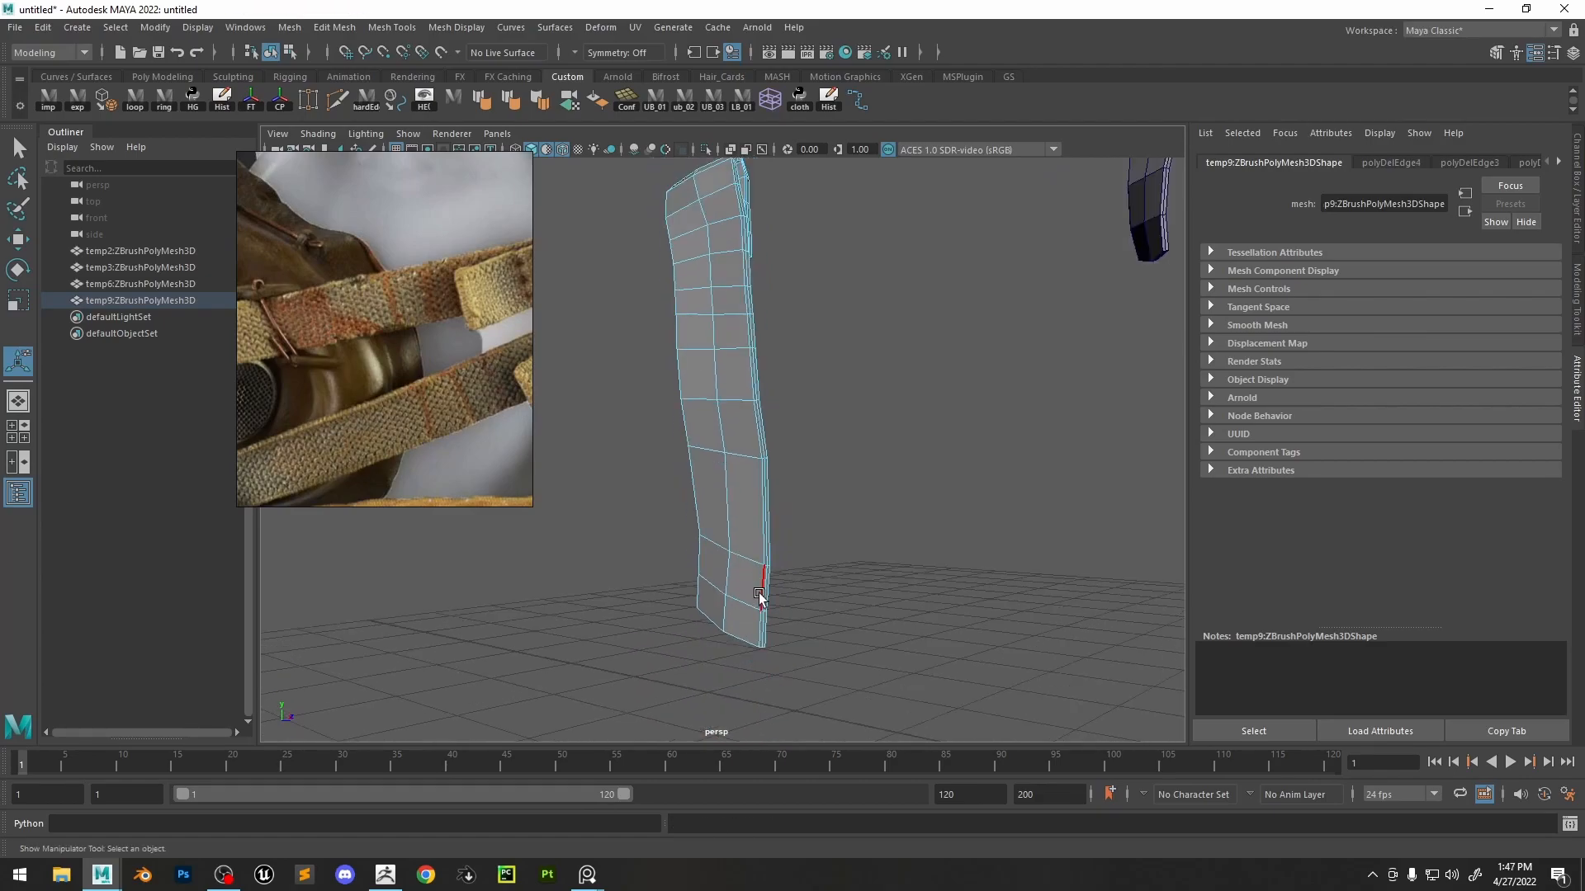
- Apply Edit Edge Flow to the chin strap's crosswise edge loops one by one, working from the lower end upward
shift+right_click(748, 509)
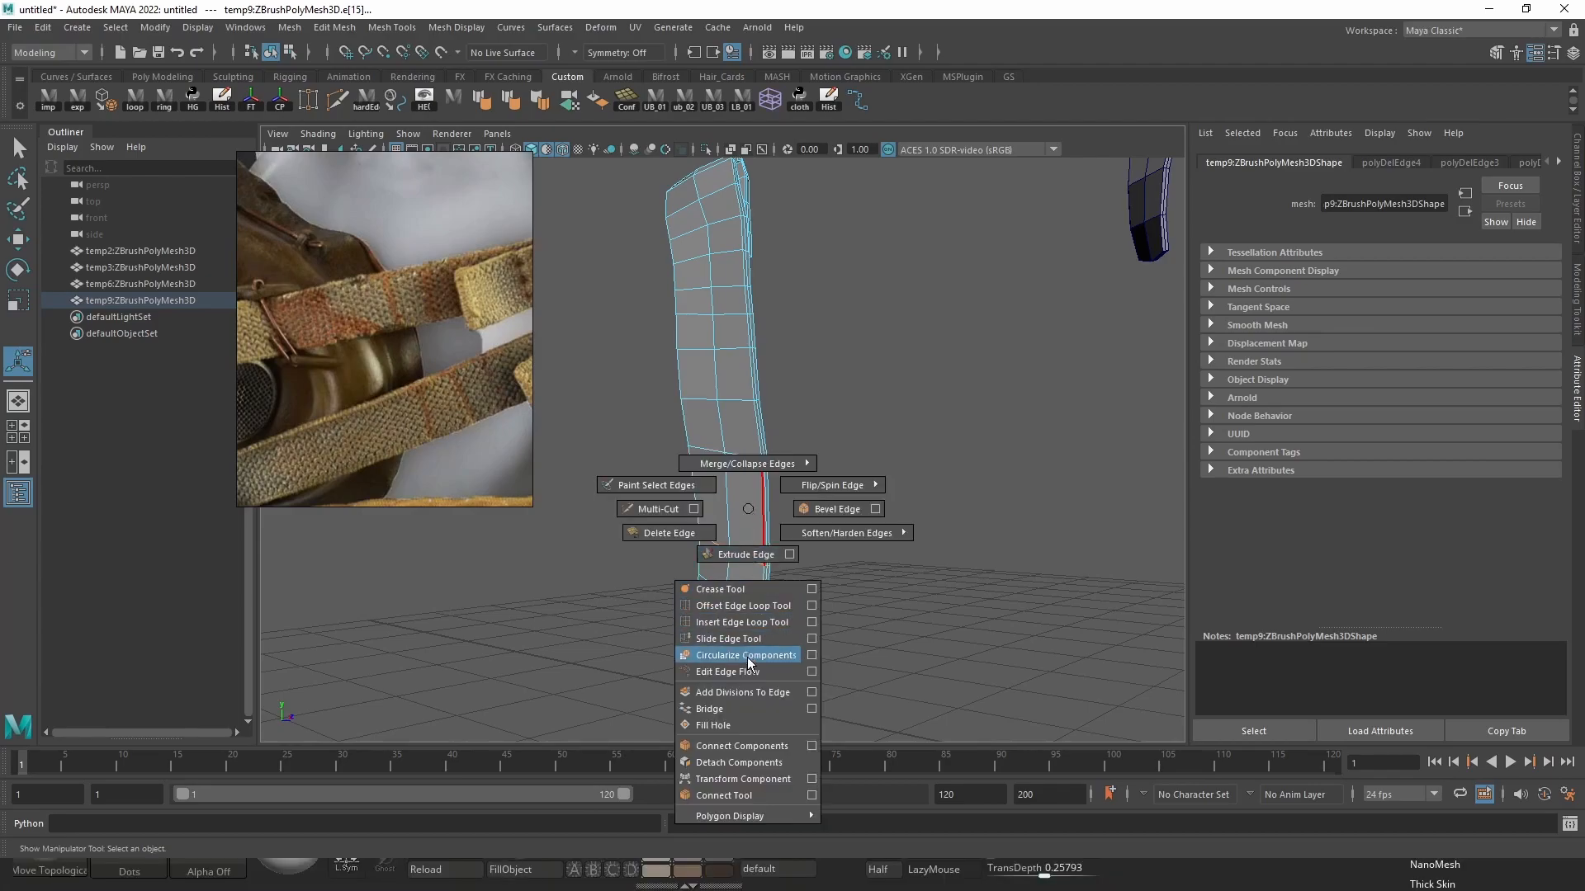
click(735, 672)
double_click(742, 454)
key(g)
double_click(736, 400)
key(g)
double_click(731, 349)
key(g)
double_click(726, 316)
key(g)
double_click(725, 295)
key(g)
double_click(724, 254)
key(g)
- Delete a surplus loop on the chin strap's upper part, smooth the neighbouring loops with Edit Edge Flow, and undo the distorting adjustment near the lower end
key(ctrl+Delete)
double_click(728, 288)
shift+right_drag(727, 290, 718, 453)
double_click(730, 323)
key(g)
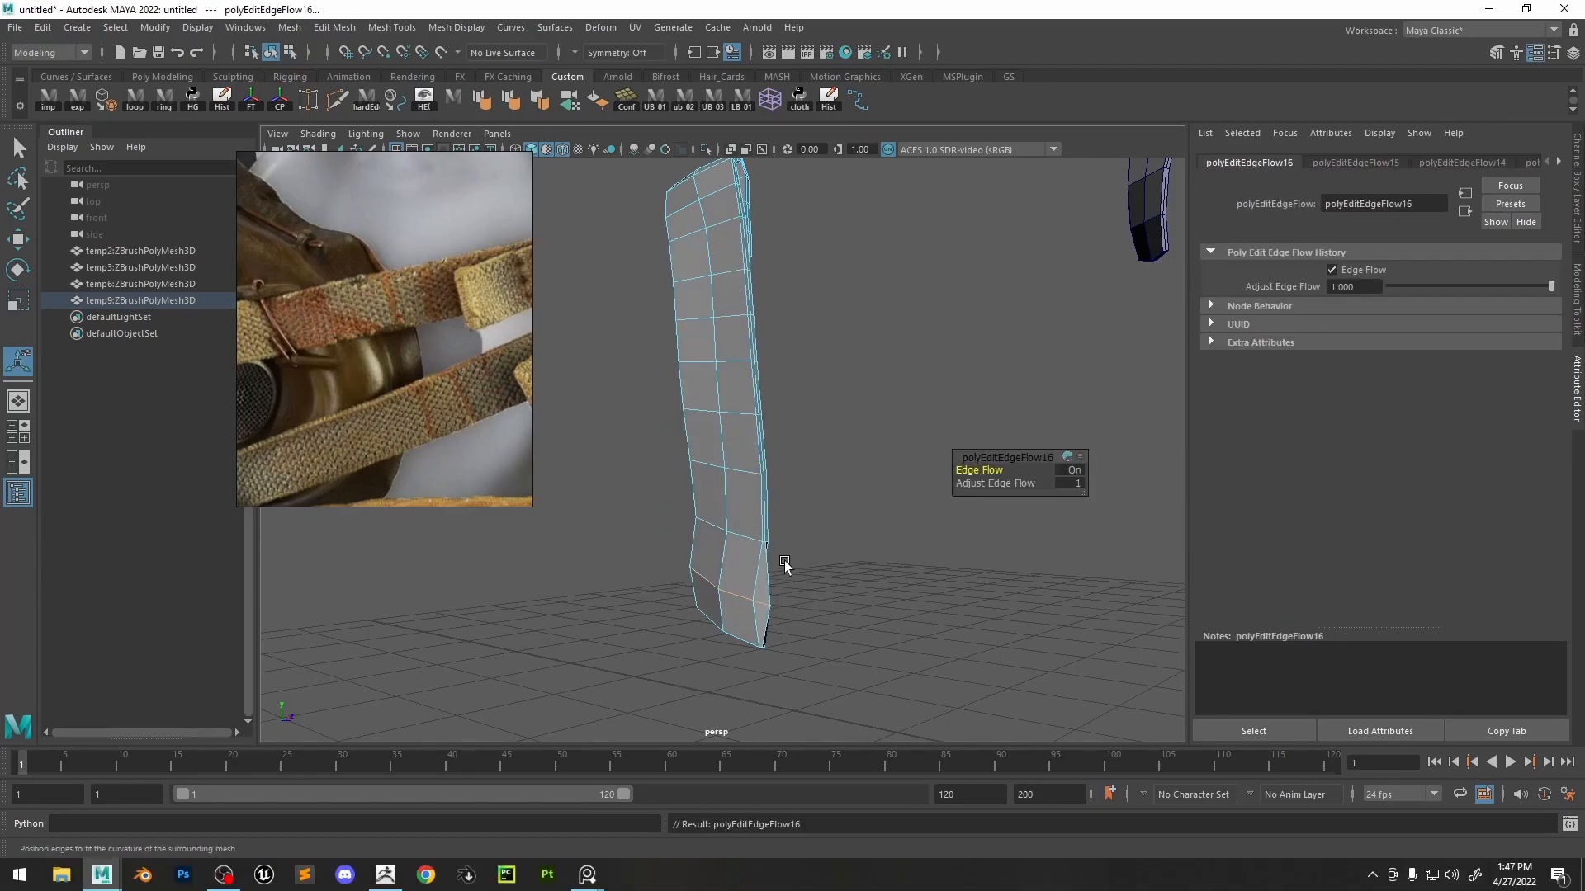
key(ctrl+z)
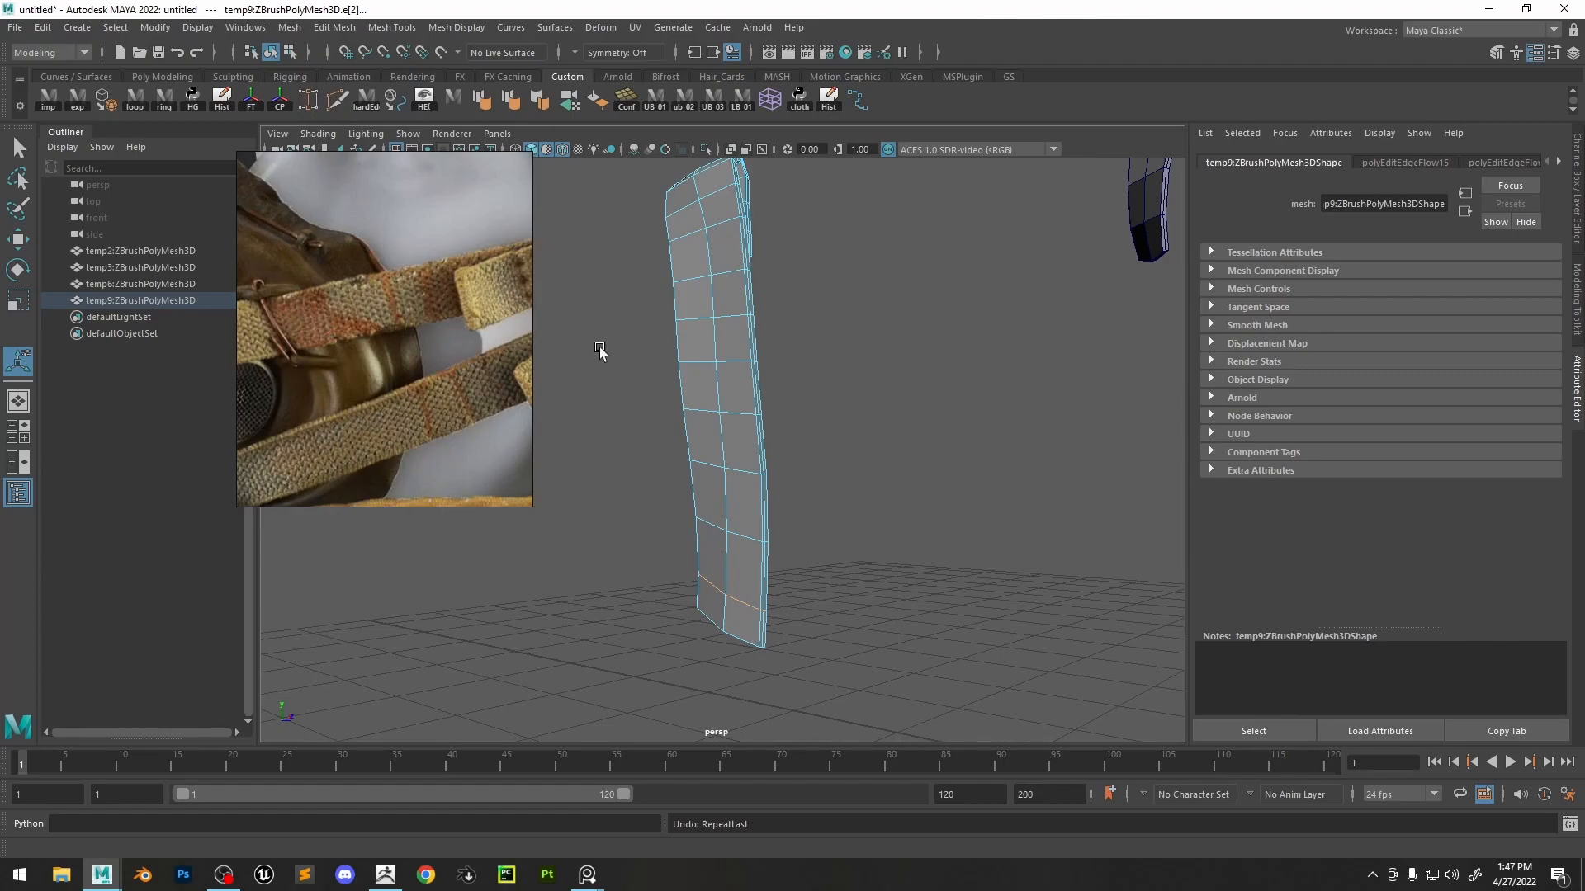
ctrl+click(759, 641)
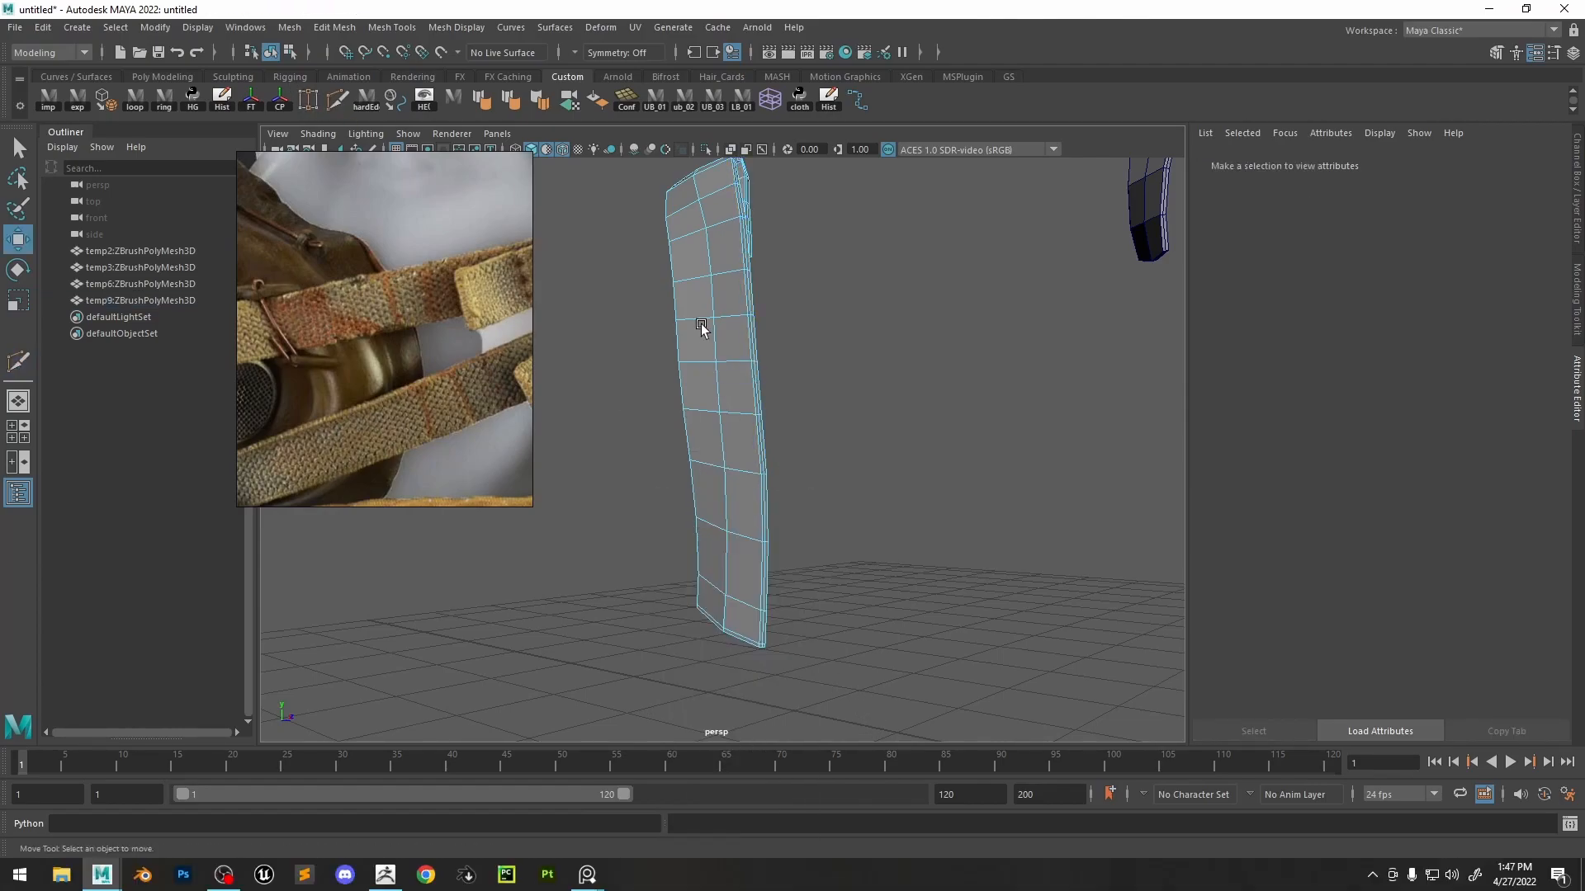
- Apply Edit Edge Flow to the chin strap's lower loops and delete the surplus loop near its lower end
click(735, 594)
shift+right_drag(739, 599, 709, 735)
double_click(742, 540)
key(g)
double_click(743, 472)
key(g)
double_click(742, 625)
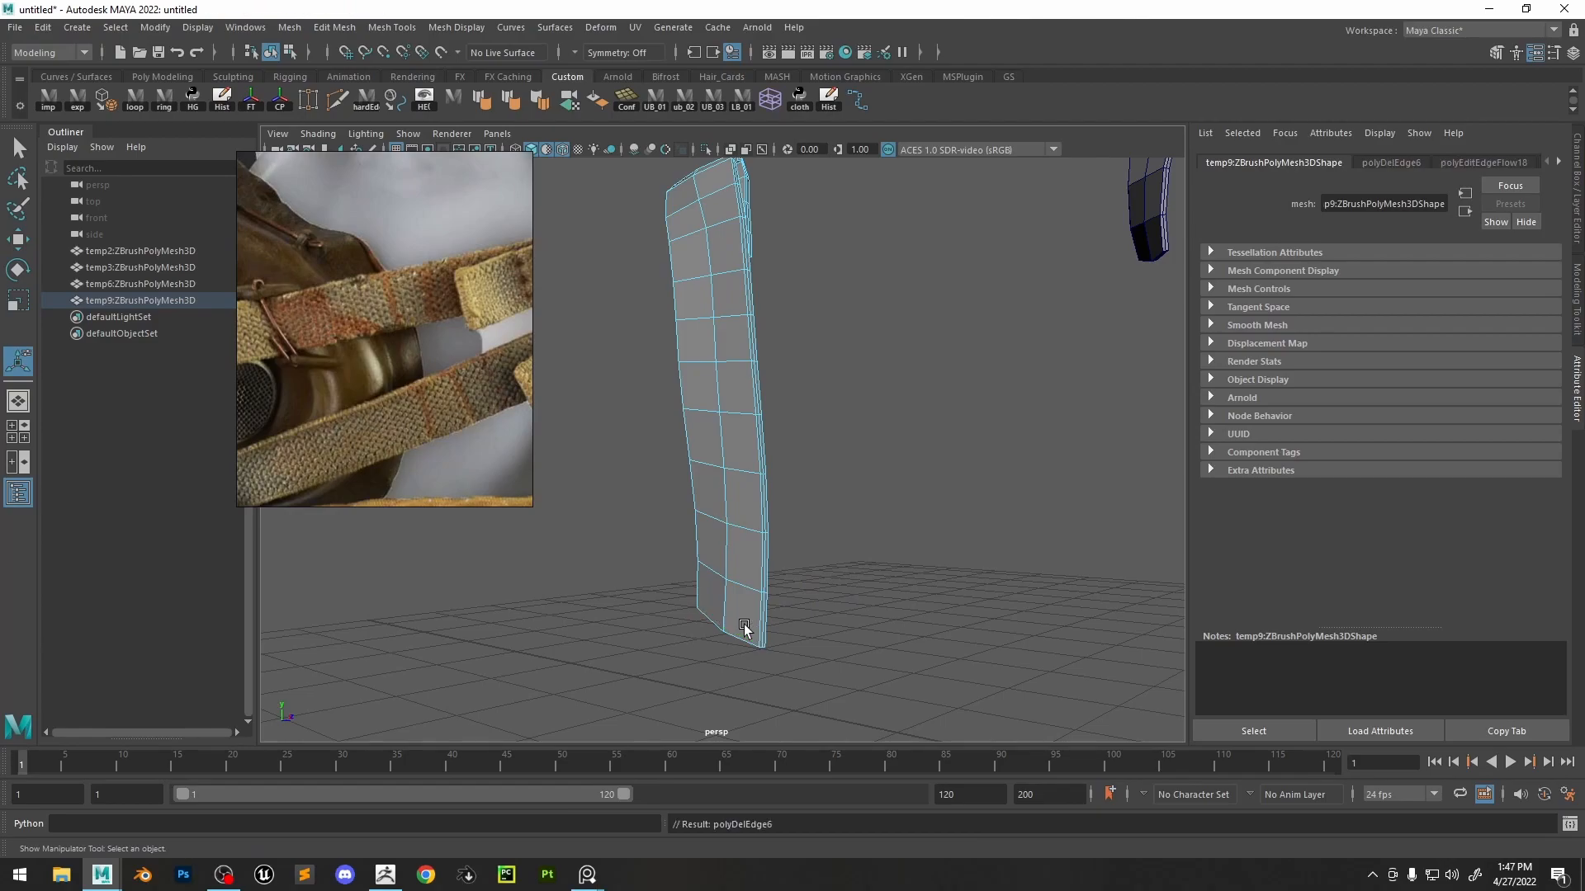
- Even out the spacing of the chin strap's middle and upper loops with Edit Edge Flow
shift+right_drag(749, 472, 742, 627)
double_click(736, 421)
double_click(728, 271)
key(g)
double_click(725, 224)
key(g)
double_click(724, 272)
key(g)
alt+middle_drag(701, 290, 711, 371)
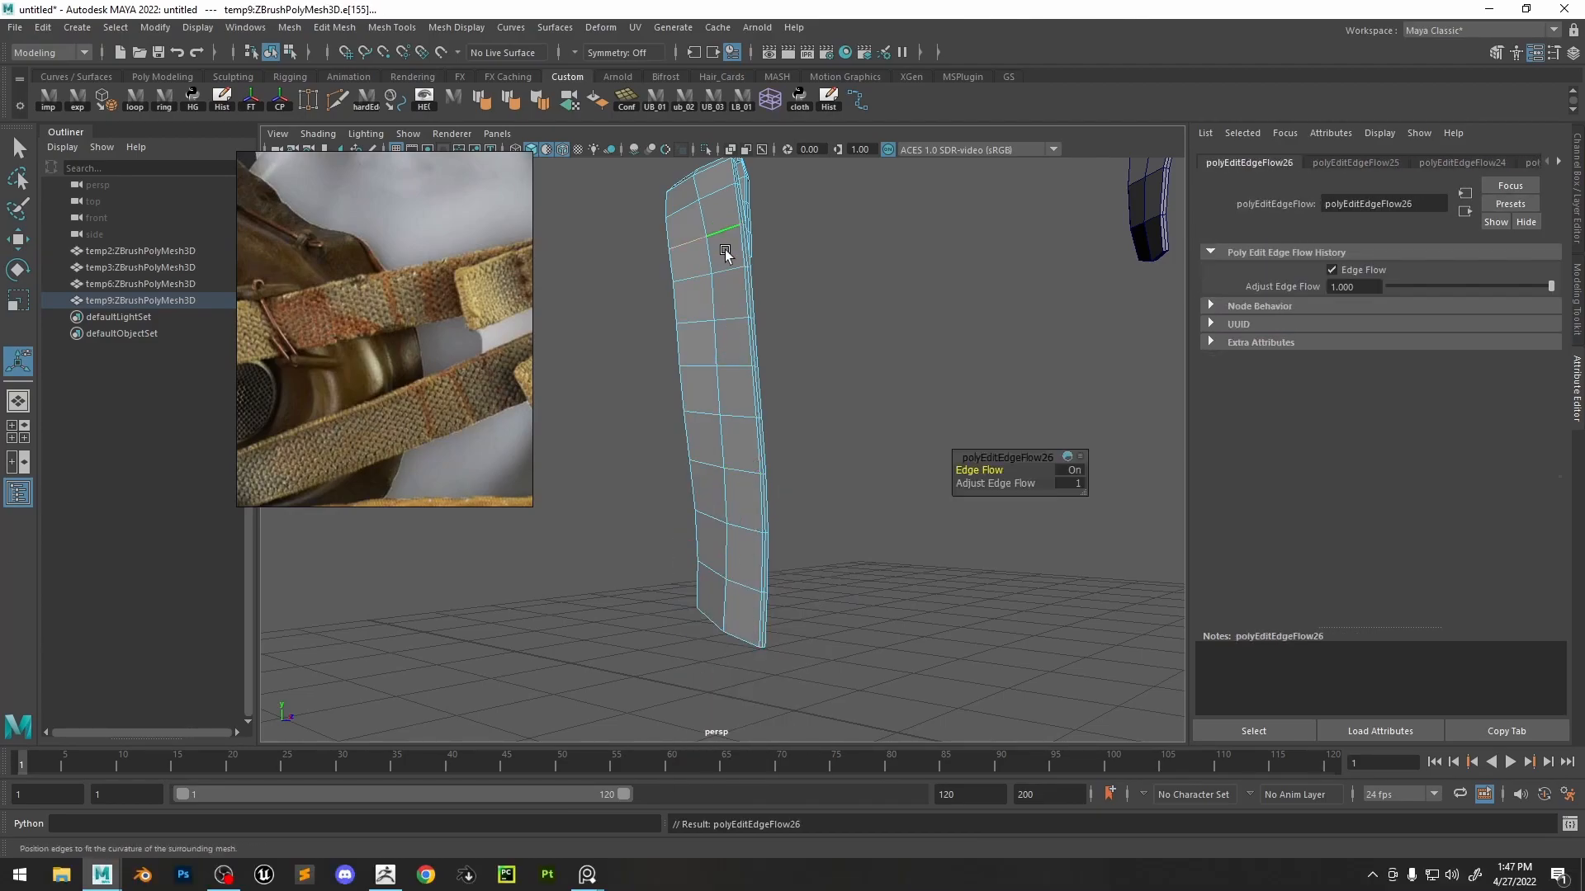
- Switch edge editing to the branching side straps (temp2) and delete a surplus crosswise edge loop
alt+middle_drag(784, 248, 785, 421)
key(F8)
click(785, 424)
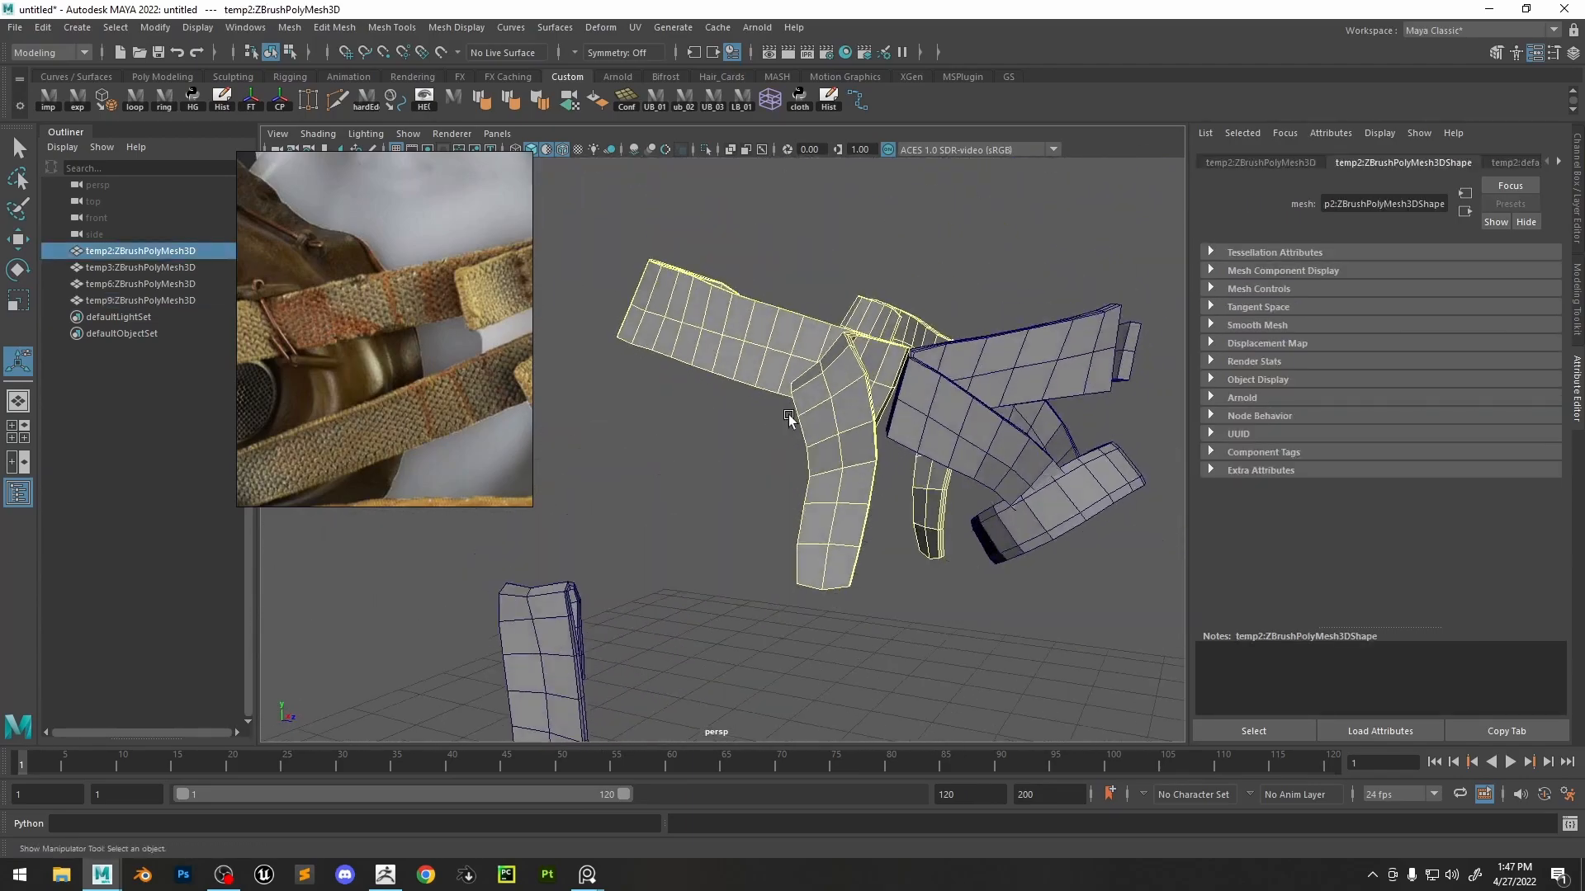
key(F8)
key(w)
double_click(746, 381)
alt+drag(630, 364, 1110, 459)
double_click(934, 410)
key(ctrl+Delete)
- Apply Edit Edge Flow to successive crosswise loops along the first side strap
double_click(766, 390)
shift+right_drag(763, 388, 761, 548)
double_click(732, 385)
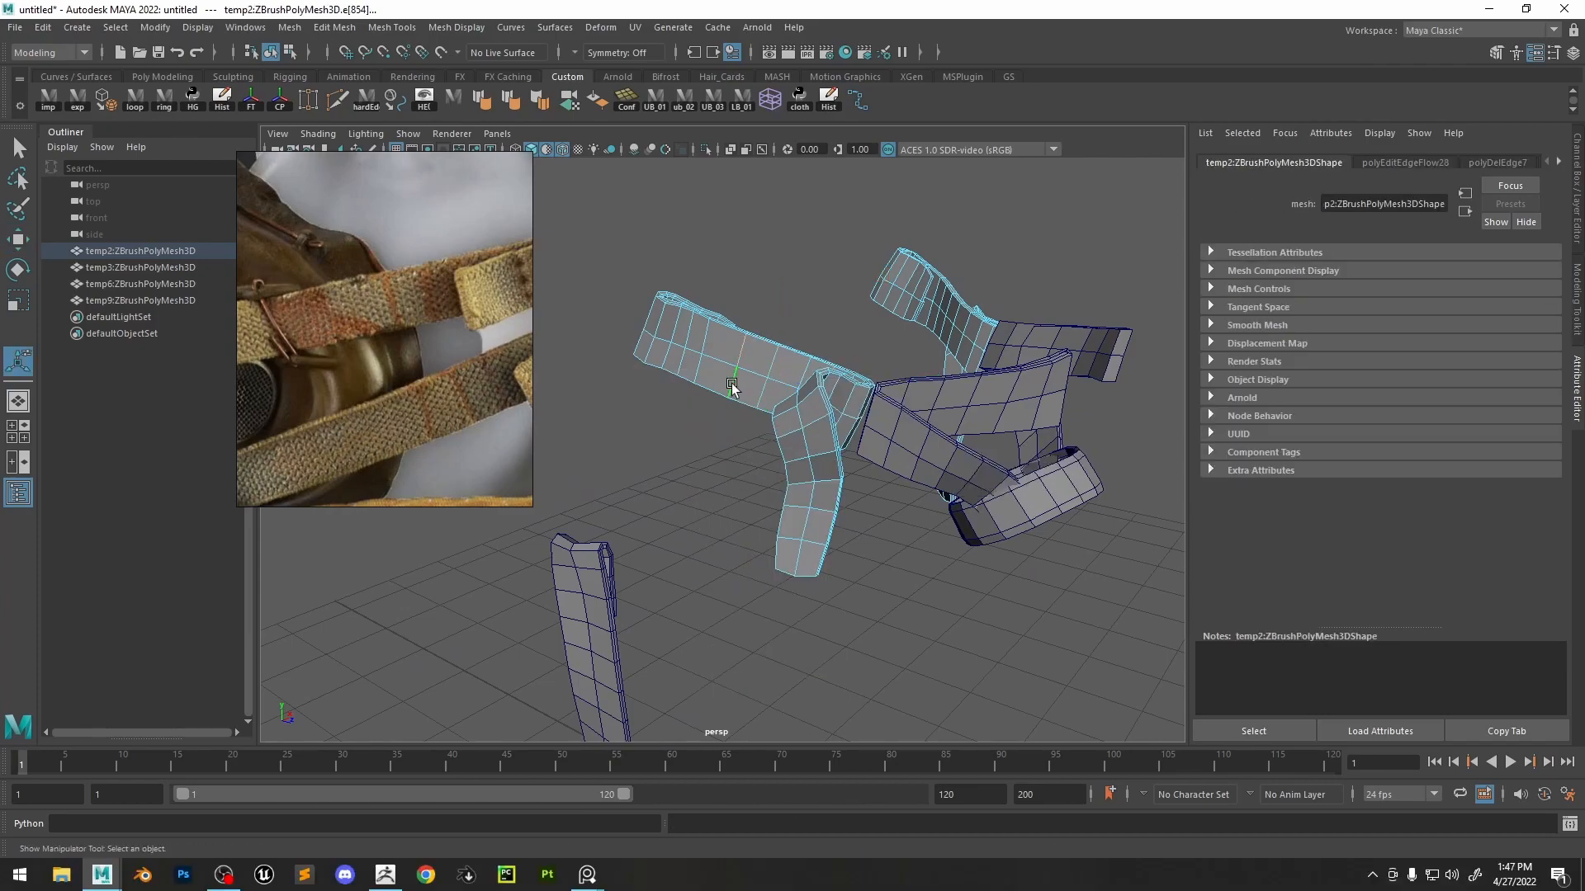
shift+right_drag(673, 358, 803, 438)
double_click(803, 374)
alt+drag(755, 417, 974, 433)
- Smooth more crosswise loops of the side straps with Edit Edge Flow and delete one surplus loop
double_click(601, 384)
shift+right_drag(601, 384, 607, 445)
double_click(721, 321)
shift+right_drag(723, 322, 724, 384)
alt+drag(726, 347, 933, 359)
double_click(670, 251)
shift+right_drag(670, 251, 672, 314)
double_click(666, 241)
key(ctrl+Delete)
- Apply Edit Edge Flow to the loops around the deleted one and onward along the same side strap
double_click(667, 241)
shift+right_drag(666, 241, 672, 326)
double_click(717, 290)
key(g)
double_click(660, 241)
key(g)
double_click(763, 274)
key(g)
double_click(812, 285)
key(g)
- Apply Edit Edge Flow to two further edge loops on the side straps mesh
double_click(878, 609)
key(g)
alt+drag(878, 609, 882, 495)
double_click(872, 513)
key(g)
alt+right_drag(872, 514, 848, 421)
scroll(856, 399, up, 5)
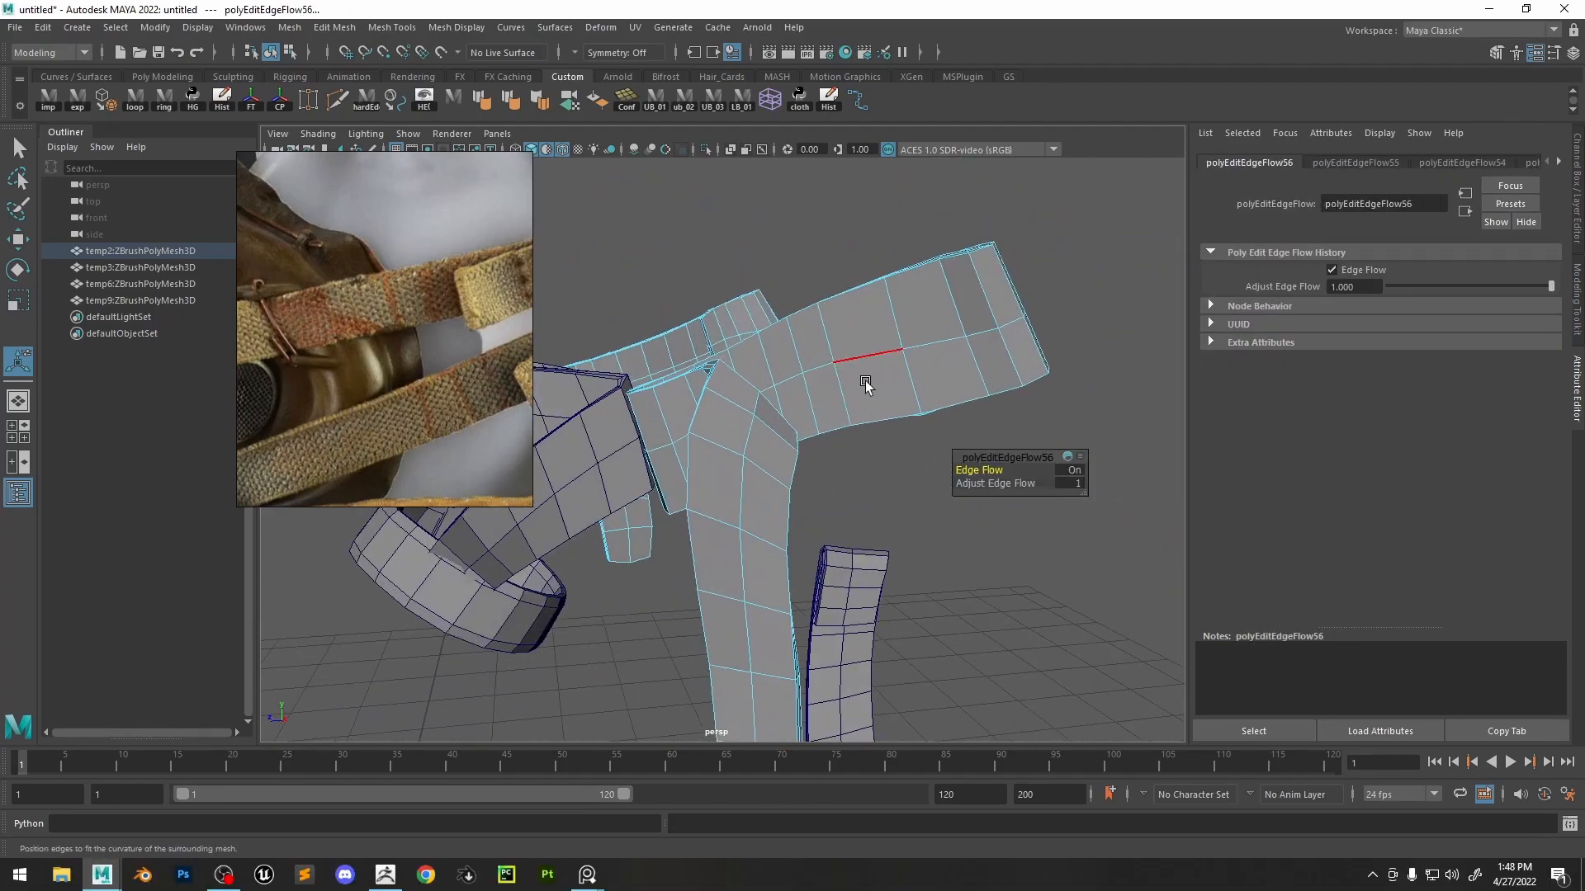
- Smooth the long side strap's loops with Edit Edge Flow, remove a surplus loop toward its free end, and undo the last flow adjustment
double_click(815, 404)
key(g)
double_click(778, 364)
key(g)
alt+drag(779, 367, 796, 520)
double_click(823, 535)
key(g)
double_click(879, 538)
key(ctrl+z)
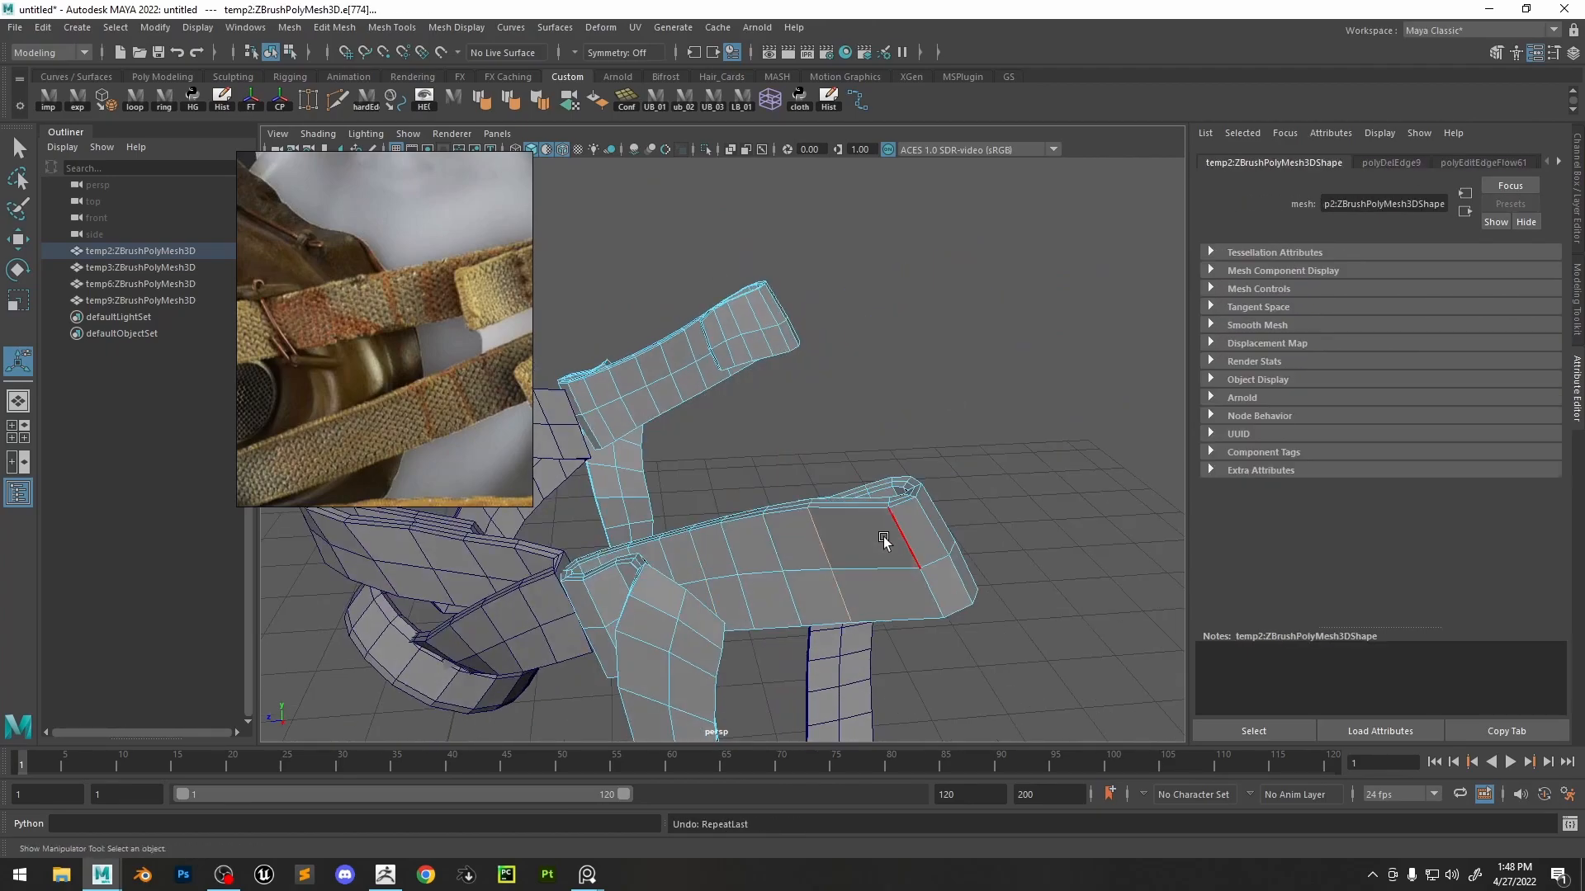
ctrl+click(903, 562)
key(w)
- Apply Edit Edge Flow to two crosswise loops in the middle of the long side strap
double_click(822, 549)
key(g)
double_click(783, 560)
key(g)
click(726, 556)
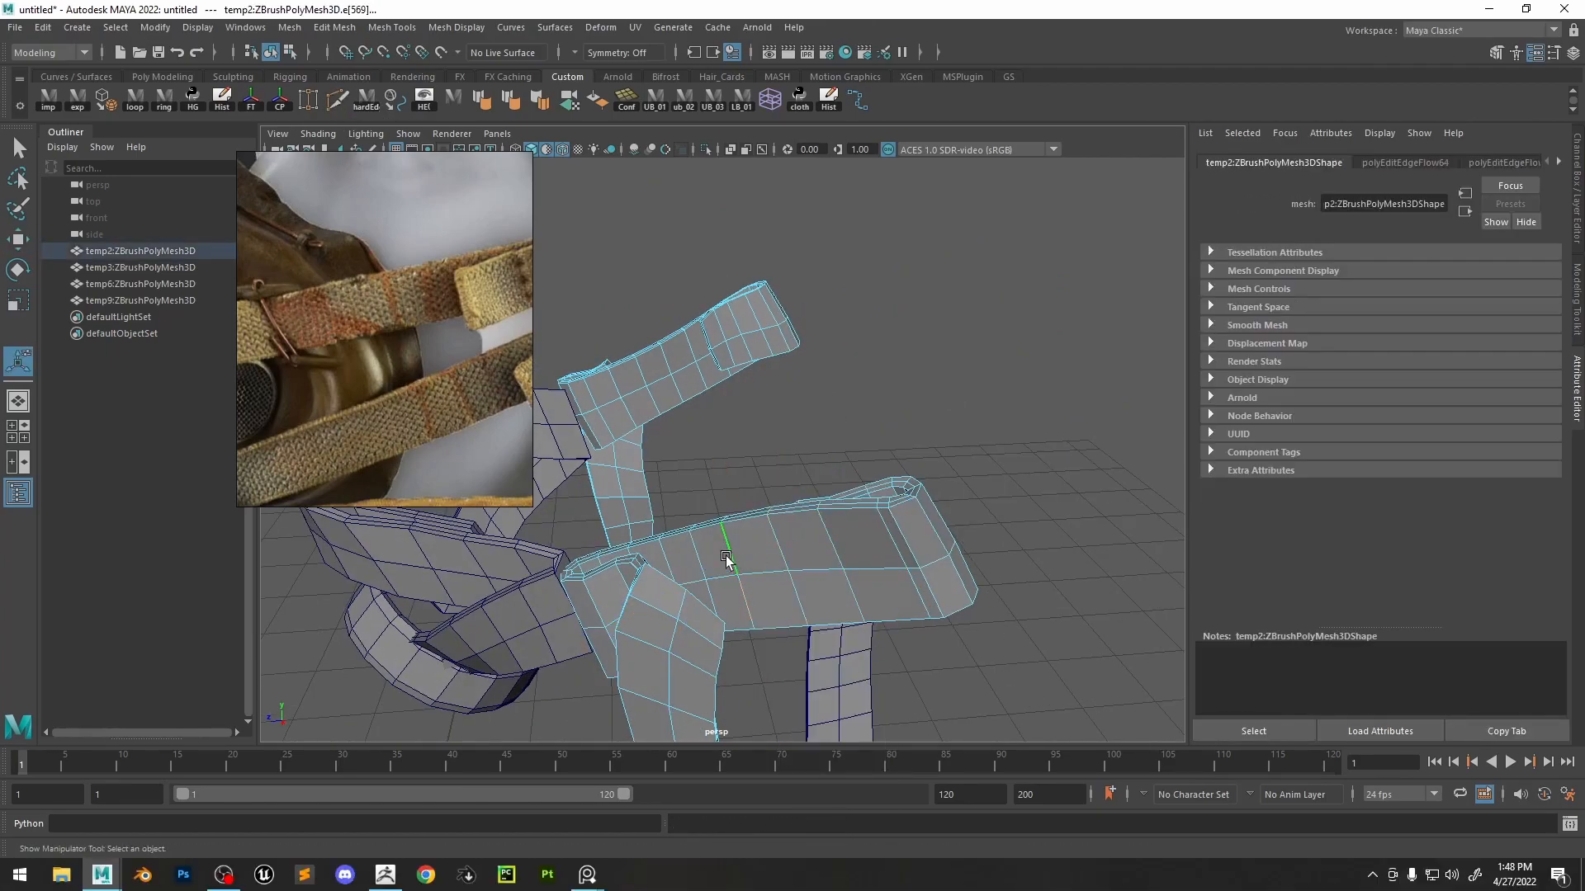
- Delete another surplus loop close to the long side strap's free end and apply Edit Edge Flow to the loops beside it
double_click(880, 536)
key(ctrl+Delete)
double_click(834, 540)
key(g)
double_click(889, 543)
key(g)
- Apply Edit Edge Flow to four more side strap loops, repeating it on two of them
alt+drag(906, 589, 921, 479)
double_click(1036, 608)
key(g)
double_click(984, 614)
key(g)
key(g)
double_click(919, 557)
key(g)
key(g)
double_click(915, 433)
key(g)
- Leave side strap edge editing and examine the face strap (temp3) and hose ring topology from several angles
alt+right_drag(915, 436, 759, 442)
alt+drag(759, 442, 771, 537)
key(F8)
key(q)
click(725, 423)
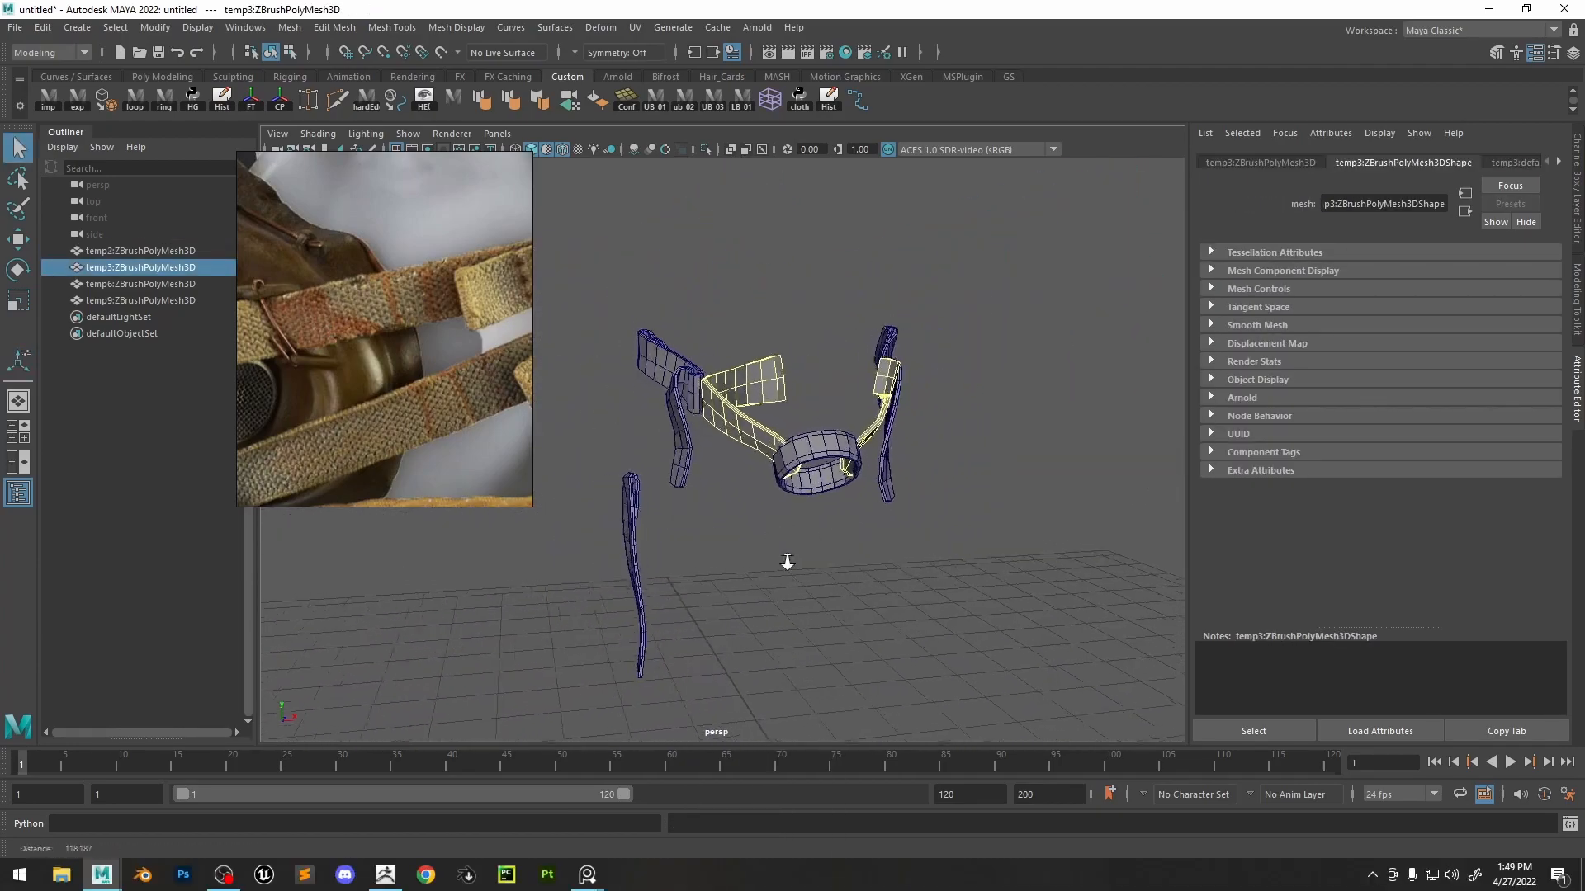
alt+right_drag(771, 537, 836, 592)
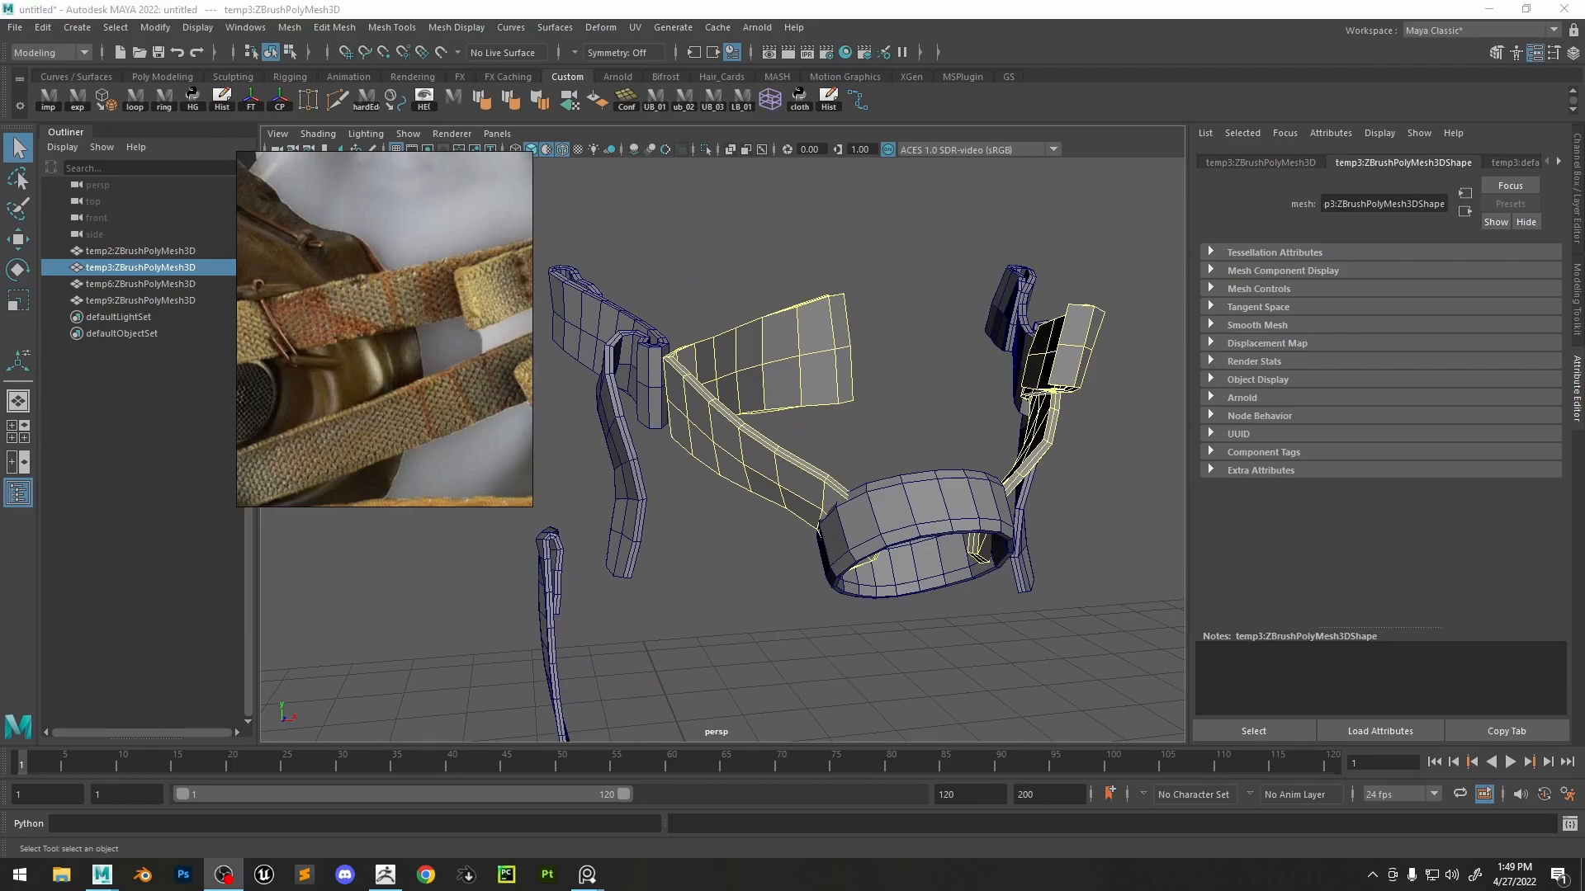
alt+drag(811, 535, 945, 450)
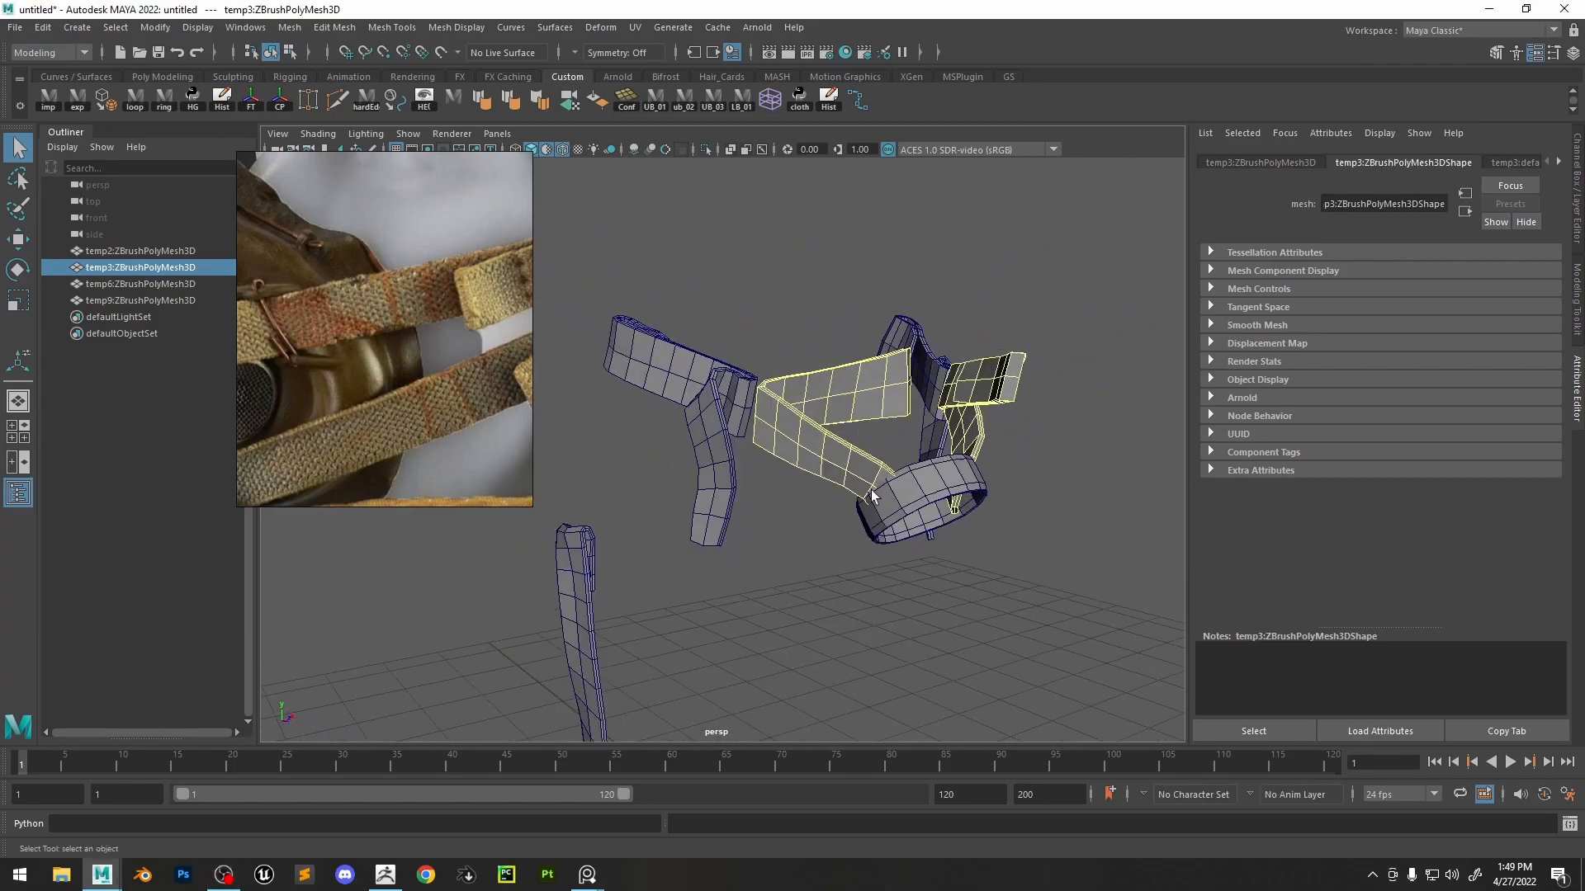
click(949, 450)
alt+middle_drag(949, 450, 808, 444)
alt+right_drag(807, 444, 866, 384)
click(796, 504)
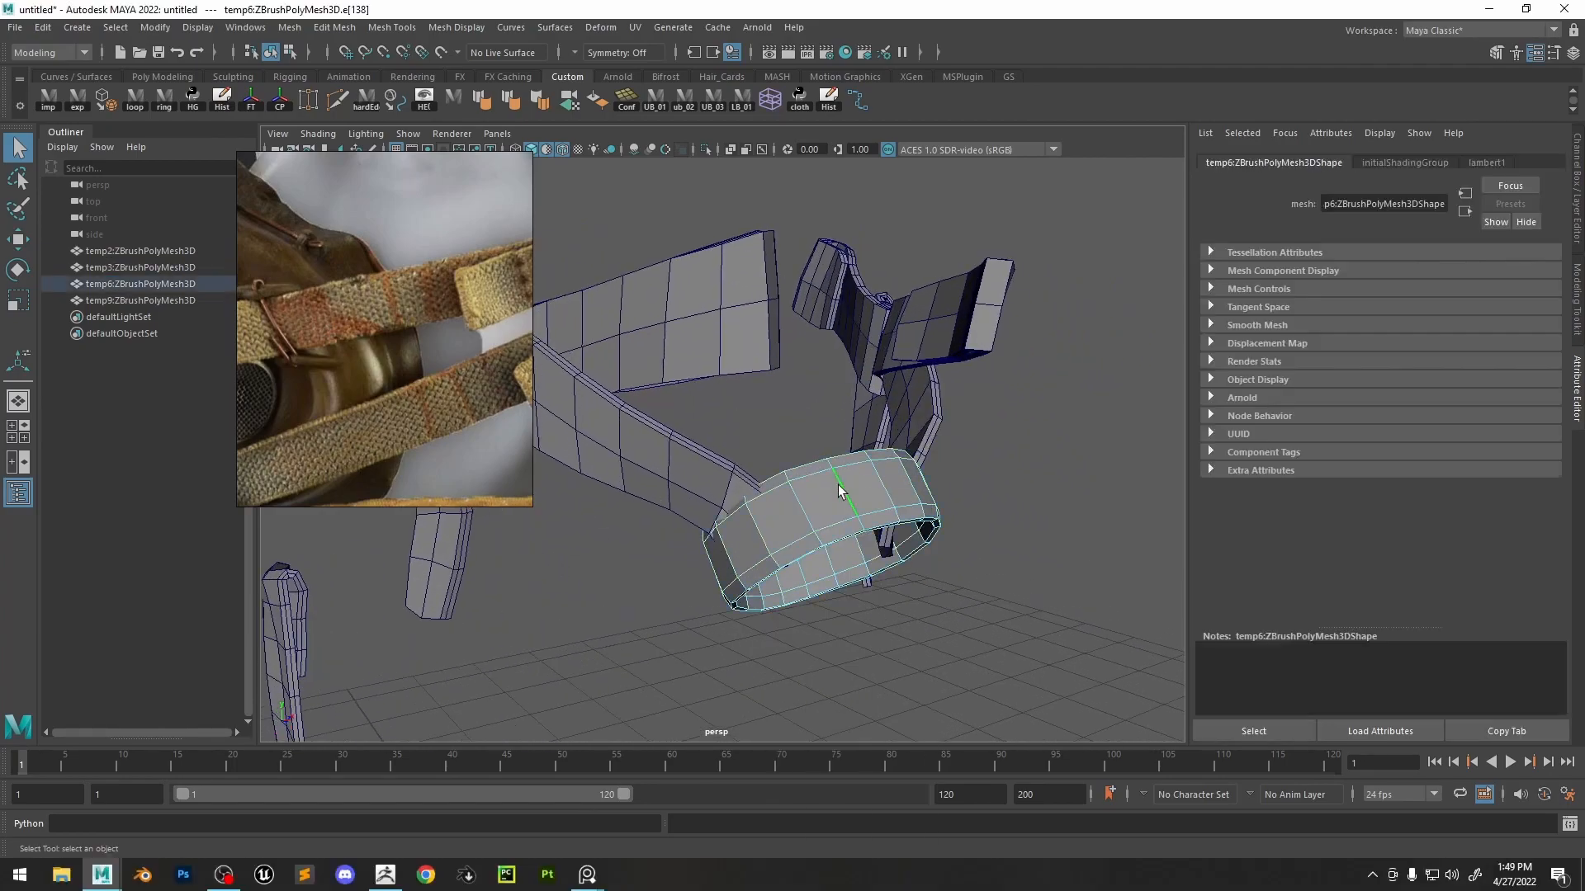
shift+right_drag(798, 505, 818, 596)
shift+right_drag(803, 737, 803, 740)
alt+drag(830, 594, 741, 358)
- Create curves from two lengthwise centre edge loops of the face strap (temp3)
right_drag(717, 381, 722, 300)
alt+drag(711, 361, 715, 487)
click(951, 335)
alt+drag(948, 507, 952, 423)
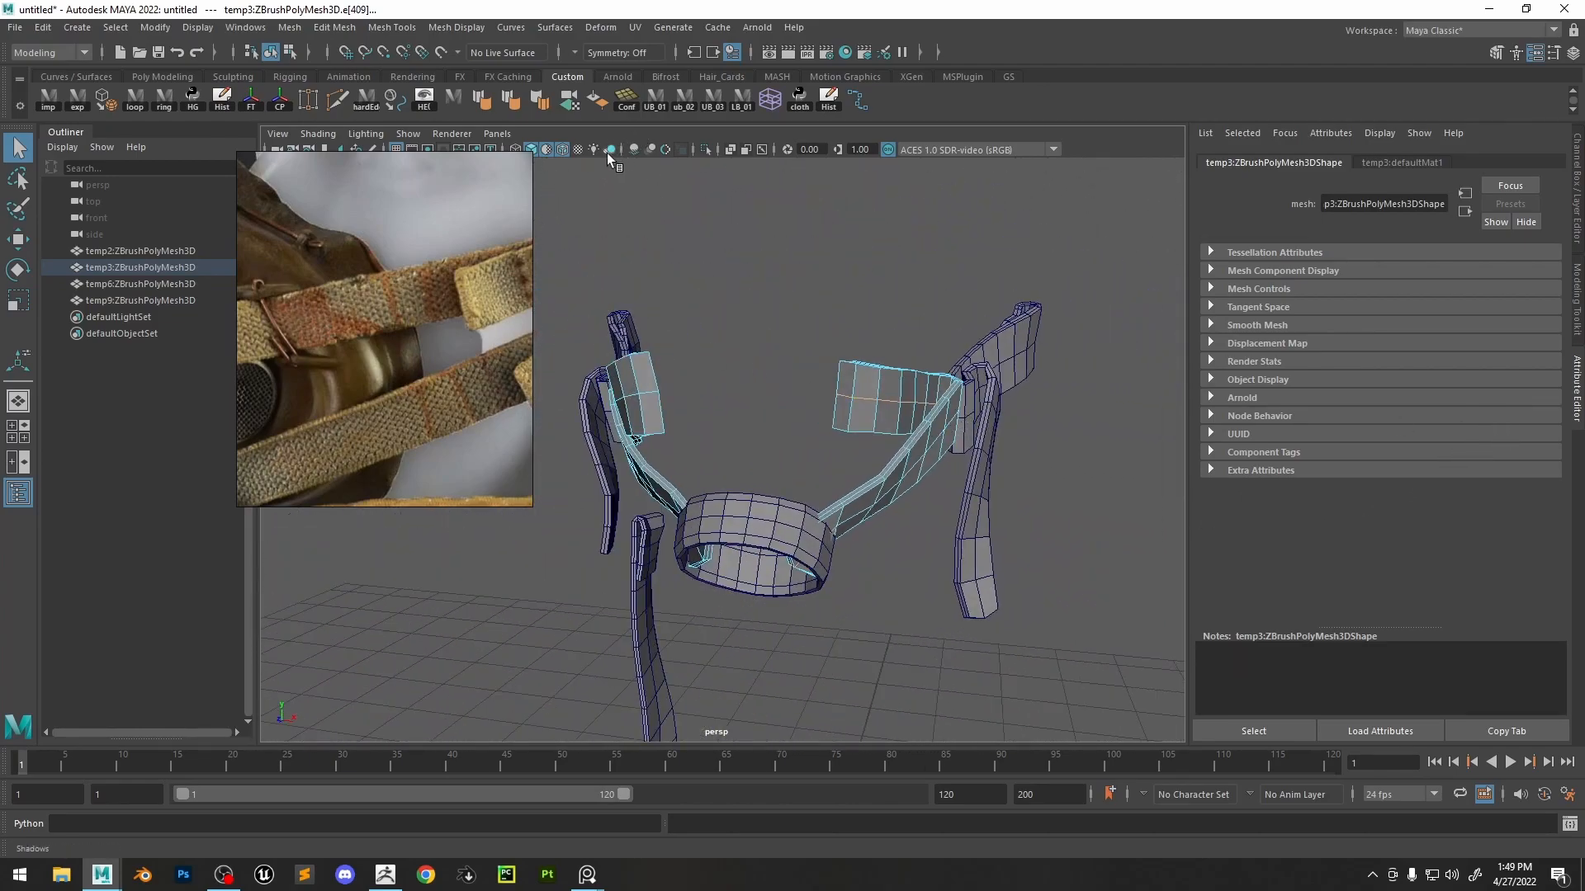
click(389, 104)
alt+drag(906, 431, 885, 549)
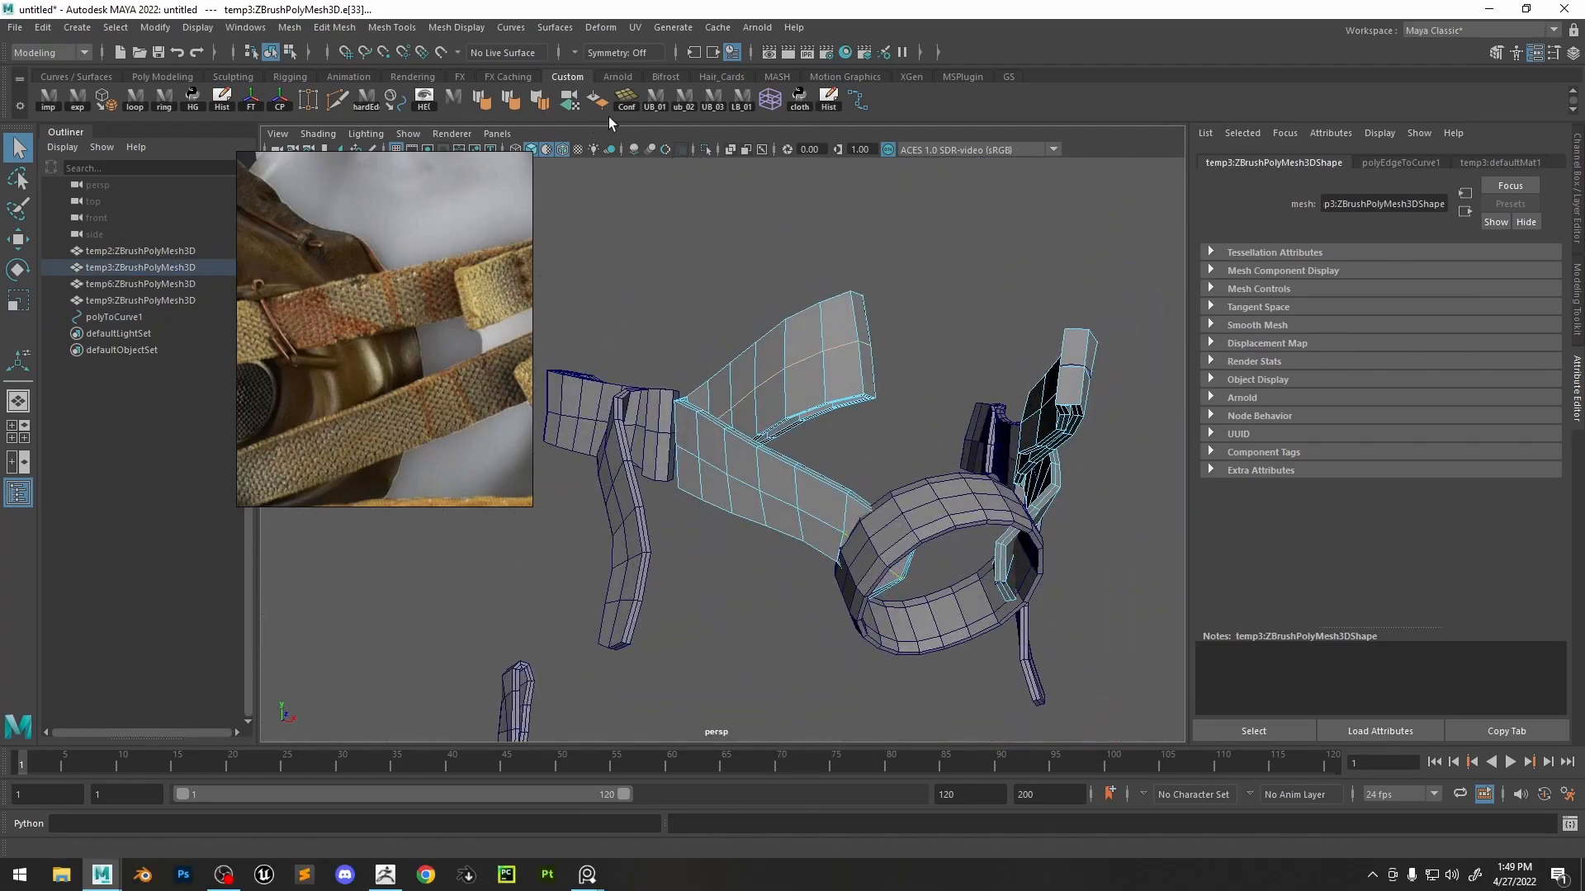
click(393, 102)
- Create a curve from the central edge loop running around the hose ring
alt+middle_drag(928, 507, 851, 466)
double_click(844, 464)
click(392, 108)
alt+drag(671, 450, 725, 431)
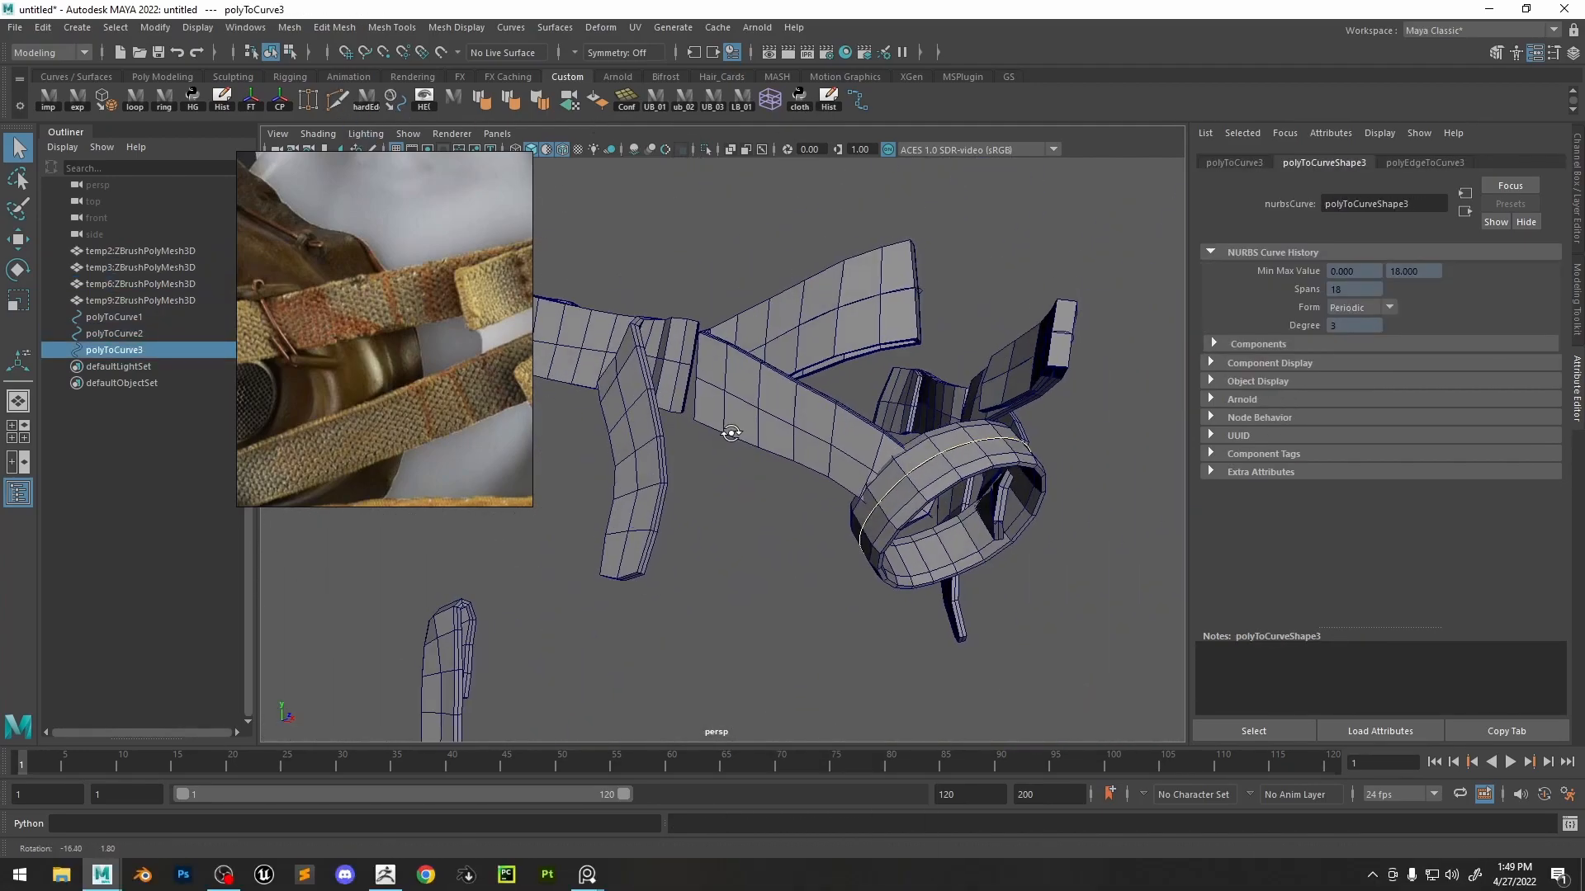
- Create a curve from the lengthwise centre edge loop of the side strap hanging beside the face strap (temp2)
click(619, 552)
alt+drag(621, 545, 895, 445)
shift+double_click(622, 459)
click(394, 102)
- Create a curve from the lengthwise centre edge loop of the separate lower hanging strap (temp9)
alt+drag(1021, 482, 900, 396)
click(651, 472)
right_drag(650, 472, 650, 412)
click(650, 479)
alt+drag(685, 569, 858, 570)
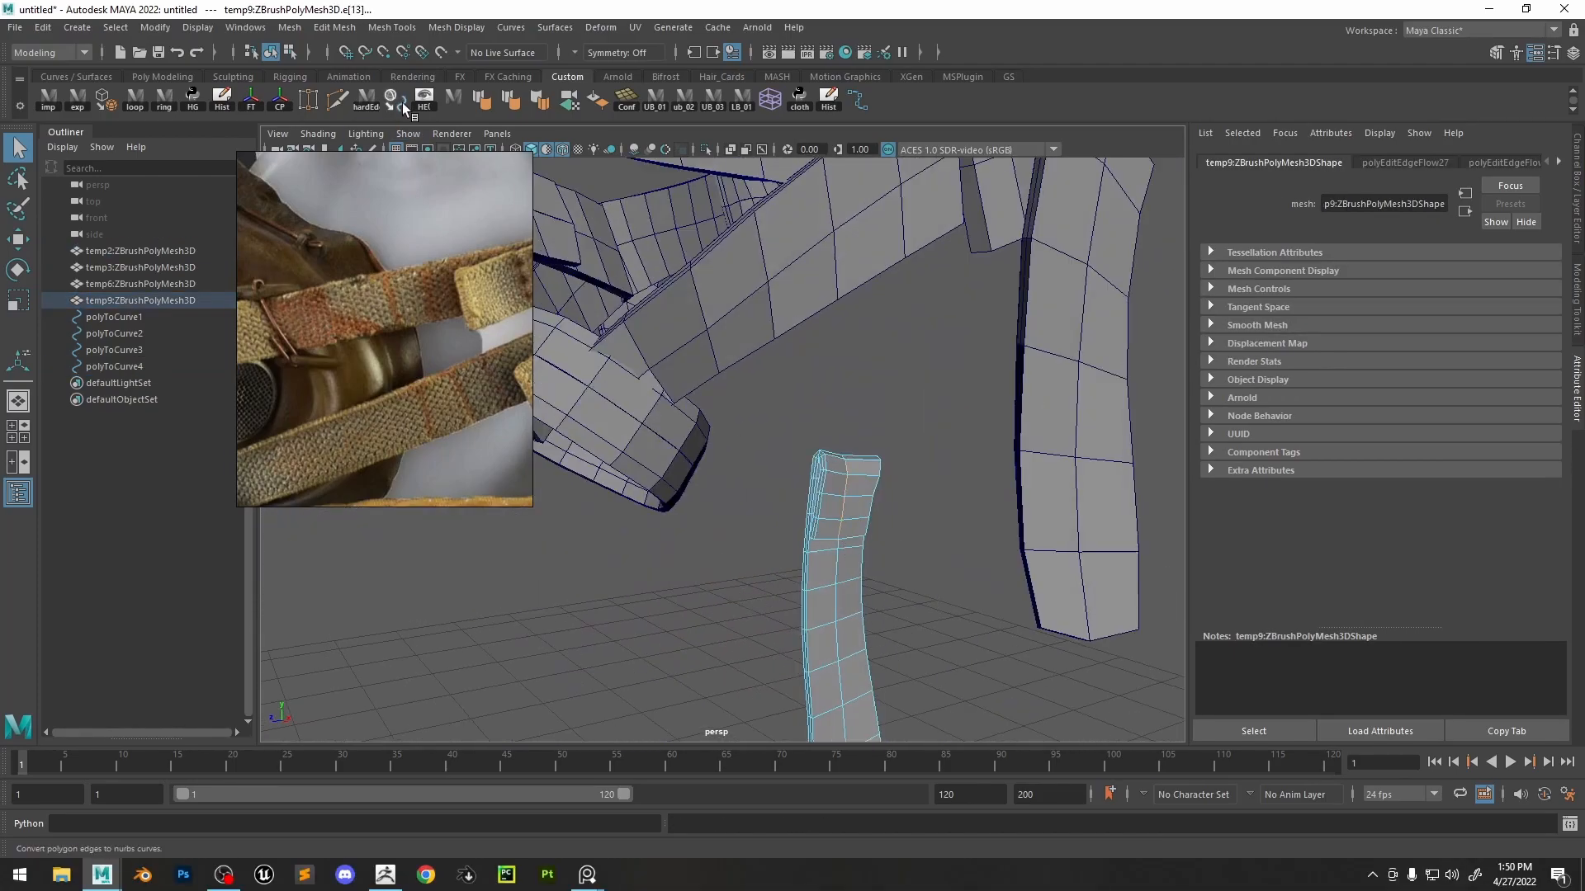
click(403, 106)
- Group the four strap and ring meshes, temp2 to temp9, and leave the group visible
scroll(795, 432, down, 8)
scroll(796, 432, up, 6)
alt+drag(796, 431, 857, 363)
click(858, 361)
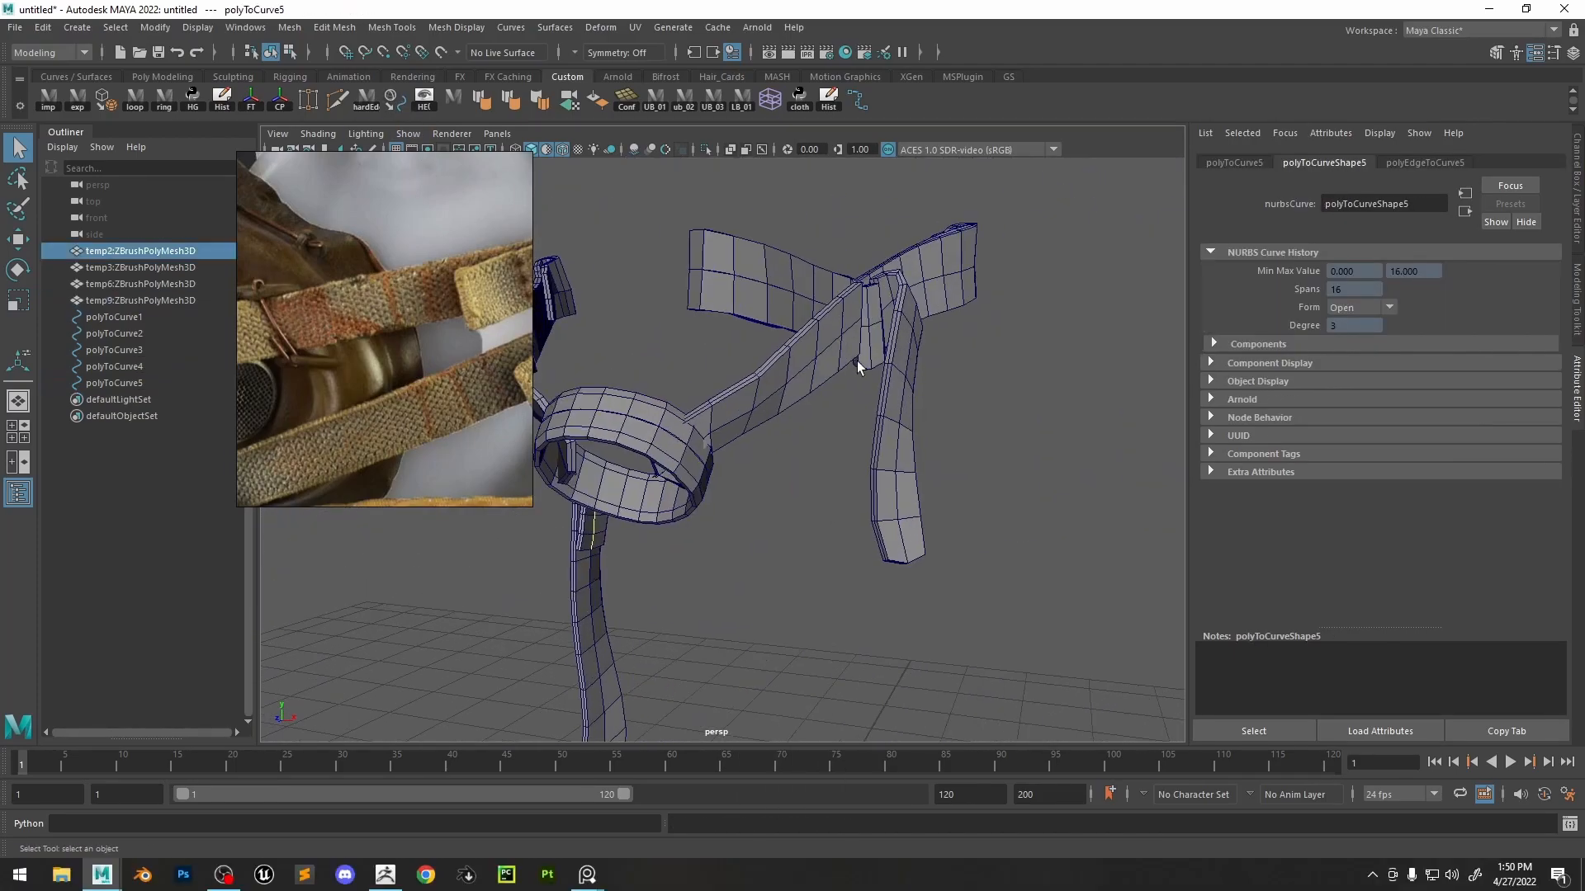
shift+click(142, 302)
key(ctrl+g)
key(ctrl+h)
alt+drag(964, 459, 811, 411)
key(ctrl+z)
key(ctrl+h)
key(ctrl+z)
alt+right_drag(813, 413, 852, 519)
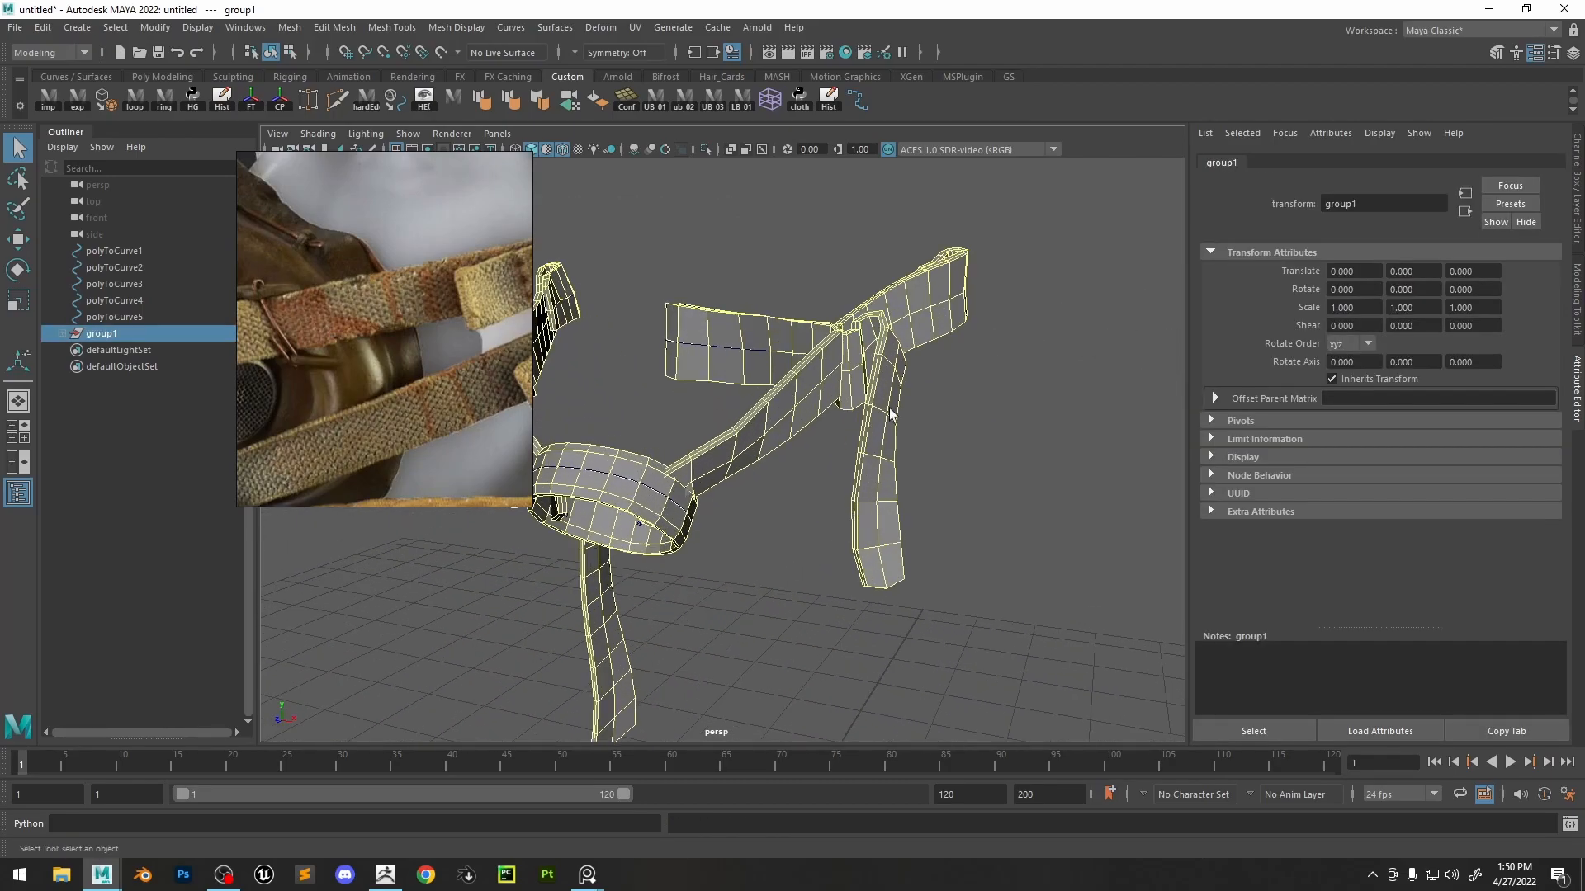
- Create a curve from the lengthwise centre edge loop of the opposite side strap in temp2
right_drag(891, 420, 886, 395)
click(884, 433)
shift+double_click(883, 565)
alt+right_drag(883, 556, 941, 483)
alt+middle_drag(941, 483, 859, 517)
alt+drag(859, 516, 625, 569)
shift+click(634, 450)
click(765, 98)
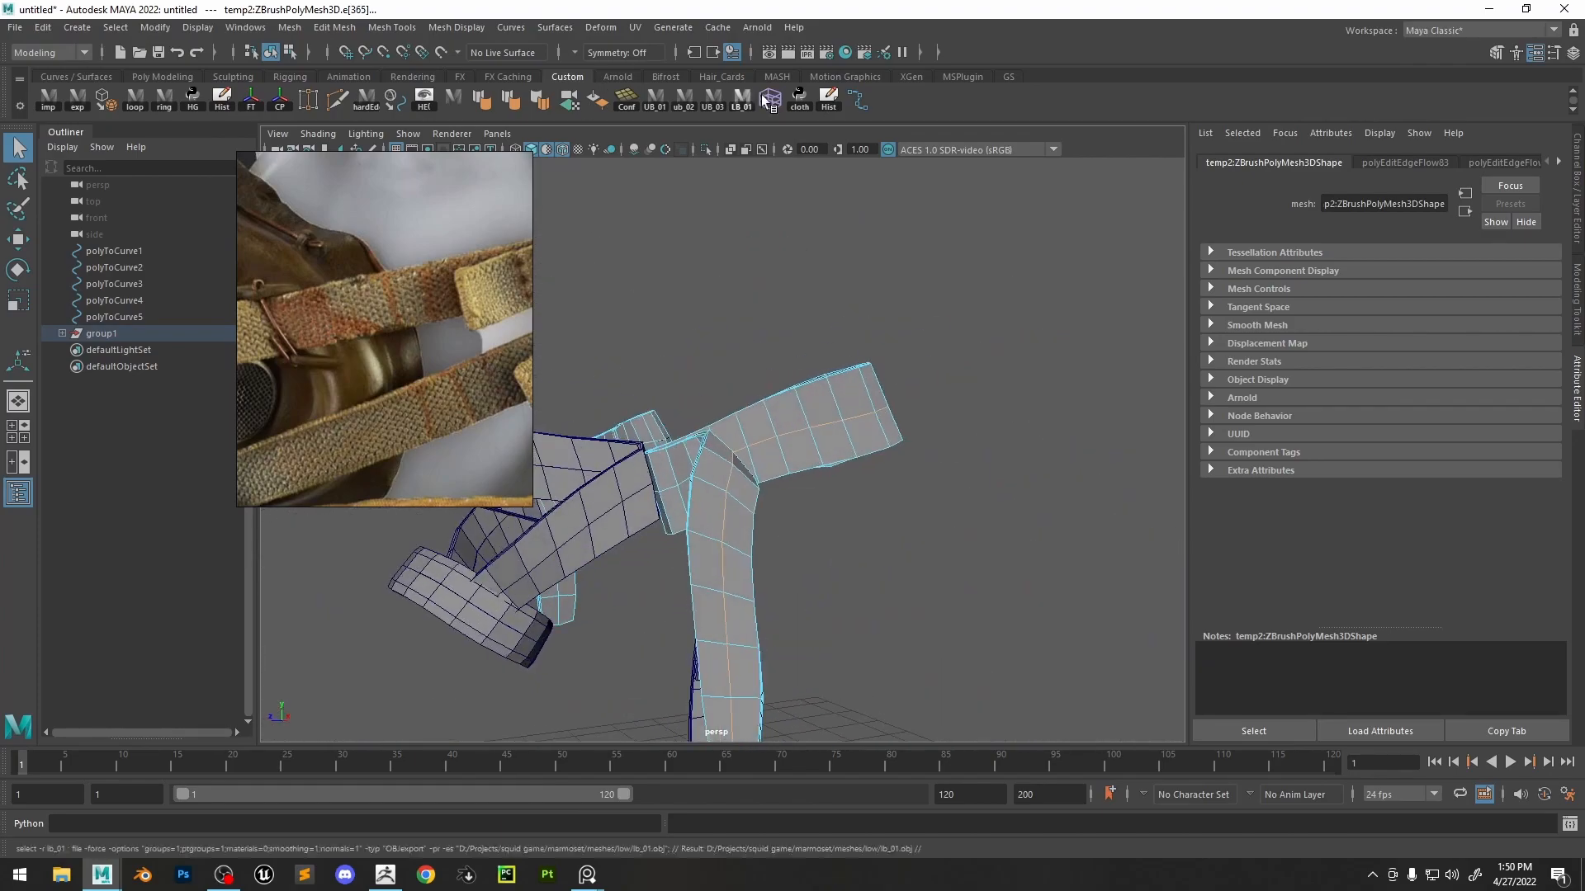
click(391, 99)
- Hide the group of strap meshes so only the extracted curves remain in view
alt+drag(813, 412, 875, 437)
alt+right_drag(875, 437, 813, 412)
click(120, 333)
key(ctrl+h)
click(224, 875)
alt+drag(794, 565, 833, 537)
alt+right_drag(833, 536, 710, 495)
- Try a Sweep Mesh on all six curves with a Line profile rotated to -220
drag(1037, 264, 534, 635)
alt+right_drag(710, 495, 751, 487)
click(77, 27)
click(125, 171)
click(1329, 288)
alt+drag(862, 388, 957, 388)
scroll(1422, 488, down, 2)
drag(1465, 406, 1419, 407)
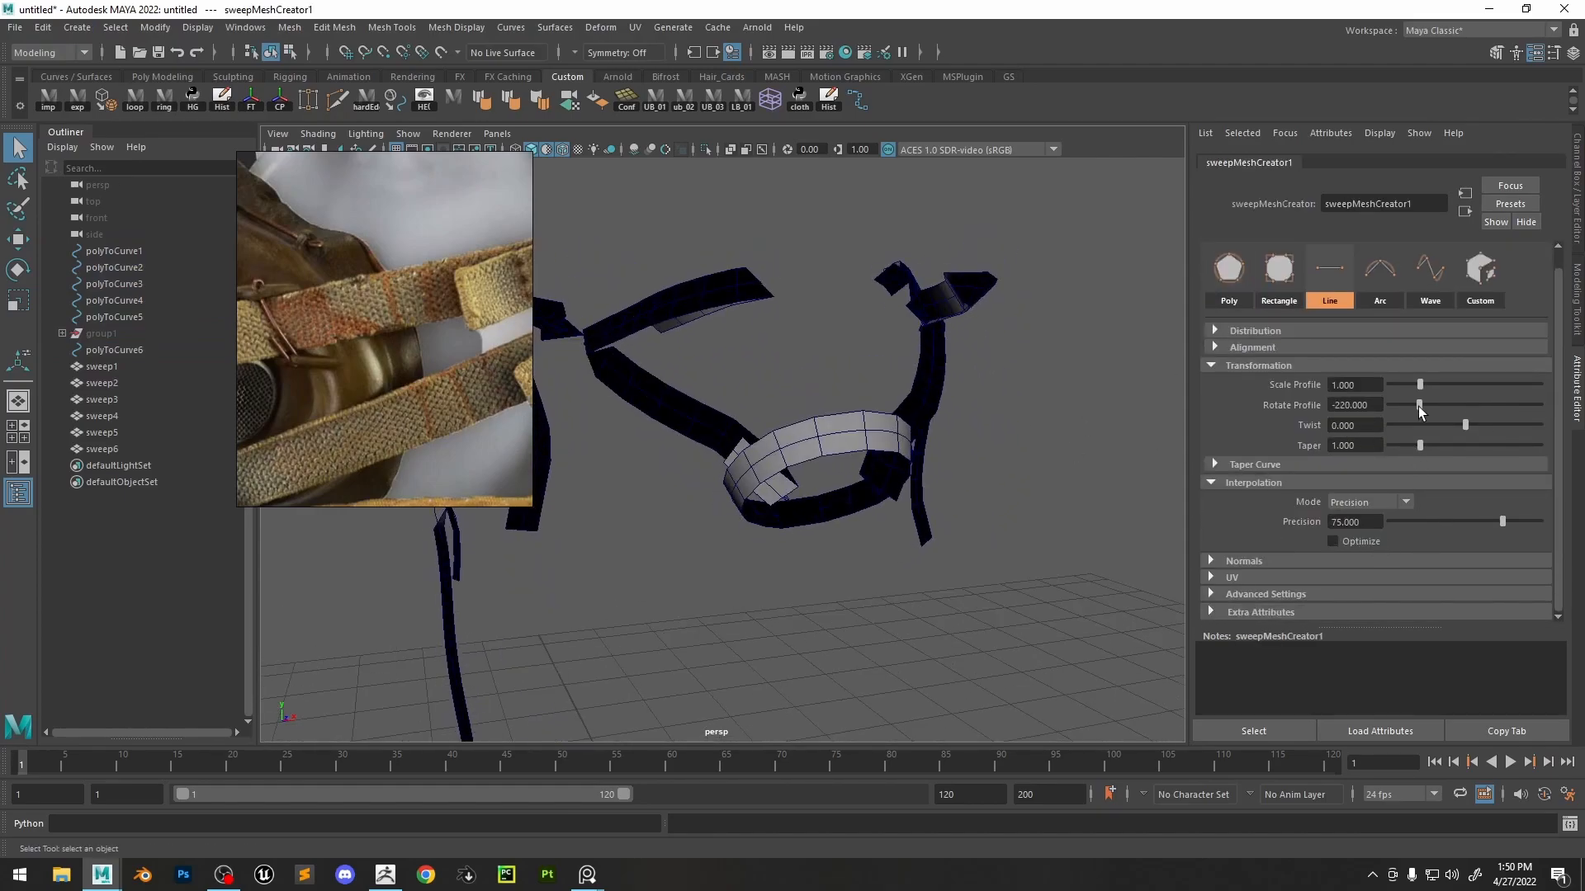
- Try twisting and tapering the sweep from the ring curve's attributes, and undo the whole sweep of the six curves
click(827, 436)
click(1341, 164)
click(1405, 165)
click(1535, 165)
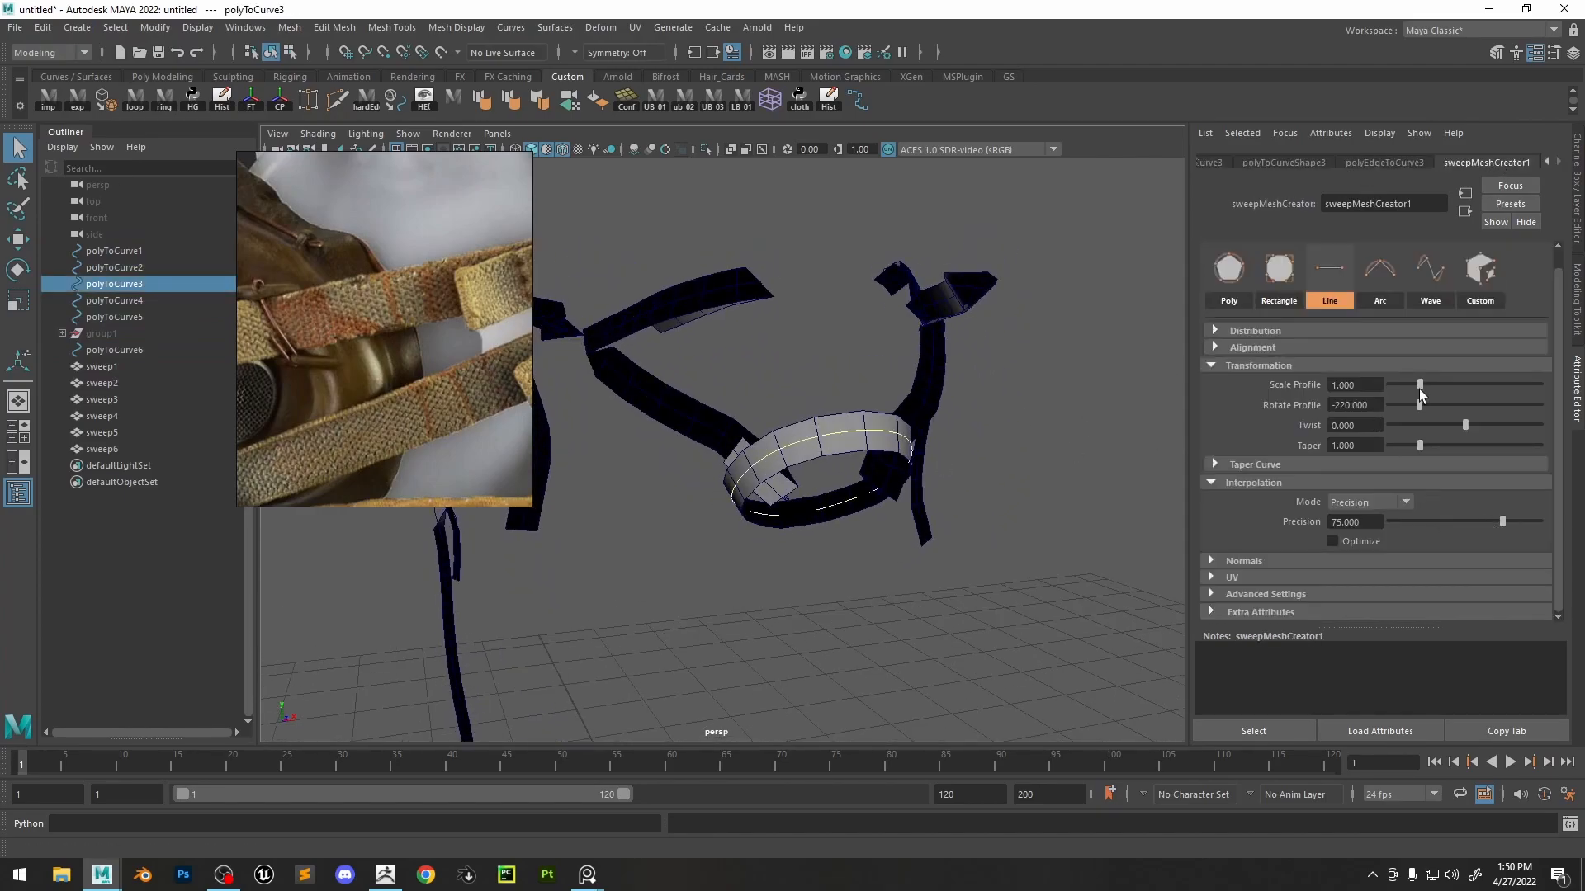
drag(1461, 425, 1428, 441)
mouse_move(1451, 441)
mouse_down()
mouse_move(1474, 441)
mouse_move(1446, 445)
mouse_up()
key(ctrl+z)
key(ctrl+z)
key(ctrl+z)
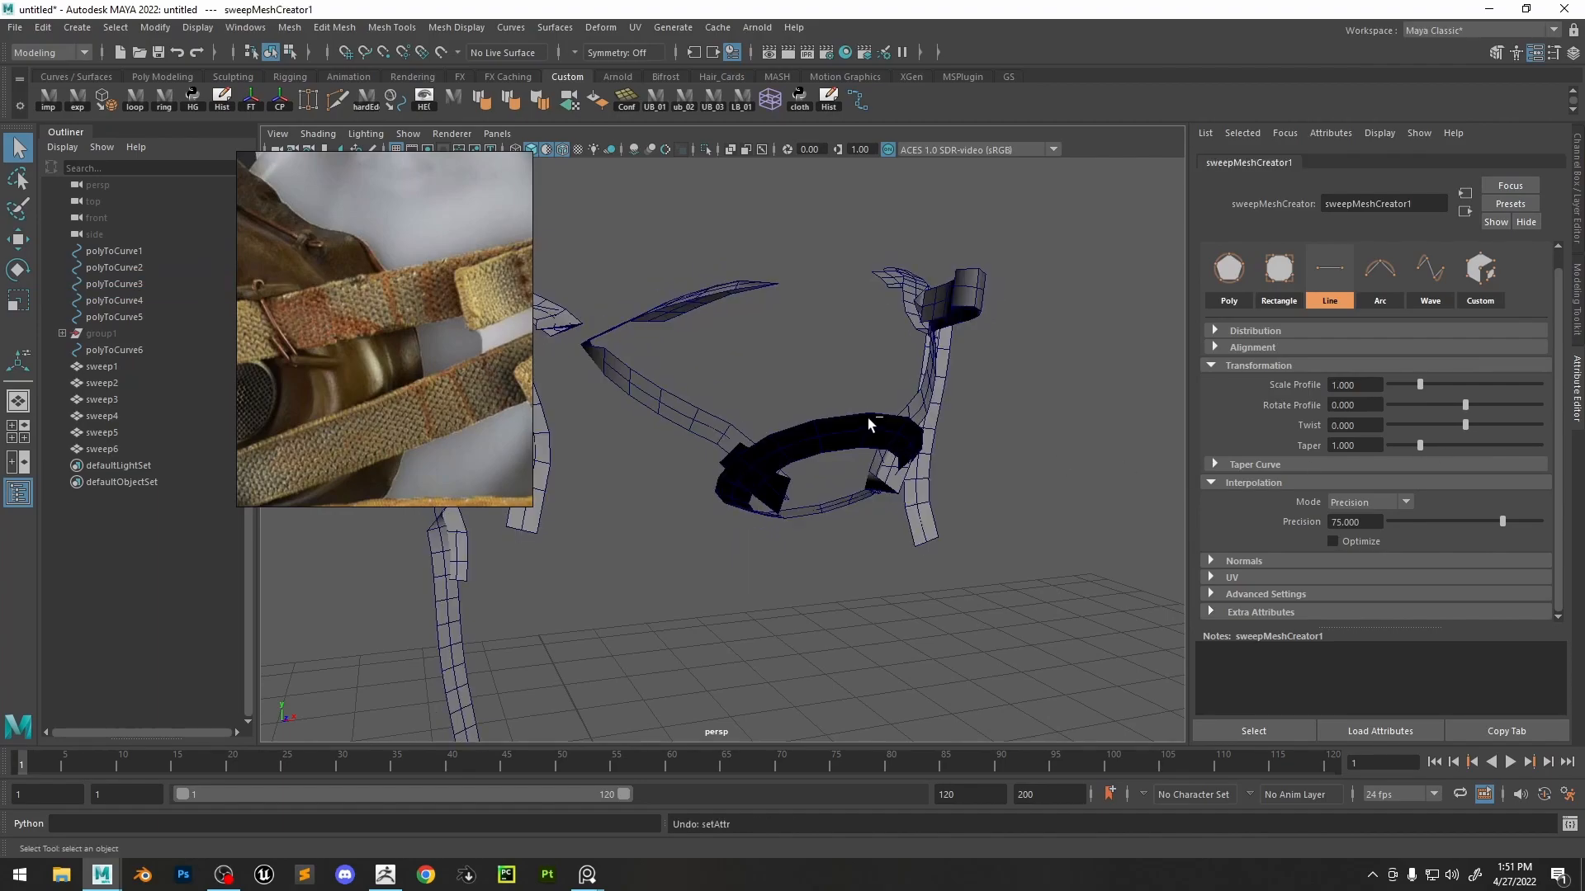
key(ctrl+z)
- Delete the curve extracted from the hose ring
alt+drag(856, 424, 867, 495)
click(858, 399)
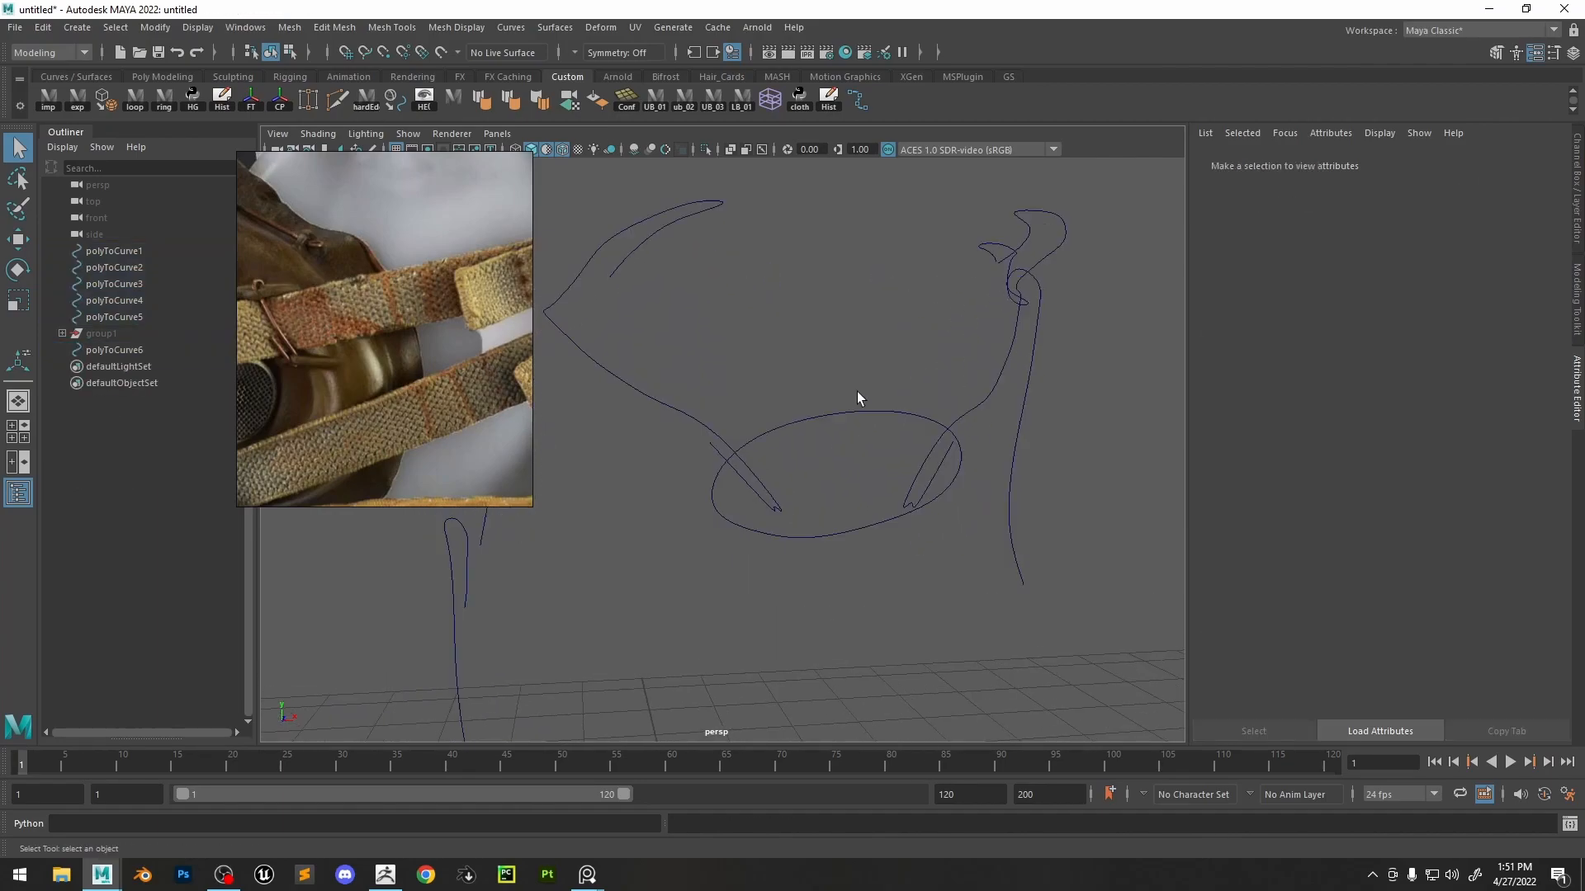
click(849, 410)
alt+drag(852, 409, 834, 408)
key(ctrl+z)
key(ctrl+z)
key(ctrl+z)
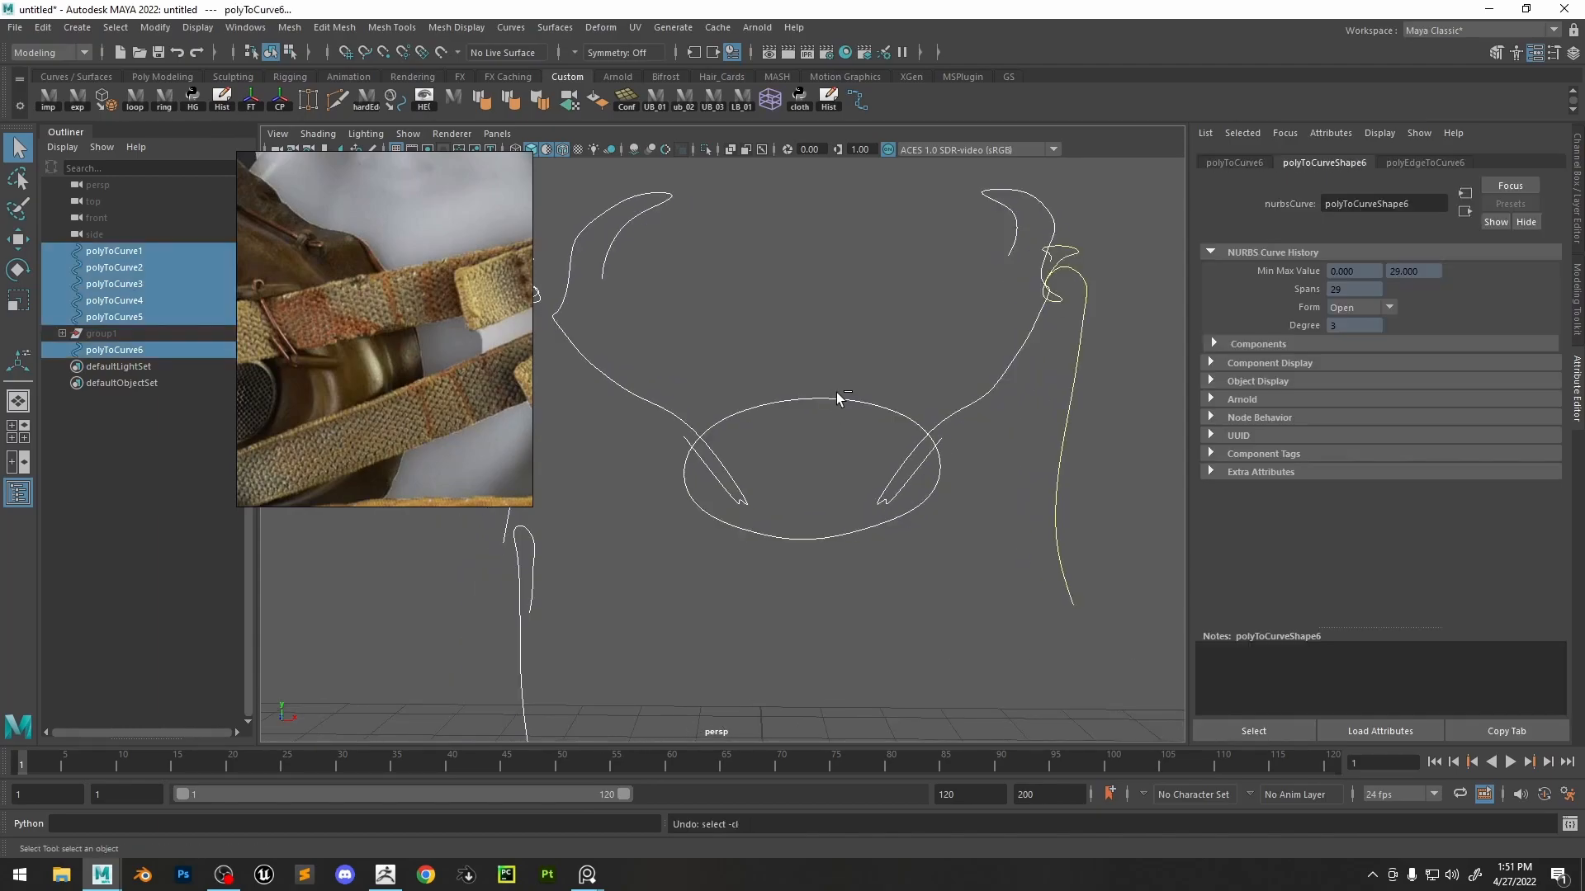
click(830, 397)
key(Delete)
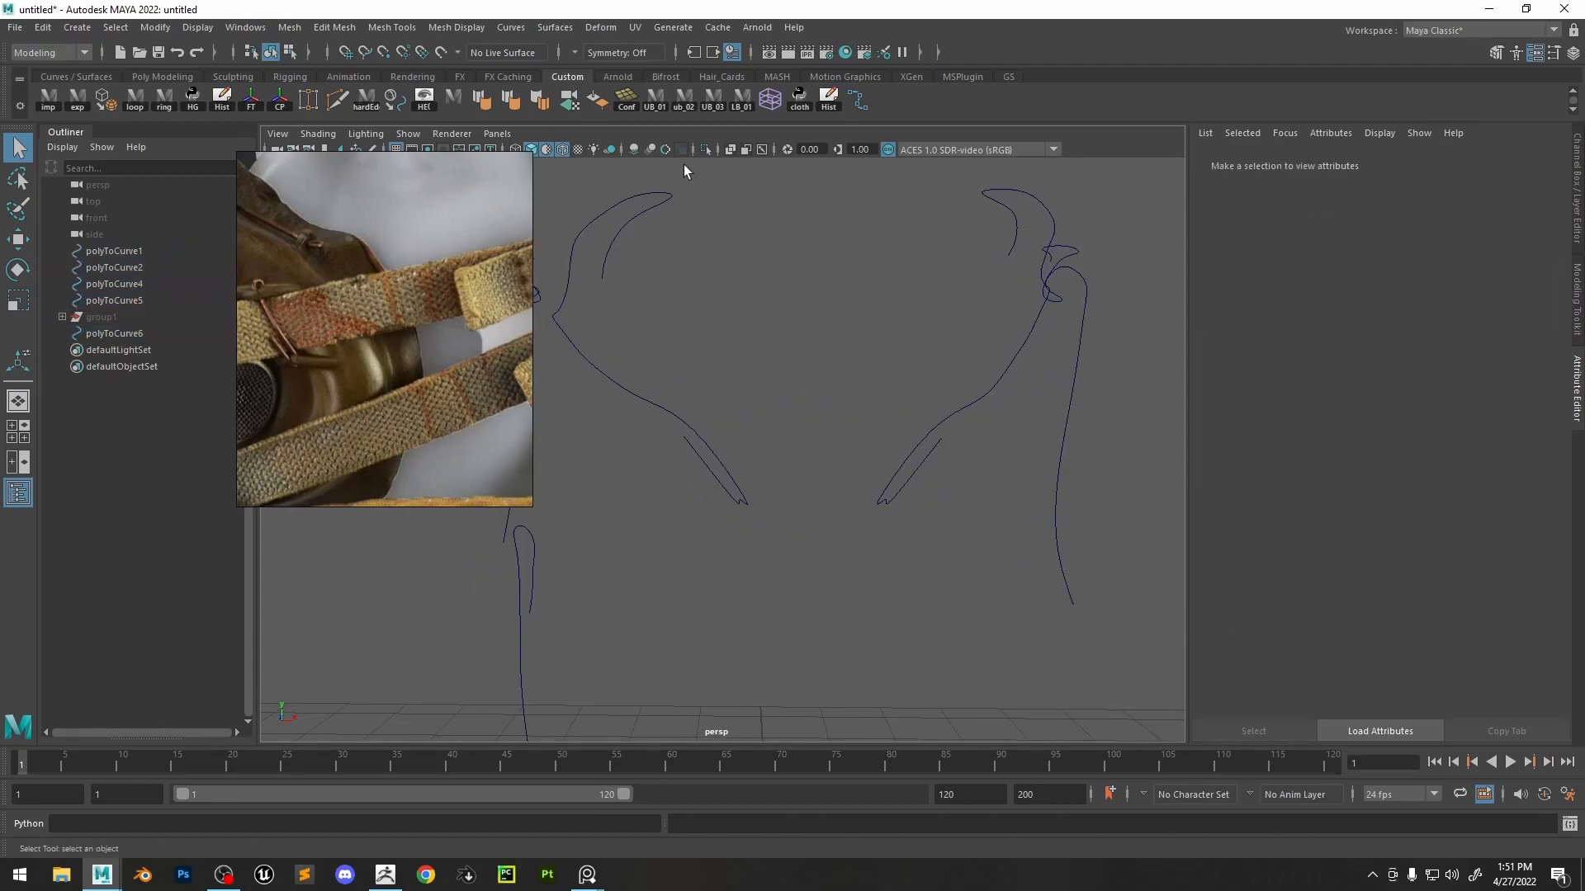
- Unhide the strap group and select the hose ring's front centre edge in the front view
click(98, 316)
key(shift+h)
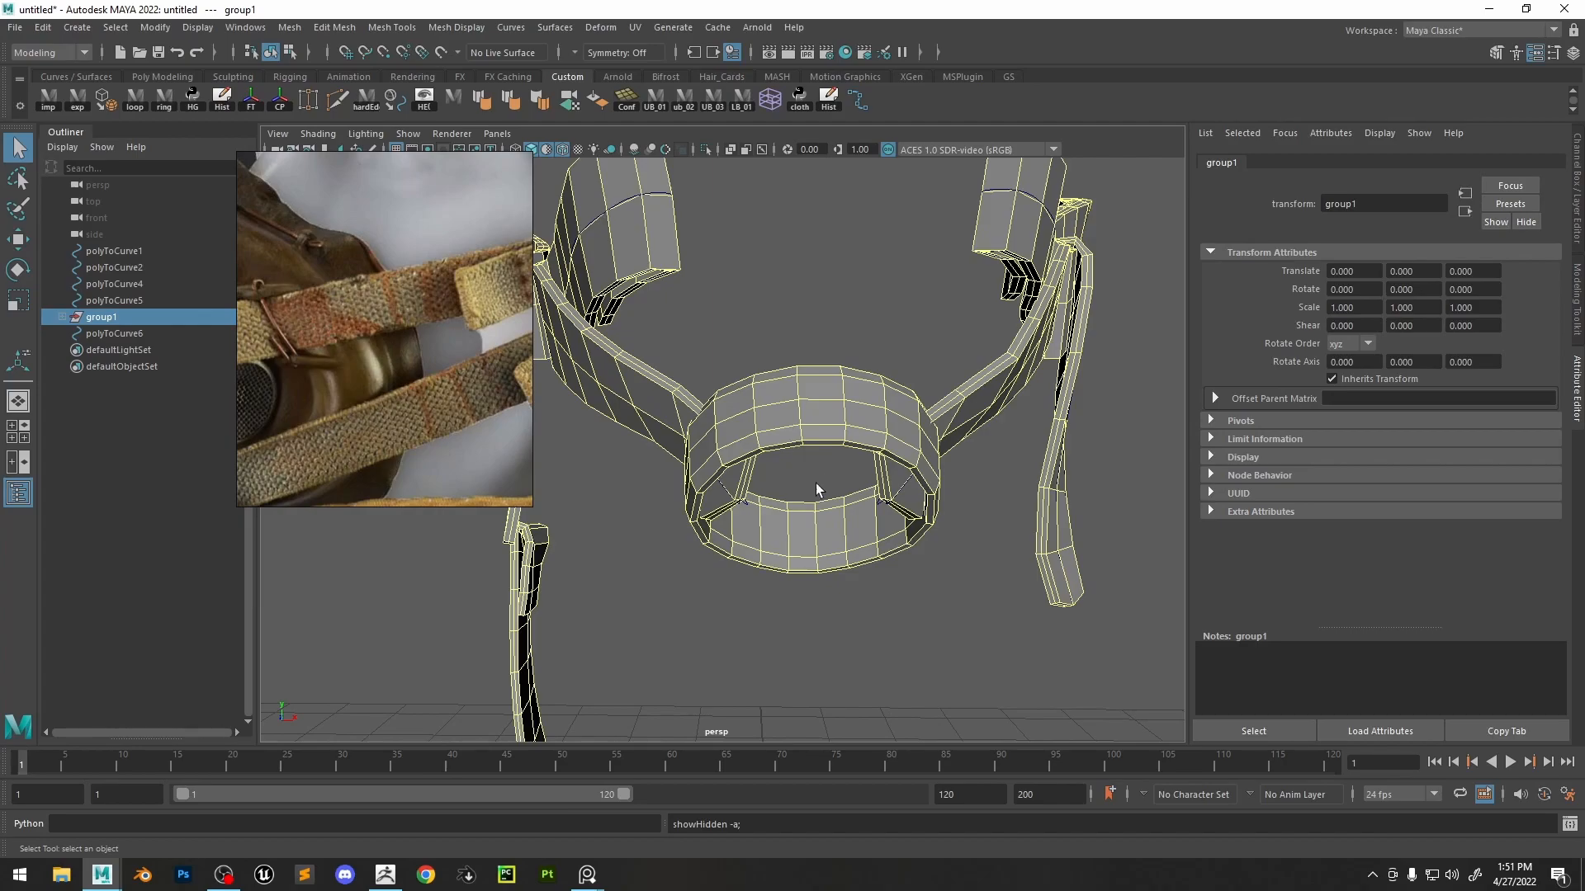
click(815, 394)
key(F10)
click(817, 356)
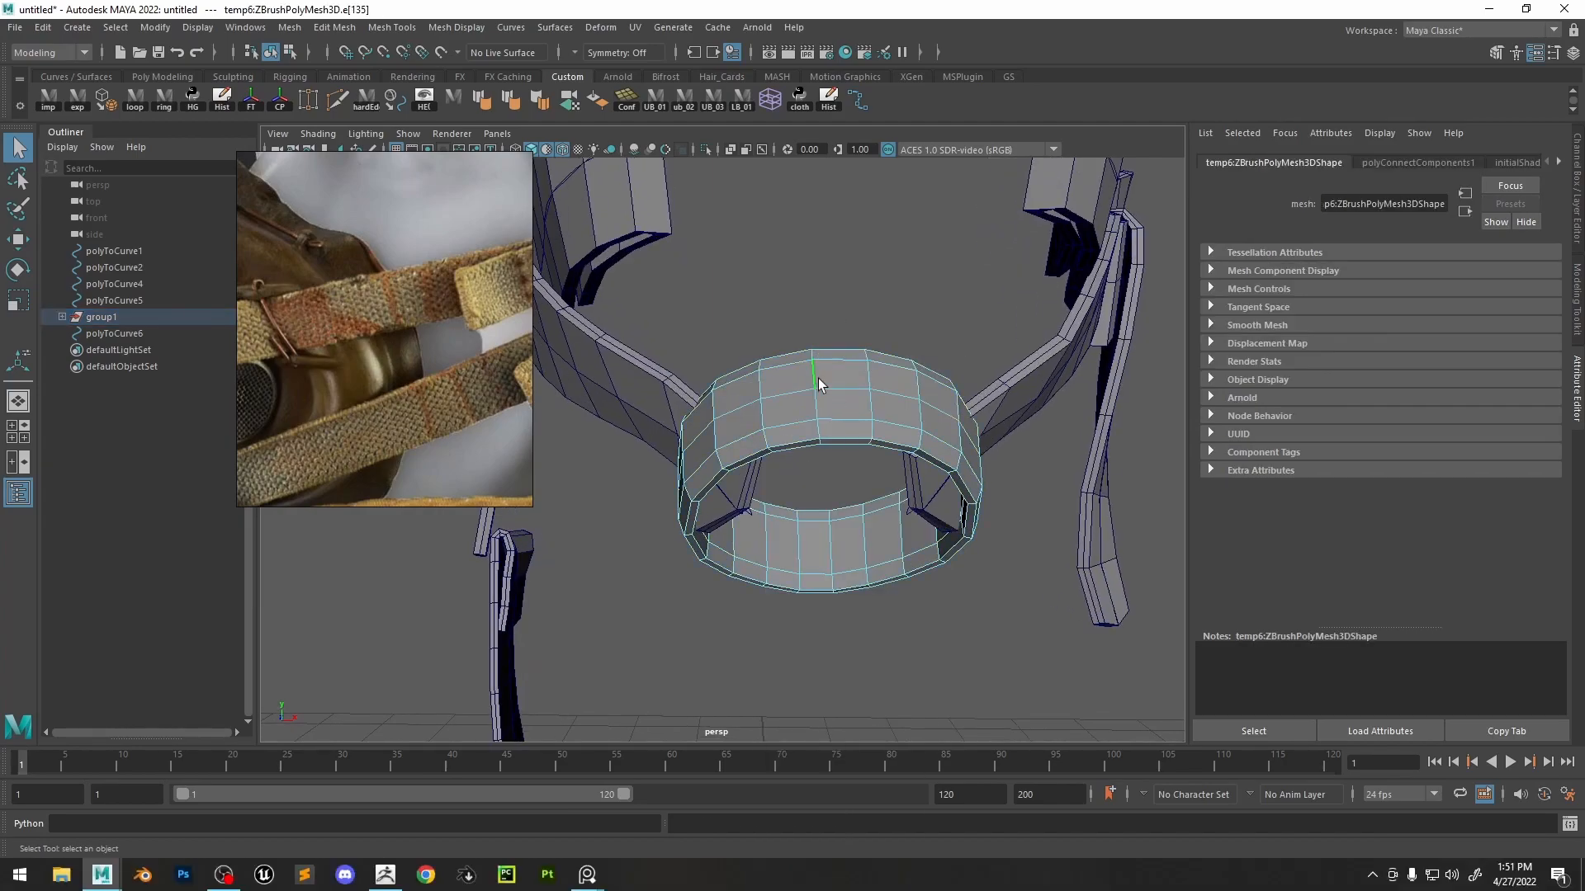
key(f)
key(space)
drag(838, 334, 829, 383)
key(f)
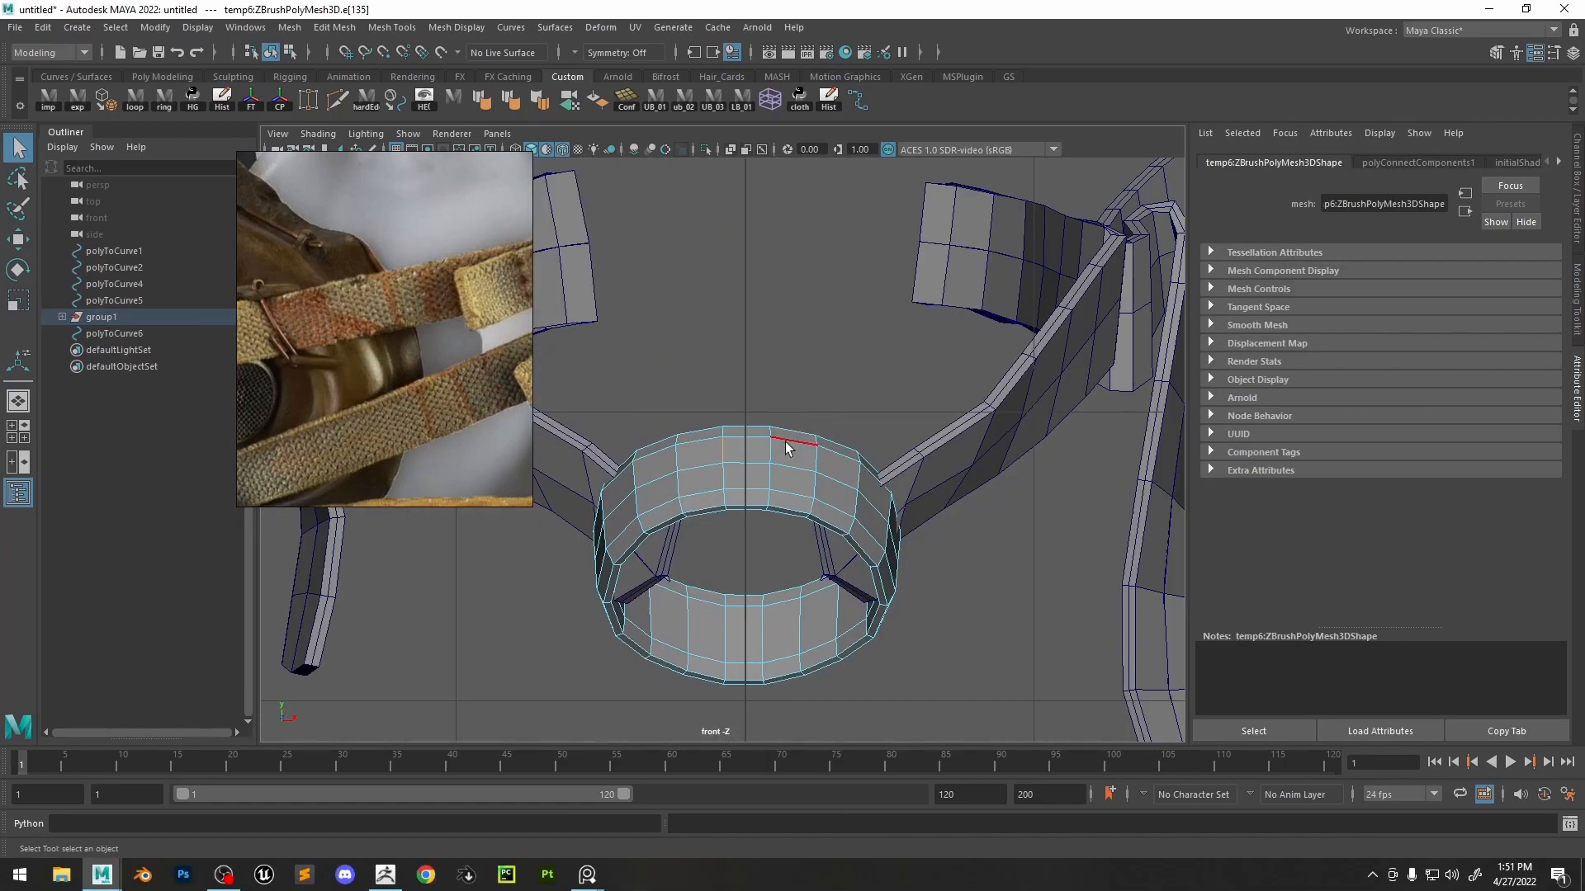
- Bevel the hose ring's front centre edge with a fraction of 0.1 and check the reference photo of the mask
shift+right_drag(756, 432, 740, 670)
alt+right_drag(743, 661, 833, 458)
drag(991, 470, 979, 470)
scroll(406, 319, down, 6)
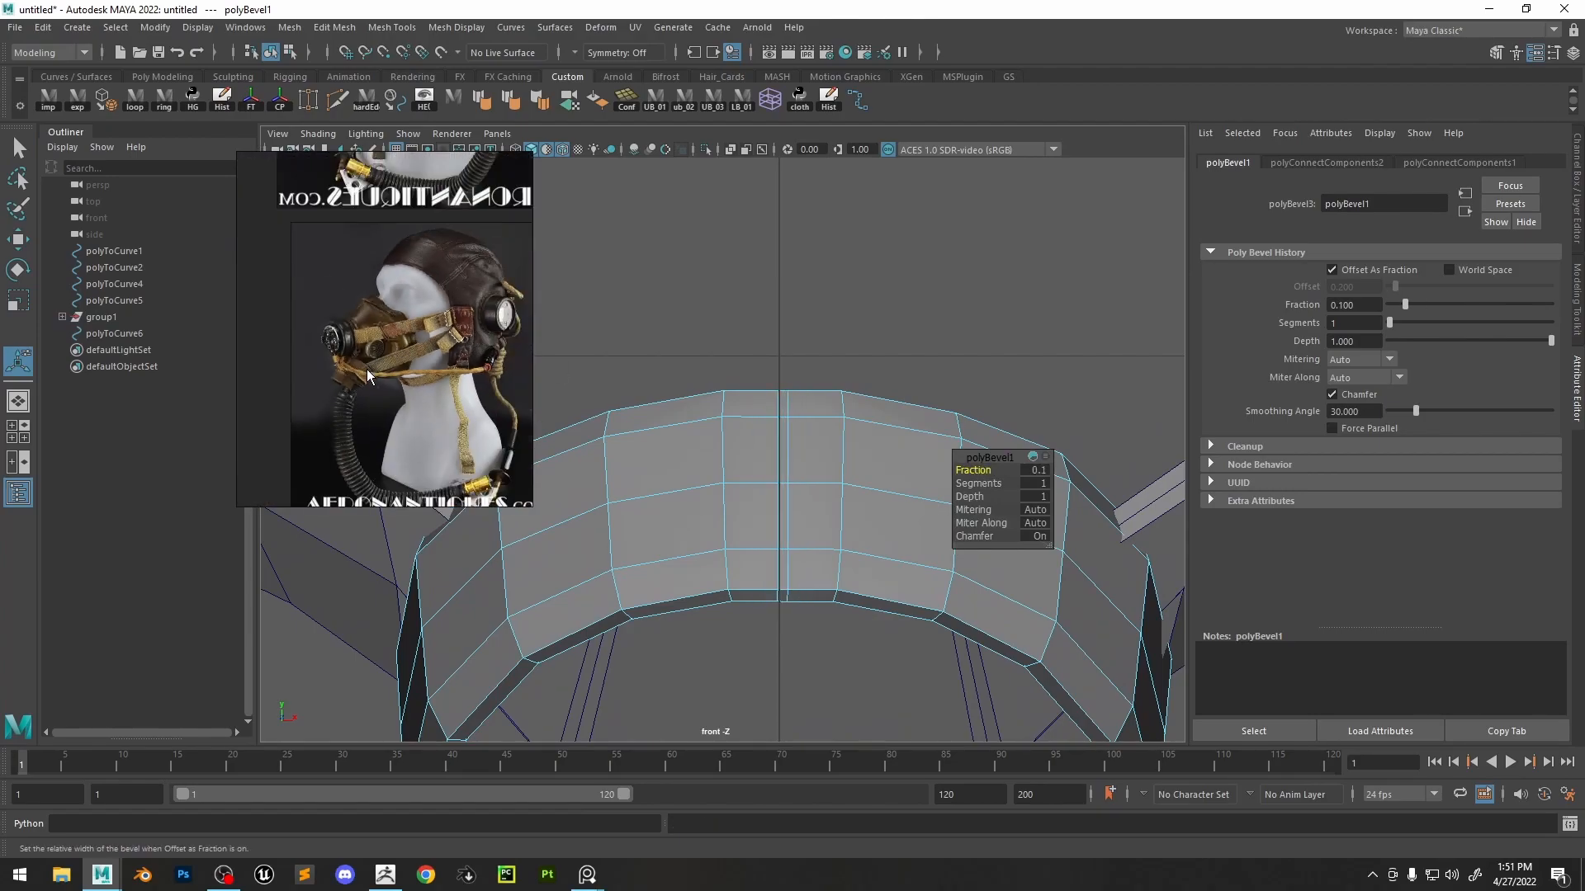
scroll(357, 311, up, 4)
scroll(312, 475, up, 3)
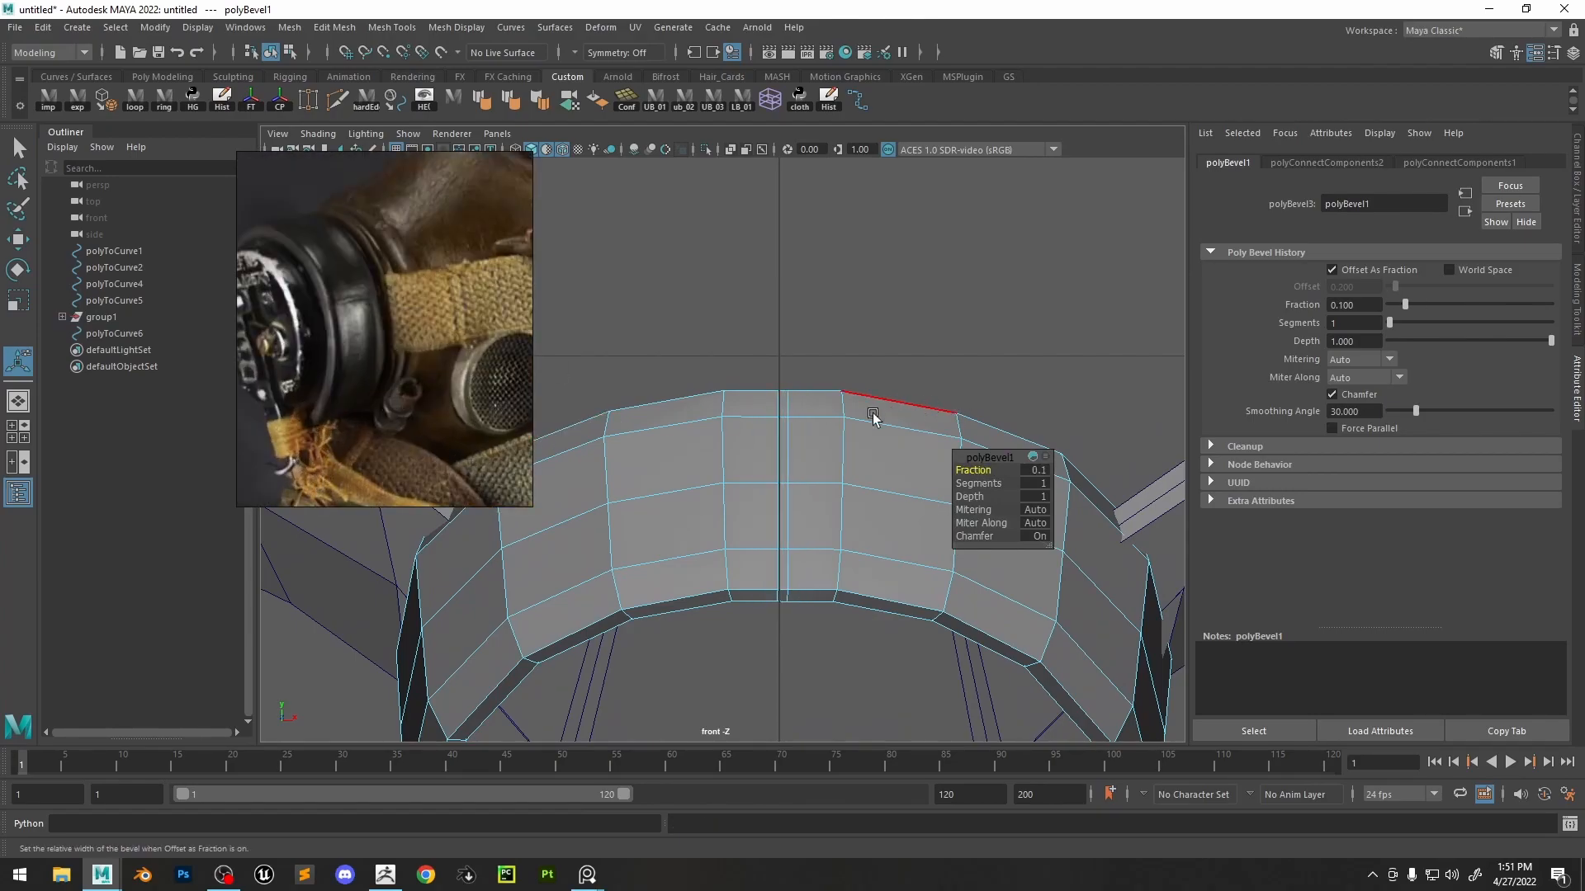
alt+middle_drag(880, 413, 876, 394)
- Create a new curve from the central edge loop running around the bevelled hose ring
click(801, 401)
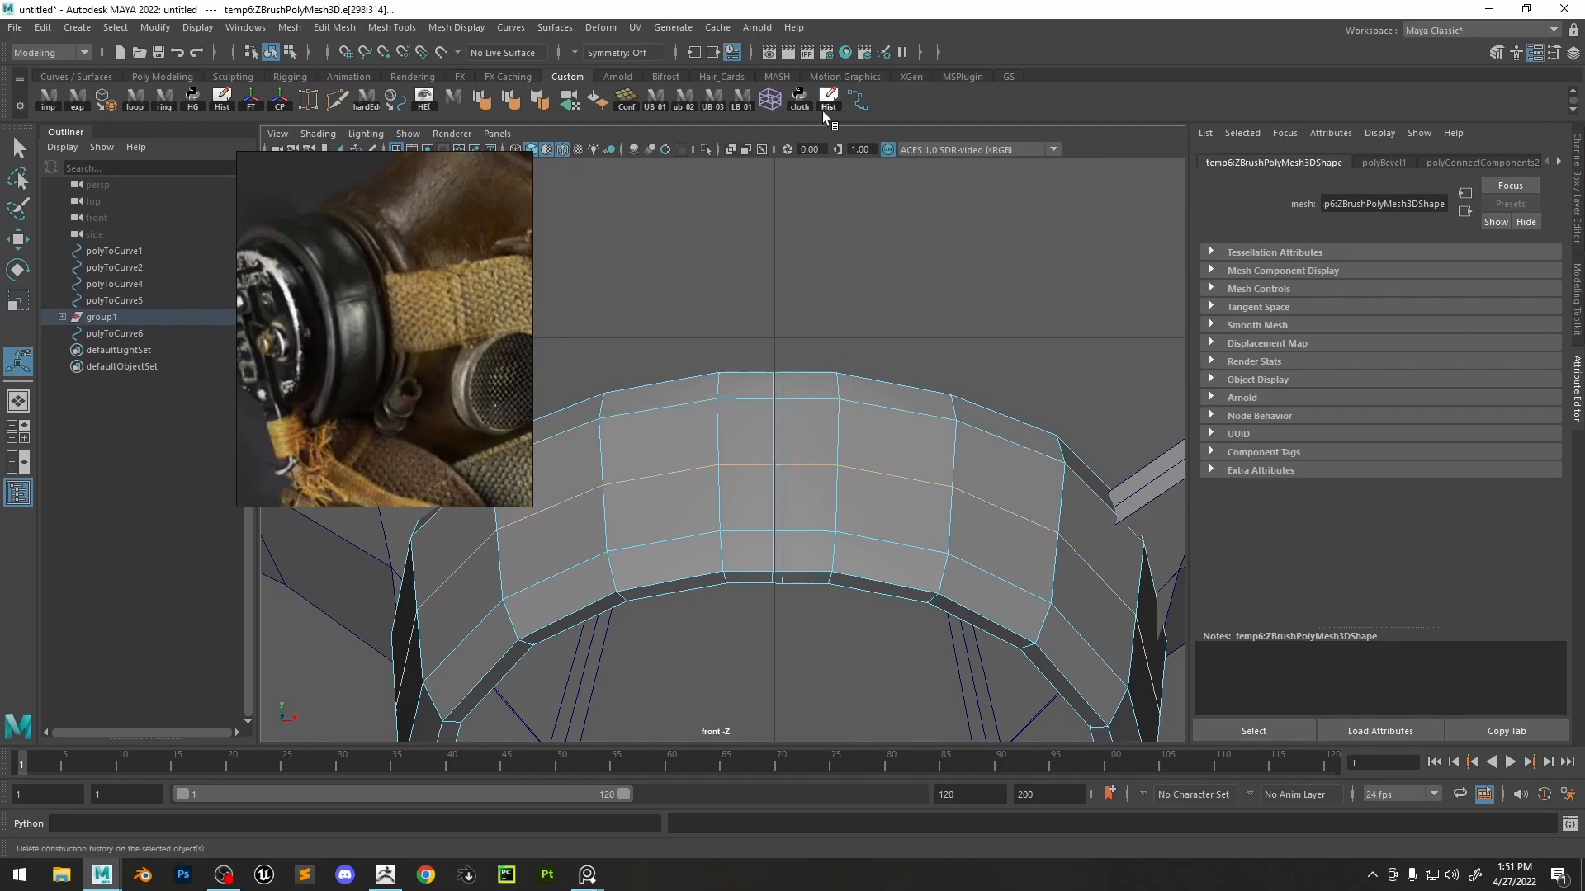
click(397, 104)
scroll(759, 355, down, 6)
click(774, 369)
click(755, 472)
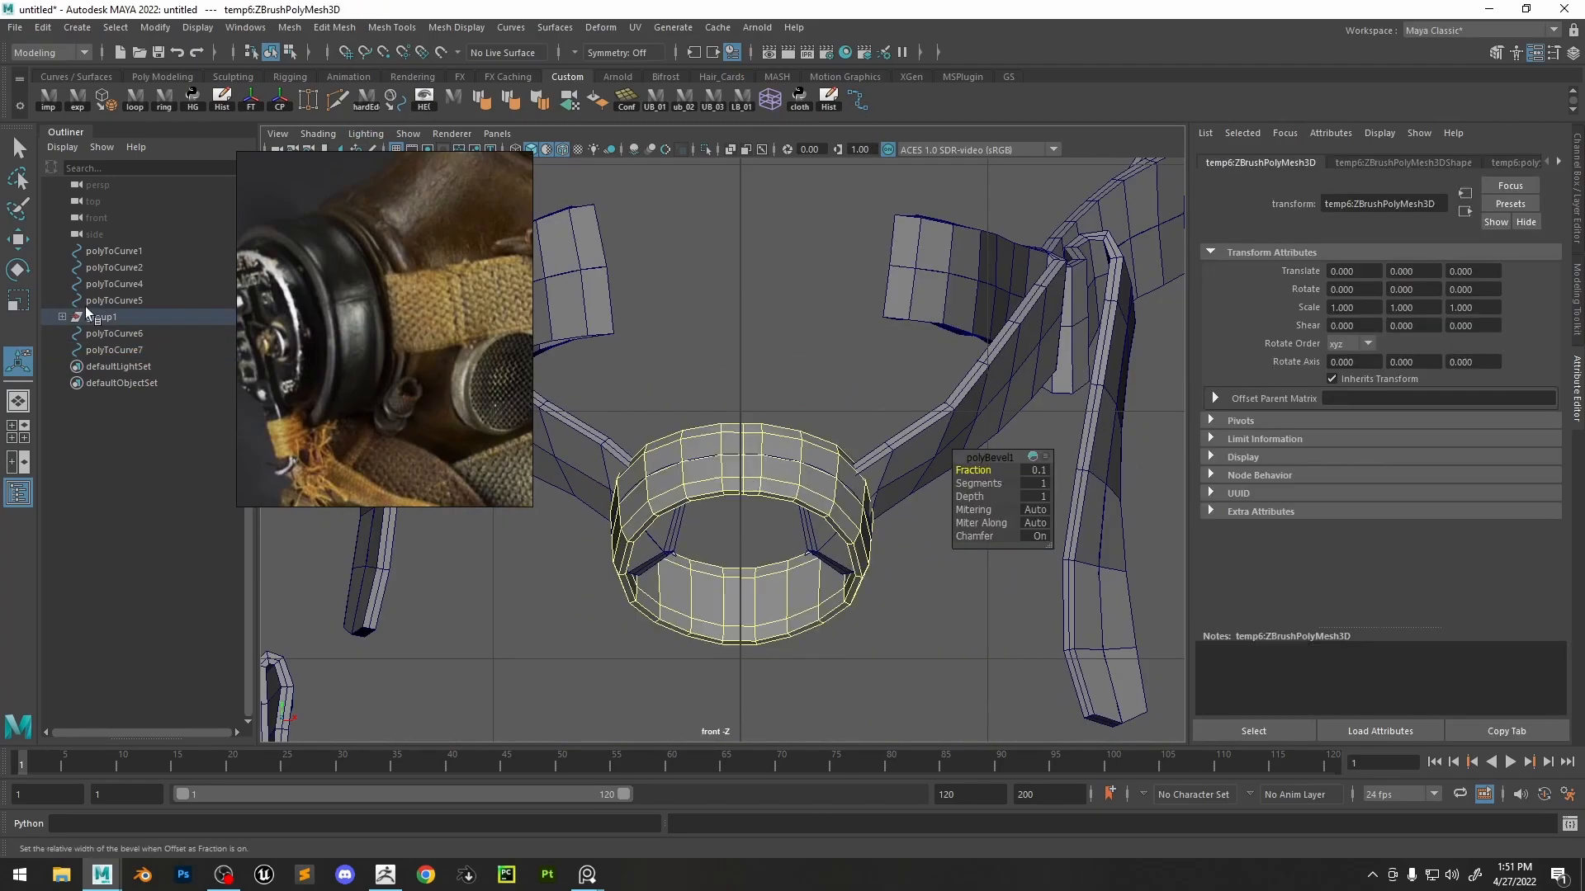
- Hide the strap mesh group again and show the remaining curves in the perspective view
click(150, 317)
key(ctrl+h)
key(space)
drag(721, 368, 719, 277)
alt+drag(763, 388, 844, 468)
scroll(795, 439, down, 5)
alt+right_drag(844, 468, 752, 392)
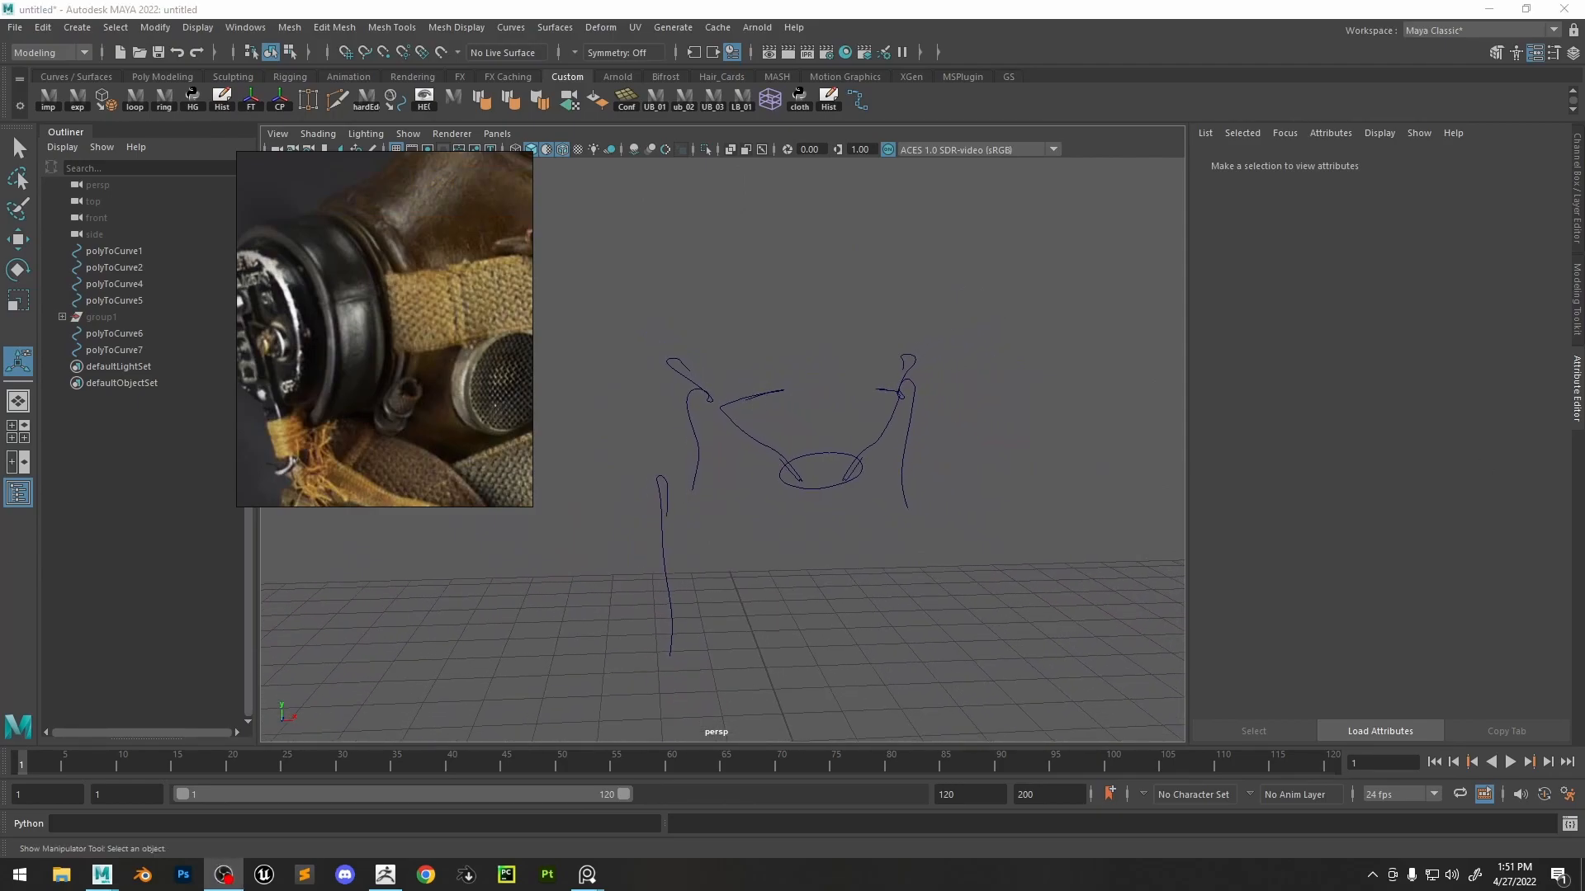
click(766, 444)
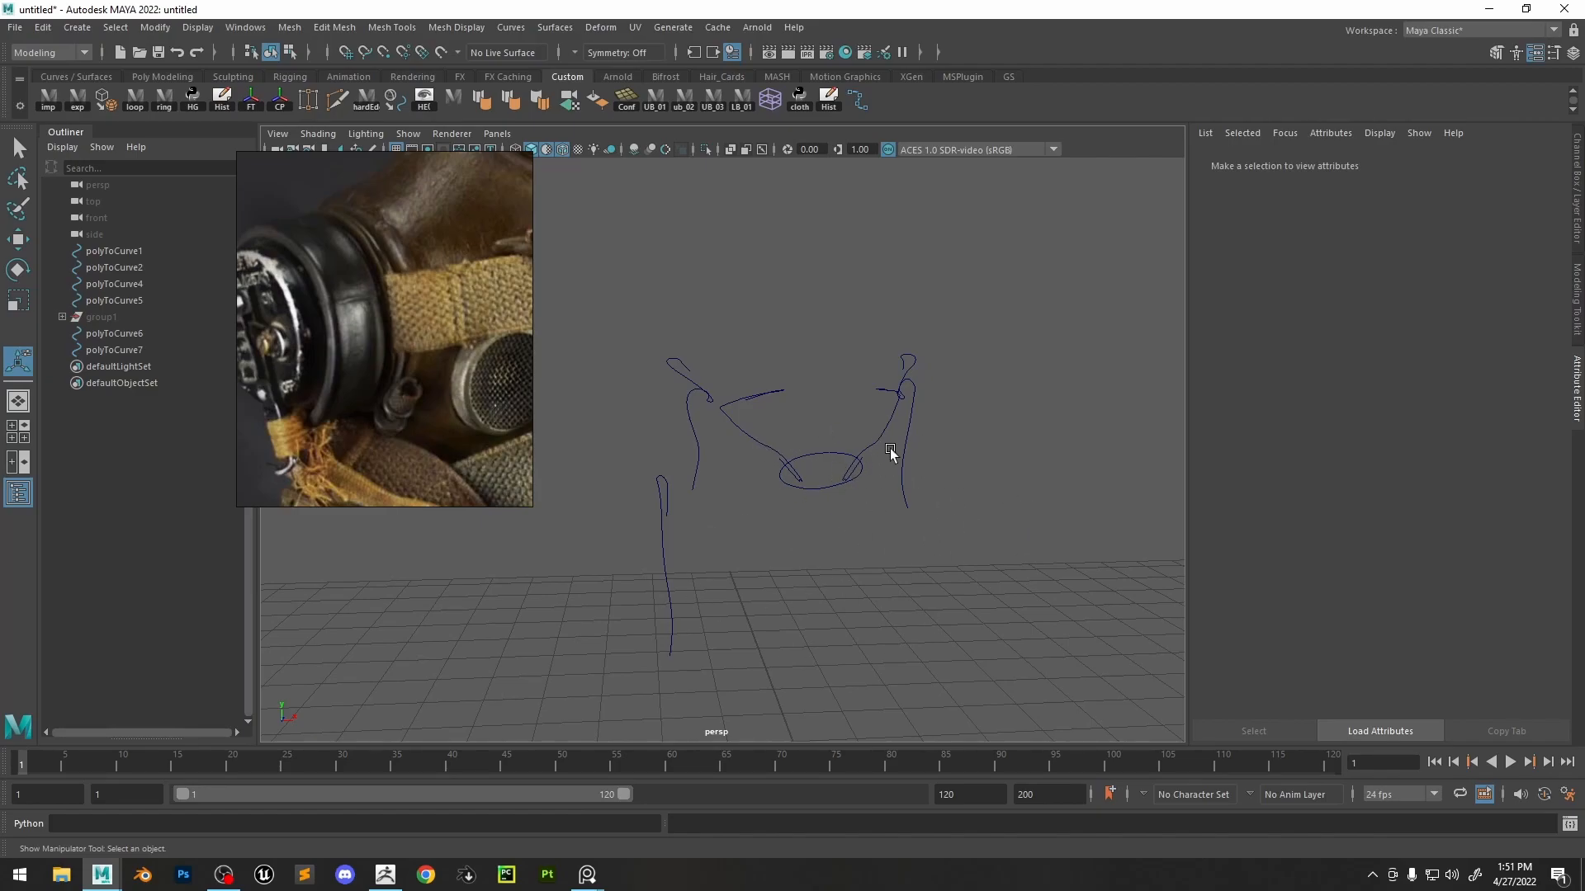
click(780, 468)
click(797, 487)
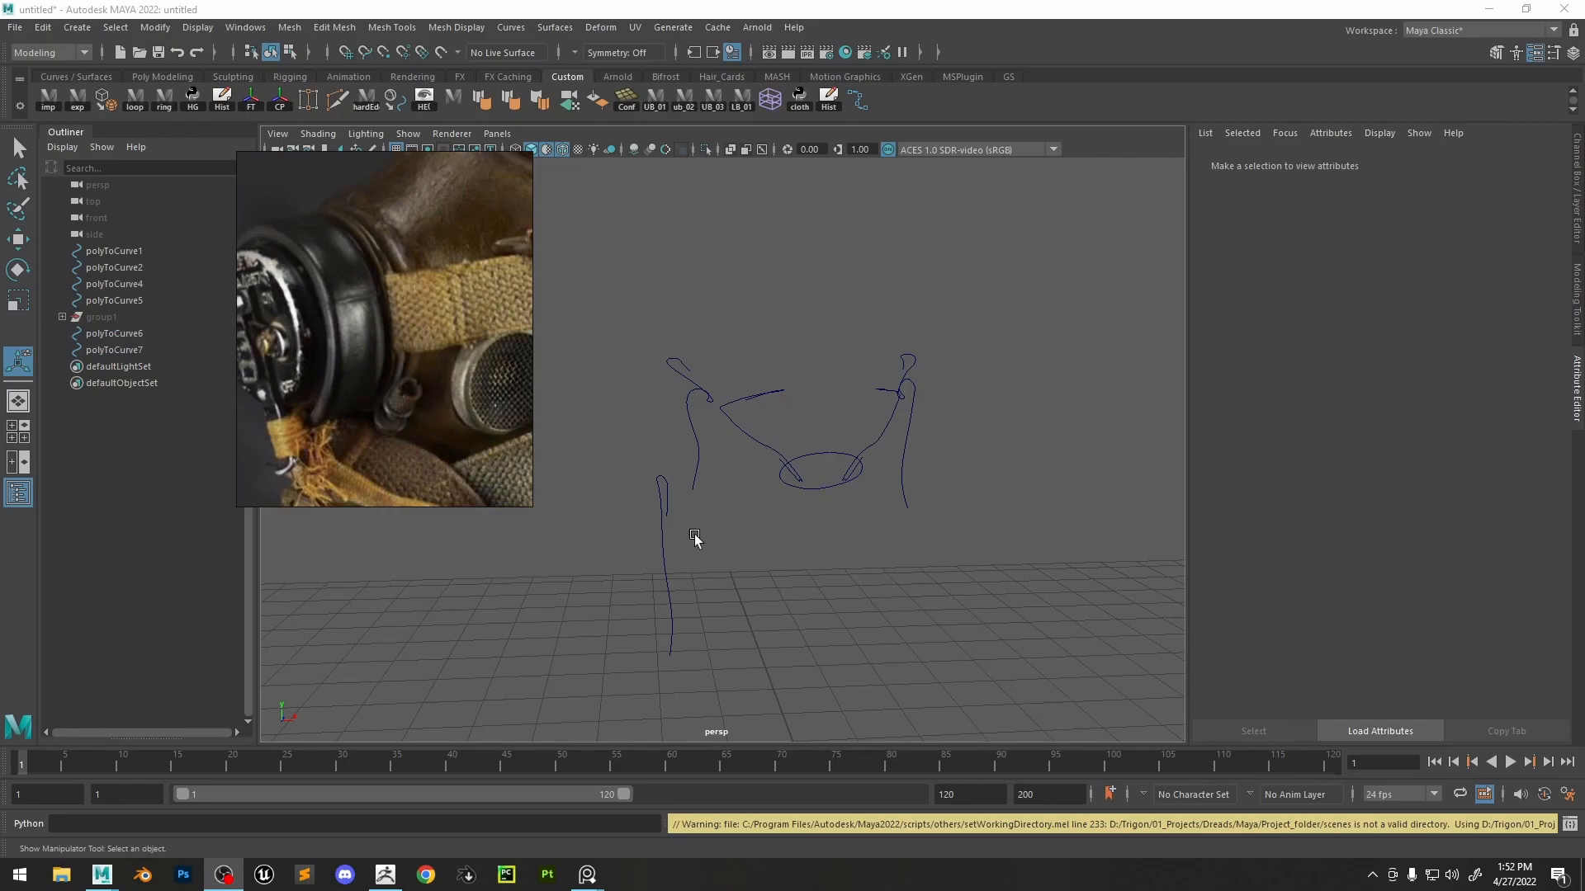
drag(716, 515, 698, 545)
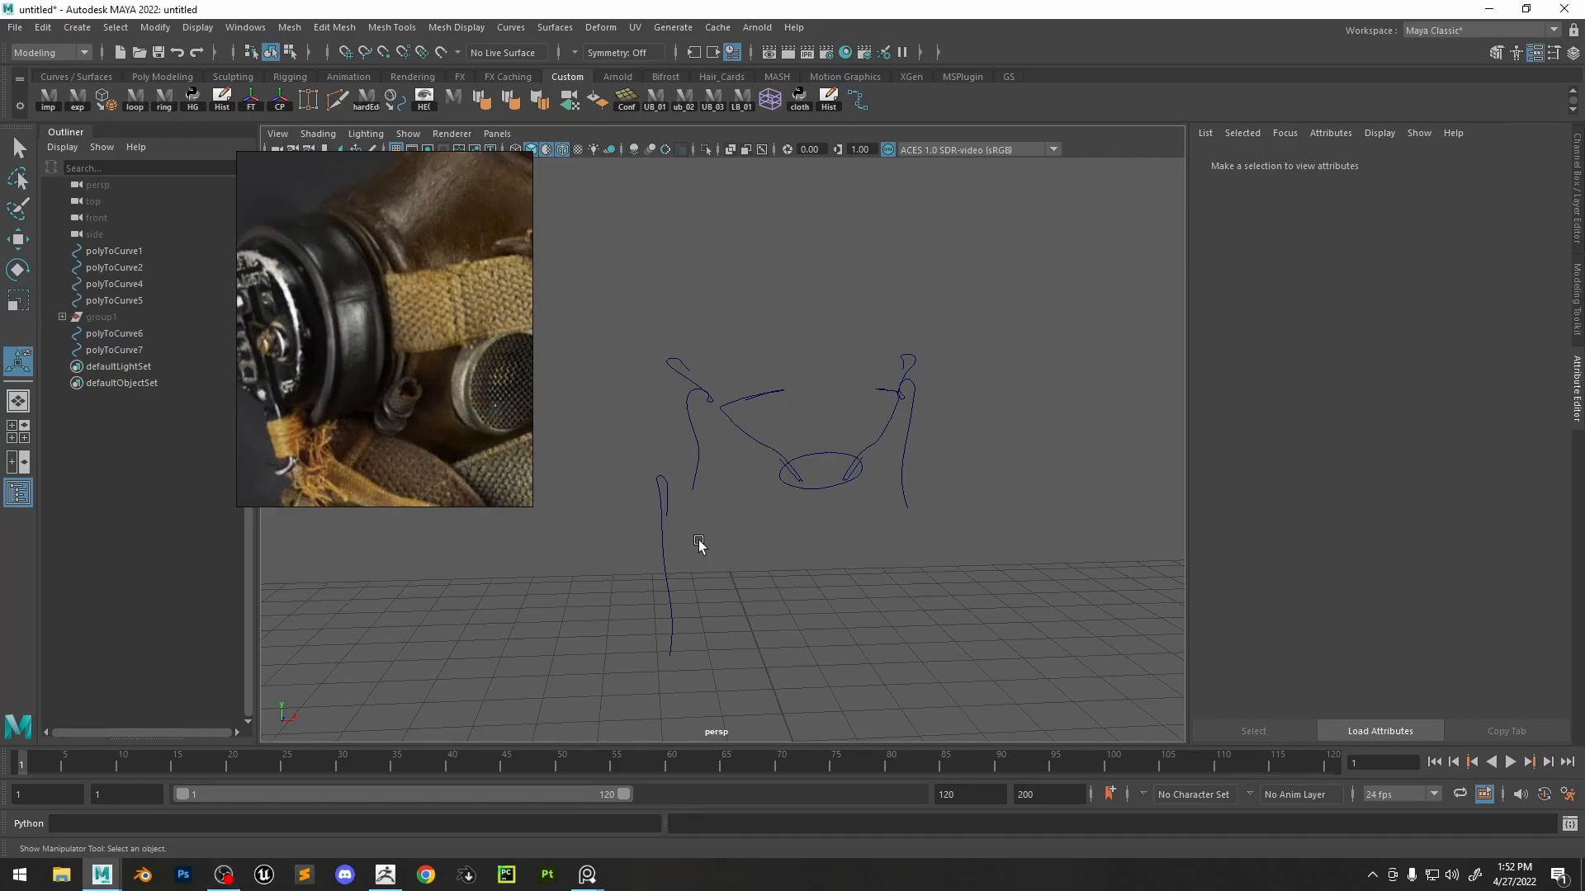
- Create a Sweep Mesh with a Line profile along the side strap curve polyToCurve4
alt+drag(750, 405, 744, 401)
scroll(726, 380, up, 5)
alt+middle_drag(702, 340, 696, 382)
drag(706, 330, 647, 401)
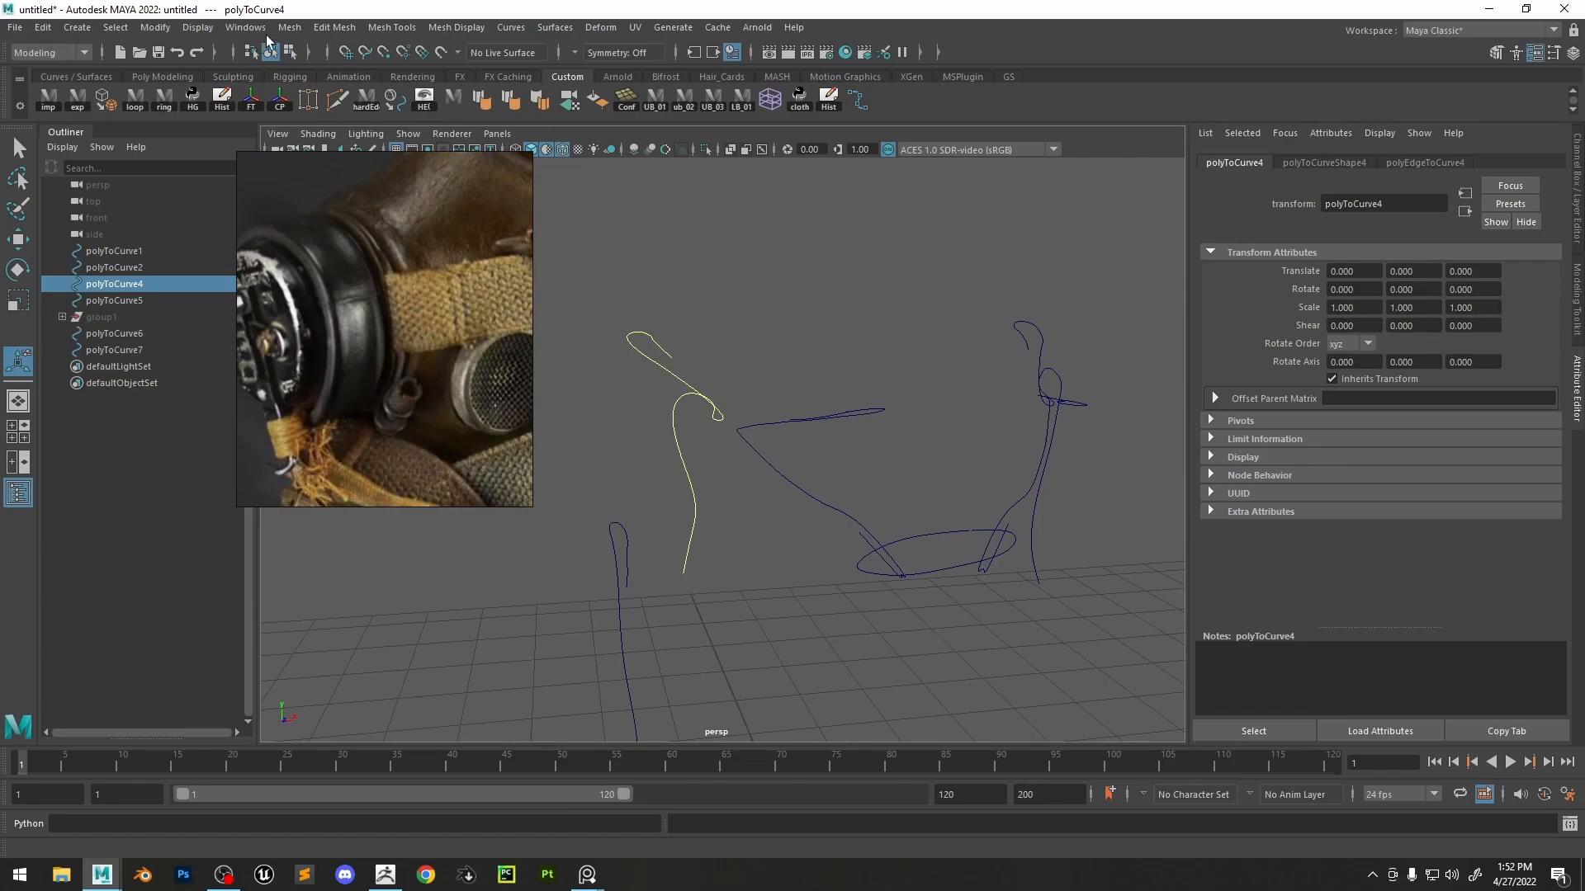
click(76, 27)
mouse_move(162, 86)
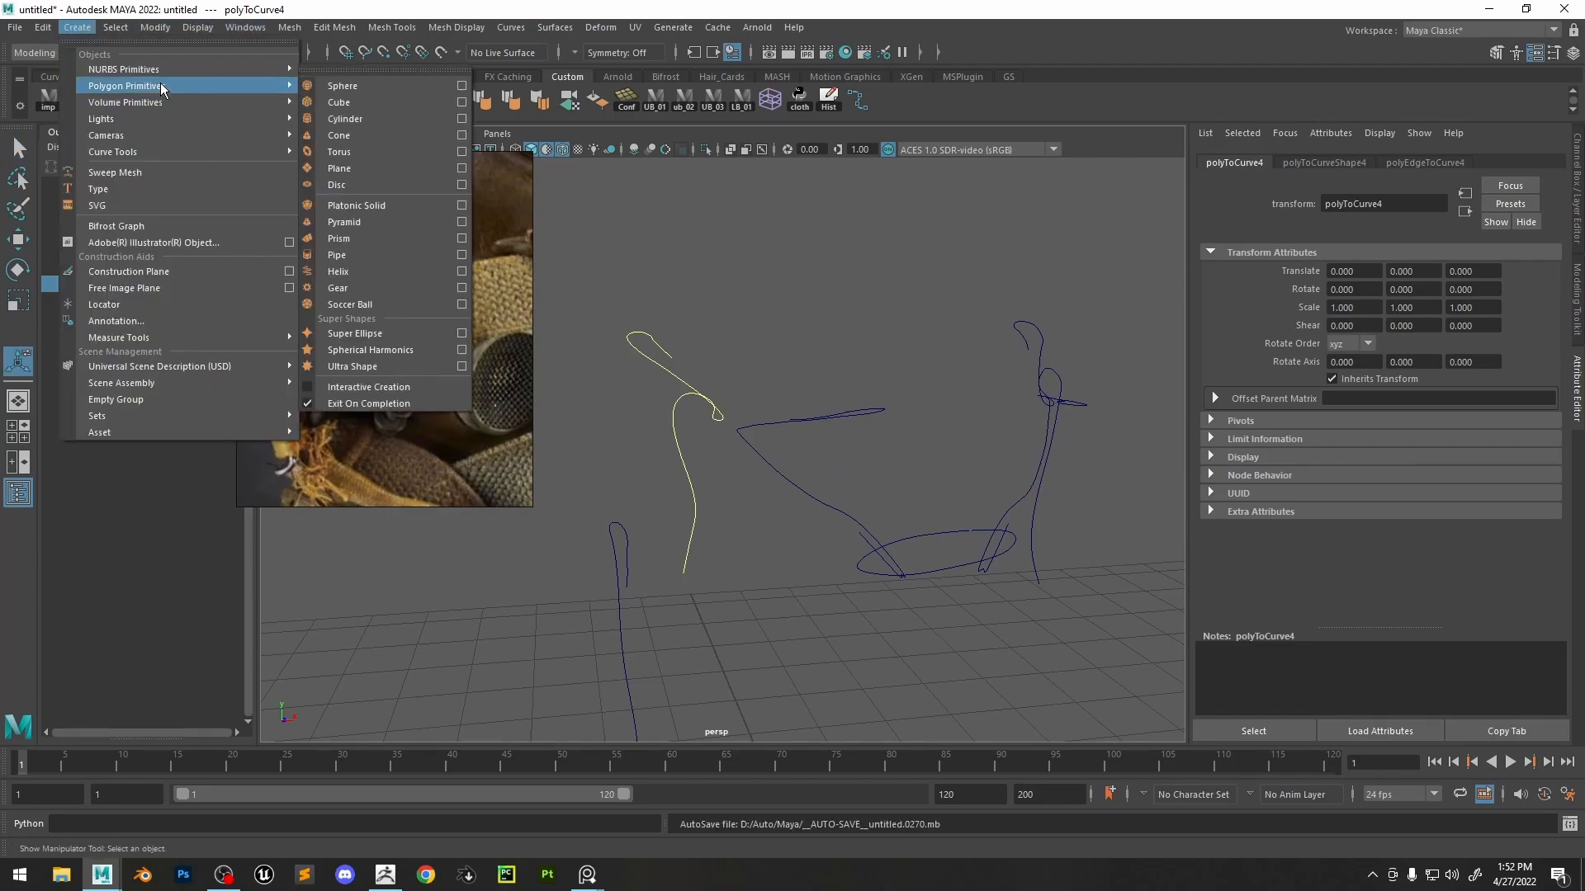
click(161, 172)
click(1324, 270)
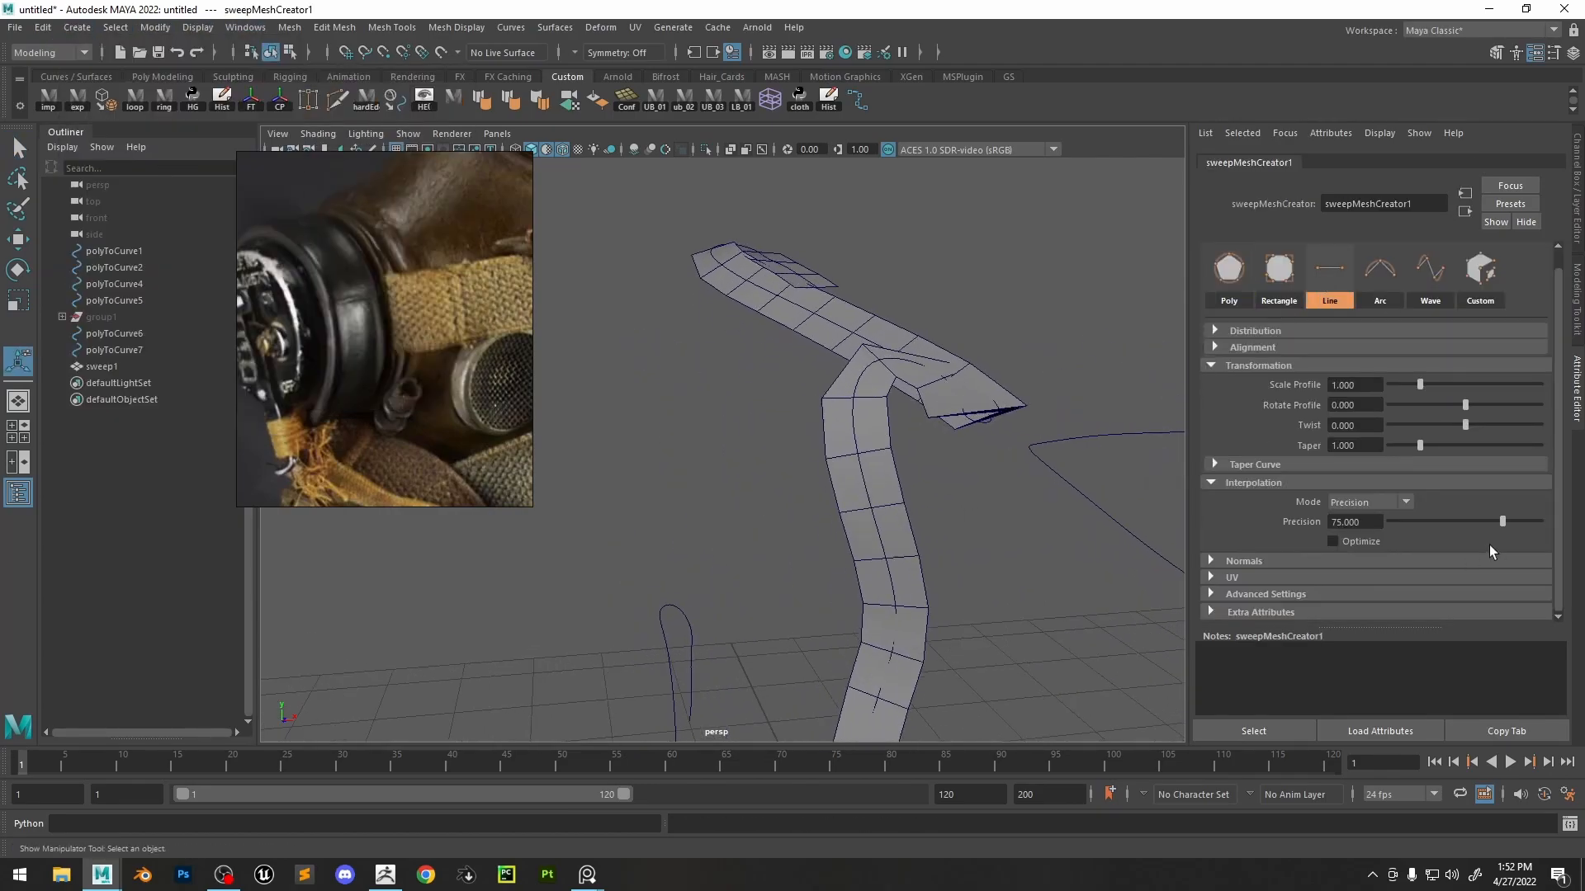
- Set the swept strap's interpolation precision to about 82.778, comparing another interpolation mode before returning to Precision
drag(1495, 522, 1513, 527)
click(1371, 503)
click(1367, 537)
click(1370, 503)
click(1362, 521)
- Try a different twist on the swept strap and reset its twist to 0
mouse_move(1439, 424)
mouse_down()
mouse_move(1478, 424)
mouse_move(1453, 433)
mouse_up()
alt+right_drag(915, 433, 941, 438)
double_click(1354, 425)
text(0)
key(Return)
- Rotate the swept strap's profile to 90 and set its profile scale to about 1.278
mouse_move(1465, 405)
mouse_down()
mouse_move(1449, 399)
mouse_move(1483, 403)
mouse_up()
key(f)
alt+drag(818, 313, 1065, 409)
drag(1443, 388, 1428, 393)
scroll(821, 326, down, 3)
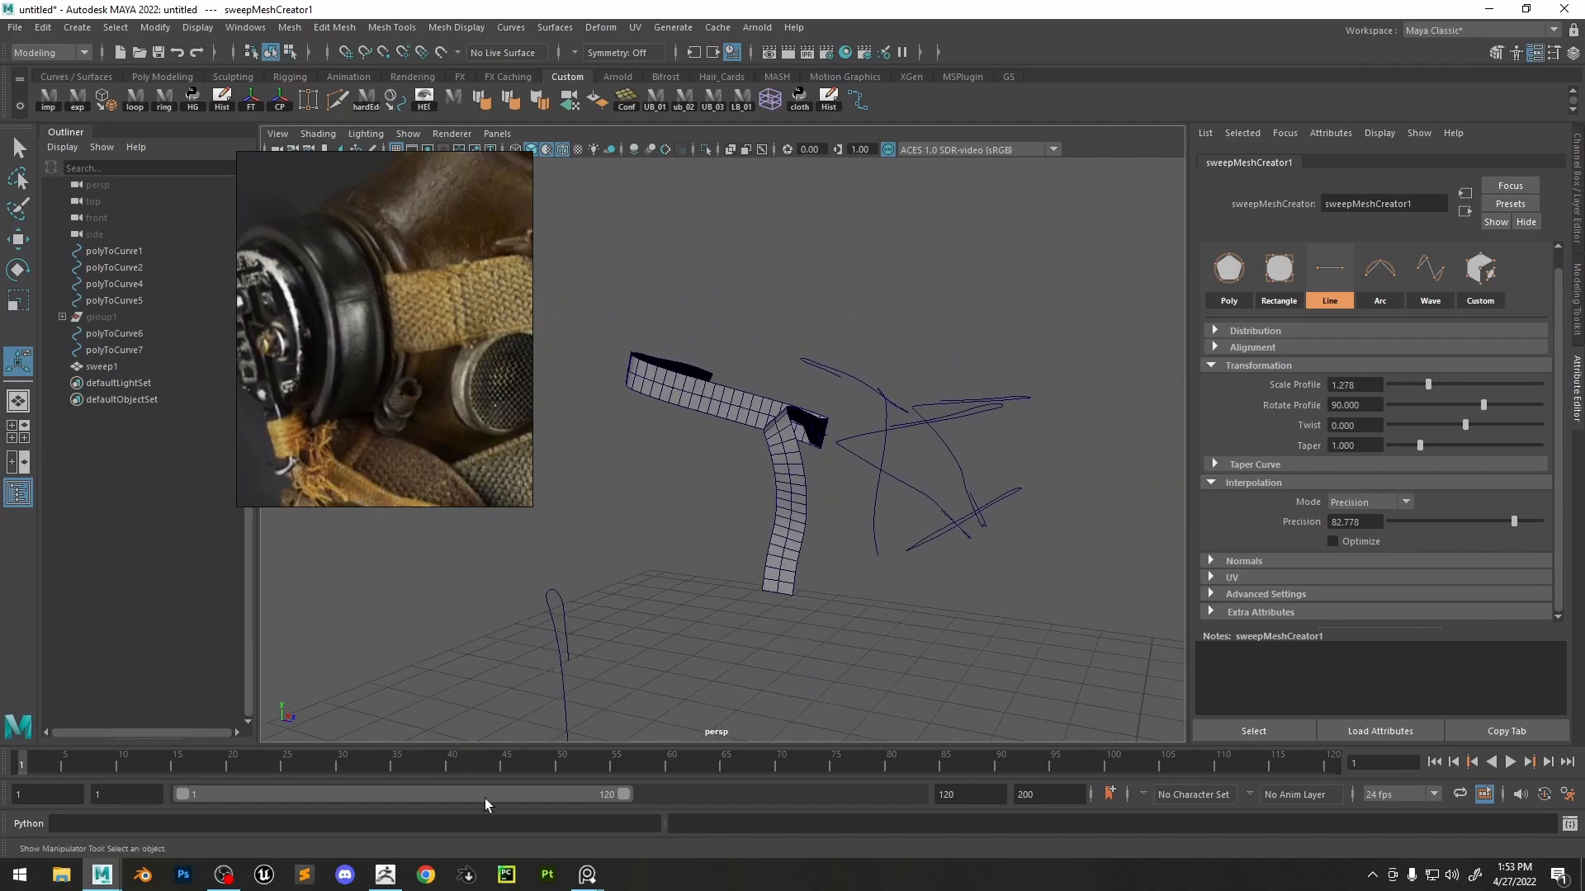
- Switch to ZBrush, export the strap buckle subtool and import it into the Maya scene
click(382, 873)
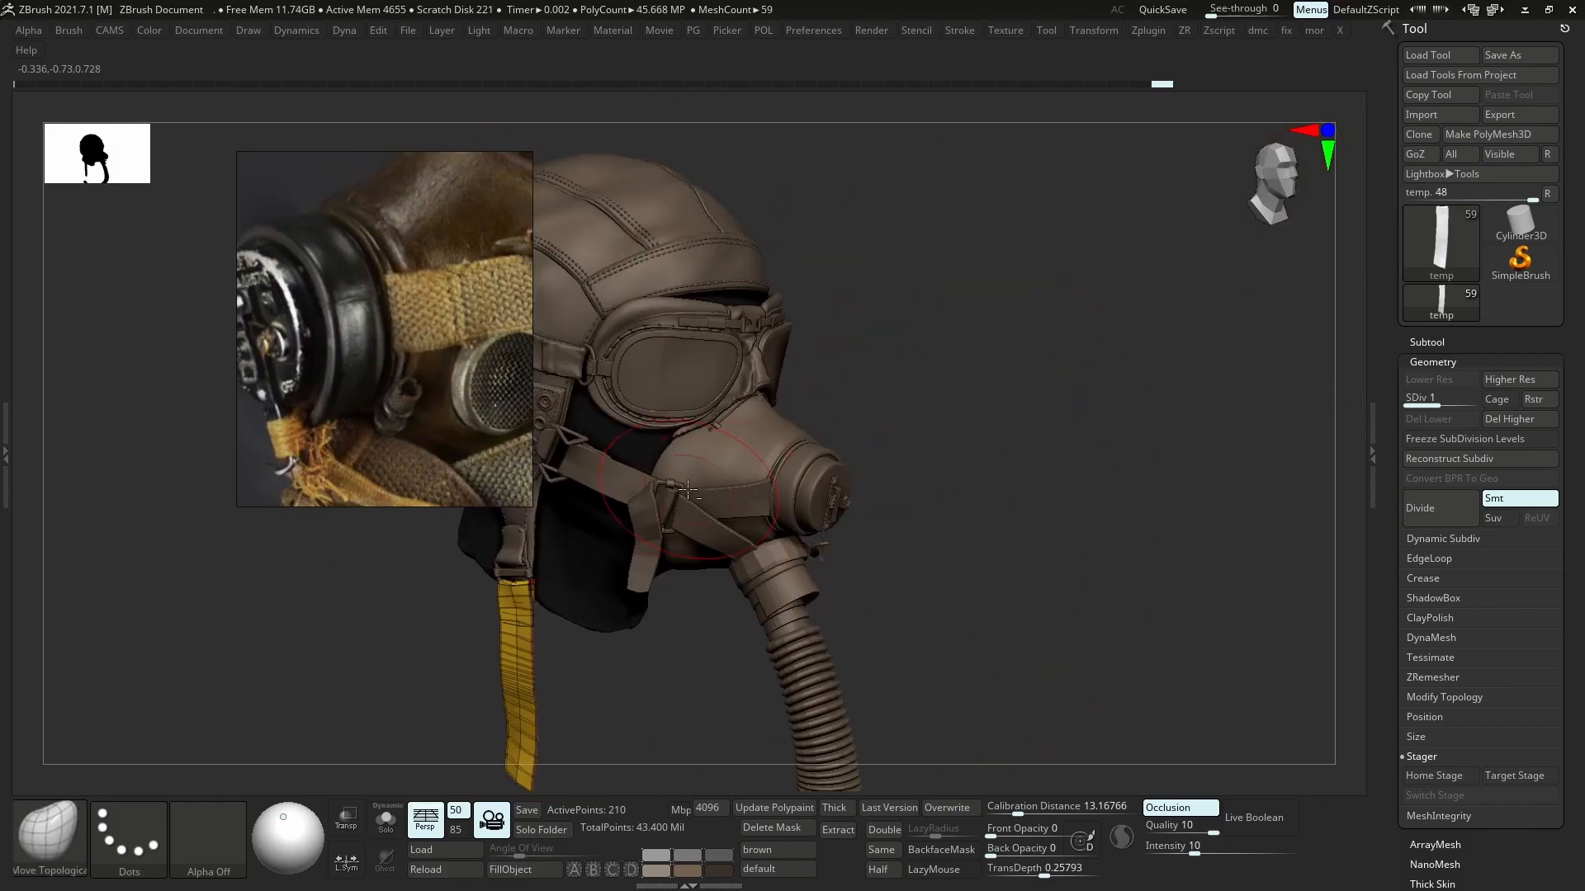
alt+click(671, 485)
key(ctrl)
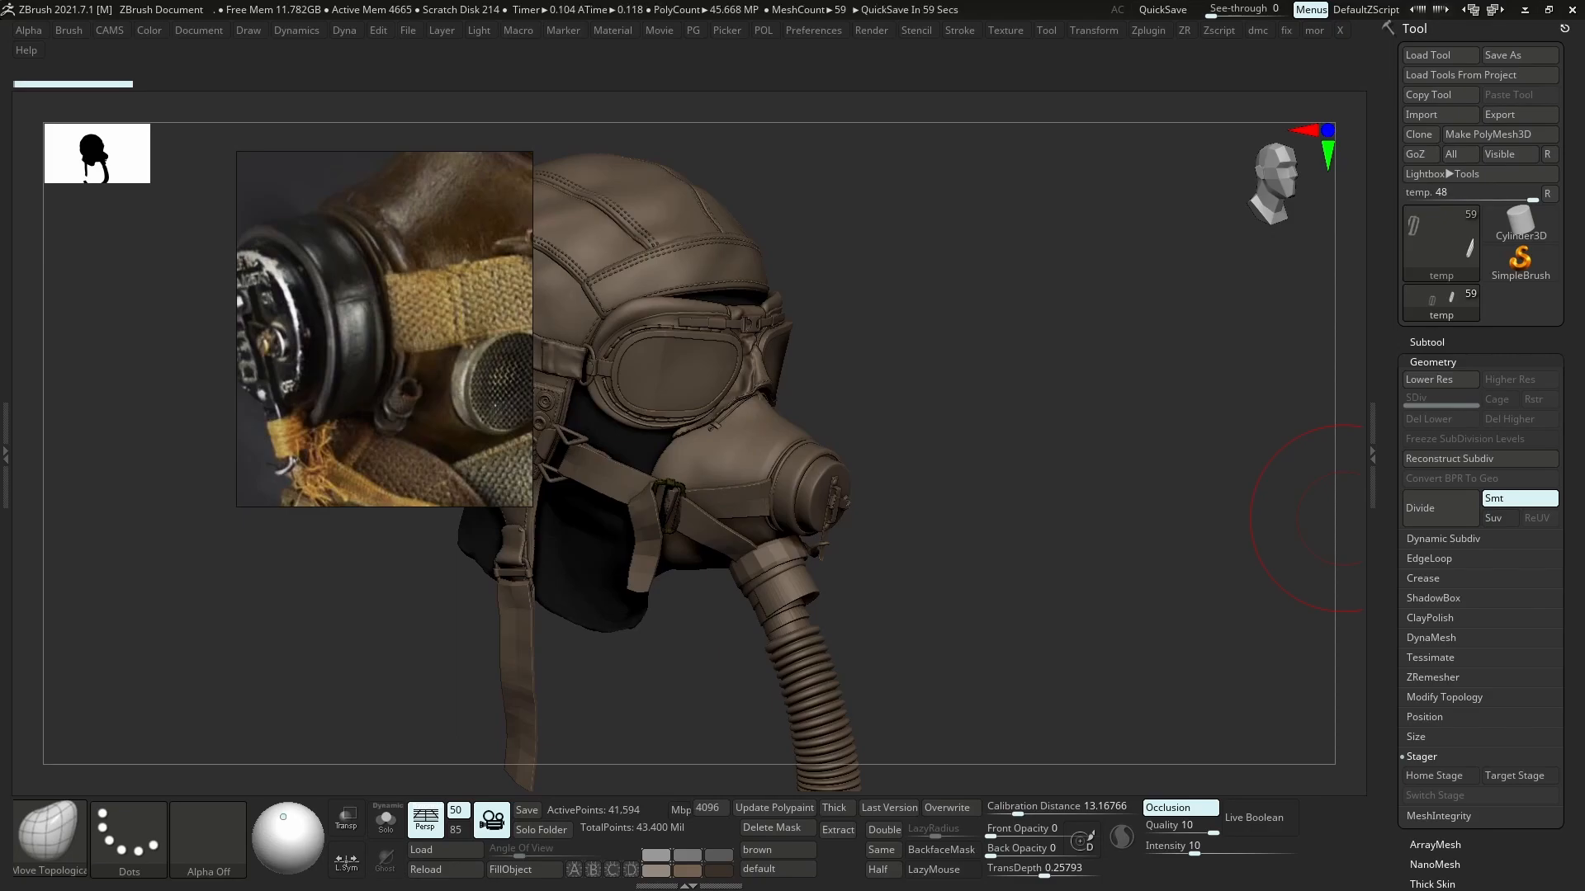
key(alt+Tab)
click(50, 100)
alt+right_drag(731, 429, 769, 438)
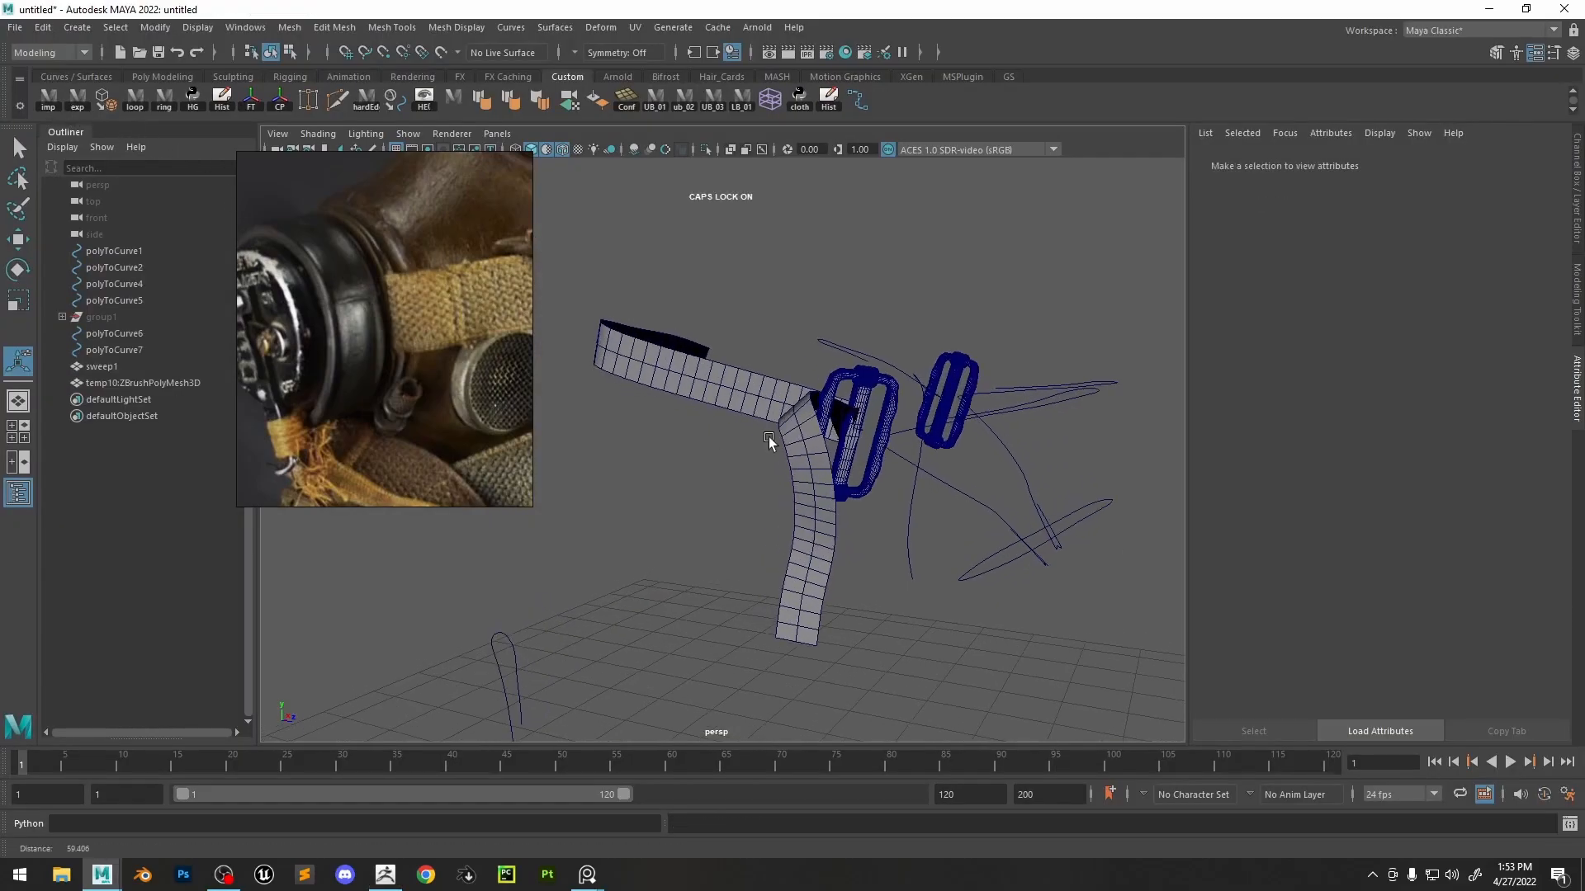
- Export the oxygen mask body subtool from ZBrush and import it into Maya
key(alt+Tab)
alt+click(718, 476)
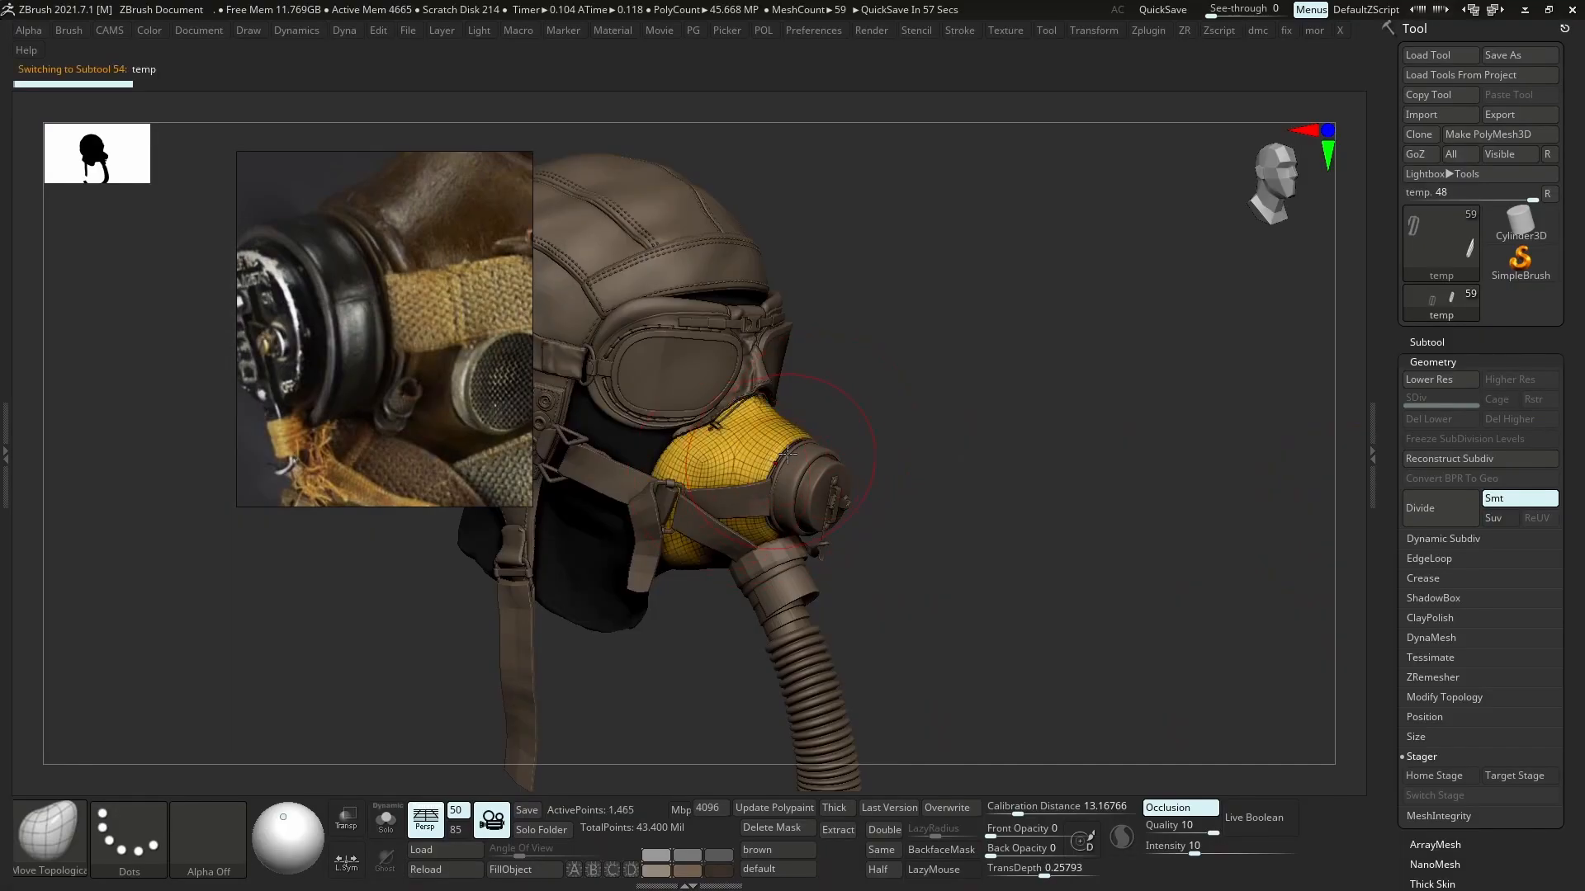
key(alt+Tab)
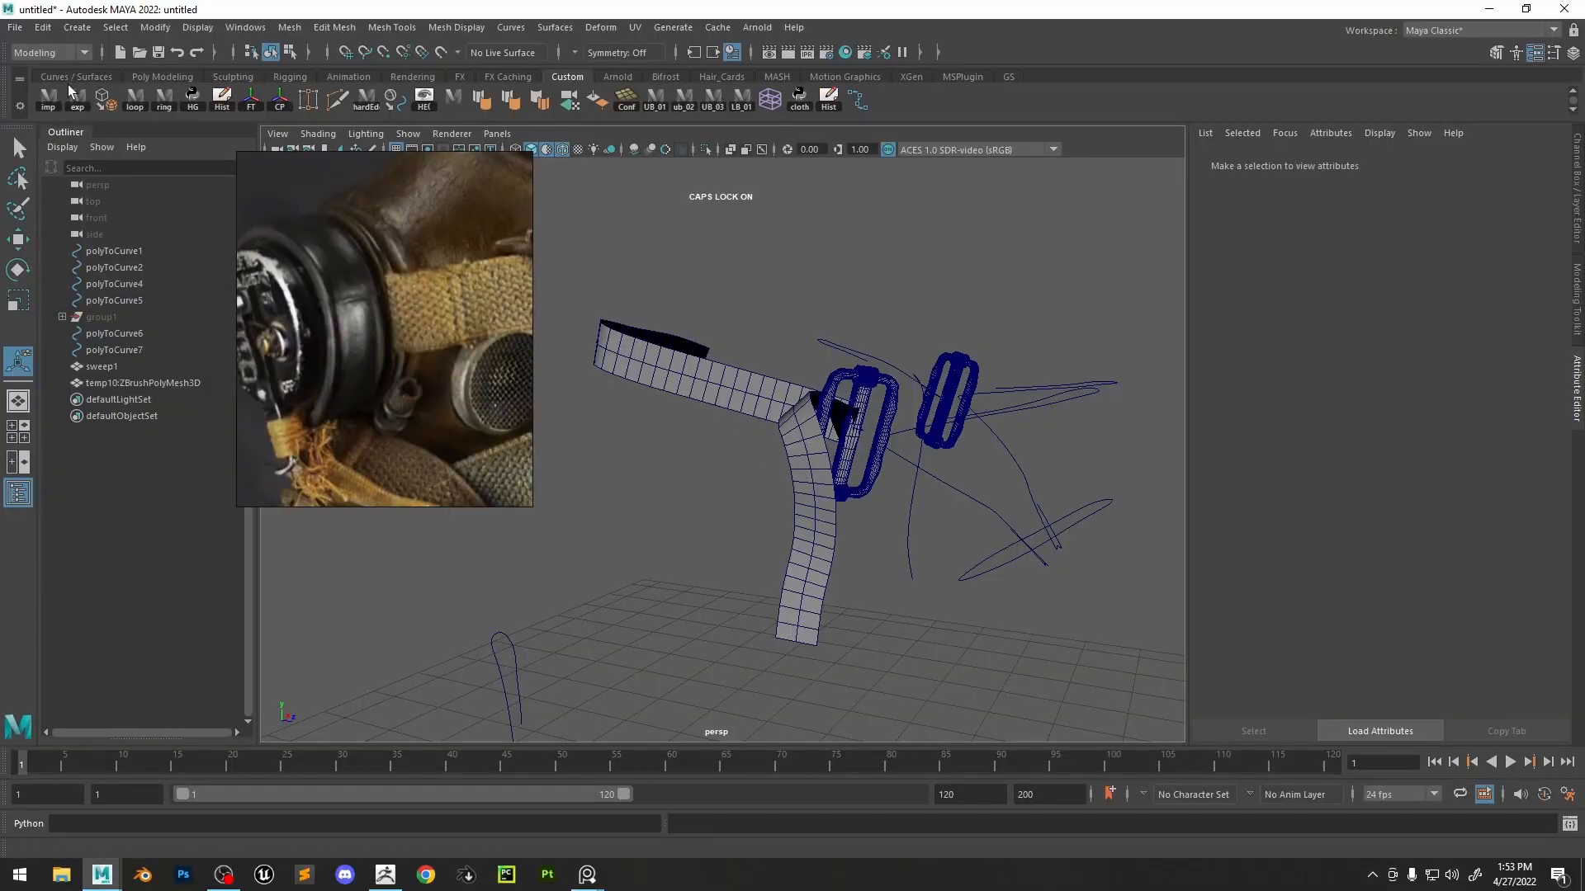
click(49, 100)
- Switch to ZBrush, export the triangular strap rings subtool and import it into the Maya scene
key(alt+Tab)
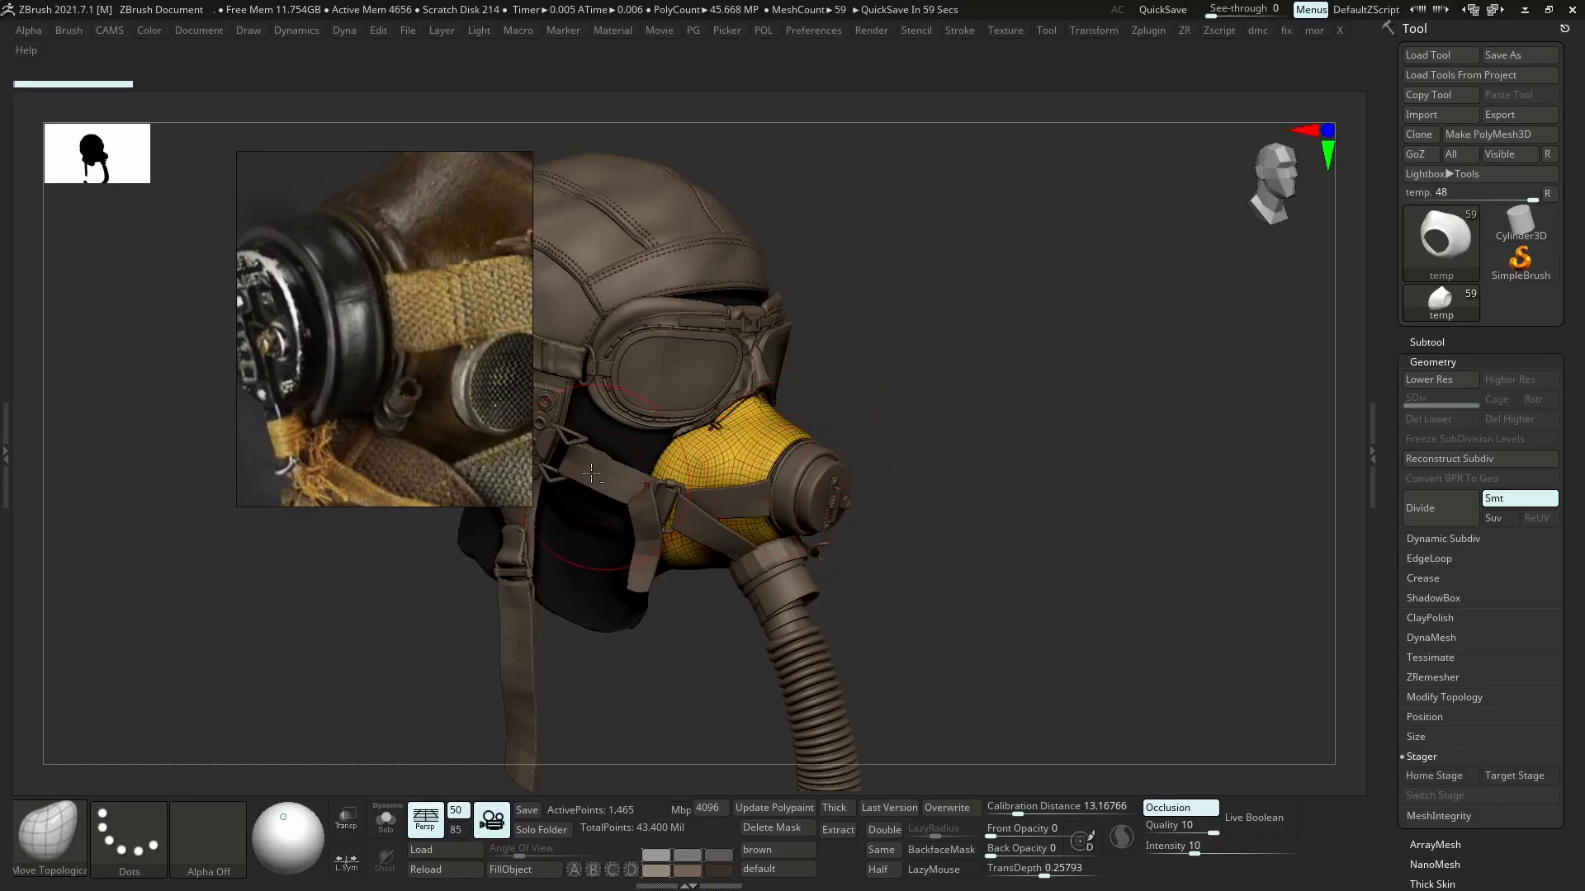
alt+click(569, 426)
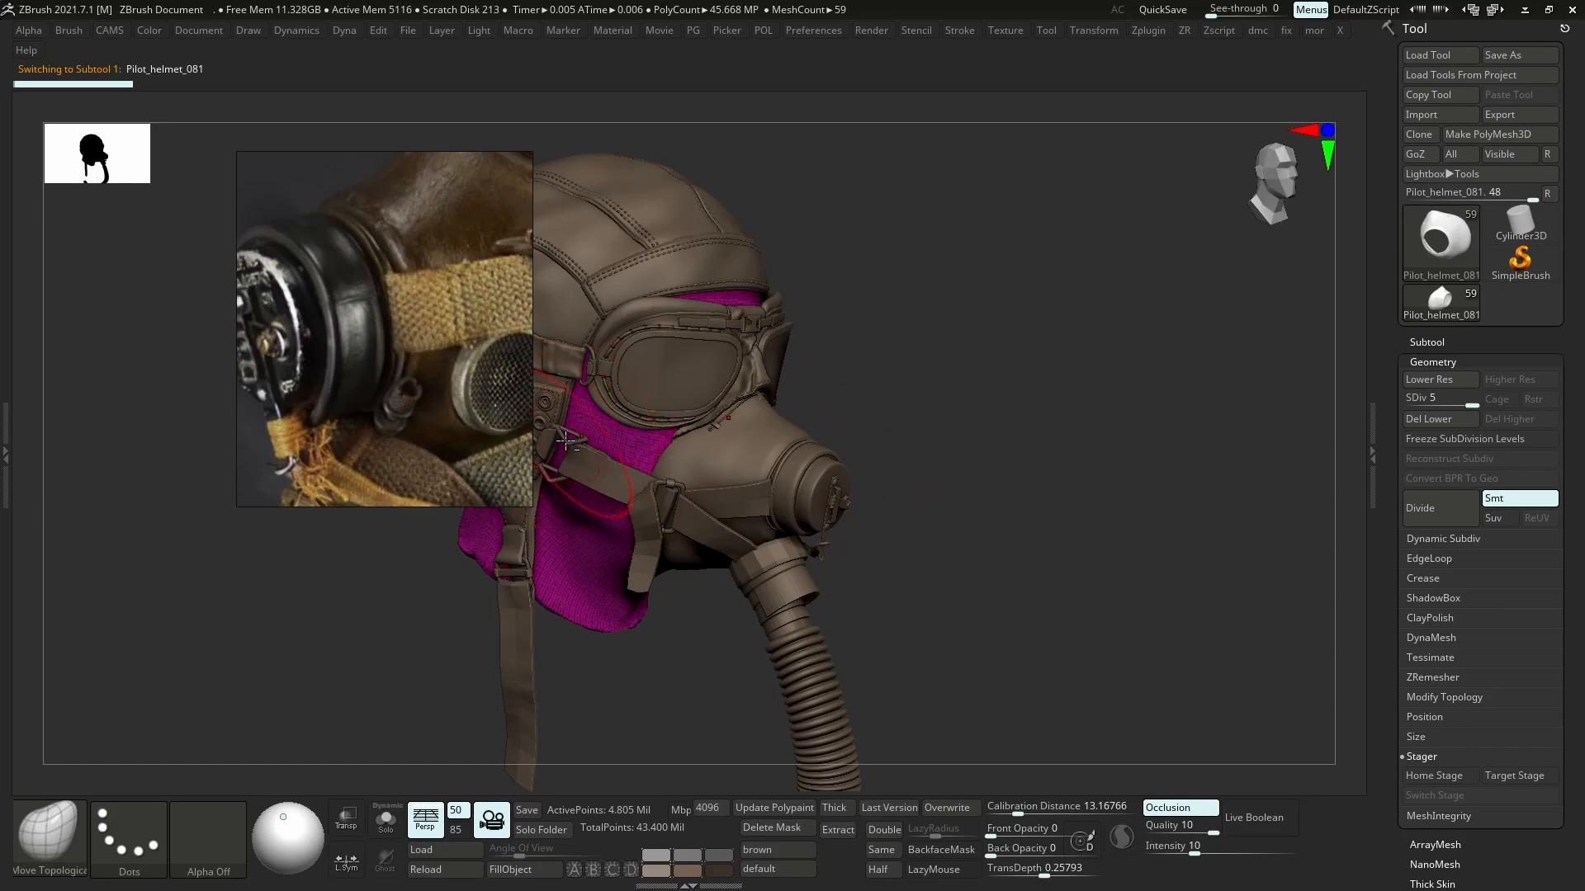
key(alt+s)
key(alt+s)
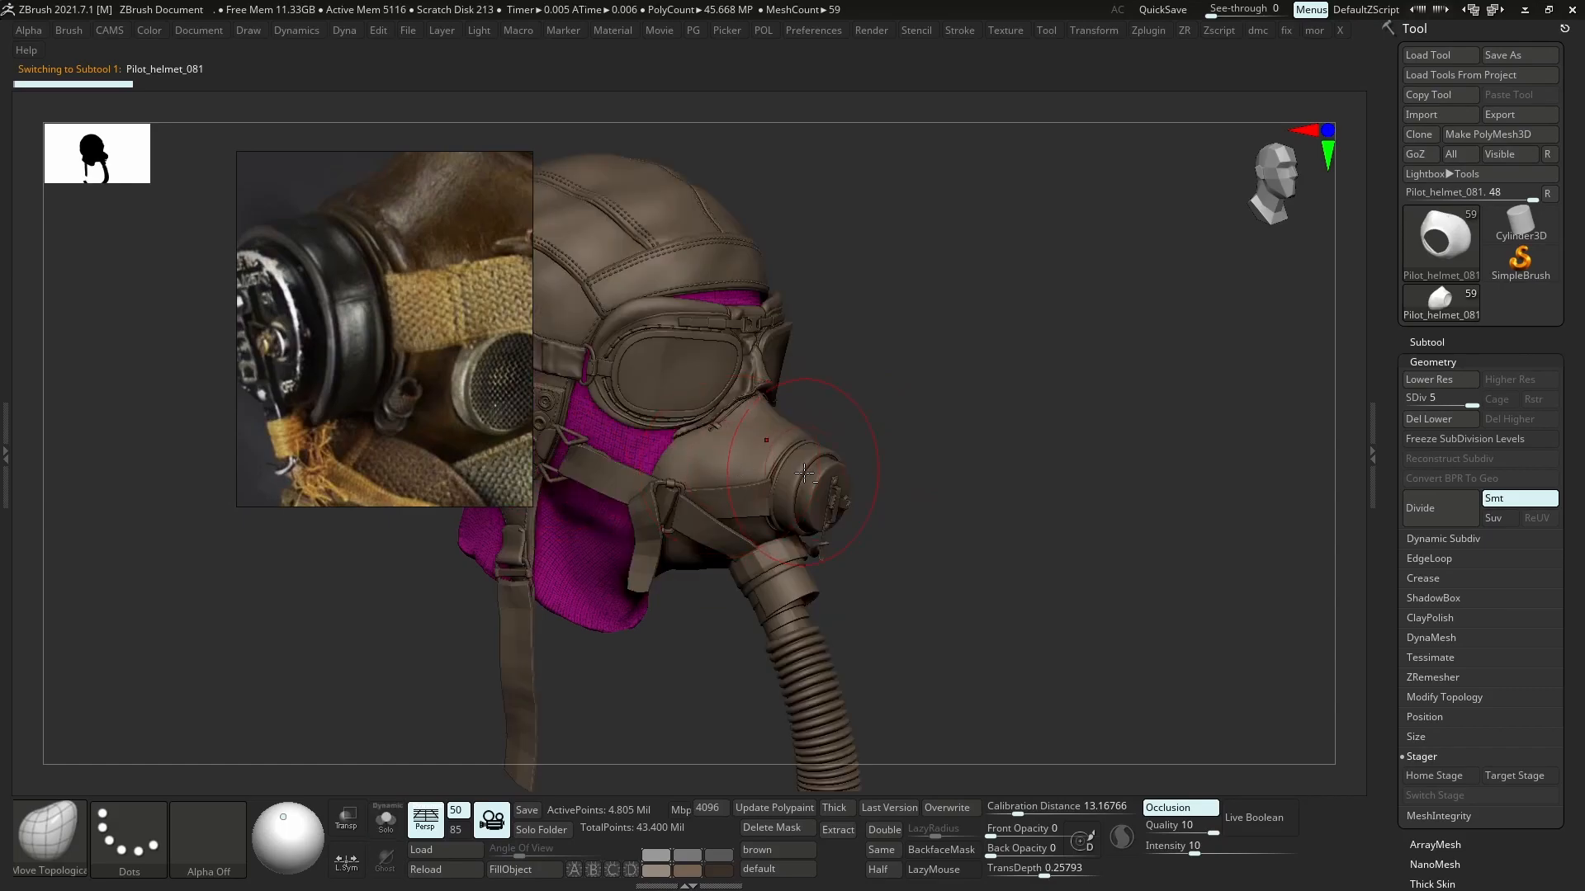
click(1436, 342)
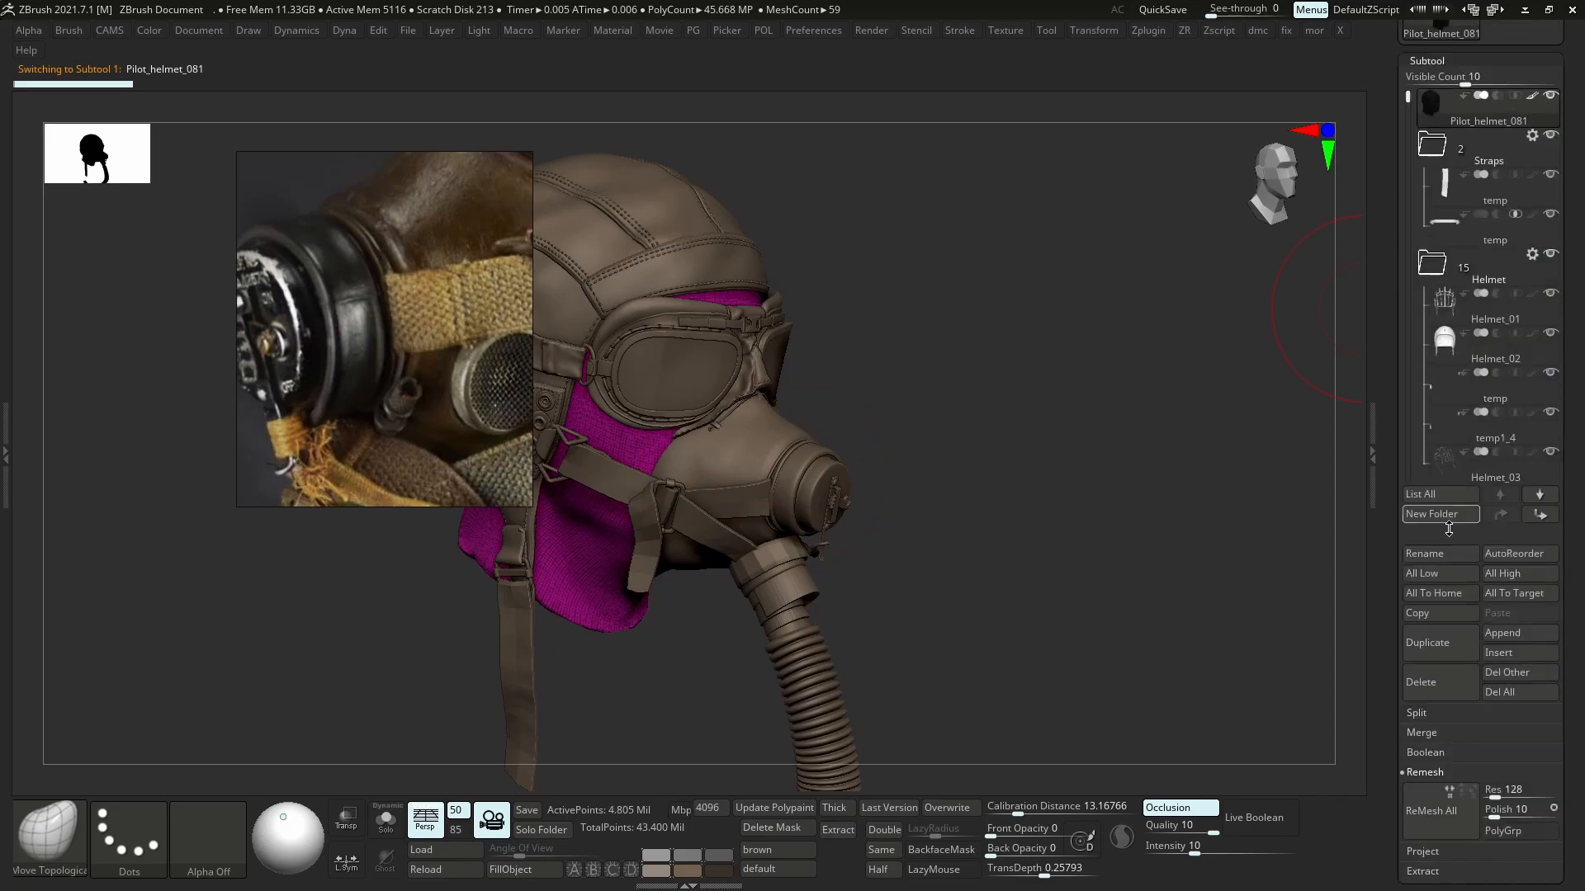
click(1486, 477)
ctrl+right_drag(561, 424, 616, 466)
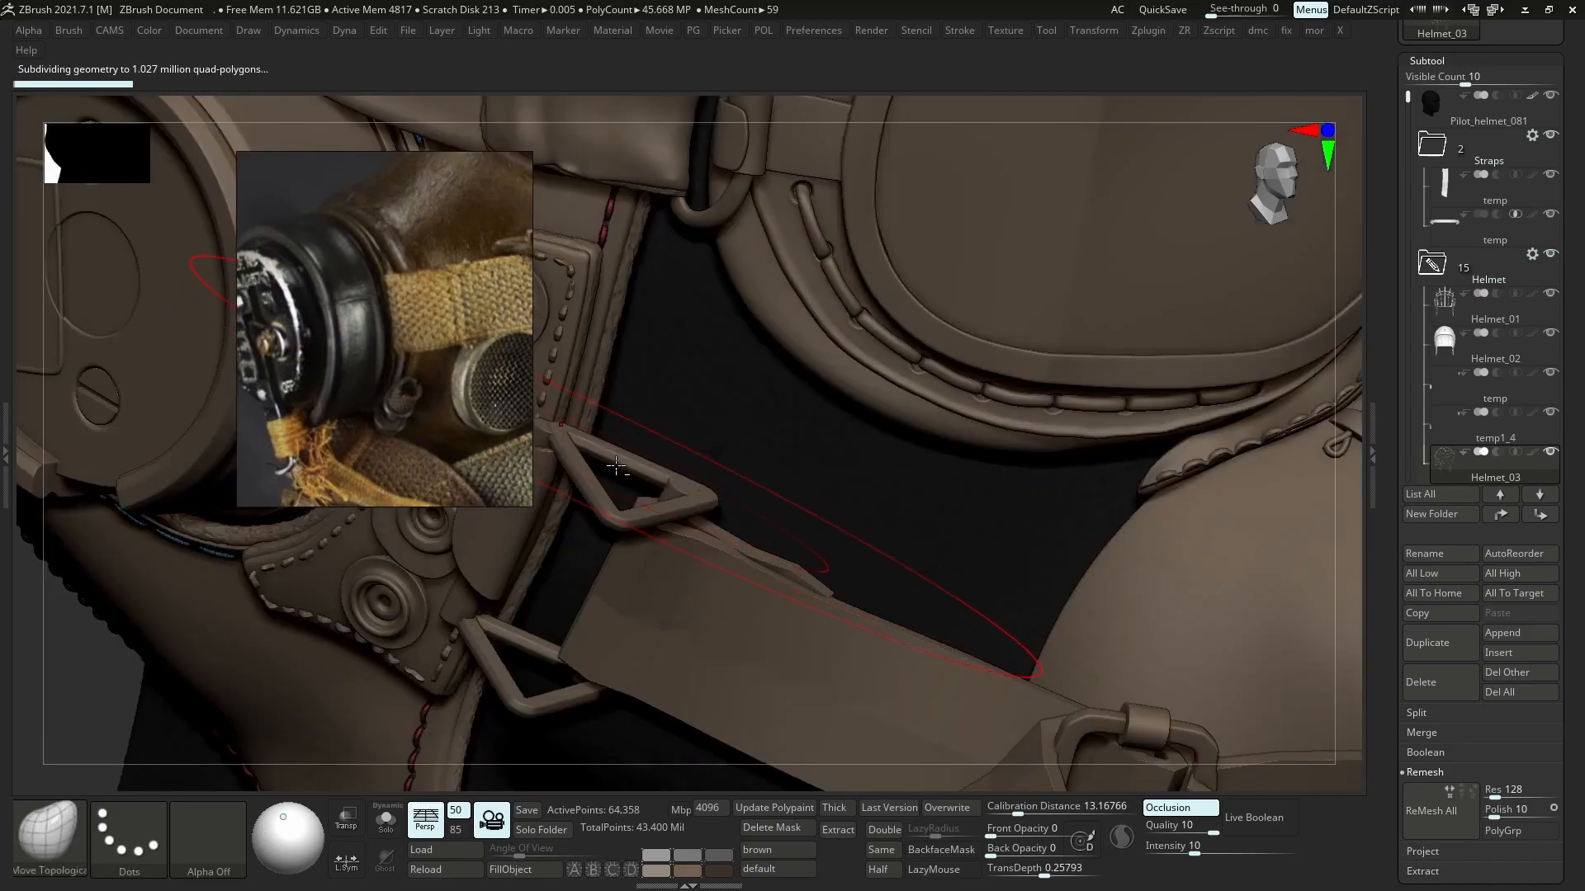
alt+click(718, 516)
key(shift+f)
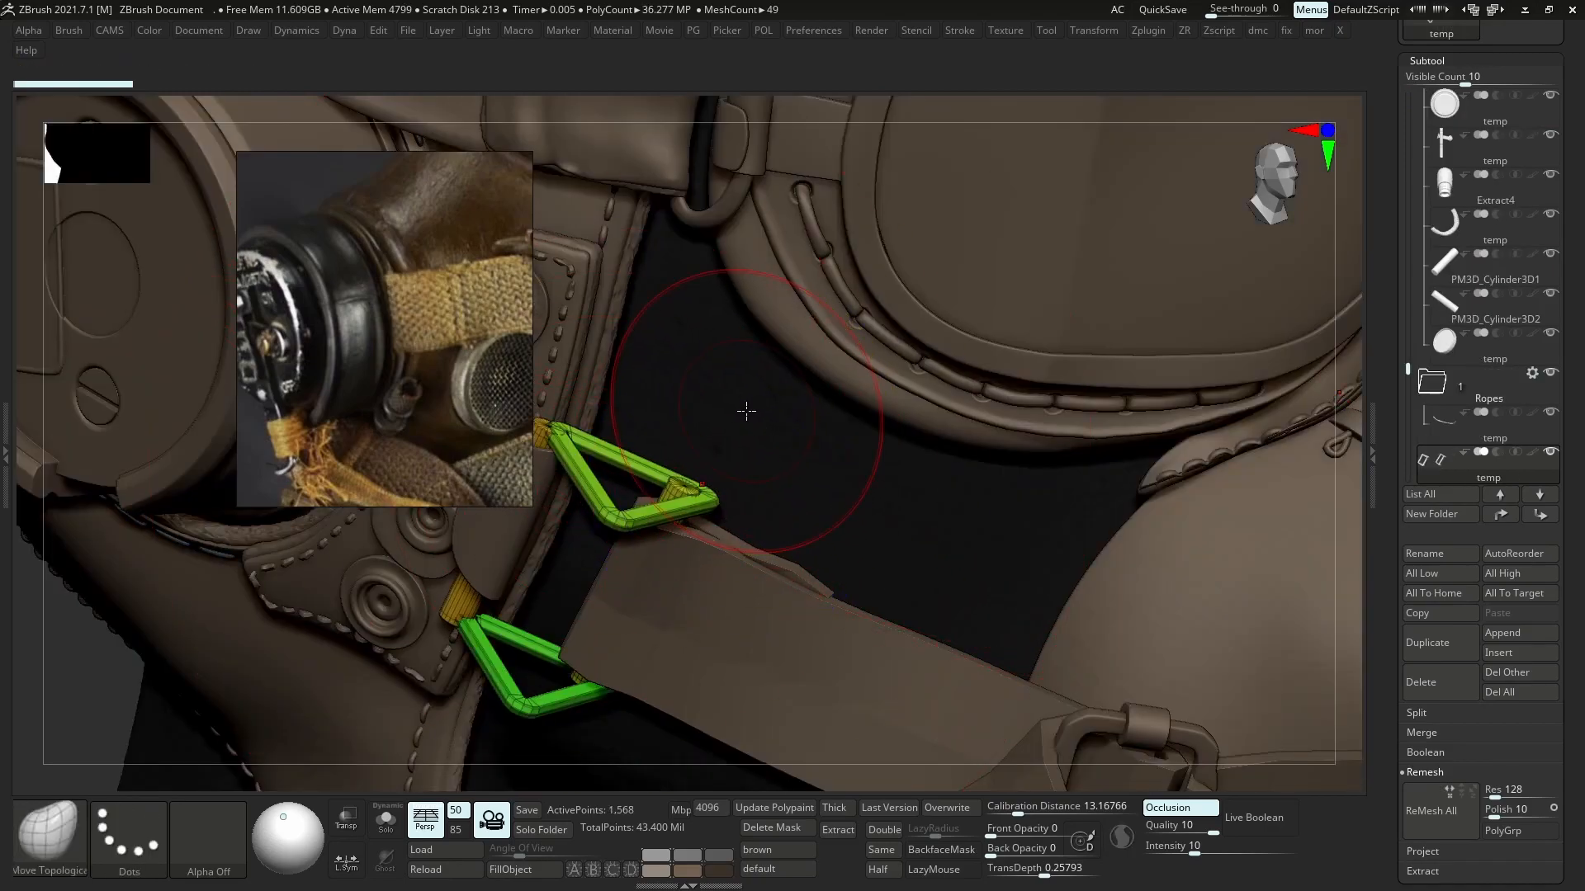
key(alt+Tab)
click(49, 99)
- Try a profile scale of 2.667 on the swept strap to match the buckle width
alt+middle_drag(690, 384, 756, 427)
alt+right_drag(756, 428, 875, 512)
click(876, 463)
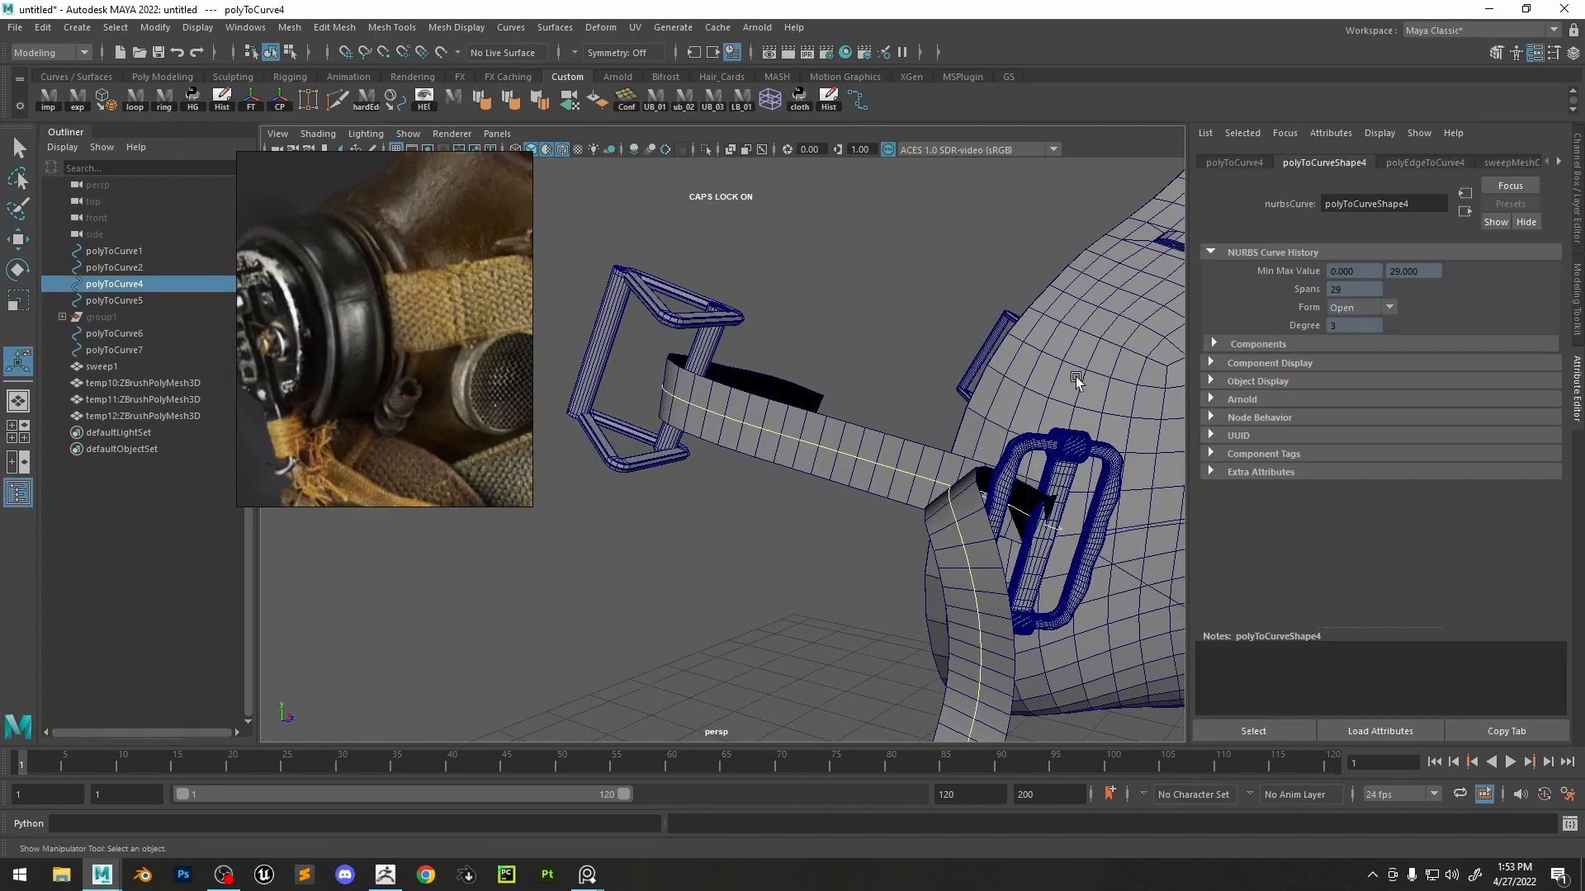
click(869, 477)
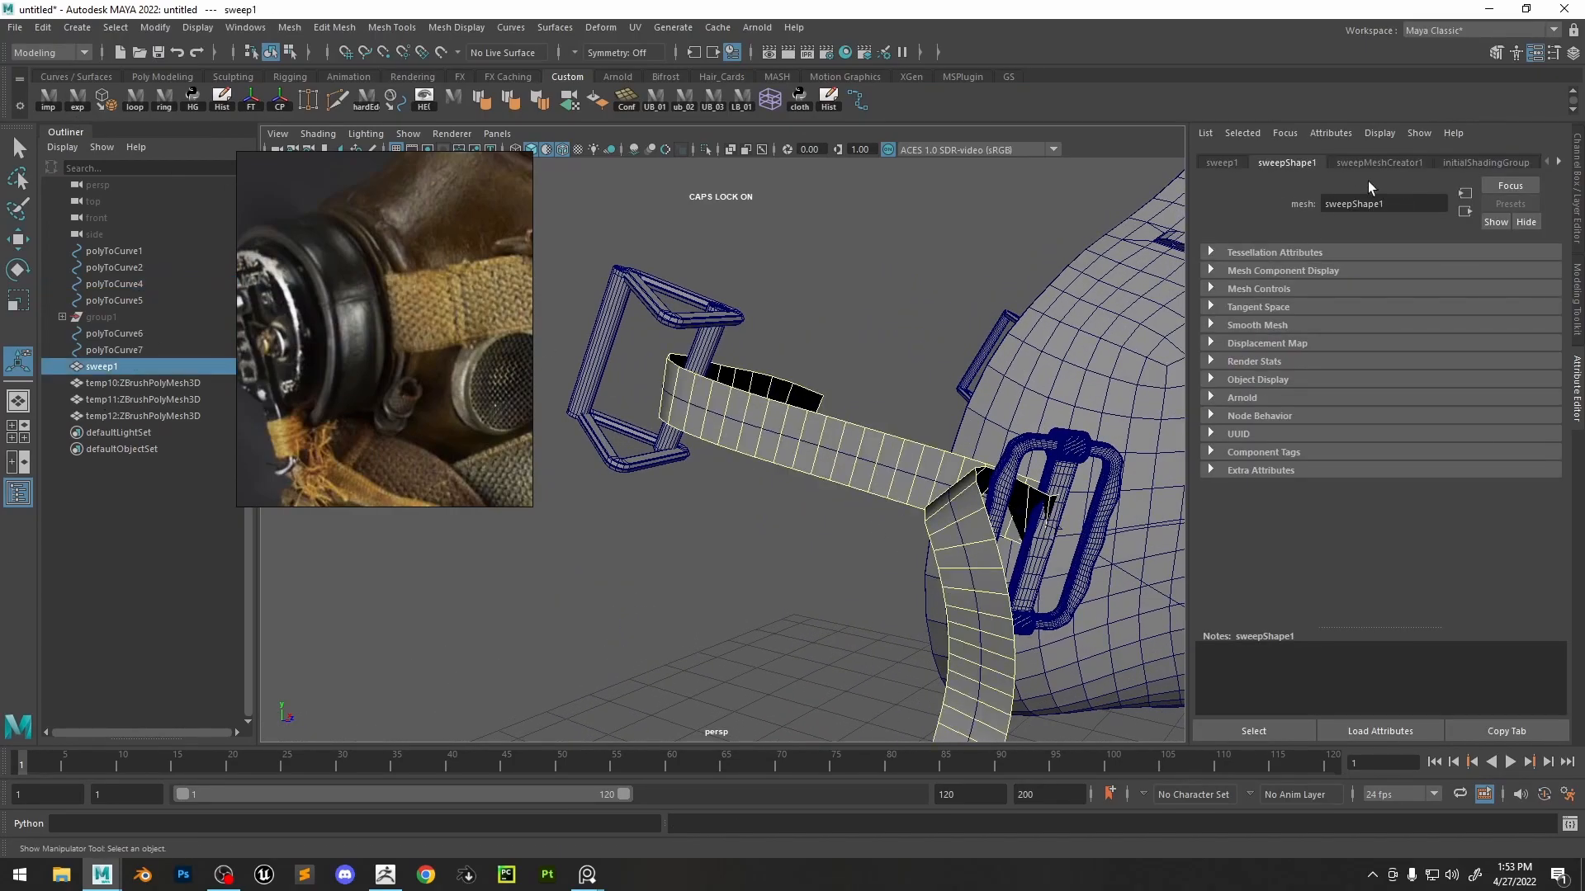
click(1385, 165)
drag(1422, 397, 1466, 399)
alt+drag(974, 466, 825, 465)
scroll(490, 355, down, 5)
scroll(489, 361, up, 5)
alt+drag(850, 396, 937, 355)
mouse_move(1032, 450)
alt+right_down()
mouse_move(980, 459)
mouse_move(1041, 455)
alt+right_up()
- Try Start to End interpolation with 31 steps and a profile rotation of 244 on the swept strap
drag(1514, 536, 1478, 542)
click(1370, 517)
click(1378, 551)
alt+drag(873, 444, 773, 449)
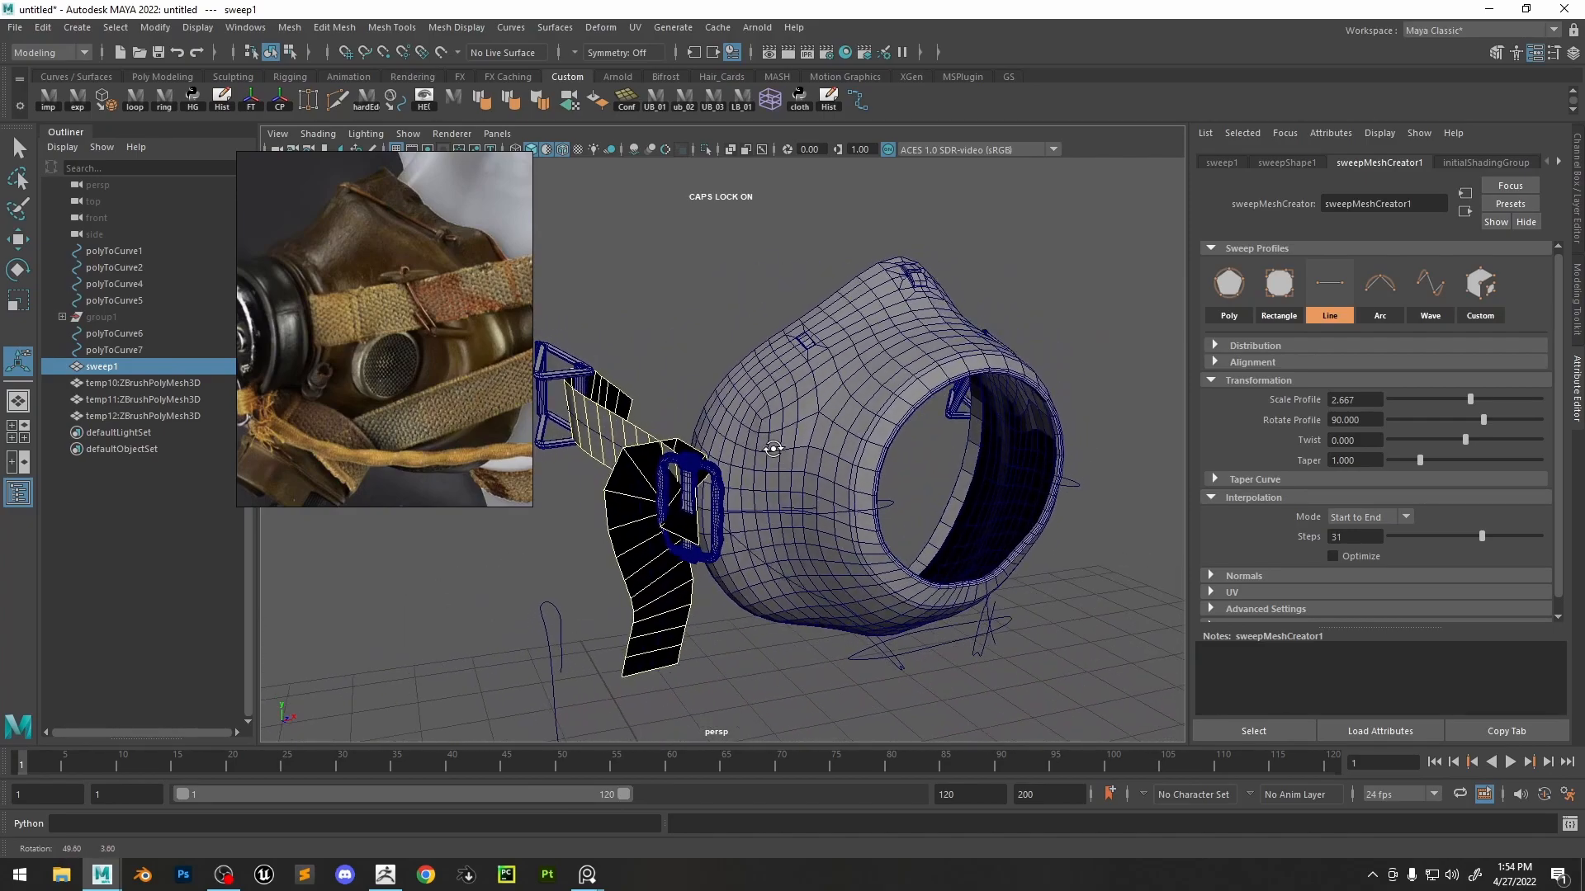
drag(1482, 419, 1512, 426)
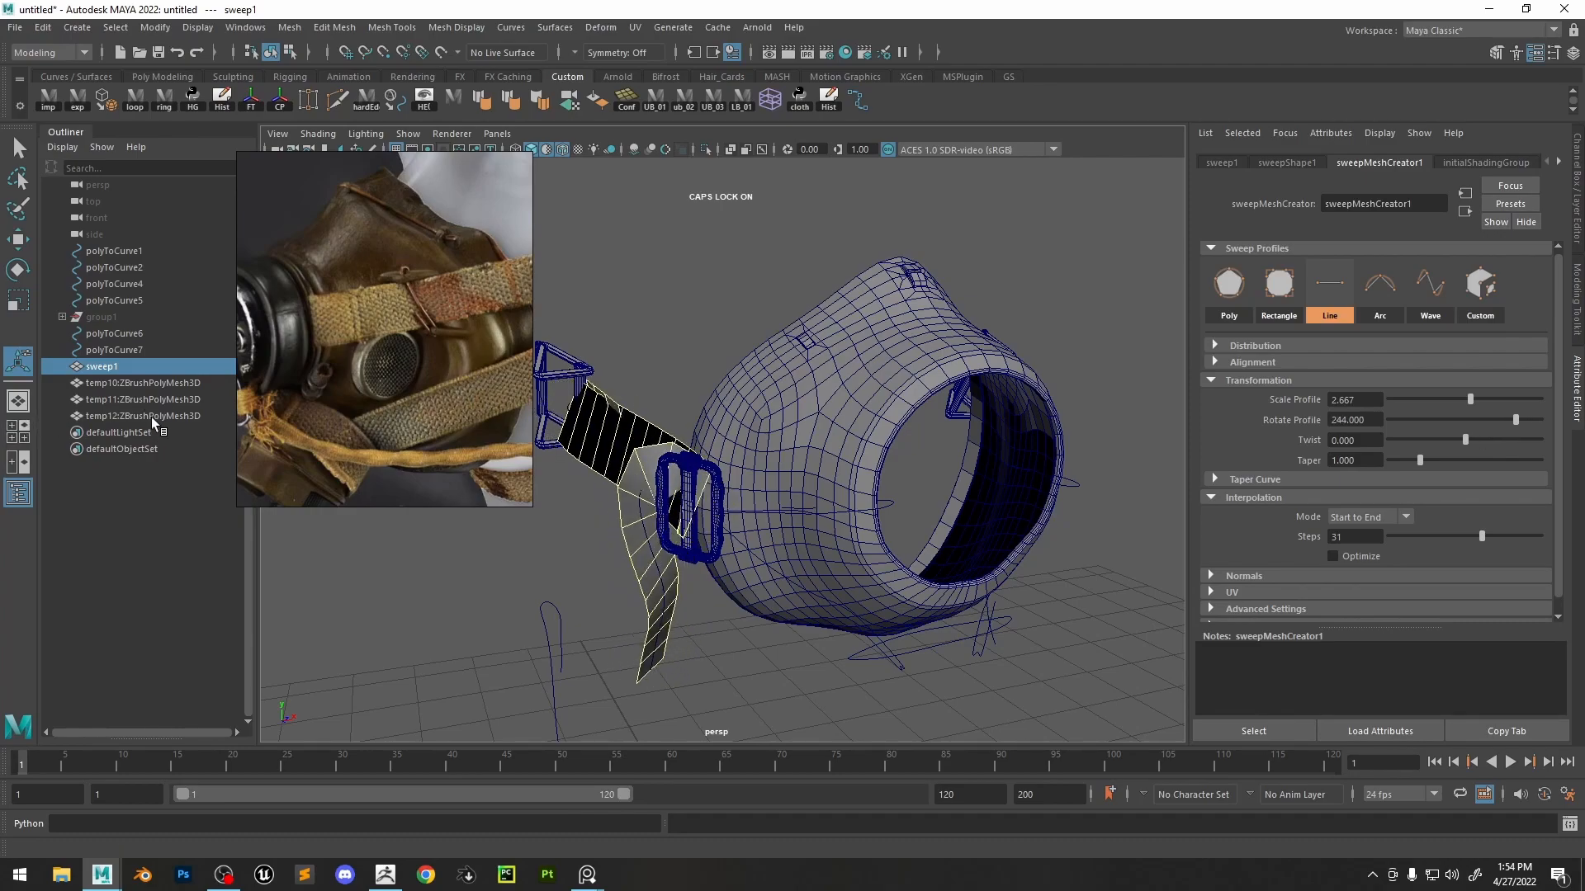
- Delete all the extracted polyToCurve curves and the swept strap, keeping the imported ZBrush meshes
shift+click(151, 416)
click(131, 413)
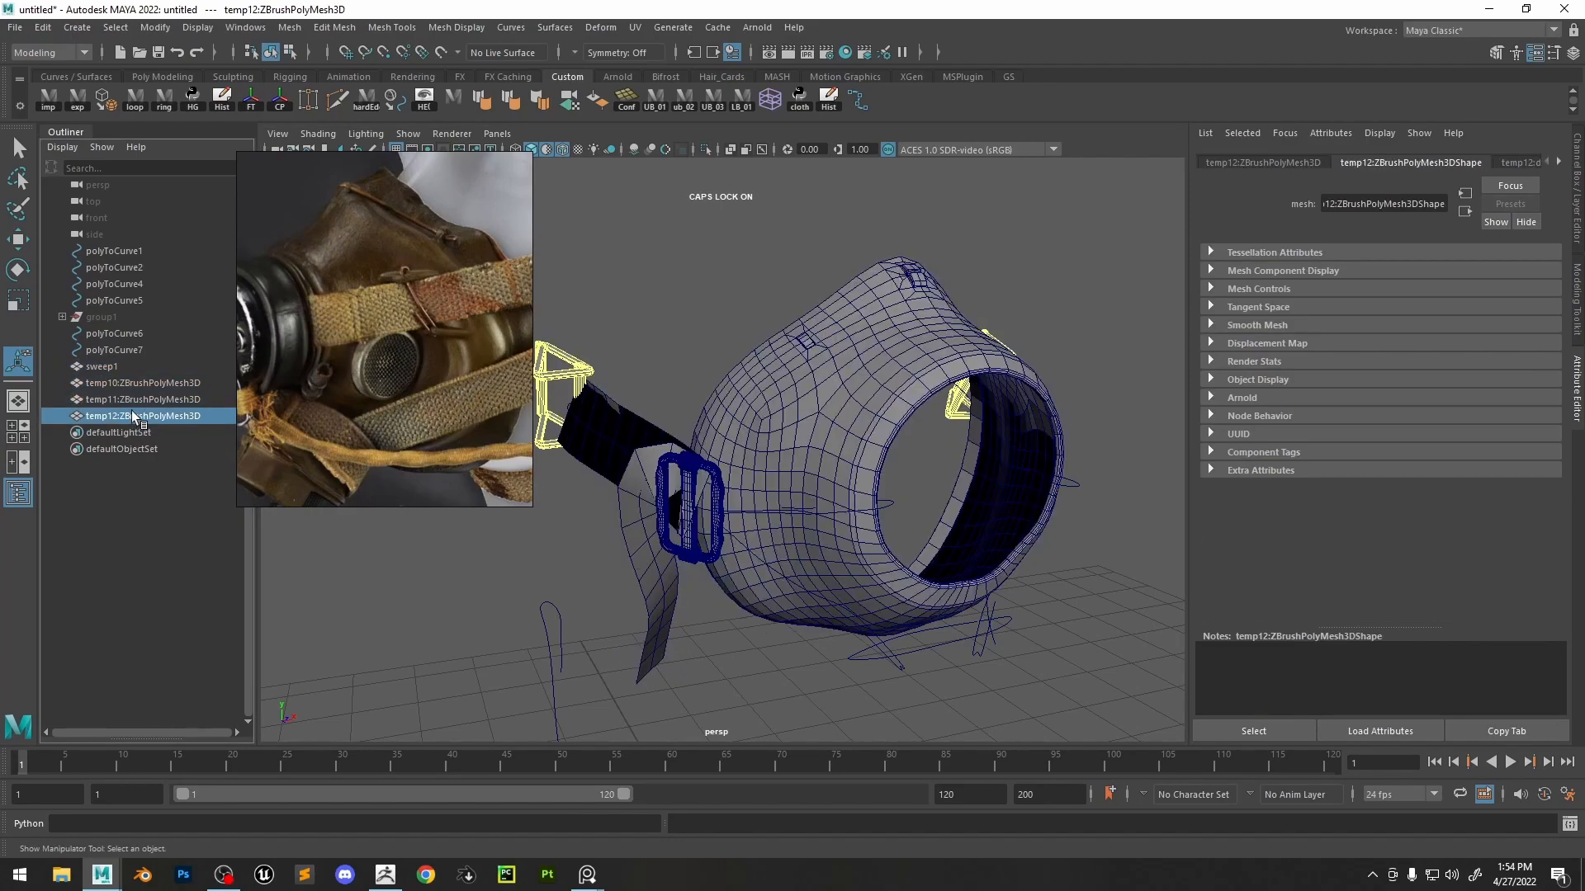
click(124, 352)
key(Delete)
click(125, 335)
key(Delete)
click(126, 302)
key(Delete)
click(135, 284)
key(Delete)
click(136, 270)
click(133, 252)
key(Delete)
click(134, 254)
key(Delete)
click(114, 251)
click(634, 432)
key(Delete)
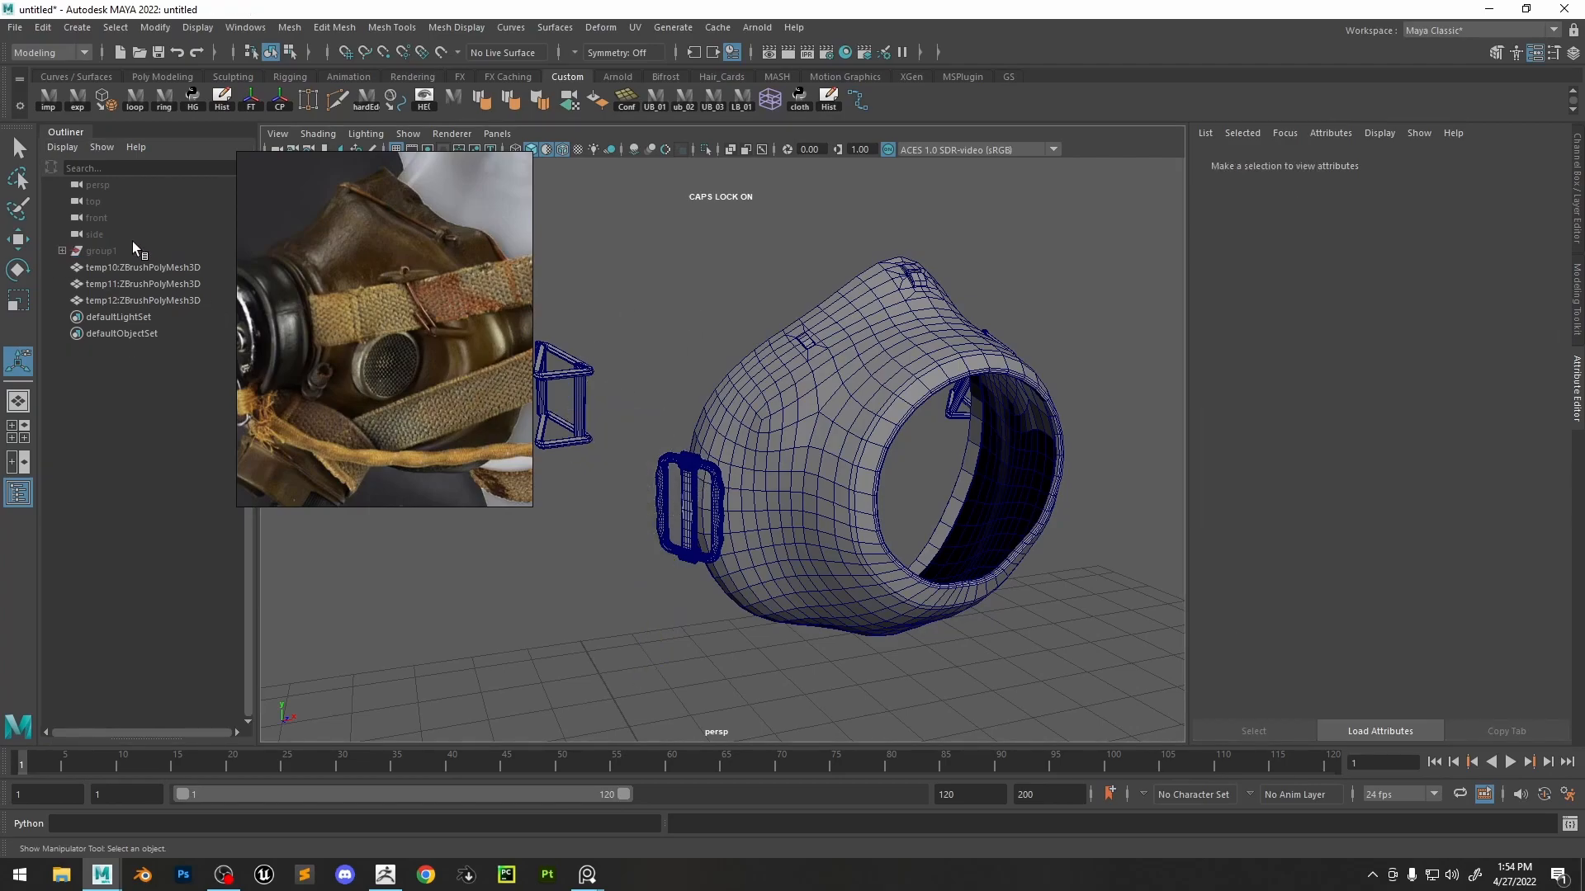
- Unhide group1 with the original strap meshes
click(137, 250)
key(shift+h)
click(788, 249)
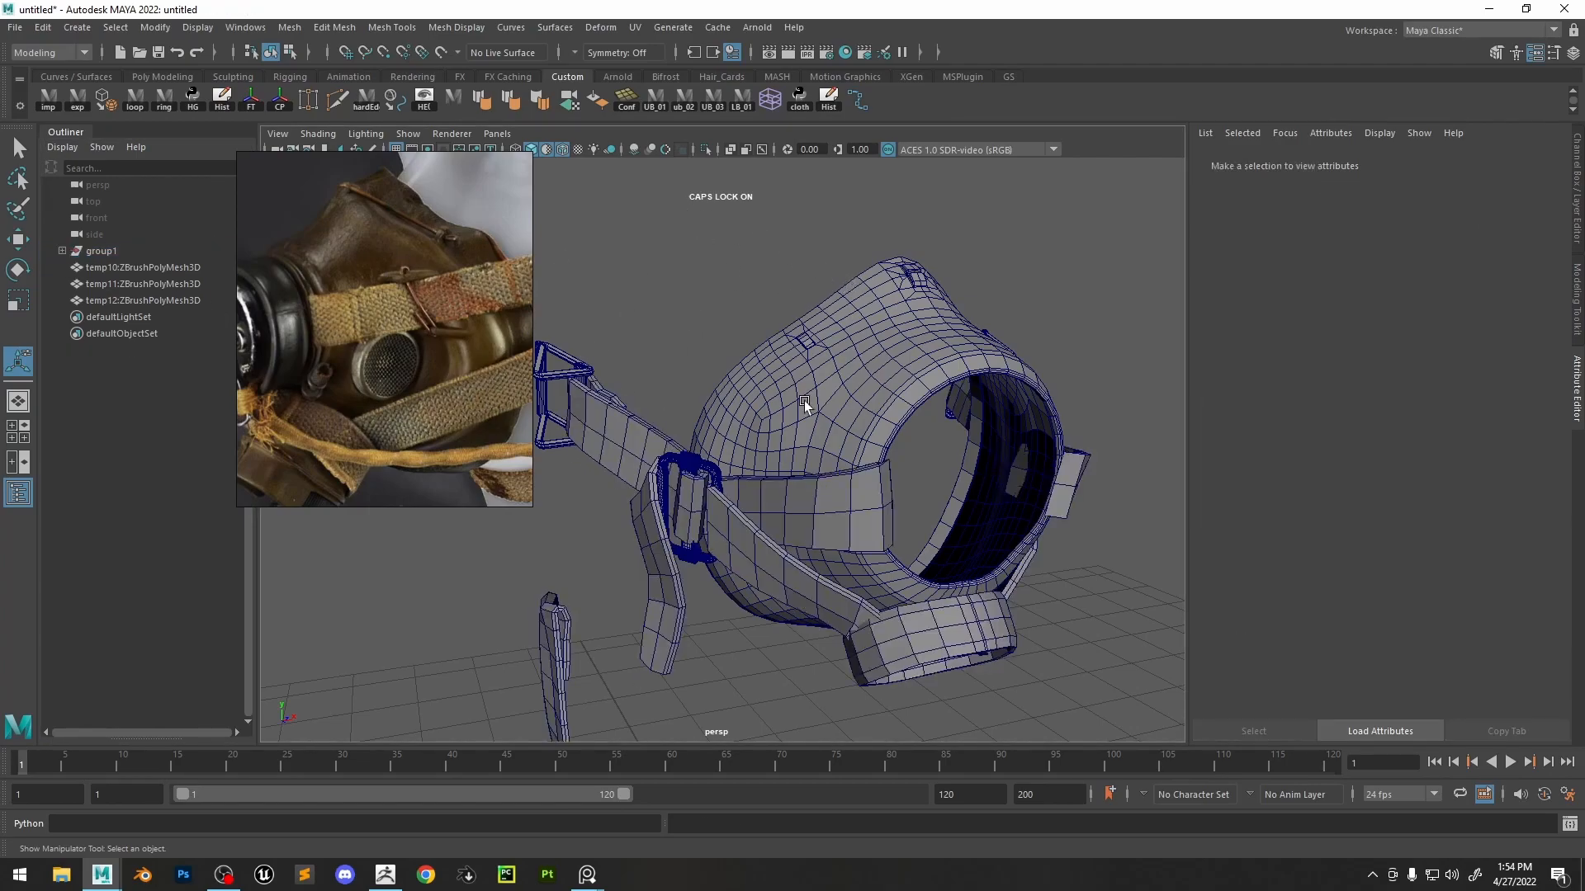
- Apply Edit Edge Flow to edge loops from the middle of the upper mask strap towards the buckle, undoing the last application
alt+middle_drag(804, 404, 851, 314)
alt+right_drag(851, 314, 817, 358)
alt+drag(817, 358, 903, 380)
click(884, 408)
alt+middle_drag(876, 386, 769, 433)
alt+right_drag(768, 433, 878, 304)
double_click(839, 473)
shift+right_drag(839, 473, 836, 637)
double_click(820, 483)
key(g)
double_click(718, 479)
key(g)
double_click(686, 448)
key(g)
key(ctrl+z)
- Apply Edit Edge Flow to the edge loops on the front half of the upper mask strap, undoing the last application
double_click(775, 434)
key(g)
key(g)
double_click(829, 429)
key(g)
double_click(887, 427)
key(g)
key(ctrl+z)
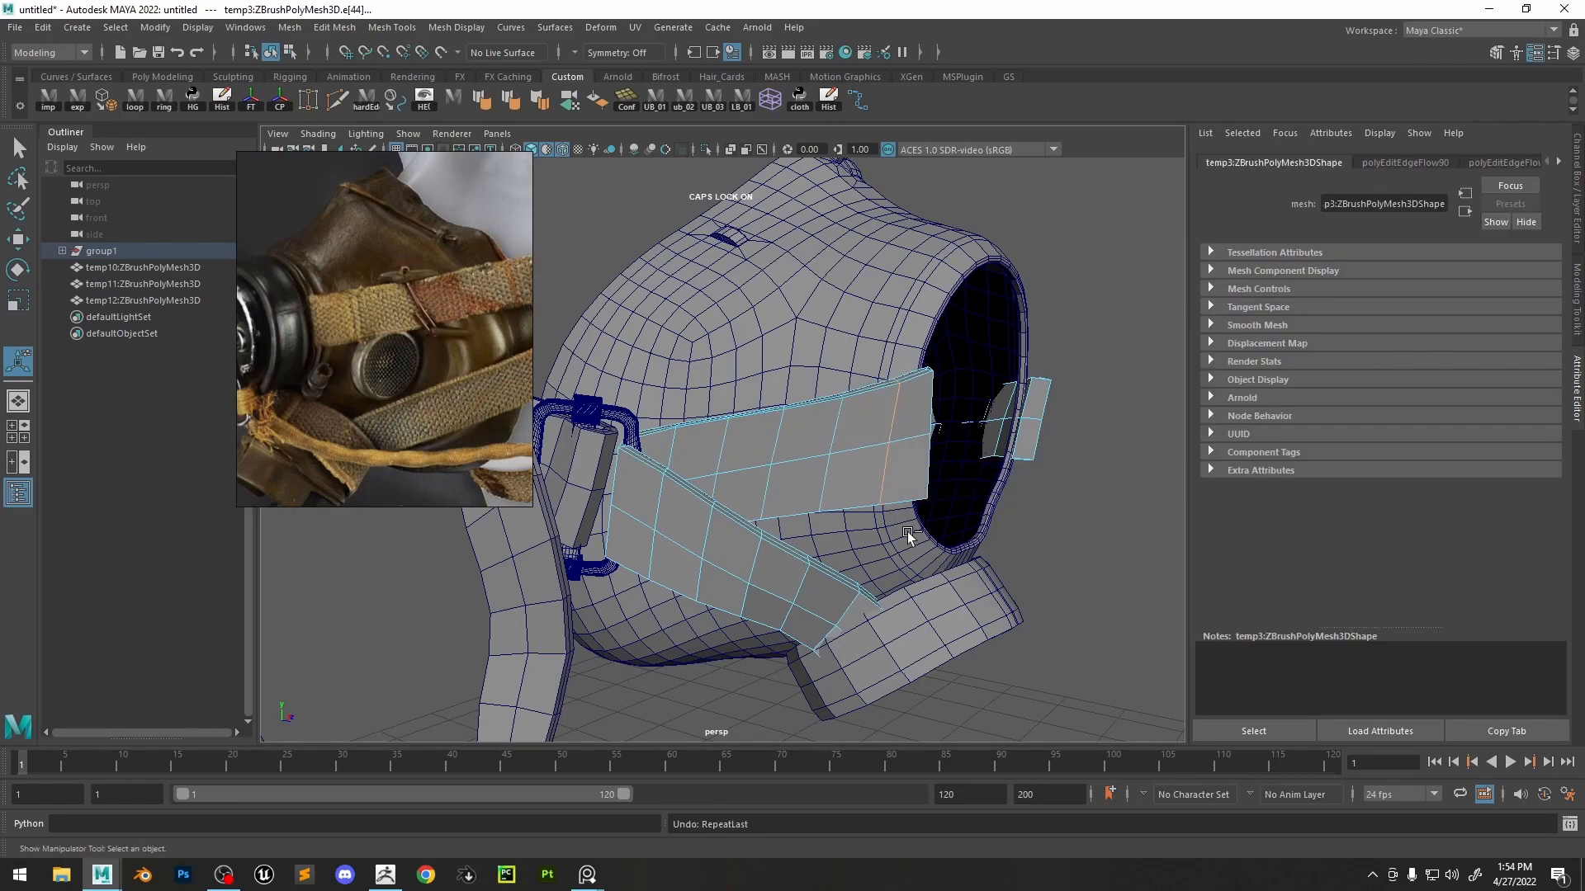
- Set the Rotate tool's transform constraint so that rotated strap edges slide along the surface
alt+drag(909, 532, 929, 516)
alt+right_drag(929, 516, 776, 470)
alt+drag(776, 470, 853, 426)
alt+right_drag(852, 426, 908, 473)
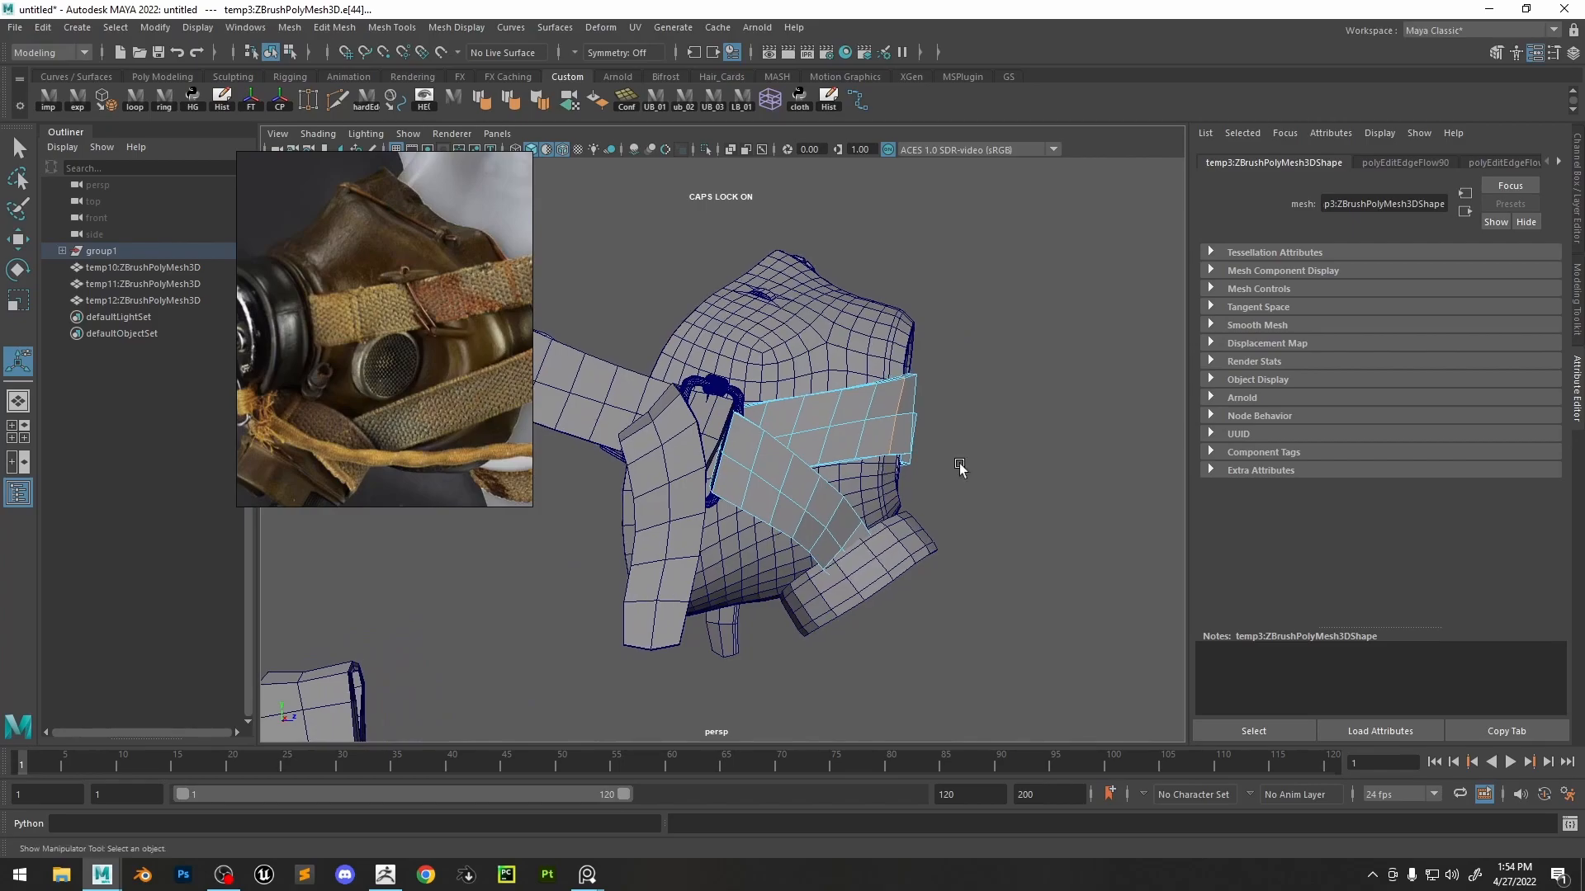
alt+drag(843, 467, 788, 472)
key(e)
click(755, 474)
click(757, 475)
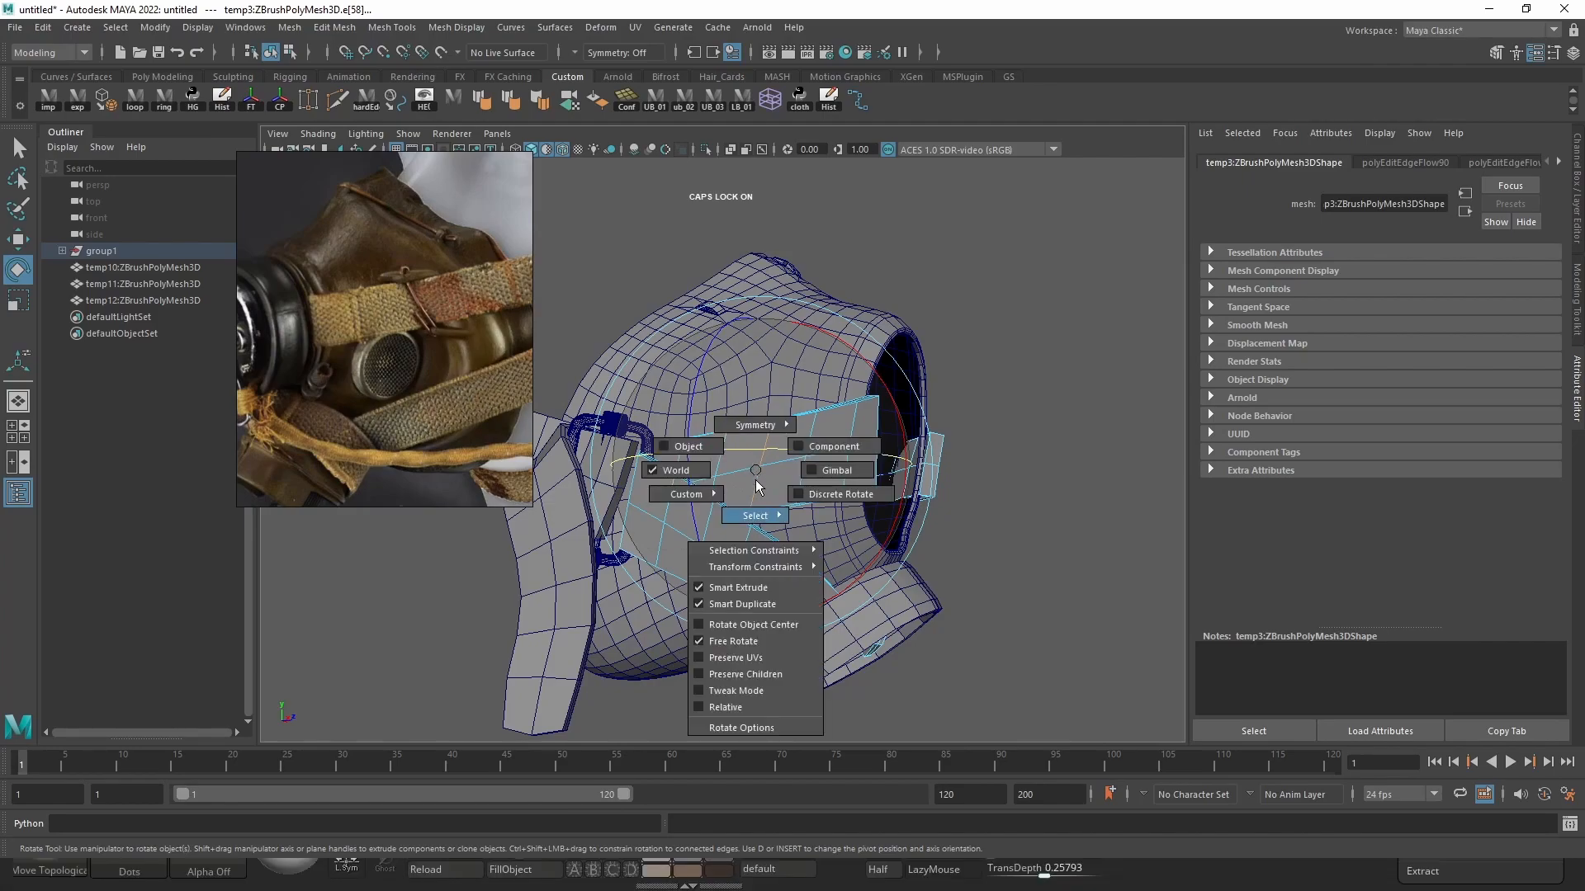
mouse_move(773, 568)
click(874, 587)
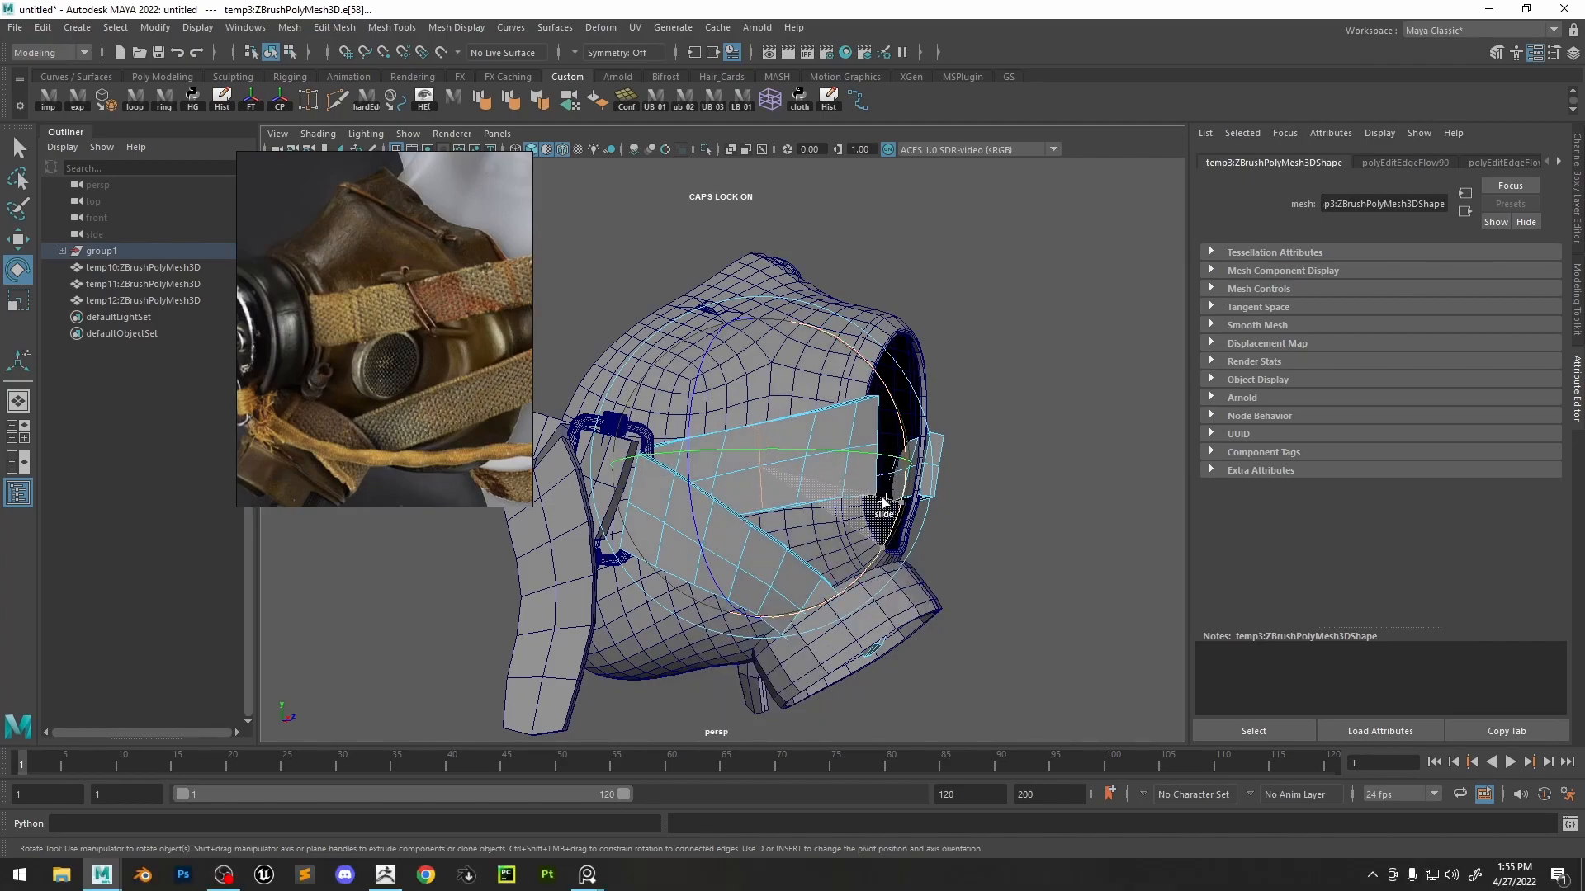
- Rotate the edge loops of the upper mask strap with edge sliding to square them across the strap
key(w)
click(799, 486)
key(e)
drag(921, 367, 884, 310)
click(814, 428)
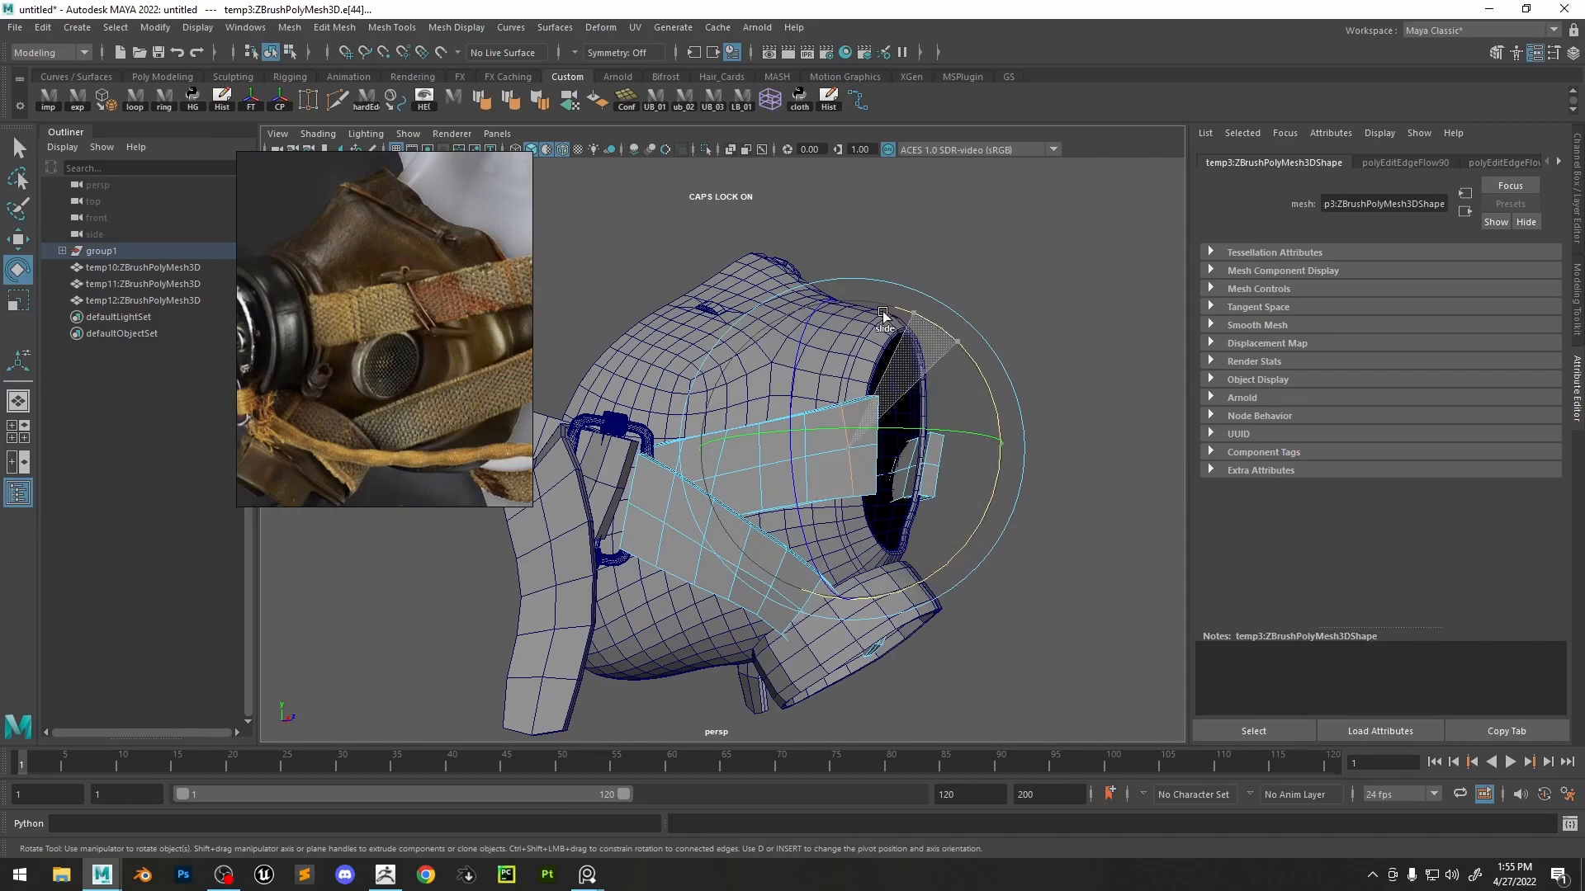
click(1120, 321)
click(716, 451)
drag(815, 372, 743, 391)
click(1024, 338)
click(684, 458)
click(1049, 388)
click(758, 456)
drag(865, 574, 876, 564)
click(982, 537)
- Rotate the edge loops of the lower diagonal mask strap with edge sliding to even out their angles
alt+drag(736, 538, 816, 543)
click(726, 520)
ctrl+shift+drag(825, 423, 884, 462)
click(982, 470)
click(765, 523)
click(990, 495)
click(790, 560)
click(987, 566)
- Slide-rotate the edge loops of the upper strap on the mask's opposite side to straighten them across its width
alt+drag(987, 567, 785, 566)
click(879, 460)
alt+drag(896, 500, 725, 402)
click(785, 450)
alt+drag(916, 415, 879, 406)
key(w)
click(688, 438)
key(e)
ctrl+shift+drag(795, 346, 836, 415)
key(w)
click(639, 438)
key(e)
ctrl+shift+drag(747, 331, 780, 384)
- Straighten the remaining edge loops near the front end of the opposite upper strap by rotating them with edge sliding
alt+middle_drag(605, 459, 710, 471)
key(w)
click(711, 485)
key(e)
ctrl+shift+drag(804, 338, 844, 413)
key(w)
click(654, 442)
key(e)
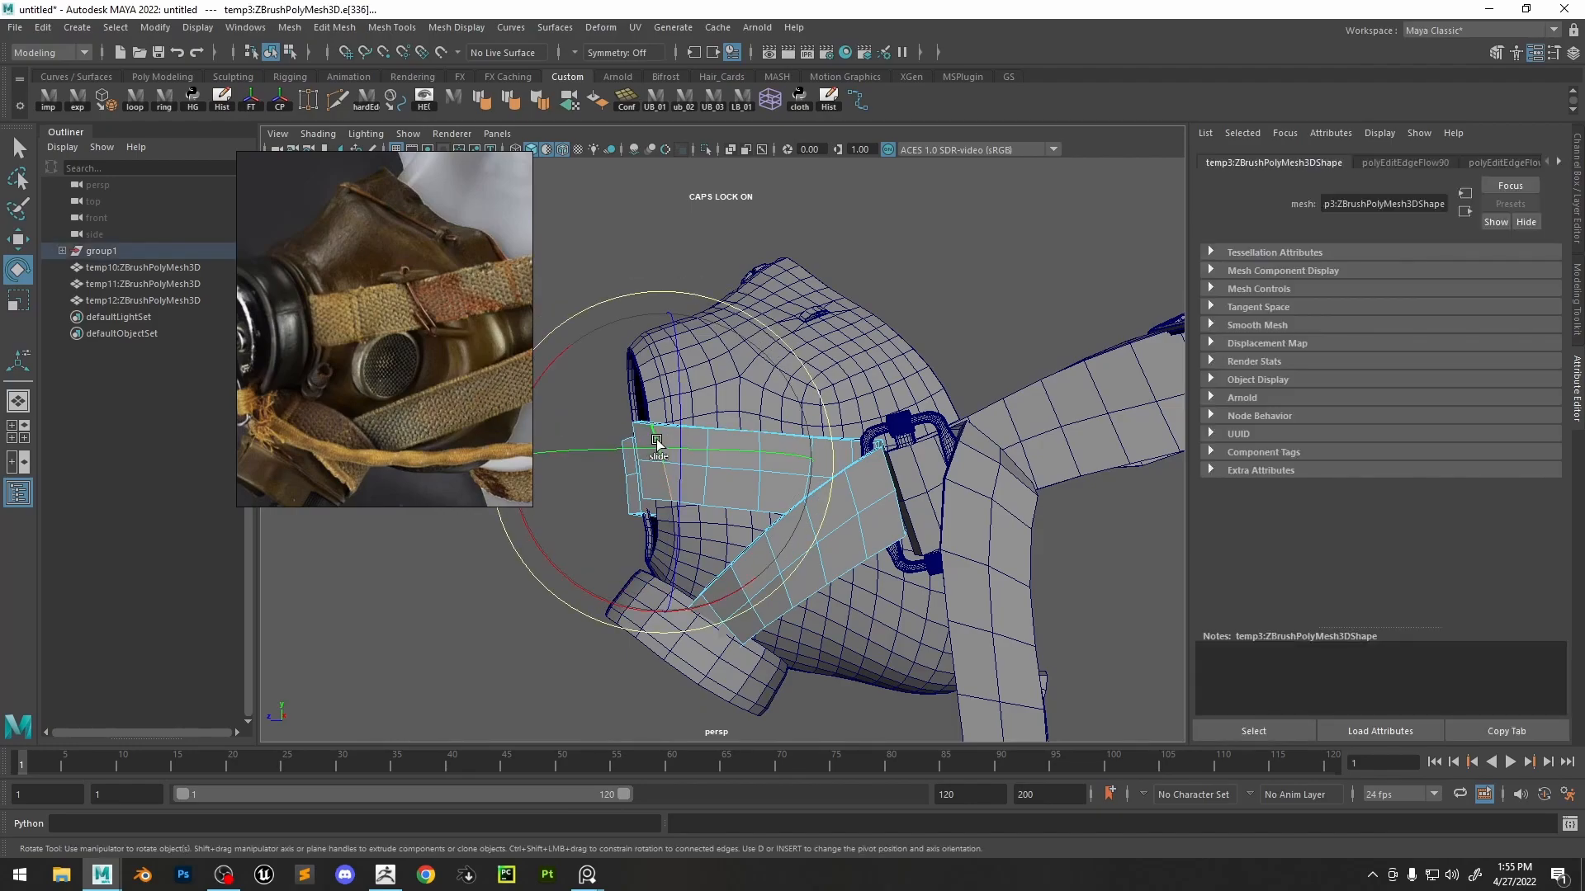
ctrl+shift+drag(799, 355, 813, 439)
- Slide-rotate the edge loops of the opposite lower diagonal strap, working from the buckle towards the hose collar
double_click(865, 542)
click(874, 488)
ctrl+shift+drag(949, 361, 807, 472)
double_click(821, 561)
double_click(788, 597)
double_click(753, 616)
key(e)
key(w)
double_click(733, 631)
alt+drag(776, 602, 881, 623)
key(e)
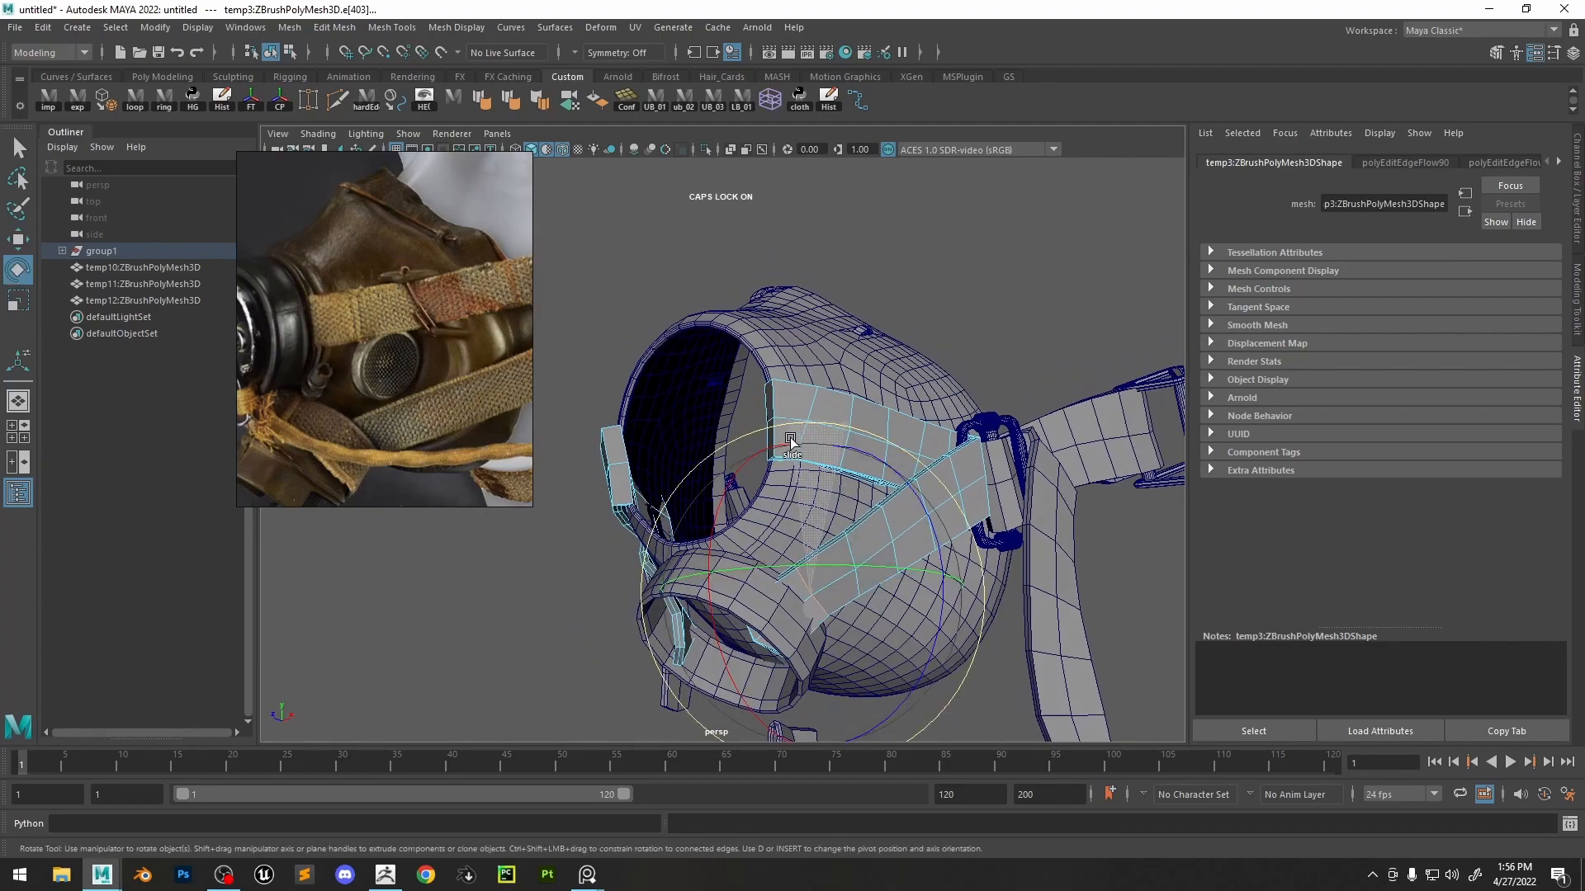
- Slide-rotate the edge loop at the hose-collar end of the first side's lower strap, undoing a step along the way
alt+drag(791, 454, 982, 486)
key(w)
double_click(699, 620)
key(e)
key(ctrl+z)
ctrl+shift+drag(799, 486, 797, 529)
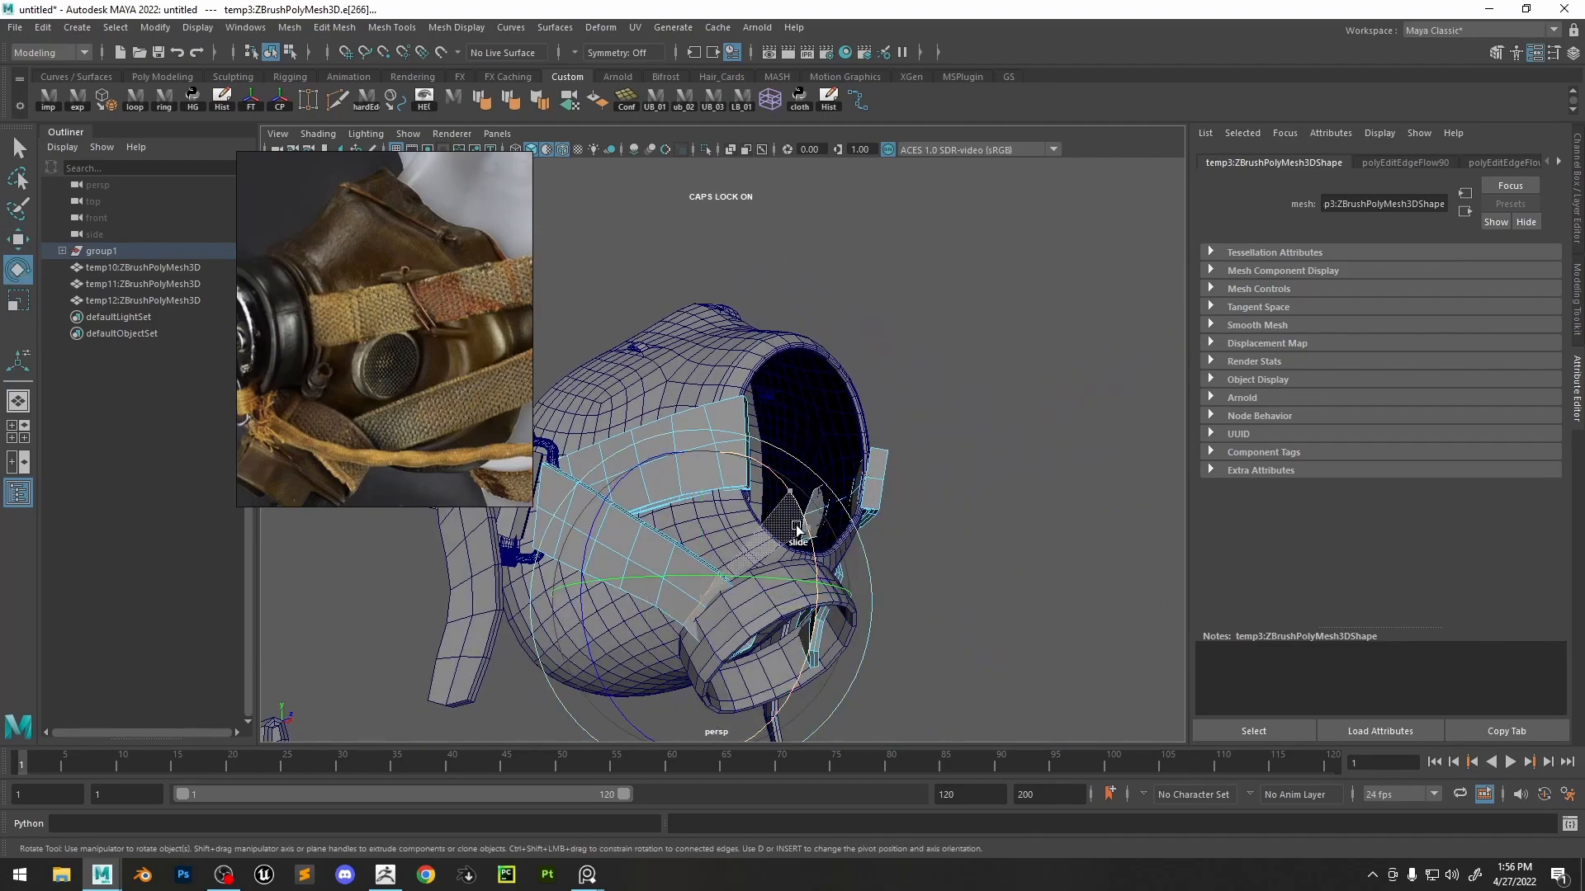
- Apply Edit Edge Flow to the edge loops along the first side's lower diagonal strap, from the collar towards the buckle
key(w)
double_click(661, 565)
shift+right_drag(661, 563, 634, 728)
key(b)
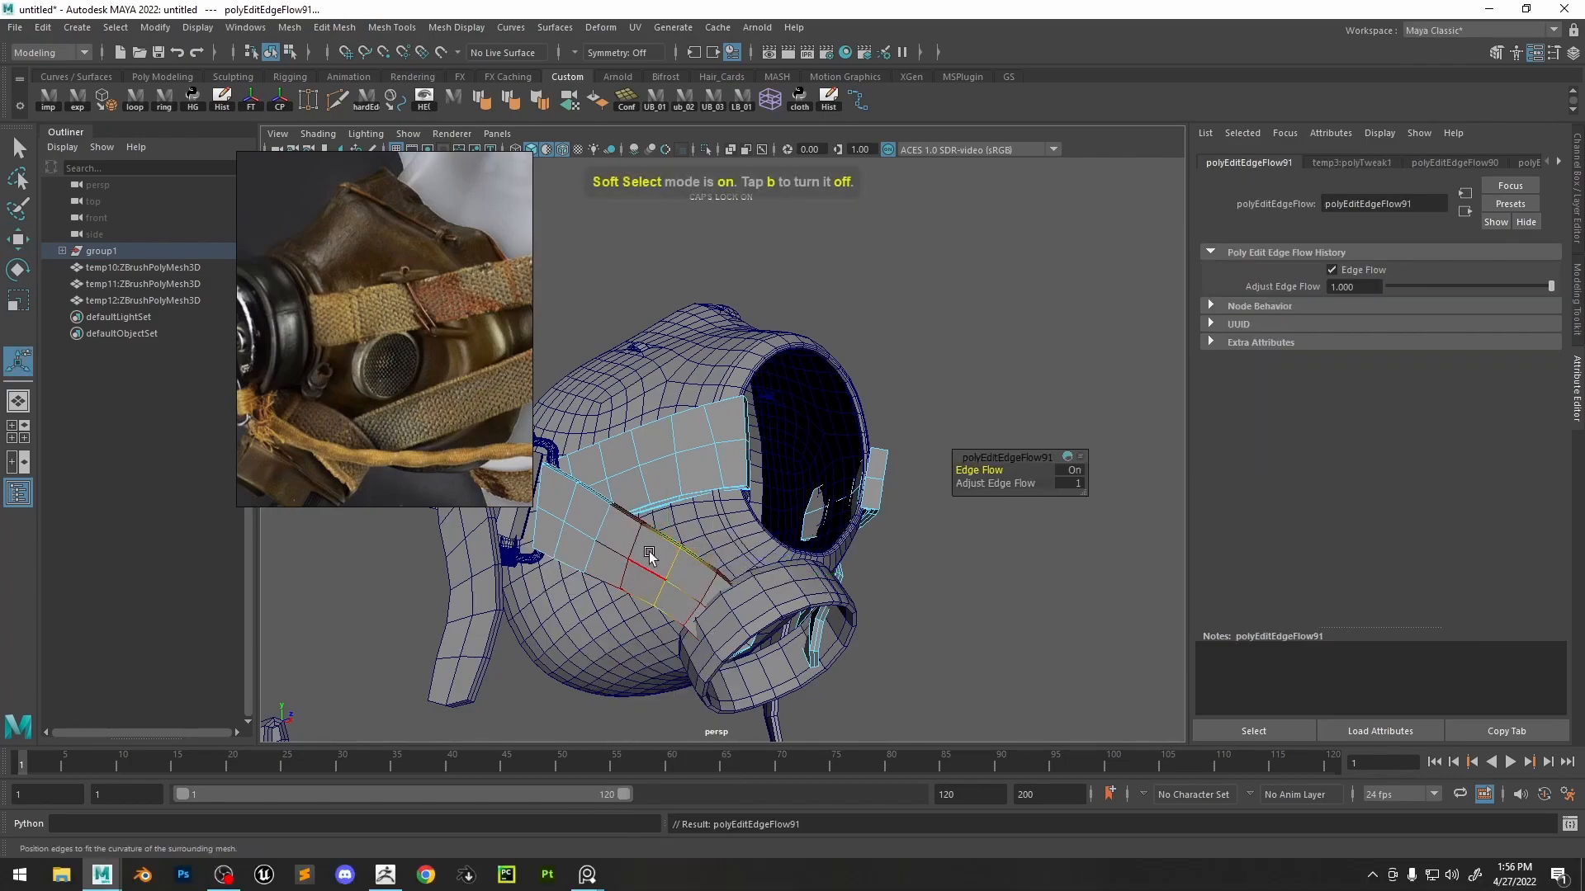
double_click(645, 543)
key(ctrl+h)
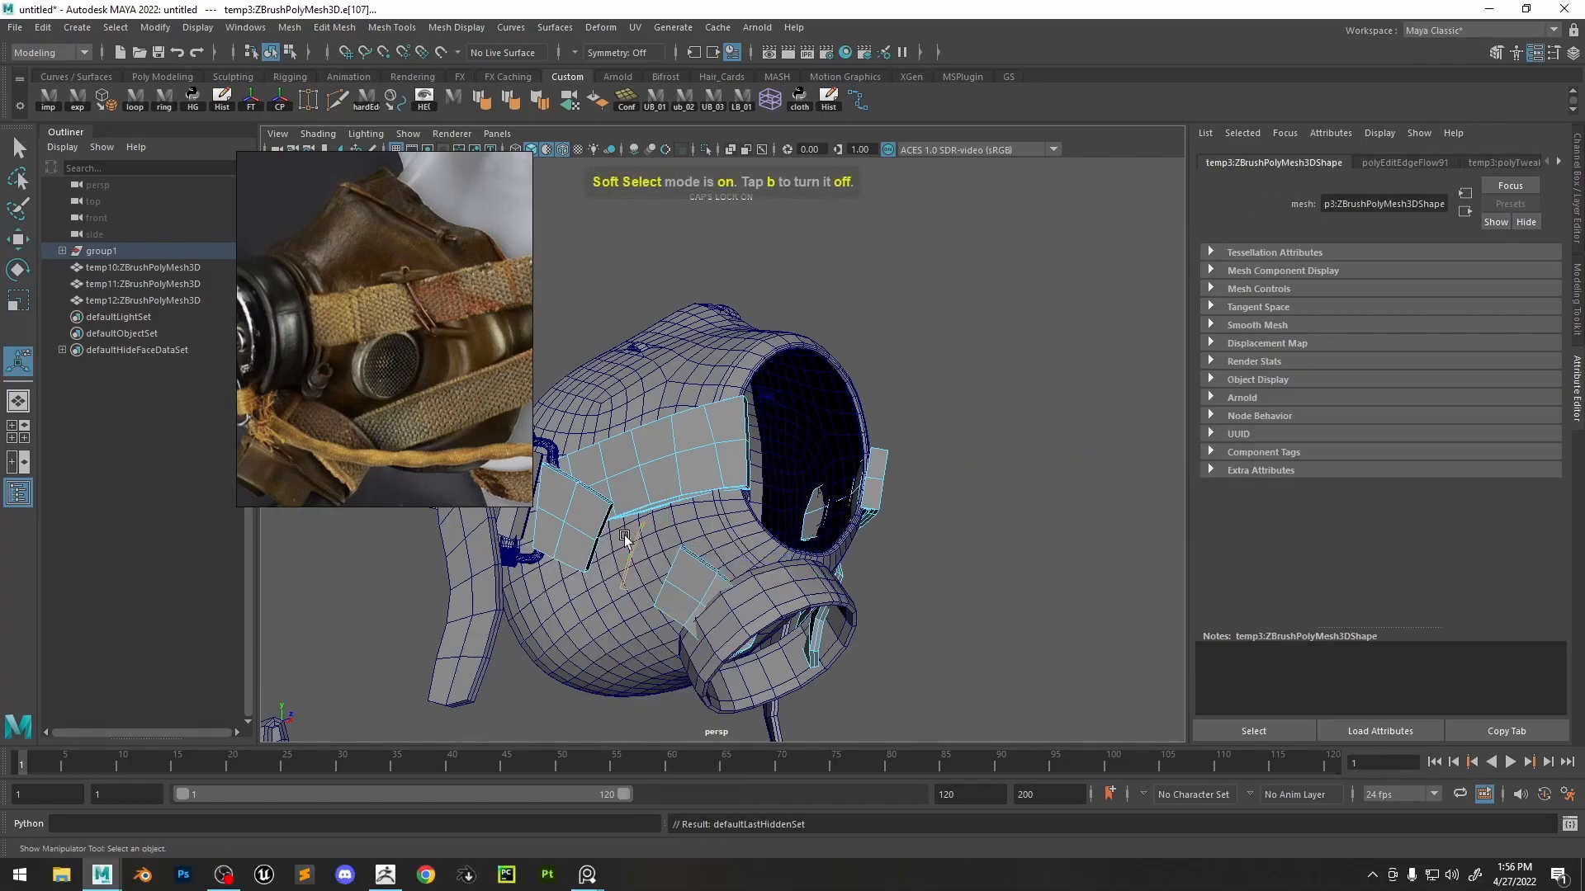
key(g)
double_click(599, 559)
key(g)
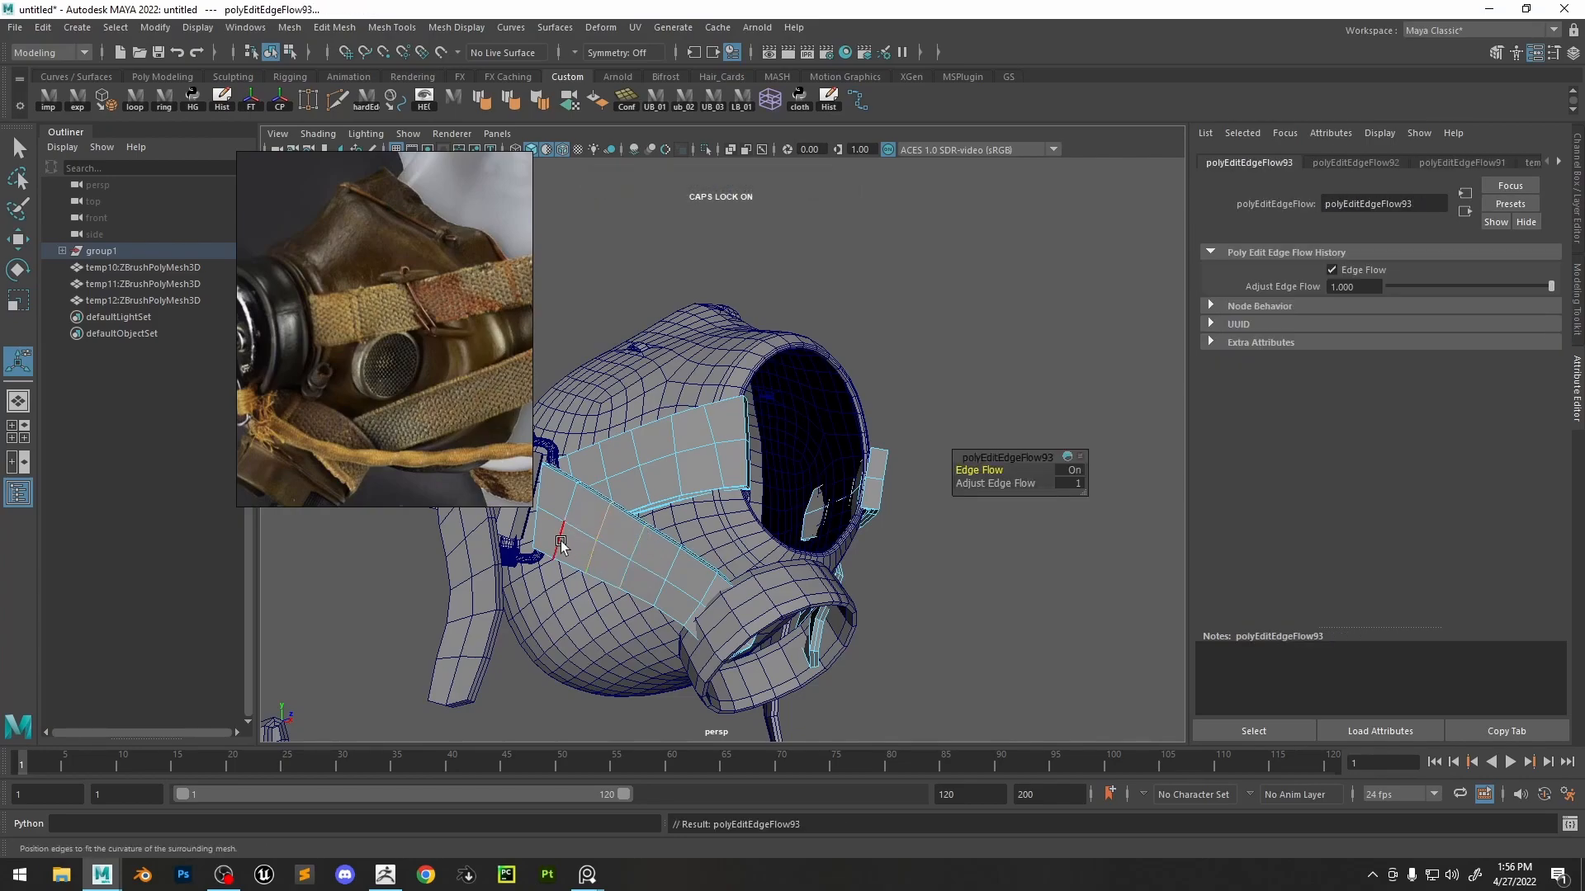
- Apply Edit Edge Flow to the buckle-end loop of the first side's lower strap and to neighbouring upper-strap loops
double_click(562, 541)
key(g)
double_click(679, 462)
key(g)
double_click(712, 438)
key(g)
- Apply Edit Edge Flow to the remaining edge loops along the first side's upper strap
alt+drag(676, 490, 757, 552)
double_click(598, 431)
key(g)
double_click(757, 552)
key(g)
key(g)
alt+right_drag(755, 586, 712, 524)
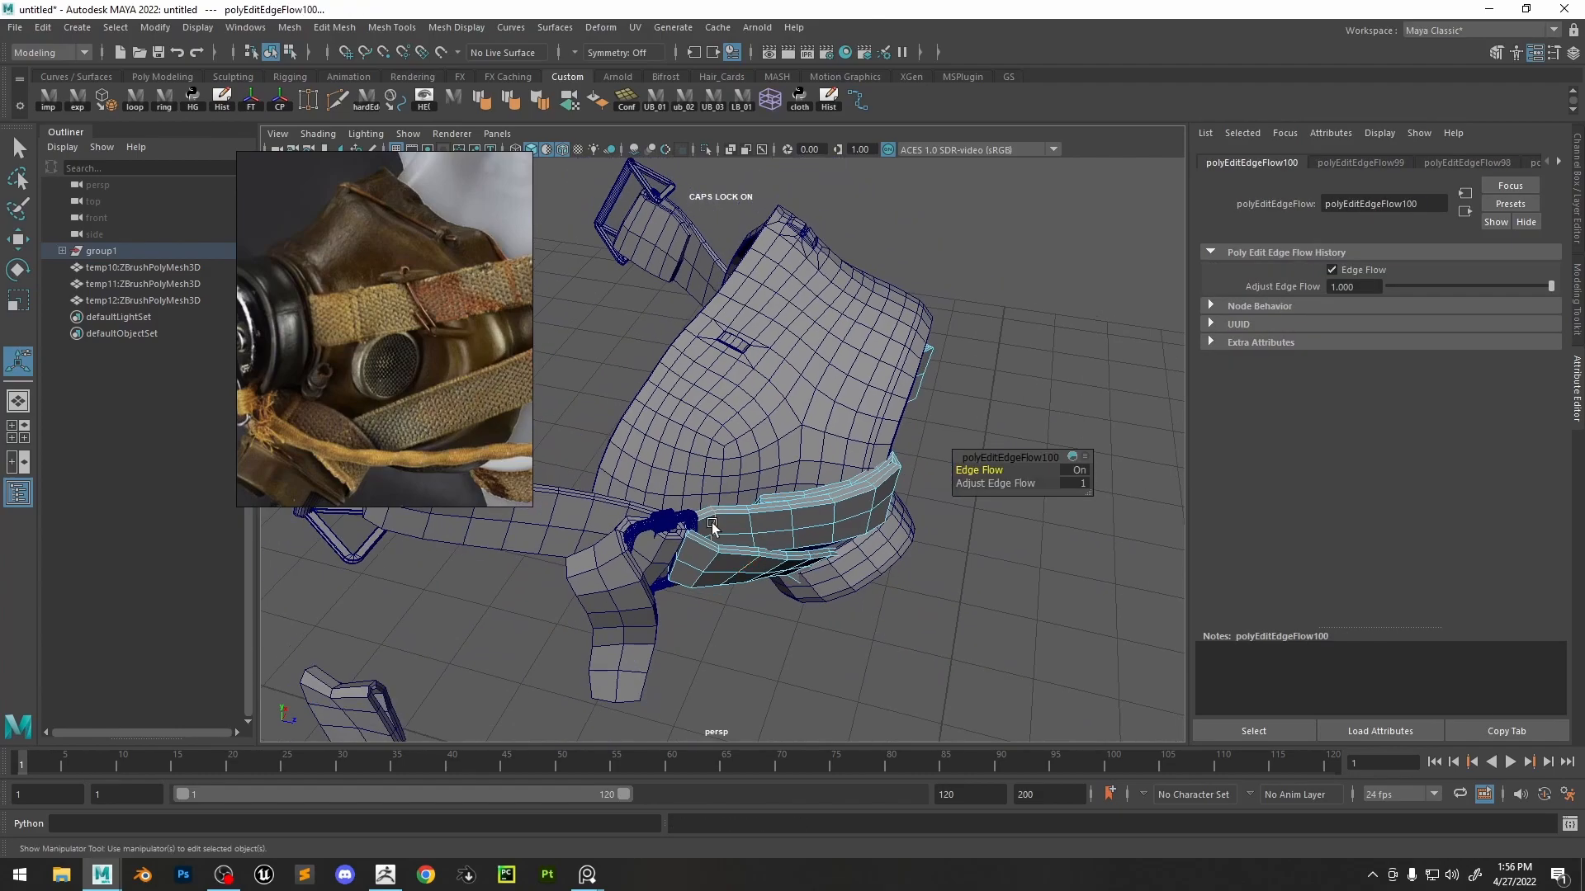
alt+drag(712, 525, 686, 519)
click(813, 633)
alt+drag(813, 633, 362, 161)
- Insert a crosswise edge loop near the hose-collar end of the lower strap with the Multi-Cut tool
click(330, 97)
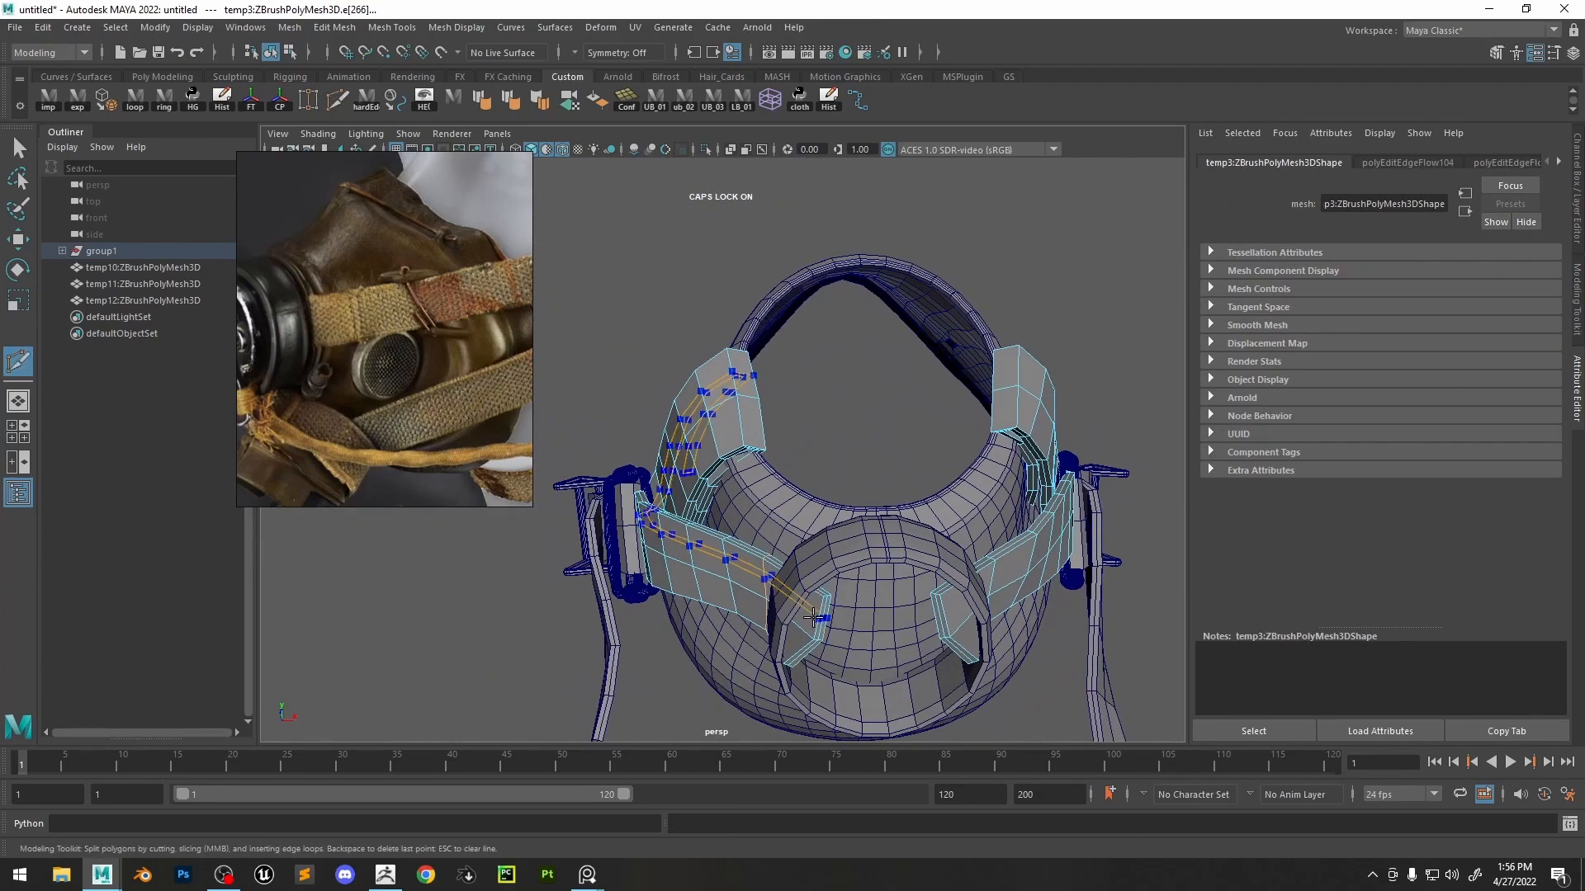
ctrl+click(784, 650)
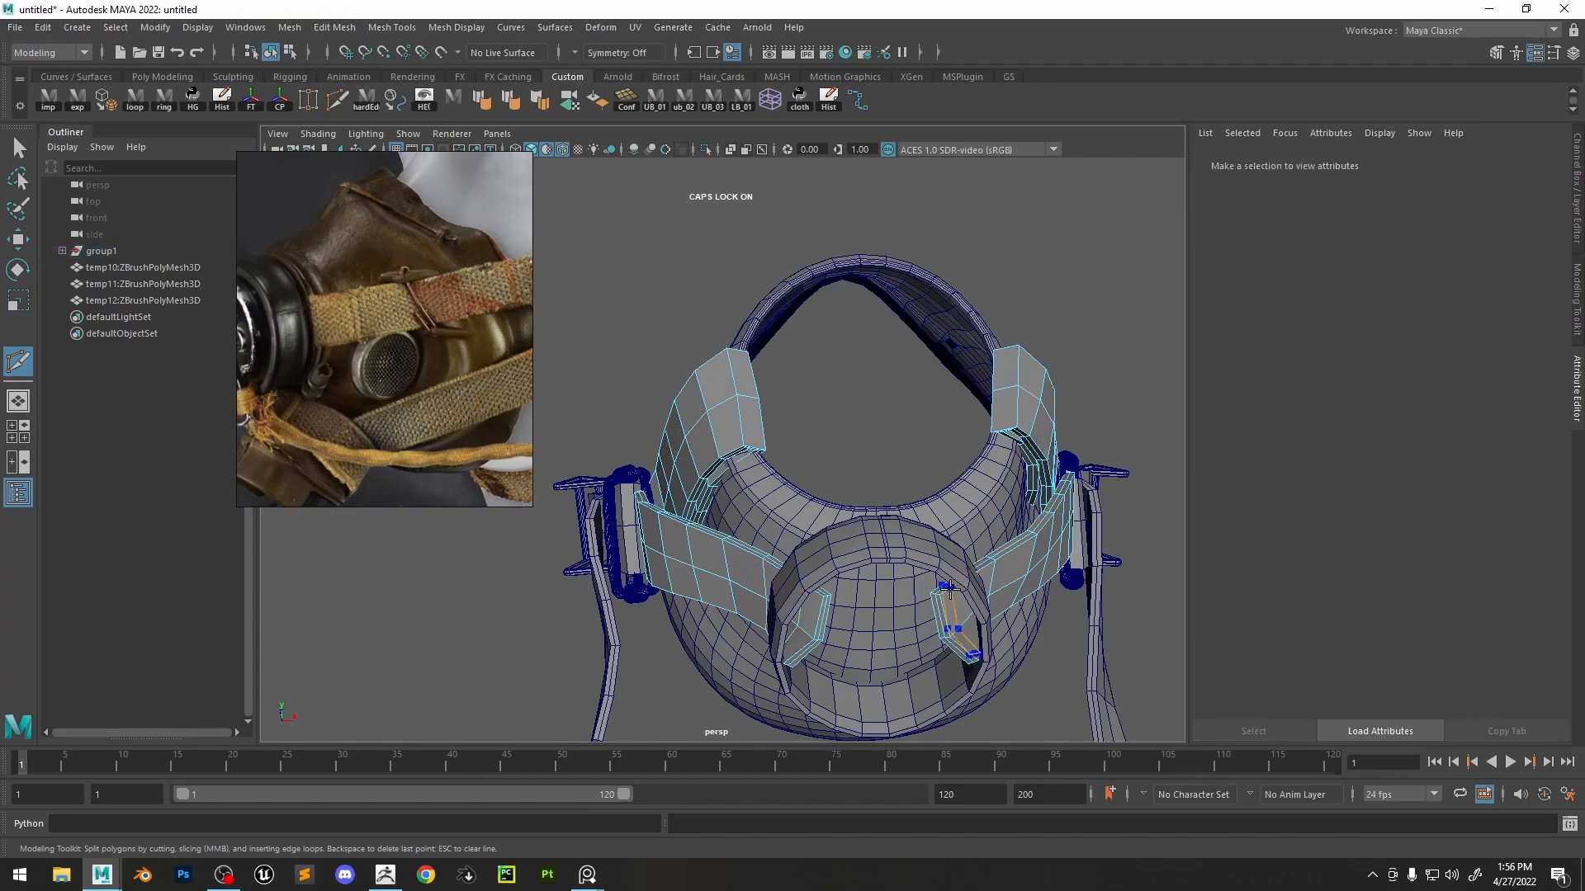
key(w)
- Apply Edit Edge Flow to the first side's lower-strap loops and delete the surplus loop at its collar end
mouse_move(813, 619)
alt+mouse_down()
mouse_move(912, 631)
mouse_move(841, 618)
alt+mouse_up()
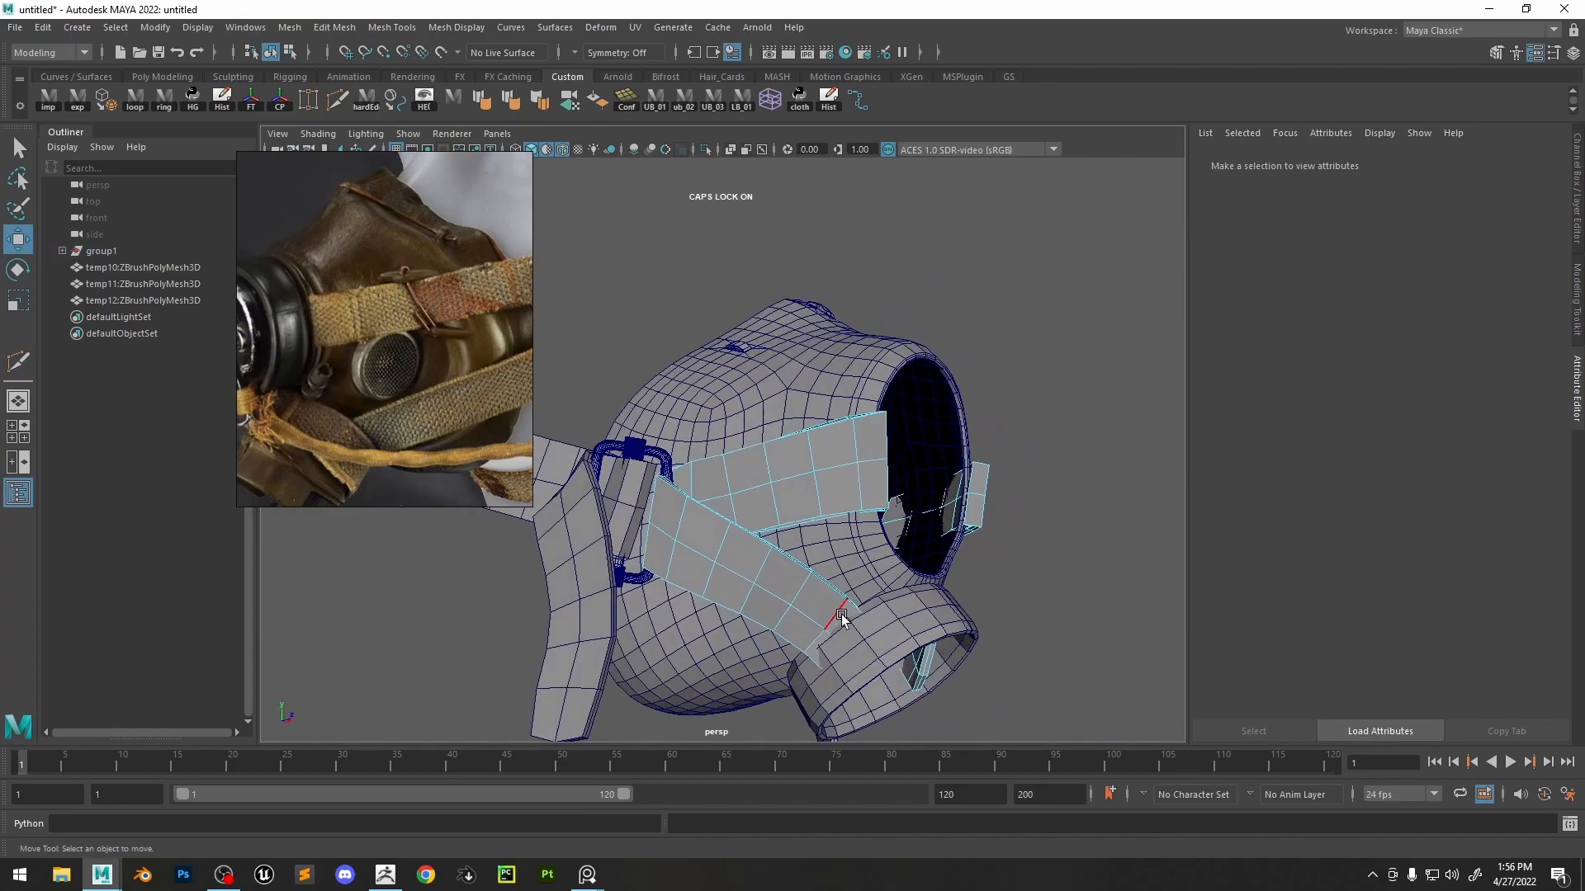
double_click(841, 617)
shift+right_drag(840, 617, 831, 731)
click(781, 611)
double_click(781, 609)
key(g)
double_click(746, 600)
key(g)
alt+drag(896, 659, 798, 628)
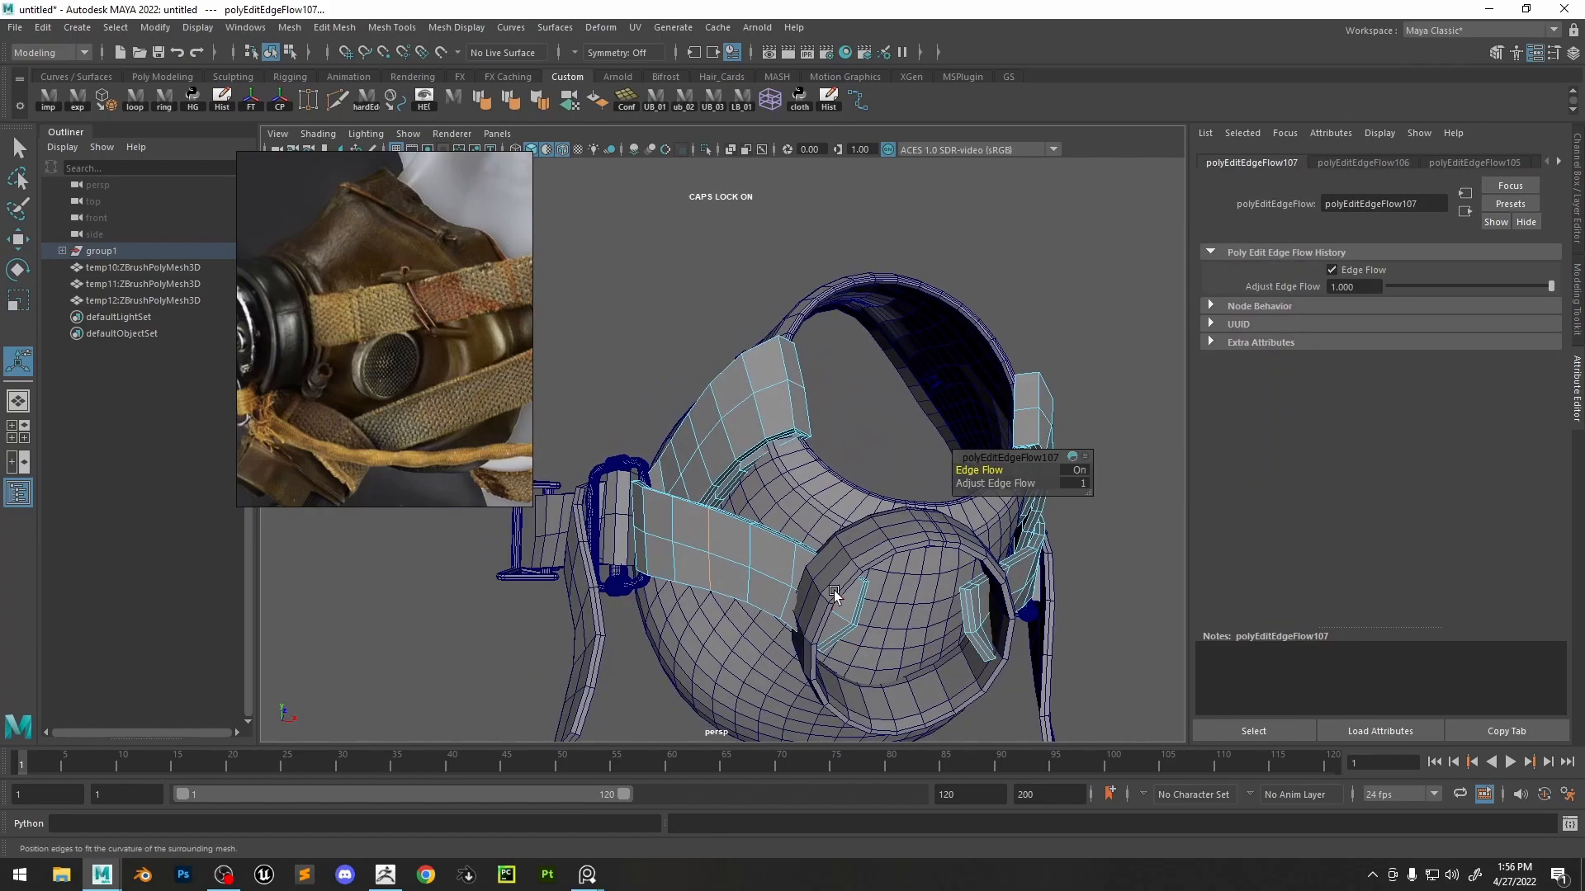
double_click(833, 586)
key(Delete)
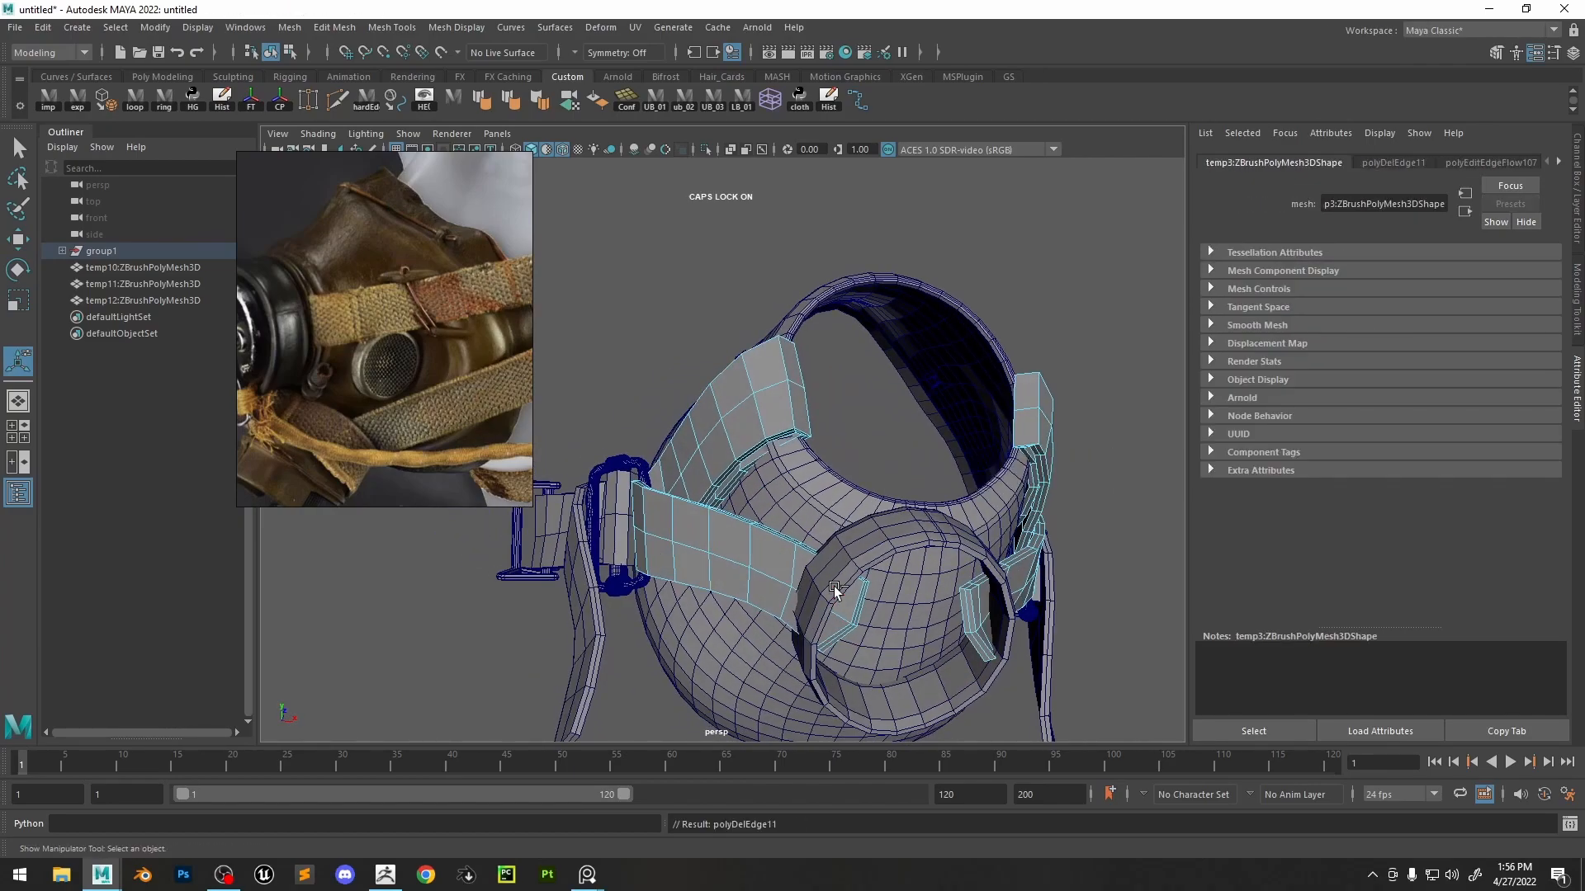
- Apply Edit Edge Flow to the edge loops along the opposite lower diagonal strap, from the collar to the buckle
alt+drag(840, 574, 889, 612)
double_click(850, 552)
shift+right_drag(850, 552, 821, 714)
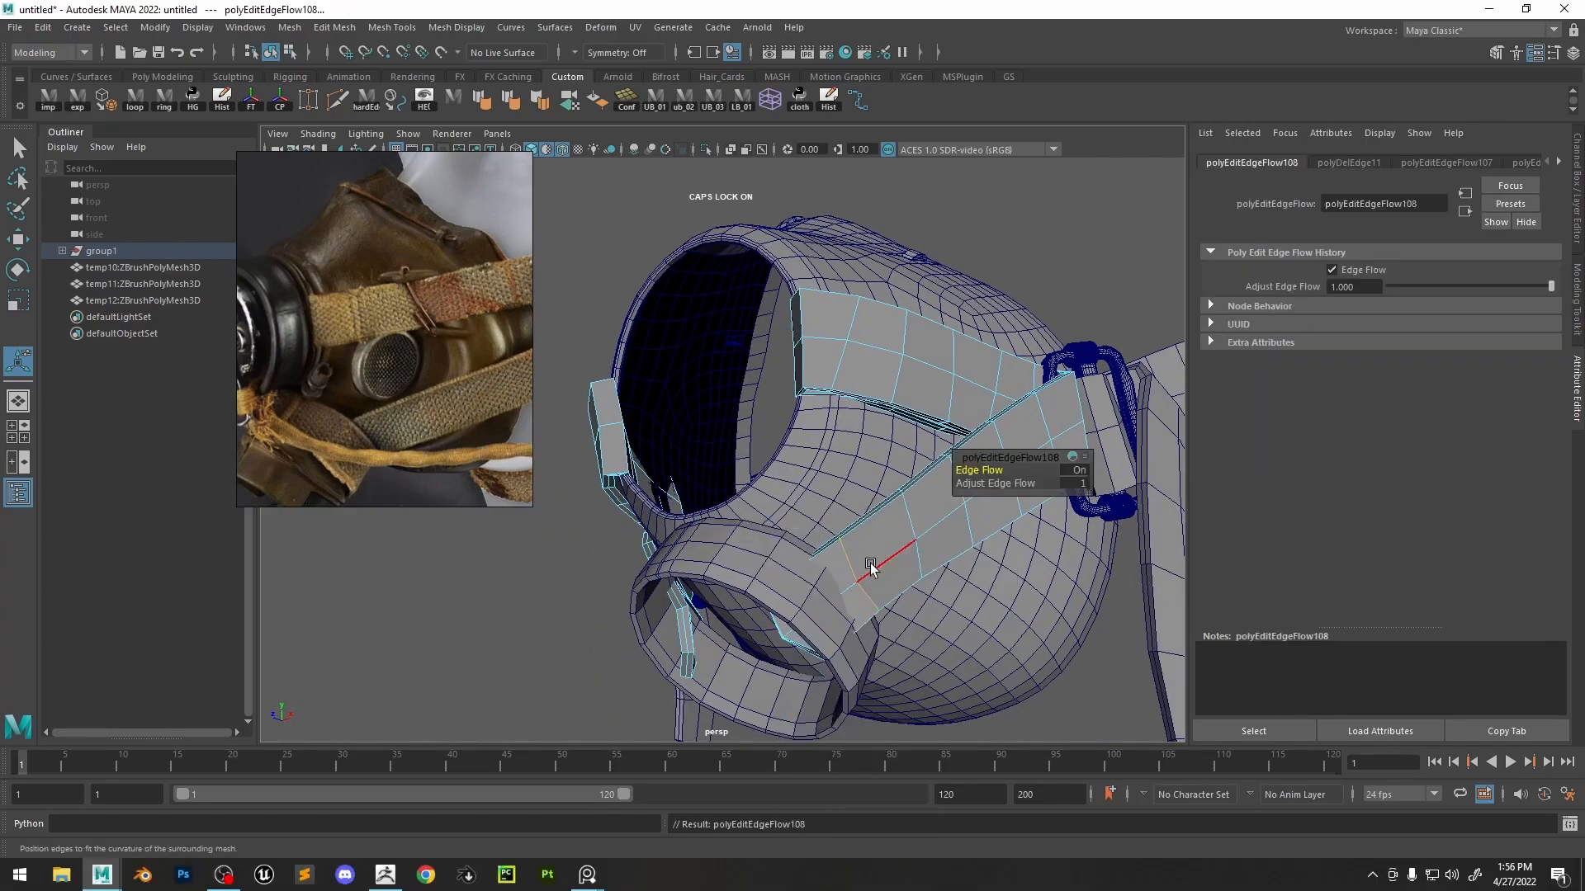
double_click(865, 575)
key(g)
double_click(904, 528)
key(g)
alt+middle_drag(948, 476, 811, 550)
double_click(813, 548)
key(g)
double_click(890, 504)
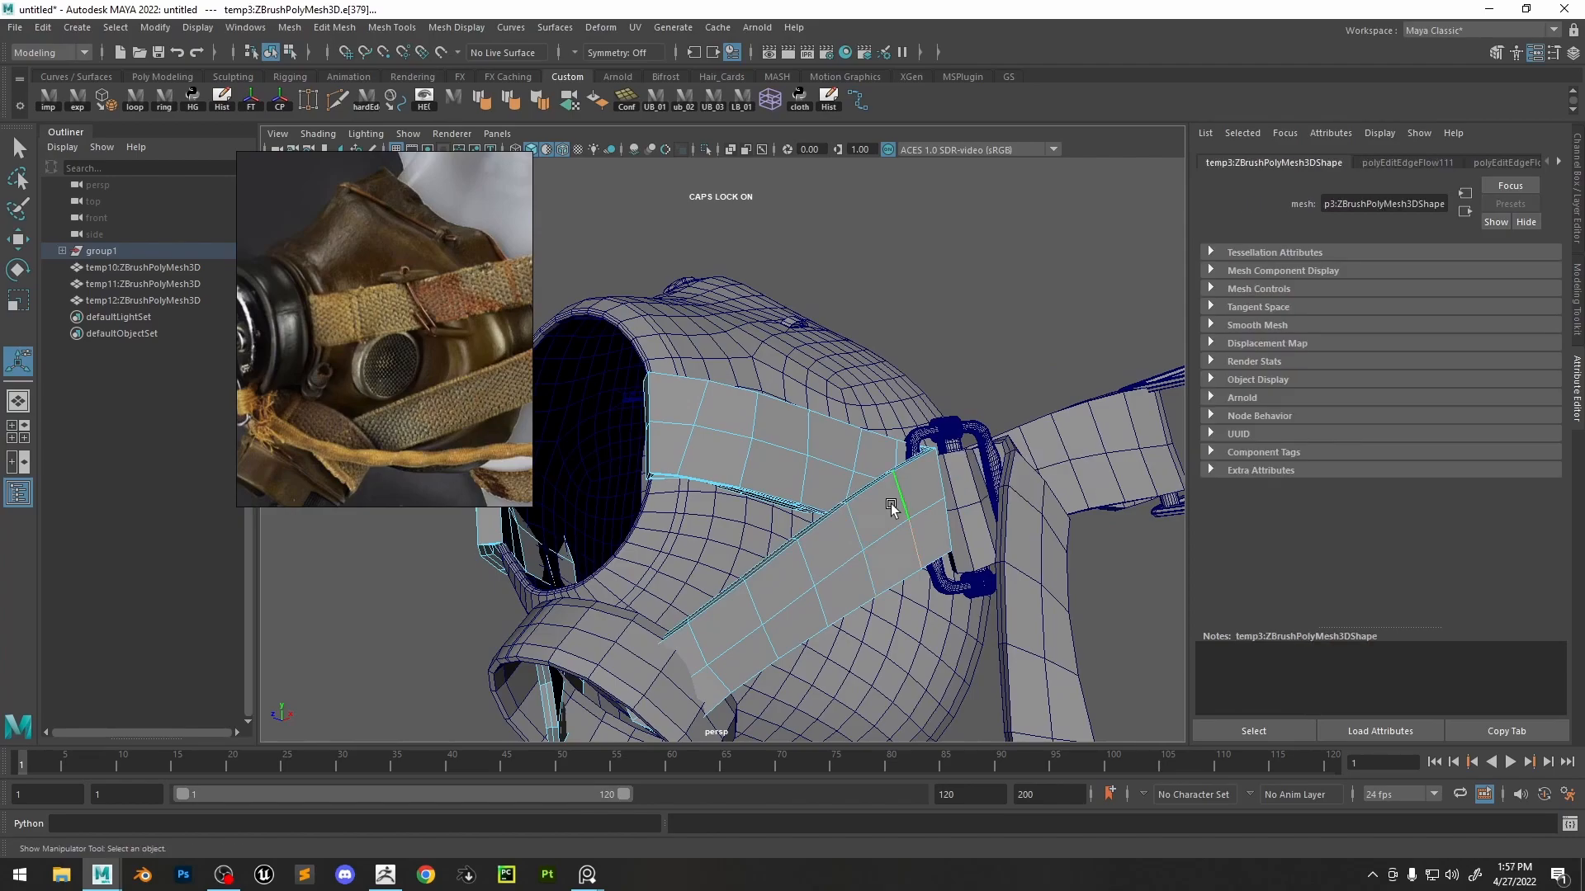
alt+drag(890, 503, 732, 647)
key(g)
- Apply Edit Edge Flow to the edge loops along the opposite upper strap
double_click(568, 638)
key(g)
alt+drag(569, 639, 785, 644)
double_click(785, 645)
key(g)
double_click(784, 613)
double_click(857, 577)
key(g)
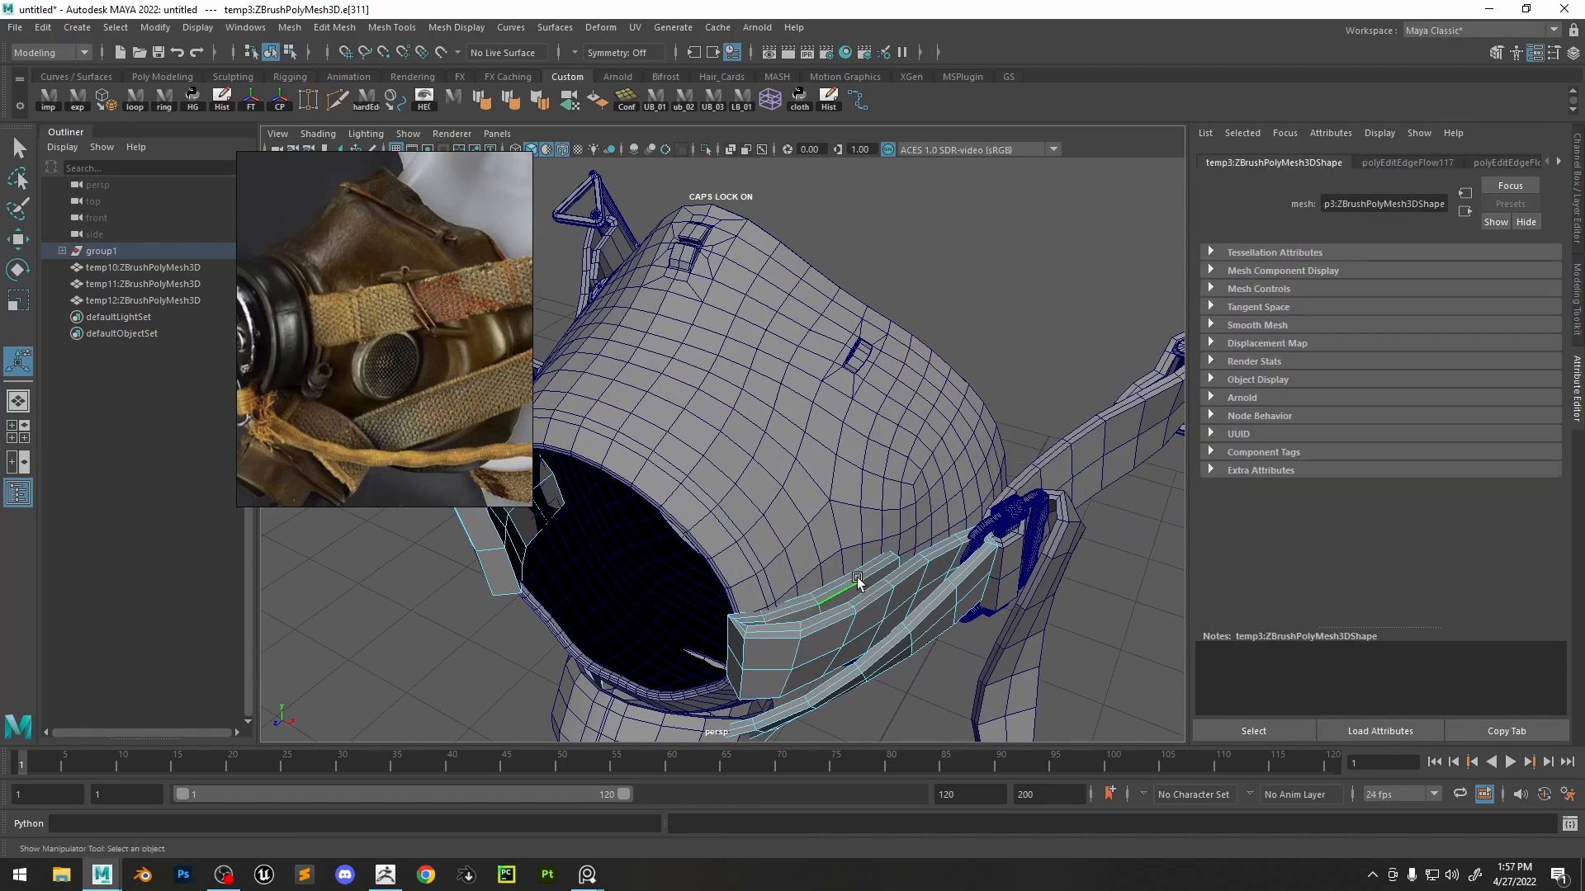
- Apply Edit Edge Flow near the front end of the opposite upper strap, undoing the last application
alt+drag(857, 577, 819, 612)
double_click(830, 629)
key(g)
double_click(844, 634)
key(g)
key(ctrl+z)
- Delete the extra crosswise edge loop at the top centre of the hose collar
alt+drag(892, 647, 685, 419)
right_drag(685, 419, 983, 291)
alt+drag(983, 291, 1035, 517)
alt+middle_drag(934, 494, 994, 470)
alt+drag(983, 578, 1000, 433)
alt+middle_drag(767, 569, 707, 458)
alt+right_drag(706, 458, 841, 463)
click(845, 438)
right_drag(845, 423, 843, 376)
double_click(830, 497)
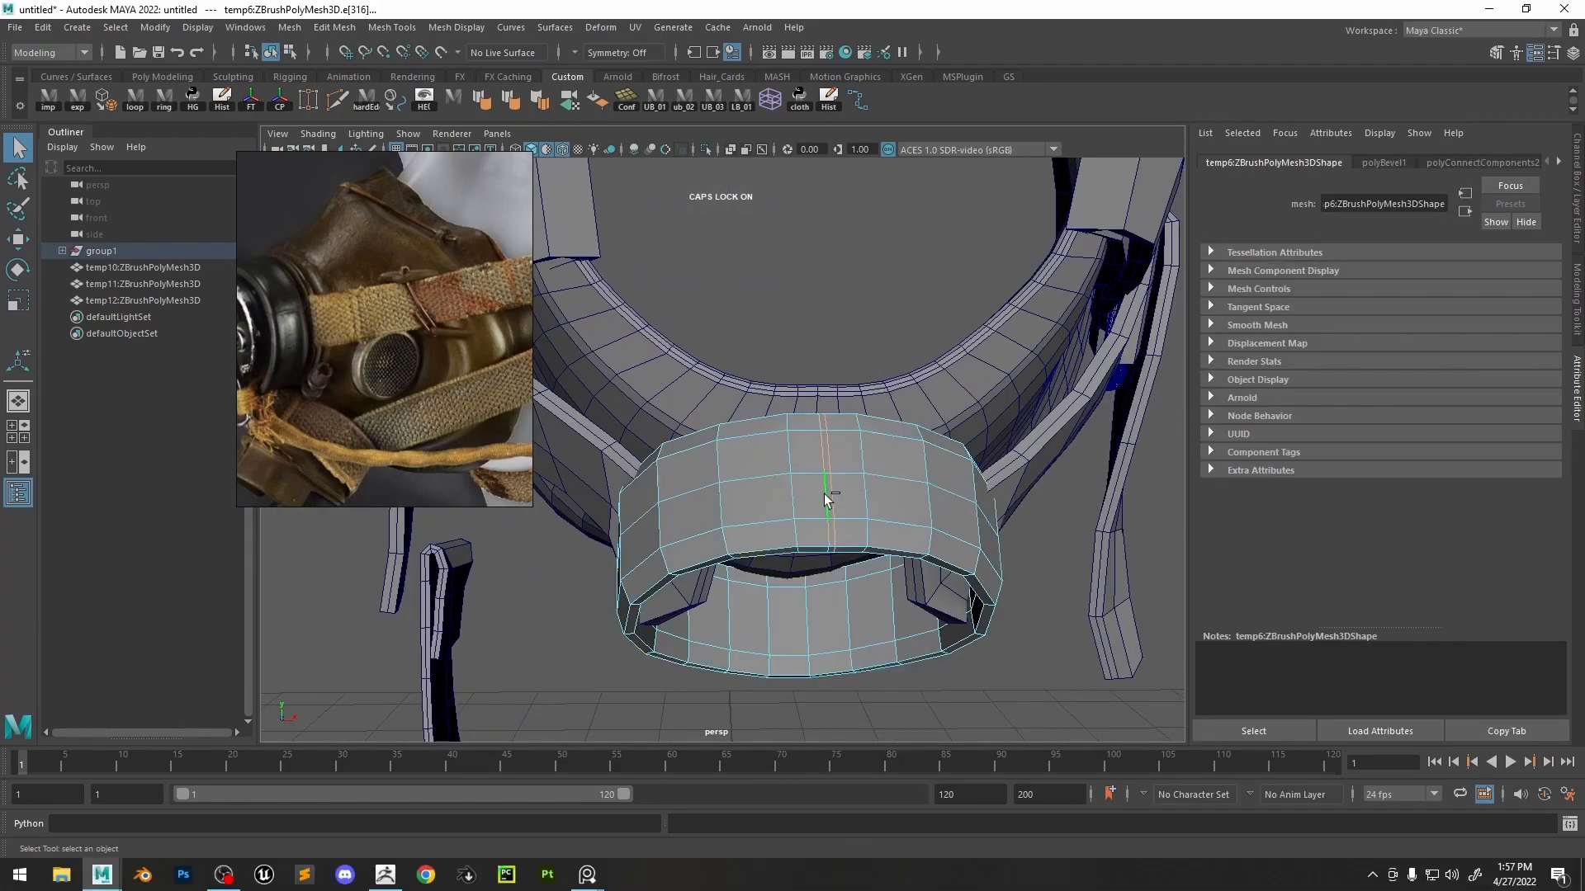
alt+drag(829, 472, 928, 487)
alt+right_drag(928, 487, 853, 369)
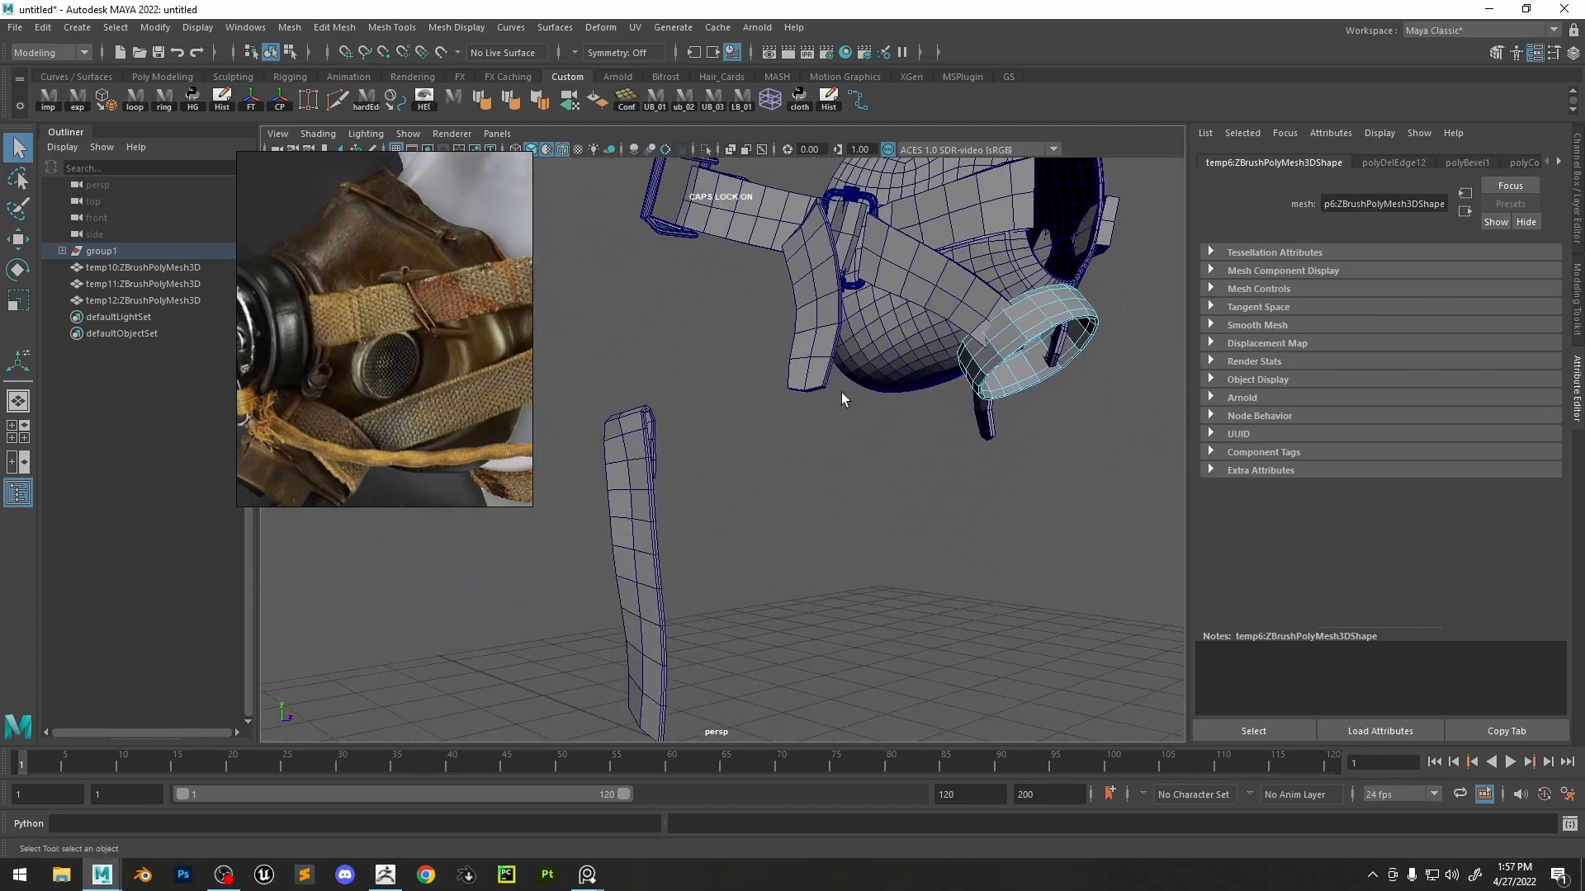
- Examine the strap, buckle and collar meshes from several angles
alt+drag(853, 369, 858, 413)
alt+right_drag(858, 413, 865, 425)
alt+drag(865, 425, 864, 385)
alt+right_drag(864, 384, 1021, 507)
alt+drag(1020, 506, 767, 470)
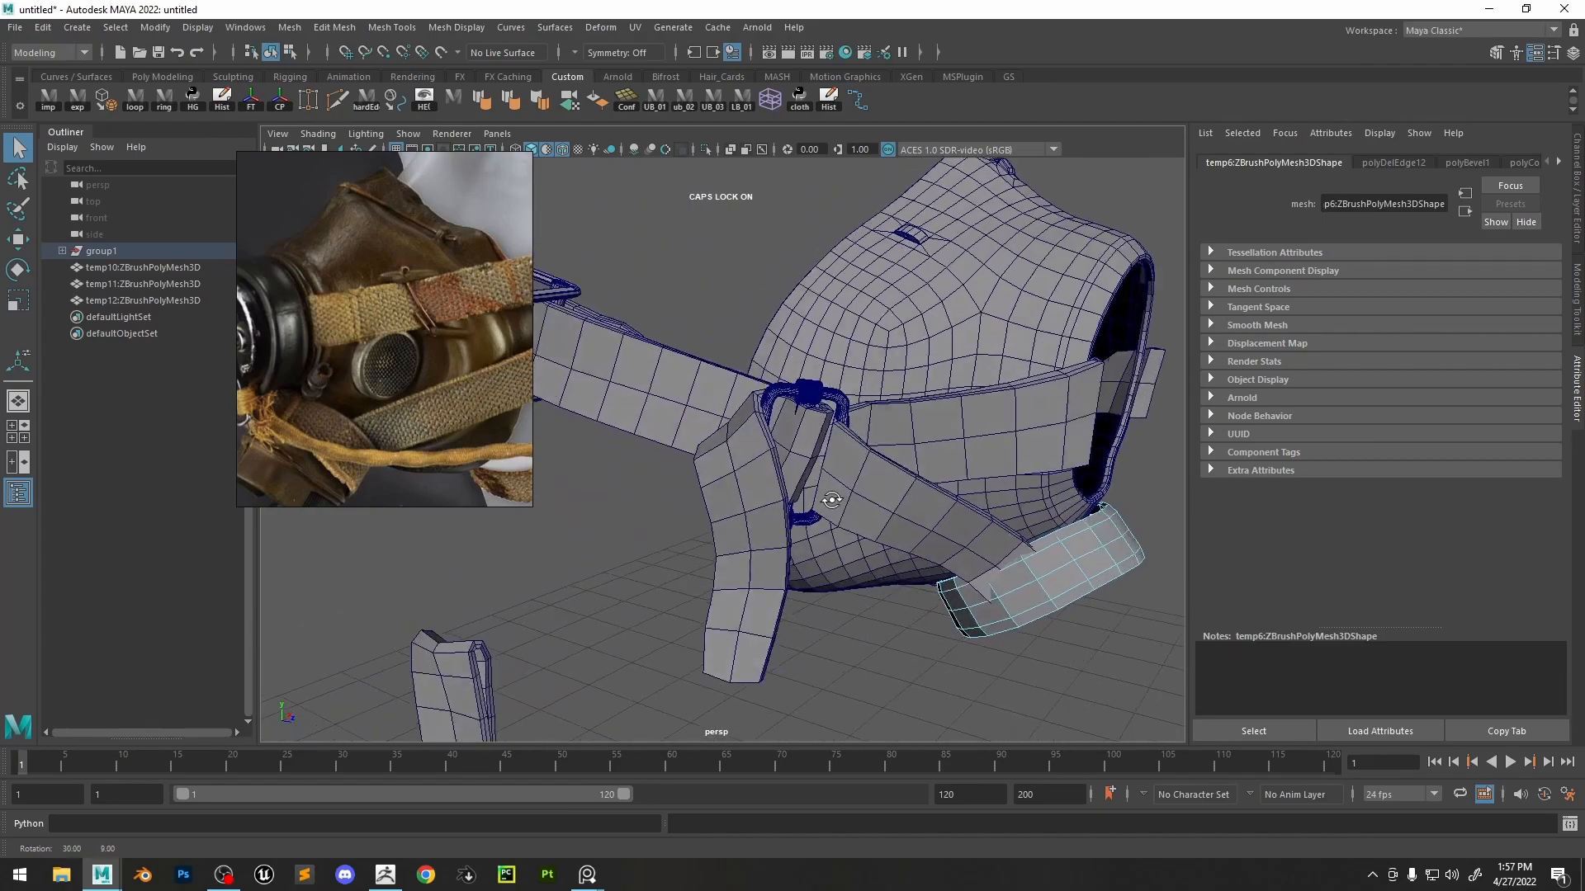
alt+right_drag(767, 470, 759, 495)
alt+drag(760, 495, 753, 517)
alt+right_drag(753, 517, 810, 428)
alt+drag(810, 428, 765, 473)
click(764, 473)
click(873, 548)
- Delete a surplus circumferential edge loop from the hose collar's outer face and another from its inner face
alt+middle_drag(873, 548, 868, 438)
alt+right_drag(868, 438, 1110, 570)
right_drag(1082, 418, 1073, 344)
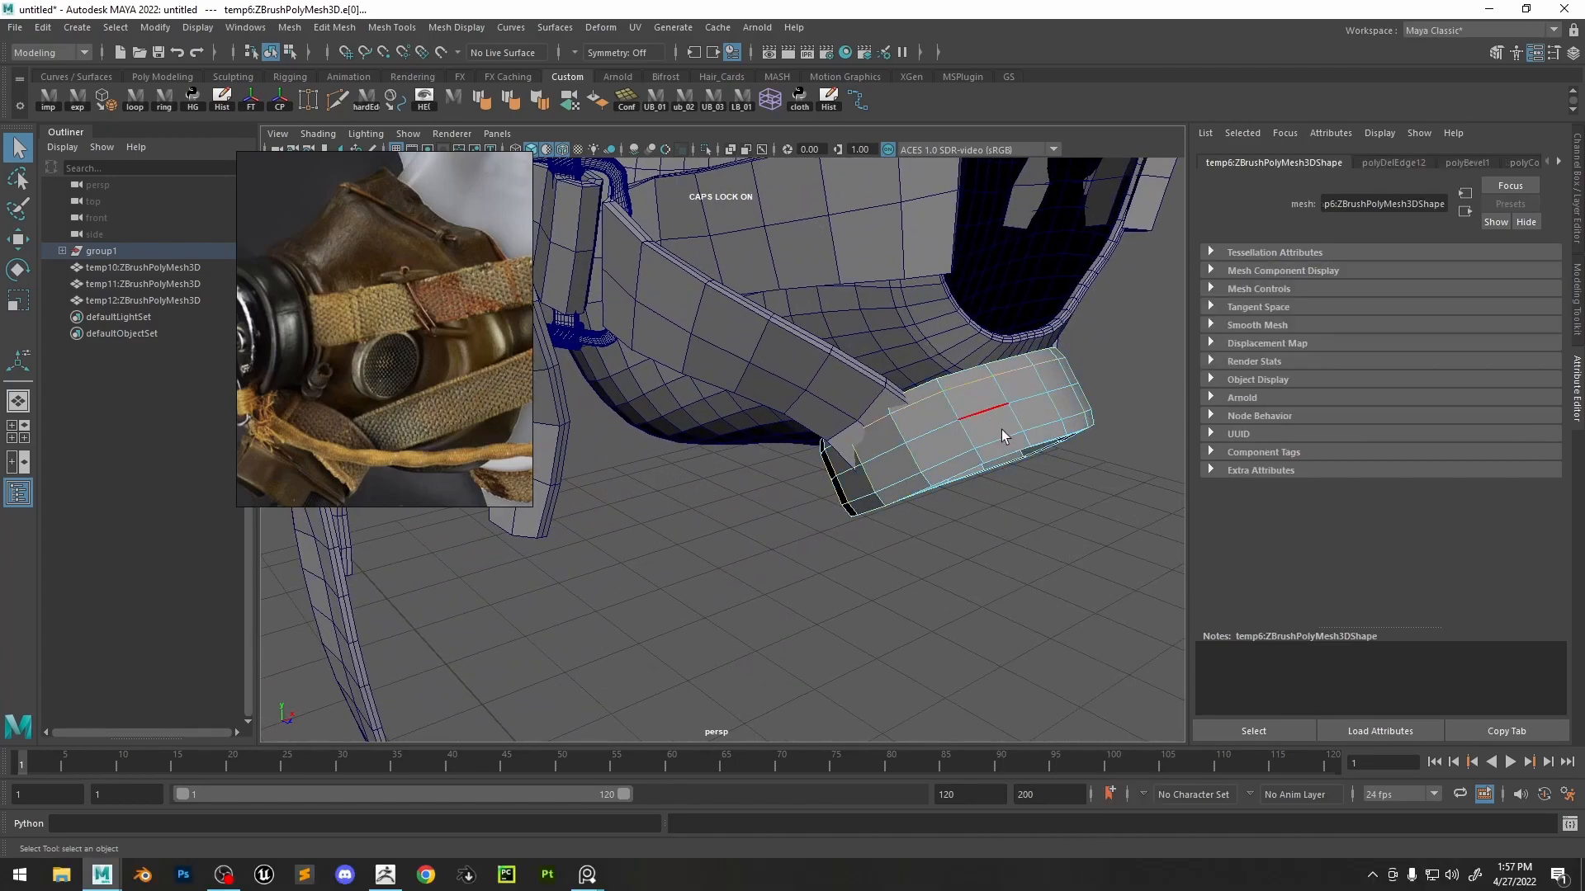
key(Delete)
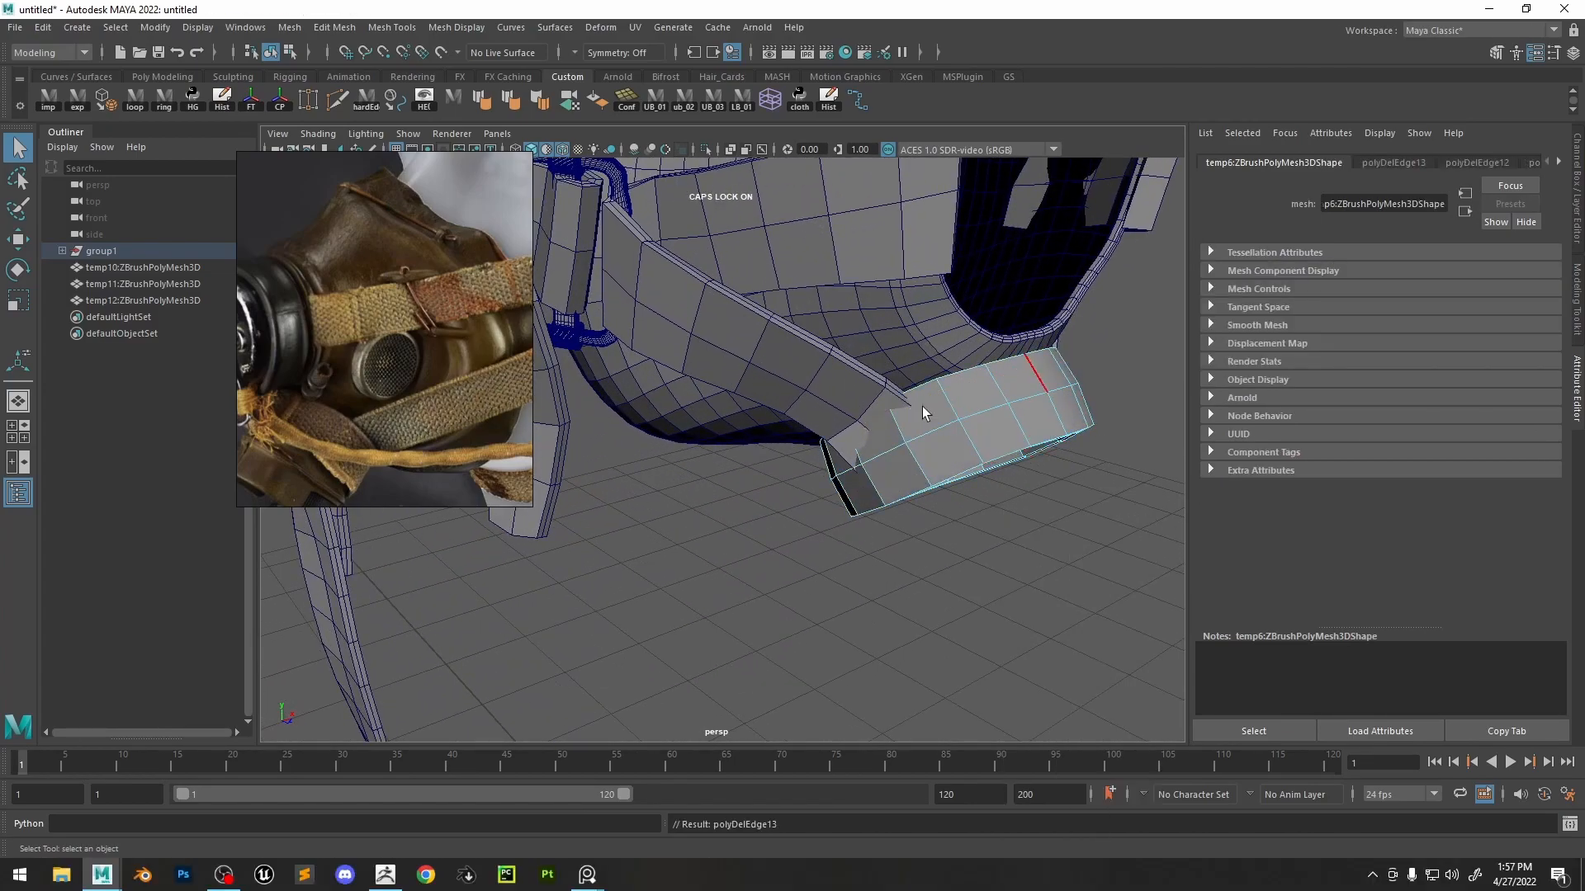
alt+drag(1023, 453, 886, 487)
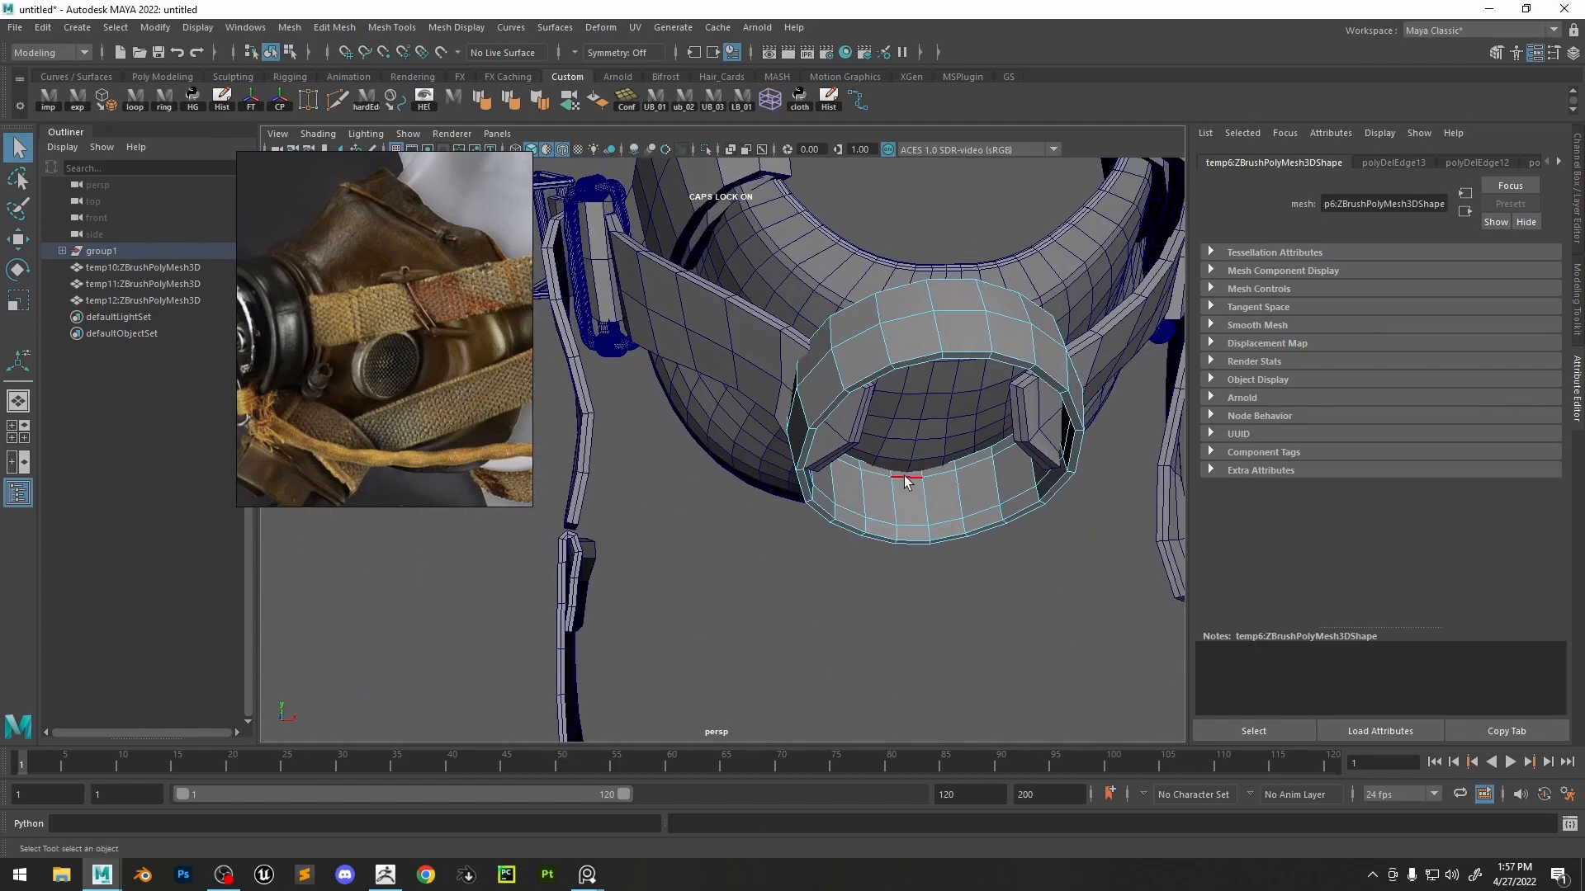
key(Delete)
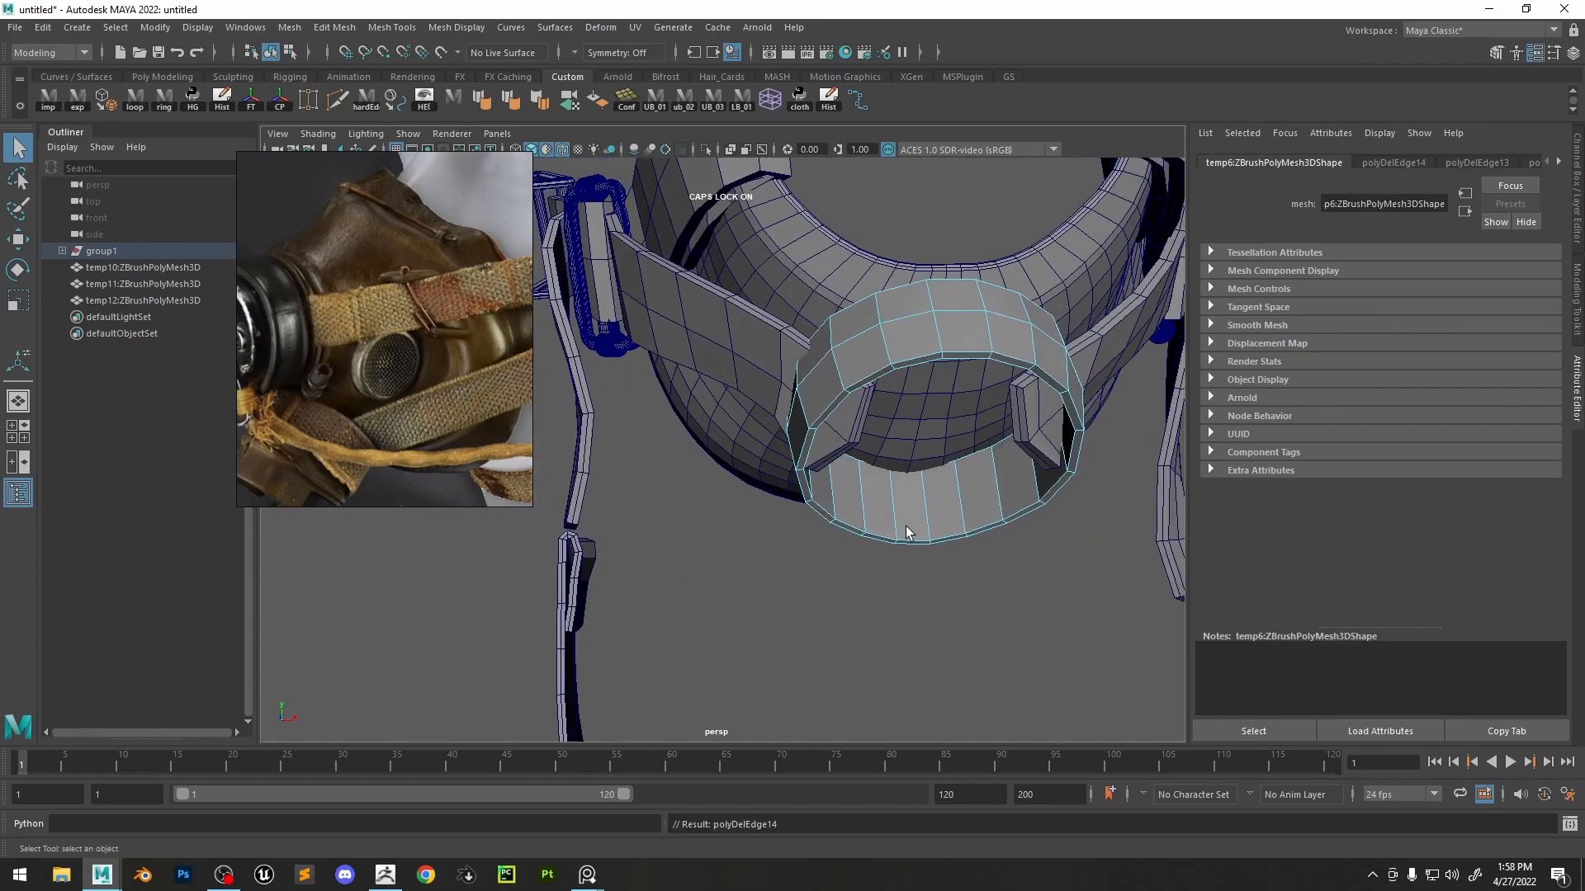
shift+right_drag(914, 510, 876, 740)
alt+drag(877, 740, 938, 453)
alt+drag(637, 428, 569, 466)
scroll(898, 398, up, 3)
- Combine the hose collar and all strap meshes into one object and delete its history
right_drag(897, 398, 941, 355)
shift+click(833, 363)
shift+click(813, 318)
shift+click(725, 368)
shift+click(588, 478)
key(space)
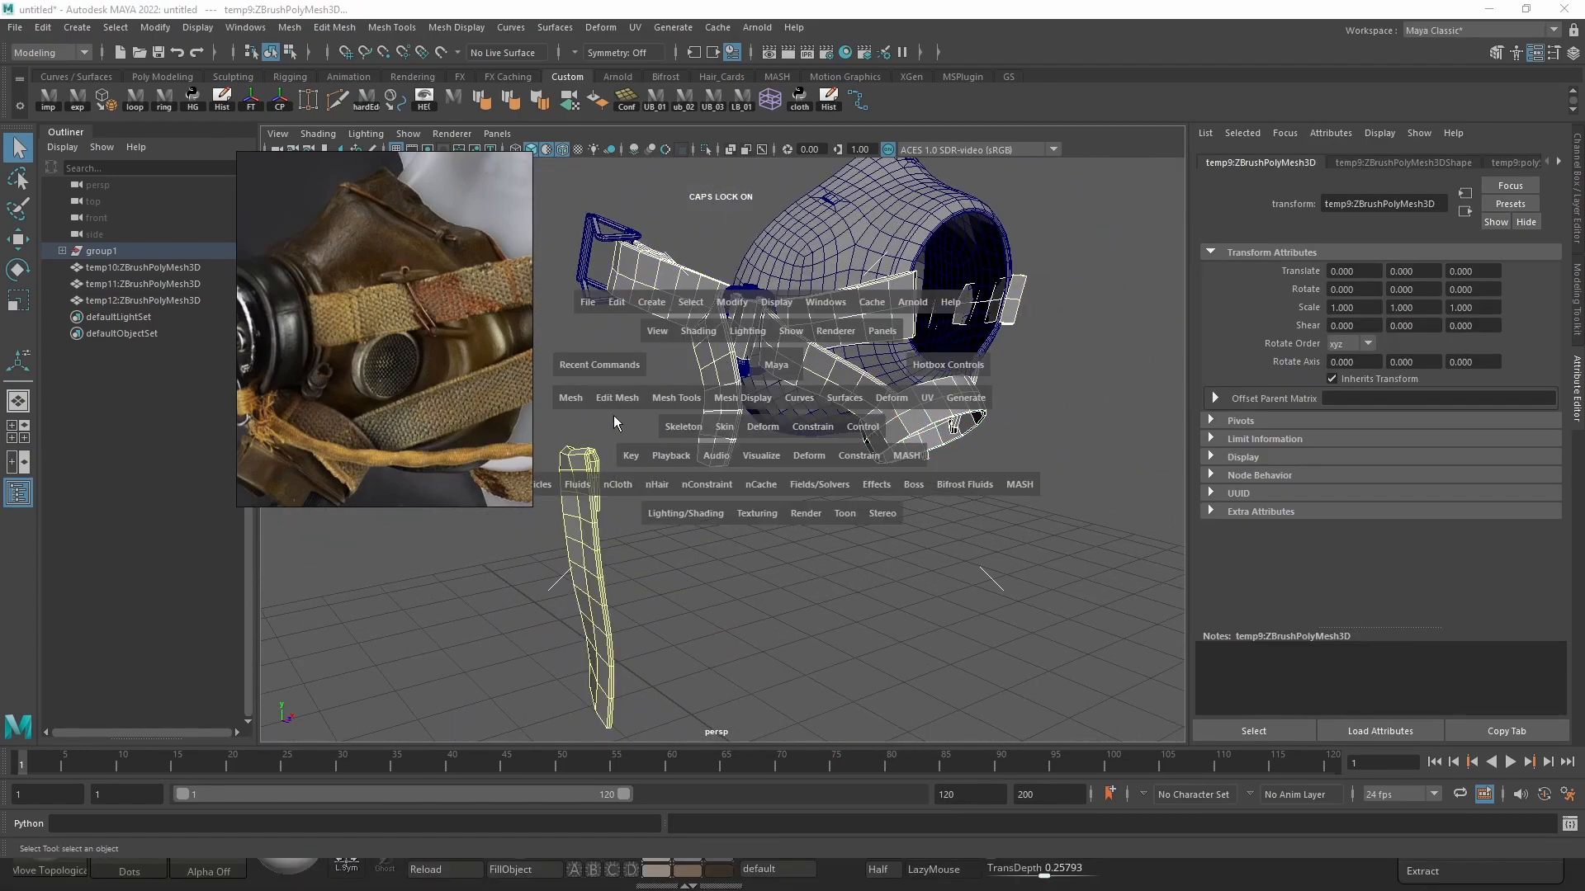
click(573, 397)
click(607, 458)
click(226, 102)
- Group the three reference meshes temp10, temp11 and temp12
click(157, 284)
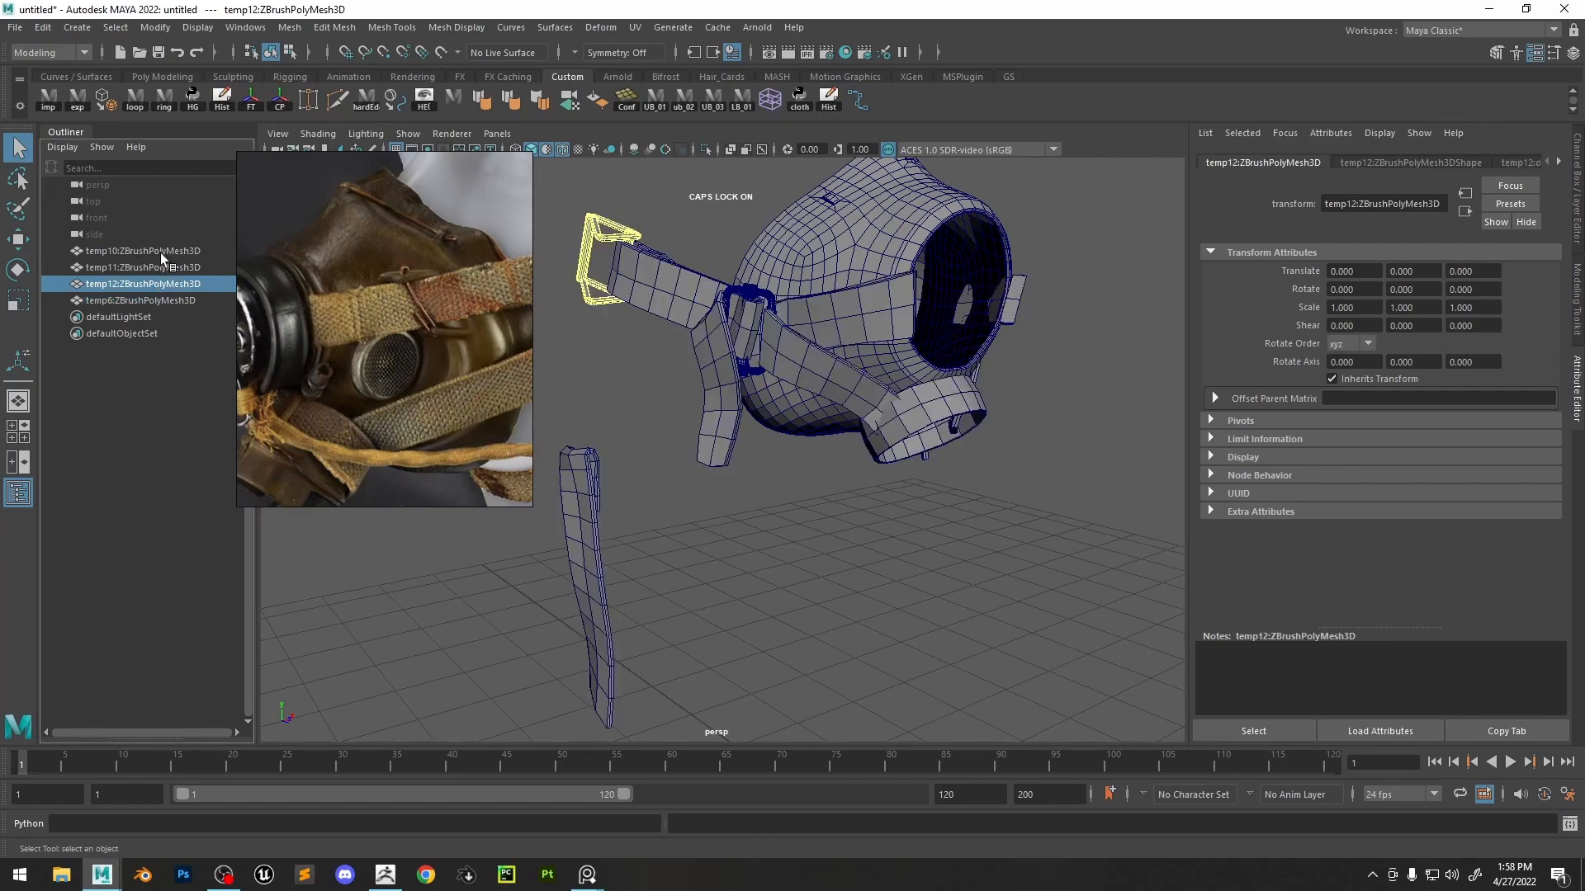
shift+click(158, 255)
key(ctrl+g)
- Select the broad face loops of the upper, lower and rear straps around the first side's buckle
alt+middle_drag(839, 519, 829, 619)
click(885, 358)
alt+drag(884, 359, 805, 367)
click(946, 497)
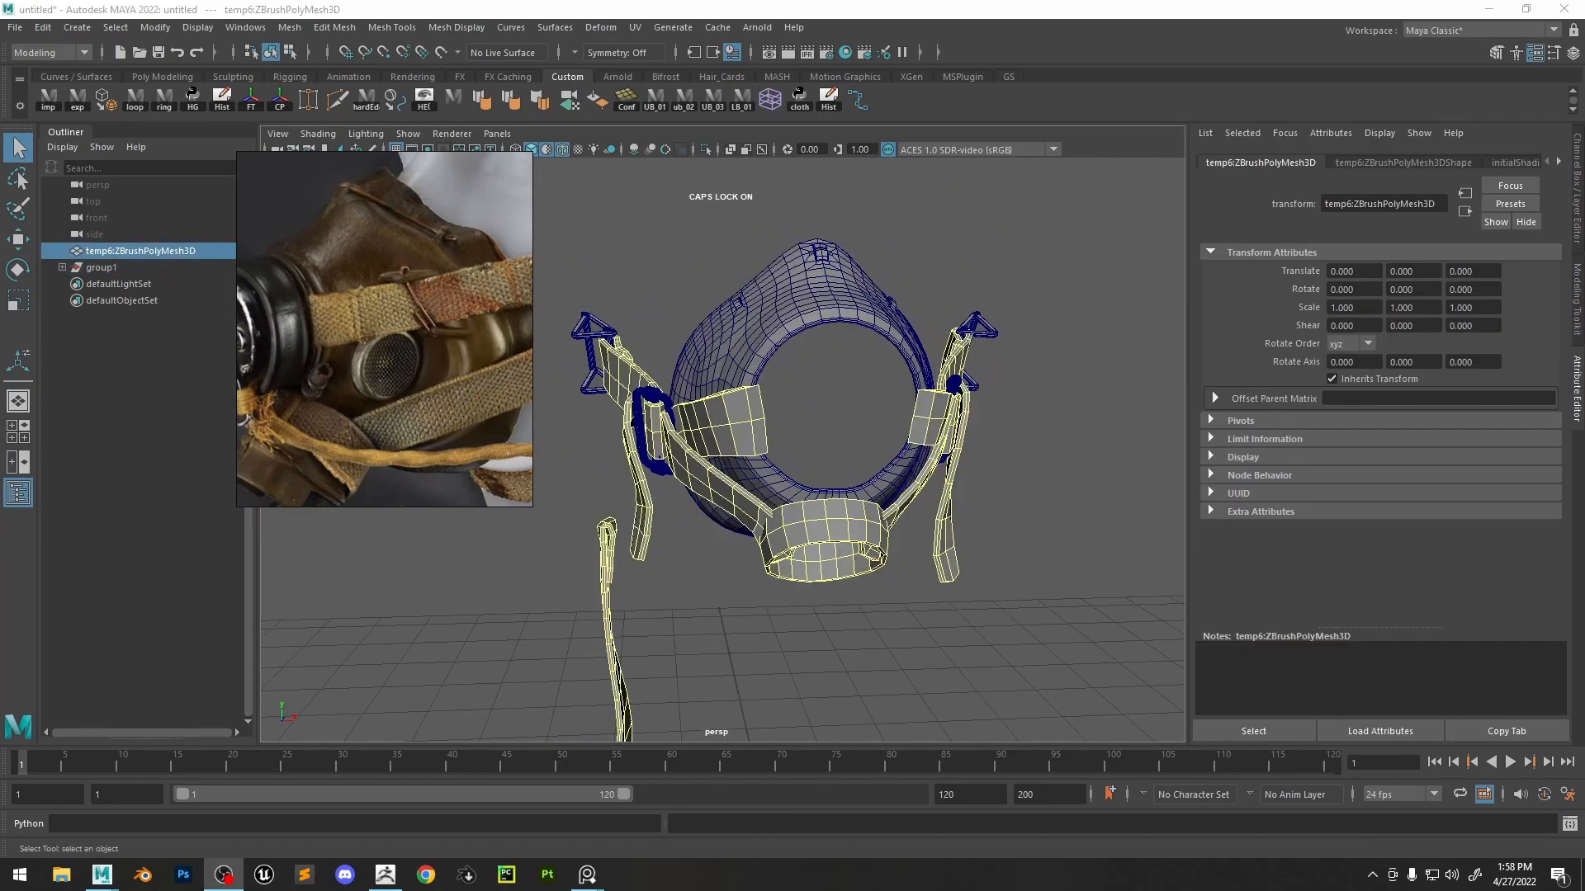
alt+drag(962, 364, 1023, 373)
scroll(867, 463, up, 5)
mouse_move(842, 489)
alt+middle_down()
mouse_move(888, 481)
mouse_move(854, 492)
alt+middle_up()
right_drag(881, 419, 881, 467)
click(895, 477)
shift+double_click(938, 507)
shift+click(941, 559)
shift+double_click(887, 526)
shift+click(743, 548)
shift+double_click(754, 559)
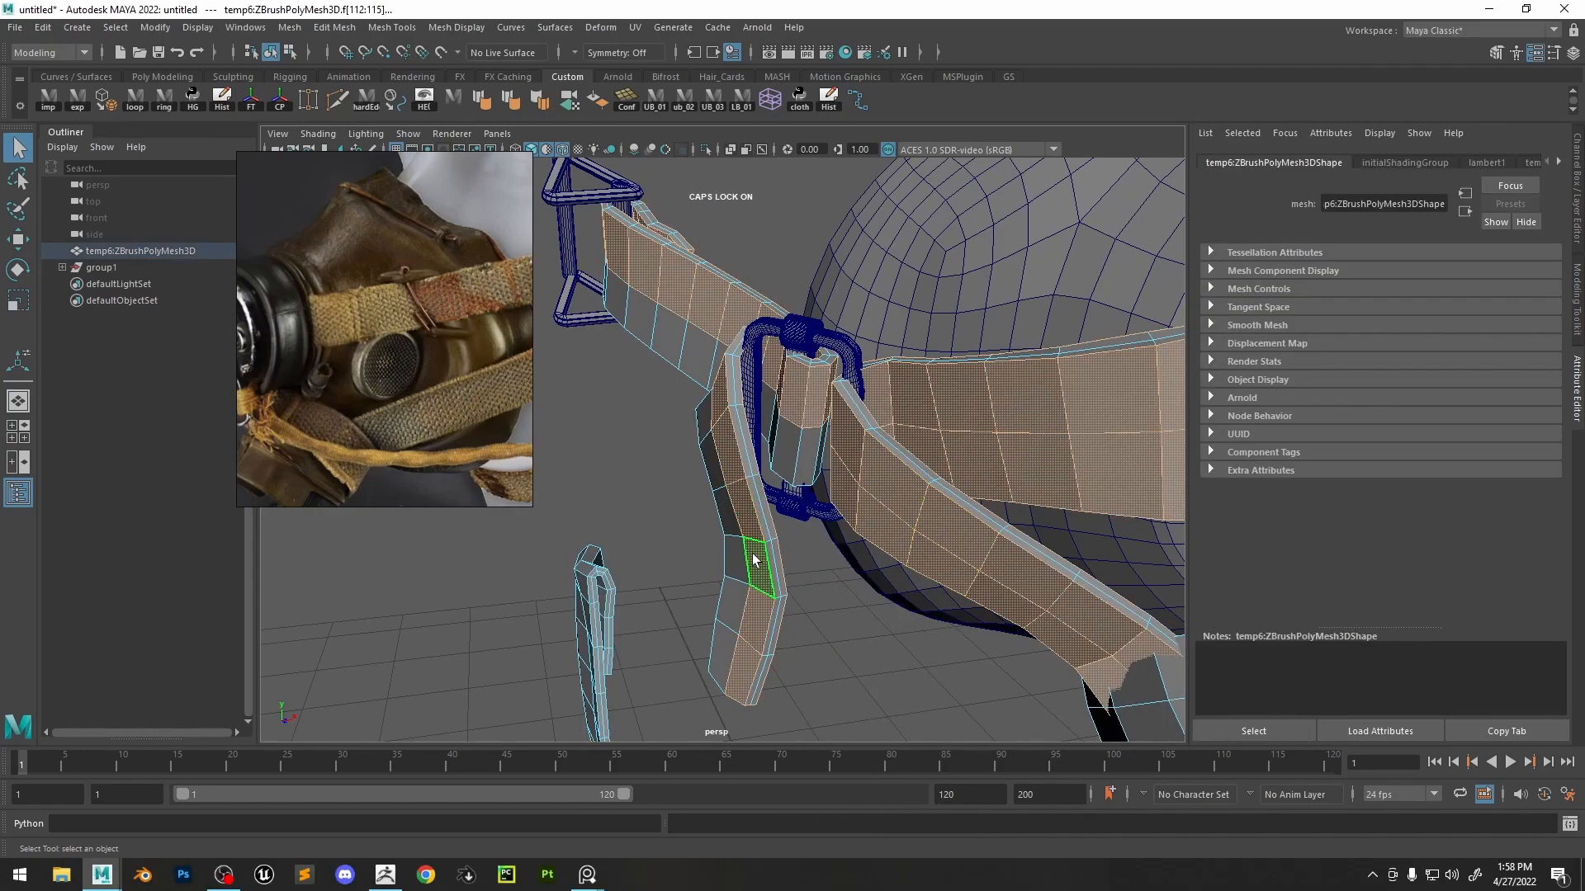
- Add the broad faces of the hanging straps and the hose collar's outer band to the face selection
alt+drag(753, 559, 809, 555)
shift+click(797, 545)
shift+double_click(796, 501)
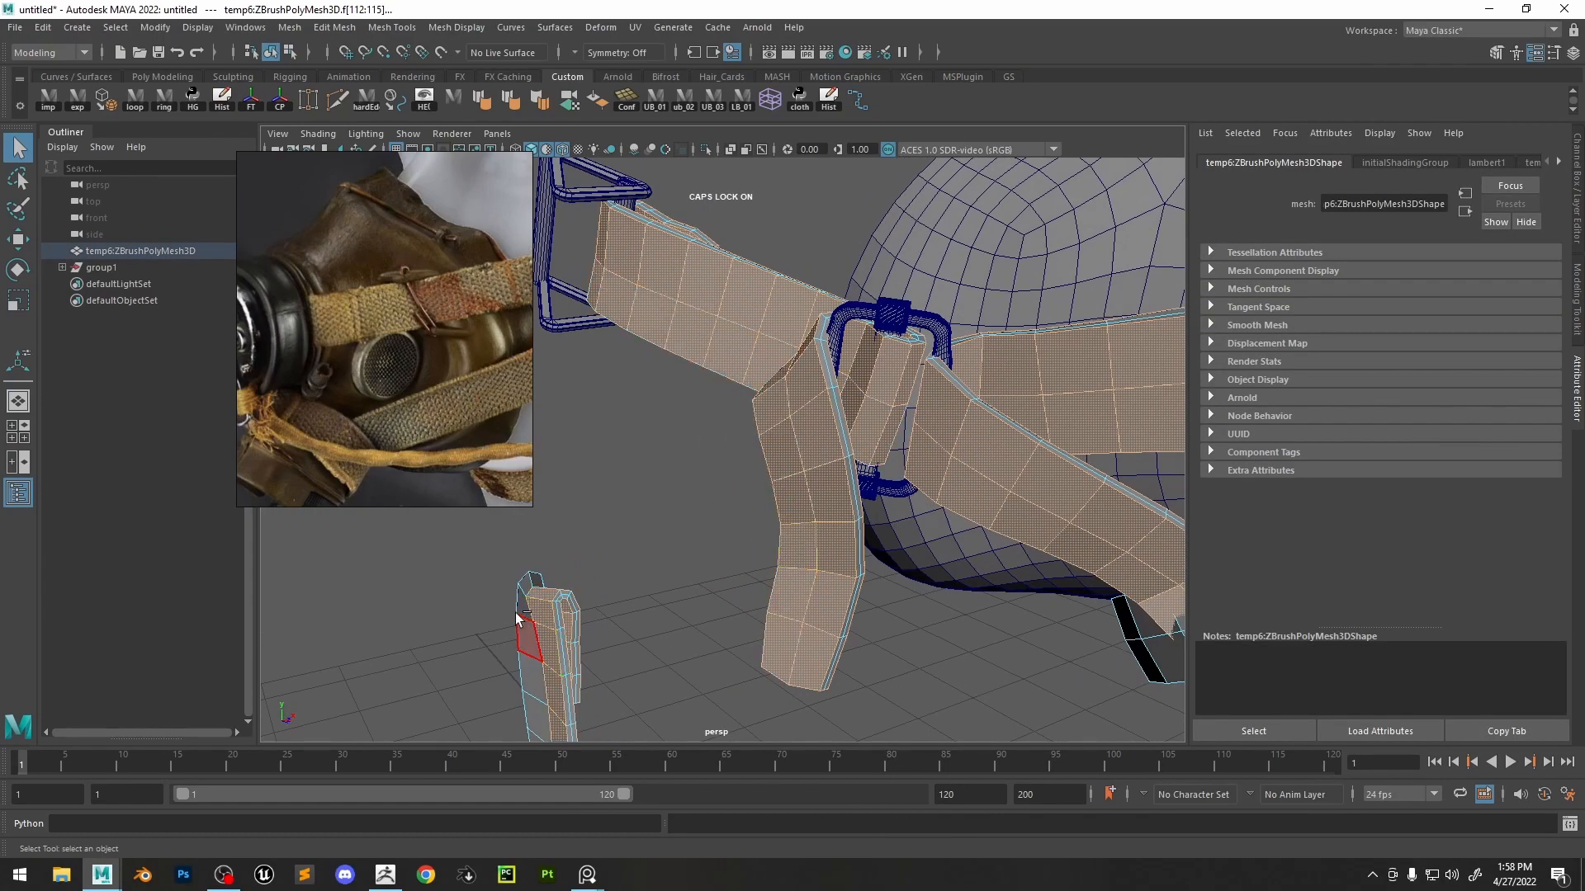
scroll(707, 461, down, 5)
scroll(789, 594, up, 5)
alt+drag(706, 461, 872, 503)
shift+double_click(797, 481)
shift+click(782, 427)
shift+double_click(812, 414)
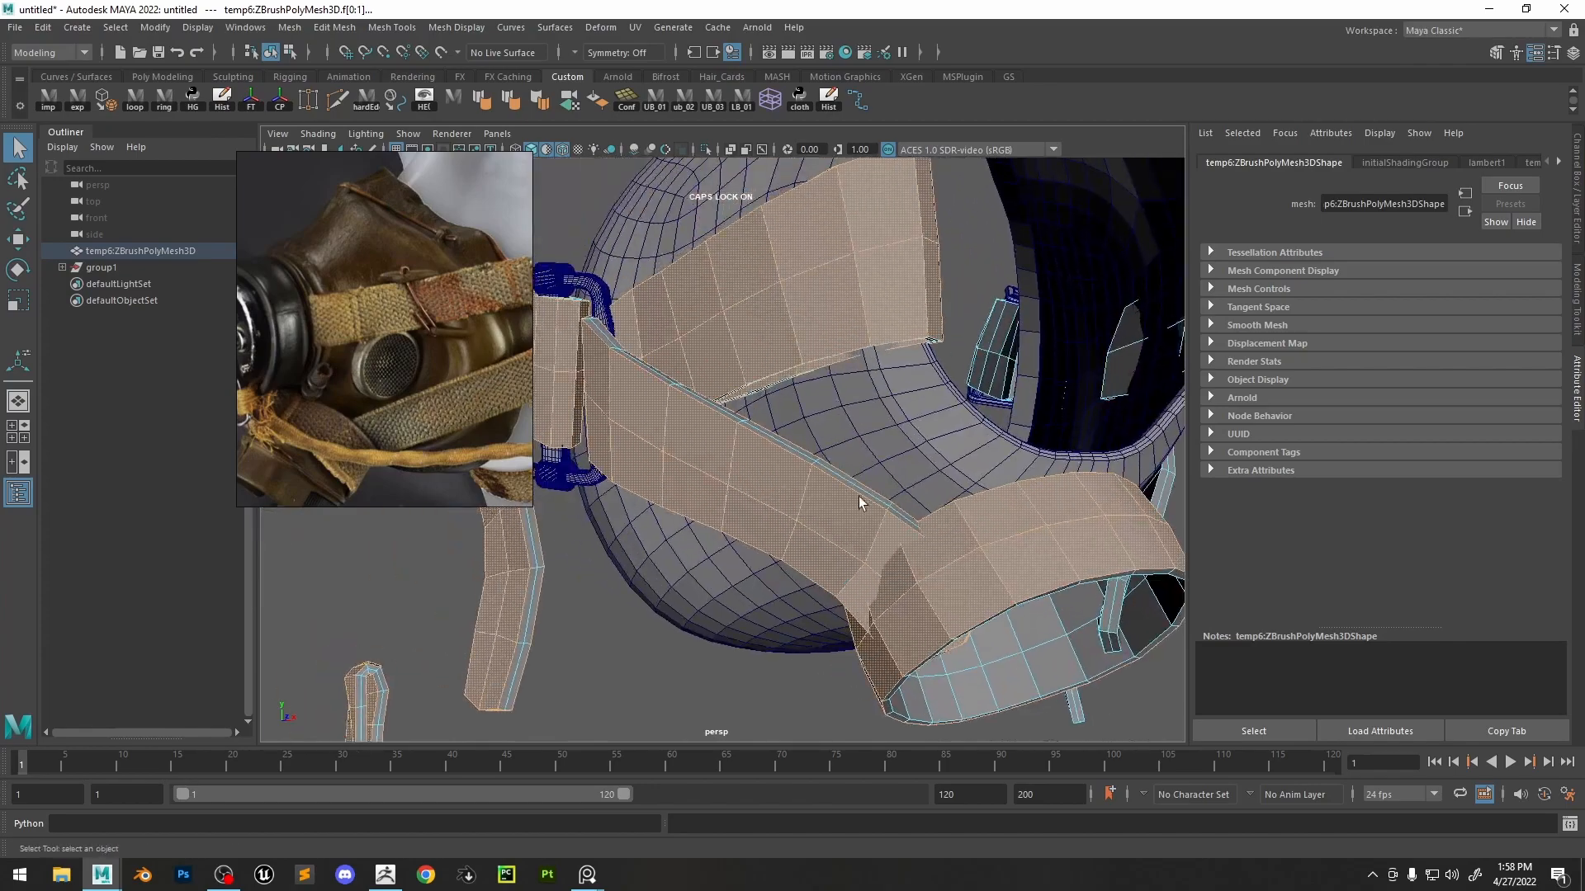
- Connect the edge ring across the thickness of the hose collar's front rim to add a middle loop
alt+middle_drag(830, 509, 691, 472)
right_drag(840, 445, 841, 246)
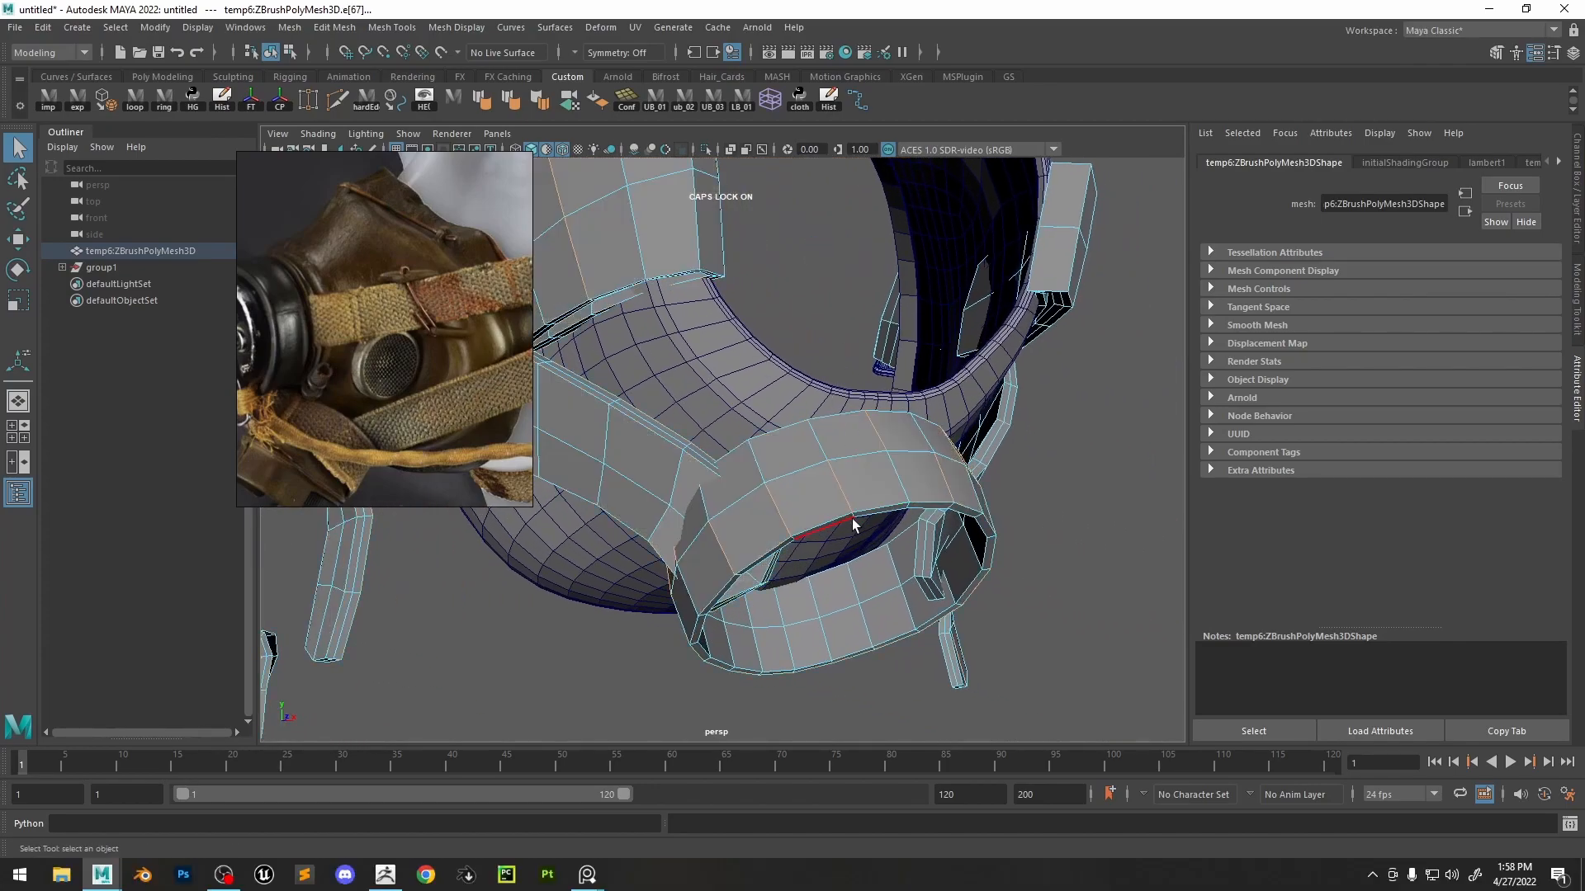
click(852, 514)
alt+middle_drag(881, 525, 856, 502)
alt+right_drag(856, 502, 1002, 581)
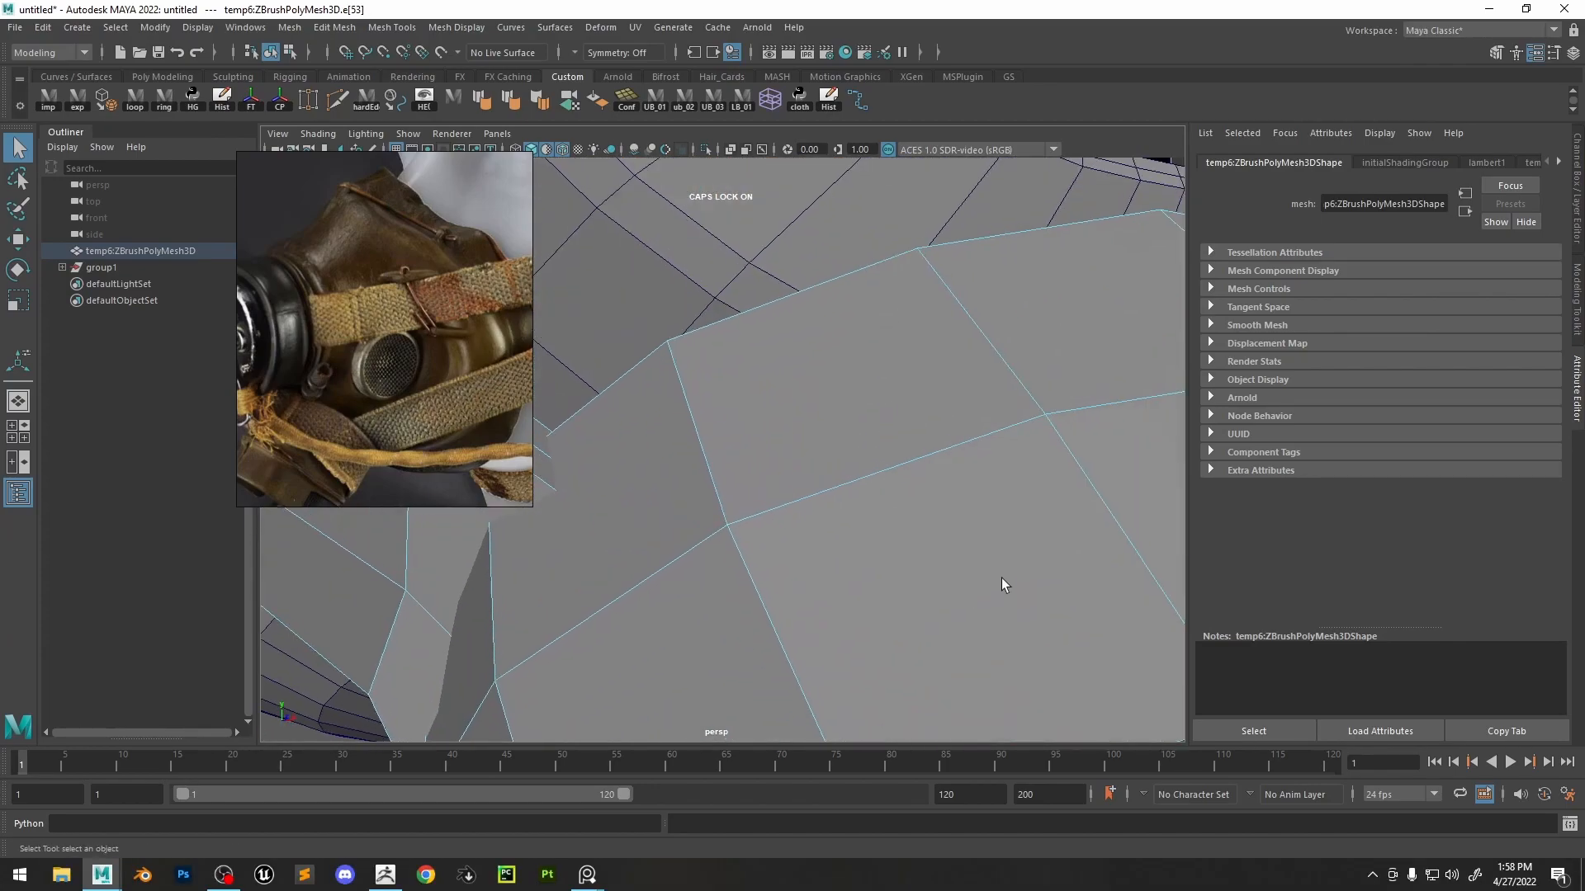
alt+middle_drag(1002, 581, 809, 451)
shift+double_click(608, 320)
shift+right_drag(607, 320, 611, 552)
- Connect the edge ring across the thickness of the hose collar's rear rim to add a middle loop
alt+right_drag(1032, 545, 702, 379)
alt+drag(702, 379, 792, 421)
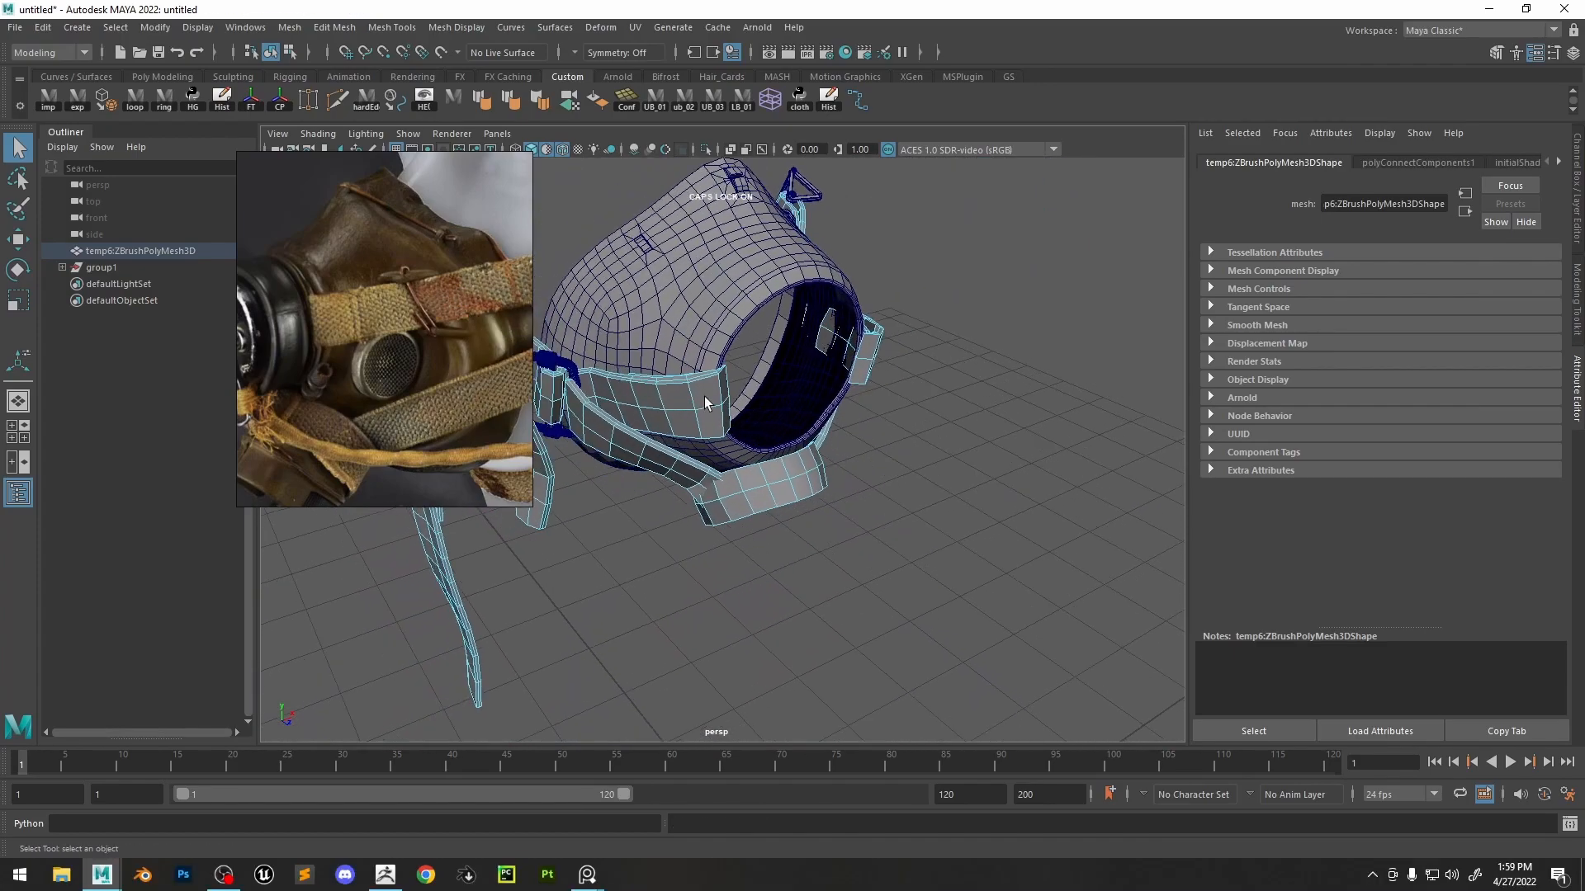
alt+right_drag(704, 407, 825, 527)
alt+middle_drag(824, 527, 708, 392)
alt+right_drag(708, 392, 856, 531)
alt+middle_drag(856, 531, 894, 547)
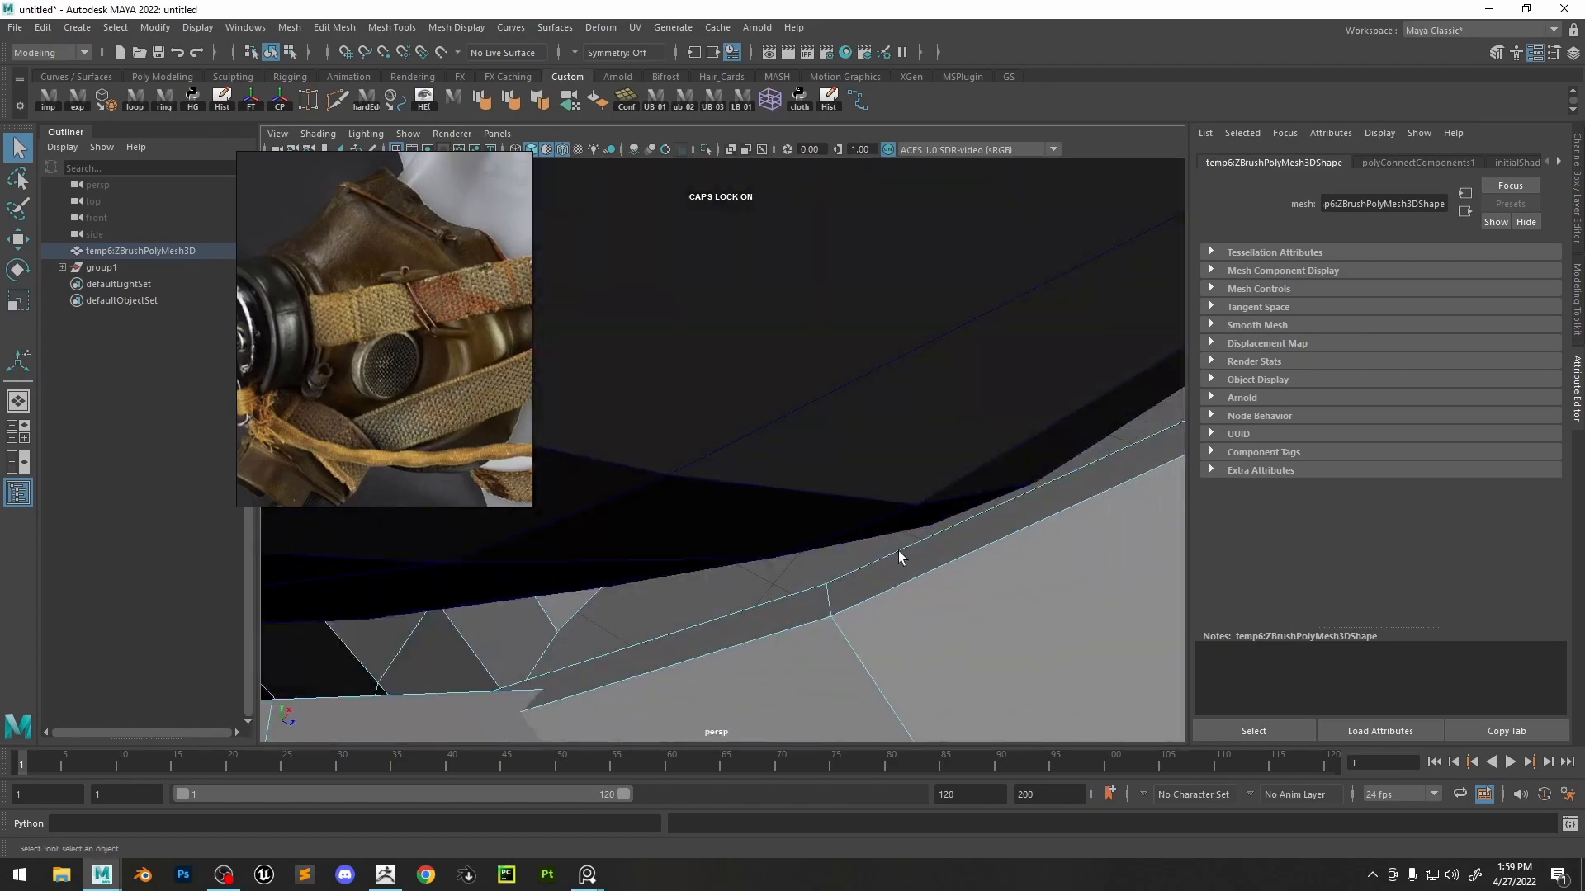
alt+right_drag(894, 547, 775, 540)
shift+double_click(1043, 413)
shift+right_drag(1043, 415, 828, 472)
- Try beveling the border edges of the straps and collar with a fraction of 0.9, and undo the bevel
alt+drag(829, 472, 769, 337)
right_drag(769, 336, 770, 384)
alt+drag(795, 406, 879, 408)
alt+right_drag(735, 388, 789, 382)
alt+drag(849, 344, 942, 378)
alt+middle_drag(941, 376, 881, 422)
alt+right_drag(881, 422, 900, 428)
alt+middle_drag(900, 428, 817, 475)
shift+right_drag(812, 410, 873, 407)
drag(885, 435, 873, 445)
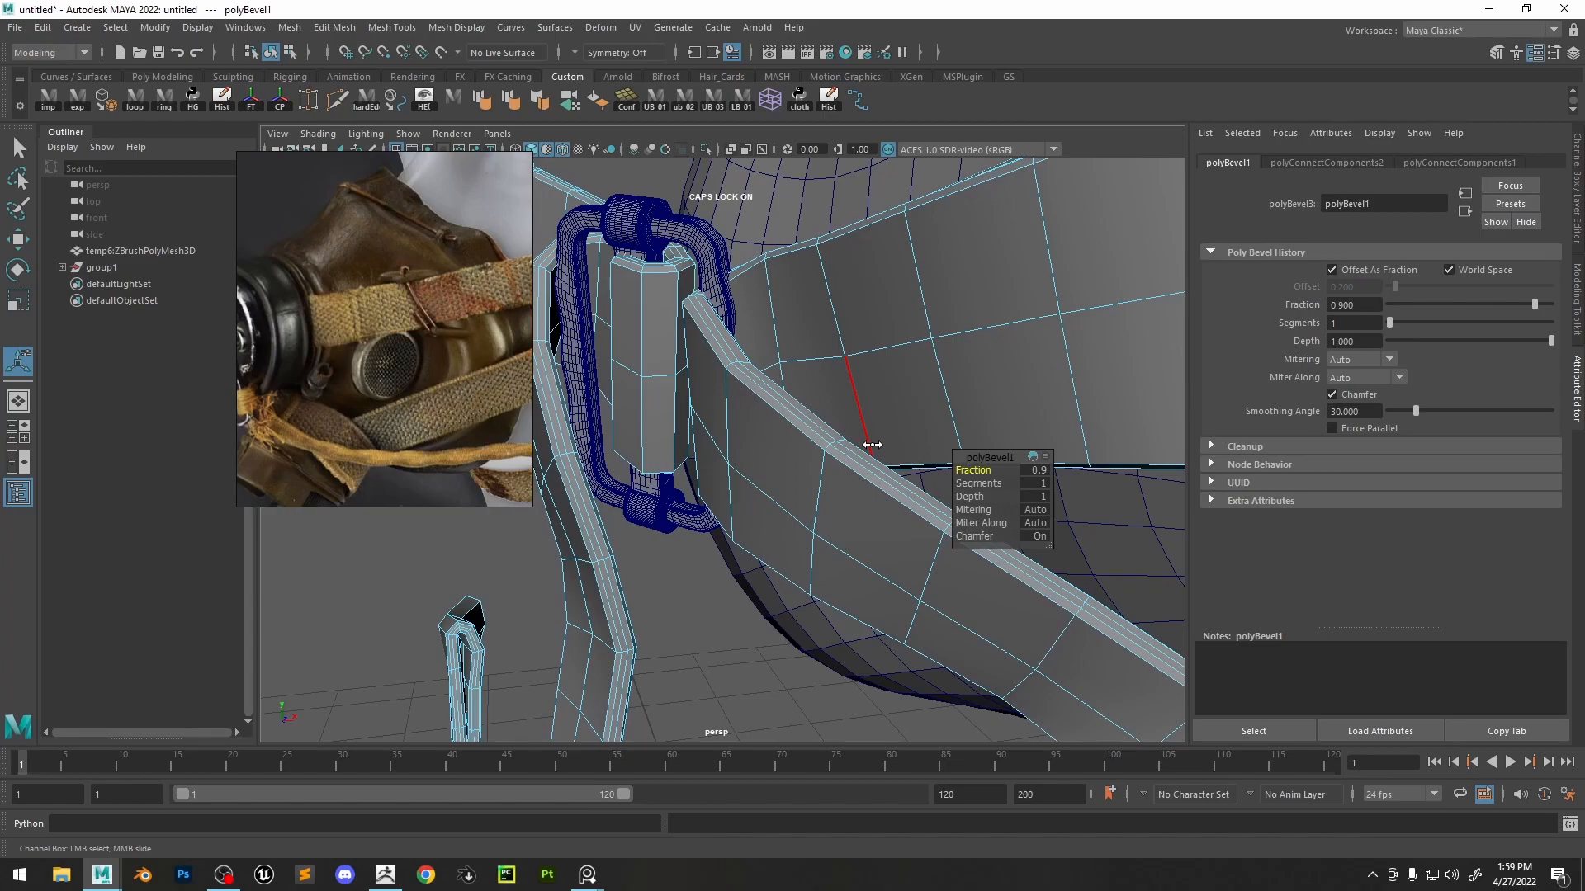
key(ctrl+z)
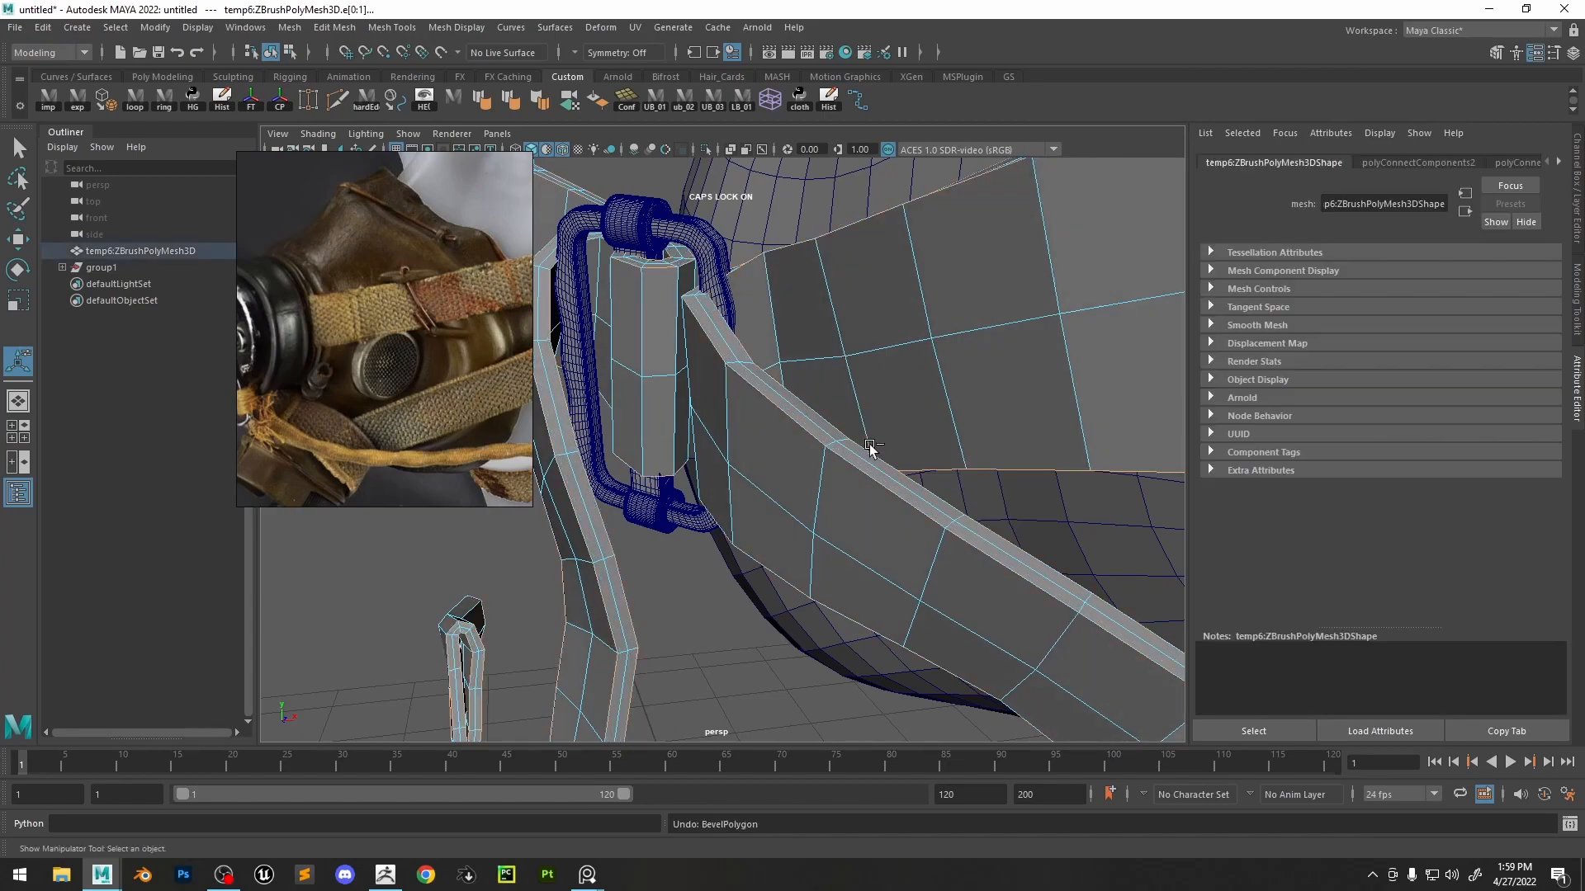
- Delete the lengthwise middle edge loops along the straps and the hose collar, including their vertices
alt+right_drag(878, 508, 781, 492)
click(790, 499)
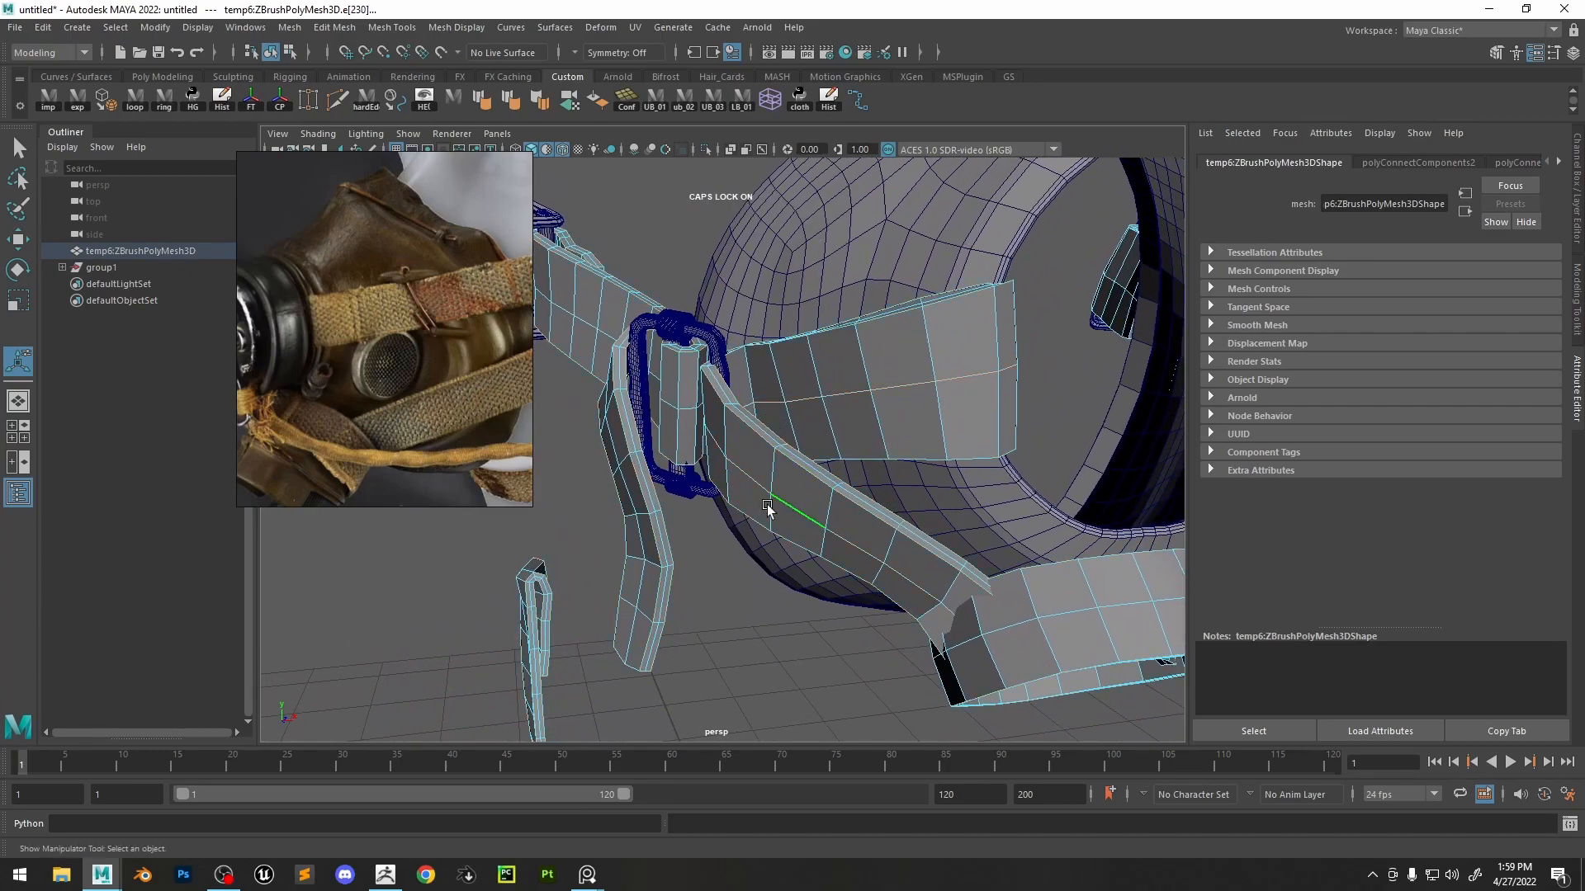
double_click(1071, 602)
alt+right_drag(1071, 602, 533, 615)
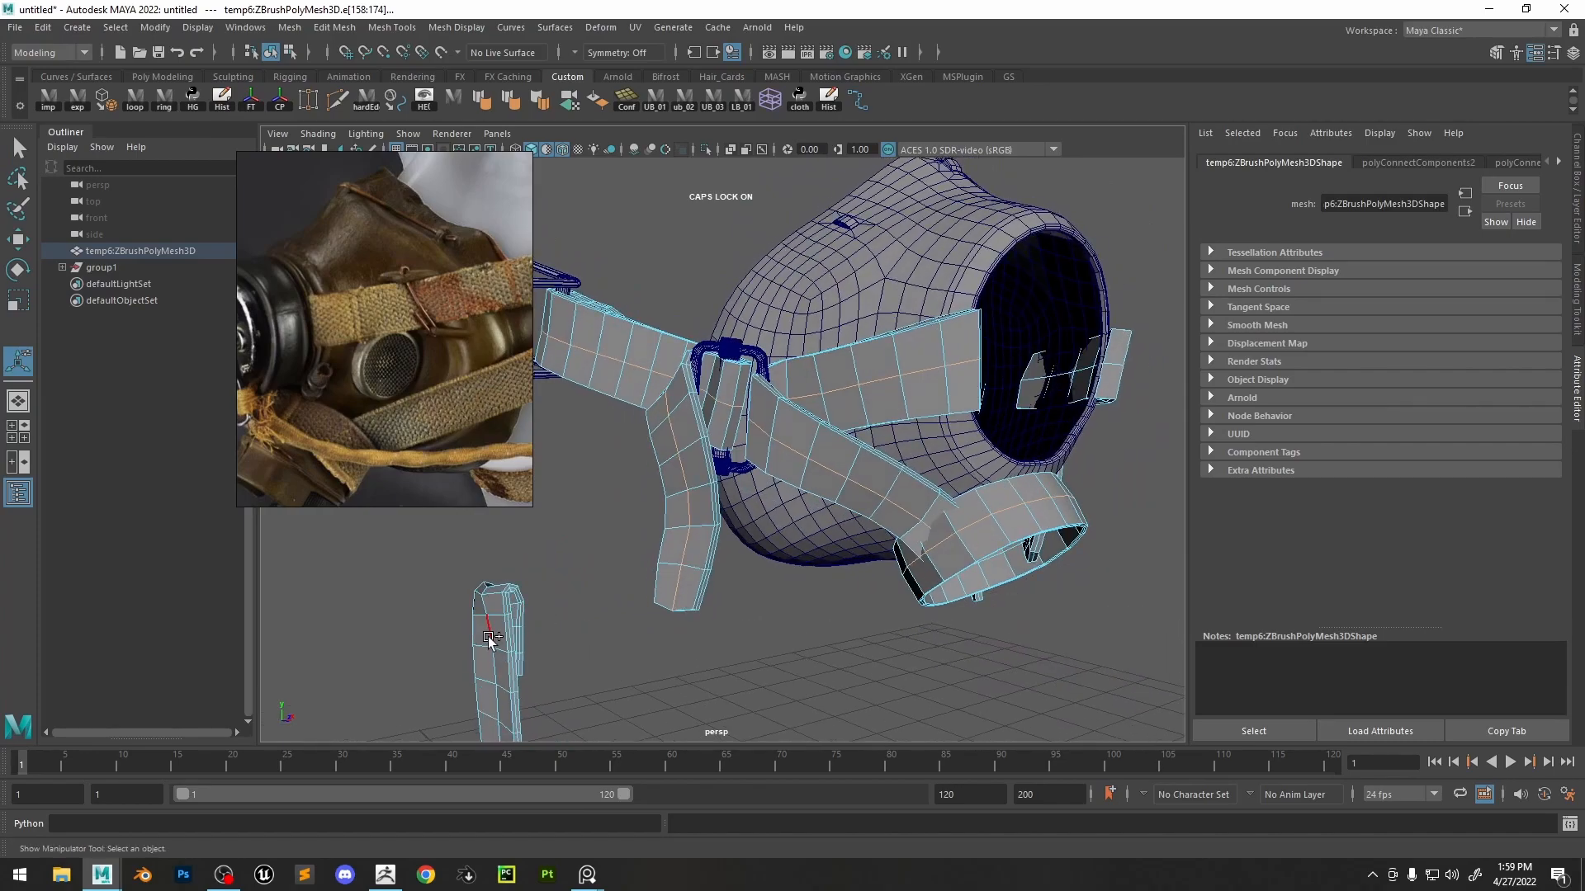
alt+drag(929, 556, 872, 514)
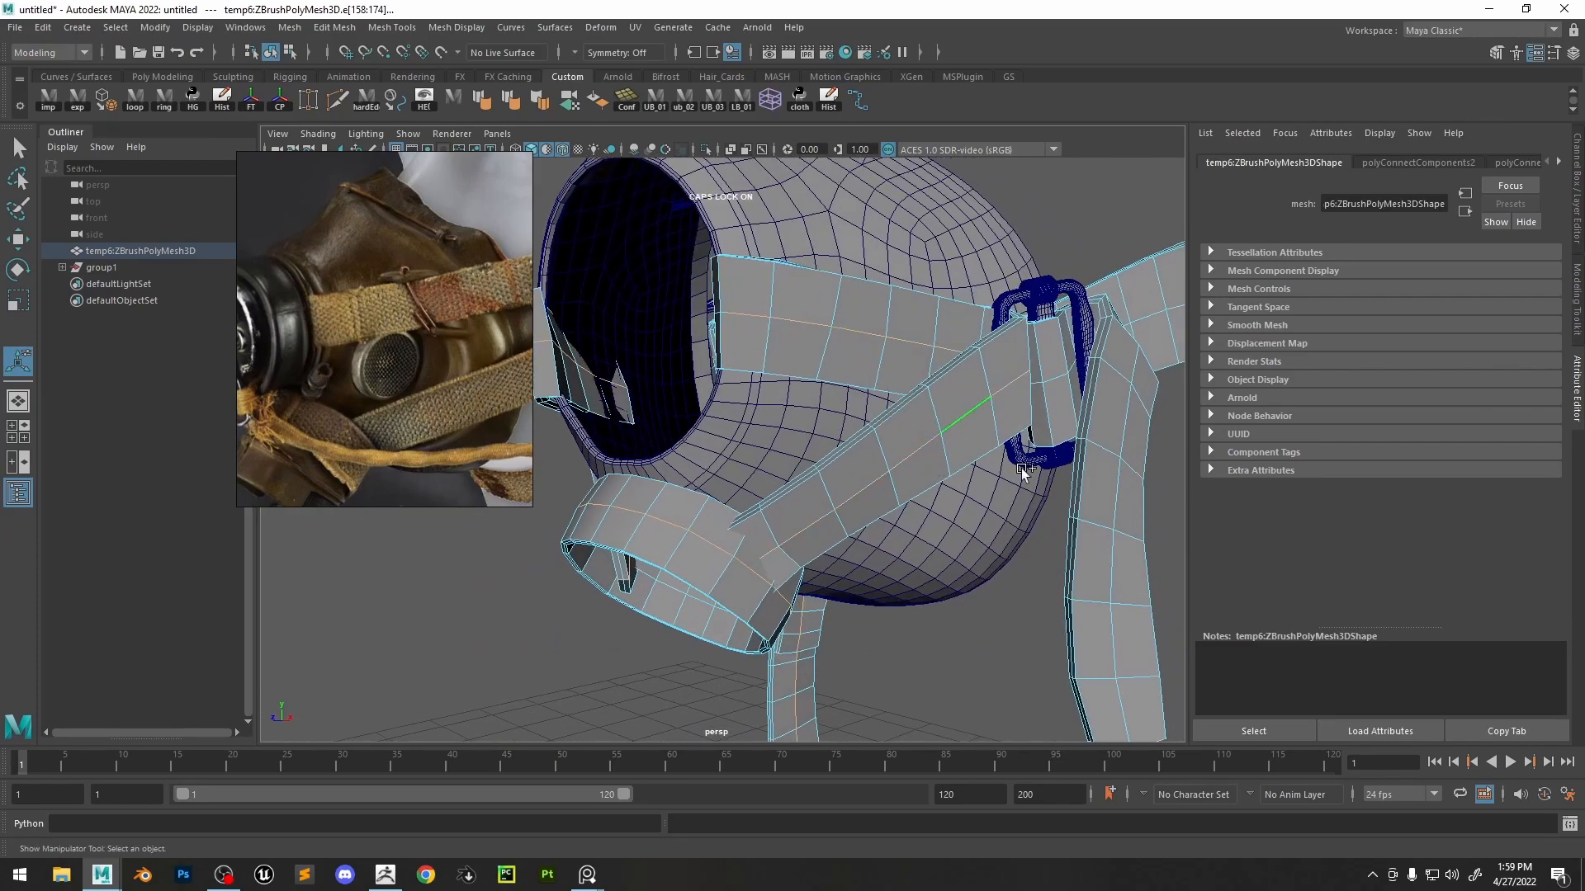
alt+middle_drag(1154, 376, 906, 435)
ctrl+right_drag(909, 405, 962, 388)
key(ctrl+z)
shift+right_drag(875, 418, 893, 581)
mouse_move(888, 546)
alt+mouse_down()
mouse_move(923, 546)
mouse_move(715, 611)
mouse_move(797, 606)
mouse_move(956, 537)
mouse_move(901, 547)
alt+mouse_up()
scroll(901, 553, up, 3)
key(ctrl+Delete)
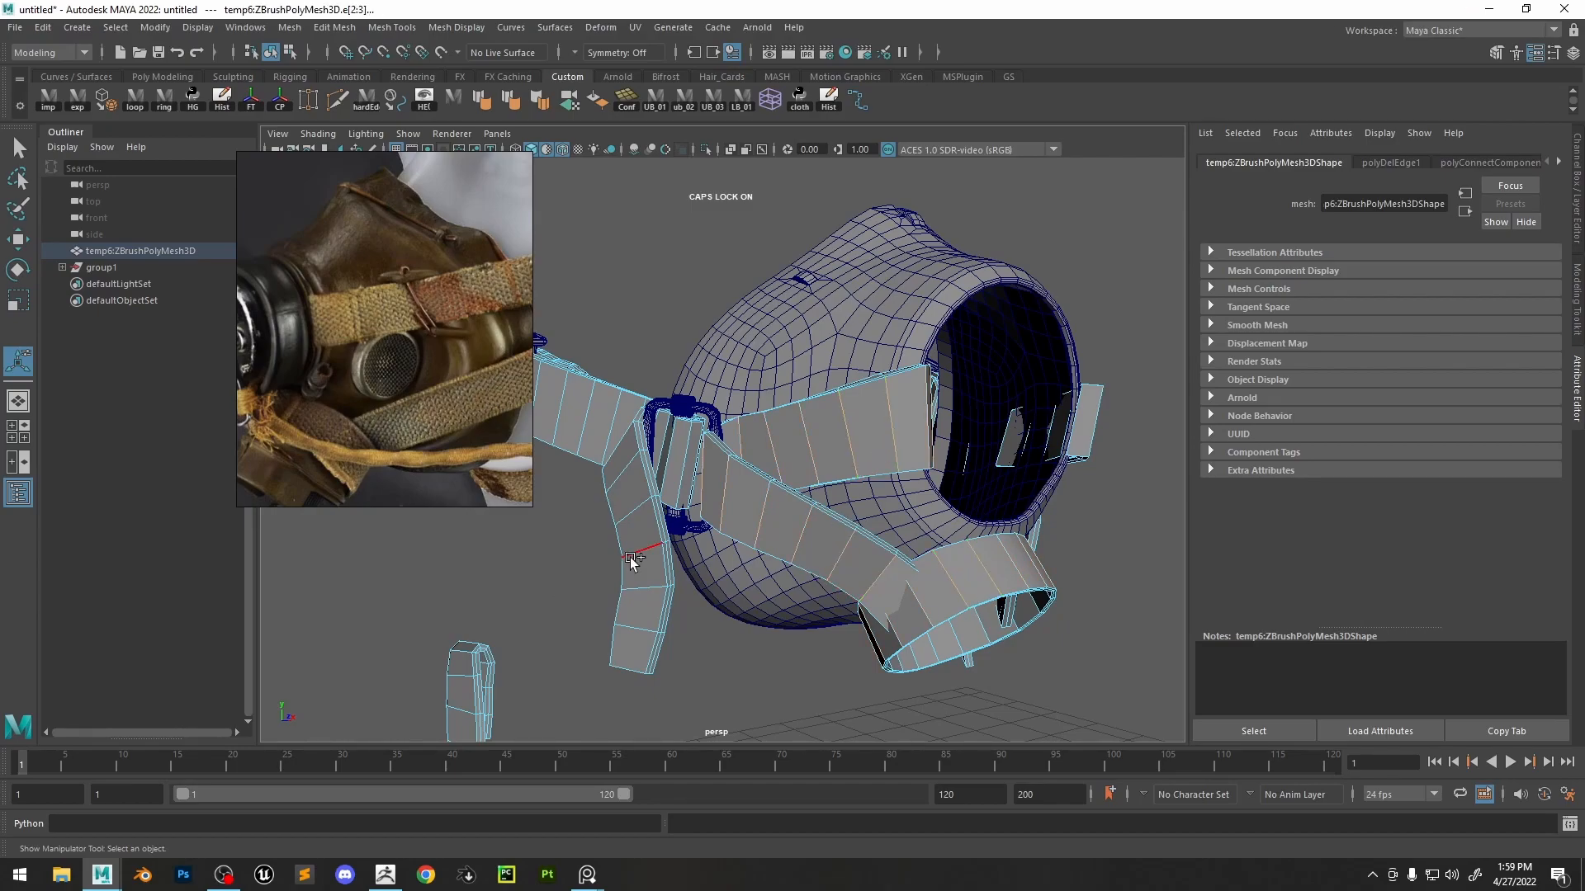
- Connect the crosswise edge rings of the straps and hose collar to add a new lengthwise middle loop
alt+drag(615, 446, 782, 492)
click(674, 473)
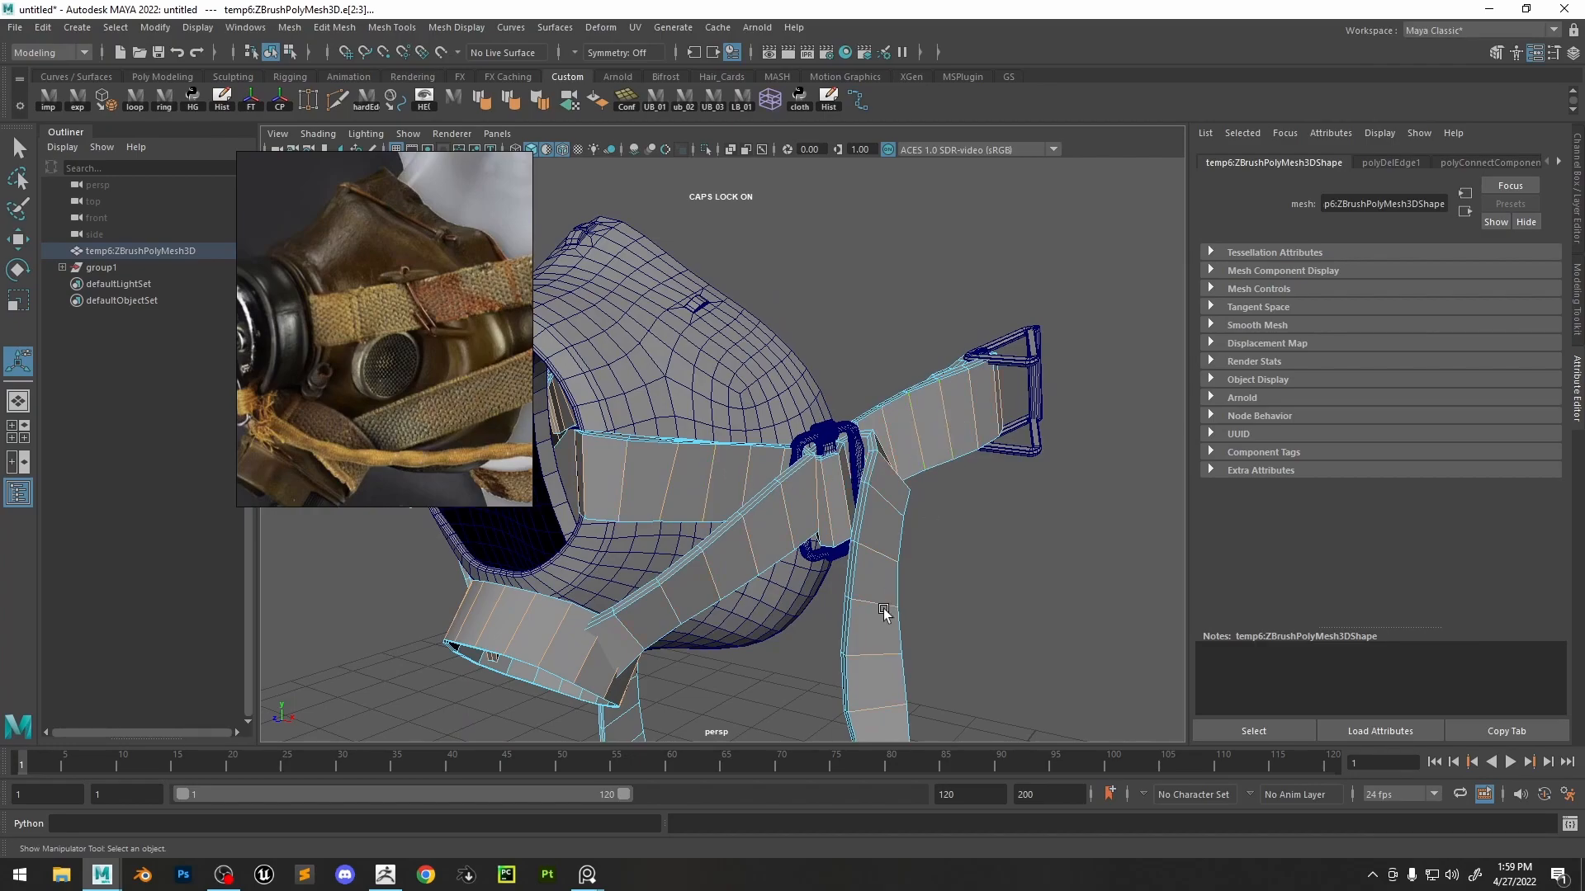
alt+drag(956, 413, 898, 444)
alt+drag(760, 592, 887, 363)
shift+right_click(887, 363)
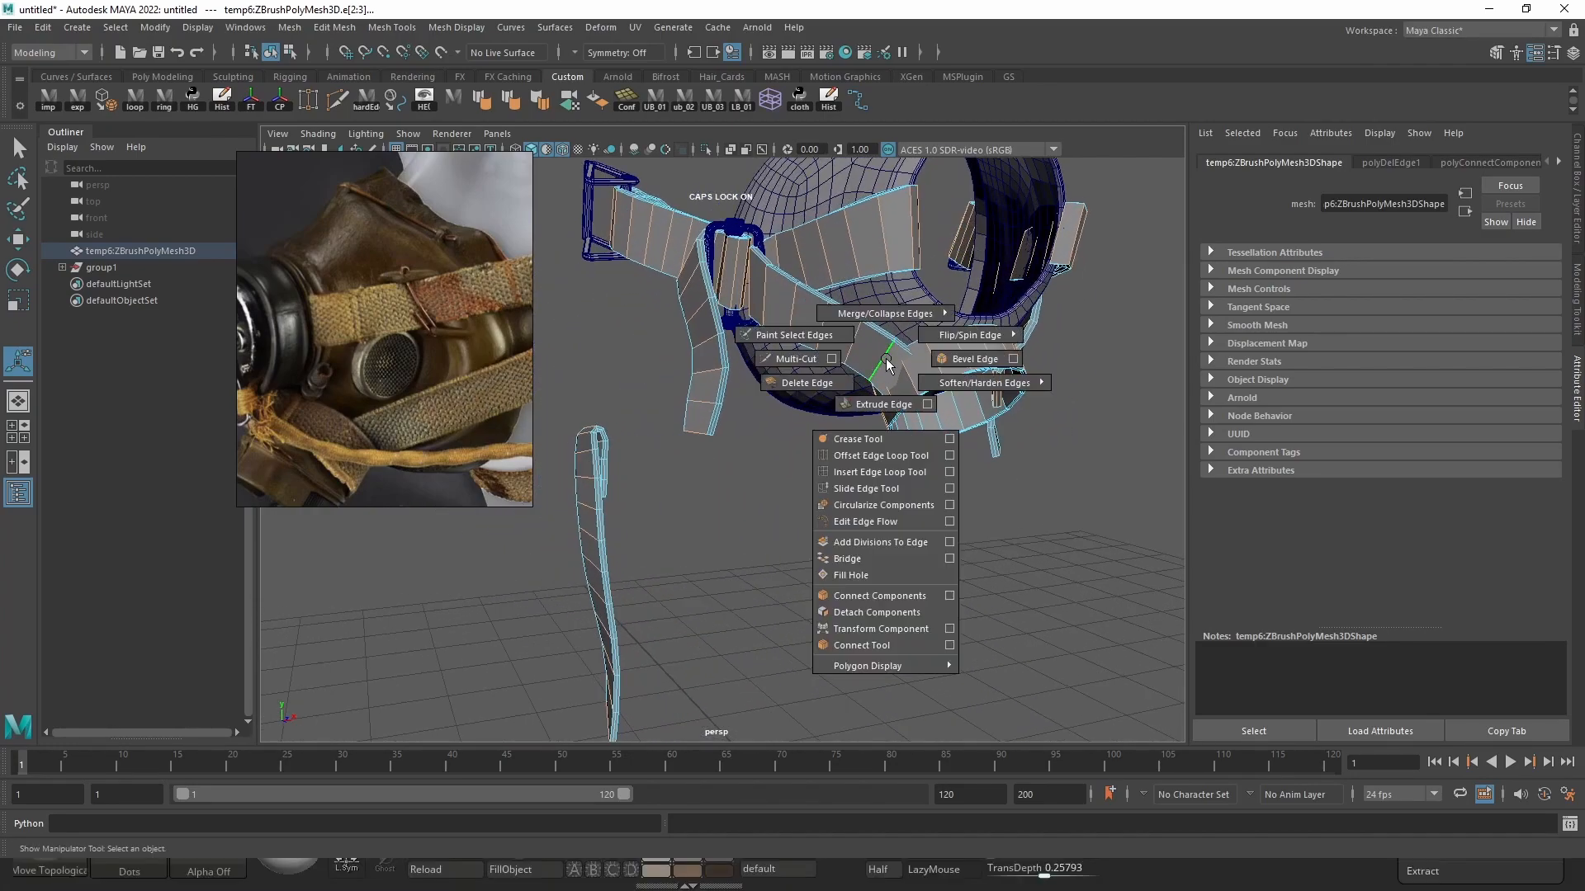
click(877, 612)
alt+drag(870, 597, 827, 520)
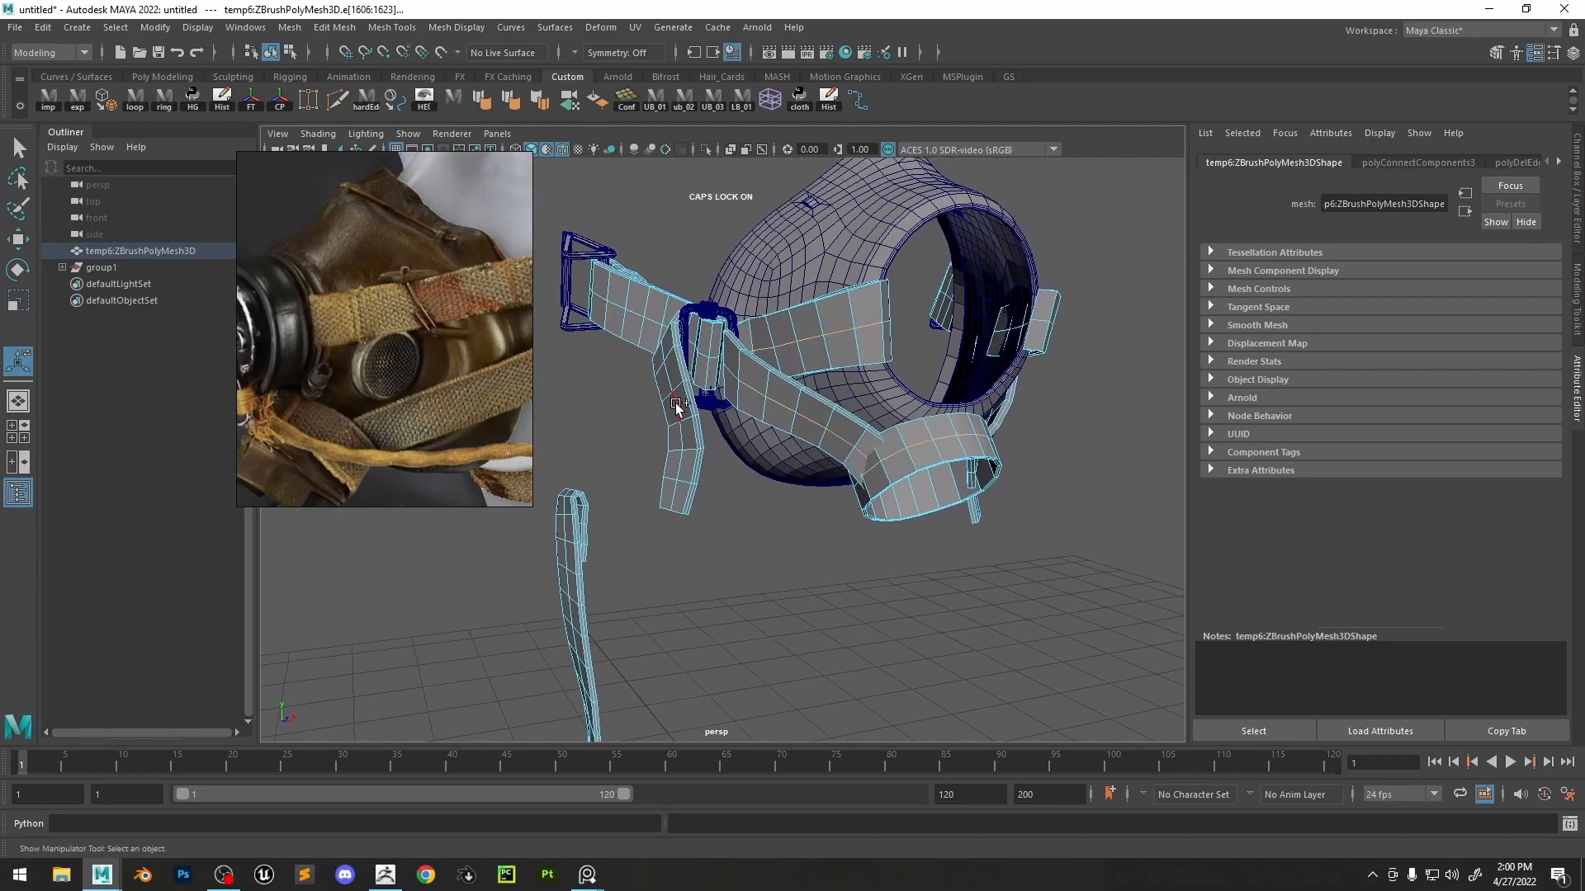
- Try beveling the middle loops of the straps and collar with a fraction of 0.8
alt+drag(571, 552, 623, 561)
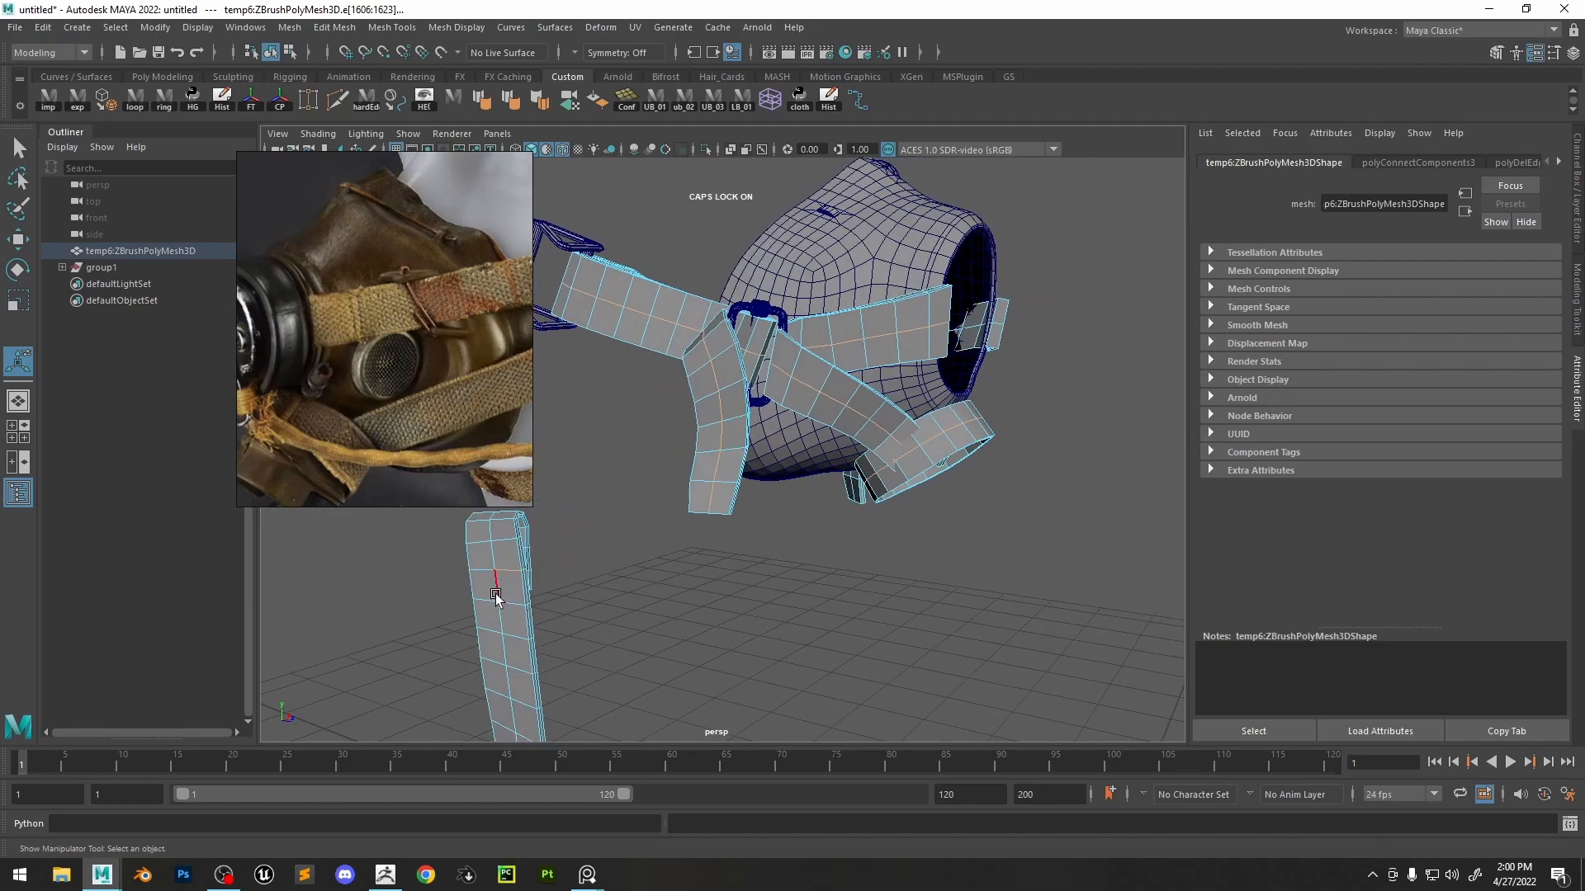
alt+drag(502, 625, 1022, 447)
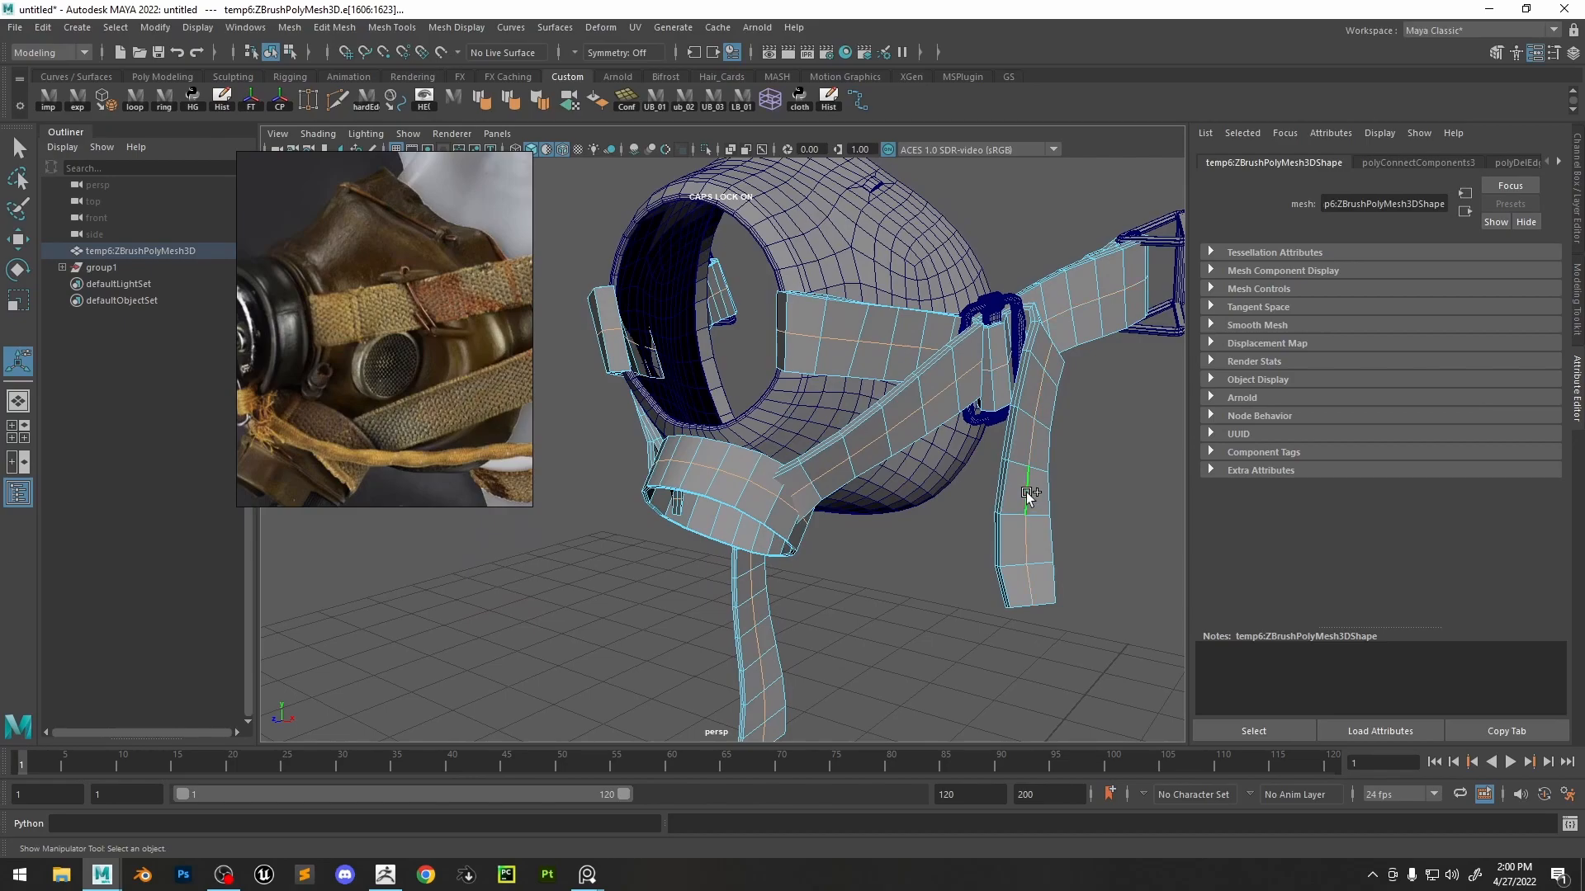
shift+right_drag(1014, 357, 1050, 353)
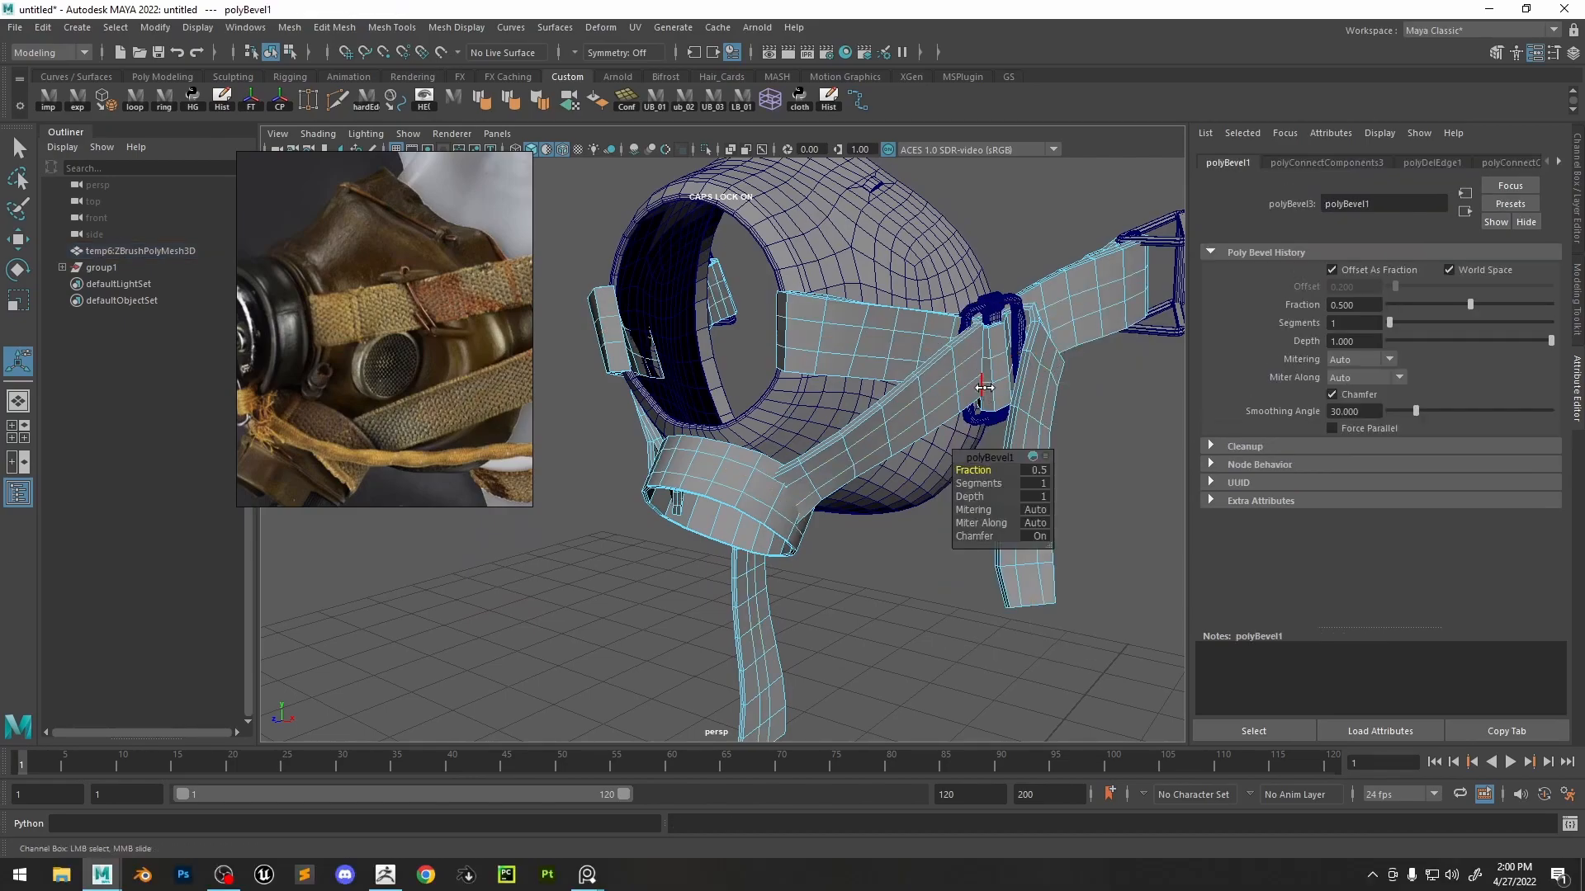
alt+drag(978, 405, 938, 424)
middle_drag(957, 332, 957, 334)
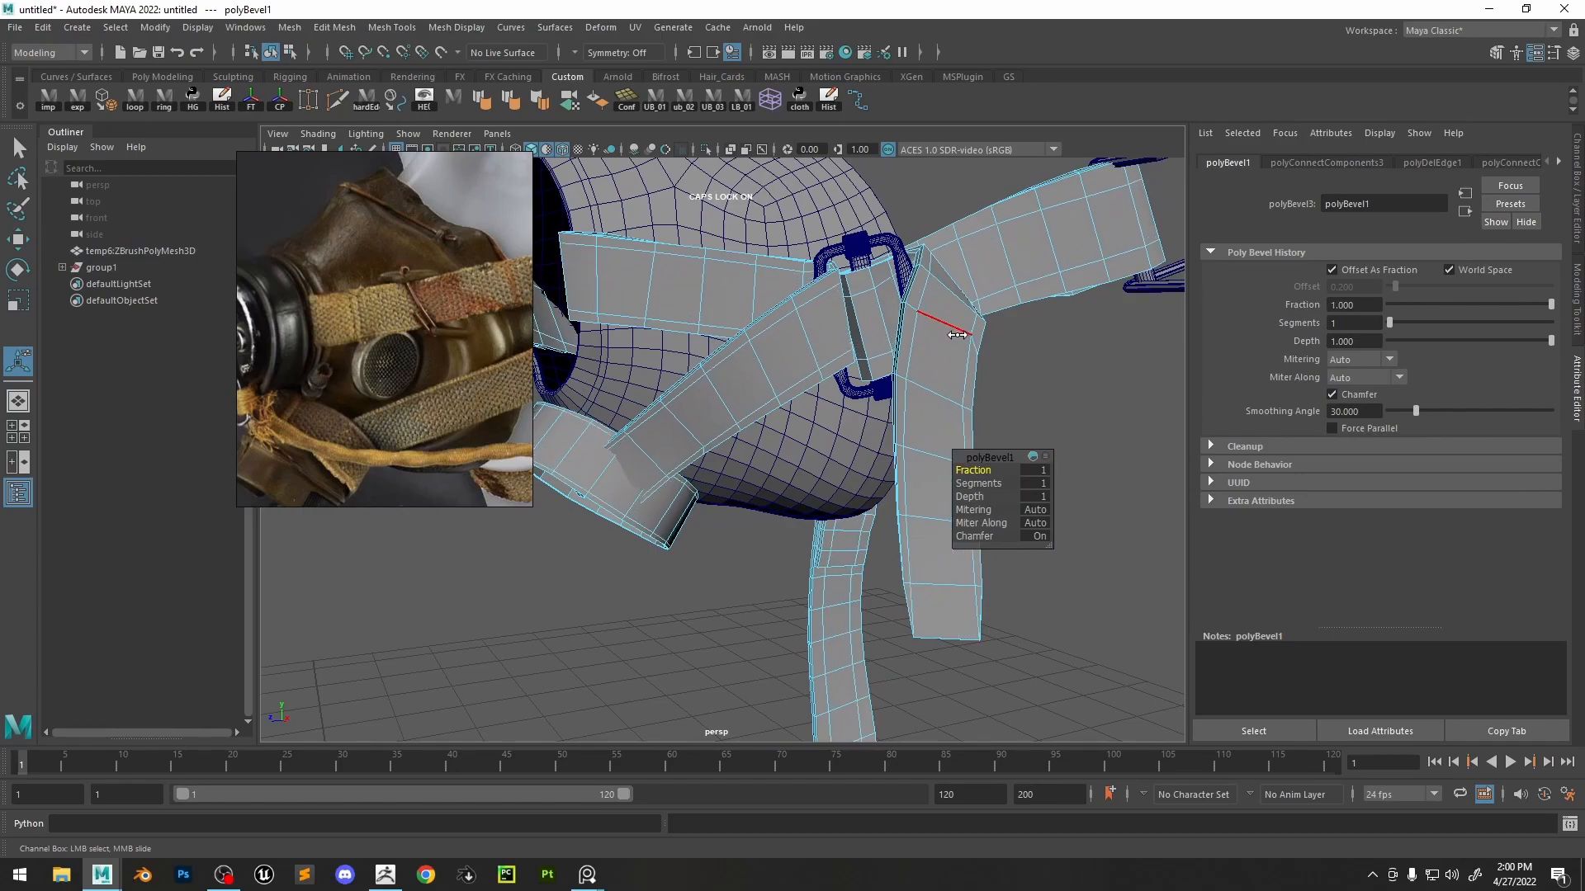
alt+drag(764, 372, 907, 398)
middle_drag(906, 398, 903, 402)
alt+right_drag(903, 401, 1033, 521)
middle_drag(1033, 521, 984, 474)
click(984, 496)
drag(987, 522, 979, 521)
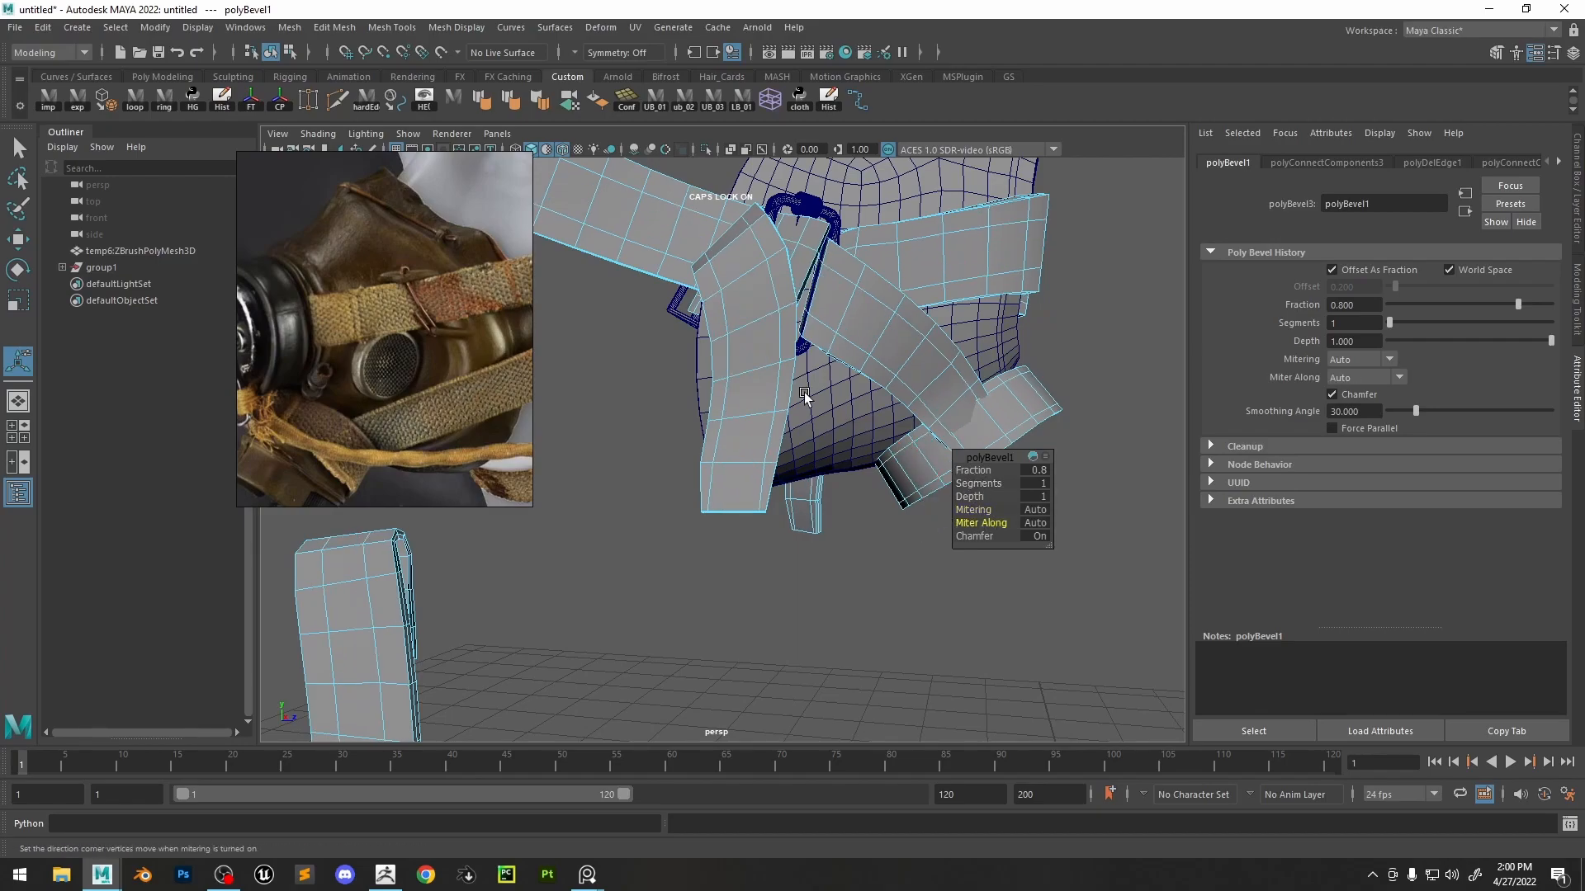
- Undo the mitering and fraction changes and the bevel on the middle loops
alt+drag(808, 423, 789, 535)
key(ctrl+z)
key(ctrl+z)
key(ctrl+z)
key(ctrl+z)
key(ctrl+z)
key(ctrl+z)
key(ctrl+z)
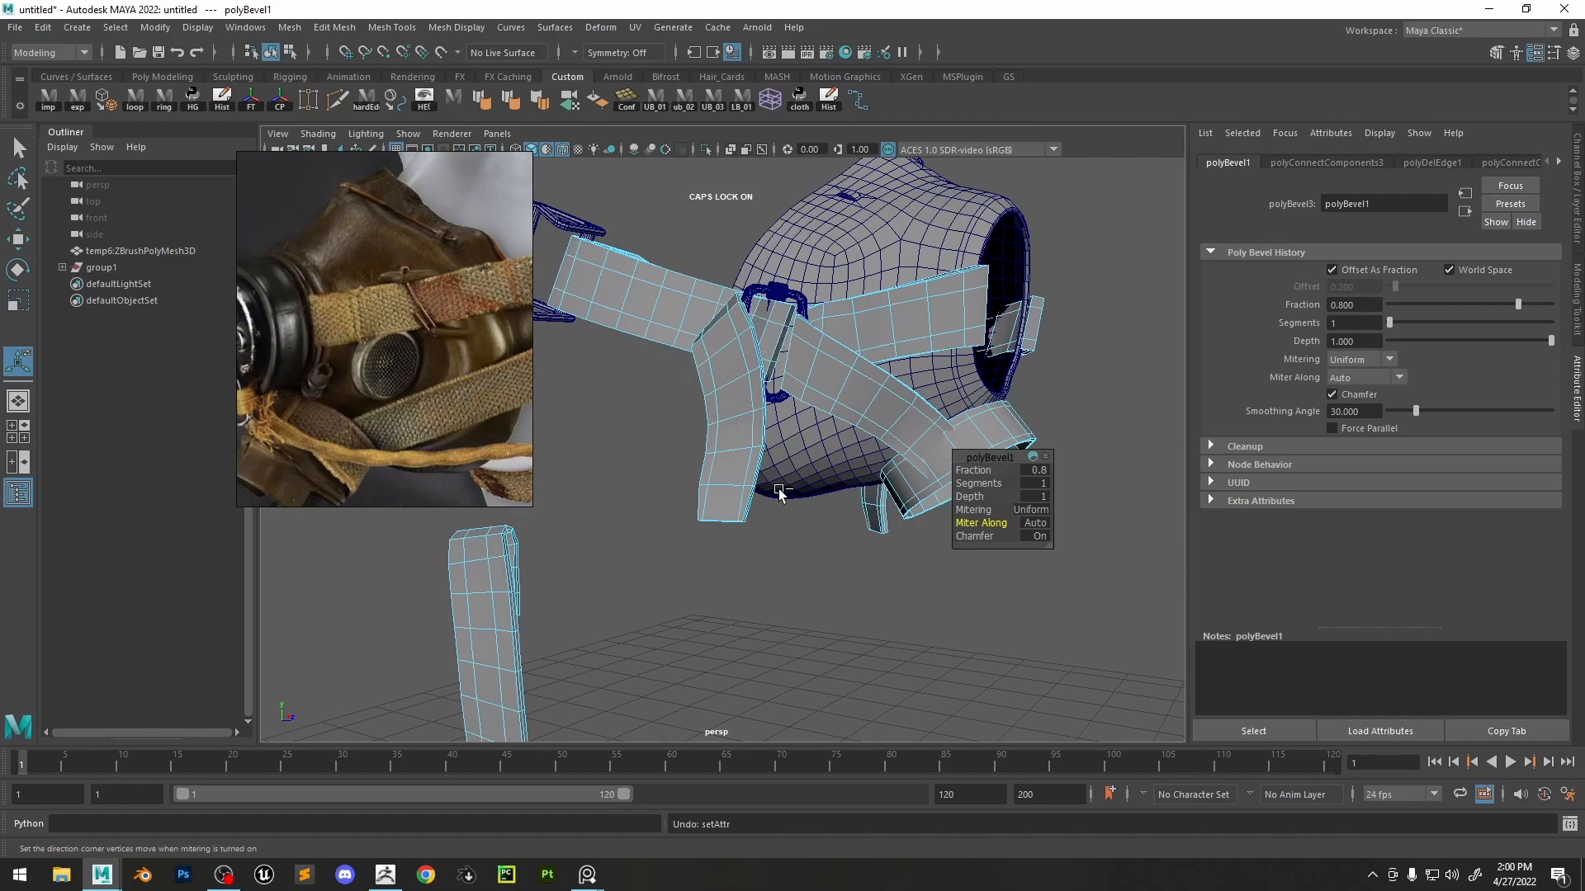
- Insert lengthwise edge loops near both borders of the hanging straps and side straps with the Multi-Cut tool
alt+right_drag(764, 427, 827, 519)
click(827, 519)
alt+middle_drag(733, 333, 770, 434)
click(333, 97)
alt+drag(800, 487, 826, 494)
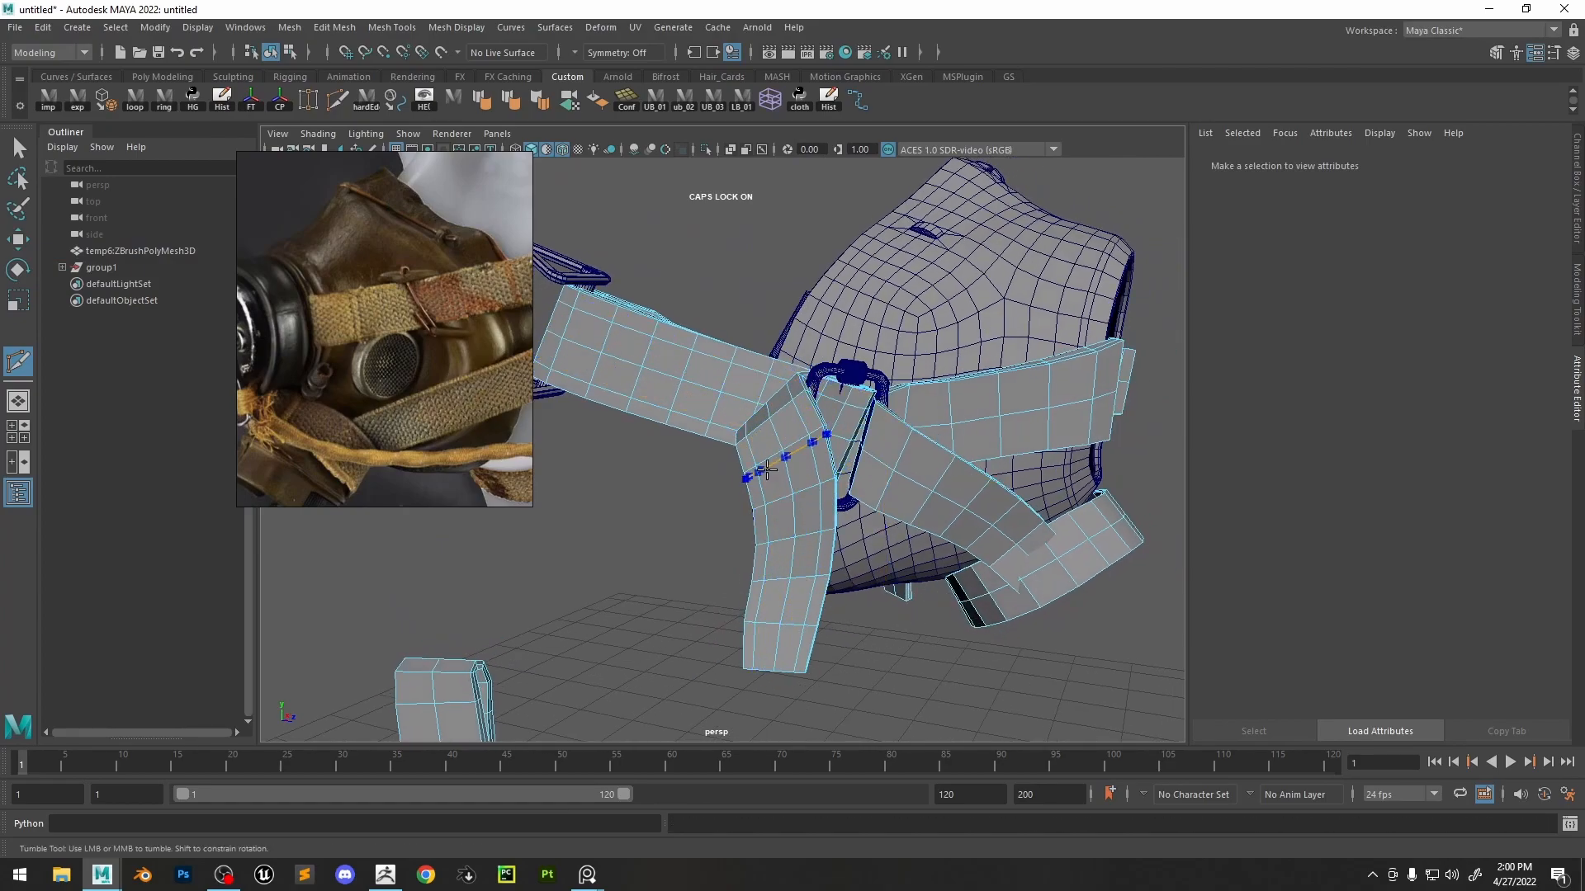
alt+drag(961, 538, 928, 509)
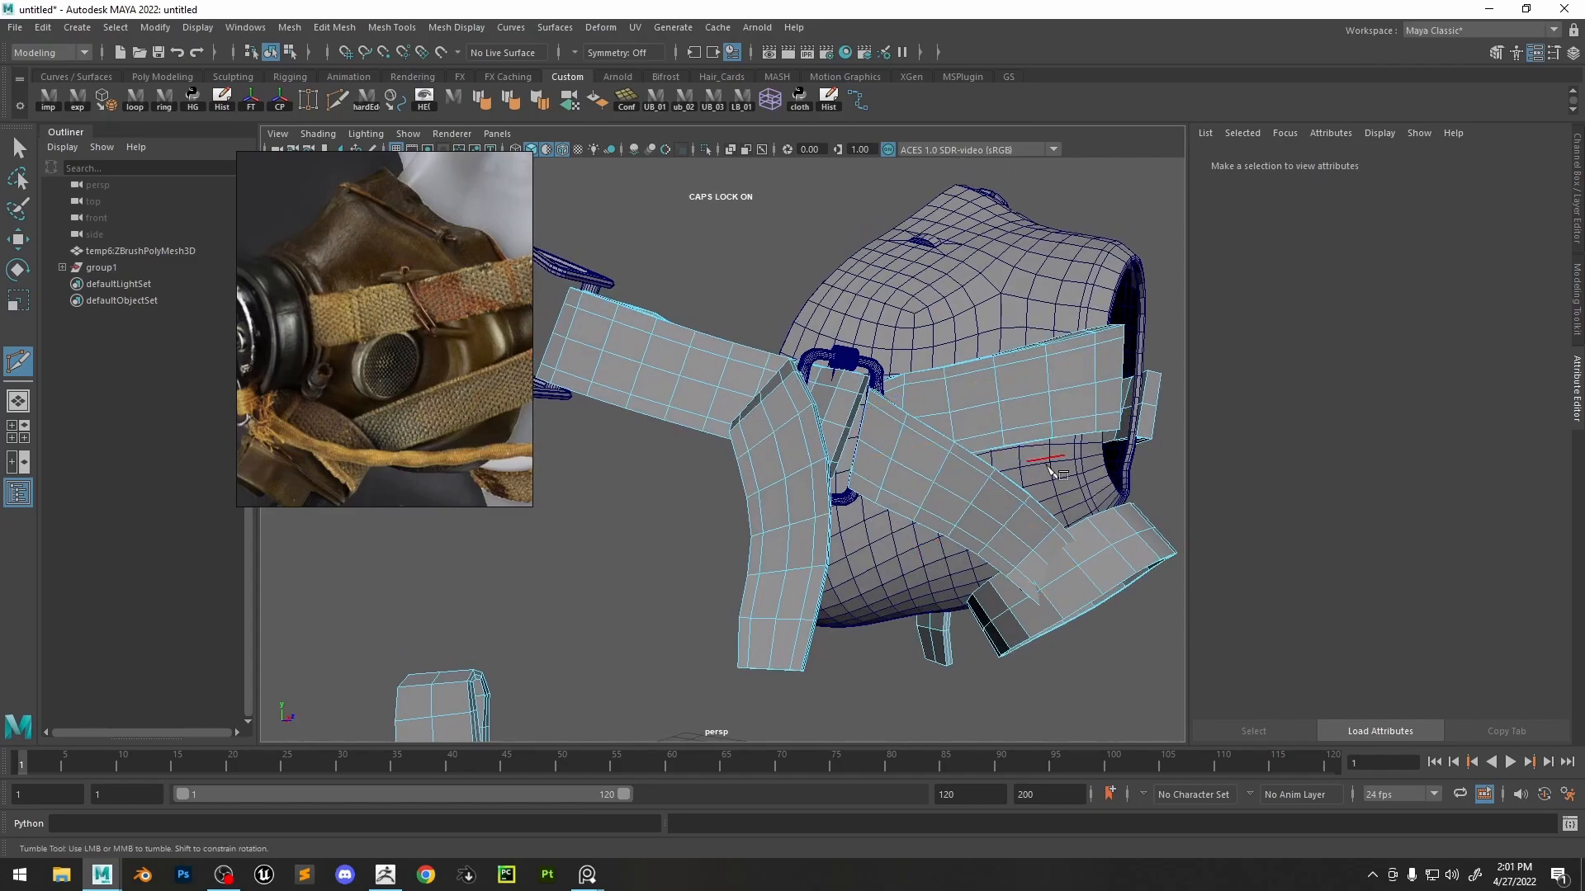
alt+drag(1048, 459, 982, 503)
alt+right_drag(982, 503, 817, 532)
alt+drag(759, 544, 817, 512)
alt+middle_drag(743, 545, 877, 428)
alt+drag(644, 475, 793, 496)
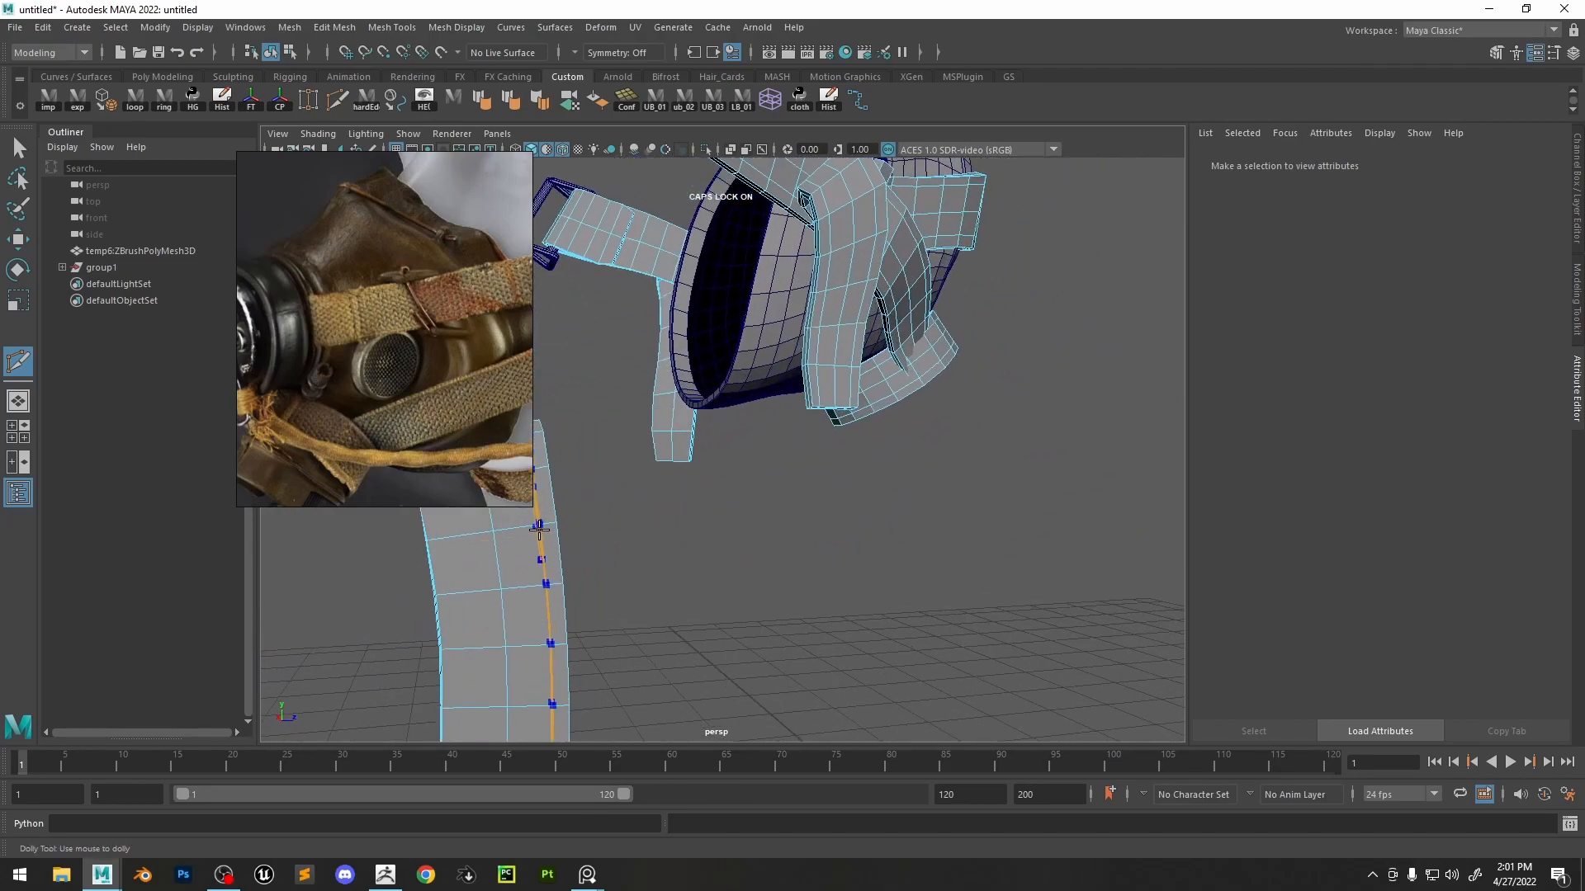
- Insert the remaining lengthwise edge loops near the borders of the long loose strap and the front straps
alt+drag(650, 549, 875, 528)
alt+middle_drag(743, 412, 727, 496)
alt+drag(726, 413, 715, 371)
alt+drag(946, 473, 991, 409)
ctrl+click(909, 462)
ctrl+click(881, 478)
- Select the border face strips of the upper side strap, the diagonal front strap and the hose collar
key(w)
alt+right_drag(875, 405, 899, 429)
click(856, 416)
shift+double_click(893, 380)
shift+click(854, 471)
shift+double_click(829, 485)
shift+click(647, 427)
shift+double_click(670, 430)
shift+click(687, 495)
shift+double_click(710, 506)
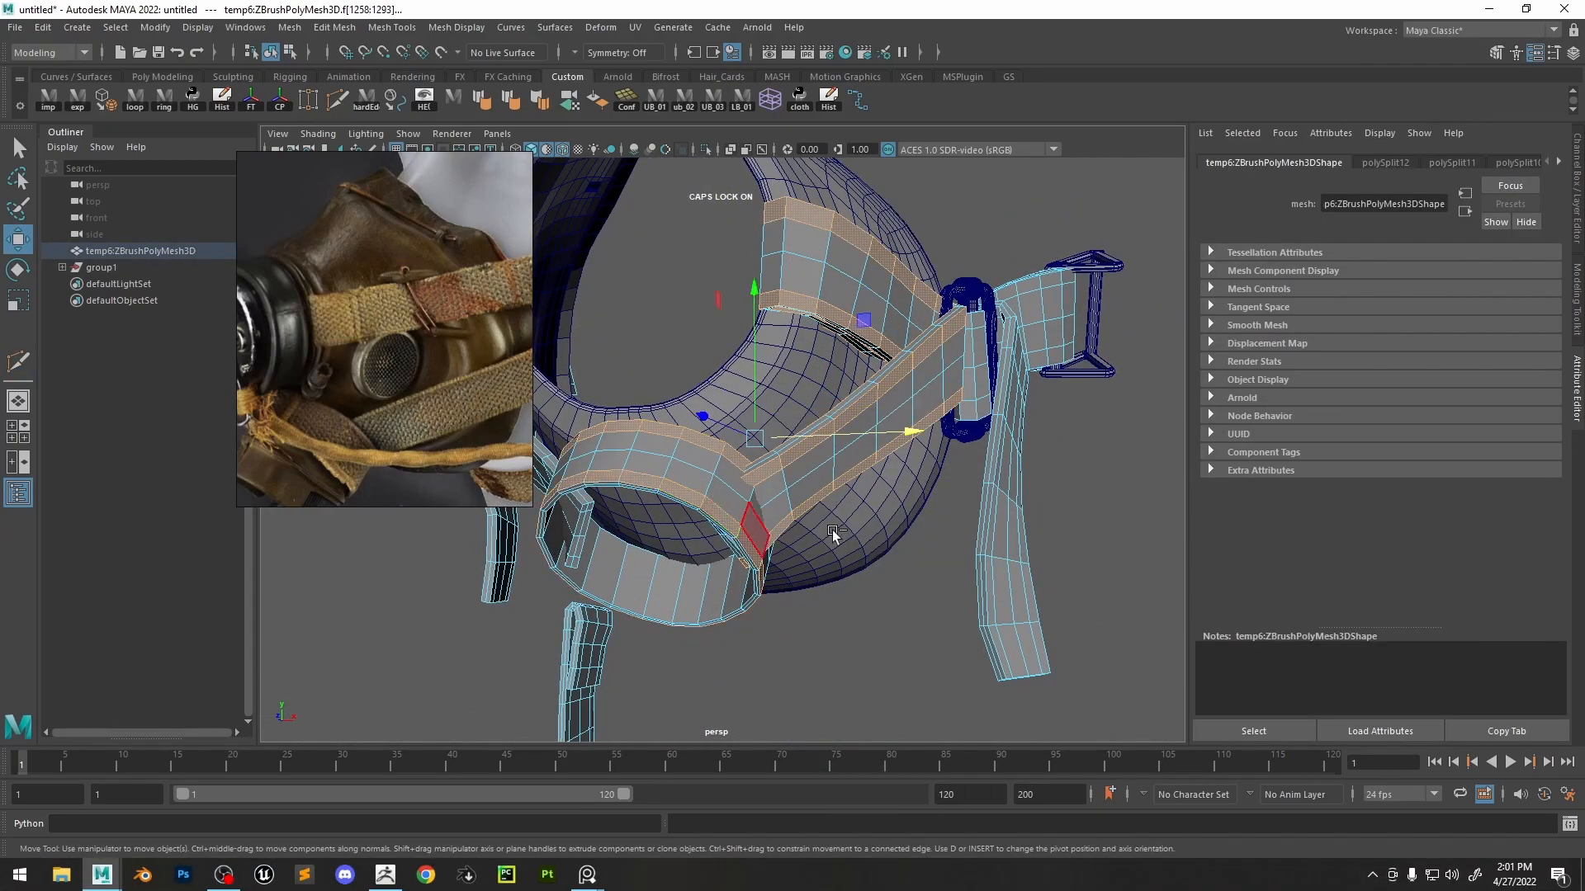
- Add both border face strips of the hanging strap beside the buckle to the face selection
alt+drag(804, 523, 989, 569)
shift+click(995, 568)
shift+double_click(995, 531)
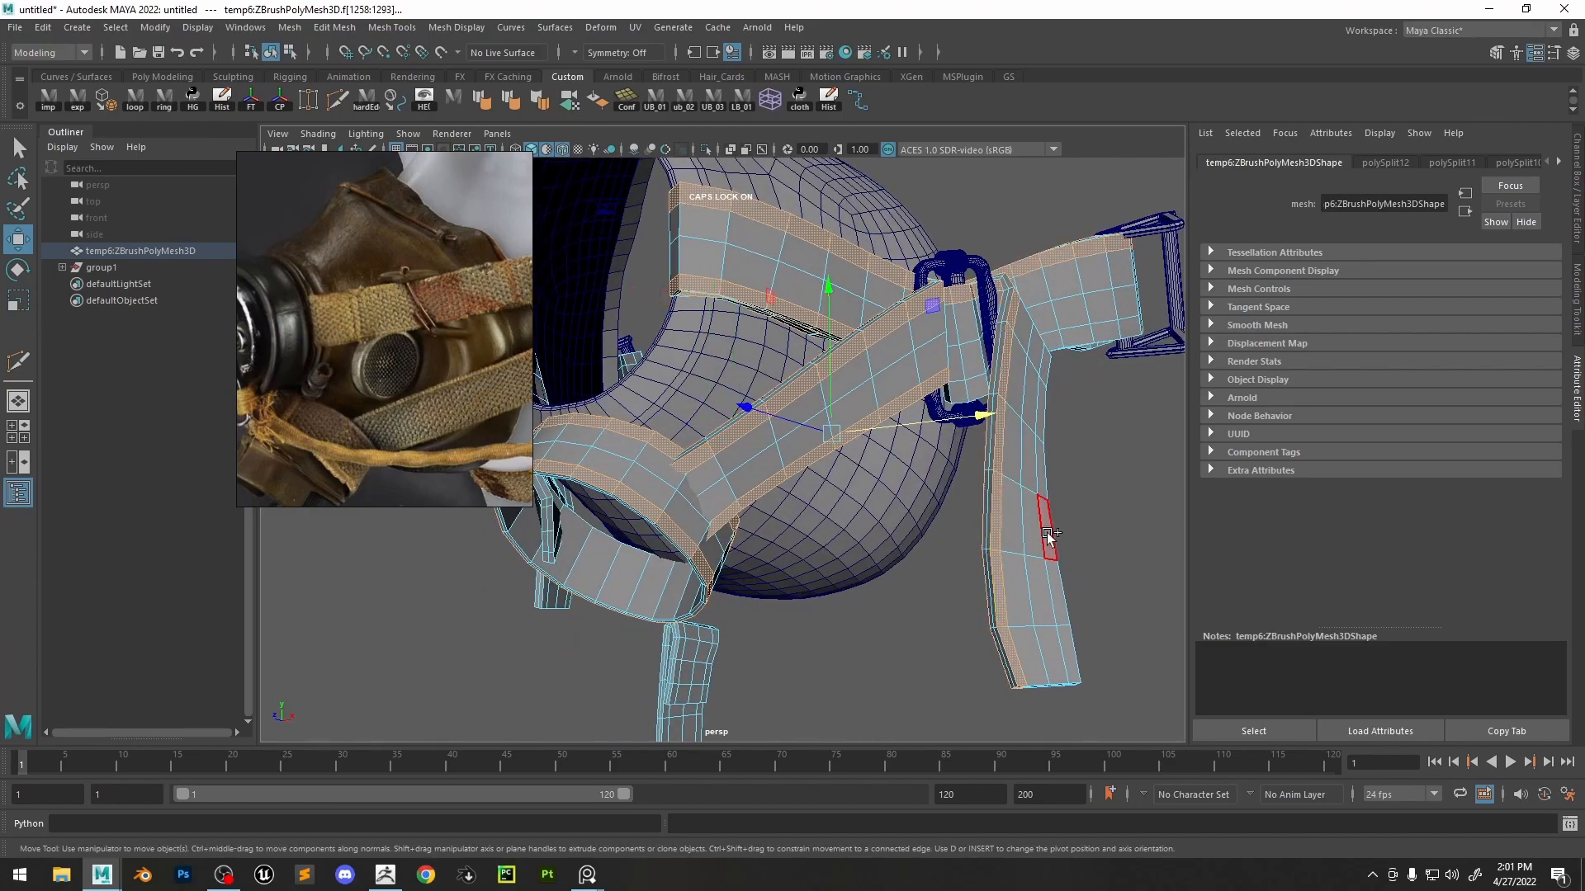
shift+double_click(1065, 598)
- Add both border face strips of the long loose strap to the face selection
alt+right_drag(1071, 612, 984, 466)
alt+drag(983, 466, 997, 525)
alt+middle_drag(639, 529, 874, 277)
alt+right_drag(825, 446, 898, 518)
alt+drag(899, 518, 907, 462)
shift+click(768, 392)
shift+double_click(769, 374)
alt+drag(704, 387, 617, 356)
alt+middle_drag(618, 355, 736, 475)
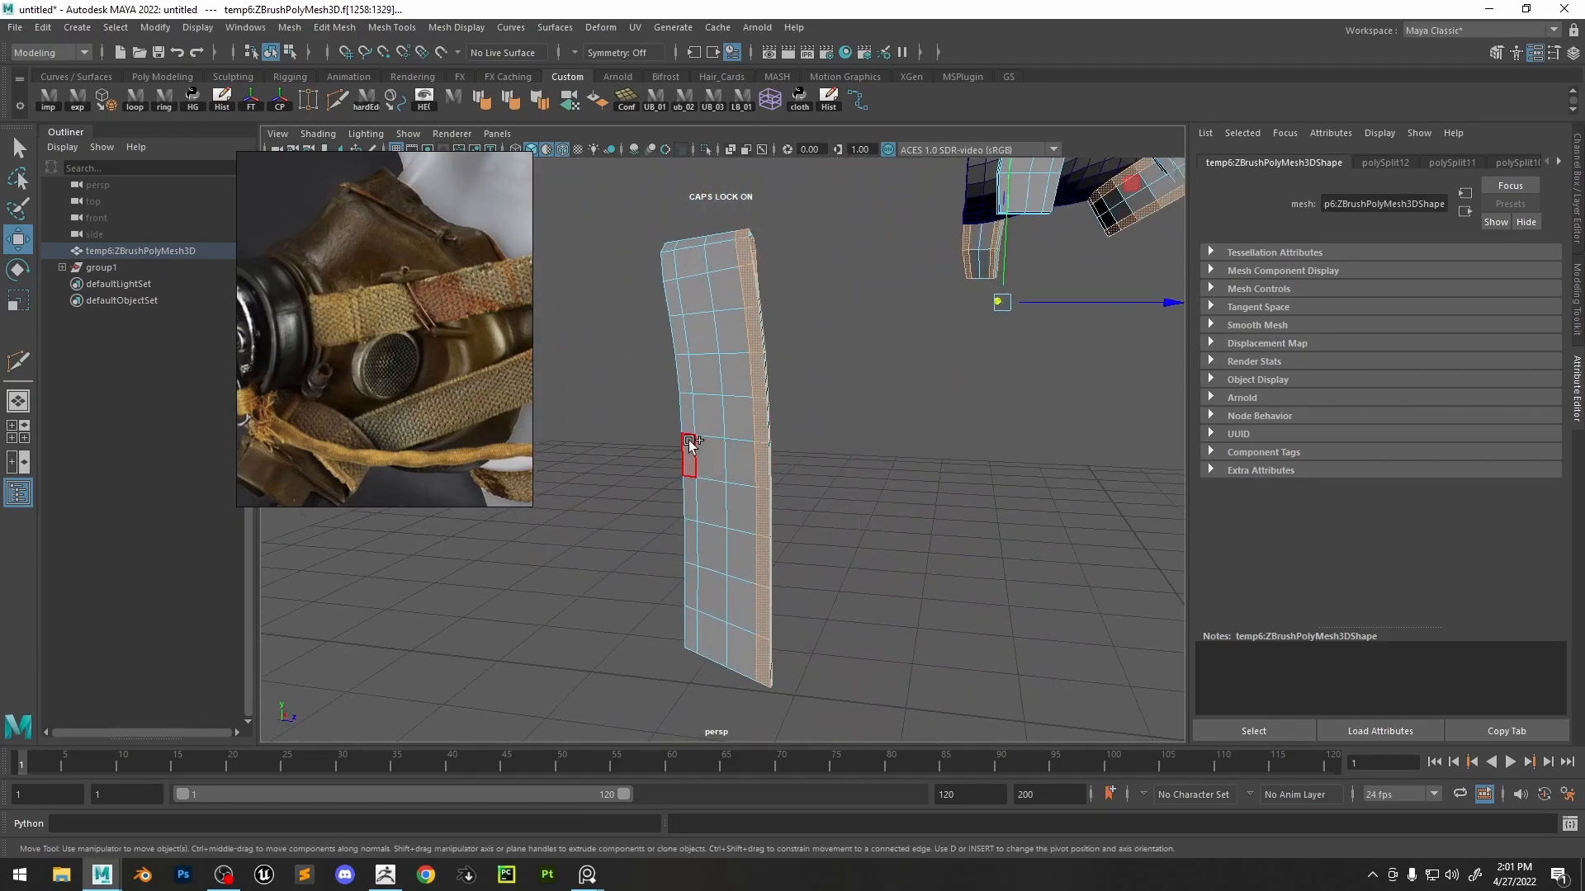
shift+double_click(684, 407)
- Add the border face strips of the opposite side's hanging strap and side straps to the face selection
alt+right_drag(995, 499, 809, 293)
alt+middle_drag(809, 293, 799, 437)
alt+drag(799, 438, 851, 421)
alt+right_drag(850, 421, 1155, 578)
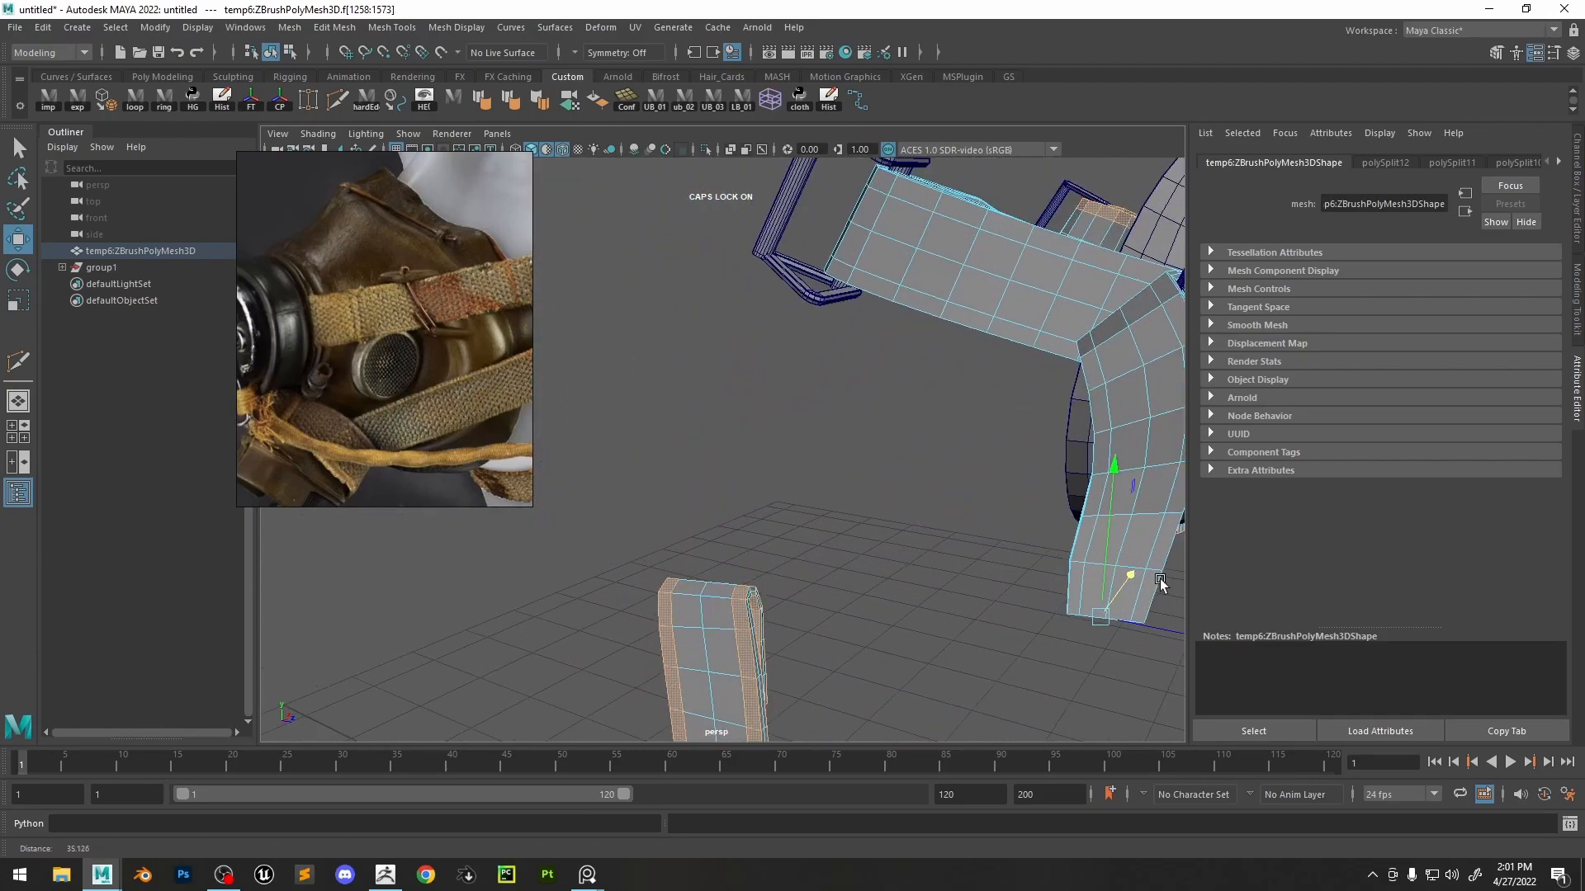
alt+middle_drag(911, 334, 769, 443)
shift+double_click(803, 424)
shift+click(837, 335)
shift+double_click(789, 327)
alt+right_drag(986, 479, 899, 430)
alt+middle_drag(899, 430, 753, 418)
alt+right_drag(753, 417, 874, 479)
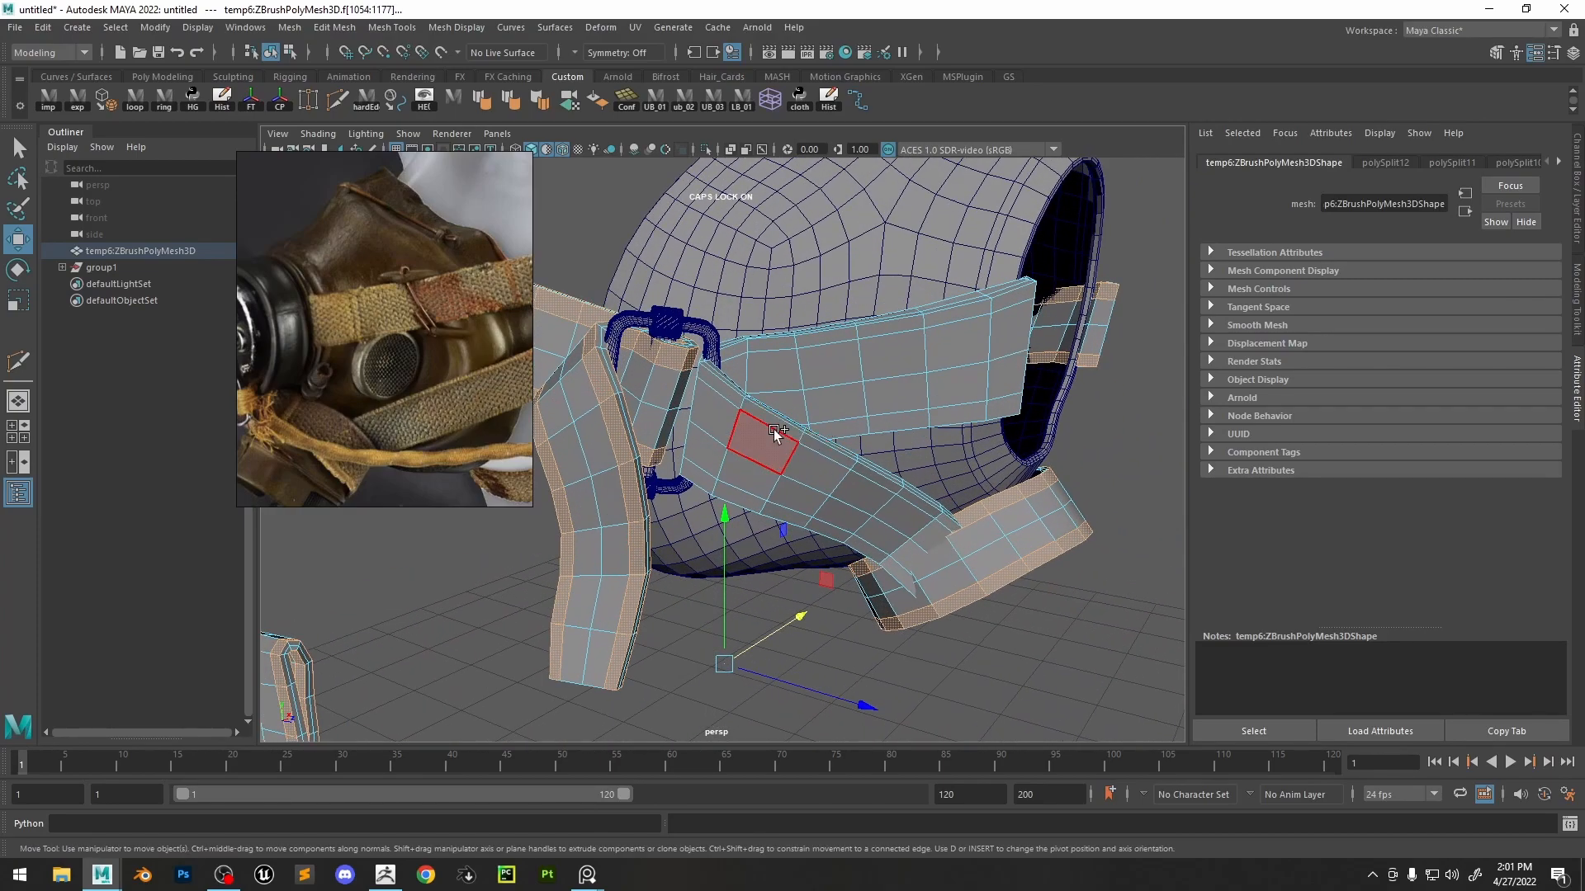
- Extrude the selected border faces to form raised rims along the straps and collar, and preview the mesh smoothed
key(ctrl+e)
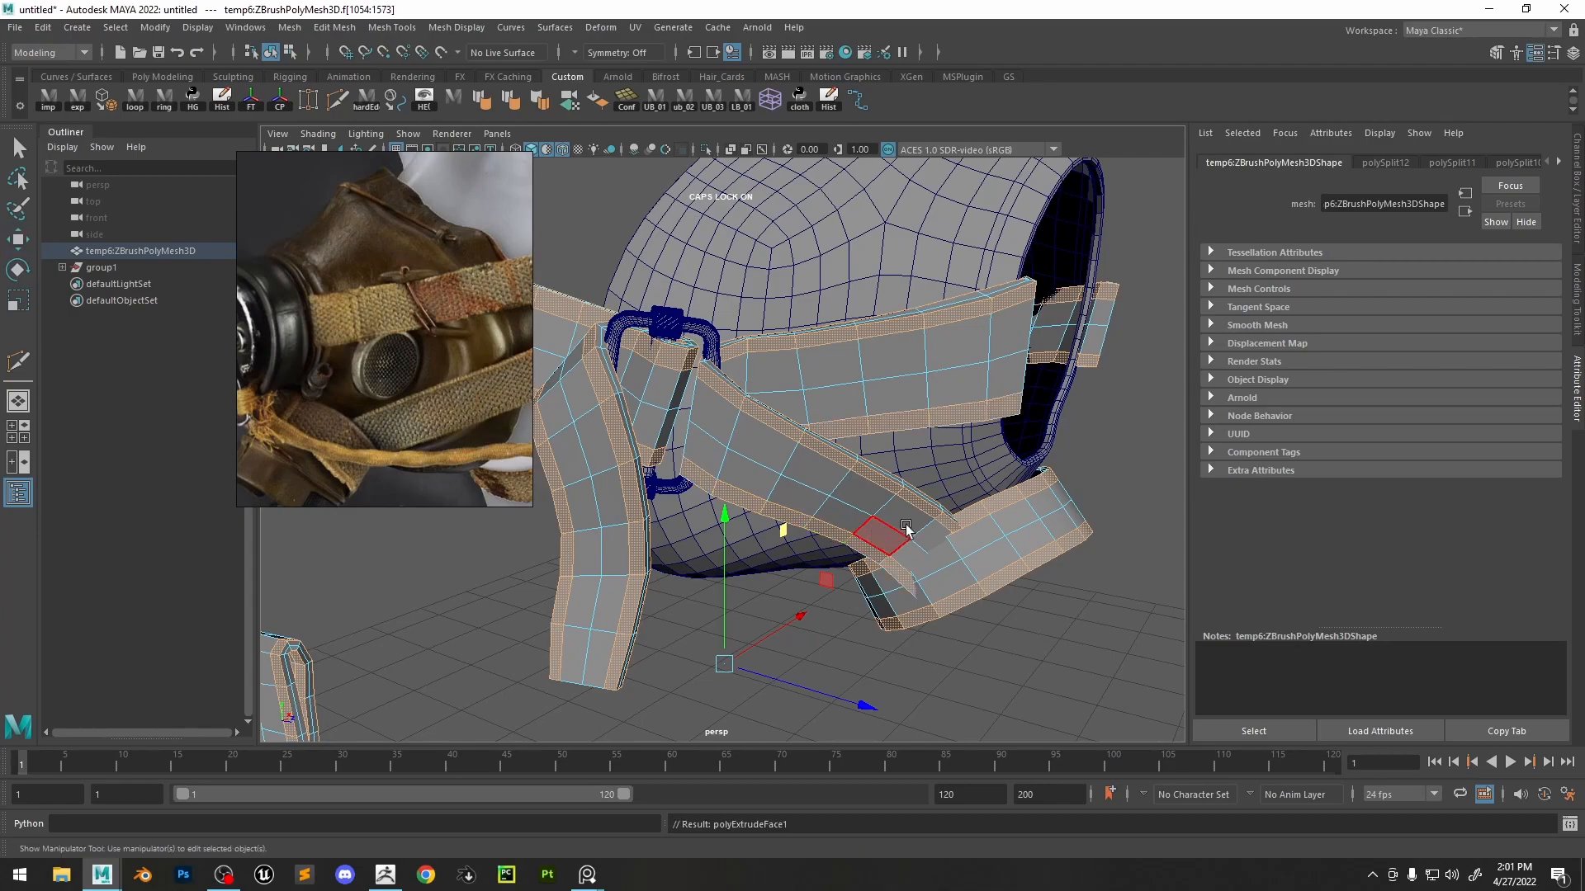
alt+drag(884, 532, 750, 485)
drag(682, 274, 743, 421)
alt+right_drag(742, 421, 865, 484)
key(3)
alt+drag(865, 483, 885, 535)
- Return to object mode, export the strap mesh as an OBJ and switch to ZBrush
key(q)
key(F8)
click(646, 246)
key(alt+5)
mouse_move(646, 246)
alt+mouse_down()
mouse_move(715, 277)
mouse_move(961, 528)
mouse_move(743, 462)
alt+mouse_up()
alt+right_drag(743, 462, 814, 483)
click(814, 483)
alt+drag(814, 483, 776, 437)
click(77, 99)
click(385, 874)
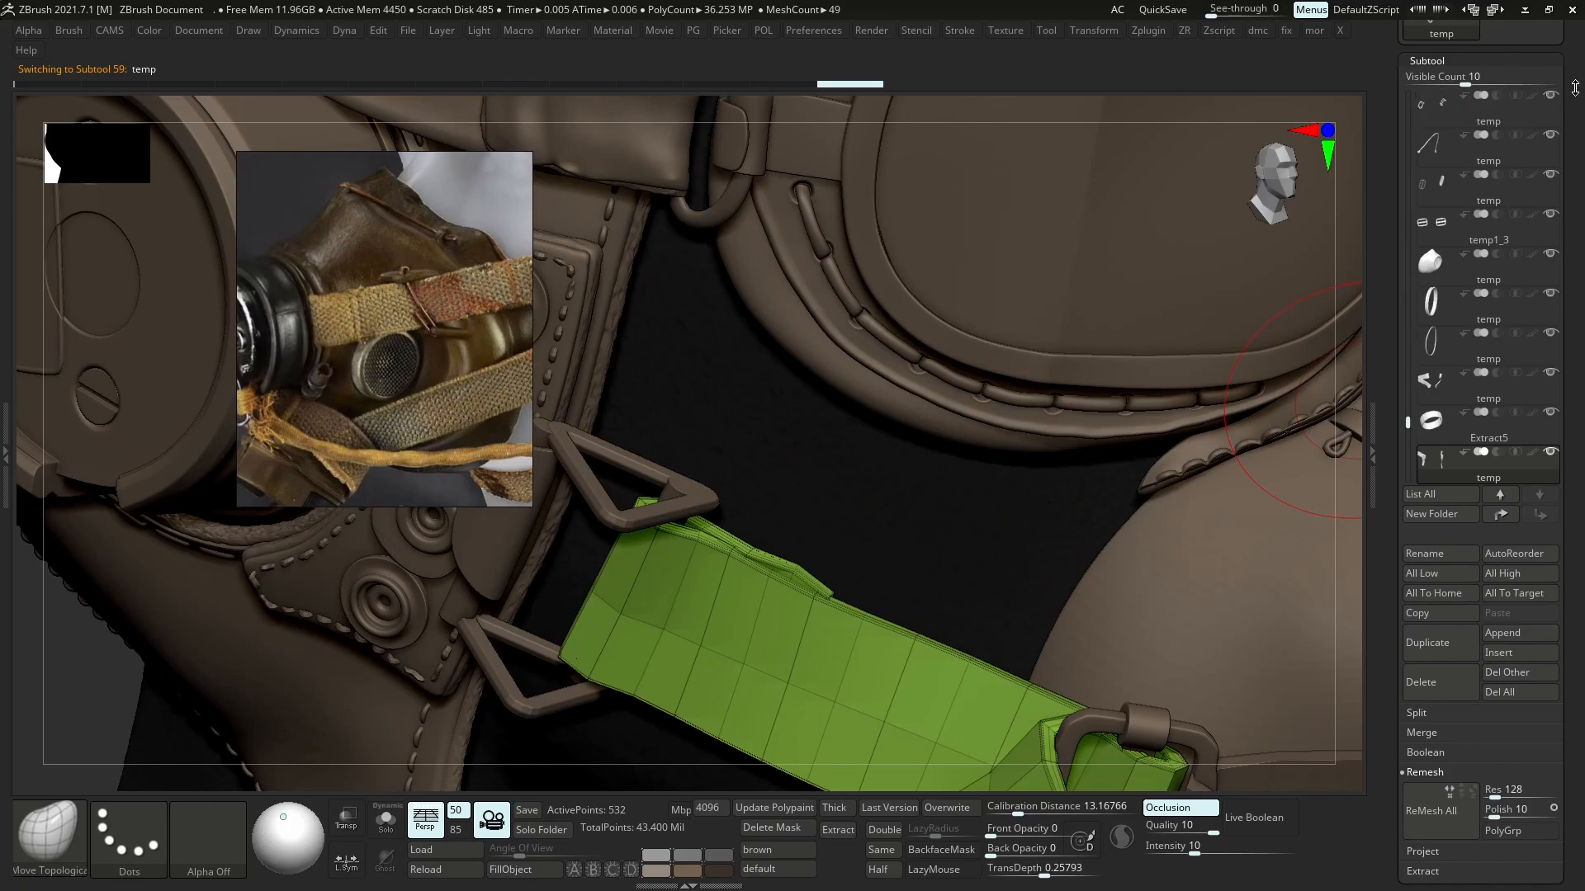
- Import the exported straps into a separate tool, turn on dynamic subdivision and hide the polyframe
drag(1575, 85, 1573, 198)
click(1518, 171)
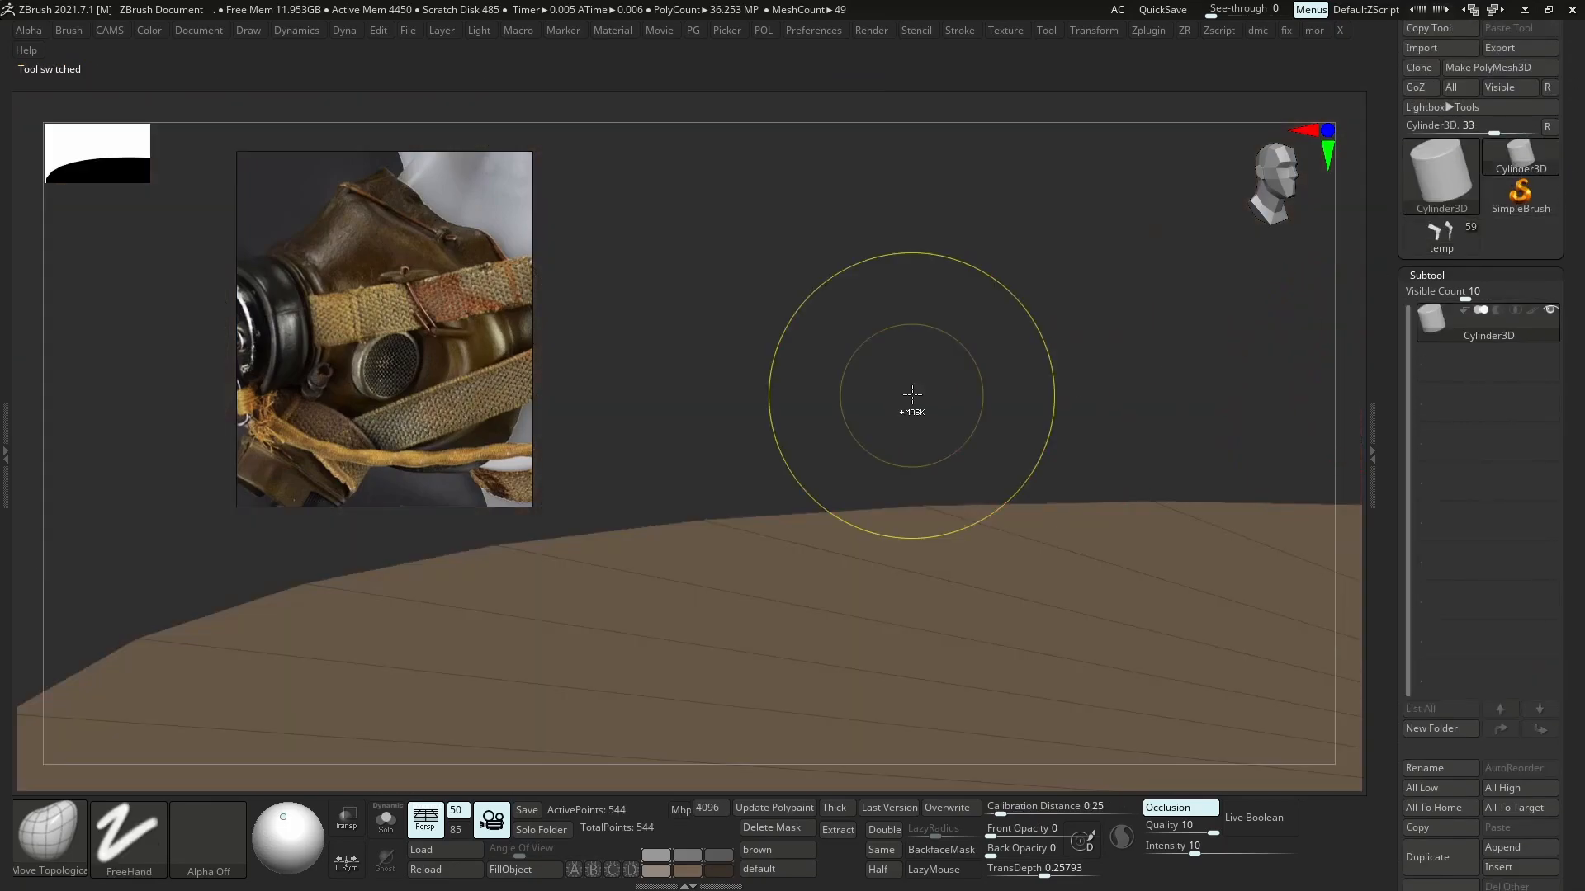
key(d)
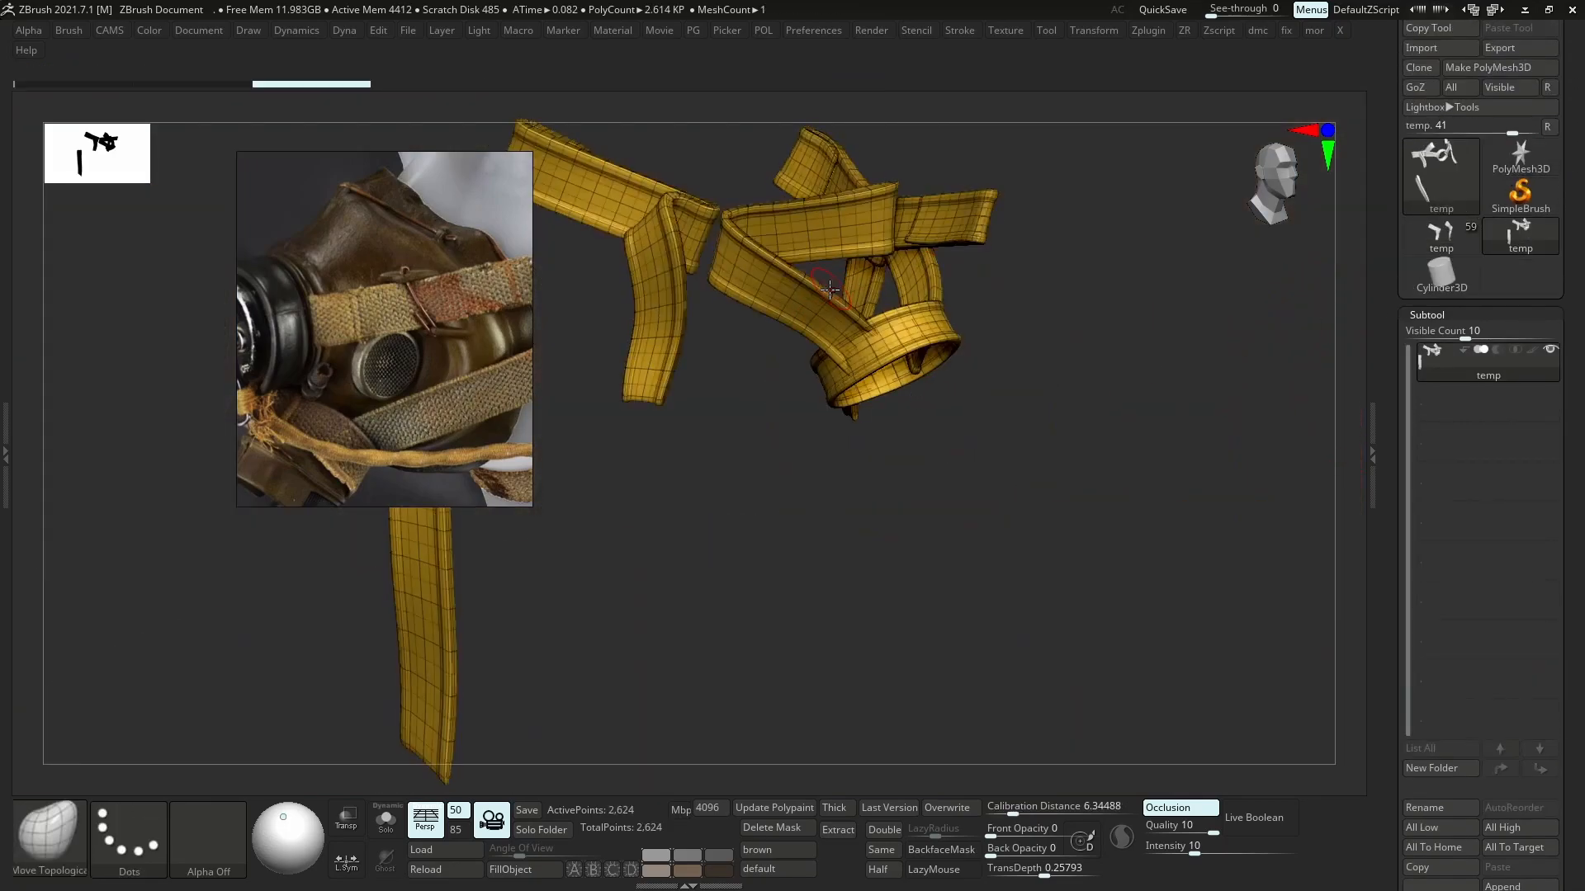
key(shift+f)
alt+drag(1275, 293, 1312, 453)
drag(1181, 625, 1437, 600)
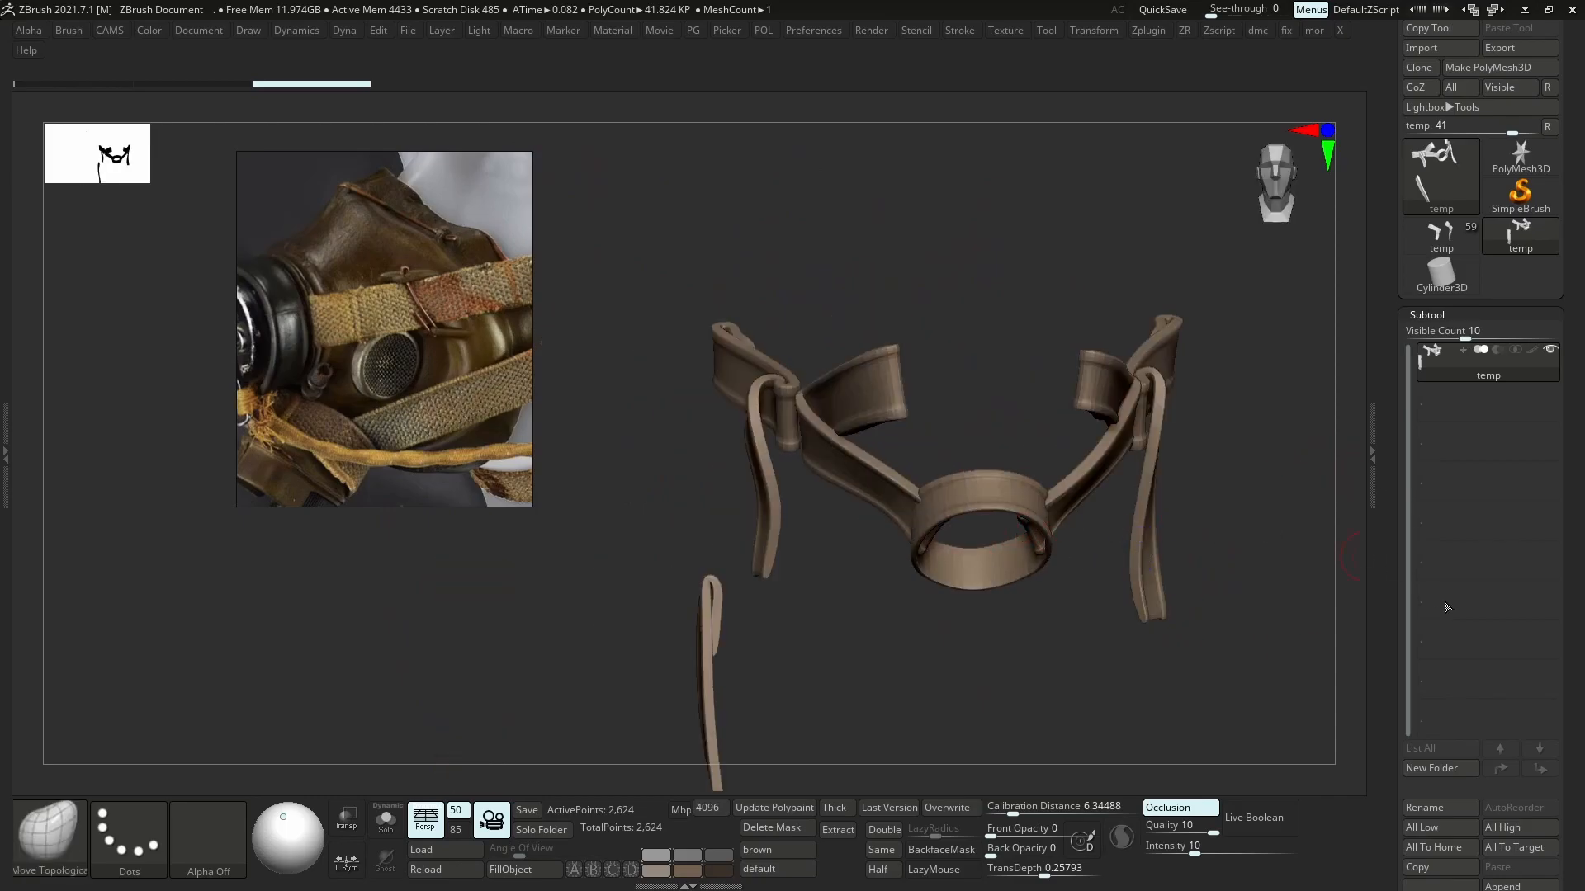
- Add a new layer to the imported straps and apply Polish By Groups to them
scroll(1546, 487, down, 5)
click(1436, 721)
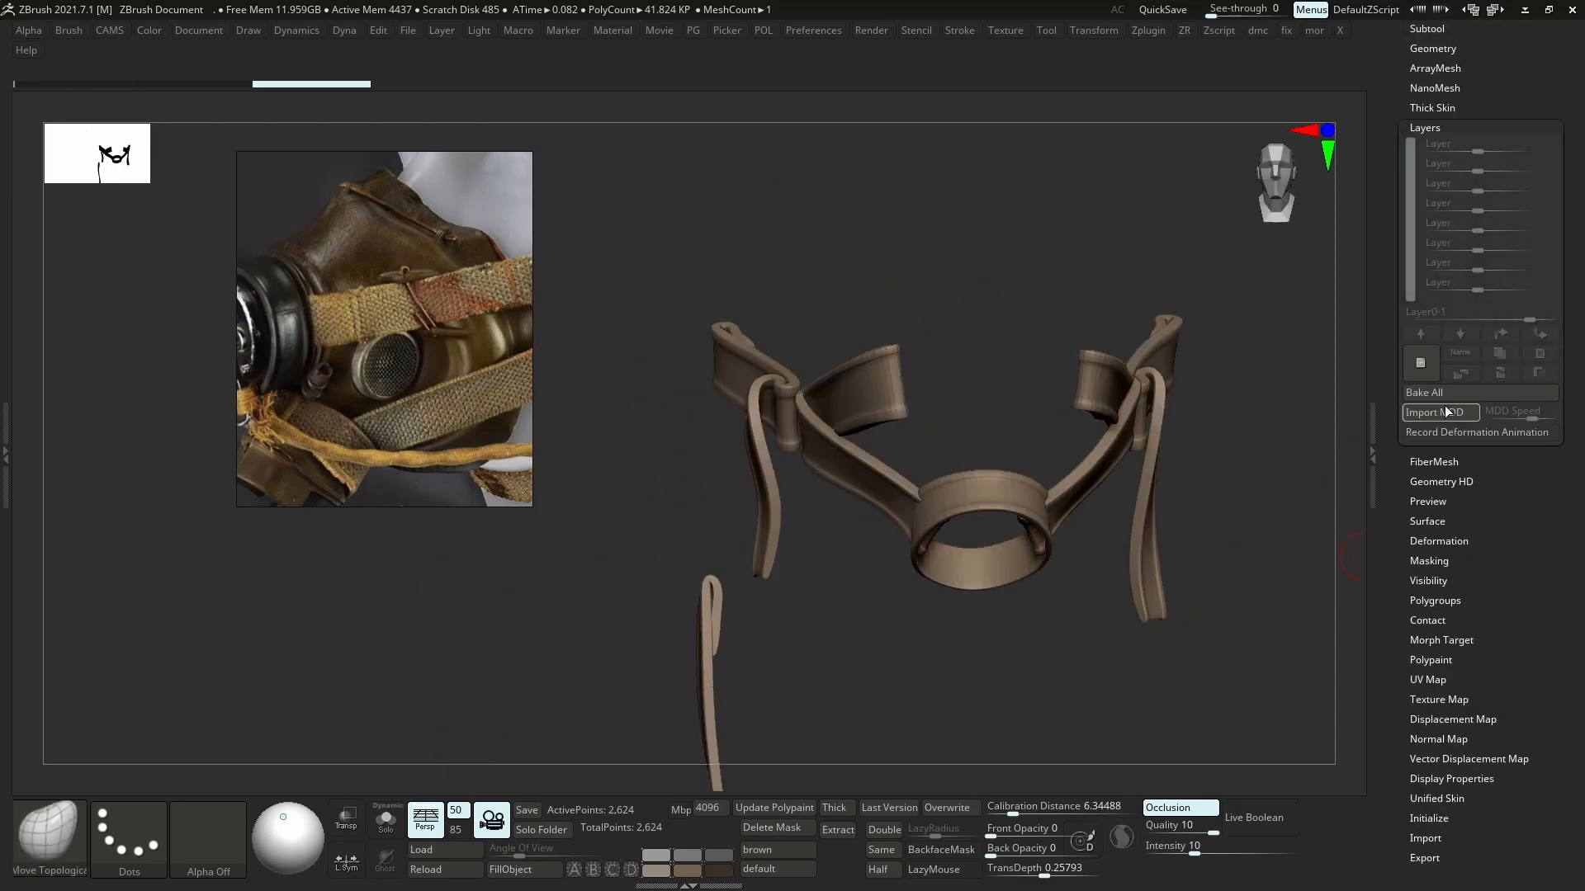
click(1420, 364)
drag(1202, 467, 898, 477)
key(m)
click(926, 520)
key(p)
click(926, 526)
key(ctrl+z)
key(p)
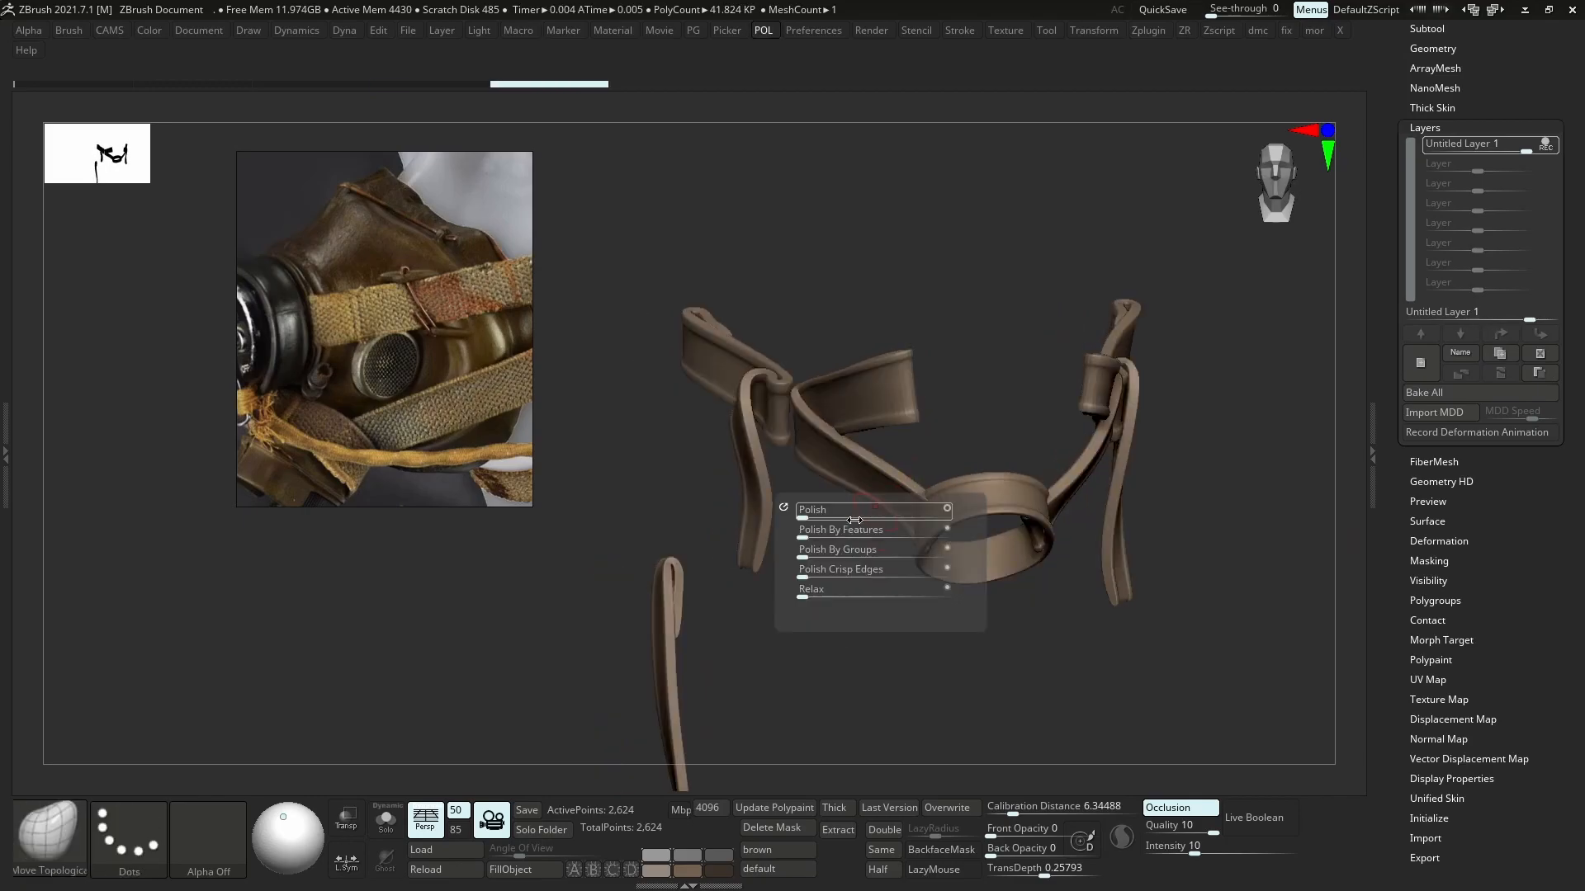
click(829, 556)
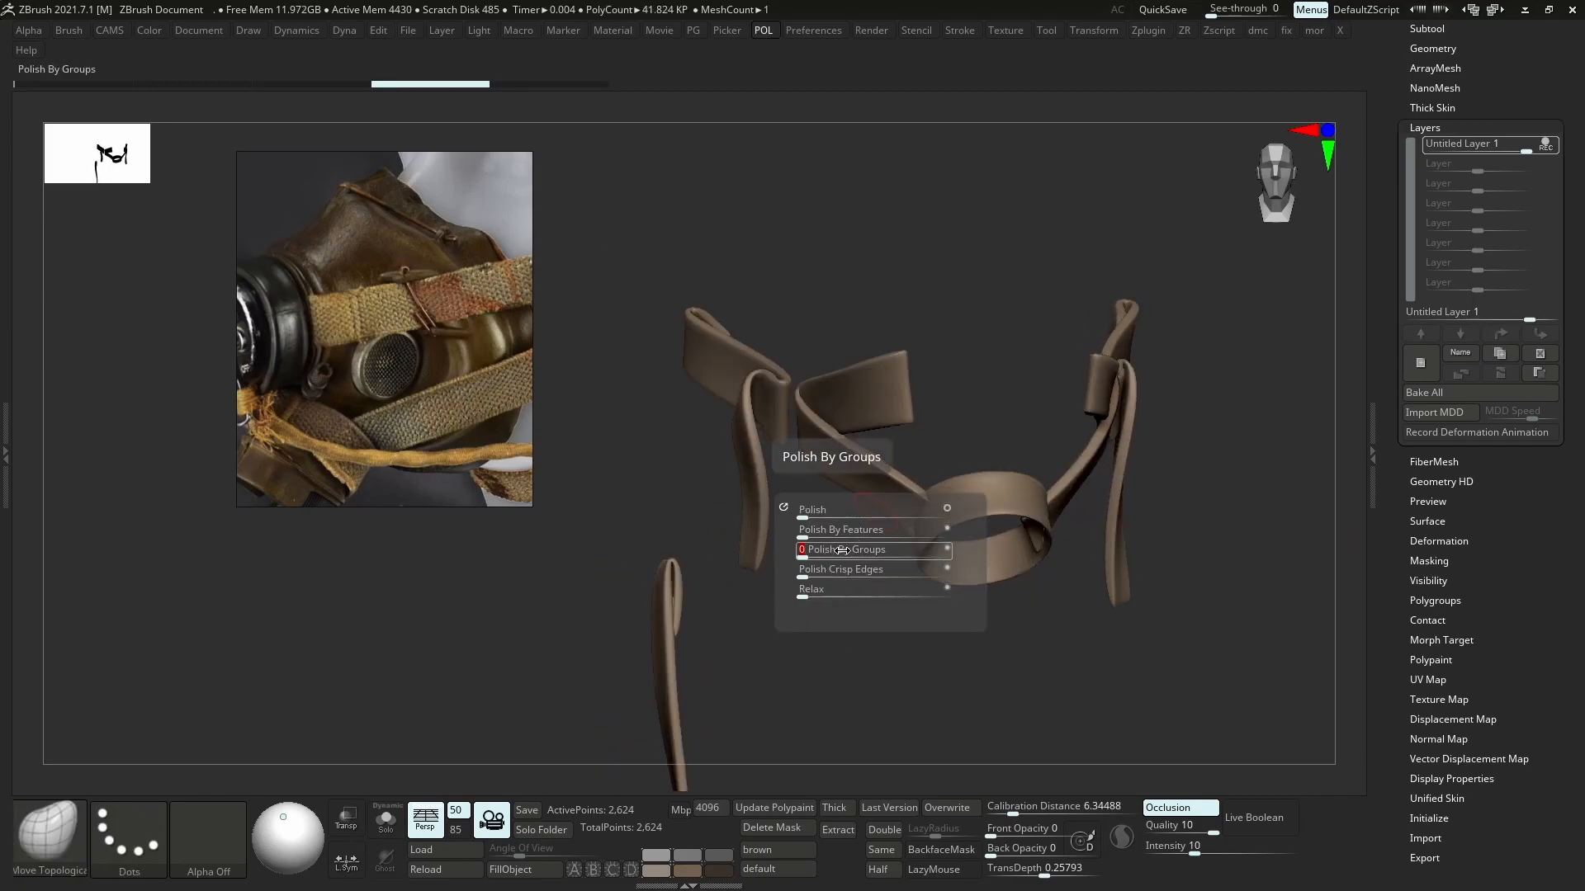
- Switch back to Maya and undo the export and the border face extrusion
click(1525, 10)
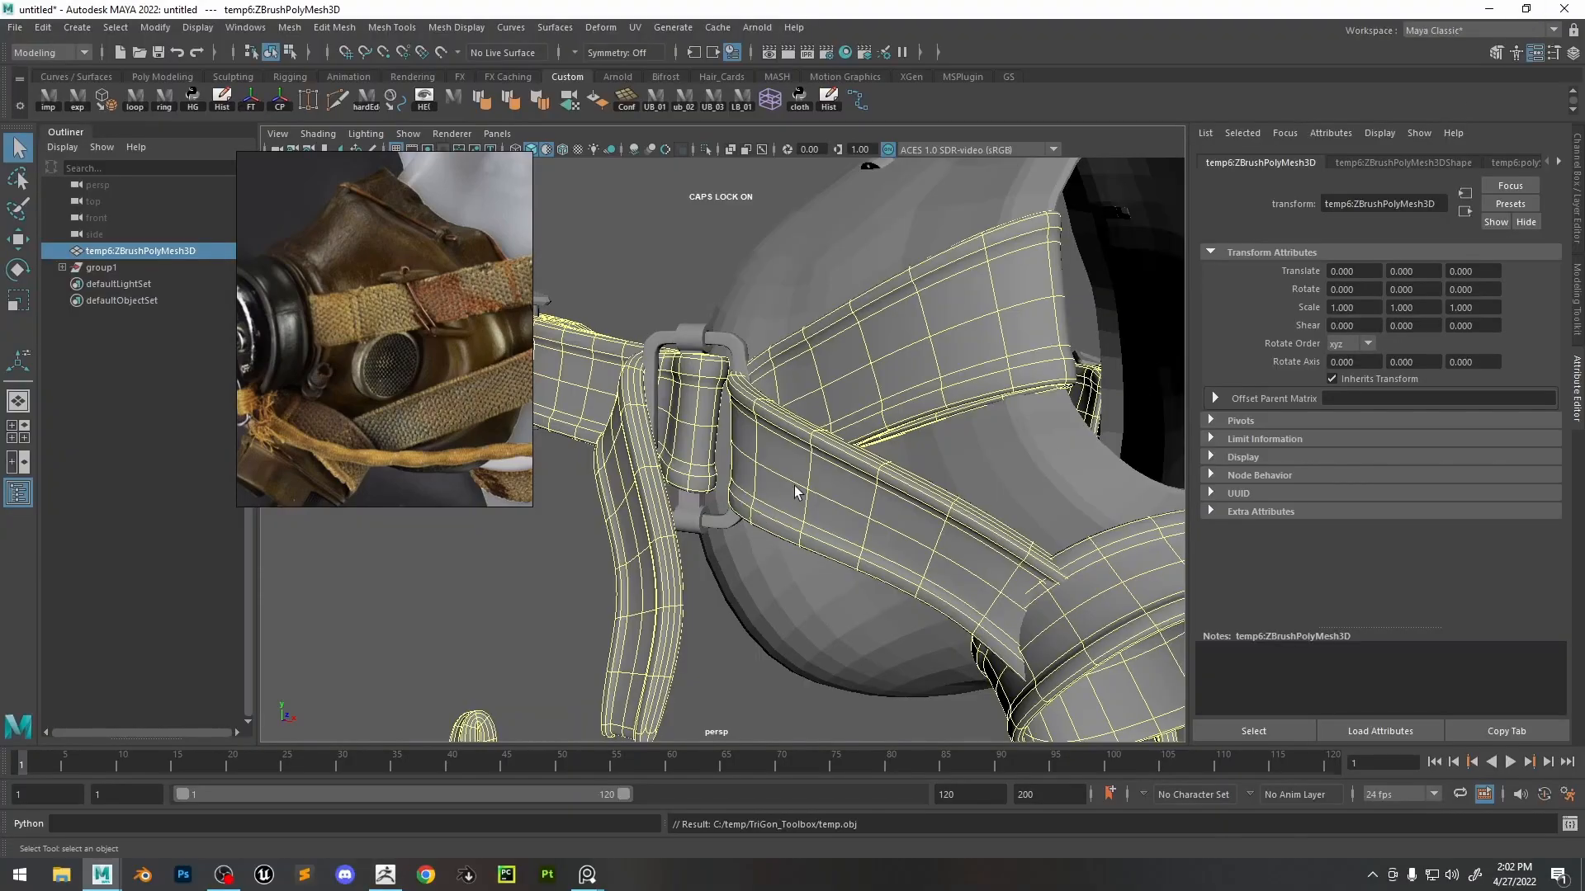
key(ctrl+z)
key(ctrl+z)
key(ctrl+z)
key(ctrl+z)
key(ctrl+z)
key(ctrl+z)
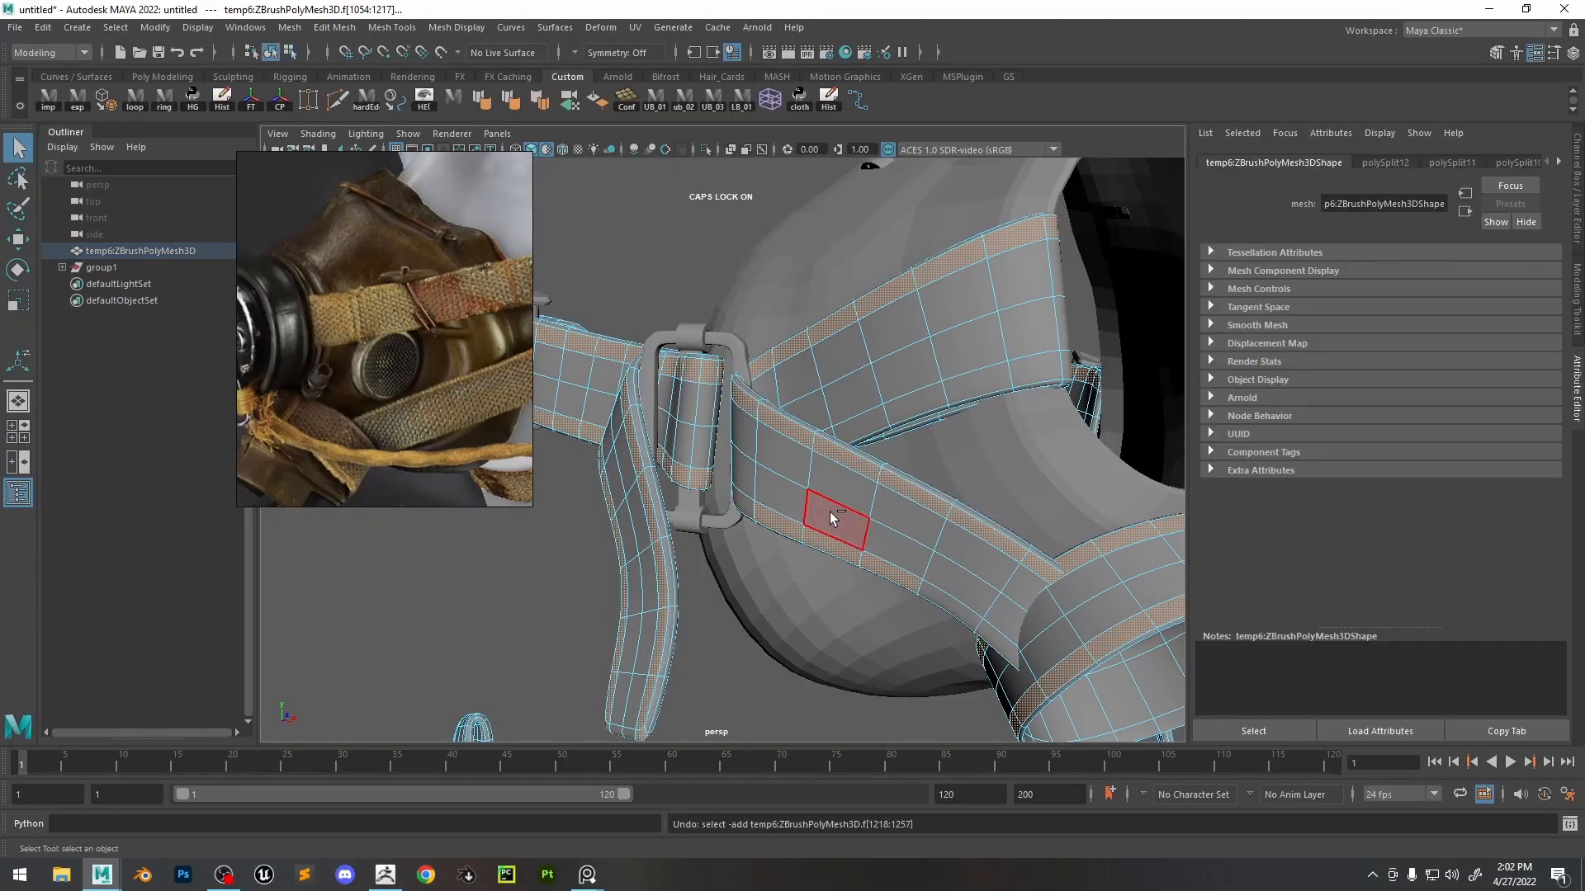
- Try selecting the side straps' middle edge loop, and return to selecting faces around the buckle
alt+drag(825, 512, 863, 518)
right_drag(785, 424, 775, 371)
double_click(839, 507)
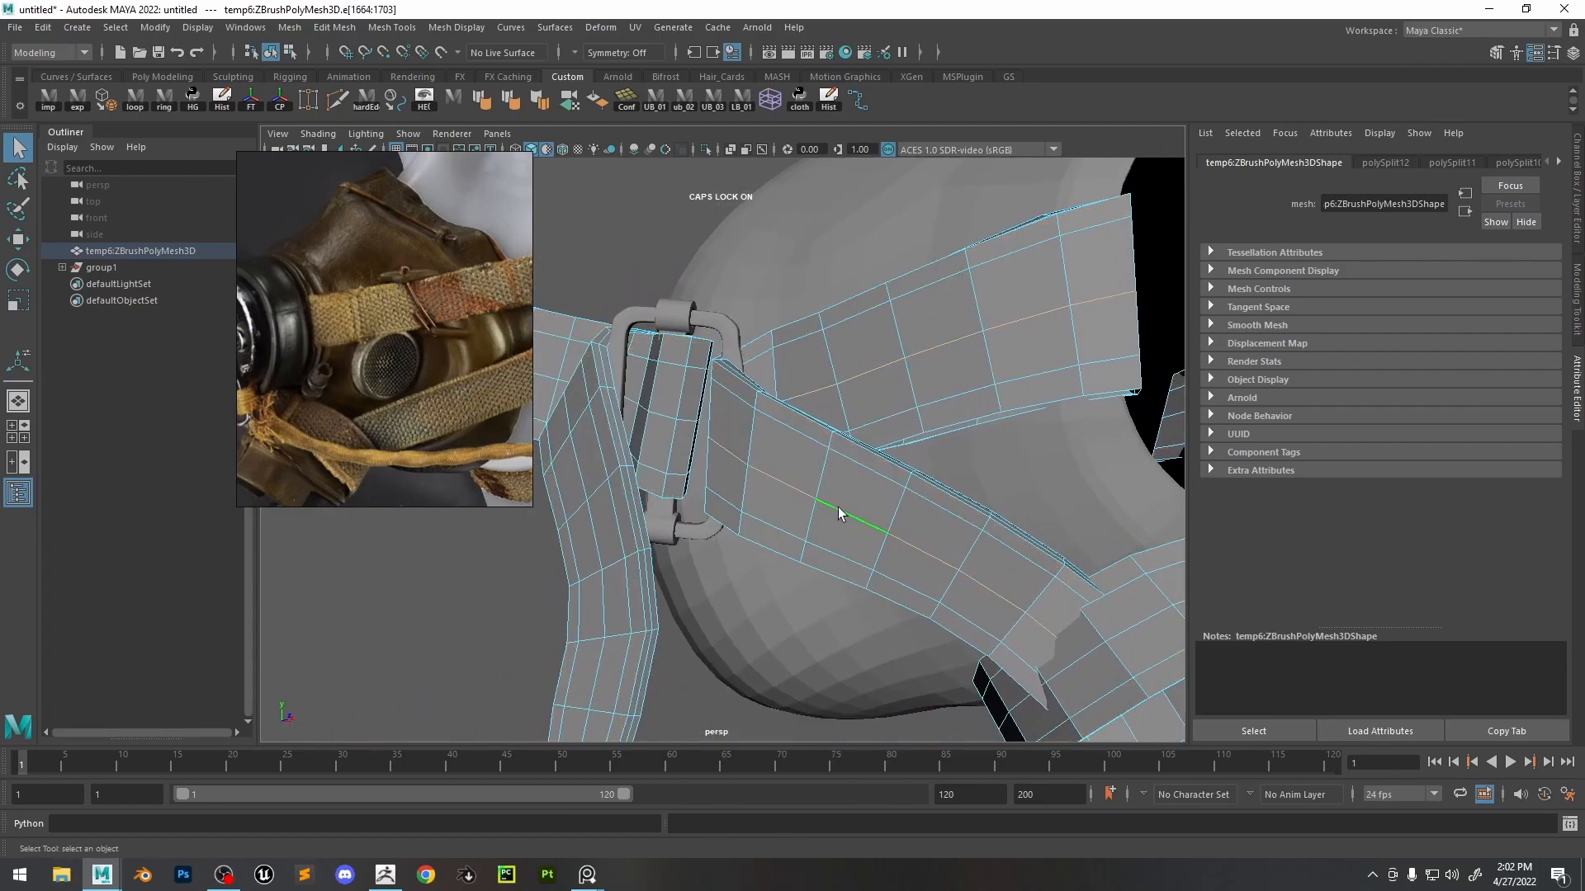
alt+right_drag(838, 506, 726, 436)
alt+drag(645, 511, 691, 518)
key(F11)
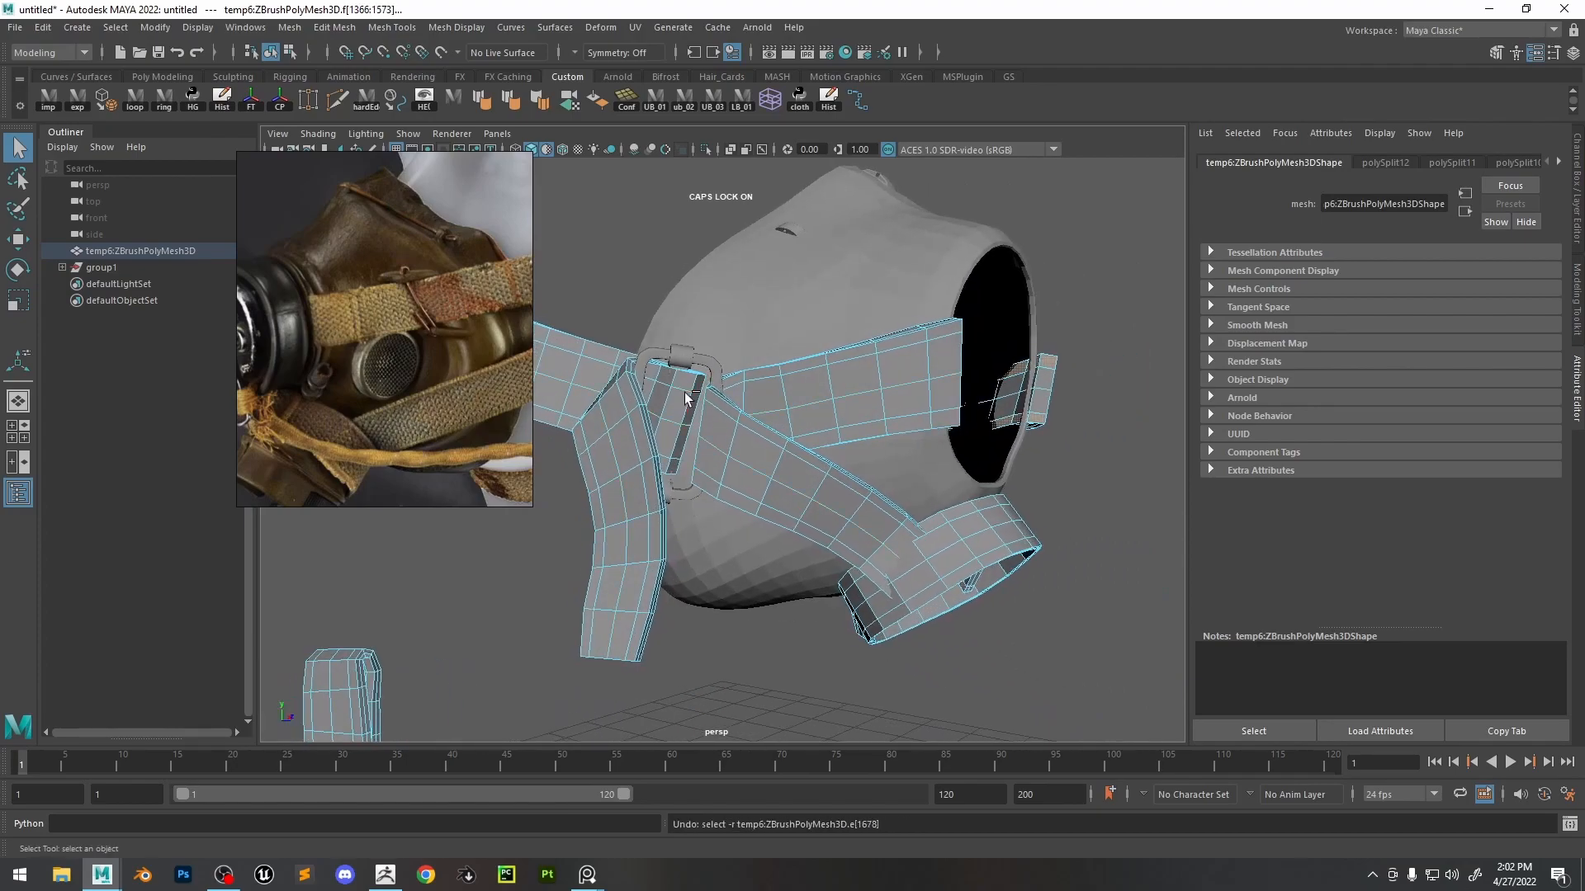
shift+click(680, 397)
shift+click(680, 397)
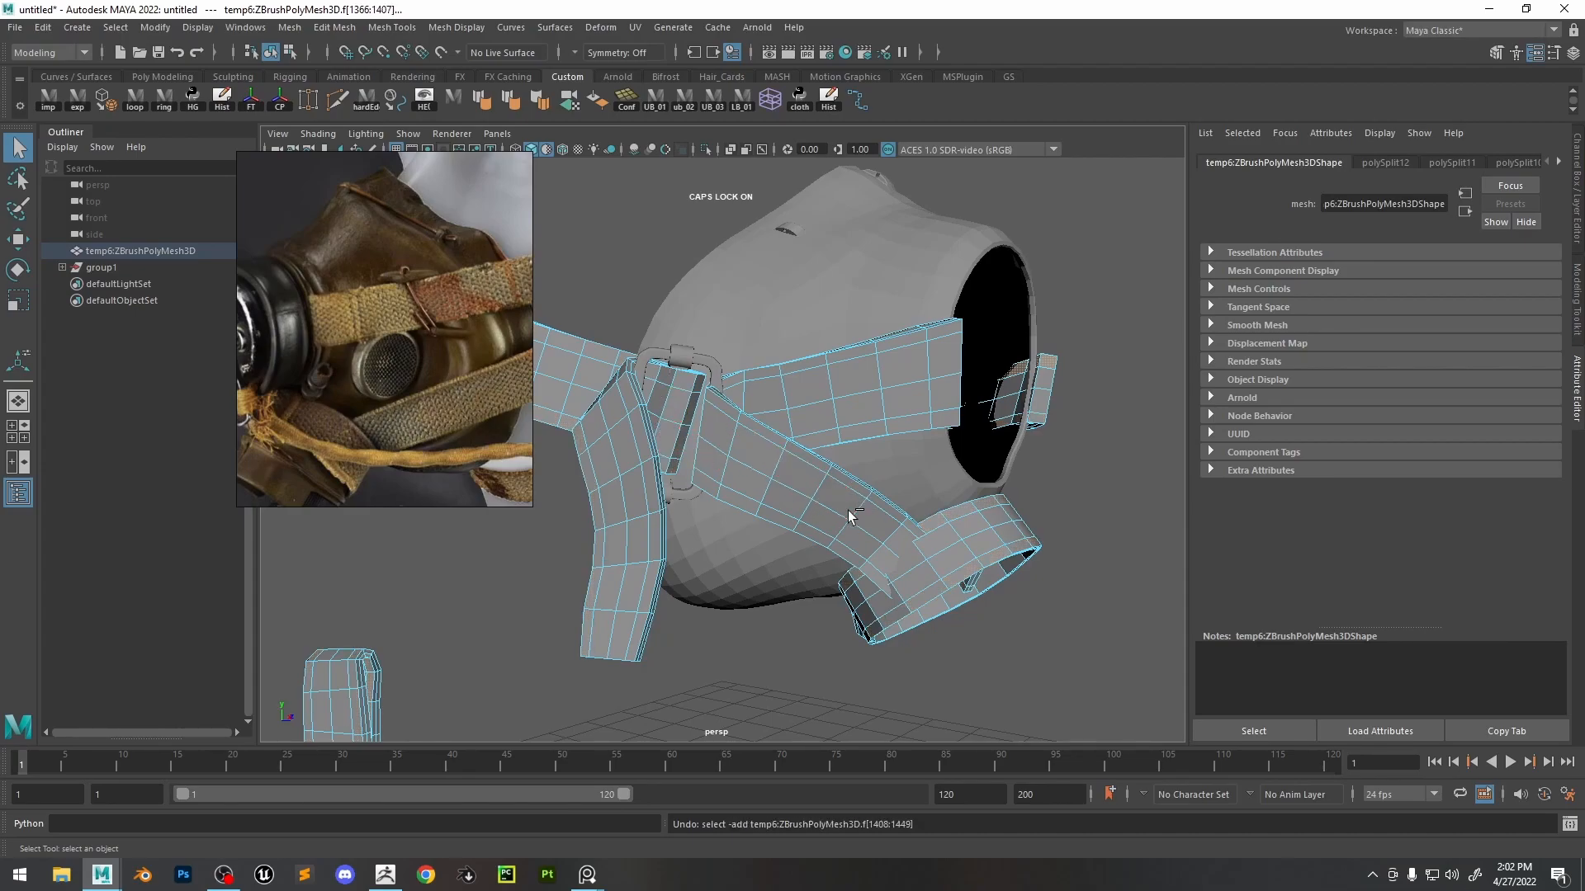
- Undo the remaining border face selections on the straps and collar
key(ctrl+z)
key(ctrl+z)
key(ctrl+z)
key(ctrl+z)
key(ctrl+z)
key(ctrl+z)
key(ctrl+z)
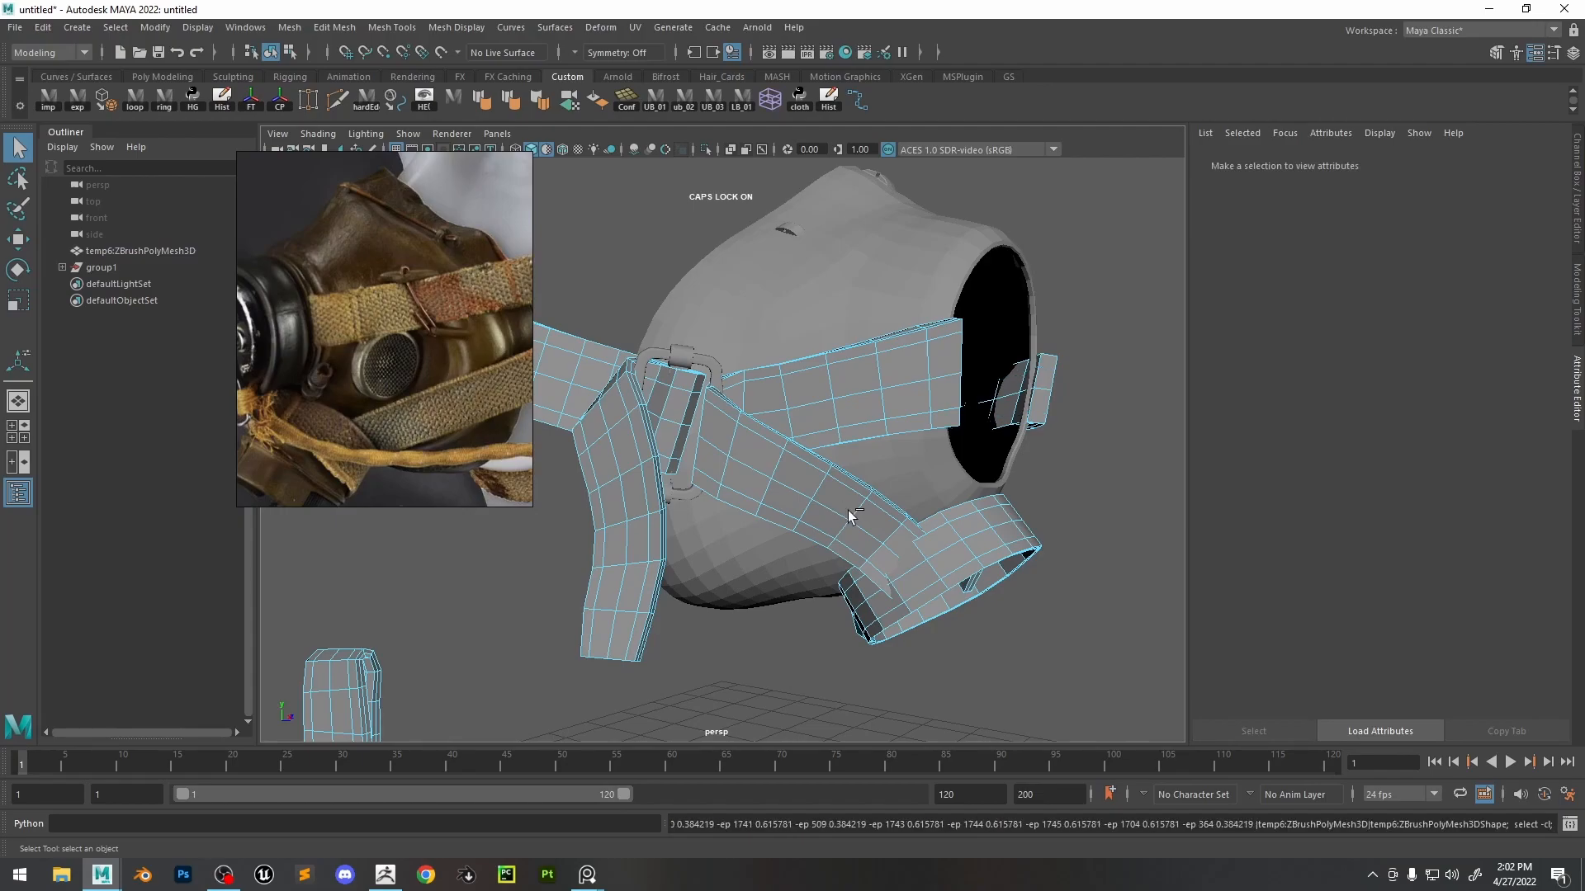
- Undo the last border edge loops inserted on the side straps and collar
key(ctrl+z)
key(ctrl+z)
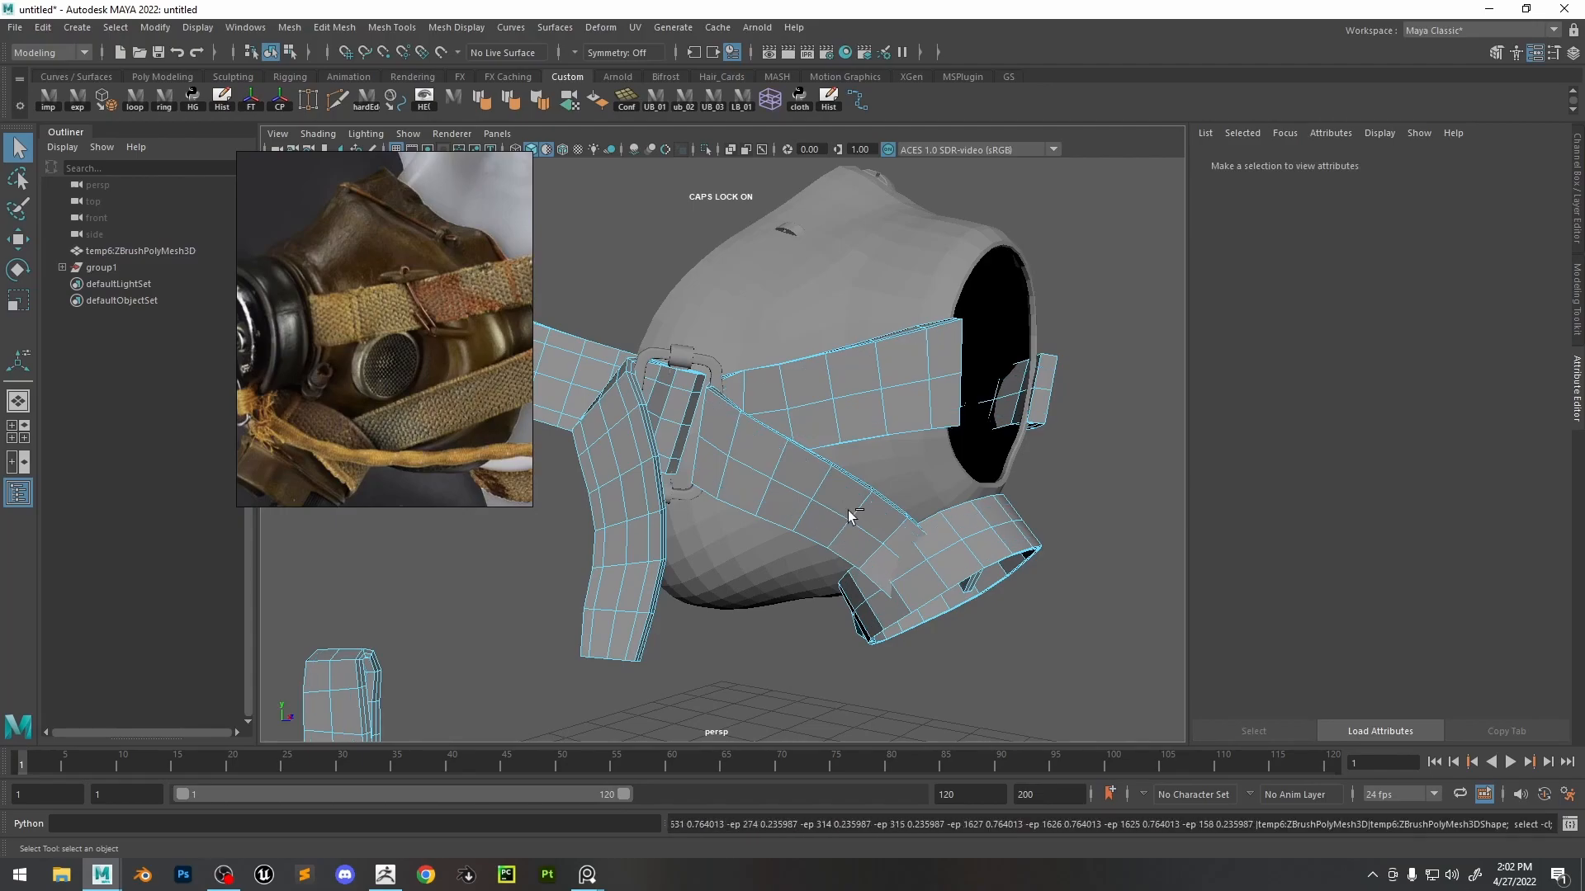
alt+drag(809, 517, 775, 345)
key(F8)
scroll(776, 345, up, 5)
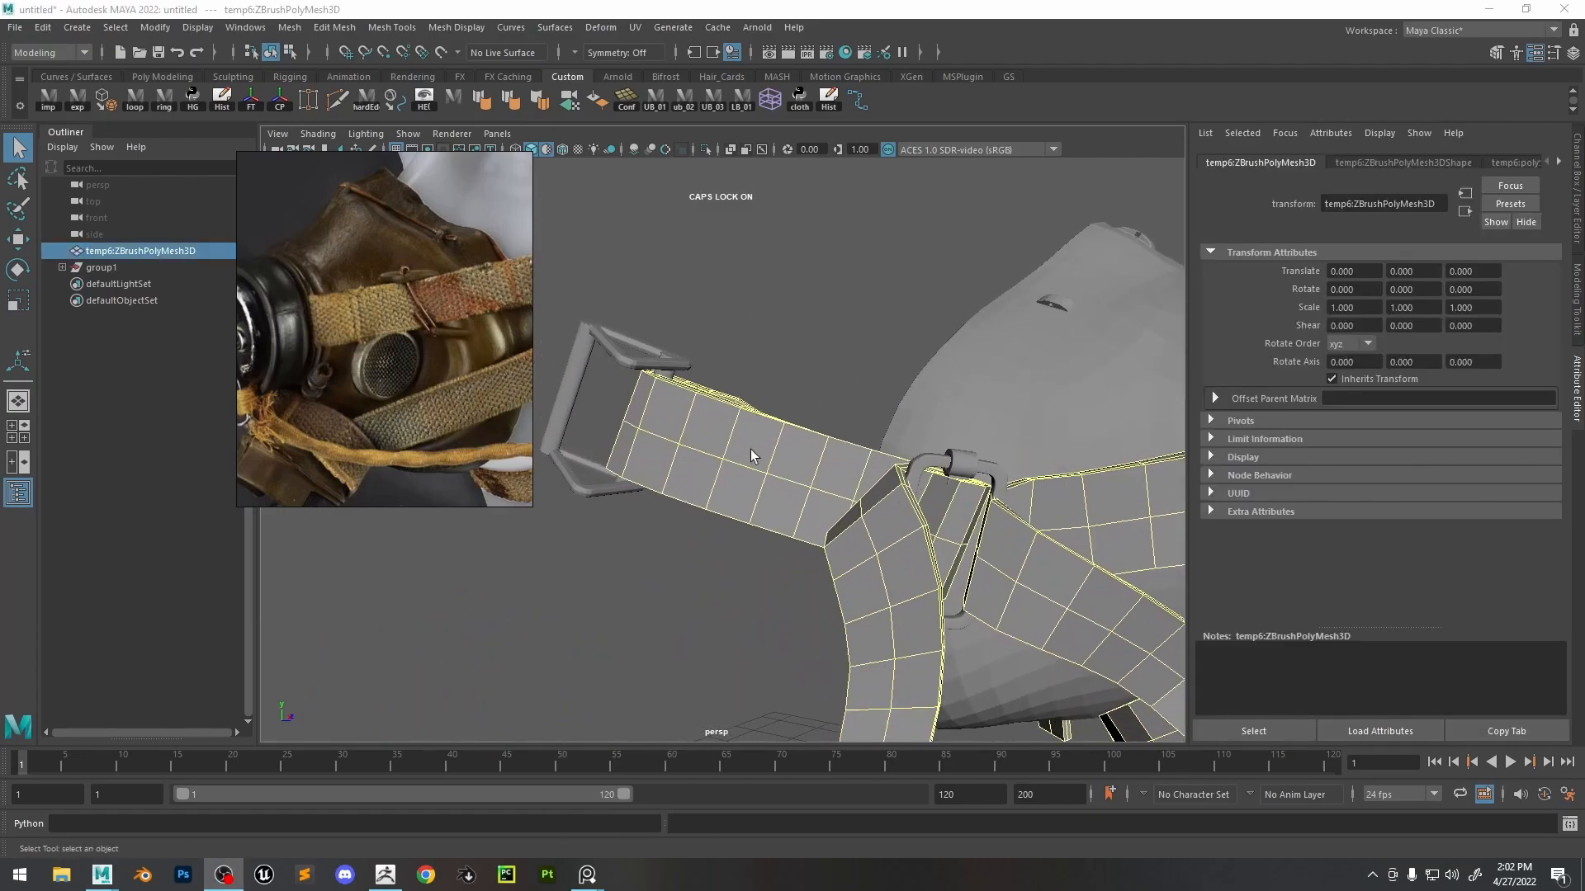
alt+drag(779, 330, 747, 359)
scroll(774, 320, up, 3)
click(882, 268)
click(813, 433)
click(338, 108)
ctrl+click(790, 392)
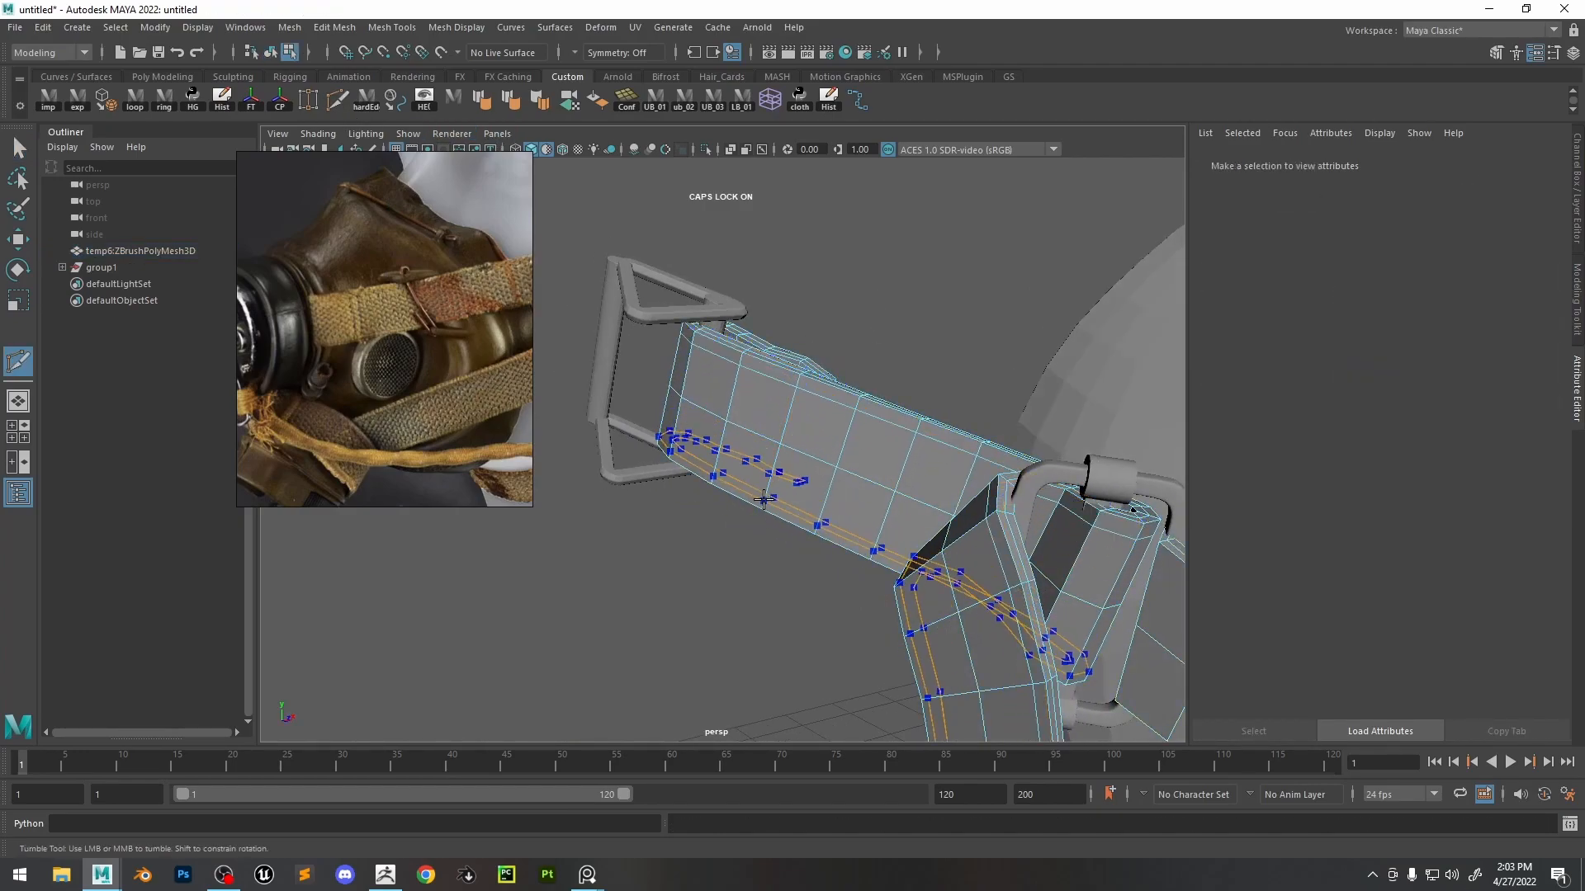
- Try selecting the straps' middle vertex loops and moving them along their normals to shape the rims
key(F9)
key(w)
click(789, 436)
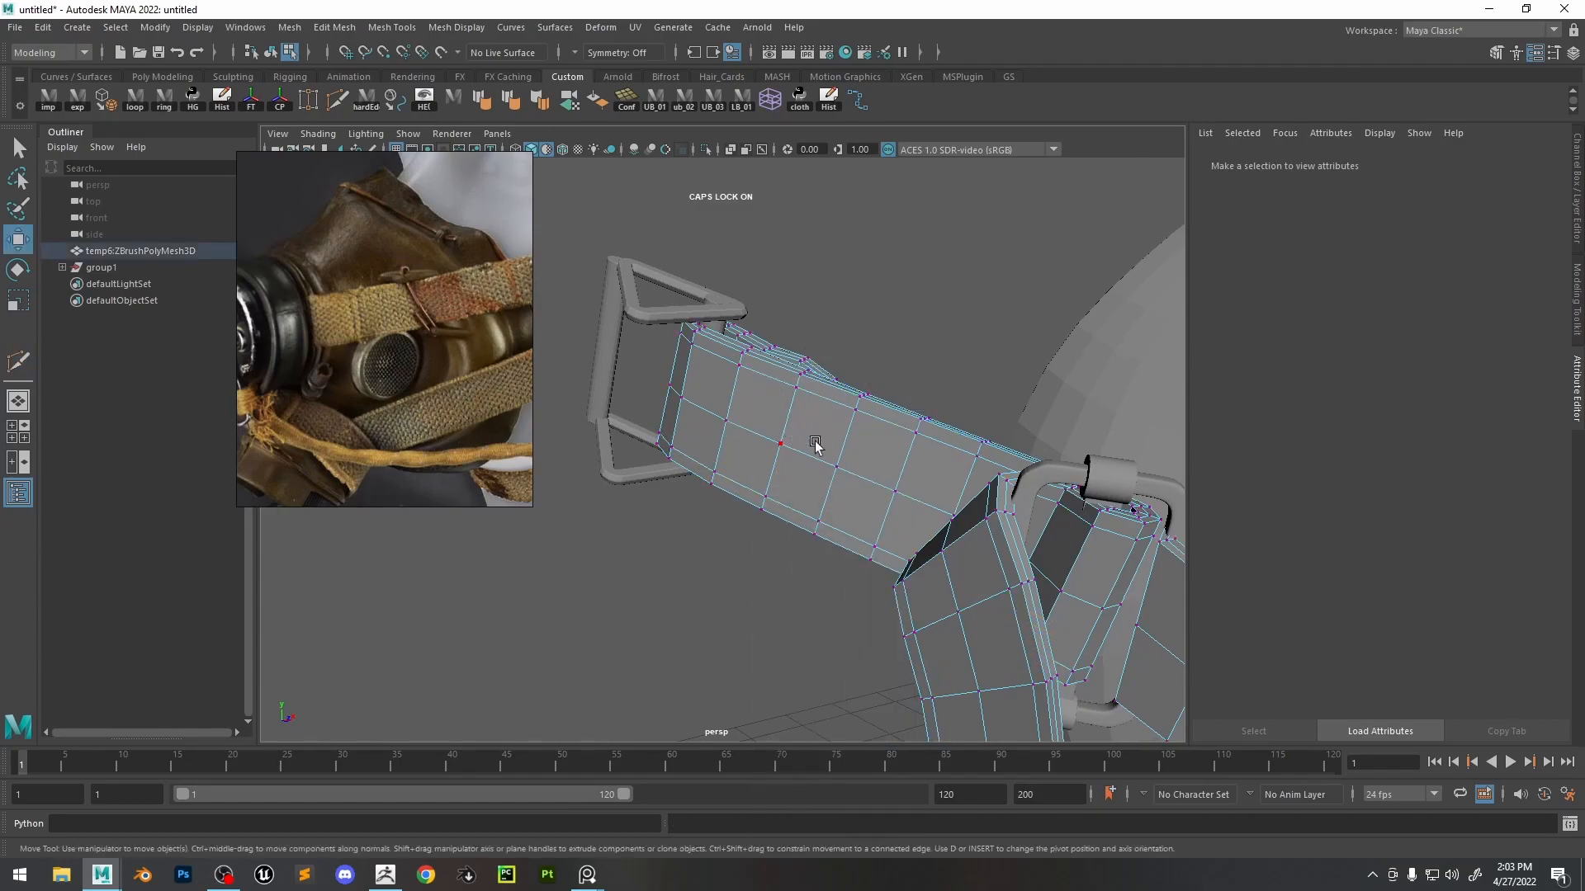
shift+double_click(847, 463)
shift+click(849, 413)
shift+double_click(804, 395)
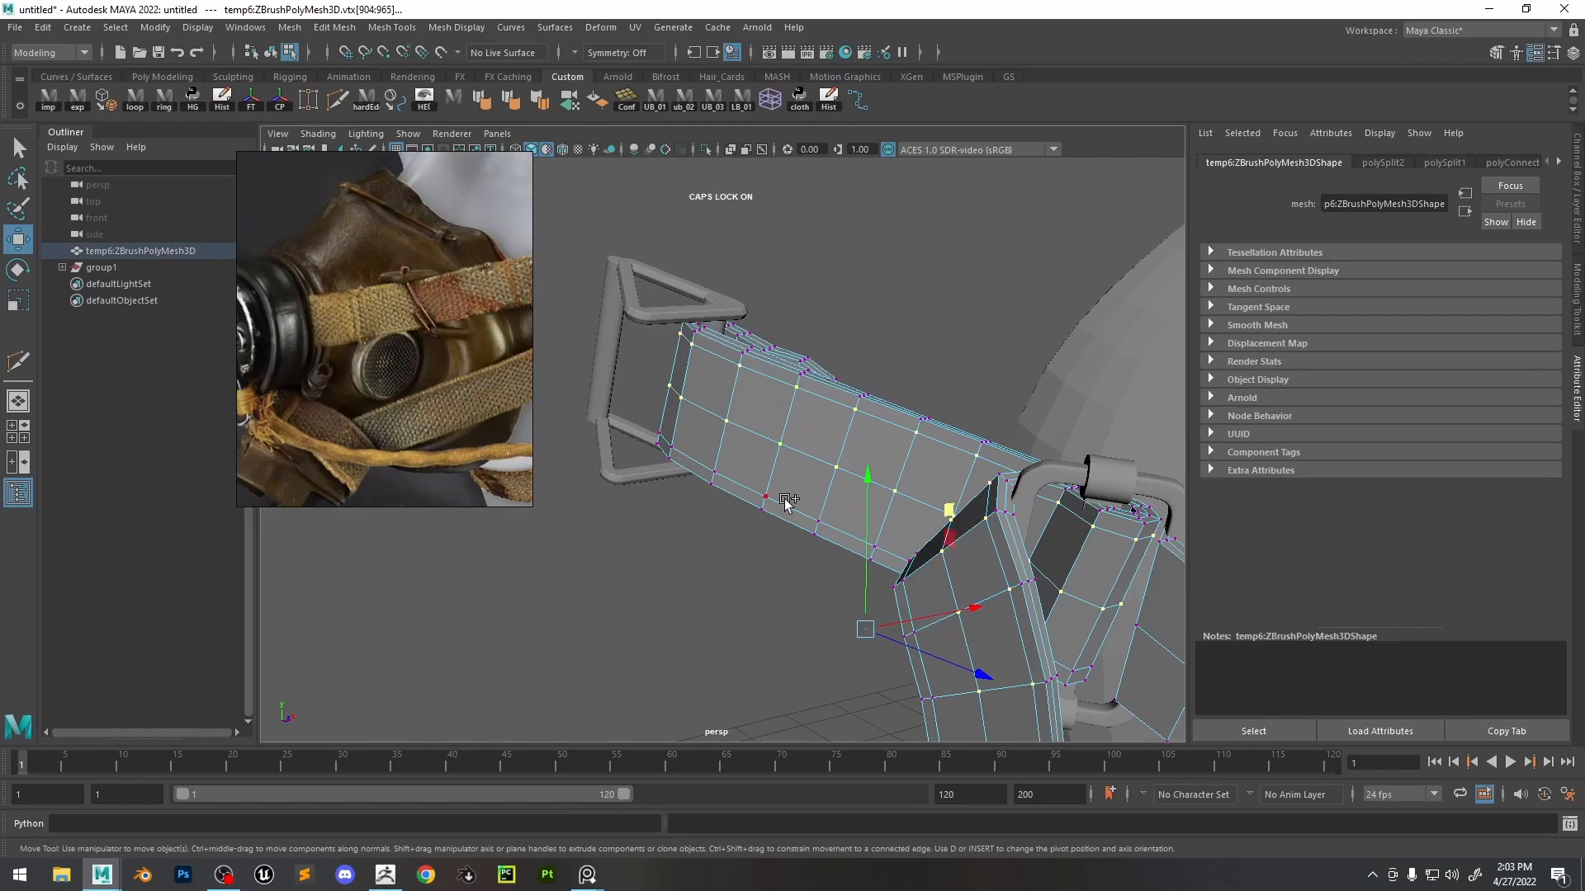
ctrl+right_drag(844, 433, 713, 440)
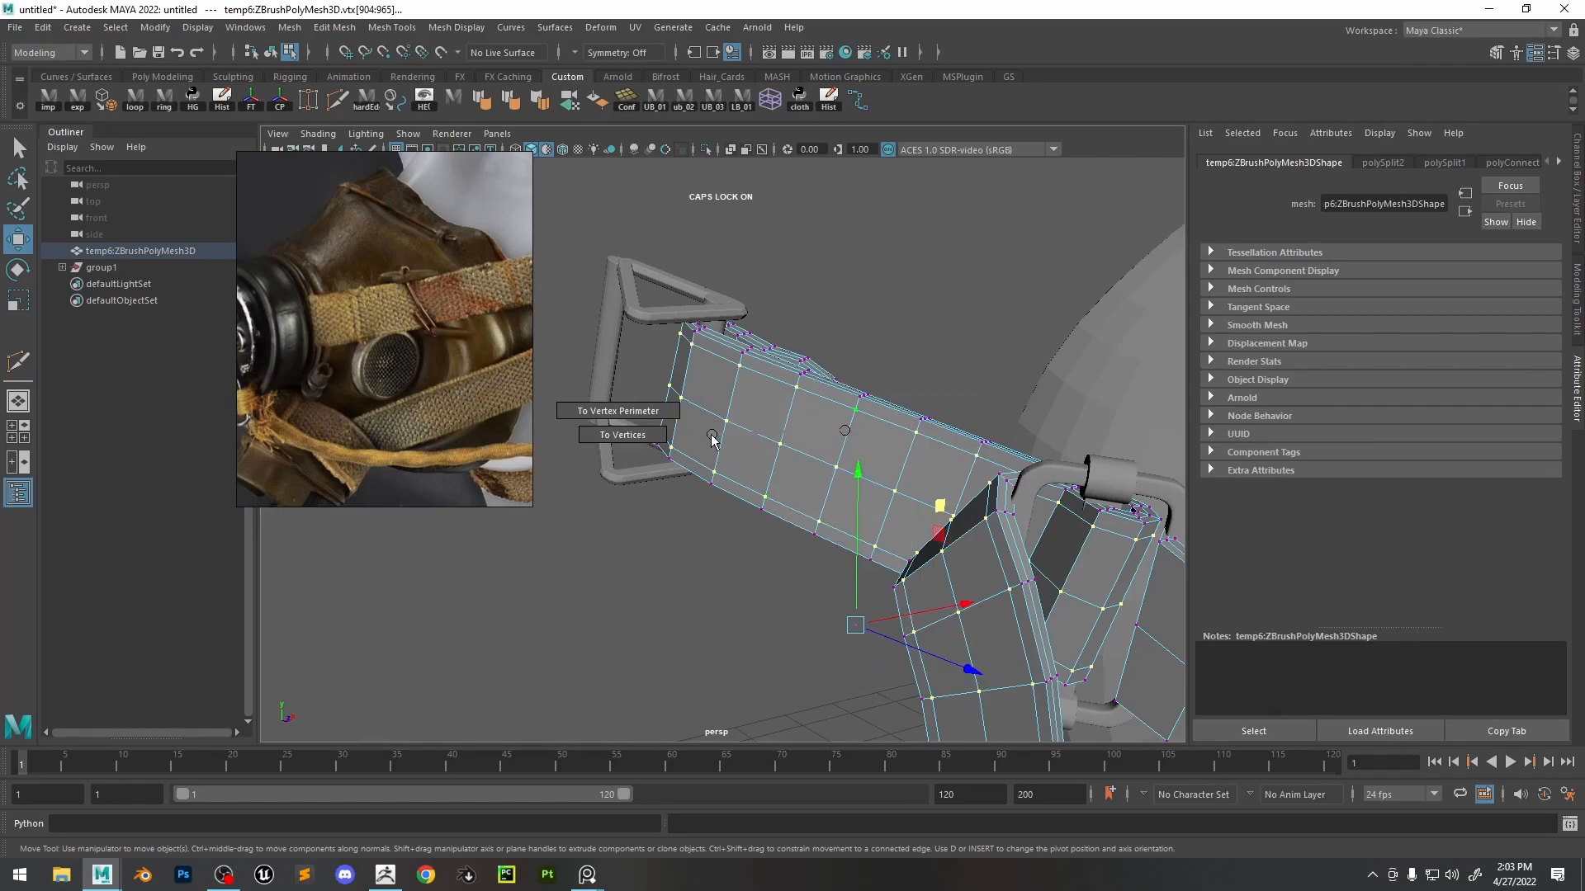
ctrl+right_drag(617, 433, 617, 430)
ctrl+right_drag(882, 467, 737, 455)
drag(908, 604, 927, 638)
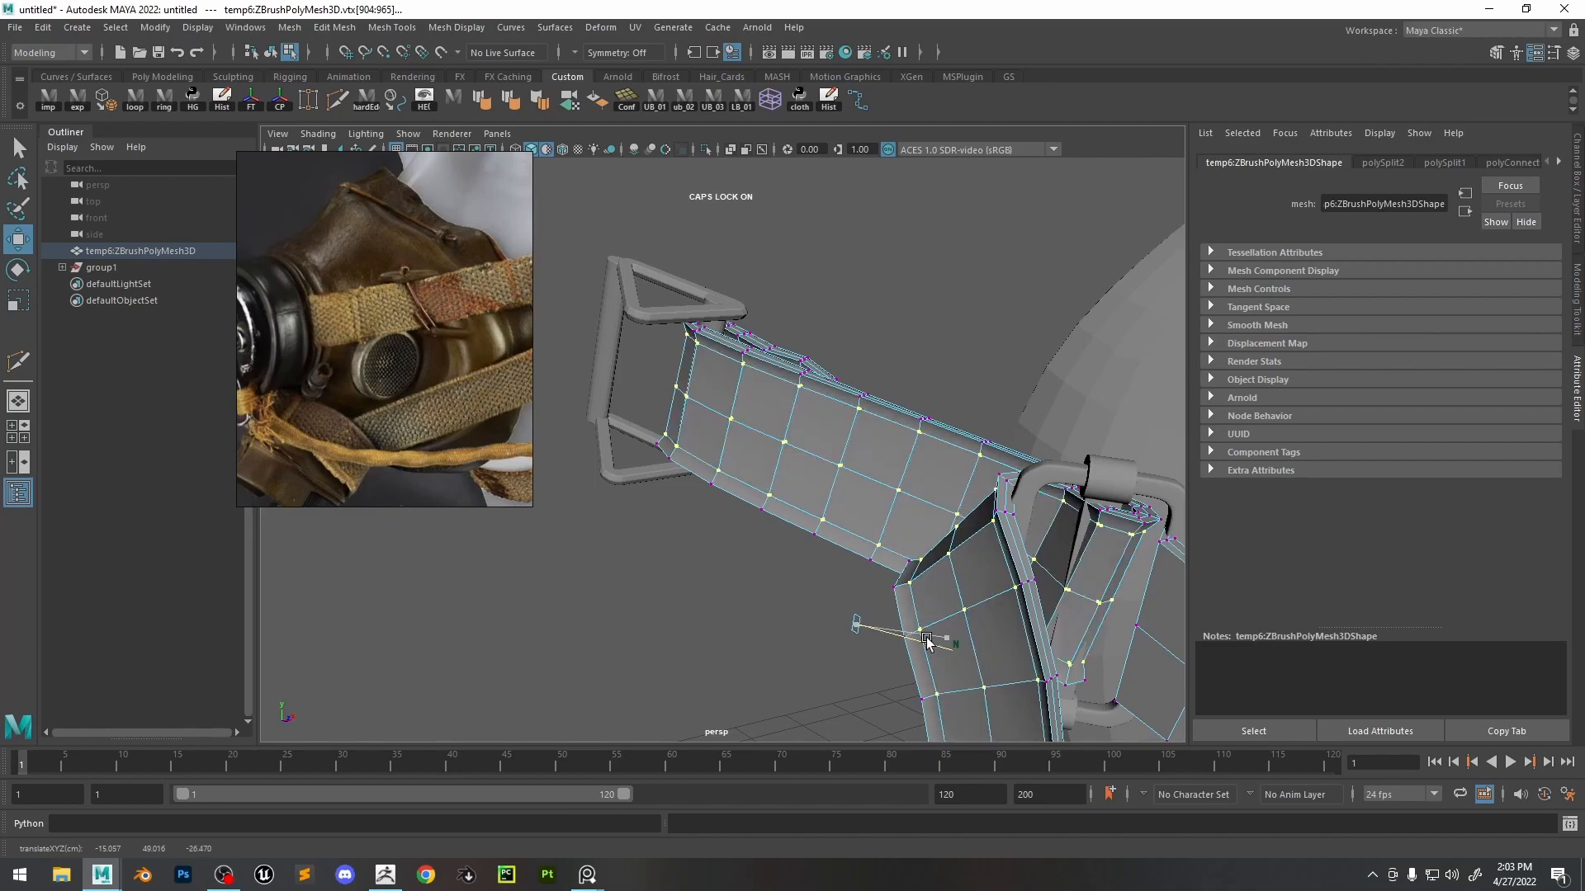
- Export the reshaped strap mesh from Maya and bring it into ZBrush
alt+drag(927, 637, 883, 475)
key(F8)
click(77, 103)
click(385, 874)
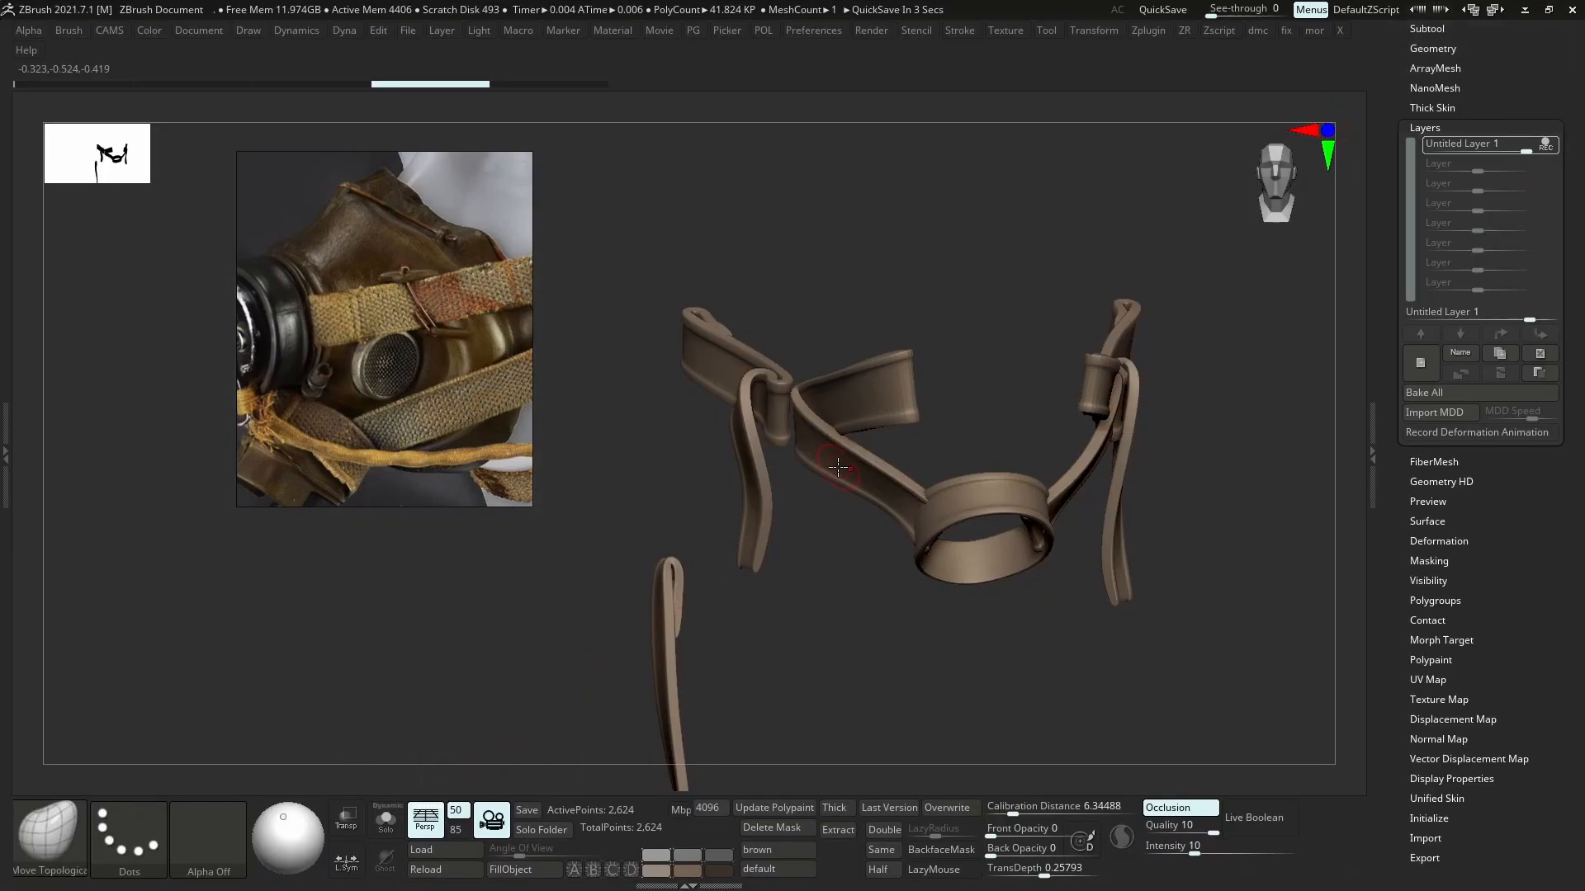
alt+right_drag(770, 396, 814, 449)
key(alt+Tab)
click(960, 291)
click(882, 446)
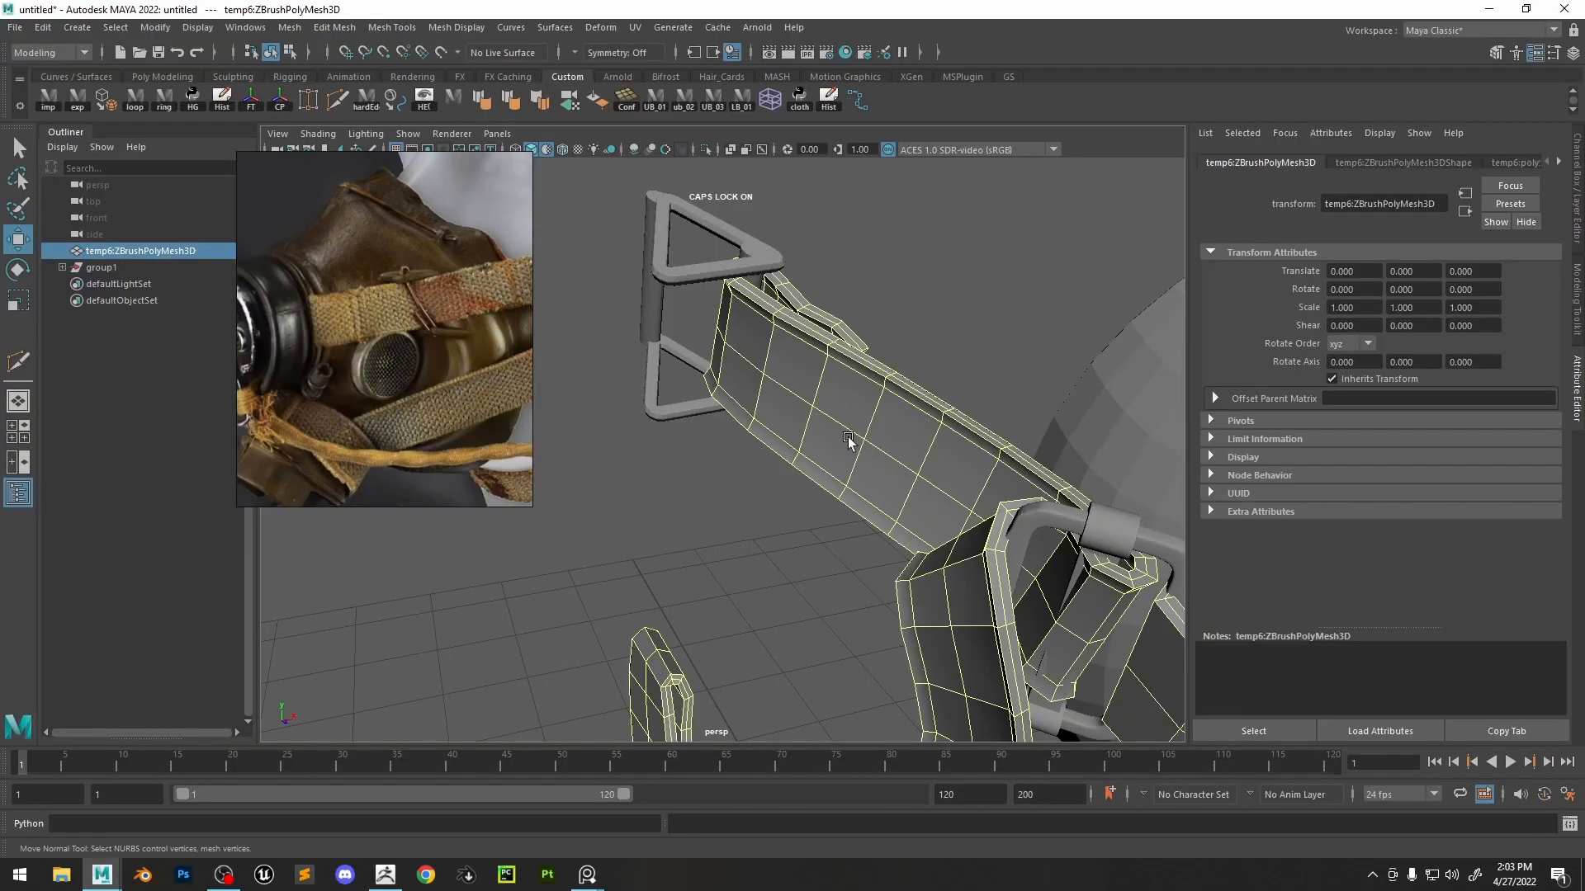
key(alt+Tab)
- Examine the imported straps' polygroups and wireframe at the lowest subdivision level
key(shift+f)
ctrl+right_drag(793, 419, 898, 567)
key(shift+d)
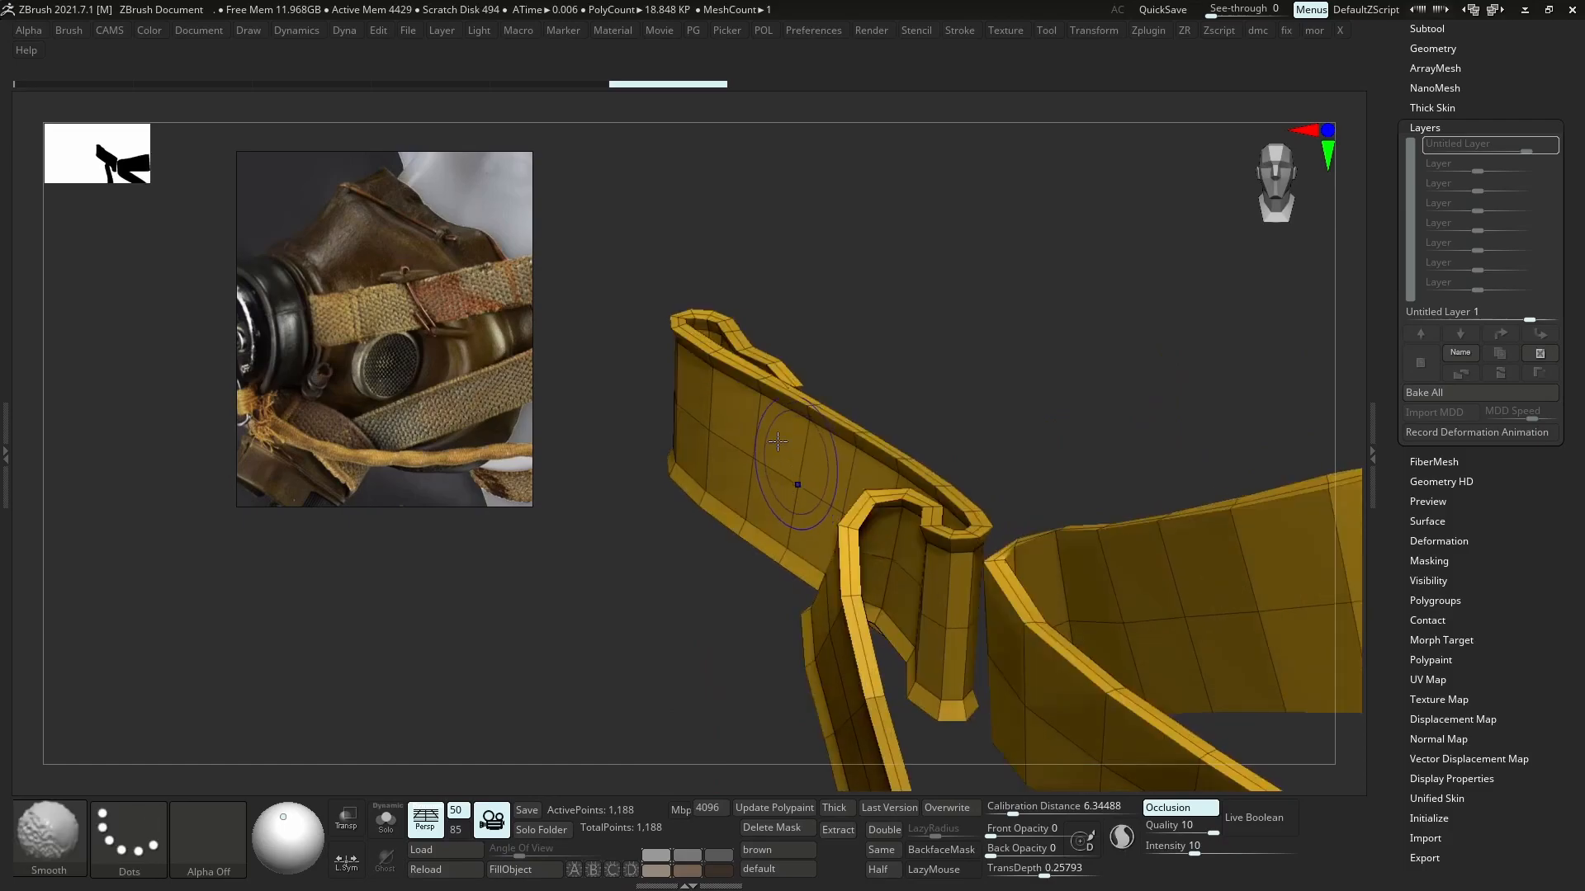
key(shift+f)
right_drag(751, 431, 782, 451)
key(ctrl+d)
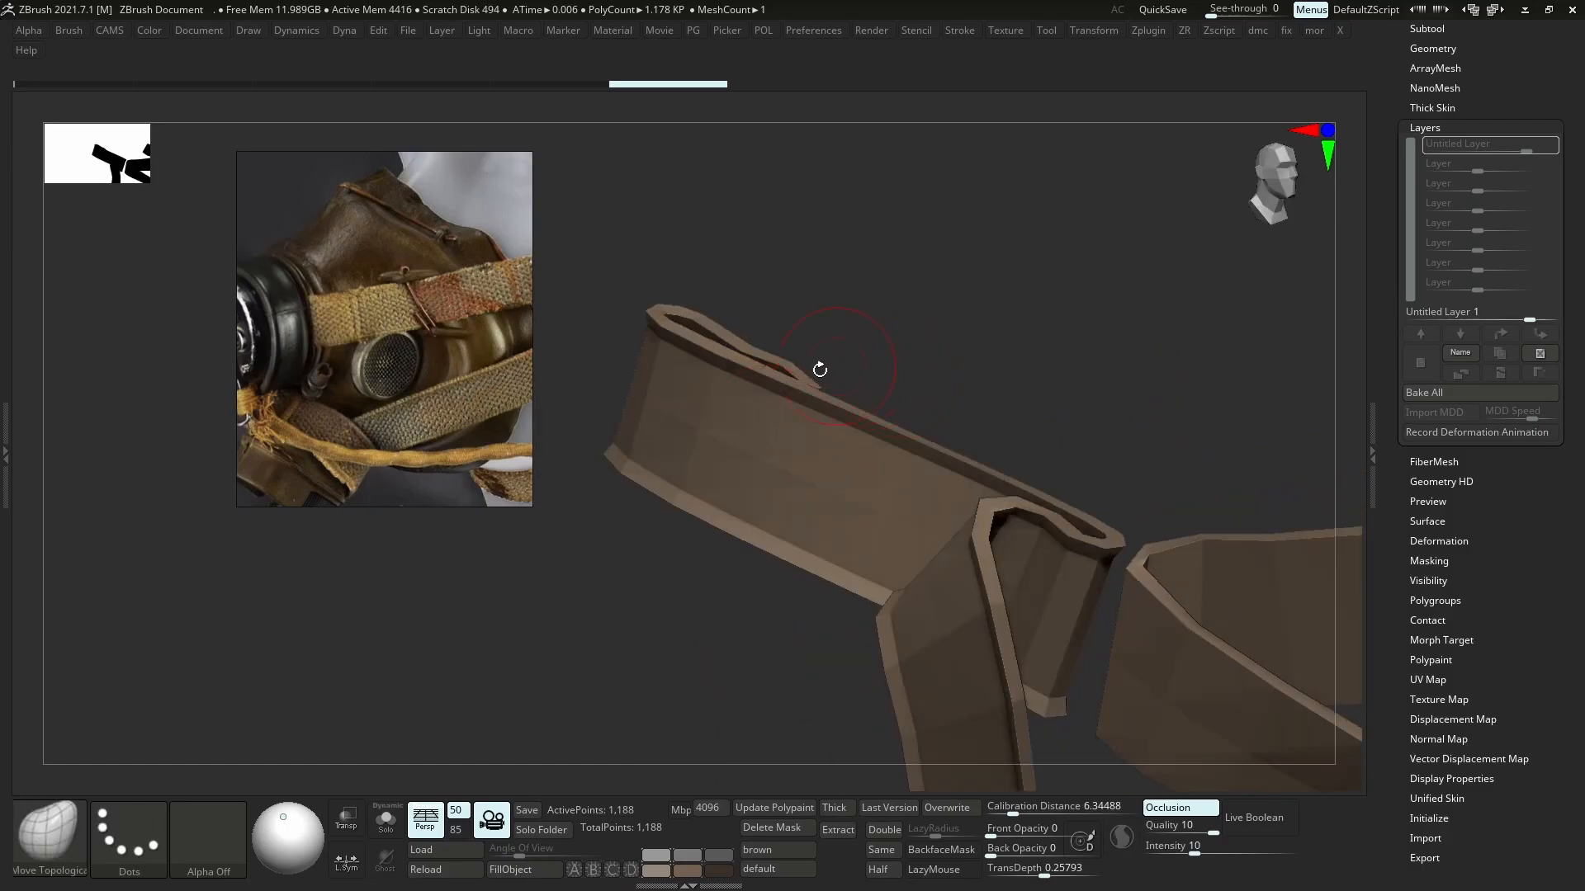
- Bake the layer, raise the straps' subdivision level and check the Polish options on the smoothed shape
click(1474, 393)
key(d)
mouse_move(919, 412)
right_down()
mouse_move(899, 407)
mouse_move(912, 428)
right_up()
key(p)
key(p)
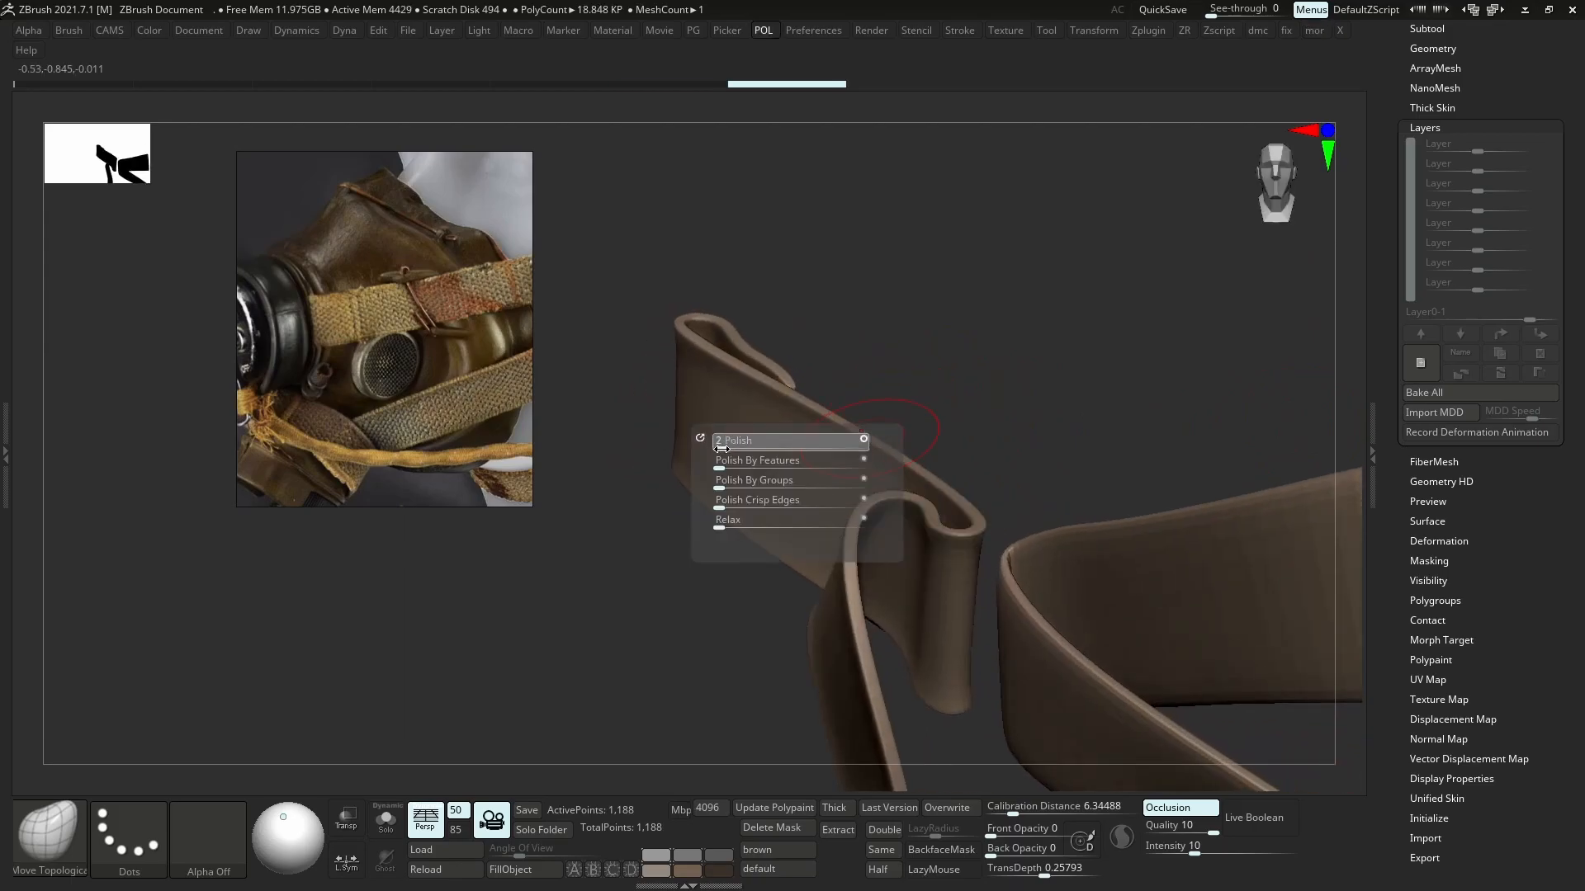
key(shift+d)
key(d)
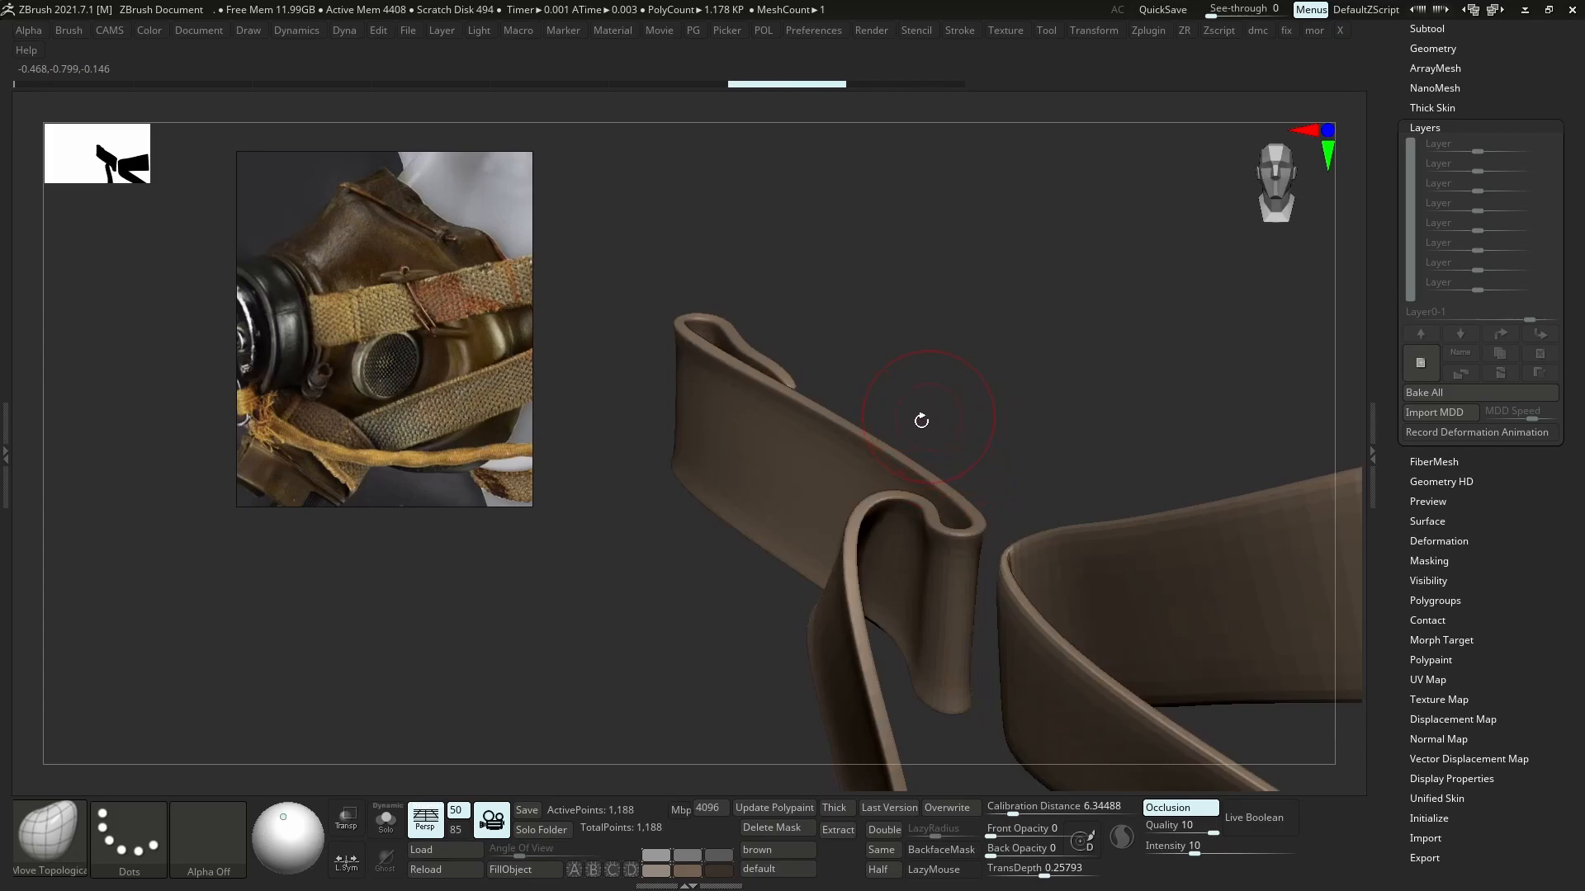
- Place a Transpose line across the front strap and examine the smoothed straps from a wider view
key(w)
drag(856, 471, 1050, 367)
right_drag(1049, 367, 1054, 367)
key(q)
mouse_move(1191, 441)
ctrl+right_down()
mouse_move(1124, 411)
mouse_move(1150, 409)
mouse_move(1129, 427)
ctrl+right_up()
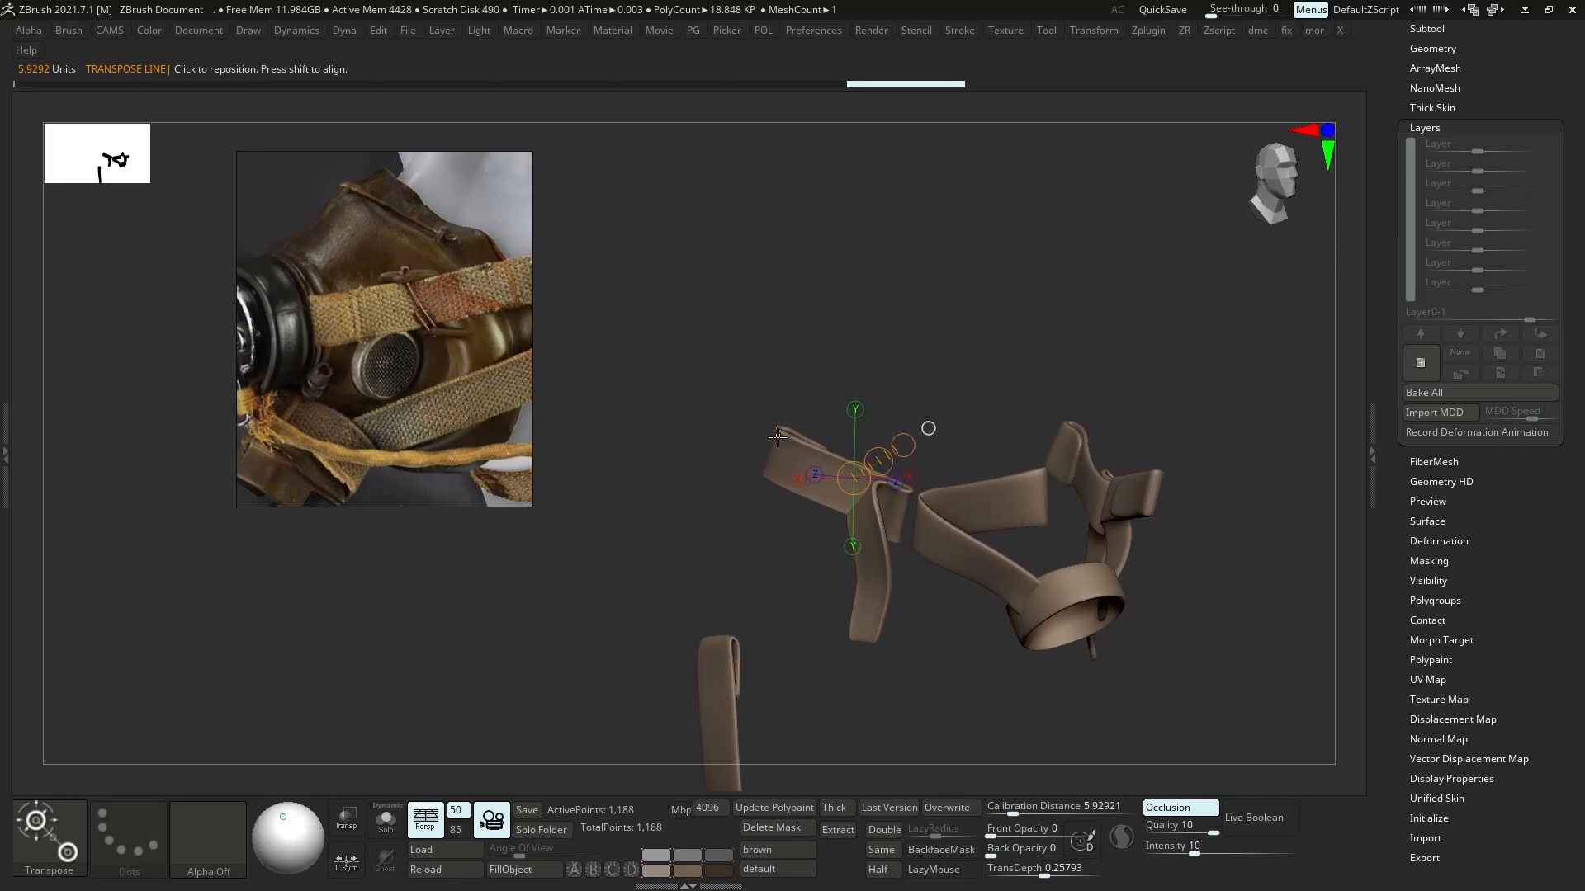
ctrl+right_drag(778, 438, 854, 518)
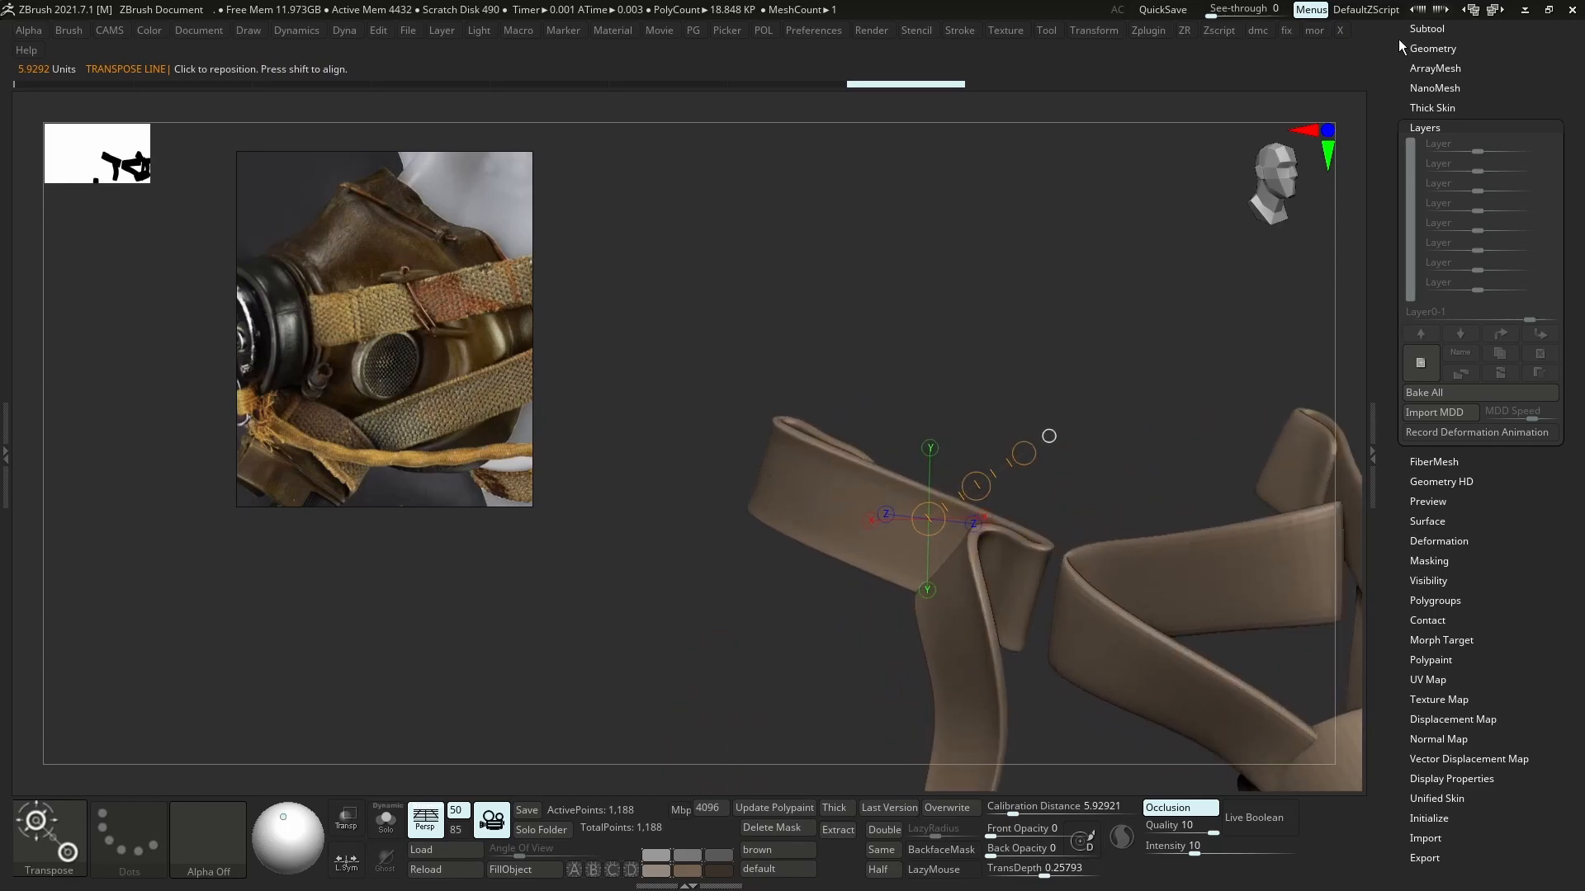
- Switch back to Maya and undo the move of the straps' middle vertices
click(1523, 11)
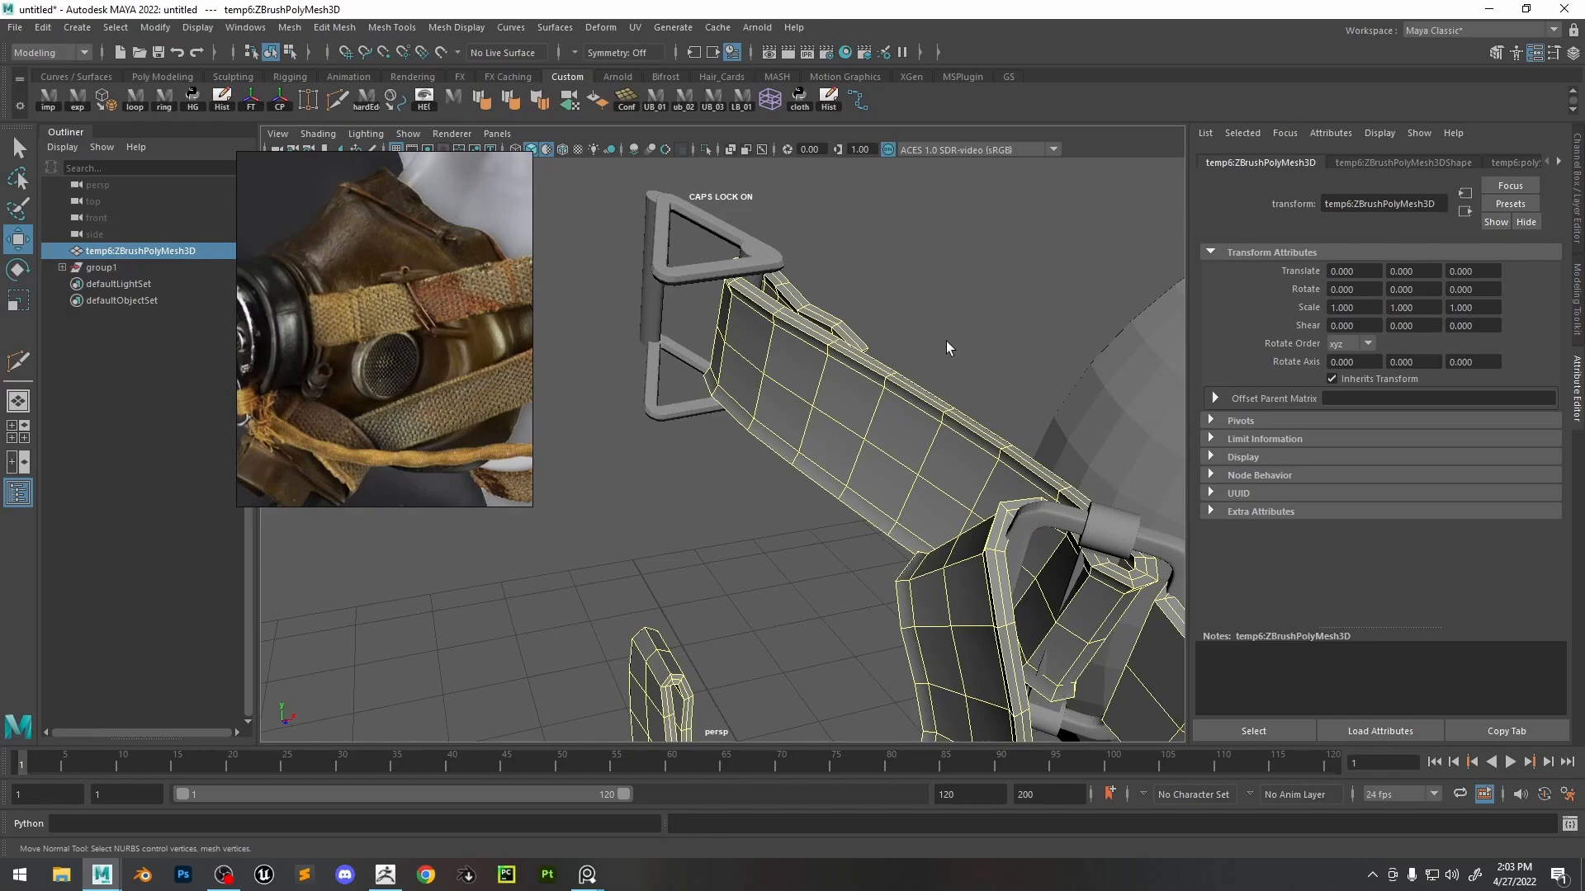
alt+right_drag(969, 465, 918, 412)
key(q)
alt+middle_drag(973, 465, 882, 356)
key(ctrl+z)
key(ctrl+z)
key(ctrl+z)
key(ctrl+z)
key(ctrl+z)
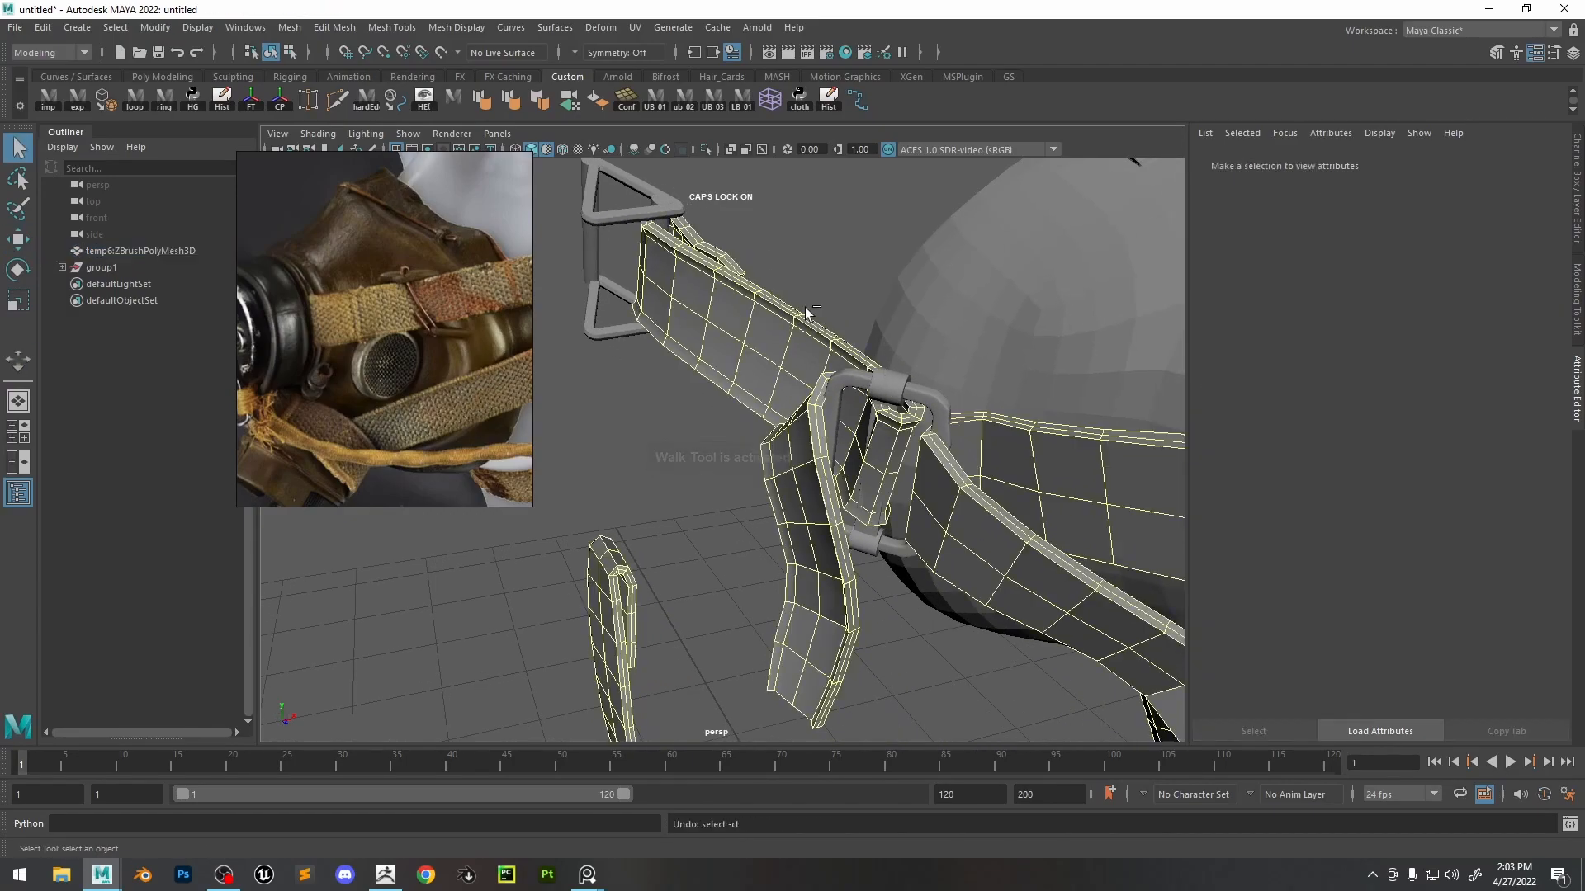
- Use Multi-Cut to insert border edge loops along the side strap and the hose collar
click(925, 254)
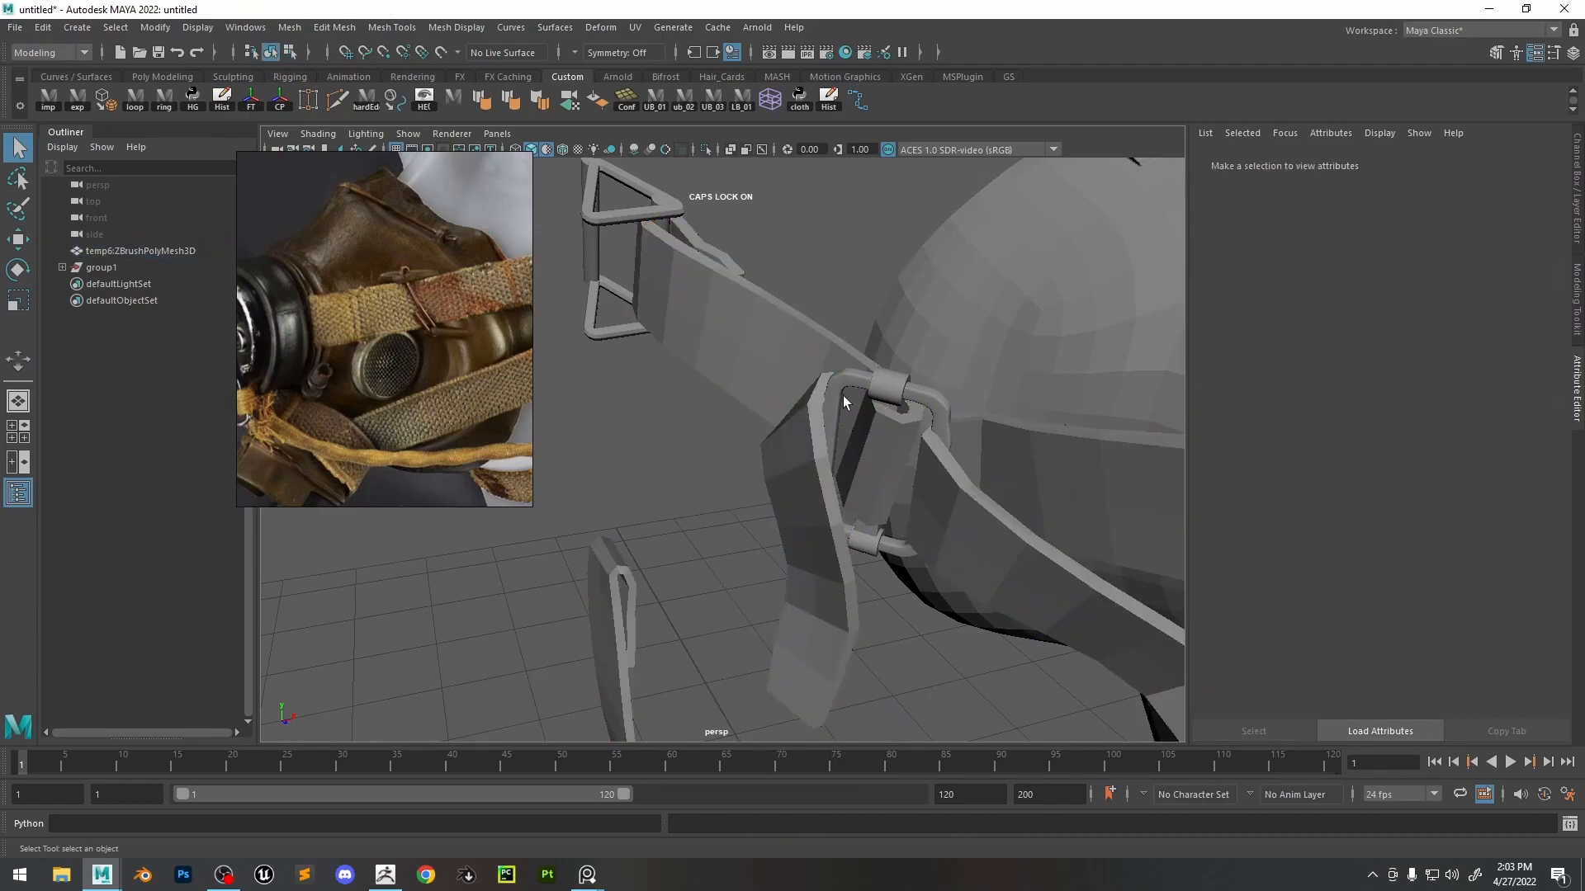
click(1053, 487)
click(323, 104)
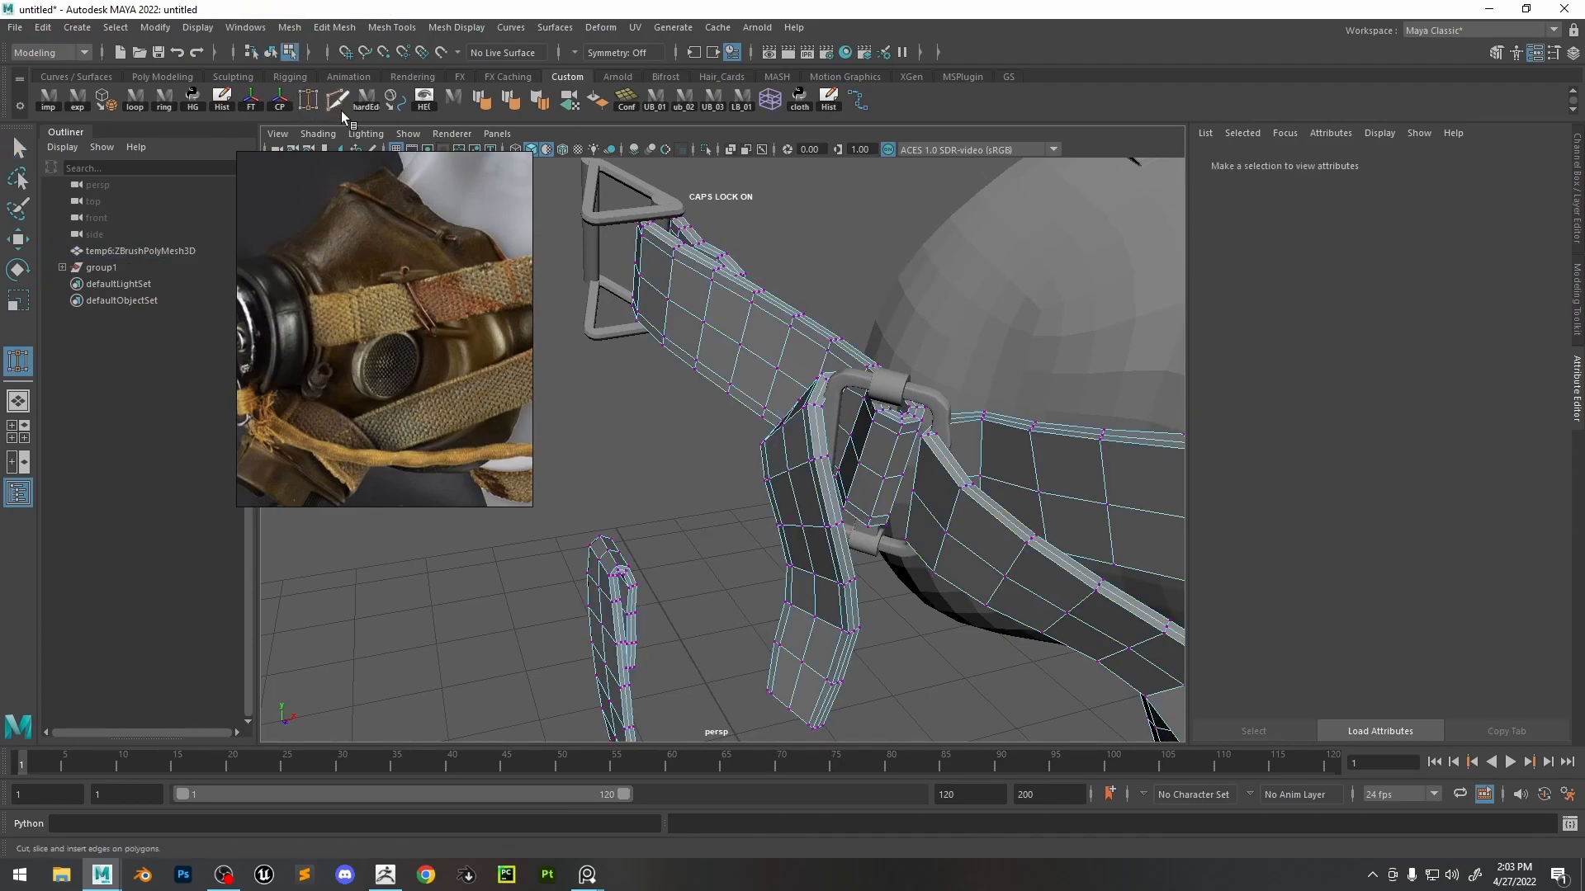
key(w)
alt+right_drag(1041, 430, 792, 452)
alt+drag(792, 452, 866, 416)
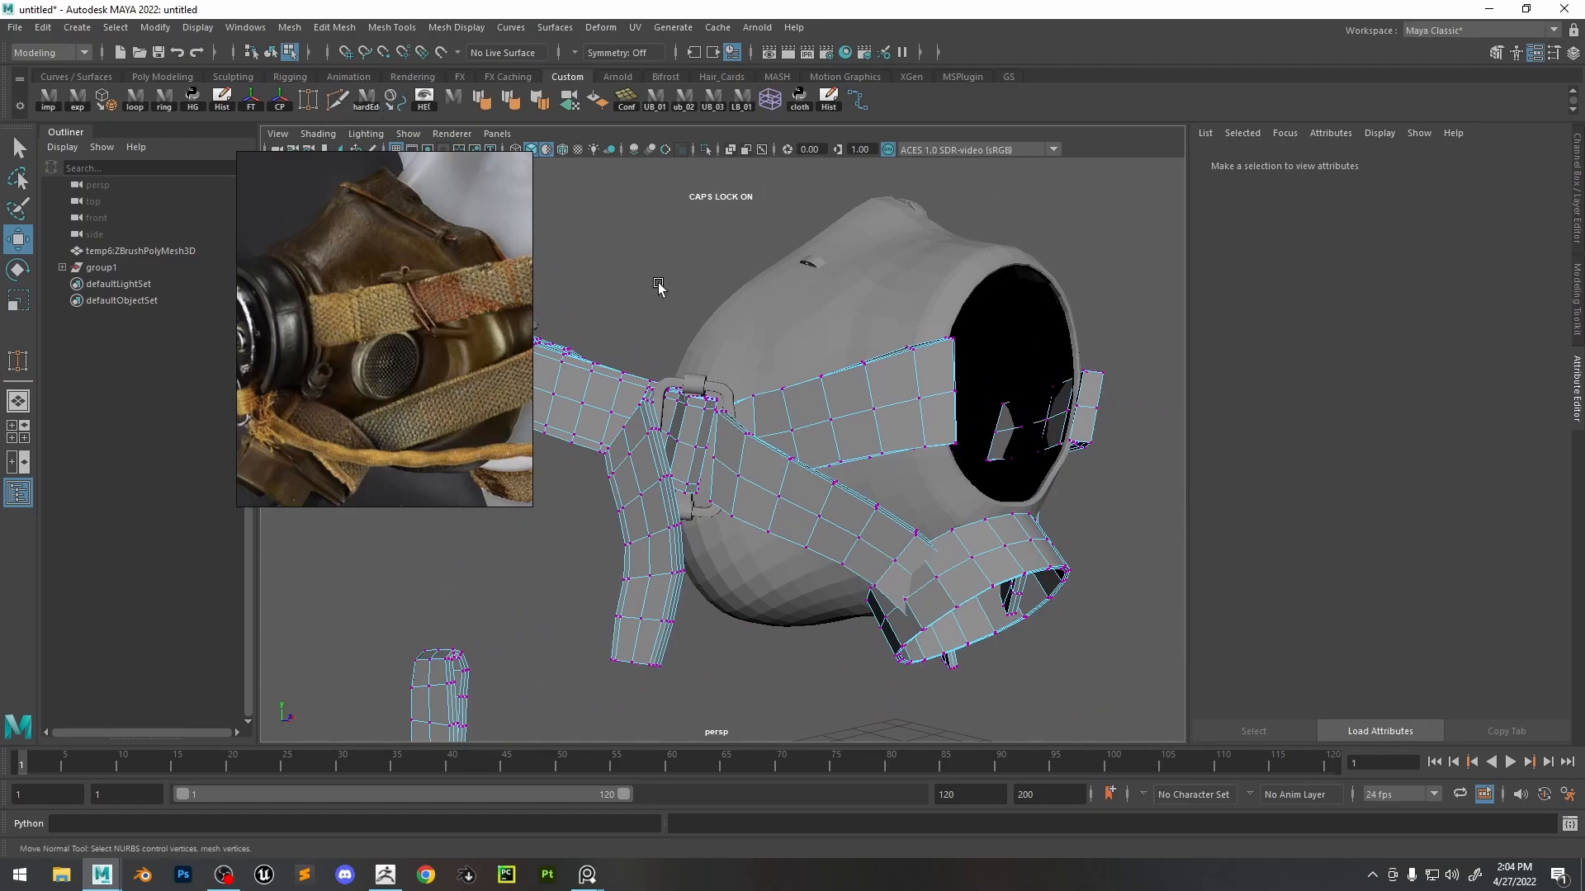
scroll(658, 287, up, 1)
ctrl+click(826, 379)
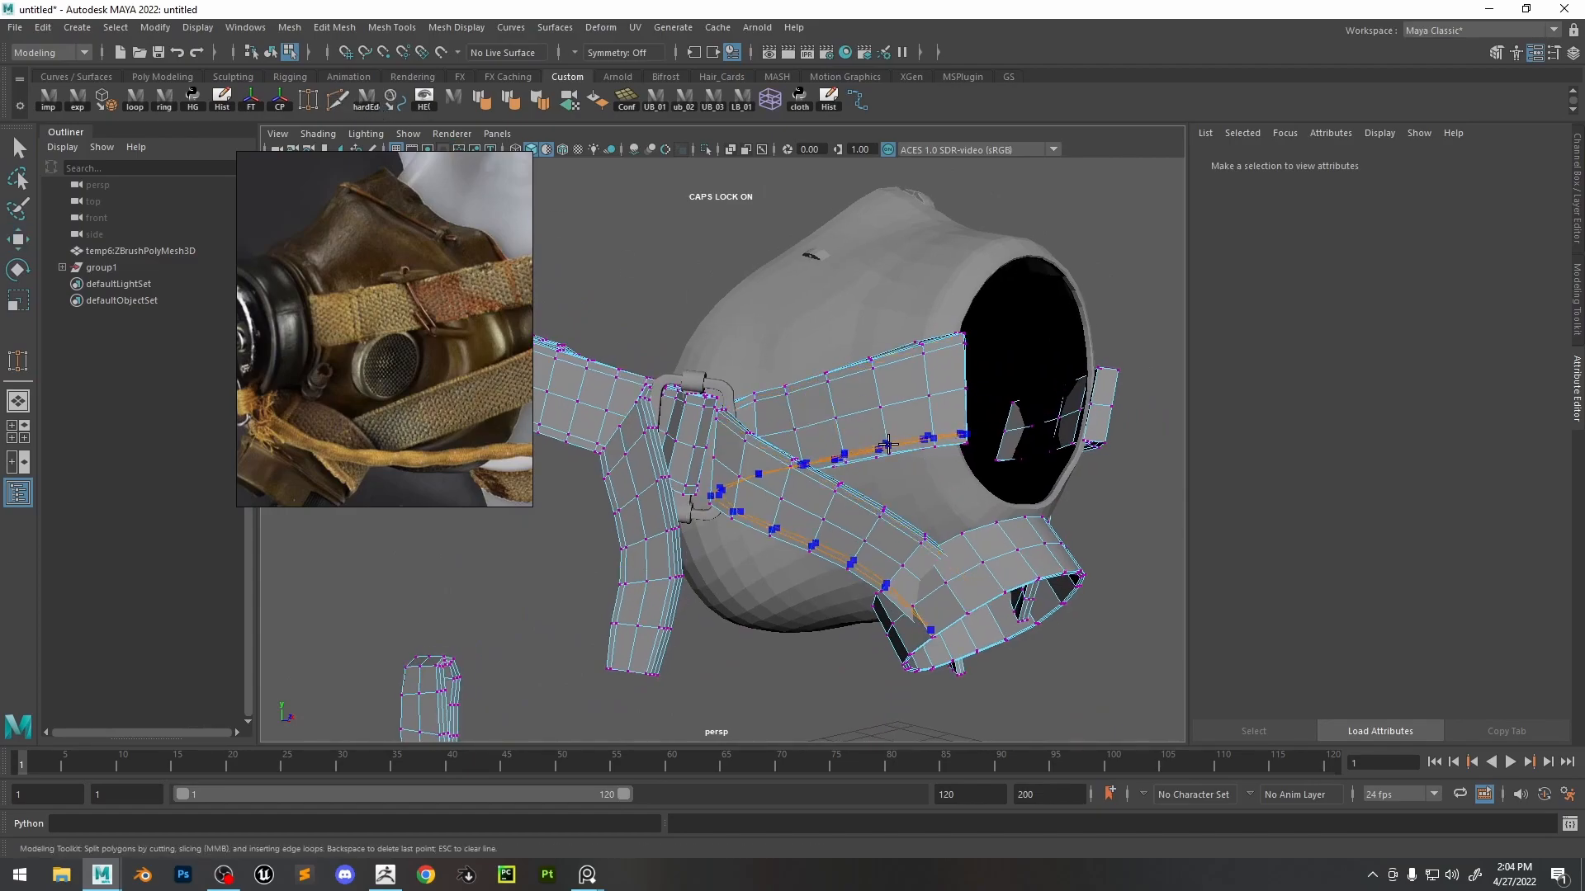
ctrl+click(1023, 607)
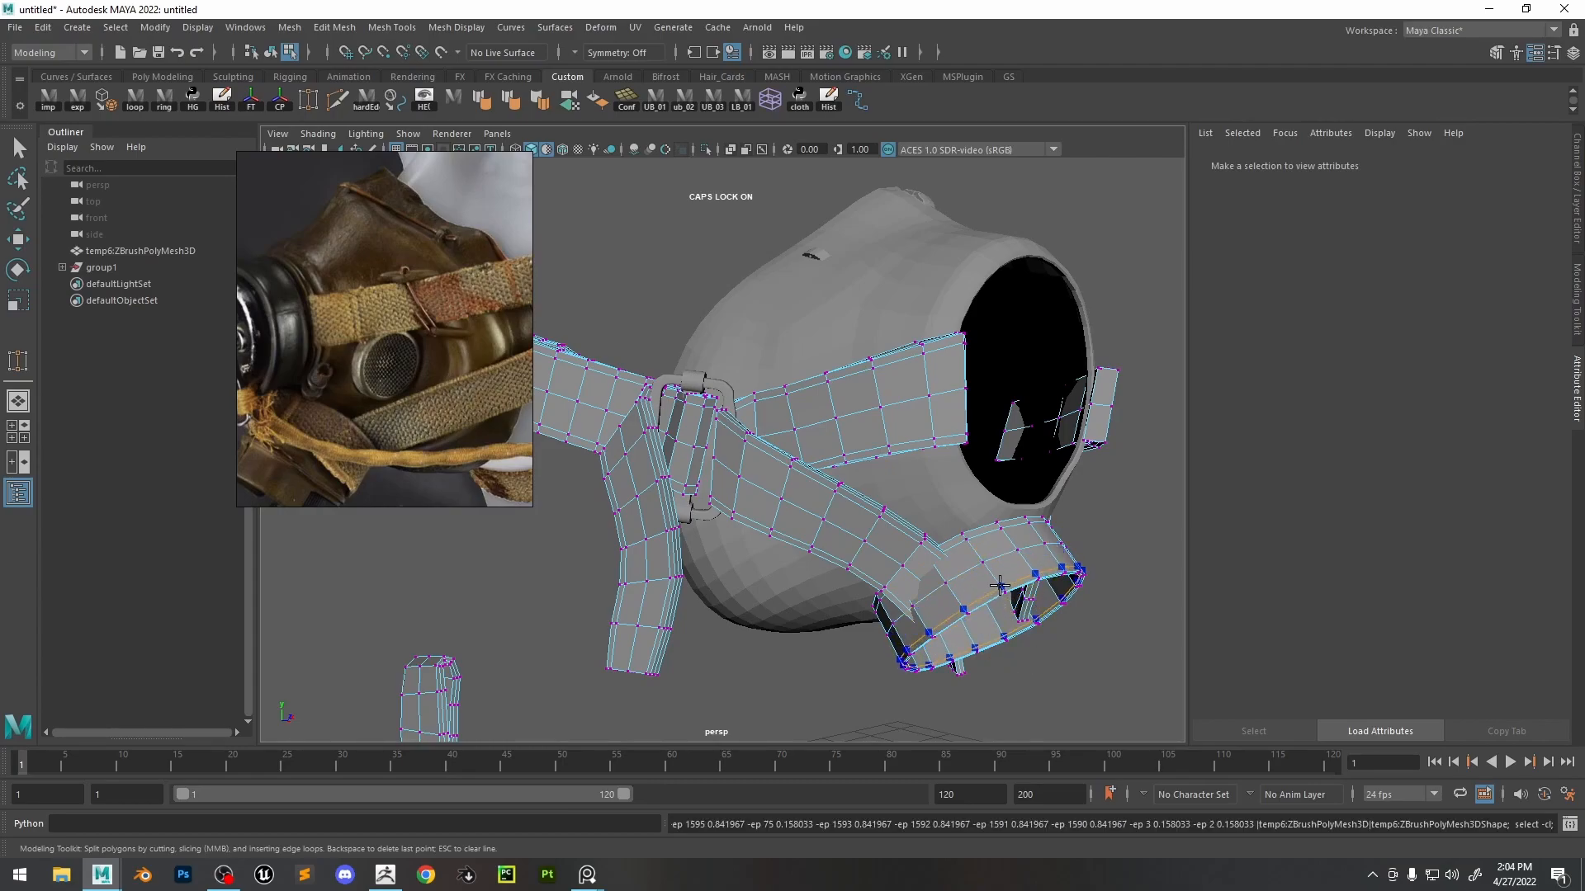
- Insert an edge loop near each long edge of the separate hanging strap
alt+drag(933, 578, 650, 517)
alt+middle_drag(650, 517, 900, 454)
ctrl+click(910, 447)
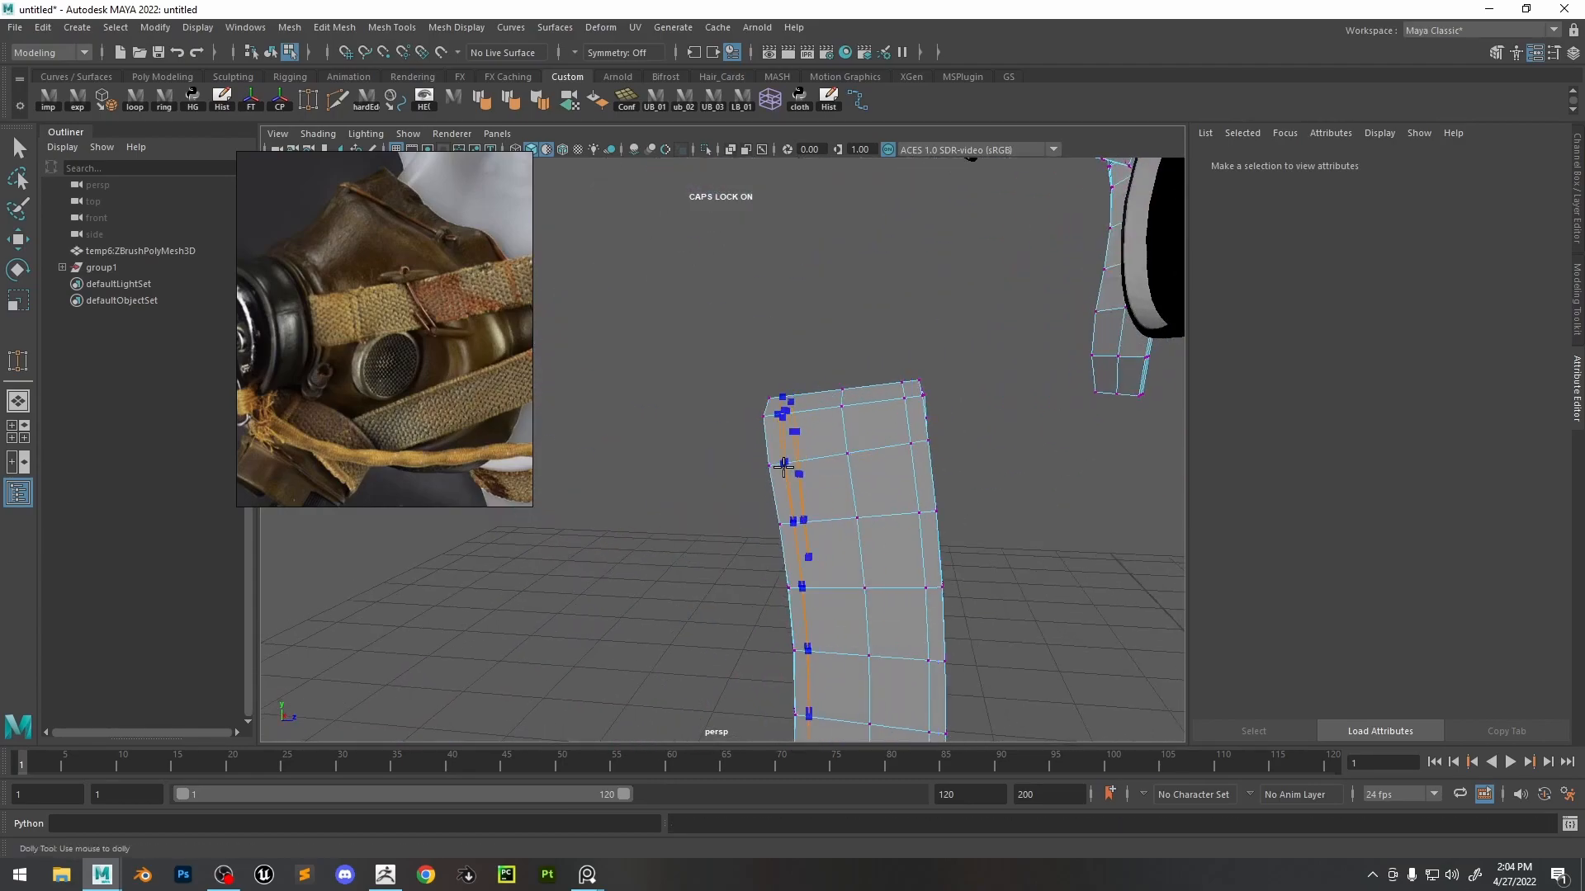
ctrl+click(782, 463)
scroll(916, 389, down, 5)
- Insert edge loops near both borders of the side strap on the opposite side of the mask
alt+drag(916, 388, 661, 379)
scroll(642, 371, up, 3)
ctrl+click(642, 371)
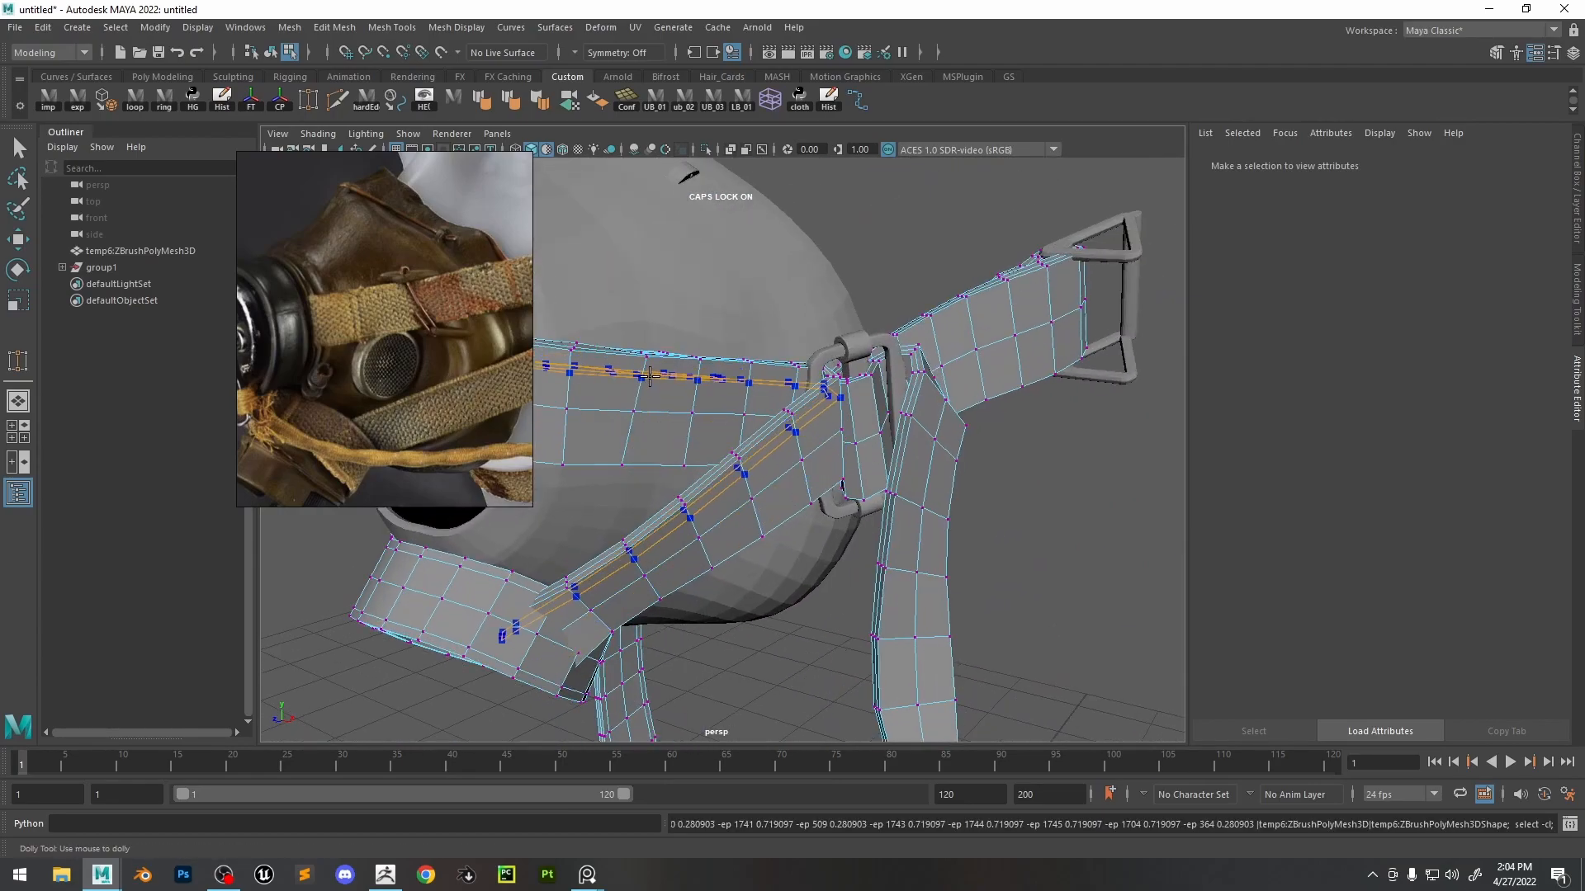
ctrl+click(623, 457)
scroll(623, 457, down, 5)
alt+drag(623, 457, 764, 384)
- Insert border edge loops on the strap leading to the triangular buckle and leave the Multi-Cut tool
alt+drag(908, 462, 835, 396)
scroll(839, 488, up, 5)
ctrl+click(761, 414)
ctrl+click(690, 443)
scroll(690, 442, down, 4)
key(w)
- Switch to edge selection and select the middle edge loops of the straps and collar
scroll(828, 377, up, 4)
right_drag(835, 396, 834, 355)
double_click(796, 416)
shift+double_click(619, 433)
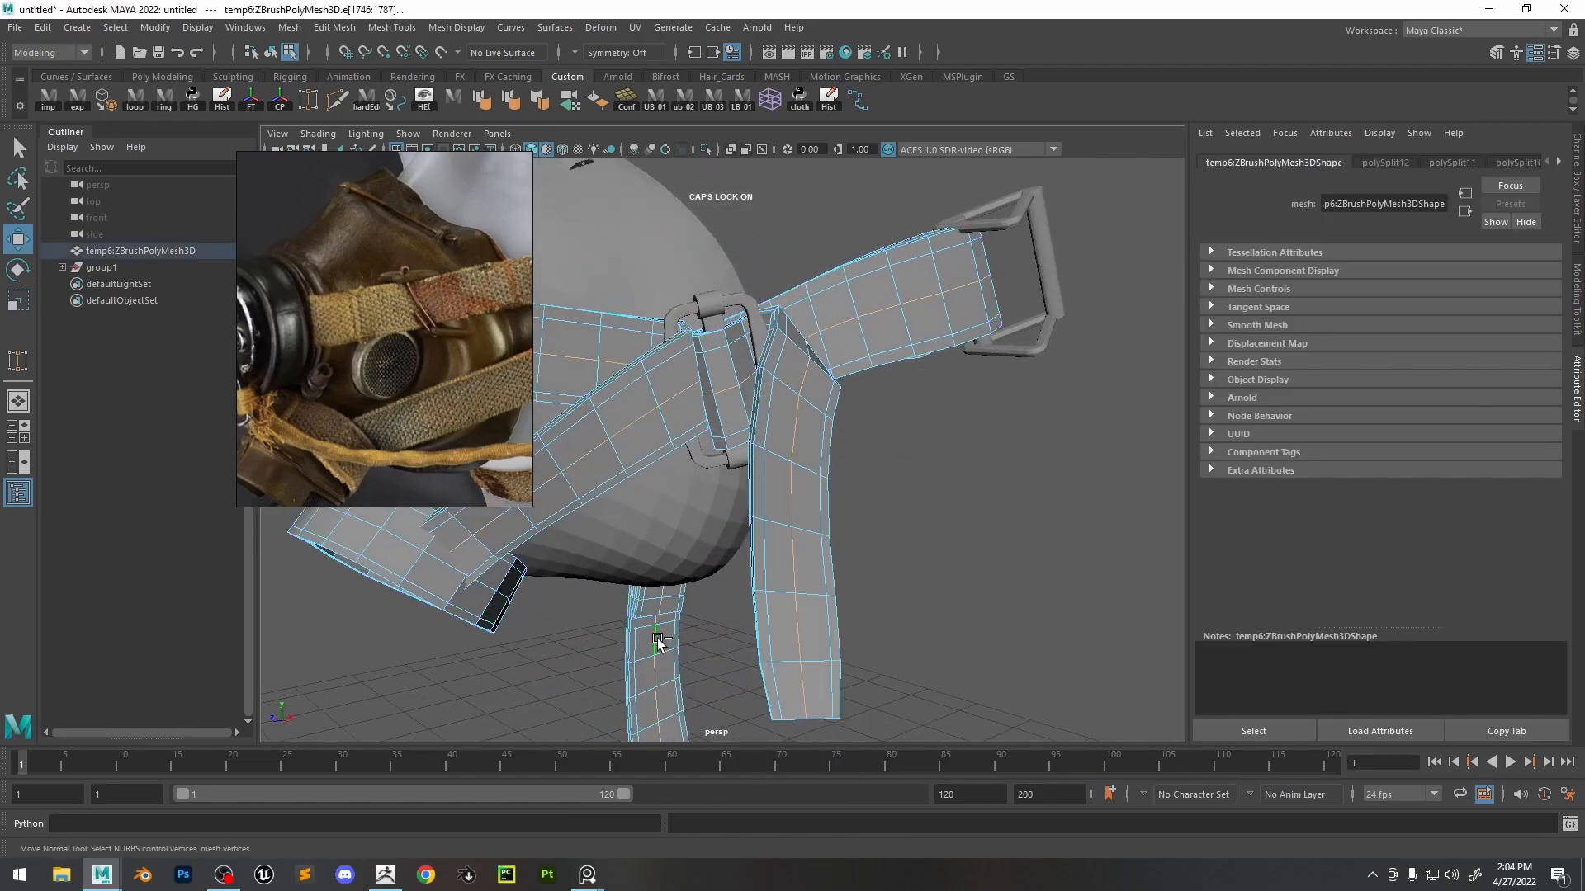
alt+drag(659, 643, 890, 562)
double_click(1023, 509)
alt+drag(1023, 508, 697, 425)
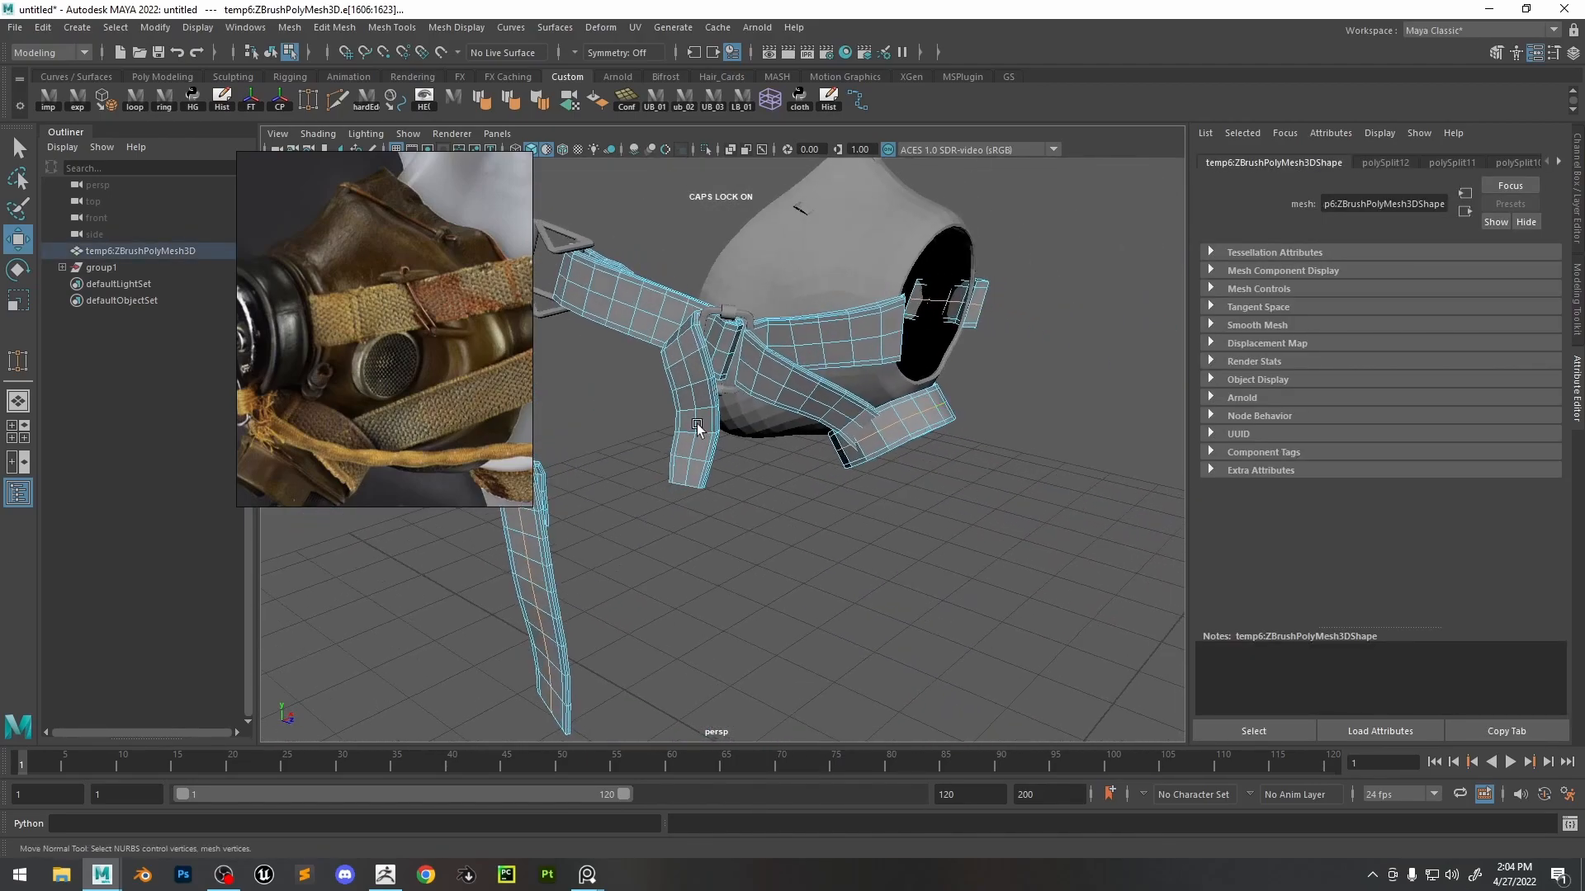
alt+drag(770, 384, 778, 410)
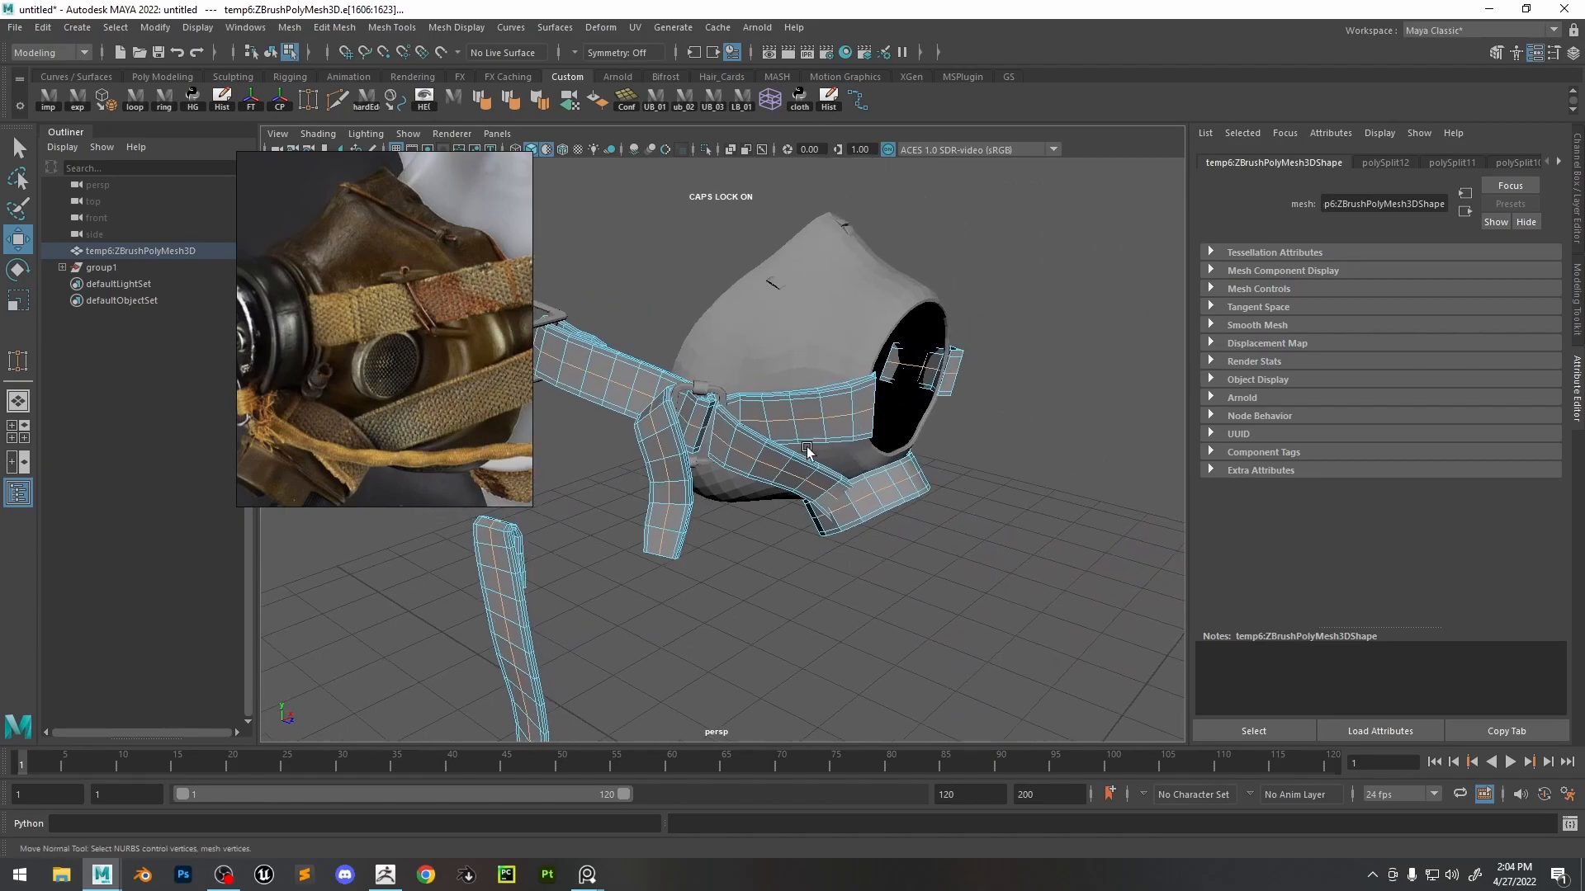
- Convert the middle edge loop selection to faces and then to vertices
shift+right_click(778, 410)
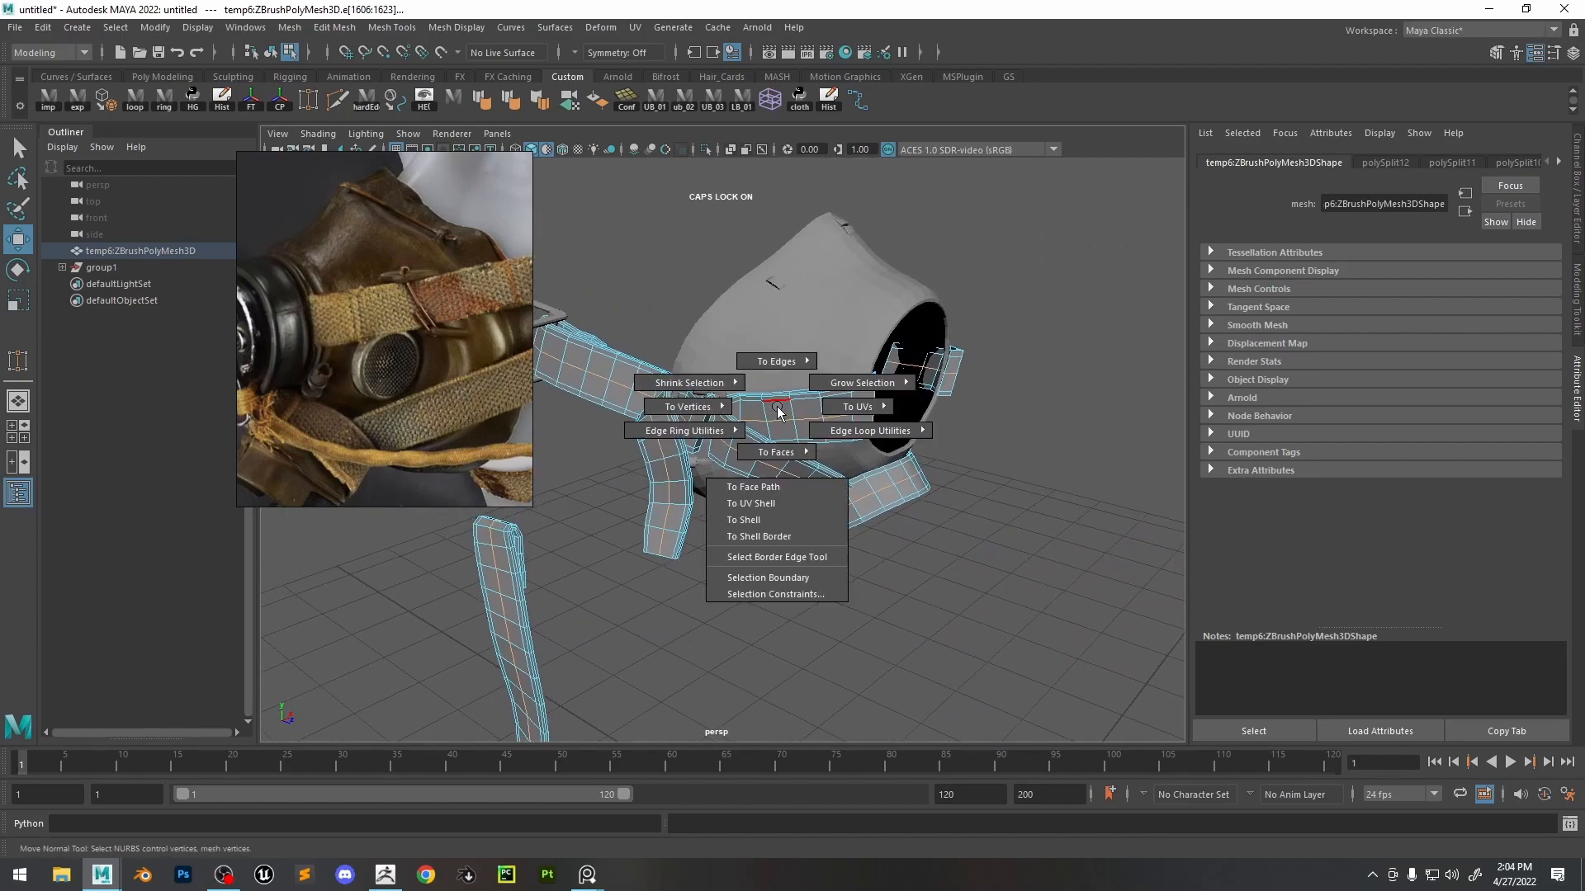
mouse_move(793, 460)
ctrl+right_drag(799, 502, 799, 502)
alt+drag(772, 444, 796, 449)
alt+right_drag(796, 449, 870, 466)
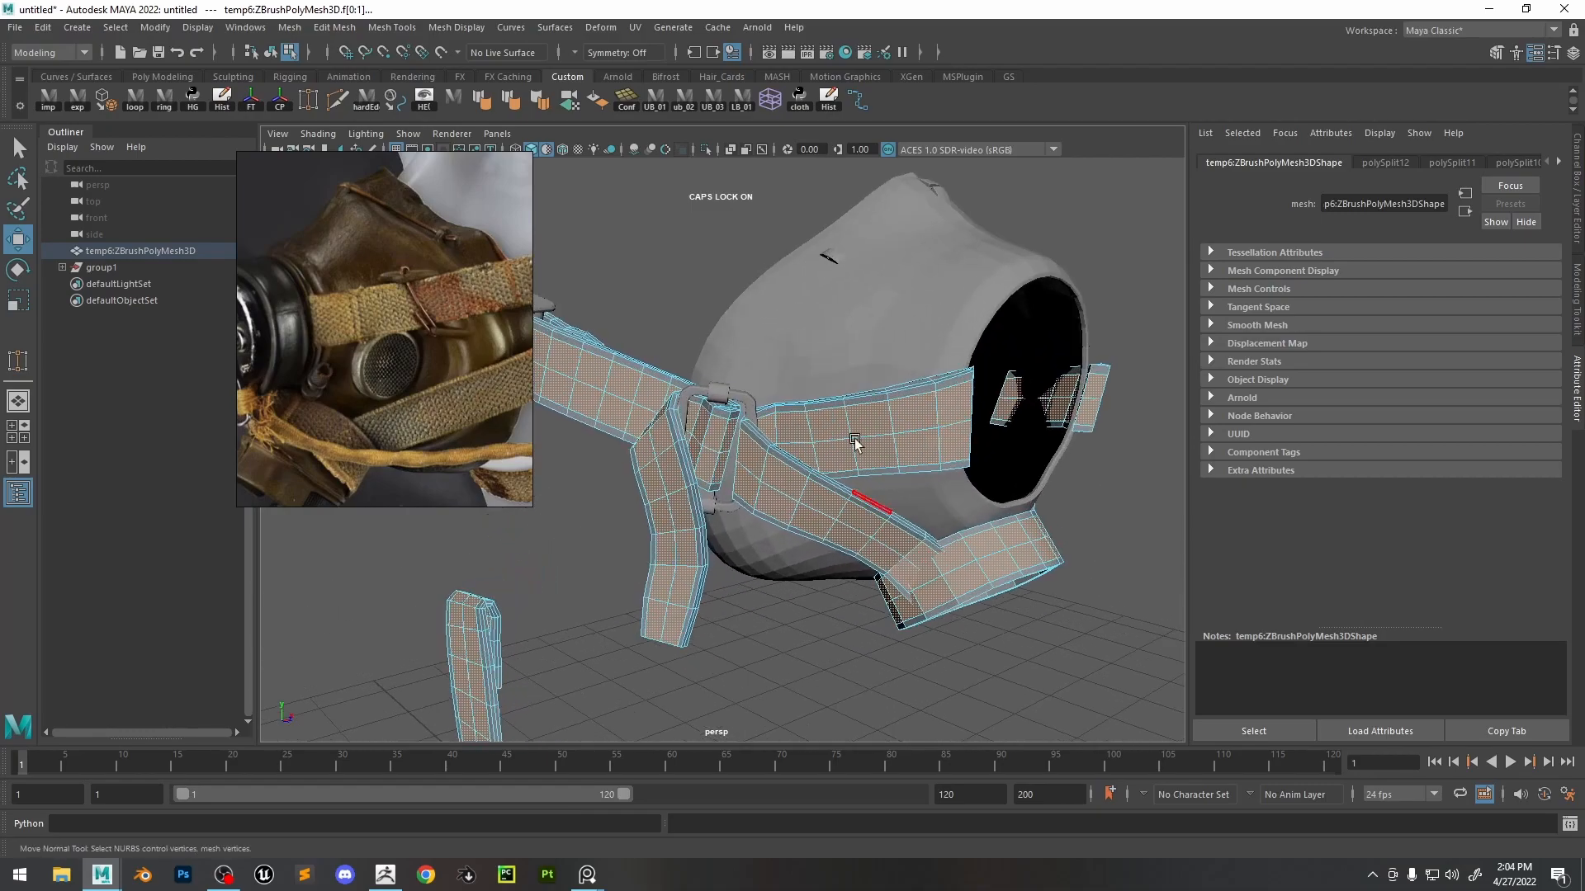
ctrl+right_click(832, 406)
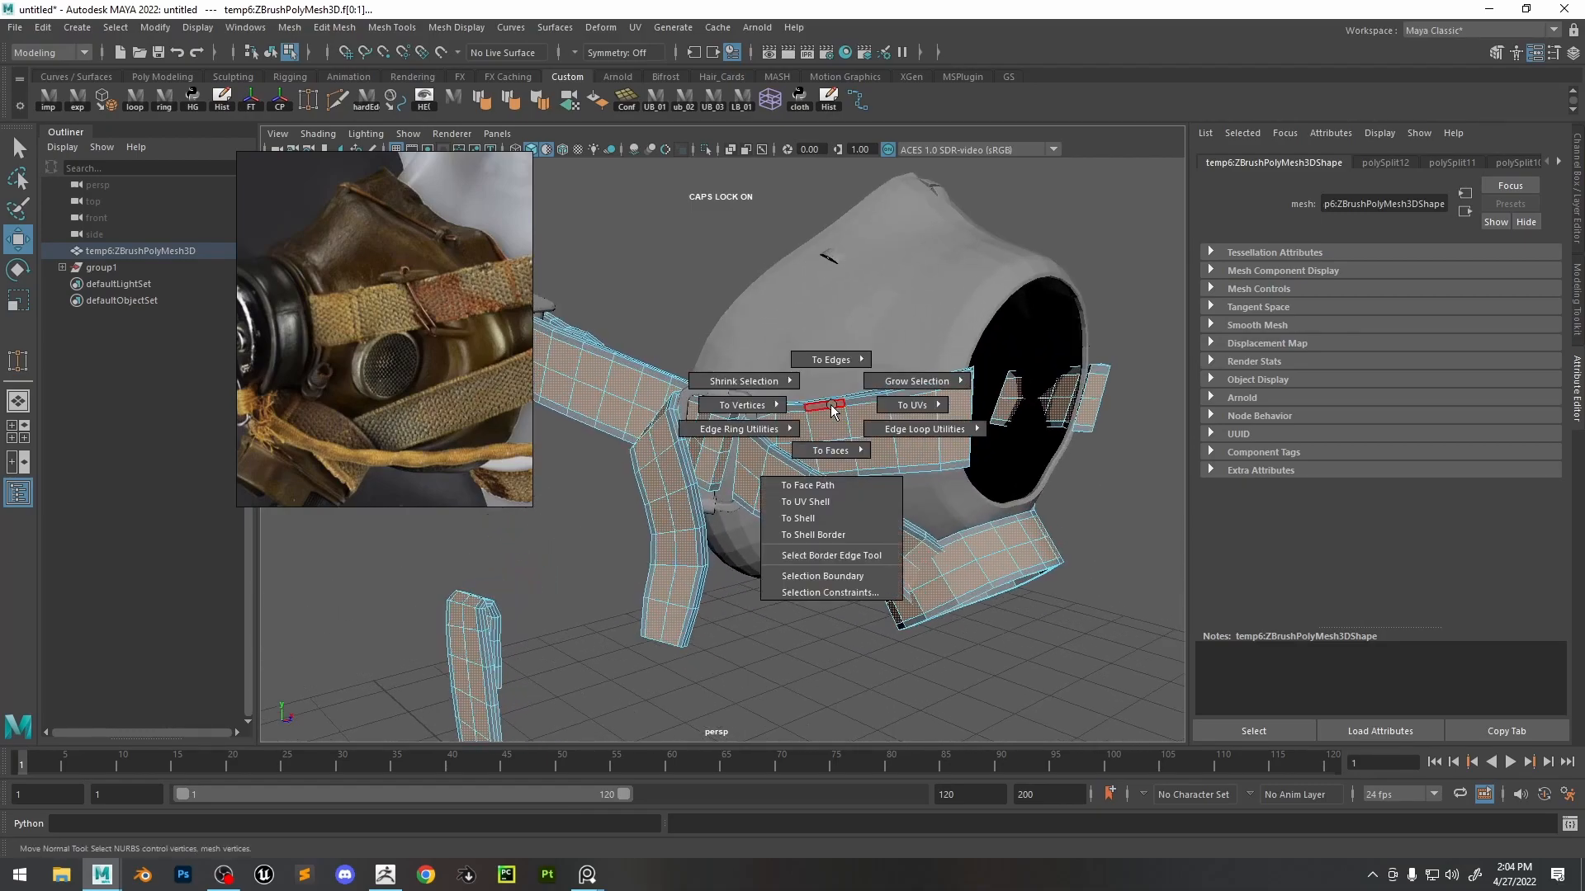
mouse_move(750, 402)
ctrl+right_drag(671, 402, 672, 402)
- Move the selected middle vertices of the straps and collar slightly along their normals
alt+drag(928, 452, 900, 436)
alt+middle_drag(925, 538, 888, 511)
drag(790, 703, 794, 700)
alt+drag(756, 604, 817, 602)
alt+right_drag(817, 601, 896, 578)
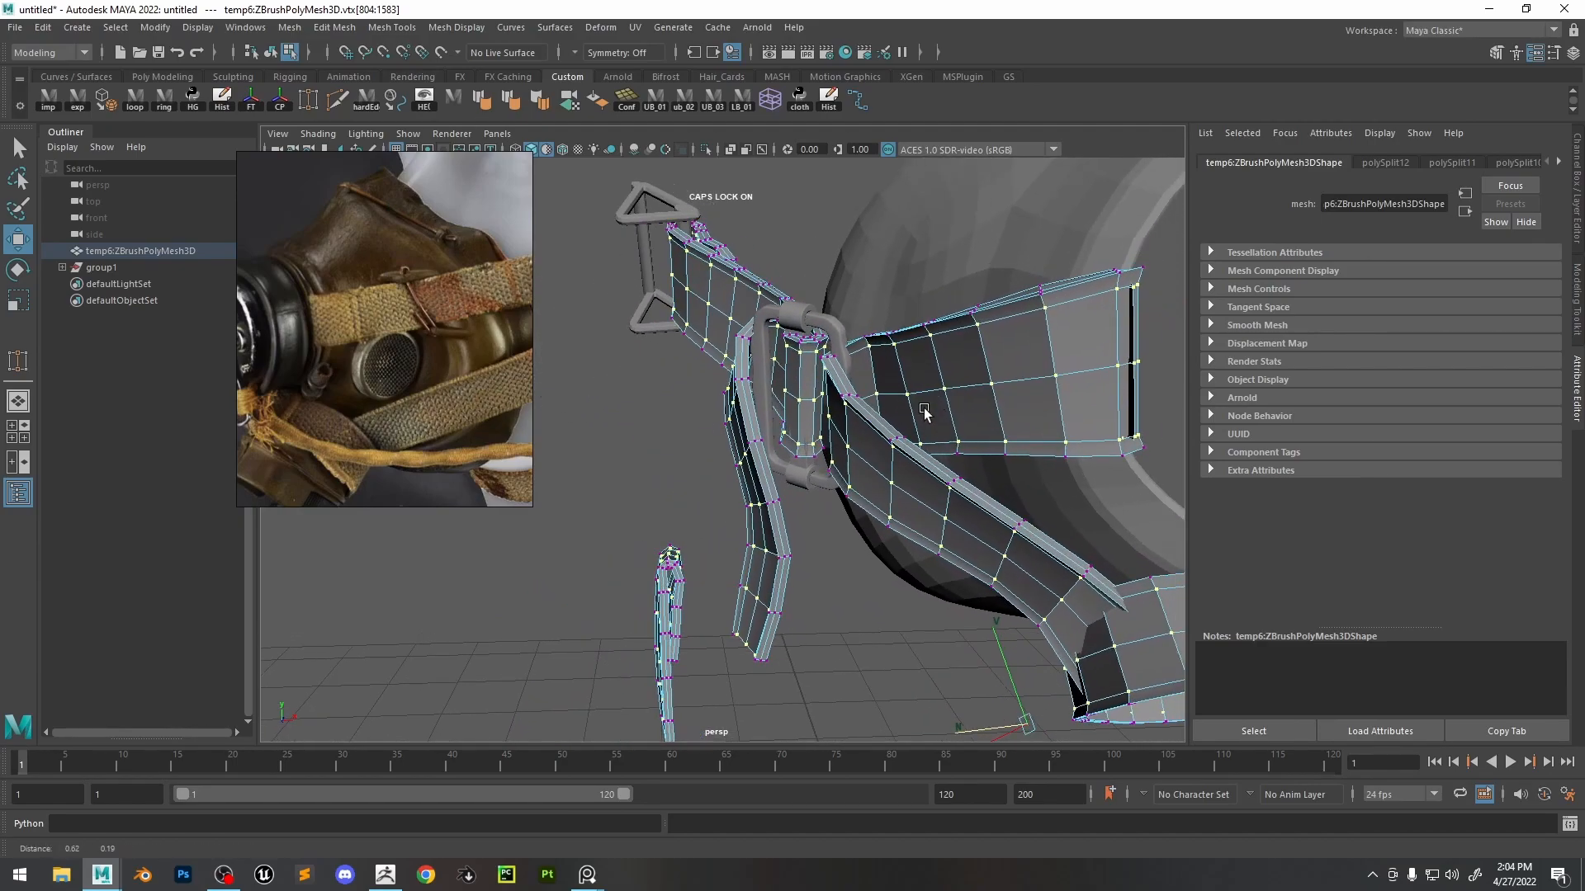
alt+middle_drag(946, 400, 790, 470)
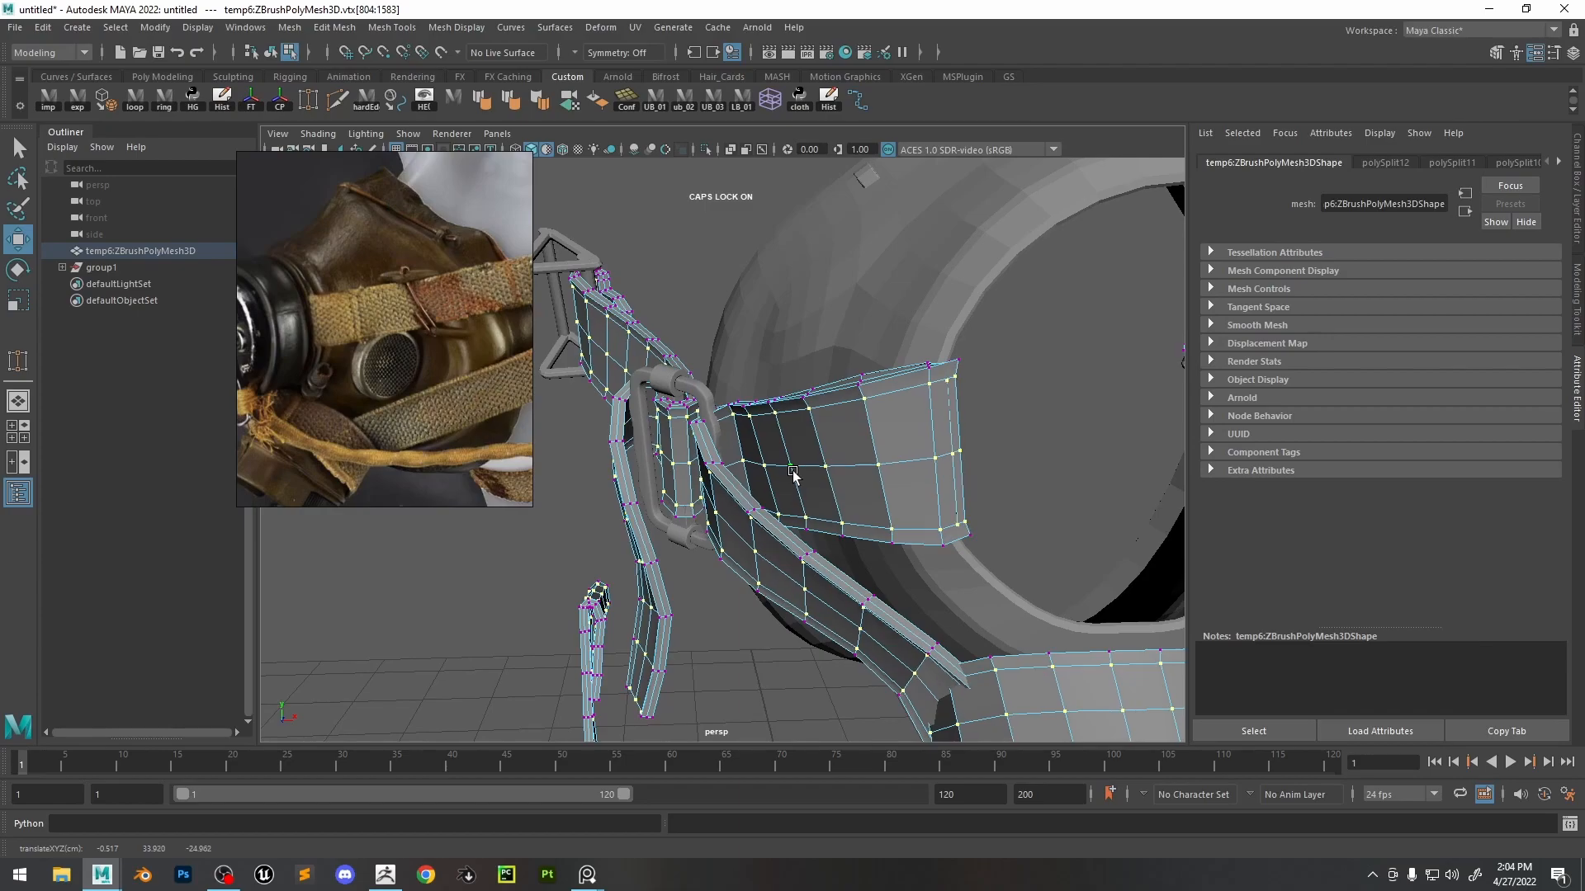
scroll(793, 471, down, 3)
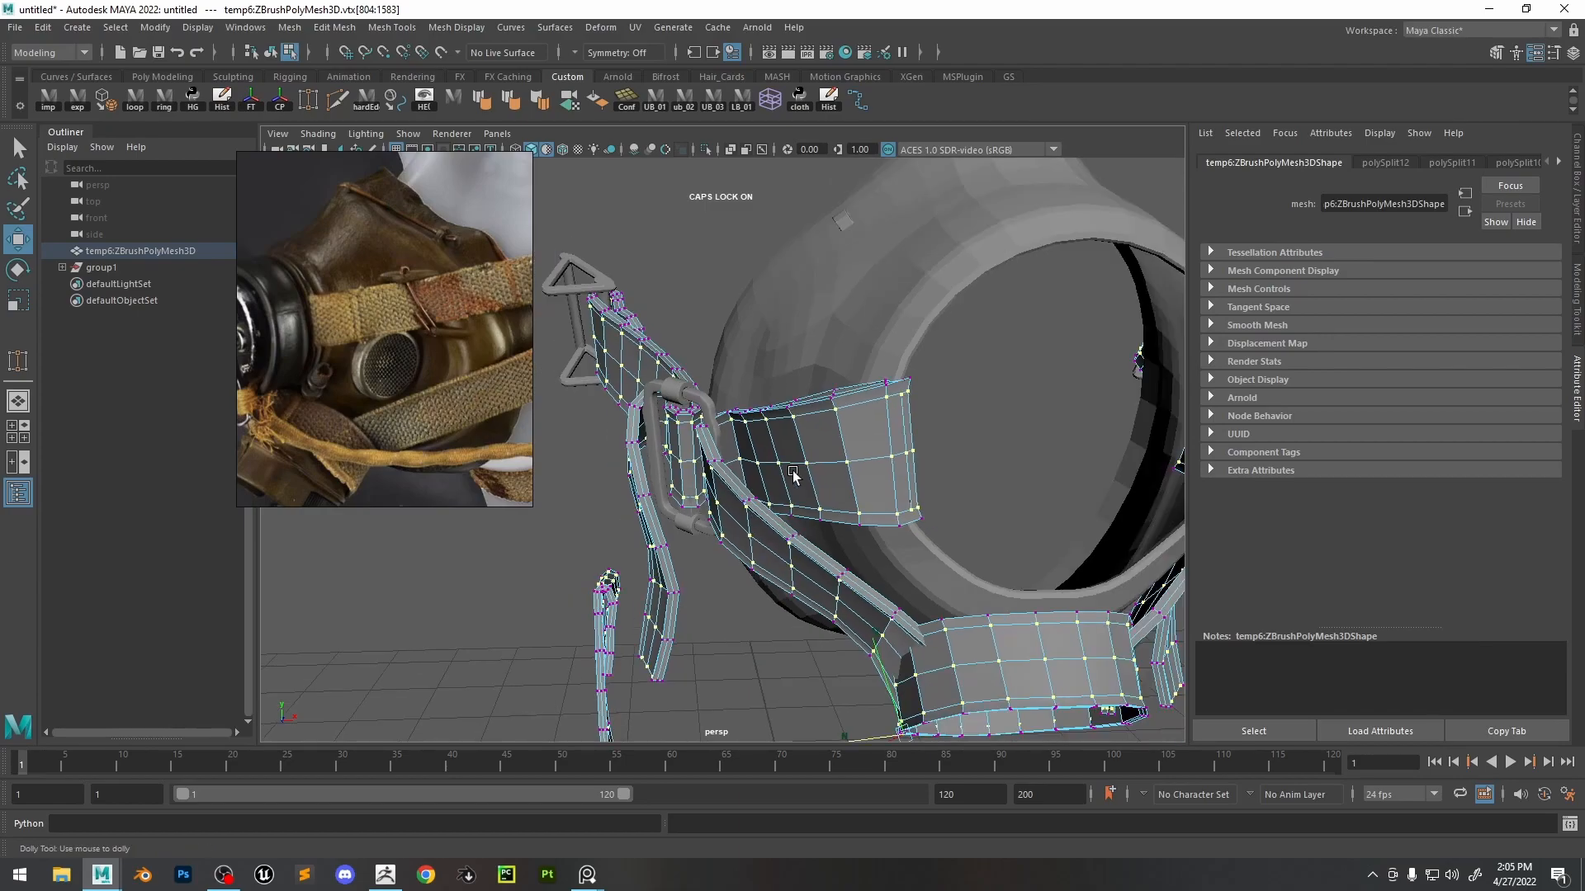
- Invert the selection to the straps' and collar's border vertices and move them along their normals
alt+drag(841, 505, 767, 479)
alt+right_drag(768, 479, 594, 315)
drag(1028, 302, 371, 707)
alt+right_drag(736, 265, 981, 473)
alt+middle_drag(1023, 465, 947, 479)
alt+right_drag(947, 481, 957, 492)
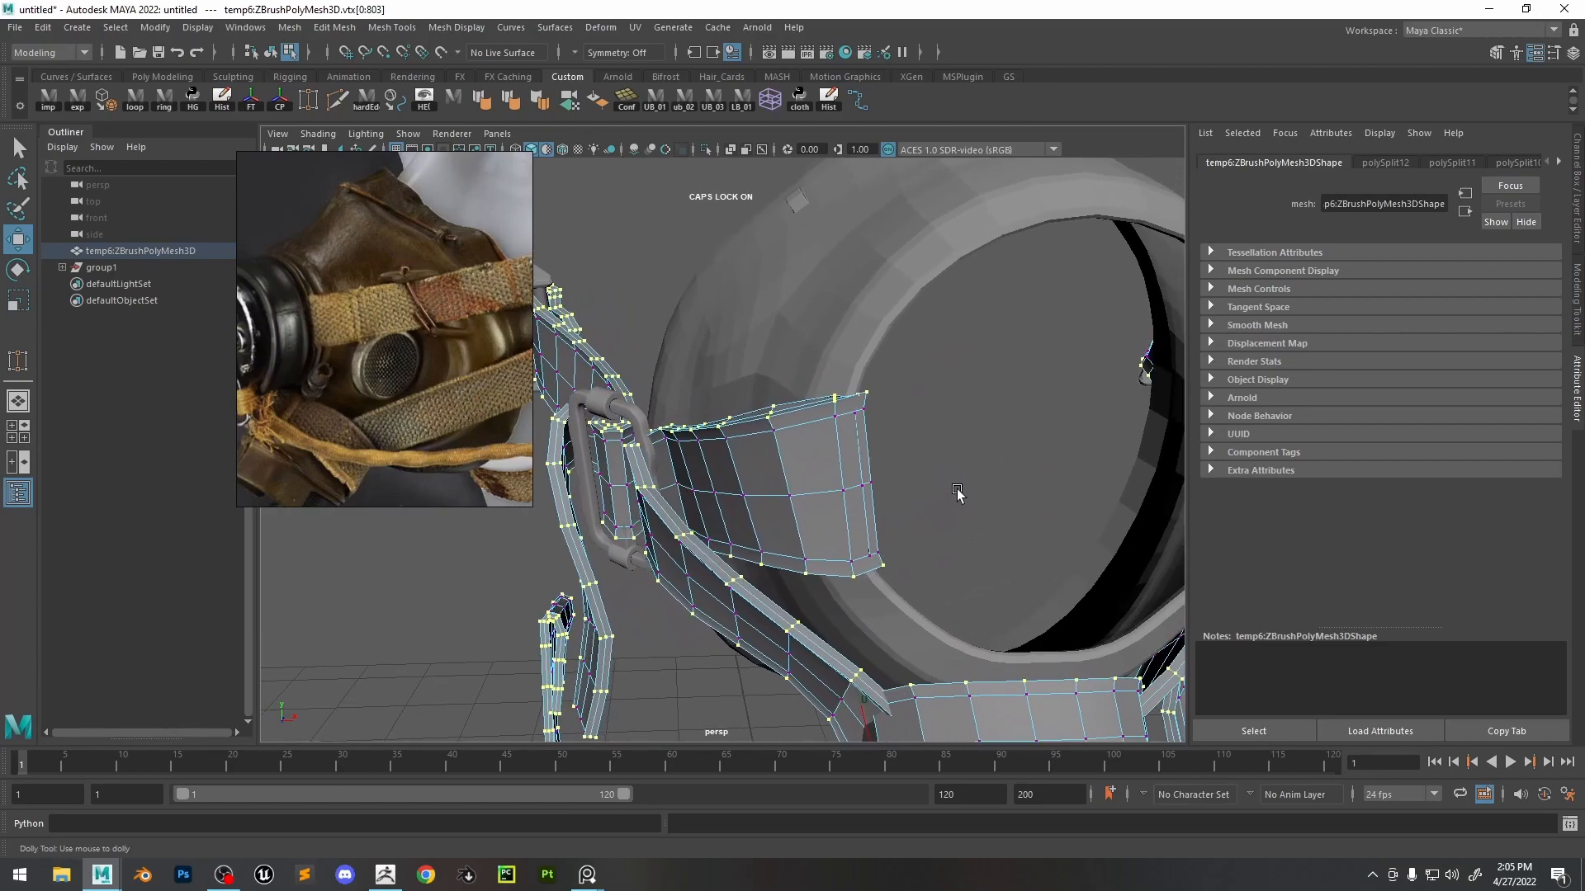
middle_drag(977, 464, 960, 493)
- Return to object mode, clear the selection and inspect the reshaped straps on the mask
alt+drag(867, 487, 1036, 487)
right_drag(732, 445, 867, 371)
click(1051, 316)
alt+right_drag(851, 600, 716, 479)
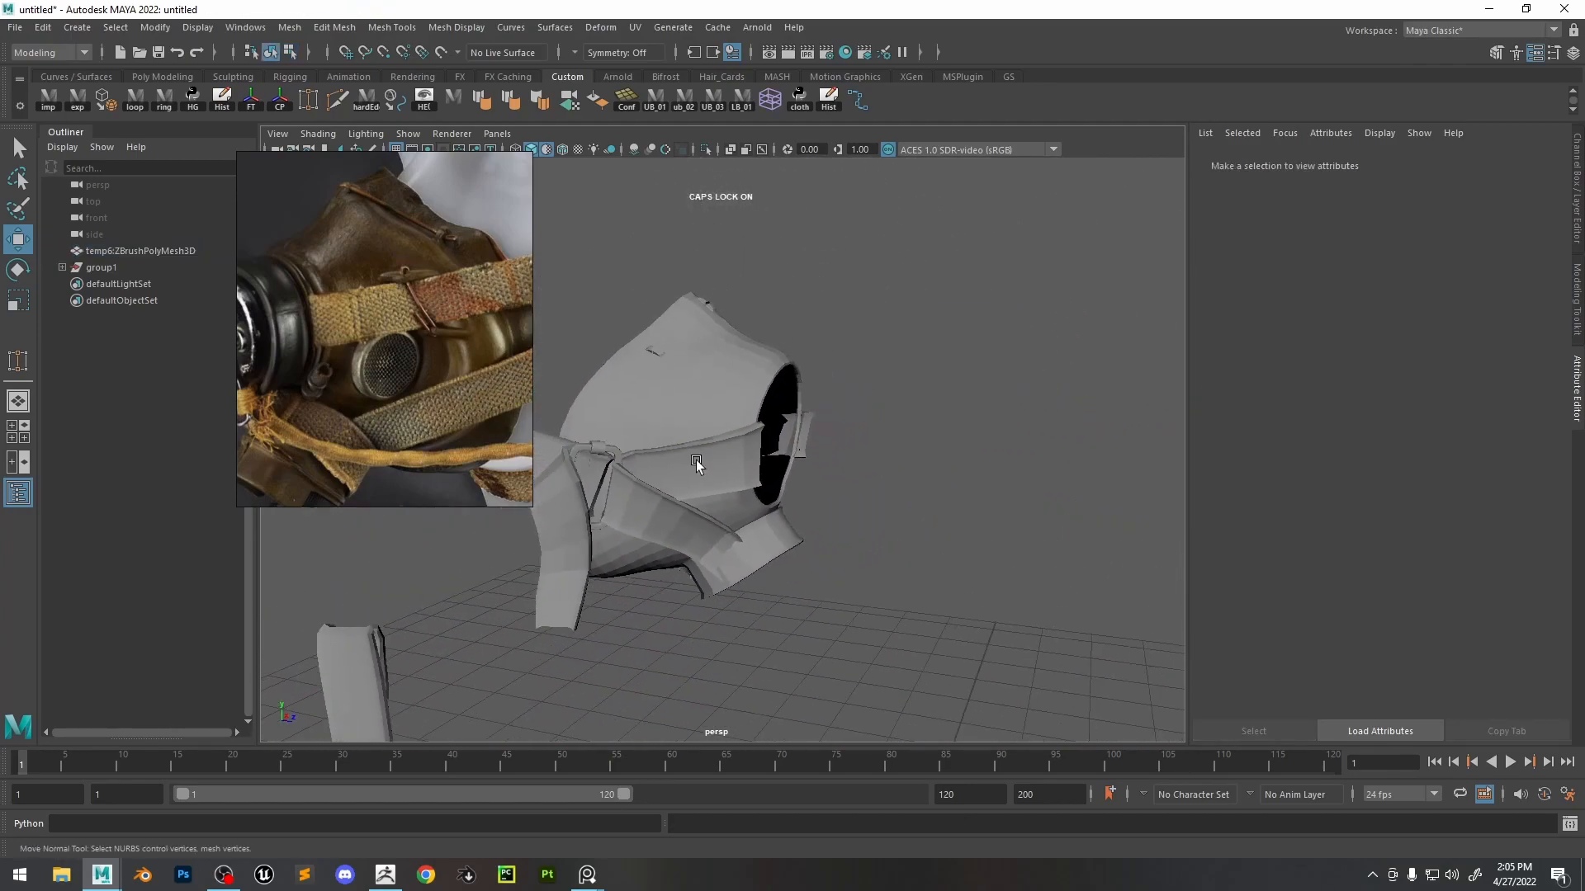
- Export the straps mesh from Maya, switch to ZBrush and load it there with smooth subdivision
click(696, 462)
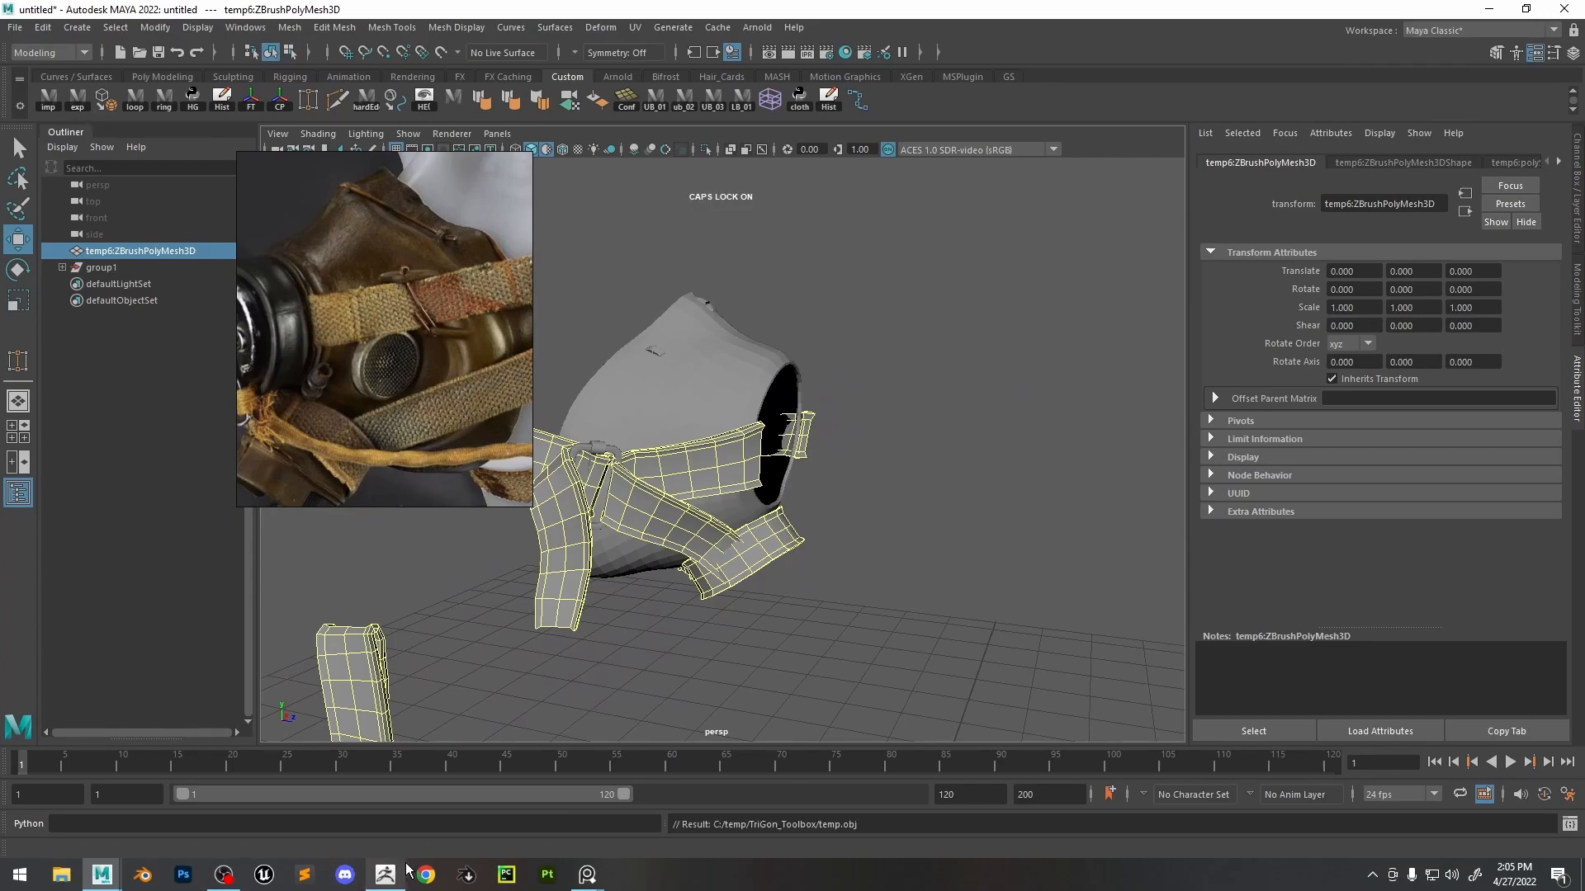
click(386, 873)
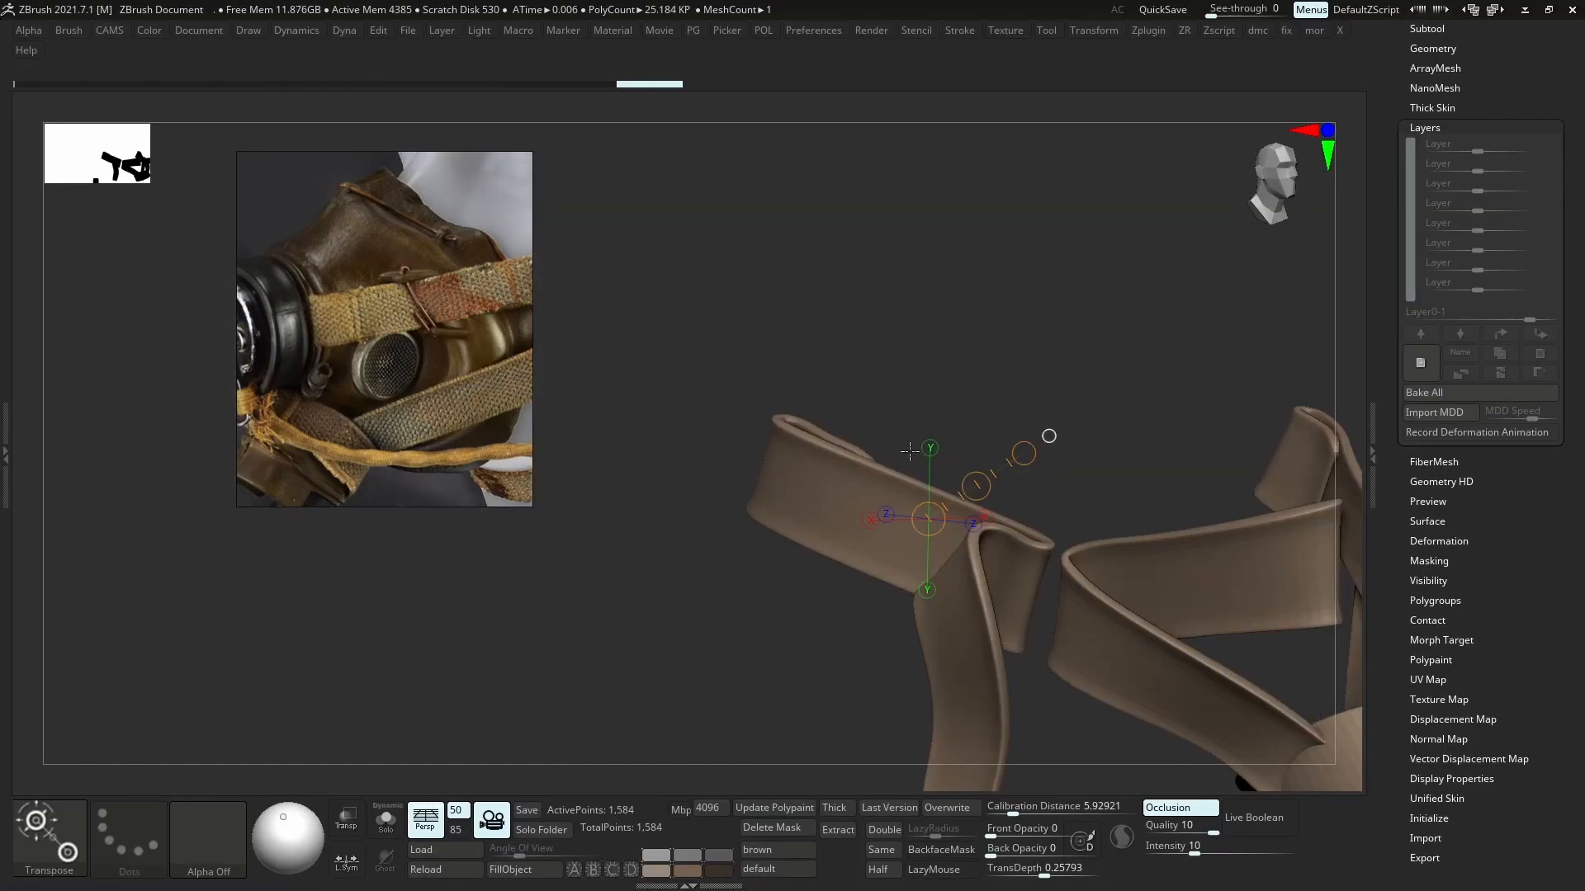
ctrl+right_drag(1129, 499, 1060, 528)
key(shift+f)
key(shift+d)
key(shift+f)
key(d)
right_drag(1061, 528, 1117, 627)
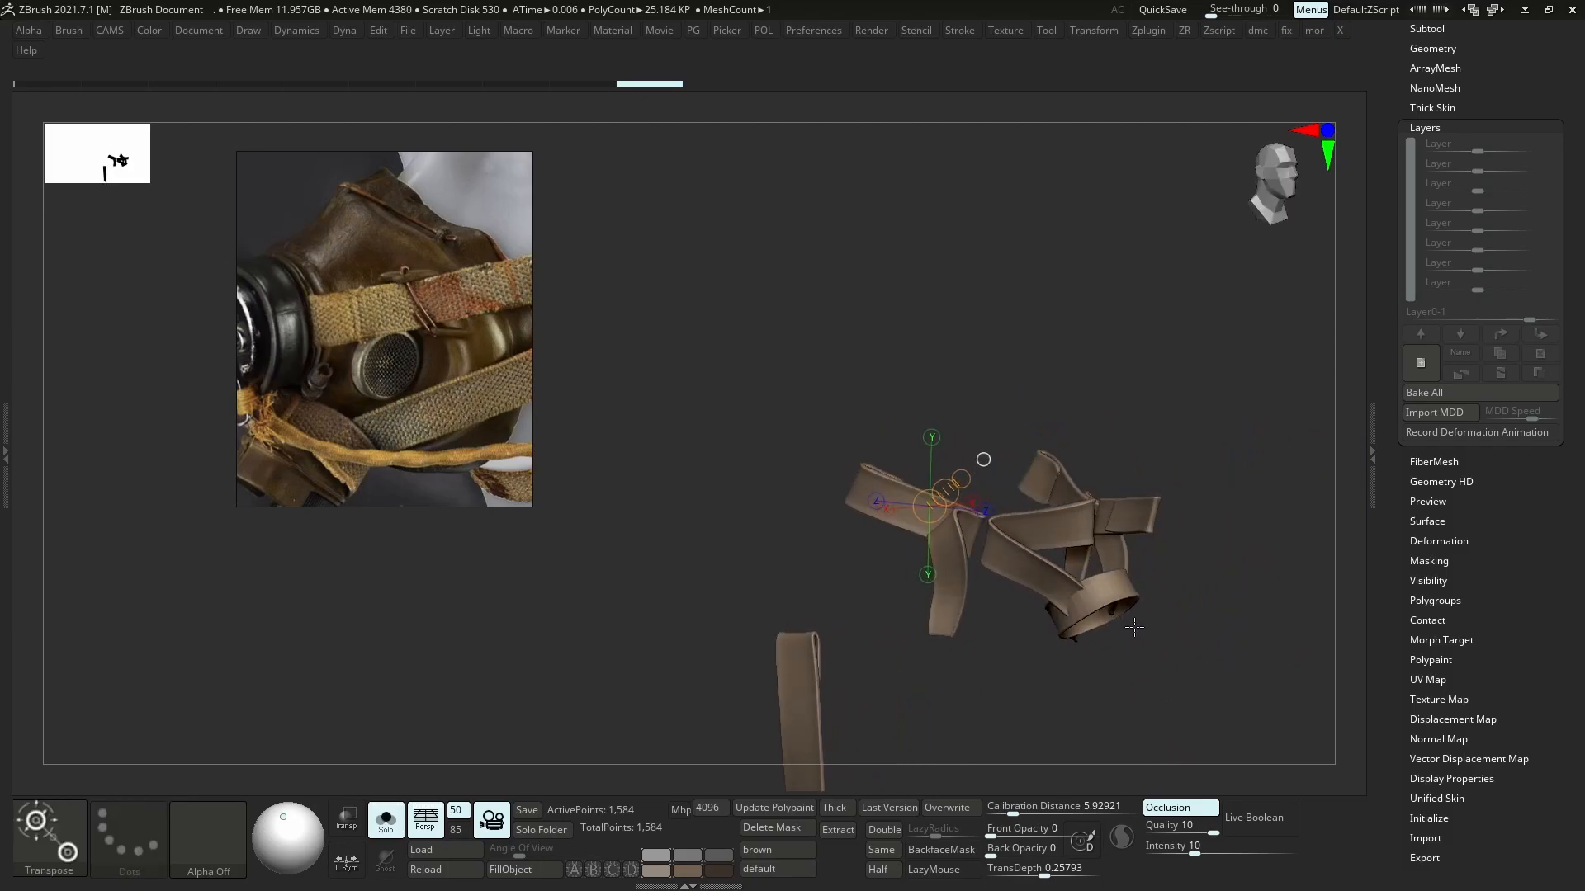
- Raise the straps layer's intensity to 1.69739 and bake it into the mesh
mouse_move(807, 684)
right_down()
mouse_move(873, 690)
mouse_move(821, 685)
right_up()
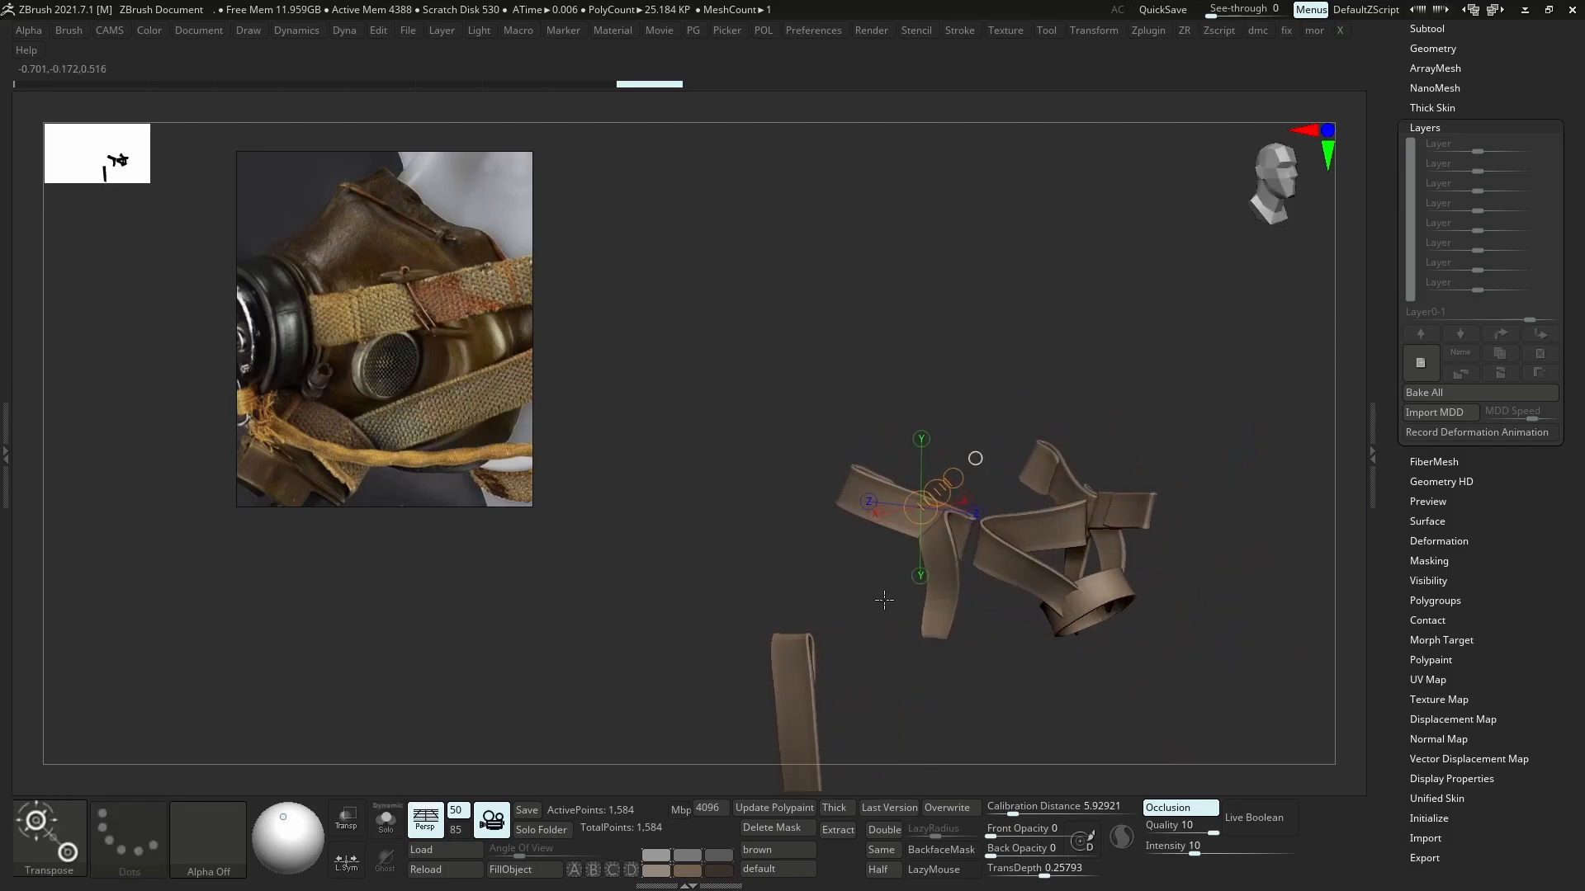
ctrl+right_drag(859, 612, 916, 681)
right_drag(1022, 520, 718, 443)
drag(978, 466, 1073, 419)
right_drag(1082, 416, 1155, 462)
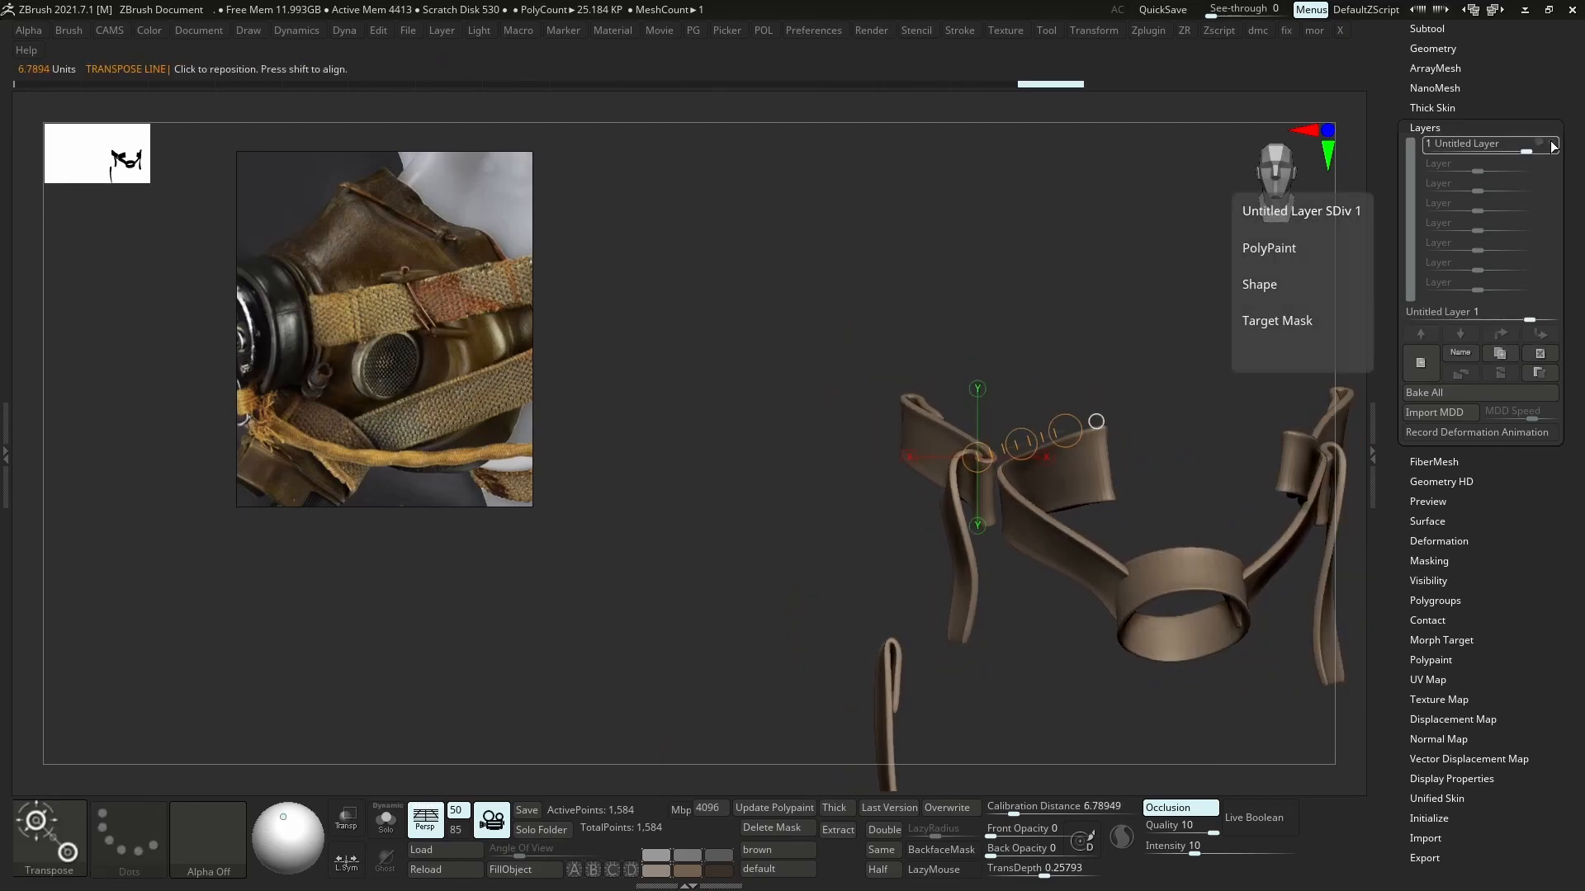
drag(1529, 319, 1539, 319)
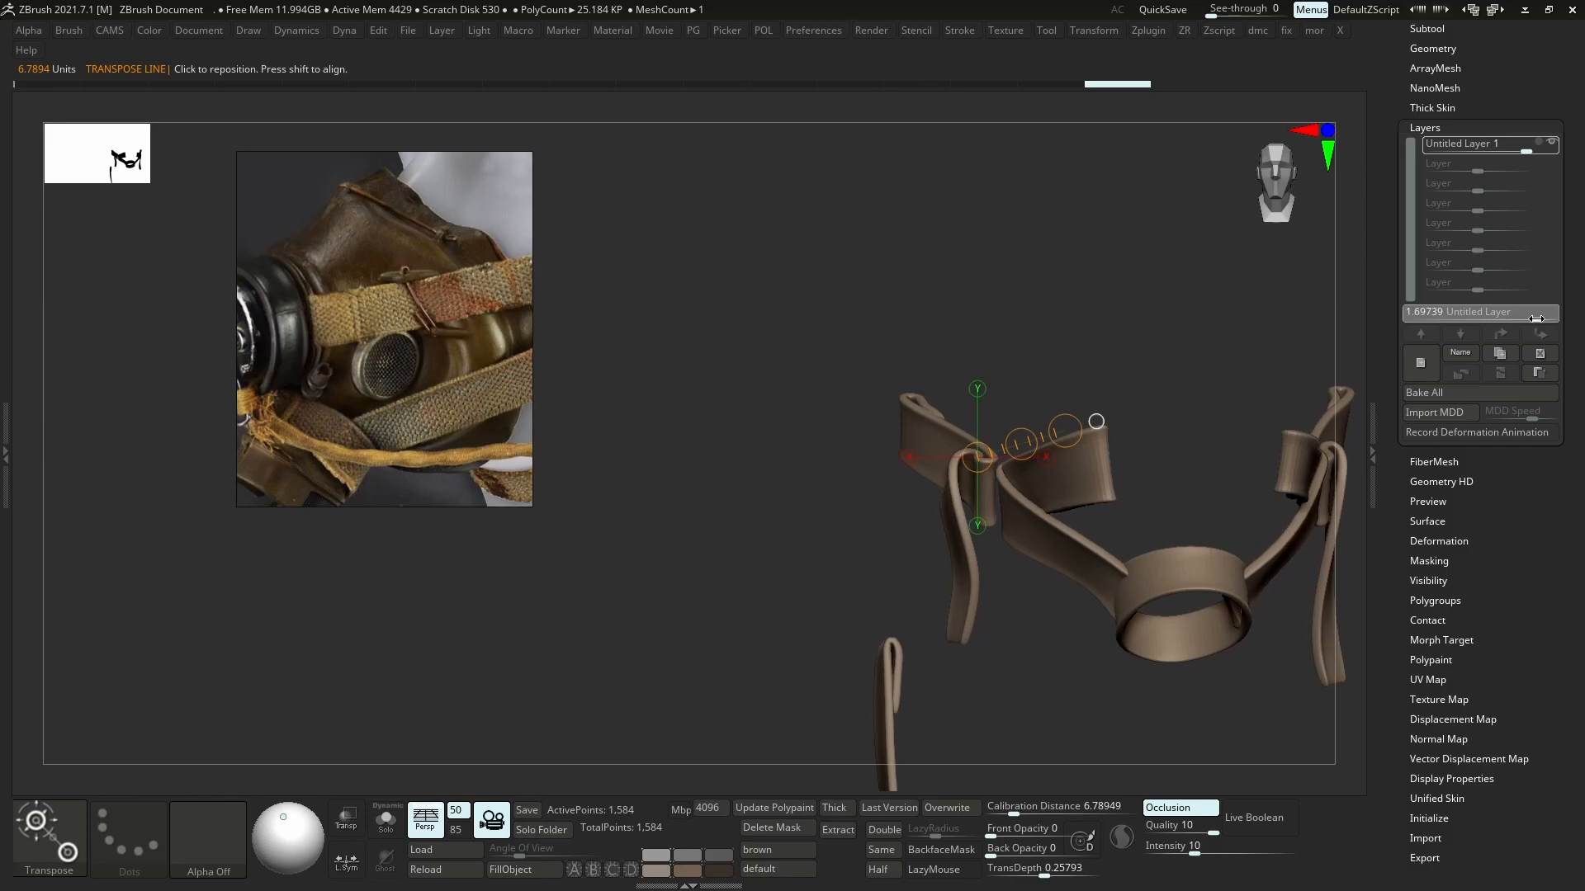
mouse_move(1111, 631)
right_down()
mouse_move(1180, 634)
mouse_move(1155, 677)
mouse_move(1132, 603)
mouse_move(1186, 576)
mouse_move(1032, 583)
mouse_move(1167, 548)
mouse_move(1231, 619)
right_up()
click(1439, 396)
- Apply Polish By Features to the straps on a new layer and set its intensity to -0.36283
click(1424, 366)
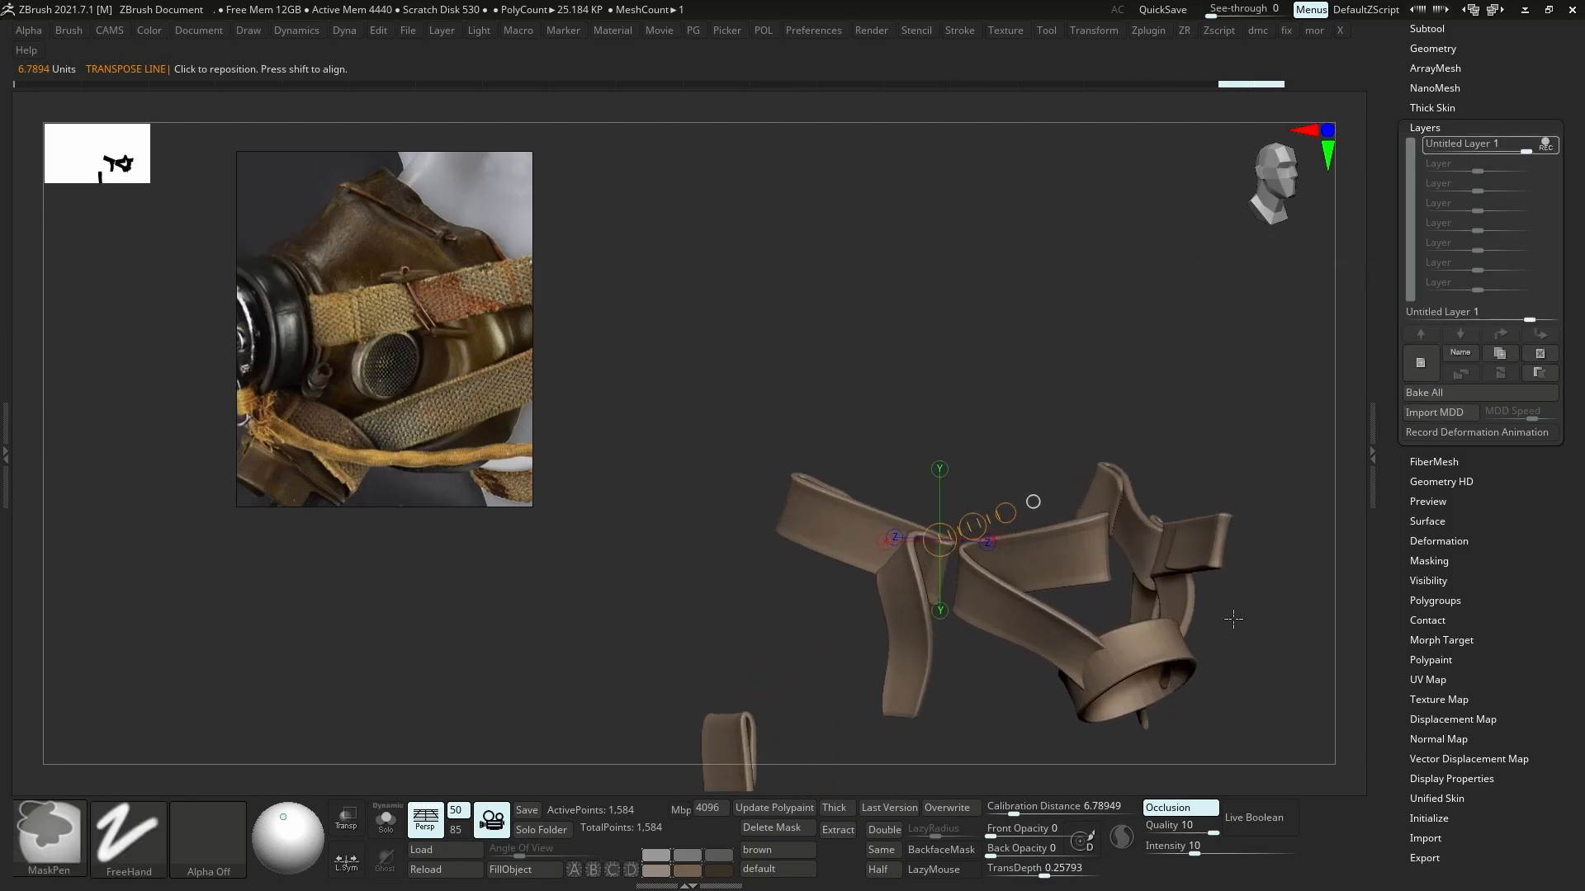
key(m)
click(1176, 586)
key(p)
click(1137, 603)
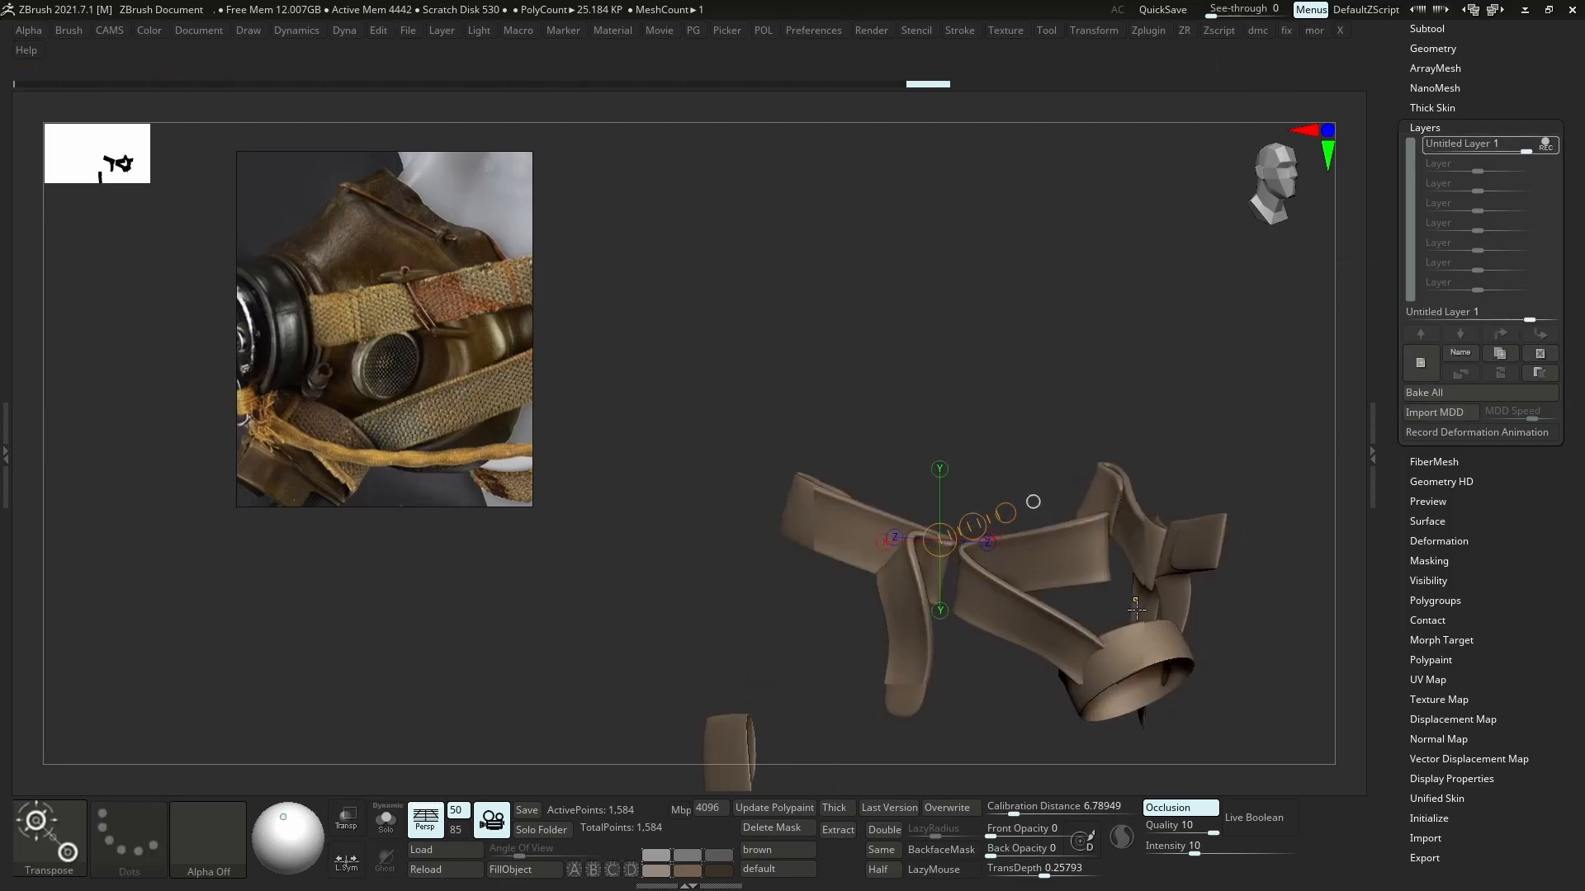
key(p)
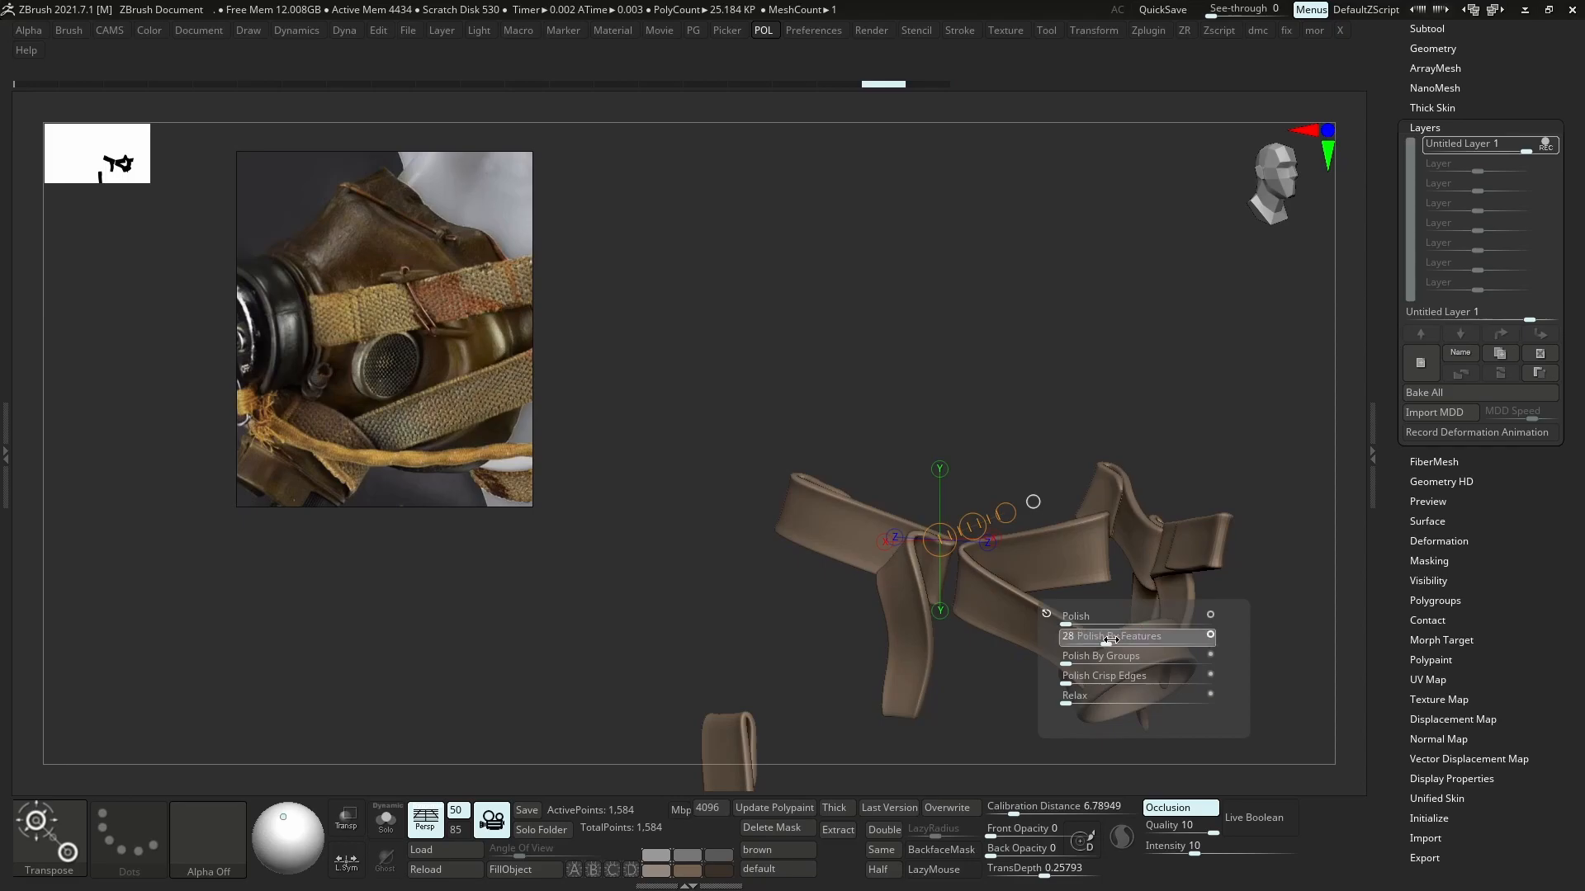
click(1107, 640)
key(p)
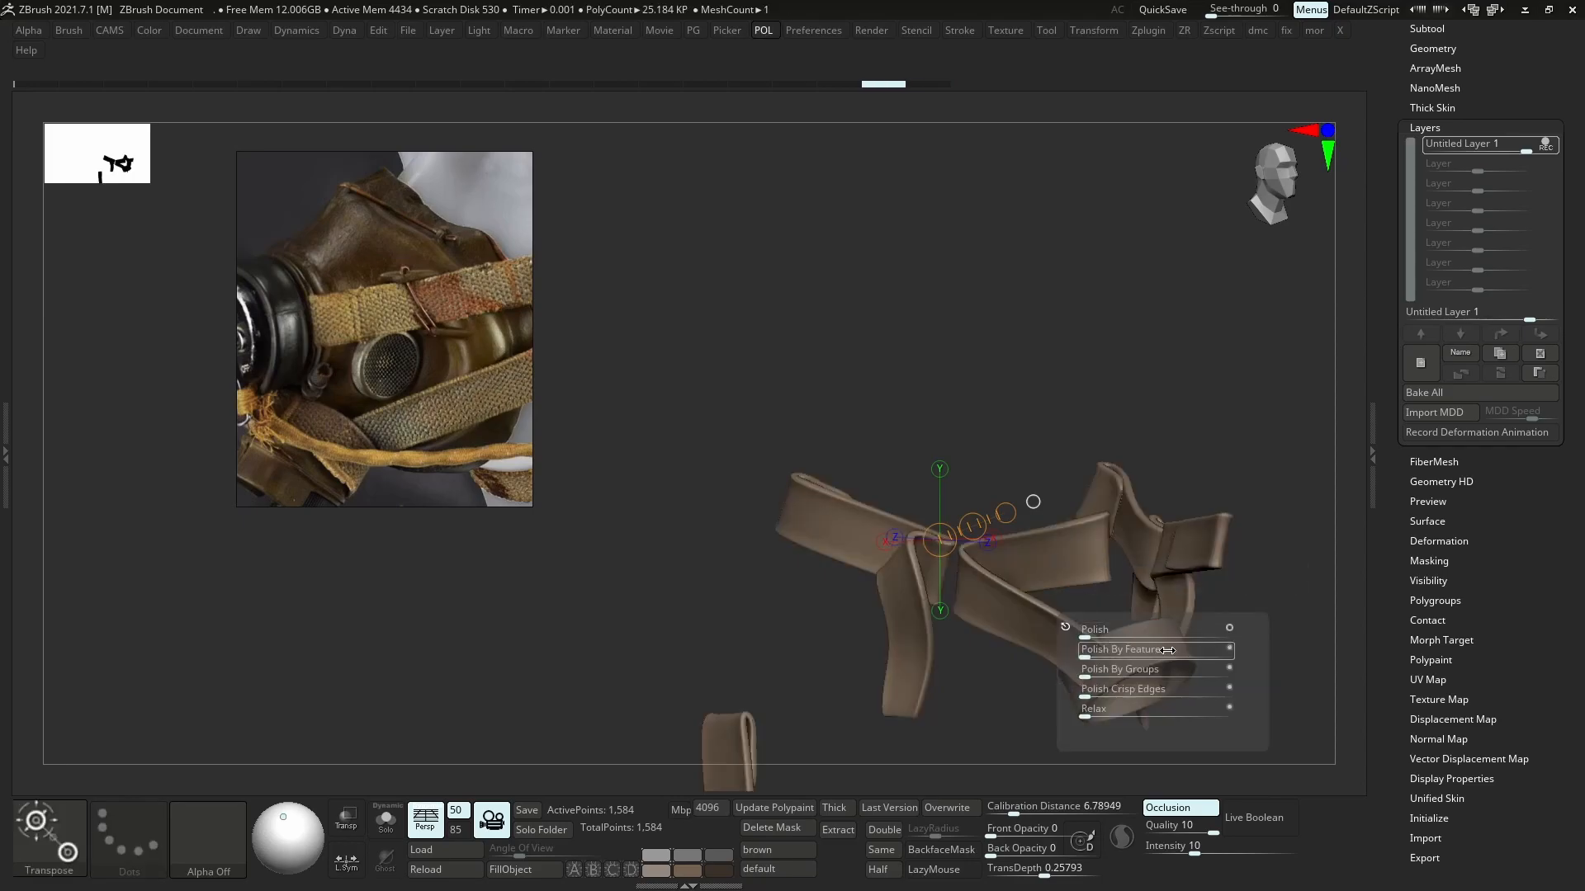
click(1209, 649)
drag(1520, 152, 1490, 165)
- Polish the straps on a second layer at an intensity of 0.30973
click(1421, 363)
key(p)
click(1162, 409)
right_drag(1172, 421, 1147, 462)
ctrl+right_drag(1147, 462, 973, 527)
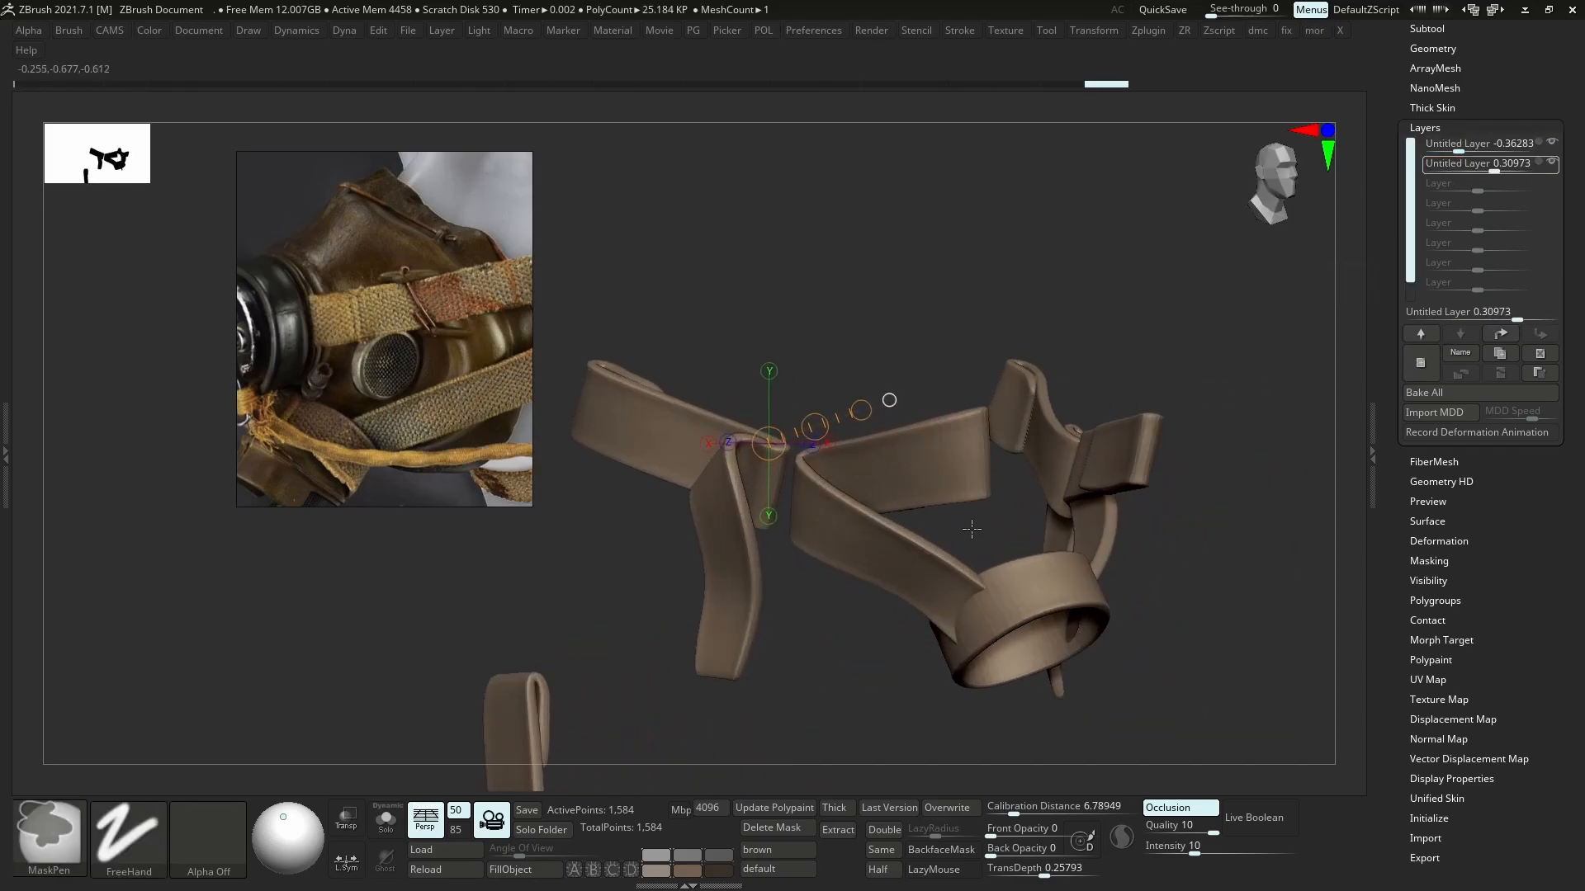
- Remove the trial polish layers and drop the straps to their lowest subdivision level with the wireframe shown
click(1473, 144)
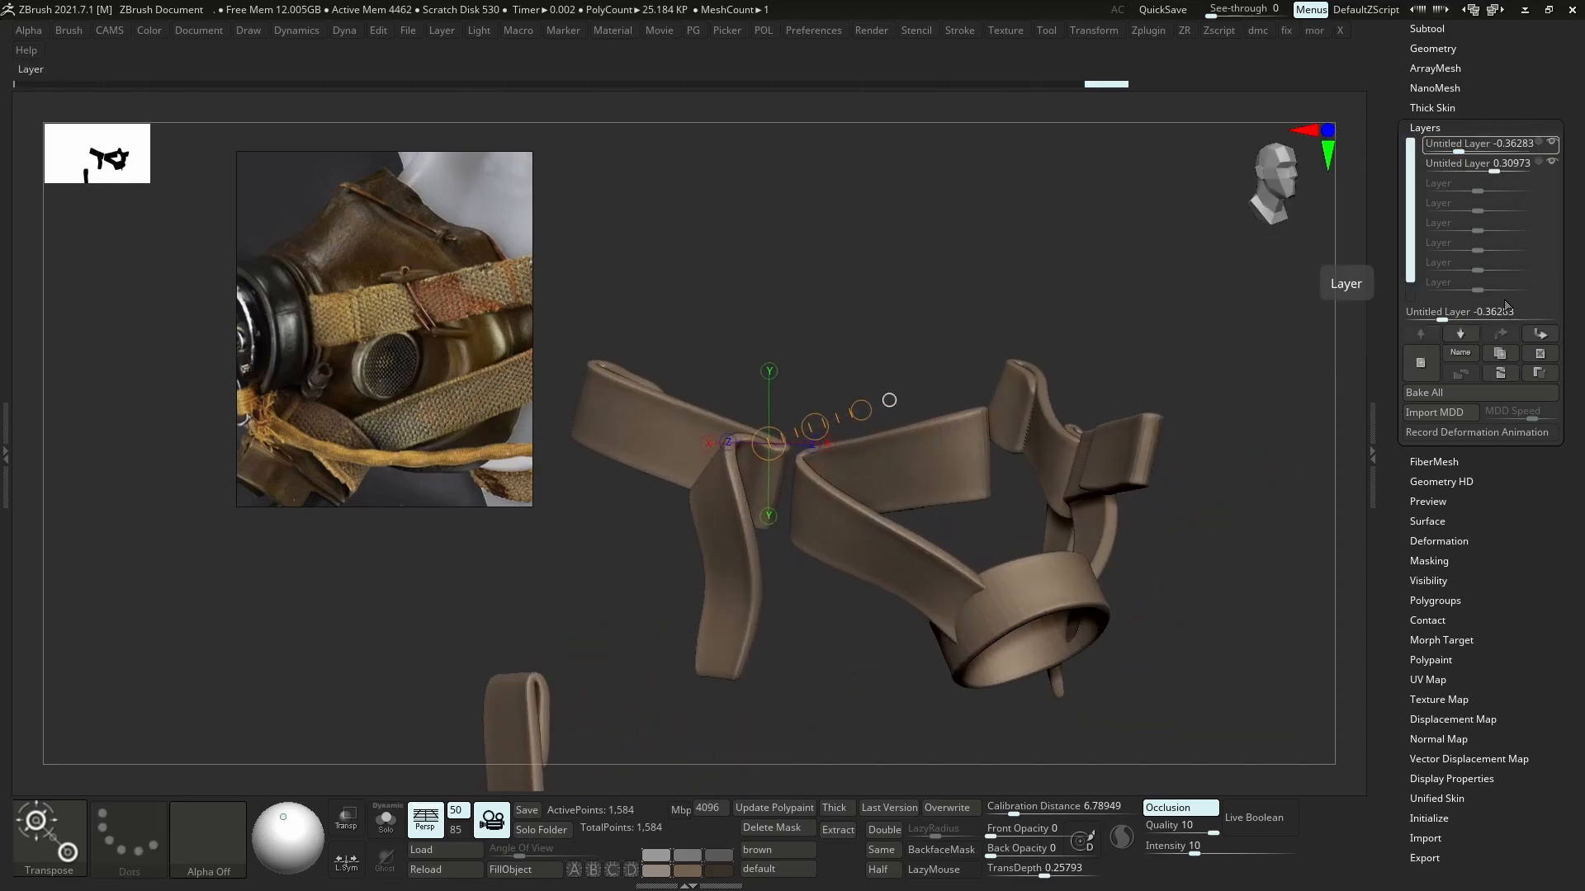
click(1511, 376)
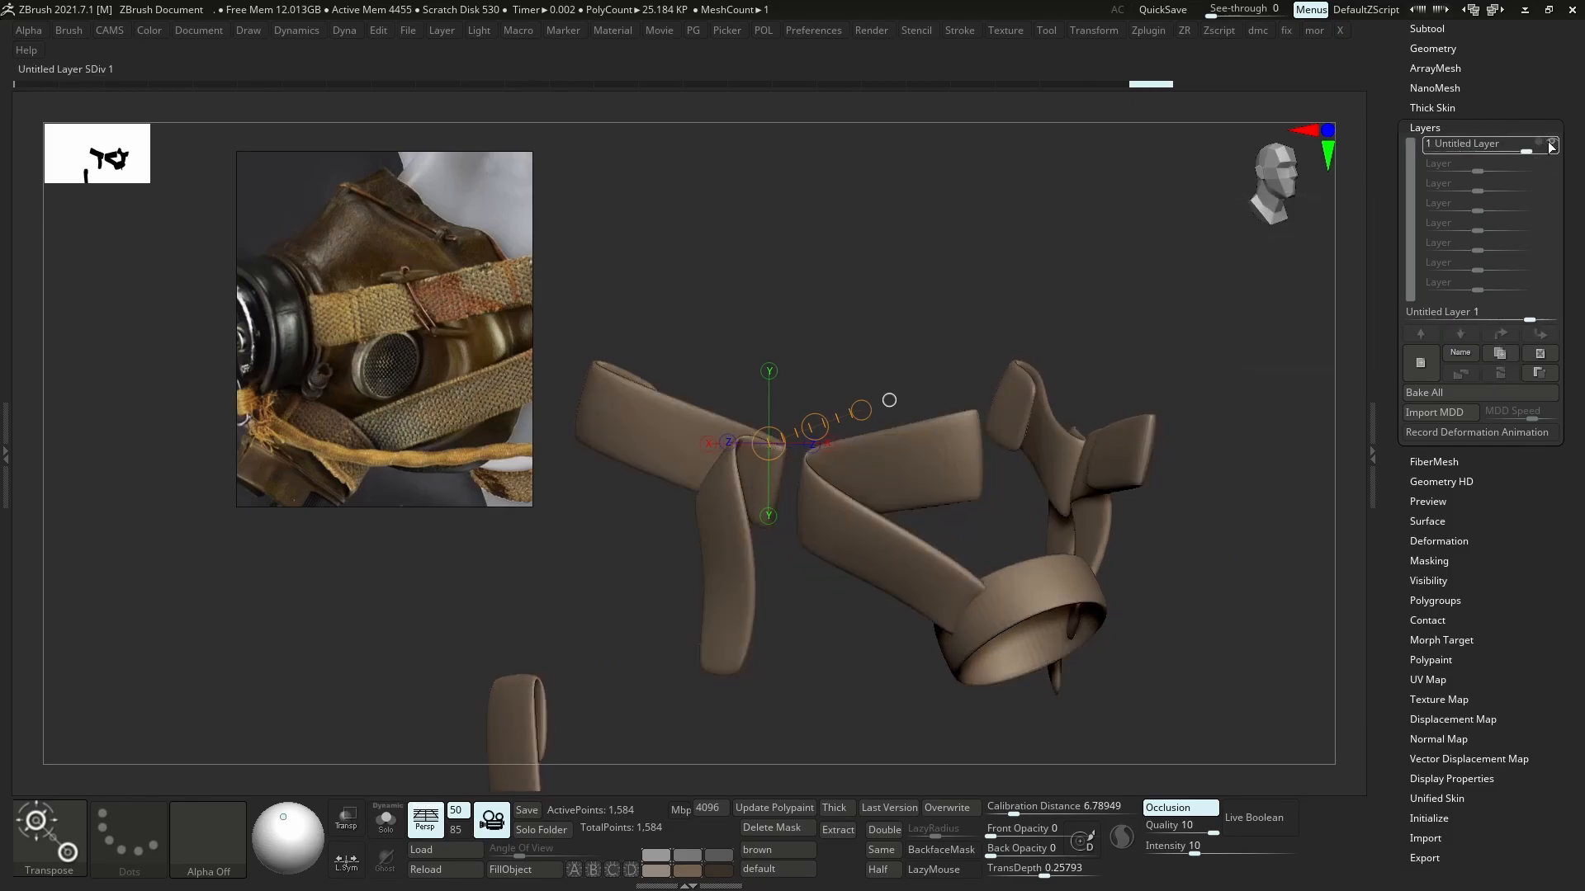
key(ctrl+z)
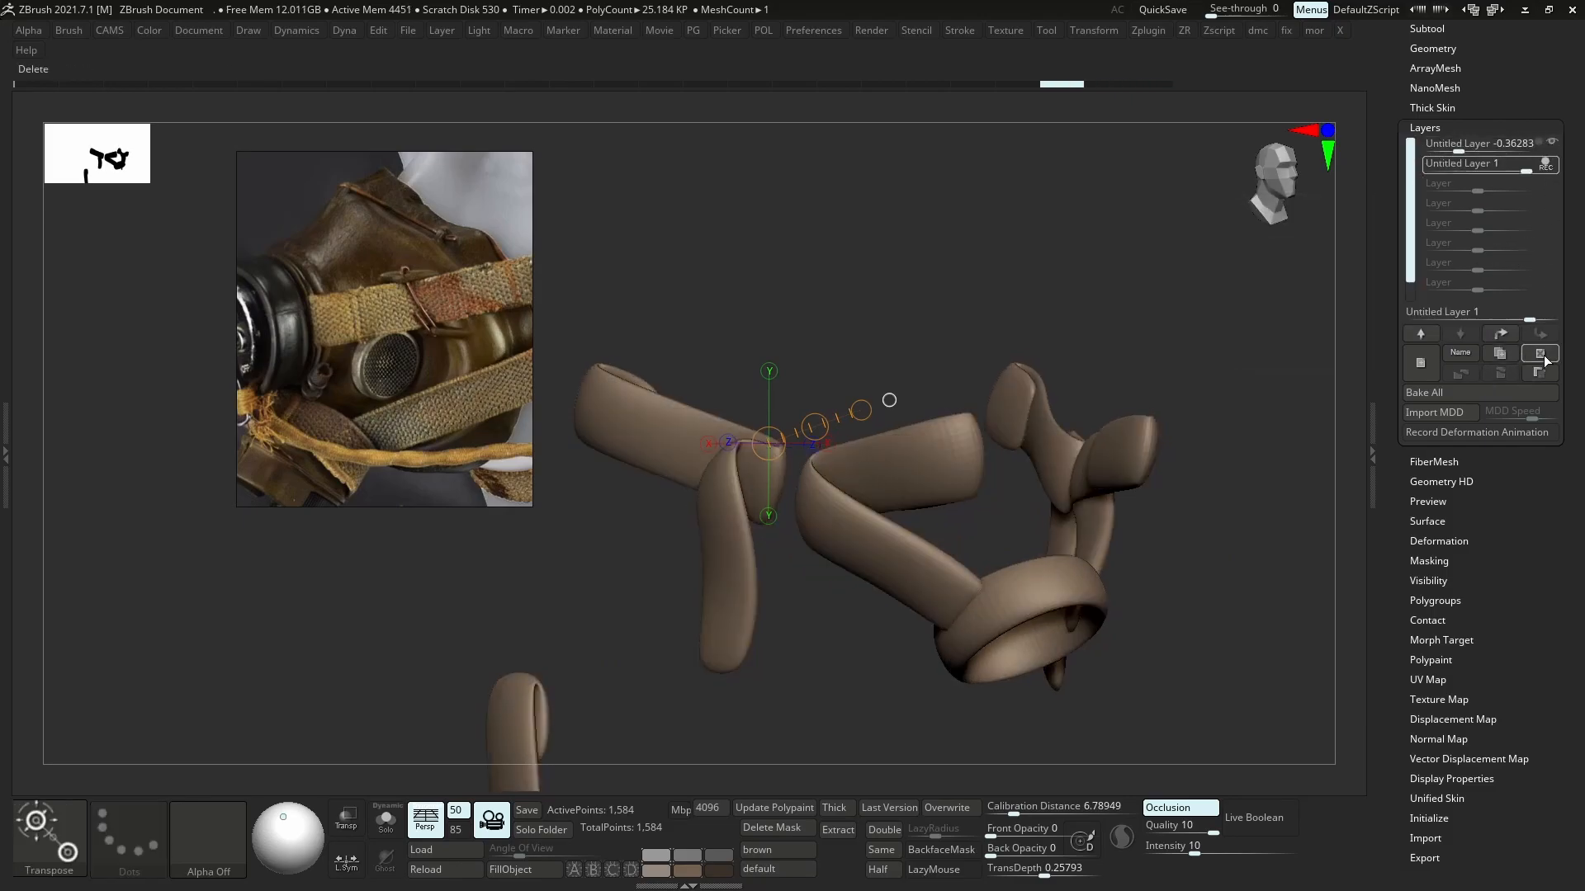
click(1541, 354)
ctrl+right_drag(936, 467, 874, 526)
key(shift+d)
key(shift+f)
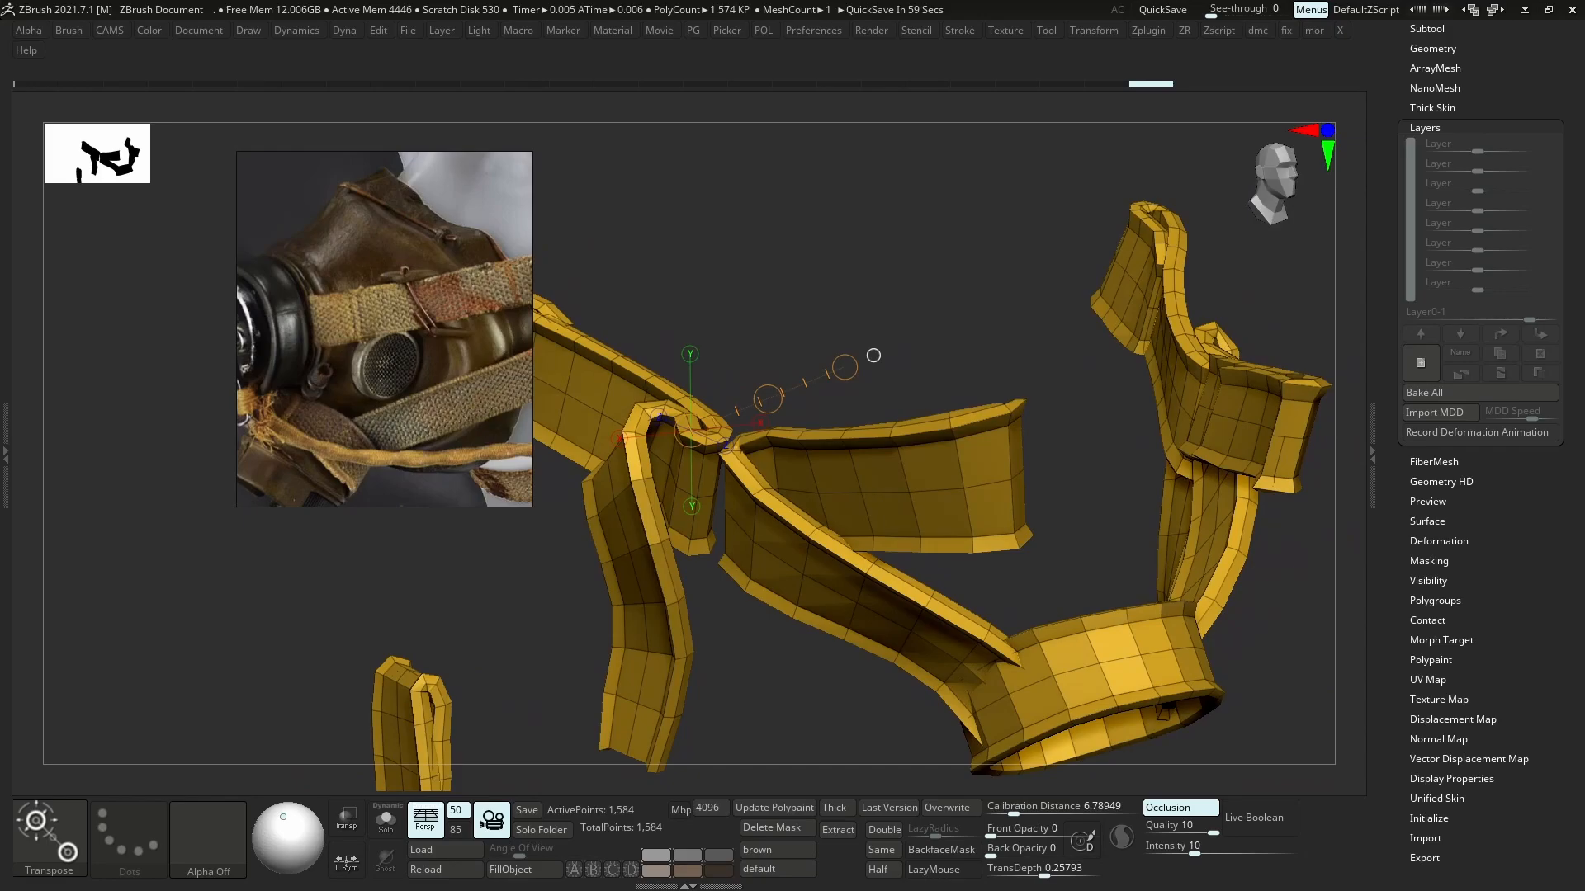
- Switch to Maya, delete the old straps mesh and import the updated version
key(alt+Tab)
scroll(834, 518, down, 4)
key(Delete)
click(88, 110)
scroll(721, 497, up, 5)
- Select the outer border edge loops along the imported straps and the hose collar
right_drag(709, 371, 714, 339)
scroll(771, 407, up, 3)
click(792, 413)
alt+drag(792, 425, 735, 545)
scroll(924, 435, down, 3)
click(921, 485)
scroll(792, 554, down, 3)
scroll(722, 543, up, 4)
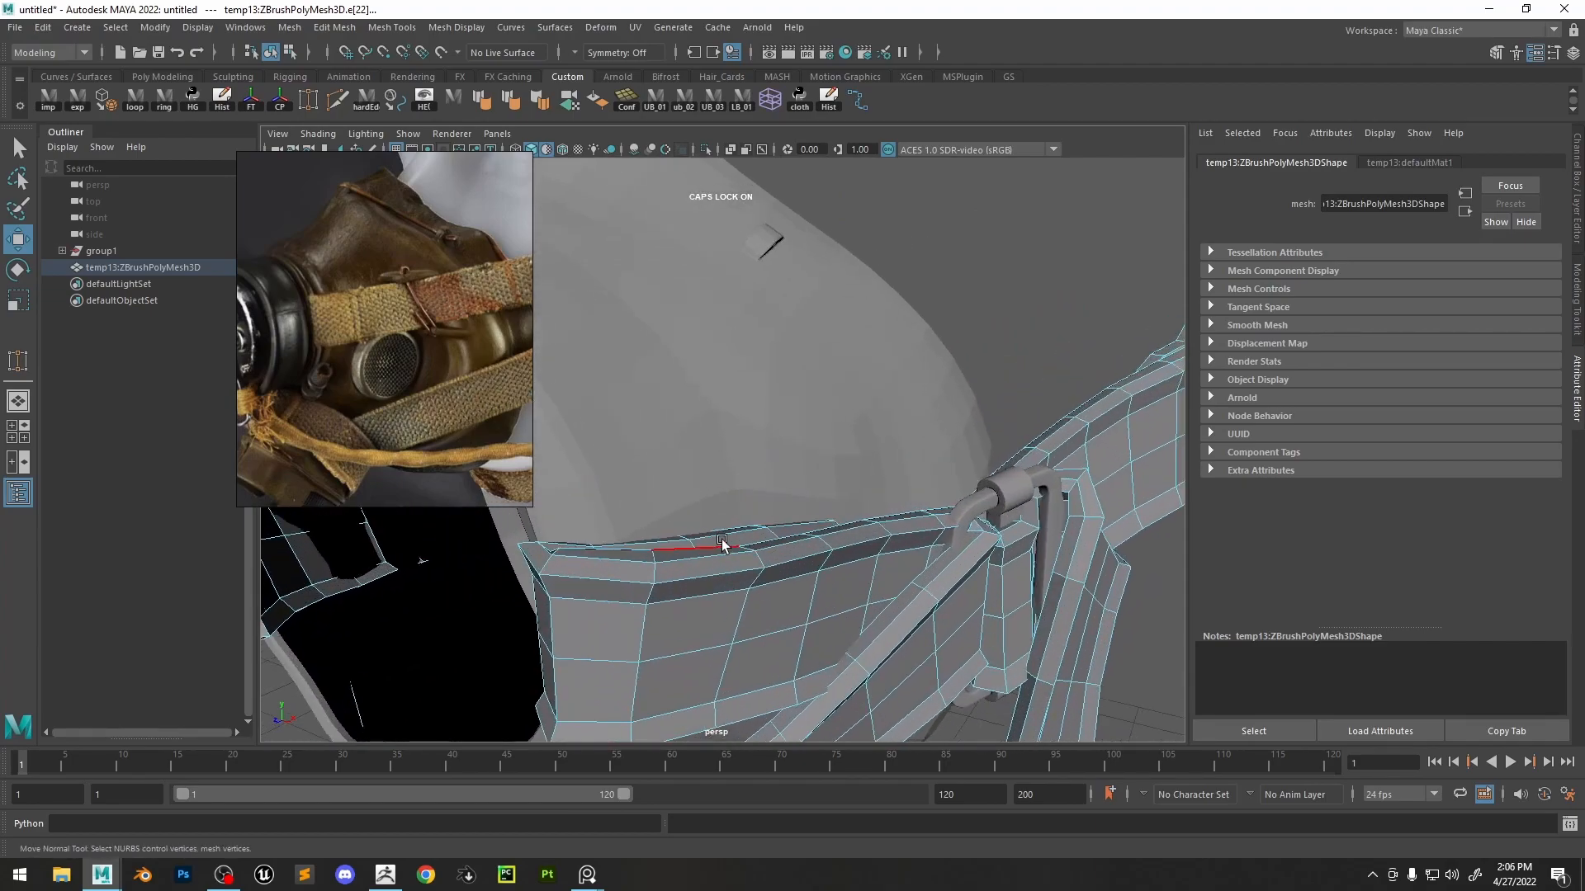
scroll(1023, 537, down, 5)
alt+drag(969, 512, 718, 530)
scroll(940, 464, up, 5)
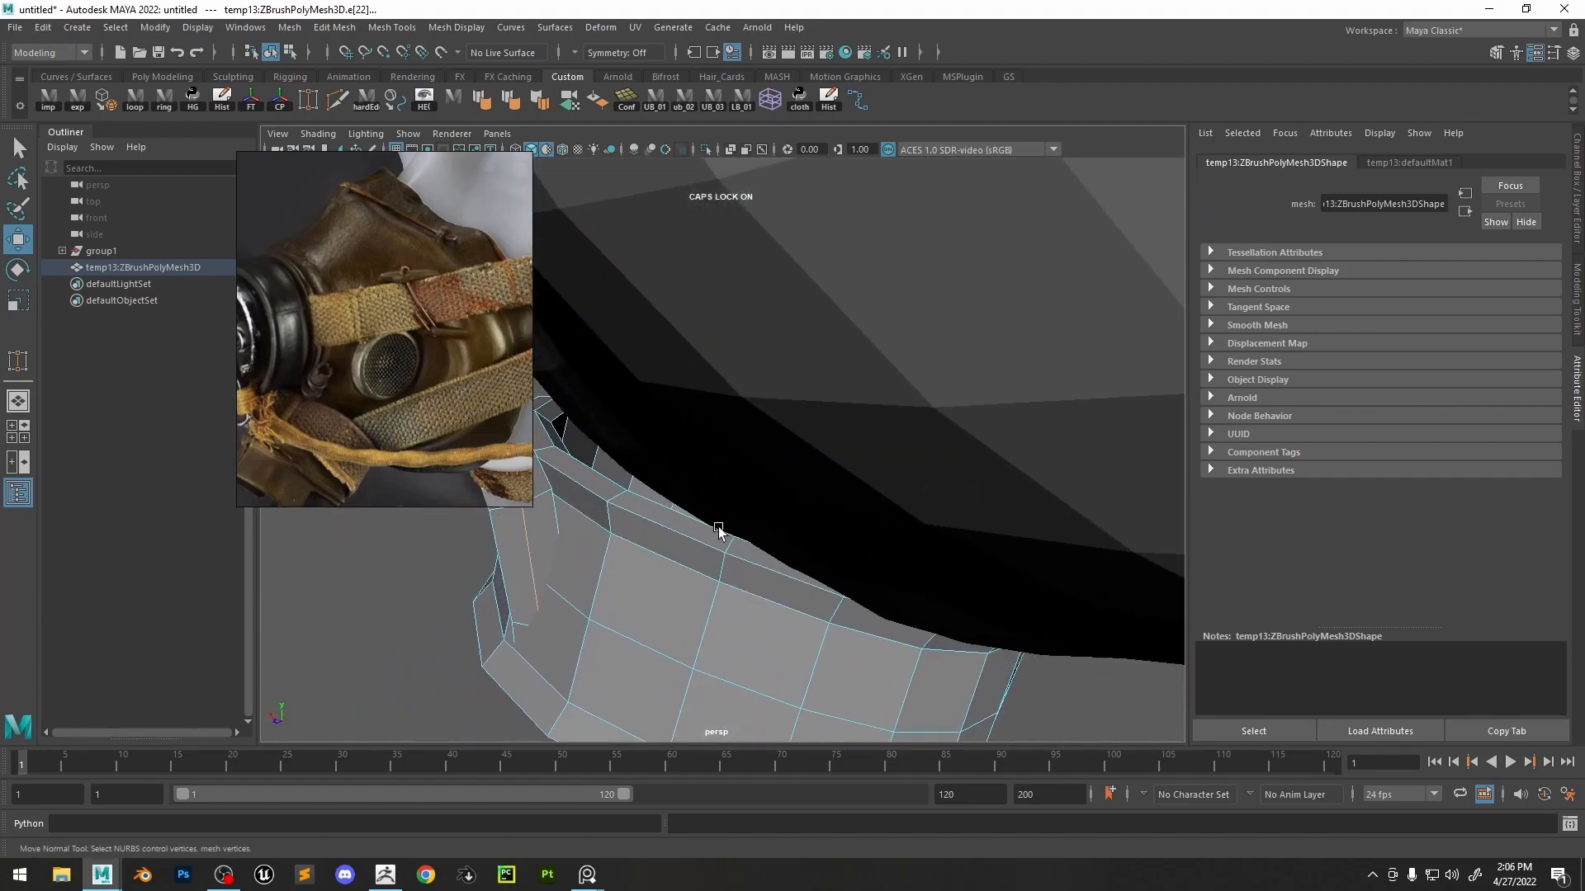
scroll(897, 571, down, 4)
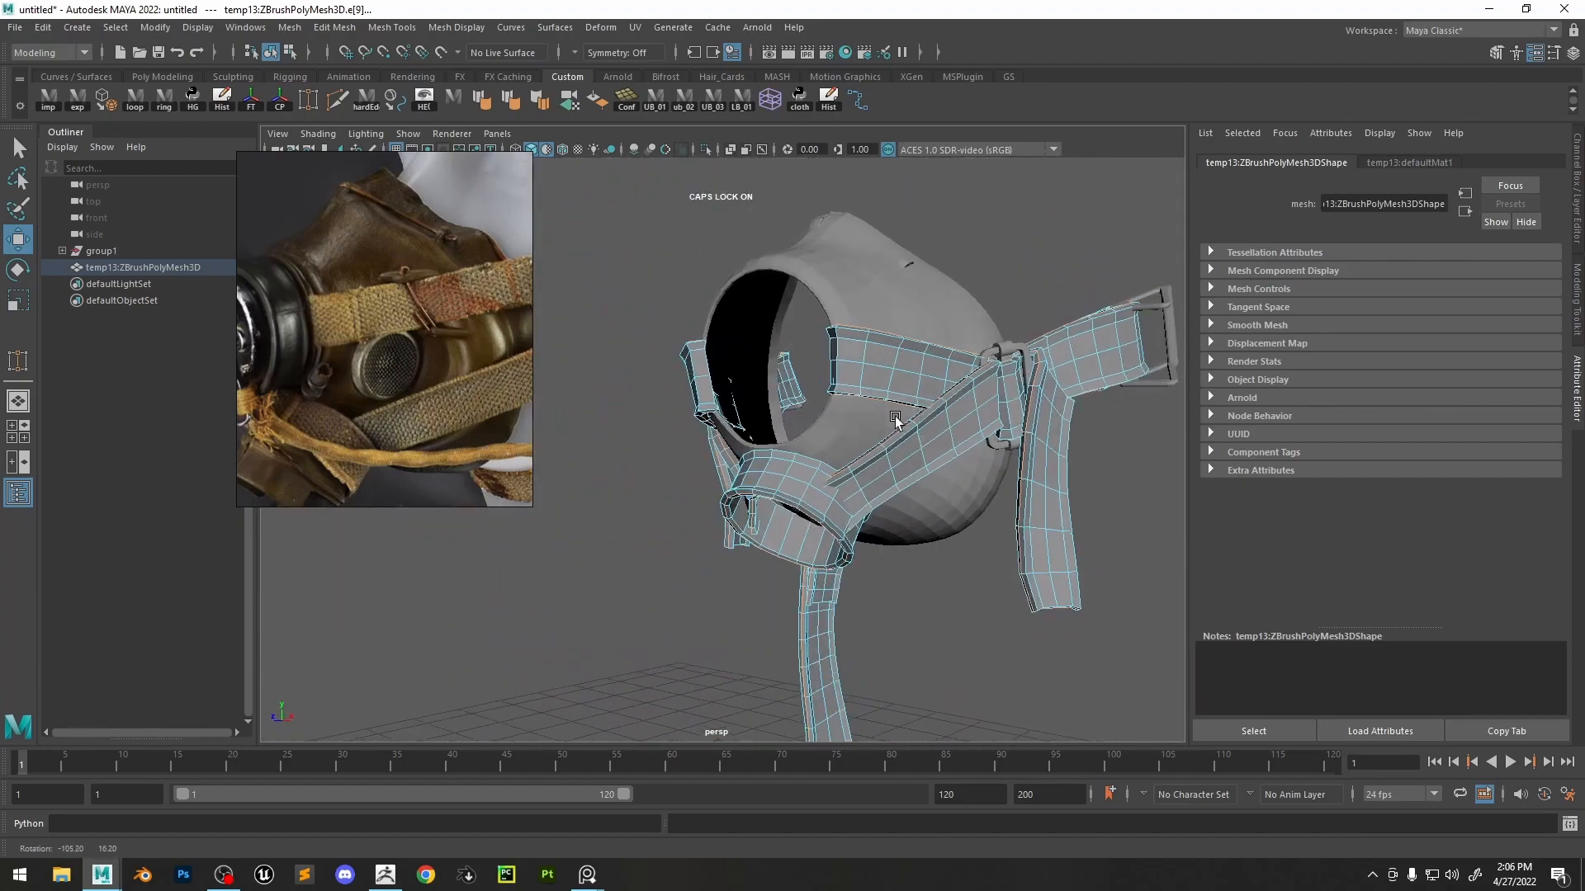
- Convert the border edge selection to vertices and move them slightly along their normals
alt+drag(894, 414, 921, 353)
ctrl+right_drag(921, 353, 754, 356)
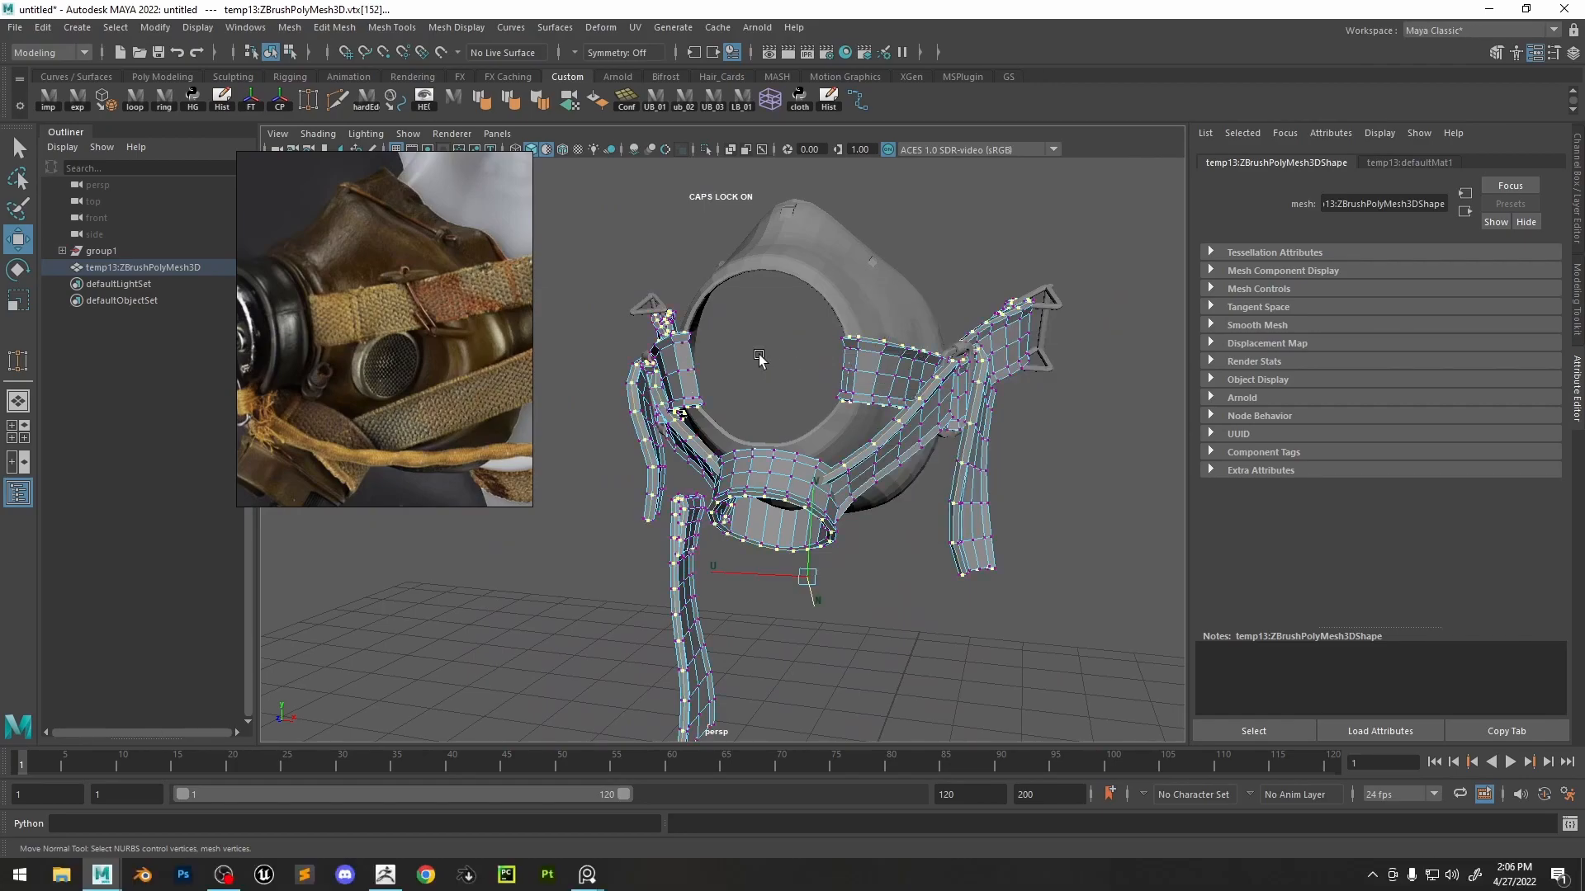
drag(807, 594, 810, 596)
alt+drag(1002, 446, 928, 421)
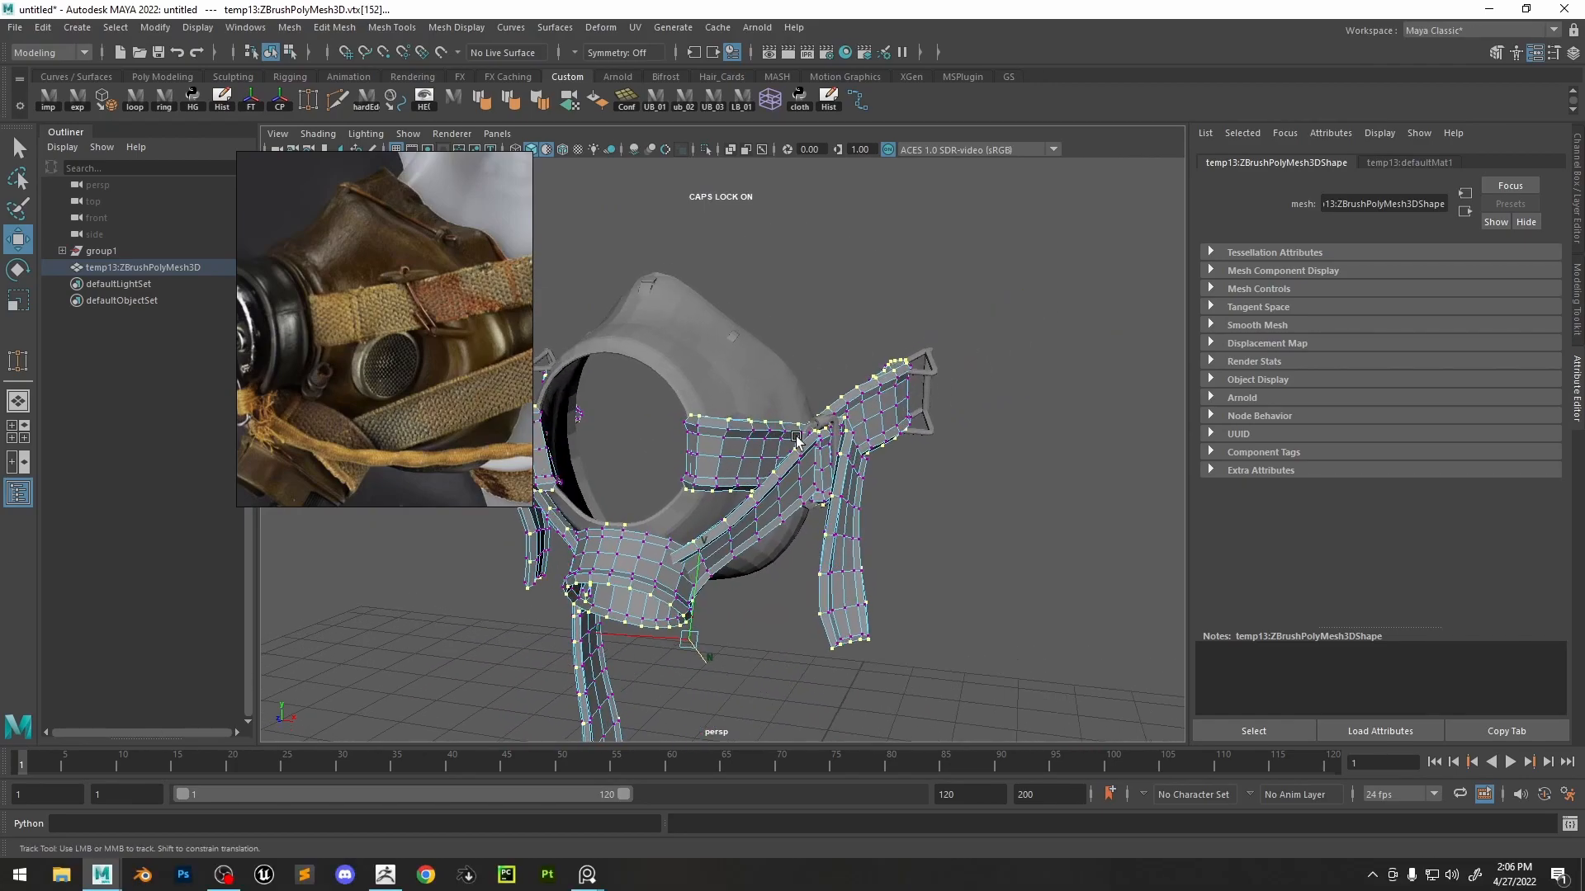
scroll(927, 418, up, 5)
key(ctrl+z)
key(ctrl+y)
scroll(825, 462, down, 3)
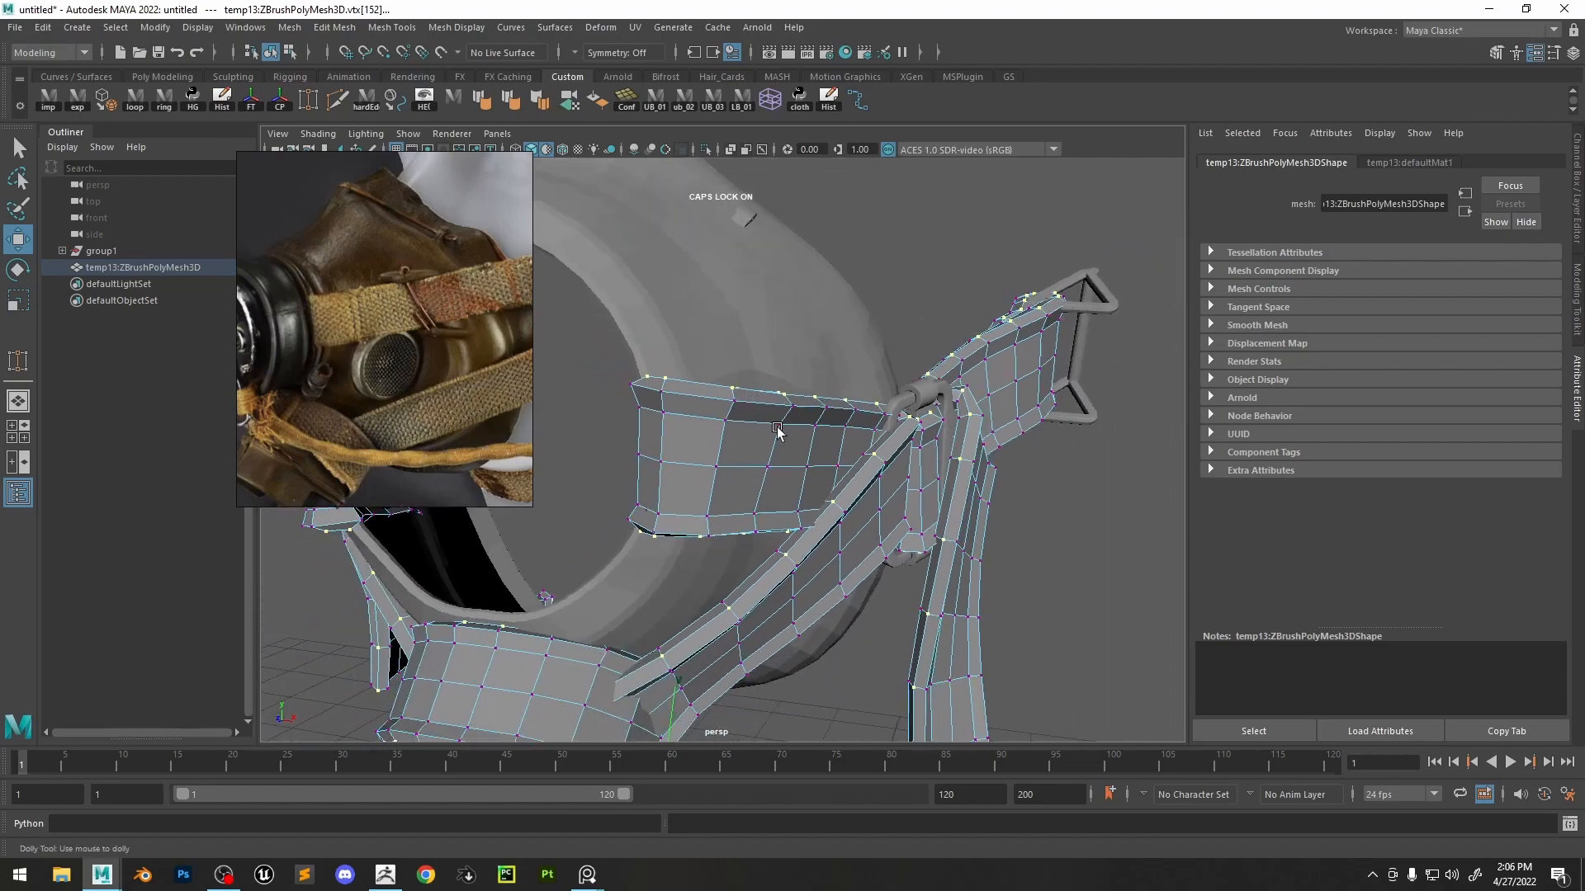
- Return to object mode, export the adjusted straps mesh and switch to ZBrush
right_drag(778, 430, 842, 392)
scroll(991, 446, down, 5)
alt+drag(939, 327, 727, 305)
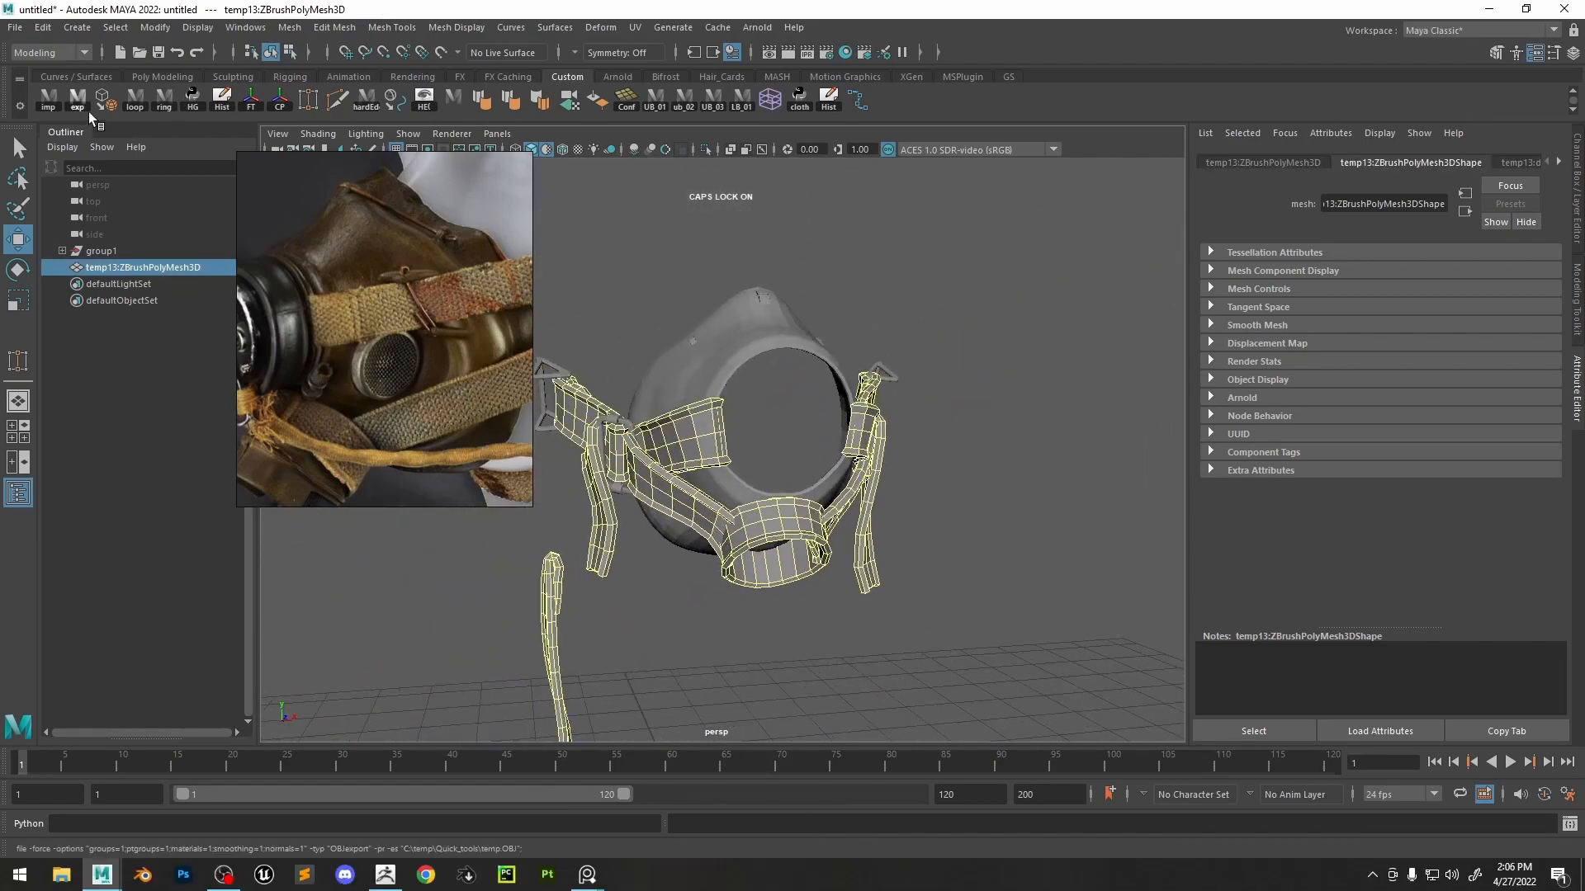
click(385, 873)
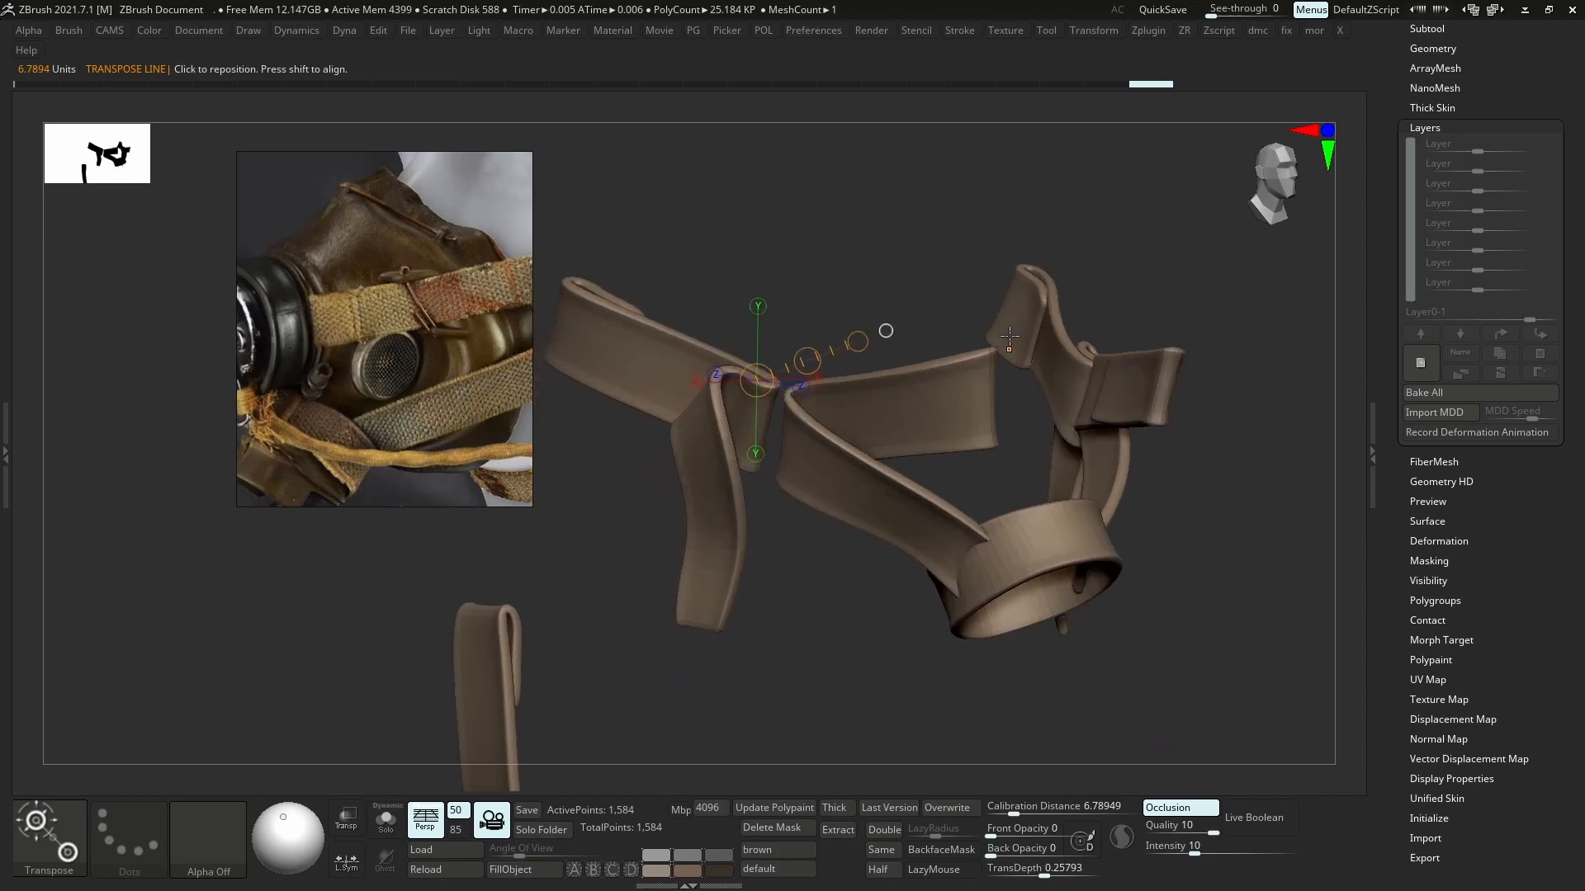
- Step back and forth through the undo history to compare the previous and updated straps
click(1199, 84)
click(1236, 83)
click(1207, 83)
click(1228, 83)
click(1207, 84)
click(1225, 84)
click(1207, 84)
click(1225, 84)
mouse_move(1135, 444)
mouse_down()
mouse_move(1048, 439)
mouse_move(1090, 371)
mouse_up()
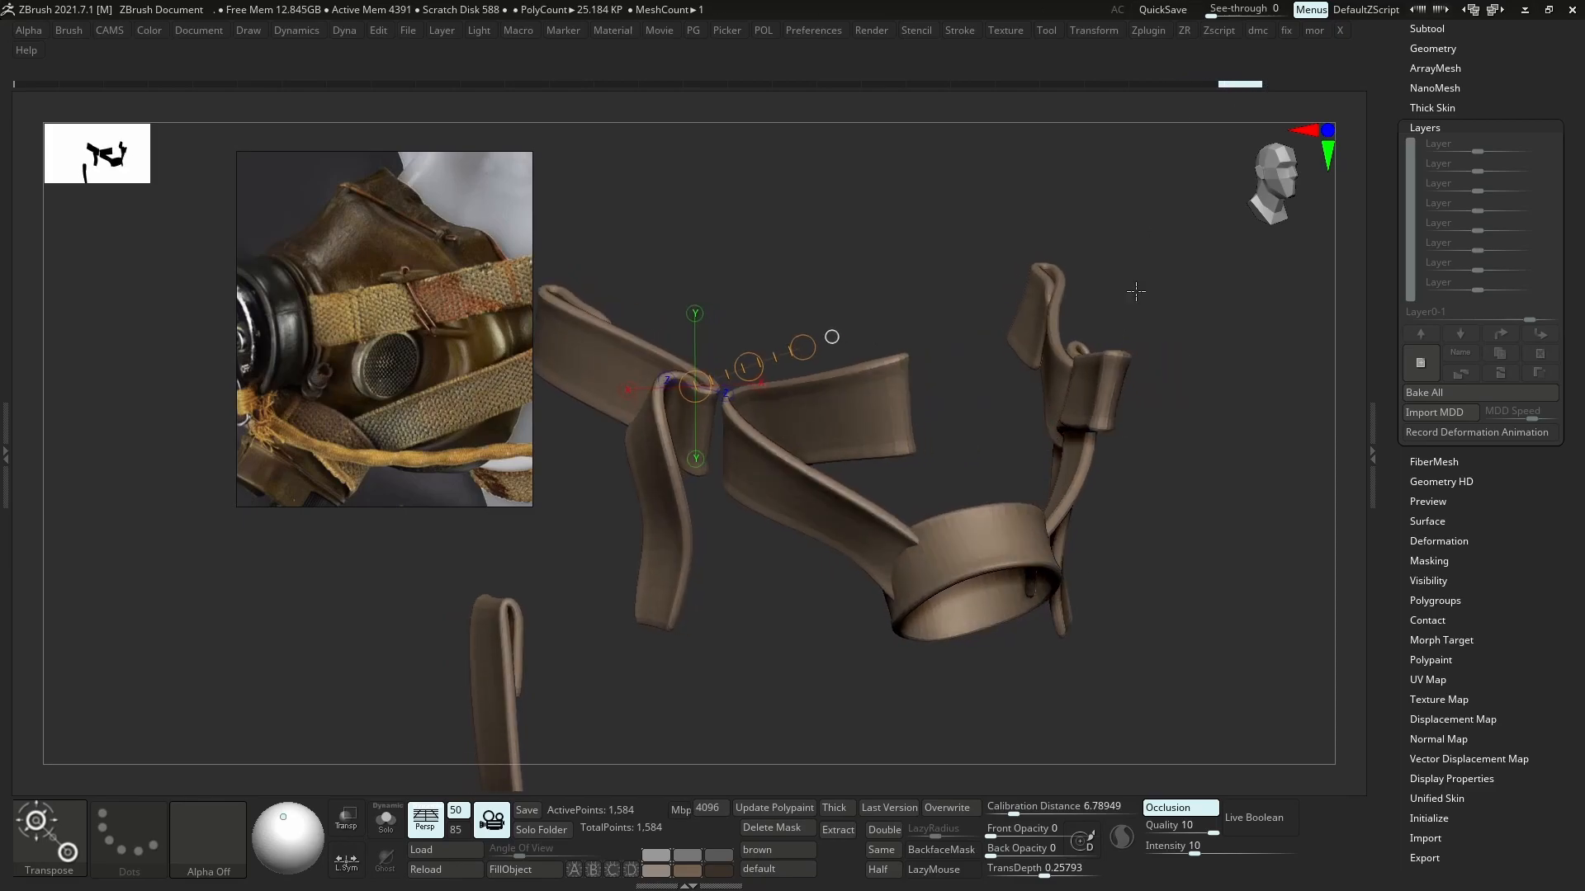
- Polish the straps on a new layer and set the layer's intensity to 0.06194
click(1420, 363)
key(p)
click(967, 404)
drag(1531, 152, 1483, 155)
mouse_move(1555, 144)
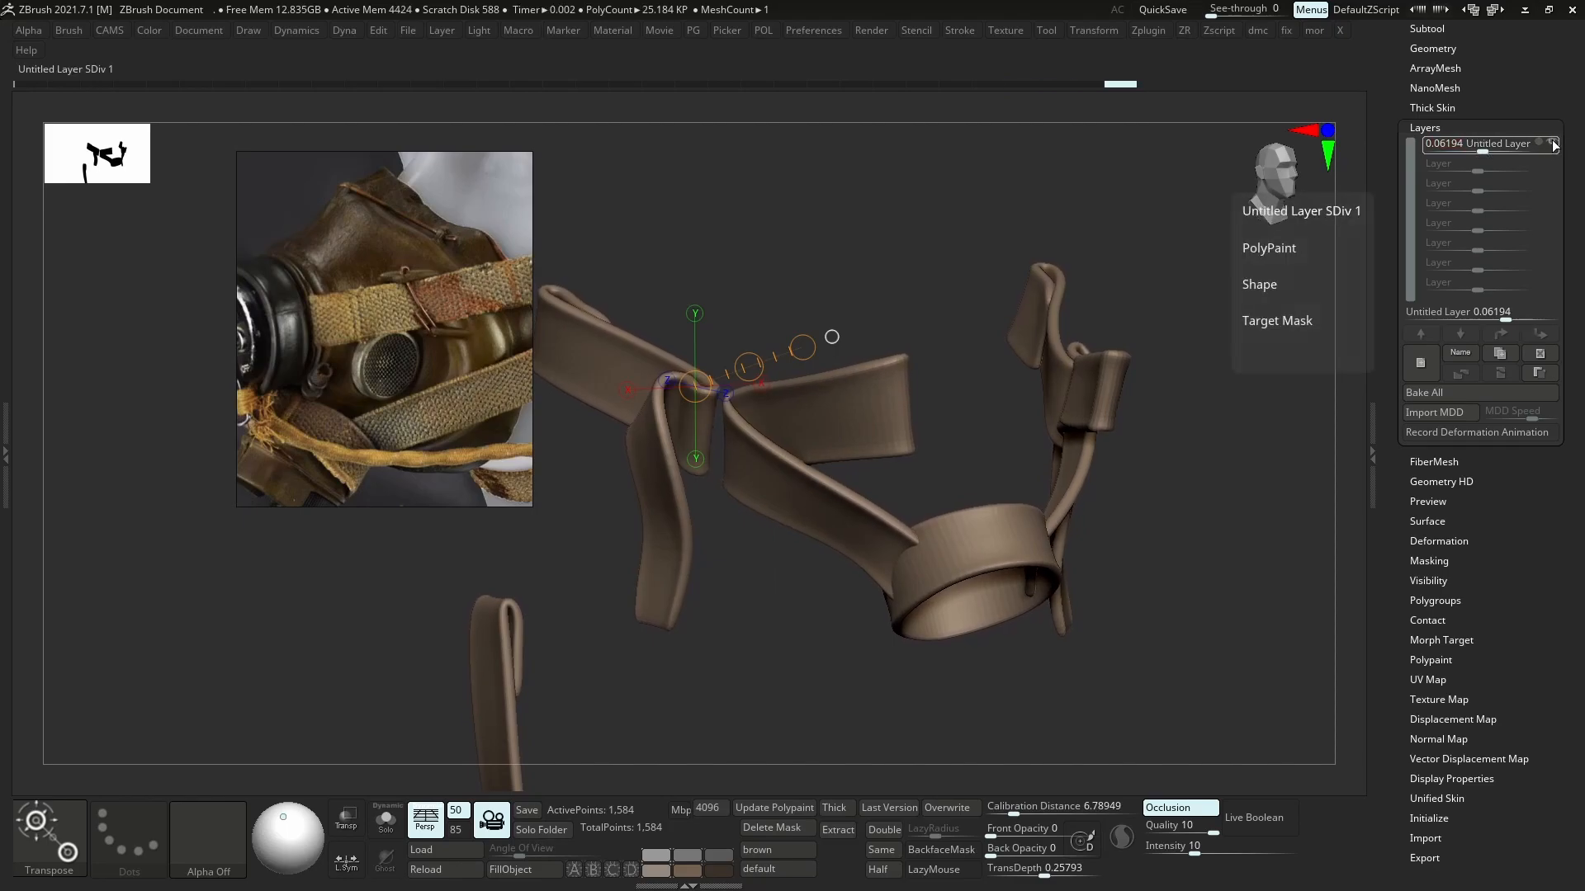
alt+drag(1188, 462, 1188, 347)
drag(1221, 463, 1089, 446)
alt+drag(1155, 363, 1189, 479)
- Add another layer to the straps and bake all layers into the mesh
click(1420, 363)
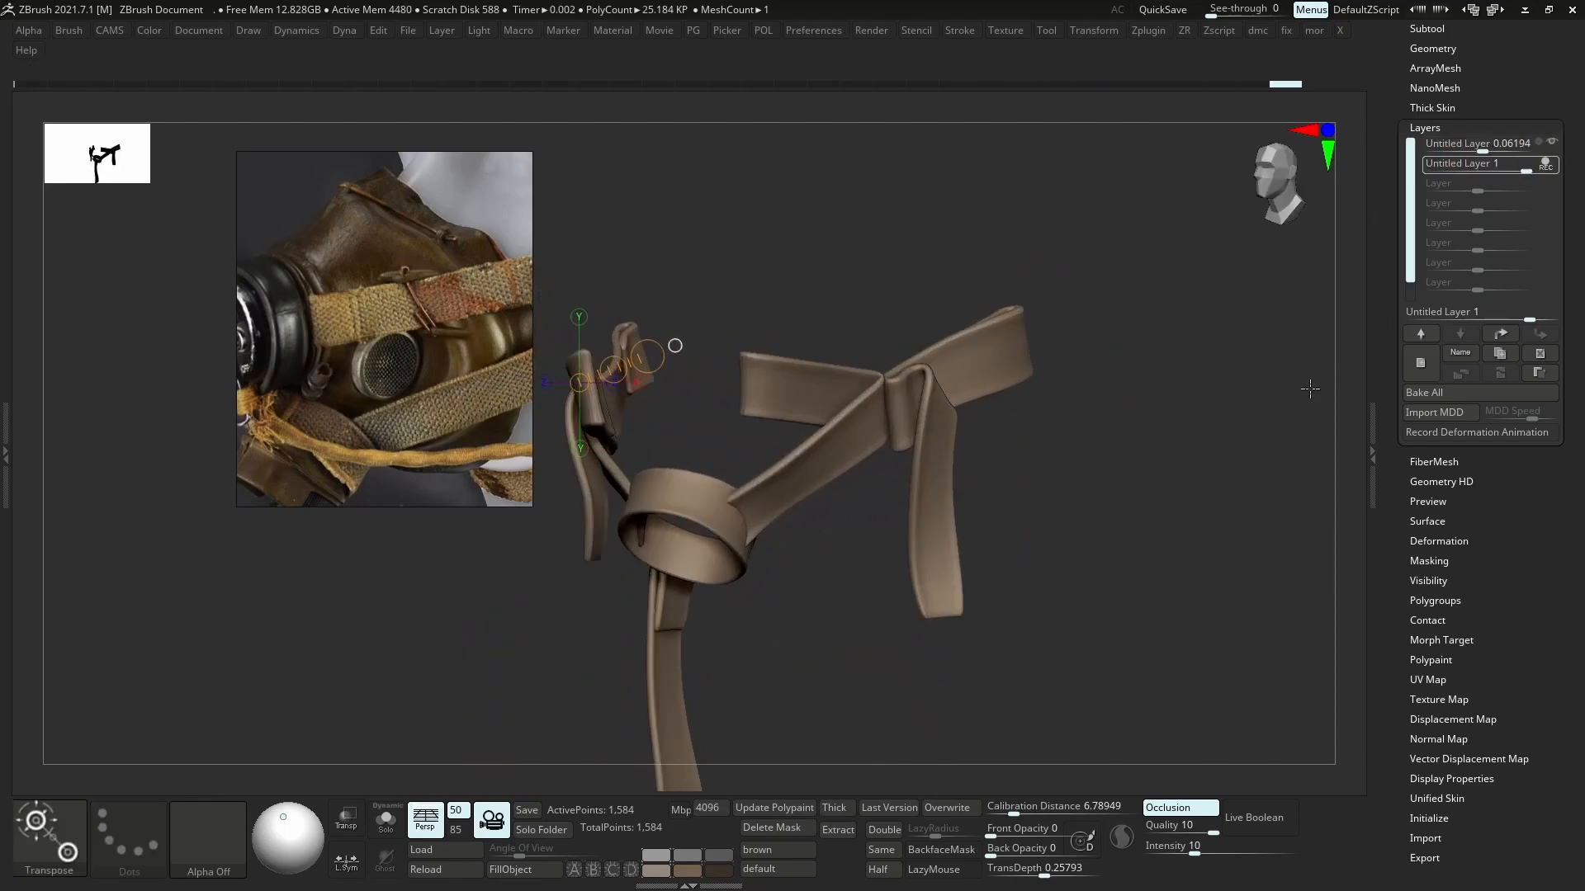
key(p)
click(1436, 393)
- Apply a further polish to the straps on a fresh layer and set its intensity to 0.18584
click(1421, 363)
key(p)
key(p)
click(1134, 393)
drag(1110, 400, 1153, 396)
key(p)
click(1135, 421)
key(p)
drag(1238, 355, 1153, 375)
drag(1525, 152, 1478, 152)
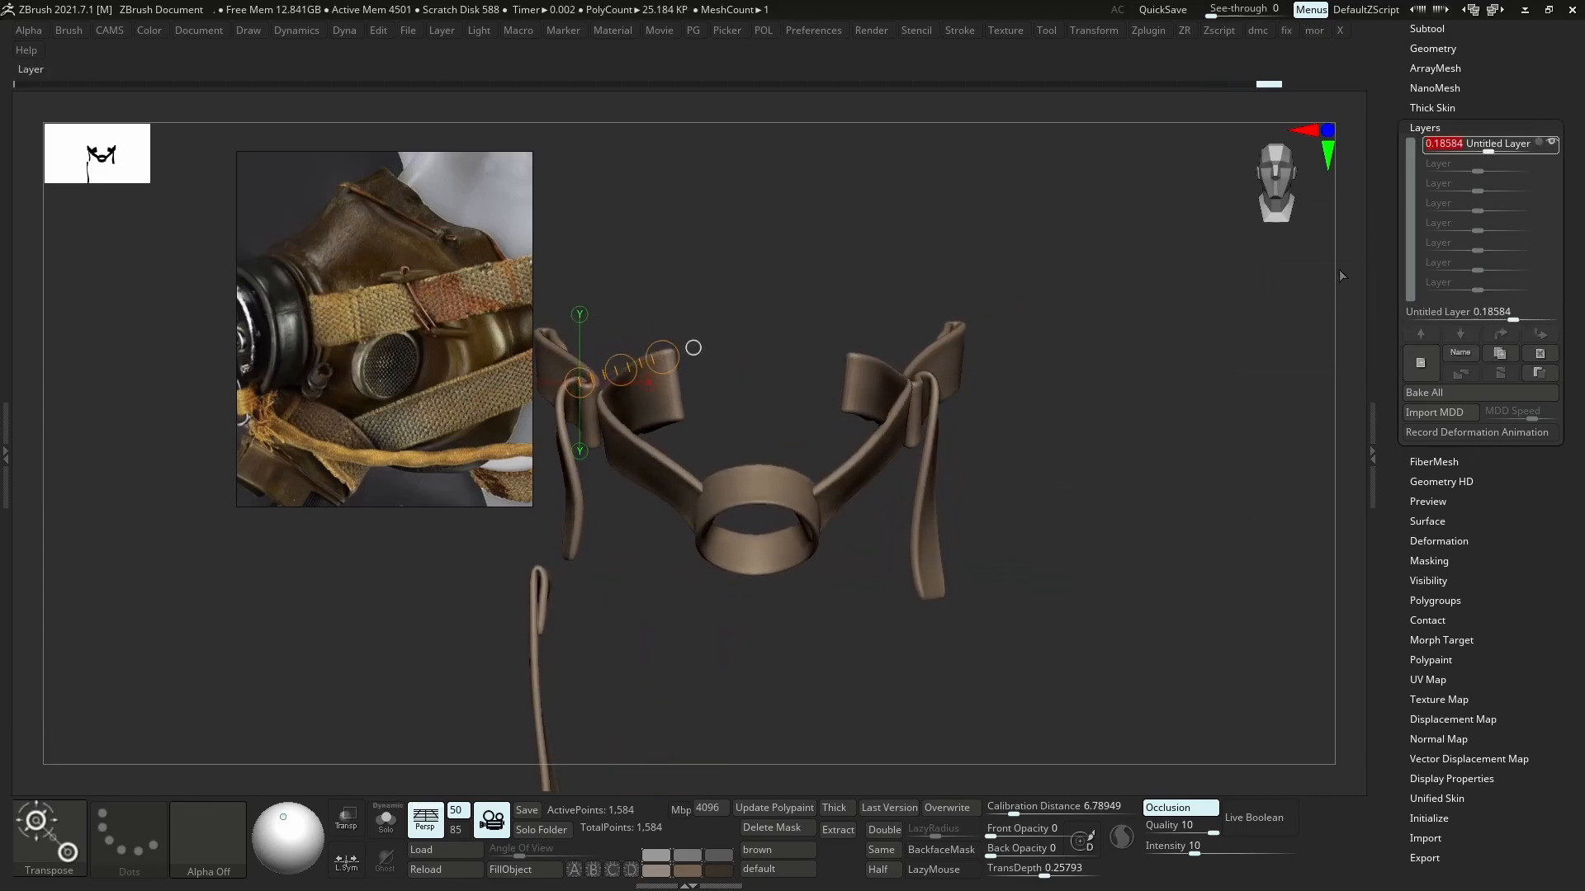
drag(1156, 360, 983, 387)
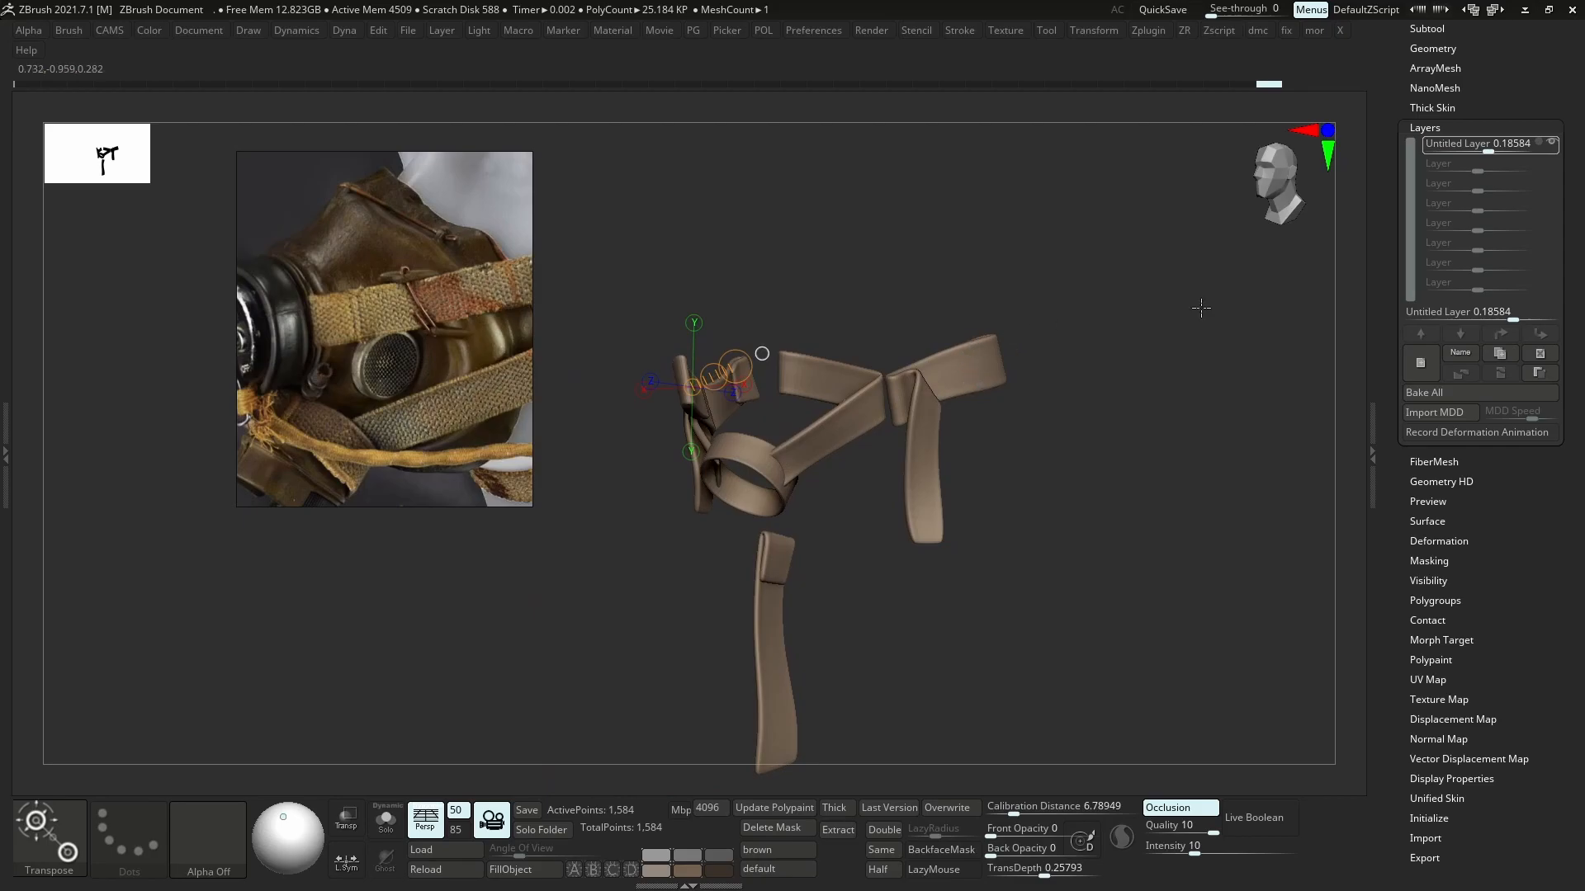
- Compare the straps with the polish layer on and off and lower its intensity to 0.07964
click(1550, 147)
click(1550, 146)
click(1550, 147)
click(1550, 147)
click(1550, 147)
click(1550, 147)
drag(912, 391, 1230, 397)
mouse_move(990, 384)
mouse_down()
mouse_move(1060, 371)
mouse_move(987, 392)
mouse_up()
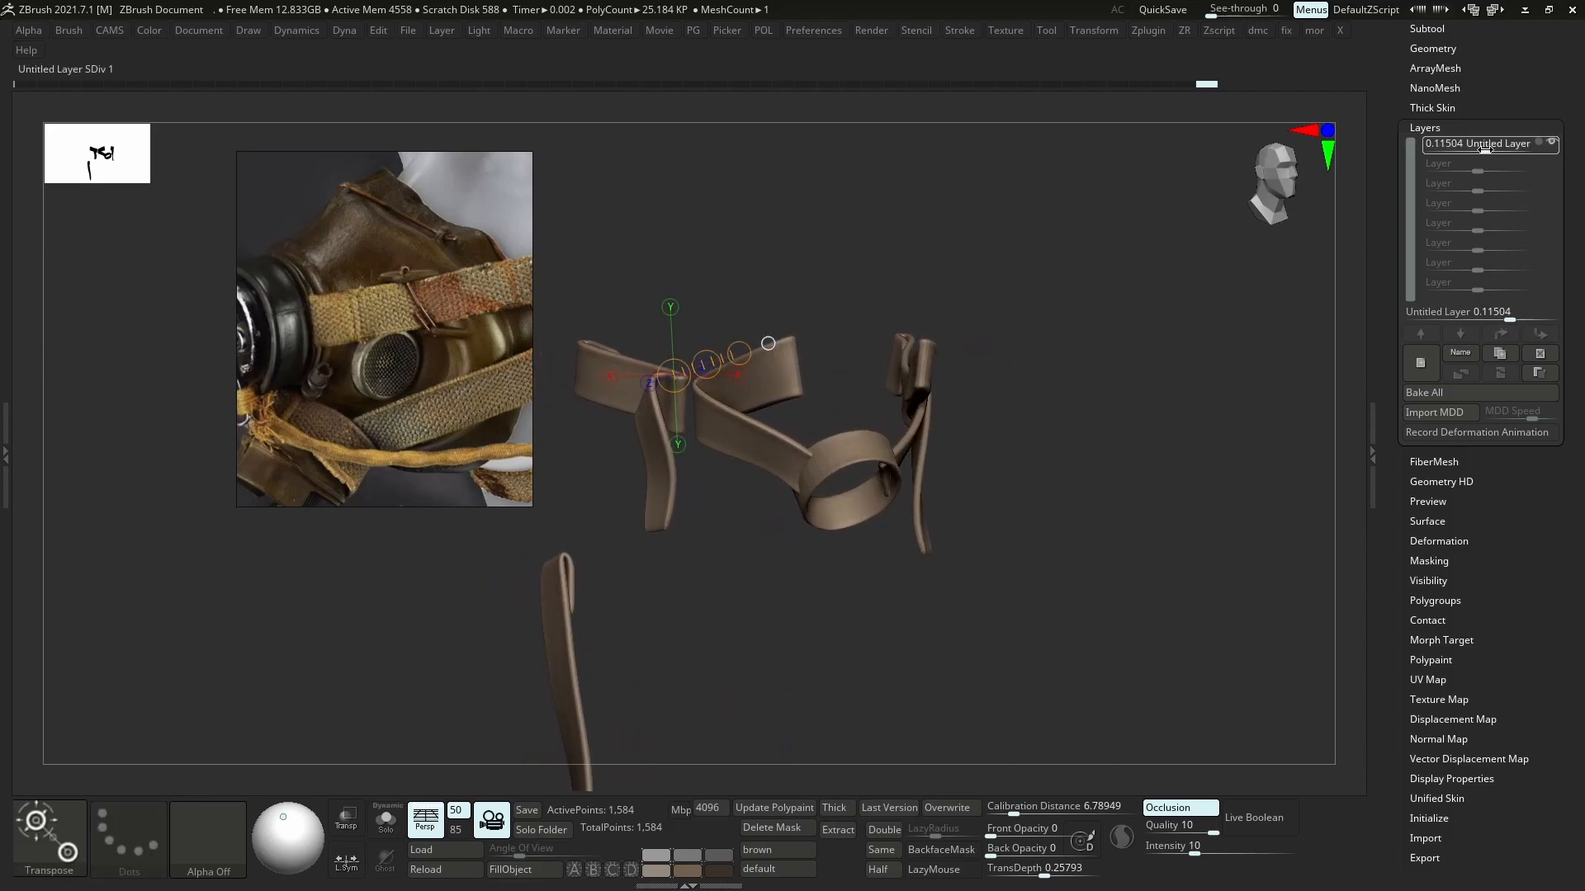
right_drag(982, 462, 875, 383)
scroll(437, 393, down, 5)
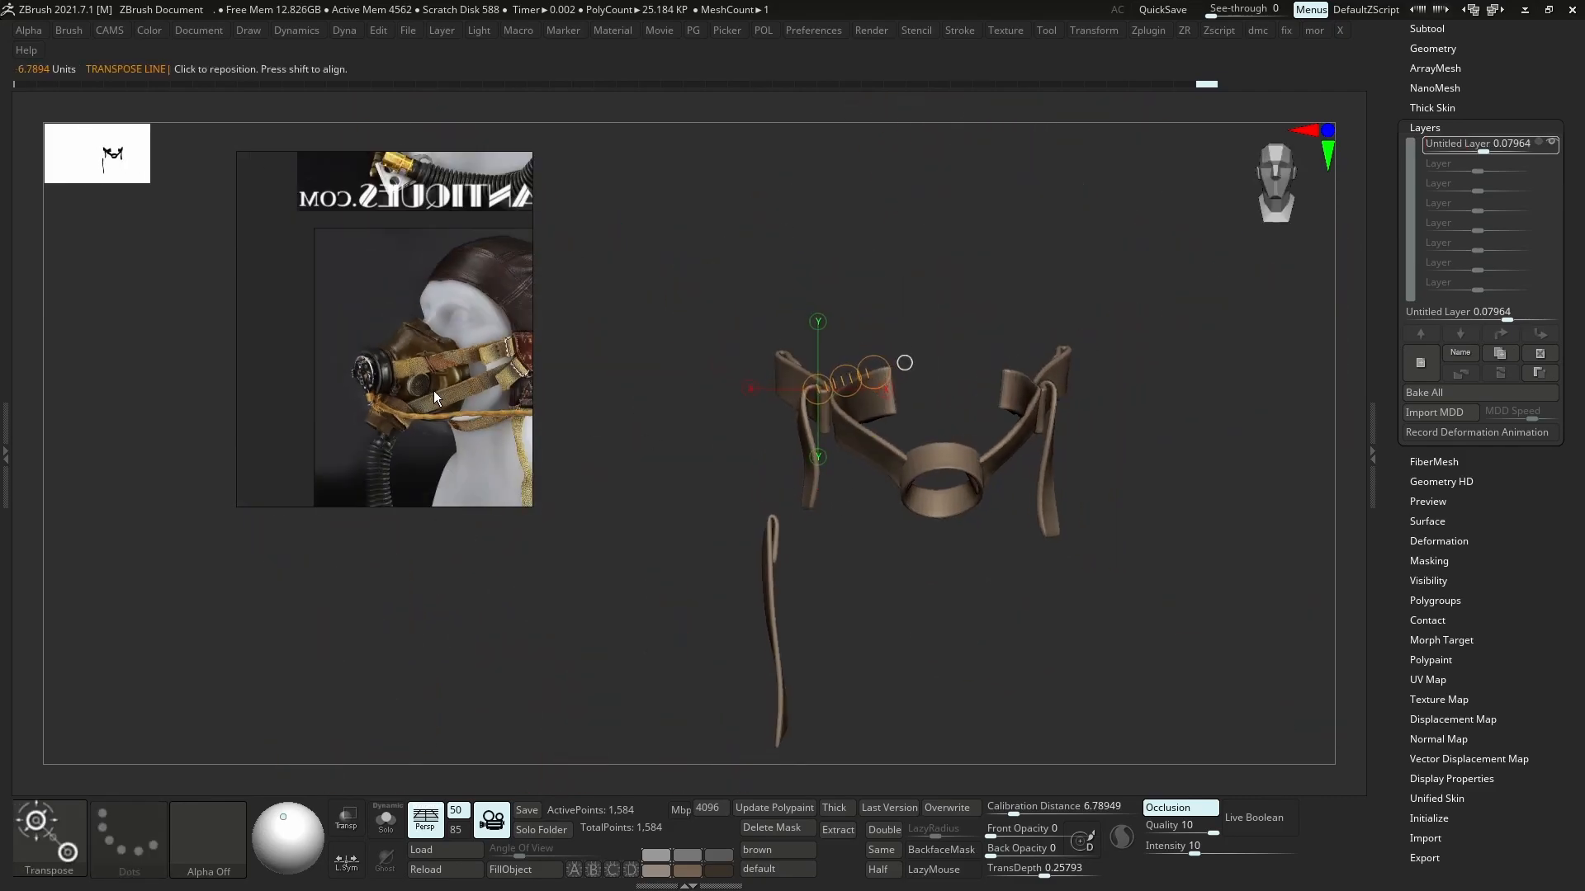
right_drag(962, 457, 951, 447)
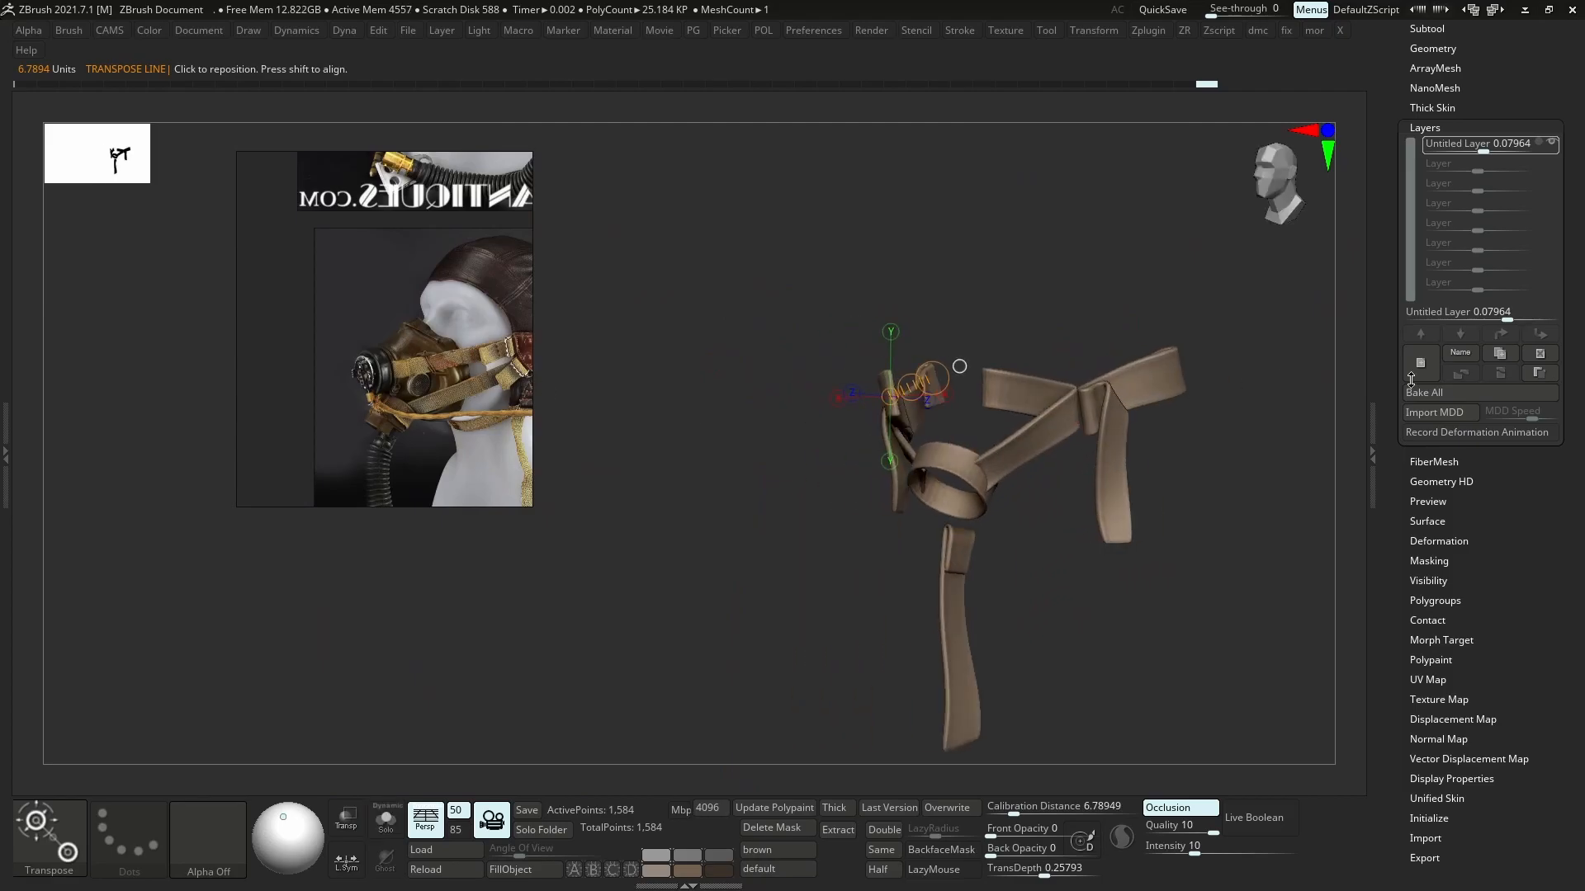
- Copy the polished straps subtool and return to the full mask tool
click(1549, 143)
click(1428, 29)
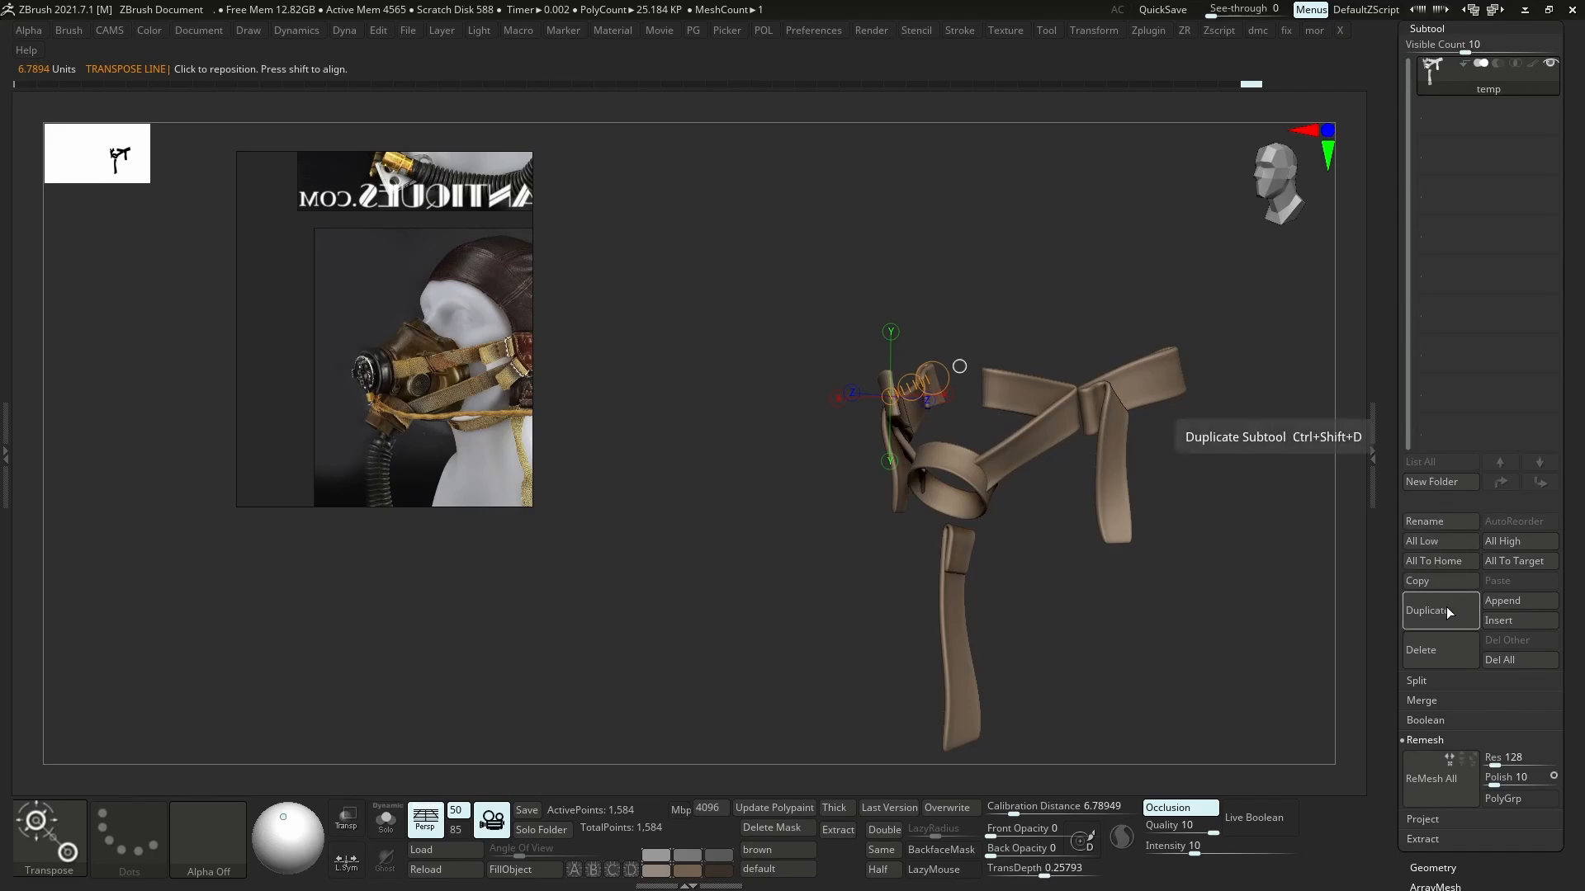
click(1443, 588)
scroll(1566, 487, up, 5)
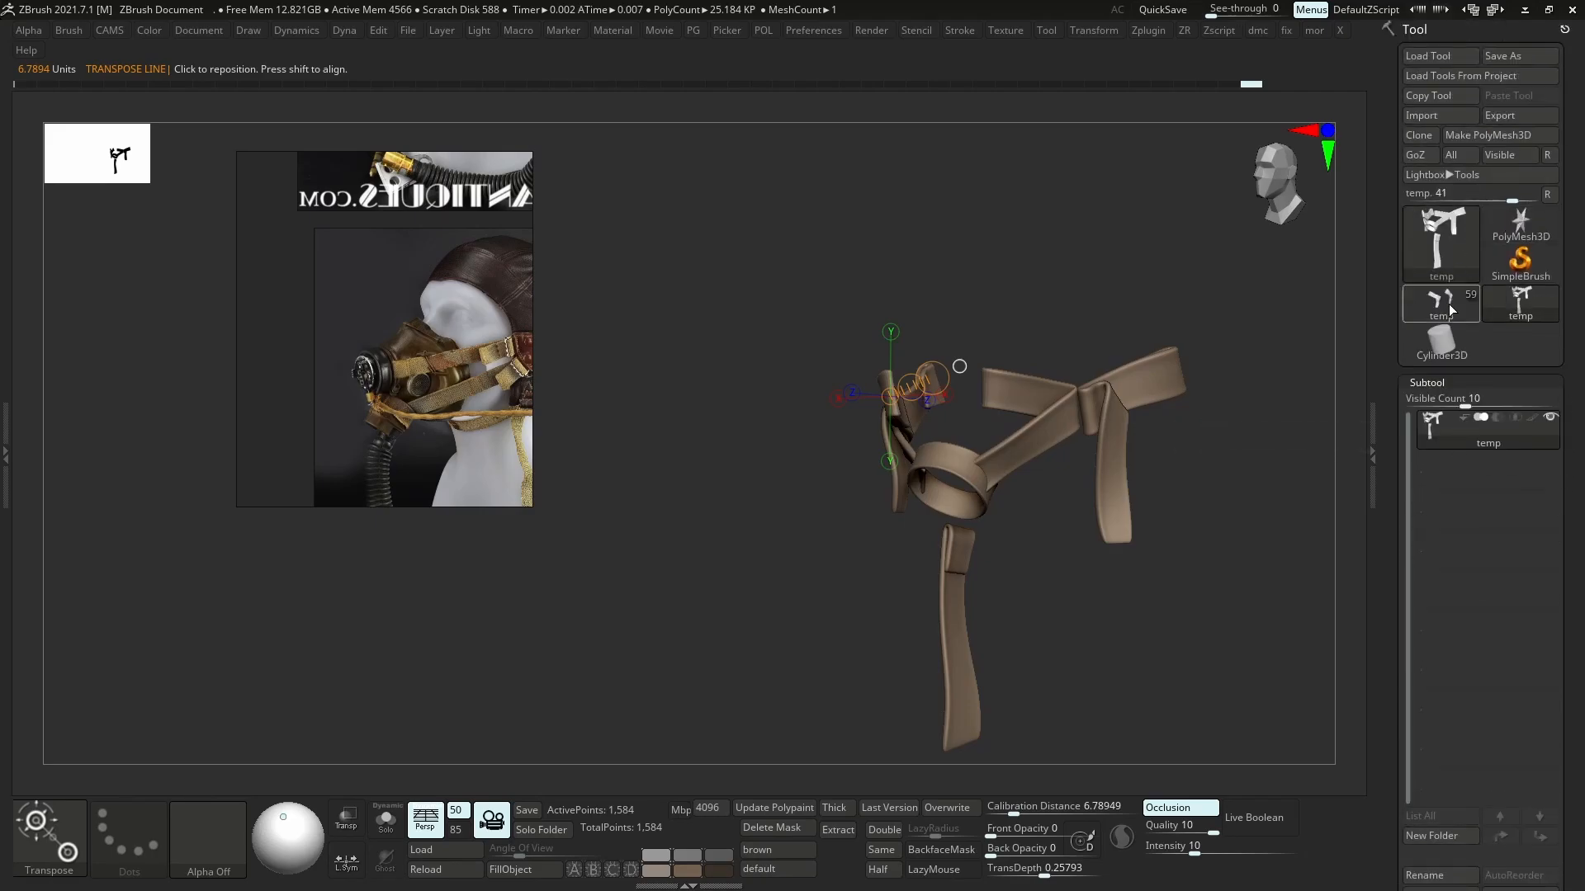
ctrl+right_drag(1115, 352, 1326, 655)
- Delete the old low-poly strap pieces and the Extract5 hose collar, and bring the full mask model back into view
drag(1573, 758, 1573, 650)
key(alt+s)
drag(1578, 810, 1578, 693)
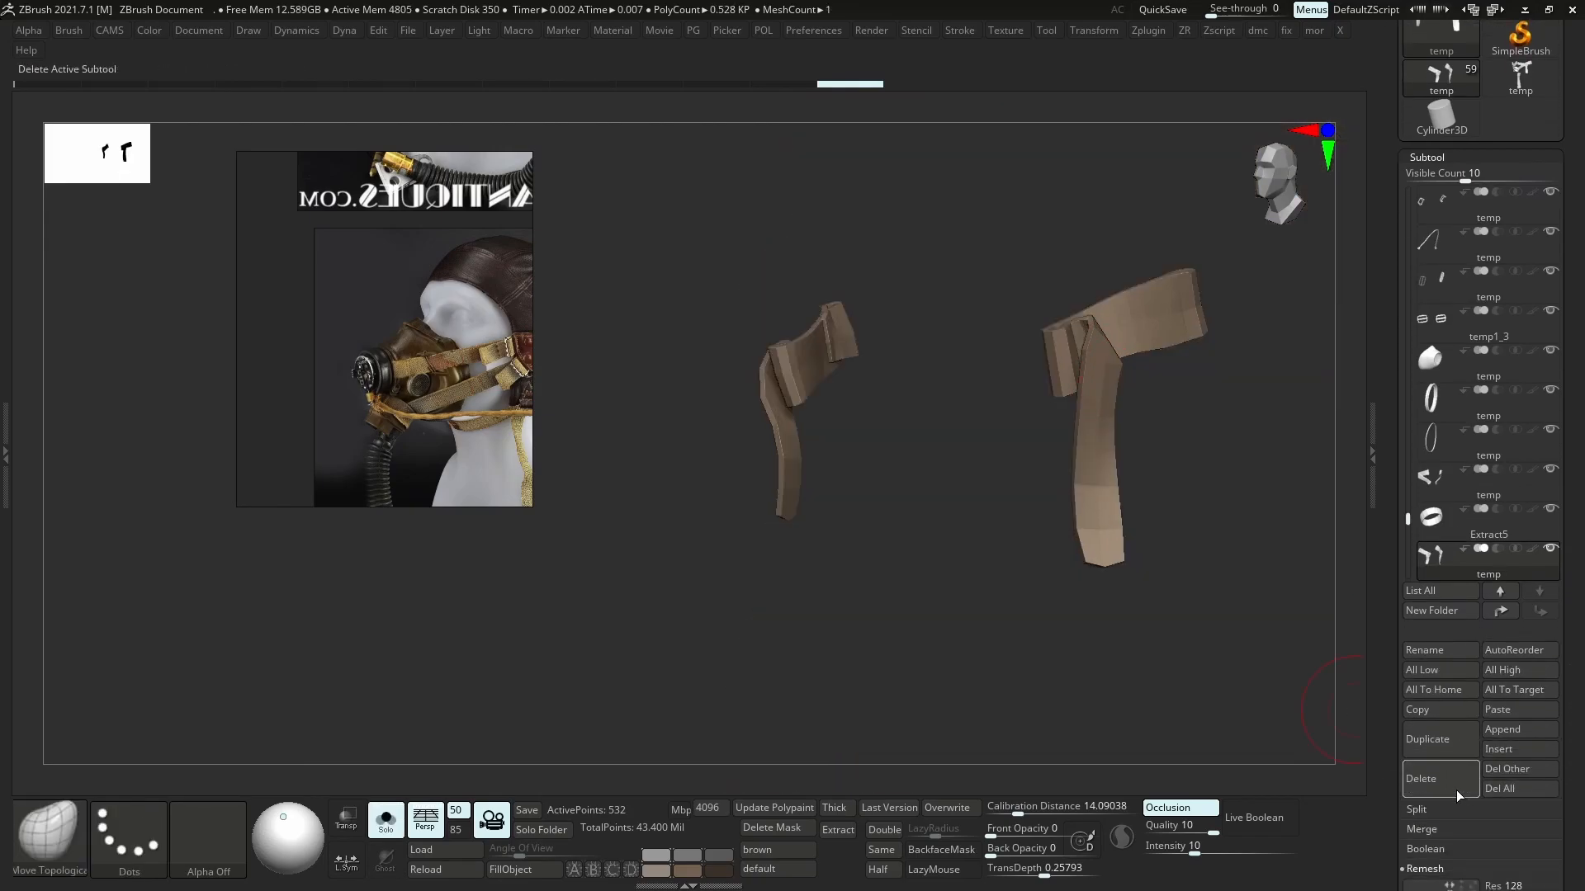
click(1421, 778)
click(1287, 826)
click(1429, 789)
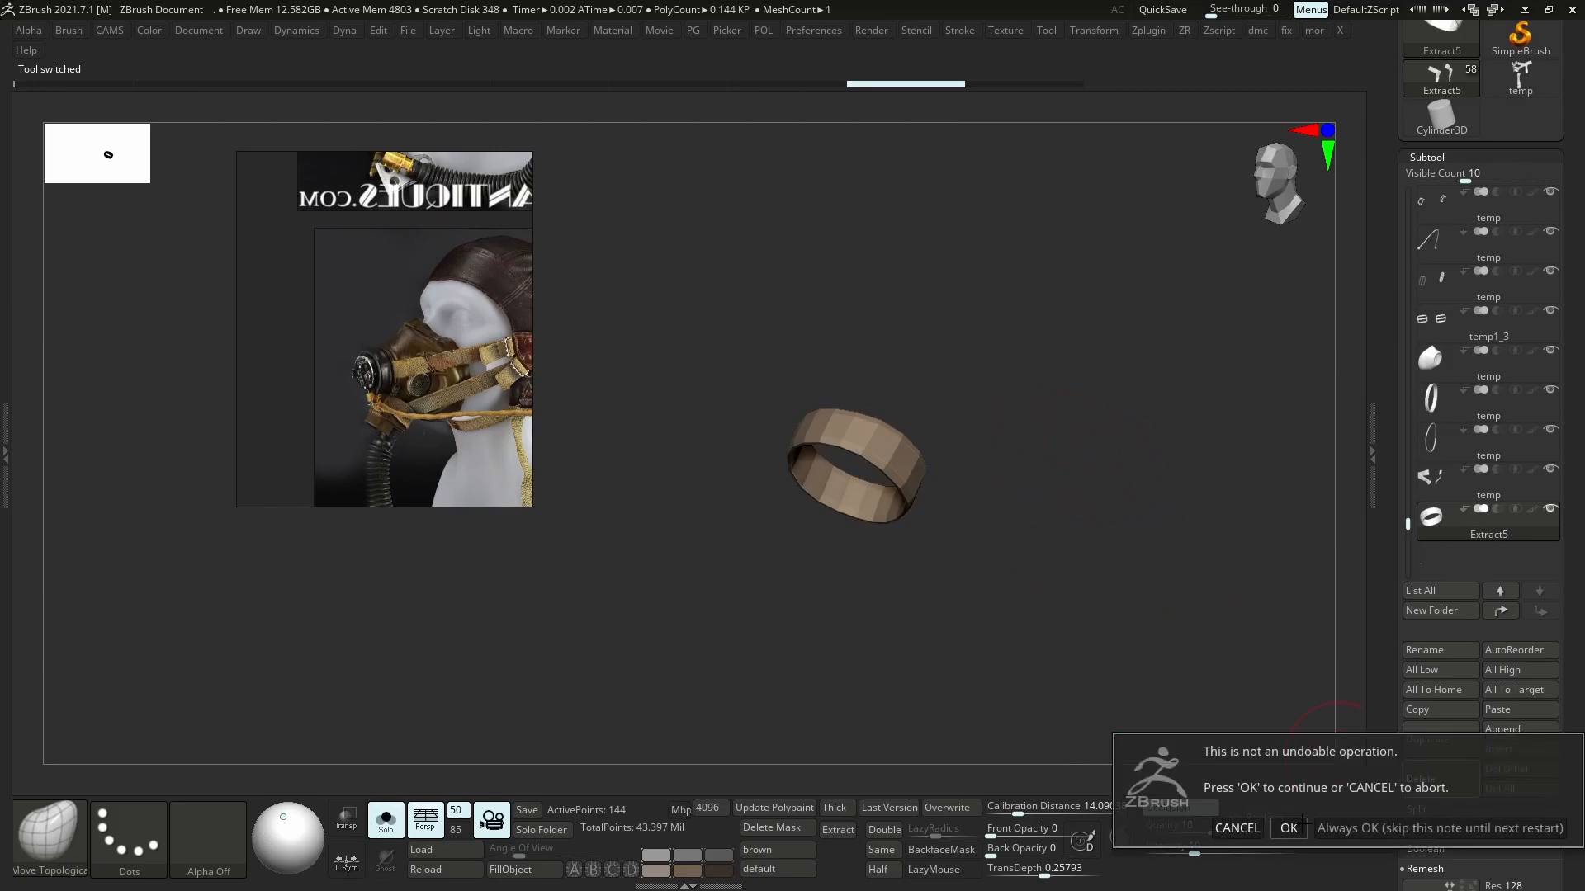
click(1288, 825)
click(1449, 790)
click(1287, 825)
key(alt+s)
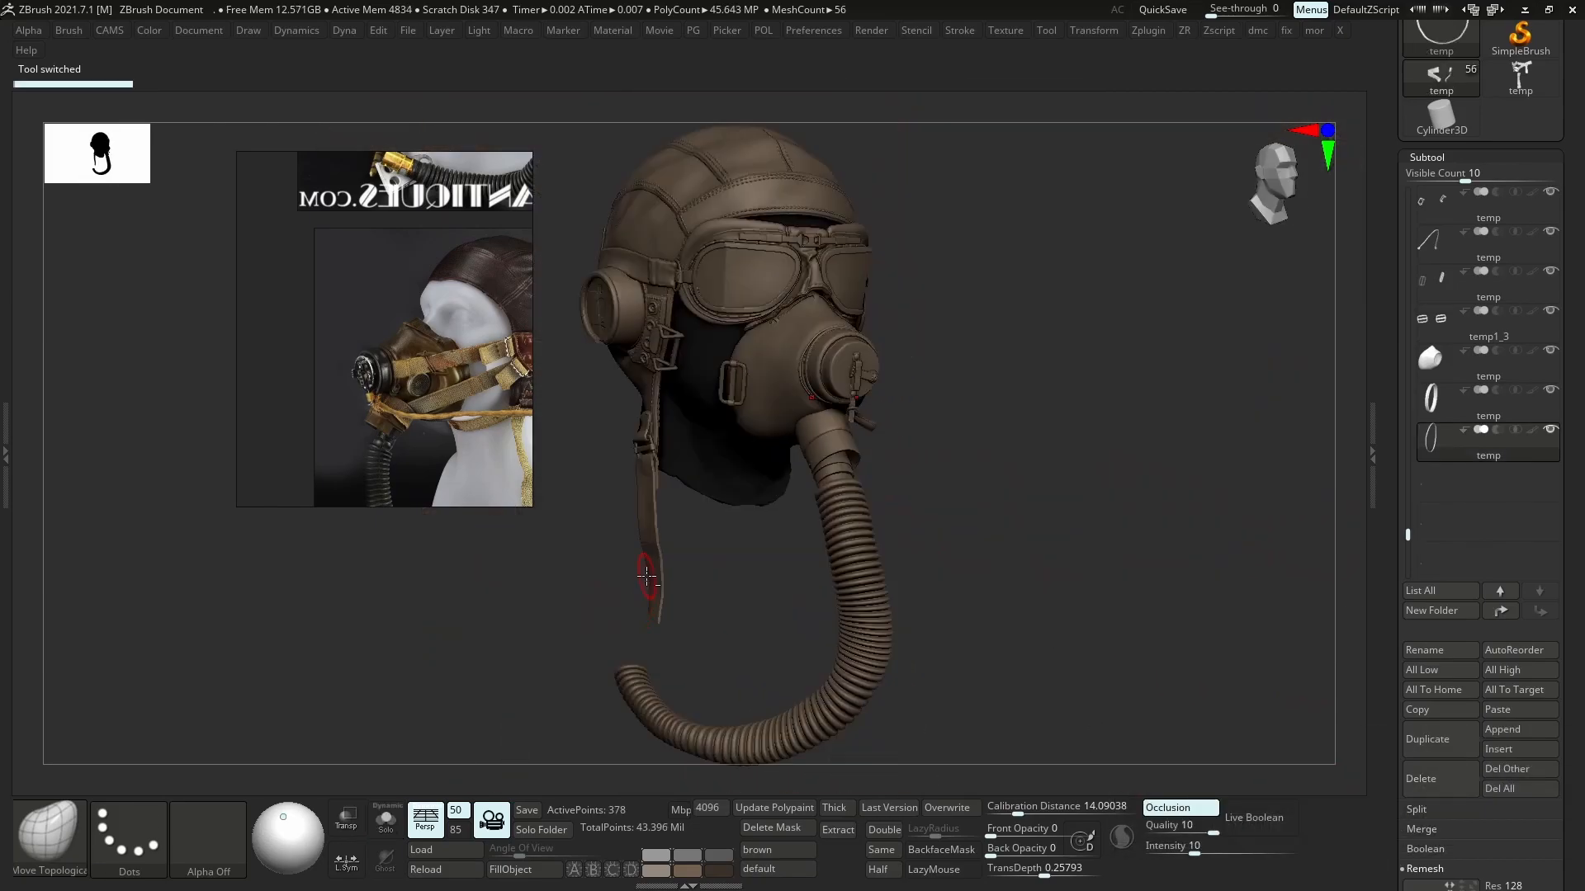
- Delete the old hanging strap and paste the copied polished straps into the full model's Straps folder
click(1427, 779)
click(1288, 815)
key(alt+s)
key(alt+s)
drag(1309, 566, 1351, 563)
click(1510, 711)
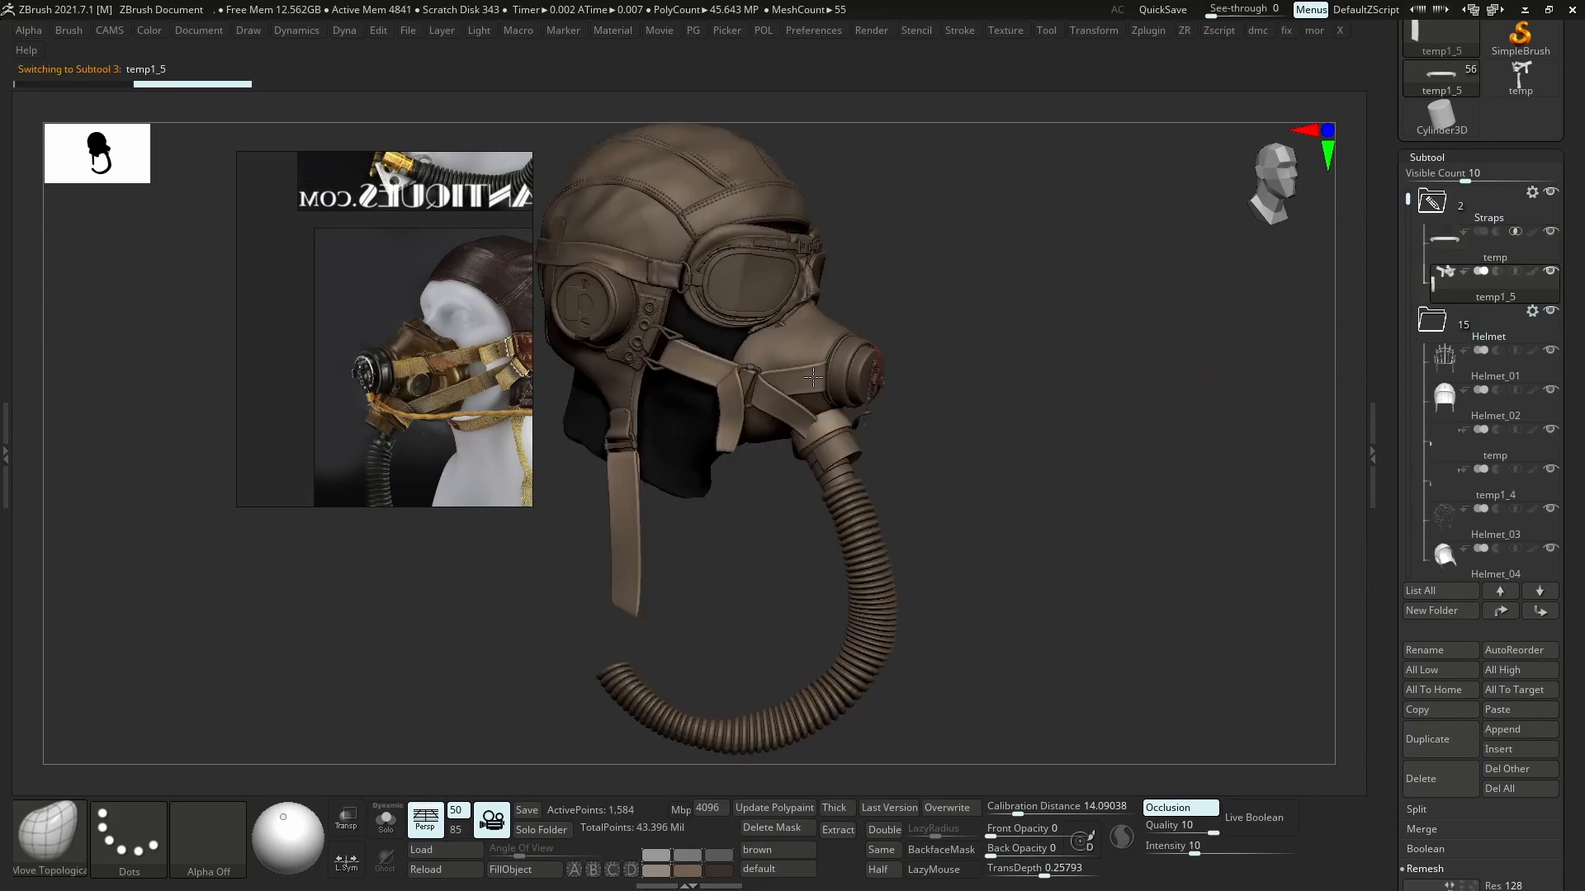
- Select the Move Topological brush and bake all layers of the pasted straps into the mesh
right_drag(711, 376, 610, 384)
ctrl+right_drag(925, 445, 717, 627)
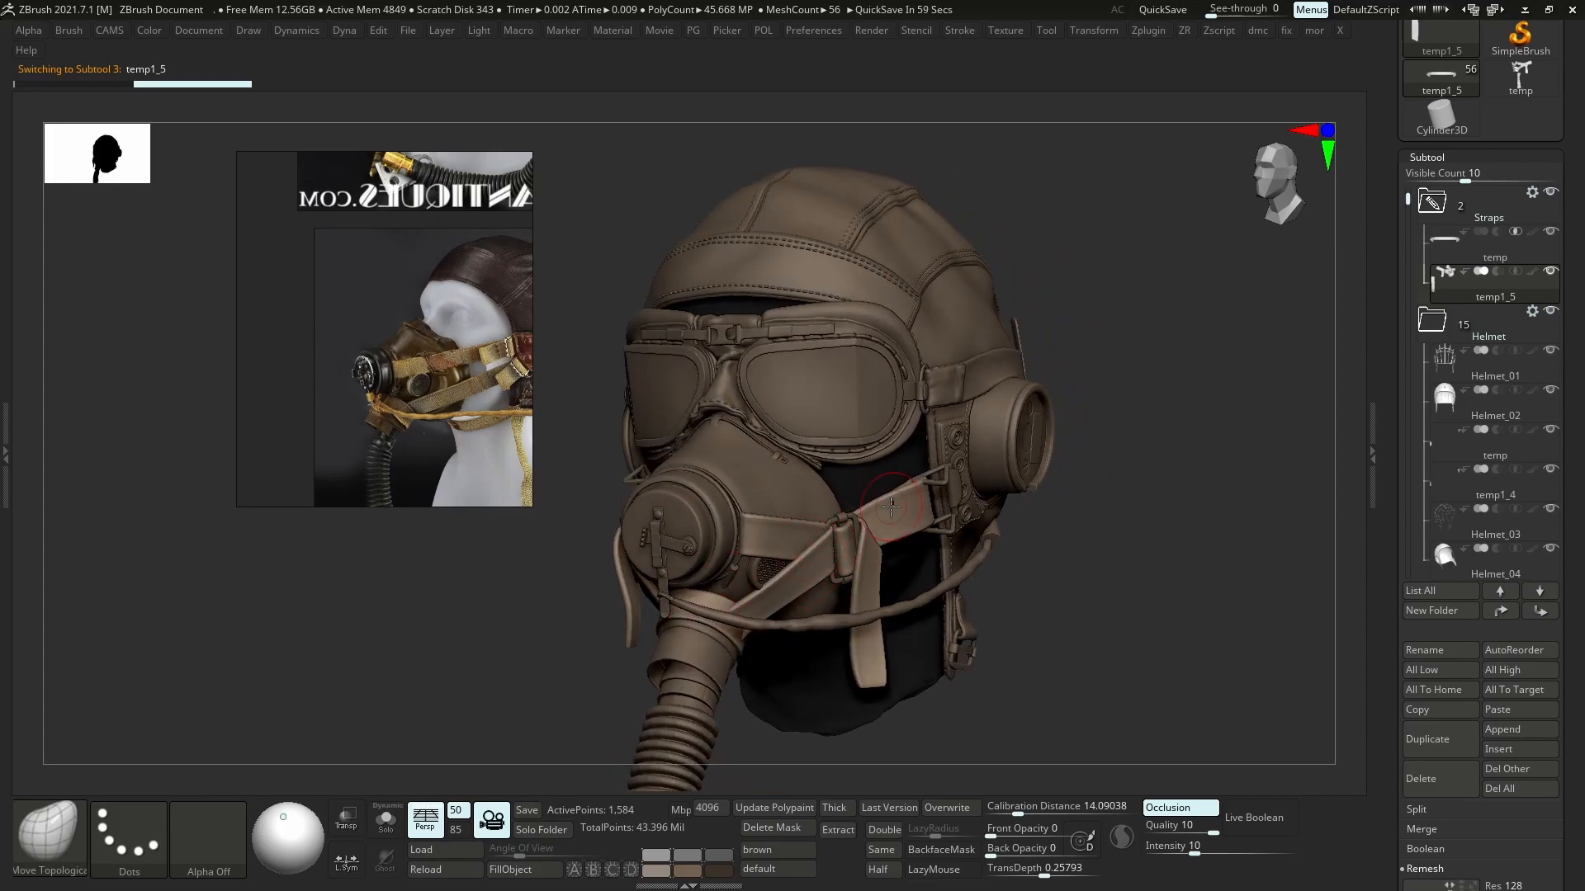
key(b)
key(m)
key(t)
drag(1567, 685, 1571, 569)
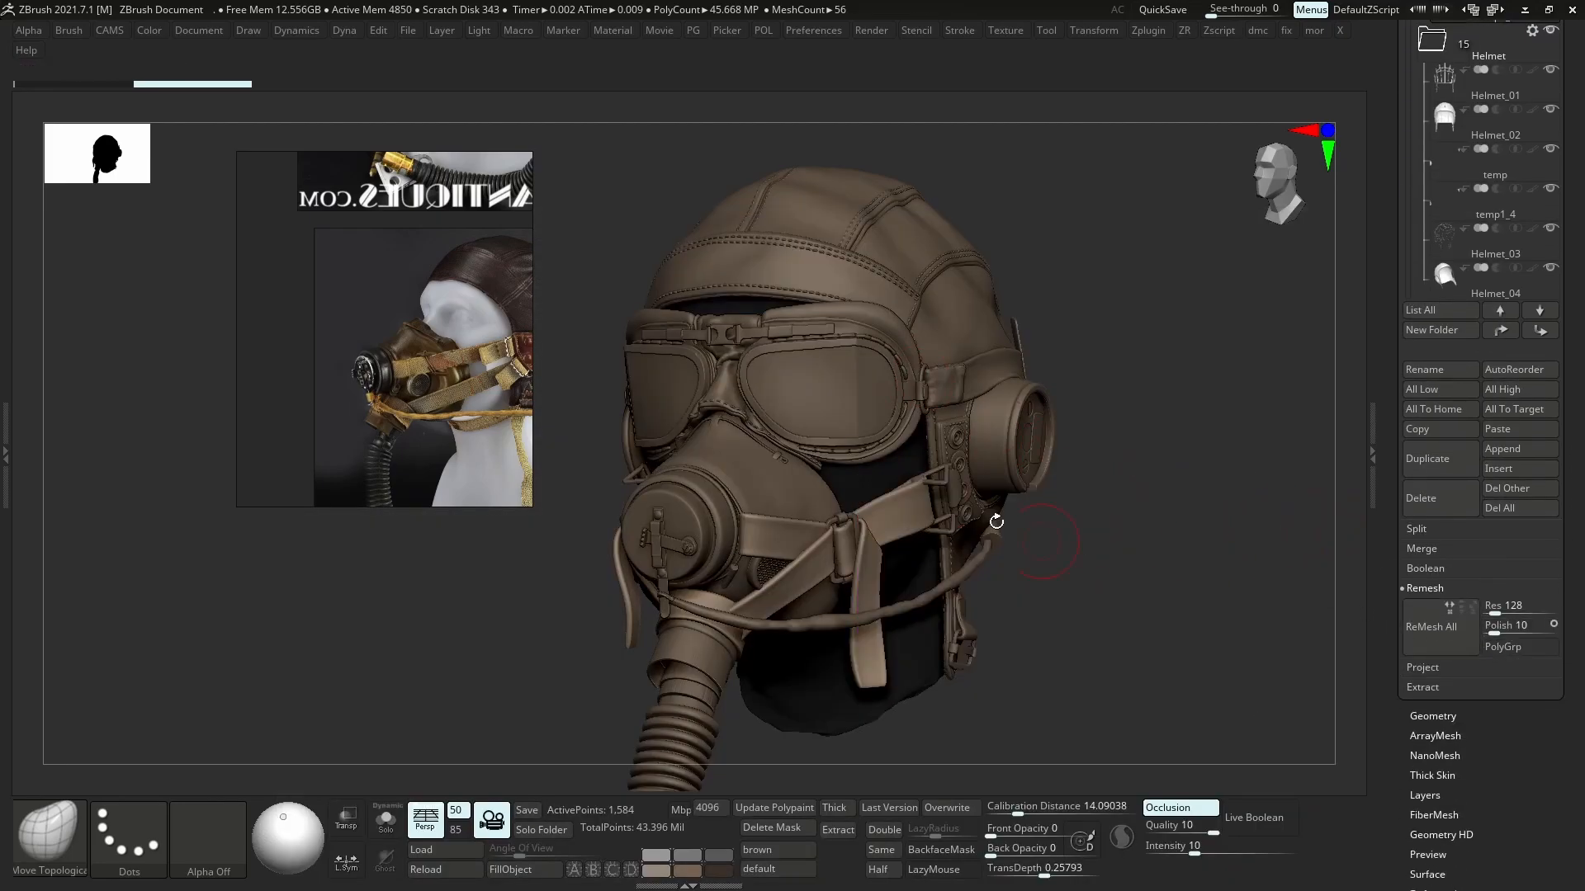
click(1426, 795)
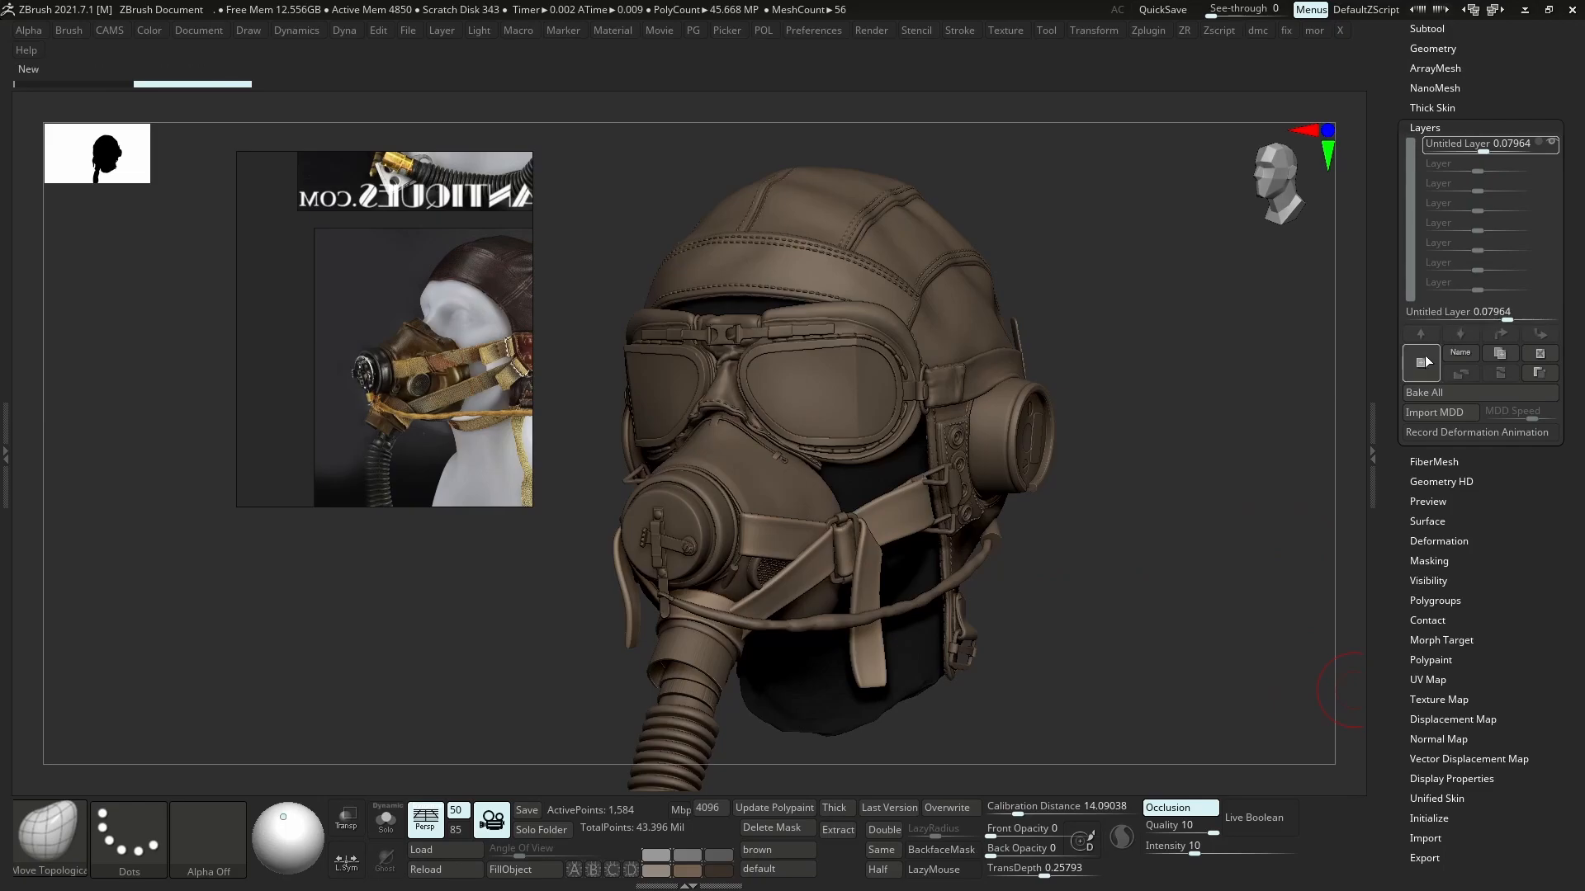
click(1550, 145)
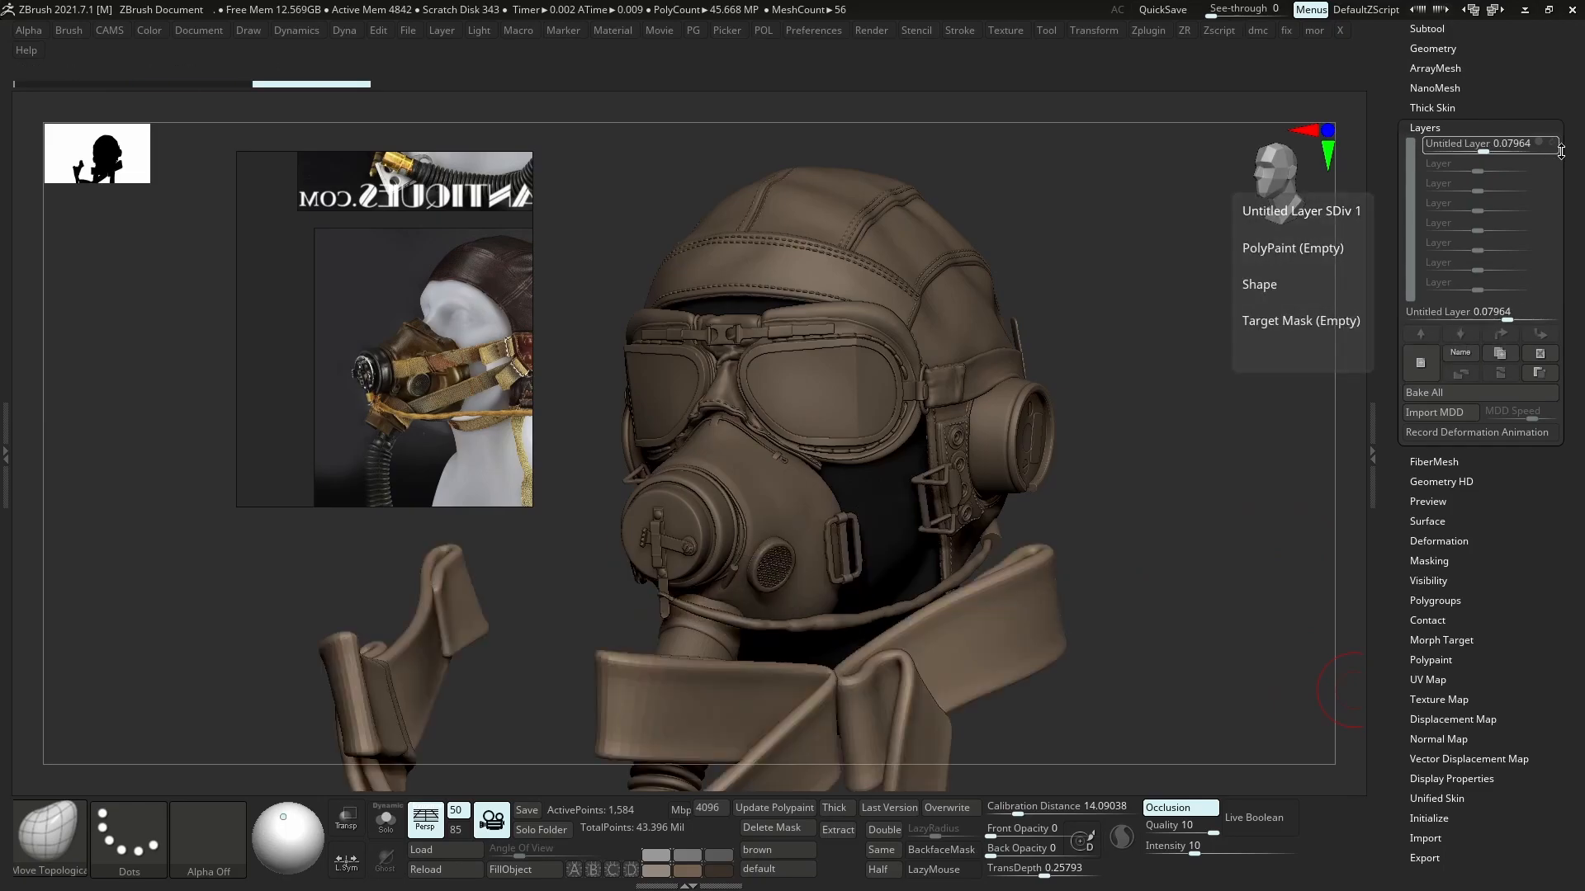
key(ctrl+z)
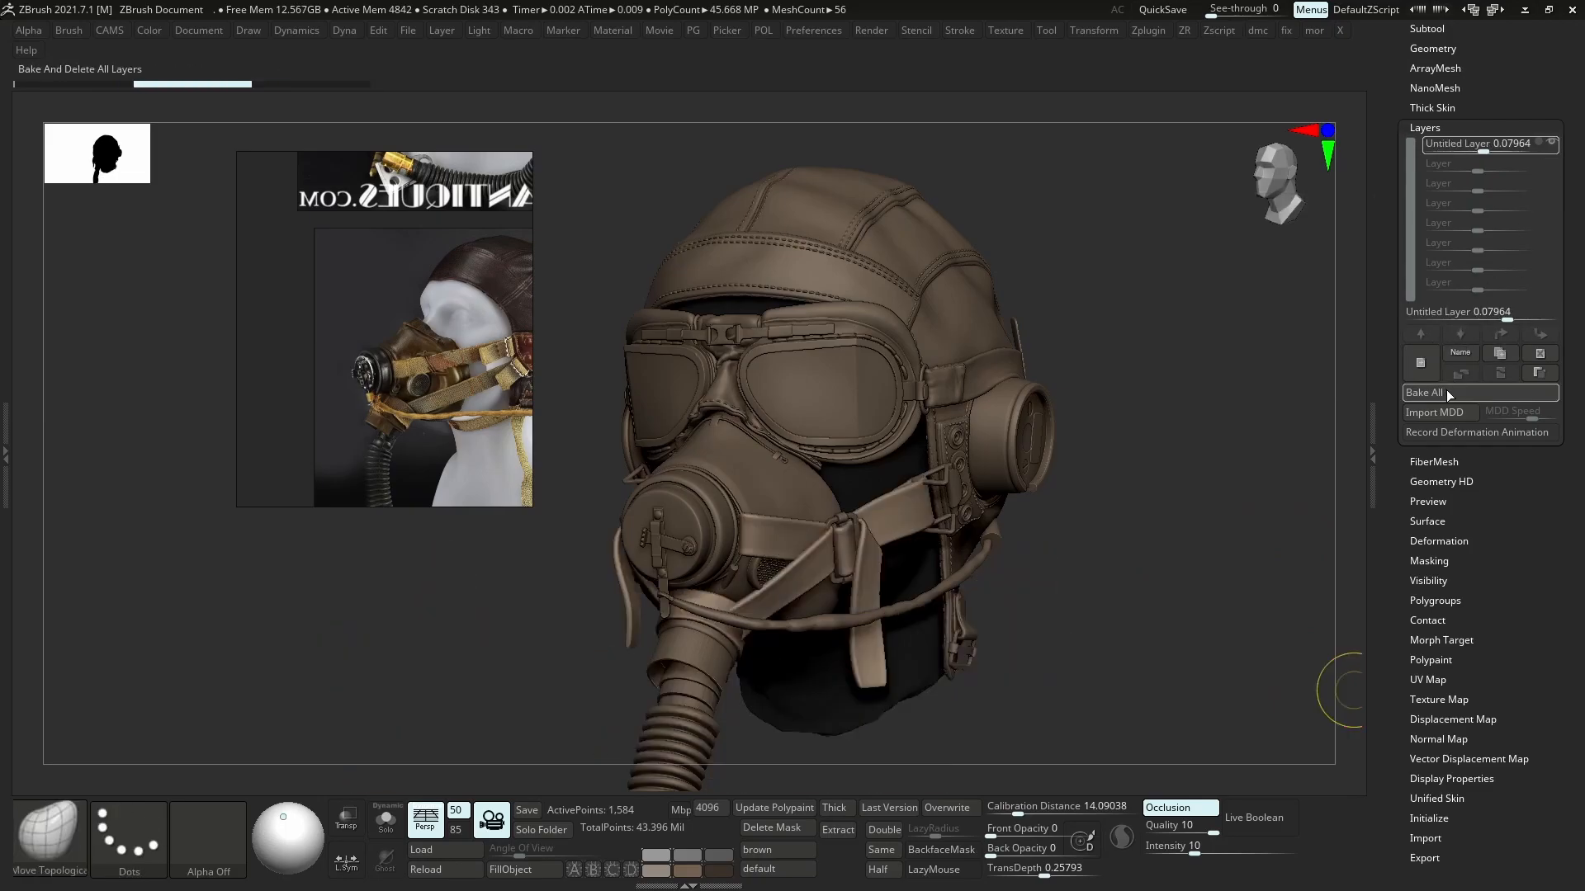
click(1446, 395)
key(ctrl+z)
ctrl+right_drag(839, 505, 879, 535)
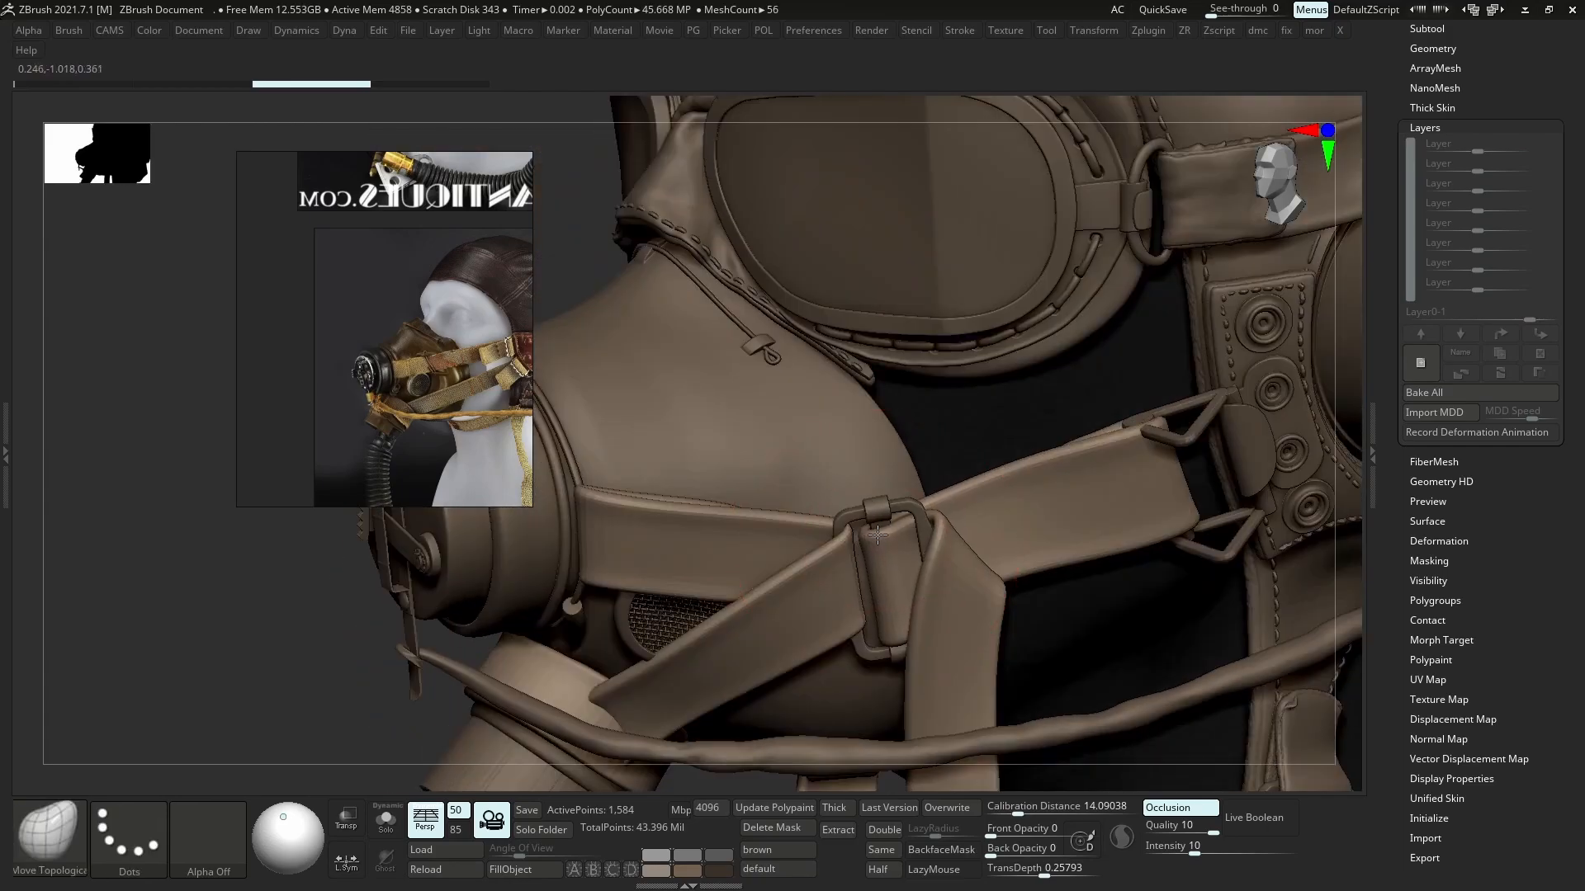
key(ctrl+shift+z)
key(ctrl+shift+z)
key(ctrl+shift+z)
key(ctrl+shift+z)
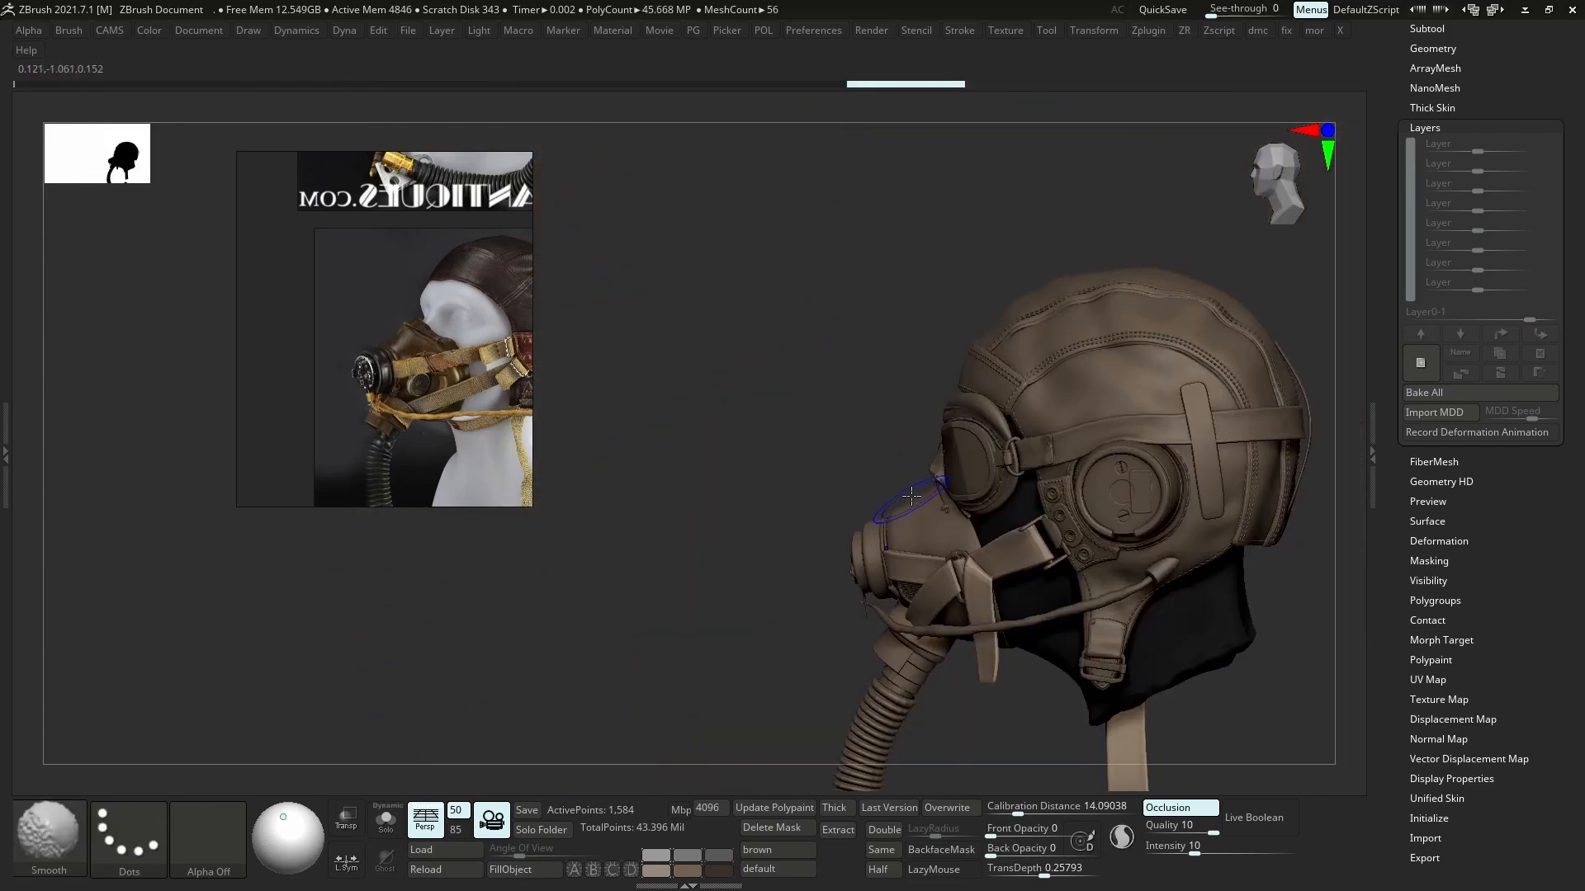
key(ctrl+z)
key(ctrl+z)
key(ctrl+z)
key(ctrl+z)
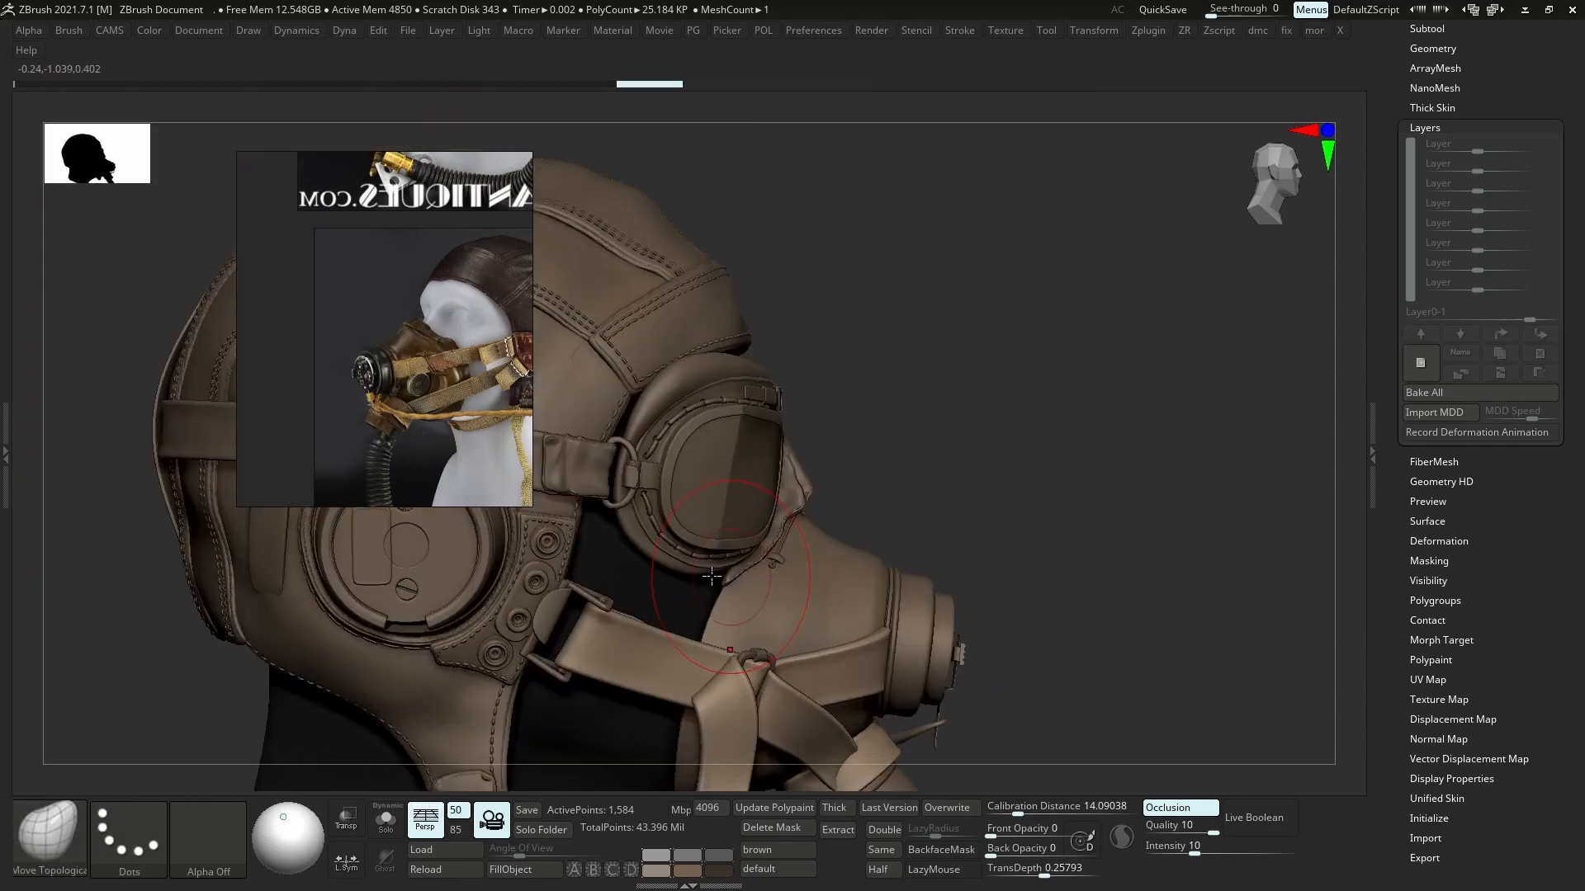
- Reshape the side straps around the buckle with Move Topological so they follow the mask's cheek
drag(763, 717, 788, 691)
mouse_move(788, 691)
ctrl+right_down()
mouse_move(884, 640)
mouse_move(794, 504)
ctrl+right_up()
drag(794, 504, 817, 502)
right_drag(829, 512, 912, 676)
drag(914, 683, 911, 692)
mouse_move(911, 692)
right_down()
mouse_move(894, 748)
mouse_move(883, 677)
mouse_move(899, 529)
mouse_move(850, 512)
right_up()
ctrl+right_drag(850, 511, 920, 412)
ctrl+right_drag(921, 412, 945, 462)
drag(951, 447, 954, 455)
mouse_move(954, 455)
ctrl+right_down()
mouse_move(924, 330)
mouse_move(891, 462)
mouse_move(925, 347)
ctrl+right_up()
ctrl+right_drag(924, 346, 961, 523)
- Resize the Move Topological brush and make finer adjustments to the straps along the mask
key(s)
drag(949, 525, 941, 525)
drag(982, 503, 987, 496)
ctrl+right_drag(905, 302, 899, 264)
mouse_move(900, 264)
right_down()
mouse_move(982, 462)
mouse_move(1024, 346)
right_up()
key(s)
drag(1040, 611, 1044, 617)
- Isolate the straps, pull the folded strap's layers closer together, and refine the fold against the visible mask
key(shift+alt+s)
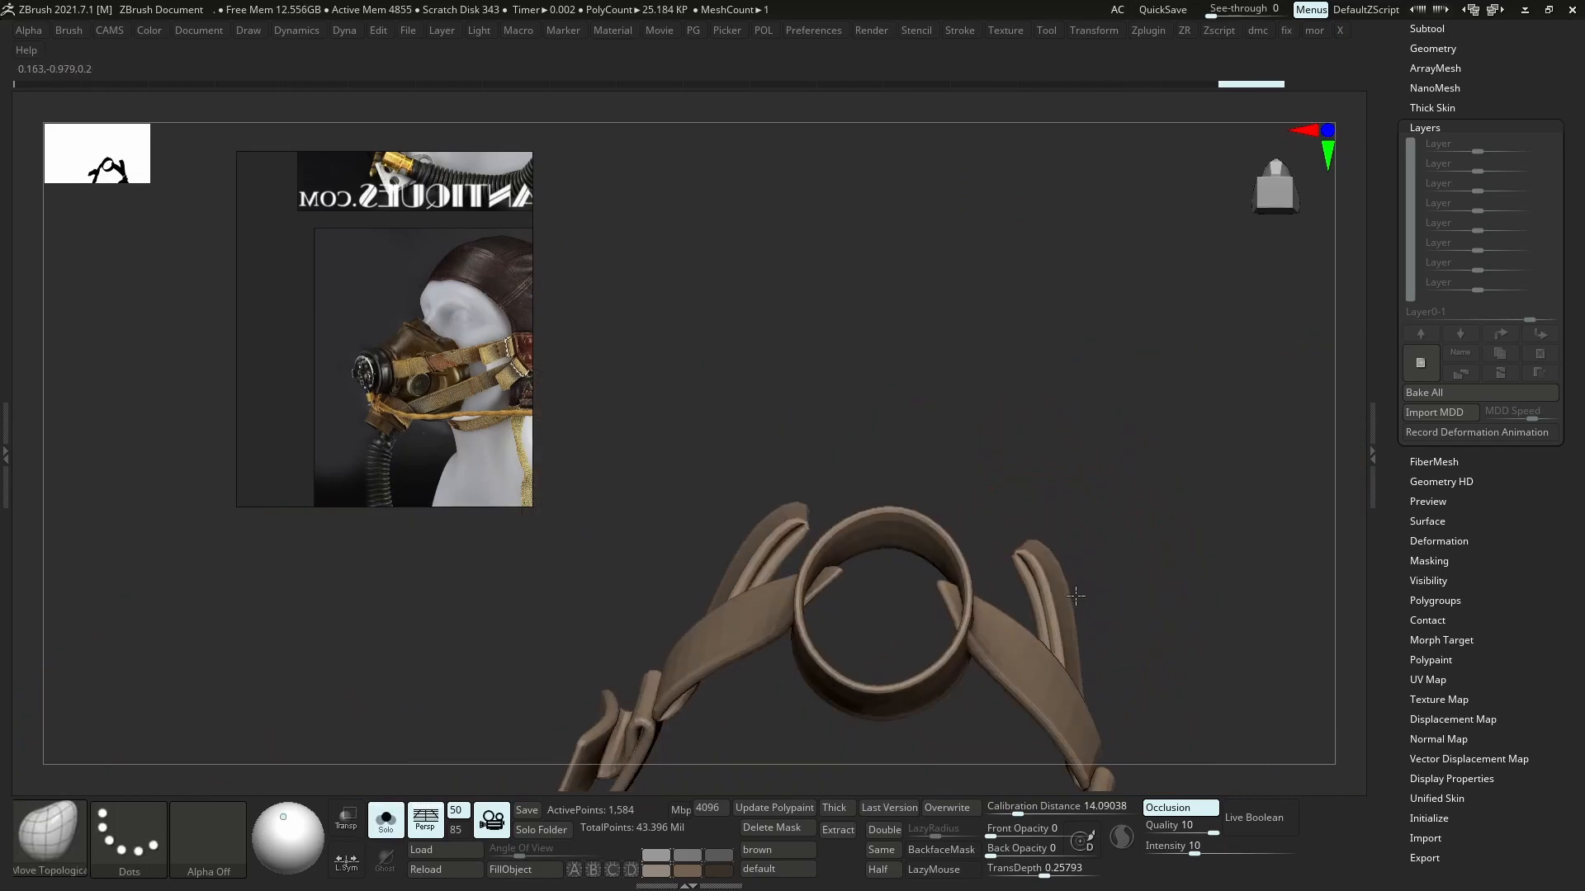
right_drag(1053, 616, 922, 566)
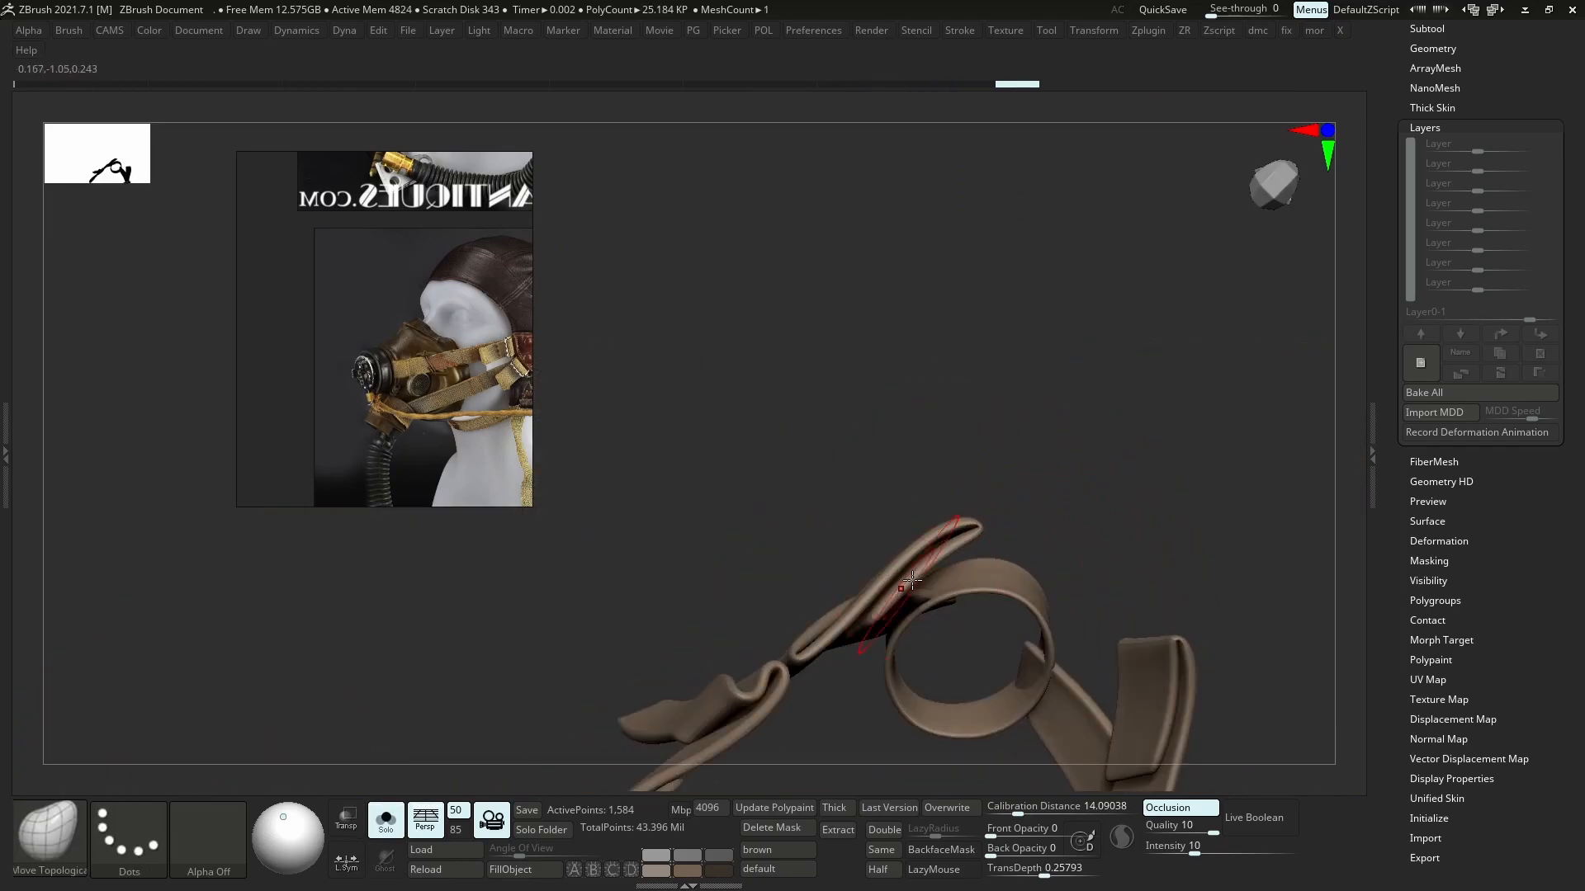
click(922, 566)
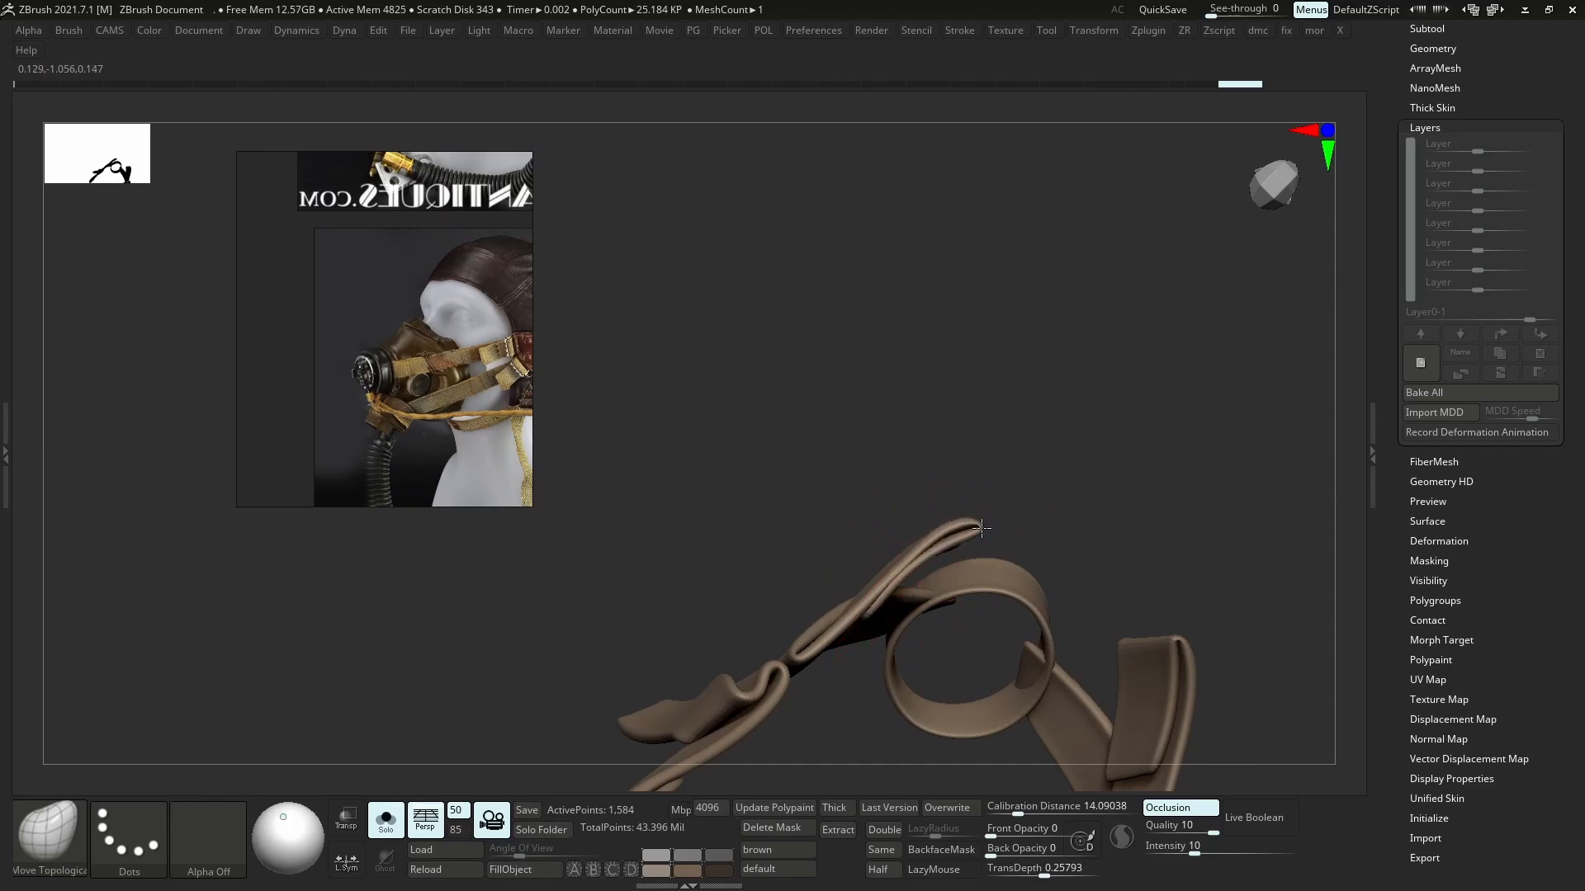
key(shift+alt+s)
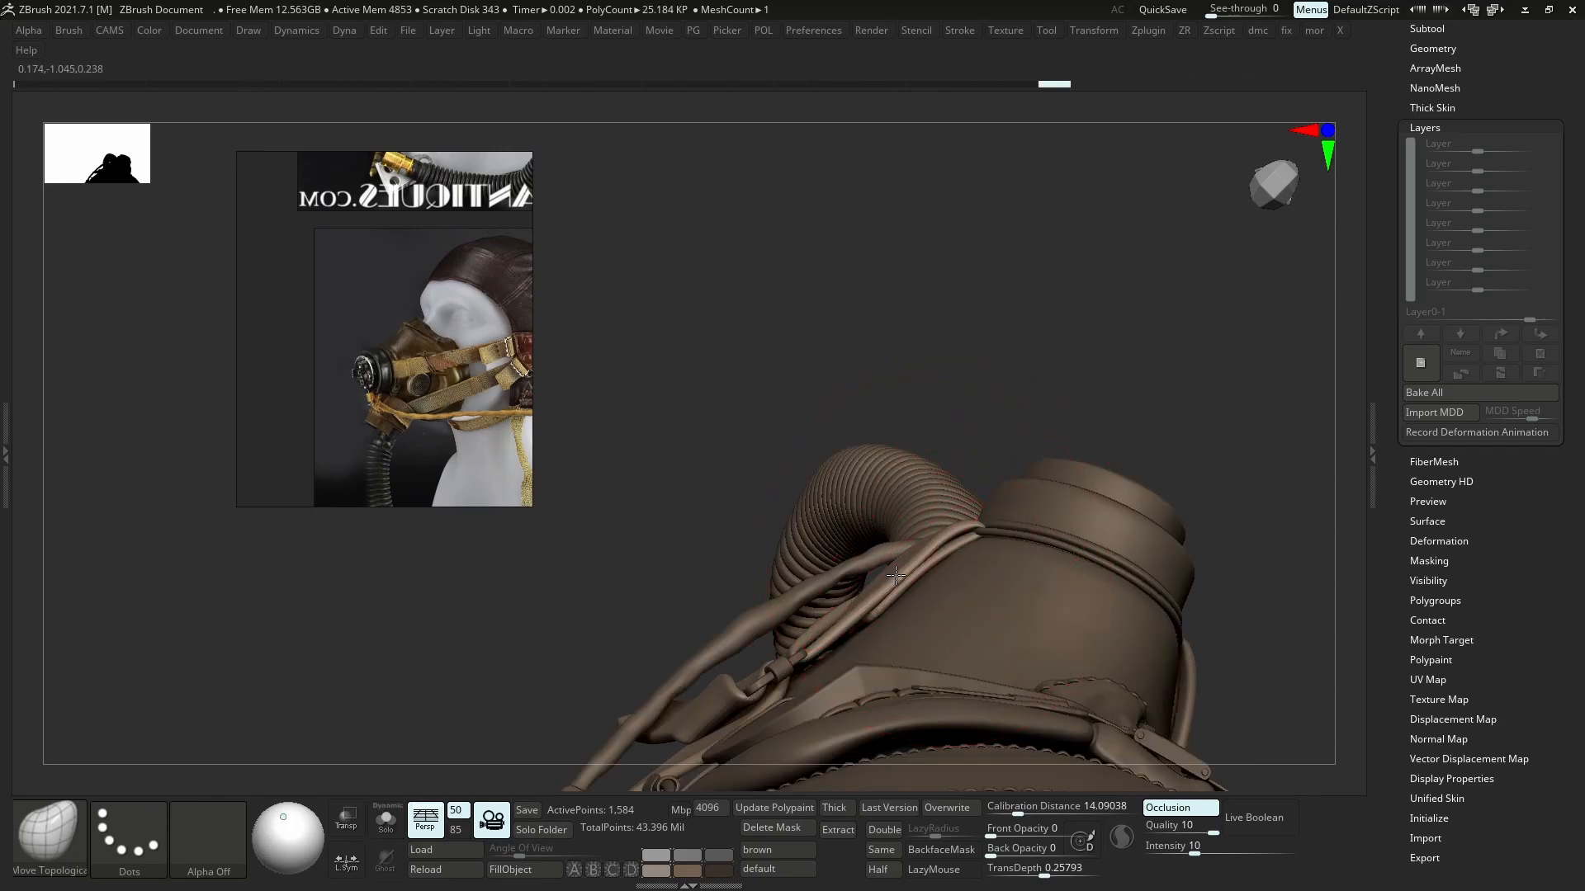
drag(904, 564, 906, 560)
- Save the model as a new numbered file
mouse_move(867, 400)
ctrl+right_down()
mouse_move(926, 521)
mouse_move(906, 478)
mouse_move(1098, 594)
mouse_move(1073, 568)
mouse_move(1086, 497)
mouse_move(1042, 505)
ctrl+right_up()
ctrl+right_drag(1041, 505, 1067, 569)
alt+right_drag(1066, 569, 1028, 546)
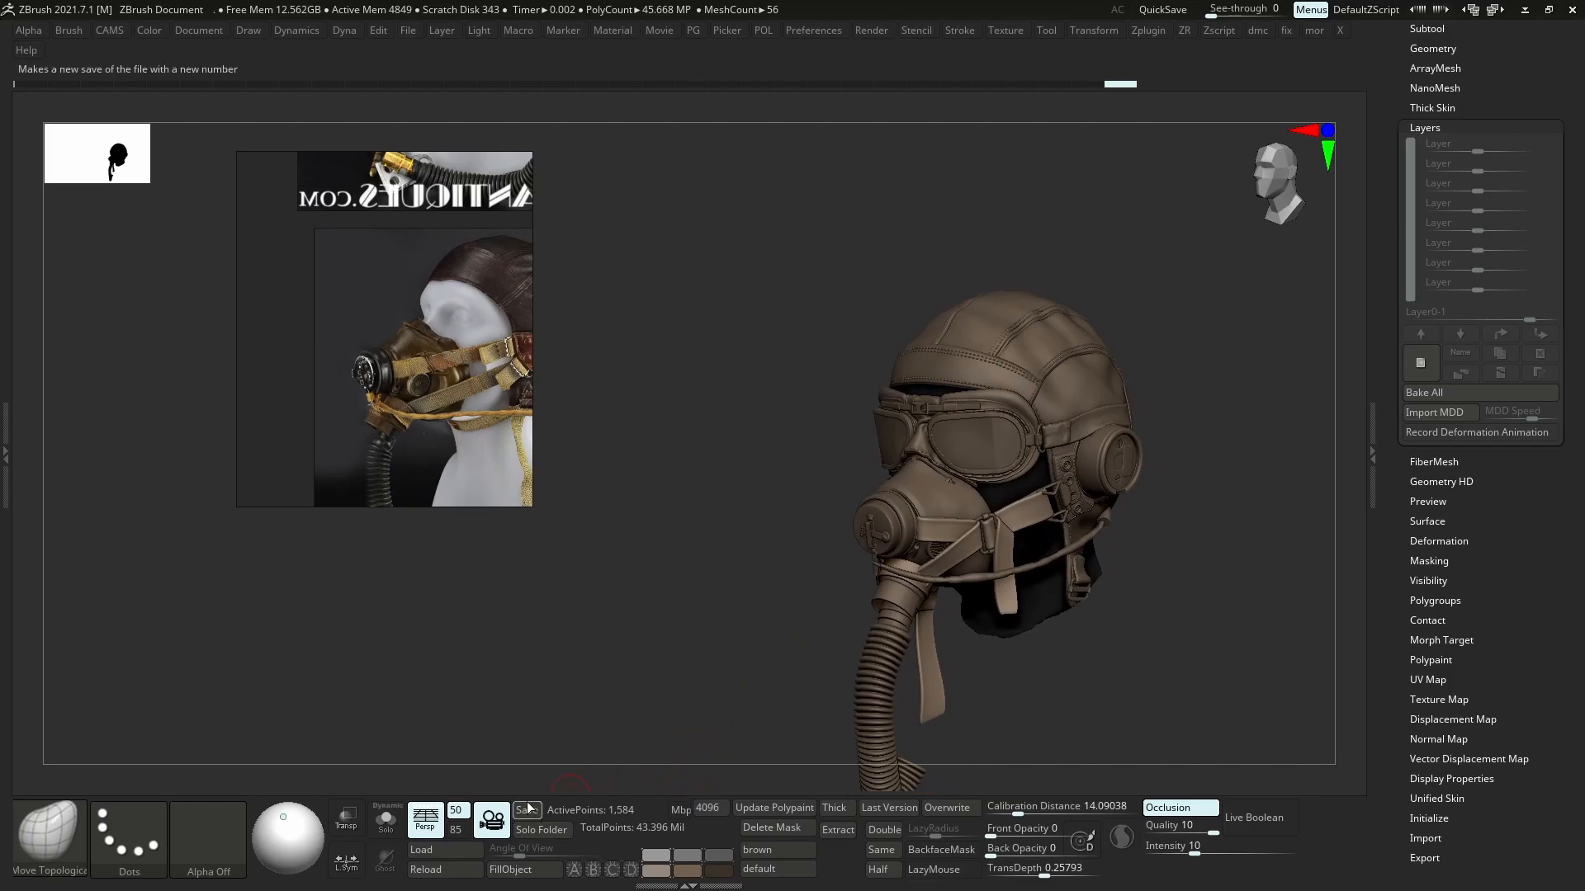
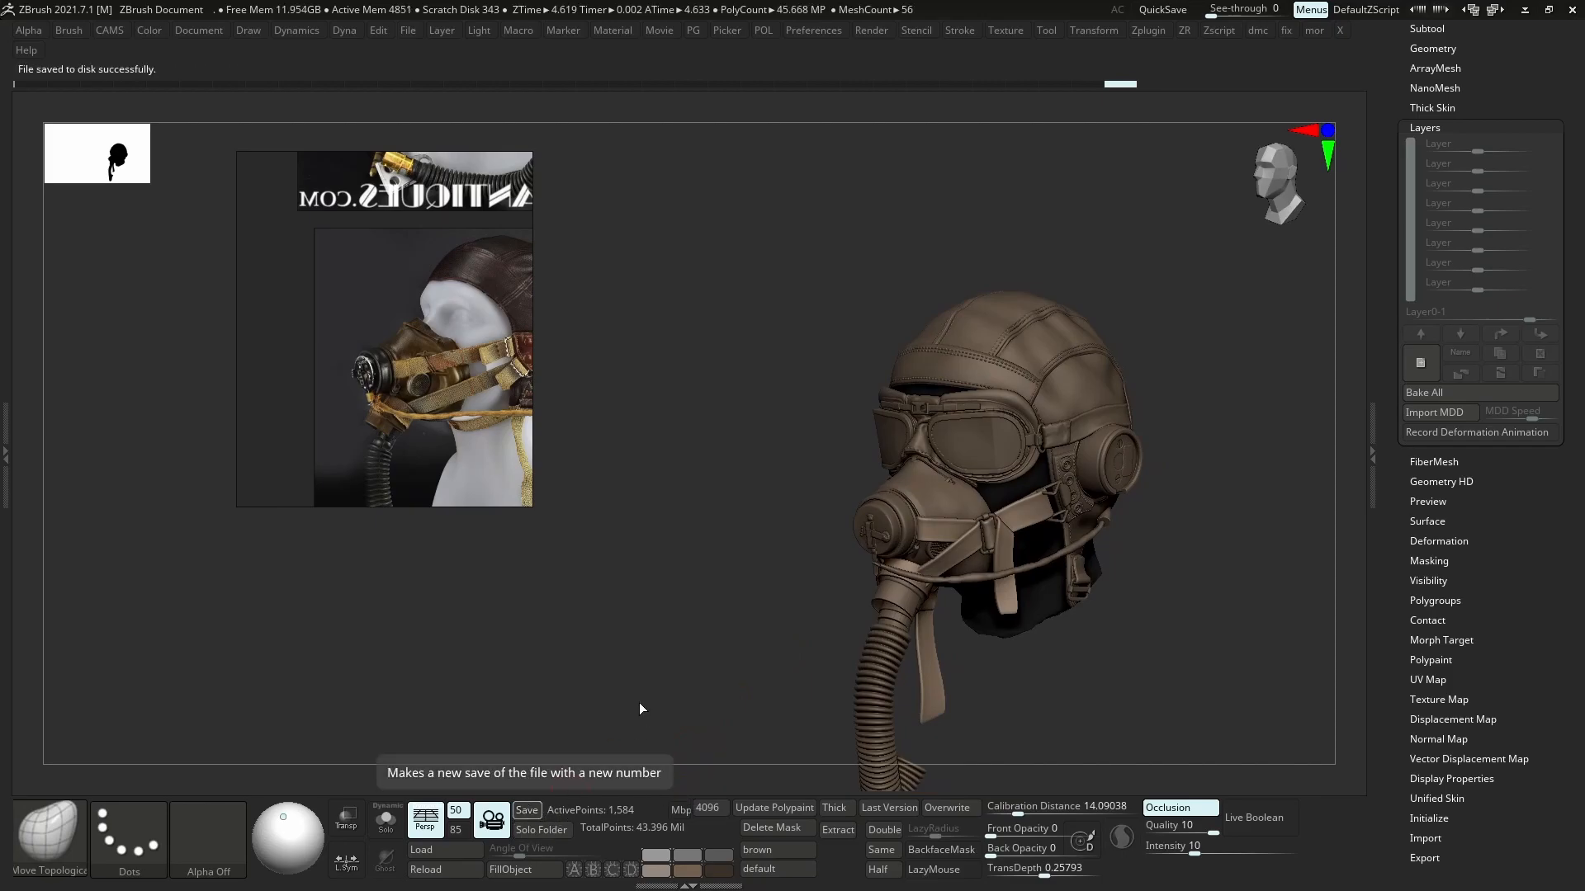
- Isolate the straps and reshape the lower strap where it runs into the hose collar
drag(639, 701, 948, 583)
key(alt+s)
ctrl+right_drag(948, 583, 877, 603)
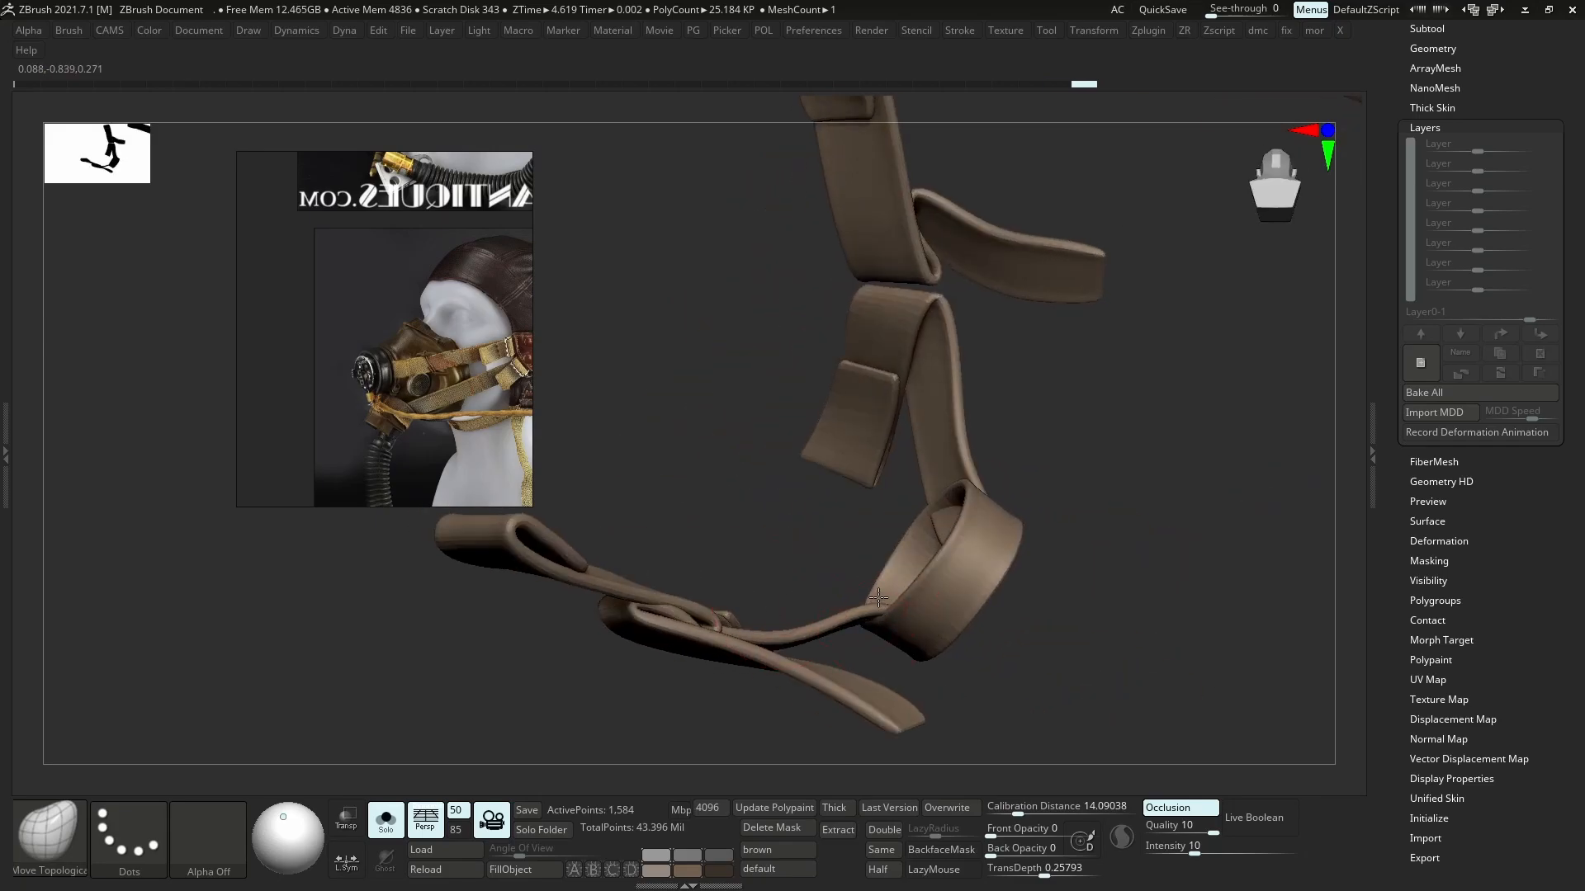
right_drag(958, 486, 1003, 462)
drag(978, 467, 947, 437)
mouse_move(947, 437)
right_down()
mouse_move(891, 462)
mouse_move(875, 437)
right_up()
drag(875, 437, 887, 425)
mouse_move(887, 425)
right_down()
mouse_move(853, 570)
mouse_move(825, 503)
right_up()
ctrl+right_drag(825, 504, 834, 523)
- Nudge the lower strap's end and edges against the hose collar from several angles and undo the last stroke
drag(845, 526, 849, 512)
right_drag(846, 529, 817, 586)
drag(817, 586, 811, 571)
right_drag(811, 571, 824, 579)
drag(778, 571, 788, 564)
mouse_move(788, 565)
ctrl+right_down()
mouse_move(789, 545)
mouse_move(801, 586)
ctrl+right_up()
right_drag(801, 586, 809, 623)
drag(809, 623, 797, 615)
mouse_move(796, 615)
right_down()
mouse_move(776, 607)
mouse_move(775, 656)
right_up()
key(ctrl+z)
- Refine the strap joint at the collar with a resized brush and compare the straps isolated and on the full mask
drag(775, 645, 769, 641)
mouse_move(770, 641)
ctrl+right_down()
mouse_move(768, 606)
mouse_move(761, 642)
ctrl+right_up()
drag(716, 616, 721, 622)
key(s)
drag(789, 665, 783, 665)
drag(776, 652, 730, 637)
right_drag(735, 648, 577, 606)
key(shift+s)
alt+click(575, 602)
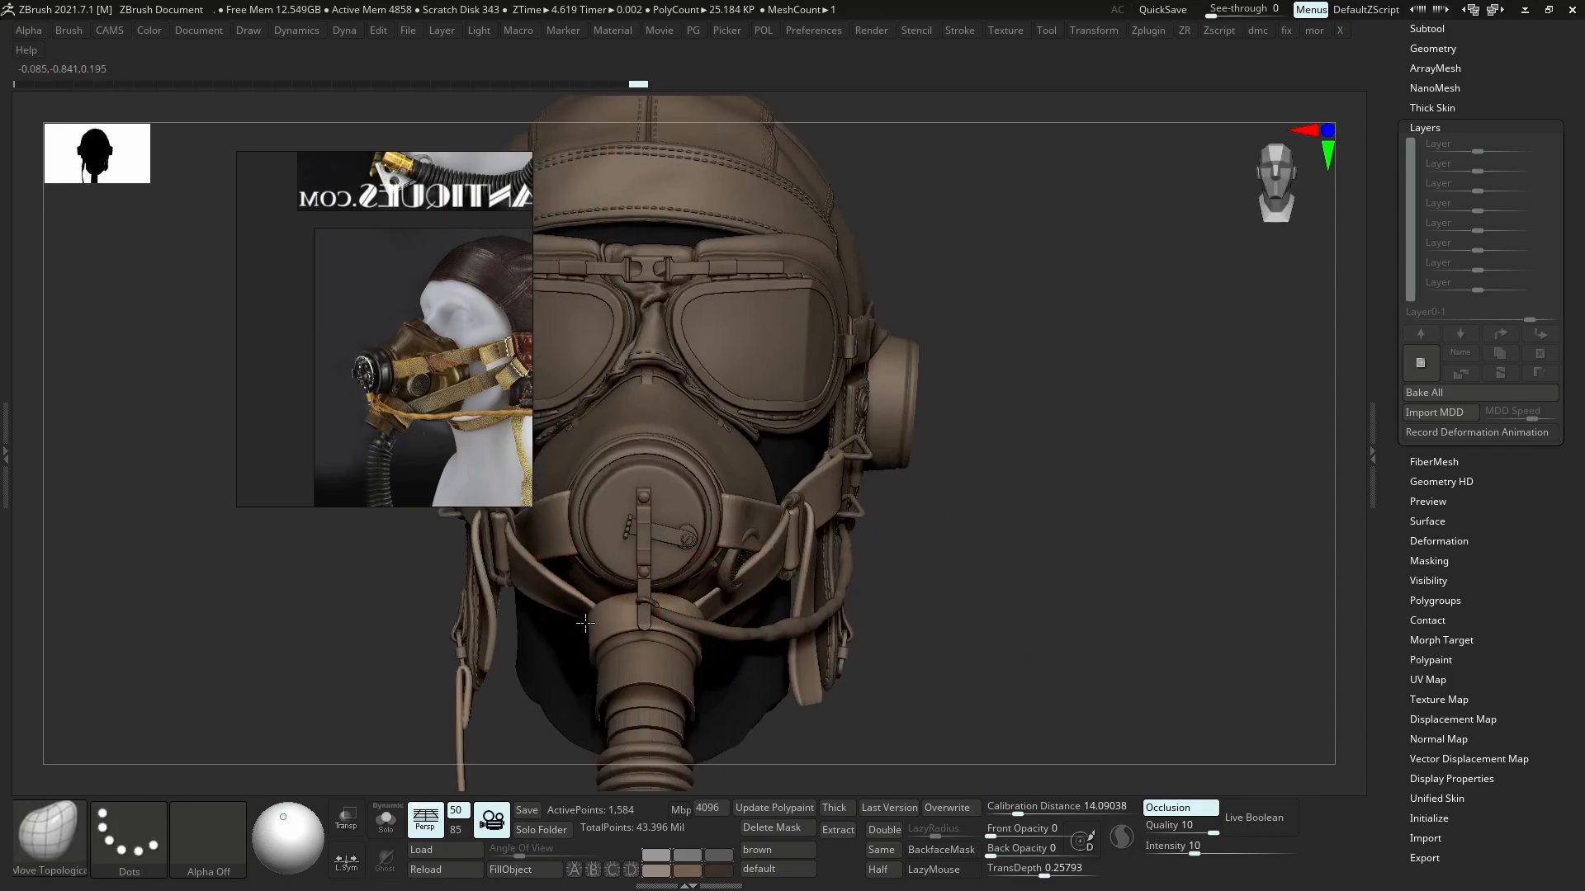
key(shift+s)
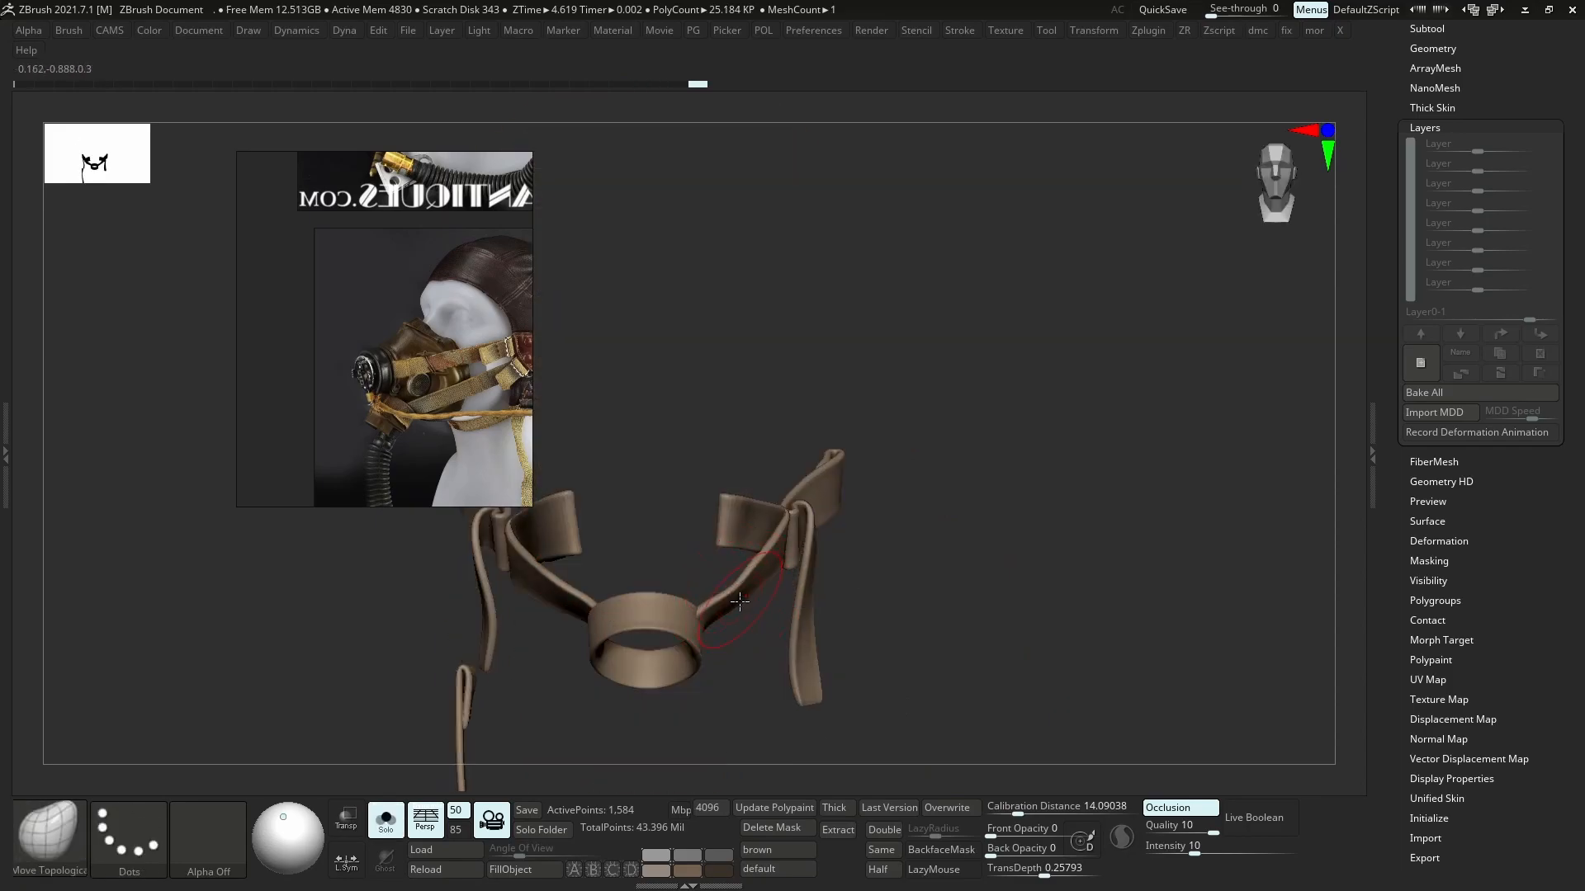
key(shift+s)
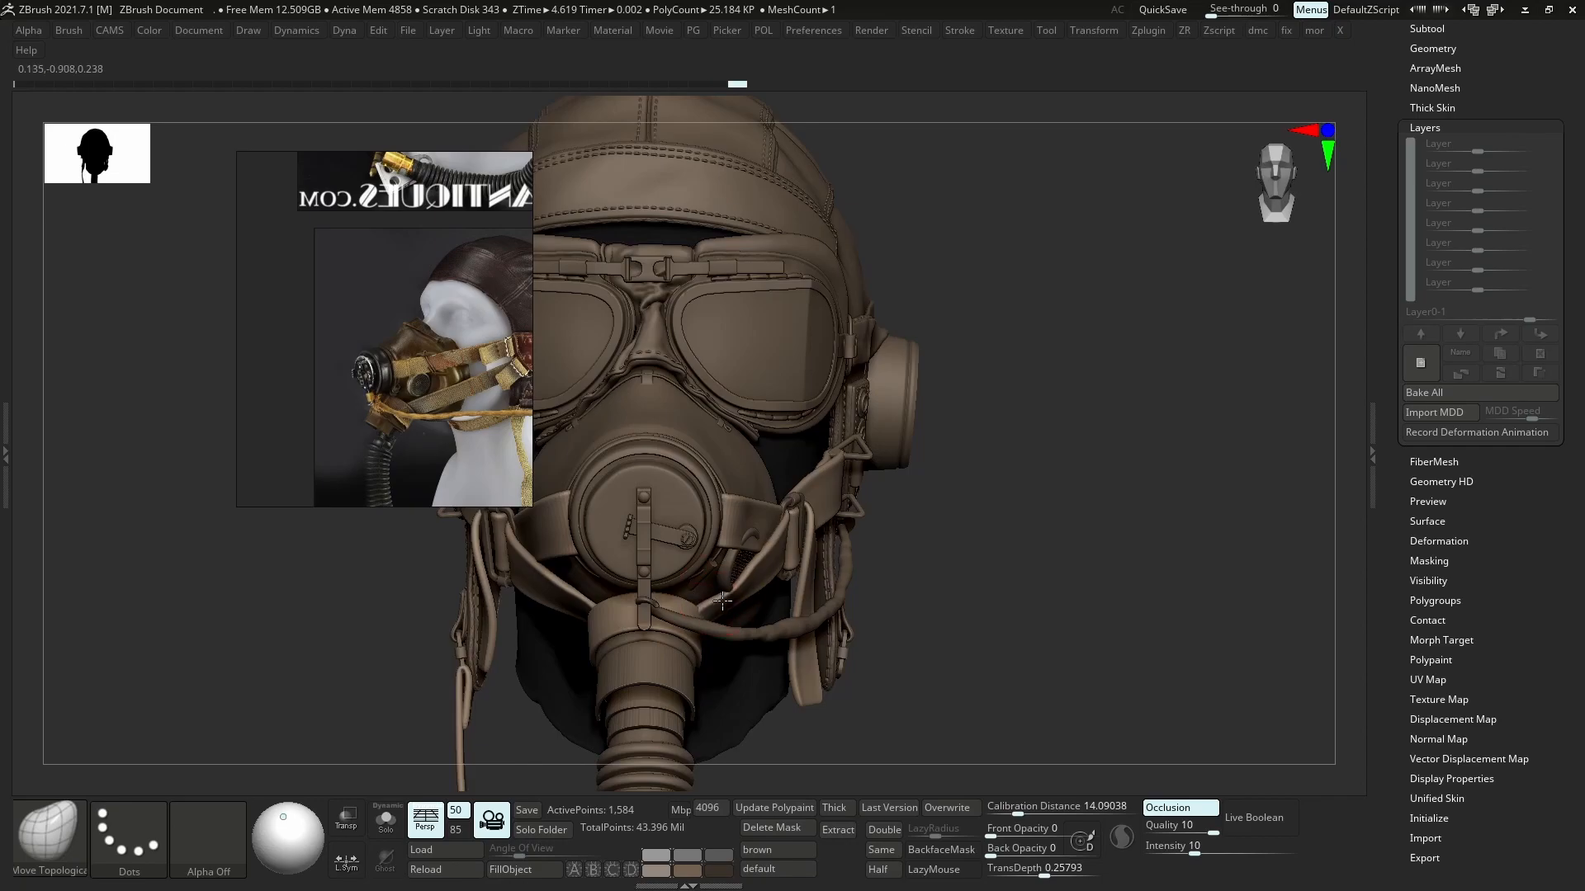
- Adjust the straps beside the mask's front valve with Move Topological and check them in isolation
ctrl+right_drag(751, 526, 528, 610)
right_drag(528, 611, 803, 534)
drag(769, 600, 758, 604)
ctrl+right_drag(758, 604, 627, 767)
right_drag(627, 768, 859, 607)
ctrl+right_drag(858, 607, 695, 561)
key(s)
drag(709, 555, 704, 565)
mouse_move(704, 565)
right_down()
mouse_move(590, 582)
mouse_move(833, 597)
mouse_move(720, 570)
right_up()
mouse_move(720, 569)
ctrl+right_down()
mouse_move(715, 596)
mouse_move(702, 590)
ctrl+right_up()
key(shift+s)
key(shift+s)
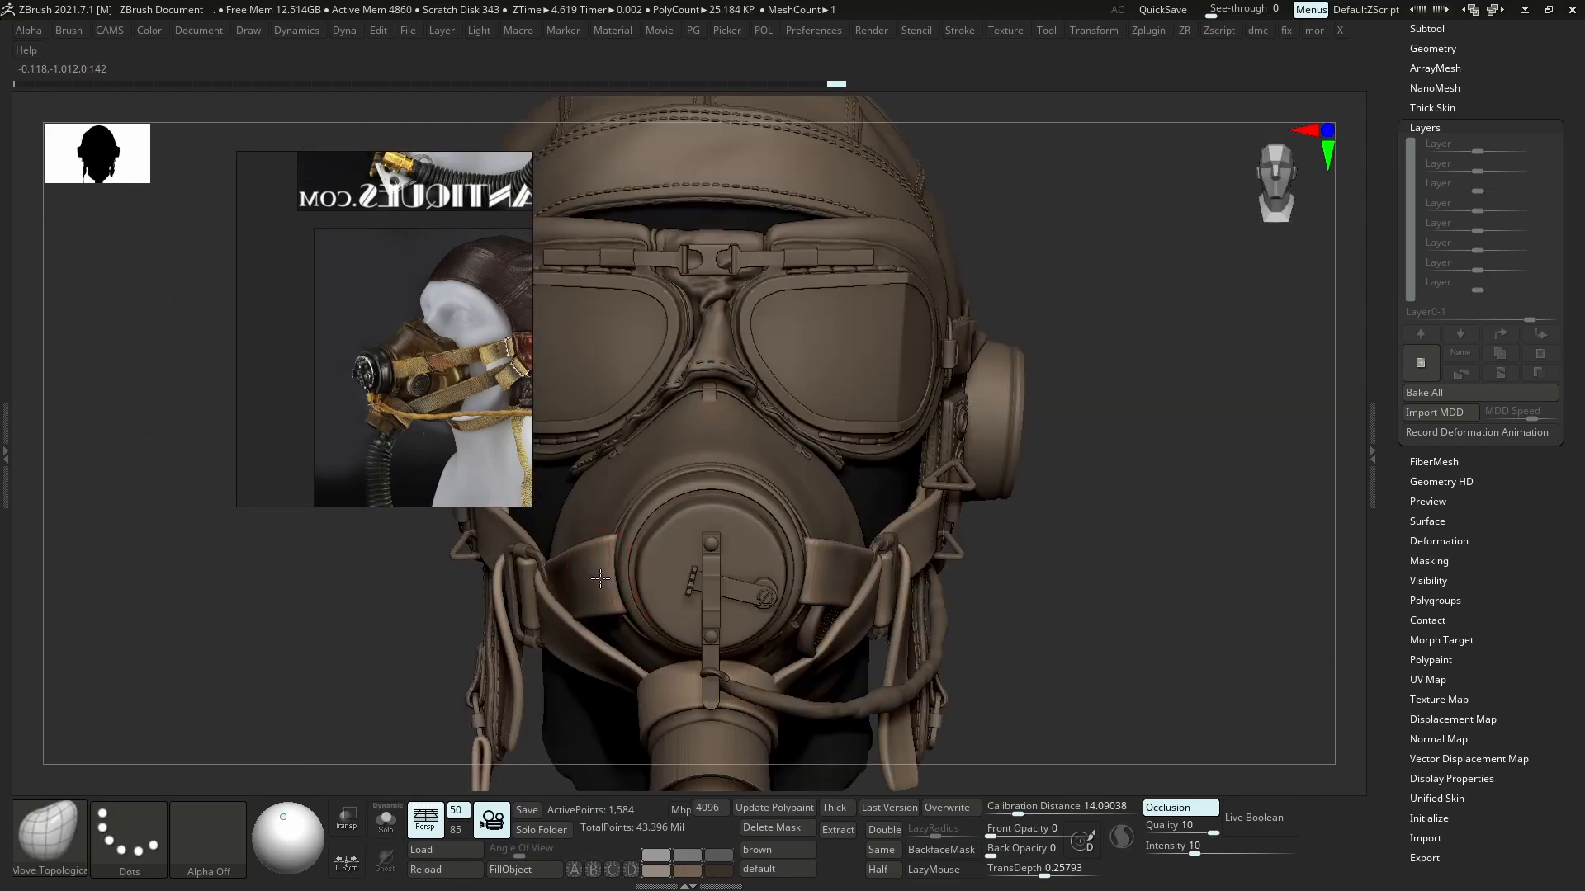
- Isolate the straps, turn off their dynamic subdivision, and divide the mesh once to subdivision level 2
key(shift+d)
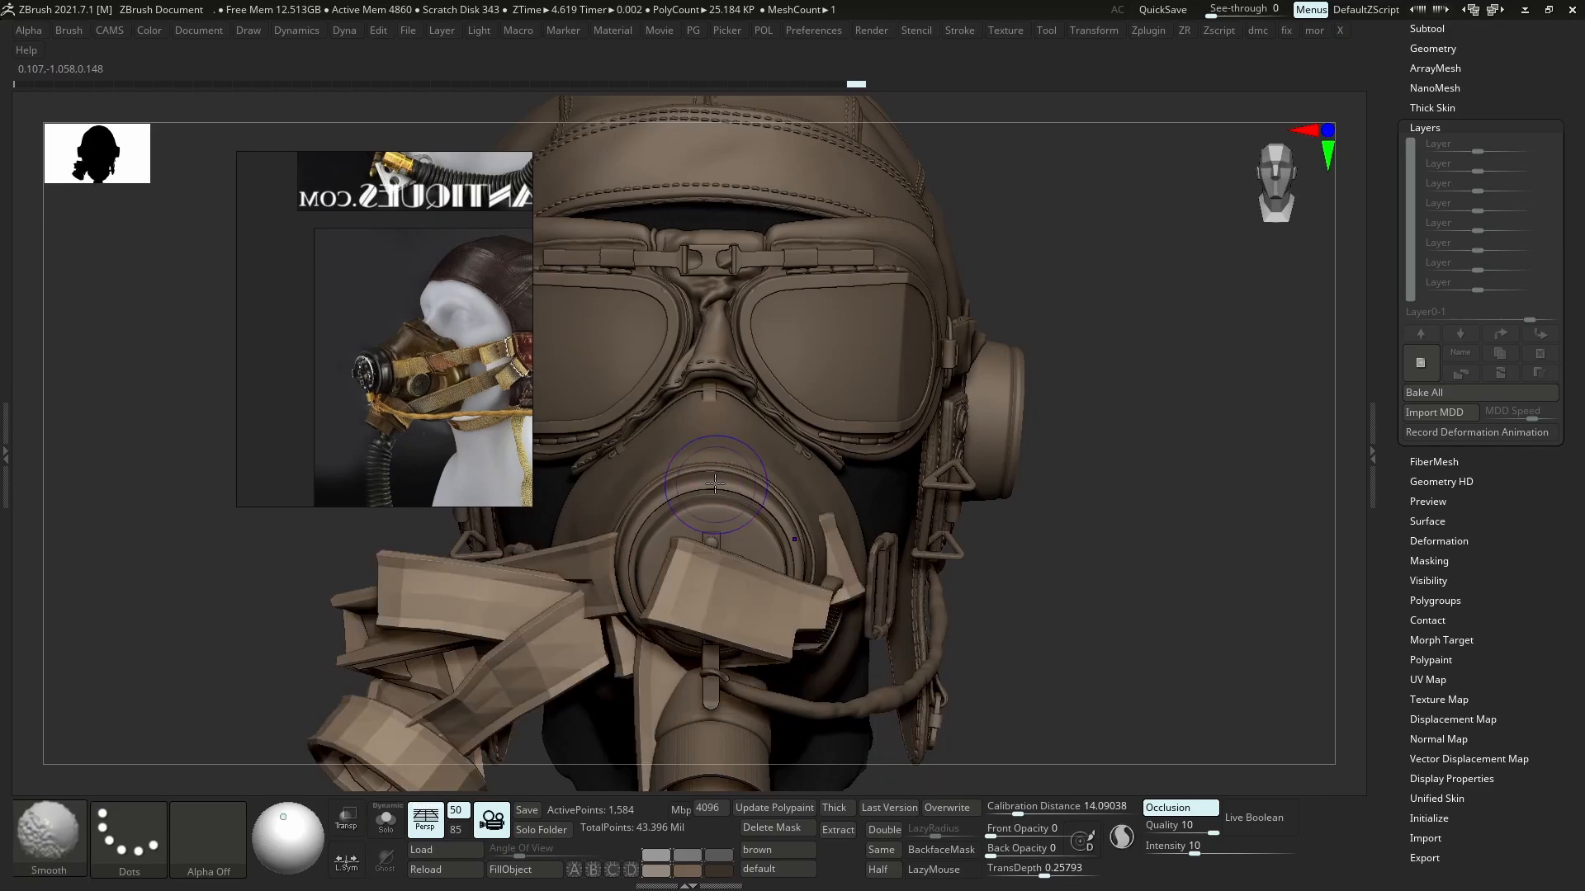
key(shift+s)
ctrl+right_drag(828, 490, 831, 344)
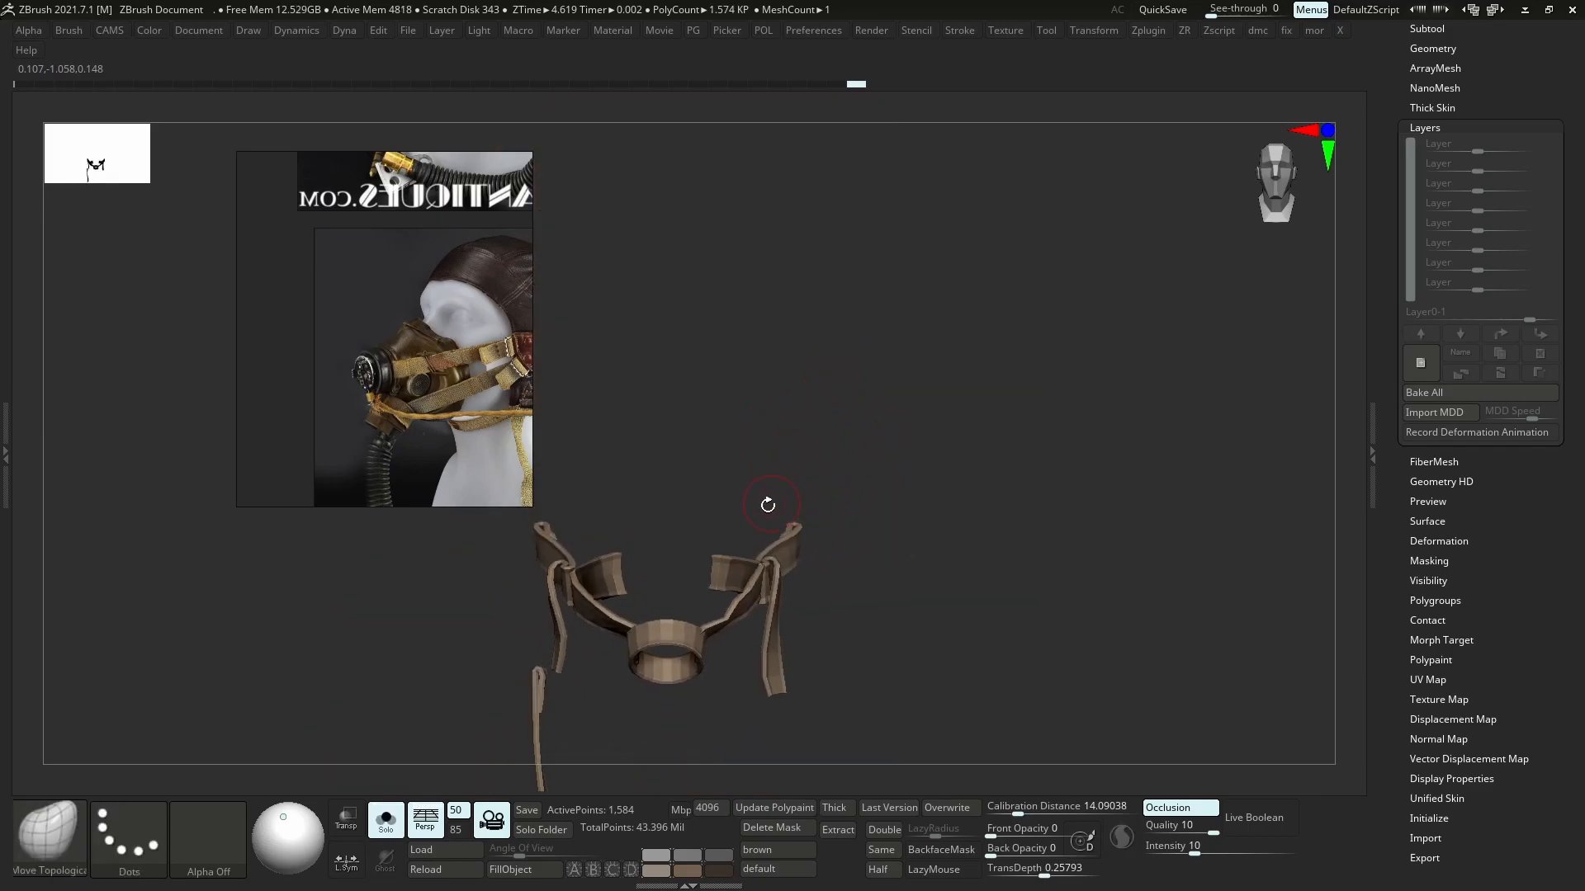
key(d)
key(shift+d)
click(1463, 48)
ctrl+right_drag(845, 493, 821, 612)
key(ctrl+d)
alt+right_drag(943, 557, 914, 469)
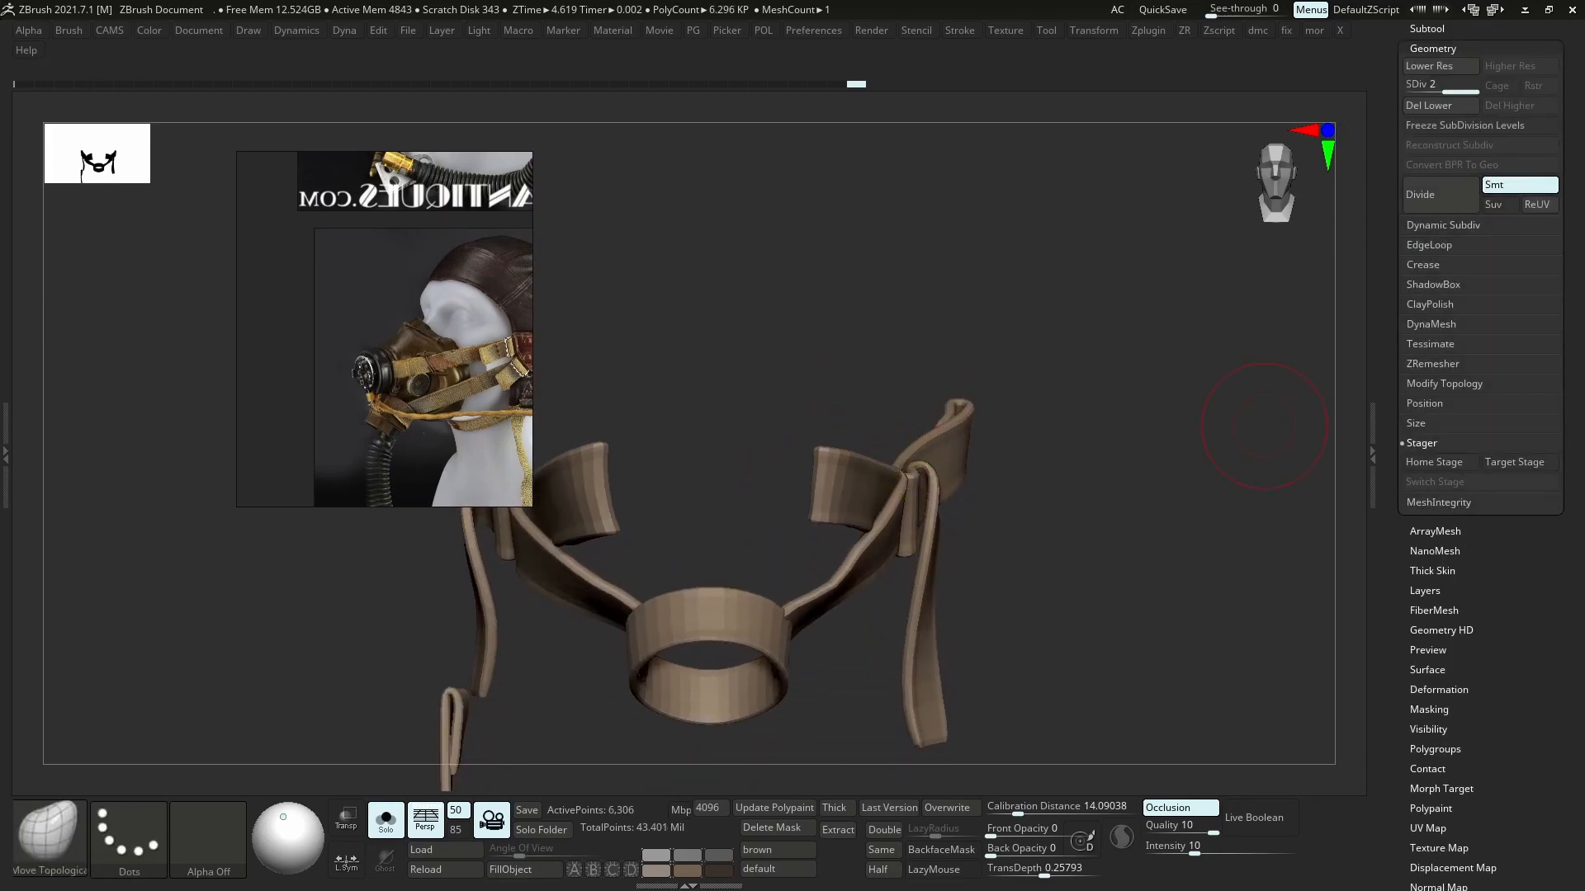
- Switch to Maya, delete the previous straps mesh, and import the newly divided straps
key(alt+Tab)
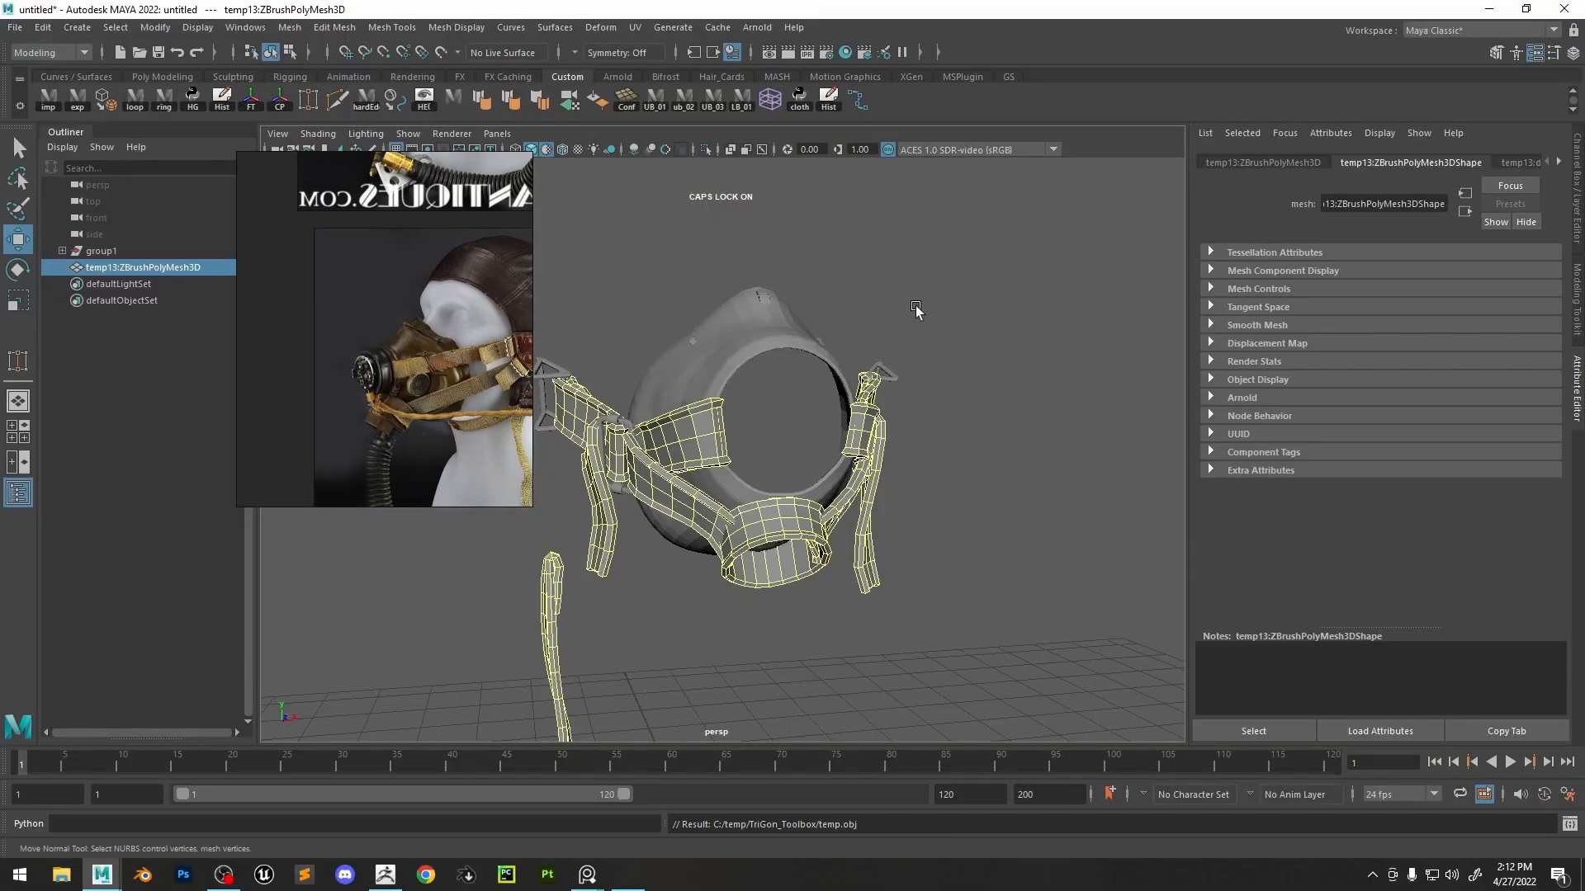
key(Delete)
click(49, 99)
alt+drag(710, 512, 764, 417)
- Delete two lengthwise edge loops from the upper front strap and return to object selection
key(F10)
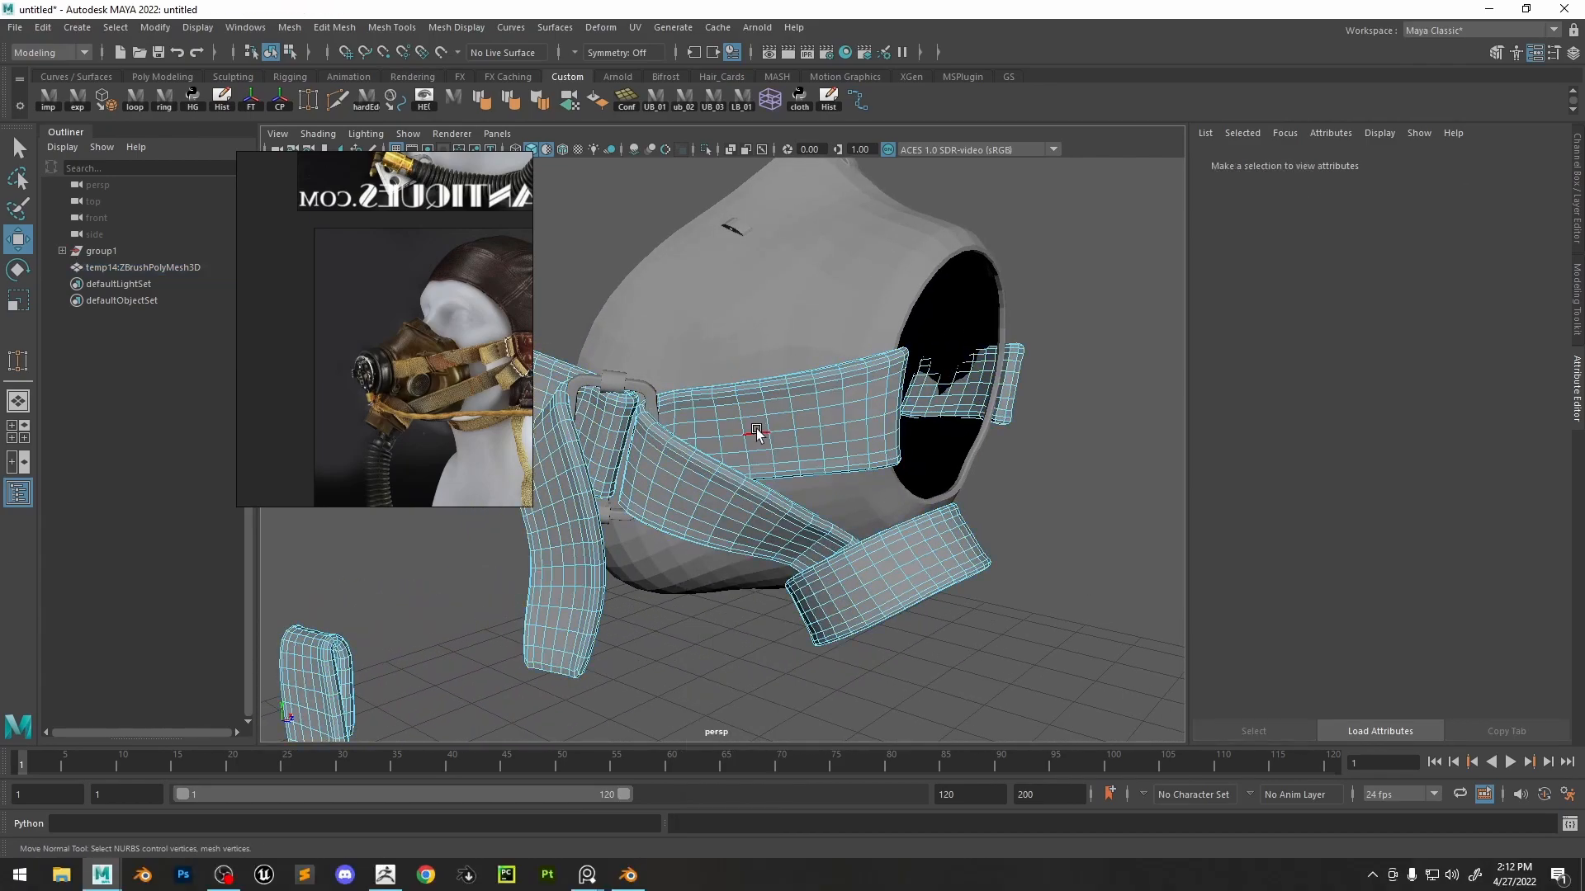
click(756, 432)
key(ctrl+Delete)
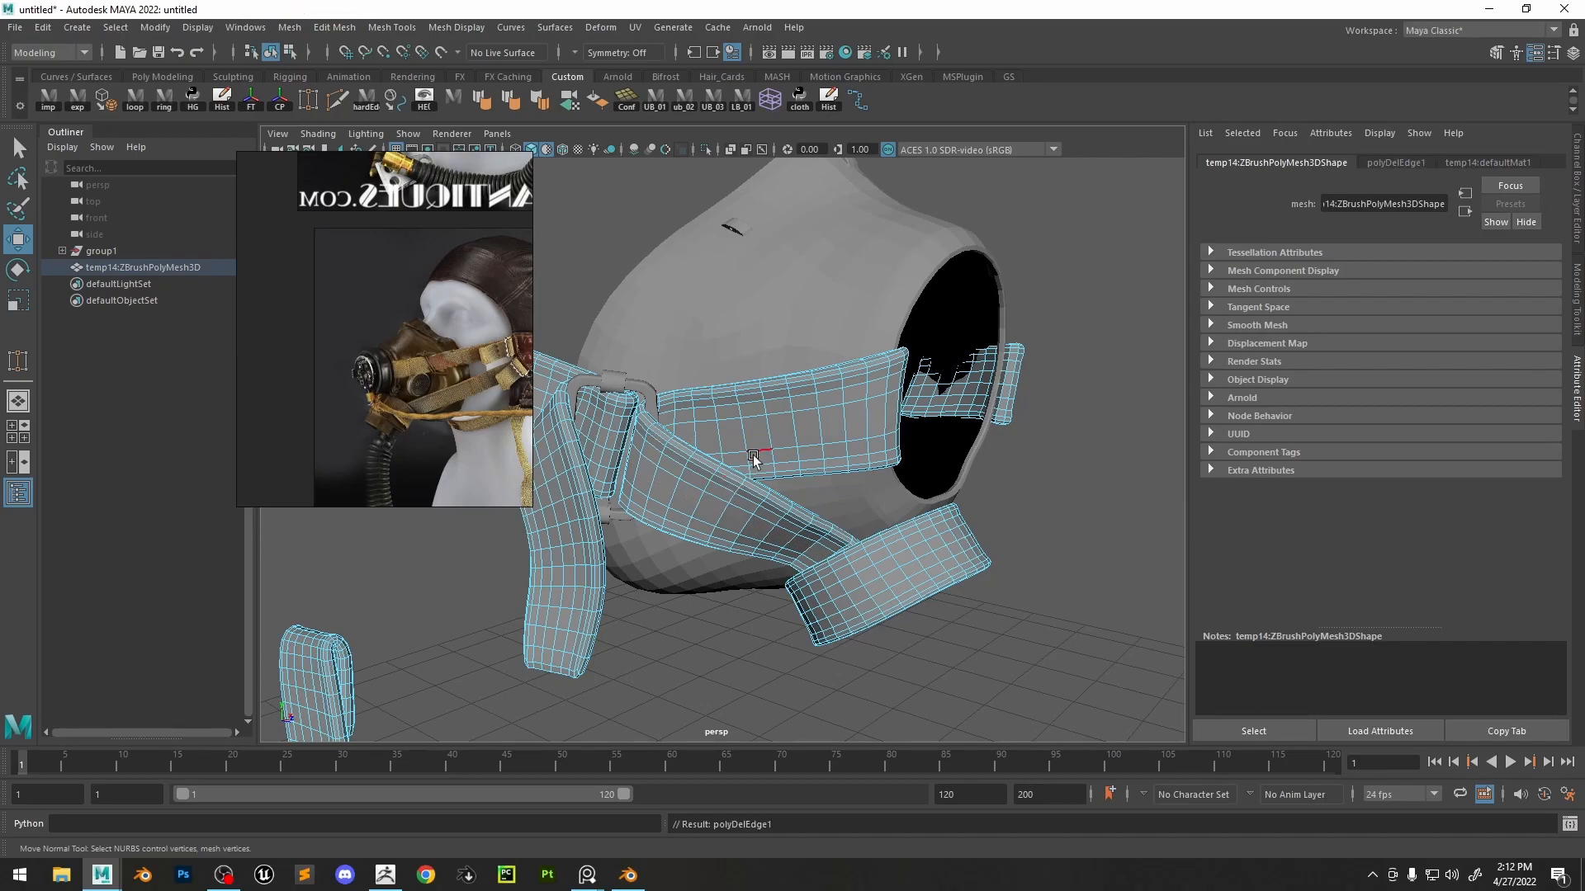
click(785, 399)
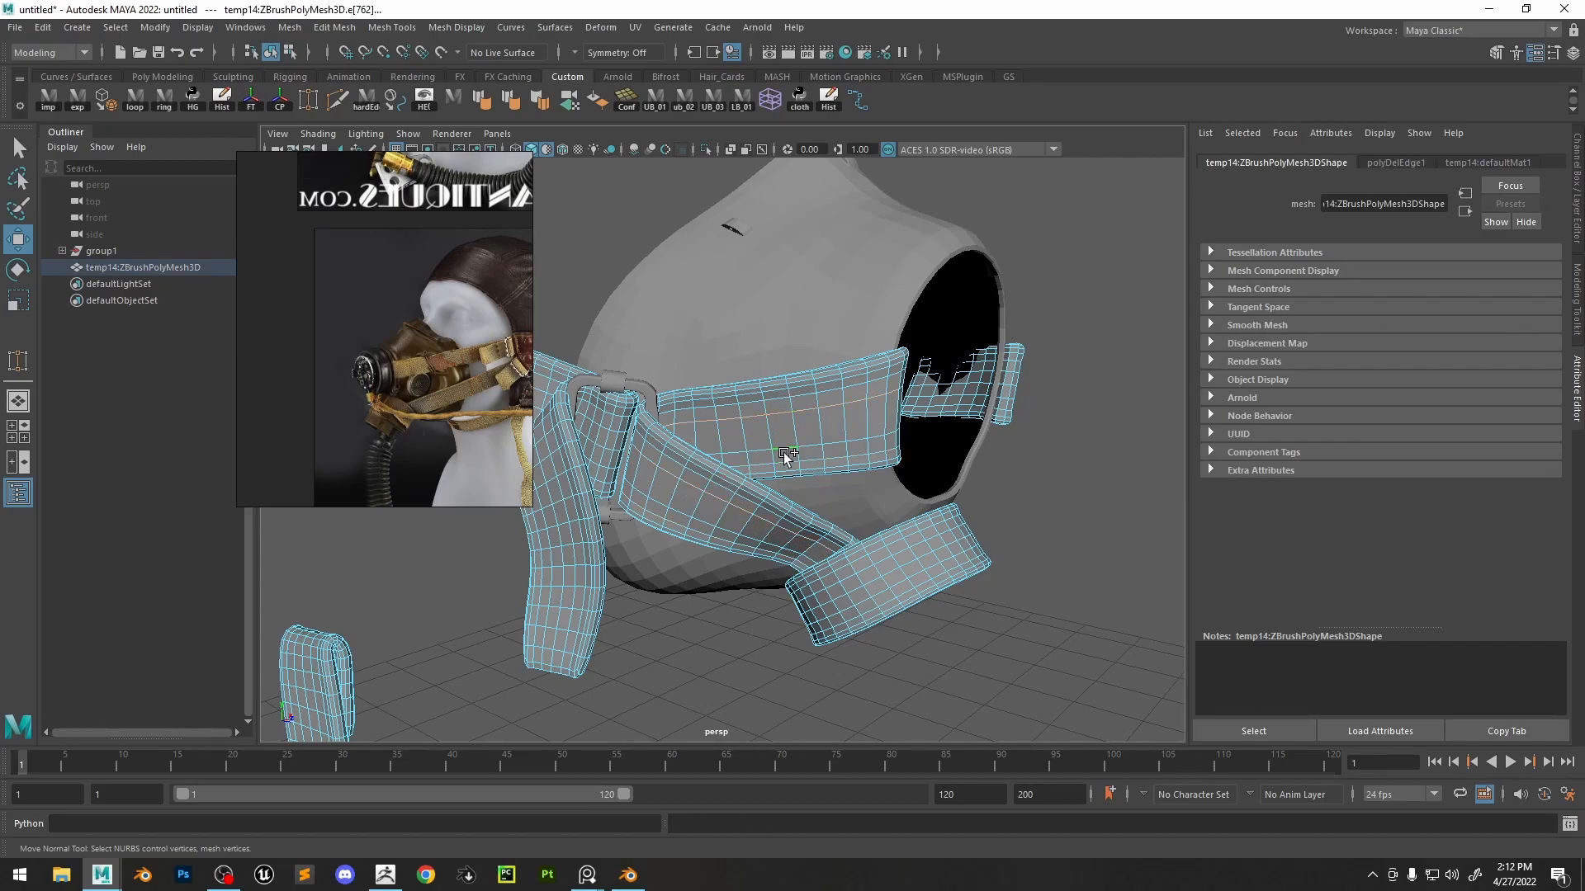
key(ctrl+Delete)
alt+drag(785, 450, 871, 285)
key(F8)
click(771, 383)
alt+drag(771, 382, 1073, 528)
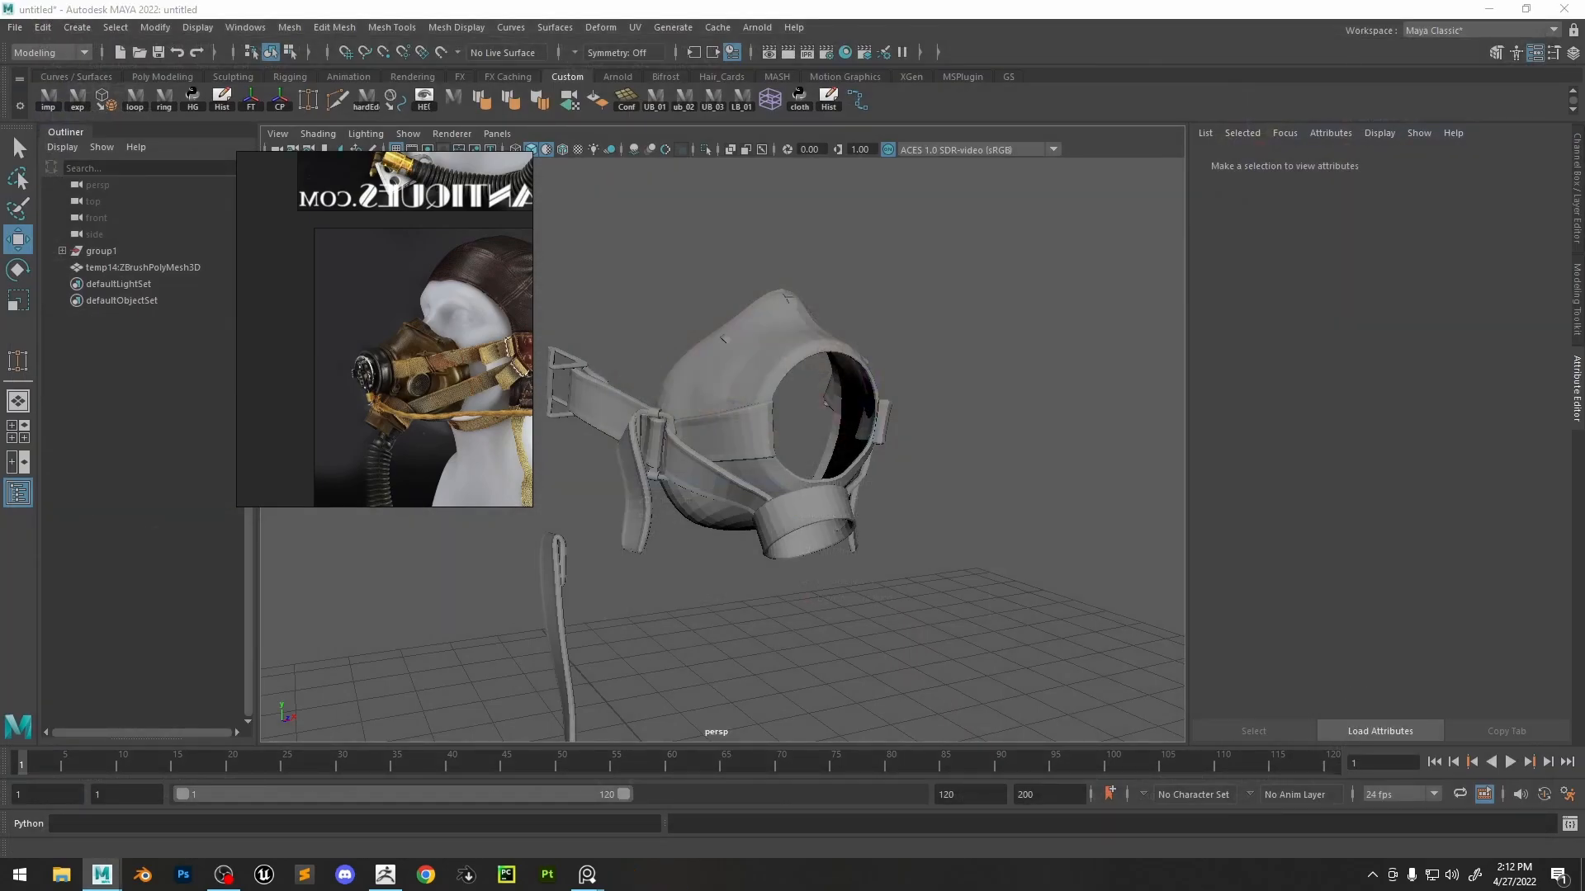
- Switch back to ZBrush, show the full model, and undo the straps' subdivision
key(alt+Tab)
drag(959, 493, 895, 424)
key(ctrl+shift+s)
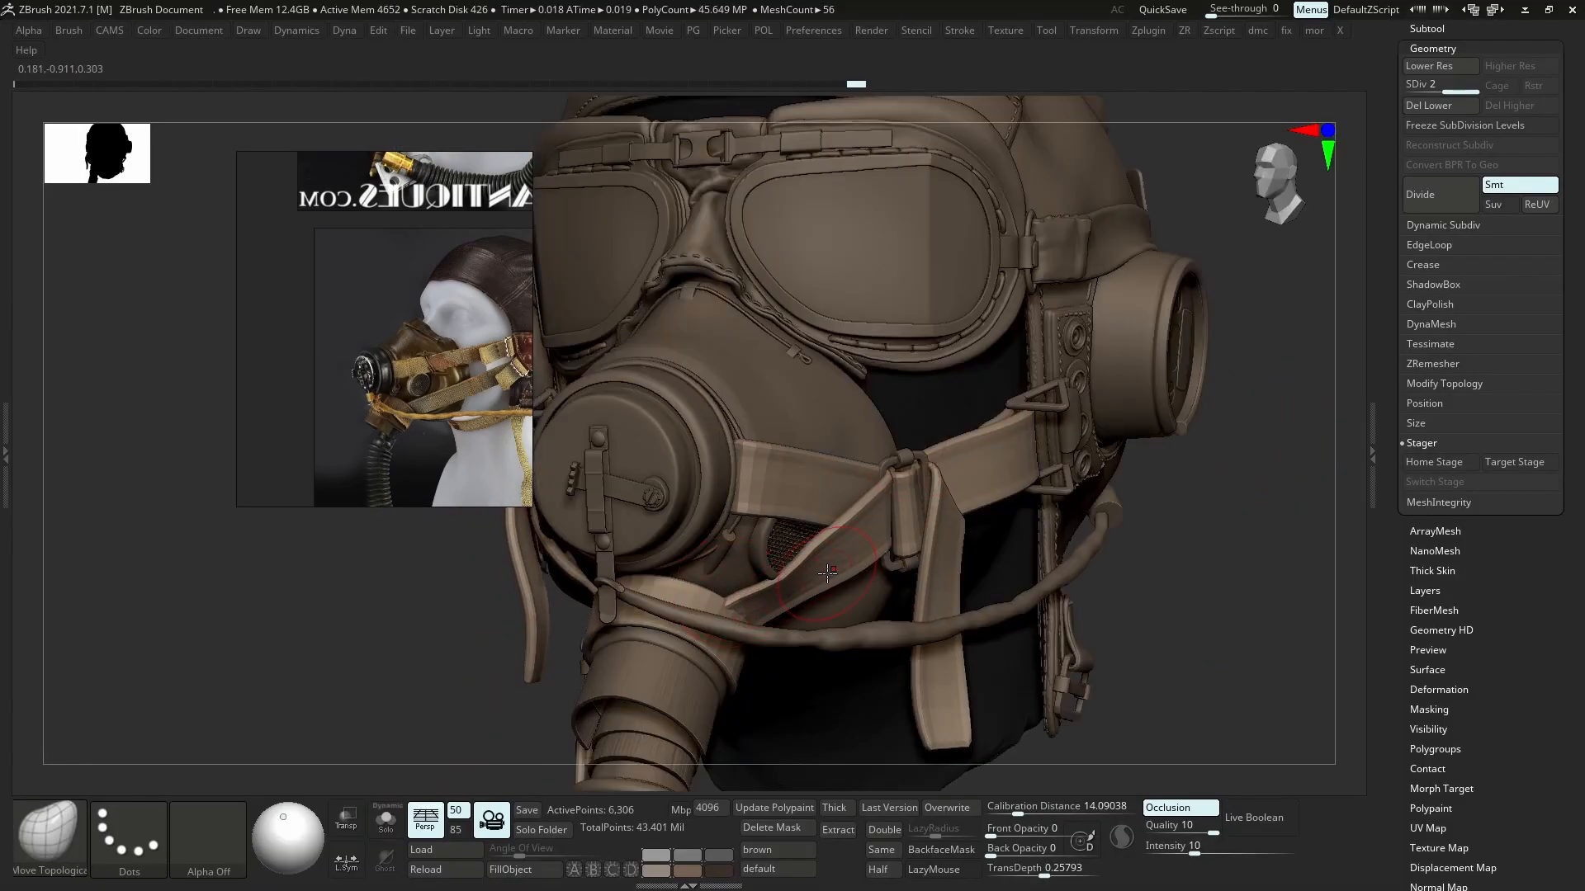
alt+click(959, 445)
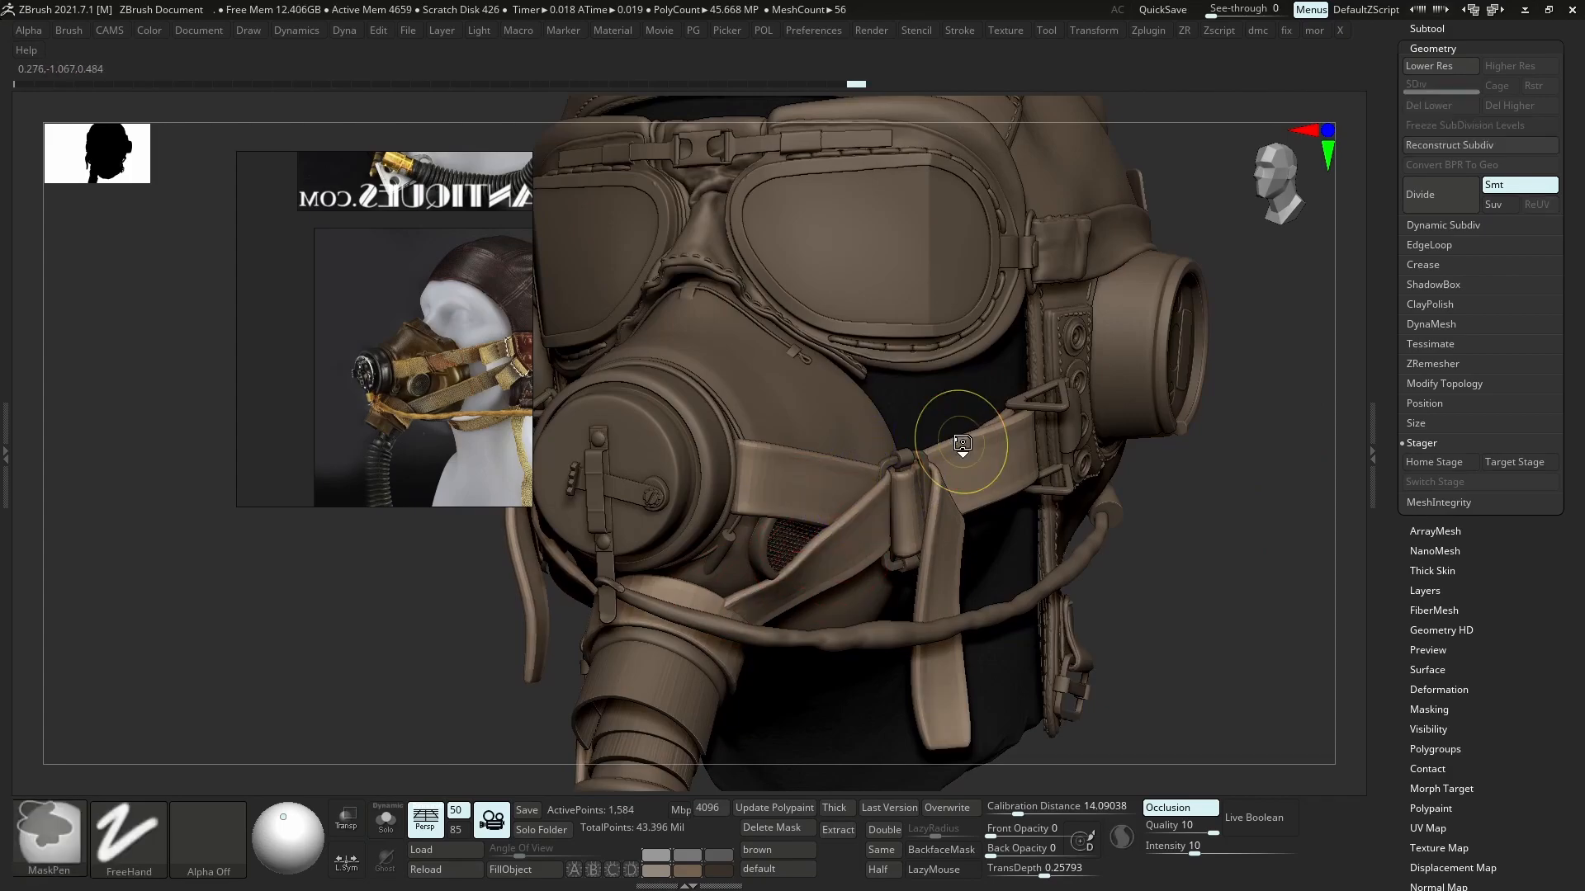
mouse_move(976, 515)
ctrl+right_down()
mouse_move(982, 404)
mouse_move(1221, 429)
mouse_move(1235, 388)
ctrl+right_up()
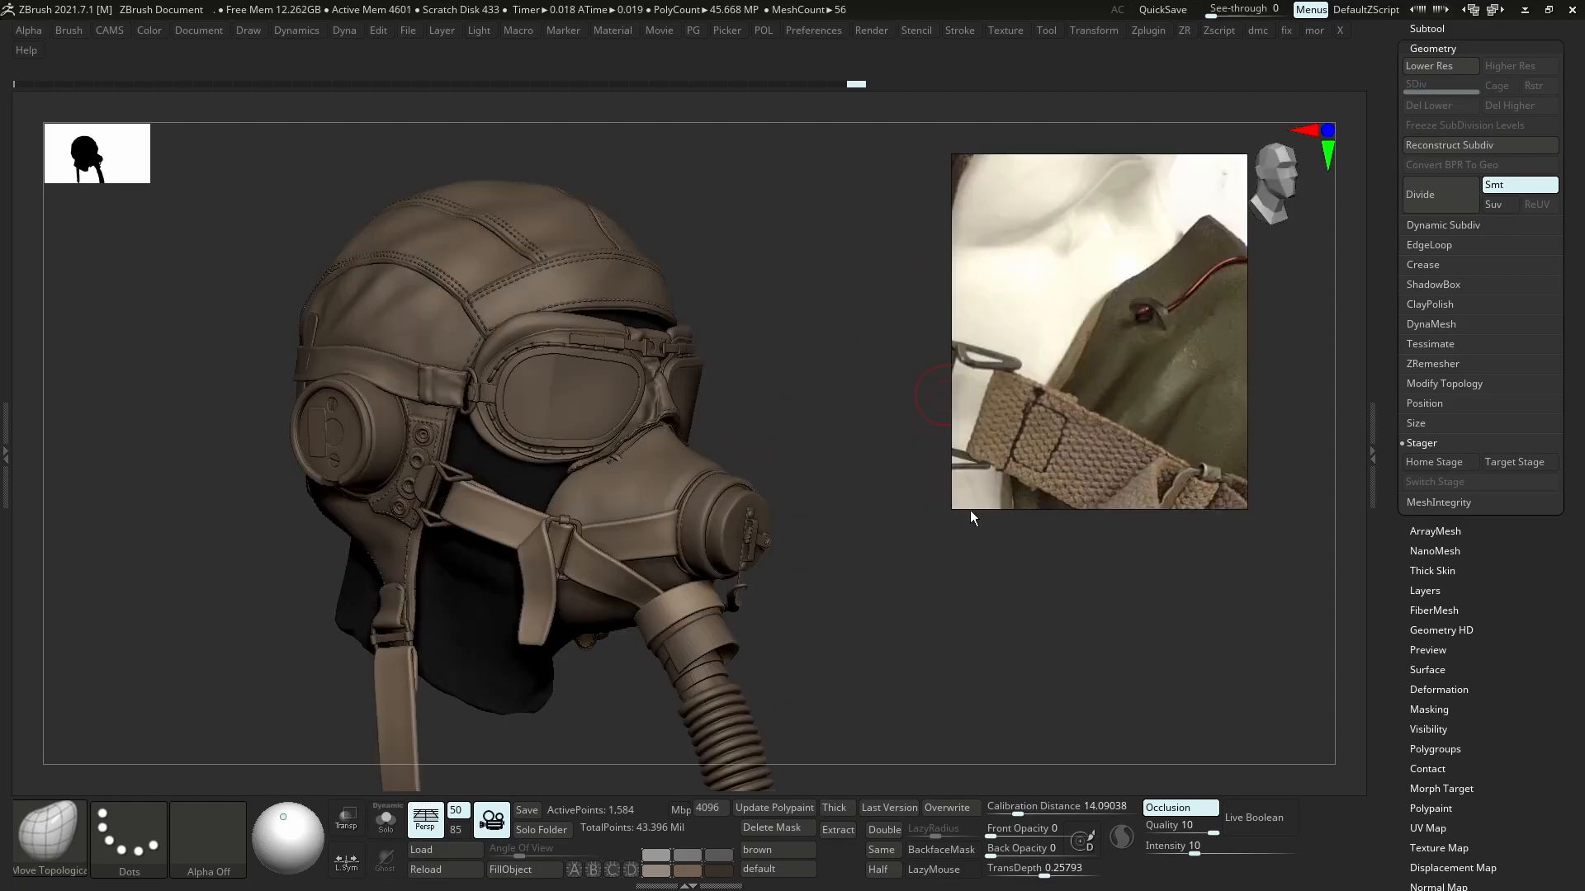
- Select the mask body below the goggles and compare its rear edge with the enlarged reference photo
drag(970, 516, 586, 526)
alt+click(599, 486)
ctrl+right_drag(622, 476, 671, 510)
key(shift+s)
key(shift+s)
mouse_move(529, 491)
right_down()
mouse_move(567, 485)
mouse_move(515, 498)
right_up()
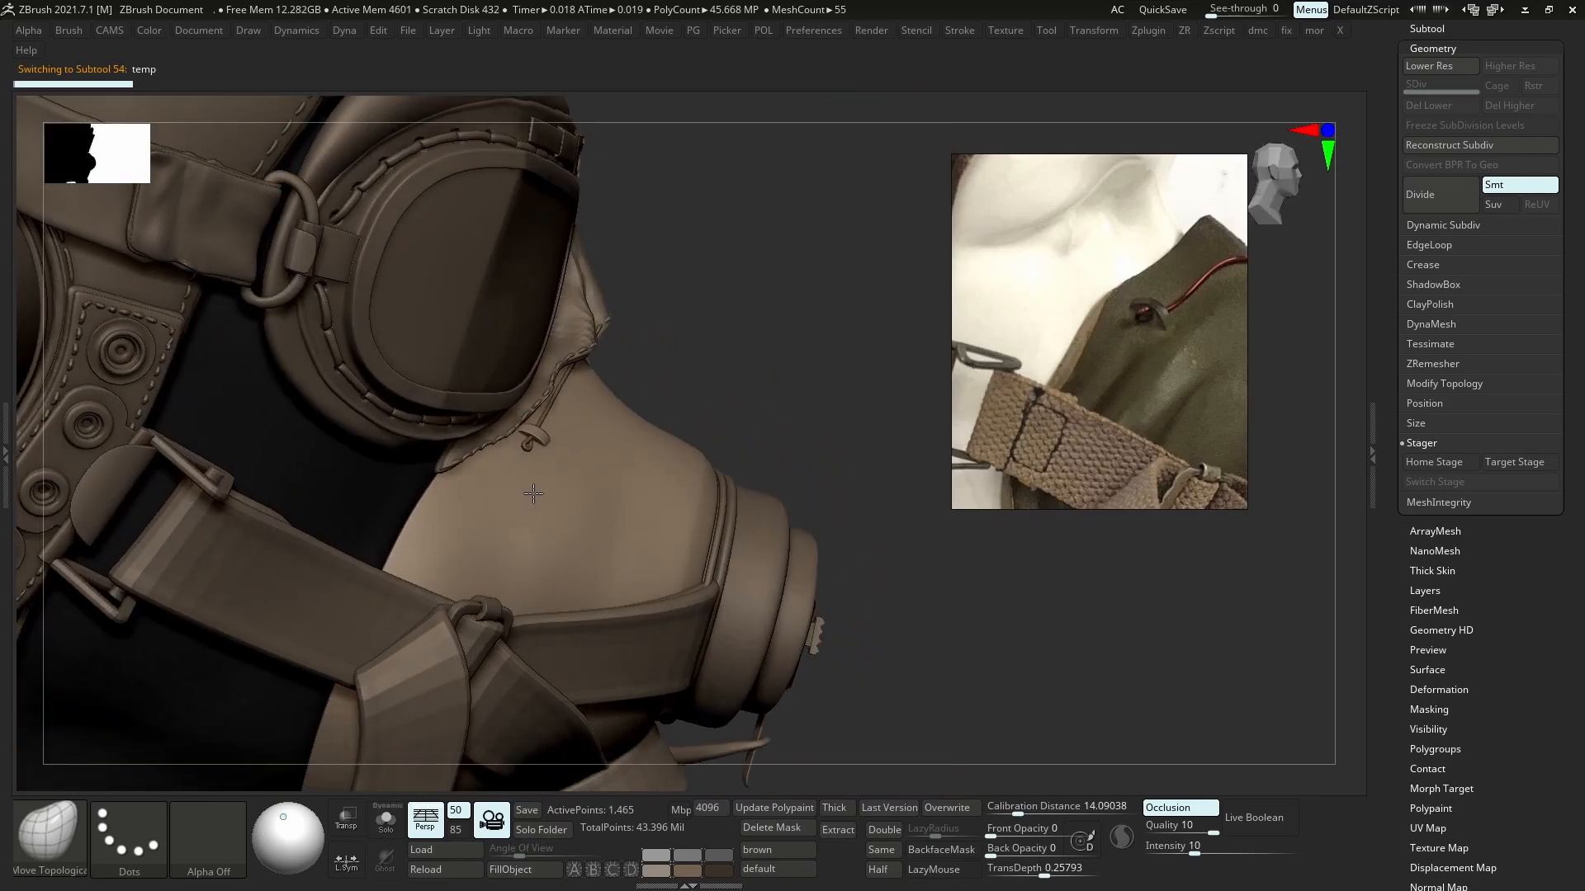
scroll(1108, 325, up, 2)
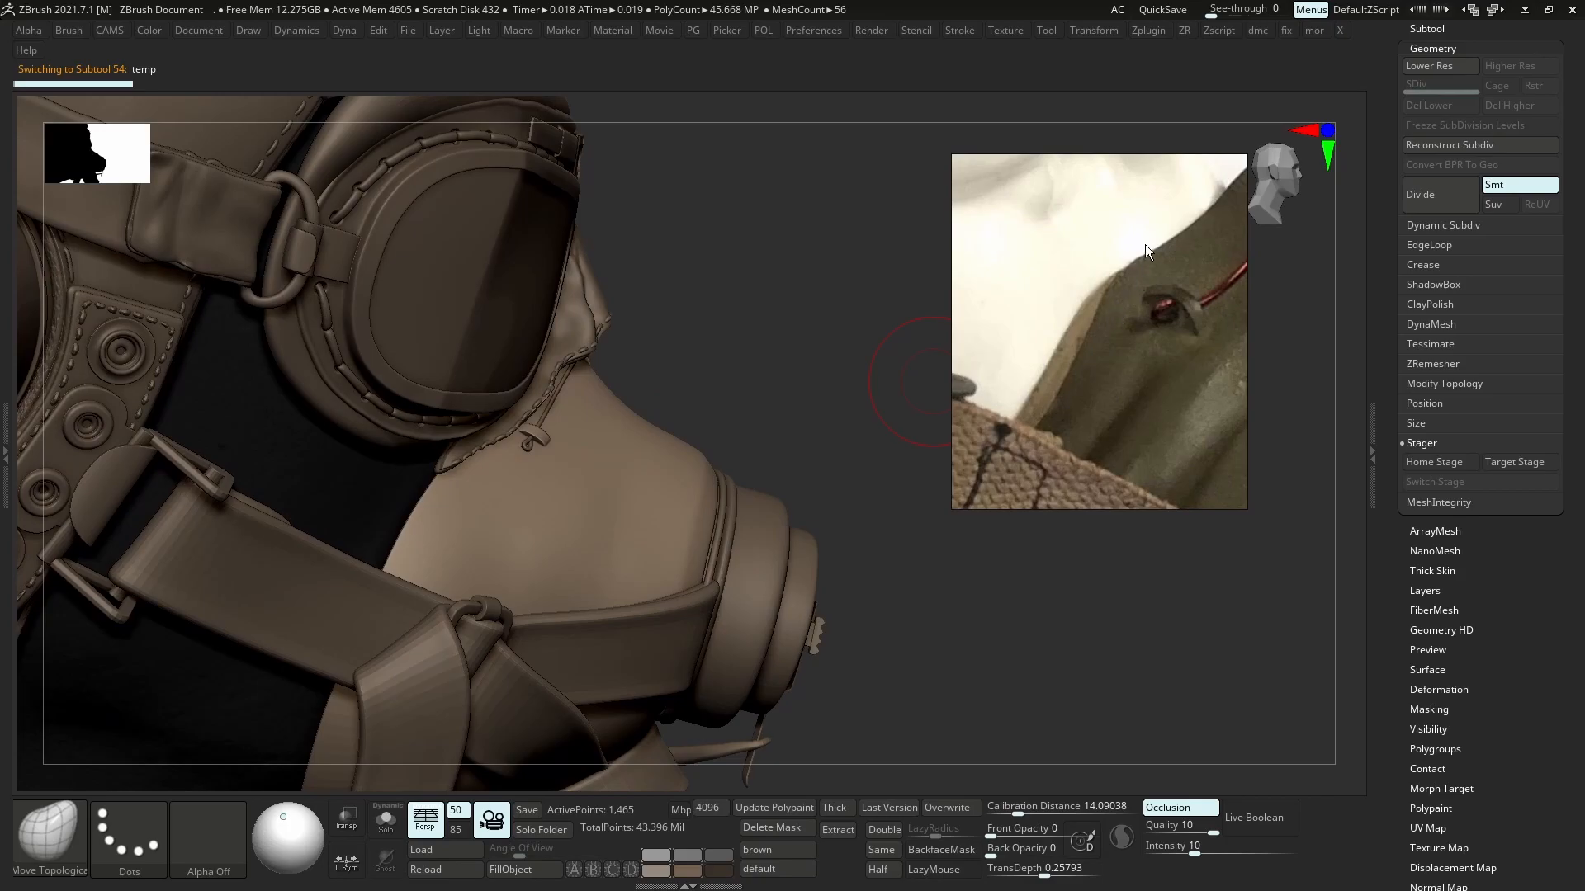
- Isolate the mask body, turn off its dynamic subdivision, and show its polygon wireframe
right_drag(575, 467, 526, 453)
ctrl+right_drag(666, 477, 650, 507)
right_drag(501, 524, 510, 529)
key(s)
key(shift+d)
key(shift+f)
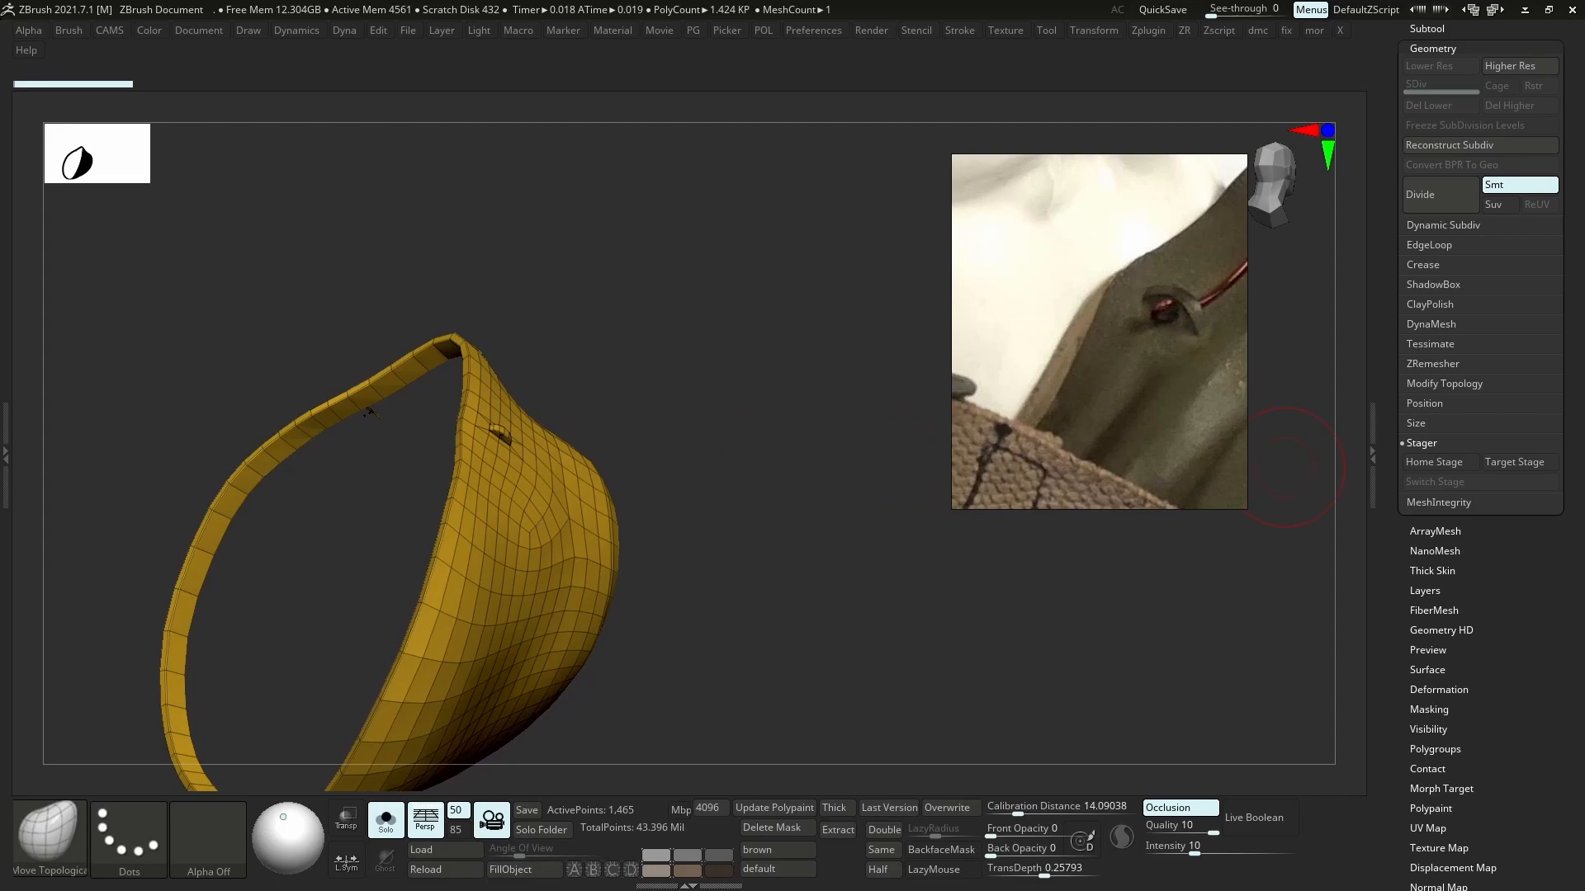
- Switch to Maya, delete the previous mask body, and import the current version from ZBrush
key(alt+Tab)
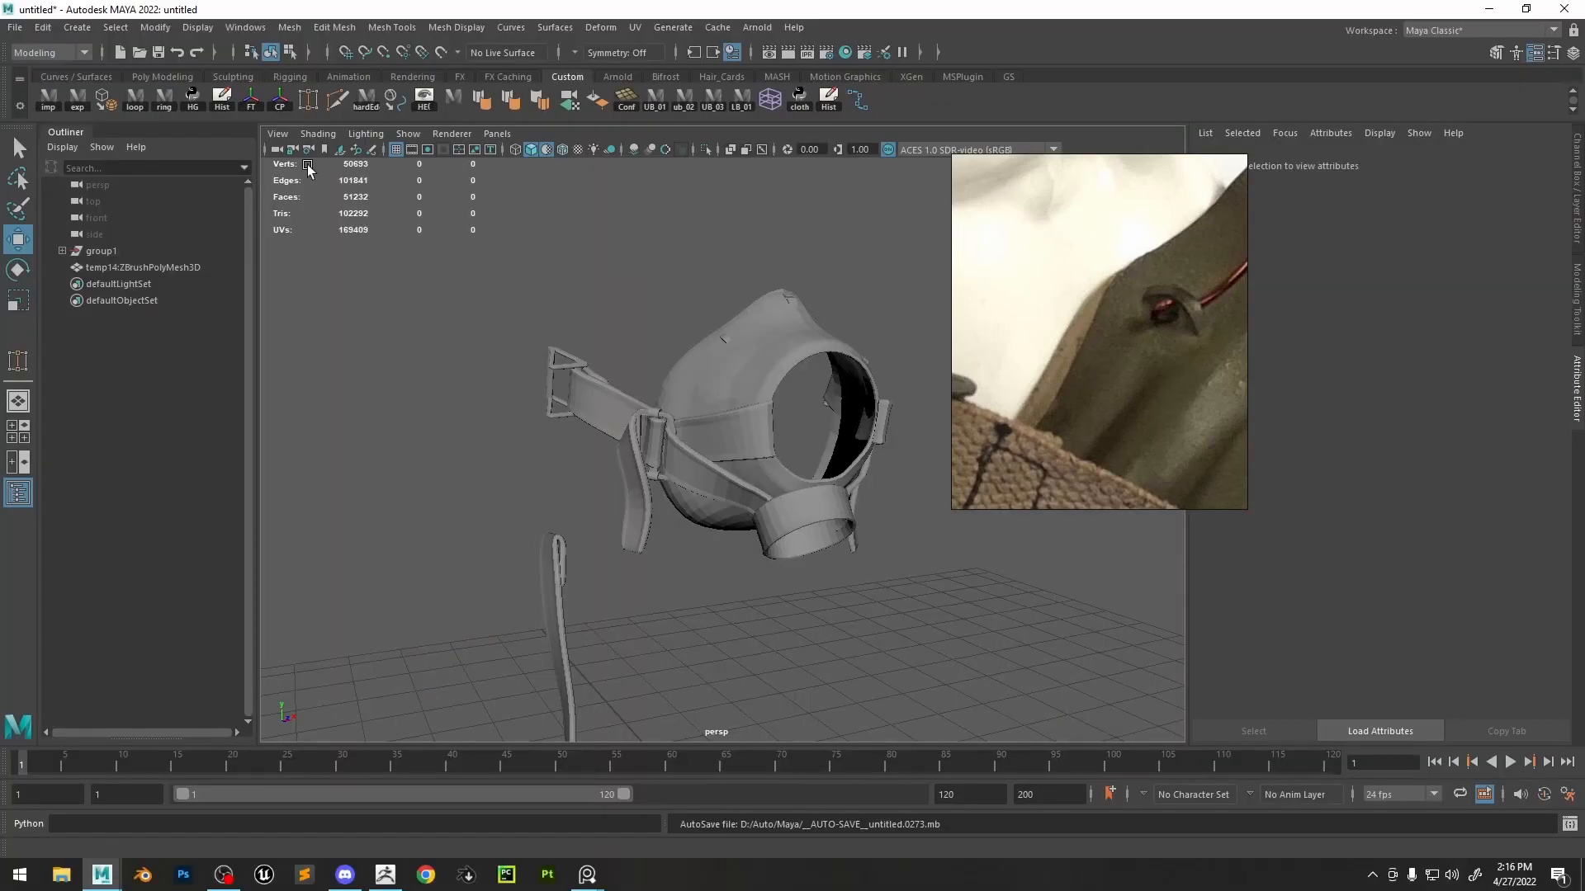
click(58, 106)
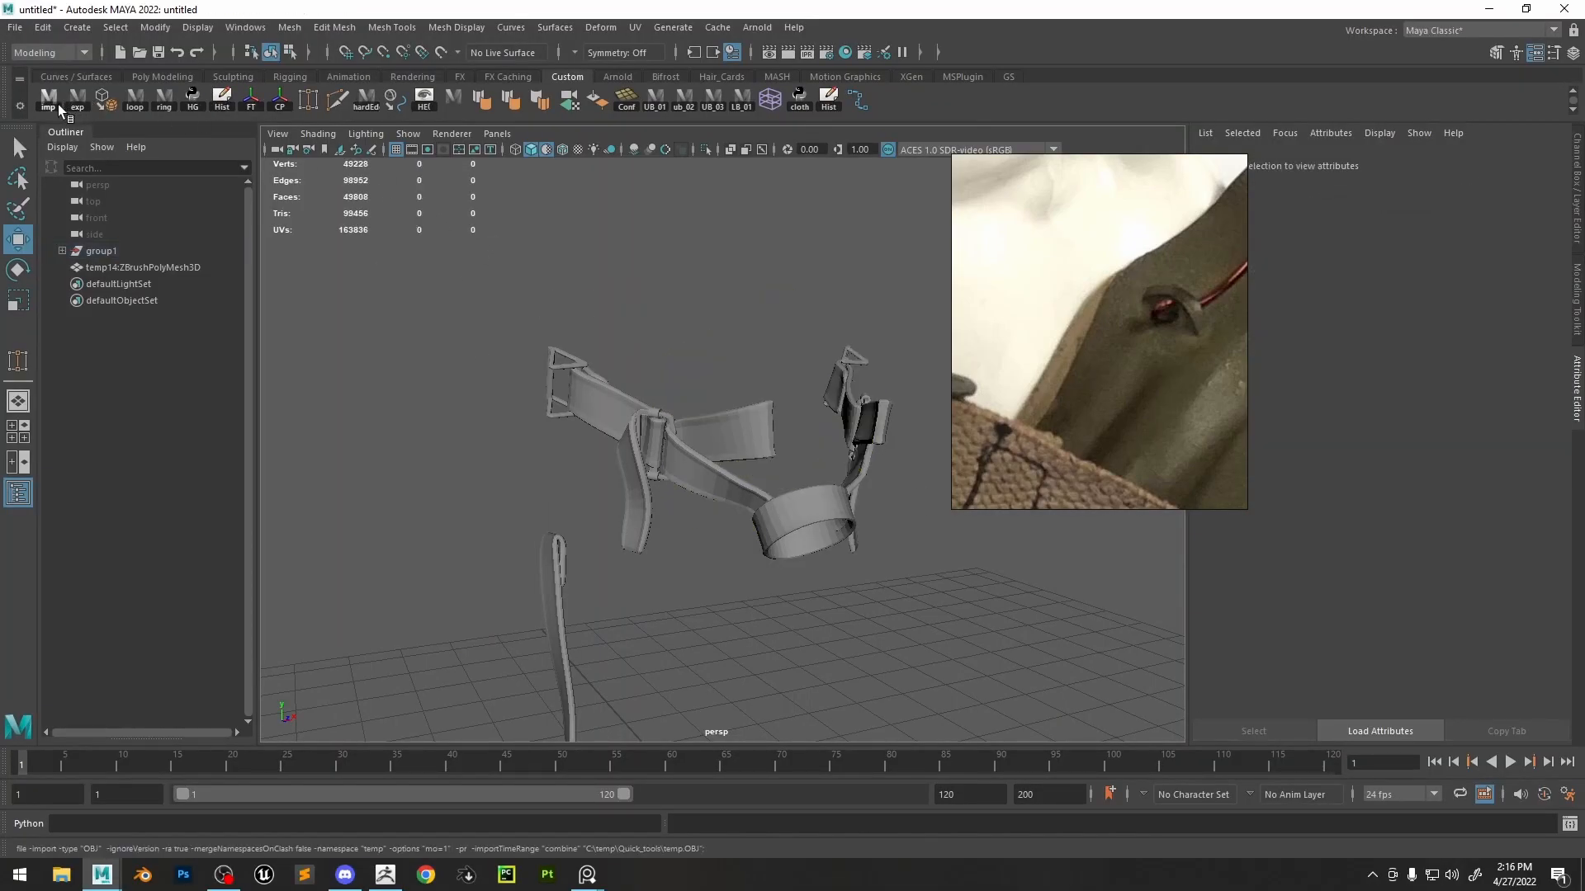
click(58, 105)
alt+right_drag(627, 363, 697, 380)
alt+drag(698, 379, 810, 404)
alt+middle_drag(810, 403, 775, 477)
alt+drag(775, 478, 1088, 343)
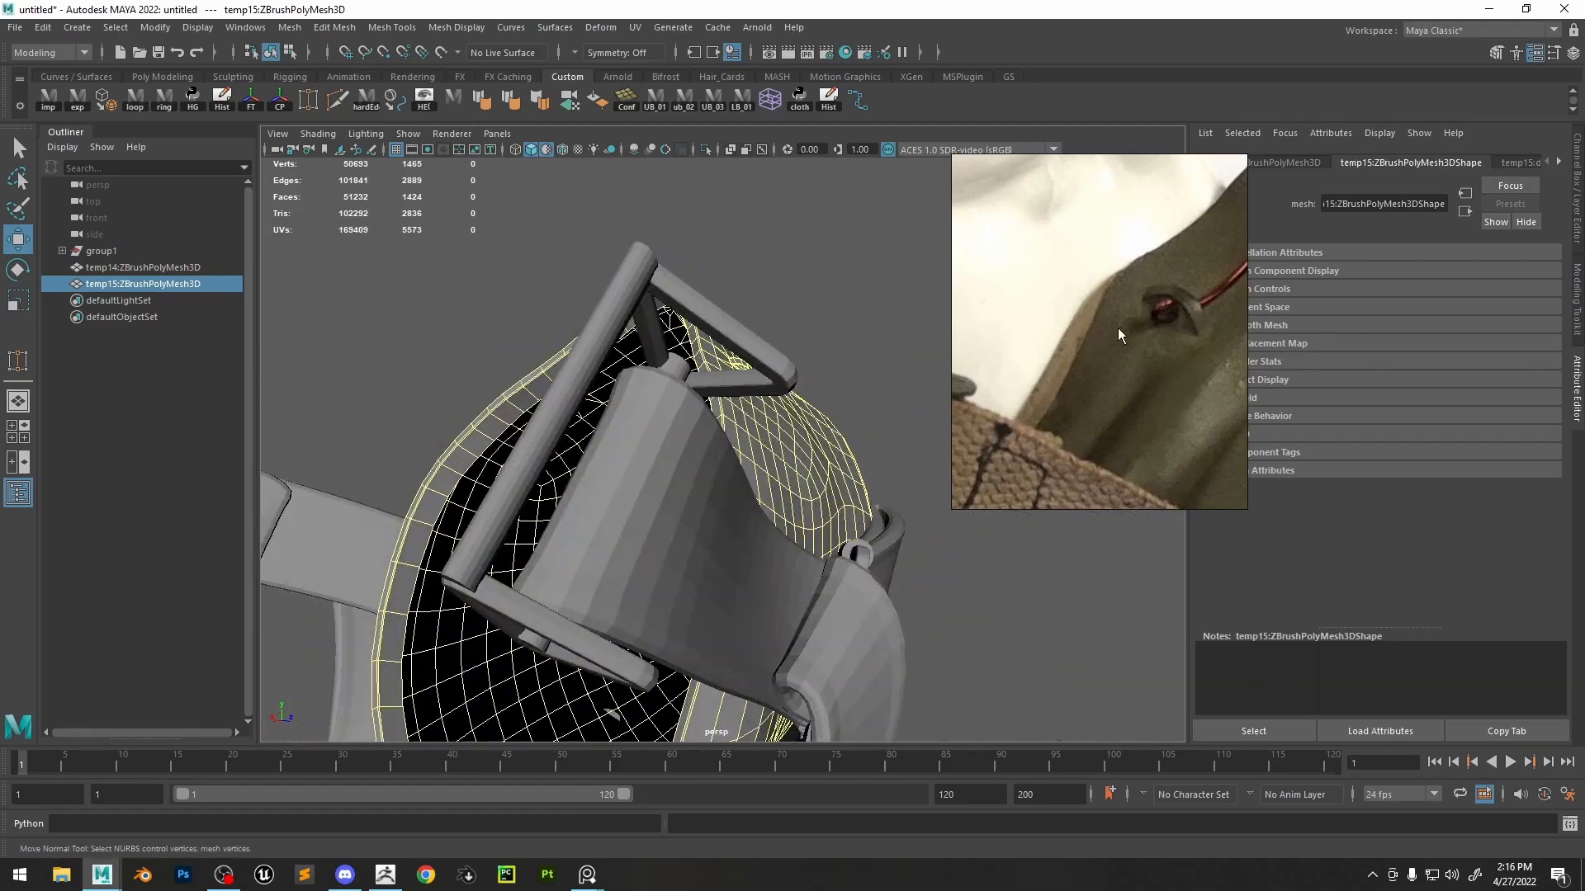
- Duplicate the imported mask body, isolate the copy, and enter vertex selection
scroll(1088, 342, down, 3)
mouse_move(839, 435)
alt+mouse_down()
mouse_move(853, 467)
mouse_move(821, 449)
alt+mouse_up()
alt+right_drag(820, 449, 846, 494)
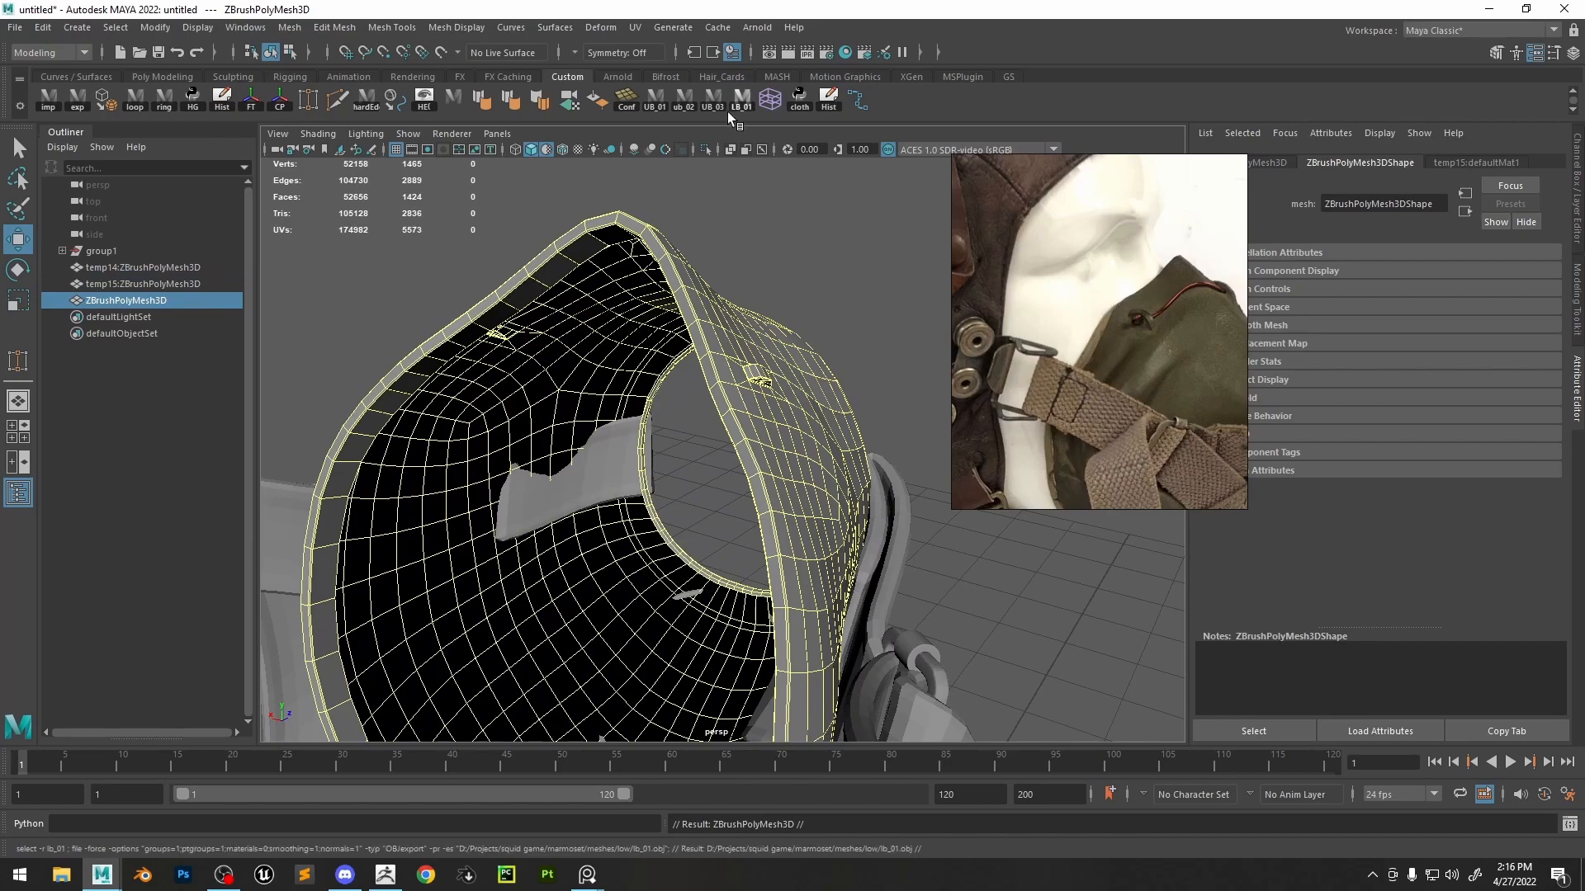
click(704, 151)
key(F9)
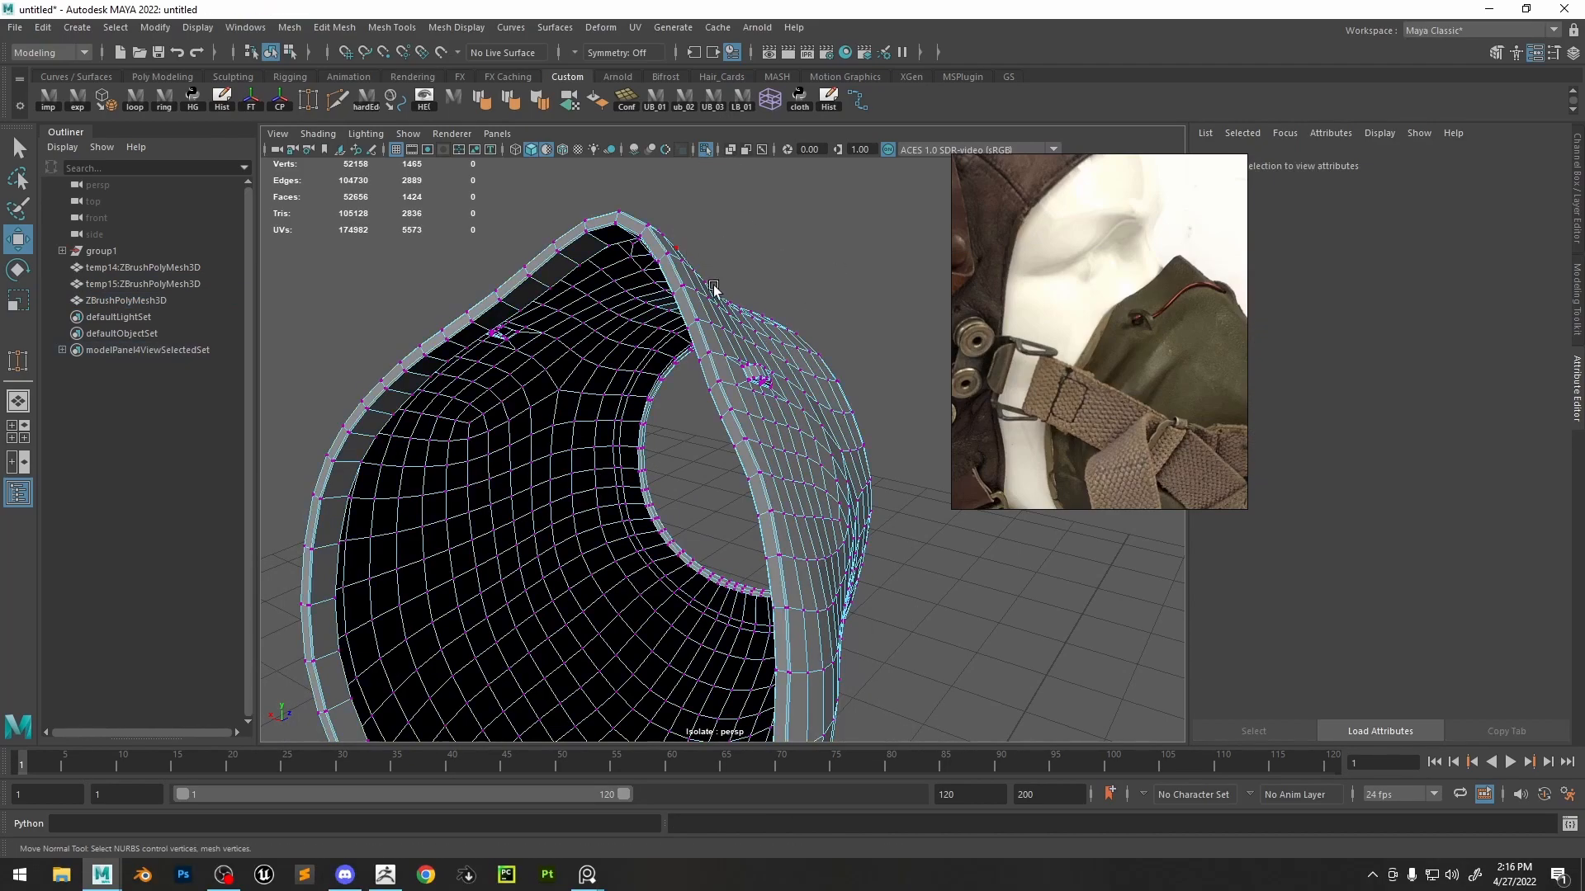
- Try offsetting all vertices of the mask copy along their normals, and undo the offset
scroll(856, 240, down, 5)
drag(856, 240, 357, 700)
scroll(726, 443, up, 3)
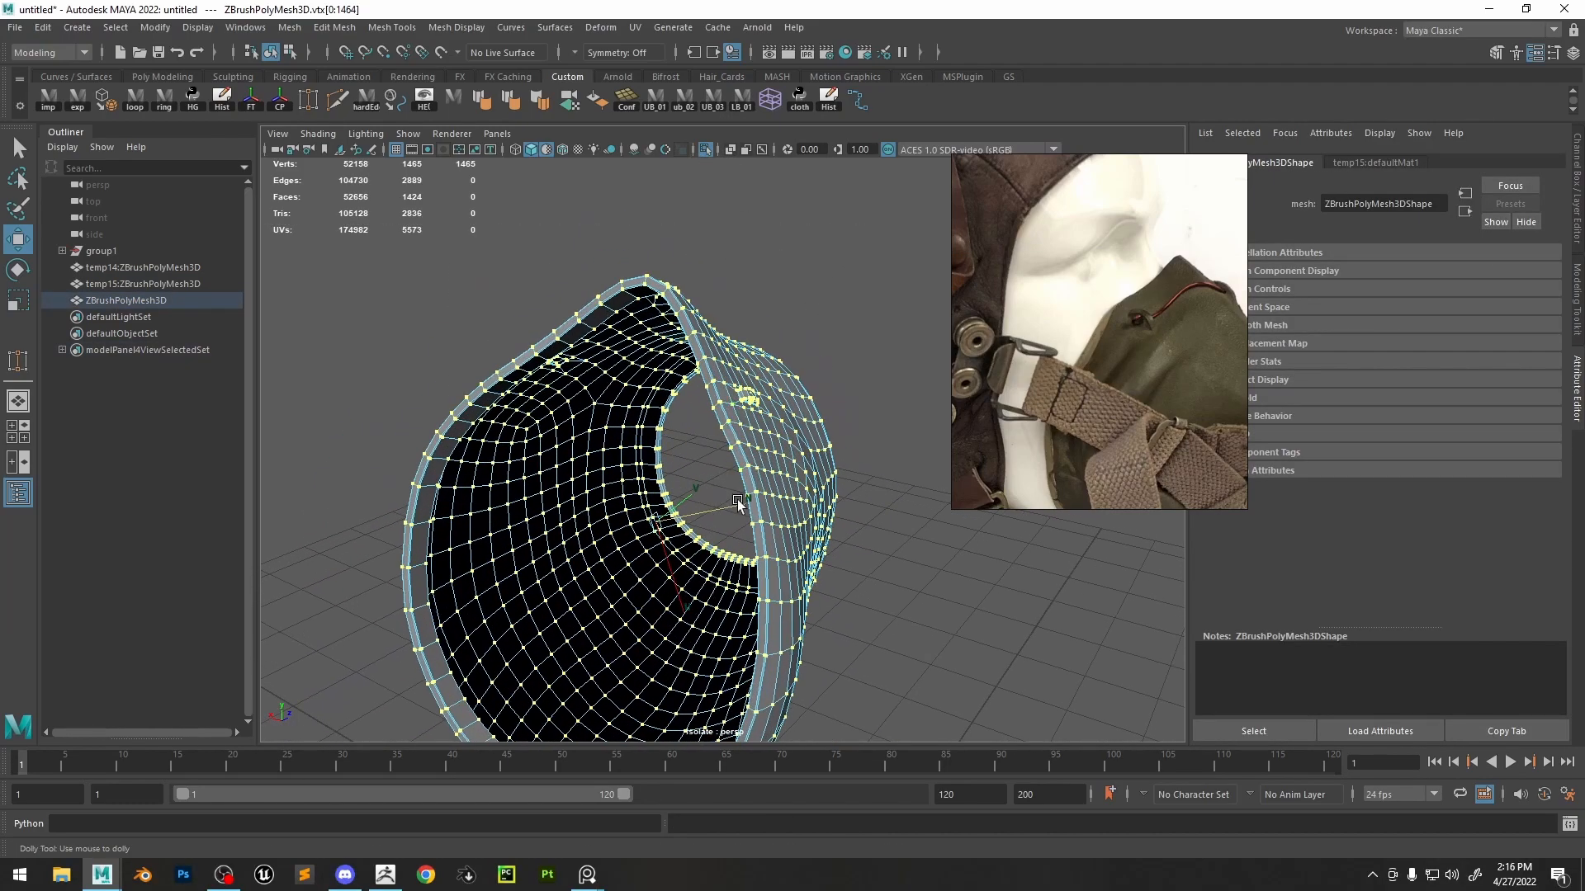
drag(737, 501, 743, 504)
click(707, 151)
alt+drag(780, 268, 735, 283)
key(ctrl+z)
alt+right_drag(735, 283, 874, 407)
key(ctrl+z)
middle_drag(814, 347, 815, 348)
- Insert an edge loop near the copy's rear rim and delete the thin ring of faces beside it
right_drag(799, 356, 803, 401)
alt+drag(786, 368, 606, 312)
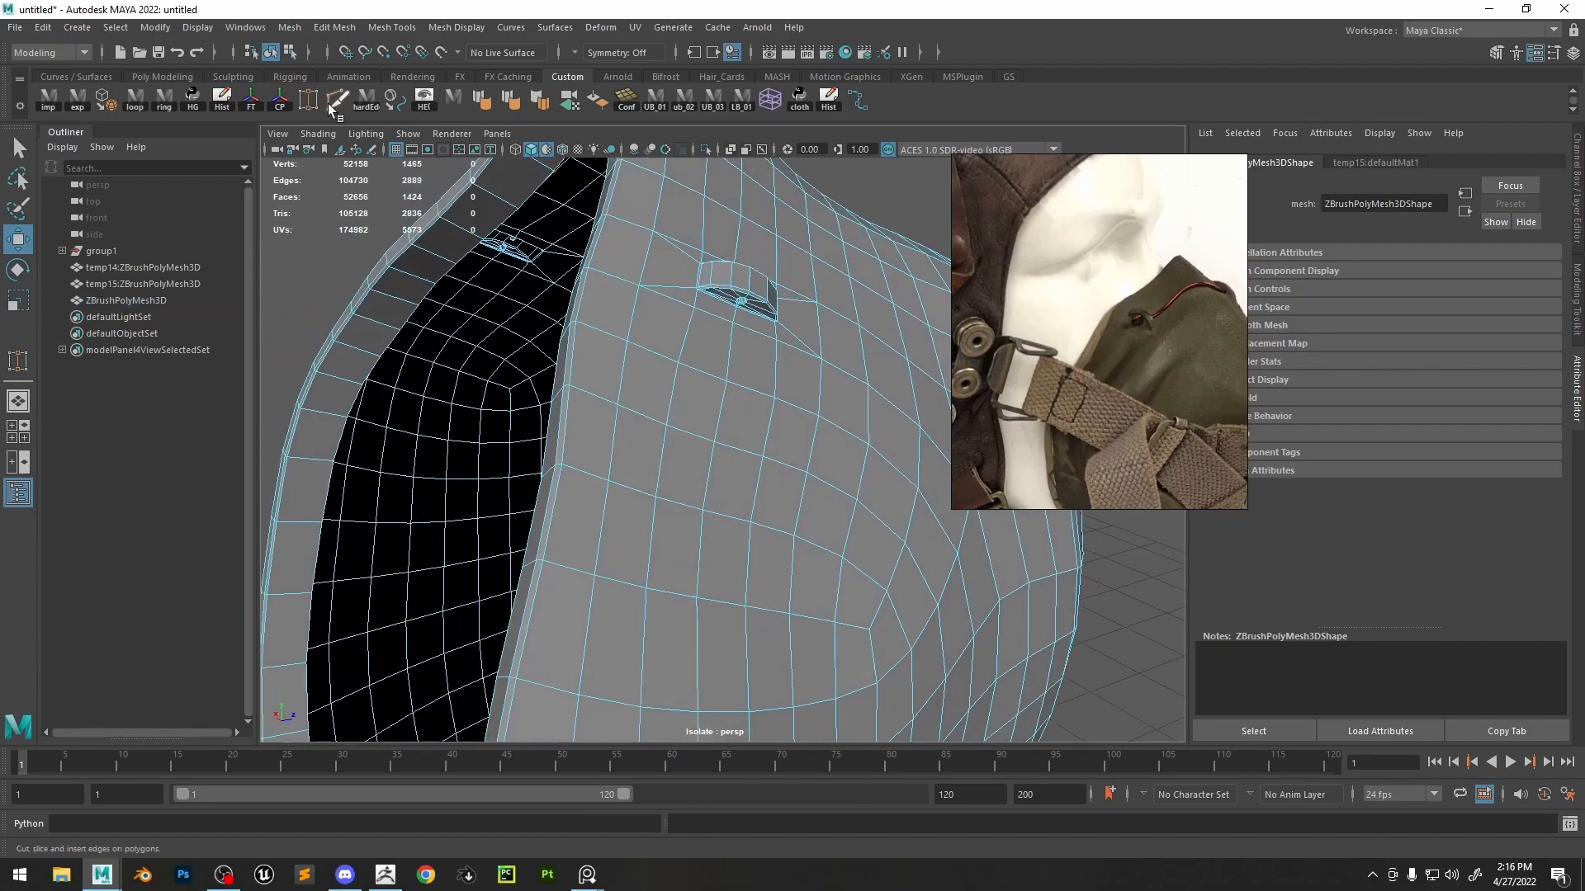
click(336, 103)
ctrl+click(633, 282)
key(w)
right_drag(675, 289, 677, 332)
click(630, 312)
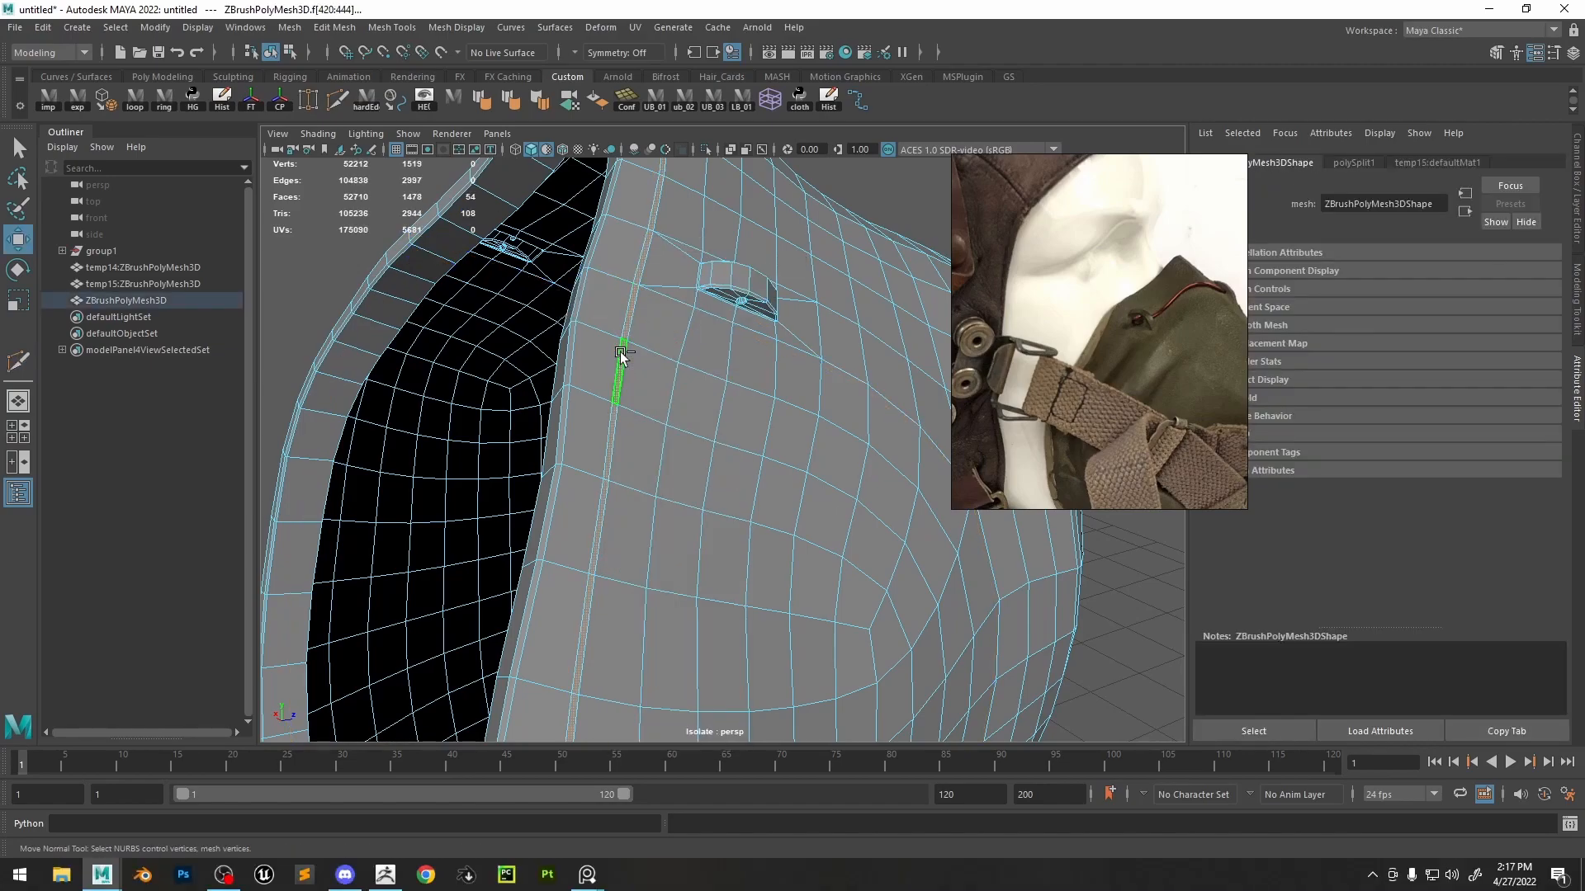
key(Delete)
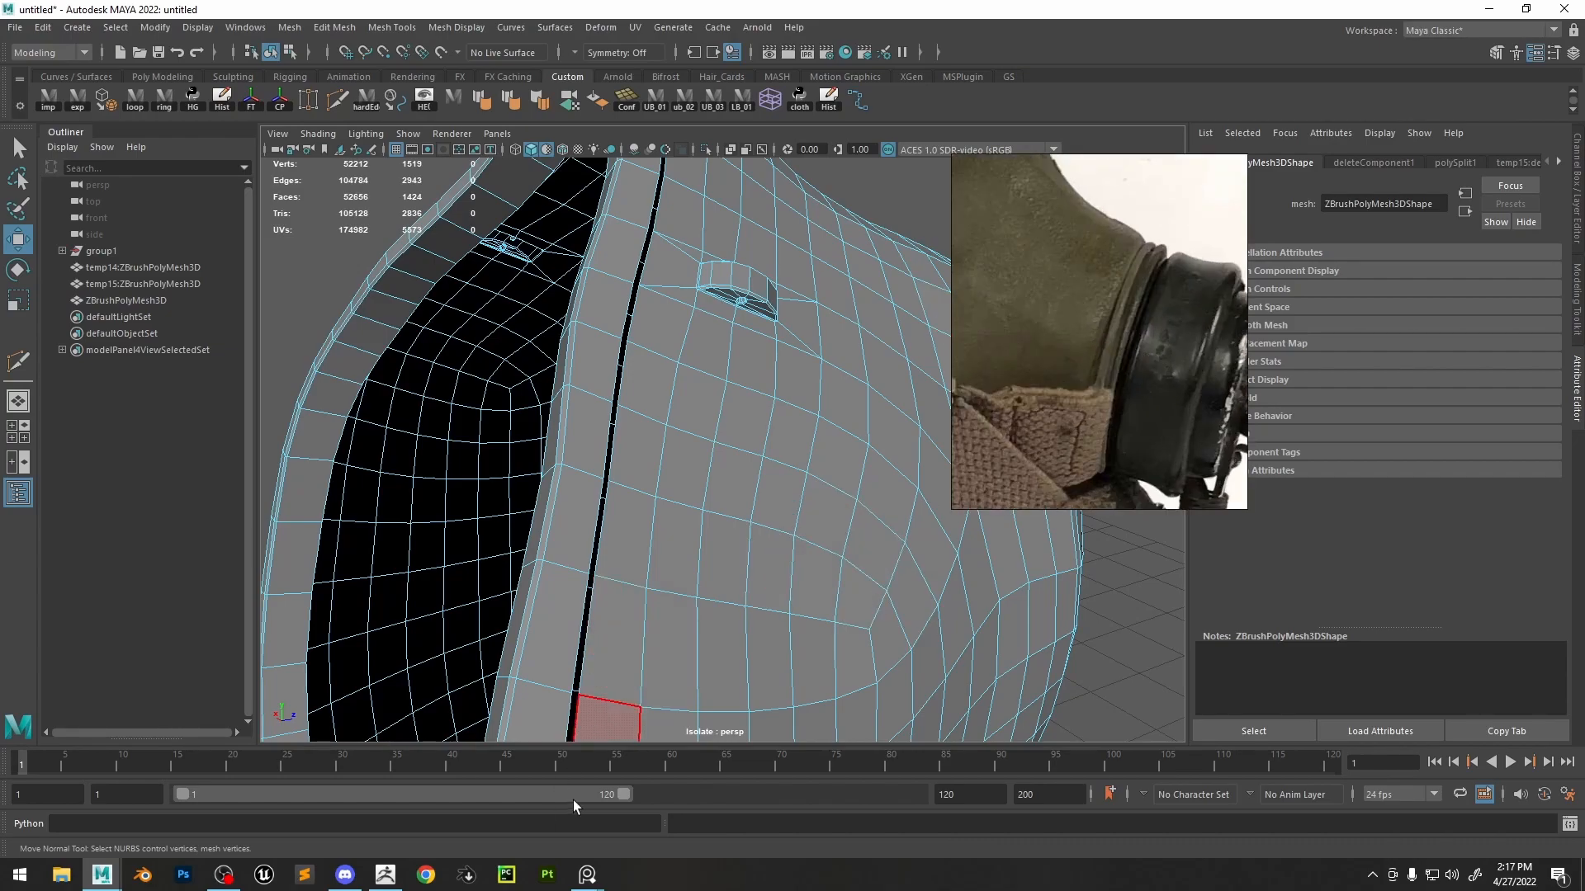
- Switch to ZBrush, check the mask body in the full shaded model, and return to Maya
click(384, 873)
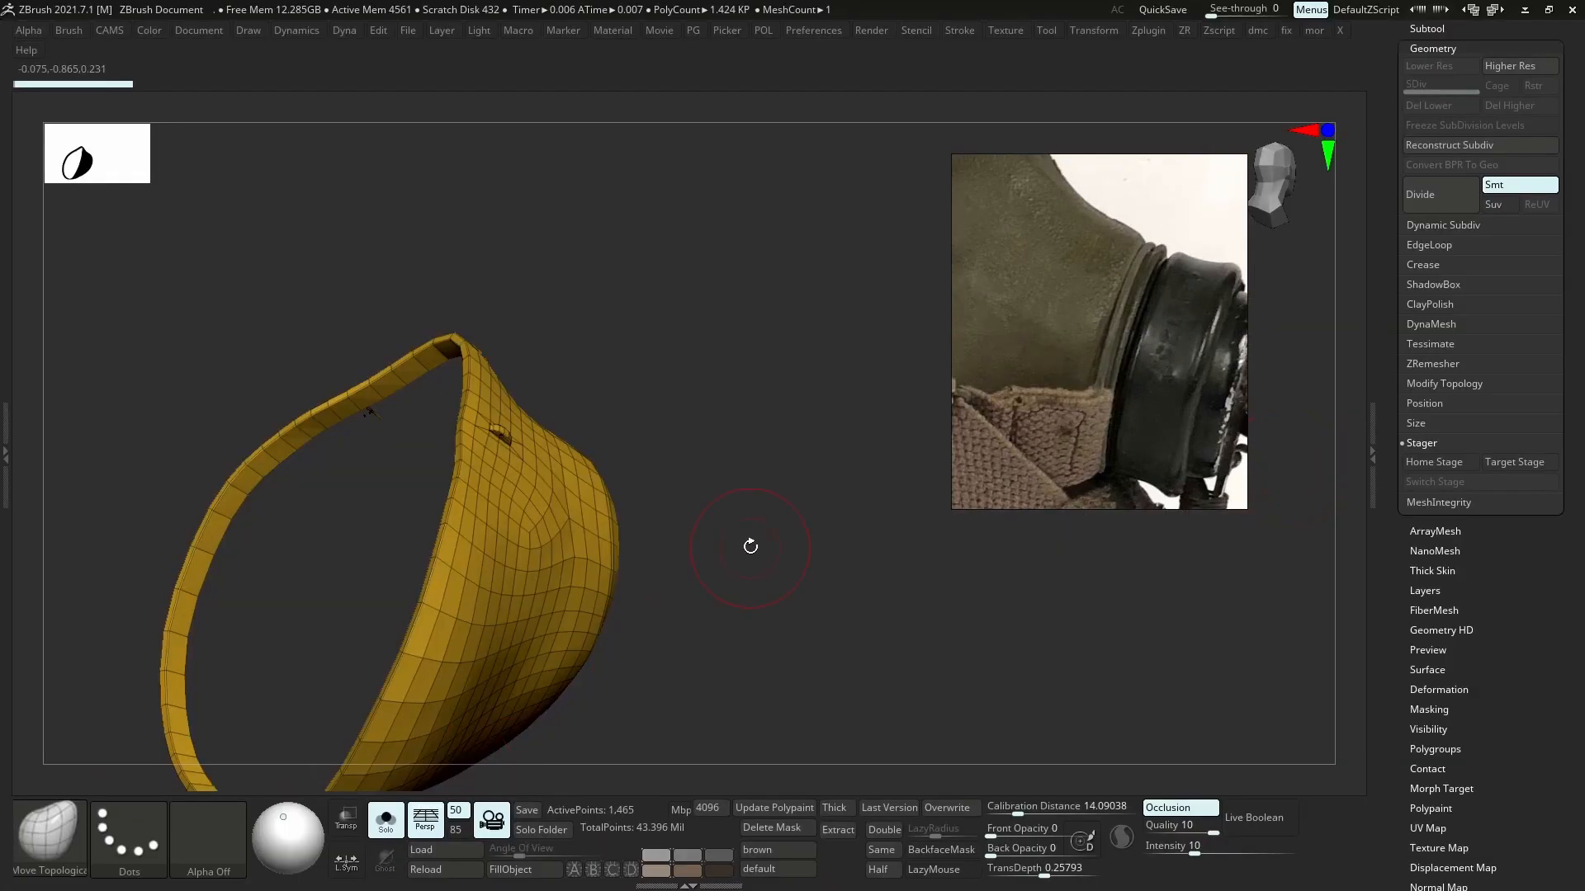
key(shift+f)
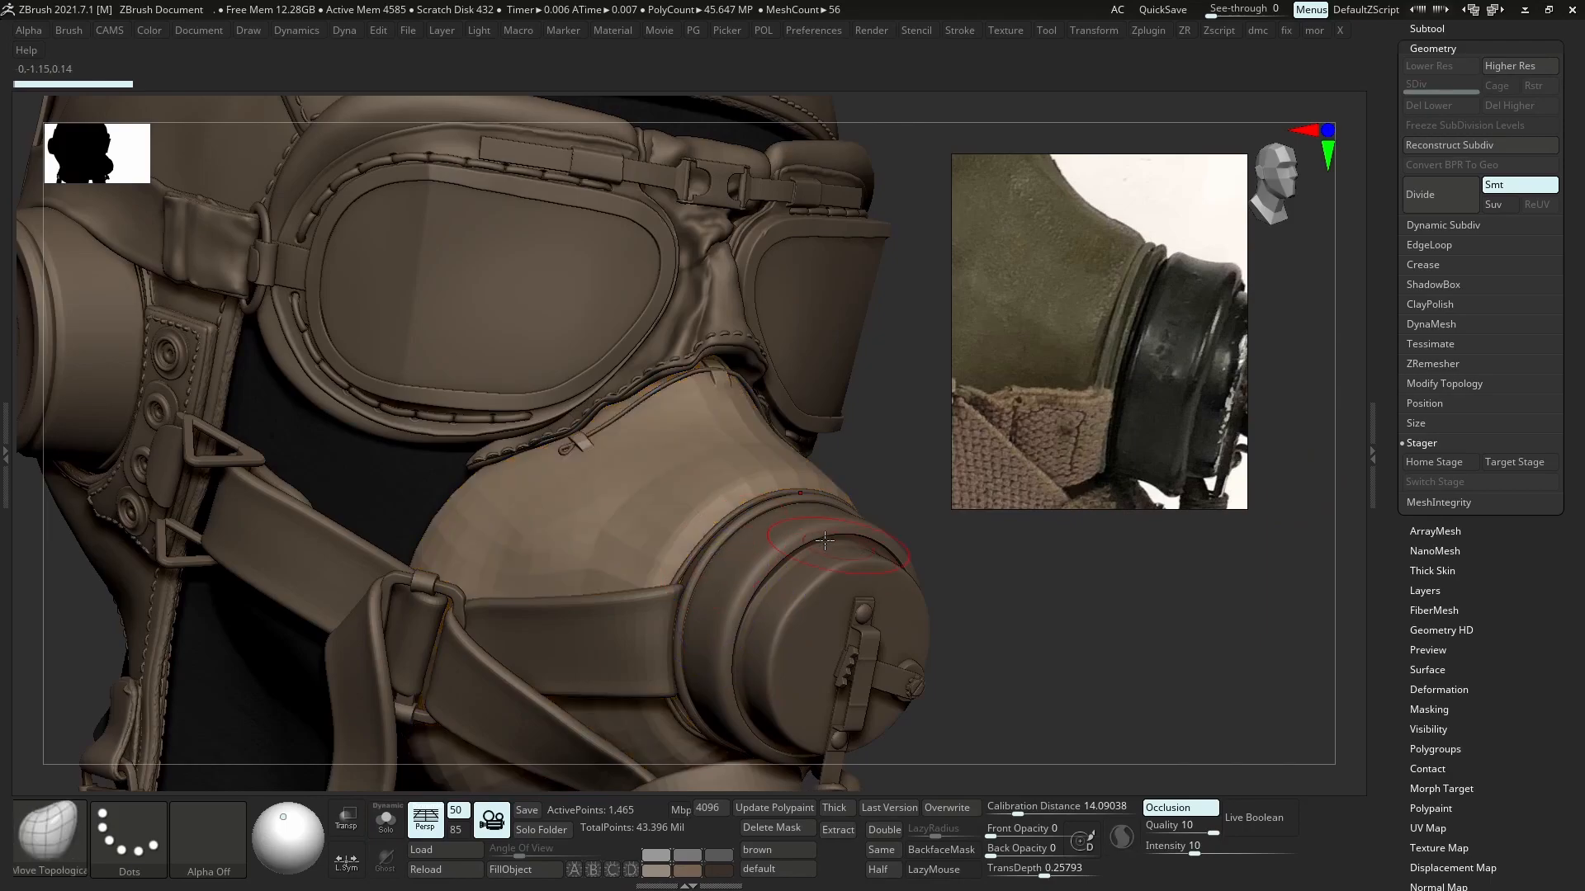
key(alt+Tab)
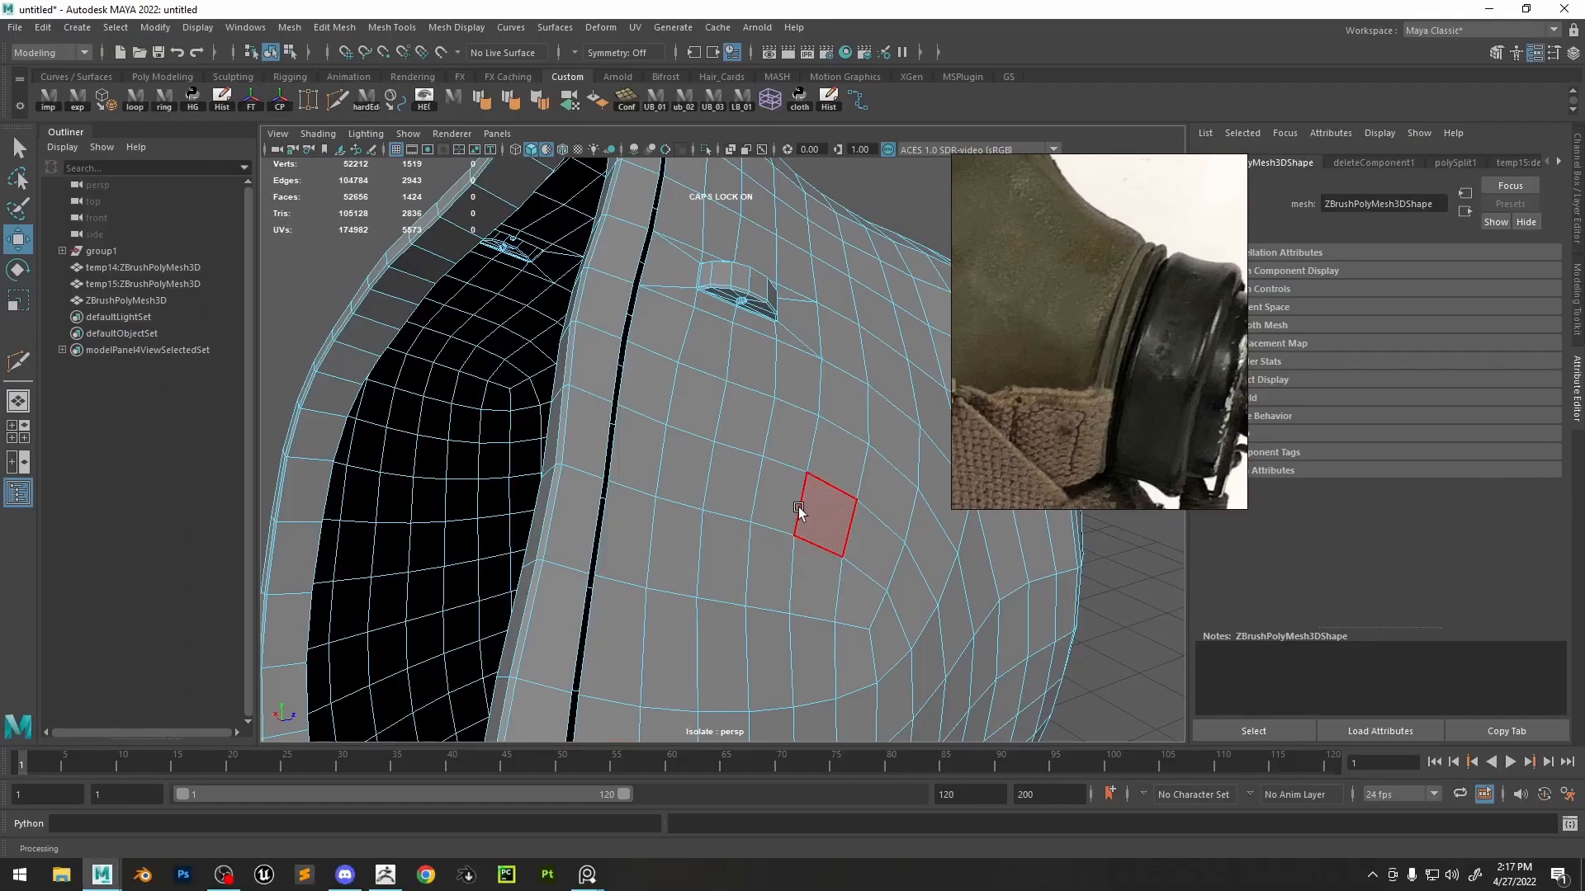
- Delete the copy's detached front part to keep only the rim band, and show it smoothed with the other meshes
double_click(798, 507)
key(Delete)
alt+drag(548, 397, 860, 330)
alt+middle_drag(861, 330, 637, 441)
right_drag(636, 440, 828, 278)
key(3)
alt+drag(807, 404, 721, 322)
click(706, 150)
- Select all vertices of the rim band and push them outward along their normals, off the mask surface
alt+drag(743, 498, 751, 291)
key(ctrl+F9)
scroll(732, 311, down, 10)
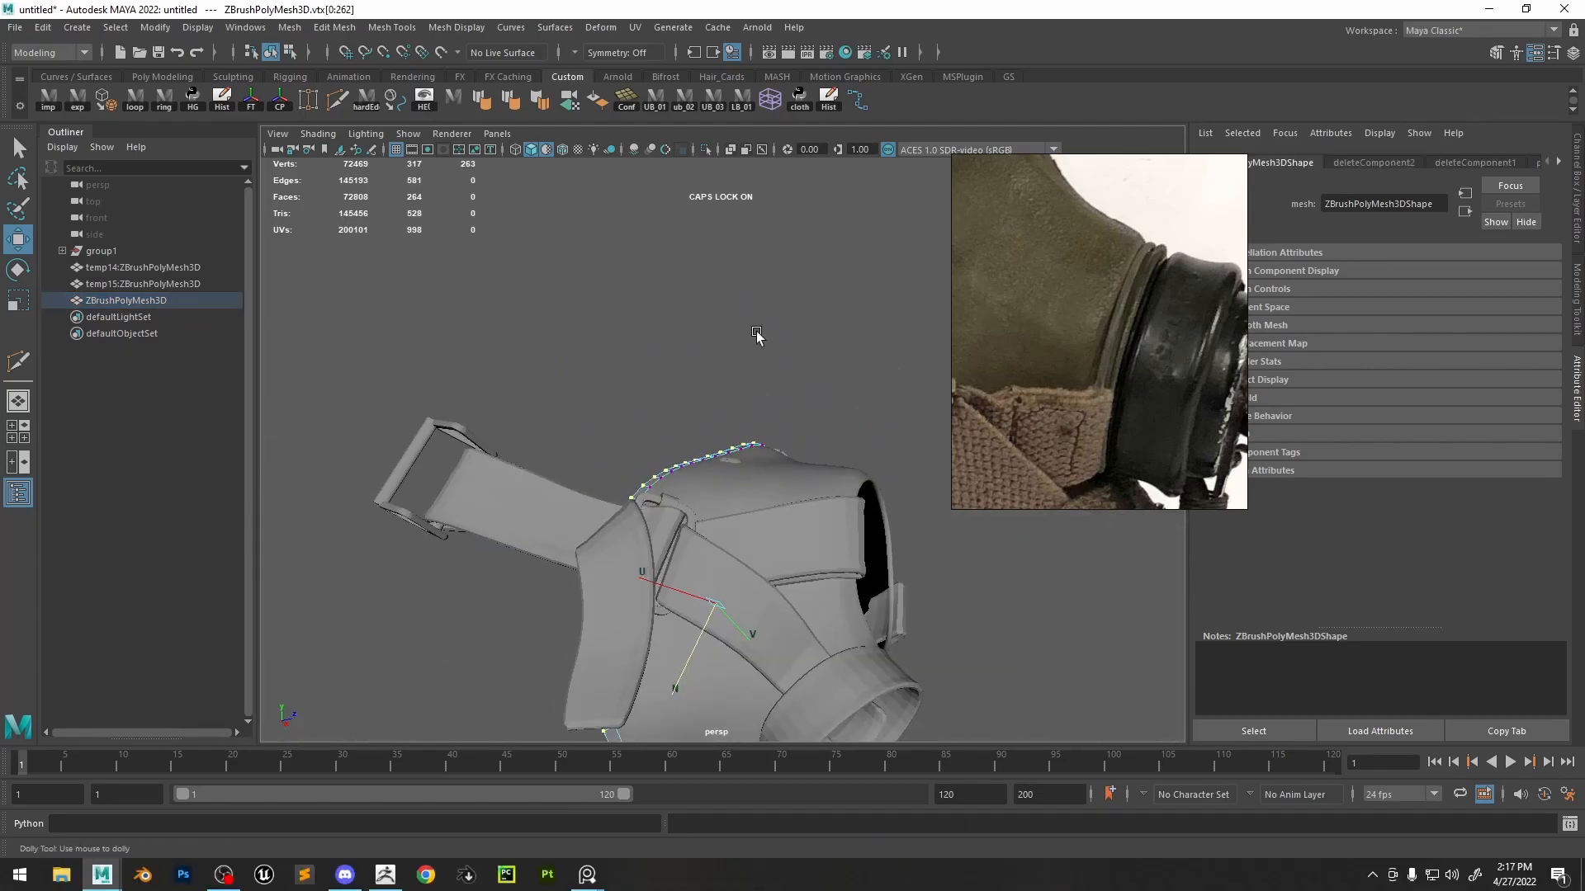
scroll(760, 496, up, 10)
alt+drag(737, 492, 746, 474)
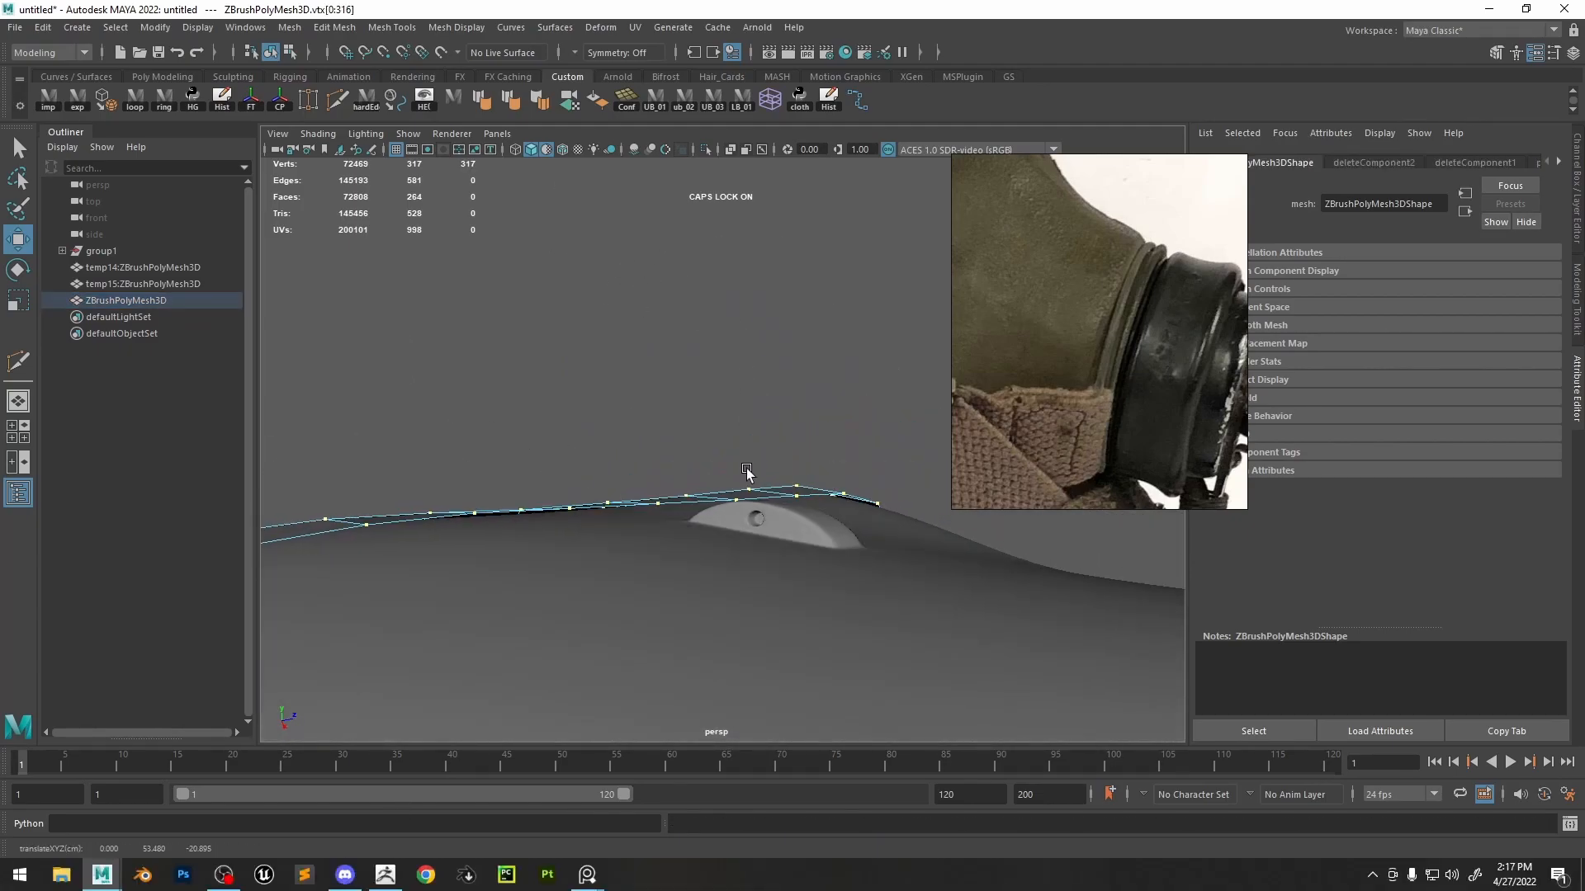
- Extrude the rim band's border edge loop toward the mask surface and preview the band smoothed
right_drag(746, 474, 742, 396)
alt+drag(611, 338, 562, 397)
double_click(591, 493)
scroll(726, 517, down, 8)
scroll(726, 517, up, 8)
key(ctrl+e)
middle_drag(767, 474, 759, 481)
key(3)
alt+drag(769, 388, 763, 364)
right_drag(763, 364, 817, 297)
- Export the rim band, switch to ZBrush, duplicate the mask body subtool, and import into the duplicate
click(77, 103)
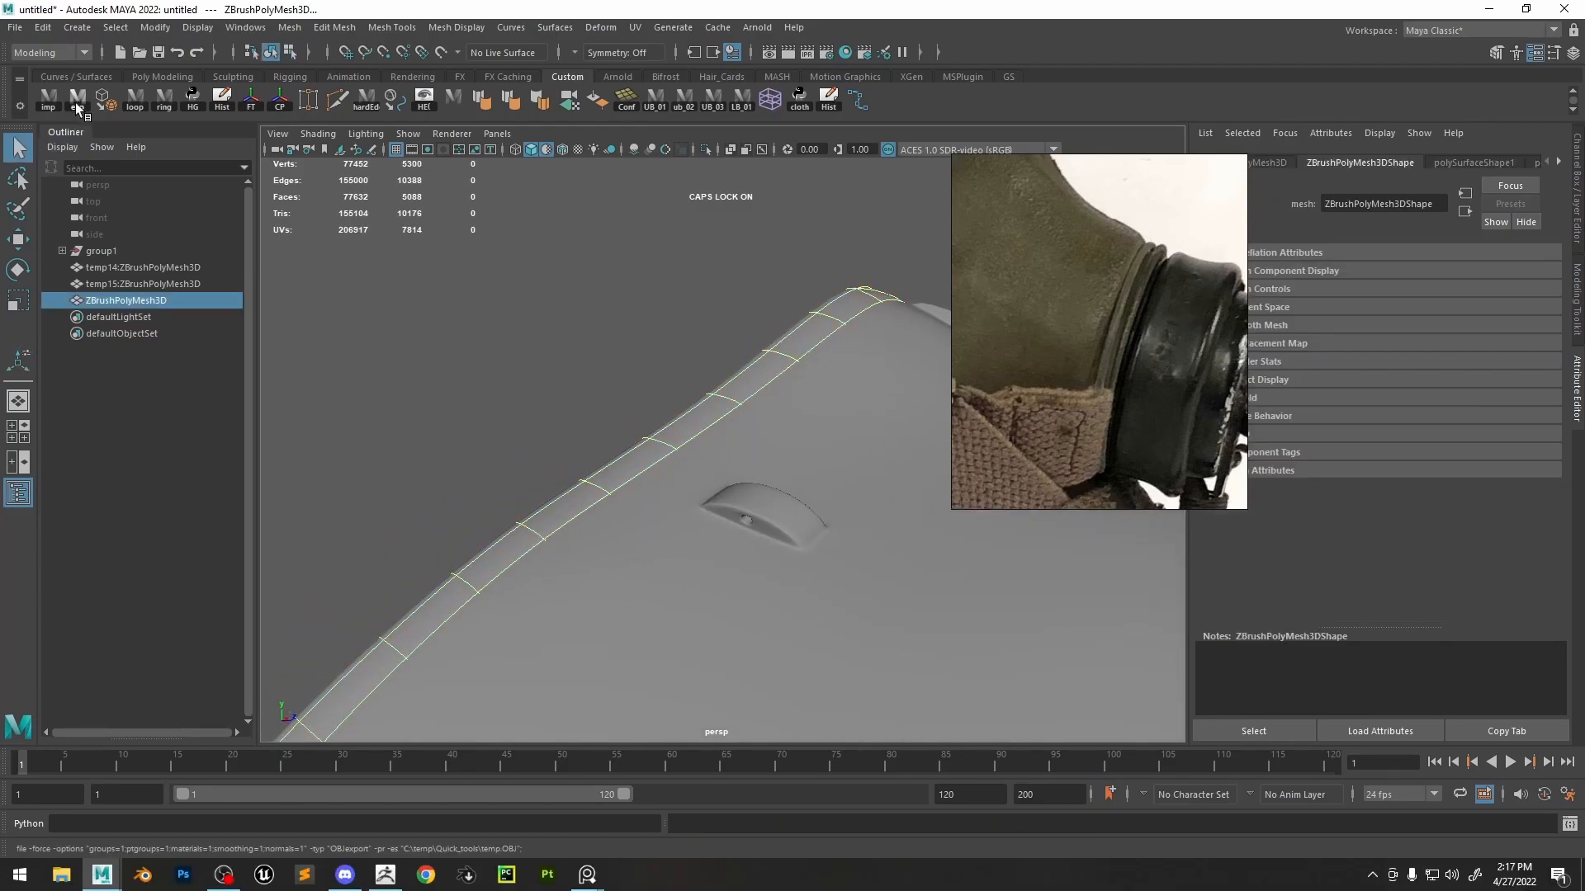
click(383, 875)
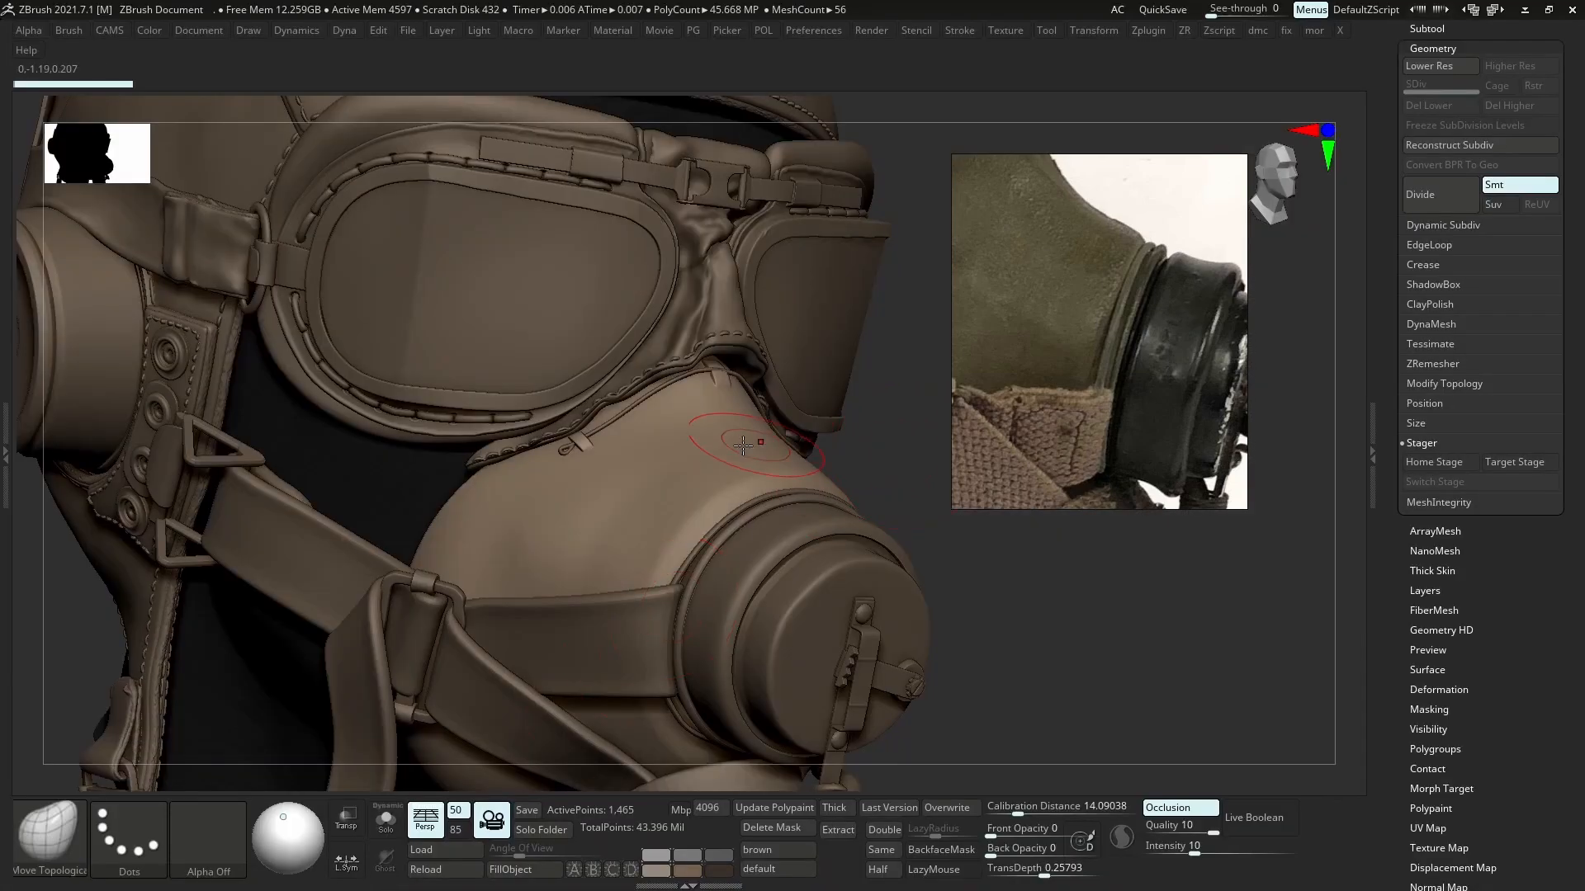
click(1427, 29)
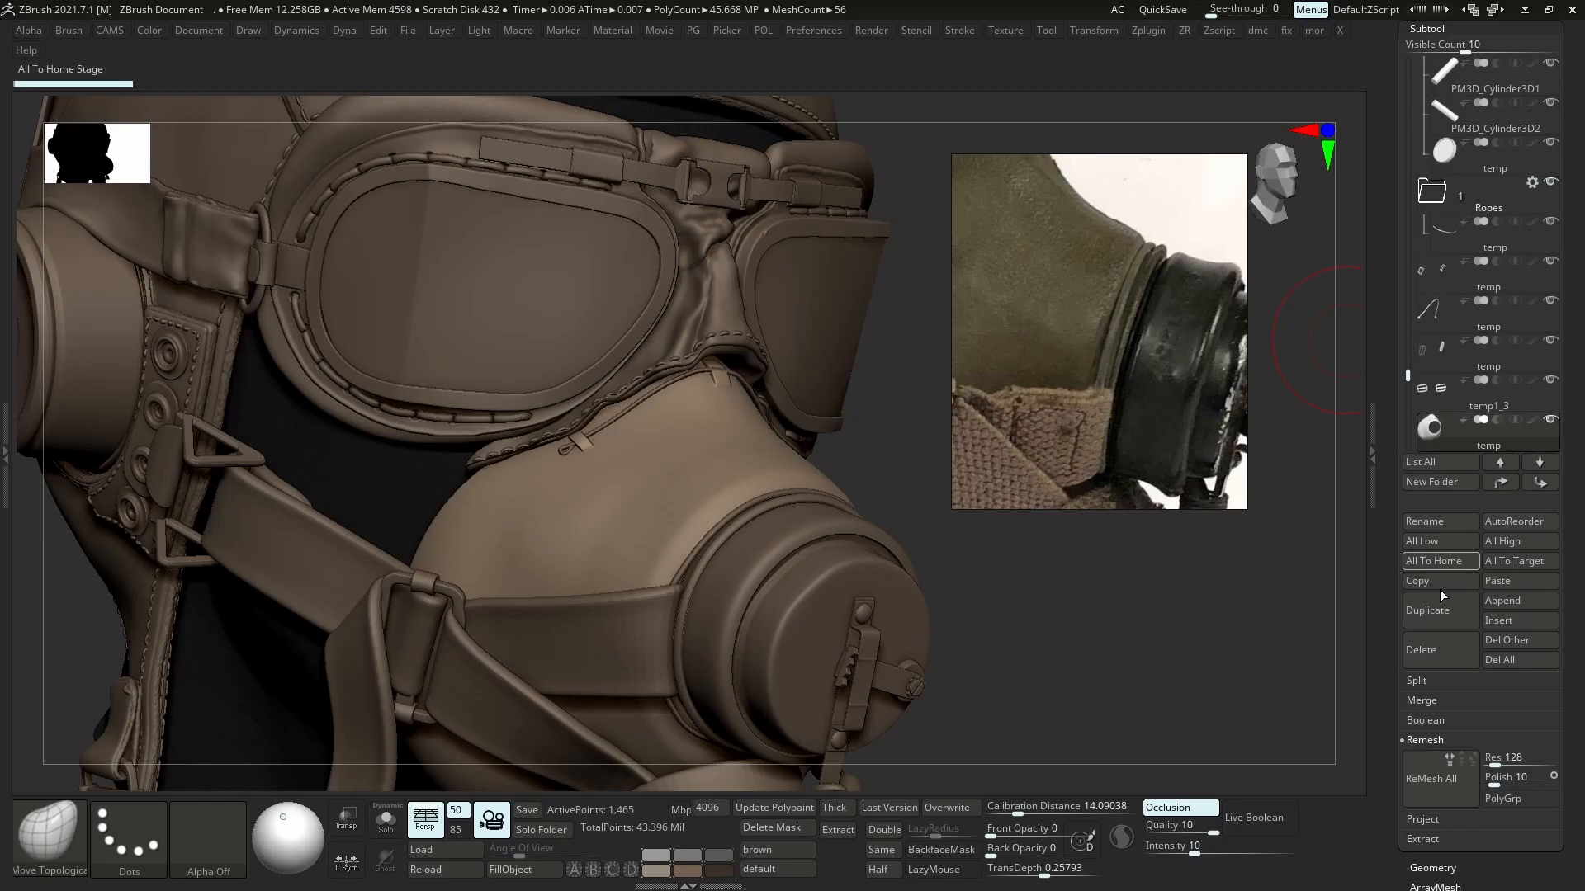
key(alt+s)
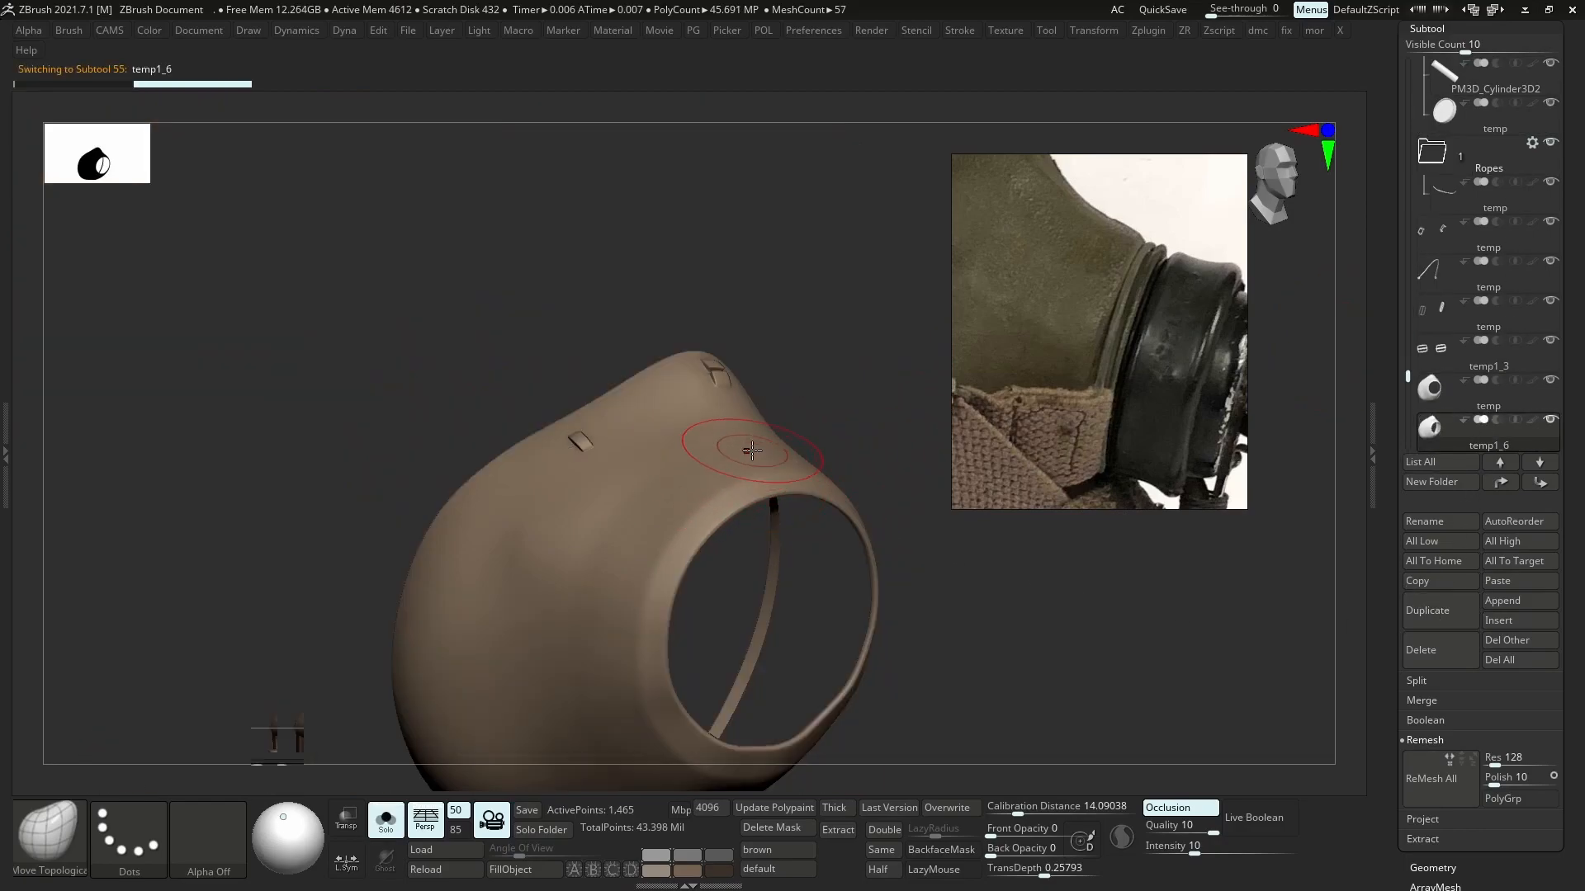
key(ctrl+v)
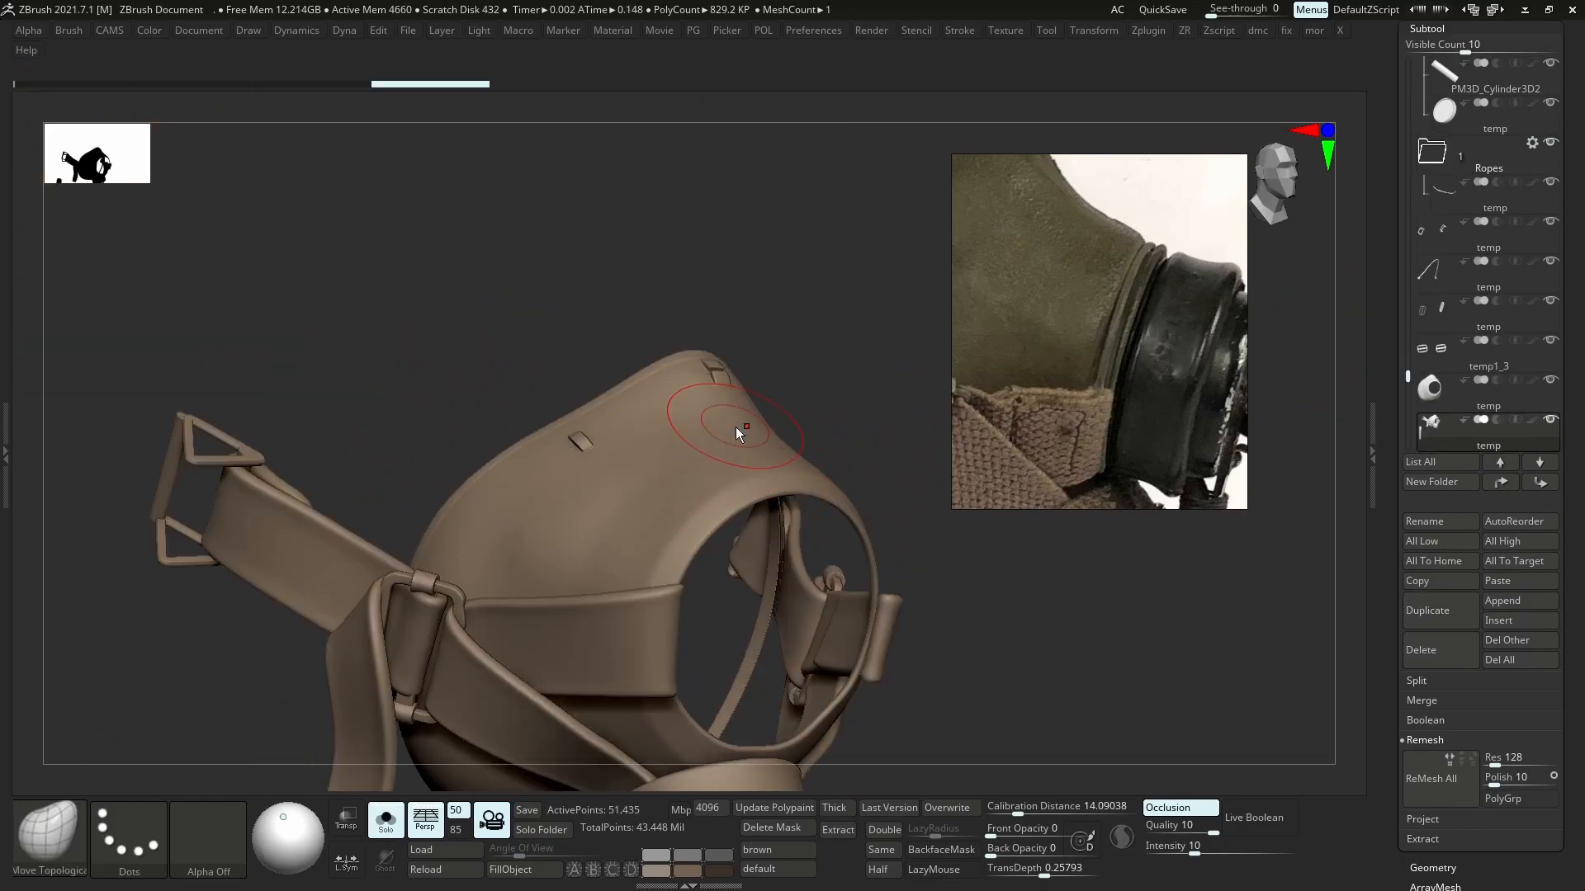
- Re-export the selected rim band from Maya, import it into the duplicated ZBrush subtool, and show the full model
key(alt+Tab)
click(728, 415)
click(703, 415)
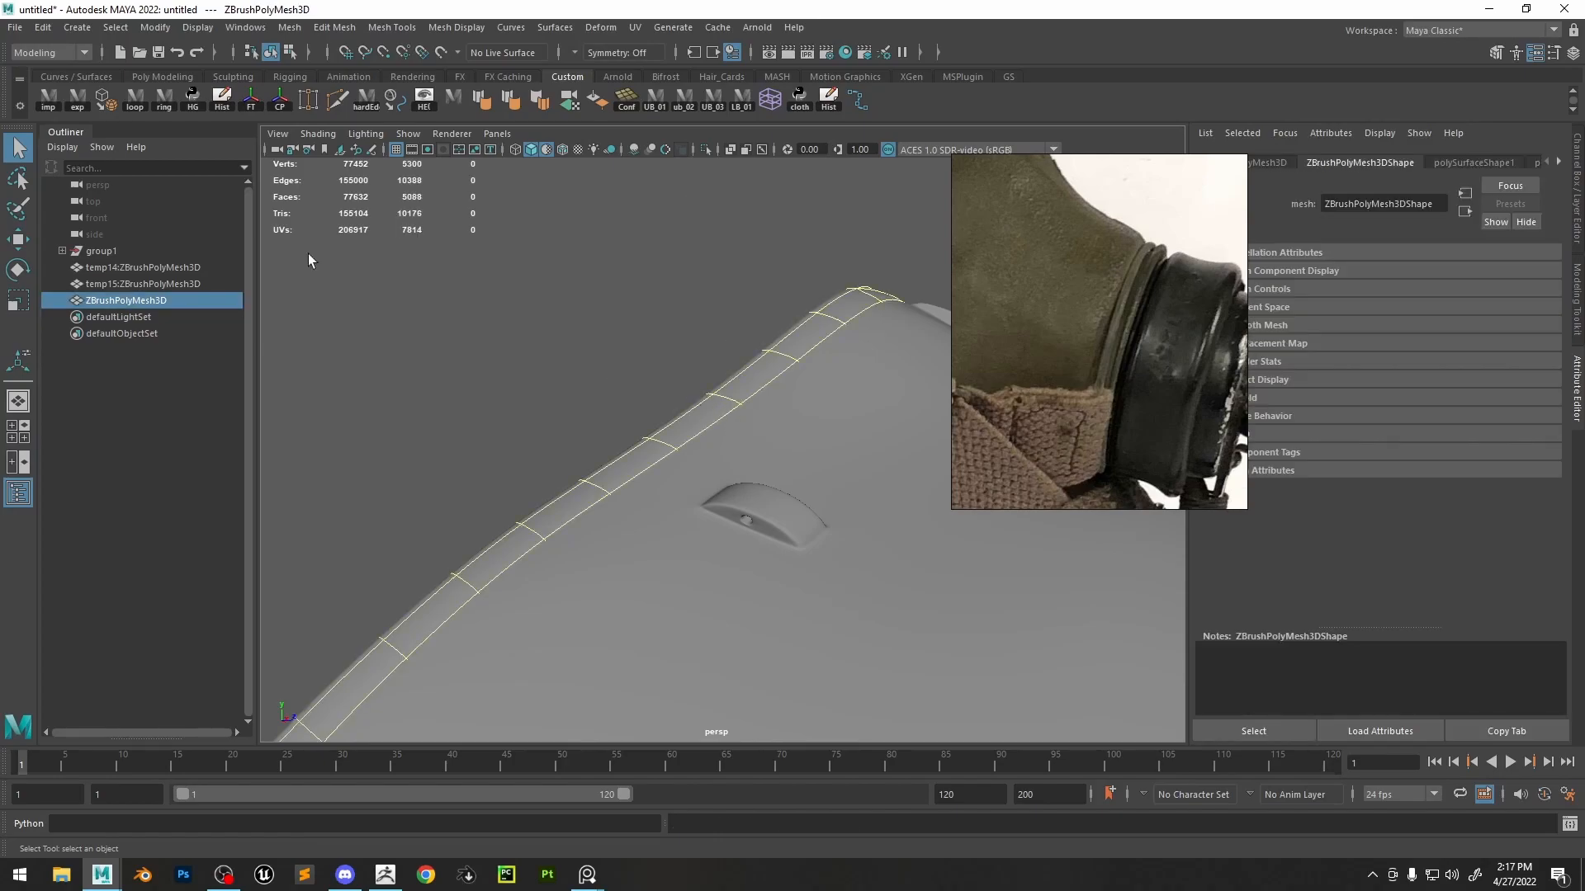
click(76, 101)
key(alt+Tab)
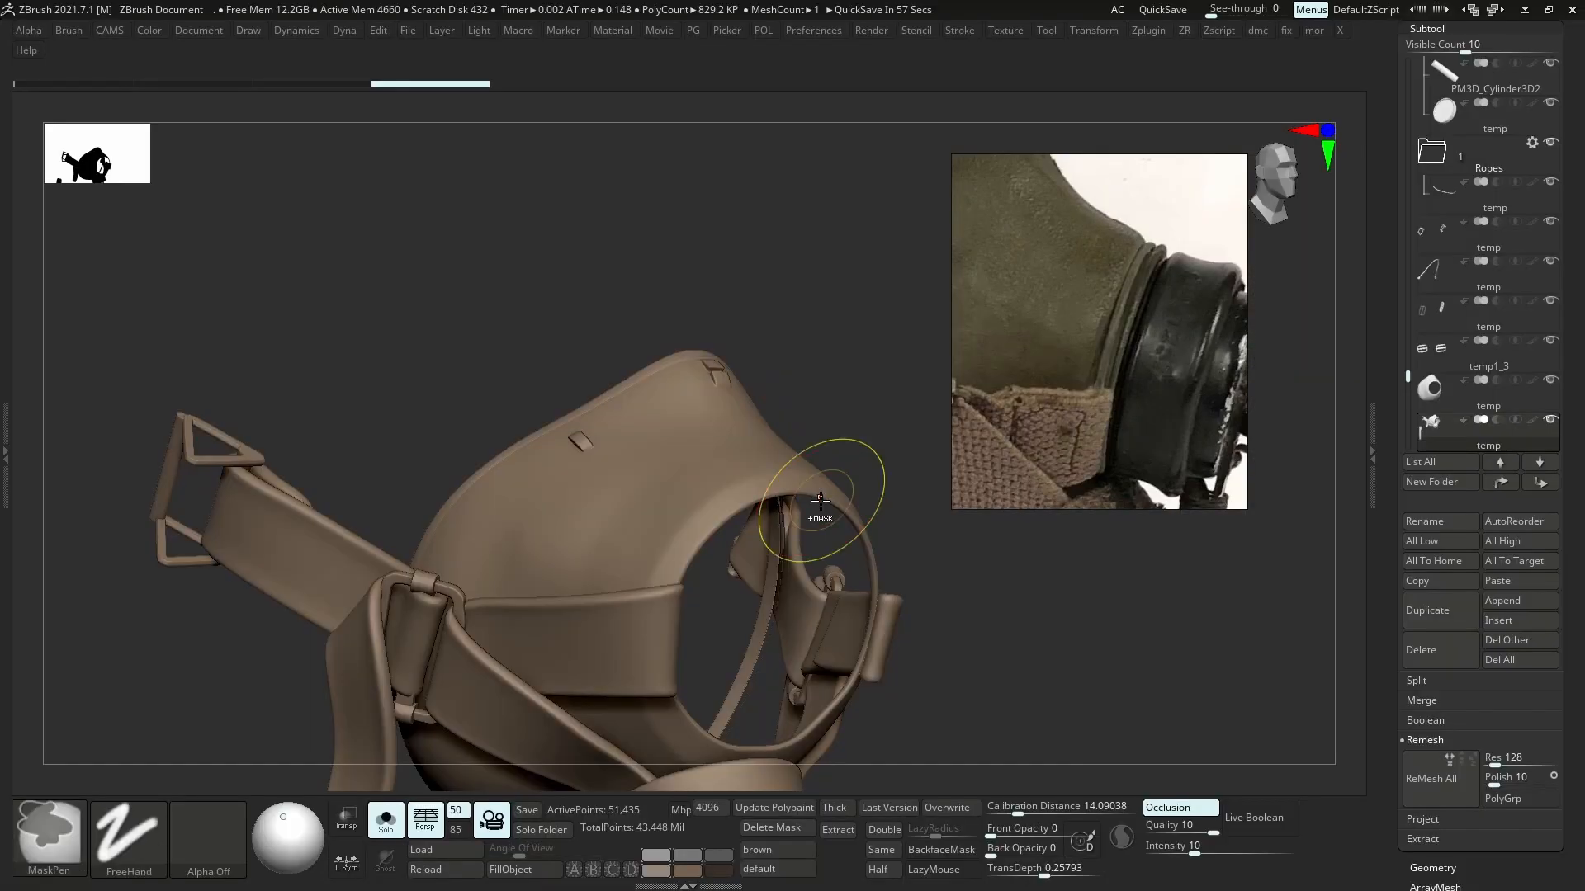
key(alt+s)
- Examine the rim band's fit on the mask body from several angles against the reference photo
right_drag(656, 392, 909, 354)
scroll(1075, 330, down, 4)
scroll(1030, 309, up, 6)
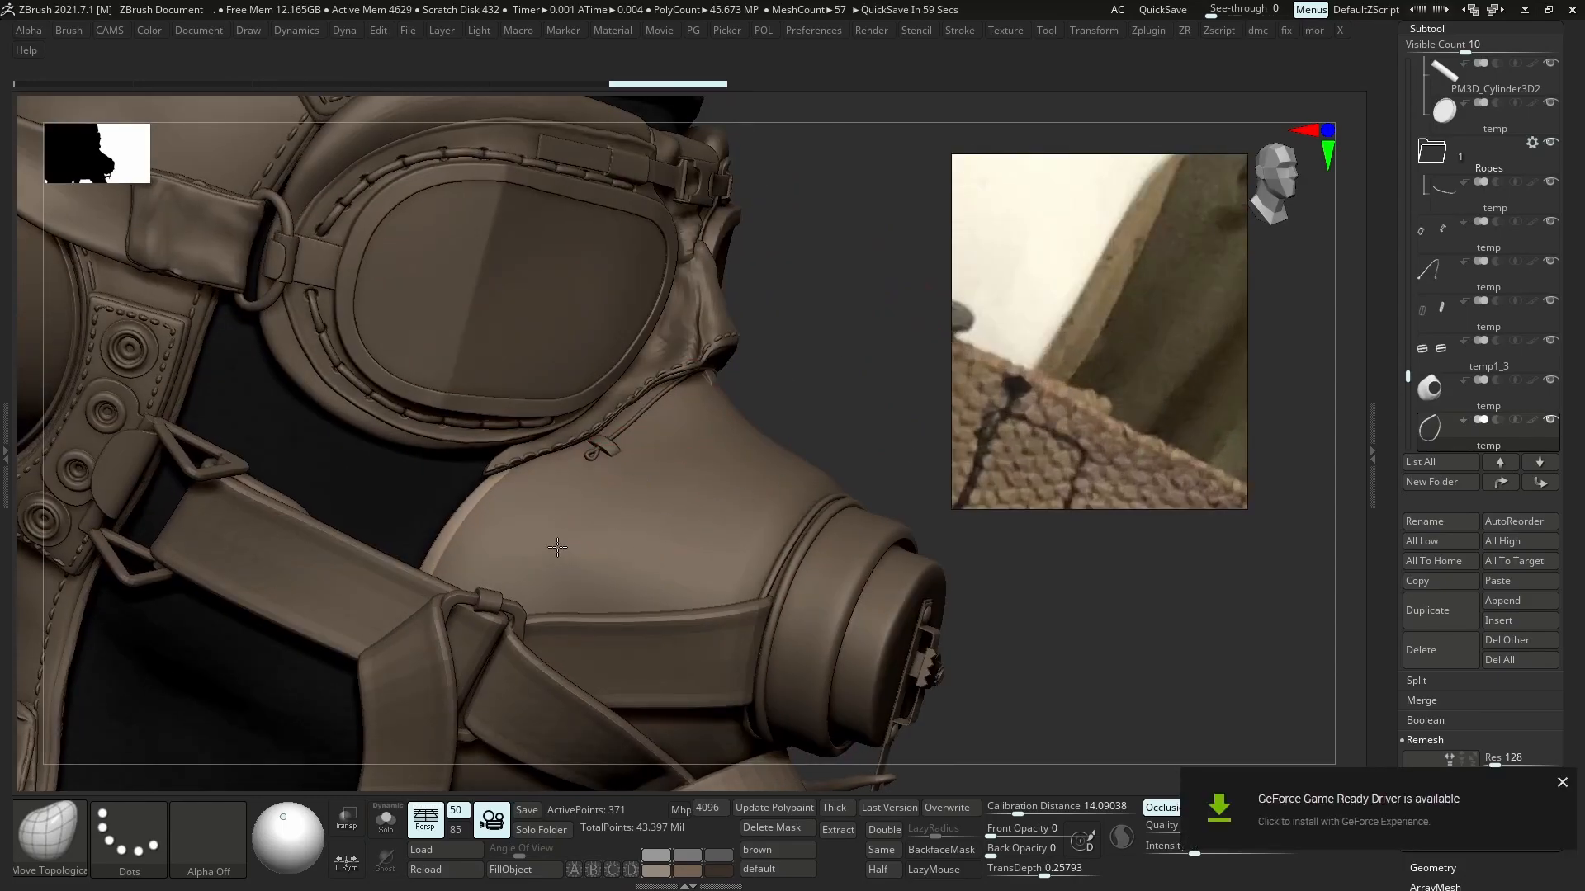
right_drag(694, 502, 834, 510)
click(1561, 785)
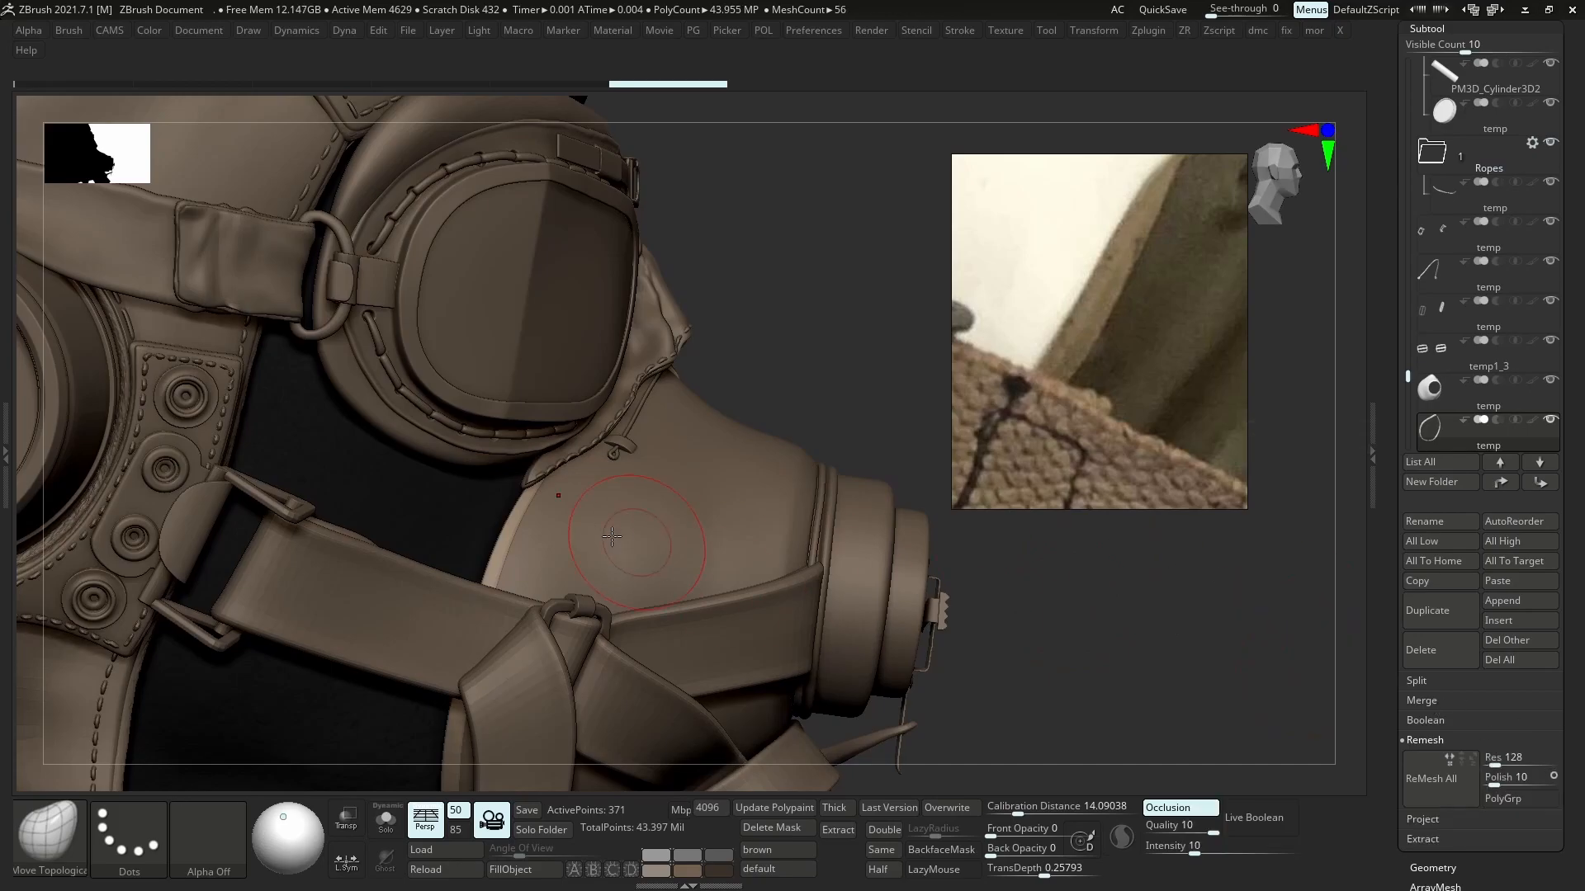
right_drag(623, 540, 577, 532)
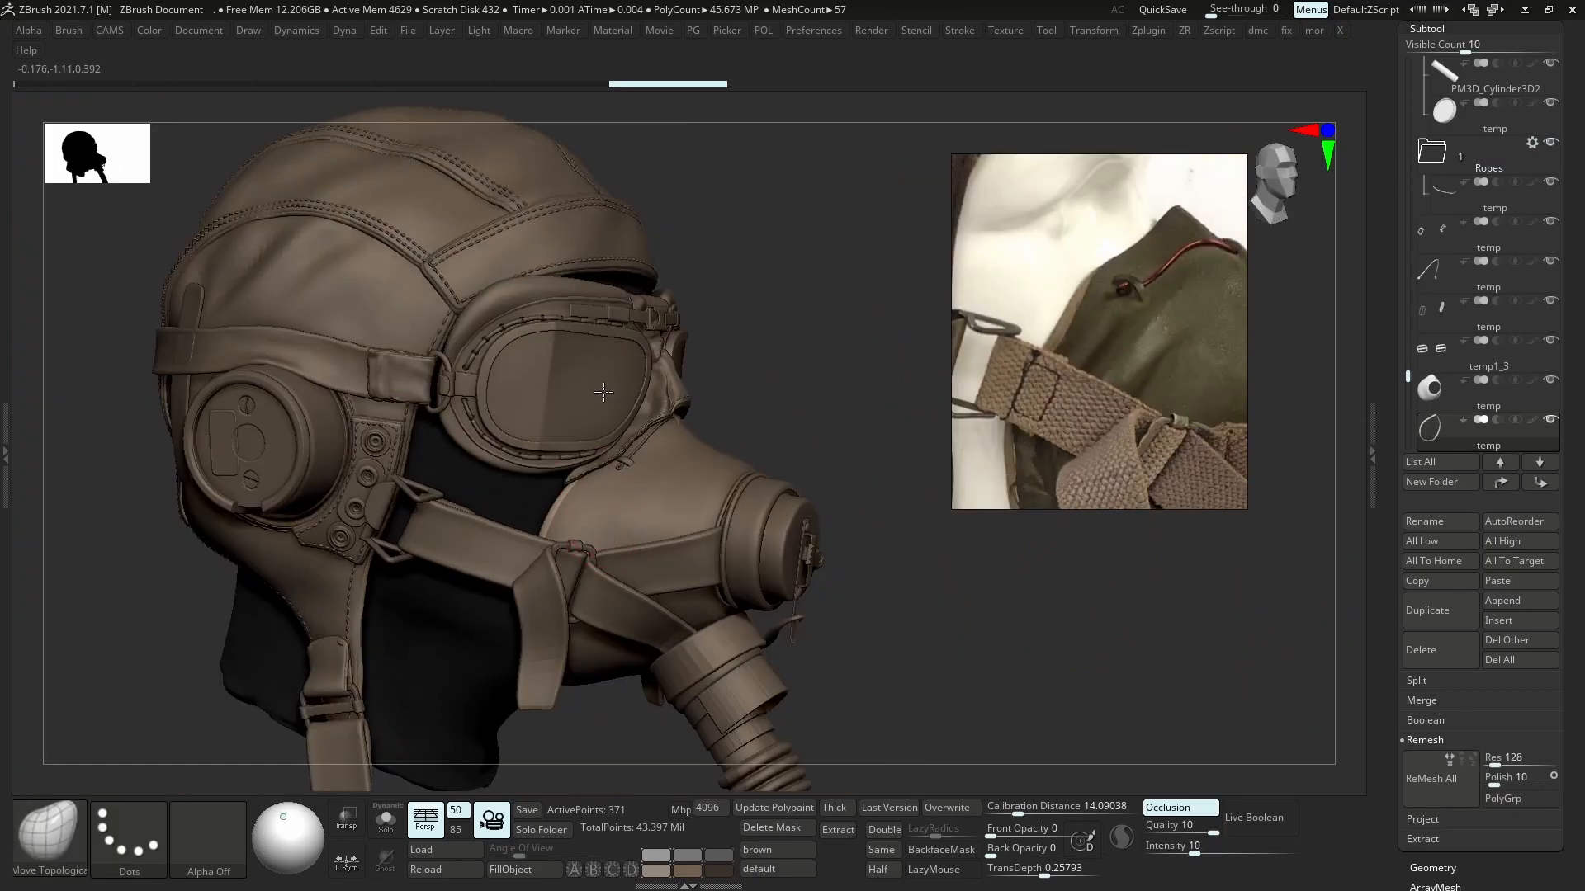
mouse_move(604, 392)
right_down()
mouse_move(615, 289)
mouse_move(615, 357)
mouse_move(563, 404)
mouse_move(617, 386)
mouse_move(602, 355)
mouse_move(588, 369)
right_up()
scroll(1037, 485, up, 5)
scroll(1036, 484, up, 2)
scroll(1037, 463, down, 5)
scroll(1038, 272, up, 5)
alt+click(615, 357)
key(alt+s)
key(alt+s)
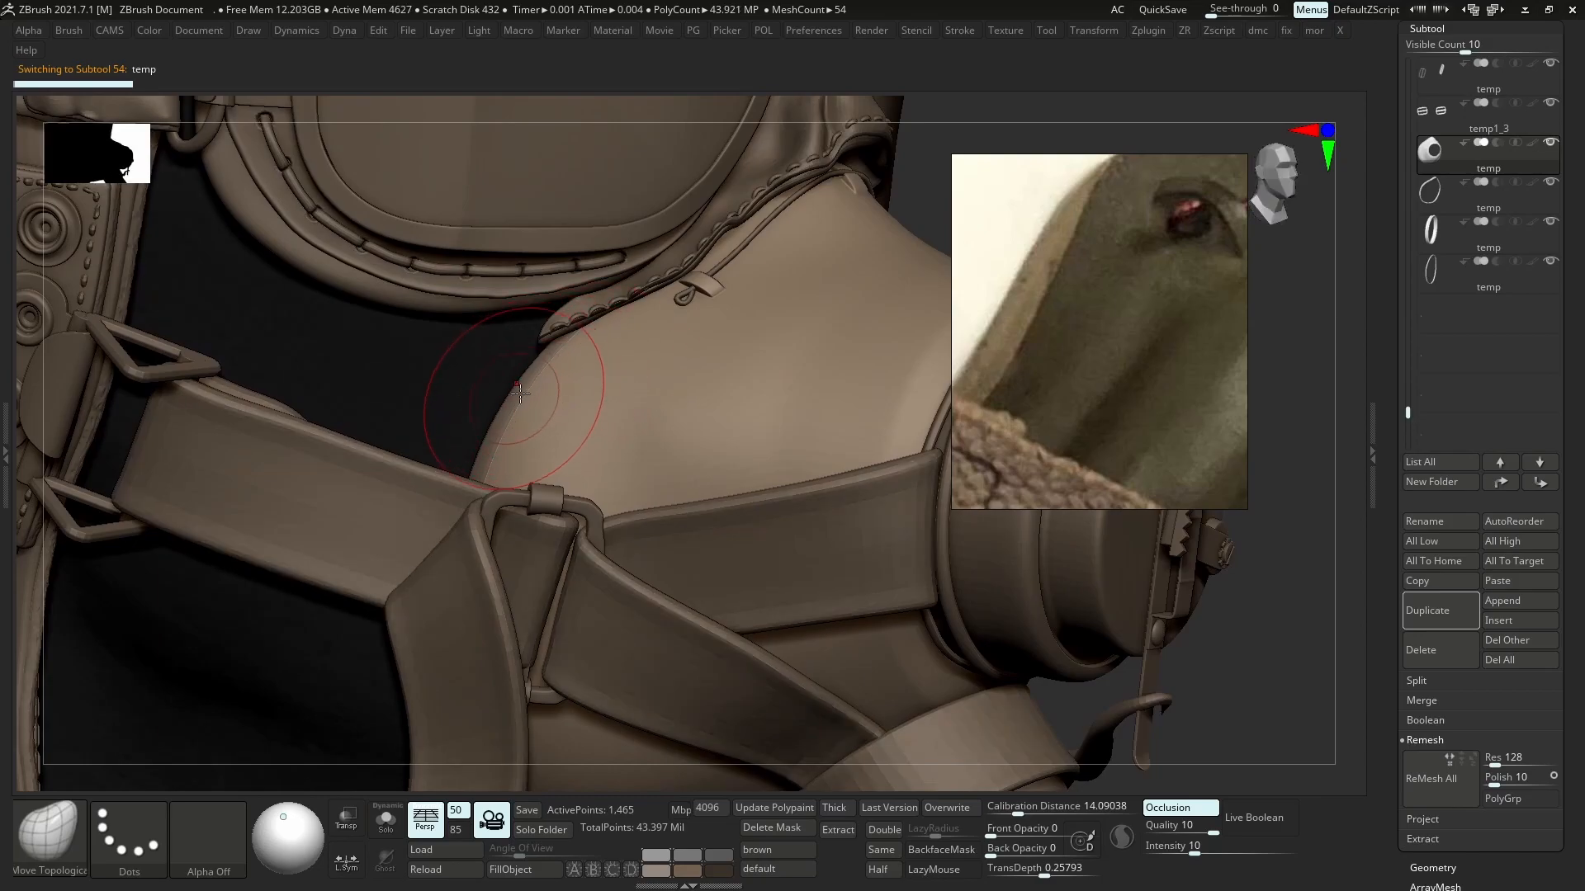
- Switch to Maya, select the mask body, and check its smooth preview against the rim band
click(1527, 9)
alt+drag(647, 442, 771, 442)
click(769, 442)
alt+right_drag(746, 439, 840, 482)
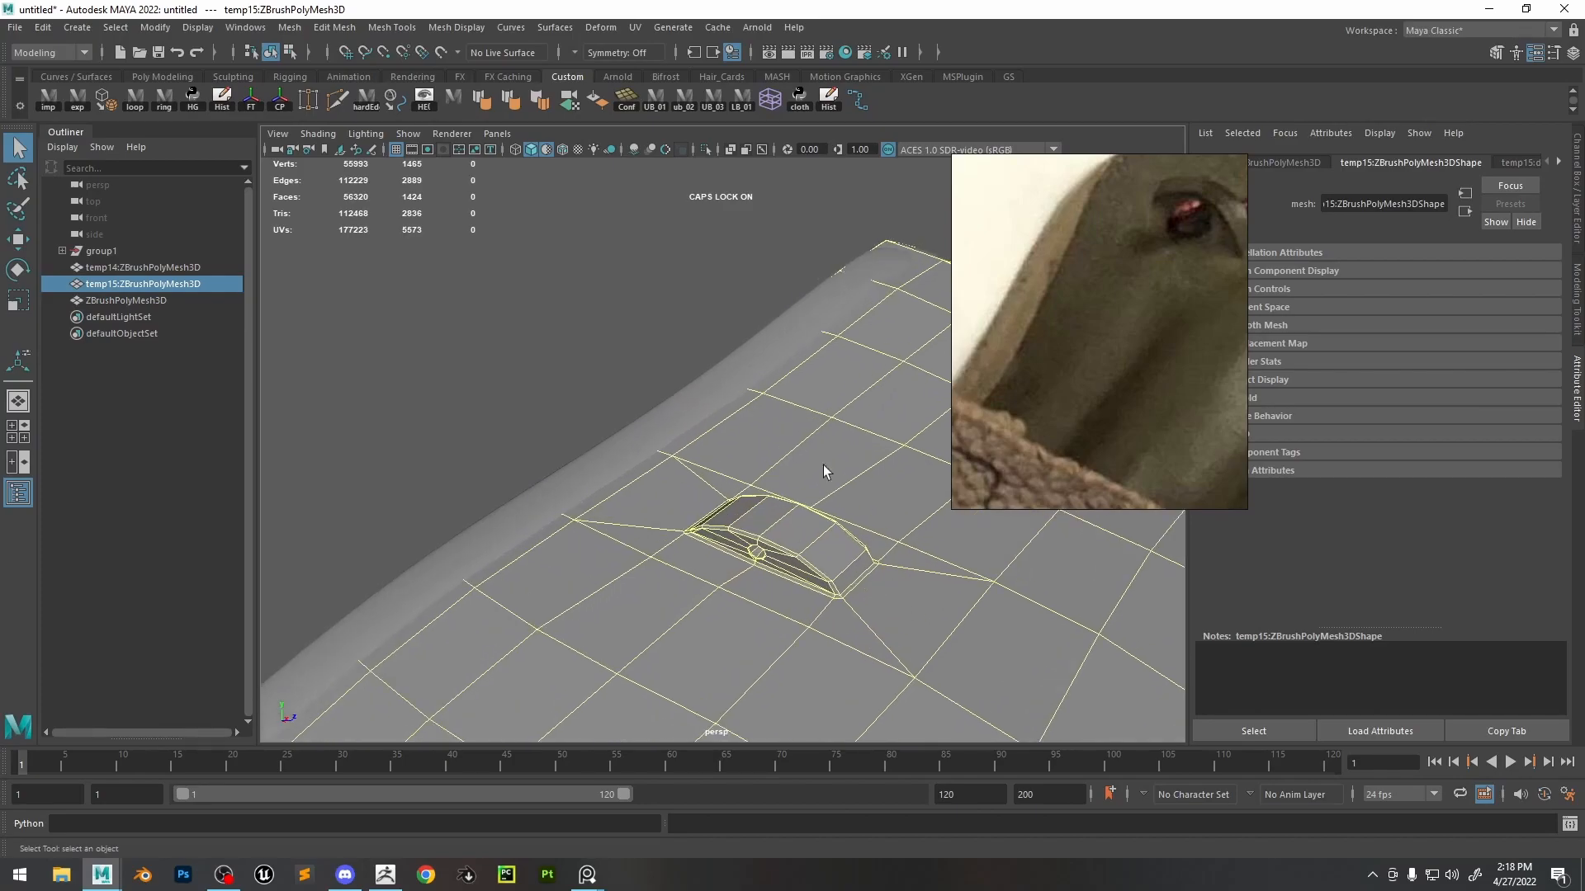
alt+drag(840, 487, 849, 453)
click(704, 151)
click(703, 150)
key(3)
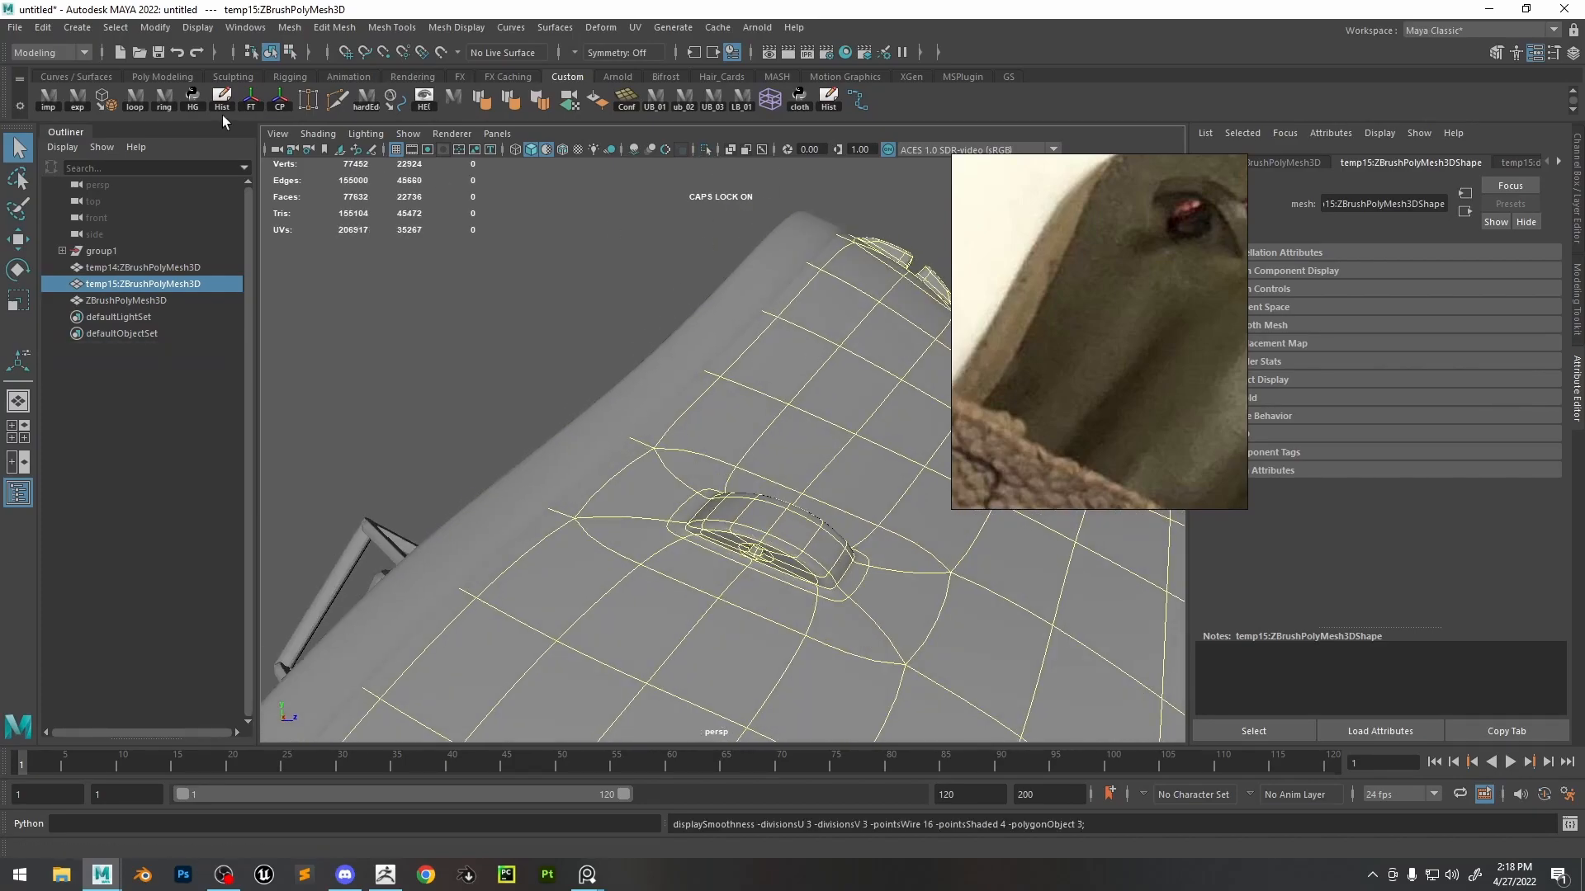
key(ctrl+shift+x)
key(1)
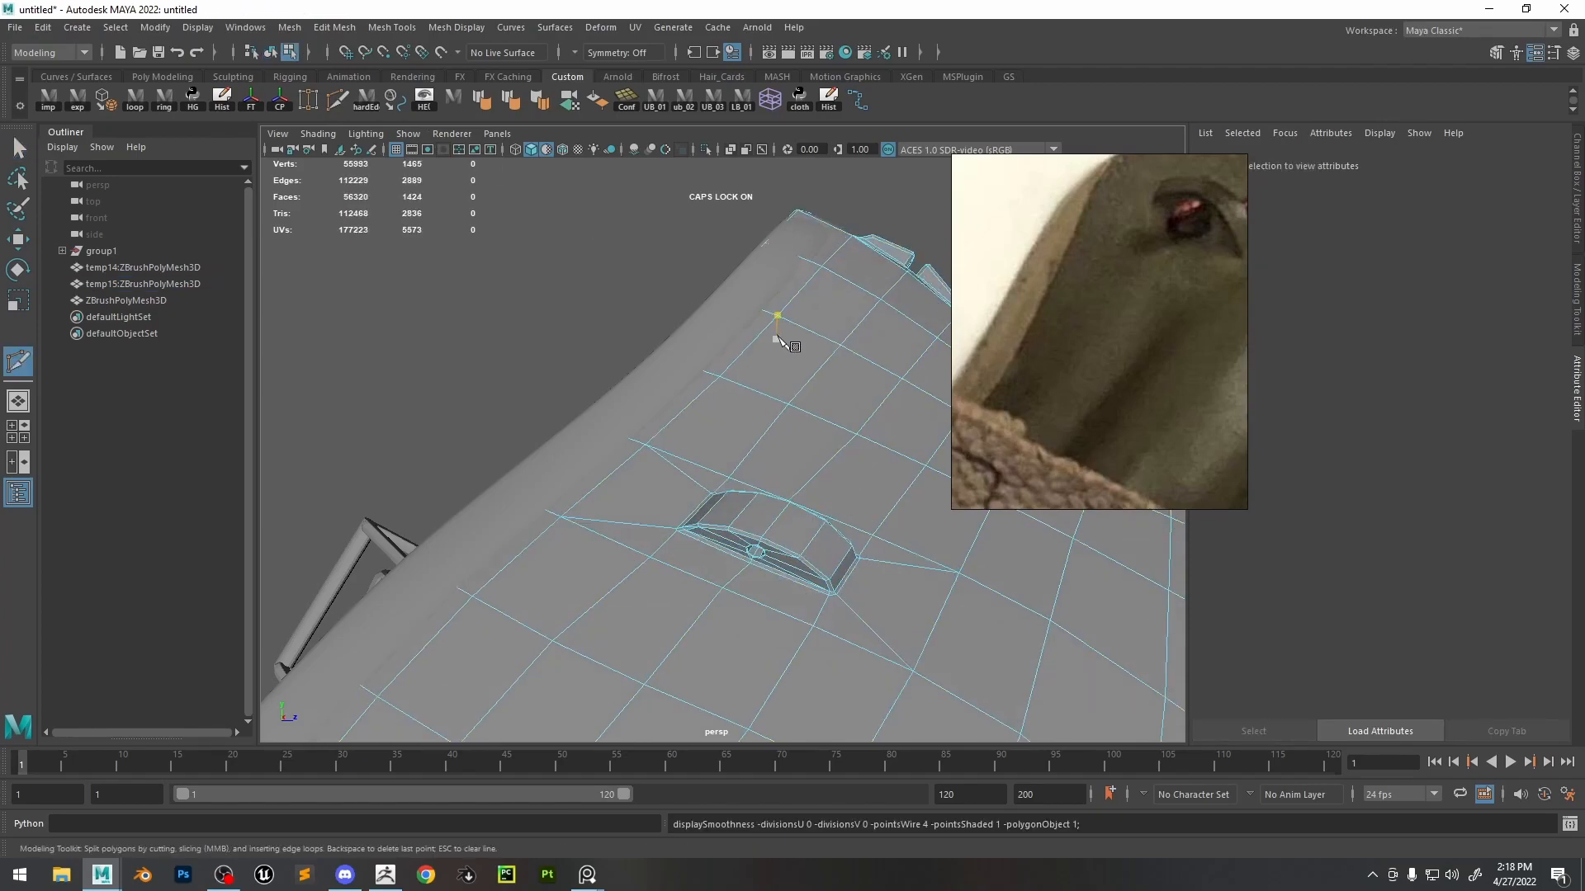
- Return the rim band to its unsmoothed display and turn on wireframe over shaded surfaces
right_drag(780, 336, 825, 302)
key(w)
click(634, 250)
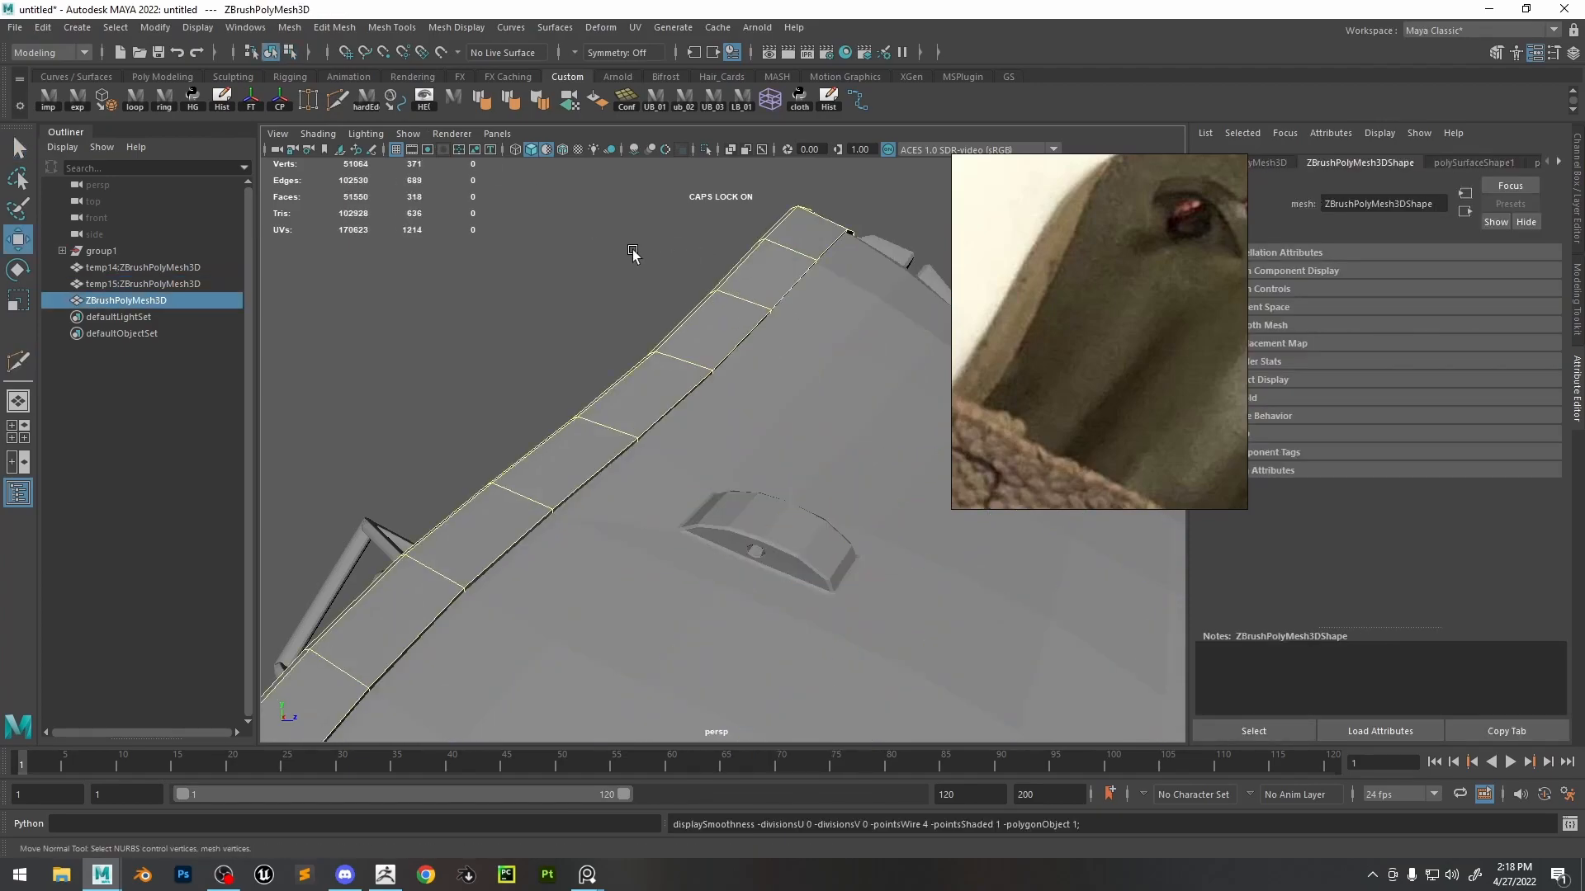
click(546, 150)
- Insert an edge loop around the mask body, right beside the rim band's inner border
click(781, 406)
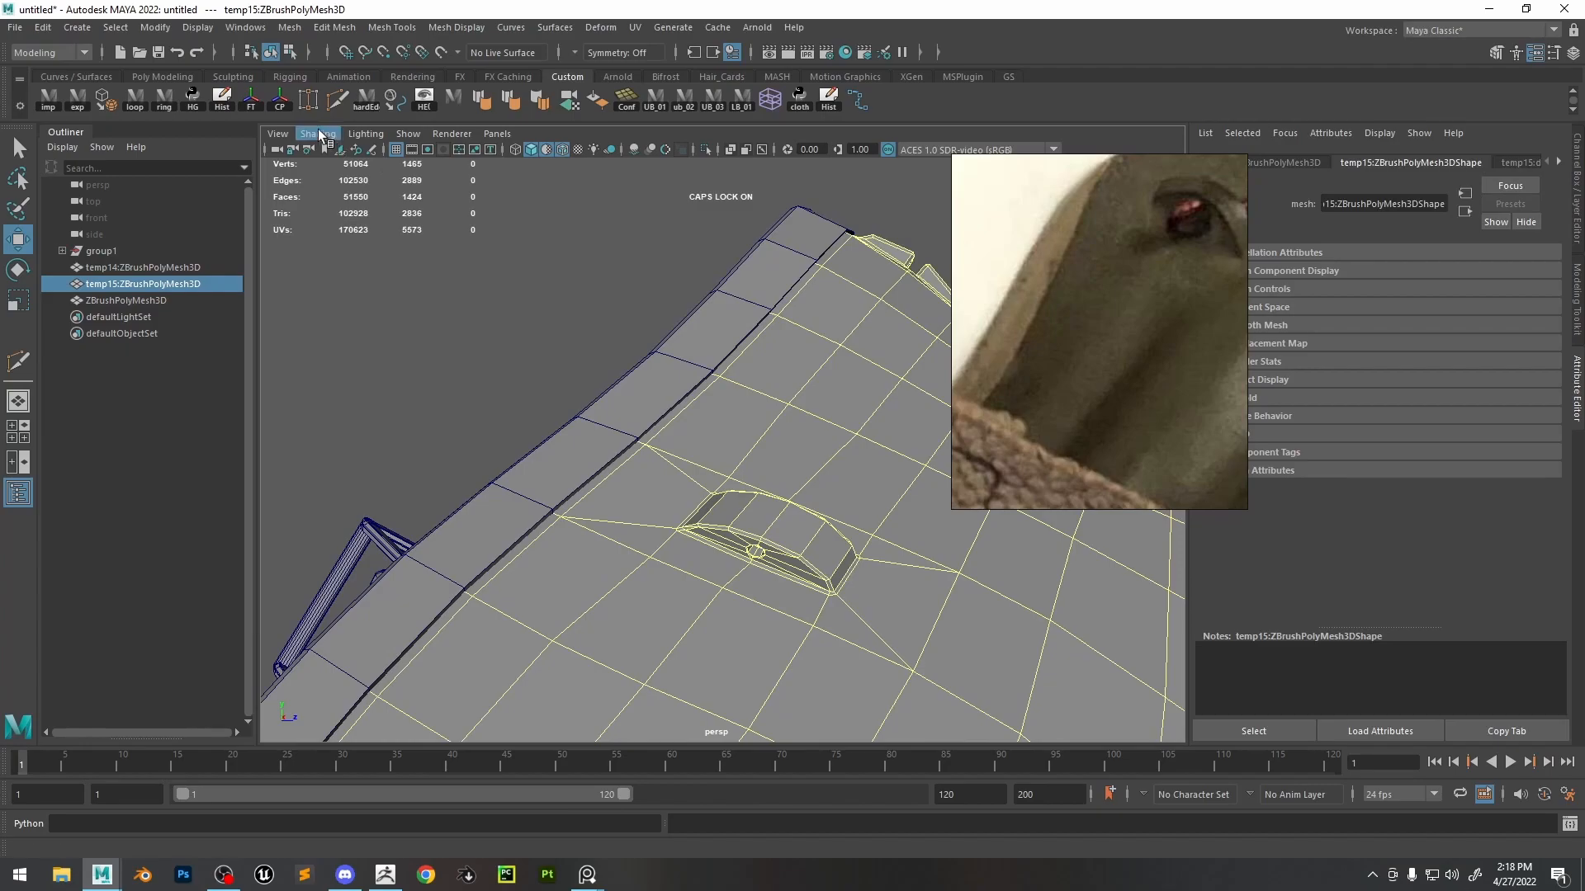
click(334, 101)
scroll(756, 472, up, 3)
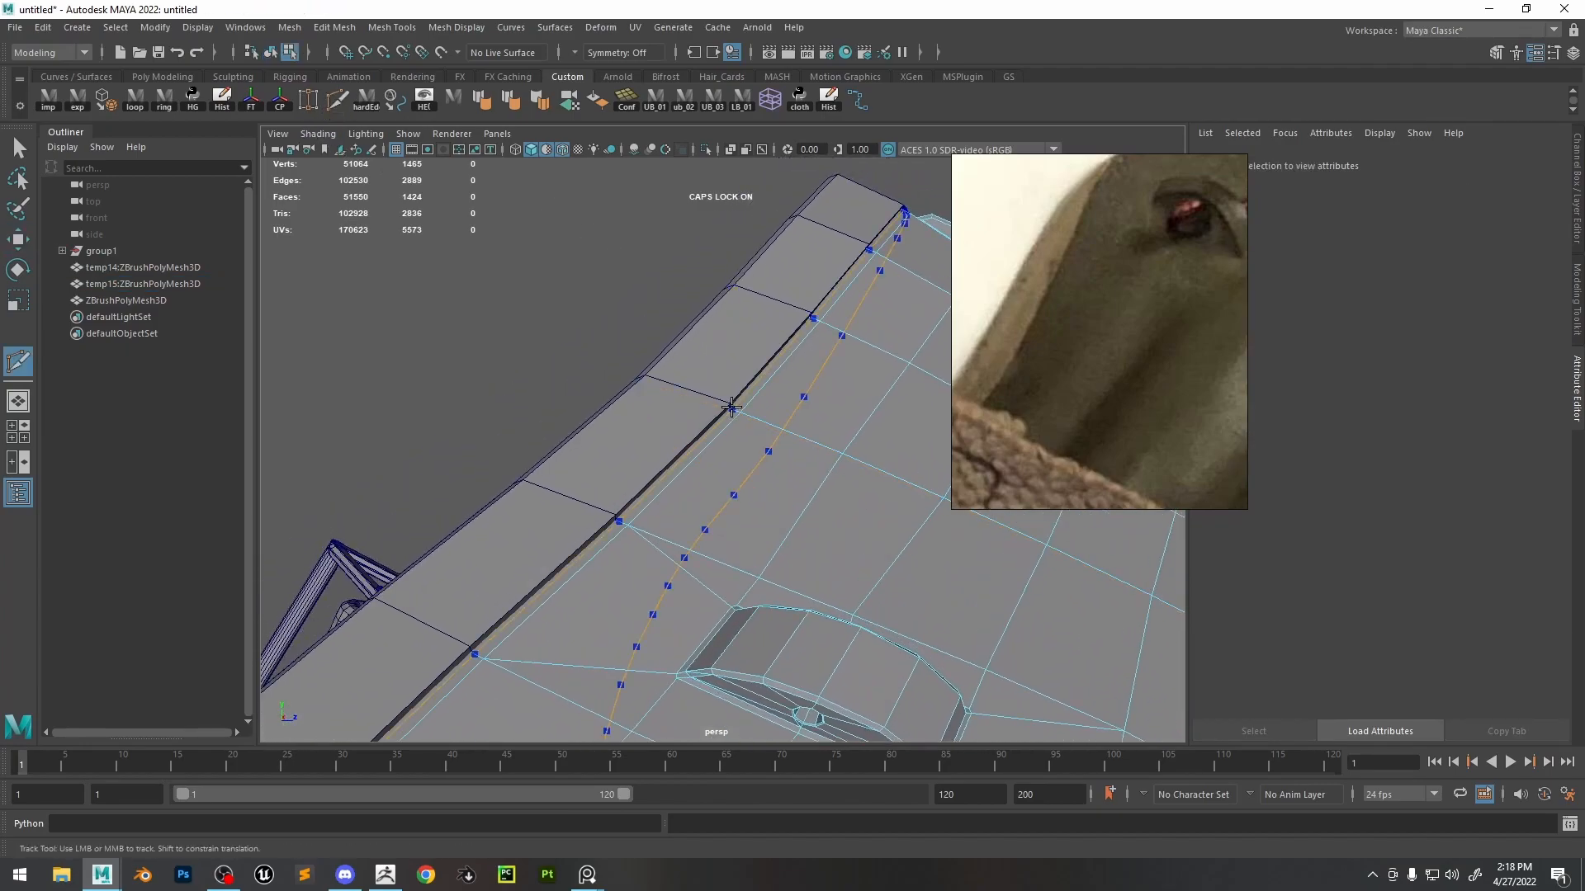
key(w)
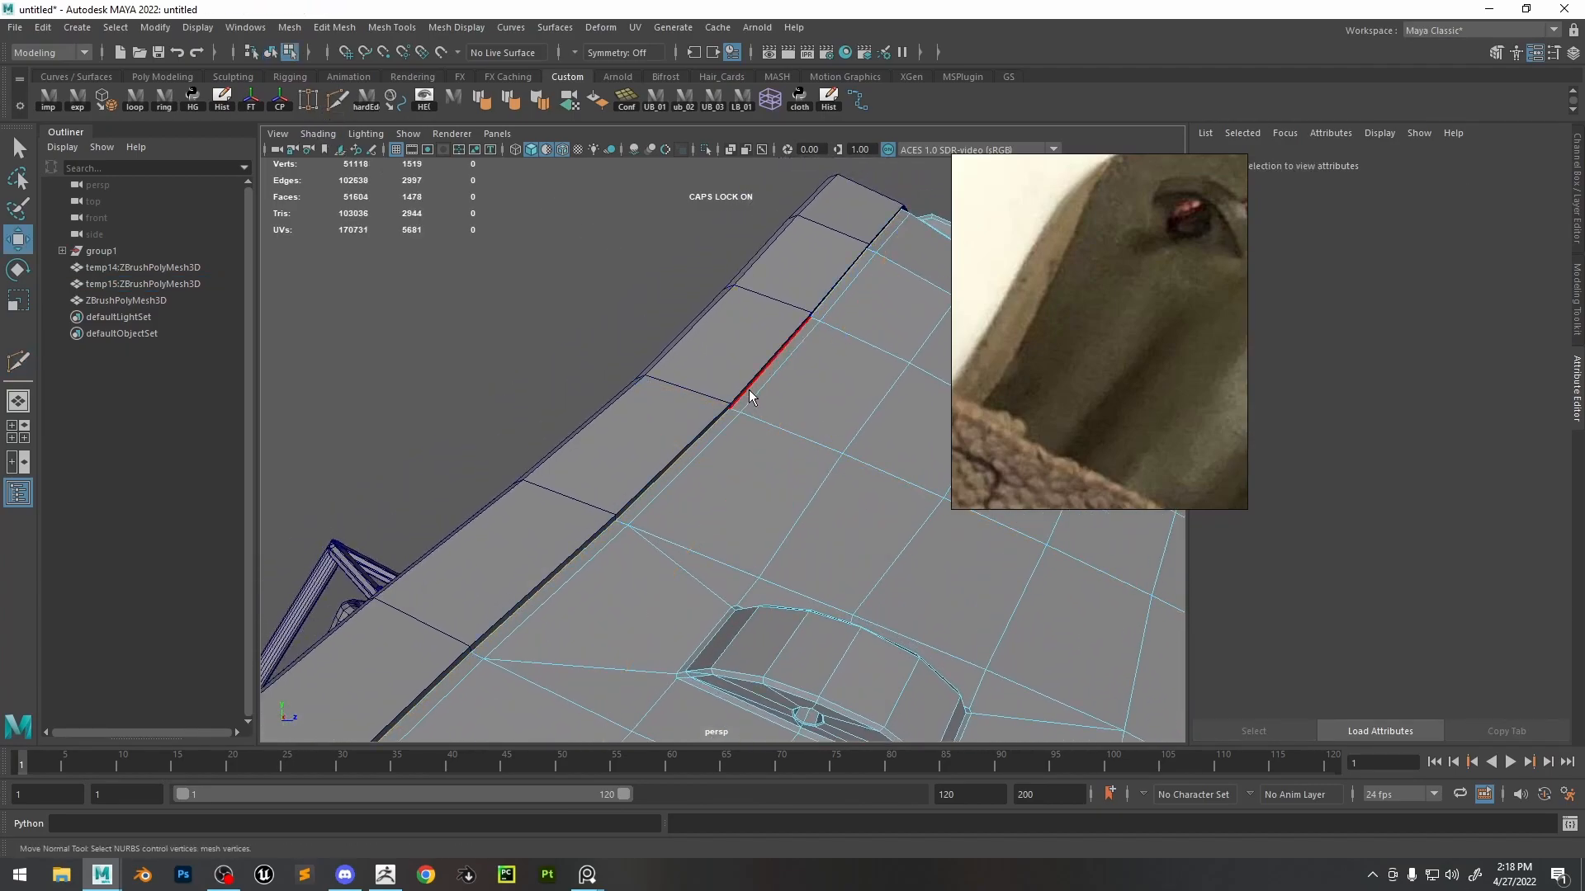
- Offset the mask shell's edge loop beside the rim strip along its vertex normals
double_click(743, 390)
ctrl+right_drag(821, 361, 580, 371)
scroll(673, 284, down, 4)
mouse_move(835, 336)
middle_down()
mouse_move(824, 347)
mouse_move(854, 334)
middle_up()
alt+right_drag(854, 324, 1059, 297)
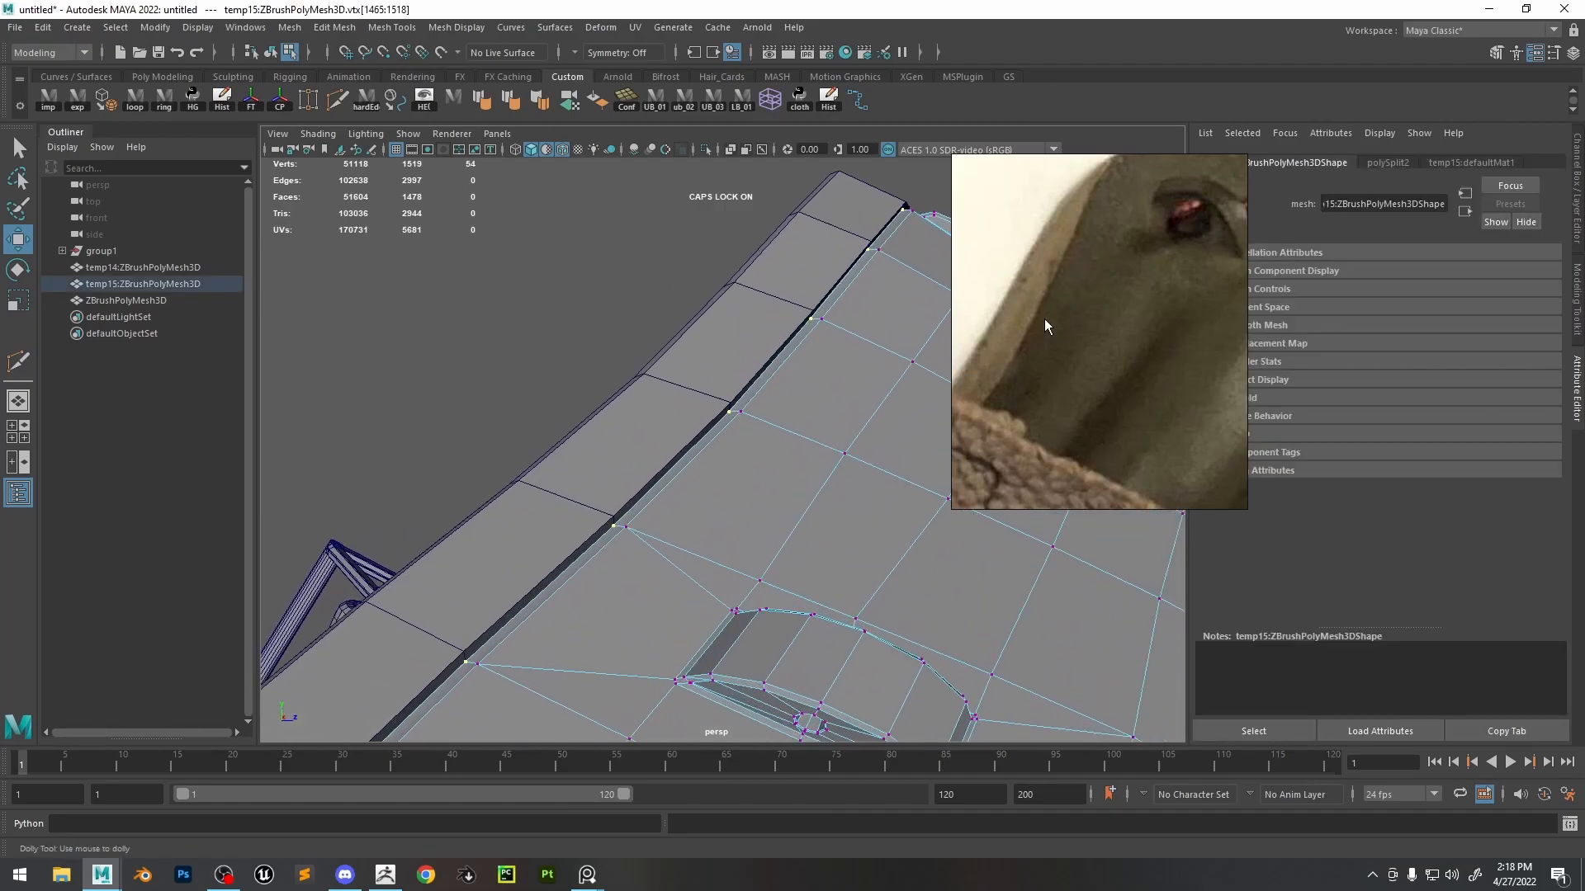
alt+middle_drag(956, 288, 1108, 196)
alt+drag(761, 469, 805, 434)
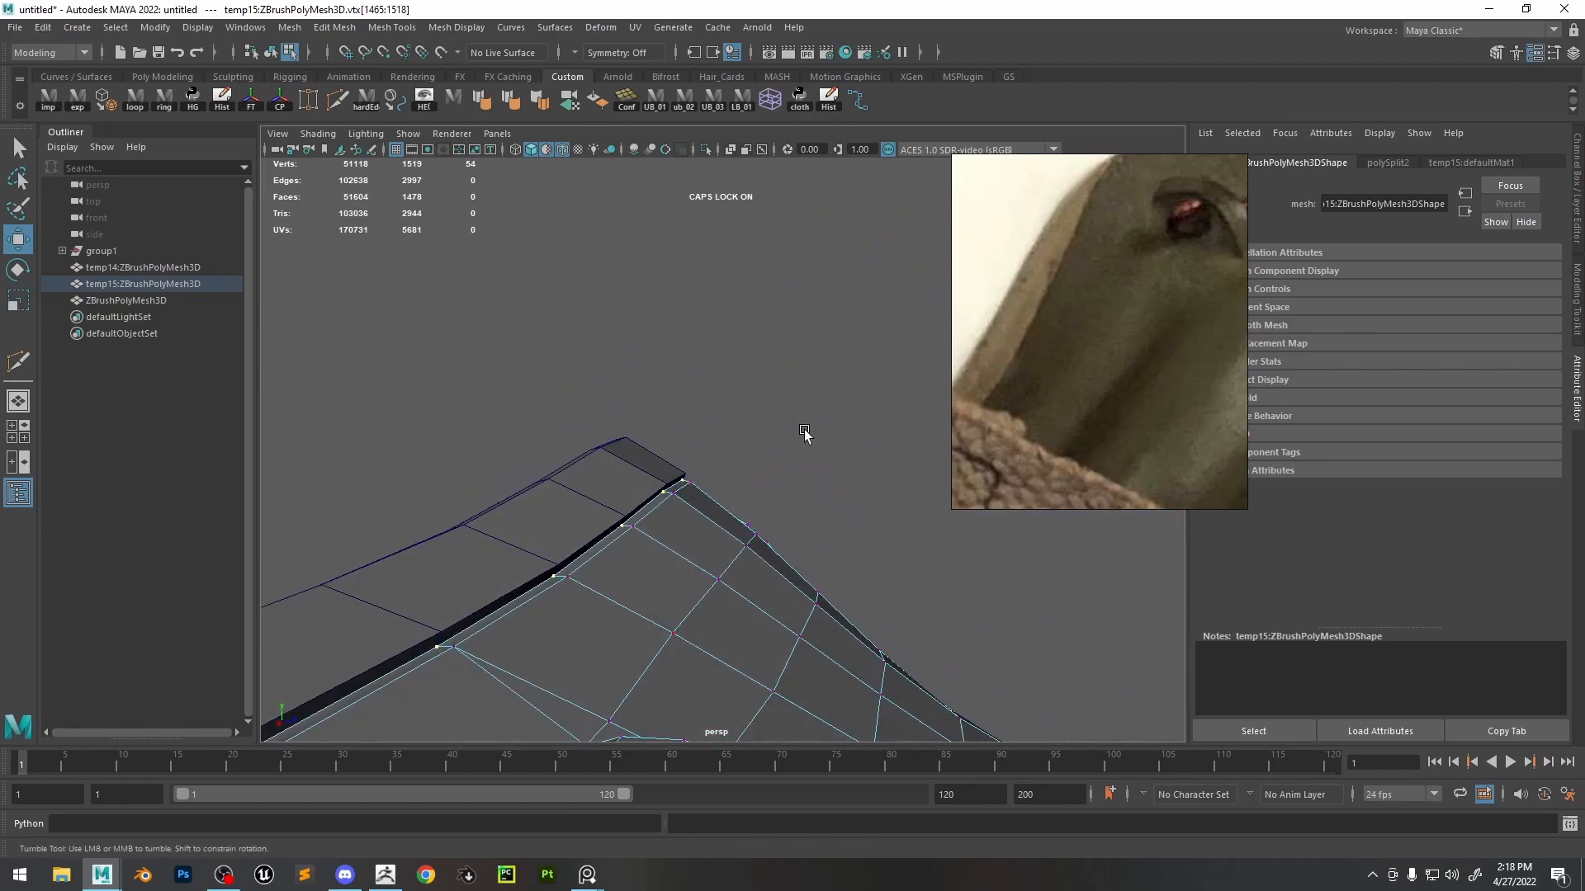
- Insert a support edge loop on the shell along the seam beside the rim strip and preview the meshes smoothed
key(3)
right_click(706, 476)
key(1)
right_drag(684, 506, 687, 403)
double_click(640, 510)
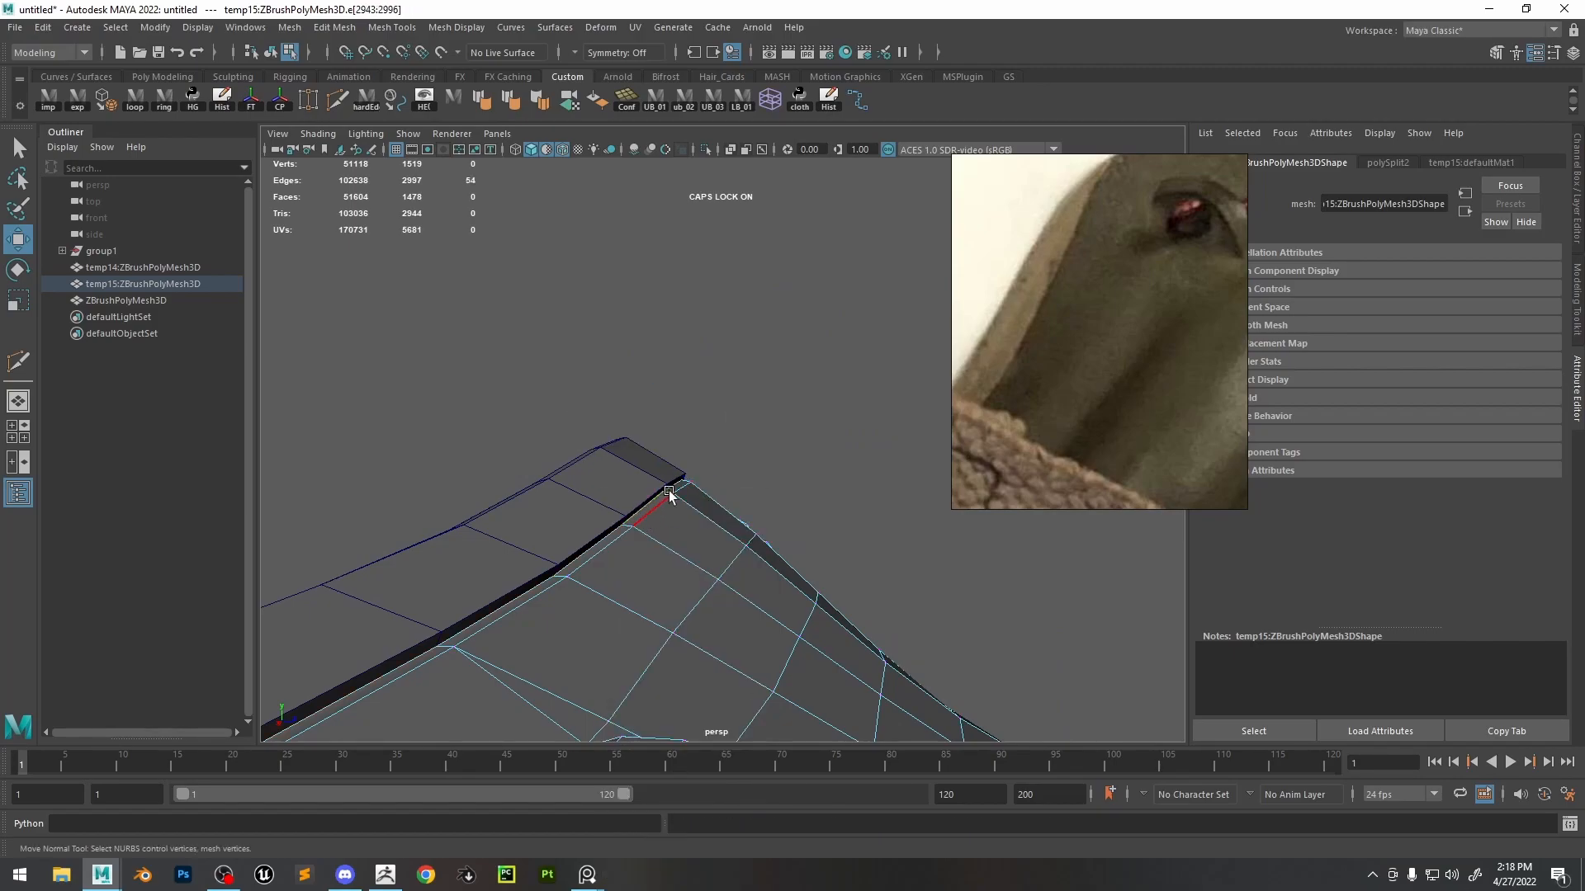
alt+drag(536, 305, 618, 458)
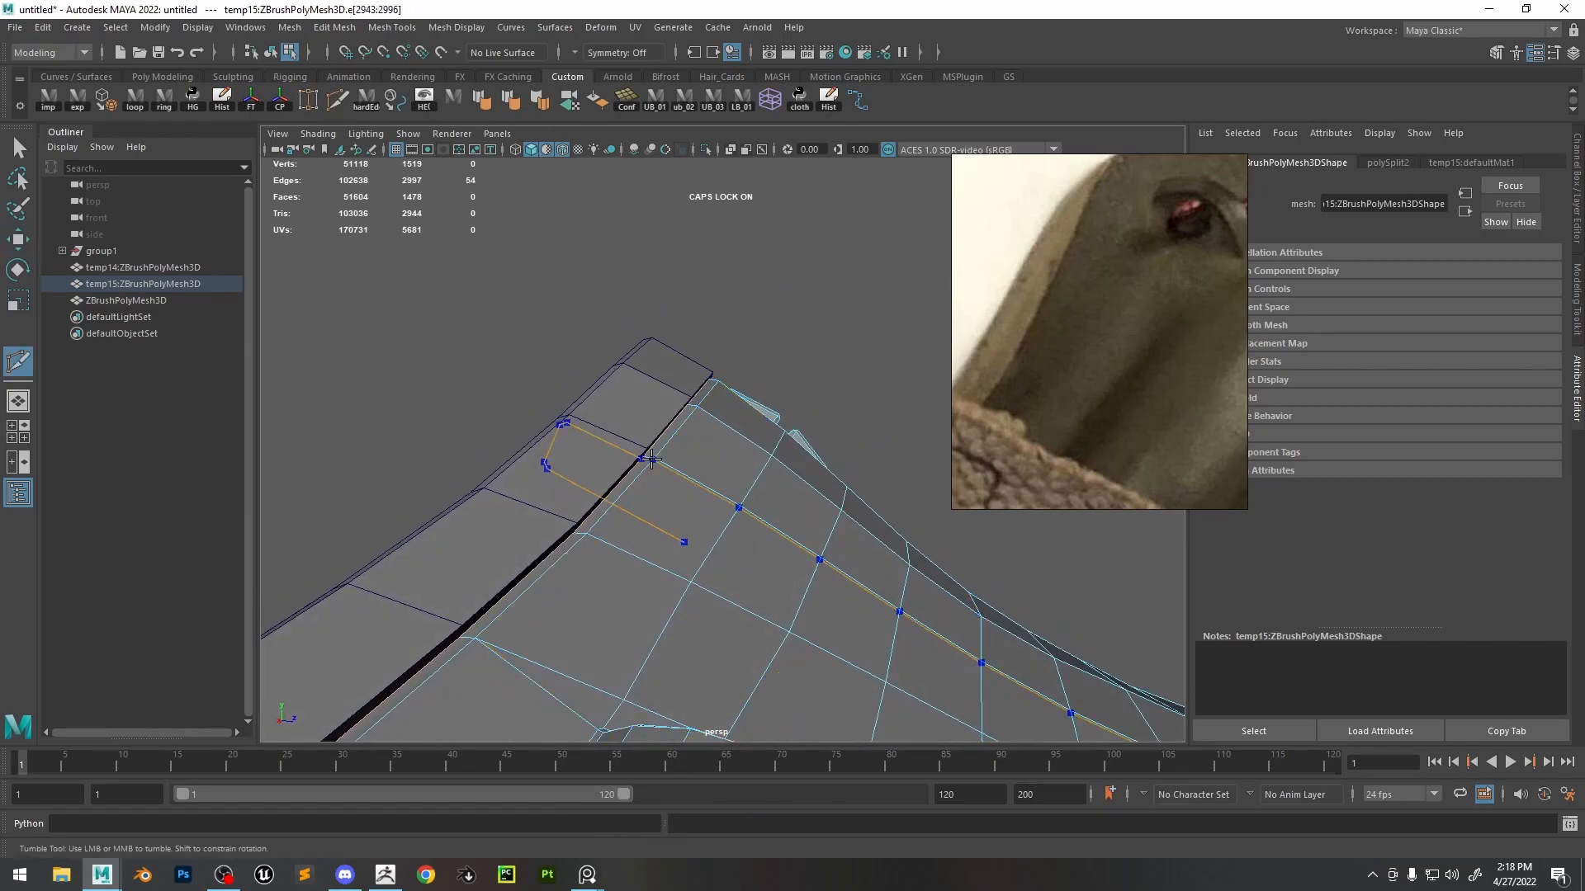
ctrl+click(647, 456)
key(w)
right_drag(720, 402, 878, 305)
key(3)
click(636, 393)
key(3)
click(840, 427)
- Insert a second support edge loop along the shell's seam and check the smoothed result in object mode
alt+drag(841, 427, 799, 402)
click(769, 424)
alt+drag(698, 473, 634, 562)
alt+right_drag(708, 453, 732, 450)
mouse_move(732, 454)
alt+mouse_down()
mouse_move(746, 460)
mouse_move(605, 424)
mouse_move(757, 435)
alt+mouse_up()
key(ctrl+shift+x)
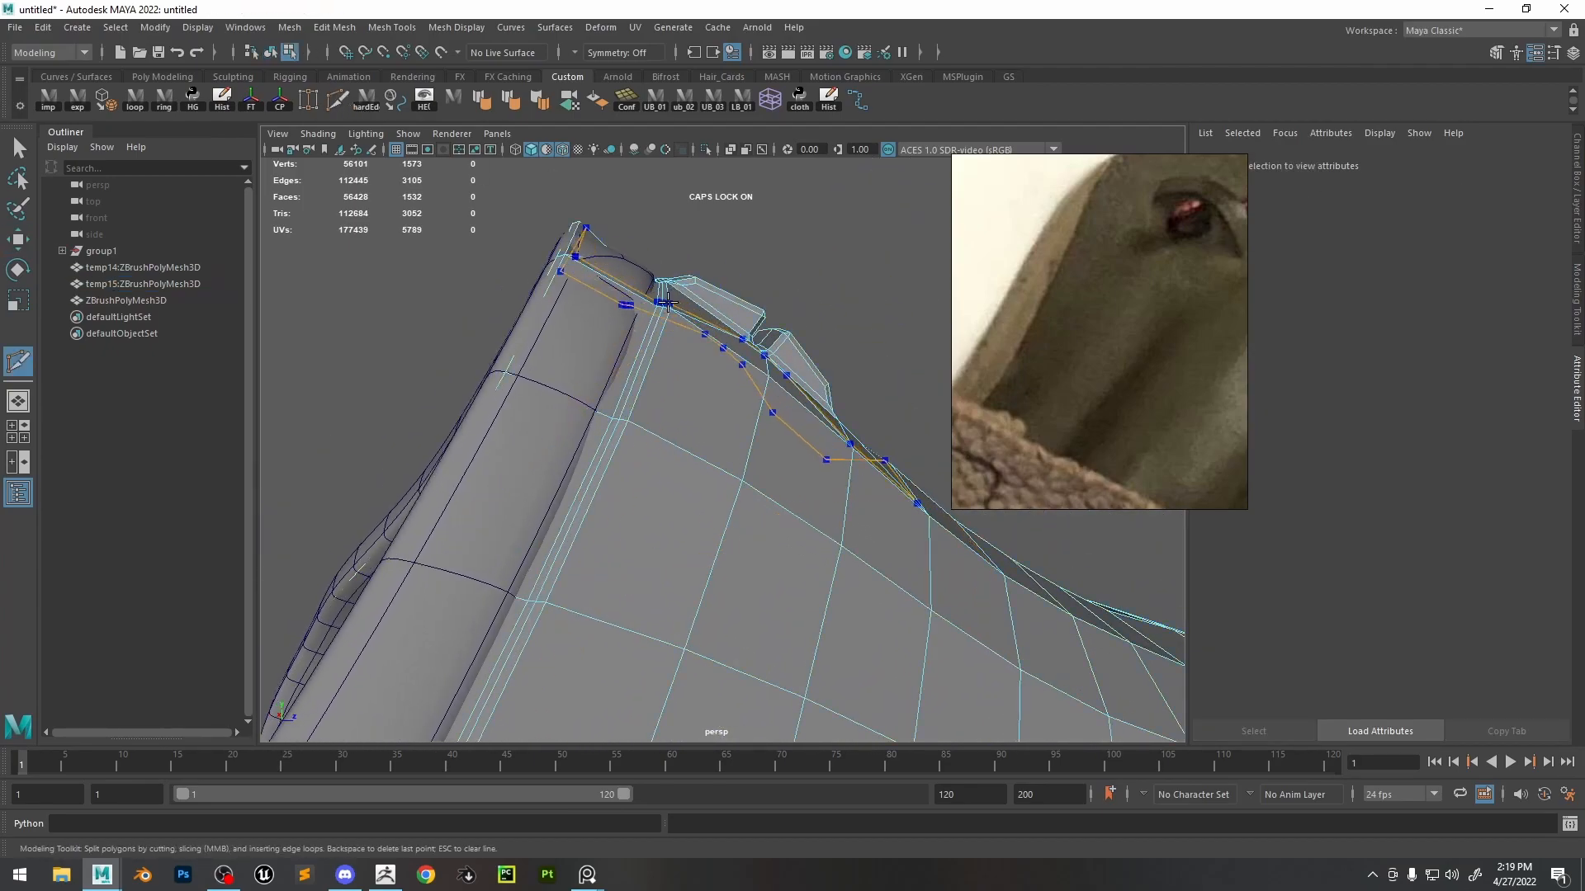
key(w)
key(3)
right_drag(673, 291, 840, 177)
click(842, 177)
alt+drag(710, 248, 761, 422)
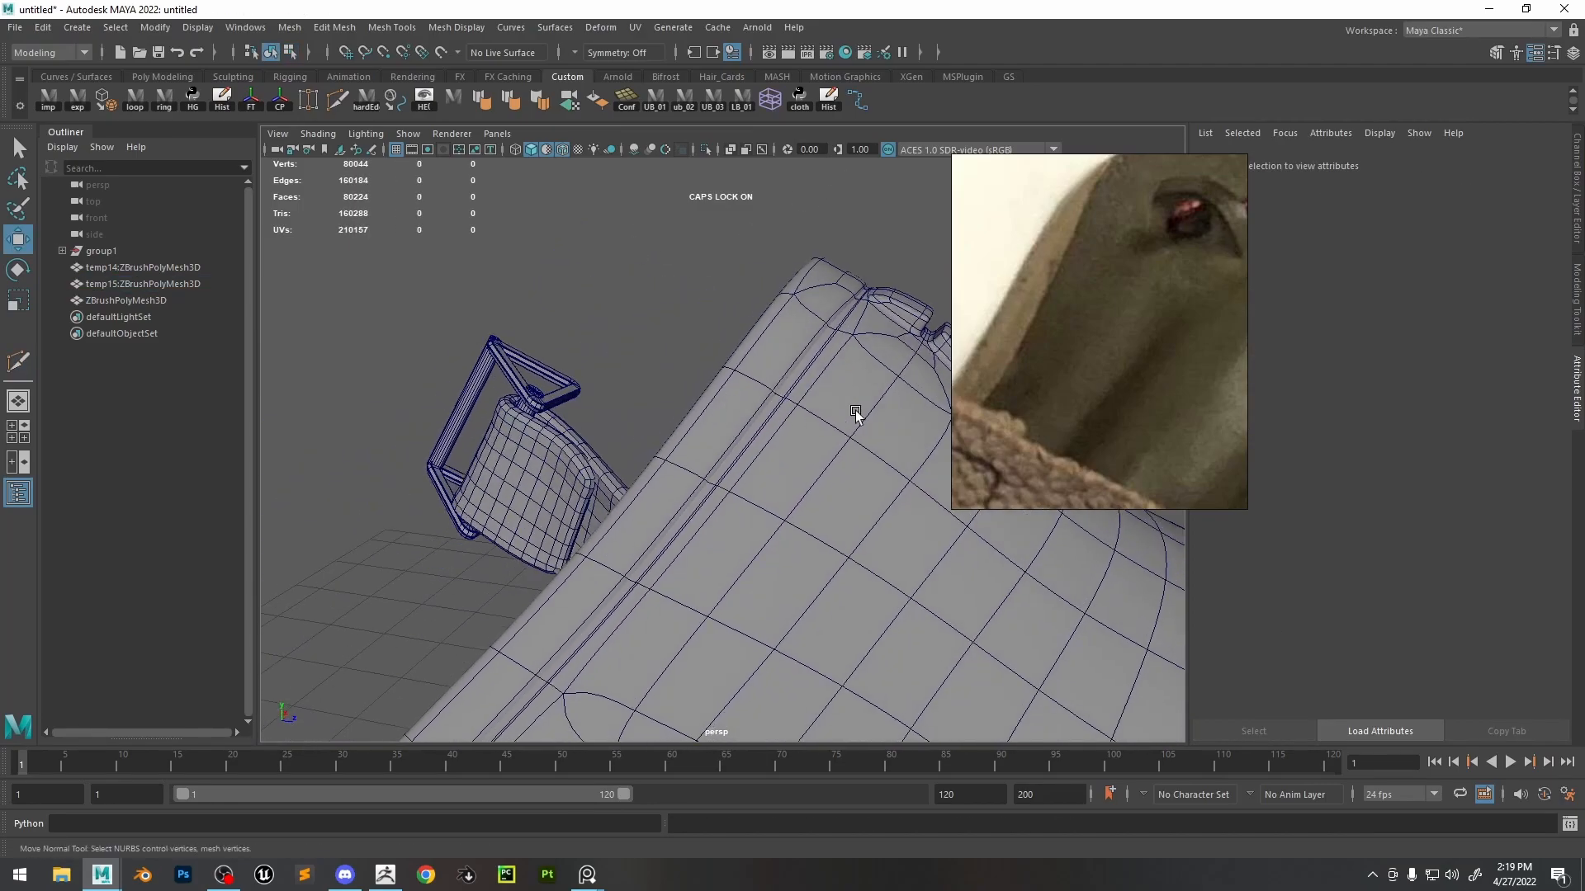
- Export the shell as temp.obj, switch to ZBrush and import it there to check the seam against the whole model
click(853, 412)
click(78, 99)
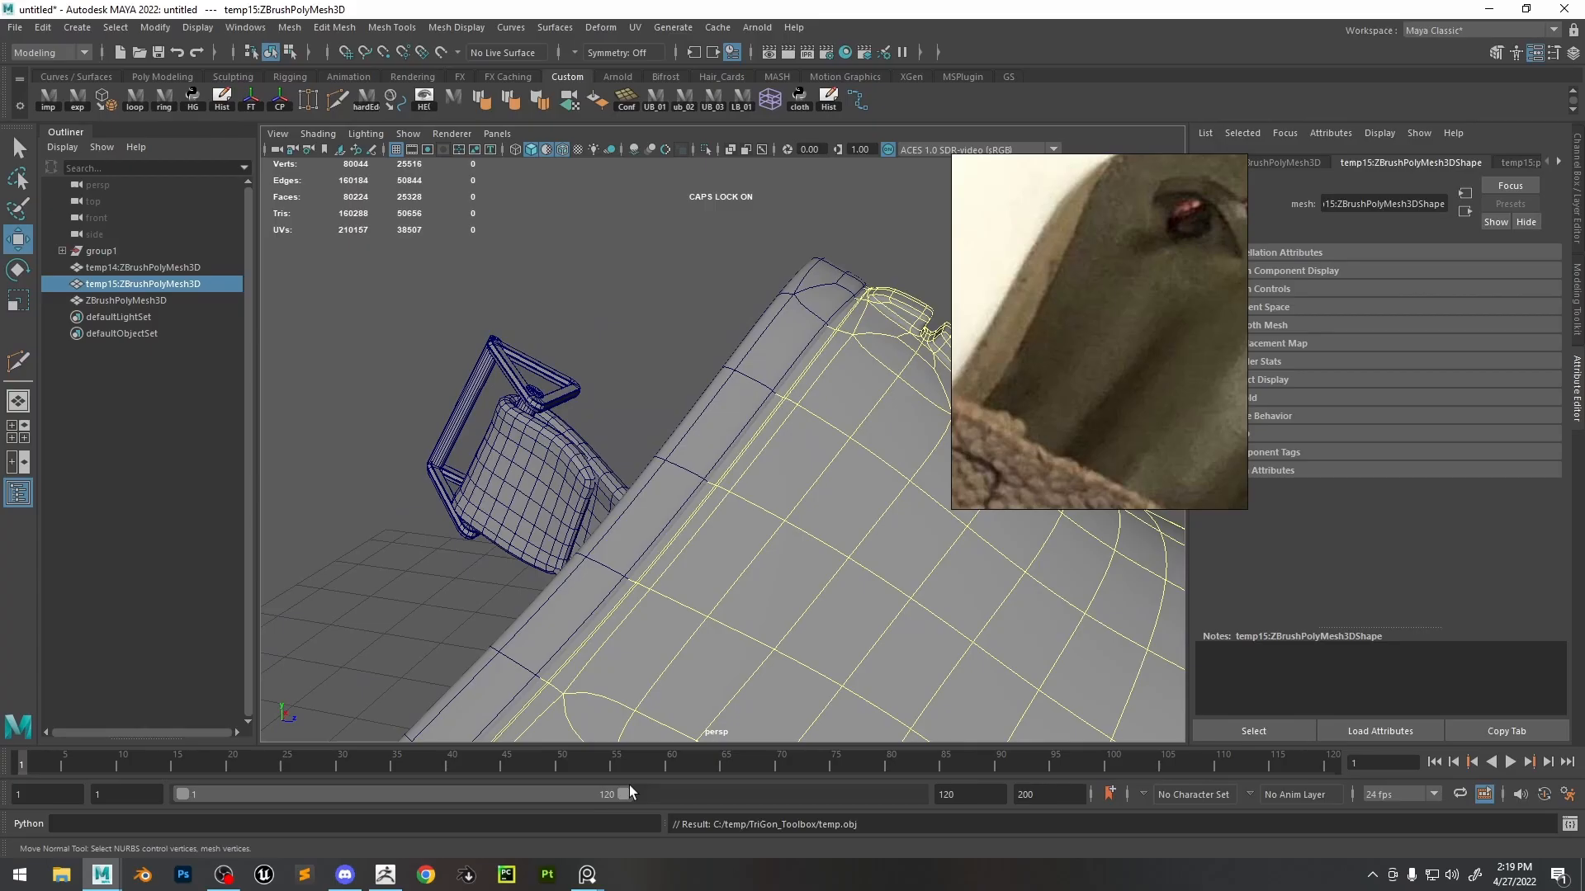
click(386, 875)
key(ctrl+i)
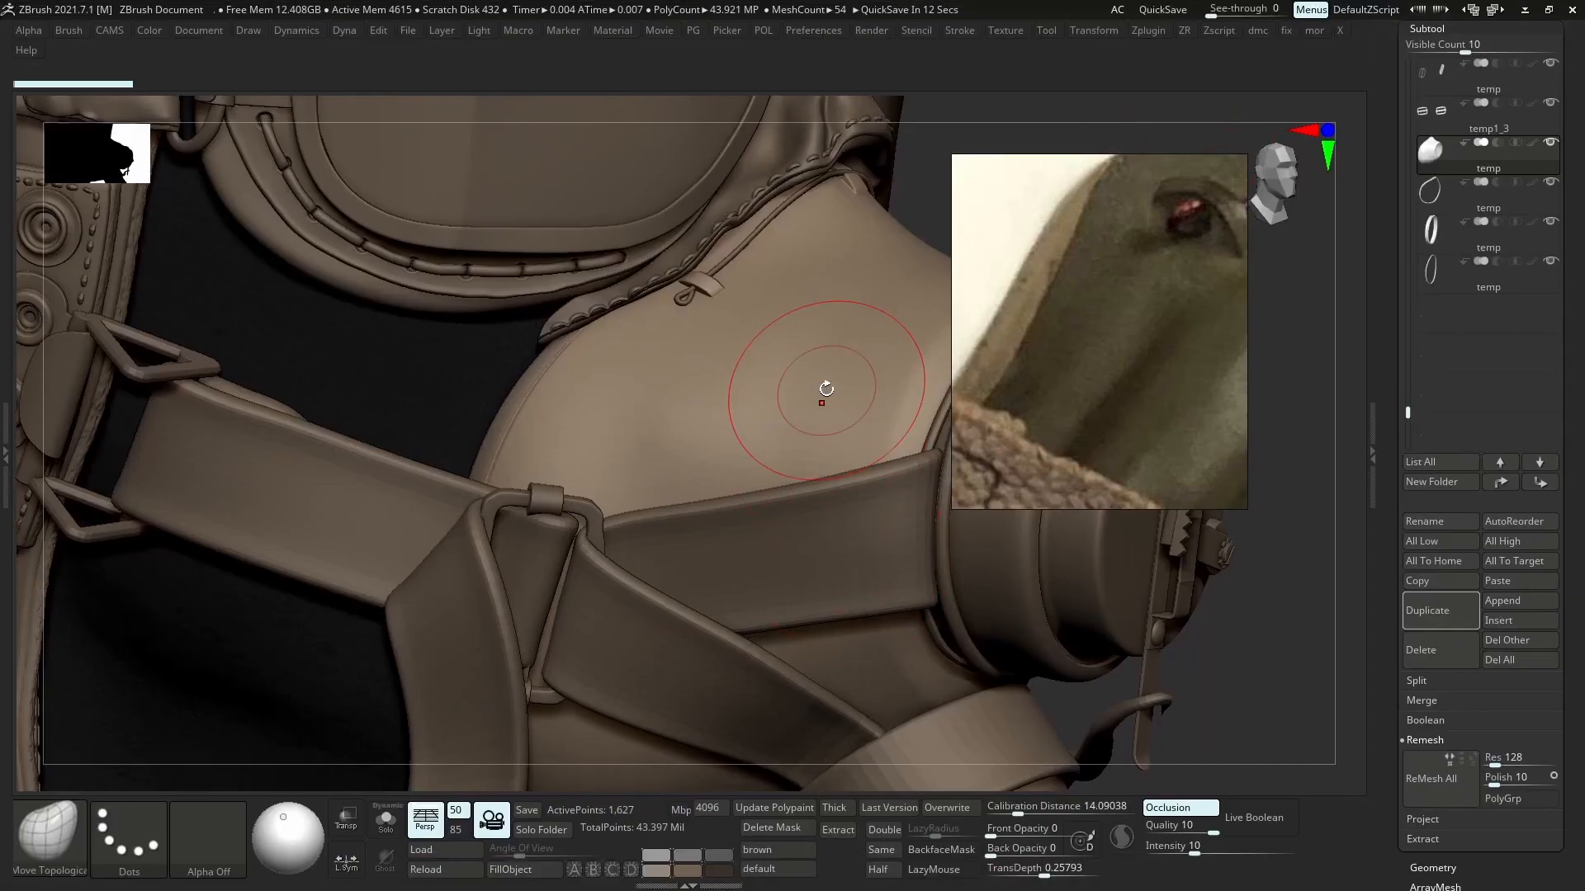
mouse_move(701, 379)
right_down()
mouse_move(726, 395)
mouse_move(590, 371)
right_up()
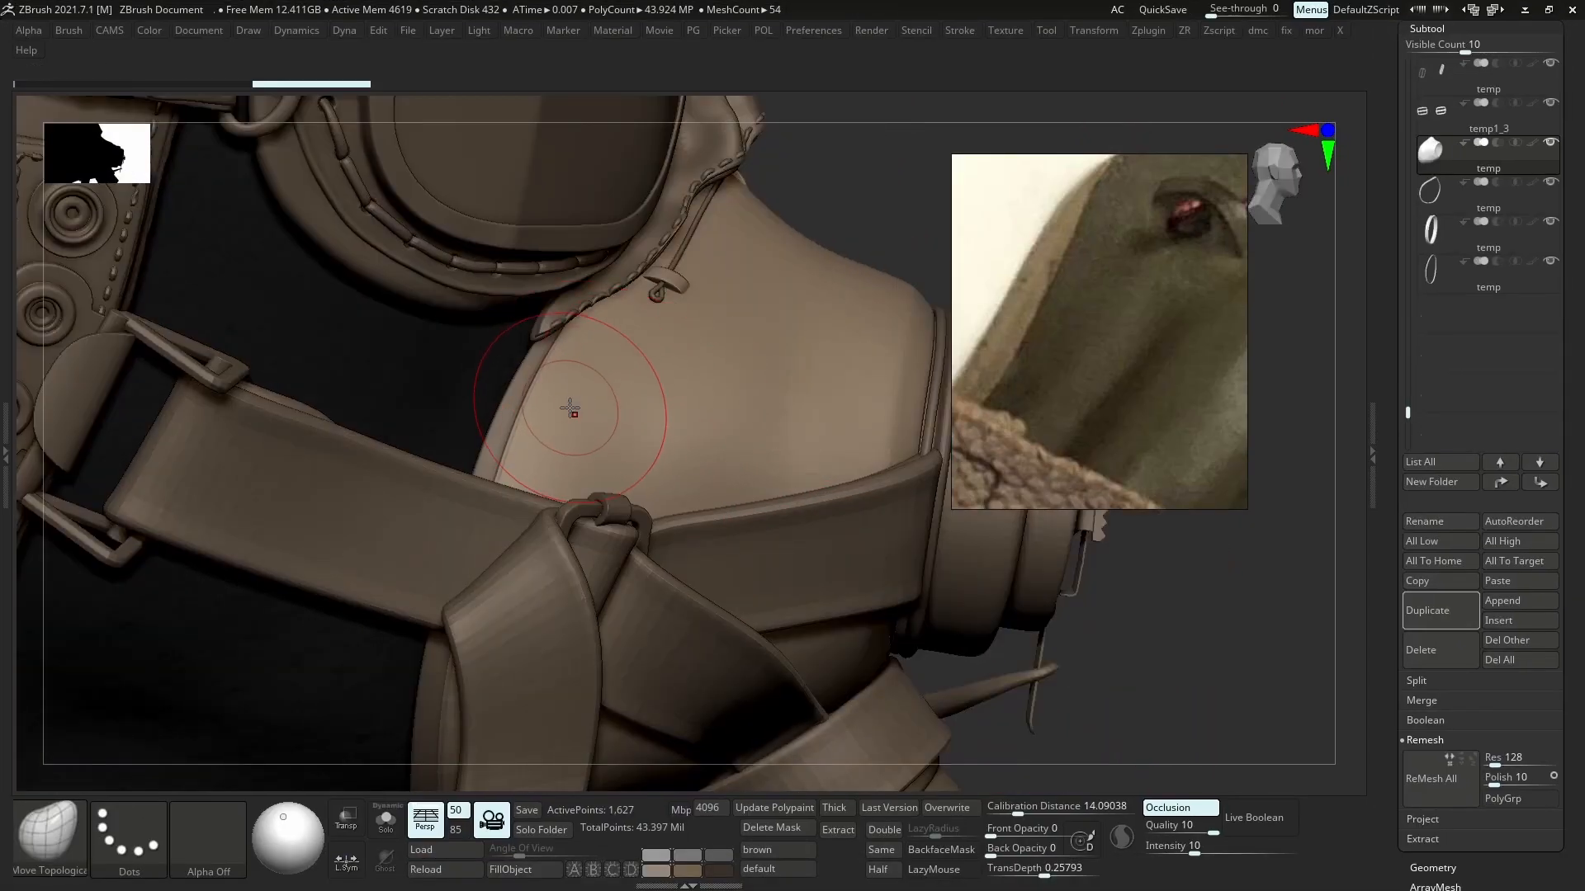
- Switch back to Maya and undo the two support edge loops and the seam vertex offset
key(alt+Tab)
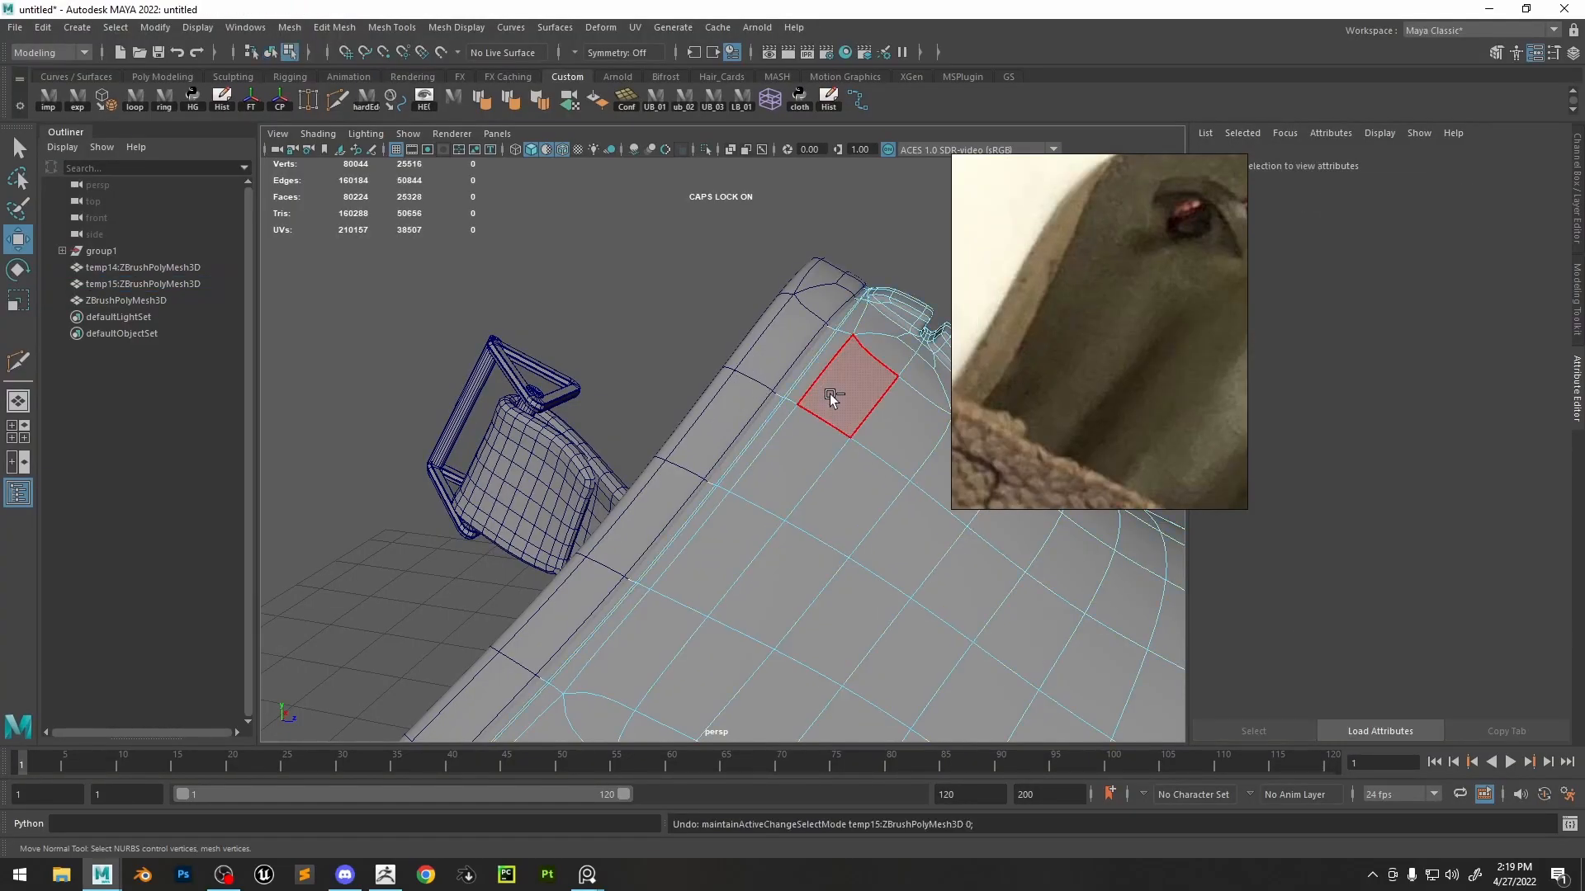
key(1)
mouse_move(815, 383)
alt+mouse_down()
mouse_move(799, 375)
mouse_move(820, 369)
alt+mouse_up()
right_drag(803, 363, 792, 367)
alt+drag(792, 367, 655, 555)
key(ctrl+z)
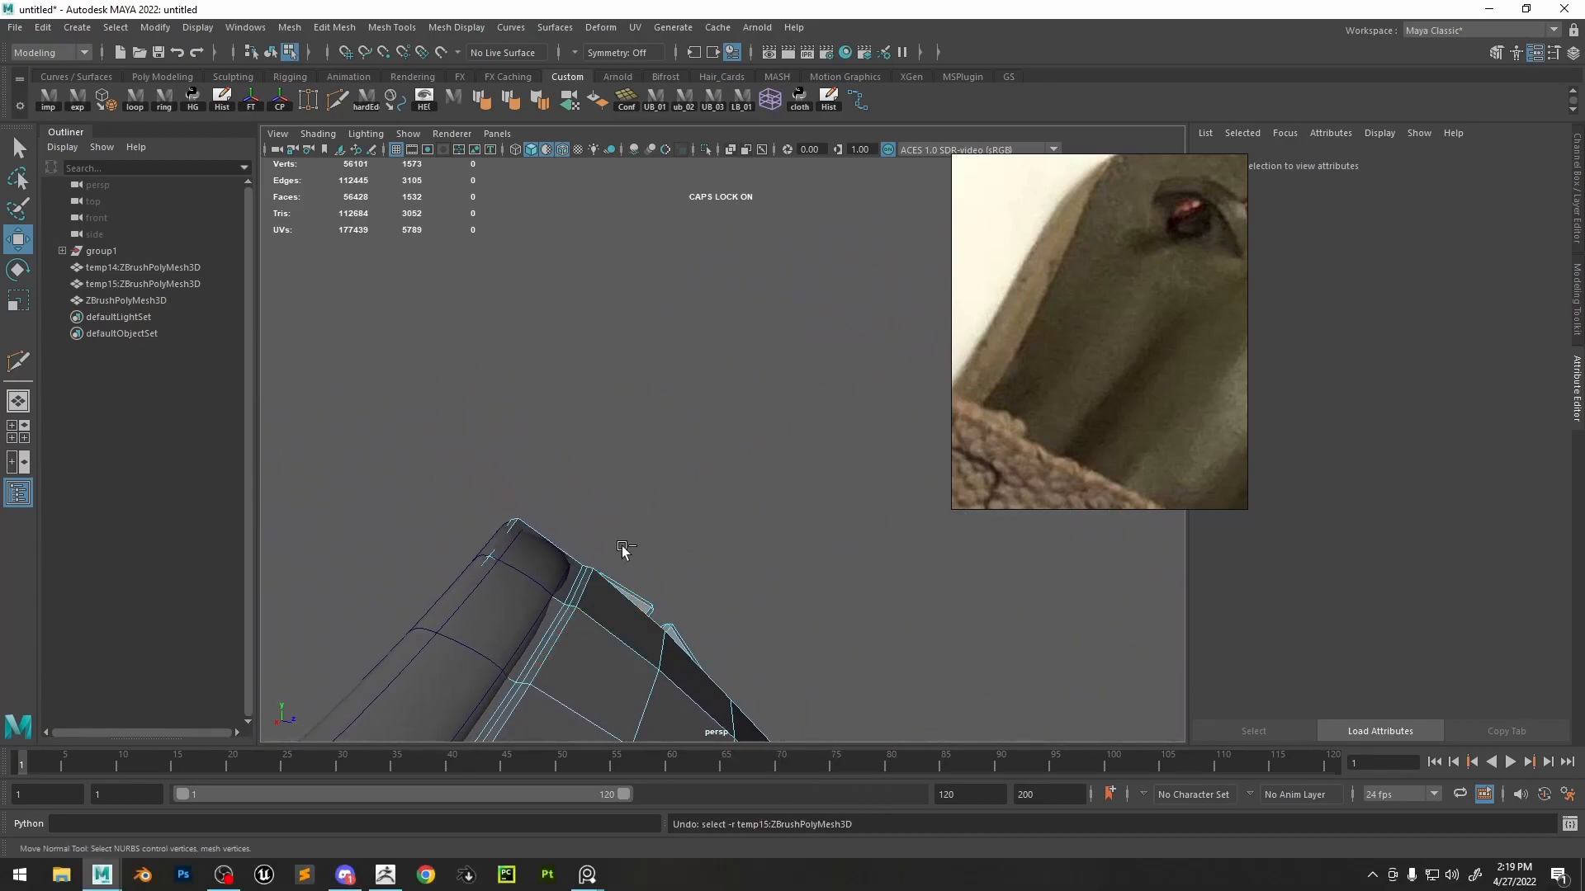
key(ctrl+z)
key(ctrl+z)
key(ctrl+z)
key(ctrl+z)
key(ctrl+z)
key(ctrl+z)
key(ctrl+z)
- Compare the unsmoothed and smoothed previews of the rim strip and the shell around their shared seam
right_drag(573, 556, 785, 428)
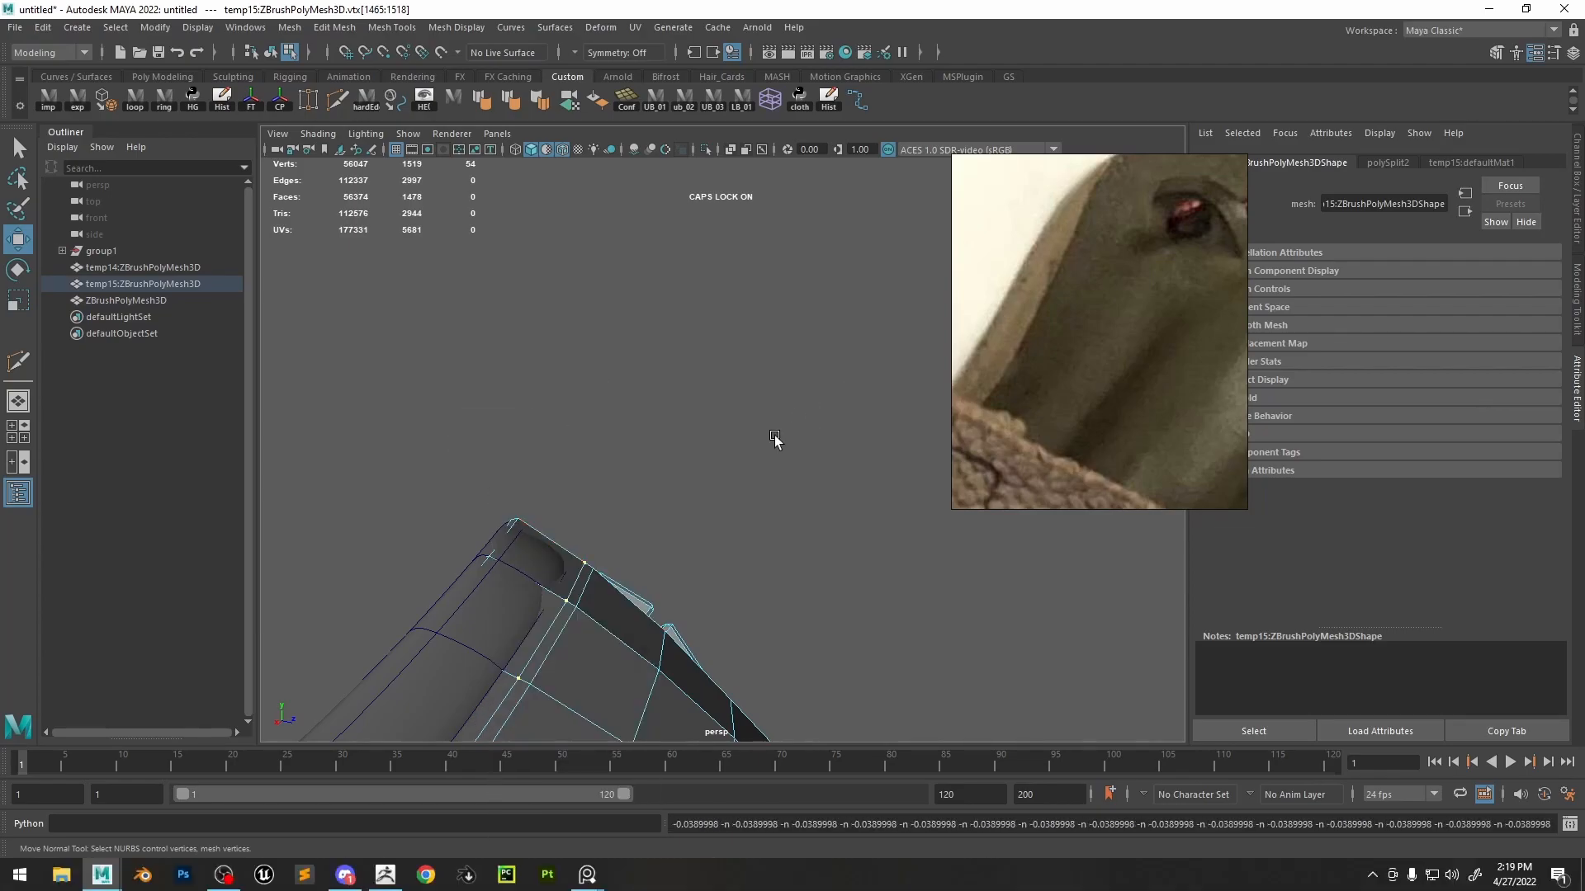
key(1)
key(F8)
click(594, 553)
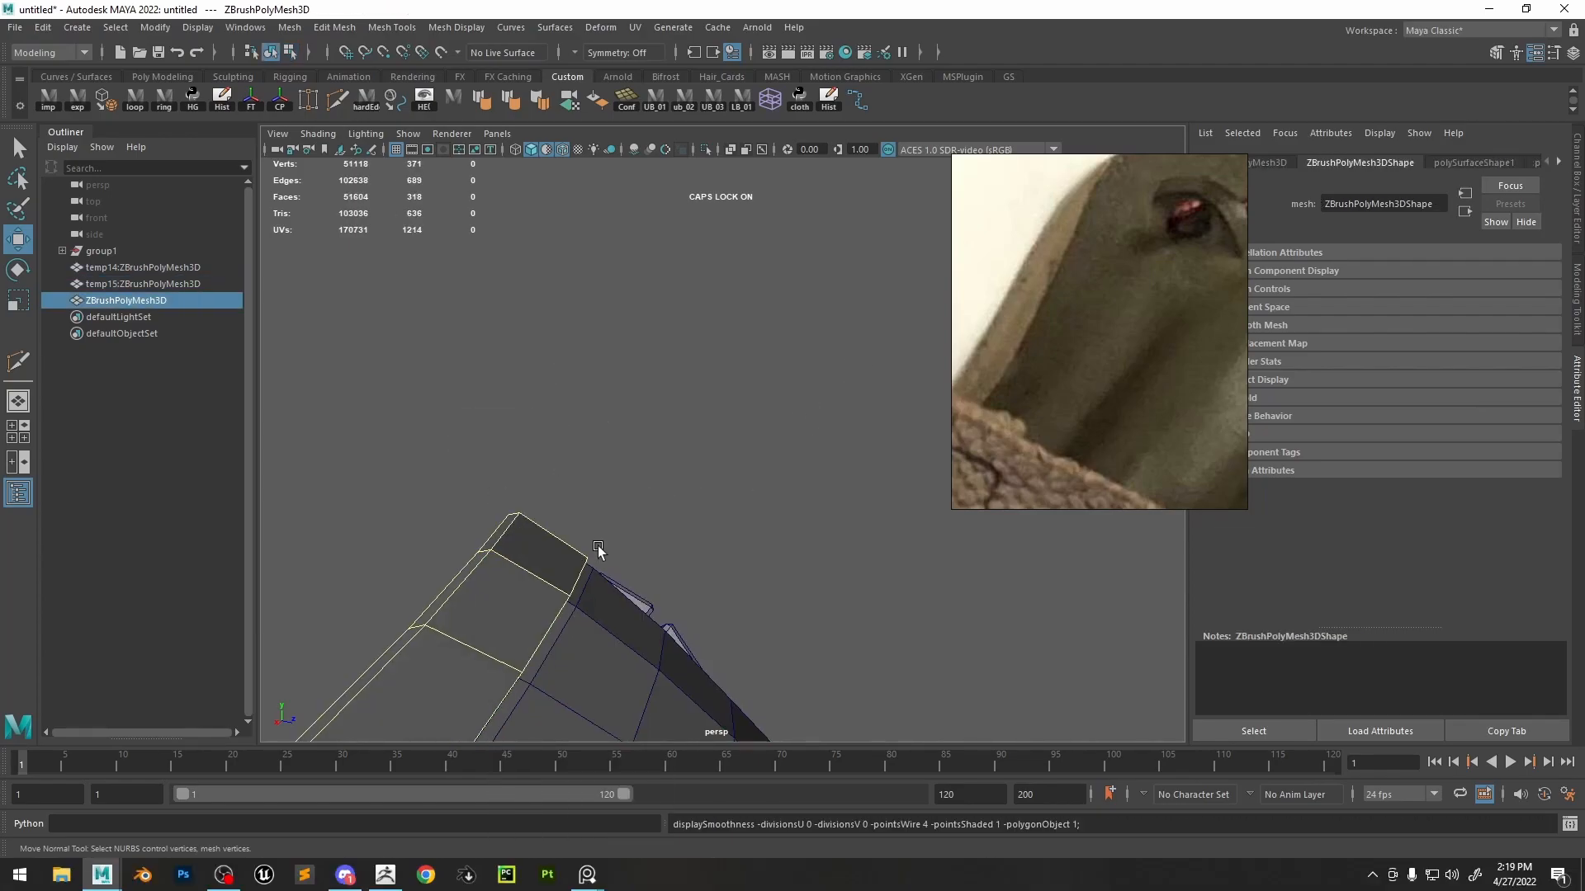
click(615, 617)
alt+drag(665, 548, 730, 402)
key(3)
click(695, 340)
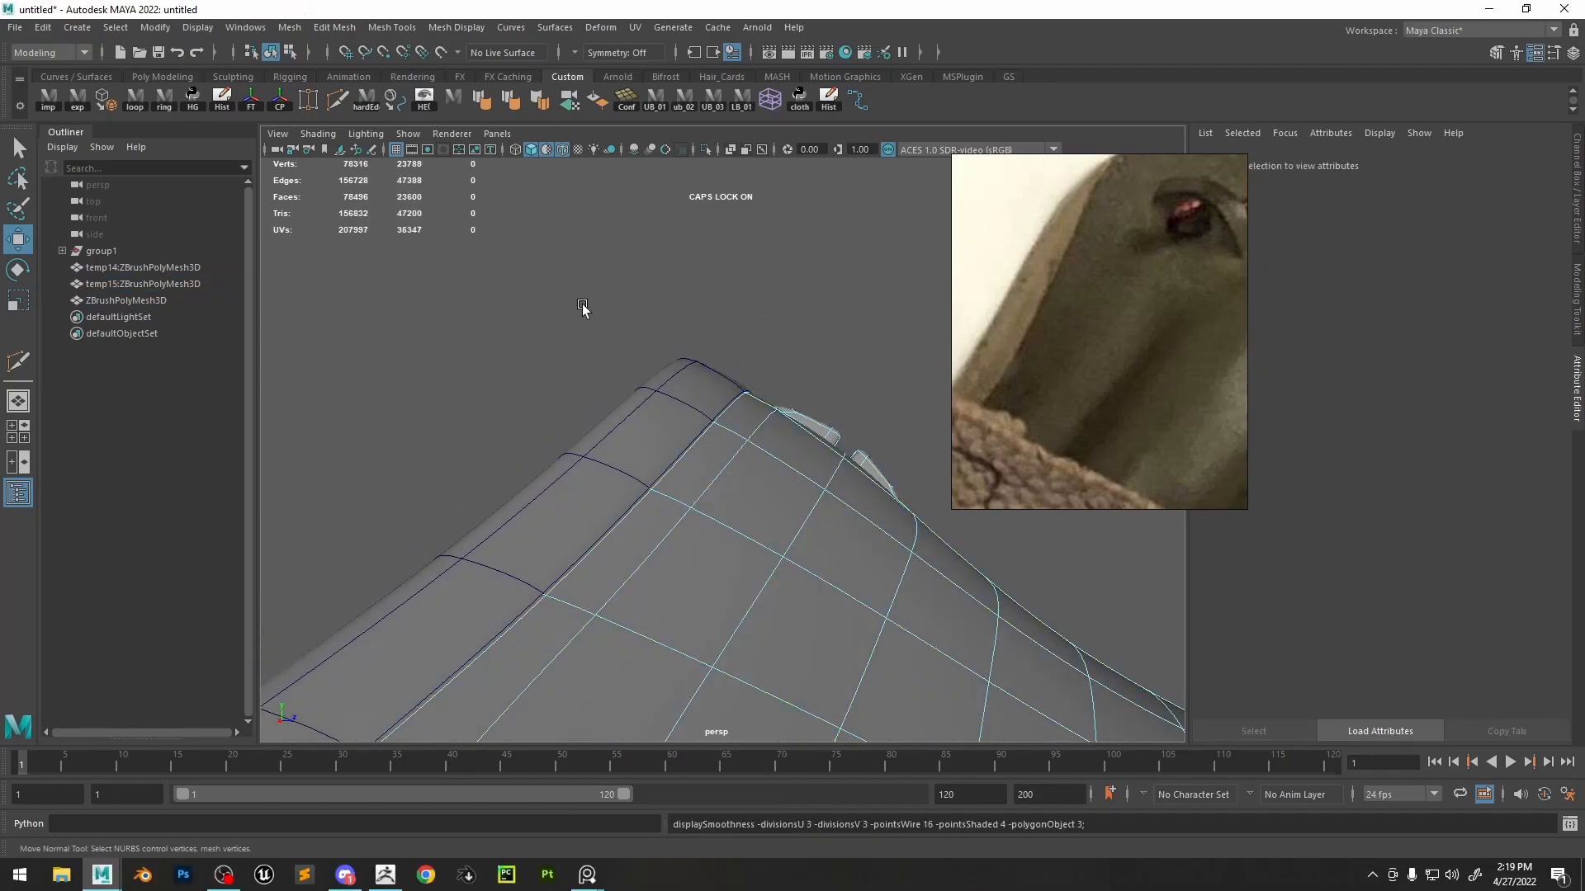
- Insert a new edge loop on the shell next to the rim strip and offset its vertices along their normals
click(340, 113)
ctrl+click(671, 497)
key(w)
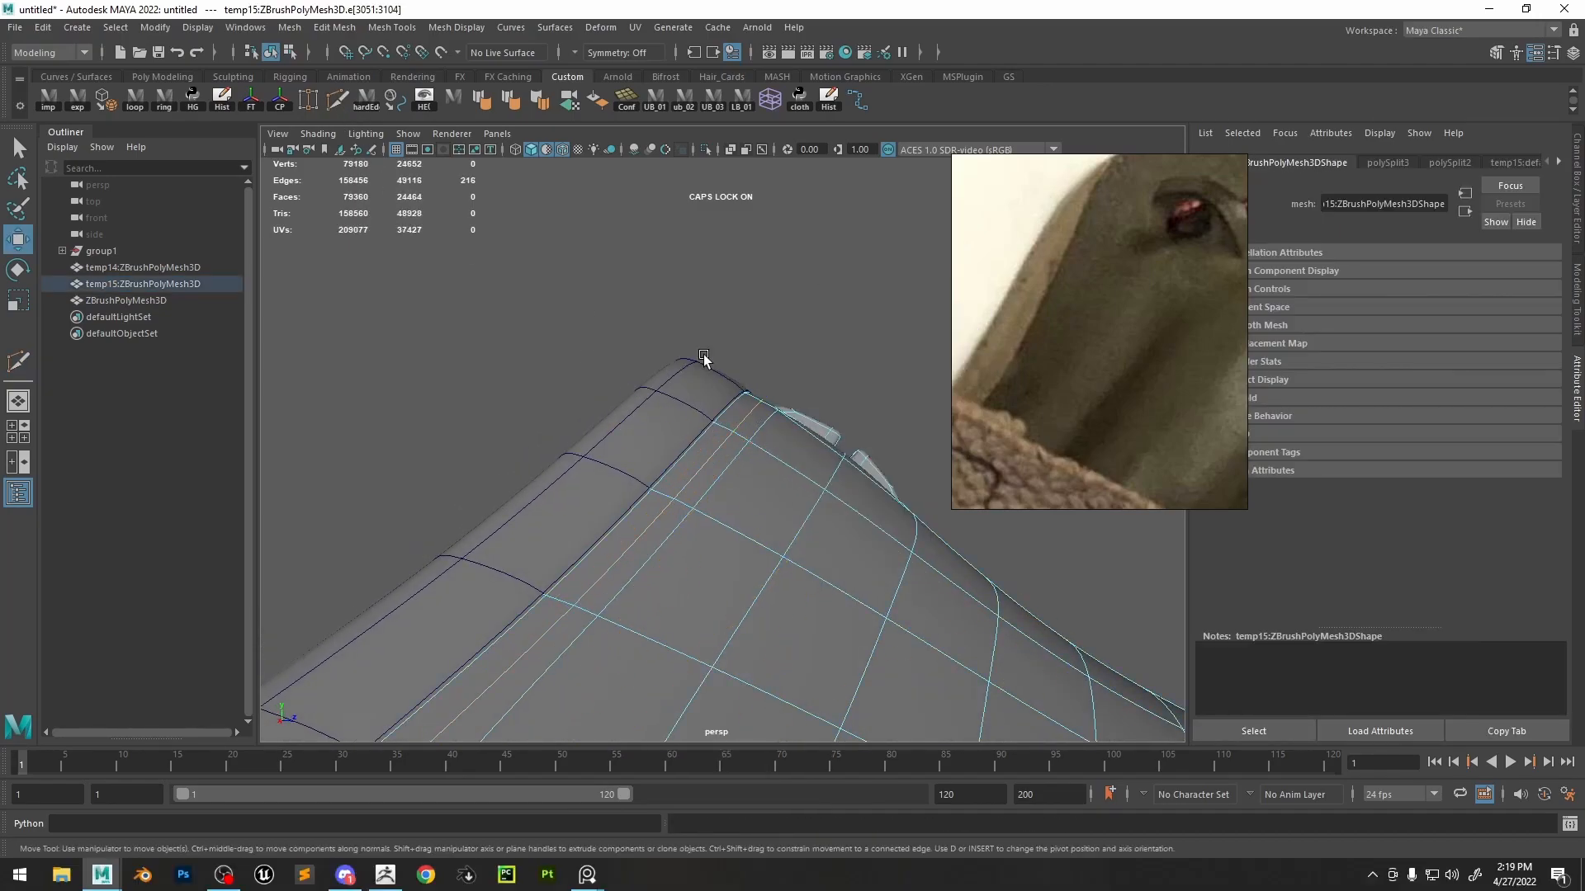
key(ctrl+F9)
middle_drag(861, 381, 831, 361)
right_drag(831, 360, 735, 345)
click(923, 293)
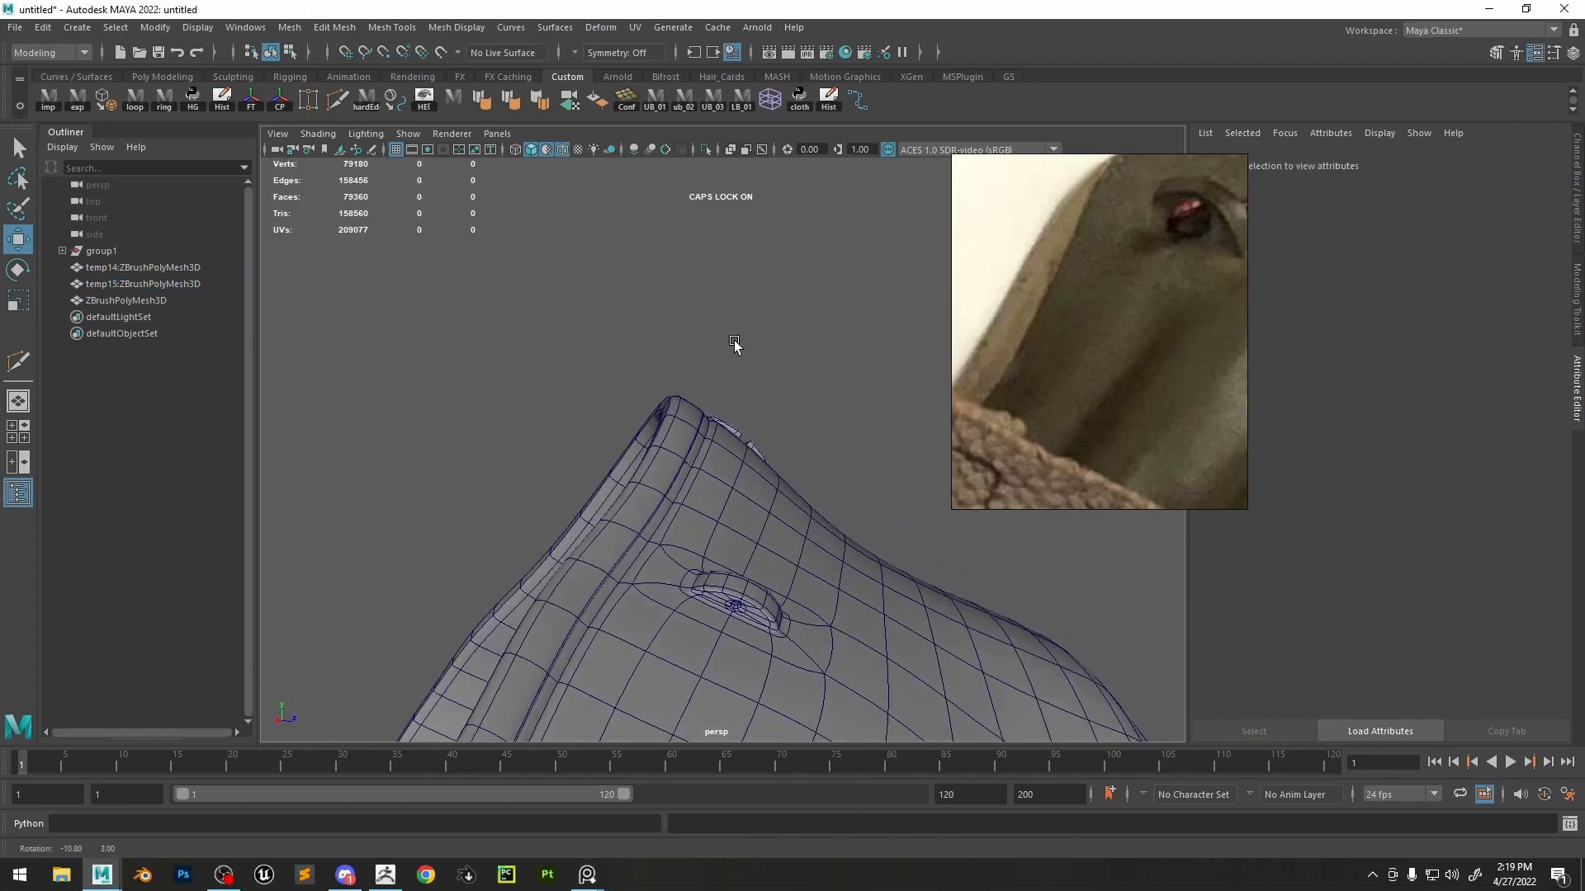
- Export the shell, import it into ZBrush, and inspect it among the other subtools with and without the polyframe
click(732, 478)
click(96, 114)
key(alt+Tab)
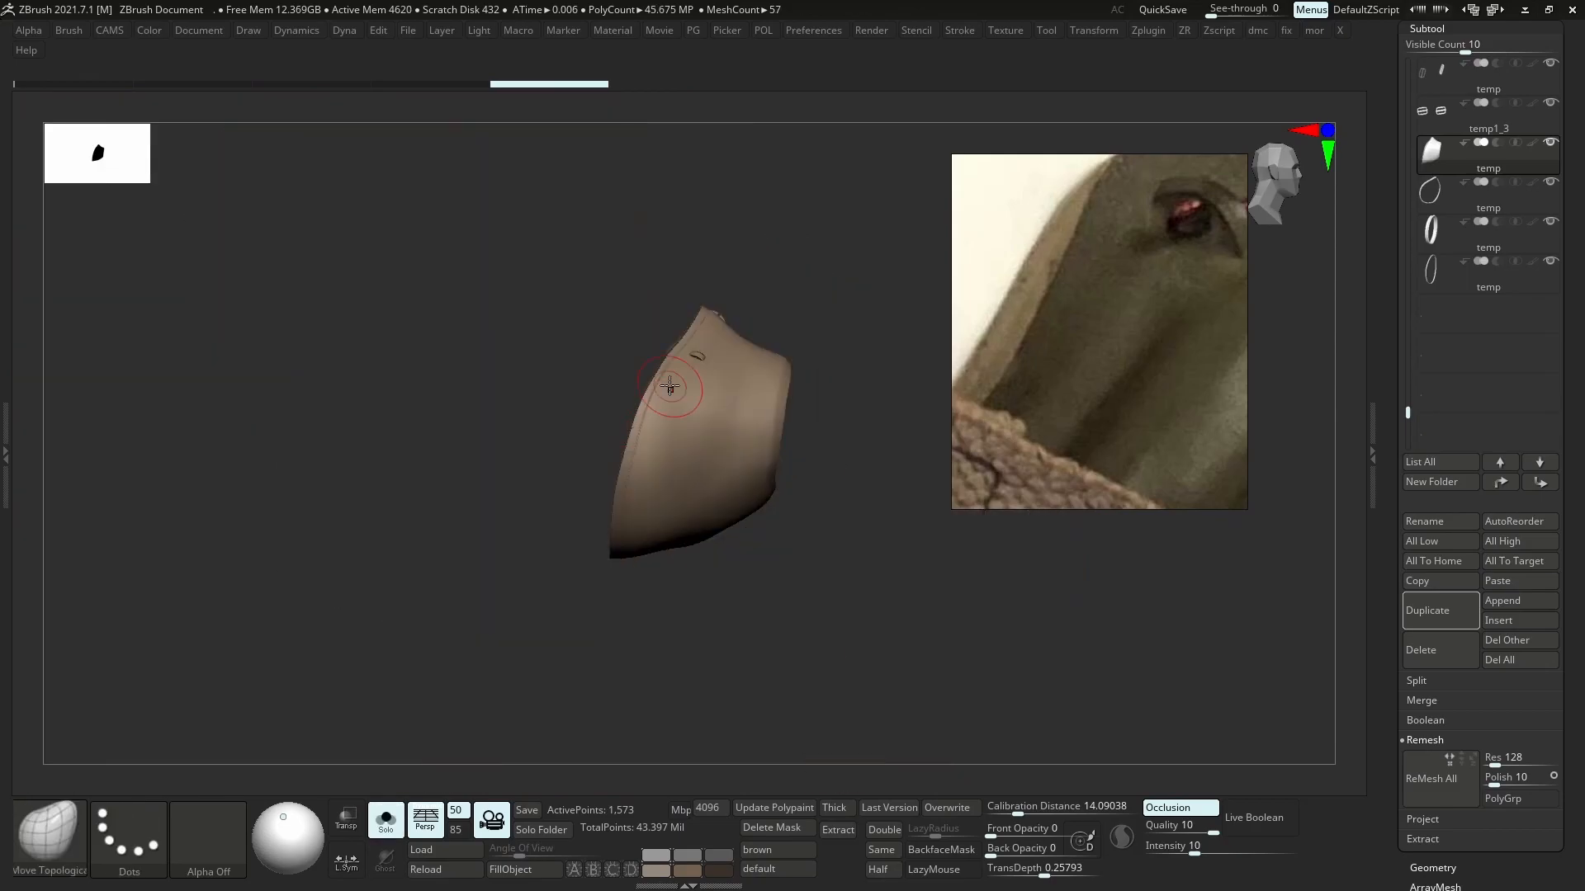
key(alt+s)
key(shift+f)
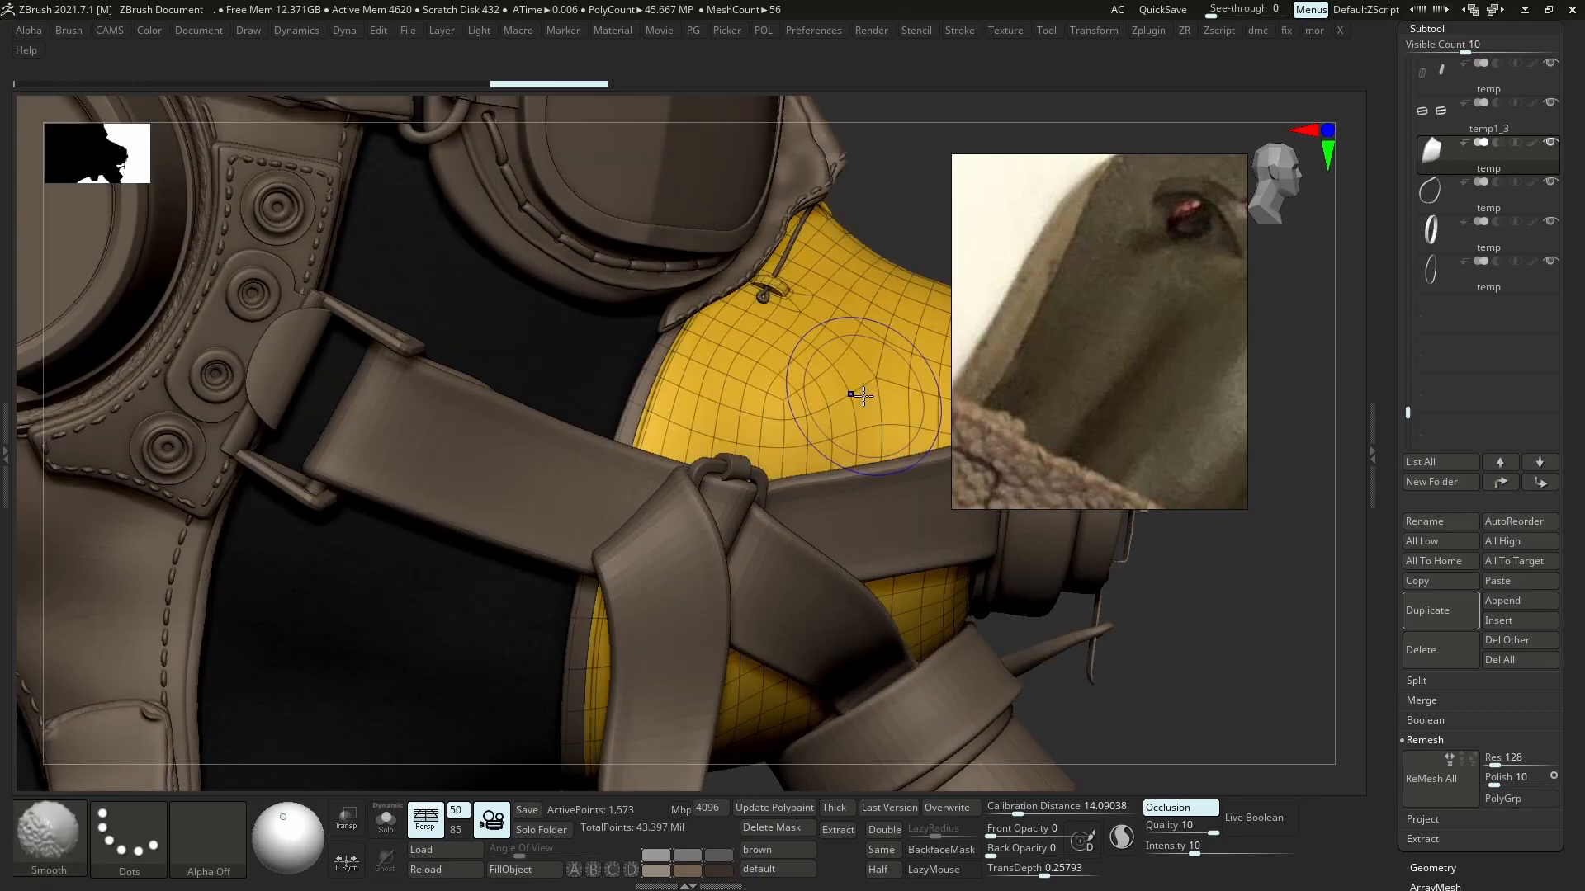
key(shift+f)
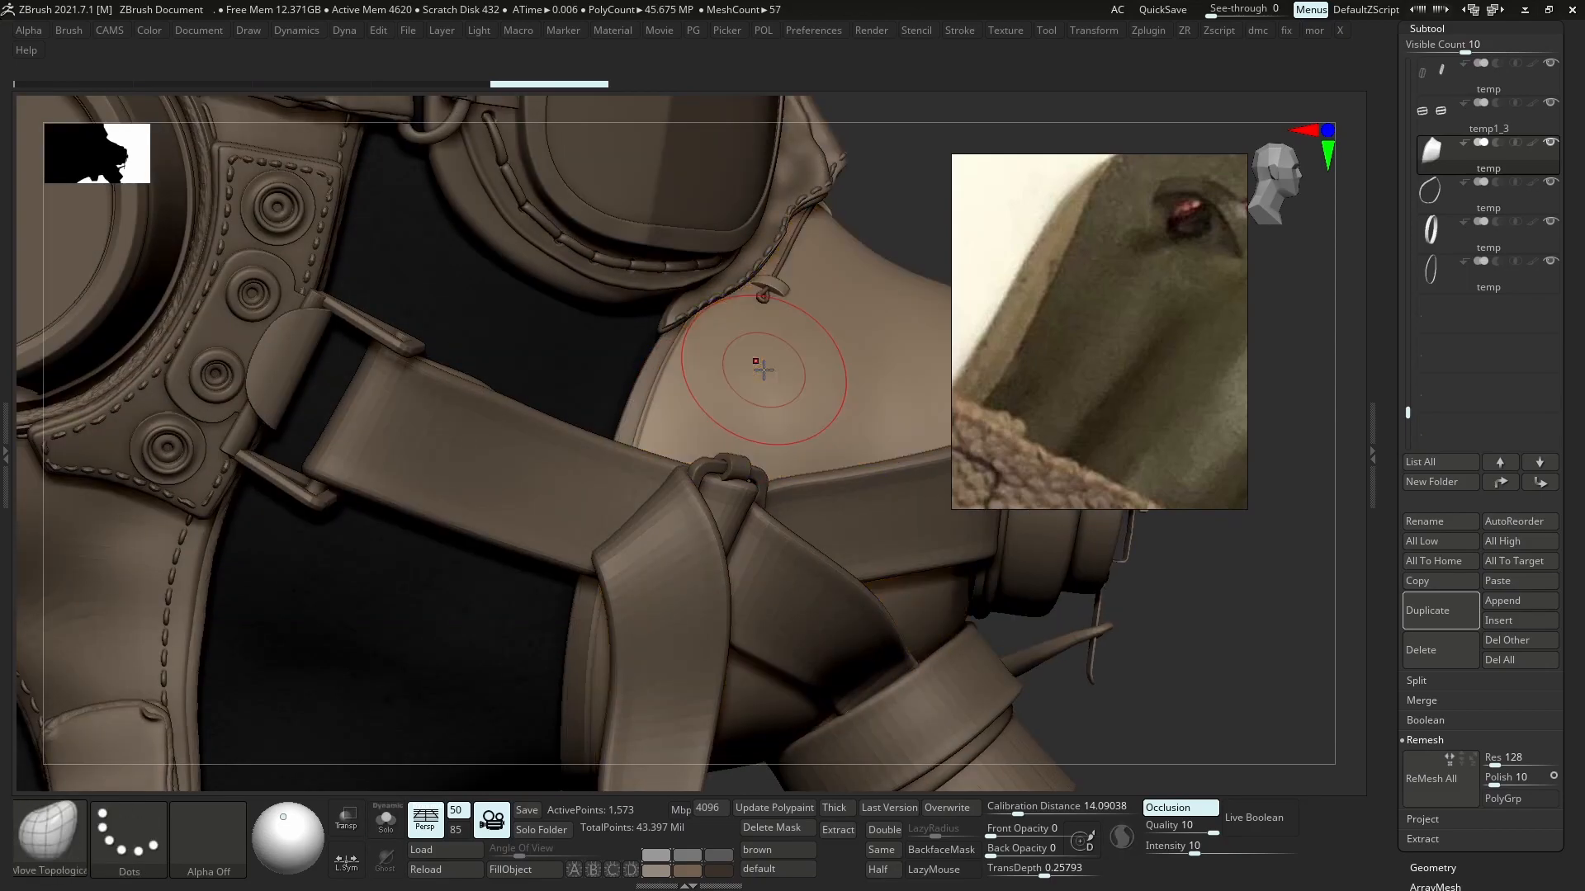
- Nudge the shell's edge beneath the goggle trim and alongside the straps with the Move Topological brush
key(s)
mouse_move(692, 376)
mouse_down()
mouse_move(657, 384)
mouse_move(698, 319)
mouse_up()
drag(662, 404, 645, 428)
key(s)
drag(602, 620, 586, 618)
right_drag(586, 617, 571, 608)
drag(568, 591, 567, 589)
ctrl+right_drag(567, 590, 693, 387)
drag(693, 379, 685, 389)
ctrl+right_drag(685, 390, 642, 529)
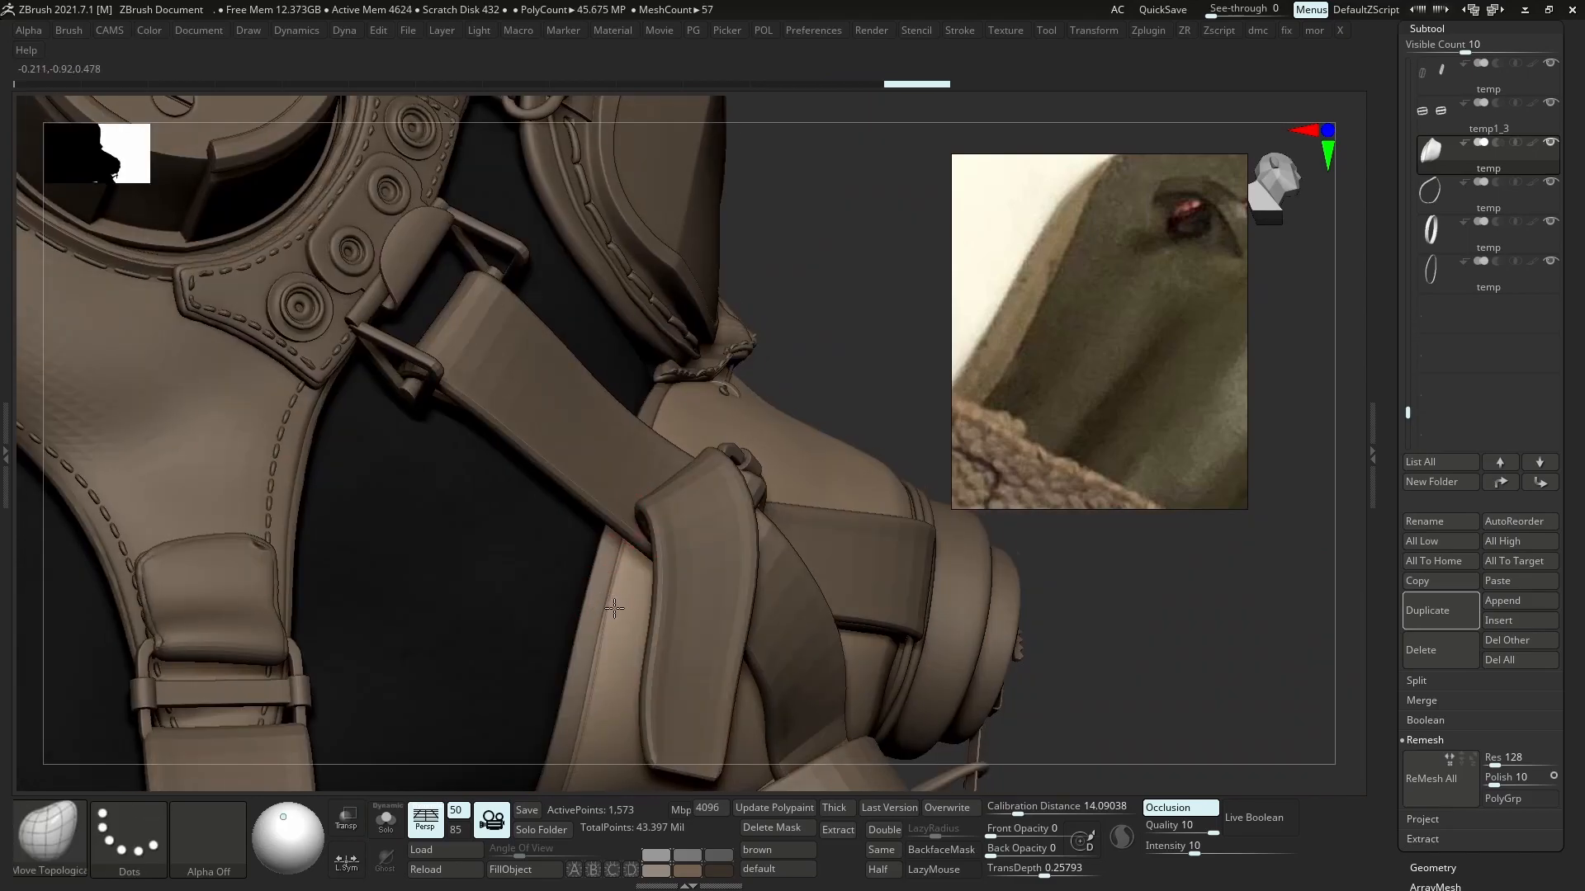
- Make the rim strip the active subtool, isolate it in Solo mode and show its polyframe
right_drag(615, 608, 590, 607)
alt+click(590, 606)
key(alt+s)
key(shift+f)
ctrl+right_drag(586, 544, 602, 467)
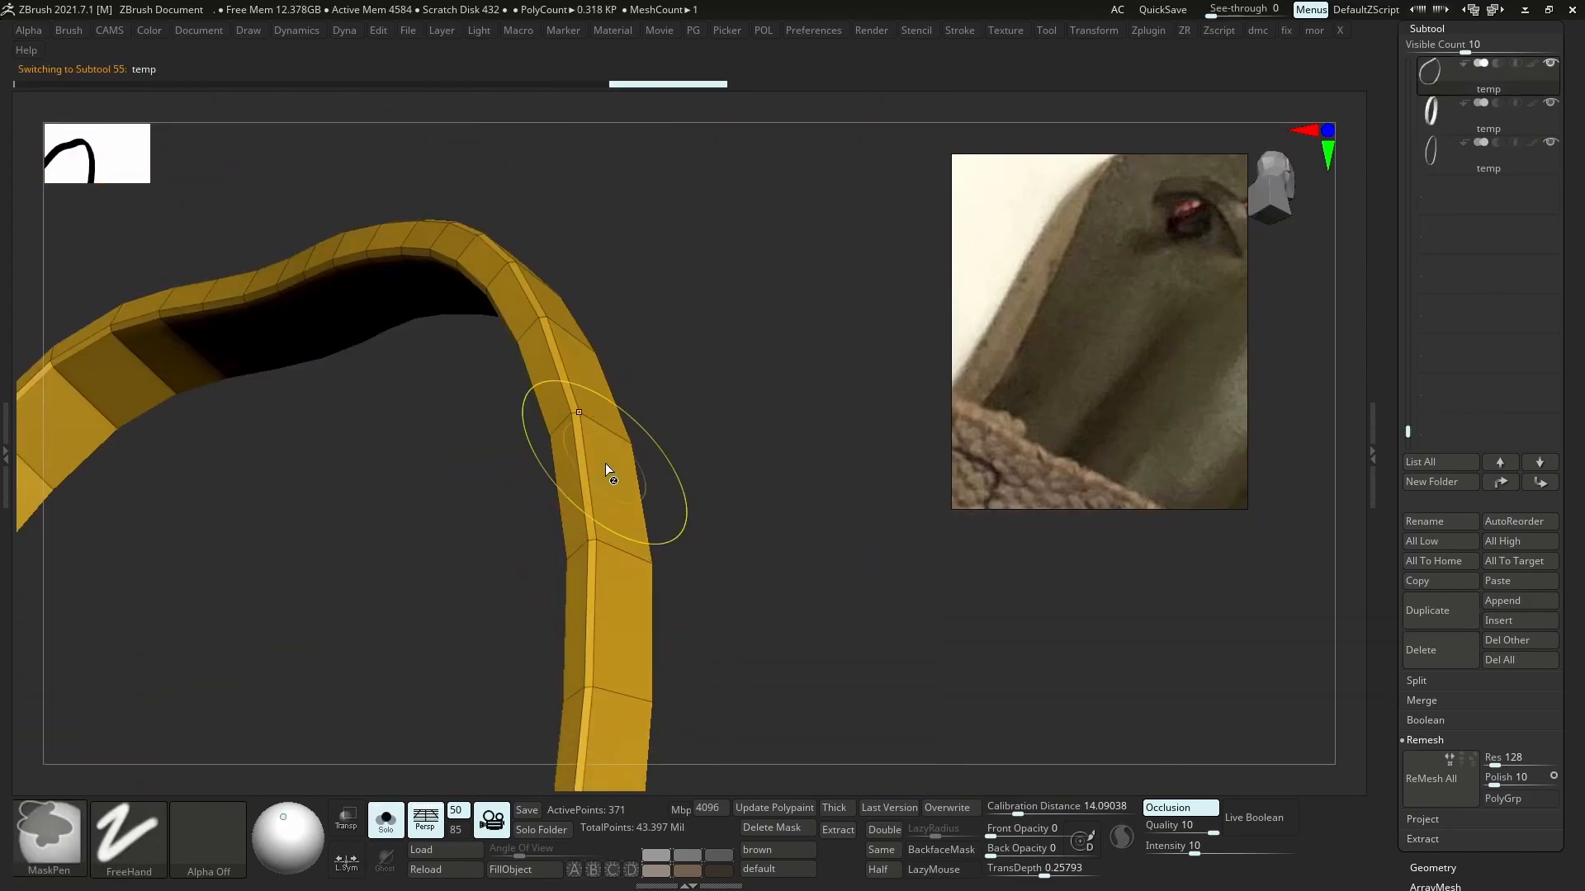
- Switch to Maya, delete the old rim strip and import the ZBrush version of the strip in its place
key(alt+Tab)
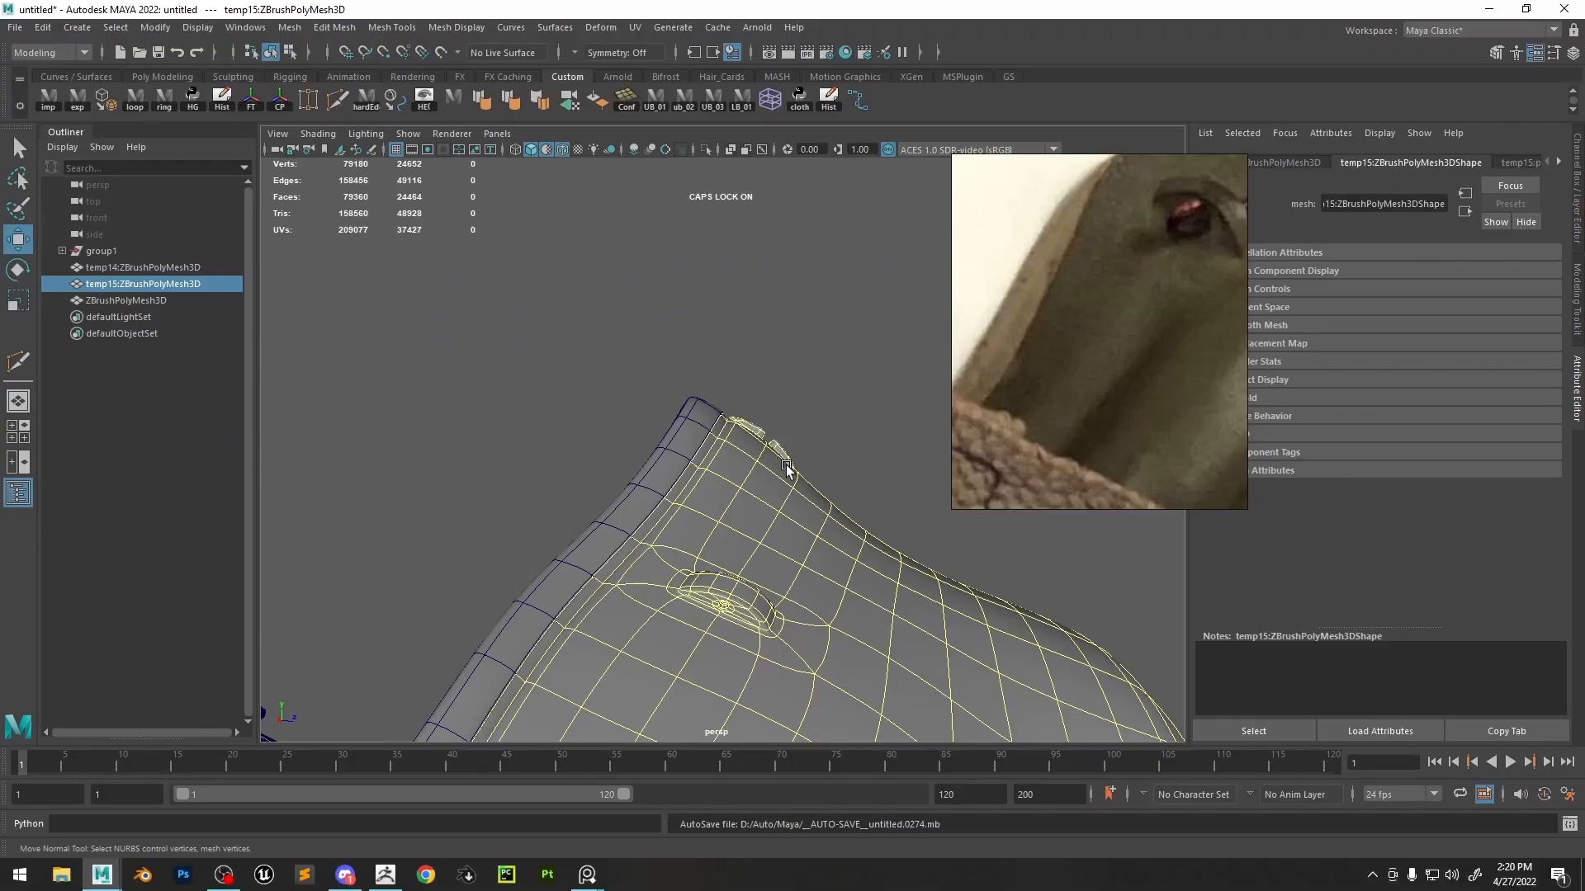
click(631, 482)
key(Delete)
click(643, 475)
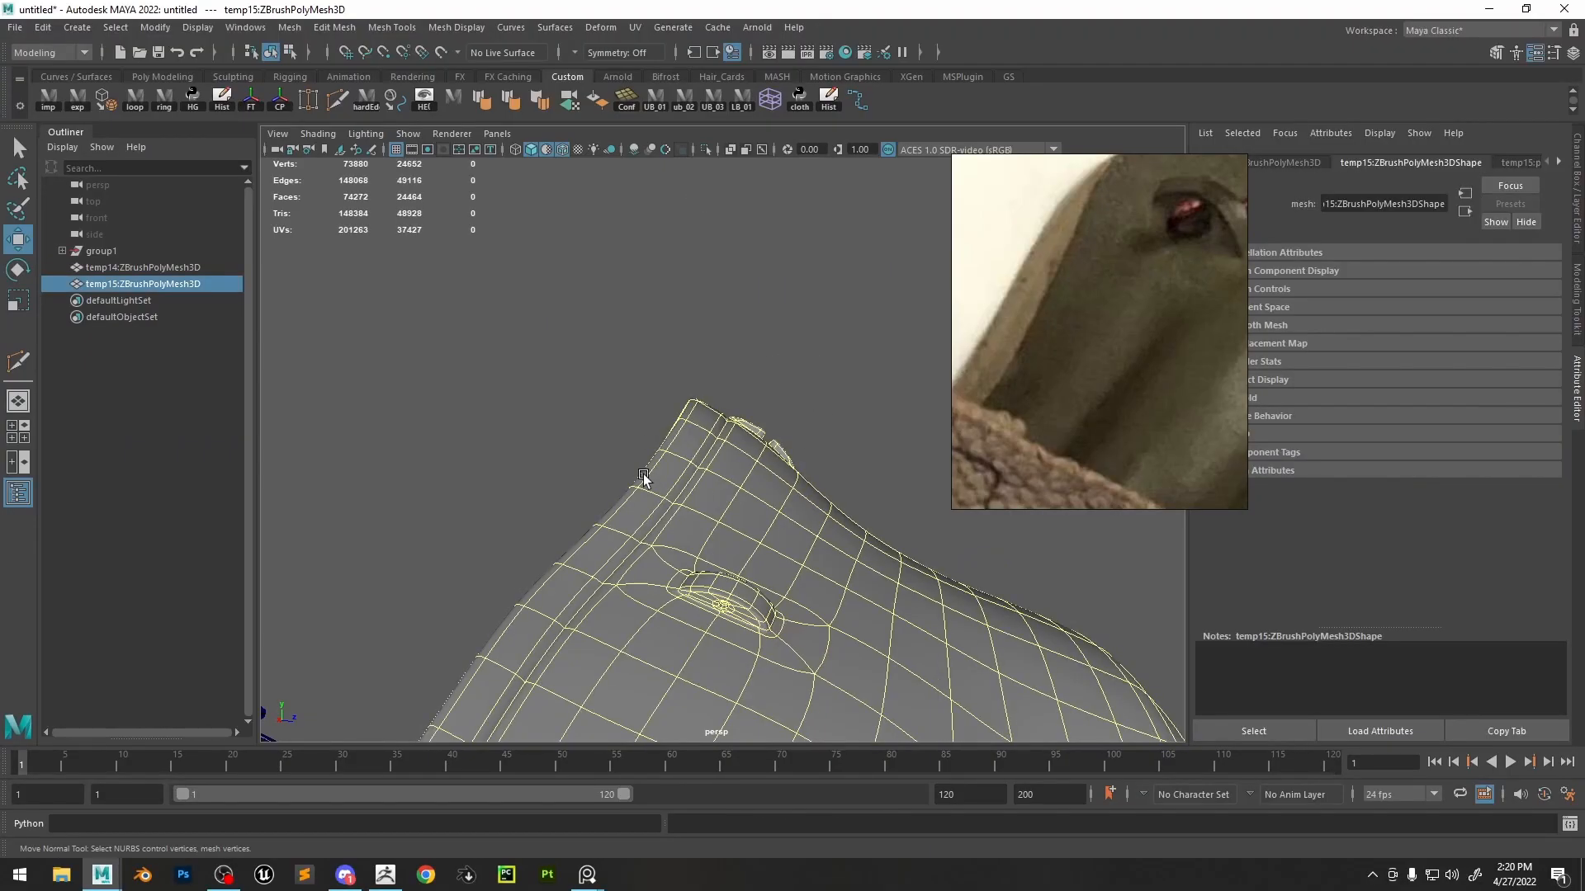
click(48, 99)
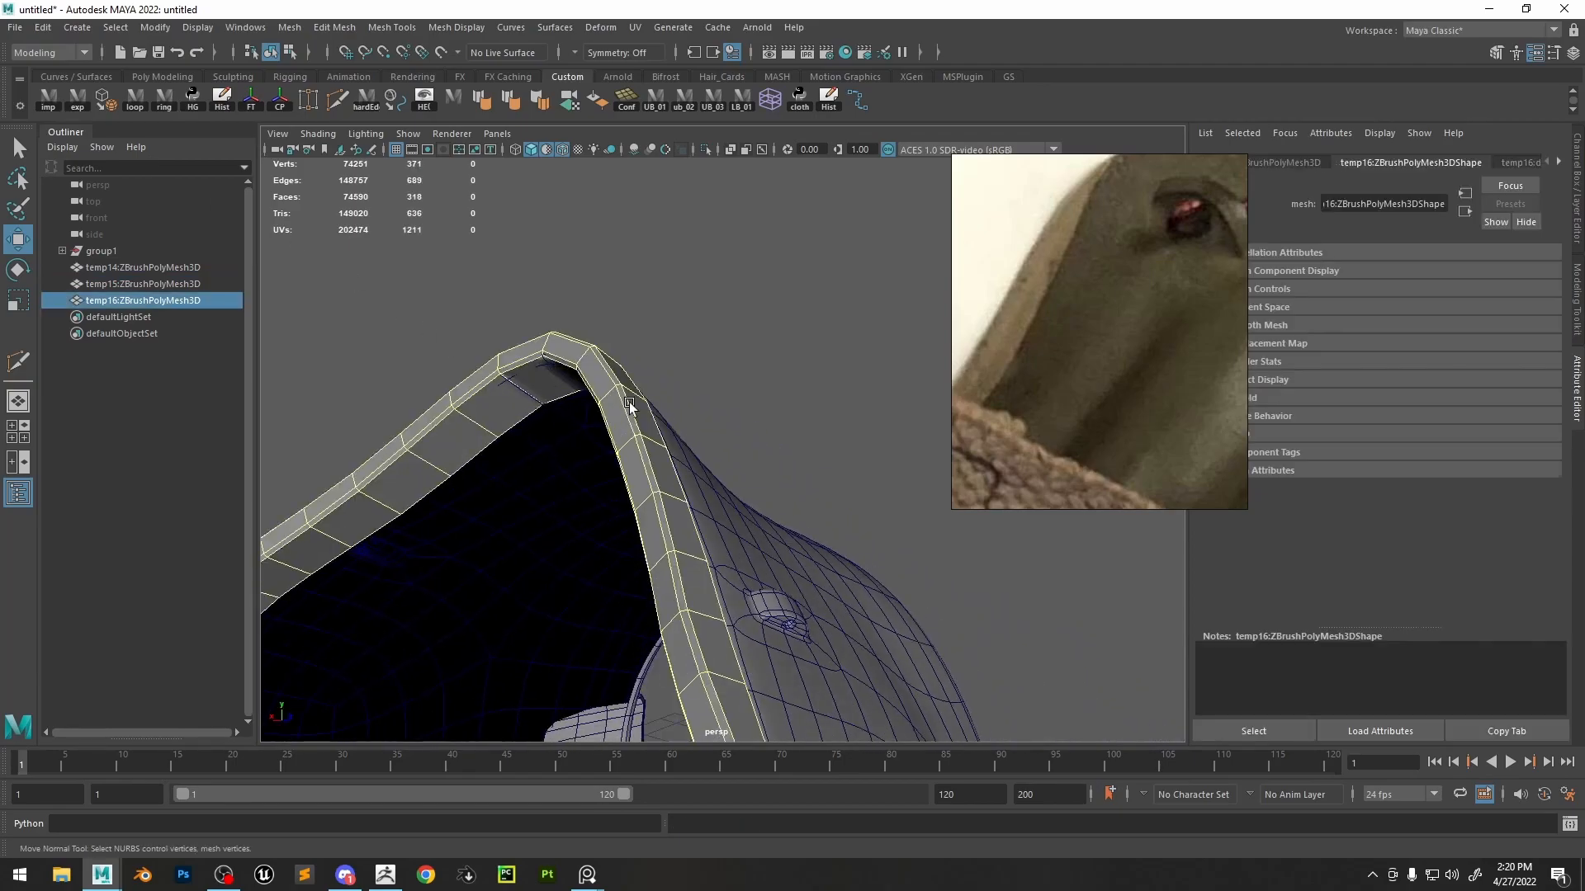
- Collapse an edge ring along the imported rim strip and preview the strip smoothed
scroll(620, 409, up, 5)
right_drag(597, 426, 602, 360)
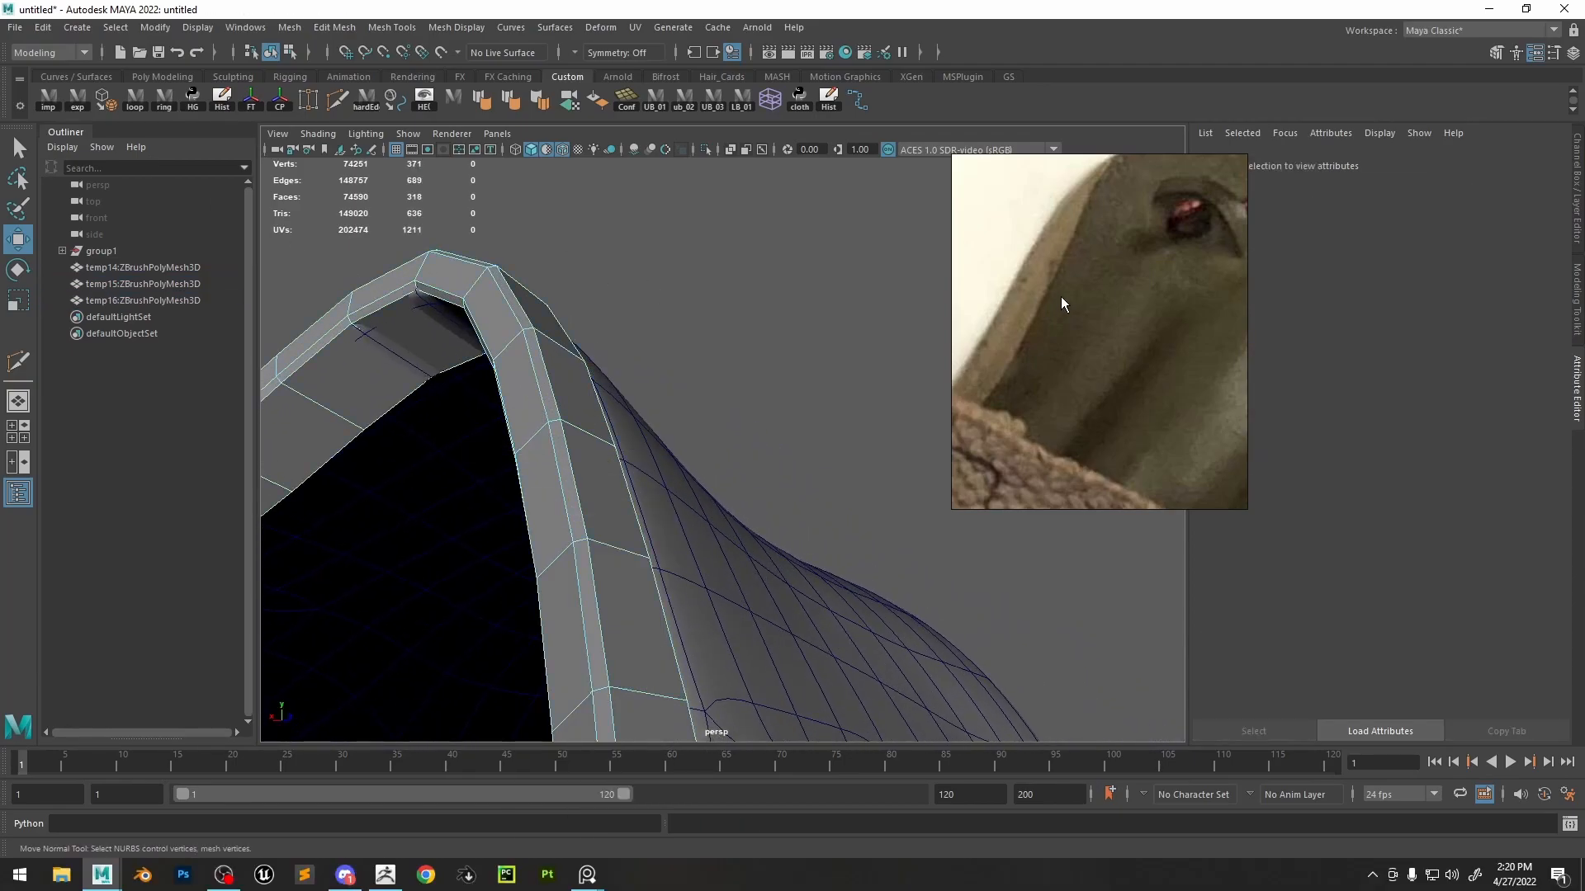
click(577, 546)
shift+right_drag(554, 419, 595, 289)
key(3)
click(652, 463)
- Collapse an edge ring along the shell's rim and preview it smoothed against the strip
alt+drag(660, 412, 746, 339)
key(1)
right_drag(599, 421, 615, 252)
click(589, 357)
key(3)
alt+drag(604, 354, 685, 399)
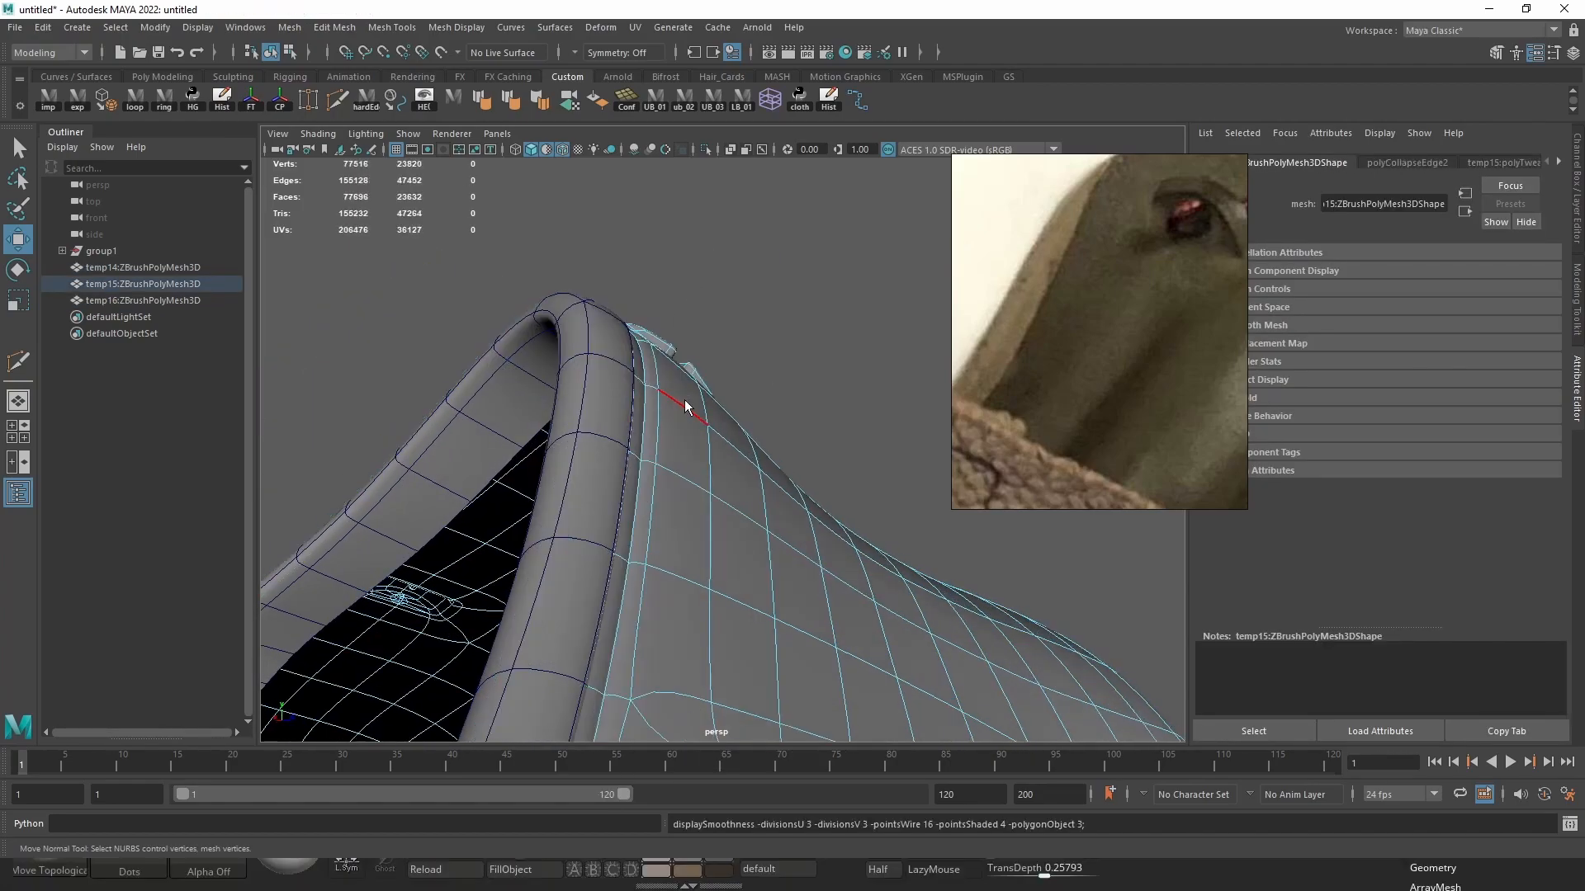
right_drag(685, 400, 730, 357)
click(767, 321)
alt+drag(727, 371, 661, 434)
- Export the reworked shell and import it into ZBrush, checking its seam alone and with the full model
click(661, 434)
click(78, 100)
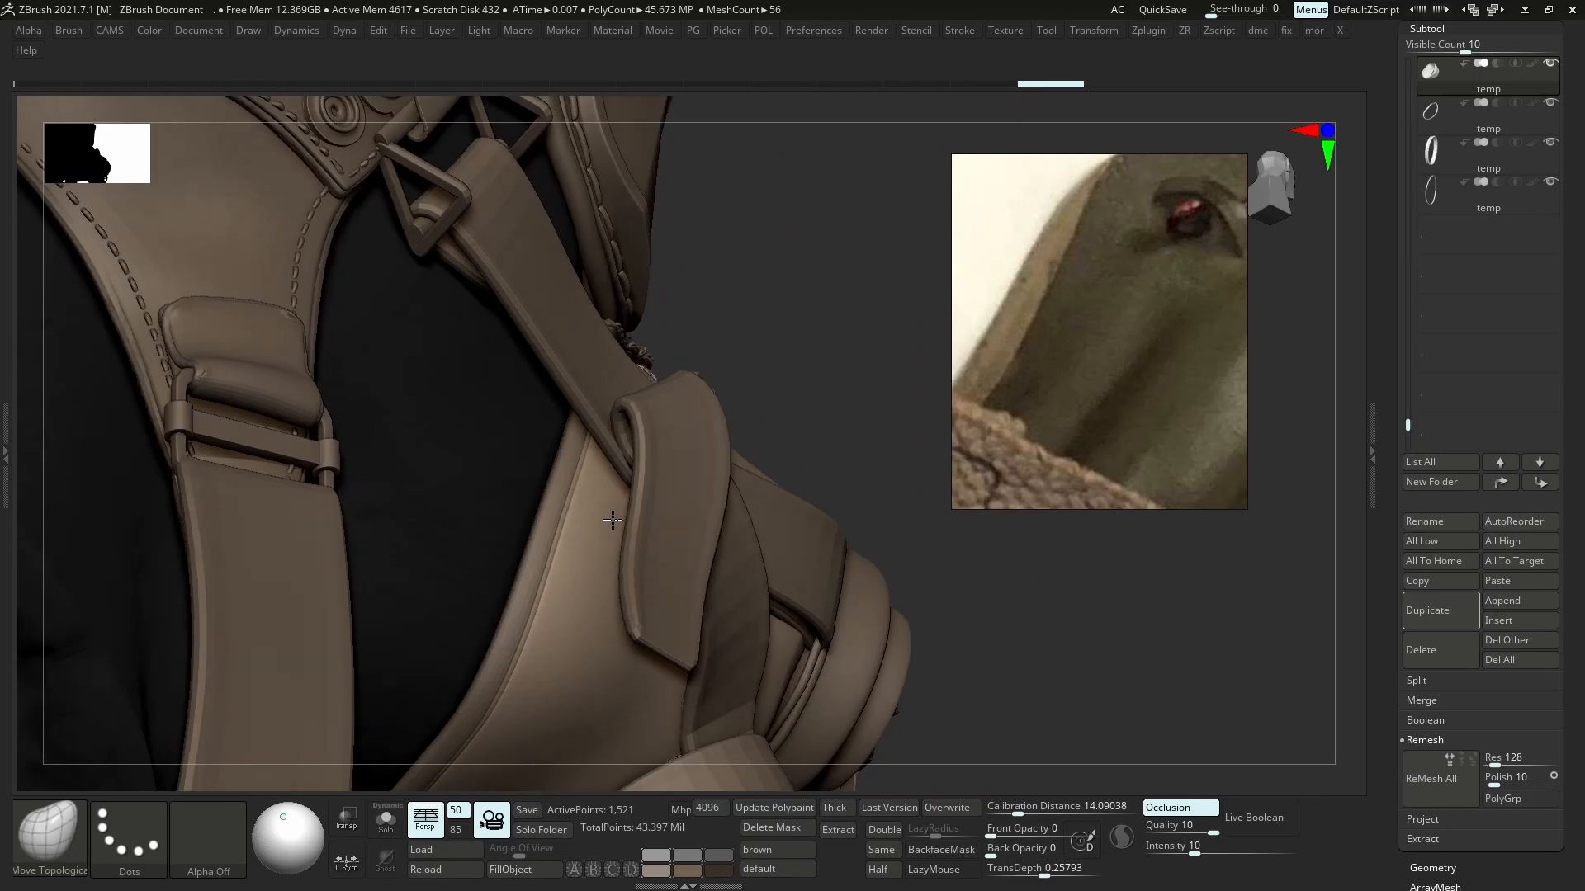
key(space)
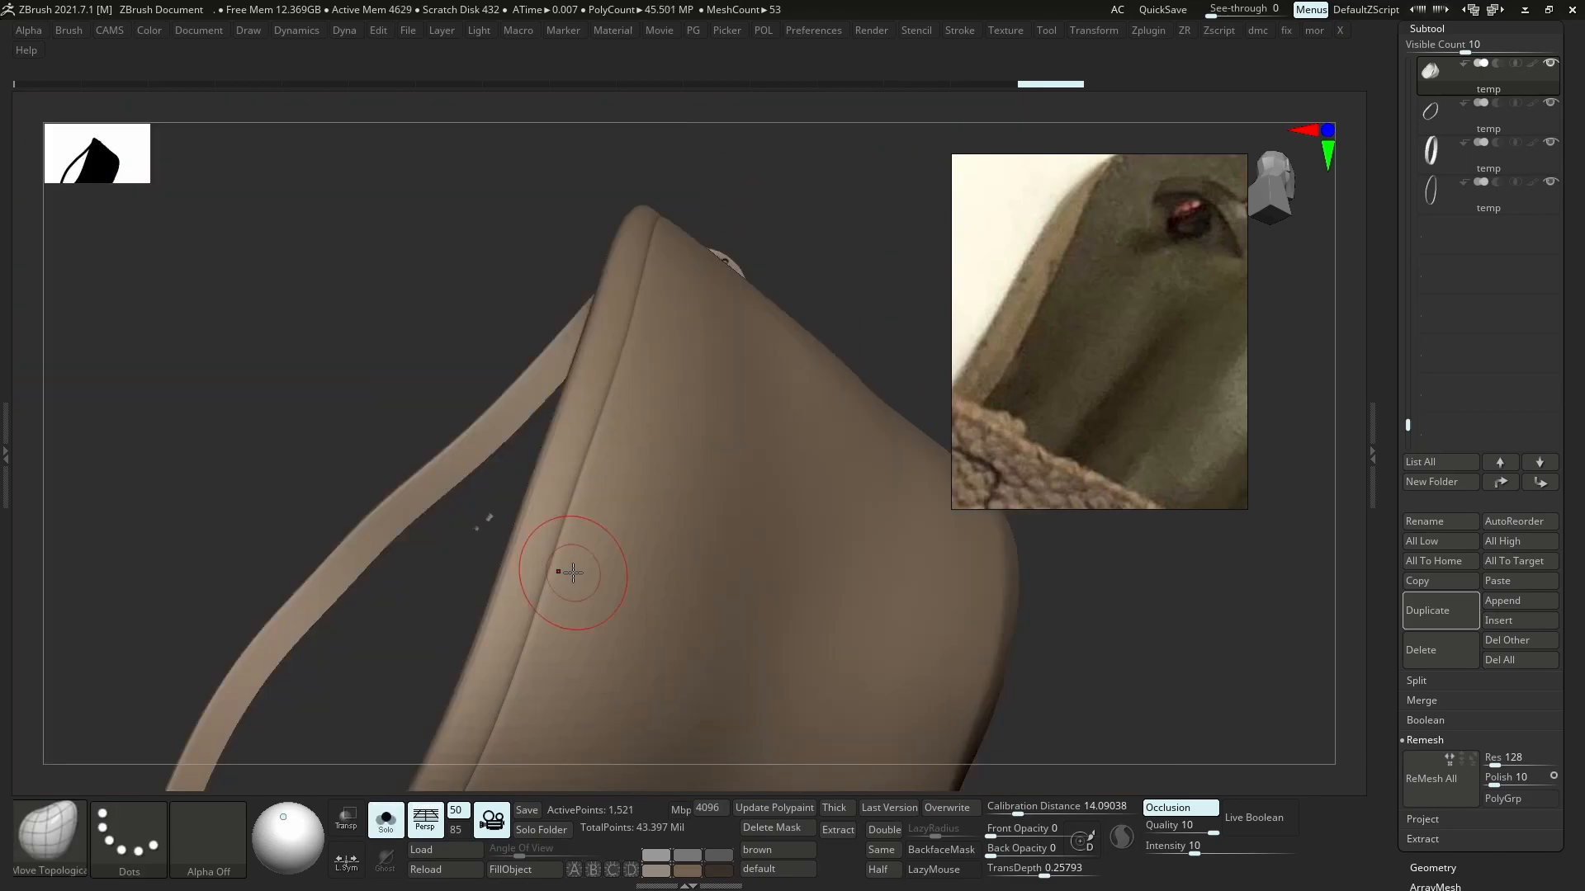
key(alt+s)
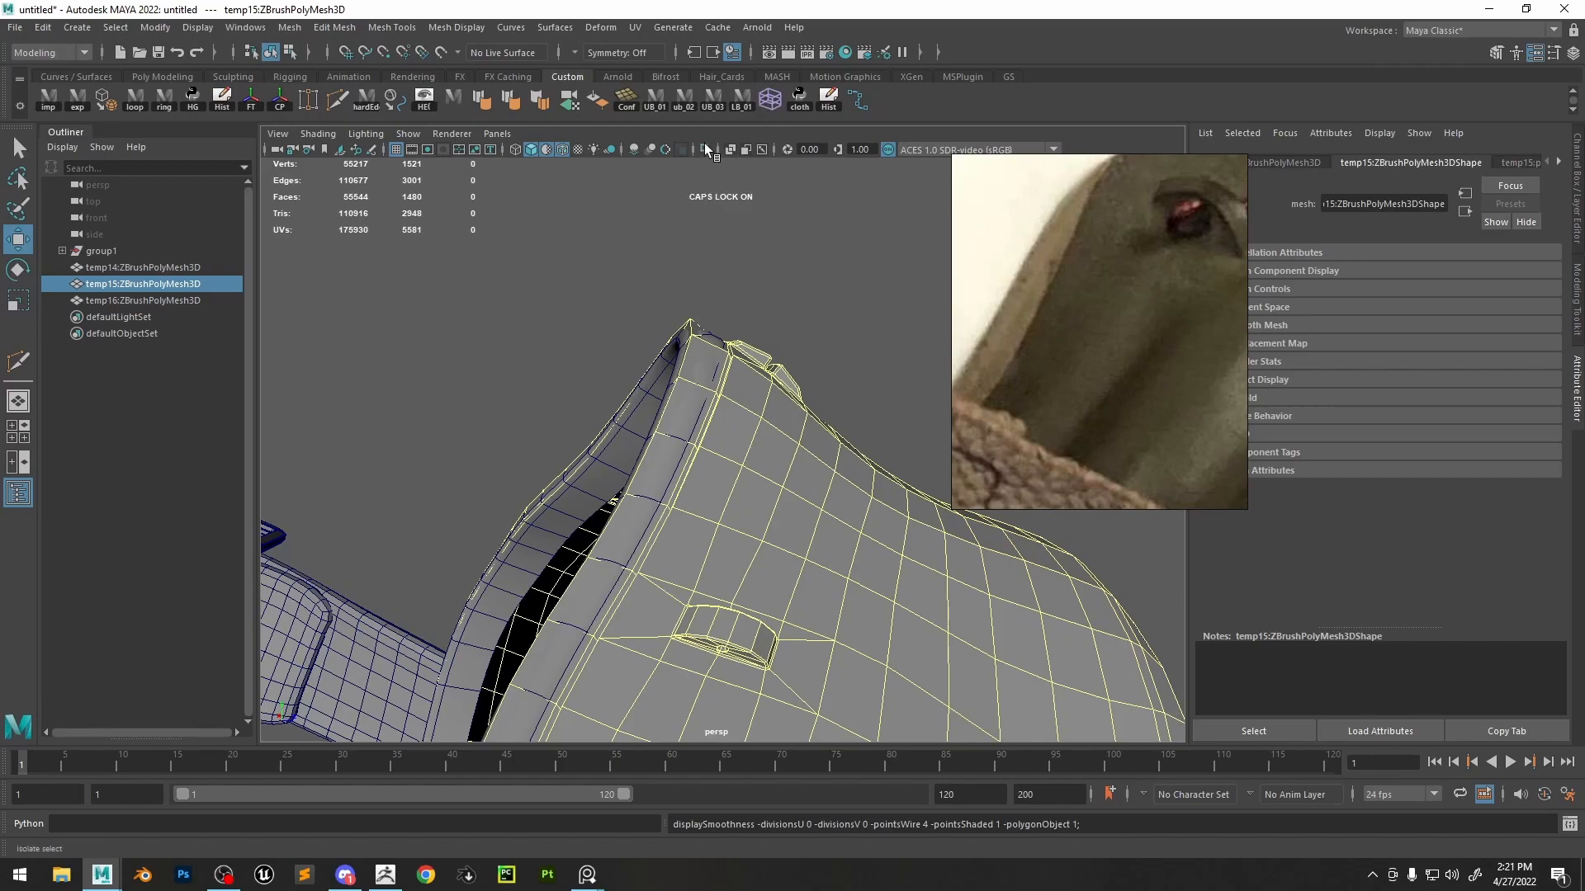
- Isolate the shell in Maya and insert an edge loop on its rim next to the seam groove
click(705, 149)
alt+drag(765, 473, 662, 352)
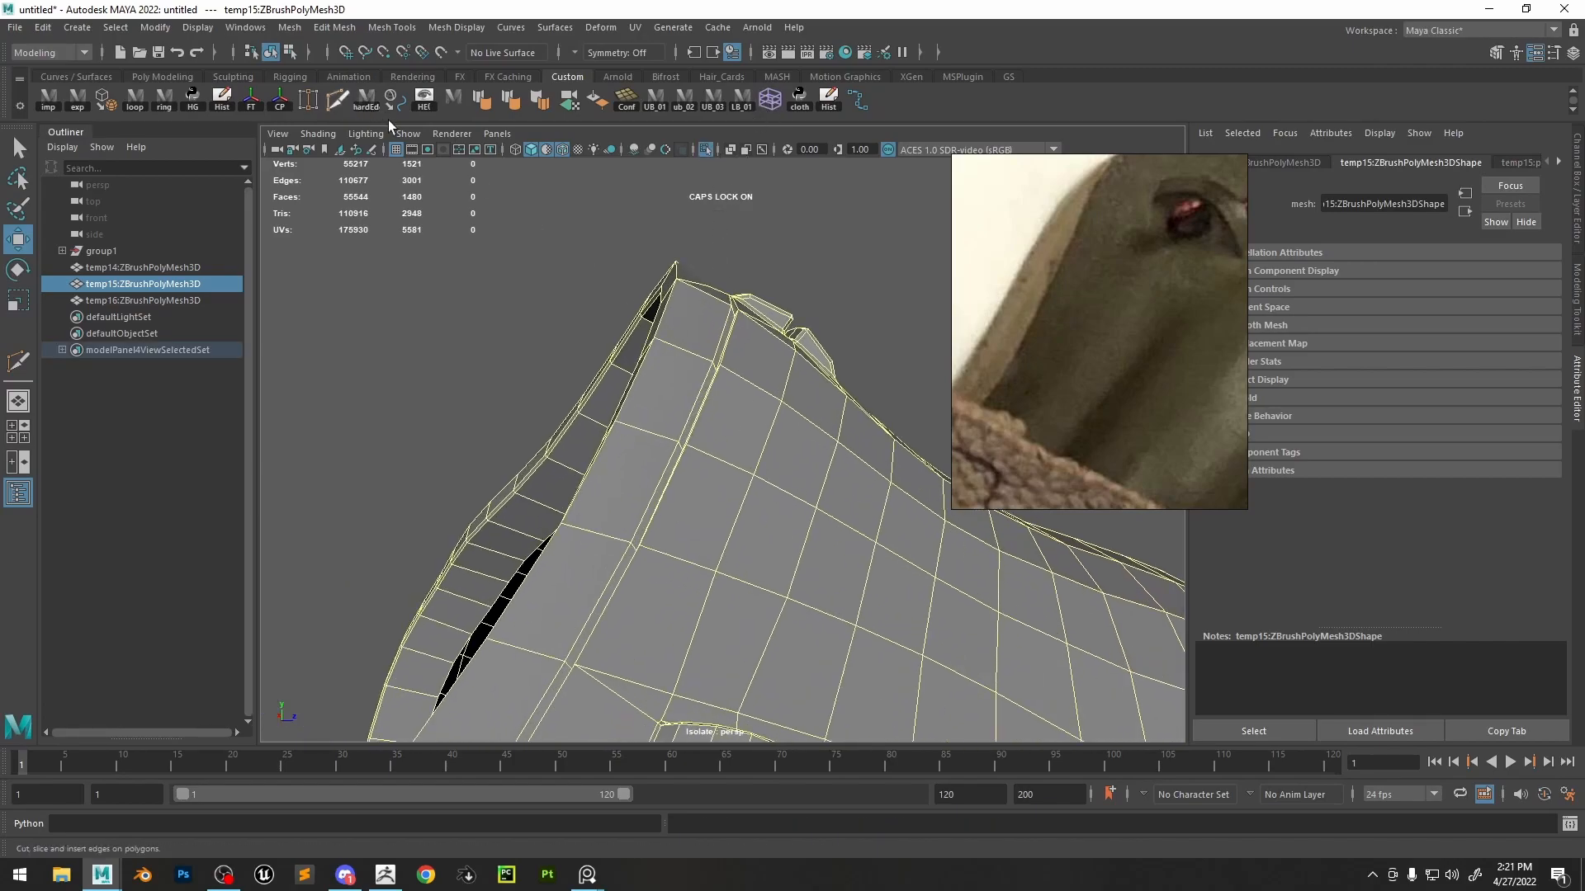
click(339, 101)
ctrl+click(702, 358)
alt+drag(709, 360, 791, 347)
key(w)
- Delete the face loops of the shell's rim beyond the new edge loop, leaving only a narrow border at the seam
right_drag(622, 309, 624, 355)
click(621, 363)
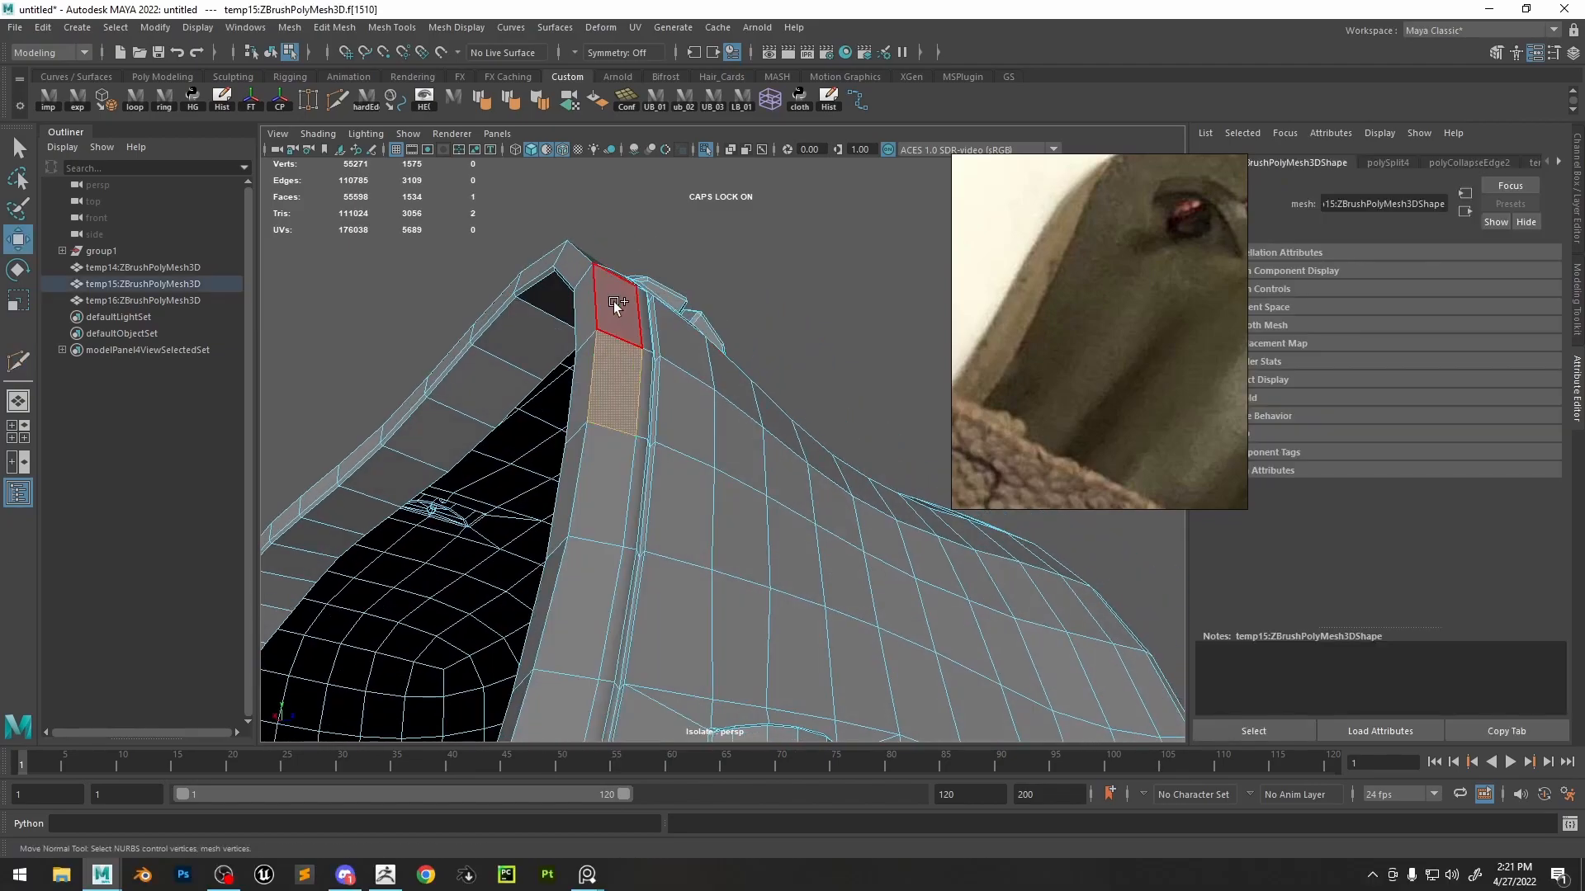
double_click(586, 380)
key(Delete)
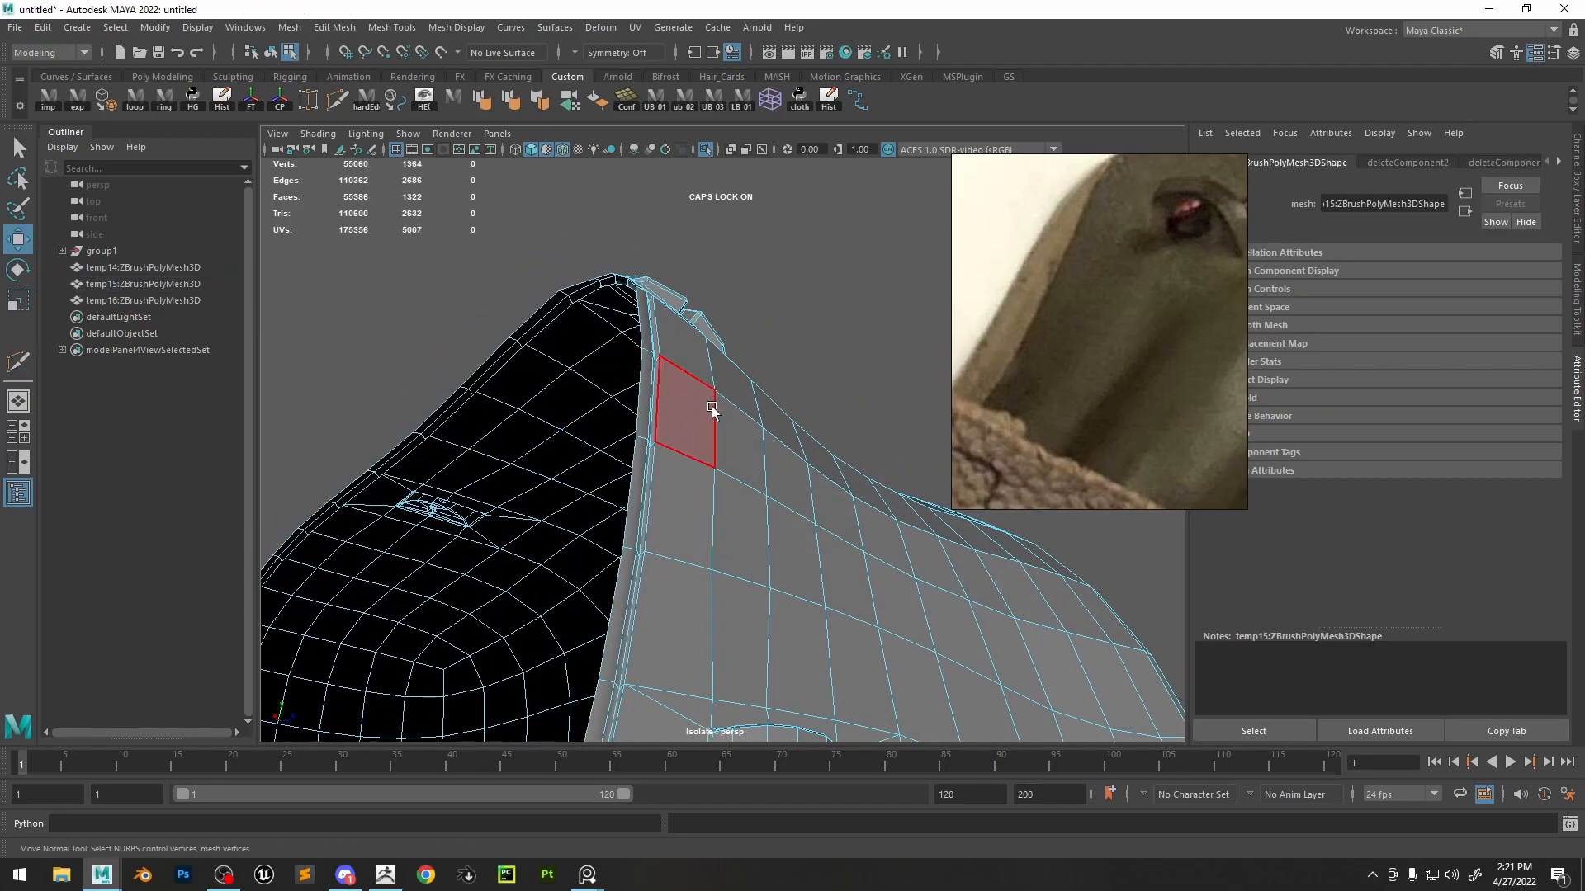
alt+right_drag(784, 474, 725, 348)
alt+drag(724, 348, 644, 379)
- Export the trimmed shell as temp.obj, switch to ZBrush and update the shell subtool with it
right_drag(829, 335, 866, 299)
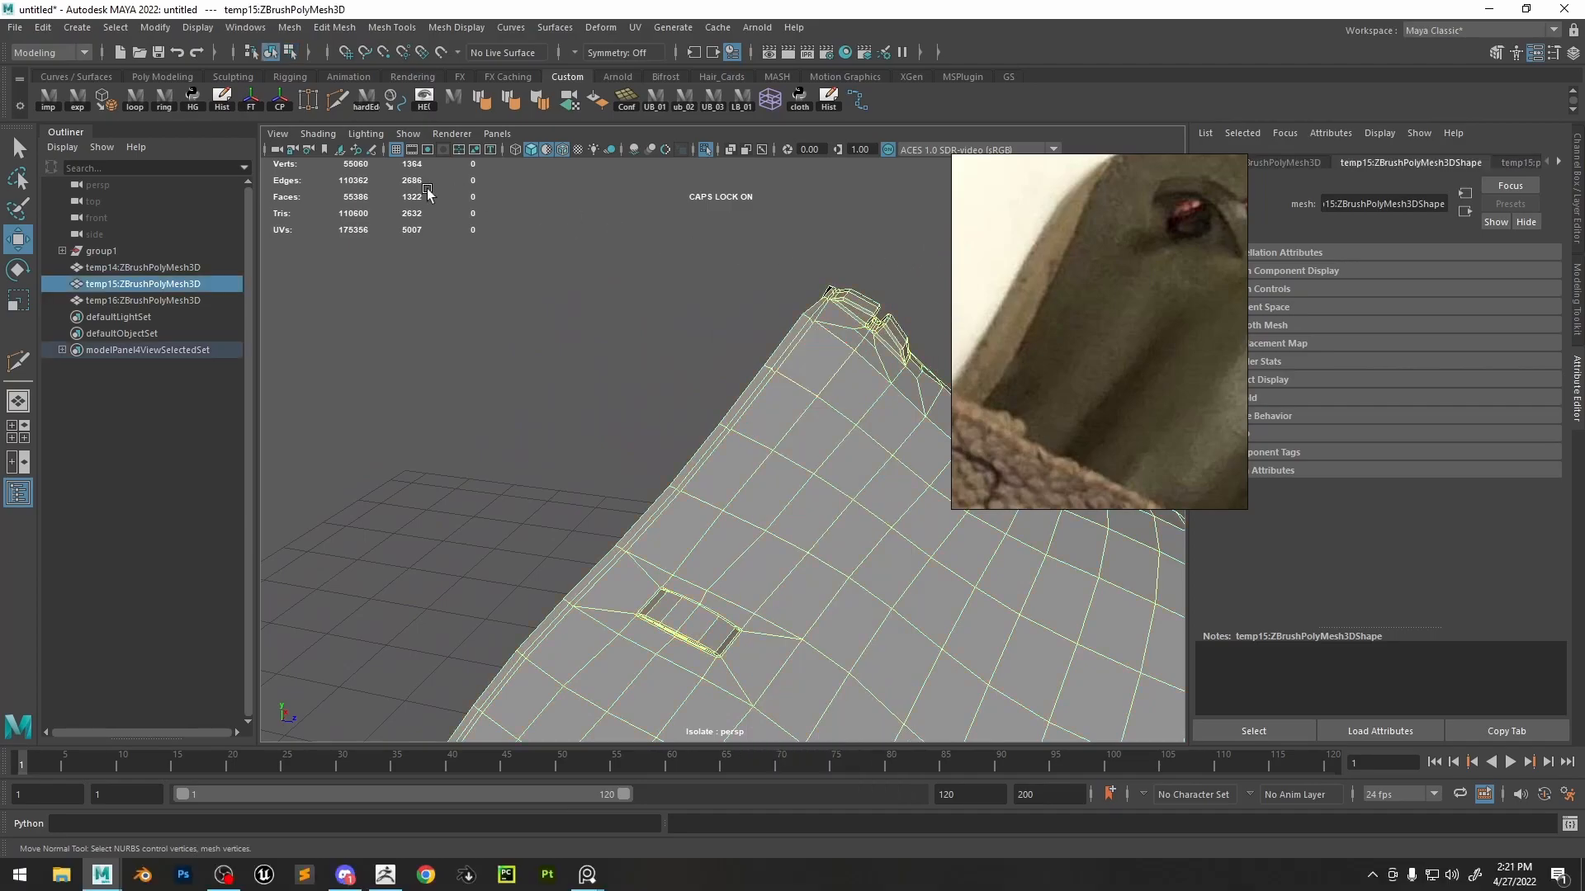
click(91, 108)
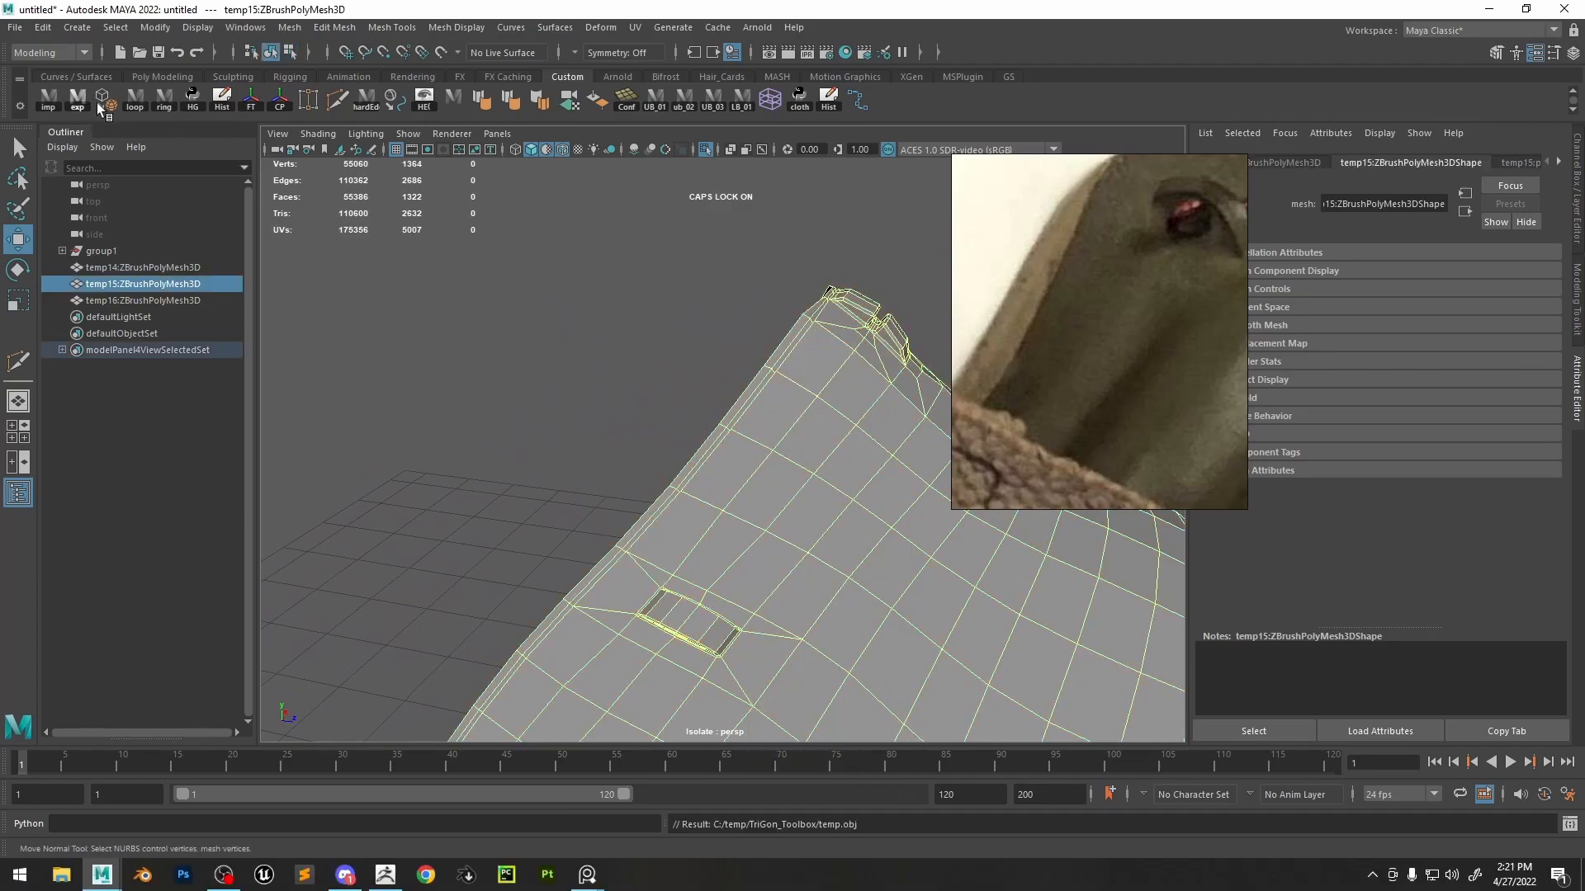
click(376, 879)
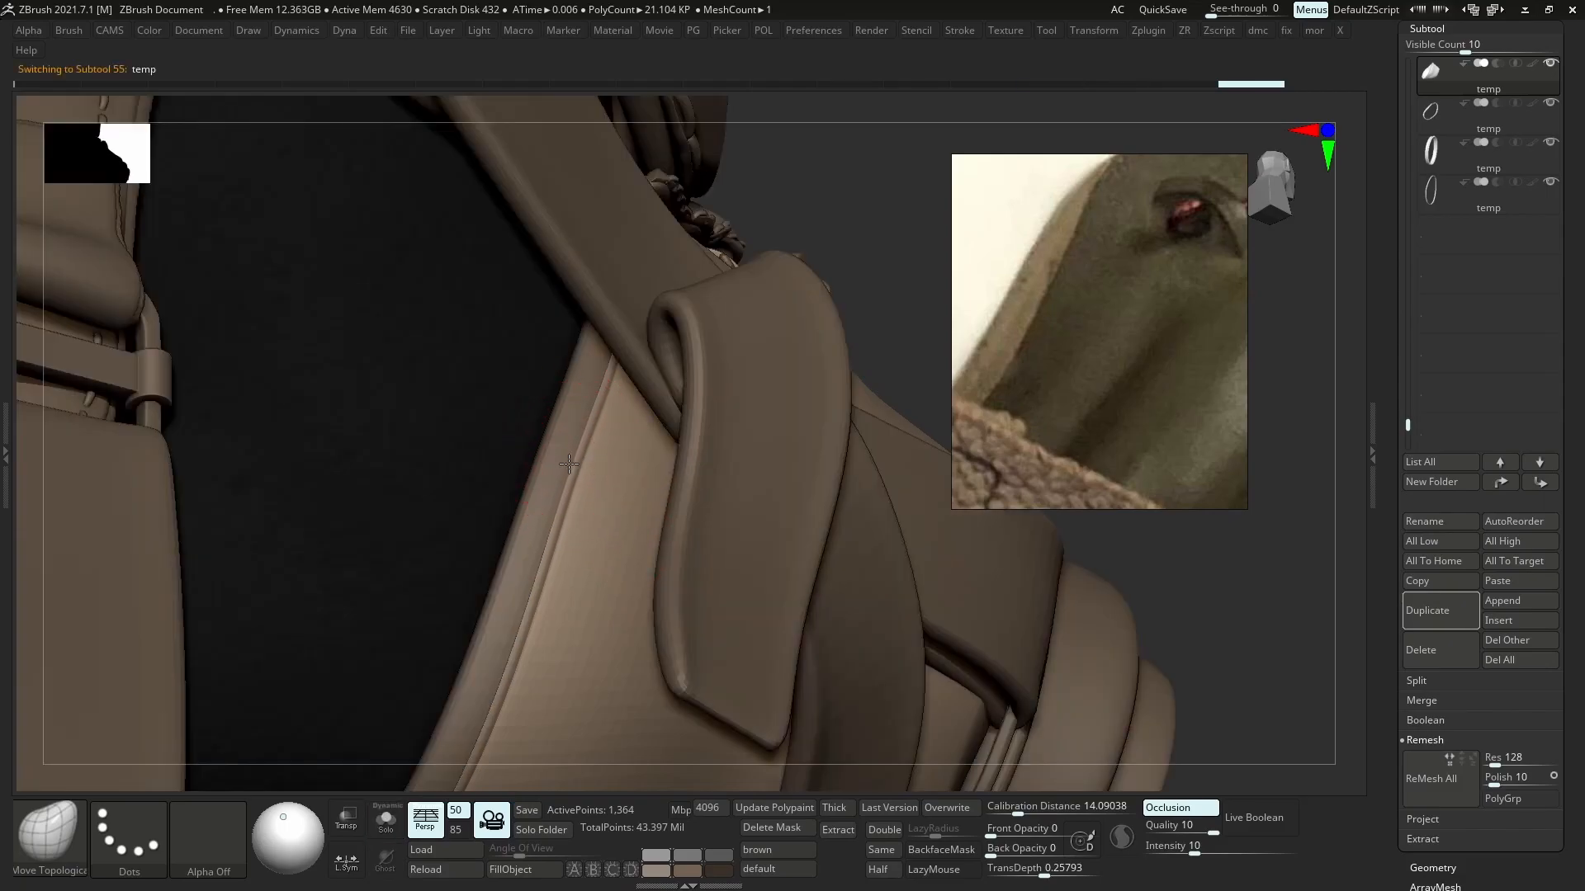
- Inspect the rim strip in isolation and the trimmed shell's seam within the full character model
alt+click(568, 461)
key(alt+s)
right_drag(563, 467, 570, 452)
key(shift+d)
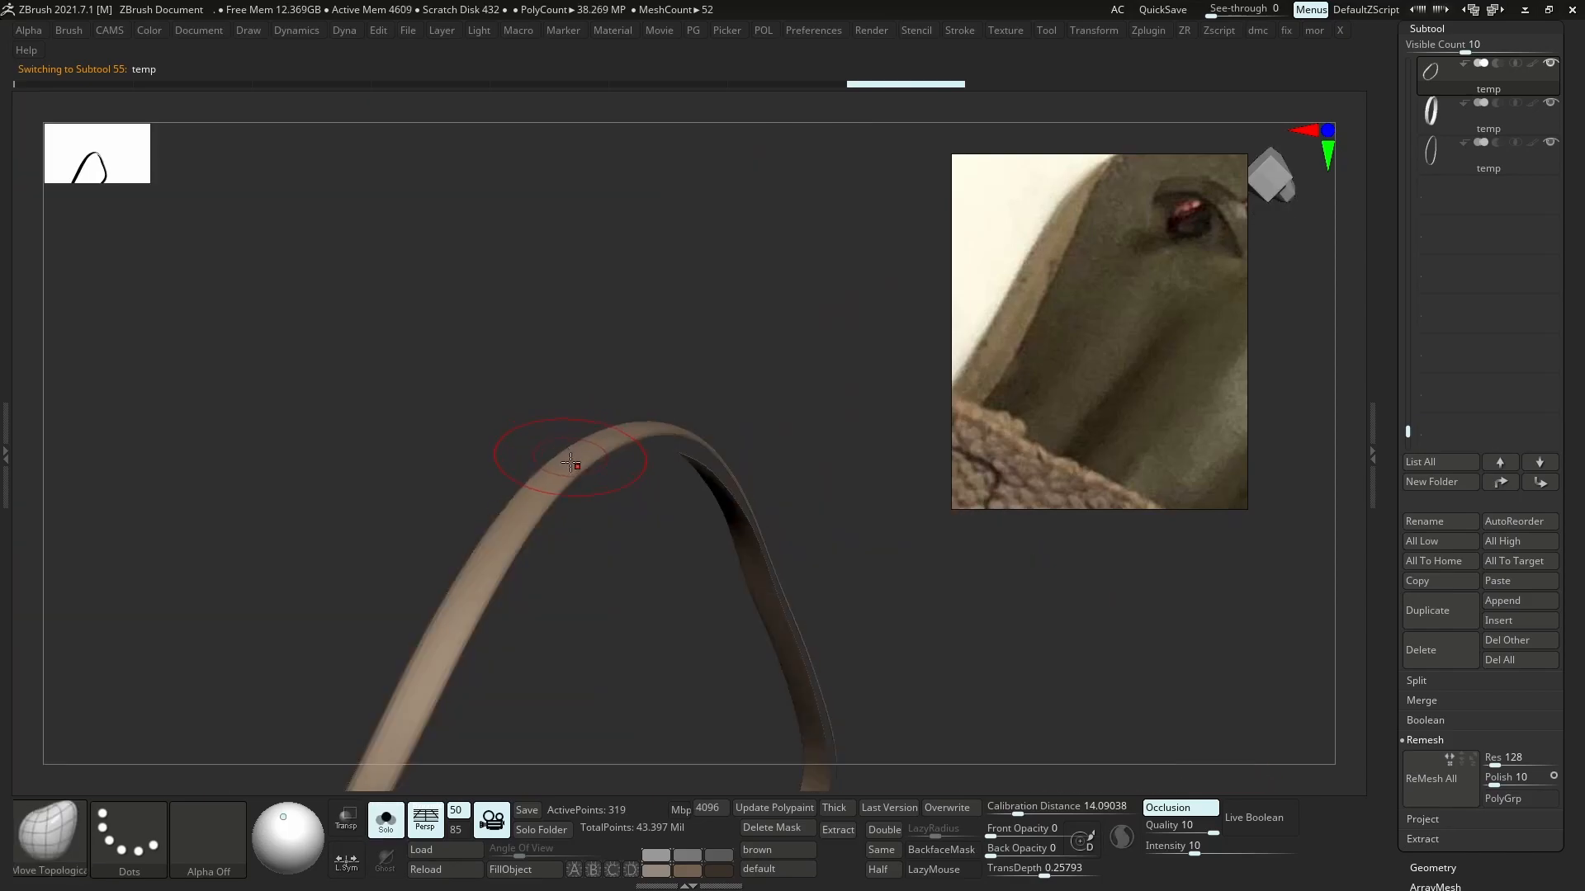
alt+click(570, 462)
key(alt+s)
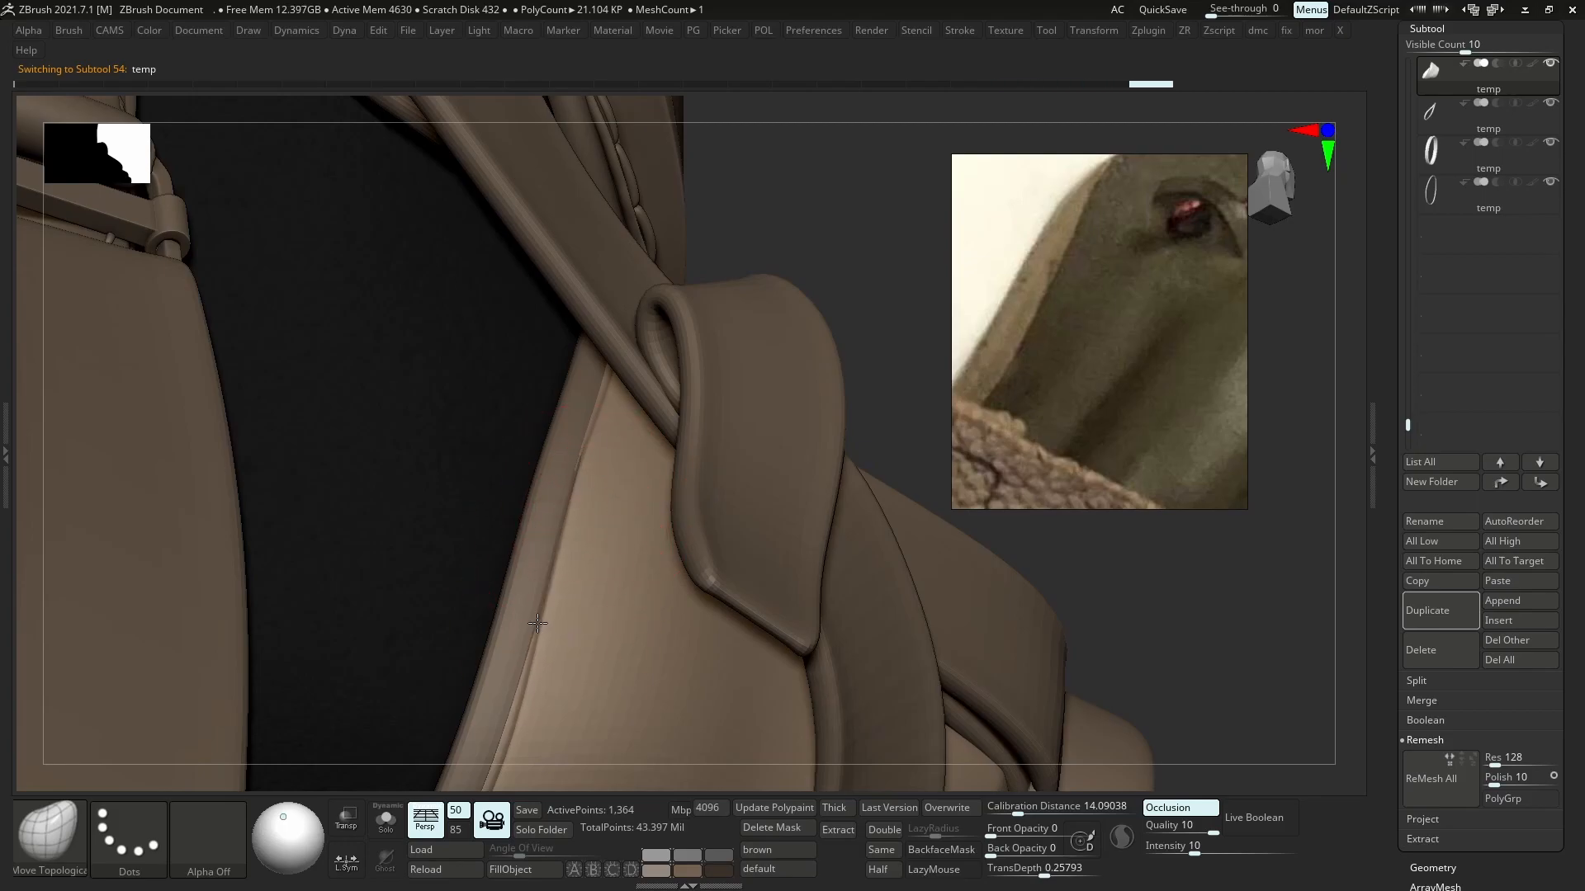
ctrl+right_drag(598, 506, 537, 272)
mouse_move(536, 272)
right_down()
mouse_move(594, 289)
mouse_move(612, 371)
mouse_move(560, 549)
mouse_move(532, 482)
mouse_move(557, 569)
mouse_move(594, 357)
right_up()
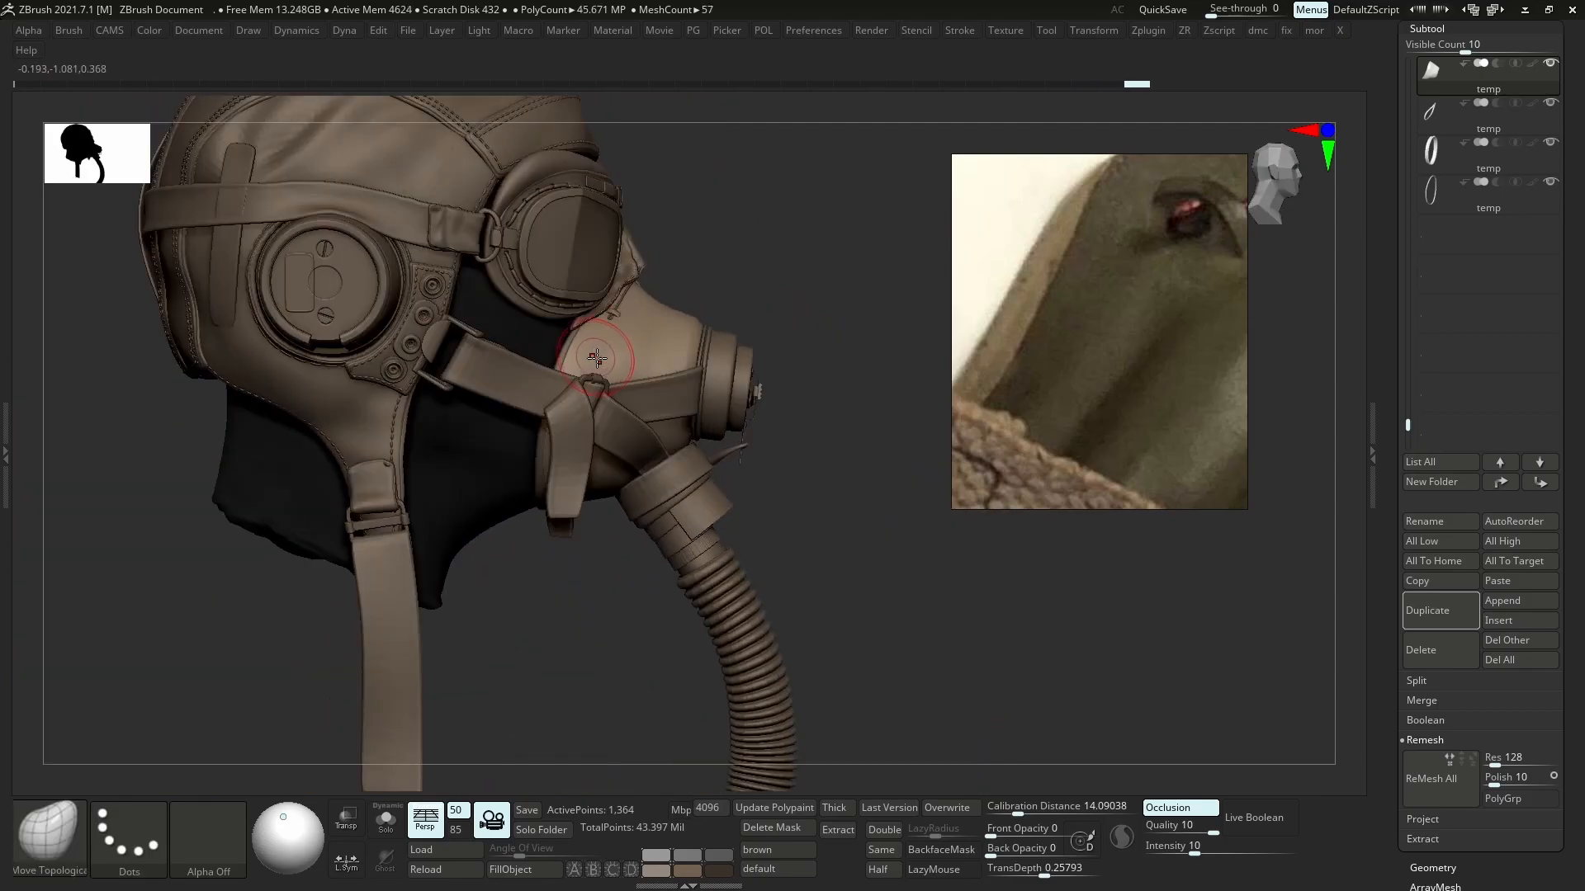
ctrl+right_drag(557, 468, 542, 476)
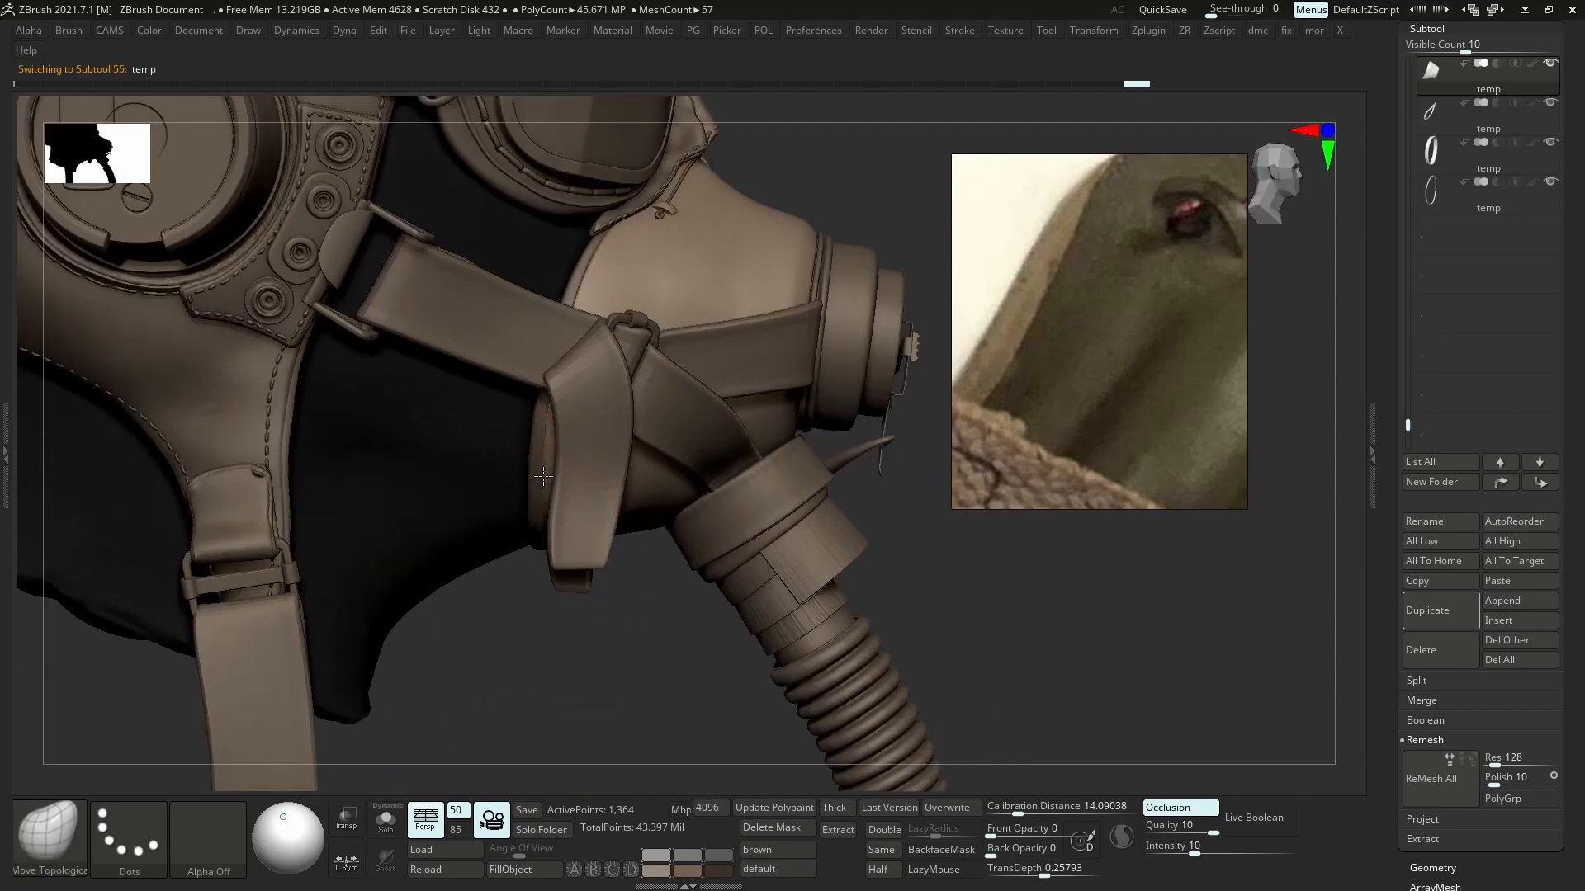
- Select the rim strip subtool and examine its wireframe and undivided mesh along the seam
alt+click(539, 476)
key(s)
key(alt+s)
key(s)
key(alt+s)
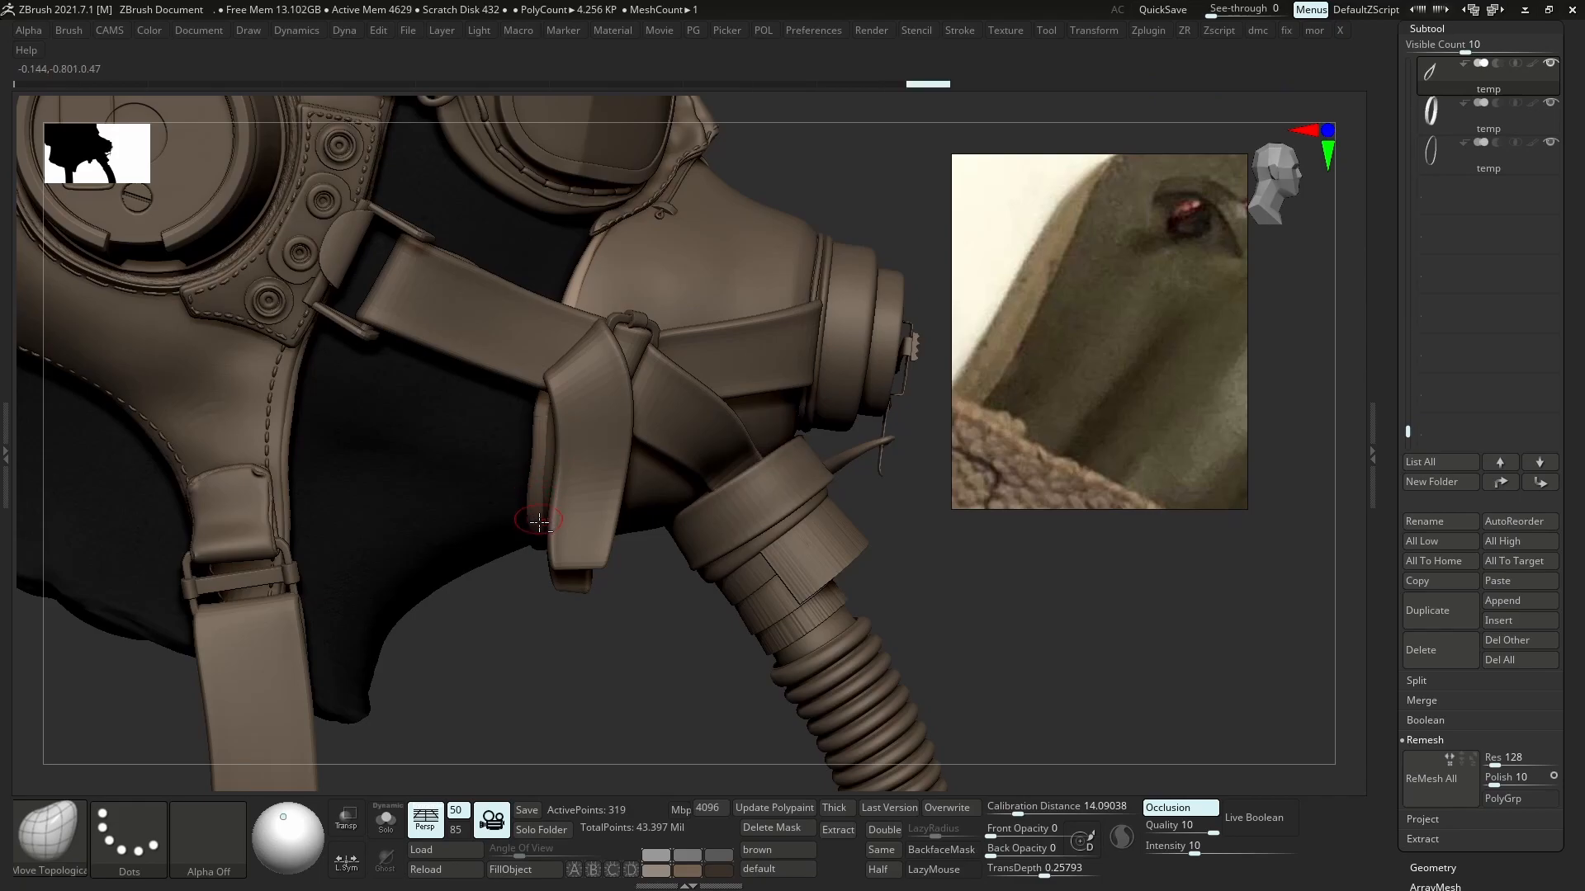
key(alt+s)
ctrl+right_drag(560, 458, 612, 559)
key(shift+d)
mouse_move(532, 495)
right_down()
mouse_move(551, 380)
mouse_move(551, 395)
right_up()
key(shift+f)
key(d)
key(alt+s)
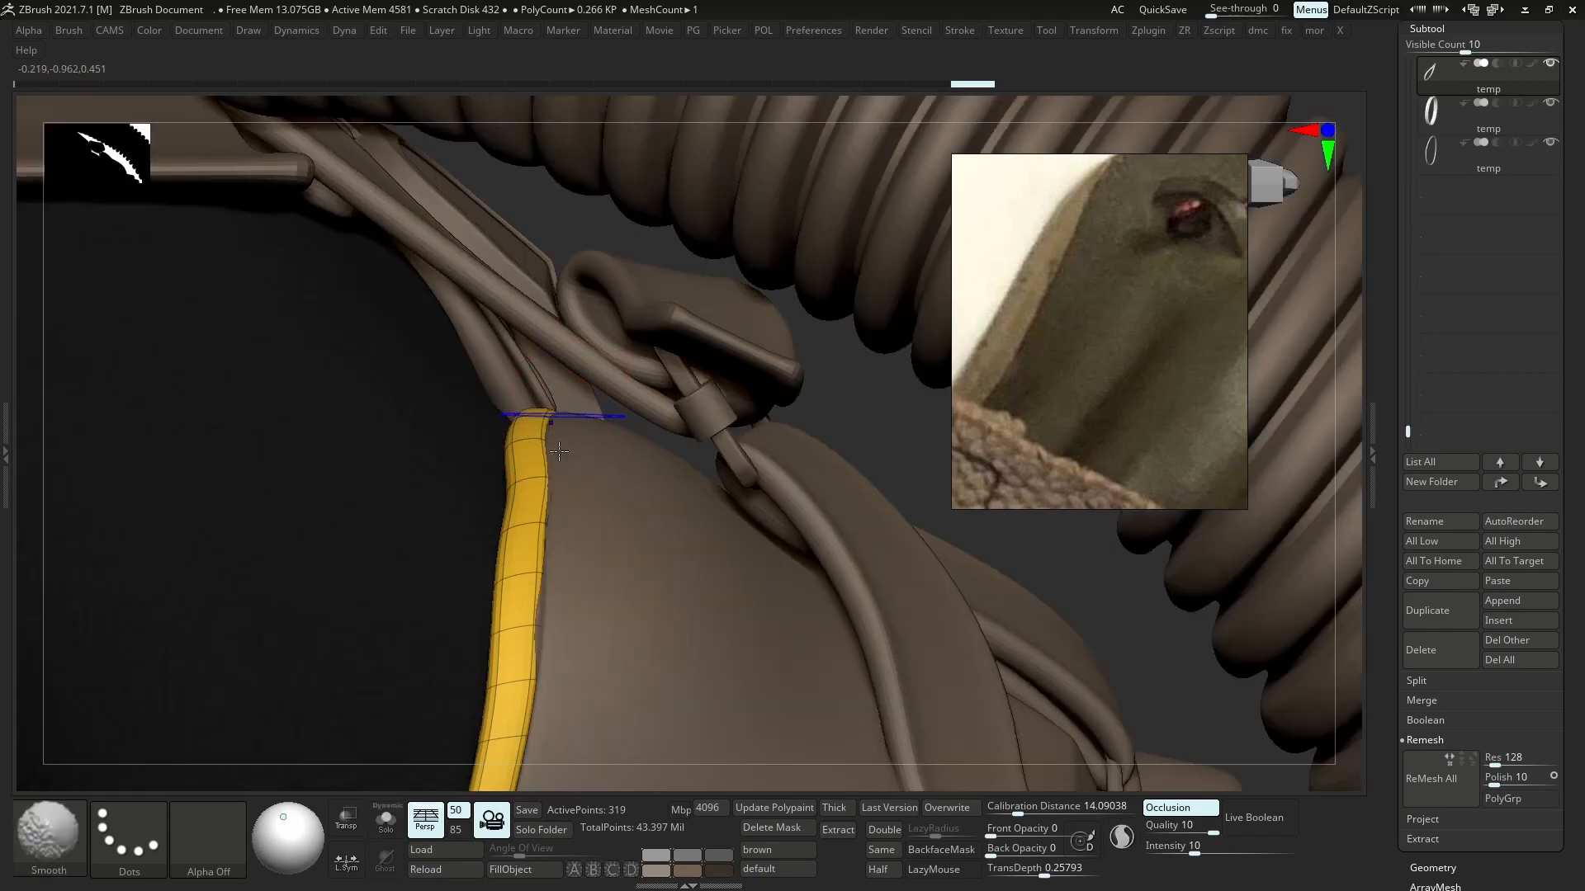
key(shift+f)
mouse_move(573, 517)
ctrl+right_down()
mouse_move(566, 462)
mouse_move(558, 523)
ctrl+right_up()
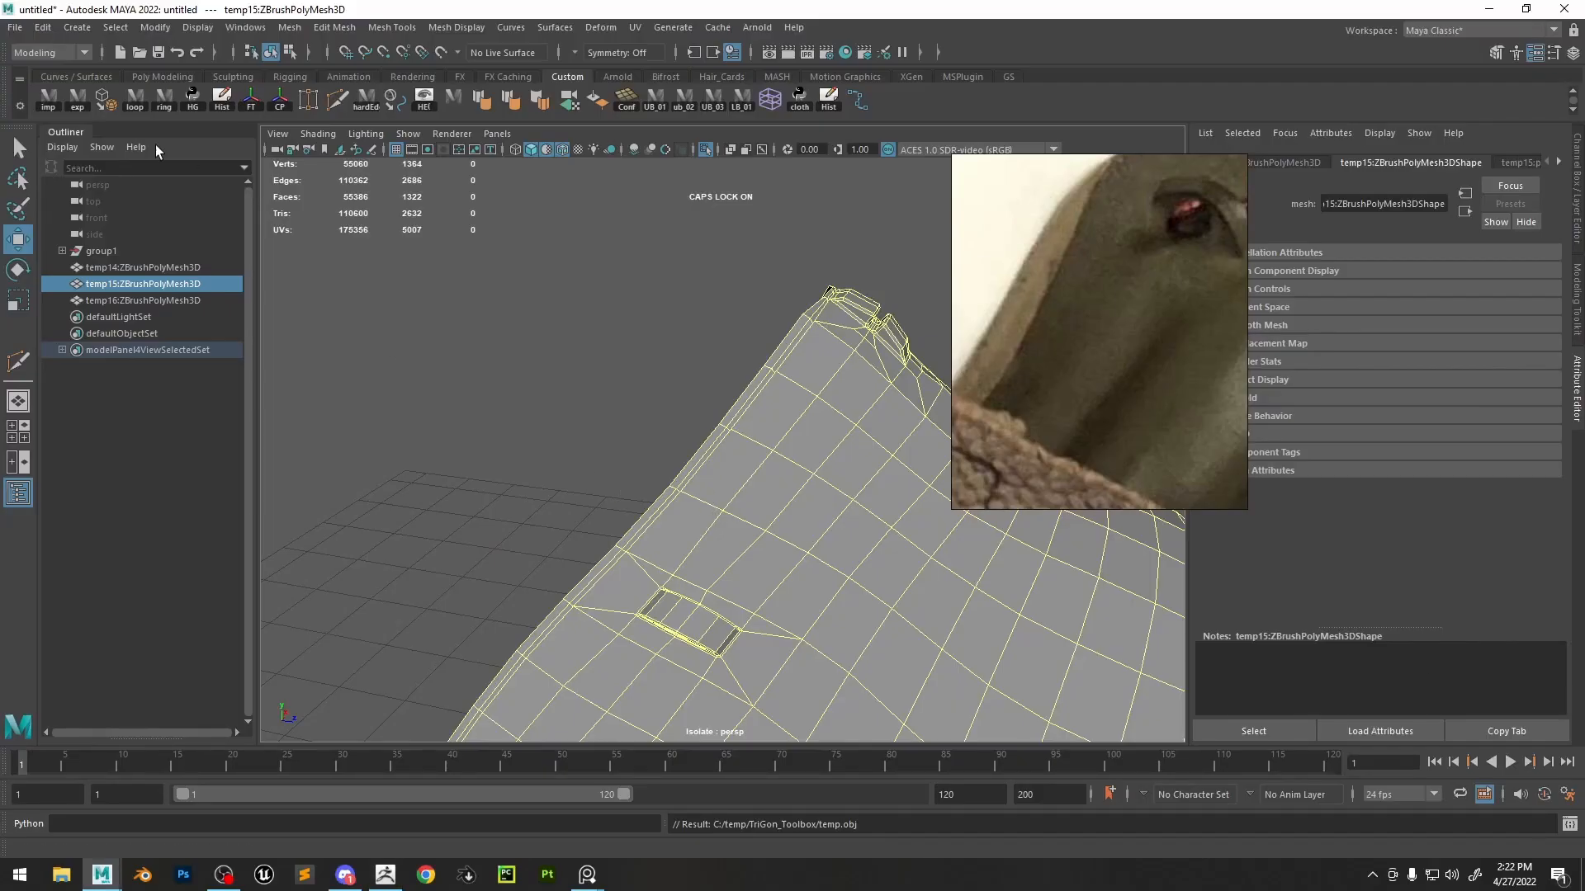
- In Maya, insert an edge loop along the full length of the imported rim strip
right_drag(739, 351, 739, 305)
click(713, 405)
shift+right_drag(713, 406, 673, 622)
alt+drag(670, 577, 686, 473)
double_click(685, 472)
ctrl+right_drag(715, 382, 555, 388)
alt+drag(819, 281, 707, 418)
alt+right_drag(707, 417, 726, 364)
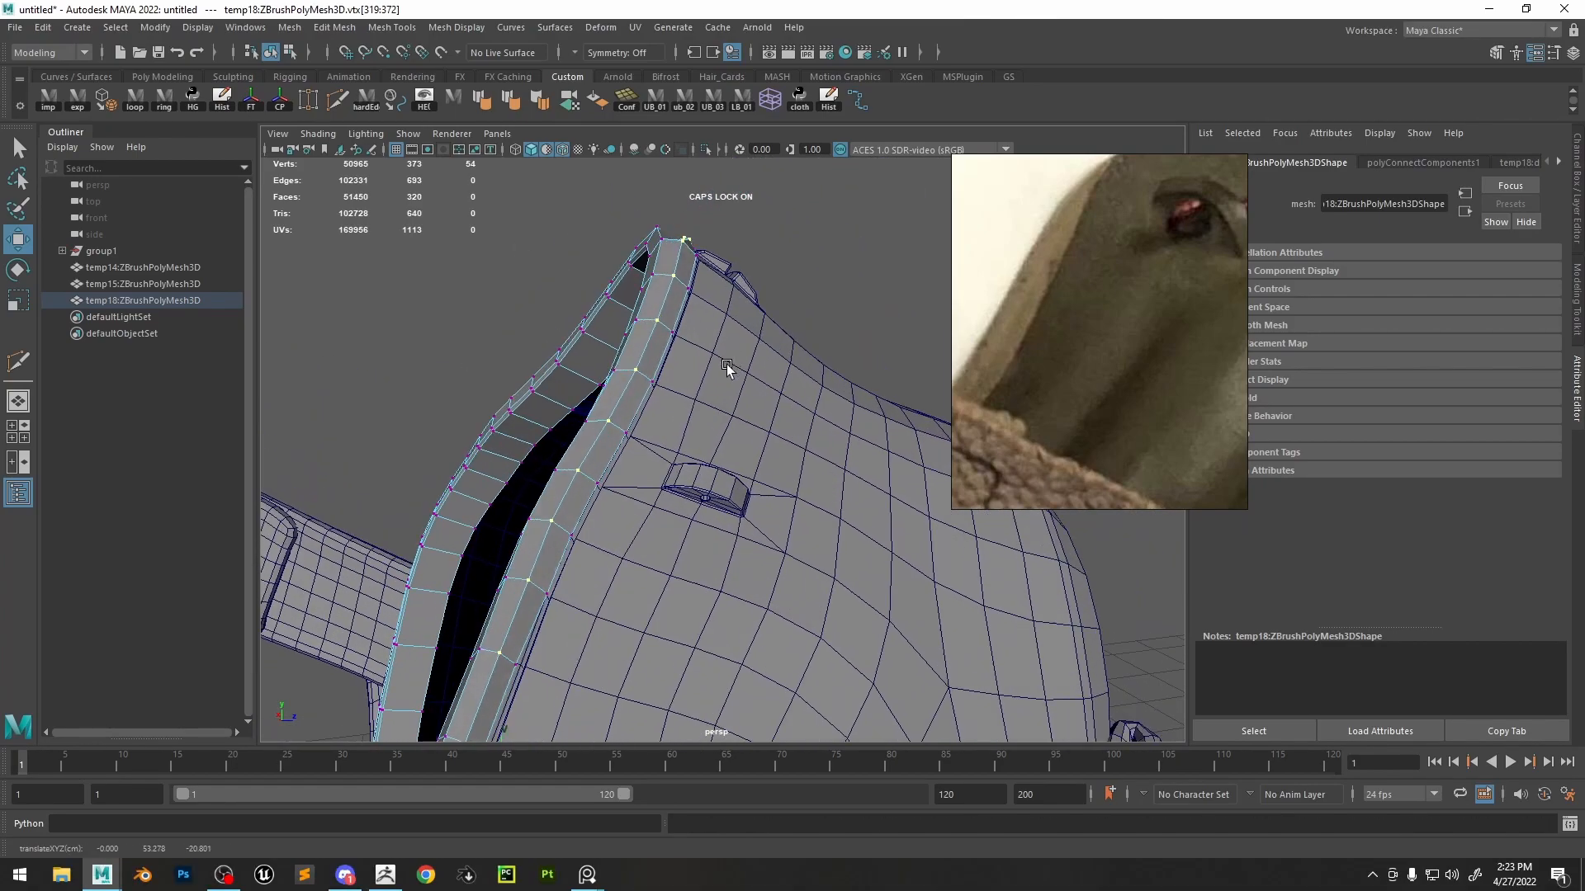
- Select a single edge on the rim strip, adjust the Move tool's settings and nudge the edge slightly outward
alt+drag(726, 364, 695, 325)
right_drag(587, 505, 587, 468)
click(487, 502)
alt+drag(488, 502, 487, 454)
ctrl+shift+right_drag(487, 454, 594, 433)
mouse_move(441, 460)
alt+mouse_down()
mouse_move(454, 481)
mouse_move(439, 474)
alt+mouse_up()
ctrl+shift+right_drag(444, 474, 591, 574)
alt+drag(464, 456, 434, 463)
drag(426, 456, 423, 453)
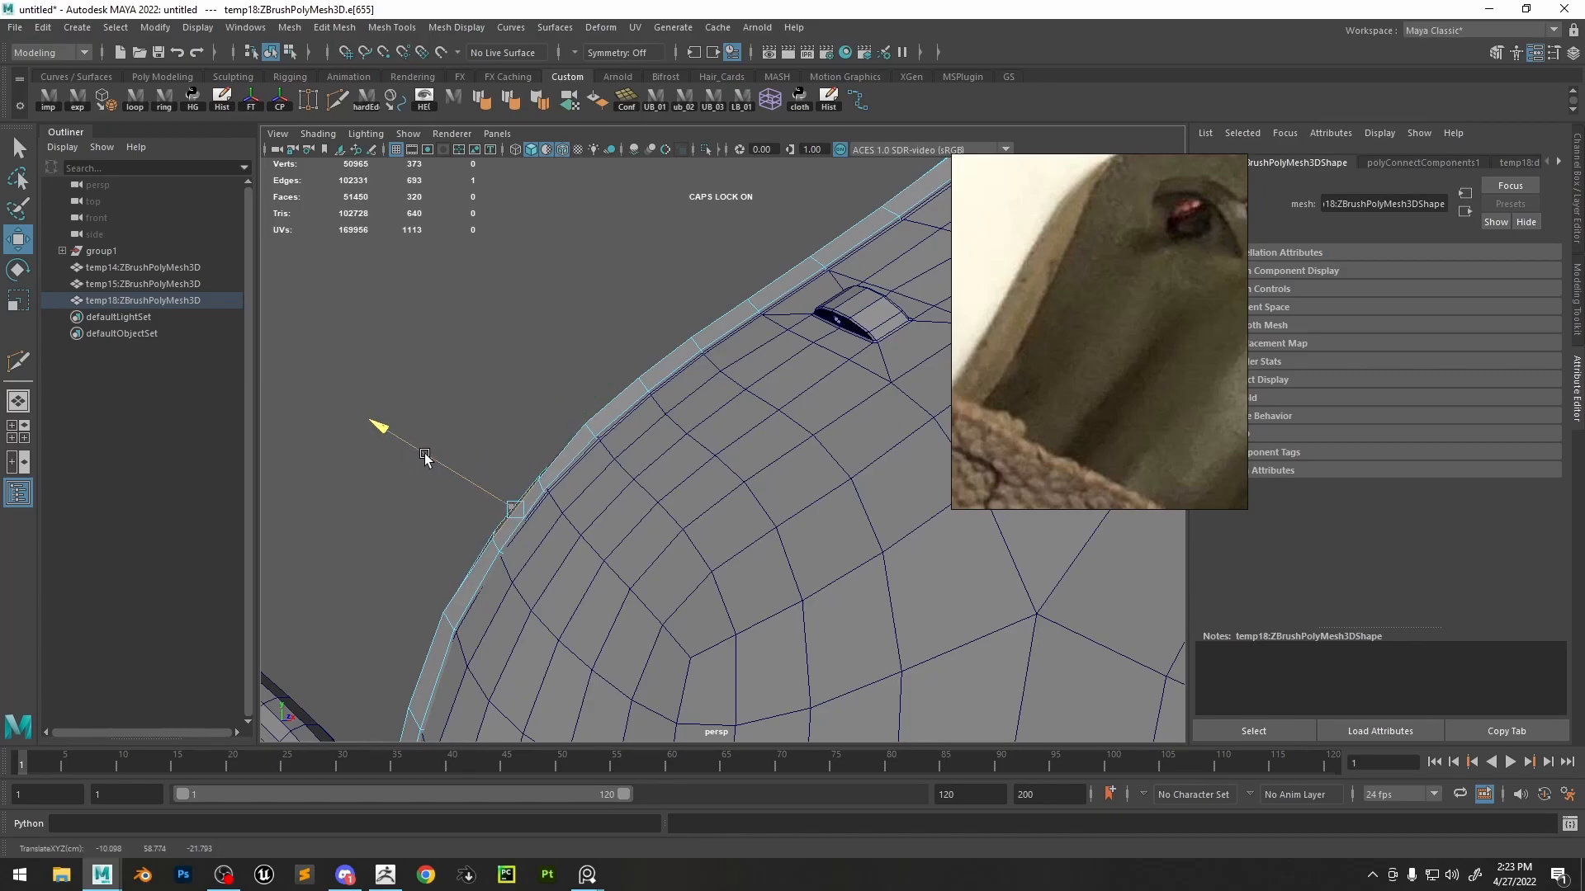
- Select further single edges around the rim strip and nudge one near its upper end slightly
alt+right_drag(500, 485, 388, 347)
alt+drag(388, 346, 558, 545)
alt+right_drag(571, 487, 432, 310)
alt+drag(431, 310, 753, 550)
click(689, 494)
alt+drag(661, 593, 542, 658)
click(548, 620)
alt+drag(541, 659, 691, 299)
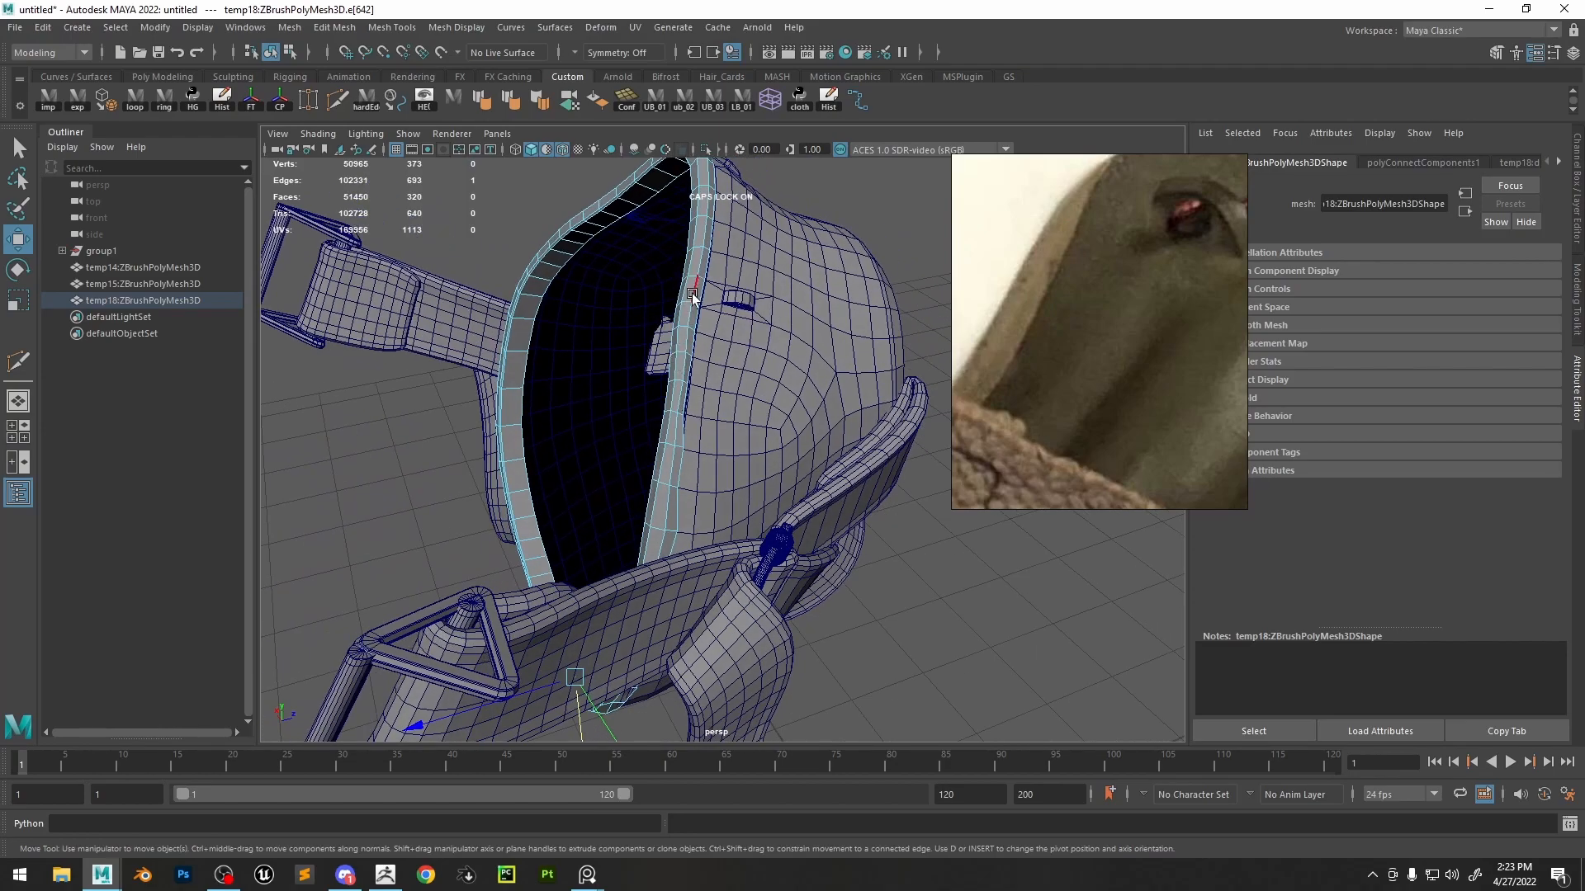
drag(729, 234, 726, 234)
click(728, 223)
click(708, 203)
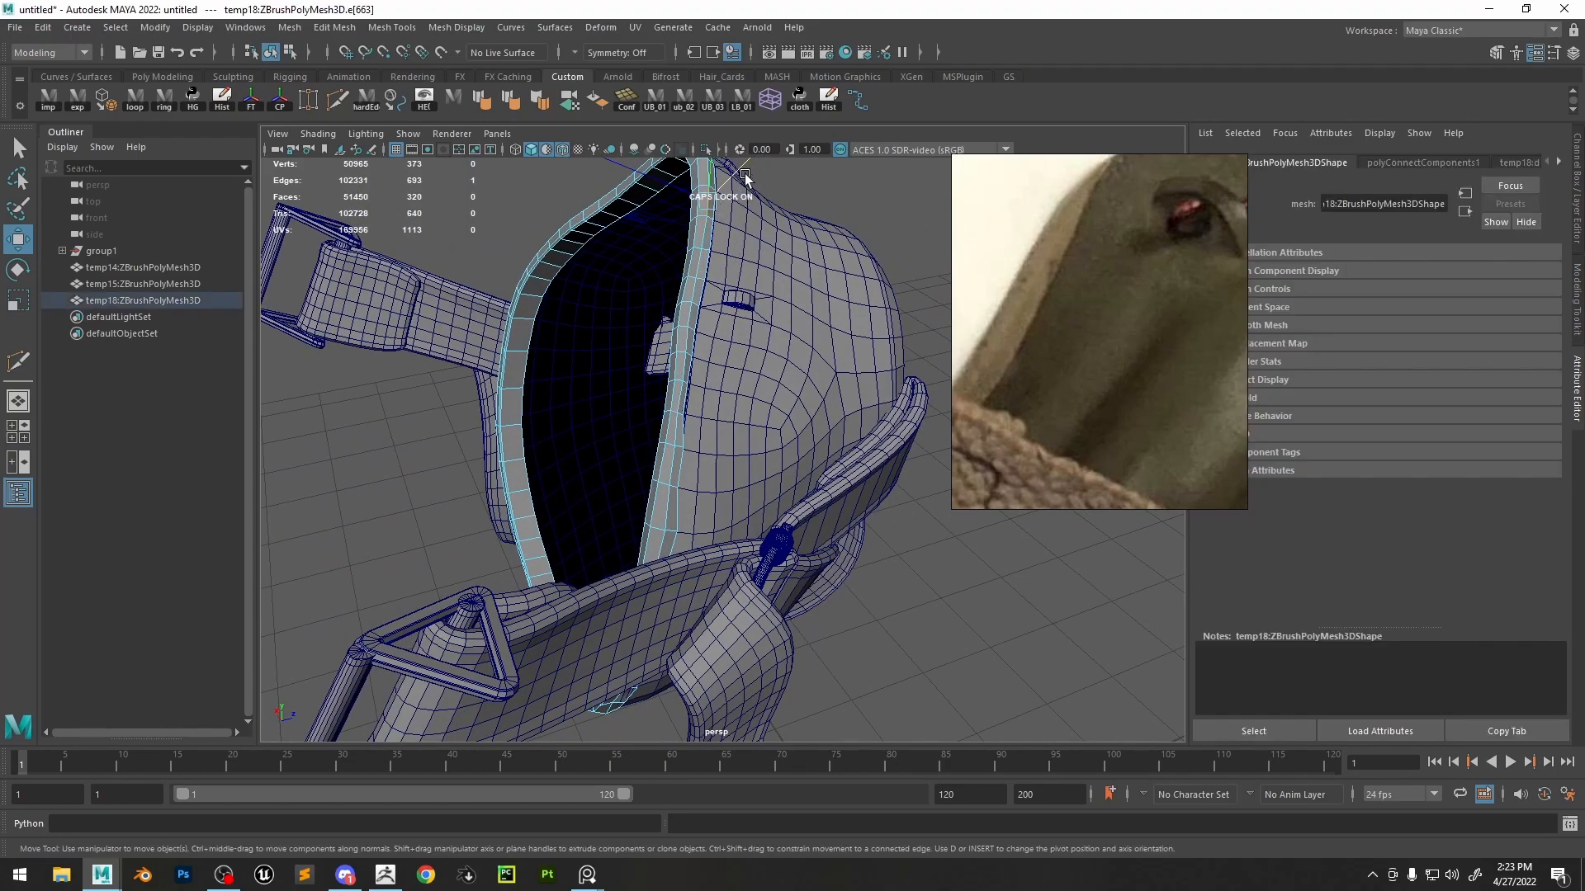
- Export the reworked rim strip, switch to ZBrush and update the strip subtool with it, checking it within the model
key(F8)
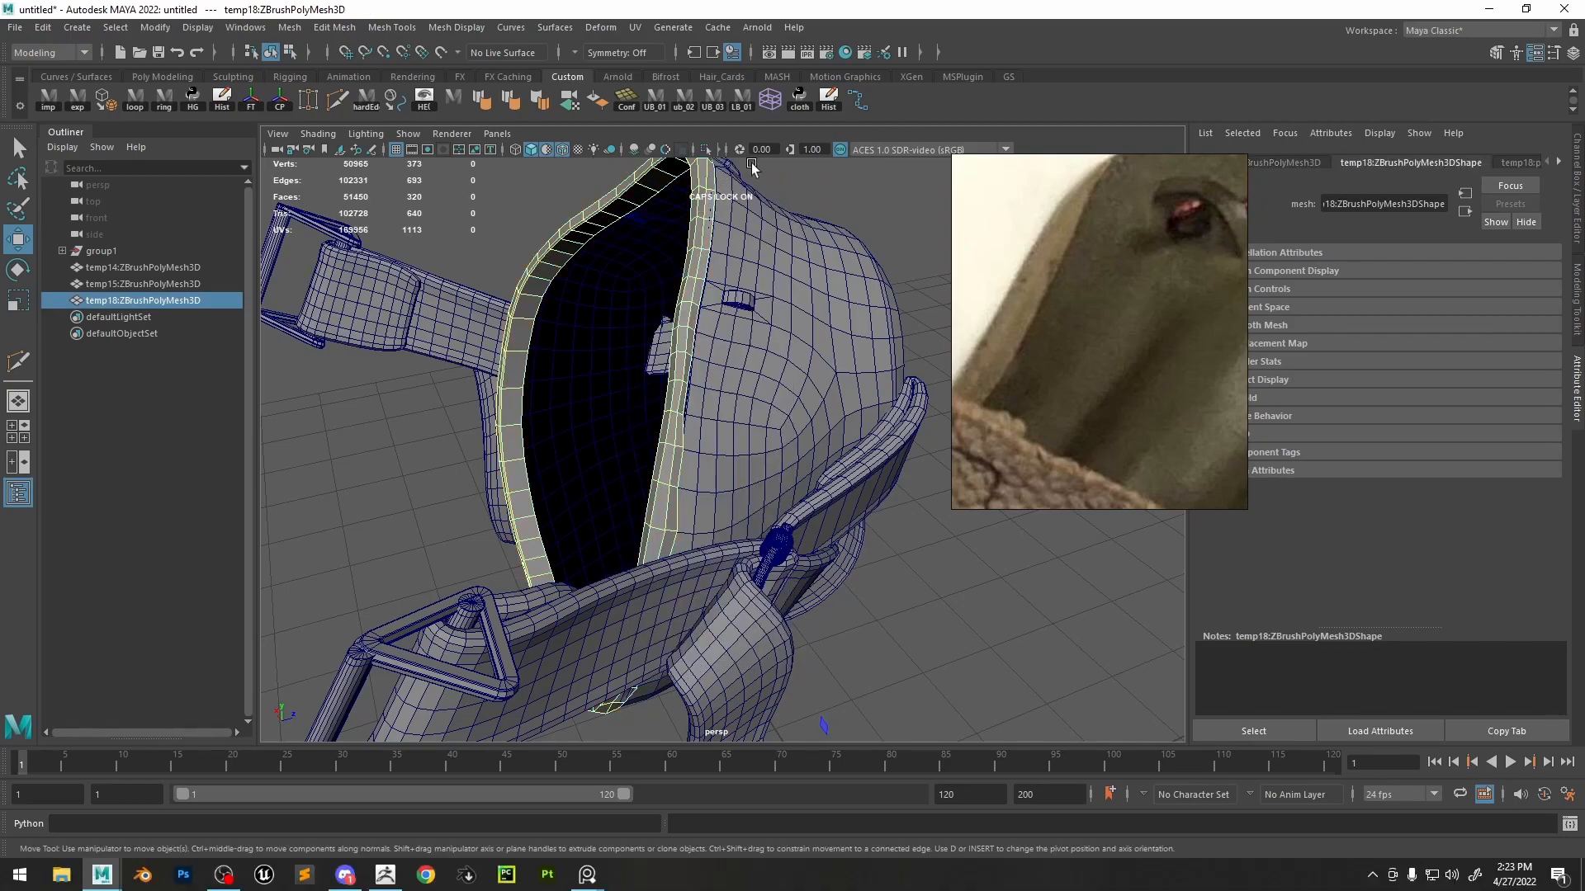
click(77, 97)
click(380, 871)
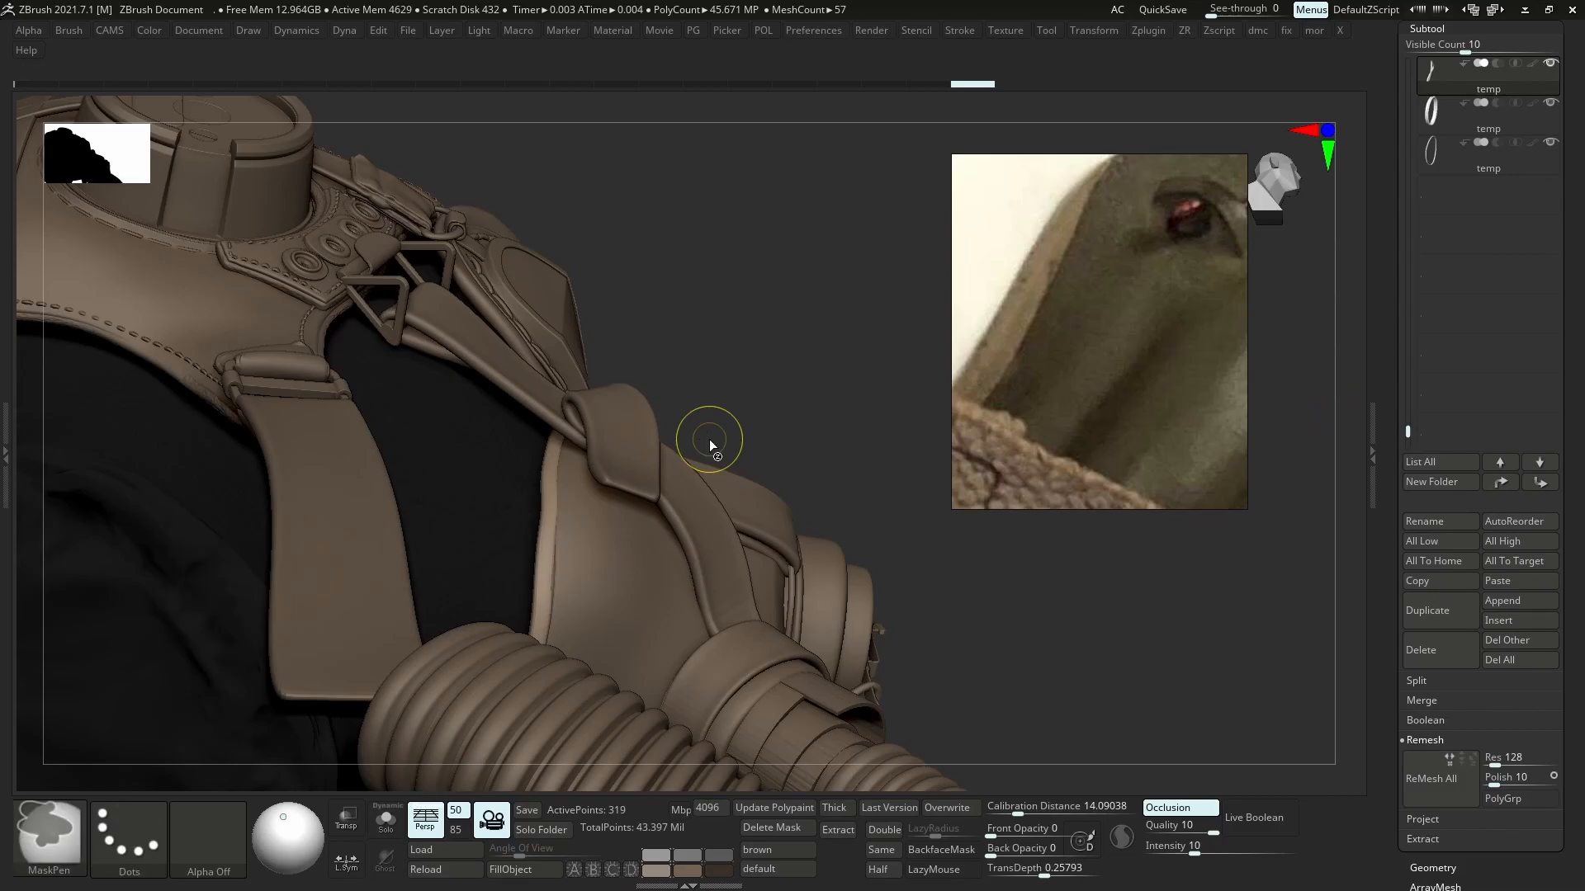
right_drag(553, 530, 576, 555)
key(alt+s)
key(alt+s)
key(alt+s)
key(alt+s)
- Collapse the 15-subtool Helmet folder and hide the Straps folder to uncover the mask's rim
drag(1403, 428, 1436, 71)
click(1429, 197)
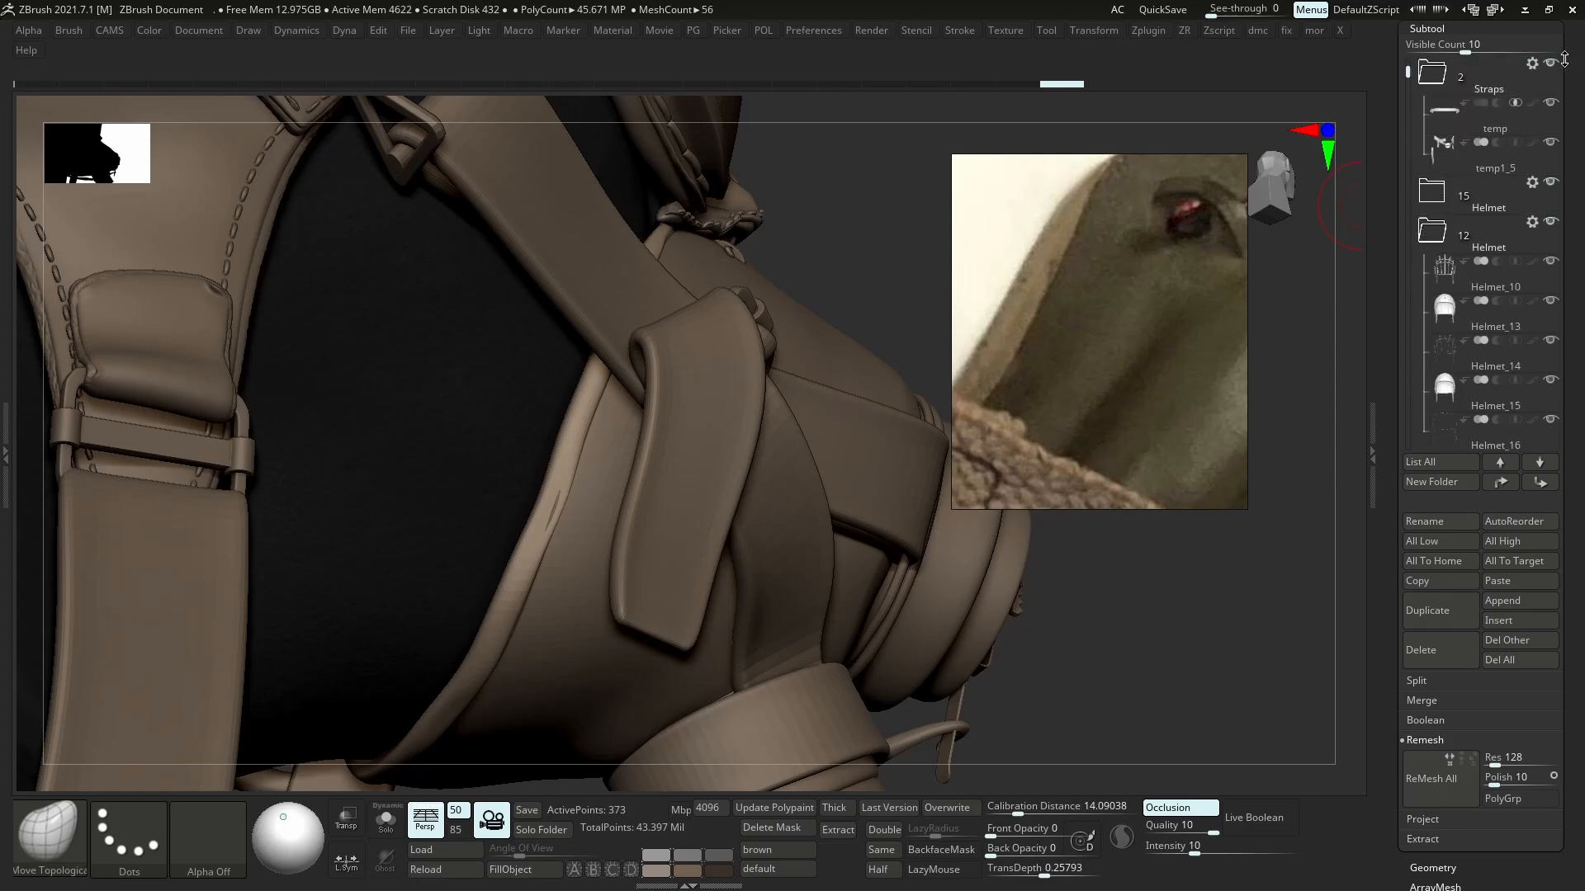
click(1549, 63)
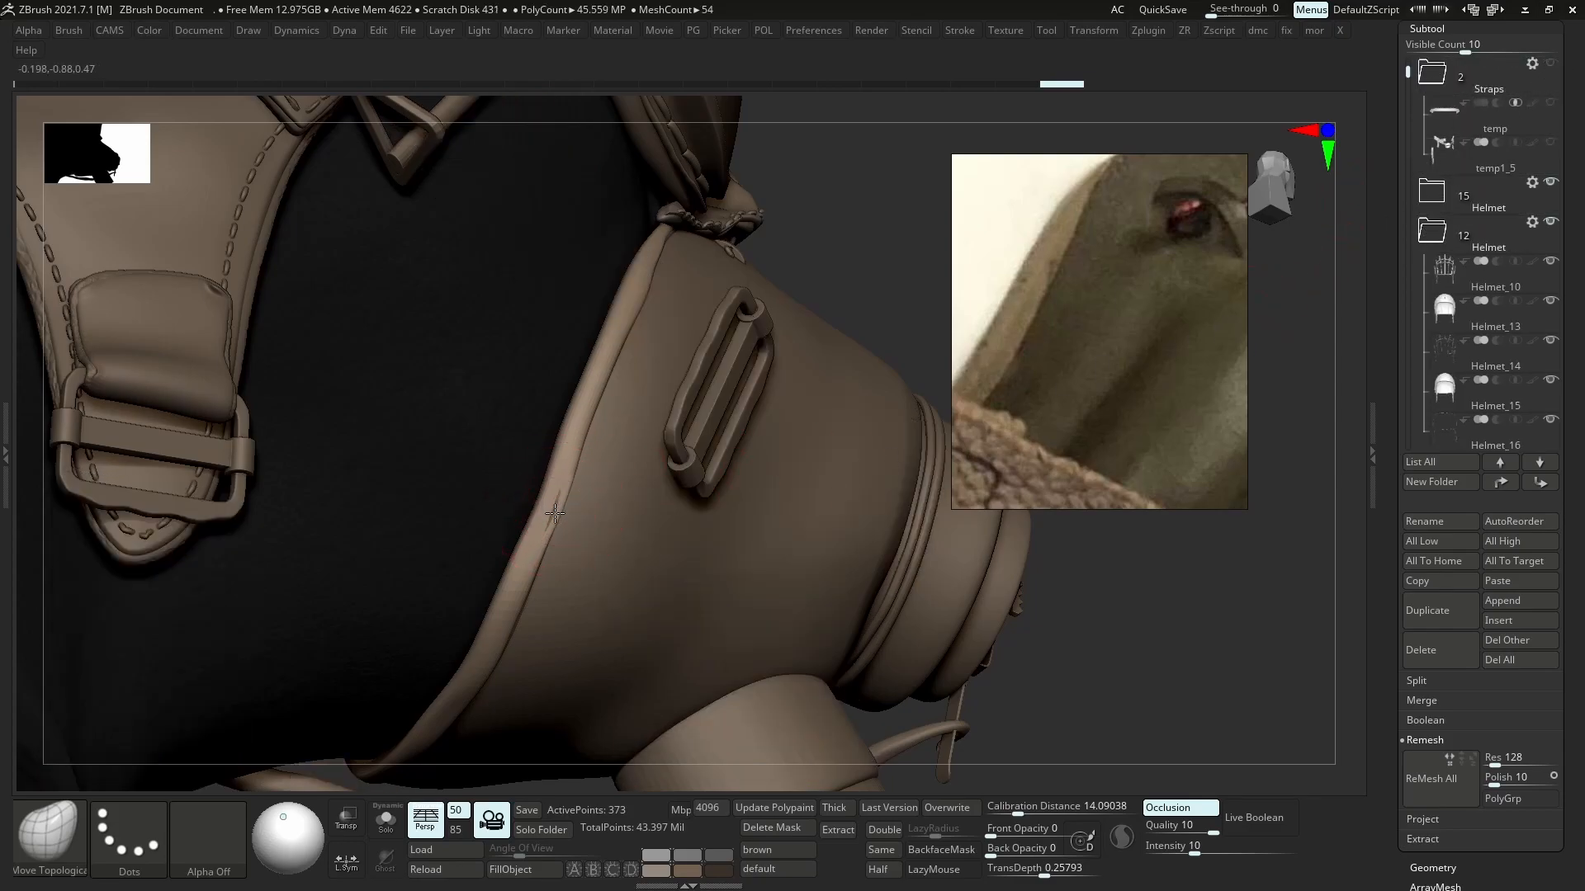
- Smooth the rim strip along the mask's cheek, above the strap buckle
mouse_move(559, 508)
ctrl+right_down()
mouse_move(568, 451)
mouse_move(593, 454)
ctrl+right_up()
shift+right_drag(593, 454, 559, 510)
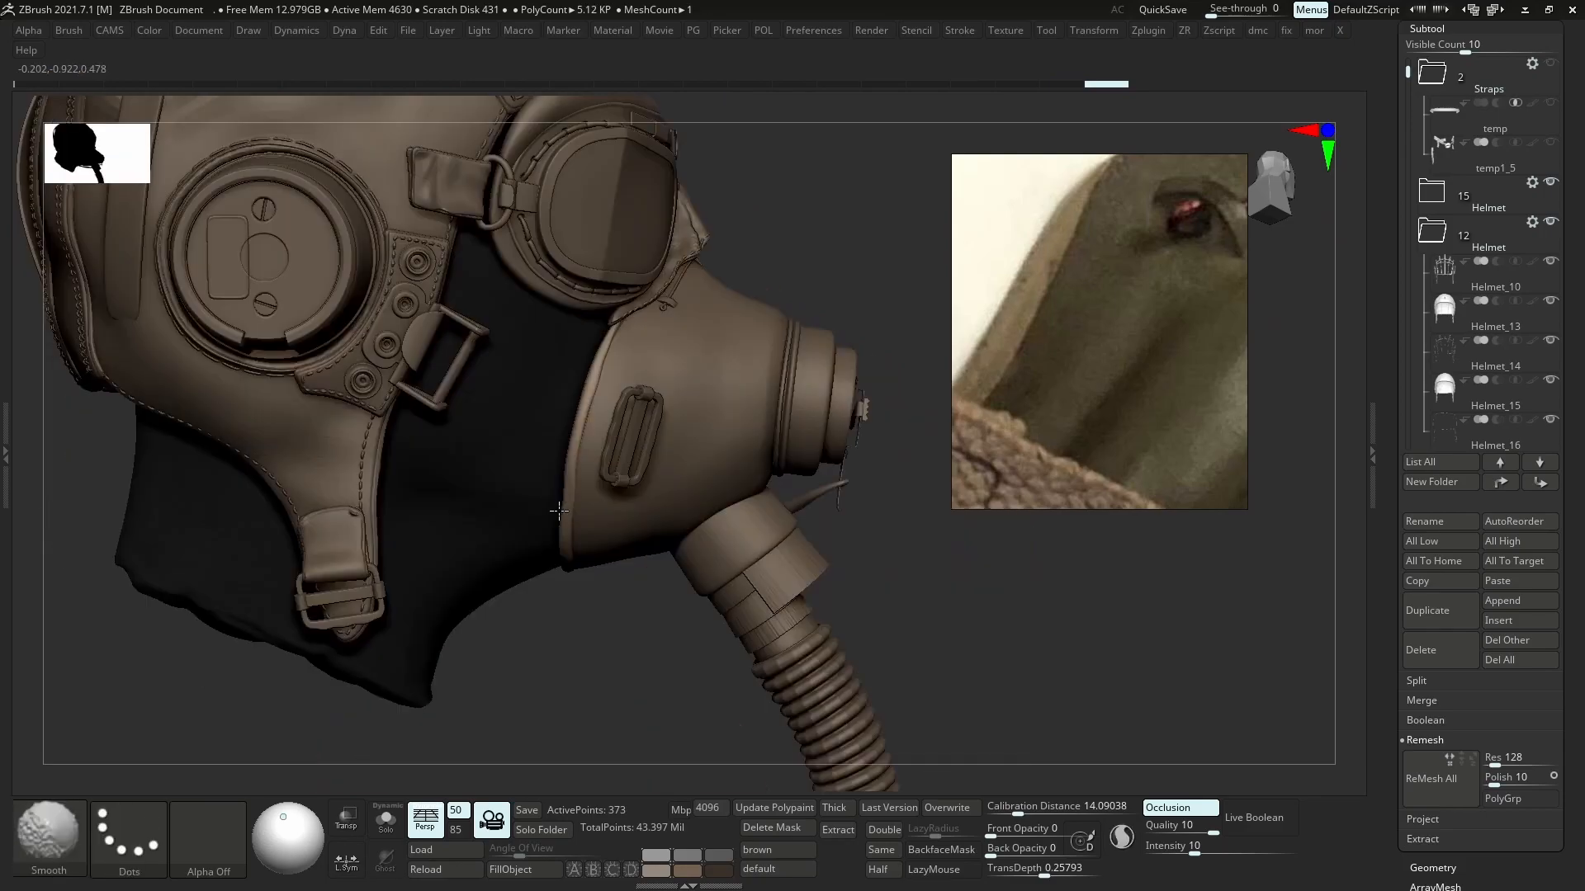
mouse_move(592, 379)
right_down()
mouse_move(556, 377)
mouse_move(568, 429)
right_up()
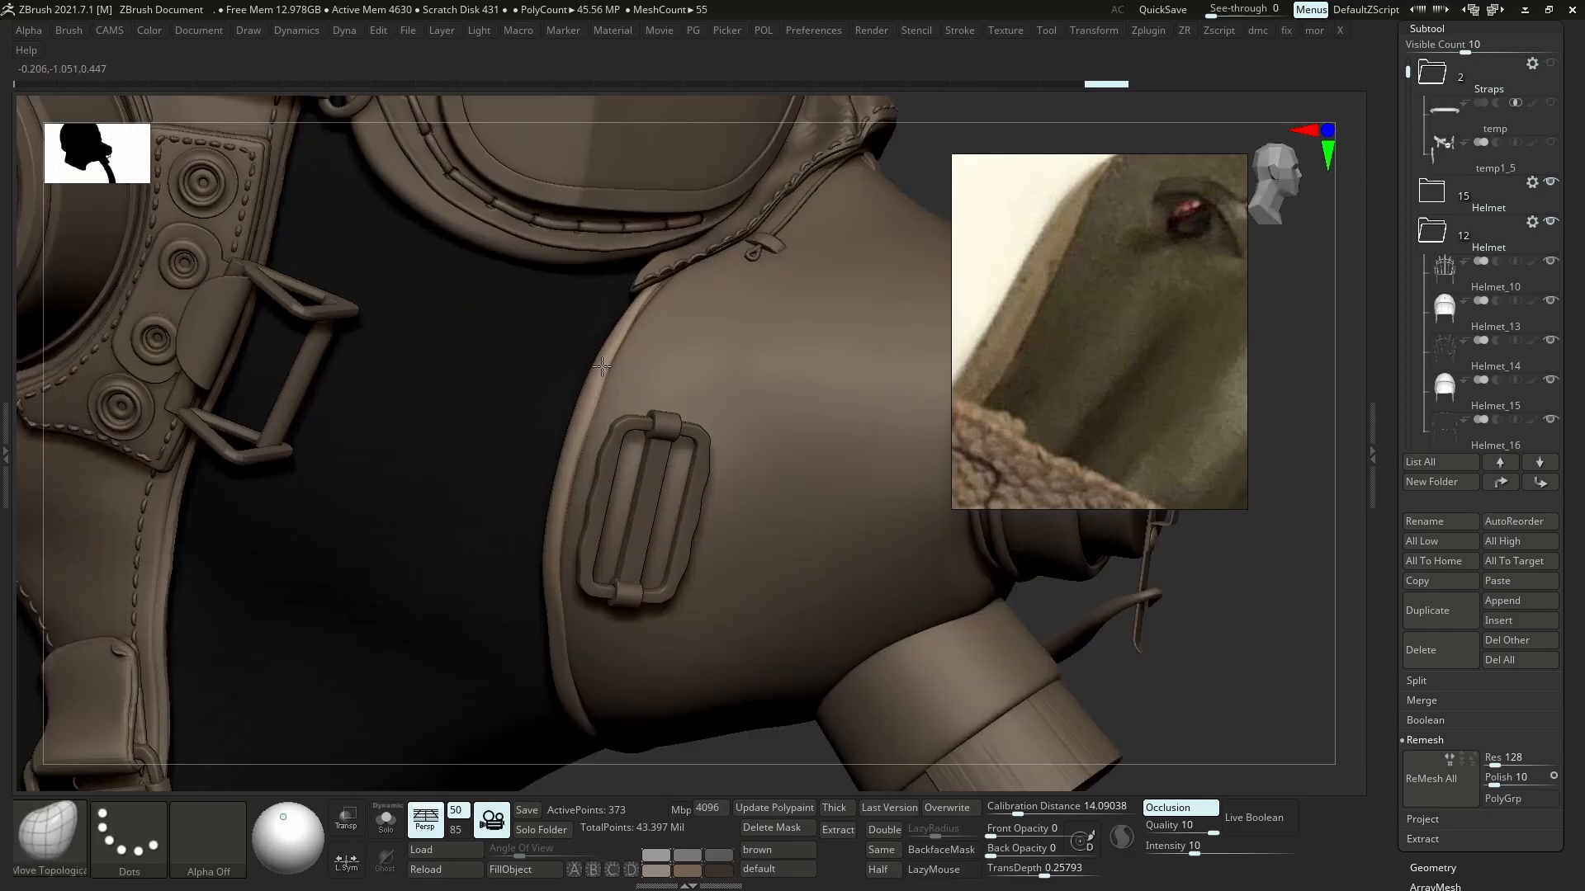
key(s)
shift+drag(609, 379, 587, 427)
mouse_move(590, 438)
ctrl+right_down()
mouse_move(609, 396)
mouse_move(599, 350)
ctrl+right_up()
- Collapse the second Helmet folder, hide the Goggles folder and apply Mirror And Weld to the rim strip
click(1428, 243)
click(1550, 262)
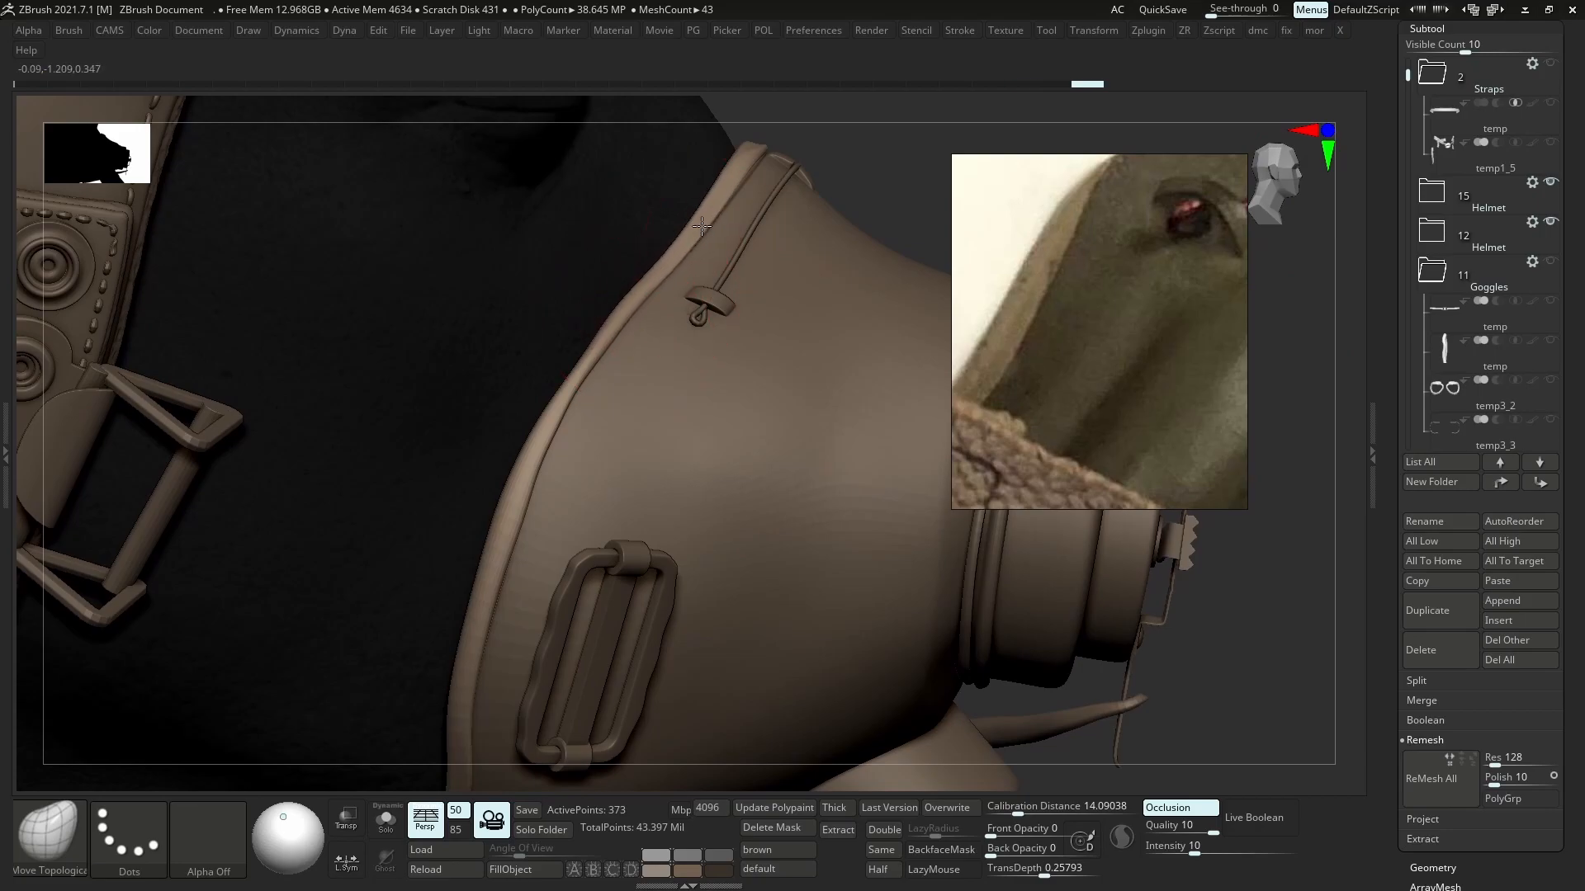
key(g)
key(m)
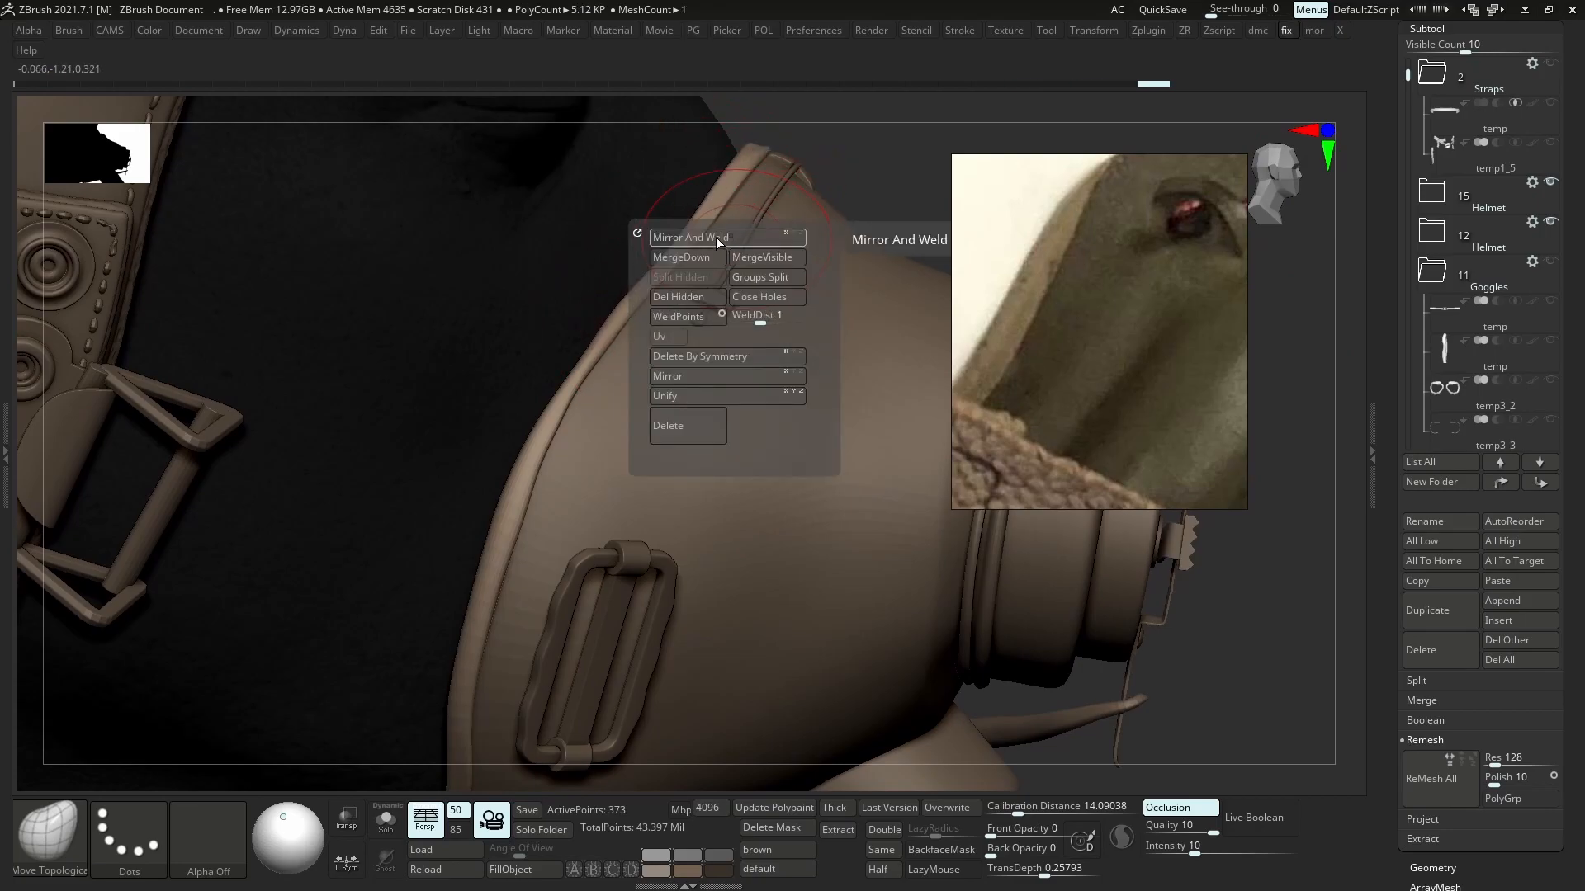
click(716, 240)
- Reshape the rim strip over the nose bridge with Move Topological and apply Mirror And Weld to it again
key(s)
right_drag(758, 178, 738, 302)
key(alt+s)
key(s)
drag(684, 462, 664, 462)
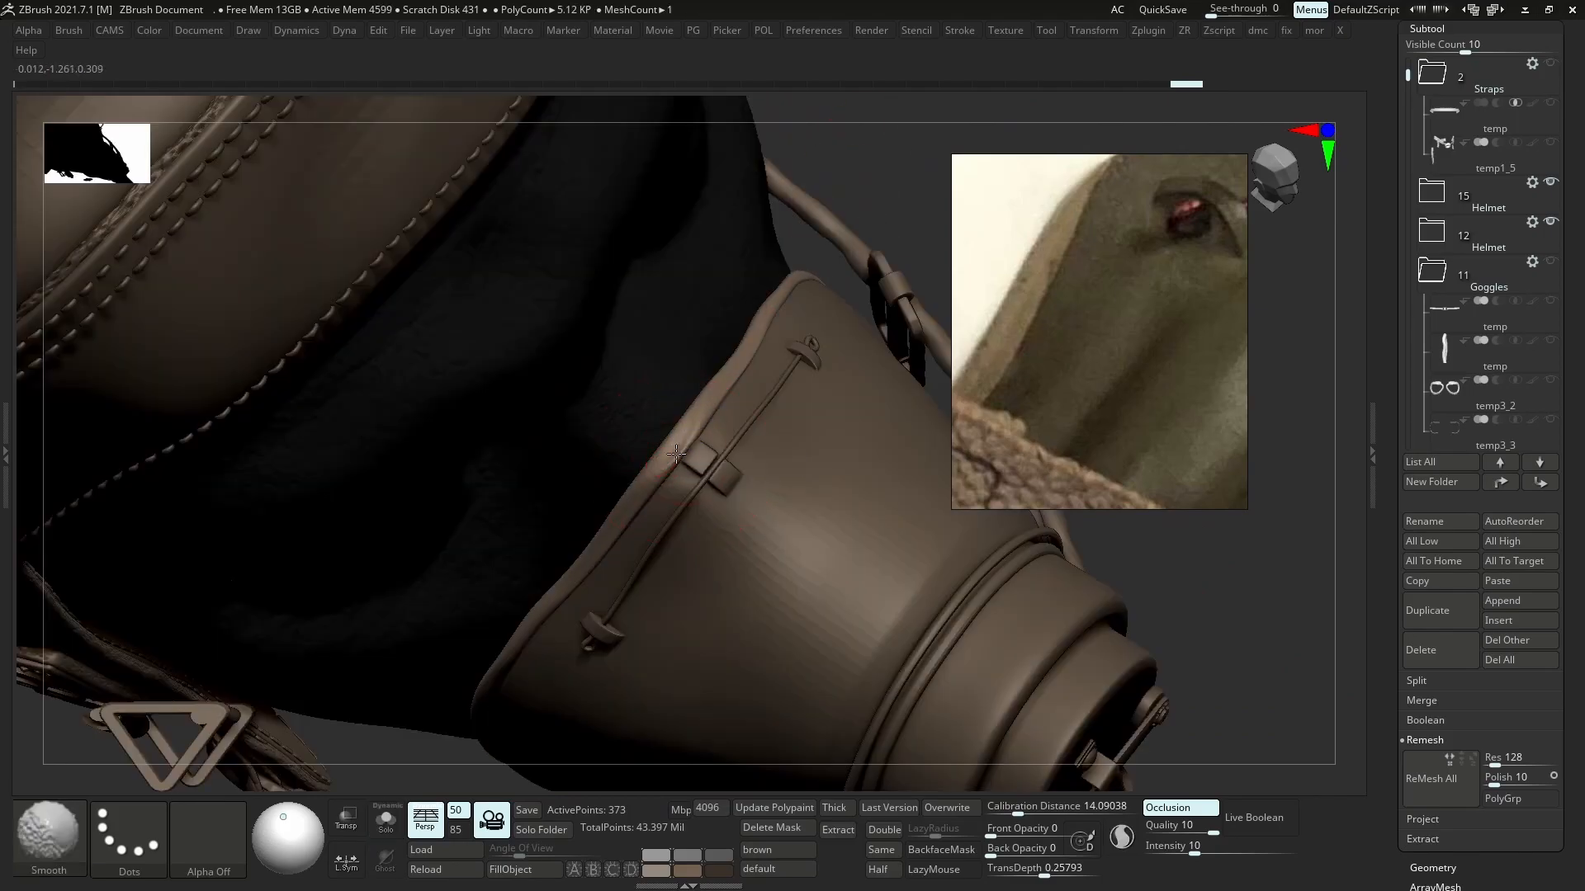
right_drag(688, 433, 648, 485)
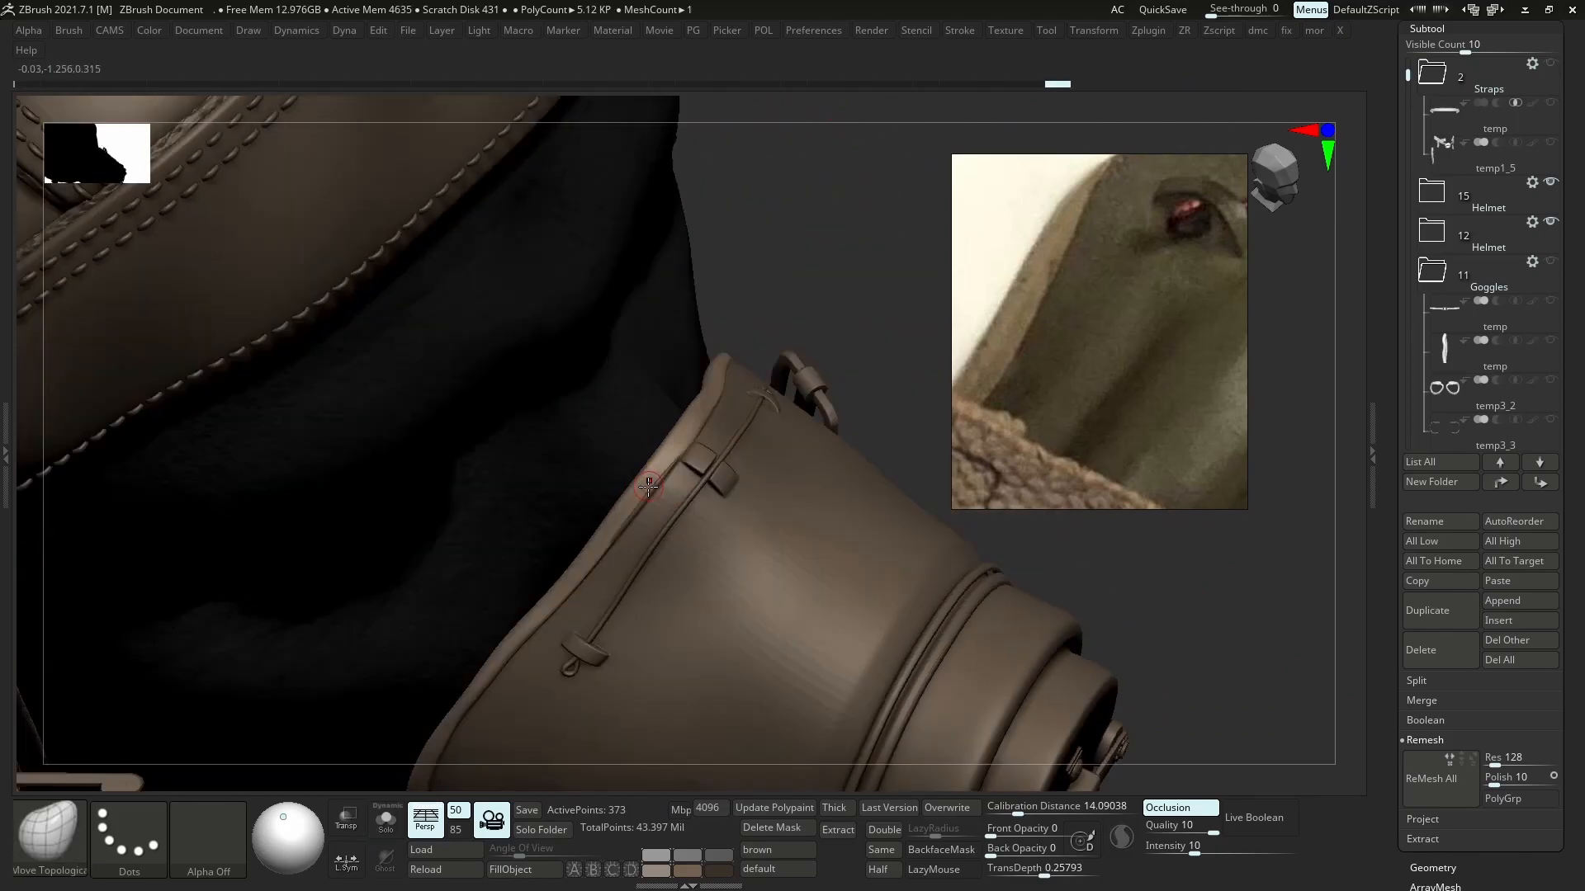
drag(638, 515, 646, 520)
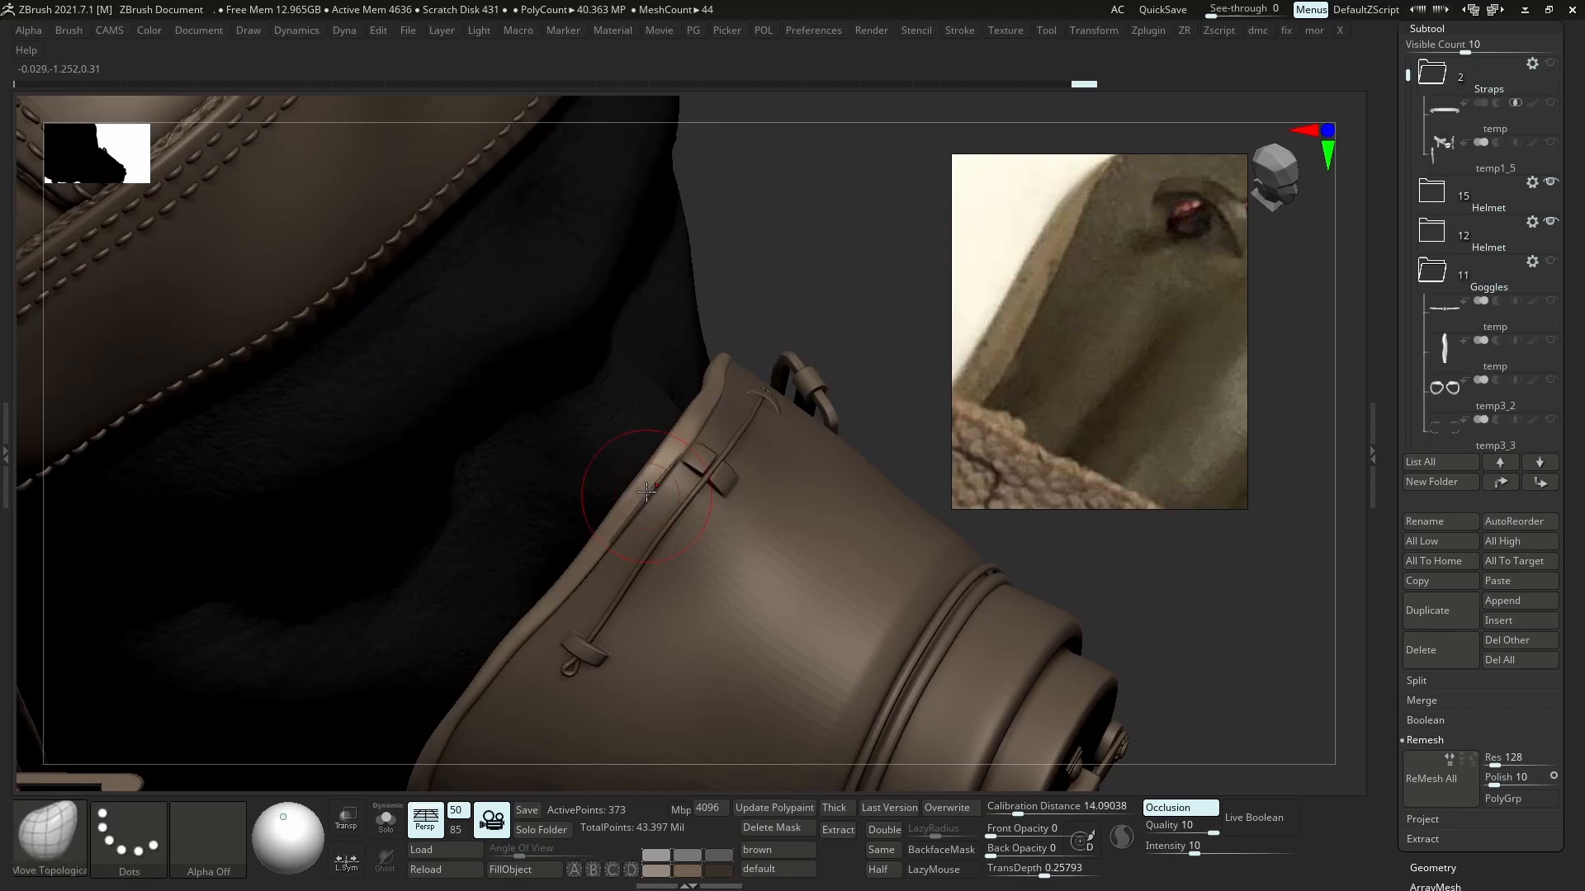
key(f)
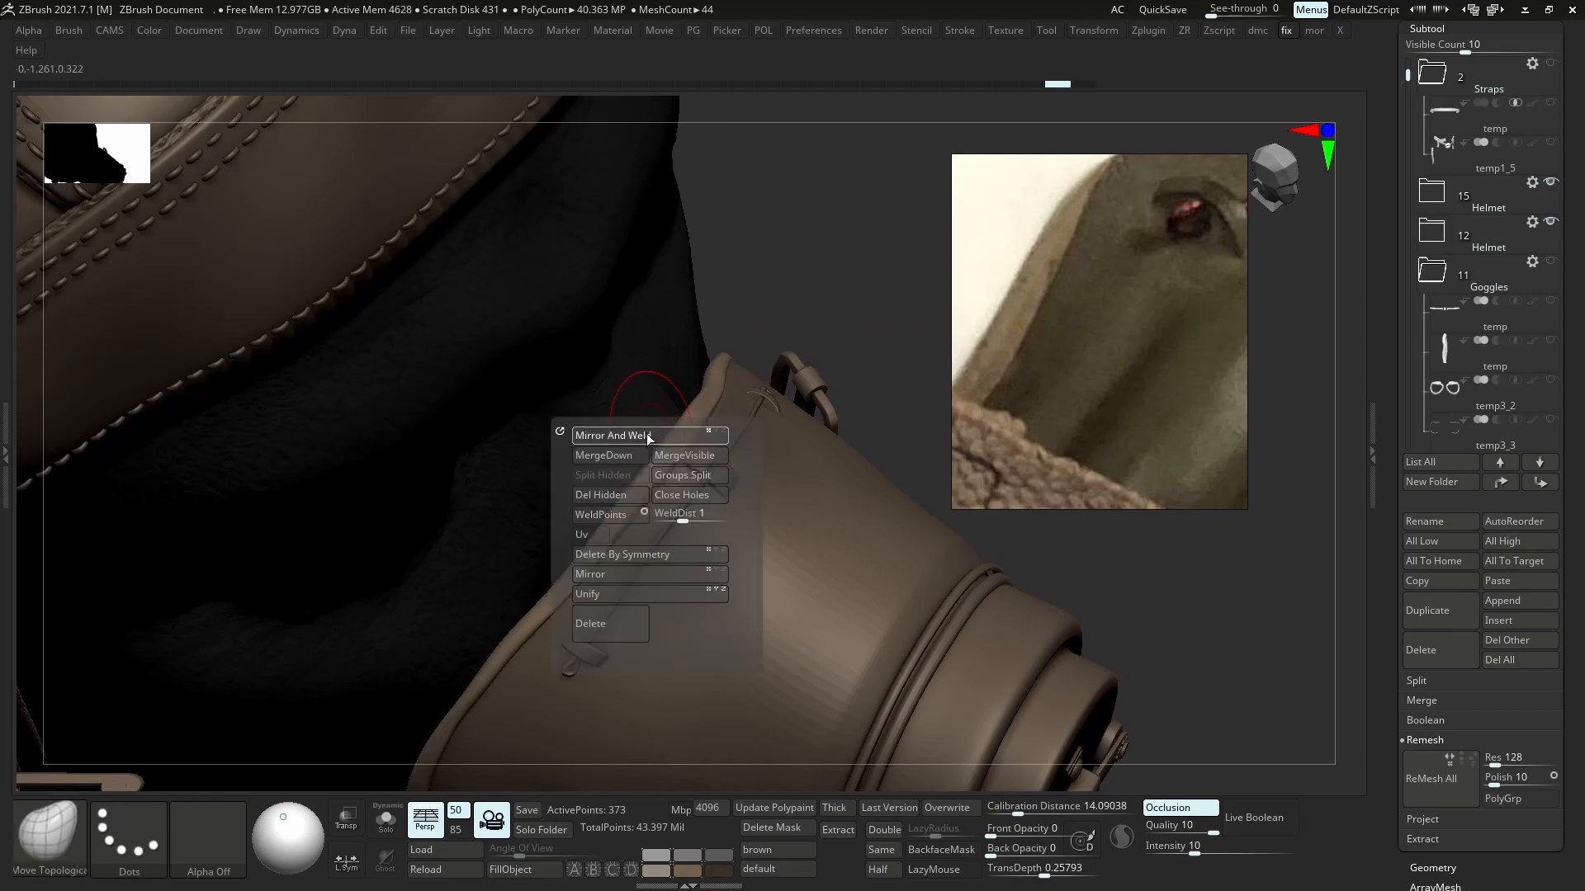
click(636, 499)
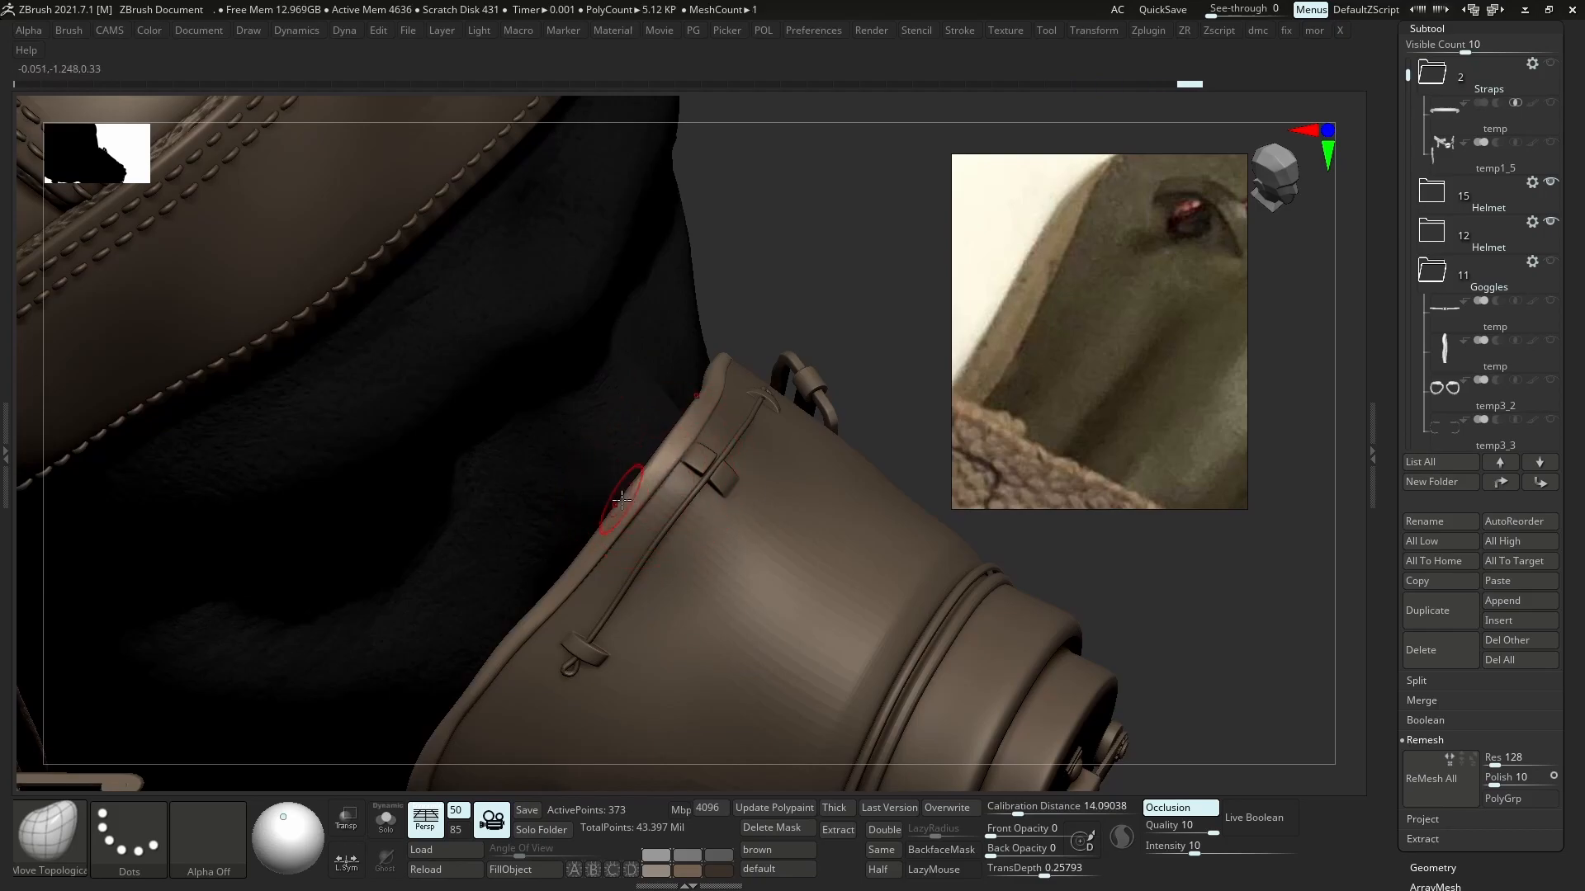
- Push the rim strip slightly toward the shell along the mask's jaw side below the buckle
ctrl+right_drag(570, 343, 513, 505)
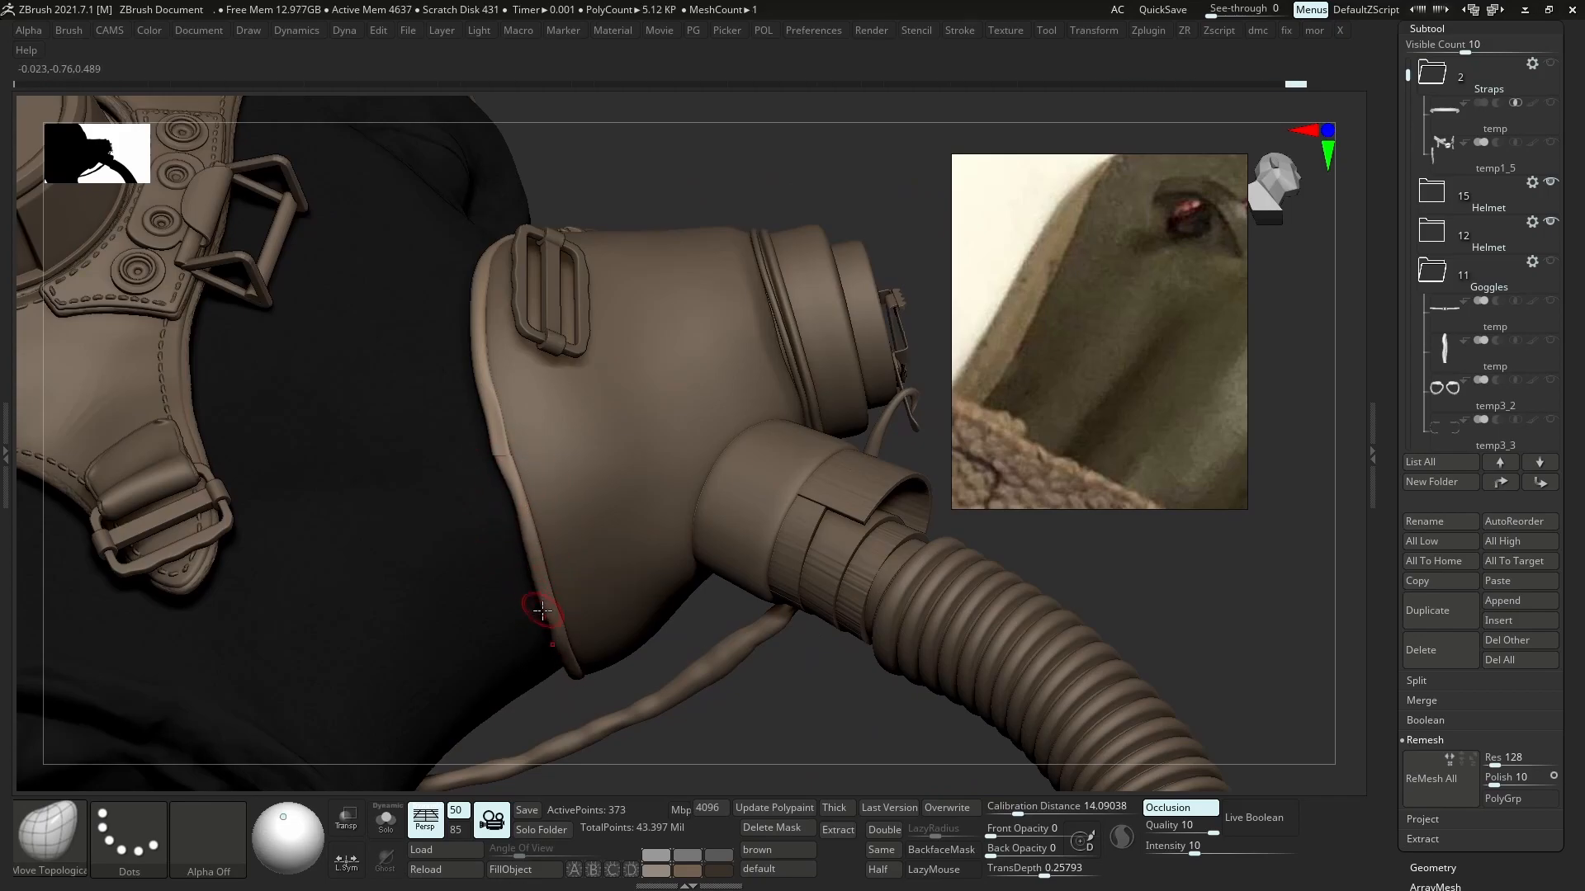
right_drag(541, 610, 505, 536)
drag(498, 463, 505, 462)
mouse_move(505, 462)
ctrl+right_down()
mouse_move(528, 364)
mouse_move(661, 567)
mouse_move(652, 702)
ctrl+right_up()
key(s)
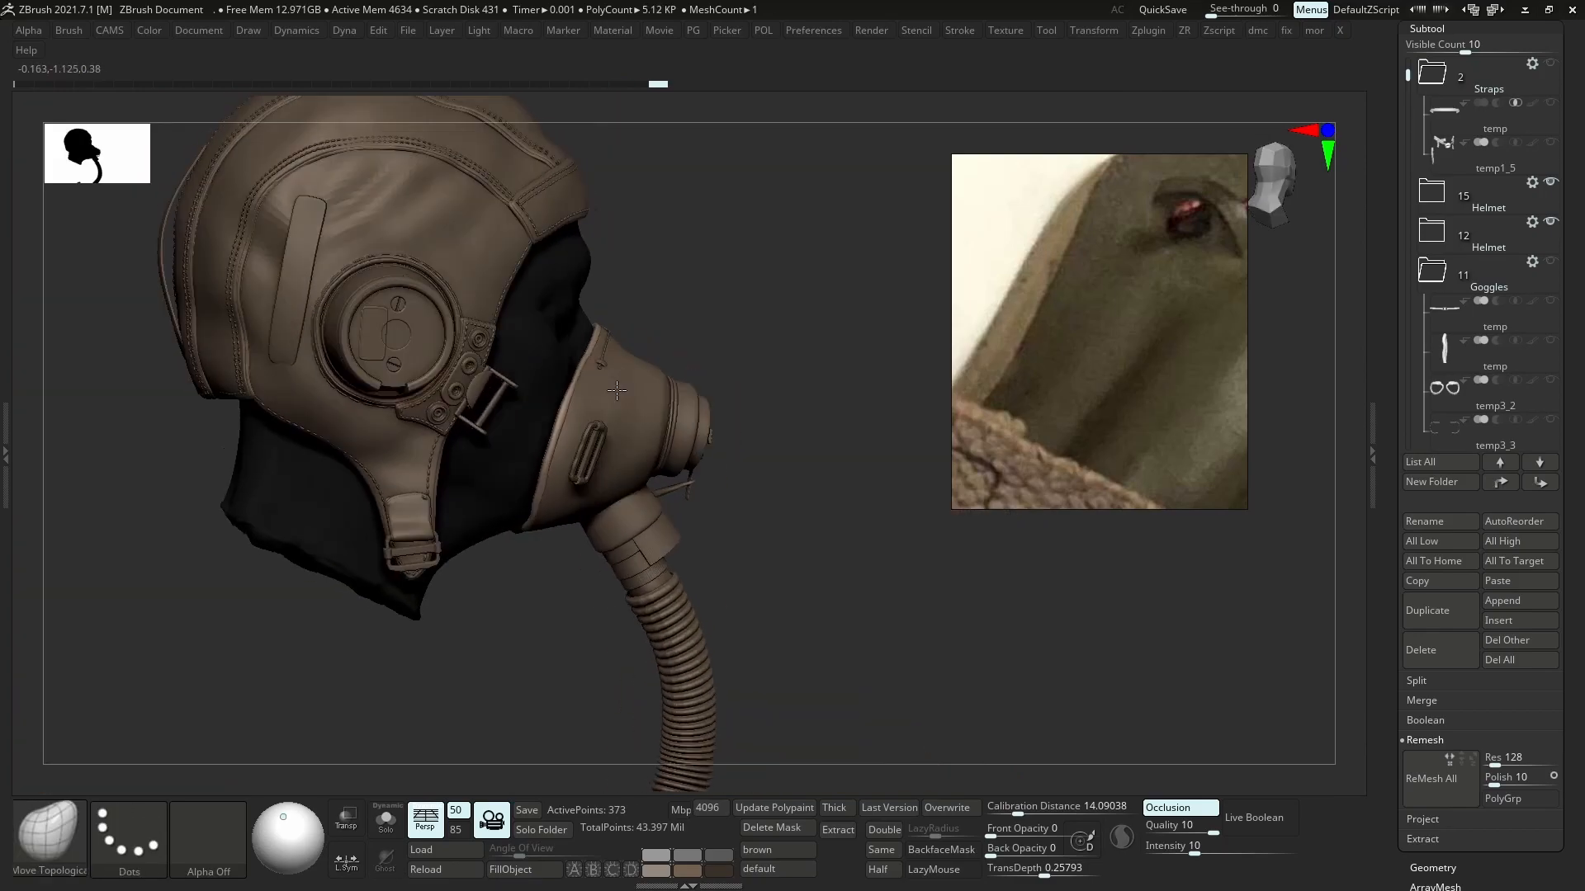
- Save the file as a new numbered version, Pilot_helmet_083, and show the Goggles and Straps folders again
right_drag(616, 389, 542, 435)
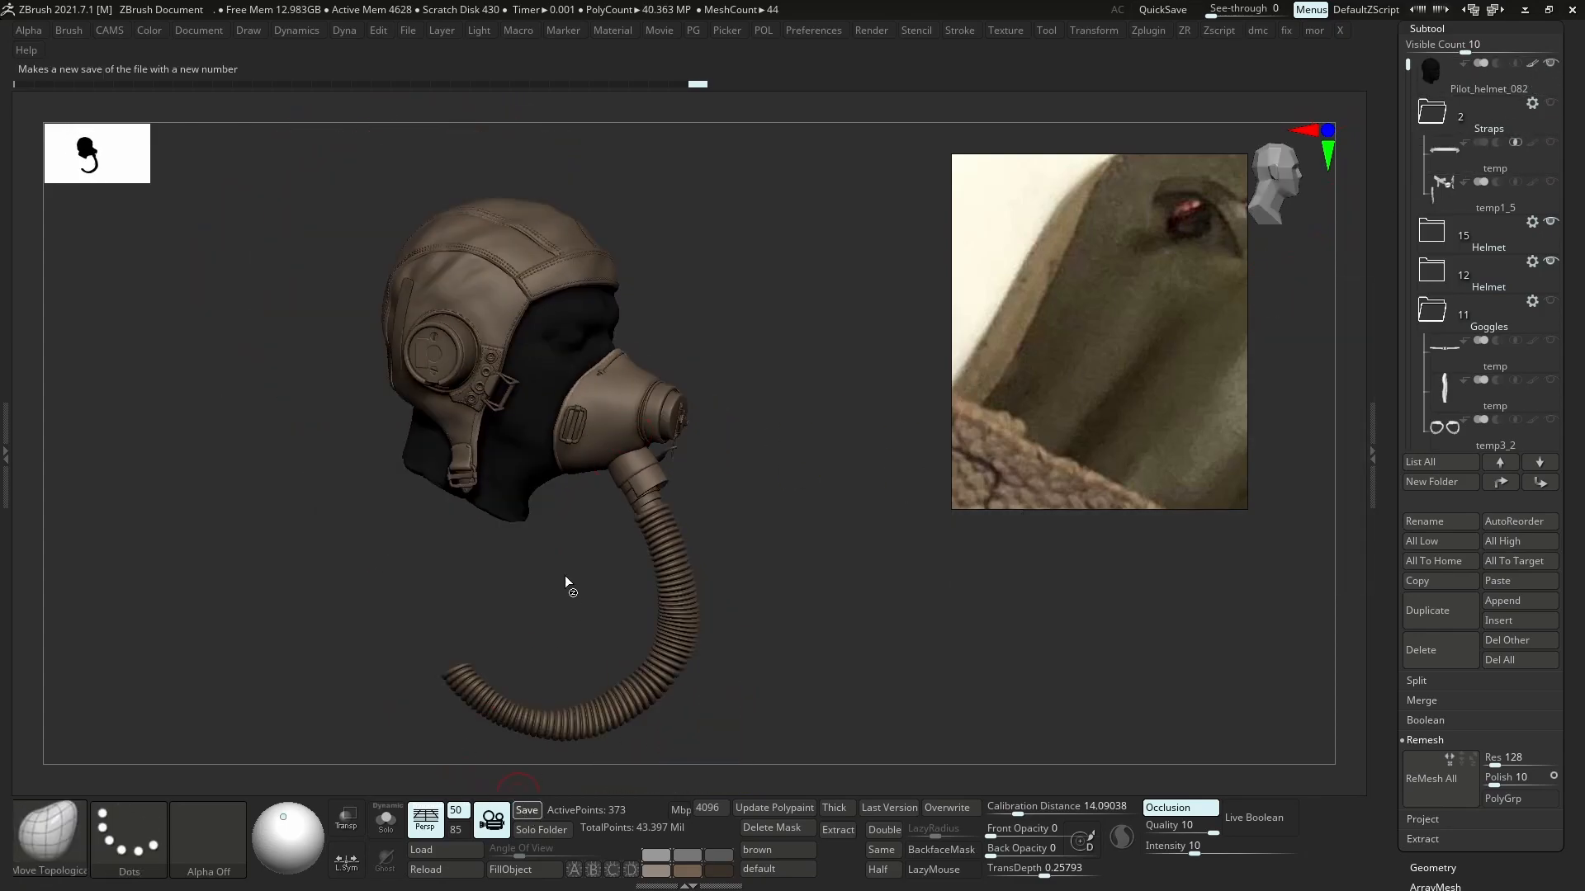
click(1551, 302)
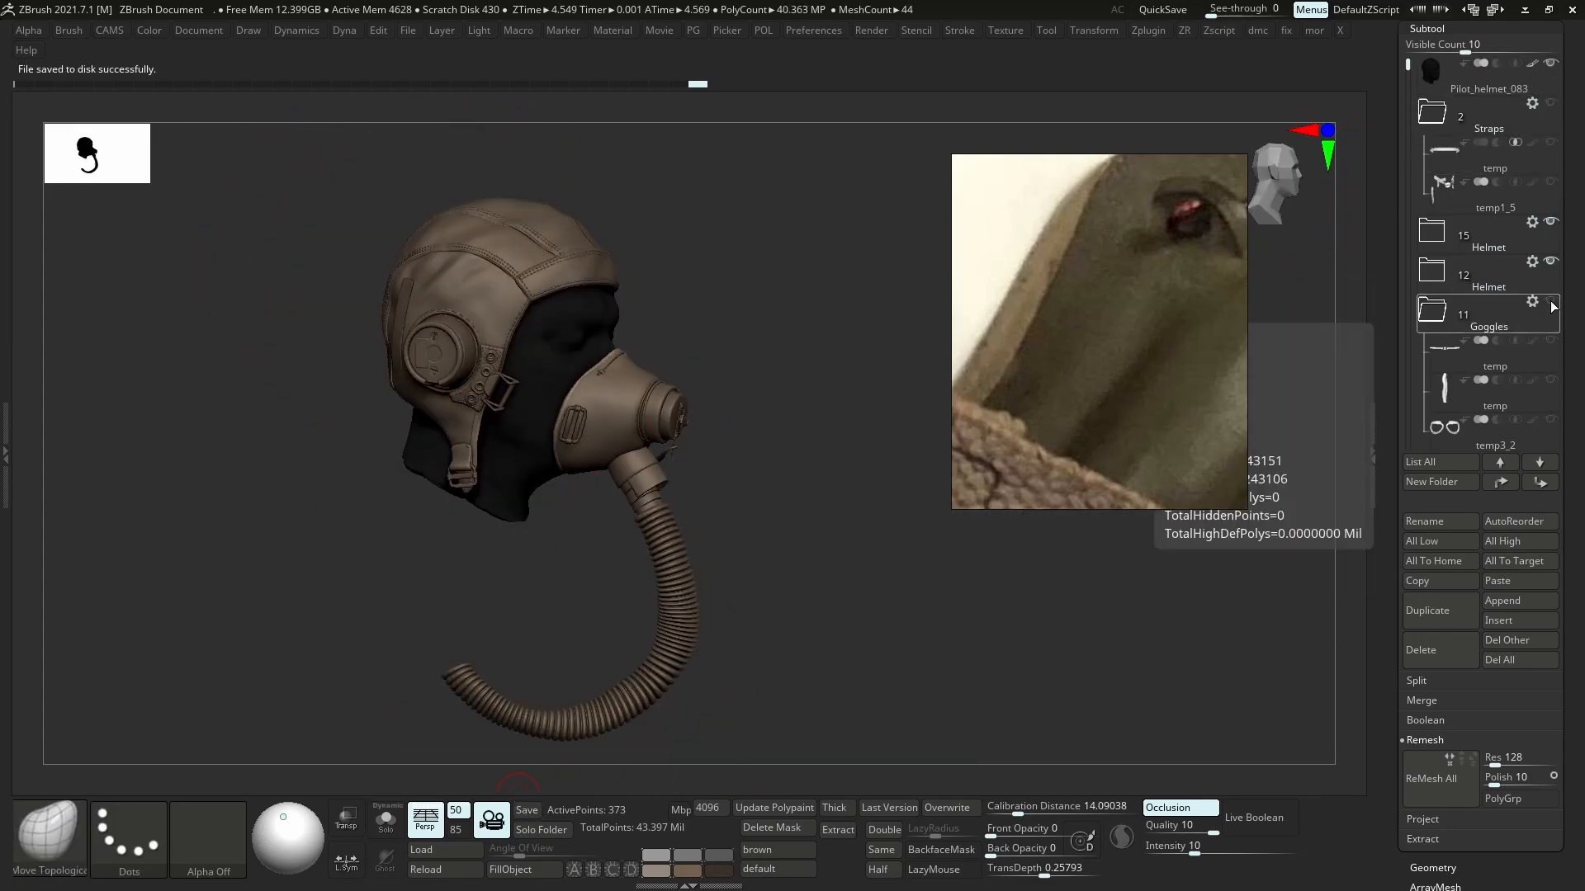
click(1551, 104)
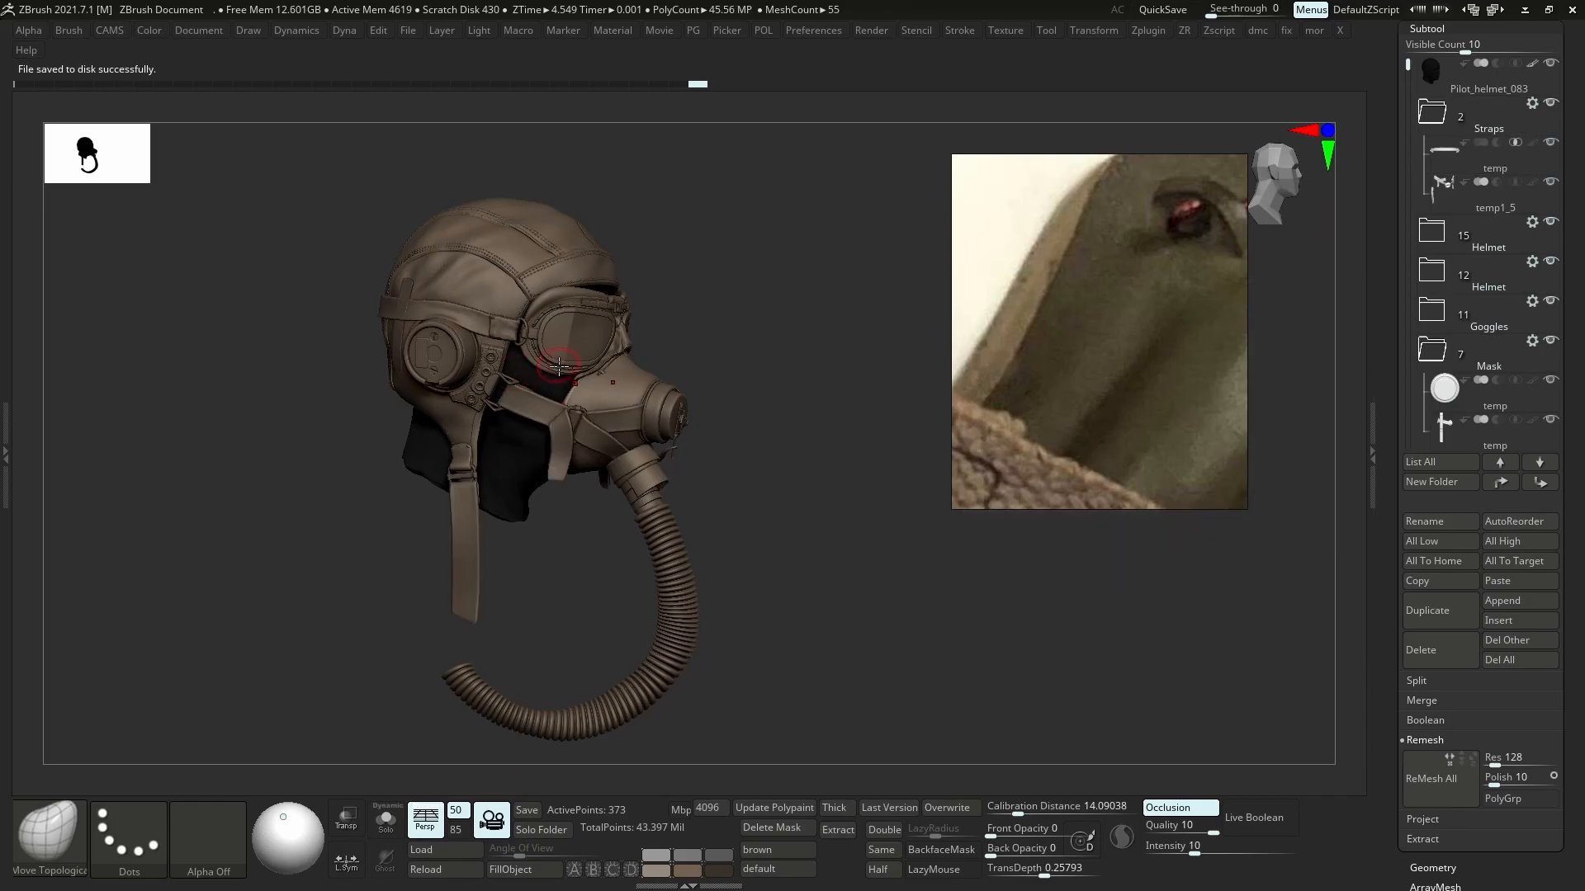
right_drag(558, 364, 396, 367)
ctrl+right_drag(627, 363, 702, 463)
mouse_move(858, 413)
right_down()
mouse_move(695, 418)
mouse_move(711, 335)
right_up()
mouse_move(748, 435)
right_down()
mouse_move(838, 422)
mouse_move(768, 470)
mouse_move(707, 458)
right_up()
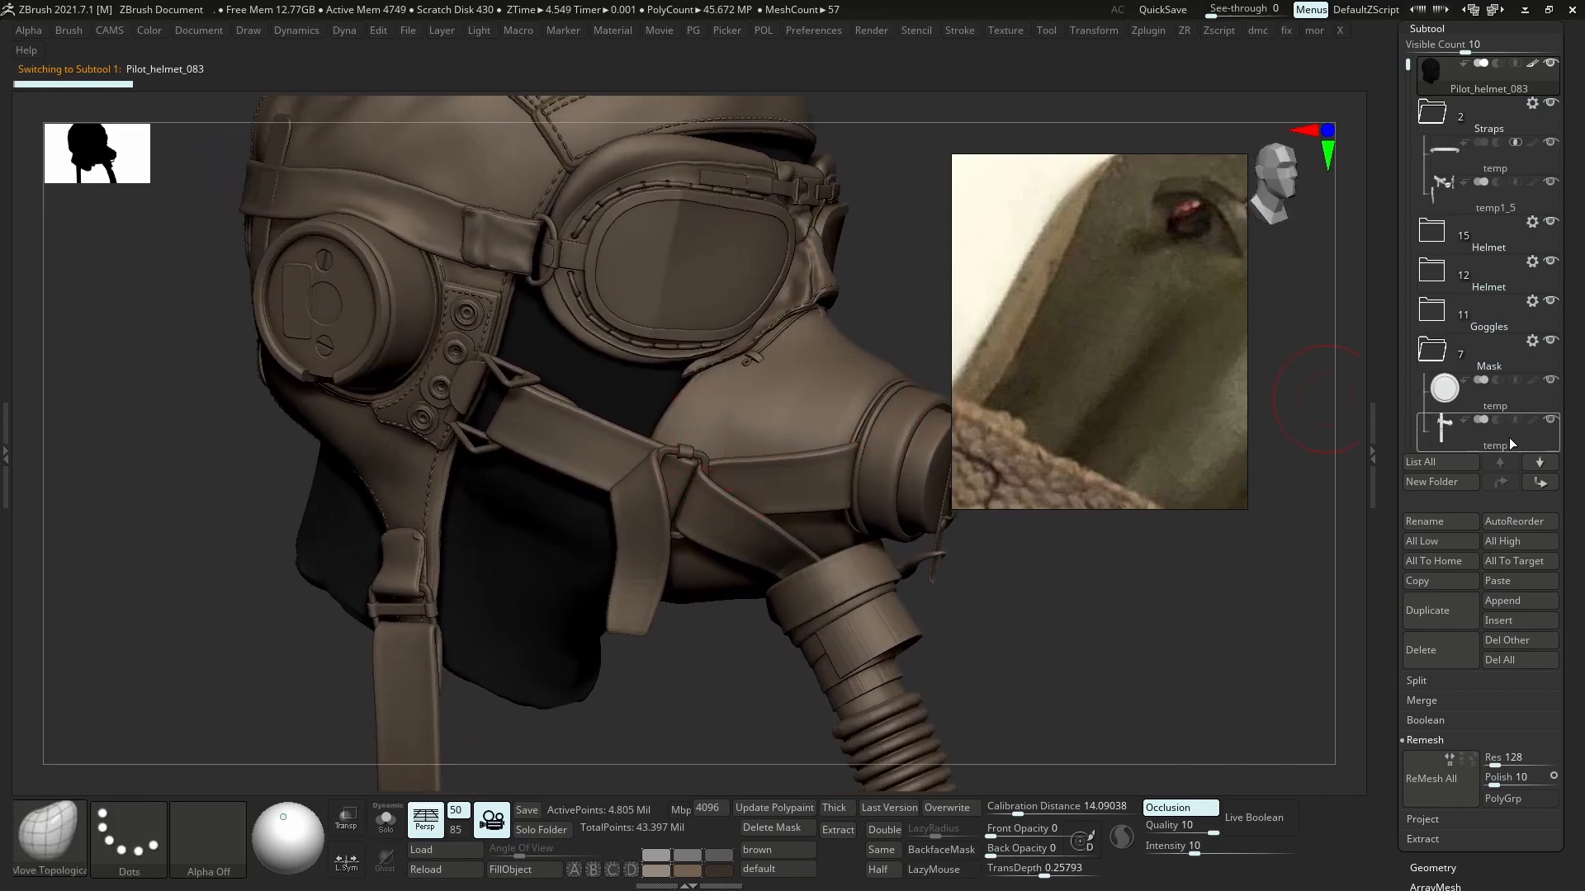
- Move the floating reference photo to the other side of the model and zoom it in on the woven mask straps
mouse_move(1455, 434)
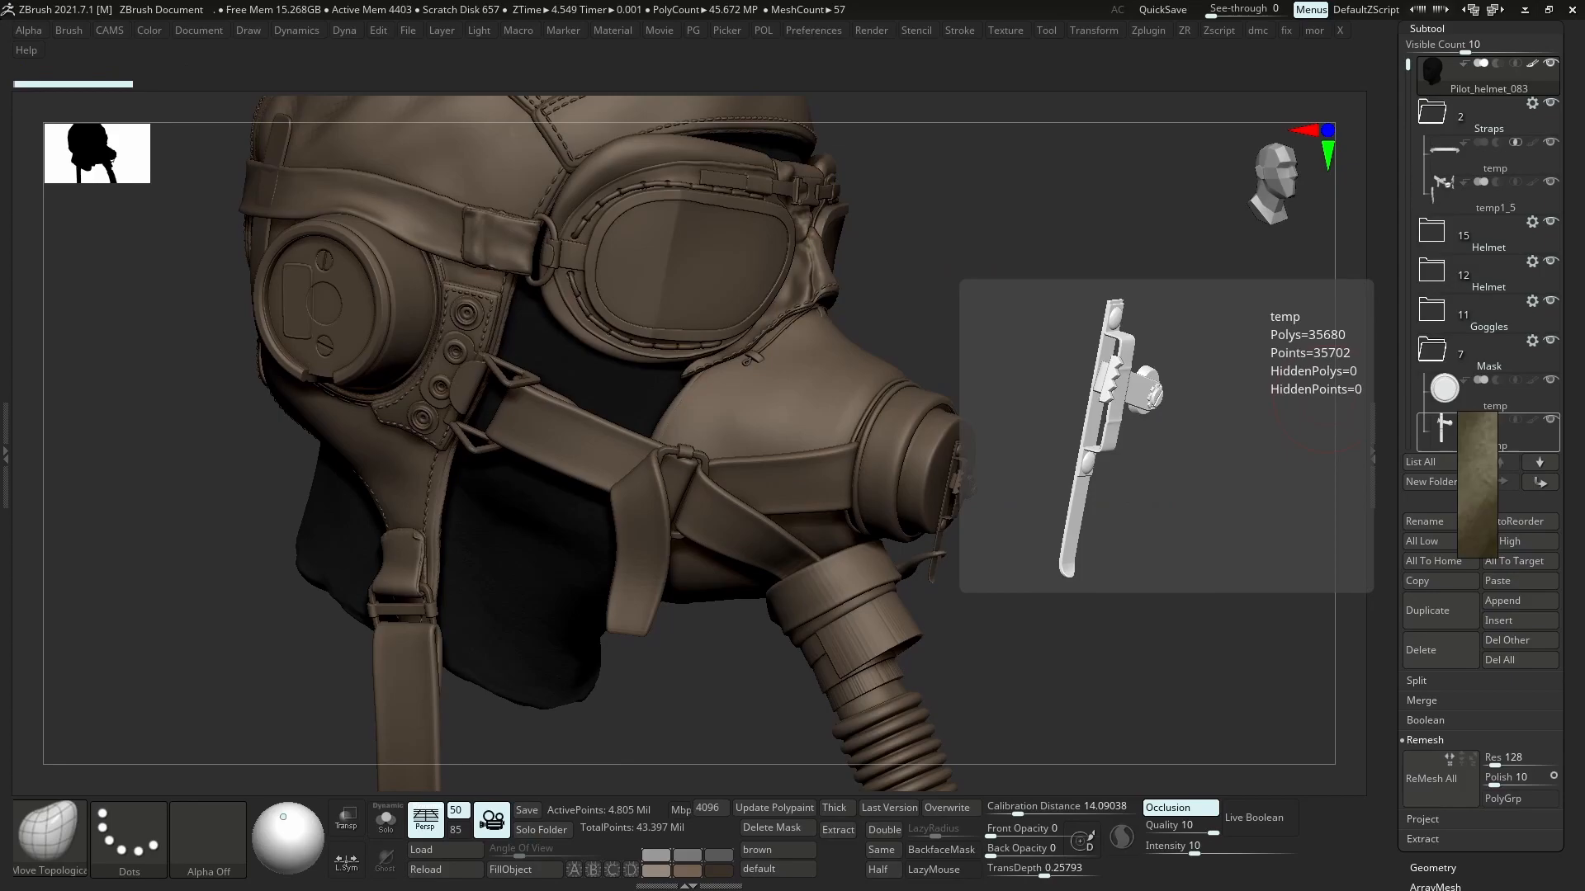
right_drag(656, 433, 562, 439)
drag(1484, 487, 192, 461)
drag(201, 389, 433, 214)
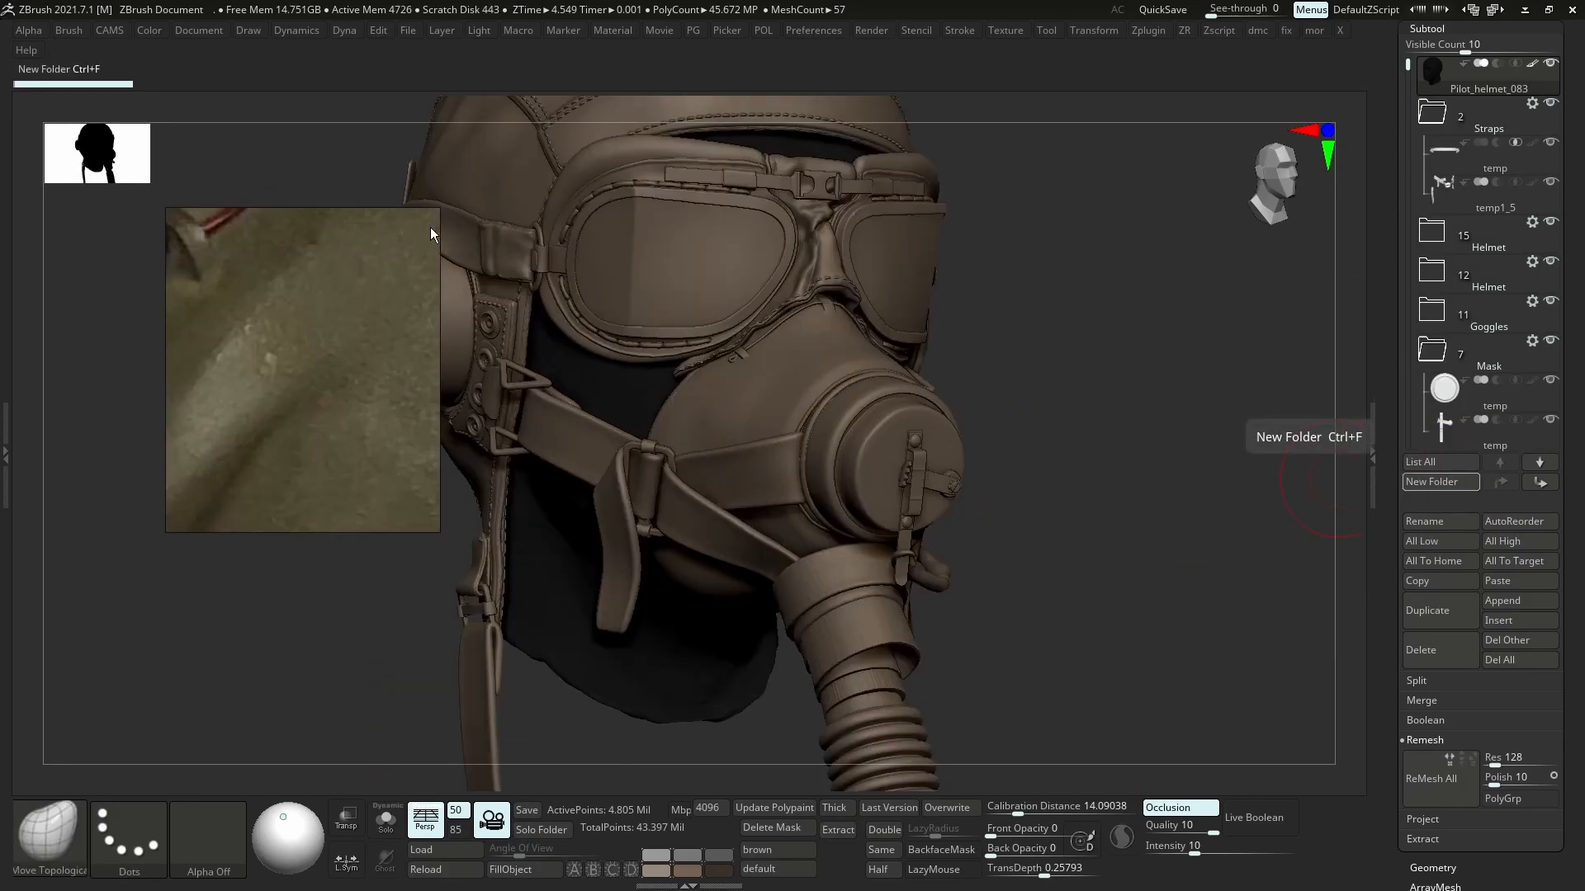
right_drag(306, 362, 158, 403)
scroll(158, 403, down, 4)
shift+right_drag(676, 537, 698, 484)
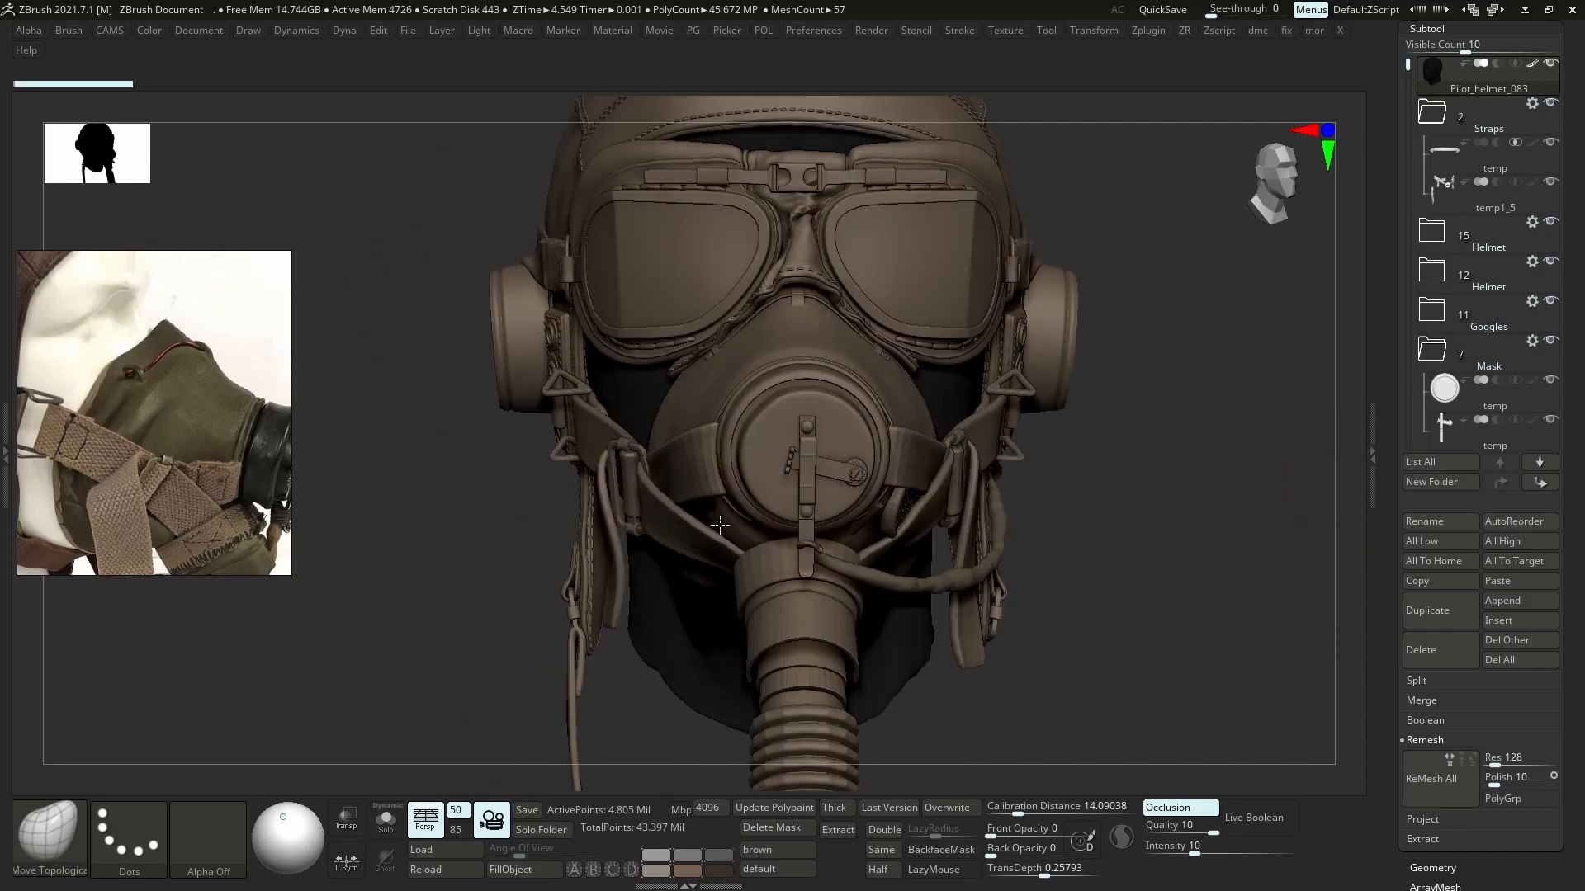
scroll(148, 516, up, 6)
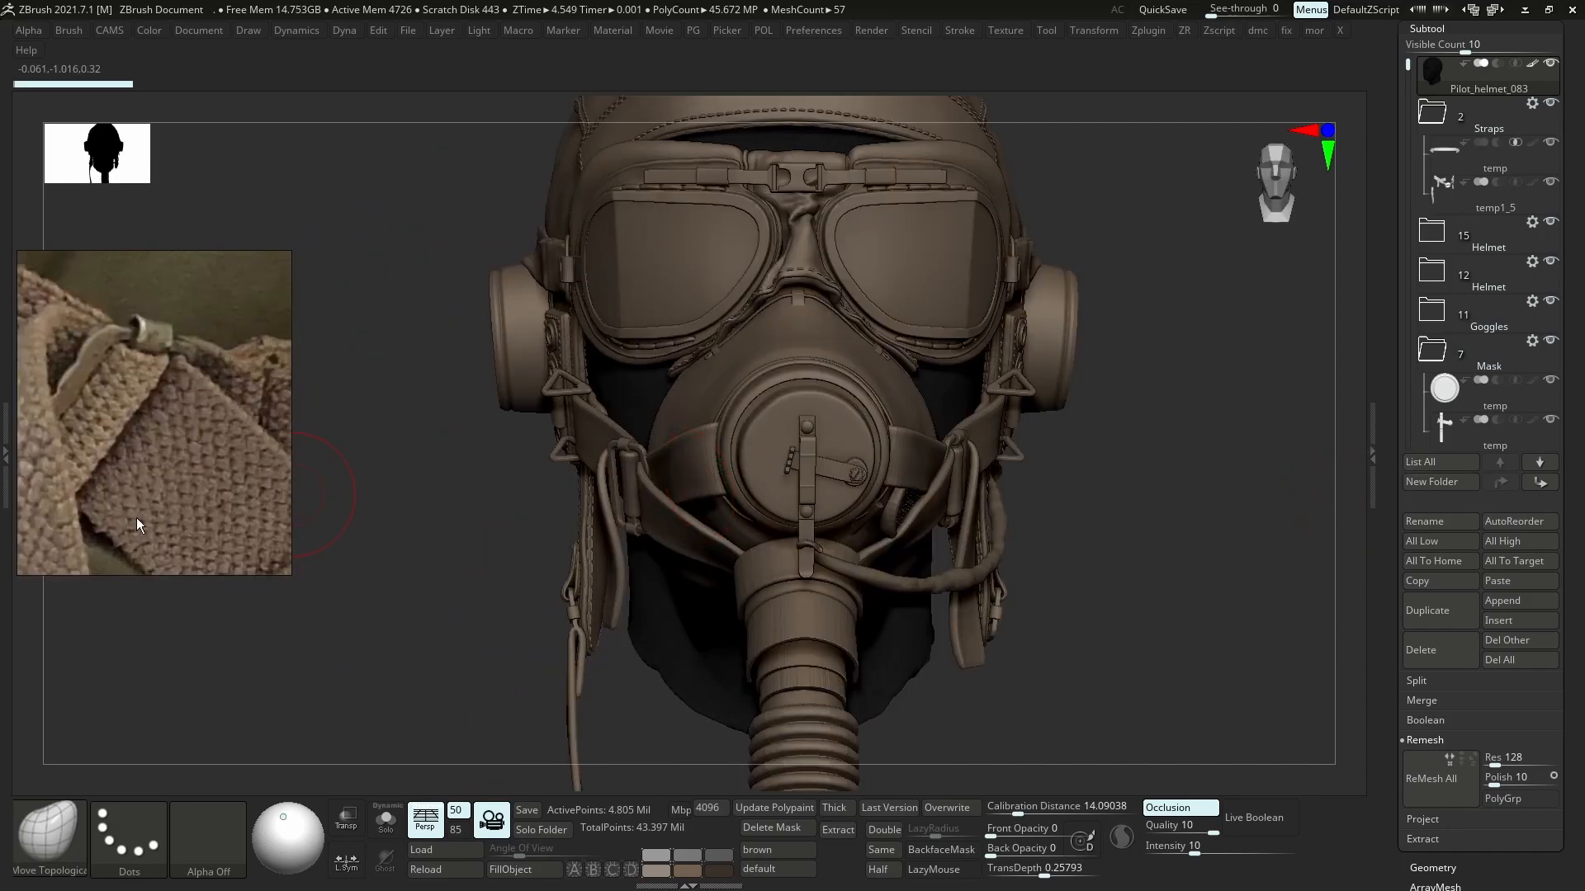
- Solo the head subtool and display its wireframe
right_drag(652, 479, 737, 483)
key(alt+s)
key(shift+f)
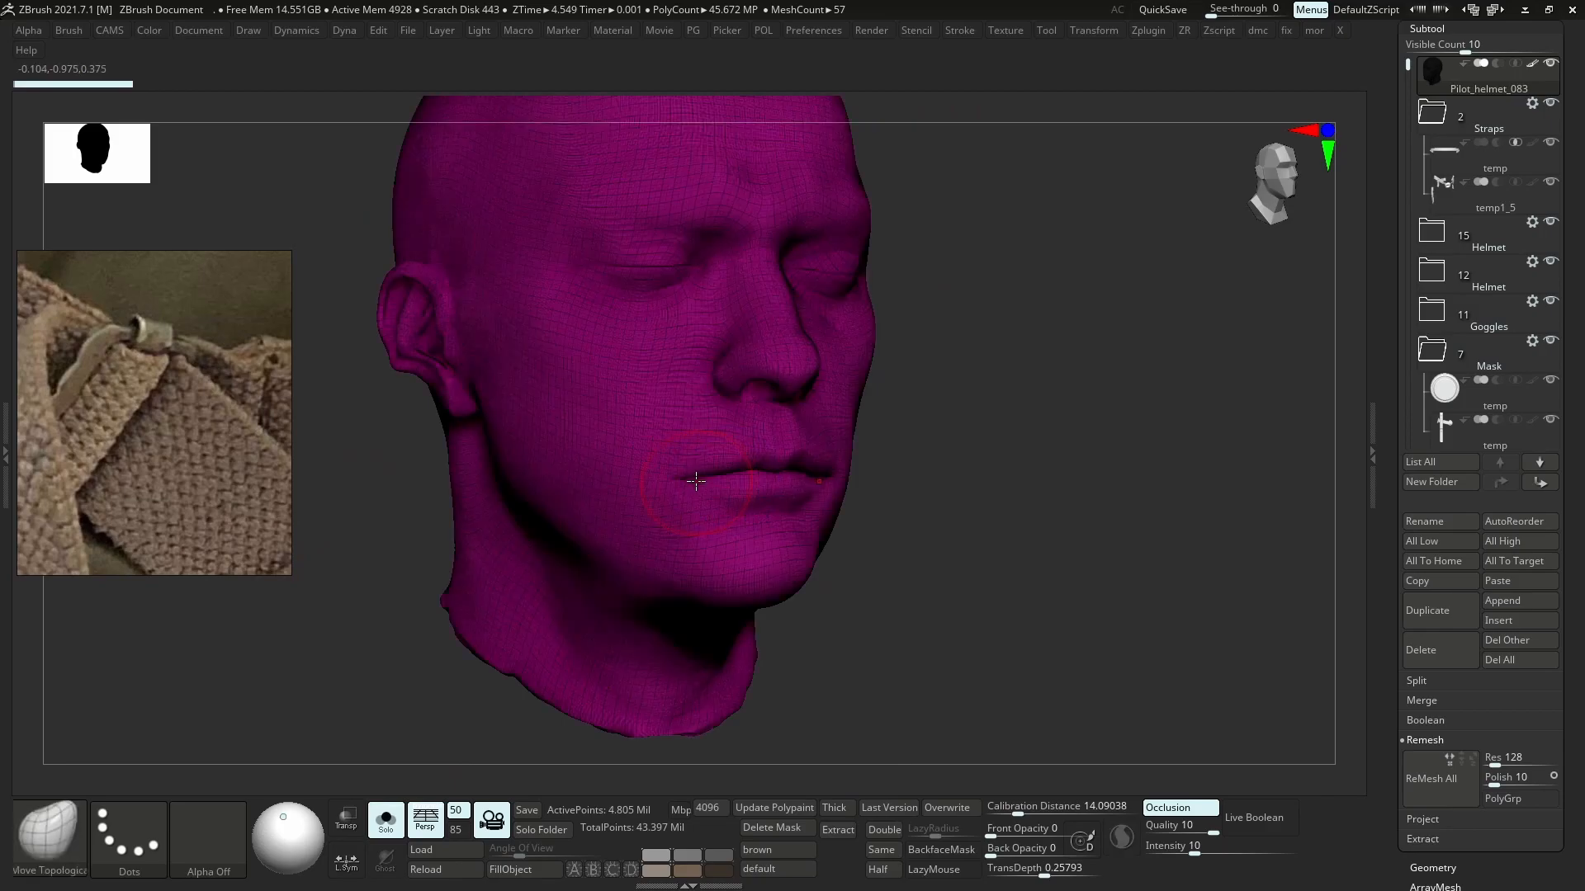
- Isolate the mask straps subtool and display its low-poly cage without the smoothed preview
key(alt+s)
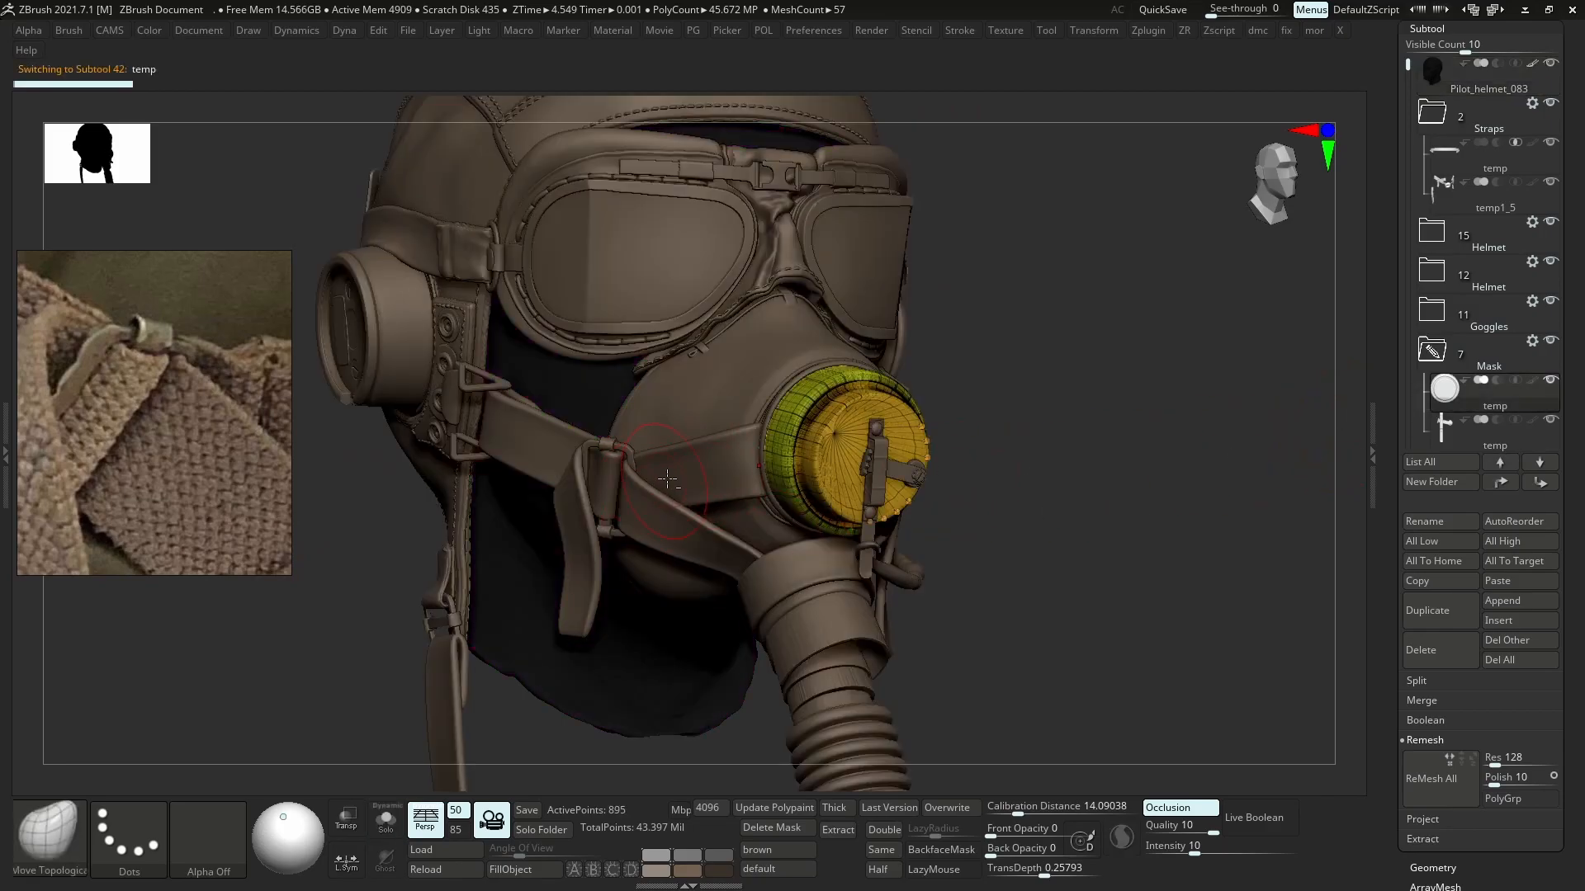
key(s)
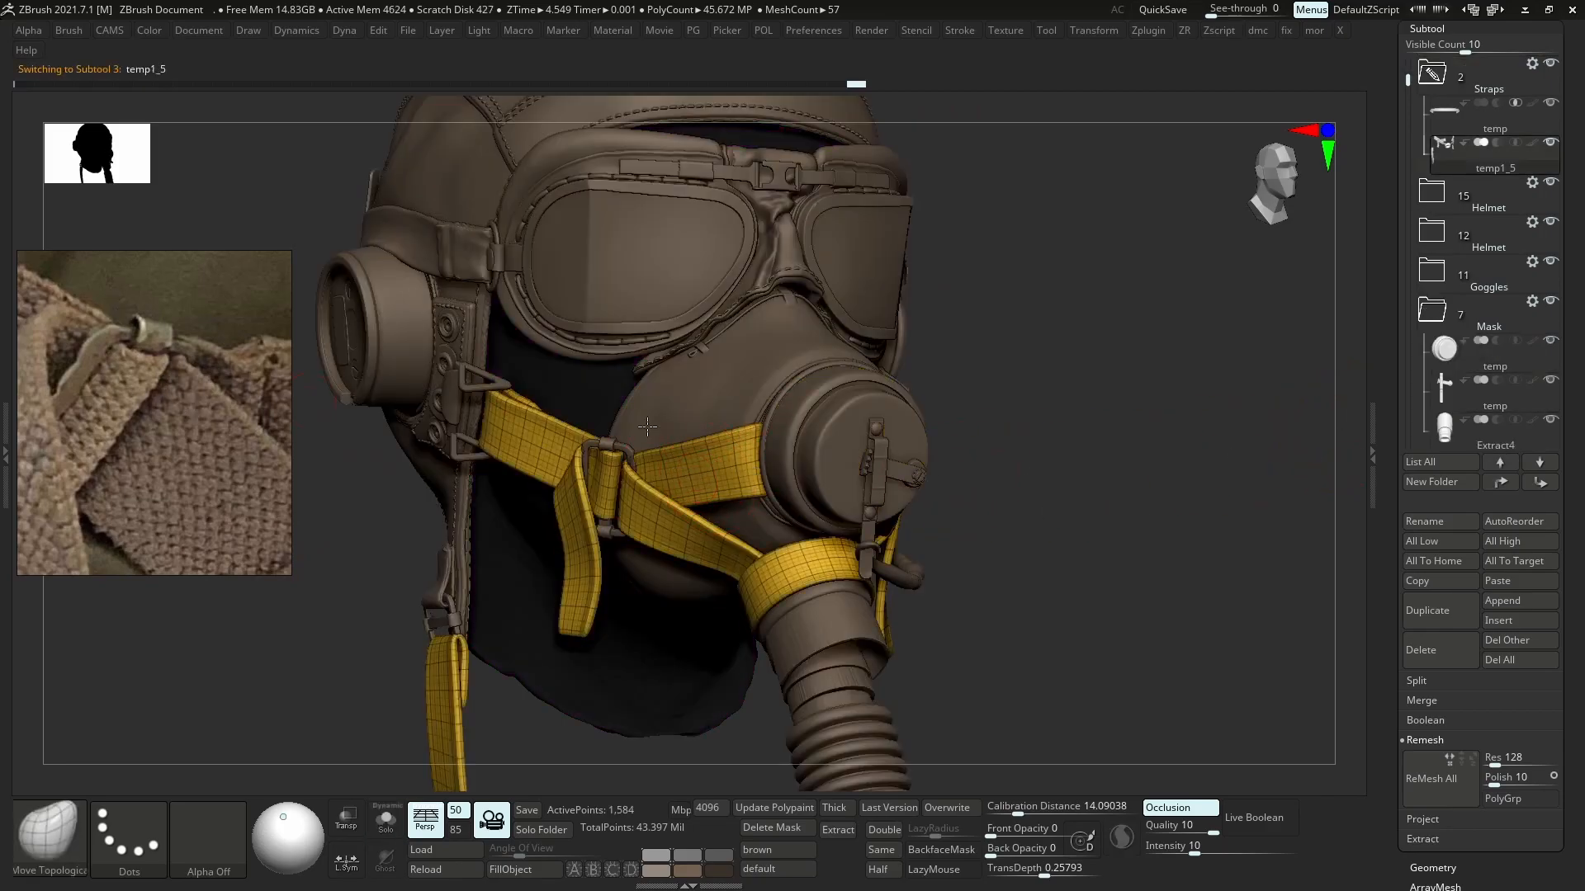
key(alt+s)
alt+right_drag(696, 536, 916, 273)
key(shift+d)
ctrl+right_drag(908, 396, 855, 497)
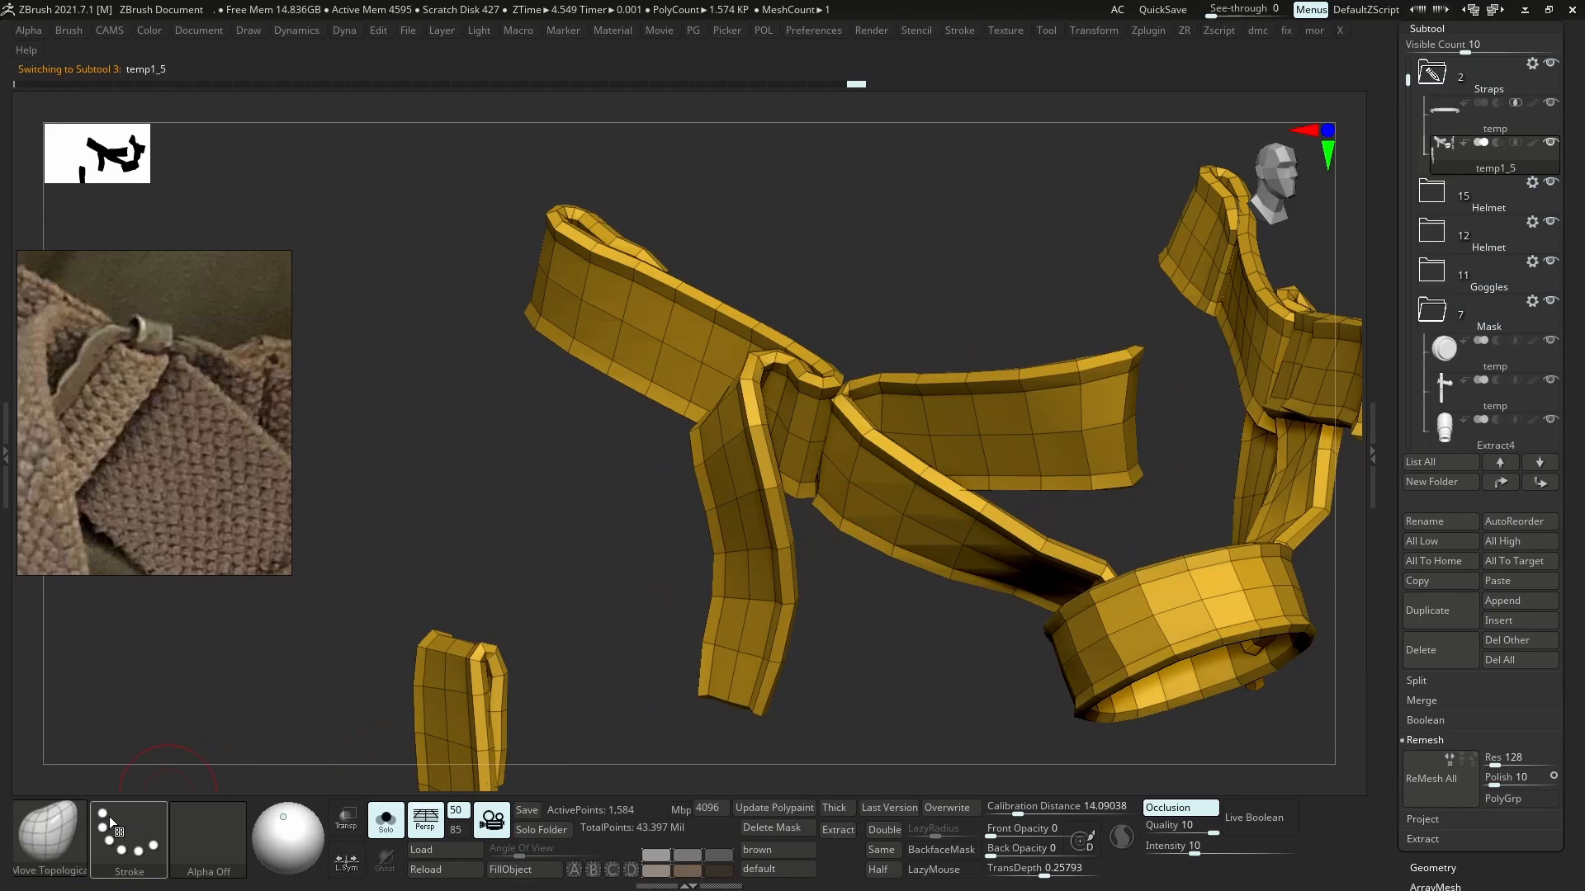
- Hide the polygon loops that run along the thin edges of the mask straps and the separate hanging strap
right_drag(751, 359, 772, 487)
ctrl+shift+click(754, 452)
ctrl+right_drag(973, 522, 933, 454)
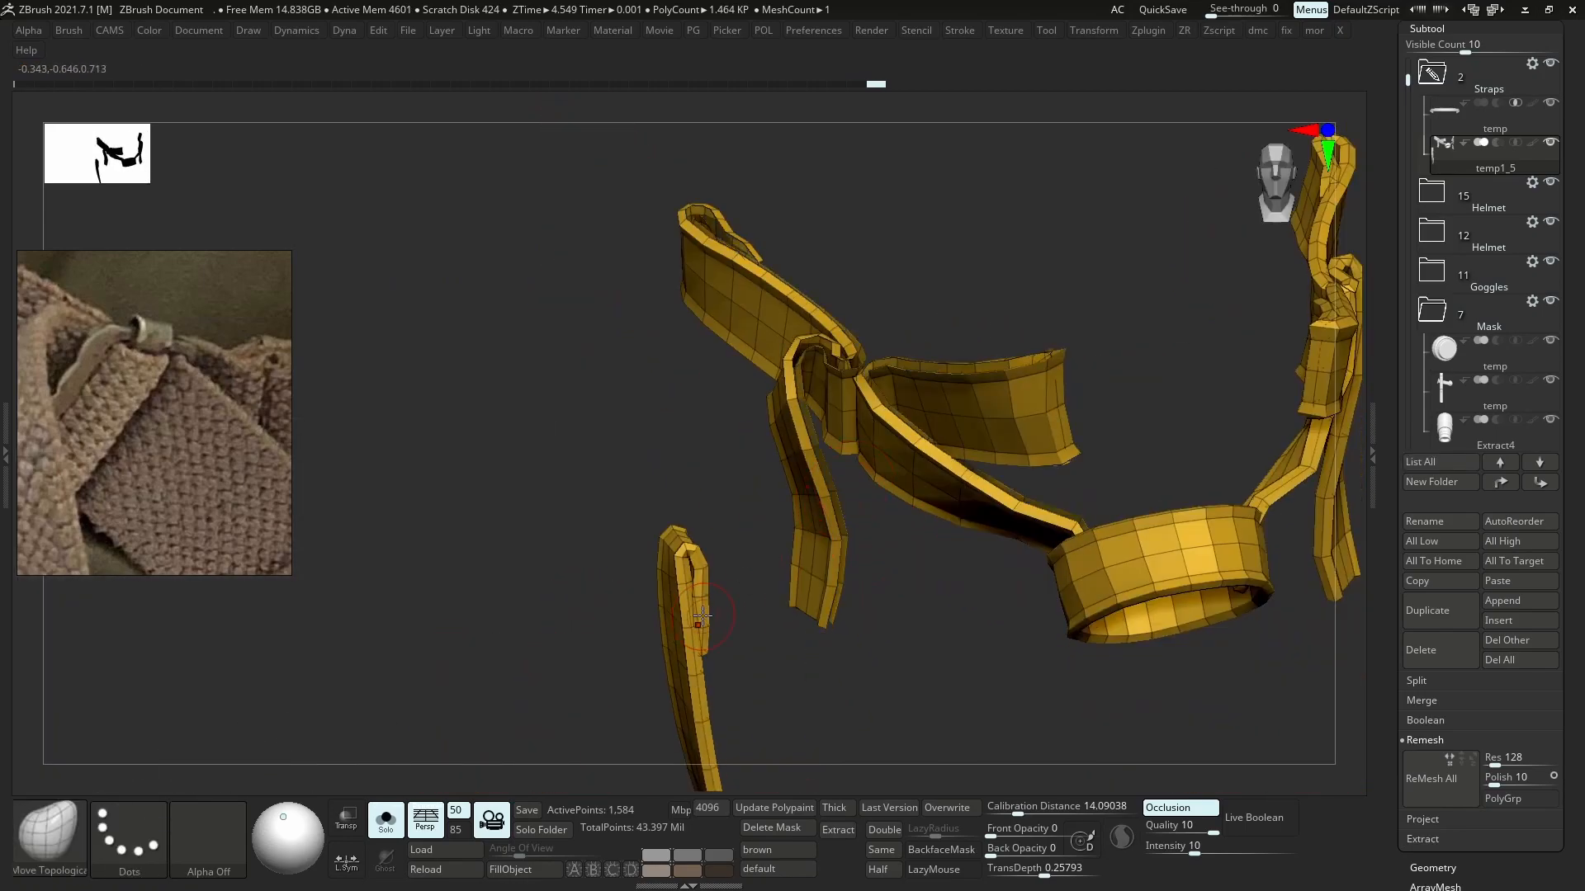
ctrl+right_drag(702, 616, 713, 657)
ctrl+shift+click(719, 569)
ctrl+right_drag(719, 570, 247, 487)
right_drag(247, 487, 255, 397)
- Hide the remaining thin edge loops around the strap folds on the mask's other side
ctrl+shift+click(750, 627)
right_drag(750, 626, 692, 462)
ctrl+shift+click(749, 591)
ctrl+shift+click(696, 485)
mouse_move(701, 520)
ctrl+right_down()
mouse_move(762, 468)
mouse_move(700, 503)
mouse_move(636, 485)
mouse_move(714, 492)
mouse_move(654, 293)
mouse_move(566, 210)
mouse_move(572, 333)
mouse_move(608, 375)
ctrl+right_up()
ctrl+shift+click(655, 493)
ctrl+shift+click(727, 320)
ctrl+shift+click(587, 350)
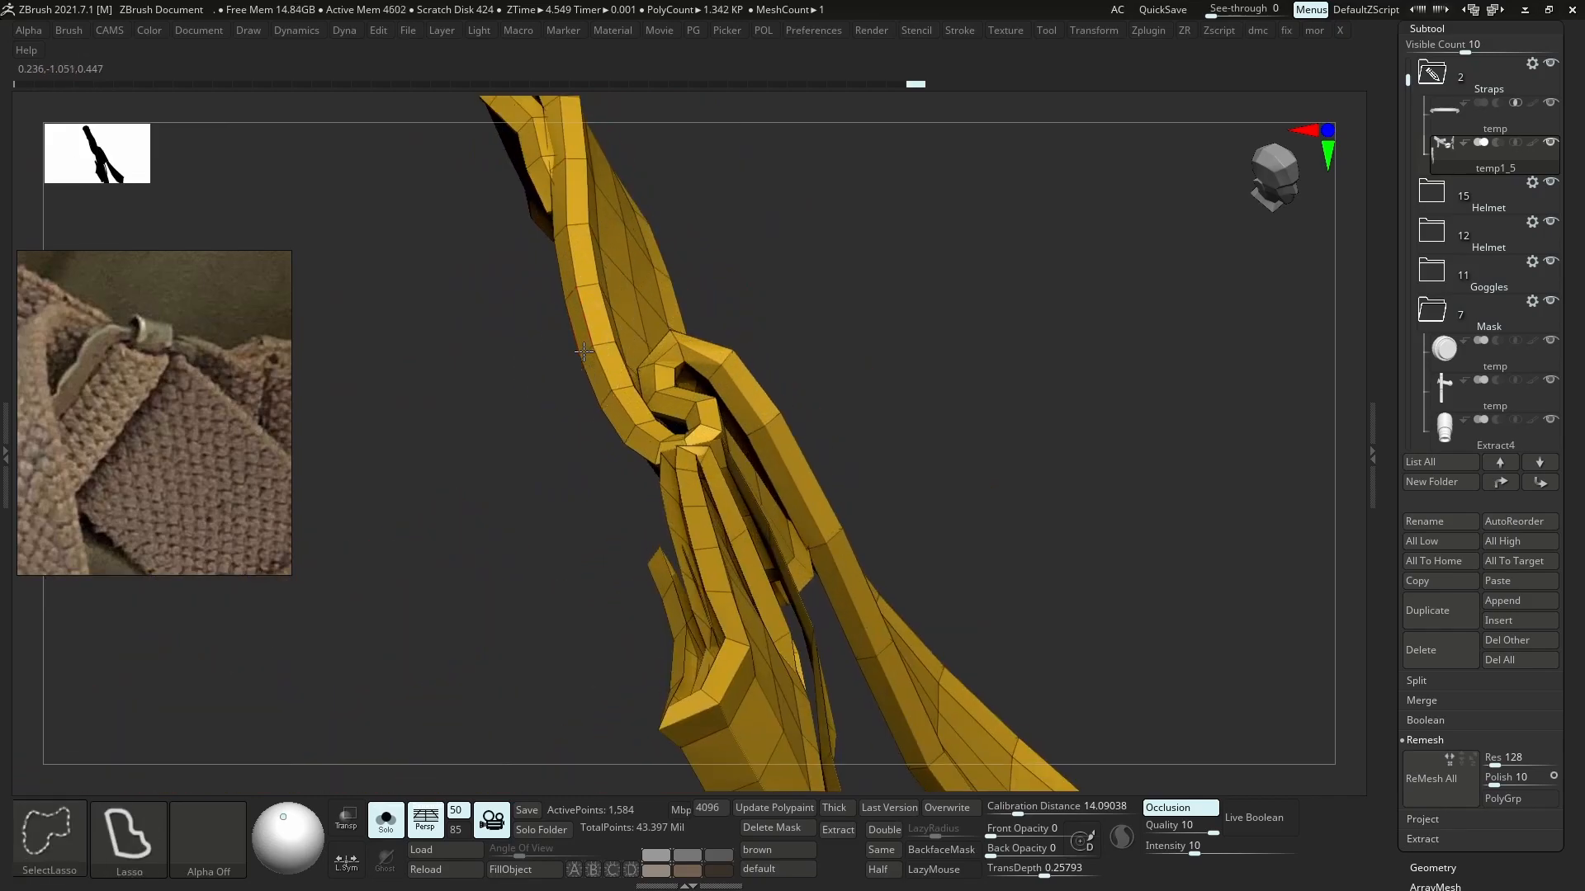
- Auto-group the visible strap faces into separate polygroups and bring the hidden edge loops back
key(g)
click(901, 433)
click(902, 432)
ctrl+right_drag(912, 451, 793, 206)
mouse_move(566, 601)
alt+right_down()
mouse_move(622, 547)
mouse_move(673, 603)
mouse_move(661, 421)
alt+right_up()
ctrl+alt+shift+drag(838, 323, 406, 536)
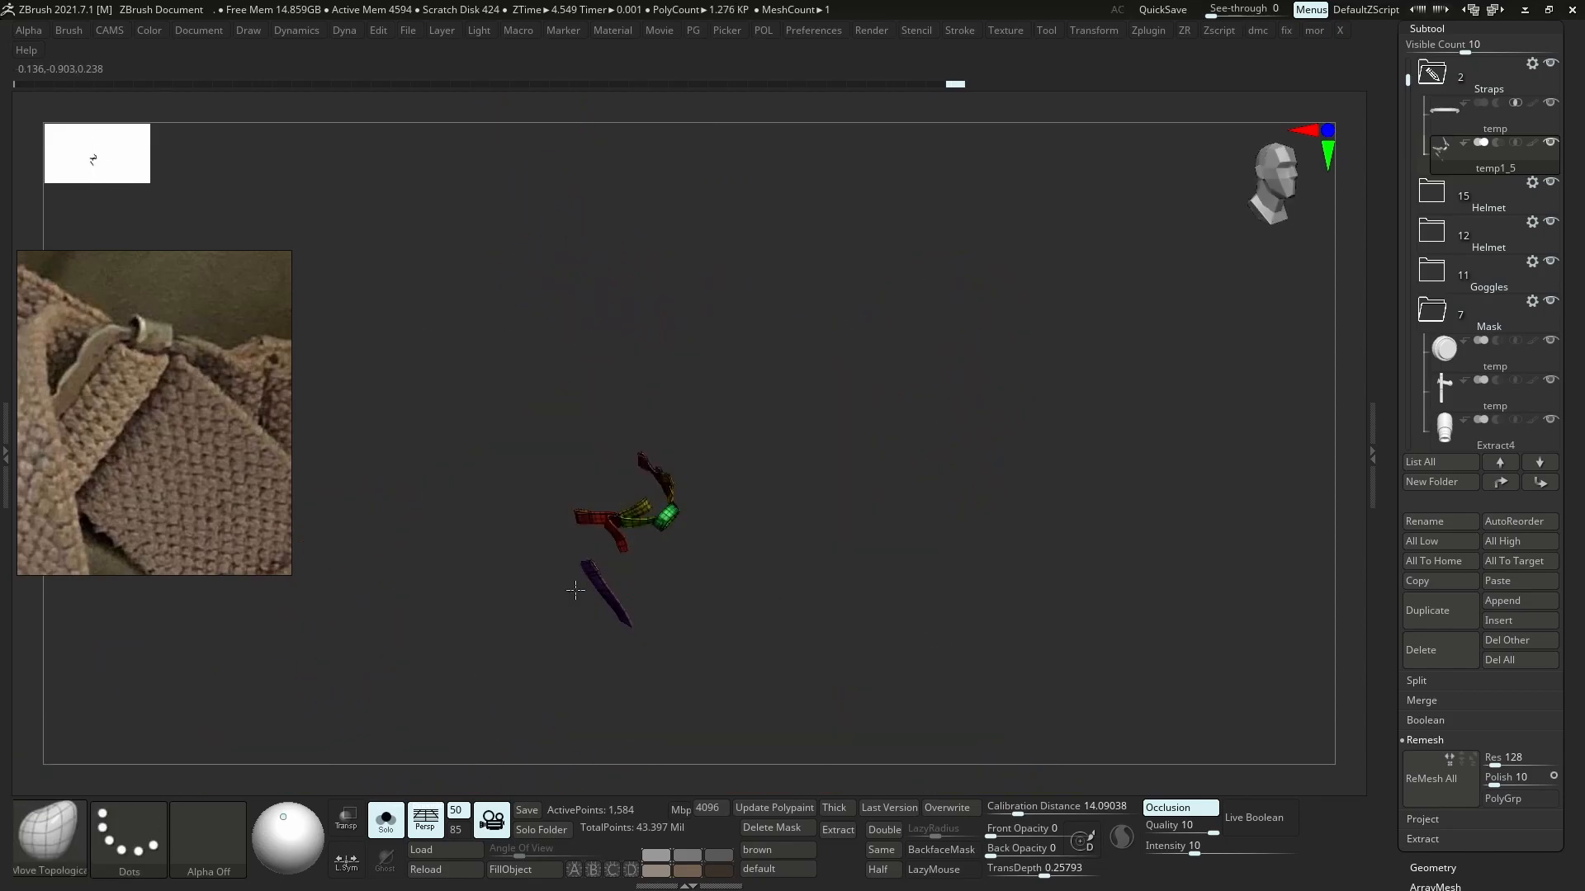
- Switch the selection brush to SelectRect and start hiding one face side's polygroups on the mask straps
ctrl+shift+click(67, 815)
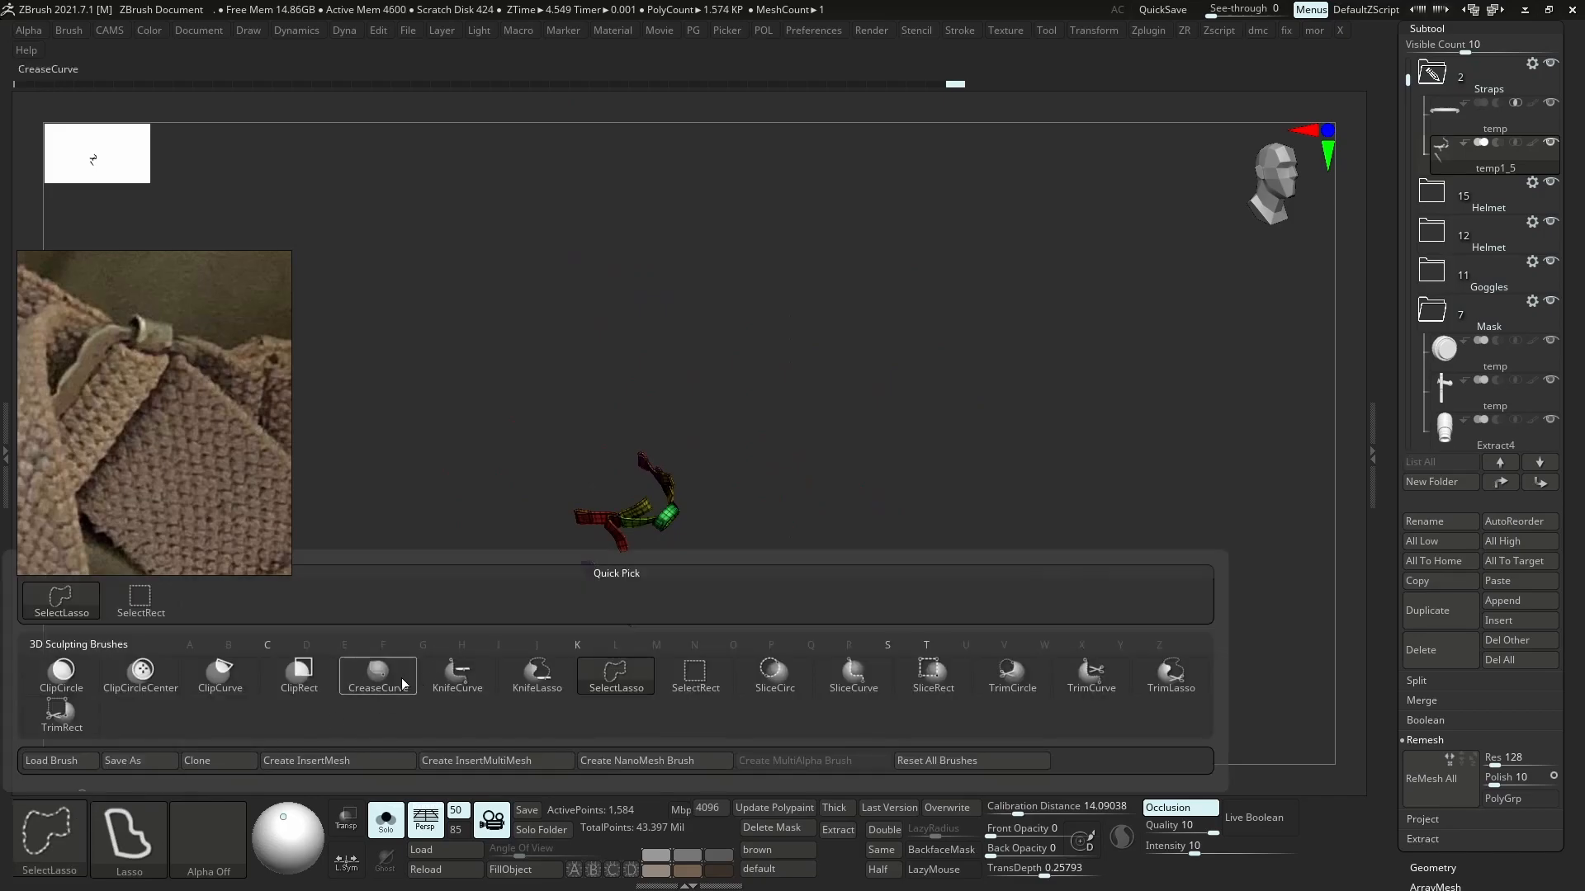
ctrl+shift+click(167, 608)
mouse_move(690, 443)
ctrl+right_down()
mouse_move(624, 476)
mouse_move(648, 473)
ctrl+right_up()
ctrl+shift+click(649, 473)
ctrl+shift+drag(846, 485, 853, 501)
right_drag(792, 487, 767, 446)
ctrl+shift+click(461, 320)
mouse_move(639, 537)
ctrl+right_down()
mouse_move(631, 485)
mouse_move(541, 573)
mouse_move(525, 443)
ctrl+right_up()
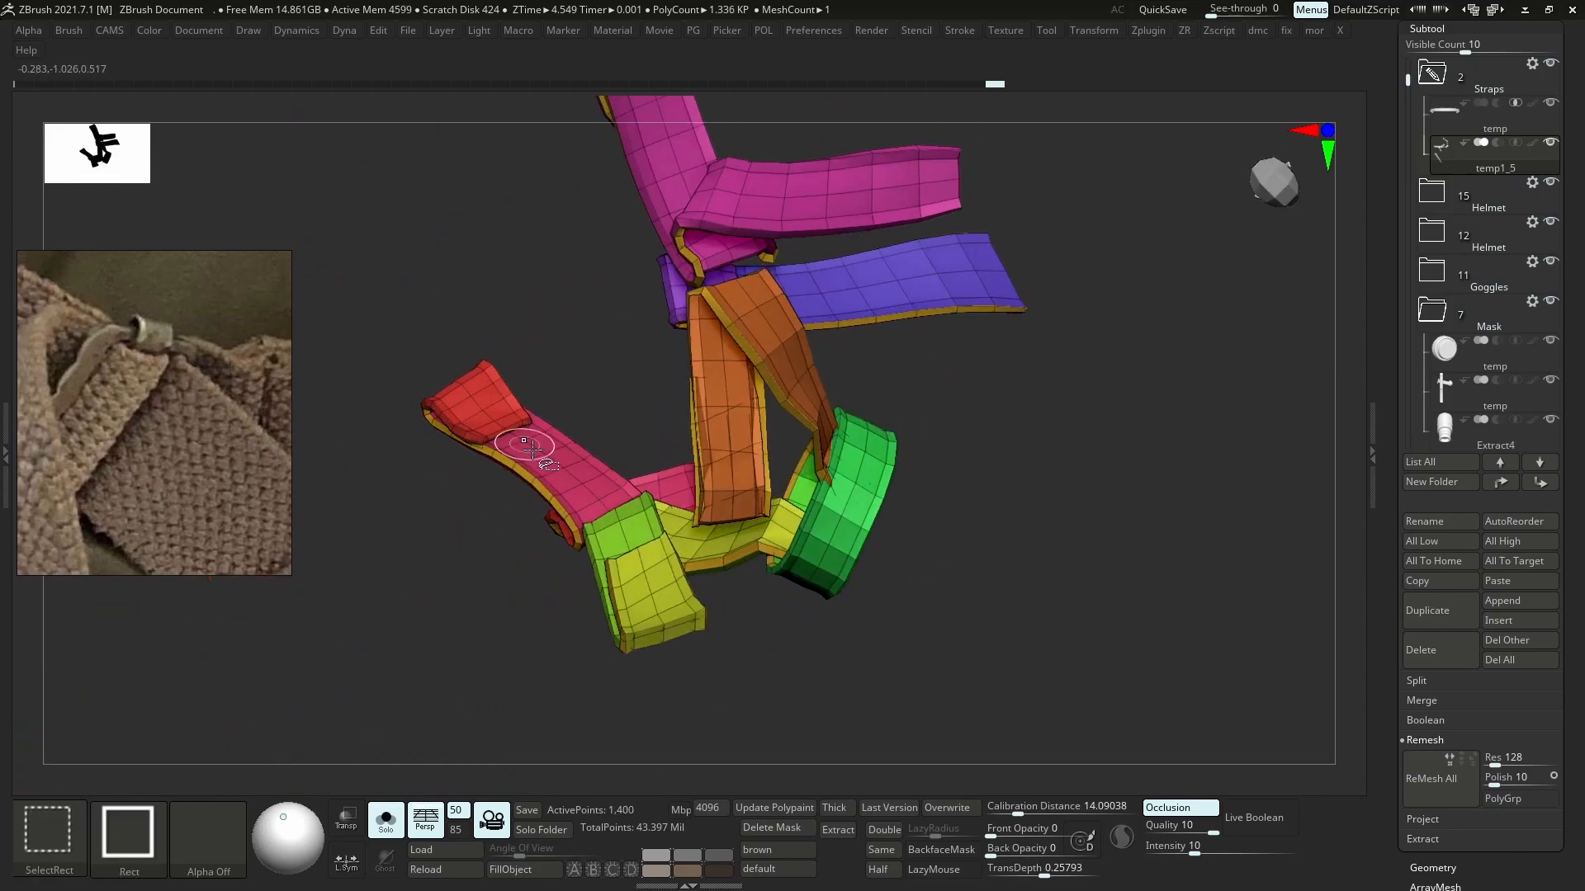
- Hide the matching side's polygroups on the remaining folded straps, the hose ring and the hanging strap
ctrl+shift+click(545, 458)
ctrl+shift+click(714, 543)
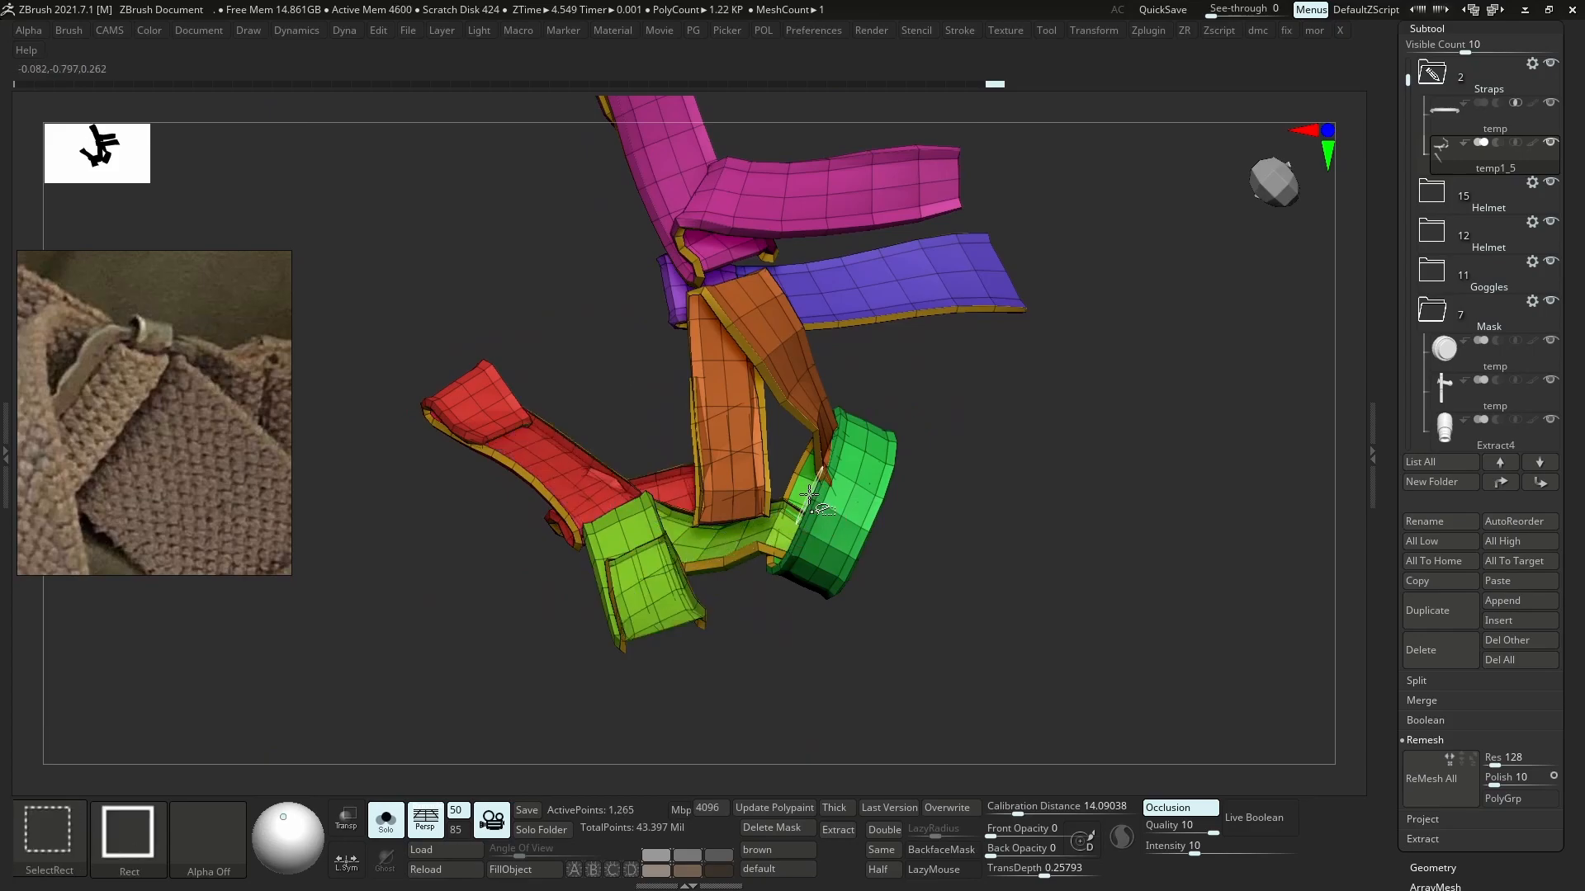
mouse_move(832, 501)
right_down()
mouse_move(768, 472)
mouse_move(775, 488)
right_up()
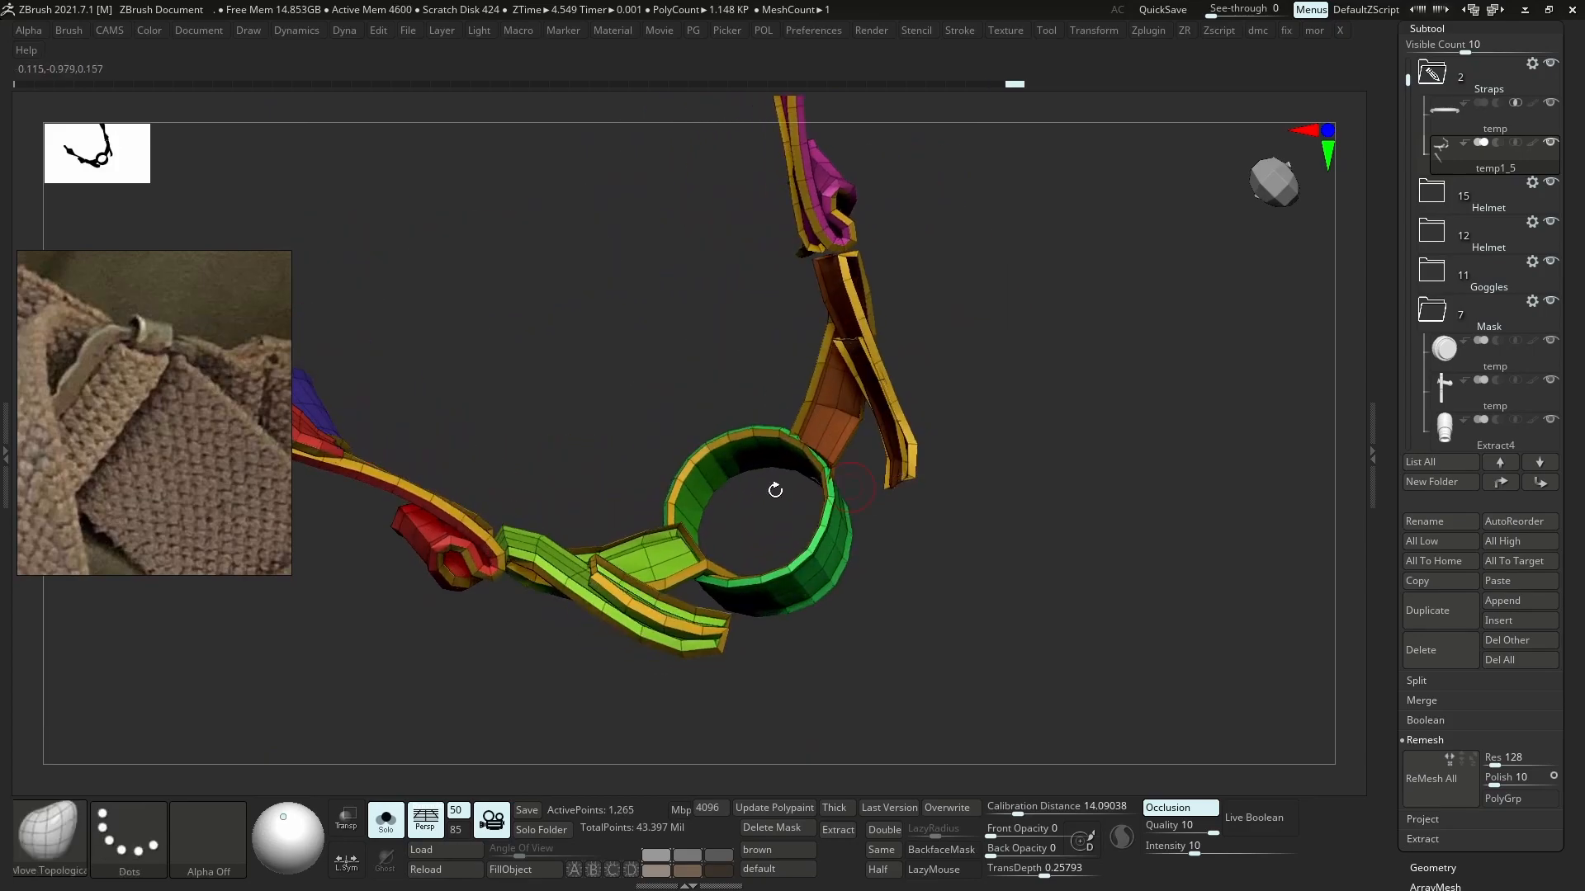
ctrl+shift+click(734, 446)
key(ctrl+z)
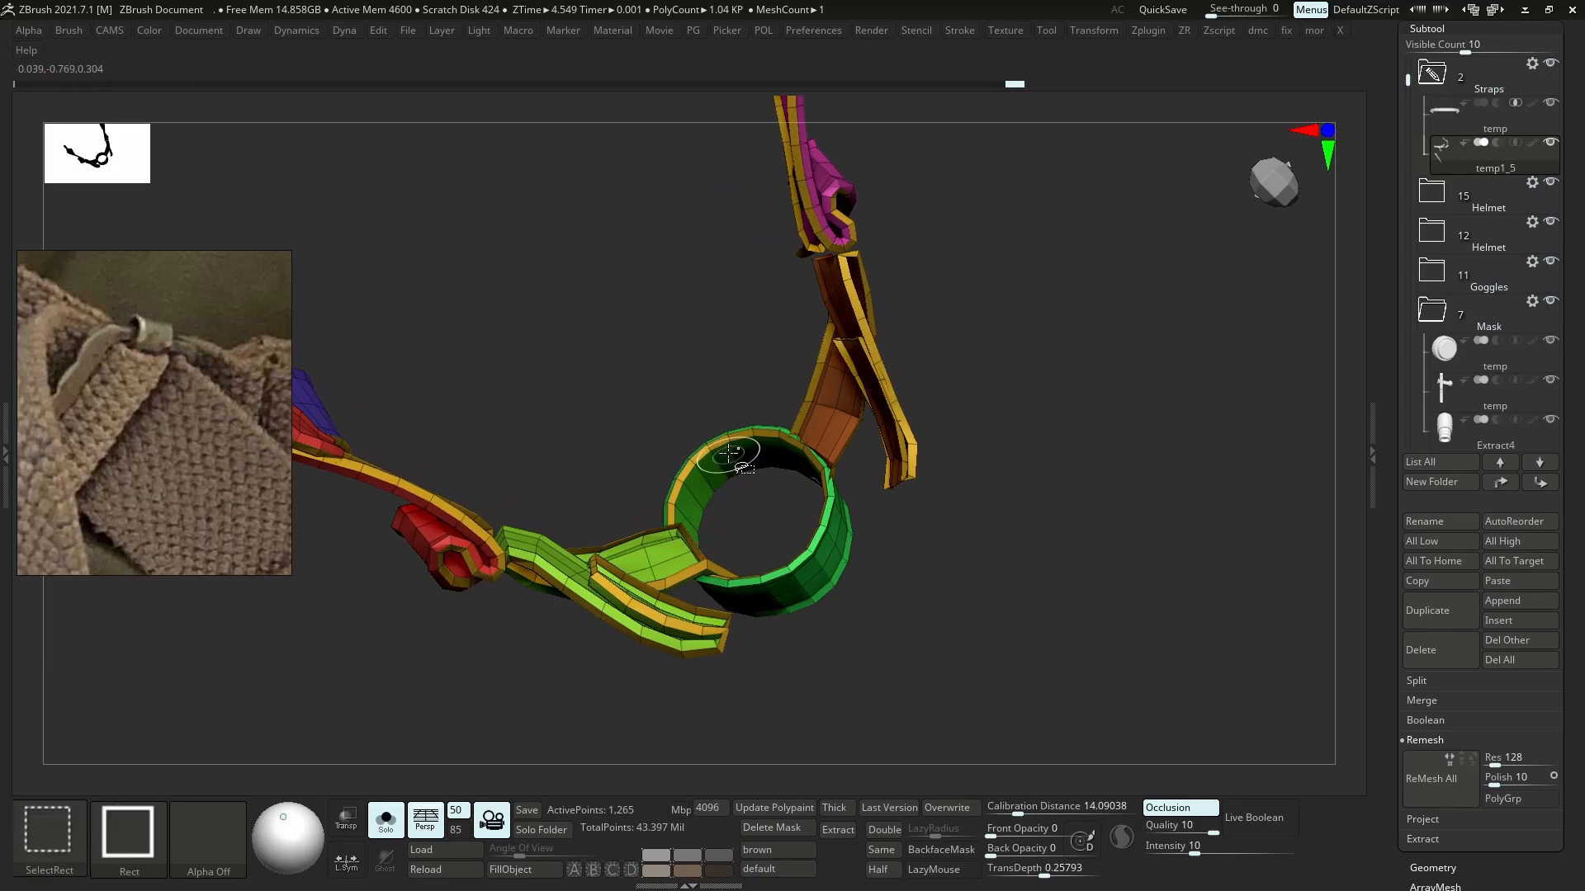
ctrl+shift+click(738, 452)
mouse_move(740, 490)
right_down()
mouse_move(400, 537)
mouse_move(289, 532)
mouse_move(264, 194)
right_up()
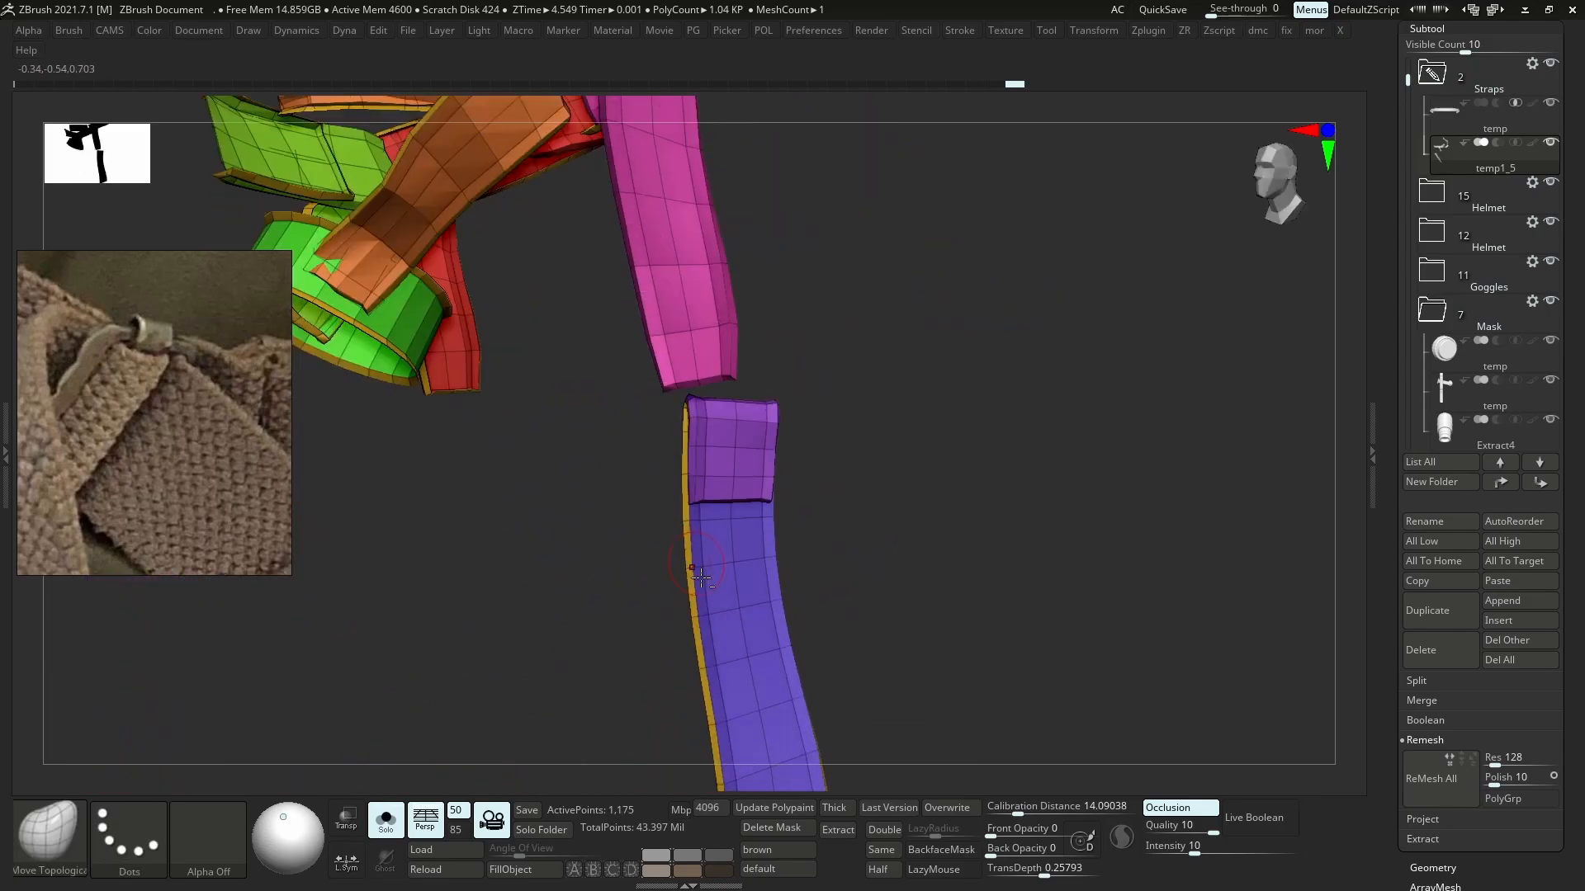
ctrl+shift+click(741, 608)
- Assign the visible strap faces to one polygroup and the inverted selection to a second, and show the whole mesh
key(f)
key(ctrl+w)
right_drag(834, 513, 718, 487)
ctrl+shift+drag(923, 425, 949, 494)
key(ctrl+w)
right_drag(648, 545, 679, 297)
ctrl+shift+drag(679, 297, 823, 382)
ctrl+shift+click(823, 382)
mouse_move(473, 590)
ctrl+right_down()
mouse_move(570, 693)
mouse_move(538, 612)
mouse_move(742, 421)
ctrl+right_up()
- Choose the Move Topological brush and unwrap the mask straps with UV Master using their polygroups
key(b)
key(m)
key(t)
mouse_move(658, 361)
right_down()
mouse_move(636, 368)
mouse_move(605, 443)
mouse_move(643, 402)
mouse_move(703, 398)
right_up()
mouse_move(703, 398)
ctrl+right_down()
mouse_move(707, 431)
mouse_move(693, 388)
ctrl+right_up()
mouse_move(693, 388)
ctrl+right_down()
mouse_move(704, 435)
mouse_move(1015, 198)
ctrl+right_up()
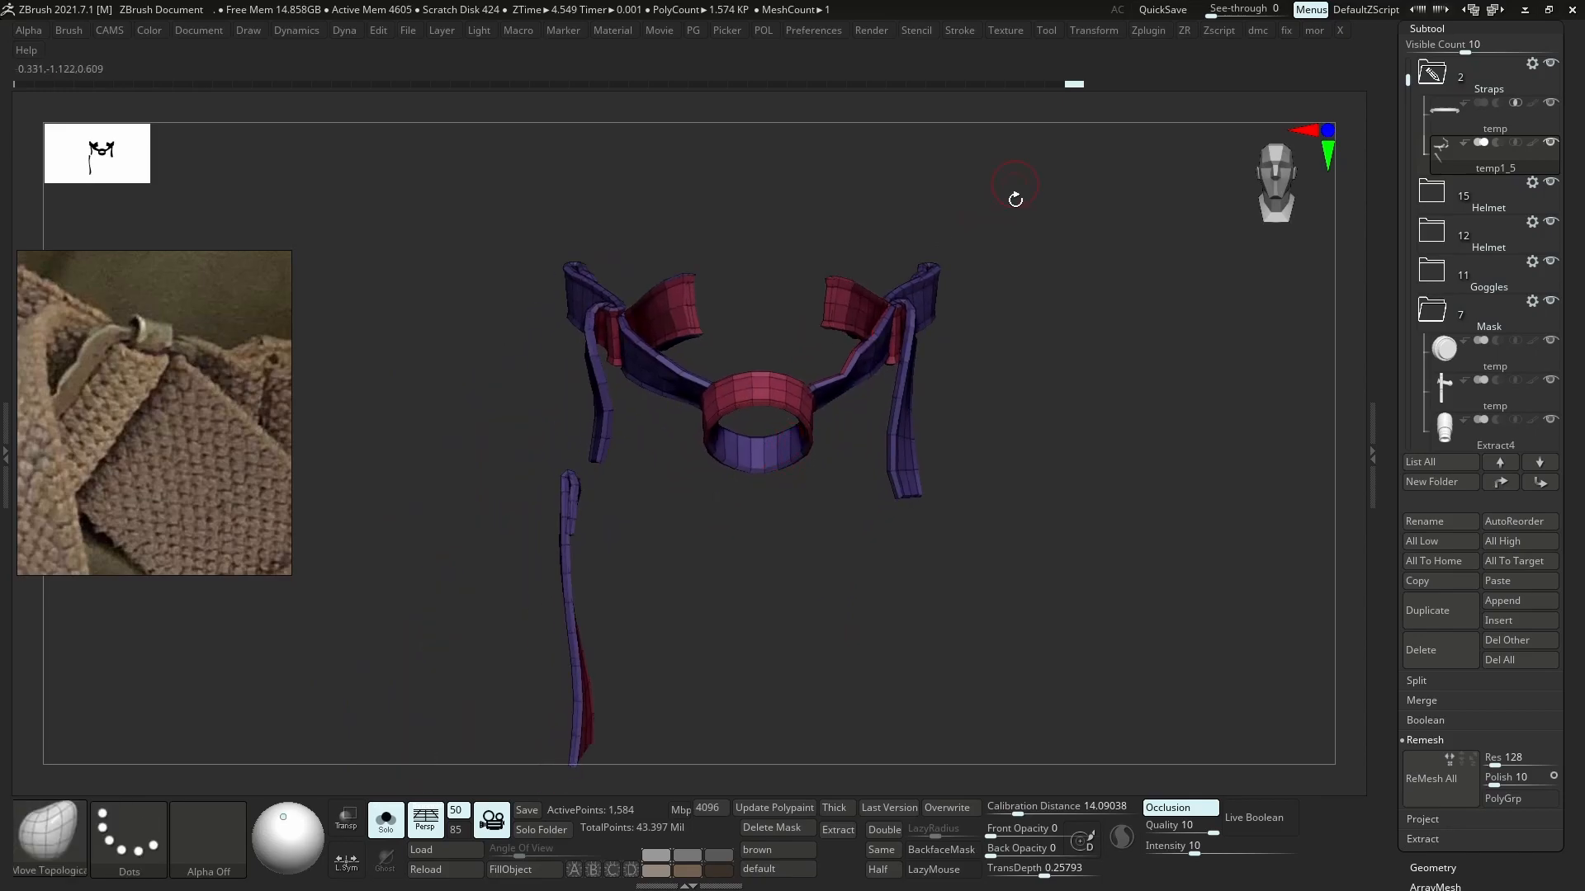
click(1146, 33)
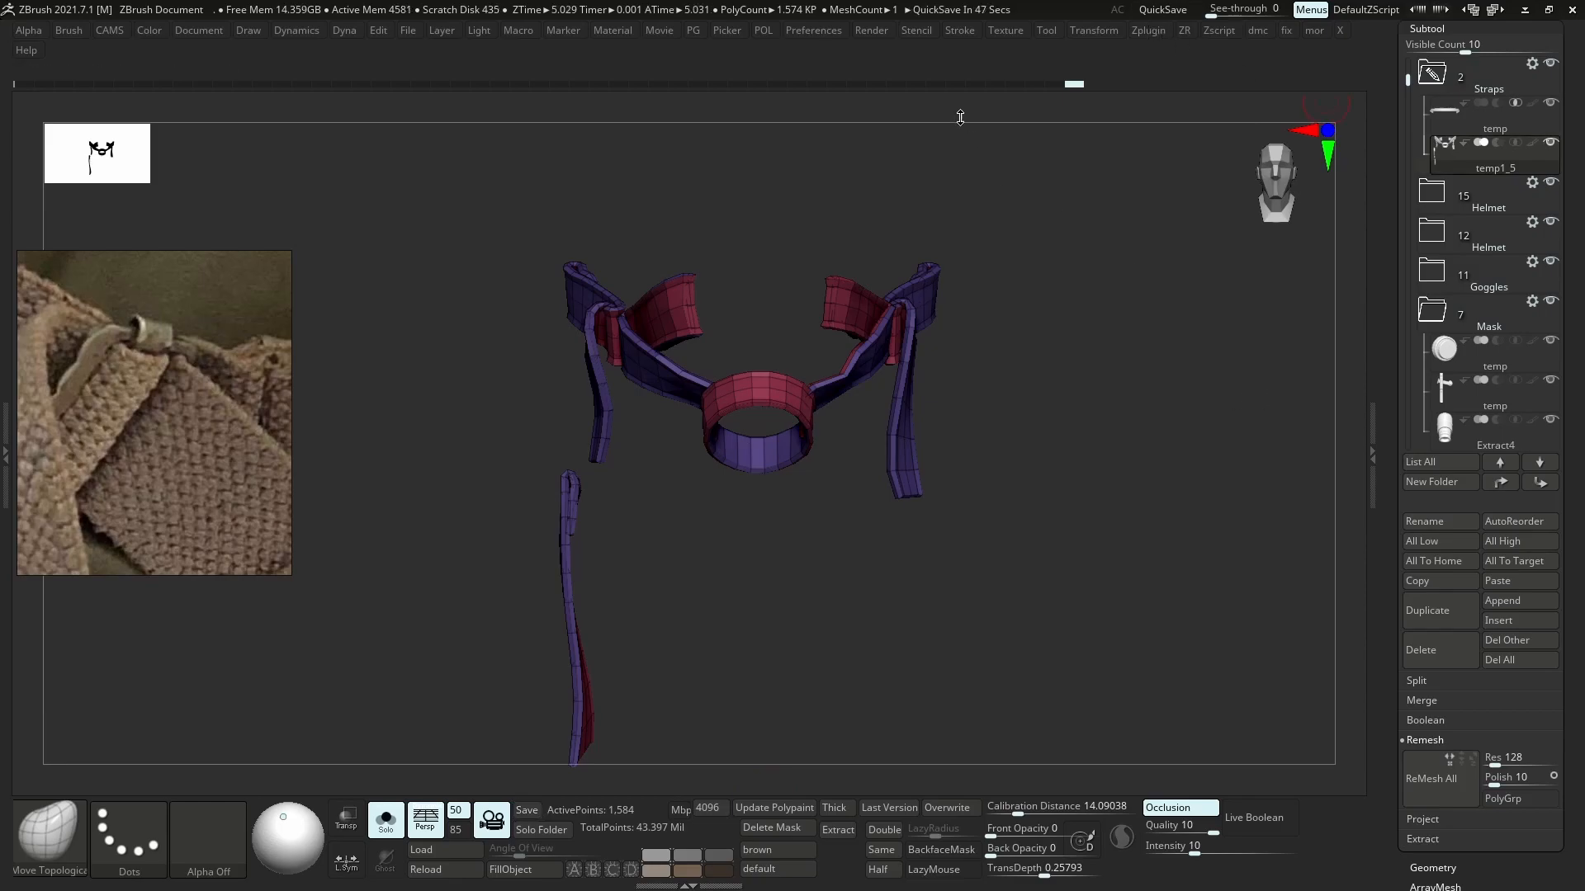
click(1148, 30)
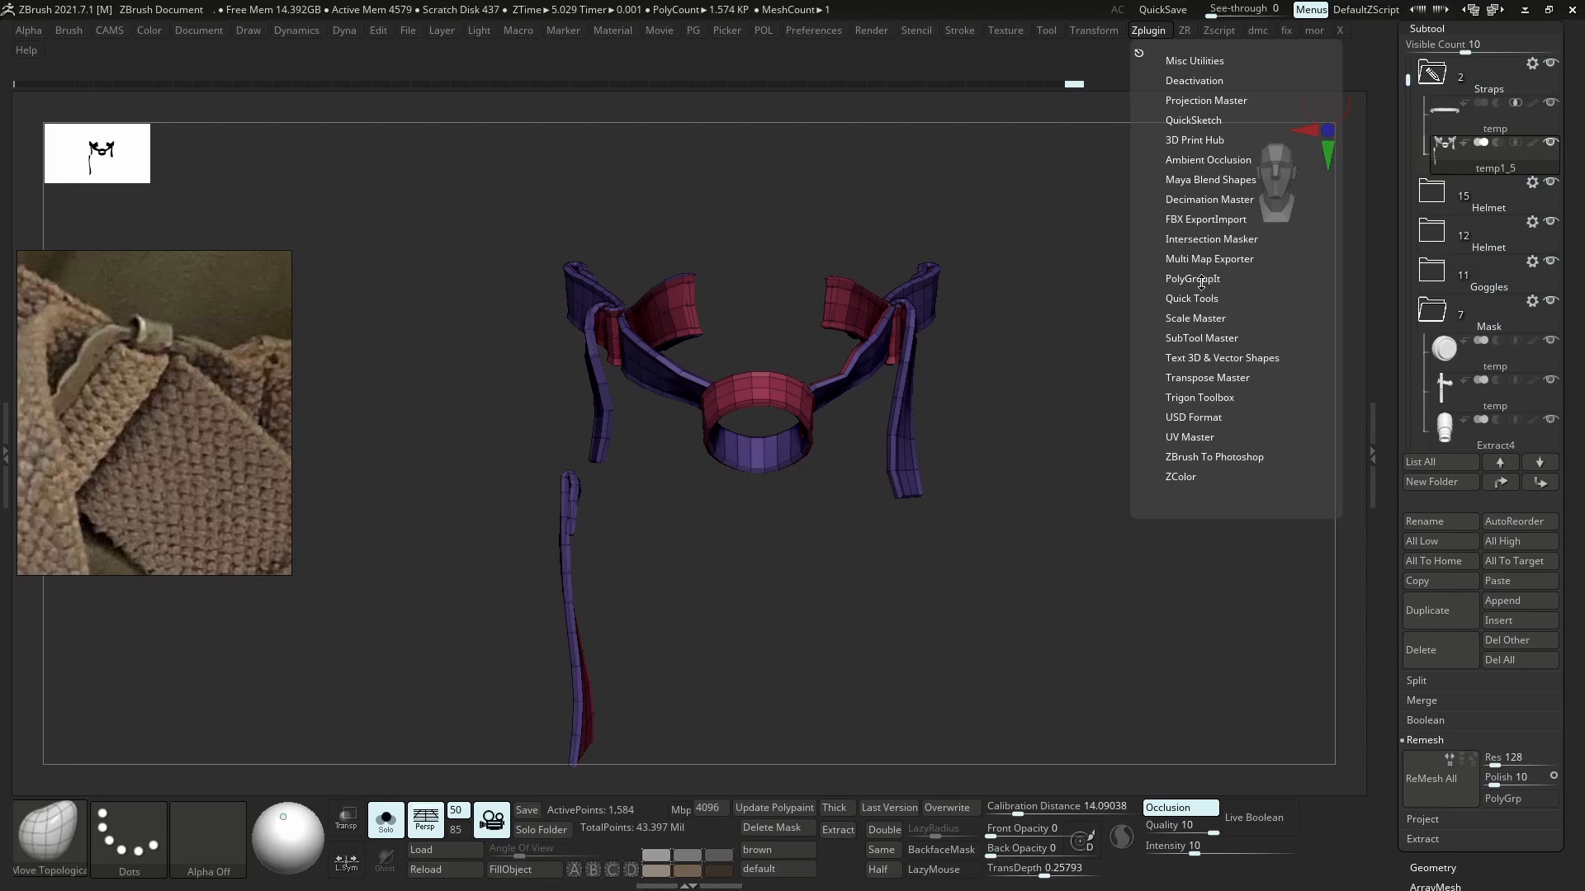
click(1194, 438)
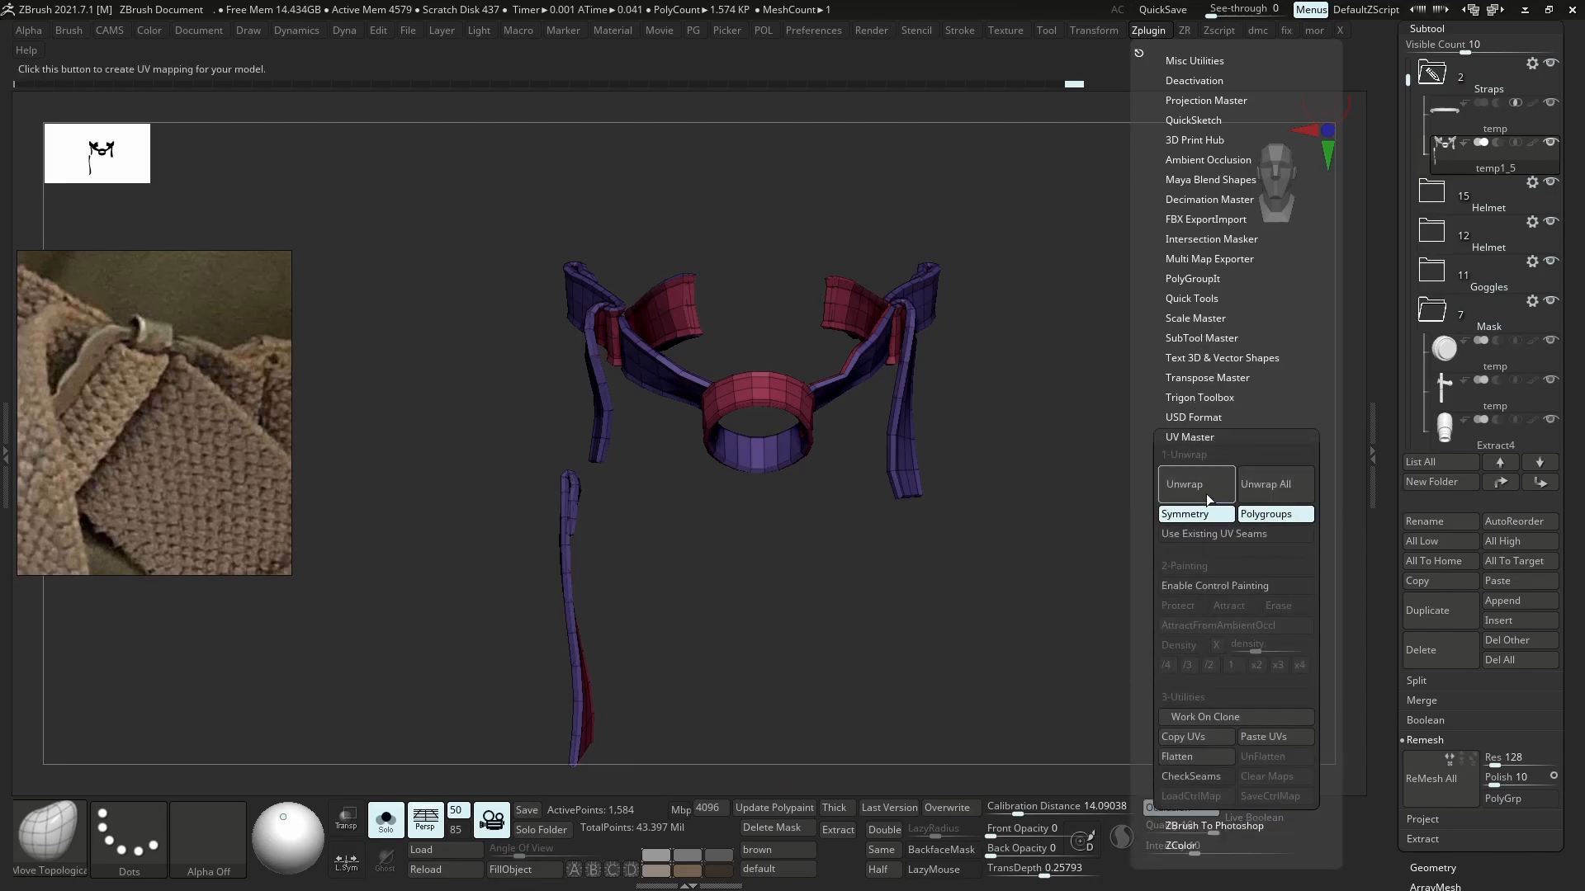
click(1184, 484)
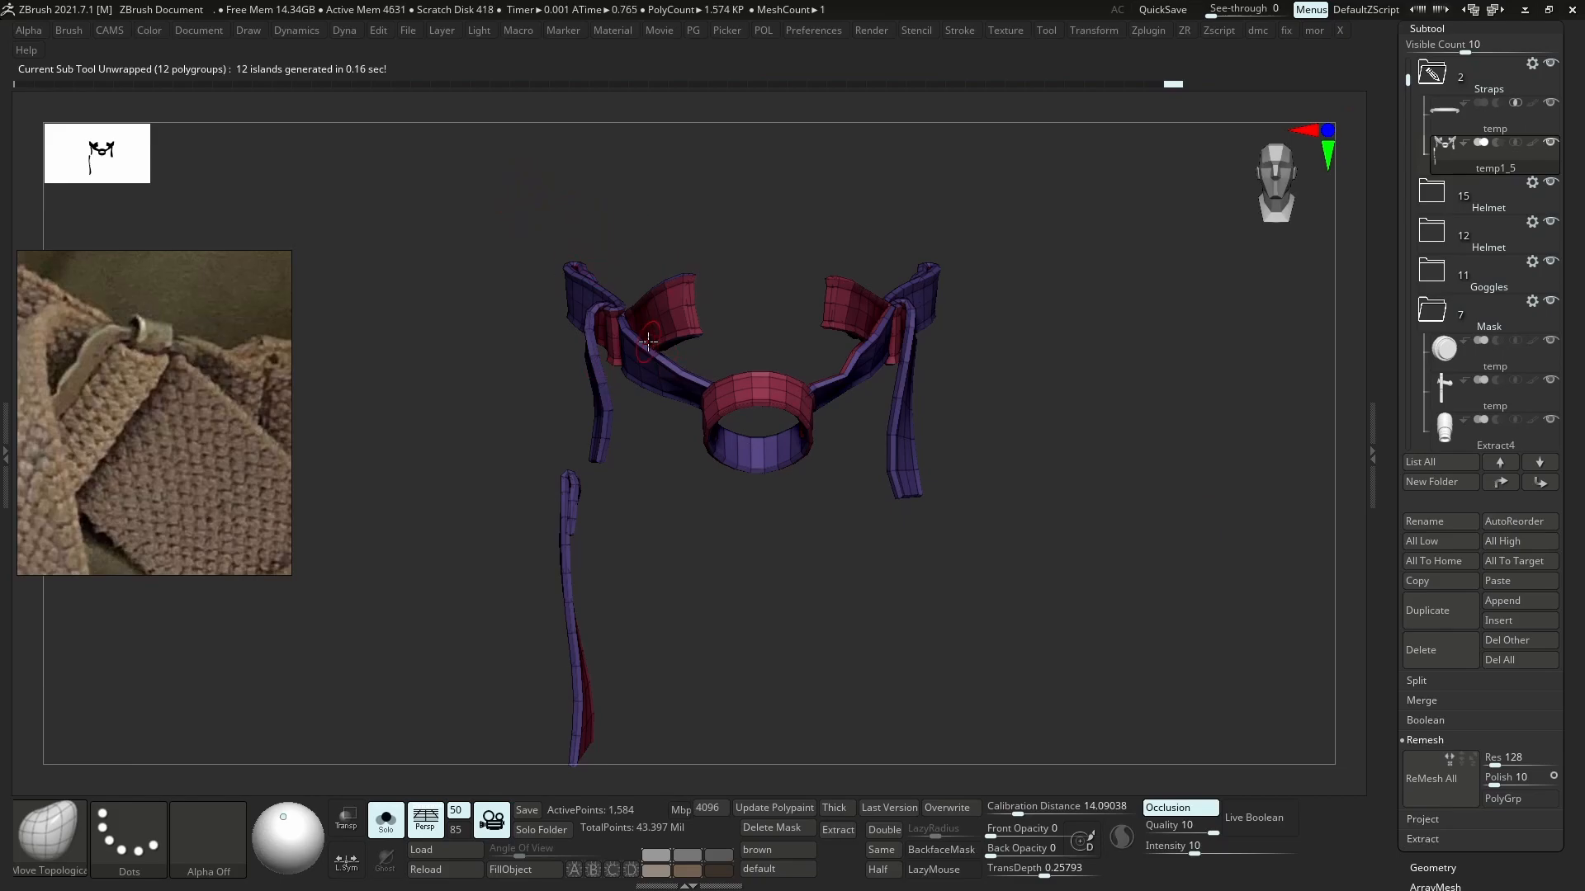
- Hide the straps' polygroup wireframe and start a surface noise on them
key(f)
key(shift+f)
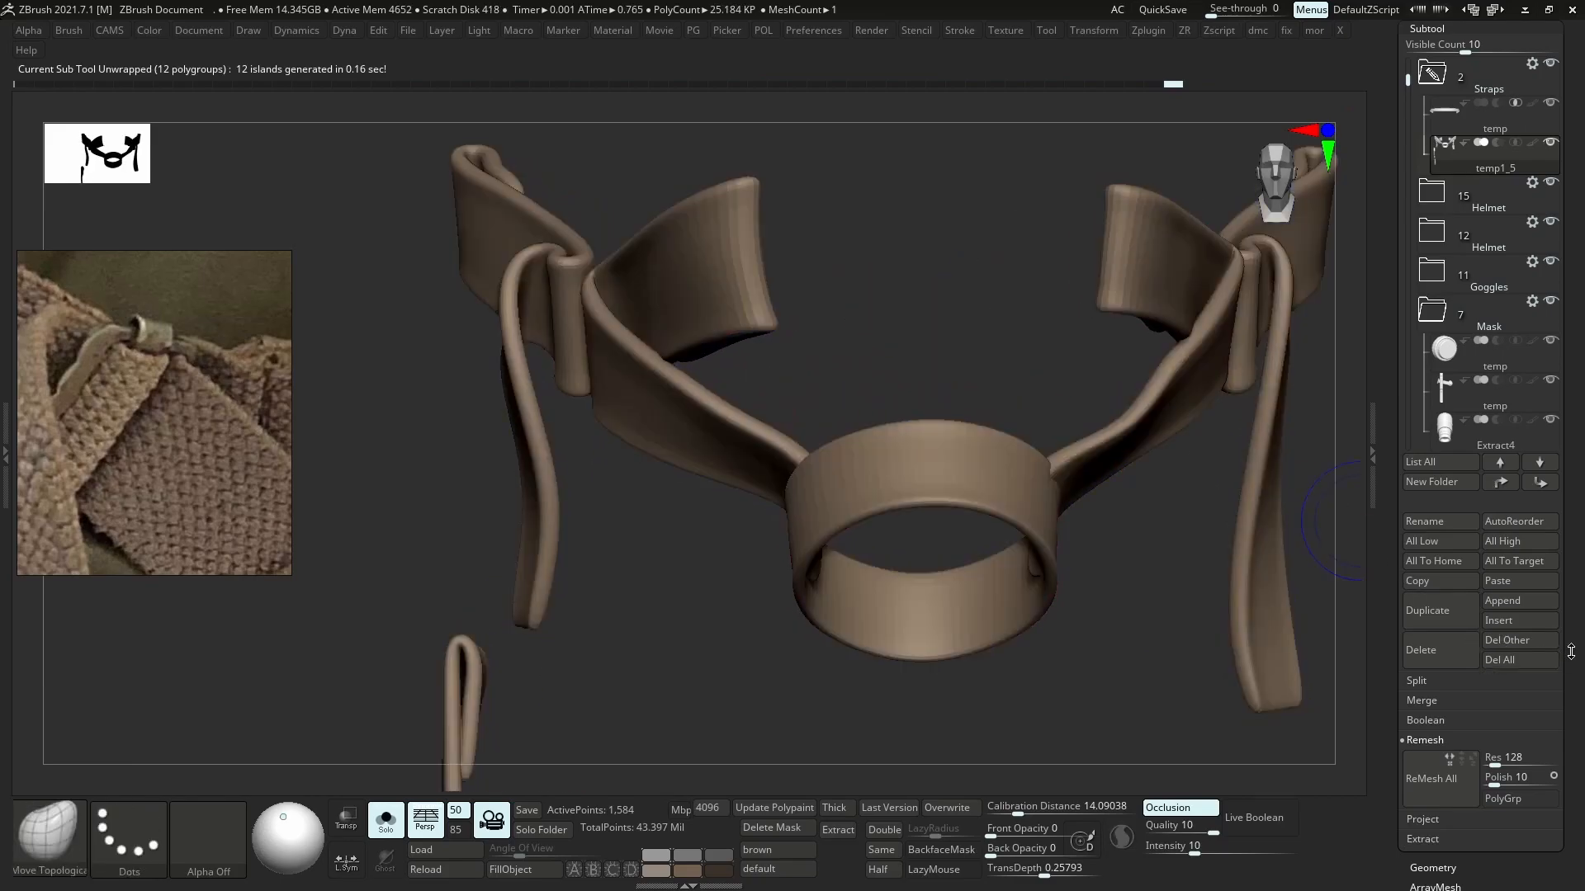
scroll(1486, 600, down, 5)
click(1445, 641)
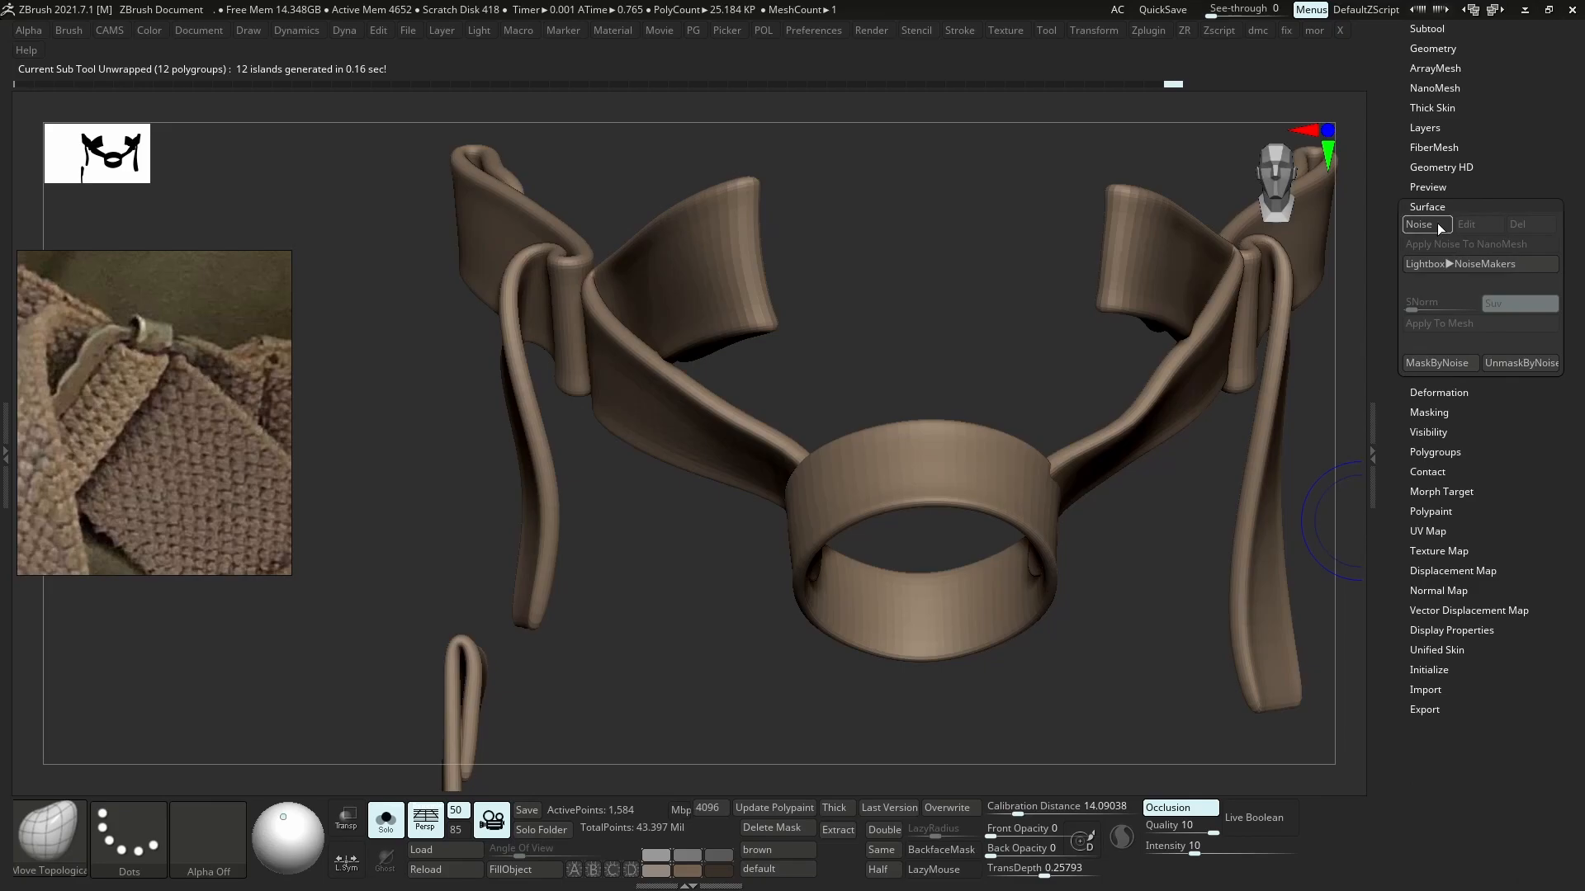
click(1540, 304)
- Load txyz_canvas_04_dsp_1k from the 1k canvas folder in the drive D Resources as the noise alpha
click(875, 737)
click(513, 567)
double_click(673, 468)
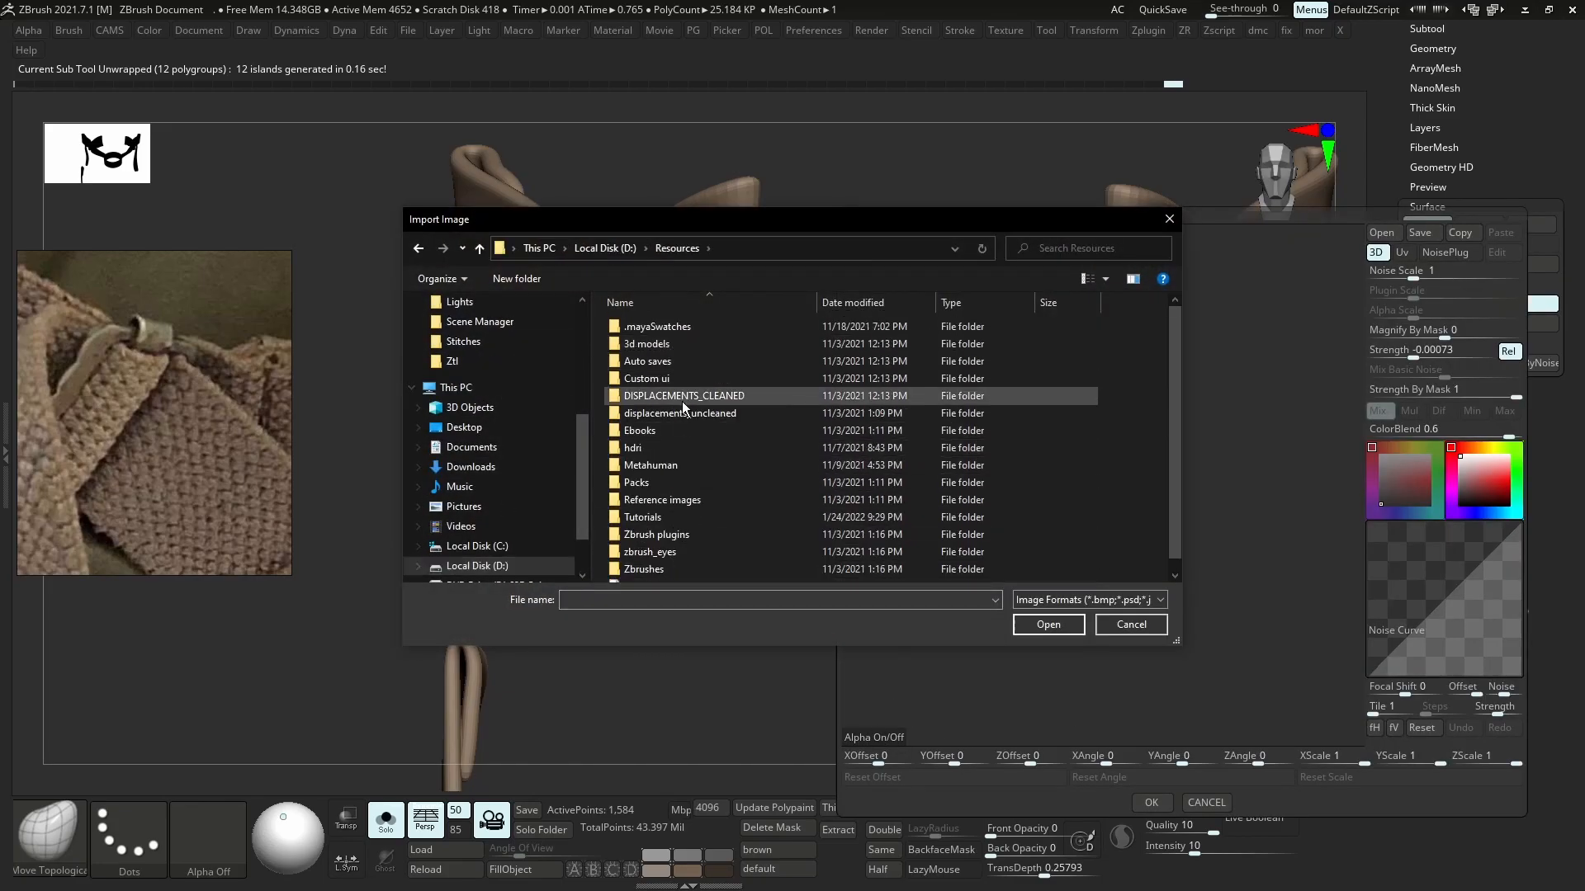
double_click(689, 396)
double_click(652, 341)
double_click(665, 326)
double_click(667, 326)
double_click(667, 326)
double_click(666, 327)
double_click(666, 332)
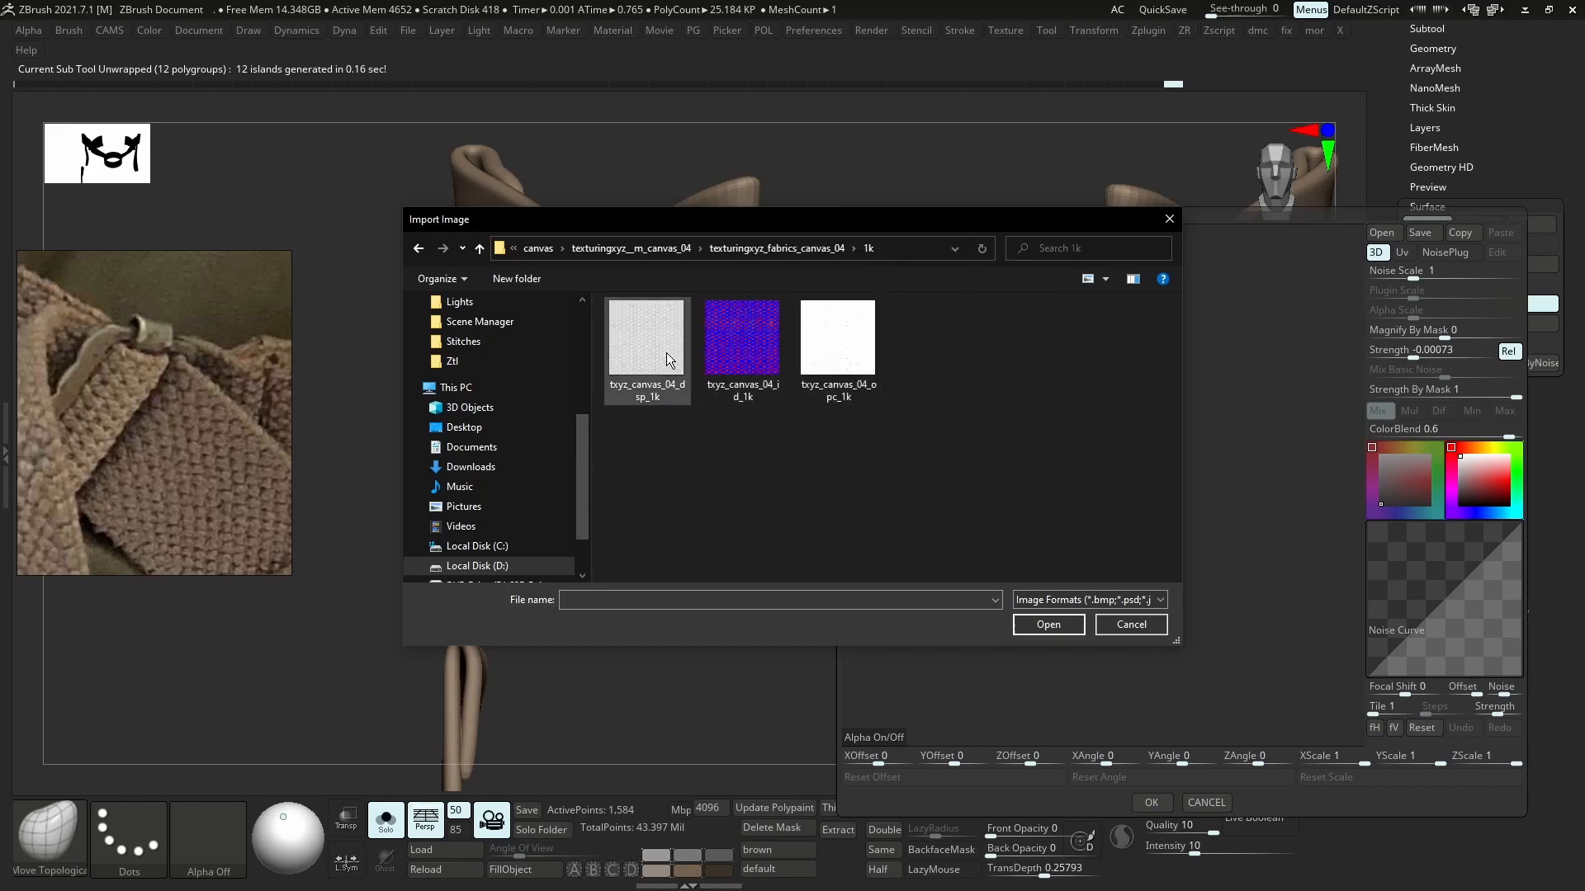
double_click(666, 353)
- Configure the canvas noise with UV projection, Noise Scale 0, Mix Basic Noise 0 and Alpha Scale about 0.19
mouse_move(1023, 560)
right_down()
mouse_move(1047, 350)
mouse_move(1032, 254)
mouse_move(1044, 301)
mouse_move(1003, 531)
mouse_move(1111, 473)
right_up()
ctrl+right_drag(1110, 474, 1092, 516)
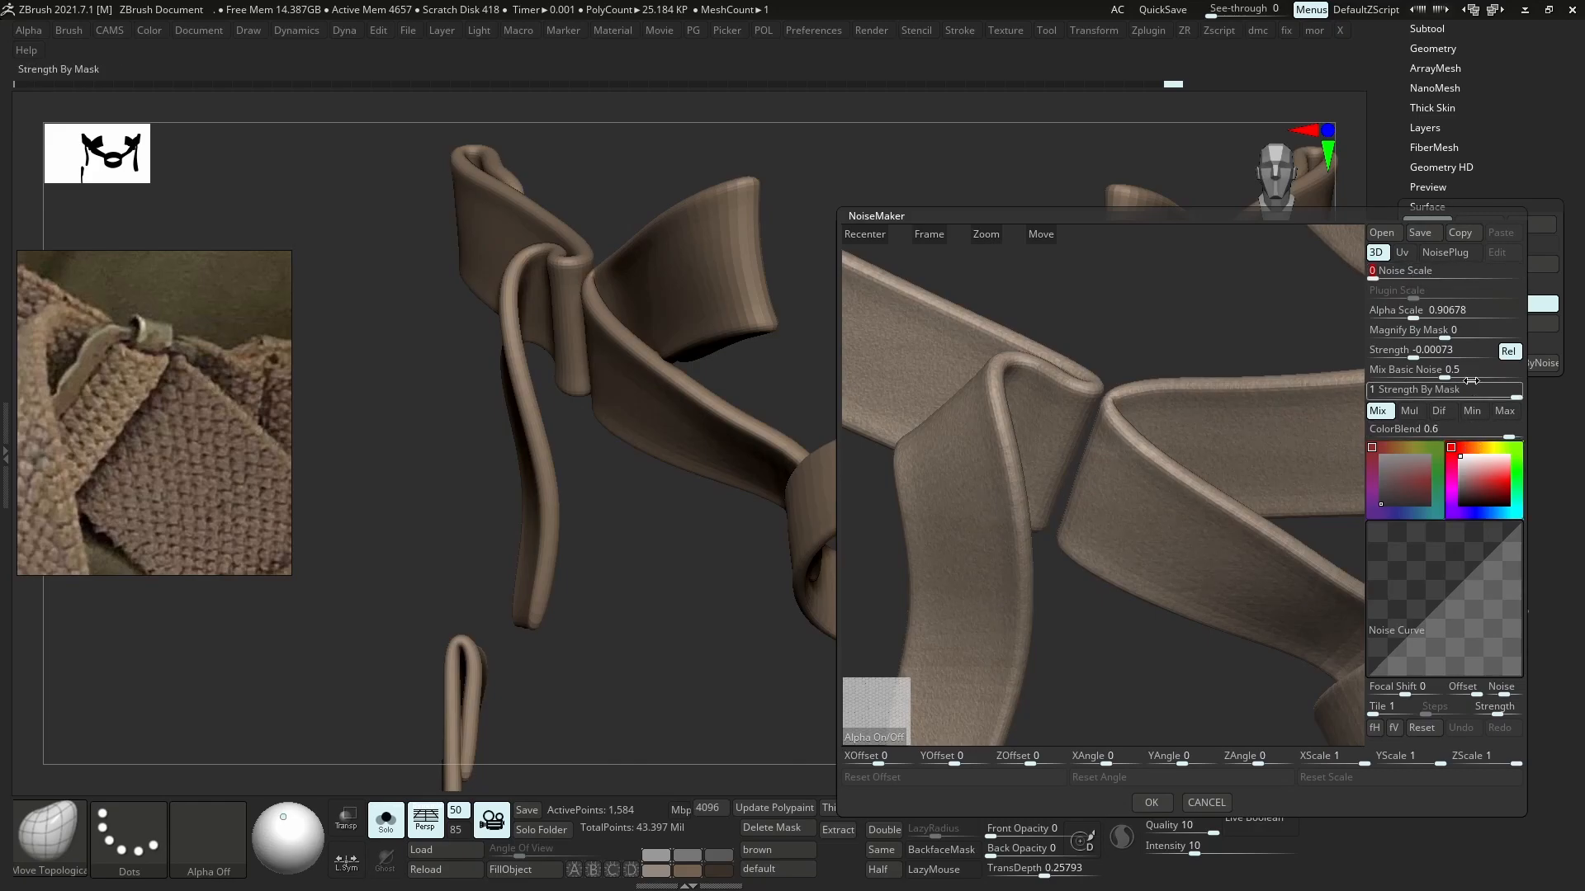
text(0)
key(Return)
drag(1413, 312, 1409, 320)
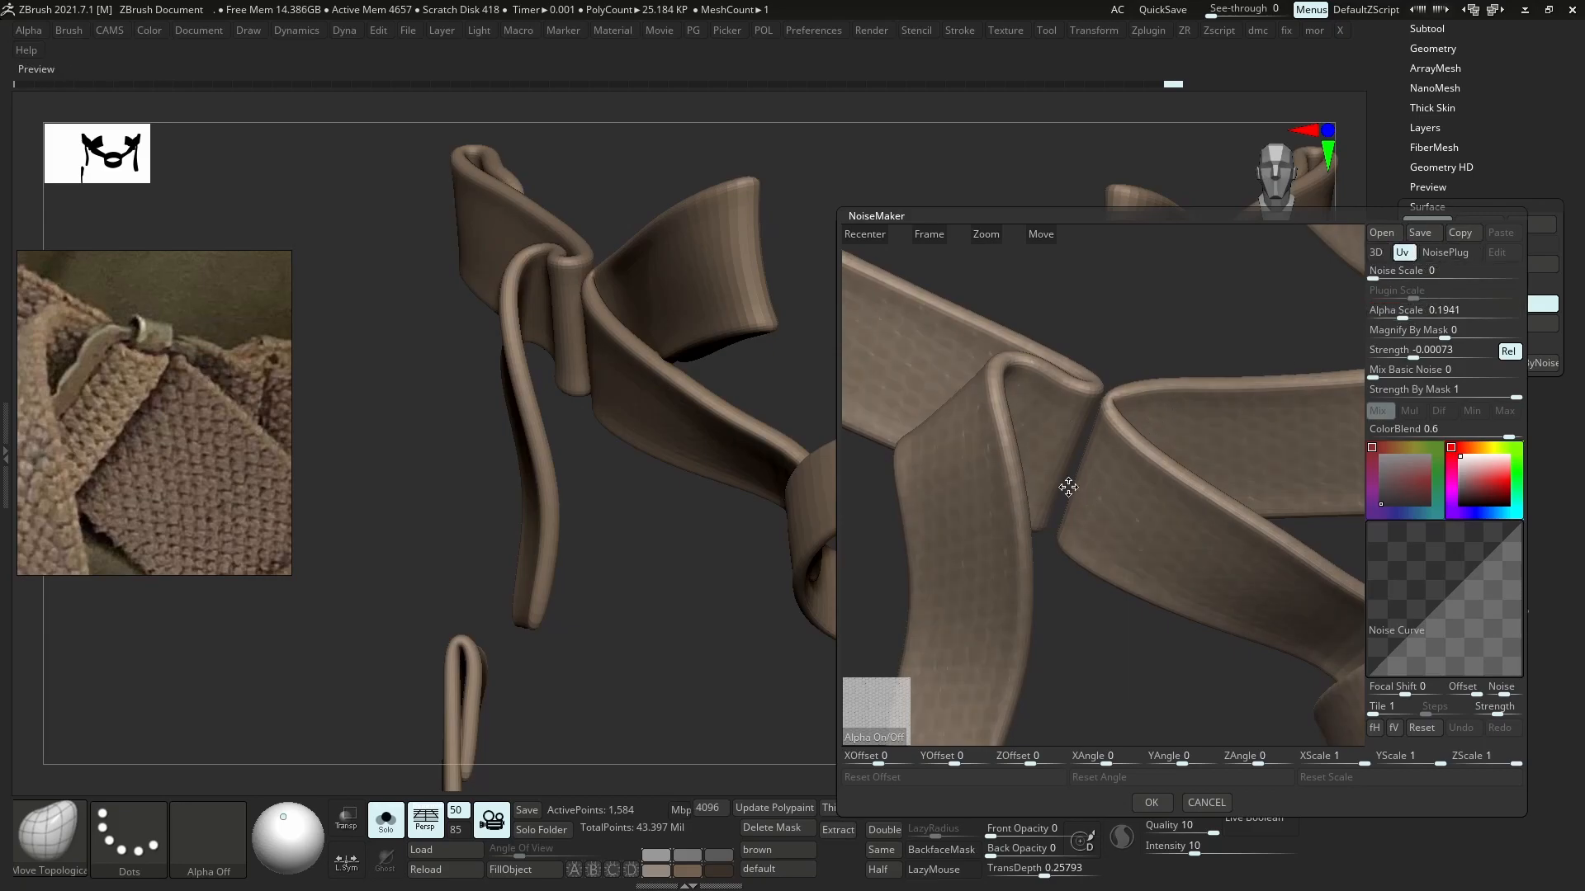
- Set the noise's Alpha Scale to about 0.126, ColorBlend to 0 and Strength to about -0.046
drag(1394, 311, 1401, 313)
drag(1420, 430, 1378, 430)
drag(1397, 350, 1392, 353)
drag(1395, 312, 1399, 317)
- Adjust the weave to X/Y scale about 0.77/0.33, X/Z angle -103/-9 and offsets about 0.19, 0.16, -0.30, and accept the noise
drag(1358, 759, 1350, 759)
drag(1405, 759, 1398, 759)
drag(1265, 759, 1256, 760)
drag(1102, 762, 1086, 764)
drag(1022, 764, 1007, 766)
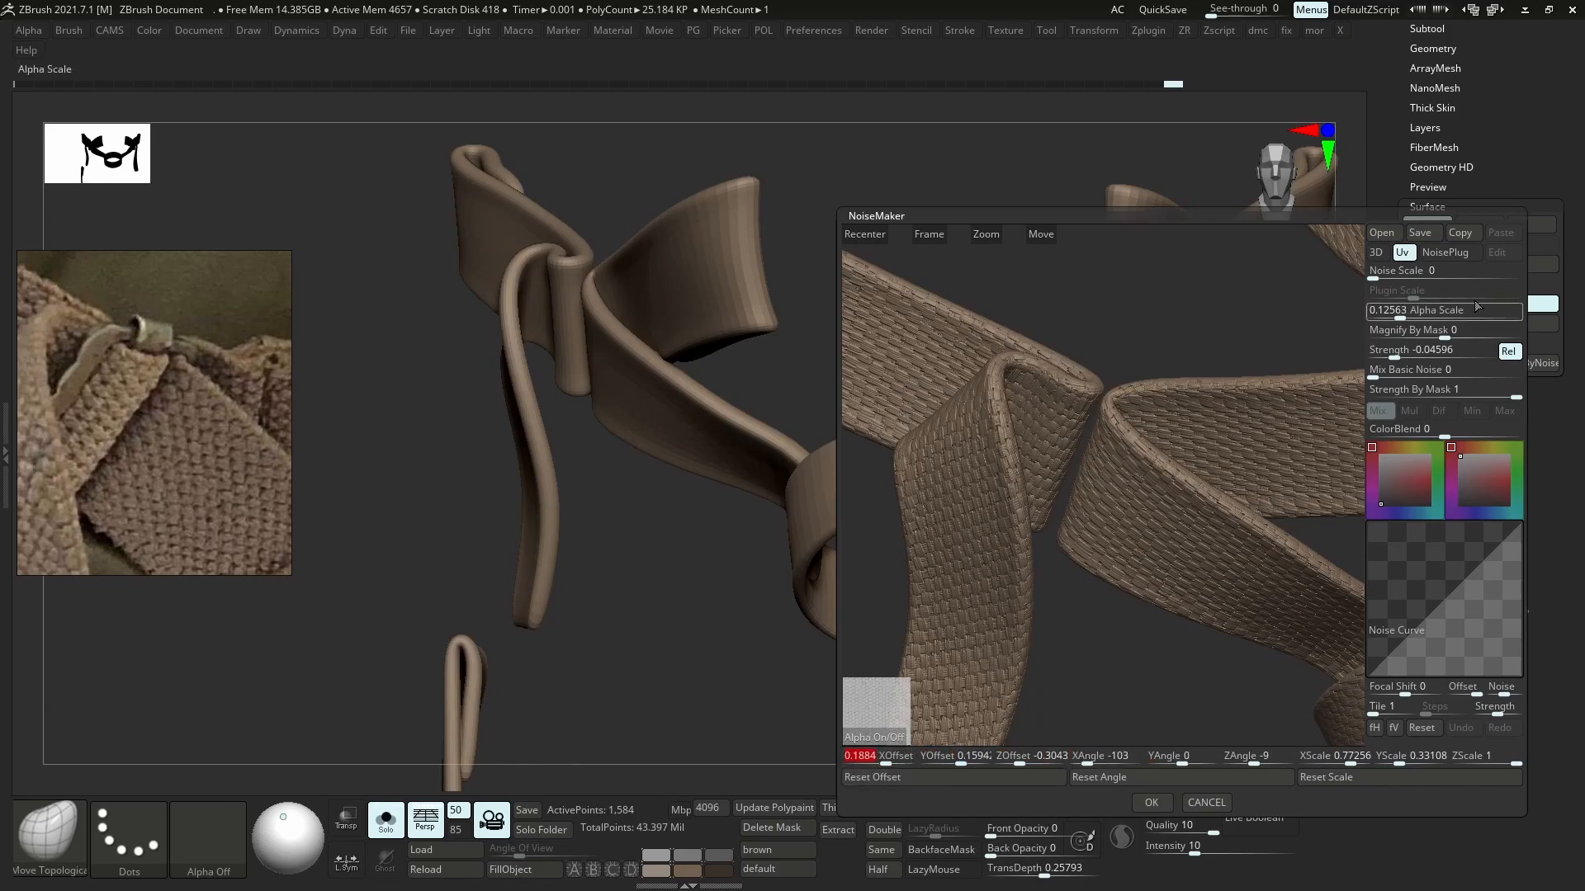
click(1158, 802)
- Show the full helmet model again and compare the woven straps with the goggles and strap details in the reference photos
right_drag(771, 335, 859, 422)
key(alt+s)
right_drag(937, 485, 892, 474)
ctrl+right_drag(995, 433, 947, 509)
scroll(194, 458, down, 3)
scroll(194, 458, down, 8)
scroll(181, 443, up, 10)
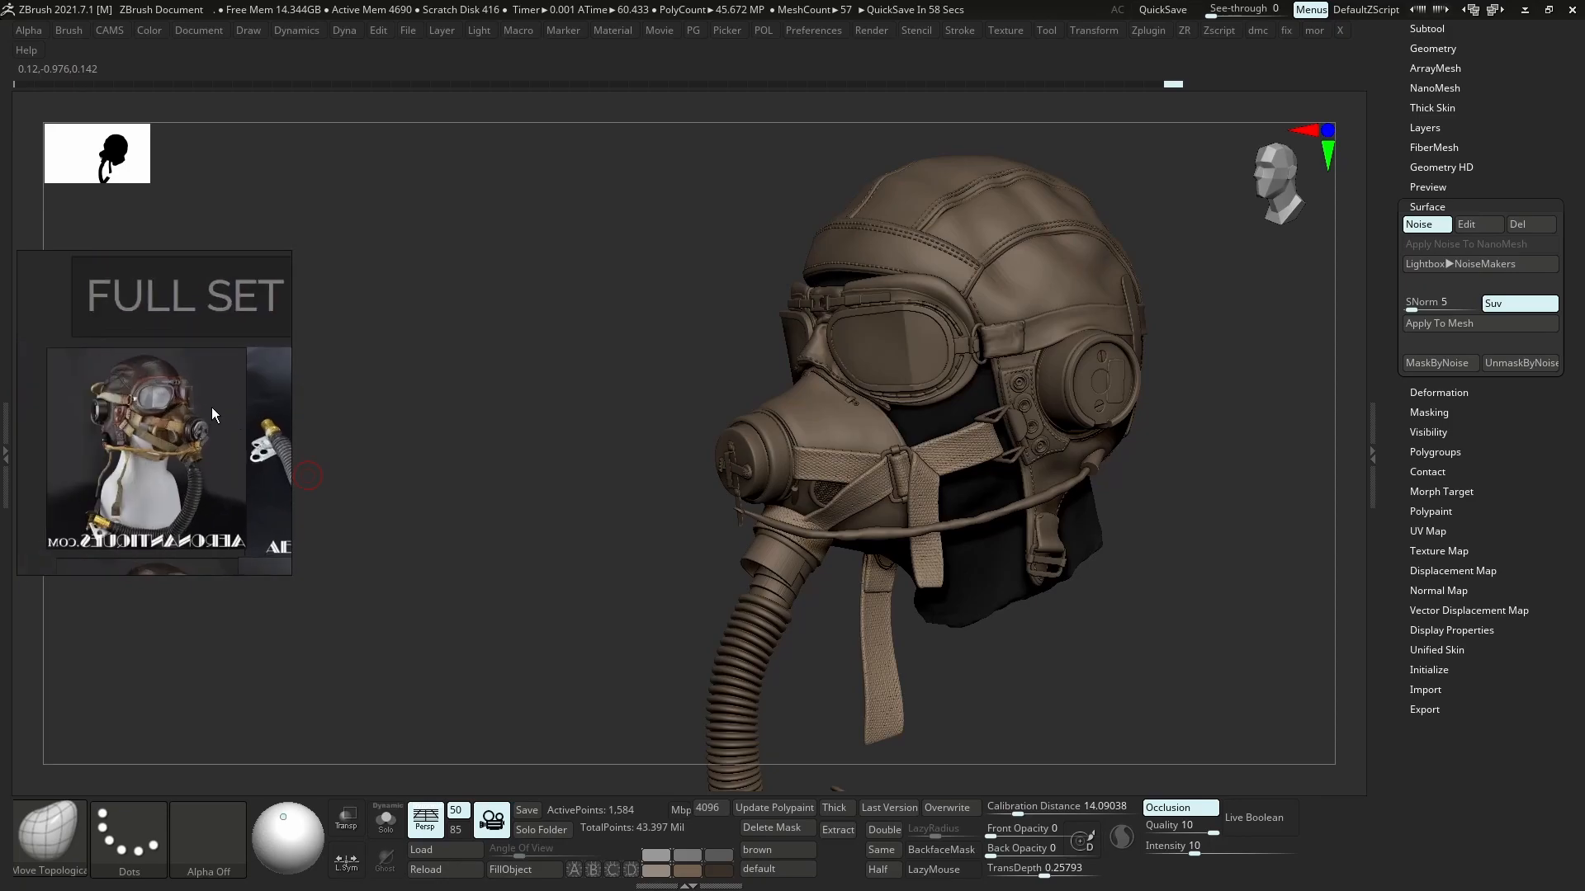
scroll(213, 414, up, 6)
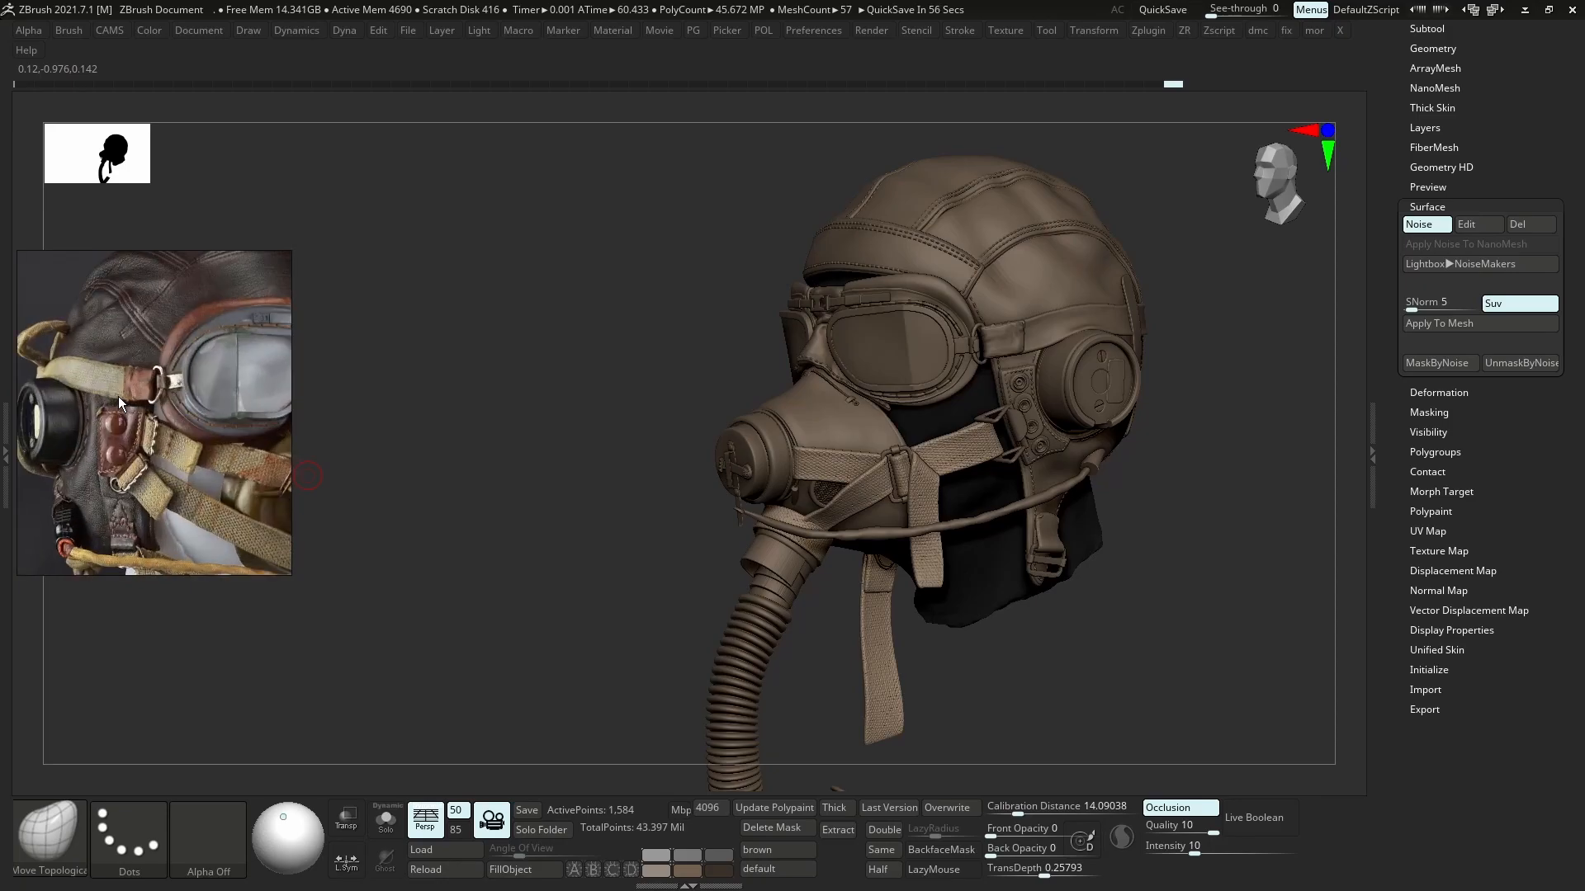
- Isolate the goggles strap subtool and display its base cage without the smoothed preview
alt+click(1041, 332)
key(shift+s)
key(shift+f)
ctrl+right_drag(1225, 450, 1267, 603)
key(shift+d)
key(shift+d)
key(shift+f)
alt+right_drag(859, 258, 859, 396)
right_drag(700, 435, 493, 423)
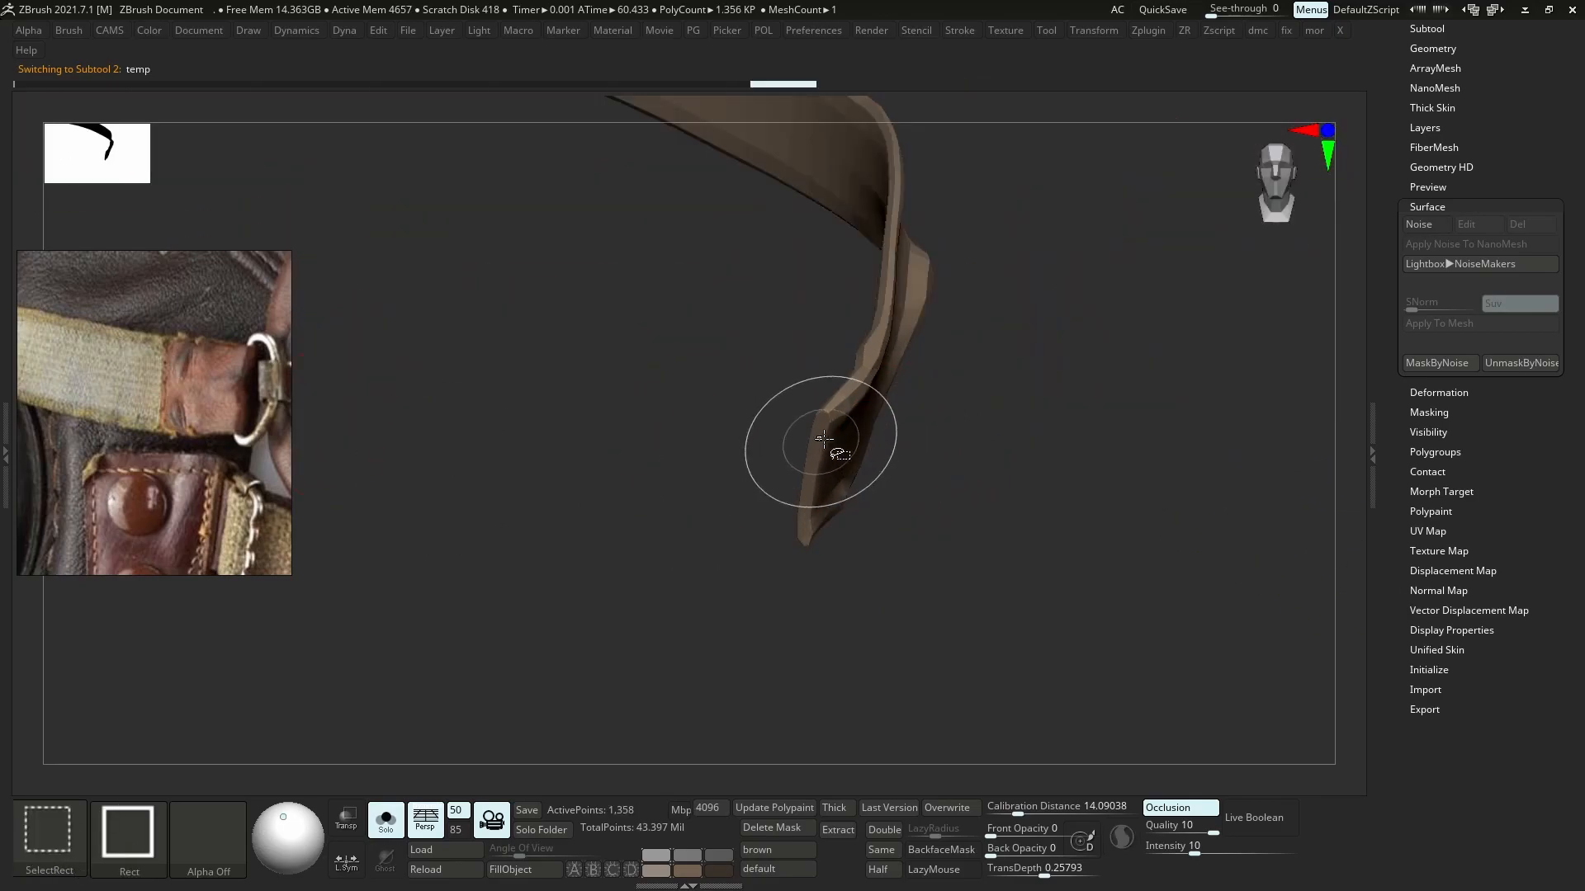
- Display the goggles strap's wireframe and split its polygroups with Groups By Normals
alt+right_drag(842, 444, 884, 469)
key(shift+f)
key(shift+g)
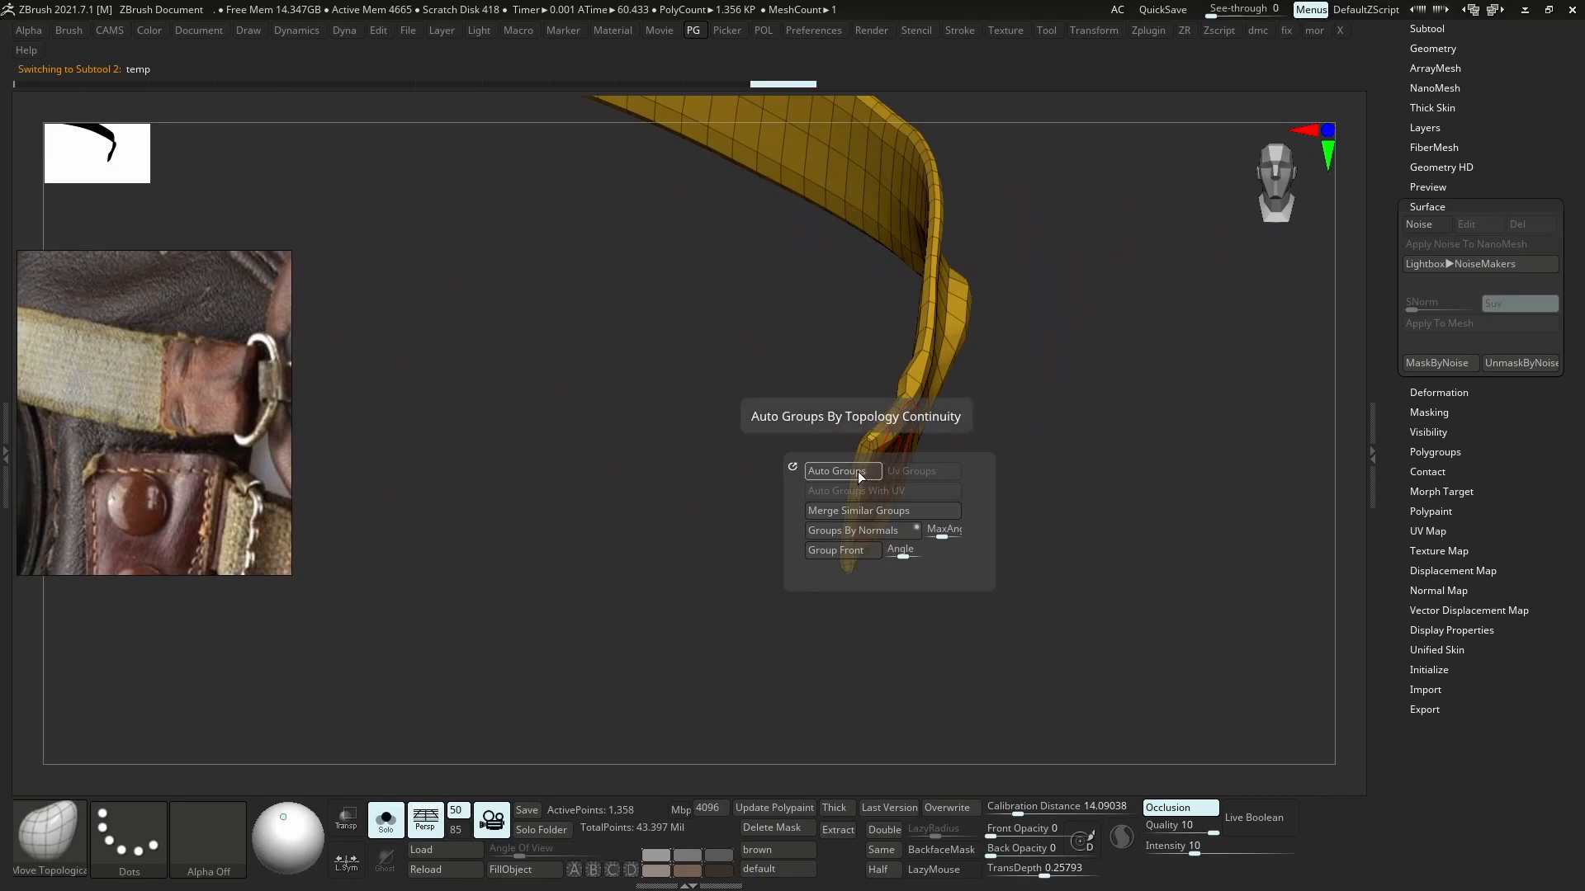
click(875, 530)
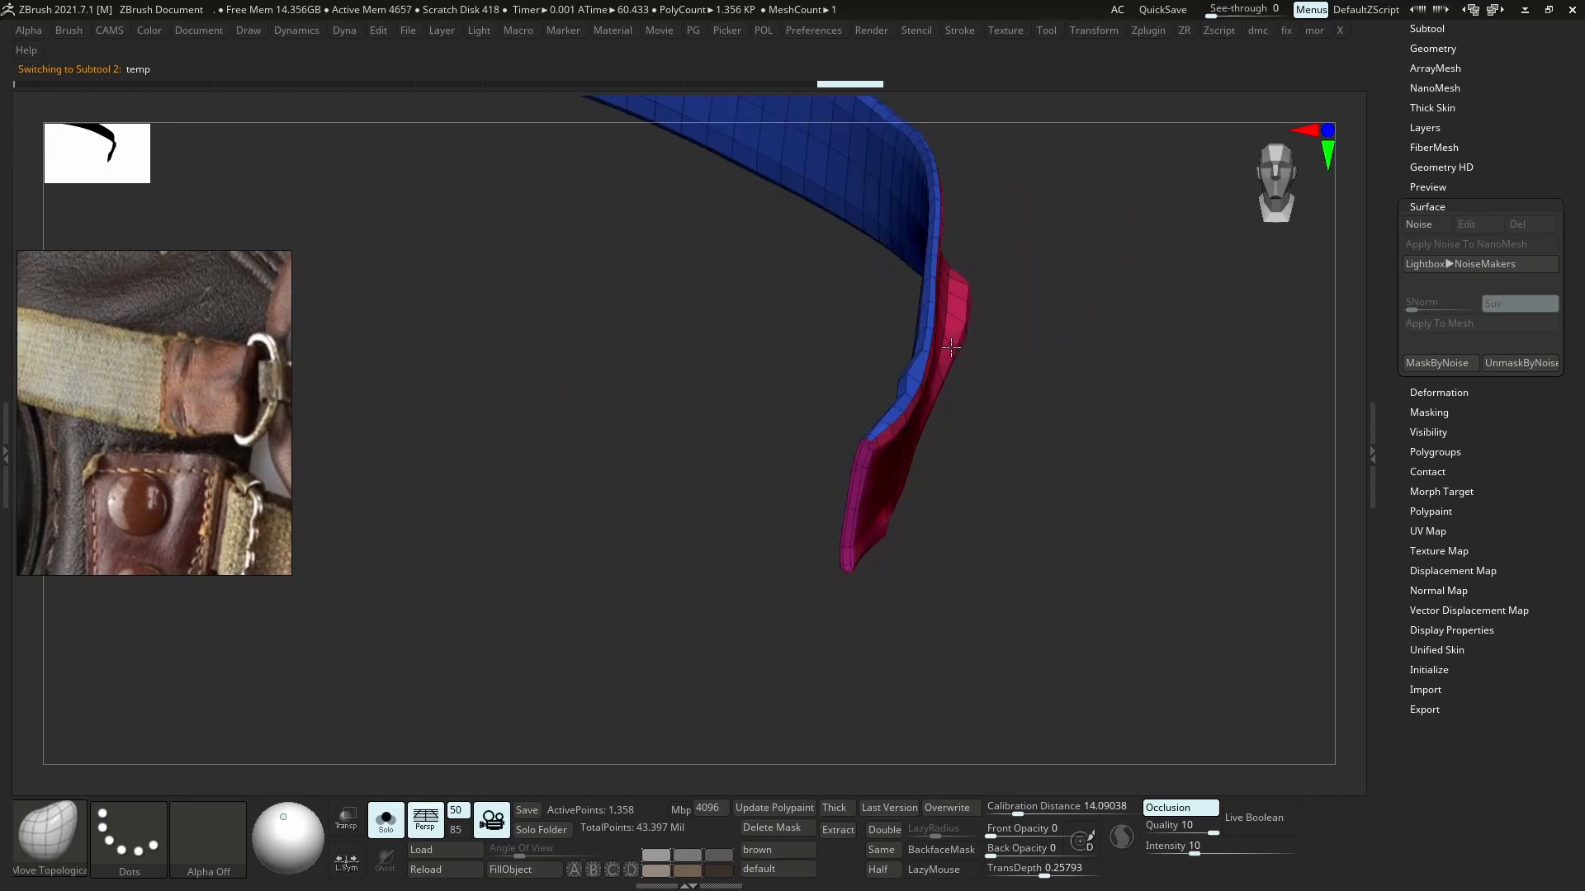
- Hide the goggles strap's other polygroups so that only the blue one is left visible
right_drag(858, 452, 747, 442)
ctrl+shift+click(938, 320)
ctrl+right_drag(932, 437, 896, 321)
ctrl+shift+drag(980, 350, 1022, 414)
ctrl+shift+click(990, 395)
right_drag(801, 353, 903, 359)
ctrl+shift+click(805, 321)
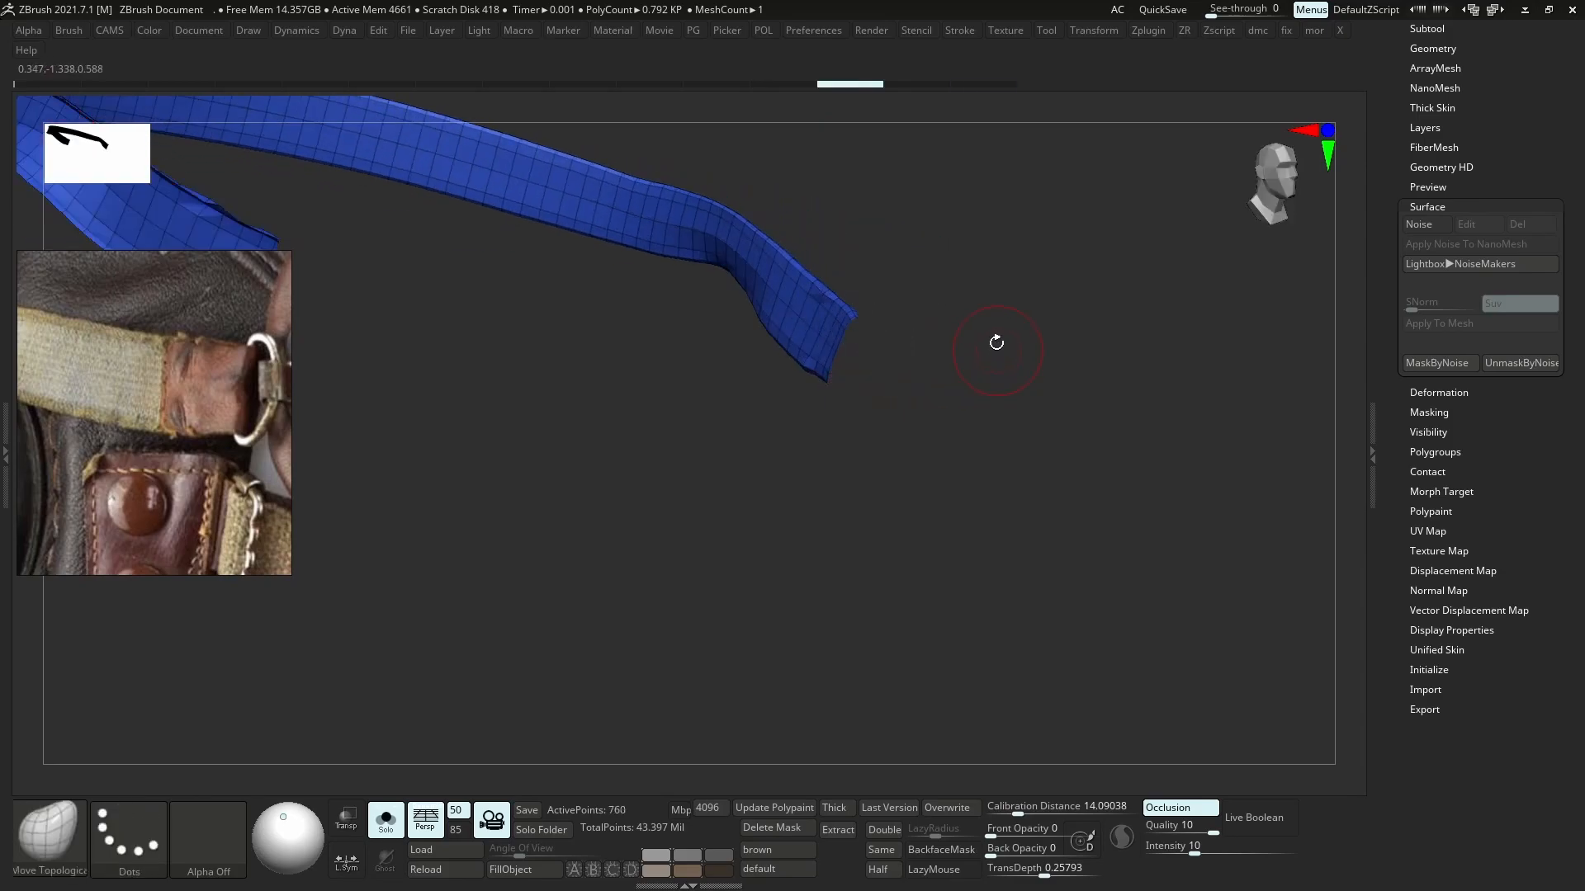
- Assign the visible goggles strap faces to one polygroup and the inverted selection to another, and show the full strap
right_drag(998, 346, 959, 308)
key(ctrl+w)
key(ctrl+w)
ctrl+right_drag(881, 363, 833, 157)
ctrl+shift+drag(831, 152, 980, 226)
key(ctrl+w)
key(ctrl+w)
ctrl+shift+click(924, 247)
- Unwrap the goggles strap with UV Master using its polygroups
ctrl+right_drag(809, 327, 833, 388)
right_drag(834, 388, 981, 386)
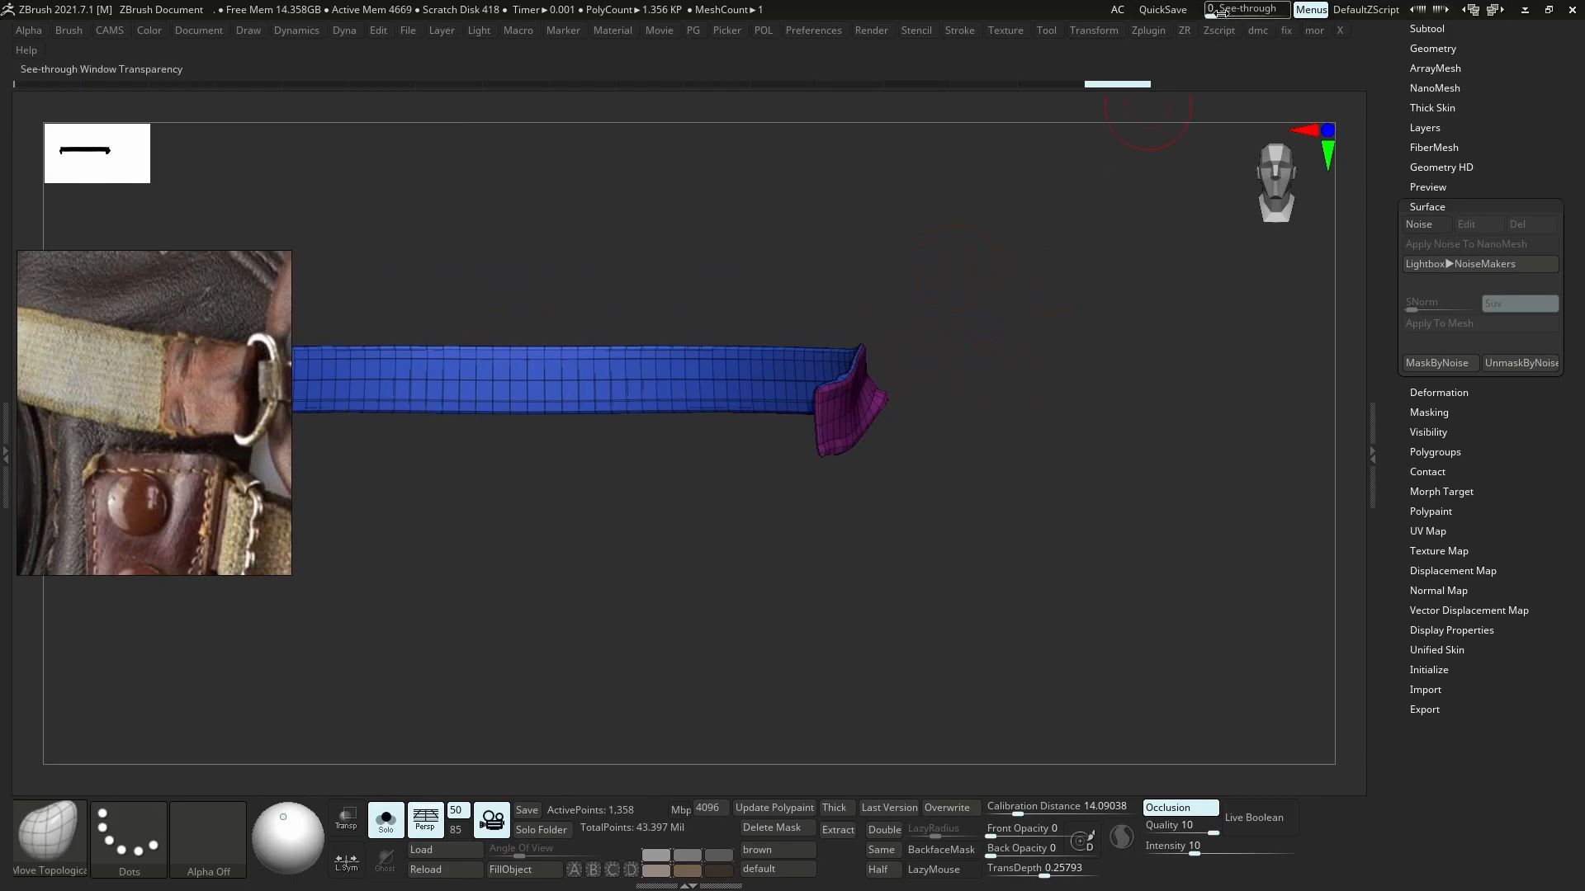
click(1156, 32)
click(1199, 495)
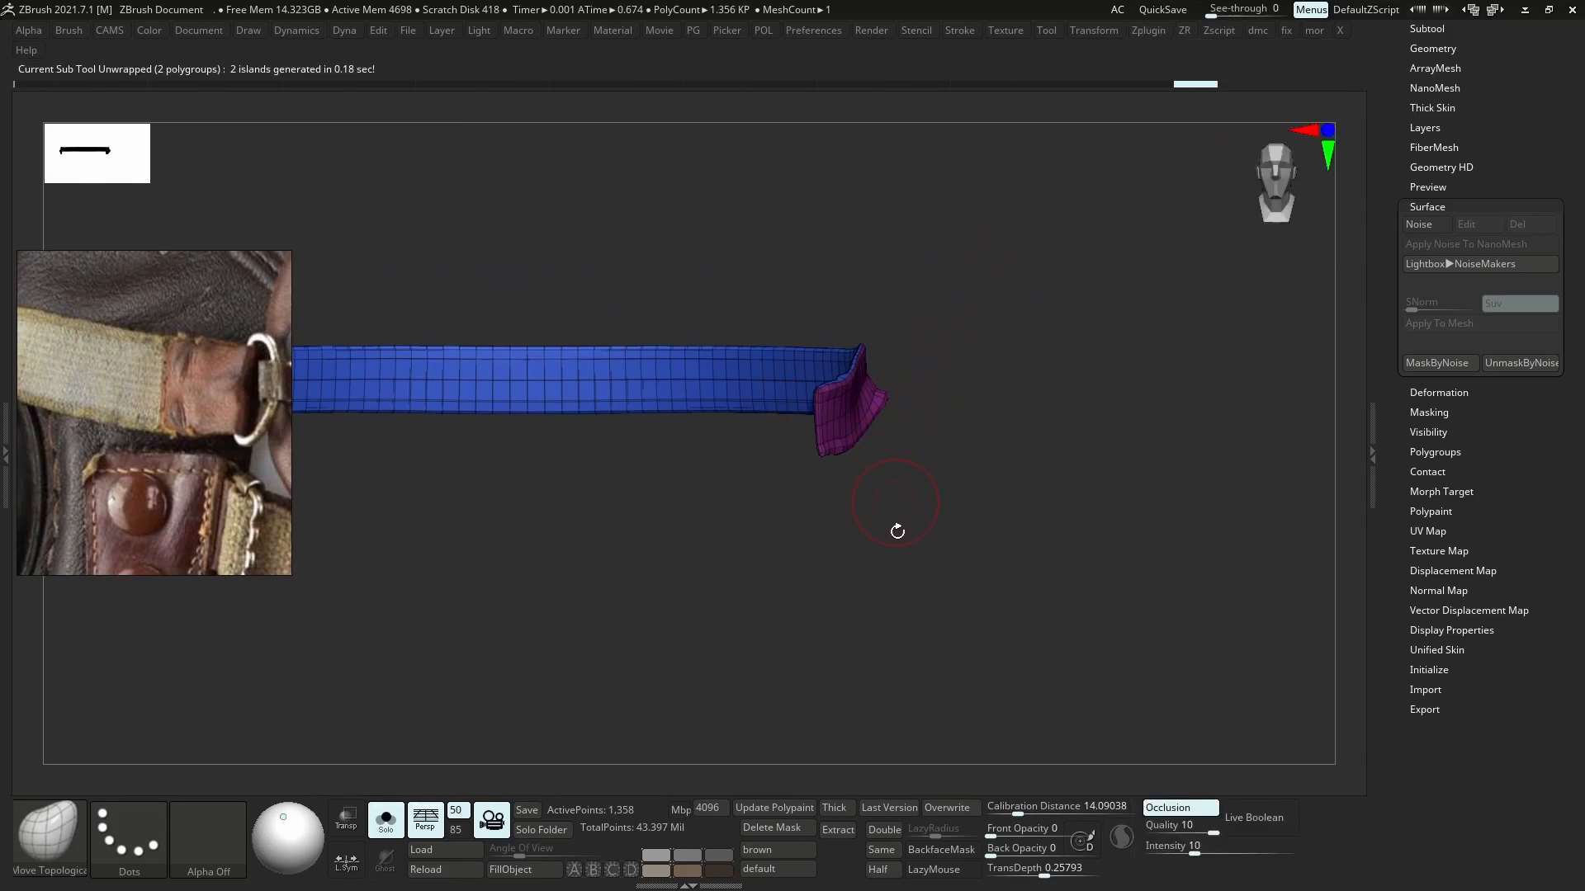
- Select the mask straps in the full model and copy their NoiseMaker settings
alt+click(795, 645)
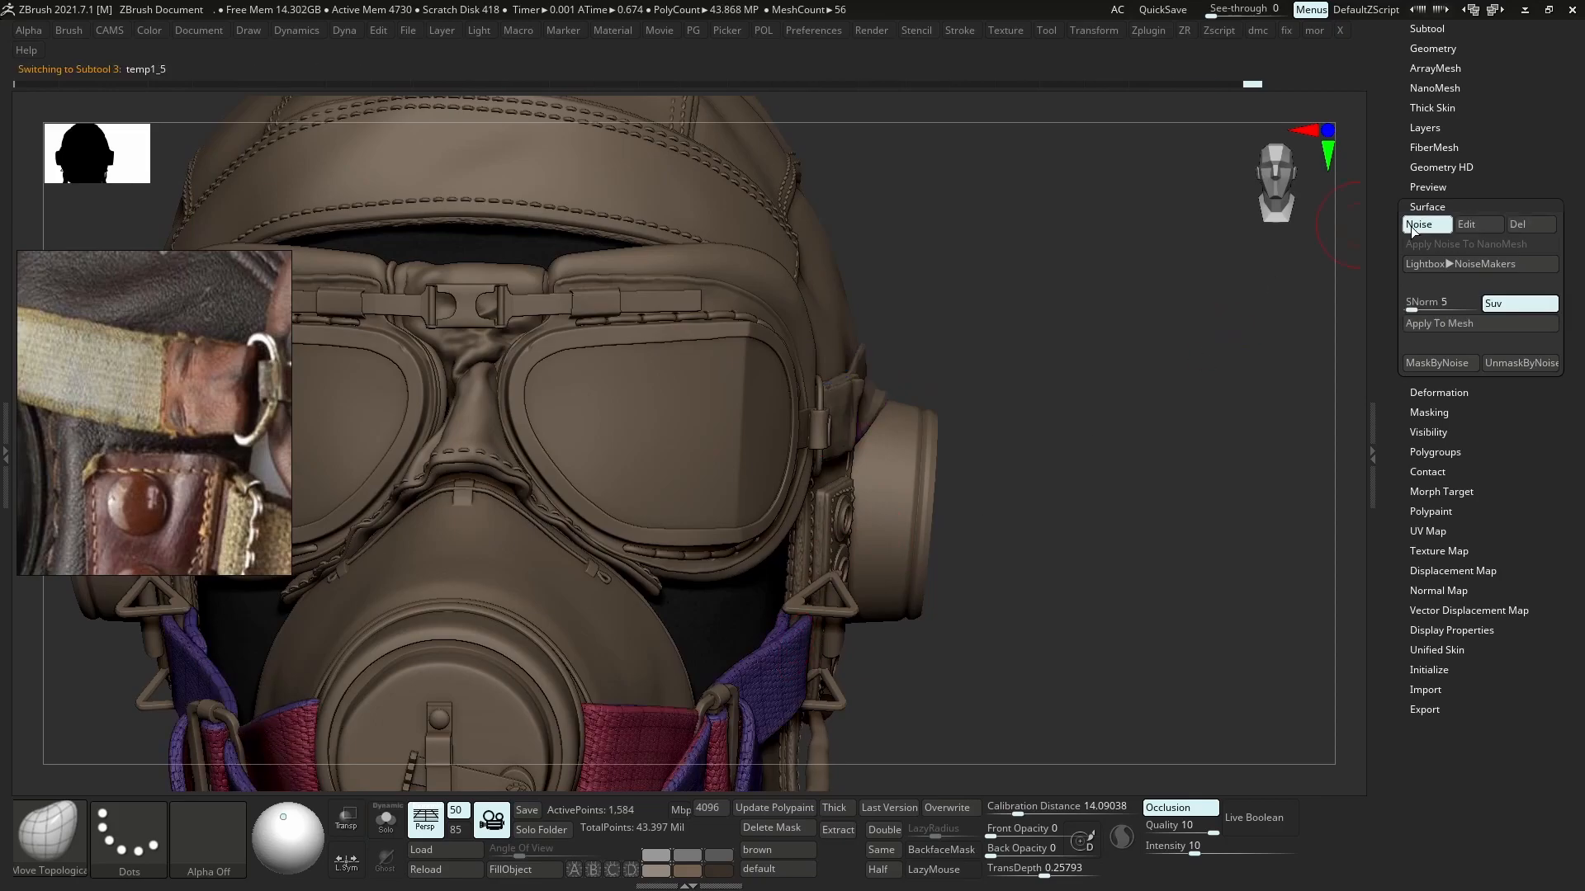
click(1475, 225)
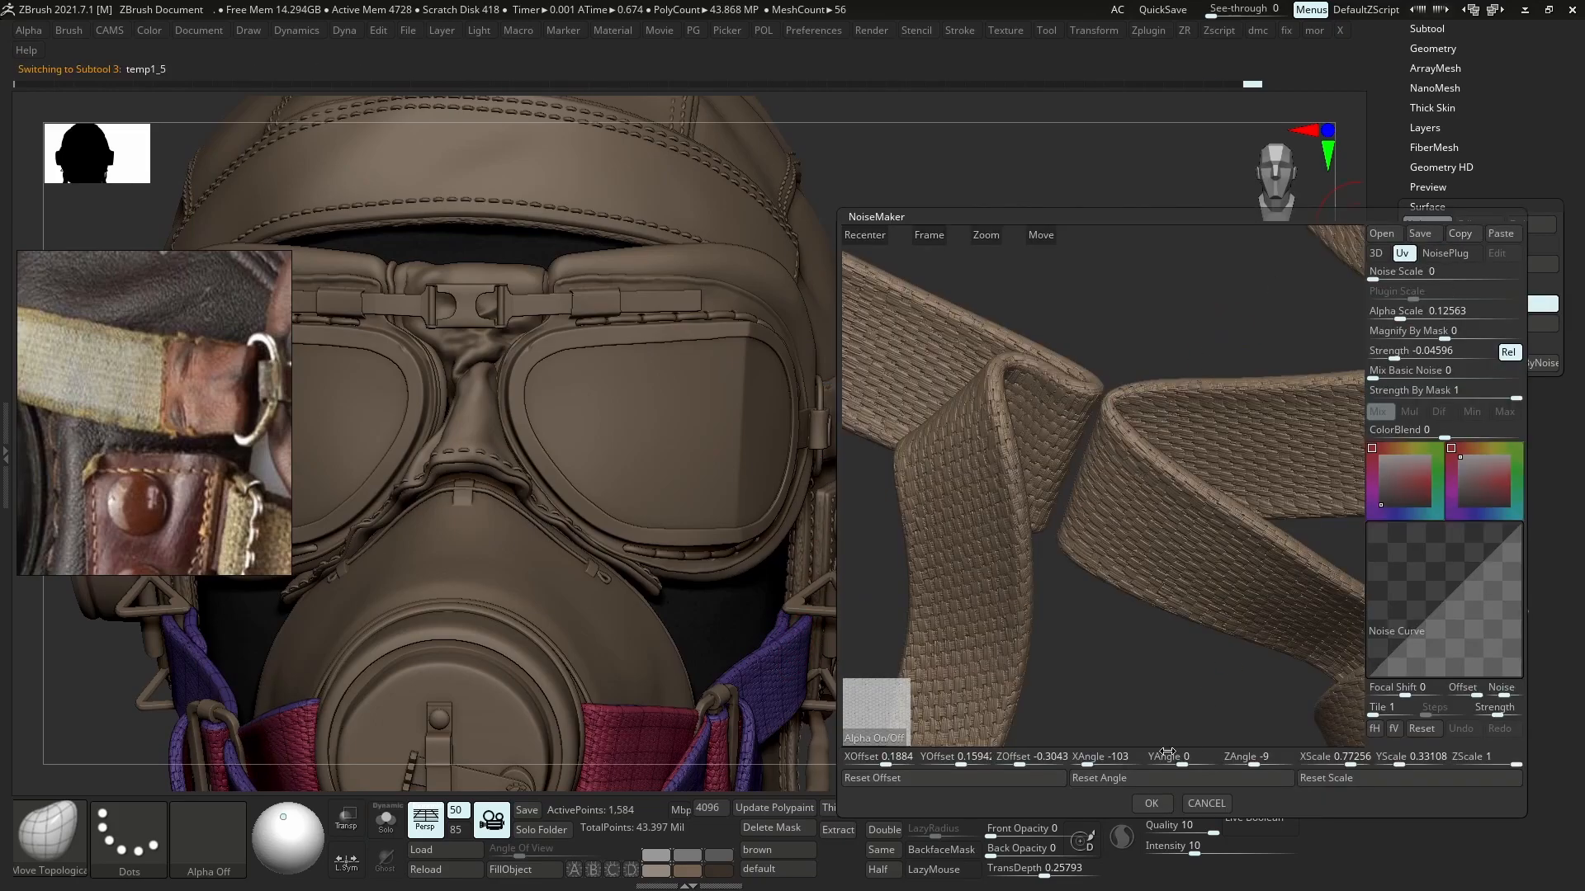
click(1145, 804)
- Give the goggles strap surface noise using the copied NoiseMaker settings, with the alpha scale reduced to 0.05524
drag(944, 503, 884, 421)
alt+click(884, 420)
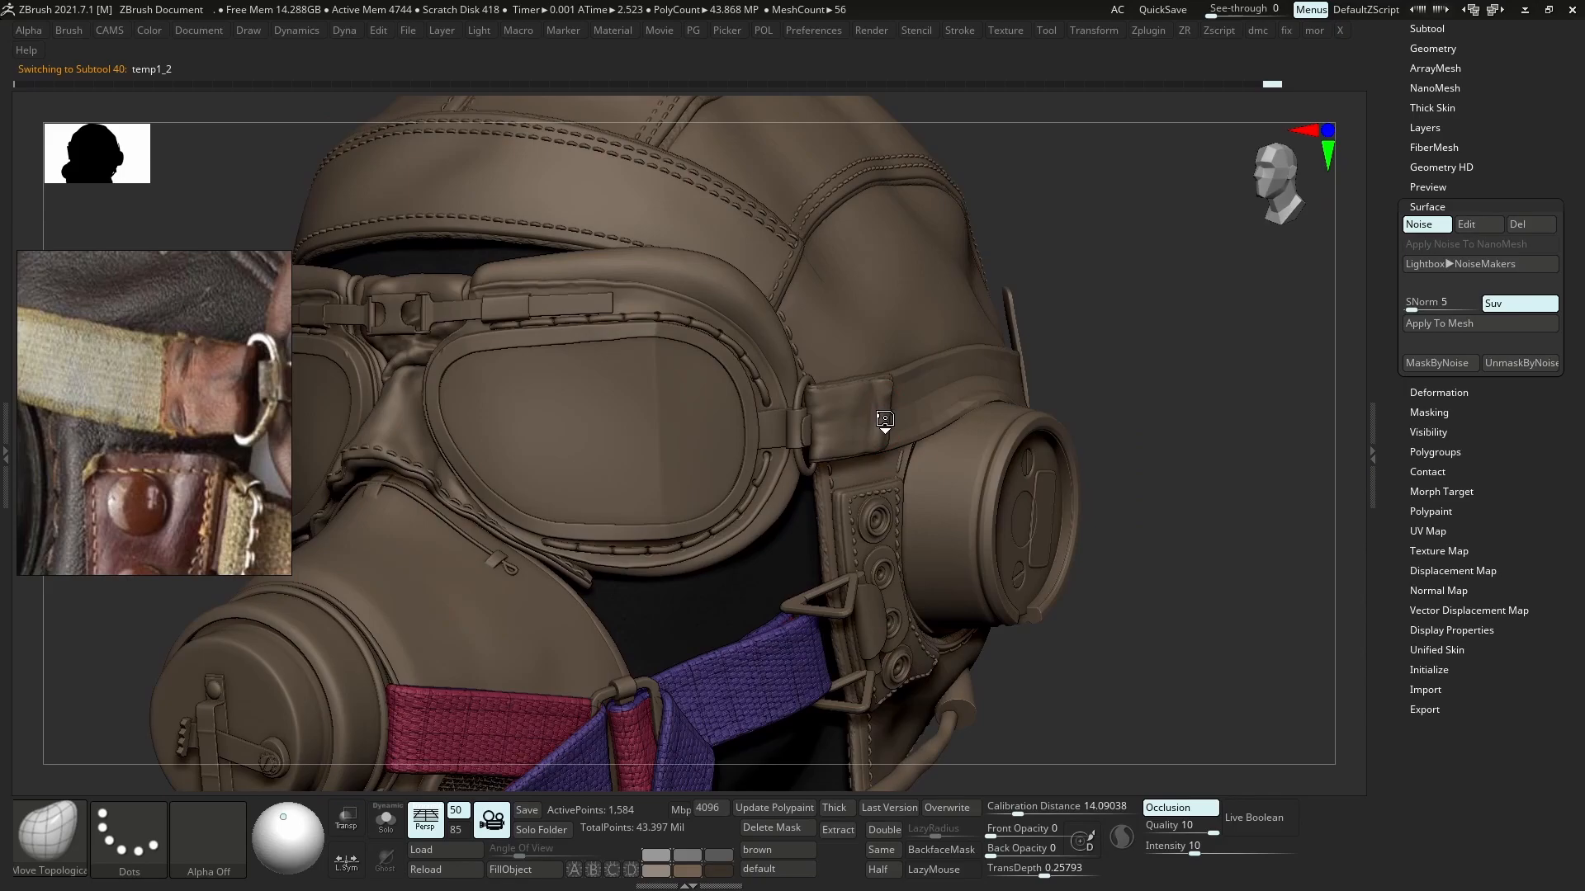
click(1432, 223)
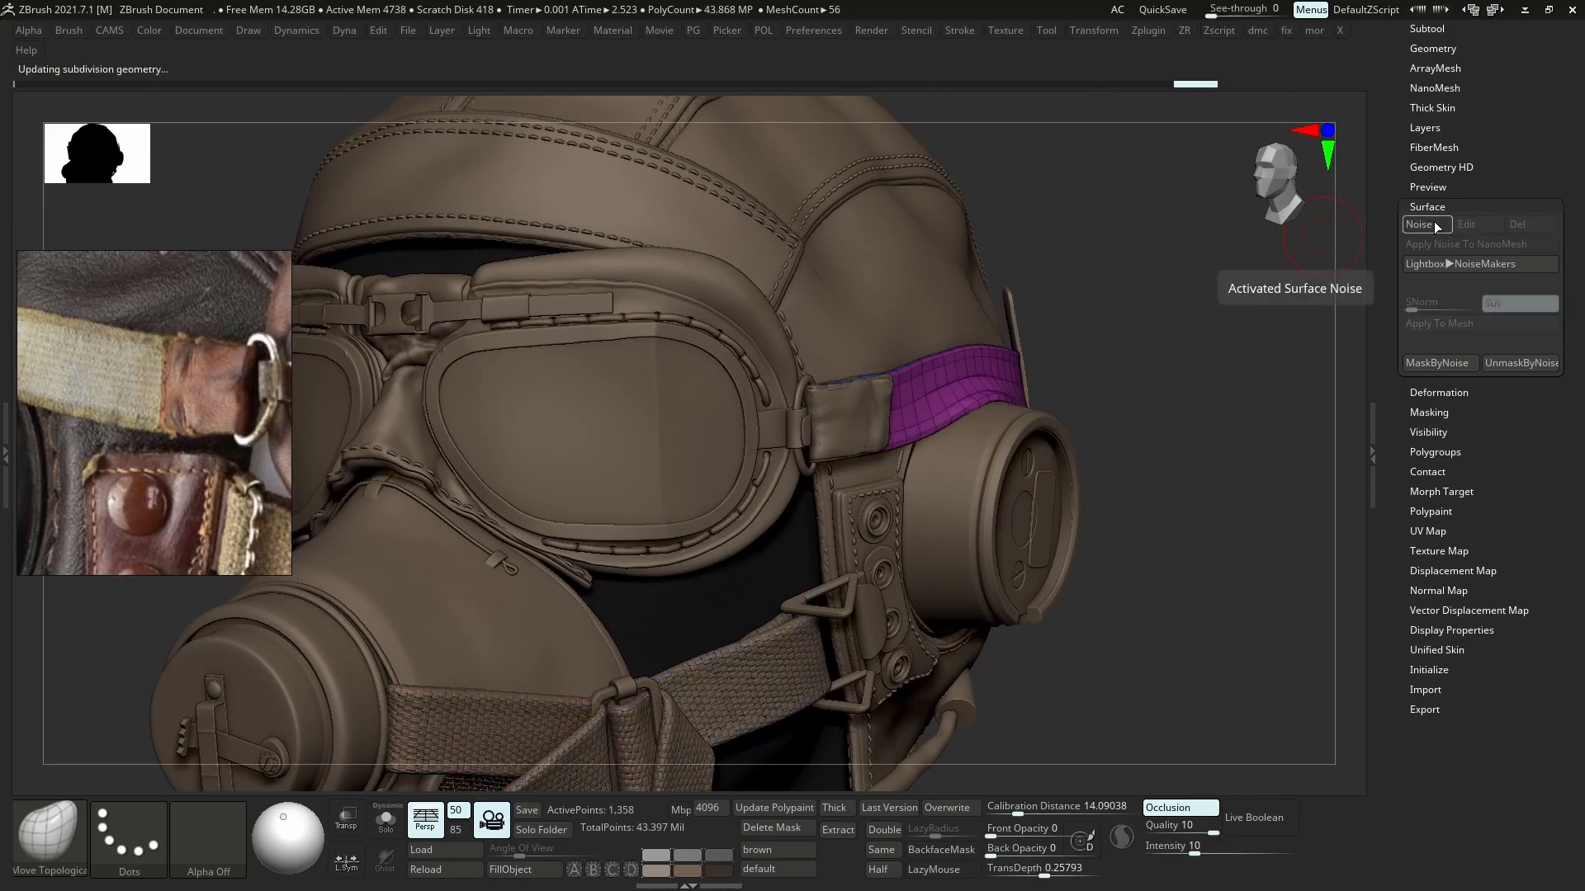
click(1498, 235)
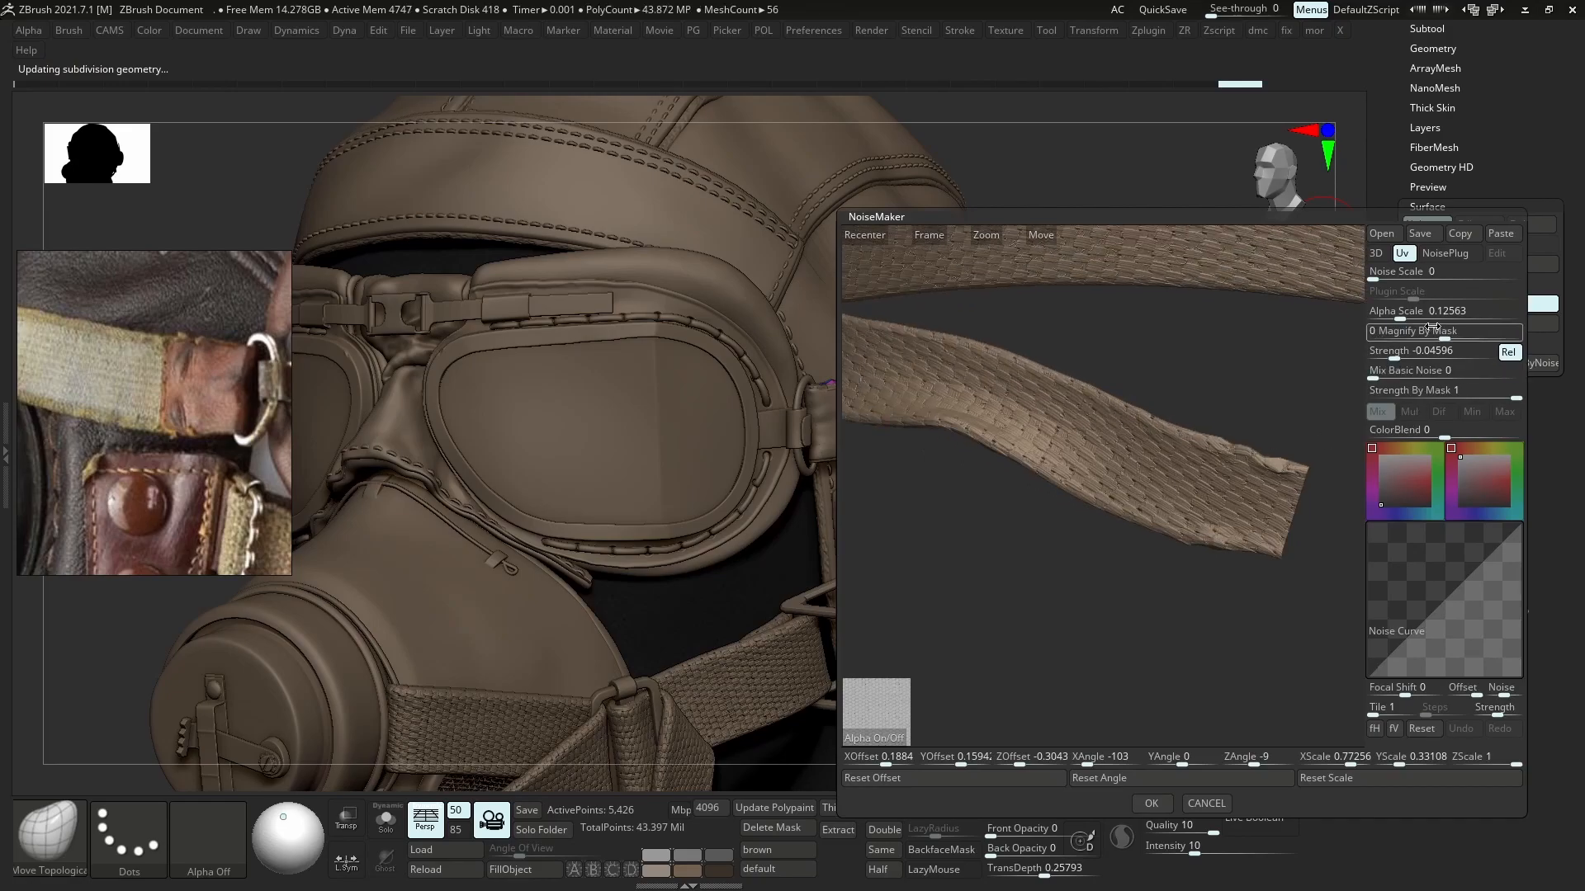
drag(1401, 320, 1396, 320)
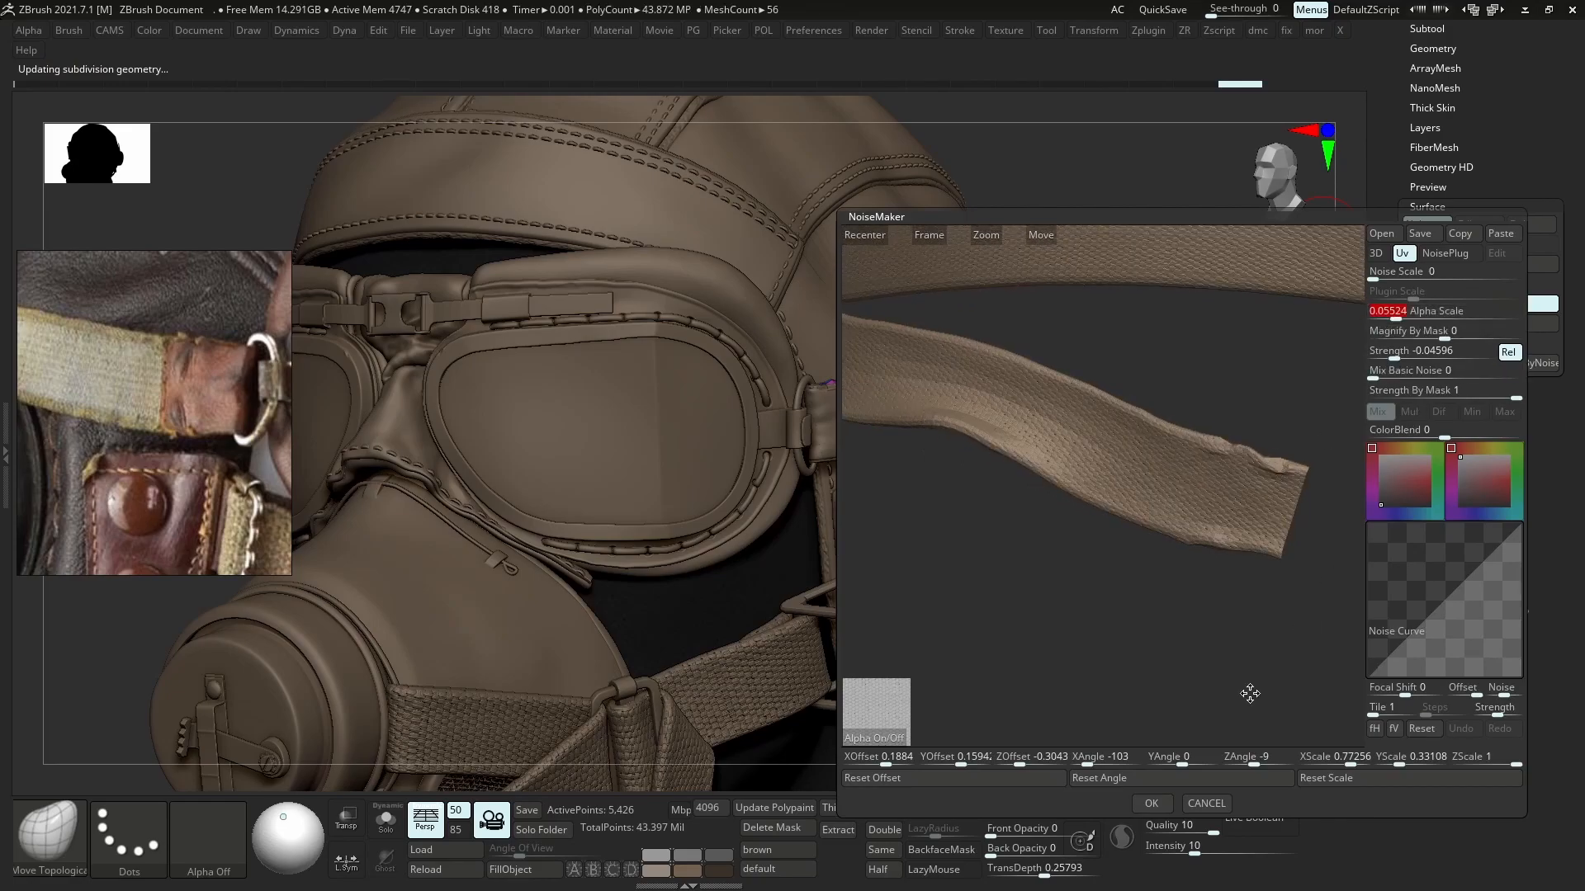
click(1152, 803)
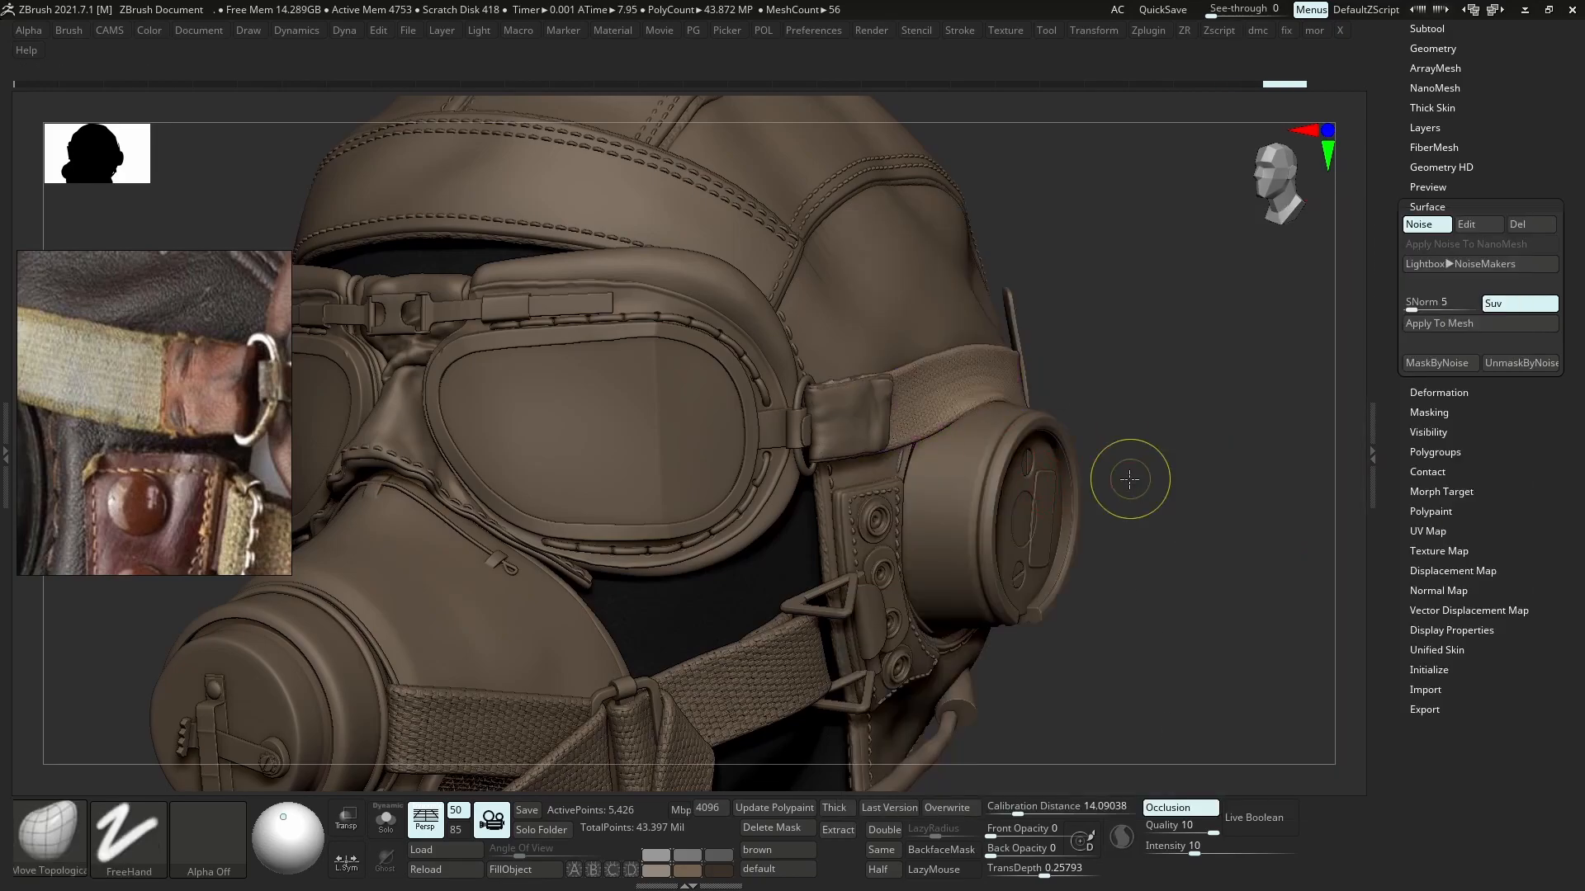
- Examine the strap noise around the whole helmet and show the subtool list with its mask parts
key(f)
drag(1120, 477, 841, 471)
alt+click(905, 460)
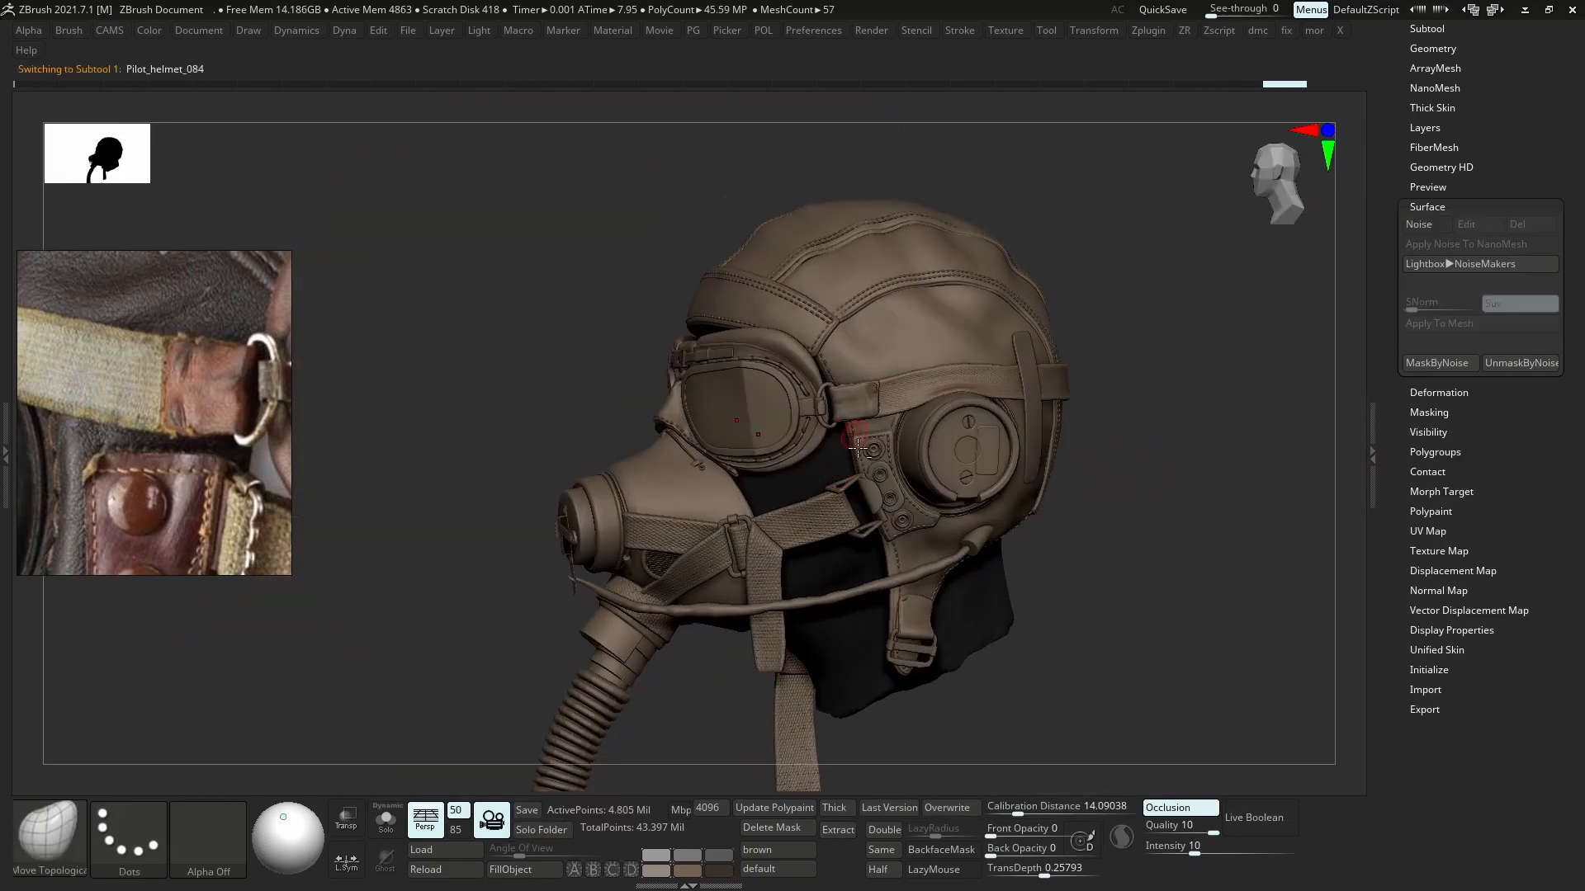
right_drag(906, 460, 971, 614)
click(1439, 33)
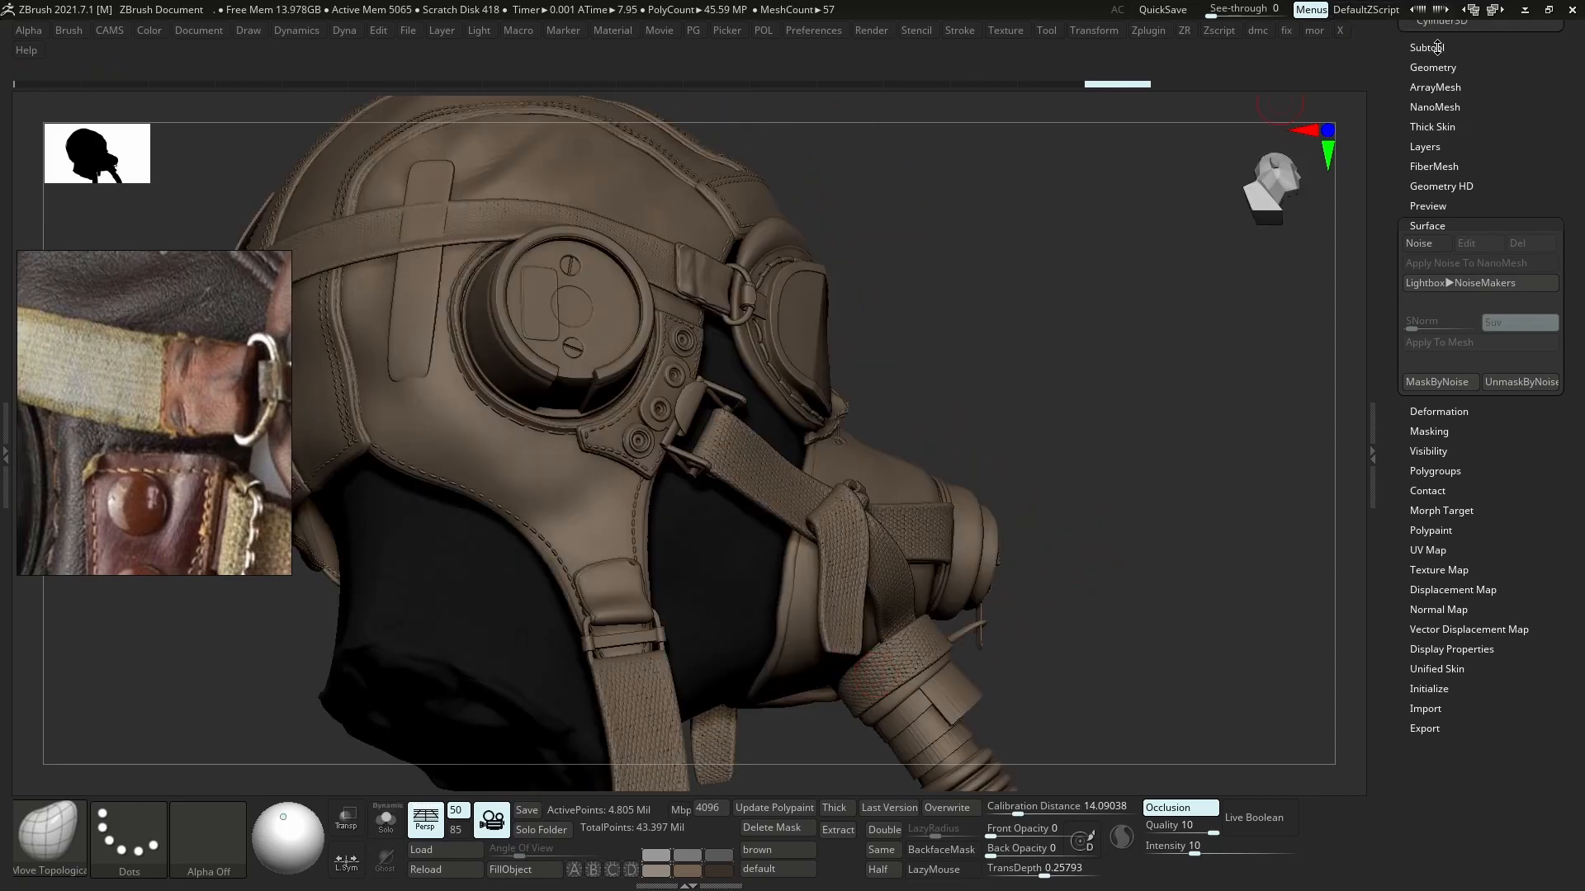
click(1428, 427)
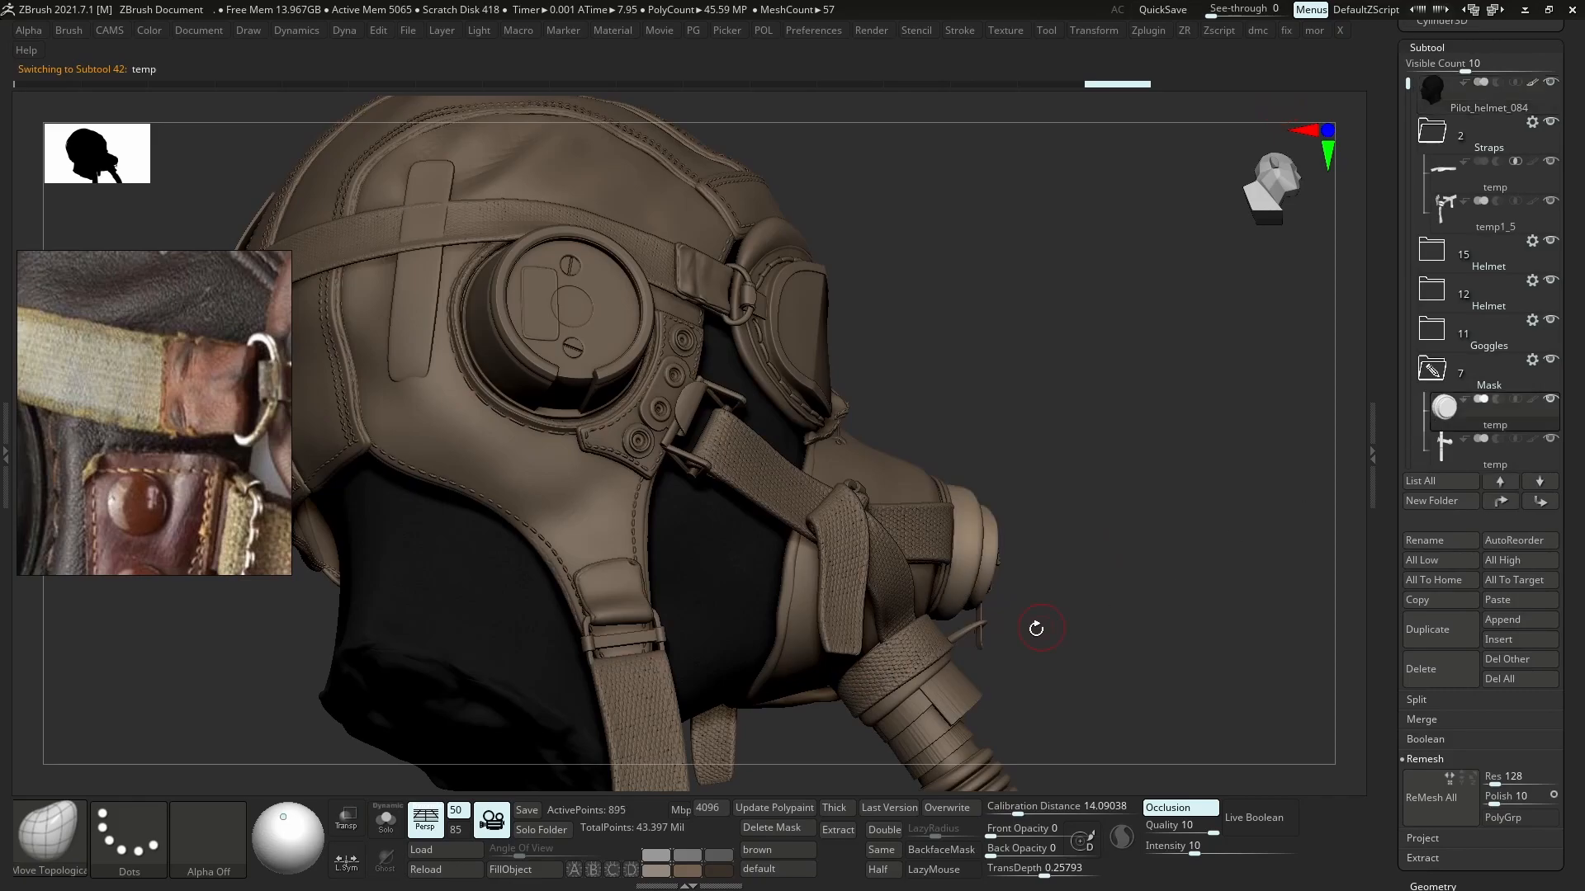
- Select the mask straps, try the Move brush and return to the Move Topological brush
alt+click(941, 635)
key(b)
key(m)
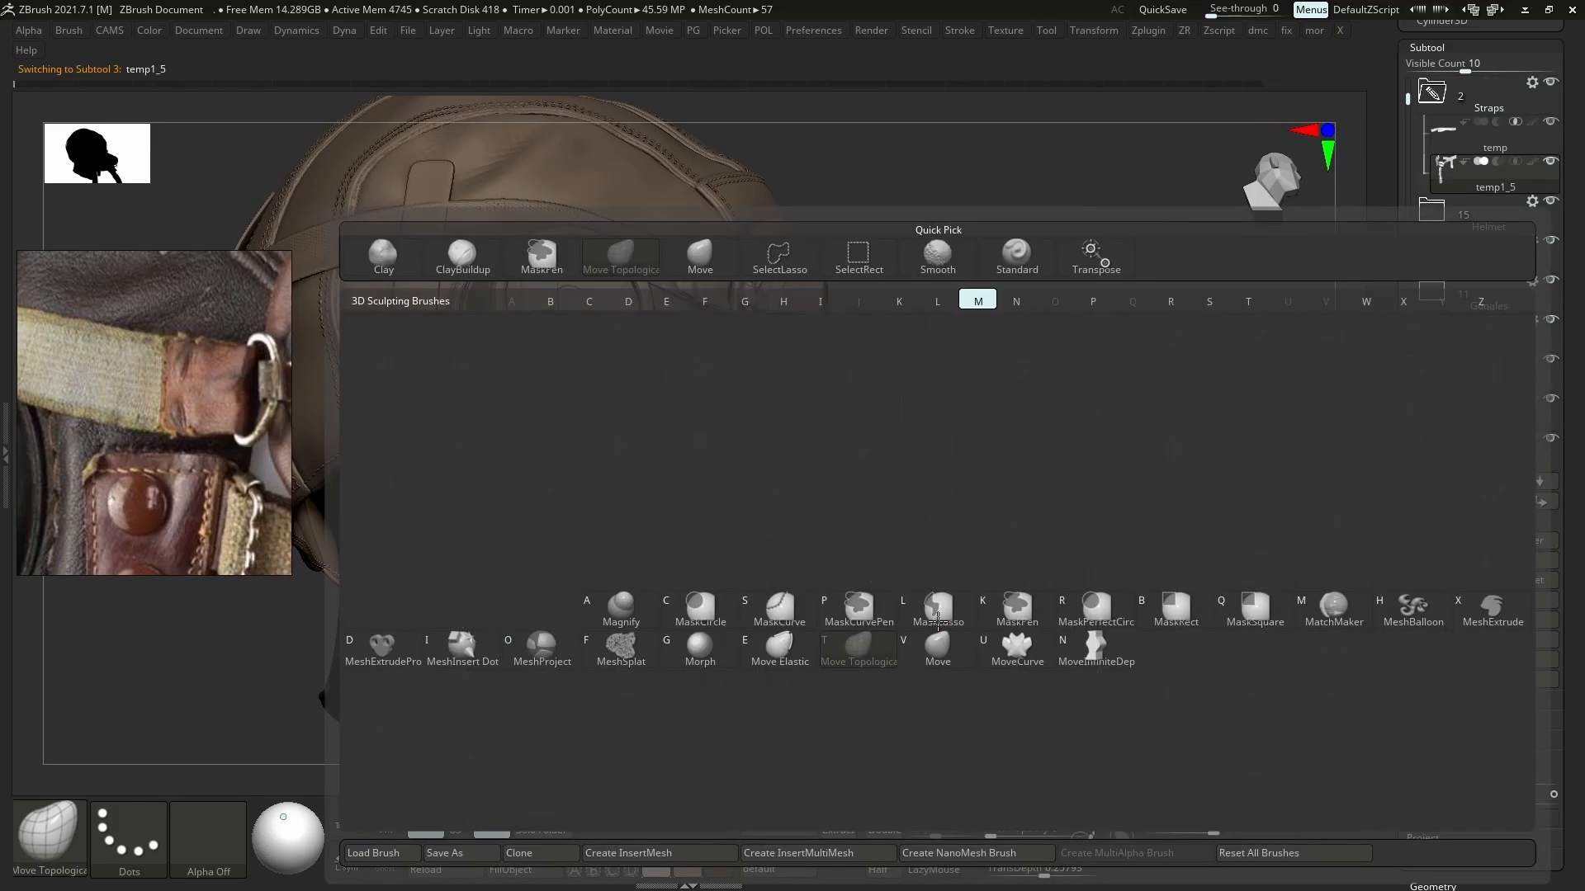
key(v)
right_drag(890, 644, 908, 624)
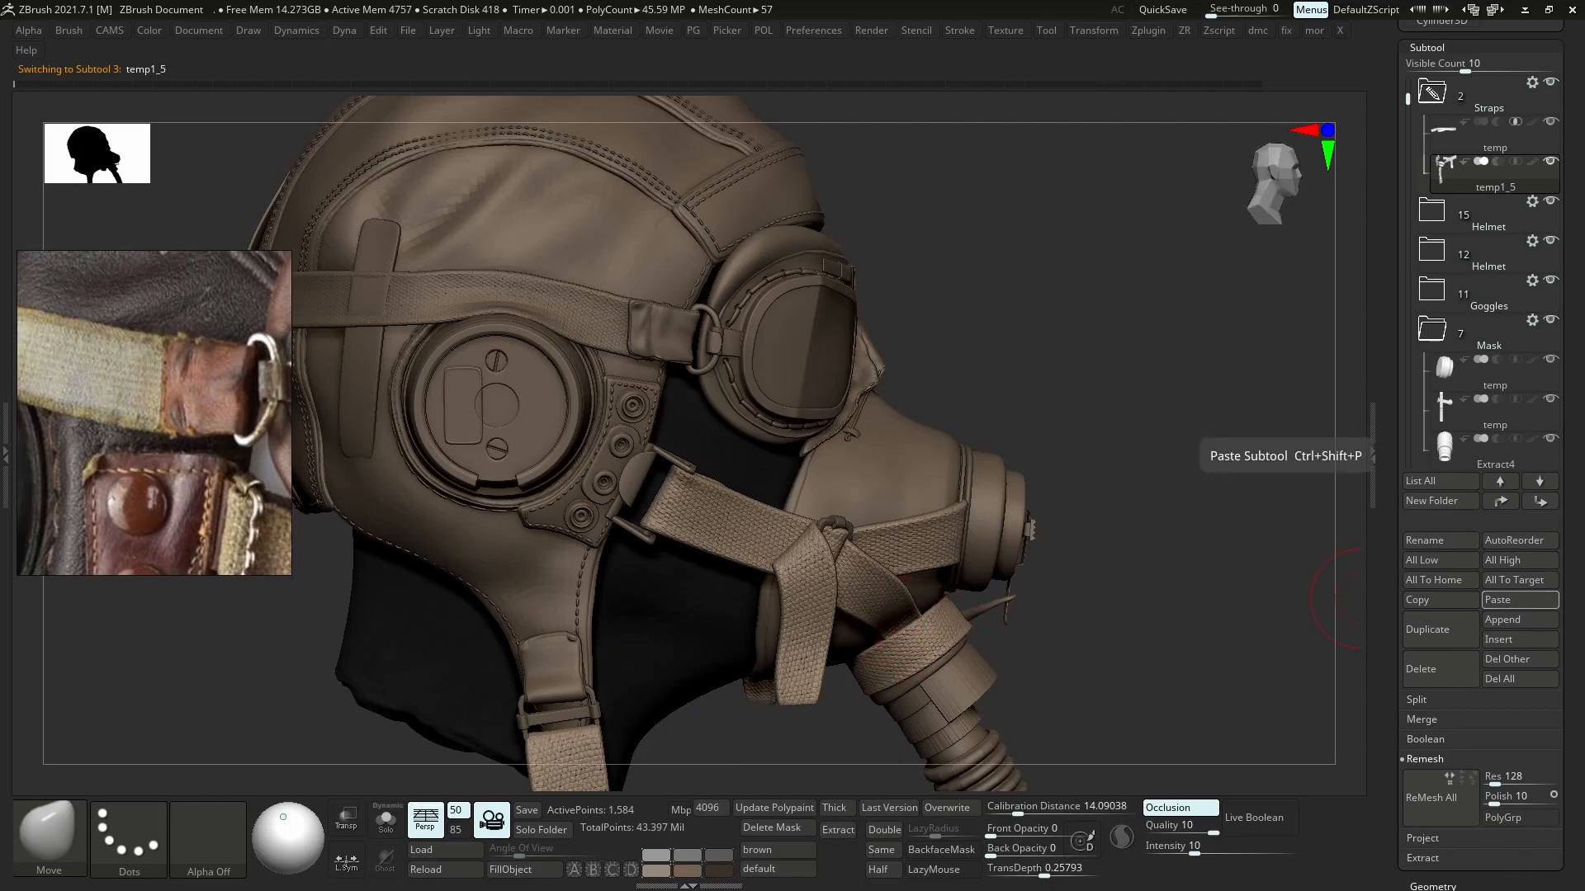
right_drag(1079, 633, 1063, 619)
key(s)
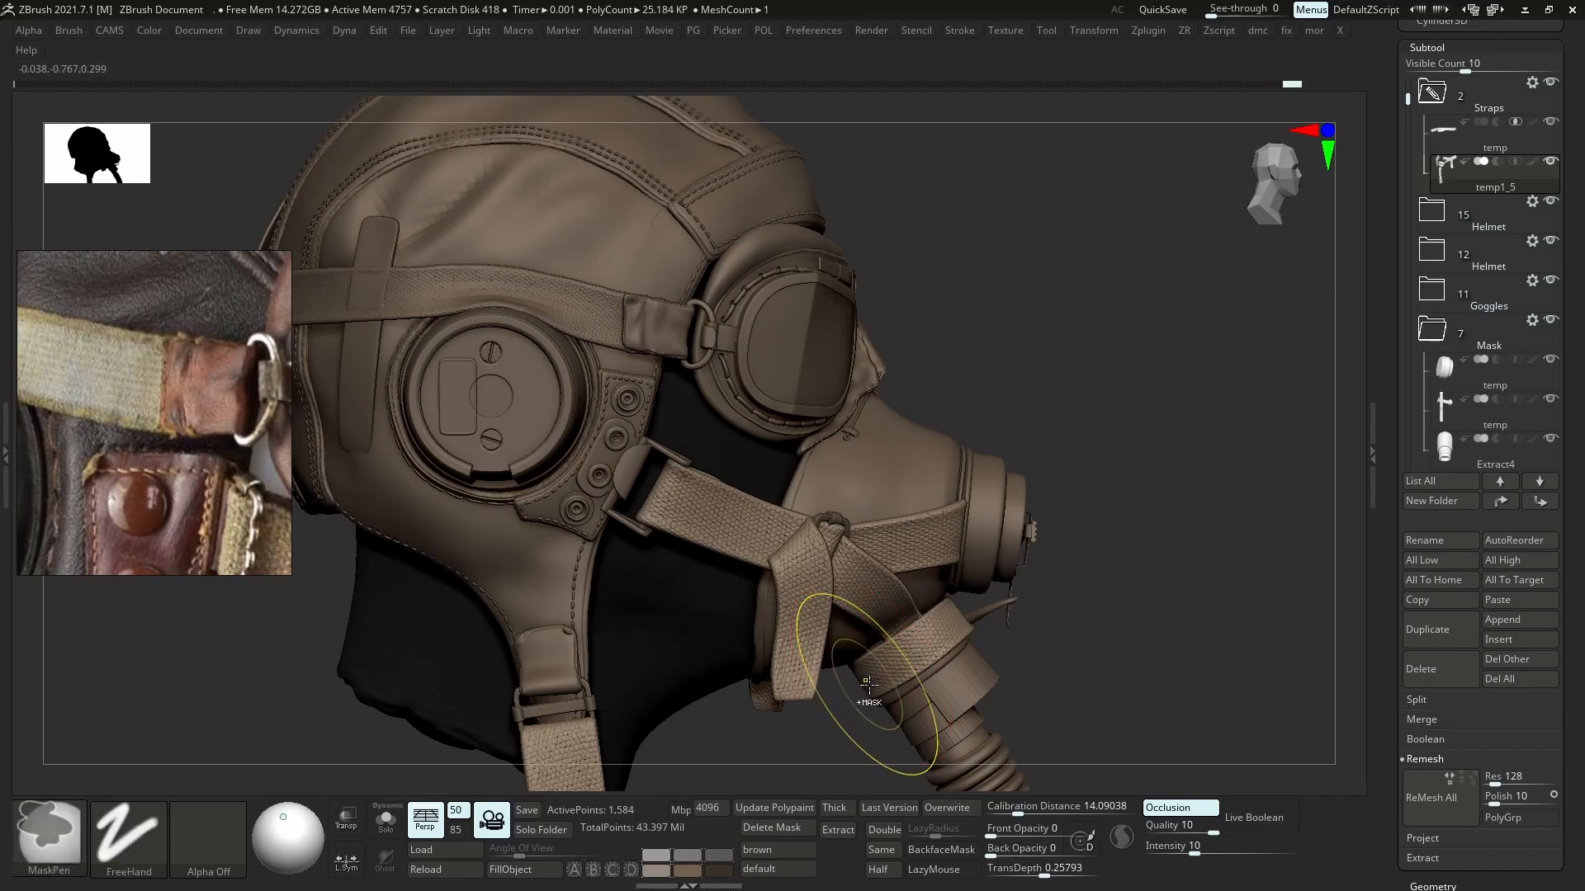
key(b)
key(m)
key(v)
key(Escape)
key(b)
key(m)
key(t)
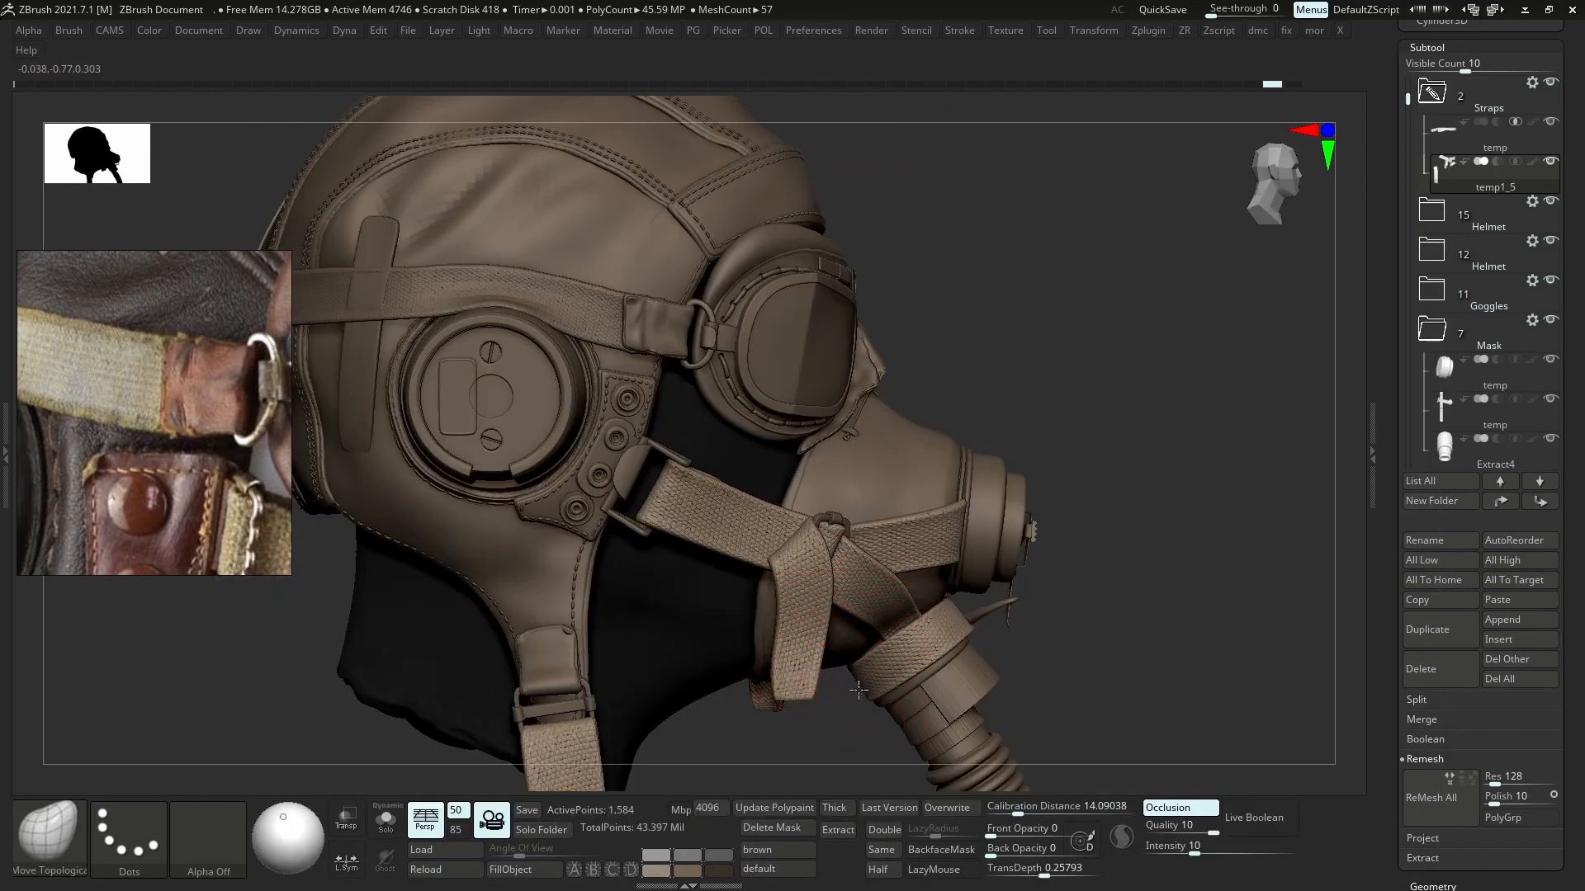
- Select the hose connector below the mask and isolate it from the rest of the helmet
mouse_move(862, 660)
shift+mouse_down()
mouse_move(839, 641)
mouse_move(881, 505)
shift+mouse_up()
mouse_move(881, 504)
alt+right_down()
mouse_move(880, 614)
mouse_move(808, 611)
mouse_move(882, 690)
mouse_move(879, 590)
alt+right_up()
mouse_move(879, 591)
ctrl+right_down()
mouse_move(878, 617)
mouse_move(847, 583)
ctrl+right_up()
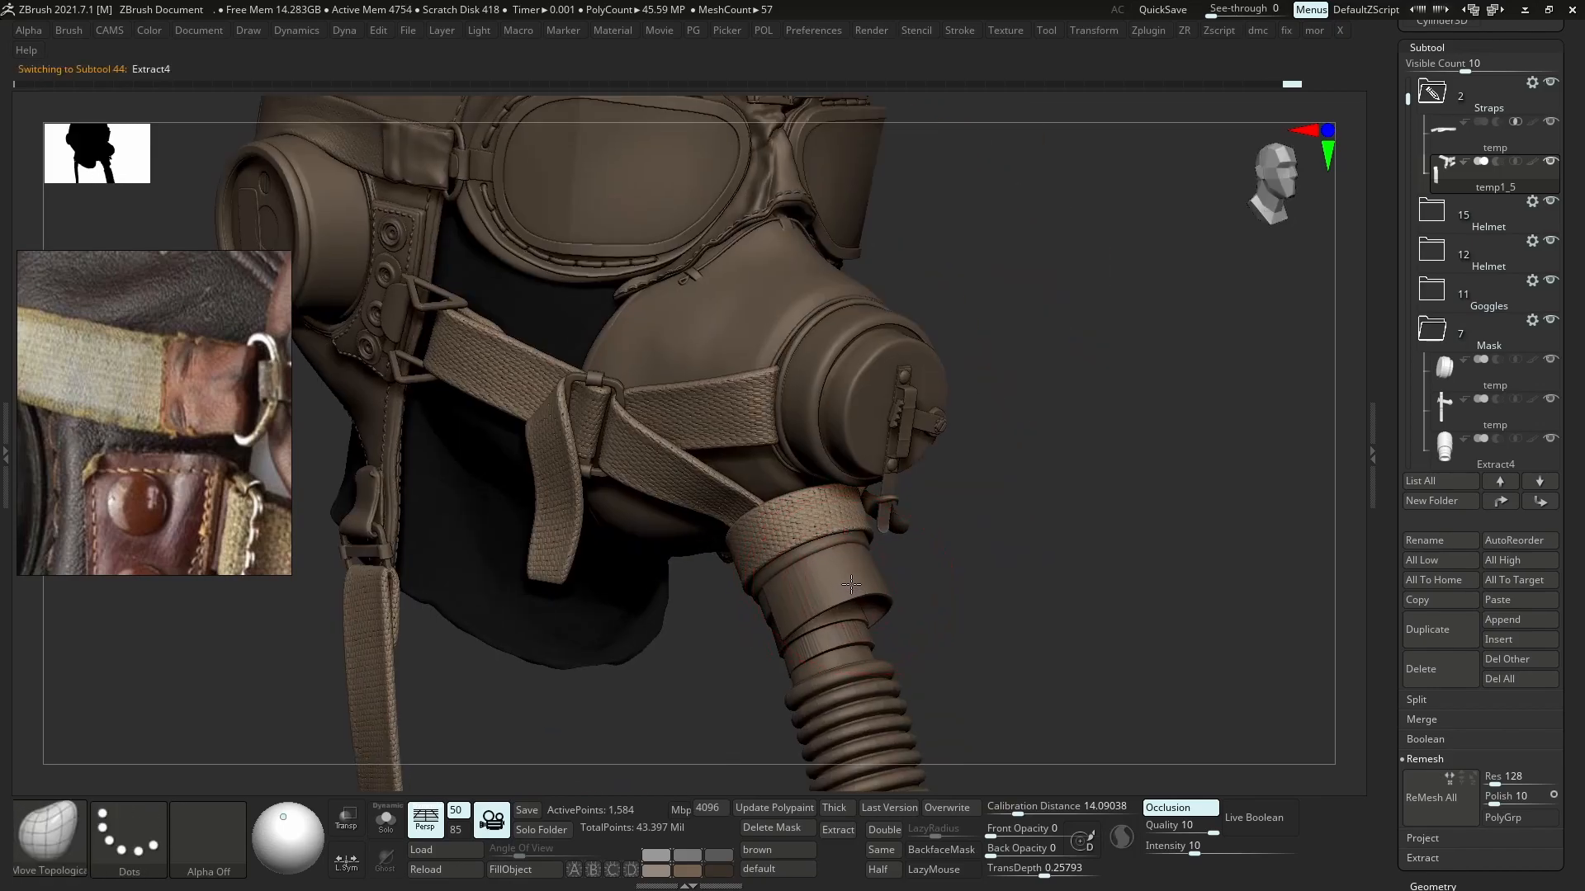
alt+click(851, 584)
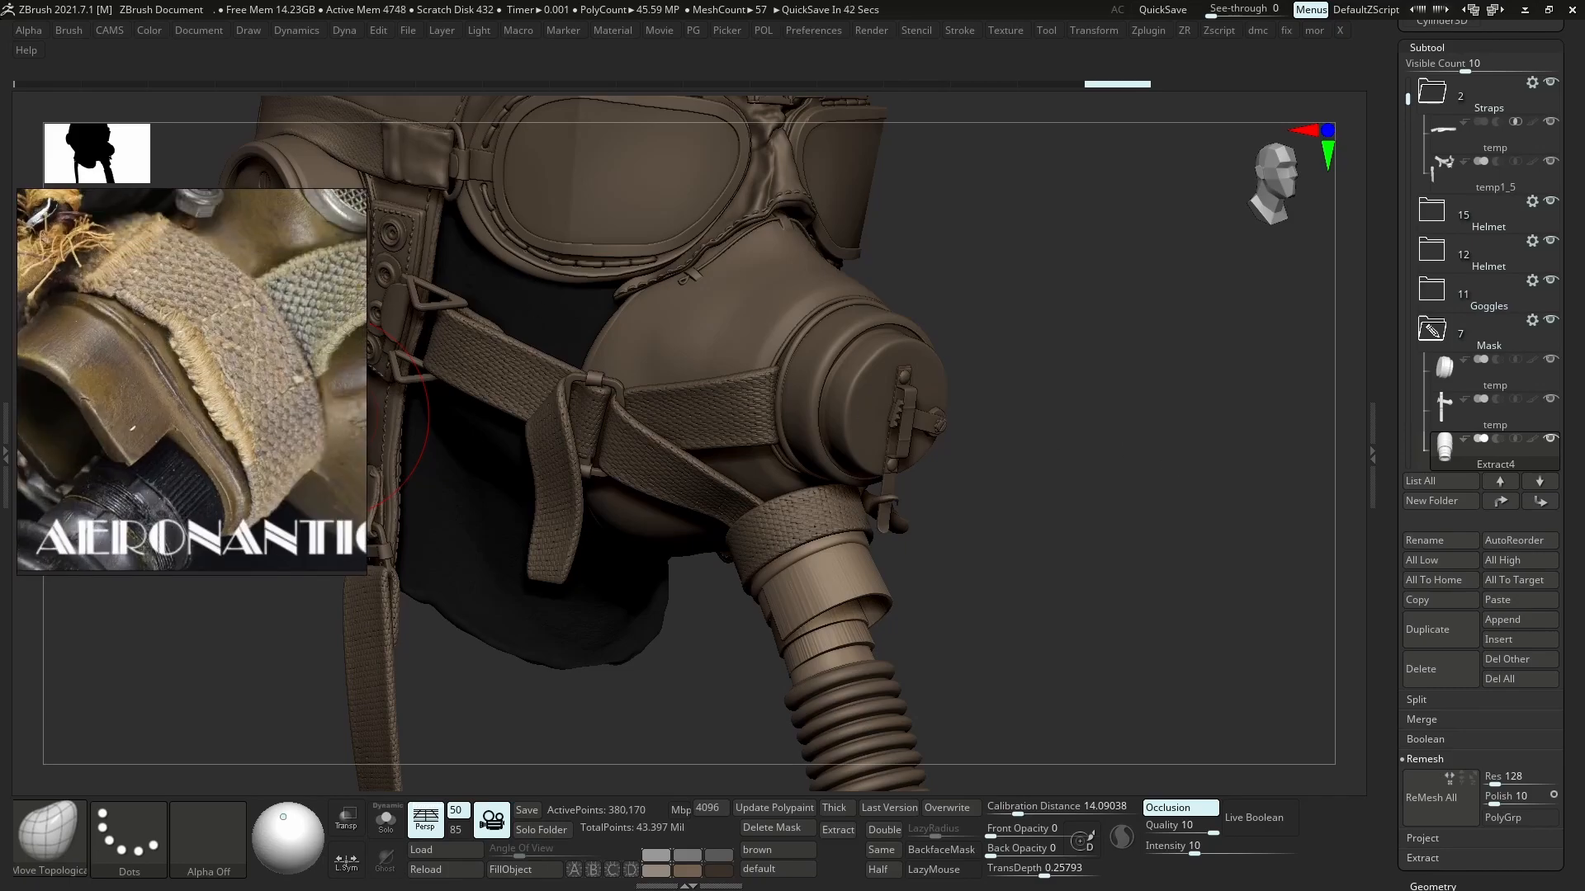
mouse_move(1075, 481)
mouse_down()
mouse_move(1004, 492)
mouse_move(949, 532)
mouse_up()
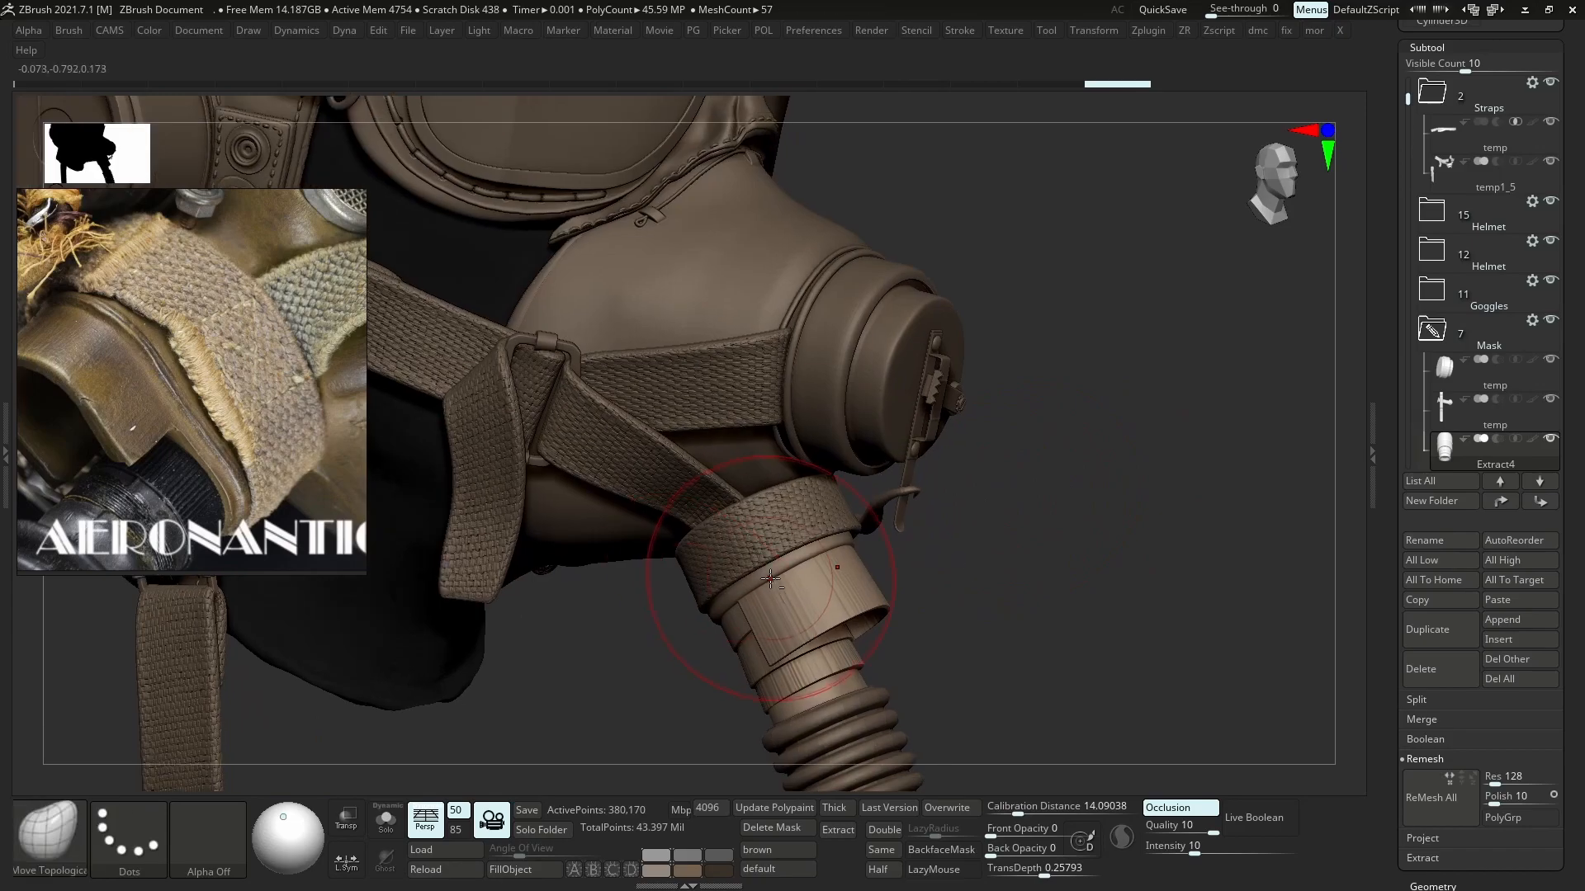
drag(1248, 554, 1115, 479)
key(ctrl+shift+s)
drag(1008, 652, 958, 615)
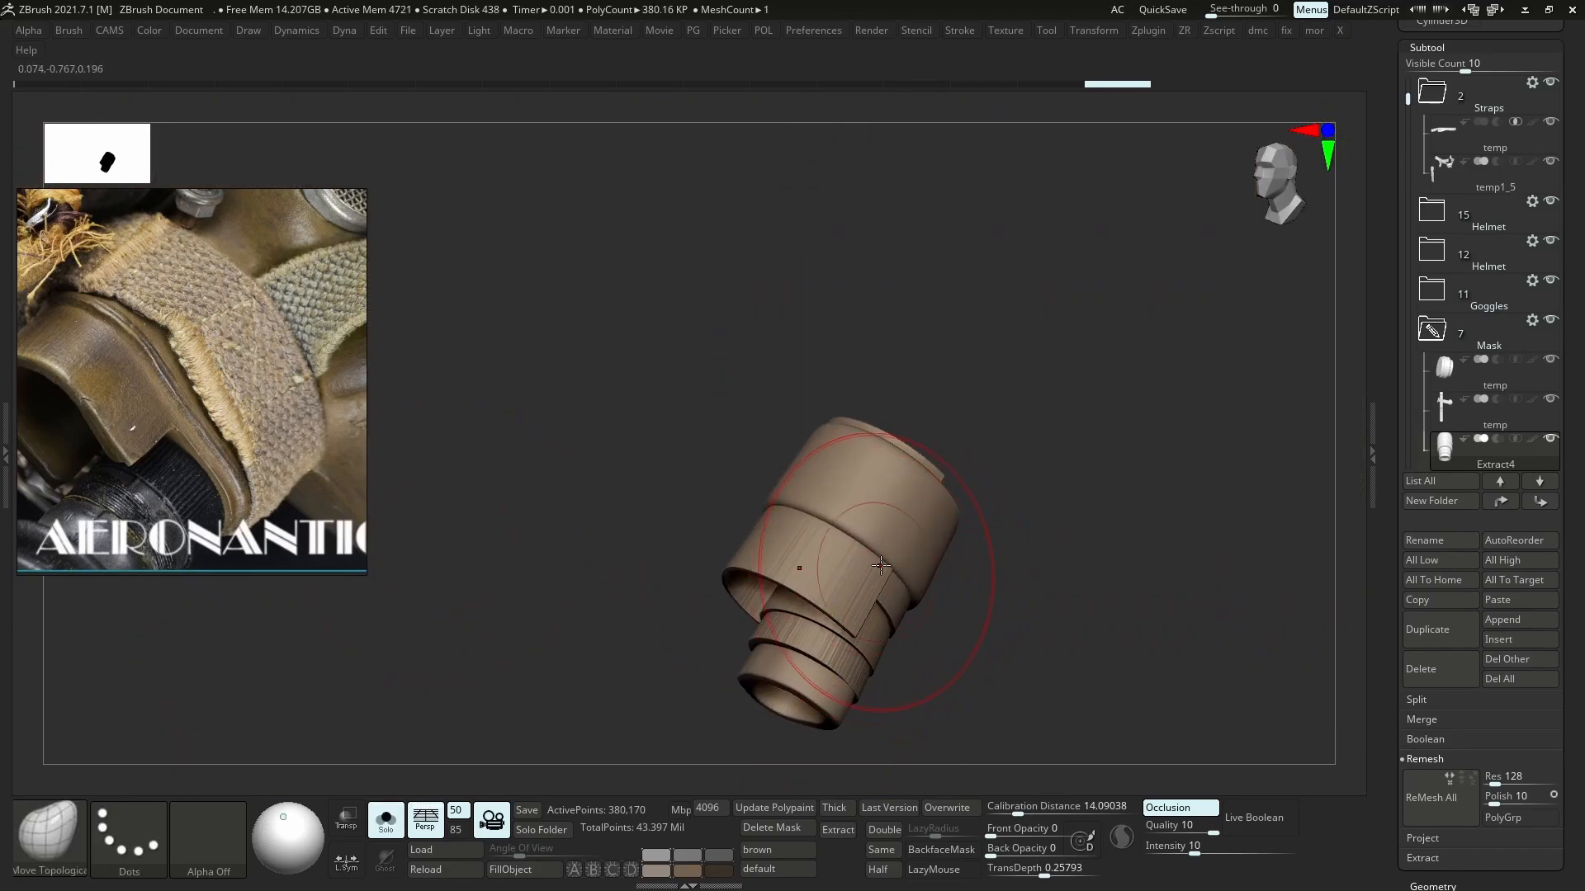
- Display the connector's polygroups and invert the hidden parts so that only its outer sleeve is left visible
key(shift+f)
ctrl+right_drag(961, 569, 919, 616)
ctrl+shift+click(813, 475)
ctrl+shift+click(764, 541)
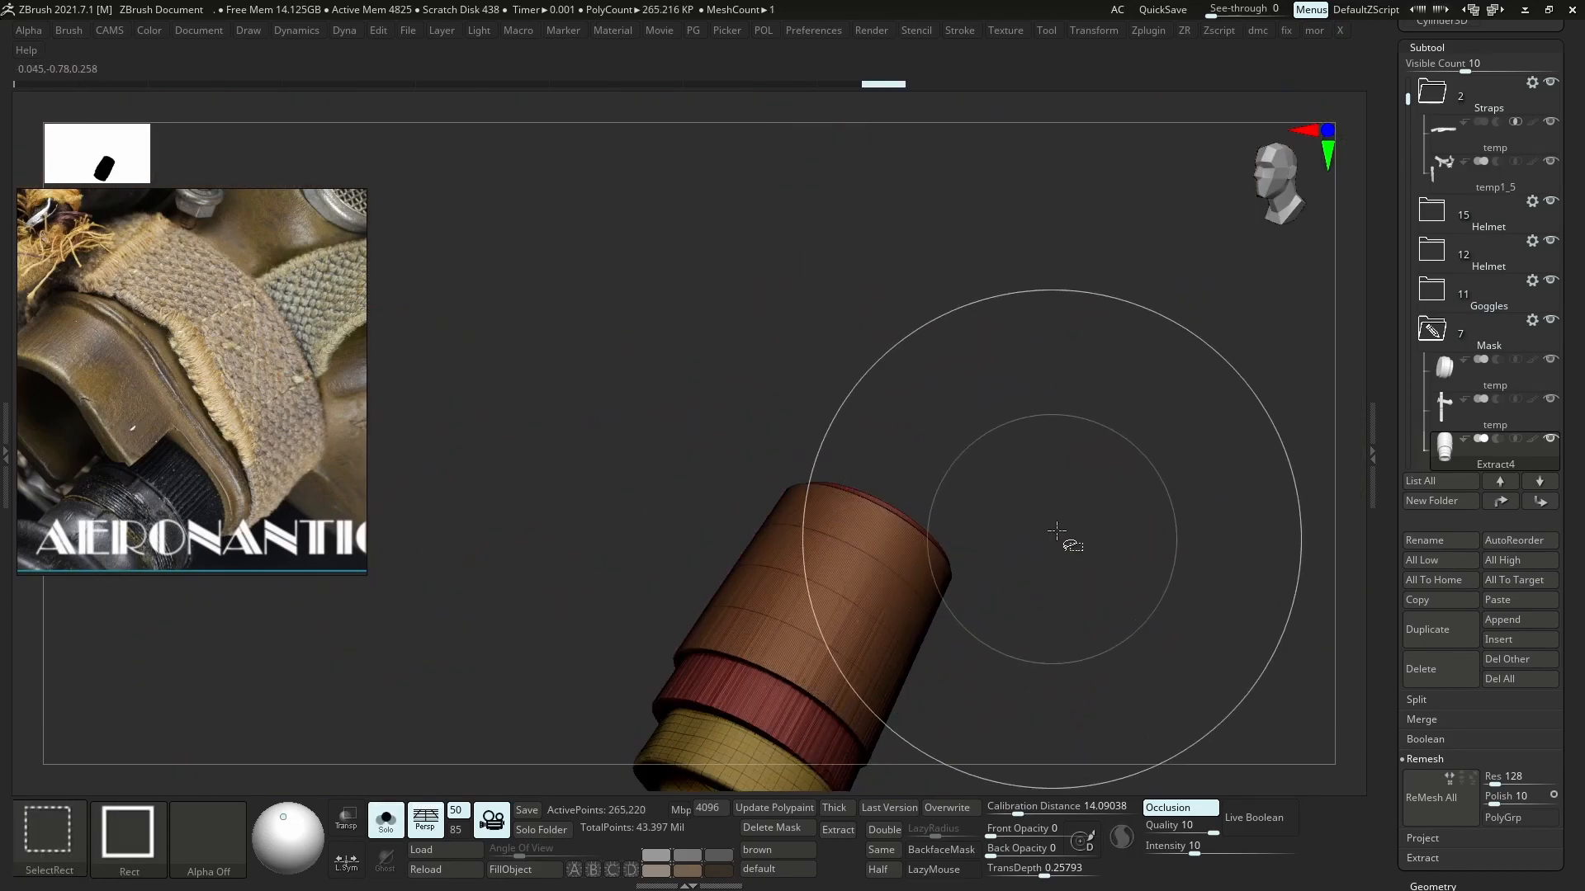
ctrl+shift+drag(1054, 548, 1083, 577)
key(shift+s)
key(shift+s)
key(shift+f)
drag(1172, 479, 881, 551)
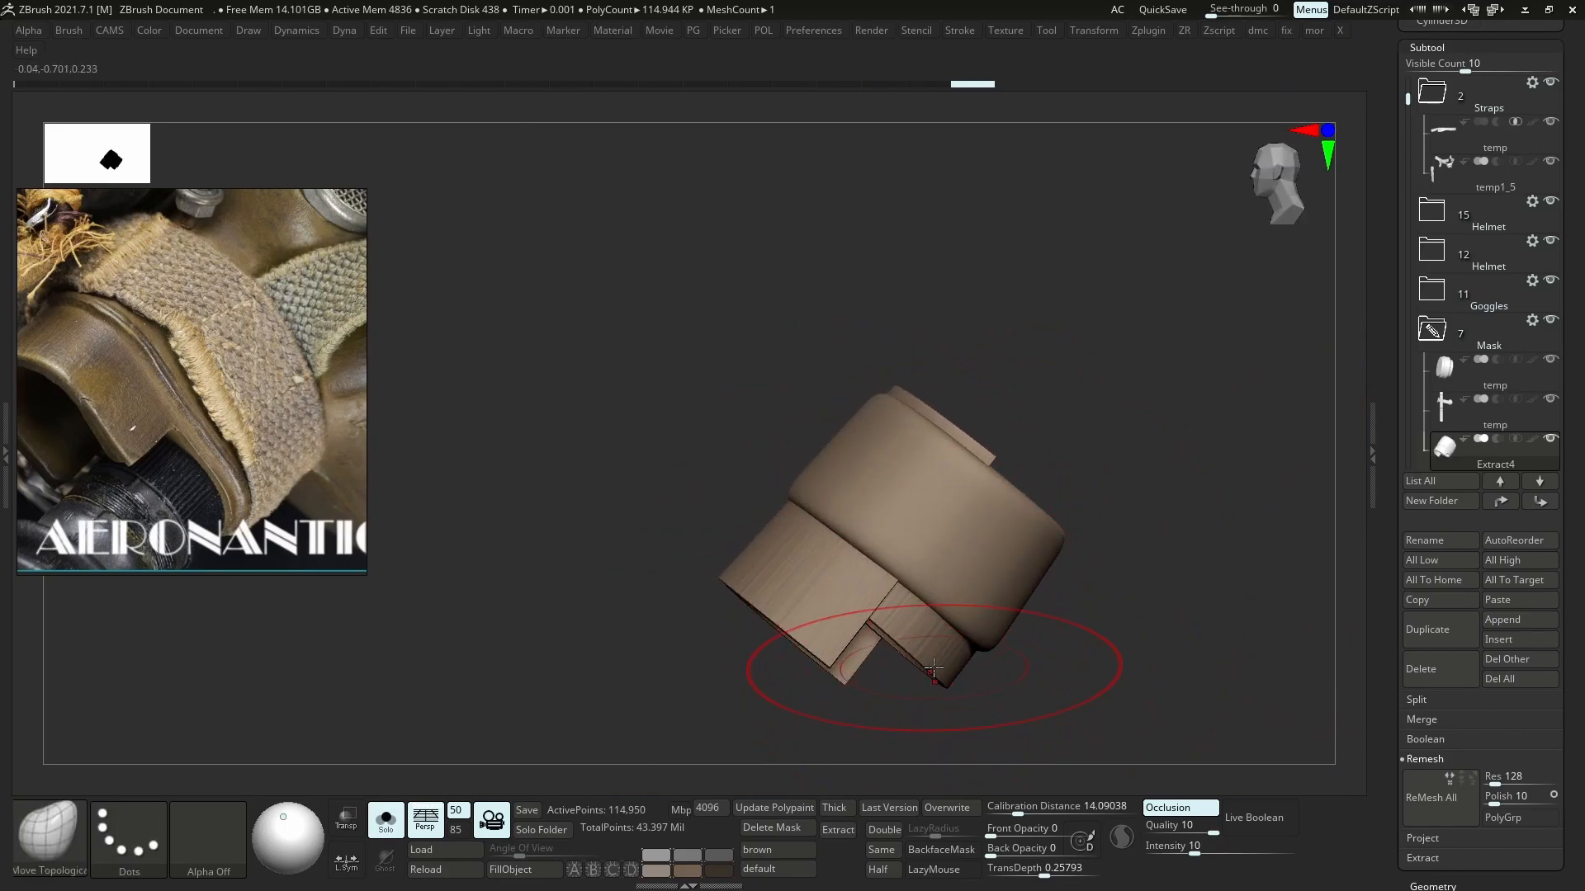
- Reshape the lower and upper ends of the sleeve's inner layer with a resized Move Topological brush
key(s)
click(931, 644)
drag(918, 652, 936, 635)
key(s)
click(948, 642)
drag(1048, 497, 994, 484)
drag(931, 419, 924, 434)
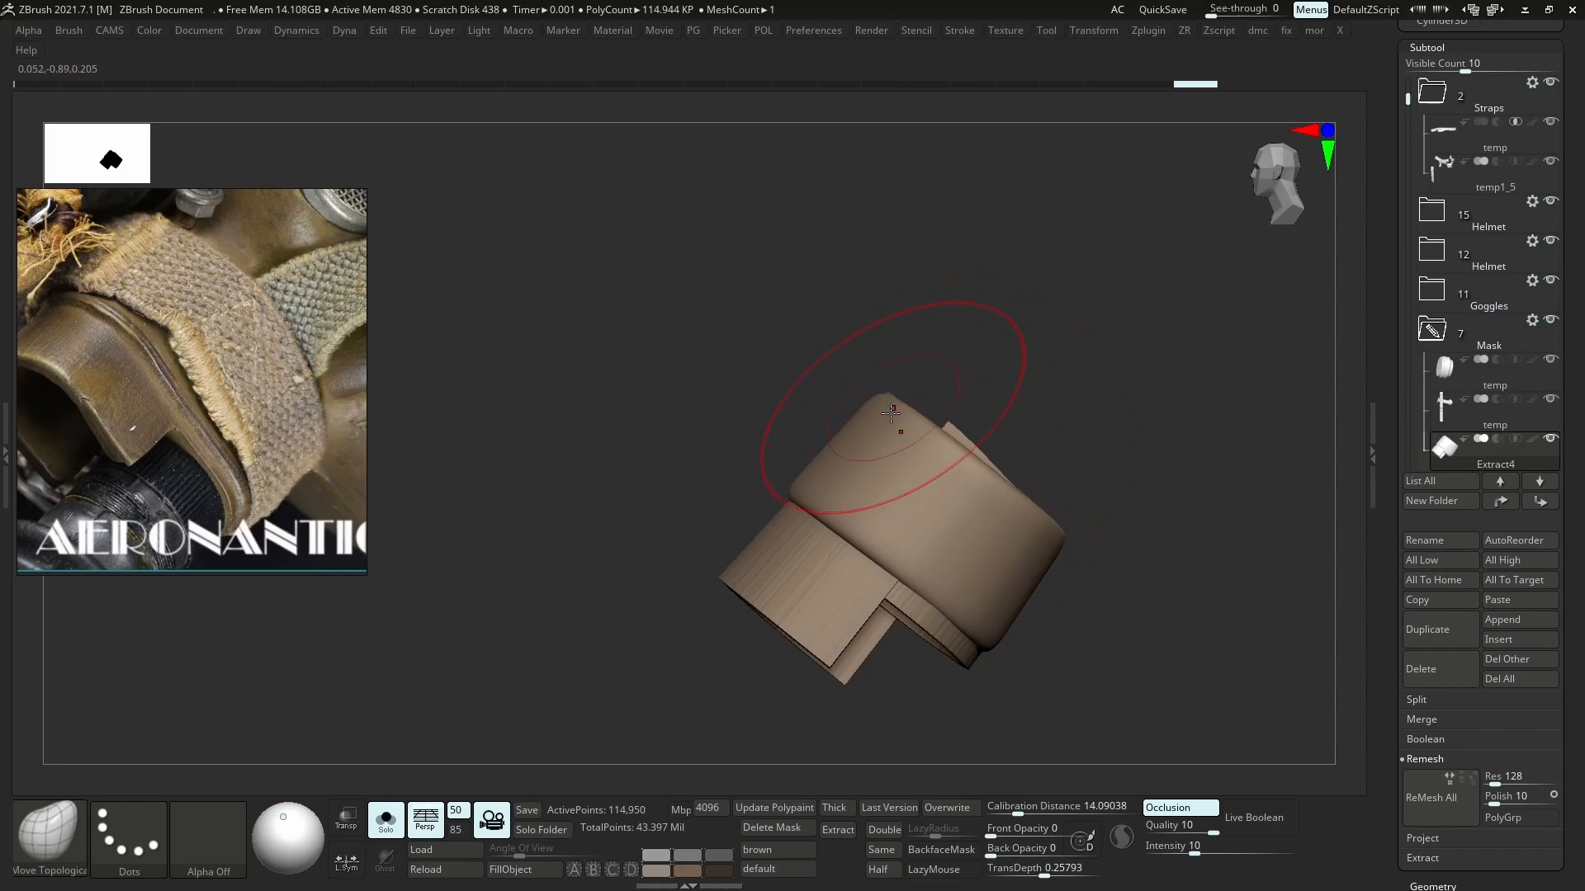
- Show the full helmet and compare the hose connector with the reference photo, inverting which connector parts are hidden
drag(701, 503, 939, 546)
key(shift+s)
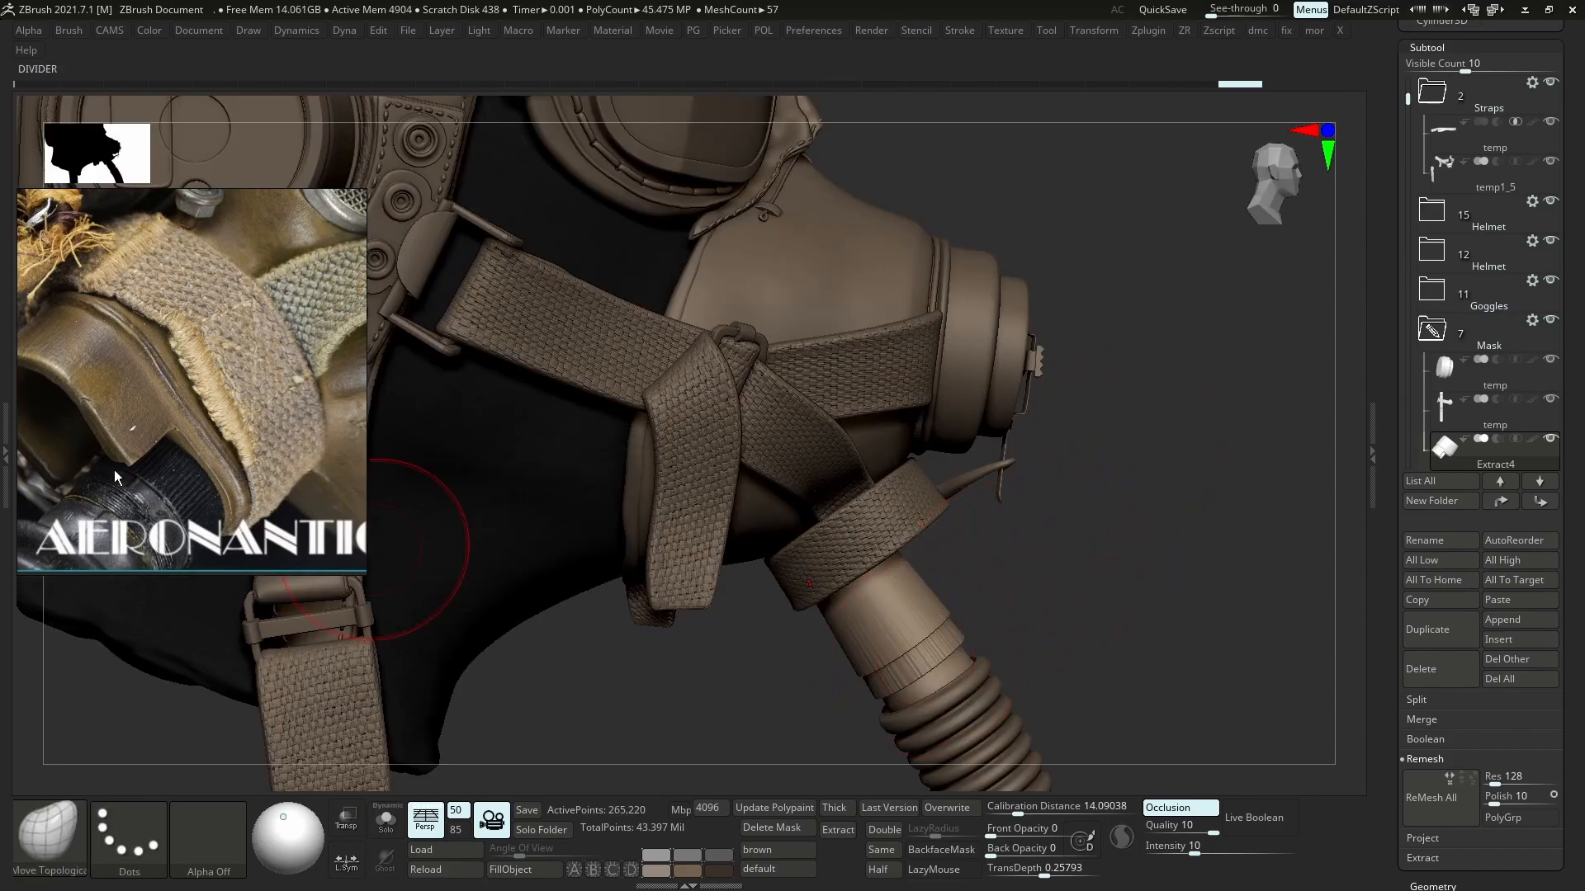
scroll(169, 499, up, 3)
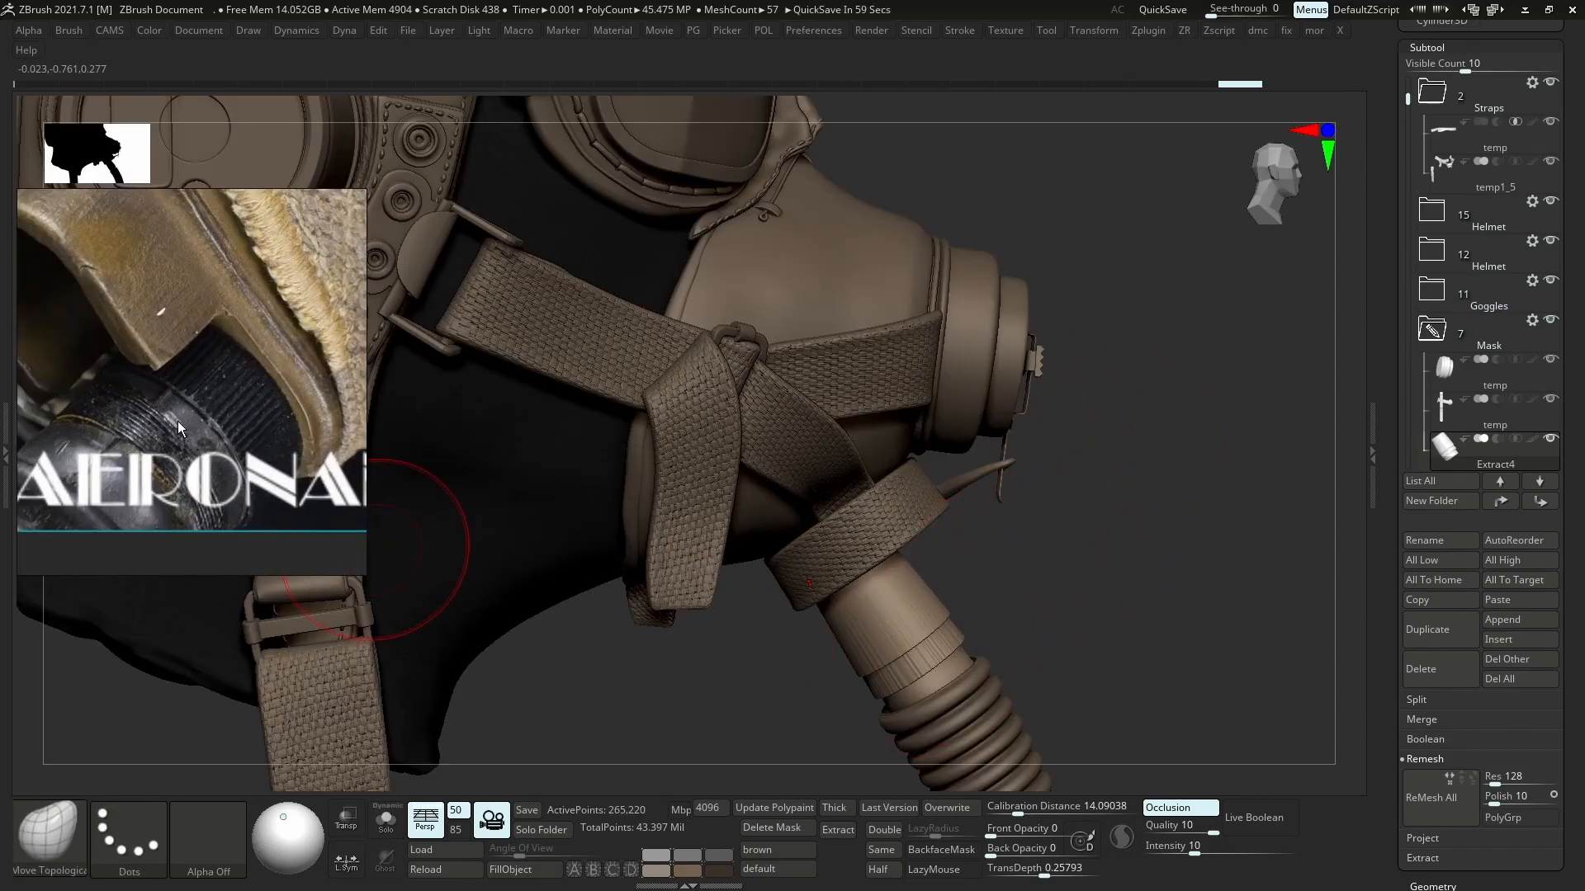
key(ctrl+shift)
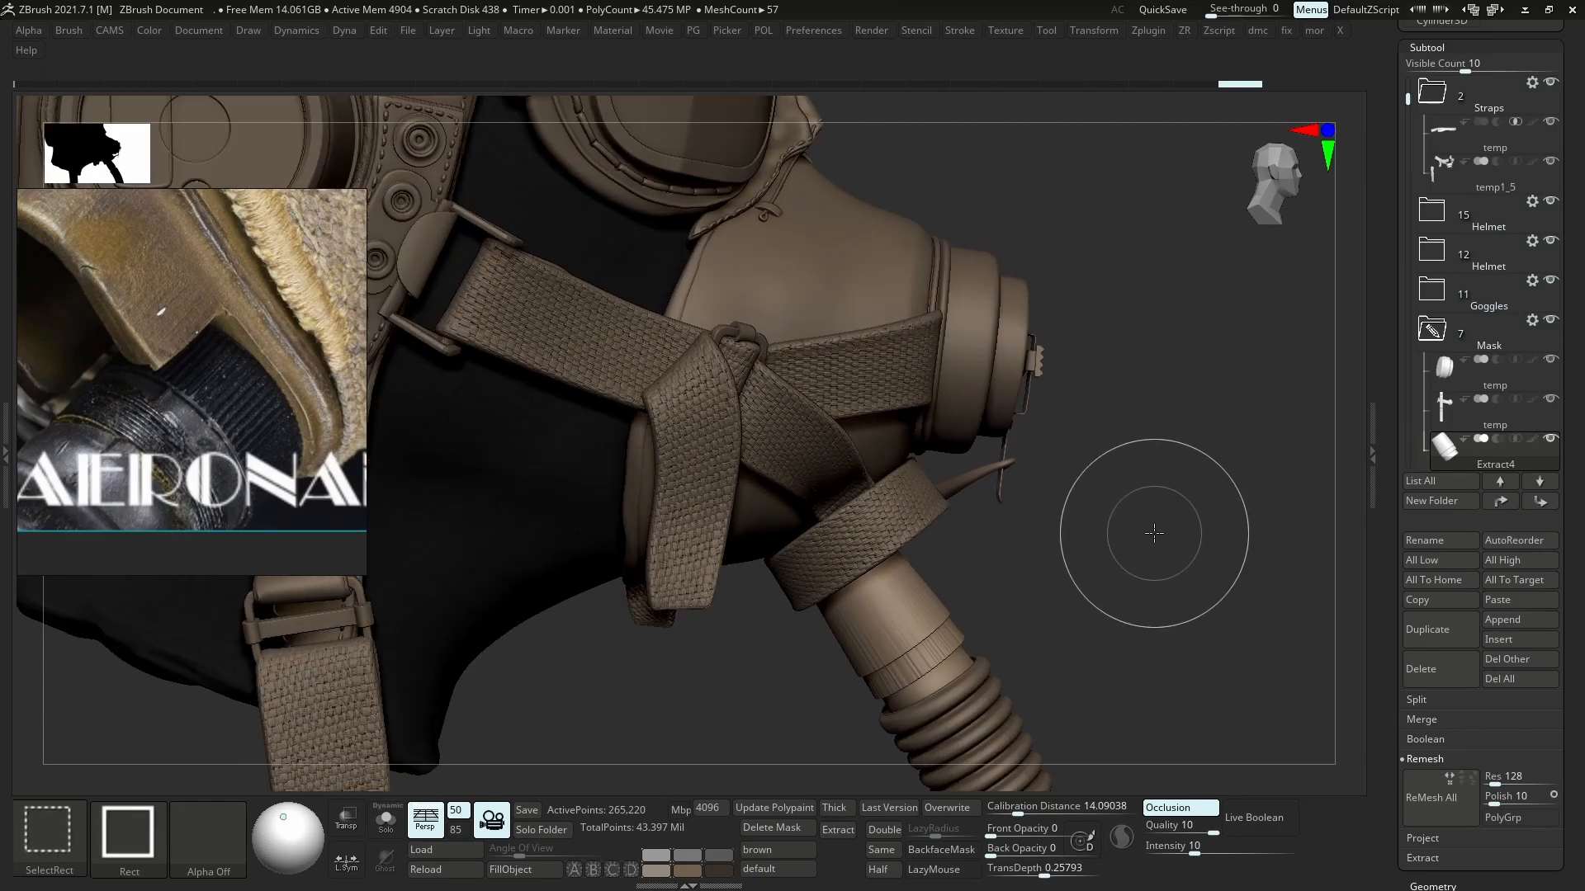
ctrl+shift+drag(1154, 533, 1190, 565)
right_drag(941, 569, 867, 571)
scroll(145, 302, down, 4)
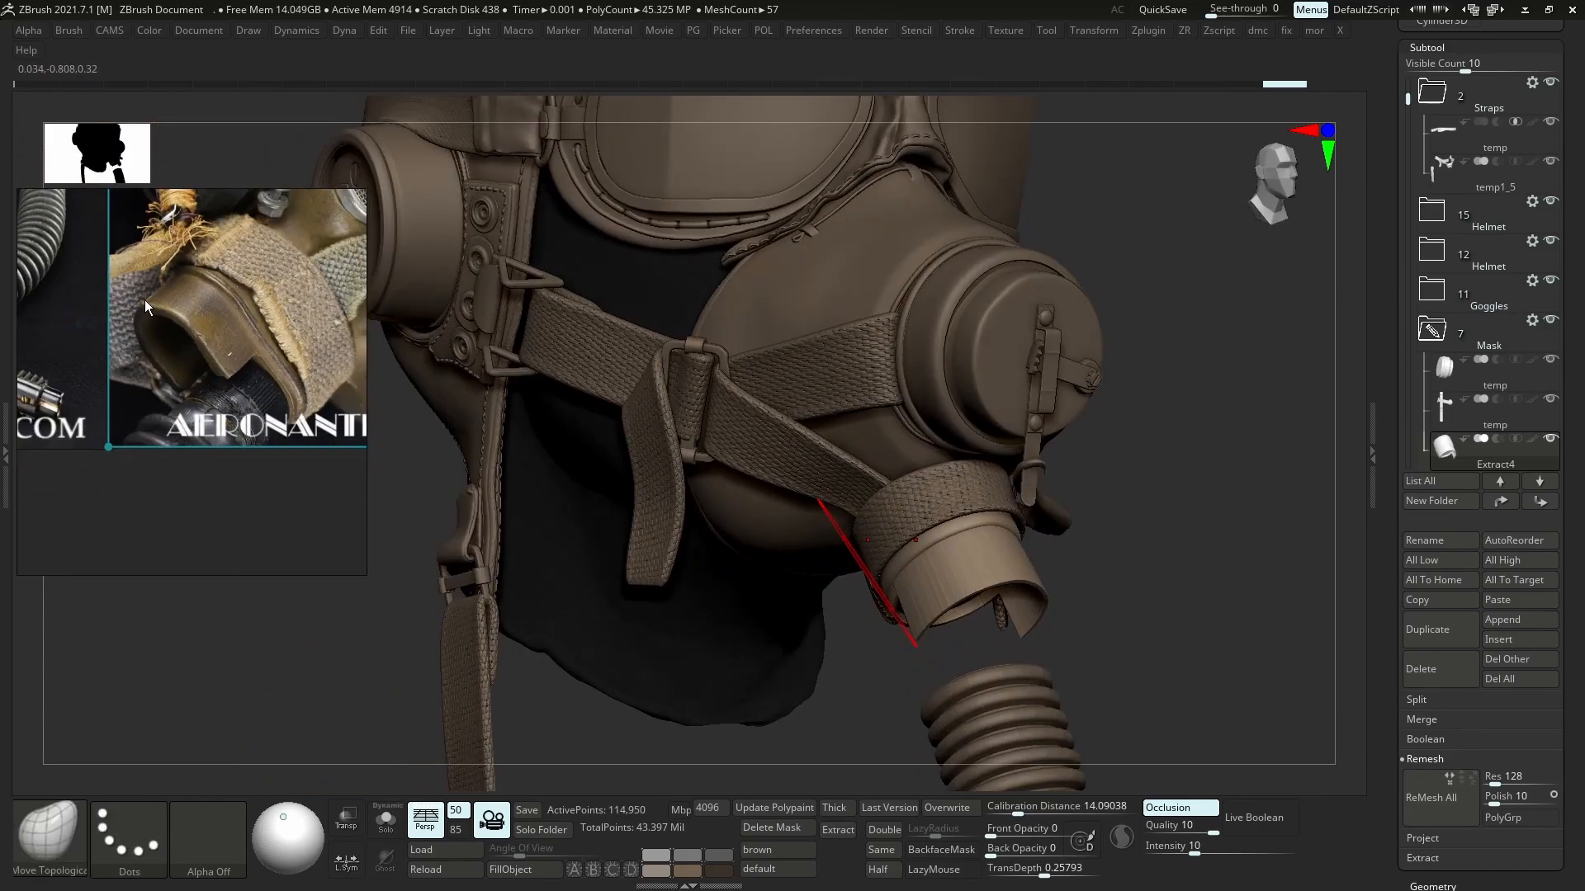
scroll(147, 300, up, 2)
- Isolate the connector's outer sleeve, switch to Maya and frame the transferred sleeve mesh there
right_drag(1169, 538, 1086, 569)
key(alt+s)
key(ctrl)
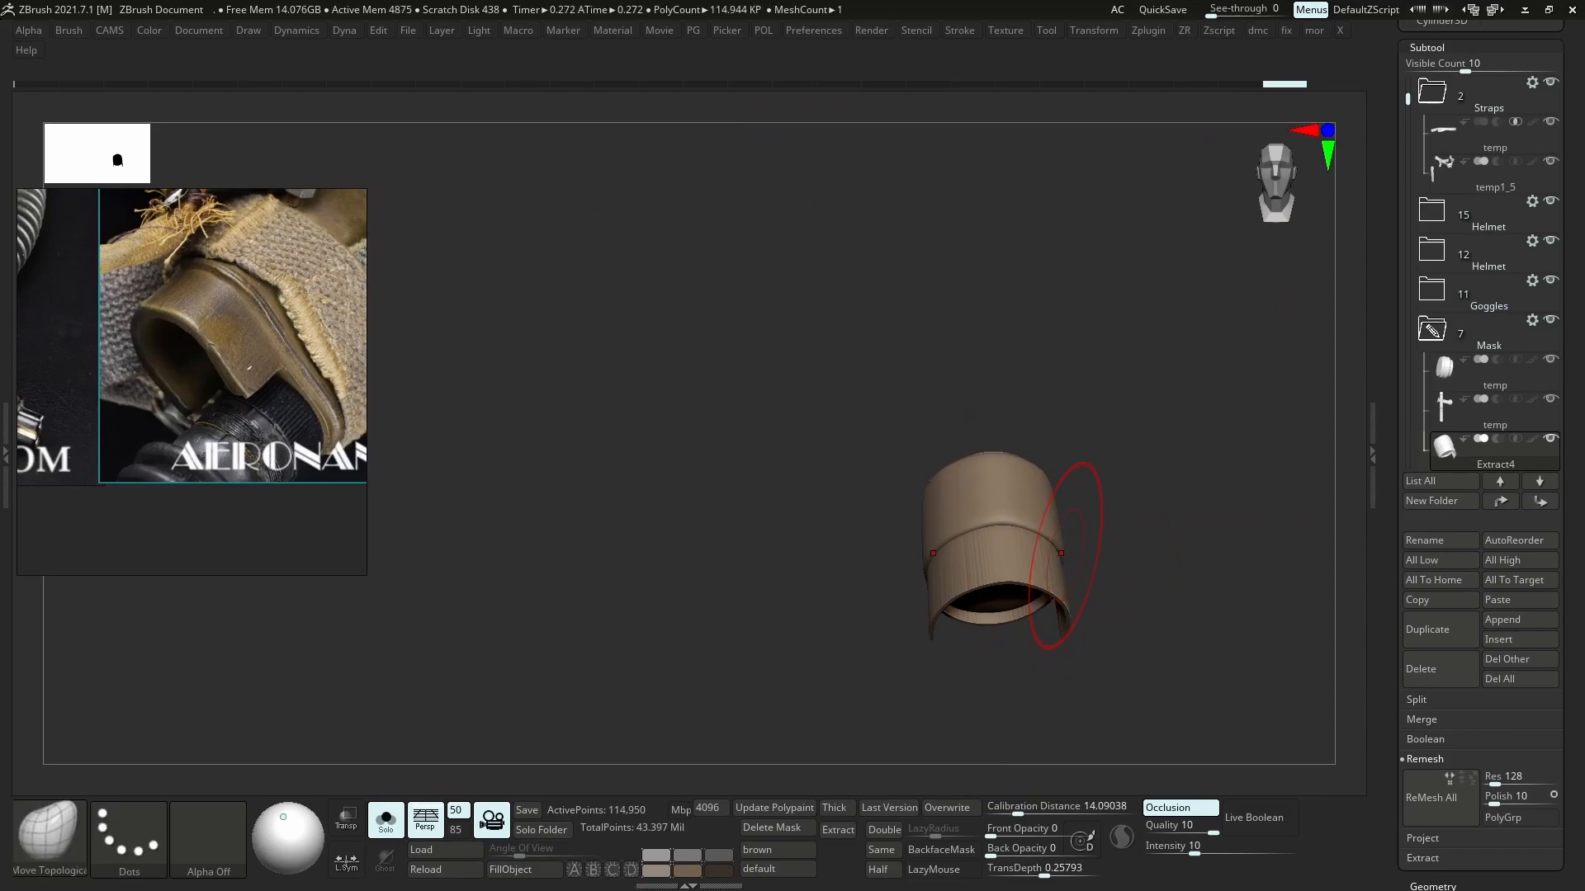
key(alt+Tab)
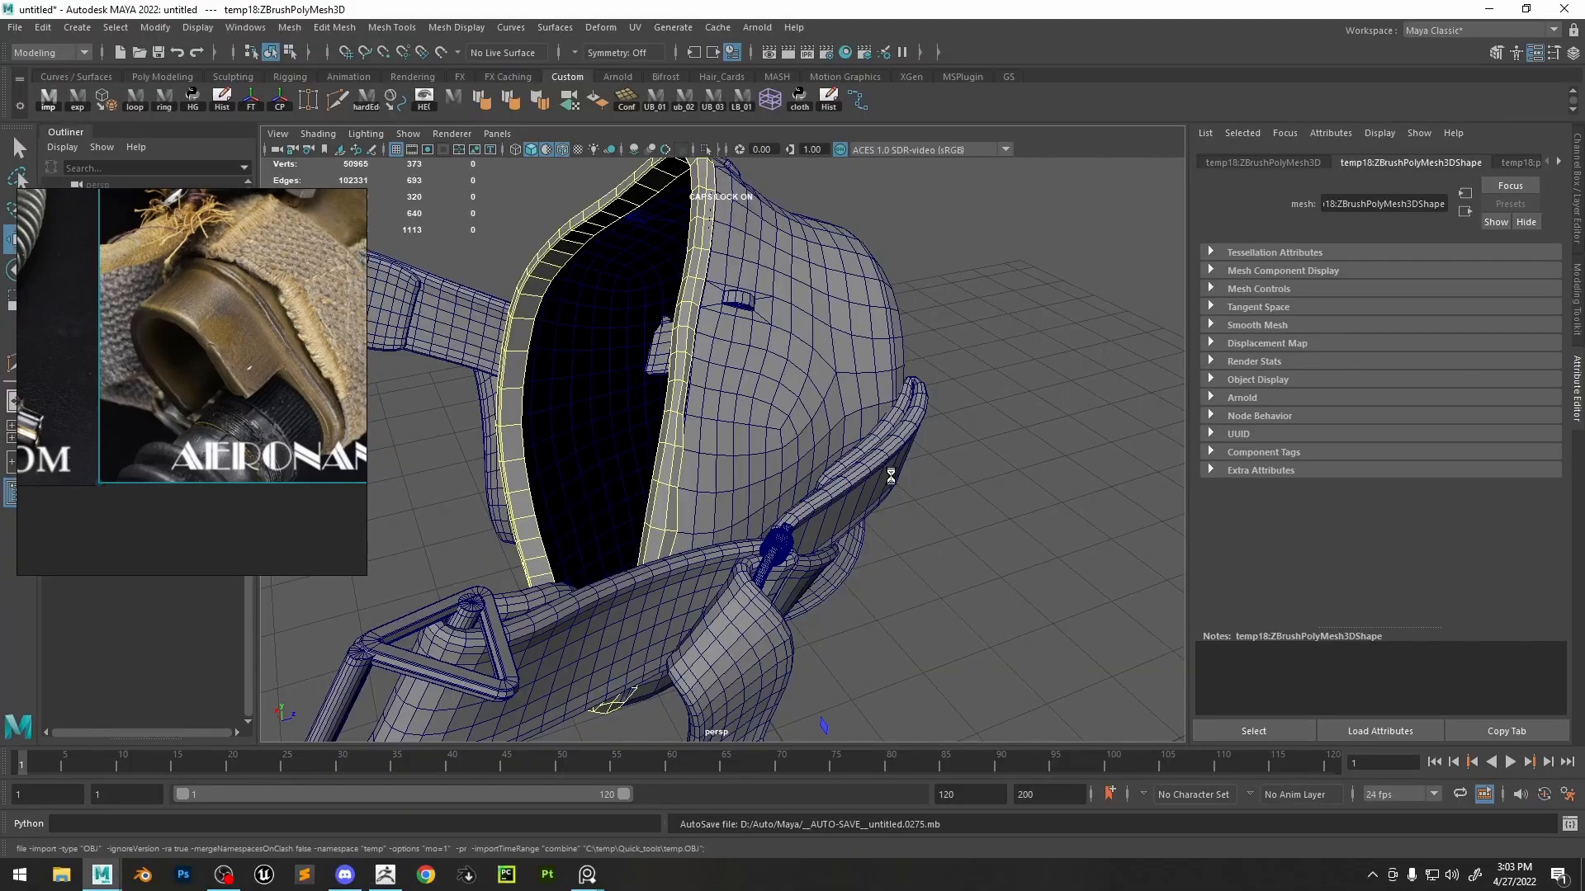
click(875, 561)
key(f)
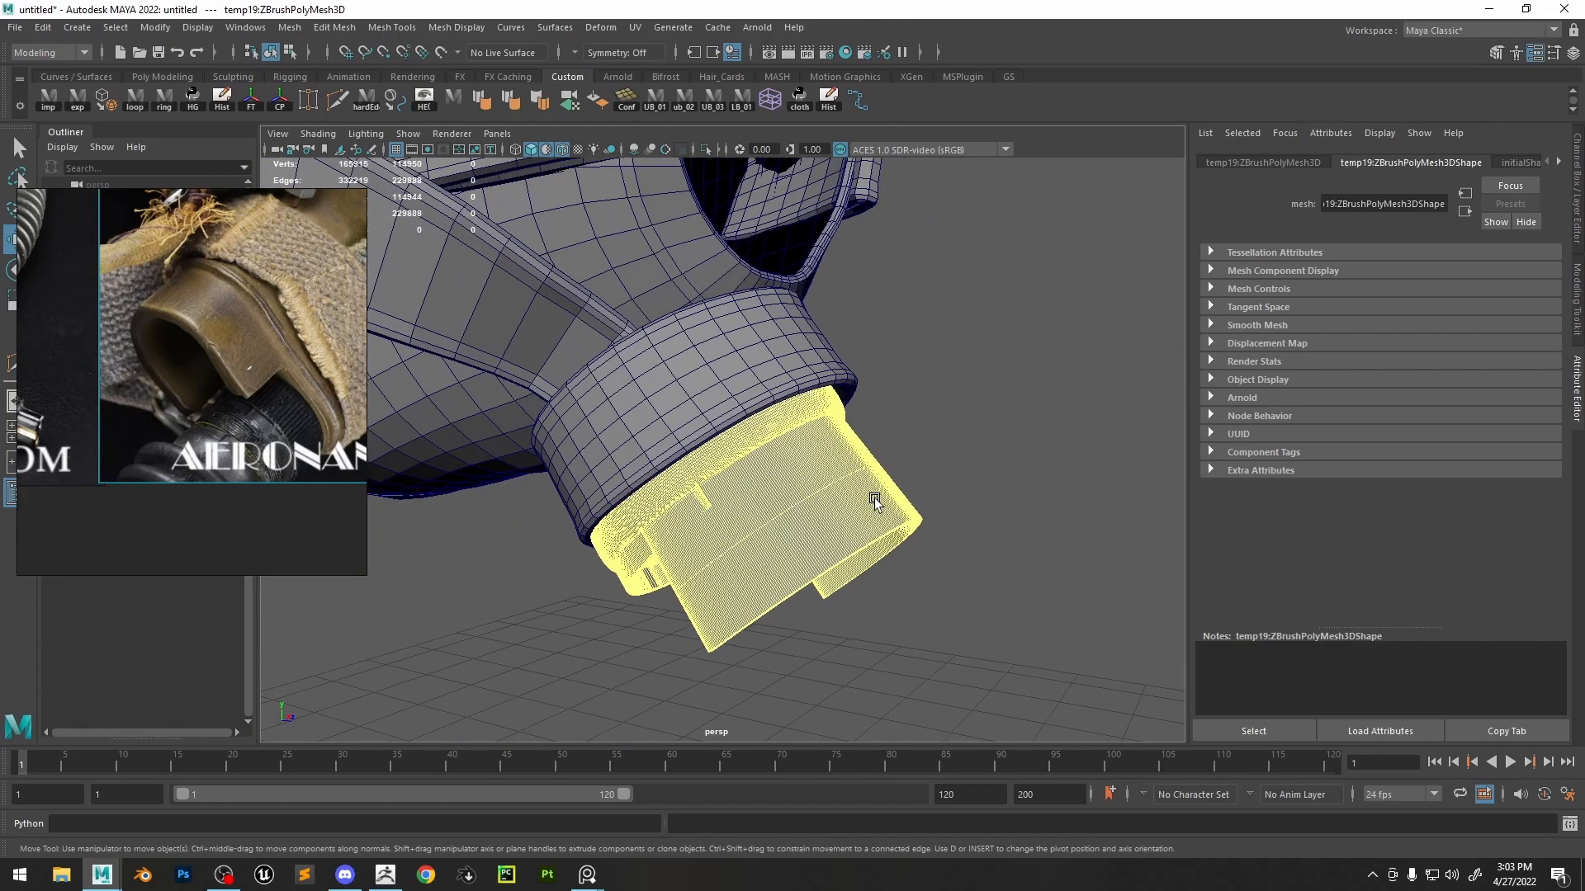
- Open the recent scene ALL_FOR_LOW.ma without saving the untitled one, and import the sleeve mesh into it
click(11, 30)
mouse_move(175, 542)
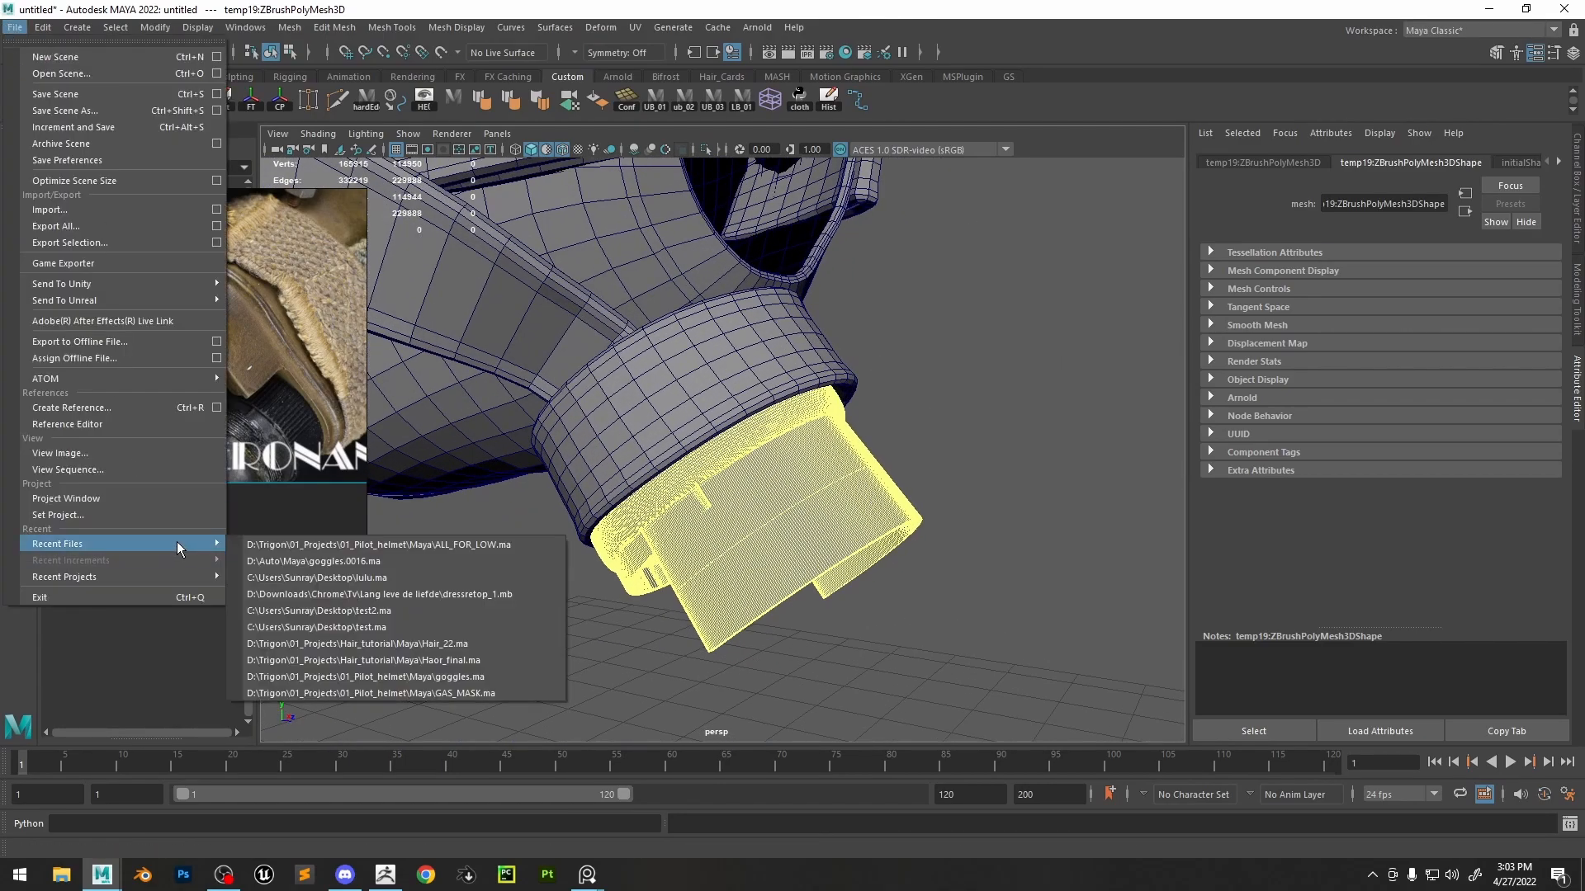
click(276, 543)
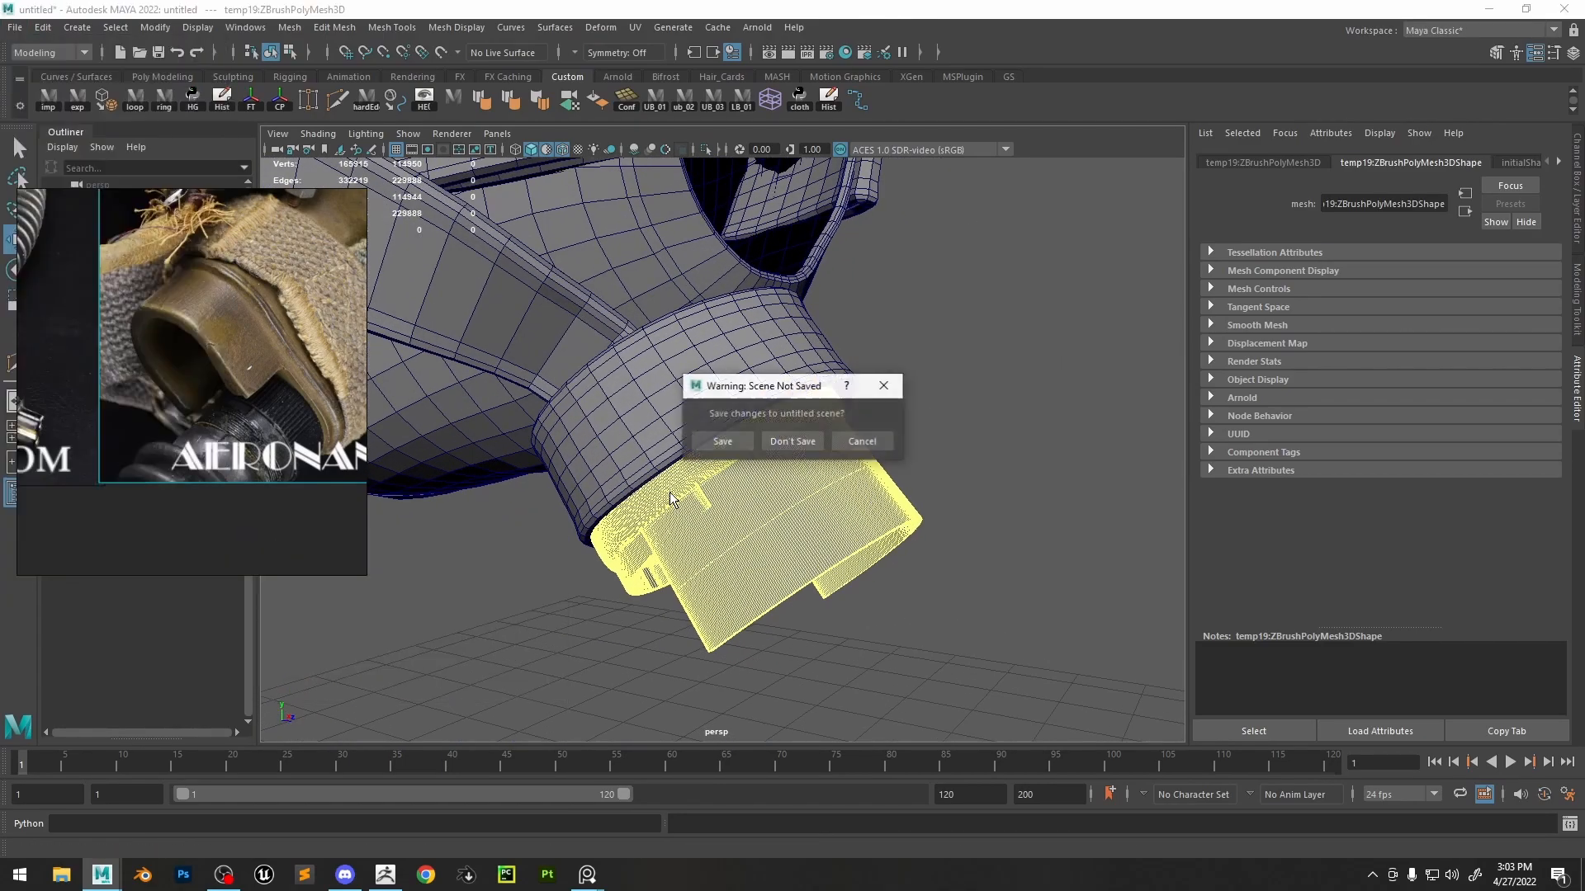
click(802, 441)
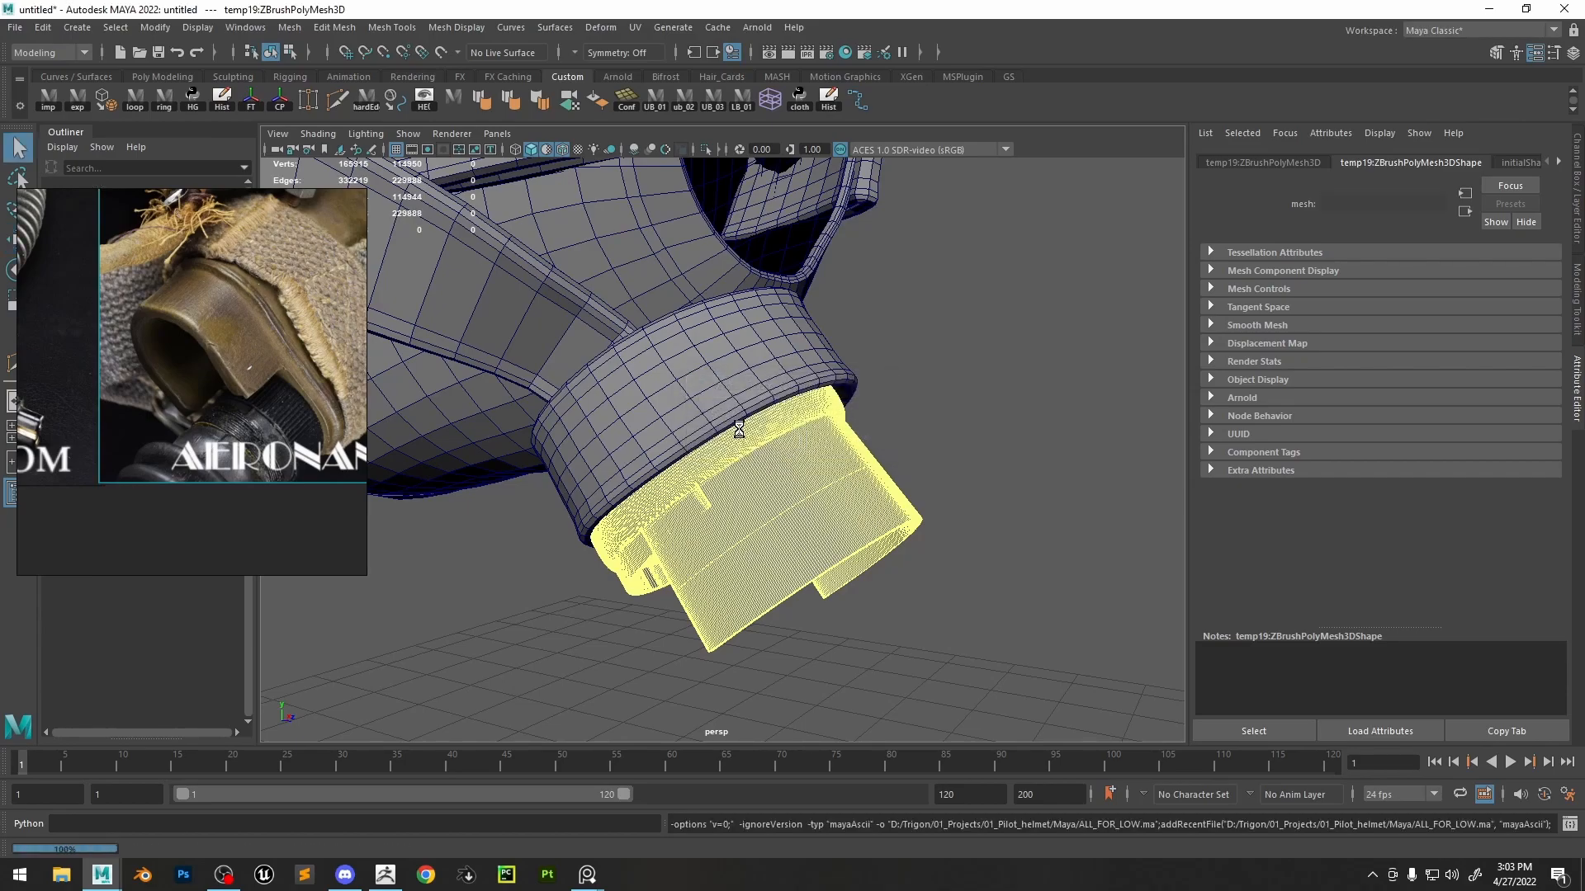
click(45, 98)
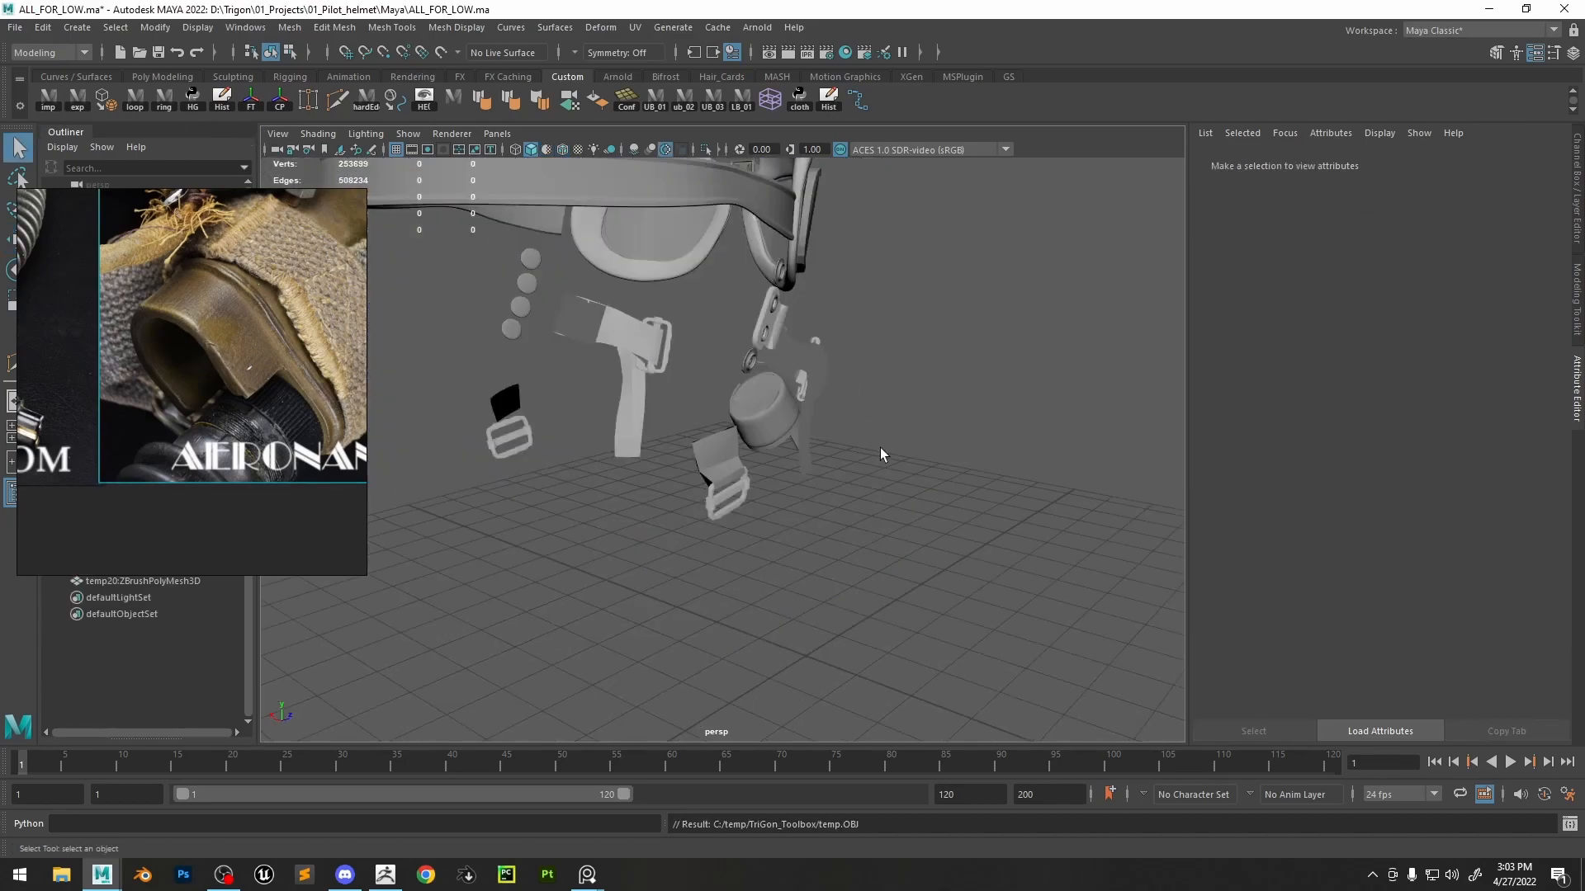
- Frame the imported sleeve and examine its shape from several sides against the reference photo
alt+drag(922, 448, 845, 439)
click(933, 450)
click(934, 456)
key(f)
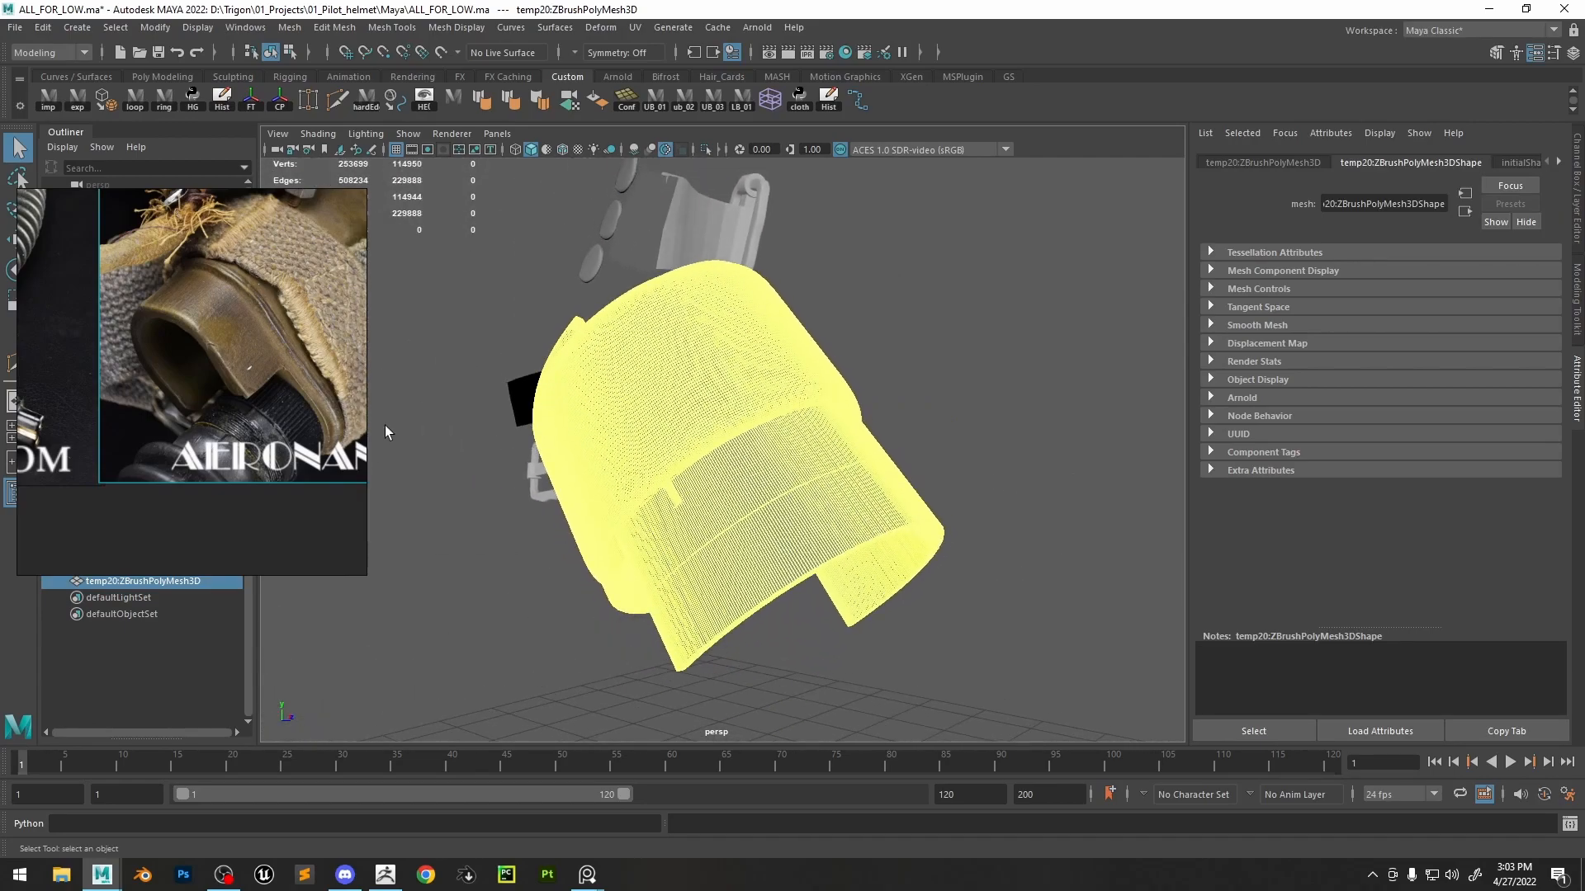
alt+drag(1096, 503, 1054, 504)
click(1054, 504)
scroll(1035, 432, down, 4)
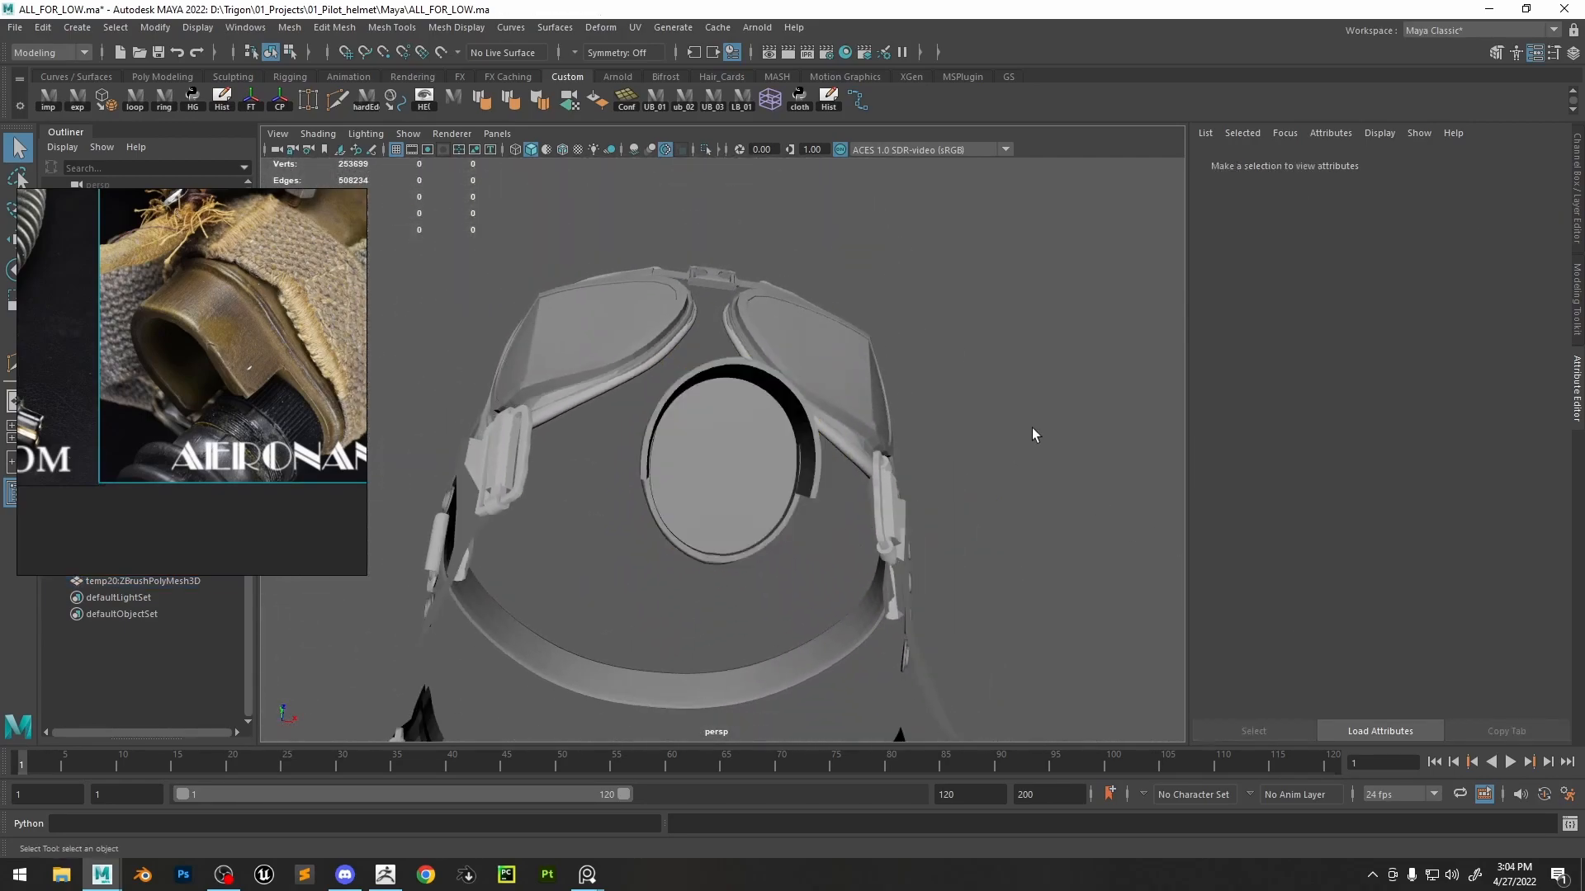
alt+drag(1033, 431, 955, 482)
scroll(234, 363, up, 2)
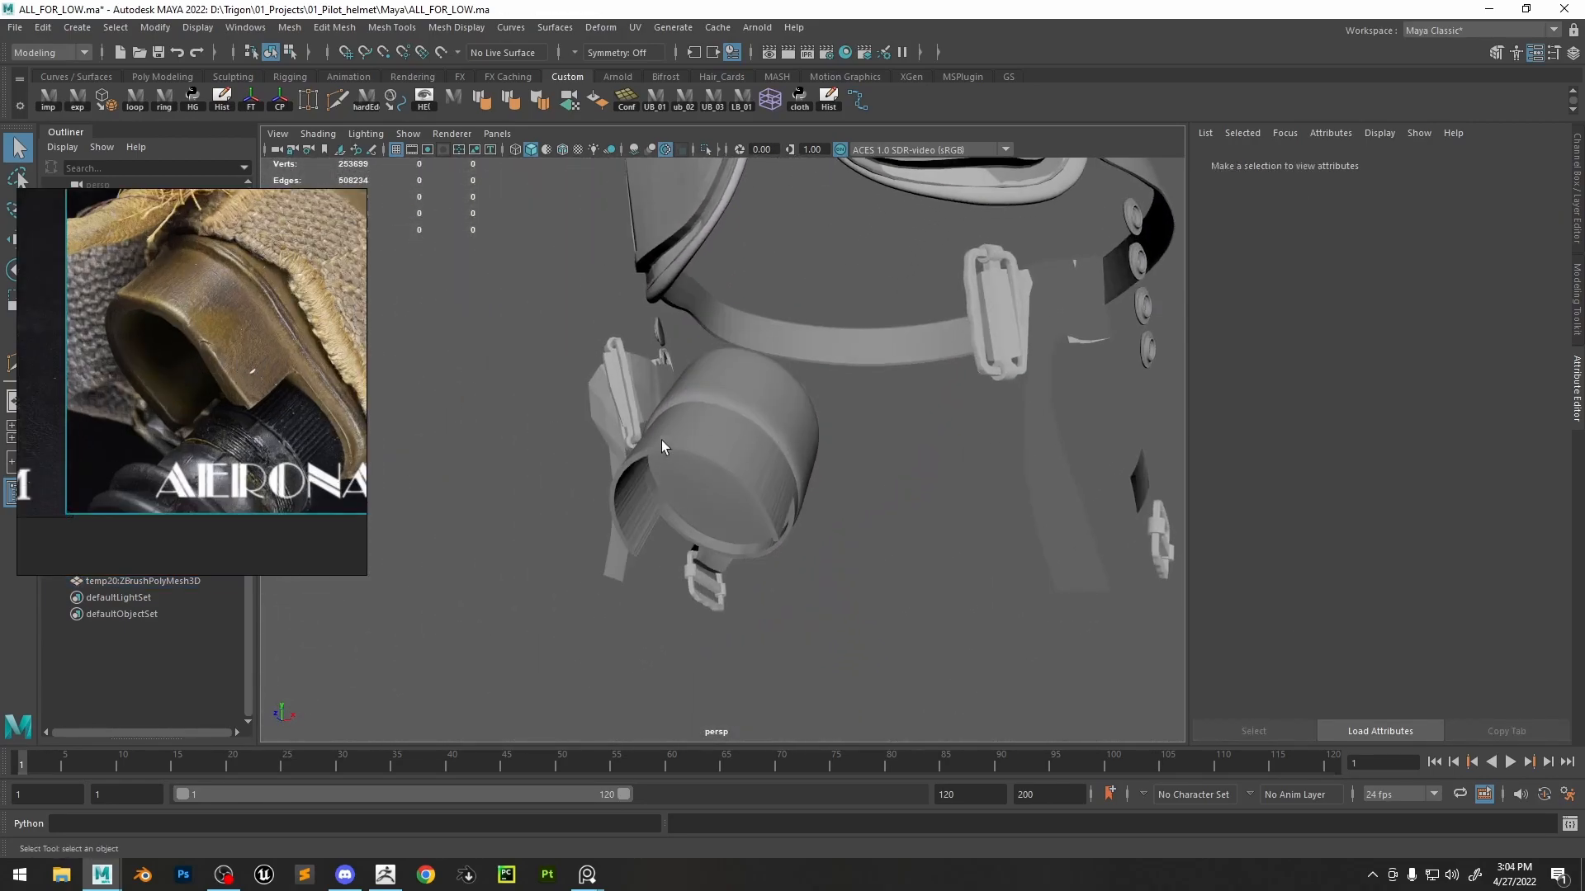
key(space)
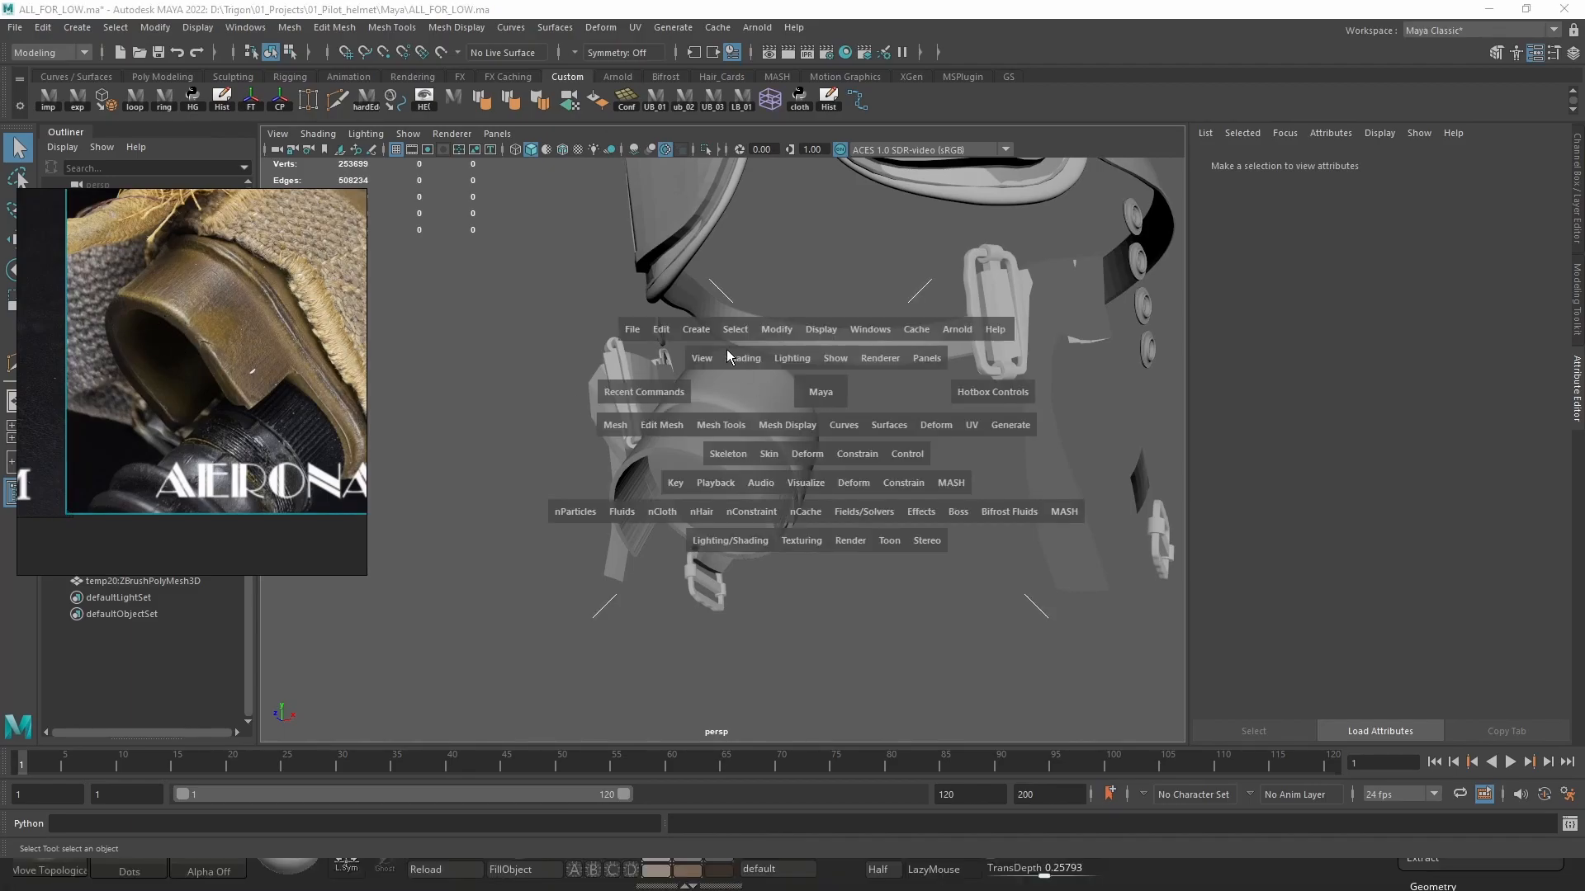
click(696, 334)
click(586, 422)
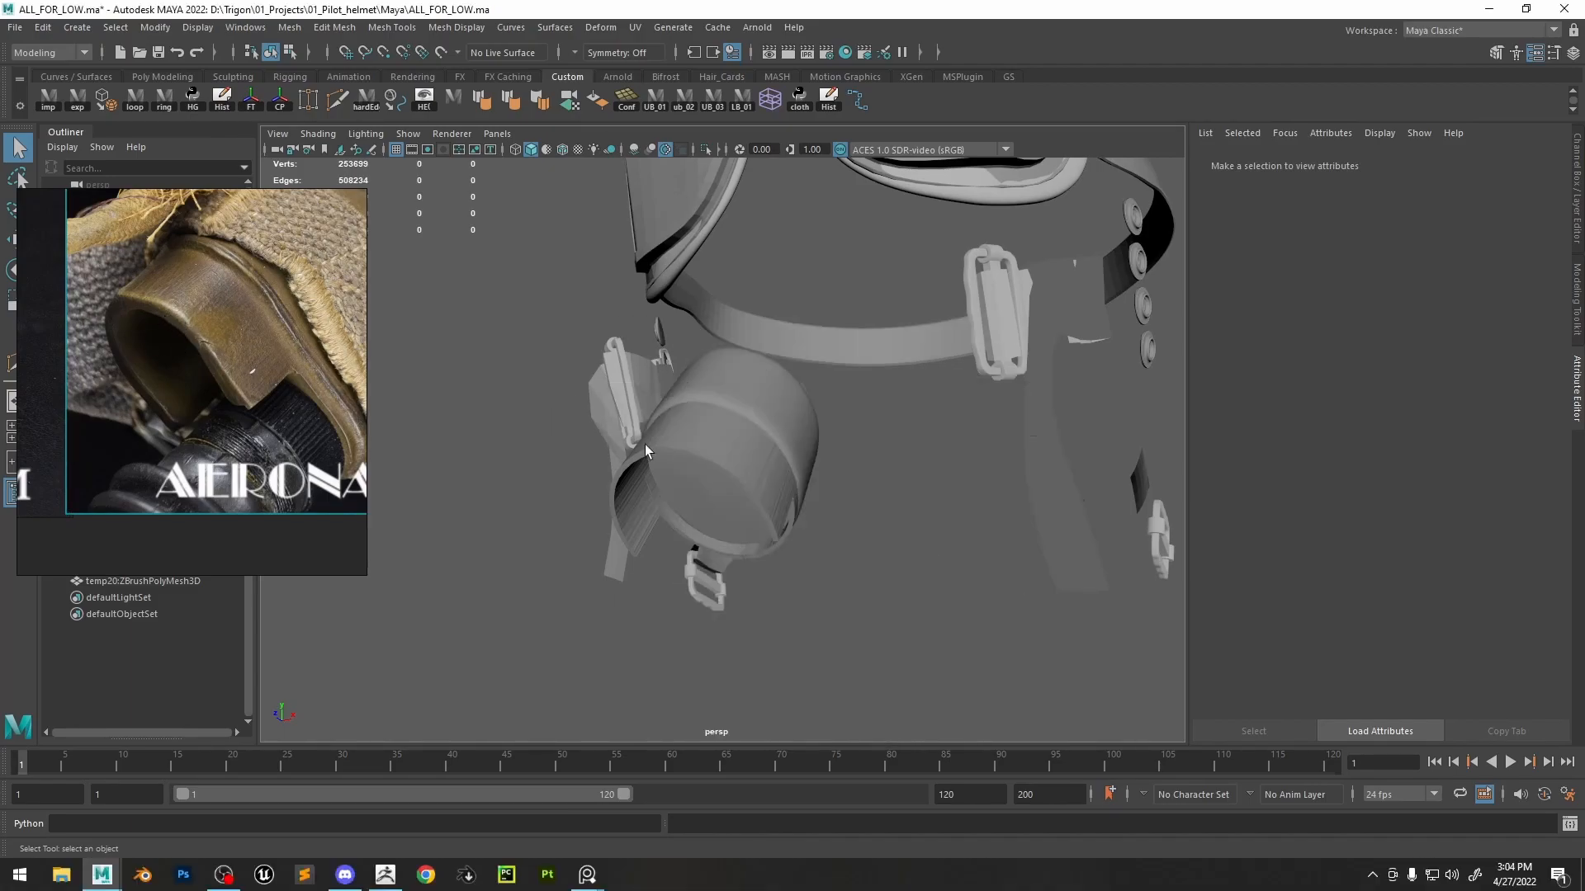
- Delete the imported sleeve mesh's construction history and centre its pivot on the mesh
click(731, 462)
scroll(854, 505, down, 4)
key(e)
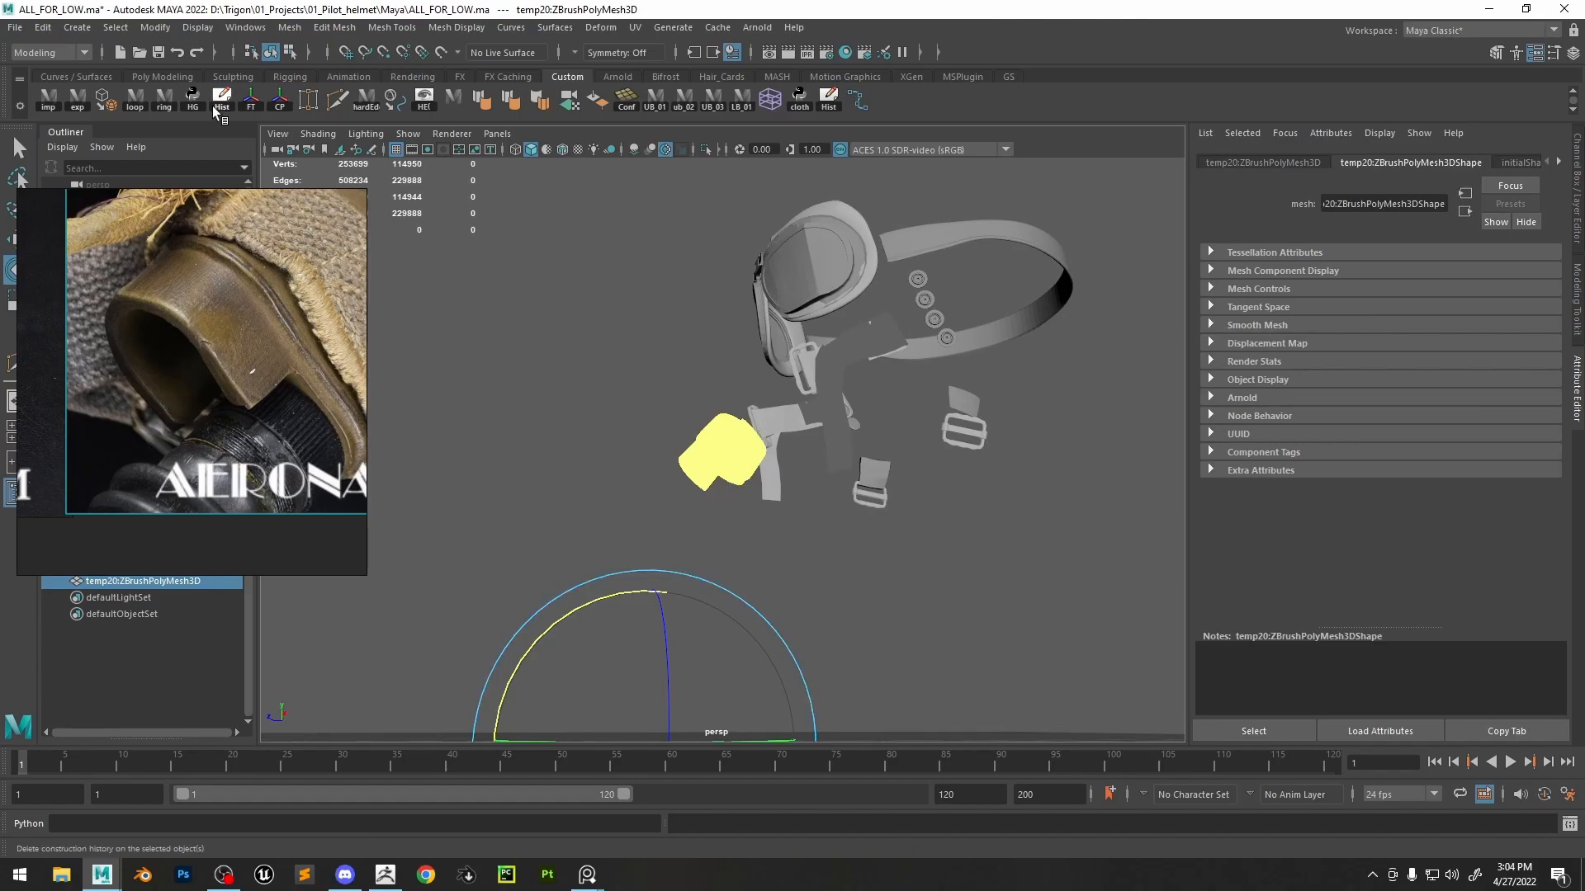
key(f)
mouse_move(835, 520)
alt+mouse_down()
mouse_move(896, 490)
mouse_move(1046, 489)
mouse_move(826, 497)
alt+mouse_up()
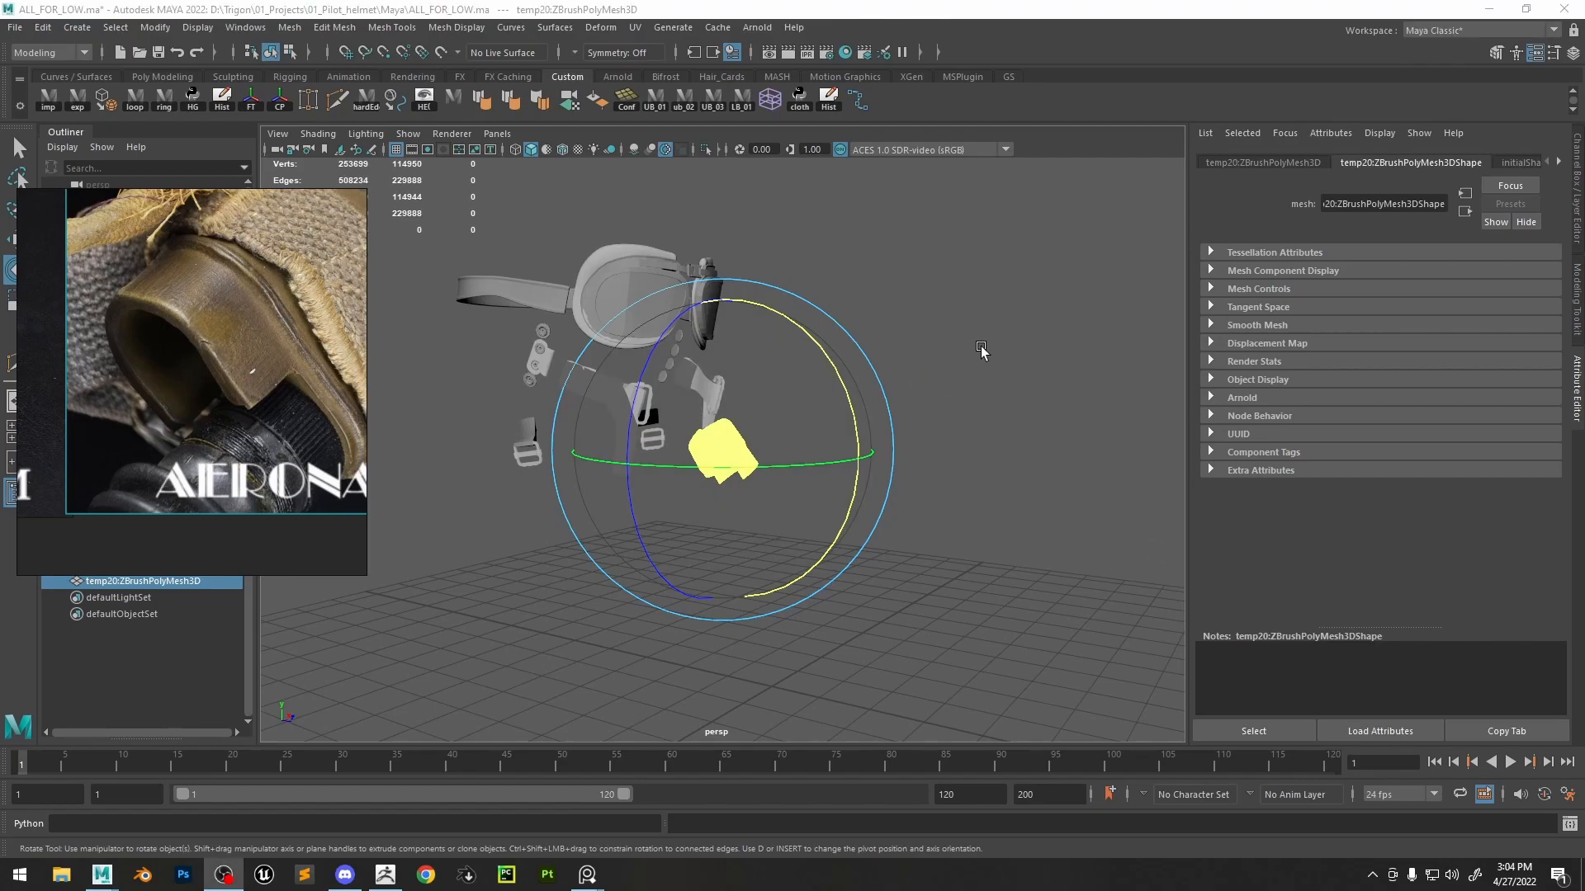
scroll(880, 296, up, 5)
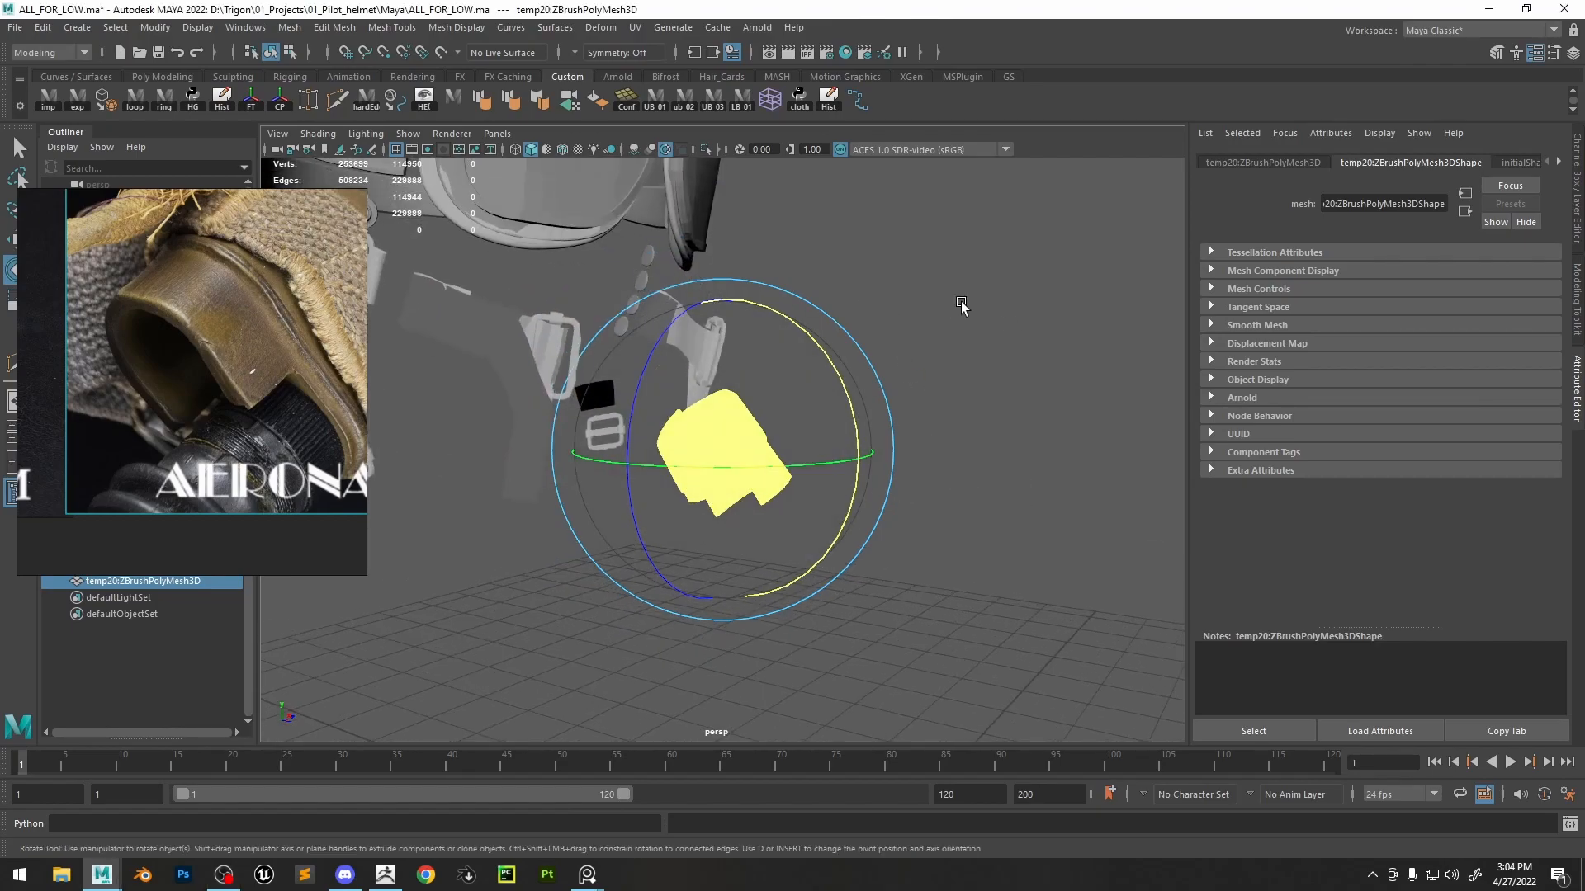
- Create a polygon cylinder and move it up into the sleeve at the front of the mask
click(1009, 324)
key(space)
click(886, 269)
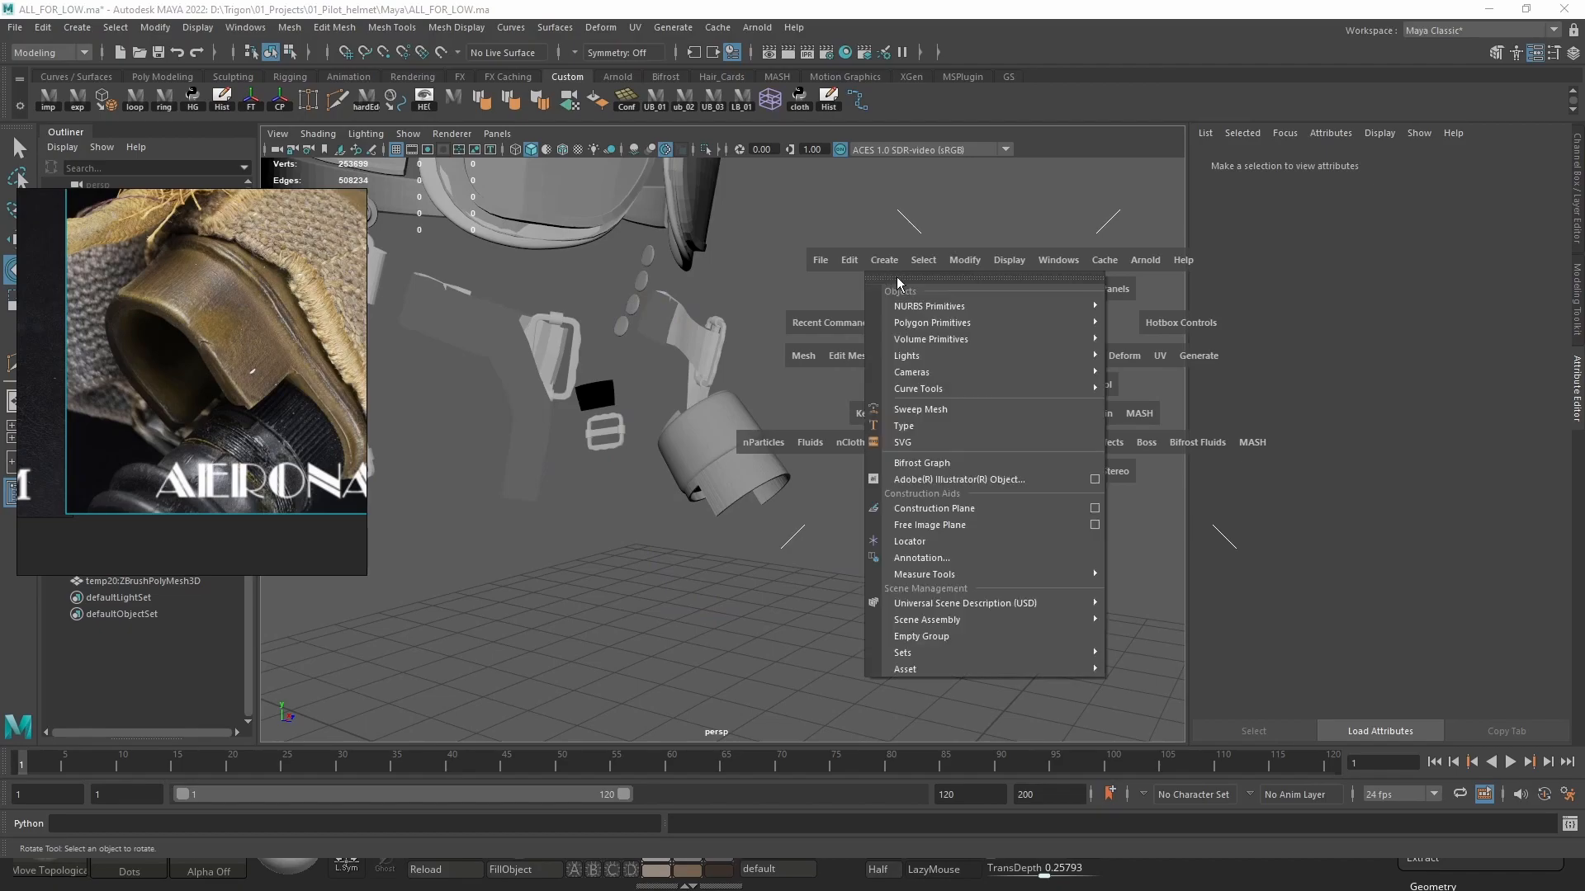
mouse_move(978, 320)
click(1189, 357)
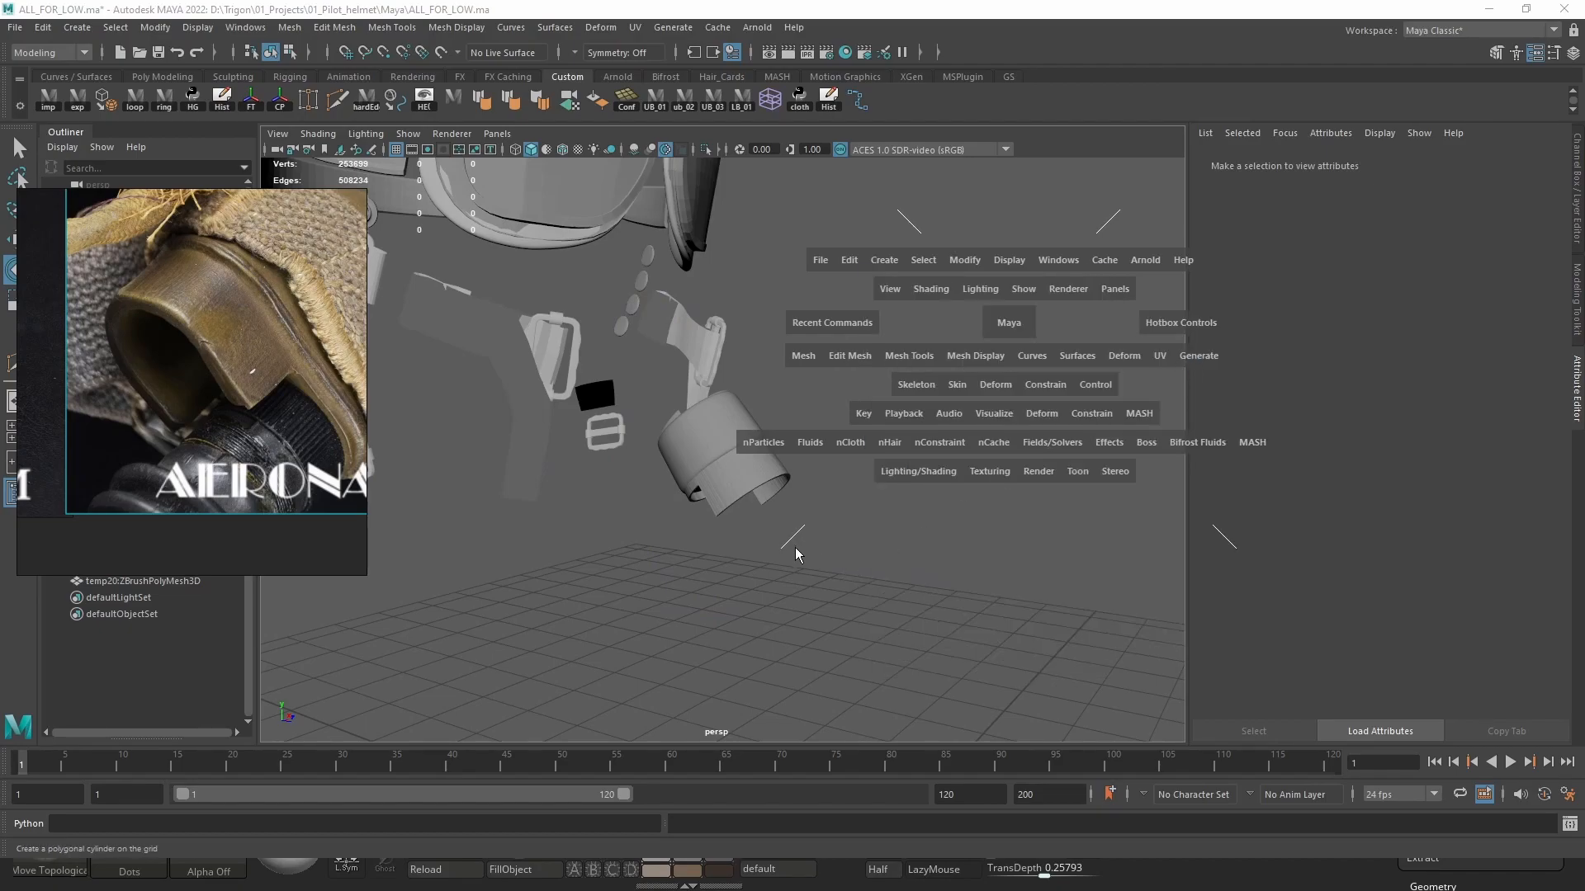
alt+right_drag(780, 442, 738, 390)
key(w)
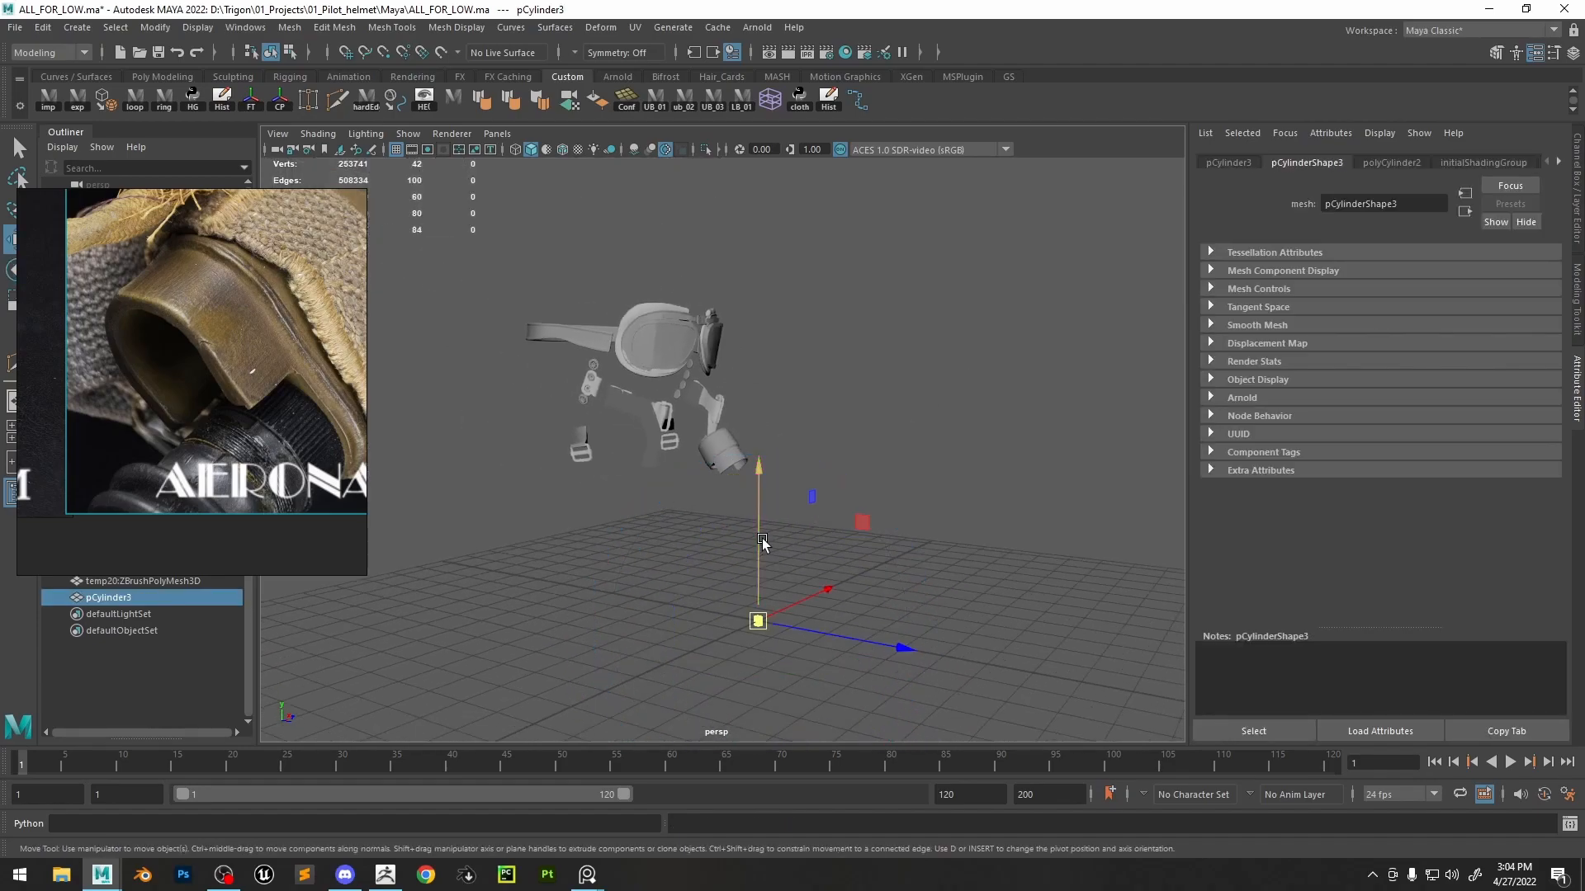
drag(758, 620, 771, 429)
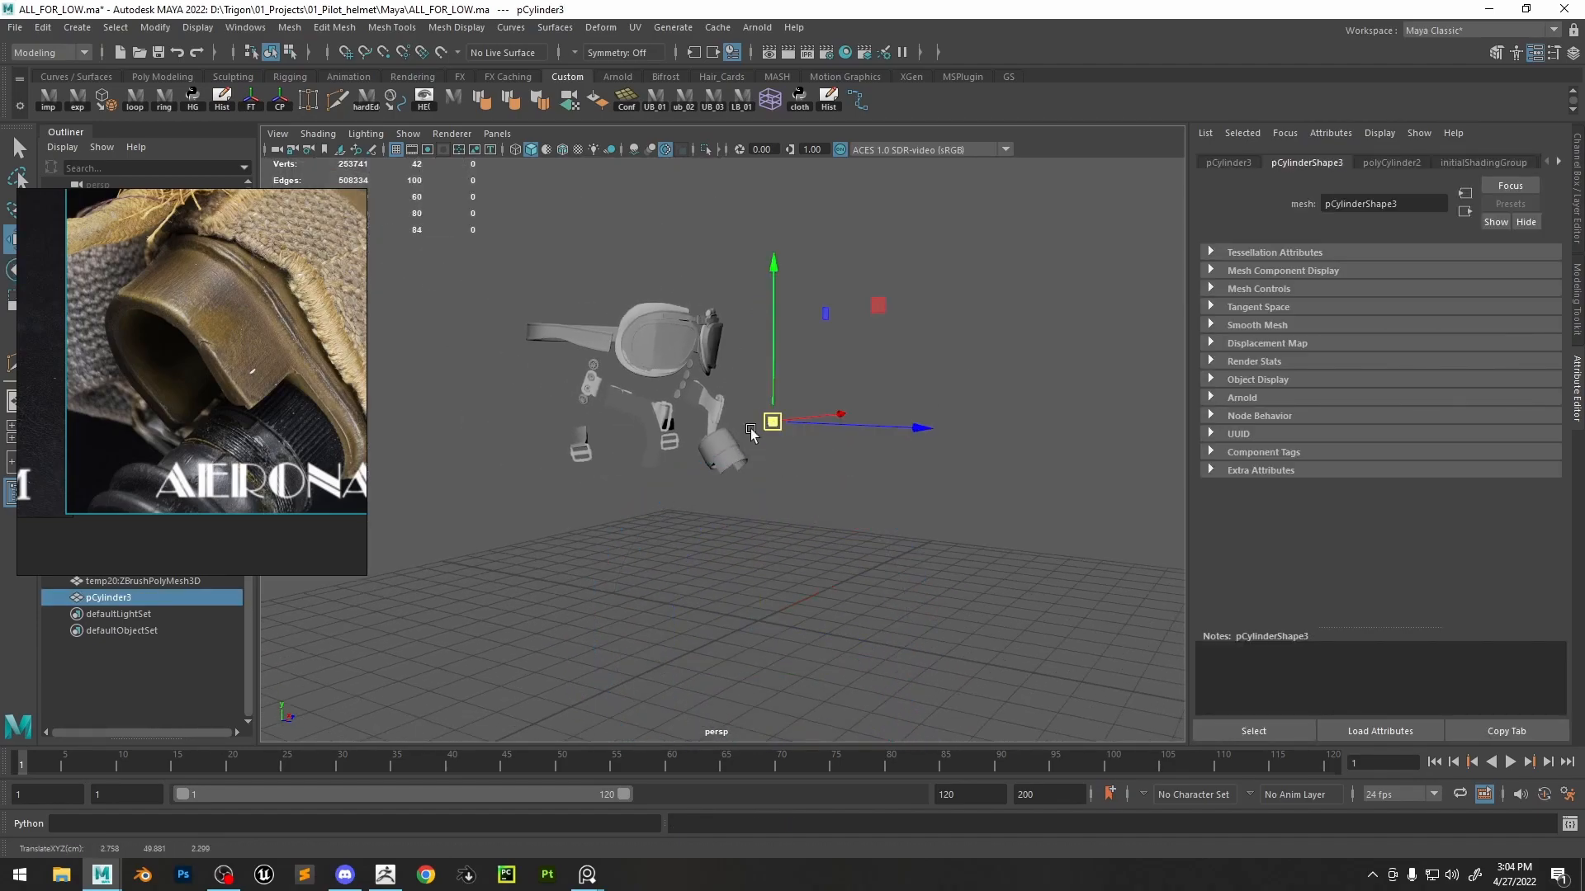
scroll(751, 434, up, 5)
drag(835, 385, 798, 487)
mouse_move(799, 488)
alt+mouse_down()
mouse_move(854, 529)
mouse_move(790, 507)
alt+mouse_up()
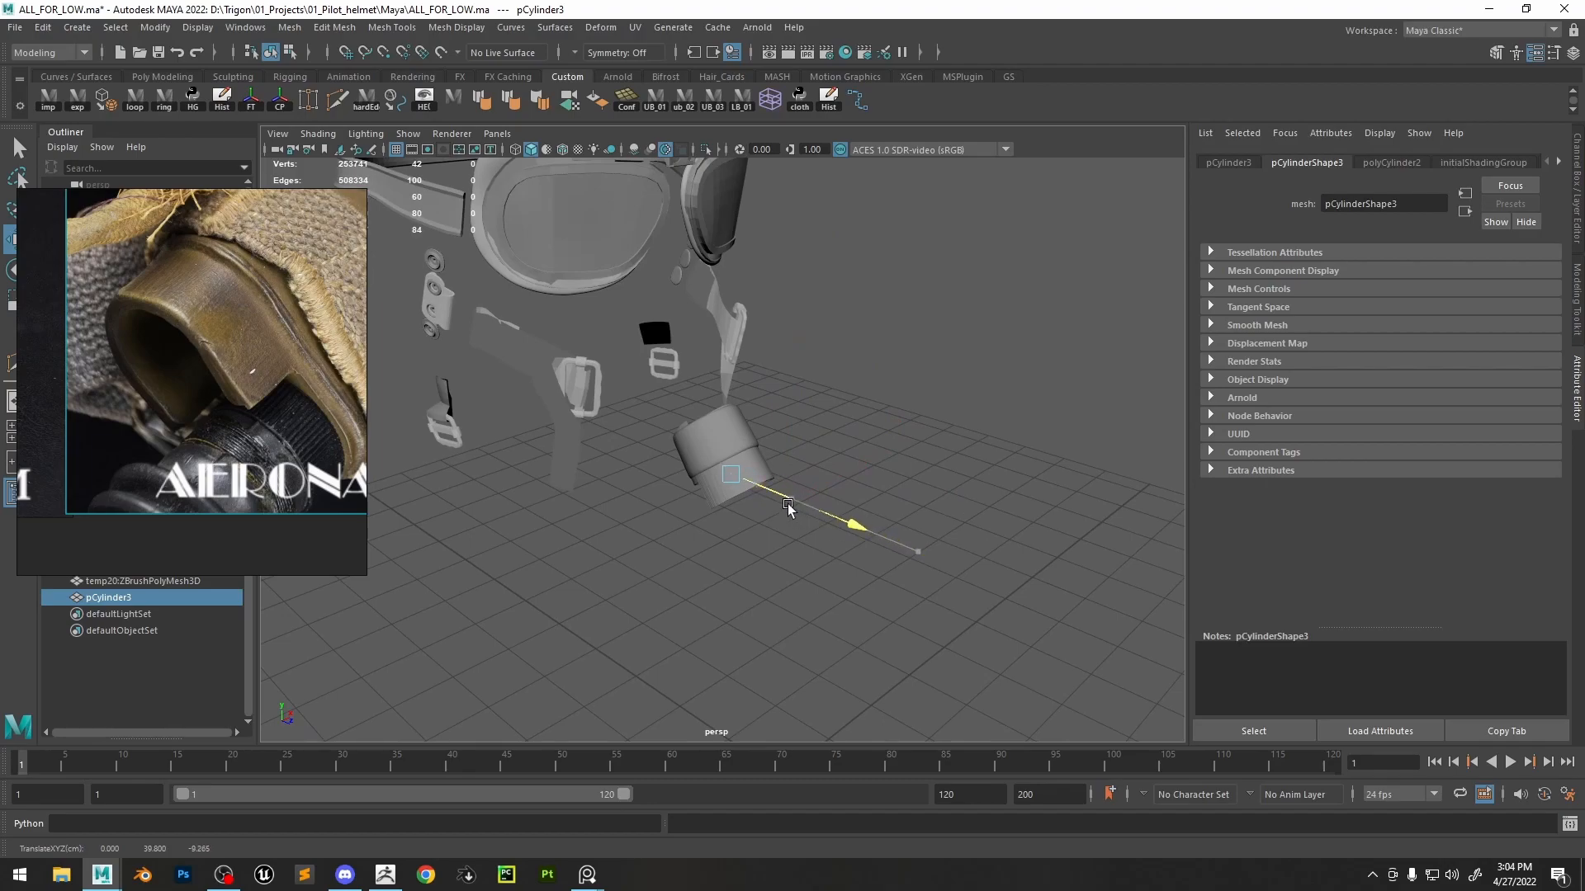
- Set the cylinder's axis subdivisions to 24, after trying 16
key(f)
scroll(777, 450, down, 6)
alt+drag(775, 453, 898, 641)
scroll(901, 632, up, 3)
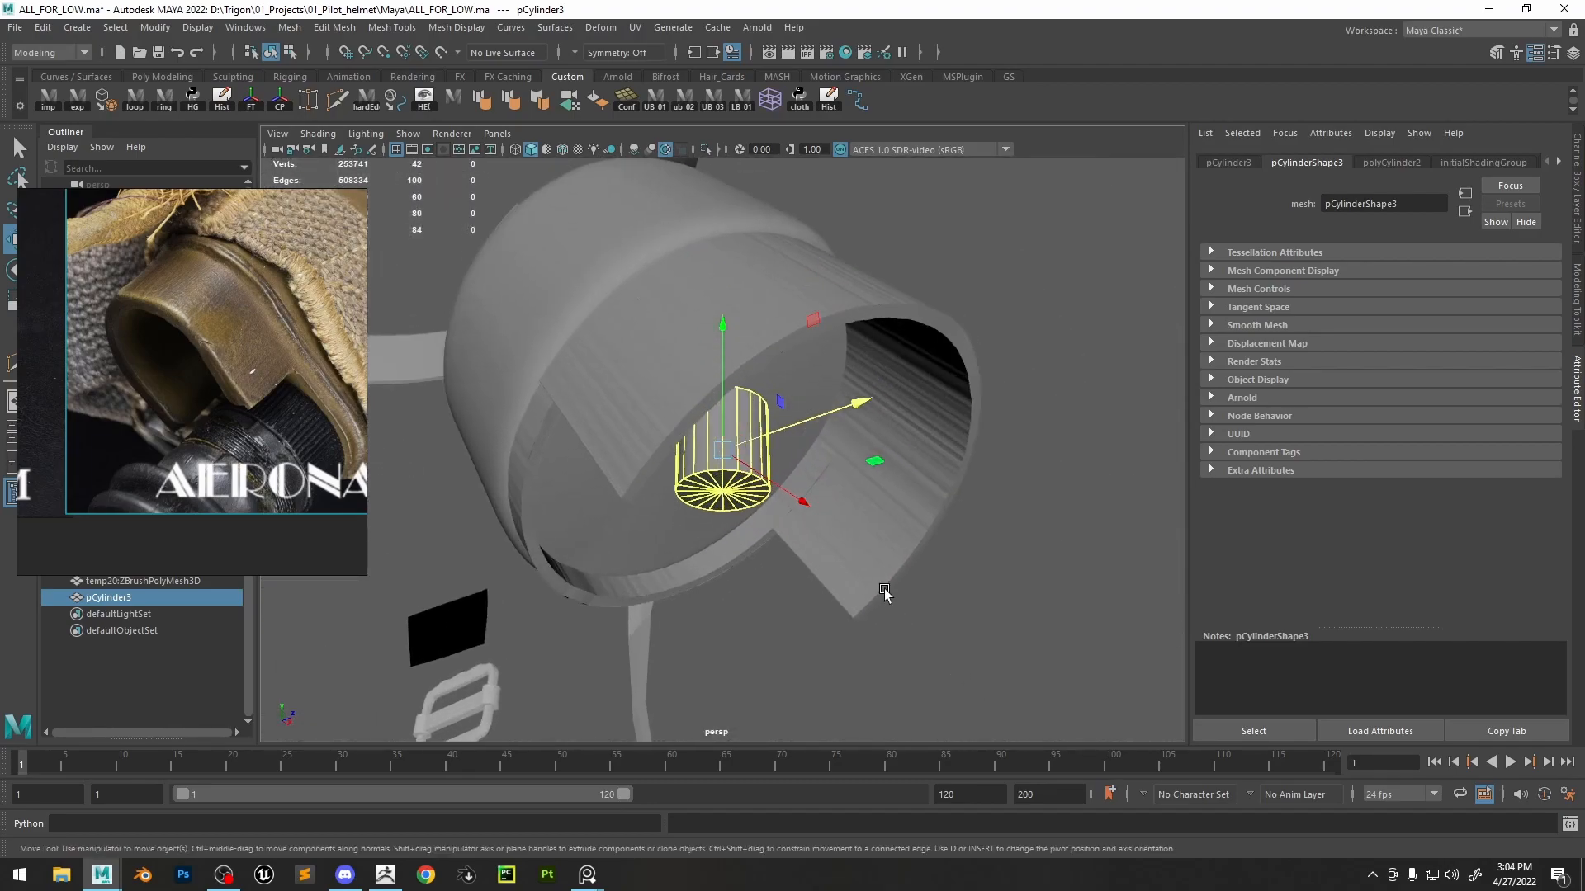
key(t)
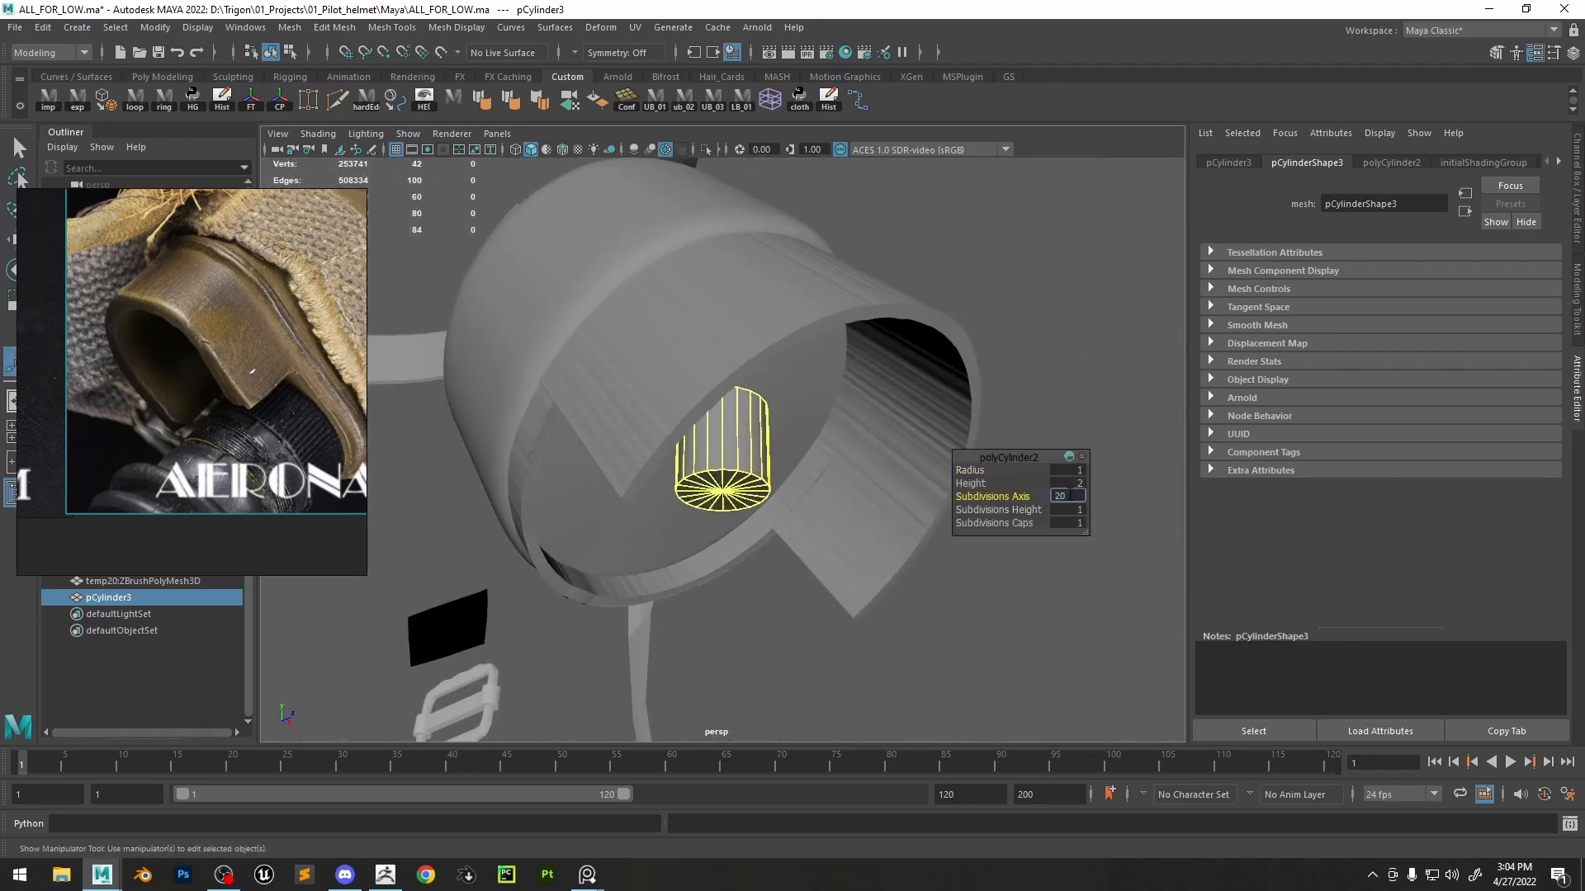
key(Return)
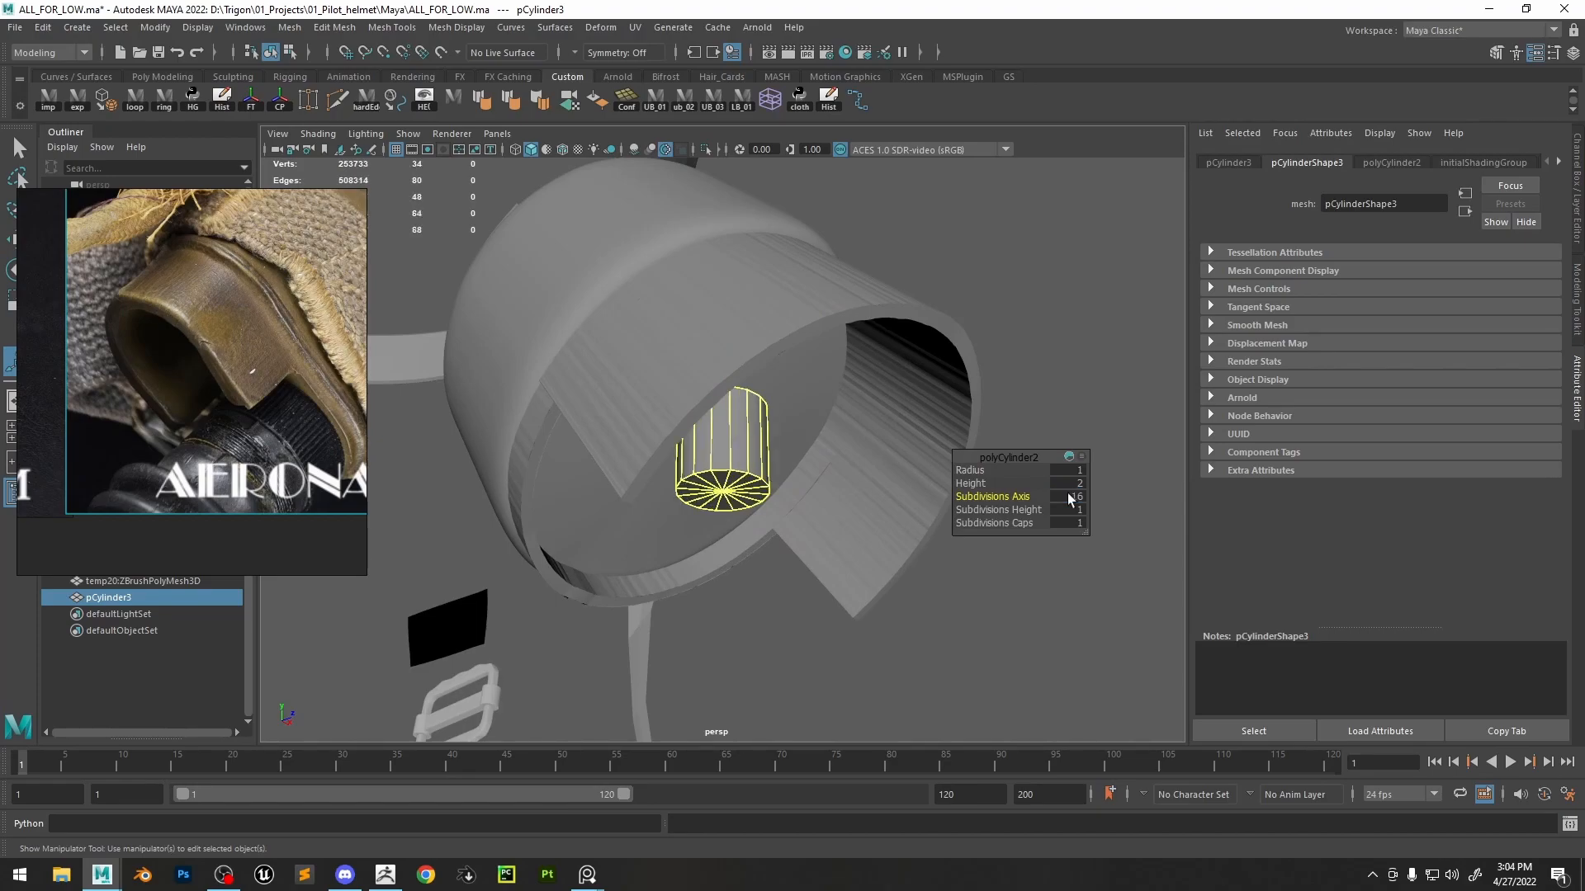
mouse_move(917, 421)
alt+mouse_down()
mouse_move(864, 400)
mouse_move(839, 416)
mouse_move(888, 428)
alt+mouse_up()
key(e)
key(t)
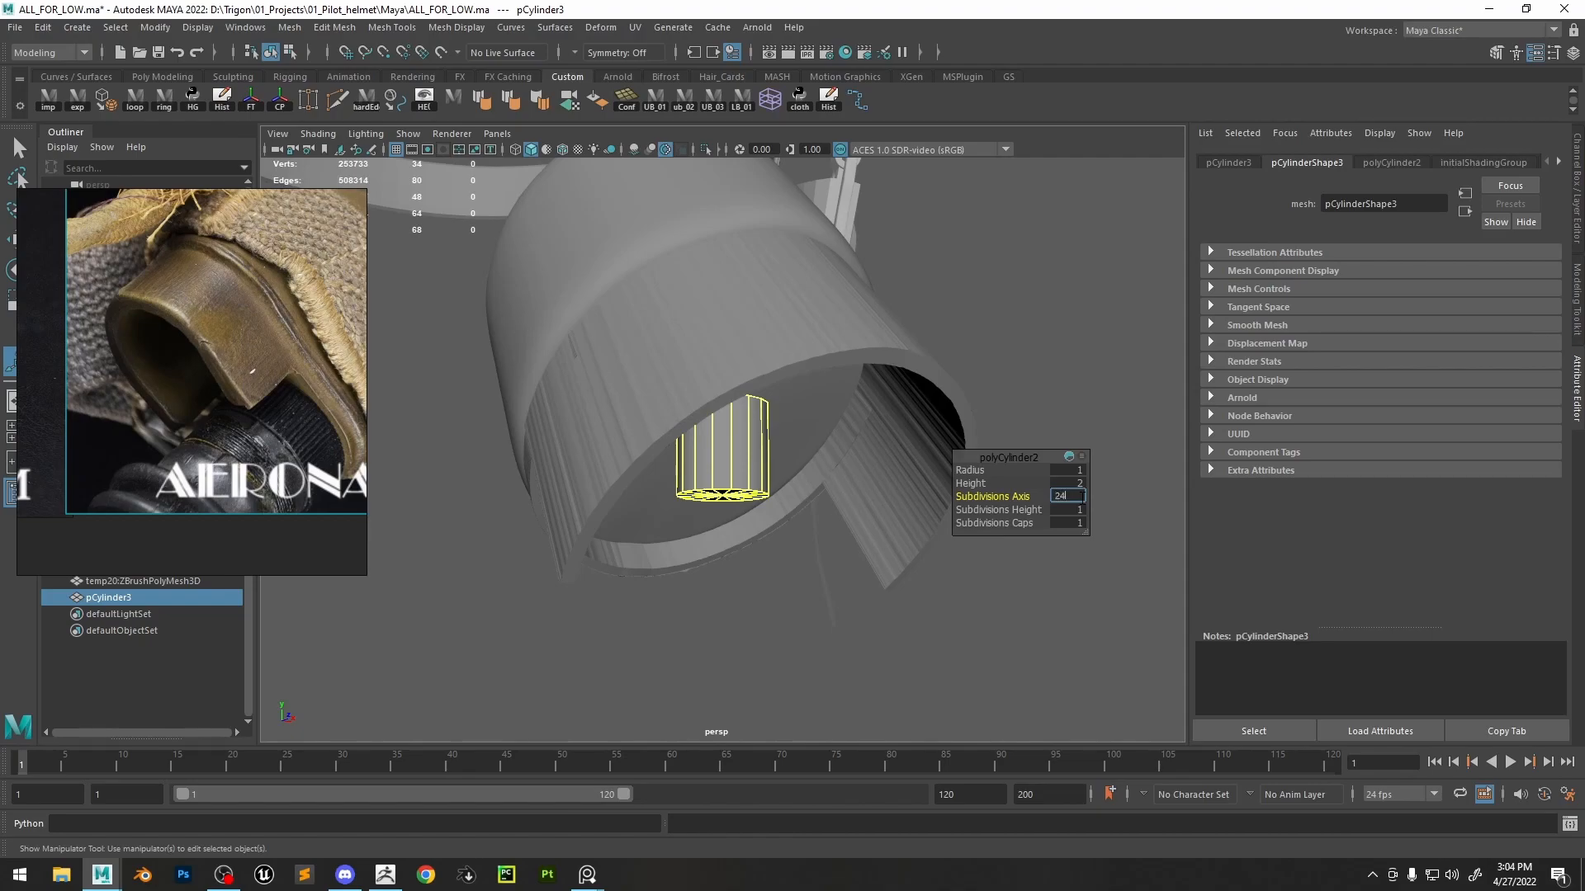
- Scale the cylinder to the sleeve's diameter and rotate it to align with the tilted sleeve opening
alt+drag(835, 441, 672, 487)
click(1142, 356)
click(727, 466)
key(e)
key(r)
key(e)
drag(885, 495, 887, 487)
key(w)
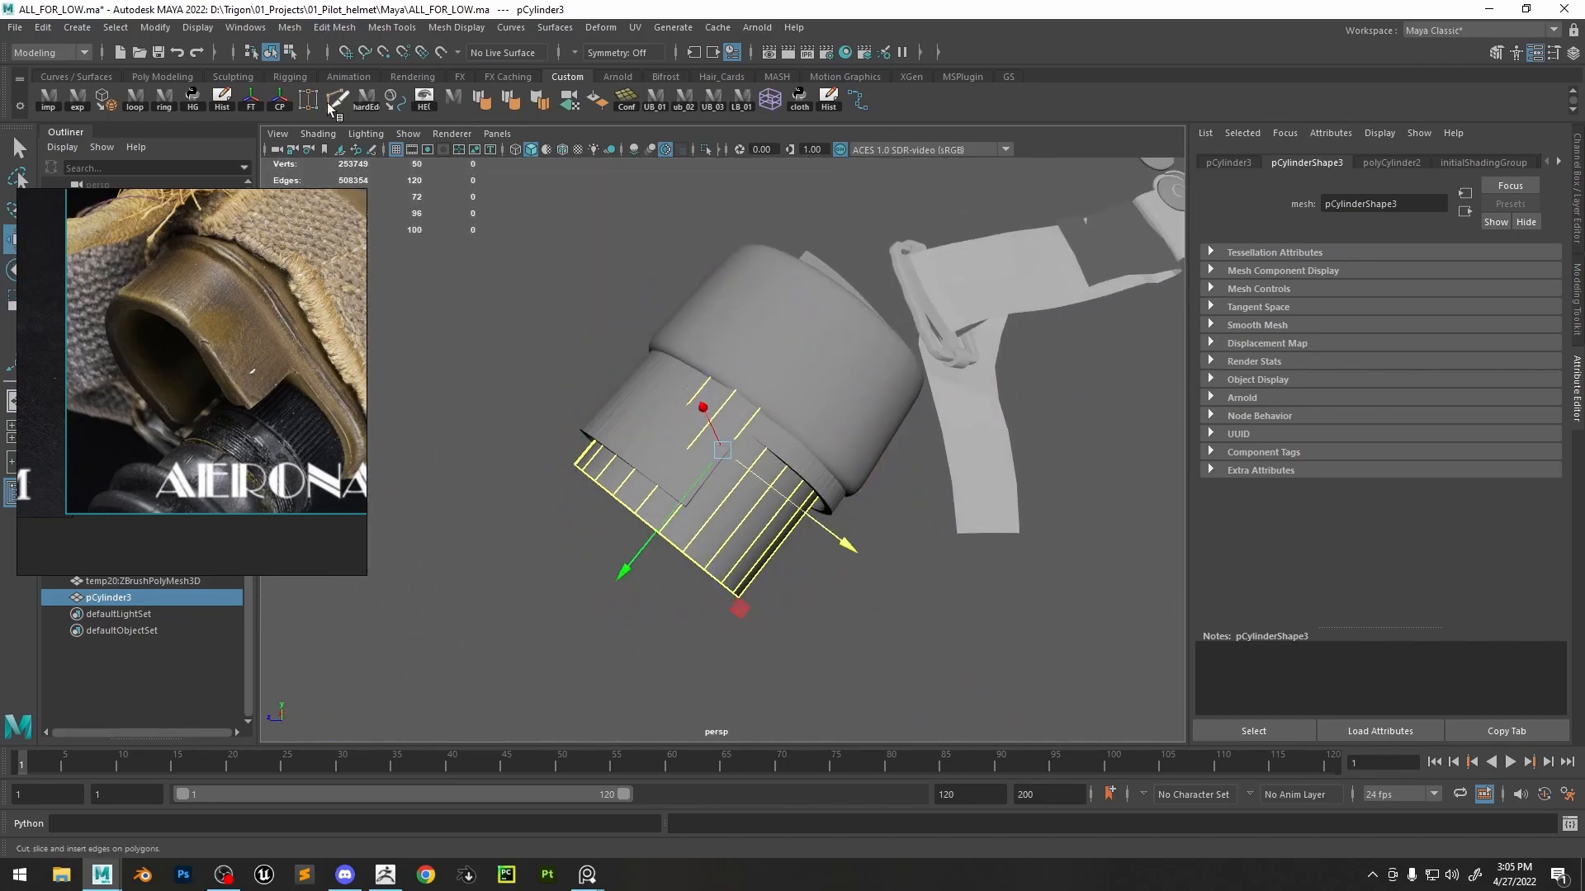
- Insert two edge loops around the cylinder's side wall
key(ctrl+shift+x)
ctrl+click(784, 512)
ctrl+click(750, 444)
key(w)
- Delete the cylinder's caps and the side faces outside one narrow band, leaving an open ring of 24 faces
right_drag(749, 419, 757, 487)
click(721, 500)
shift+double_click(724, 541)
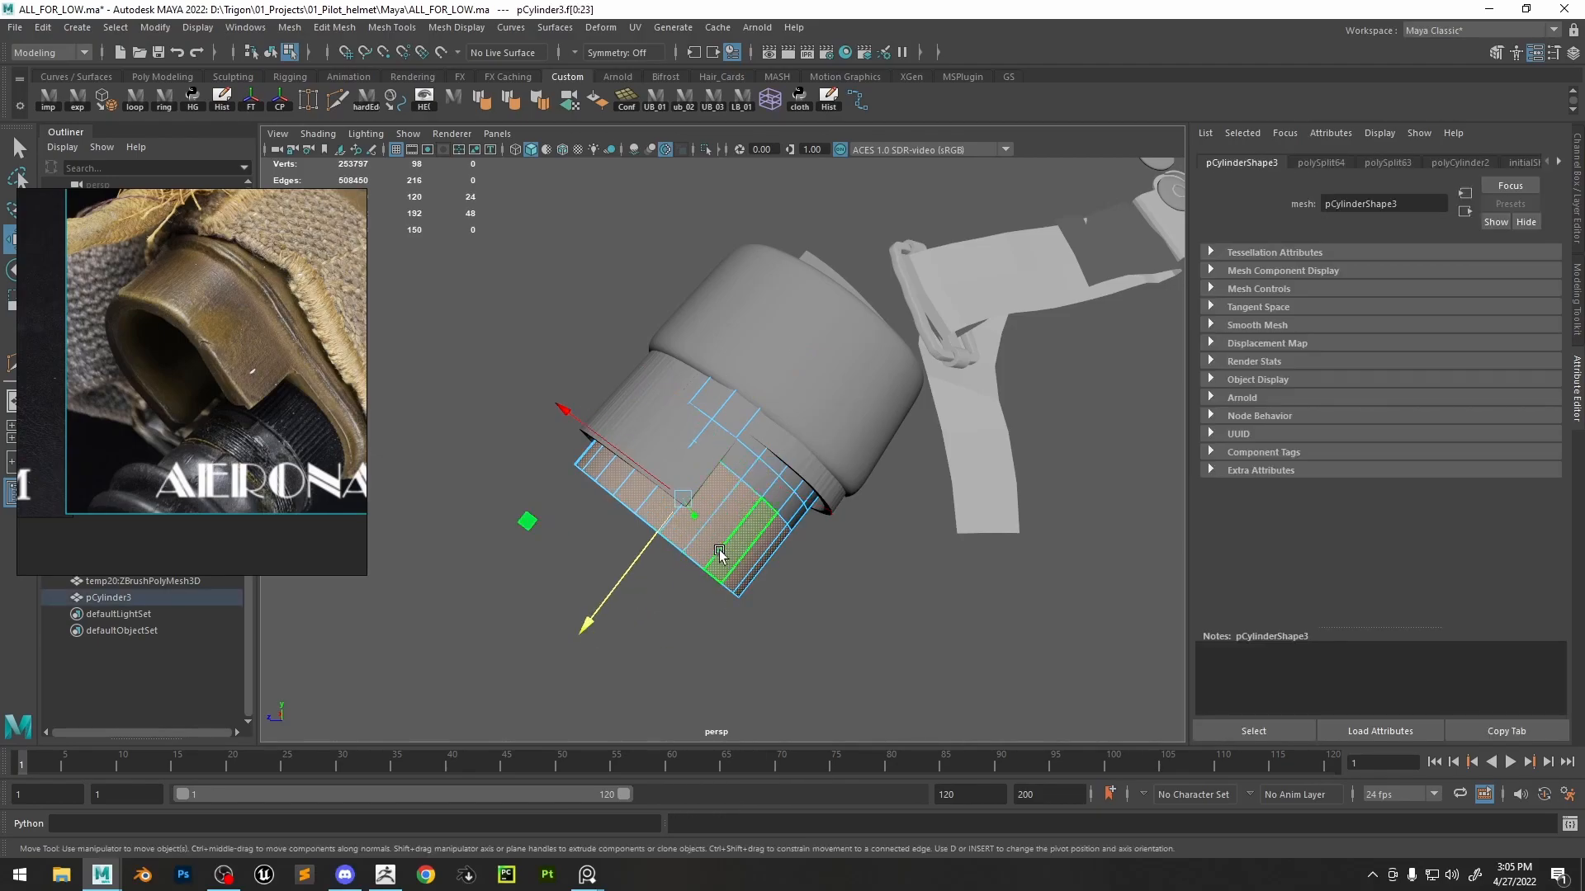
key(Delete)
double_click(720, 571)
key(Delete)
click(748, 433)
shift+double_click(762, 437)
key(Delete)
click(820, 507)
key(ctrl+z)
- Inspect the ring's edges and faces and turn on World X symmetry to check whether both sides mirror
alt+drag(726, 496, 853, 453)
key(4)
click(806, 429)
right_drag(808, 464, 855, 446)
alt+drag(820, 390, 968, 394)
key(6)
drag(747, 480, 818, 568)
alt+drag(969, 559, 652, 438)
mouse_move(647, 421)
right_down()
mouse_move(651, 492)
mouse_move(665, 435)
mouse_move(701, 432)
right_up()
click(678, 515)
shift+click(614, 578)
click(612, 571)
ctrl+shift+right_drag(647, 499, 605, 444)
alt+drag(606, 446, 780, 363)
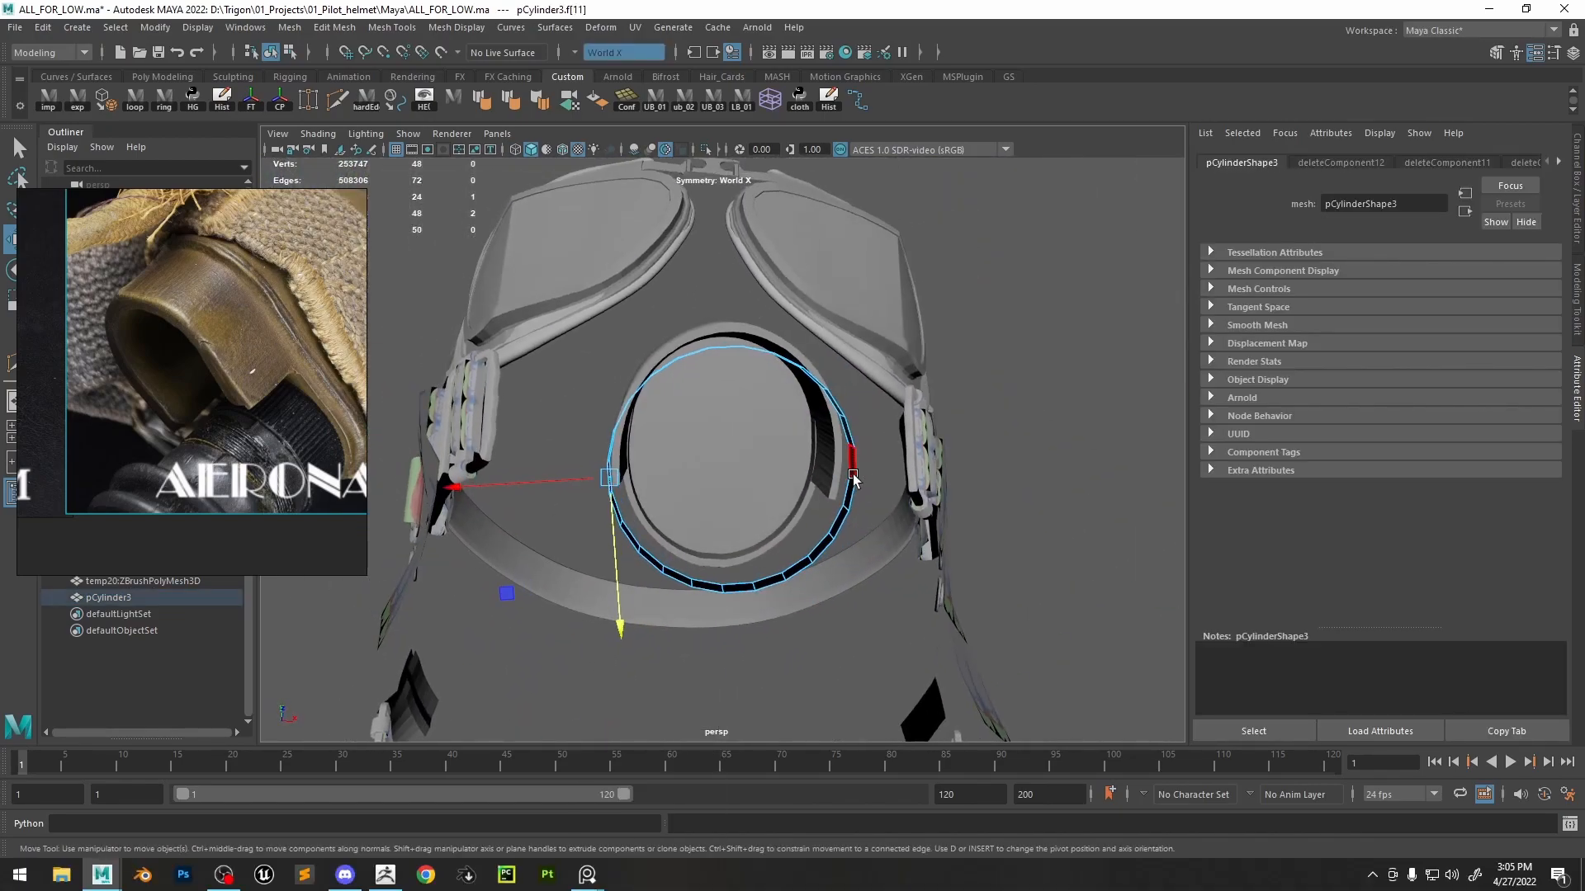
- Export the ring, switch to ZBrush and append it as a new subtool
click(880, 268)
right_drag(882, 268, 931, 237)
click(383, 876)
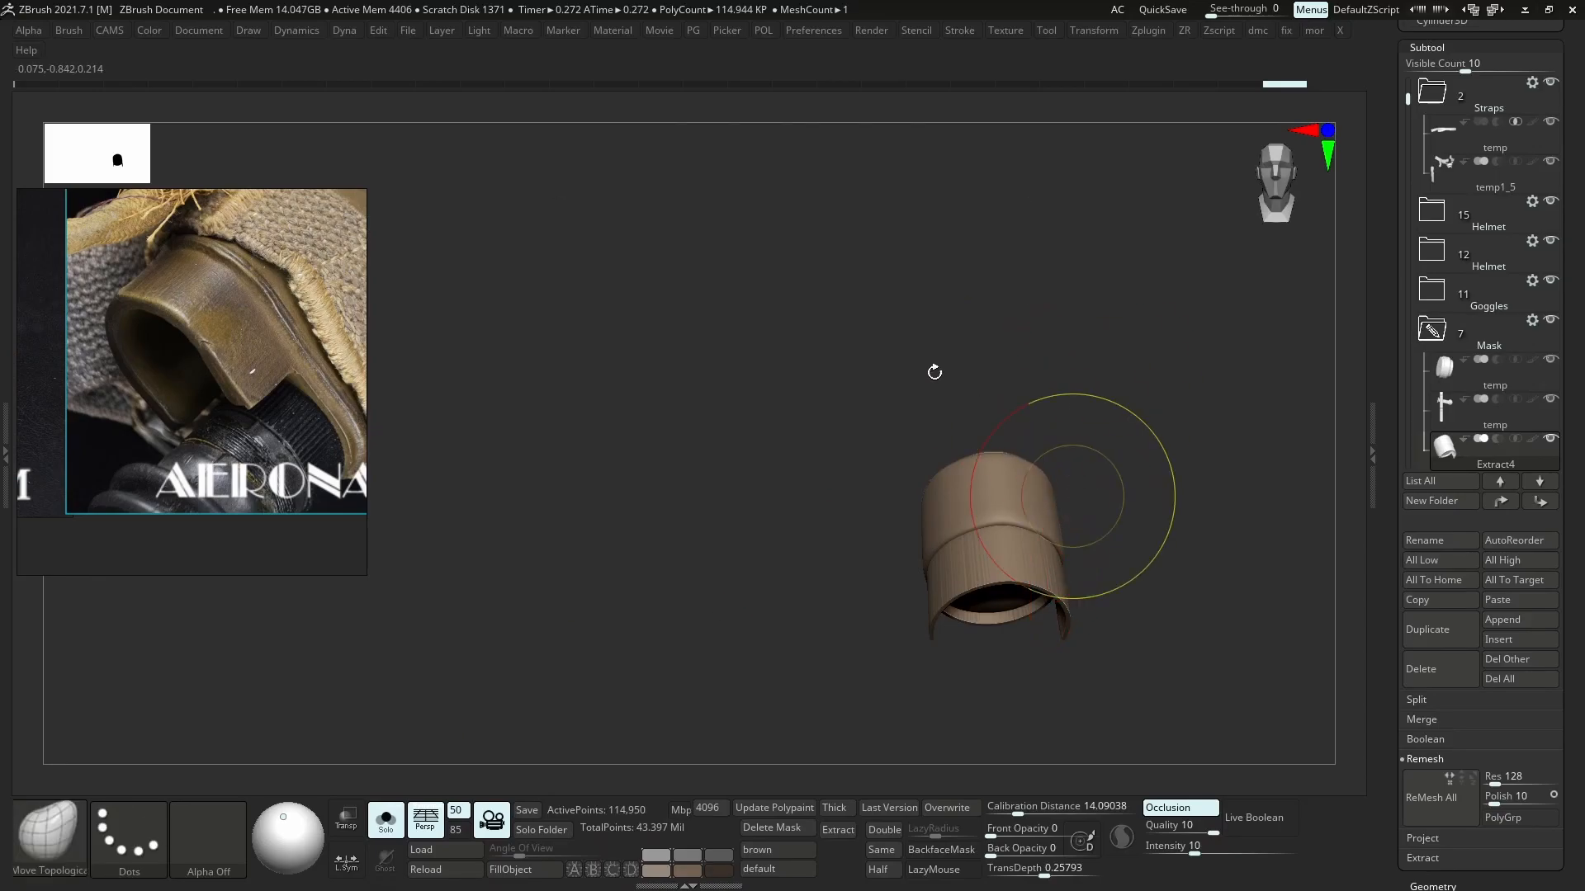
click(1509, 620)
click(890, 562)
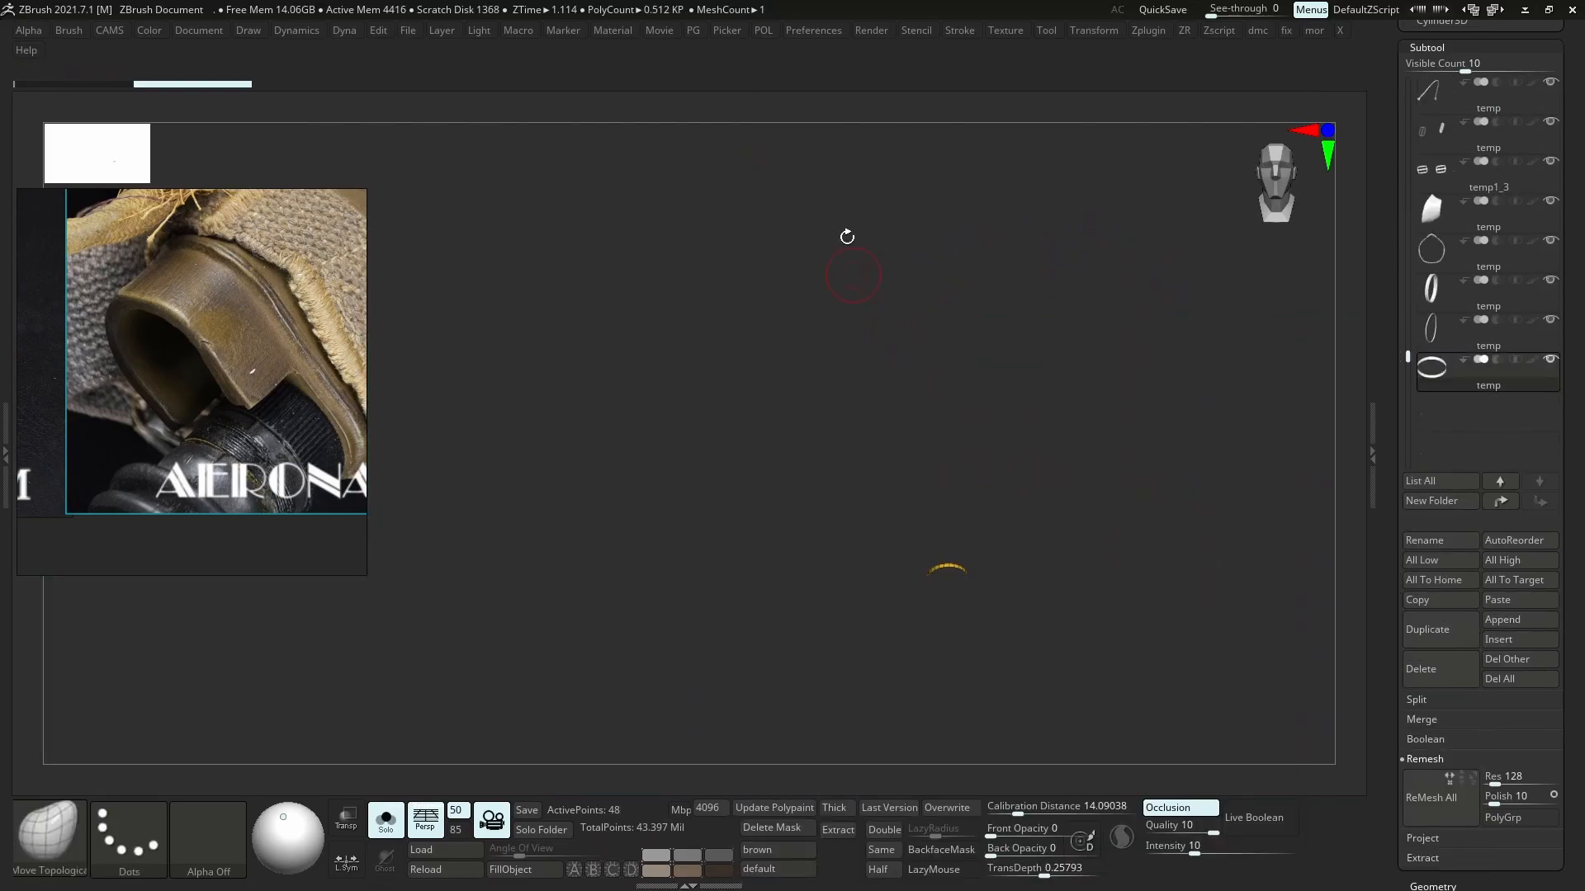
- Frame the appended ring and try to mirror it across the X axis, then return to Maya
key(f)
ctrl+right_drag(842, 471, 821, 336)
key(x)
click(820, 336)
ctrl+right_drag(697, 343, 711, 412)
right_drag(712, 413, 712, 387)
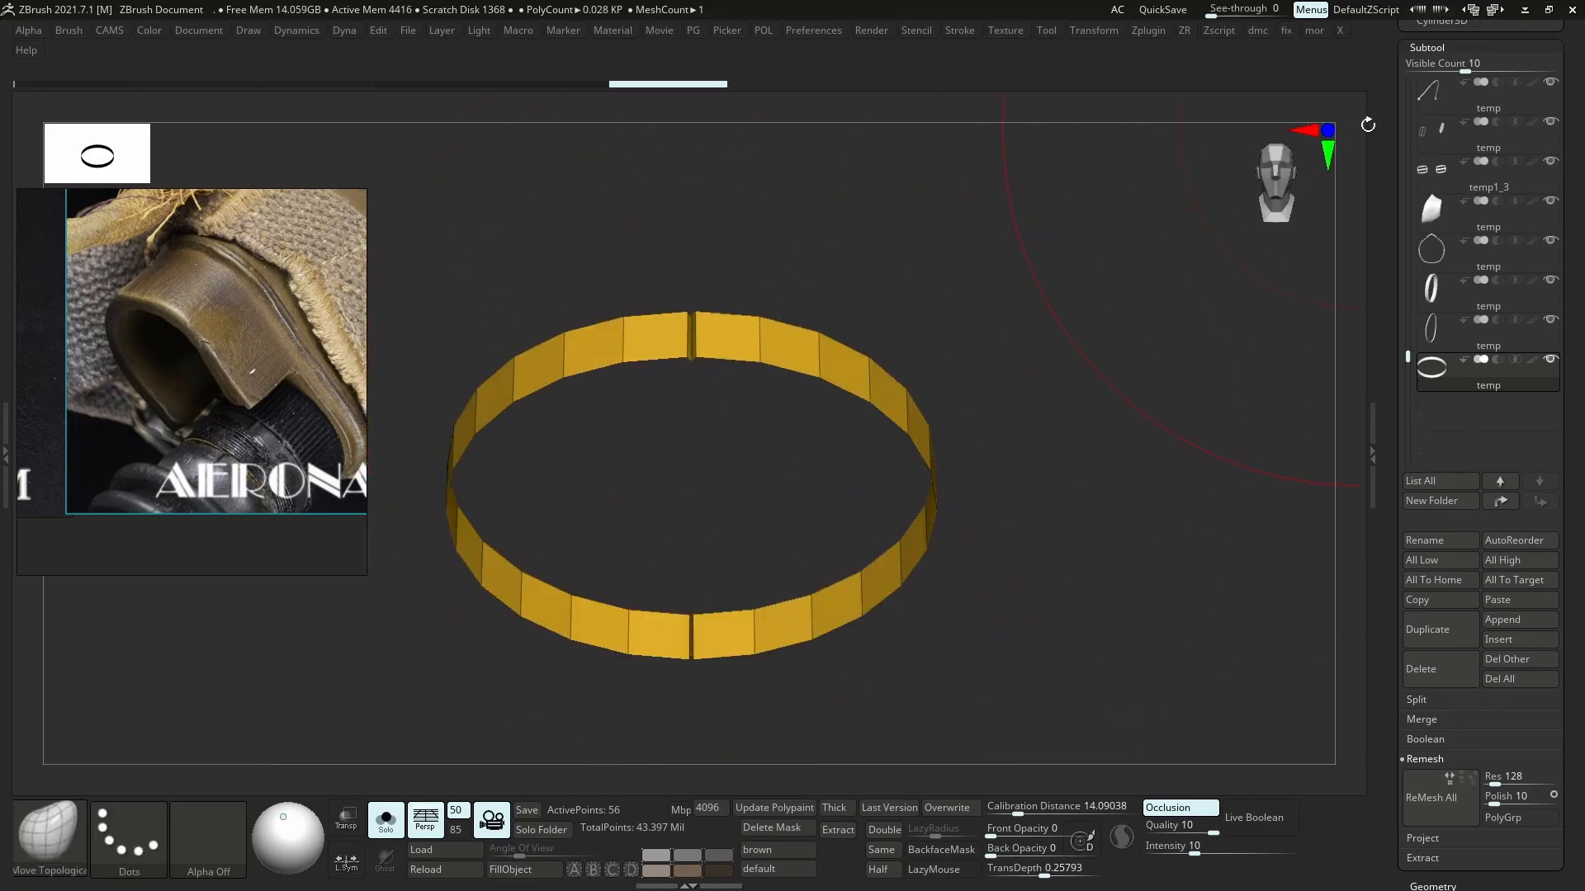
click(1526, 10)
- In the front view, snap the ring onto the world's vertical centre line
alt+drag(838, 350, 797, 452)
key(space)
key(x)
key(x)
middle_drag(727, 365, 725, 367)
key(v)
drag(764, 363, 728, 357)
key(x)
scroll(743, 431, down, 2)
scroll(742, 425, up, 3)
key(w)
key(x)
right_drag(1044, 385, 949, 390)
- Select the ring's upper and lower middle vertices and align them along the centre line
drag(711, 497, 750, 607)
ctrl+shift+right_drag(737, 529, 737, 486)
key(r)
click(748, 617)
drag(748, 621, 705, 301)
key(w)
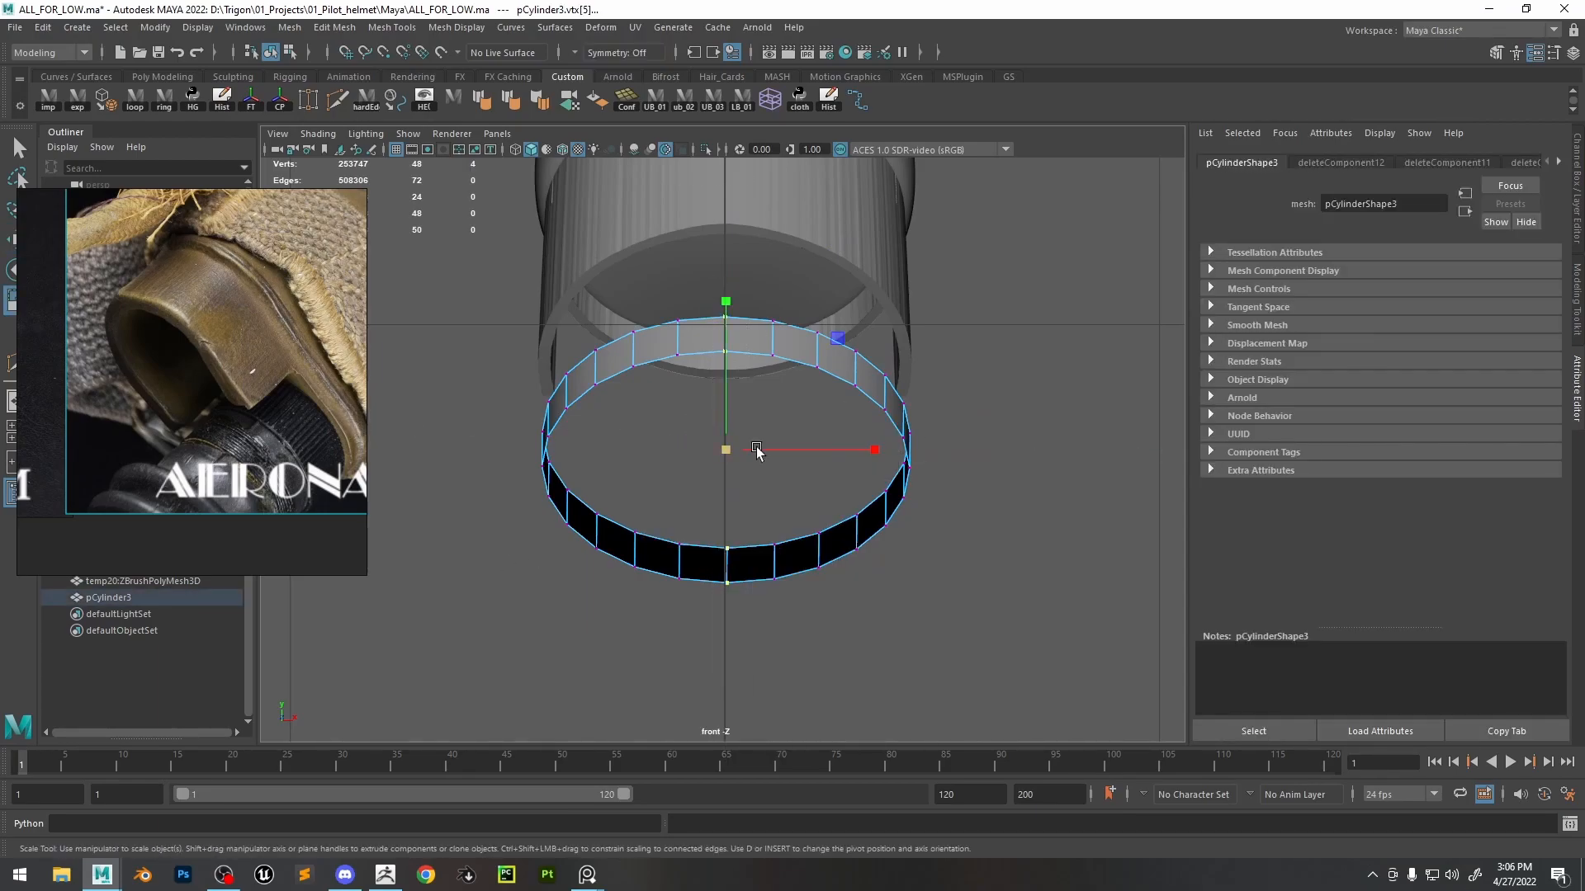
- Check the ring's faces in the perspective view with World X symmetry turned on
right_drag(1041, 332, 1042, 377)
click(661, 345)
ctrl+shift+right_drag(693, 334, 692, 289)
key(space)
key(space)
alt+drag(865, 434, 749, 495)
click(826, 390)
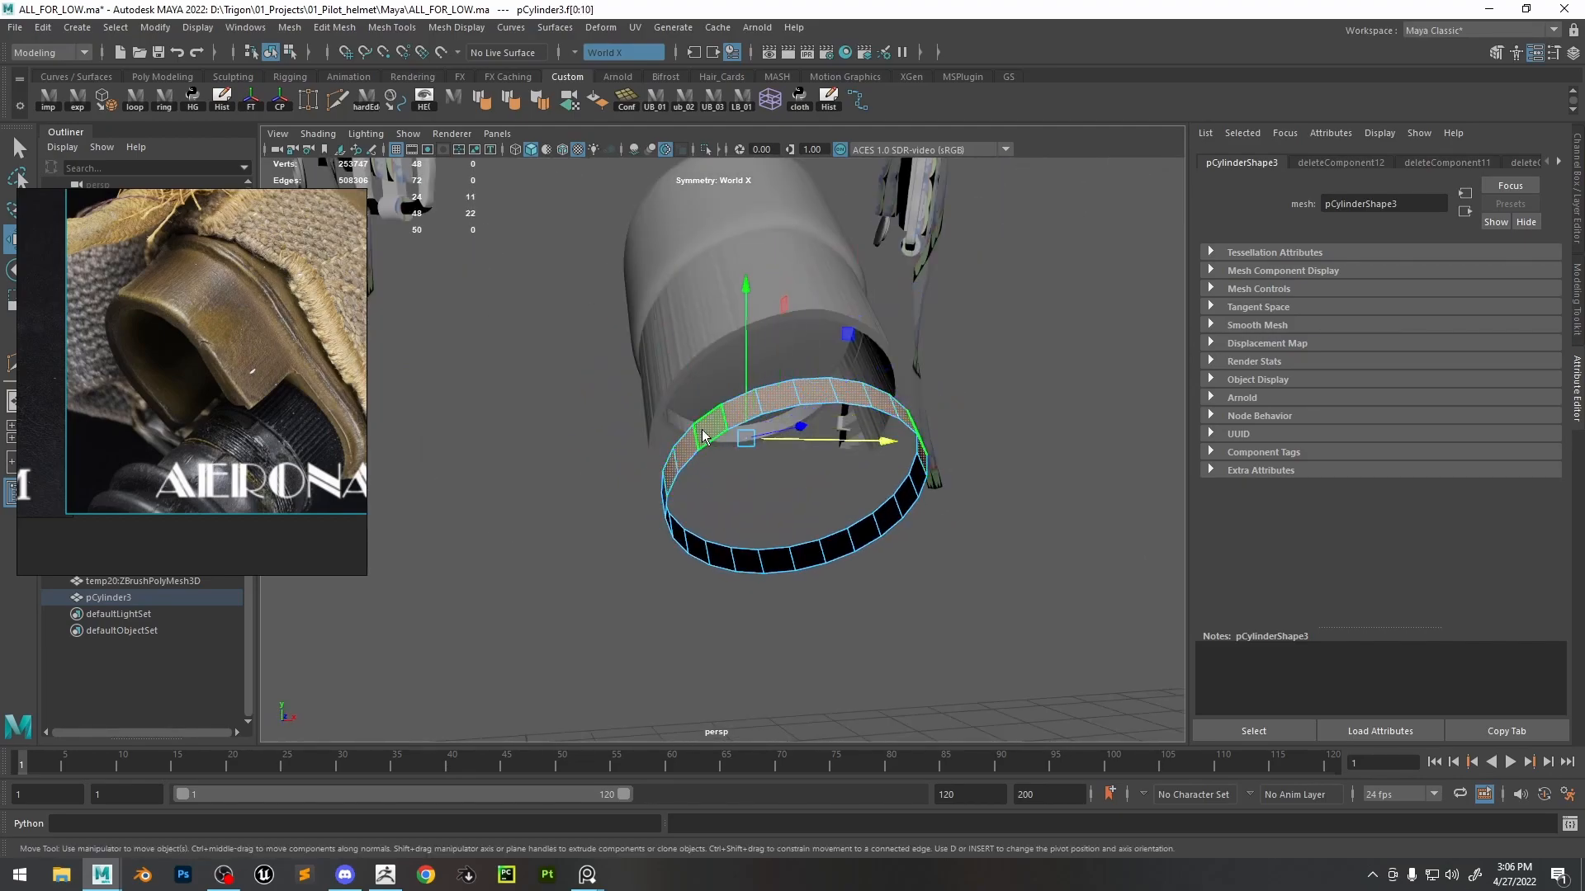
- Transfer the ring through ZBrush, delete the old ring in Maya and import the returned mesh
right_drag(700, 434, 737, 397)
click(387, 878)
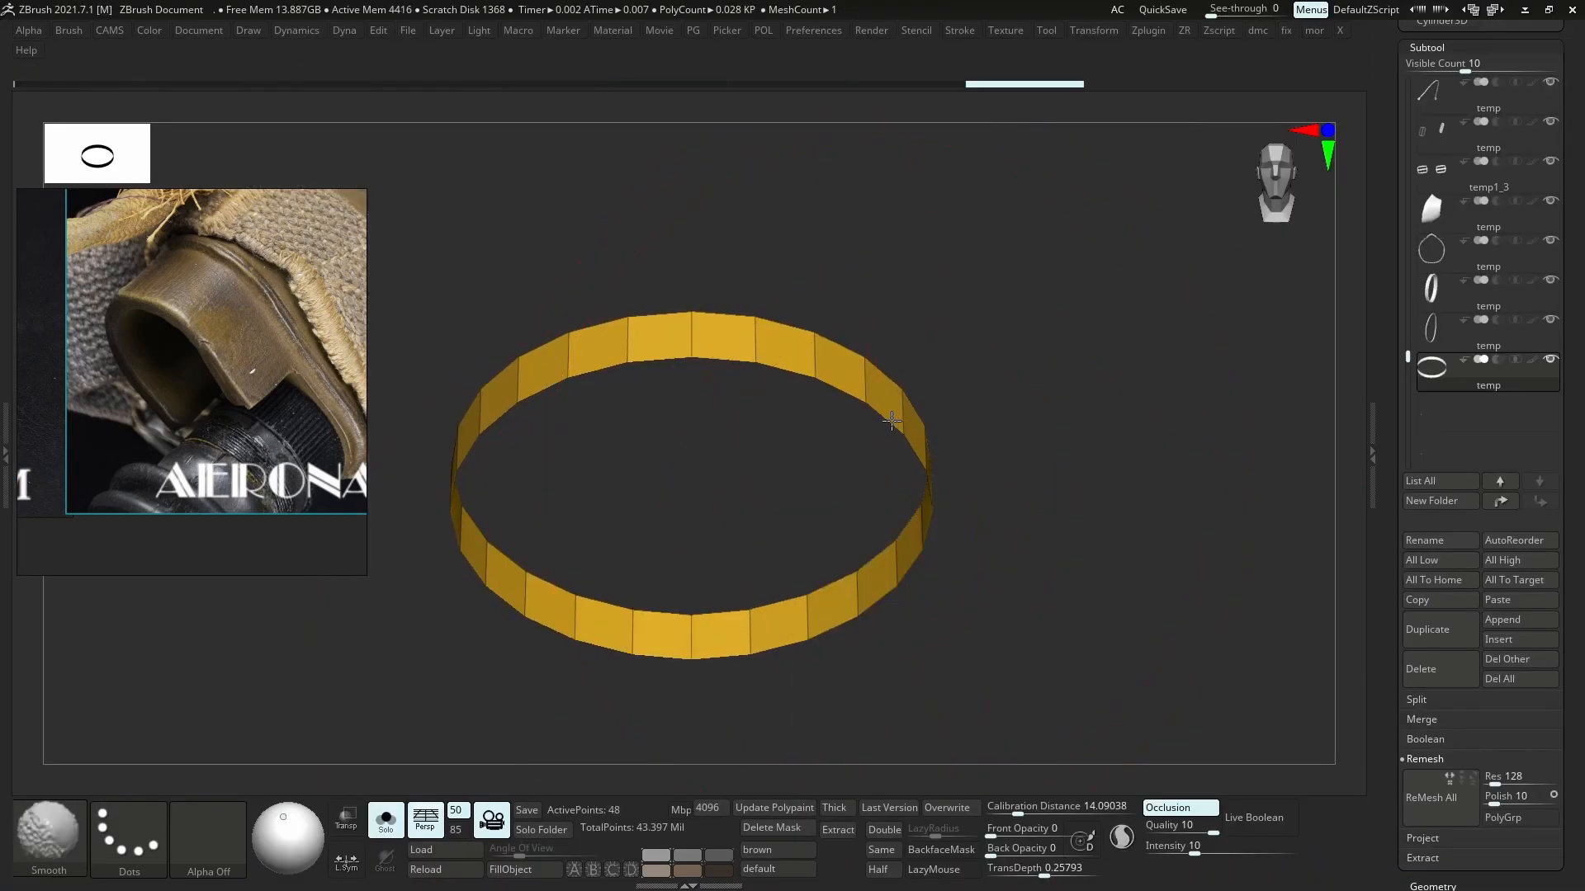
click(103, 875)
key(Delete)
click(49, 100)
- Select half of the imported ring's faces and pull them away to stretch the ring into an elongated oval
click(817, 396)
right_drag(817, 397, 817, 445)
click(812, 395)
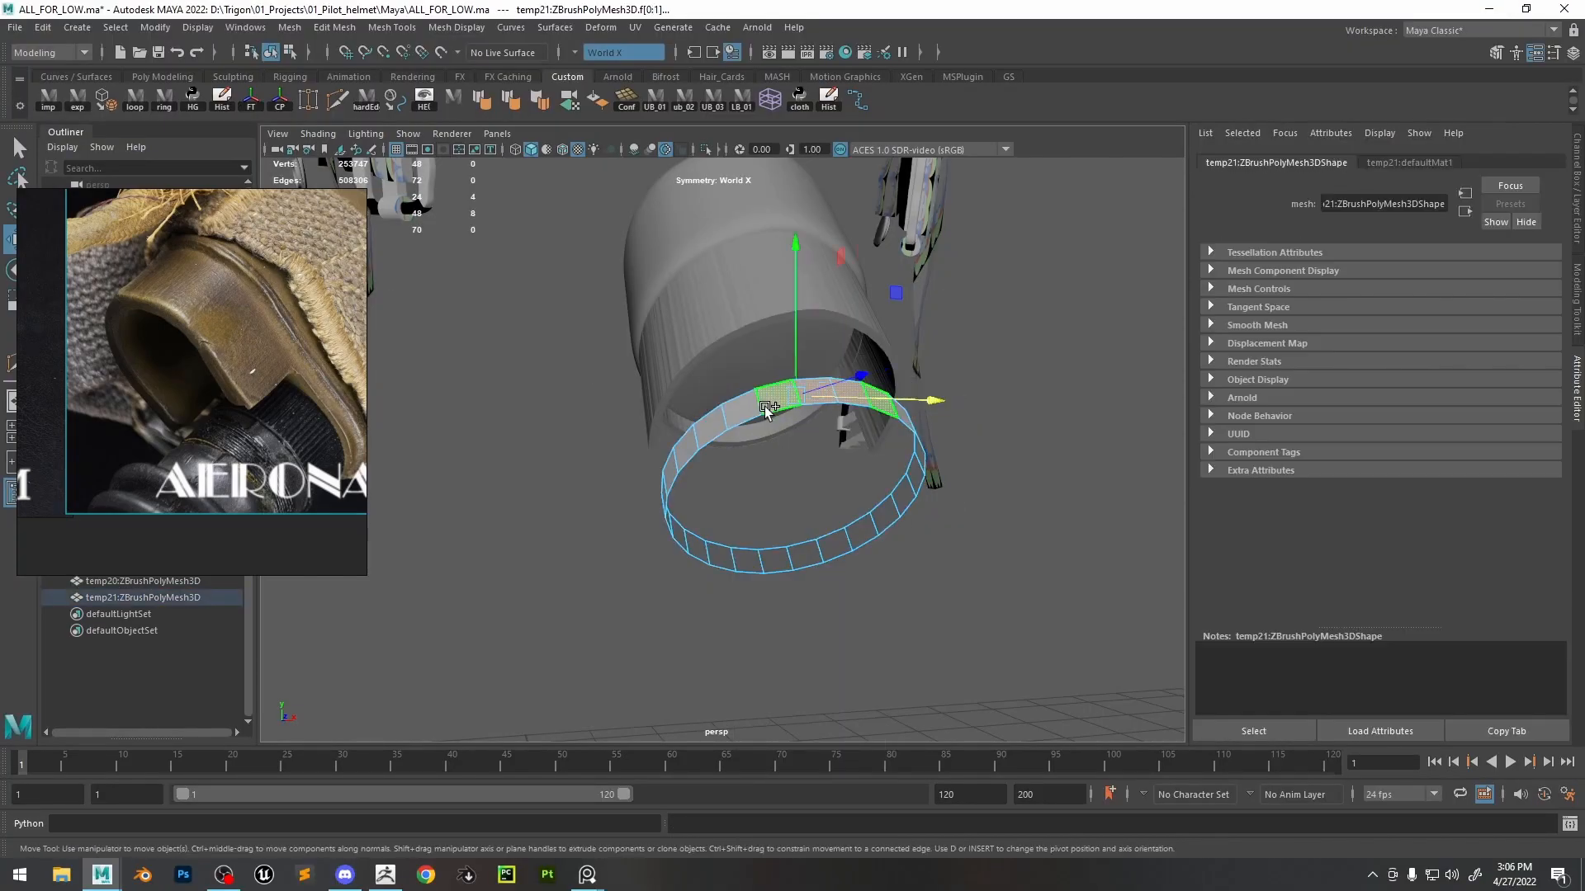
alt+drag(737, 408, 615, 482)
right_click(790, 378)
right_click(643, 494)
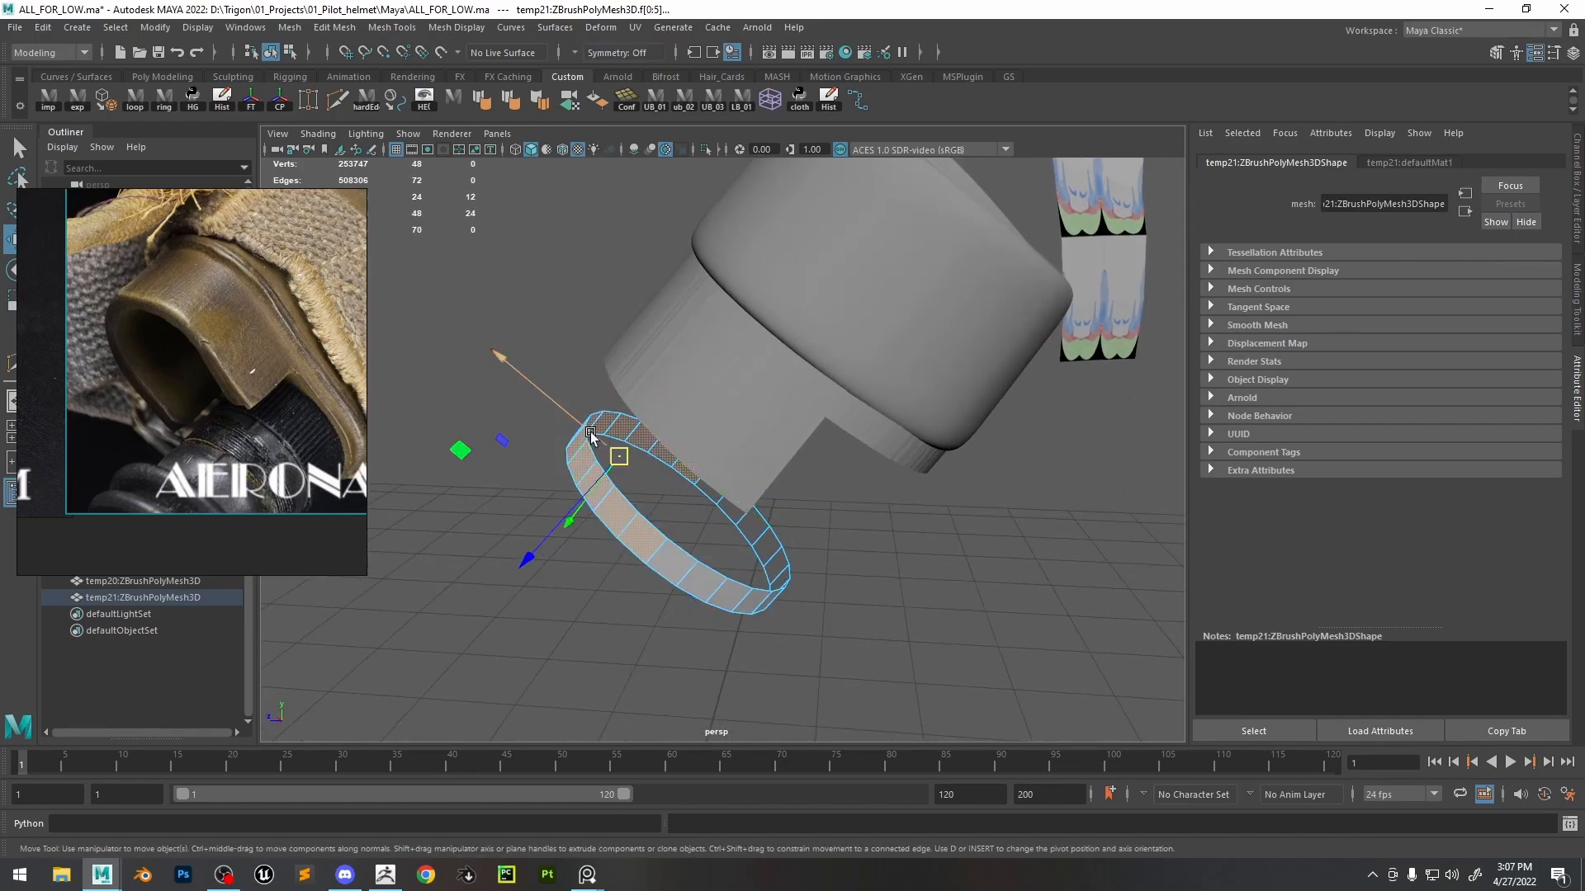
alt+drag(608, 442, 528, 371)
key(F8)
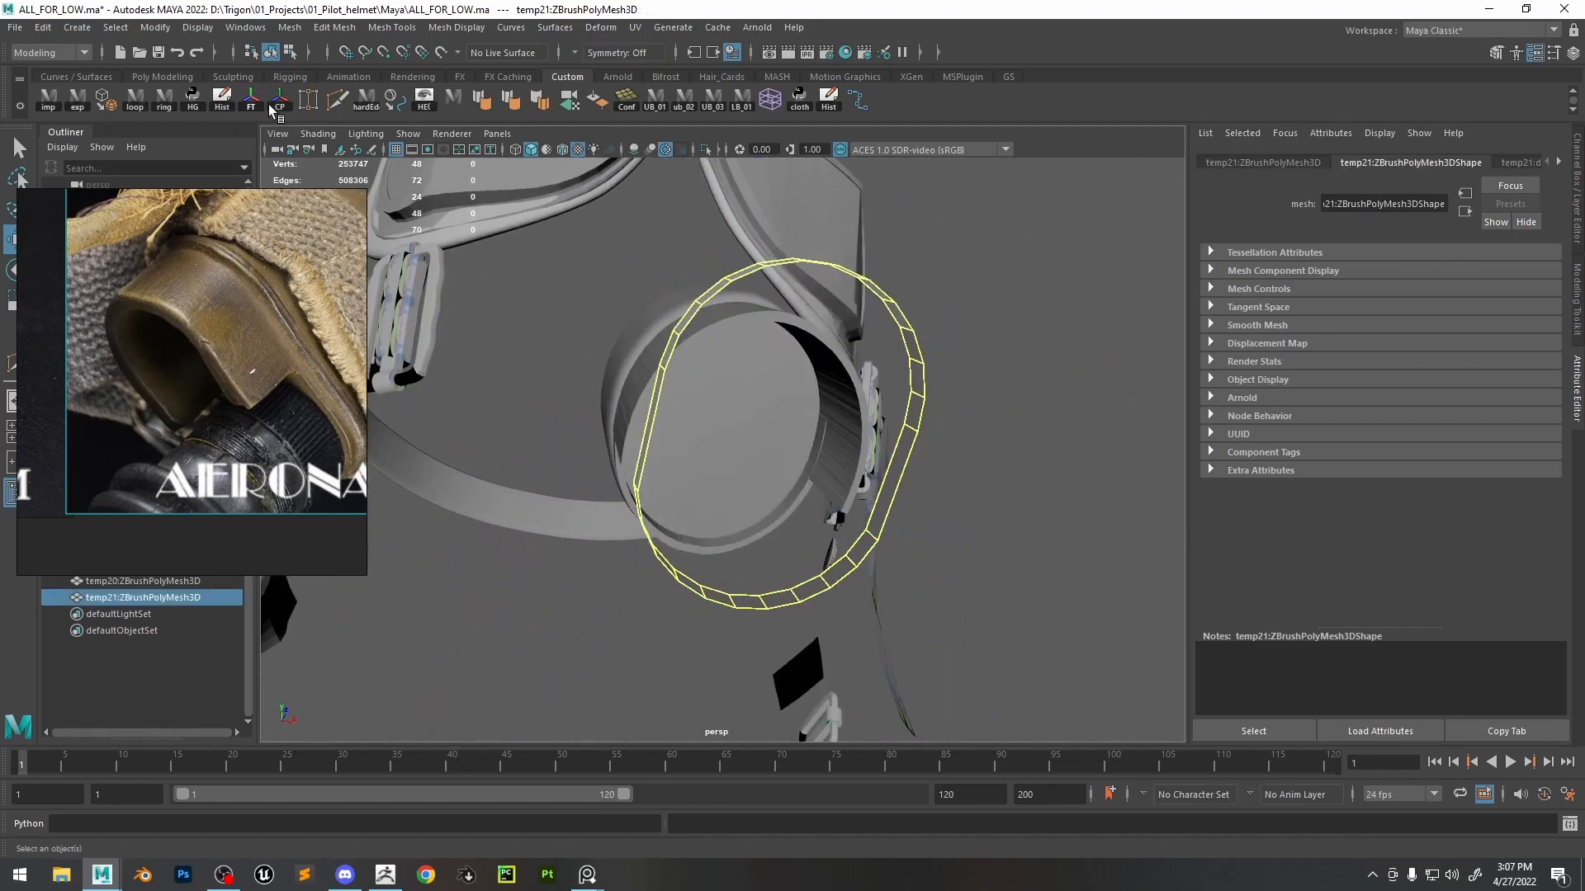
- Adjust the oval's length using half of its faces and size the whole ring against the sleeve
key(ctrl+z)
key(ctrl+z)
key(ctrl+z)
key(ctrl+z)
key(ctrl+z)
key(ctrl+z)
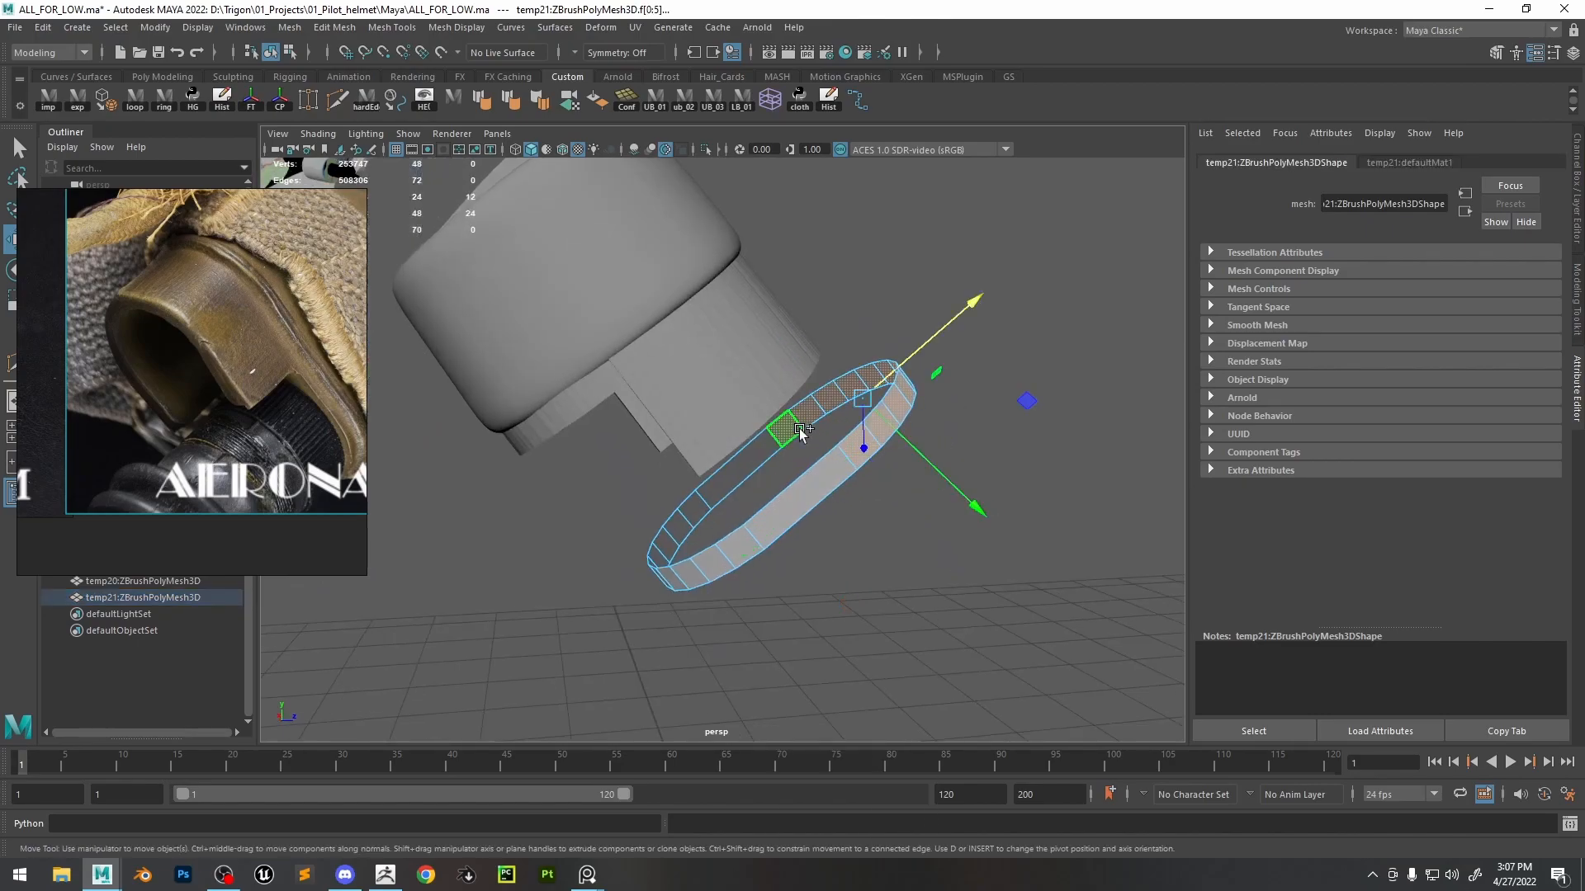
key(ctrl+z)
key(ctrl+z)
key(ctrl+z)
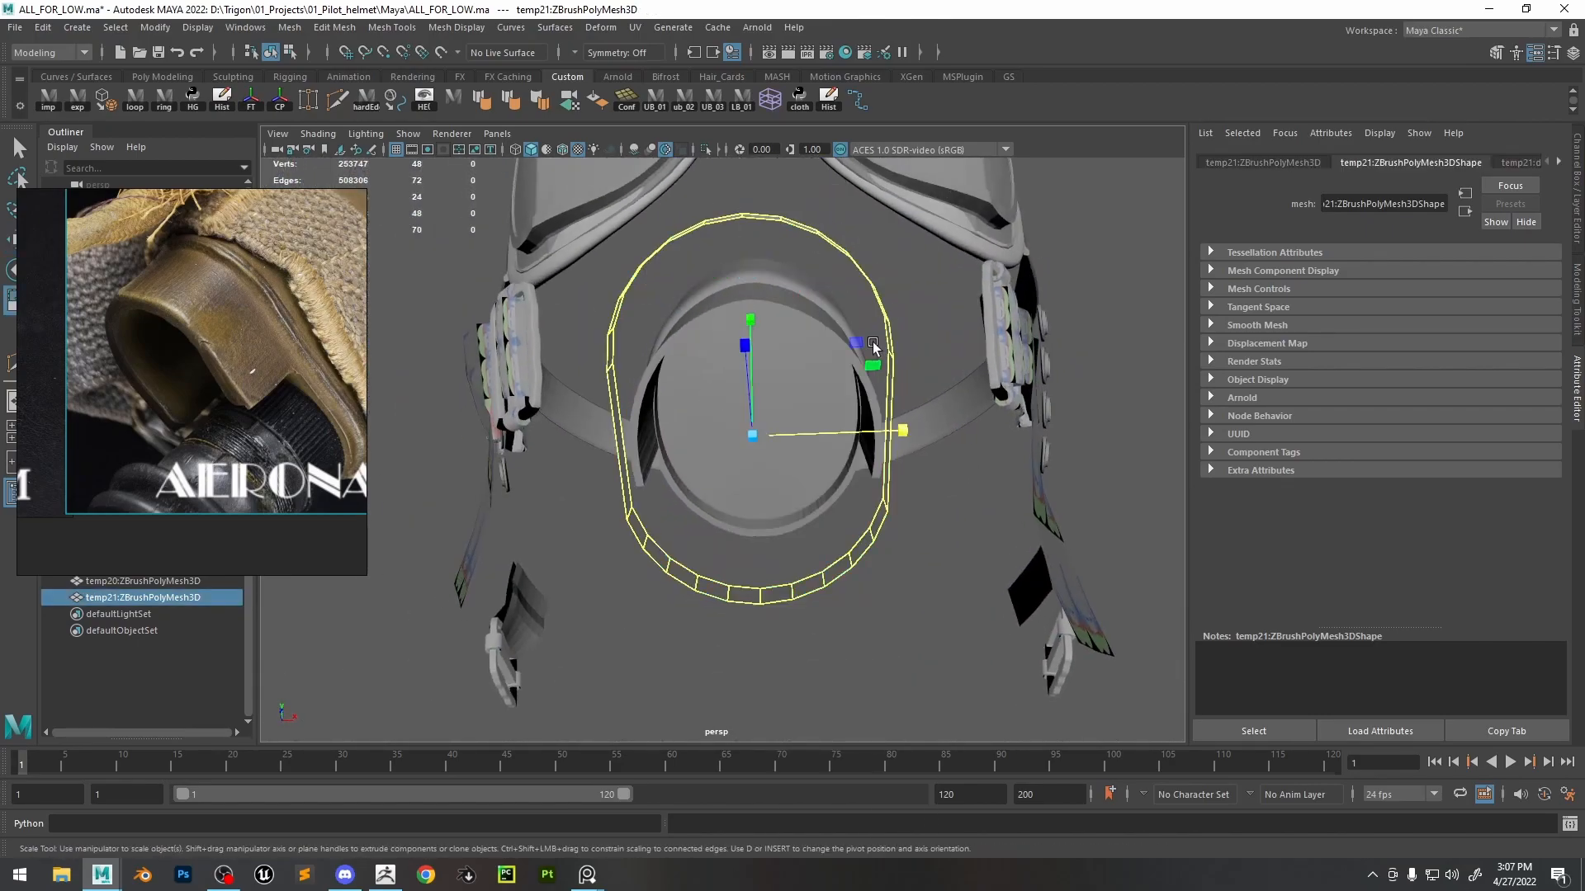
- Move the oval ring back along the tilted sleeve until it surrounds the sleeve's wide rear body
key(ctrl+z)
key(ctrl+z)
key(ctrl+z)
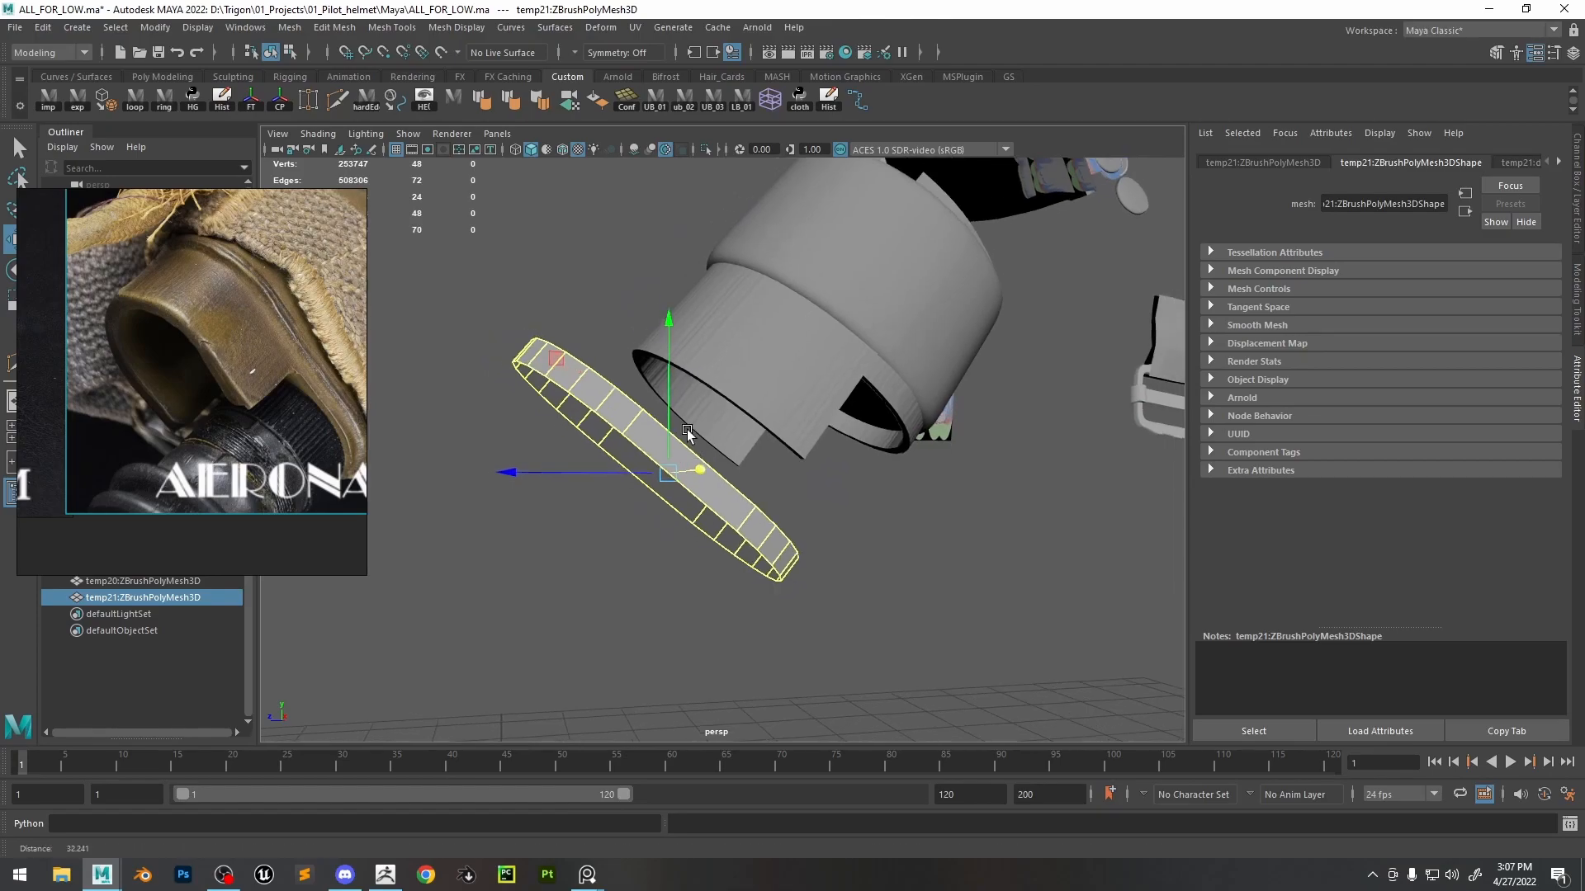
key(ctrl+z)
key(ctrl+z)
key(ctrl+z)
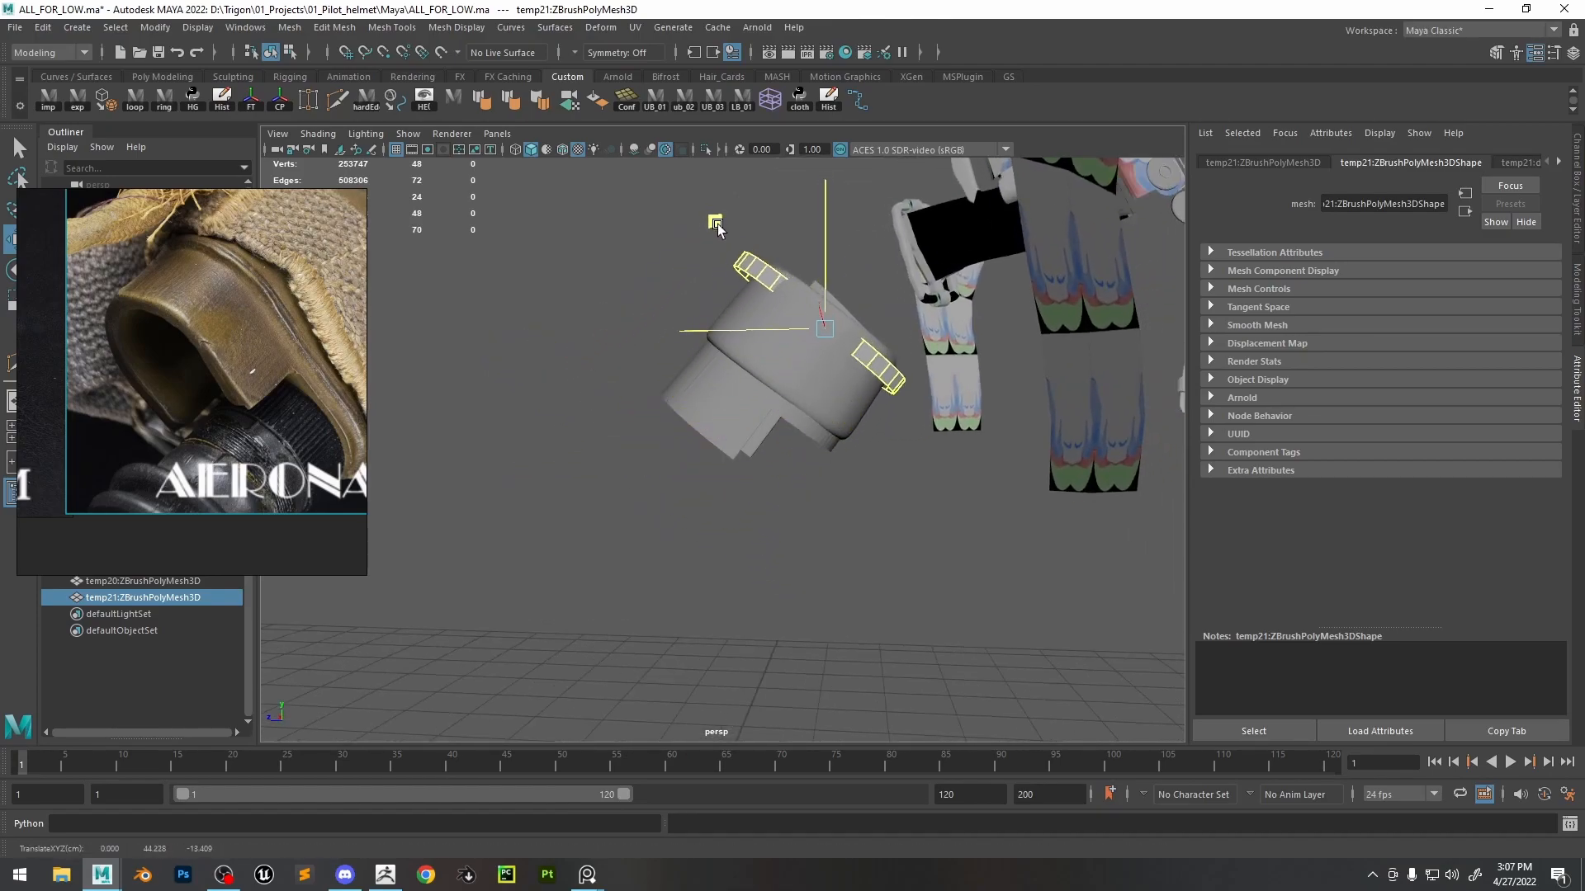
drag(689, 375, 768, 353)
alt+drag(844, 289, 728, 241)
alt+drag(788, 284, 1203, 241)
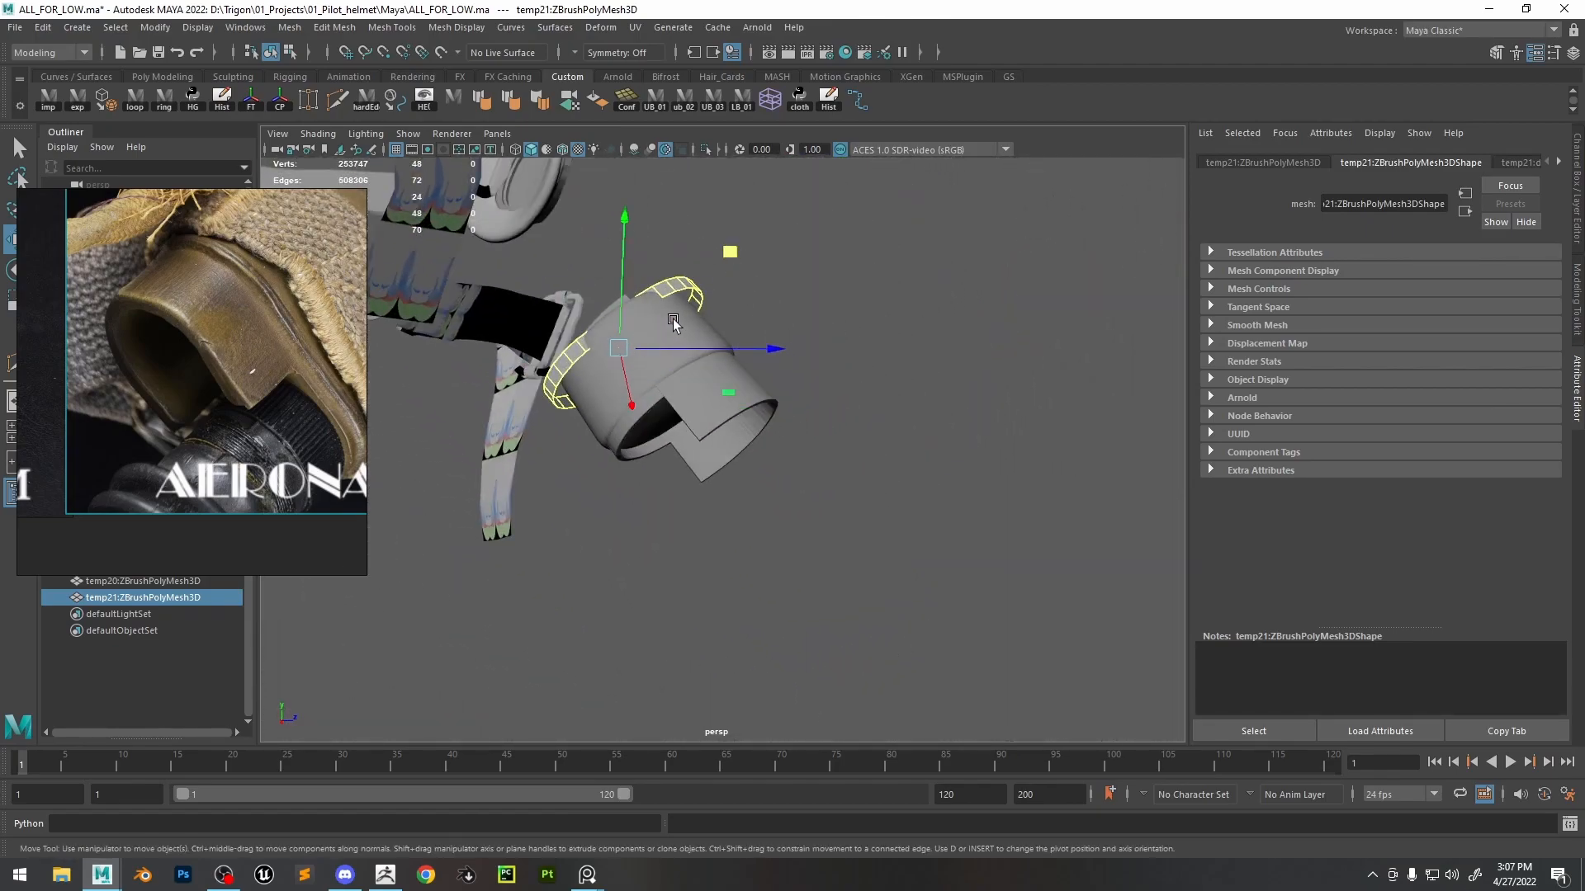
alt+drag(673, 322, 634, 345)
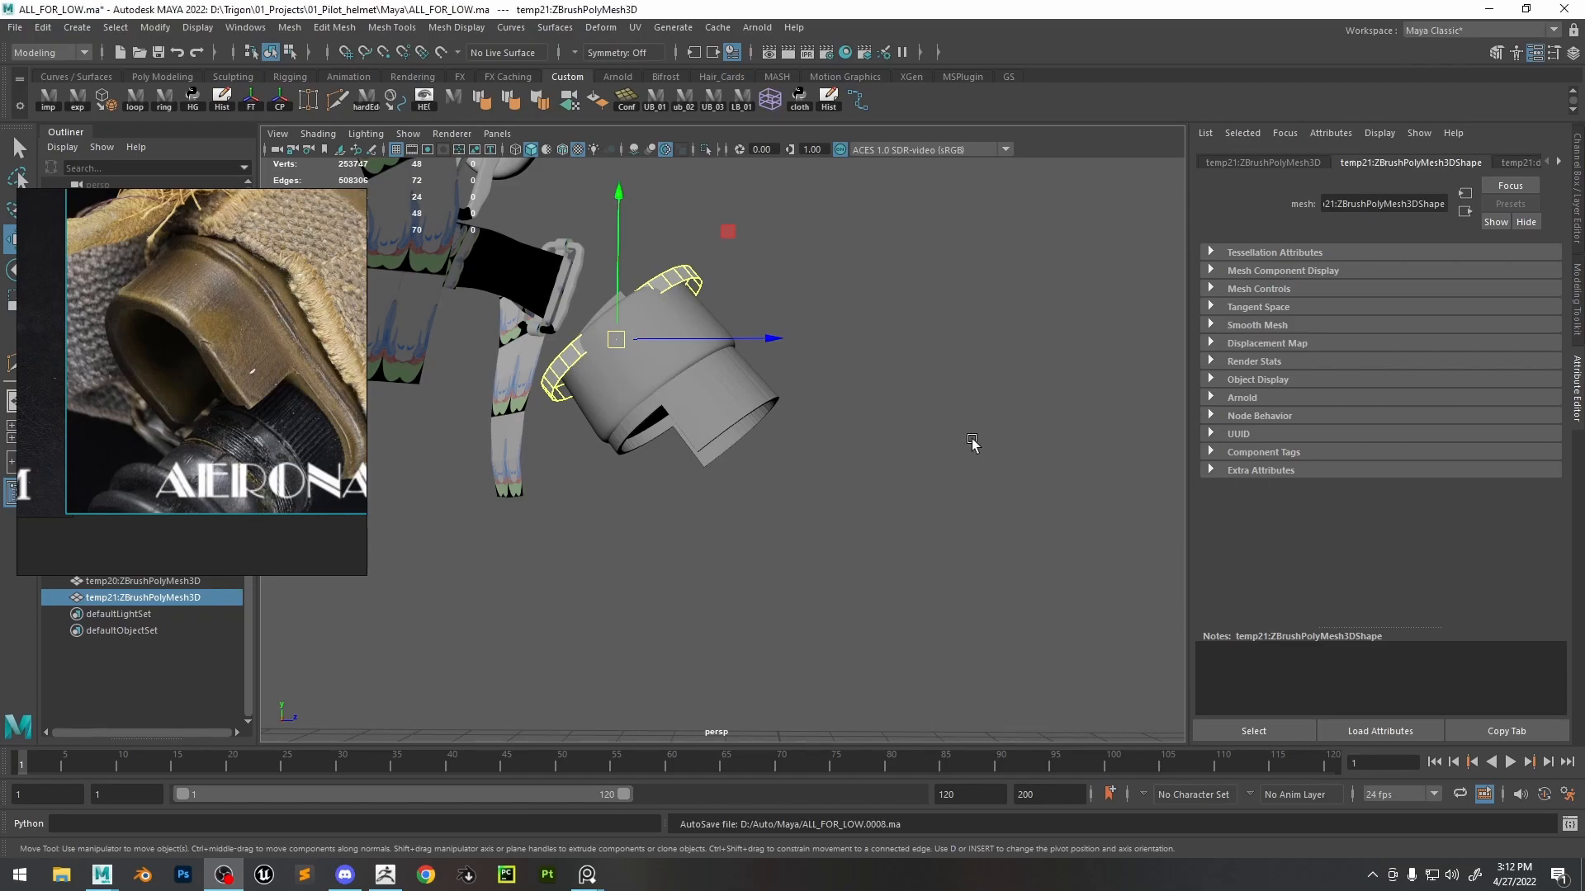
alt+drag(972, 440, 931, 419)
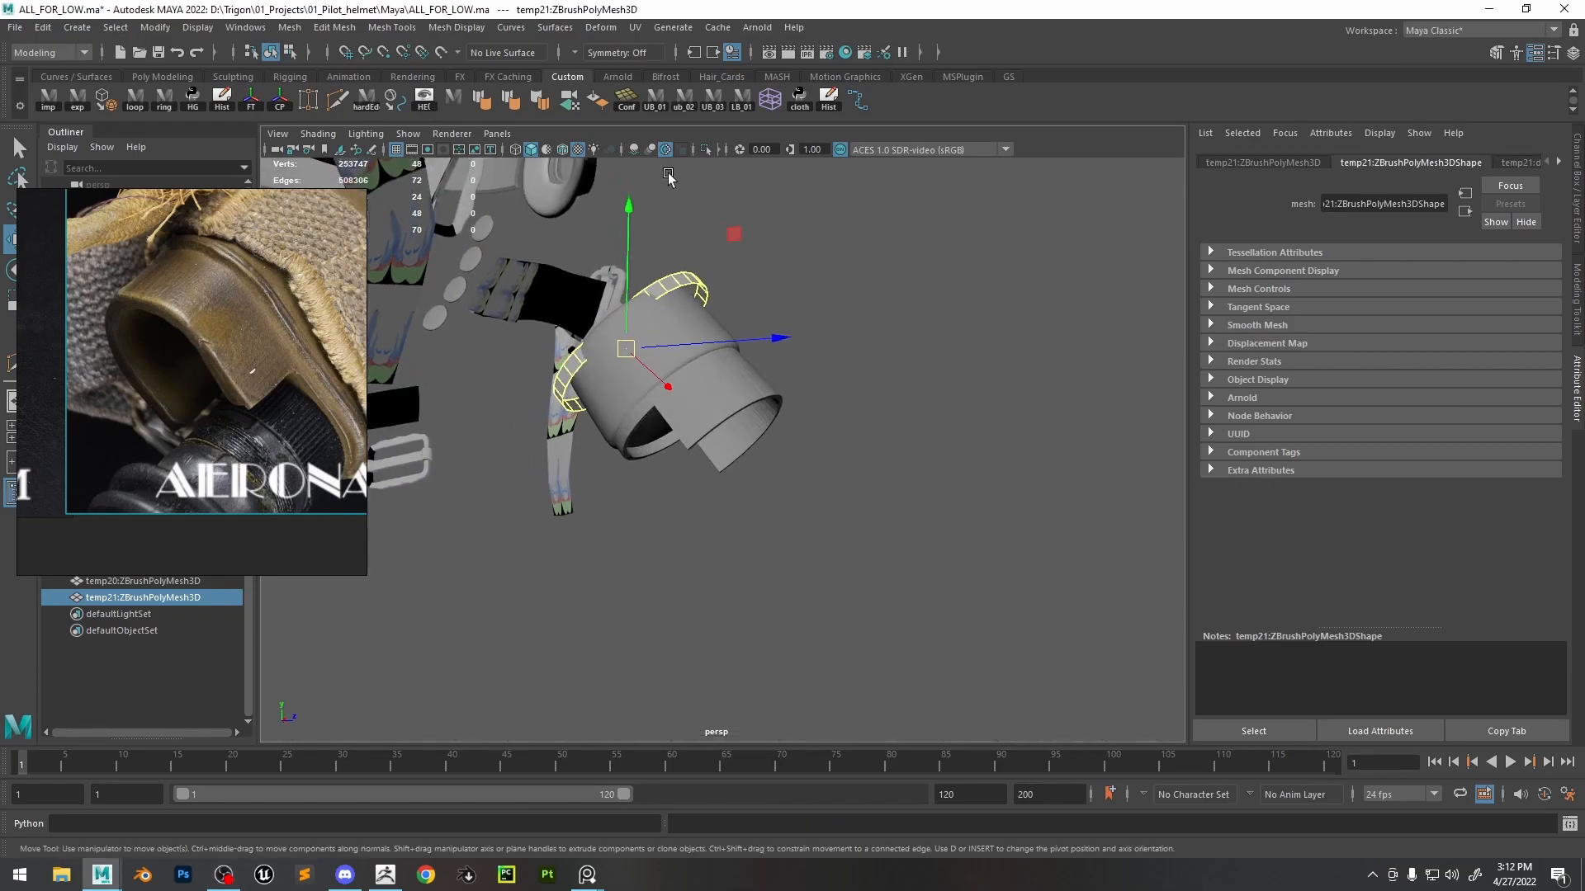
- Isolate the oval ring and extrude its front border edge loop about 3.6 units along the sleeve's direction
click(704, 152)
alt+drag(890, 318, 775, 339)
scroll(194, 351, down, 3)
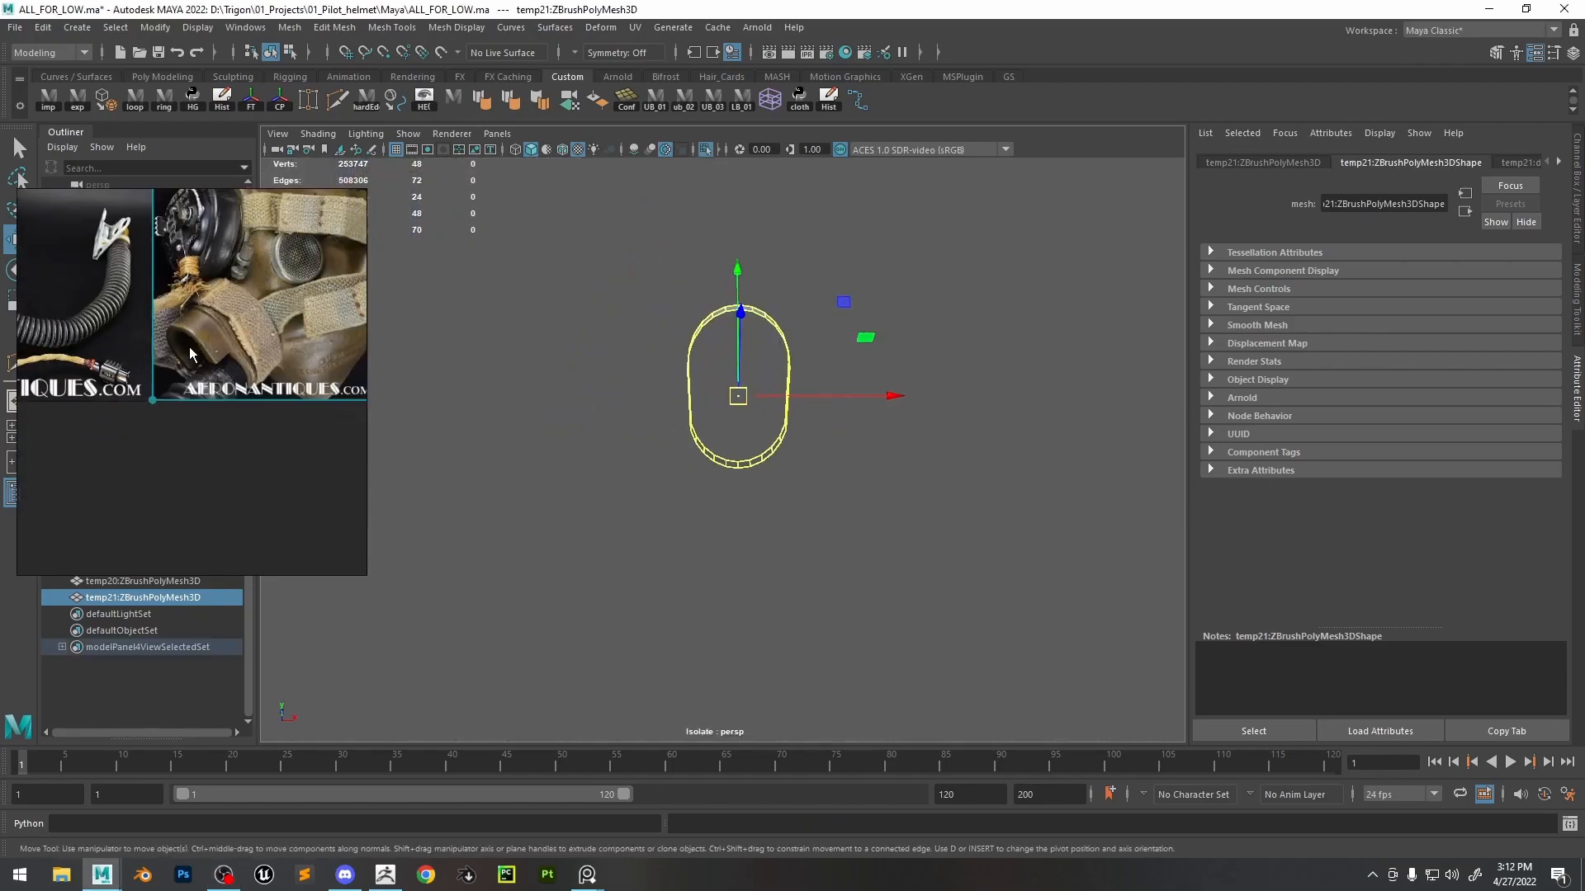
alt+drag(954, 371, 824, 402)
alt+right_drag(716, 419, 850, 396)
alt+middle_drag(920, 289, 835, 404)
right_drag(836, 404, 837, 388)
double_click(822, 416)
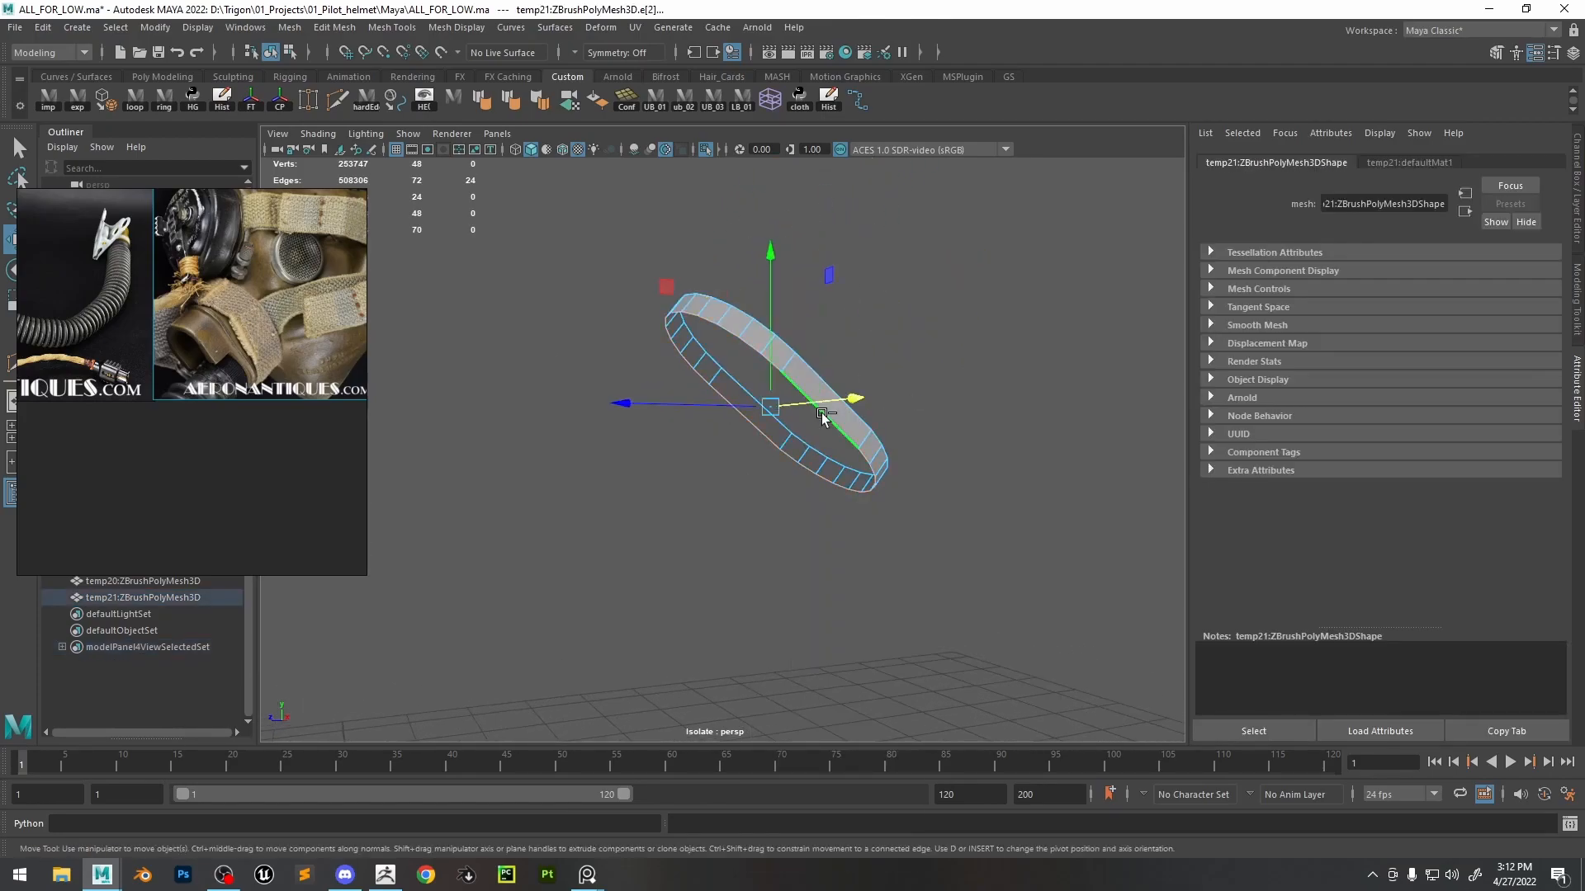
key(ctrl+e)
drag(618, 376, 565, 442)
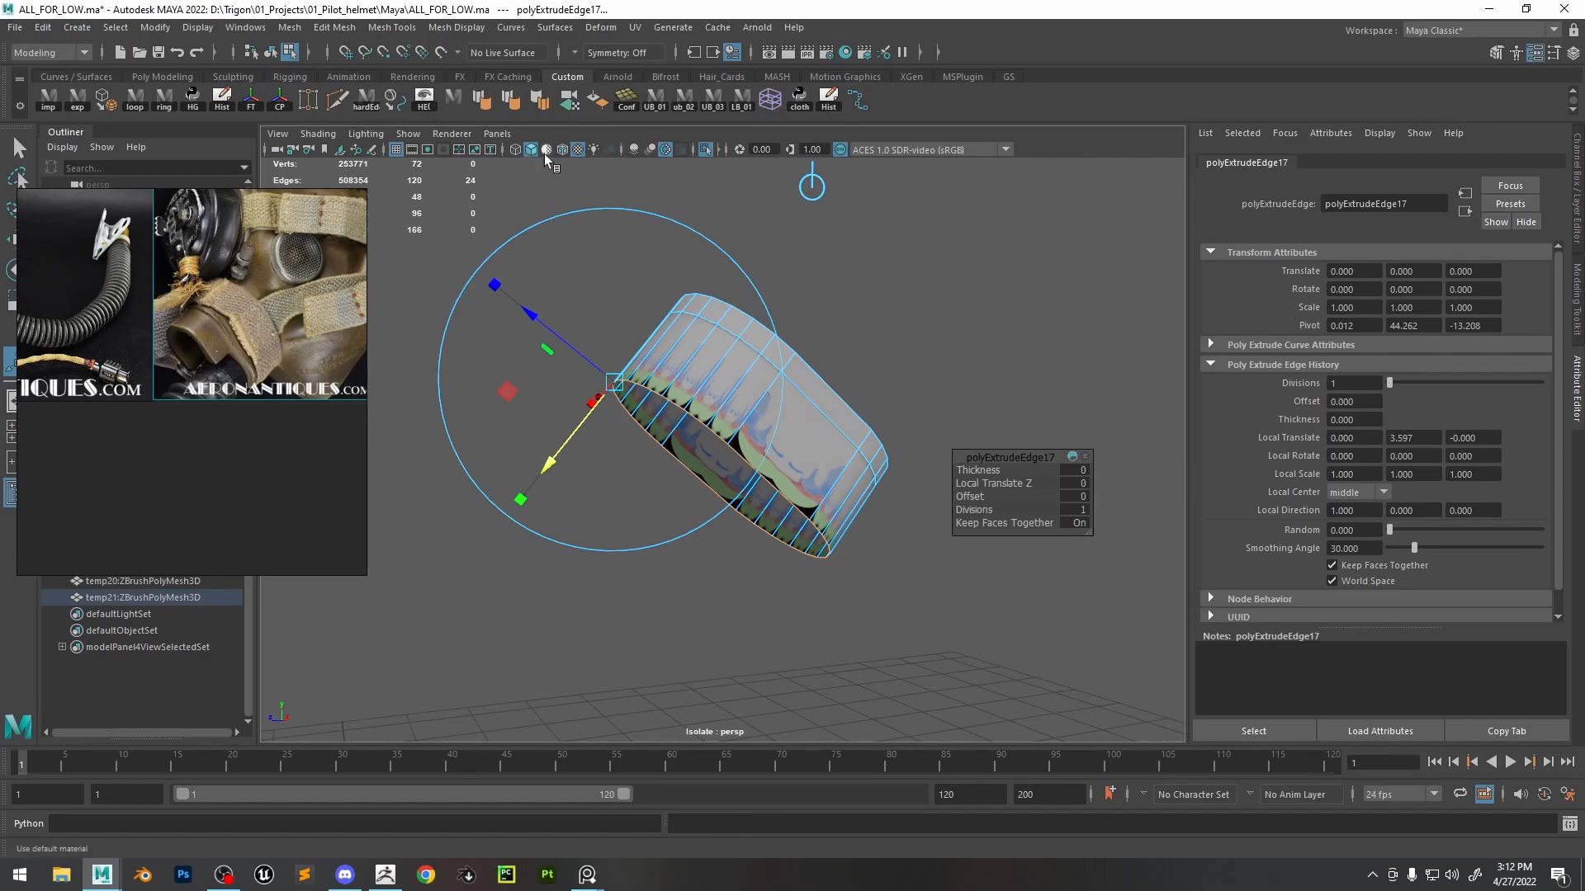
- Use the default material, show the whole scene again and lengthen the ring's extrusion to about 4.14 units
click(546, 151)
click(705, 151)
mouse_move(552, 449)
mouse_down()
mouse_move(528, 473)
mouse_move(545, 457)
mouse_up()
scroll(235, 368, up, 6)
alt+middle_drag(848, 484, 834, 501)
drag(532, 473, 534, 470)
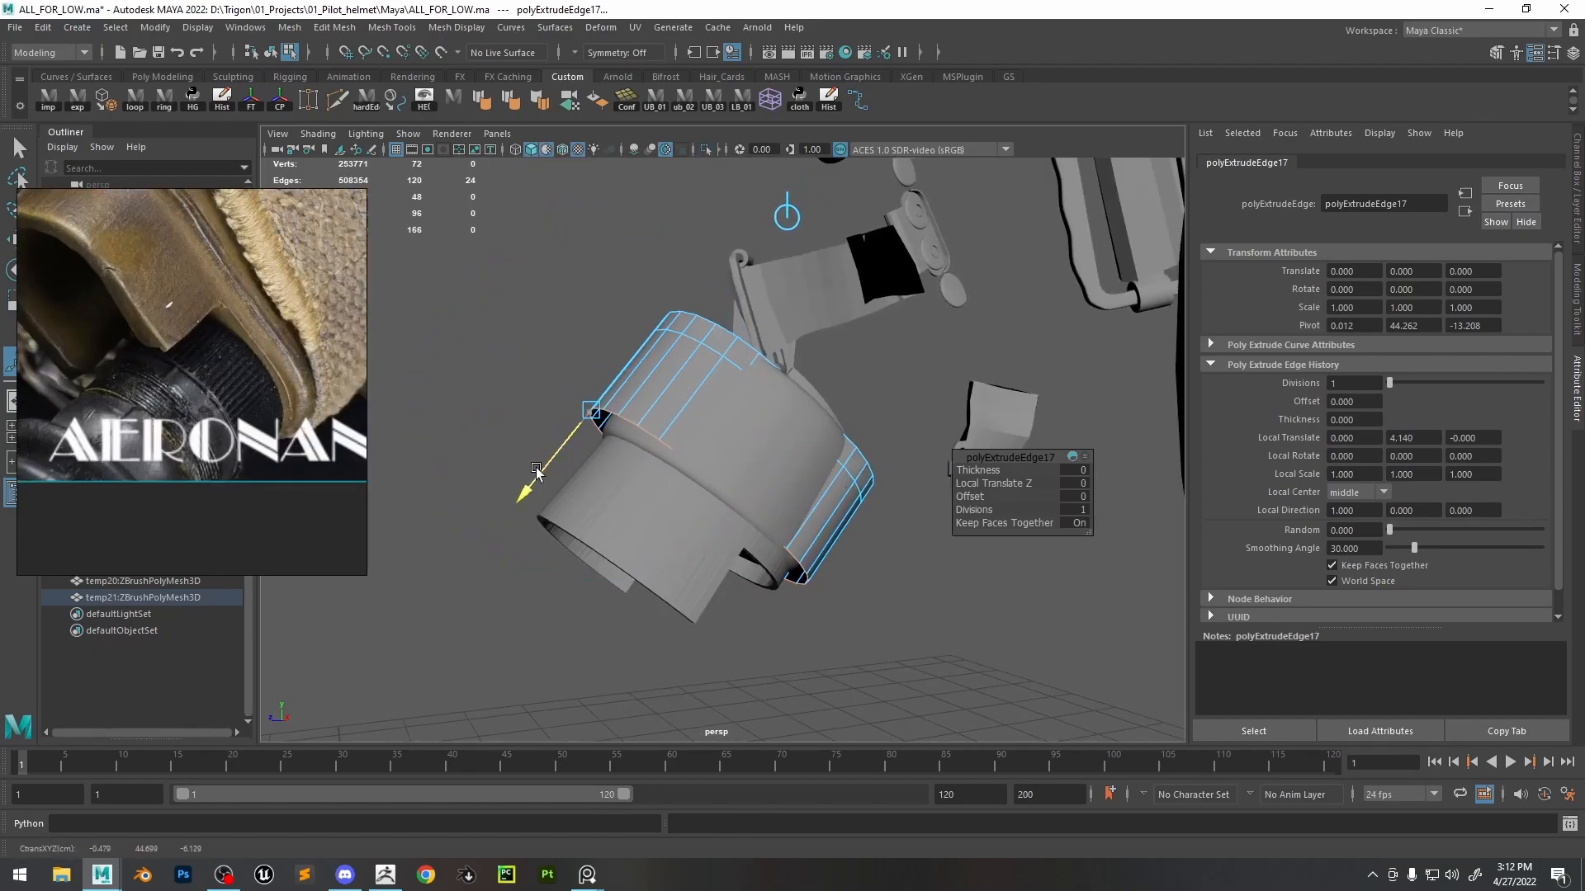
- Lengthen the ring's front extrusion to about 4.5 units and extrude the border edge loop again about 4.16 units along the sleeve
scroll(264, 348, up, 3)
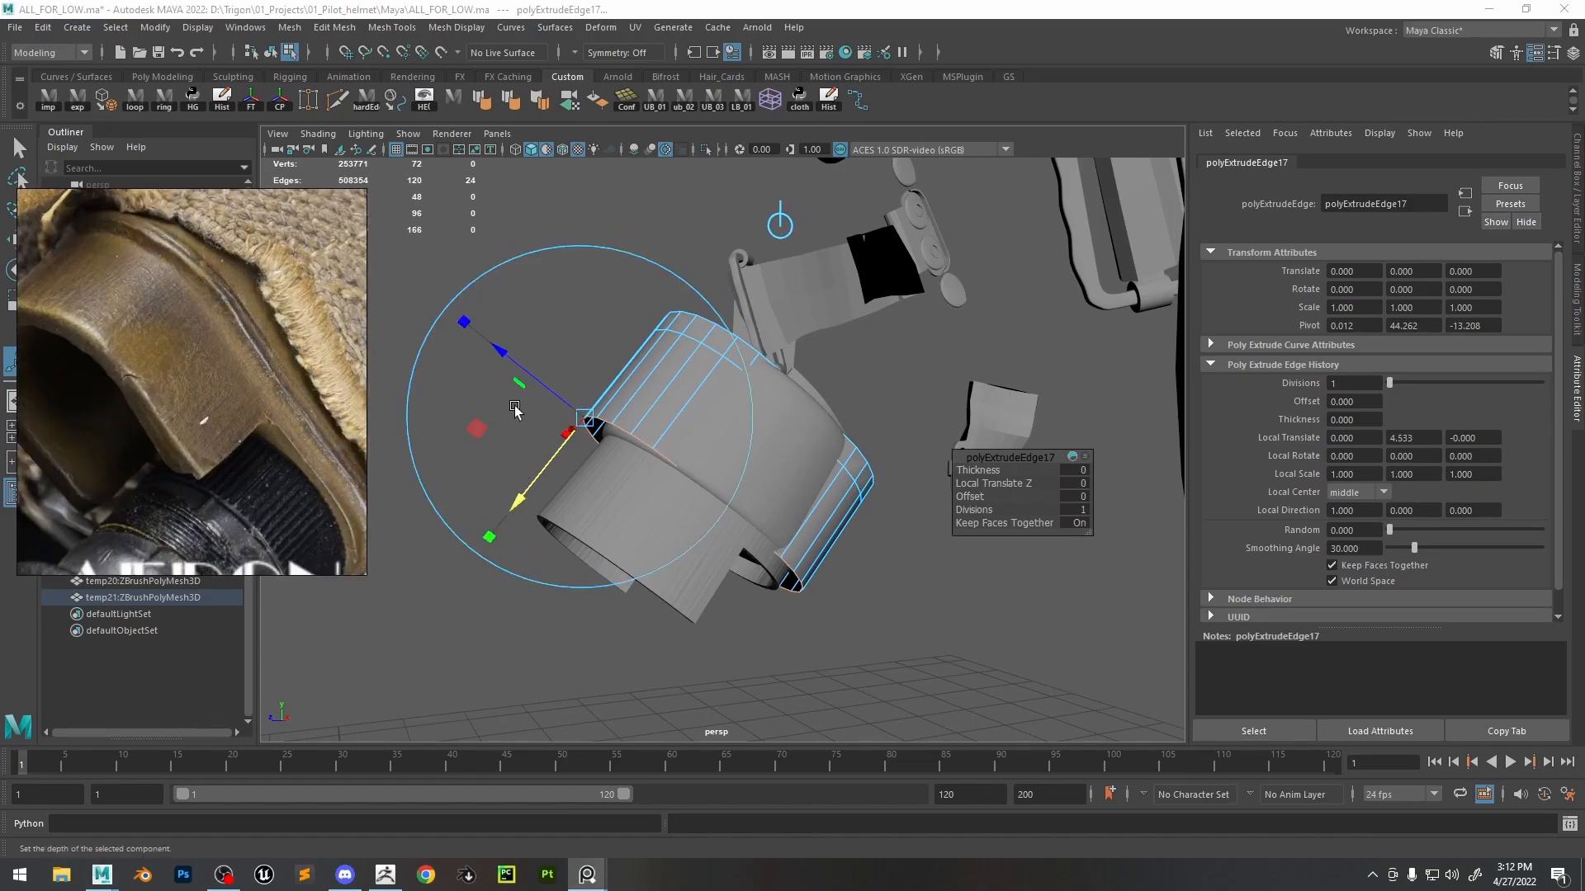
scroll(508, 402, up, 3)
drag(507, 442, 504, 448)
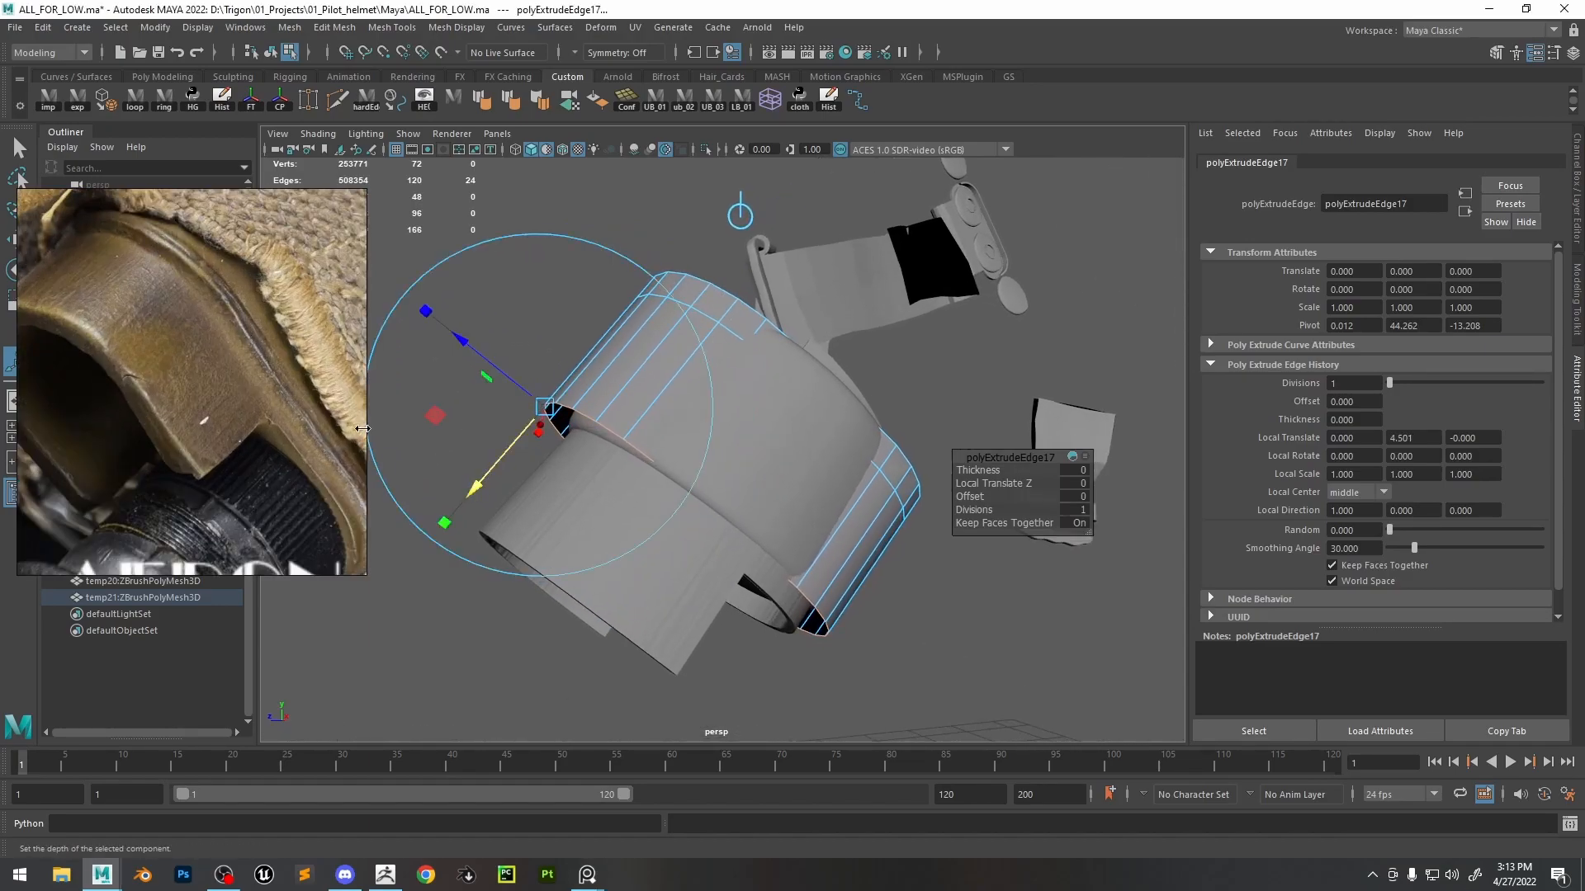
key(ctrl+e)
drag(483, 481, 364, 579)
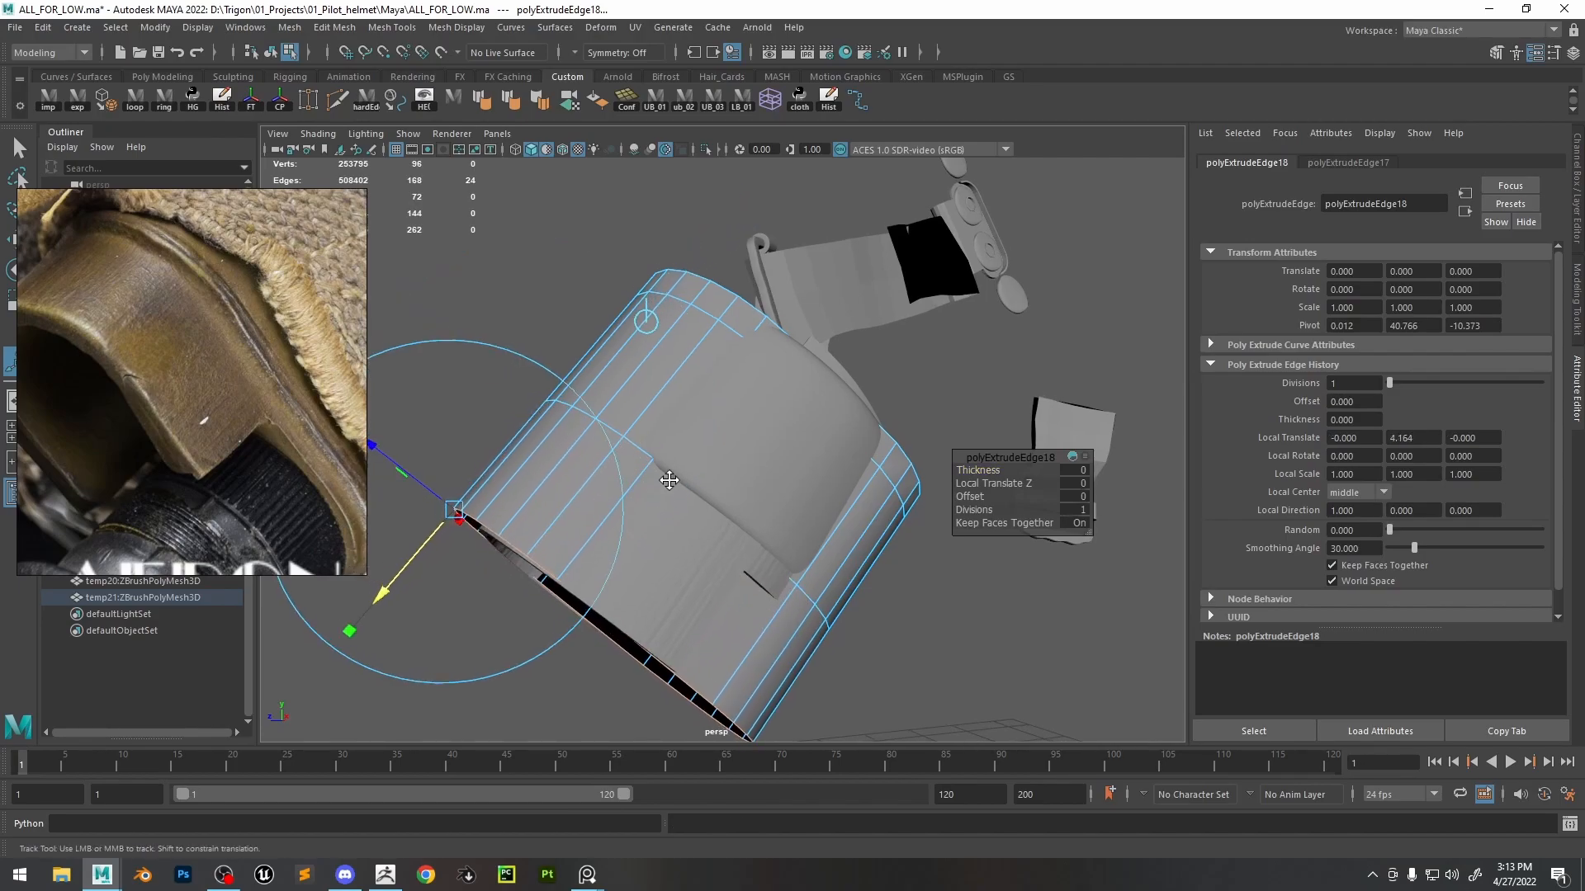
- Select the middle edge loop, enable the Edge Slide transform constraint and slide the loop along the ring to match the sleeve's step
alt+middle_drag(671, 486, 662, 472)
alt+drag(712, 478, 699, 481)
double_click(715, 512)
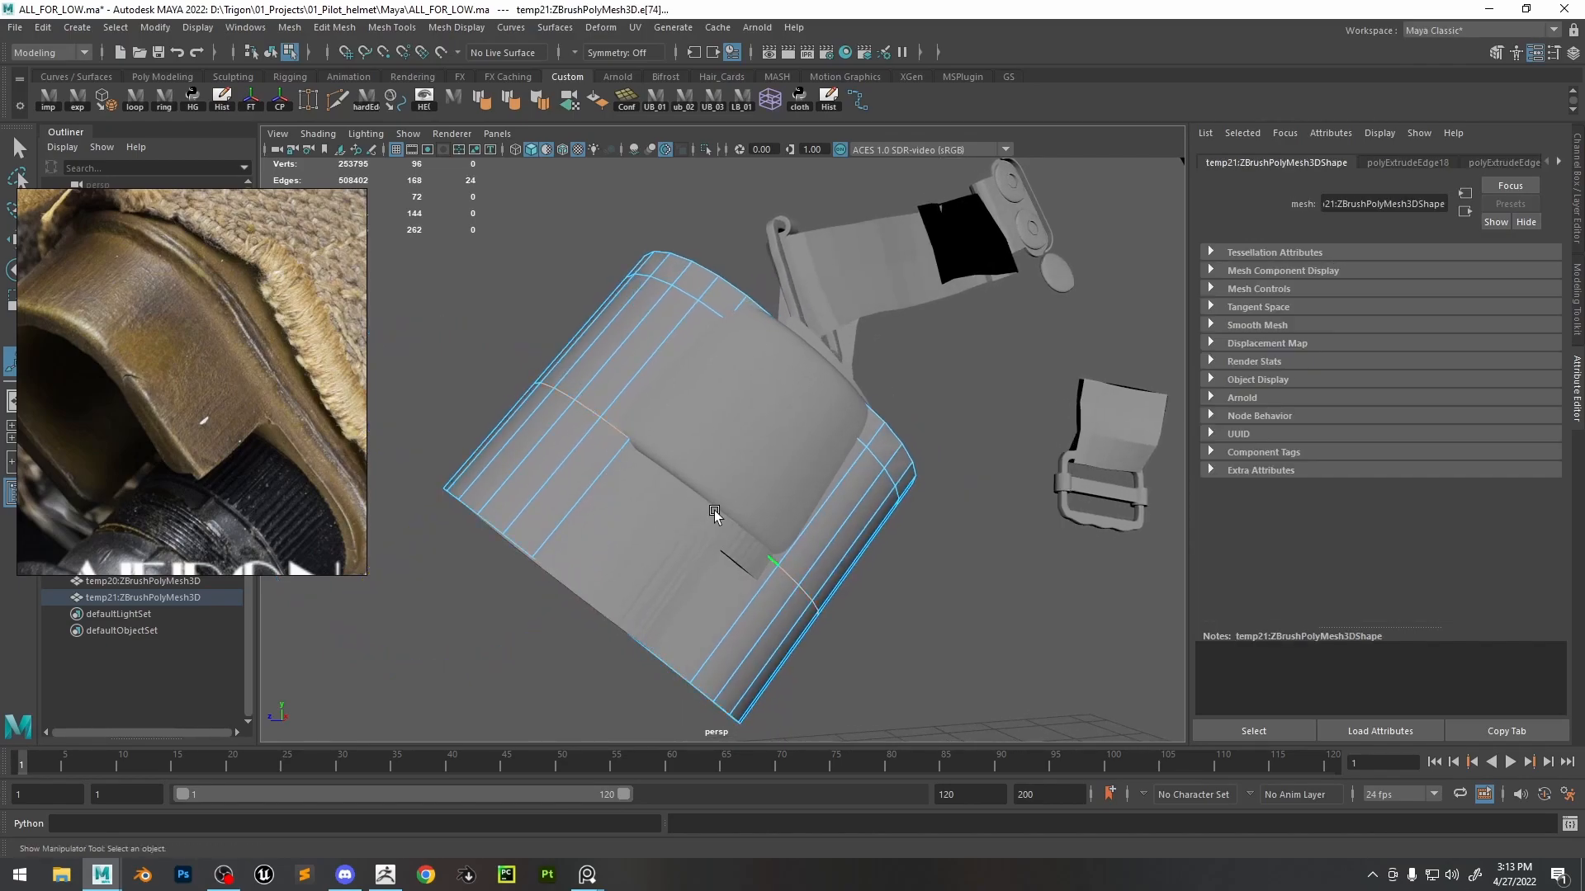
key(w)
alt+drag(728, 483, 737, 434)
key(w)
mouse_move(729, 563)
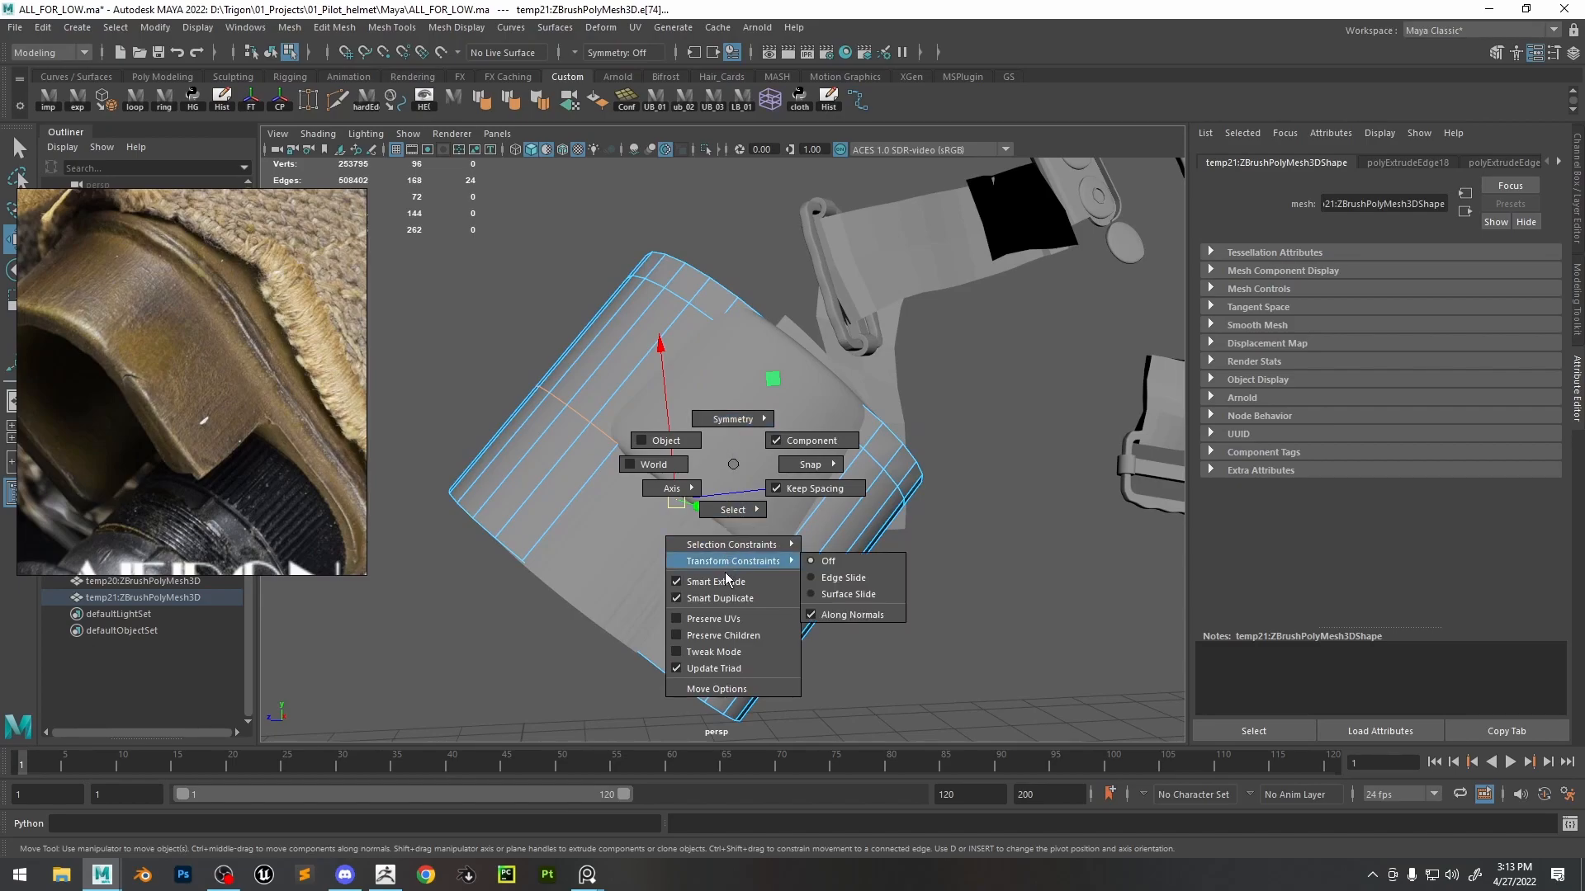
click(835, 578)
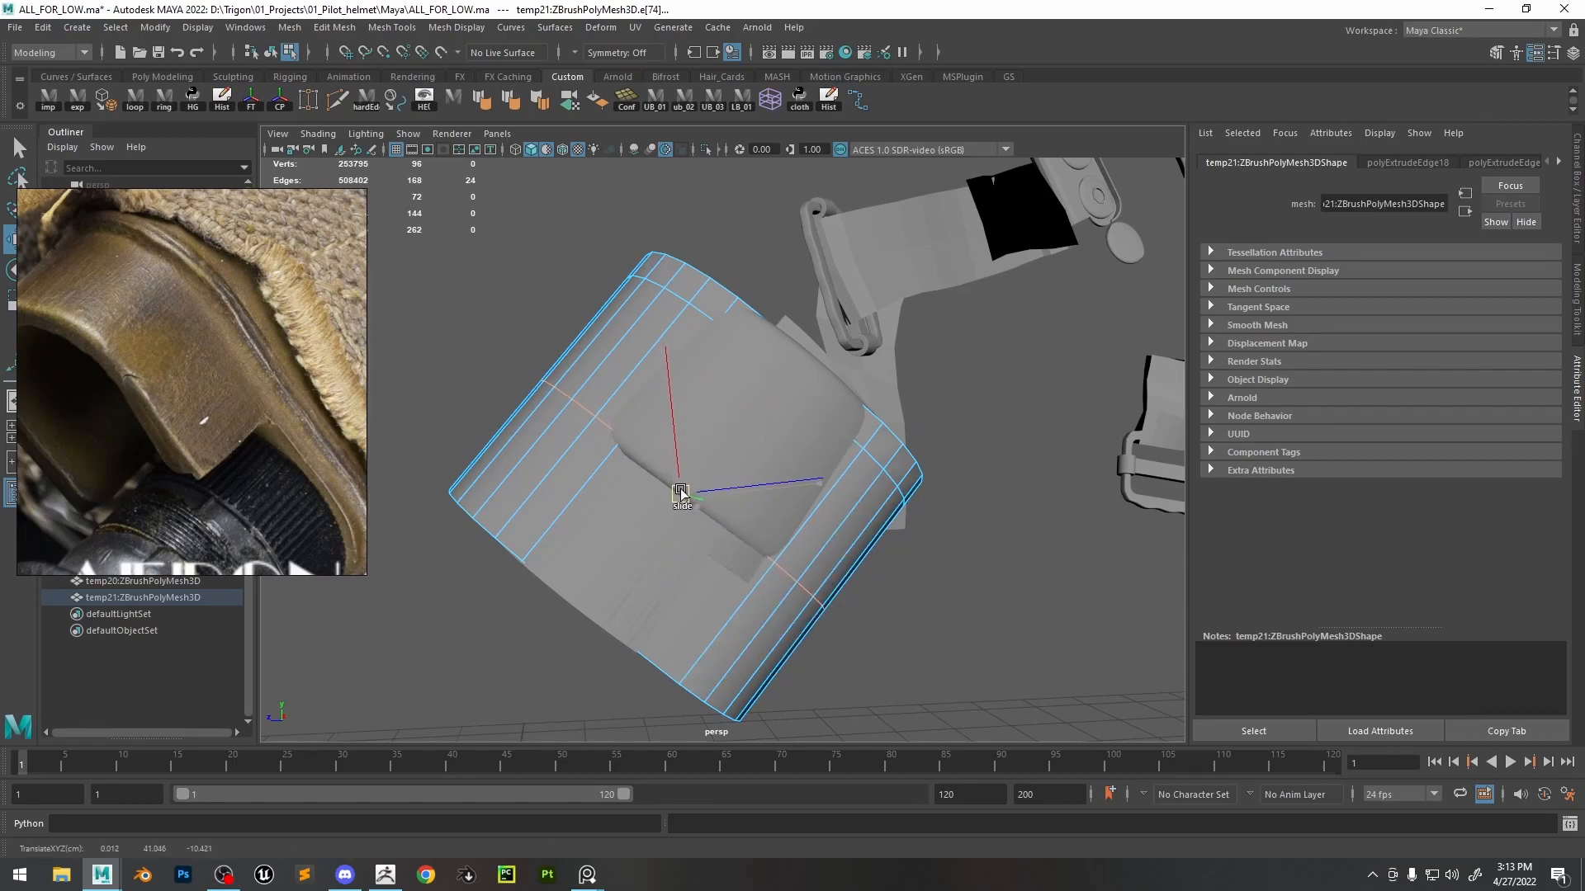
- Bevel the middle edge loop with a fraction of 0.04
shift+right_drag(598, 405, 680, 417)
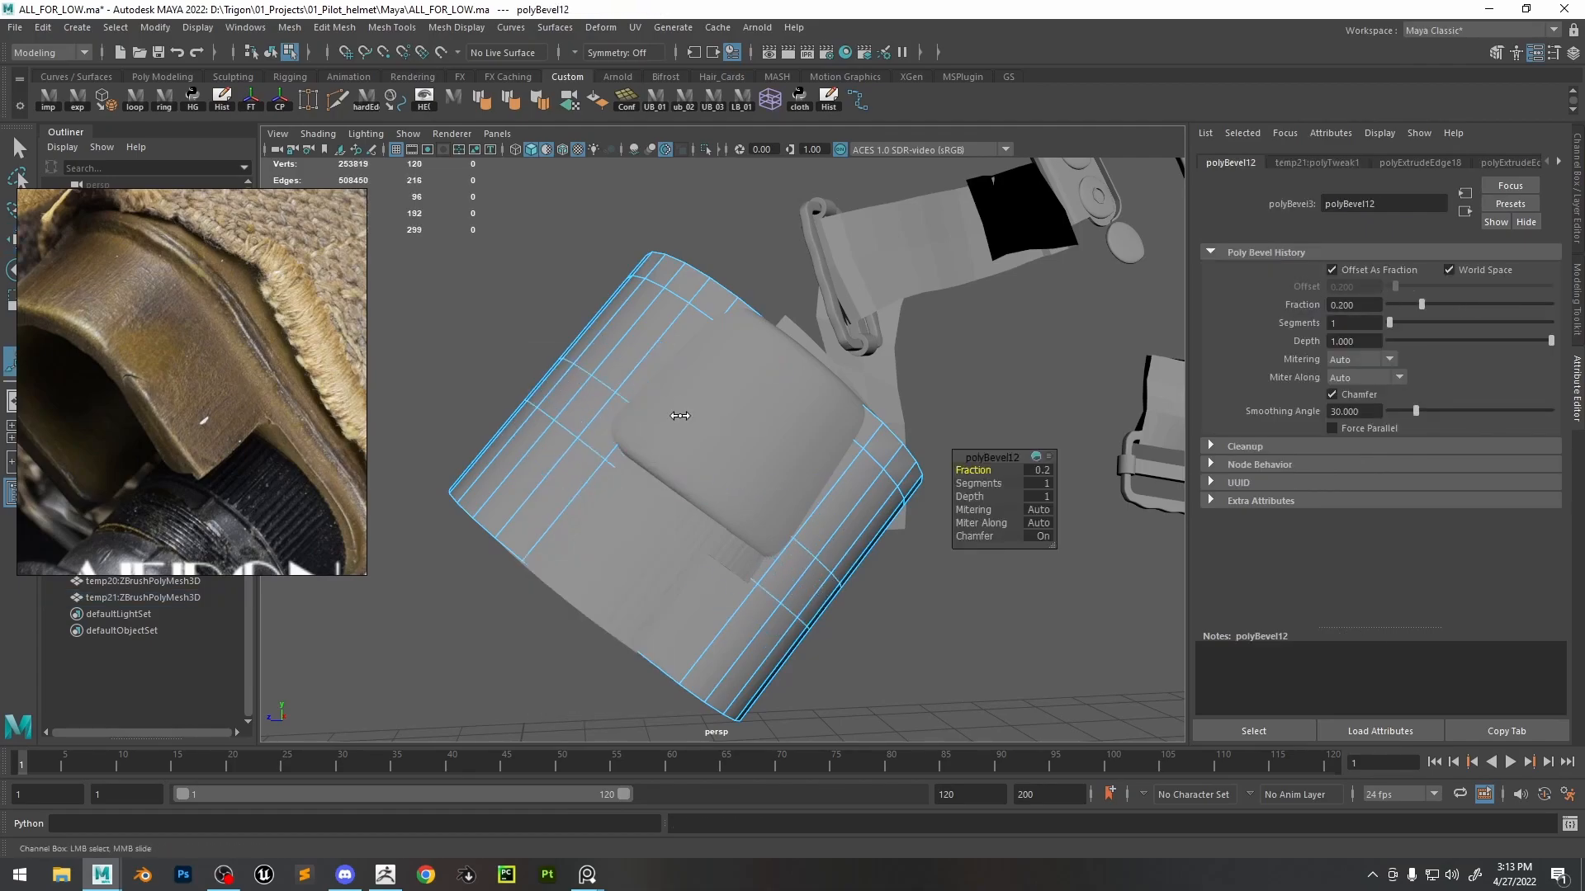
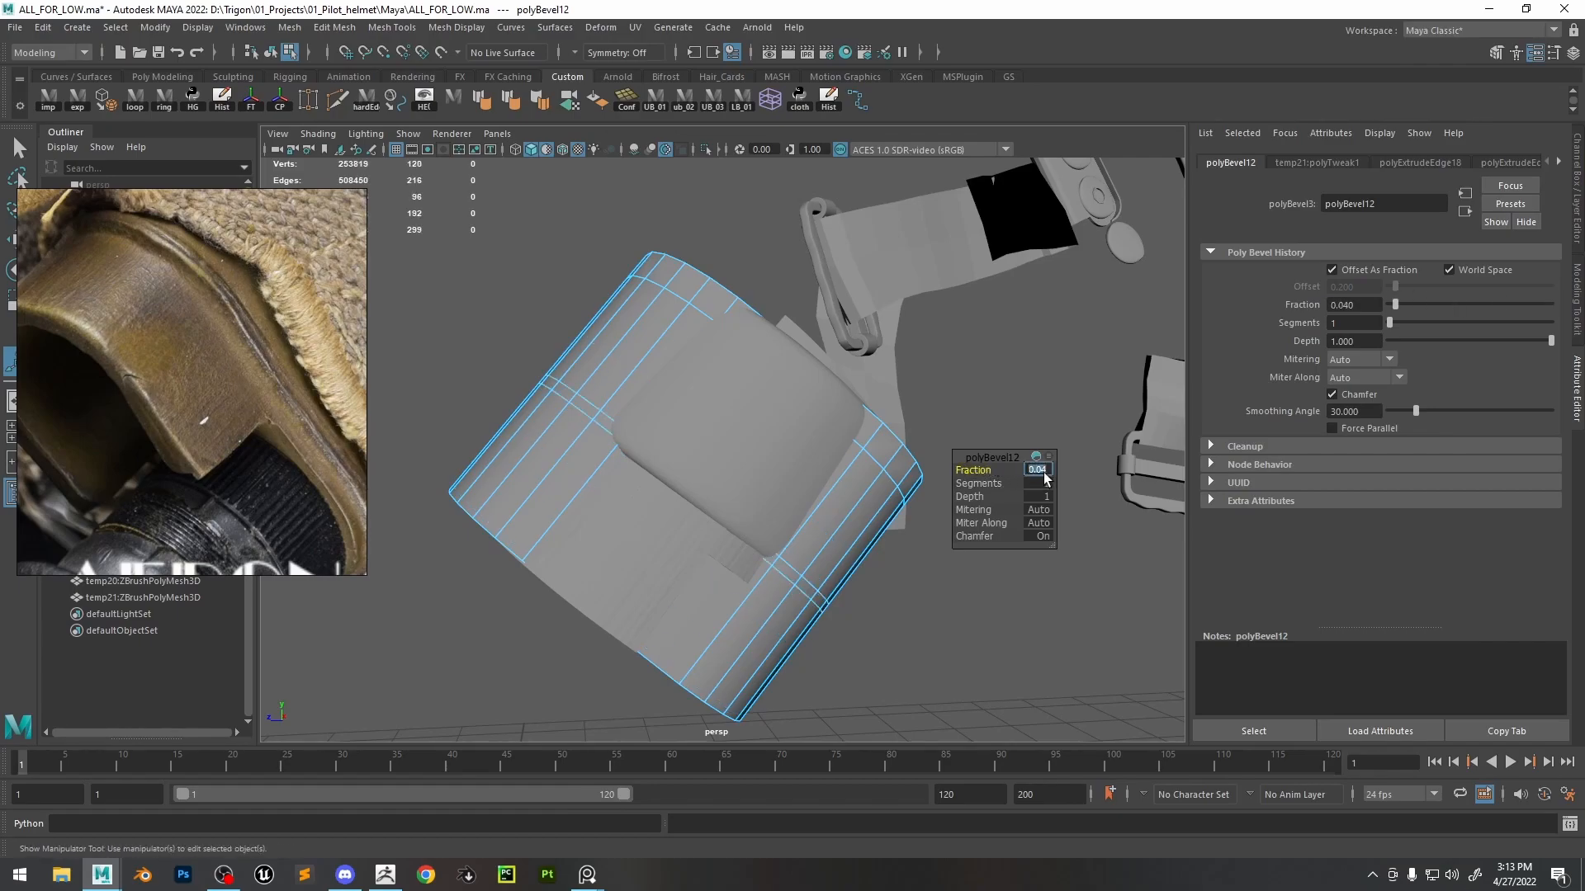
alt+right_drag(704, 378, 487, 169)
alt+right_drag(700, 388, 916, 652)
alt+drag(585, 348, 597, 350)
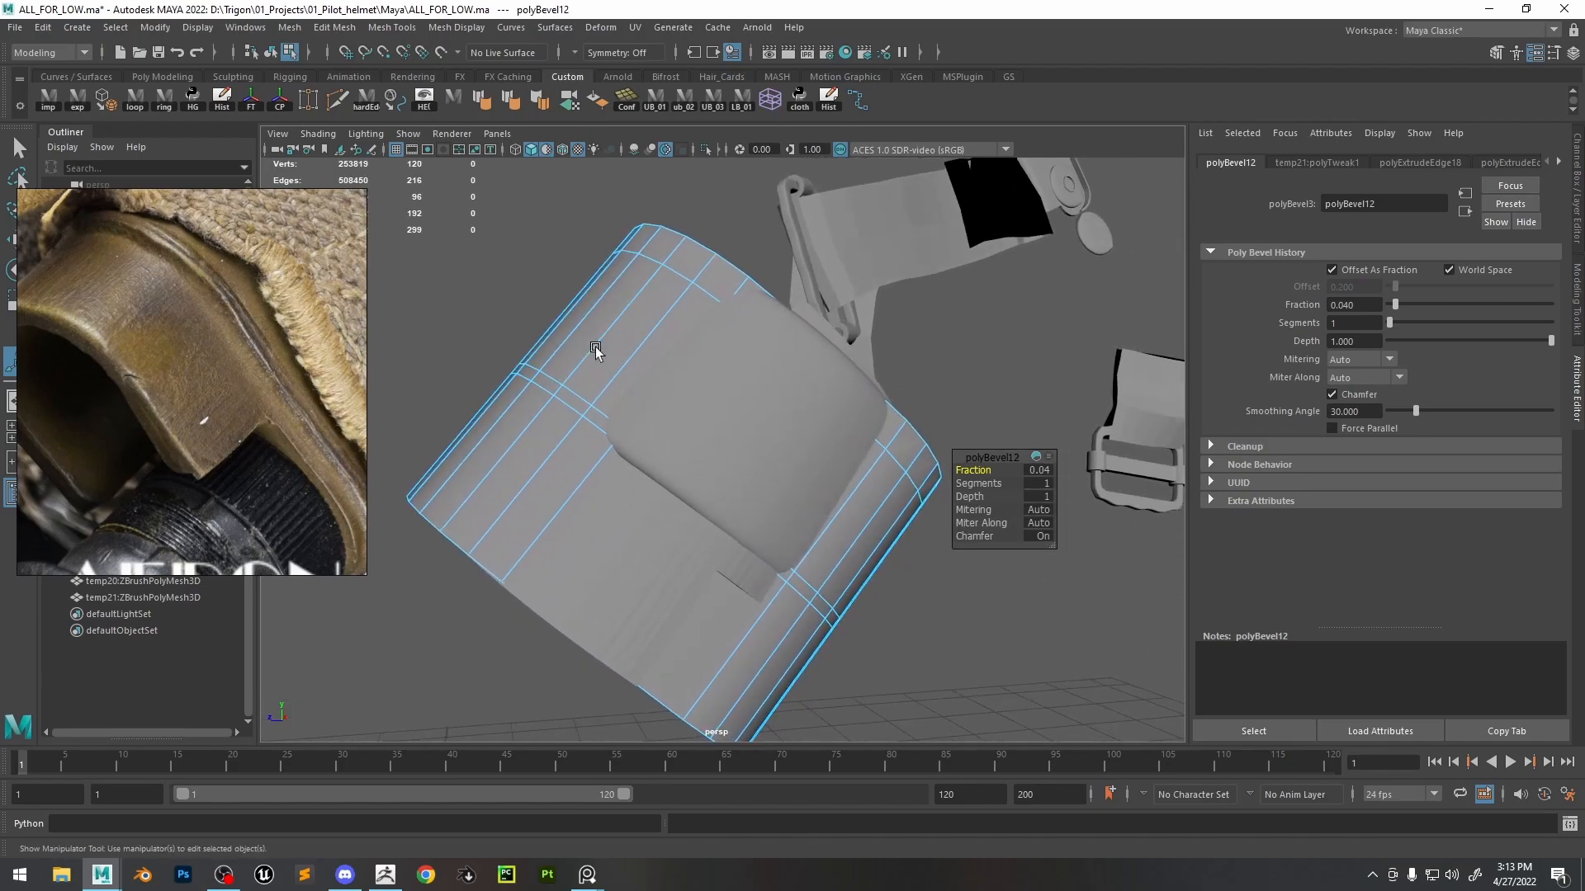
- Select the narrow face loop made by the bevel and extrude it outward into a raised band
alt+right_drag(598, 350, 648, 402)
right_drag(551, 296, 555, 327)
double_click(541, 373)
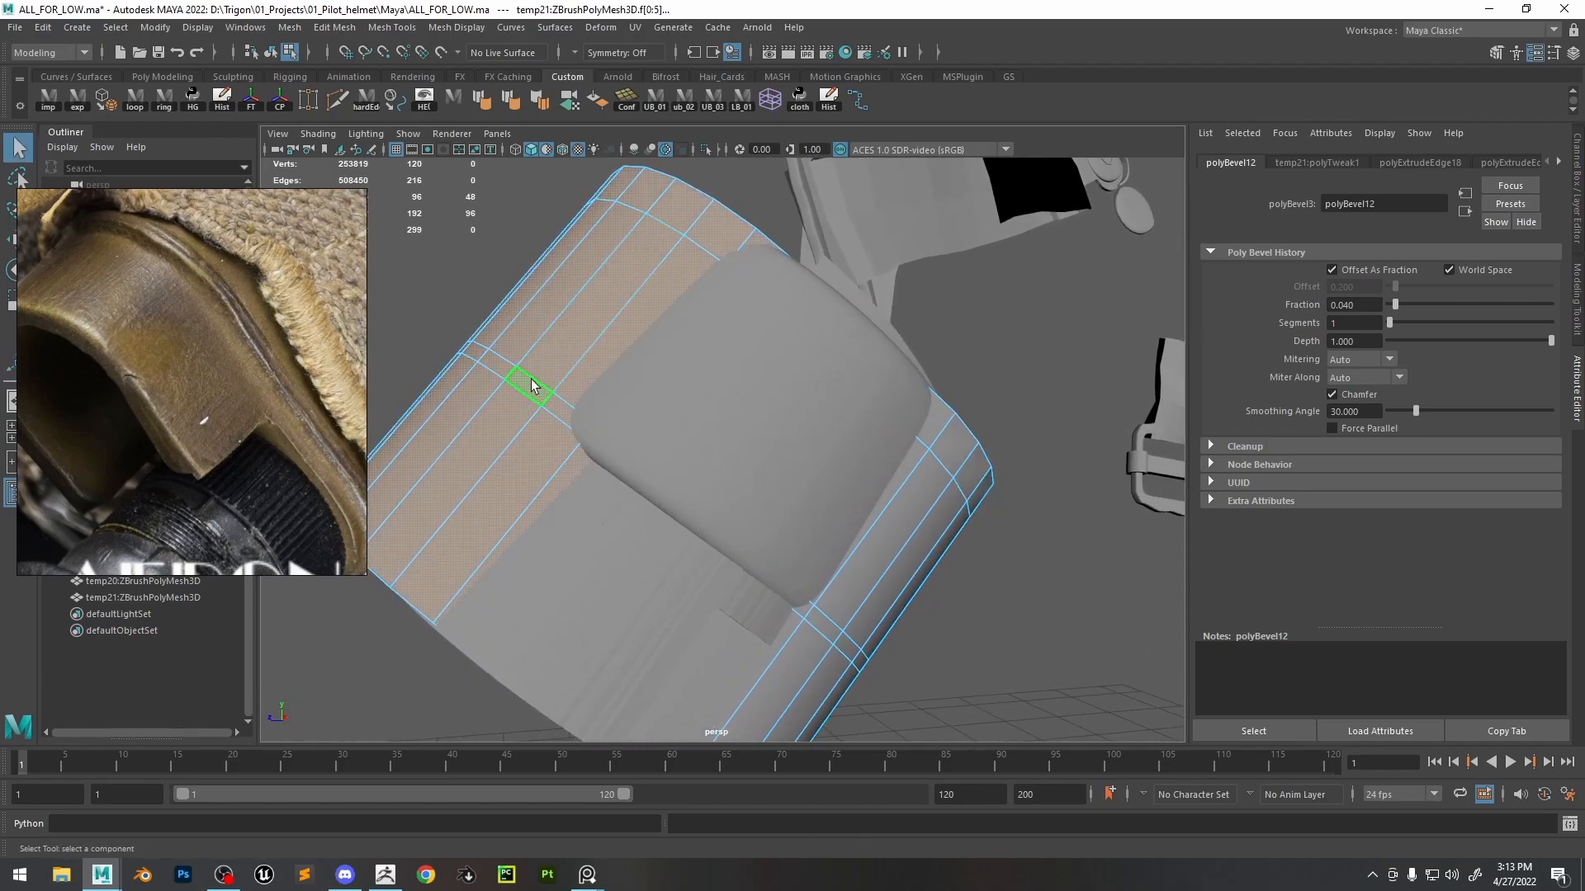
key(ctrl+e)
- Select the edges across the raised band and connect them to add an edge loop around it
alt+drag(607, 355, 718, 382)
alt+right_drag(718, 382, 792, 471)
right_drag(665, 424, 666, 394)
click(699, 410)
shift+double_click(764, 446)
mouse_move(764, 446)
shift+right_down()
mouse_move(789, 630)
mouse_move(737, 428)
mouse_move(767, 459)
shift+right_up()
alt+middle_drag(768, 459, 788, 435)
- Check the ring in wireframe and try a Multi-Cut edge loop just in front of the raised band
right_drag(805, 419, 925, 313)
key(4)
alt+drag(859, 545, 845, 532)
right_drag(824, 419, 819, 485)
key(ctrl+z)
right_drag(614, 354, 665, 324)
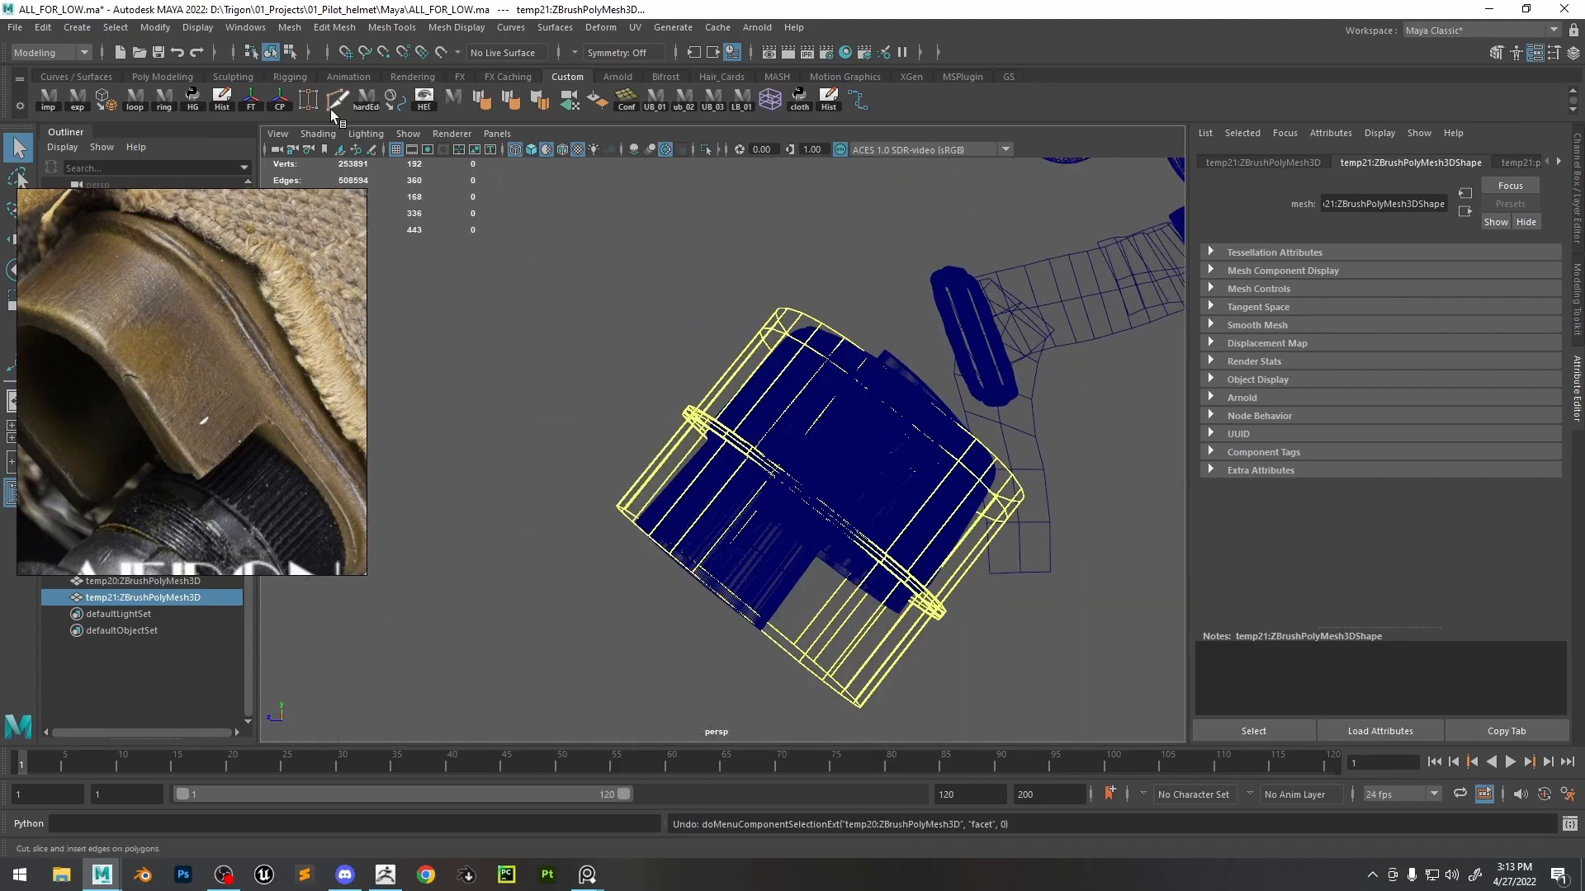
right_drag(716, 405, 716, 363)
alt+drag(792, 470, 813, 470)
shift+right_drag(858, 536, 900, 578)
mouse_move(949, 652)
alt+right_down()
mouse_move(997, 690)
mouse_move(1020, 673)
alt+right_up()
key(6)
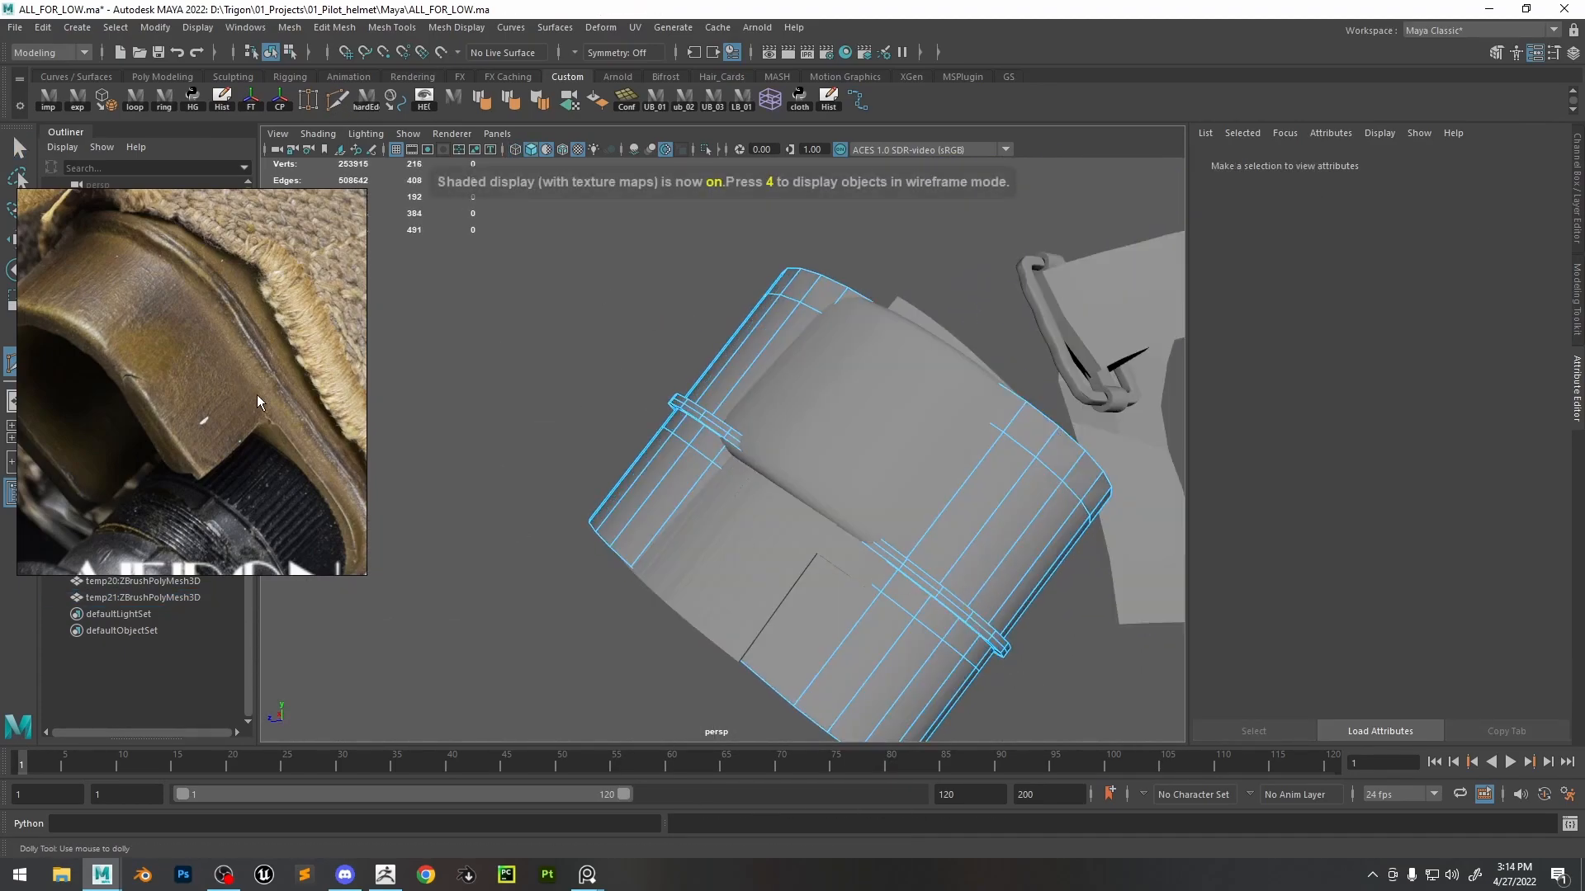
- Undo the trial cuts and insert a supporting edge loop around the sleeve just in front of the raised band
scroll(253, 393, down, 5)
scroll(318, 460, up, 6)
alt+middle_drag(971, 640, 894, 570)
key(ctrl+z)
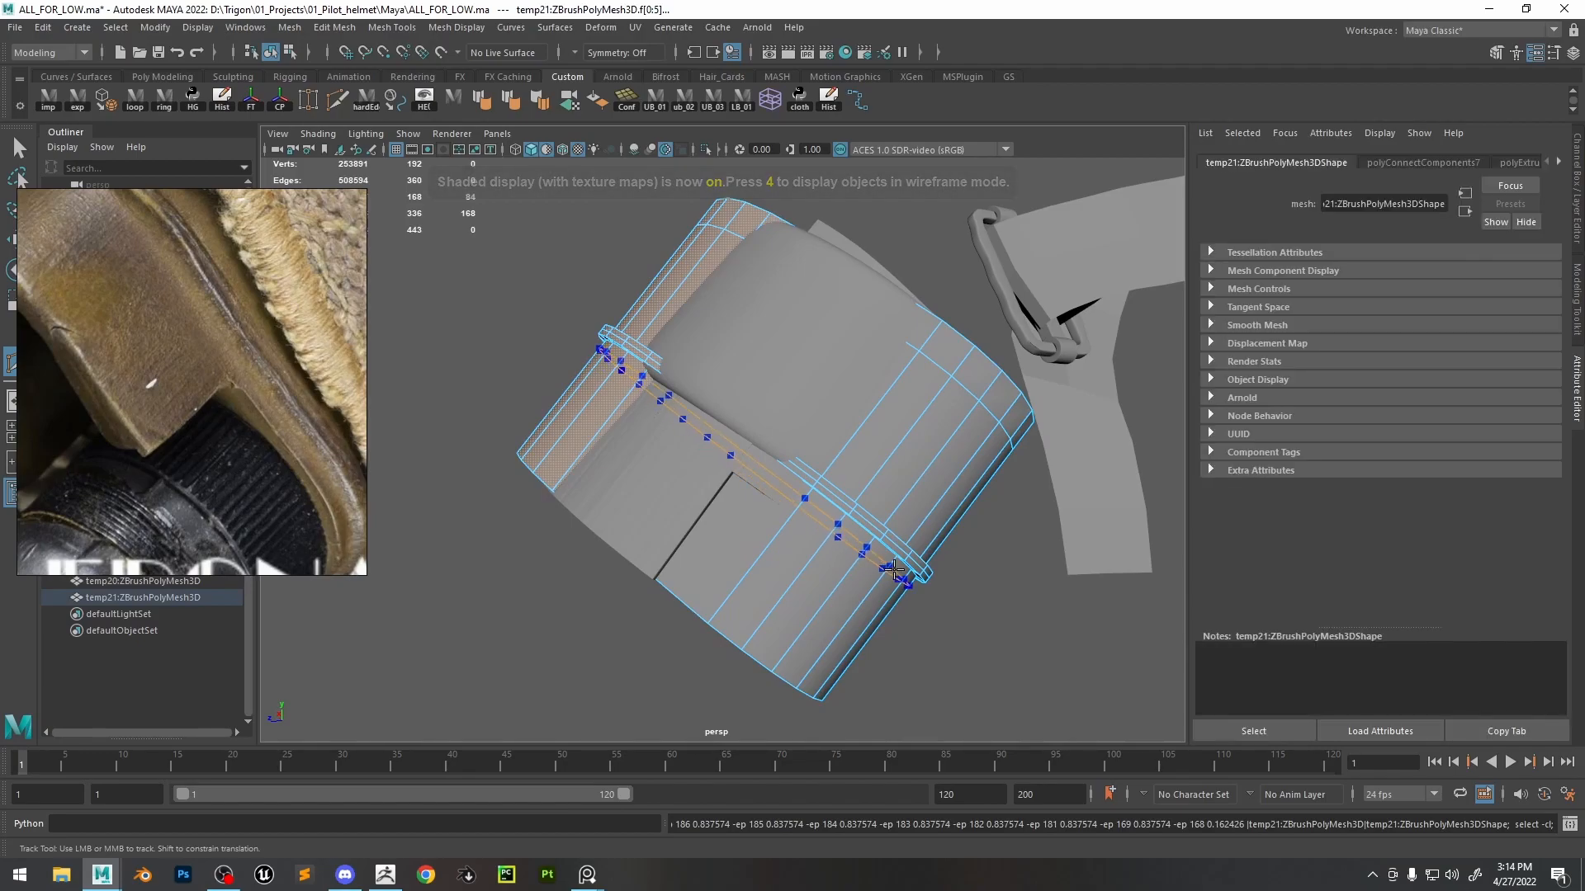
key(Return)
alt+right_drag(945, 566, 747, 427)
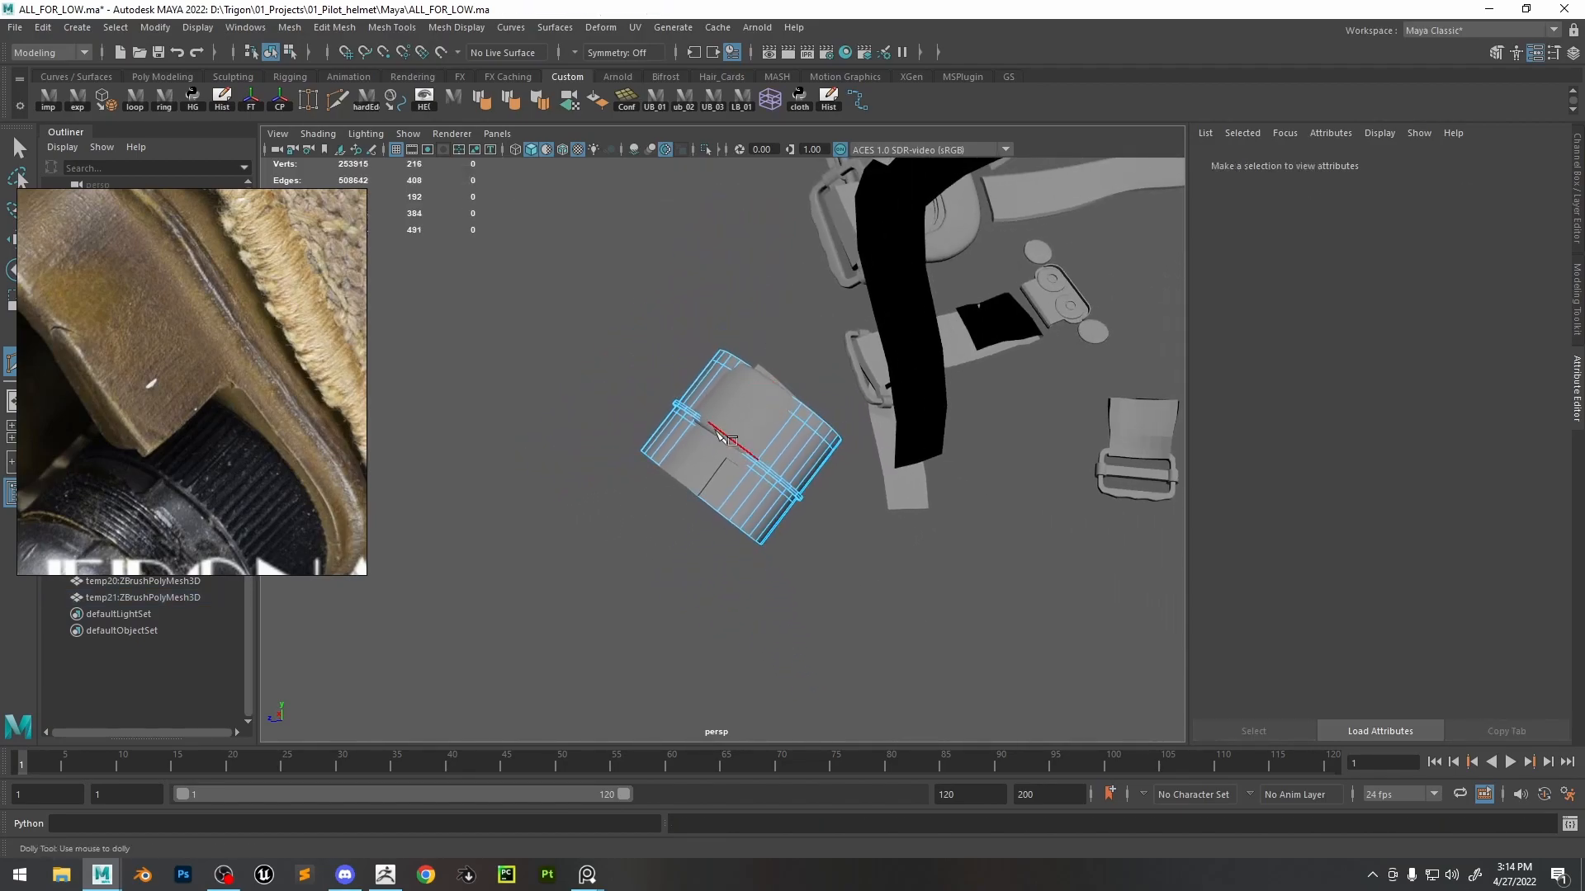
key(ctrl+z)
alt+right_drag(780, 482, 904, 569)
click(873, 529)
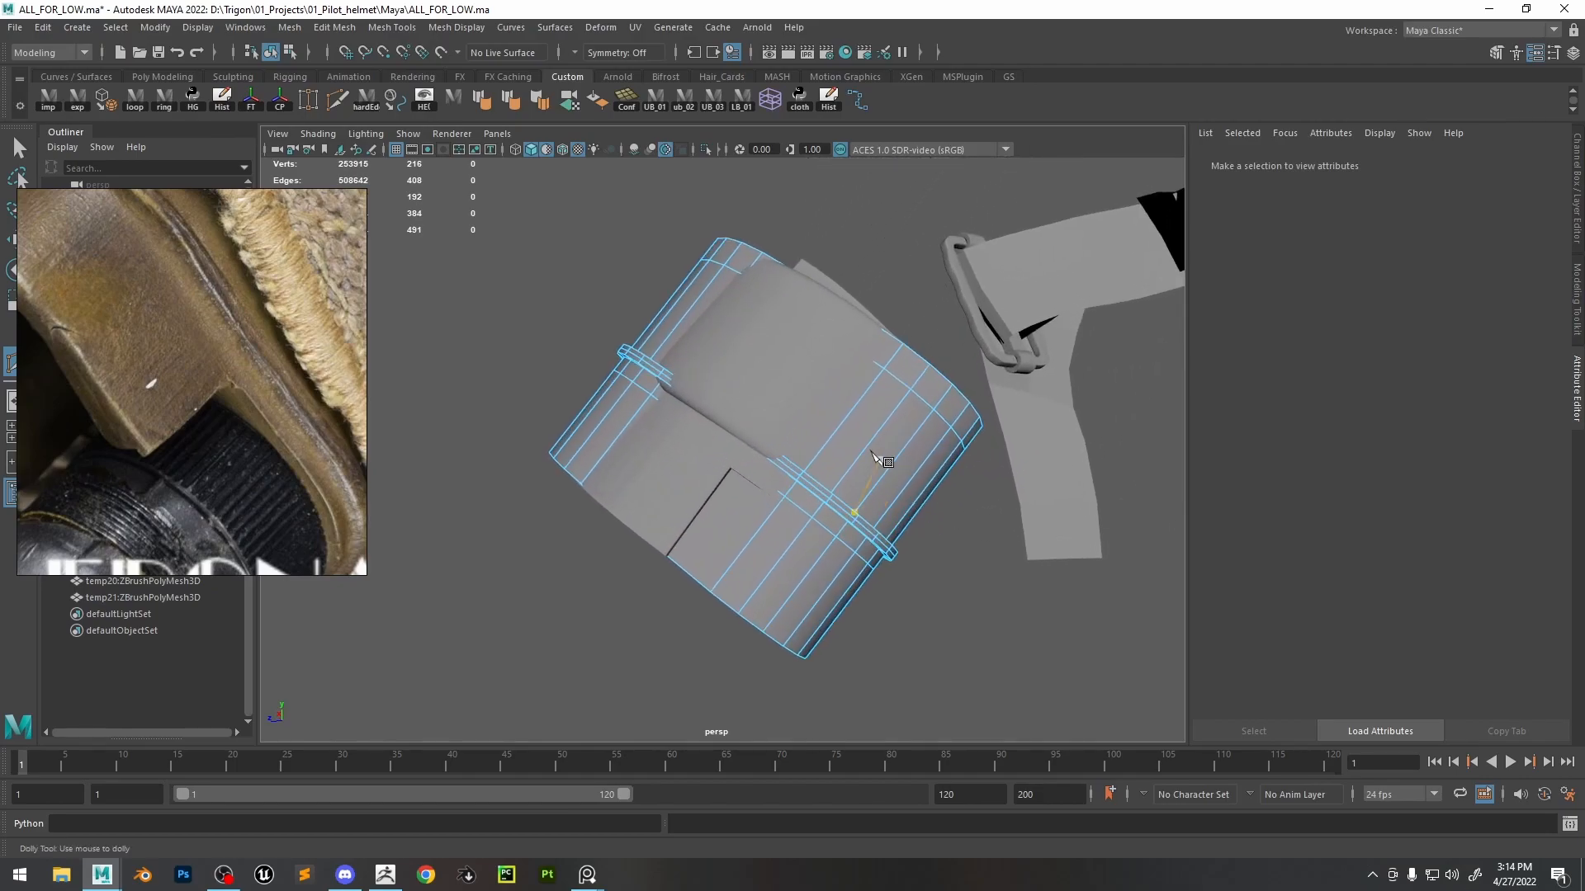
key(ctrl+z)
ctrl+click(812, 519)
key(ctrl+z)
ctrl+click(813, 526)
alt+right_drag(926, 464, 893, 362)
- Isolate the ring and delete ten faces around one rounded end of its front section to open a cutout
key(w)
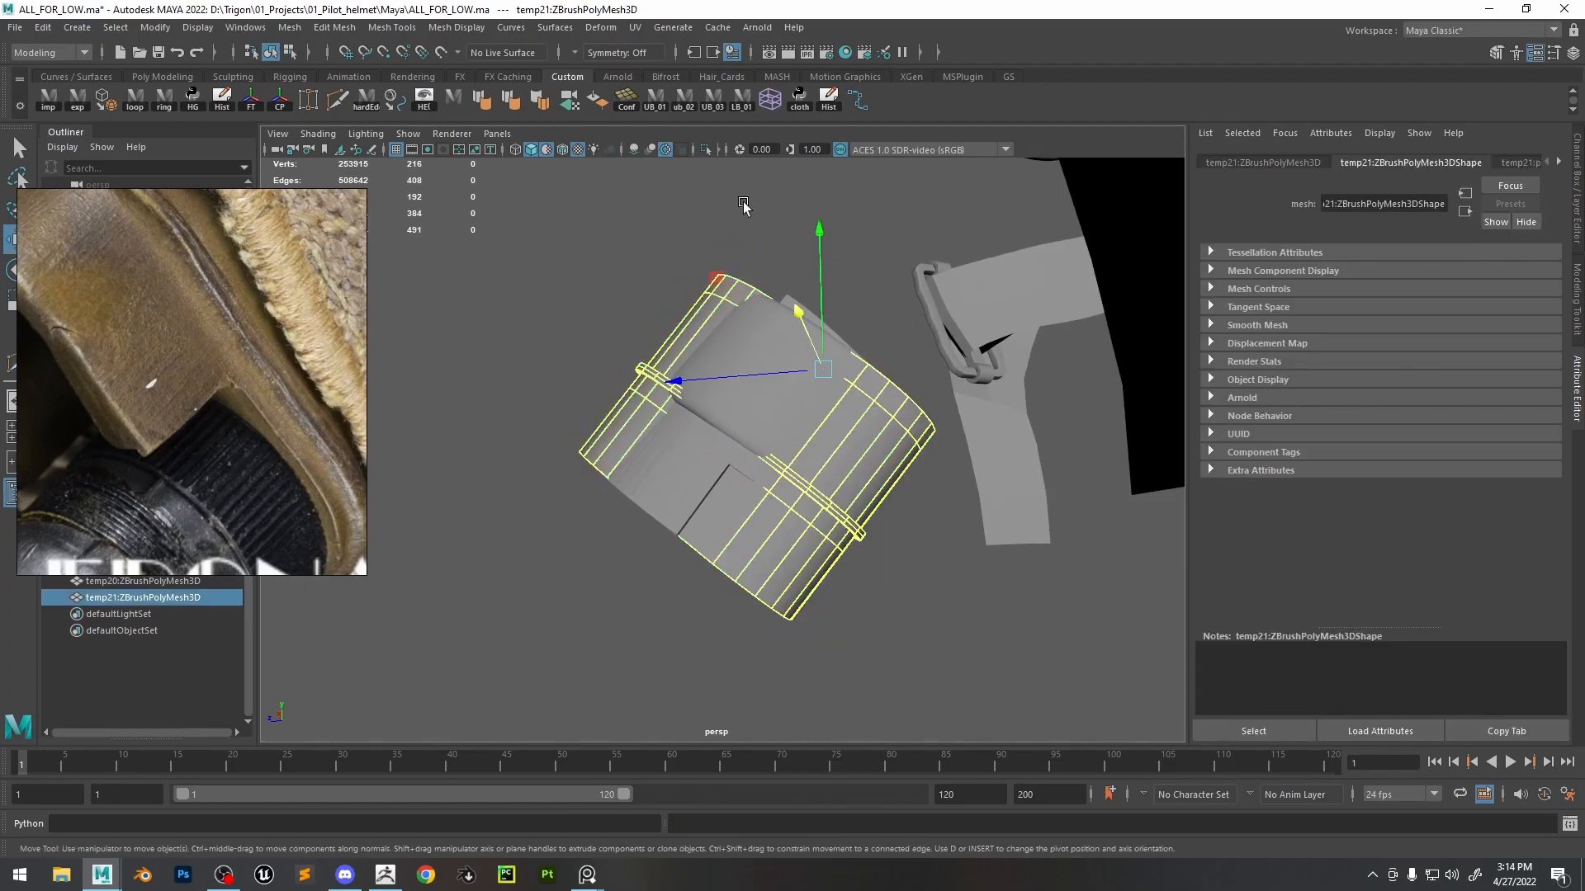
click(703, 151)
right_drag(784, 504, 786, 540)
click(785, 547)
alt+drag(780, 542, 1013, 553)
shift+double_click(561, 609)
alt+drag(561, 609, 532, 648)
shift+click(467, 458)
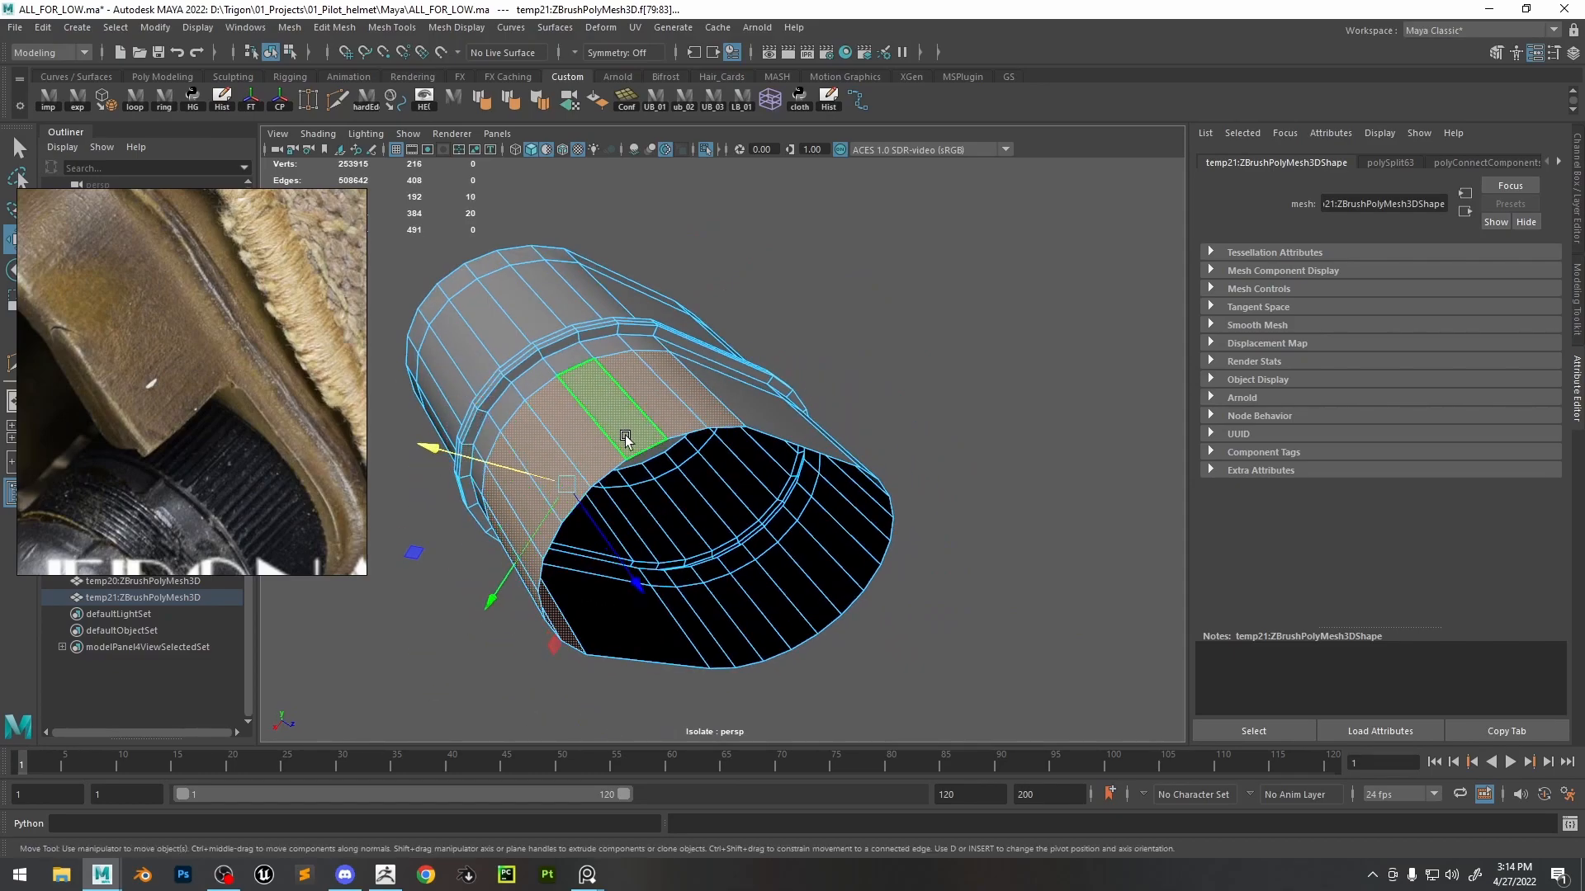
key(Delete)
- Select the edge rings across both flat sides of the ring and connect them with a new edge line on each side
alt+drag(743, 437, 387, 532)
scroll(152, 413, down, 4)
alt+drag(503, 435, 785, 467)
alt+right_drag(784, 467, 836, 534)
alt+drag(805, 495, 705, 437)
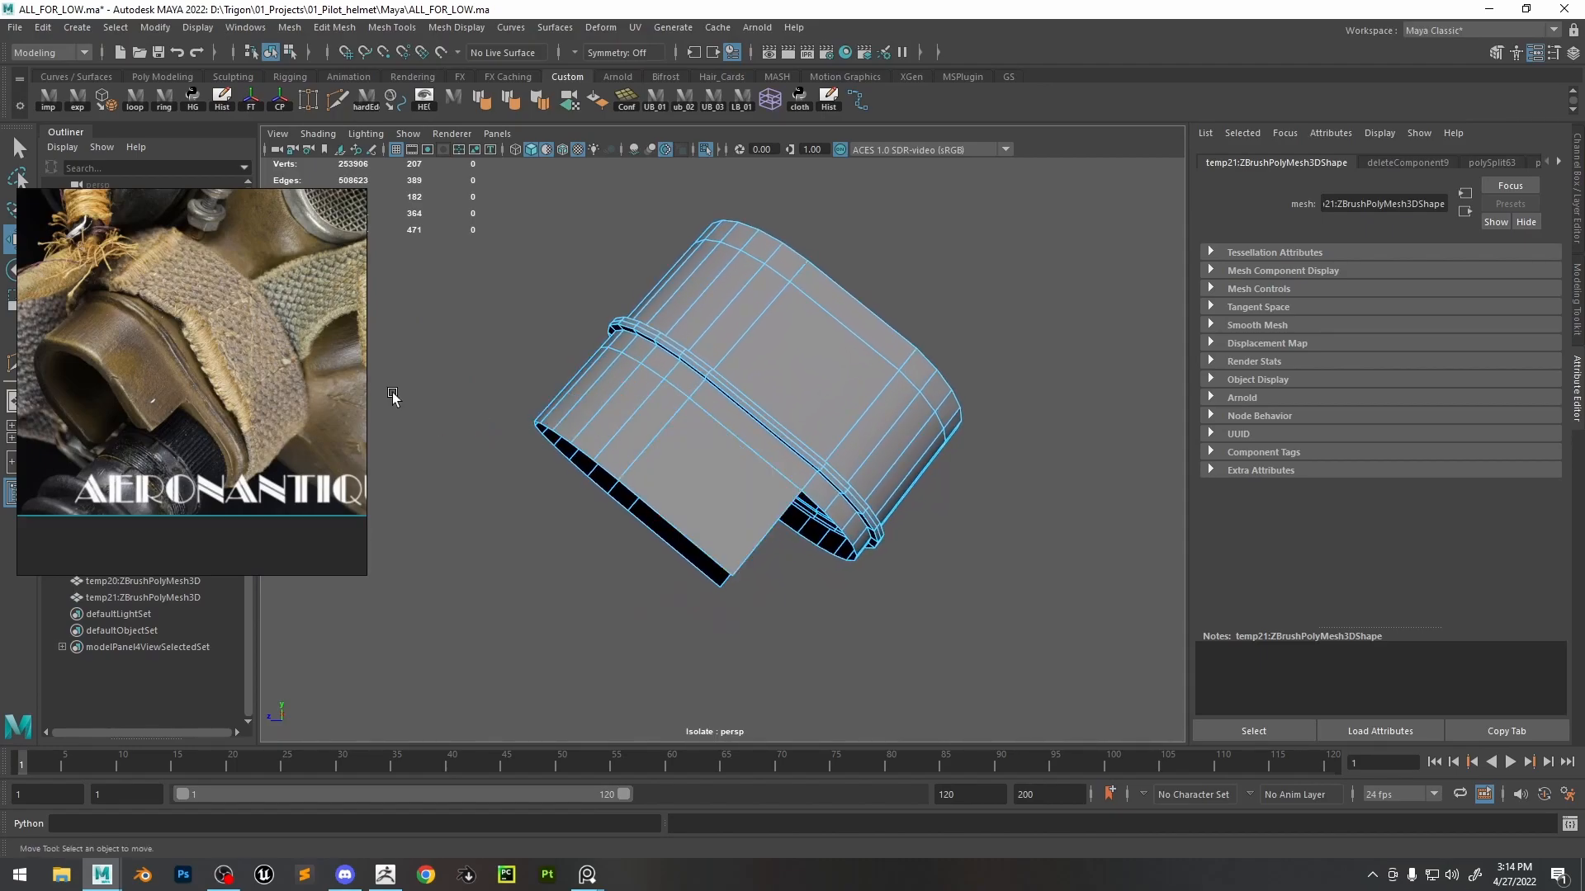
double_click(834, 297)
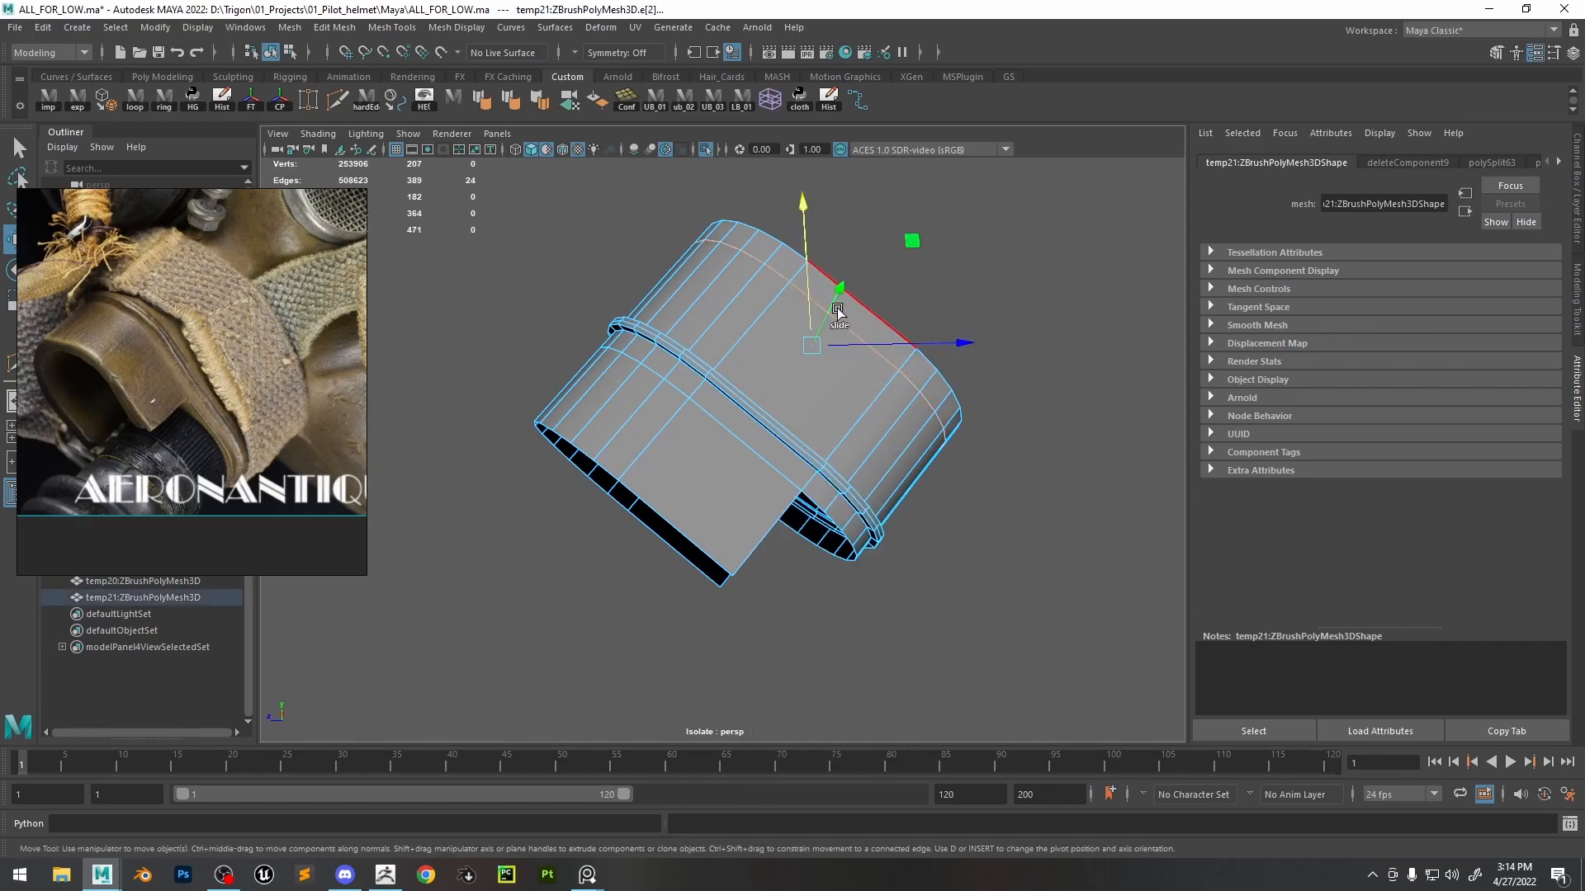
alt+drag(858, 336, 851, 415)
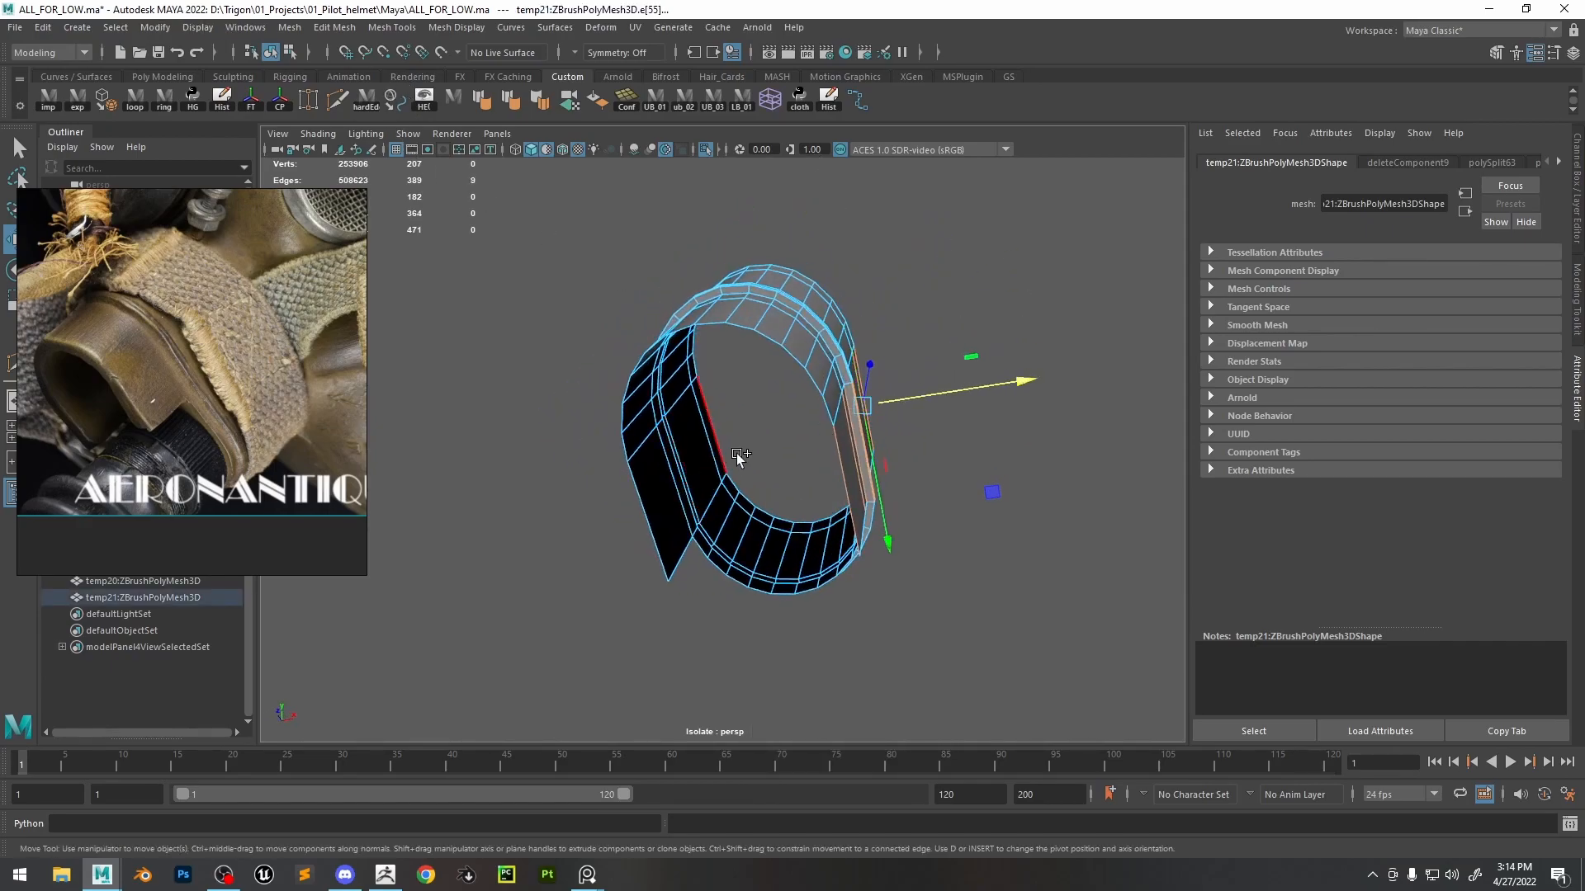
shift+click(711, 459)
shift+right_drag(712, 467, 712, 536)
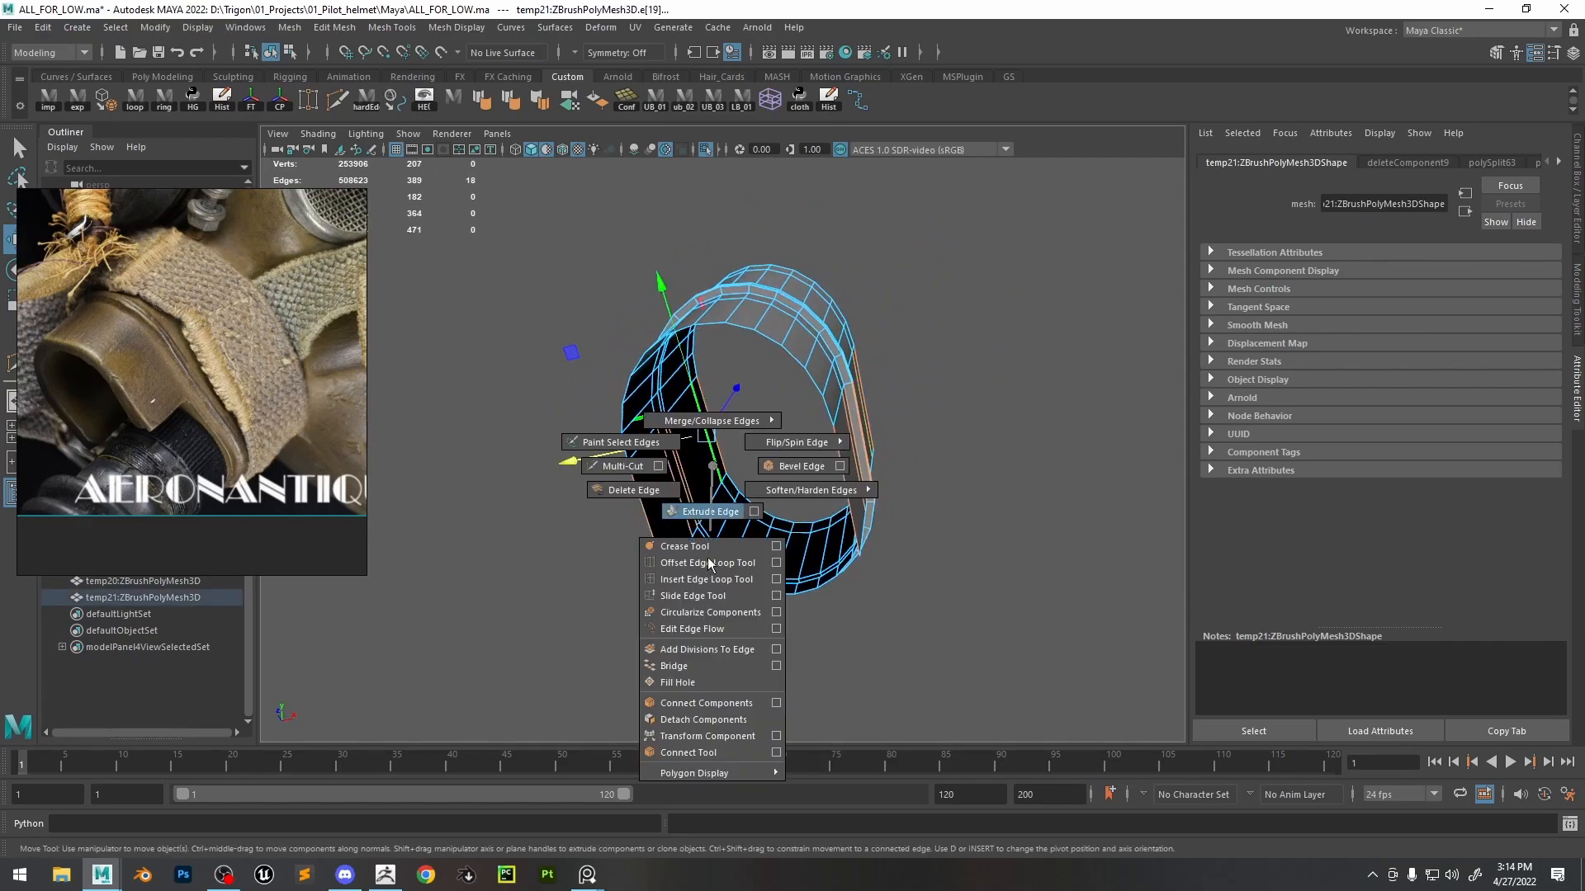
shift+right_drag(700, 699, 702, 704)
- Widen the cutout by deleting the front-section face beside it on each flat side
alt+drag(880, 409, 792, 374)
right_drag(792, 374, 777, 462)
click(778, 462)
alt+drag(778, 463, 708, 584)
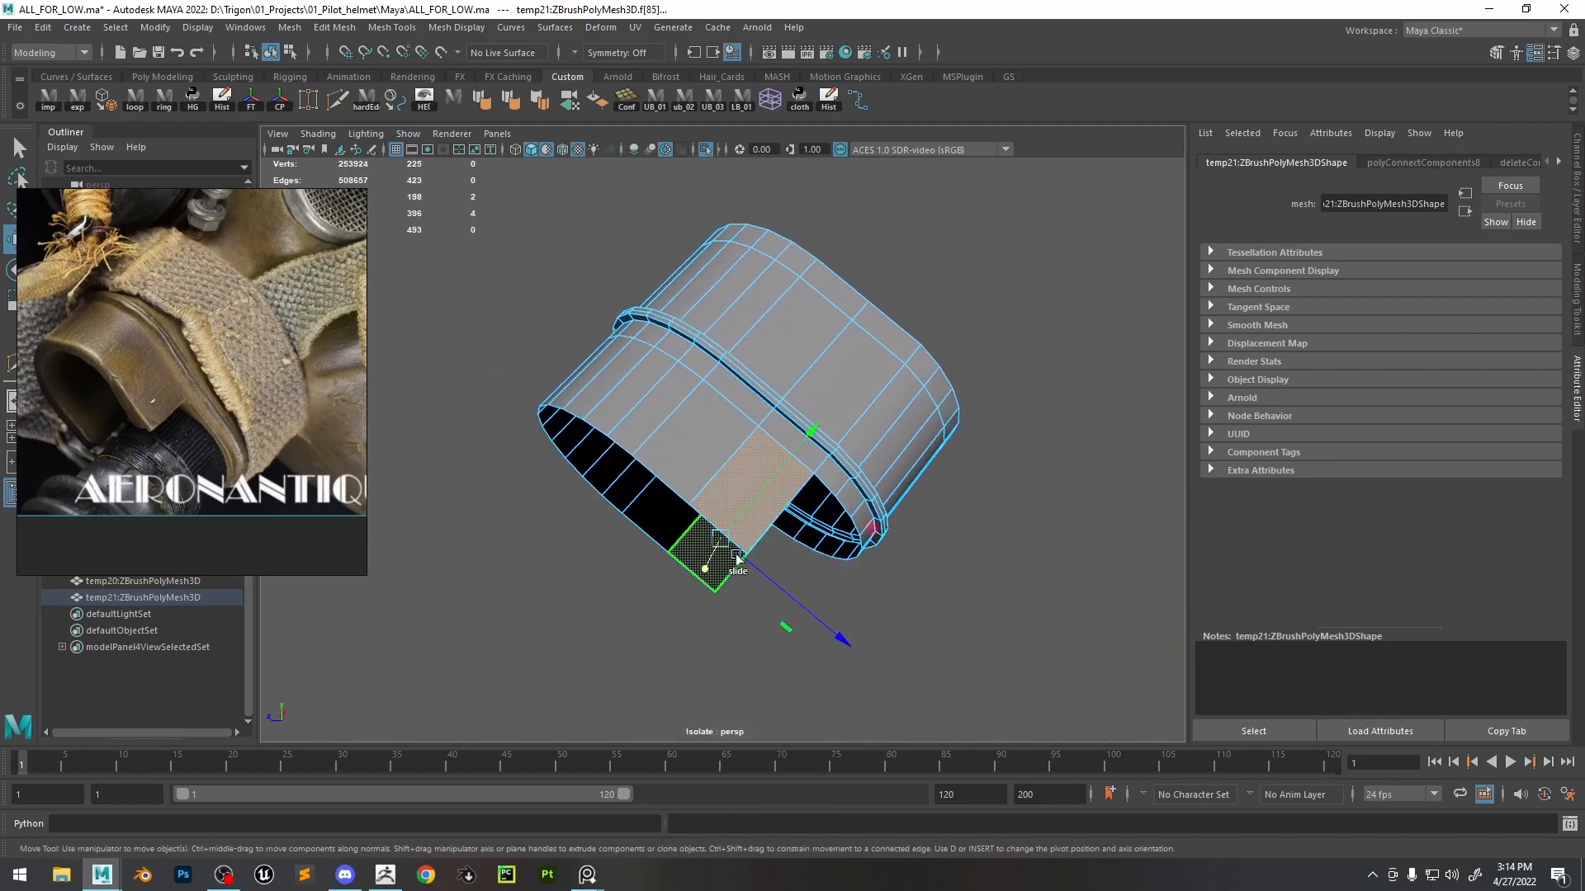
key(Delete)
- Select the edge loop running along the raised band and bevel it with a fraction of 0.01
alt+drag(774, 394, 793, 364)
scroll(725, 349, up, 3)
alt+middle_drag(676, 313, 686, 390)
scroll(801, 497, up, 5)
right_drag(633, 364, 634, 322)
double_click(651, 400)
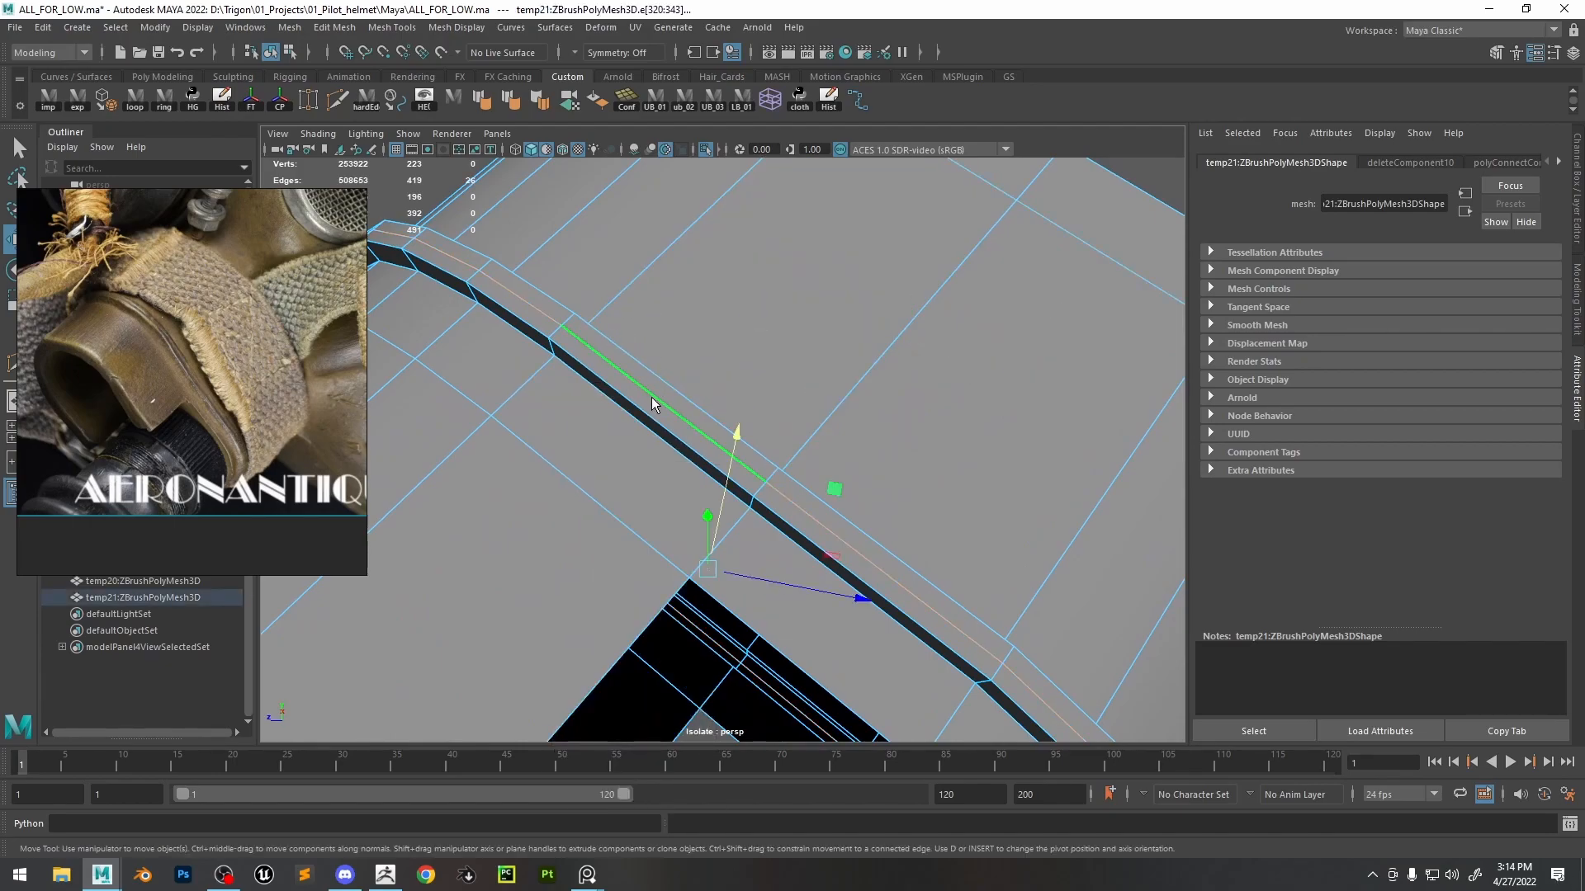
shift+right_drag(651, 399, 668, 401)
scroll(778, 438, up, 6)
middle_drag(896, 415, 874, 415)
click(1038, 470)
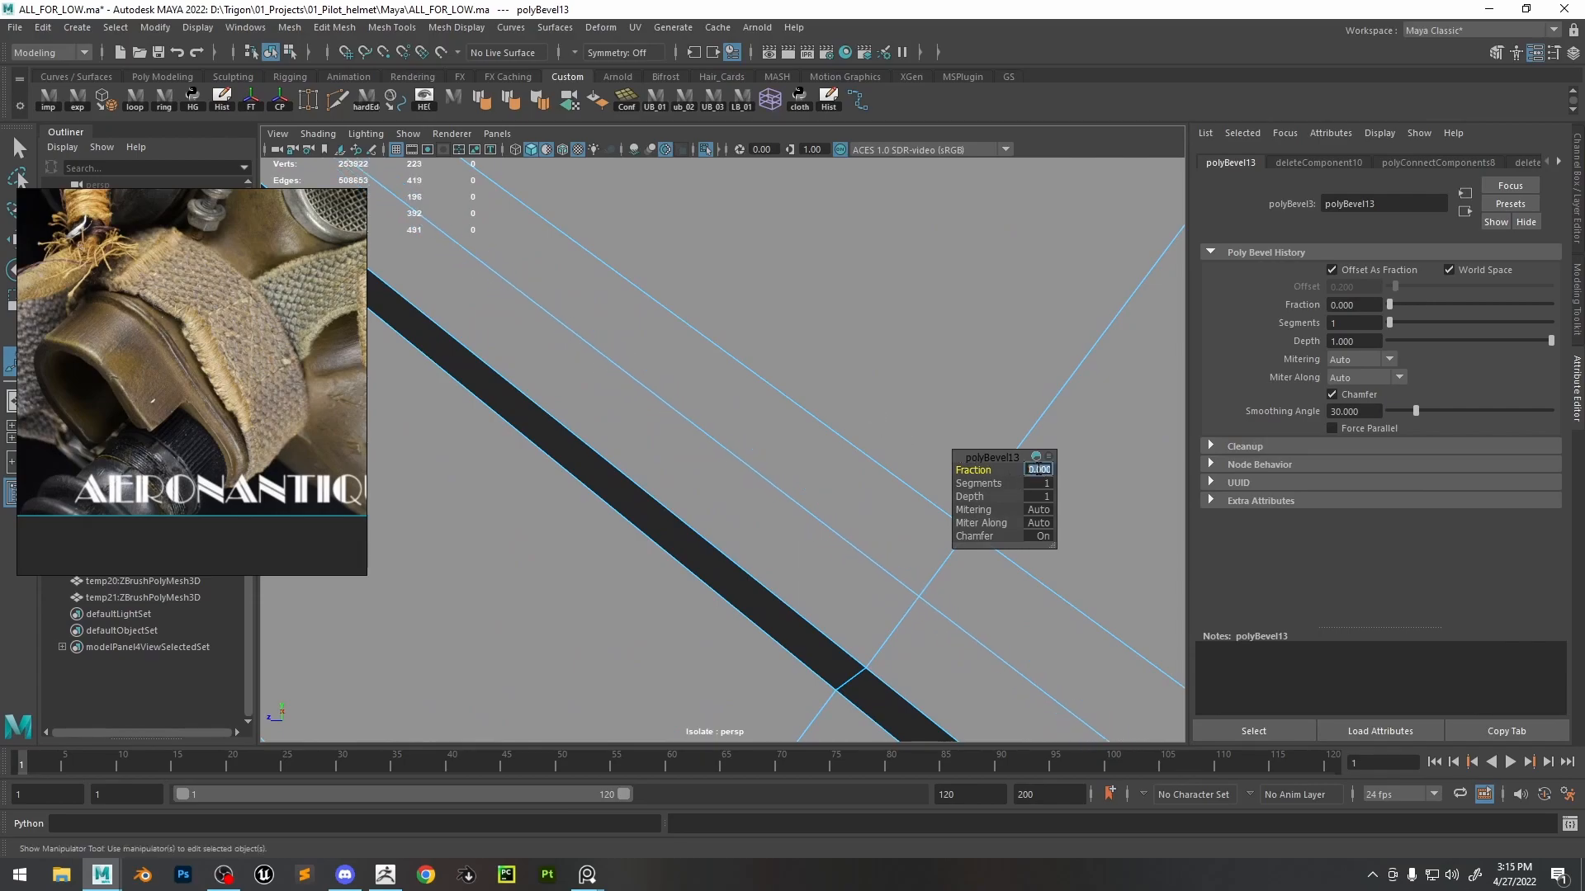
- Select the thin face loop created by the bevel and delete it to split the ring into two shells
right_drag(784, 450, 789, 517)
scroll(789, 517, up, 4)
scroll(767, 487, down, 2)
key(q)
click(753, 462)
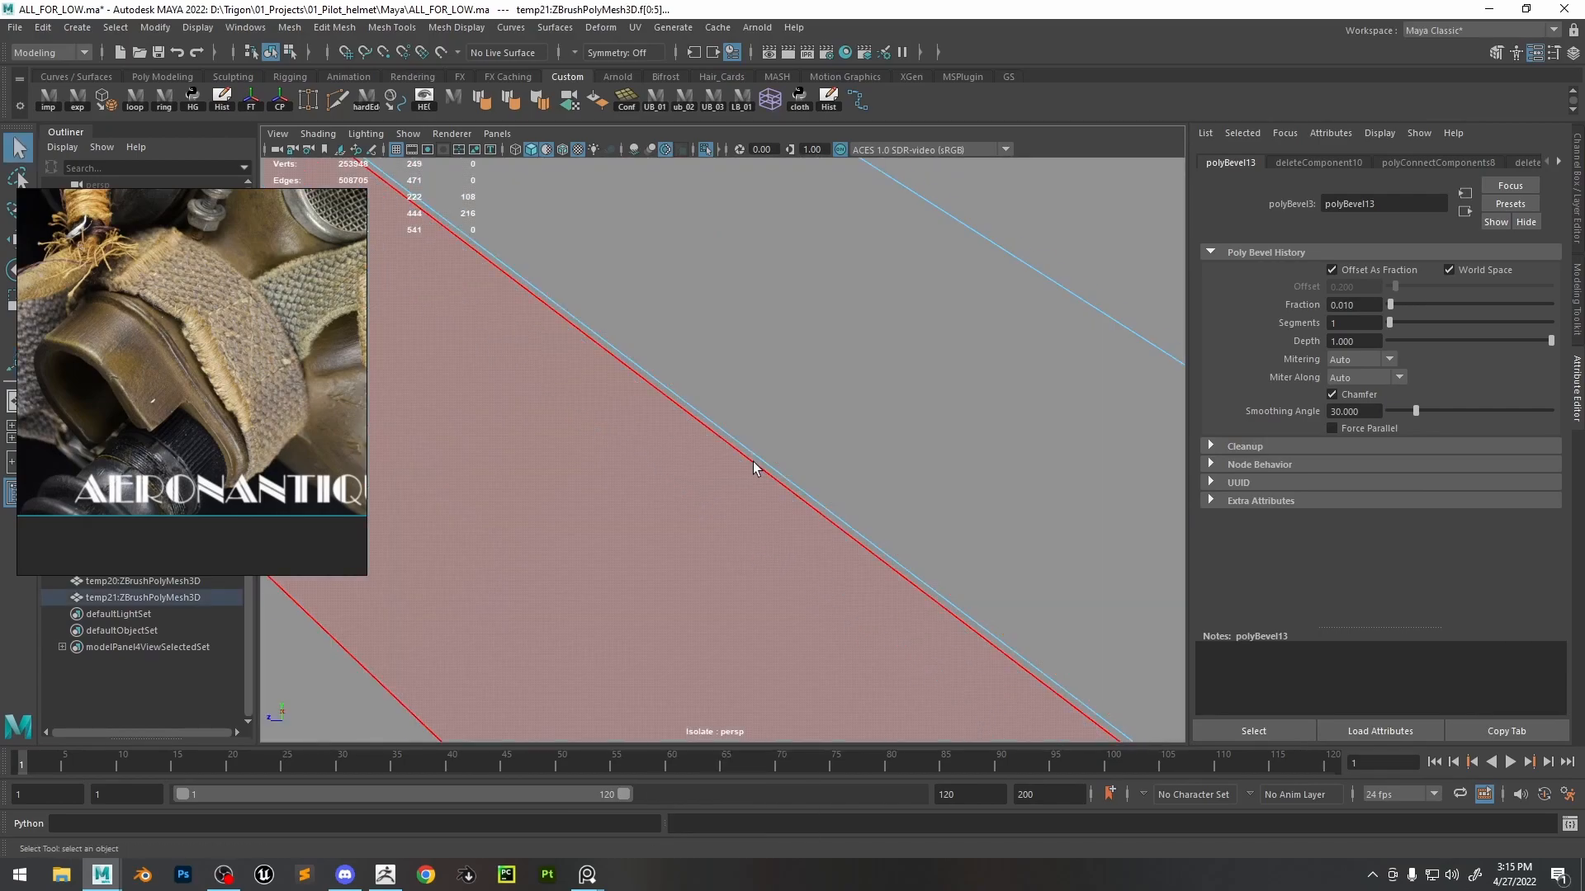
scroll(838, 524, down, 3)
scroll(825, 518, up, 3)
shift+double_click(640, 487)
key(Delete)
- Examine the split ring in smooth preview from several angles and return to the unsmoothed display
scroll(652, 429, down, 8)
right_drag(656, 421, 742, 363)
key(3)
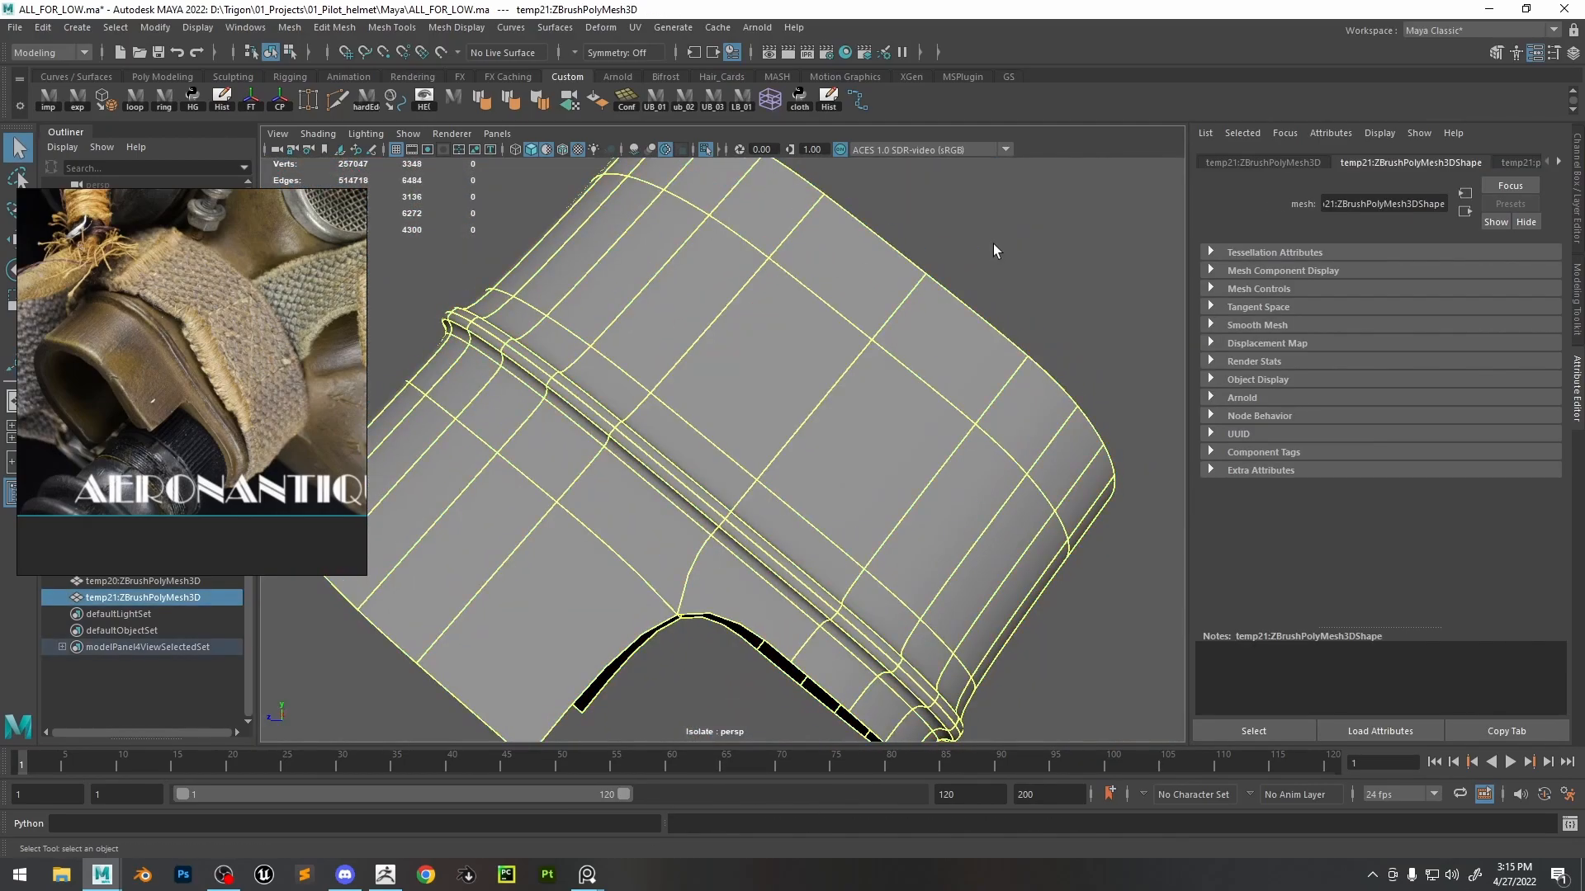
click(993, 245)
alt+drag(993, 244, 873, 443)
scroll(685, 353, down, 5)
click(761, 452)
key(1)
scroll(764, 459, up, 9)
scroll(735, 372, down, 1)
- Export the split ring, switch to ZBrush and import it in place of the old oval ring subtool
click(76, 107)
key(alt+Tab)
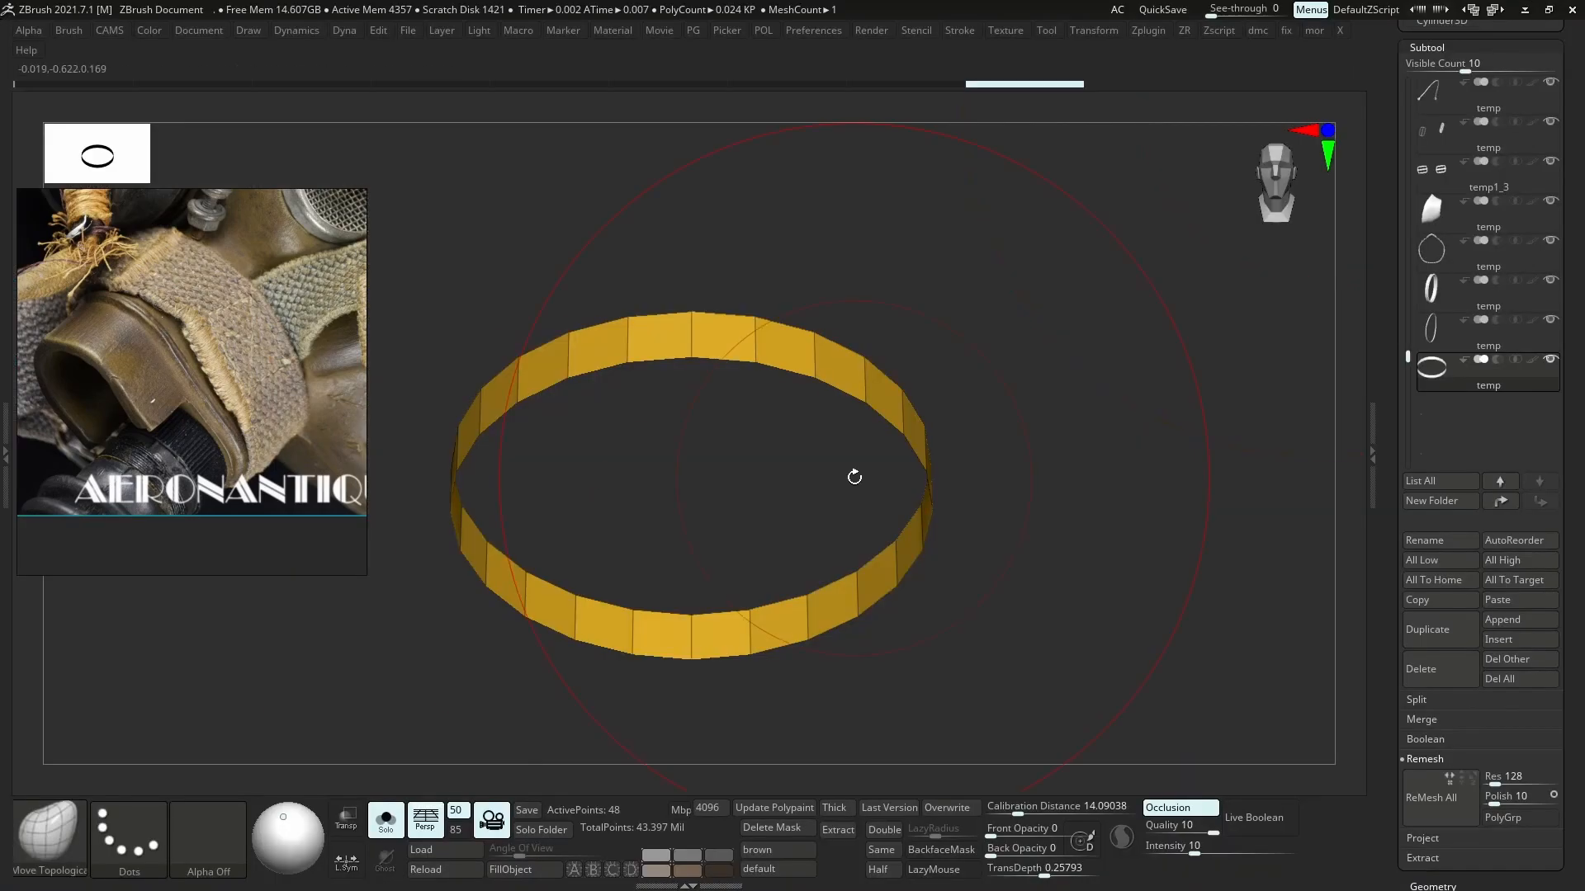
key(ctrl+i)
ctrl+right_drag(852, 473, 735, 283)
right_drag(759, 346, 1037, 460)
key(shift+f)
- Turn on dynamic subdivision for the imported ring and adjust its dynamic thickness offset
key(d)
drag(997, 497, 1009, 498)
alt+right_drag(999, 322, 951, 350)
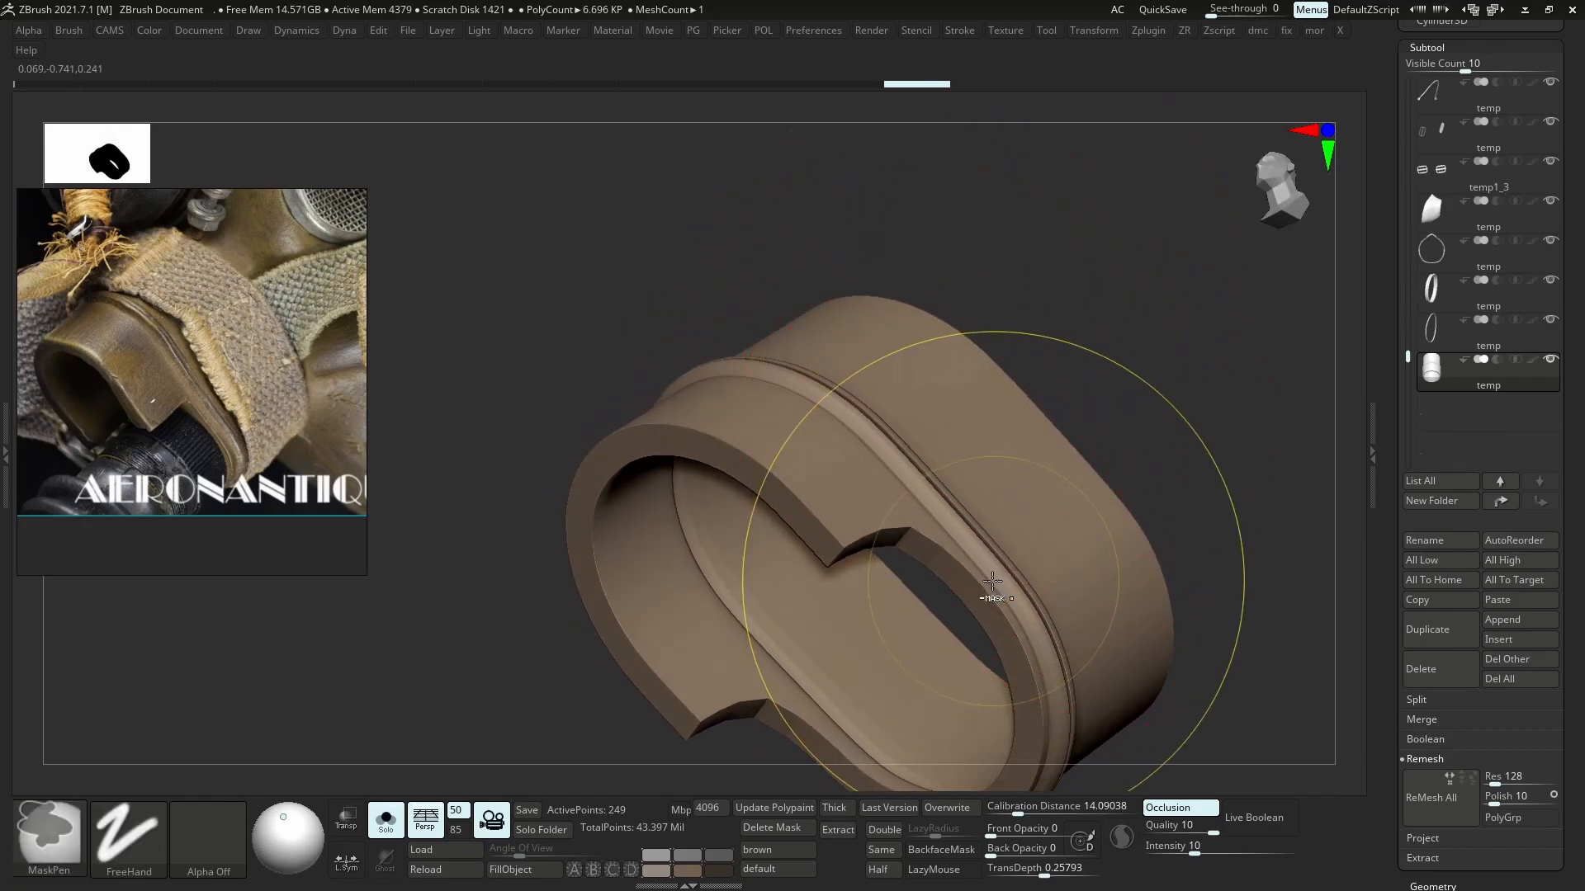
key(ctrl+d)
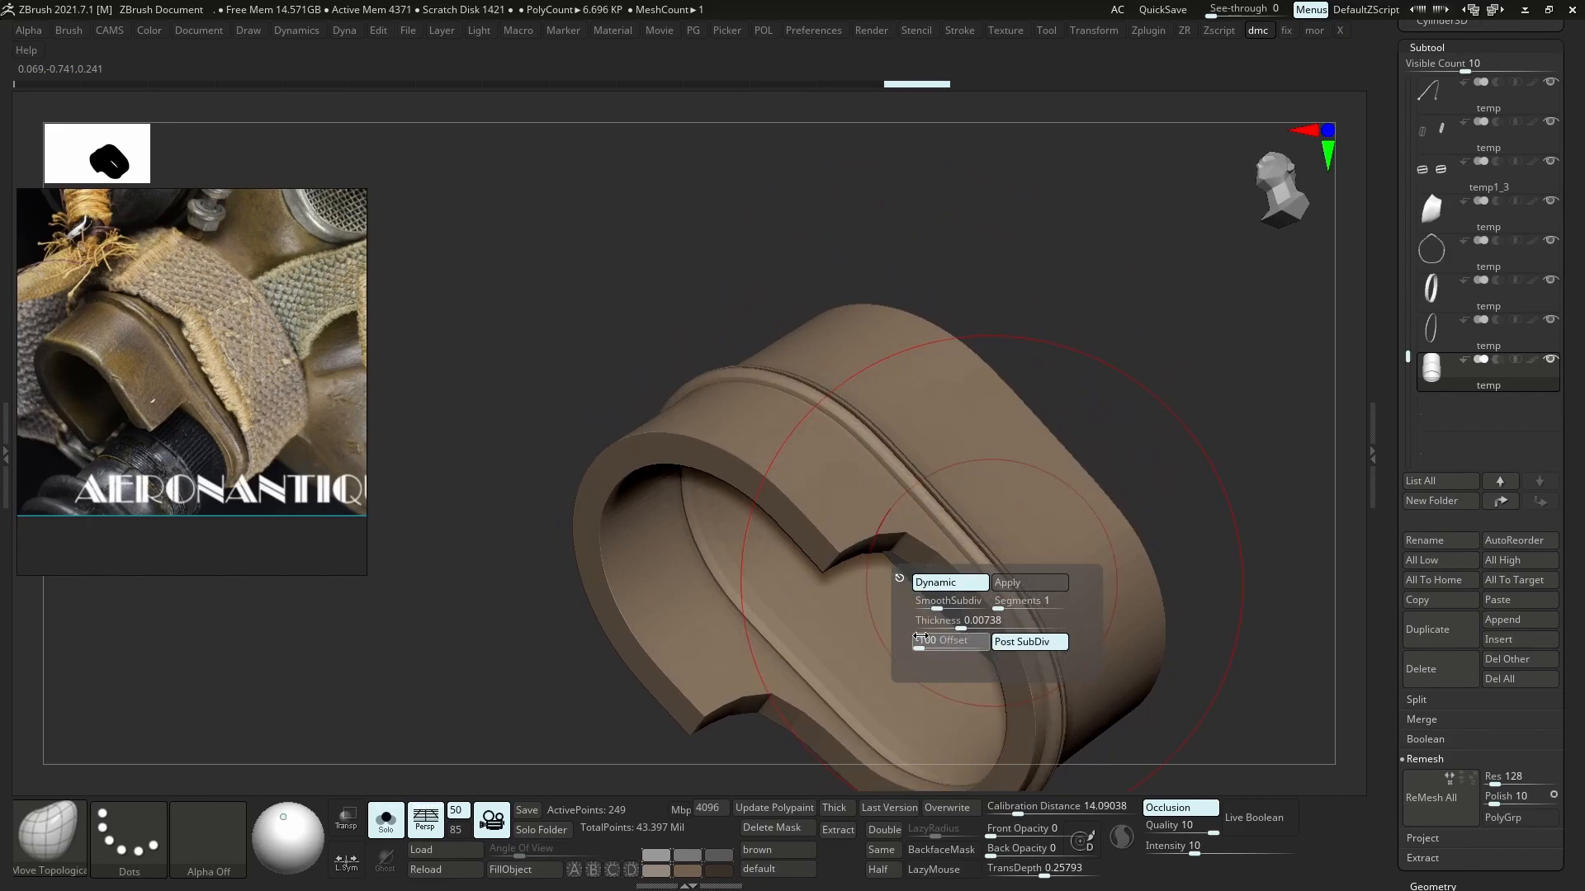
click(918, 640)
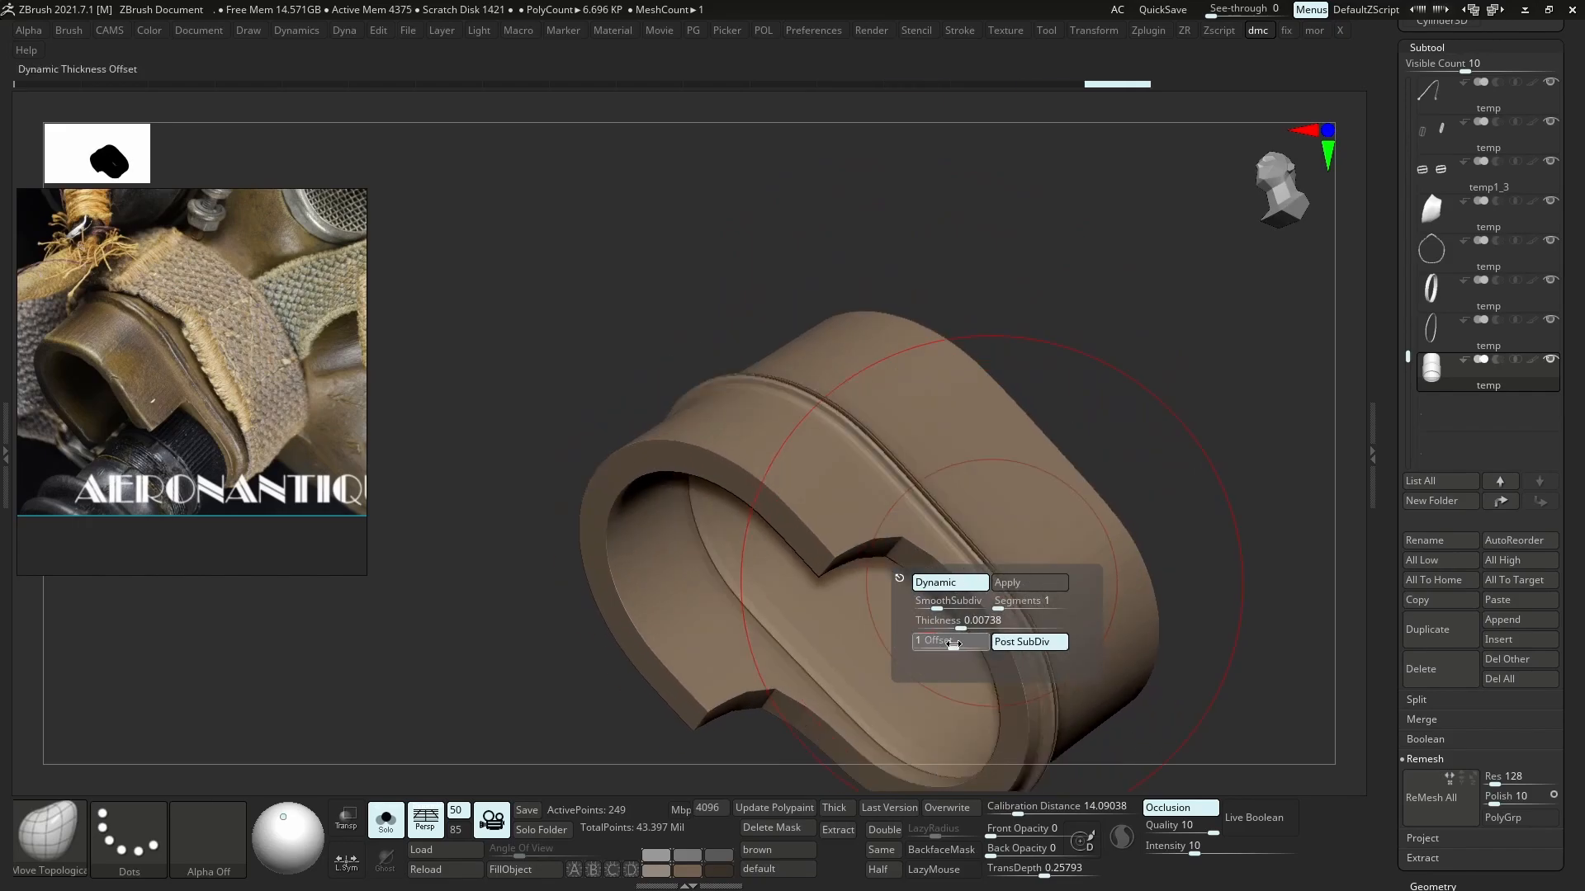
click(950, 645)
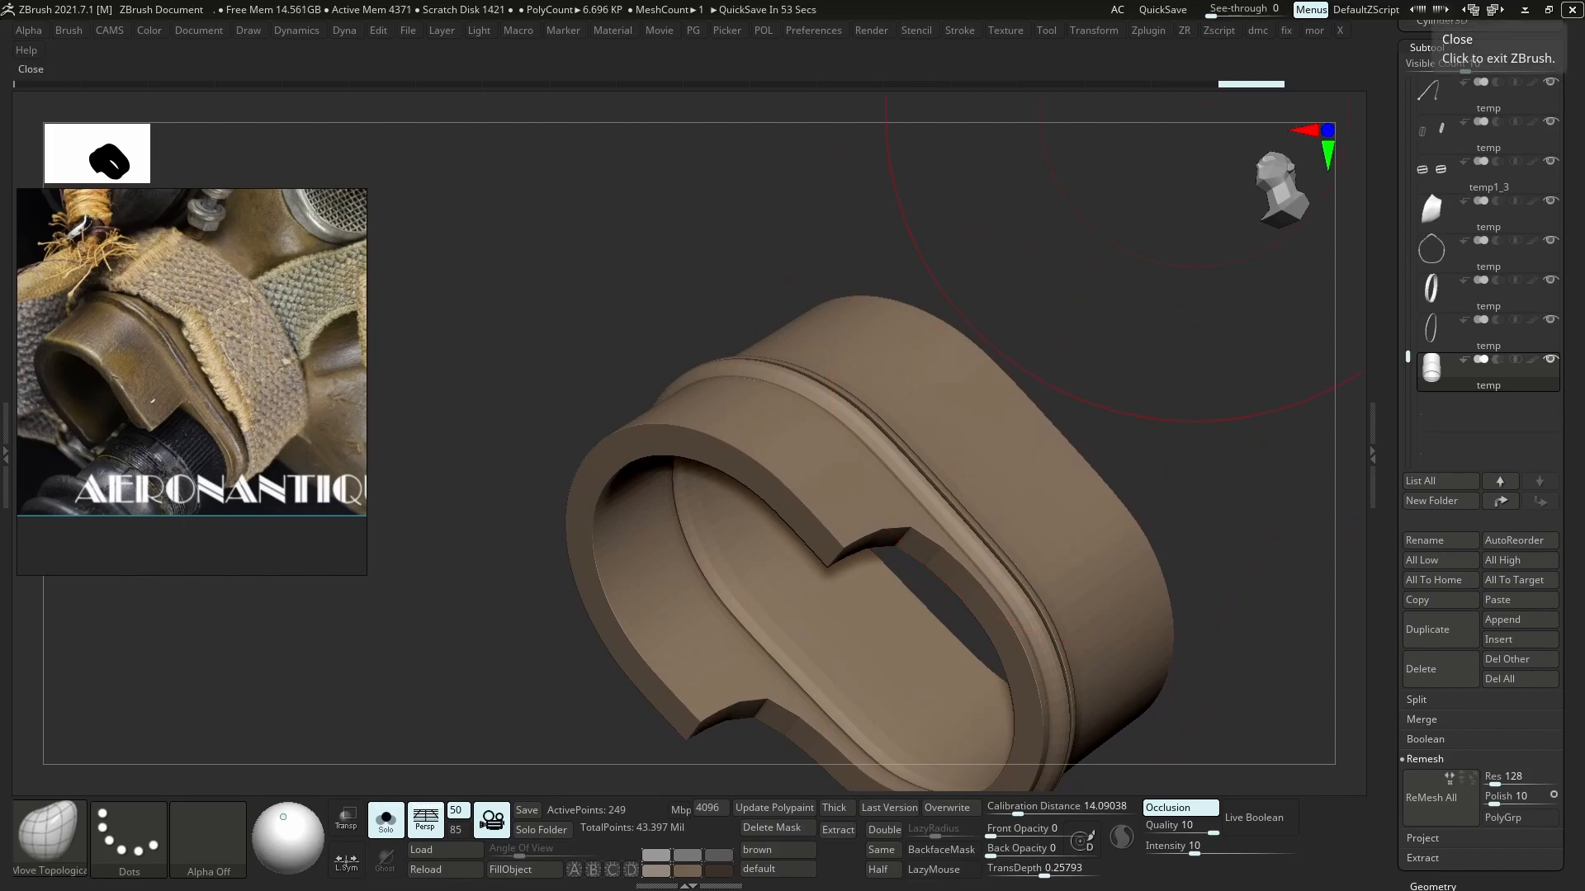
right_drag(873, 413, 993, 534)
key(d)
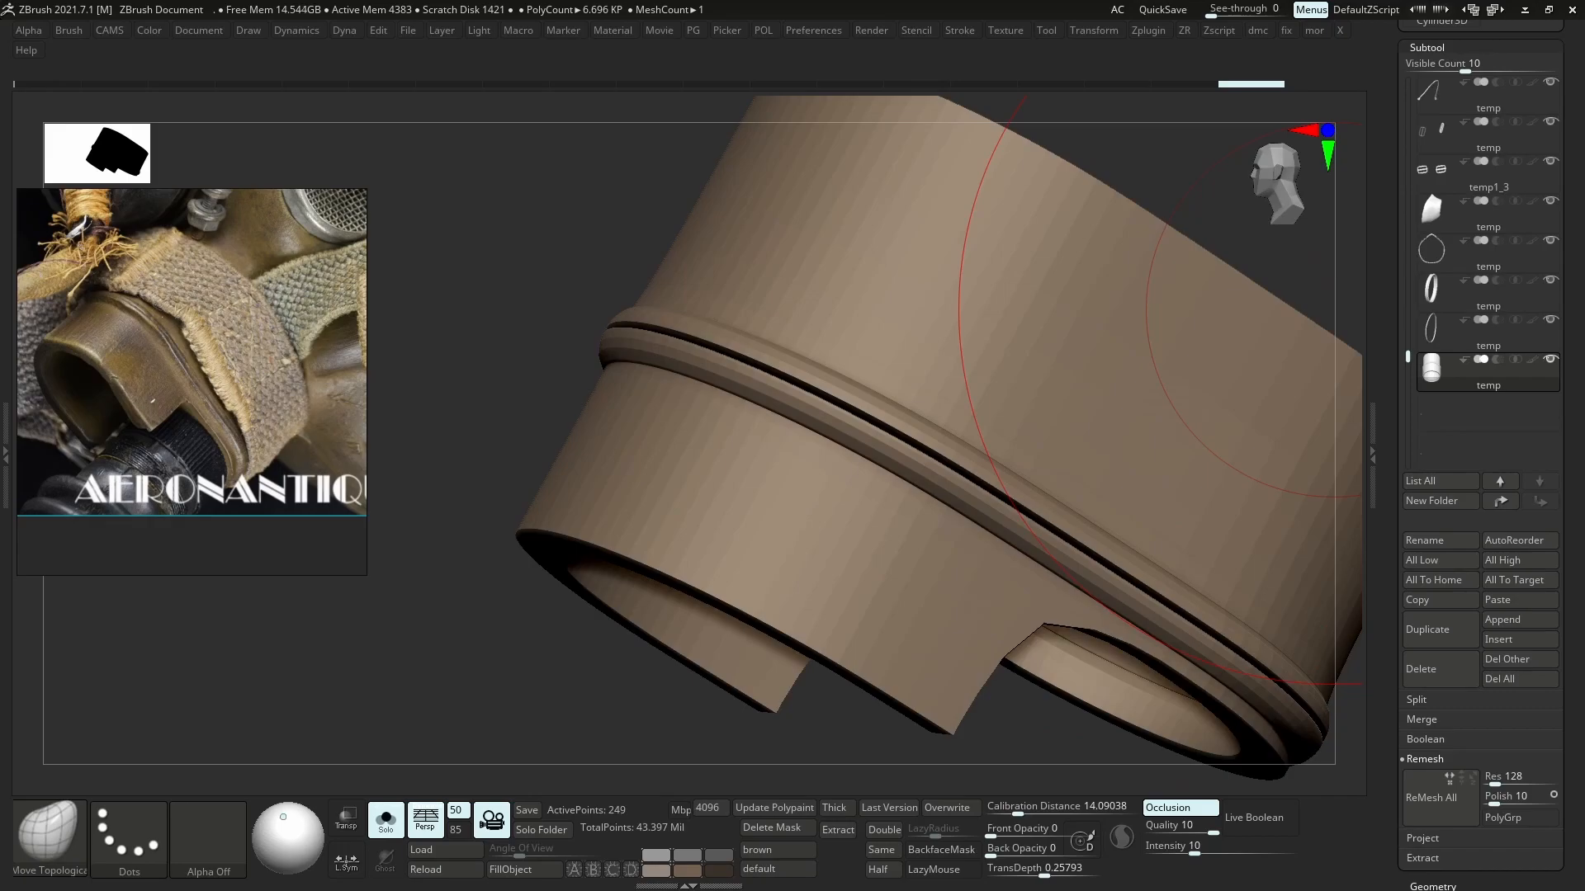
- Switch back to Maya, select all faces of the rear shell and extrude them about 0.52 units to give it thickness
key(alt+Tab)
right_drag(808, 335, 814, 409)
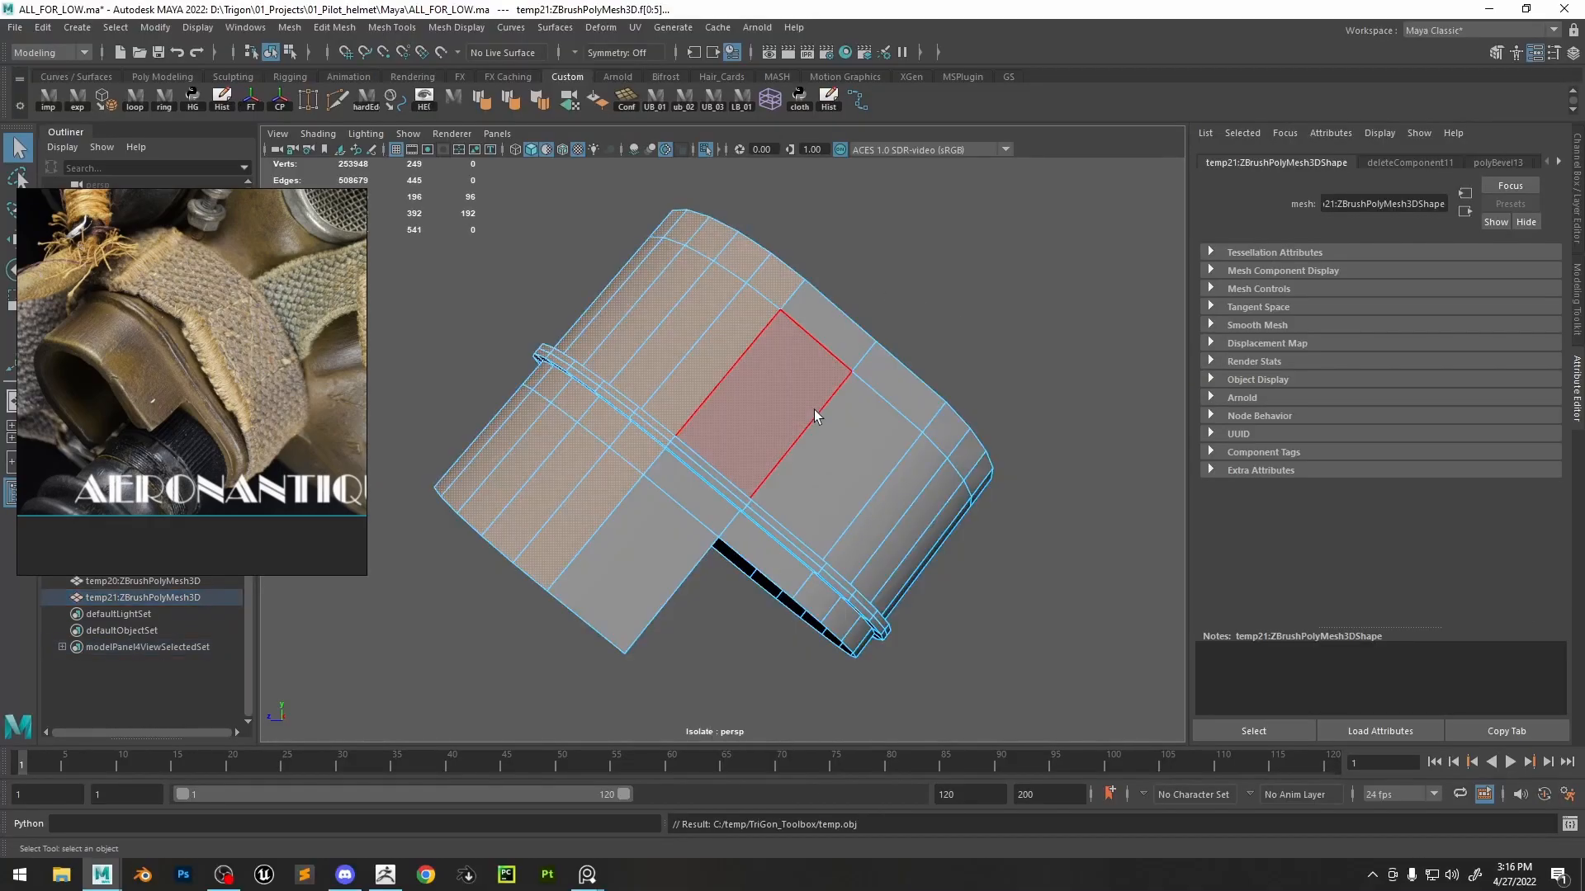
double_click(814, 409)
key(ctrl+e)
drag(575, 175, 561, 164)
alt+drag(808, 313, 660, 343)
alt+drag(760, 451, 835, 441)
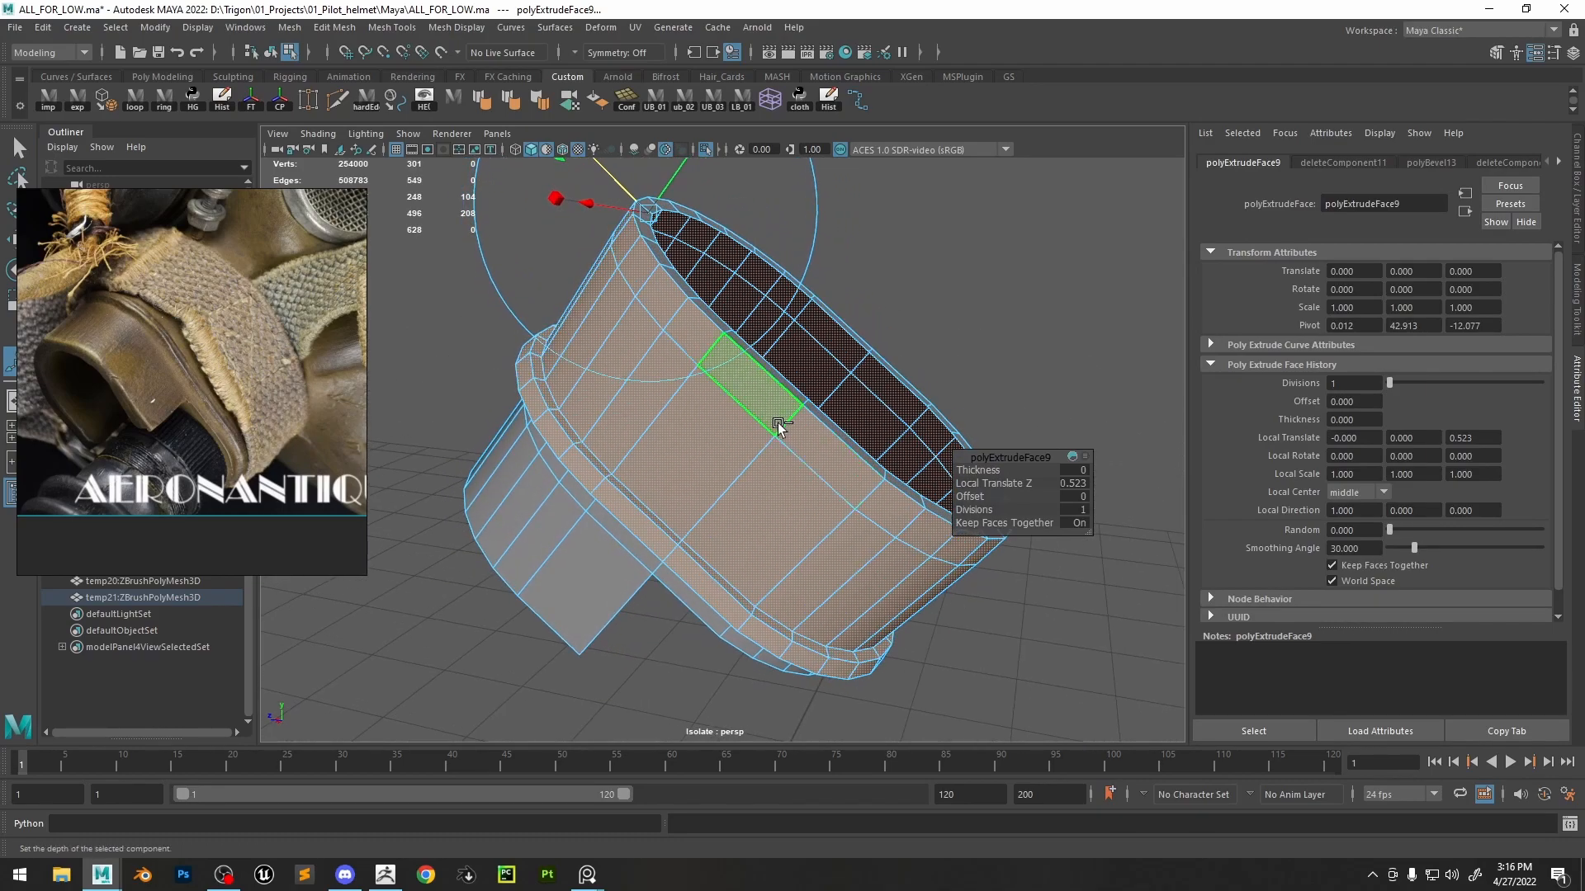
- Try an offset on the rear shell's extrusion and undo the latest changes
mouse_move(983, 493)
mouse_down()
mouse_move(957, 494)
mouse_move(988, 495)
mouse_up()
key(ctrl+z)
key(ctrl+z)
key(ctrl+z)
key(ctrl+z)
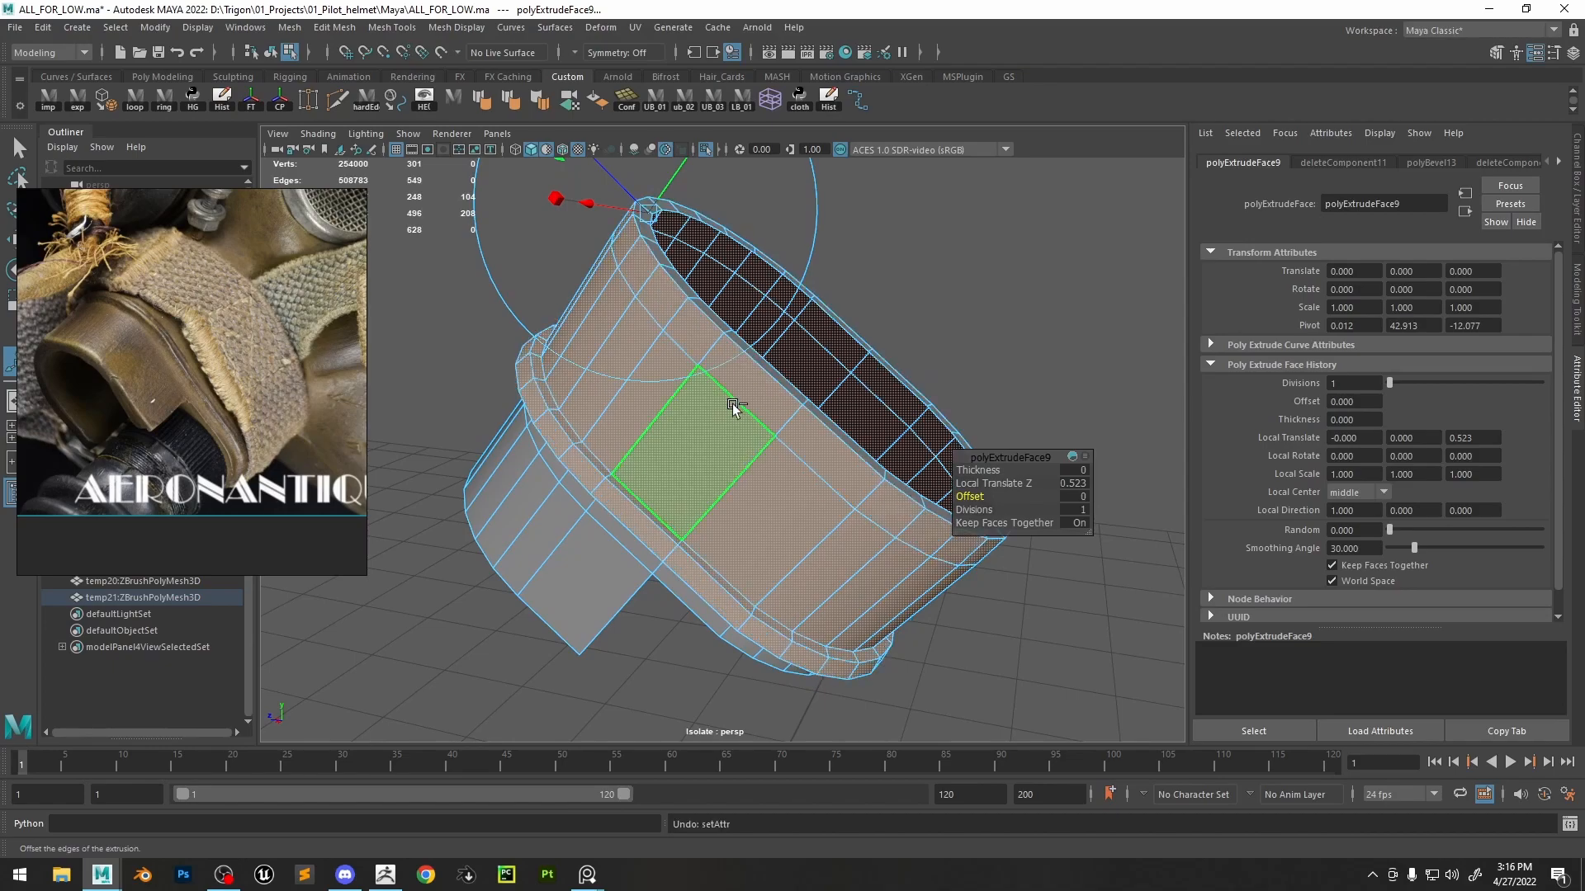
- Undo the rear shell's extrusion, switch to ZBrush and show the sleeve with a dynamic thickness of 0.00373
key(ctrl+z)
key(ctrl+z)
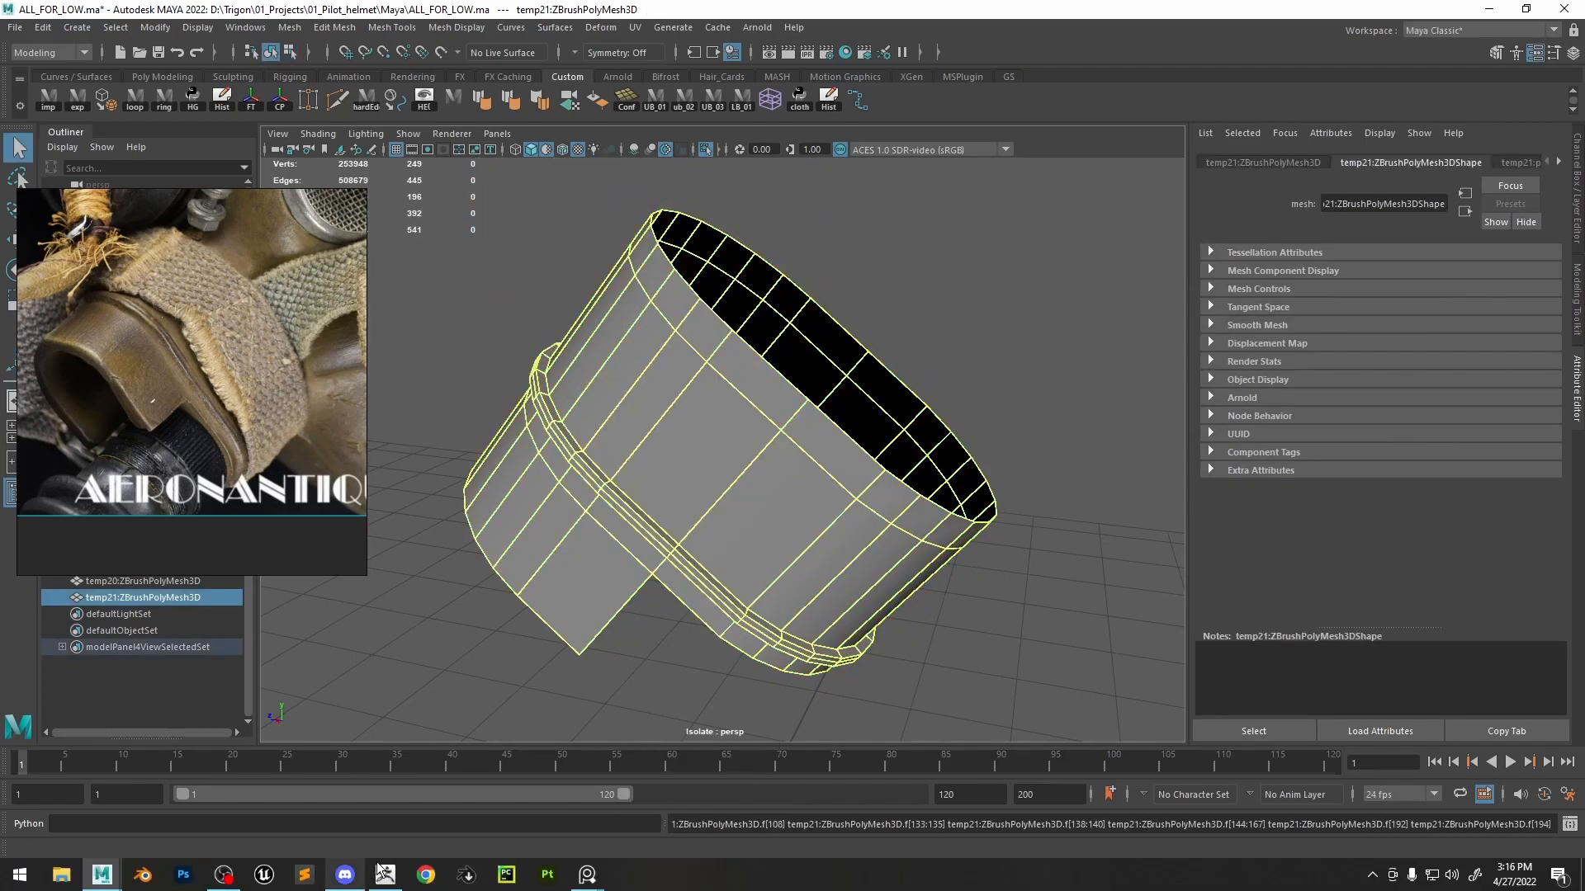
click(381, 874)
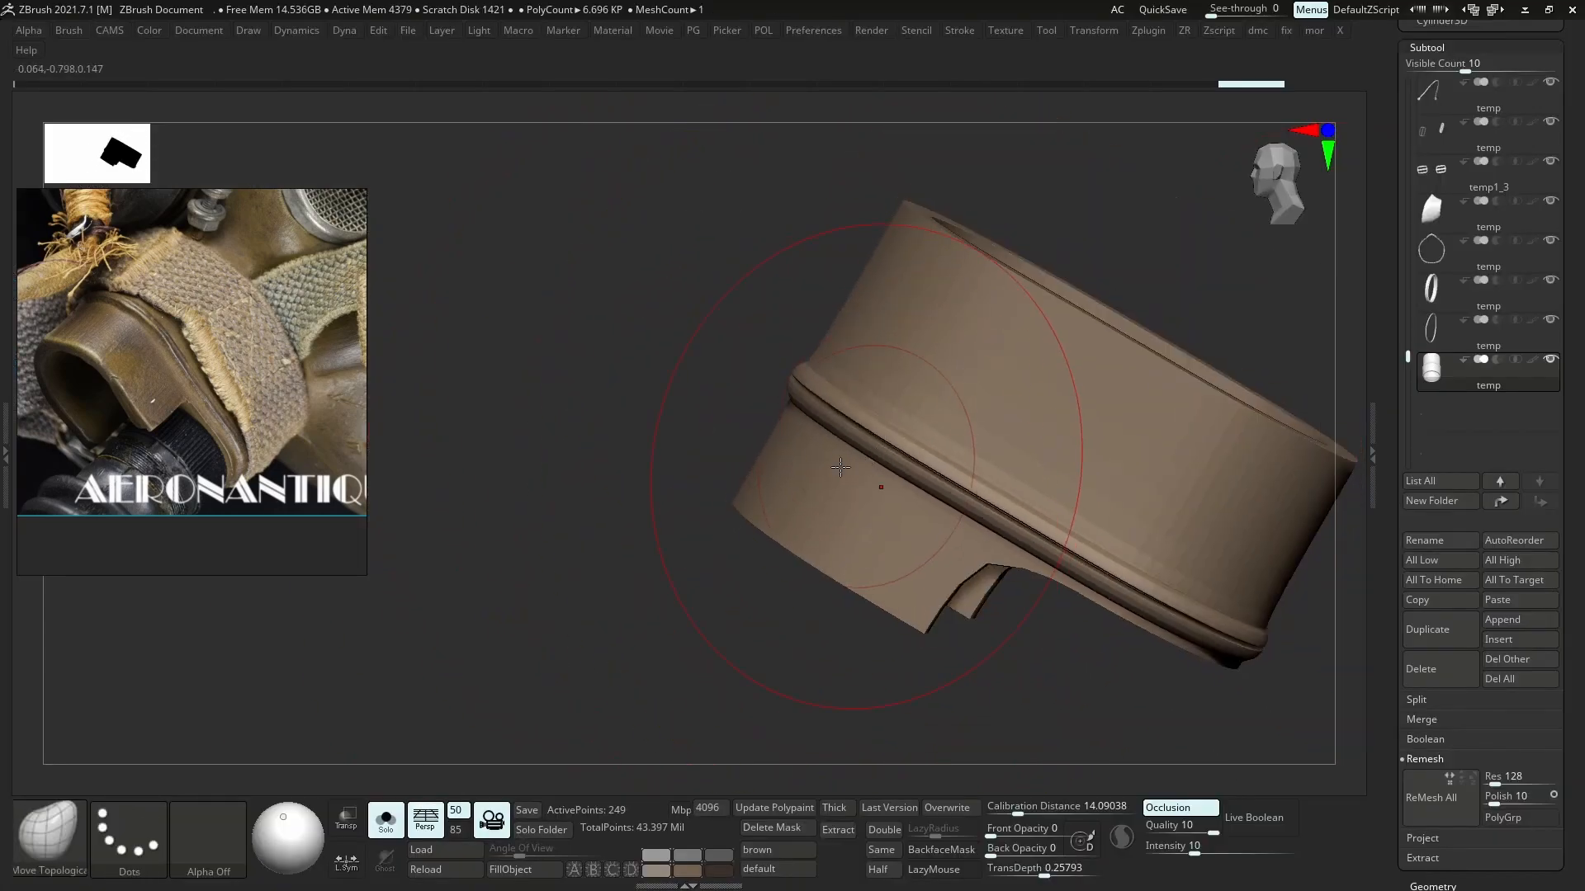
right_drag(1037, 459, 1053, 499)
key(ctrl+d)
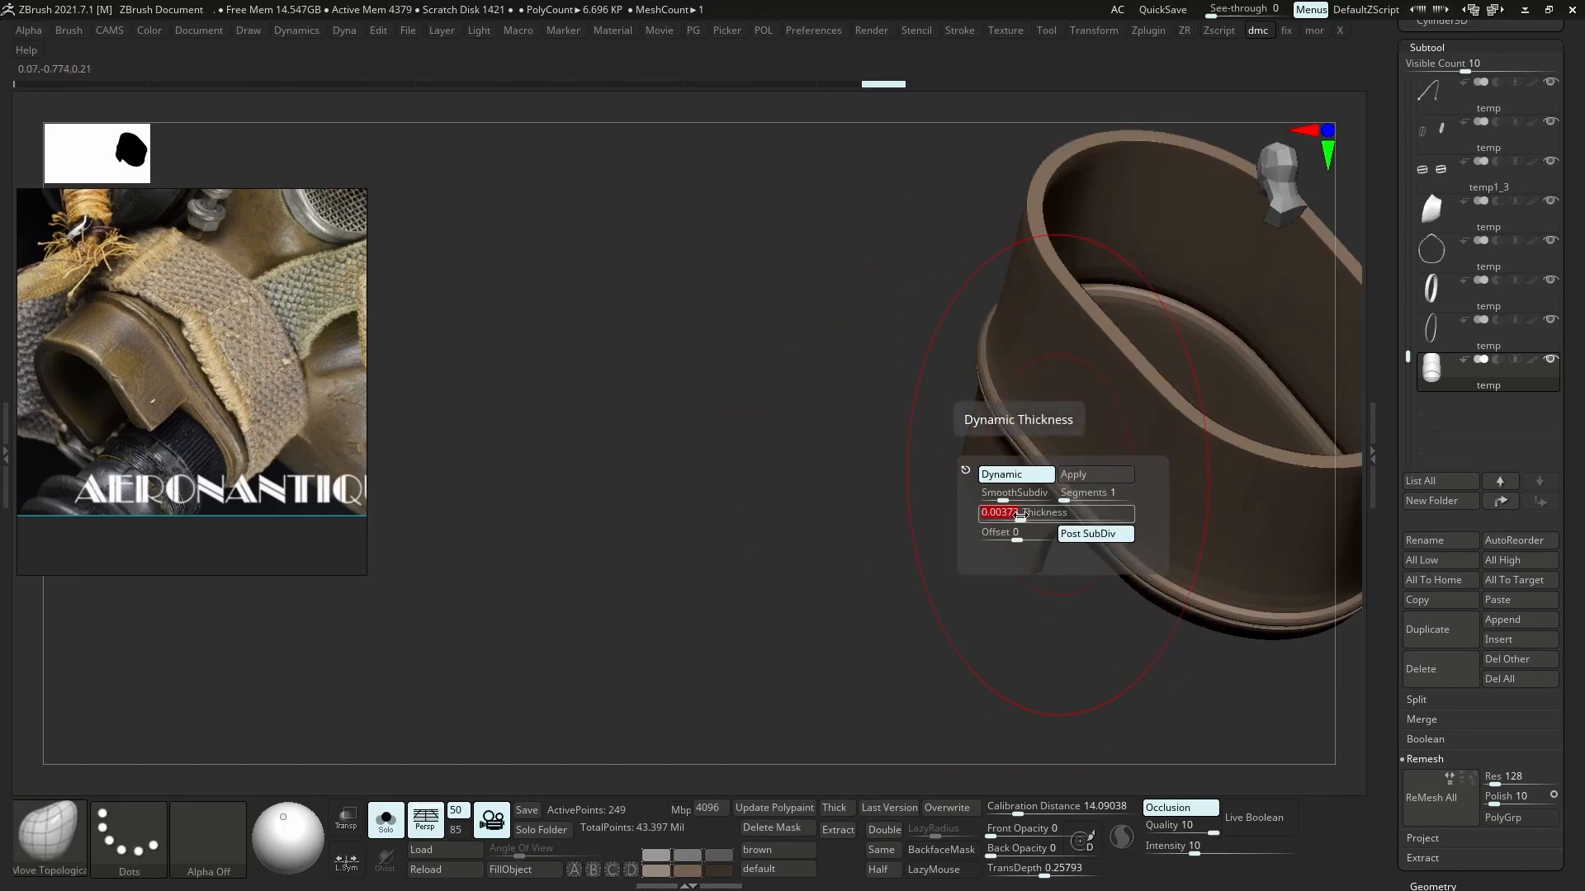
- Compare the thickened sleeve with the reference photo and toggle its Dynamic thickness option
ctrl+right_drag(1030, 384, 1063, 401)
scroll(104, 384, up, 2)
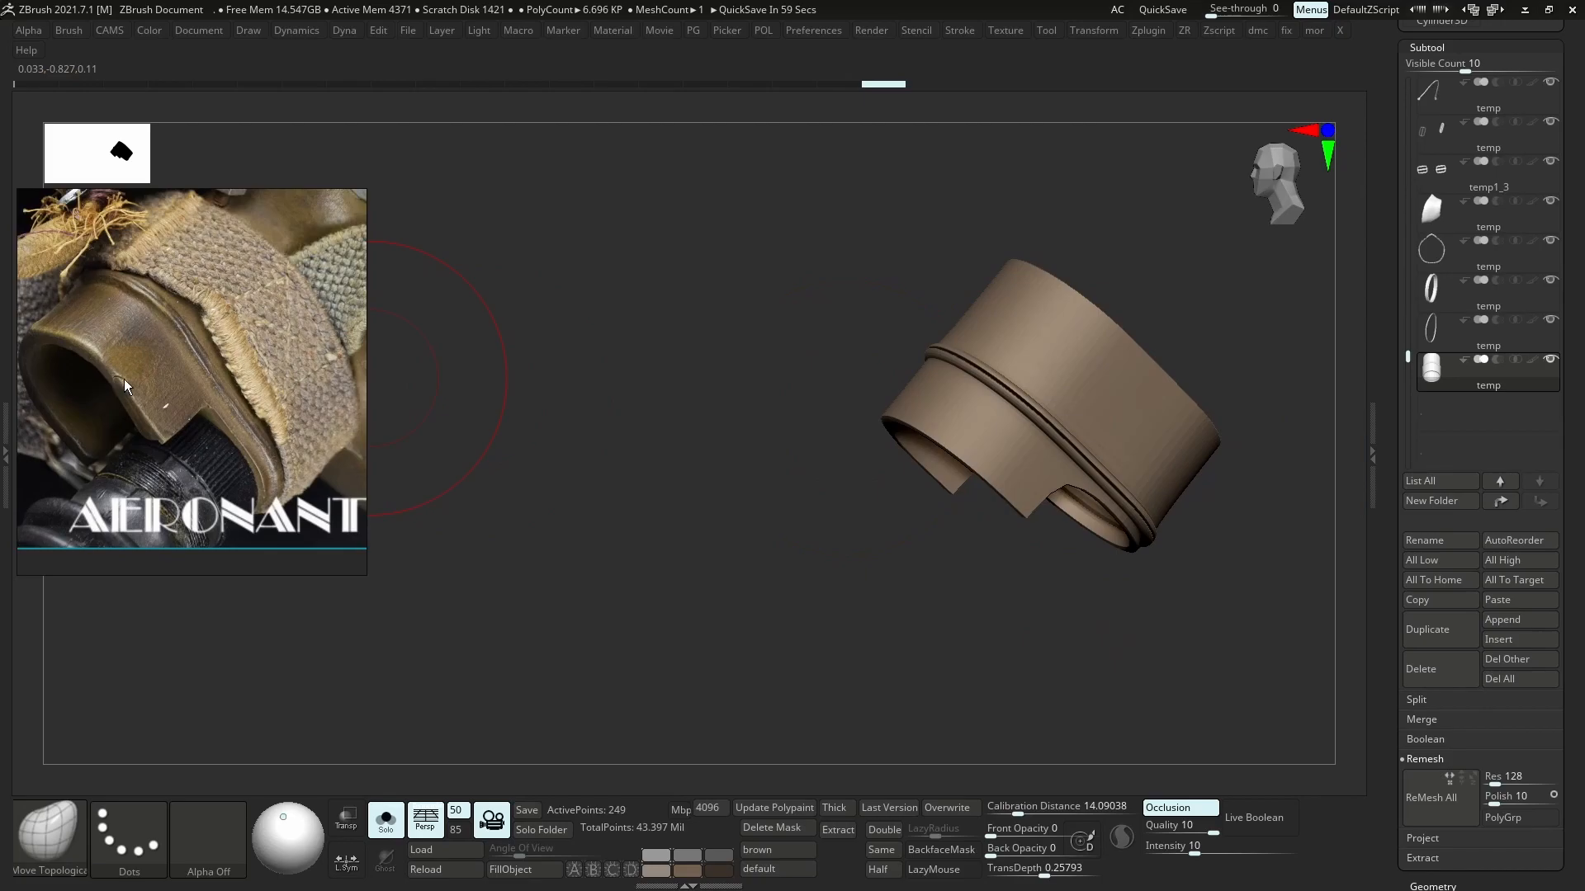
right_drag(837, 451, 986, 443)
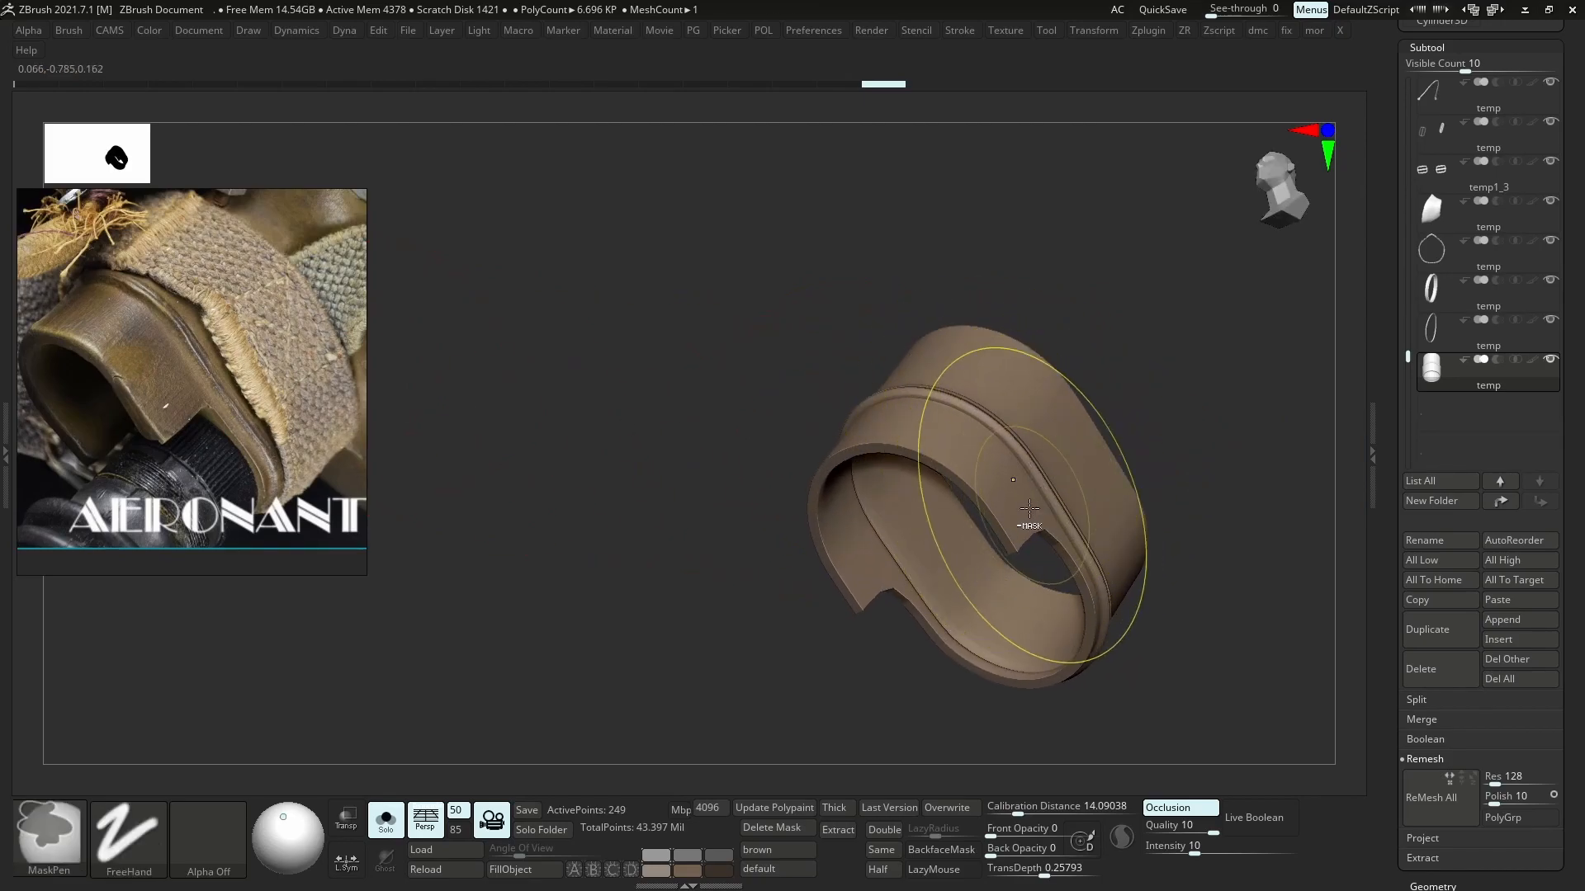
key(ctrl+alt+d)
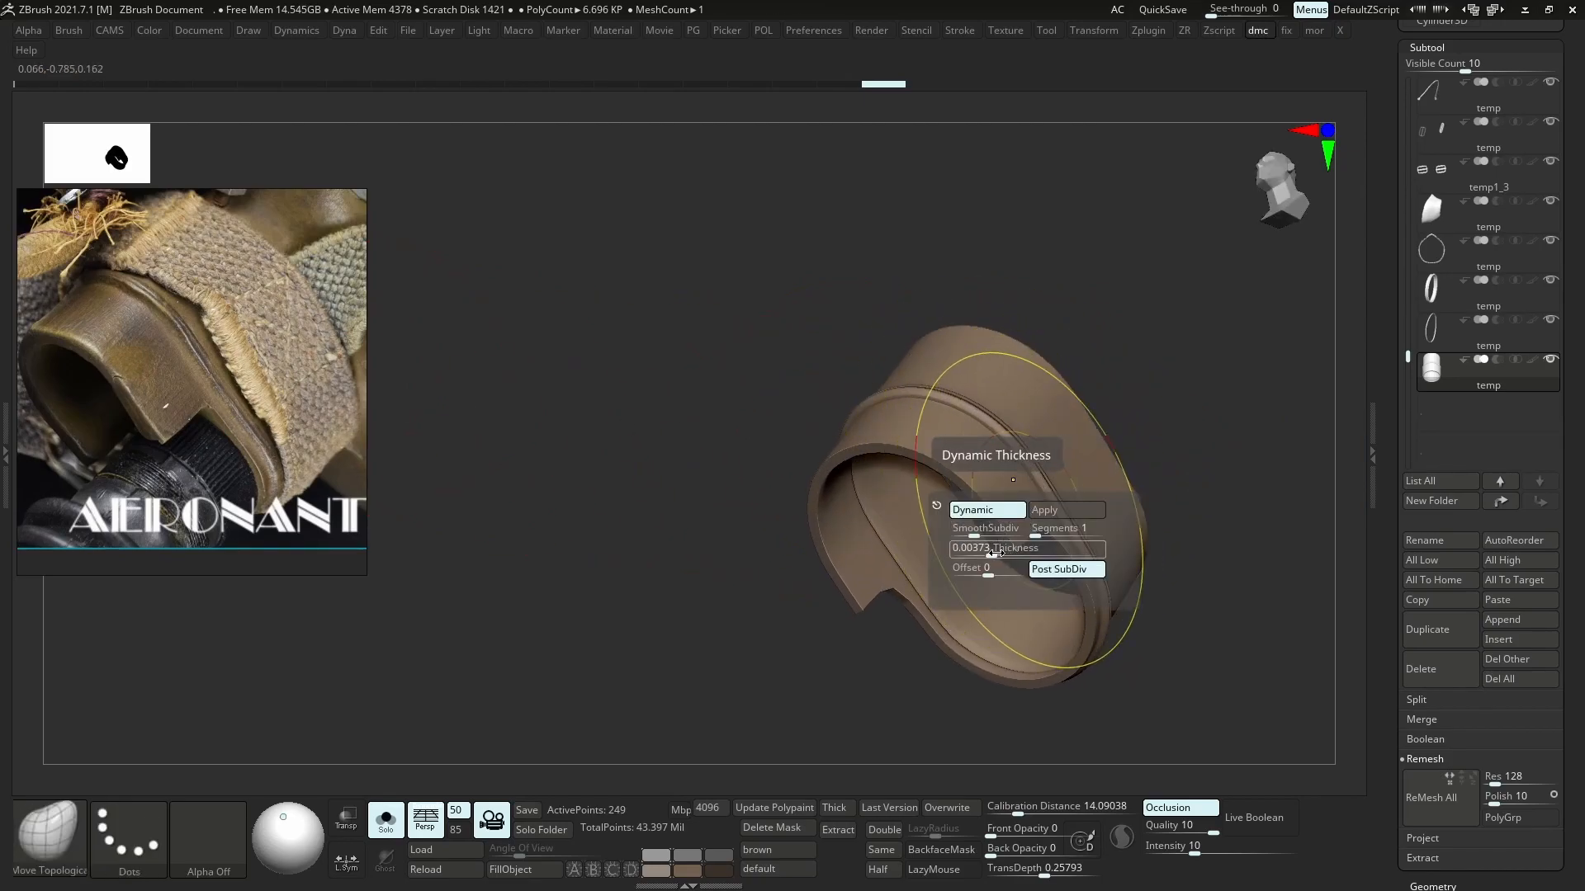
click(987, 509)
- Leave solo display to show the whole helmet and mask, and select the hose connector sleeve subtool
alt+right_drag(961, 440, 1098, 487)
key(shift+s)
alt+click(1042, 489)
alt+click(997, 497)
ctrl+right_drag(1098, 487, 1107, 507)
scroll(198, 394, down, 5)
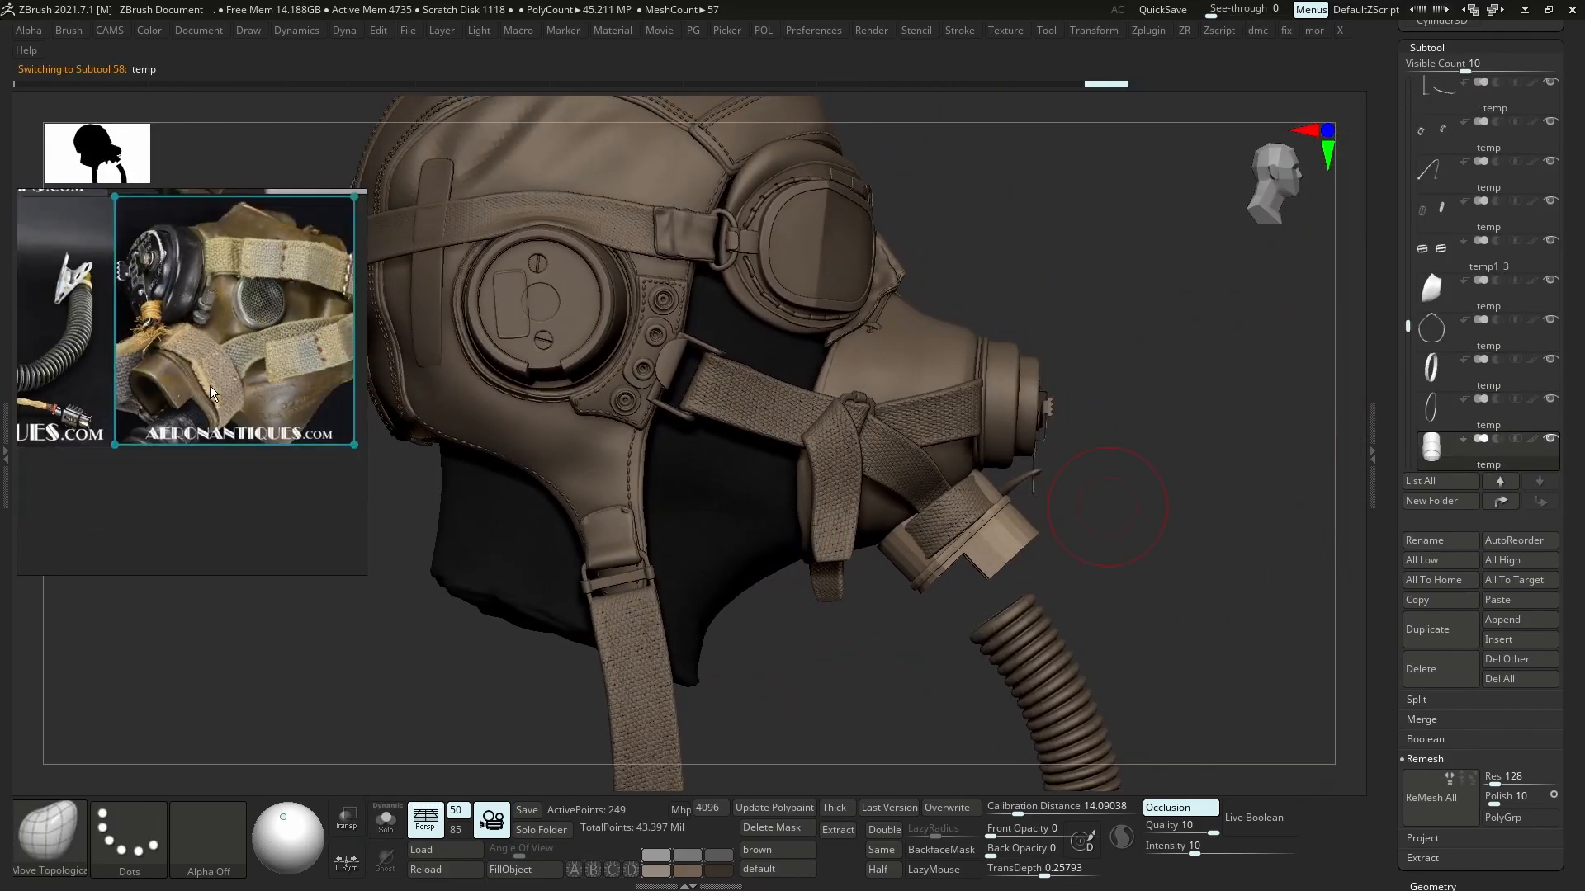
- Scale the connector sleeve slightly to about 0.987, check it from the side and return to a Move brush
right_drag(1026, 454, 899, 503)
key(w)
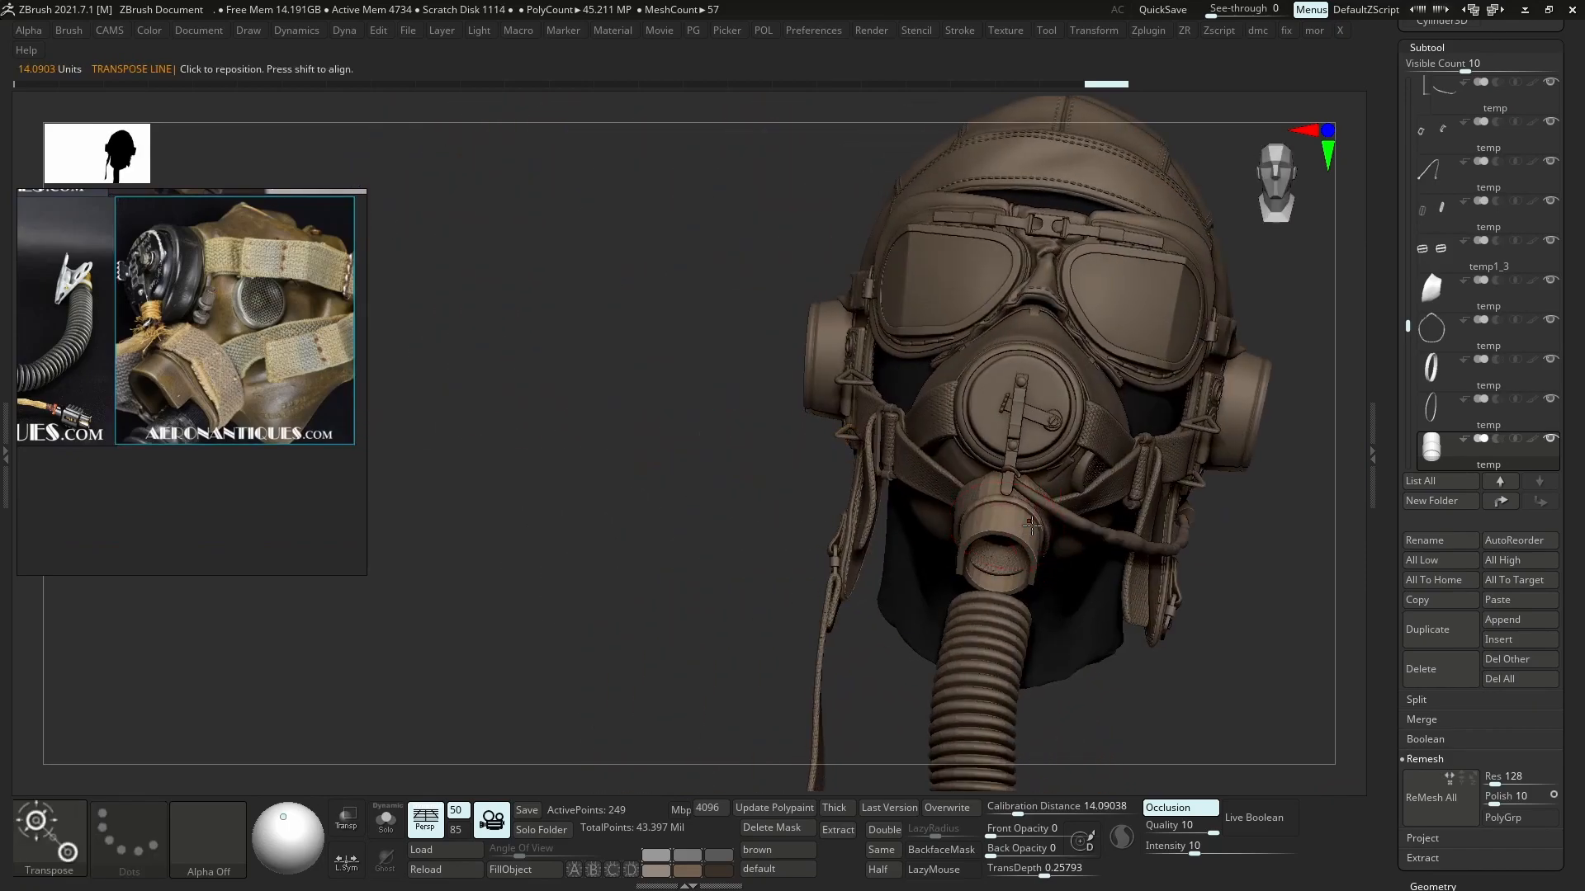
ctrl+right_drag(1022, 485, 1089, 570)
shift+right_drag(1089, 570, 1022, 561)
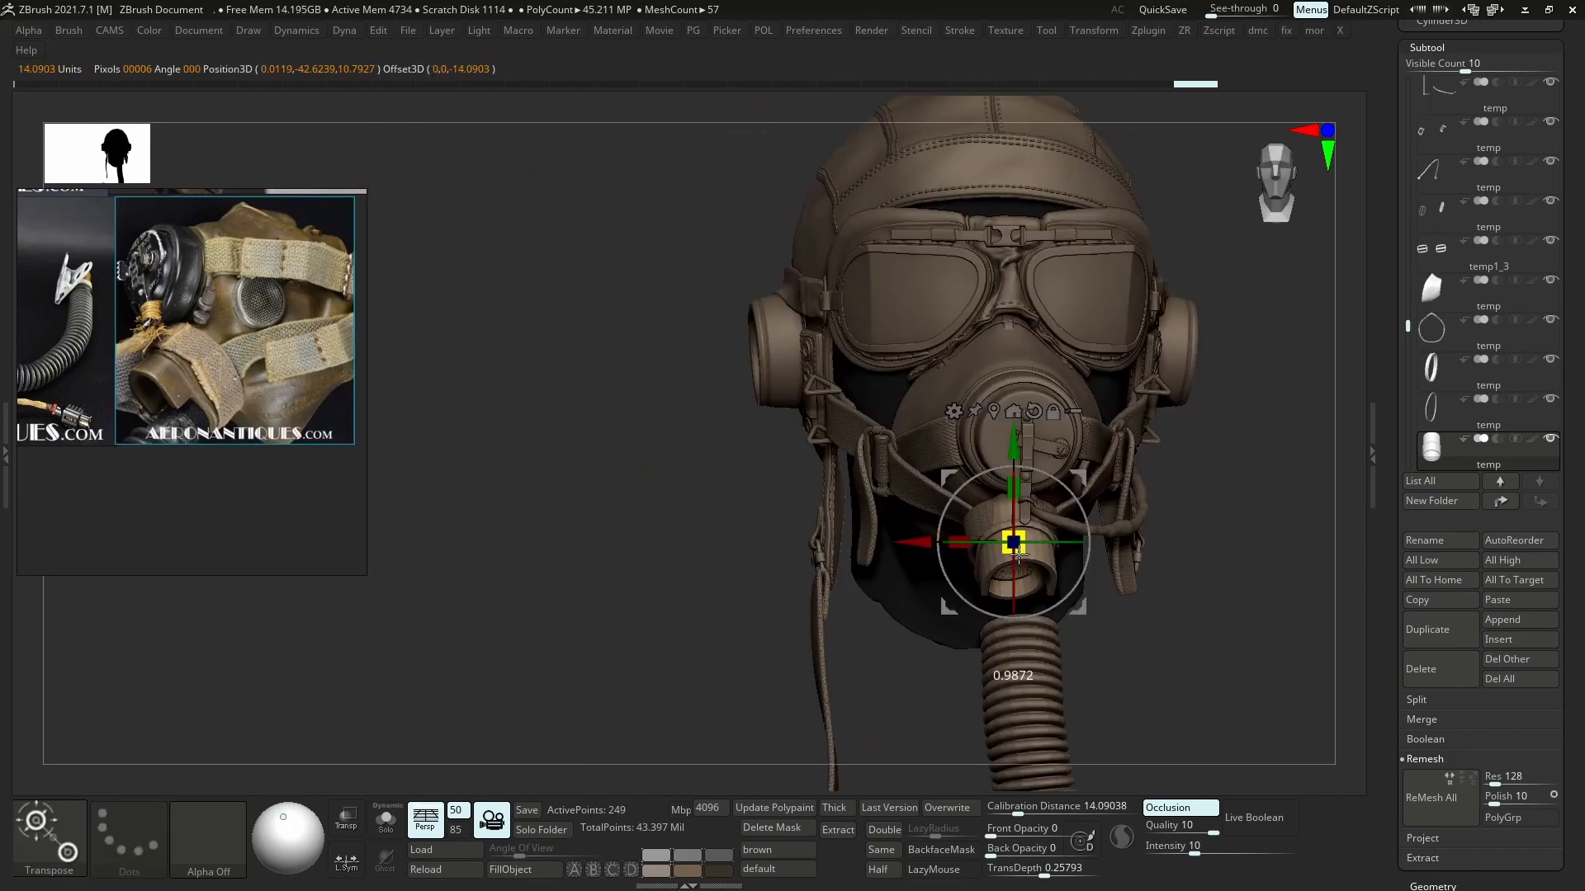
shift+right_drag(1140, 579, 1178, 610)
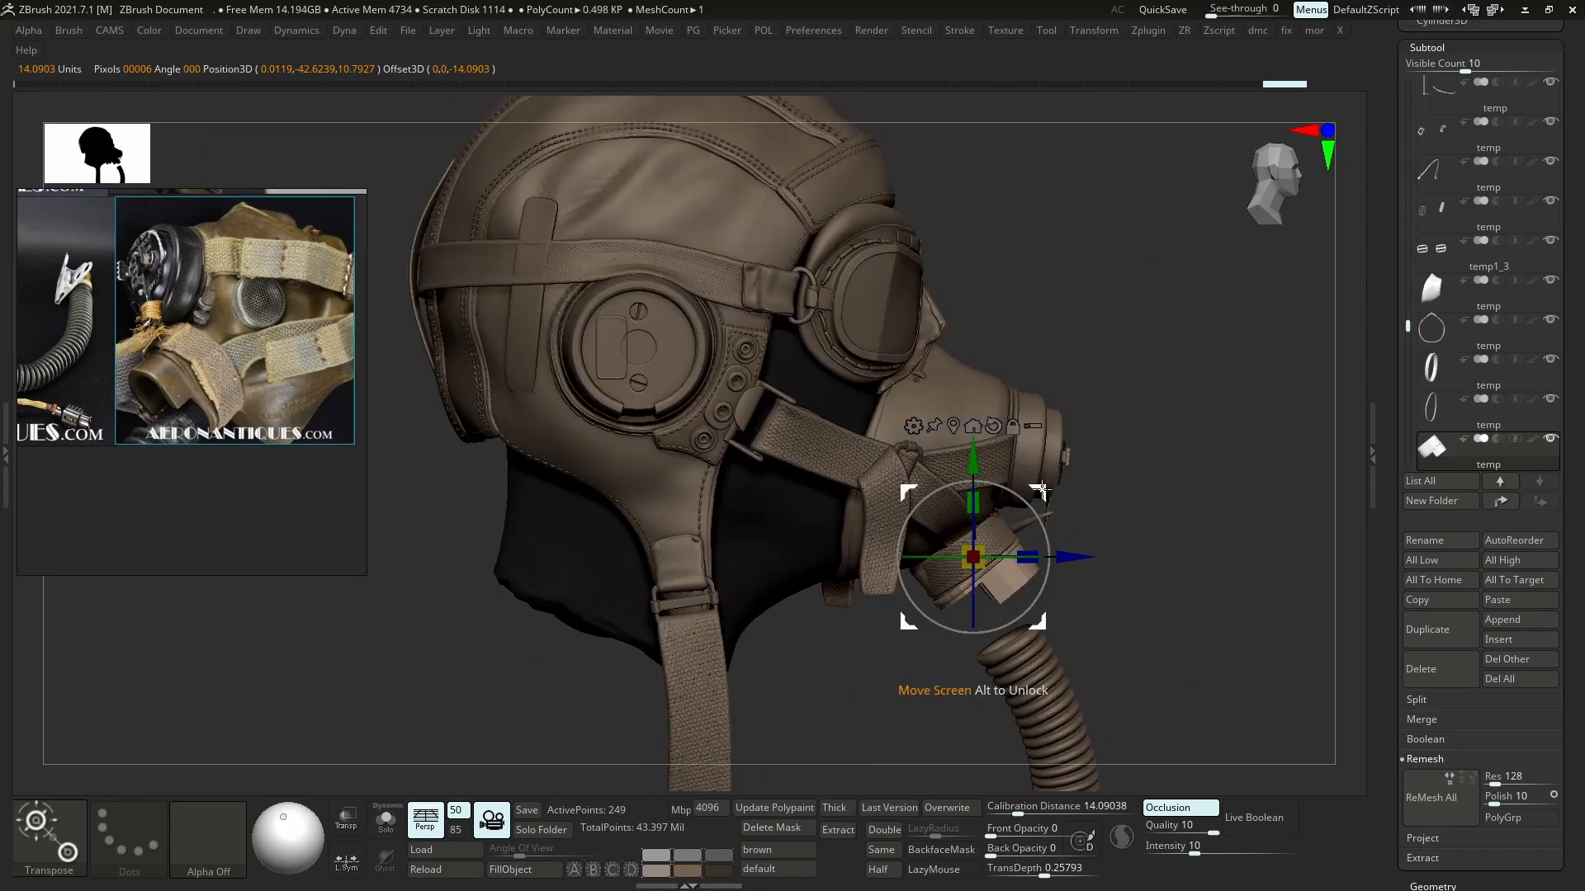
key(b)
key(m)
key(p)
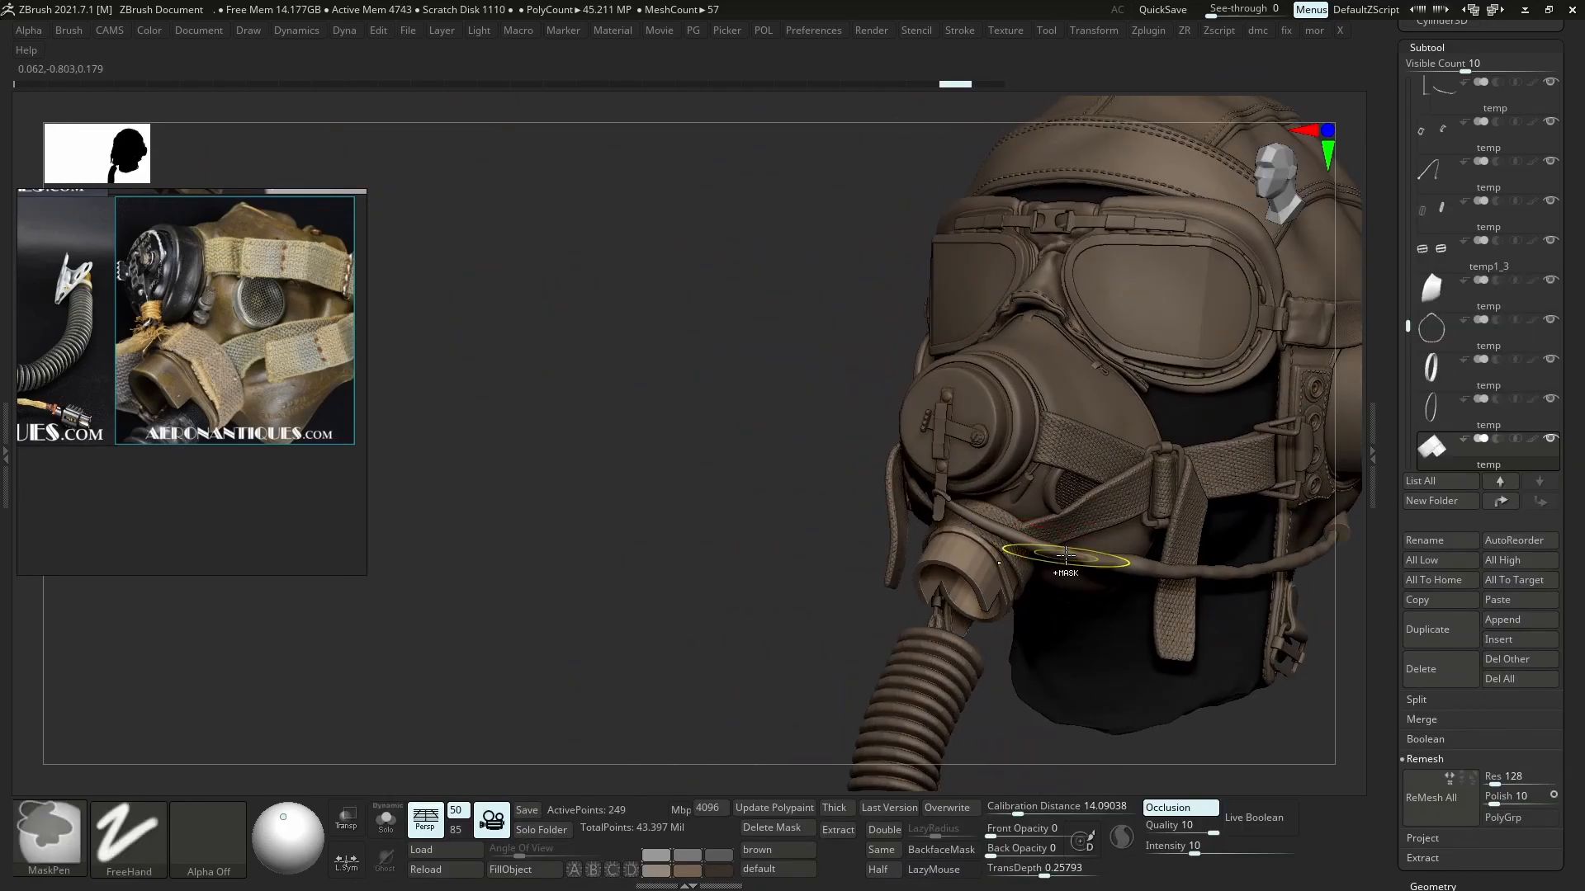
- Switch to Maya, turn off isolation and prepare the connector sleeve's faces for moving
key(alt+Tab)
click(705, 149)
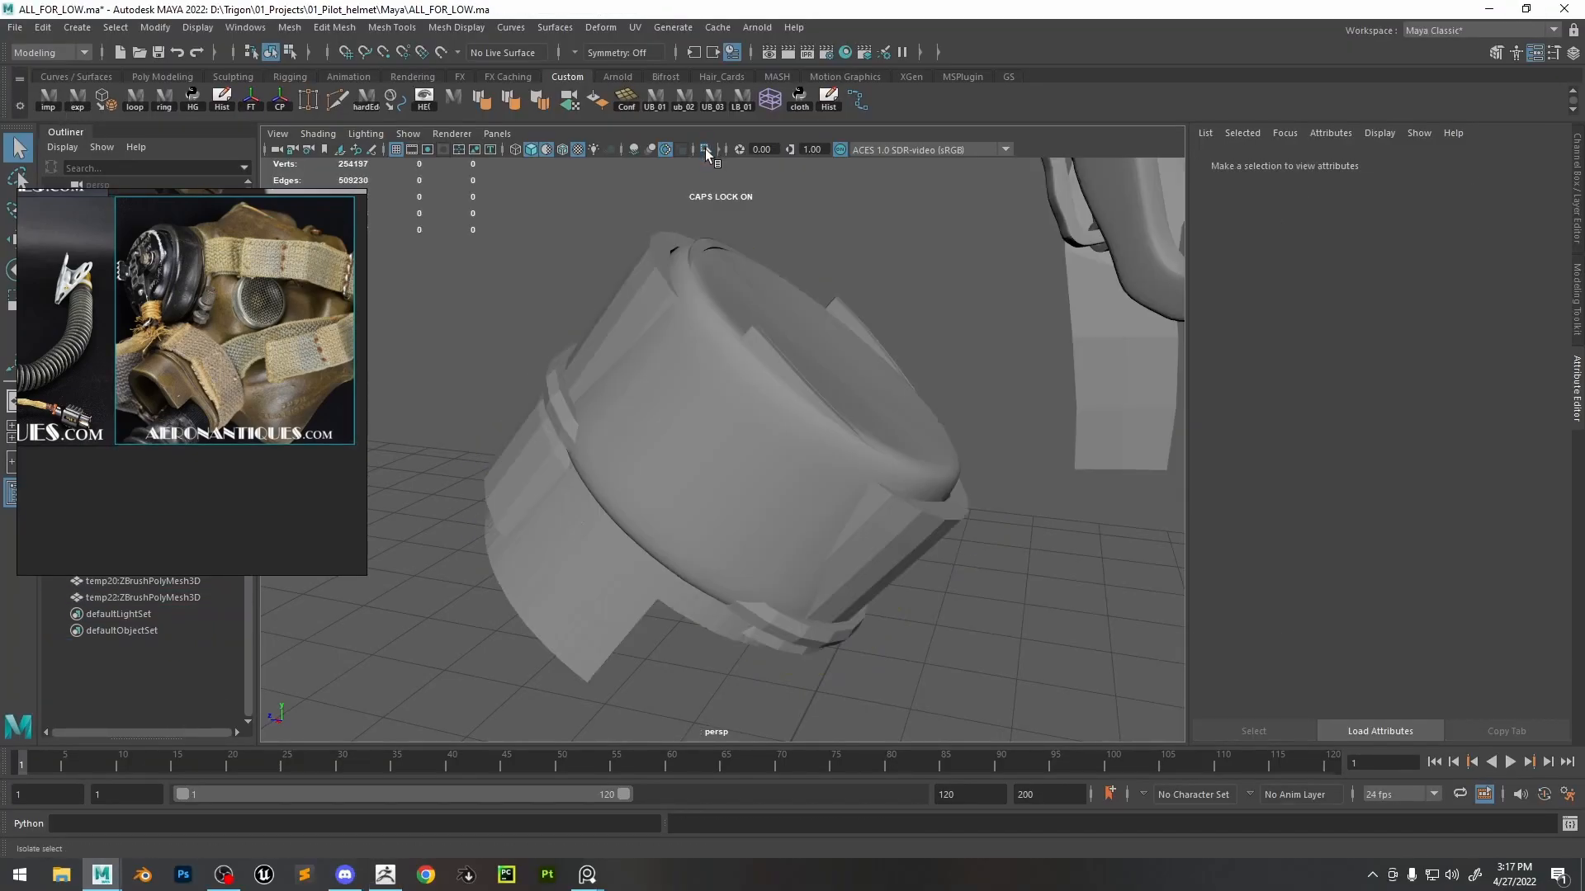
click(780, 516)
alt+drag(819, 543, 892, 520)
right_drag(731, 495, 792, 482)
key(w)
alt+drag(792, 483, 693, 425)
- Select the faces around the sleeve's lower end and nudge them slightly in the side view
right_drag(692, 418, 775, 528)
alt+drag(553, 373, 664, 455)
alt+drag(726, 578, 680, 420)
alt+drag(634, 520, 770, 373)
key(space)
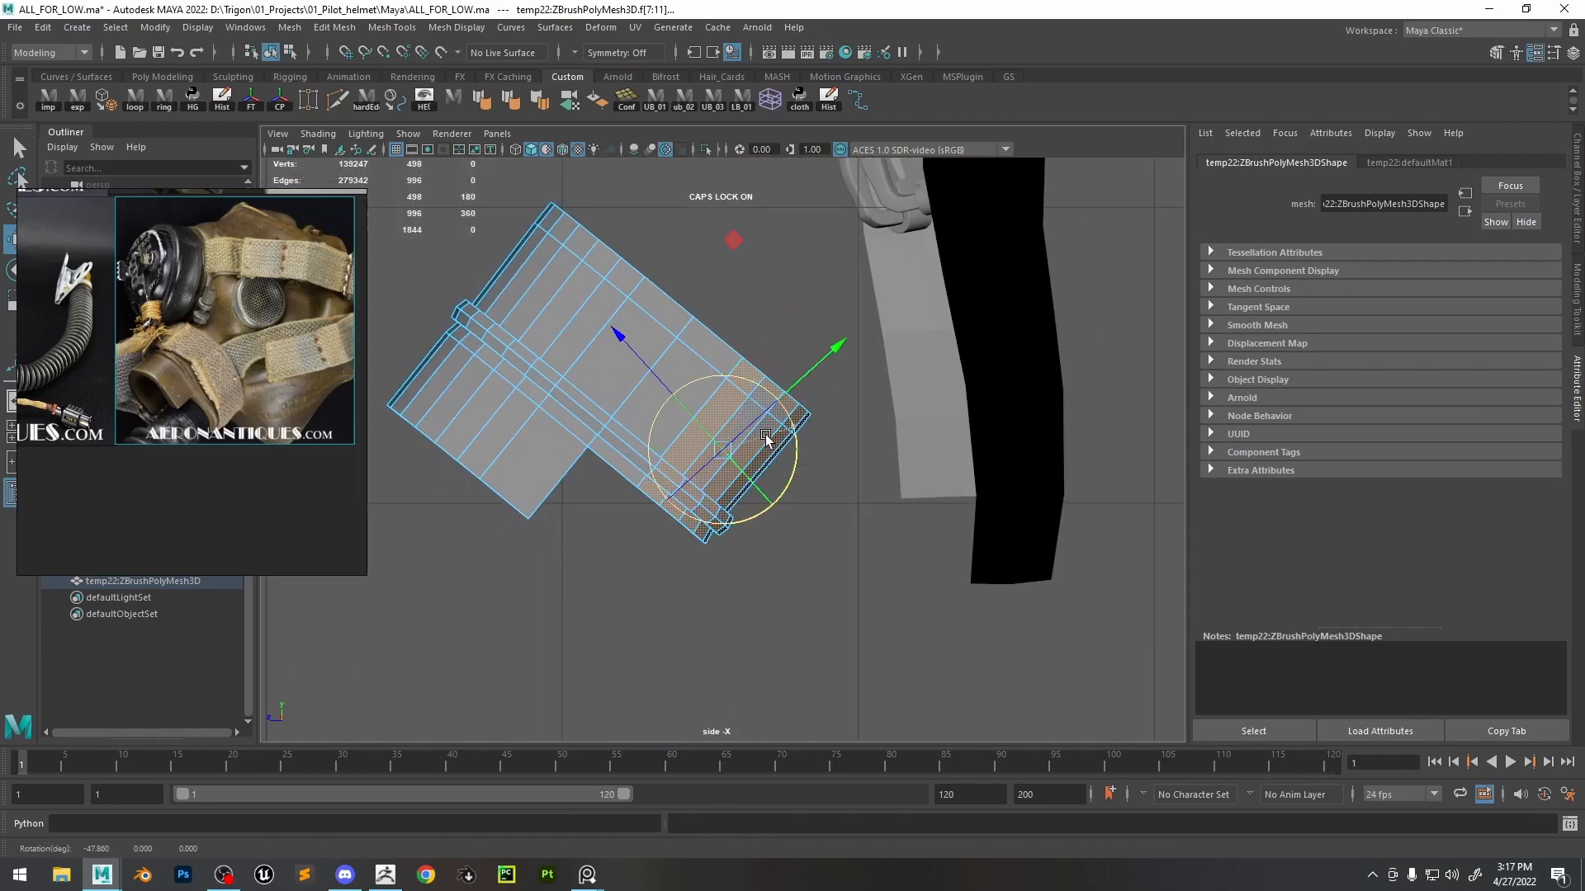
shift+right_drag(655, 391, 636, 388)
drag(635, 388, 627, 388)
- Select the sleeve's end vertices in the wireframe side view, realign the pivot and shift them slightly
key(F9)
alt+middle_drag(686, 367, 831, 395)
key(4)
drag(853, 333, 811, 378)
shift+drag(766, 437, 657, 567)
key(e)
key(d)
drag(800, 387, 1047, 376)
key(w)
drag(723, 419, 713, 414)
key(6)
key(F8)
- Switch to ZBrush and compare the connector sleeve's position on the mask with the reference photos
key(alt+Tab)
click(1489, 9)
click(1120, 135)
ctrl+right_drag(877, 520, 974, 533)
middle_drag(231, 416, 161, 411)
scroll(161, 411, down, 3)
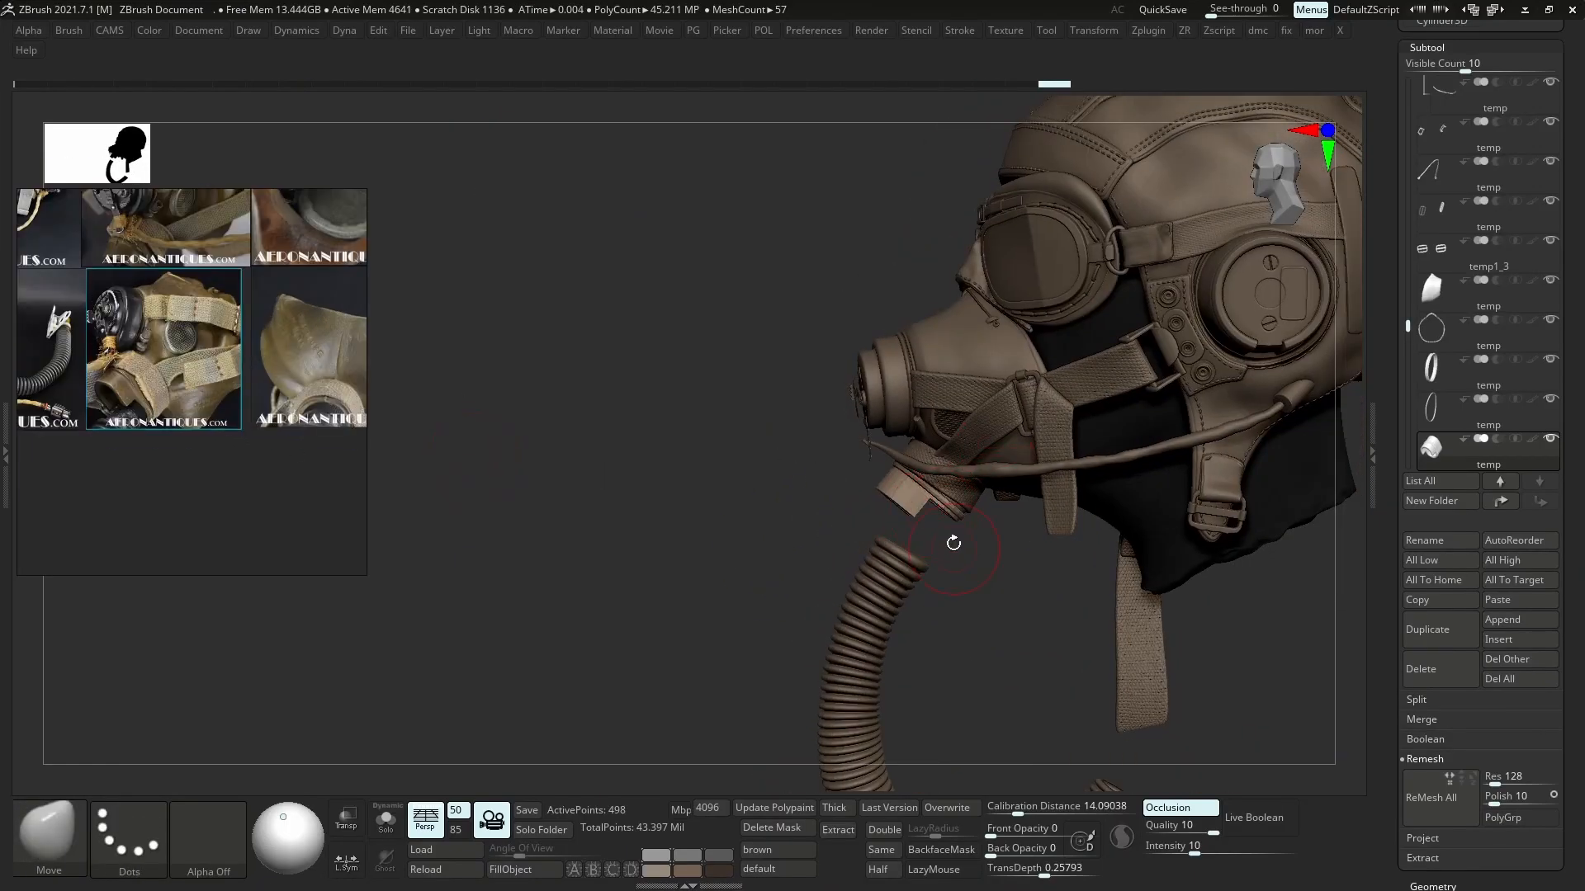
right_drag(954, 548, 969, 516)
click(1524, 10)
click(385, 875)
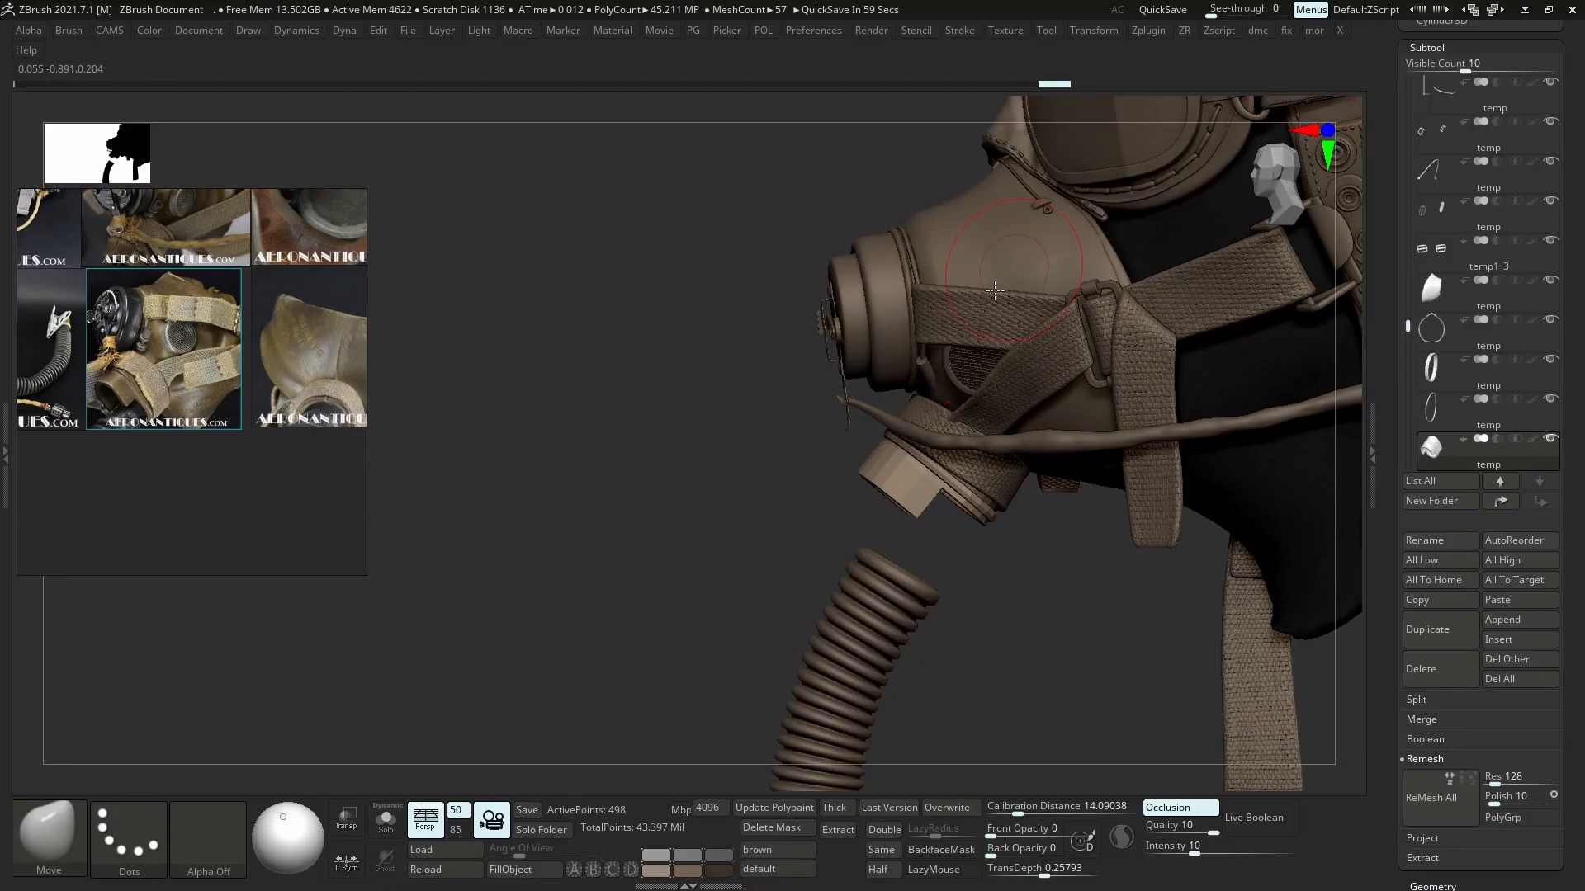
- Switch back to Maya's perspective view and delete surplus edges running around the sleeve's inner wall
key(alt+Tab)
key(space)
drag(875, 375, 874, 330)
key(f)
alt+drag(933, 383, 904, 384)
key(F10)
double_click(708, 465)
alt+drag(707, 465, 715, 432)
scroll(714, 432, up, 3)
shift+right_drag(714, 431, 750, 564)
alt+drag(755, 563, 867, 501)
key(ctrl+z)
key(ctrl+Delete)
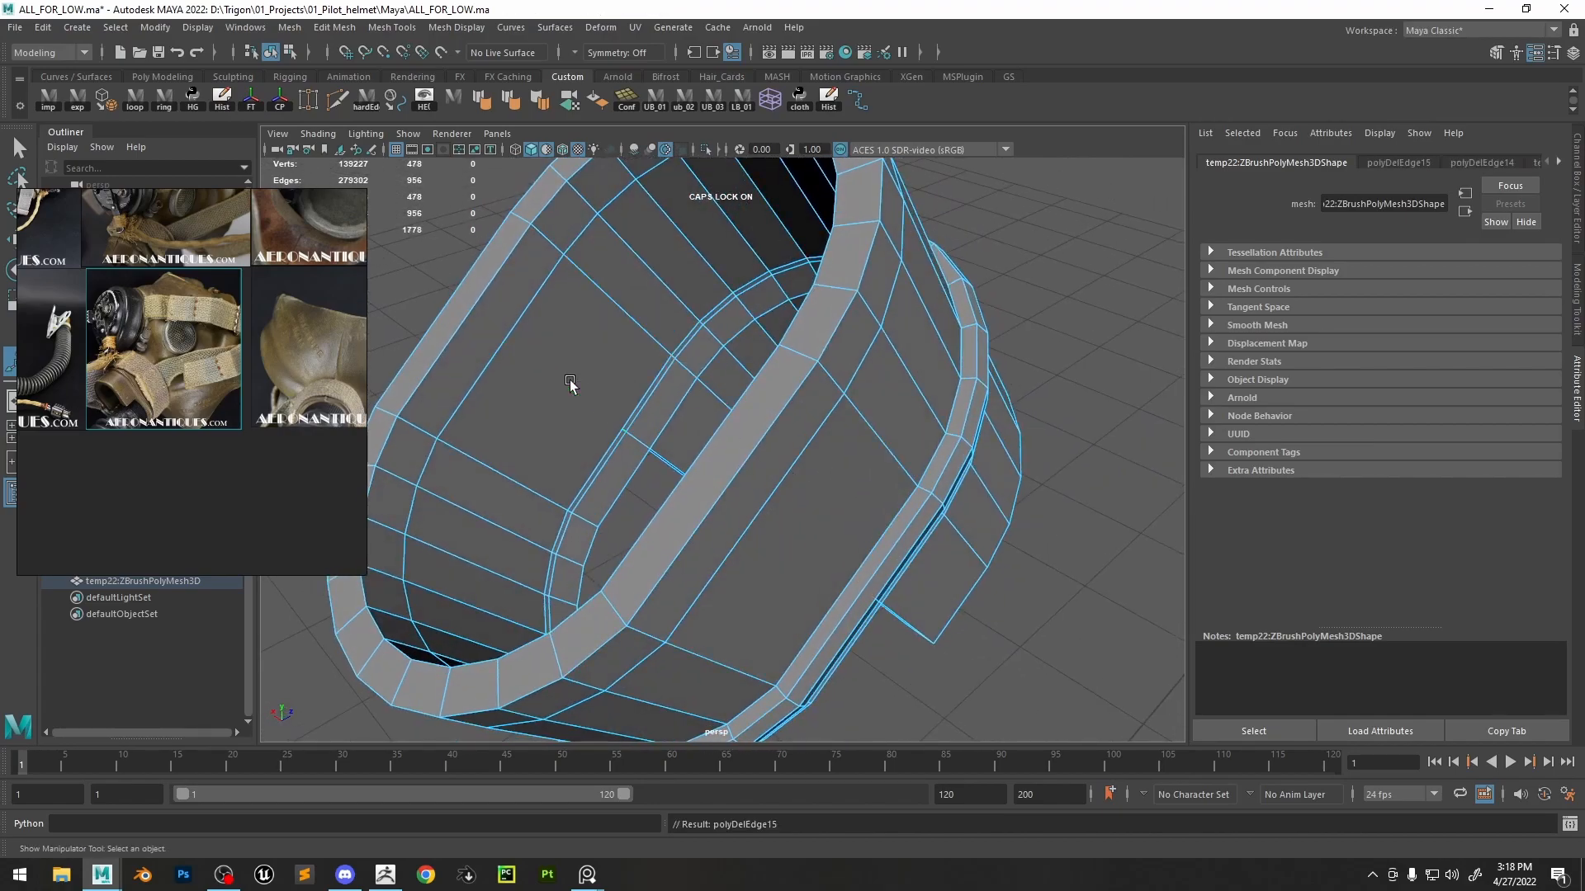
alt+drag(905, 481, 767, 357)
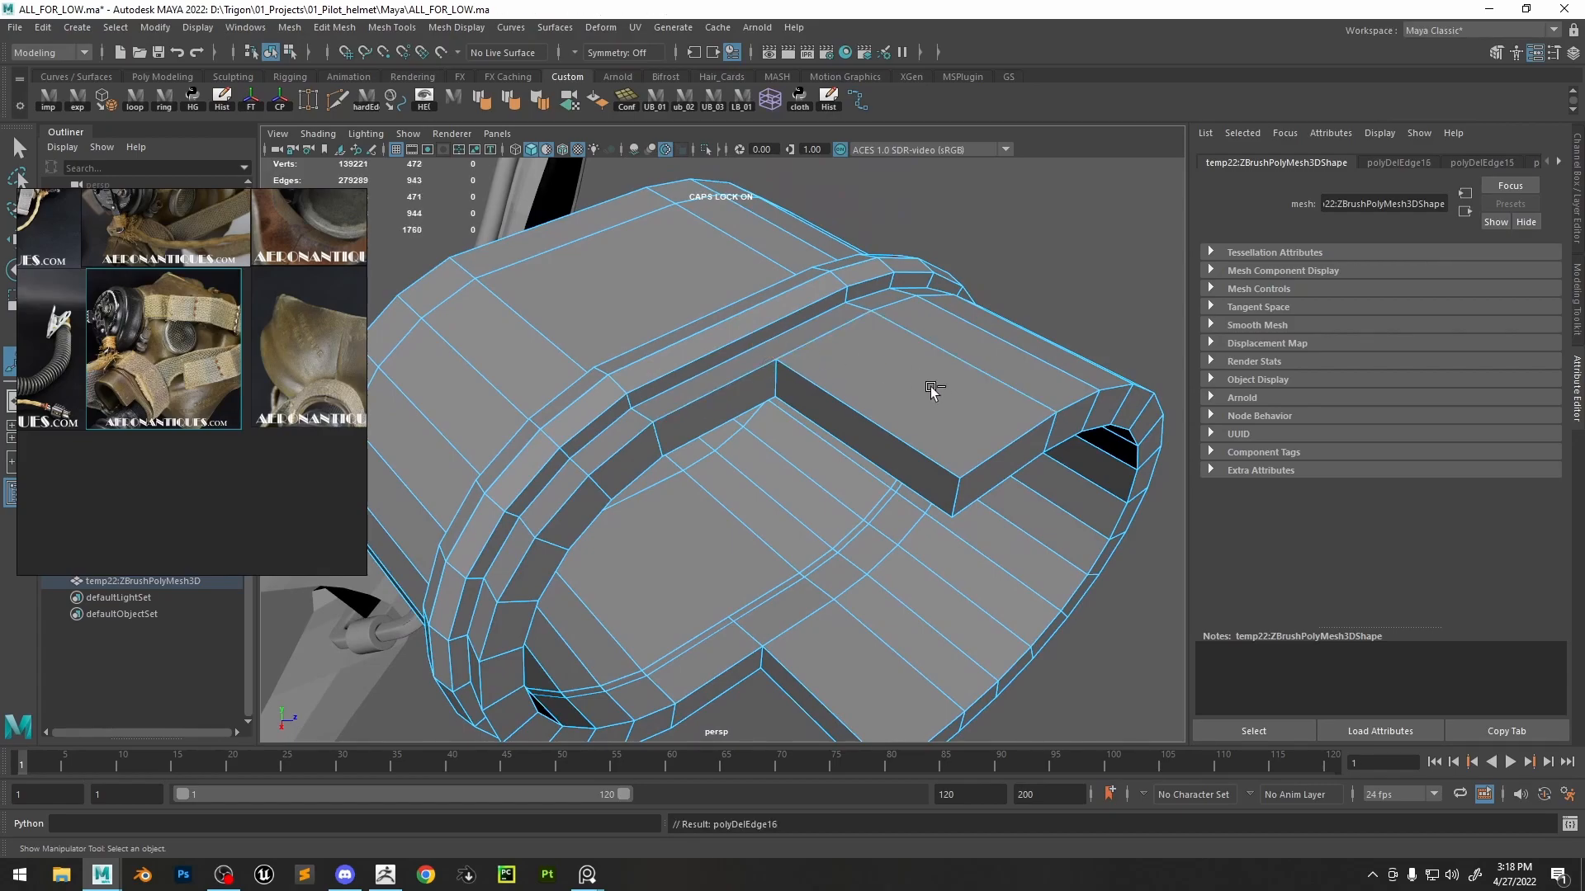
- Select a ring of edges across the sleeve's rear section and connect them with a new edge loop
click(850, 456)
alt+drag(850, 457, 941, 449)
click(716, 312)
shift+double_click(662, 266)
alt+drag(662, 265, 789, 365)
shift+right_drag(795, 414, 755, 640)
alt+drag(783, 632, 636, 403)
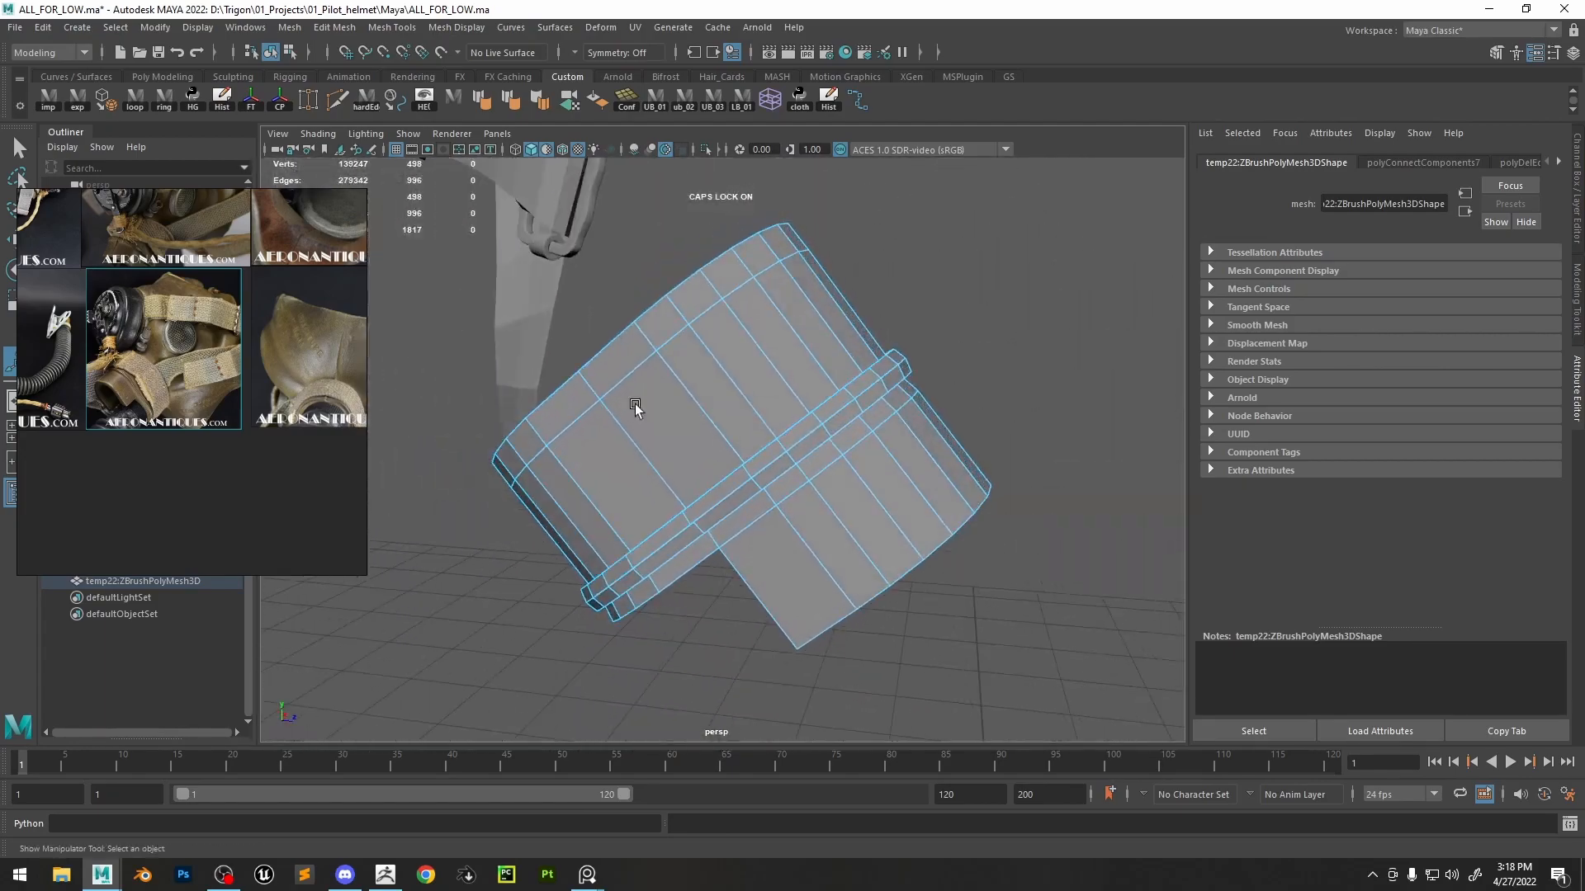
- Preview the sleeve smoothed, return to the unsmoothed display and move the reference board clear of the Outliner
right_drag(635, 404, 943, 211)
key(3)
key(1)
alt+middle_drag(796, 335, 860, 282)
right_drag(211, 284, 1423, 296)
alt+middle_drag(890, 350, 805, 408)
alt+drag(805, 409, 833, 390)
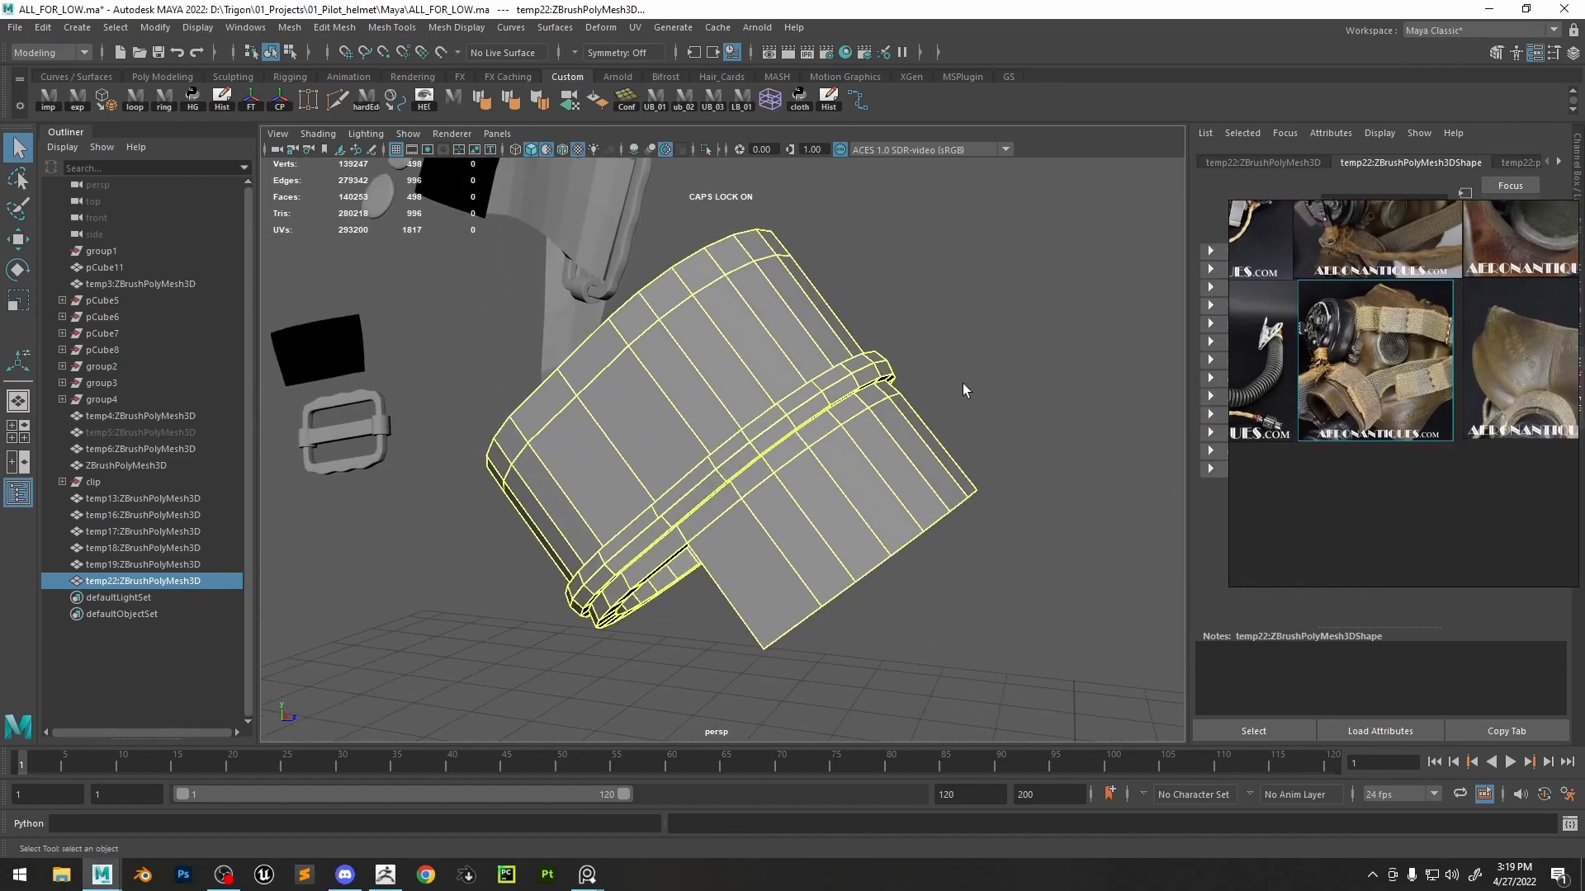
- Group the sleeve mesh and rename the group as GAS_M_AK_END
key(ctrl+g)
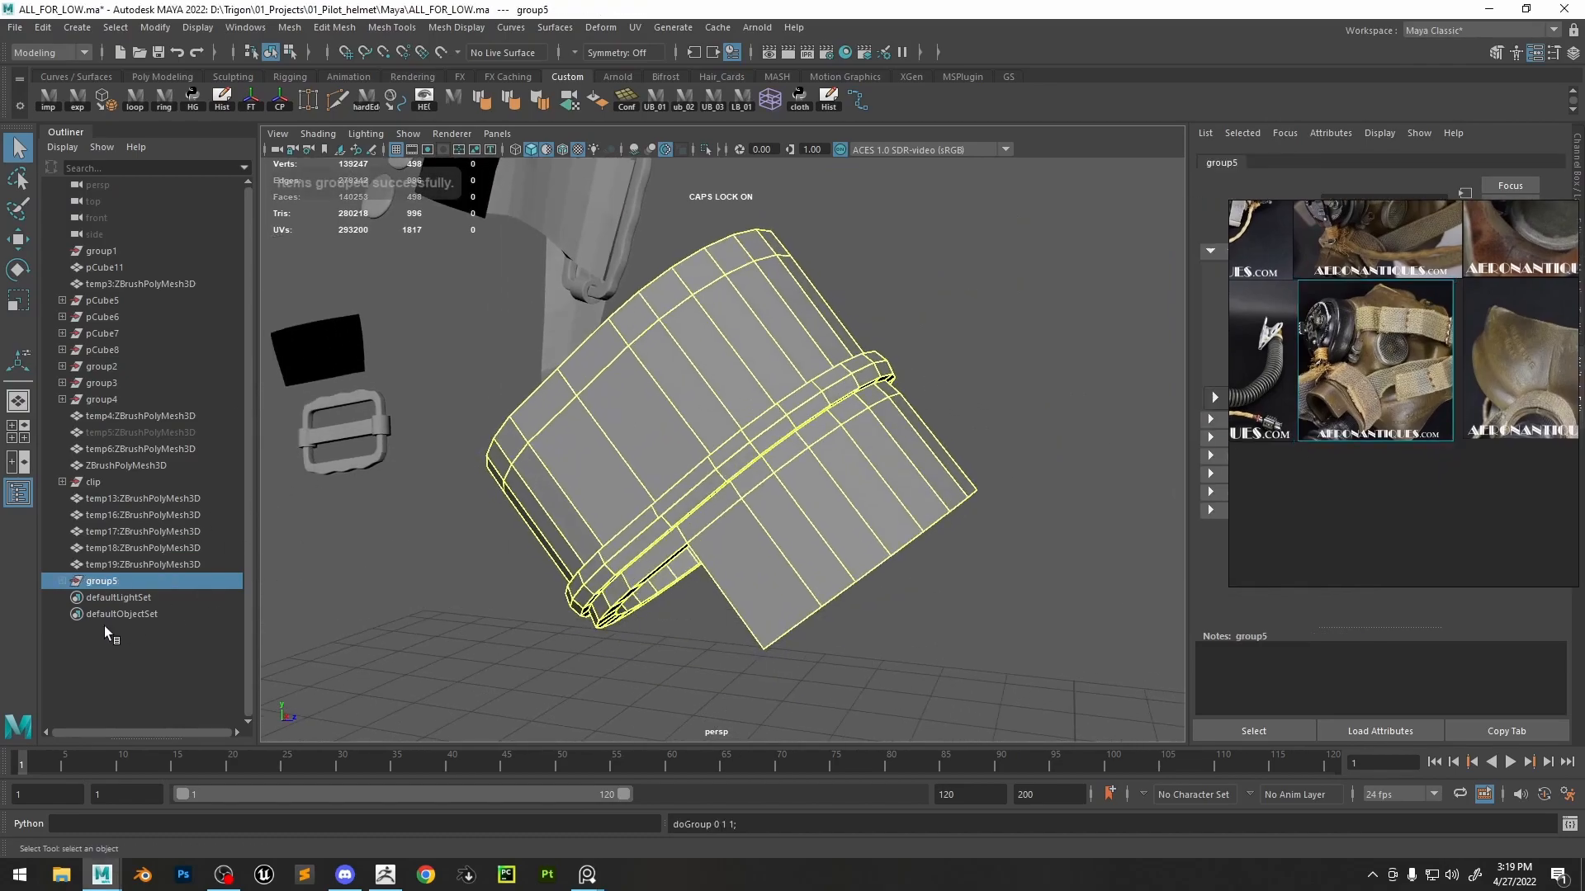
double_click(117, 583)
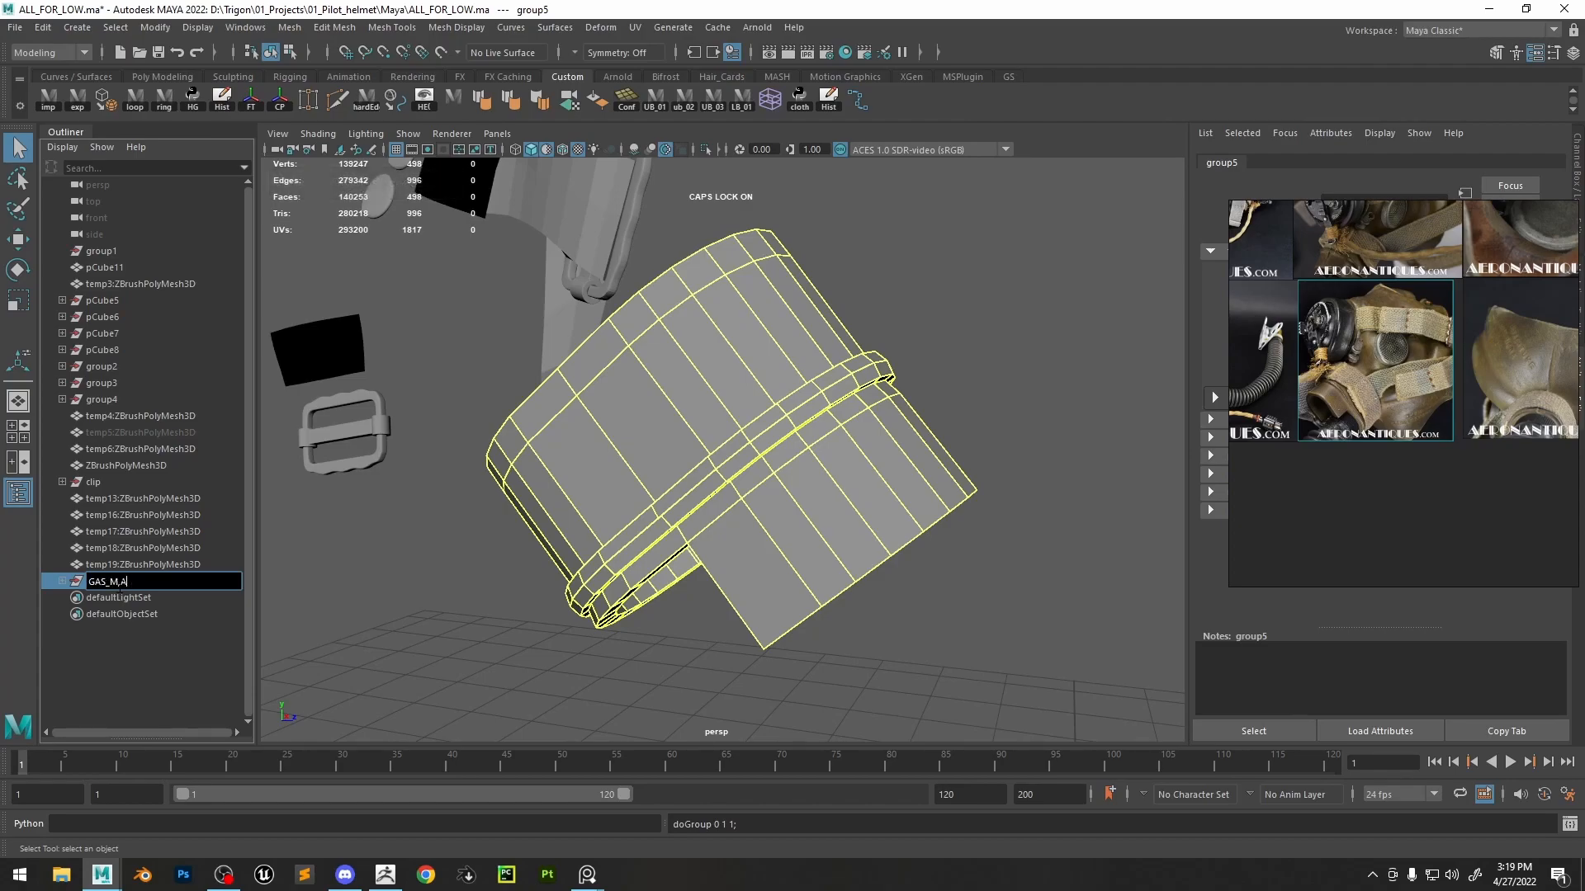
text(GAS_M_AK_END)
key(Return)
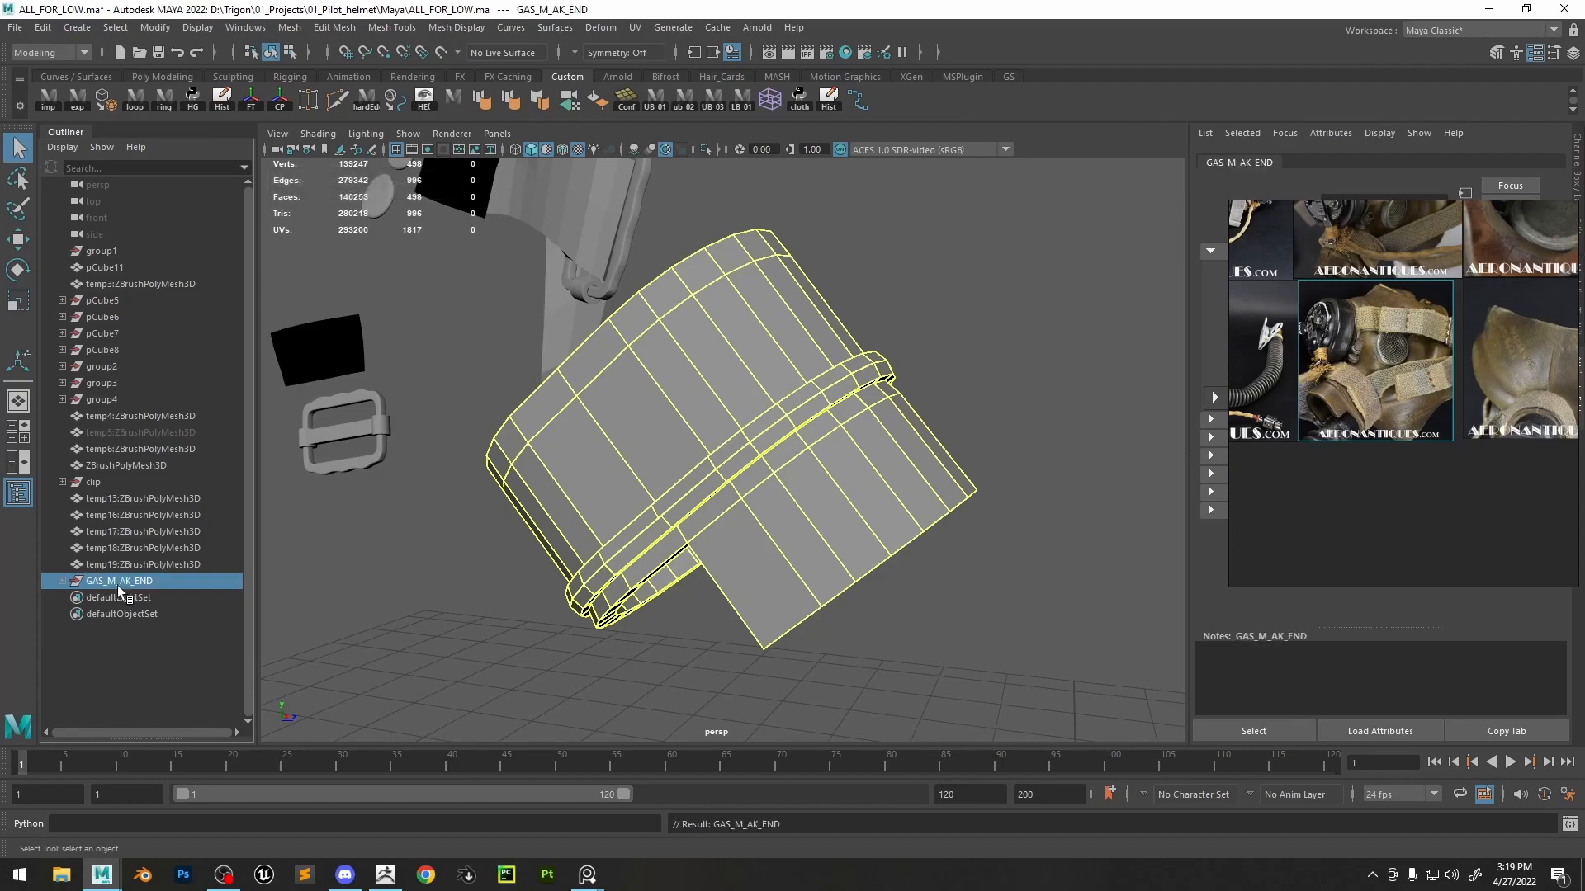
- Select the sleeve in the viewport and expand the GAS_M_AK_END group in the Outliner
click(135, 563)
alt+right_drag(737, 447, 648, 378)
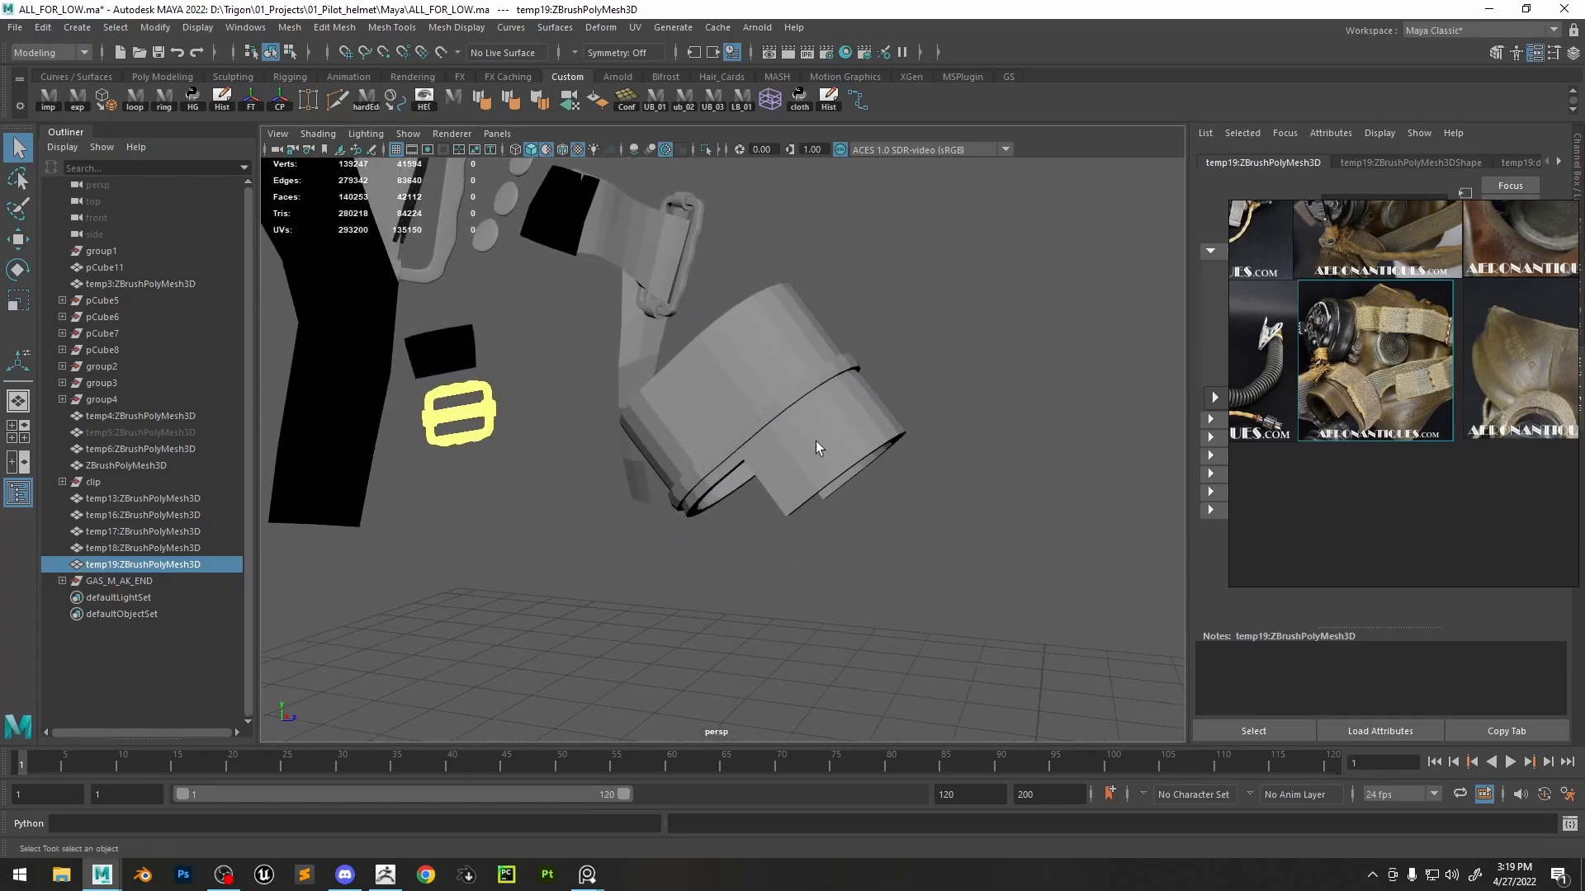
click(824, 482)
double_click(63, 581)
click(112, 670)
- Remove the imported temp namespaces from the scene while keeping their objects
click(245, 28)
mouse_move(299, 90)
click(482, 354)
drag(1083, 317, 996, 317)
click(978, 373)
scroll(982, 446, down, 3)
shift+click(987, 503)
click(1147, 378)
click(680, 442)
click(680, 441)
click(680, 441)
click(1189, 309)
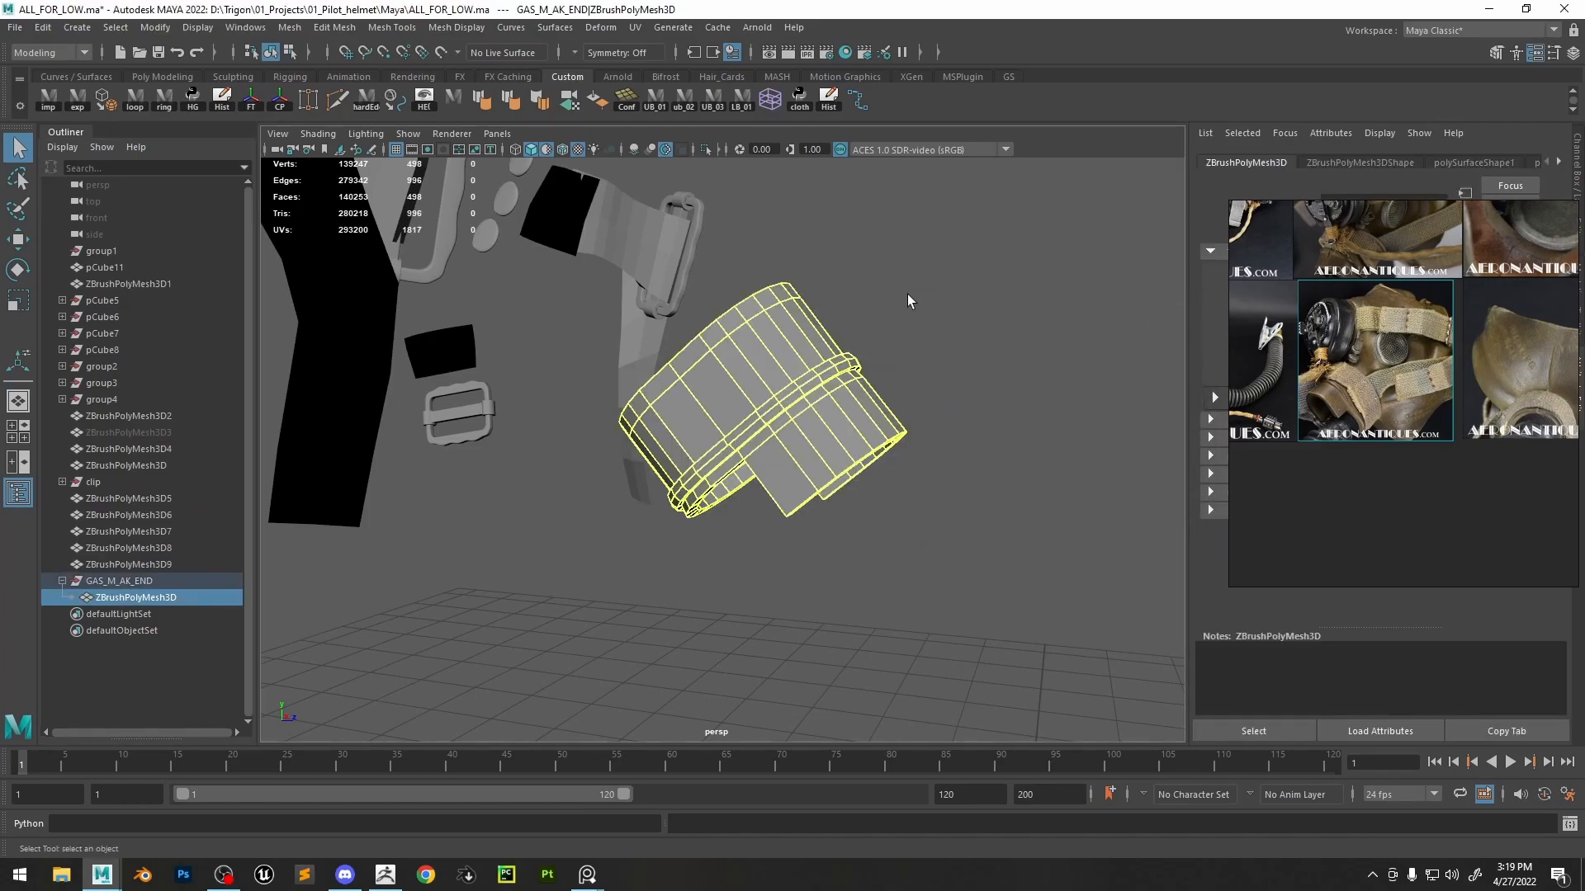
- Delete the edge loop near the rear rim on the sleeve's outer wall
key(f)
alt+drag(857, 419, 829, 284)
click(978, 260)
key(ctrl+z)
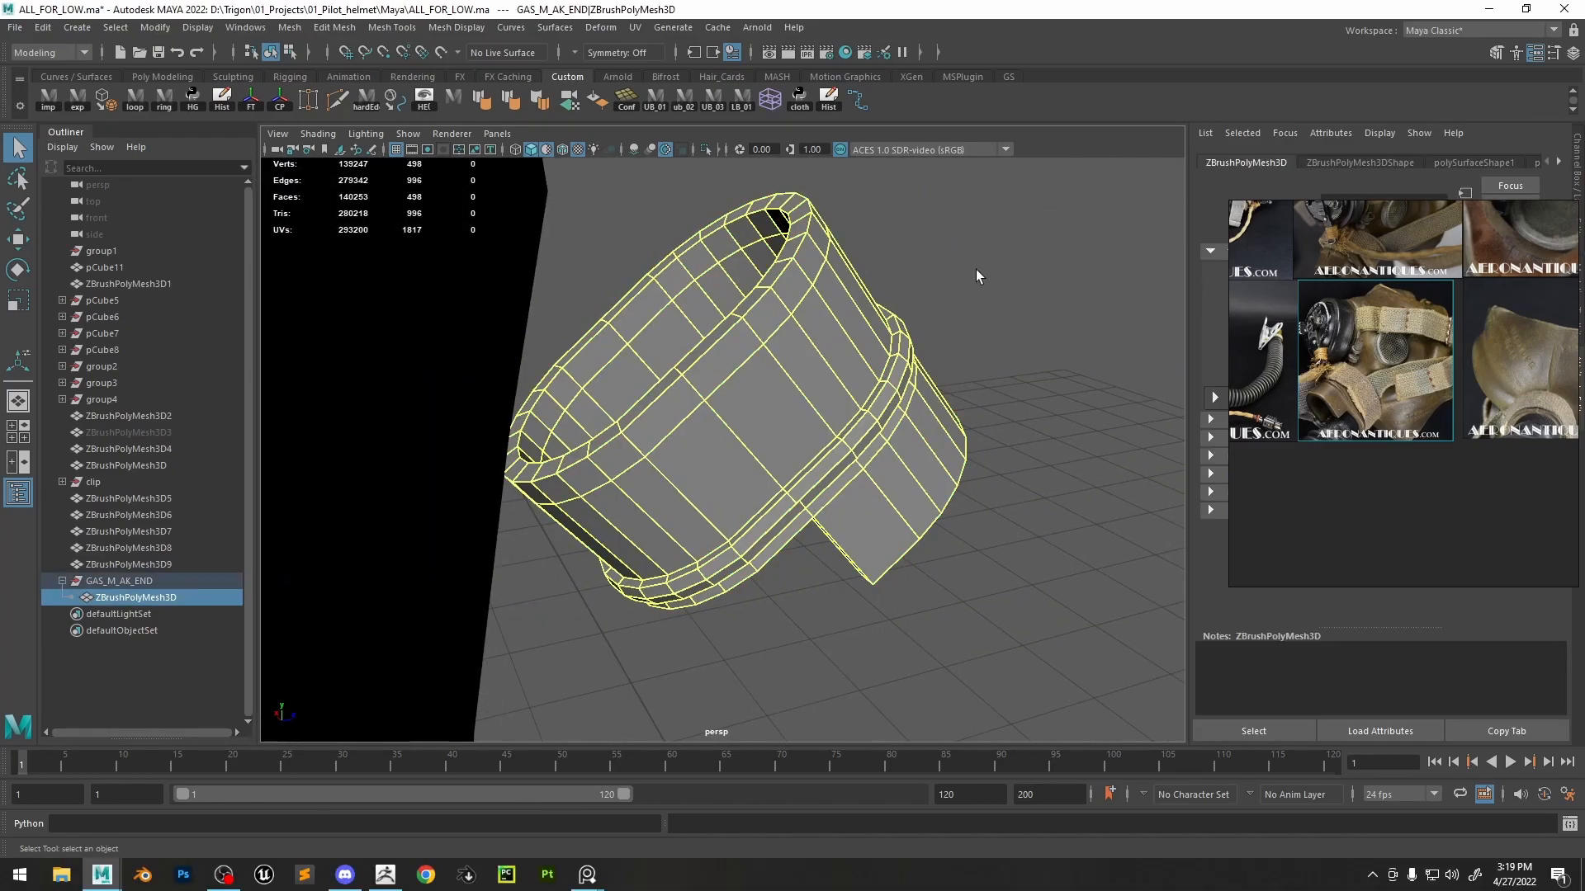
alt+drag(978, 260, 916, 248)
key(F10)
double_click(807, 275)
alt+drag(807, 275, 609, 311)
alt+middle_drag(917, 389, 873, 423)
alt+right_drag(873, 424, 1002, 462)
key(Delete)
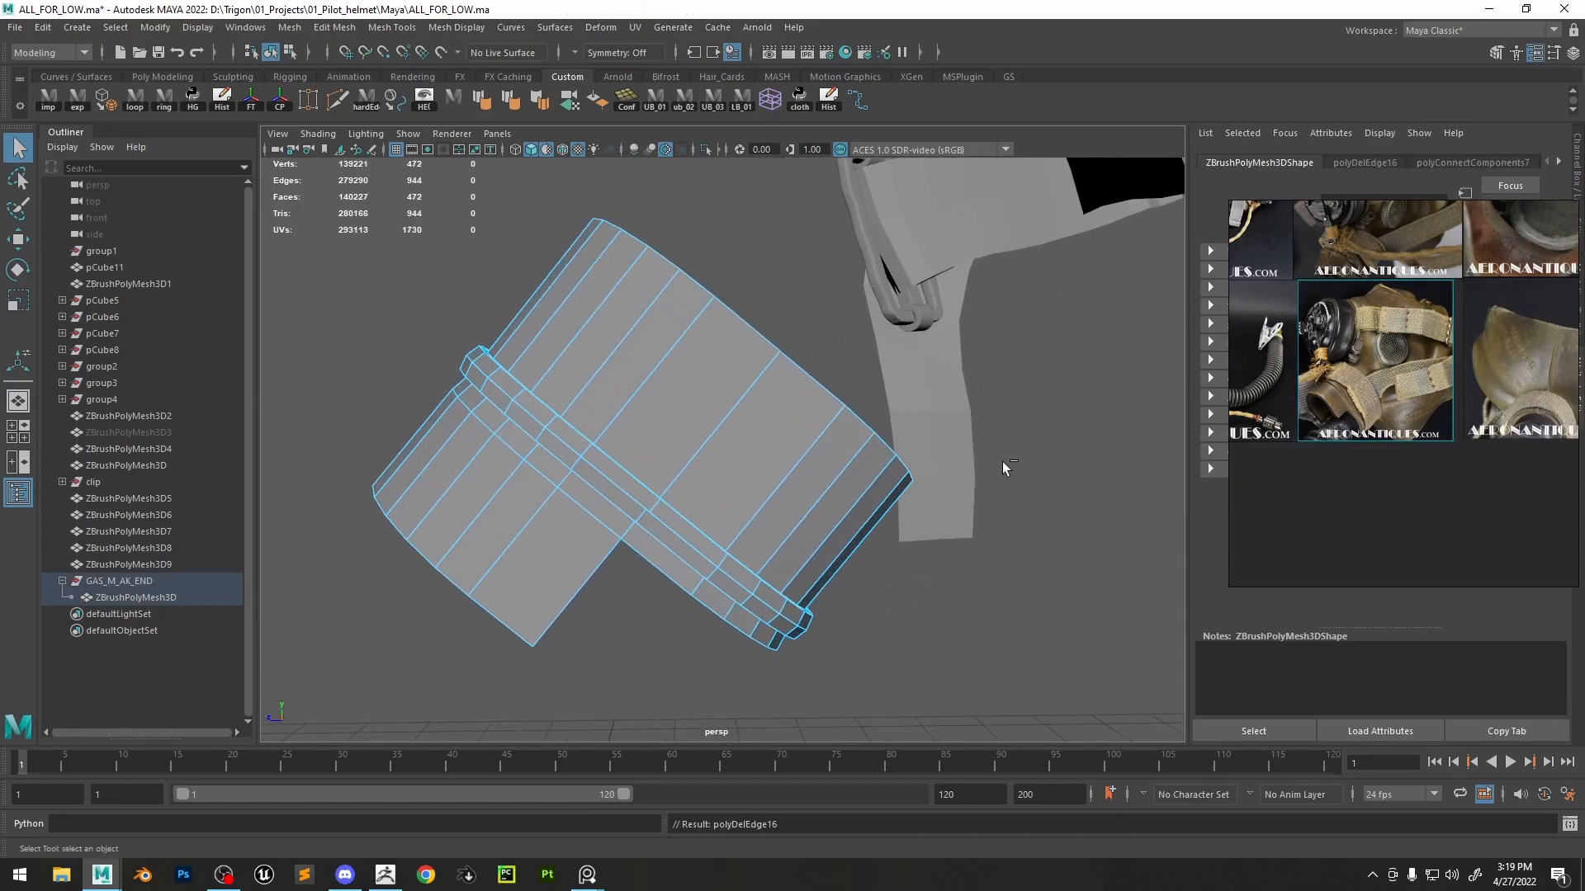
- Delete the matching edge loop on the sleeve's inner wall and return to object selection
alt+drag(901, 417, 809, 422)
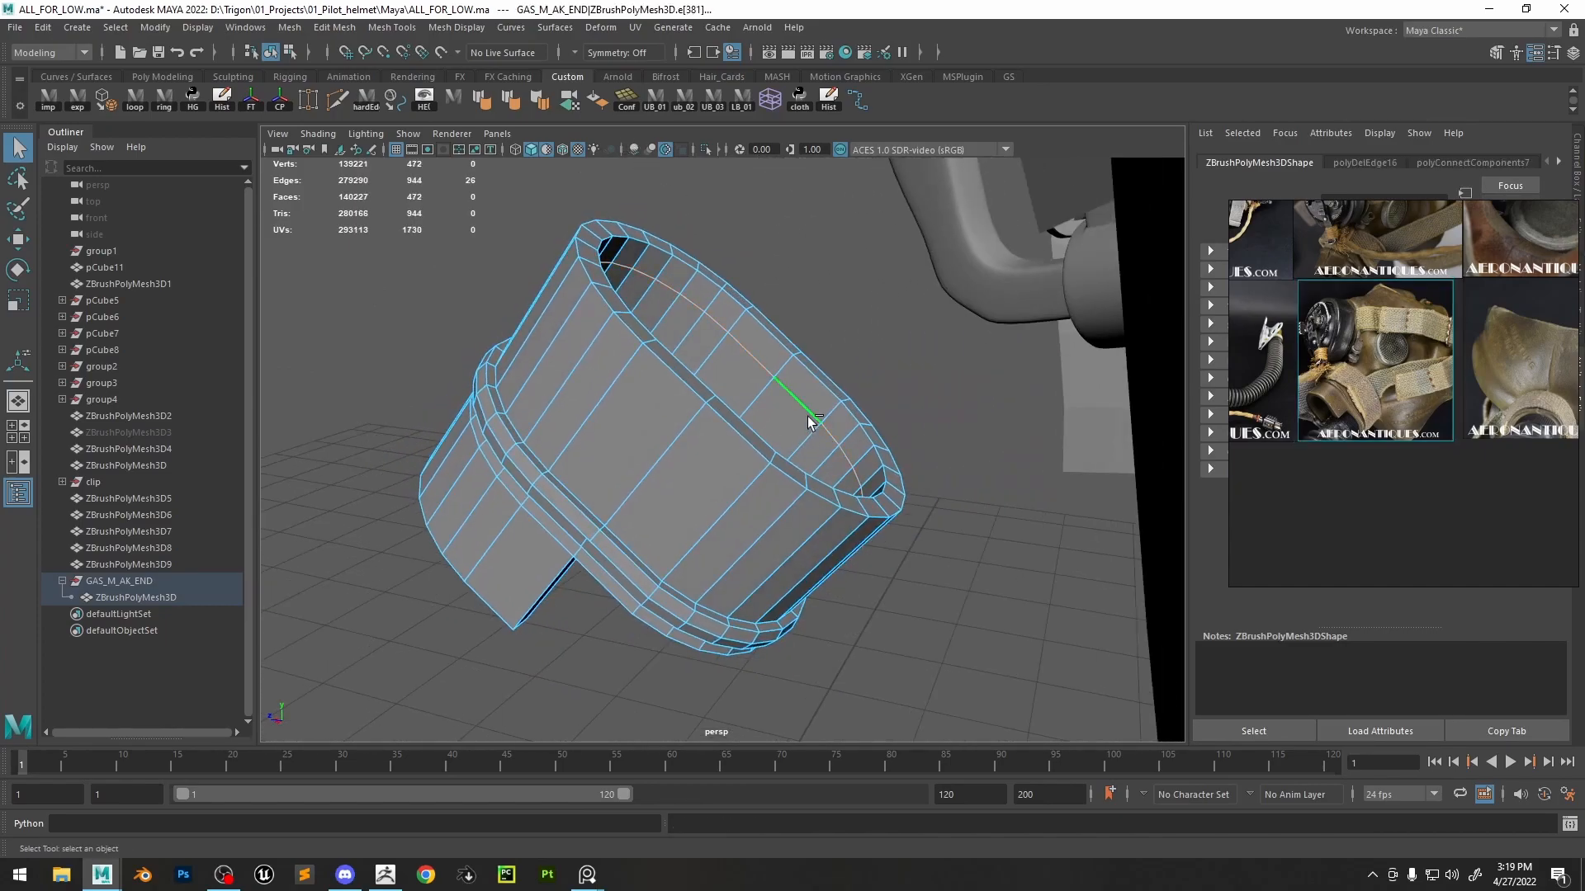
key(ctrl+Delete)
right_drag(740, 418, 817, 396)
- Rename the sleeve mesh as low and duplicate it within the group
click(111, 599)
text(low)
key(Return)
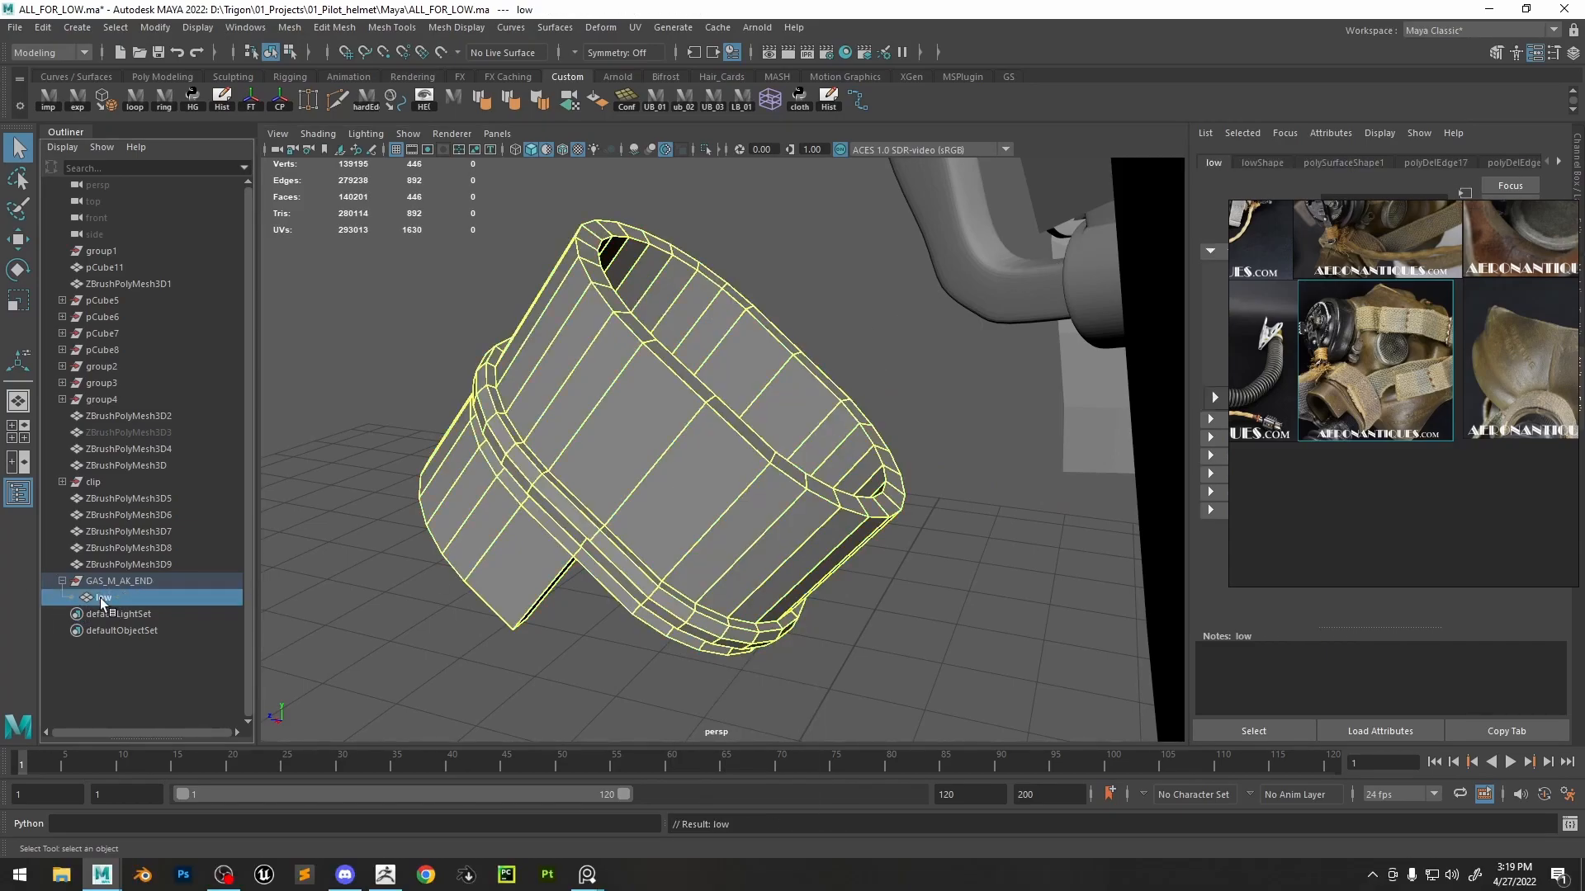
alt+drag(727, 454, 876, 410)
key(ctrl+d)
alt+drag(740, 470, 759, 487)
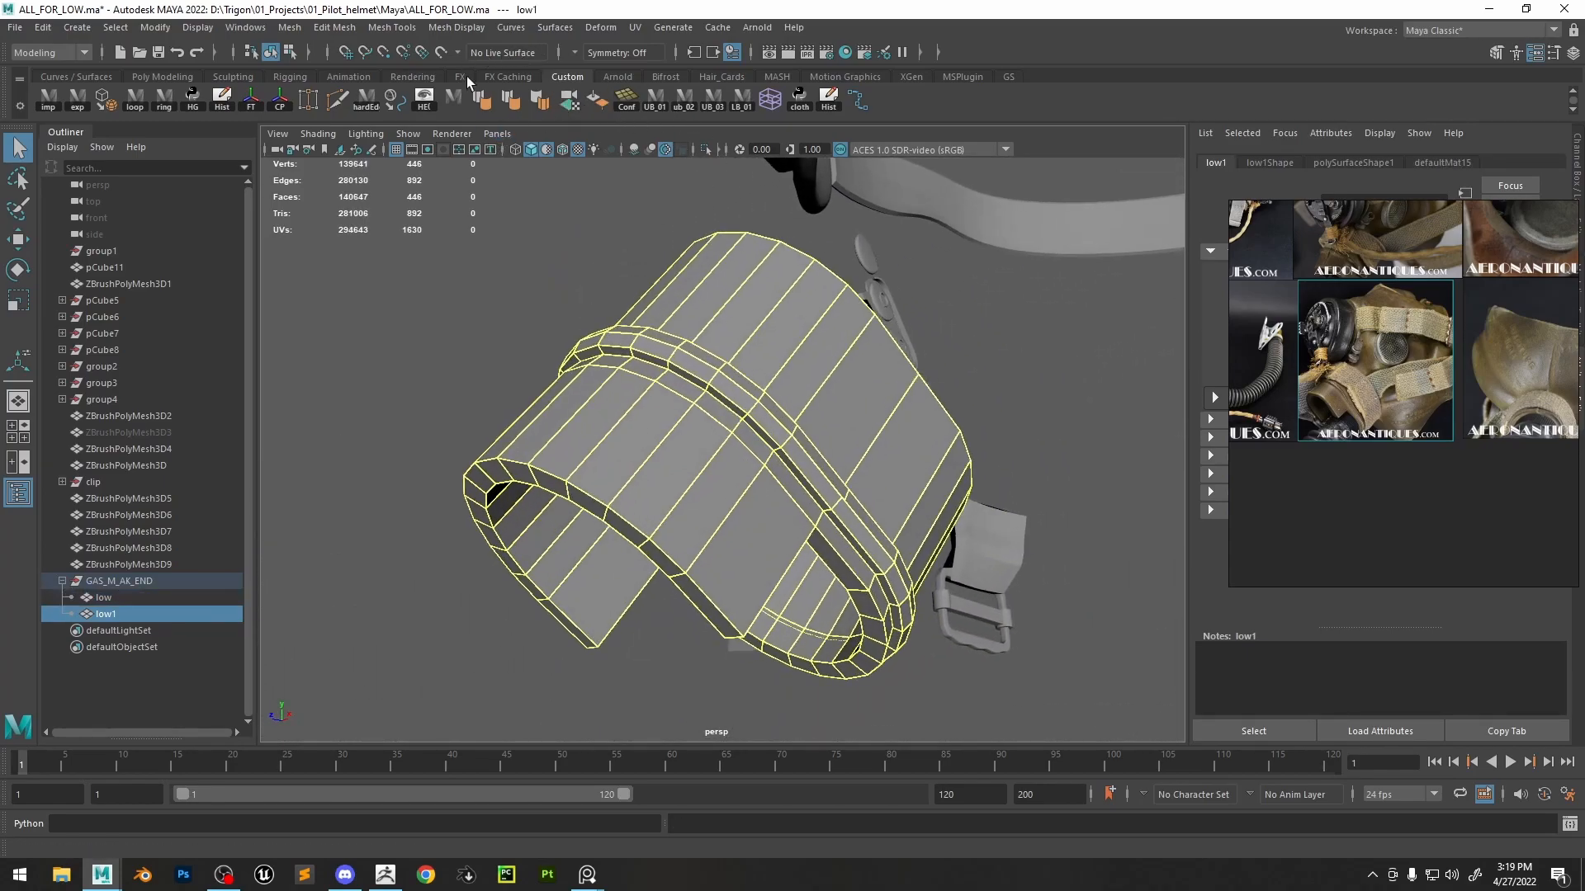
- Soften the duplicate's edges with a 30-degree angle and open the new soft-edge node's settings
click(520, 103)
drag(1230, 201, 1481, 495)
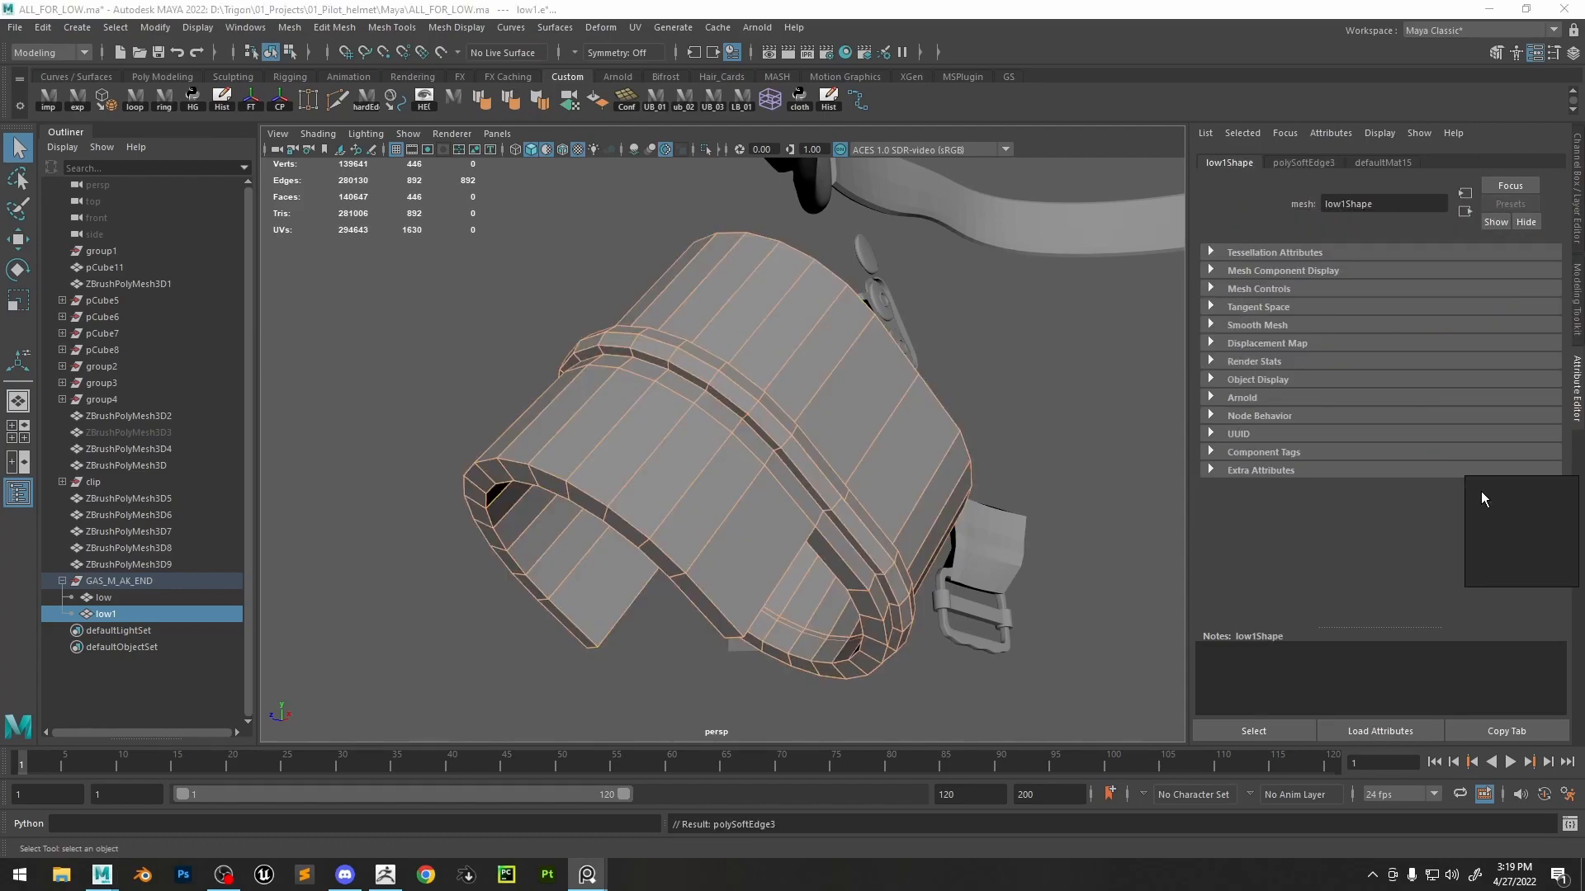
click(1370, 165)
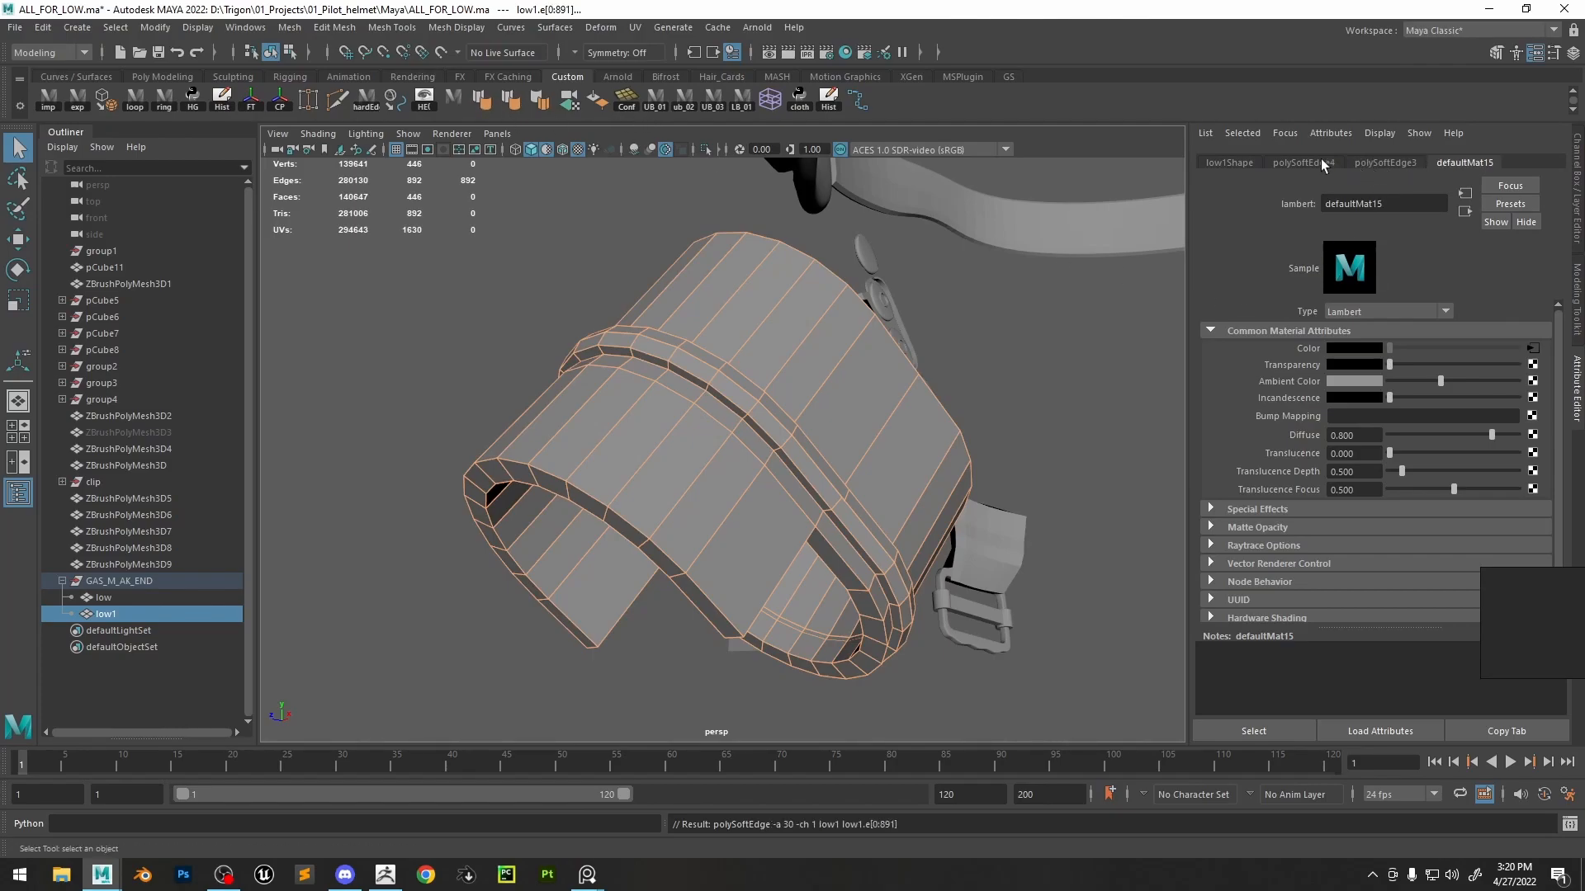
click(1285, 162)
alt+drag(1073, 272, 434, 185)
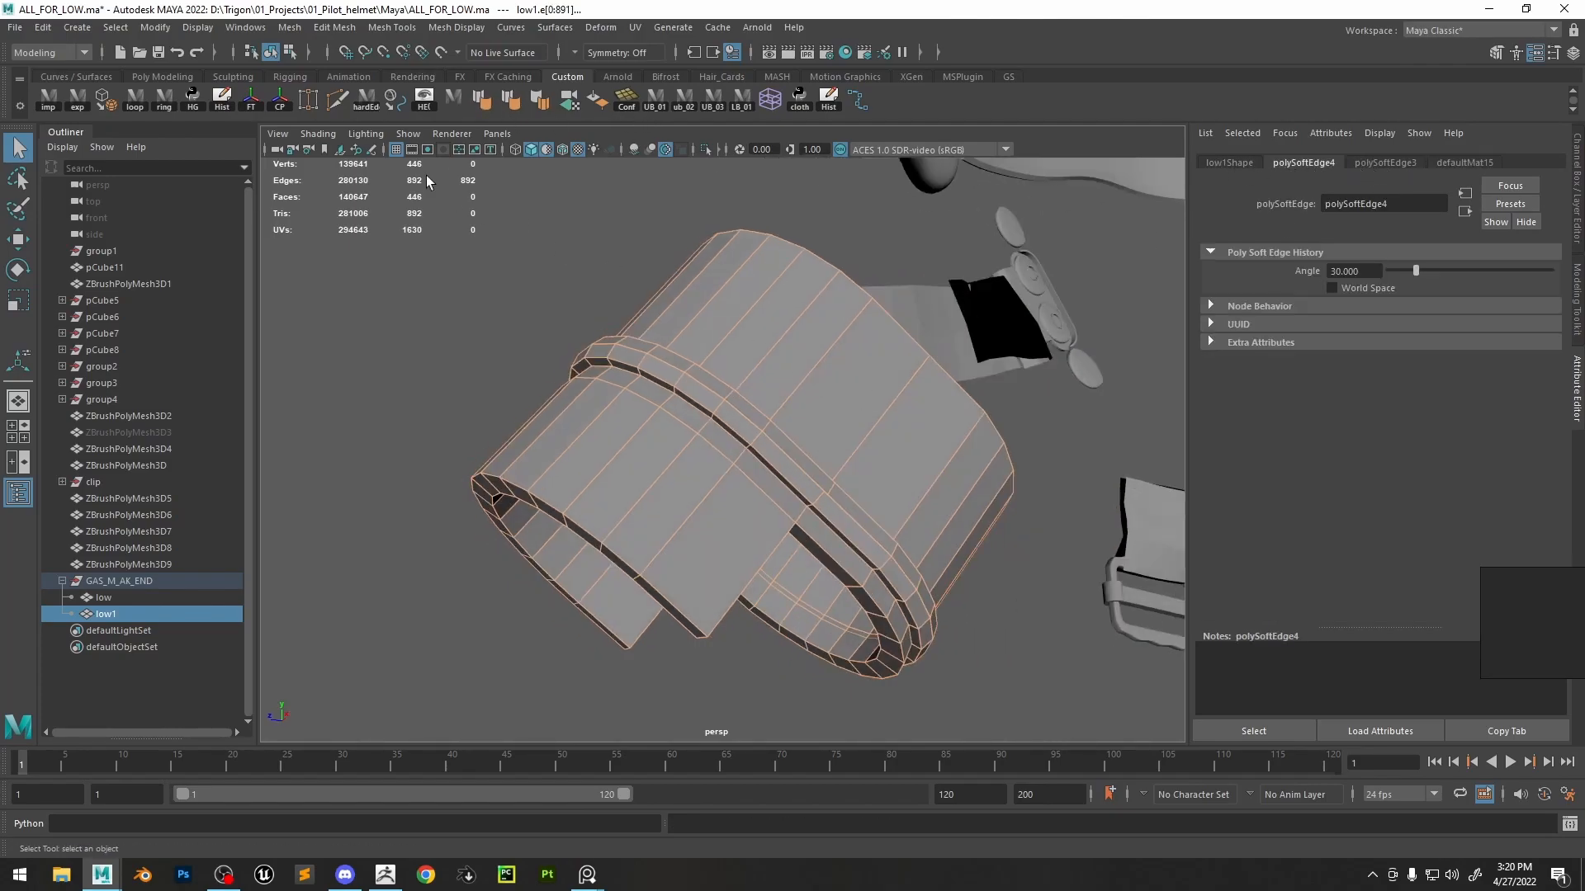
- Turn on the coloured hard-edge display for the duplicated sleeve
click(415, 104)
click(730, 348)
click(735, 337)
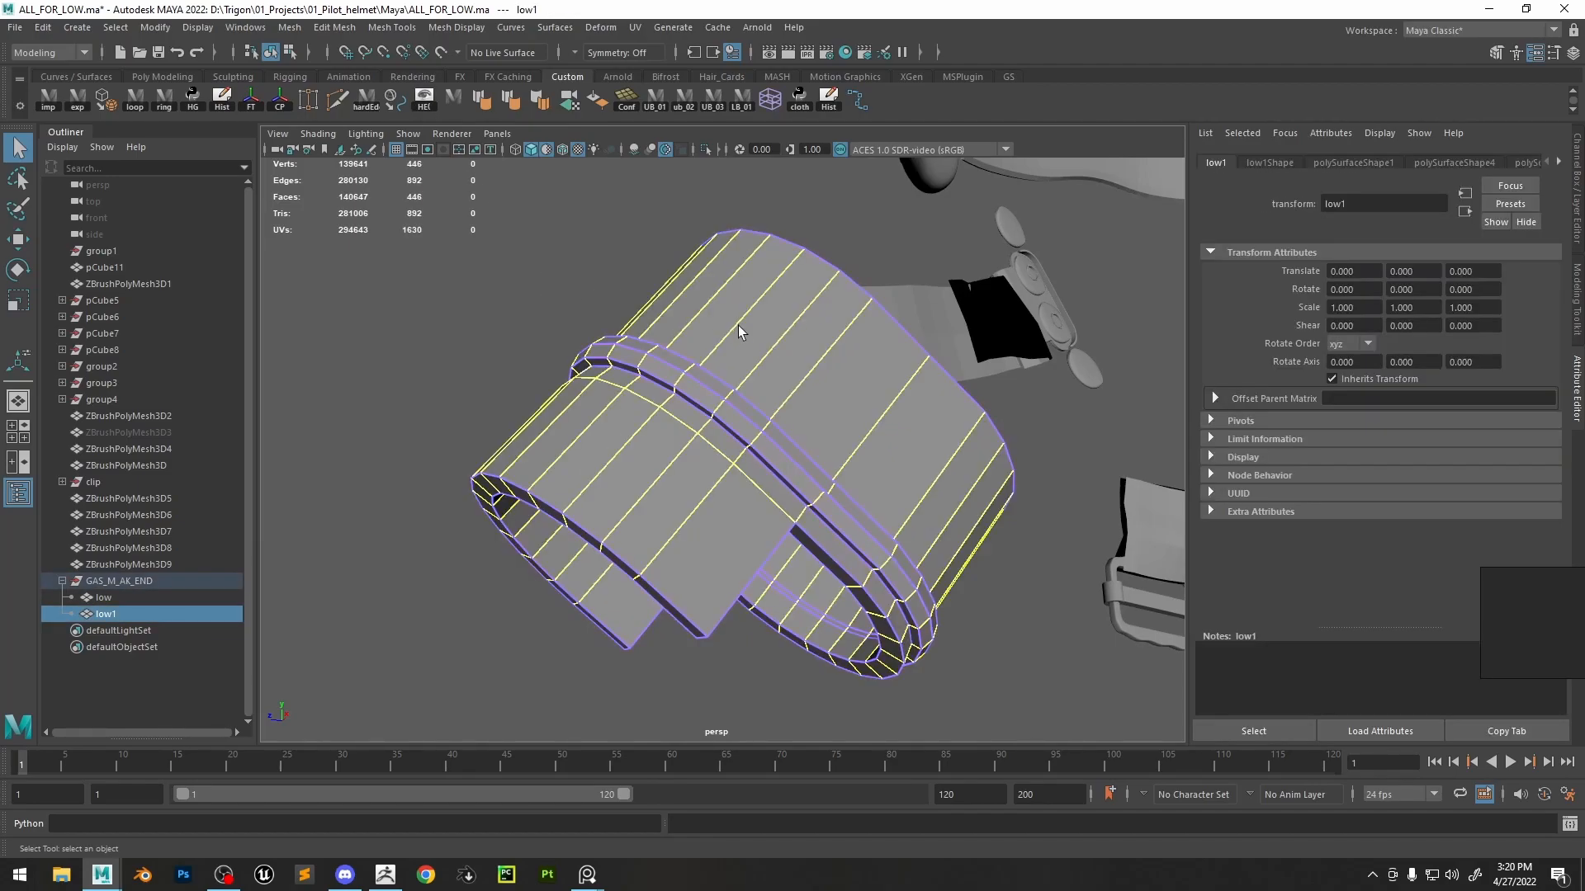
- Adjust the angle of the duplicate's latest soft-edge operation and inspect the edges around the sleeve
scroll(738, 324, up, 3)
key(ctrl+a)
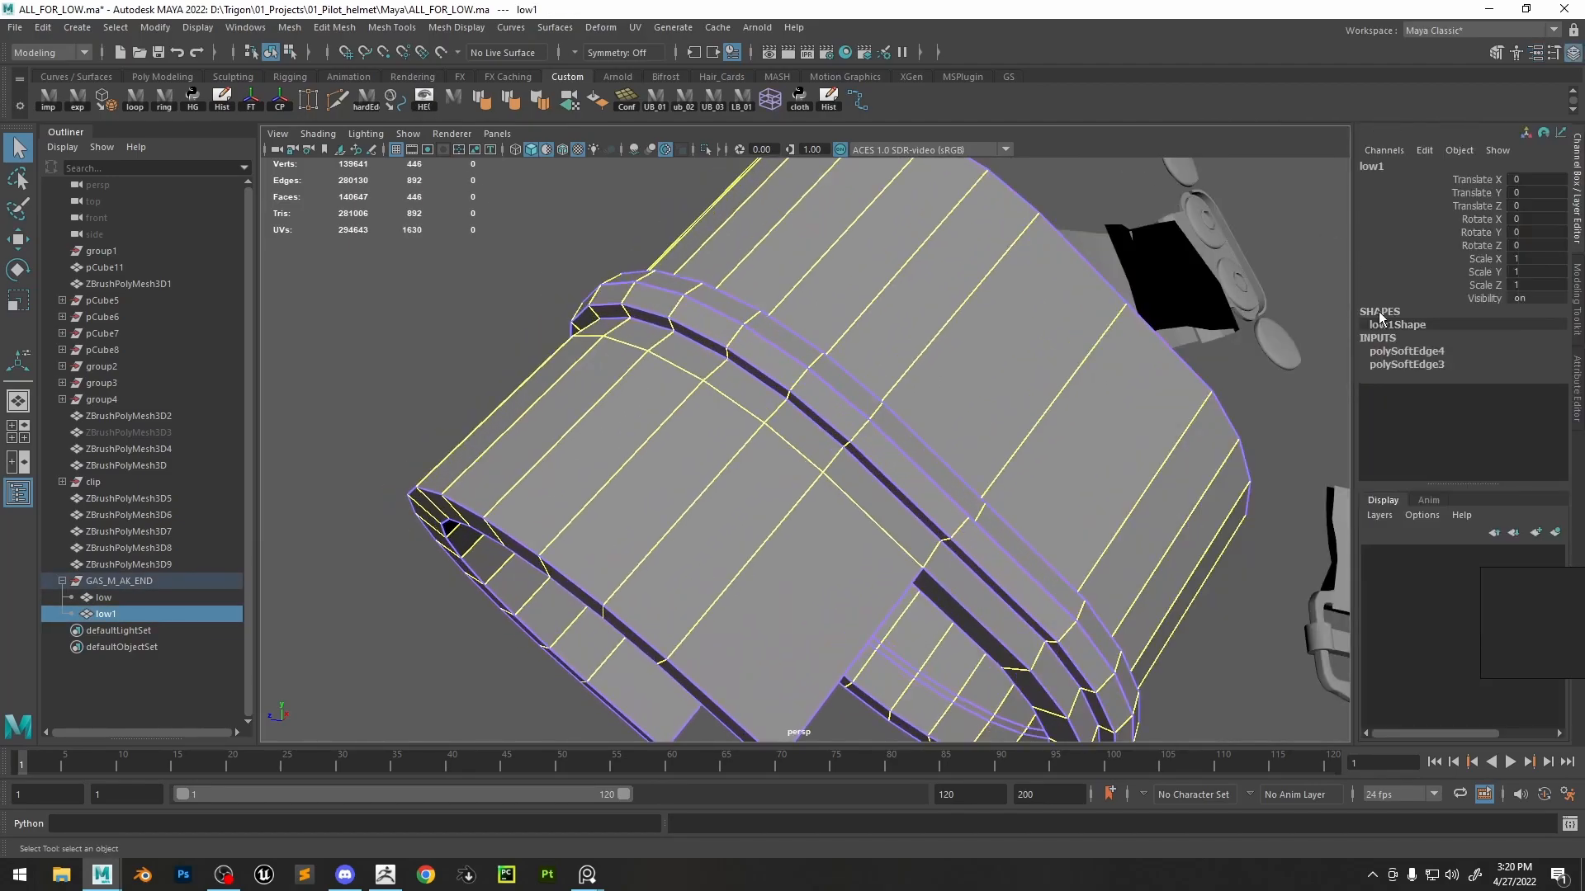
click(1414, 350)
click(1482, 364)
middle_drag(1089, 345, 1058, 358)
scroll(1048, 351, down, 5)
alt+drag(949, 326, 627, 329)
scroll(1086, 389, up, 5)
alt+drag(974, 401, 850, 363)
- Try to delete the edge loop beside the raised band on the duplicated sleeve's narrow section
right_drag(842, 363, 825, 317)
key(q)
double_click(711, 377)
key(g)
key(ctrl+z)
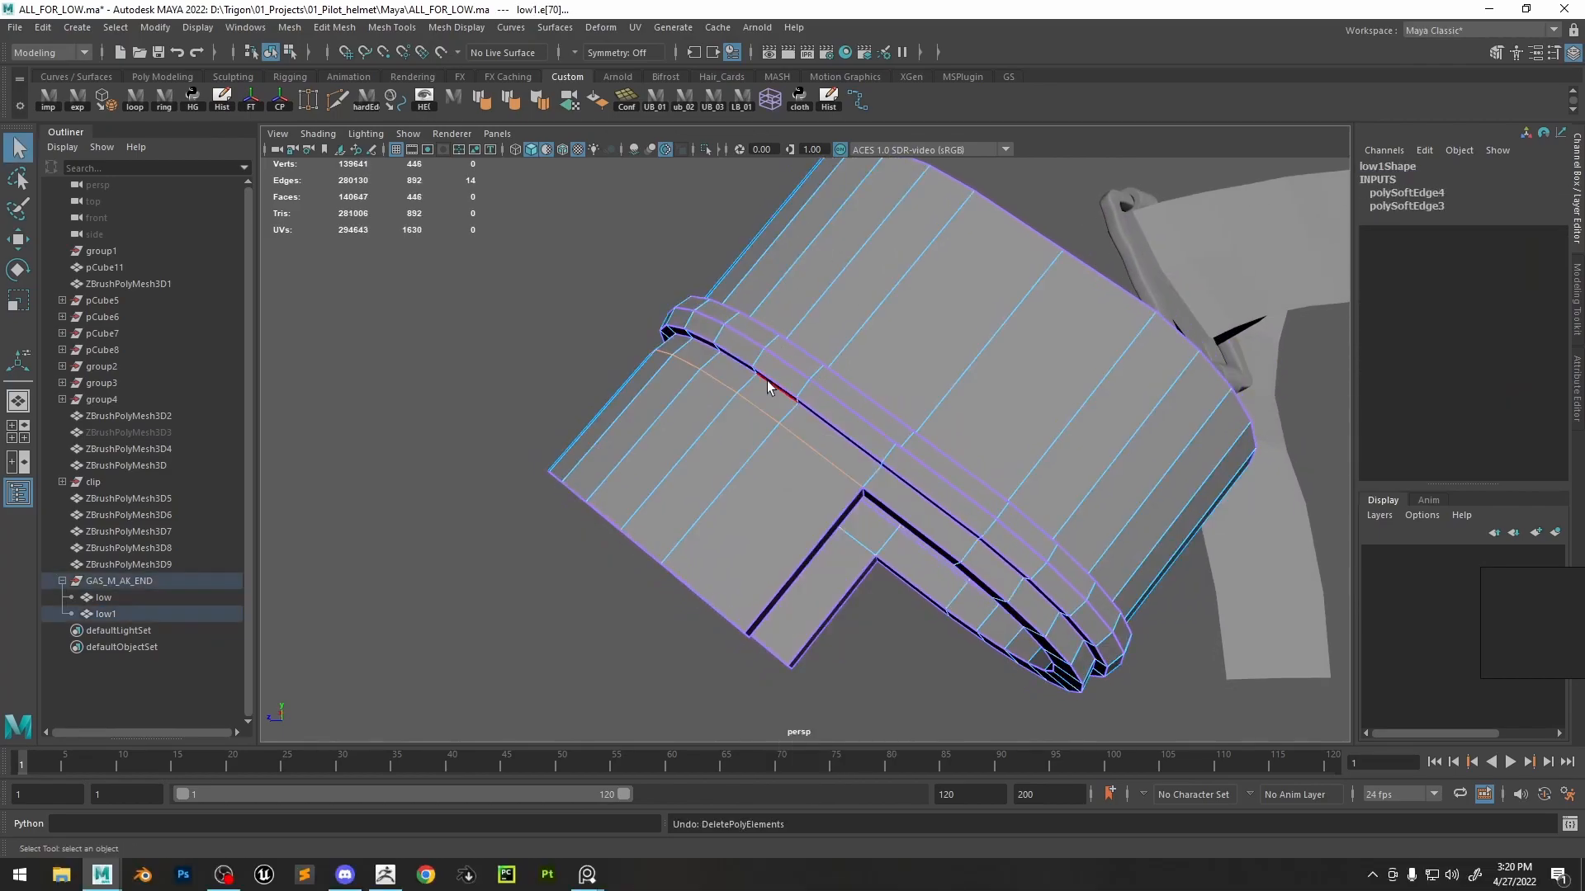
- Hide the duplicate and delete the edge loop beside the raised band on the original low sleeve's narrow section
right_drag(764, 383, 799, 355)
key(ctrl+h)
right_drag(754, 439, 761, 397)
double_click(795, 430)
key(ctrl+Delete)
alt+drag(807, 414, 781, 397)
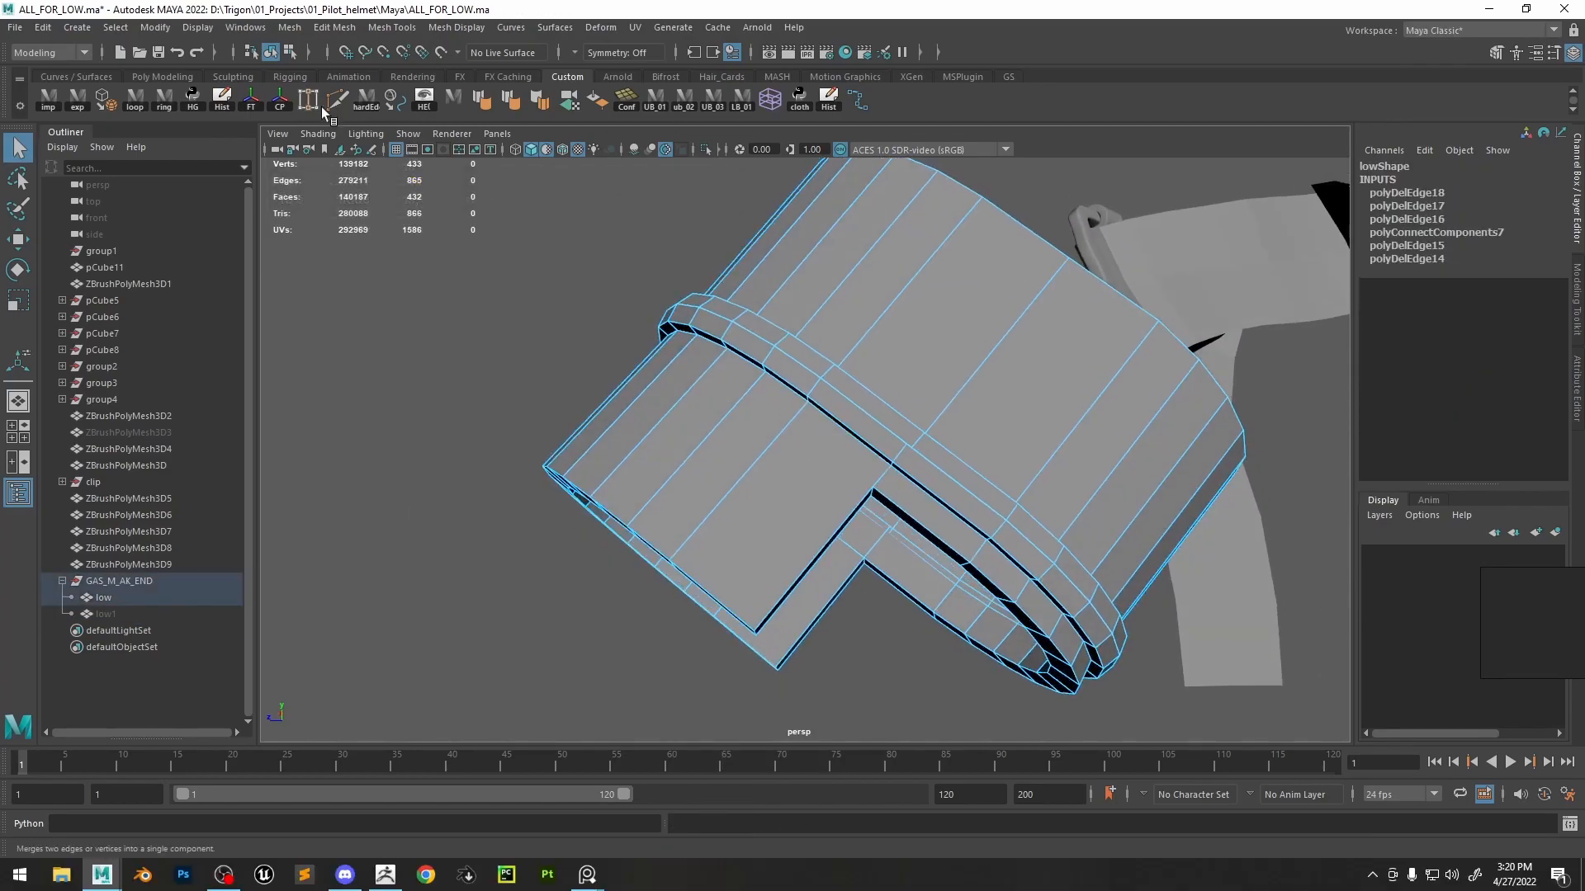
- Cut new edges connecting the sleeve's notch corners to the raised band
click(876, 487)
key(Return)
alt+drag(877, 489, 721, 467)
- Try to delete the seven-edge loop selection beside the raised band, and undo the deletion
key(w)
double_click(721, 330)
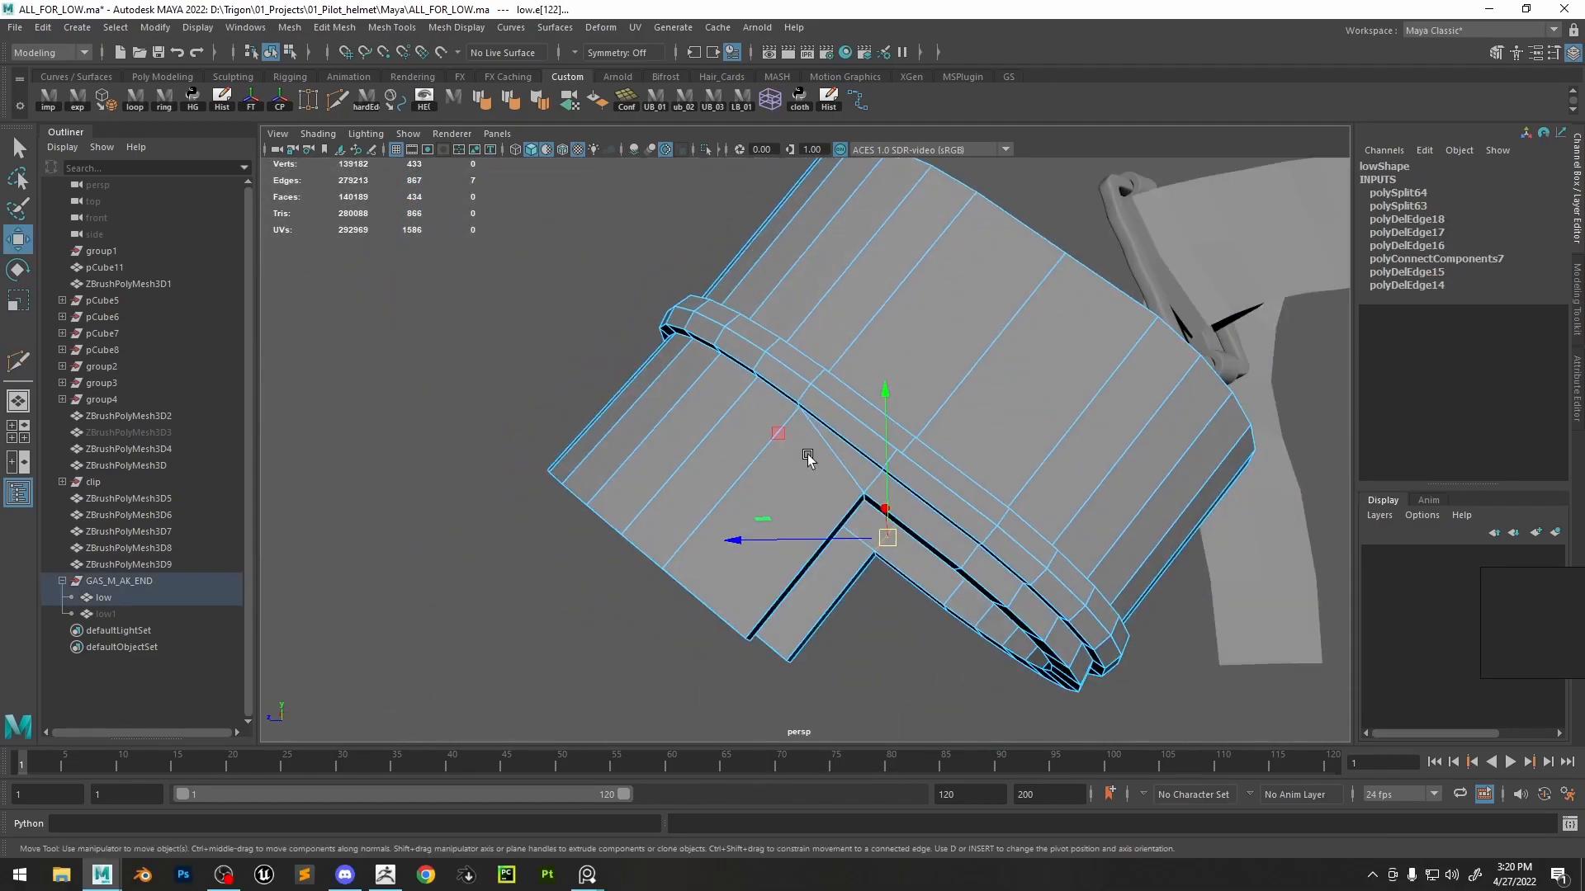
key(ctrl+Delete)
alt+drag(894, 456, 974, 435)
key(ctrl+z)
- Nudge the geometry around the notch corners slightly on both sides of the low sleeve
alt+right_drag(974, 436, 1013, 434)
click(1014, 436)
key(f)
alt+drag(884, 484, 1011, 471)
drag(914, 454, 927, 457)
alt+right_drag(927, 457, 569, 419)
alt+middle_drag(569, 419, 747, 419)
alt+drag(747, 419, 833, 437)
alt+right_drag(833, 437, 892, 446)
click(884, 449)
drag(991, 453, 983, 453)
alt+right_drag(983, 453, 875, 438)
alt+drag(874, 438, 933, 463)
alt+right_drag(932, 463, 502, 479)
key(F8)
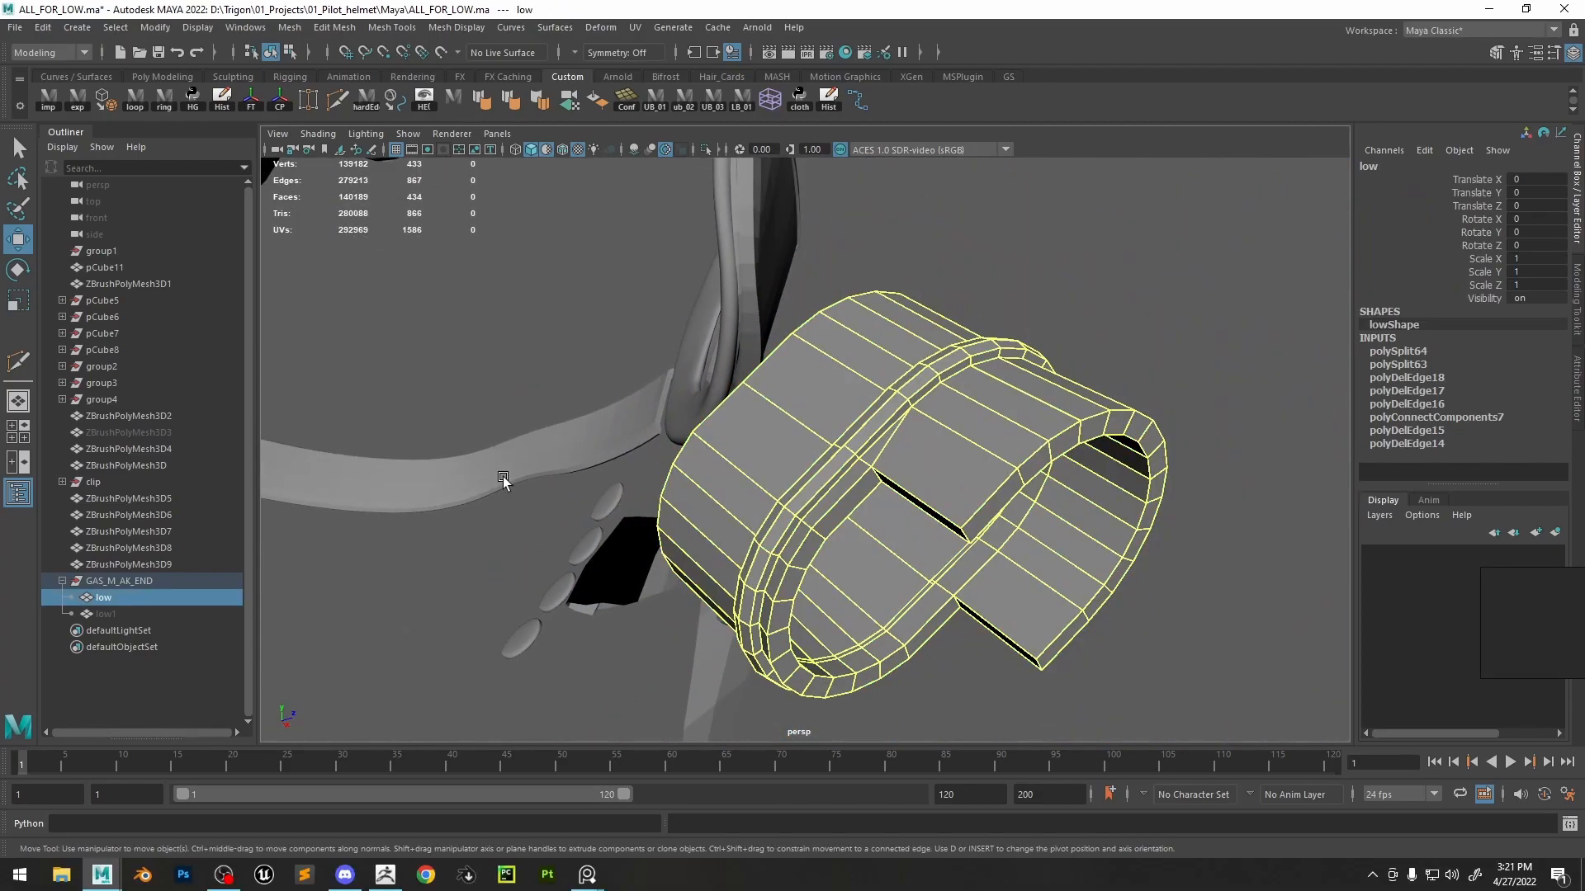
- Delete the outdated low1 duplicate and make a fresh duplicate of the corrected low sleeve
click(105, 617)
key(Delete)
click(128, 596)
key(ctrl+d)
- Reapply the soft/hard edge operations to the new duplicate and show its hard edges in colour
click(365, 100)
click(1123, 319)
alt+drag(1122, 319, 1082, 330)
click(1006, 396)
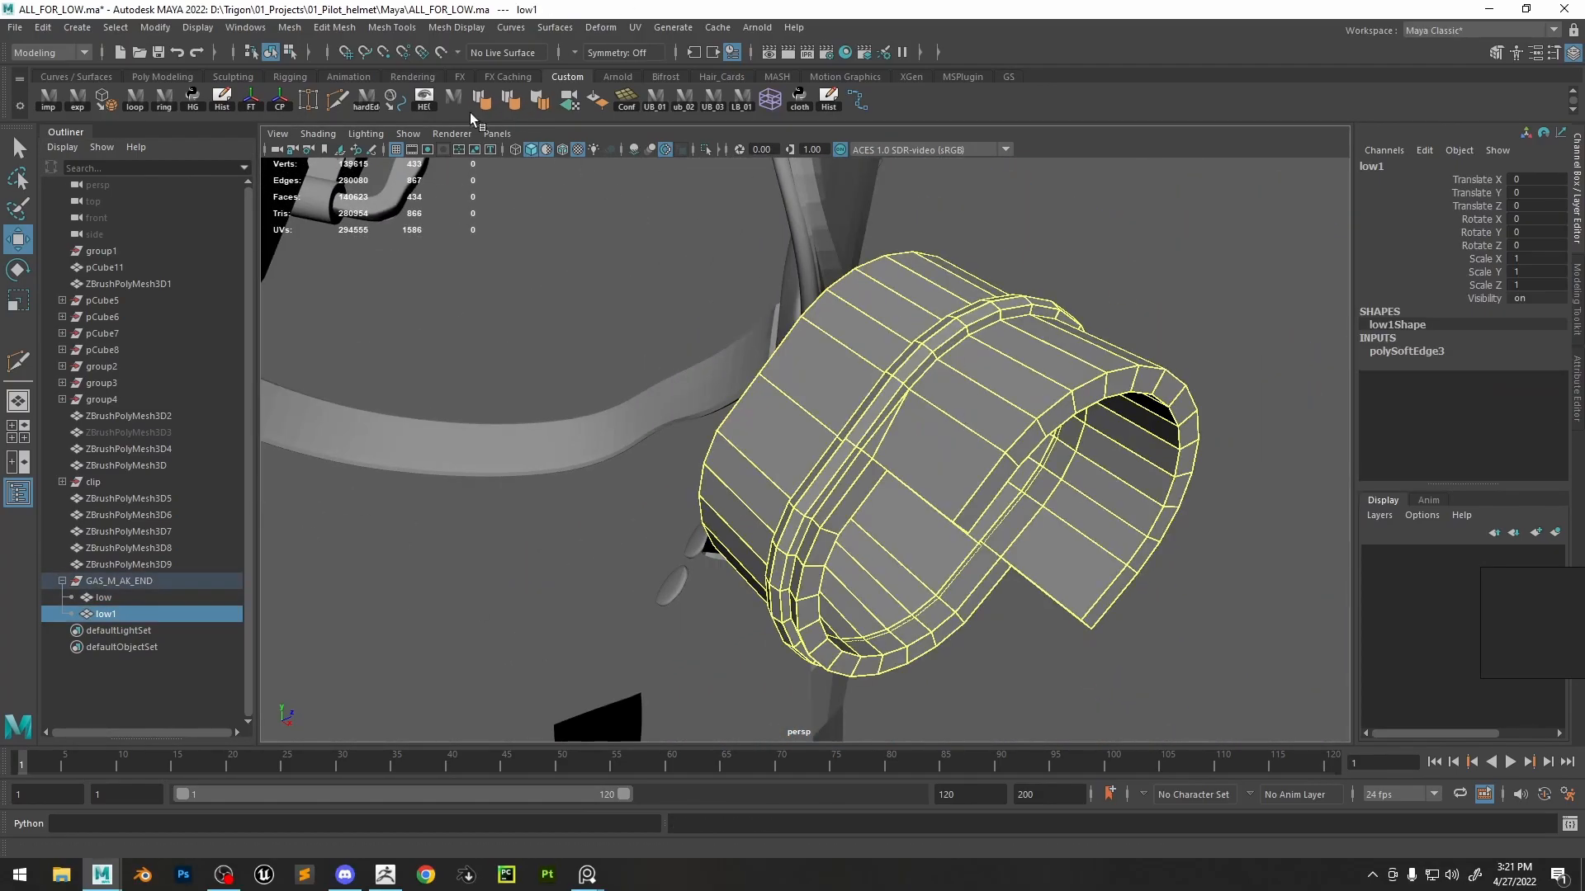
click(479, 103)
alt+middle_drag(1146, 331, 1060, 347)
click(1023, 394)
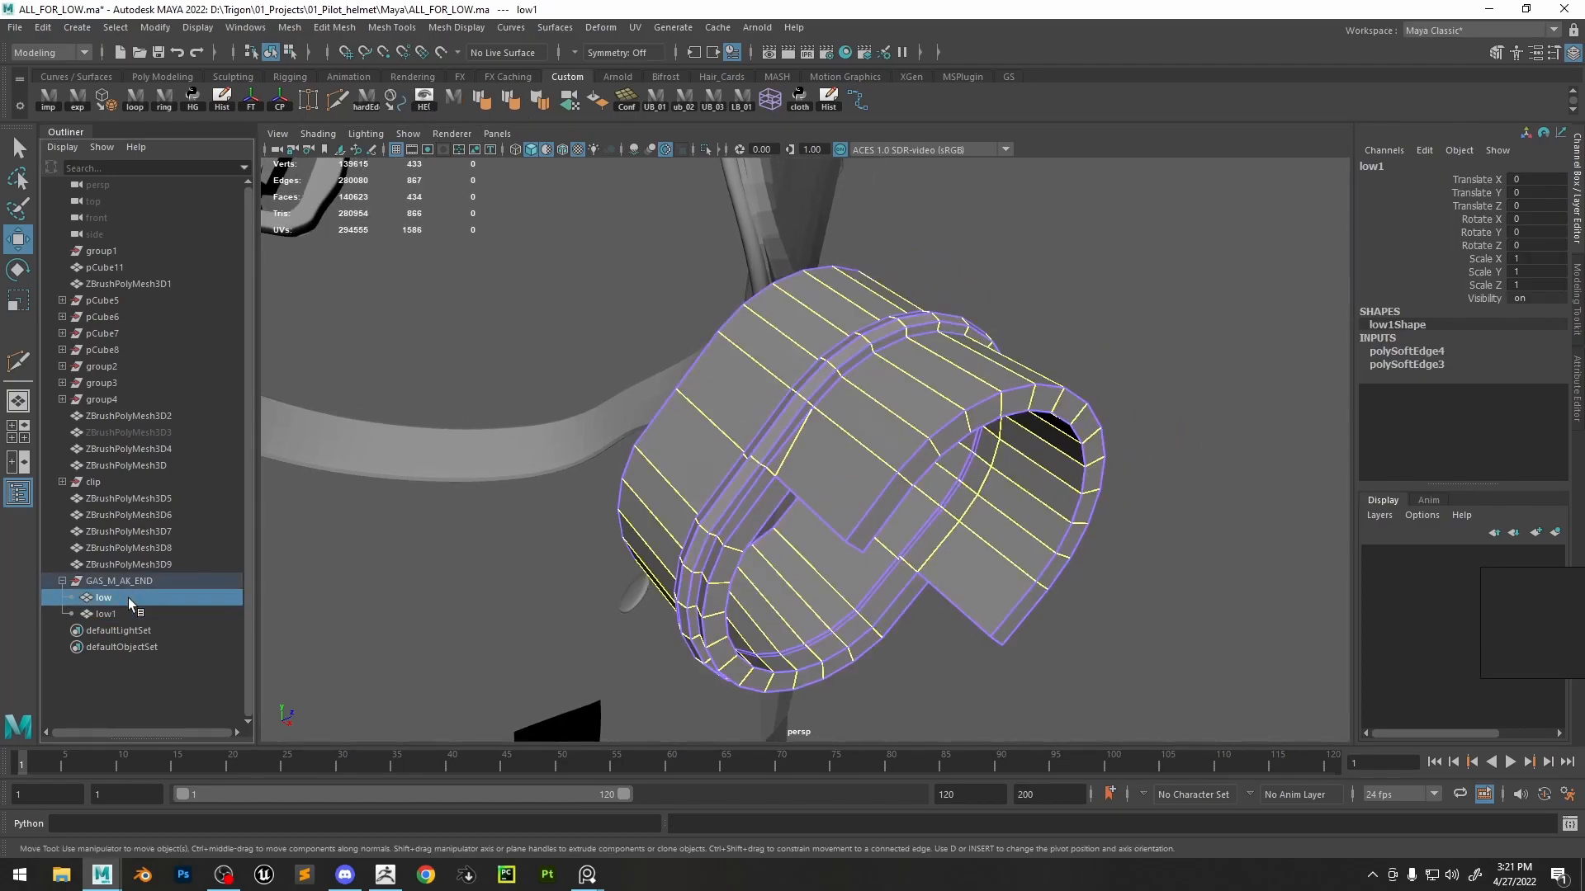
- Hide the low sleeve, then select the hard edges of low1 and bevel them
click(130, 599)
key(ctrl+h)
click(124, 614)
alt+drag(965, 406, 643, 464)
alt+drag(792, 417, 854, 387)
click(366, 101)
right_drag(856, 314, 839, 241)
key(ctrl+b)
alt+drag(842, 413, 874, 342)
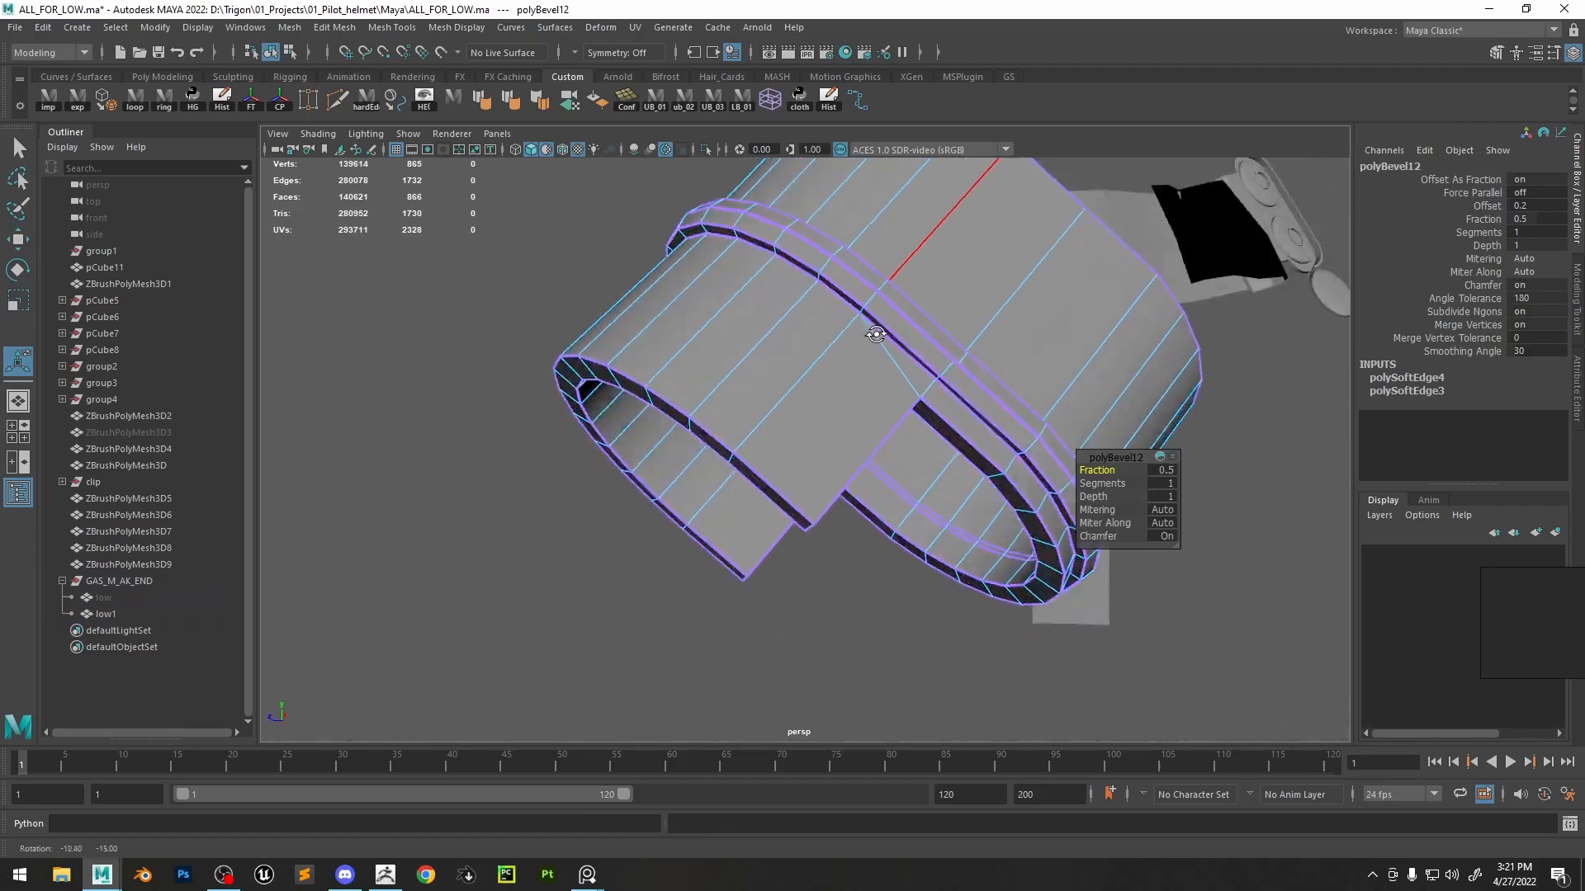
- Check the hard-edge bevel settings and inspect the bevelled sleeve in smooth preview
alt+right_drag(874, 342, 991, 376)
alt+drag(990, 375, 895, 397)
key(3)
scroll(1100, 462, down, 4)
click(1099, 484)
key(1)
key(3)
alt+right_drag(908, 495, 763, 264)
key(q)
click(1147, 318)
alt+right_drag(973, 355, 789, 385)
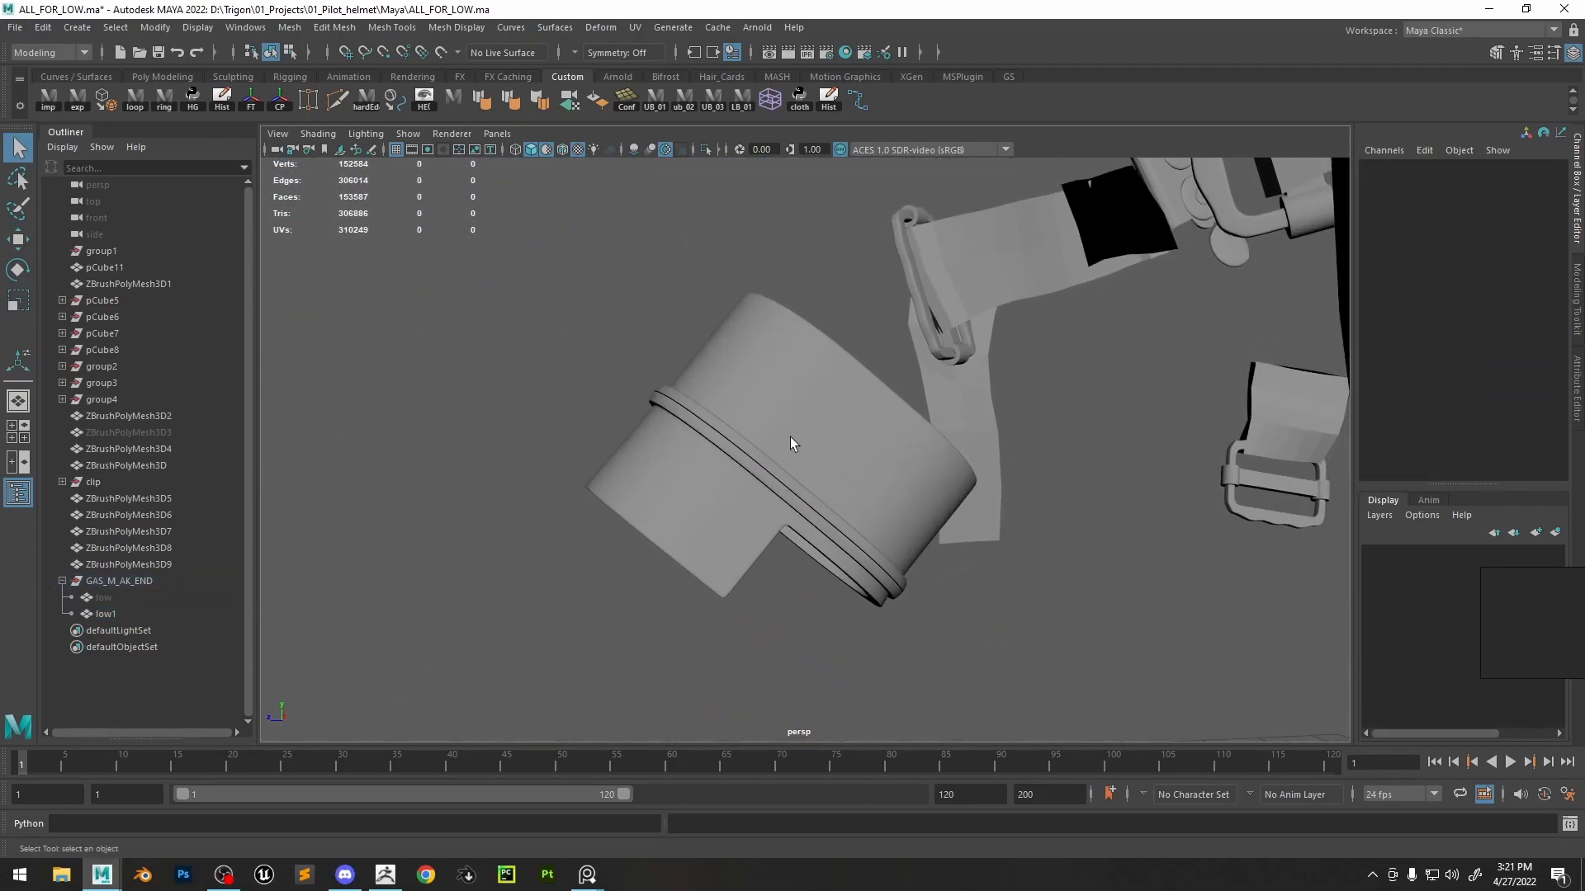
alt+right_drag(802, 440, 908, 463)
alt+drag(908, 463, 957, 491)
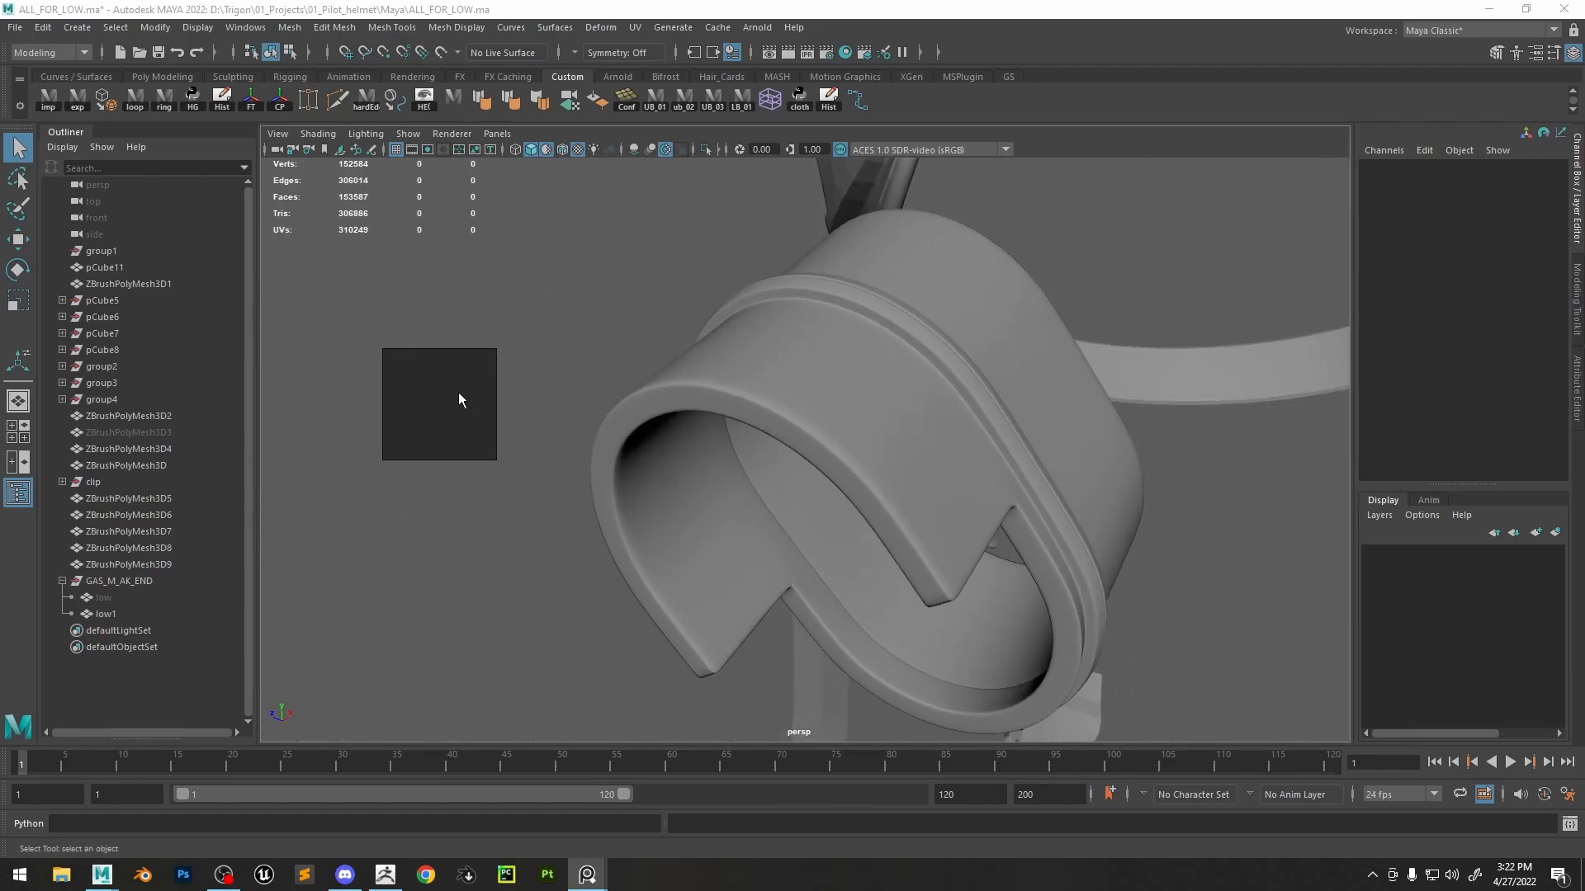
- Enlarge the floating PureRef reference window and zoom in on the brass connector photo
drag(492, 352, 706, 258)
scroll(595, 296, down, 3)
scroll(454, 283, up, 3)
middle_drag(454, 282, 557, 381)
scroll(524, 419, up, 8)
right_drag(561, 394, 383, 348)
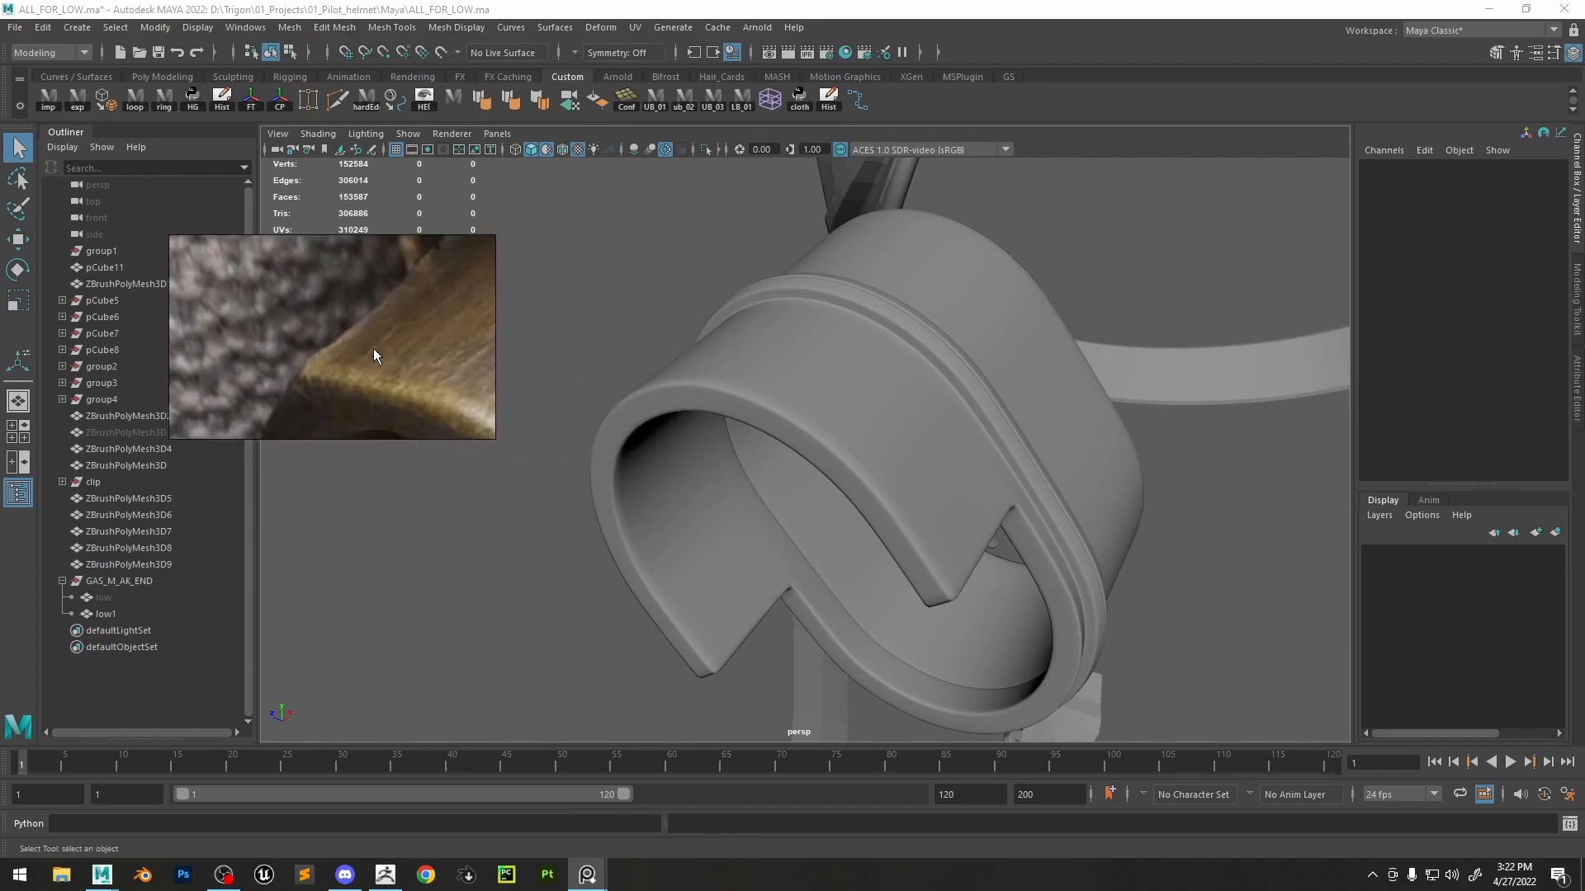
- Bevel the edge loop along the sleeve's centre line with a fraction of 0.1 and 2 segments
alt+drag(830, 329, 834, 340)
alt+drag(890, 361, 895, 353)
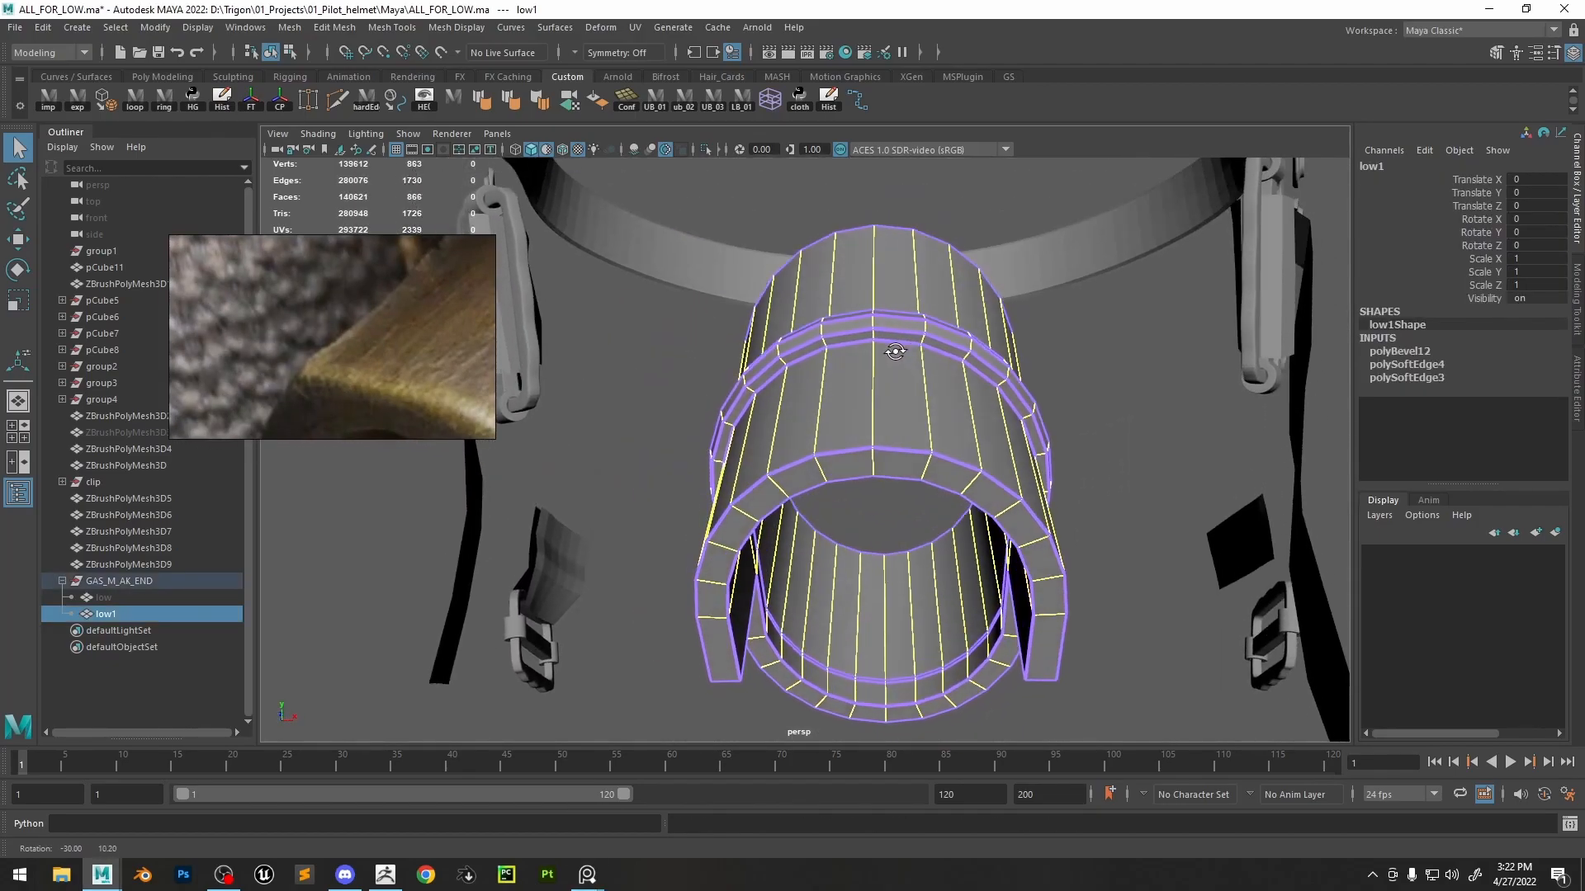
key(F10)
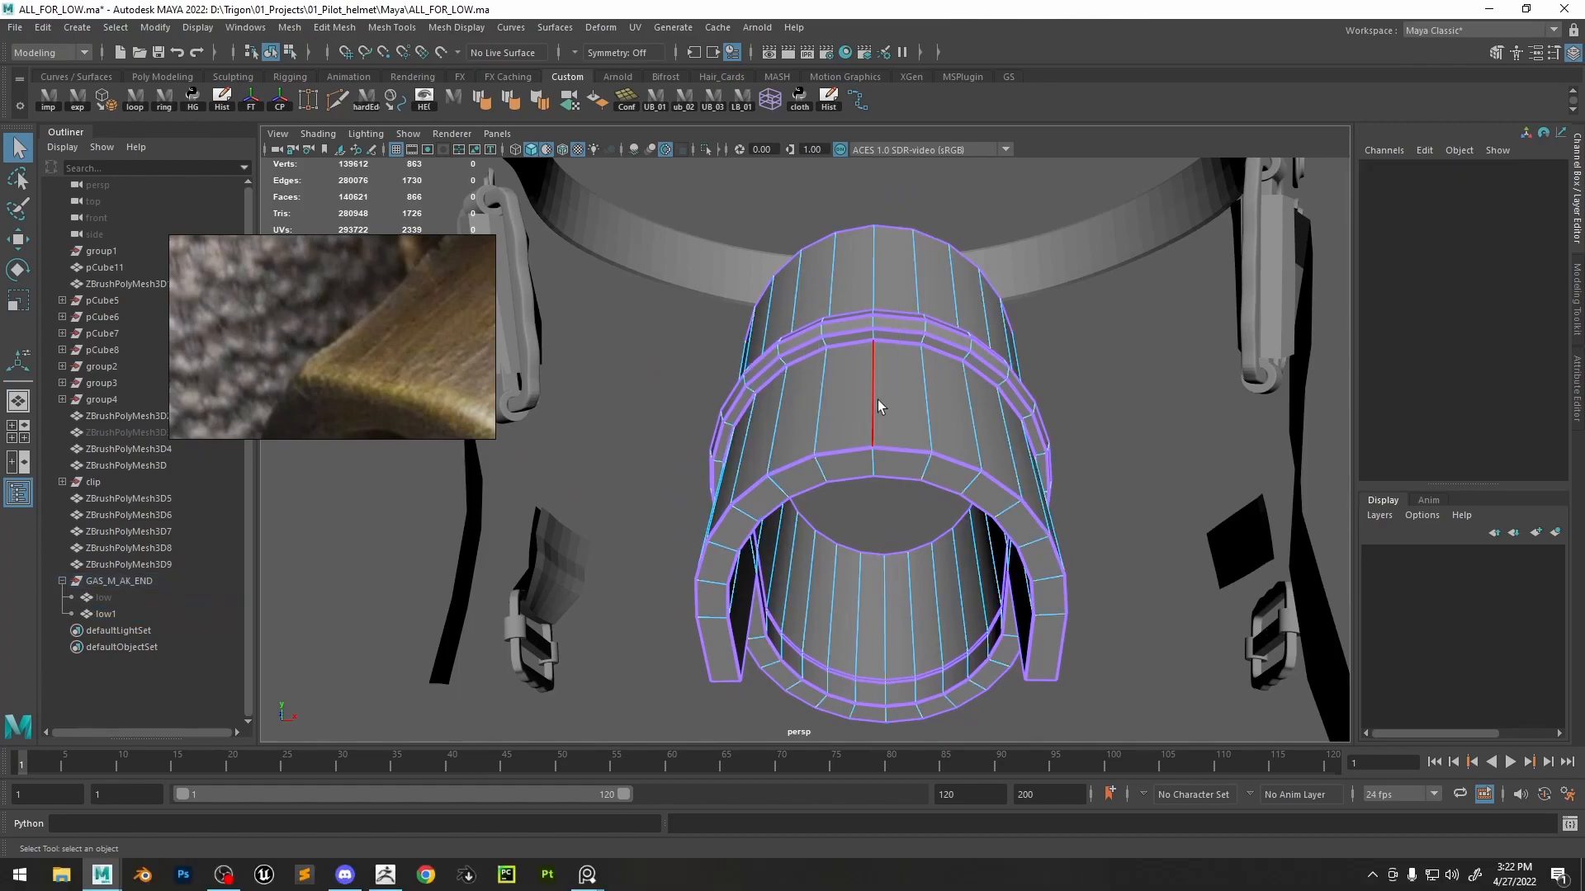
double_click(876, 400)
alt+drag(906, 399, 869, 421)
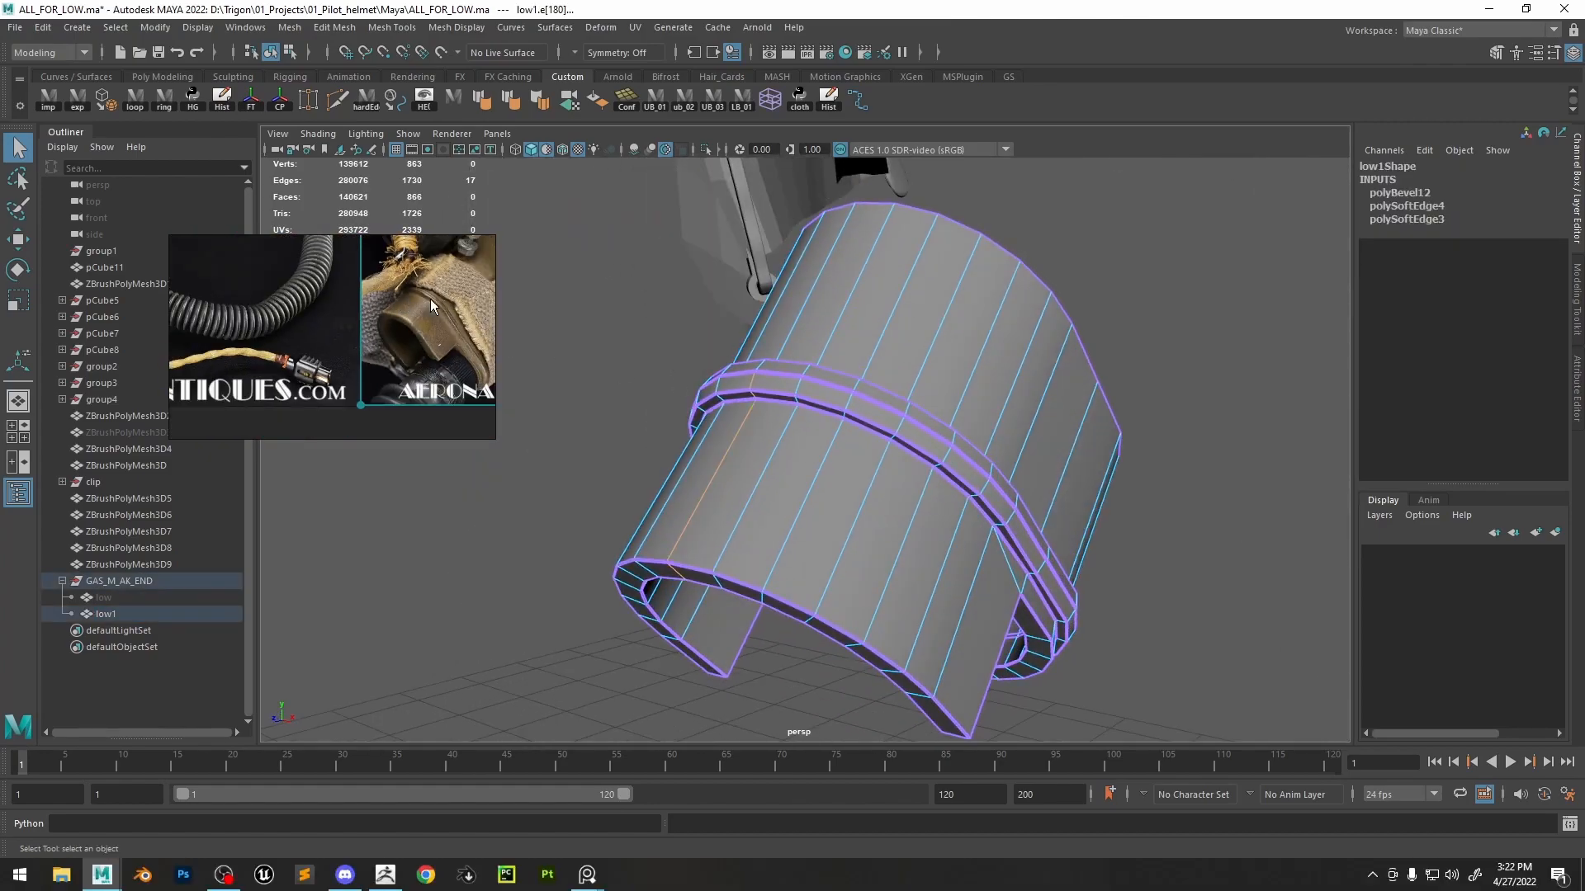
shift+right_drag(760, 393, 820, 396)
alt+right_drag(821, 404, 899, 436)
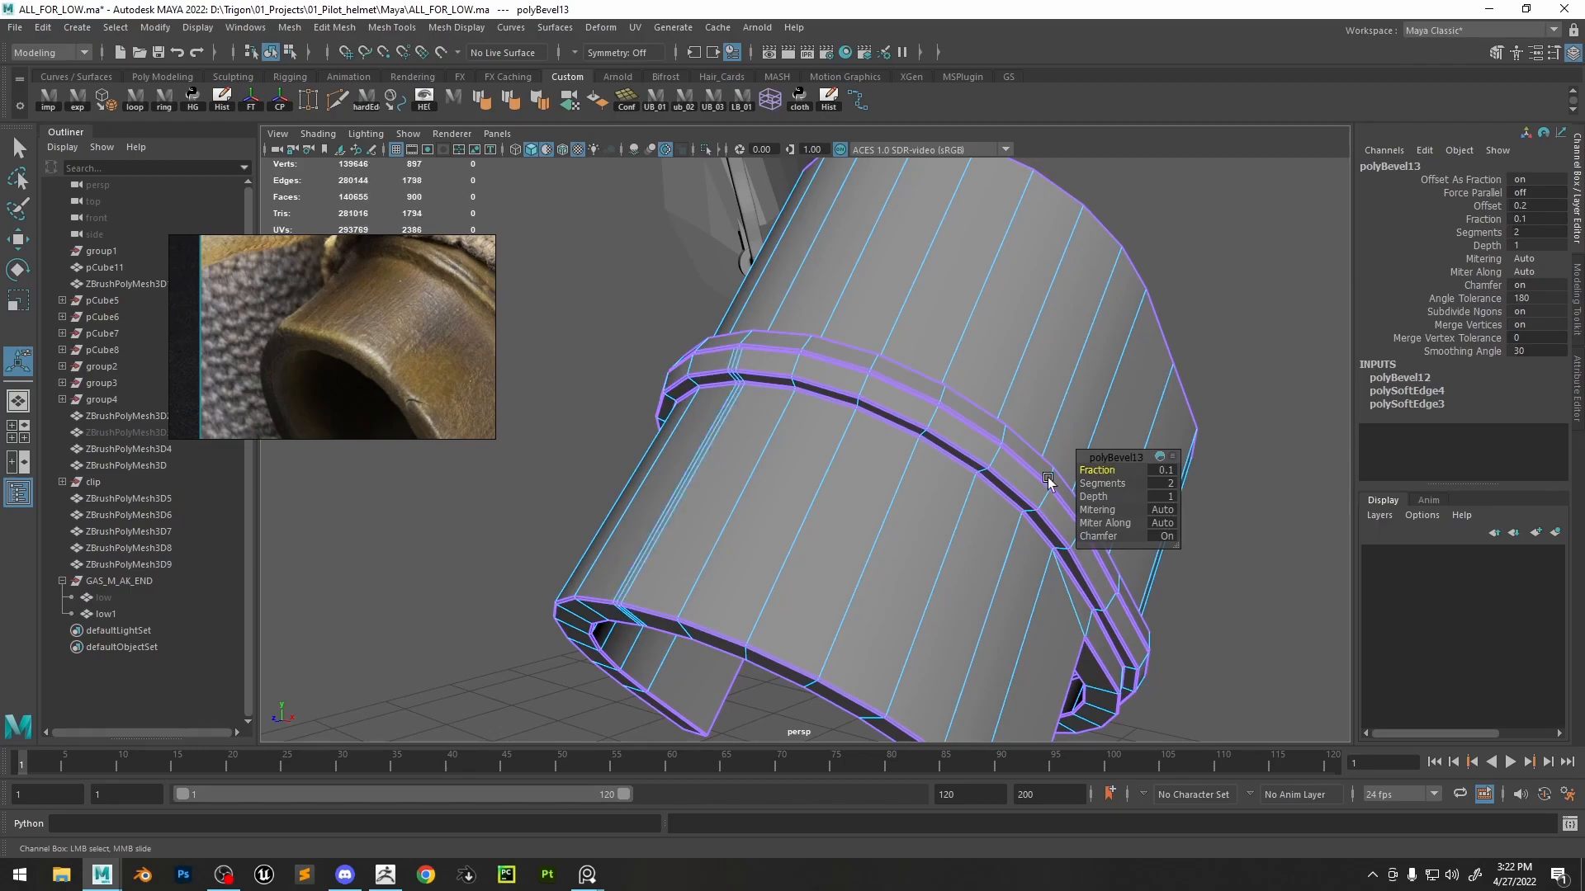
alt+drag(834, 462, 870, 424)
alt+right_drag(870, 424, 924, 462)
- Inspect the centre-line bevel on the sleeve in smooth preview
key(3)
right_drag(802, 402, 1070, 265)
key(q)
key(f)
click(1130, 297)
alt+drag(1082, 346, 1011, 413)
alt+right_drag(775, 446, 825, 467)
click(825, 467)
- Move the two rim vertices of the bevelled centre strip and check the smoothed shape
key(1)
right_drag(805, 415, 974, 511)
alt+middle_drag(908, 515, 947, 365)
click(753, 562)
key(w)
click(801, 487)
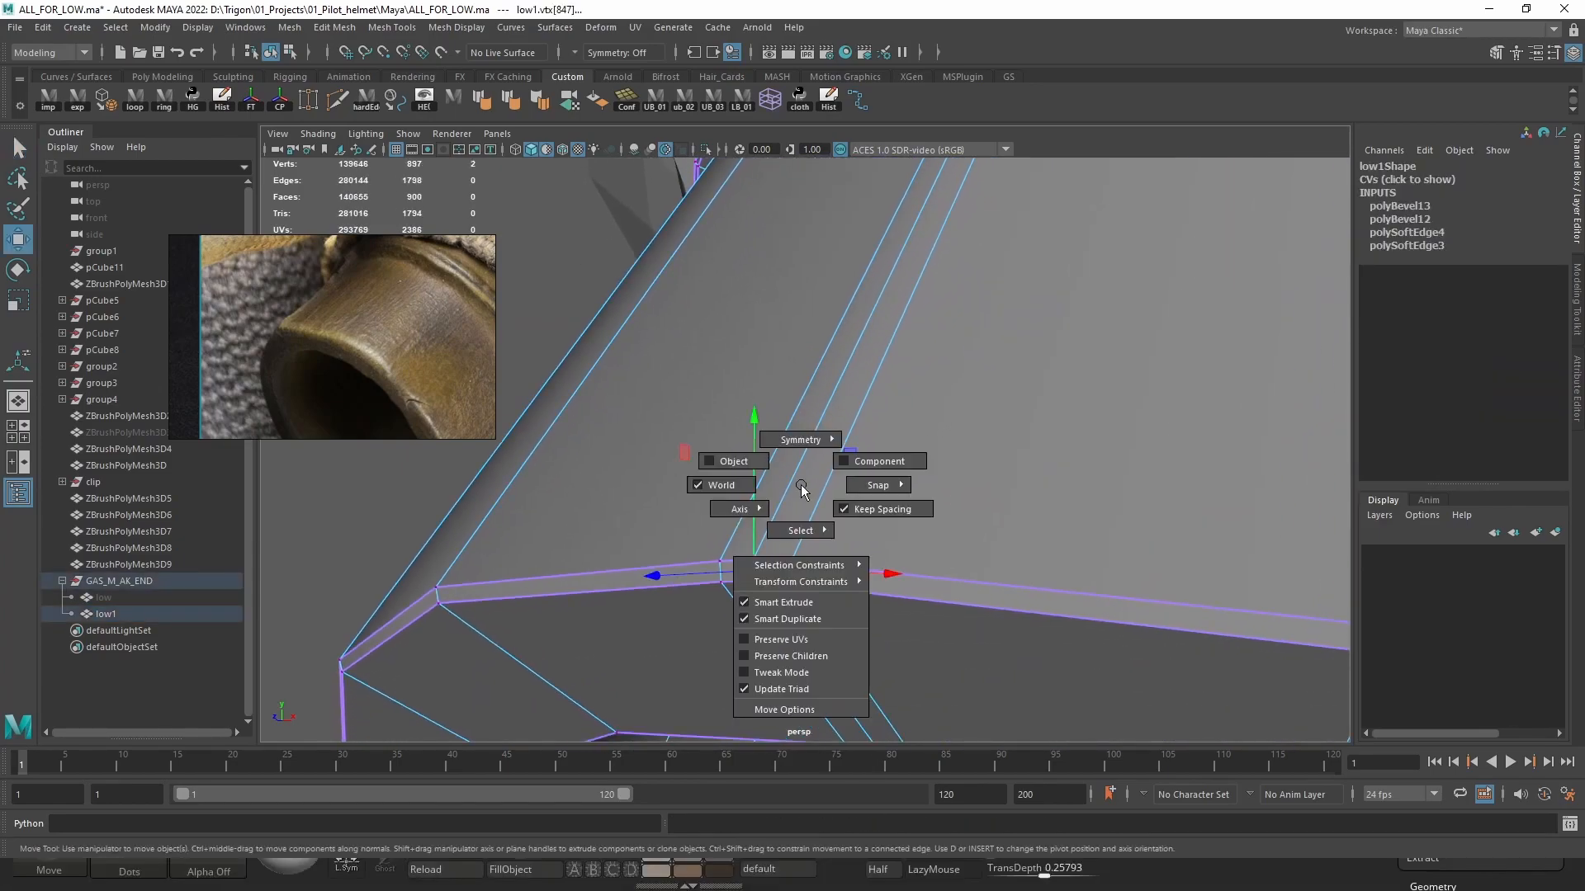
alt+drag(801, 486, 826, 431)
key(3)
alt+right_drag(826, 431, 864, 419)
click(694, 347)
alt+drag(865, 419, 993, 440)
alt+middle_drag(993, 441, 778, 429)
- Apply Edit Edge Flow to the edge loops of the sleeve's centre strip and preview the smoothing
click(778, 429)
right_drag(777, 429, 780, 362)
alt+drag(948, 464, 889, 451)
double_click(895, 438)
shift+right_drag(901, 435, 906, 601)
right_drag(899, 389, 974, 364)
alt+right_drag(973, 364, 882, 416)
click(710, 409)
- Insert an edge loop on each side of the centre loop, delete the two outer loops, and preview the sleeve smoothed
key(1)
alt+drag(709, 410, 826, 405)
alt+right_drag(825, 405, 810, 421)
alt+drag(810, 421, 830, 424)
click(339, 102)
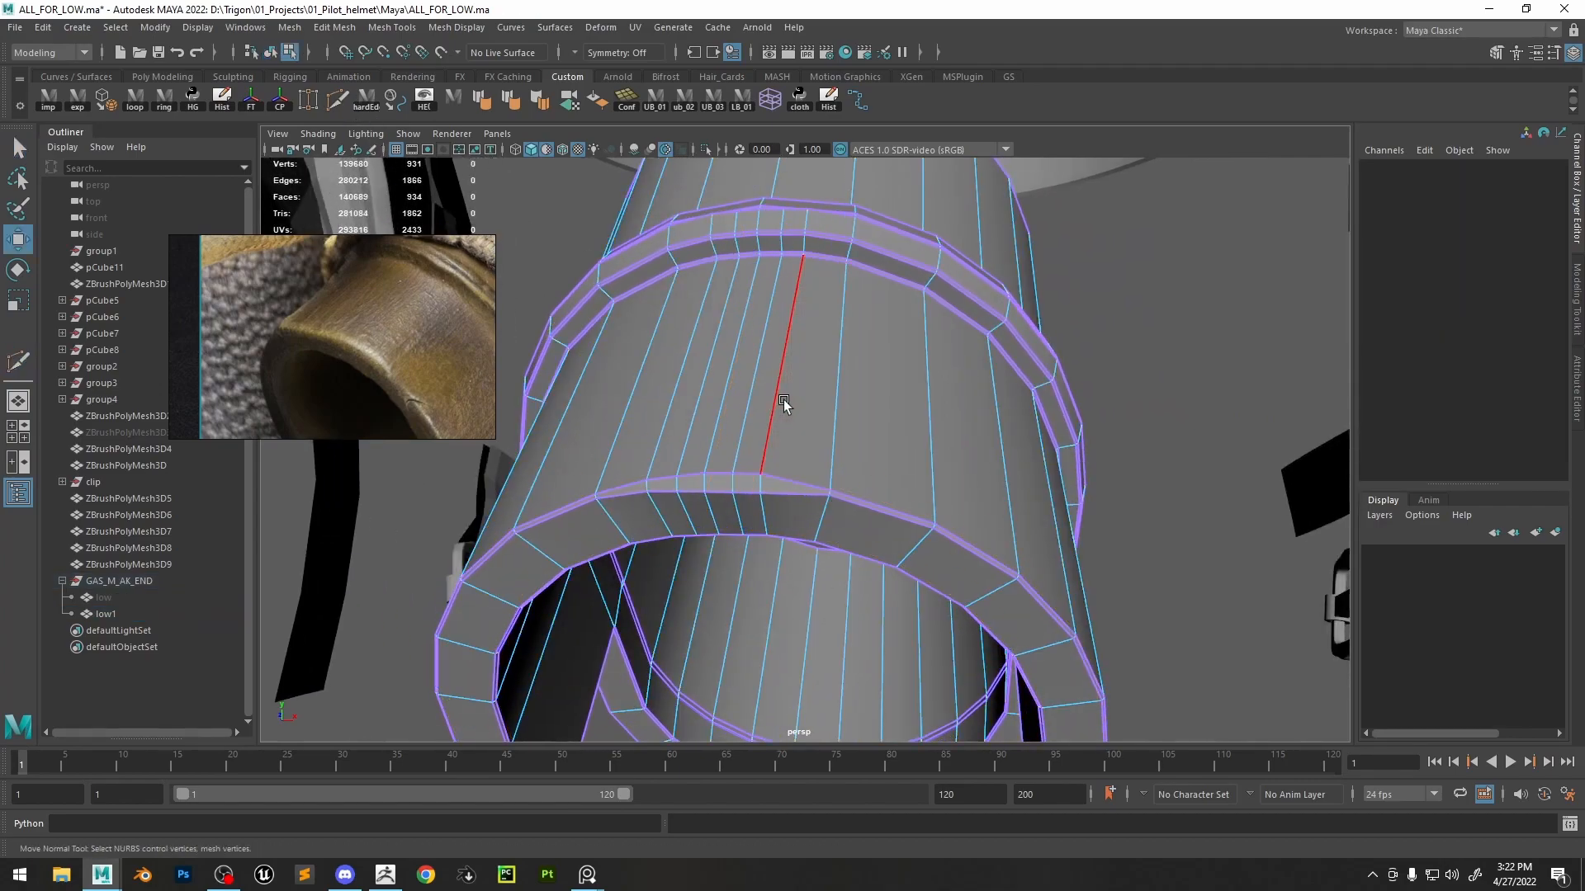
double_click(772, 411)
shift+double_click(664, 413)
key(ctrl+Delete)
right_drag(664, 414, 727, 400)
key(3)
click(1154, 366)
alt+right_drag(1154, 365, 950, 388)
alt+drag(949, 388, 878, 384)
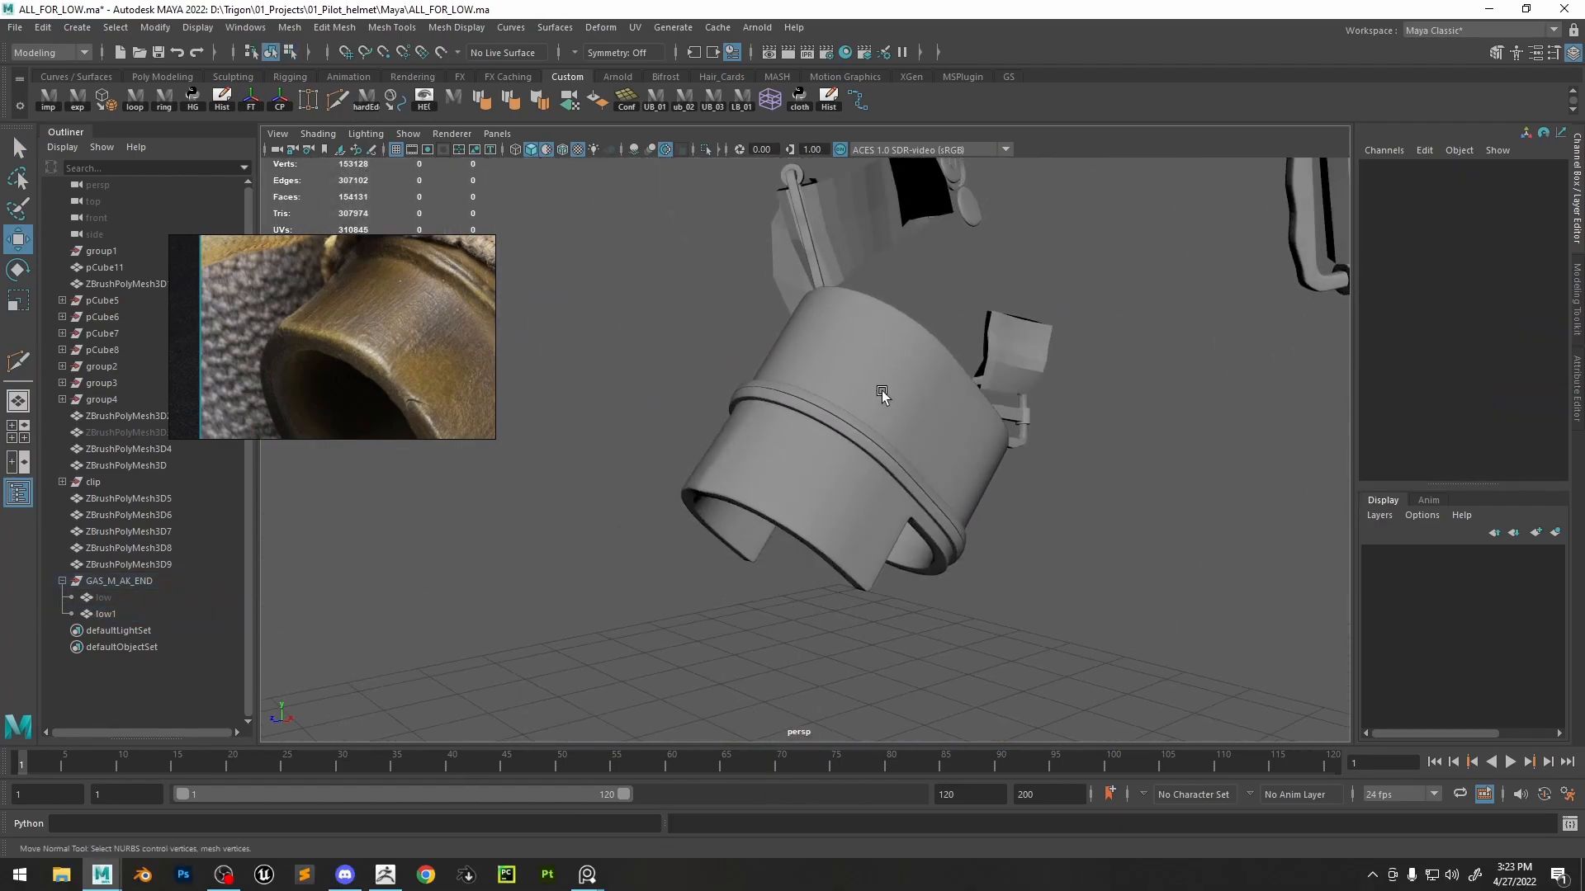
alt+right_drag(879, 384, 974, 388)
- Scale the short rim edges beside the centre strip vertically to adjust the sleeve's outer rim
click(707, 379)
key(1)
alt+drag(707, 379, 806, 428)
right_drag(806, 429, 805, 387)
click(676, 519)
key(r)
alt+drag(743, 454, 834, 355)
alt+right_drag(834, 355, 891, 355)
drag(796, 303, 798, 427)
click(744, 454)
drag(735, 330, 820, 397)
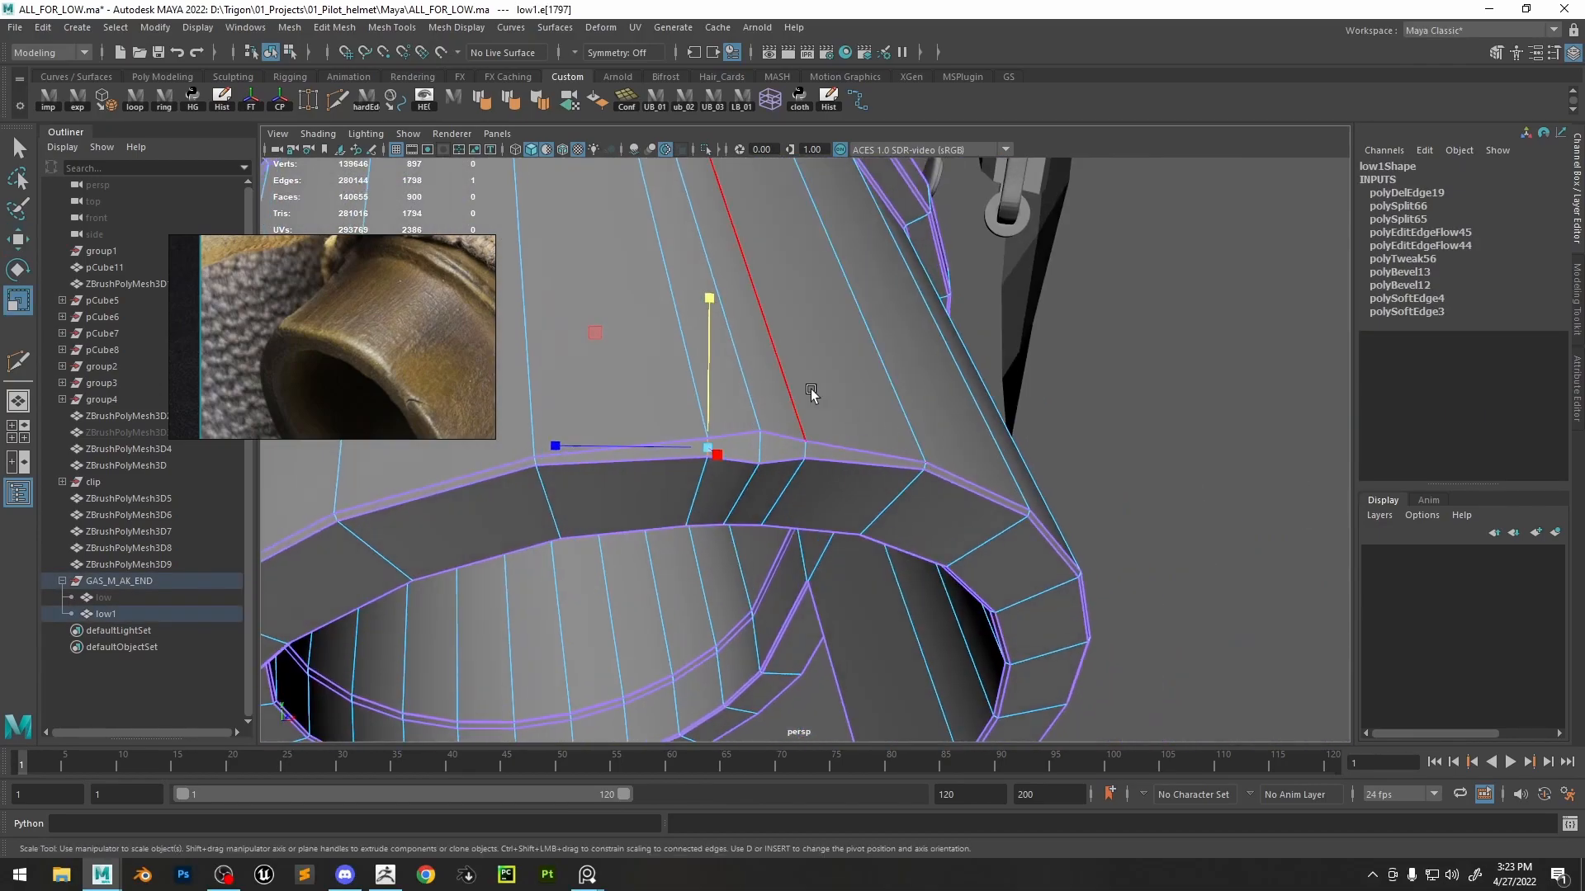
- Reposition the centre vertex on the sleeve's outer rim and preview the smoothed mesh
right_drag(820, 396, 751, 396)
click(760, 431)
alt+drag(743, 360, 858, 355)
alt+right_drag(858, 355, 908, 350)
drag(909, 345, 854, 381)
drag(854, 381, 880, 374)
right_drag(881, 375, 622, 372)
key(3)
click(987, 283)
- Compare the smoothed sleeve's rim and raised band with the brass connector reference photo
alt+drag(622, 371, 957, 528)
scroll(287, 329, down, 3)
scroll(417, 260, up, 3)
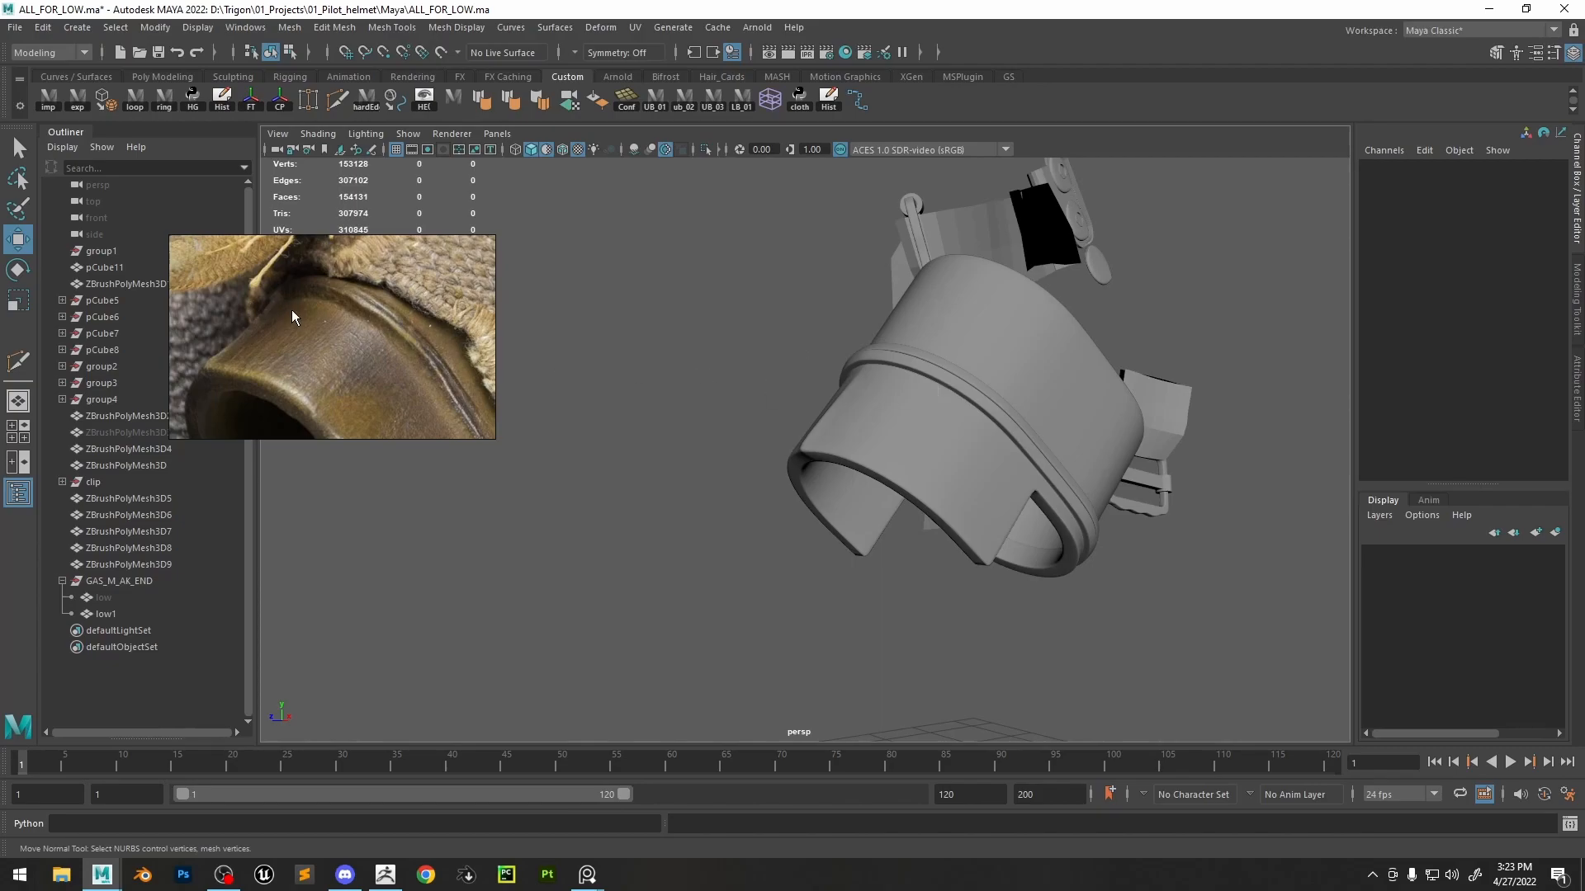
scroll(370, 330, up, 3)
scroll(371, 335, down, 5)
alt+drag(873, 373, 934, 370)
alt+right_drag(934, 370, 1043, 360)
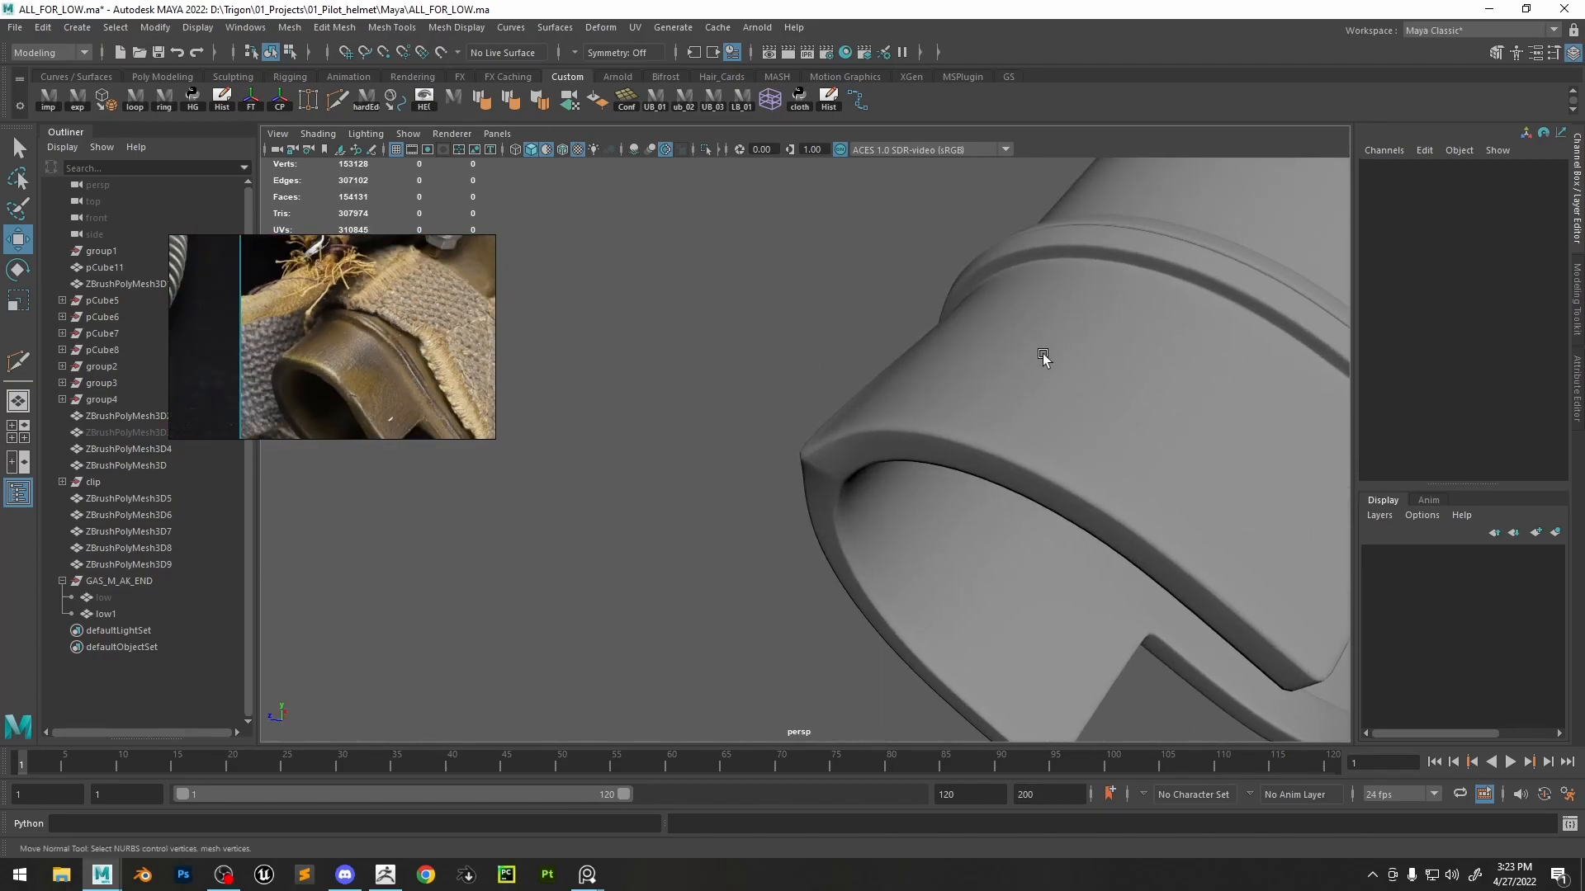
alt+middle_drag(1044, 360, 708, 475)
alt+right_drag(708, 474, 934, 569)
- Show the sleeve unsmoothed and collapse the narrow bevel strip along the raised band's edge on the notched side
click(837, 439)
key(1)
alt+drag(787, 381, 782, 382)
key(q)
alt+right_drag(782, 382, 834, 302)
key(w)
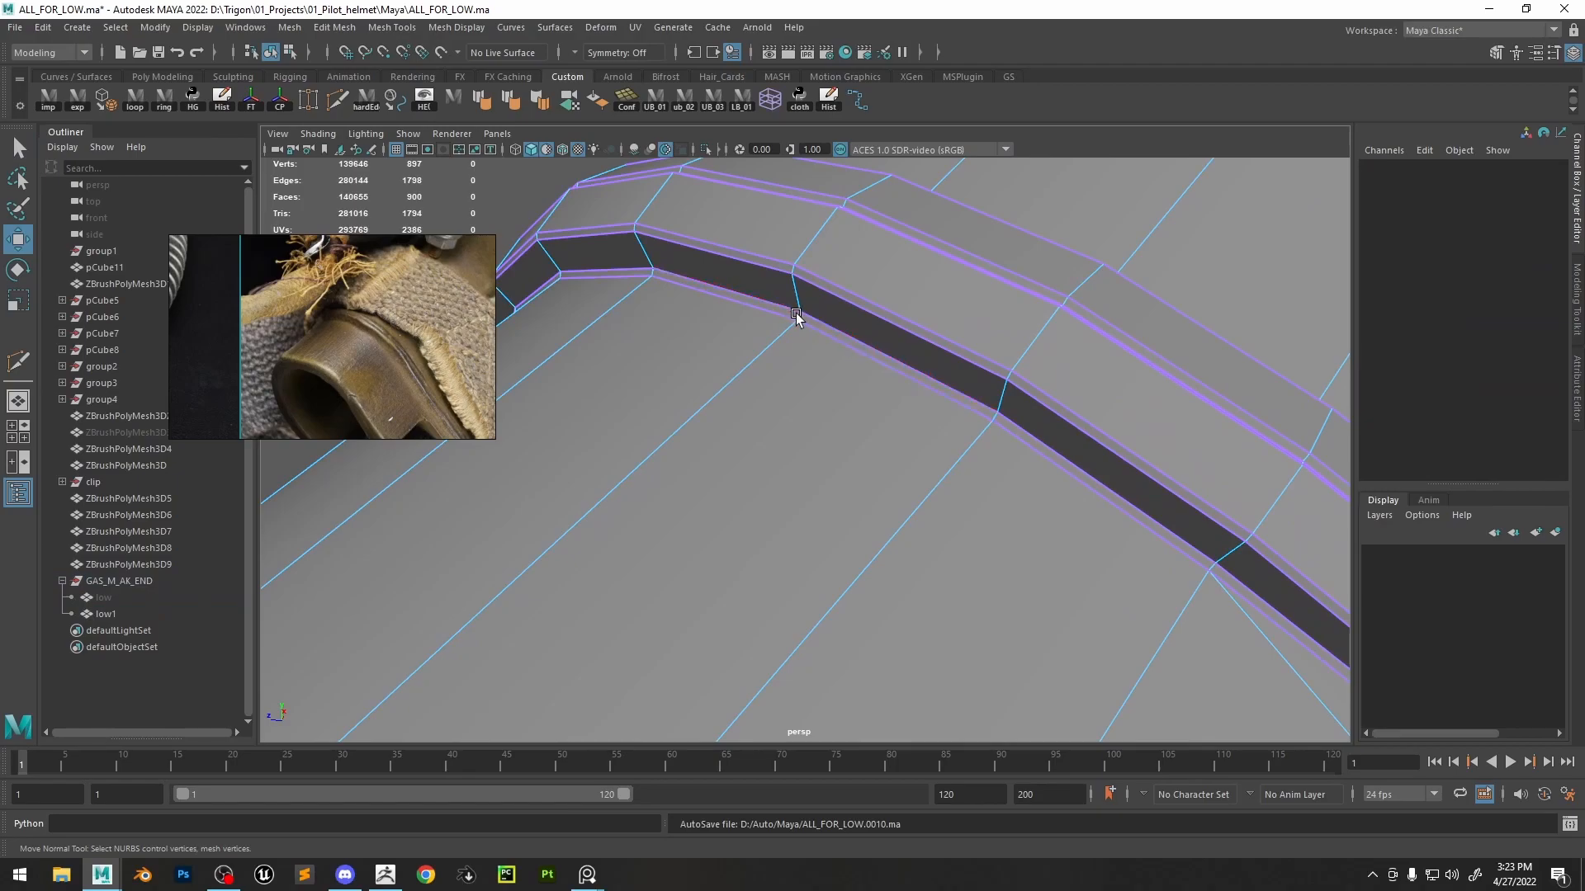
click(948, 410)
shift+double_click(990, 413)
alt+right_drag(990, 413, 850, 294)
alt+drag(850, 294, 841, 348)
alt+right_drag(842, 348, 1030, 548)
alt+middle_drag(794, 275, 976, 474)
shift+right_drag(836, 357, 921, 295)
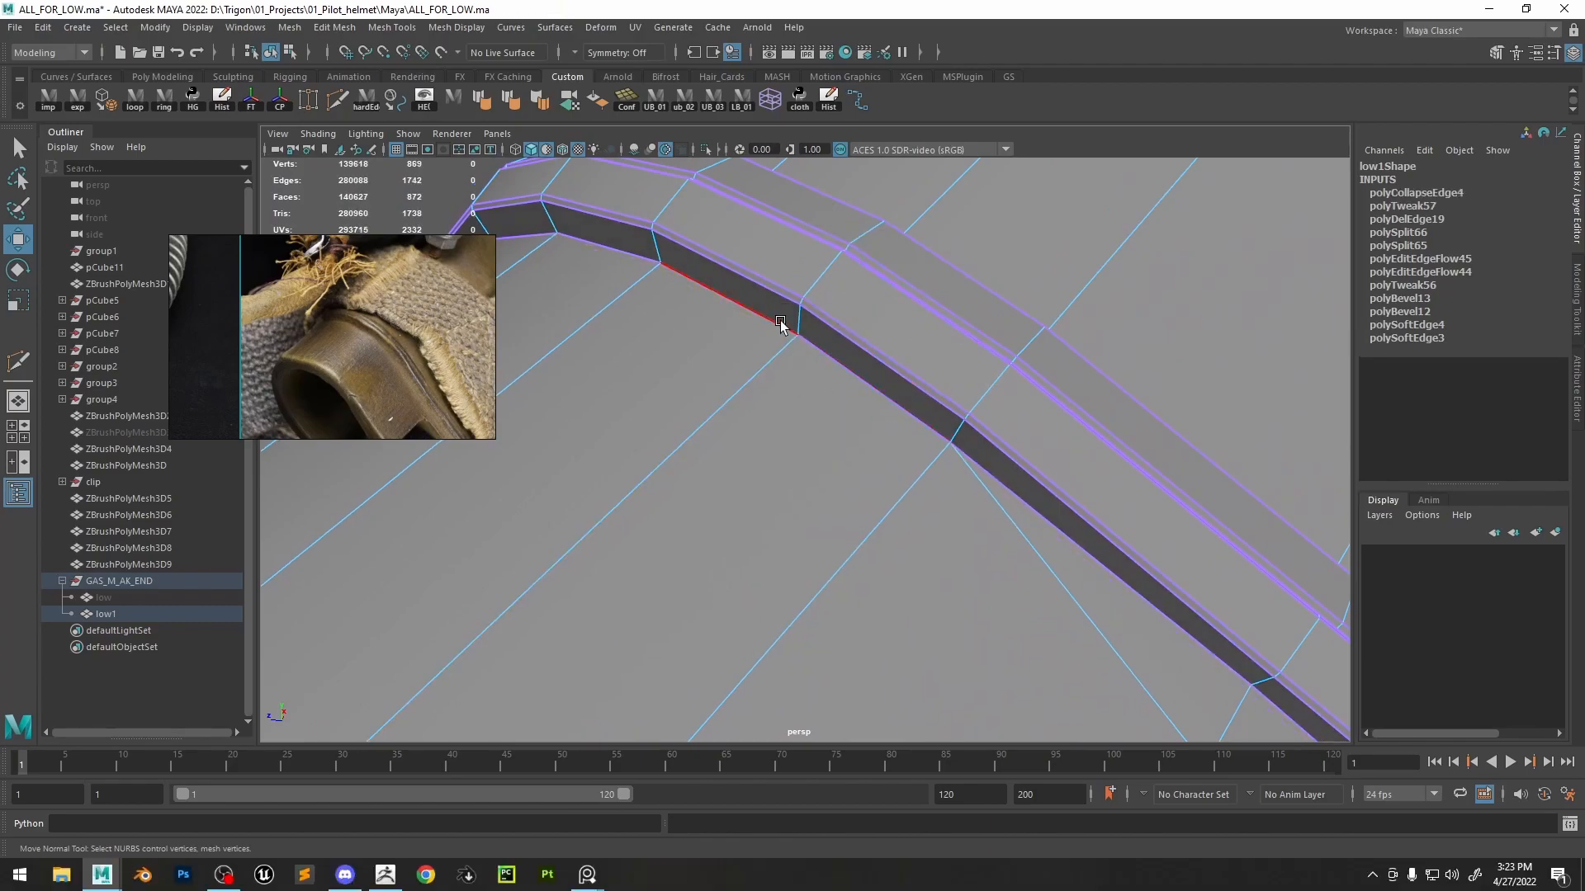
- Bevel the collapsed edge loop on the band's notched side and preview the sleeve smoothed
alt+right_drag(1070, 538, 800, 390)
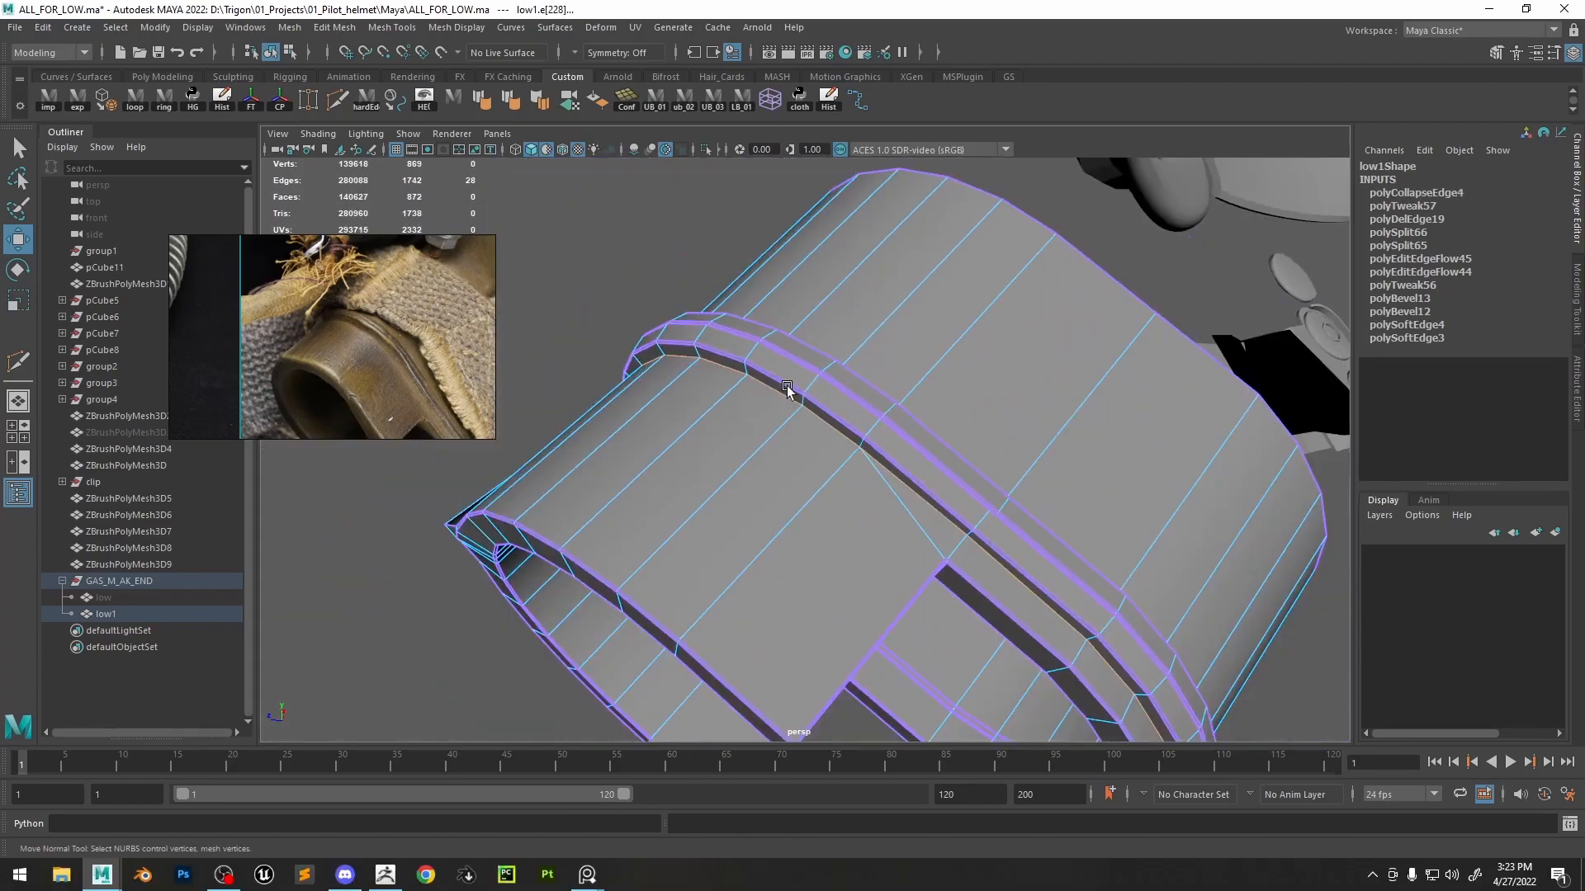
alt+drag(800, 389, 1019, 410)
alt+middle_drag(726, 462, 863, 438)
alt+drag(863, 439, 918, 371)
shift+right_drag(918, 370, 931, 369)
key(3)
middle_drag(981, 300, 980, 302)
right_drag(984, 302, 1142, 187)
alt+drag(1141, 186, 878, 400)
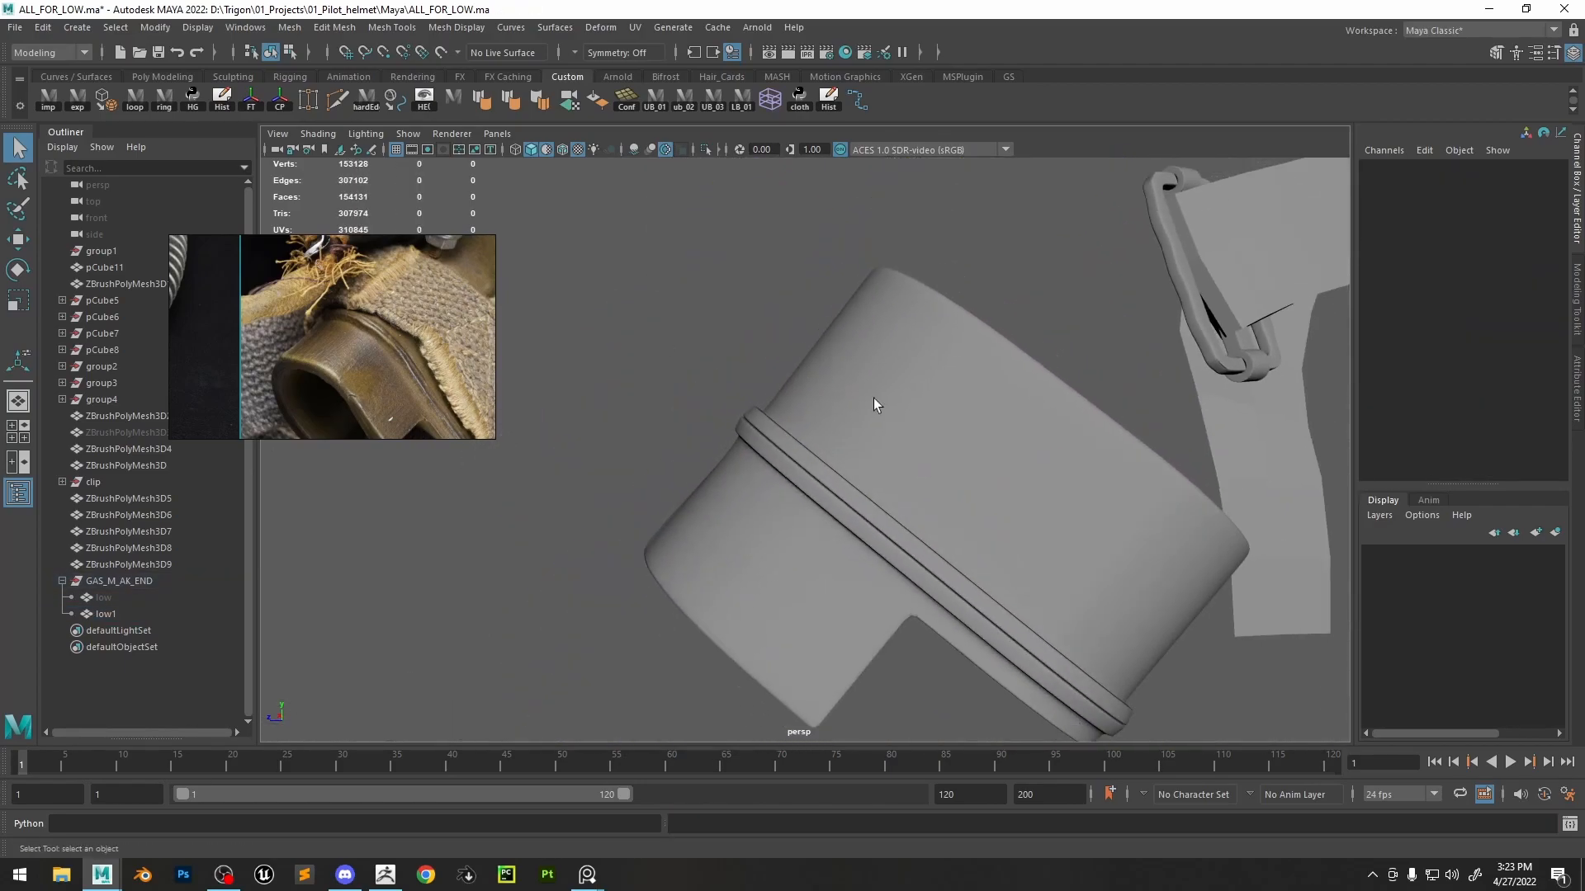
- Collapse the bevel strip on the raised band's opposite side, bevel that edge loop again, and preview the sleeve smoothed
click(746, 392)
right_drag(746, 393, 588, 369)
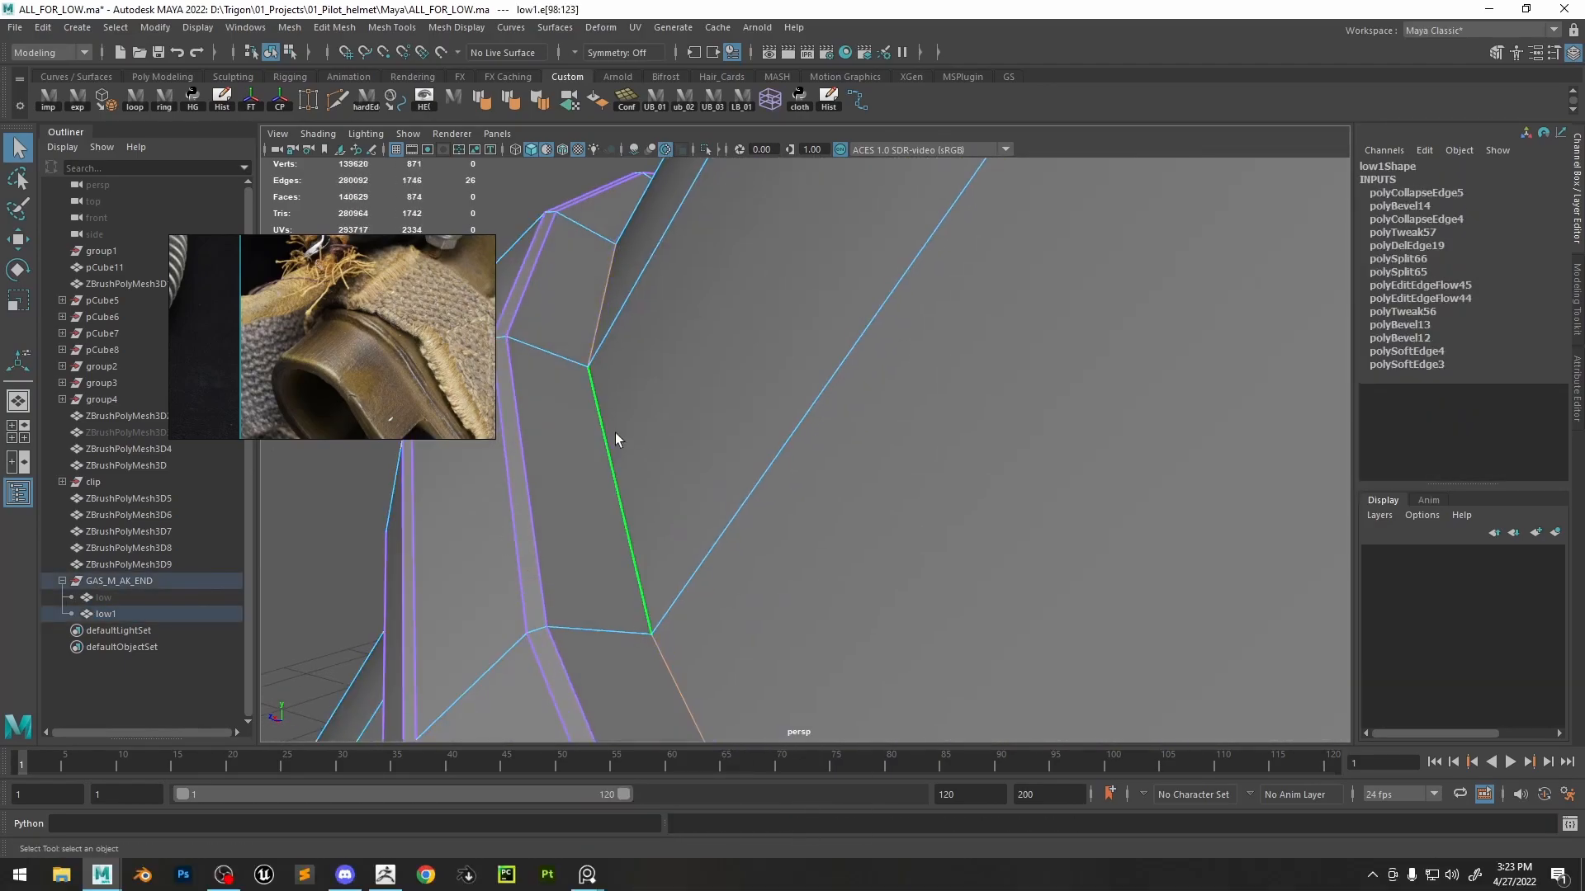
click(616, 432)
key(ctrl+b)
alt+drag(725, 400, 809, 357)
right_drag(809, 357, 916, 272)
alt+right_drag(916, 273, 990, 396)
scroll(368, 336, up, 2)
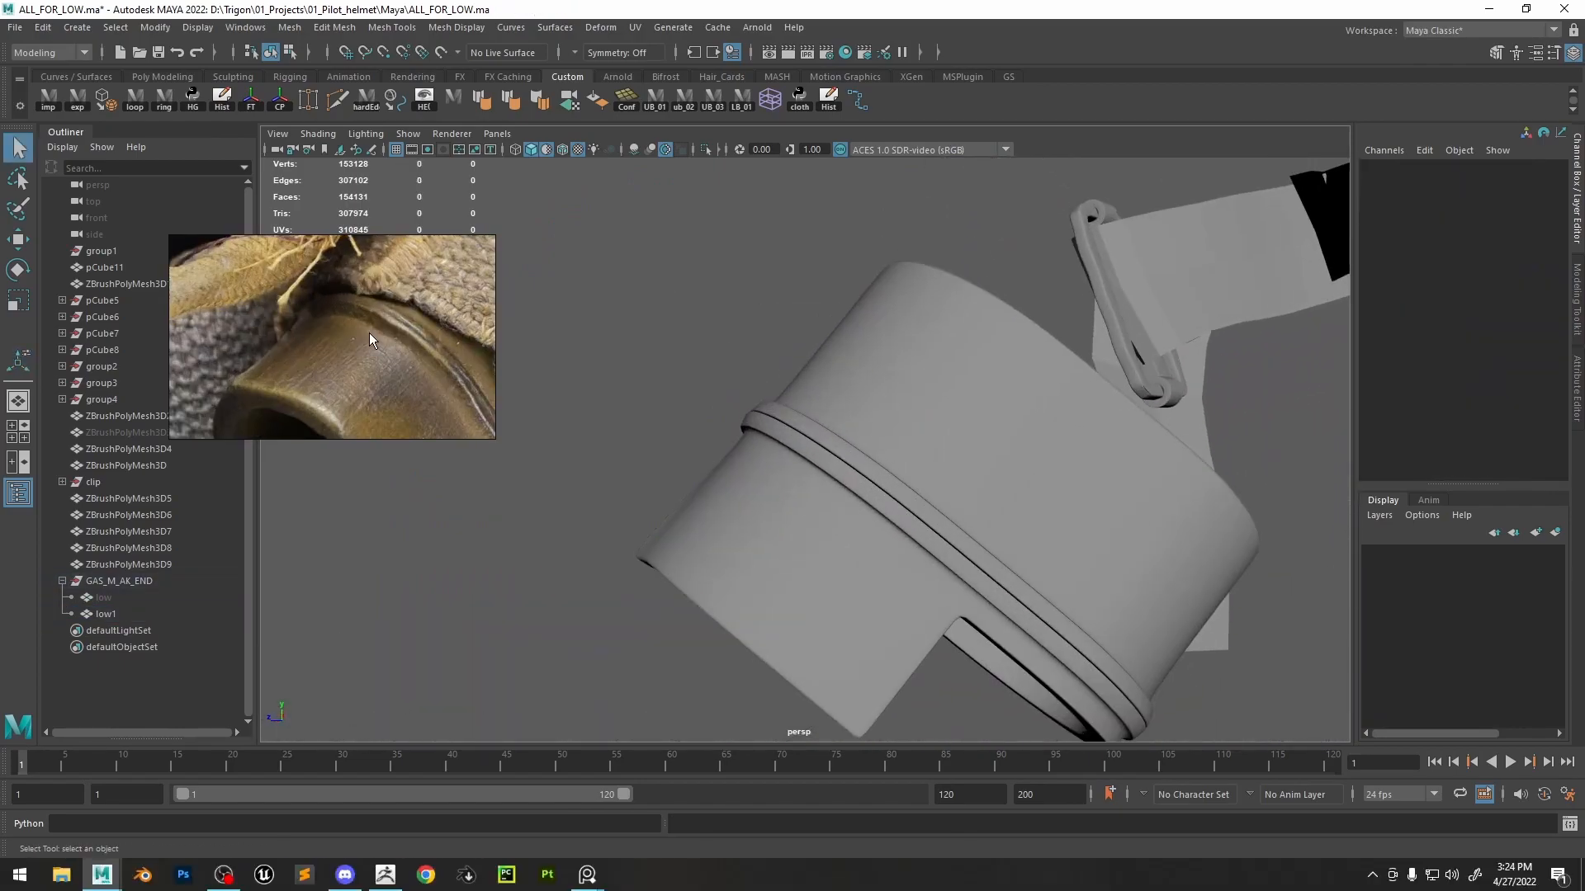
- Show the sleeve unsmoothed and collapse the narrow bevel strips on both sides of the raised band into single edge loops
alt+drag(842, 412, 905, 452)
alt+right_drag(905, 452, 647, 359)
click(647, 358)
key(1)
alt+drag(647, 358, 742, 346)
right_drag(742, 347, 743, 313)
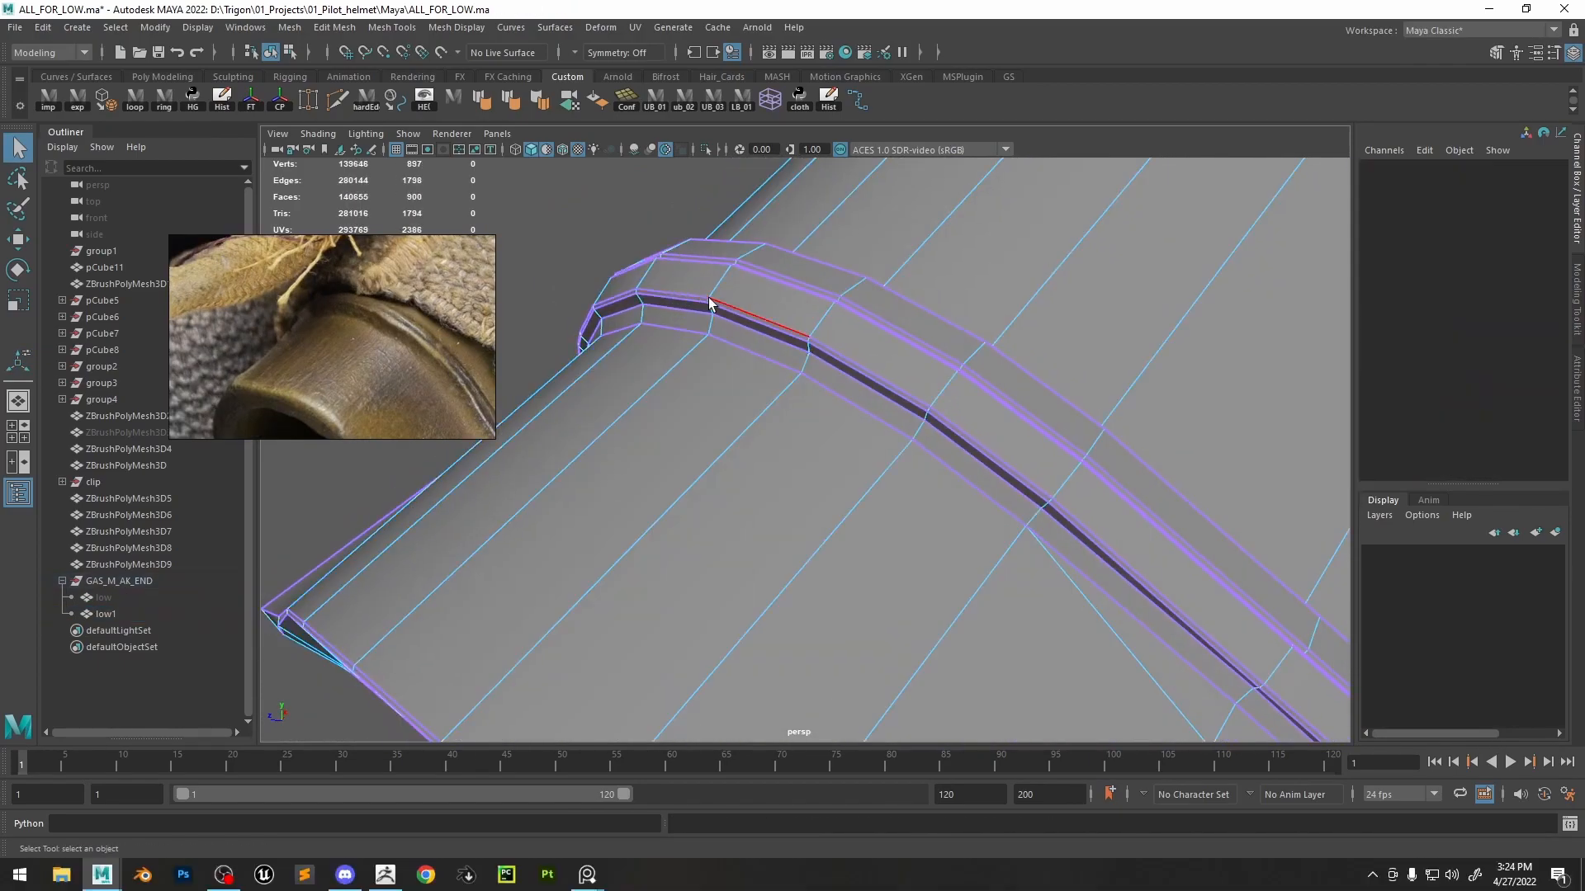
double_click(809, 335)
alt+drag(808, 338, 794, 500)
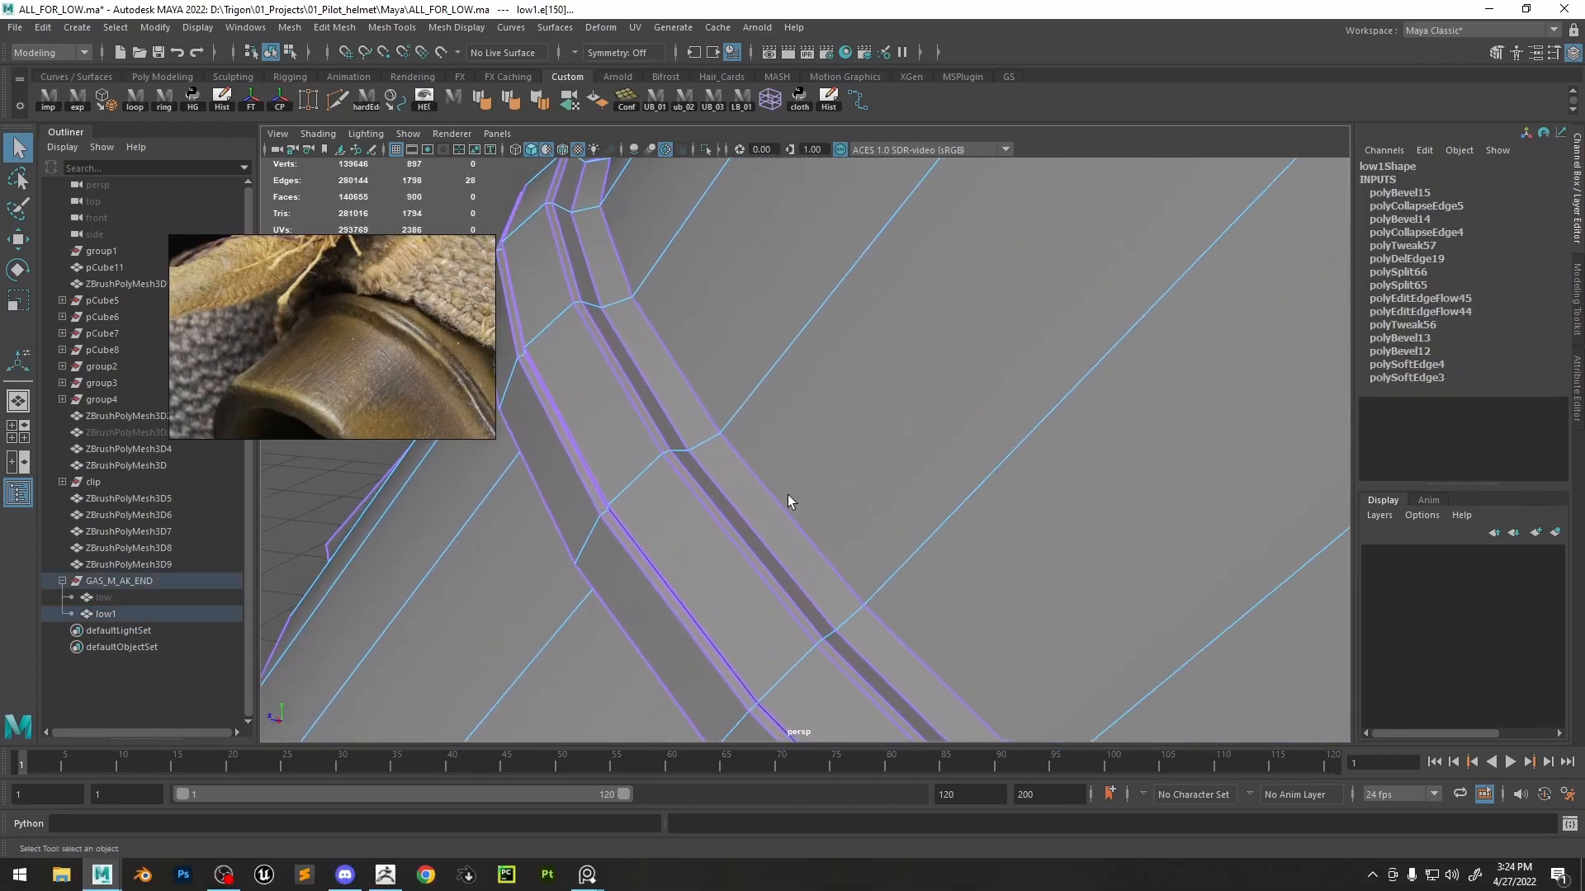
shift+click(670, 456)
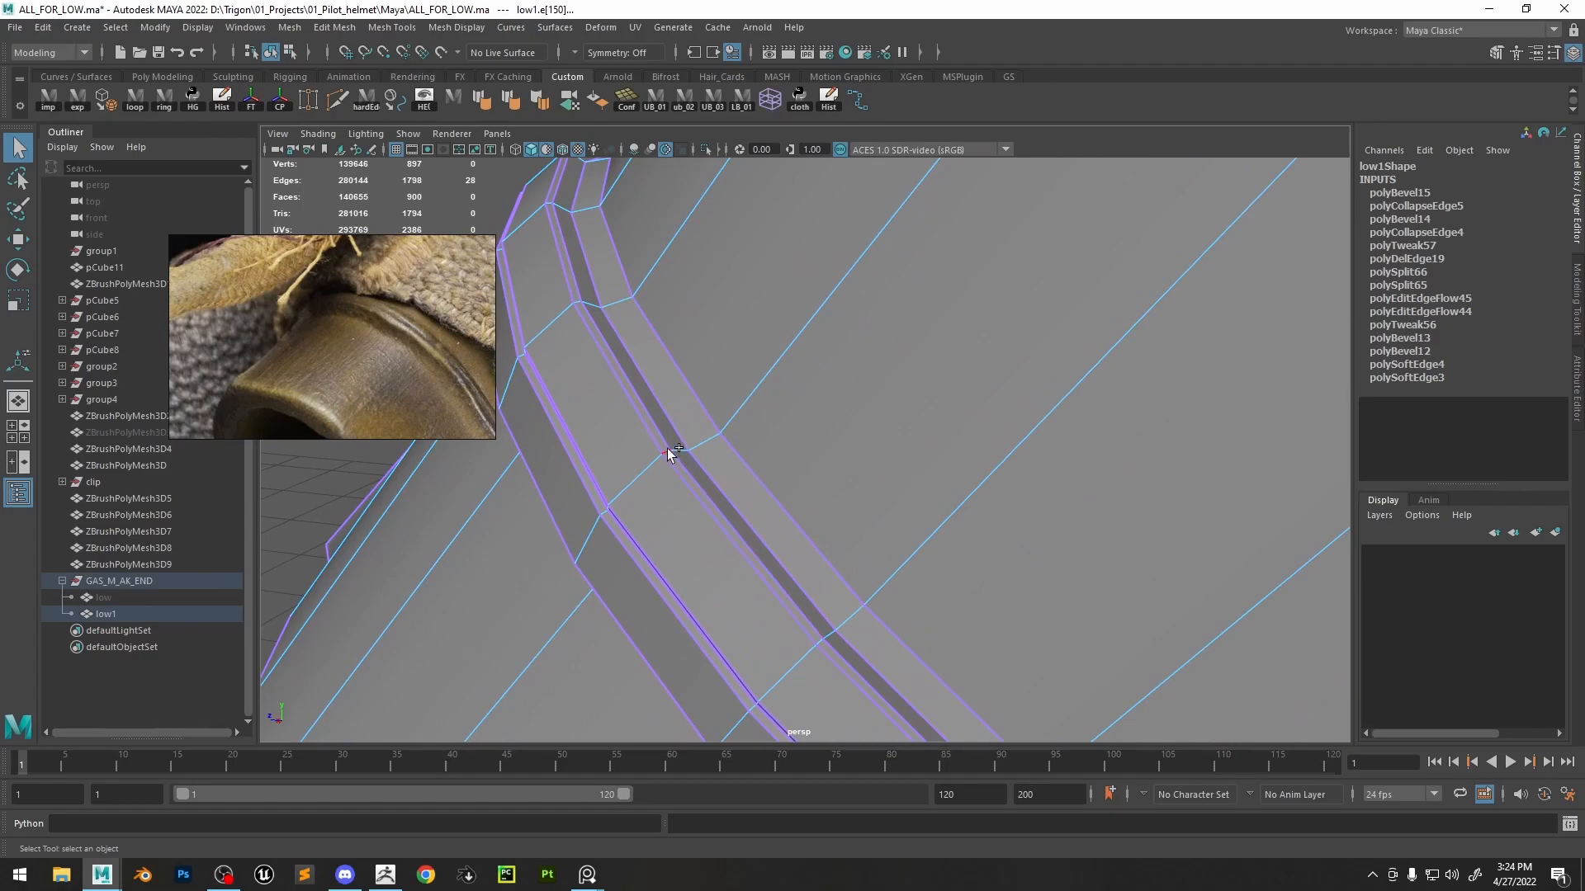
shift+double_click(576, 301)
shift+right_drag(576, 301, 667, 231)
alt+drag(667, 235, 638, 309)
click(639, 309)
shift+double_click(574, 338)
shift+right_drag(570, 328, 379, 354)
- Convert the two selected band edge loops to vertices and move those vertices slightly along their normals
ctrl+right_click(651, 260)
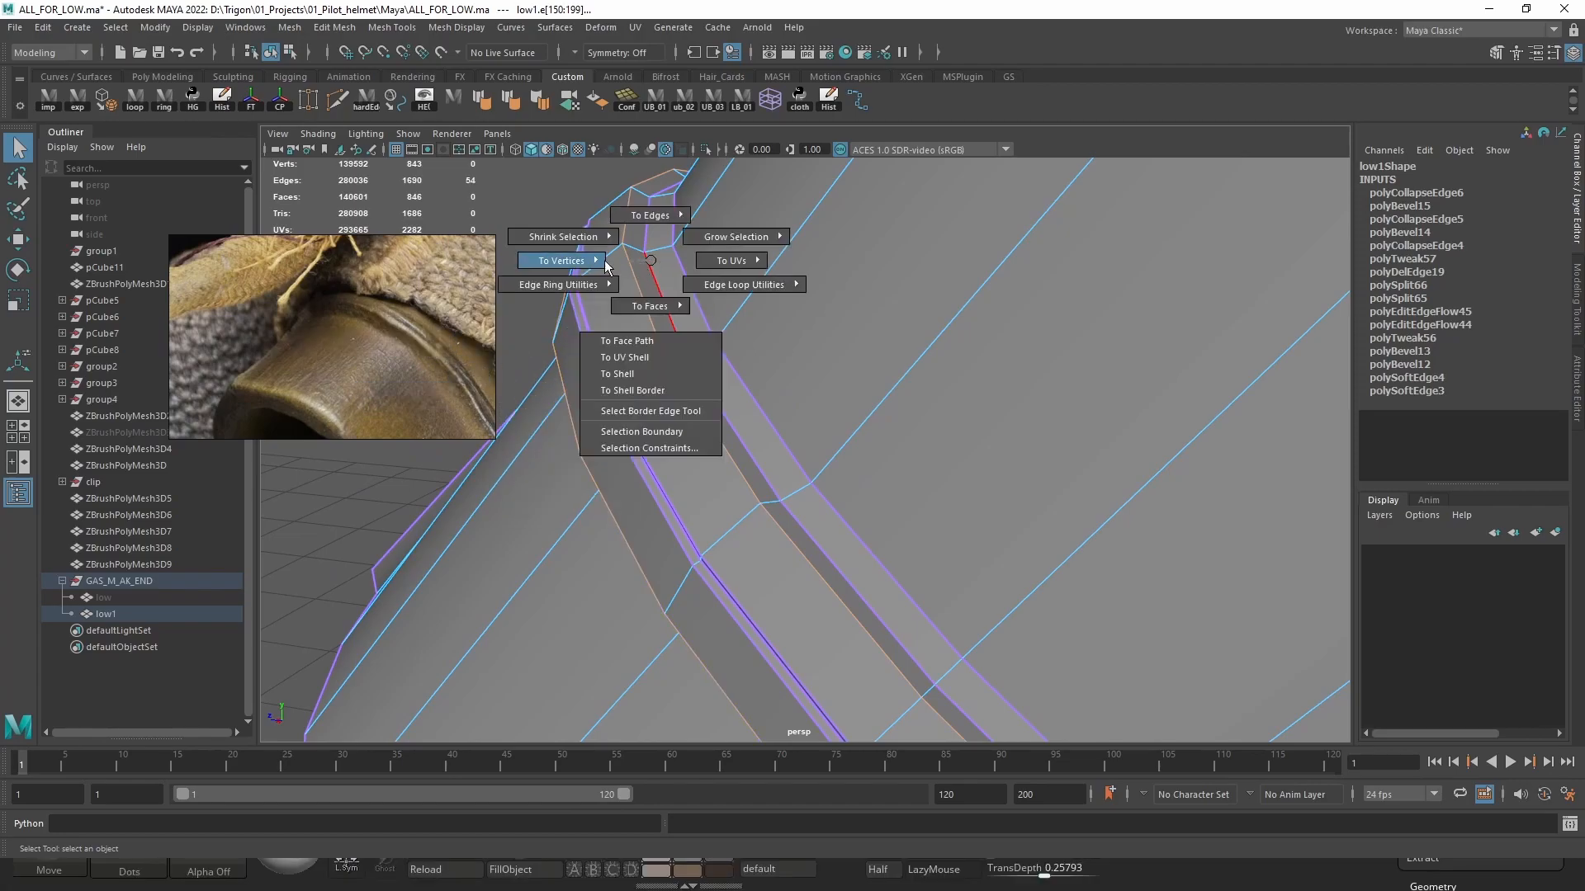
click(621, 268)
key(w)
middle_drag(822, 367, 815, 368)
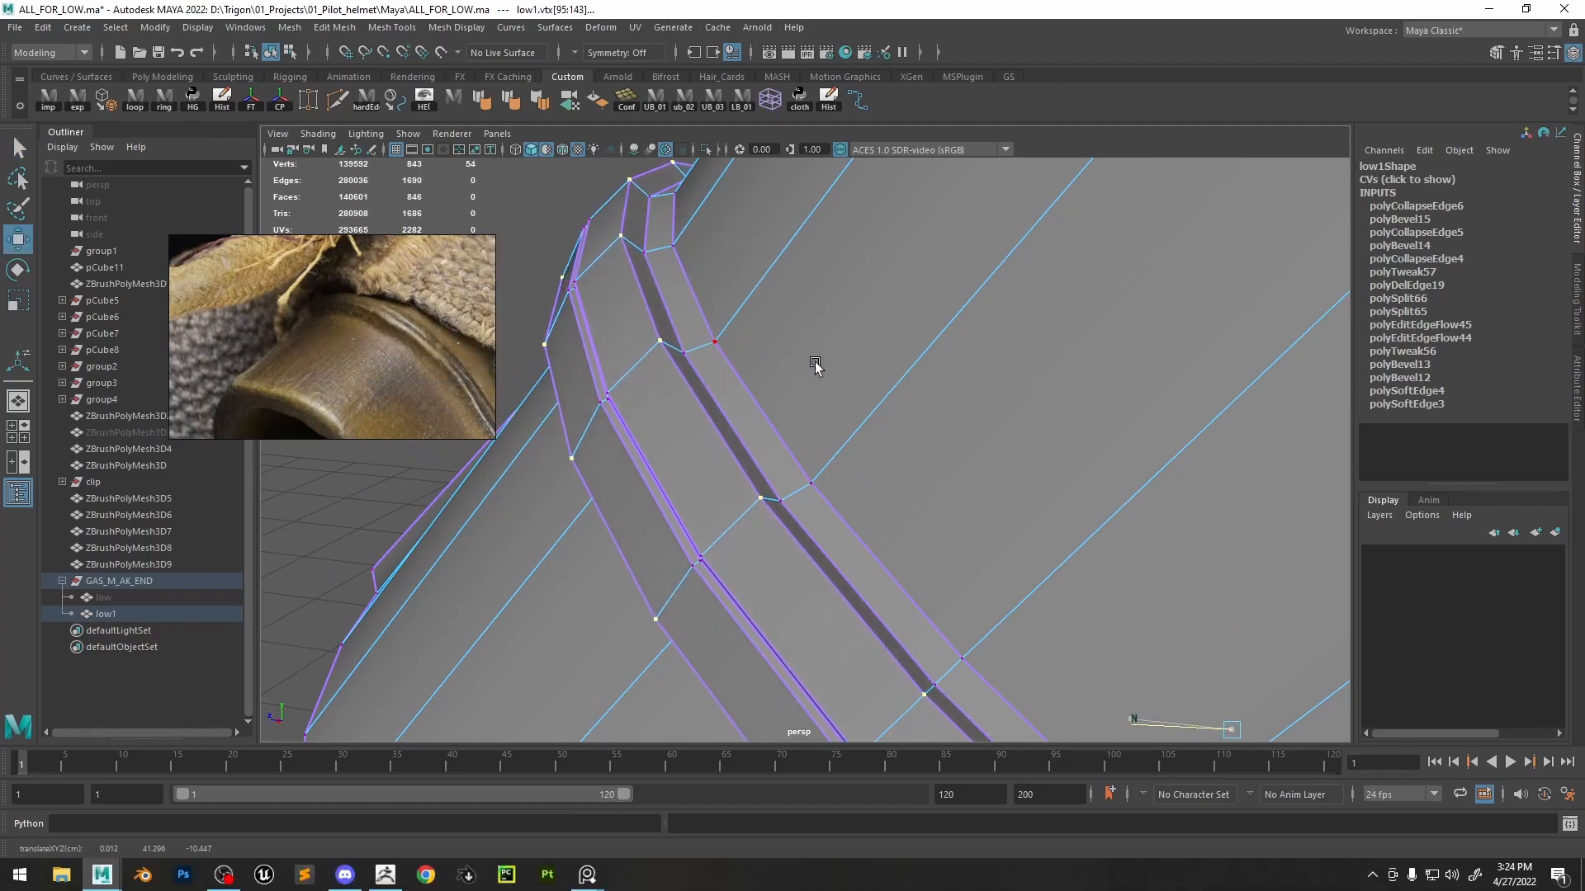
alt+drag(813, 362, 695, 289)
middle_drag(695, 289, 690, 293)
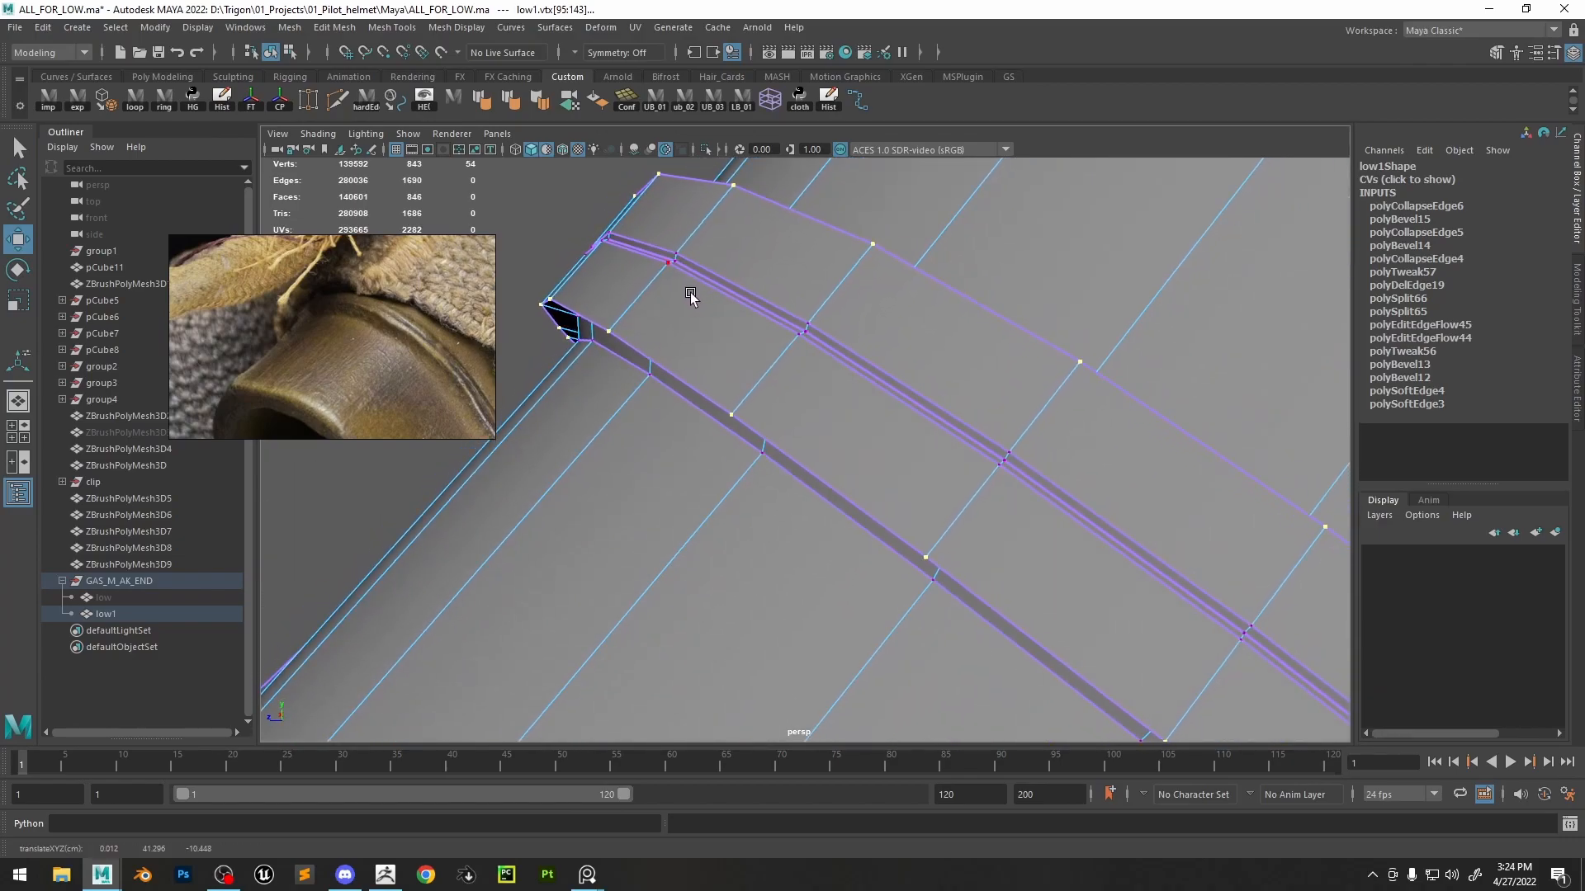
- Cut a new edge loop inside each band edge and delete the corner and wall face loops opposite the notched side
alt+drag(700, 274, 596, 282)
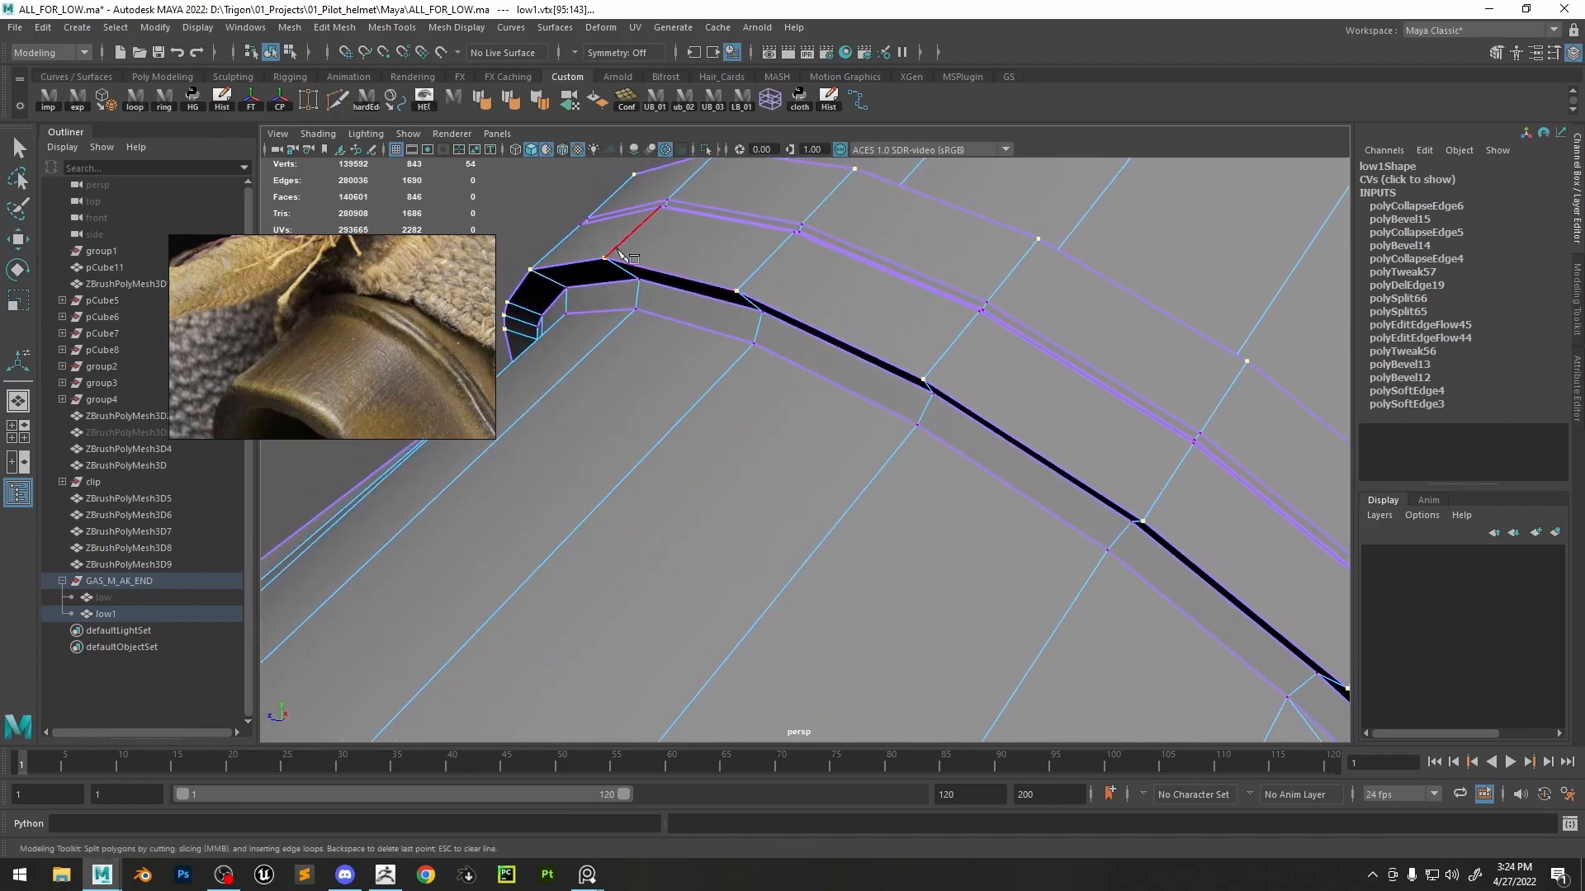
alt+drag(748, 275, 640, 288)
right_drag(658, 304, 650, 264)
click(661, 295)
key(w)
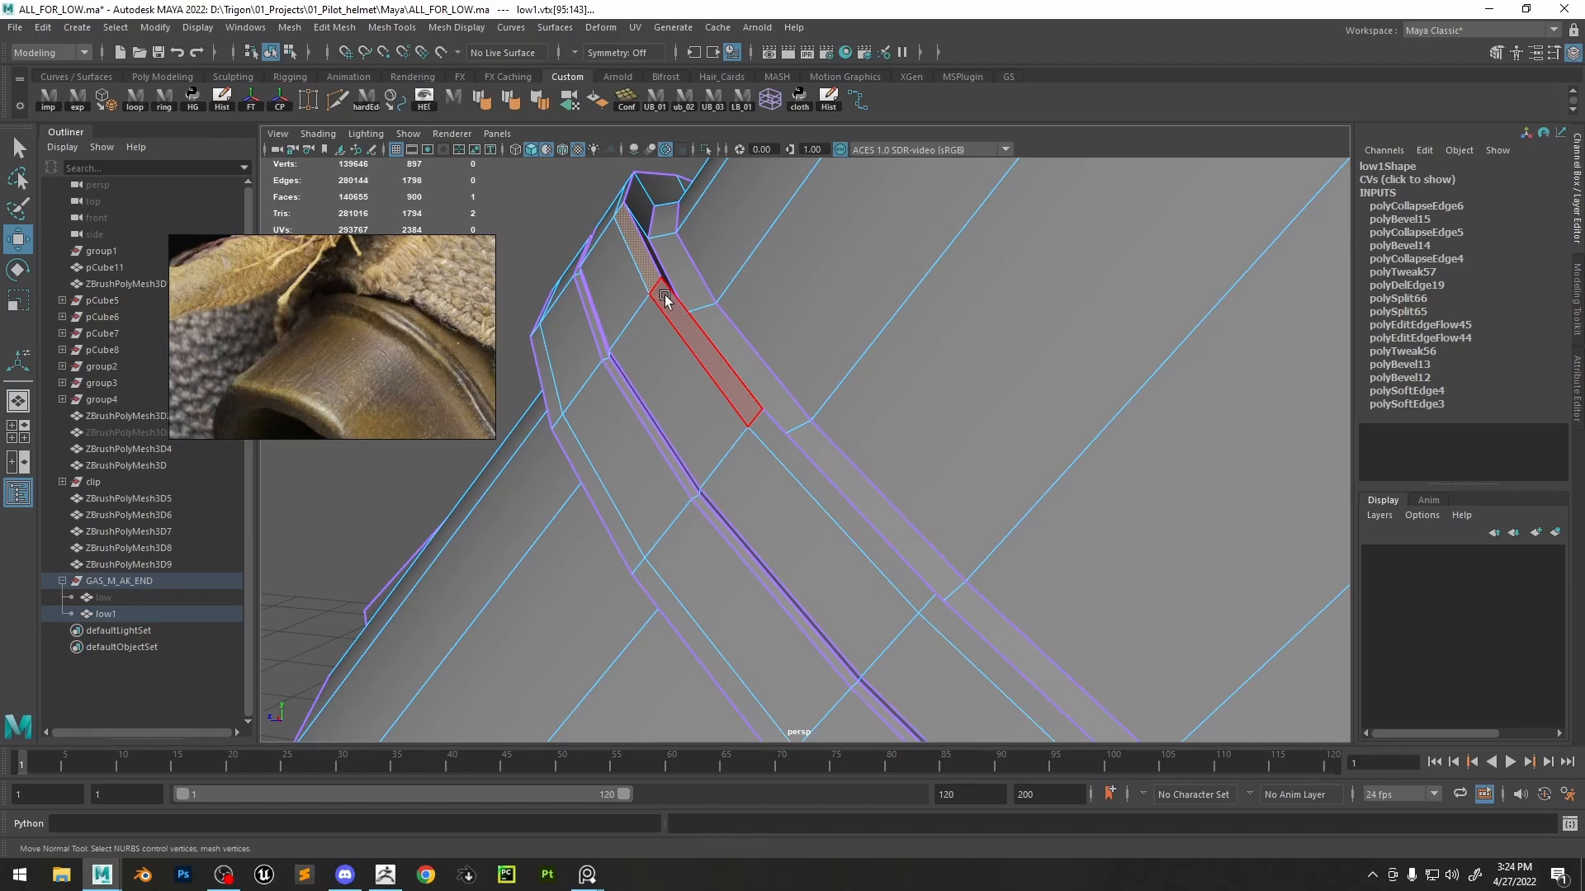
key(Delete)
alt+drag(725, 339, 651, 275)
click(637, 211)
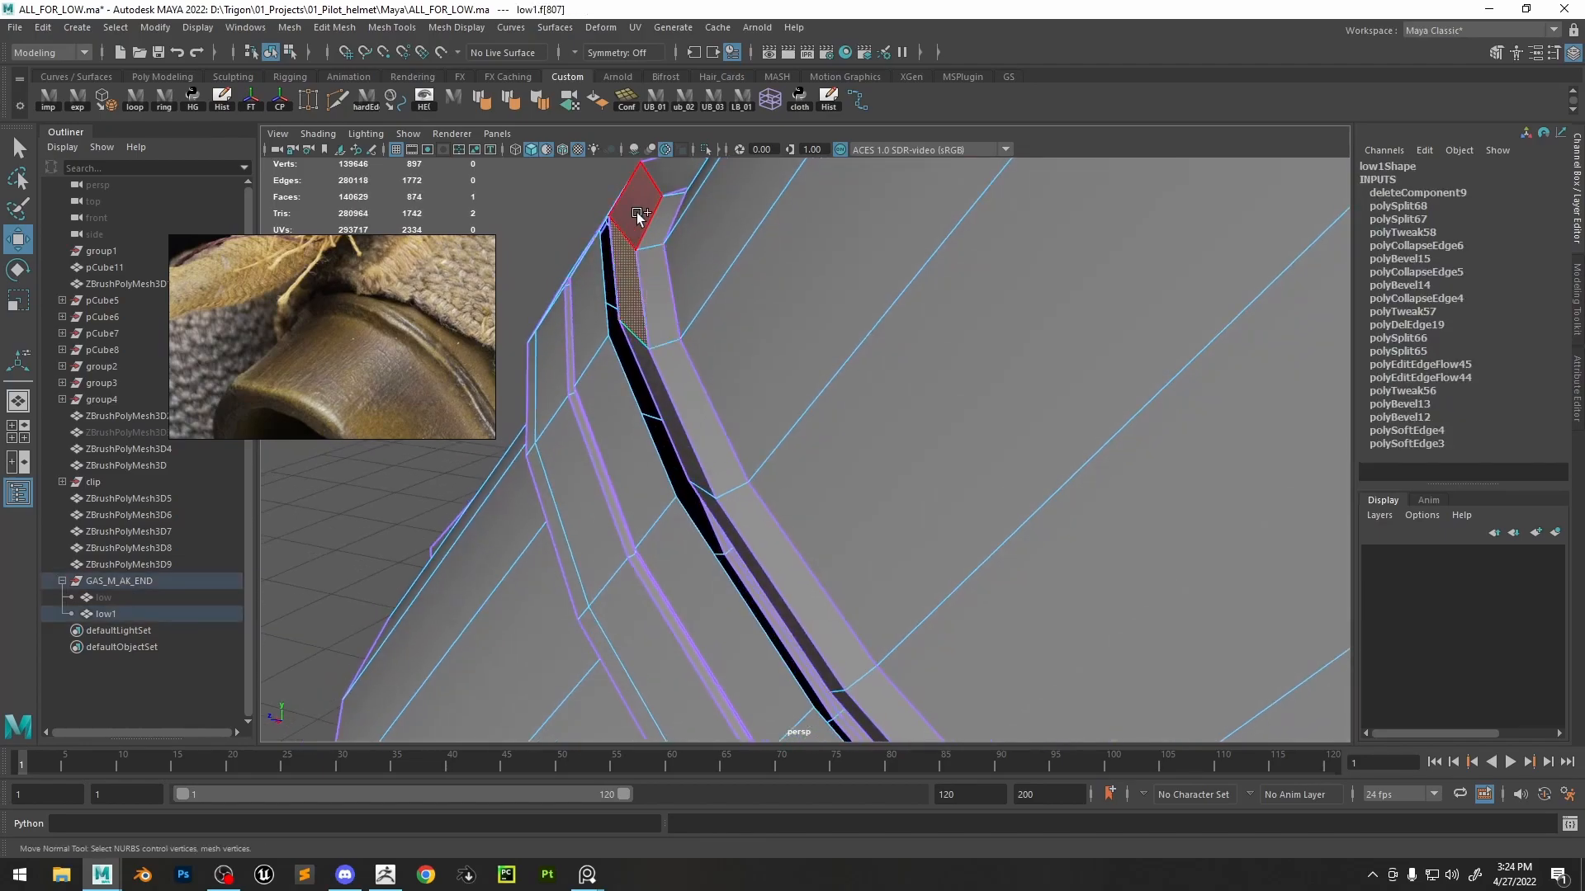
key(Delete)
- Bridge the open gap between the two border edge loops on the band's side opposite the notch
alt+drag(687, 325, 715, 248)
right_drag(704, 220, 707, 173)
double_click(680, 280)
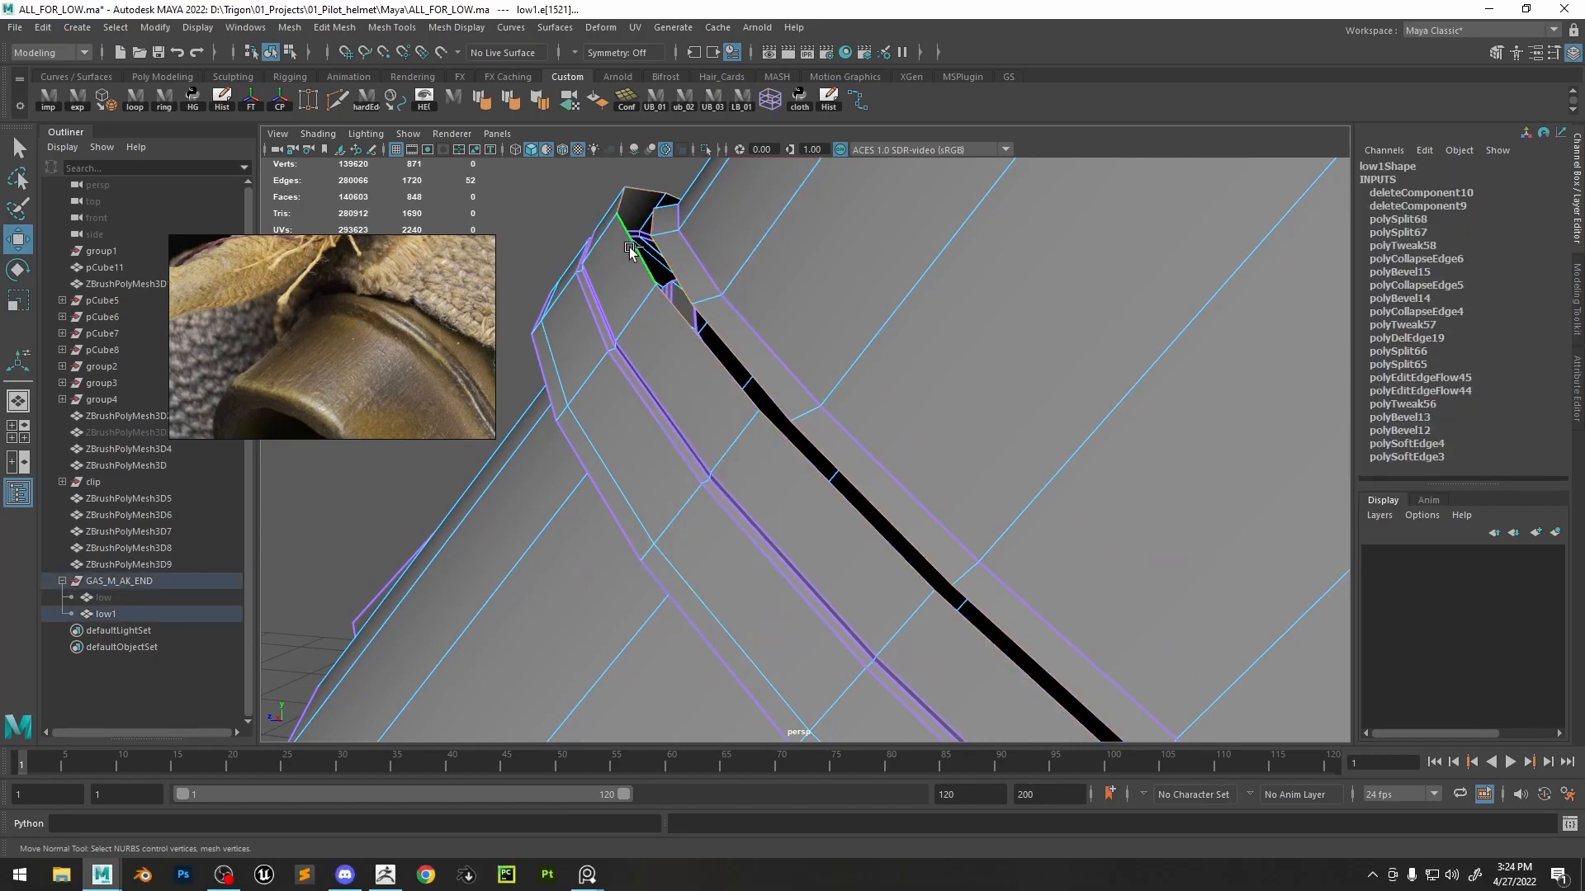
shift+right_drag(630, 251, 633, 518)
shift+right_drag(595, 451, 594, 450)
- Delete the corner face loop and the adjoining wall face loop on the raised band's notched side
alt+drag(696, 364, 697, 266)
right_drag(697, 265, 705, 251)
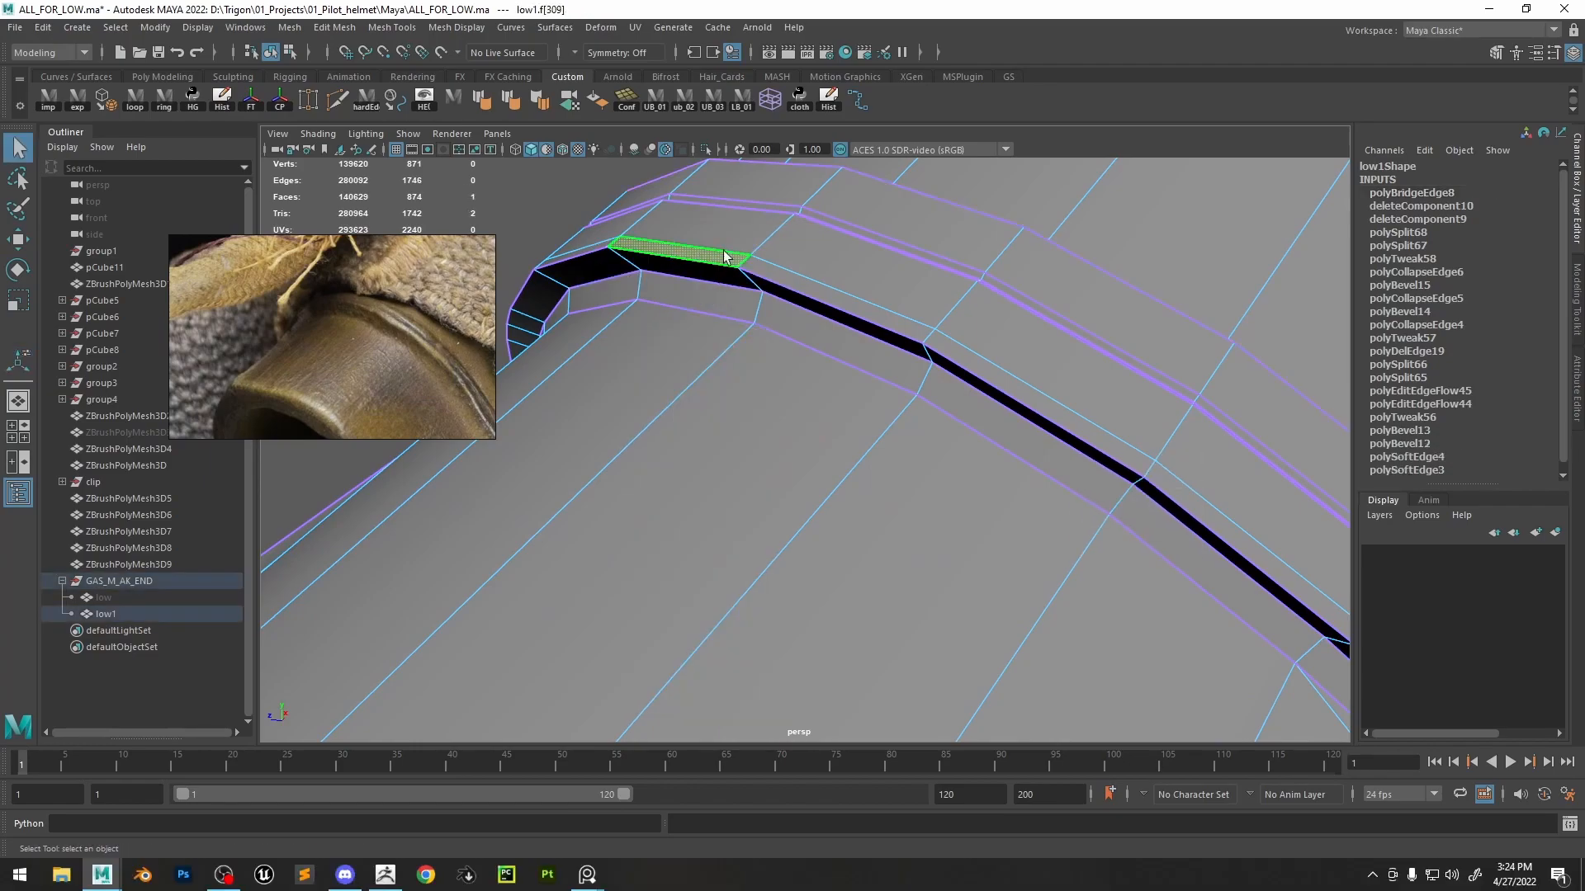
double_click(772, 277)
key(Delete)
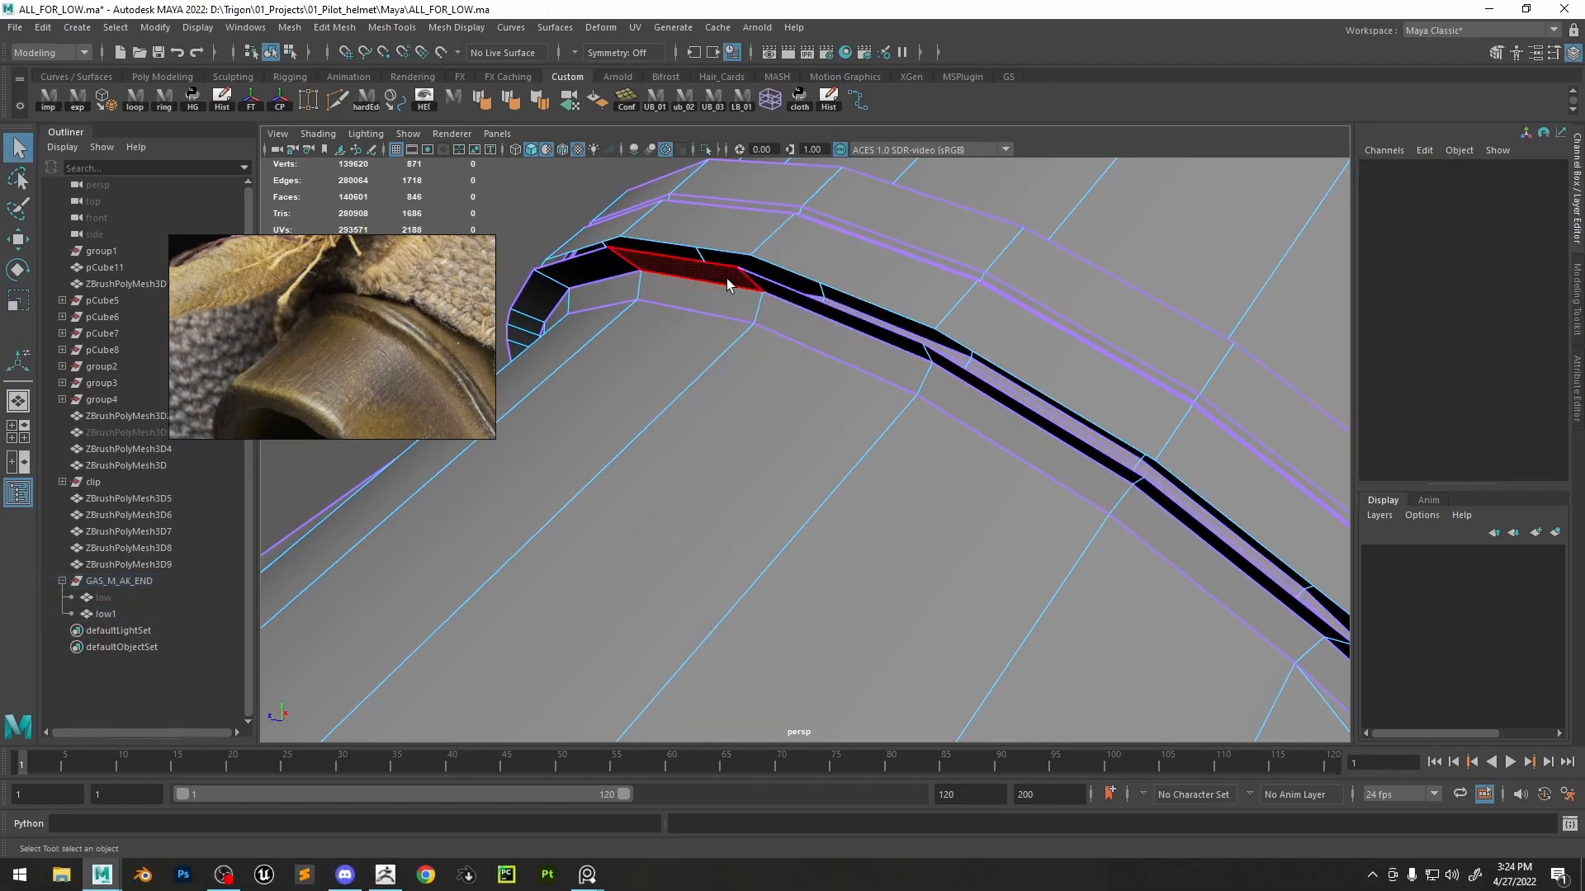
click(726, 285)
double_click(825, 308)
key(Delete)
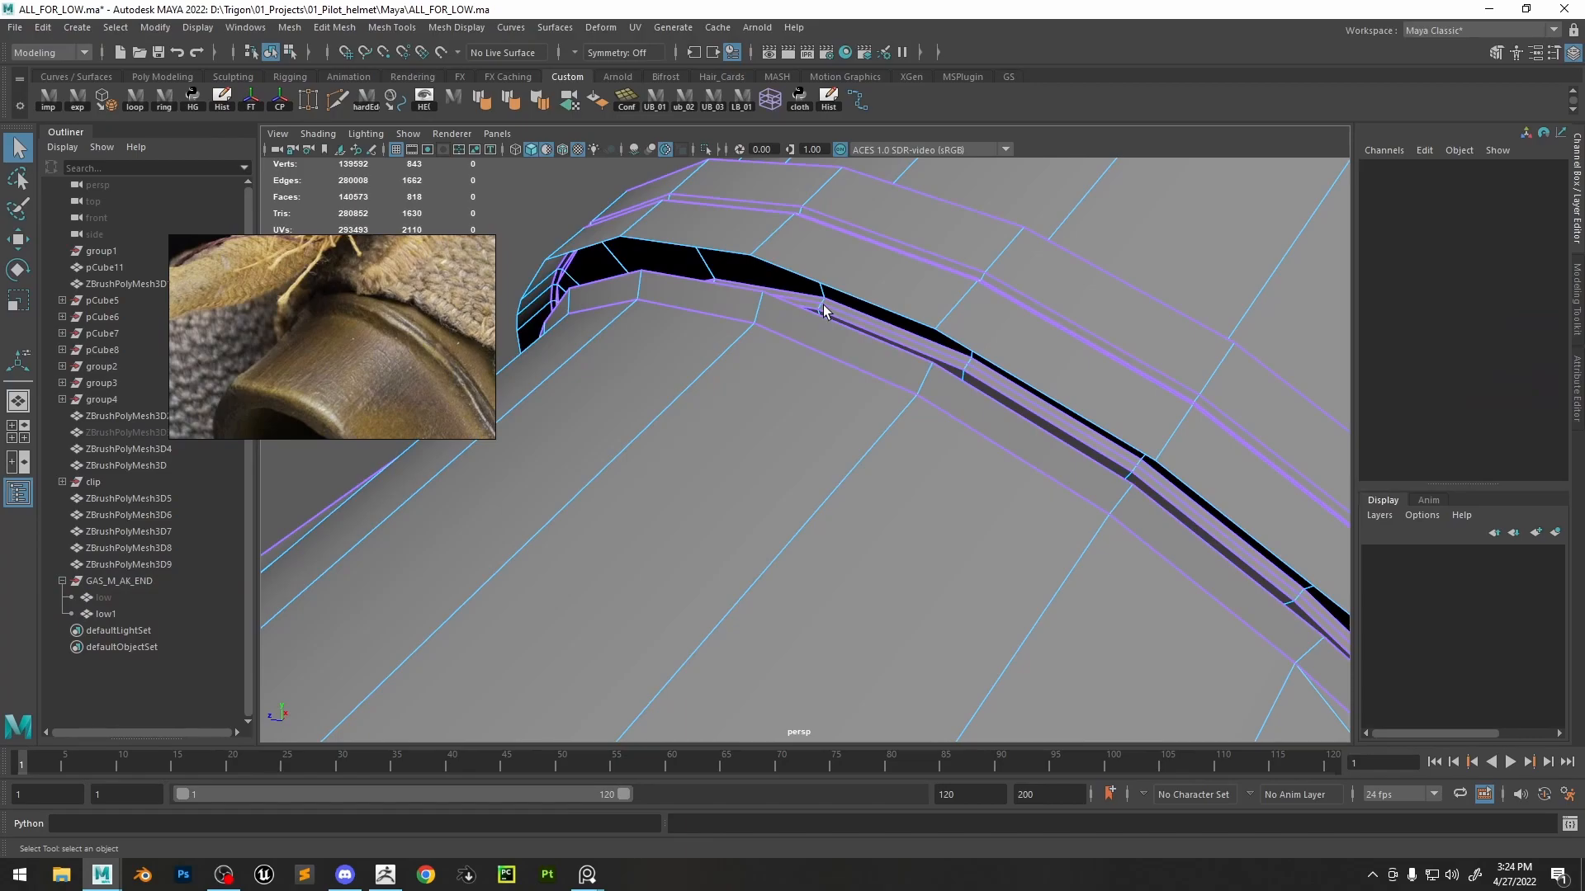
- Try to bridge the two full border edge loops of the gap on the band's notched side
right_drag(790, 230, 809, 166)
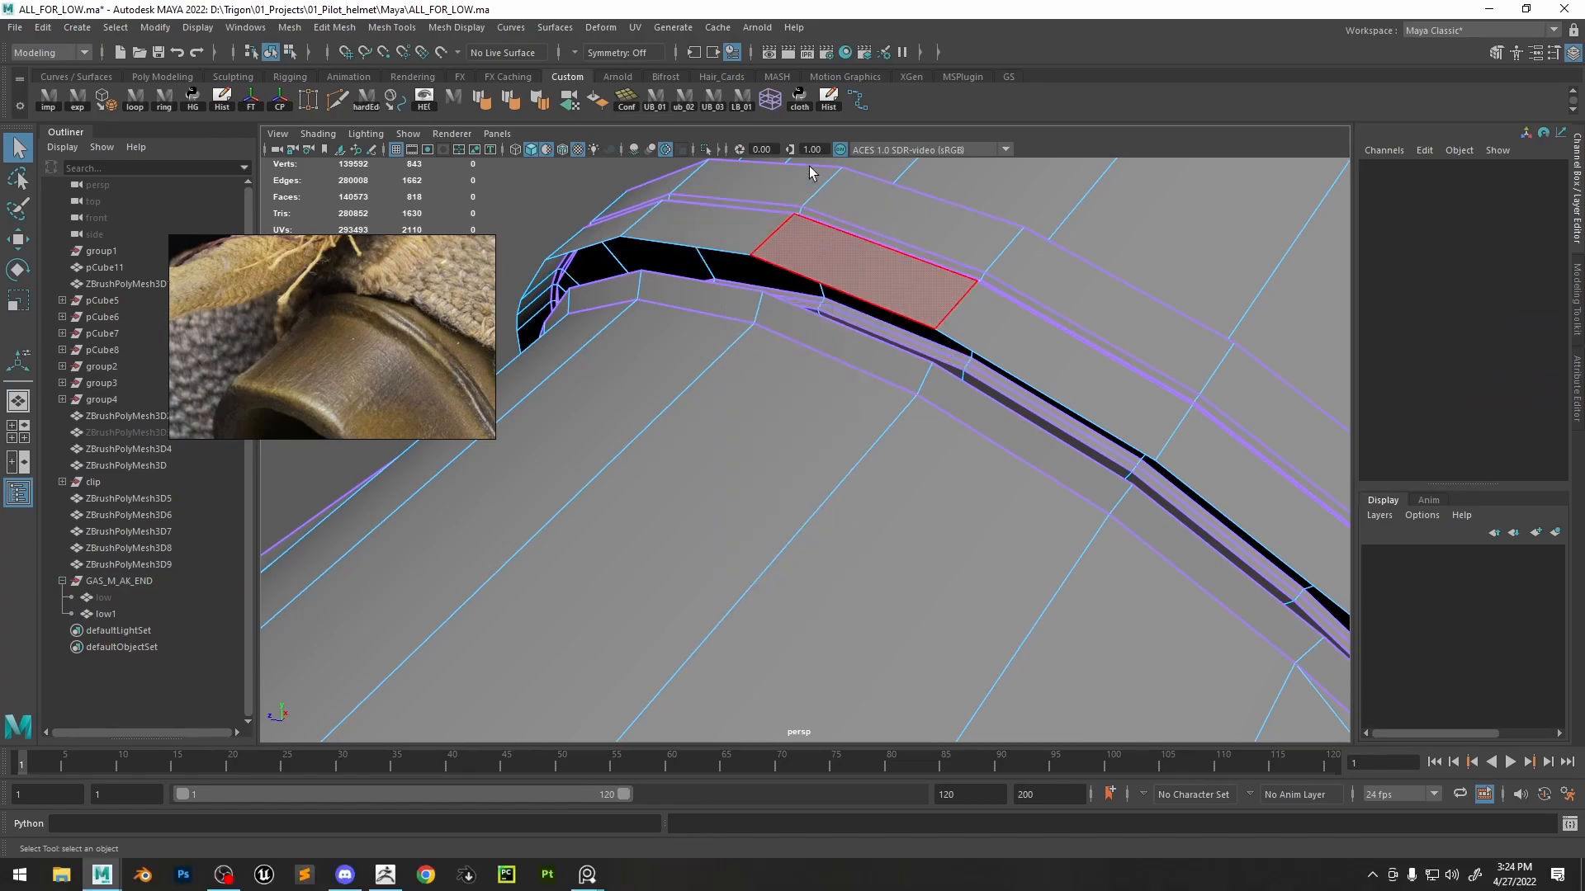
double_click(843, 266)
shift+double_click(820, 328)
shift+right_drag(820, 328, 771, 527)
alt+drag(780, 330, 810, 350)
scroll(794, 322, down, 4)
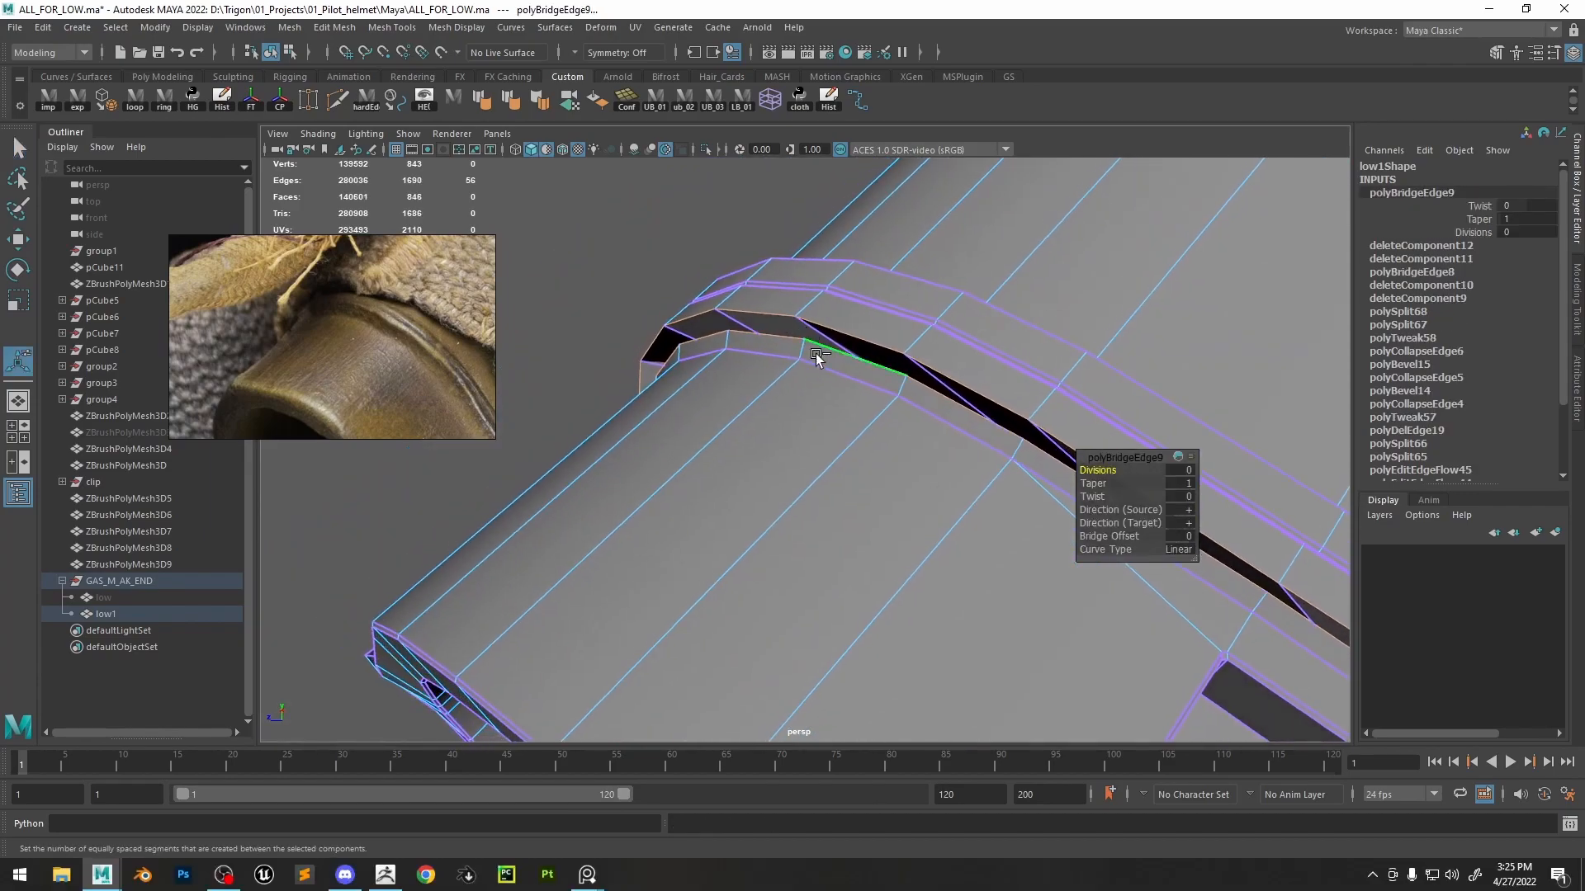
key(ctrl+z)
shift+right_drag(763, 307, 770, 498)
alt+drag(771, 498, 902, 369)
key(ctrl+z)
- Bridge one pair of opposite edges across the gap on the notched side, and bridge the remaining border edges
scroll(1015, 501, up, 5)
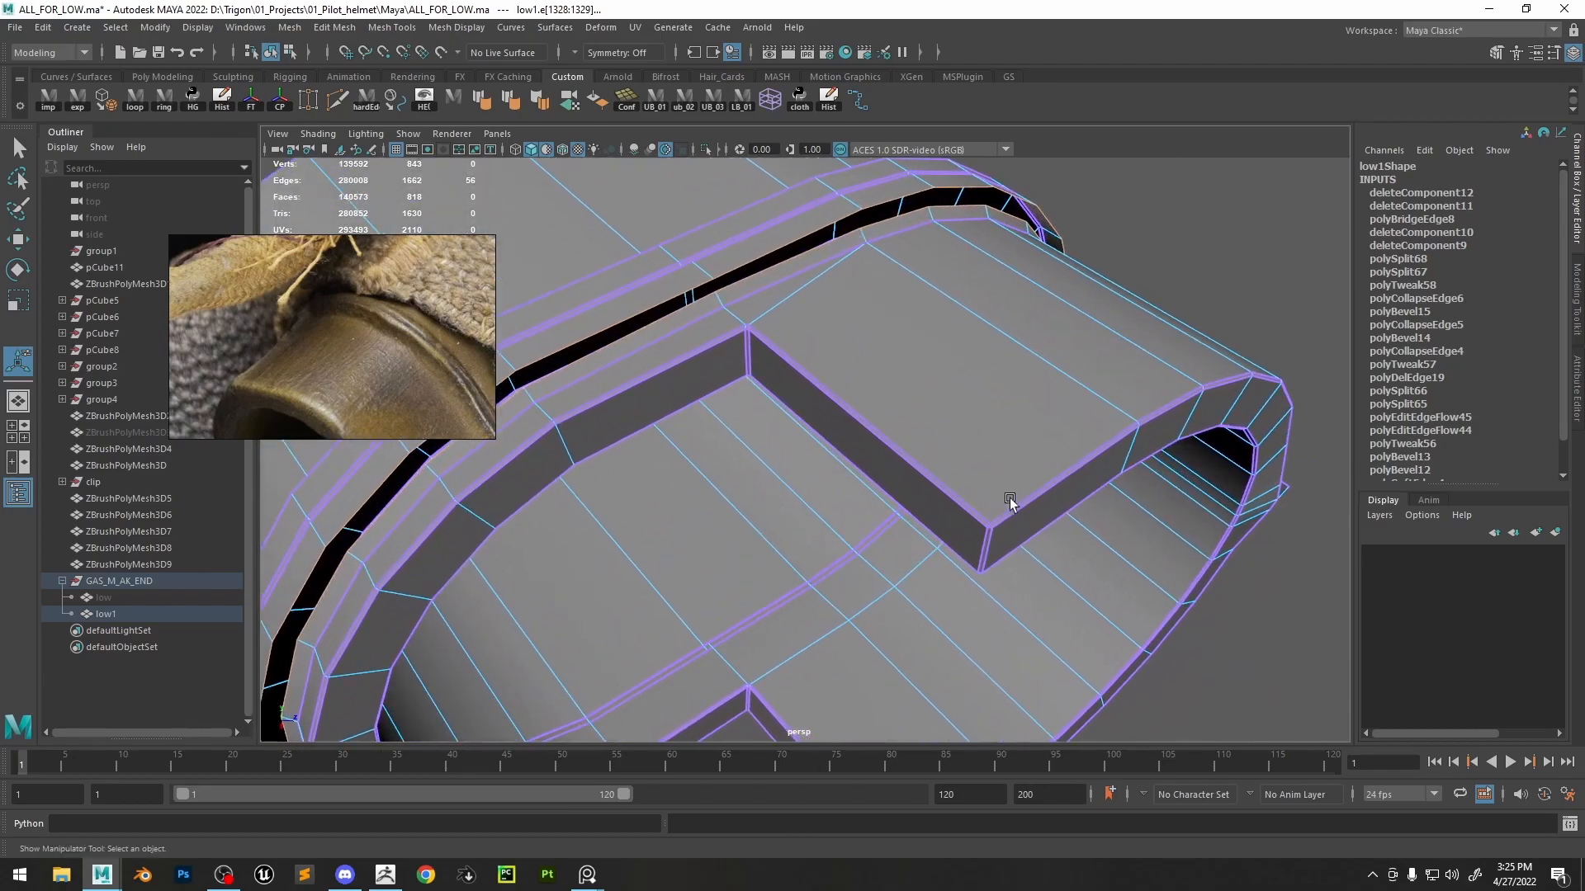
alt+drag(1015, 502, 809, 360)
click(789, 274)
shift+right_click(795, 248)
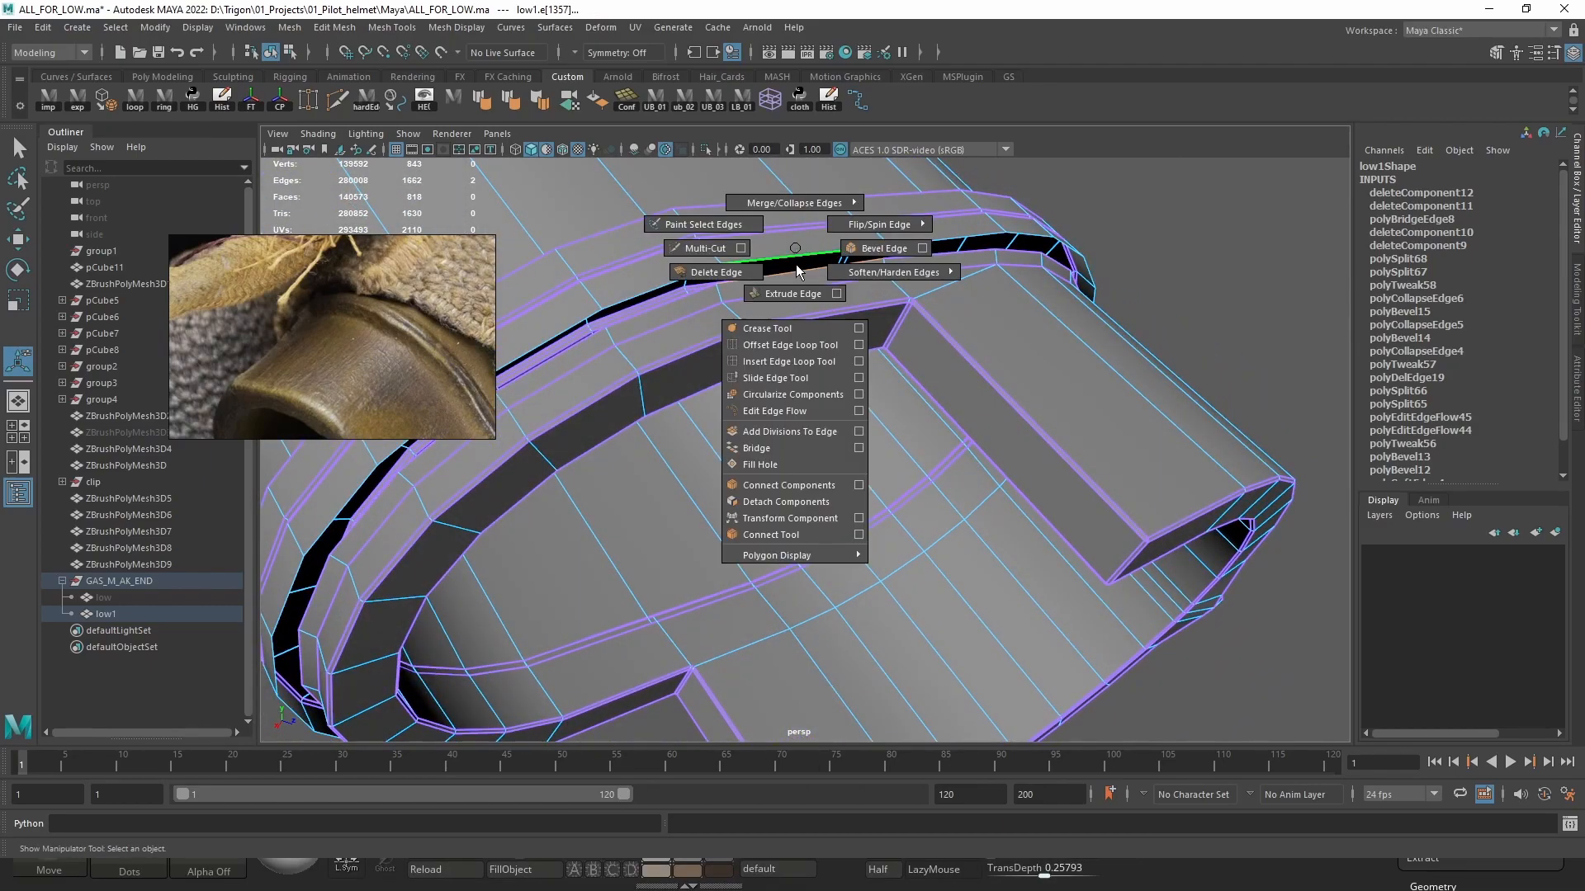
click(750, 449)
double_click(719, 278)
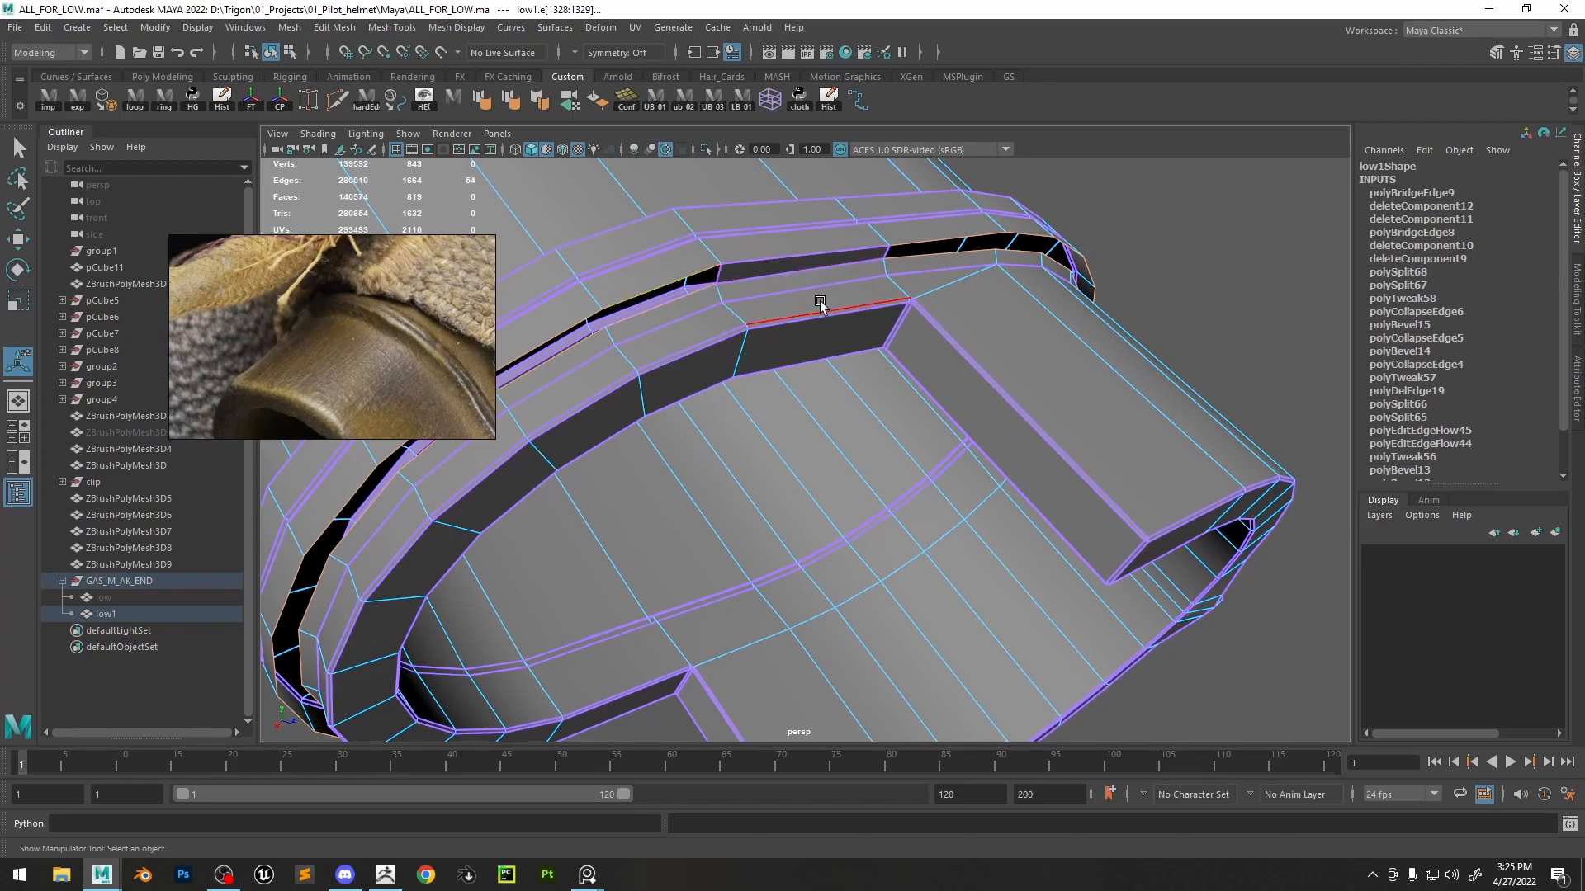
key(g)
scroll(866, 325, down, 5)
- Bevel the base edge loops on both sides of the raised band with a fraction of 0.2 and one segment
alt+drag(1033, 226, 809, 363)
scroll(656, 335, up, 5)
double_click(647, 352)
shift+double_click(584, 393)
scroll(894, 445, up, 5)
shift+right_drag(717, 266, 825, 254)
alt+drag(807, 250, 898, 346)
middle_drag(898, 346, 893, 354)
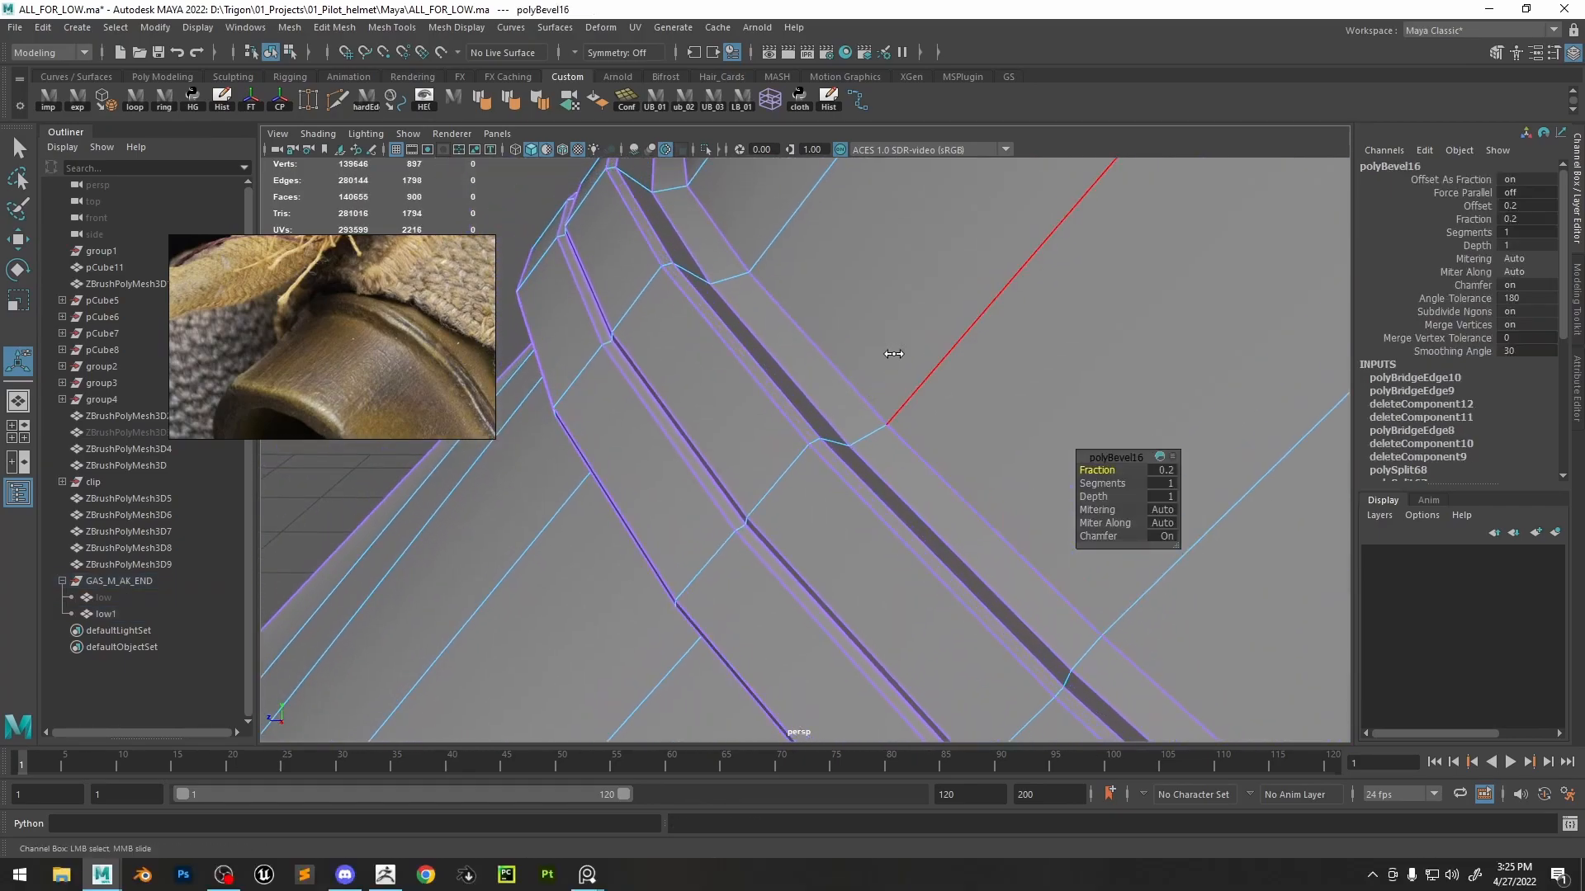
- Preview the sleeve smoothed and examine the shape of its rebuilt raised band from several distances
key(3)
key(q)
right_drag(671, 323, 711, 289)
scroll(676, 412, down, 5)
click(678, 363)
alt+drag(810, 355, 881, 360)
scroll(785, 364, down, 5)
click(876, 373)
key(1)
key(3)
alt+drag(999, 399, 884, 431)
click(758, 319)
scroll(760, 317, down, 4)
- Export the unsmoothed low1 mesh, import it into ZBrush as Quads and Triangles, and return to Maya
click(884, 432)
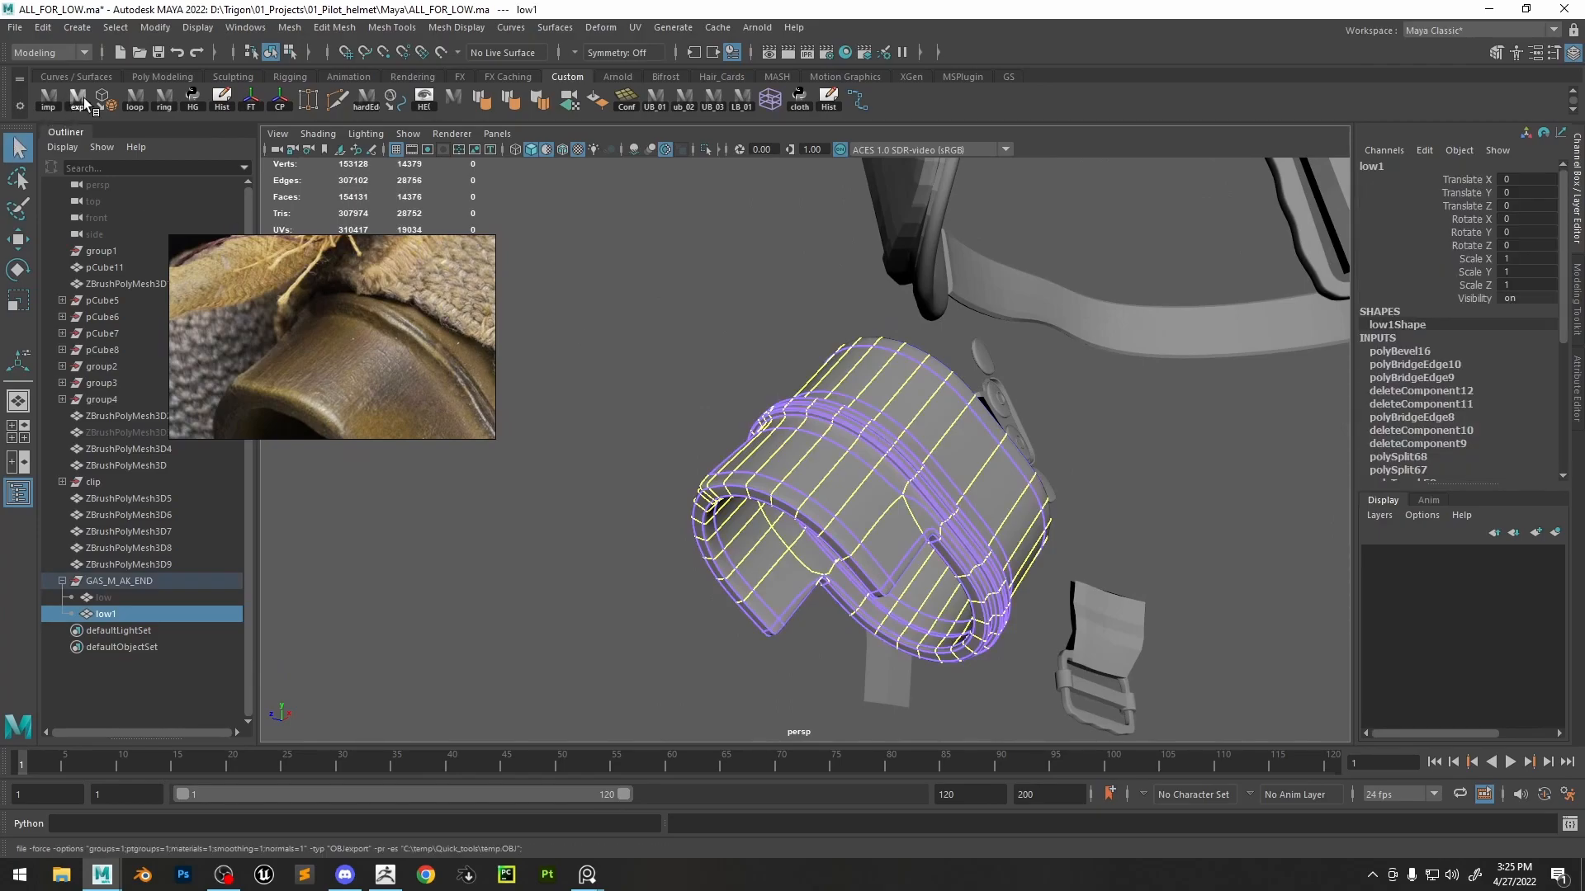
key(1)
scroll(564, 626, up, 3)
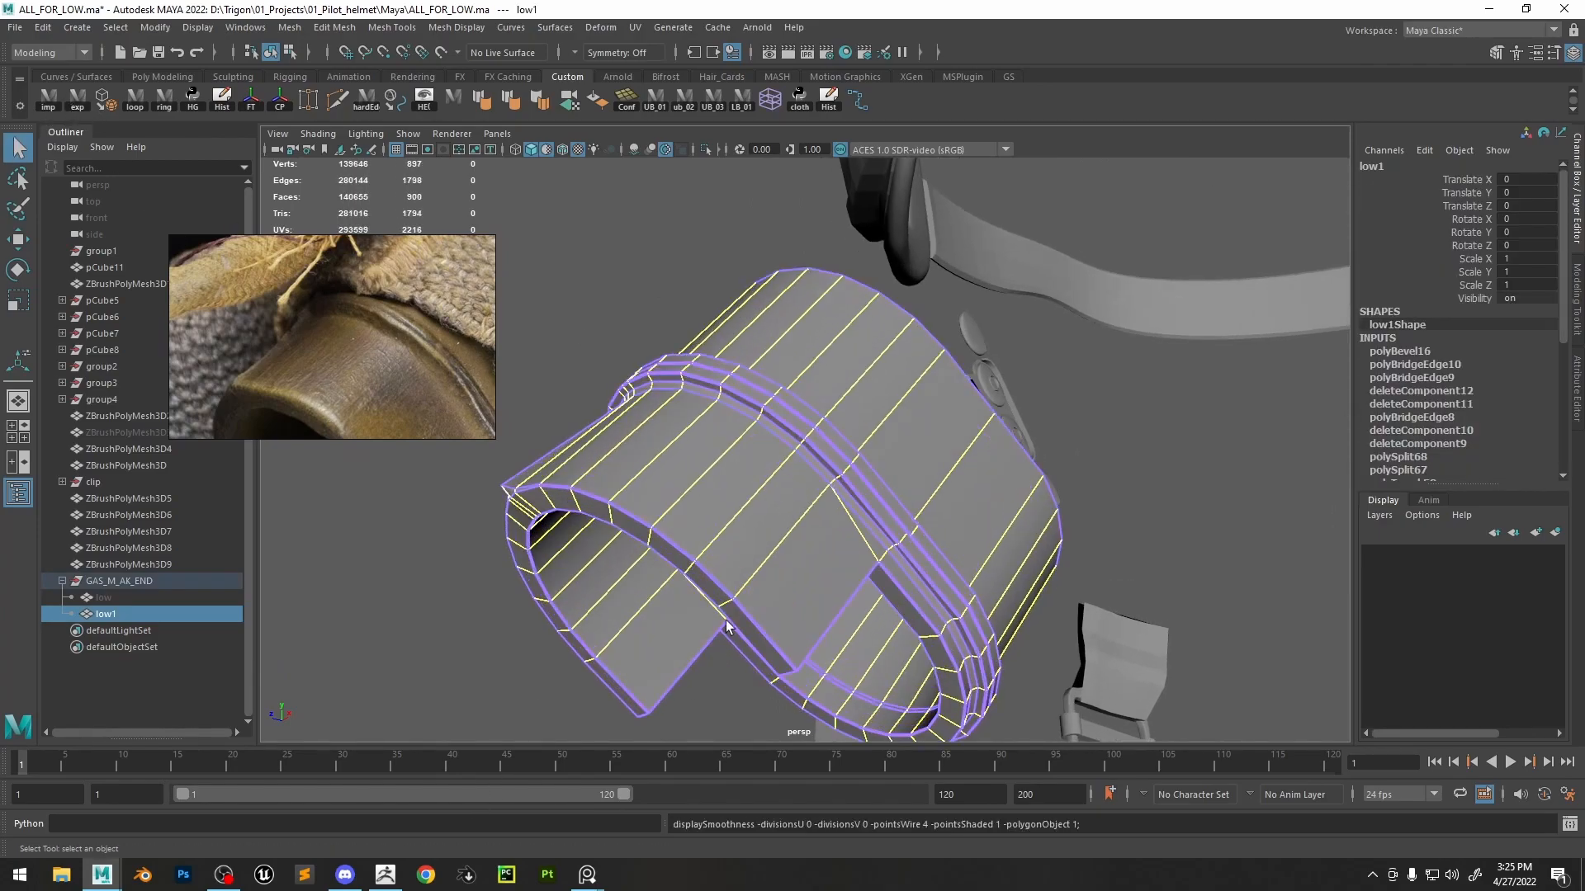
alt+drag(716, 482, 598, 703)
click(400, 874)
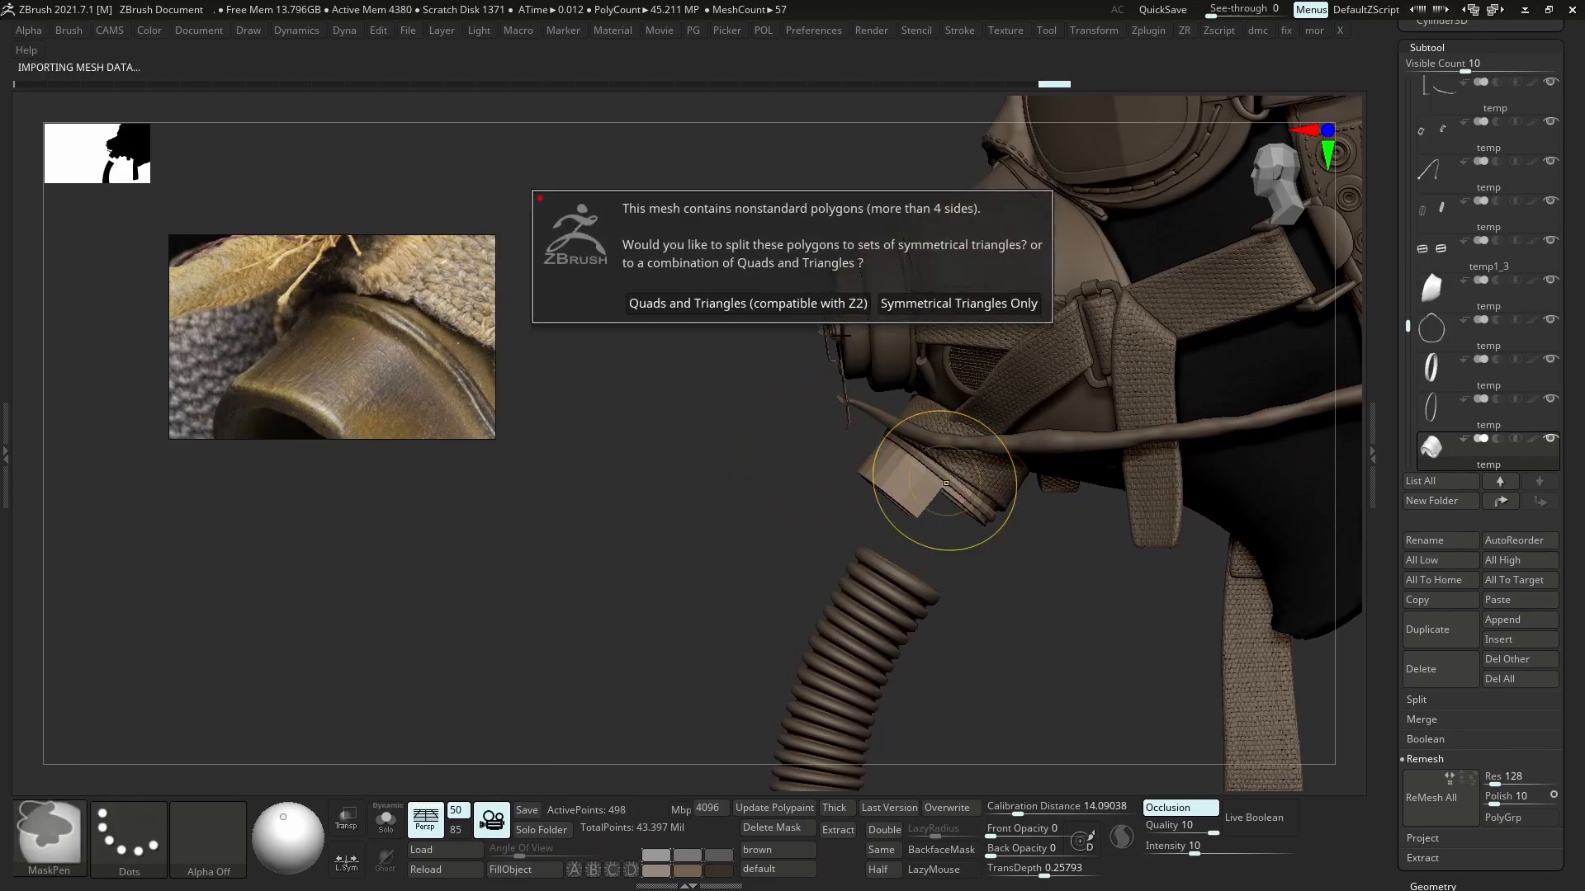
click(807, 303)
key(alt+Tab)
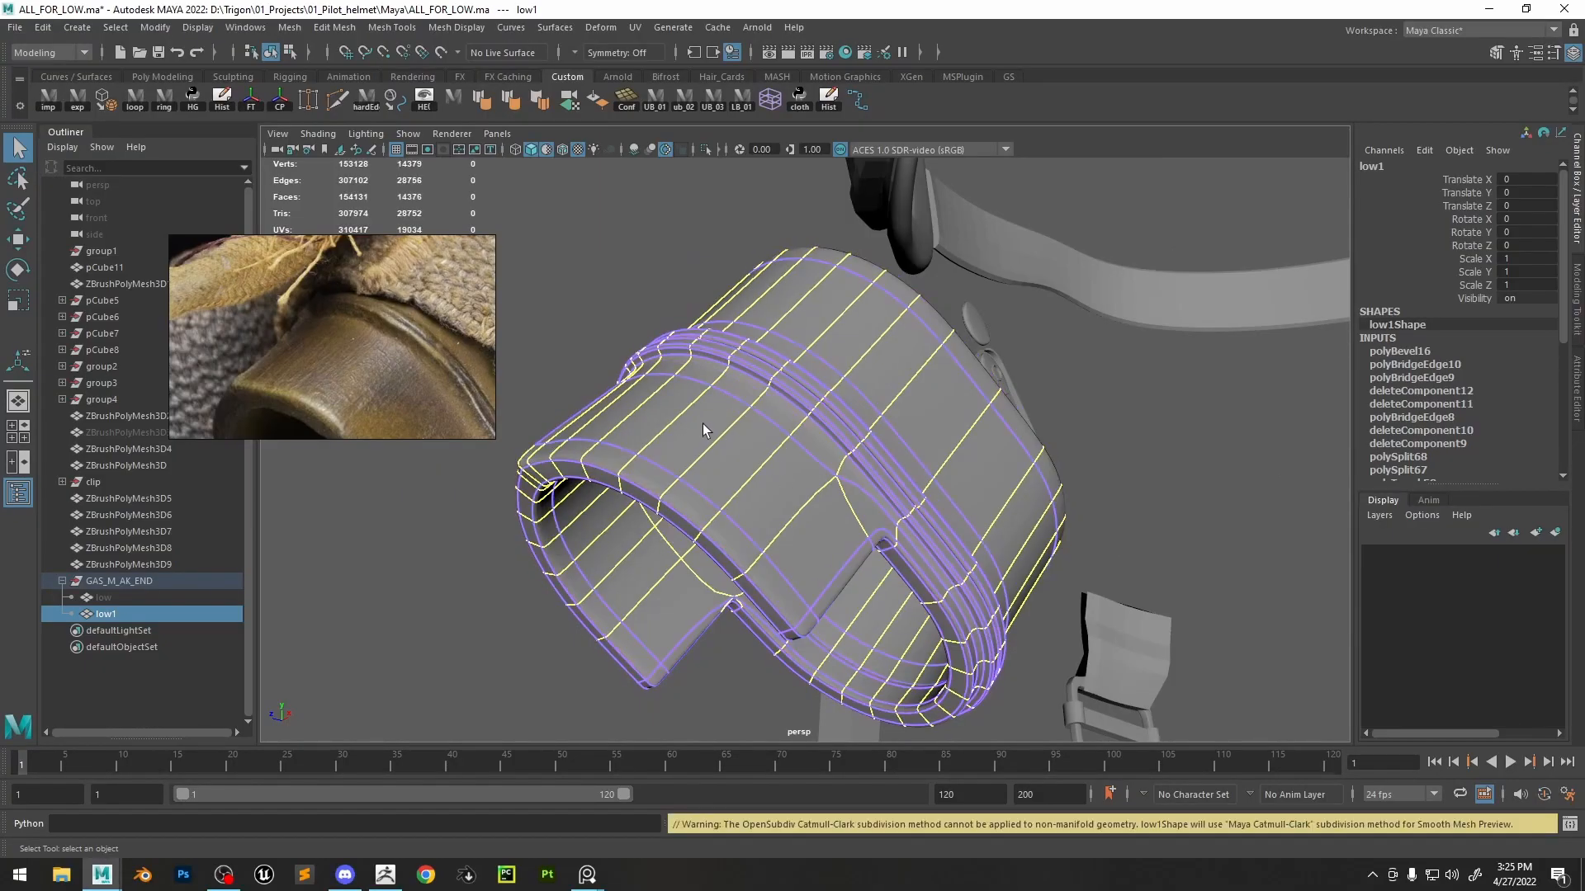
- Try to convert the sleeve's smooth mesh preview to polygons at its current preview level
click(113, 103)
click(613, 218)
click(781, 369)
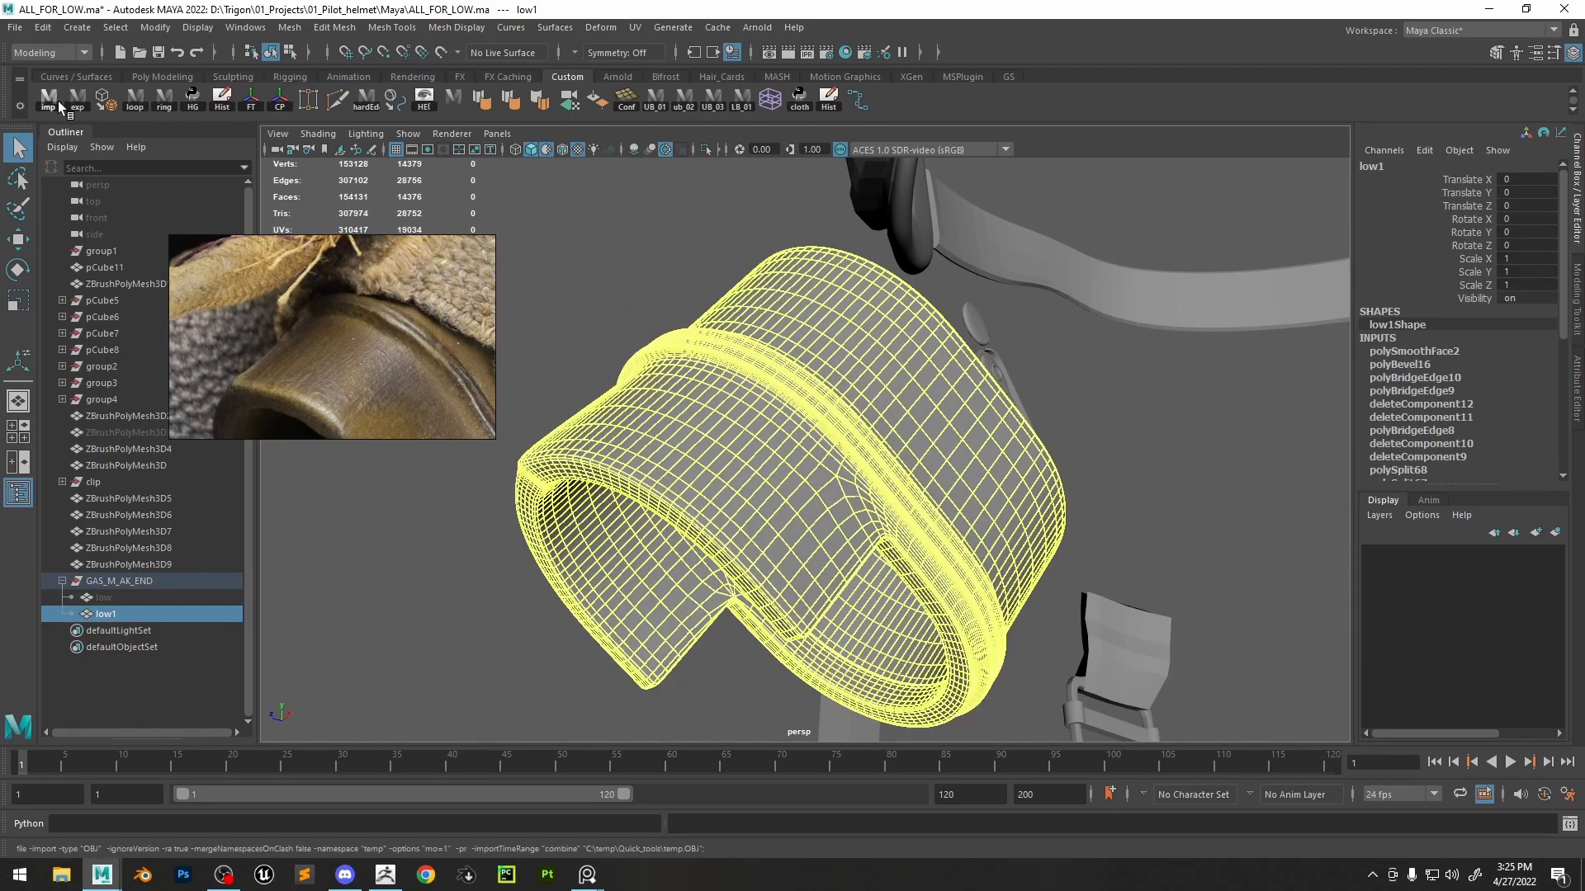
key(ctrl+z)
key(ctrl+z)
key(ctrl+z)
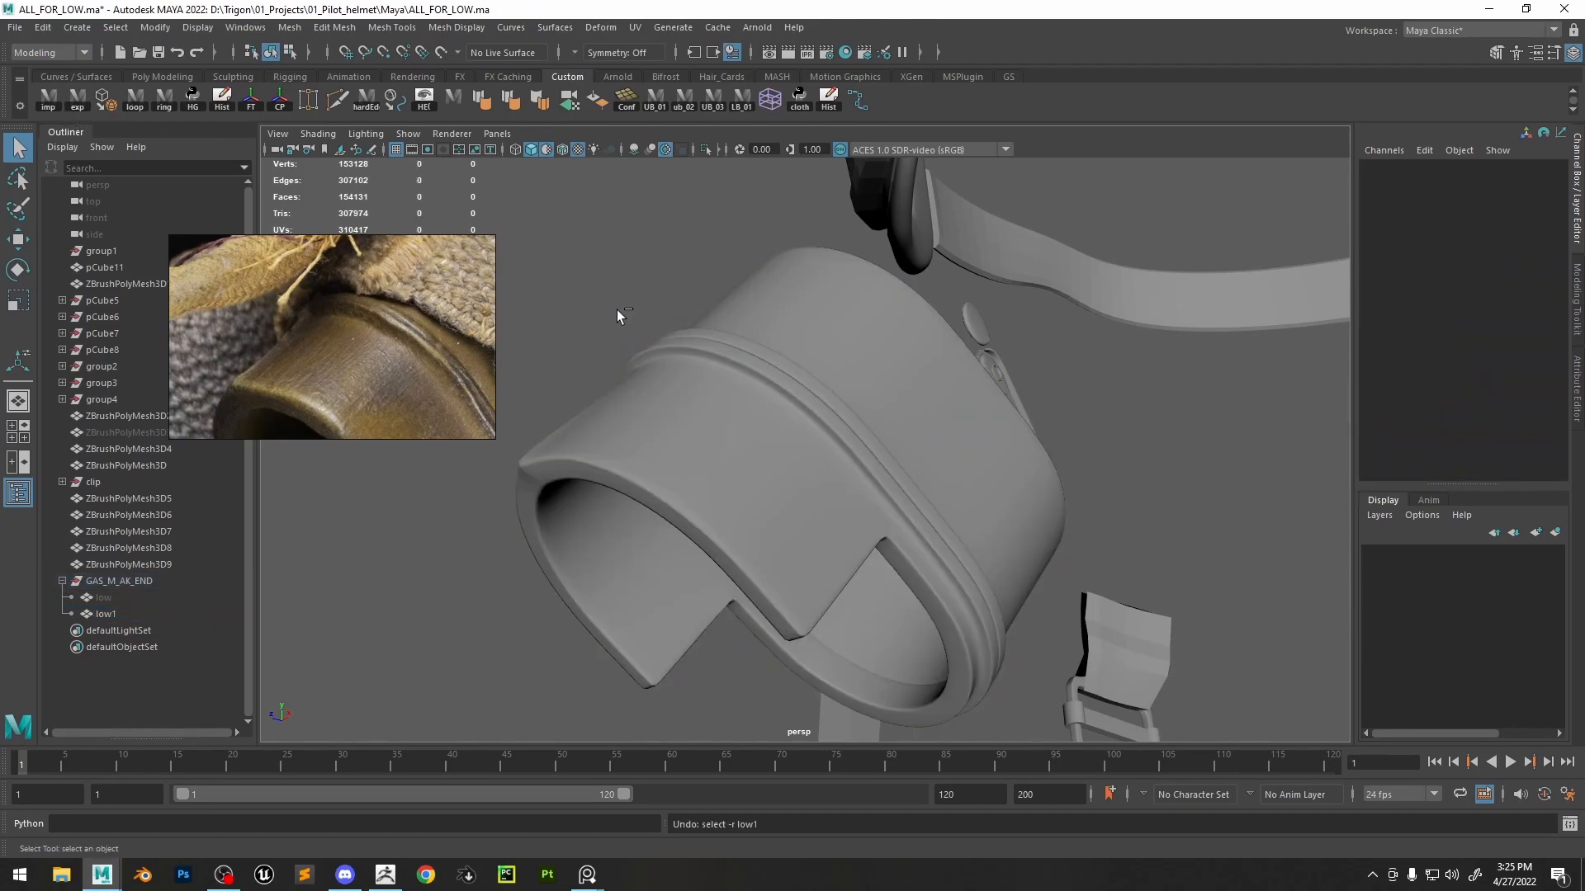
- Lower the sleeve's smooth preview level and convert the preview to polygons
key(Page_Down)
key(Page_Down)
key(Page_Up)
click(102, 99)
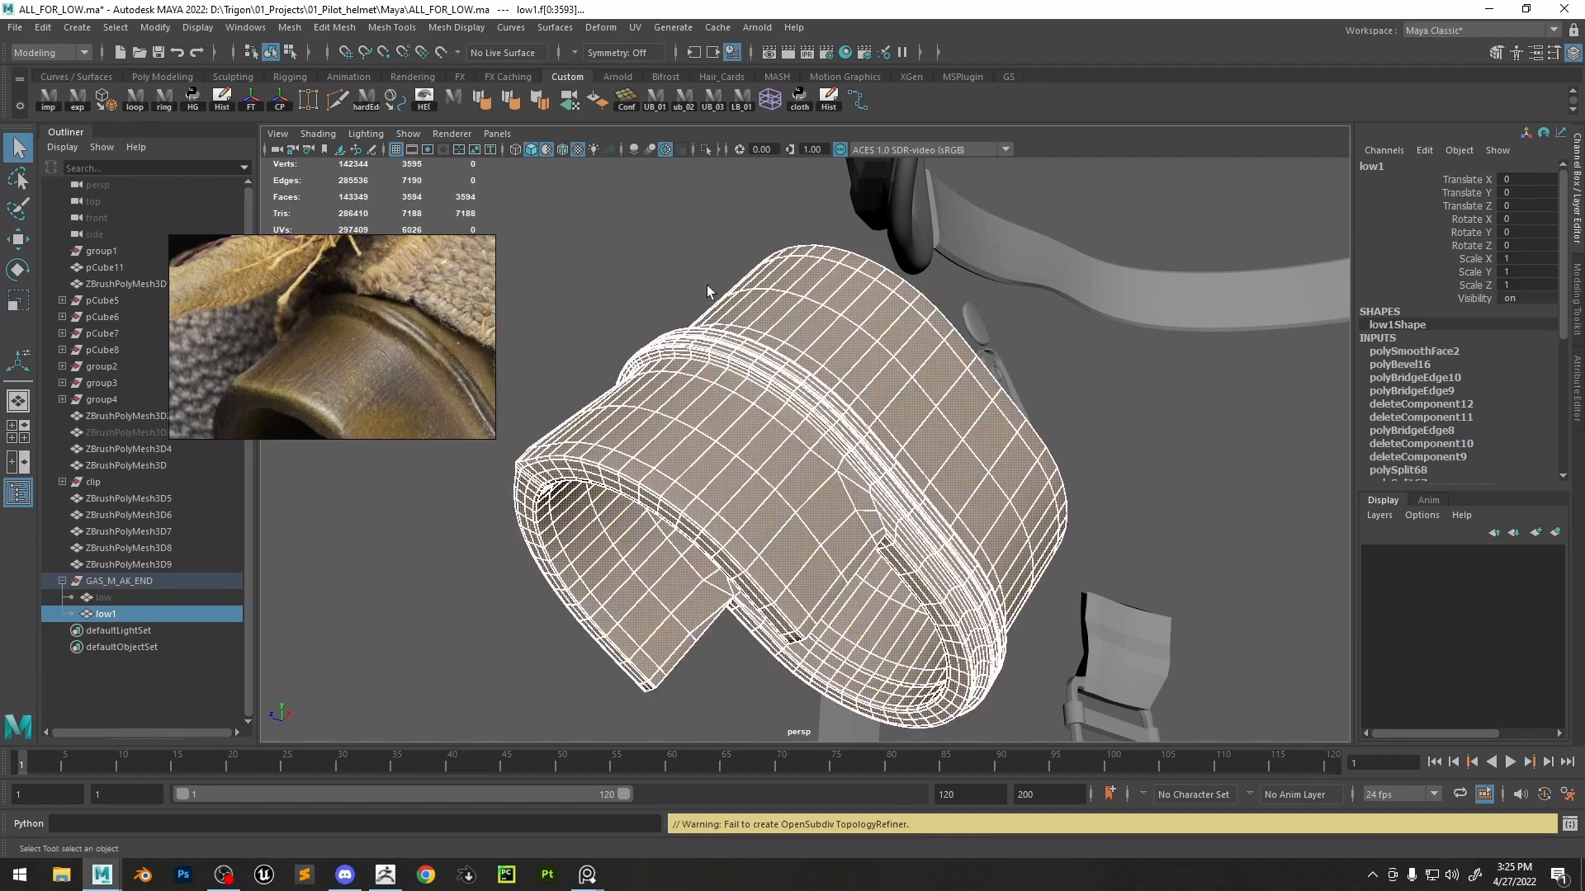
- Export the converted low1 mesh, switch to ZBrush, and import it over the selected sleeve subtool
click(711, 285)
click(728, 422)
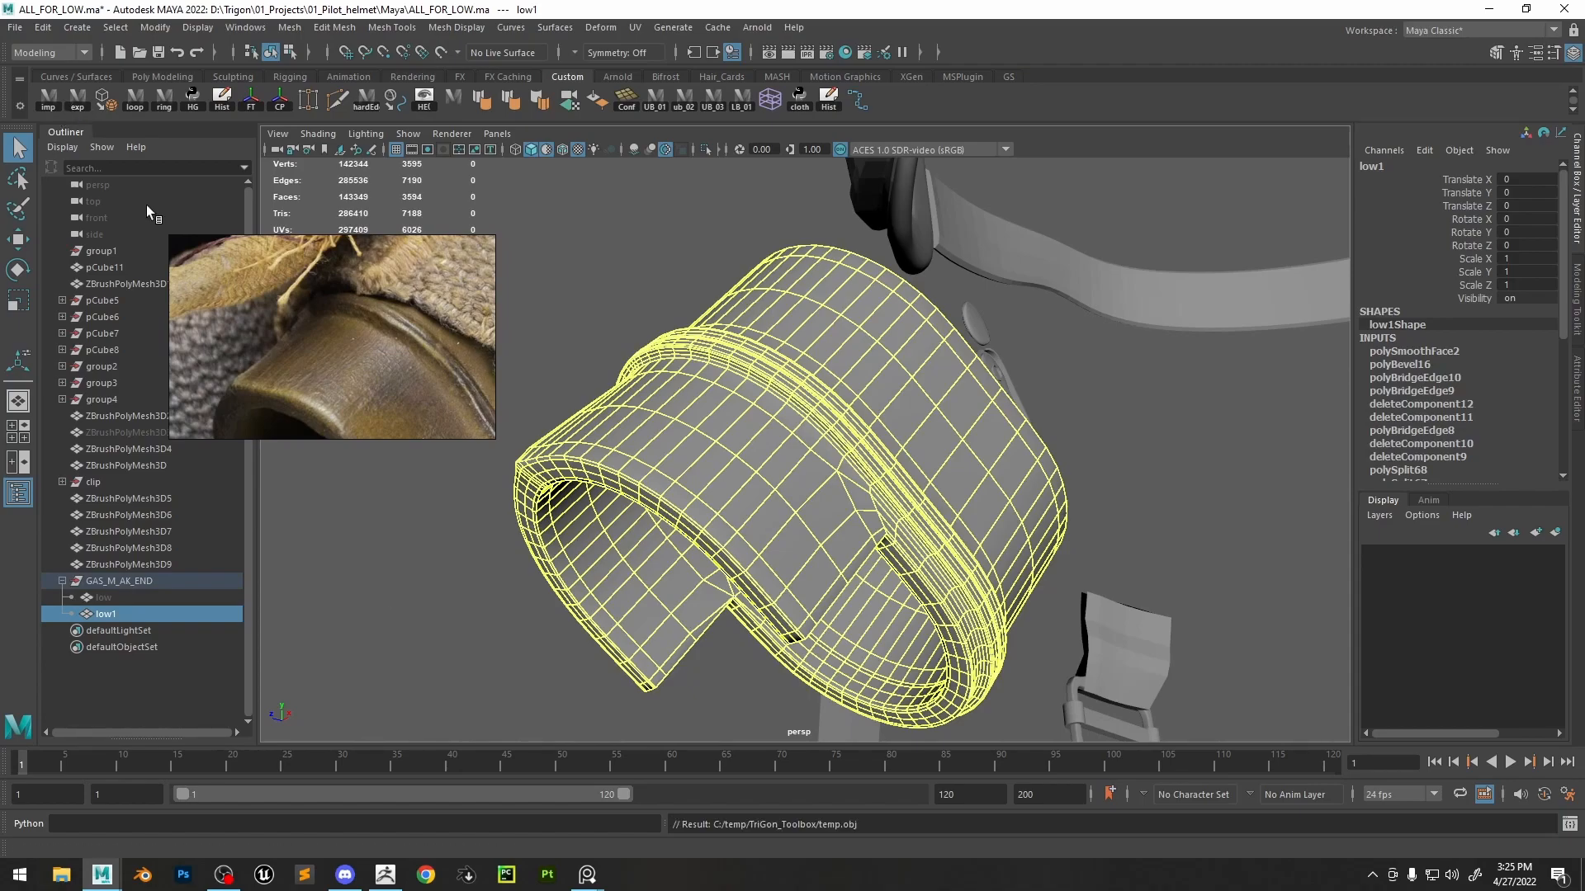
click(385, 874)
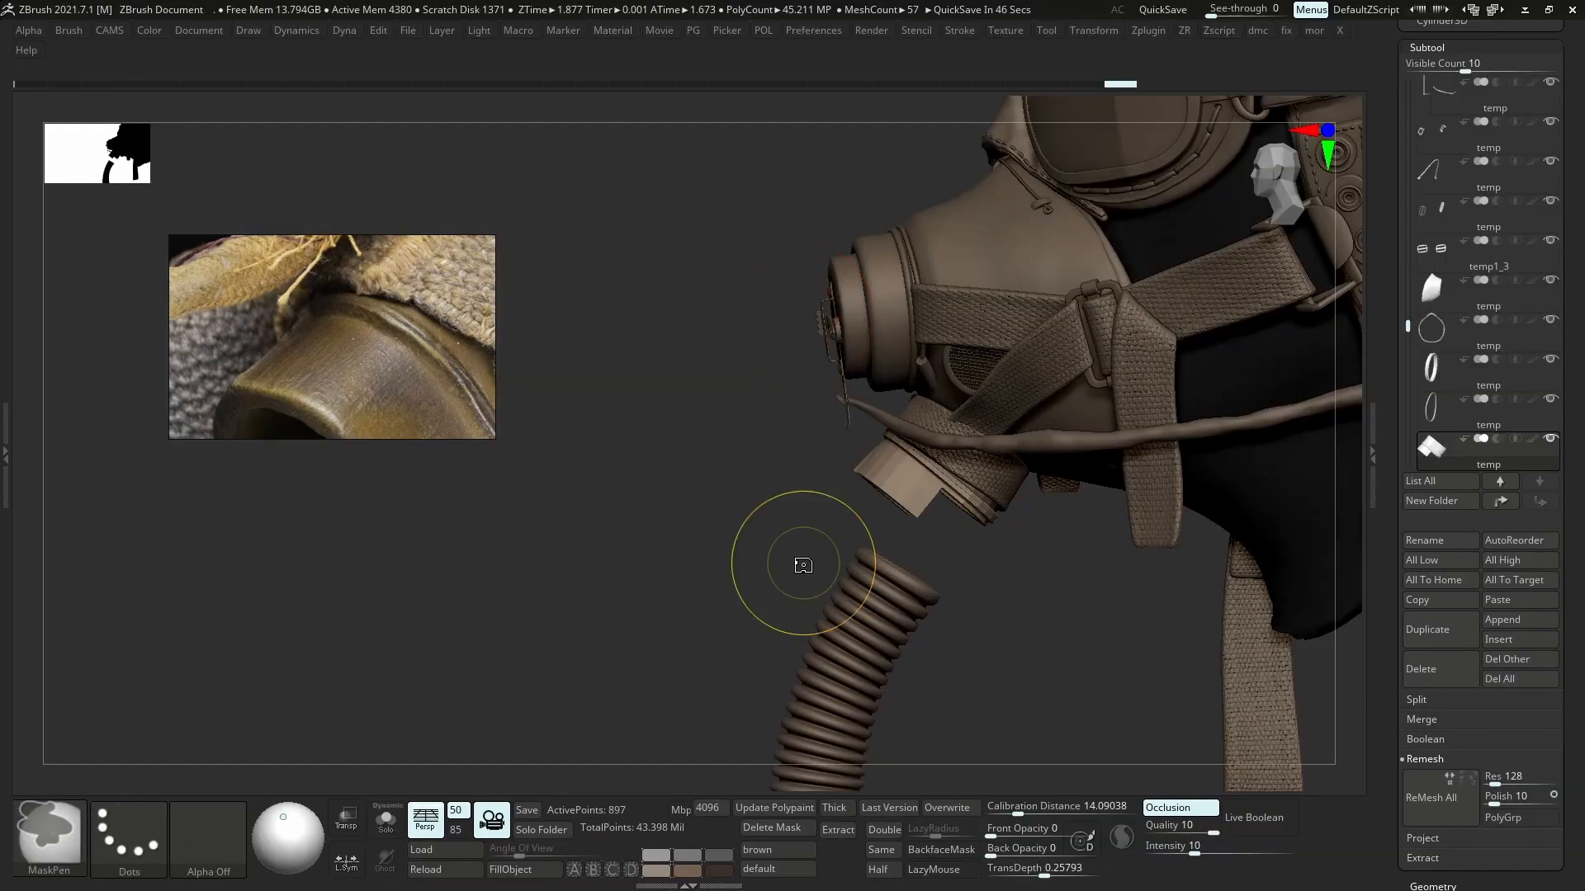
ctrl+right_drag(920, 453, 946, 562)
key(ctrl+d)
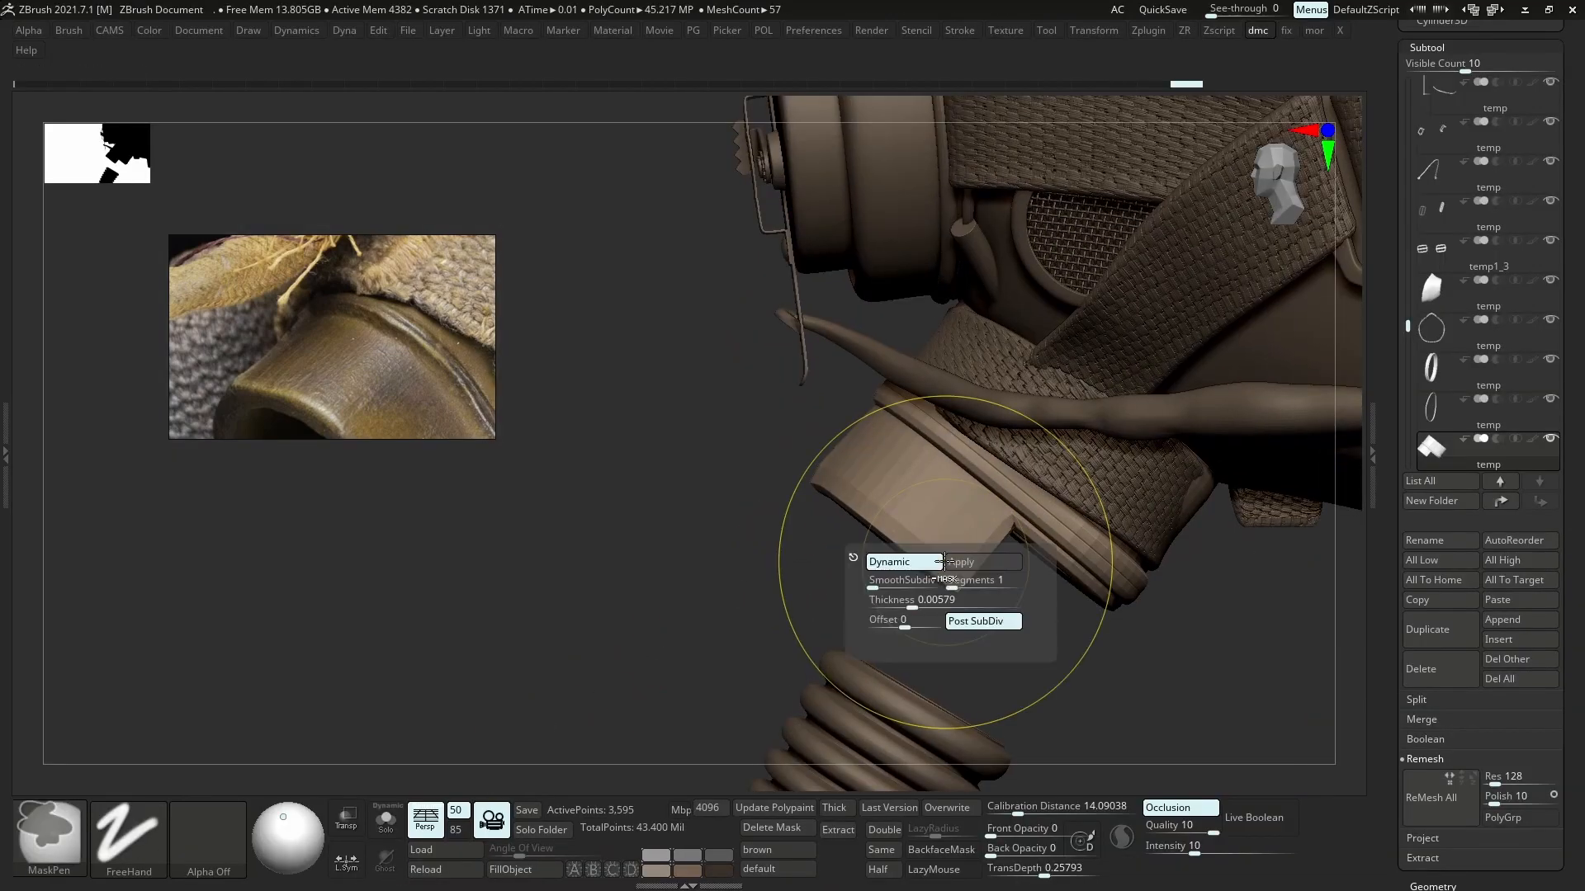
- Set the sleeve's dynamic subdivision thickness to 0 and show the whole brass connector in the reference image
drag(911, 605, 868, 605)
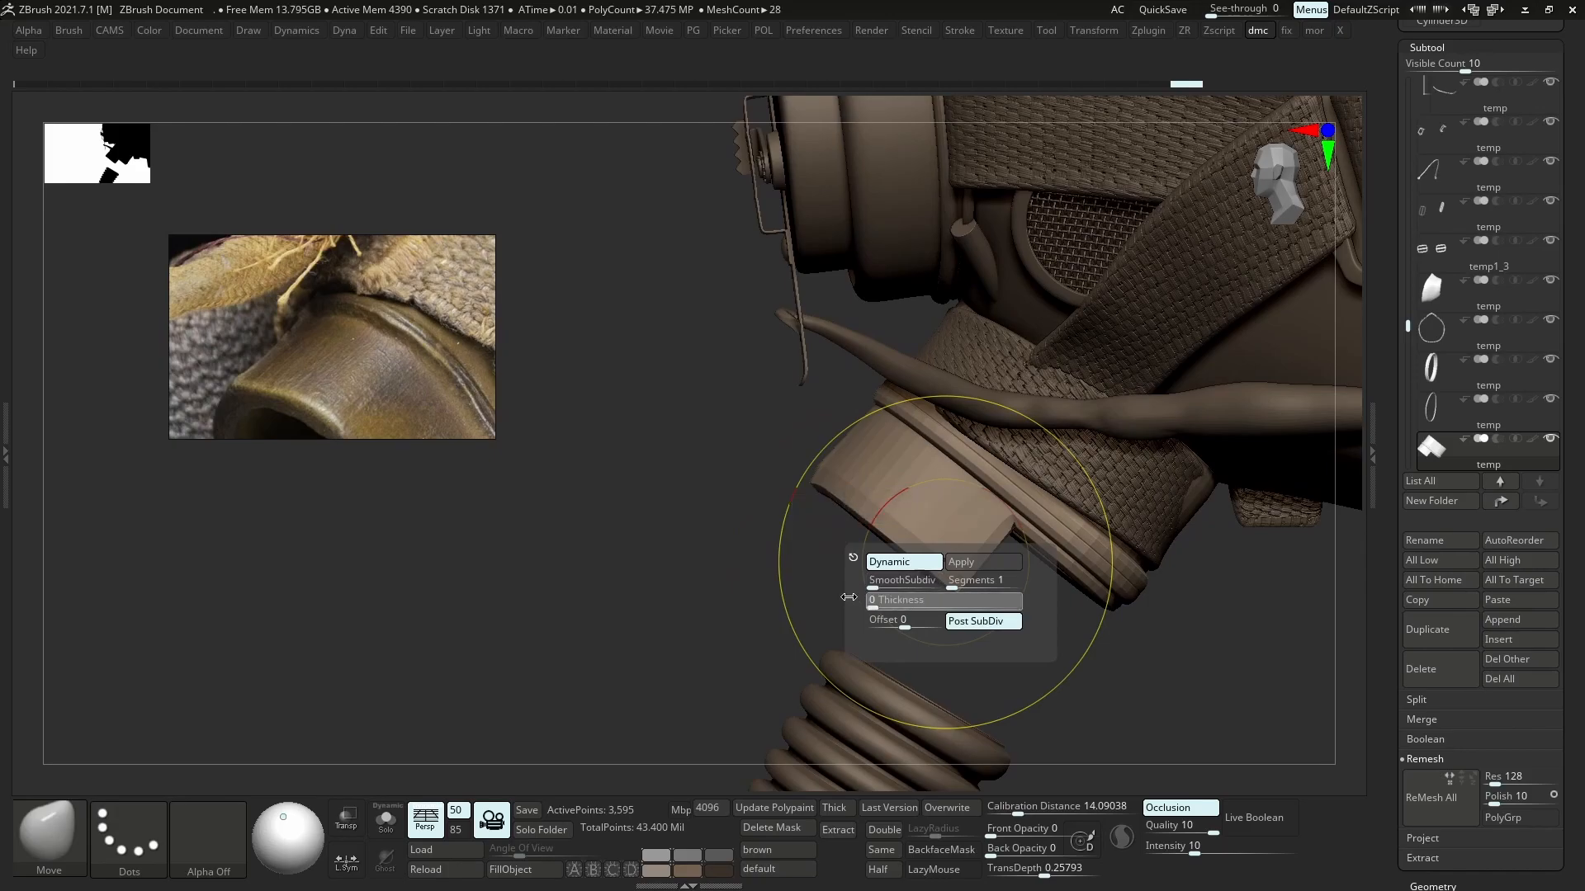
click(900, 586)
mouse_move(894, 481)
right_down()
mouse_move(928, 486)
mouse_move(882, 484)
mouse_move(860, 524)
right_up()
mouse_move(937, 606)
right_down()
mouse_move(925, 619)
mouse_move(927, 560)
right_up()
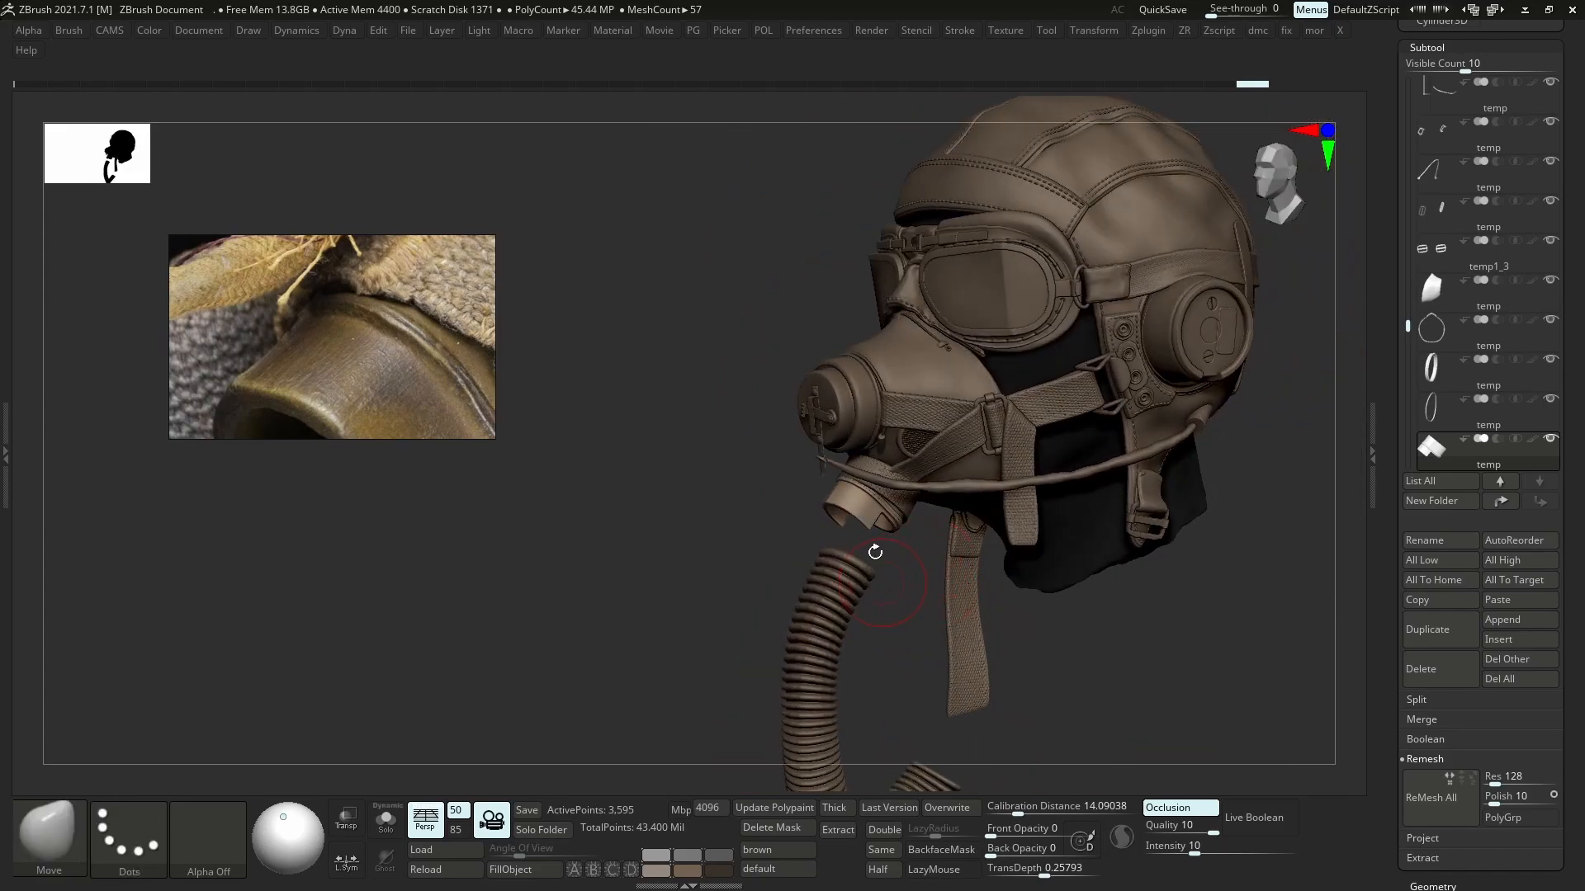
scroll(354, 375, down, 3)
scroll(364, 404, down, 2)
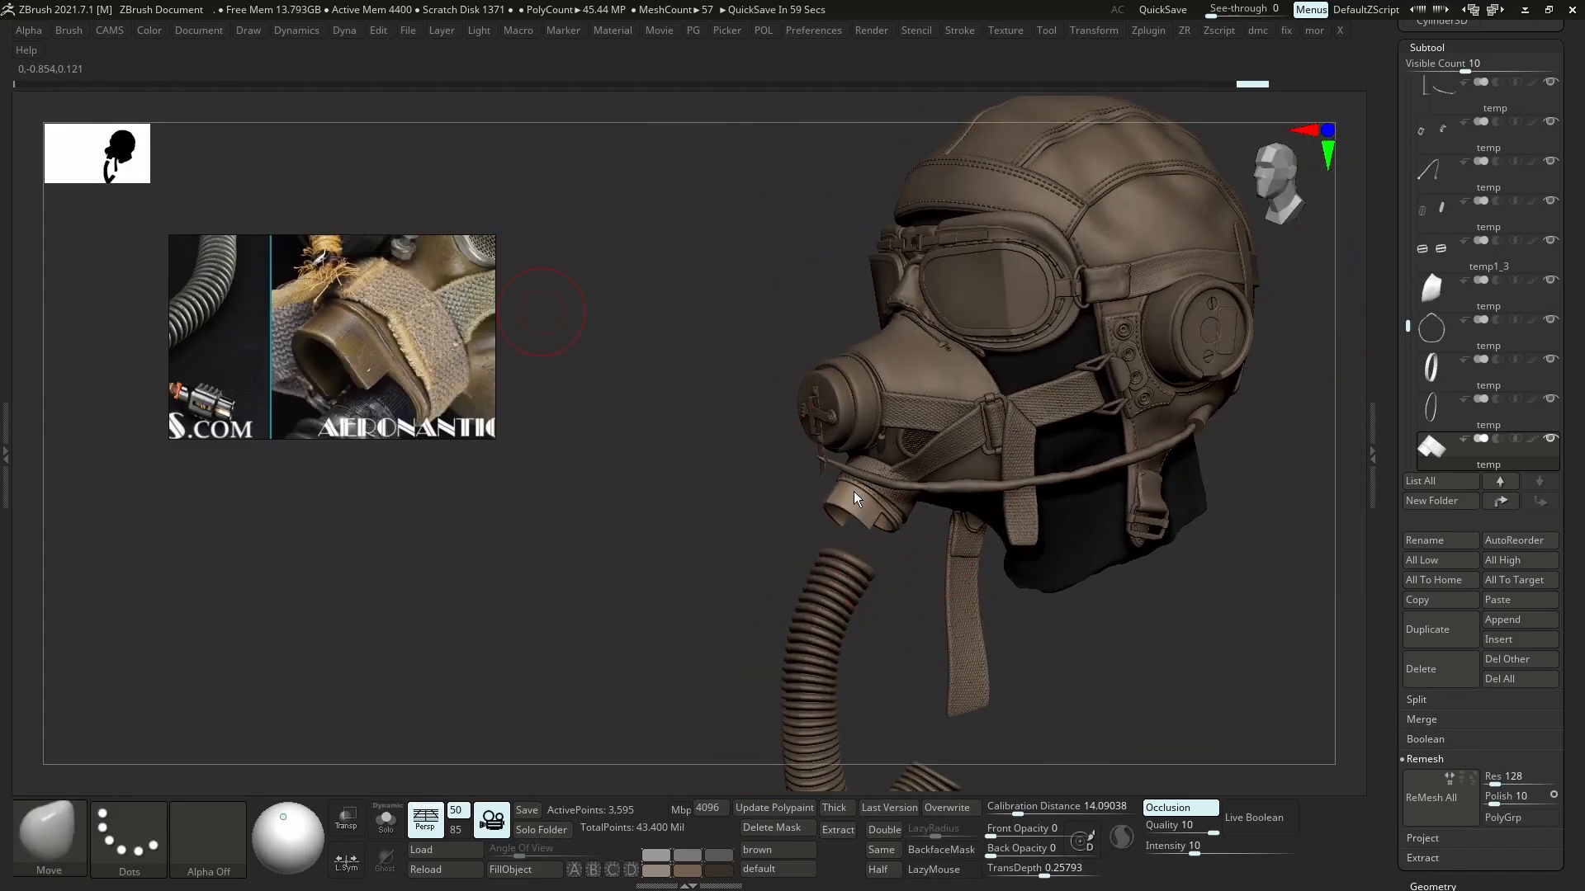
- Isolate the sleeve and try to reshape the pointed corner of its open rim with the Move brush
right_drag(856, 499, 833, 506)
mouse_move(974, 594)
ctrl+right_down()
mouse_move(1123, 756)
mouse_move(897, 510)
mouse_move(958, 525)
mouse_move(900, 562)
mouse_move(931, 533)
mouse_move(976, 610)
mouse_move(957, 581)
ctrl+right_up()
key(alt+s)
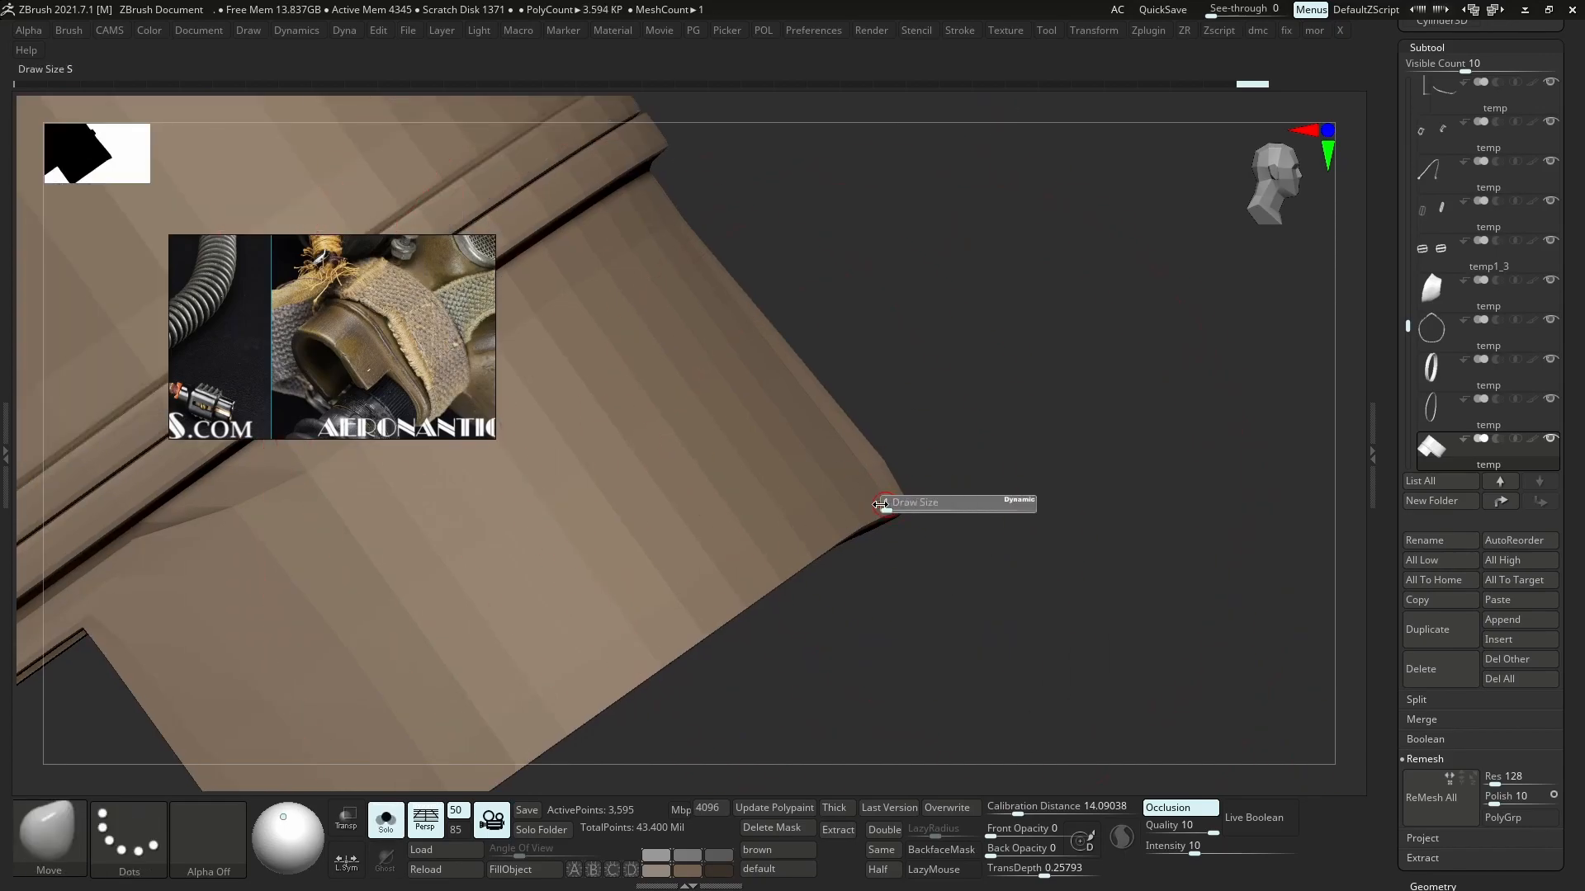
right_drag(904, 501, 906, 505)
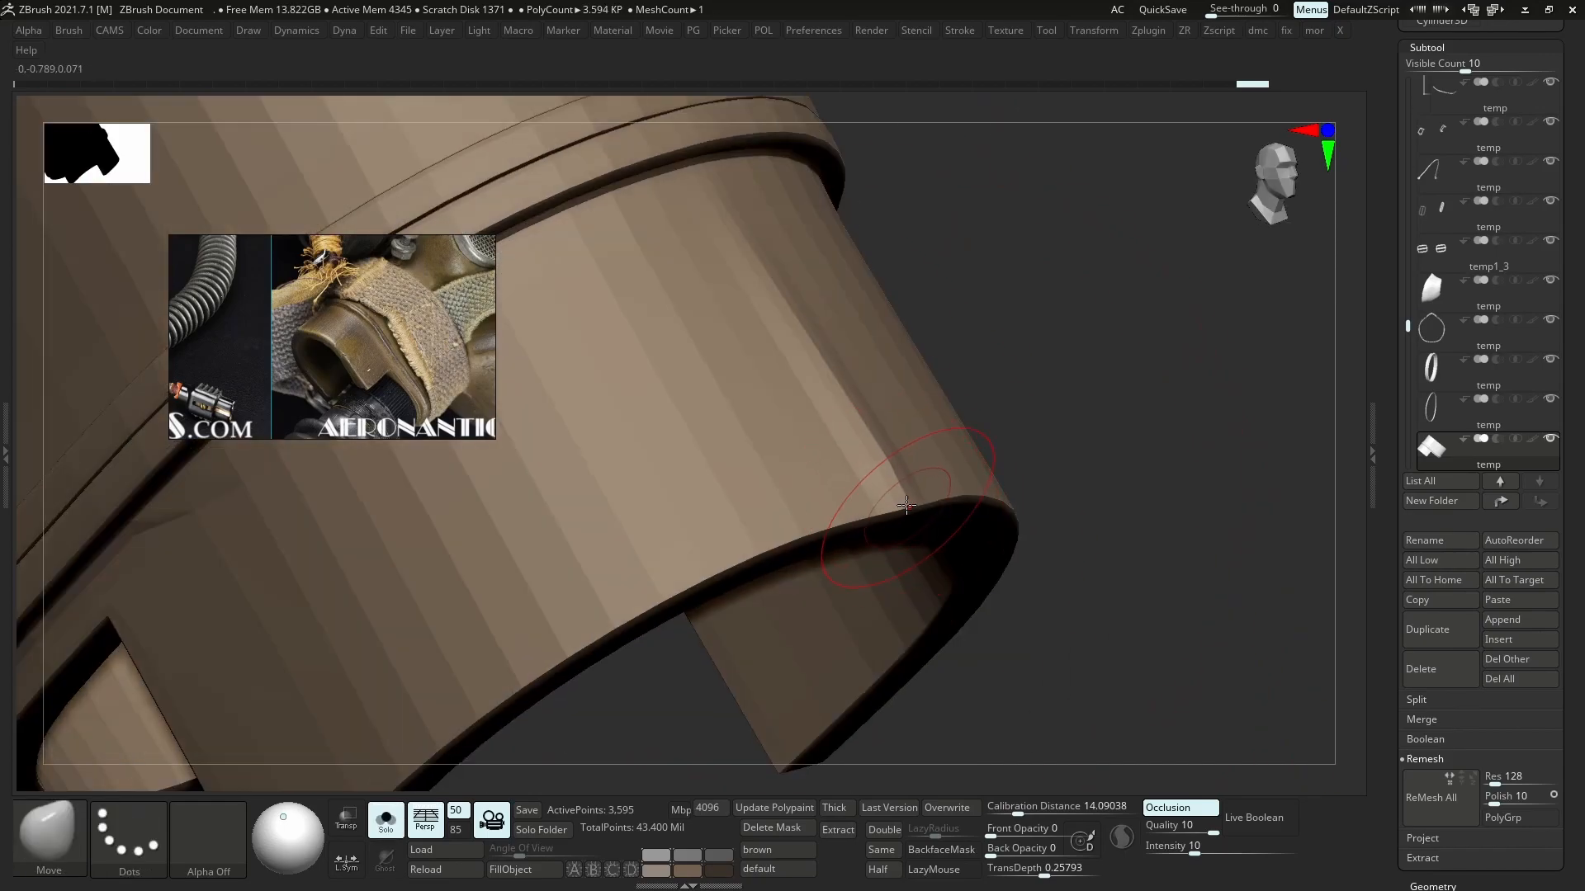
key(f)
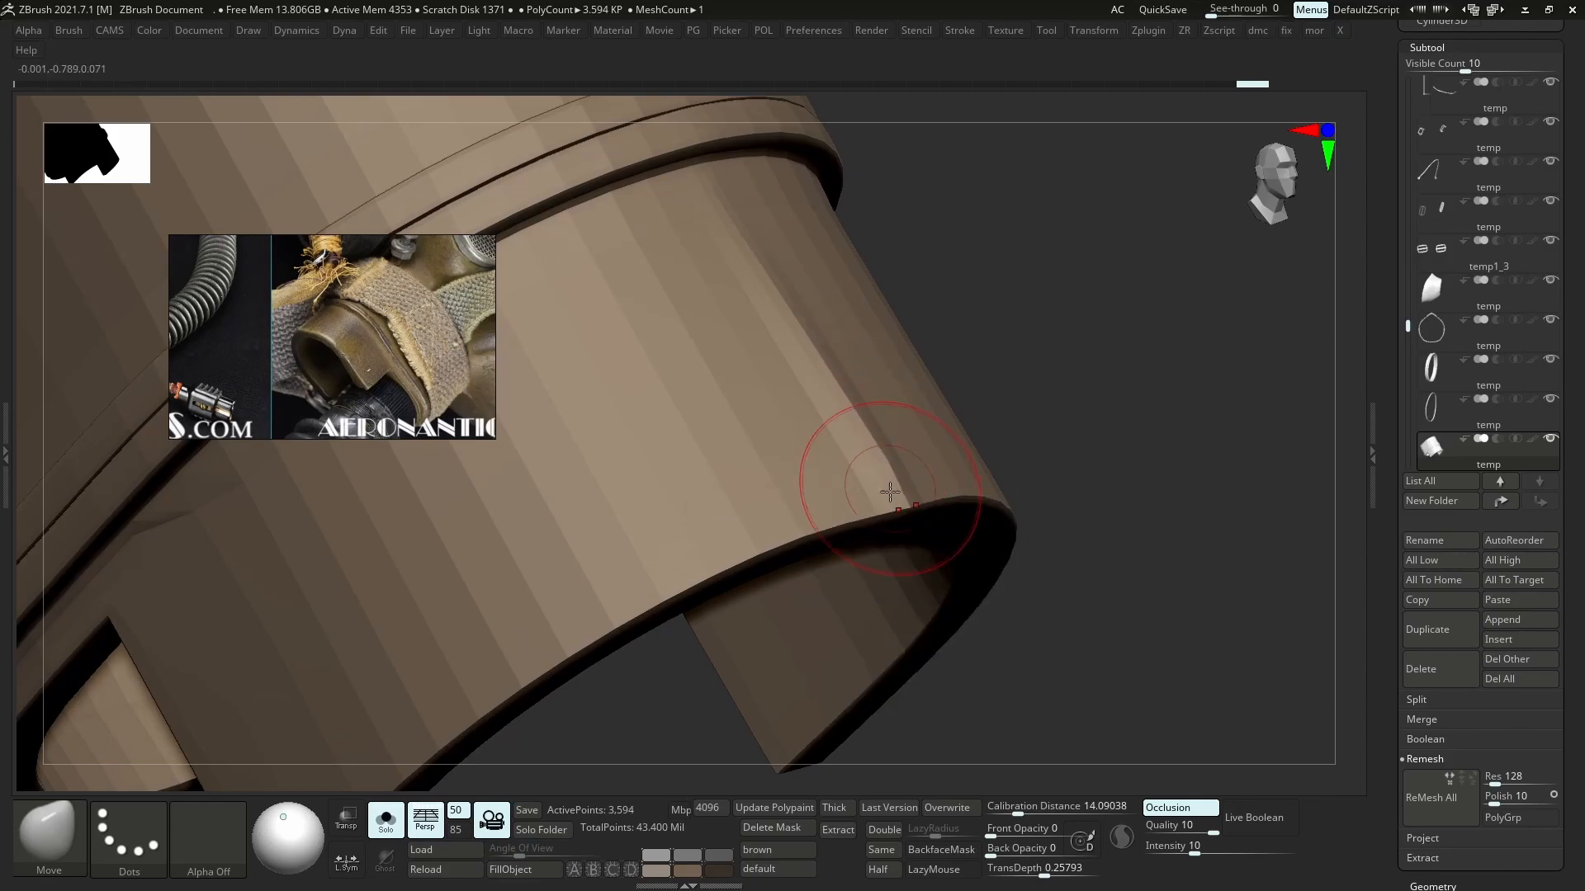
drag(890, 491, 902, 500)
right_drag(825, 496, 904, 499)
right_drag(831, 430, 859, 409)
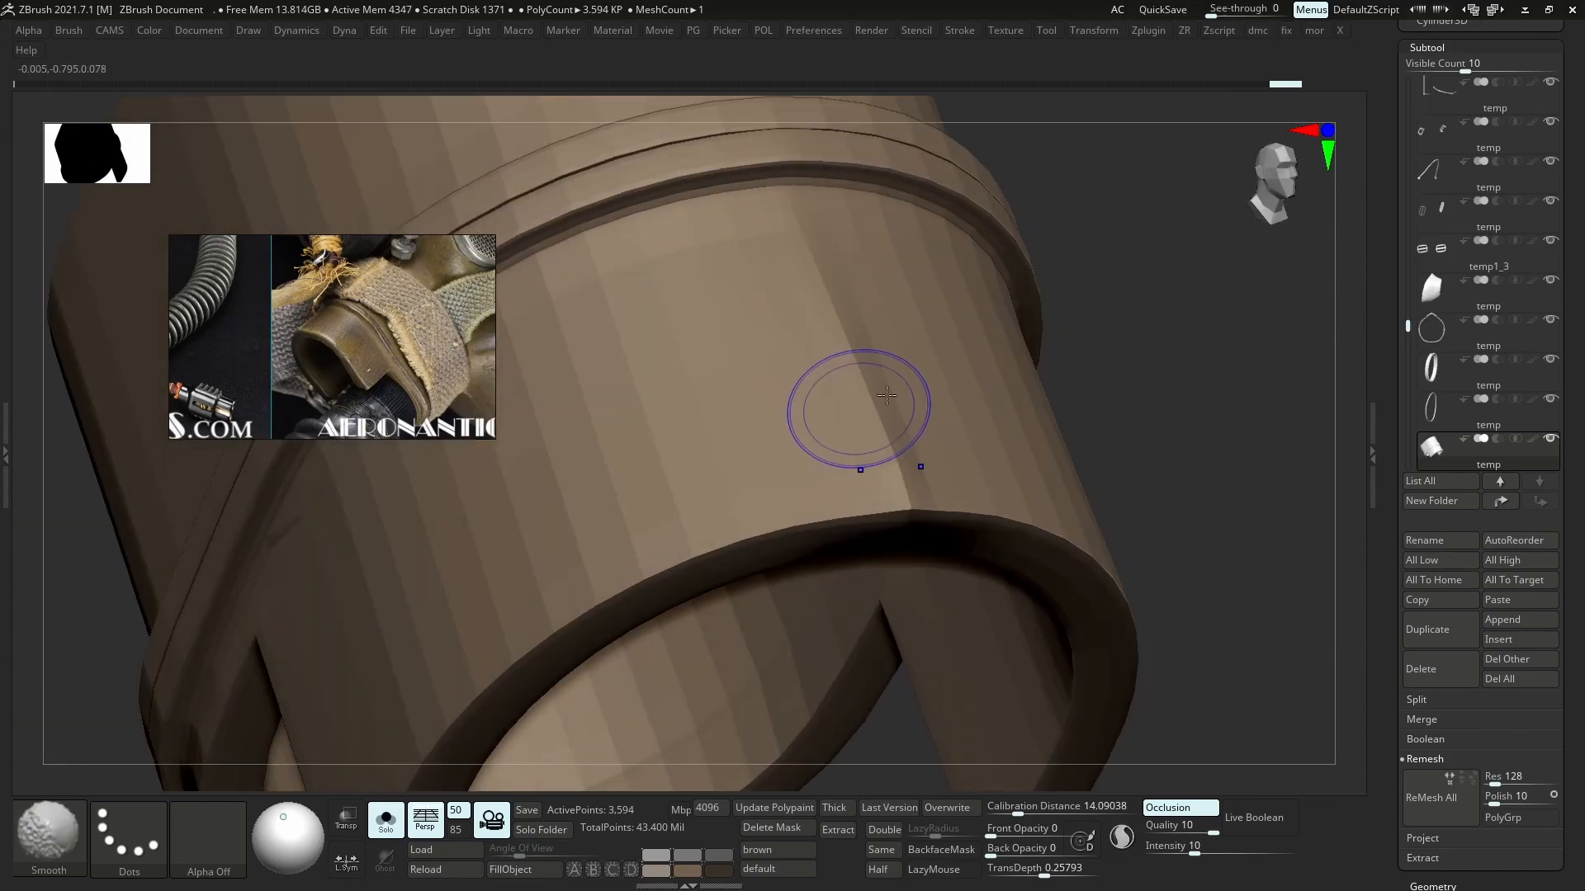
- Undo the corner edits and apply Mirror And Weld to the sleeve with dynamic subdivision turned off
key(shift+f)
alt+right_drag(891, 294, 859, 417)
key(ctrl+d)
key(ctrl+z)
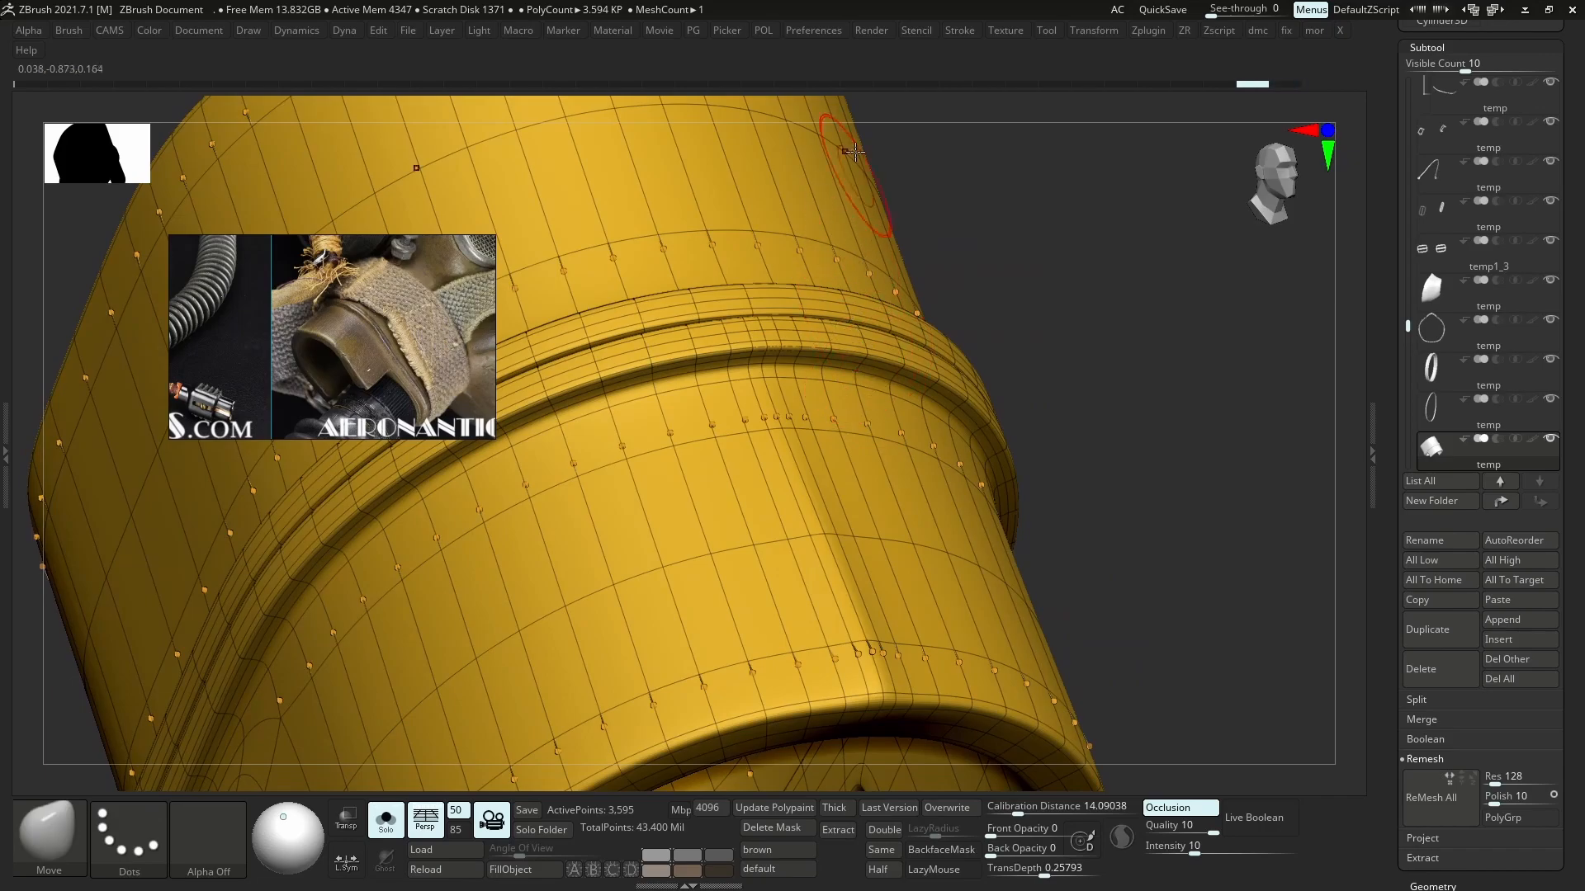
key(shift+d)
key(3)
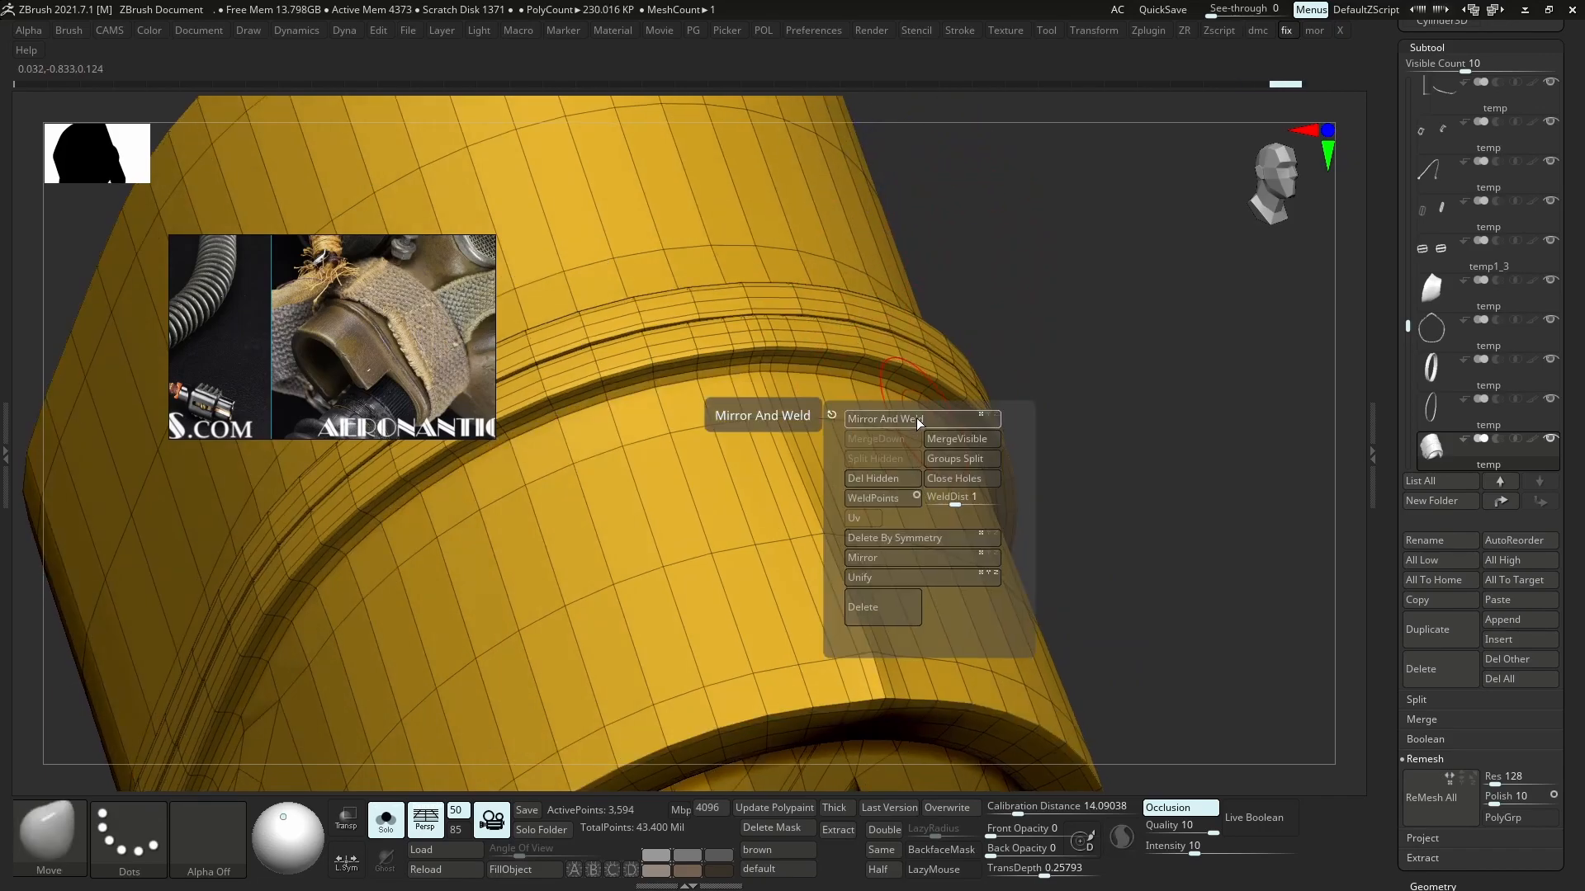
click(915, 414)
- Nudge the pointed corner of the sleeve's open rim into a cleaner profile with the Move brush
key(f)
right_drag(825, 578, 930, 607)
alt+right_drag(1078, 530, 911, 543)
mouse_move(1002, 561)
ctrl+right_down()
mouse_move(1020, 602)
mouse_move(974, 693)
mouse_move(986, 537)
ctrl+right_up()
key(s)
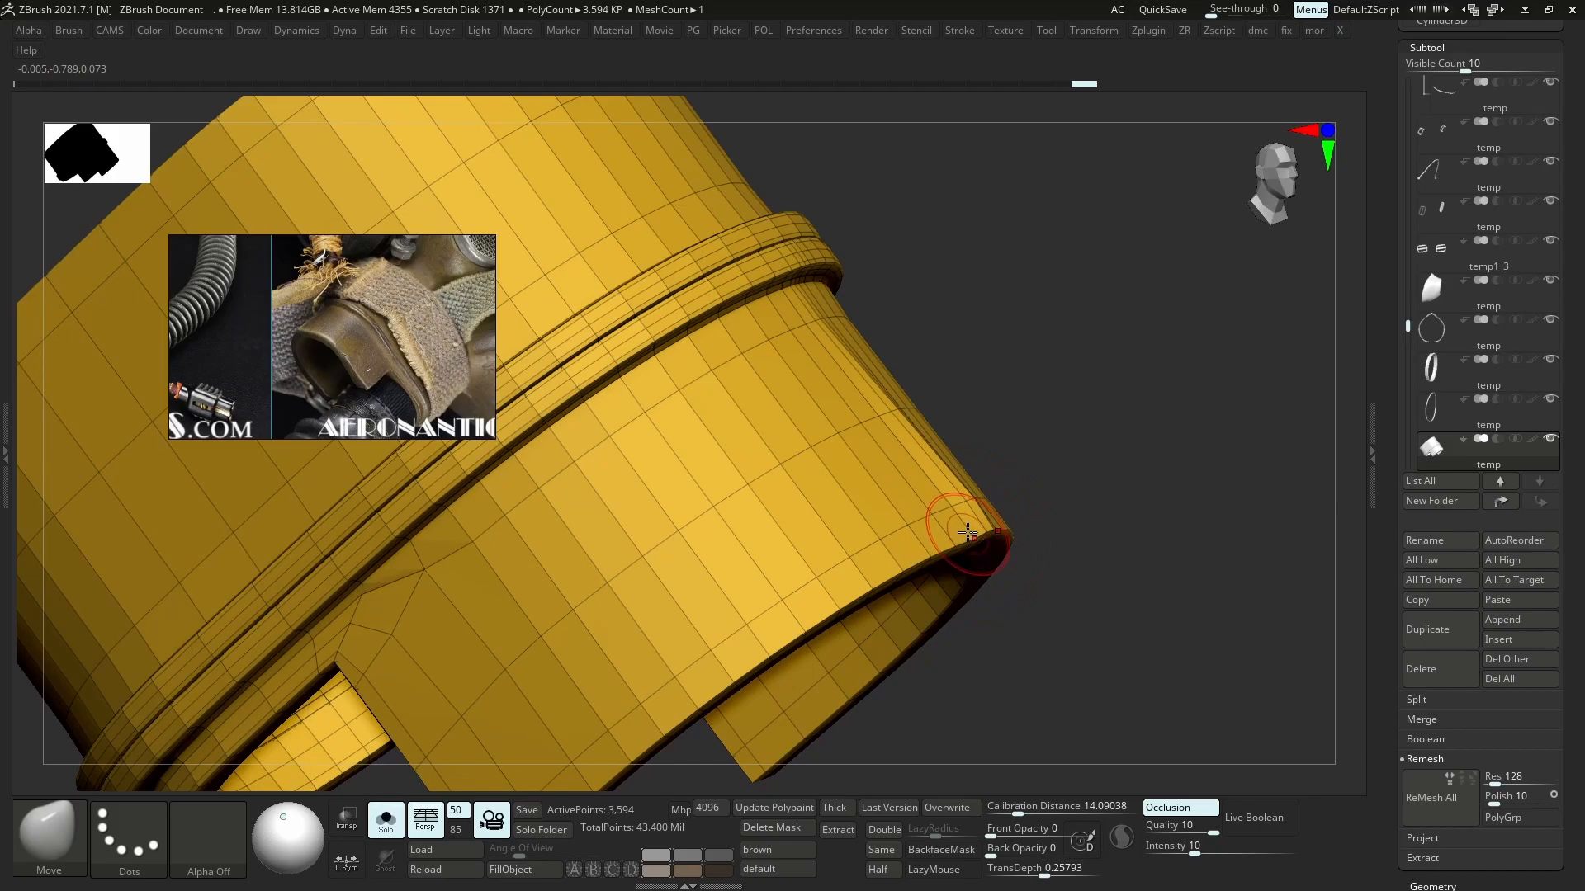
mouse_move(968, 534)
right_down()
mouse_move(1061, 513)
mouse_move(1021, 471)
right_up()
key(shift+f)
ctrl+right_drag(919, 287, 914, 262)
right_drag(1046, 473, 954, 474)
right_drag(1023, 520, 937, 521)
mouse_move(1073, 629)
ctrl+right_down()
mouse_move(1089, 665)
mouse_move(1077, 735)
ctrl+right_up()
key(s)
ctrl+right_drag(1041, 574, 1050, 669)
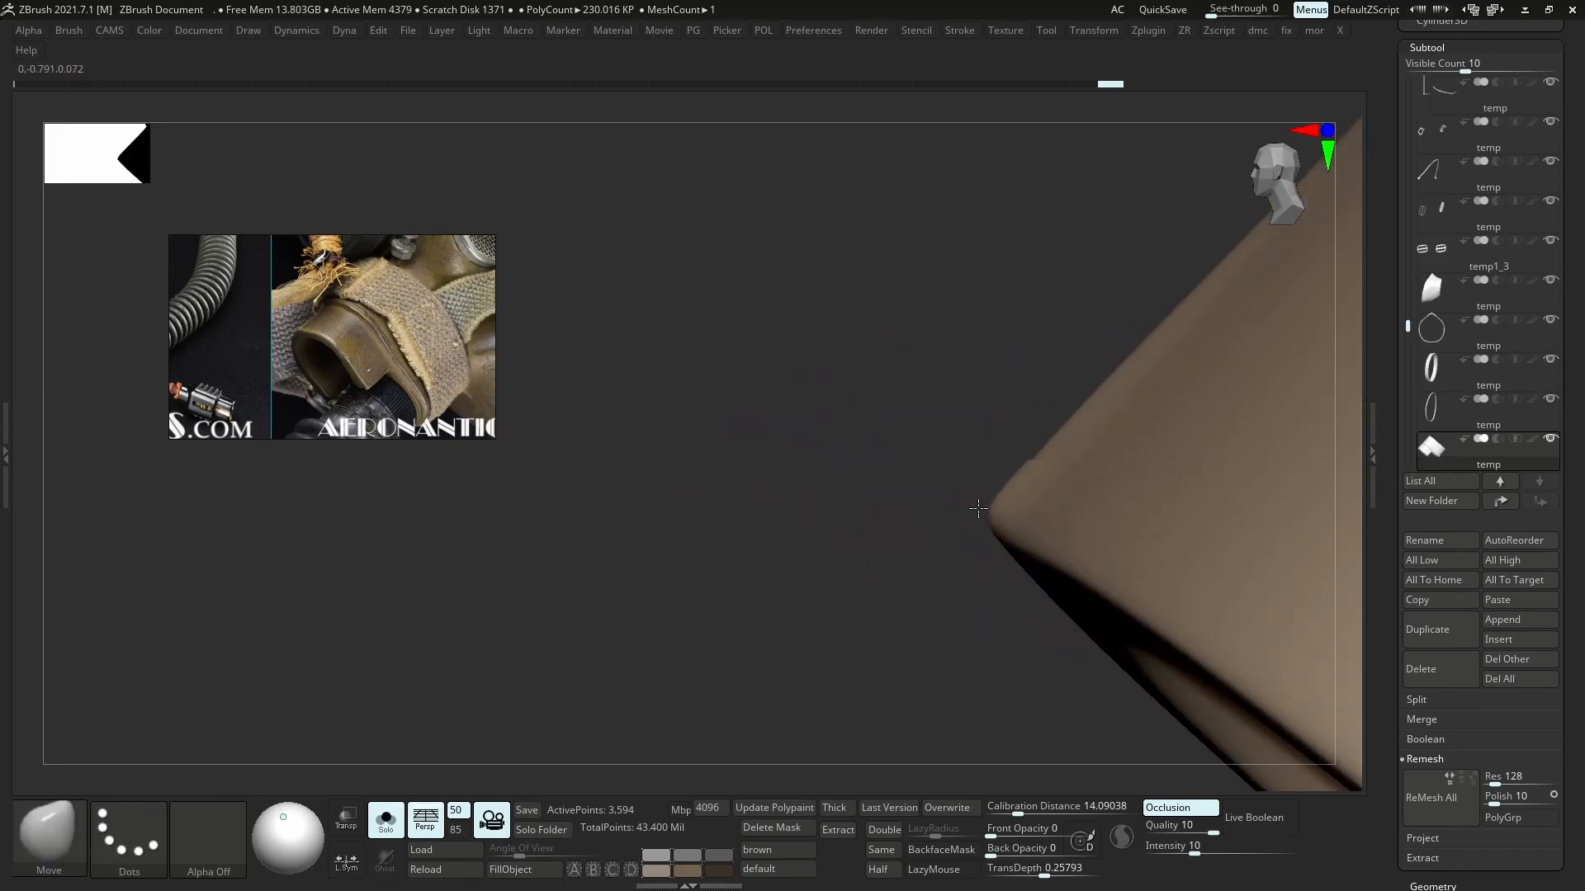
drag(978, 508, 984, 502)
- Show the full helmet again and save the project as a new numbered file
ctrl+right_drag(986, 467, 909, 318)
mouse_move(947, 413)
ctrl+right_down()
mouse_move(936, 318)
mouse_move(1051, 410)
ctrl+right_up()
key(alt+s)
ctrl+right_drag(1071, 520, 1018, 533)
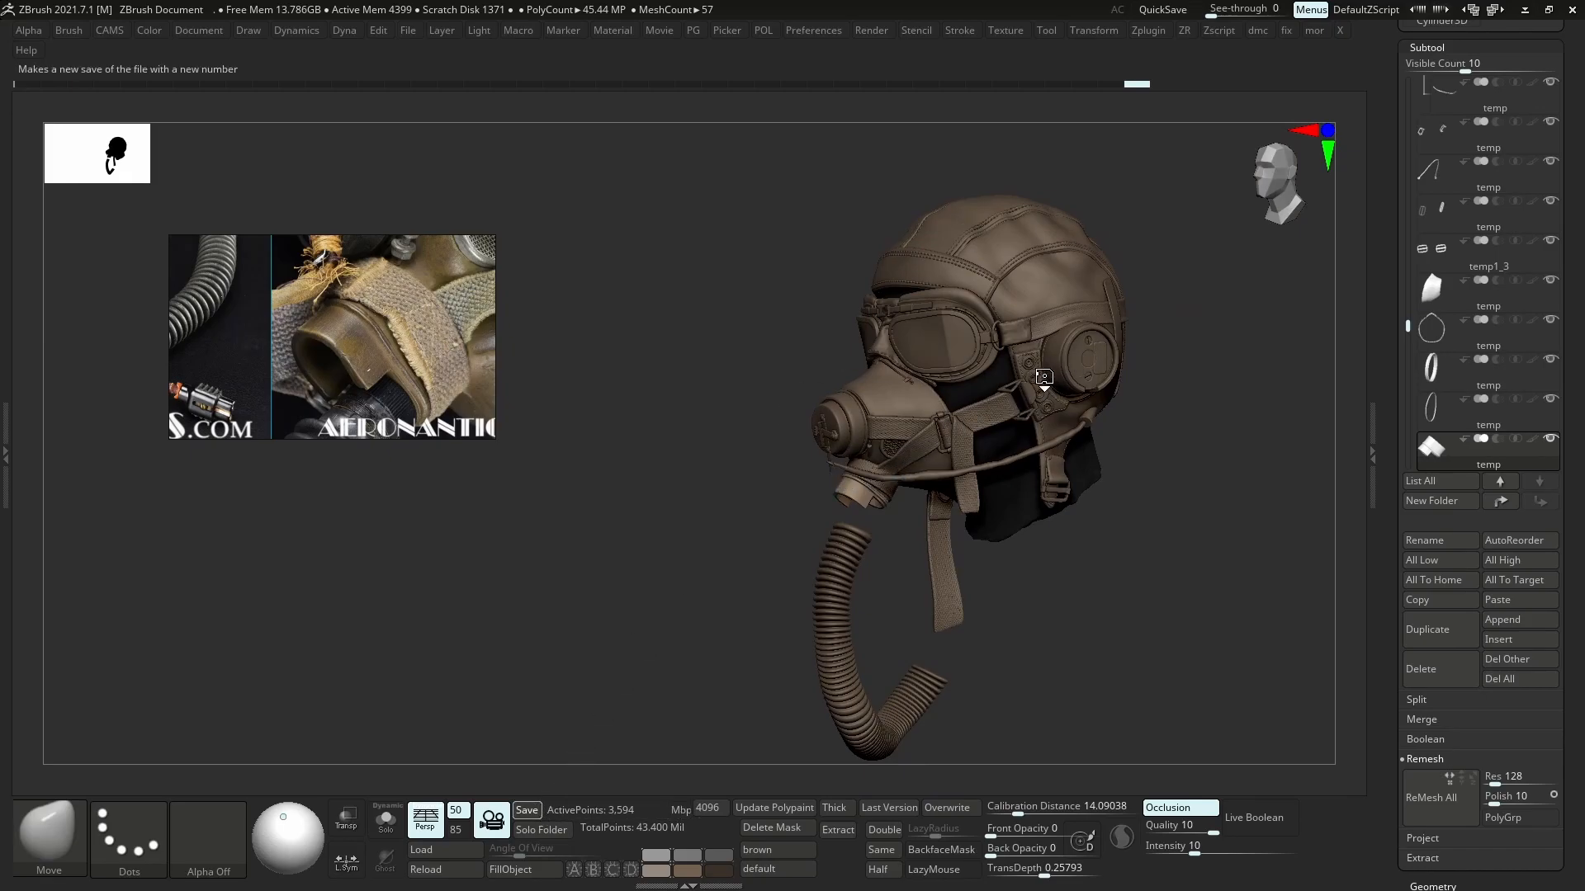
click(1518, 580)
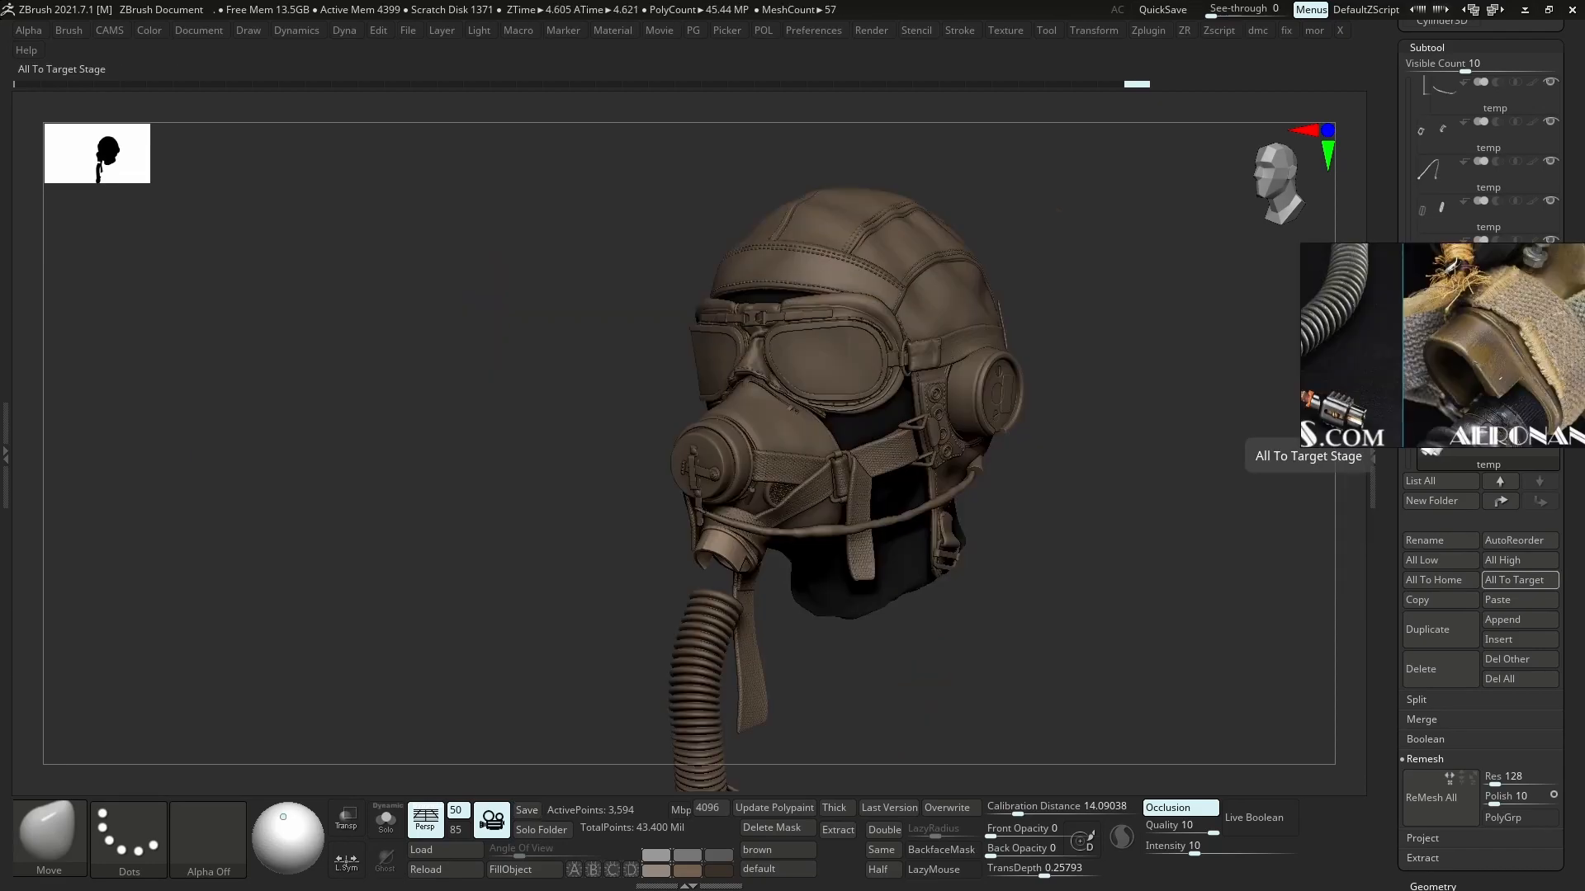
- Select and isolate the goggle lens subtool and adjust the front lens panel with the Move brush
alt+click(835, 351)
ctrl+right_drag(874, 430, 871, 473)
key(alt+s)
key(shift+f)
mouse_move(841, 387)
right_down()
mouse_move(805, 388)
mouse_move(815, 379)
right_up()
key(s)
key(s)
drag(815, 343, 825, 343)
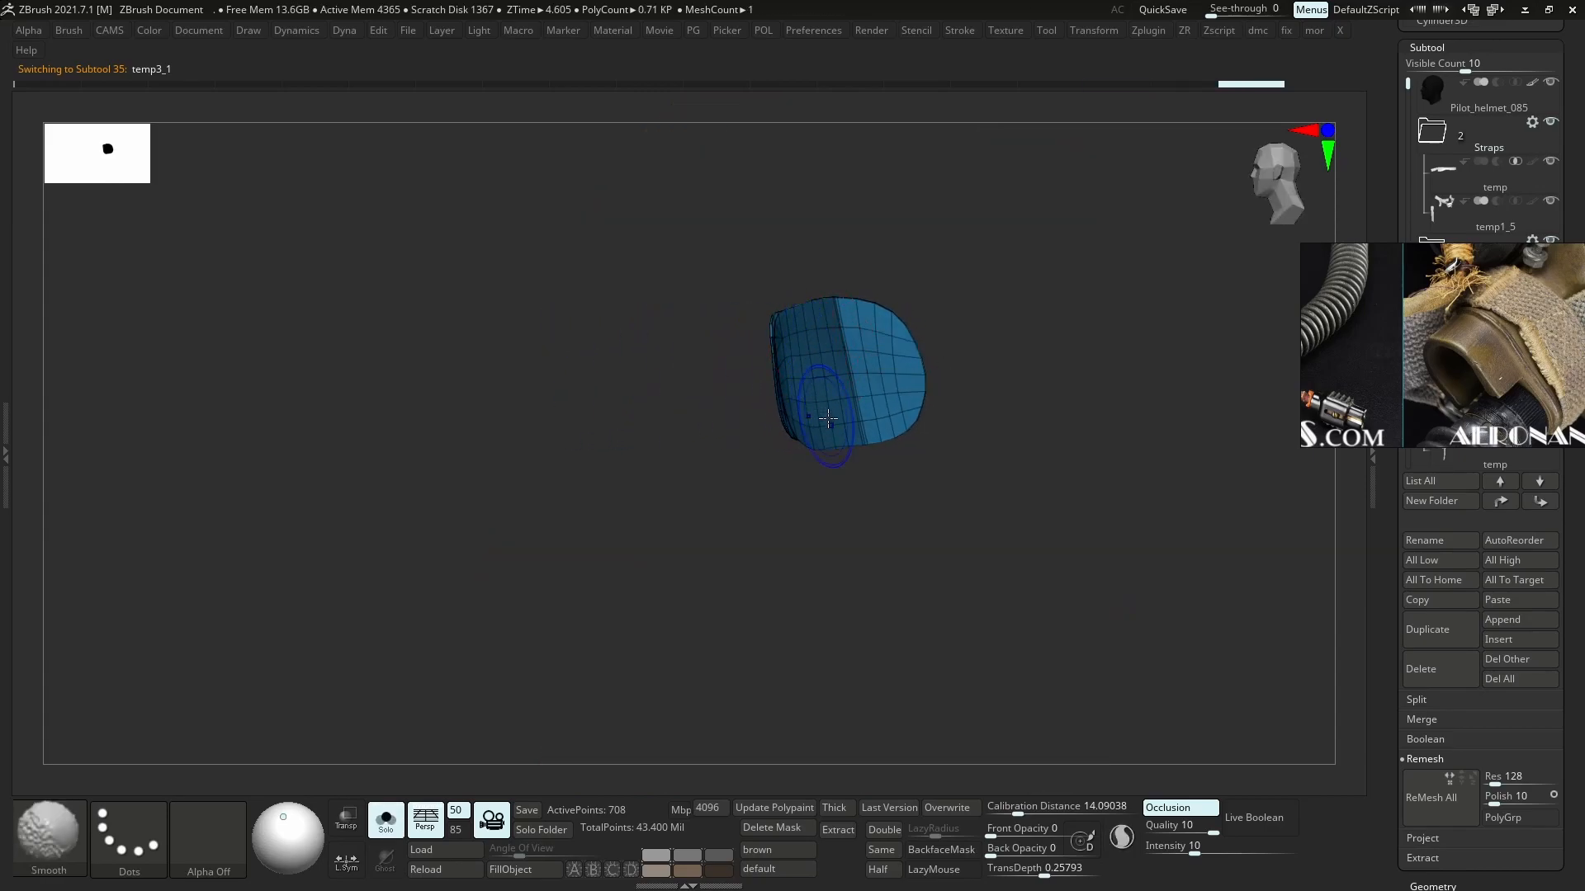
mouse_move(798, 417)
right_down()
mouse_move(832, 388)
mouse_move(812, 391)
right_up()
drag(812, 391, 805, 391)
right_drag(806, 391, 834, 397)
- Flatten the front panel of the goggle lens beside the crease with the Planar brush
key(b)
key(p)
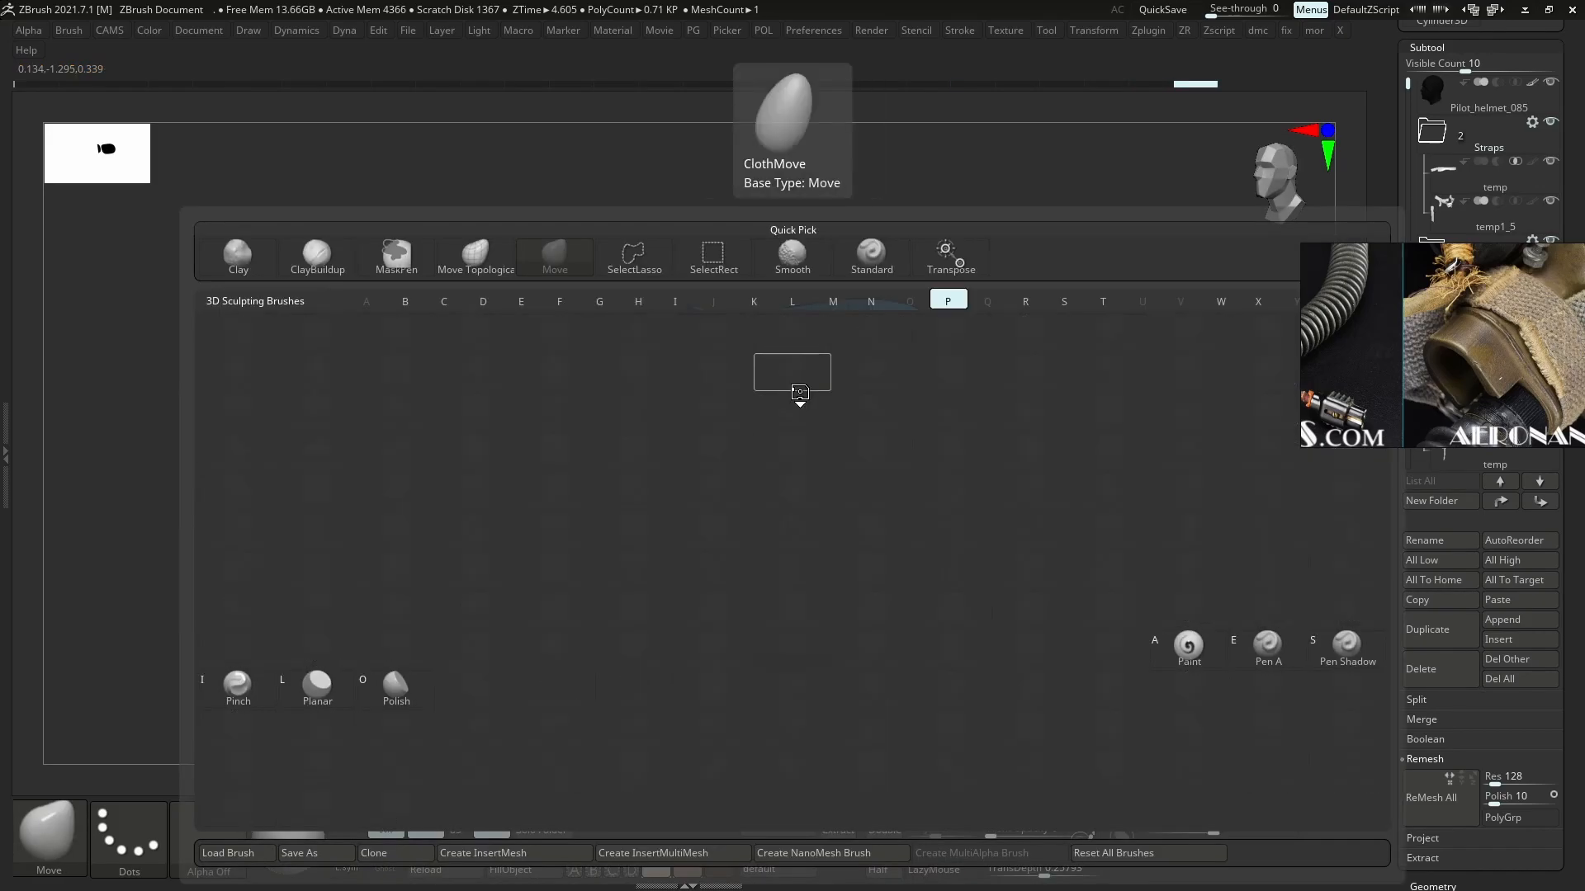
key(l)
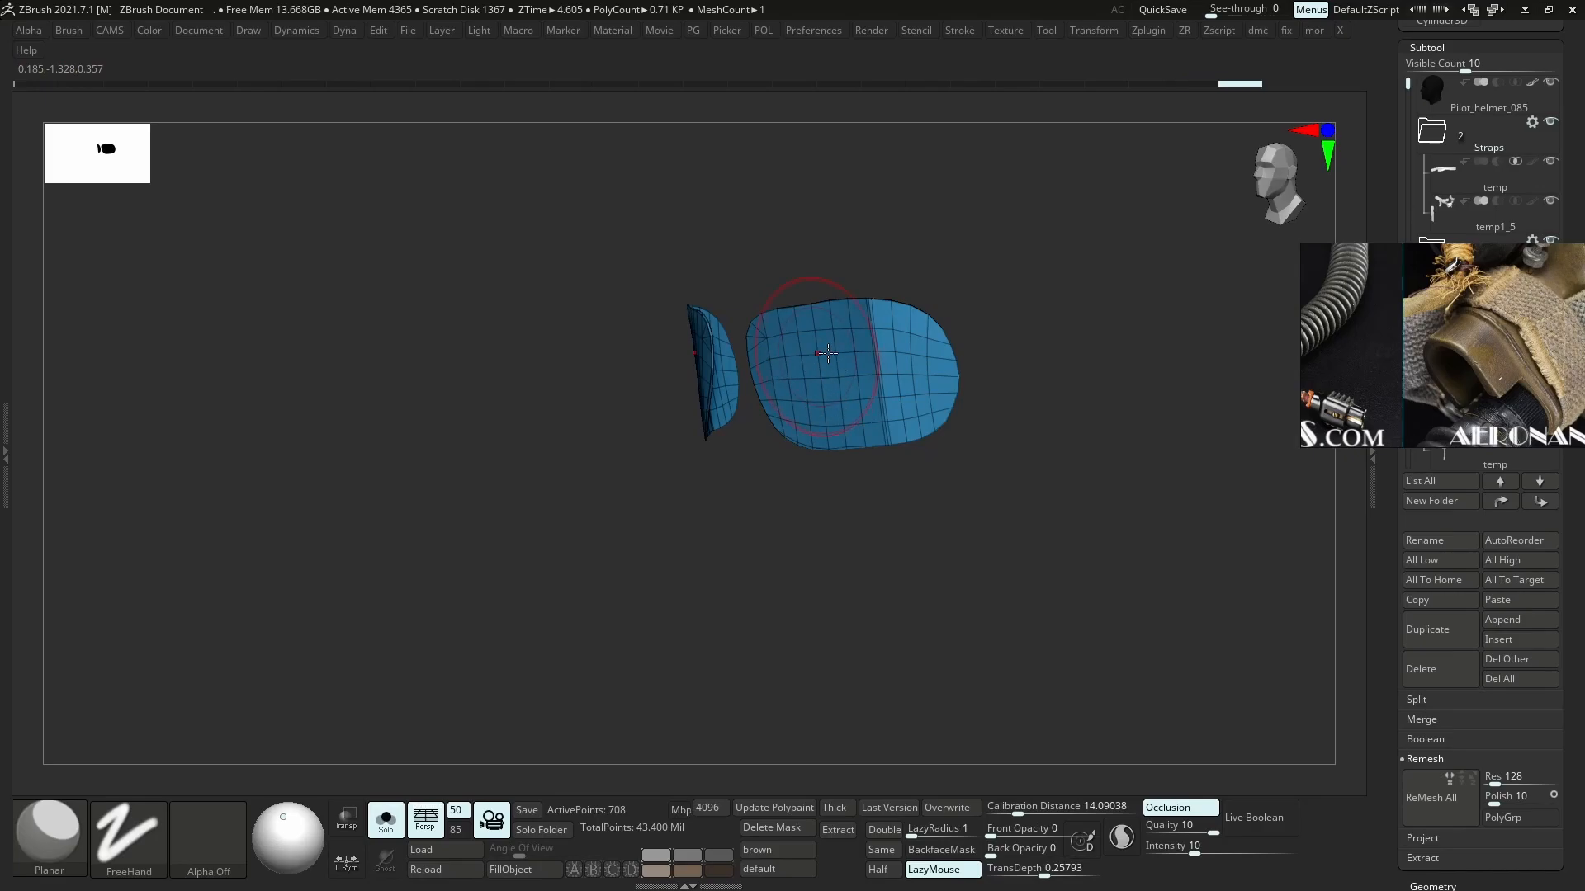
key(shift+f)
right_drag(814, 370, 815, 365)
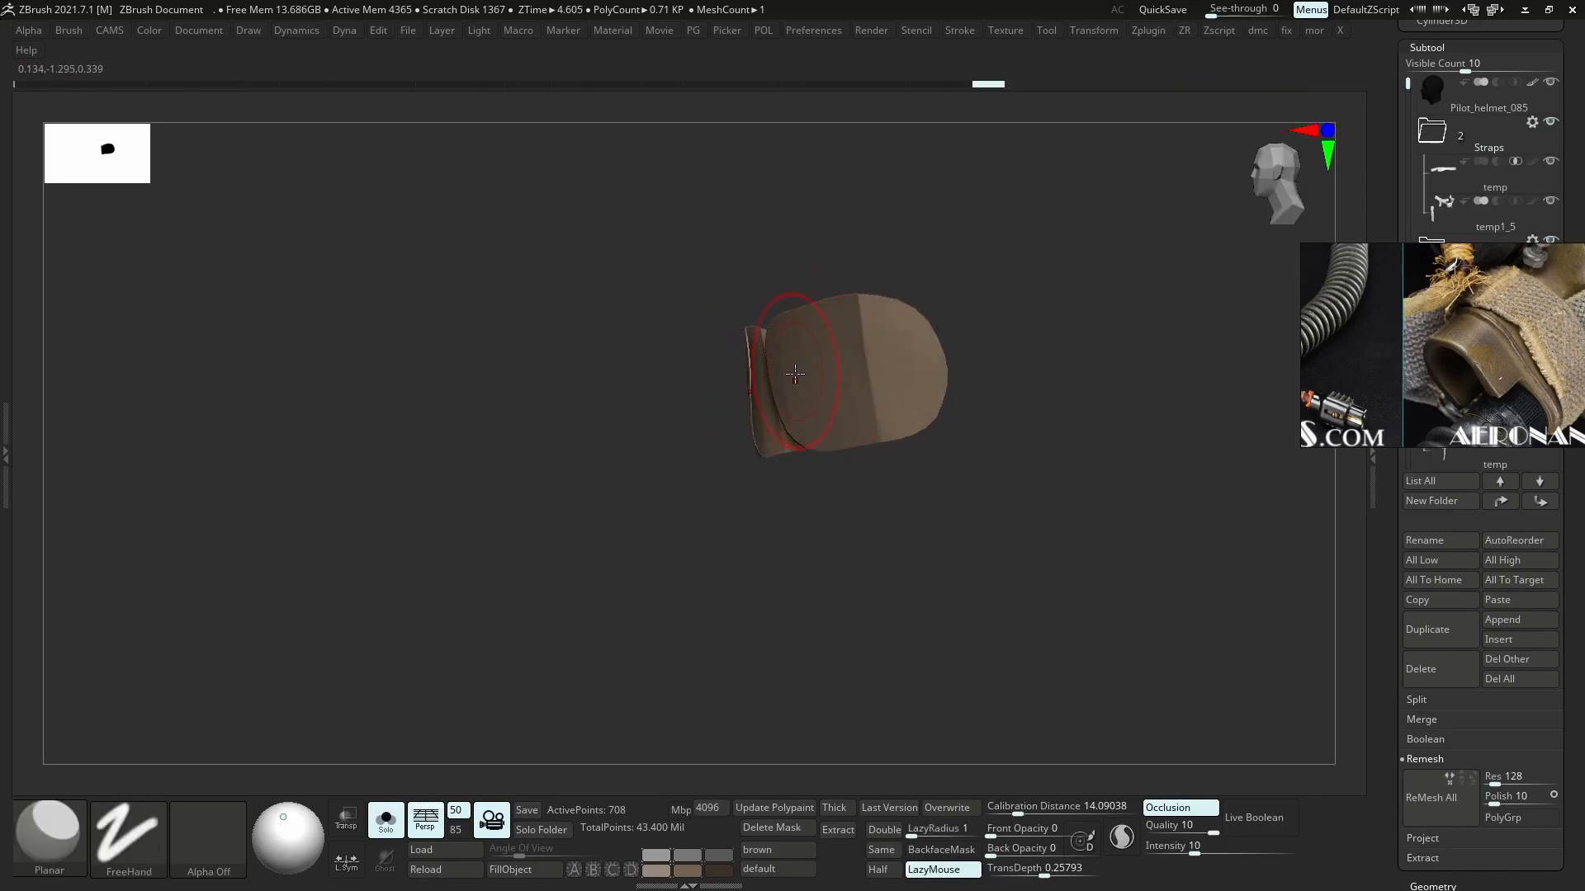
drag(777, 326, 805, 404)
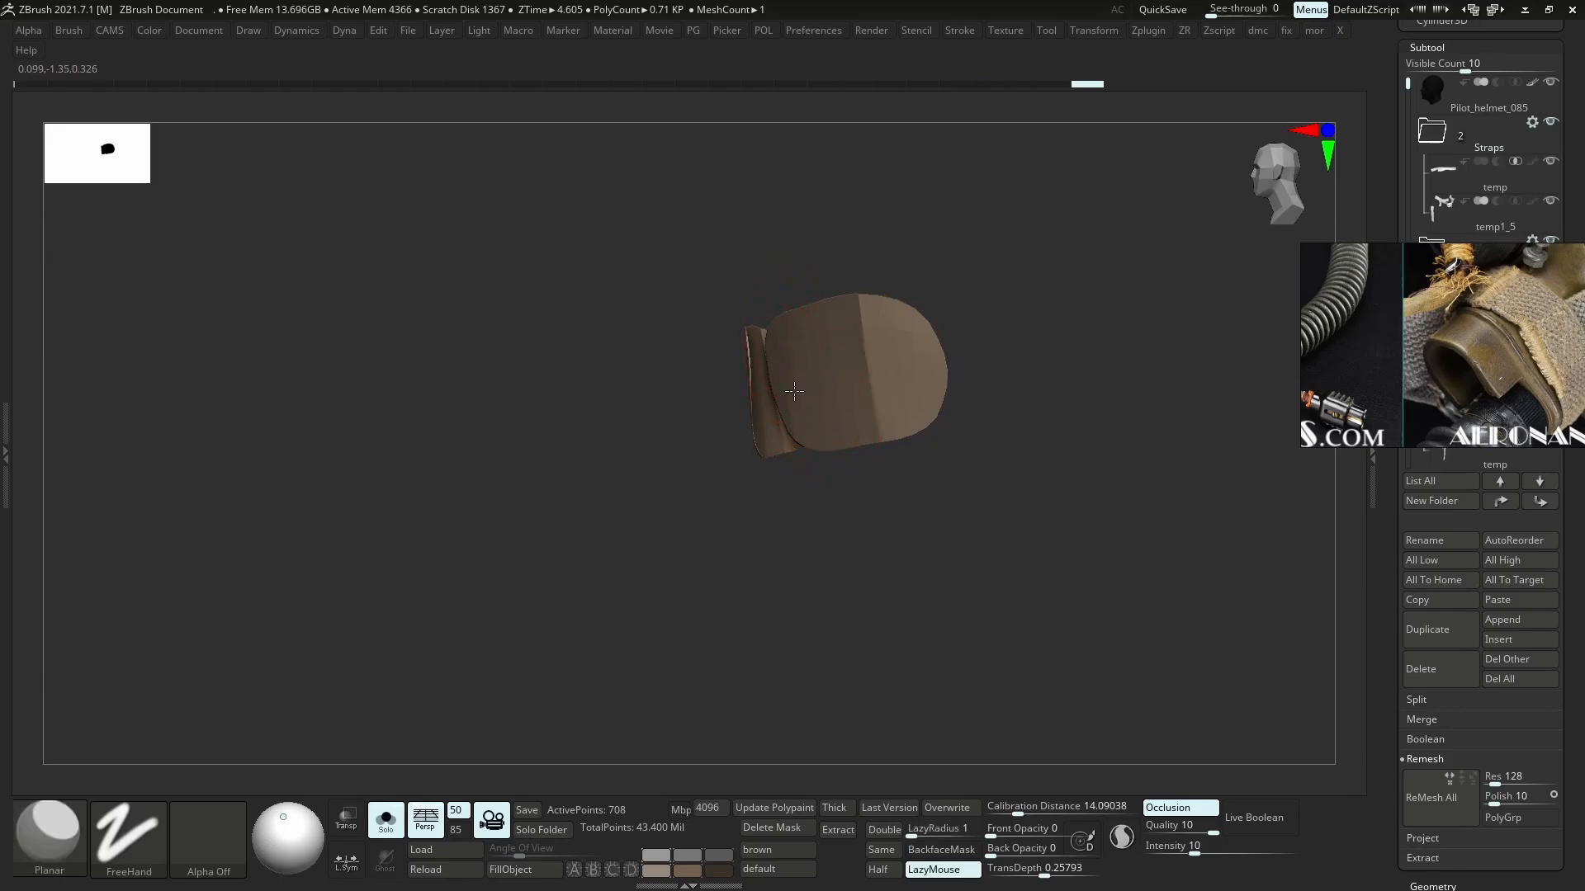
right_drag(900, 403, 920, 369)
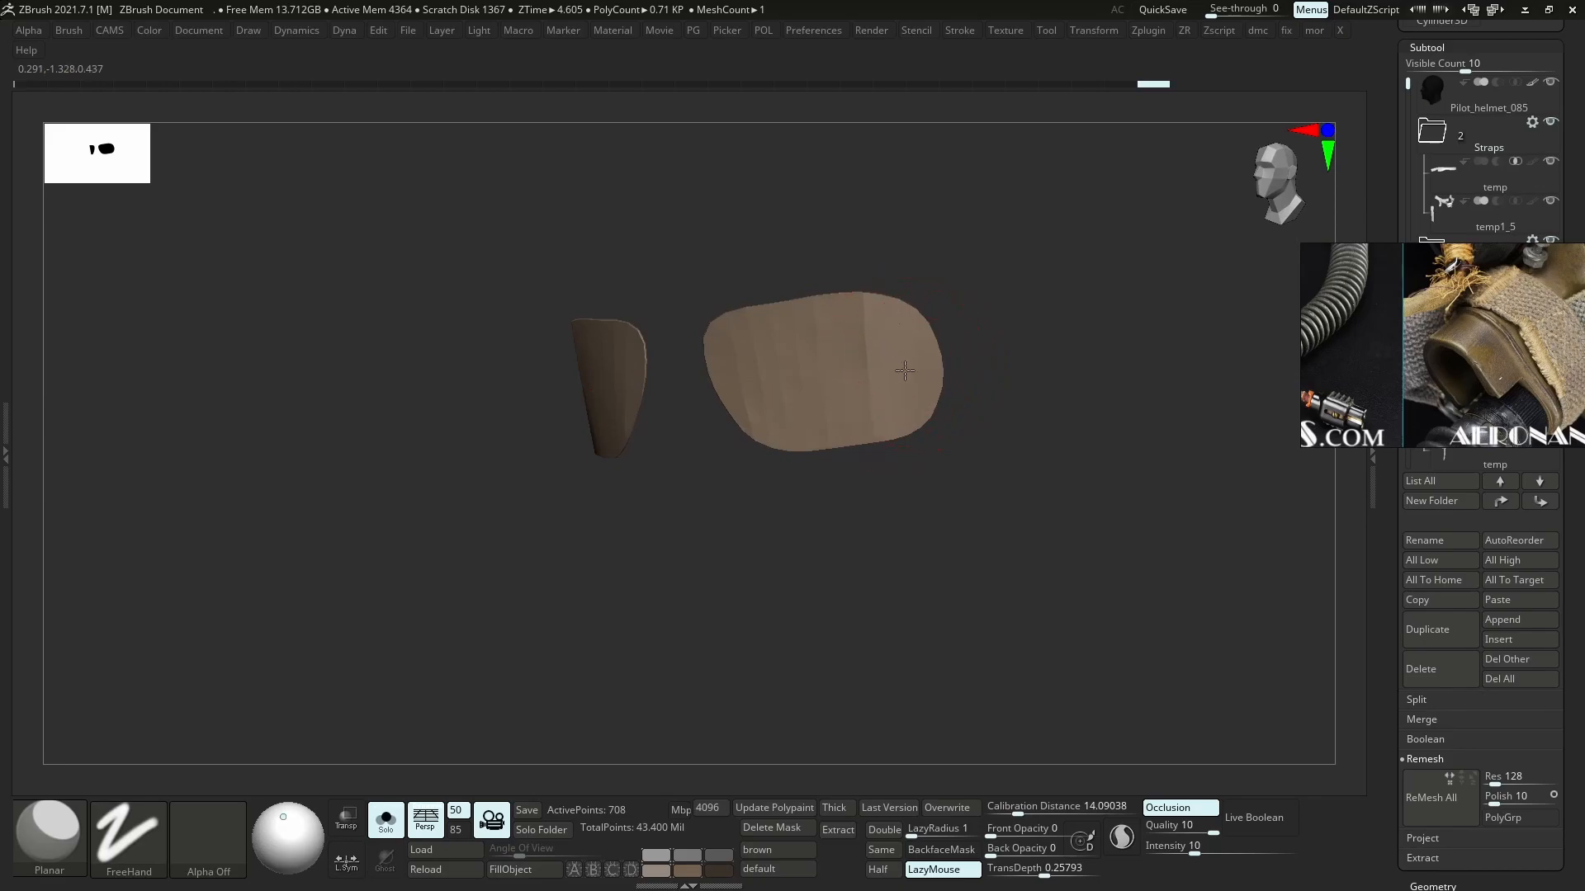
- Choose the hPolish brush and examine the smoothed goggle lenses within the full helmet from several angles
key(b)
key(h)
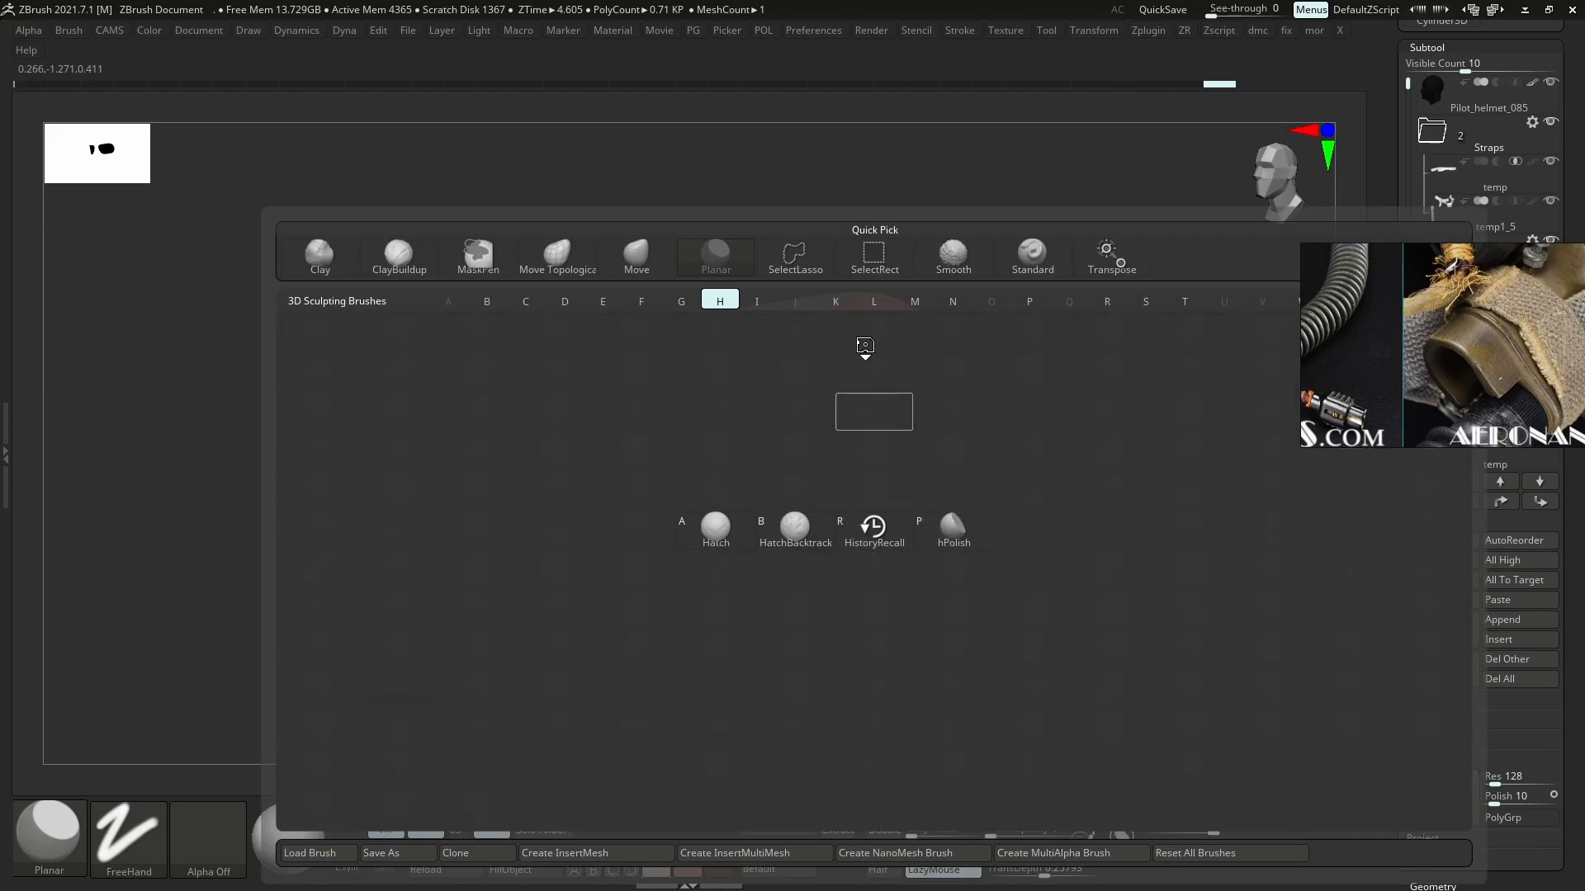
key(p)
mouse_move(852, 270)
right_down()
mouse_move(845, 370)
mouse_move(869, 379)
right_up()
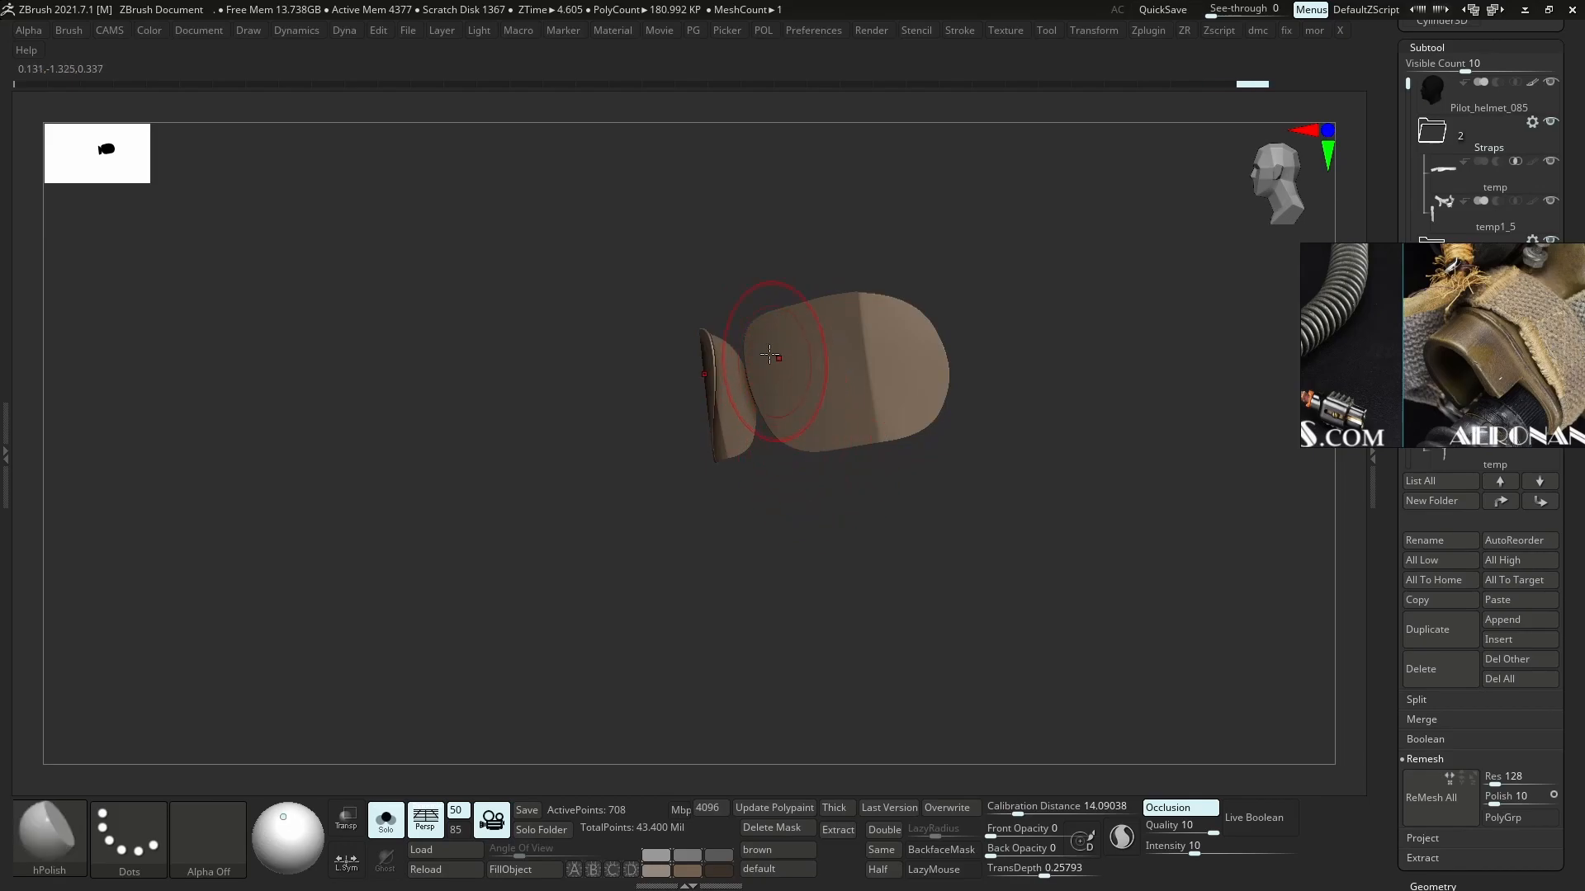
key(shift+s)
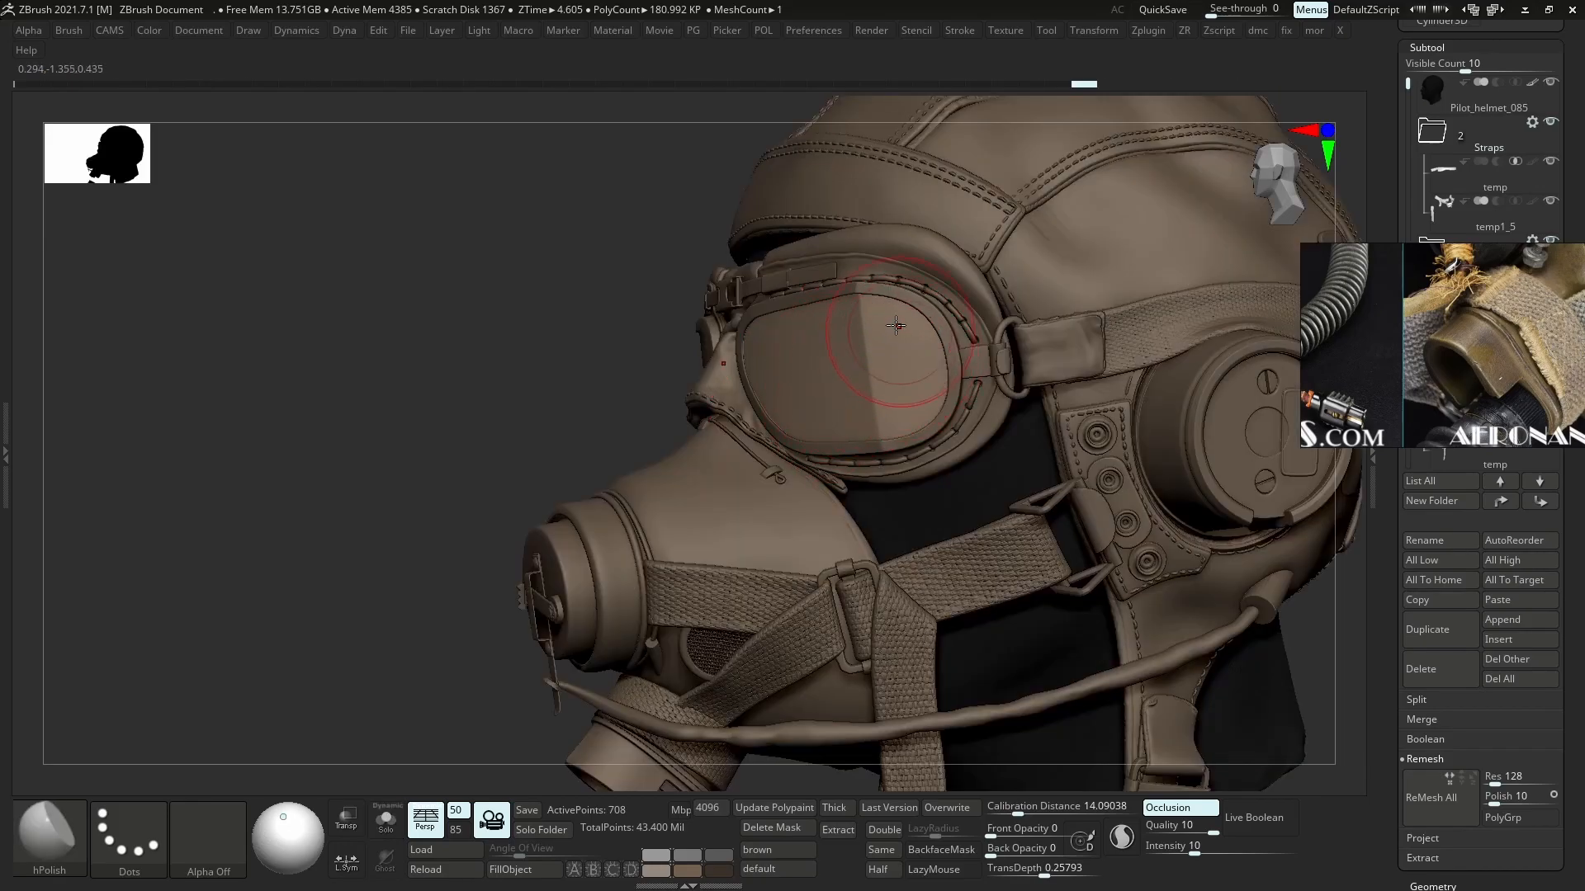
right_drag(912, 420, 897, 331)
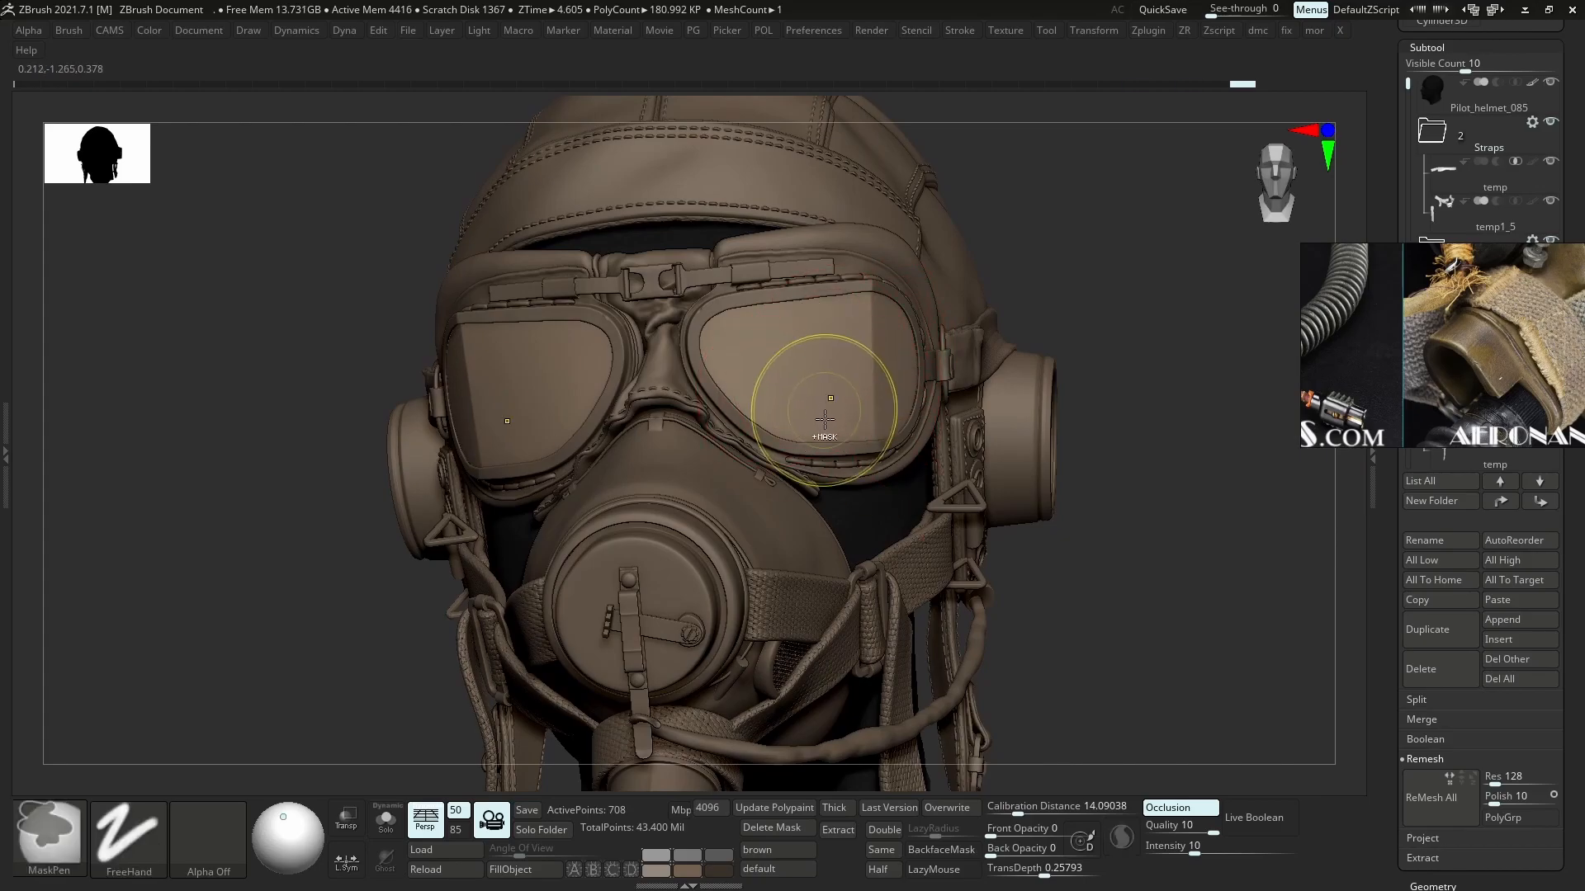
key(f)
mouse_move(925, 347)
right_down()
mouse_move(898, 349)
mouse_move(871, 445)
mouse_move(836, 417)
mouse_move(743, 462)
mouse_move(691, 540)
mouse_move(757, 550)
right_up()
key(shift+f)
key(shift+f)
- Move the reference image beside the helmet's front and enlarge it around the black ribbed connector
drag(1515, 338, 259, 446)
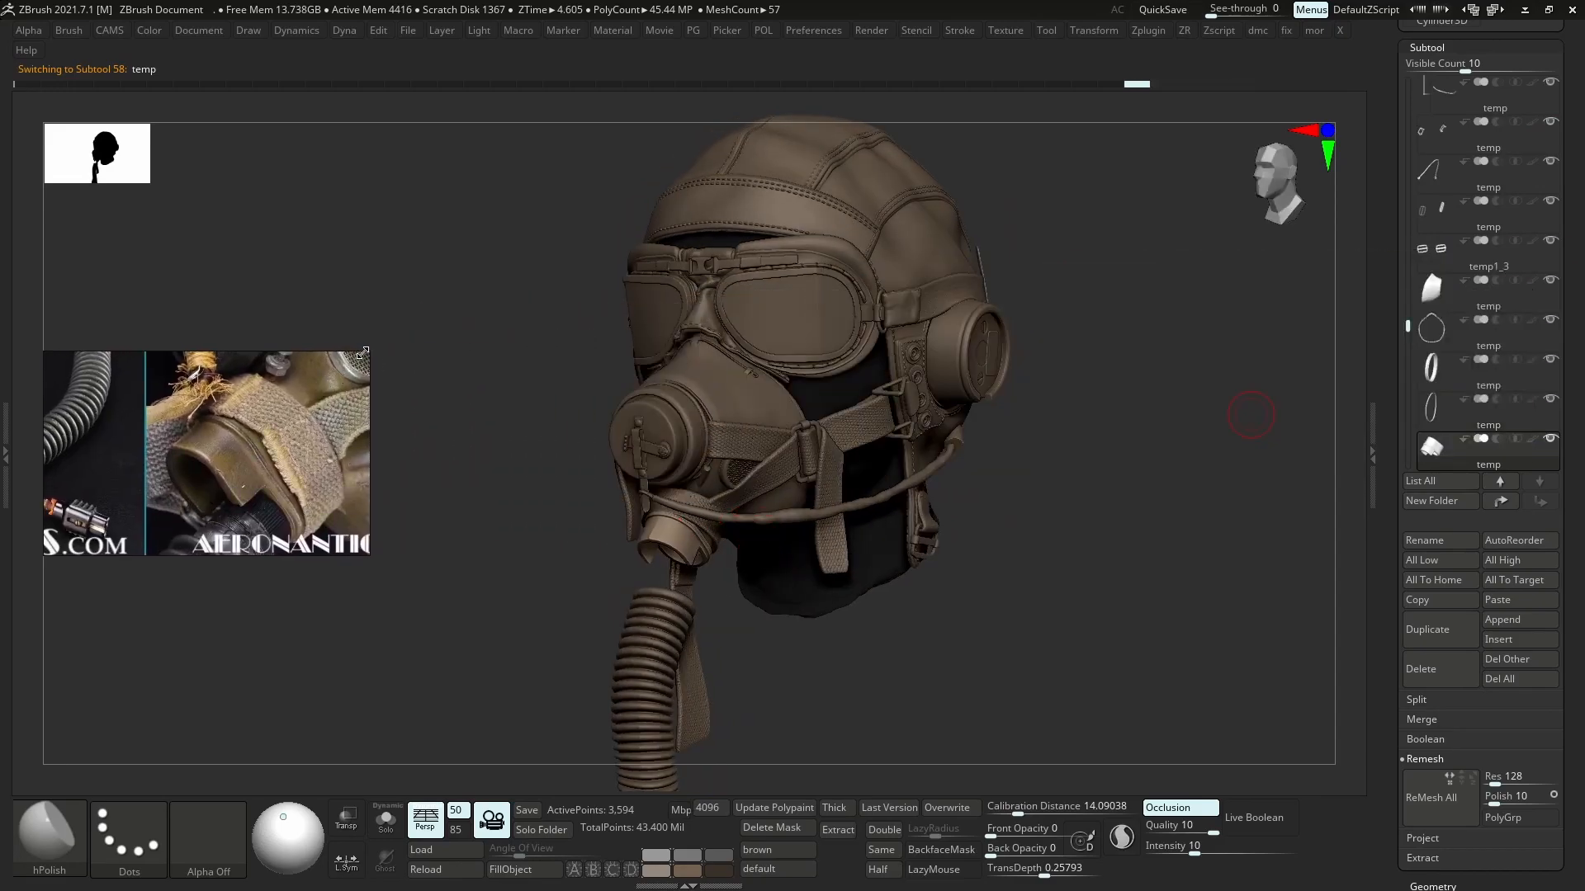
drag(363, 353, 530, 182)
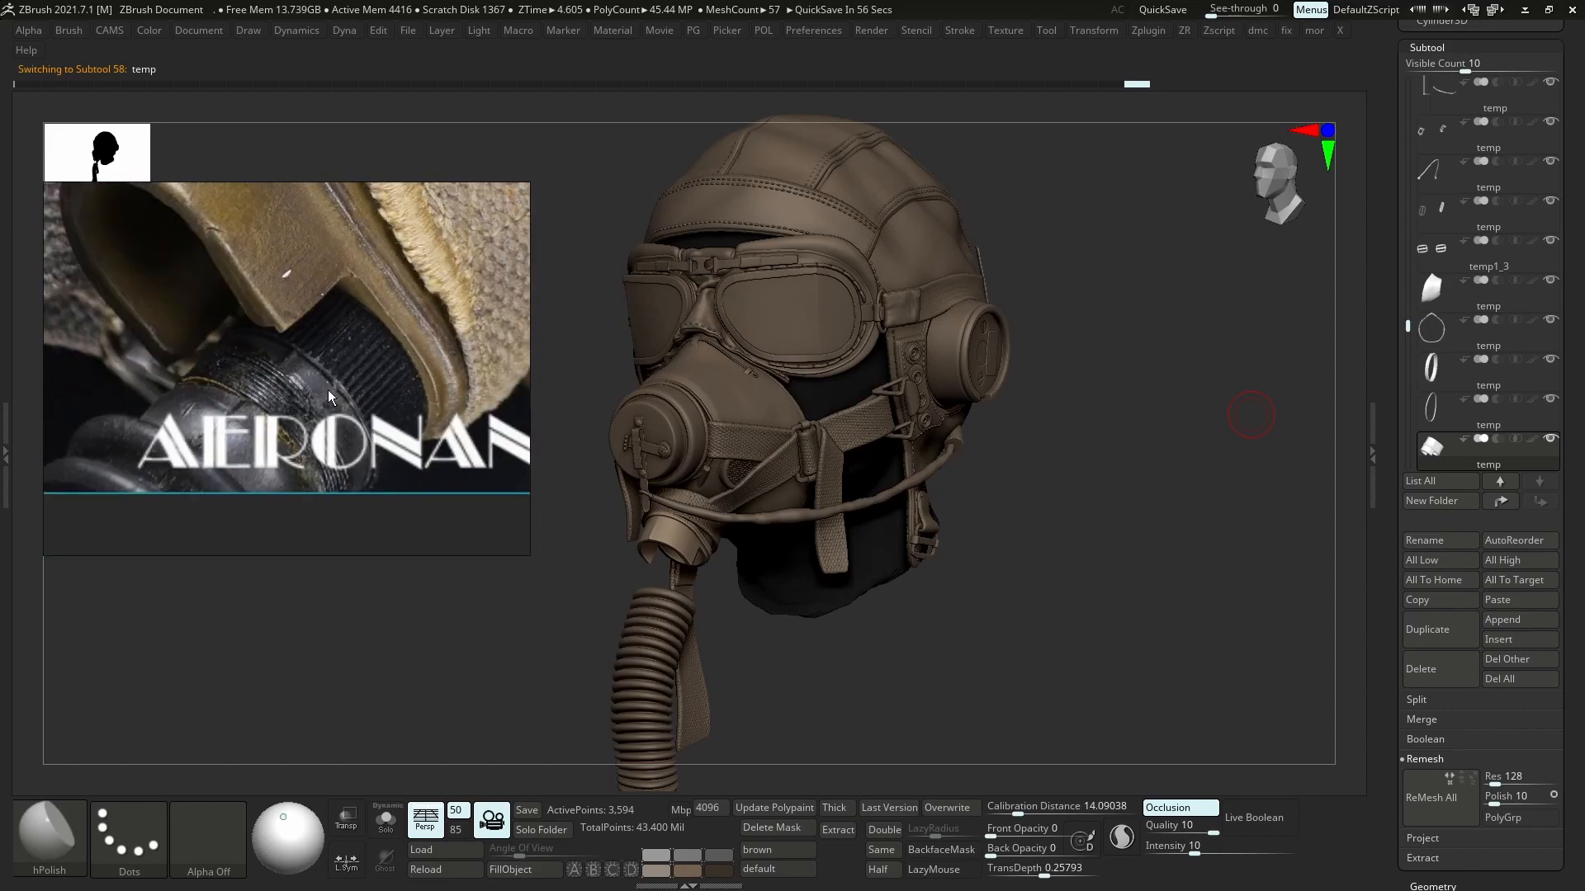
key(space)
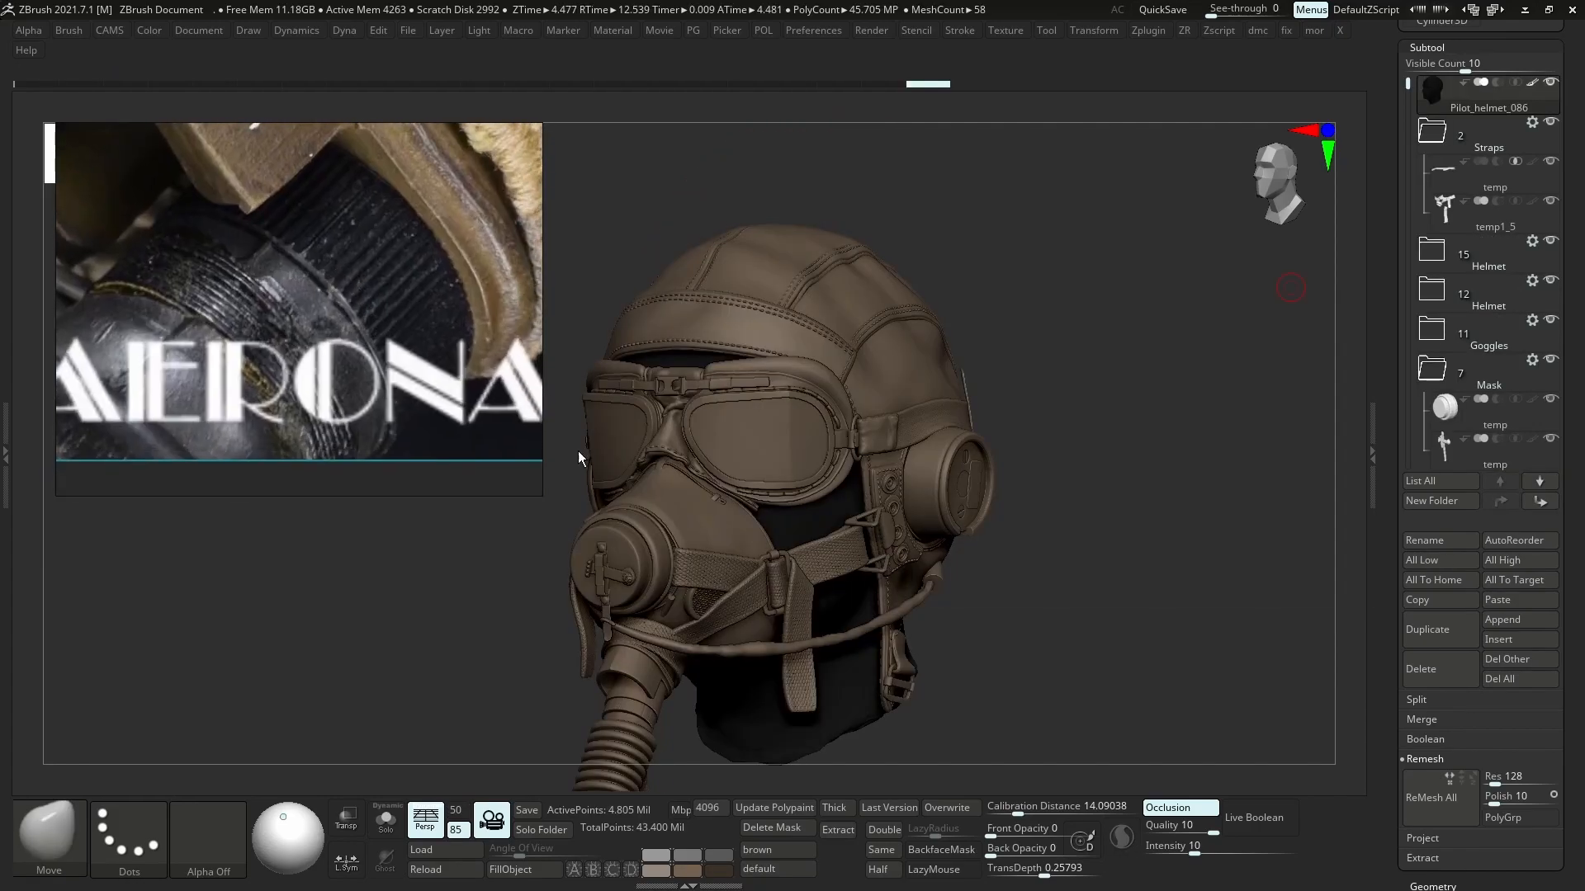
- Delete the Extract4 cylinder between the sleeve and hose, and select the sleeve subtool in the full model
right_drag(781, 622, 699, 587)
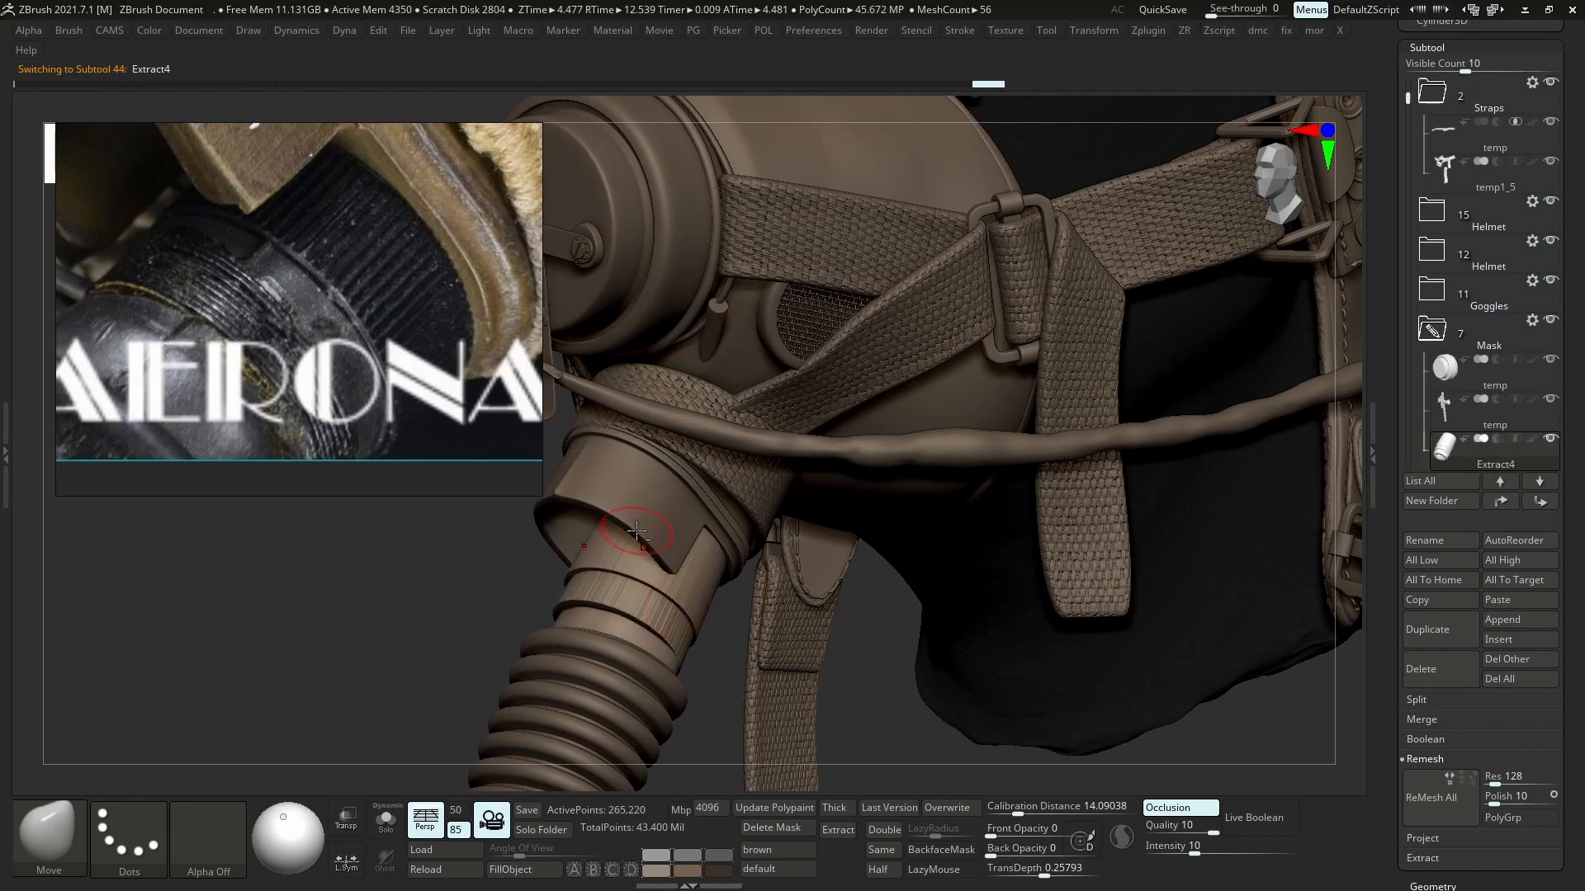
alt+right_drag(653, 529, 806, 554)
ctrl+right_drag(807, 554, 807, 510)
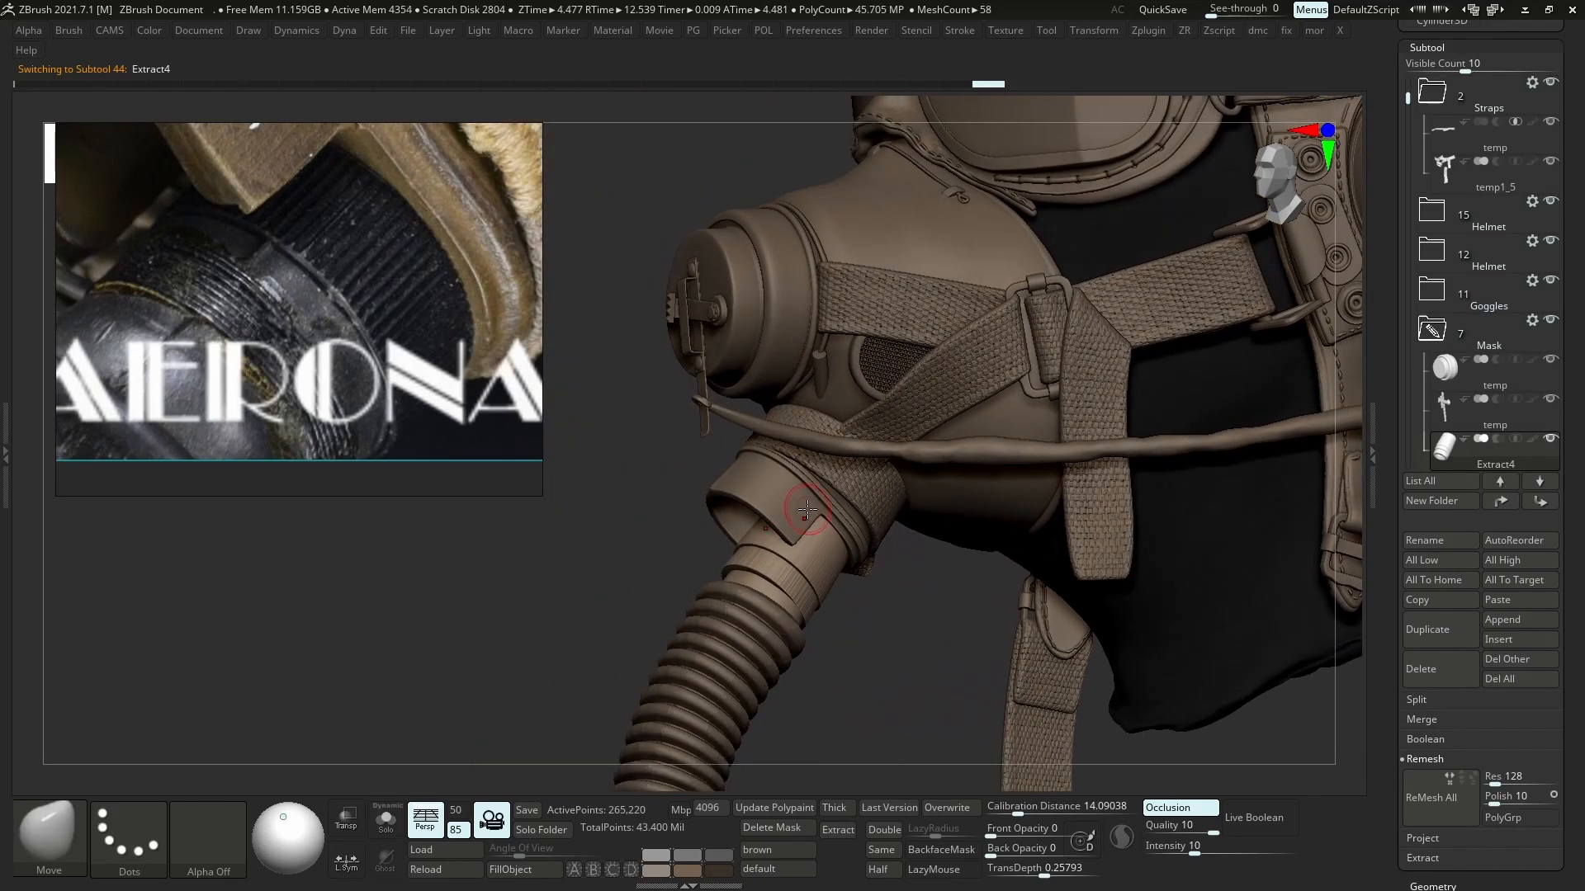
alt+click(817, 535)
click(386, 819)
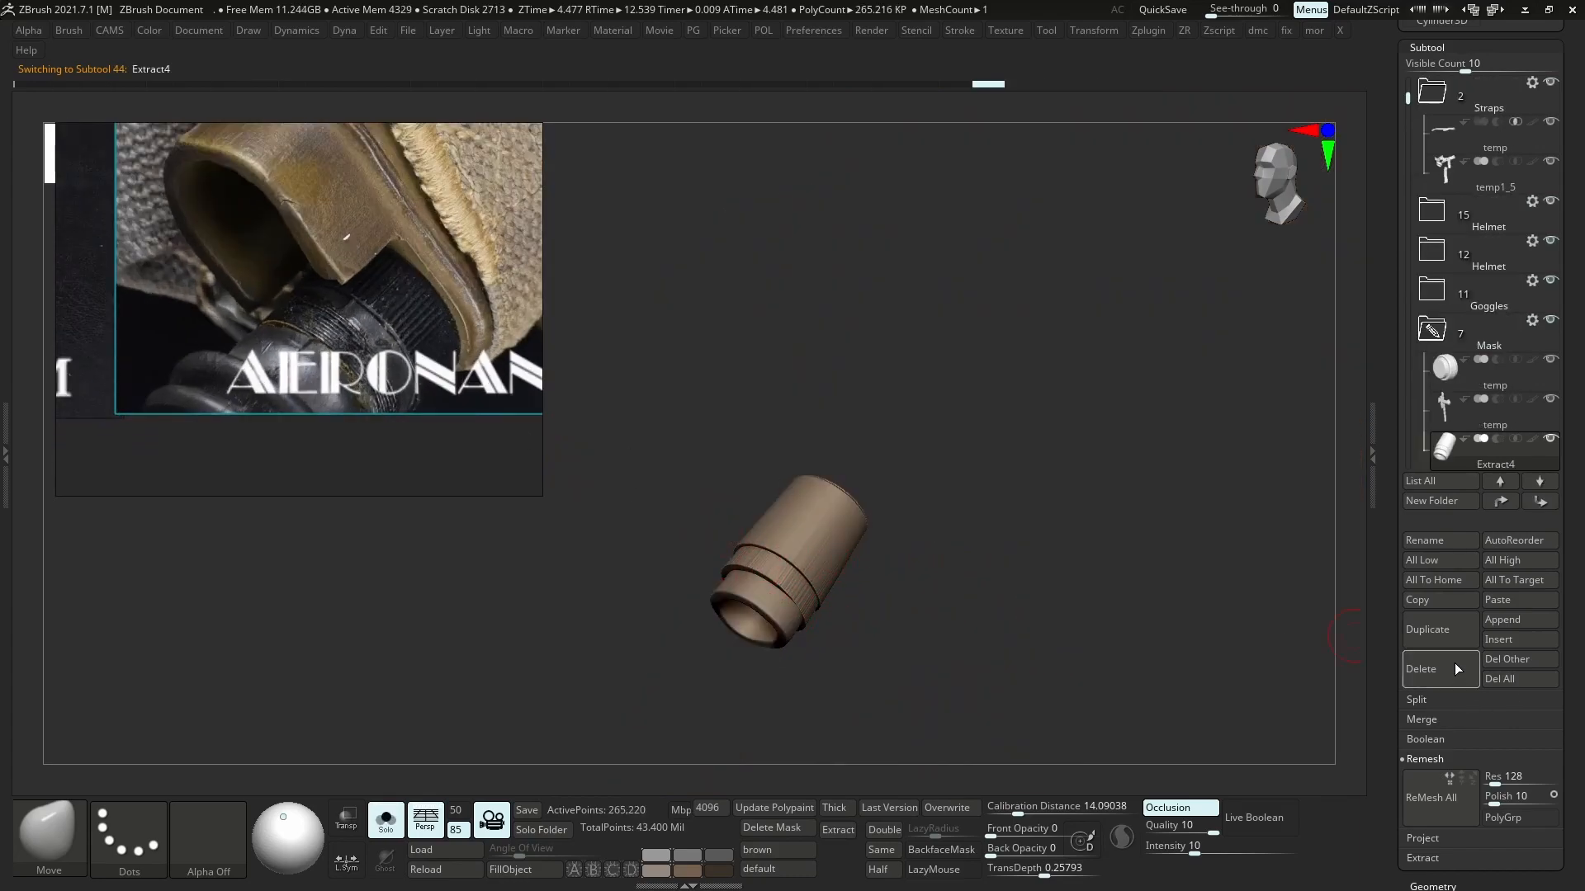
click(1457, 670)
click(1290, 702)
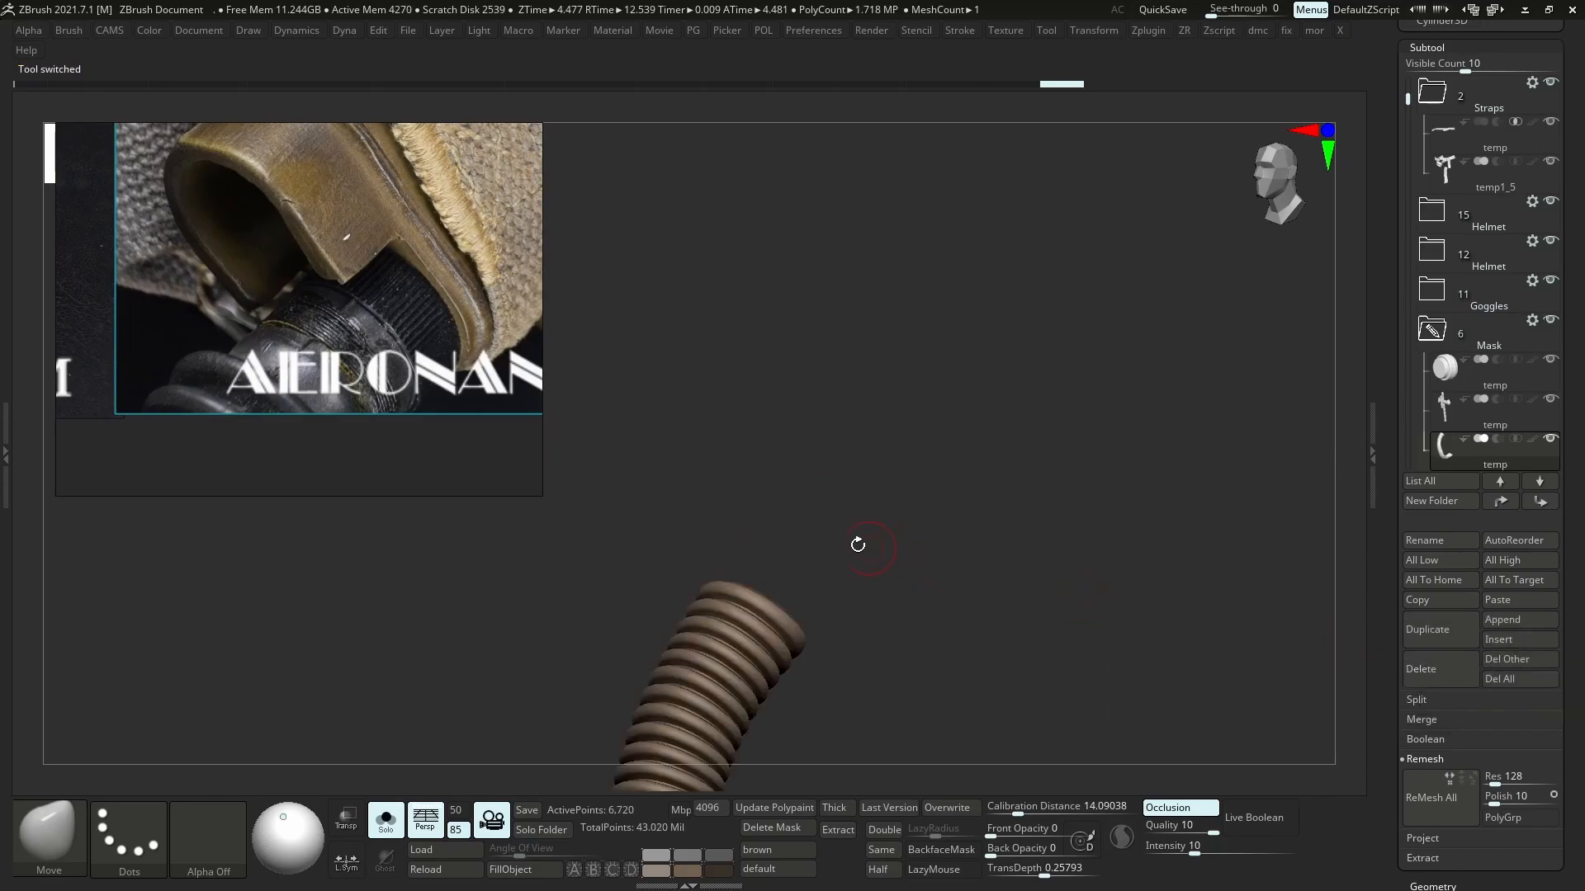
key(alt+s)
alt+click(787, 501)
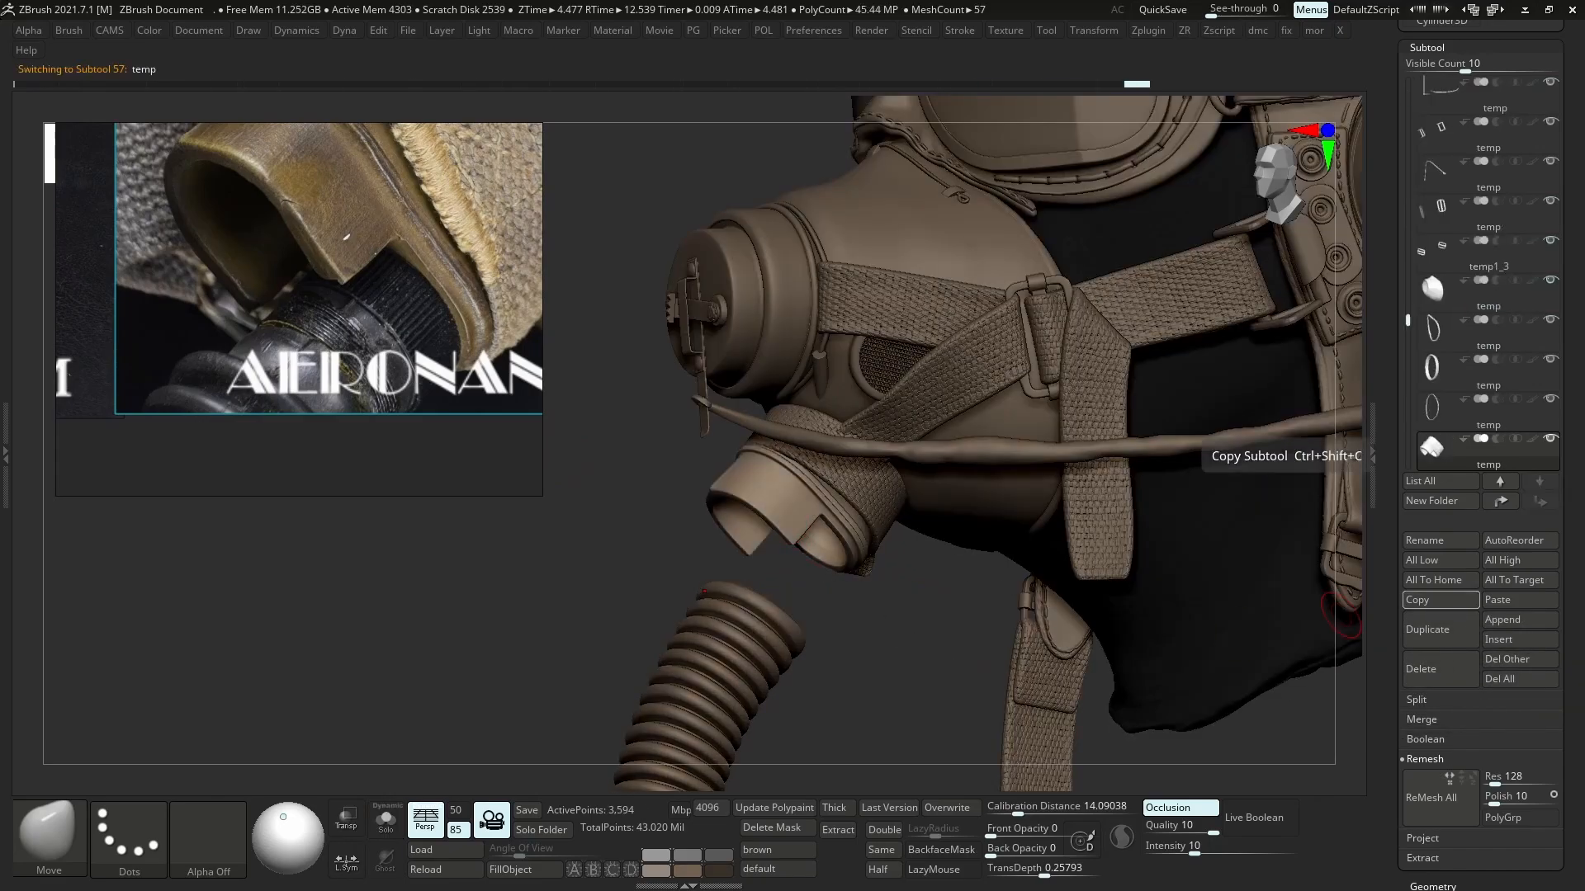
- Switch to Maya and examine the black ribbed connector in the reference alongside the low1 sleeve
key(alt+Tab)
alt+drag(774, 506, 858, 471)
scroll(304, 330, down, 2)
scroll(365, 321, up, 2)
scroll(364, 319, up, 4)
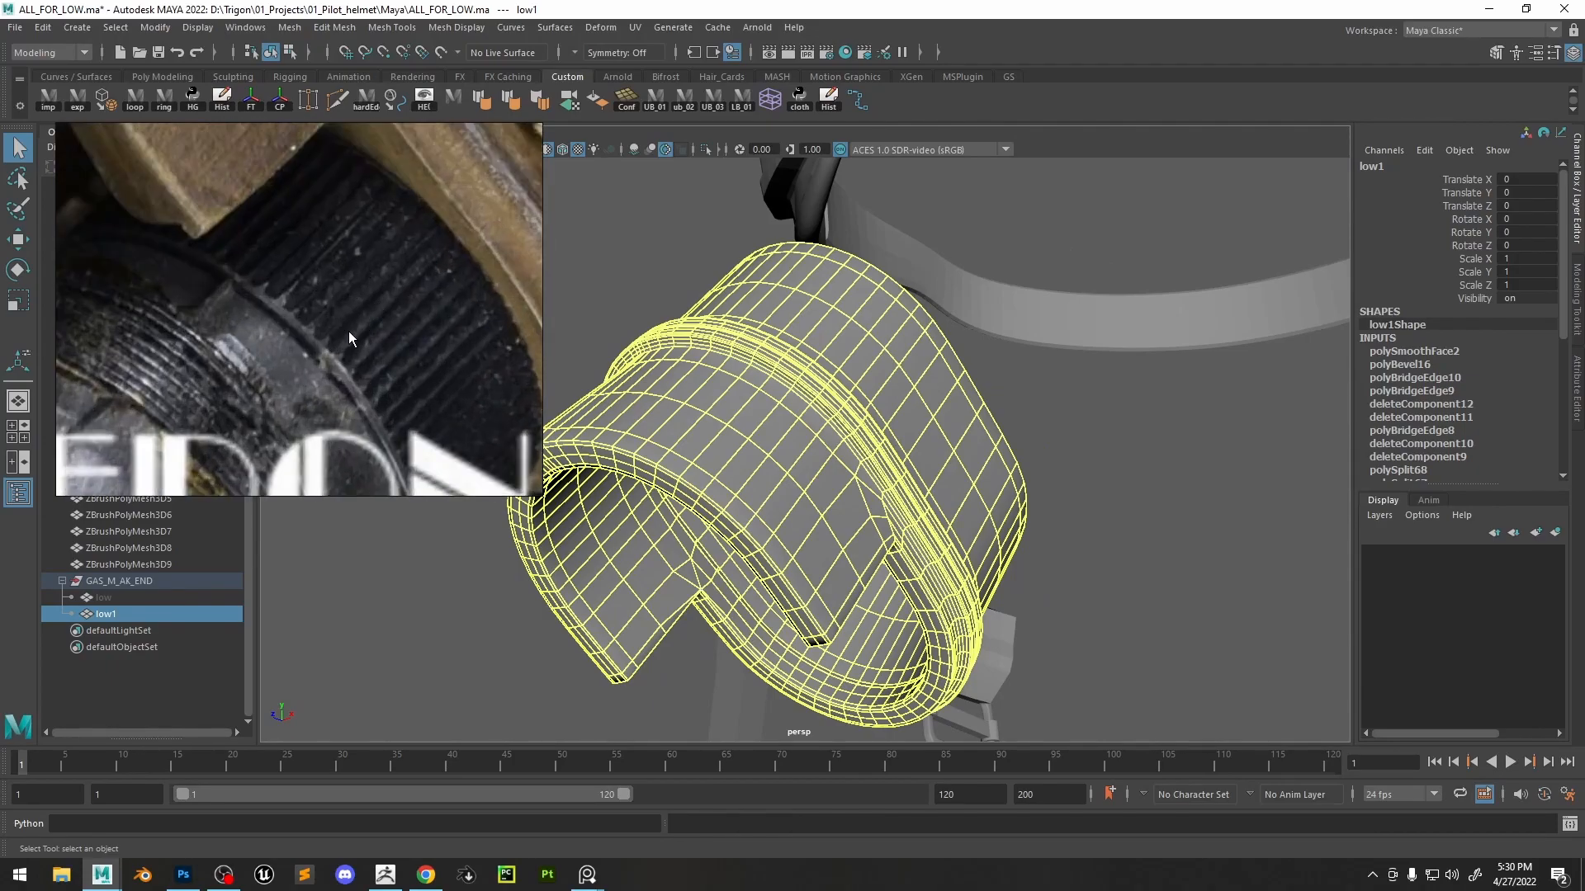
scroll(355, 312, down, 3)
scroll(352, 338, up, 2)
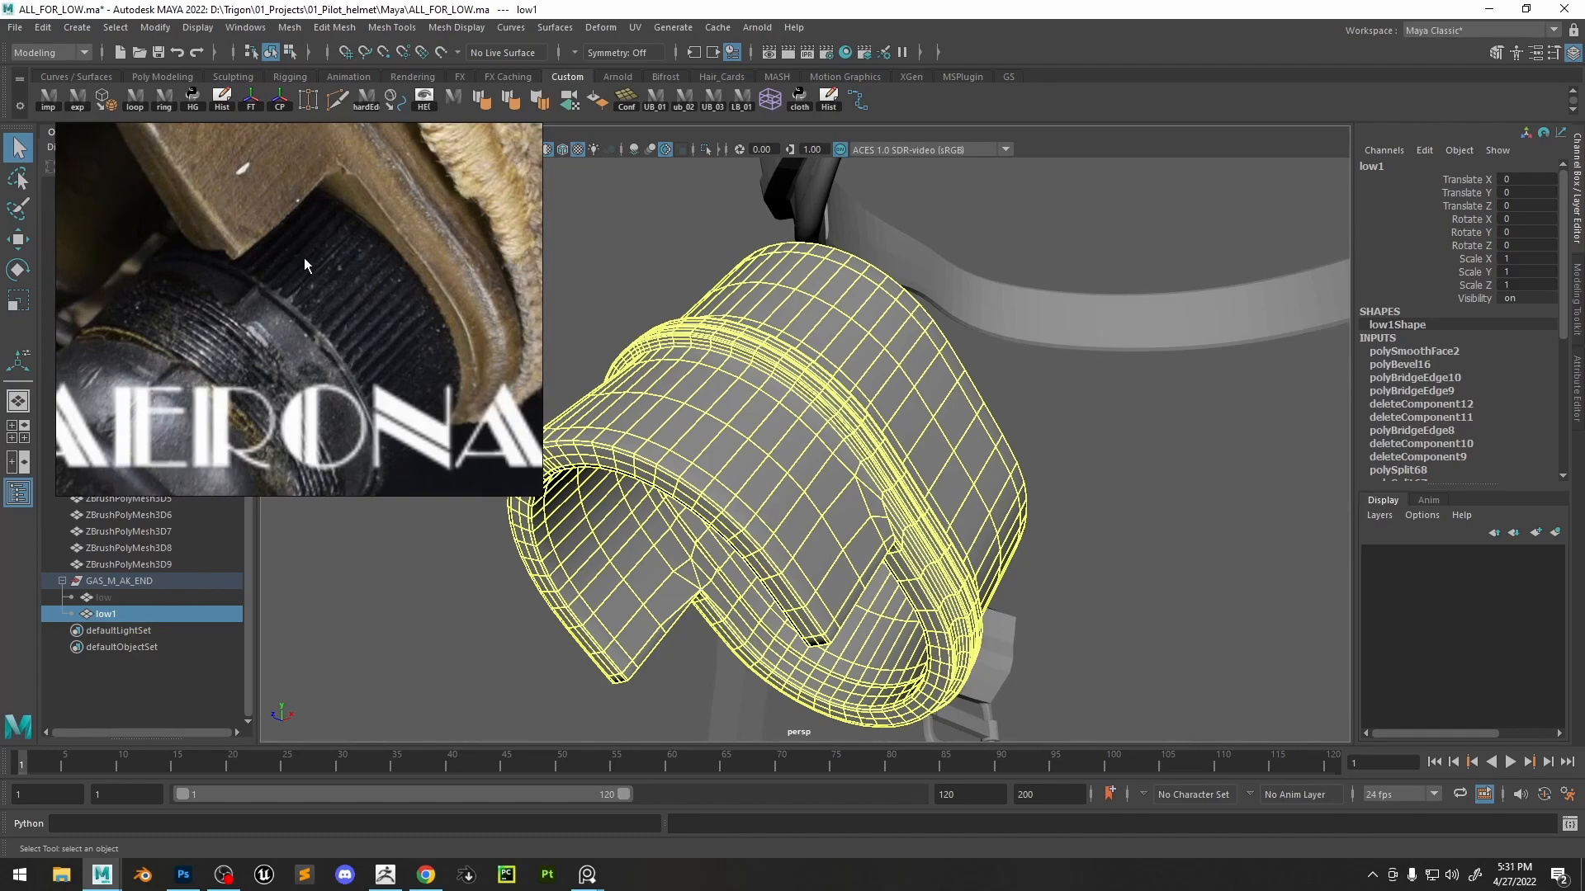
alt+right_drag(893, 408, 727, 366)
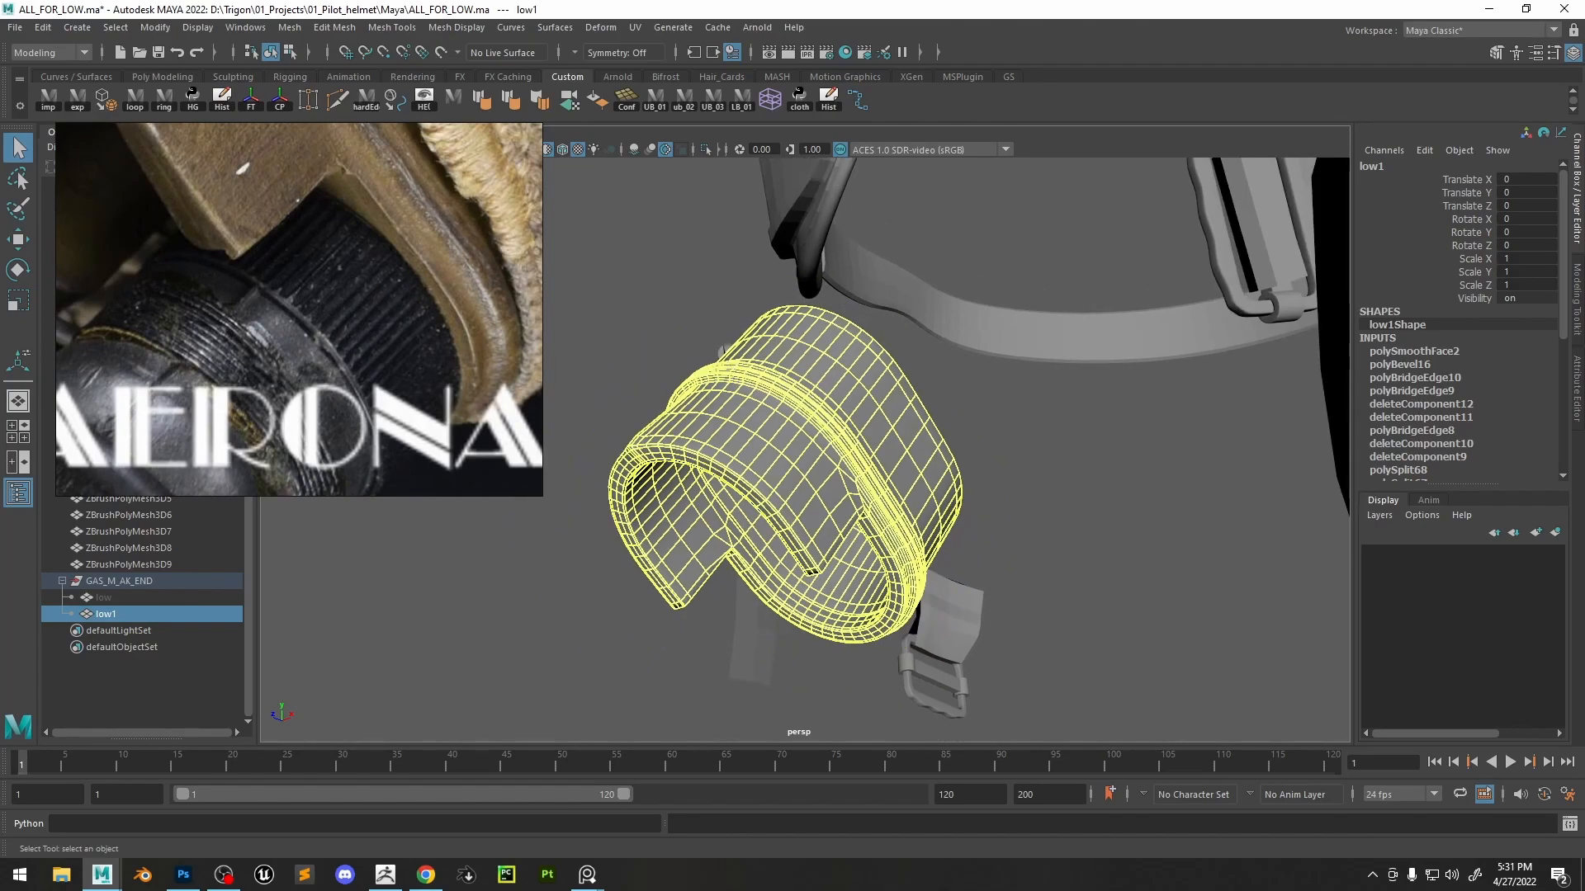
scroll(123, 491, up, 2)
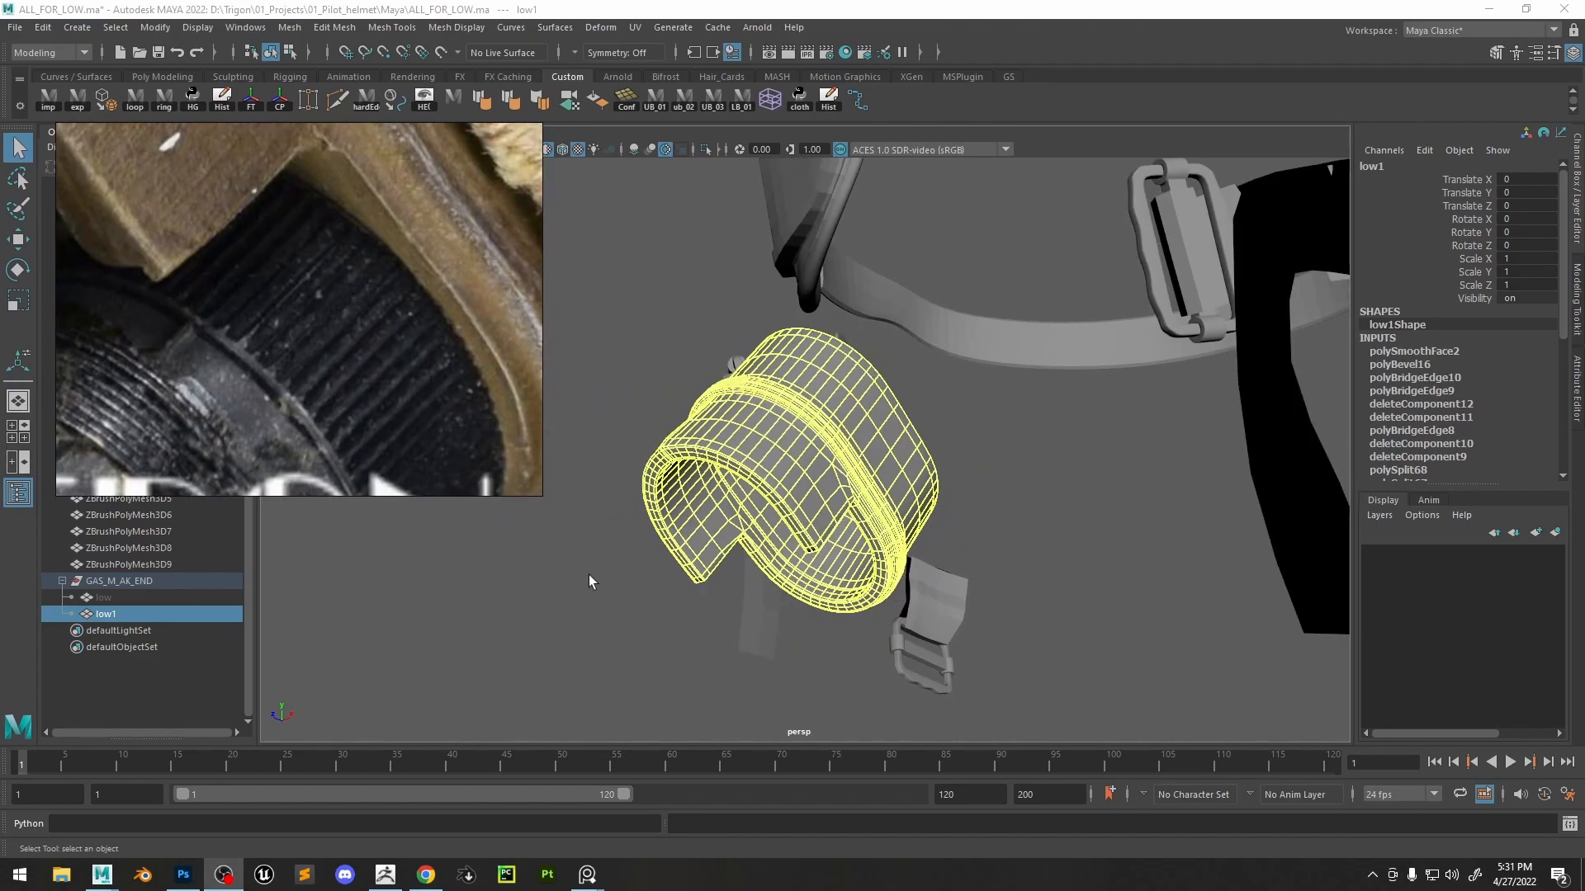
- Turn off the low1 sleeve's smooth preview and compare its notched end with the black ribbed connector in the reference
click(591, 567)
alt+drag(806, 501, 690, 570)
click(725, 543)
alt+right_drag(690, 570, 813, 606)
key(1)
alt+drag(813, 606, 788, 526)
alt+right_drag(788, 527, 825, 369)
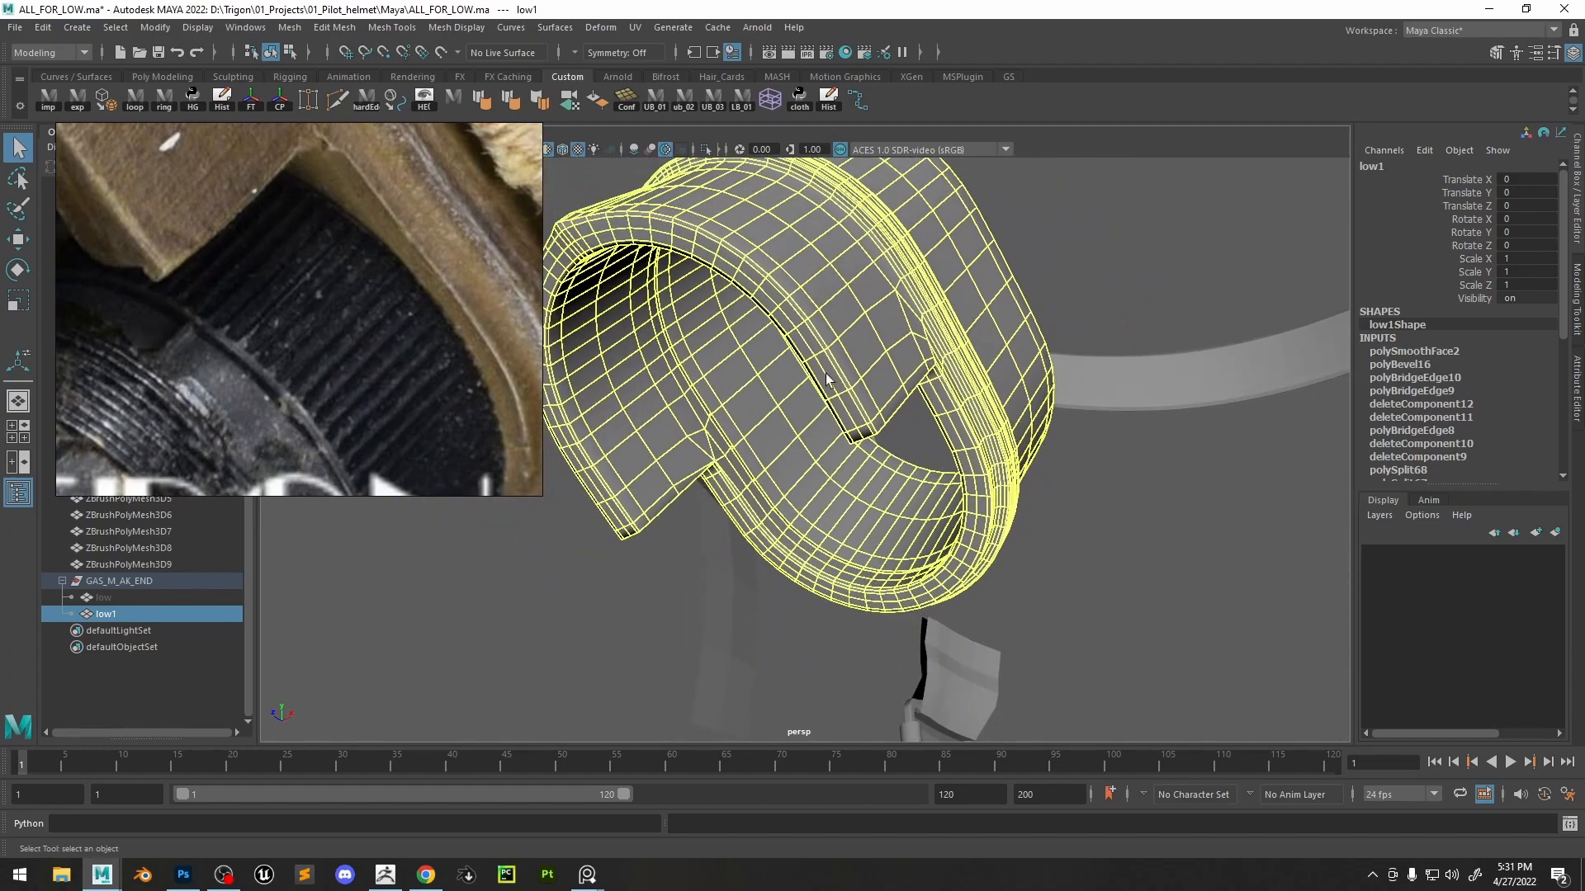
click(675, 588)
alt+drag(675, 587, 798, 464)
scroll(318, 329, down, 4)
click(797, 472)
alt+right_drag(798, 479, 860, 550)
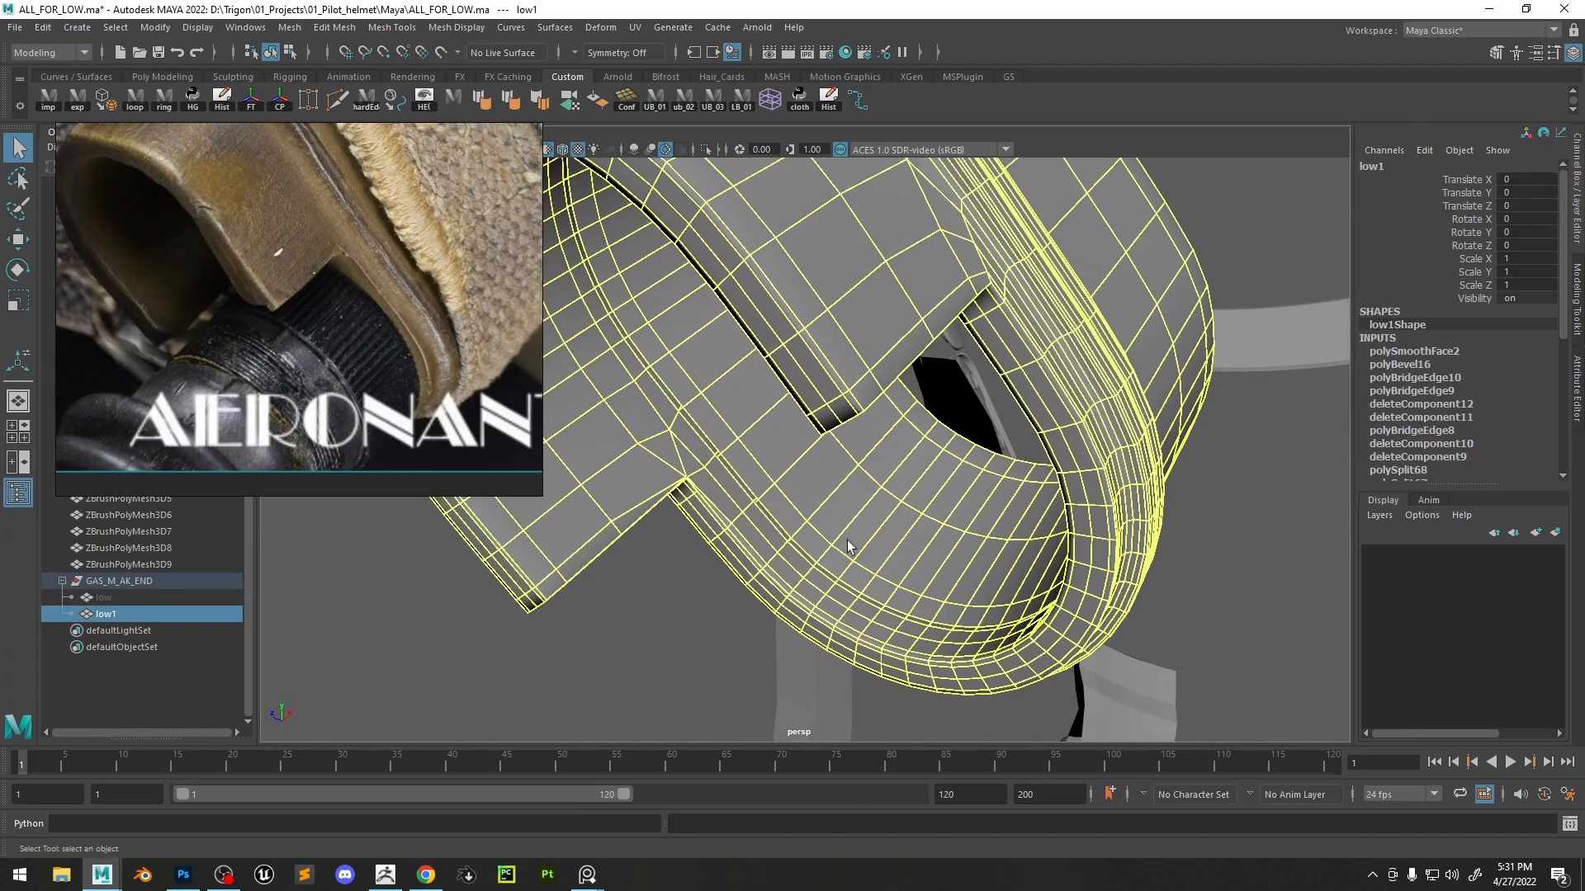
alt+middle_drag(860, 558, 850, 455)
- Select a face beside the sleeve's notch corner and examine the surrounding topology
alt+right_drag(718, 396, 780, 512)
click(704, 382)
key(f)
alt+drag(704, 382, 818, 459)
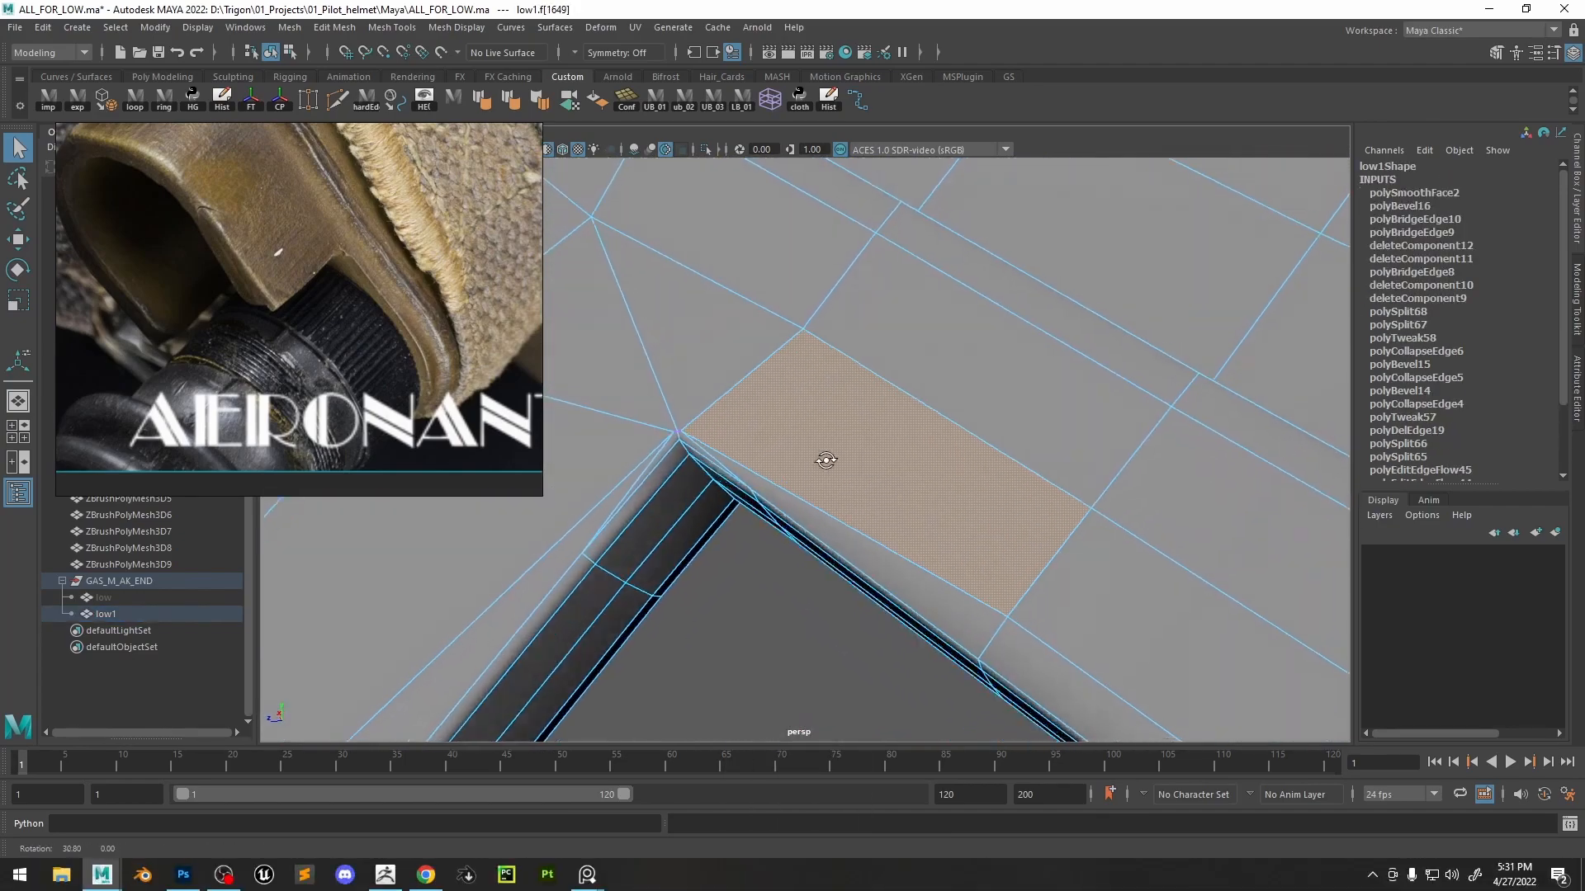
alt+right_drag(818, 460, 767, 498)
alt+drag(767, 499, 831, 432)
alt+right_drag(739, 400, 938, 595)
alt+drag(938, 594, 1065, 551)
alt+right_drag(1067, 552, 892, 462)
- Try to delete the face loop running past the sleeve's inner notch corner
click(784, 402)
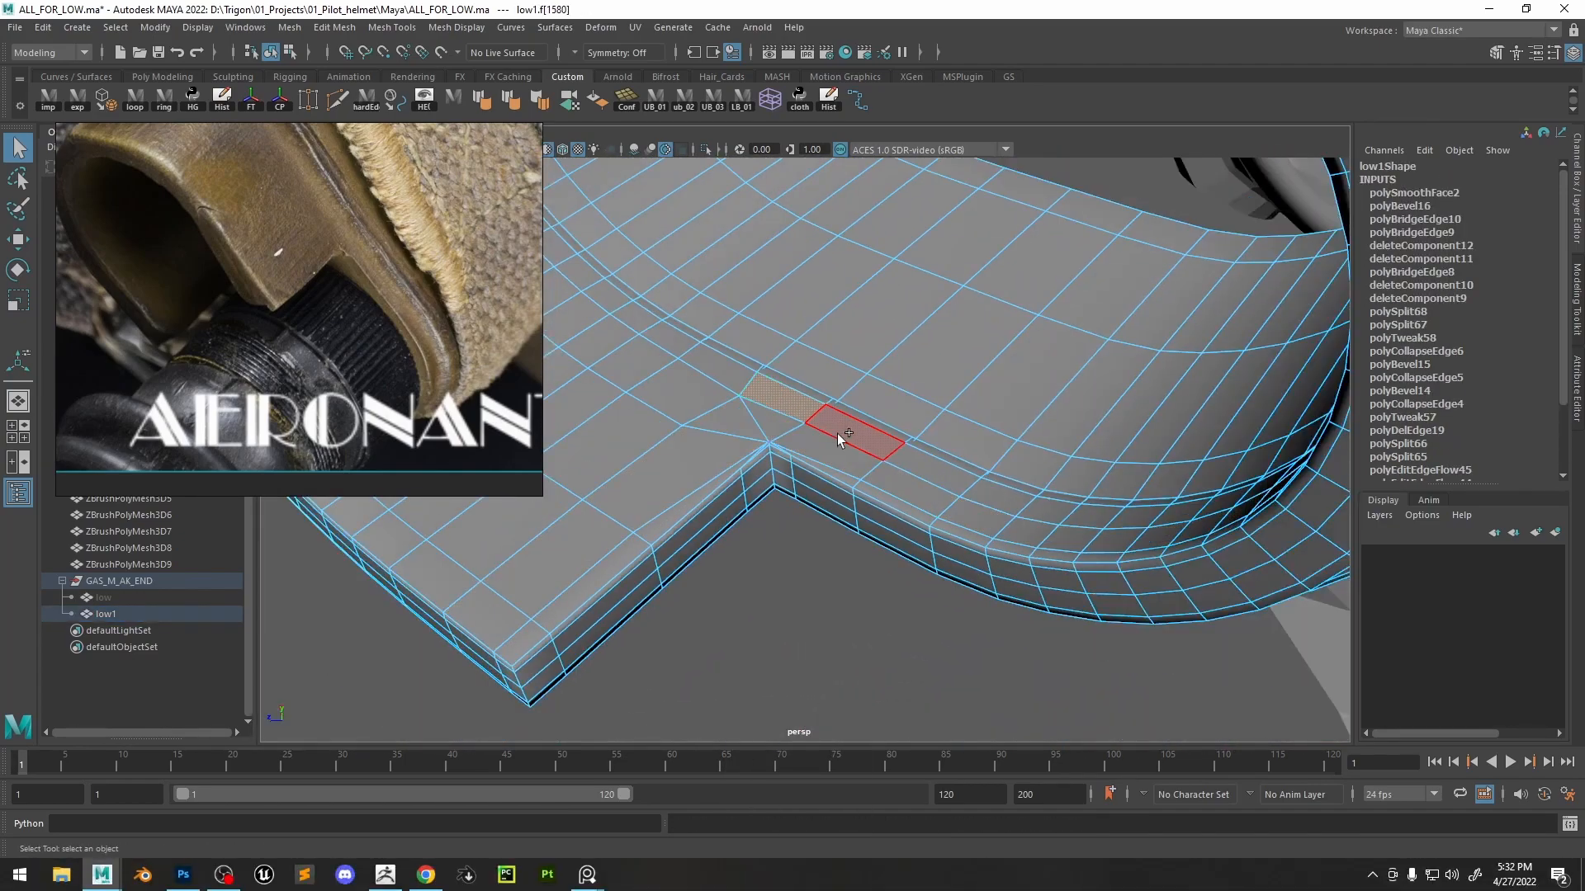
shift+double_click(826, 428)
key(Delete)
alt+drag(828, 433, 878, 490)
alt+right_drag(878, 491, 966, 571)
alt+drag(966, 572, 909, 500)
key(ctrl+z)
- Try to delete the grown face selection around the notch corner, and clear the selection
key(shift+period)
key(Delete)
alt+right_drag(910, 498, 983, 556)
key(ctrl+z)
alt+drag(983, 555, 920, 512)
click(825, 582)
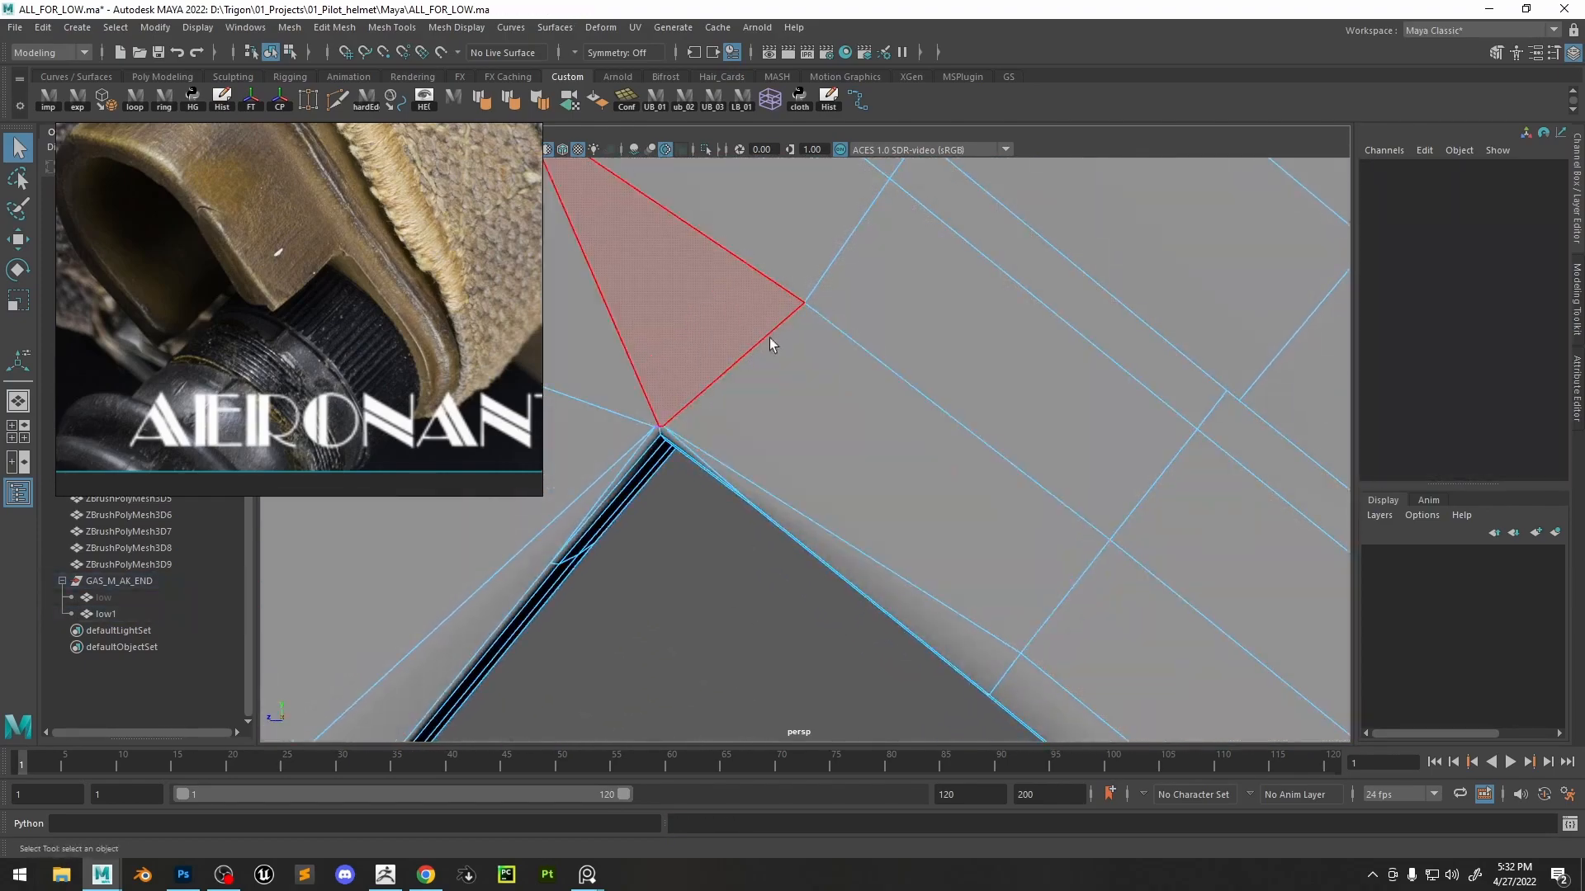
- Select the face loops between the notch and raised rib, grow the selection, and try to delete those faces
alt+right_drag(899, 421, 810, 339)
alt+drag(982, 627, 1078, 545)
alt+right_drag(1078, 545, 839, 444)
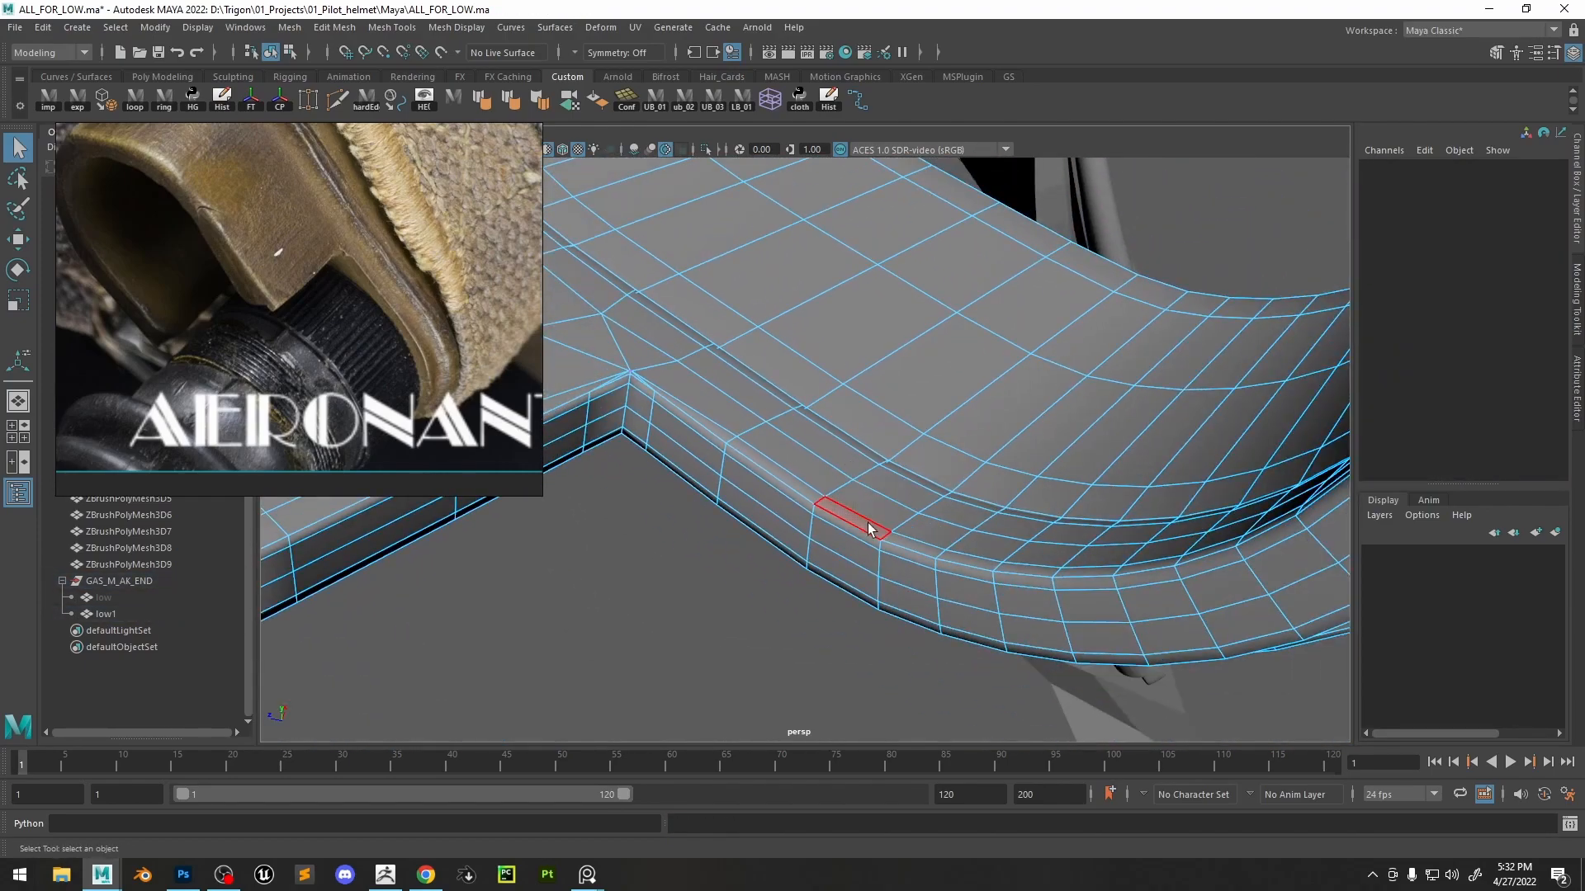
click(842, 508)
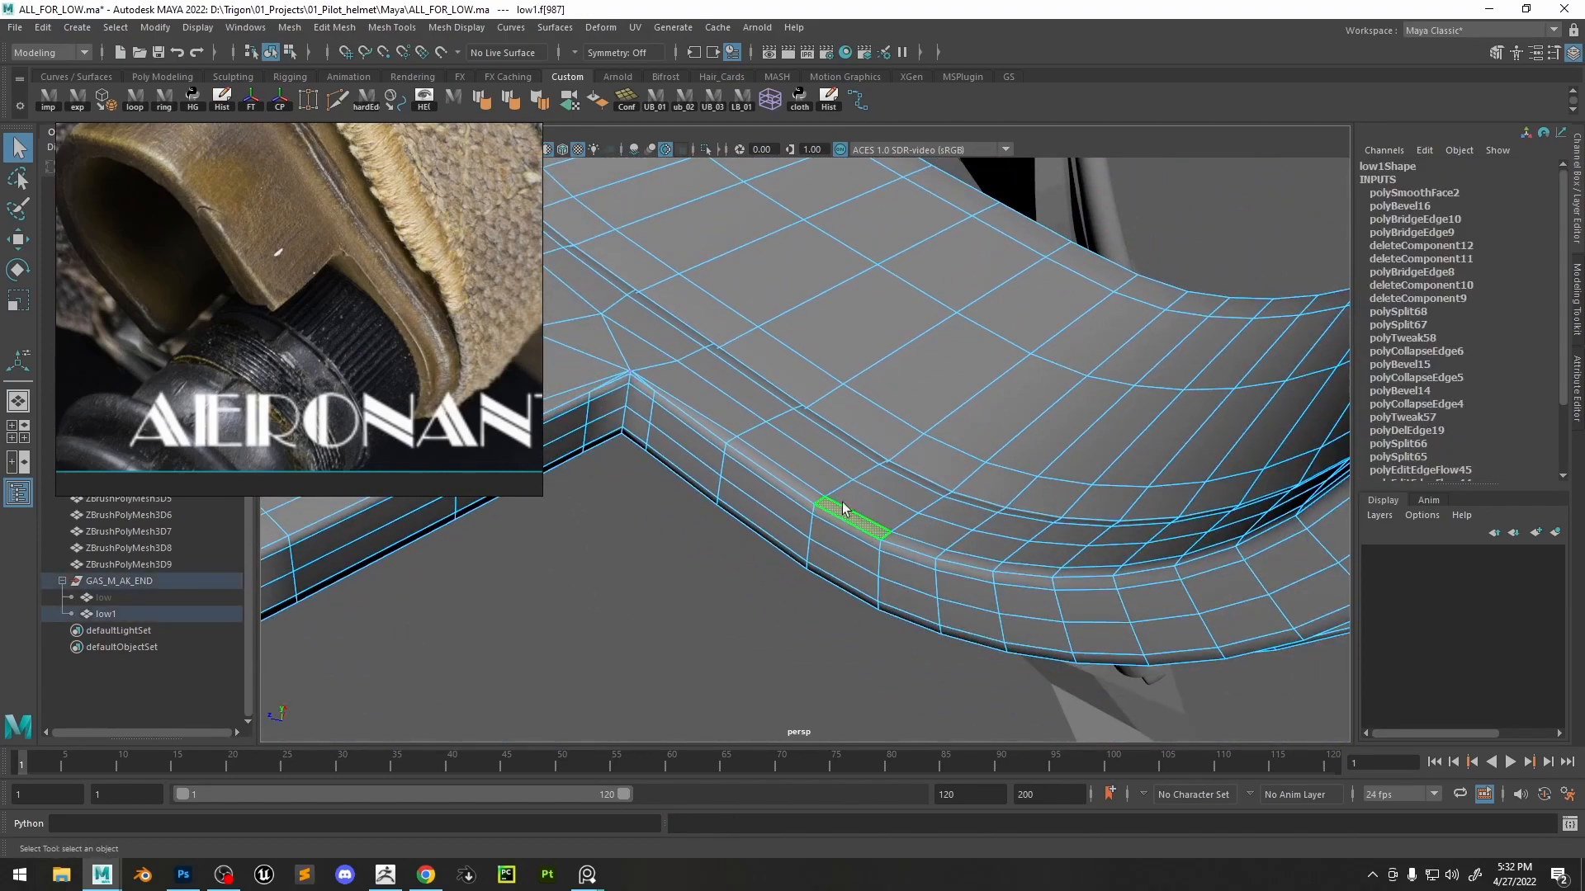
double_click(718, 397)
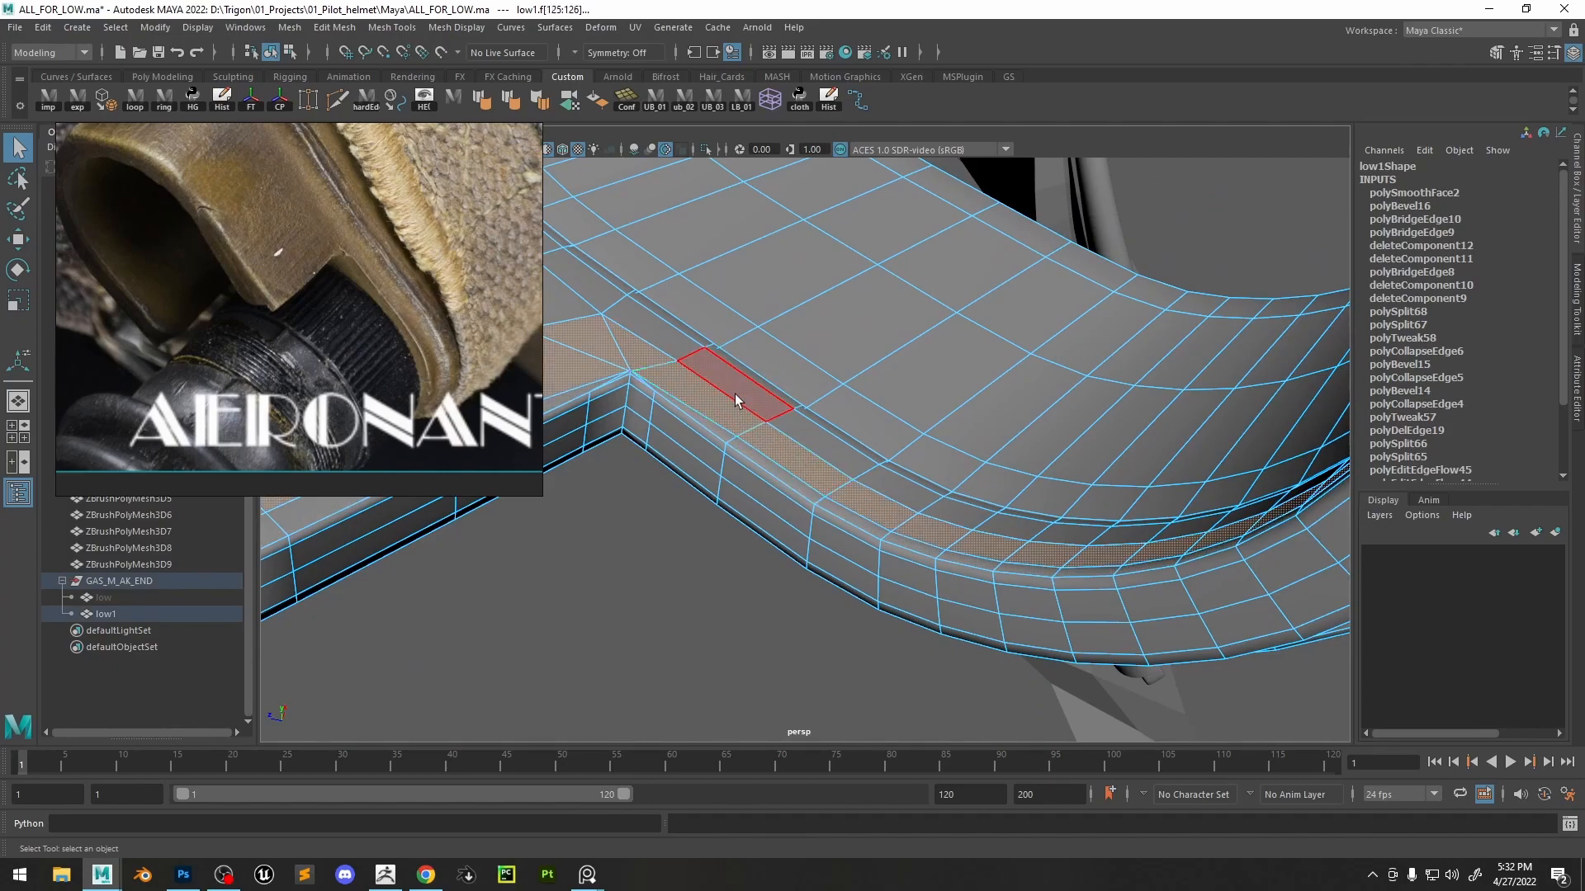
double_click(849, 458)
key(shift+period)
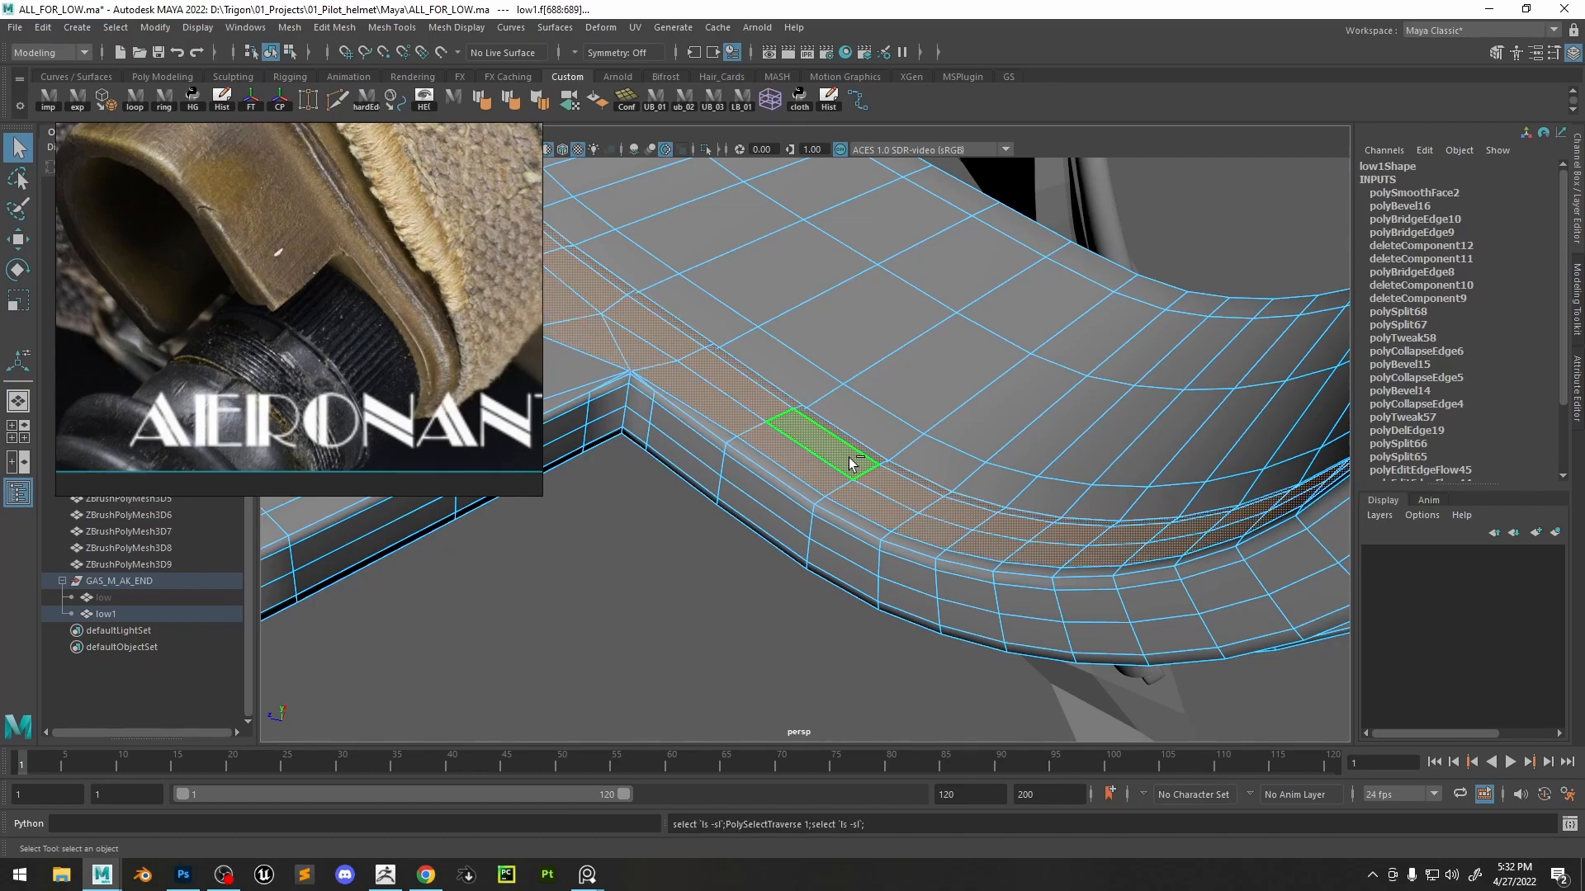
key(Delete)
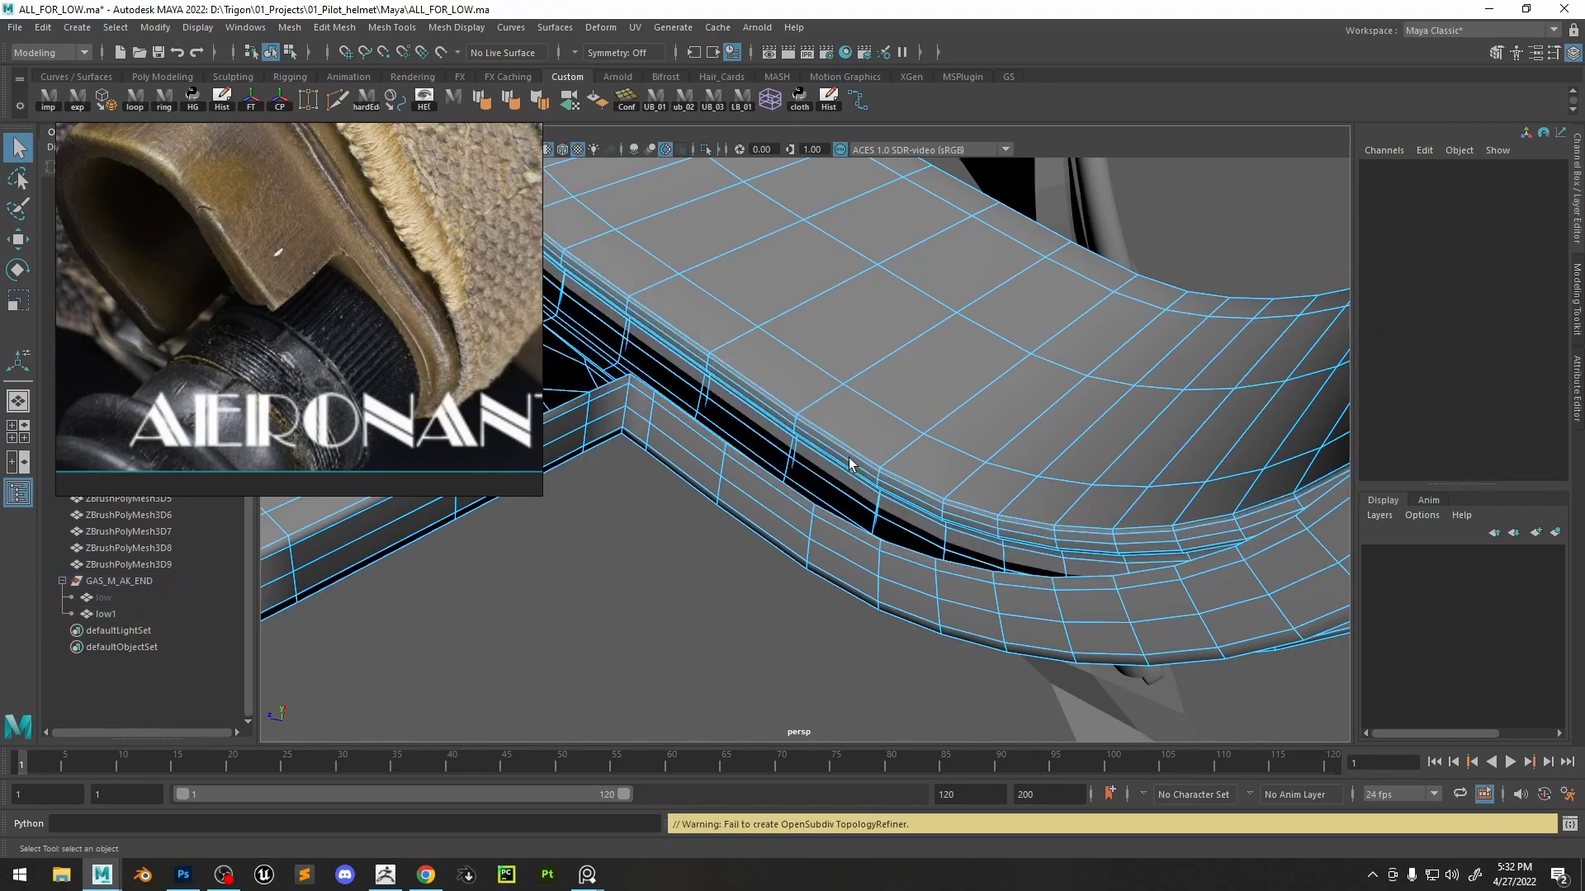
alt+middle_drag(829, 436, 1015, 485)
alt+right_drag(1016, 485, 887, 487)
alt+drag(887, 487, 927, 492)
key(ctrl+z)
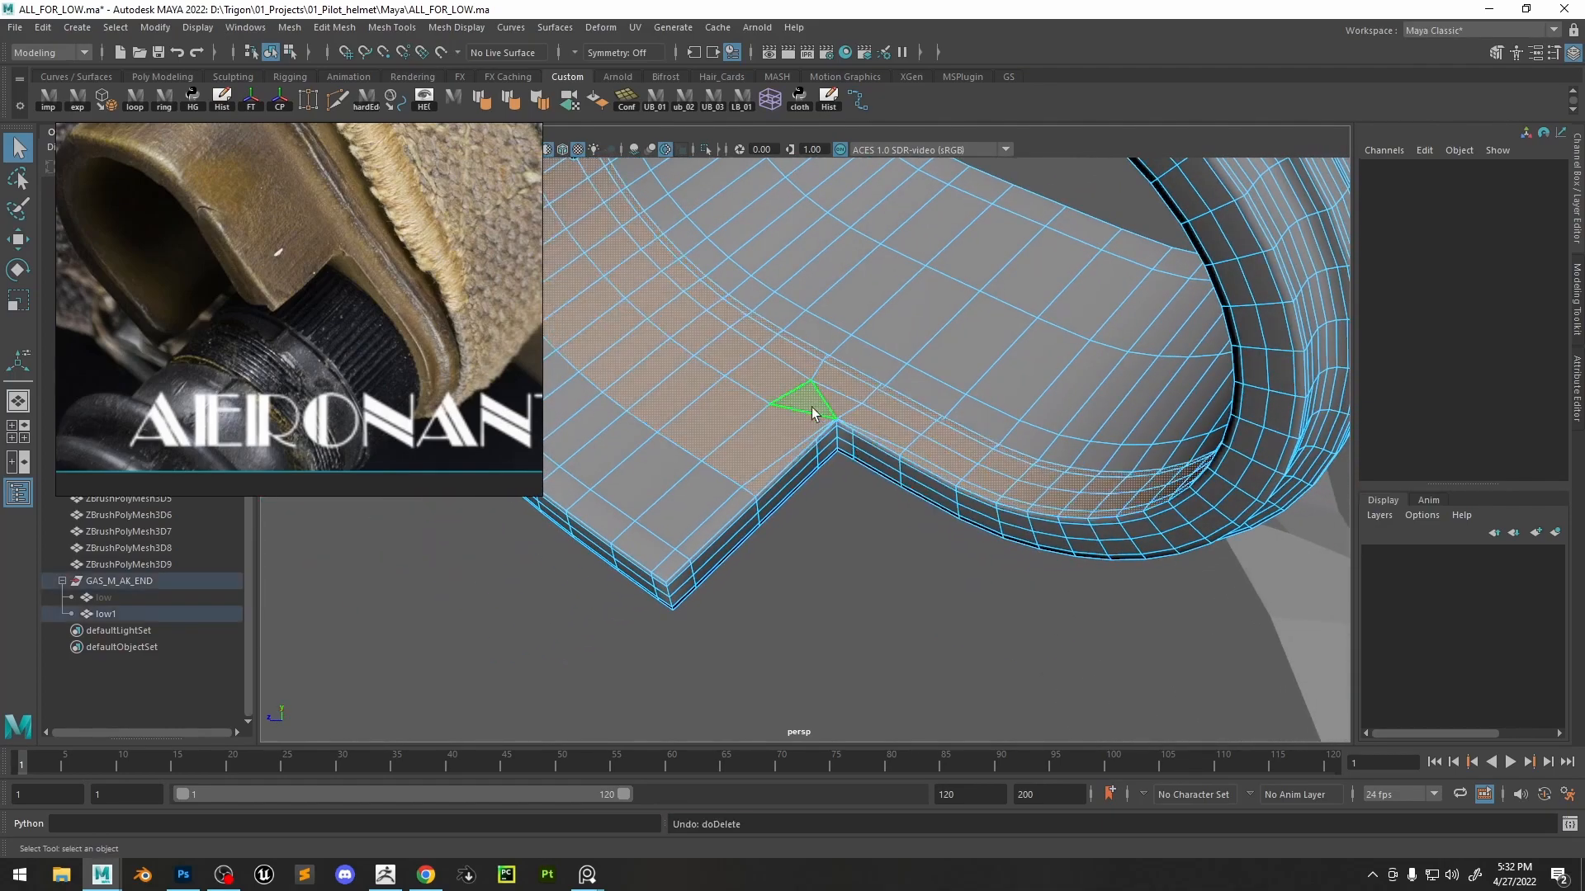
- Deselect the outer face rows near the notch corner, keeping only the curved band beside the raised rib selected
alt+right_drag(814, 413, 905, 464)
alt+middle_drag(905, 465, 901, 507)
ctrl+click(773, 502)
ctrl+click(727, 468)
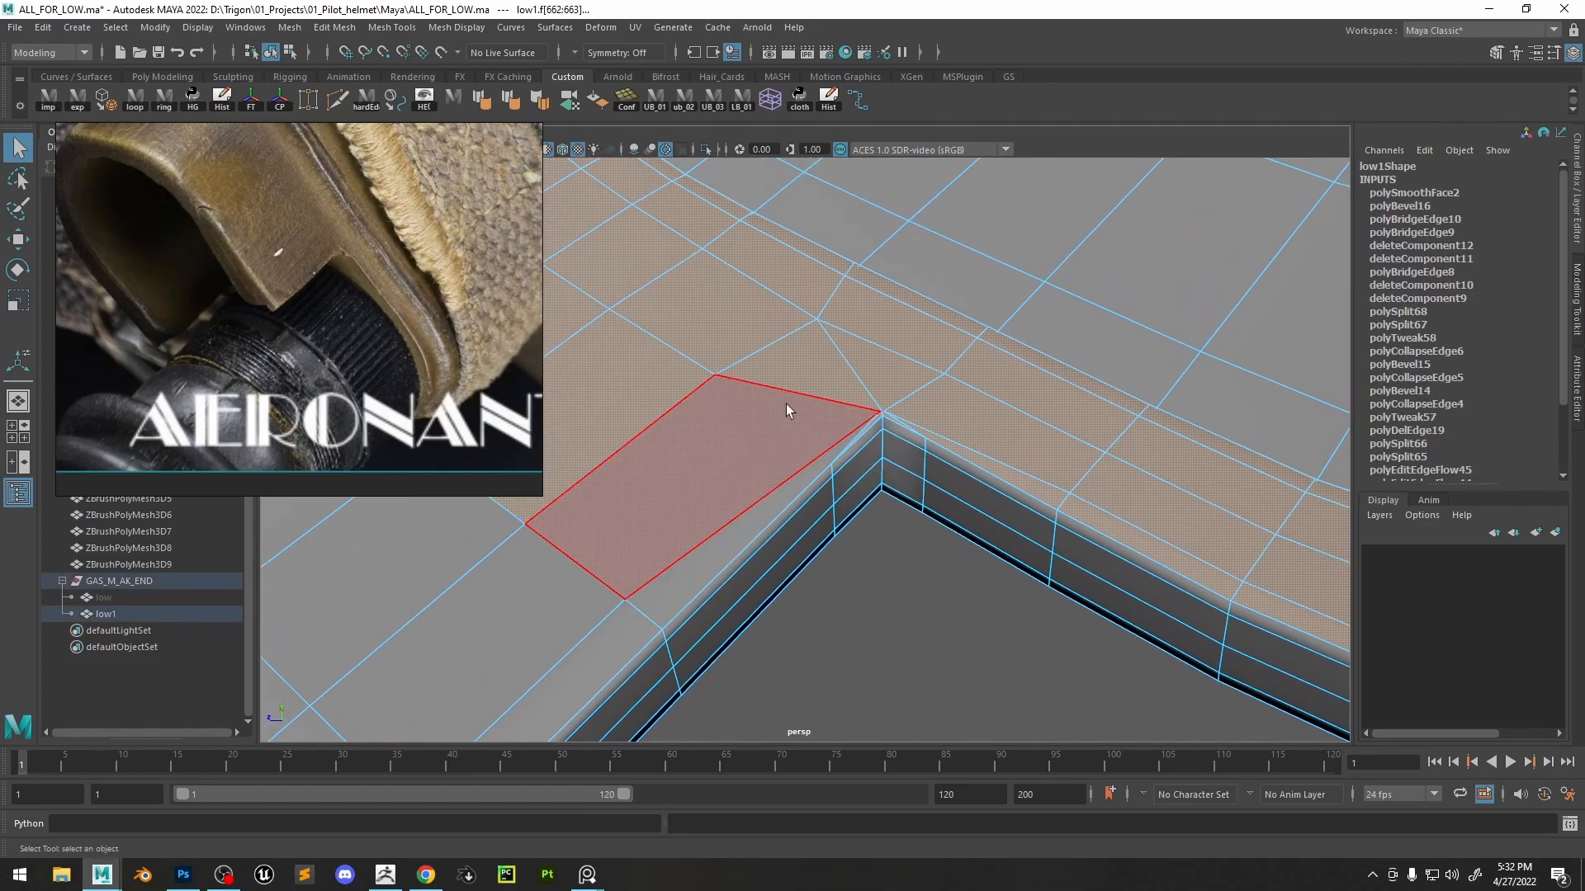
alt+drag(788, 406, 756, 450)
alt+right_drag(757, 450, 930, 528)
alt+middle_drag(875, 388, 1031, 572)
alt+right_drag(1032, 572, 762, 552)
alt+drag(761, 552, 757, 506)
alt+middle_drag(757, 506, 982, 601)
ctrl+click(980, 605)
ctrl+double_click(924, 566)
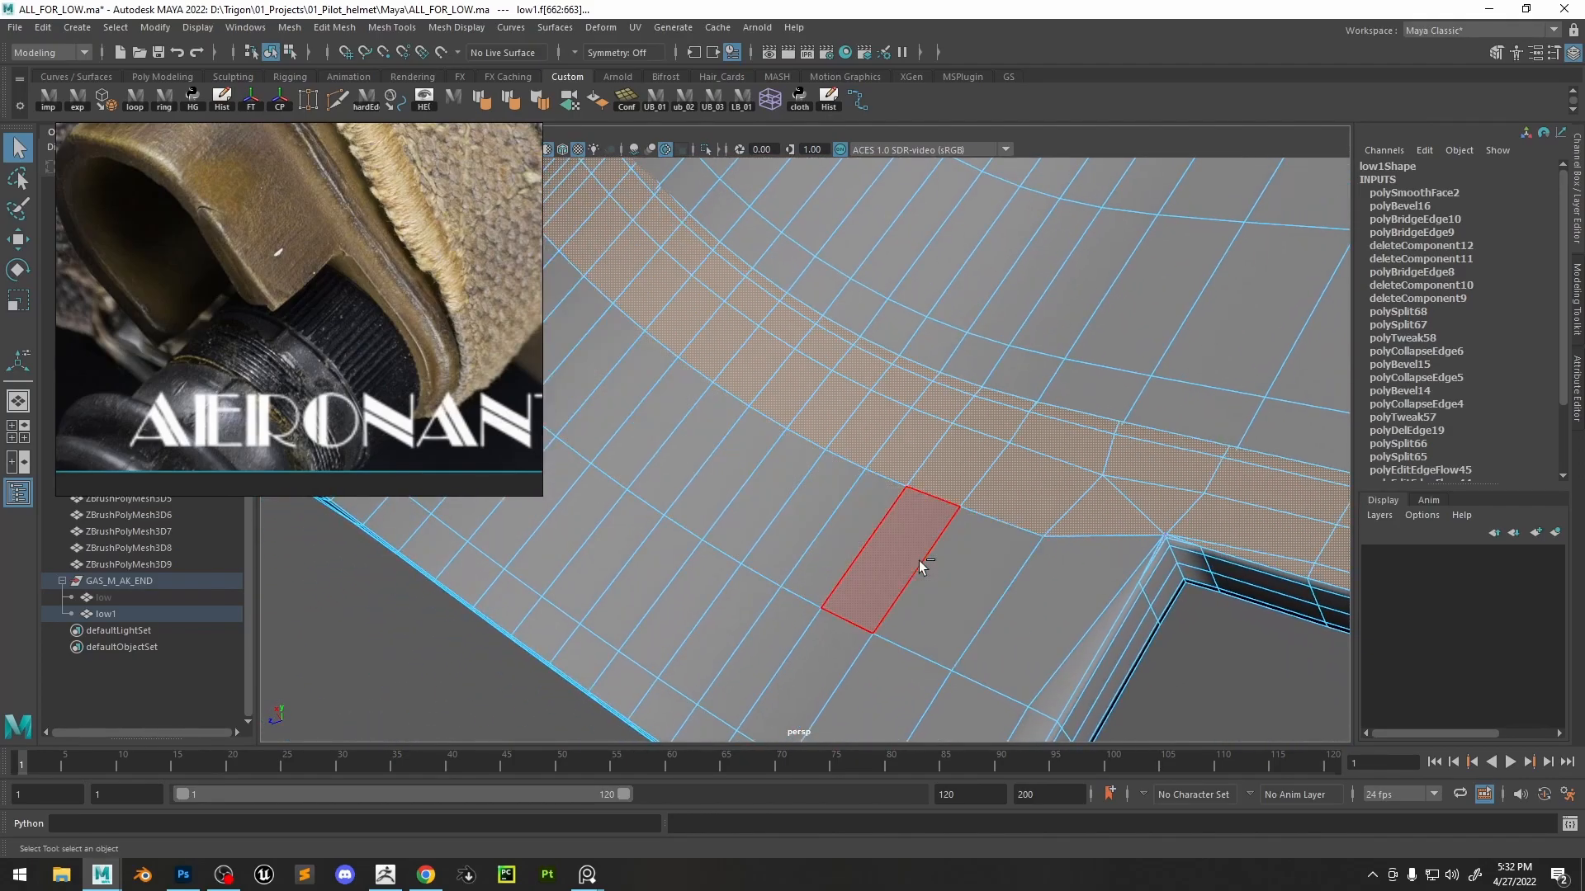
- Delete the selected face band separating the notched end from the rest of the sleeve
alt+right_drag(1055, 691, 767, 467)
alt+drag(769, 467, 630, 517)
alt+middle_drag(630, 517, 862, 467)
alt+right_drag(862, 466, 820, 446)
alt+drag(820, 446, 930, 472)
alt+right_drag(930, 472, 1081, 495)
alt+right_drag(1271, 487, 1120, 457)
alt+drag(1120, 457, 941, 548)
key(Delete)
- Select the edges beside the open gap near the notch corner, and undo the face band's deletion
alt+right_drag(940, 548, 990, 541)
alt+drag(990, 542, 849, 477)
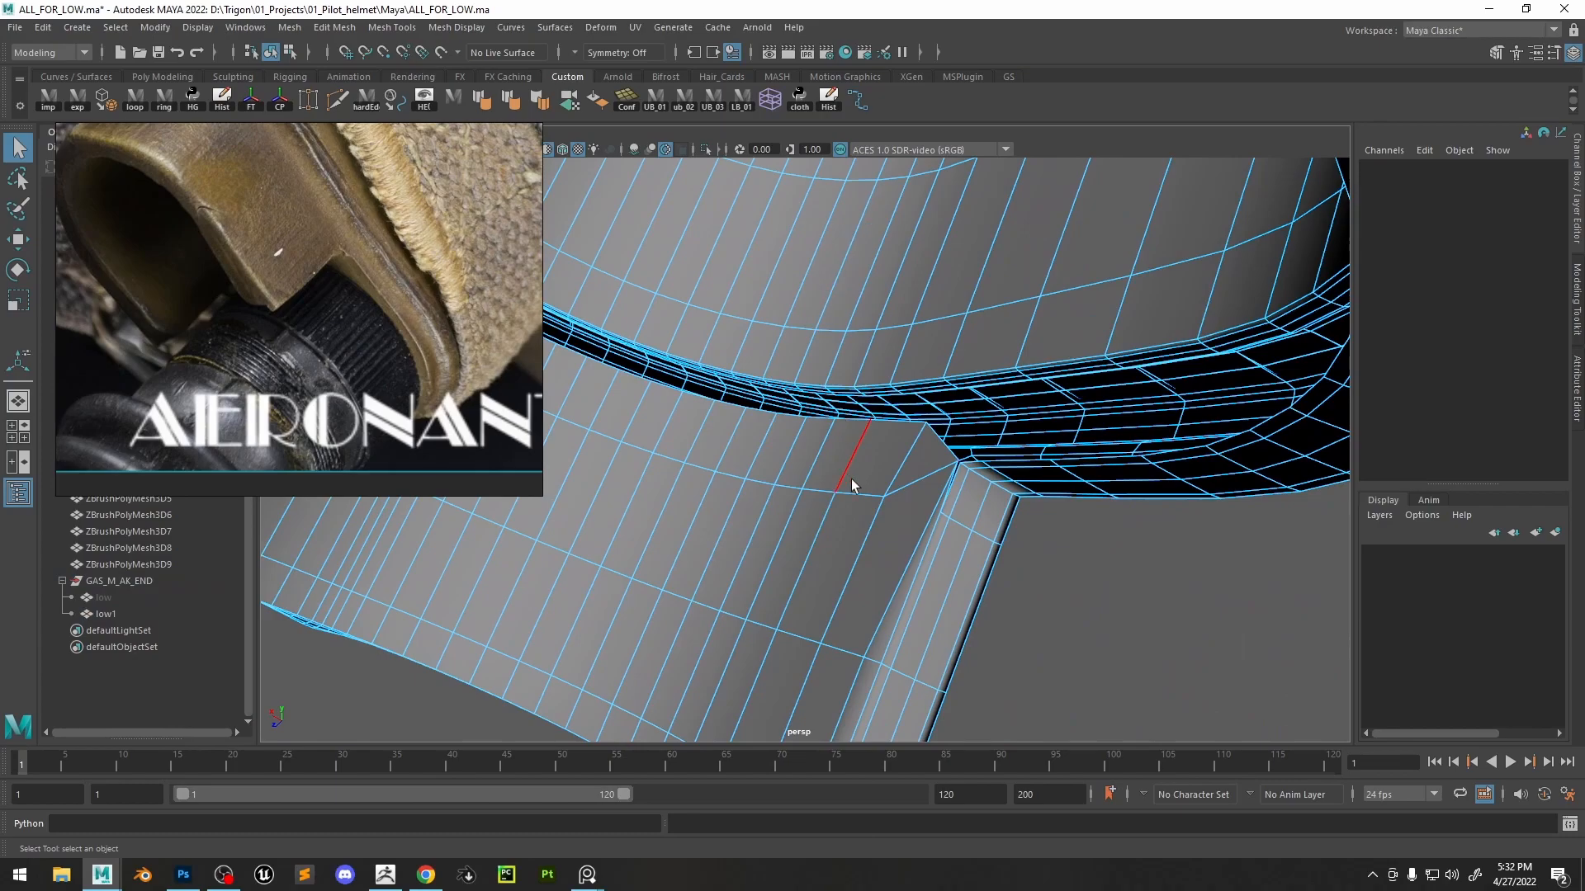
double_click(849, 476)
alt+right_drag(858, 487, 1102, 678)
key(ctrl+z)
key(ctrl+z)
key(ctrl+z)
- Select the narrow face loop running past the notch corner alongside the sleeve's raised rib
alt+drag(1029, 442, 1023, 500)
alt+right_drag(1159, 543, 938, 297)
alt+drag(937, 297, 1152, 529)
alt+right_drag(1152, 528, 998, 596)
click(881, 387)
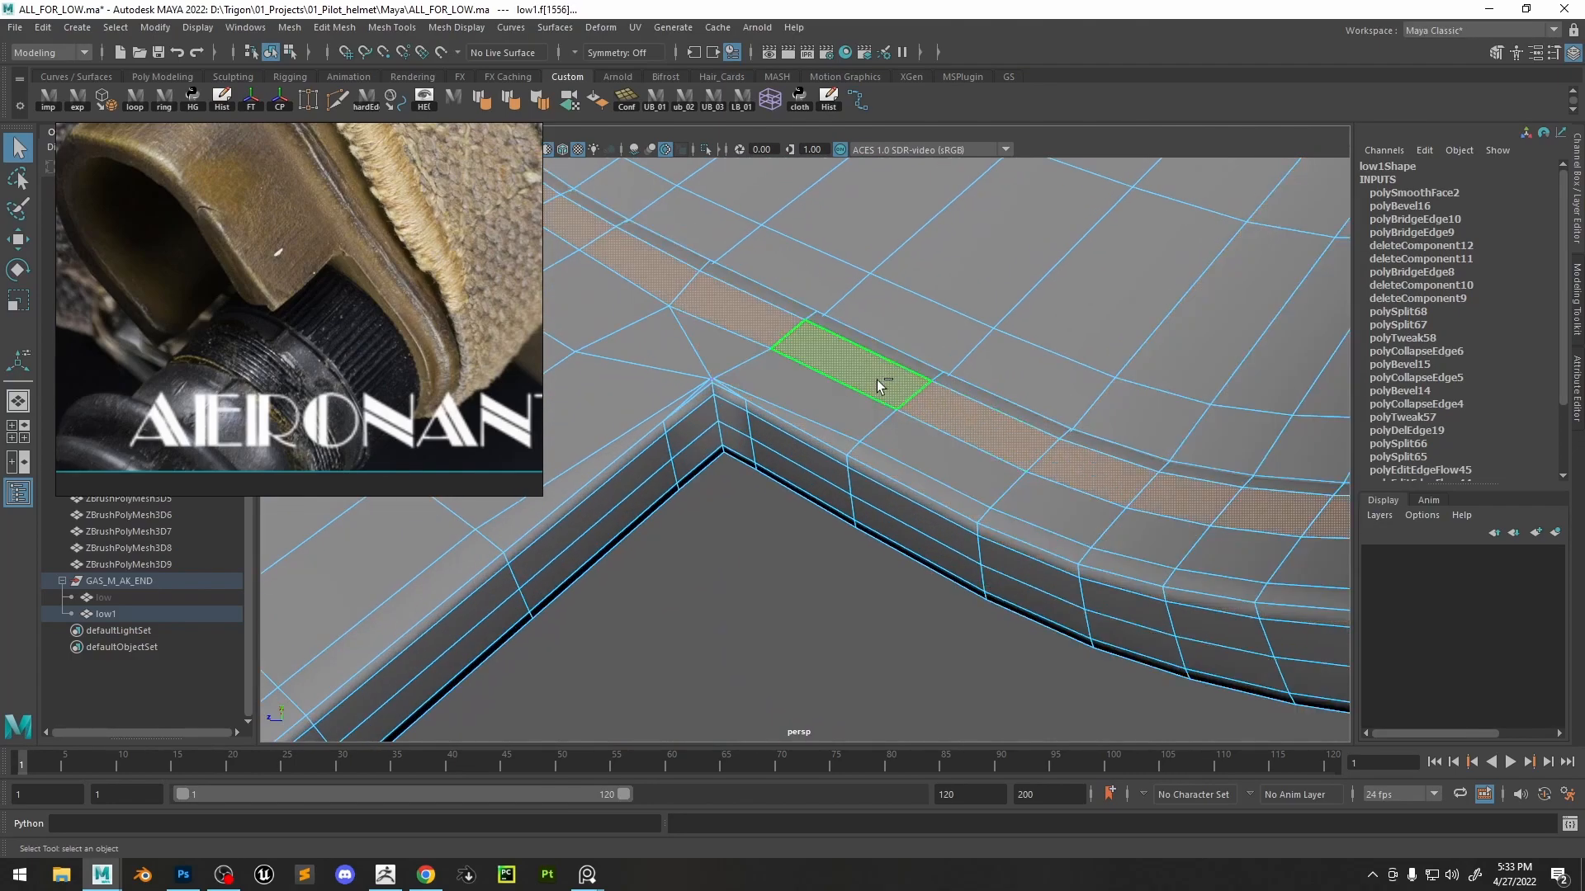
- Refine the face selection around the notch corner on low1 and delete the selected faces
alt+right_drag(841, 455, 743, 413)
alt+drag(742, 412, 958, 608)
ctrl+click(671, 460)
alt+right_drag(958, 608, 1001, 483)
ctrl+click(1001, 483)
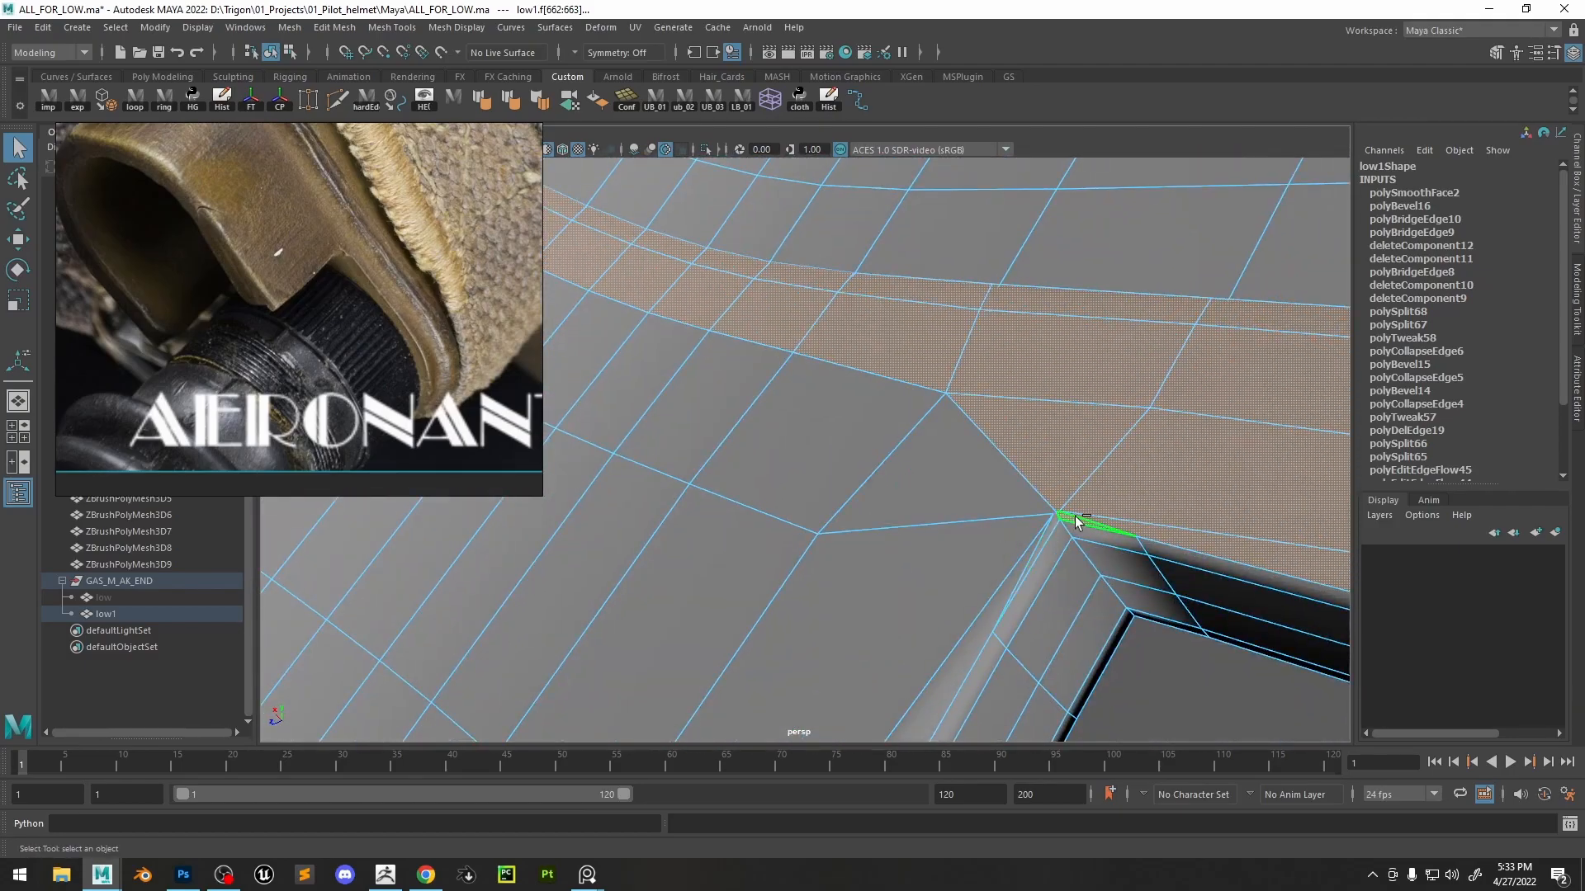
ctrl+click(1075, 518)
alt+drag(1075, 522, 1001, 523)
key(Delete)
alt+right_drag(1161, 349, 776, 416)
click(776, 415)
alt+drag(776, 415, 1024, 442)
right_drag(1026, 420, 1028, 351)
click(338, 100)
click(880, 489)
alt+drag(814, 525, 893, 548)
alt+right_drag(718, 527, 656, 493)
click(665, 484)
alt+drag(958, 532, 1086, 577)
alt+right_drag(1086, 577, 957, 465)
alt+drag(958, 465, 926, 473)
key(ctrl+z)
key(ctrl+z)
- Delete the low1 mesh and unhide the original low mesh in GAS_M_AK_END
key(w)
right_drag(807, 408, 948, 318)
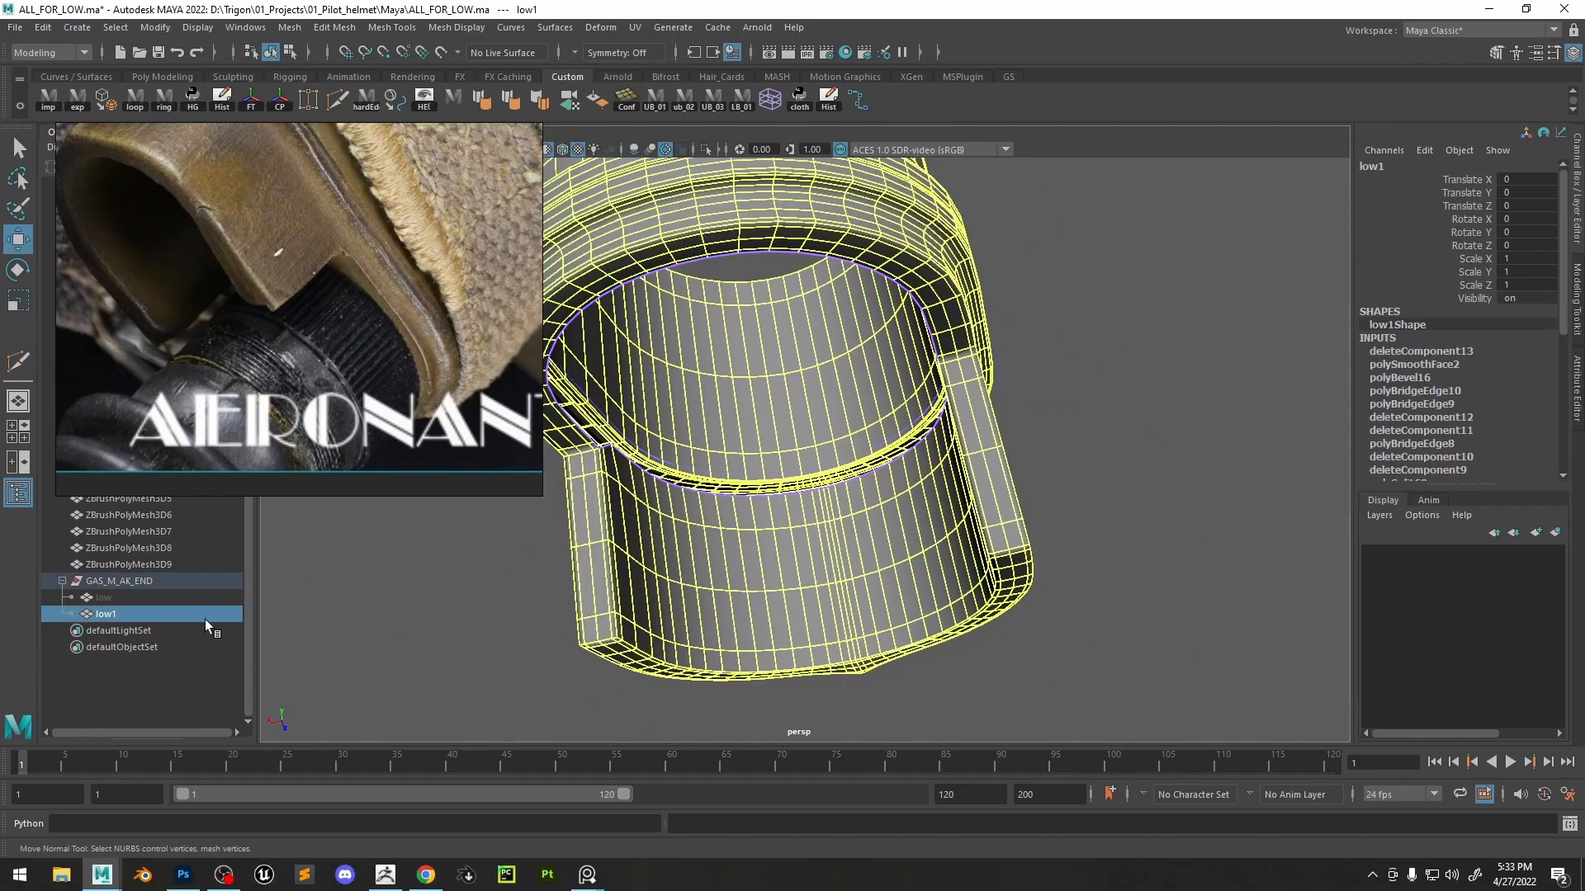
key(Delete)
click(128, 599)
key(shift+h)
- Isolate the low mesh in the viewport with its components ready for selection around the ring opening
alt+drag(844, 480, 1069, 484)
alt+middle_drag(1069, 485, 954, 348)
alt+right_drag(825, 322, 867, 446)
alt+drag(867, 445, 734, 408)
right_click(734, 408)
right_drag(733, 417, 733, 453)
alt+right_drag(933, 479, 871, 456)
alt+drag(871, 455, 895, 330)
double_click(895, 322)
click(708, 151)
- Select the unwanted inner faces around the ring opening of the low mesh and delete them
alt+drag(780, 339, 718, 456)
click(908, 578)
click(854, 479)
shift+double_click(813, 449)
key(Delete)
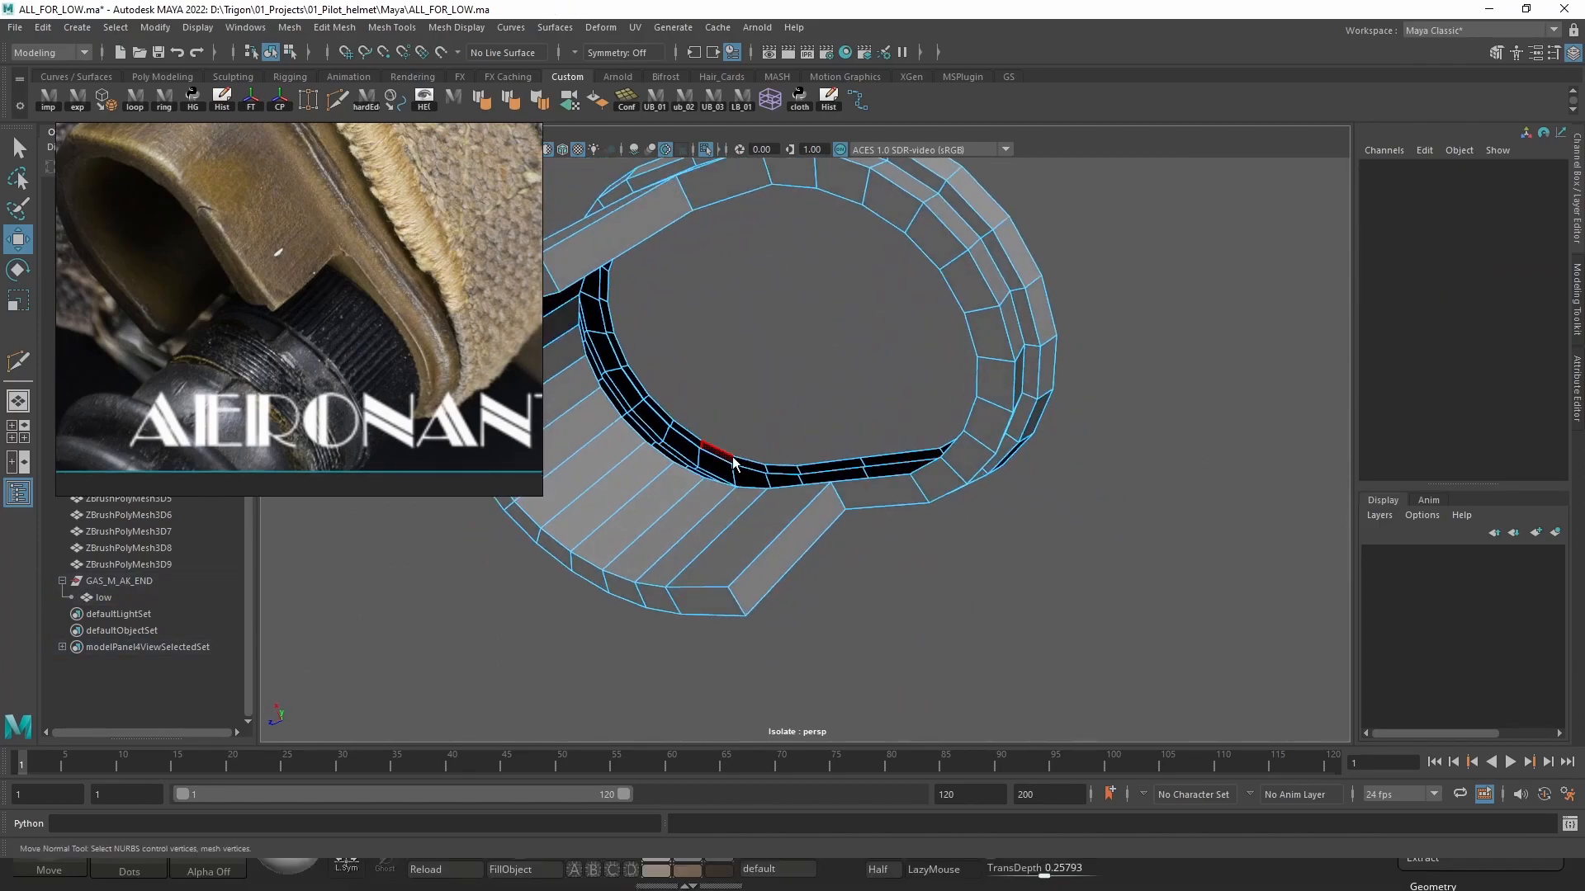
- Cap the ring opening by extruding its border edges inward twice and merging the innermost vertices at the centre, and exit isolation
click(784, 486)
alt+drag(748, 493, 640, 468)
key(ctrl+e)
key(r)
key(ctrl+e)
key(r)
shift+right_drag(768, 380, 772, 236)
scroll(797, 340, down, 3)
right_drag(800, 345, 895, 289)
alt+drag(1008, 332, 780, 363)
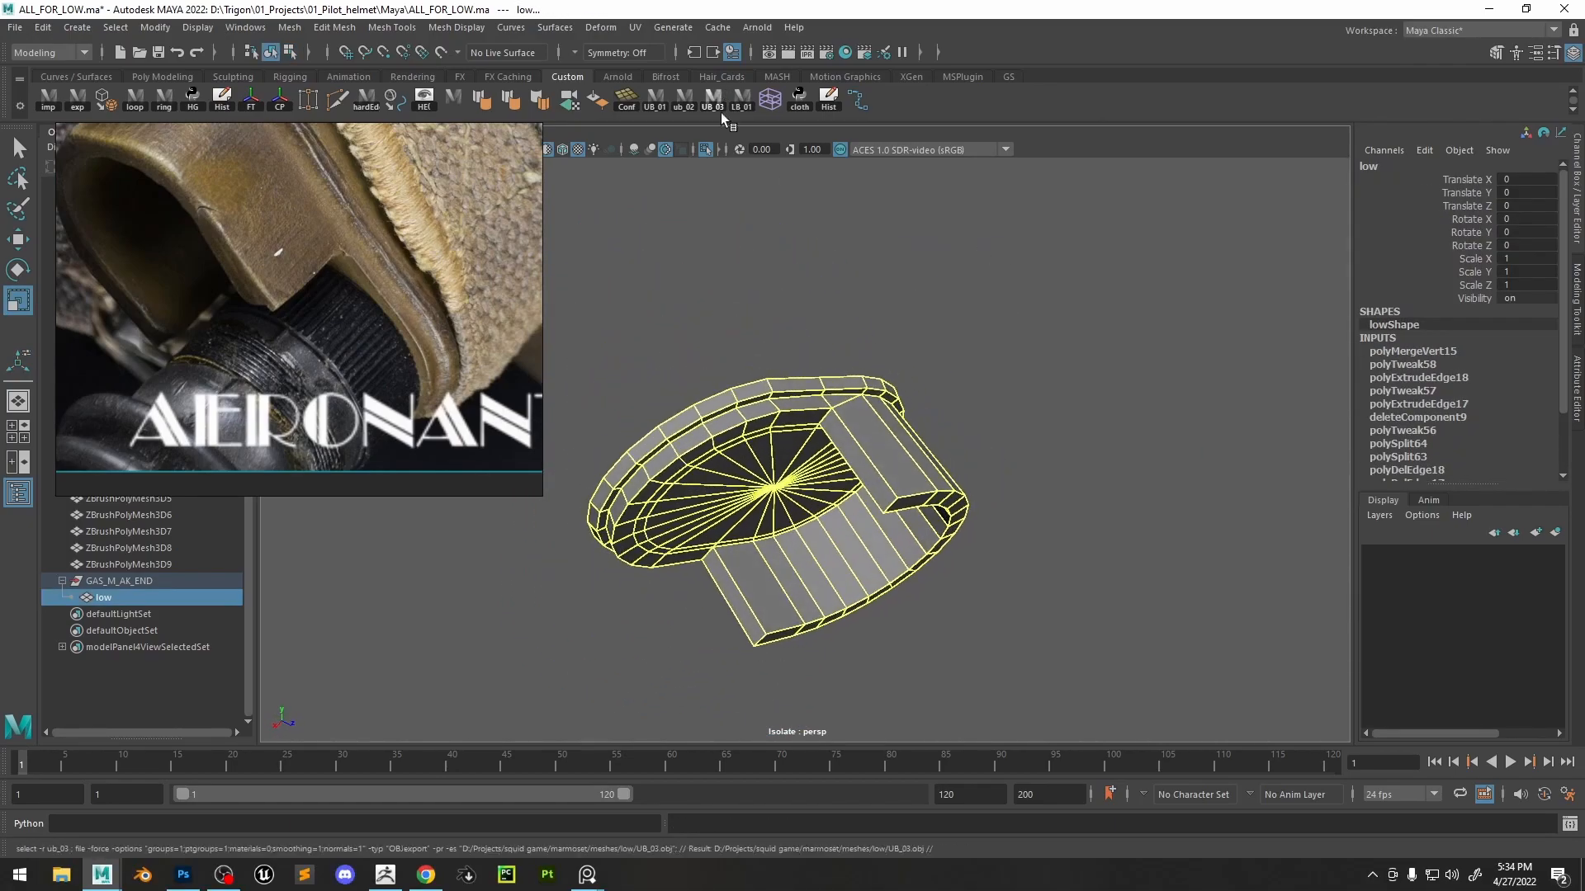
click(704, 155)
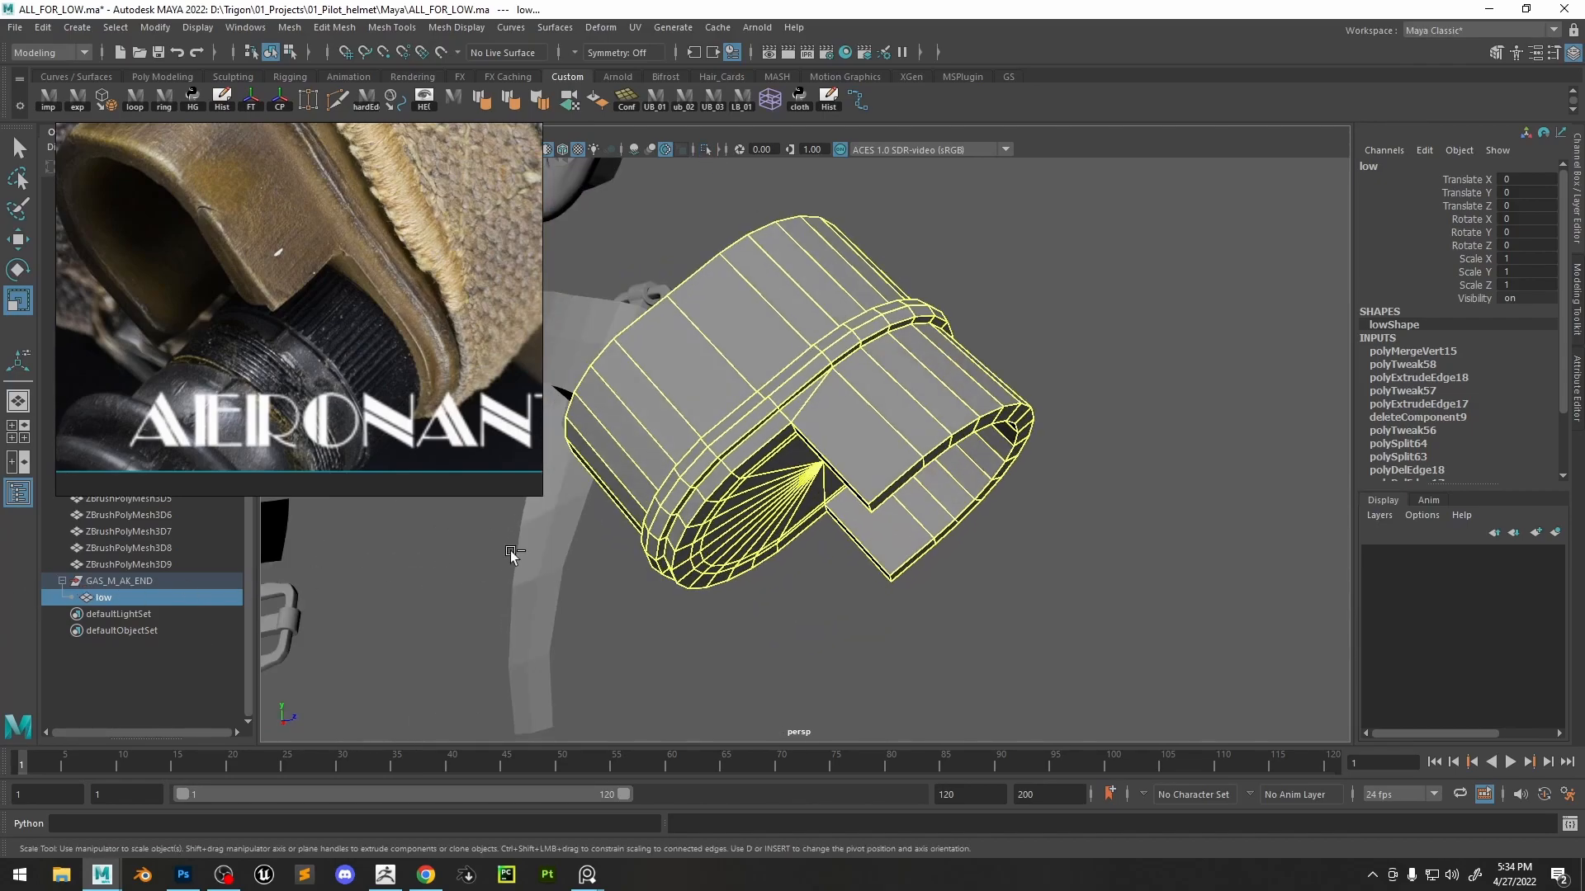
key(ctrl+d)
key(ctrl+z)
key(ctrl+z)
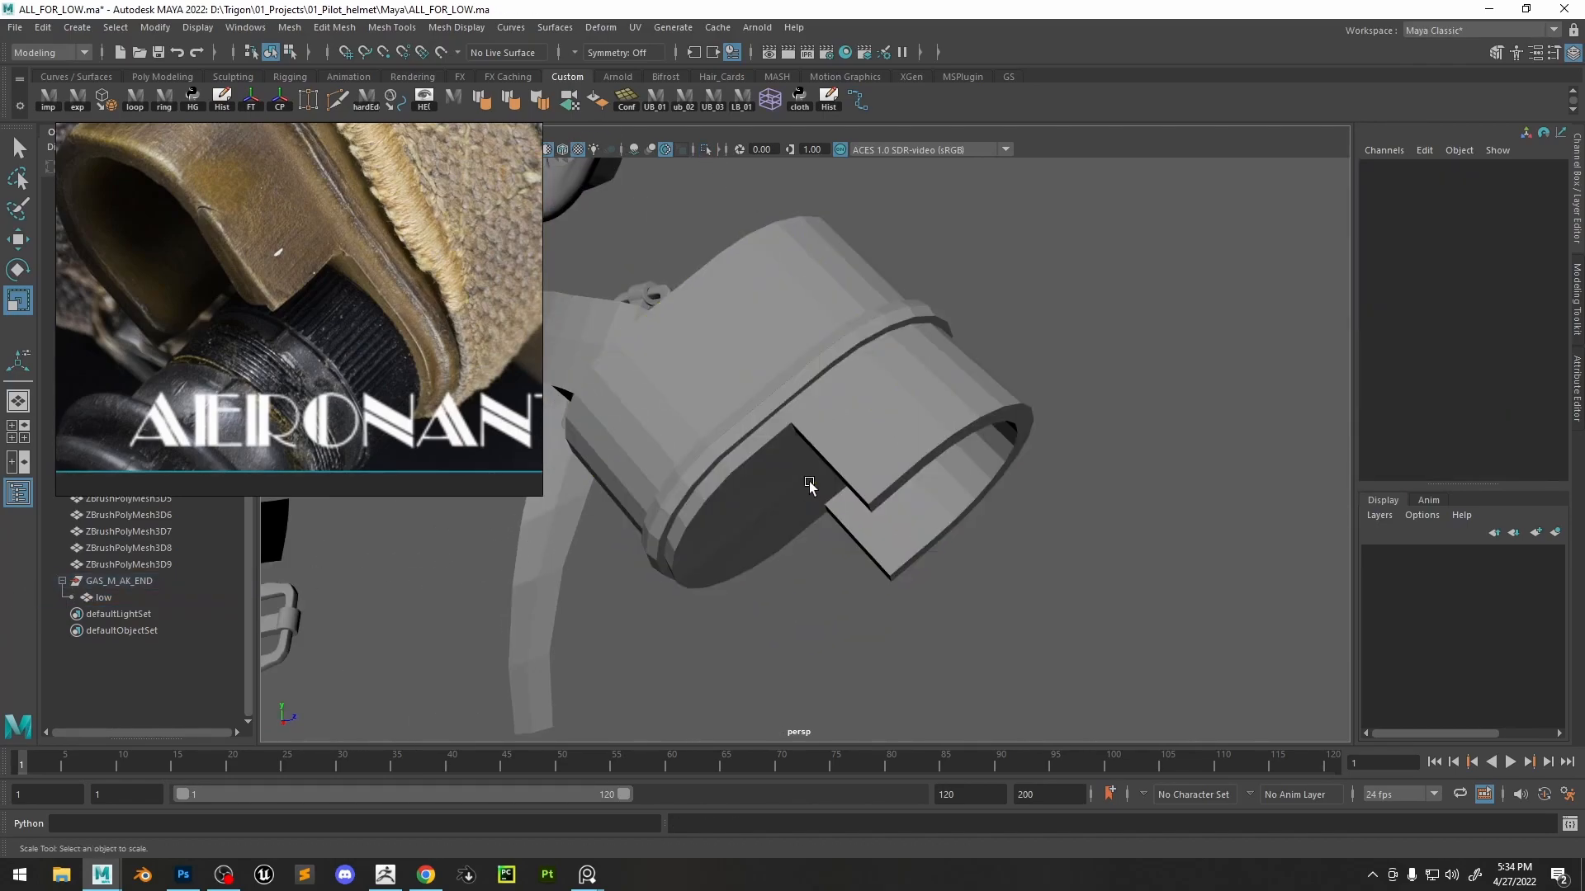
- Soften the low mesh's edges and lower the soft-edge angle from the initial setting so its sharp corners are hard edges
click(482, 101)
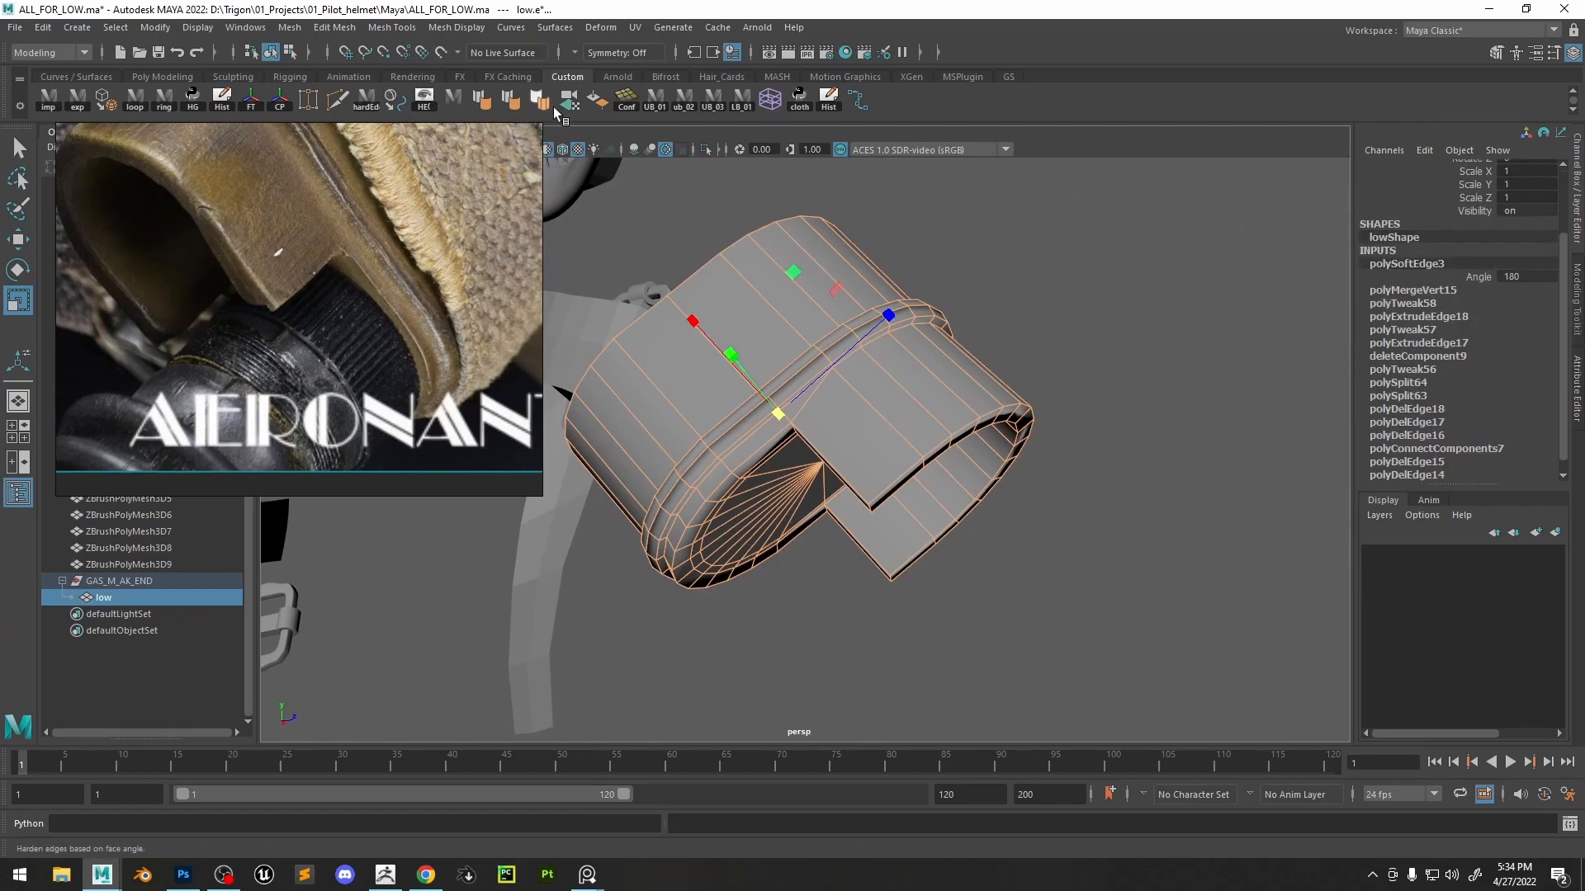
click(1383, 345)
click(1476, 278)
middle_drag(1221, 280, 1075, 280)
scroll(1064, 297, up, 4)
alt+drag(1048, 347, 730, 376)
- Duplicate the low mesh, rename the copy high, and isolate it with its hard edges selected
key(ctrl+d)
double_click(141, 615)
click(705, 149)
click(367, 100)
scroll(920, 496, up, 4)
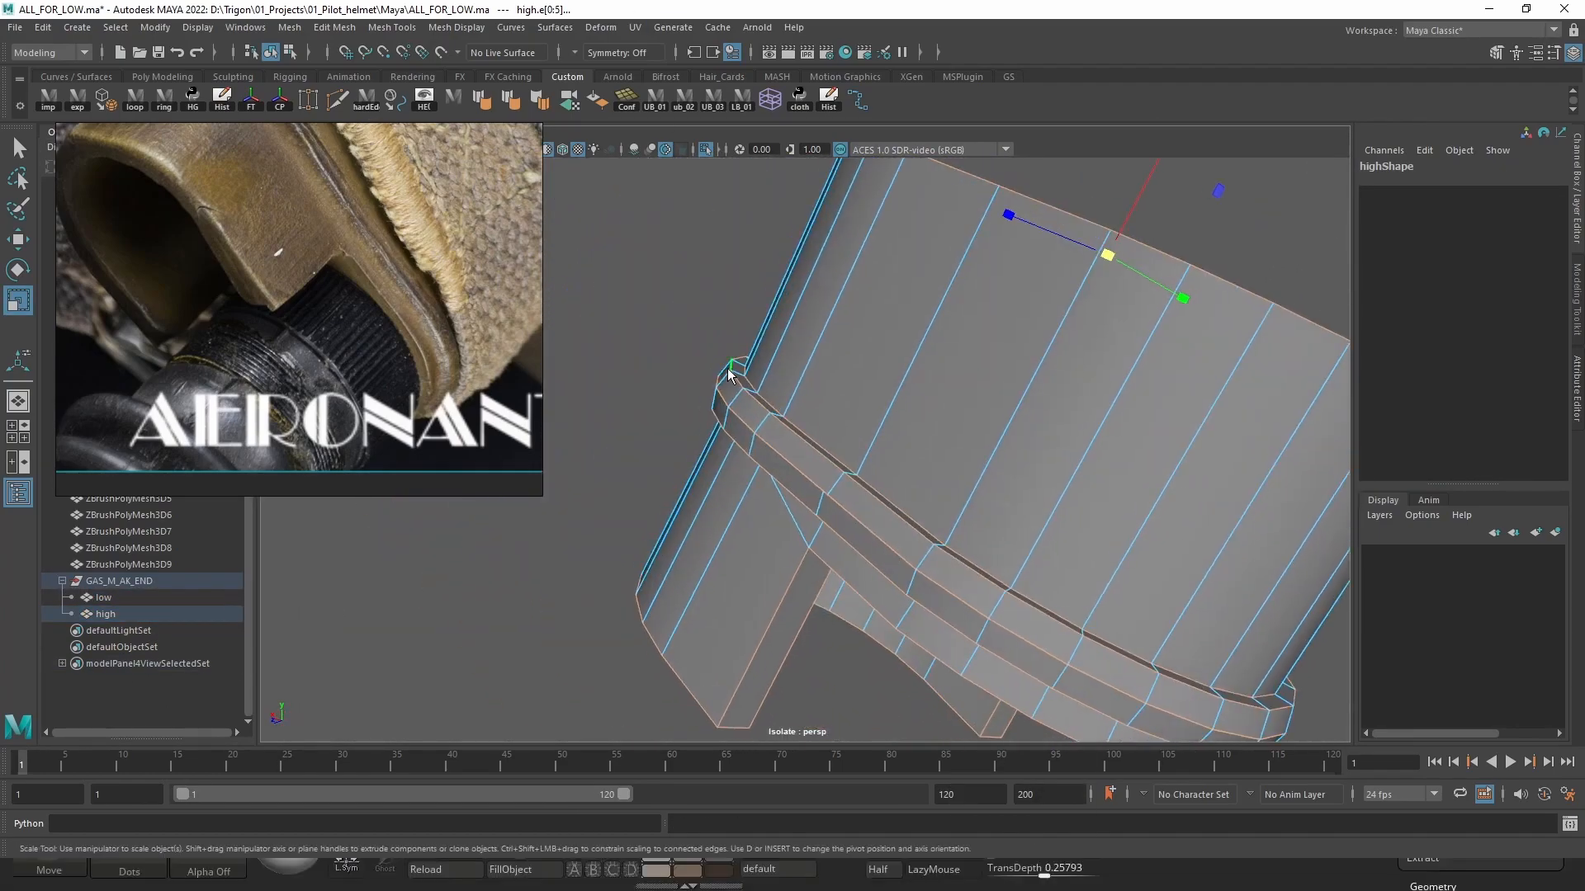
- Delete the high copy and exit isolation with the low mesh selected
key(F8)
key(Delete)
click(227, 597)
click(707, 149)
scroll(817, 413, up, 2)
alt+drag(817, 413, 789, 433)
- Select edge loops around the low mesh's raised rim and scale them to adjust the rim's profile
key(F8)
double_click(788, 432)
middle_drag(998, 462, 1065, 510)
alt+drag(1052, 501, 949, 492)
double_click(858, 495)
drag(1031, 523, 1046, 525)
scroll(949, 462, down, 5)
alt+drag(949, 462, 916, 446)
scroll(916, 446, up, 5)
- Examine the edge loops of the rim and notch on the low mesh from several angles
alt+drag(979, 518, 960, 558)
double_click(723, 434)
scroll(874, 414, down, 6)
alt+drag(873, 414, 945, 388)
right_drag(281, 330, 373, 304)
scroll(1073, 627, up, 3)
alt+drag(1073, 627, 1188, 697)
scroll(1041, 583, up, 4)
alt+drag(1041, 582, 940, 535)
alt+drag(853, 492, 1049, 561)
click(889, 540)
scroll(889, 539, down, 4)
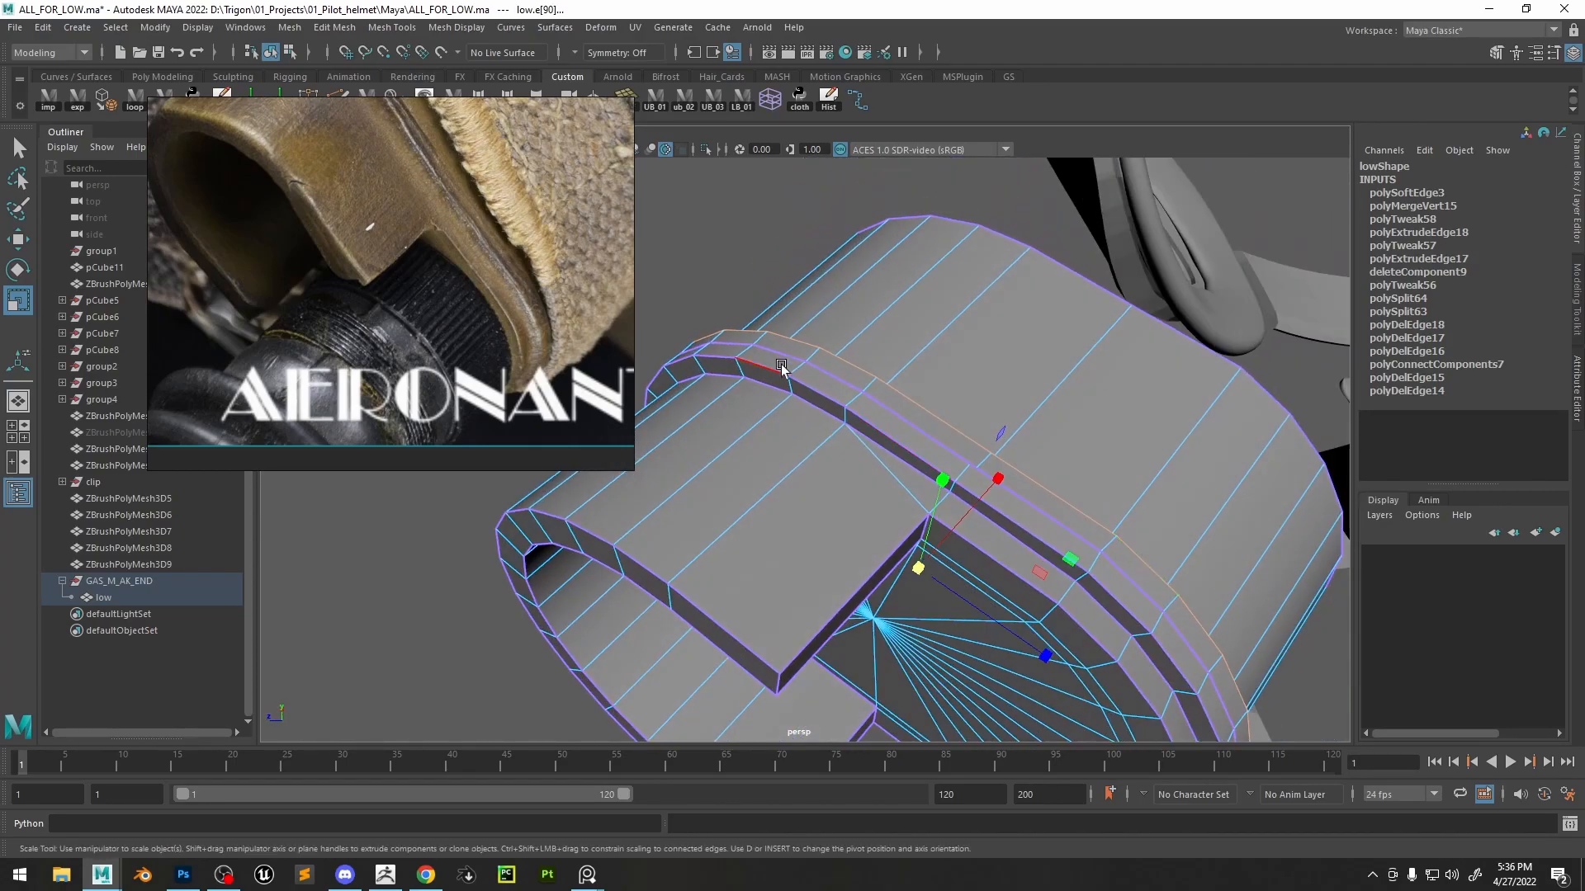
- Duplicate the low mesh and bevel all hard edges of the copy
right_drag(784, 373, 984, 332)
key(ctrl+d)
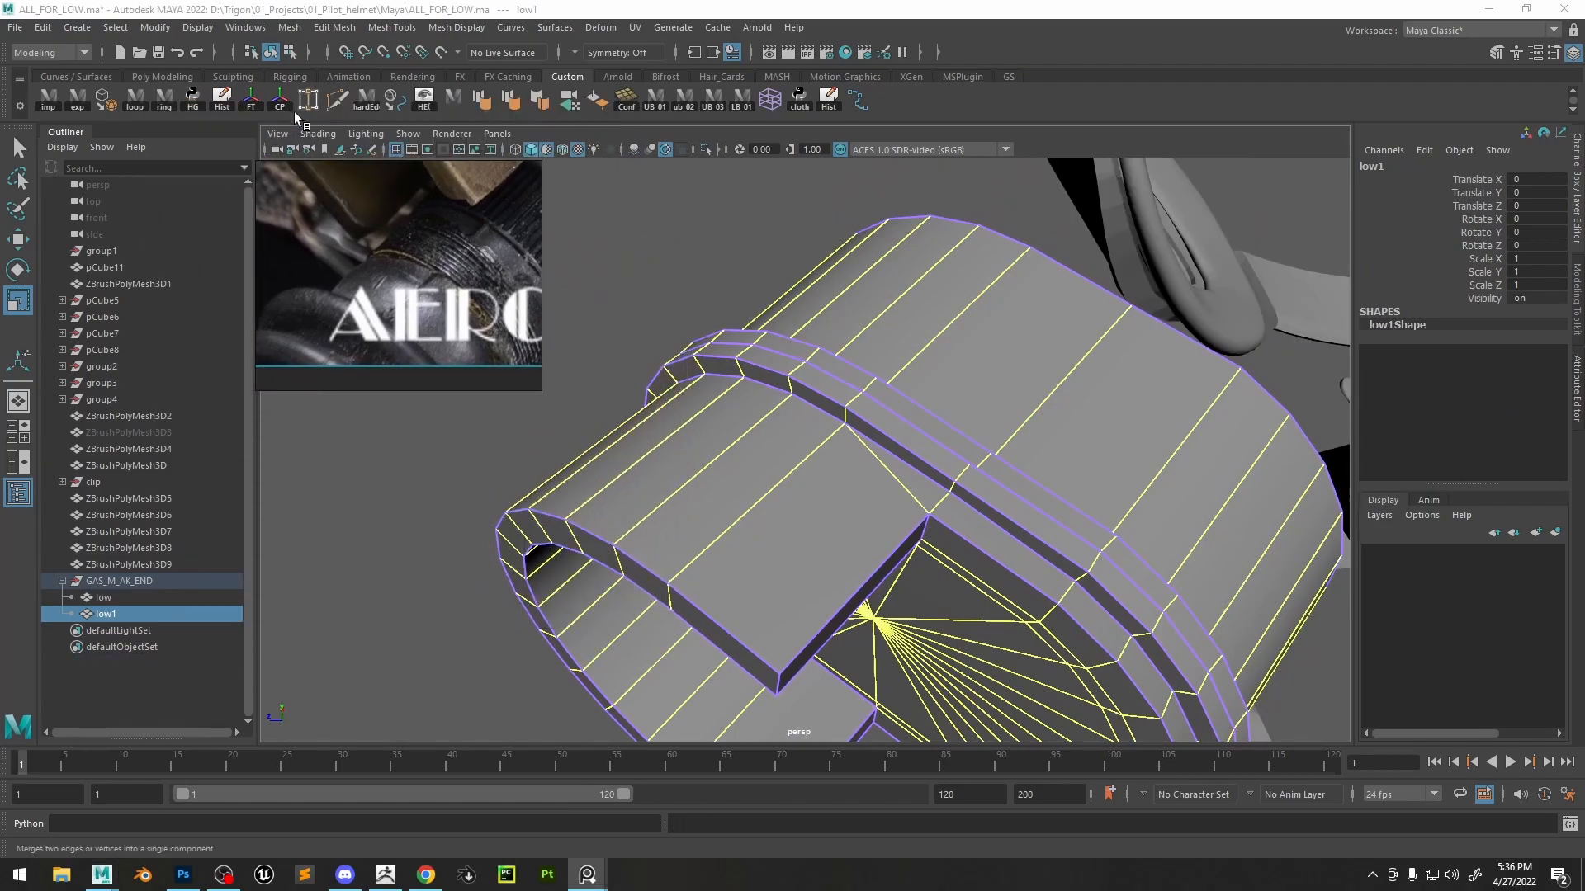
click(373, 101)
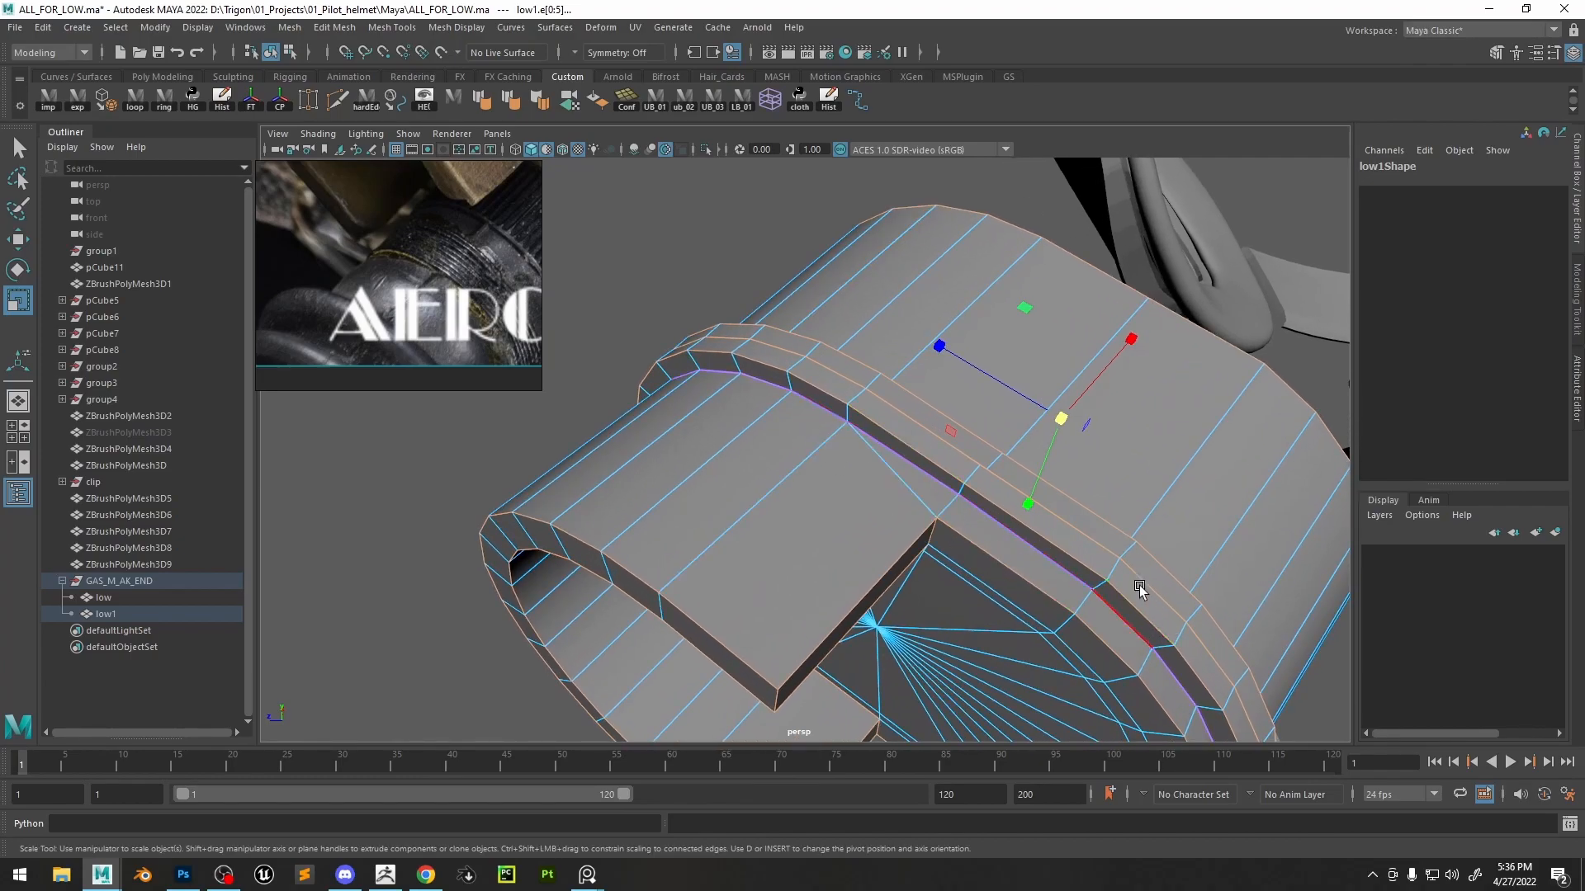
alt+drag(1148, 586, 825, 533)
scroll(799, 532, down, 5)
alt+drag(758, 488, 714, 389)
alt+right_drag(715, 388, 1015, 478)
key(ctrl+b)
alt+drag(1015, 477, 1040, 458)
- Preview the beveled copy smoothed and hide the original low mesh
key(3)
click(103, 598)
key(ctrl+h)
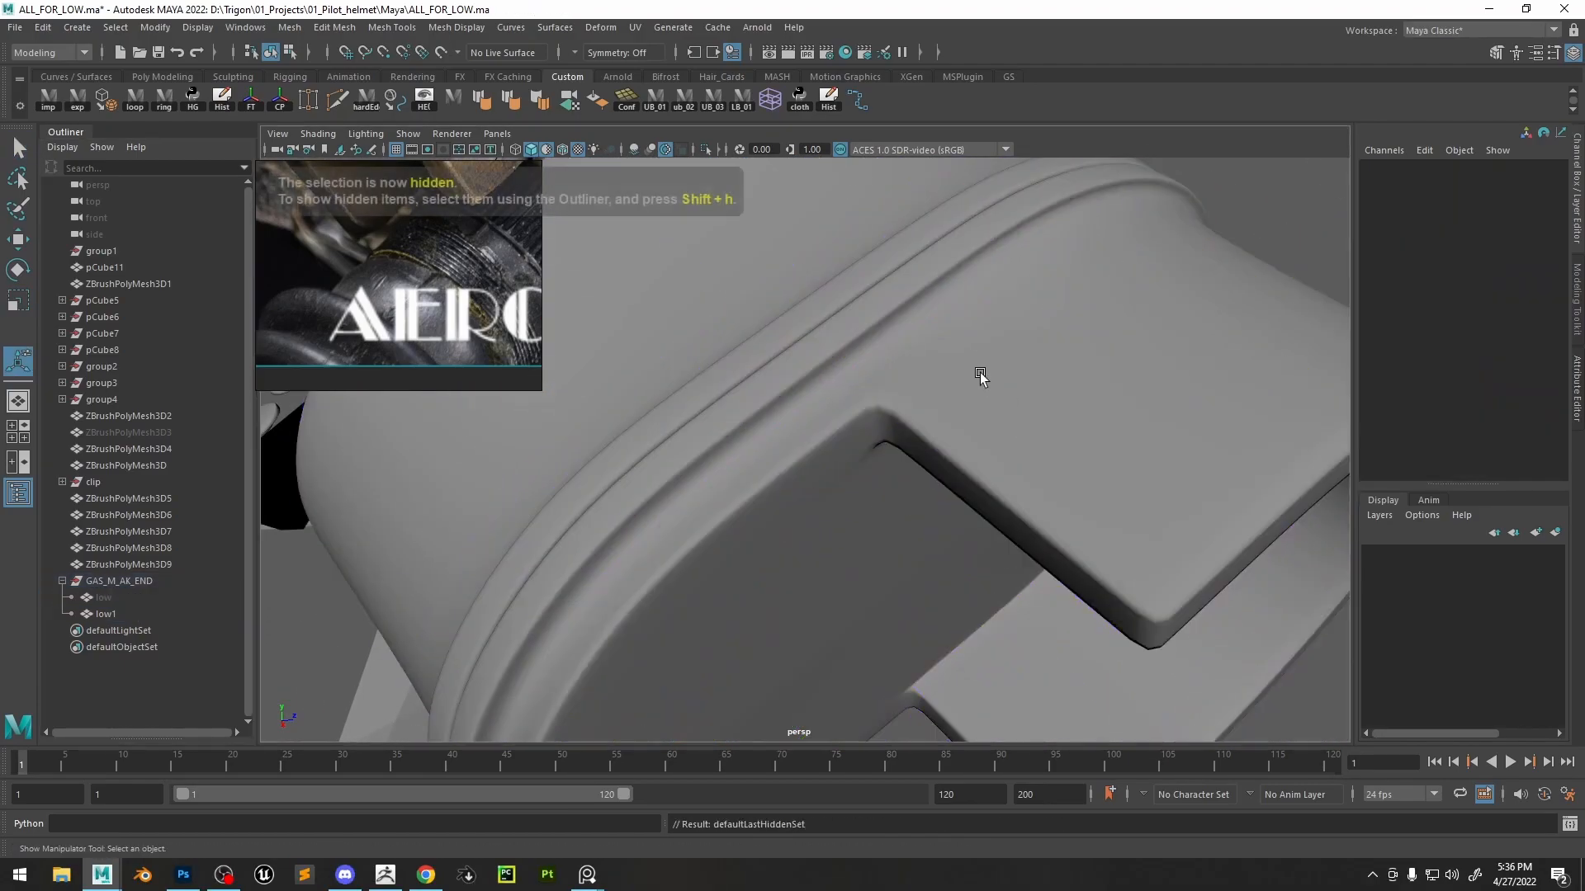
click(988, 381)
key(1)
key(3)
click(1243, 205)
alt+drag(1097, 347, 884, 418)
- Insert supporting edge loops around the raised rim of low1 with Multi-Cut, checking them in the smooth preview
click(833, 429)
key(1)
alt+middle_drag(793, 450, 833, 371)
alt+right_drag(834, 371, 982, 404)
click(336, 100)
ctrl+click(1120, 548)
key(3)
alt+right_drag(1120, 548, 842, 407)
alt+drag(842, 407, 611, 371)
alt+right_drag(610, 372, 746, 383)
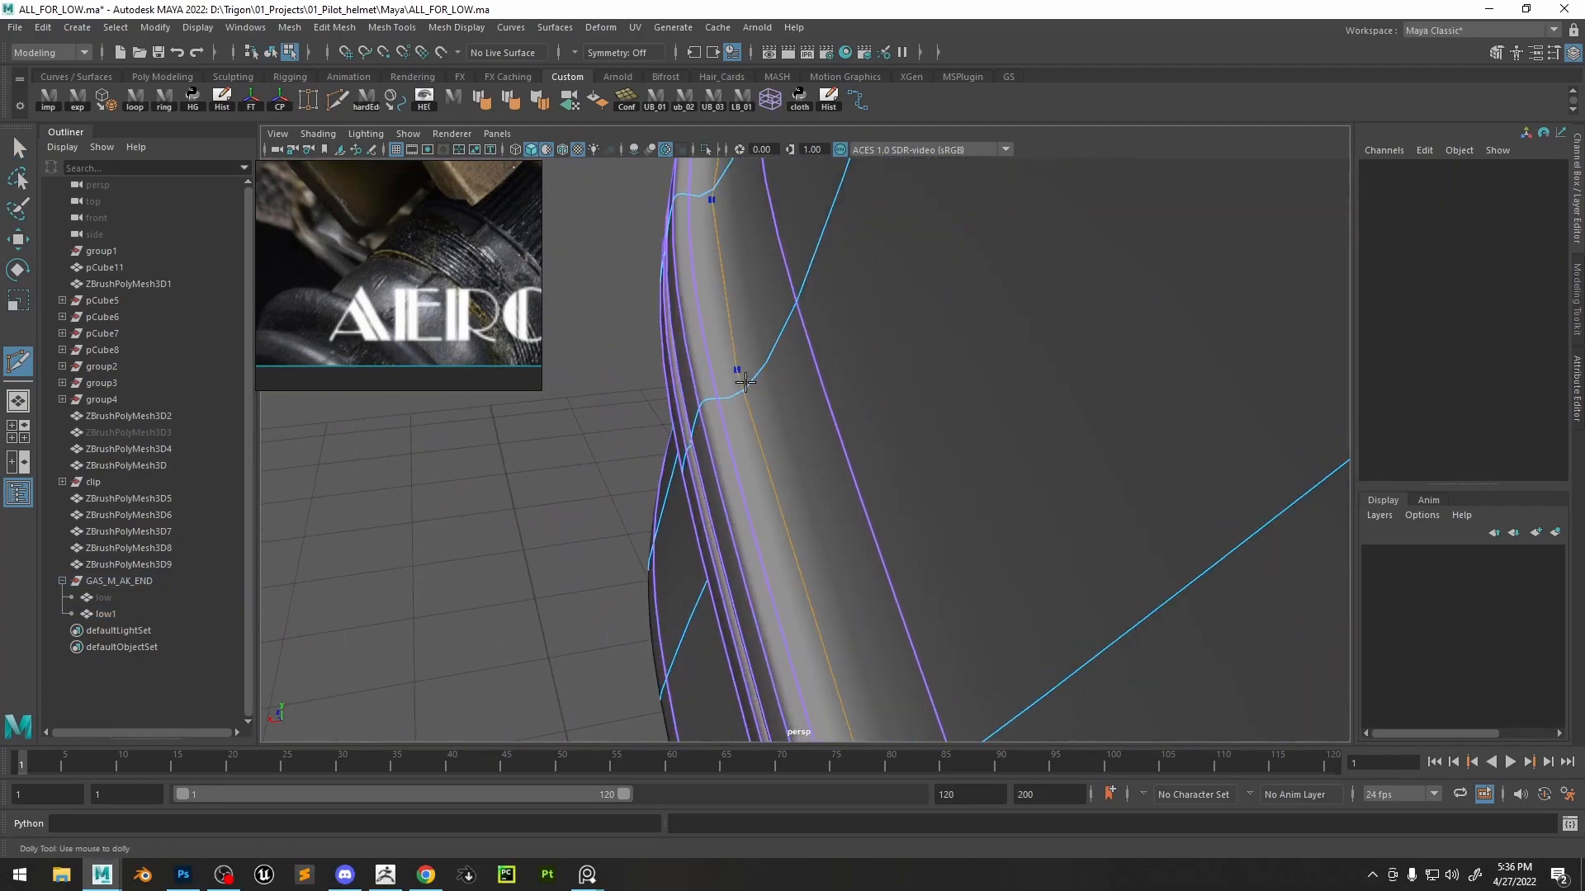
key(1)
alt+right_drag(895, 478, 769, 386)
key(w)
key(F8)
- Delete the edge loop running along the middle of the narrow side band below low1's rim
alt+drag(770, 386, 864, 364)
key(3)
click(833, 207)
alt+drag(842, 495, 911, 507)
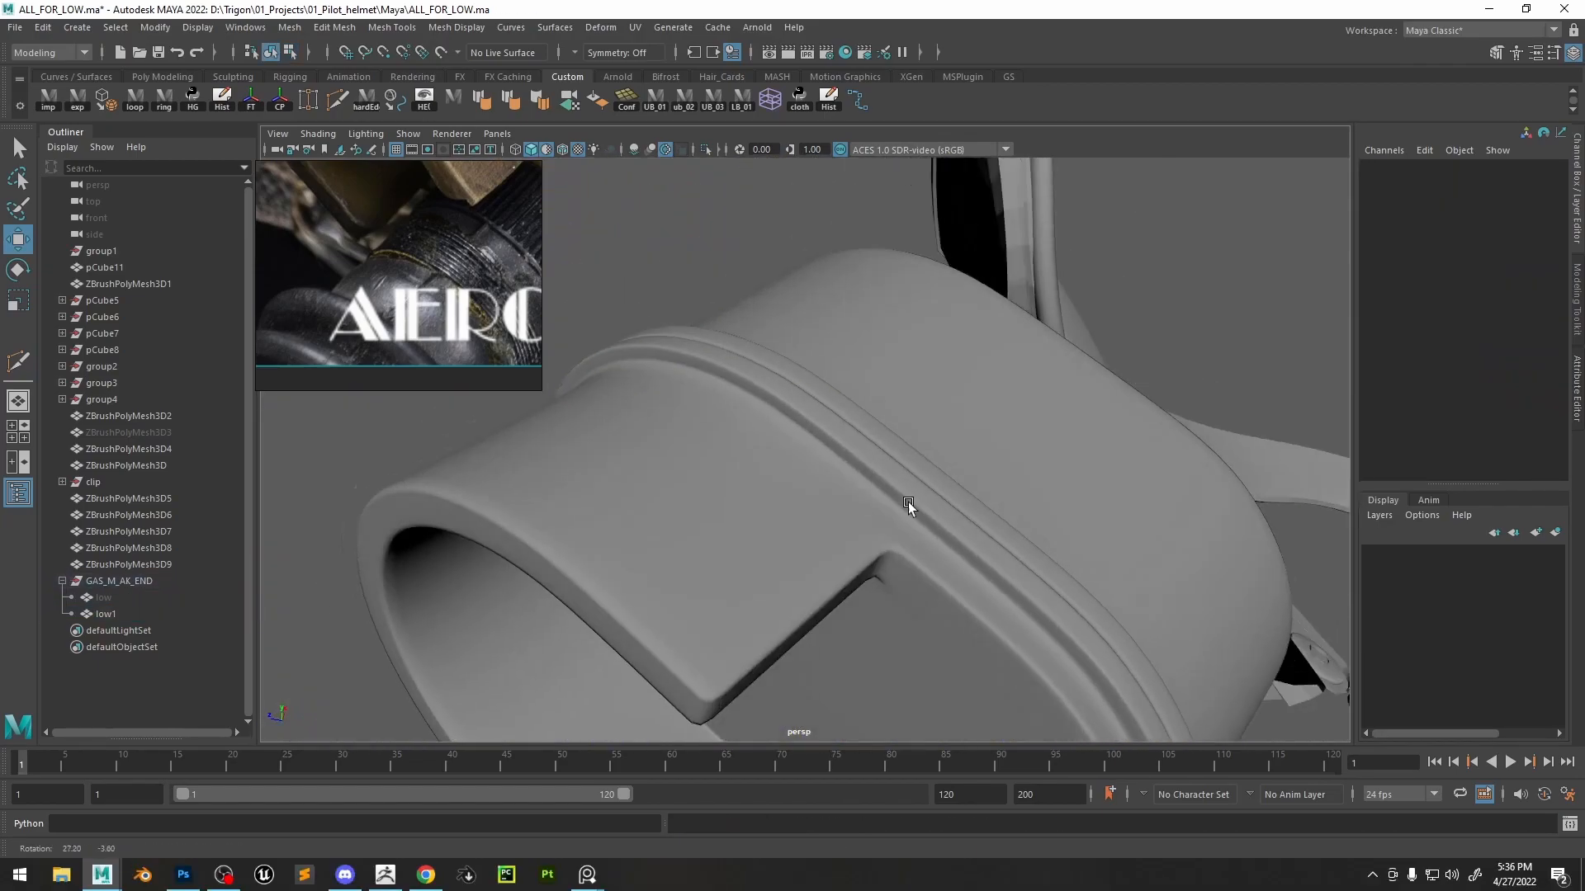
alt+right_drag(911, 507, 809, 543)
click(949, 378)
key(1)
key(F10)
alt+drag(949, 379, 764, 327)
click(822, 405)
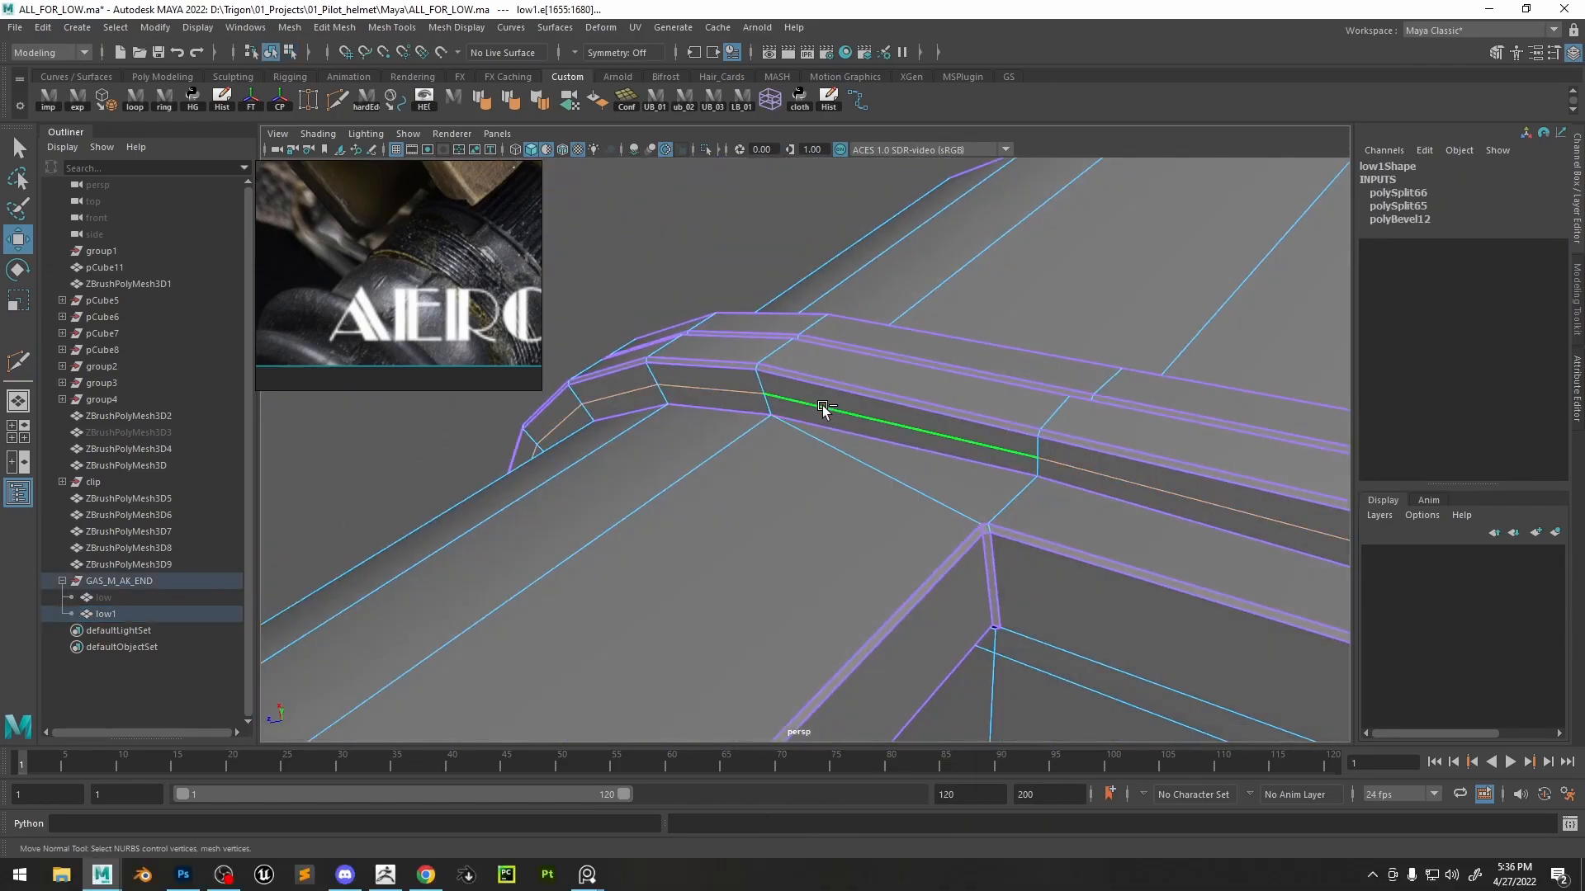
click(856, 394)
alt+drag(803, 388, 1081, 423)
- Bevel an edge loop along the raised rim of low1
key(F10)
click(774, 322)
key(ctrl+b)
- Inspect the smoothed low1 mesh as a whole and up close around its rim and open end
key(3)
key(F8)
key(q)
click(596, 276)
scroll(760, 364, down, 6)
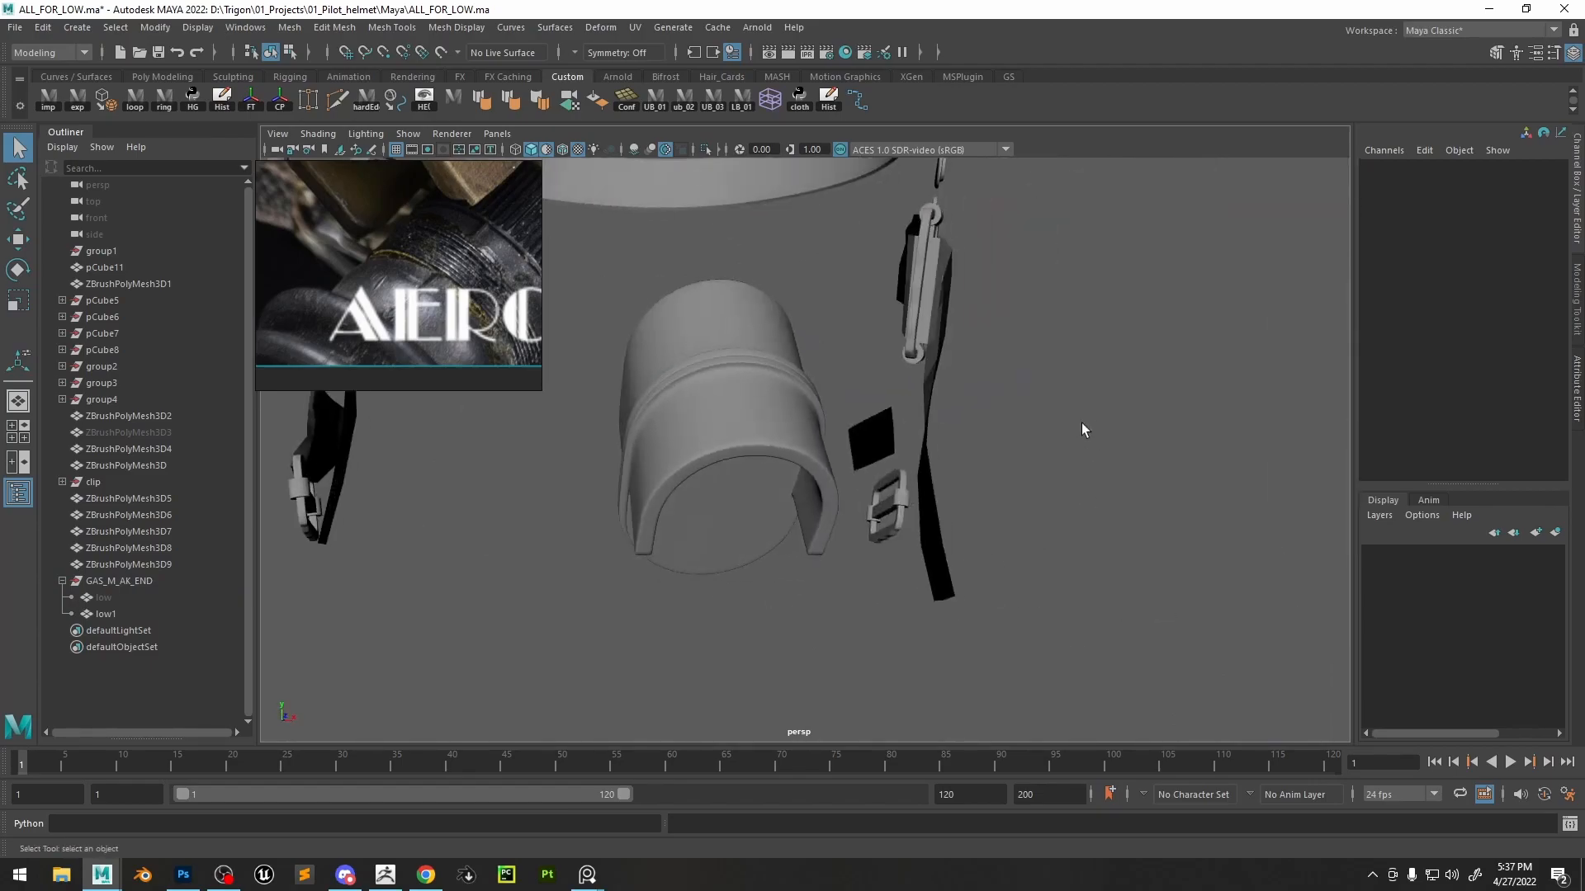
click(747, 409)
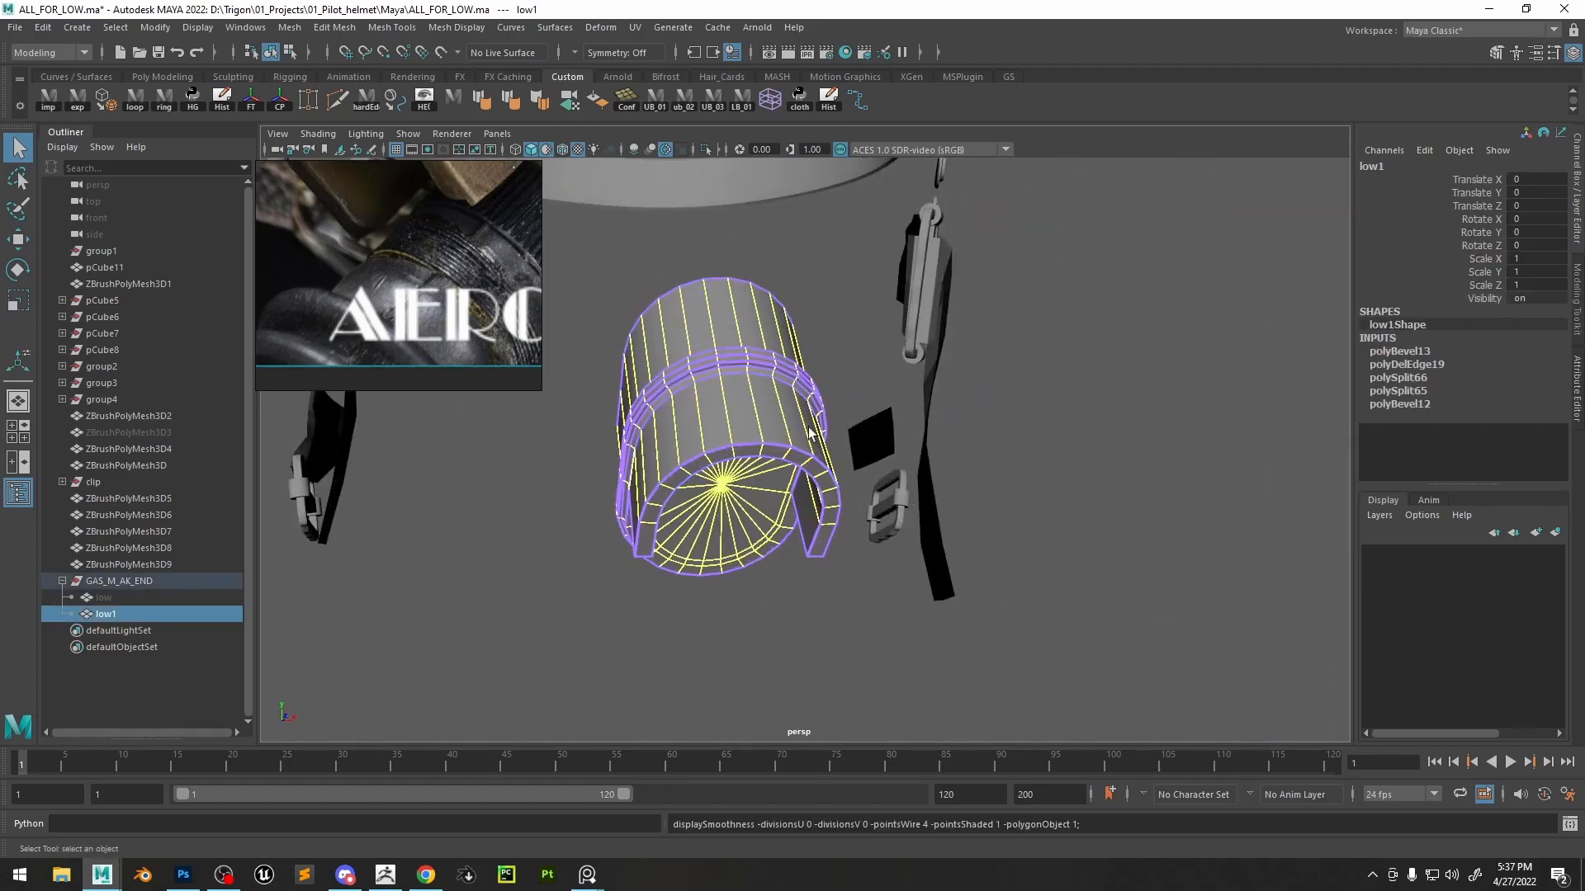
scroll(799, 408, up, 8)
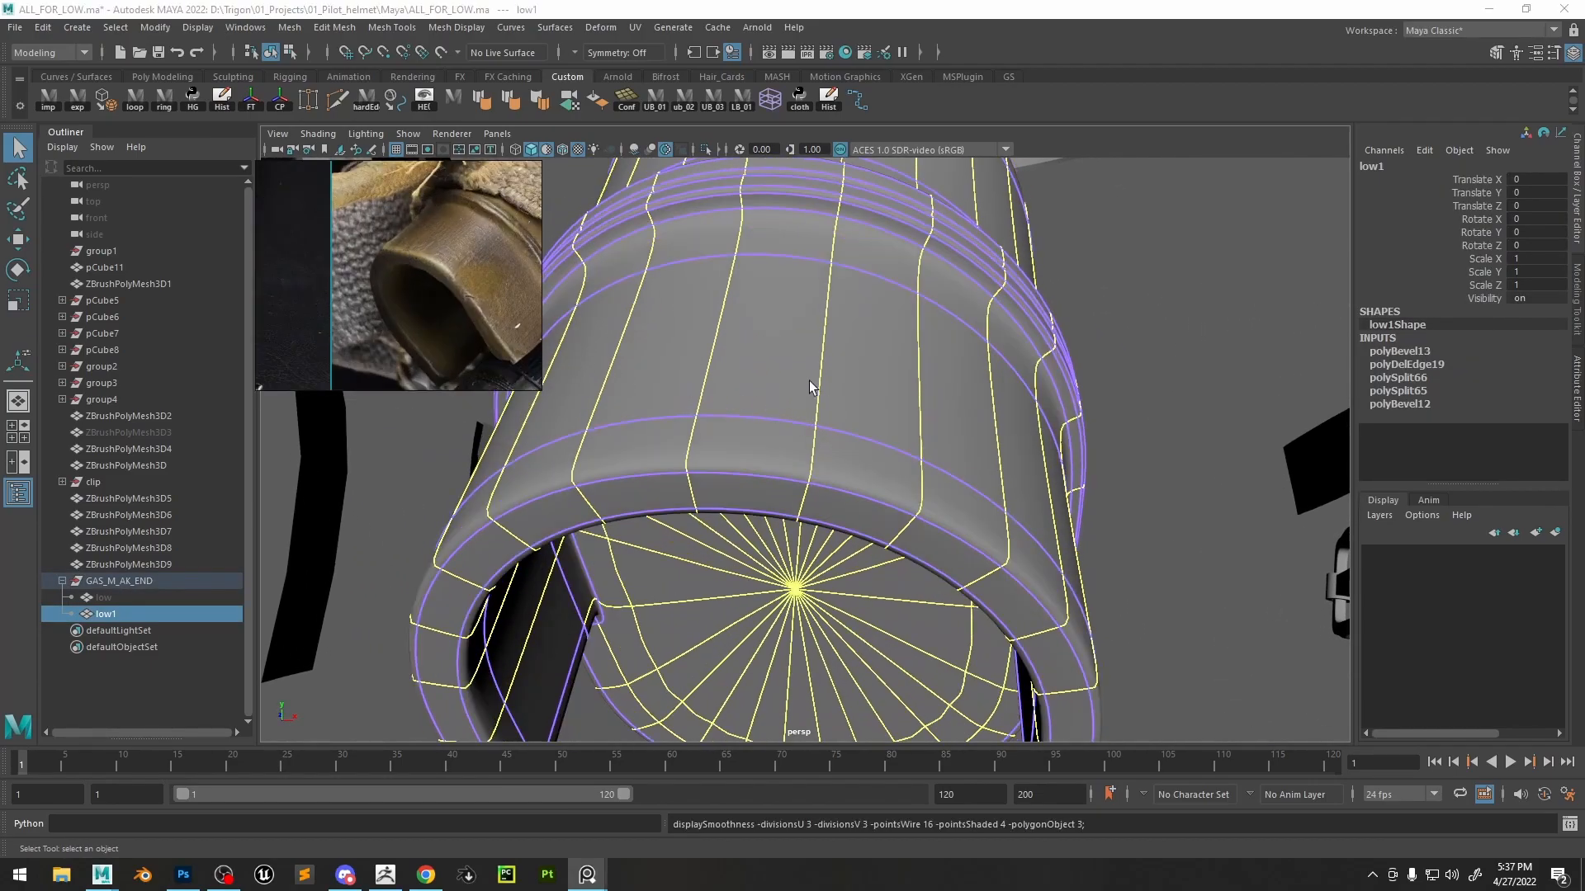
- Bevel the lengthwise crest edge on low1 between the raised rim and the open end
scroll(817, 383, down, 4)
alt+drag(825, 383, 834, 354)
key(F10)
click(770, 335)
shift+right_click(770, 336)
click(820, 339)
- Connect the components where low1's beveled crest meets the open end with a new edge
scroll(911, 399, up, 3)
scroll(872, 392, up, 4)
click(874, 428)
shift+right_drag(874, 436, 908, 363)
- Move the crest vertex at low1's open end outward and check the shape in the smooth preview
key(F9)
click(878, 420)
key(w)
scroll(850, 413, down, 5)
mouse_move(849, 413)
alt+mouse_down()
mouse_move(813, 422)
mouse_move(824, 432)
alt+mouse_up()
key(f)
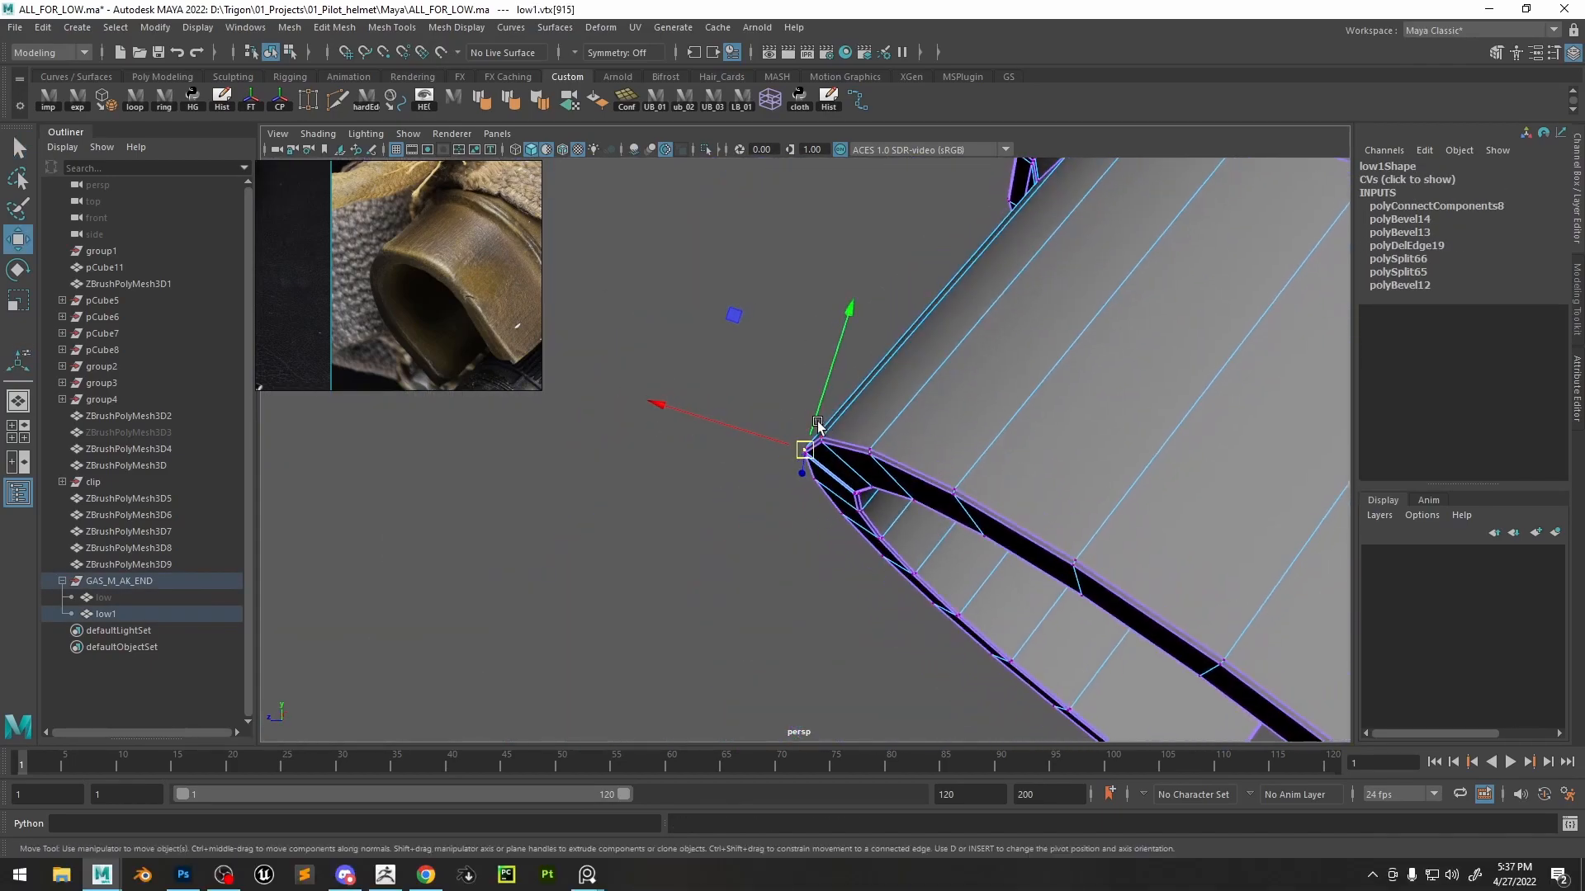
scroll(809, 413, up, 4)
scroll(733, 304, down, 4)
drag(737, 316, 680, 269)
key(3)
right_drag(905, 291, 947, 258)
click(892, 240)
scroll(957, 330, down, 8)
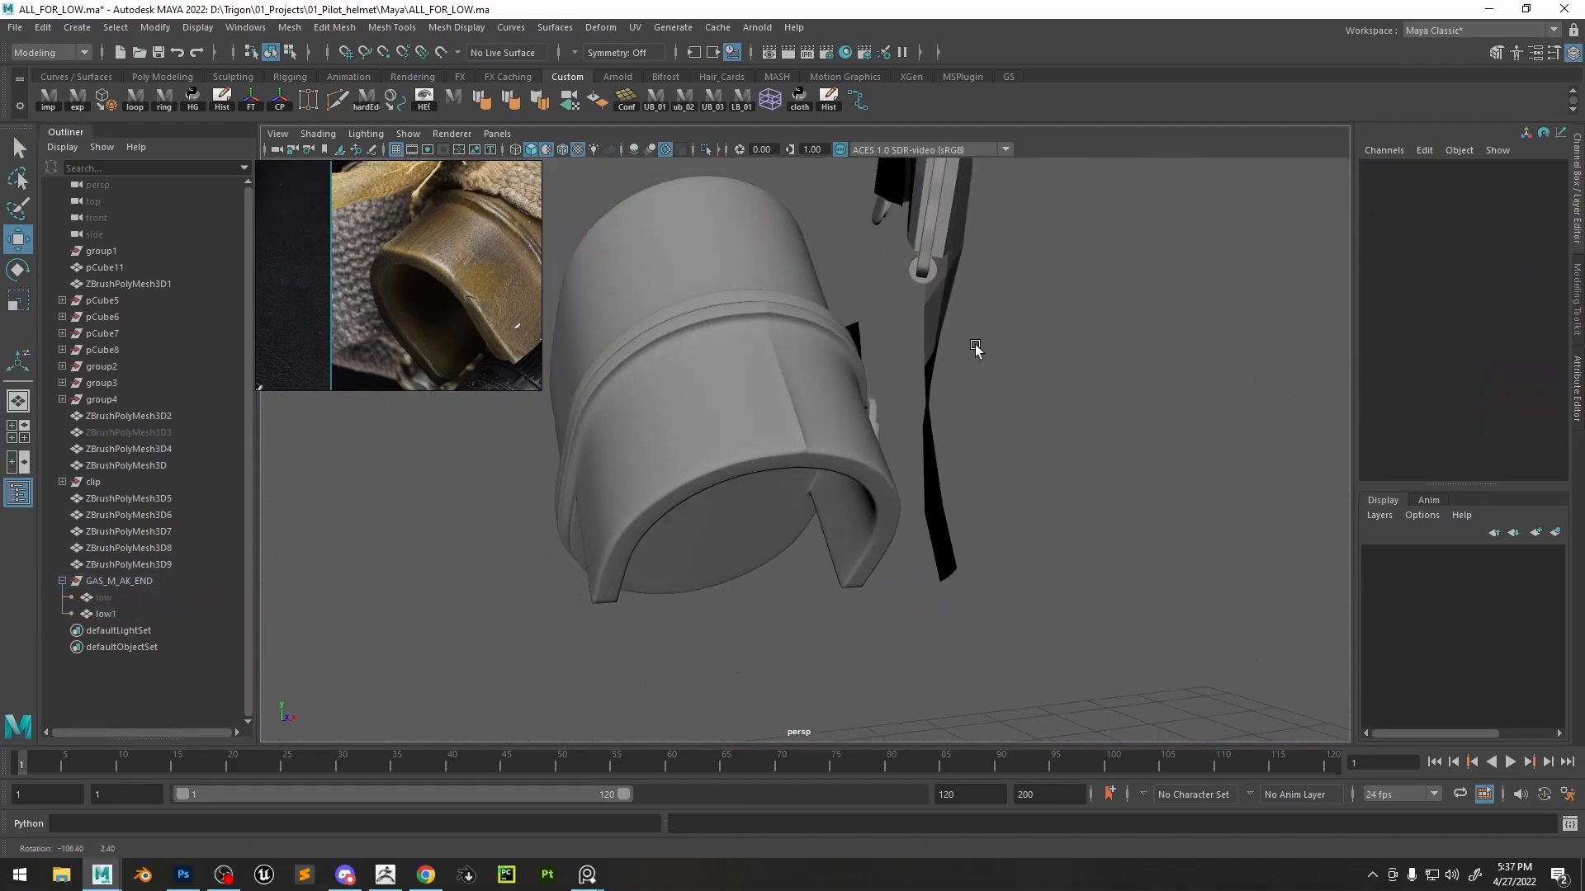
- Scale the pair of crest vertices beside the open-end edge of low1, checking the result in the smooth preview
scroll(853, 384, up, 6)
click(850, 382)
key(1)
alt+drag(850, 382, 808, 355)
right_drag(825, 357, 753, 358)
click(787, 450)
key(r)
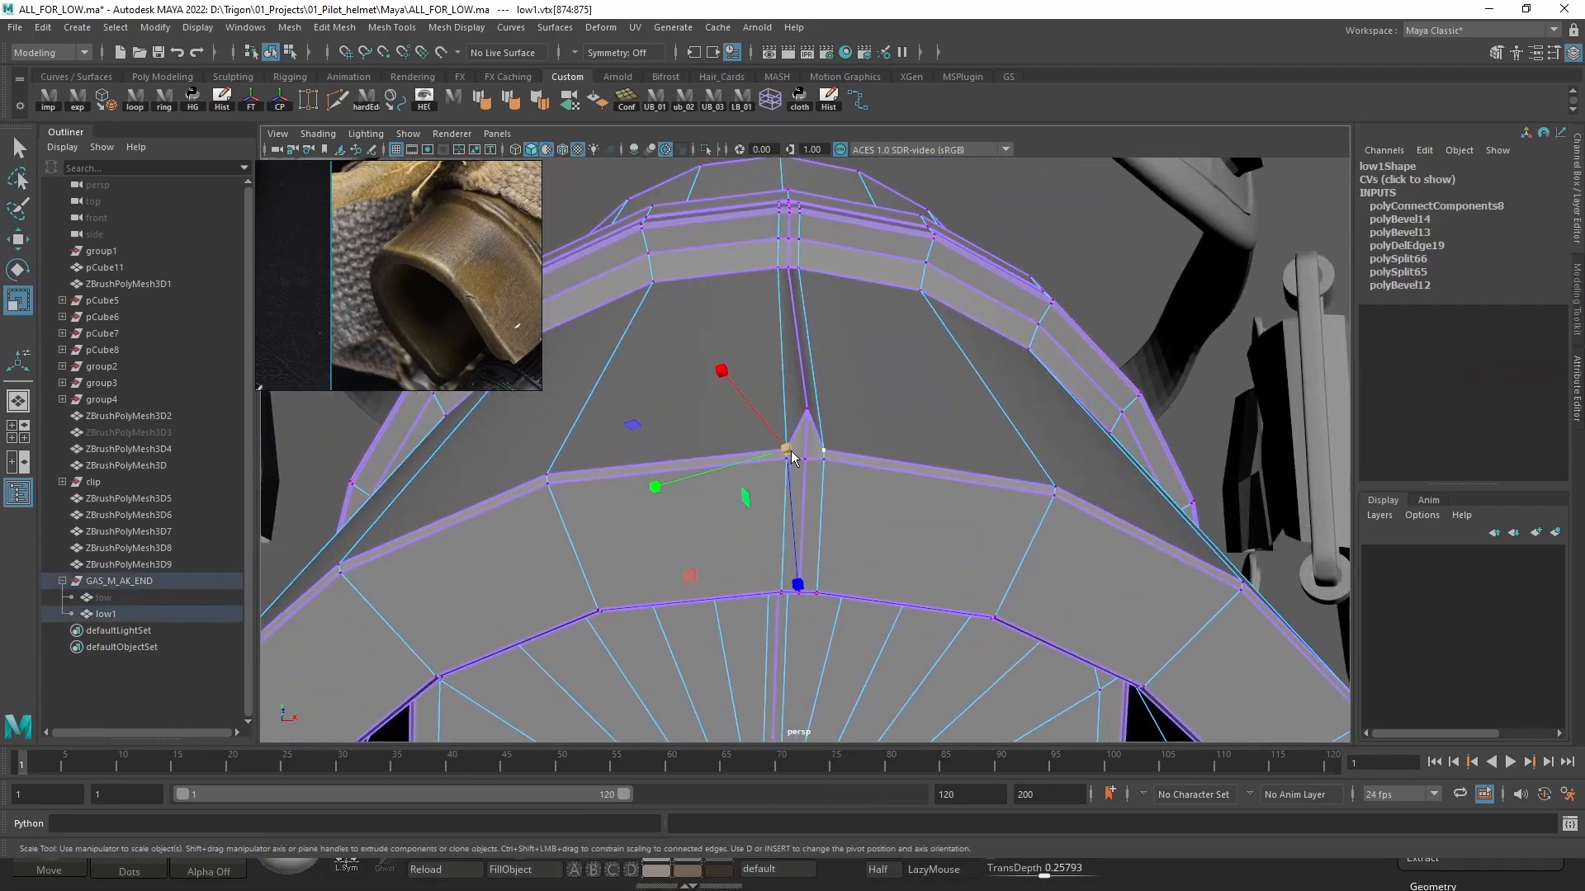
shift+click(800, 453)
ctrl+shift+right_drag(801, 452, 763, 429)
key(3)
mouse_move(805, 450)
mouse_down()
mouse_move(834, 441)
mouse_move(700, 438)
mouse_move(794, 444)
mouse_up()
key(w)
click(709, 512)
scroll(962, 410, down, 8)
alt+drag(1021, 315, 962, 410)
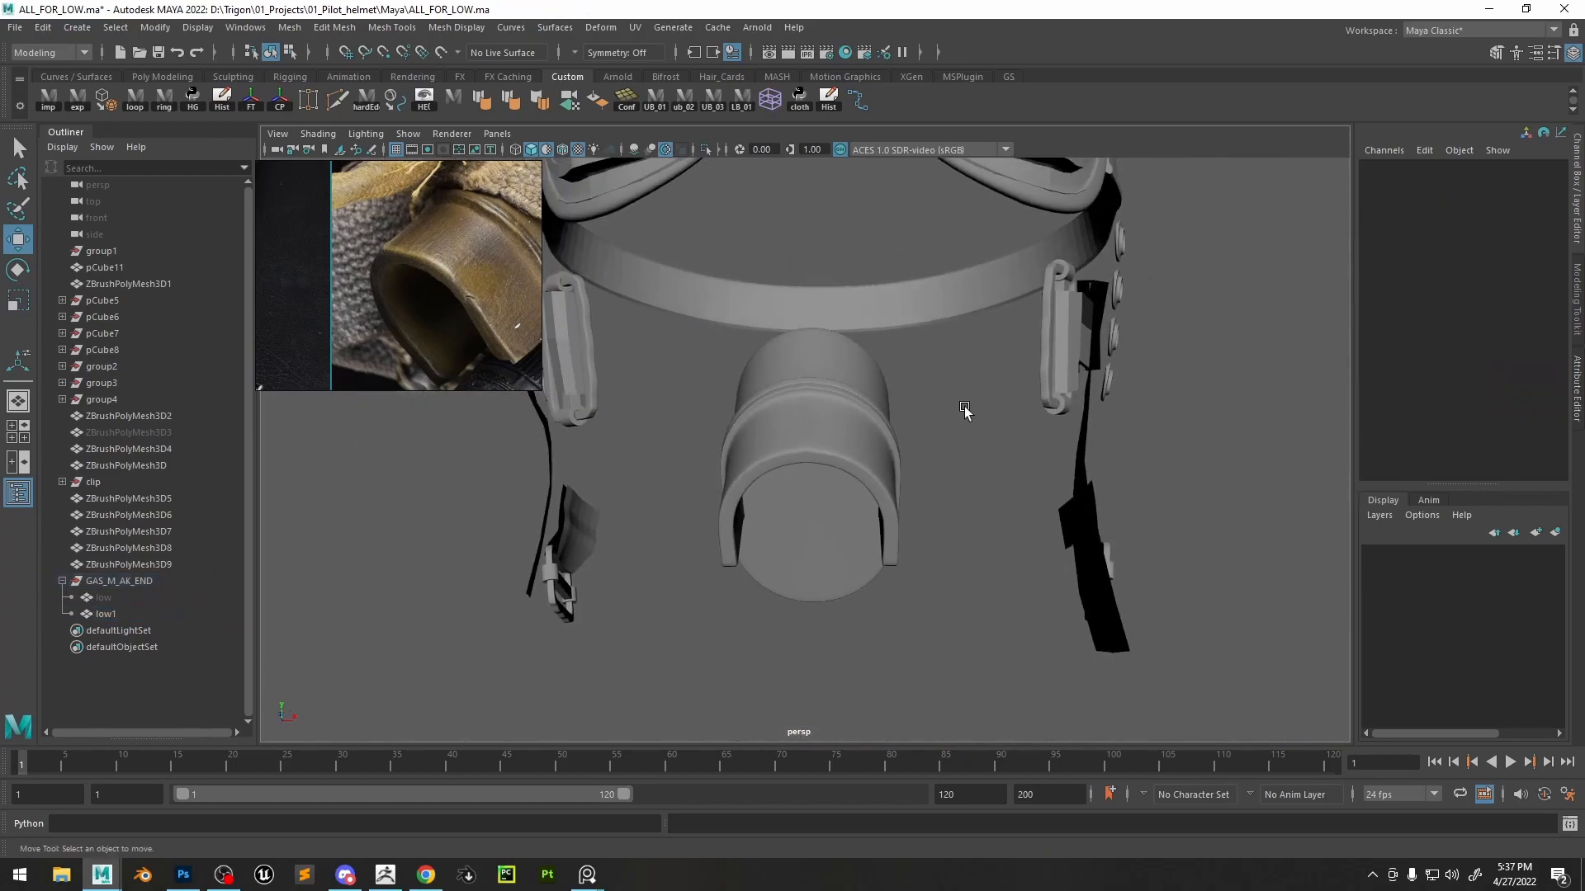
- Reposition the vertices around the crest of low1's open end and turn the smooth preview back on
scroll(962, 462, up, 6)
click(930, 505)
key(1)
right_drag(930, 506, 858, 506)
scroll(848, 431, up, 4)
click(829, 441)
drag(829, 434, 849, 388)
click(786, 443)
click(834, 413)
scroll(814, 413, down, 8)
scroll(1221, 627, up, 6)
scroll(1221, 627, down, 5)
click(932, 437)
scroll(868, 499, up, 4)
scroll(868, 499, down, 4)
key(3)
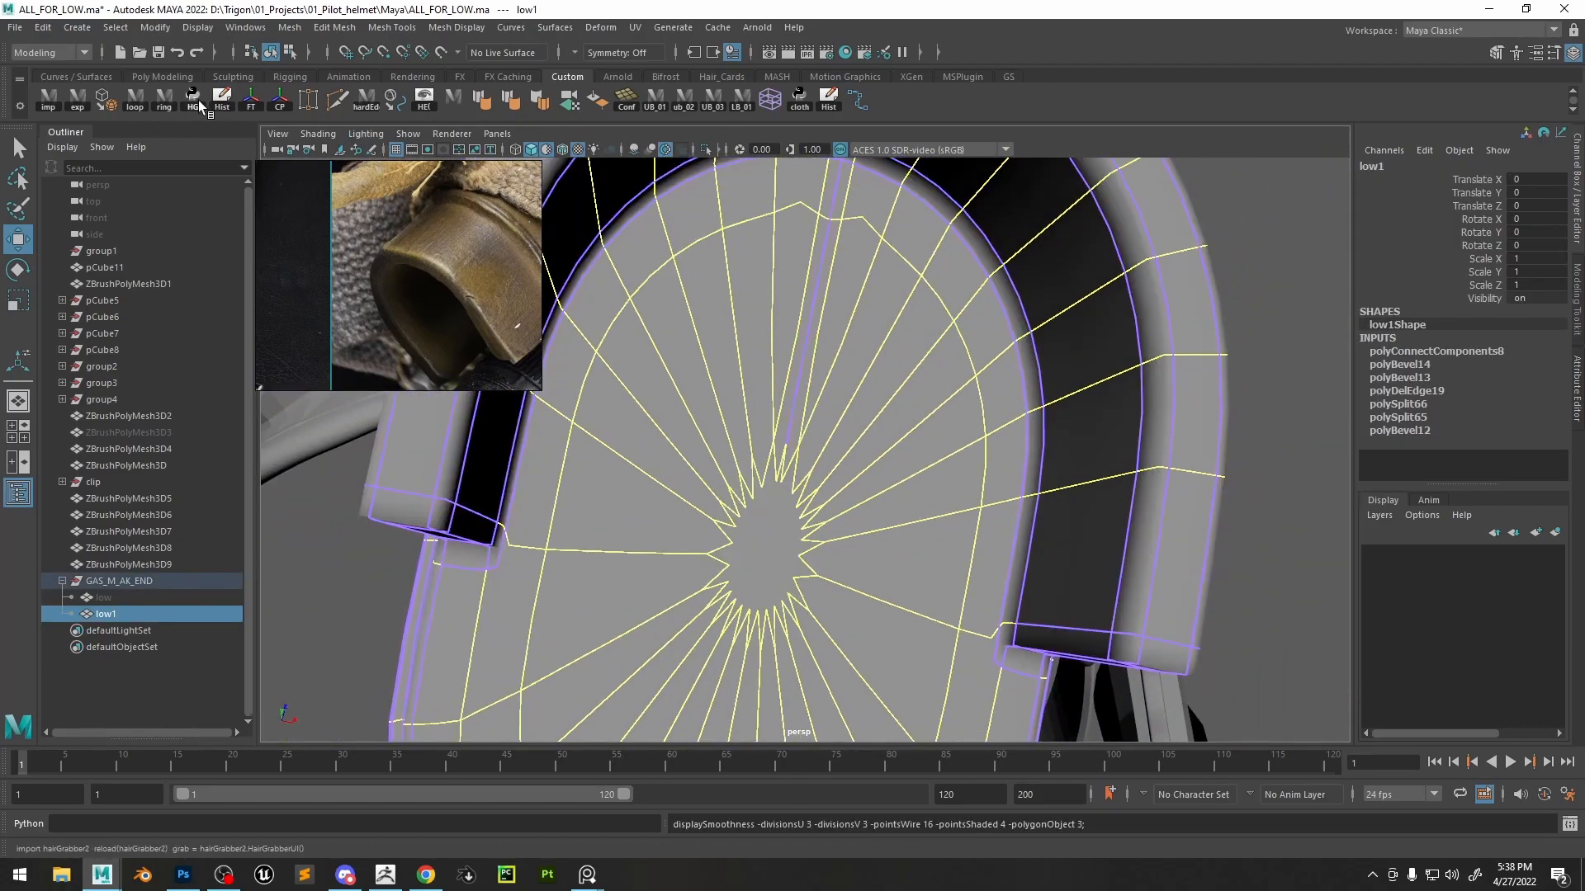
- Smooth the low1 mesh, export it and switch to ZBrush
click(106, 101)
scroll(927, 488, down, 6)
click(875, 471)
click(56, 109)
click(386, 873)
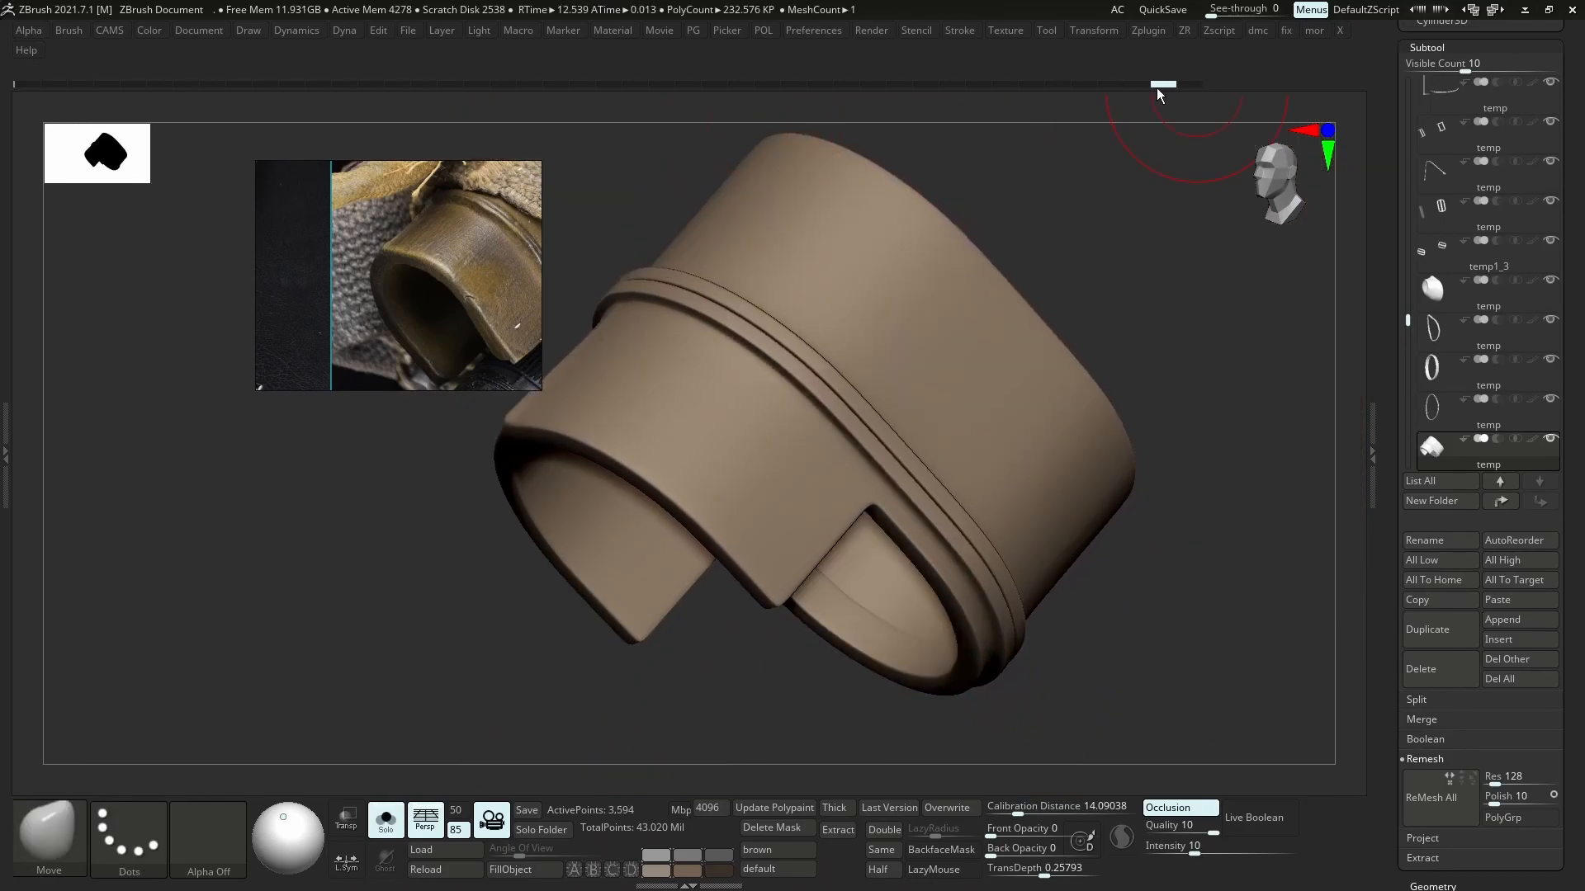
- Show the exported part together with the whole helmet and activate the Move brush
right_drag(895, 505, 838, 517)
key(alt+s)
click(1164, 86)
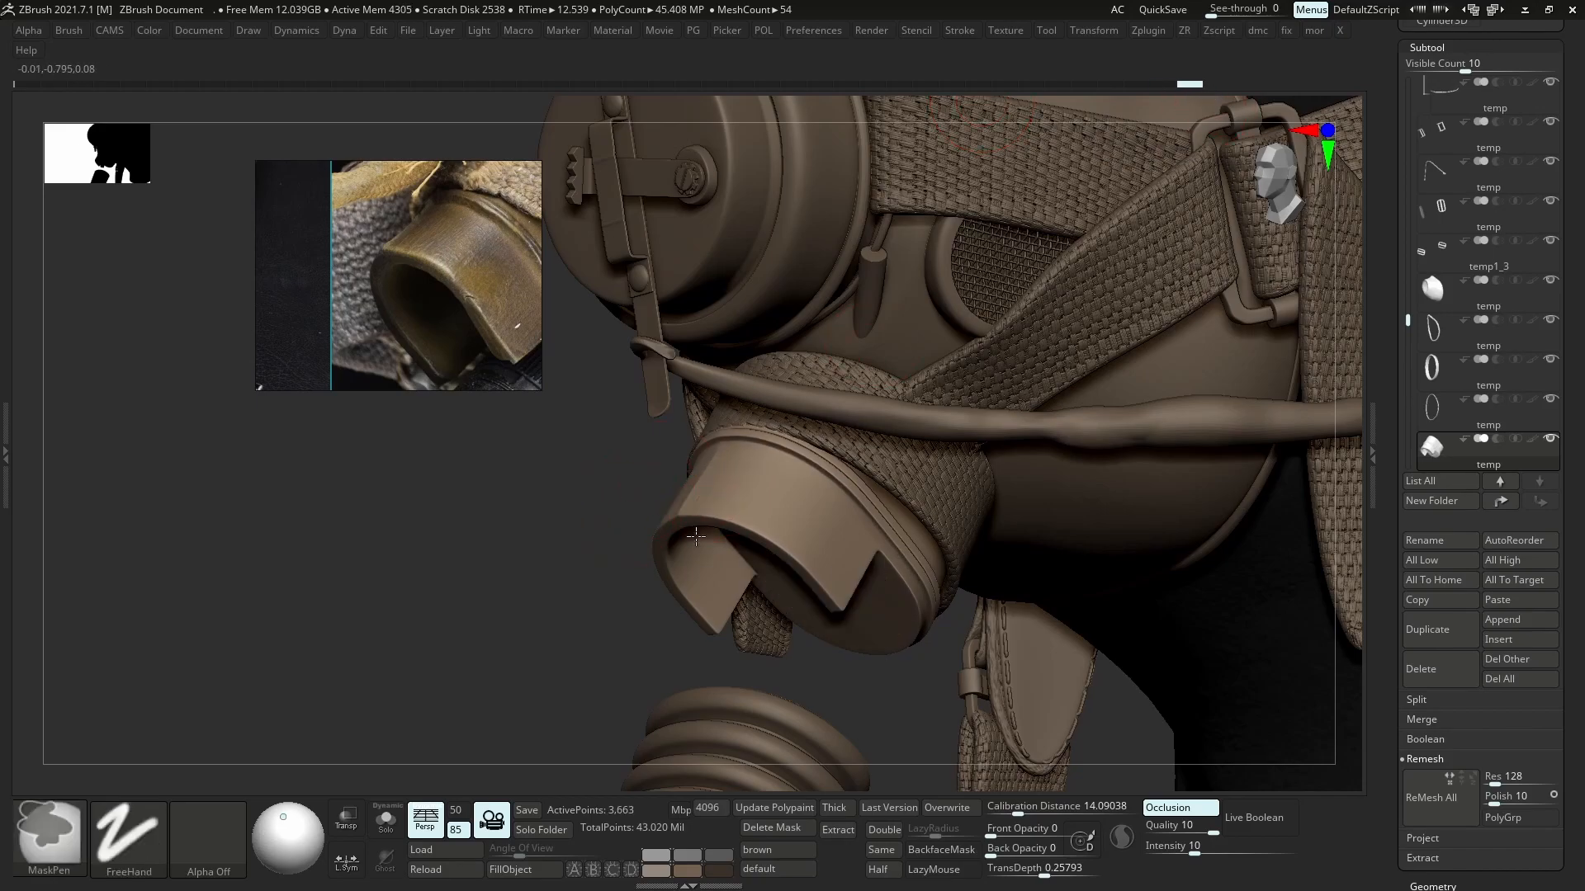
ctrl+right_drag(682, 519, 716, 578)
key(b)
key(m)
key(v)
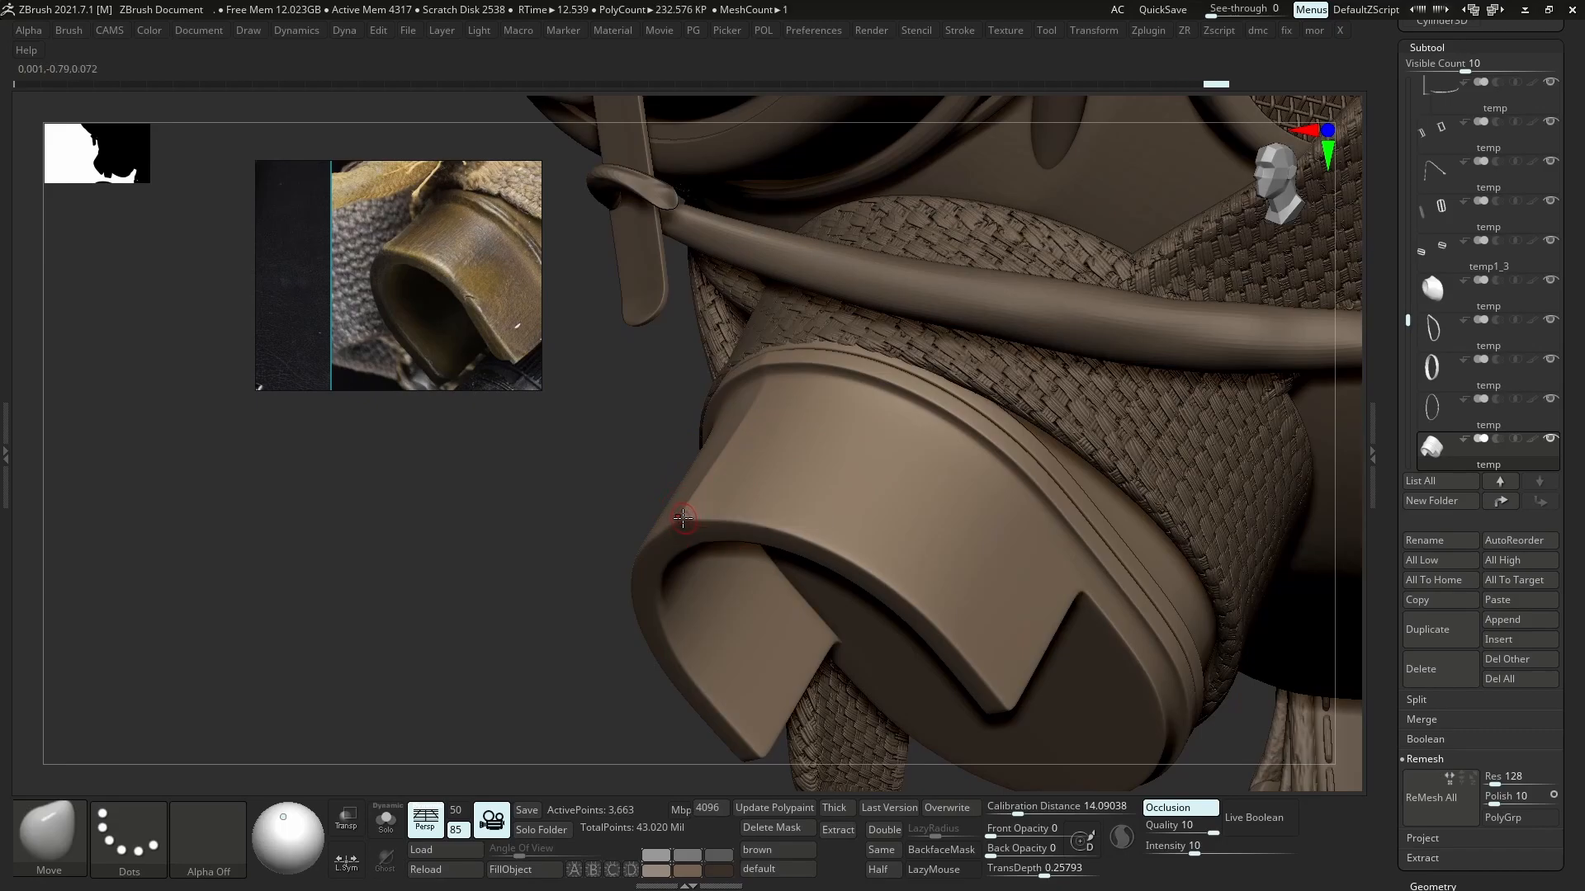
- Nudge the crest of the part's open end using the Move brush with an adjusted Draw Size
ctrl+right_drag(744, 529, 736, 515)
key(s)
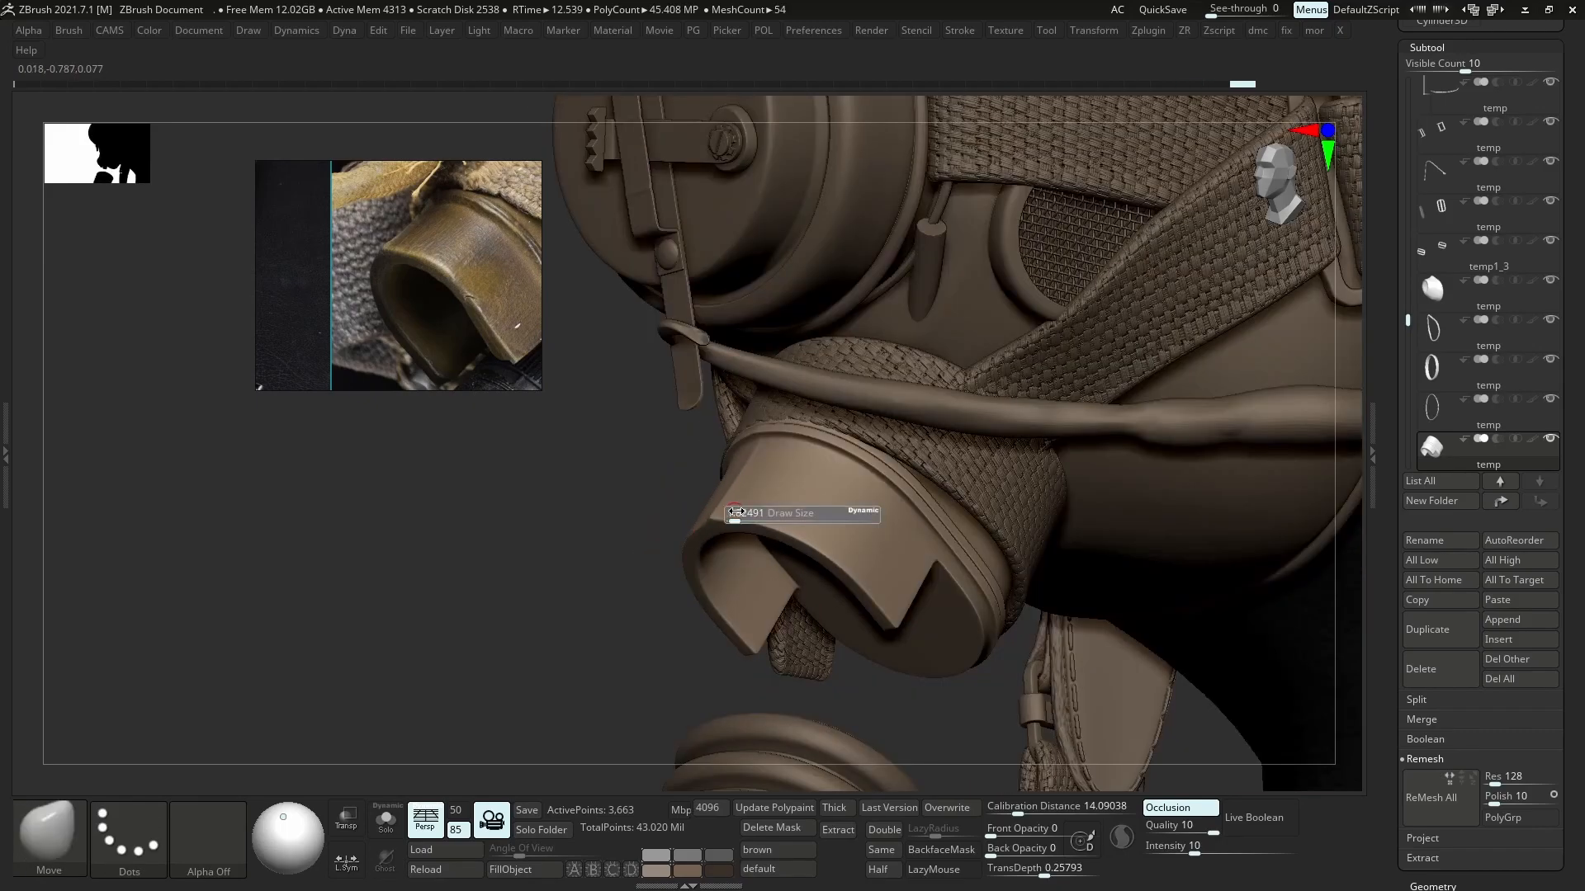
ctrl+right_drag(794, 625, 802, 673)
right_drag(670, 538, 724, 520)
drag(726, 515, 733, 526)
- Try to mirror and weld the part
key(f)
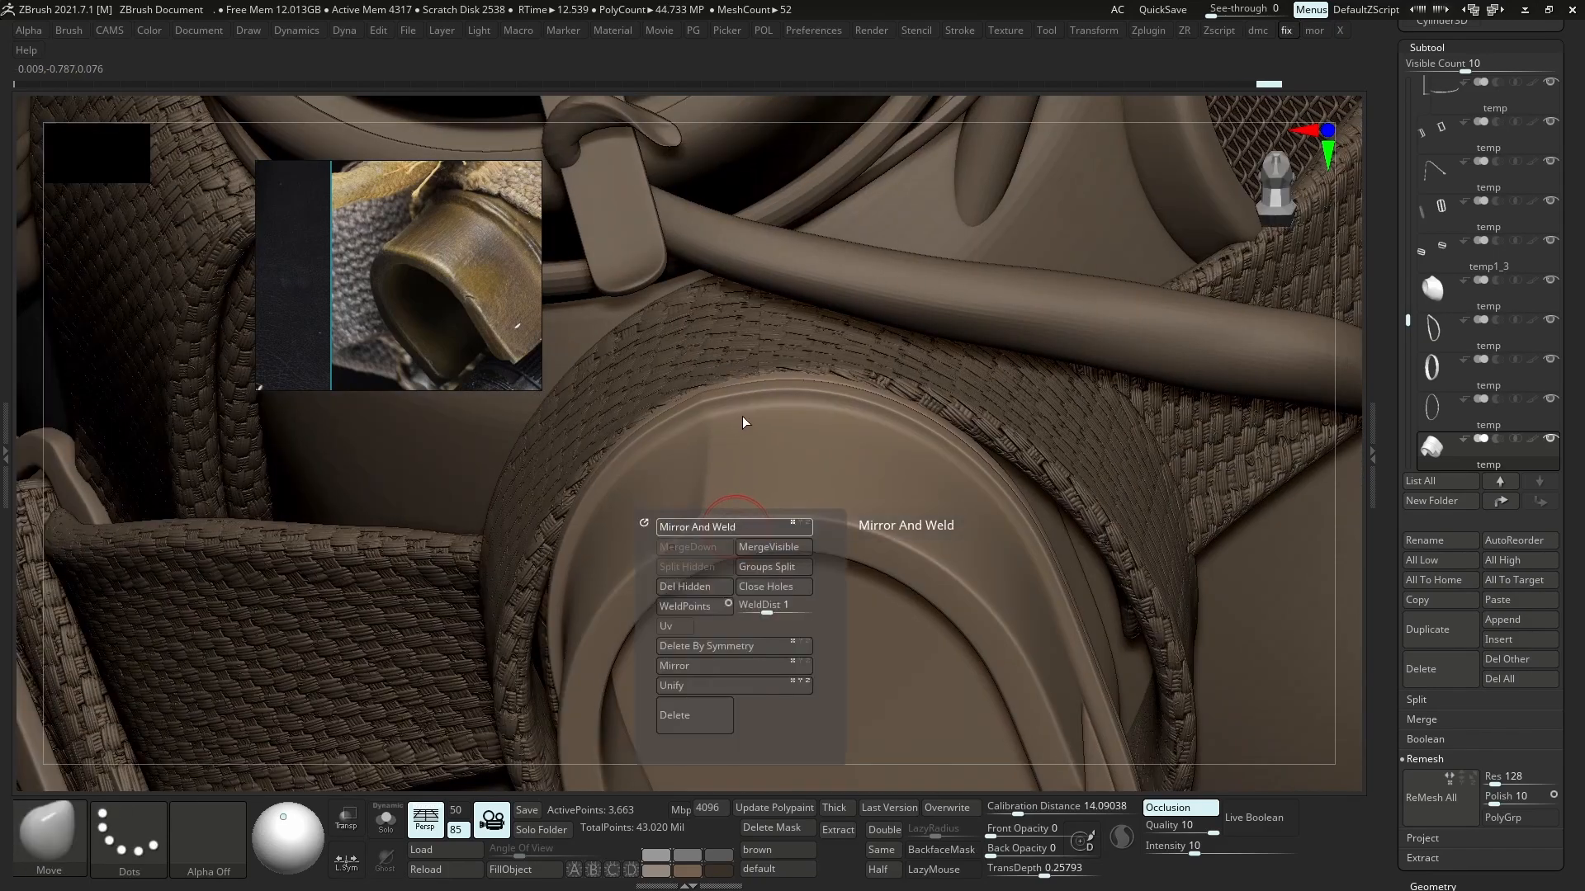
key(ctrl)
key(ctrl+z)
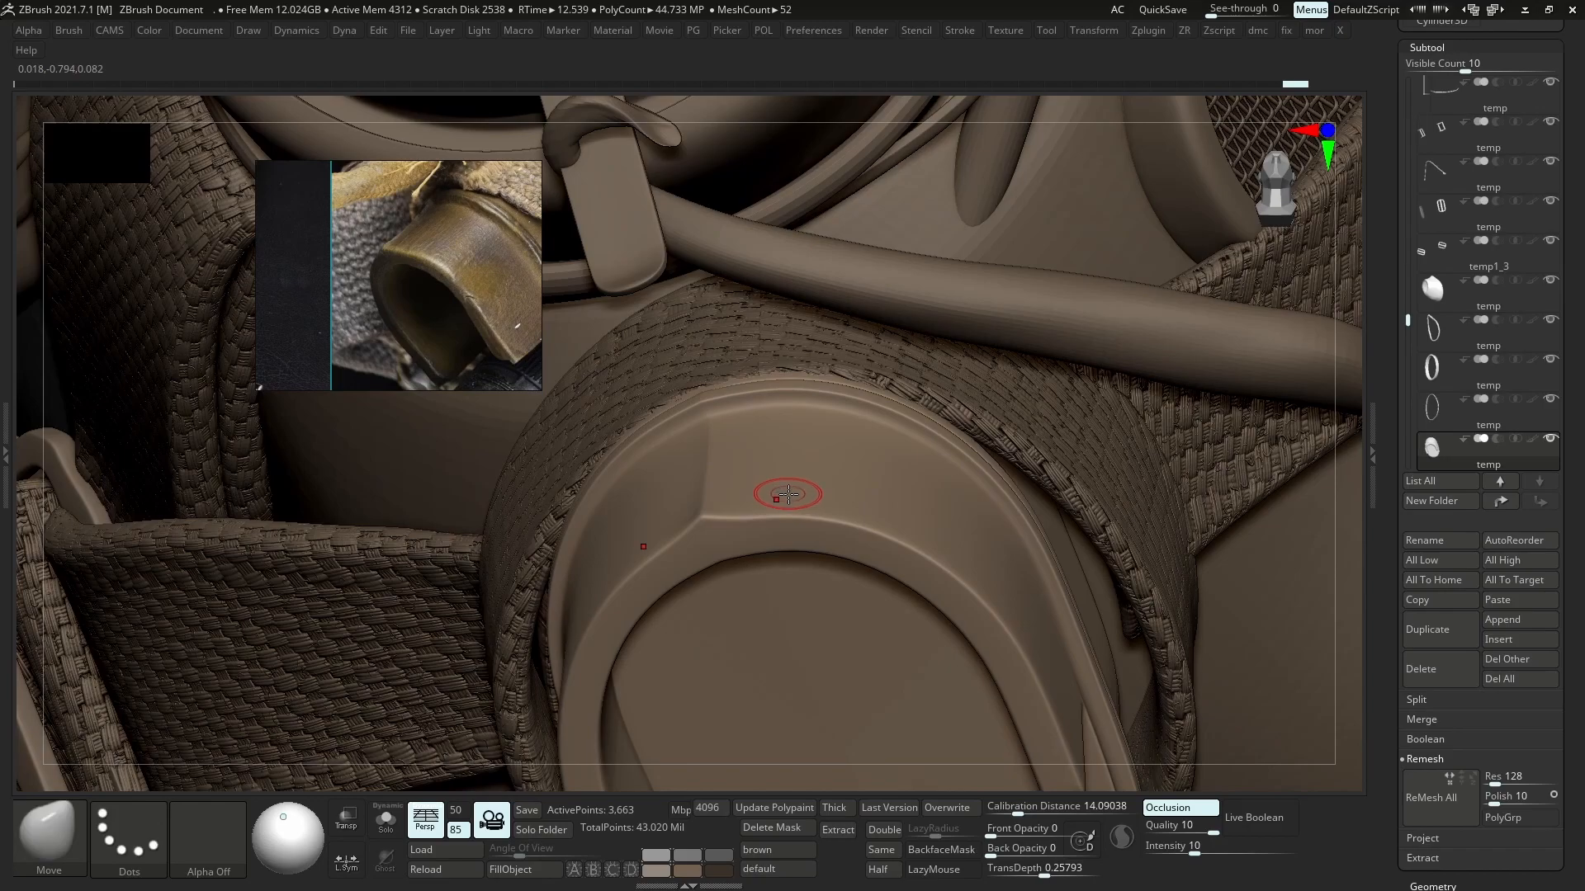
- Isolate the part and examine its crest and raised rim with the polygon wireframe displayed
key(alt+s)
key(shift+d)
key(shift+f)
key(f)
click(781, 498)
mouse_move(755, 435)
right_down()
mouse_move(750, 474)
mouse_move(799, 527)
mouse_move(746, 450)
mouse_move(727, 468)
right_up()
key(d)
key(f)
click(766, 502)
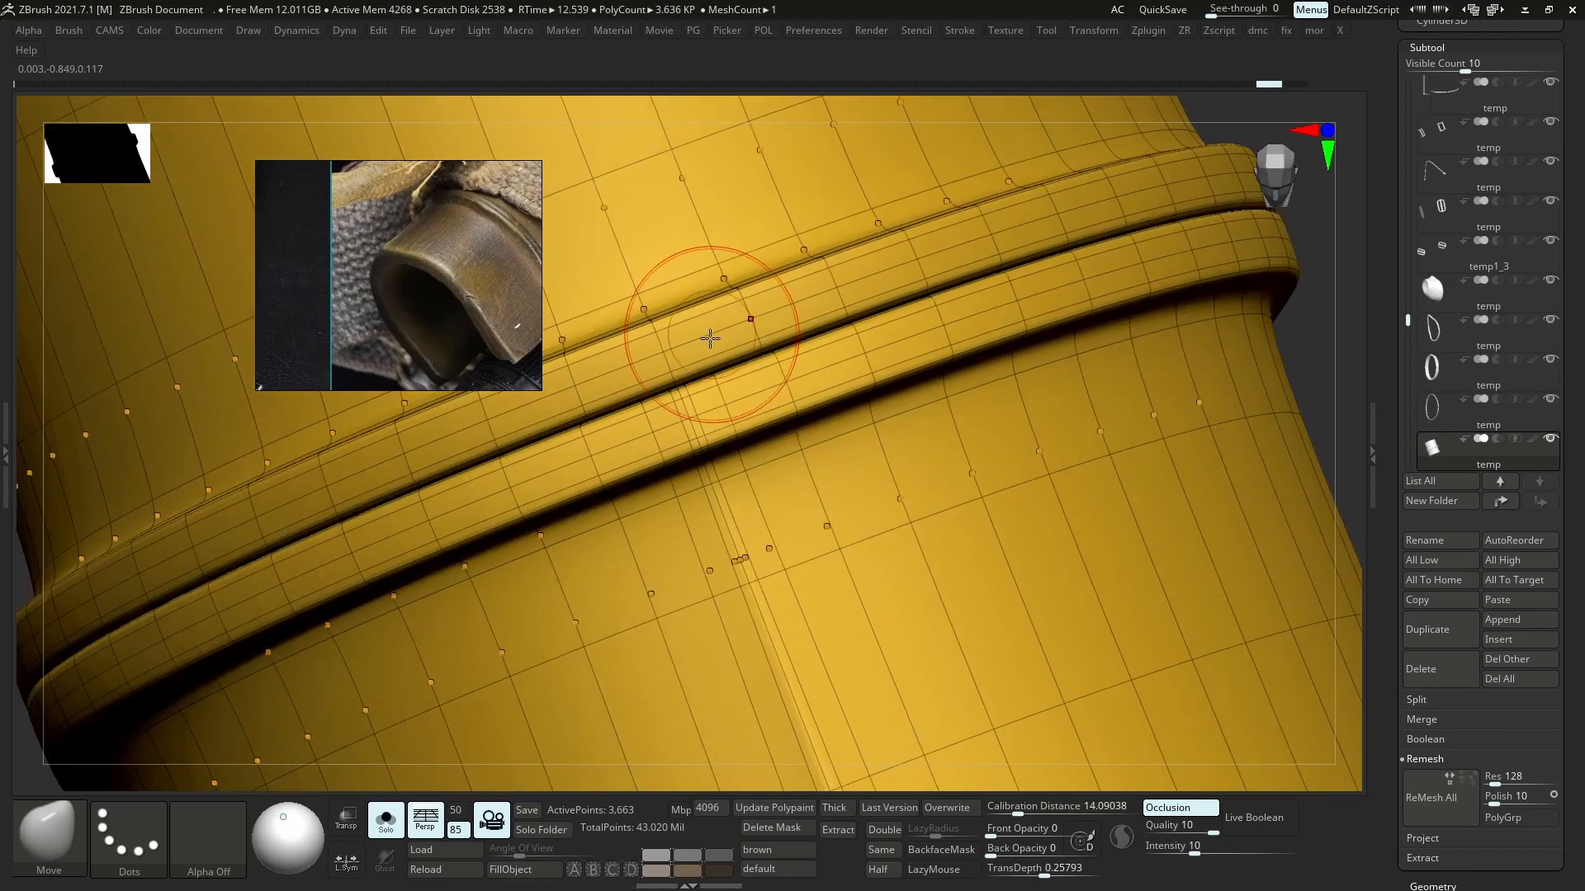
- Hide the wireframe, show the other subtools again and undo the last two edits
key(shift+f)
ctrl+right_drag(772, 530, 883, 330)
key(alt+s)
key(alt+s)
key(ctrl+z)
key(ctrl+z)
- Switch to Maya and inspect the low1 mesh with the smooth preview off
key(alt+Tab)
alt+drag(761, 444, 805, 408)
key(1)
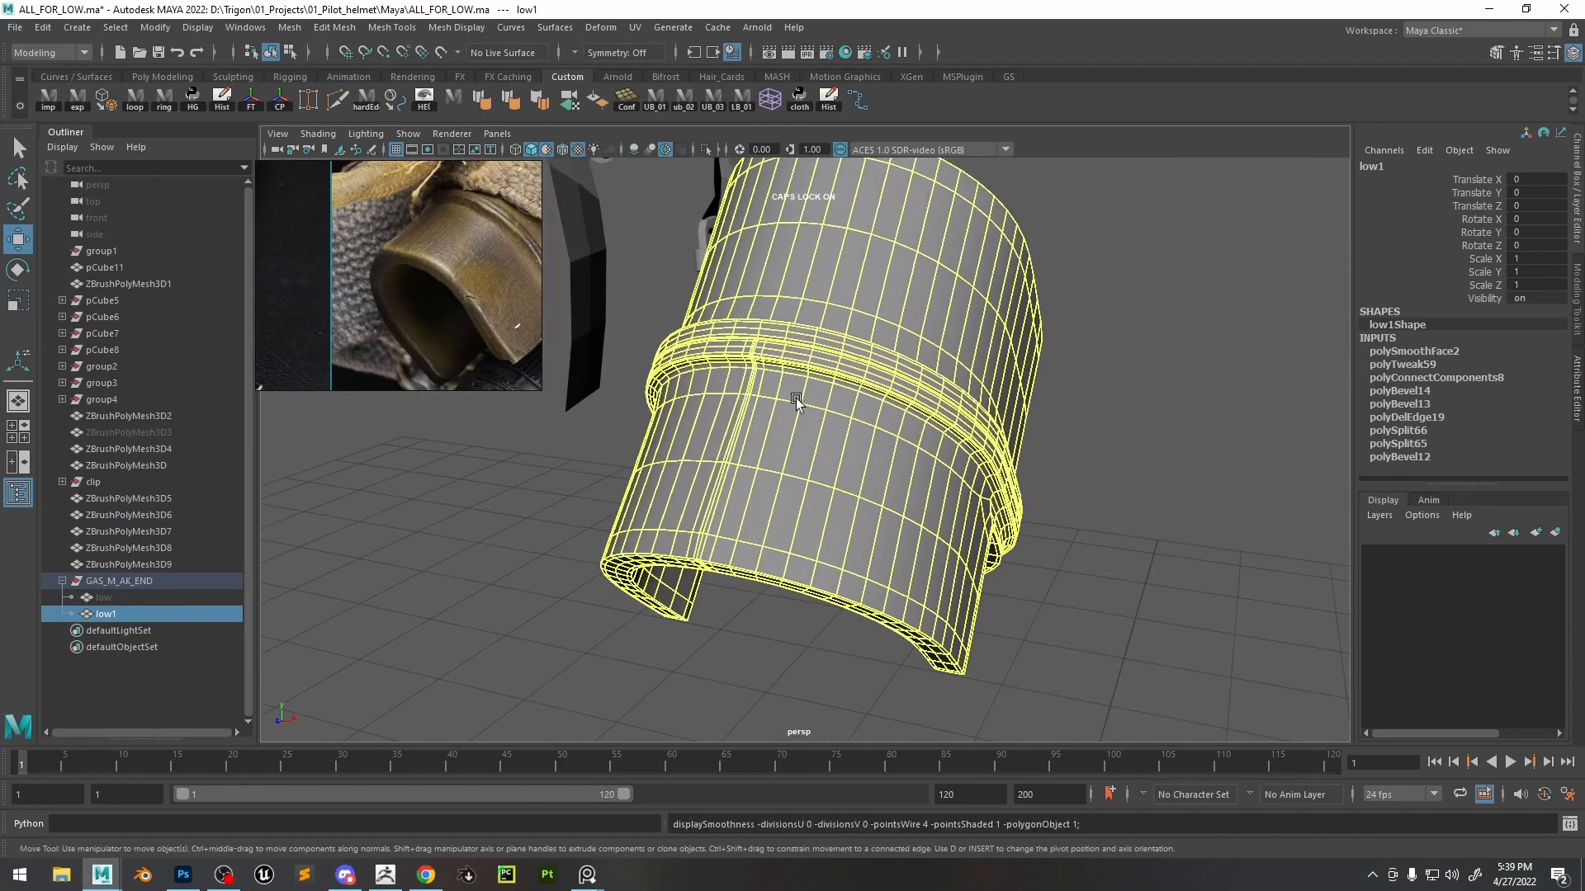
alt+right_drag(805, 408, 974, 496)
click(1051, 556)
alt+drag(1051, 555, 974, 495)
alt+right_drag(974, 495, 792, 462)
- Switch back to ZBrush and compare the fitted connector and hose with the reference photo
click(1488, 8)
click(1525, 9)
click(1486, 8)
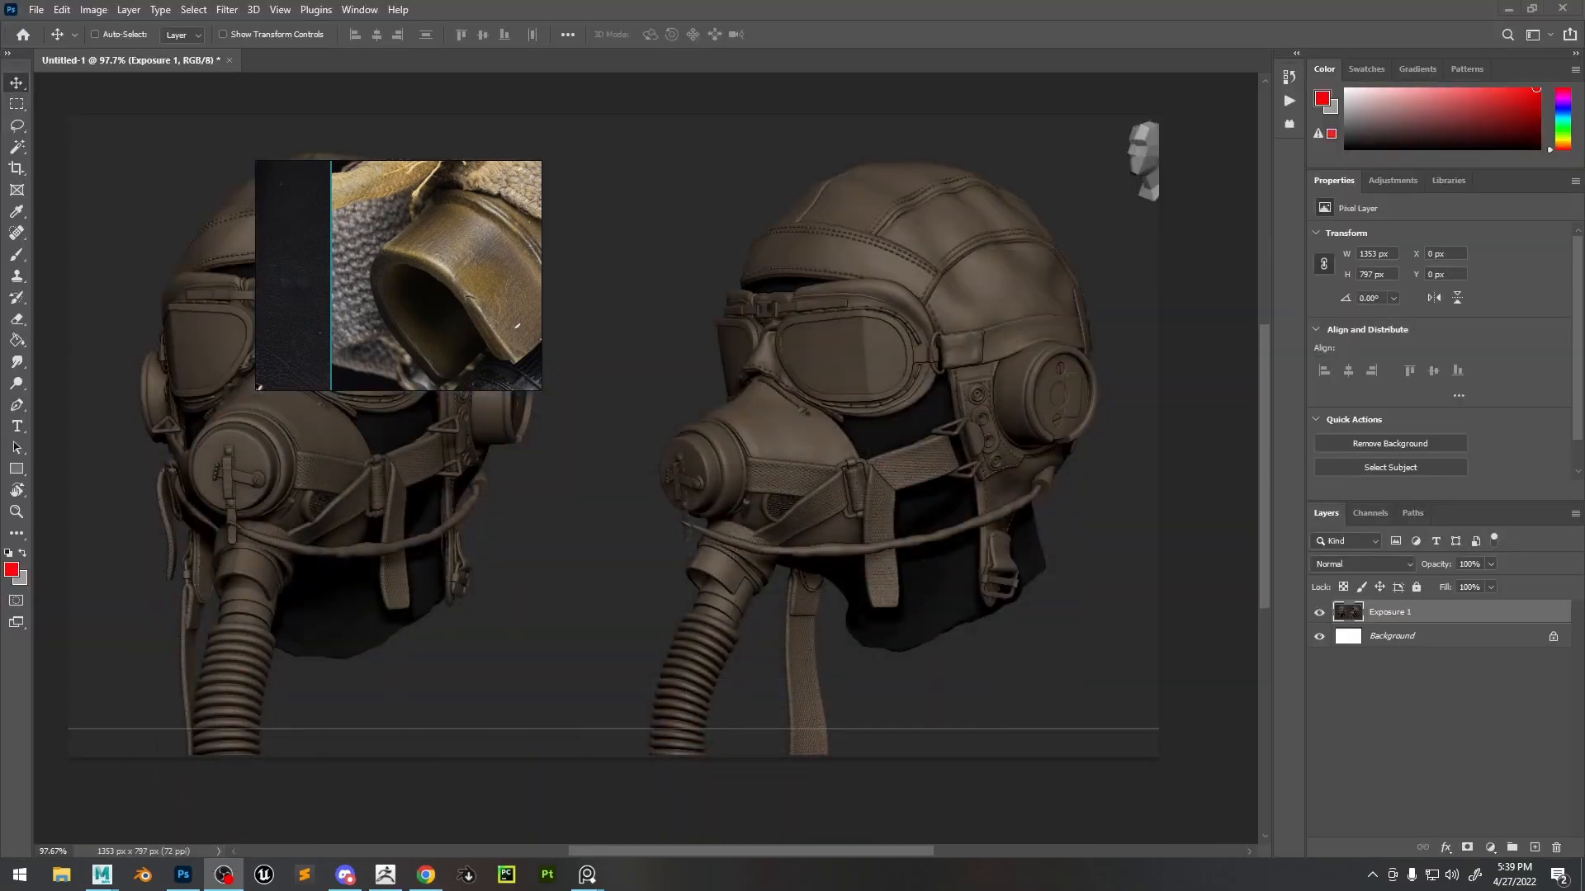
click(102, 875)
click(385, 875)
right_drag(412, 289, 993, 322)
ctrl+right_drag(764, 468, 877, 476)
key(alt+s)
right_drag(1048, 340, 430, 384)
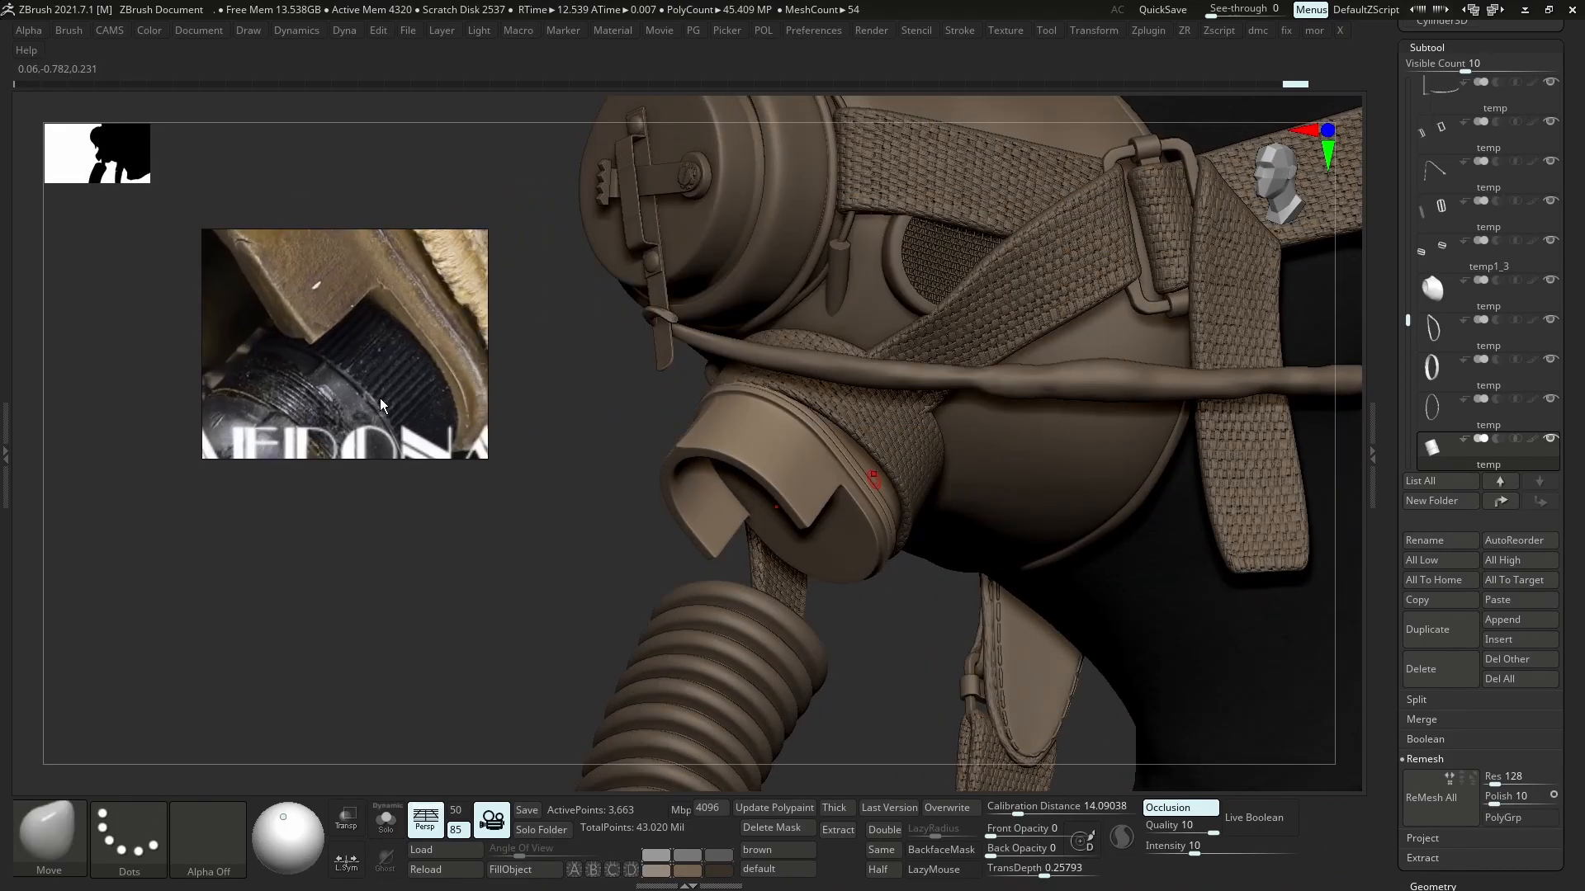
- Switch to Maya, create a polygon cylinder and check its creation settings against the ribbed collar in the reference
click(1526, 13)
alt+drag(804, 491, 865, 411)
key(space)
click(740, 349)
mouse_move(788, 412)
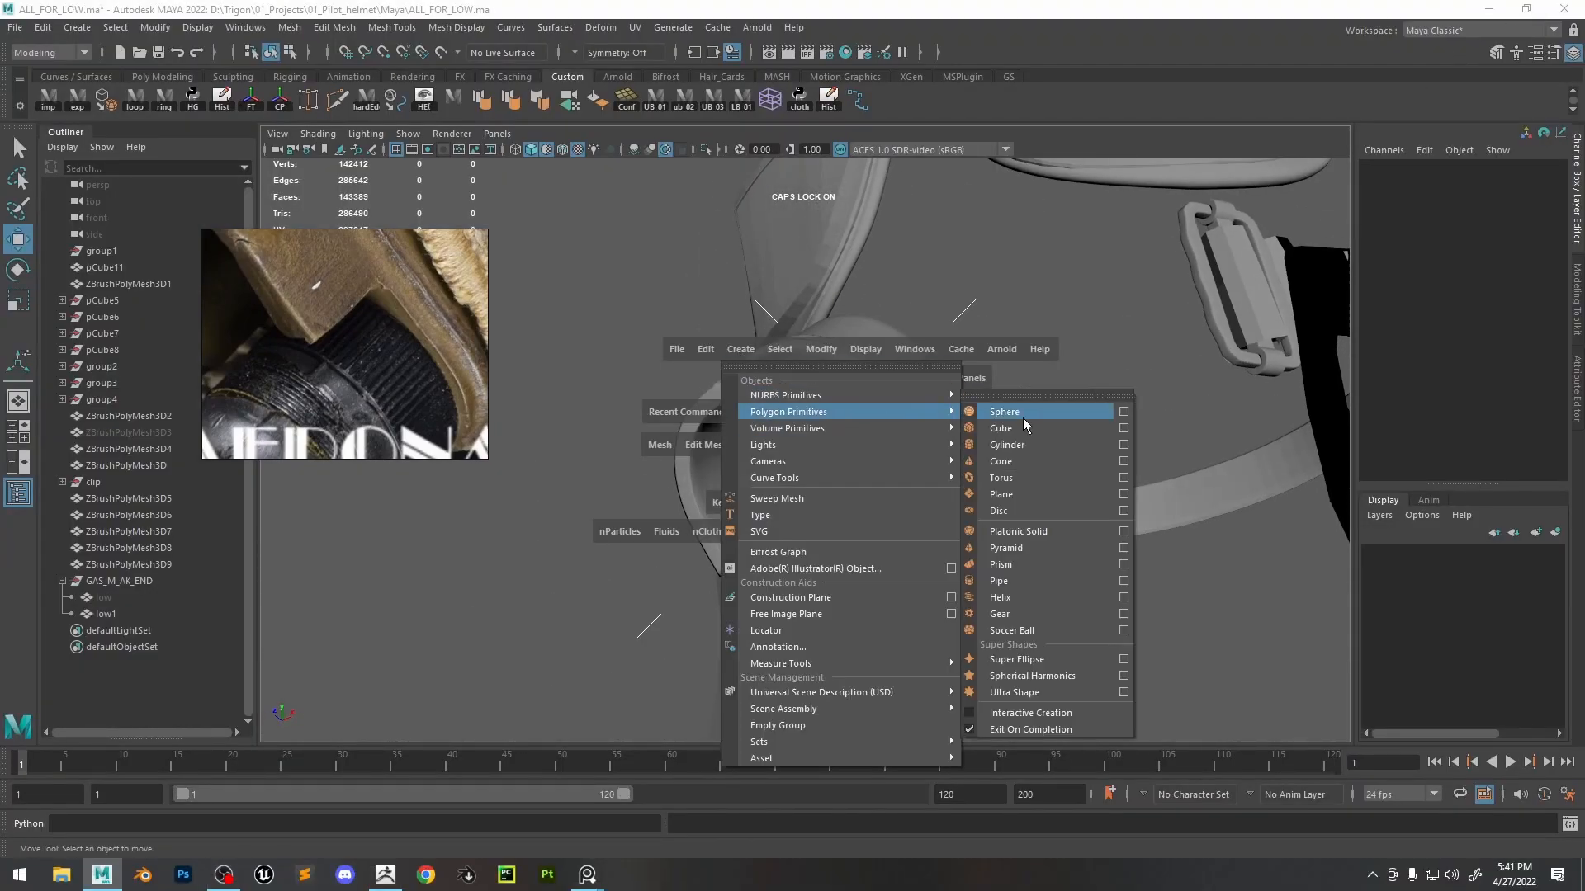
click(1014, 445)
key(f)
scroll(837, 429, down, 5)
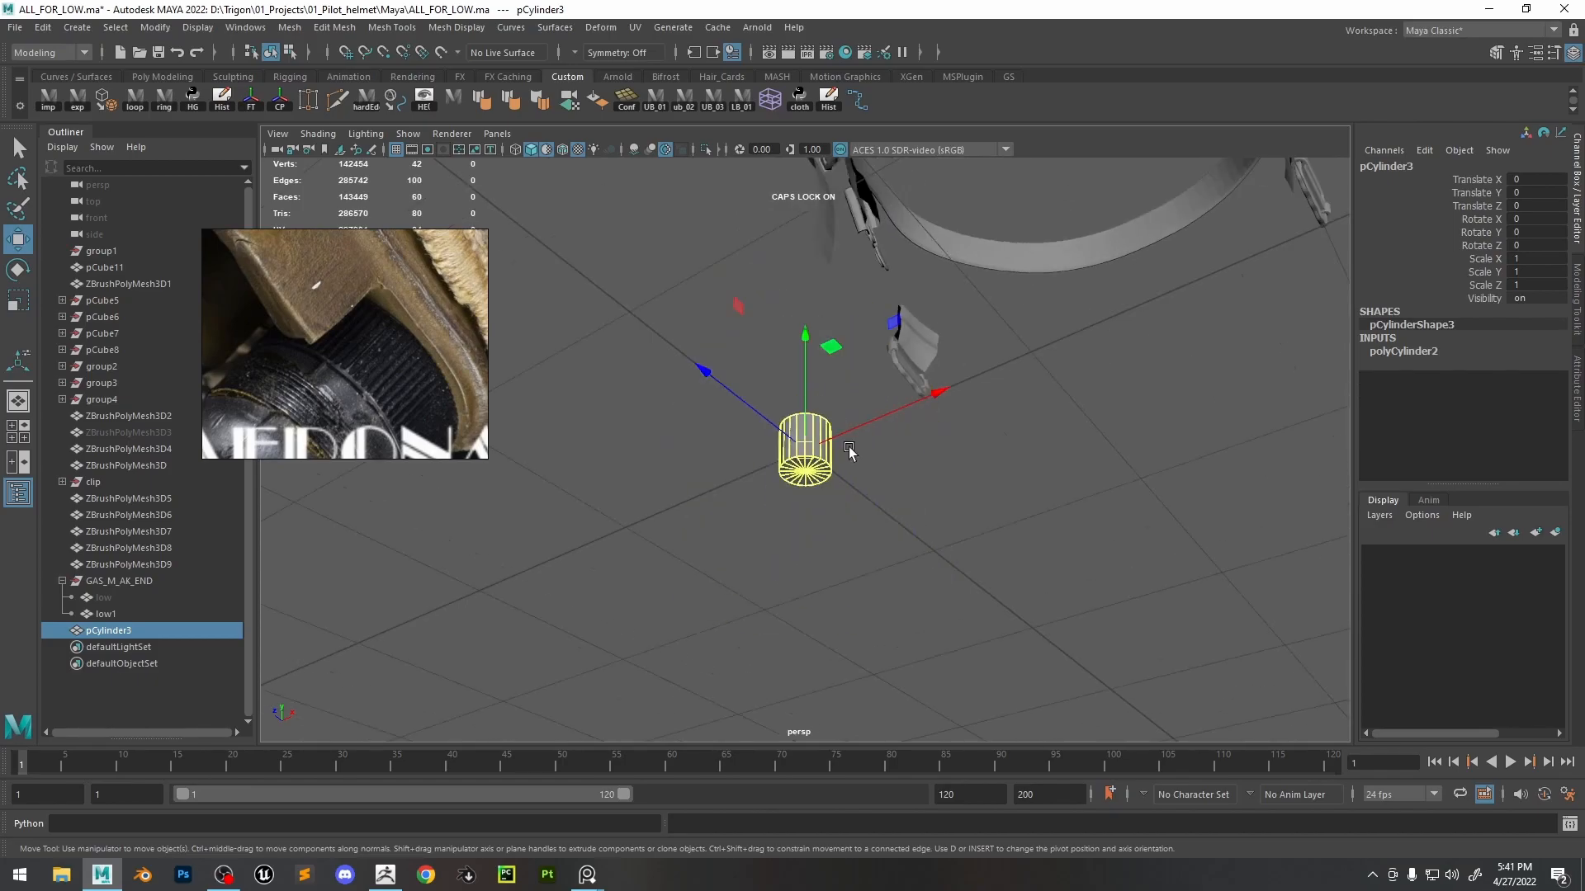
scroll(797, 426, up, 5)
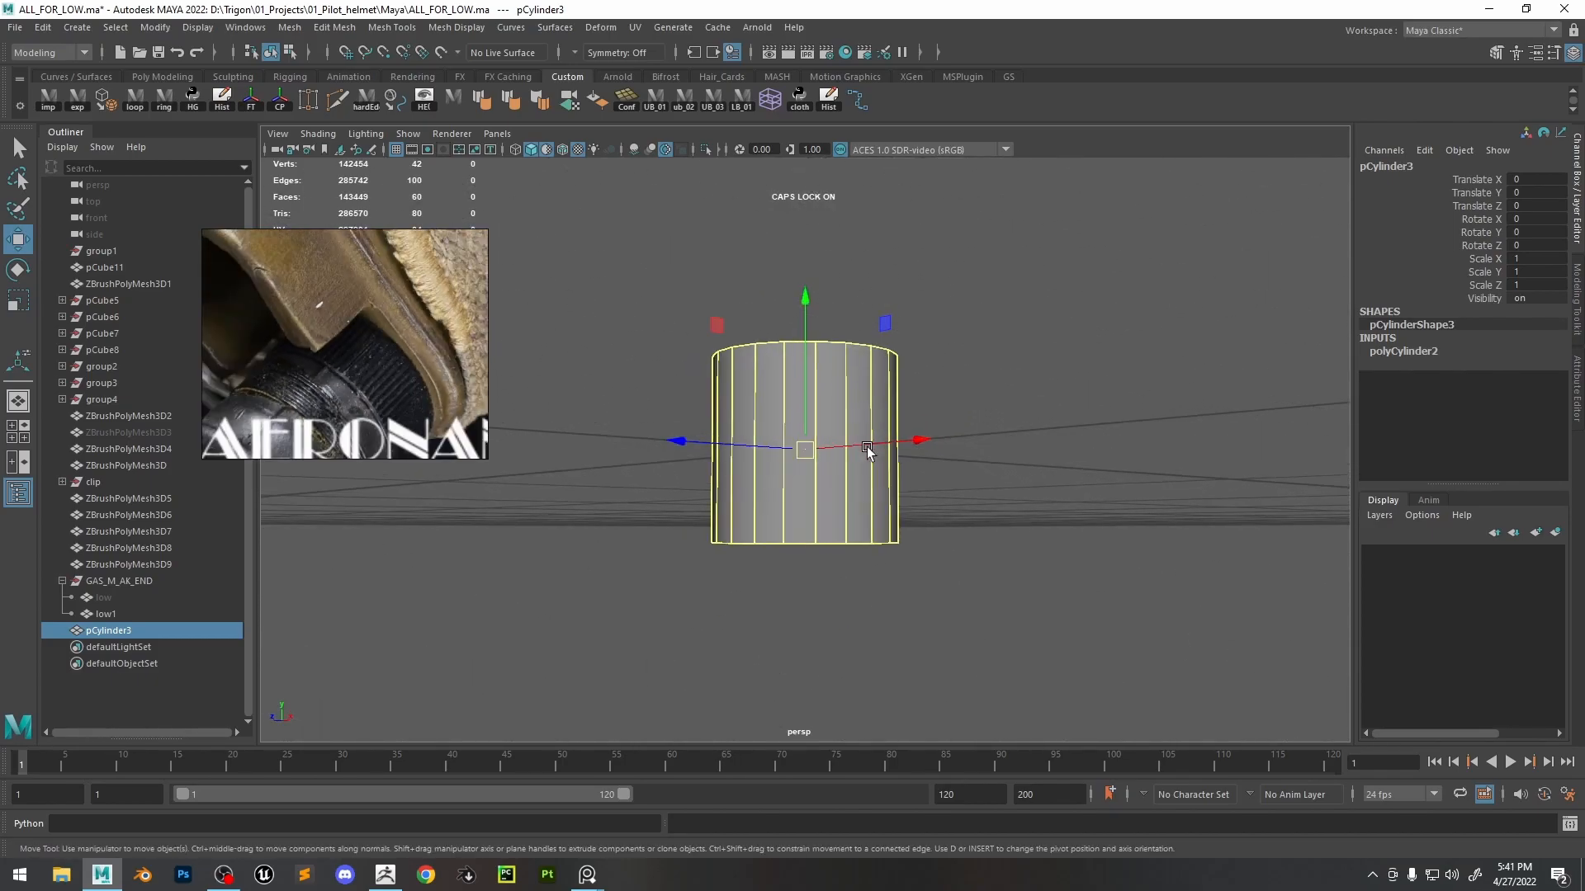
alt+drag(864, 446, 863, 442)
key(t)
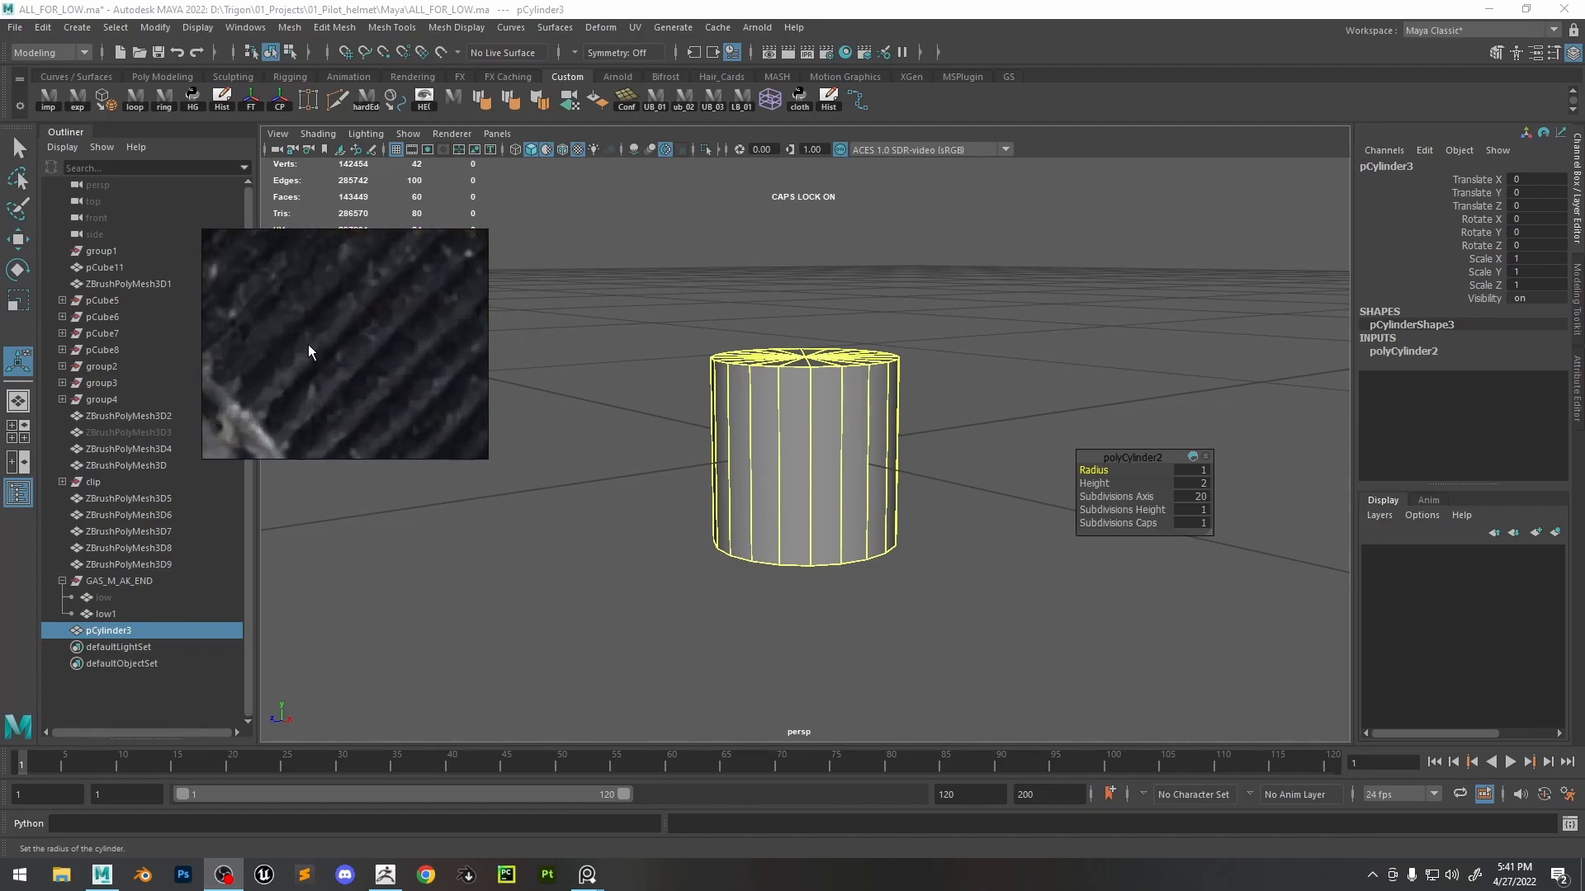
alt+drag(748, 379, 774, 393)
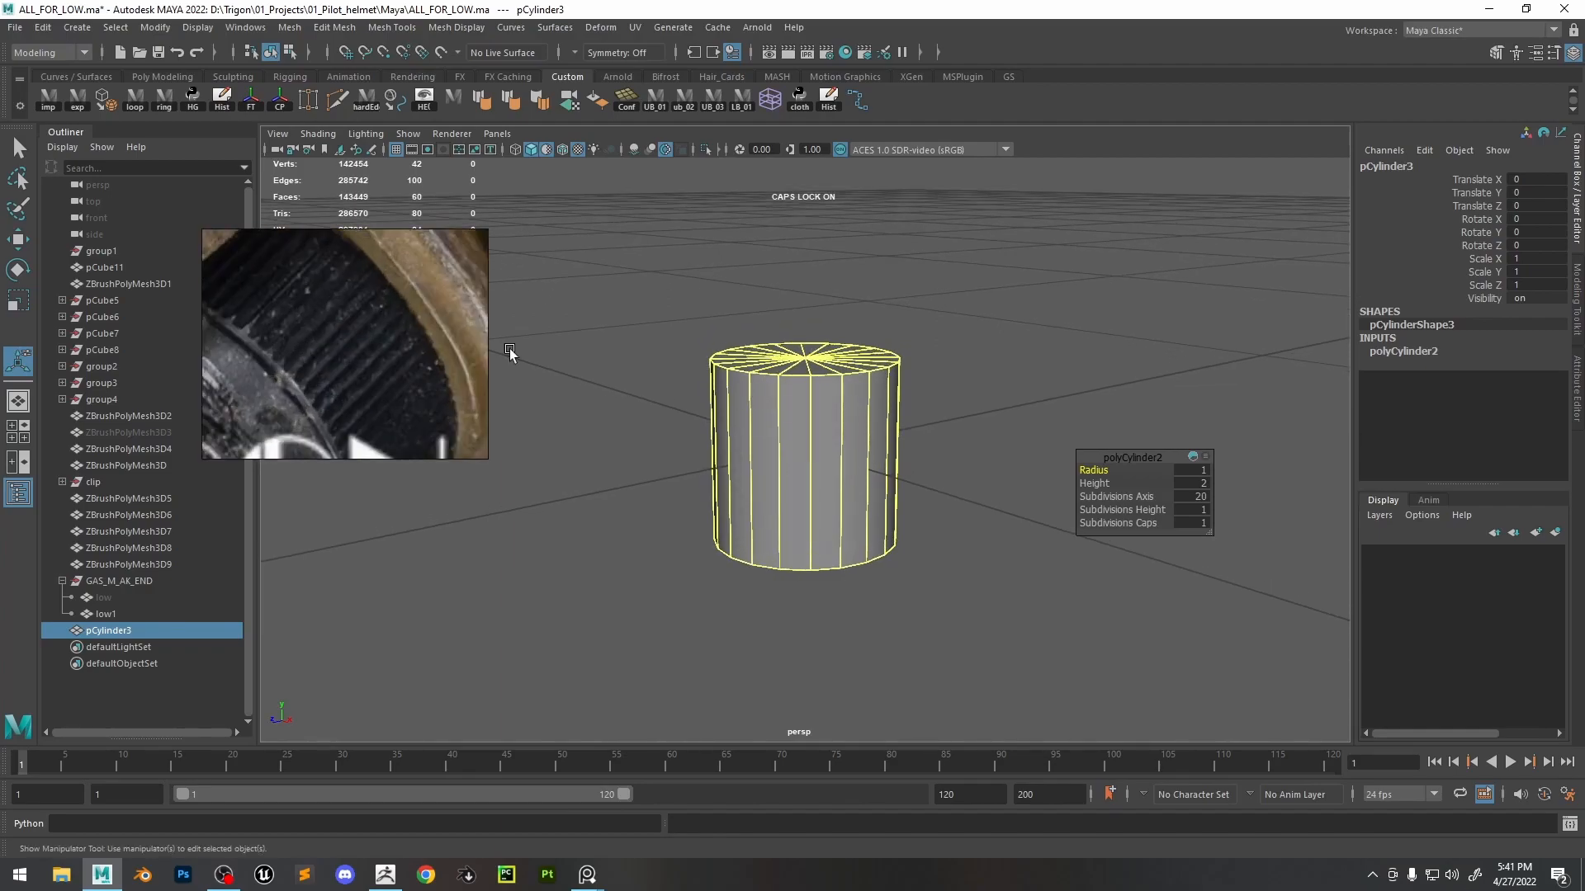
click(931, 395)
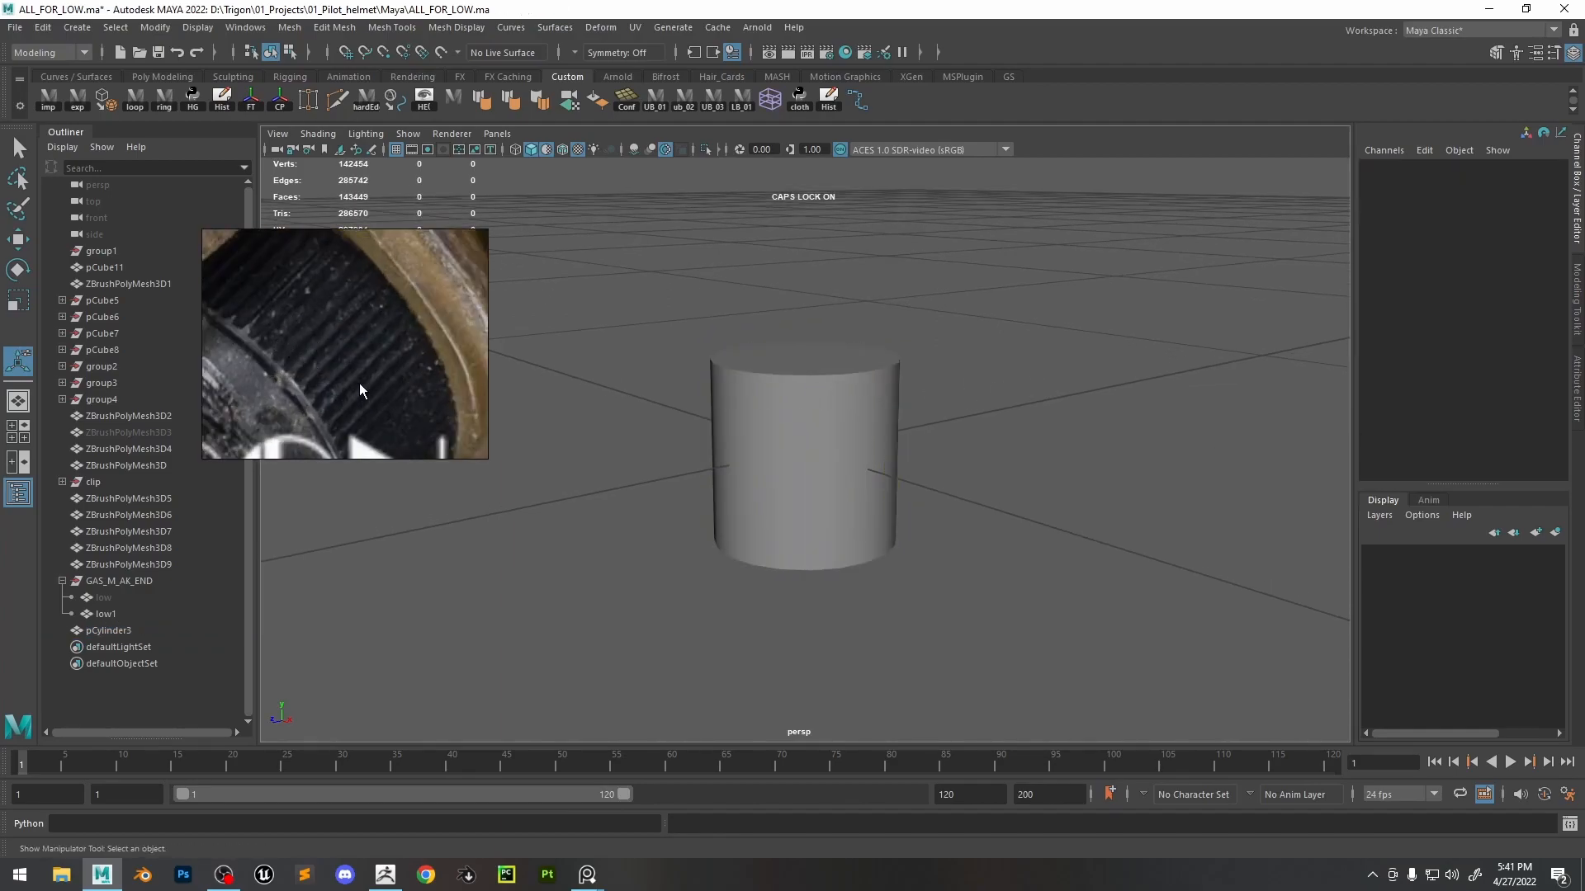
- Create a polygon cube at the cylinder's center and scale it uniformly to 1.619
key(space)
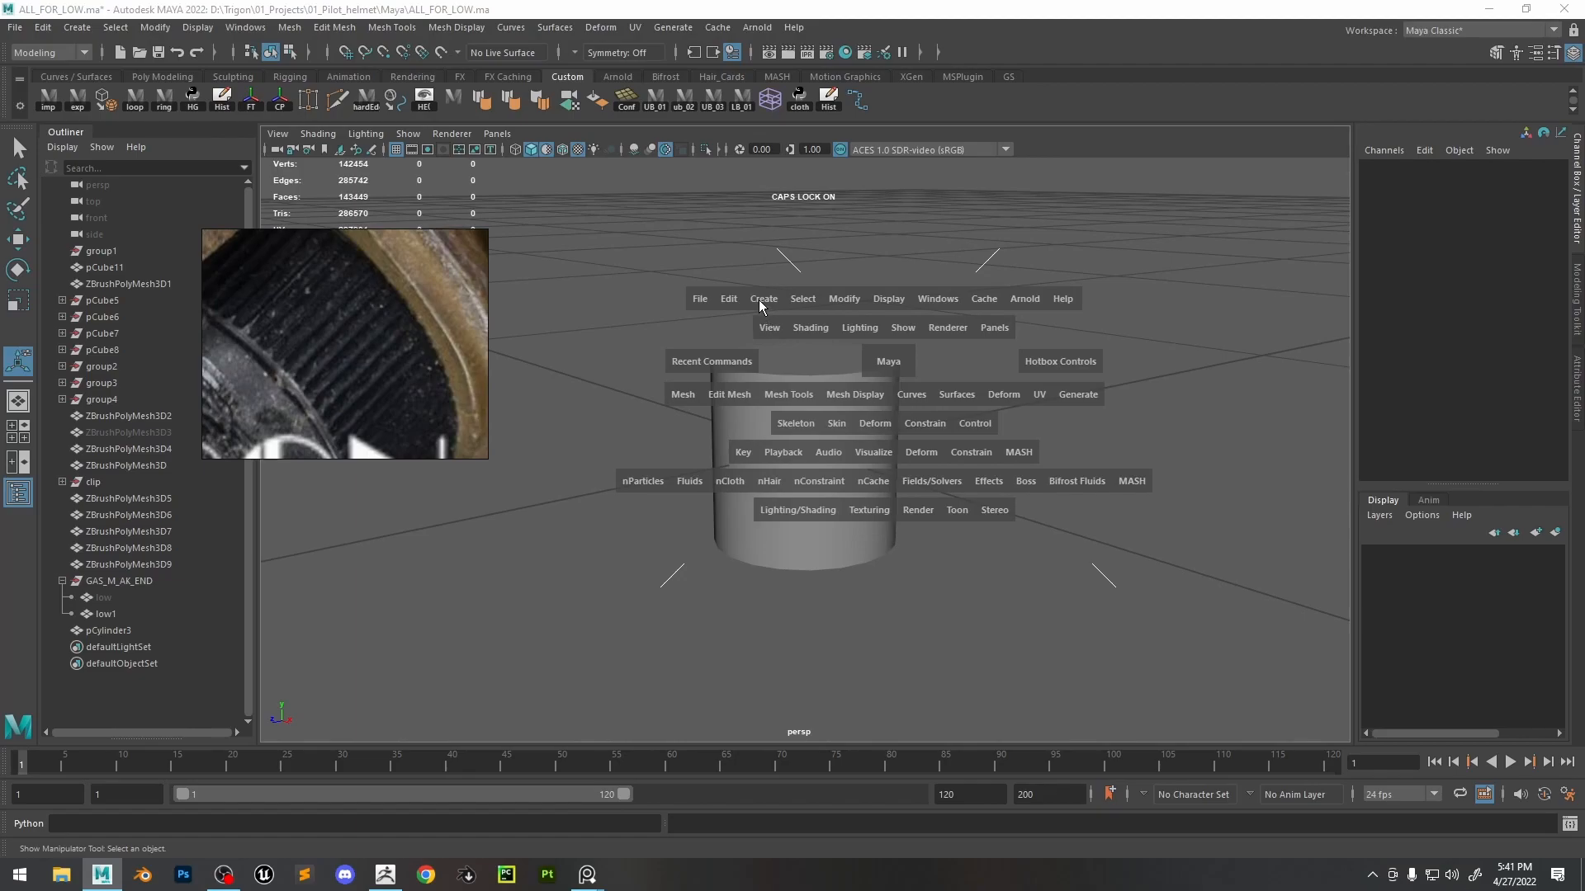
click(761, 302)
mouse_move(944, 370)
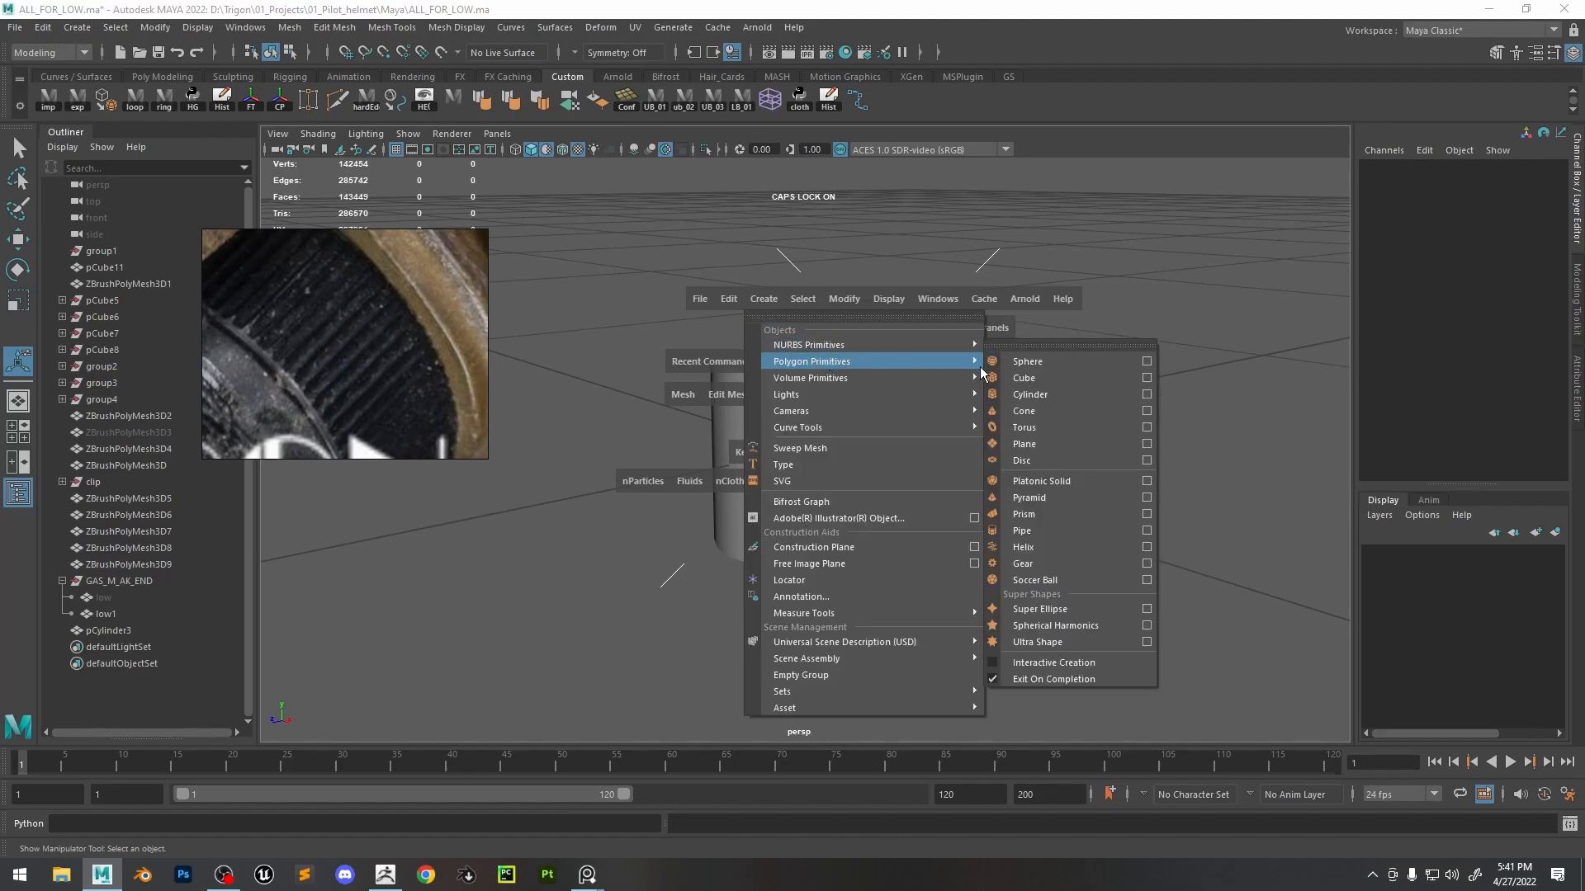
click(1047, 378)
key(w)
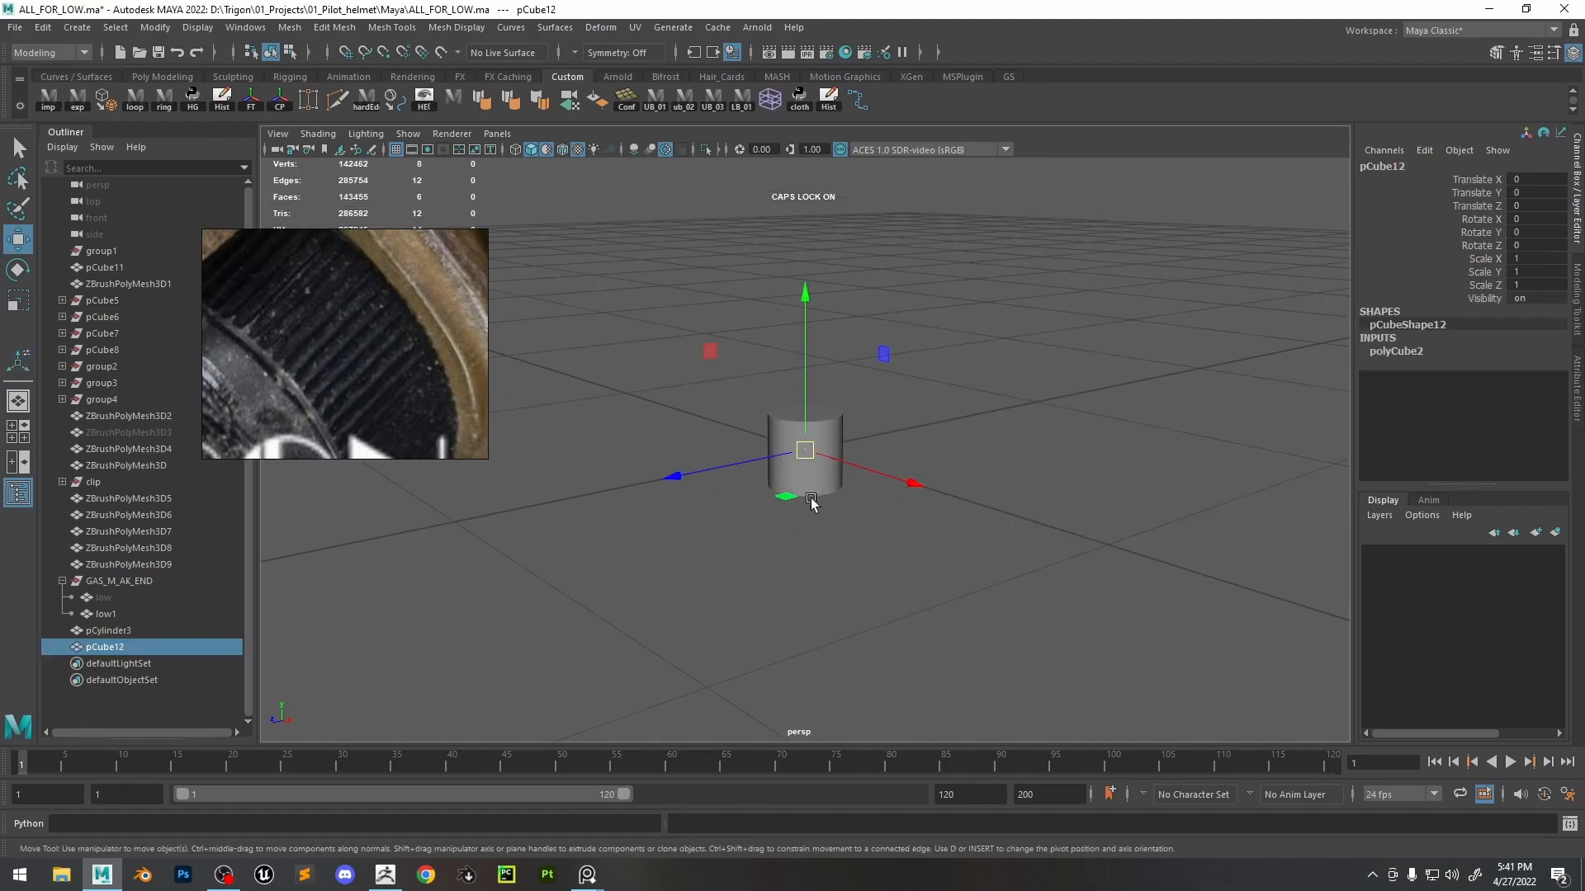
key(r)
drag(806, 451, 882, 419)
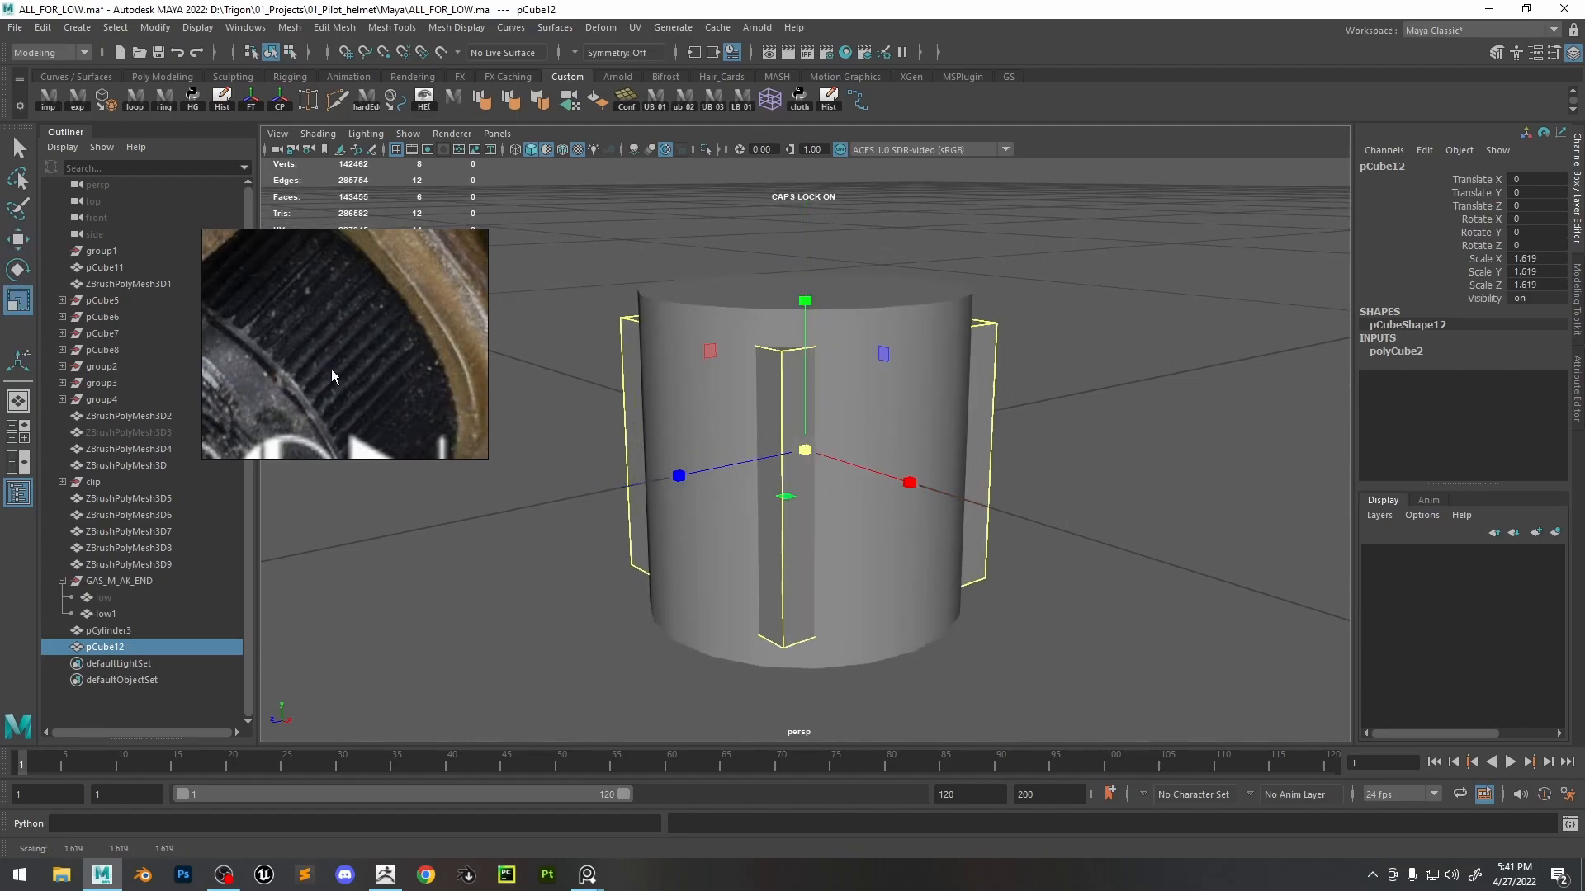
- Move the cube to Translate Z 1.111 at the cylinder's side and thin it into a narrow vertical bar
key(w)
drag(703, 473, 551, 505)
alt+middle_drag(671, 450, 828, 470)
key(r)
drag(877, 523, 769, 577)
key(w)
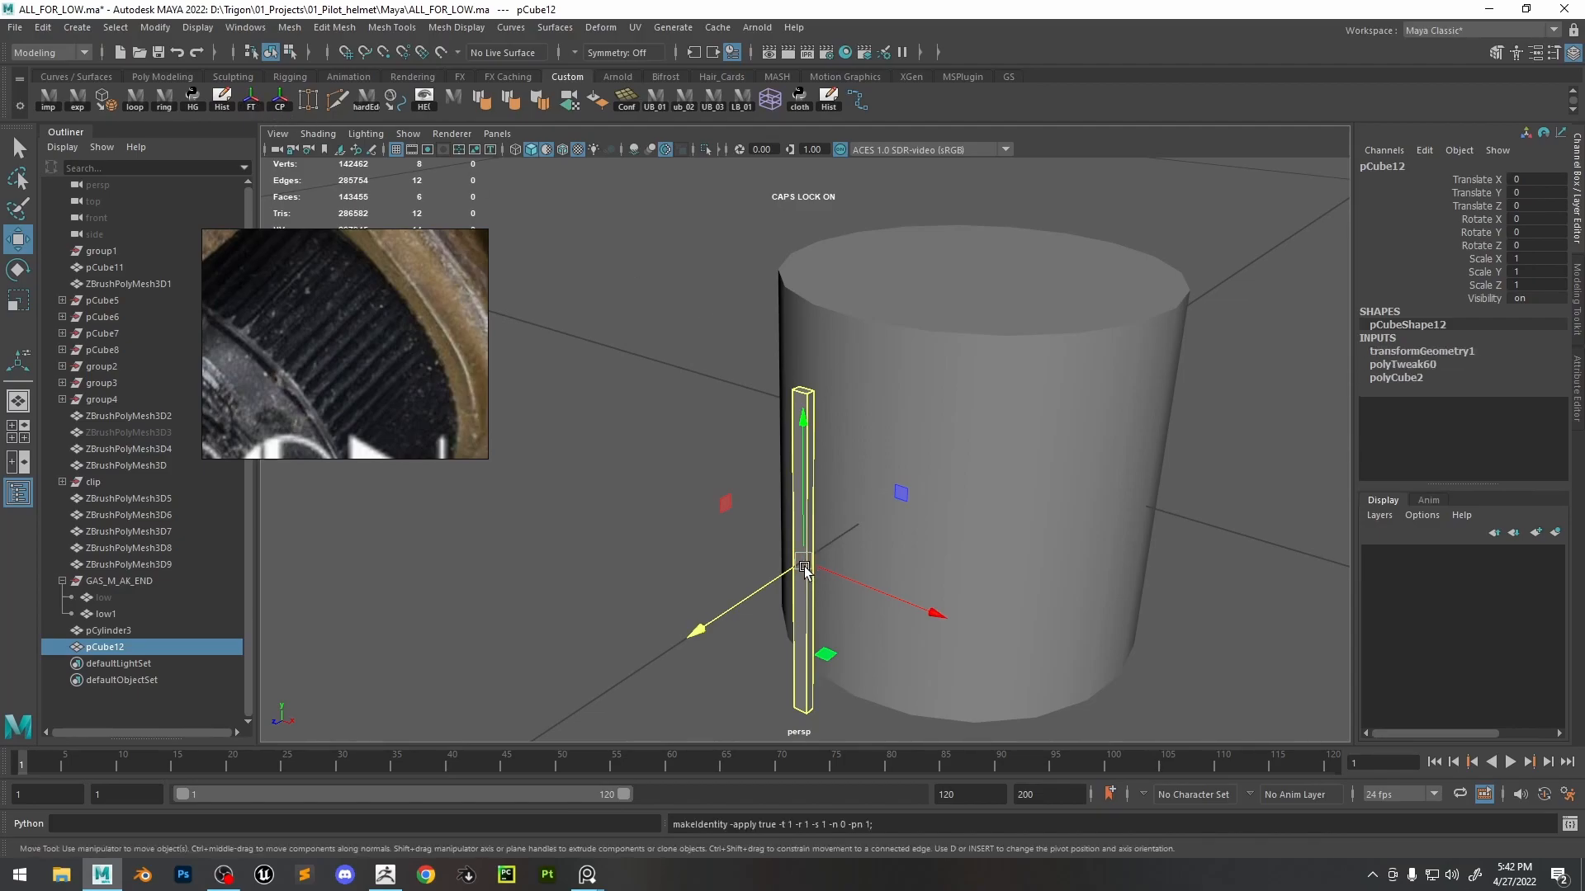
- Undo the bar's last move and transform freeze, and set its Translate Z to 0
key(ctrl+z)
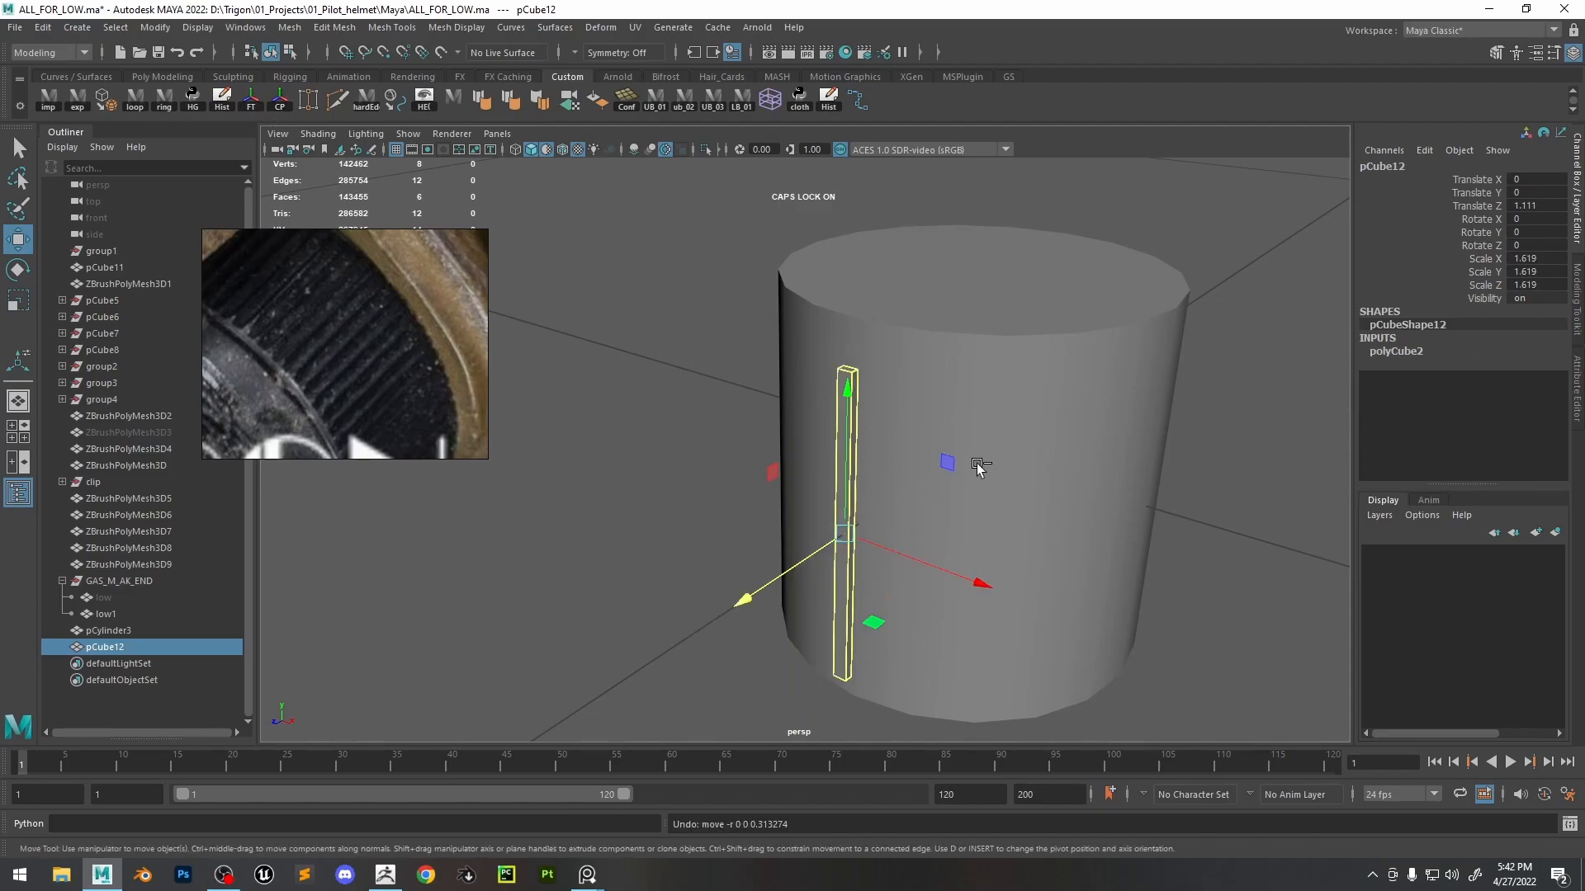
text(0)
key(Return)
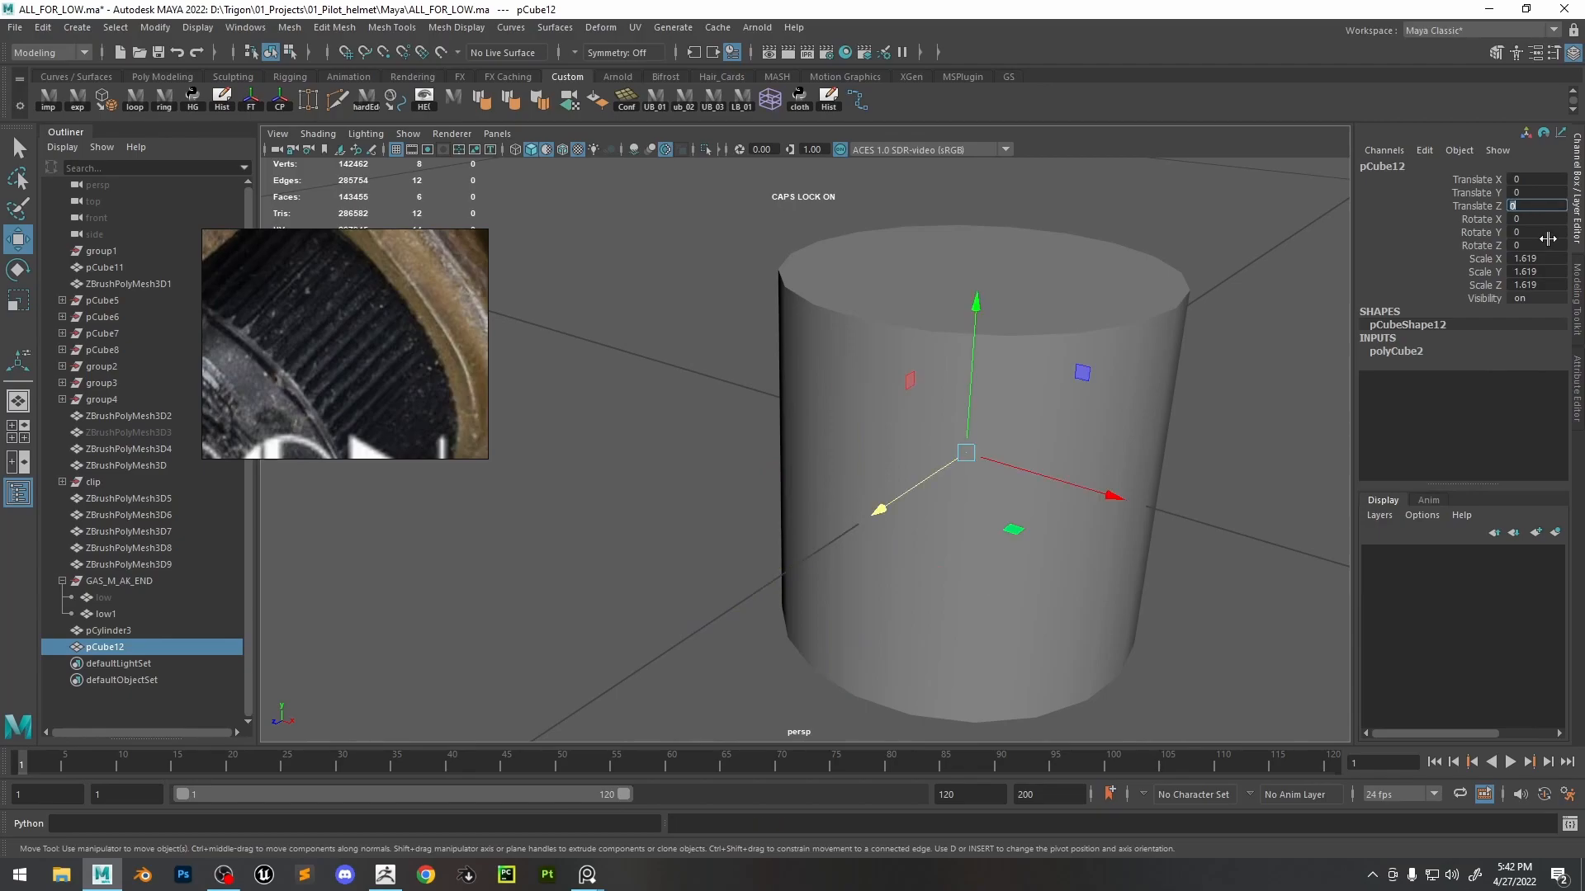
- Hide the cylinder and select the thin bar
click(1113, 365)
key(ctrl+h)
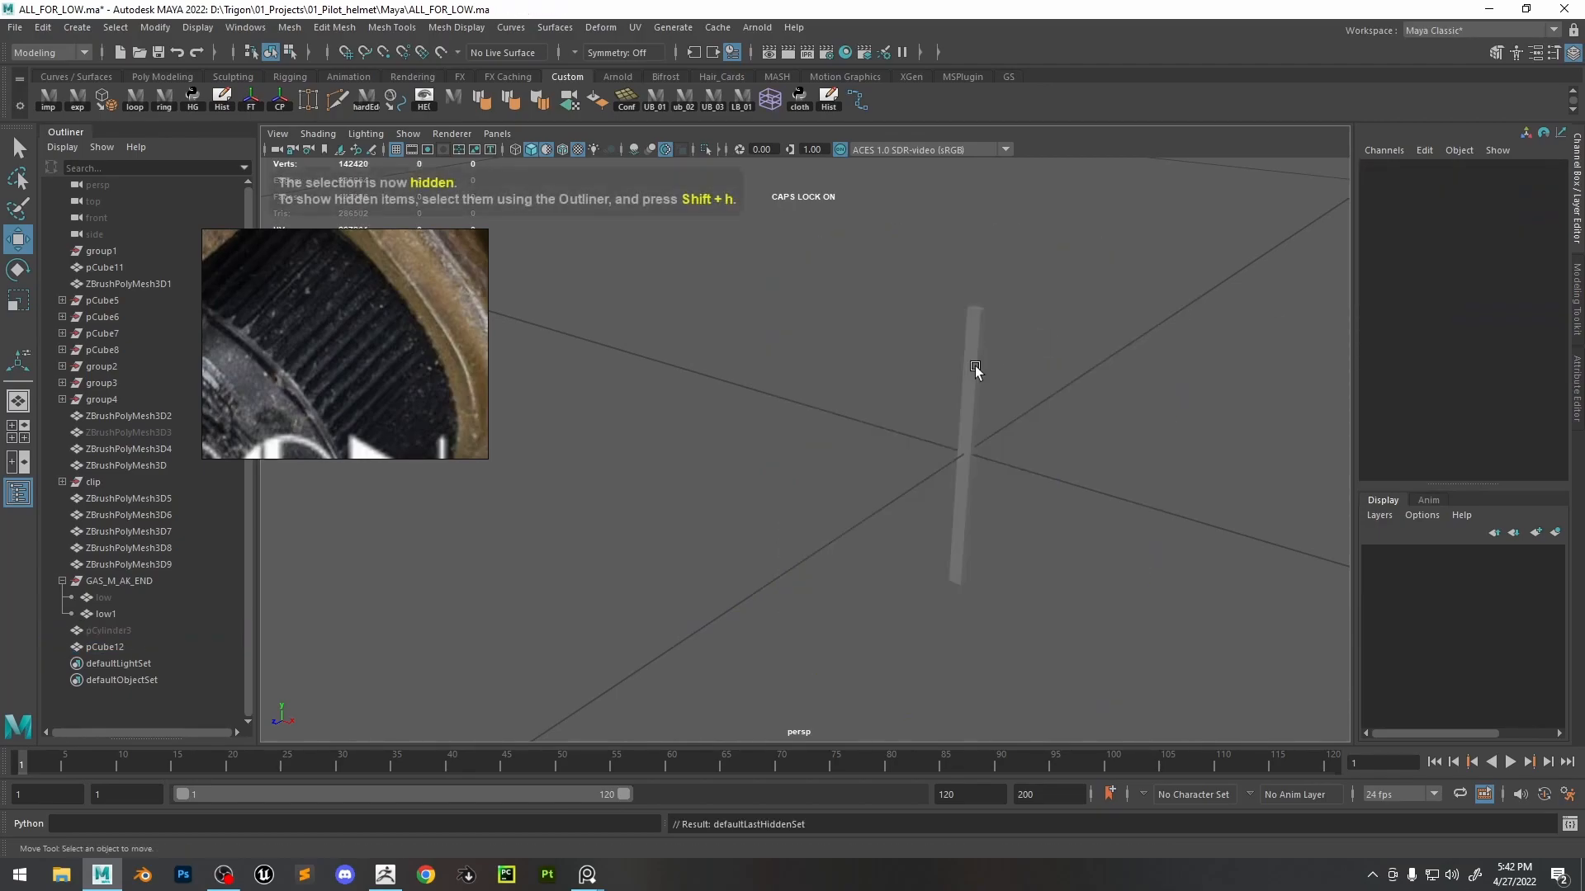
click(945, 371)
alt+drag(1007, 331, 978, 473)
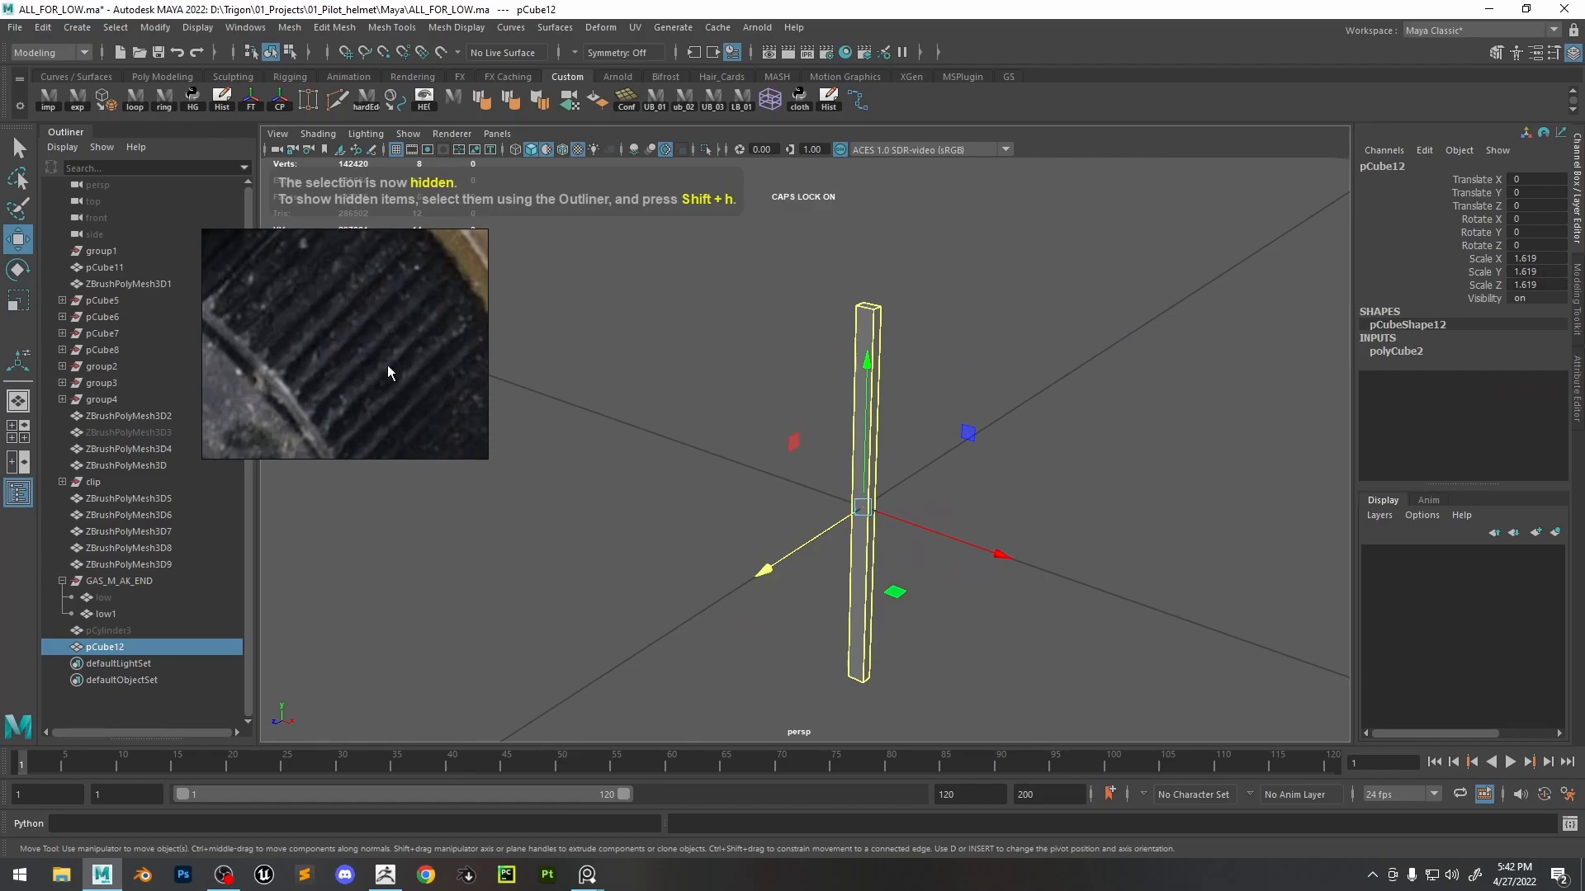
- Try widening the bar along X and delete it
mouse_move(926, 350)
right_down()
mouse_move(934, 392)
mouse_move(951, 348)
right_up()
key(r)
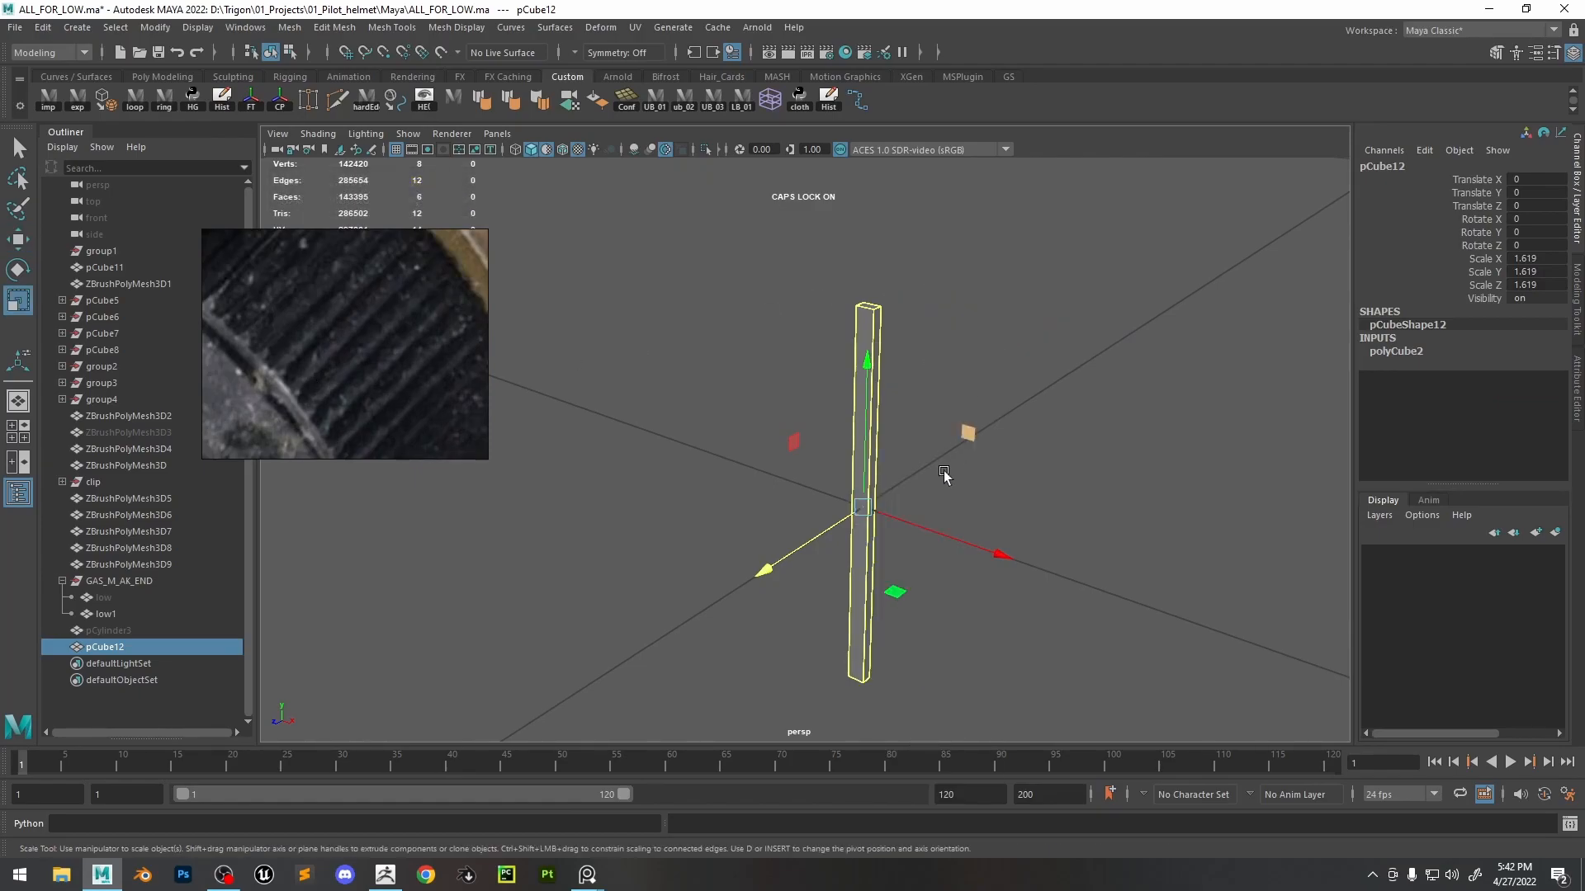
drag(922, 525, 1136, 576)
drag(977, 483, 1074, 482)
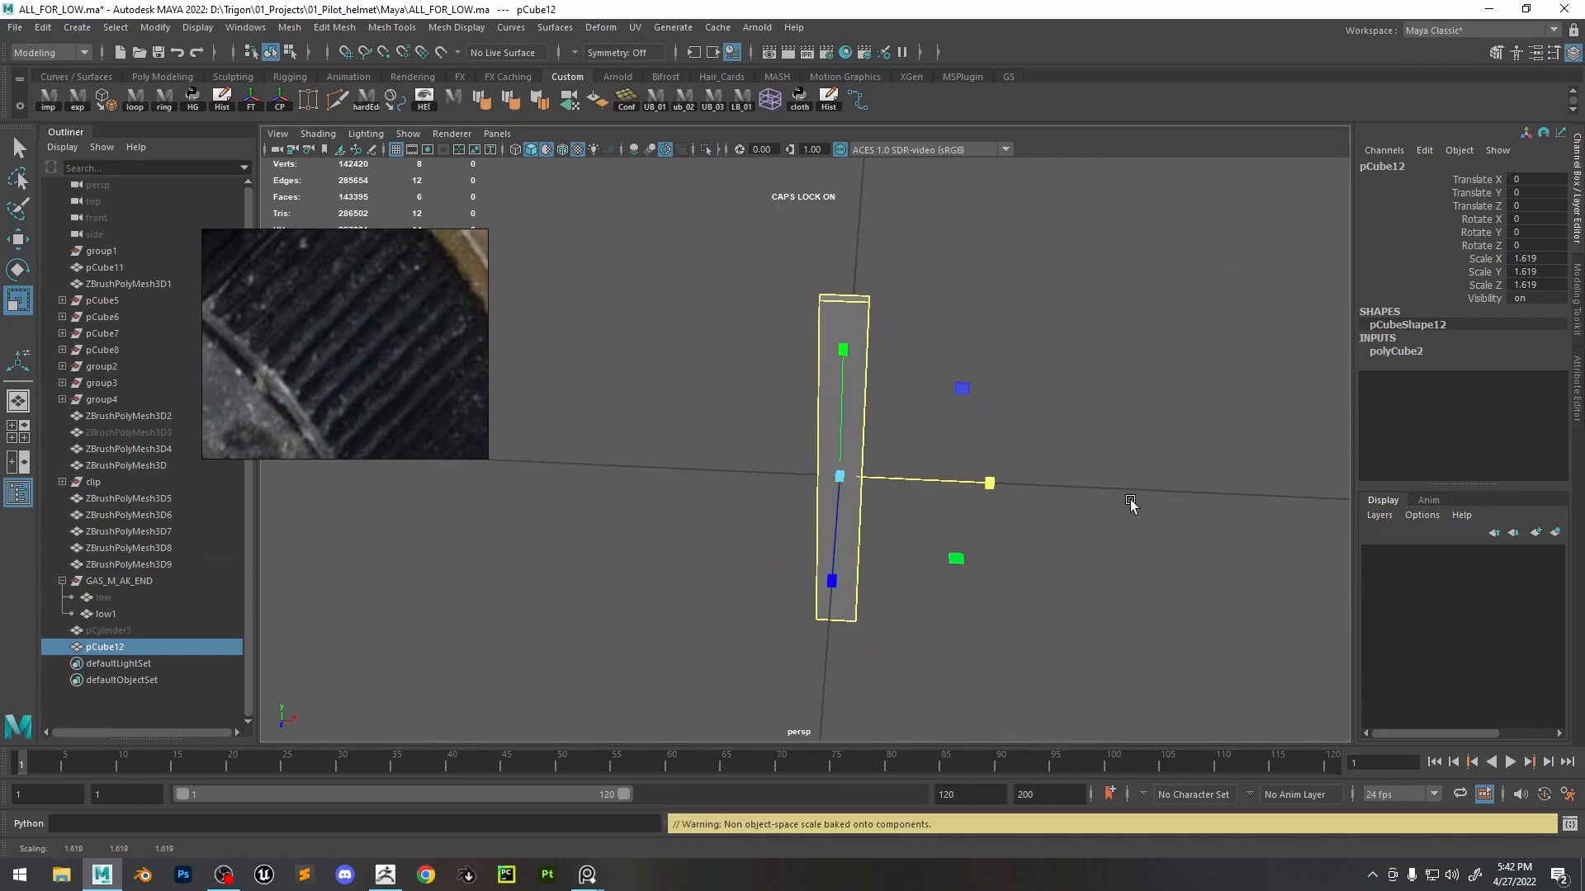
key(Delete)
- Create a new polygon cube and narrow it along the X axis
key(space)
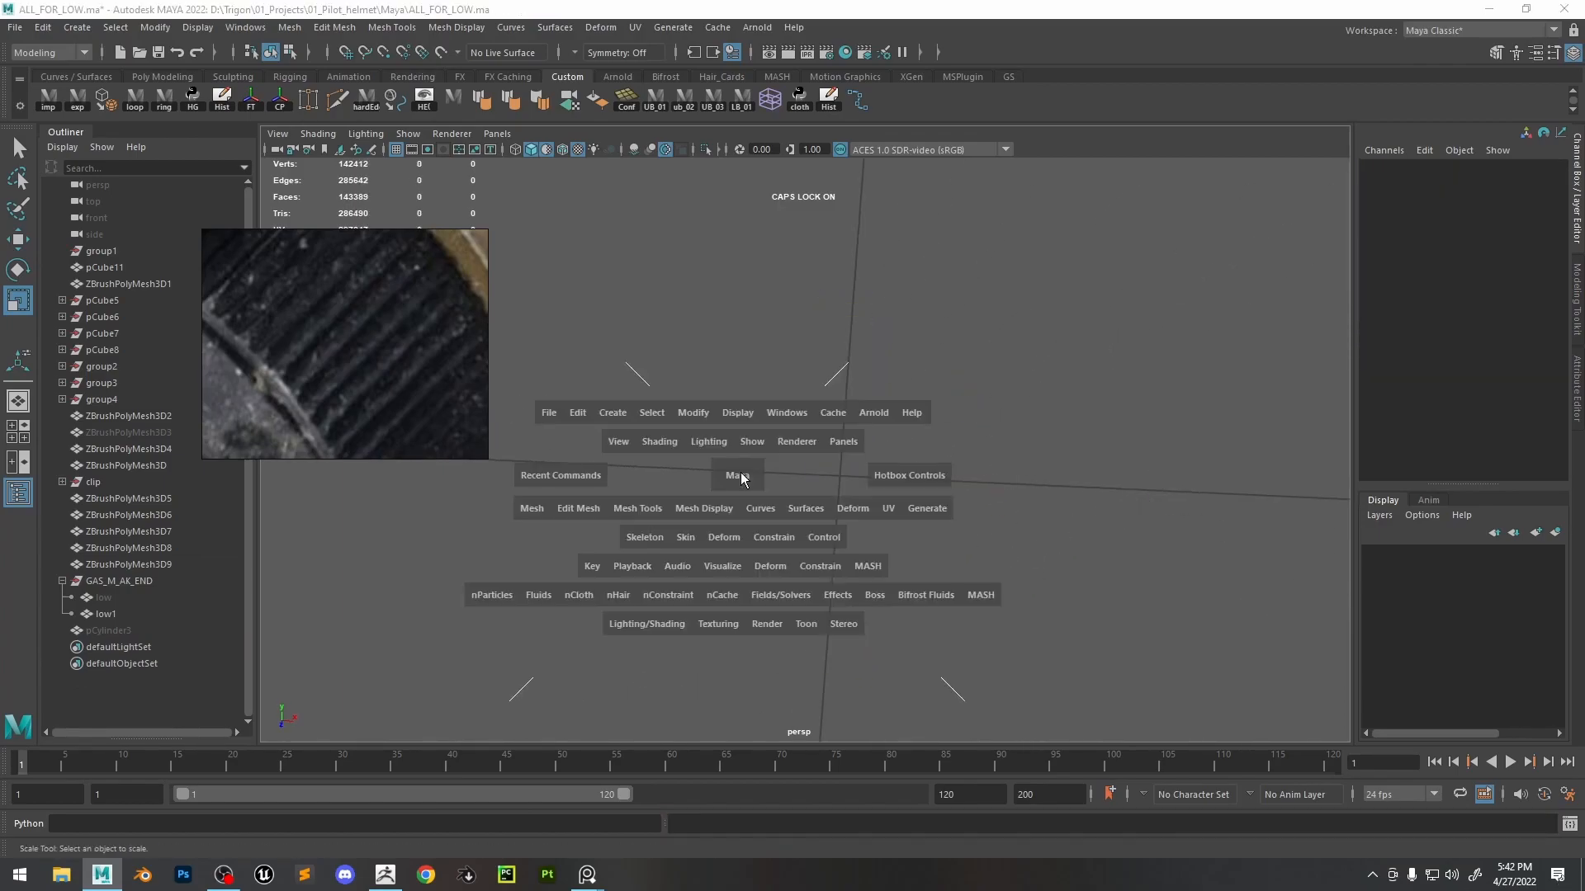
click(613, 413)
mouse_move(673, 453)
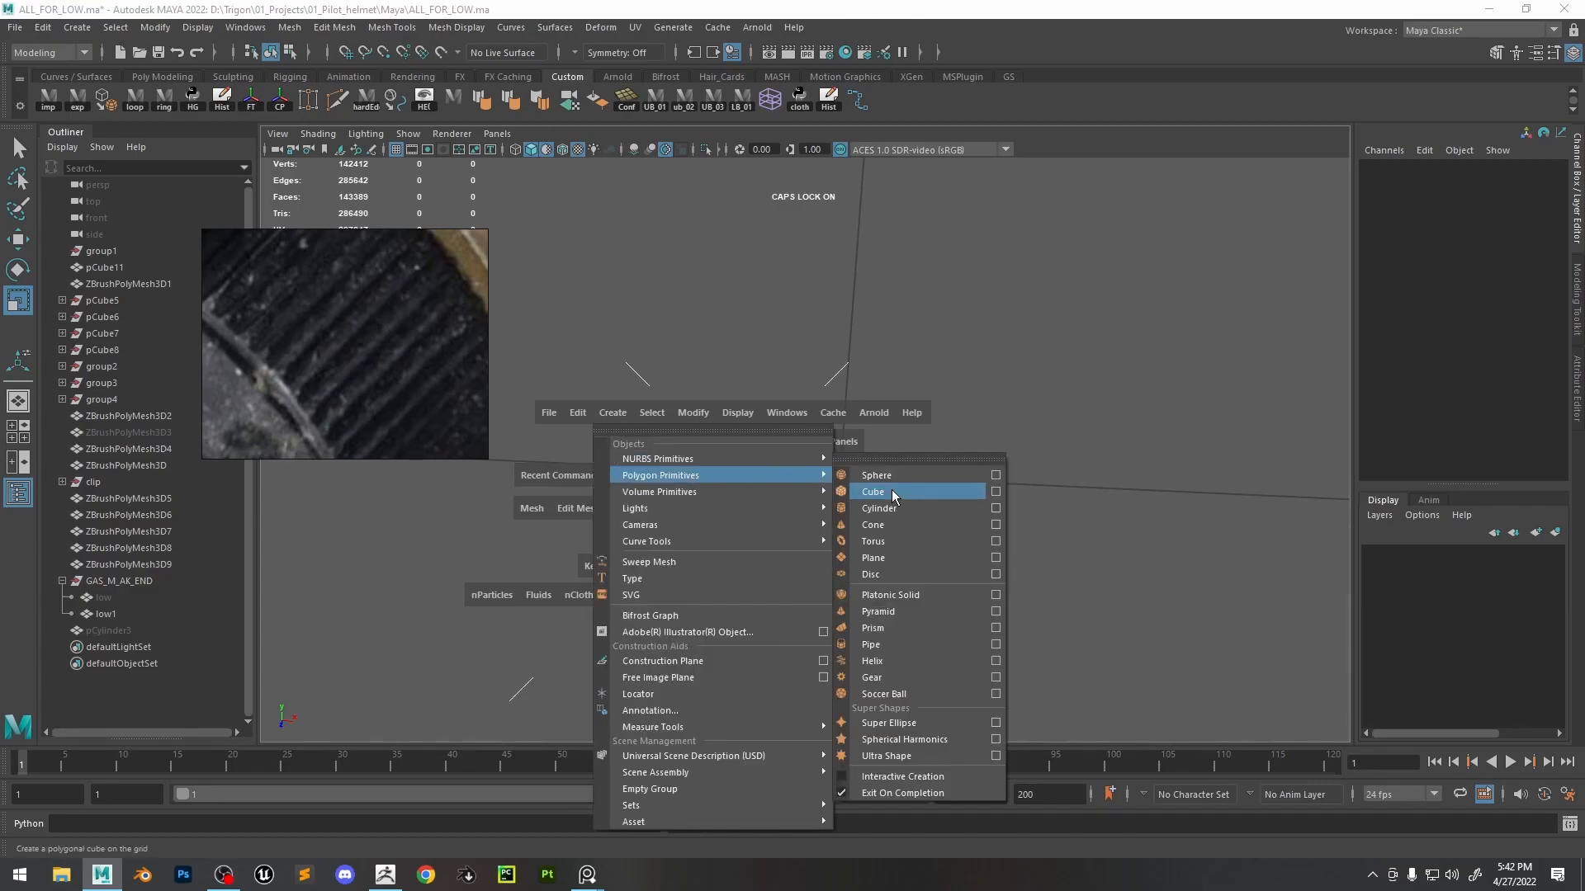
click(897, 501)
drag(981, 482, 887, 483)
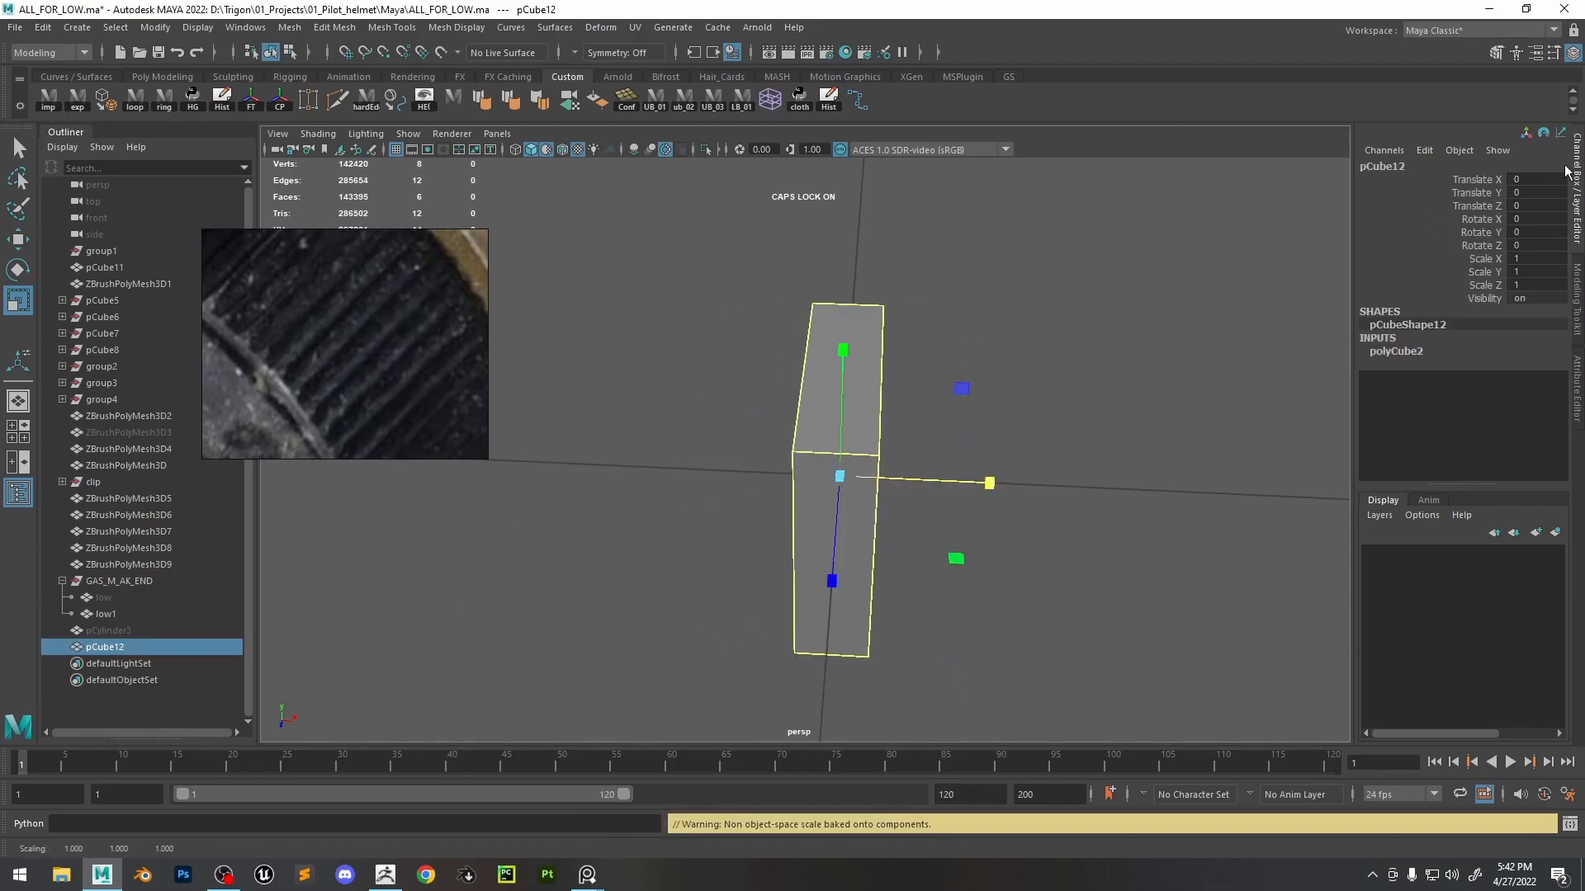
- Try scaling the narrow cube along X and delete it
drag(1035, 416, 968, 418)
alt+drag(1102, 408, 998, 432)
drag(825, 533, 903, 495)
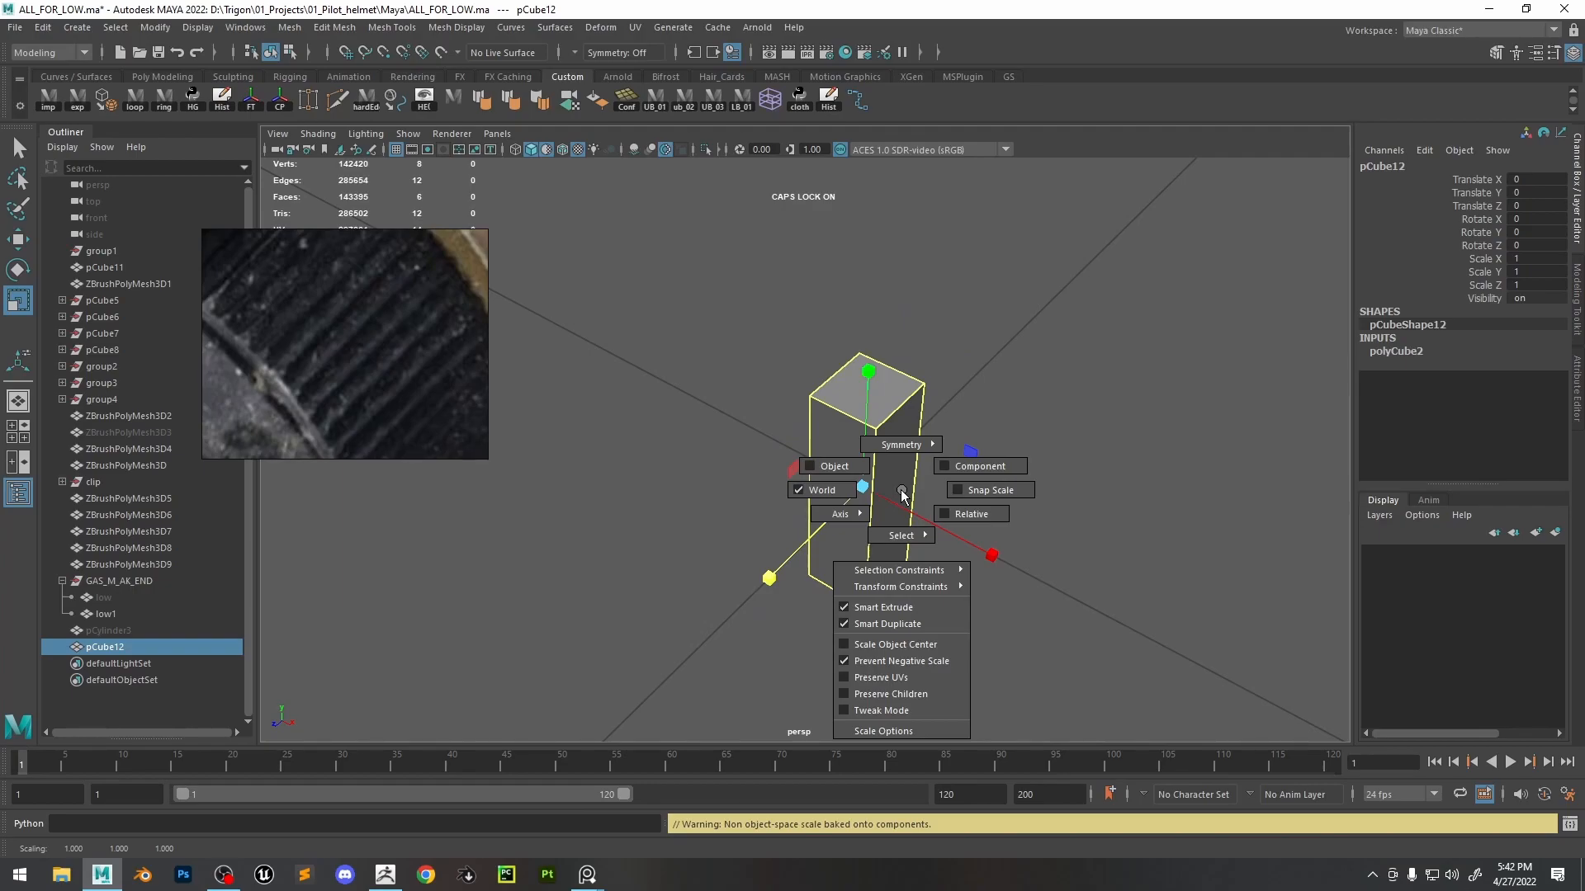
drag(902, 493, 901, 493)
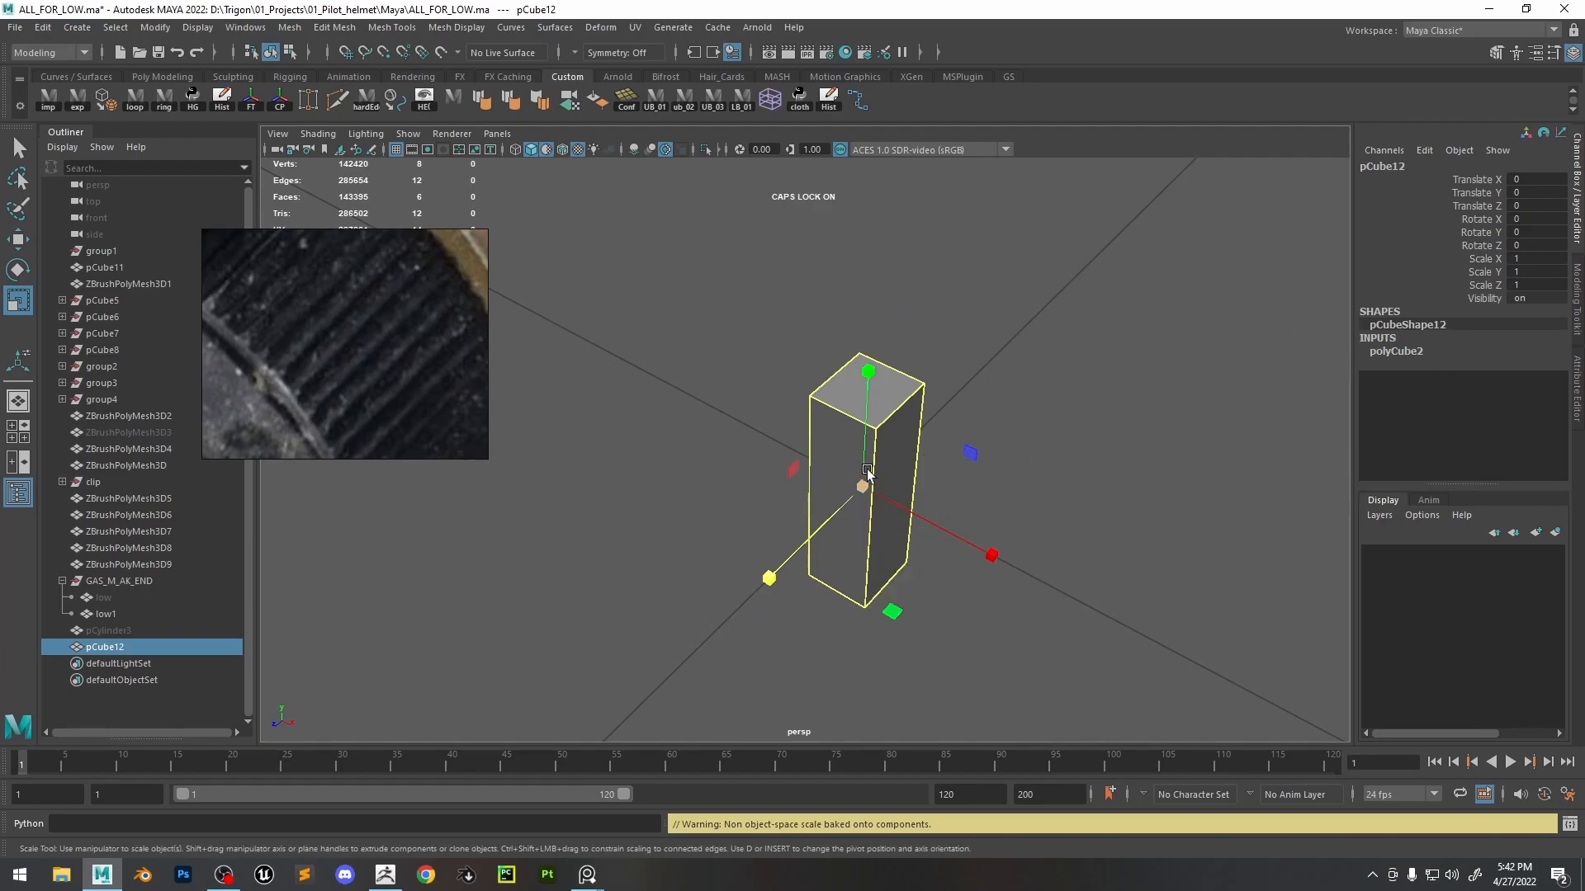
click(1173, 285)
click(866, 452)
key(Delete)
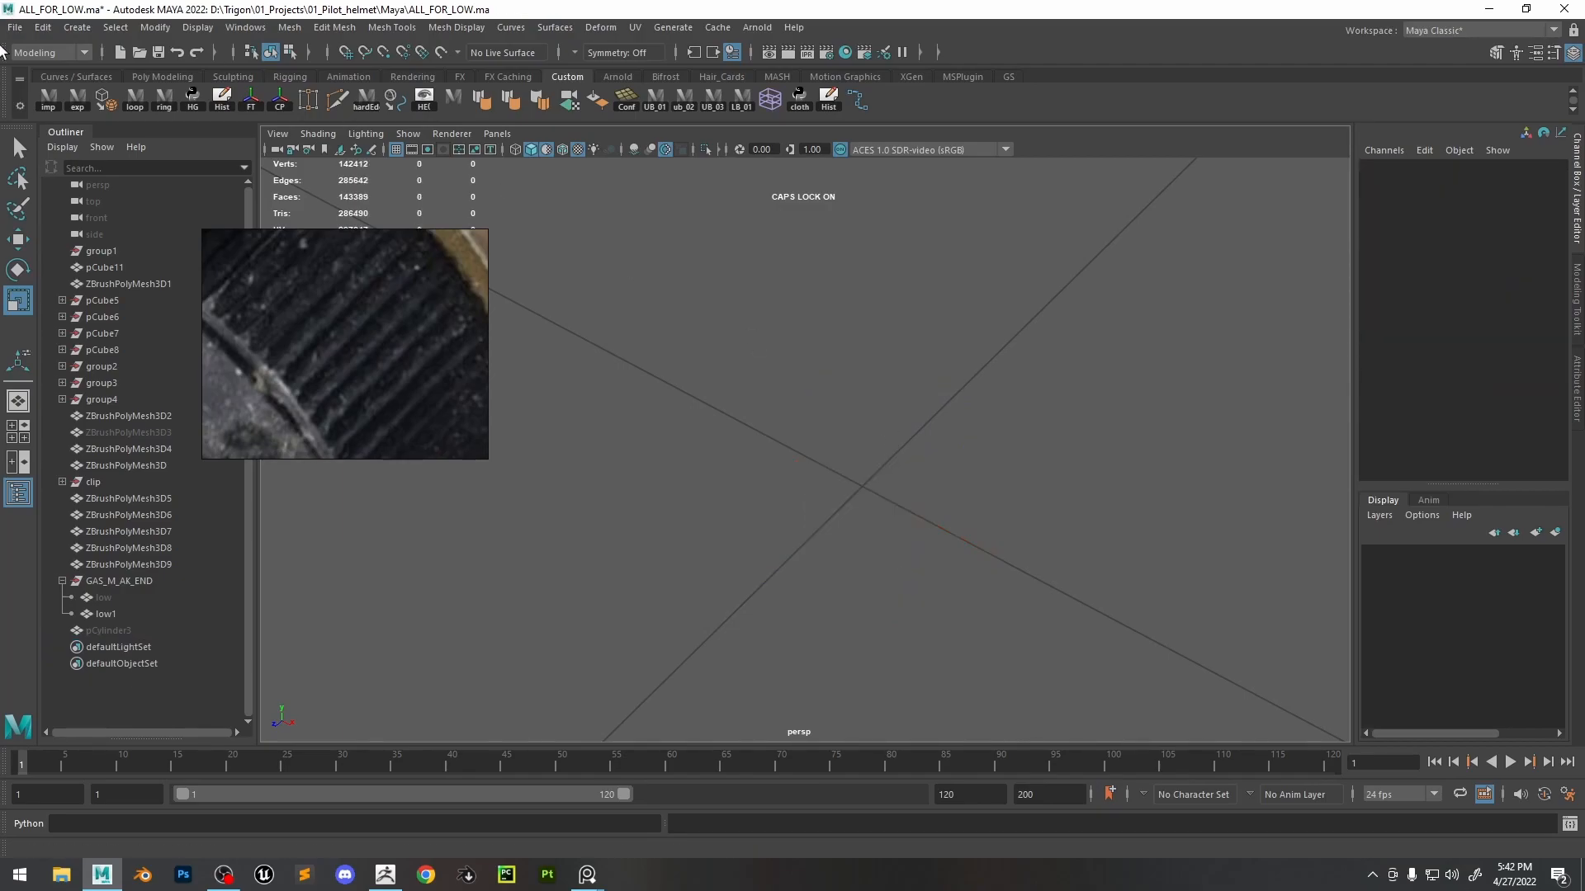
- Start a new empty scene and create a polygon cube in it
click(15, 27)
click(28, 58)
click(14, 27)
click(33, 47)
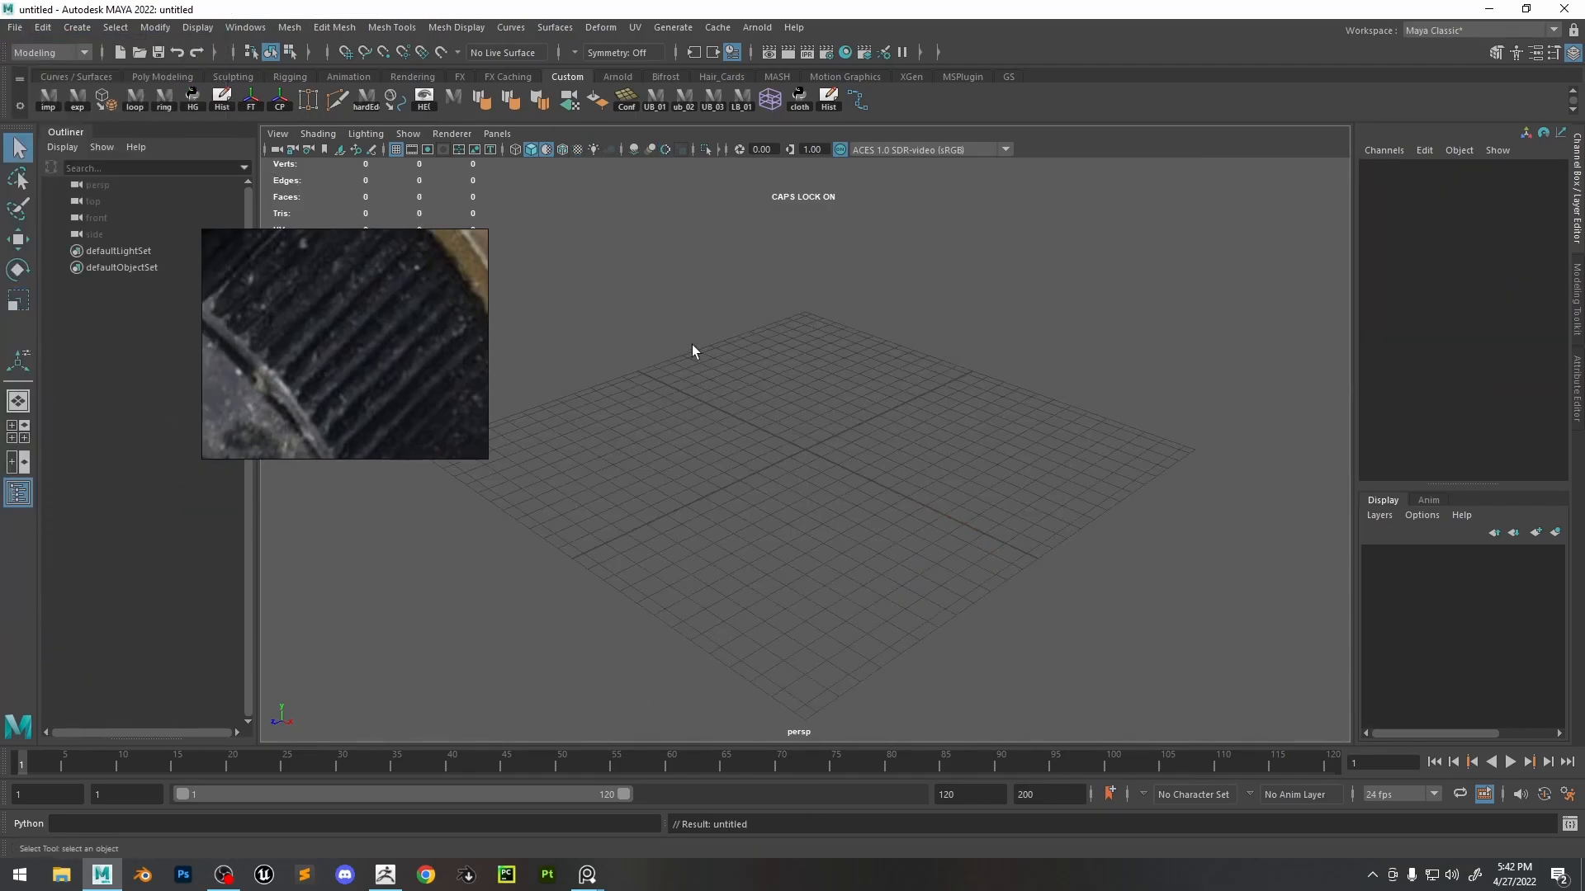
key(space)
click(683, 232)
mouse_move(825, 294)
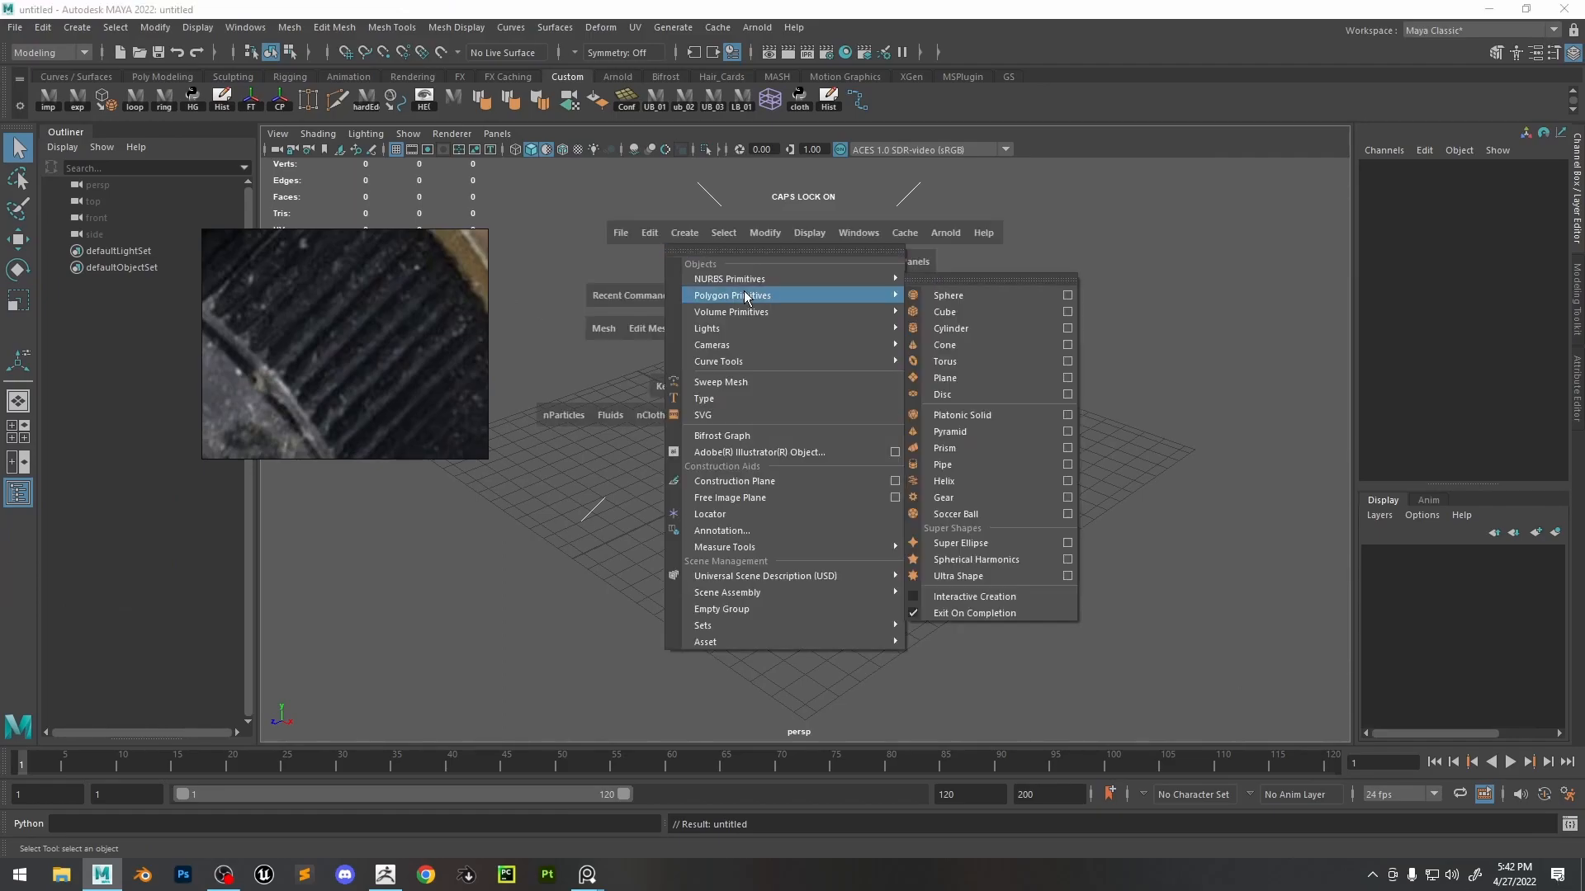
click(974, 316)
- Try scaling the test cube along the X axis and undo the scaling
key(r)
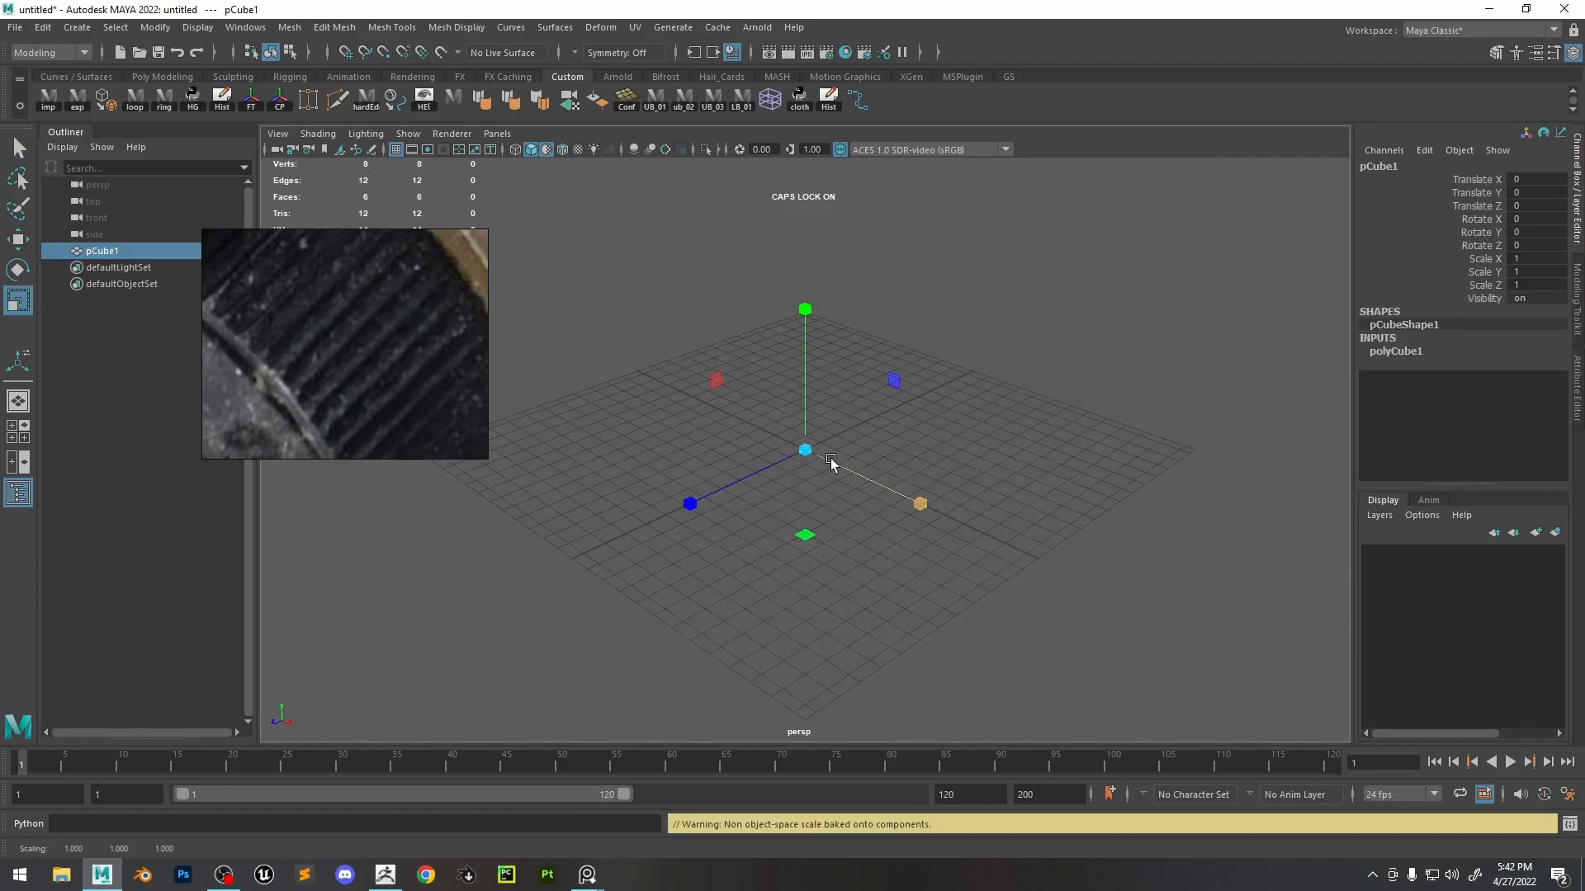
key(ctrl+z)
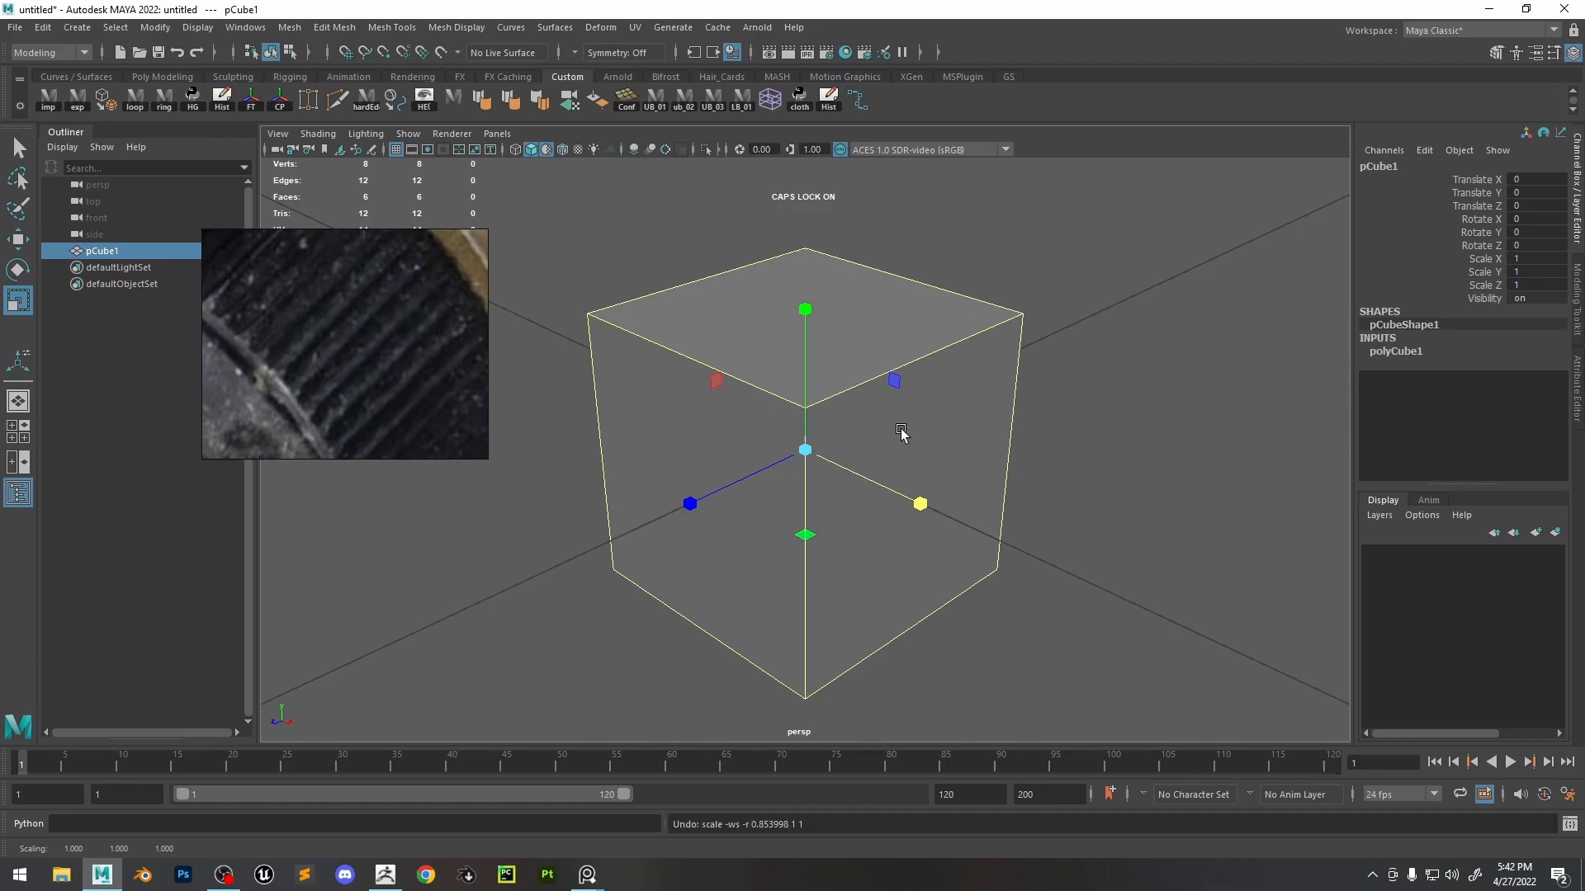
key(w)
drag(862, 414, 870, 297)
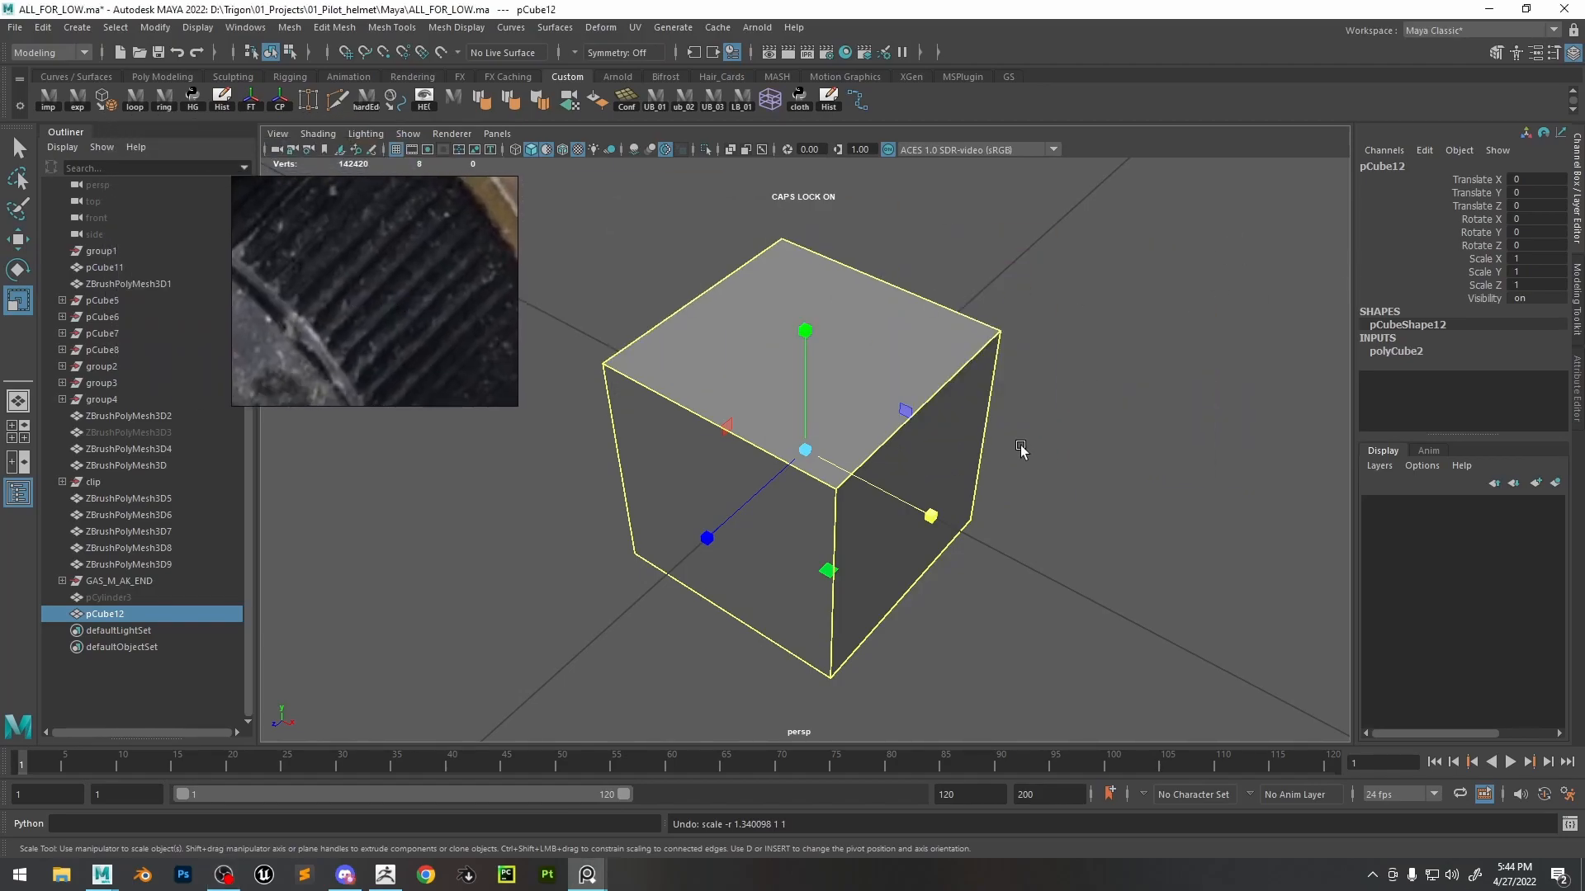
- Undo the cube's last scaling in the ALL_FOR_LOW scene and enlarge the floating reference photo
key(ctrl+z)
drag(517, 405, 632, 543)
scroll(752, 413, down, 5)
alt+drag(796, 478, 1137, 350)
scroll(925, 400, up, 2)
alt+drag(1002, 361, 992, 368)
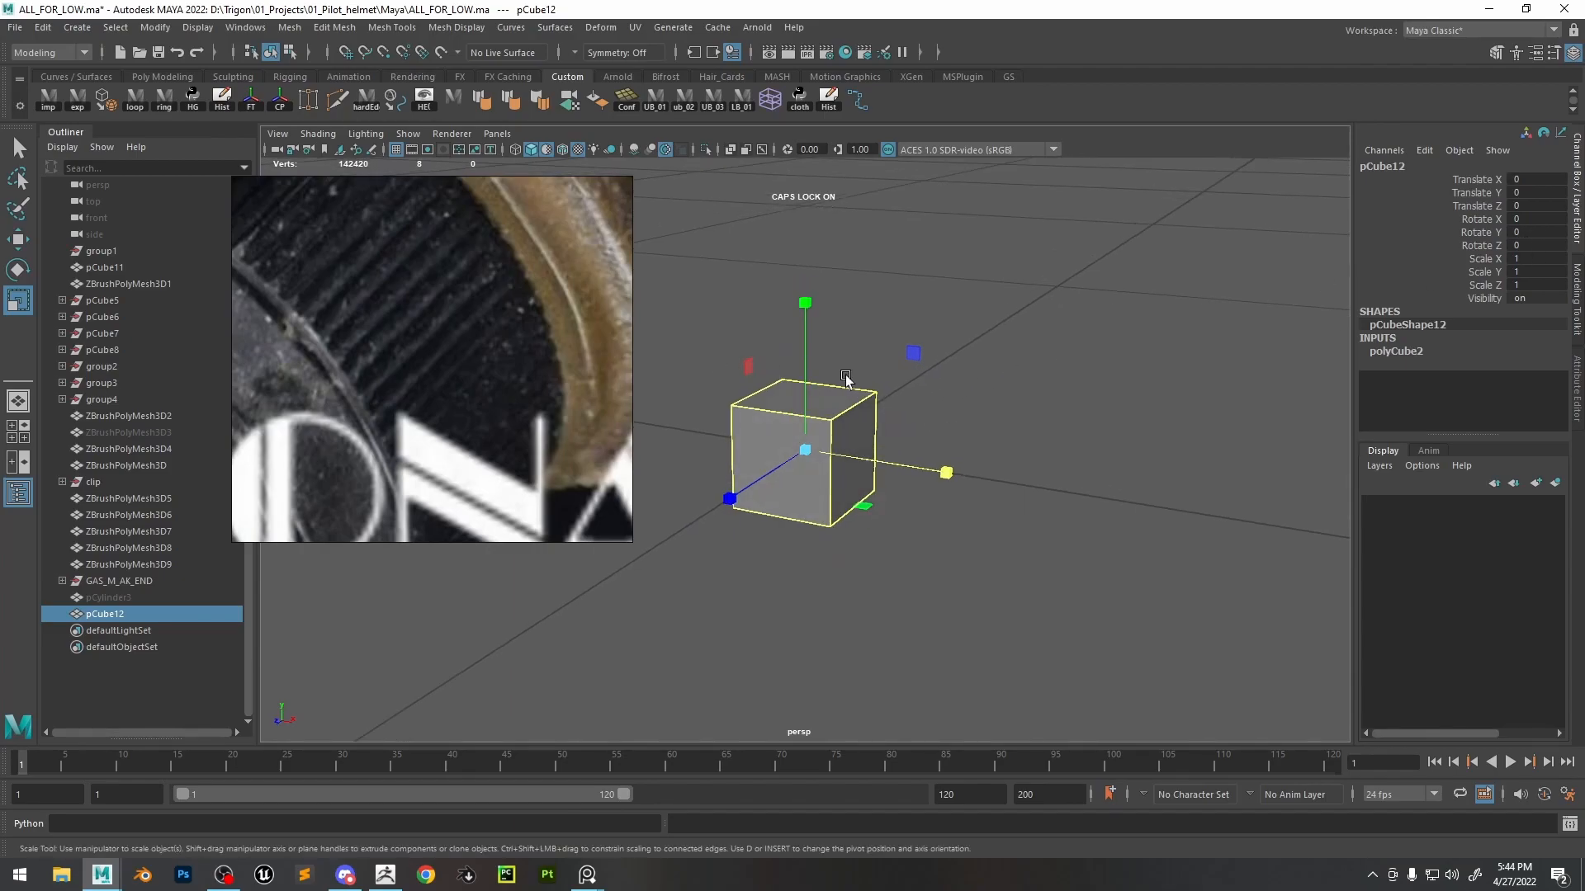
- Raise the cube's top face along Y to stretch the cube into a tall bar
scroll(869, 429, down, 4)
right_drag(799, 421, 804, 444)
click(819, 408)
key(w)
drag(804, 357, 804, 177)
scroll(822, 289, down, 5)
scroll(824, 292, down, 6)
drag(806, 338, 805, 269)
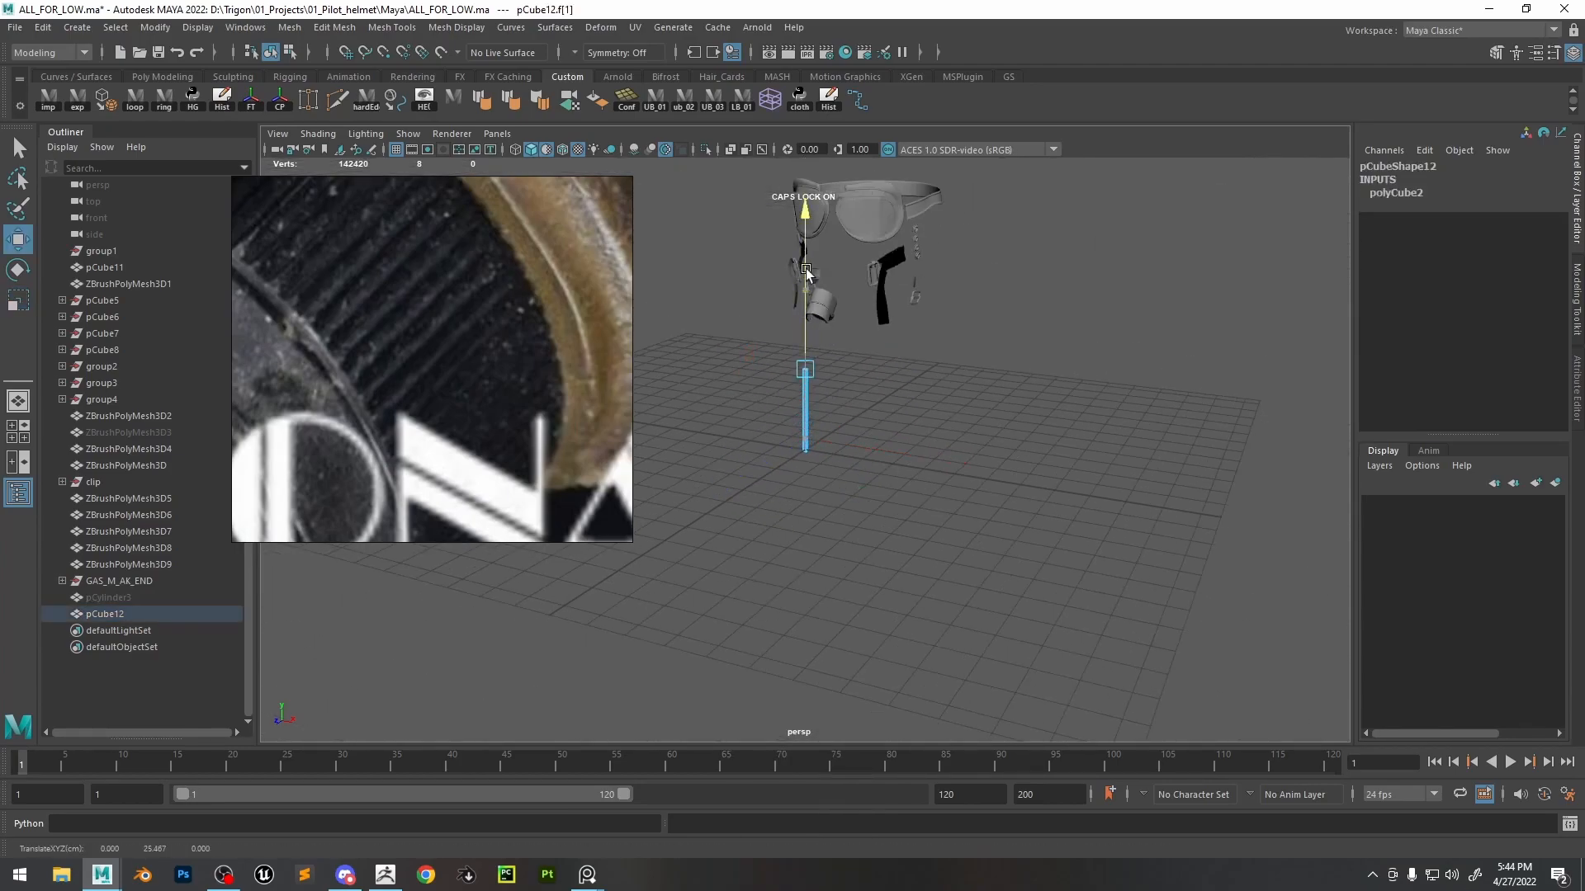
- Push the bar's front face slightly inward along Z, narrow it along X, and return to object mode
scroll(821, 347, up, 9)
alt+drag(815, 378, 802, 453)
click(769, 407)
key(r)
alt+drag(949, 404, 922, 471)
key(w)
drag(749, 587, 755, 575)
key(r)
drag(925, 500, 868, 499)
key(F8)
key(w)
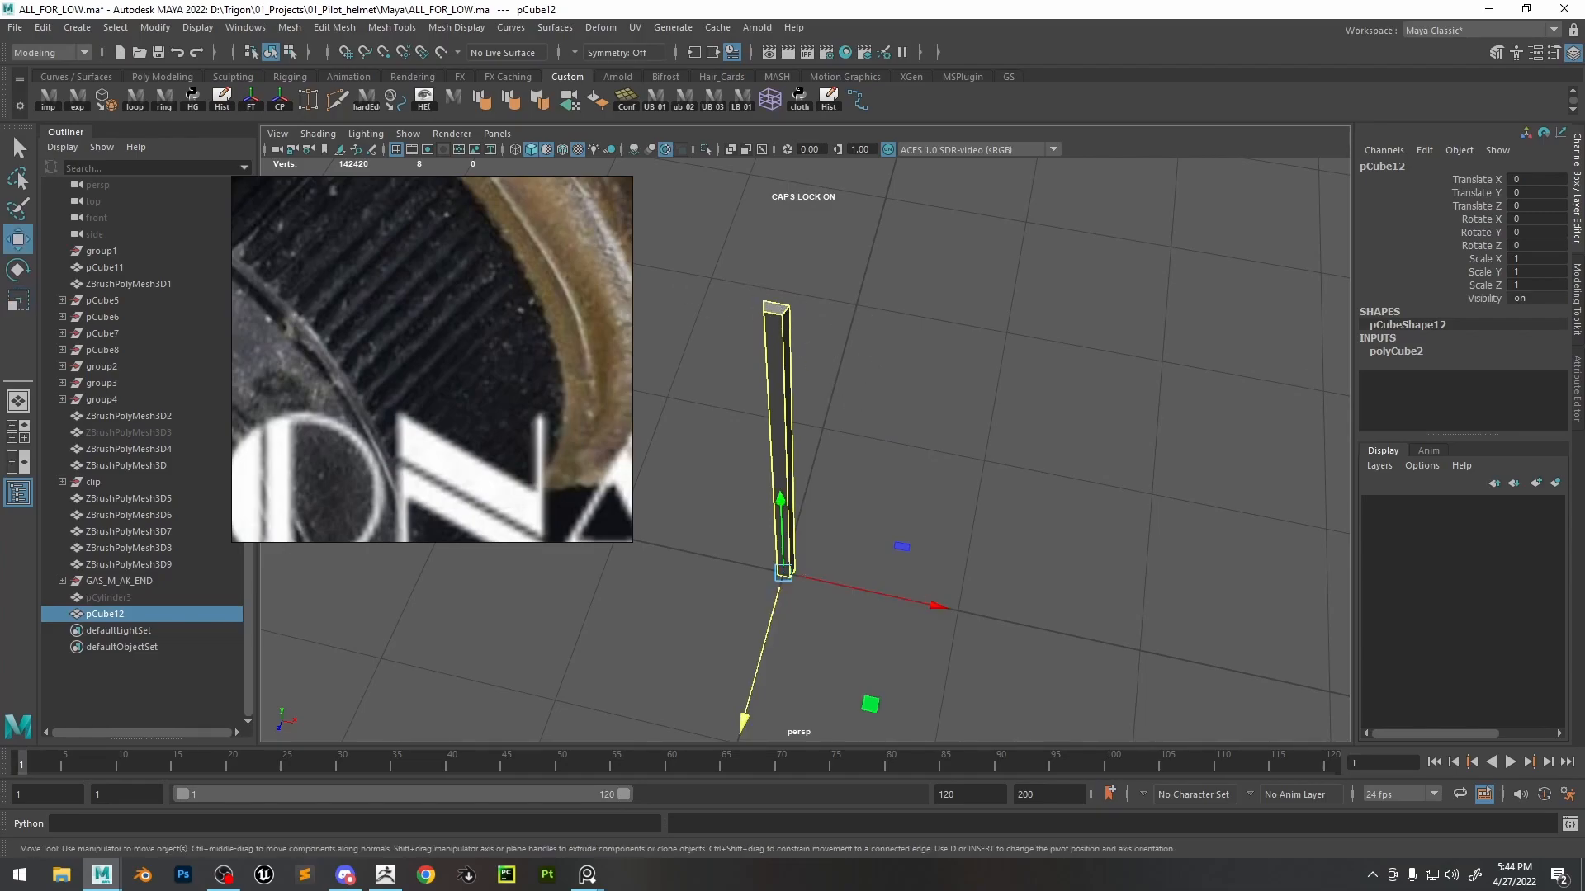
- Examine the ribs in the reference photo and calculate 90 × 2 × 2 in Calculator
scroll(380, 409, down, 3)
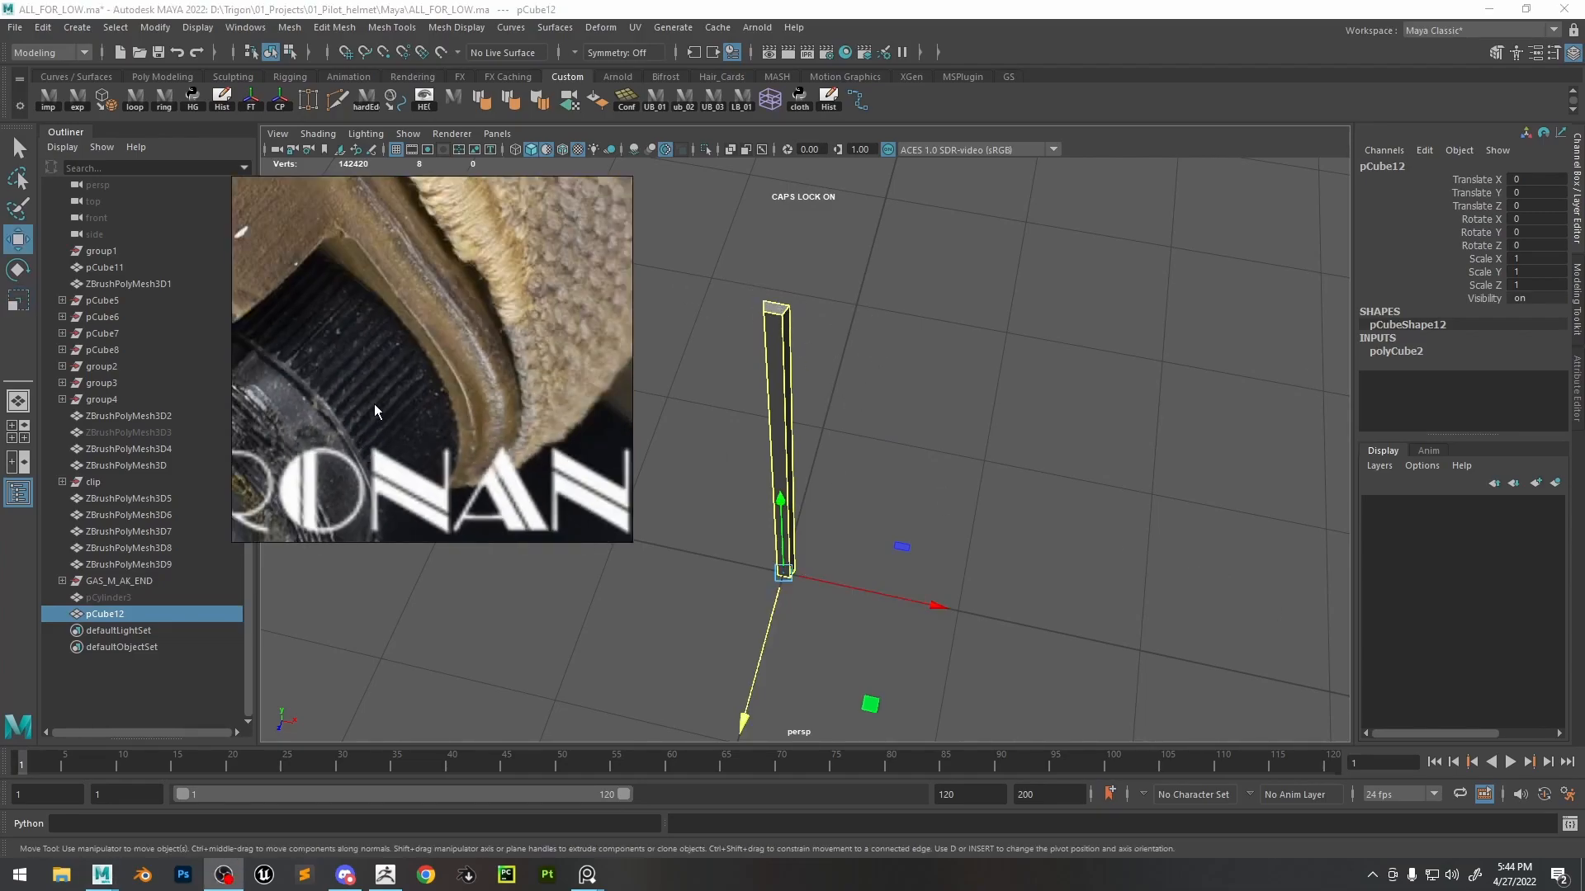
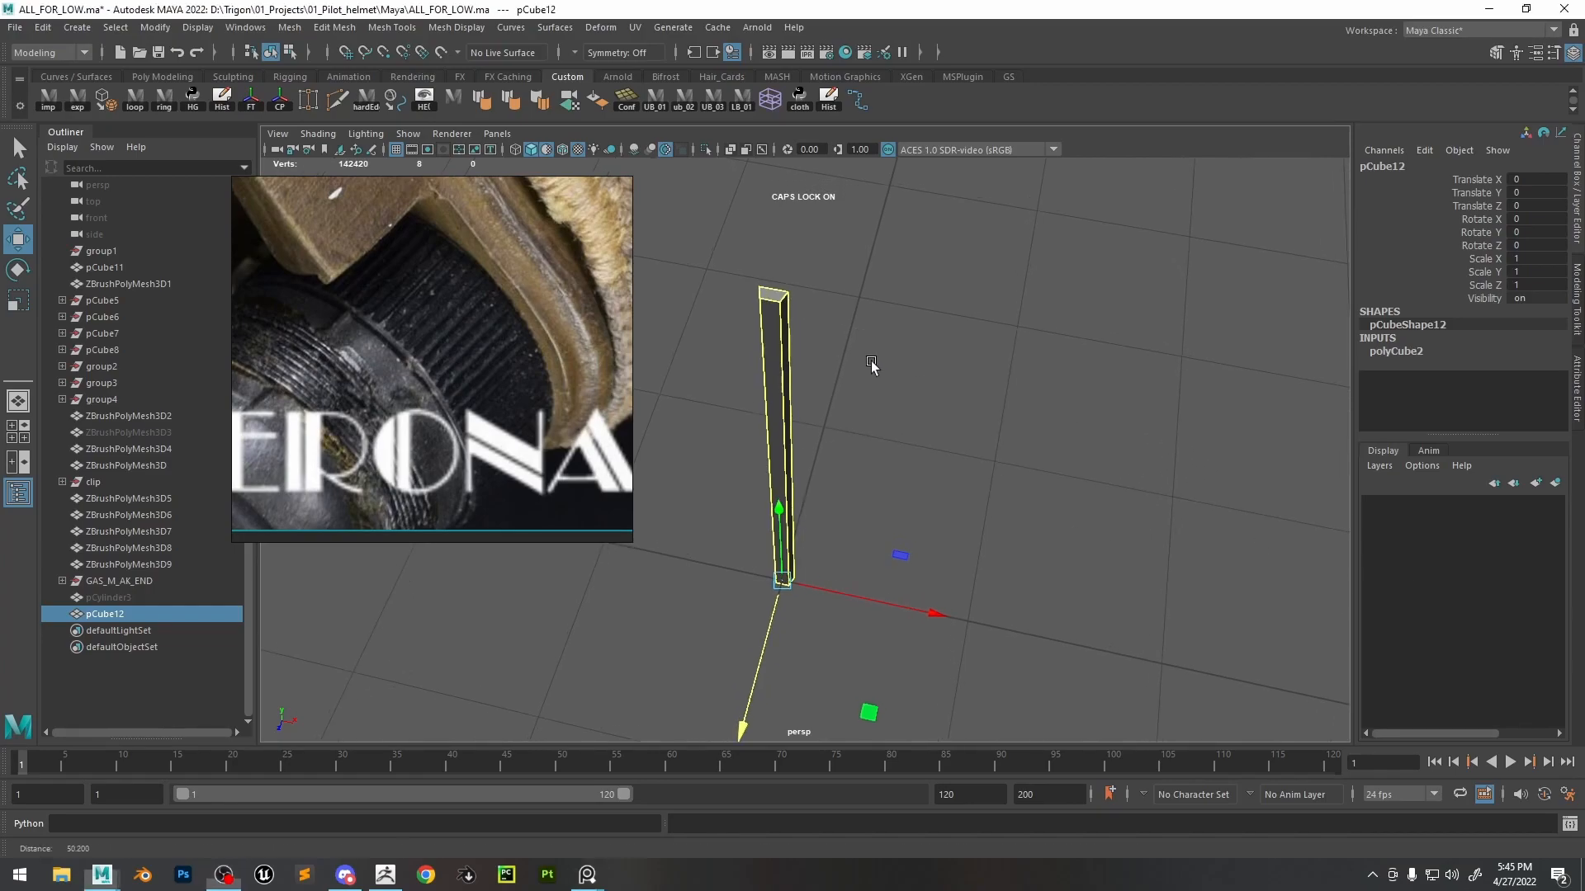
scroll(875, 355, down, 4)
scroll(870, 368, up, 3)
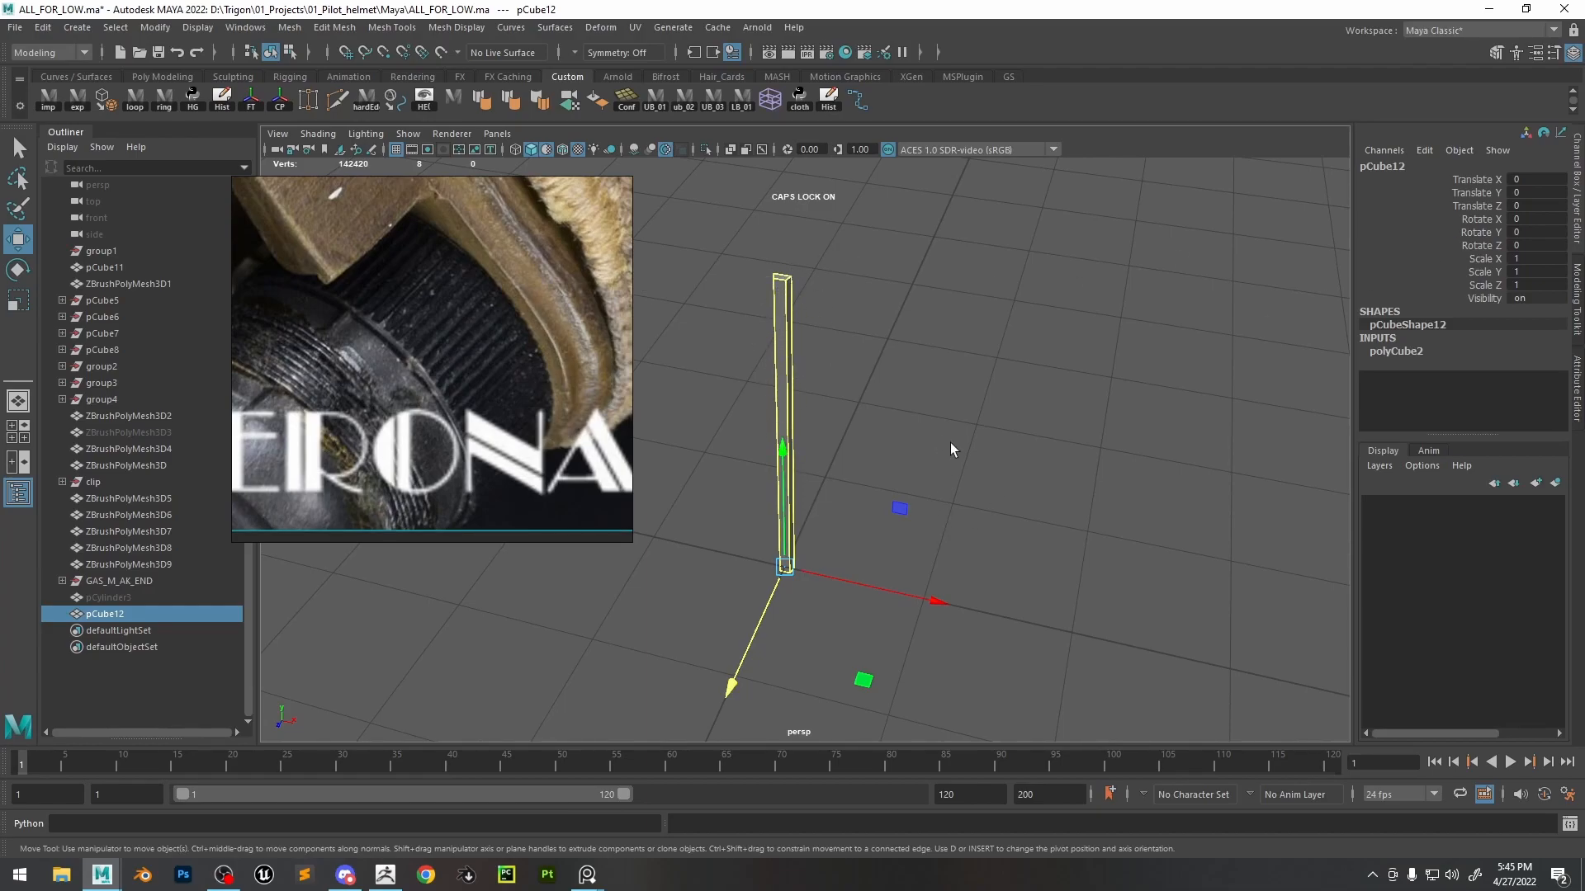
click(18, 874)
text(CALC)
key(Return)
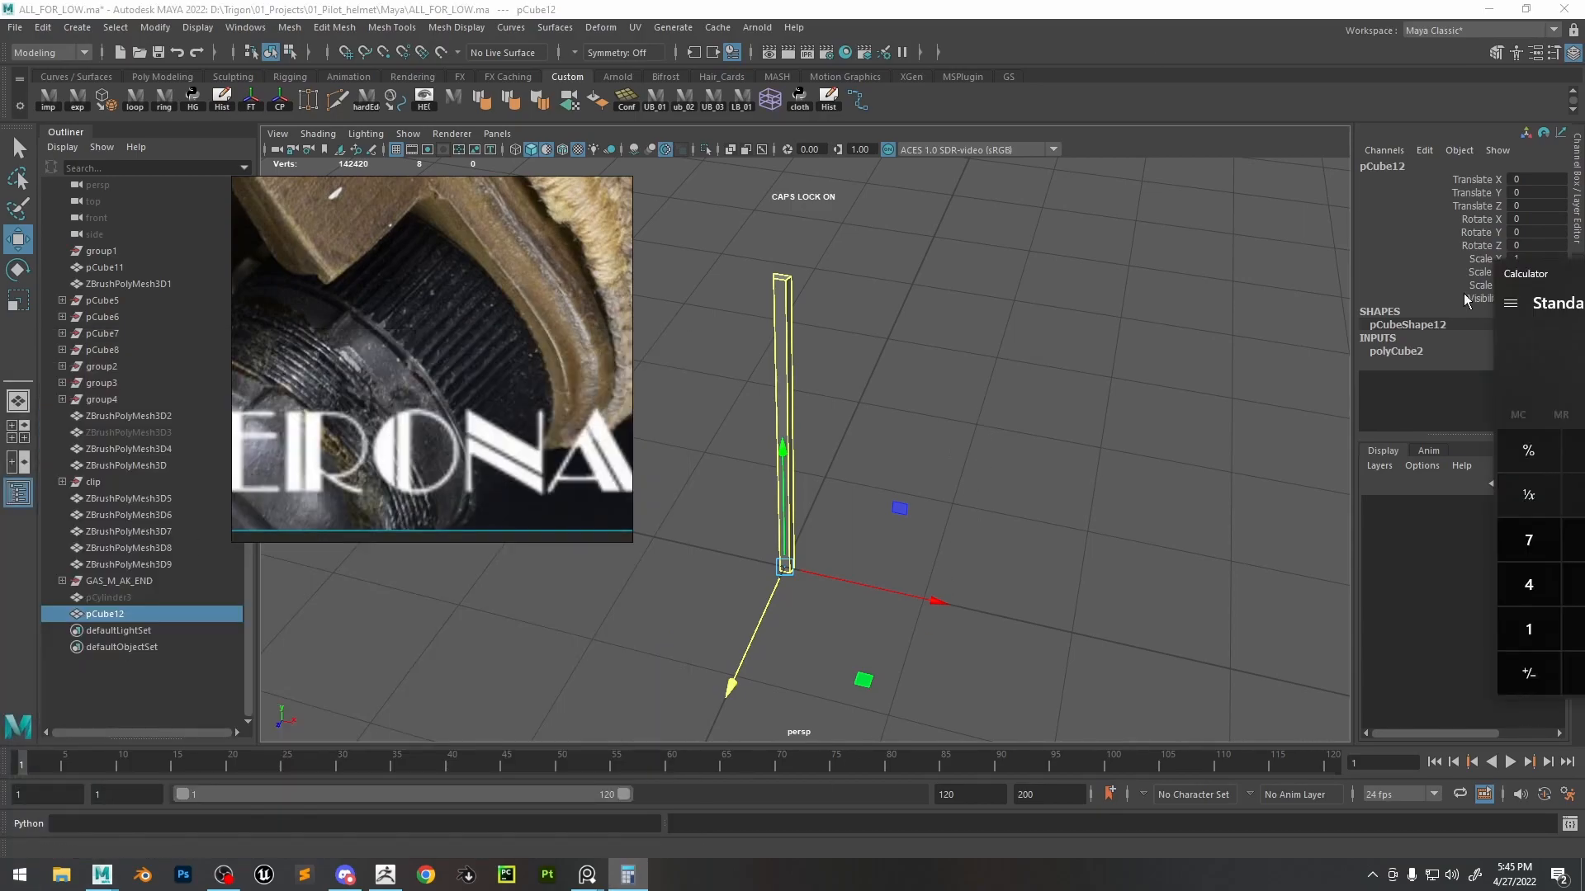
click(901, 511)
click(835, 644)
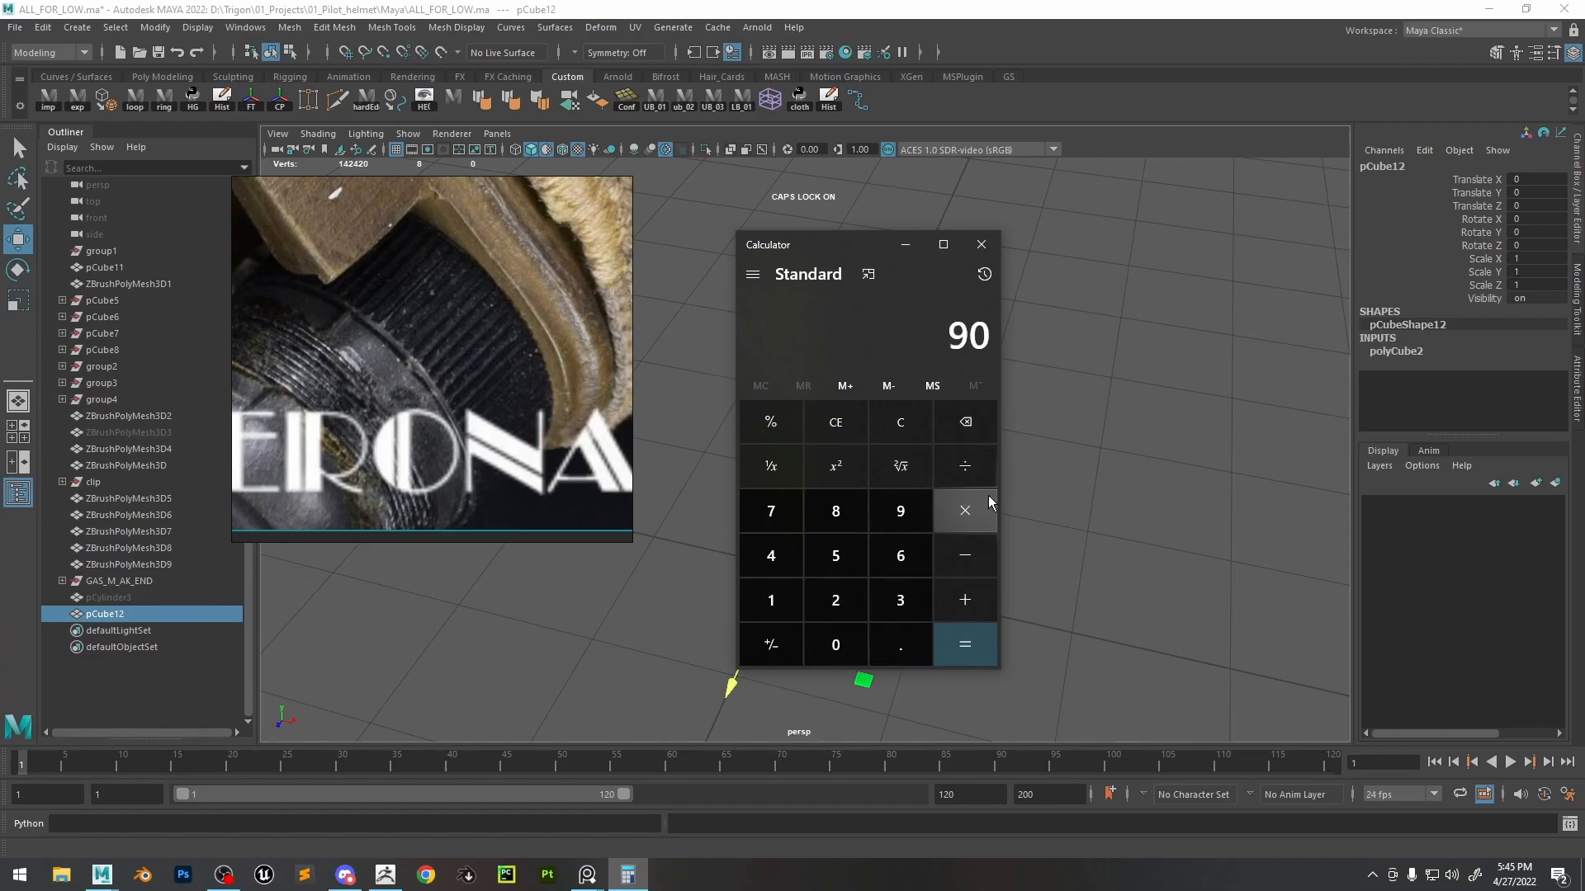
click(982, 512)
click(853, 616)
click(978, 650)
click(982, 516)
click(846, 607)
click(992, 659)
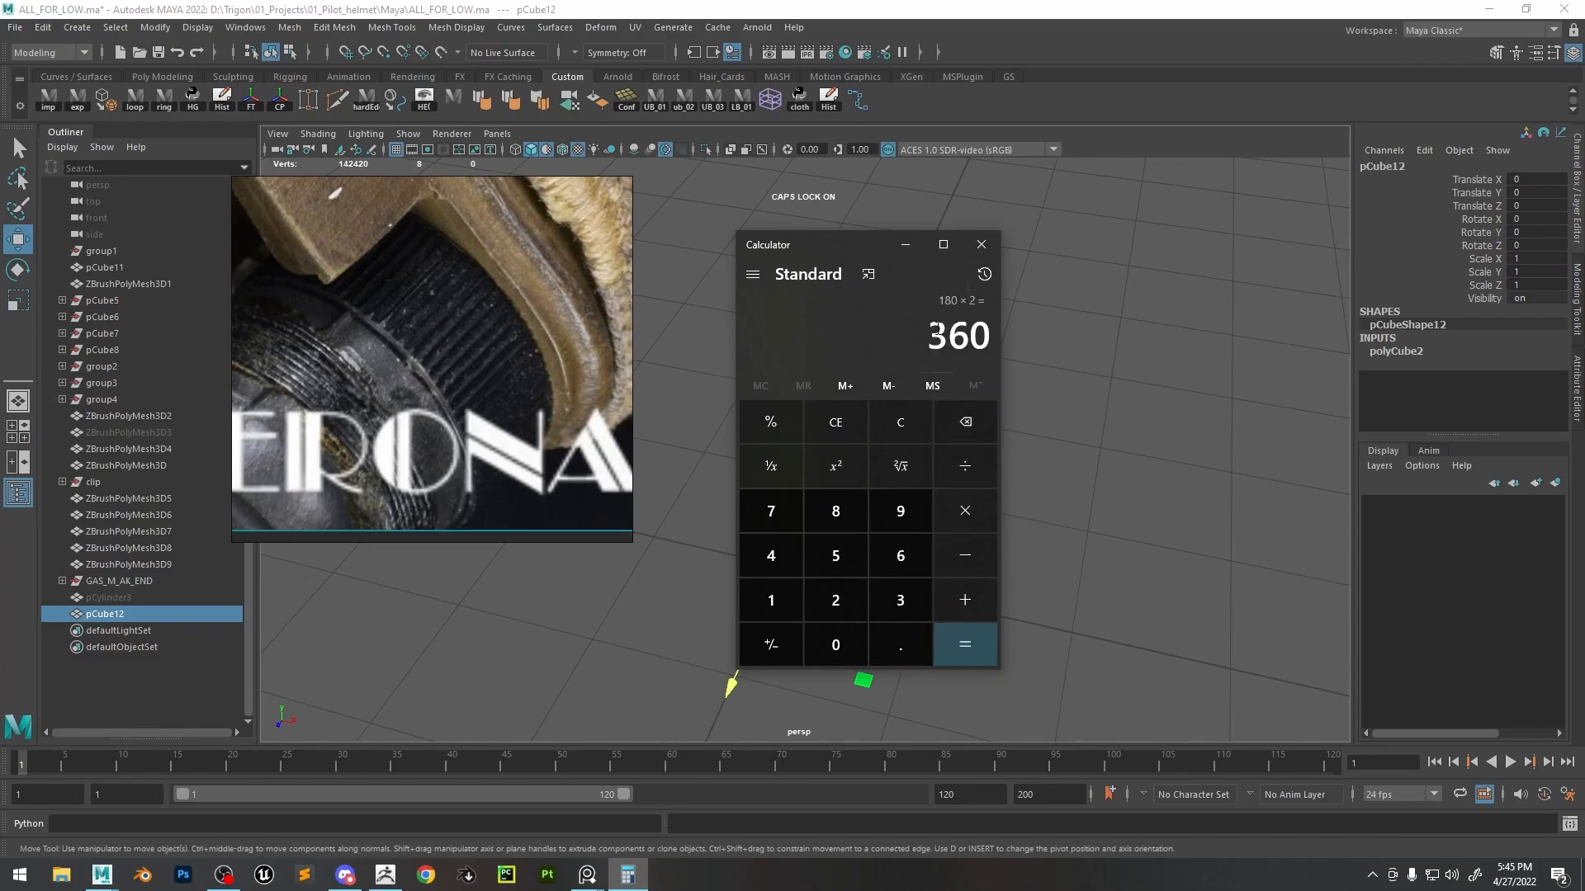
click(985, 334)
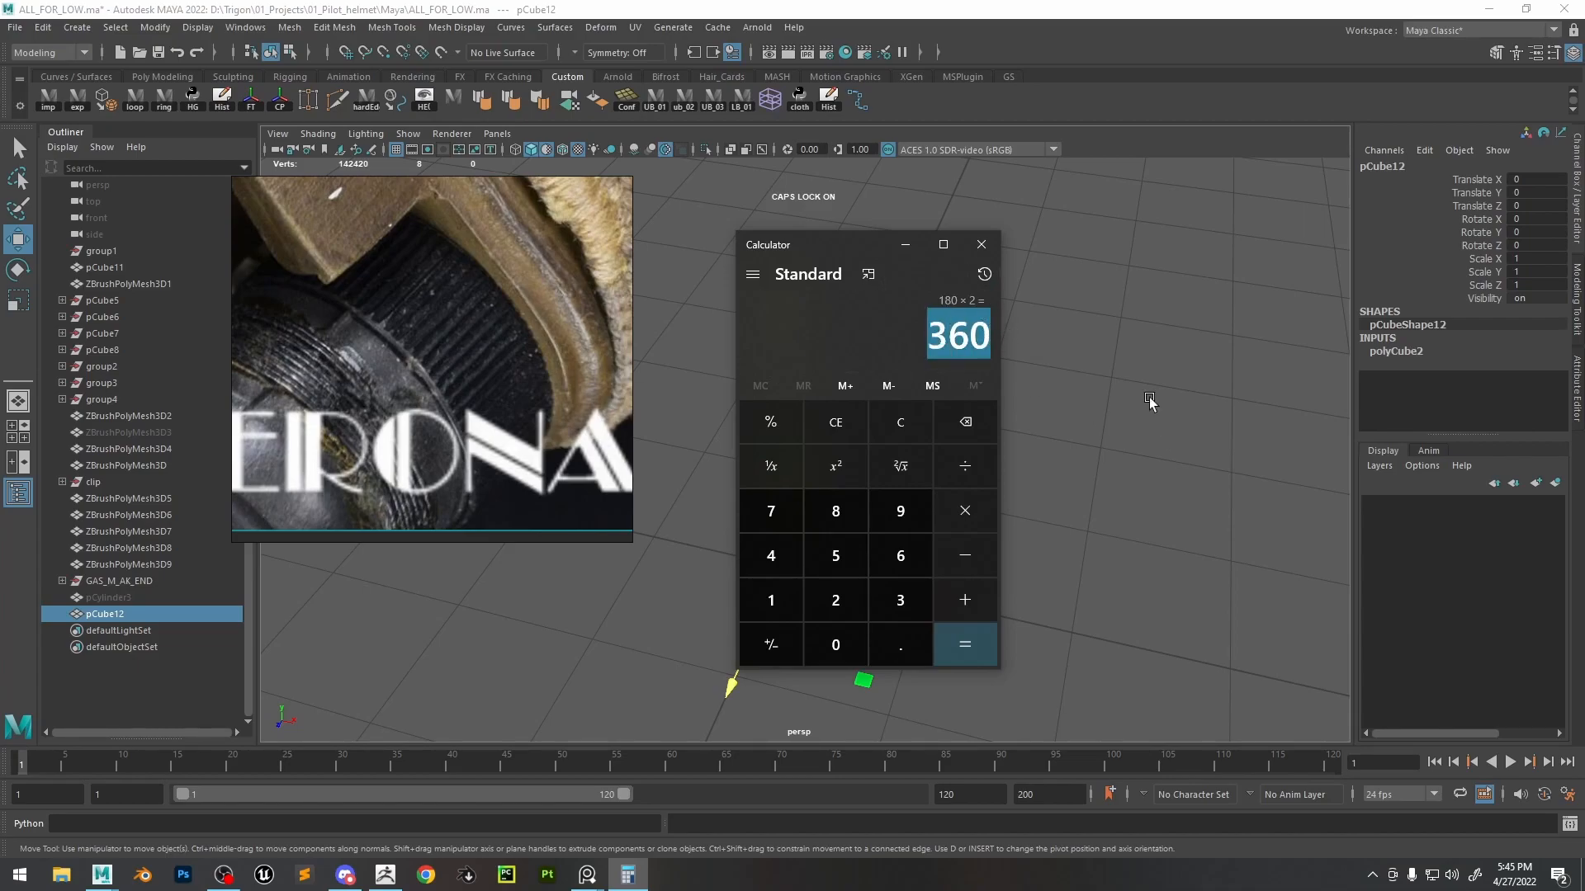
click(978, 245)
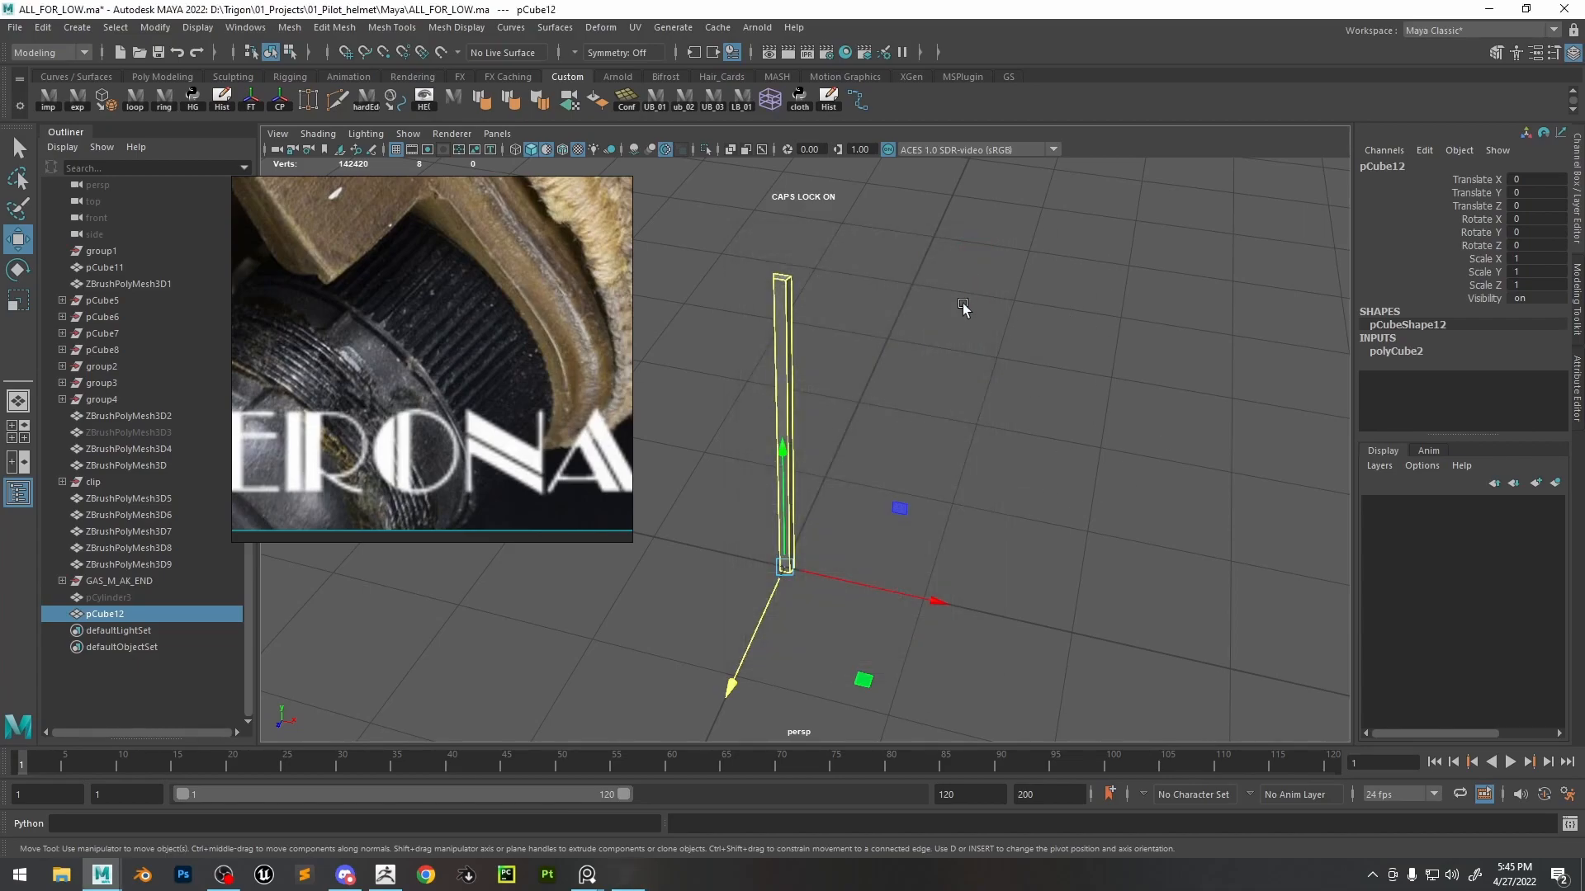
- Reopen Calculator, divide 360 by 90, and close it
scroll(861, 463, up, 1)
alt+middle_drag(906, 479, 891, 492)
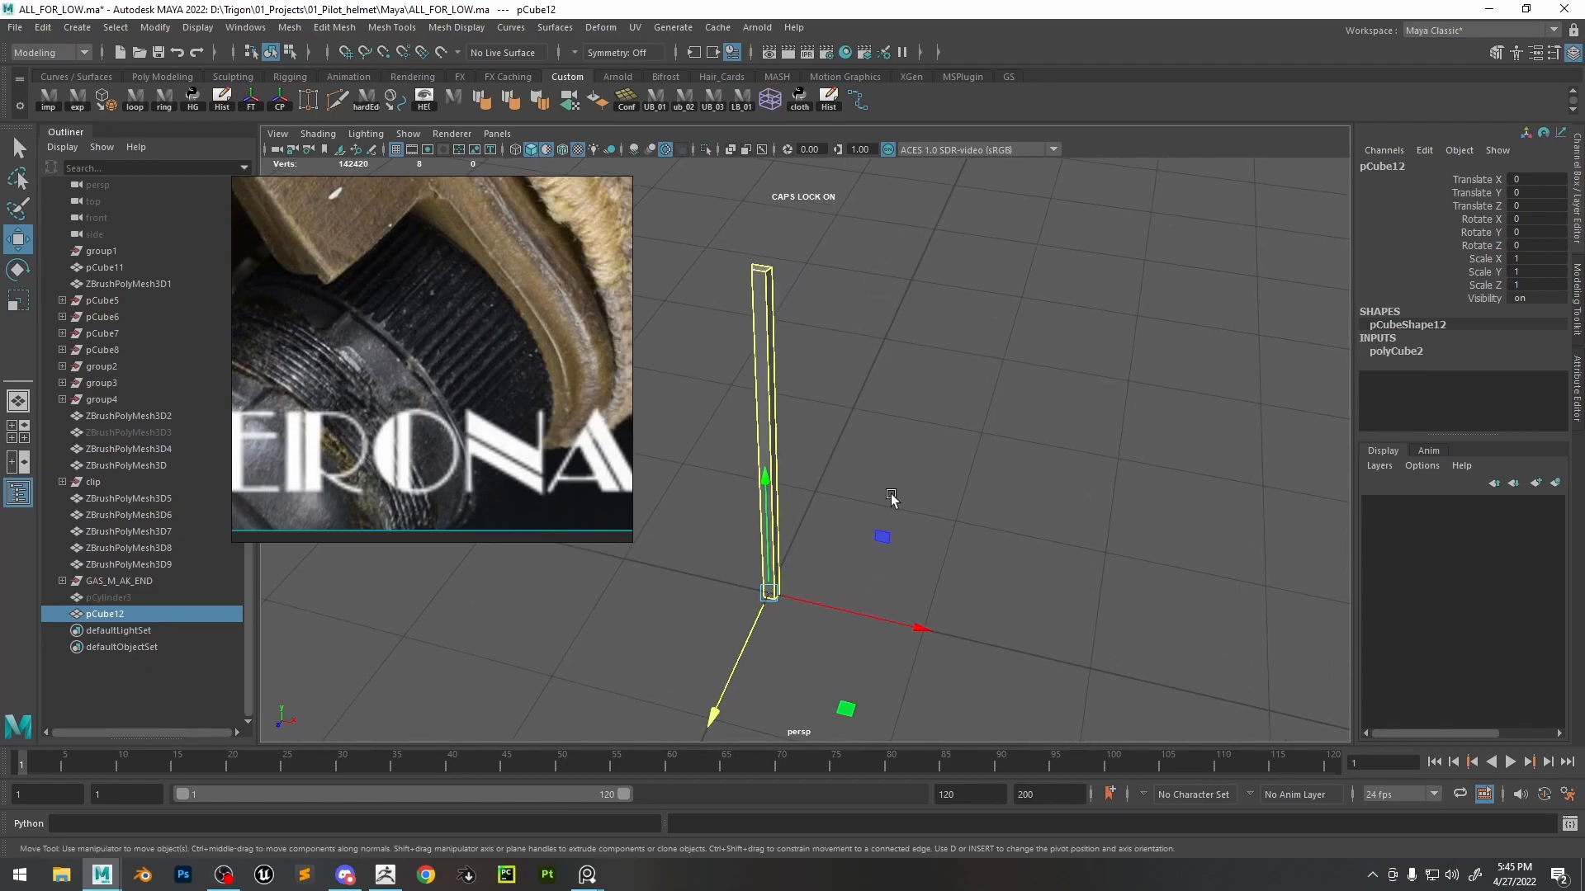
key(super)
text(calc)
key(Return)
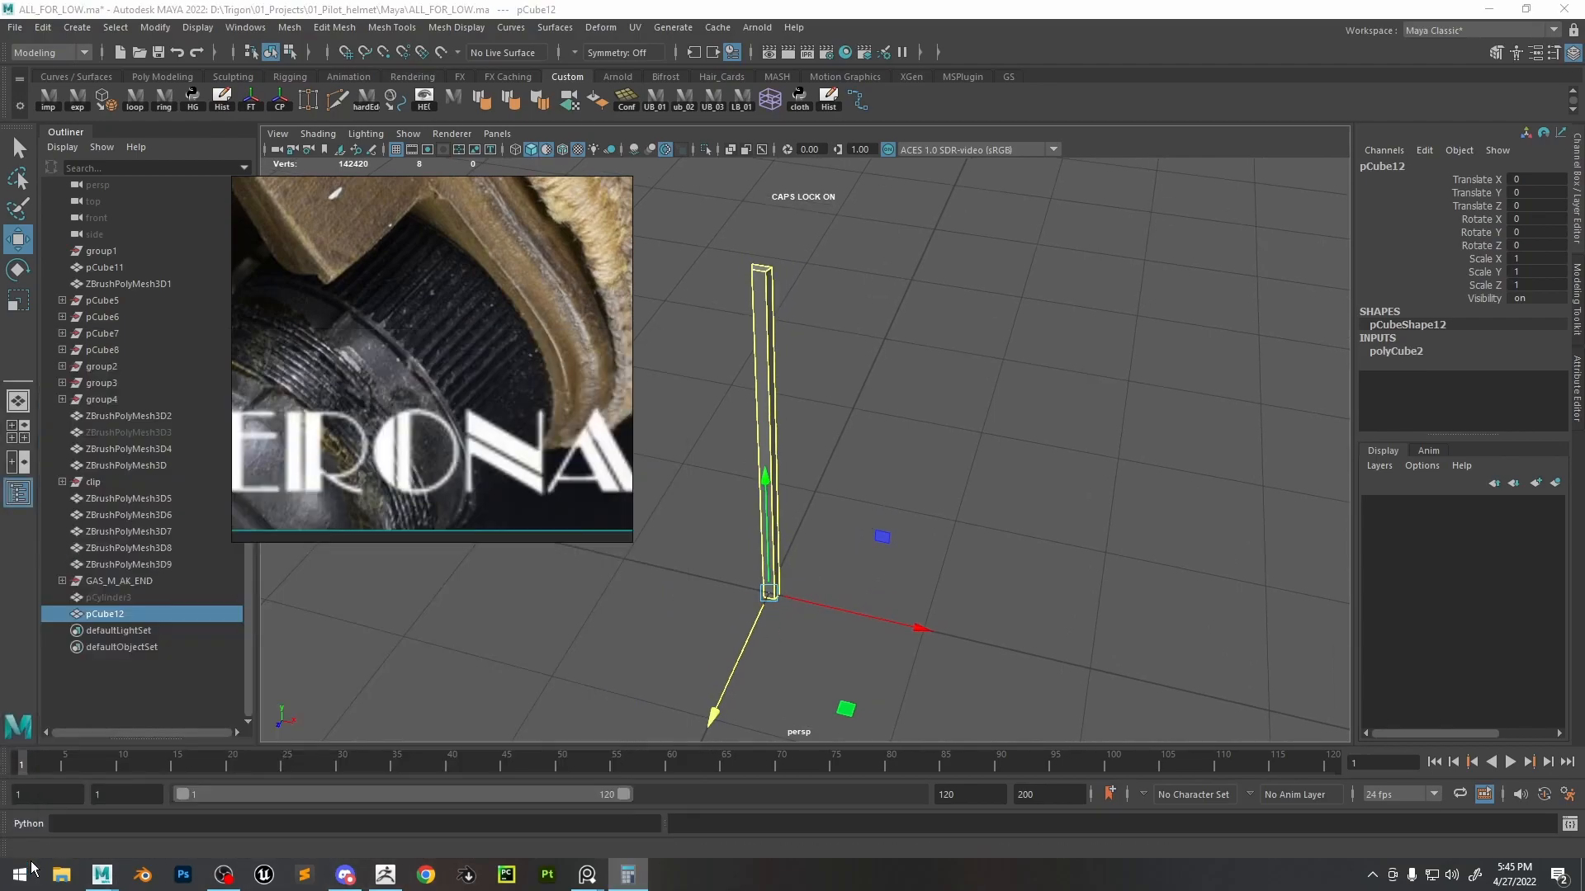
click(899, 598)
click(898, 555)
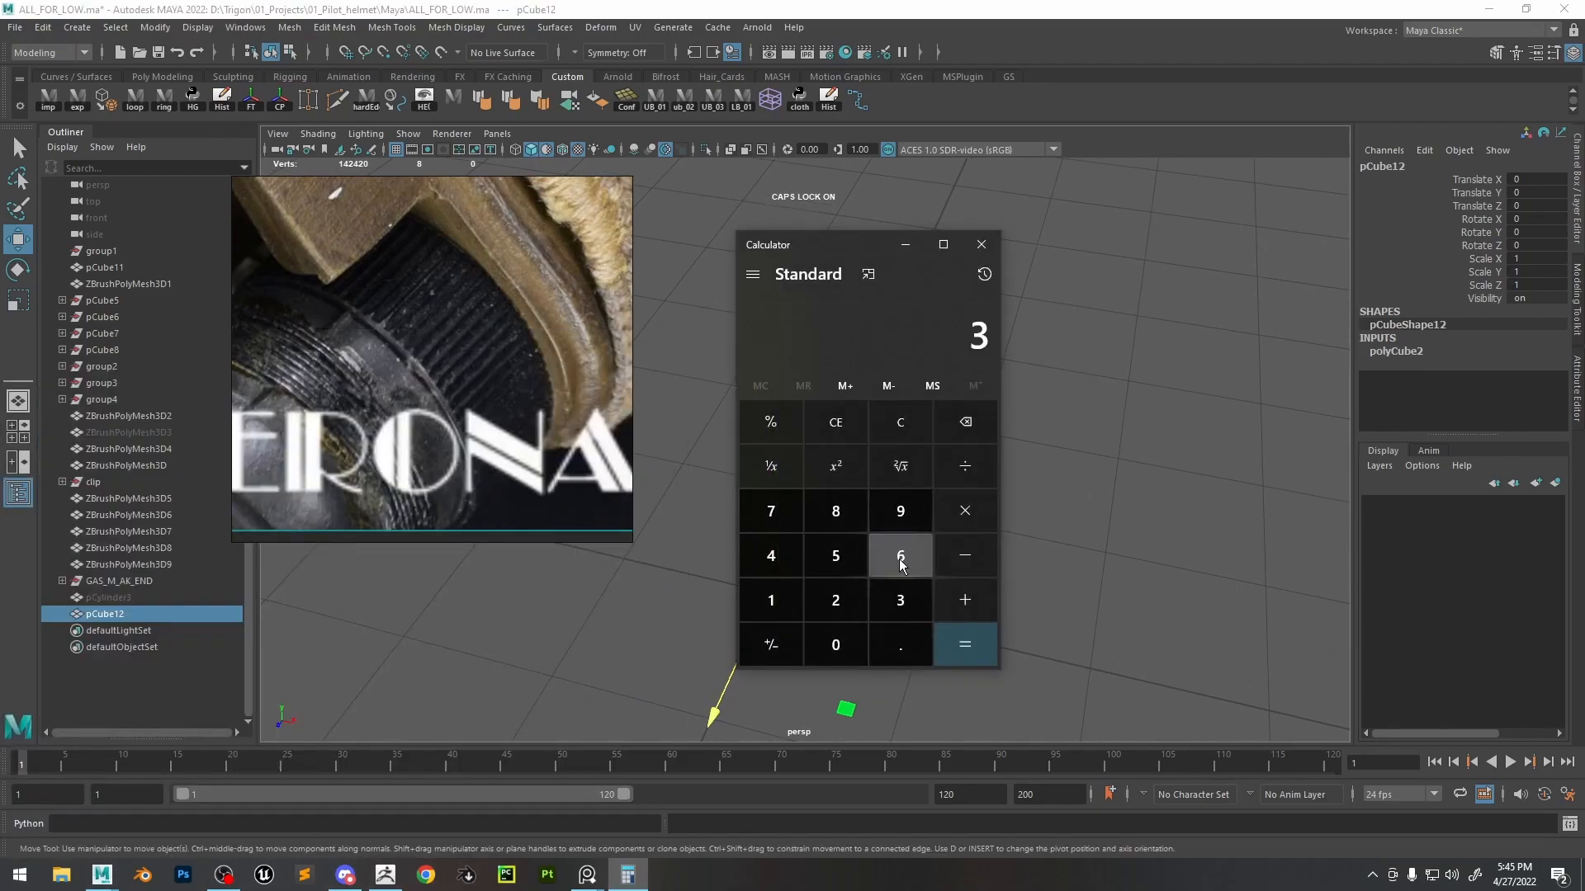
click(835, 645)
click(974, 470)
click(903, 513)
click(835, 643)
click(974, 642)
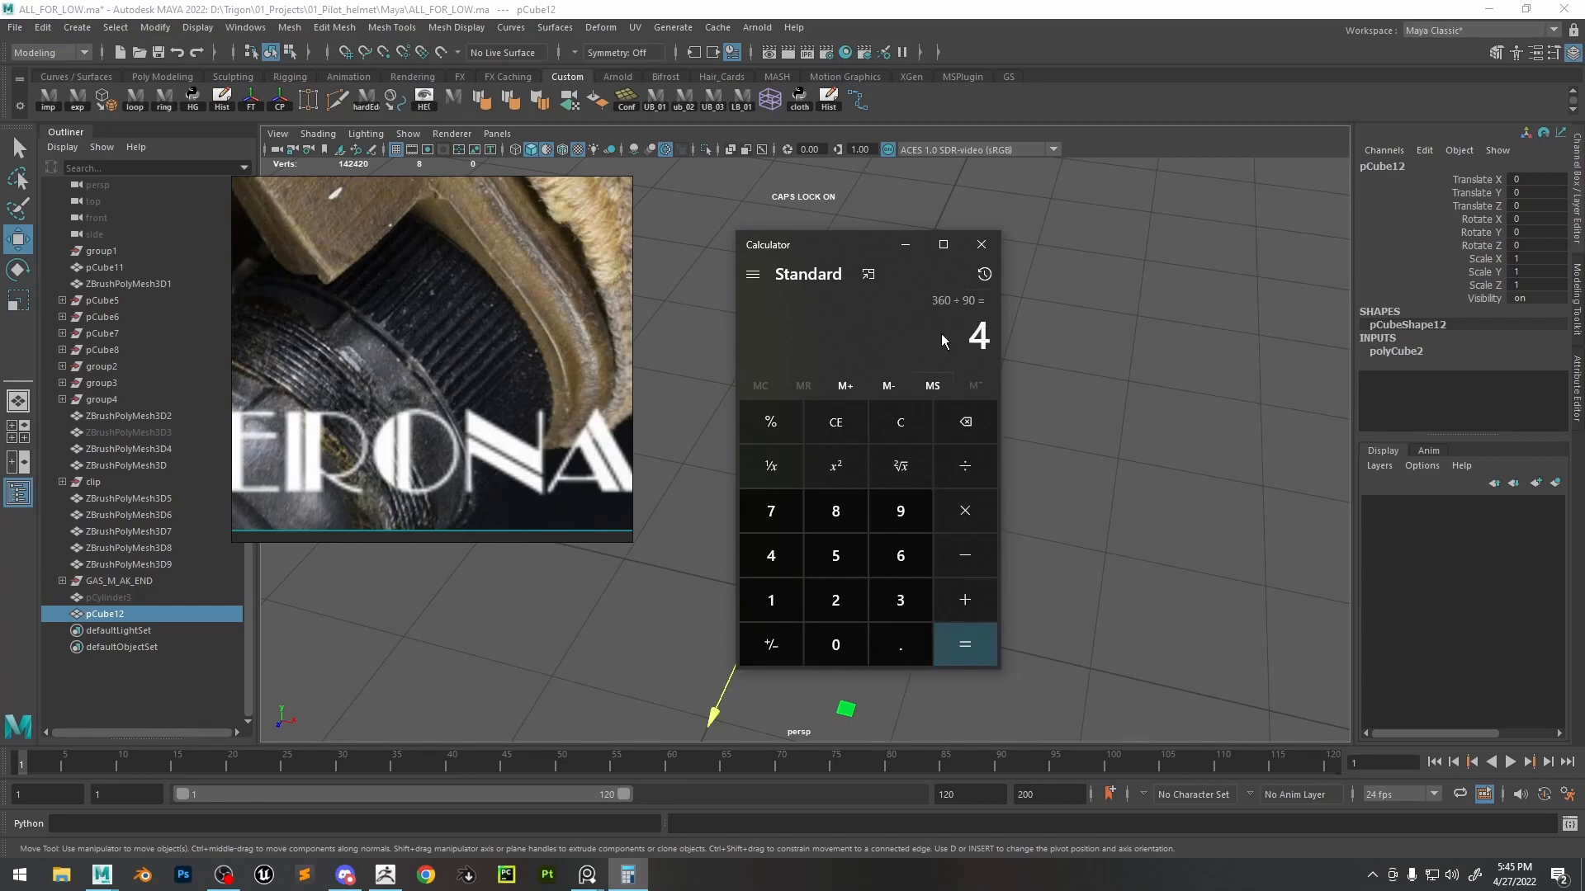
click(981, 245)
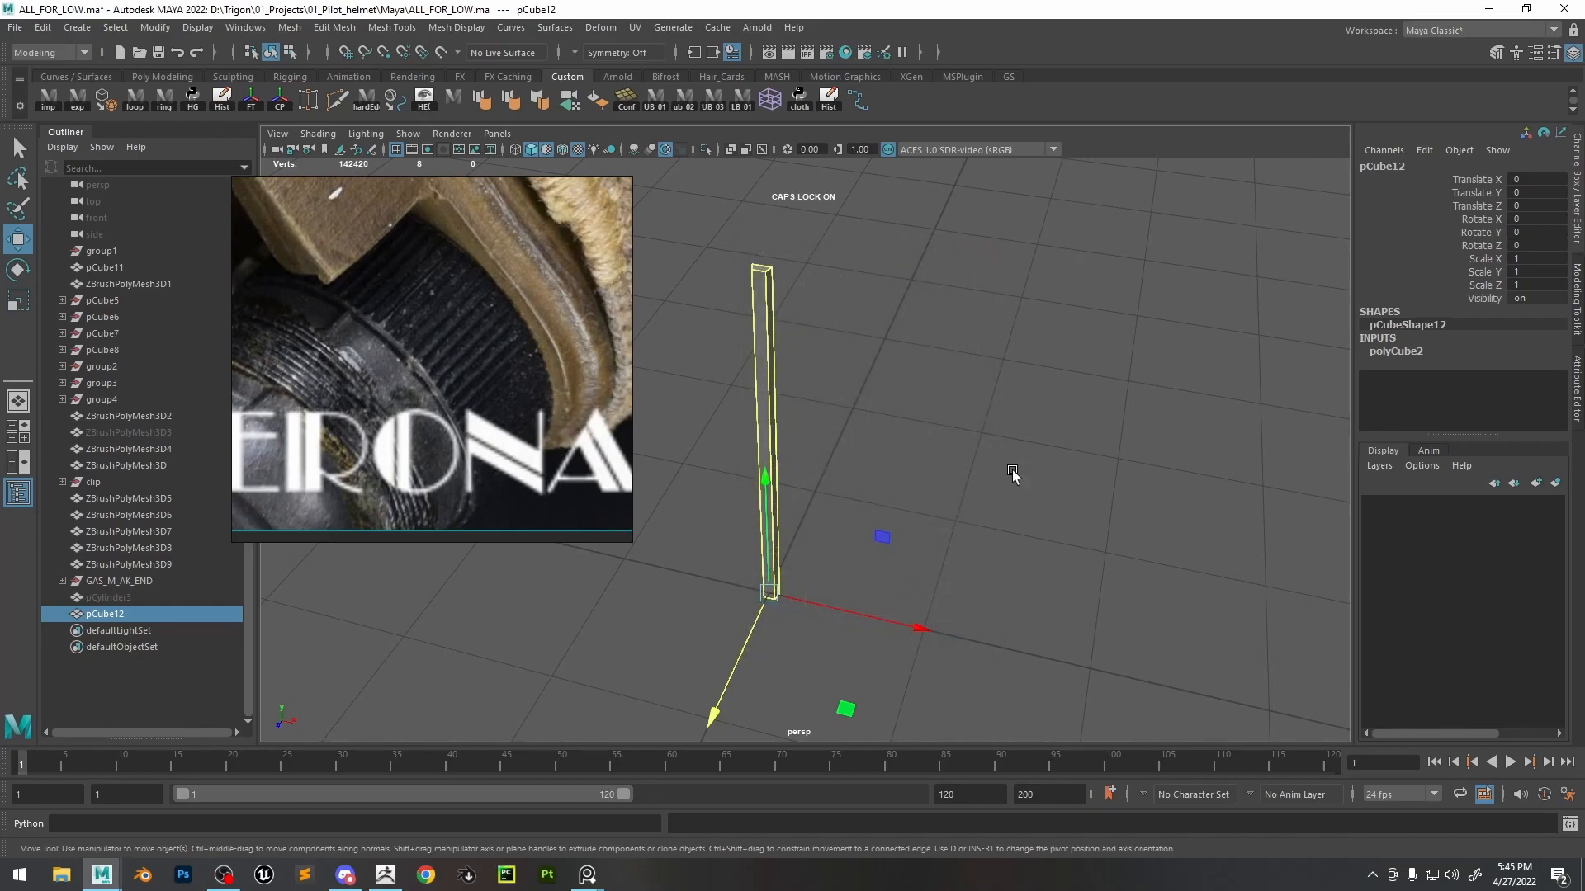
- Set the bar's Scale X to 4 and stretch it along Y to a scale of about 2.695
double_click(1531, 258)
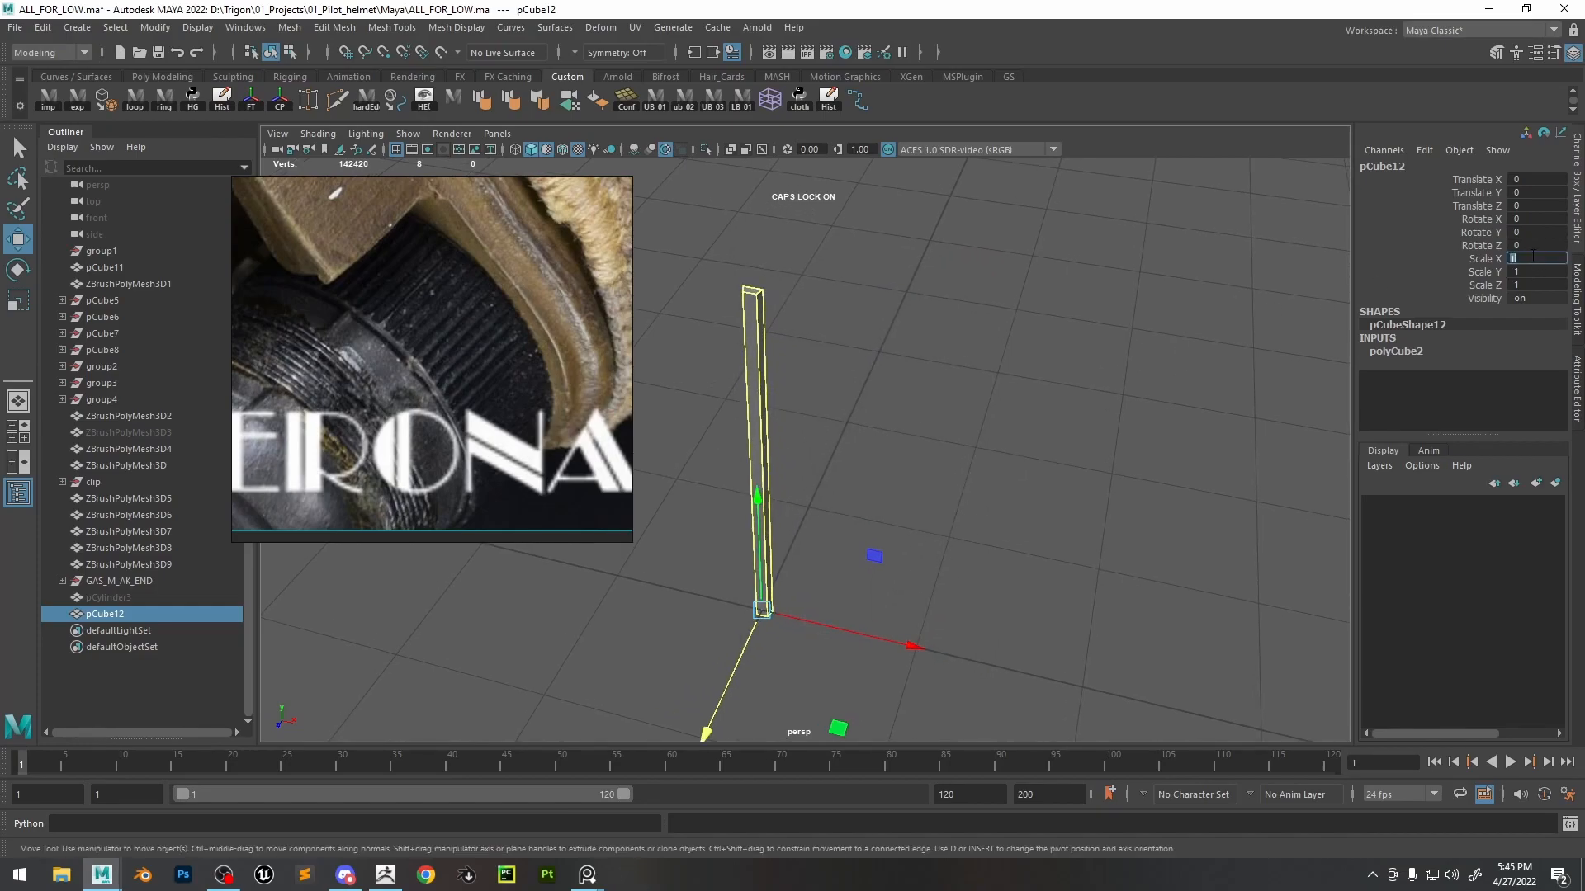
text(4)
key(Return)
alt+right_drag(989, 474, 875, 462)
key(r)
drag(780, 426, 766, 319)
alt+right_drag(1008, 553, 916, 396)
alt+drag(912, 386, 779, 332)
alt+middle_drag(806, 350, 814, 414)
- Pull the bar's front face slightly outward along Z and return to object mode
right_drag(789, 319, 787, 350)
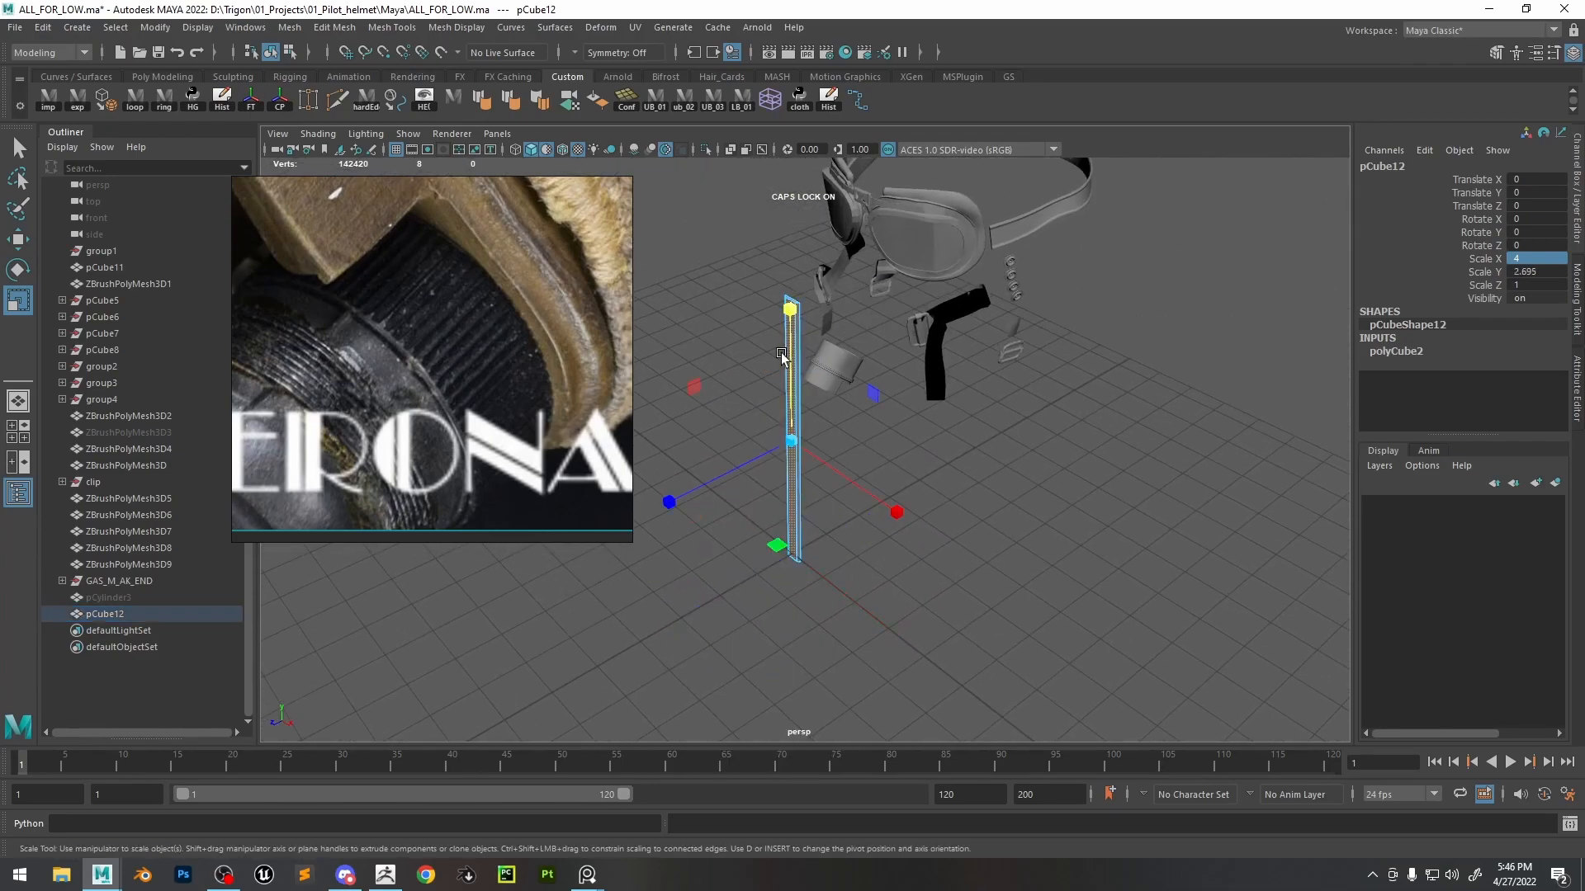
click(787, 350)
key(w)
drag(750, 458, 742, 467)
alt+drag(805, 537, 834, 551)
alt+drag(857, 474, 781, 499)
right_drag(809, 412, 1037, 304)
click(1037, 304)
- Move the bar's pivot to its bottom corner and snap the bar to the grid at Translate X 2, Translate Z 0.5
alt+drag(813, 489, 854, 567)
click(840, 473)
key(w)
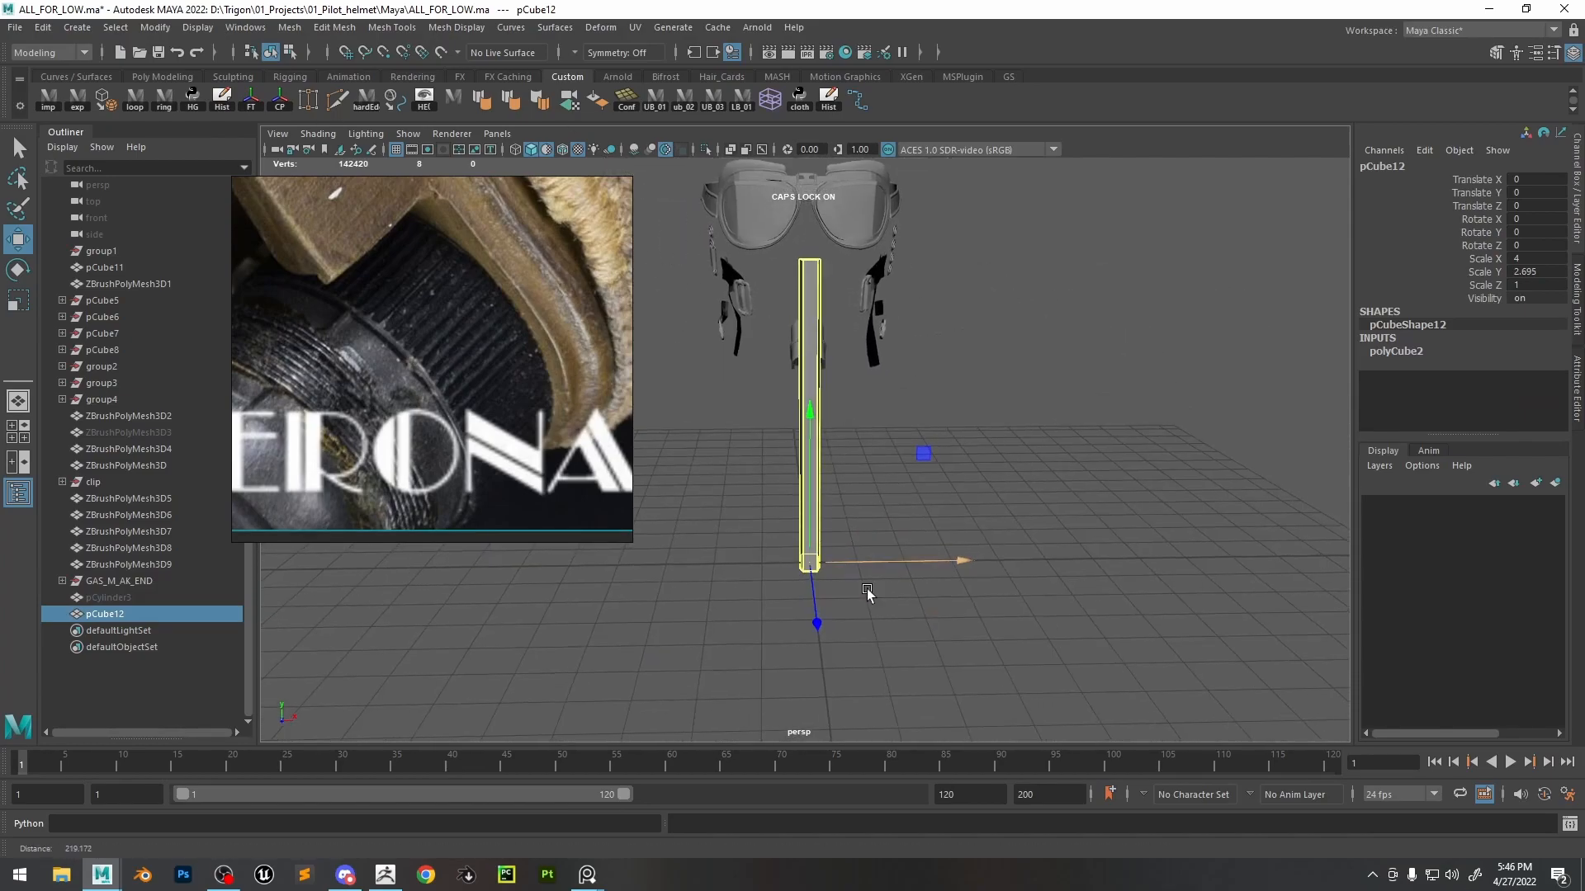
alt+right_drag(854, 567, 815, 624)
key(d)
drag(809, 637, 900, 565)
key(x)
key(x)
- Duplicate the bar along X and snap the copy to the grid at Translate X 6
shift+drag(864, 621, 874, 624)
mouse_move(875, 623)
alt+middle_down()
mouse_move(852, 532)
mouse_move(851, 635)
alt+middle_up()
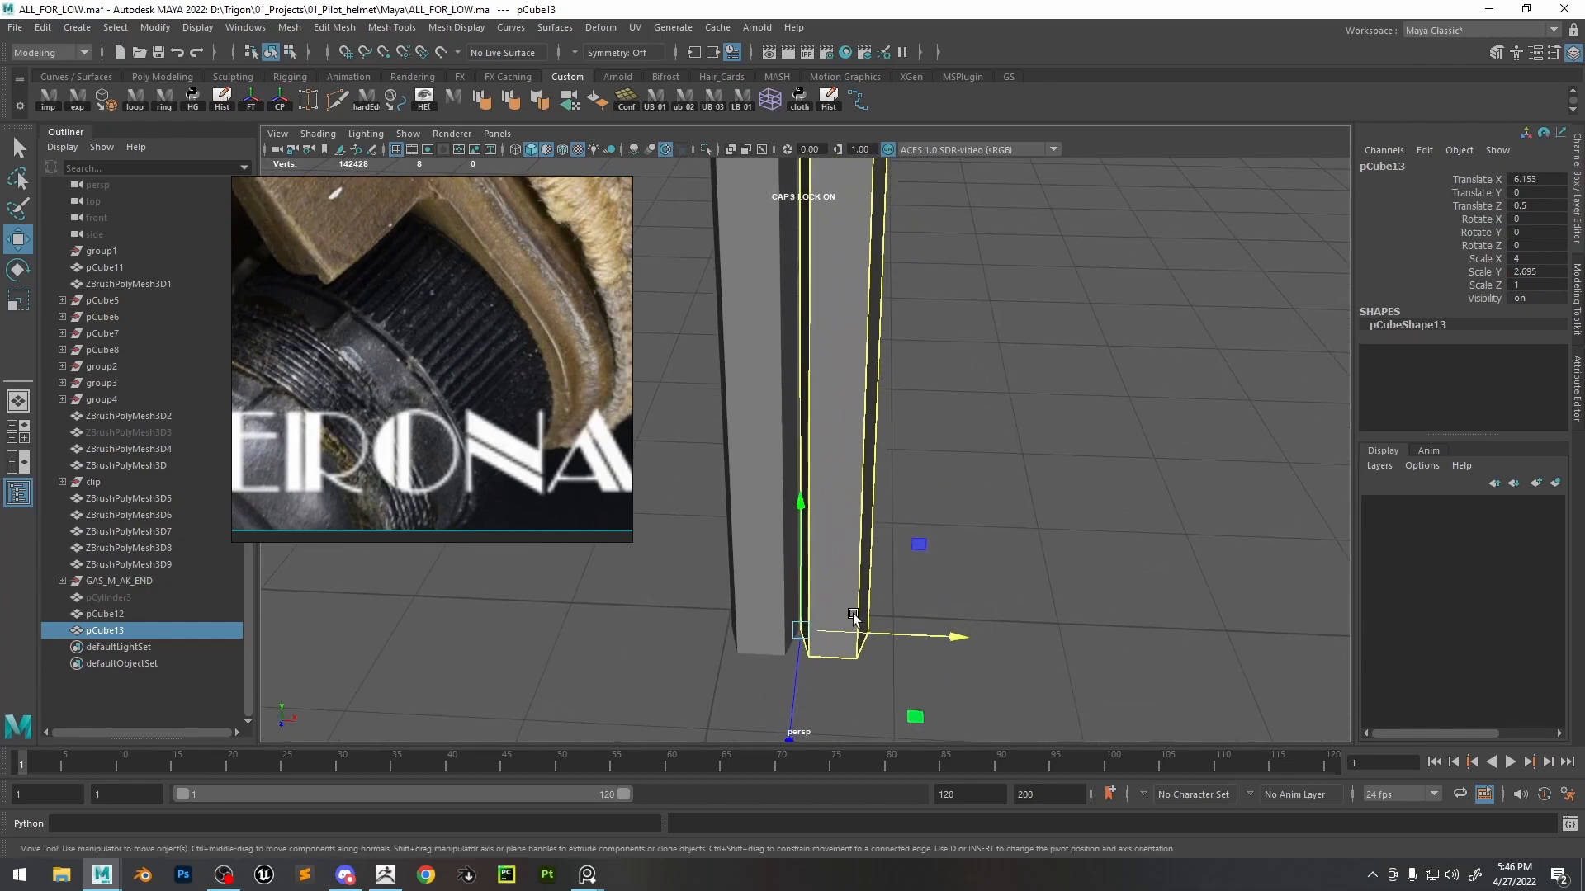
drag(852, 637, 867, 641)
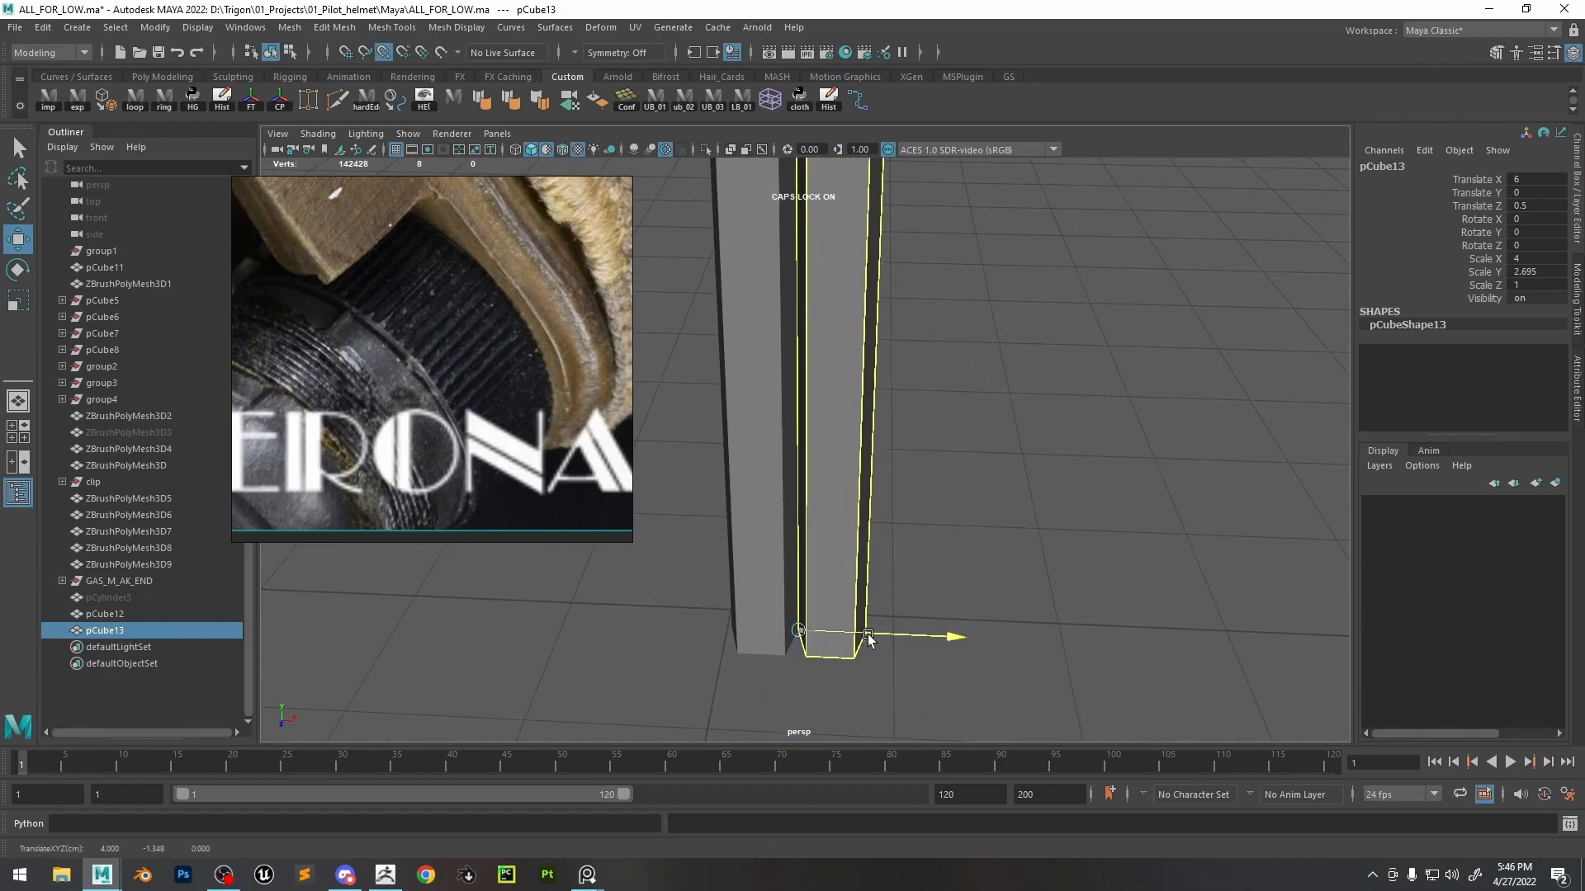
alt+drag(961, 519, 966, 508)
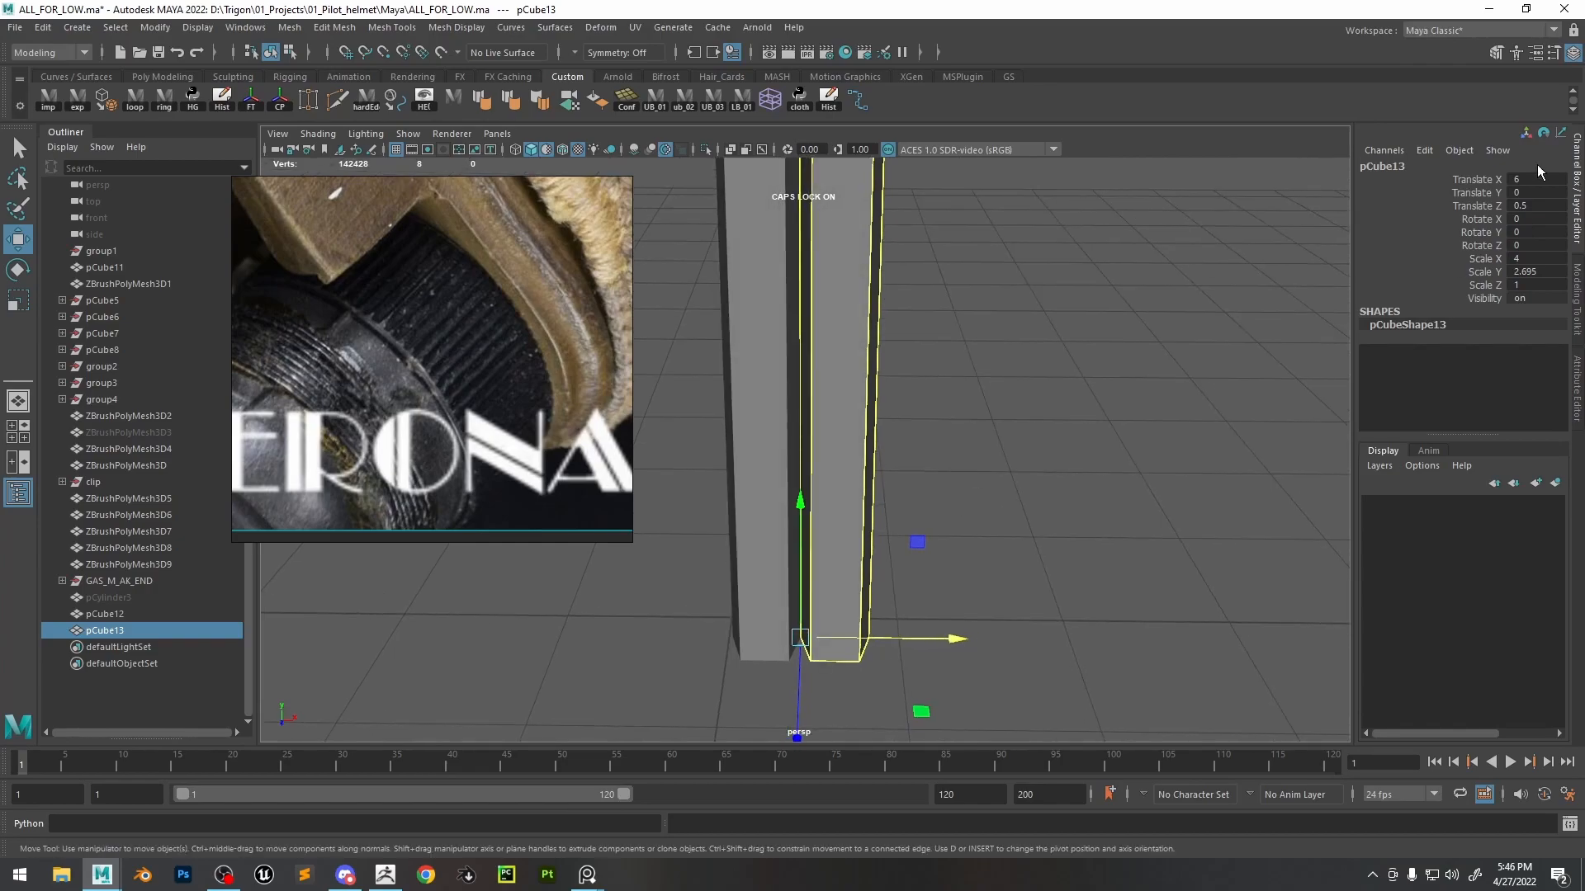
mouse_move(933, 625)
mouse_down()
mouse_move(924, 640)
mouse_move(982, 635)
mouse_move(924, 632)
mouse_up()
key(ctrl+z)
alt+drag(1139, 453, 993, 434)
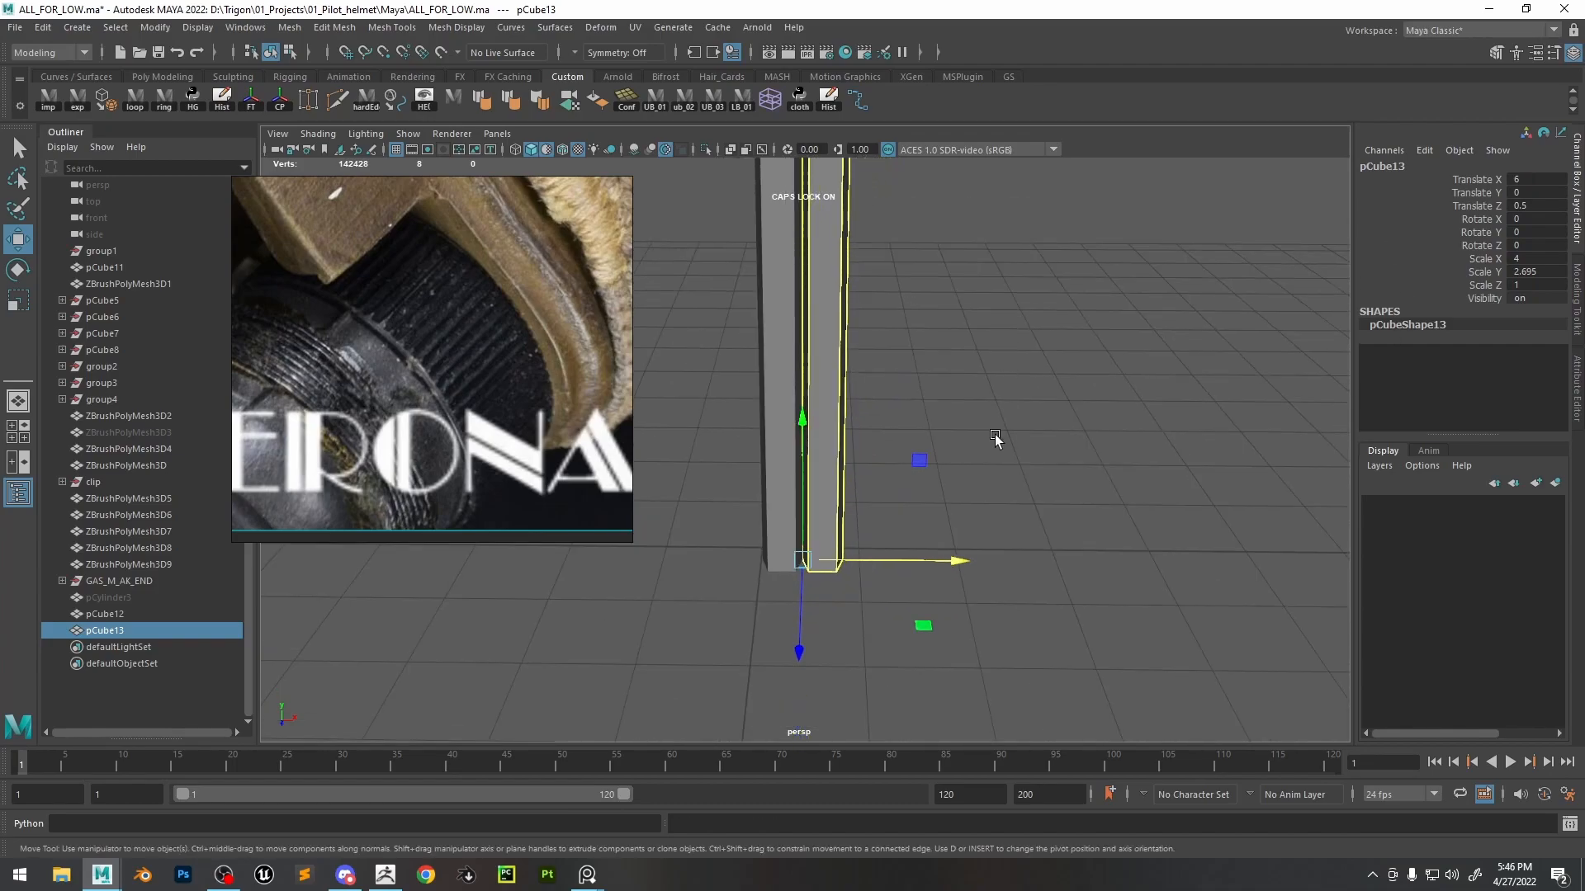
alt+drag(1061, 375, 1005, 503)
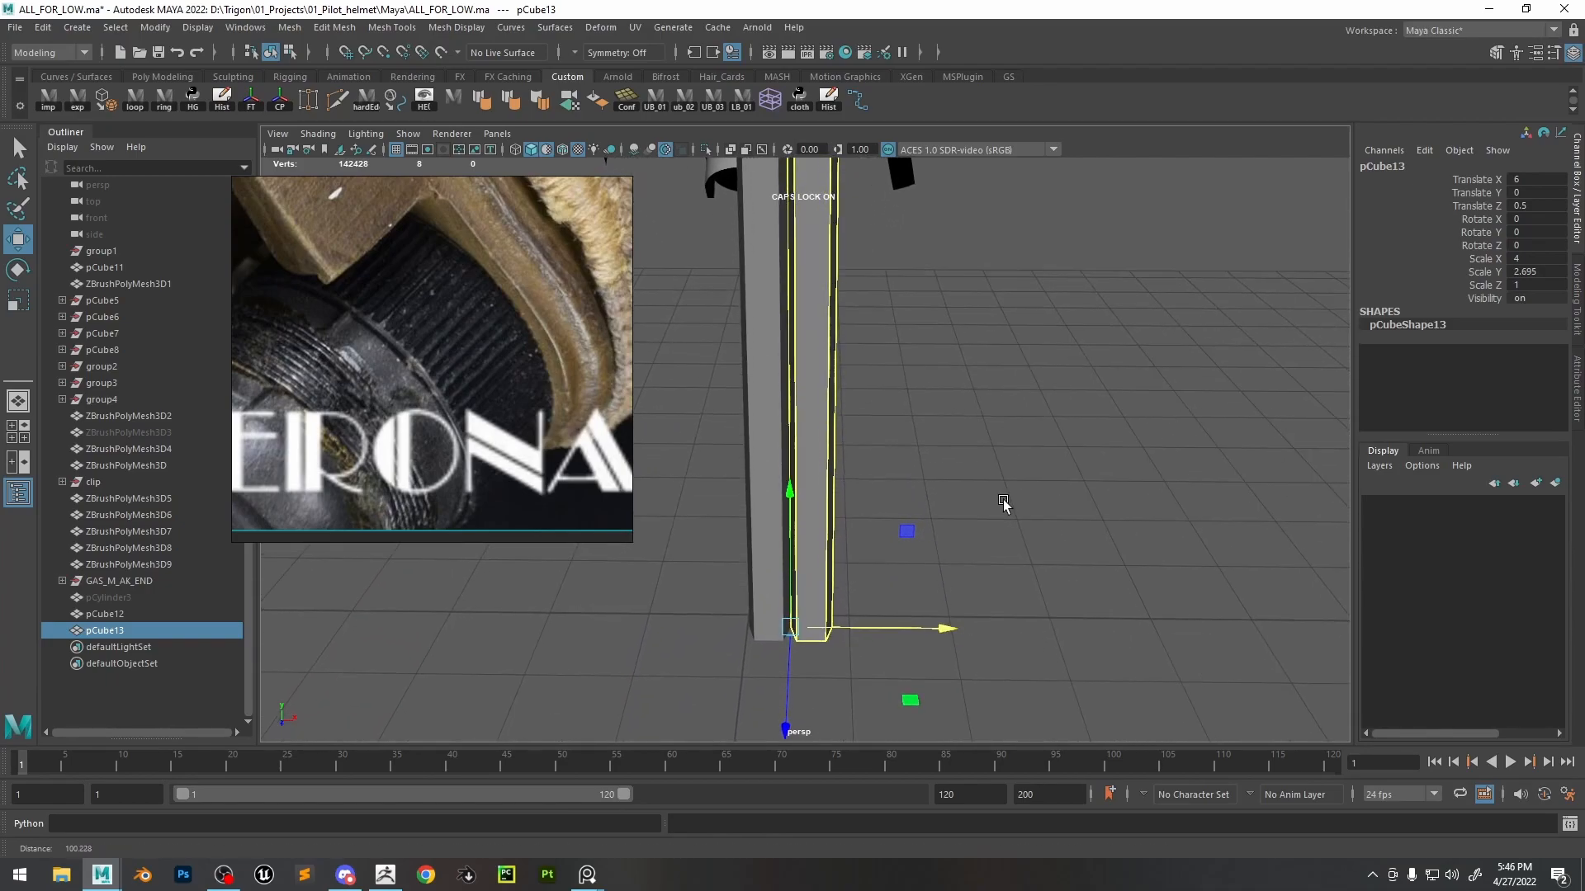
- Discard the copied bar and open the Duplicate Special options for the original bar
click(788, 592)
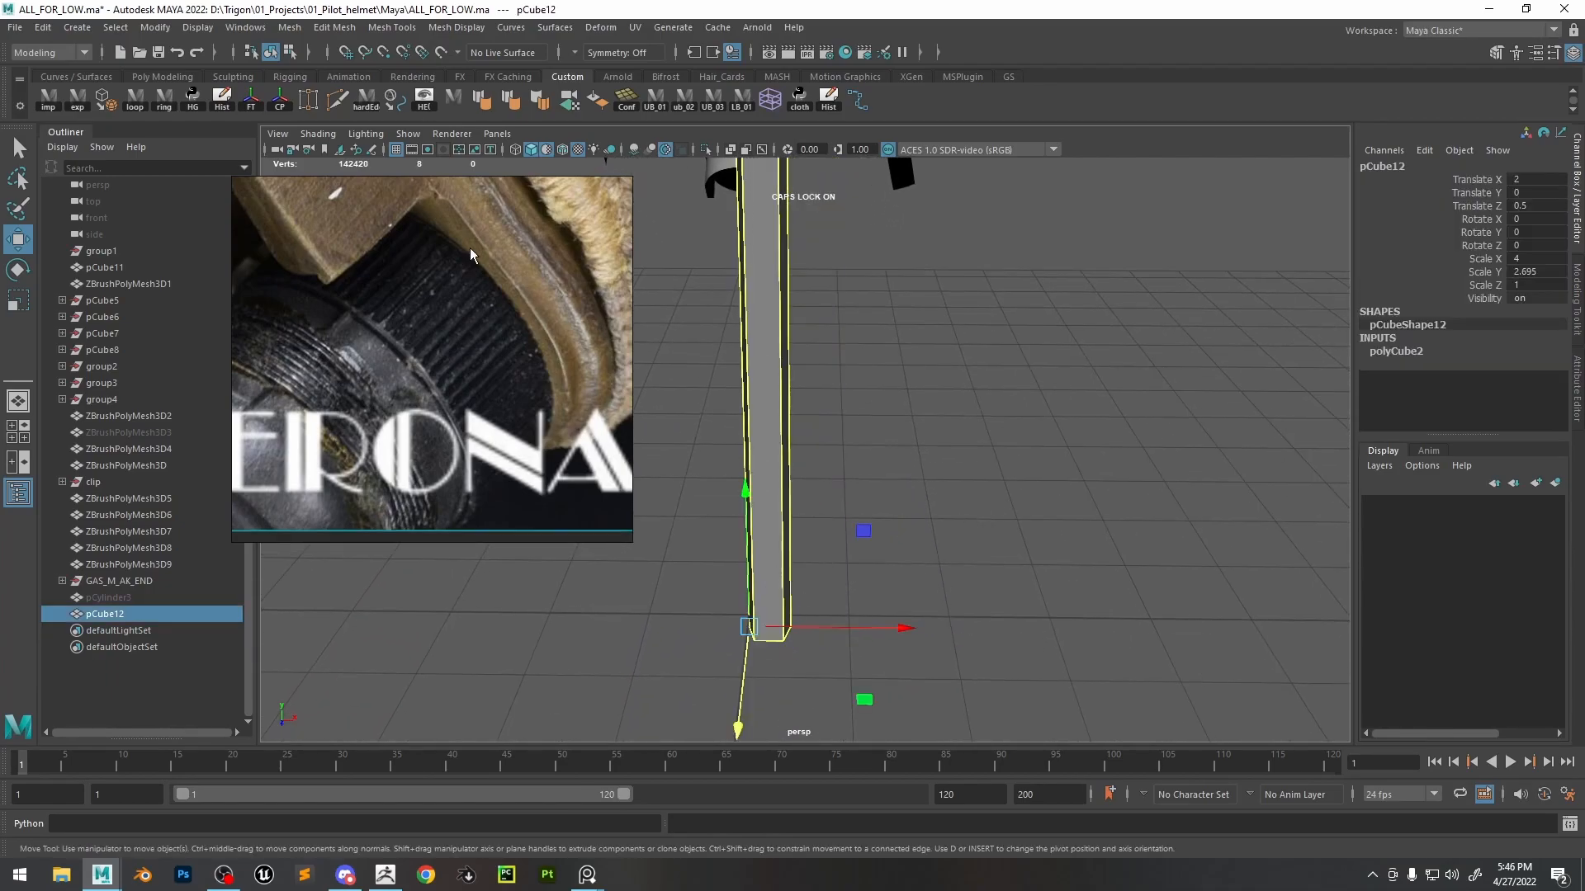
click(42, 27)
mouse_move(152, 241)
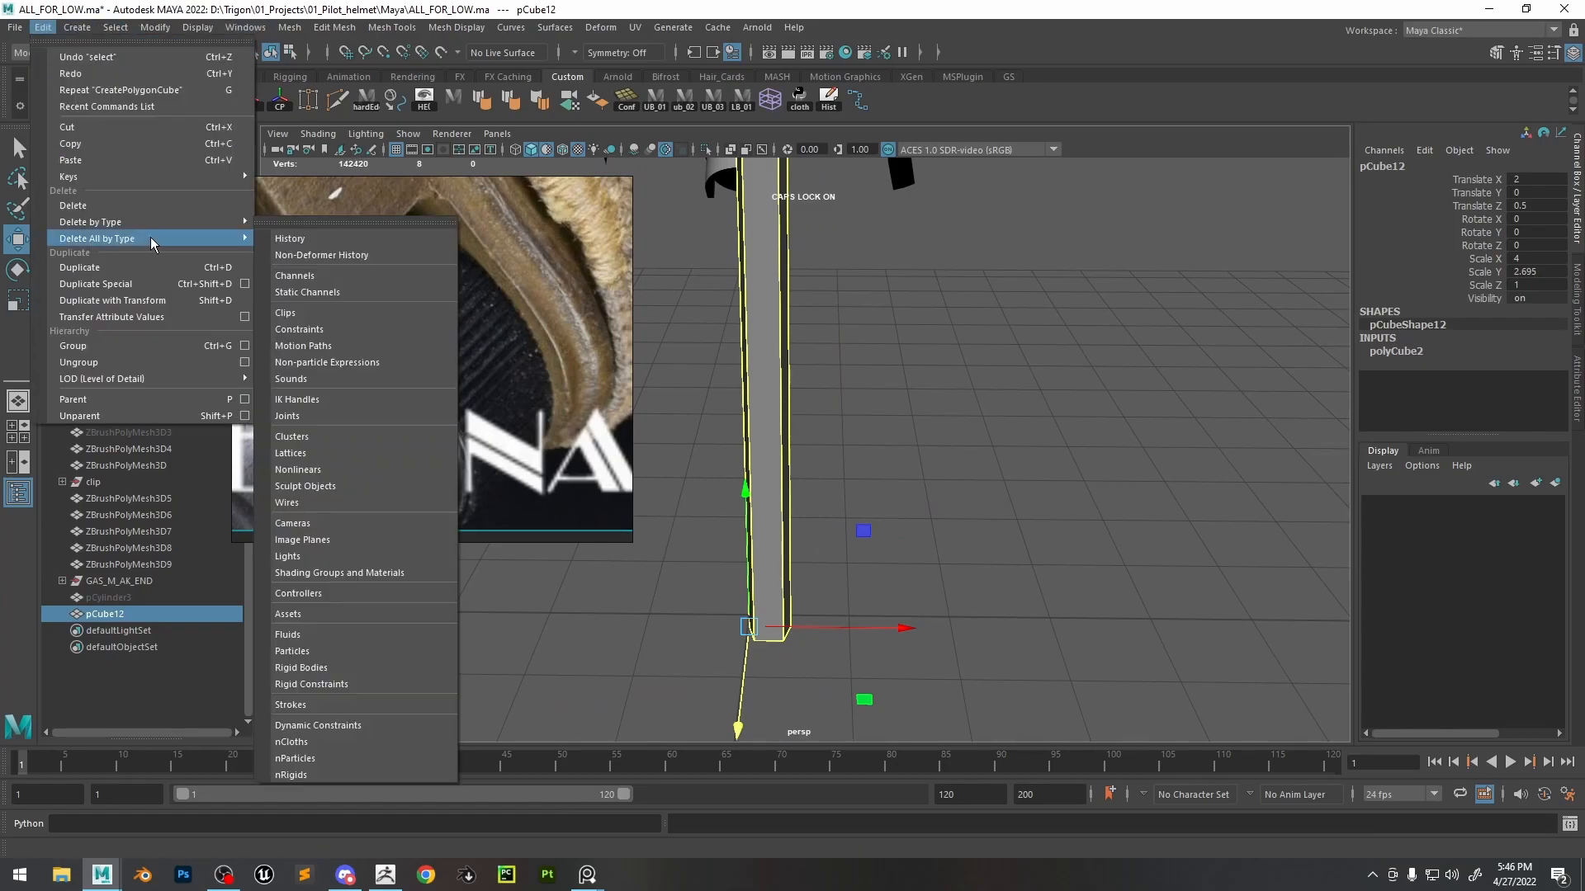
click(244, 286)
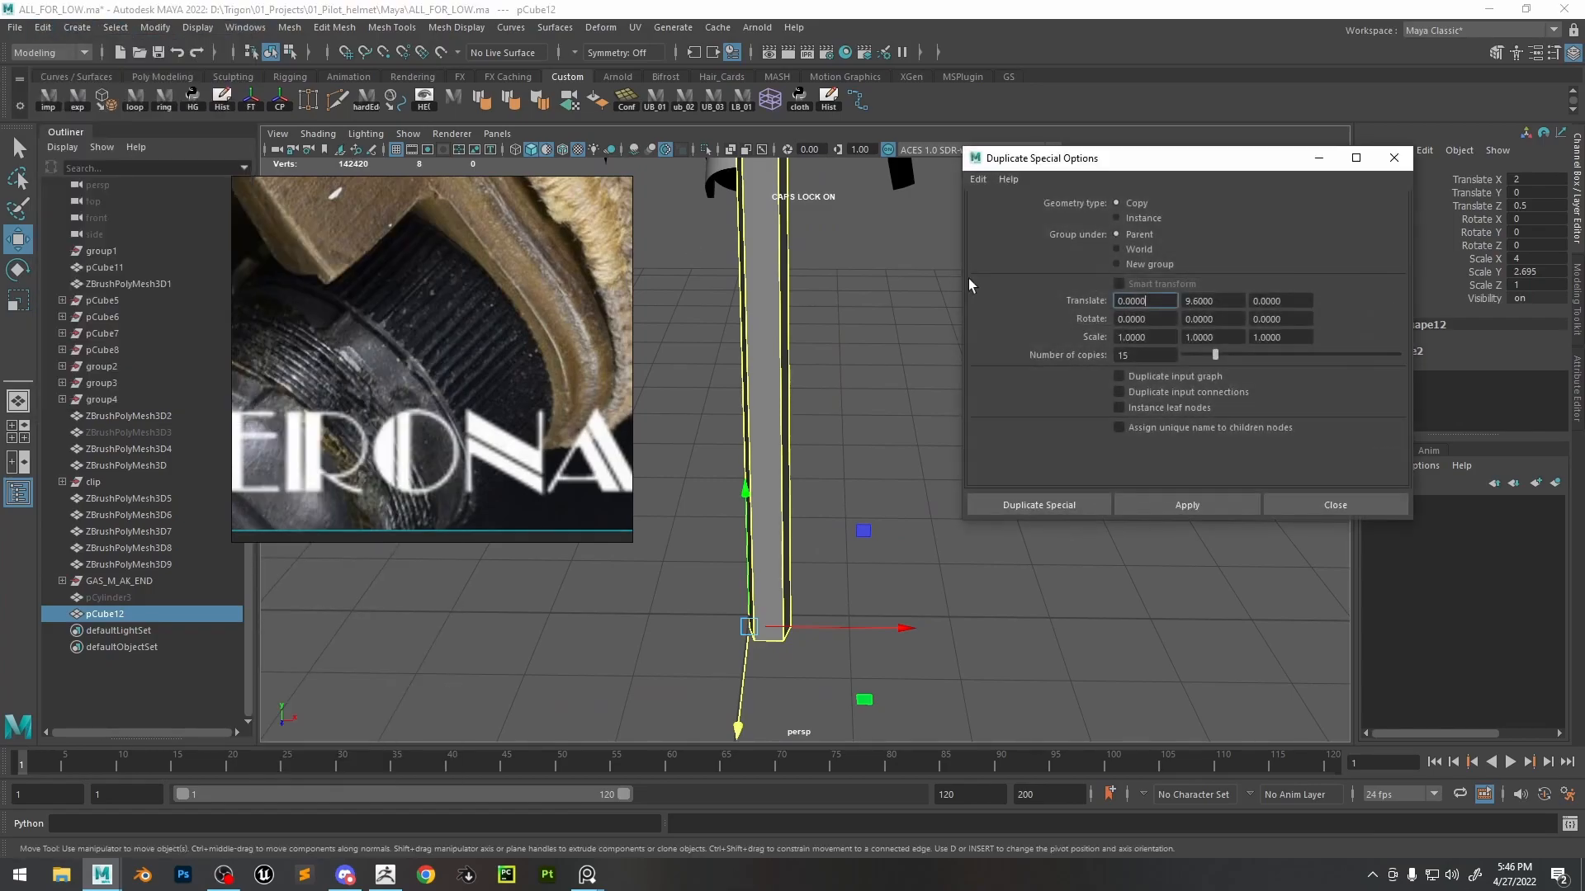
drag(912, 629, 1001, 602)
key(ctrl+z)
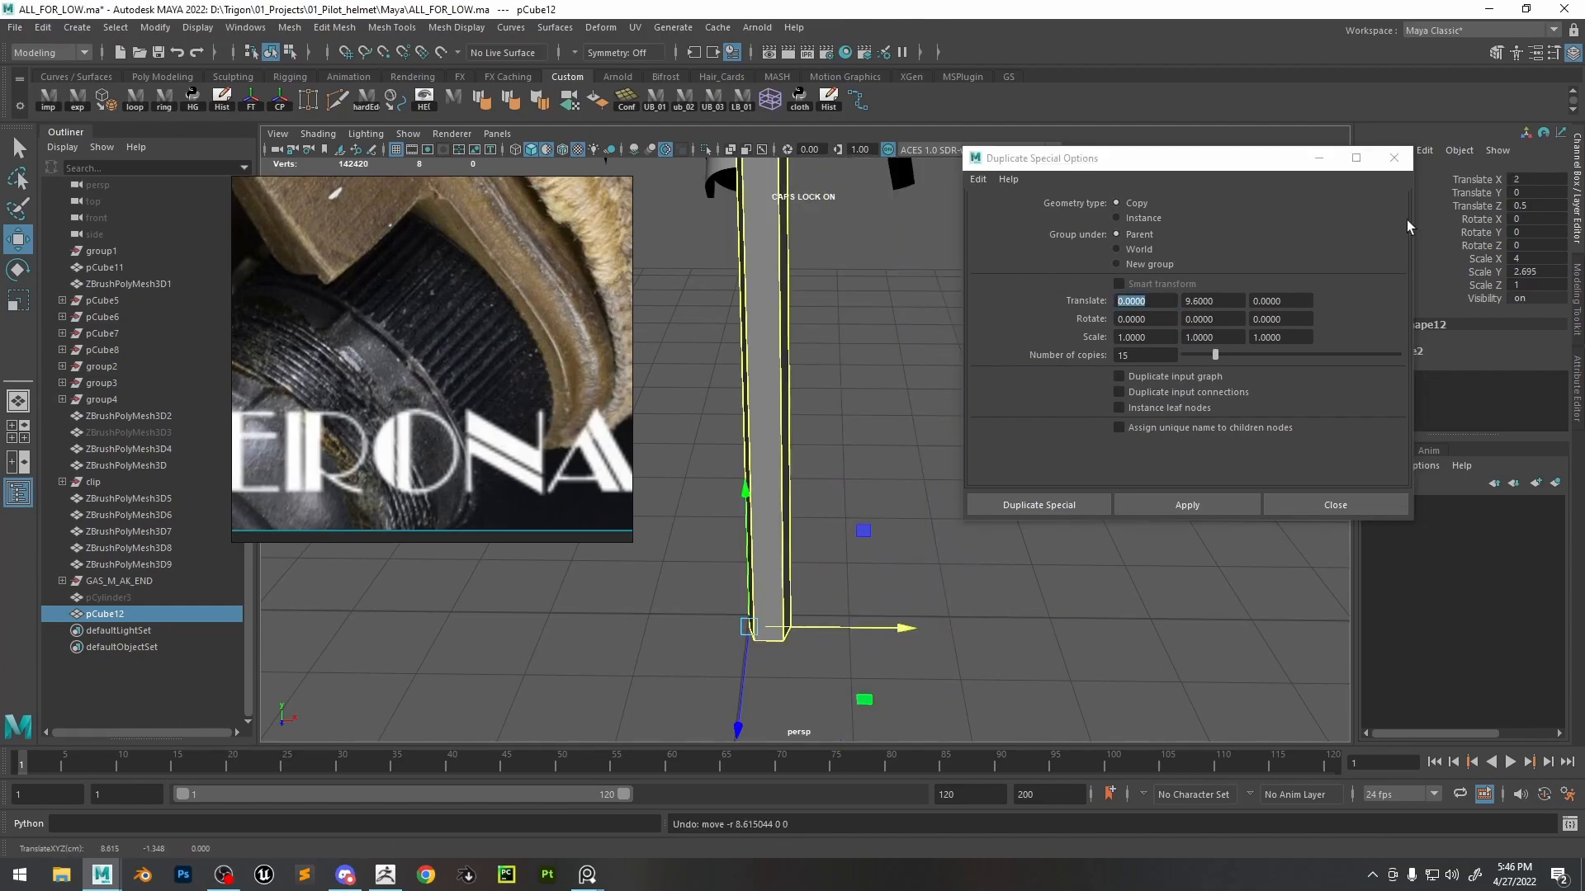
- Try freezing all of the bar's transformations and snapping a duplicate to Translate X 4, and undo both
click(1517, 178)
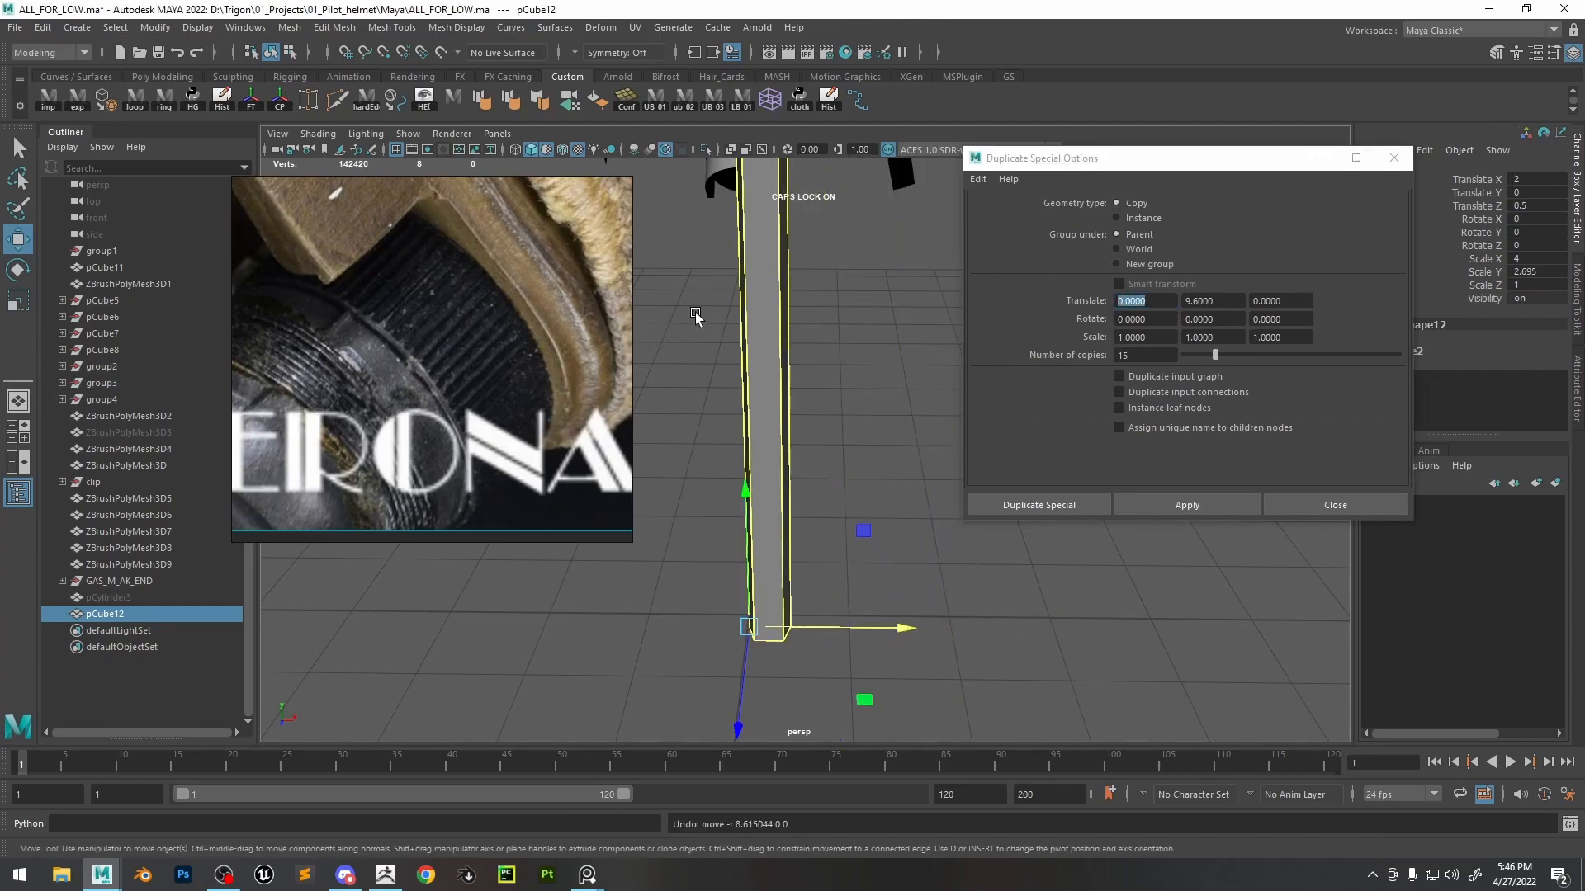
text(2)
key(Return)
click(253, 102)
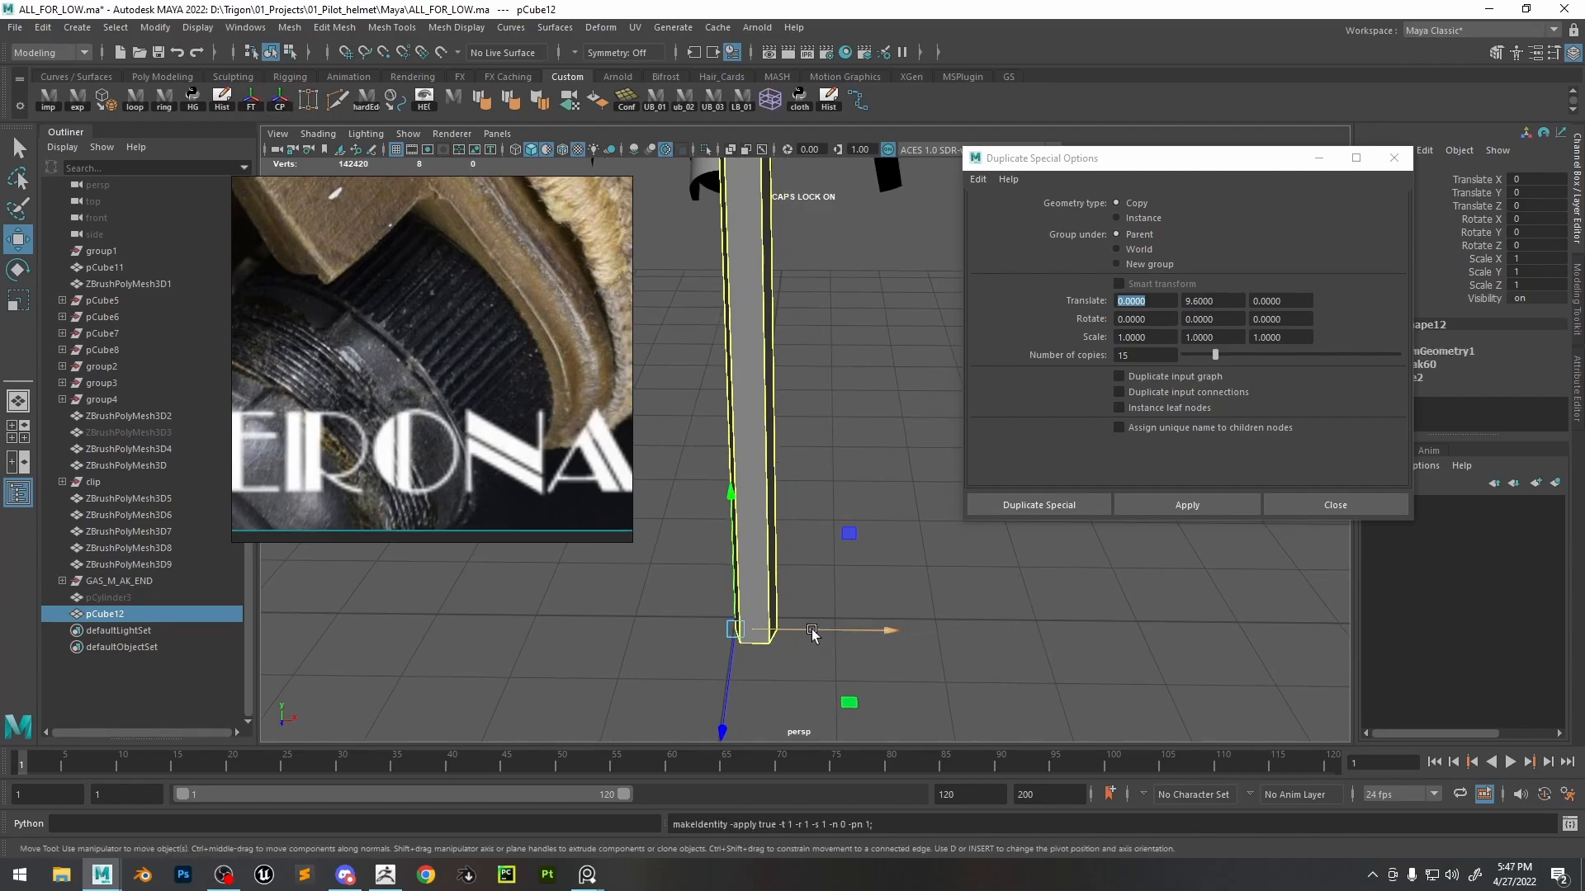
key(ctrl+d)
drag(799, 631, 843, 633)
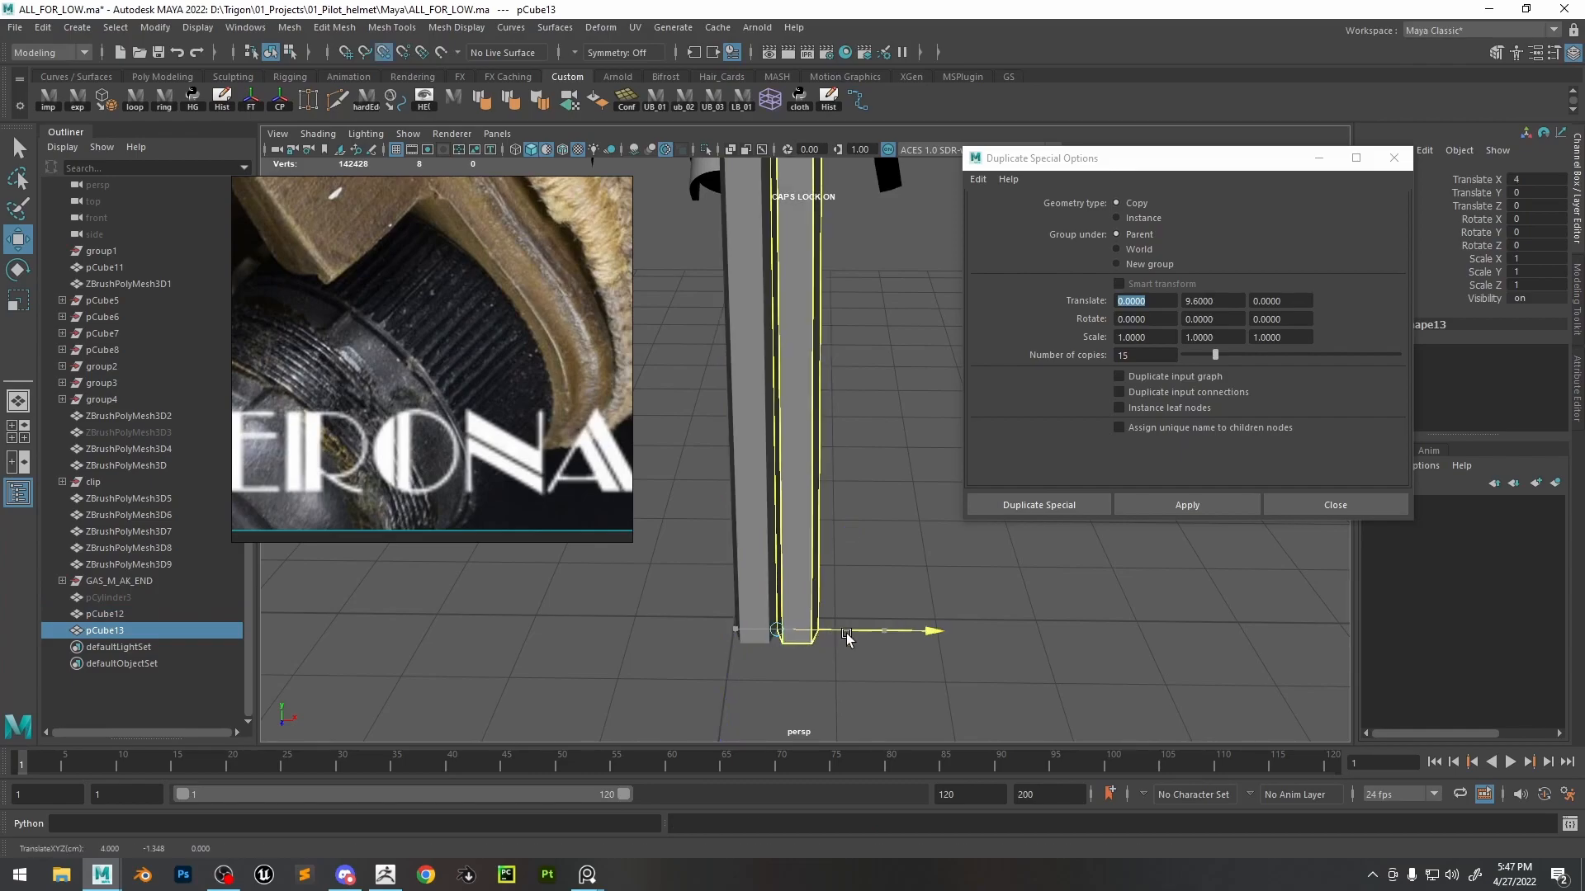
key(ctrl+z)
key(ctrl+z)
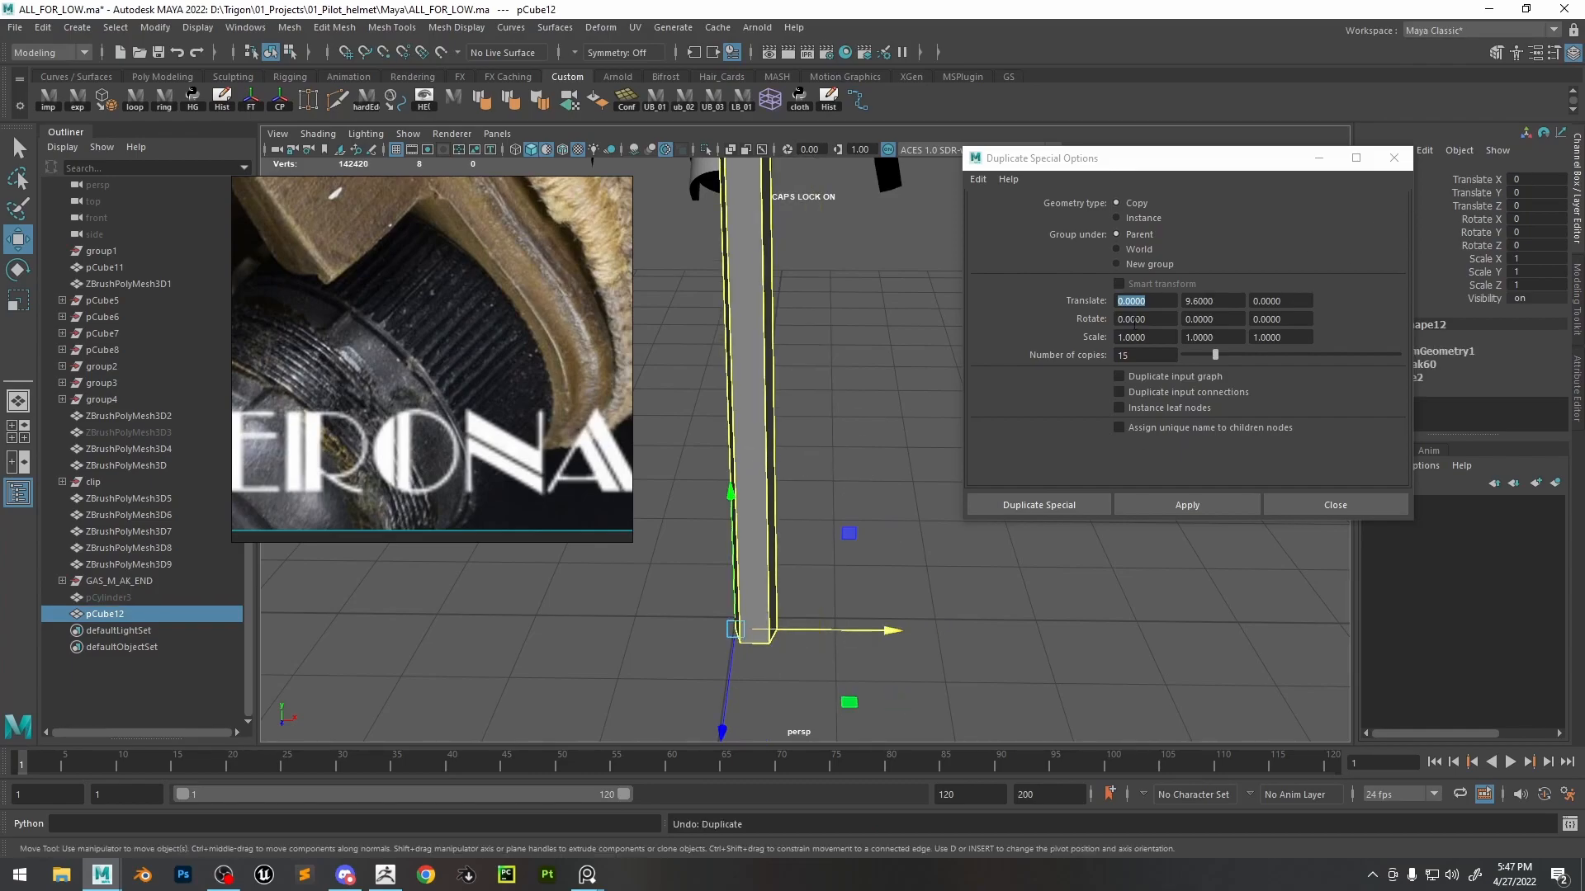
key(ctrl+z)
key(ctrl+z)
key(ctrl+z)
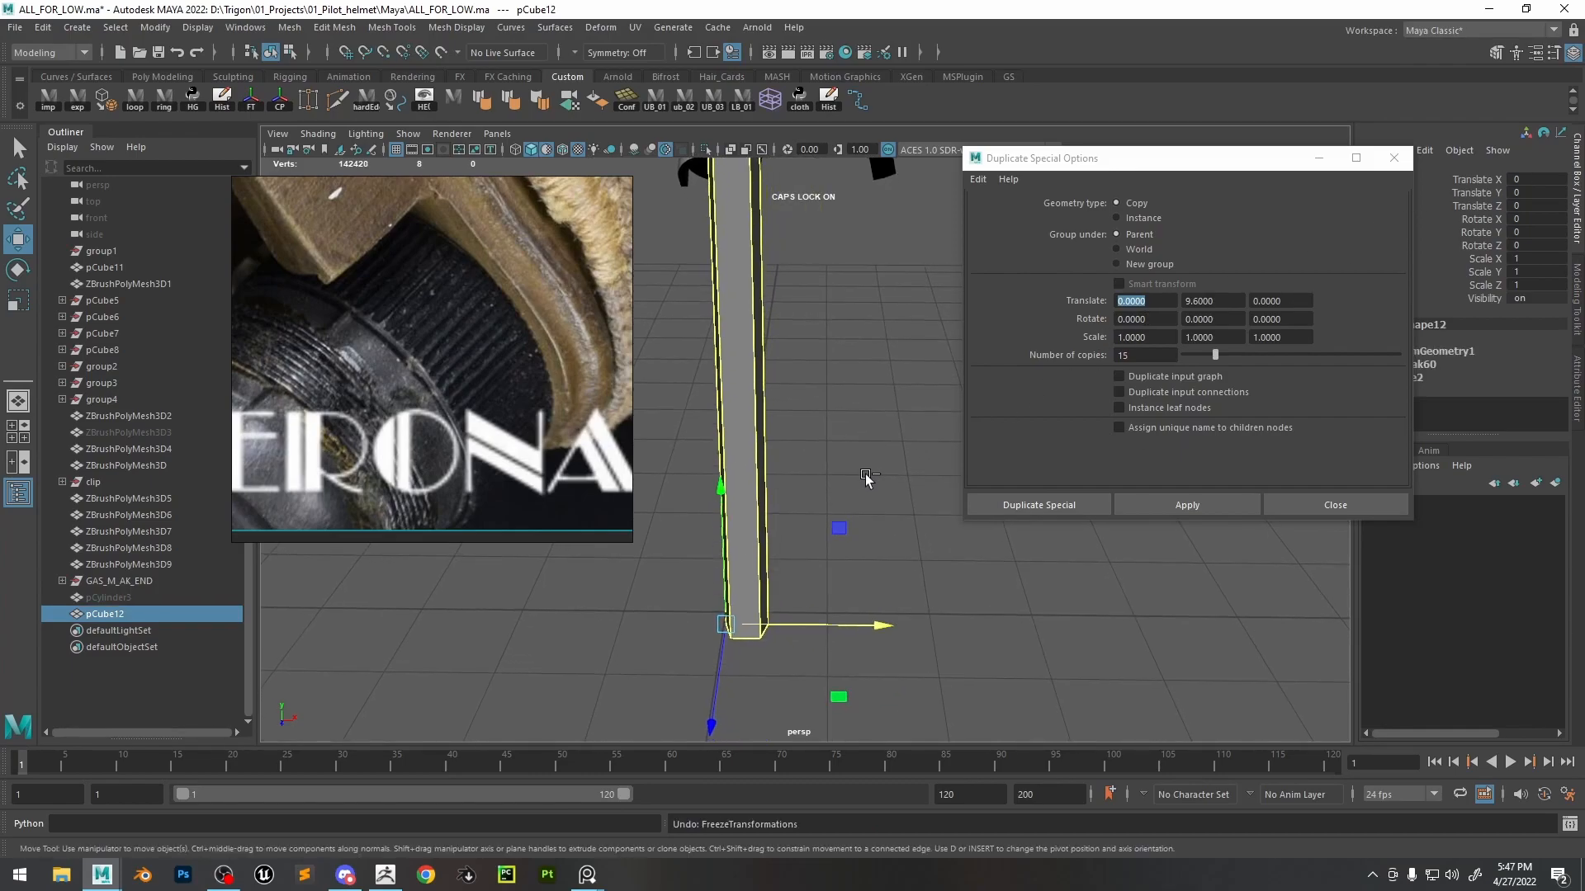
- Freeze only the bar's translation, keeping its scale values
right_click(1470, 183)
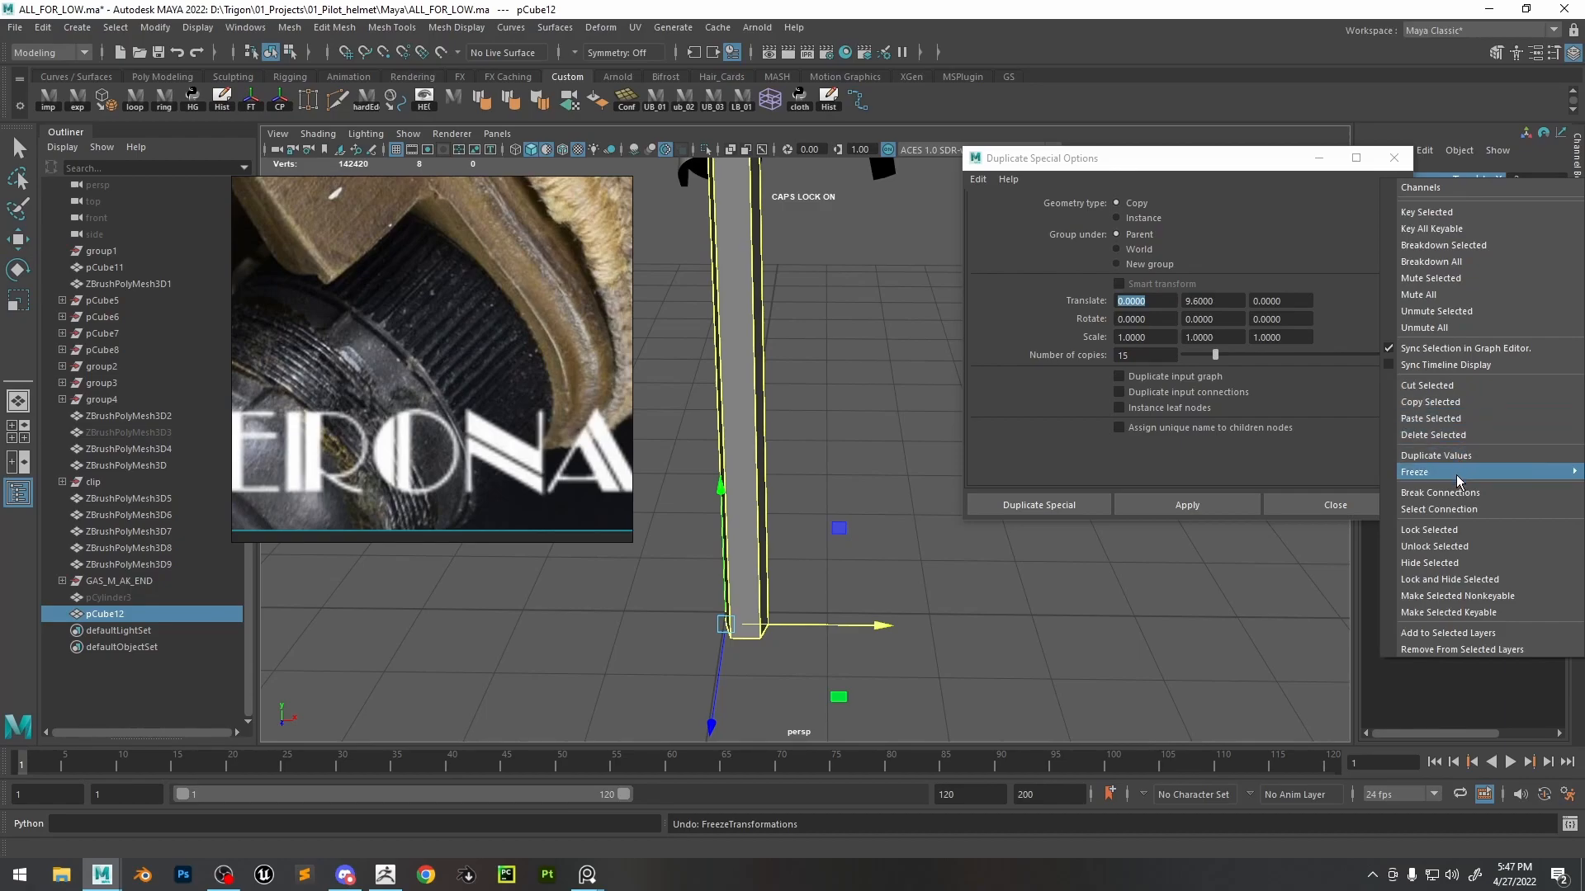
mouse_move(1457, 474)
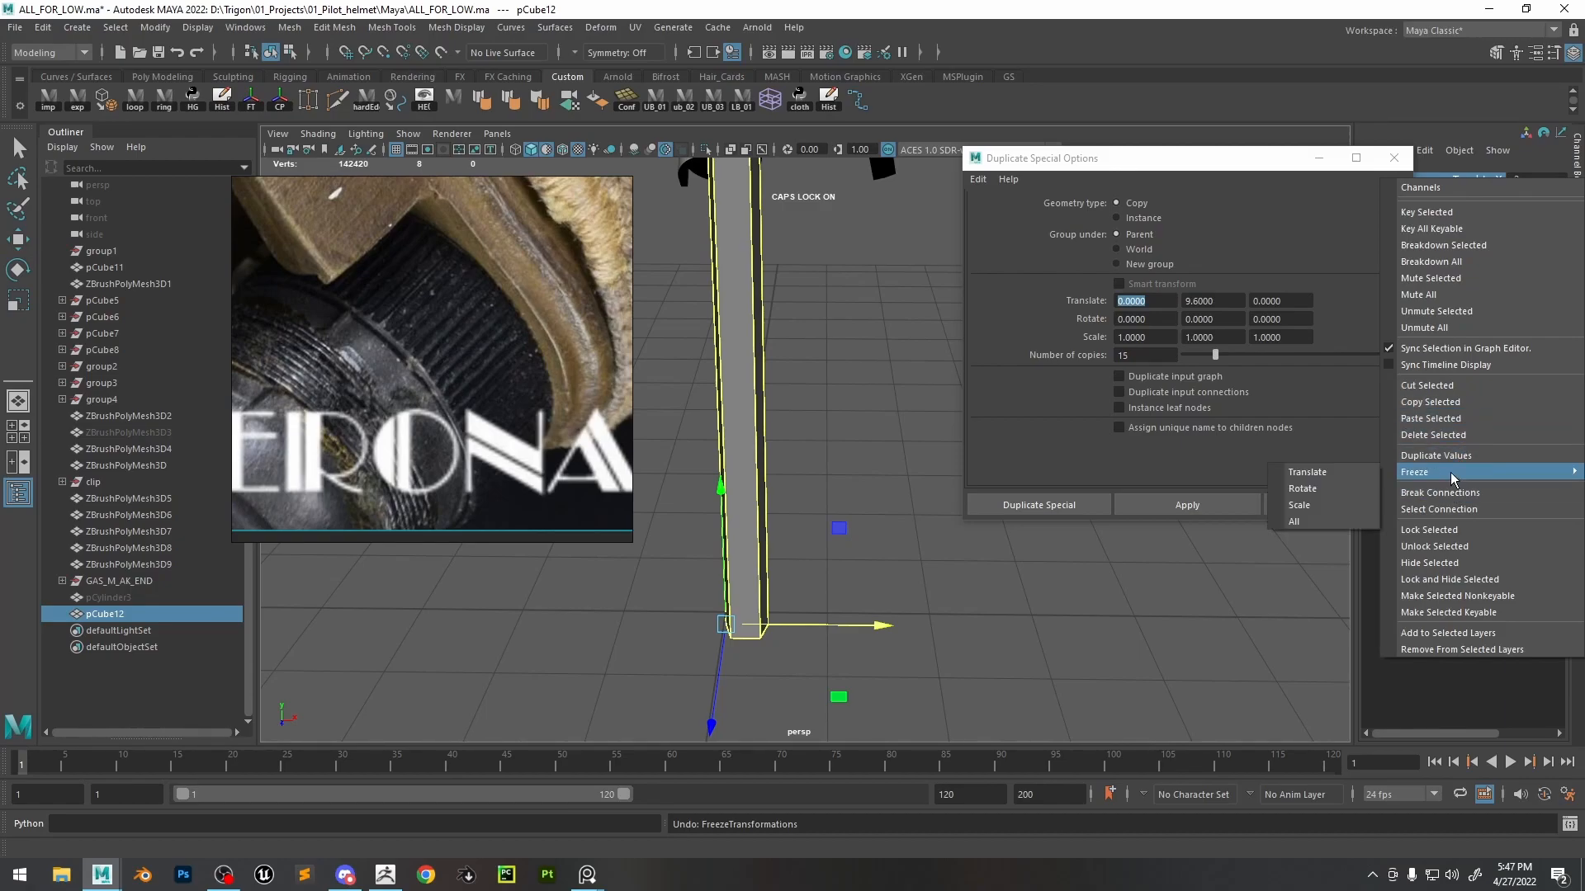
click(1348, 478)
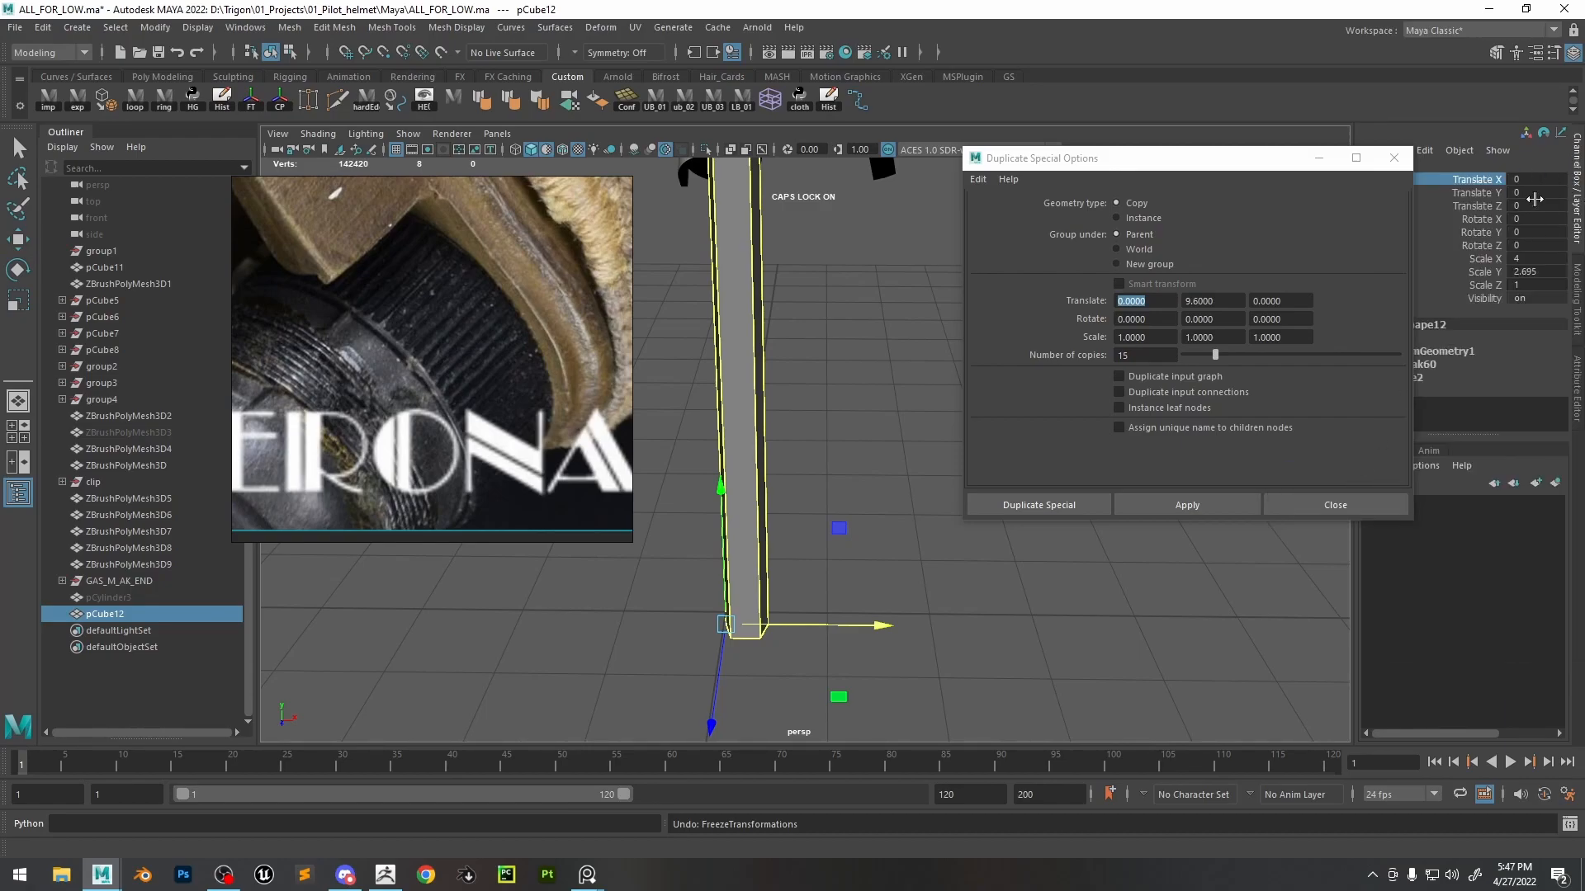
- Set Duplicate Special to an X translation of 4 and 89 copies
alt+drag(902, 463, 962, 444)
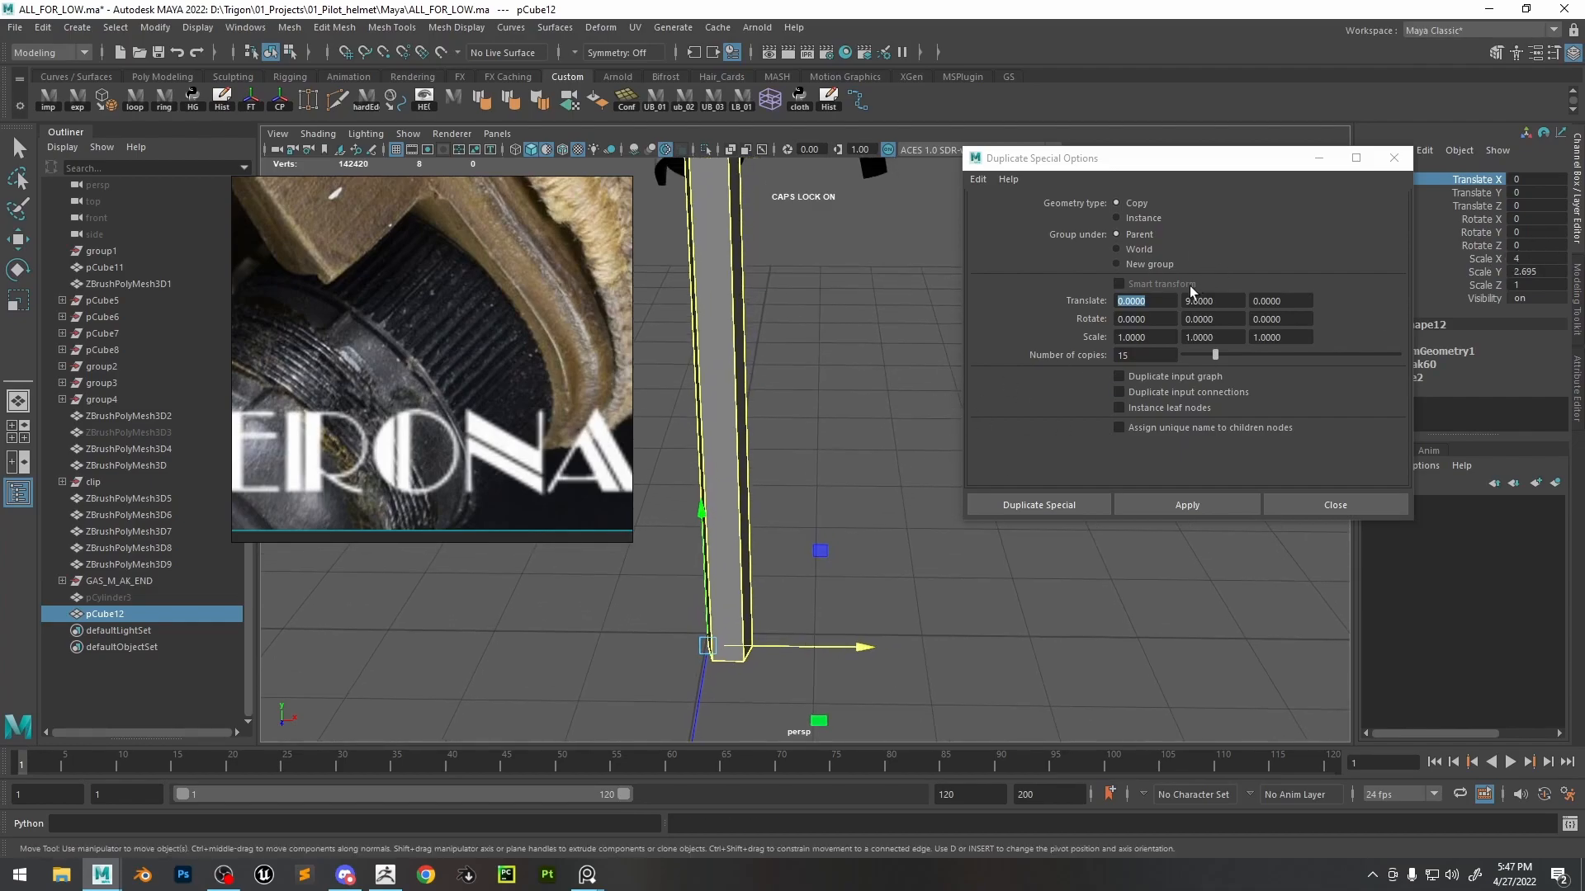
key(4)
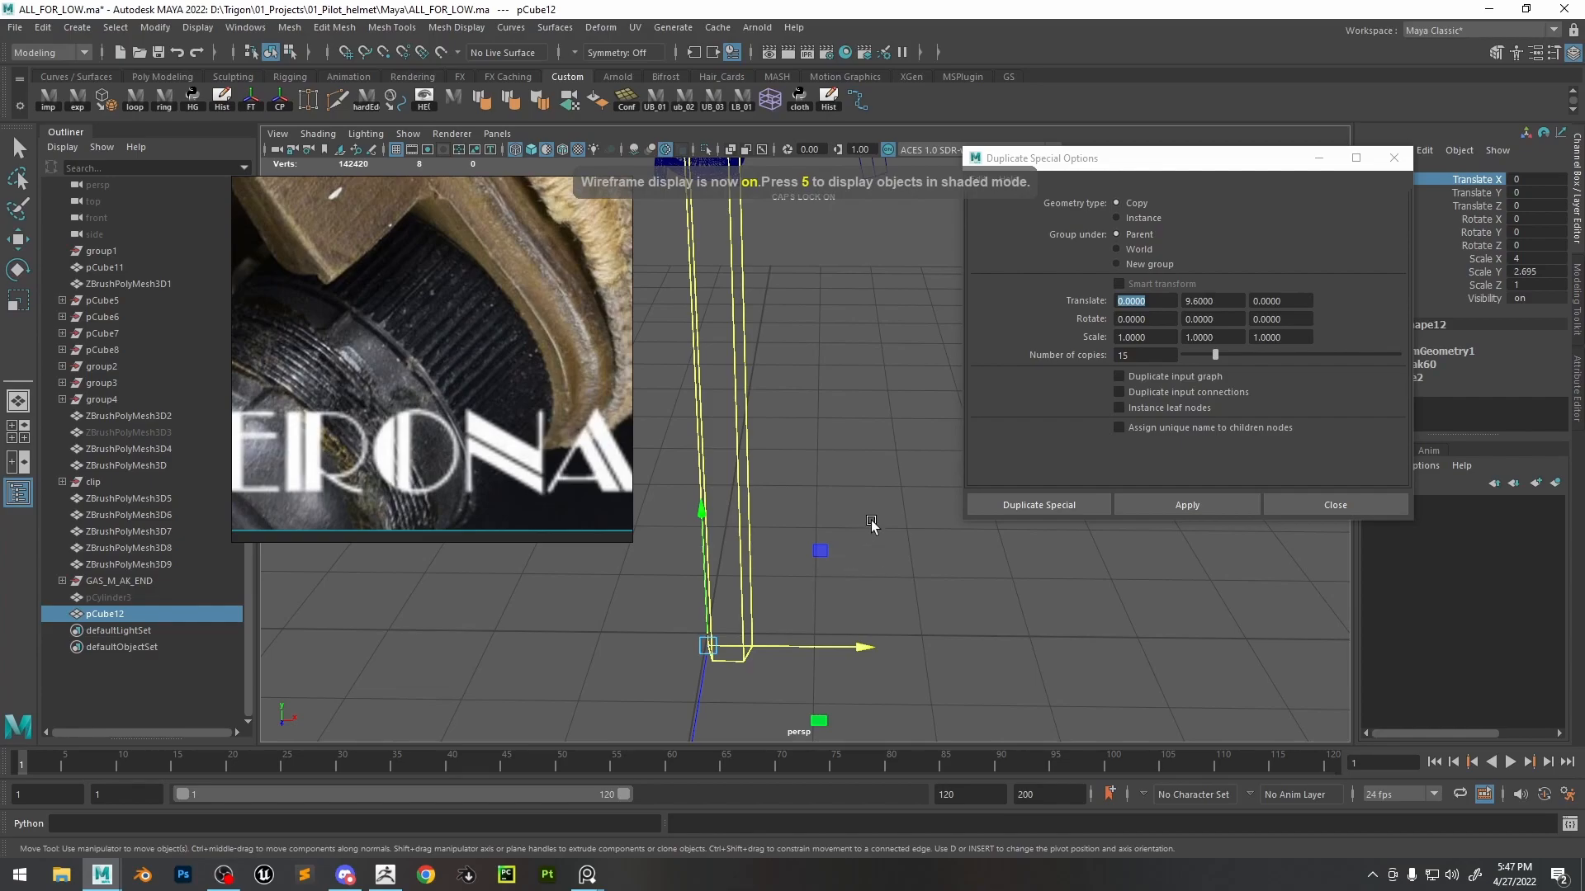
alt+drag(859, 570, 836, 590)
key(6)
click(1152, 302)
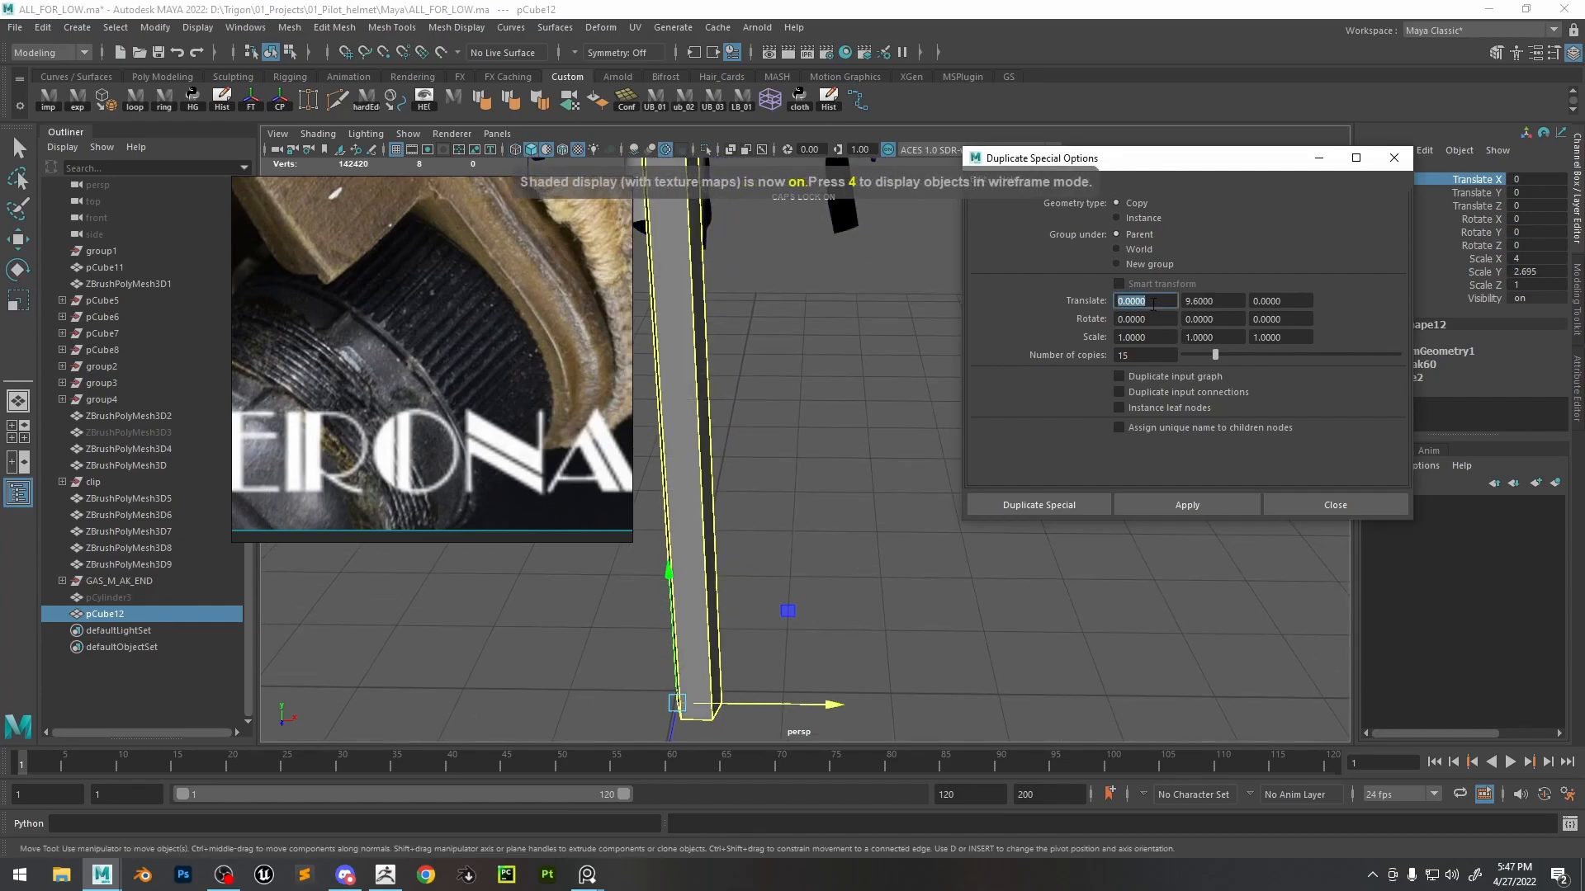
alt+drag(832, 407, 866, 396)
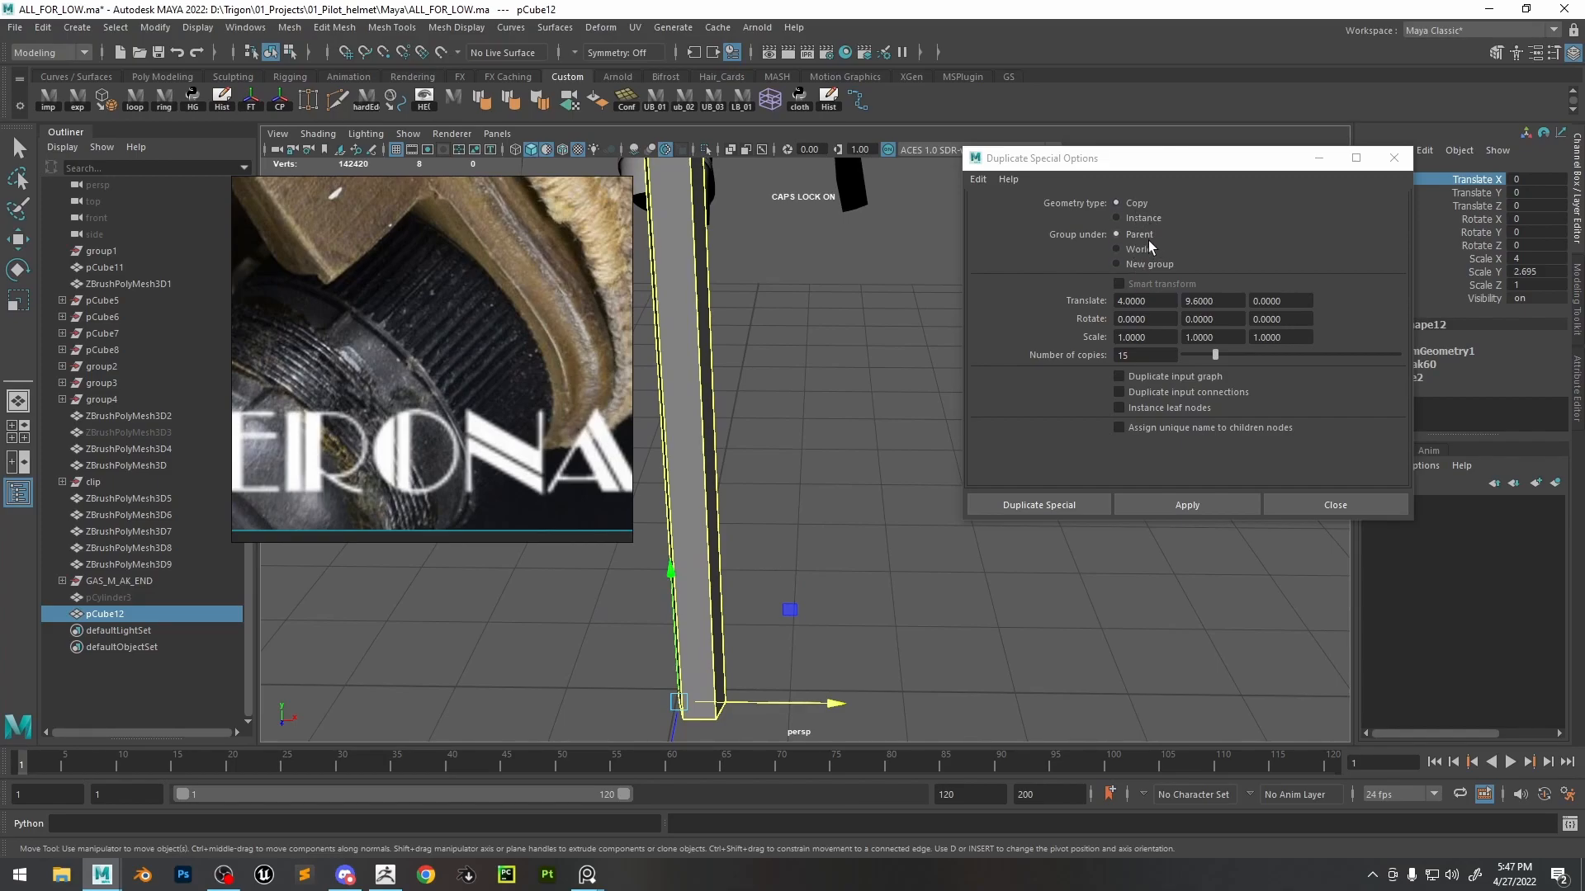
double_click(1160, 356)
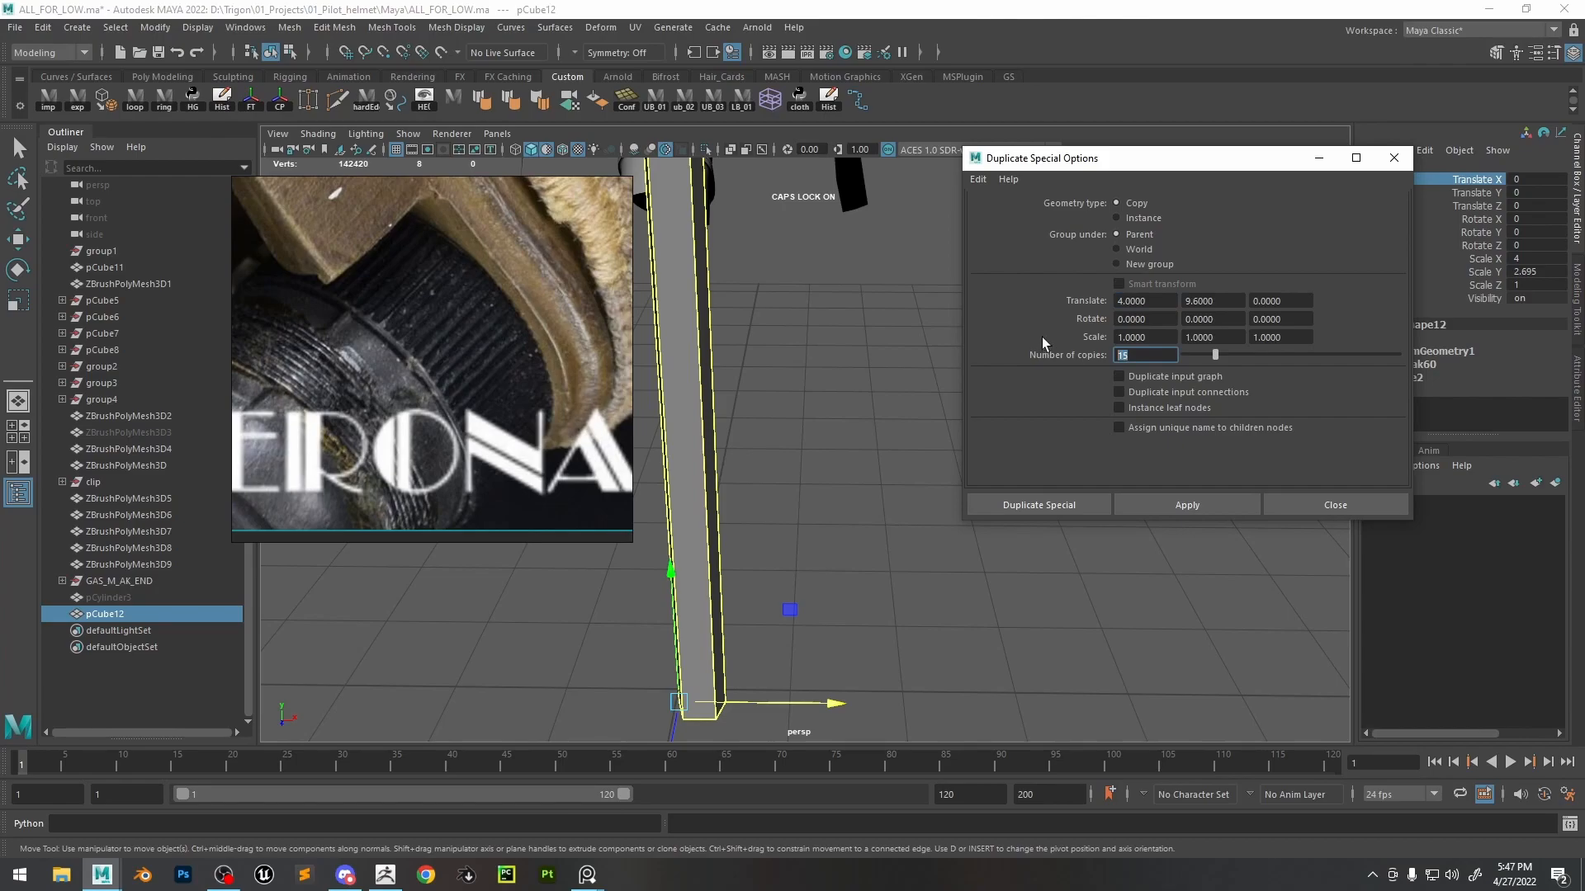
text(89)
- Try the 89-copy duplication with the Y translation left at 9.6, and undo it
alt+right_drag(803, 492, 772, 450)
click(1184, 505)
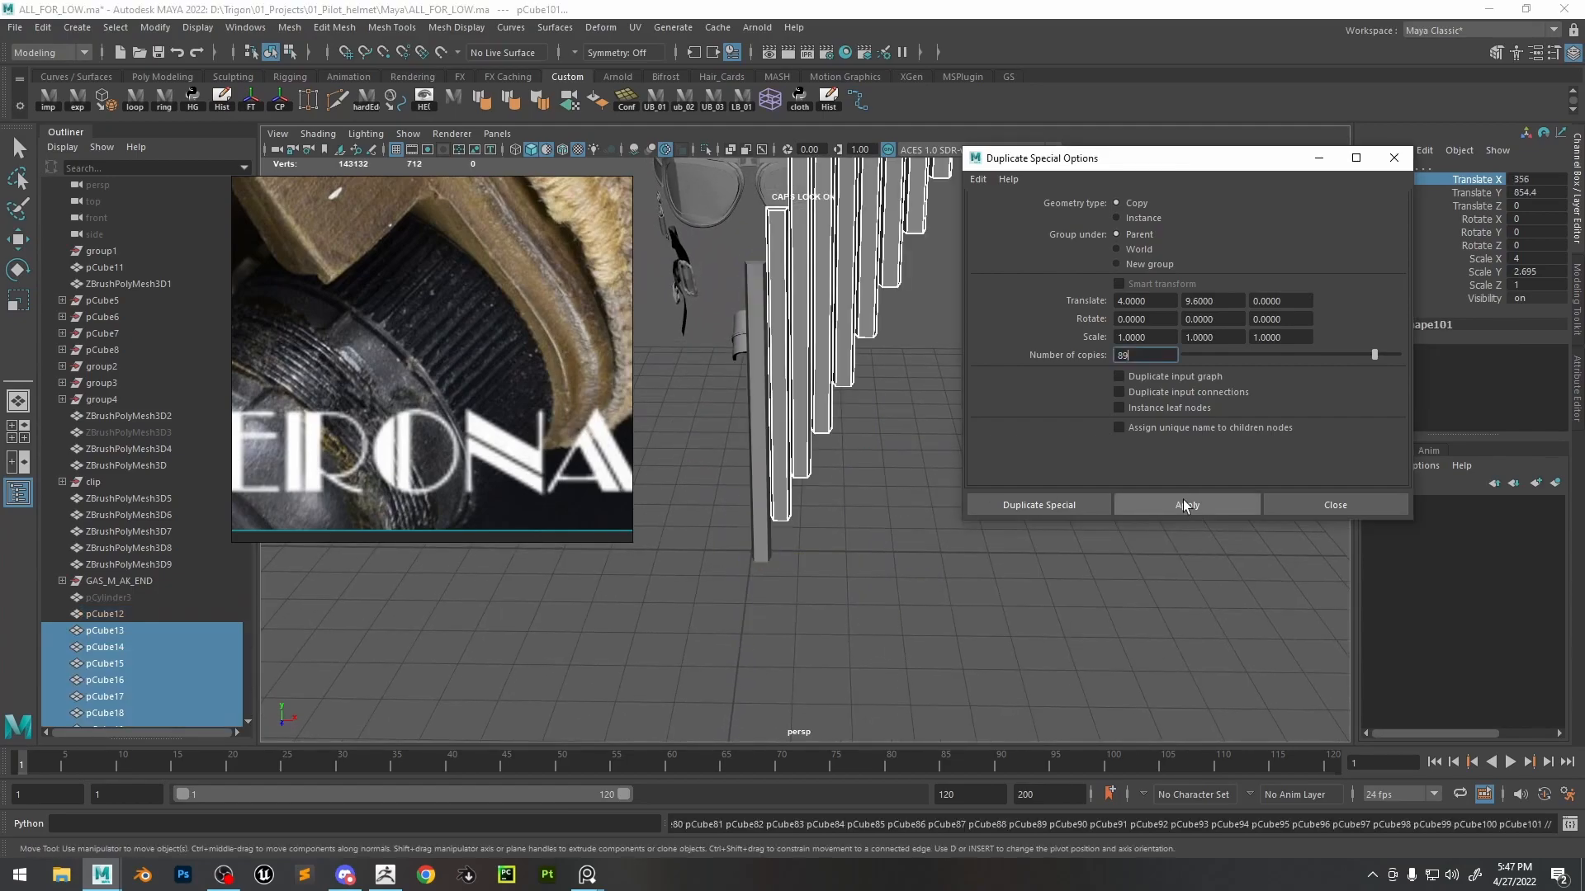
alt+drag(834, 467, 785, 333)
key(ctrl+z)
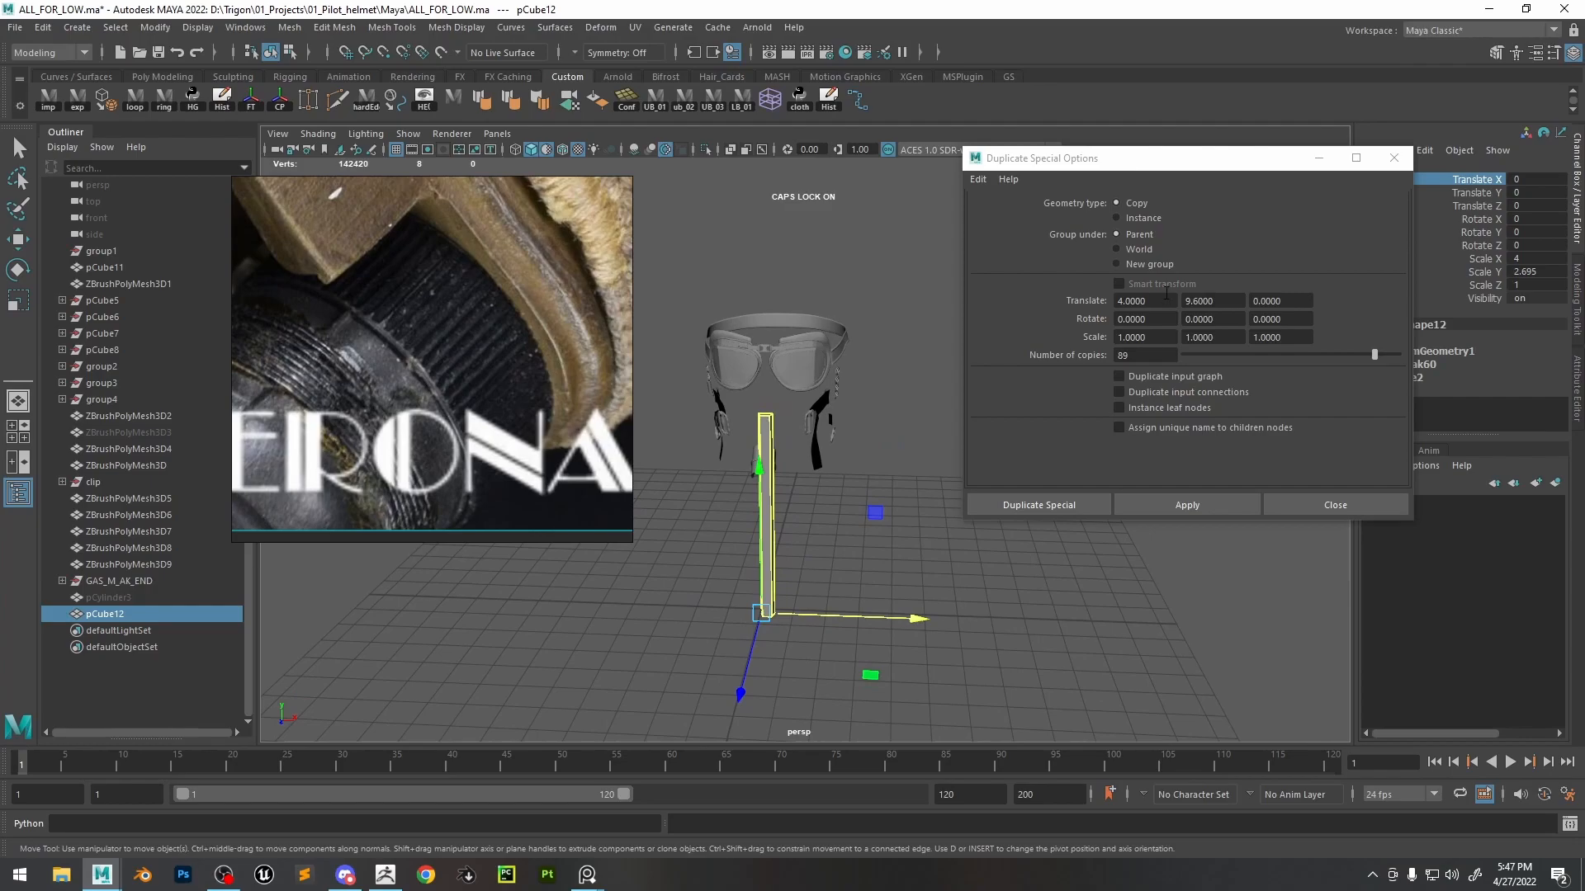
drag(891, 617, 924, 621)
key(ctrl+z)
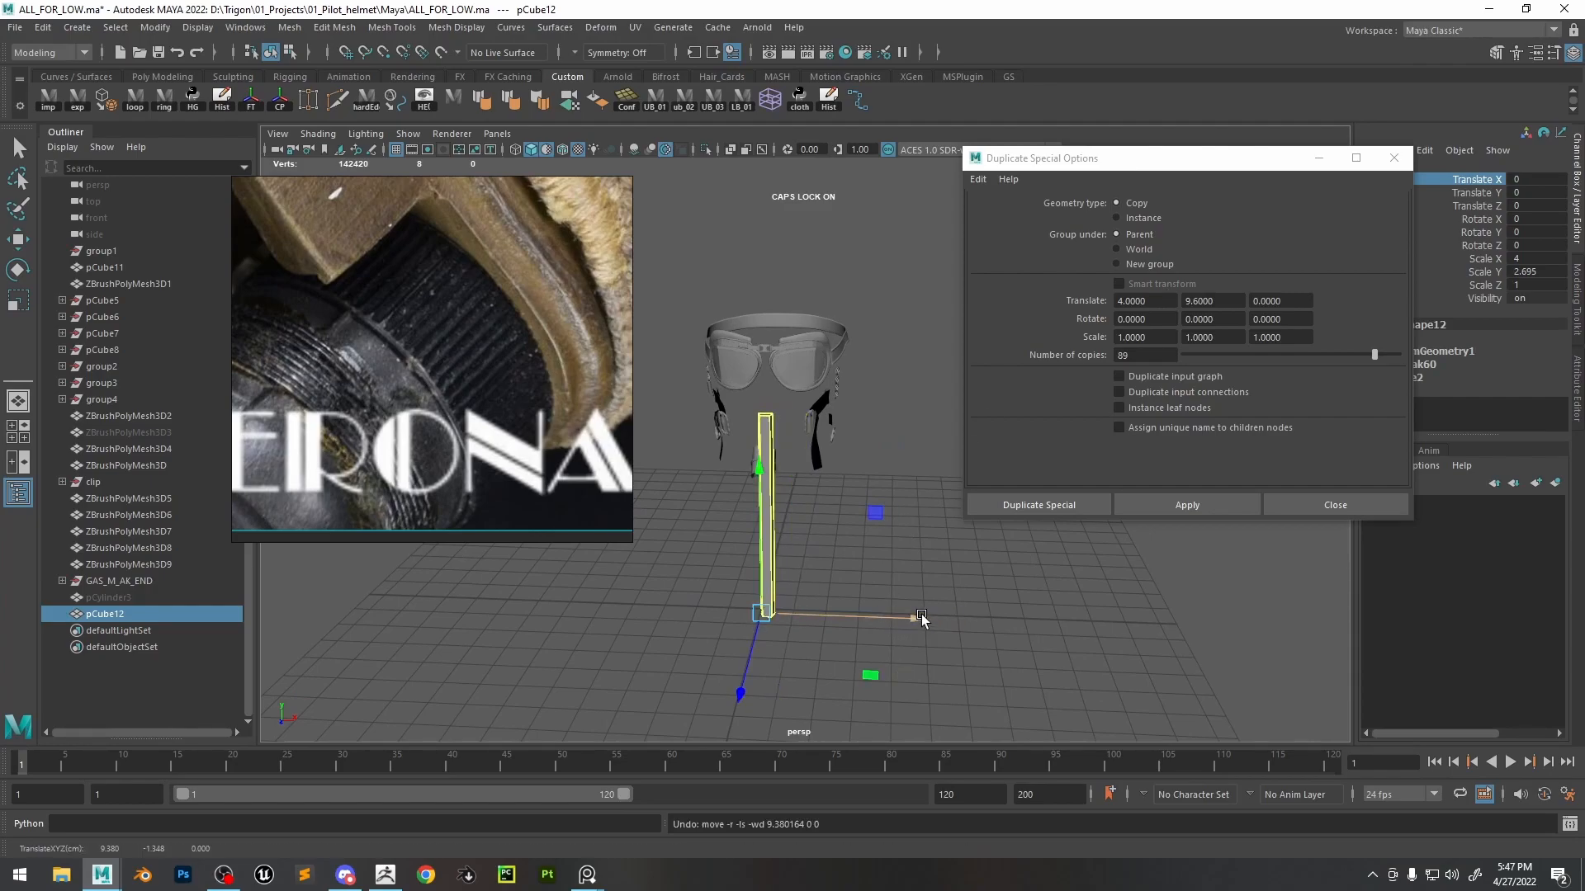
- Set the Duplicate Special Y translation to 0, create the 89 copies along X and close the options
alt+middle_drag(840, 563, 849, 509)
alt+right_drag(849, 509, 945, 506)
alt+middle_drag(857, 504, 852, 463)
alt+right_drag(853, 463, 917, 450)
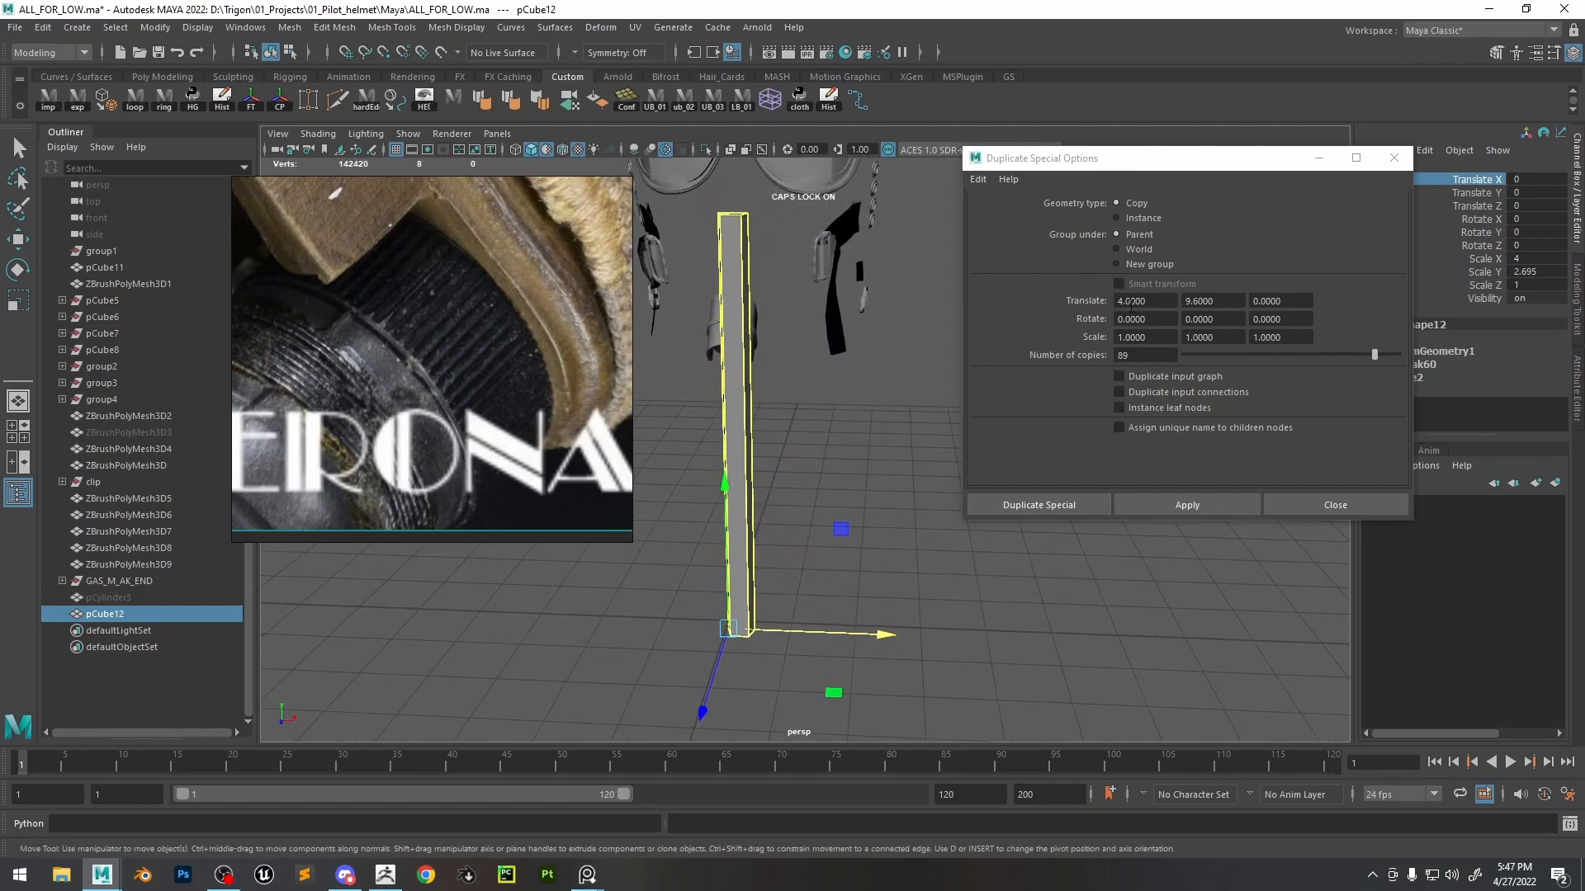
click(1235, 301)
text(0)
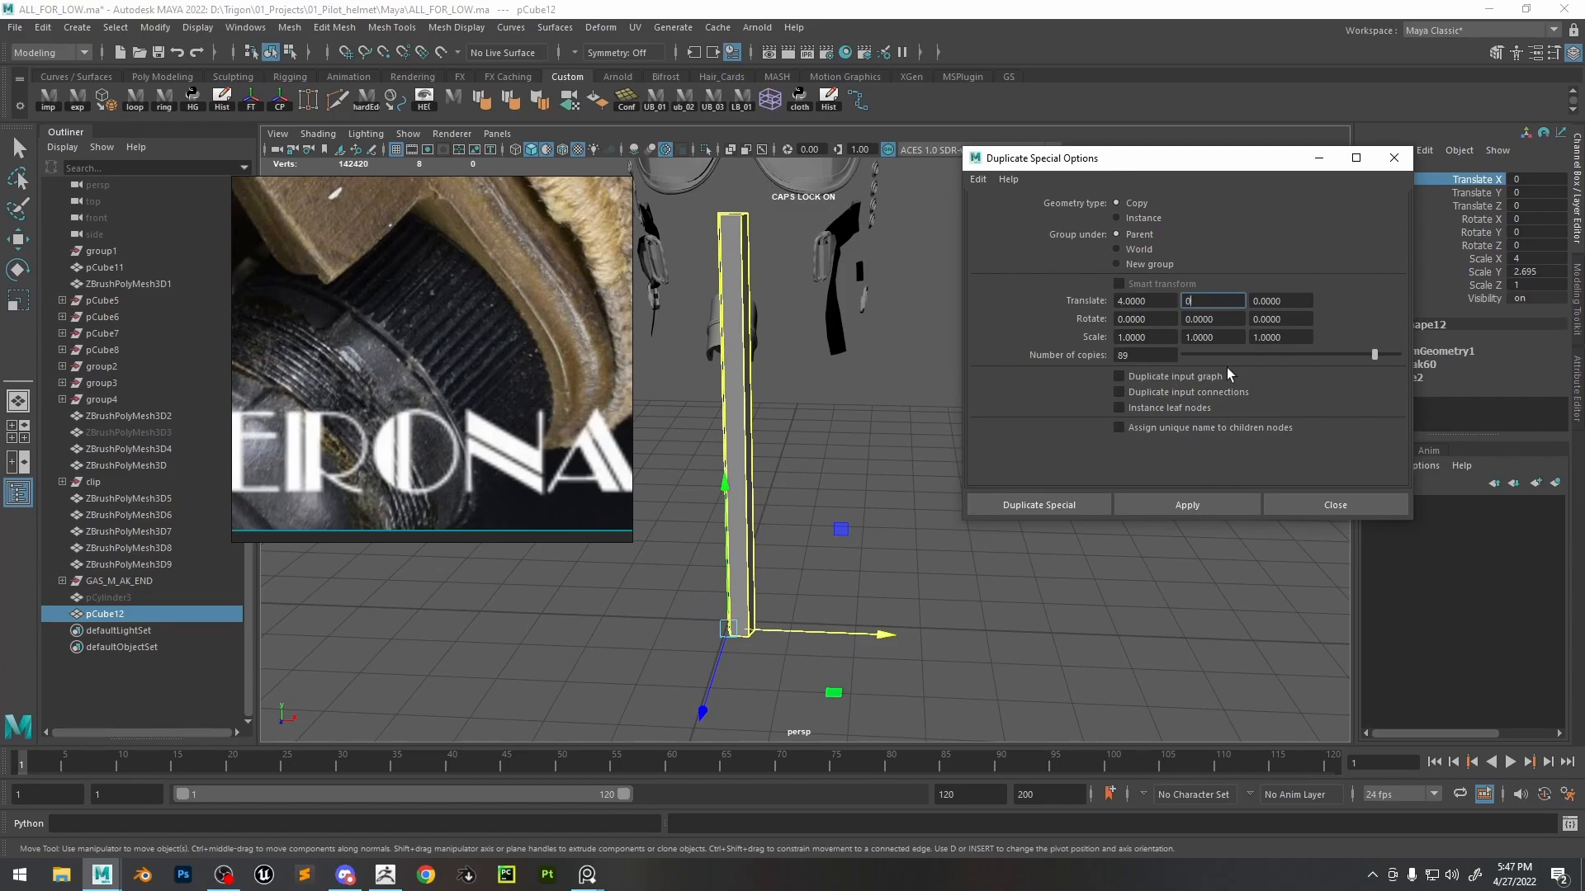
click(1195, 508)
click(821, 569)
scroll(821, 570, down, 4)
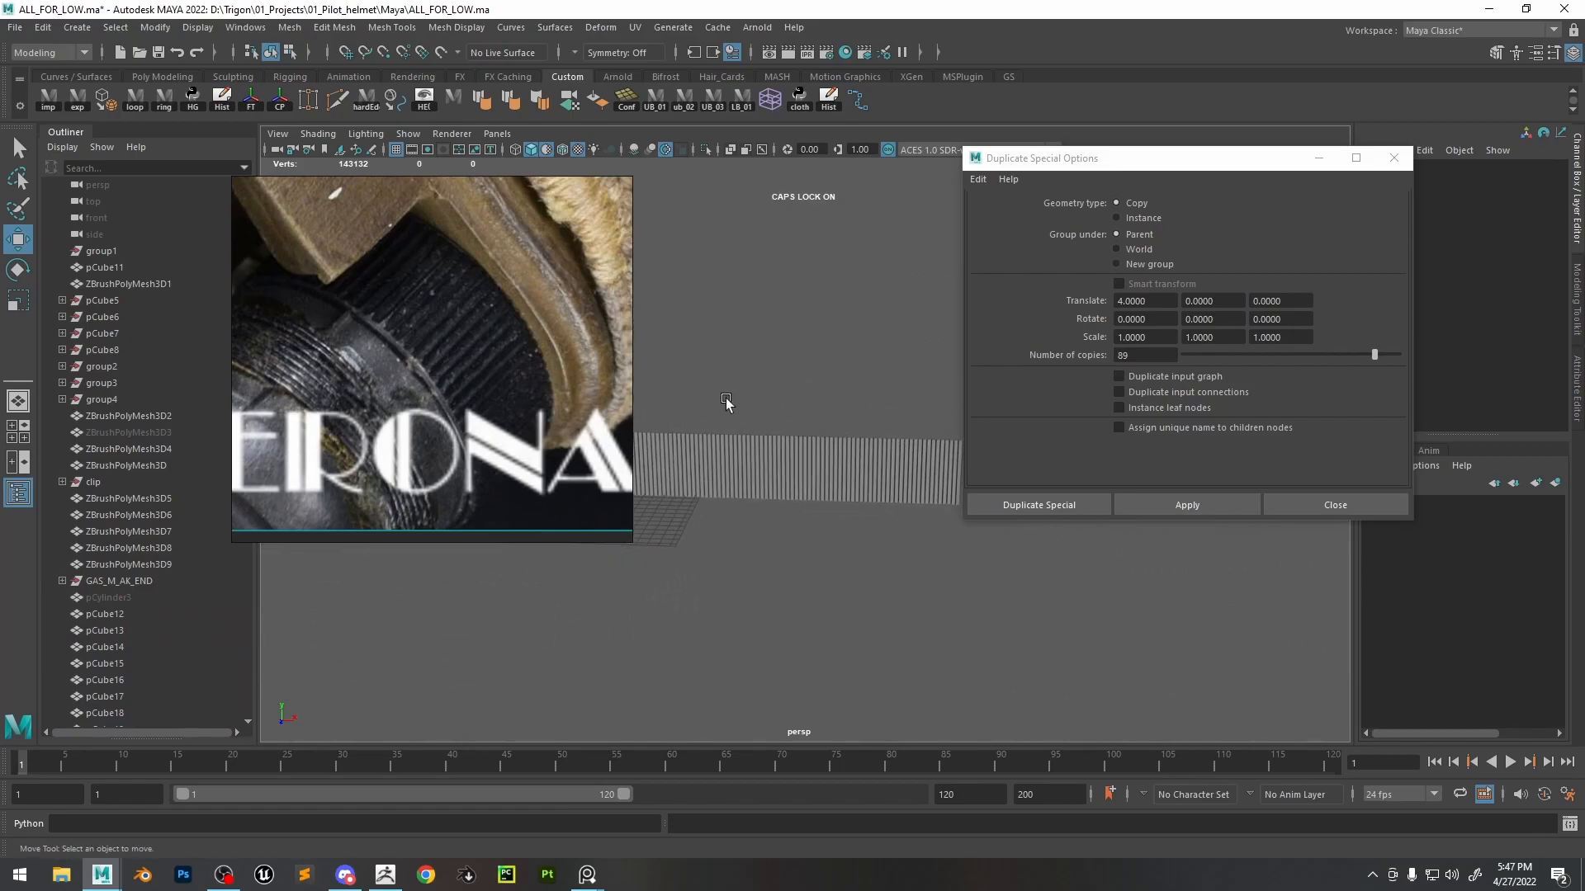
click(1393, 158)
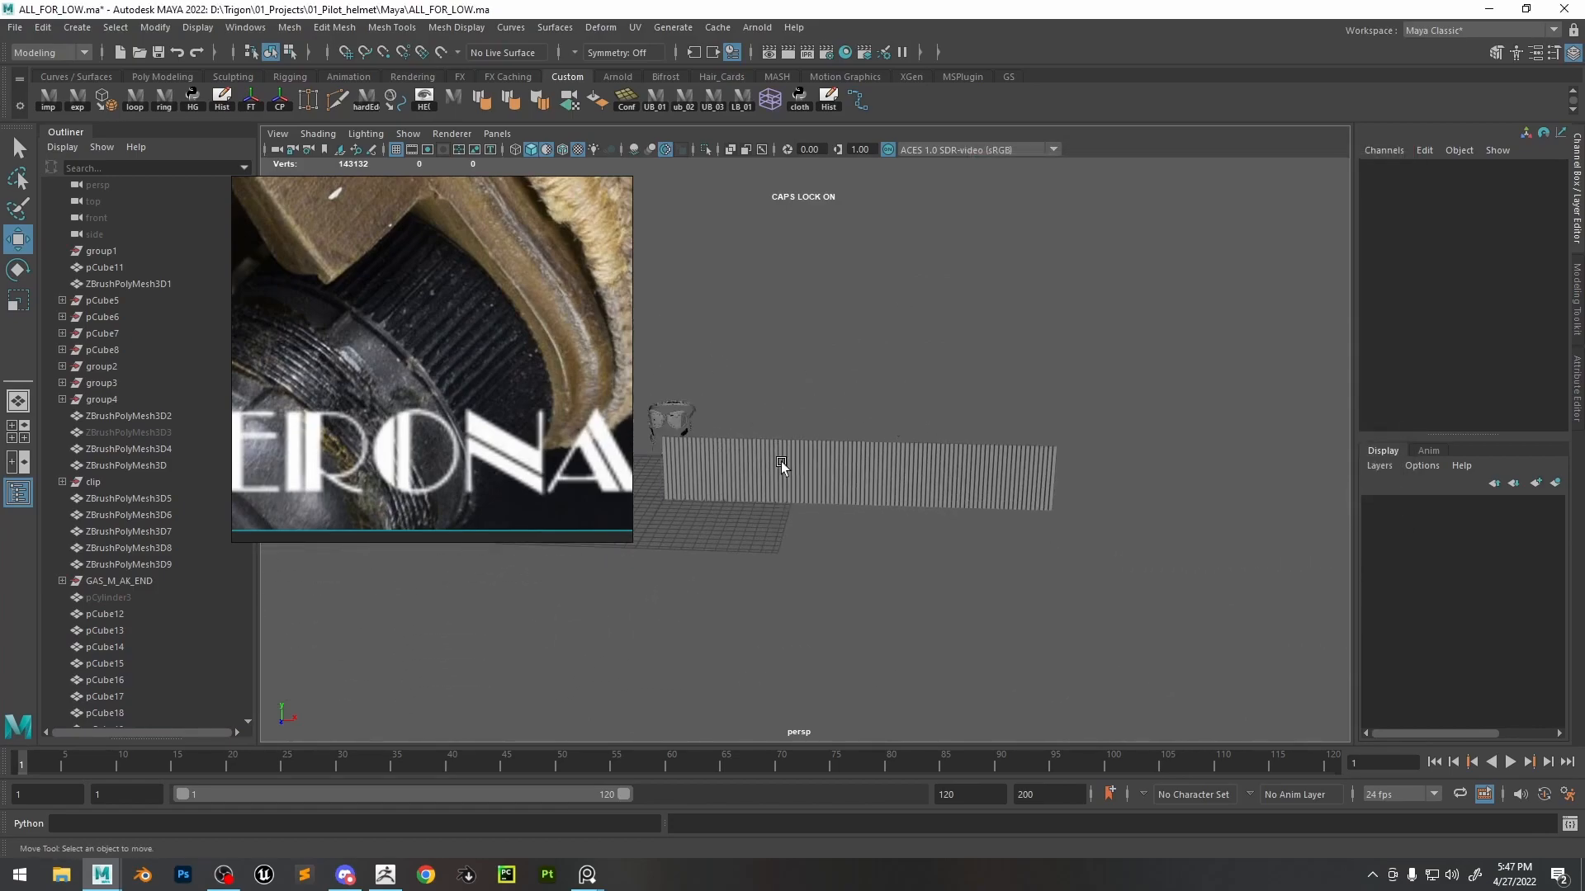
- Group all the bars from pCube12 to pCube101 and center the group's pivot
click(105, 617)
scroll(126, 627, down, 15)
shift+click(156, 676)
alt+middle_drag(807, 461, 944, 430)
alt+right_drag(943, 430, 1008, 551)
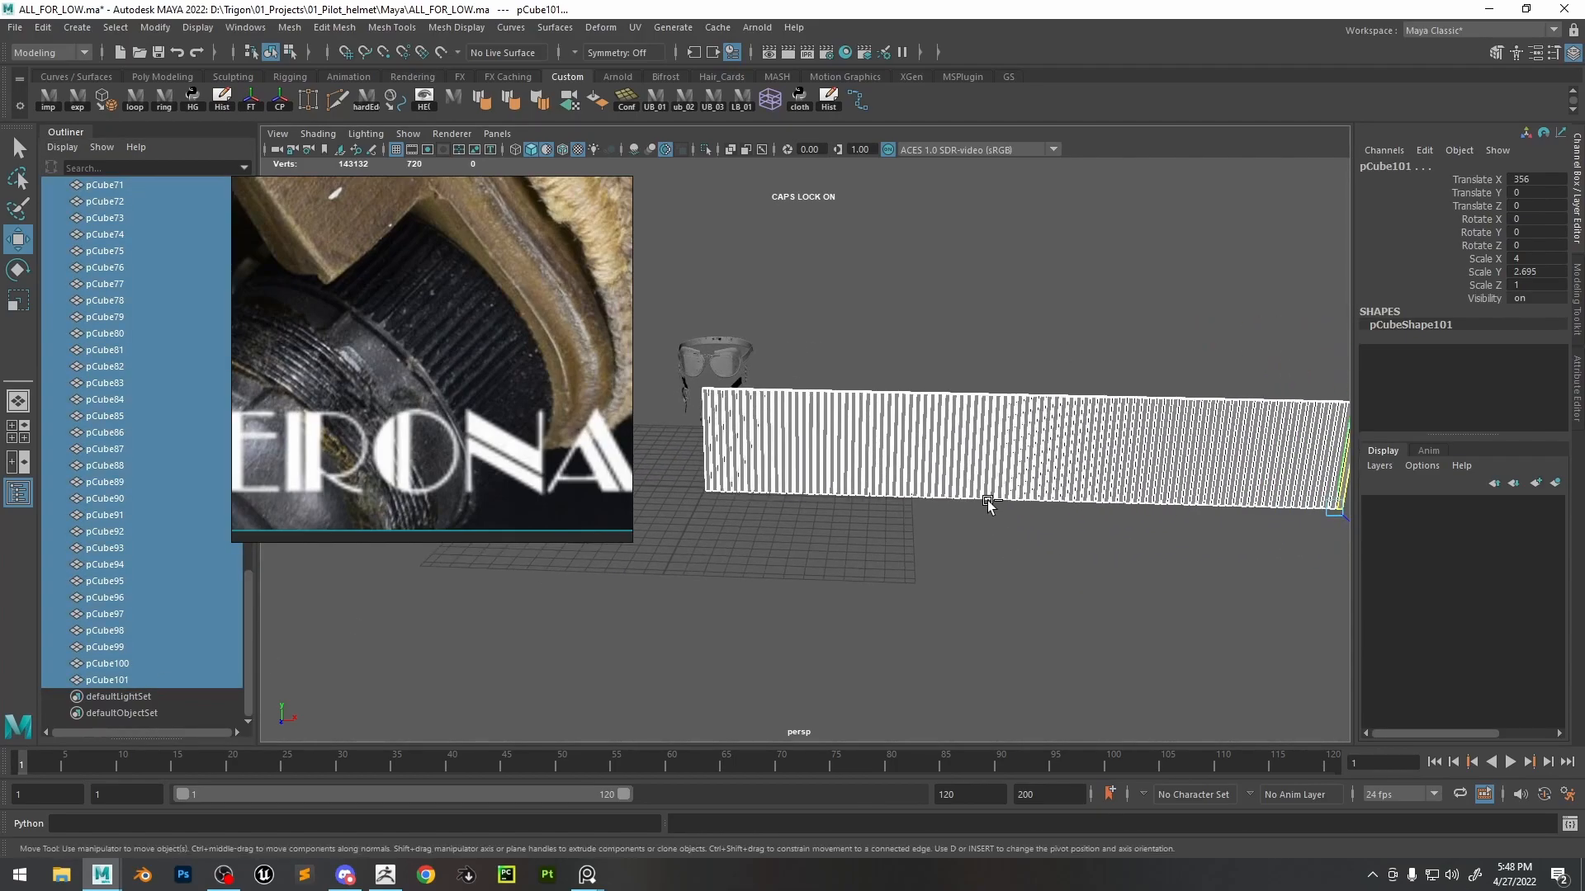
key(ctrl+g)
click(288, 105)
alt+middle_drag(1096, 370, 1068, 366)
alt+right_drag(1068, 365, 1118, 387)
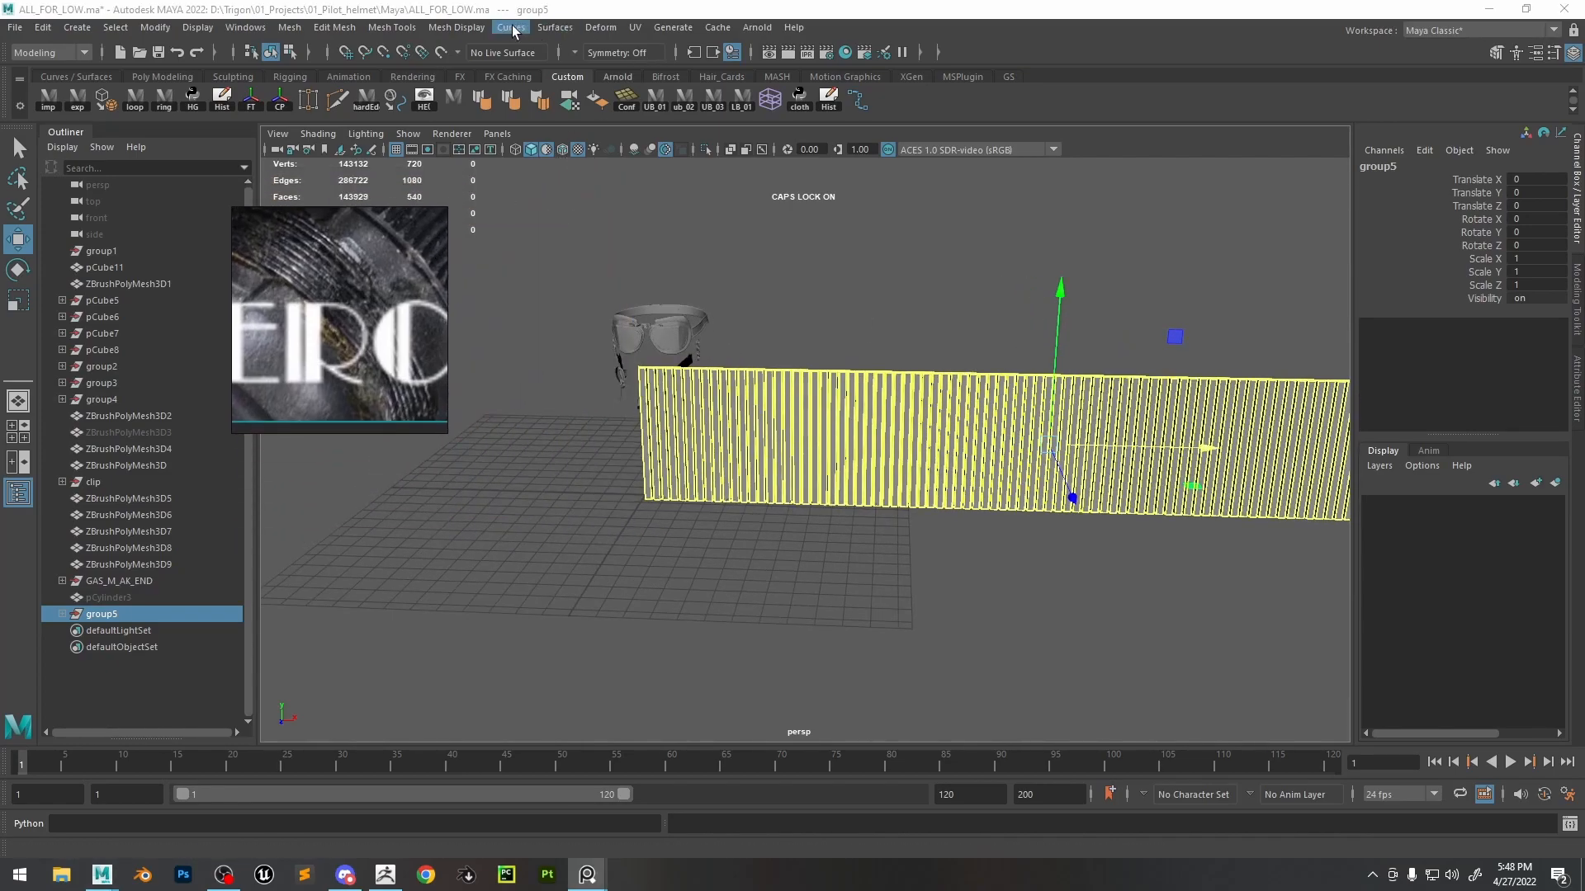
- Add a nonlinear Bend deformer to the group of ribs
click(599, 28)
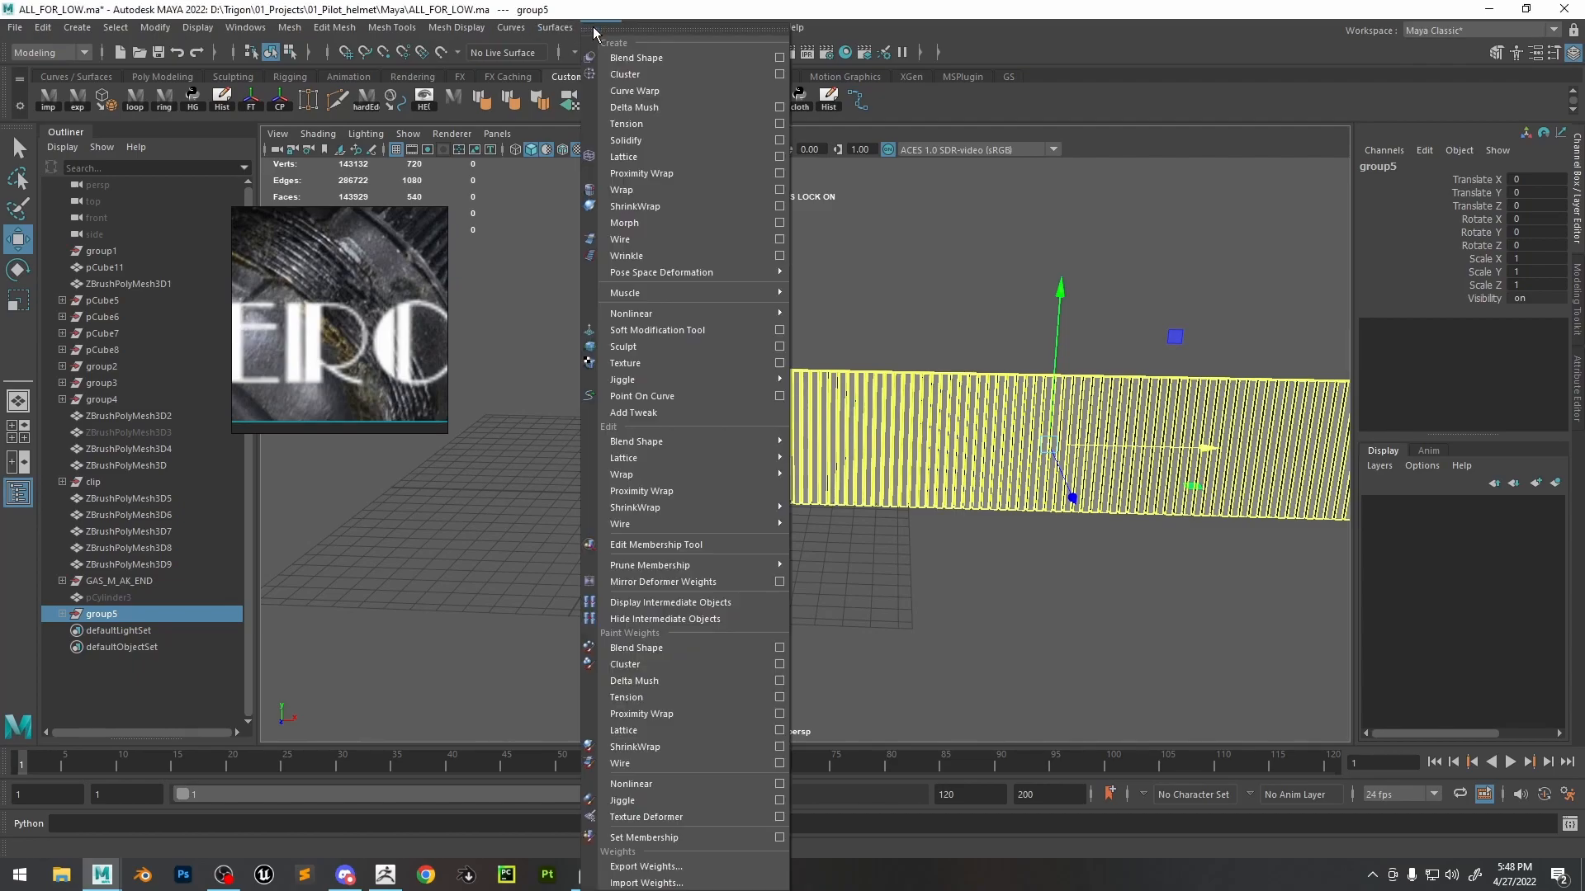
mouse_move(671, 315)
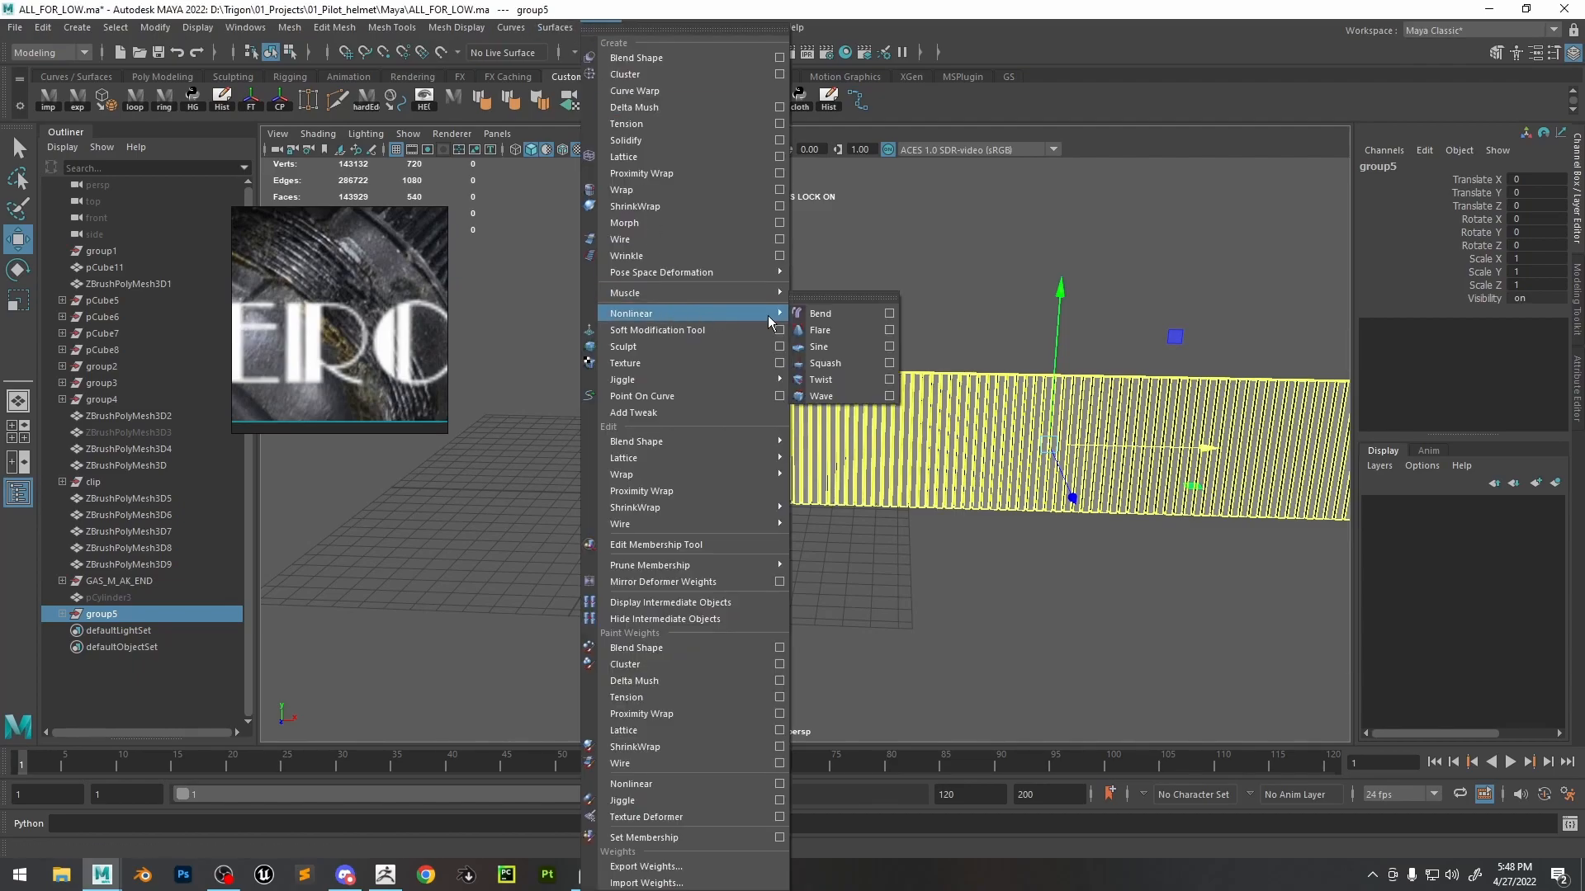
click(819, 313)
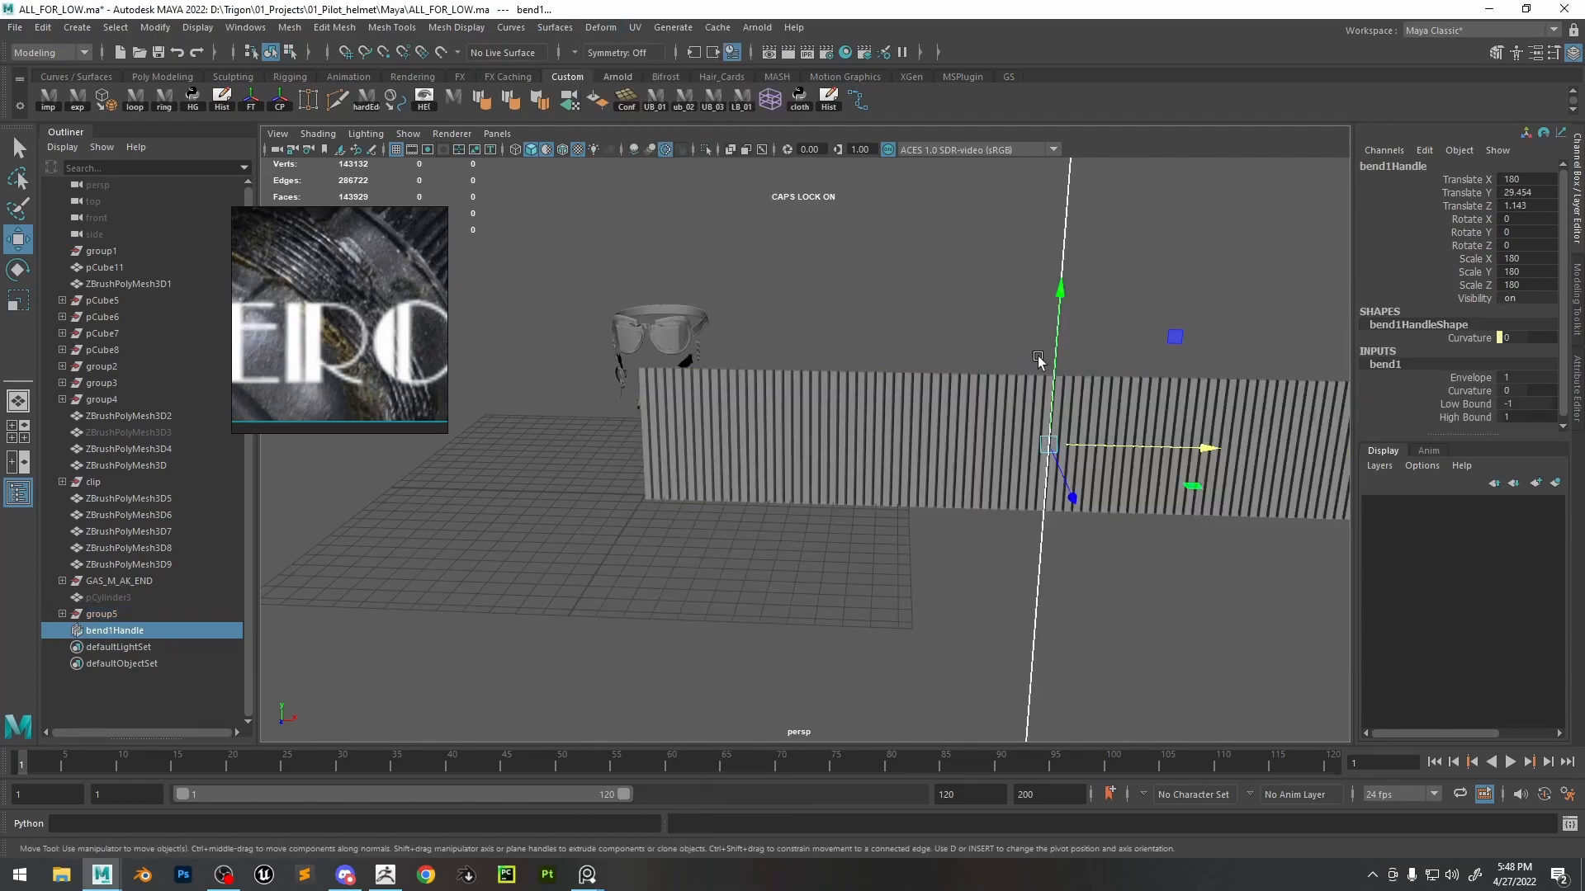
- Rotate the bend handle so that it lies lengthwise along the row of ribs
alt+drag(1034, 357, 959, 379)
key(e)
drag(957, 451, 959, 377)
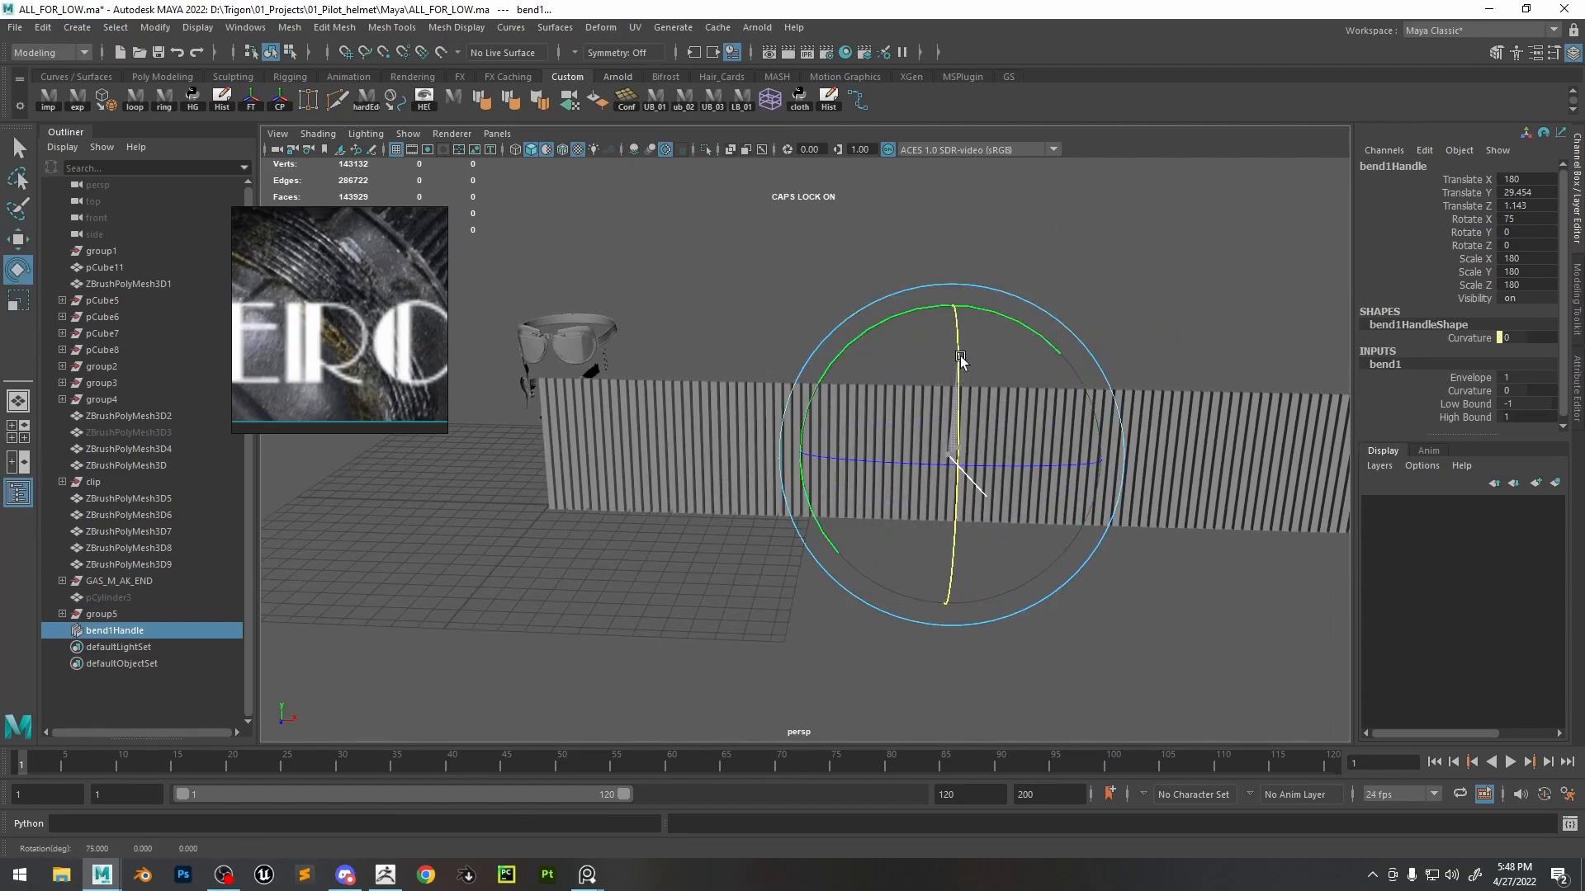
drag(1007, 519, 1107, 471)
drag(960, 399, 951, 467)
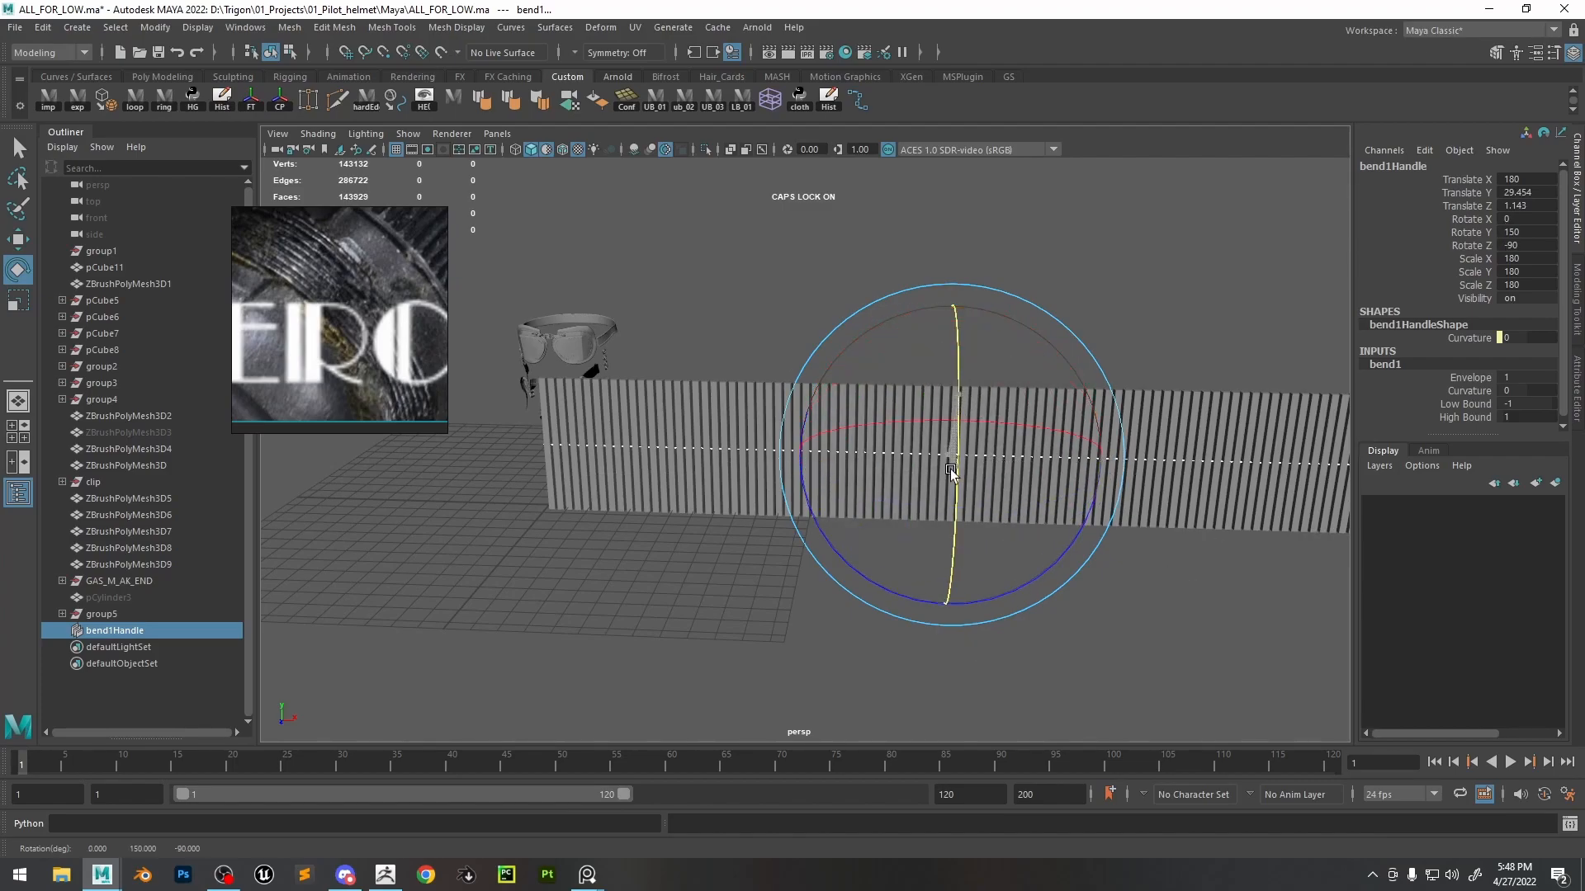
drag(962, 520, 962, 482)
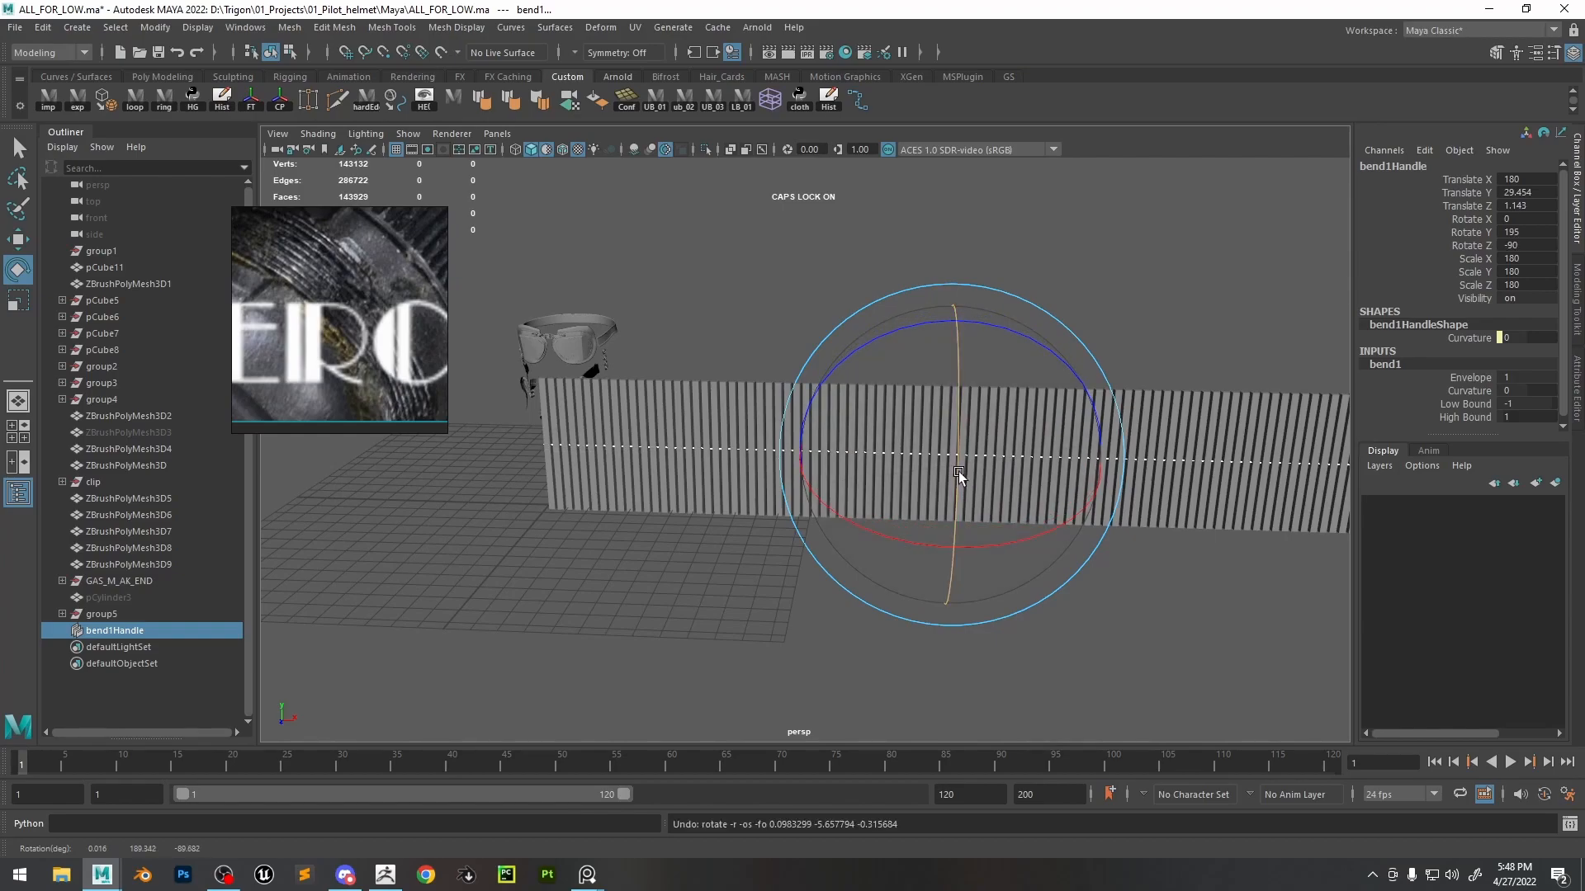
- Curl the row into a closed ring with Curvature 180 and the bend handle rotated to X 90, Y 90, Z 0
alt+drag(934, 492, 1083, 519)
click(1469, 391)
middle_drag(1197, 379, 1352, 347)
key(e)
drag(1017, 339, 855, 281)
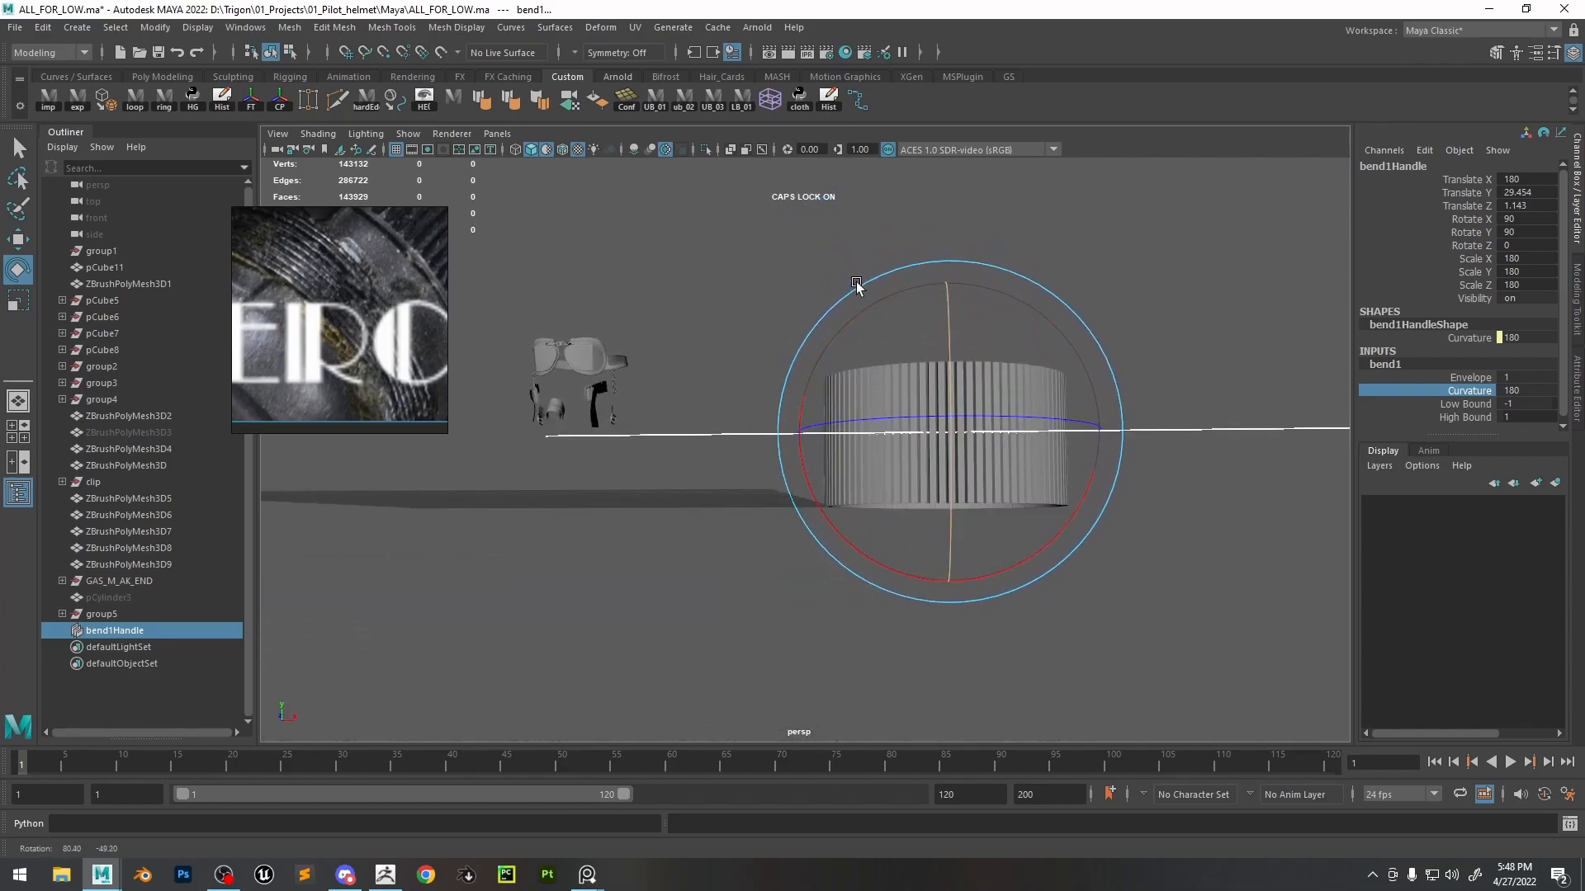
- Examine the spacing and seam of the bent ribs up close and compare them with the reference photo
middle_drag(354, 279, 365, 294)
scroll(365, 294, up, 4)
alt+drag(916, 326, 1065, 381)
alt+right_drag(1064, 381, 1226, 419)
alt+middle_drag(1225, 420, 965, 437)
alt+drag(965, 437, 949, 472)
scroll(897, 381, up, 5)
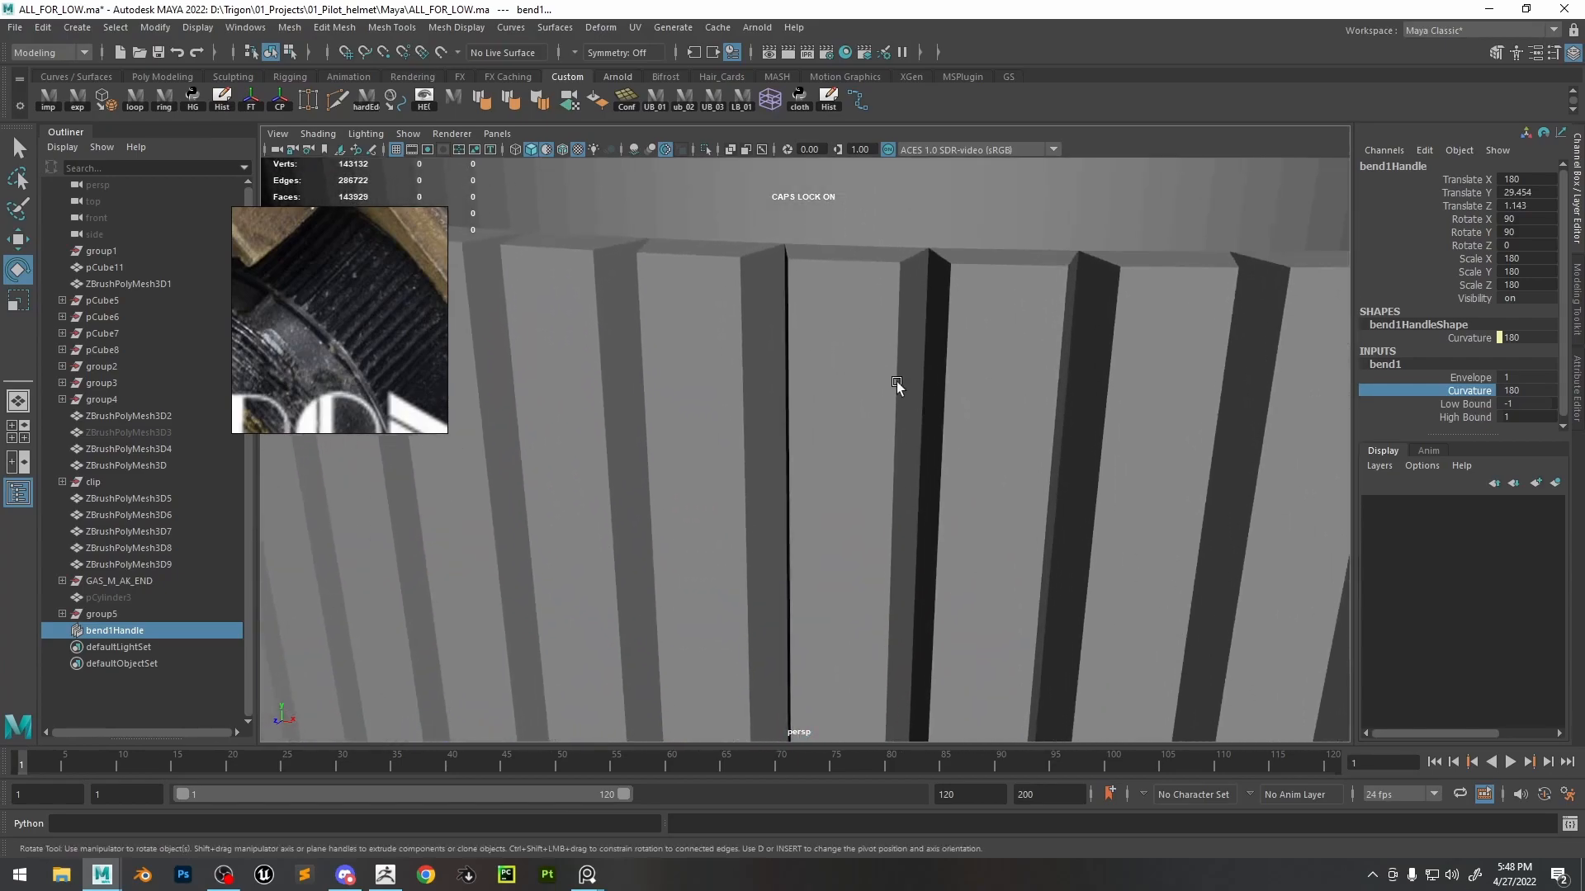
alt+drag(896, 382, 731, 575)
alt+right_drag(691, 651, 601, 423)
alt+drag(601, 422, 754, 376)
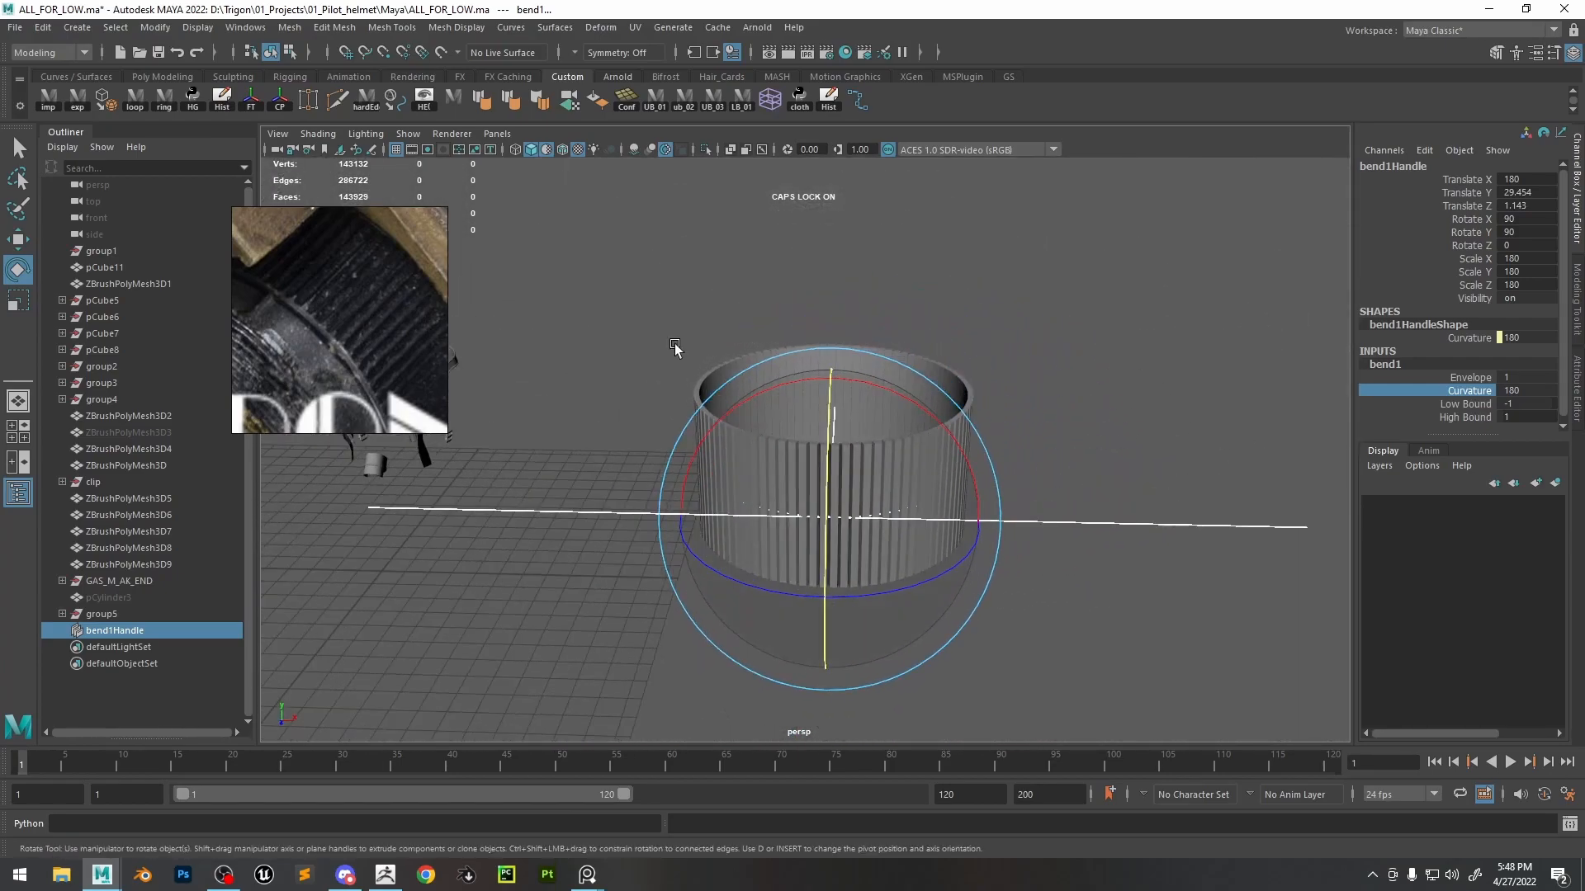
- Delete the construction history of all objects to bake the bend into the ribs
click(43, 28)
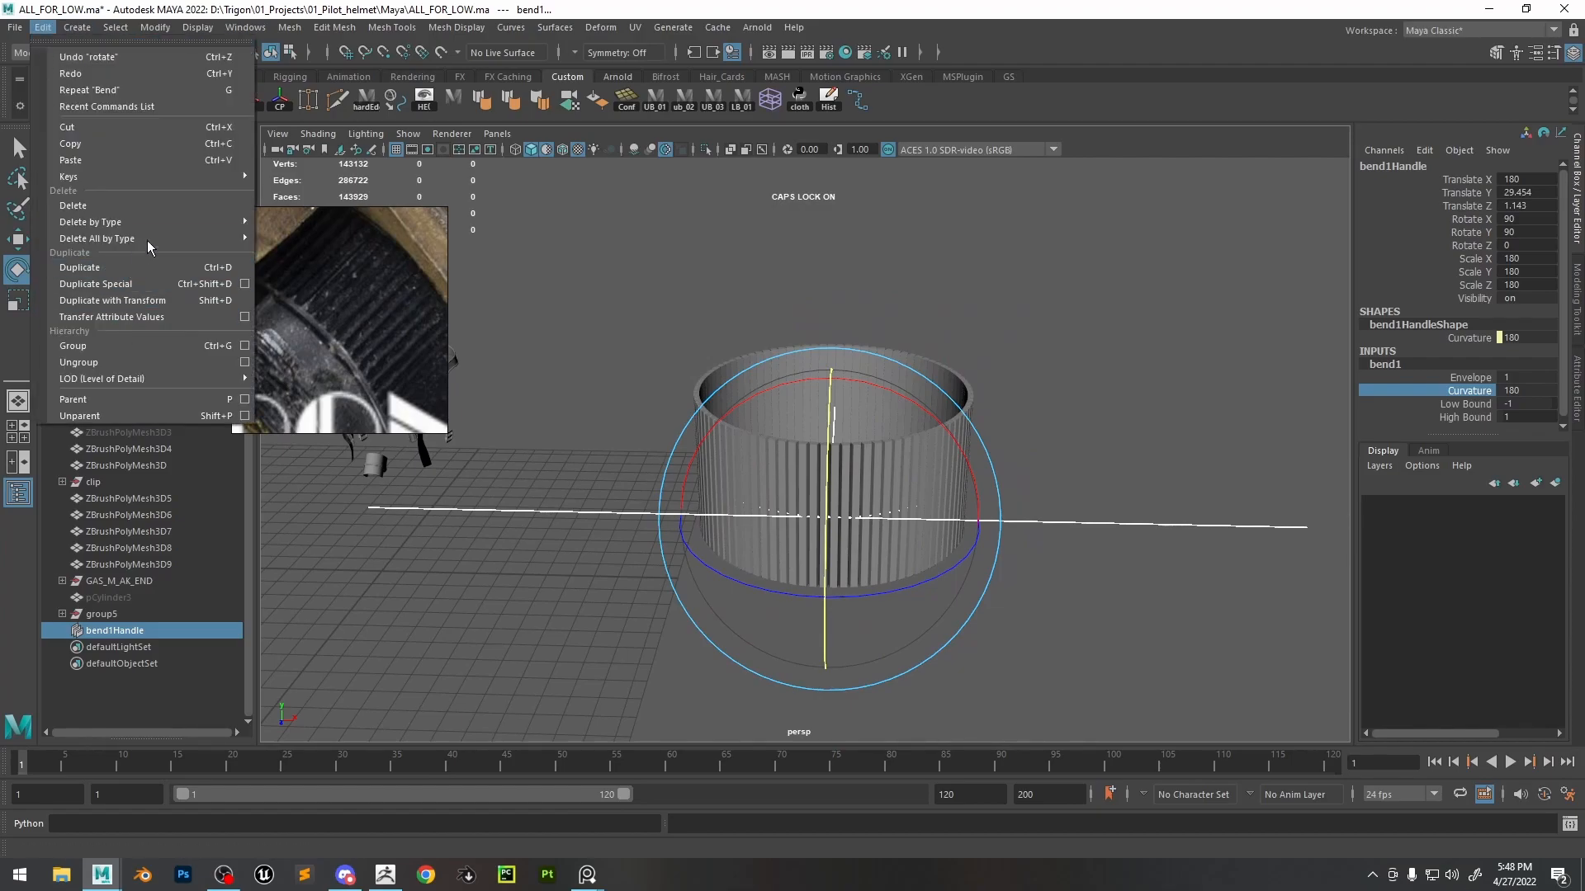
mouse_move(141, 239)
click(295, 246)
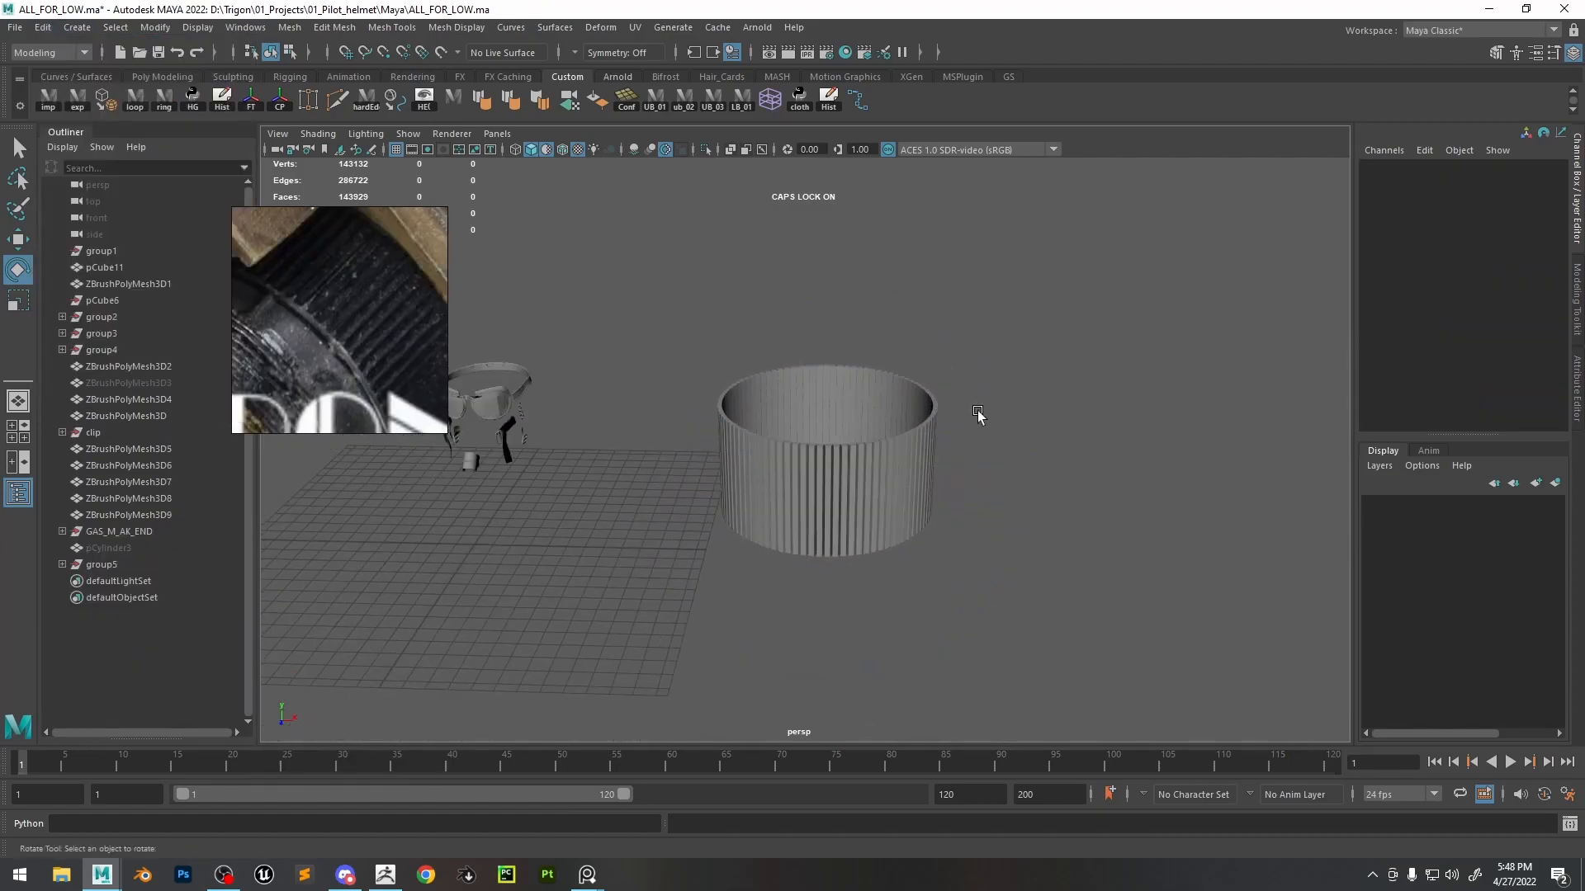
- Combine the grouped ribs into a single mesh and delete its construction history
click(147, 567)
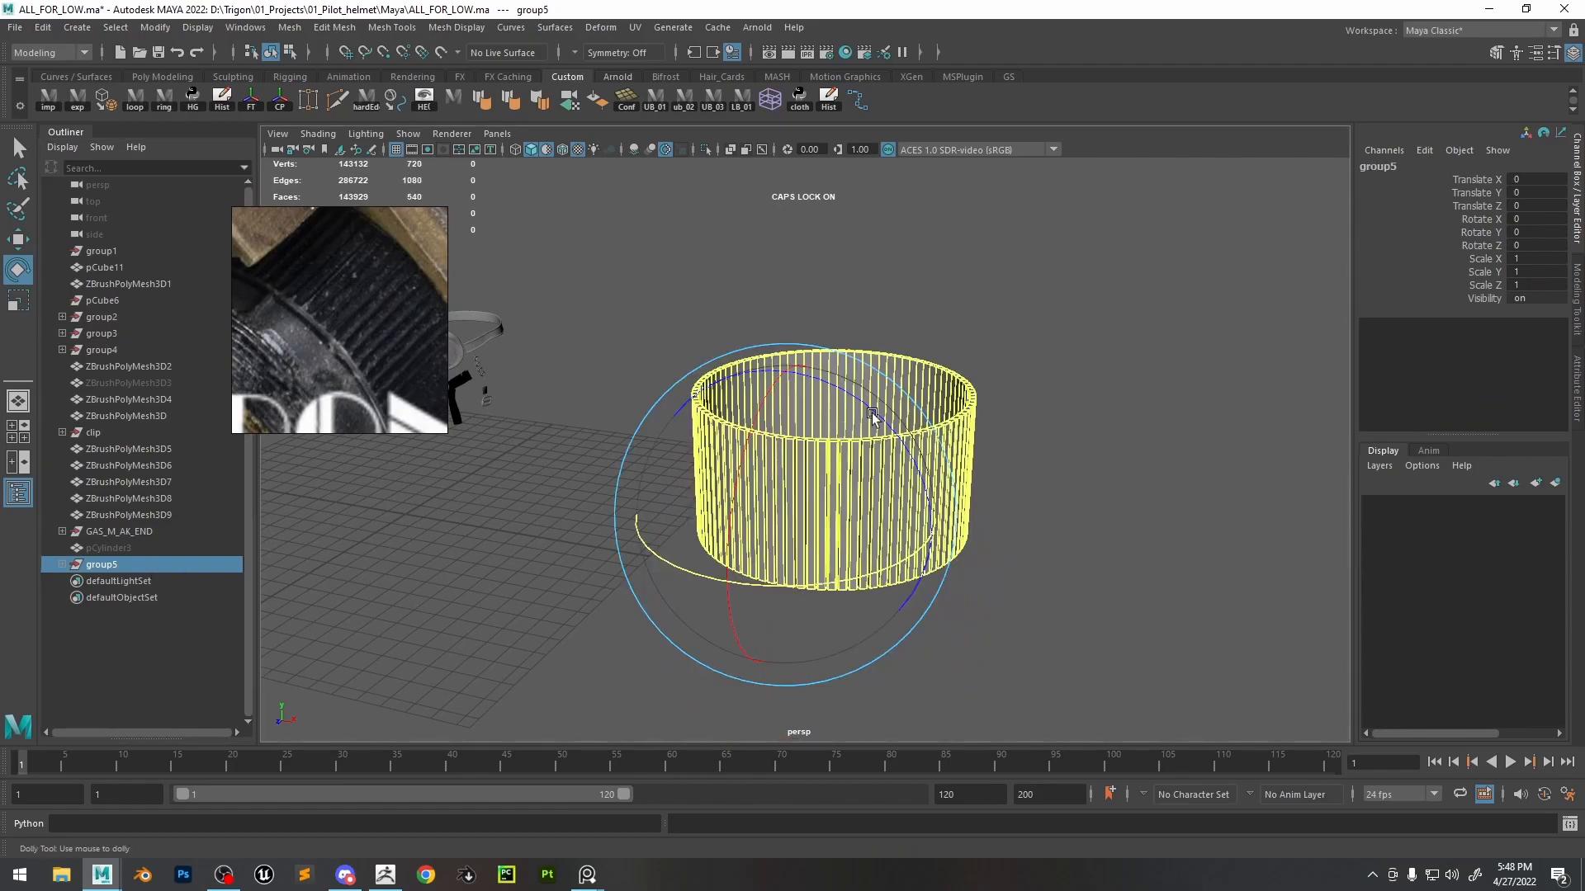
key(f)
alt+drag(1069, 528, 845, 472)
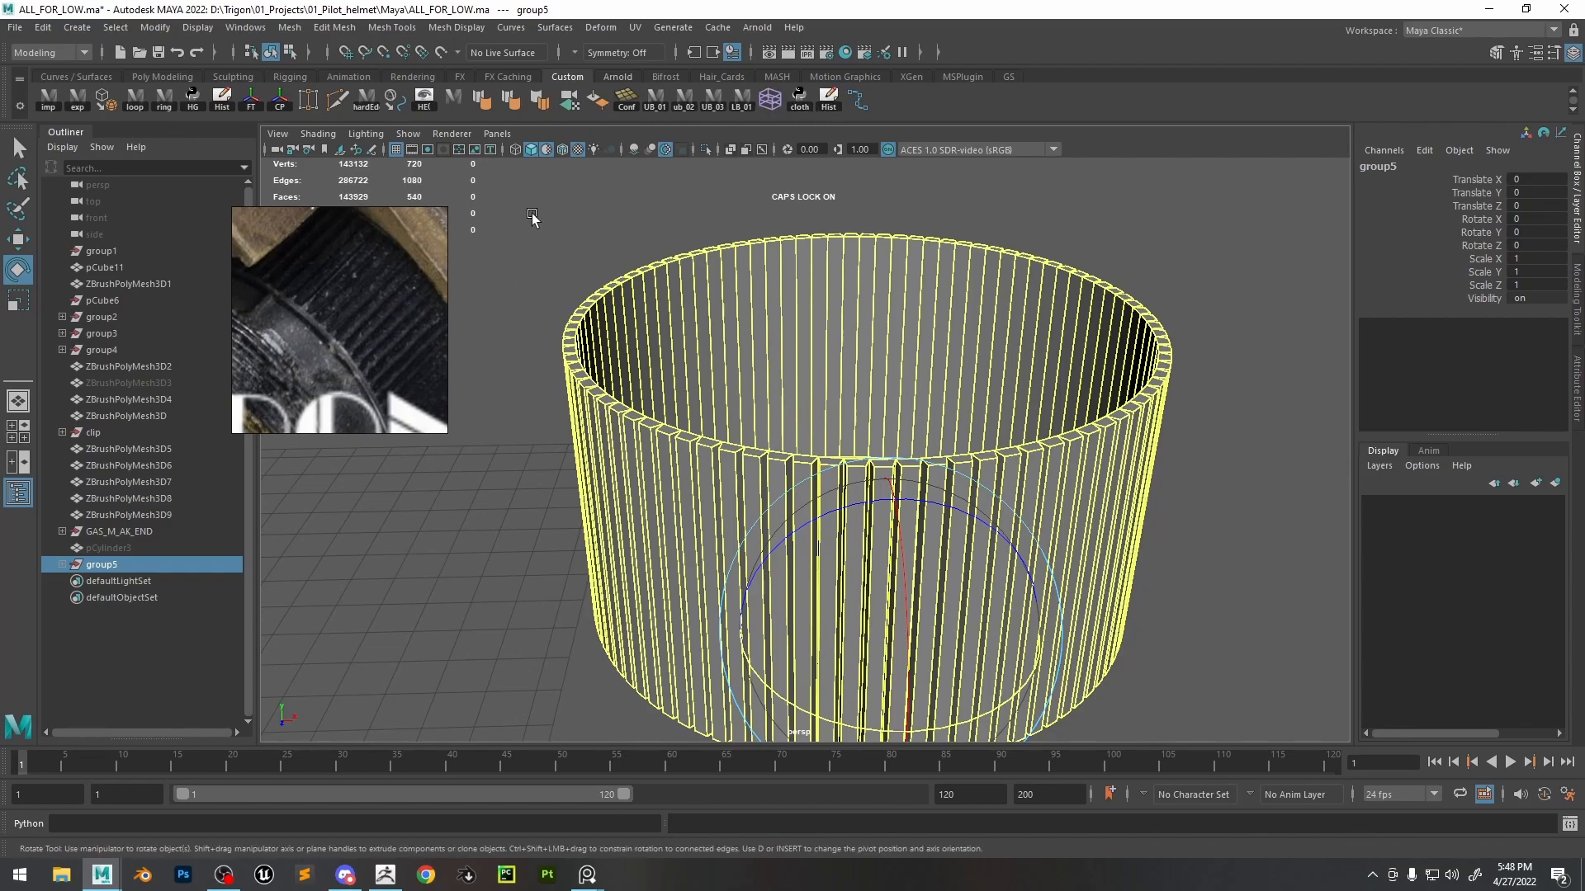
key(space)
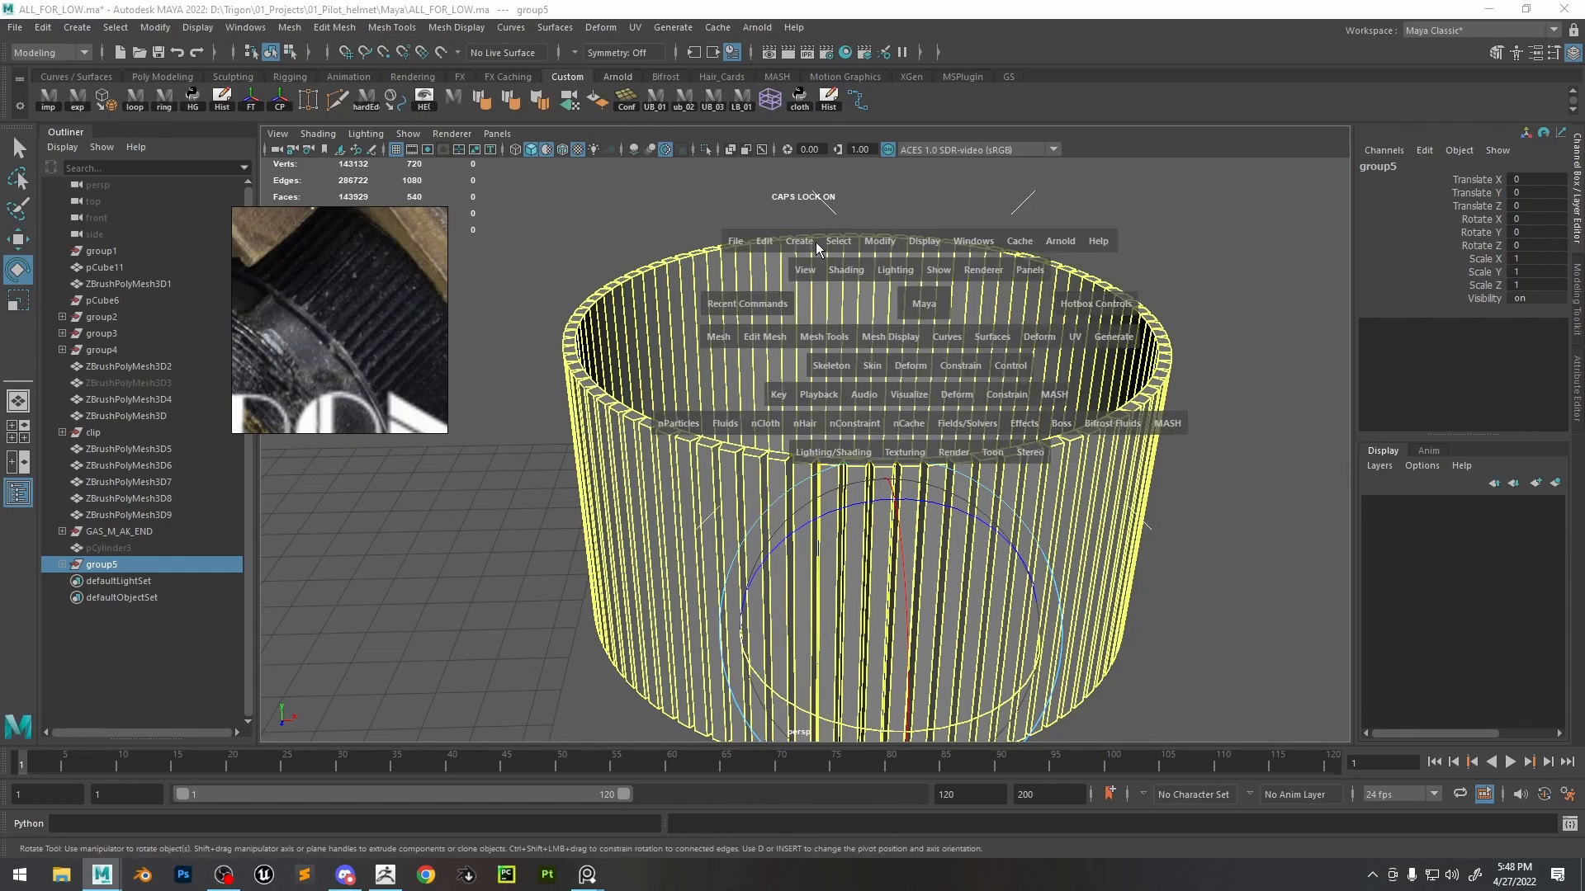
drag(748, 303, 760, 403)
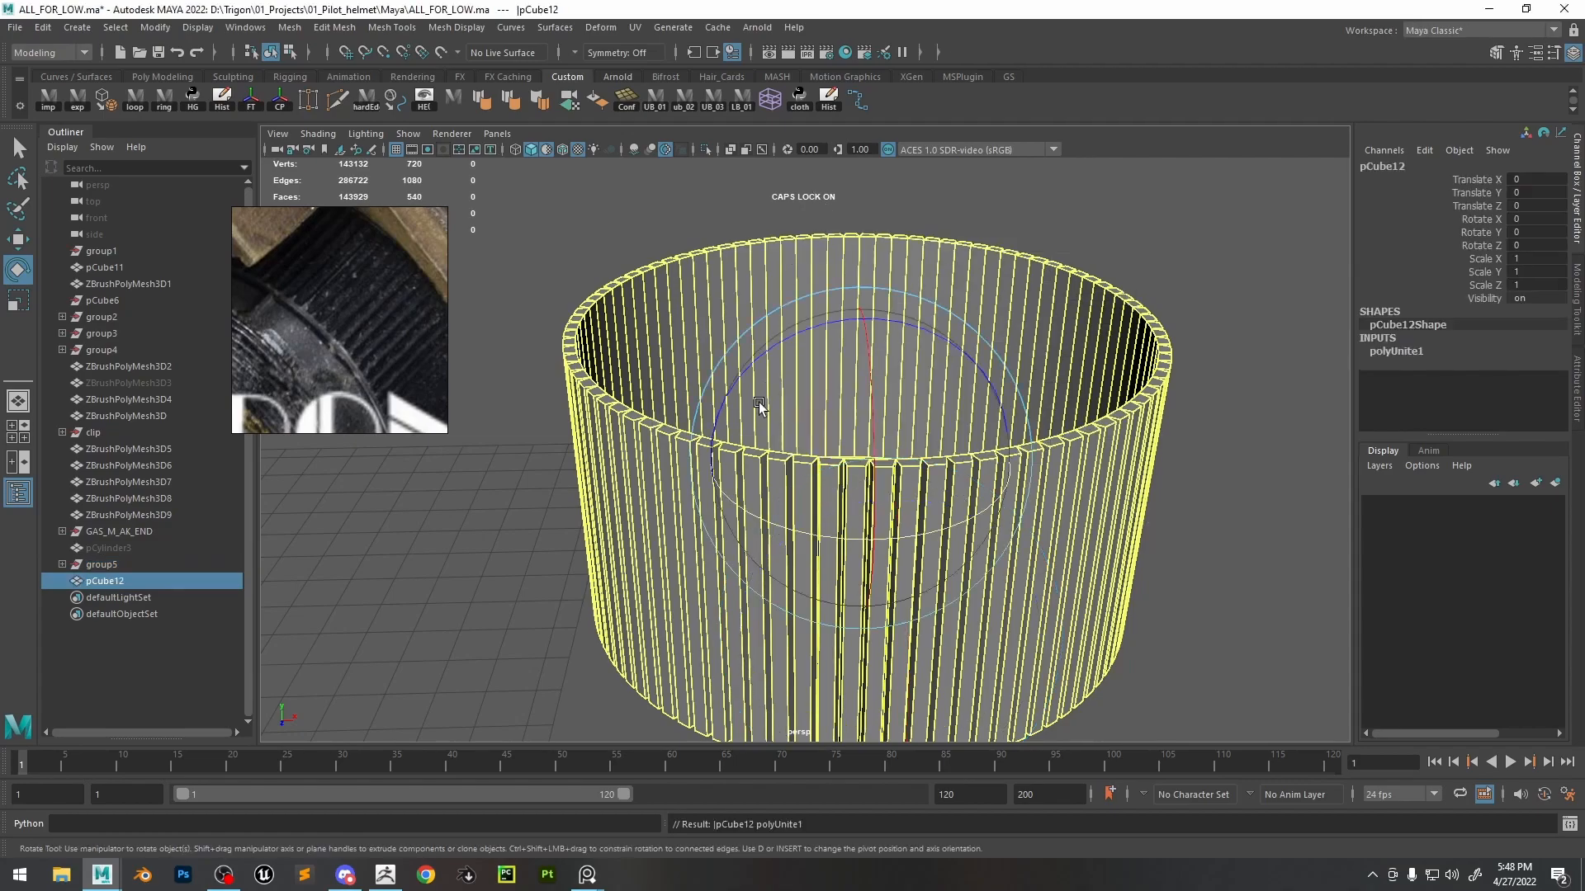
click(222, 99)
key(f)
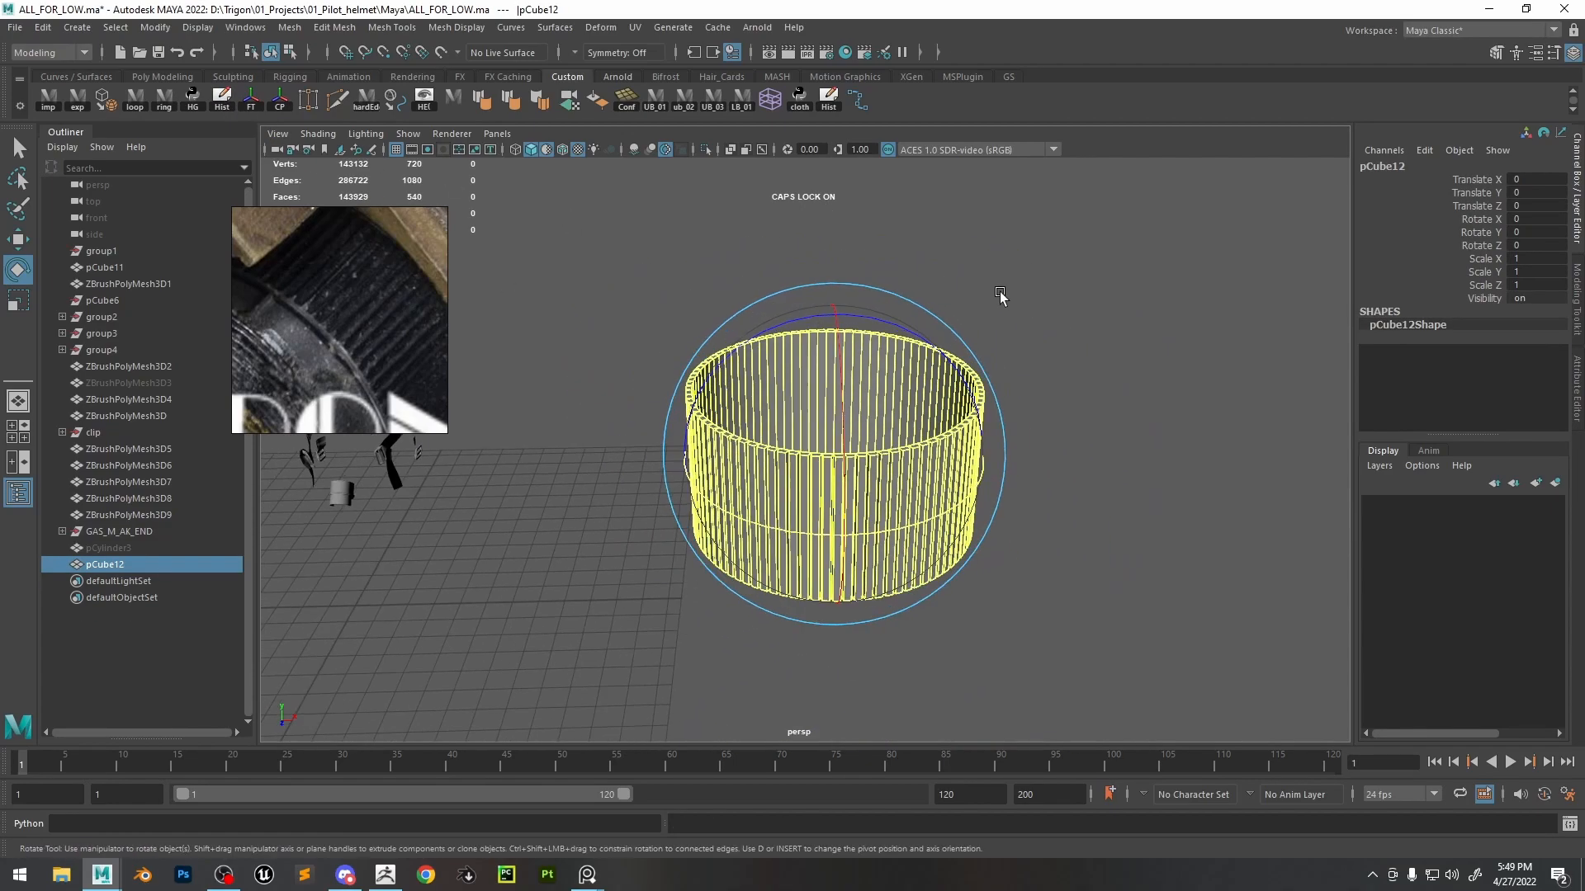
- Snap the combined ring onto the grid near the helmet parts, at translation X -180, Y -29.454, Z 56.153
key(w)
alt+drag(1016, 479, 859, 488)
alt+middle_drag(860, 489, 1046, 494)
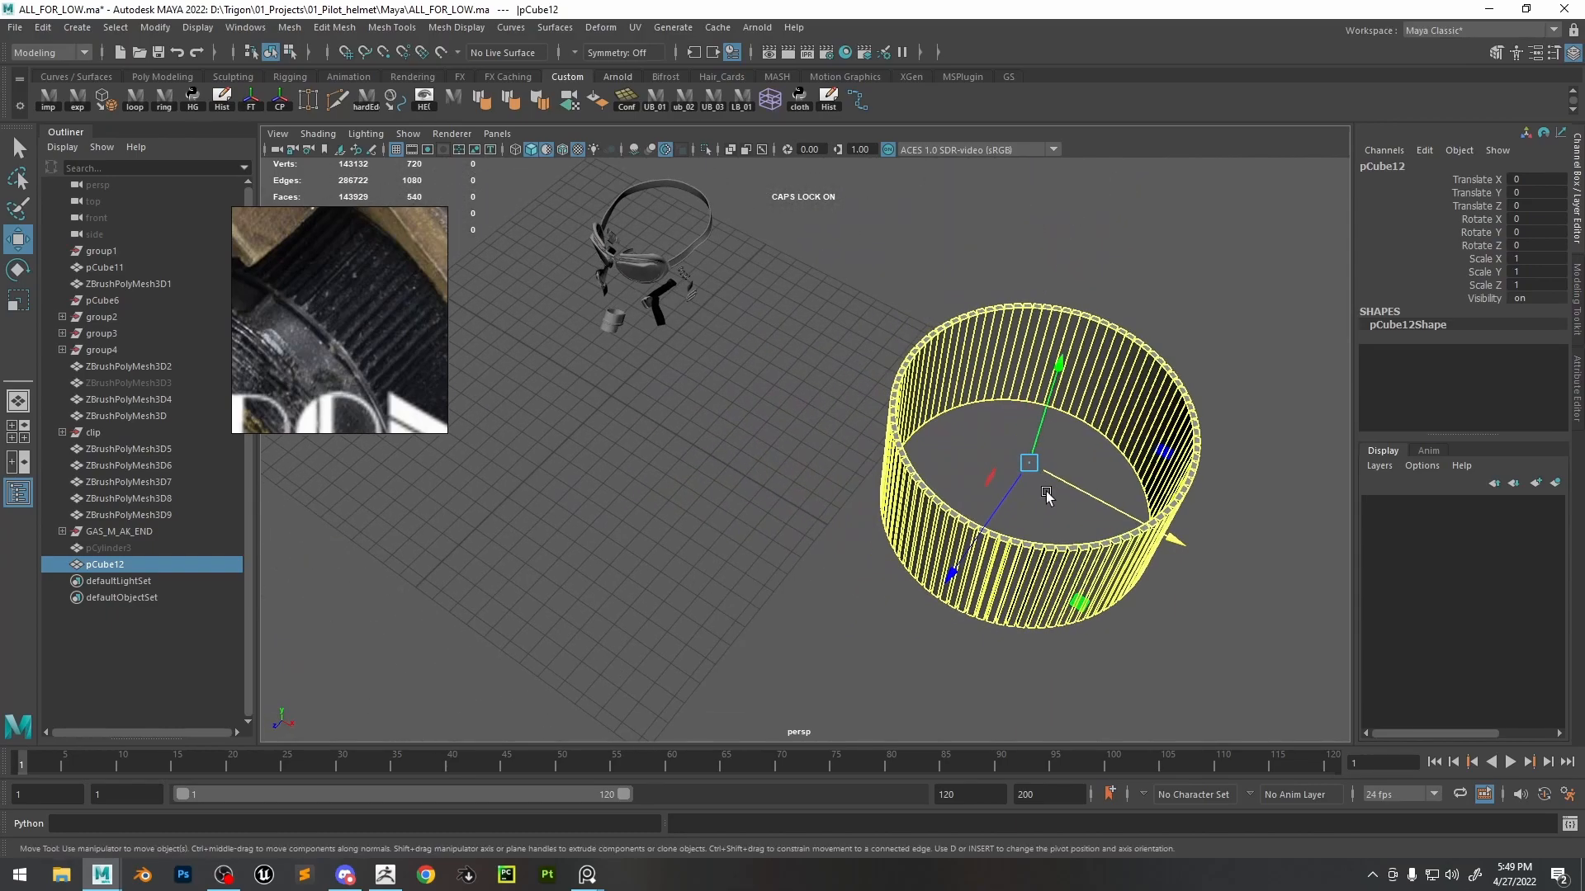
drag(1044, 487, 606, 393)
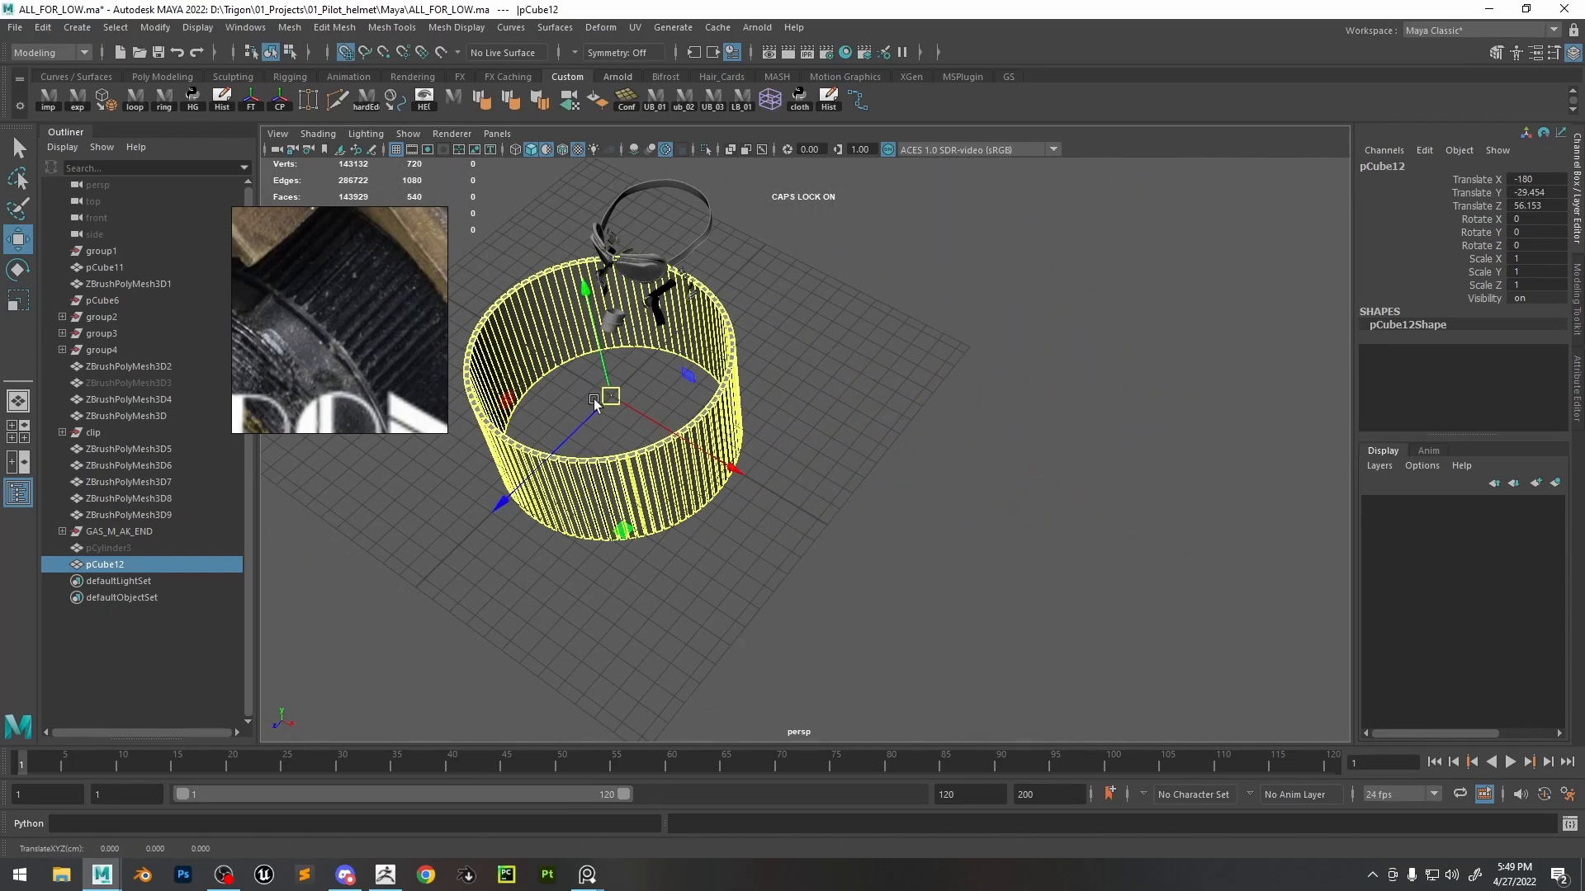
alt+middle_drag(310, 346, 341, 346)
- Select the faces lining the inside of the ribbed ring and delete them
alt+middle_drag(1008, 431, 1195, 468)
alt+right_drag(1195, 469, 1287, 470)
alt+drag(788, 381, 741, 350)
alt+right_drag(740, 350, 825, 342)
right_drag(764, 323, 764, 368)
drag(691, 349, 1079, 347)
mouse_move(834, 344)
alt+mouse_down()
mouse_move(597, 392)
mouse_move(994, 425)
alt+mouse_up()
mouse_move(994, 425)
alt+mouse_down()
mouse_move(955, 449)
mouse_move(549, 379)
alt+mouse_up()
mouse_move(549, 380)
shift+mouse_down()
mouse_move(655, 374)
mouse_move(853, 428)
mouse_move(763, 404)
shift+mouse_up()
alt+drag(1097, 421, 793, 429)
mouse_move(792, 429)
alt+middle_down()
mouse_move(837, 383)
mouse_move(817, 394)
alt+middle_up()
mouse_move(700, 384)
shift+mouse_down()
mouse_move(1121, 444)
mouse_move(775, 372)
mouse_move(788, 373)
shift+mouse_up()
key(Delete)
- Merge the coincident vertices of neighbouring ribs with a small distance threshold
mouse_move(803, 374)
alt+right_down()
mouse_move(823, 330)
mouse_move(764, 330)
alt+right_up()
alt+right_drag(831, 399, 702, 413)
drag(1211, 349, 450, 737)
shift+right_drag(765, 491, 957, 363)
alt+drag(957, 363, 570, 301)
alt+middle_drag(850, 371, 652, 311)
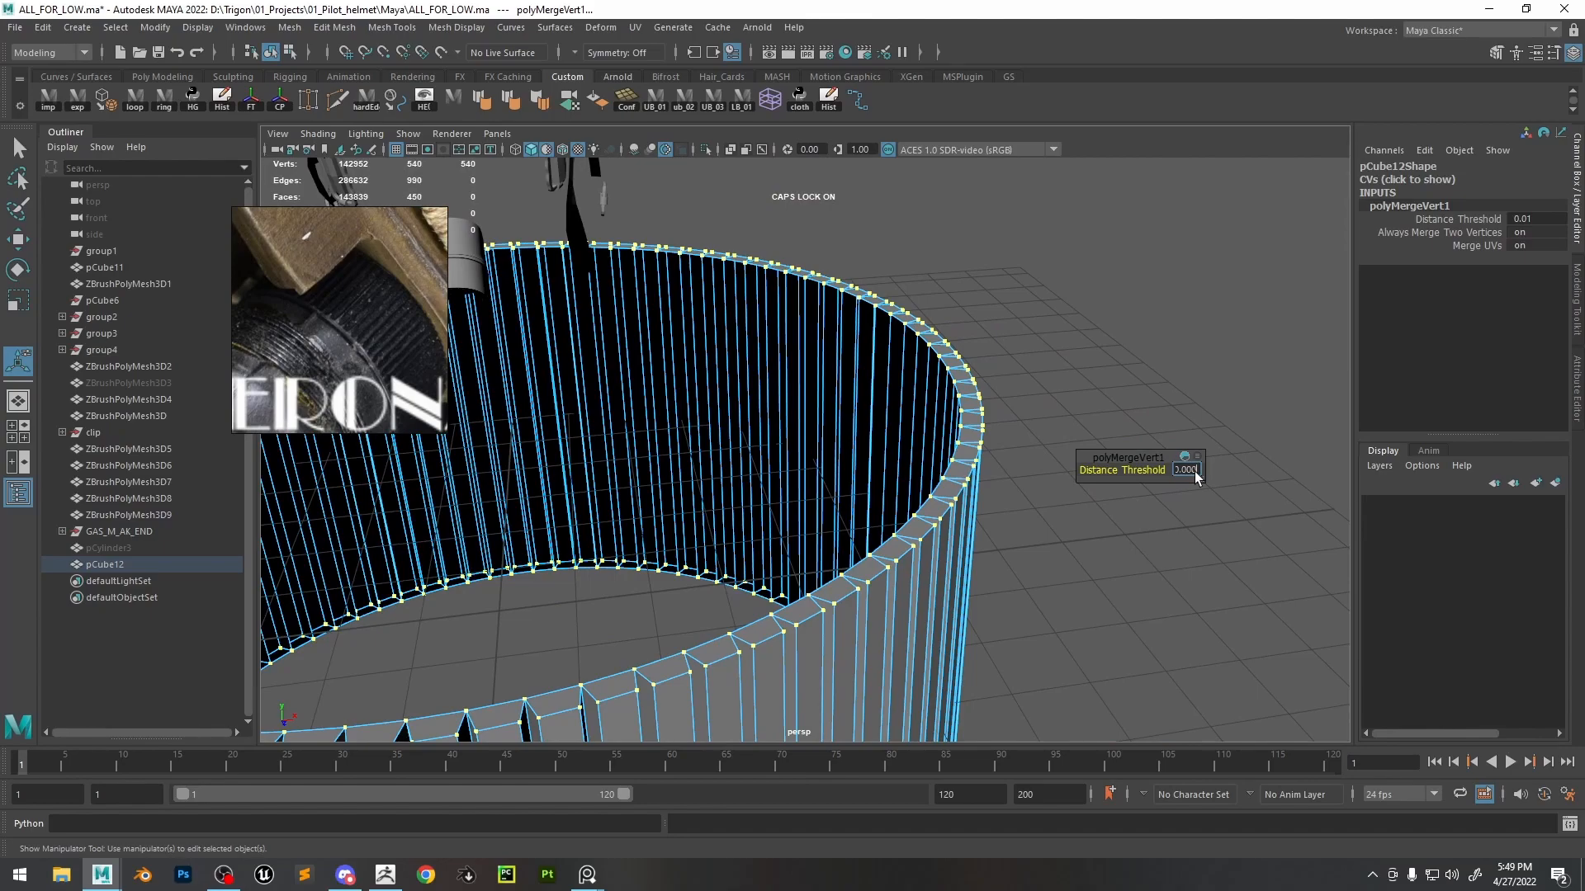
key(Return)
- Try to extrude the inner rim edge loops and scale the new edges vertically
mouse_move(782, 499)
alt+mouse_down()
mouse_move(781, 513)
mouse_move(788, 502)
alt+mouse_up()
alt+middle_drag(788, 502, 848, 478)
right_drag(849, 346, 848, 304)
double_click(803, 492)
alt+right_drag(803, 492, 838, 318)
alt+drag(765, 593, 746, 512)
key(ctrl+e)
alt+drag(874, 375, 880, 614)
key(r)
alt+middle_drag(931, 338, 873, 464)
drag(826, 494, 831, 493)
drag(864, 357, 865, 329)
alt+drag(850, 371, 806, 329)
alt+right_drag(806, 331, 829, 368)
alt+drag(804, 370, 773, 381)
- Undo the extrusion and scaling of the inner rim edge loops
key(ctrl+z)
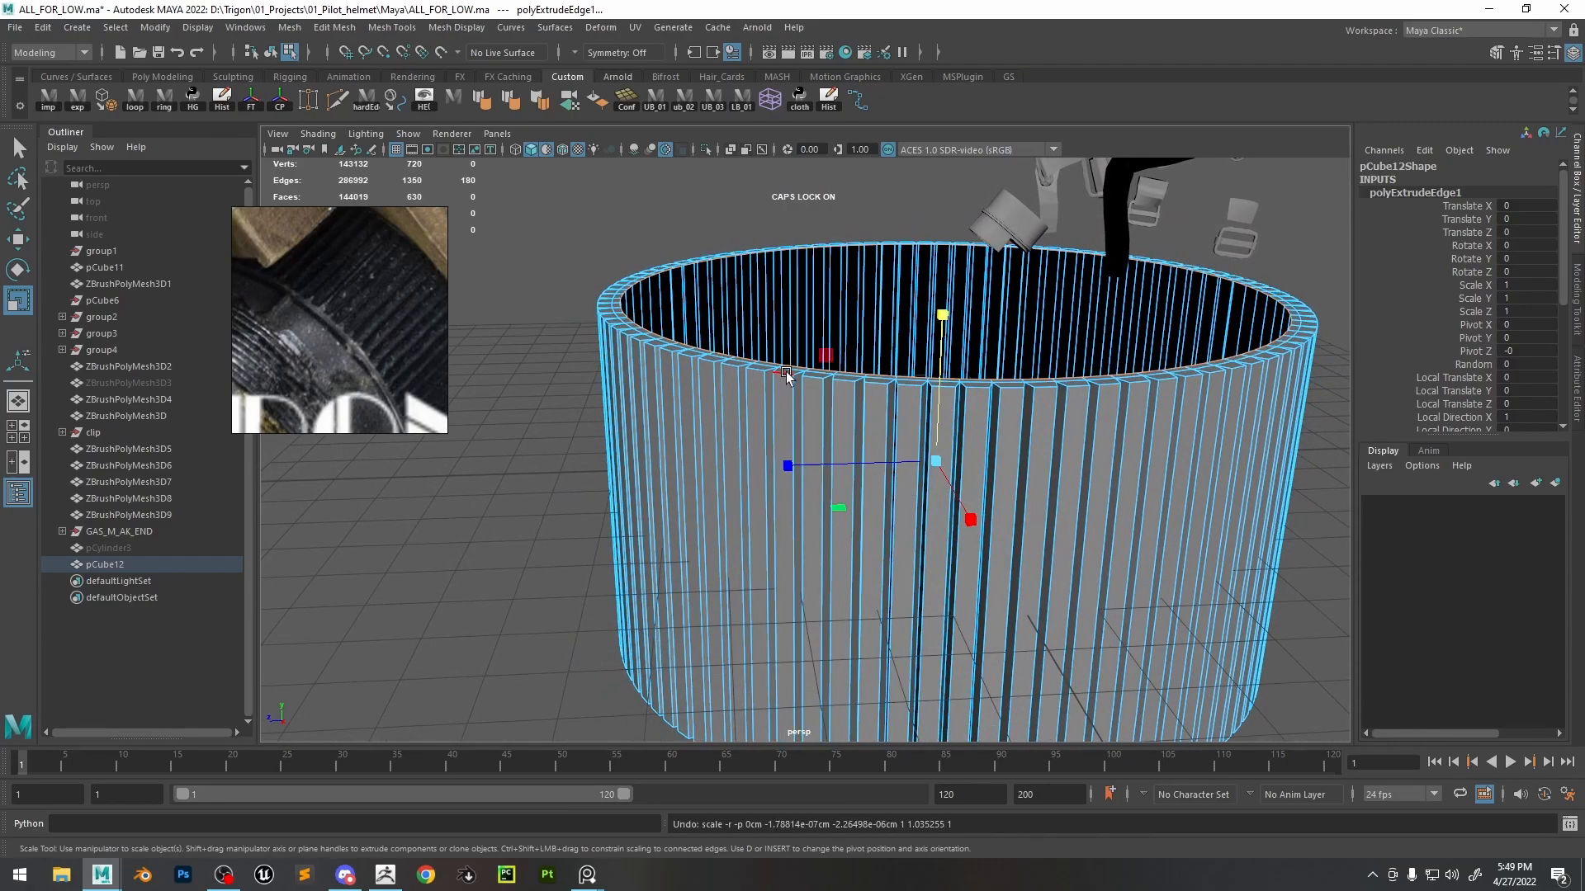
middle_drag(785, 368, 780, 352)
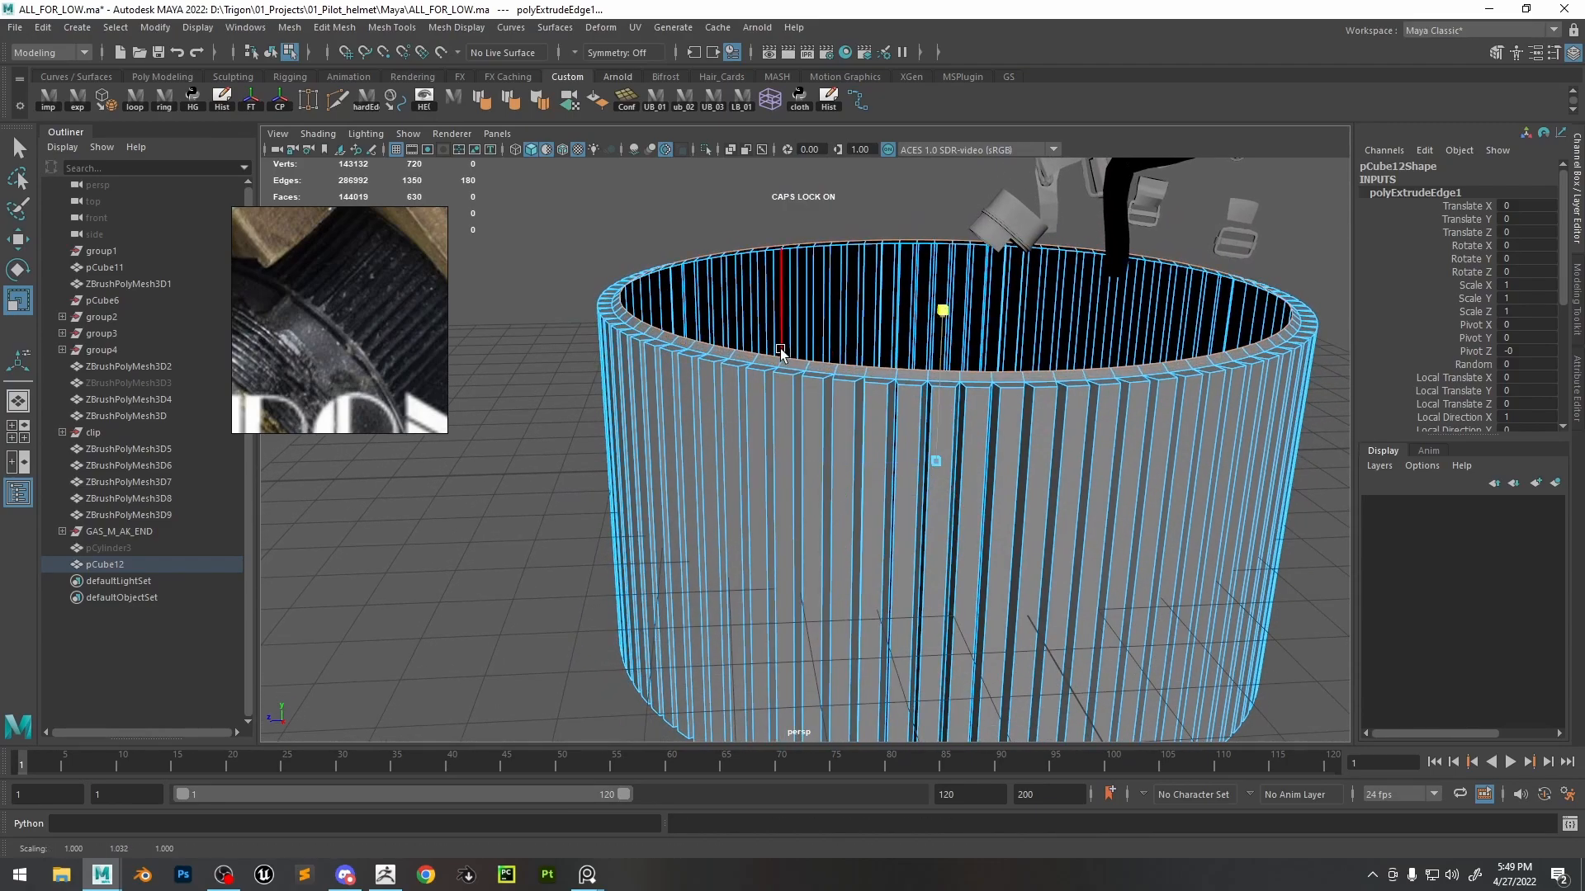
alt+drag(724, 364, 693, 379)
key(ctrl+z)
key(ctrl+z)
key(ctrl+z)
key(ctrl+z)
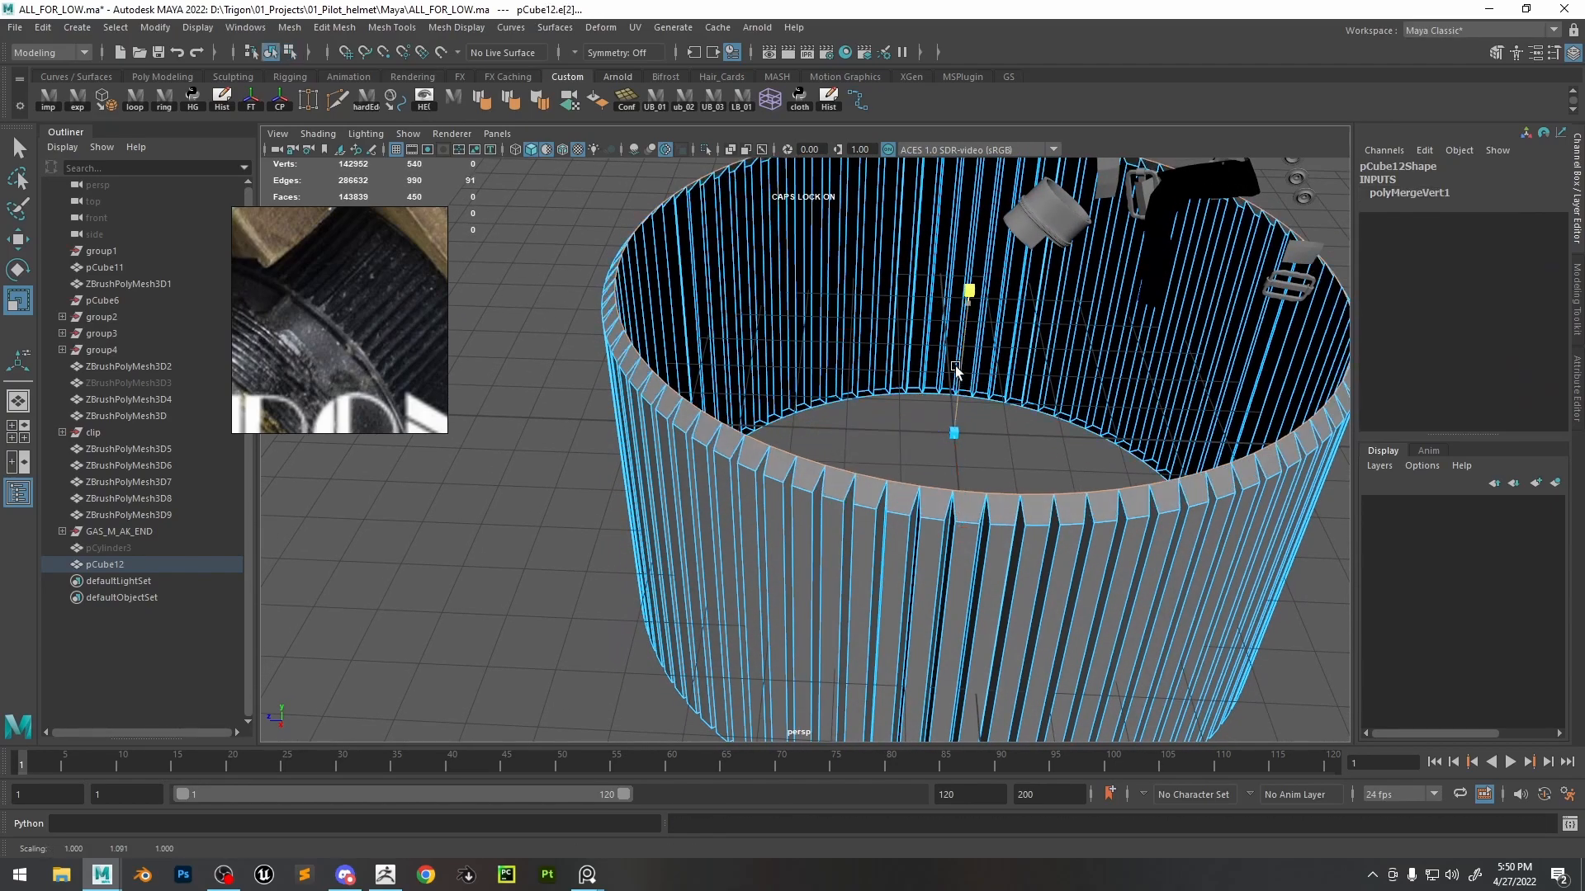
mouse_move(934, 431)
alt+mouse_down()
mouse_move(940, 389)
mouse_move(875, 440)
mouse_move(914, 426)
alt+mouse_up()
key(ctrl+z)
key(ctrl+z)
key(ctrl+z)
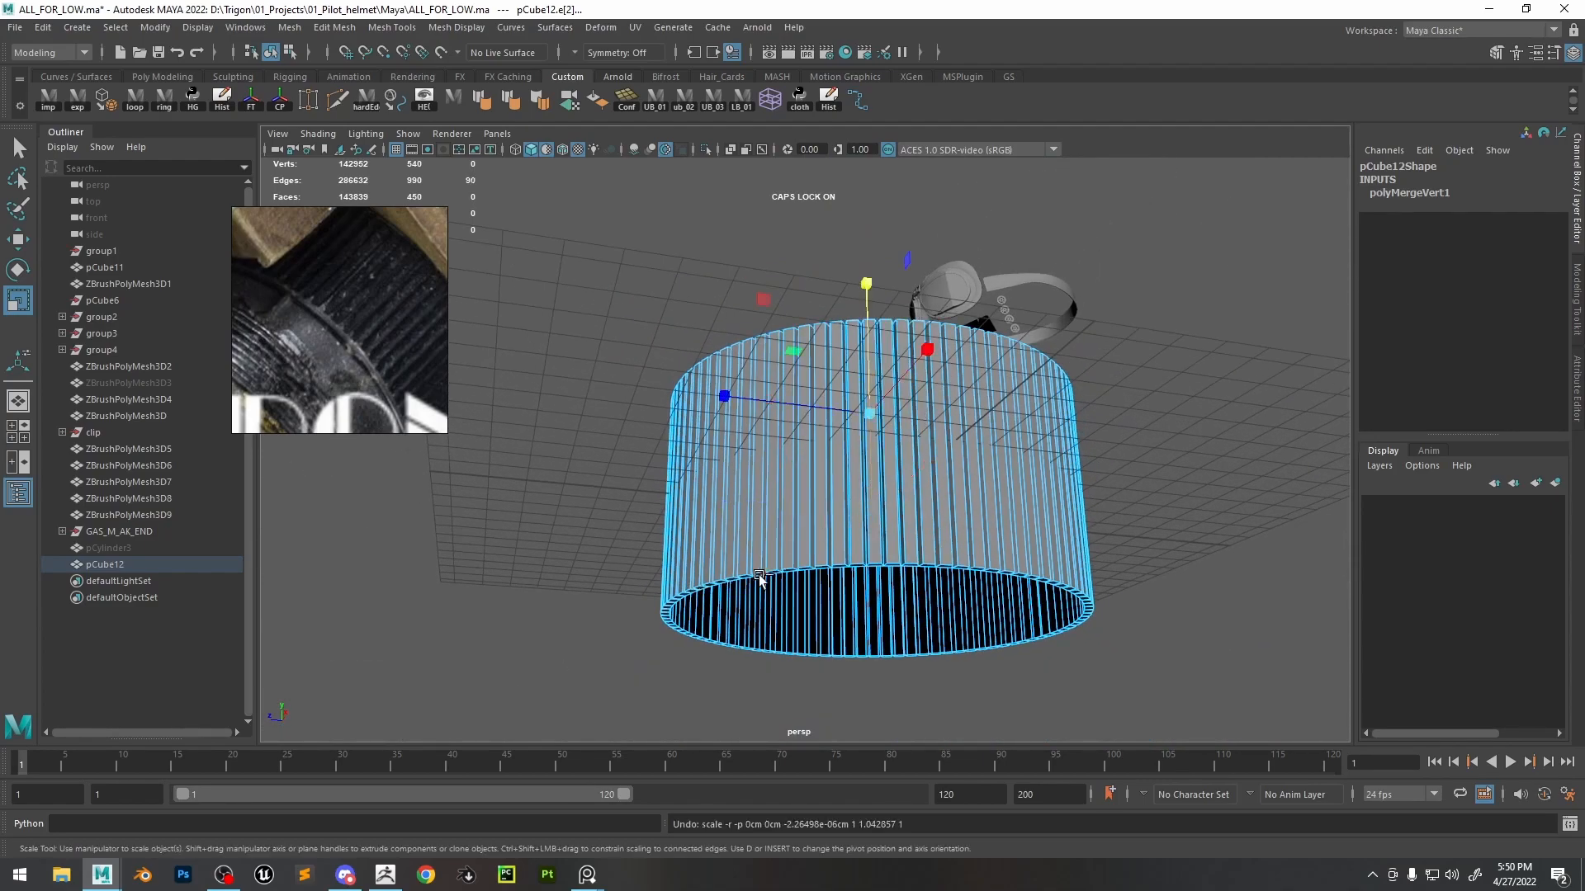
- Select the upper and lower inner rim edge loops and scale them slightly apart along the ring's height
alt+right_drag(716, 599, 898, 743)
alt+middle_drag(898, 742, 932, 525)
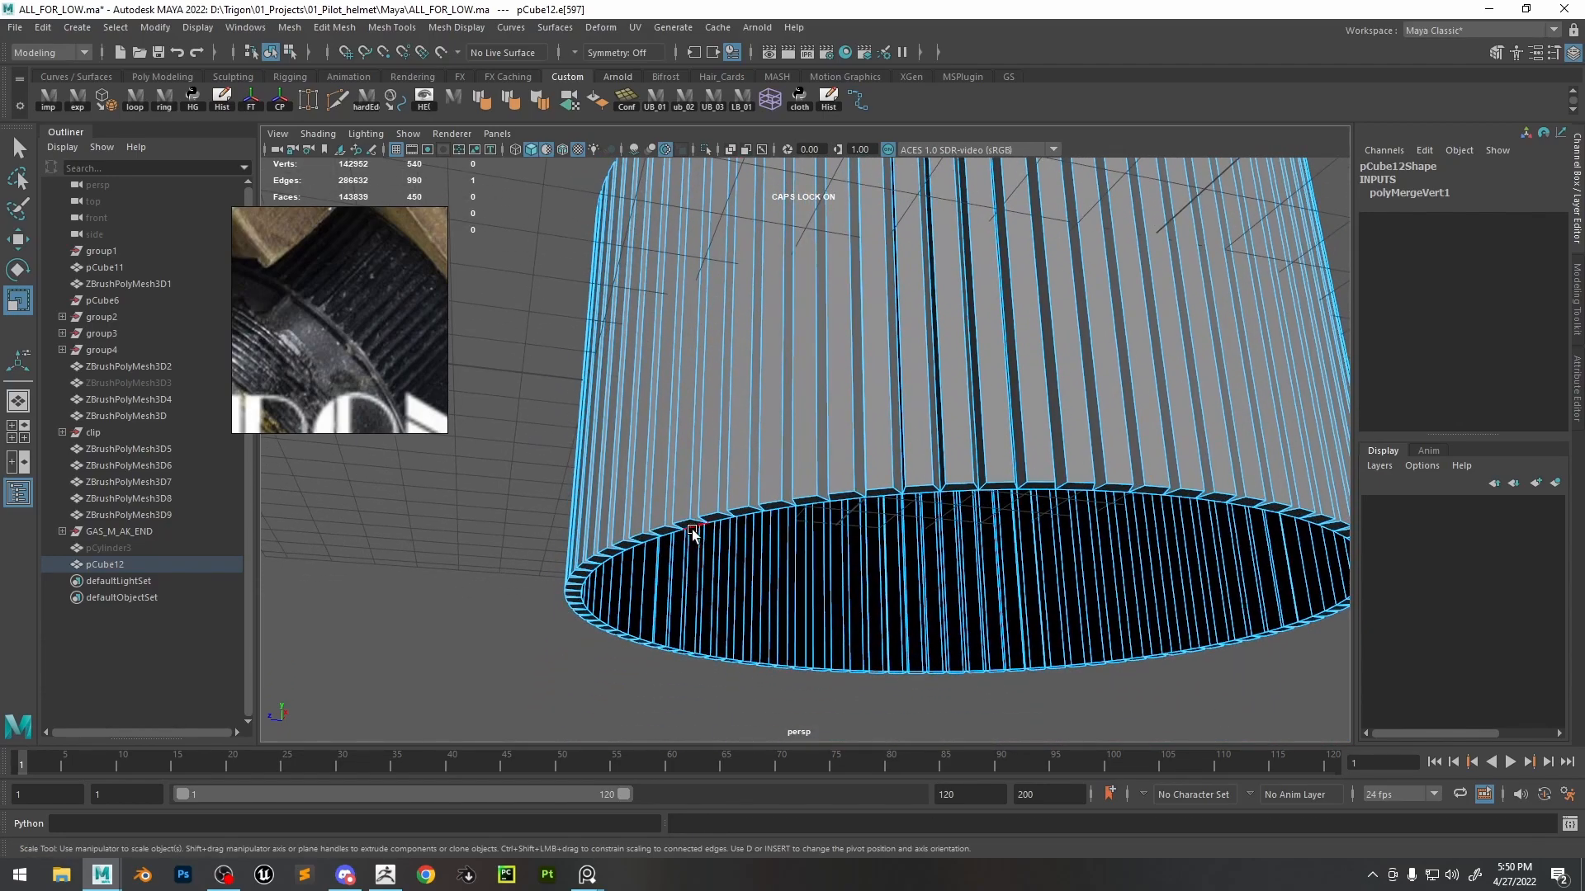
alt+drag(815, 322, 762, 394)
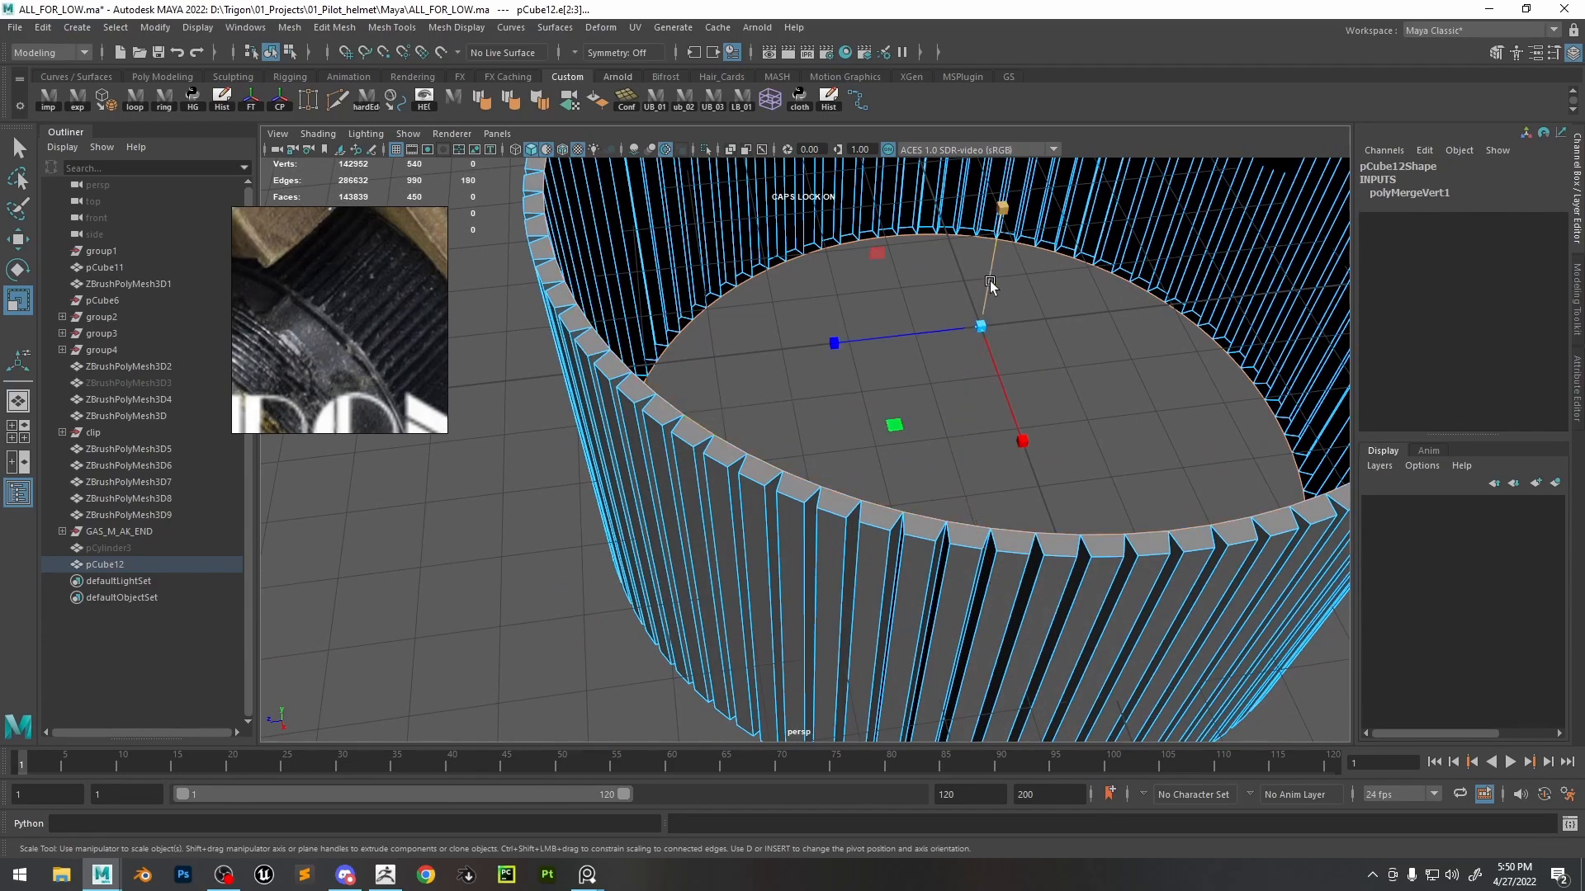
alt+drag(994, 269, 911, 441)
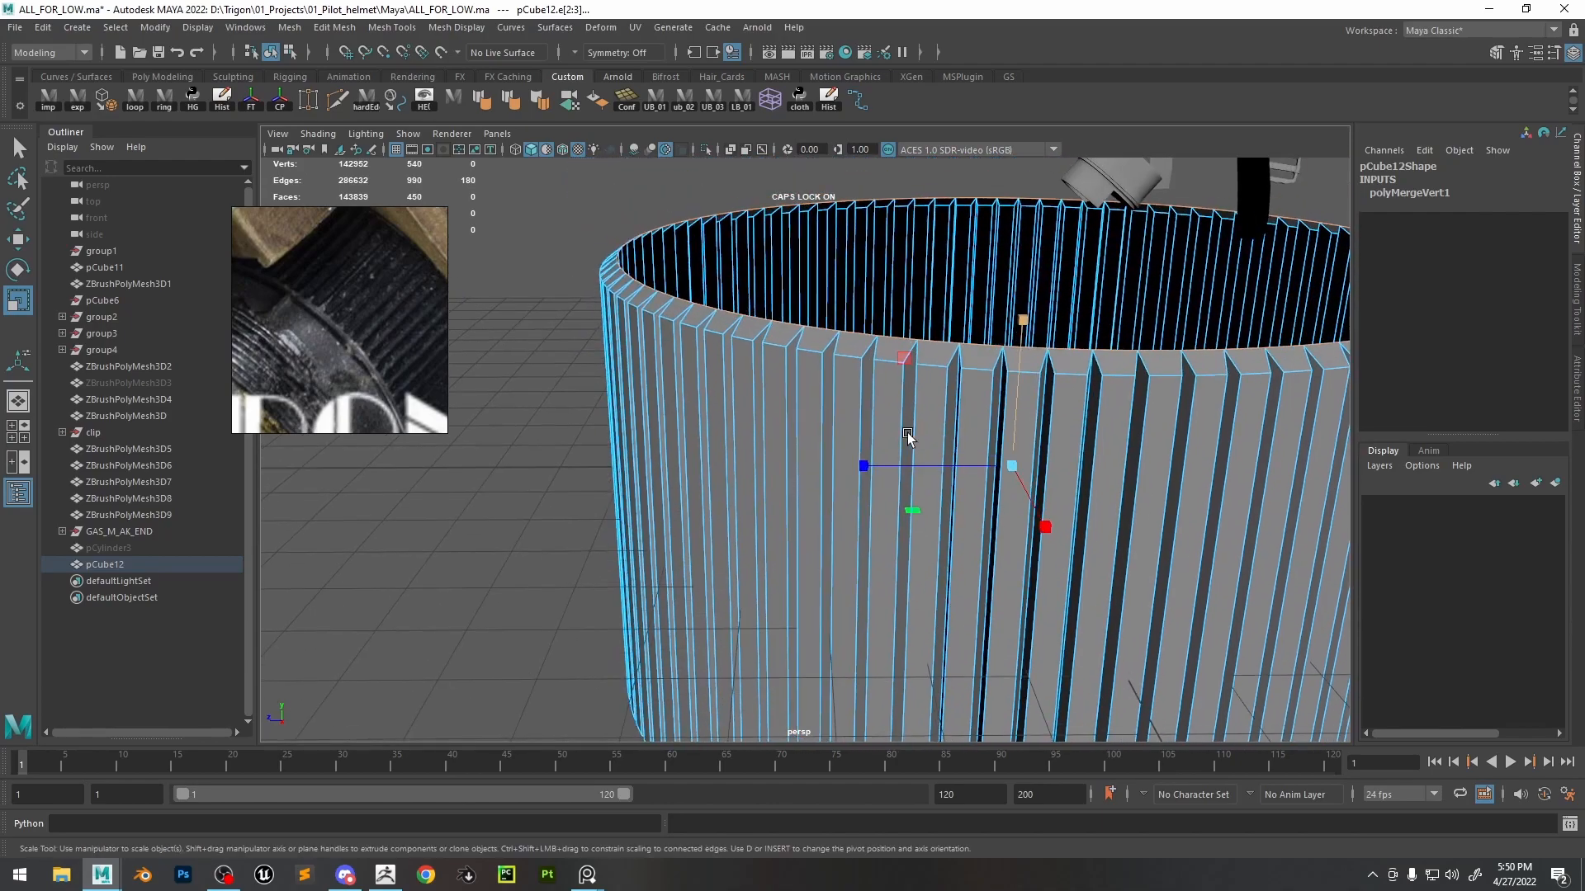
alt+right_drag(911, 441, 858, 421)
alt+drag(859, 421, 853, 370)
middle_drag(855, 368, 850, 365)
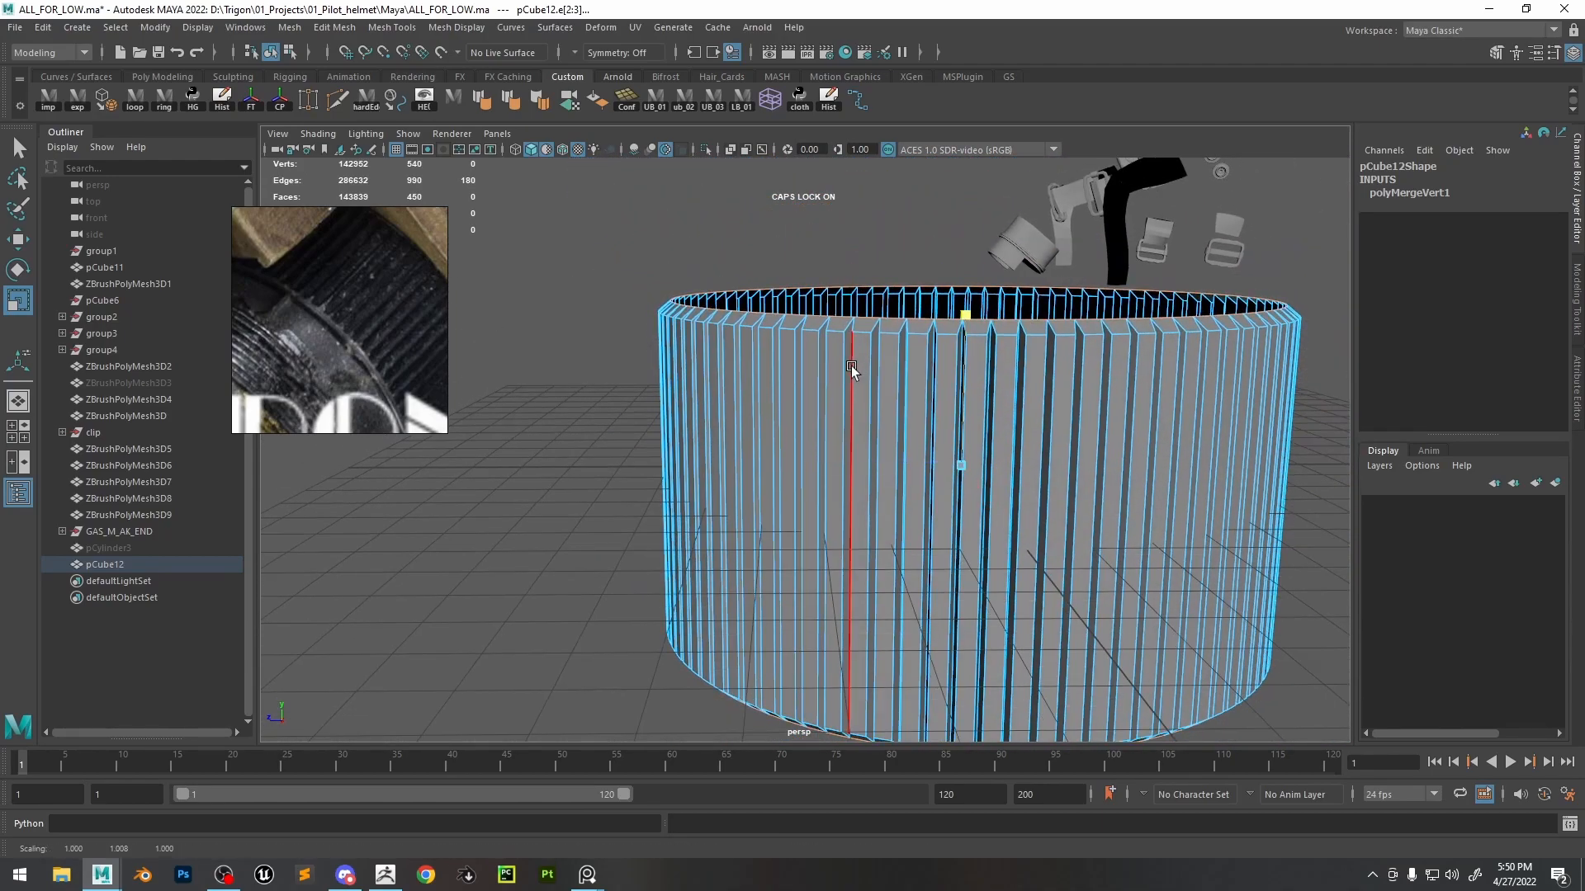
- Extrude both inner rim edge loops and scale the new edges horizontally inward to form a narrow flat ring
key(ctrl+e)
key(r)
drag(963, 468, 947, 532)
key(ctrl+z)
drag(849, 520, 857, 518)
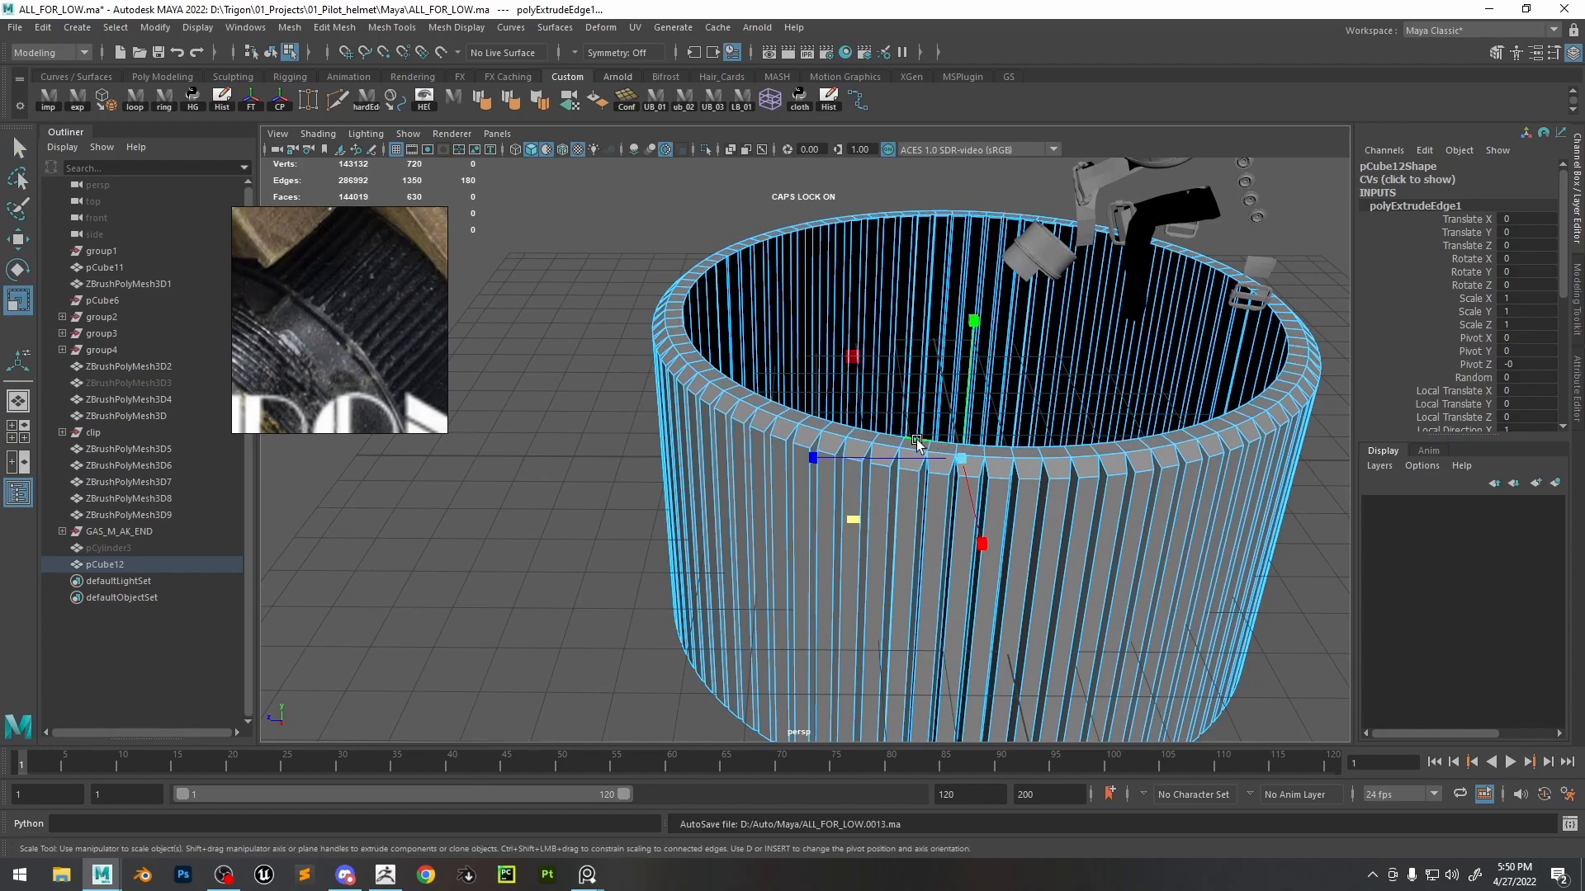
- Close the ring's upper opening by extruding its inner edge loop toward the centre and merging it to one point
double_click(917, 441)
shift+drag(992, 369, 992, 369)
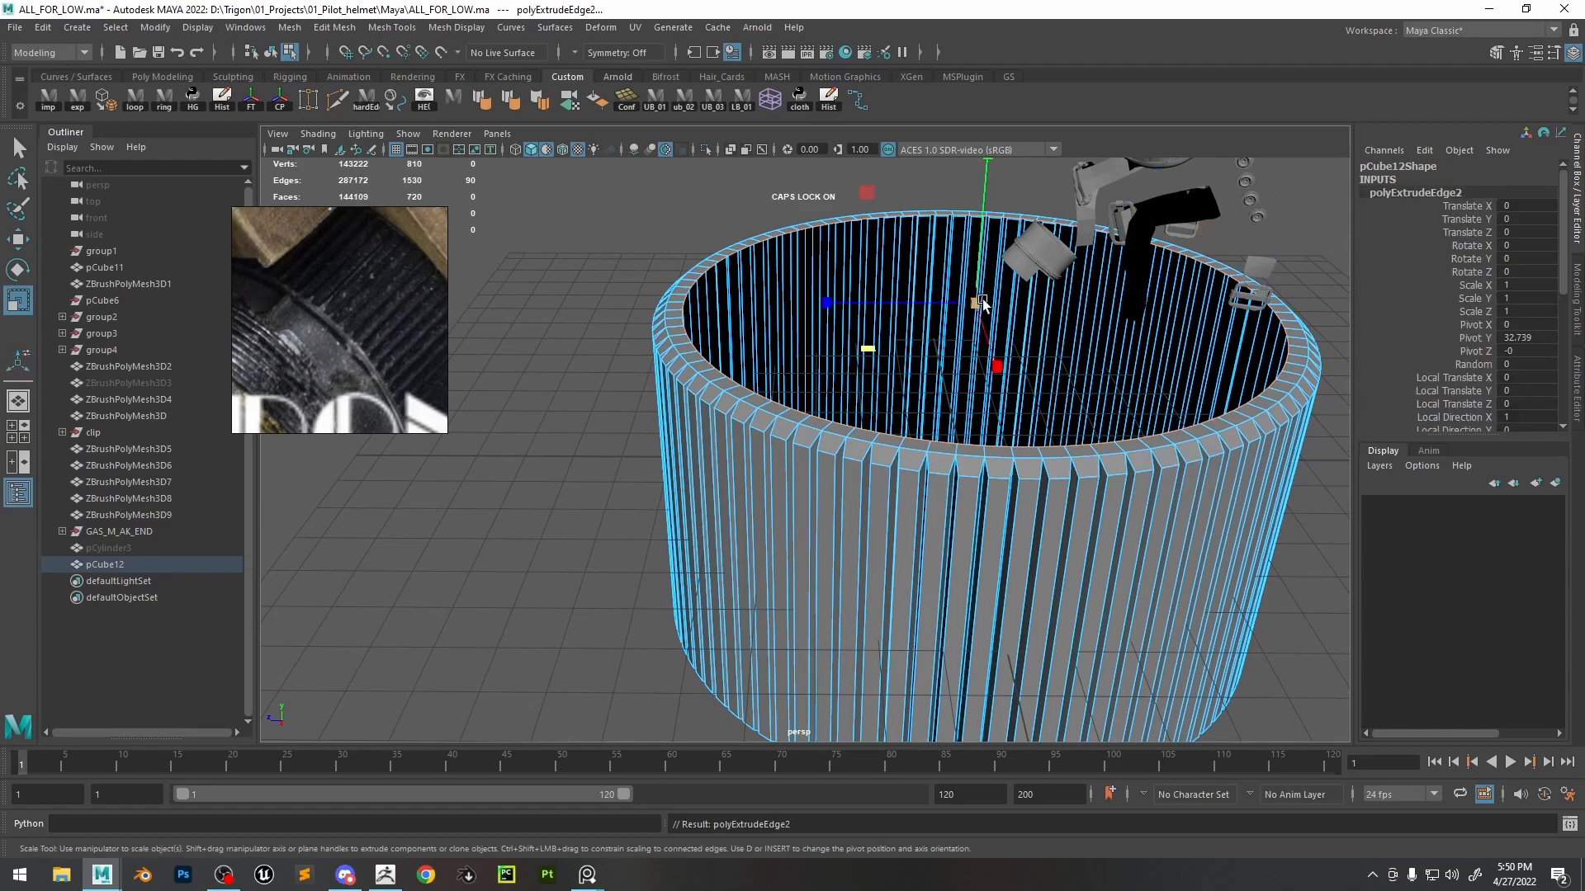
drag(981, 303, 913, 328)
shift+right_drag(913, 329, 913, 236)
alt+drag(937, 578, 962, 418)
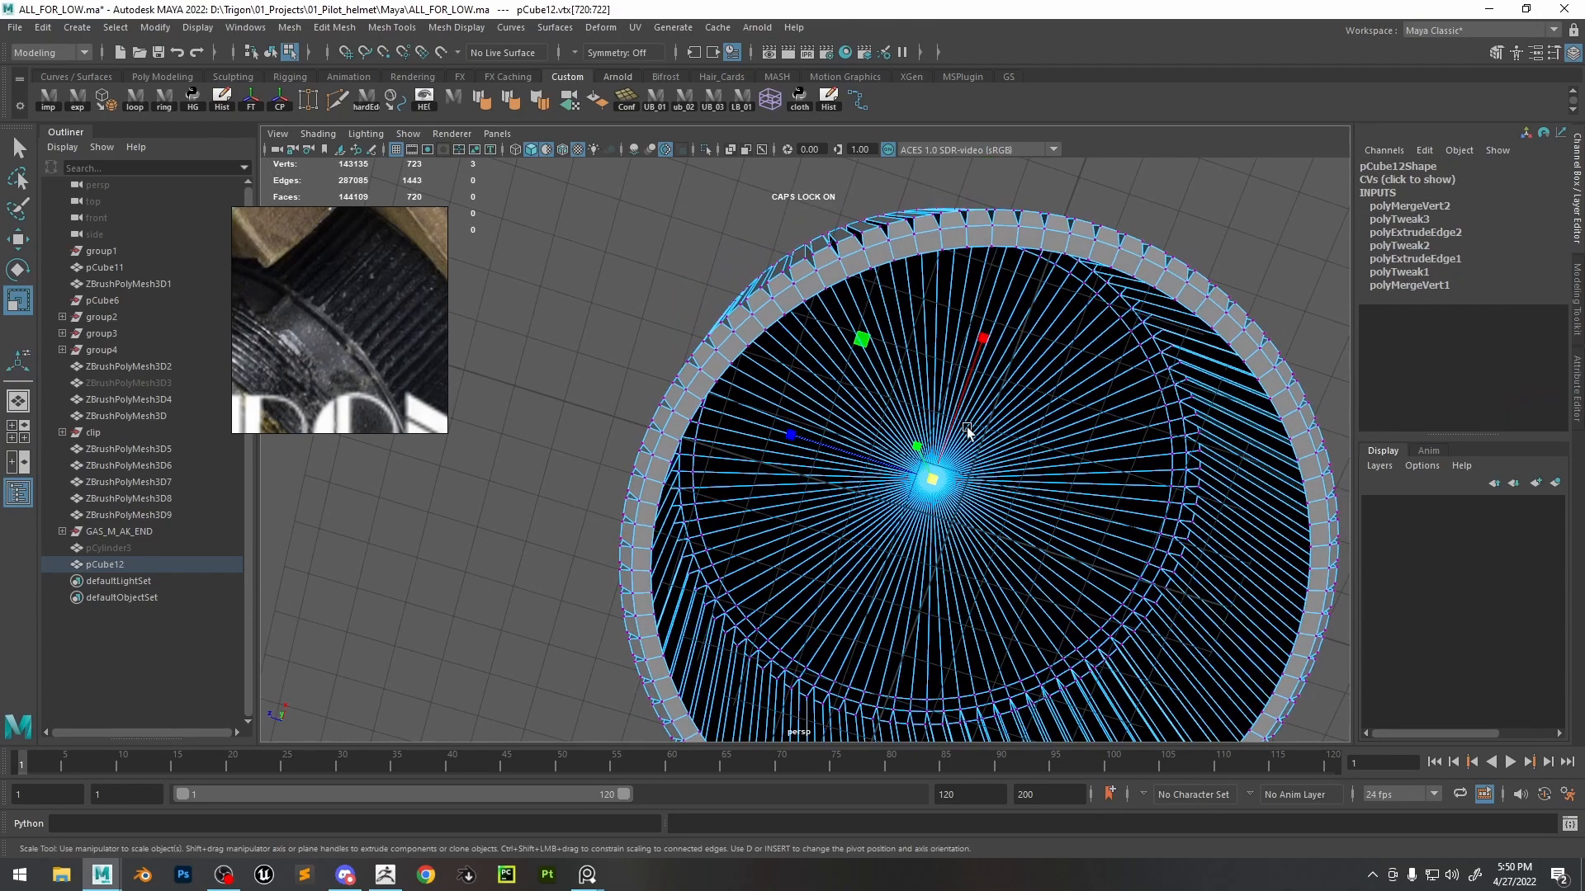
- Close the ring's lower opening by extruding its inner edge loop inward and merging it at the centre
right_drag(931, 240, 932, 206)
shift+drag(943, 396, 943, 561)
shift+right_drag(944, 381, 914, 234)
alt+drag(957, 425, 950, 558)
- Insert supporting edge loops around the top cap beside the ribbed rim with the Multi-Cut tool
alt+right_drag(776, 317, 895, 453)
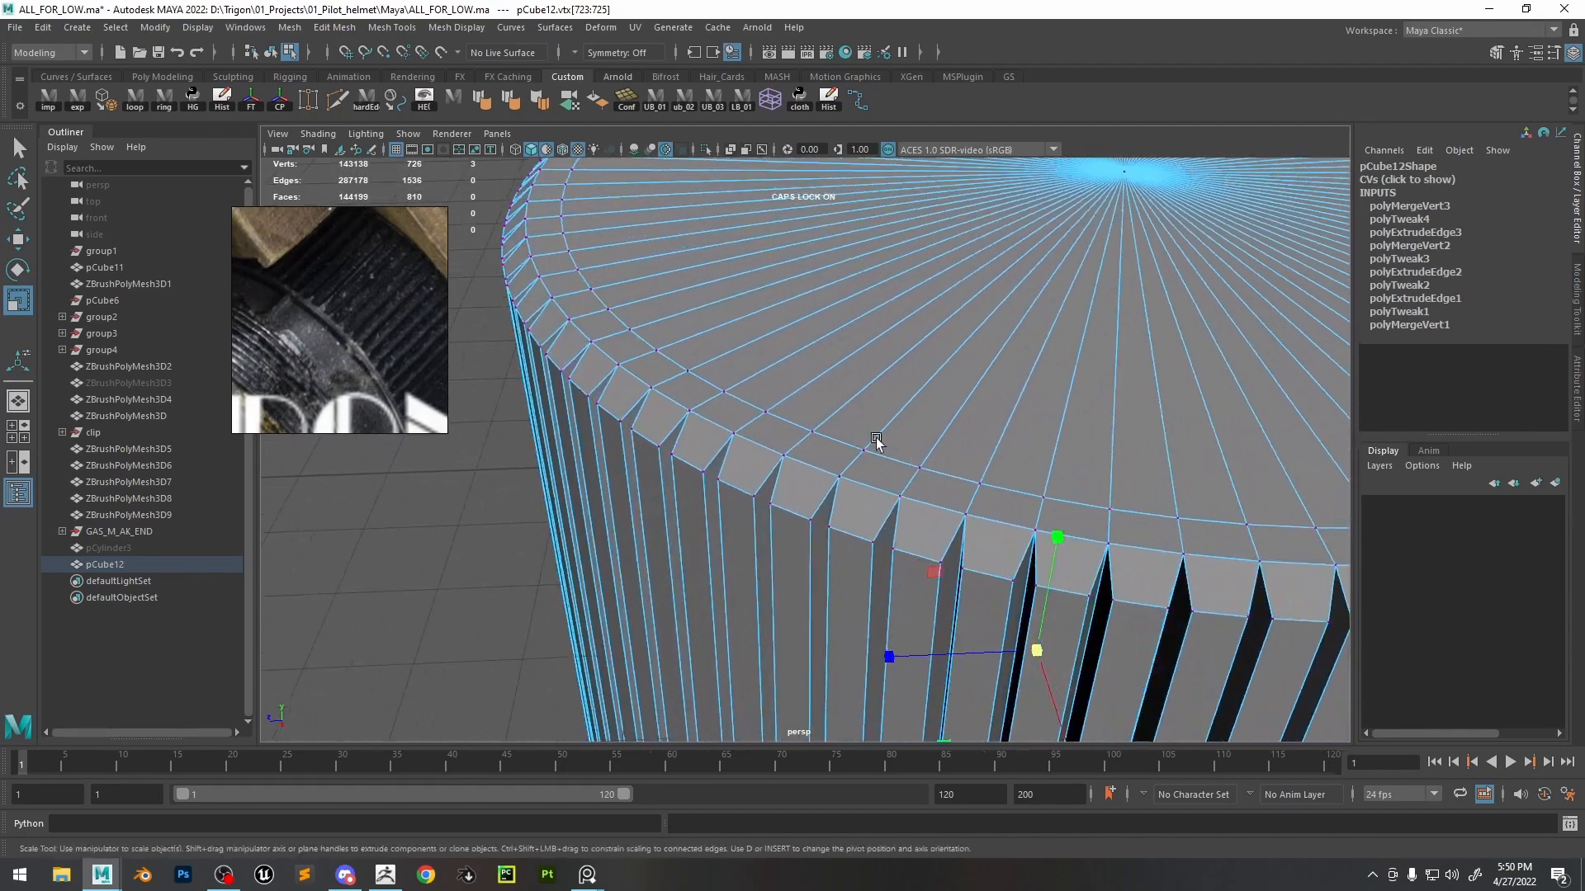
alt+middle_drag(730, 324, 835, 372)
alt+drag(835, 372, 734, 334)
alt+middle_drag(720, 308, 726, 343)
alt+right_drag(726, 343, 761, 356)
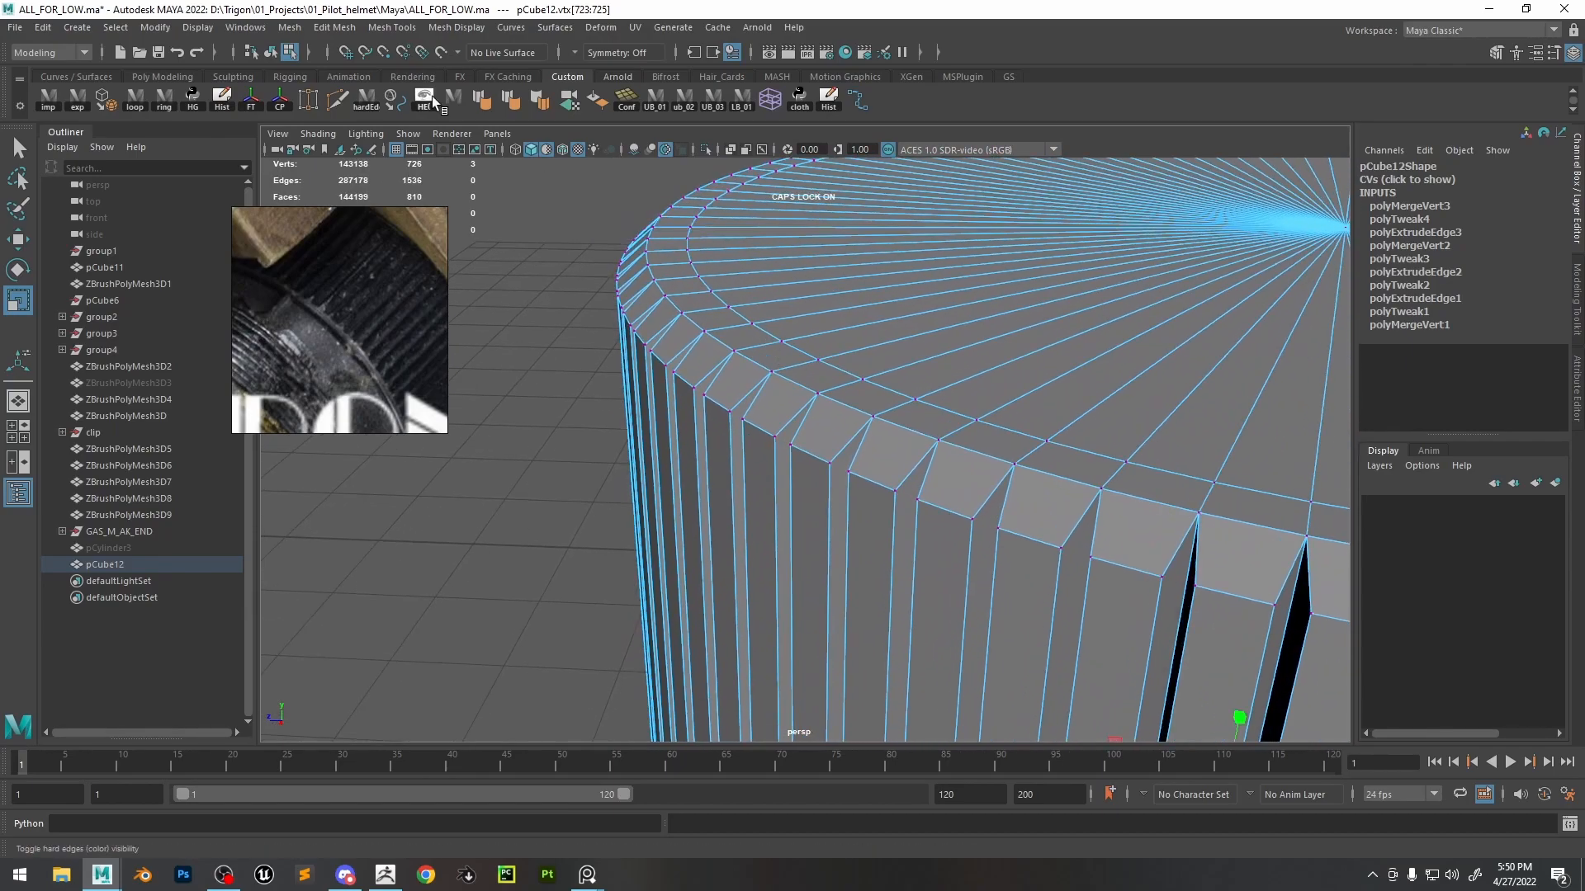
click(348, 101)
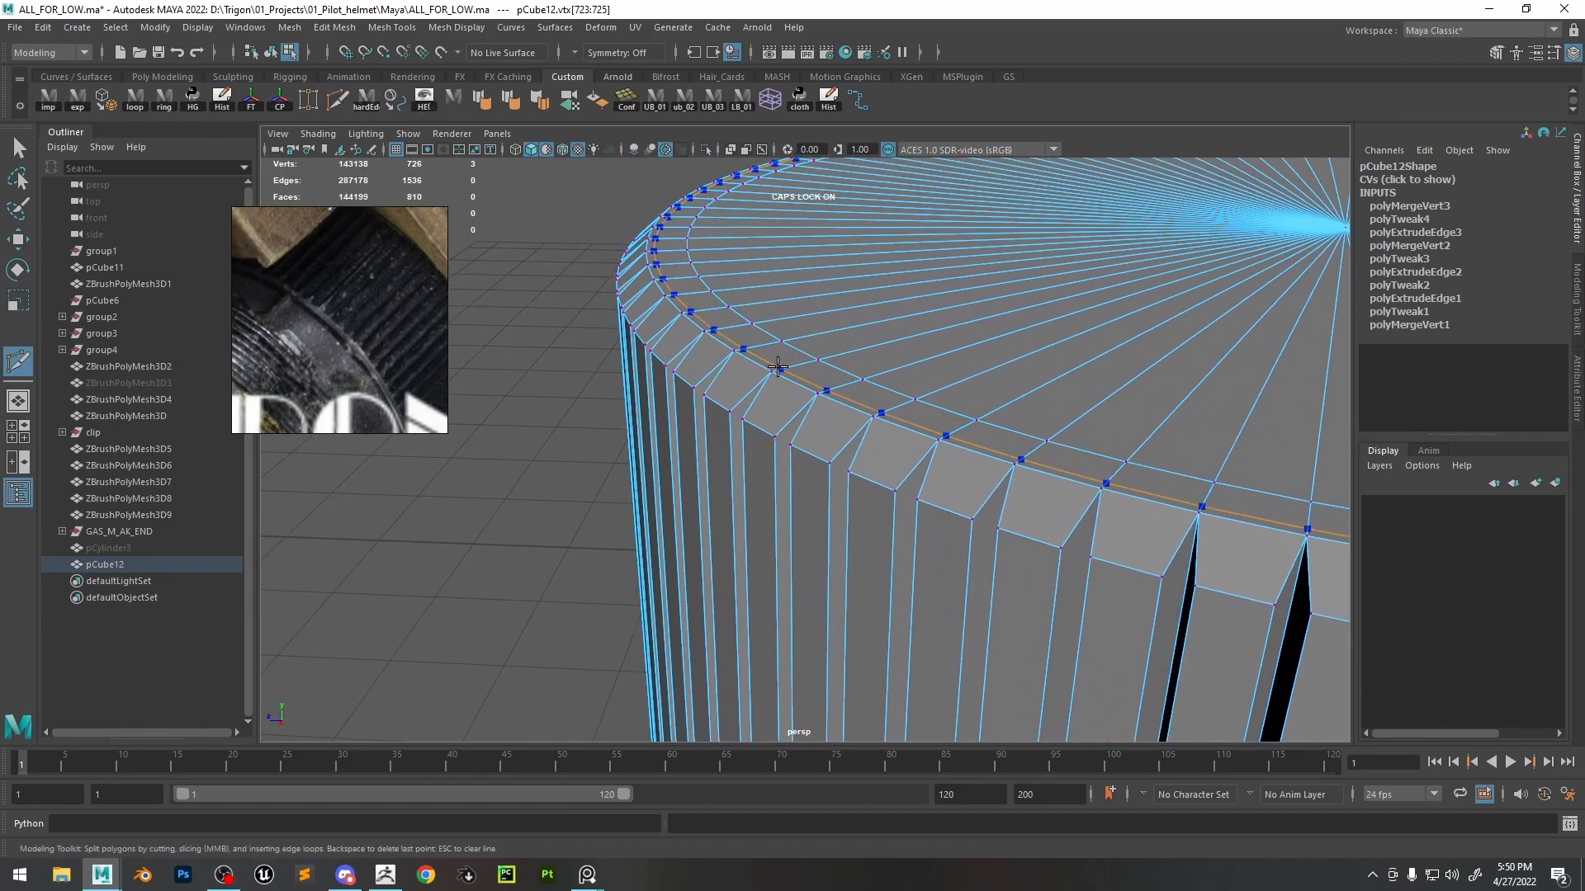
ctrl+click(777, 368)
alt+right_drag(844, 448, 863, 488)
alt+drag(864, 488, 832, 445)
ctrl+click(781, 388)
- Preview the ribbed cylinder smoothed, examine its rim, and return to the unsmoothed display
key(w)
key(3)
right_drag(756, 332, 853, 274)
click(854, 274)
click(869, 391)
alt+drag(863, 330, 863, 384)
key(1)
- Delete the extra edge loop around the top cap's rim
alt+right_drag(781, 389, 918, 510)
alt+drag(917, 510, 929, 448)
right_drag(857, 371, 856, 323)
double_click(785, 404)
alt+drag(784, 404, 863, 543)
key(r)
key(ctrl+Delete)
- Scale the whole ribbed cylinder down uniformly to 0.168
right_drag(863, 543, 1163, 210)
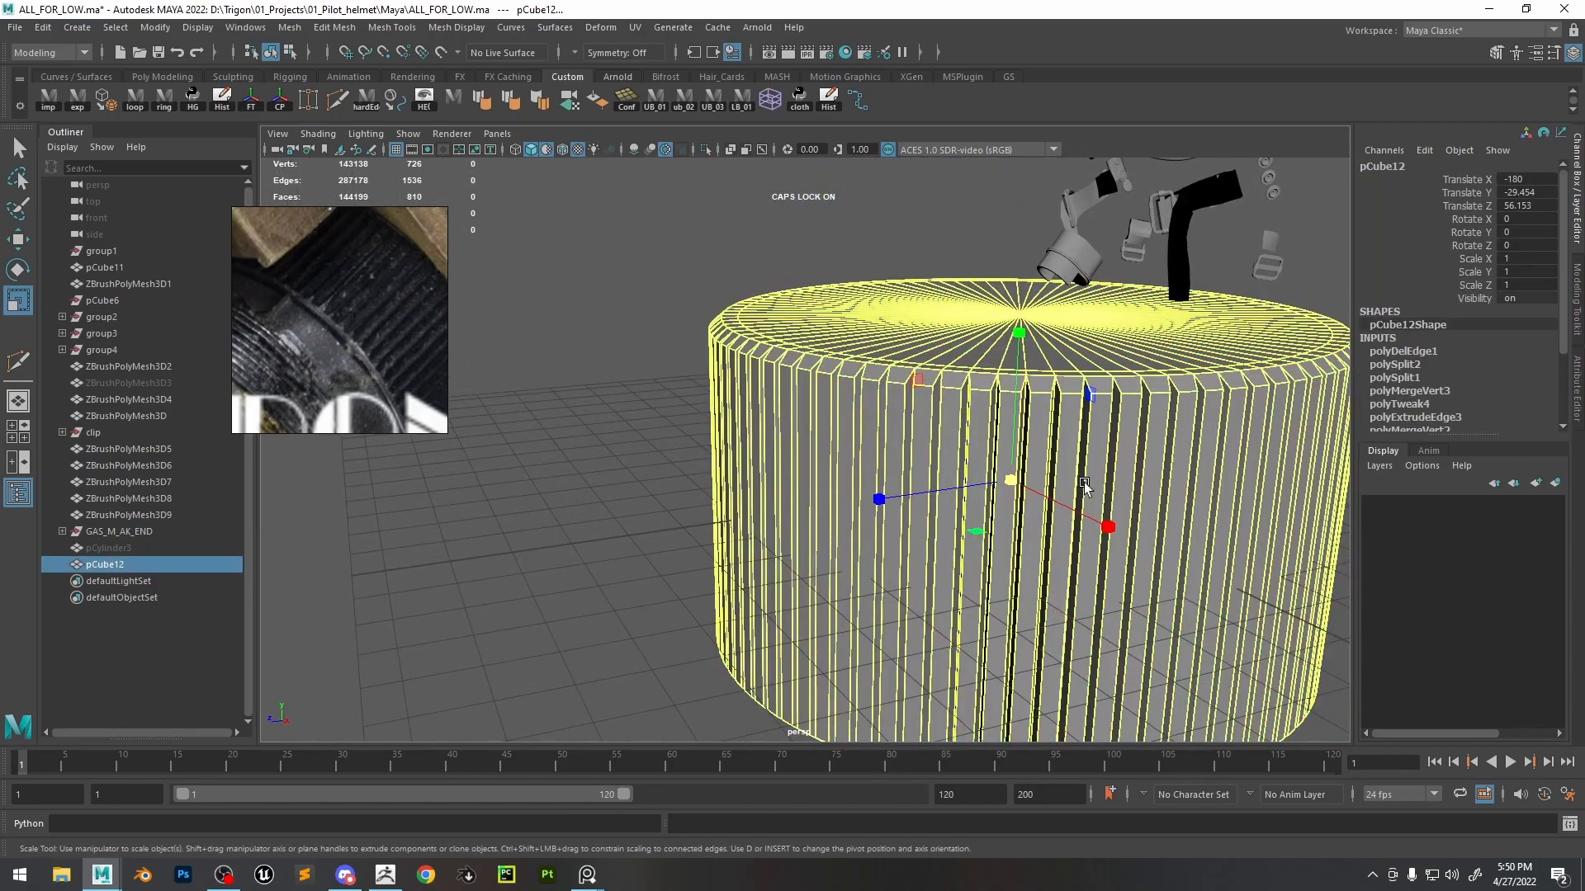
drag(1012, 477, 642, 487)
click(829, 409)
alt+drag(829, 409, 1110, 421)
click(921, 465)
- Tilt the ribbed cylinder and move it up to the mask's hose housing
key(e)
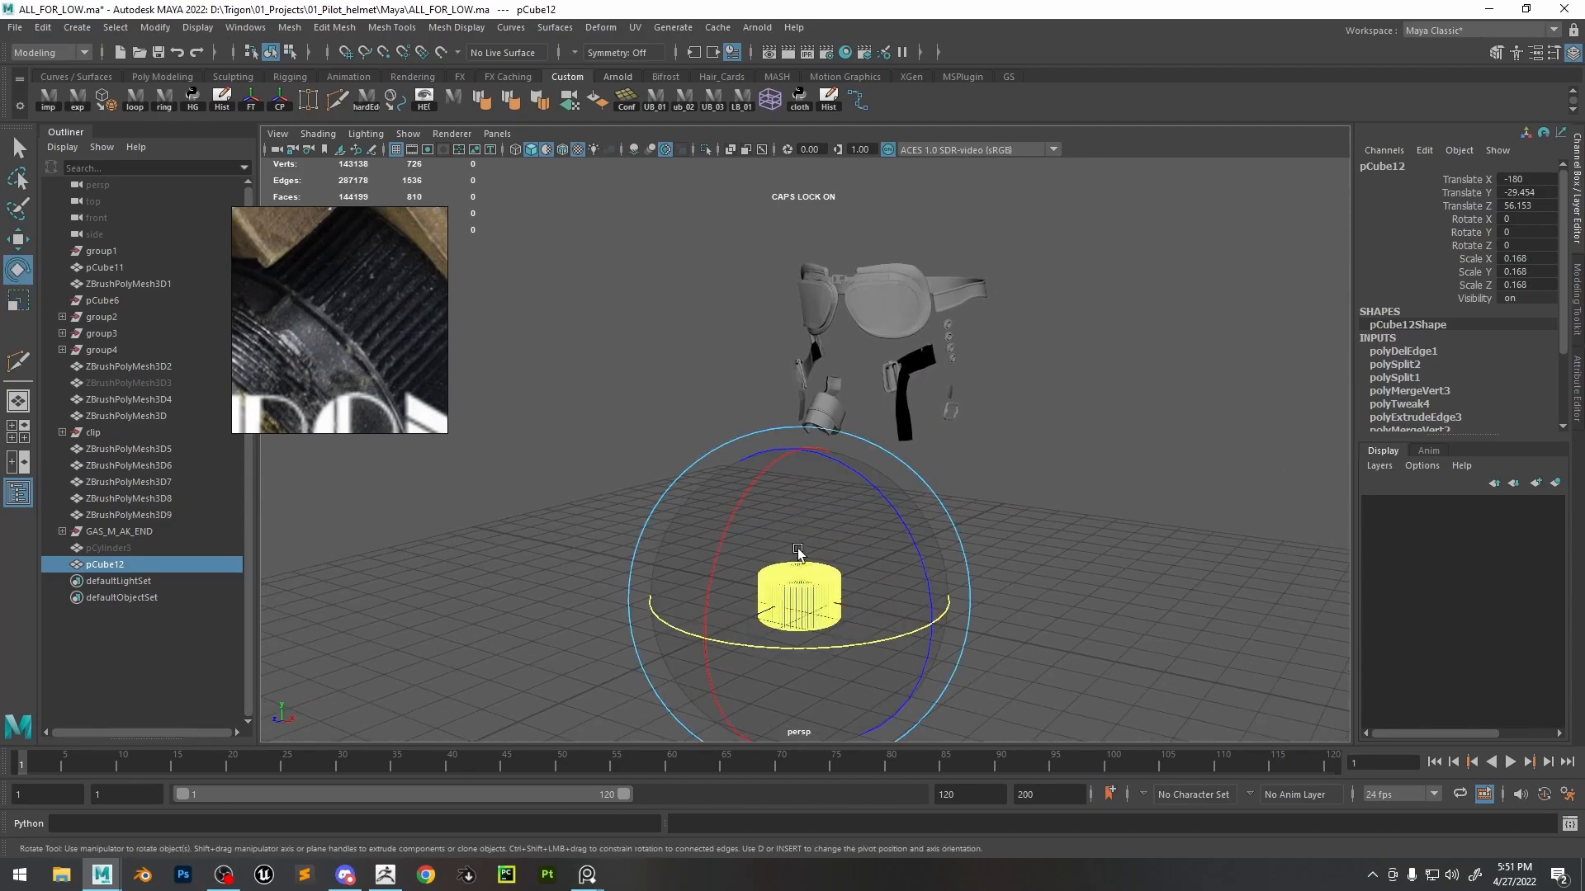
drag(715, 530, 820, 450)
key(w)
alt+drag(966, 487, 853, 337)
key(f)
alt+drag(648, 355, 854, 392)
scroll(864, 356, down, 4)
- Scale the ribbed cylinder to 0.05 and align it with the housing at rotation X -39.164, Y -2.164, Z 0.851
key(e)
key(r)
drag(809, 450, 693, 467)
key(f)
scroll(909, 462, down, 5)
alt+drag(908, 487, 938, 345)
scroll(935, 464, up, 3)
key(e)
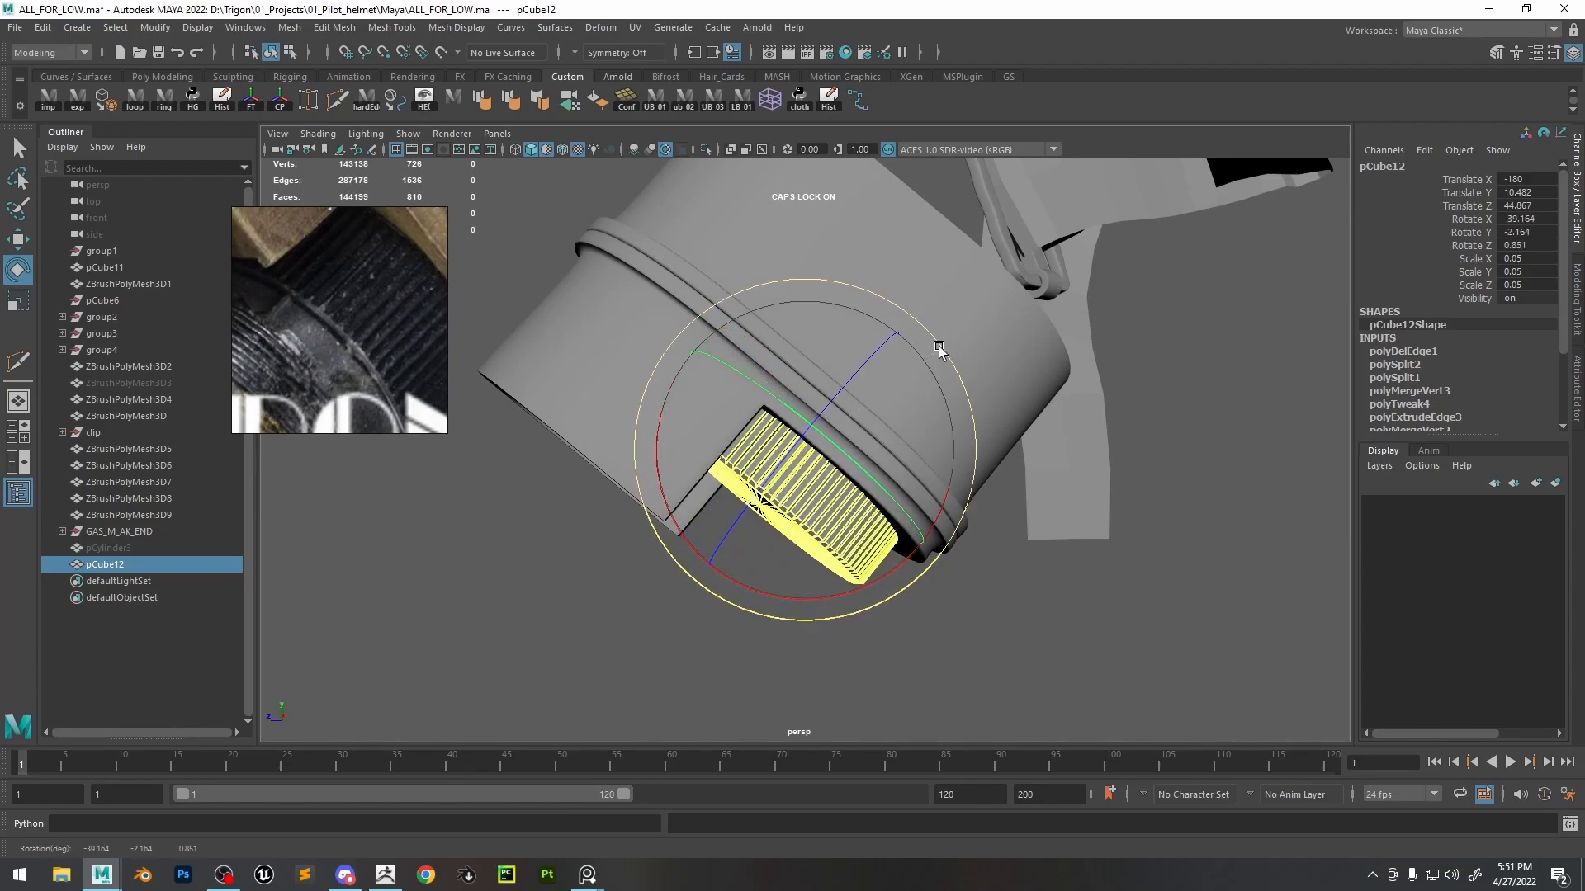
- Fit the ribbed cylinder into the housing's cutout at translation X -179.996, Y 8.536, Z 45.537, scaled to 0.047
key(w)
drag(827, 421, 801, 460)
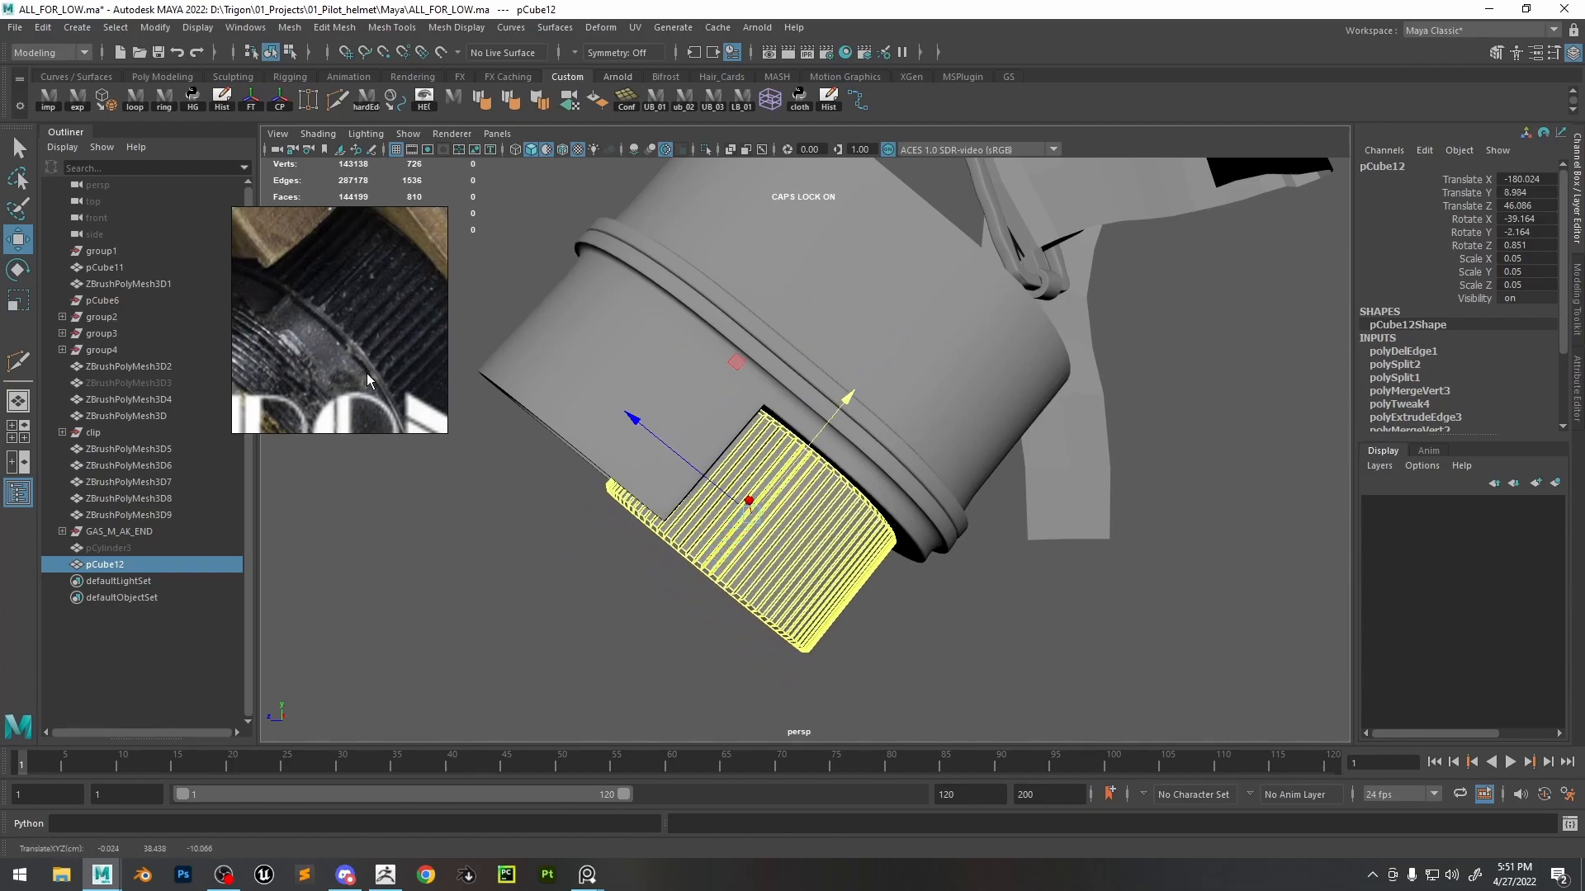
alt+drag(569, 512, 796, 406)
alt+drag(831, 467, 788, 452)
key(r)
click(1205, 410)
- Examine how the ribbed cylinder sits in the housing's cutout and compare it with the reference photo
alt+drag(1205, 410, 930, 470)
scroll(859, 379, up, 4)
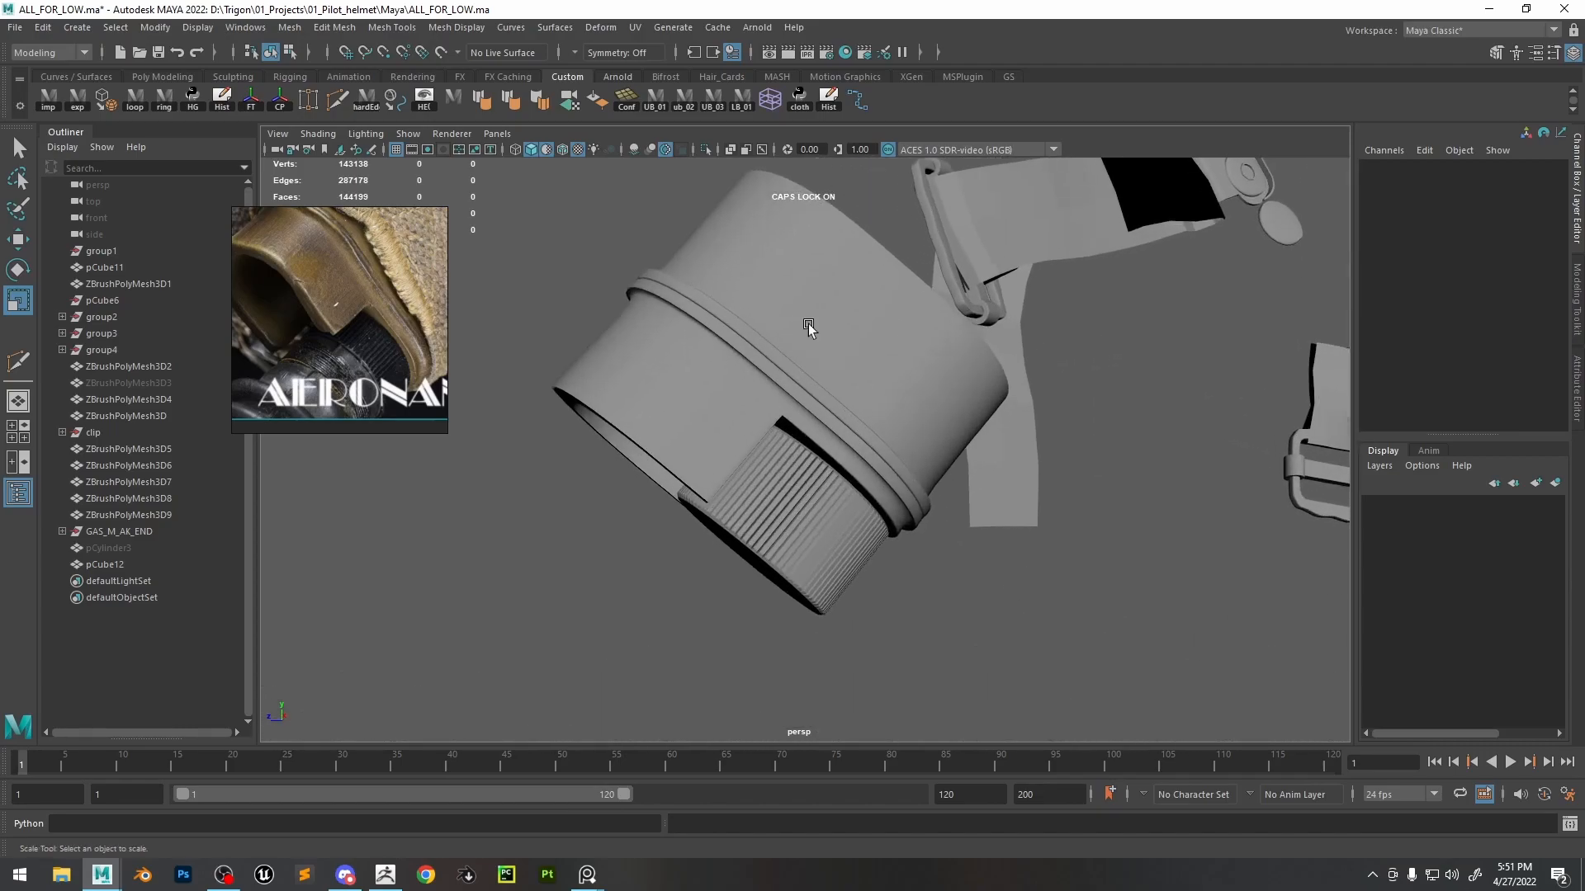
click(563, 150)
mouse_move(780, 456)
alt+mouse_down()
mouse_move(840, 419)
mouse_move(805, 424)
mouse_move(824, 399)
mouse_move(843, 429)
mouse_move(860, 403)
mouse_move(858, 443)
mouse_move(859, 419)
mouse_move(759, 416)
mouse_move(854, 404)
mouse_move(812, 438)
mouse_move(938, 481)
mouse_move(793, 472)
alt+mouse_up()
scroll(825, 404, up, 3)
click(563, 150)
scroll(843, 429, down, 5)
alt+right_drag(792, 472, 883, 527)
scroll(883, 526, up, 4)
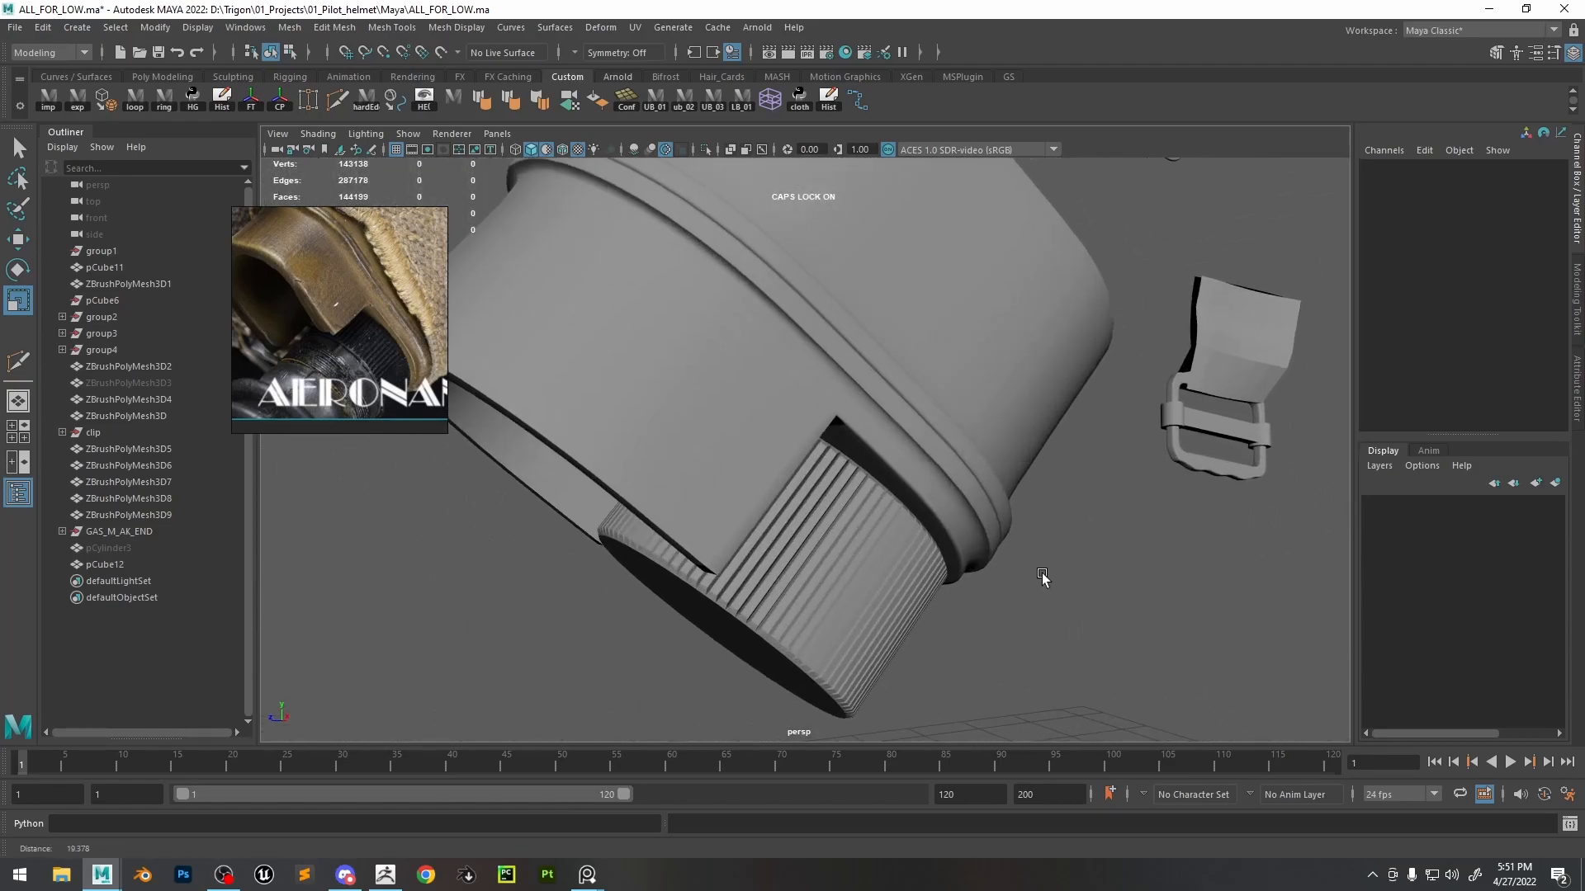
scroll(868, 547, up, 3)
scroll(896, 538, up, 3)
scroll(753, 445, up, 3)
- Compare the ribbed cylinder with the surrounding housing and isolate it in the viewport
click(864, 501)
scroll(860, 405, up, 2)
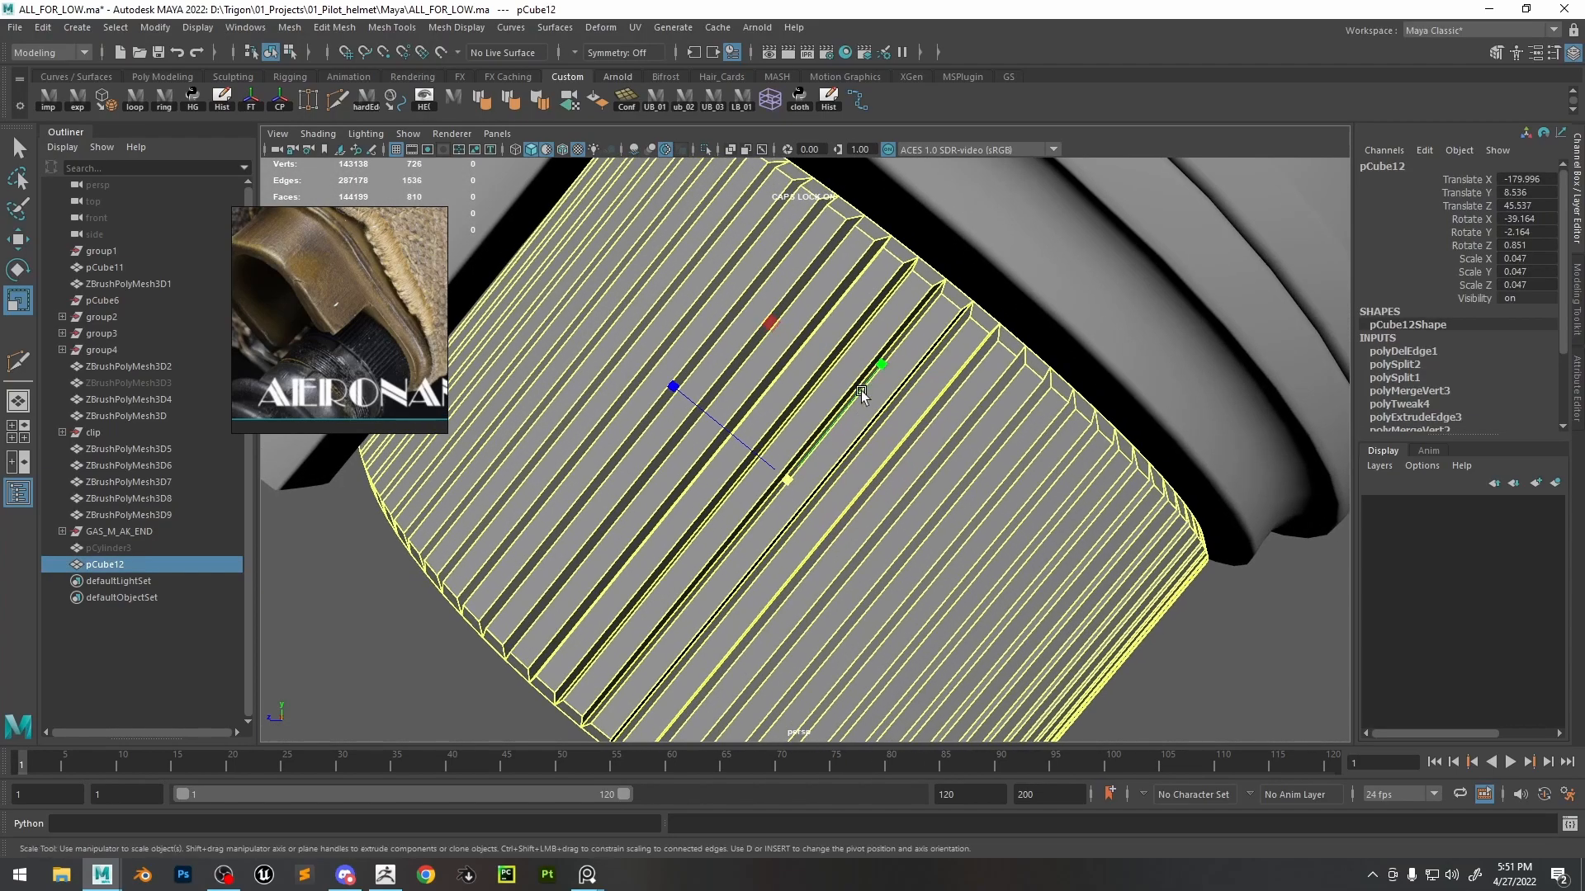
click(703, 151)
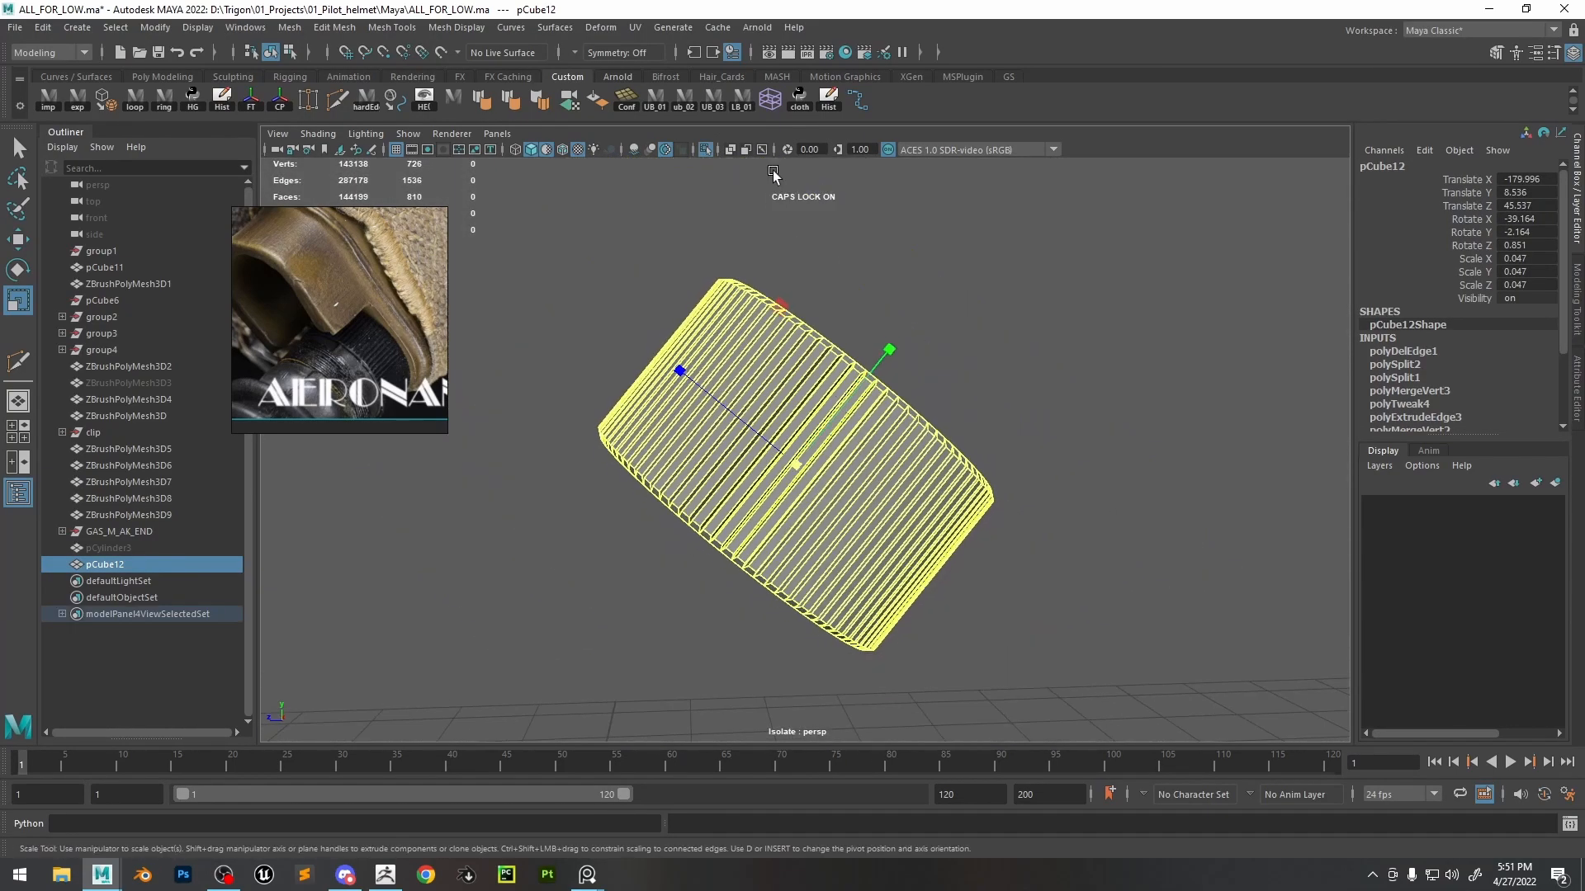
click(702, 149)
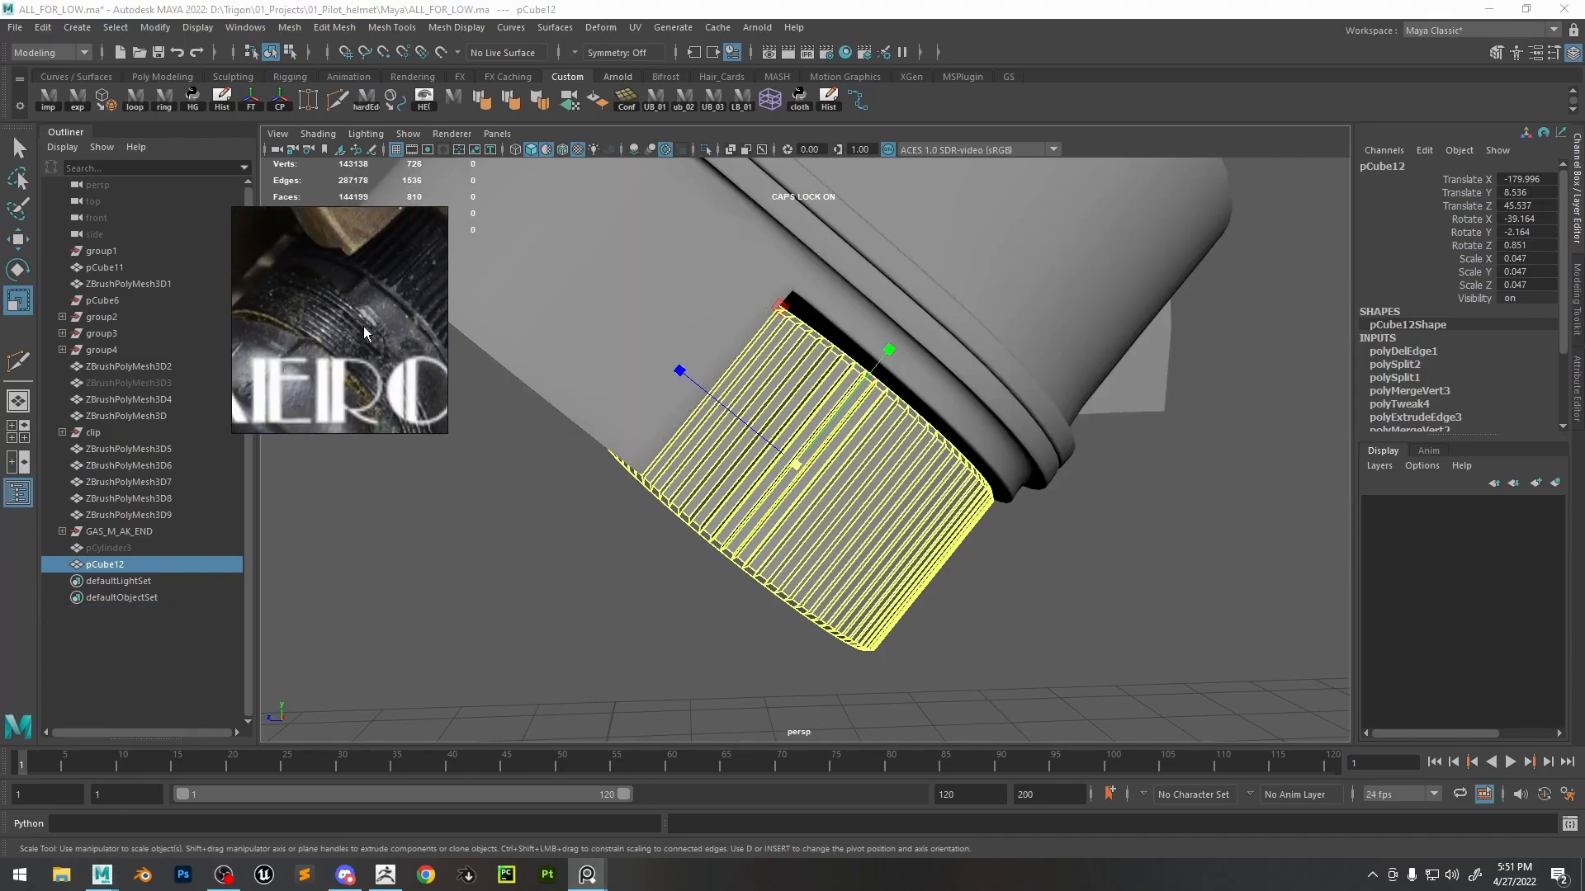
alt+drag(810, 456, 875, 457)
scroll(891, 435, up, 2)
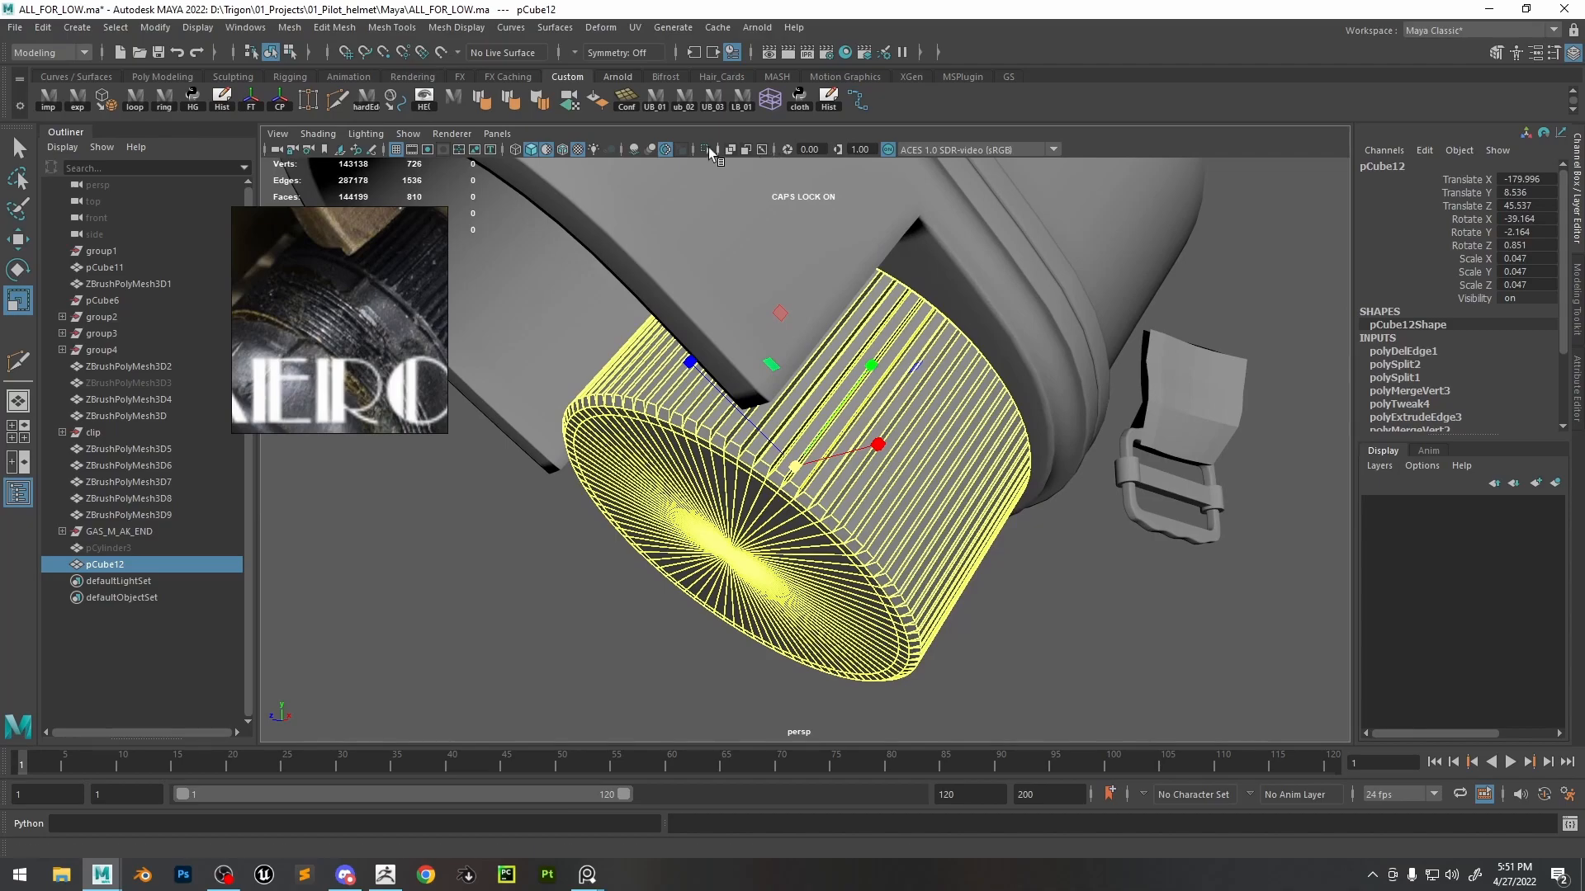
click(704, 150)
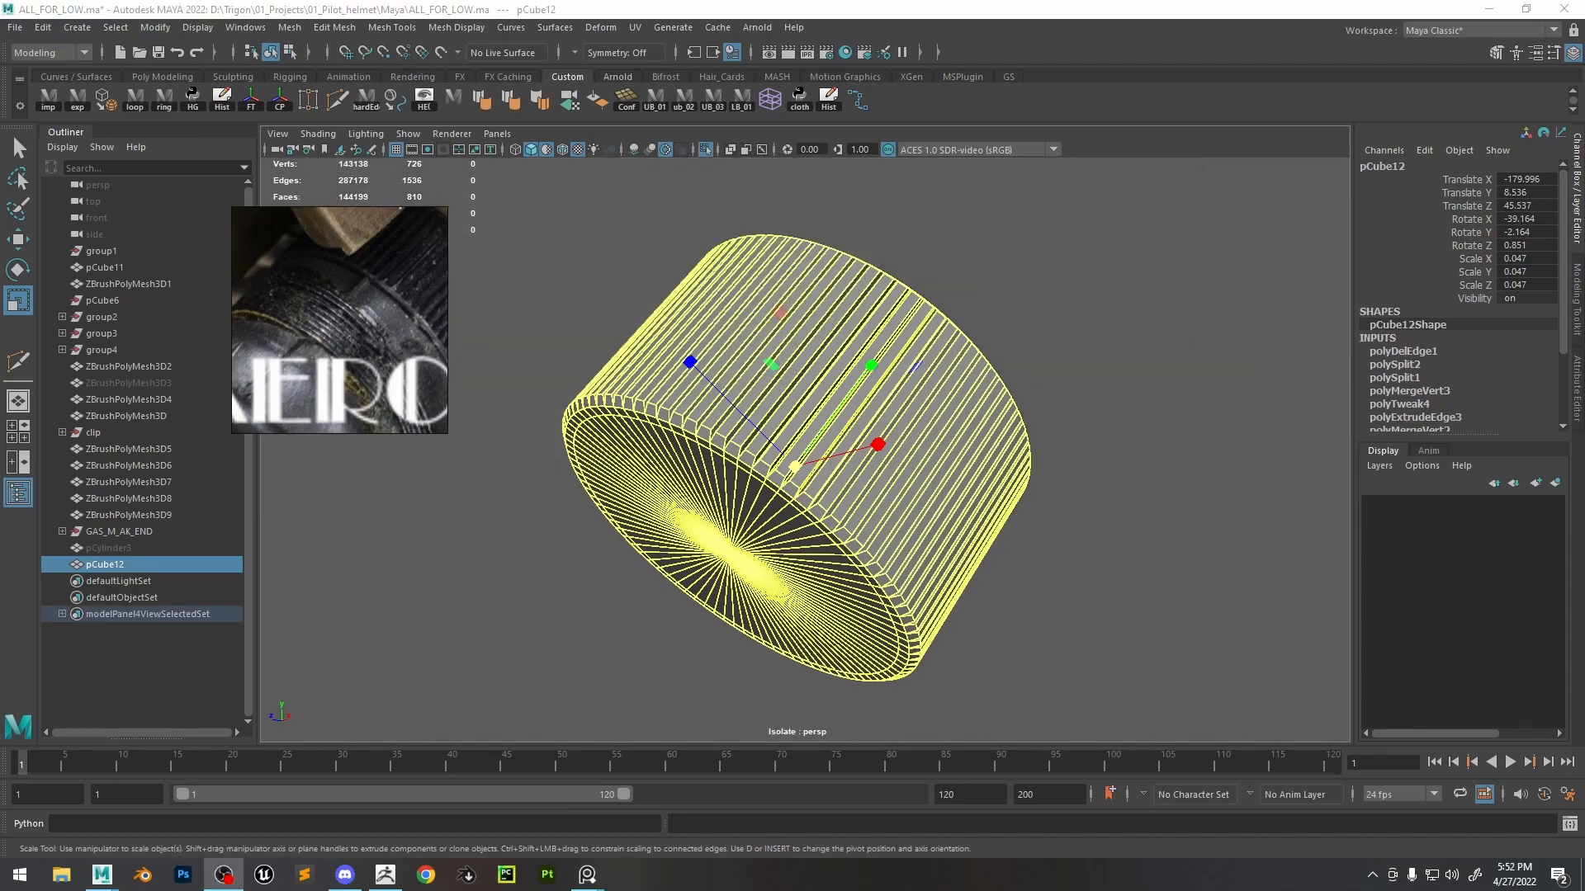
- Create a polygon cylinder and raise it to translation Y 30.836, near the isolated ribbed cylinder
click(448, 279)
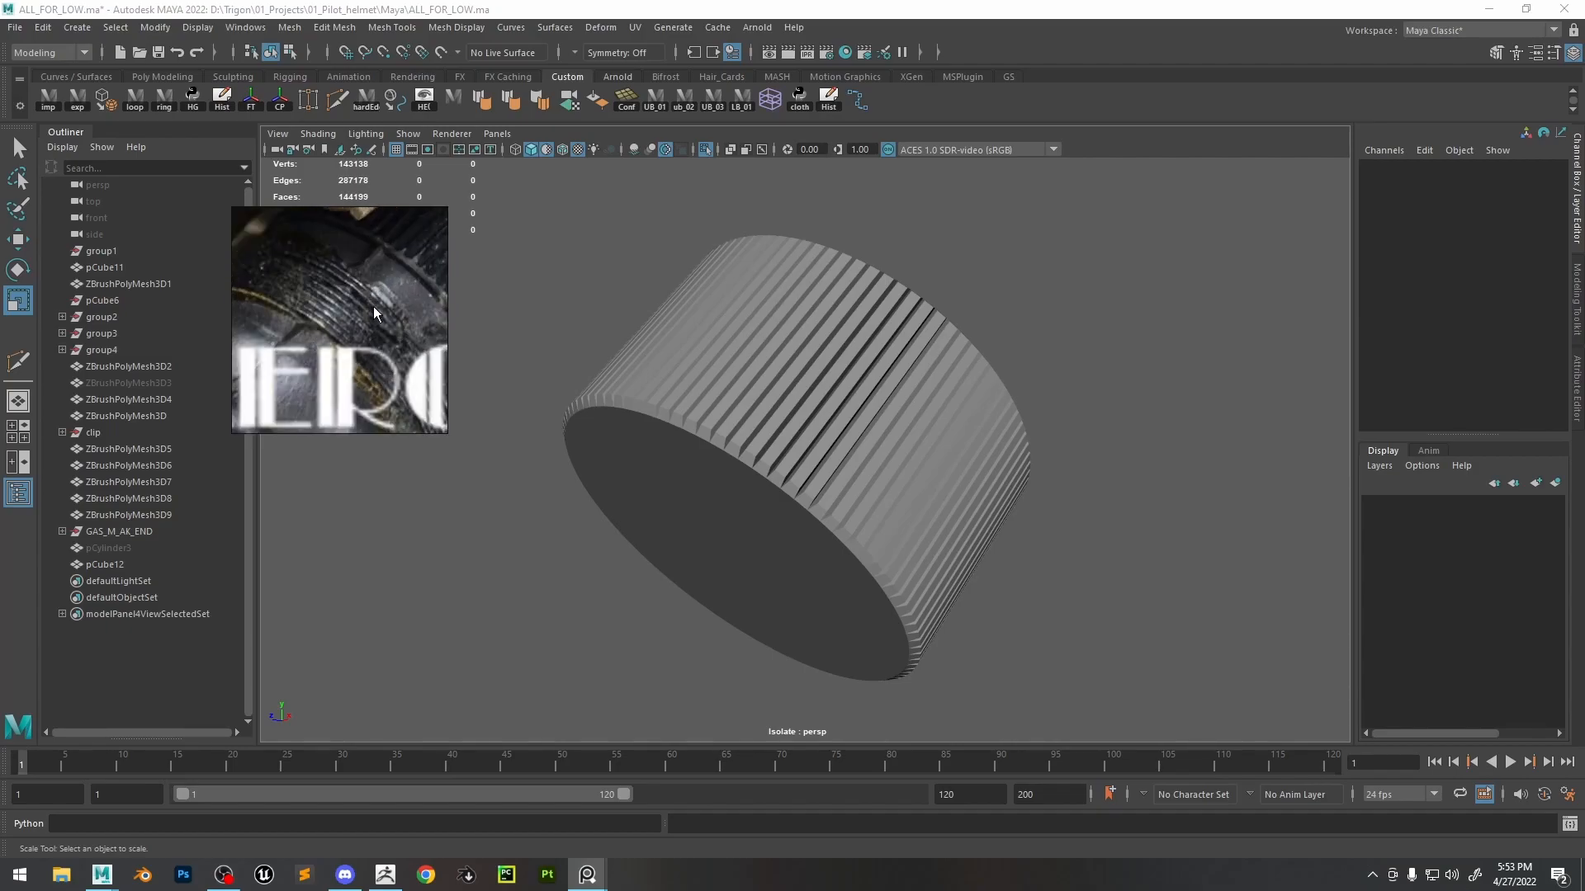
alt+middle_drag(792, 346, 850, 326)
key(space)
click(726, 264)
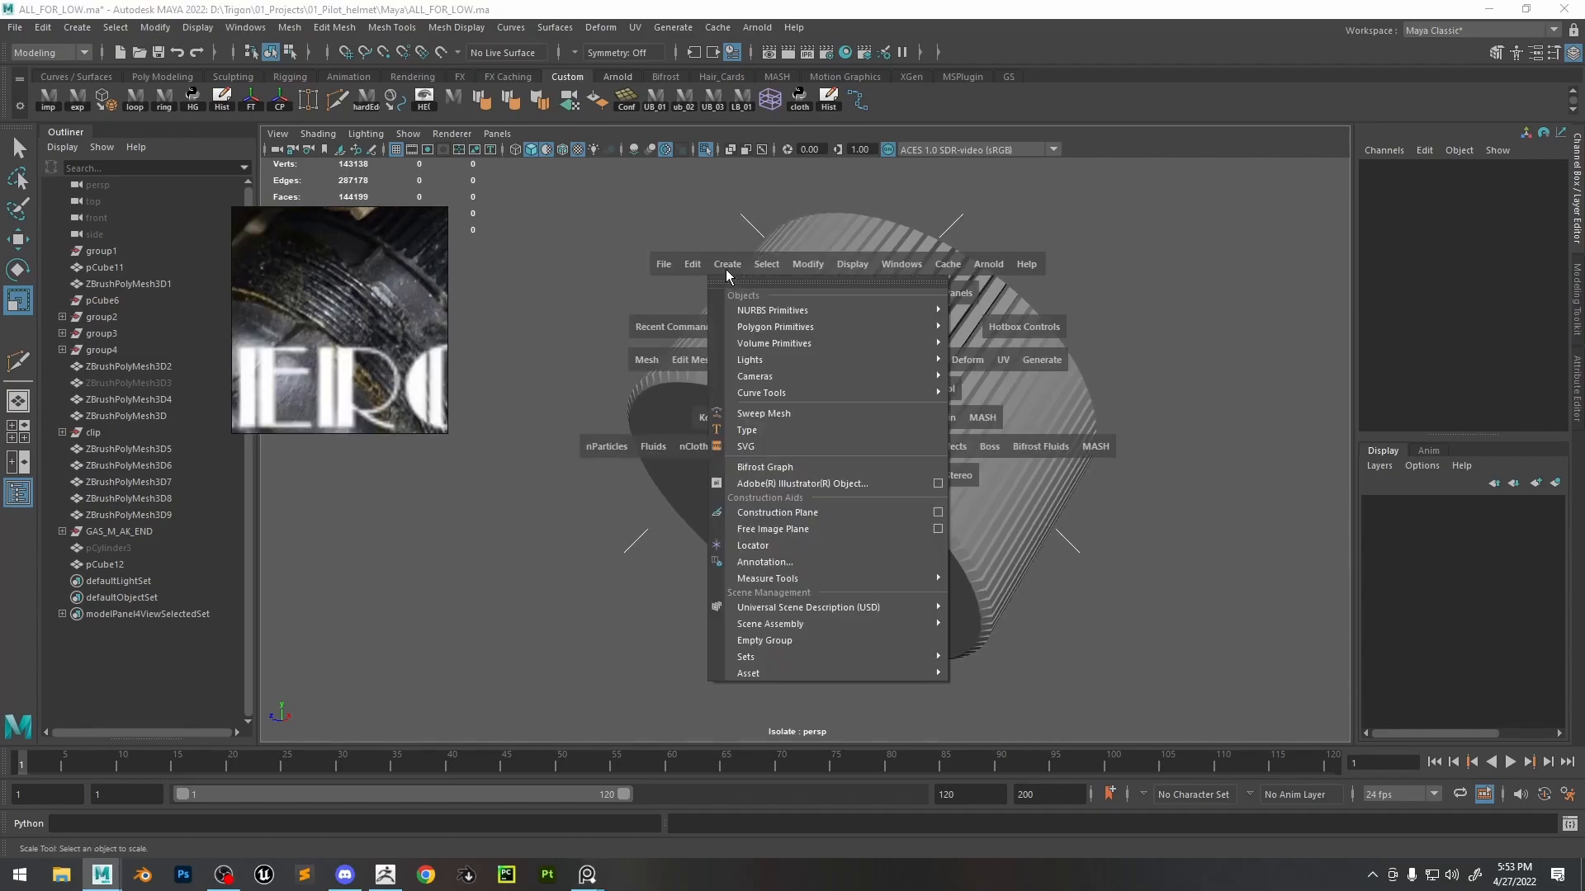
mouse_move(799, 330)
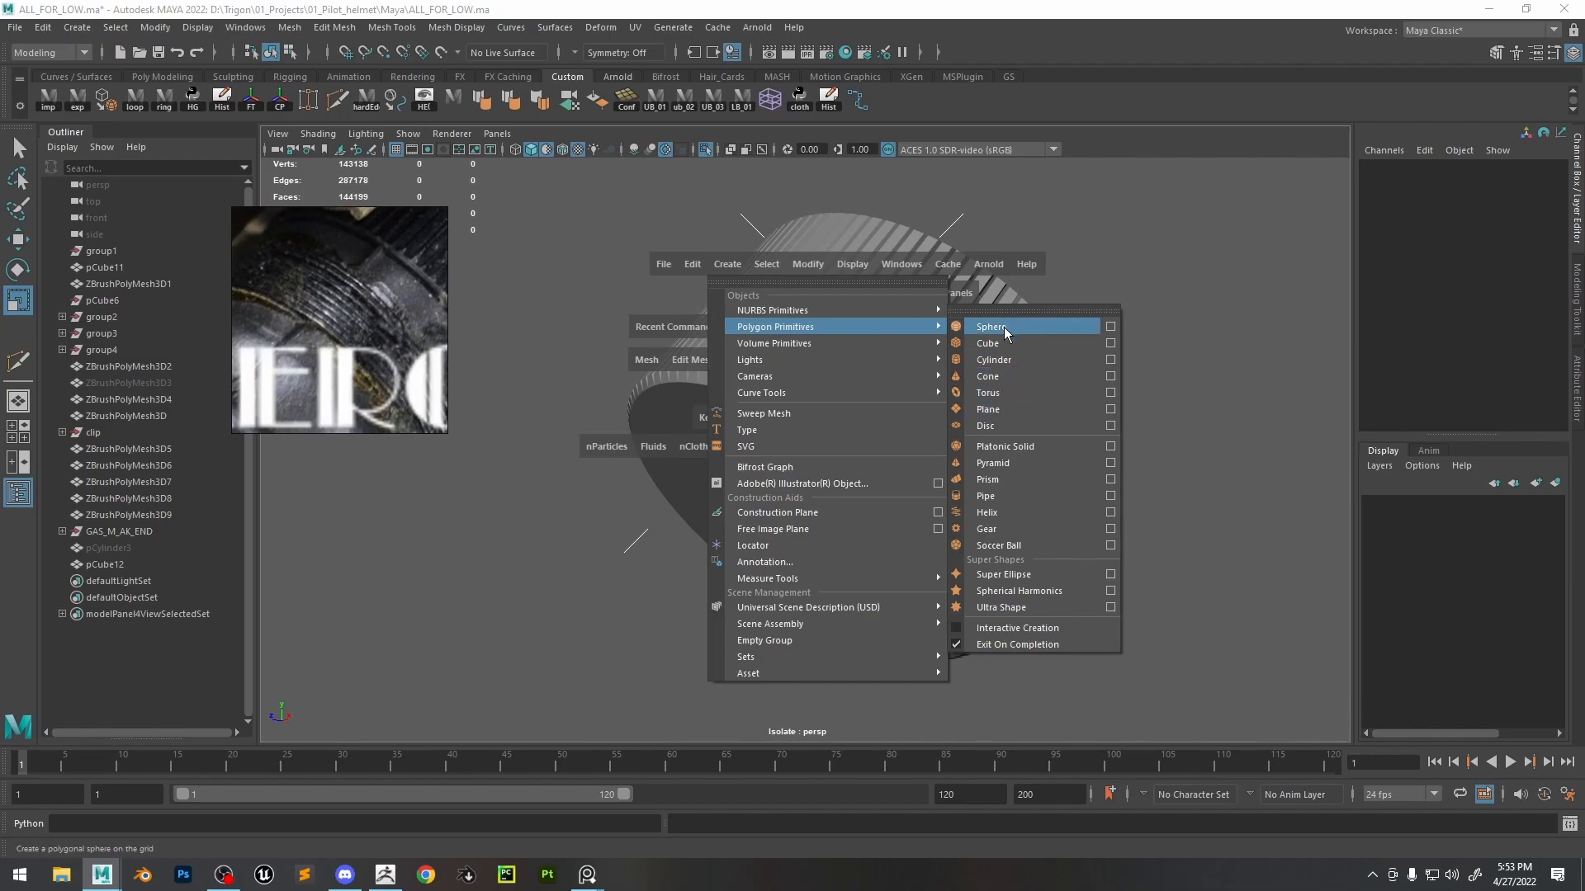
click(1005, 358)
alt+right_drag(1008, 513, 794, 404)
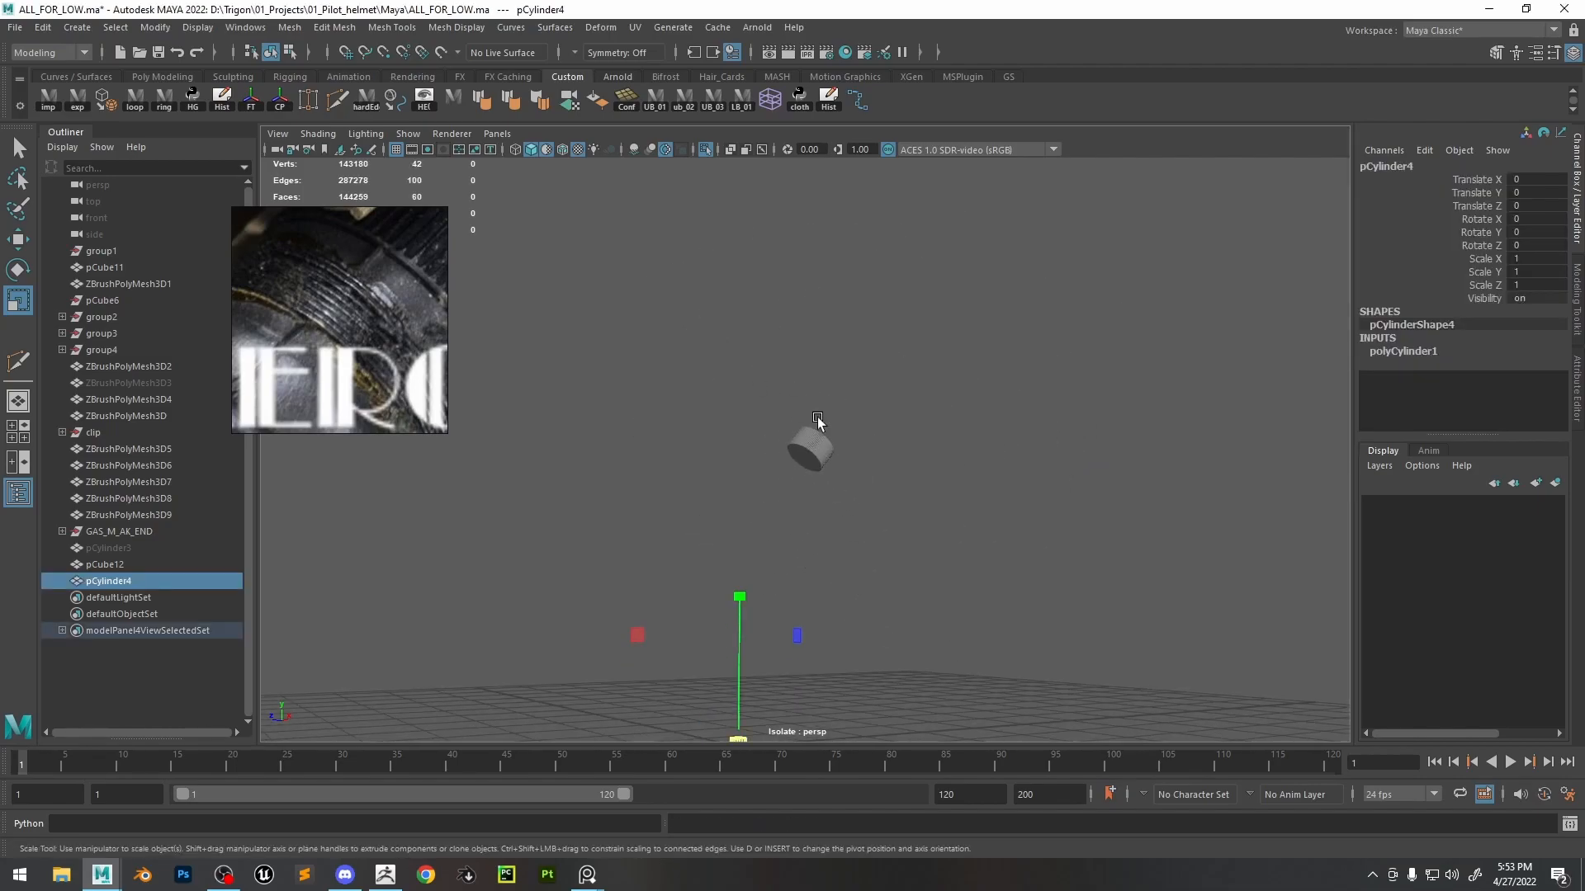
key(w)
drag(754, 634, 925, 471)
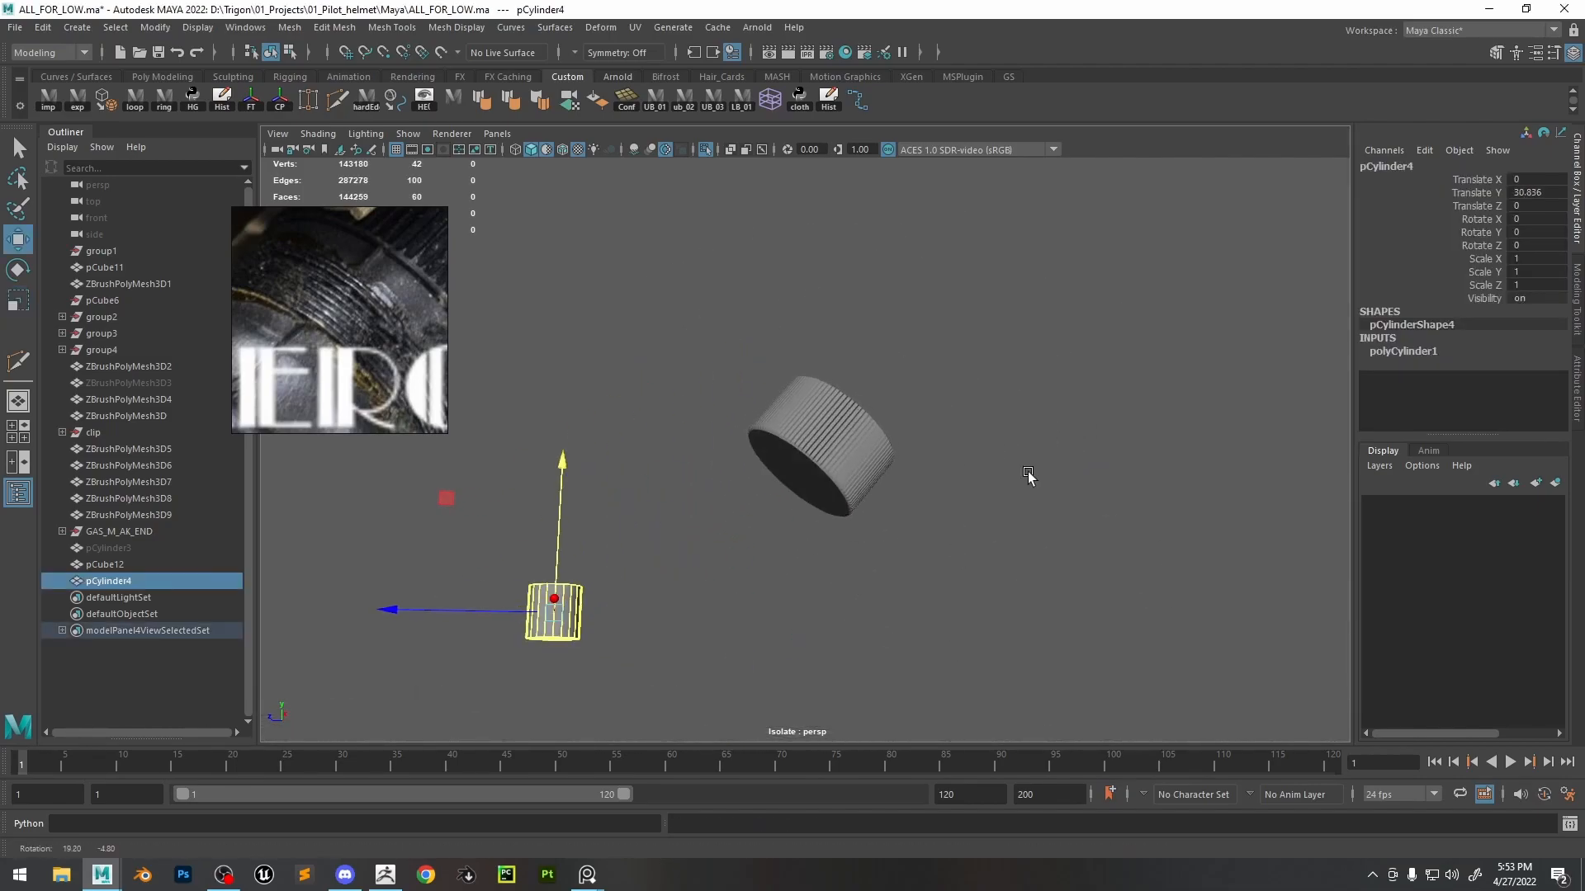
- Set the new cylinder's axis subdivisions to 24 and tilt it to rotation X -34.89, Y -0.062, Z -3.13
key(t)
click(1195, 496)
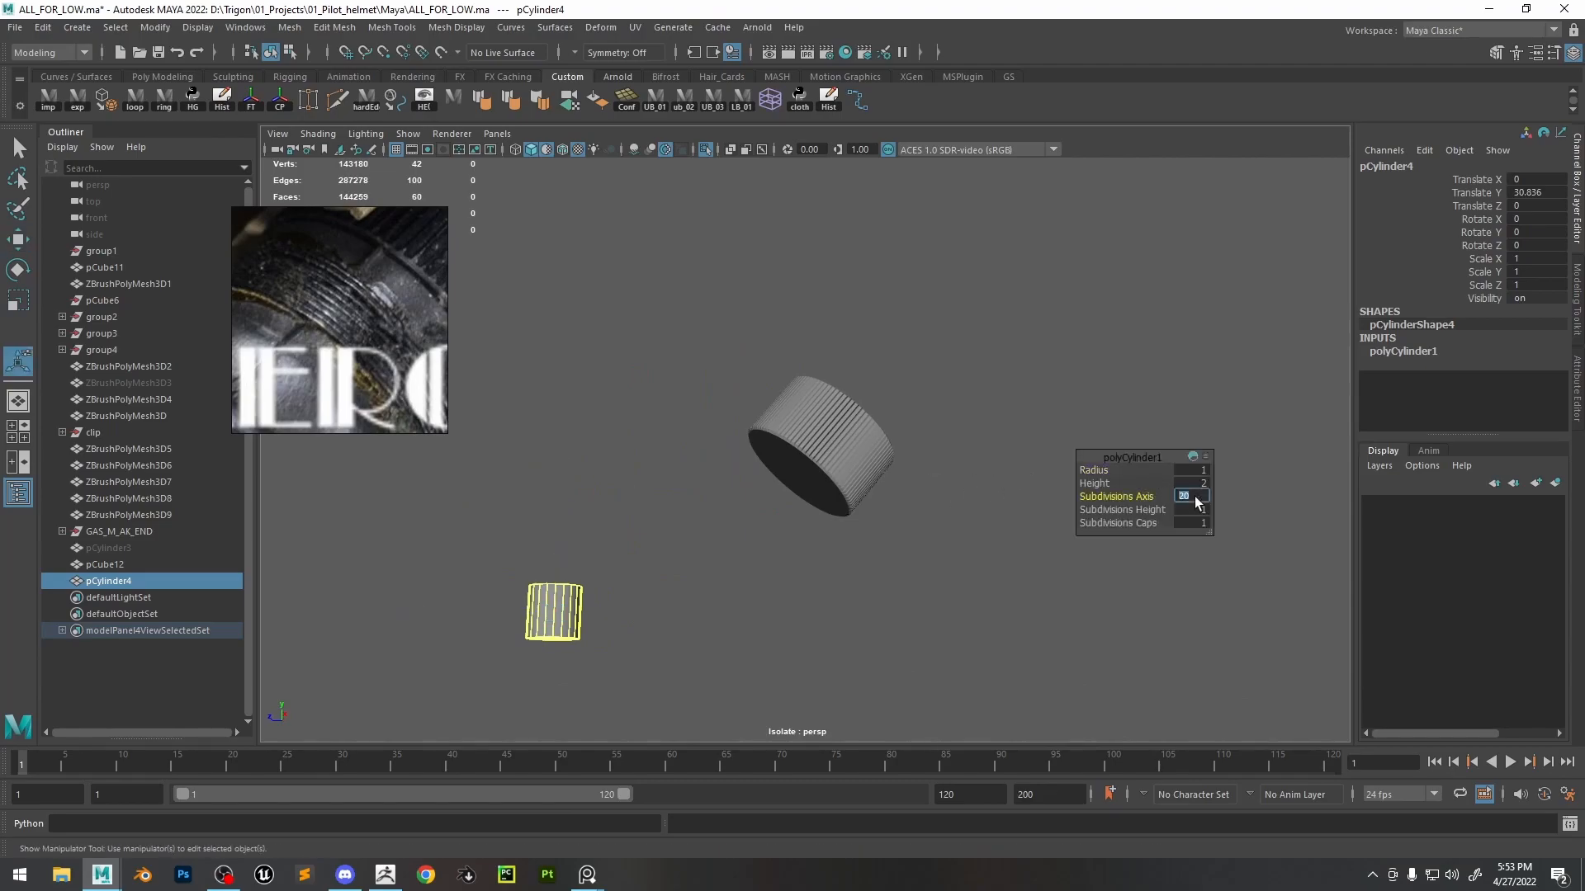
key(e)
drag(704, 517, 706, 587)
- Move the new cylinder against the ribbed cylinder's end cap, at translation X 1.041, Y 37.369, Z -9.99
key(w)
drag(564, 627, 825, 496)
alt+right_drag(826, 495, 1103, 640)
click(784, 507)
alt+drag(784, 508, 998, 577)
- Compare the rotation values of the ribbed cylinder with those of the small cylinder and check the options for its rotation channels
click(1205, 307)
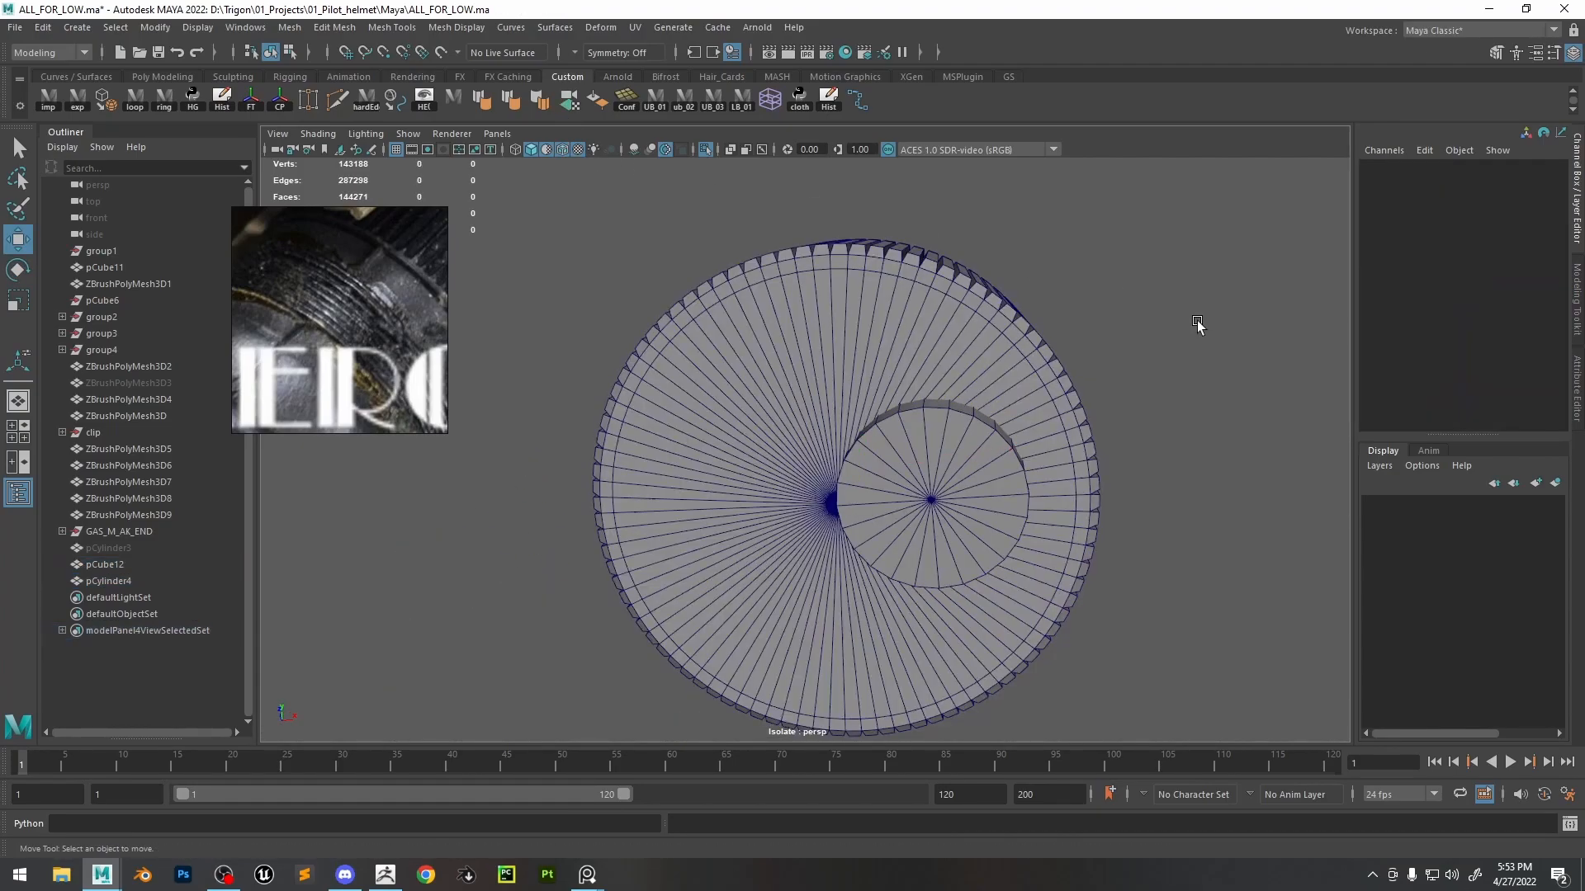
click(944, 508)
click(906, 409)
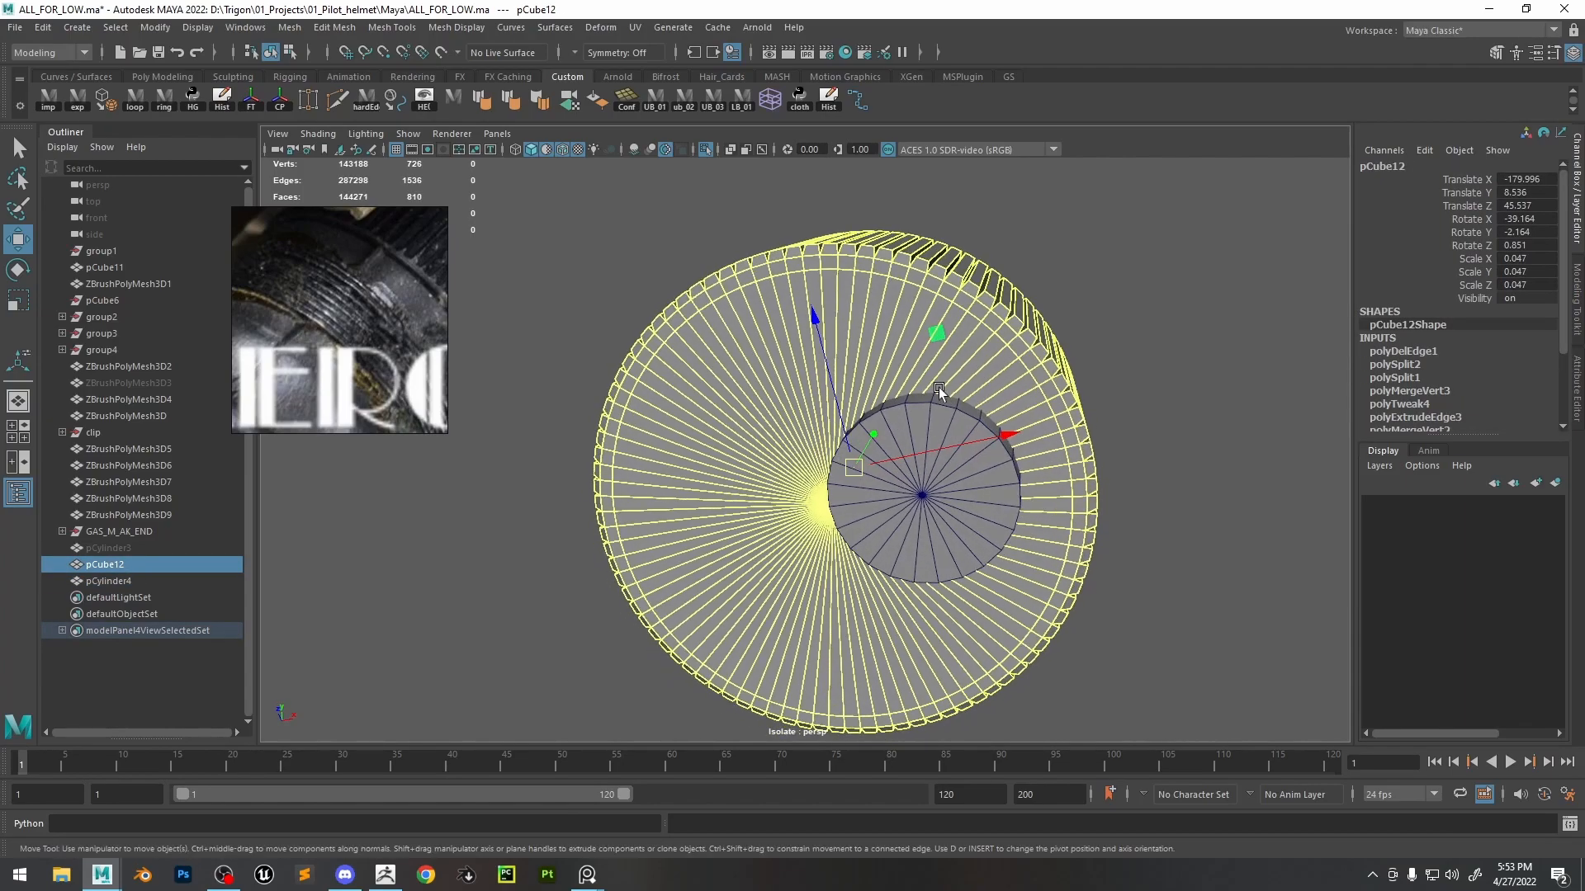
alt+drag(1160, 345, 1153, 322)
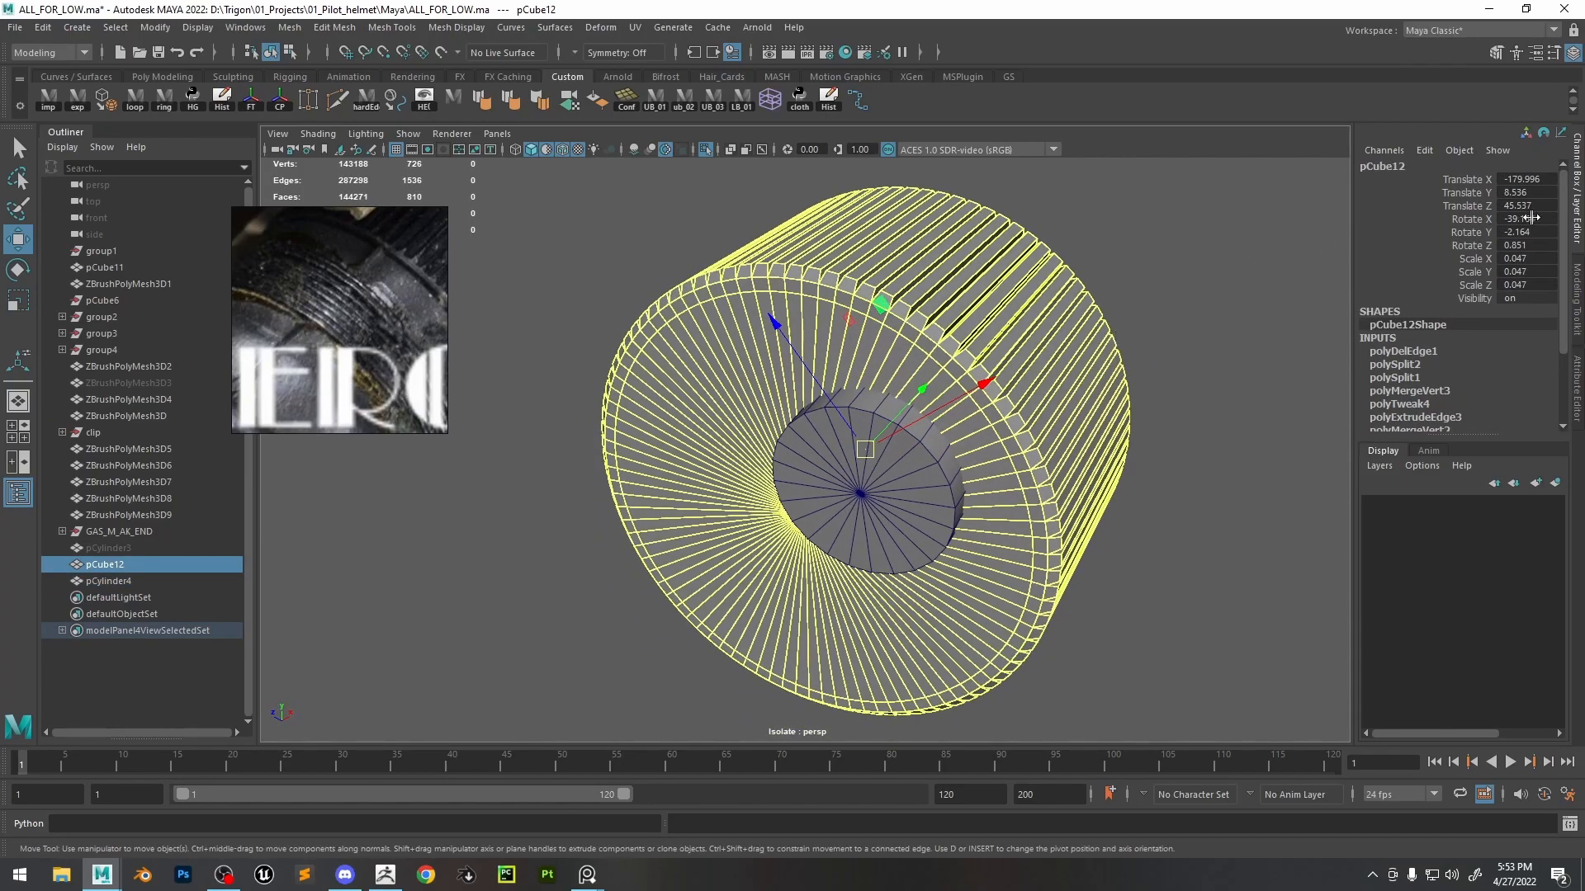
click(904, 483)
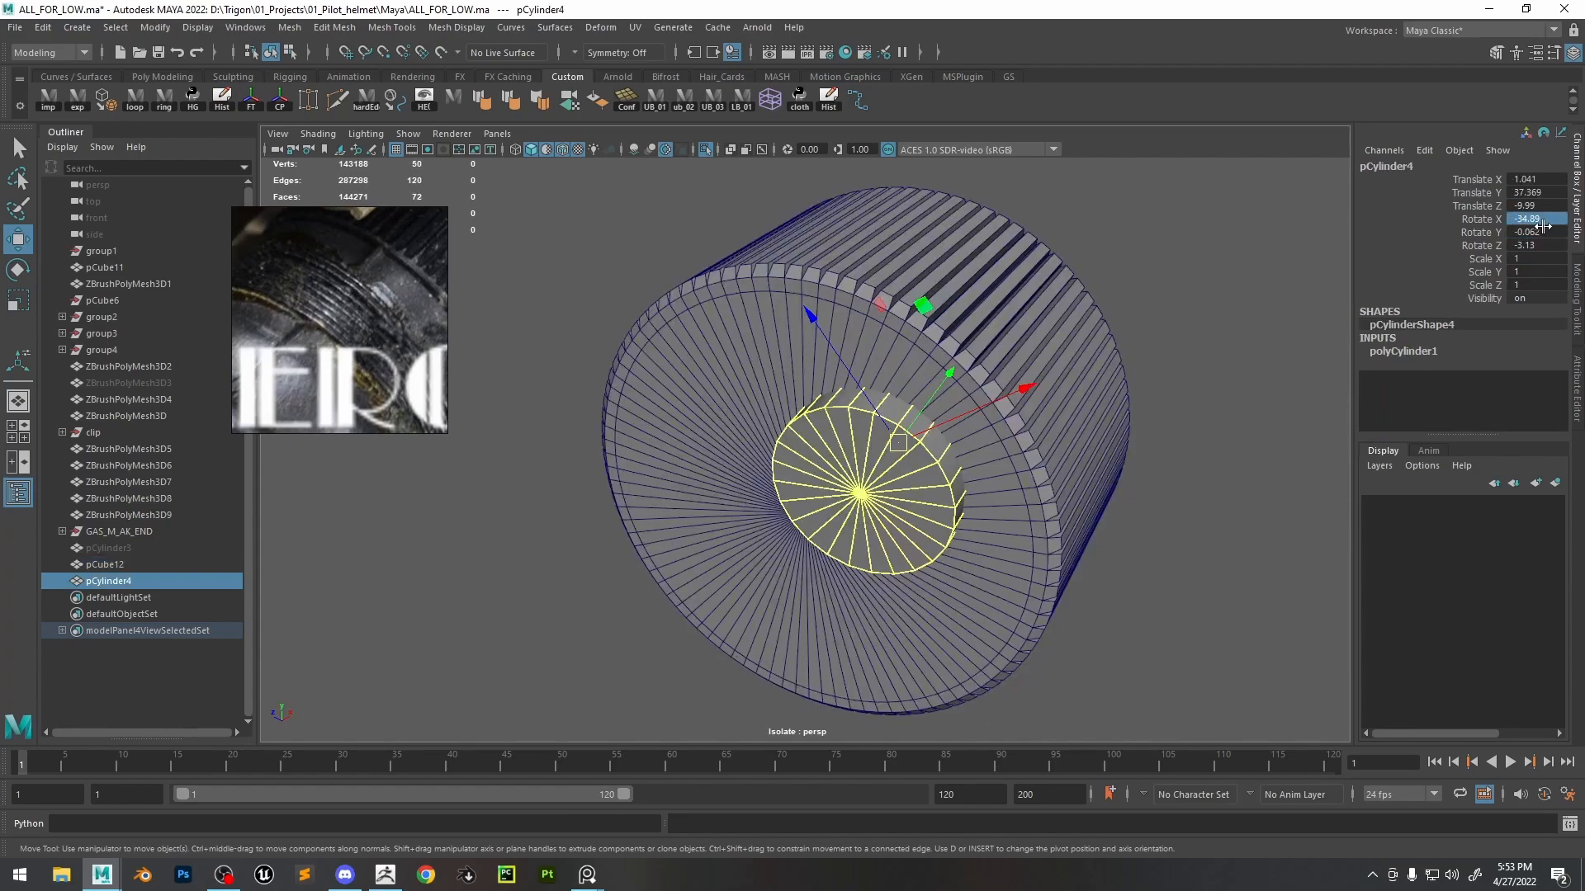
drag(1470, 221, 1479, 245)
right_click(1479, 245)
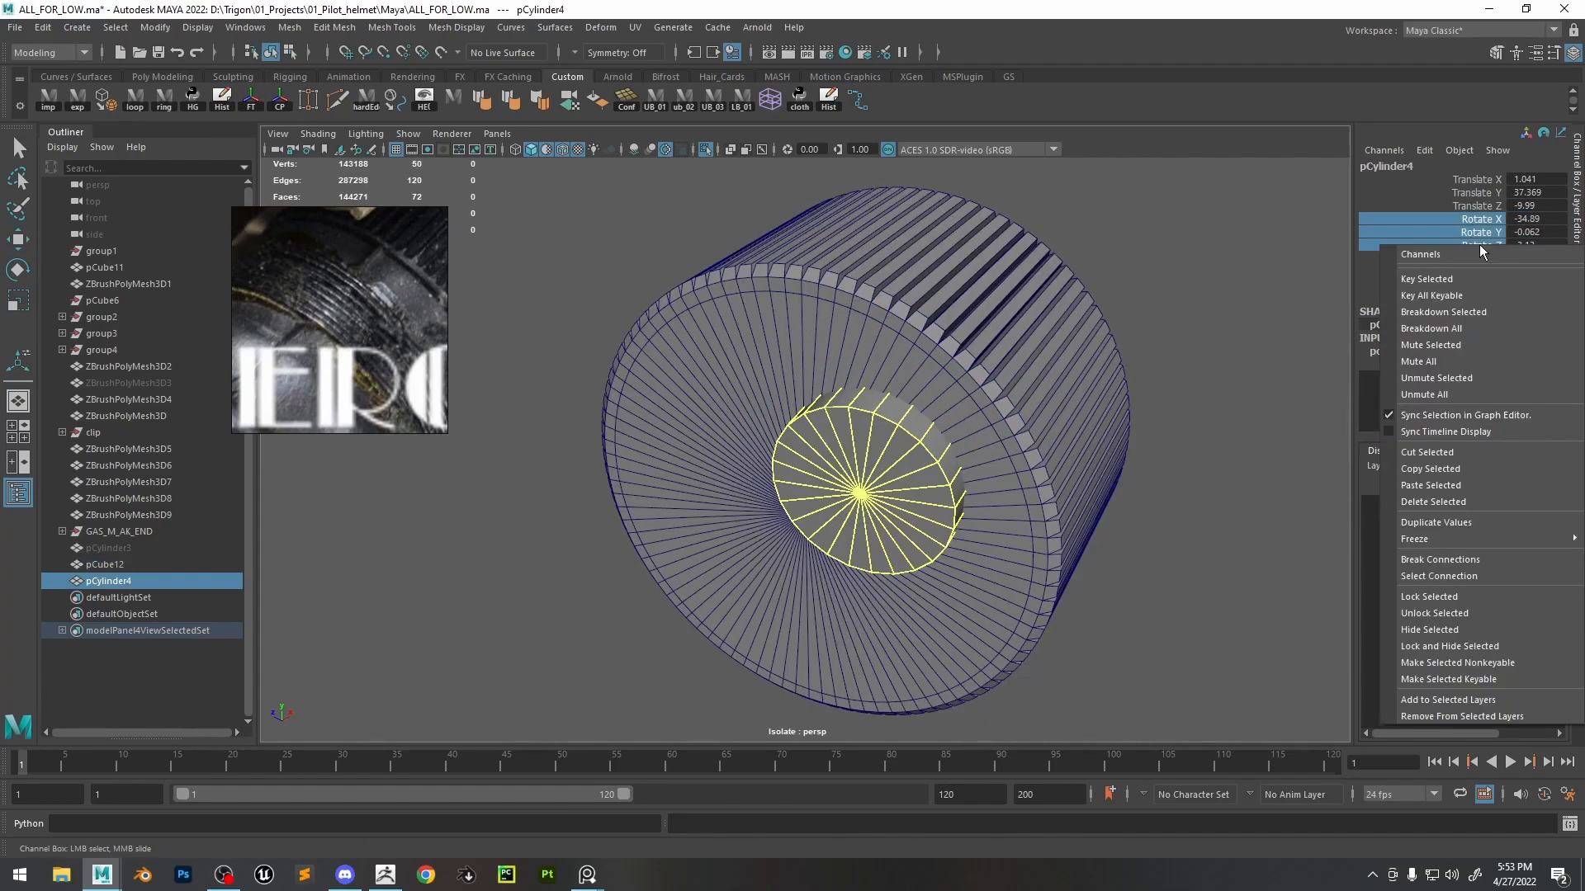
click(1156, 275)
- Check the channel options available for all of the ribbed cylinder's transform values
click(940, 277)
key(w)
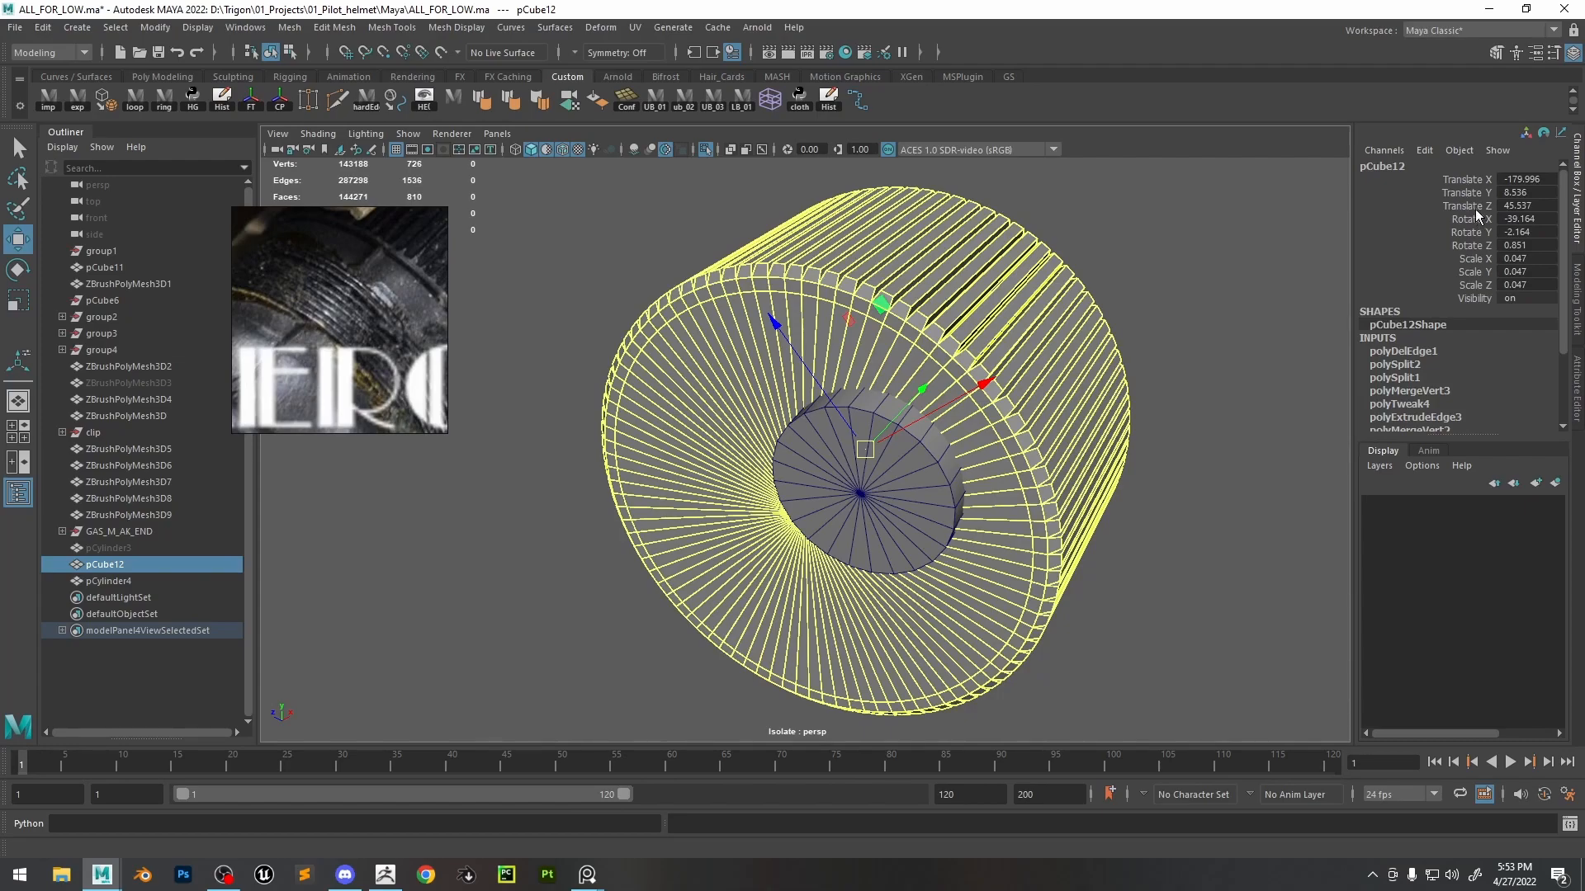
click(1437, 180)
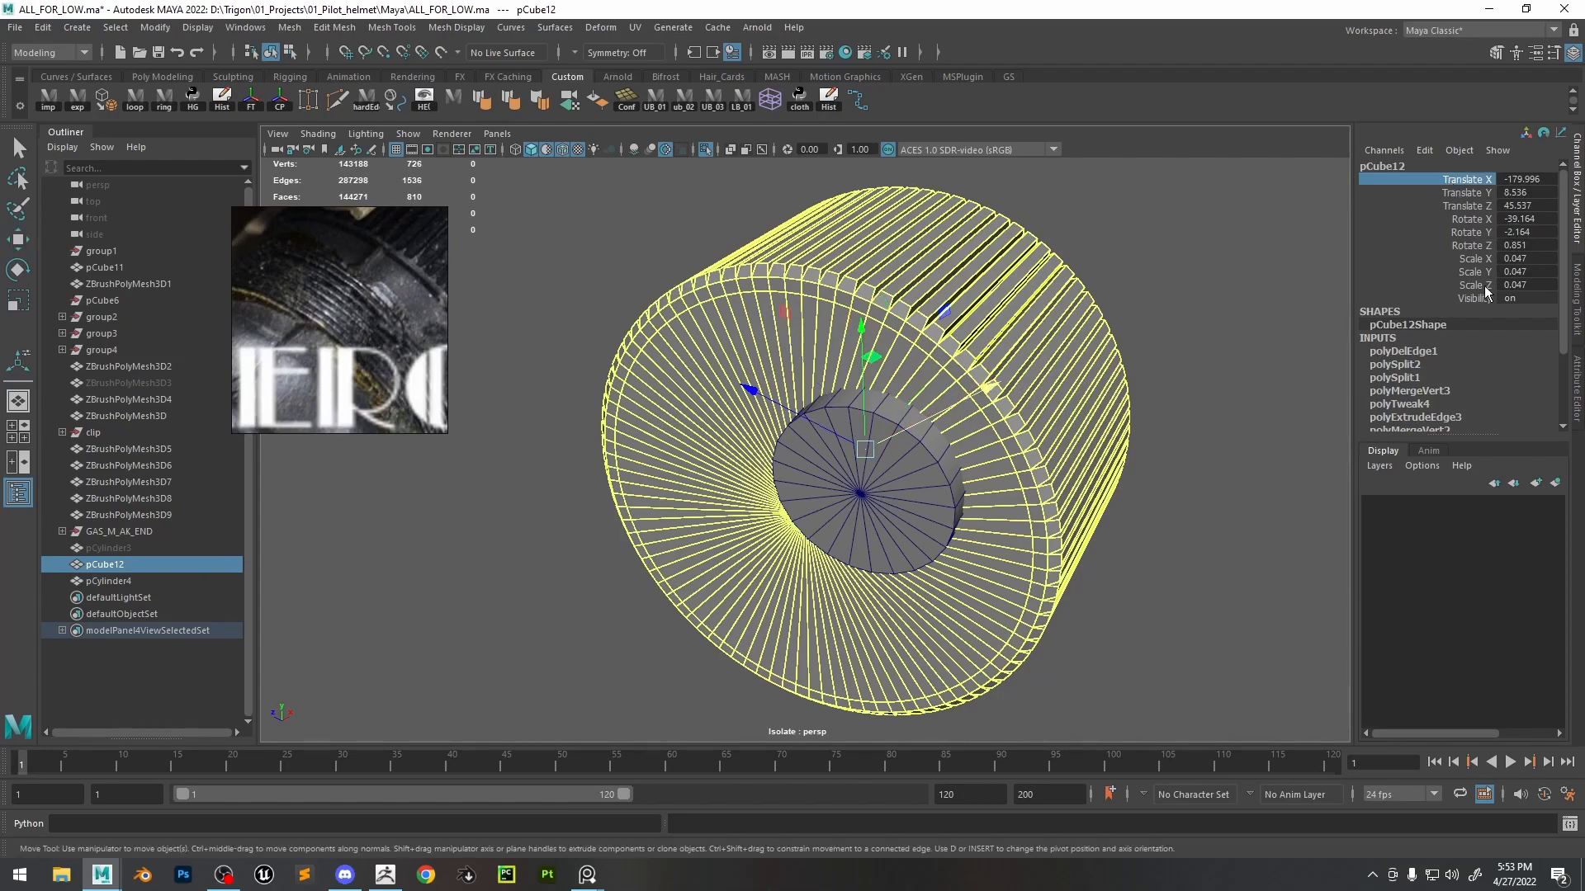
shift+click(1482, 295)
right_click(1482, 295)
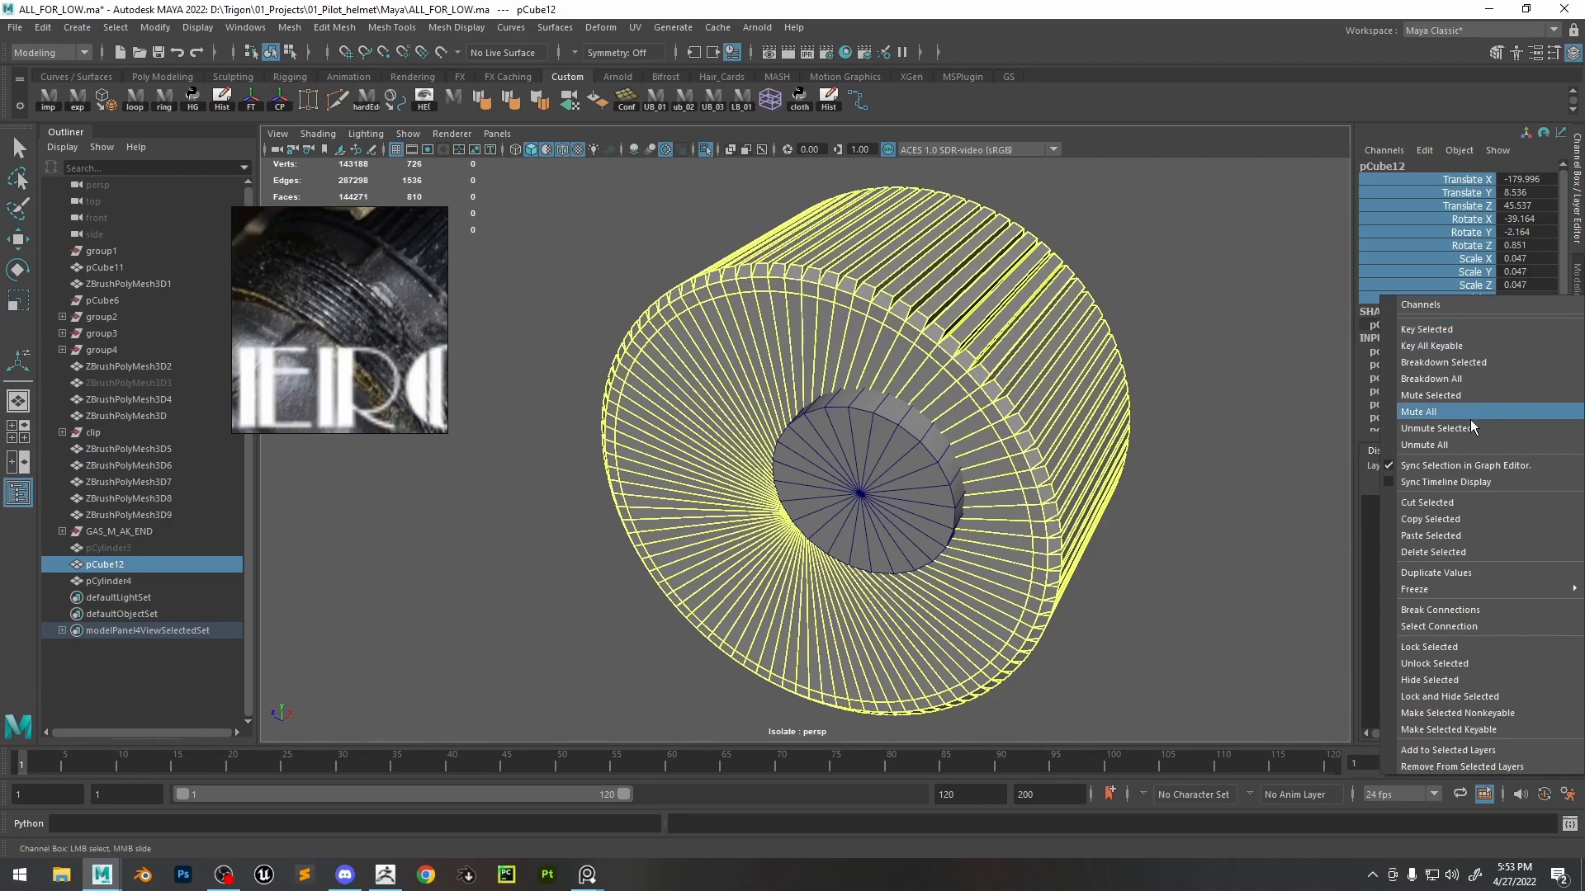
click(1287, 289)
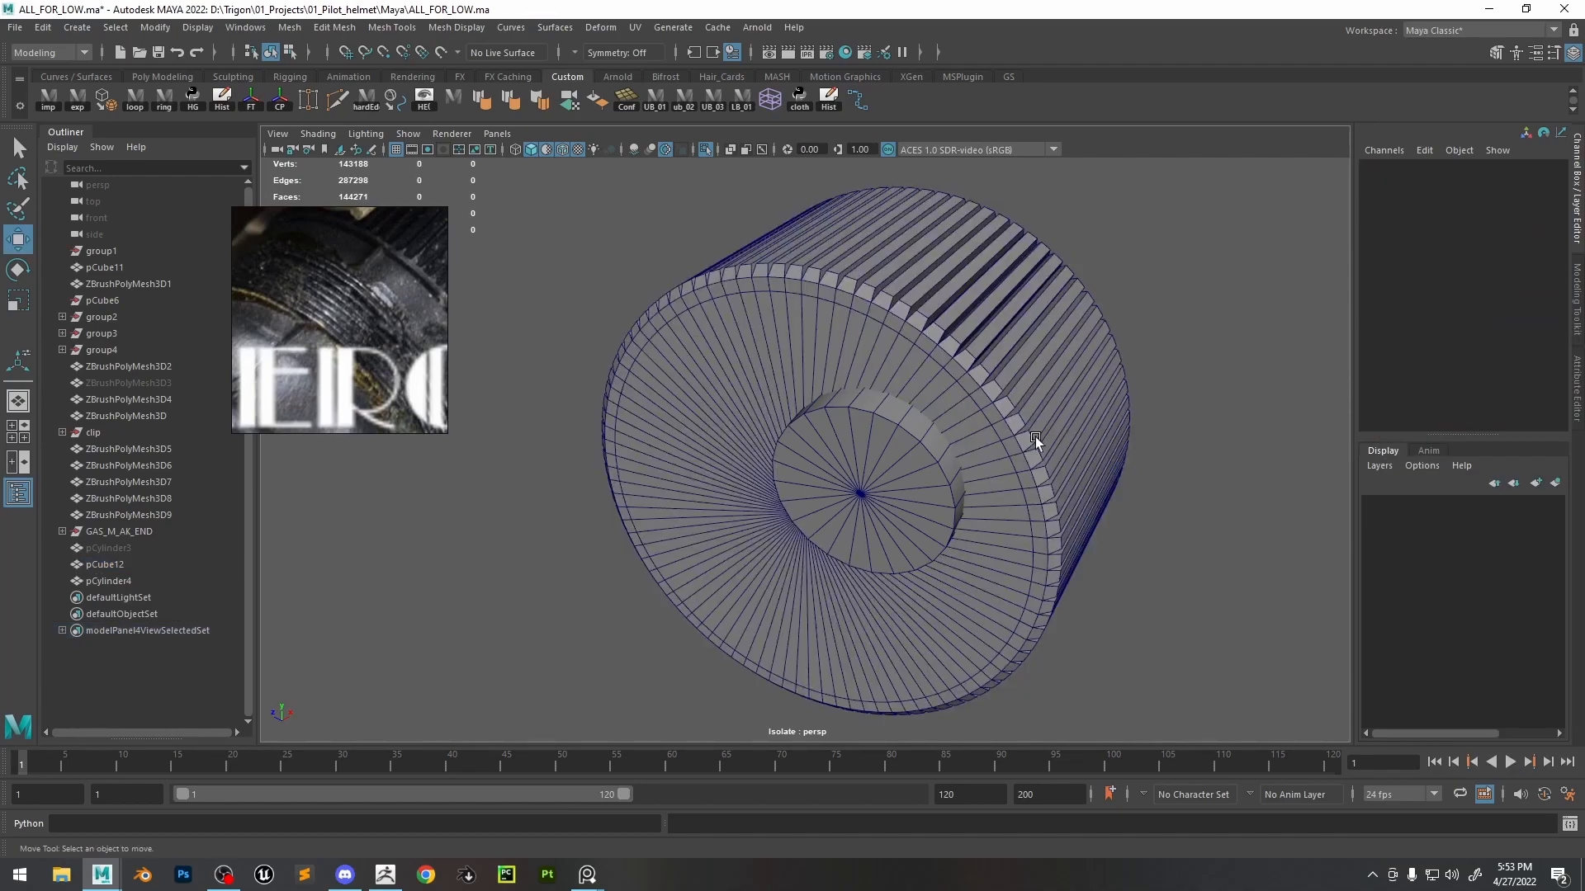
- Centre the small cylinder on the ribbed cylinder's end cap at translation 0.015, 36.603, -9.399 and rotation -38.933, 1.082, -1.706
click(831, 482)
alt+drag(834, 483, 1045, 560)
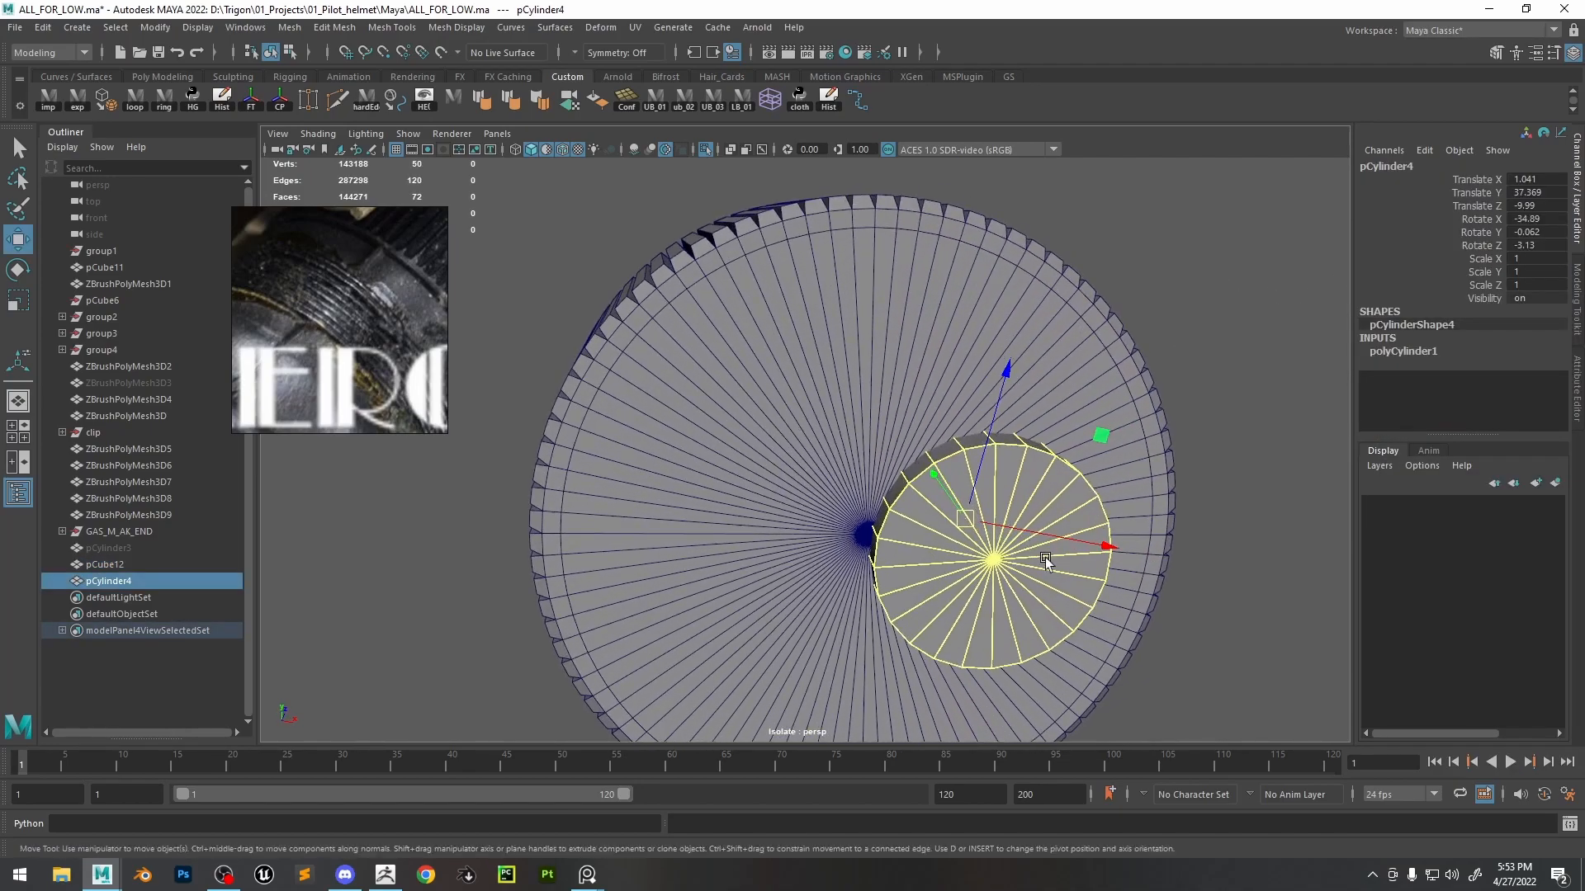
key(d)
drag(971, 537, 954, 591)
key(e)
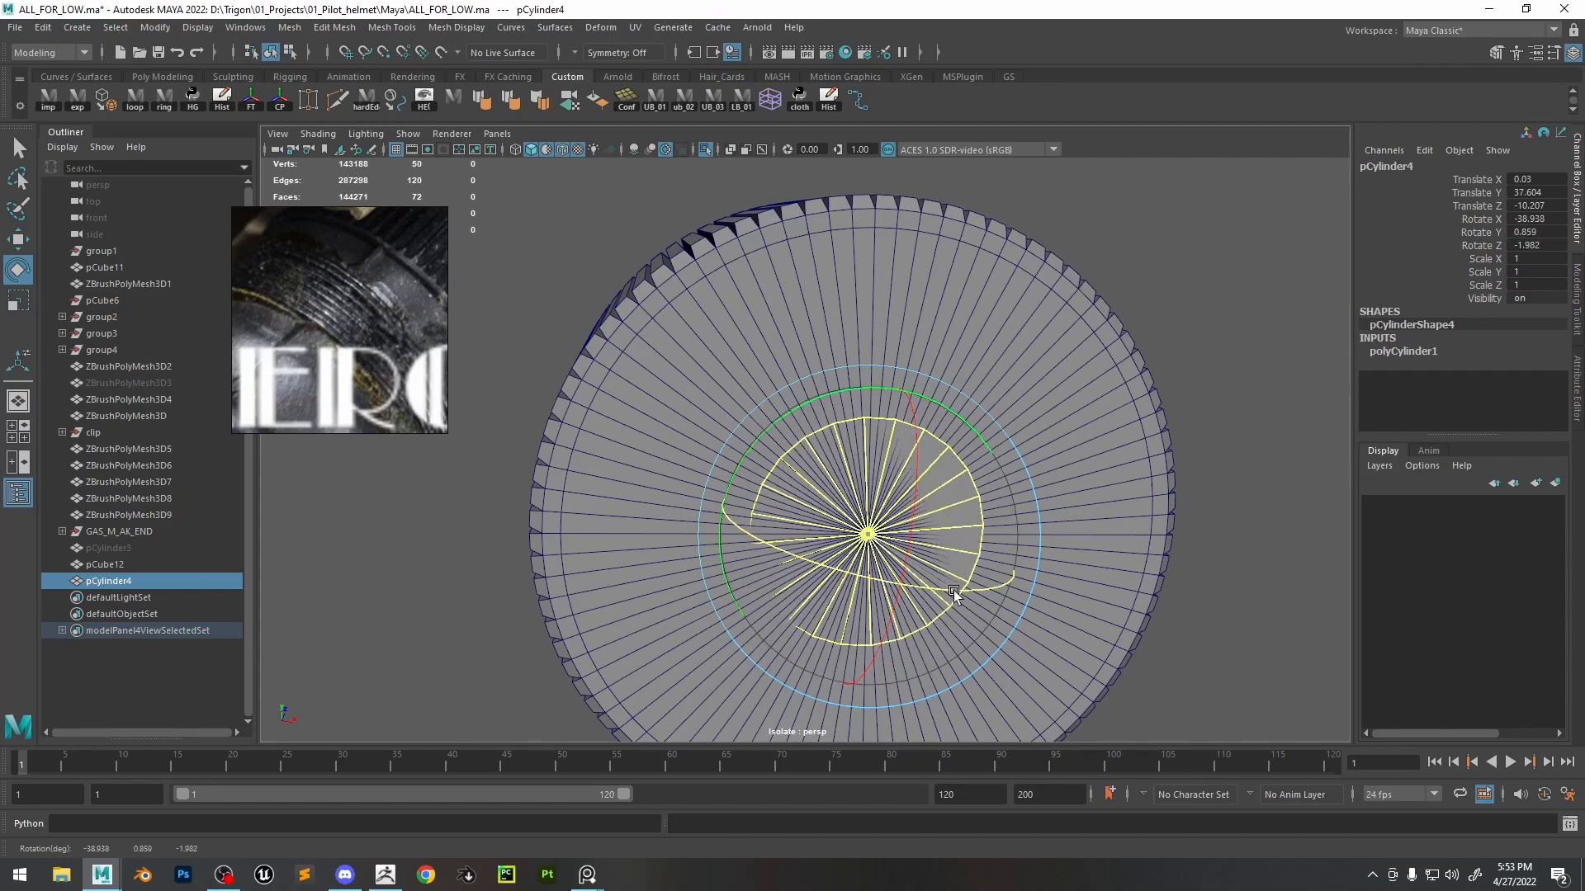
alt+drag(1037, 557, 883, 553)
key(w)
key(w)
click(799, 538)
- Scale the small cylinder to 2.61 in X and Z, keeping its height
key(r)
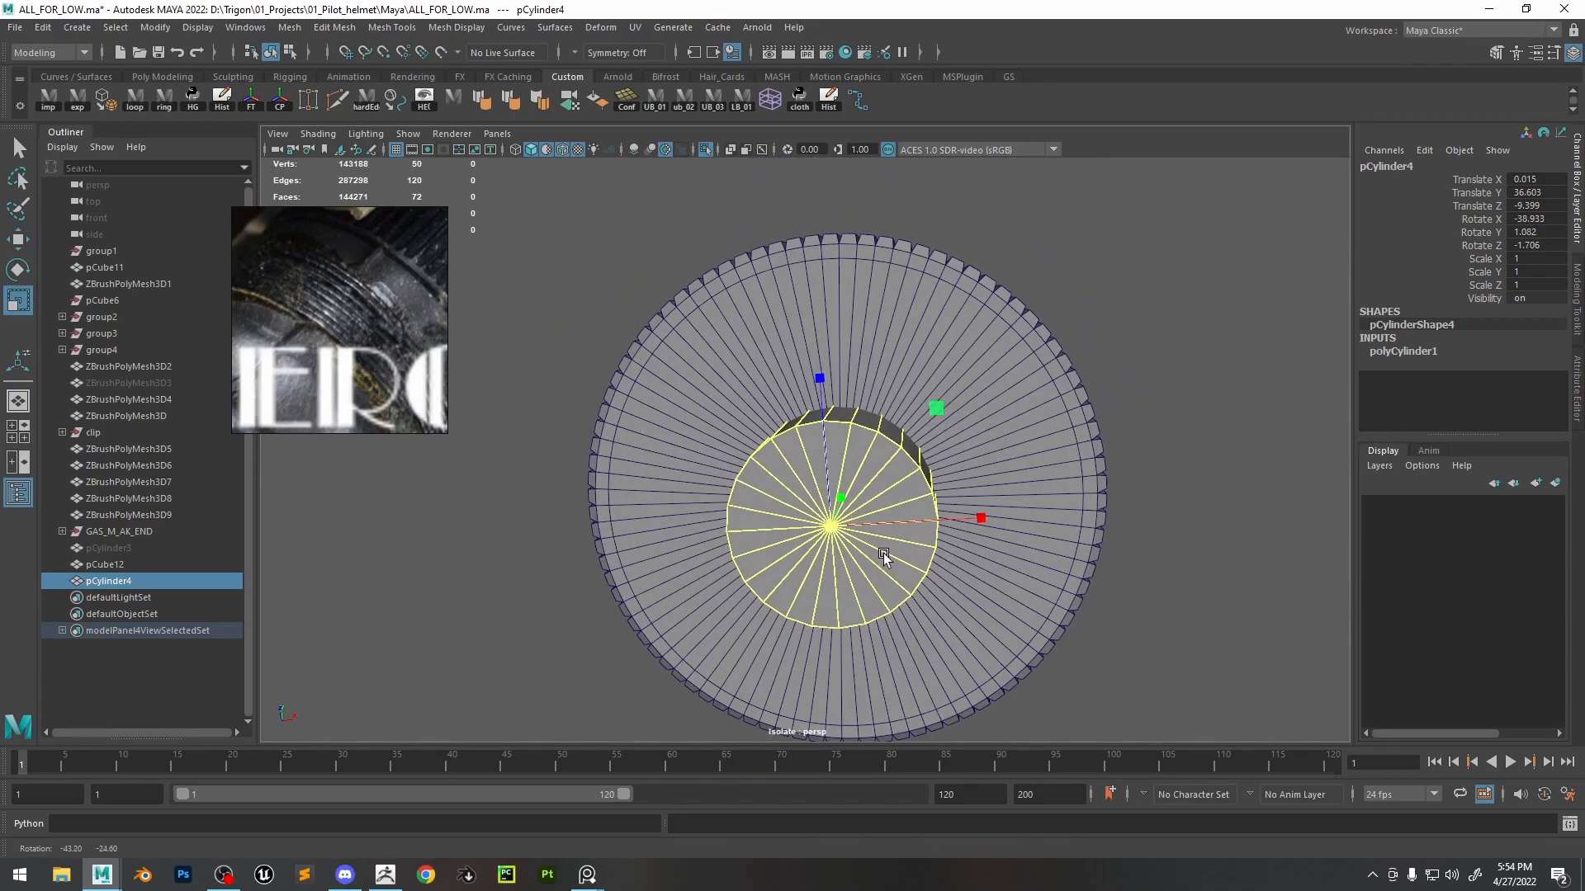
drag(933, 412, 1126, 395)
middle_drag(1126, 395, 1132, 396)
alt+drag(1133, 396, 1138, 410)
middle_drag(1137, 410, 1149, 409)
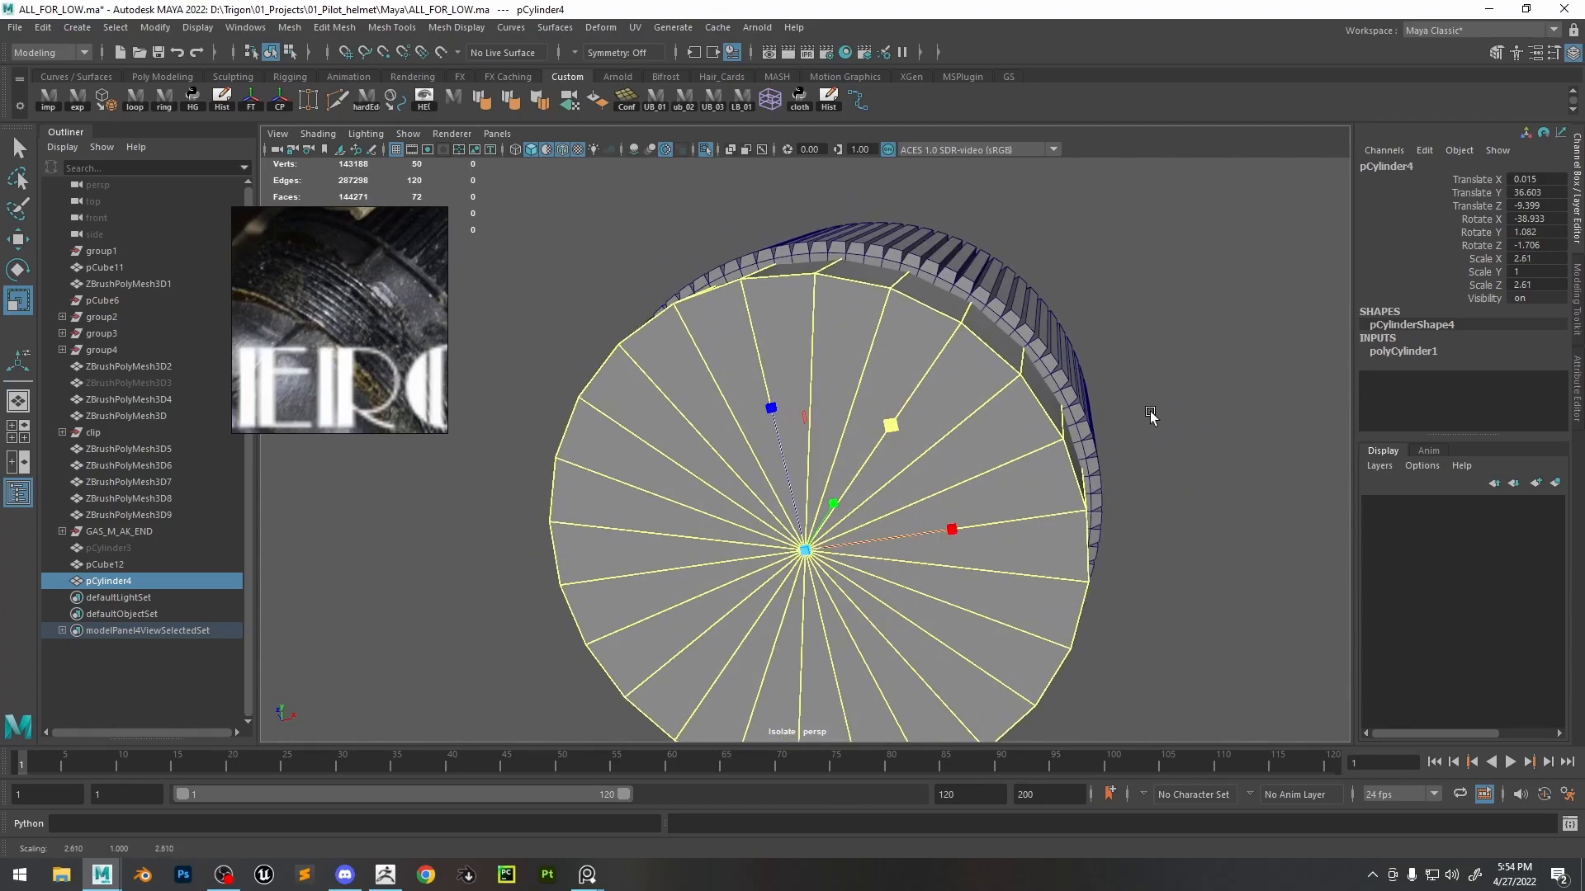
- Slide the enlarged cylinder along its axis into the ribbed cylinder so only a short collar protrudes from the end
alt+drag(1149, 410, 1022, 474)
scroll(1022, 474, down, 3)
key(w)
drag(804, 502, 819, 484)
scroll(893, 409, down, 6)
click(893, 409)
alt+drag(893, 409, 862, 371)
scroll(863, 371, up, 4)
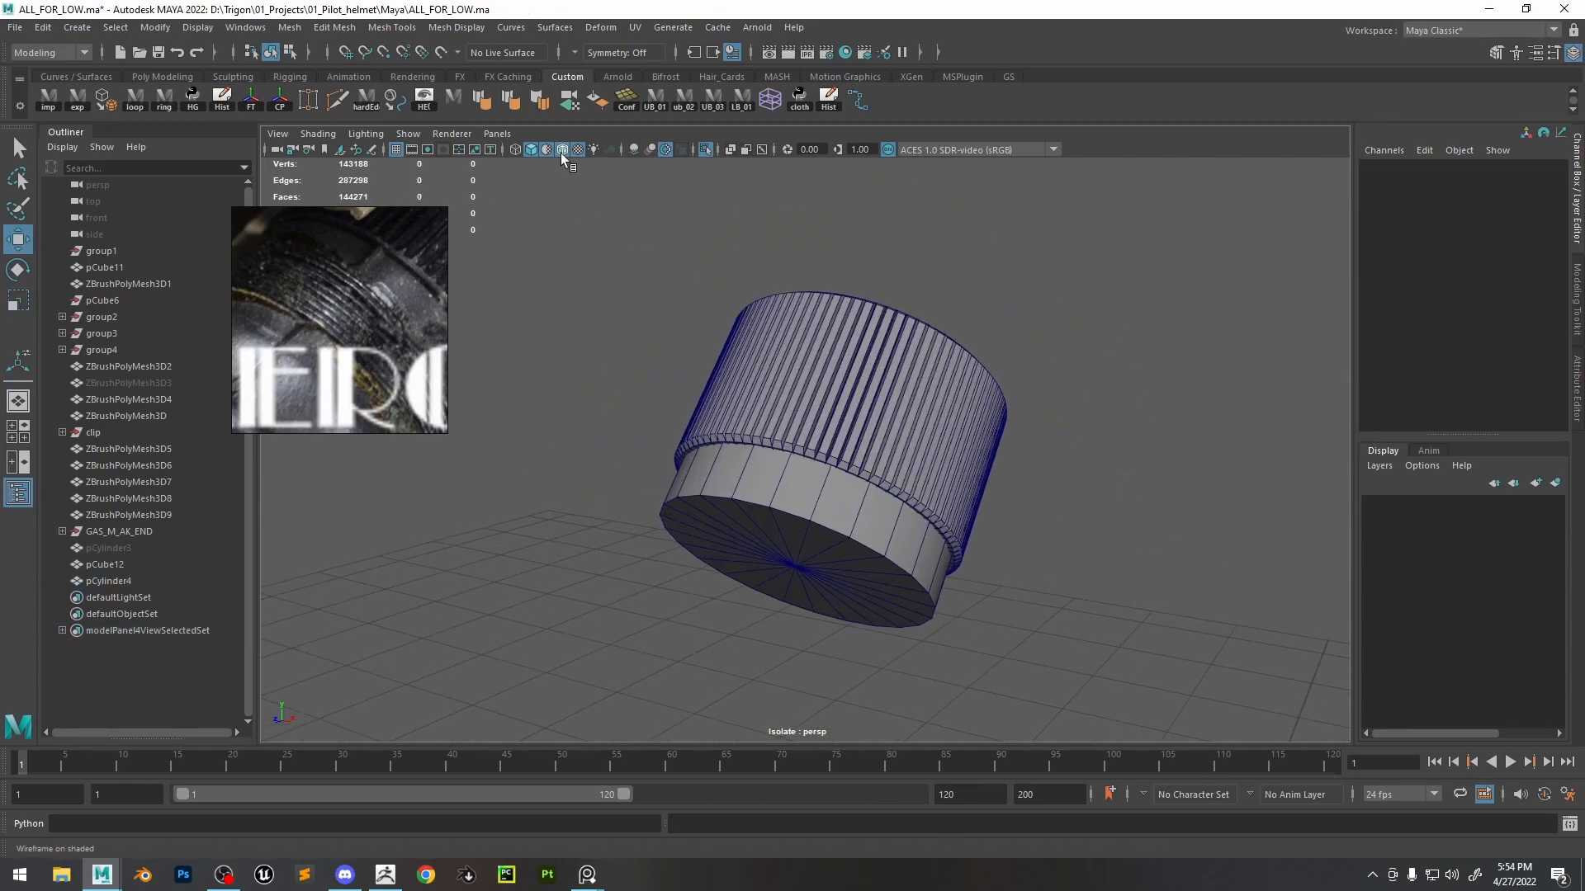
- Turn off the wireframe overlay and nudge the smooth cylinder slightly along the ribbed cylinder's axis
click(561, 154)
alt+drag(742, 413, 779, 487)
click(768, 519)
drag(848, 439, 853, 432)
click(998, 528)
scroll(961, 462, up, 4)
mouse_move(999, 528)
alt+mouse_down()
mouse_move(961, 462)
mouse_move(928, 462)
alt+mouse_up()
- Isolate the smooth cylinder in the viewport
click(864, 610)
scroll(356, 331, up, 4)
click(705, 149)
click(706, 149)
- Bevel the edge loop around the smooth cylinder's lower rim with a fraction of 0.04
right_drag(788, 478, 788, 429)
double_click(794, 505)
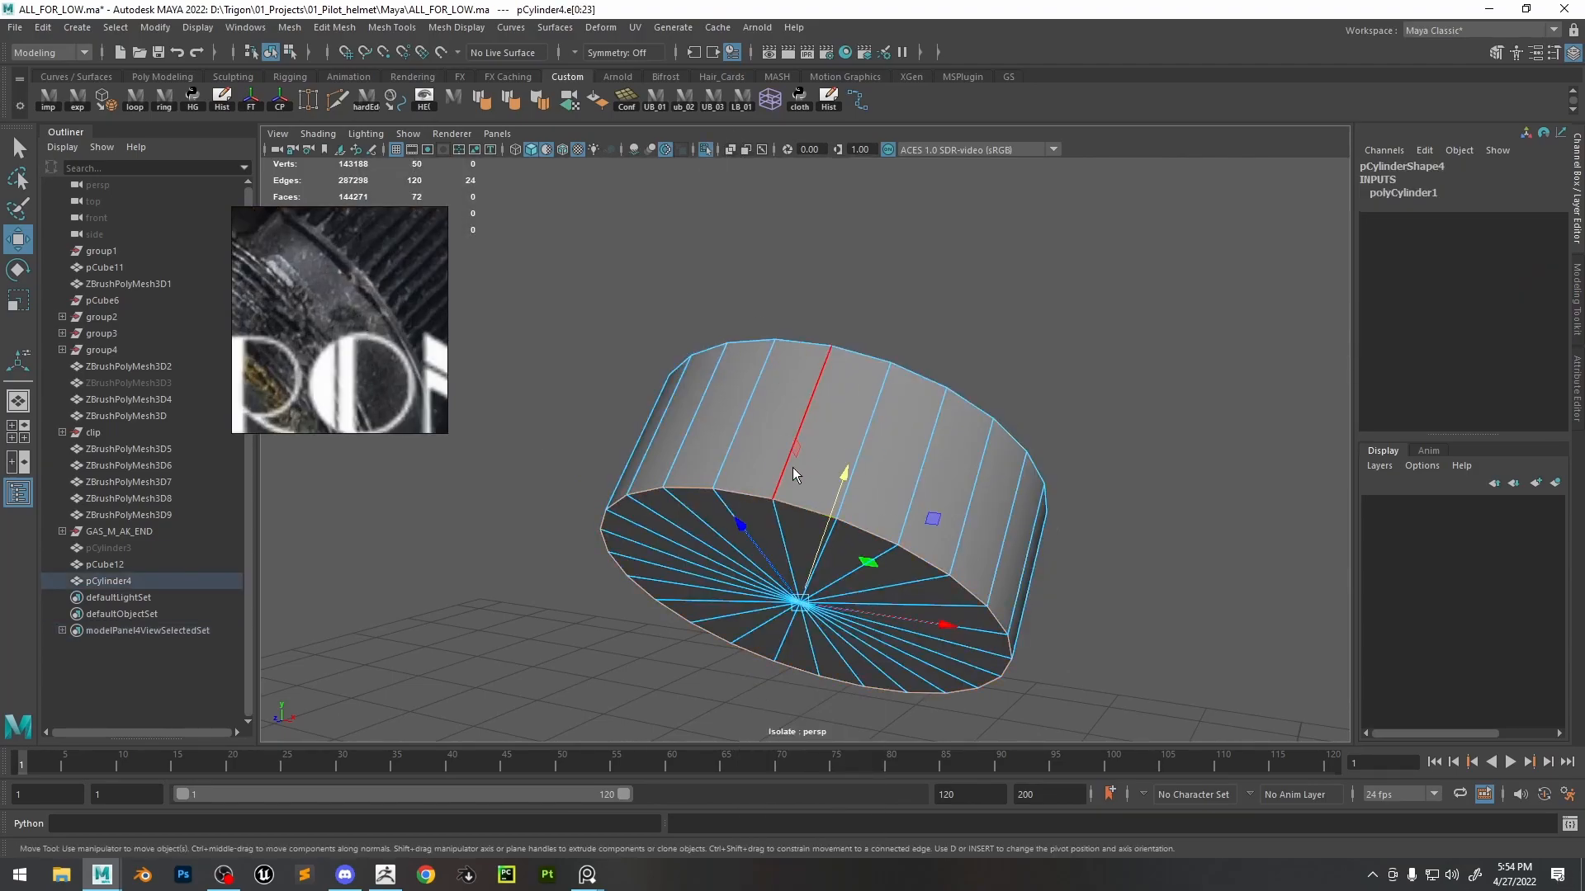
key(ctrl+b)
drag(1114, 470, 1145, 472)
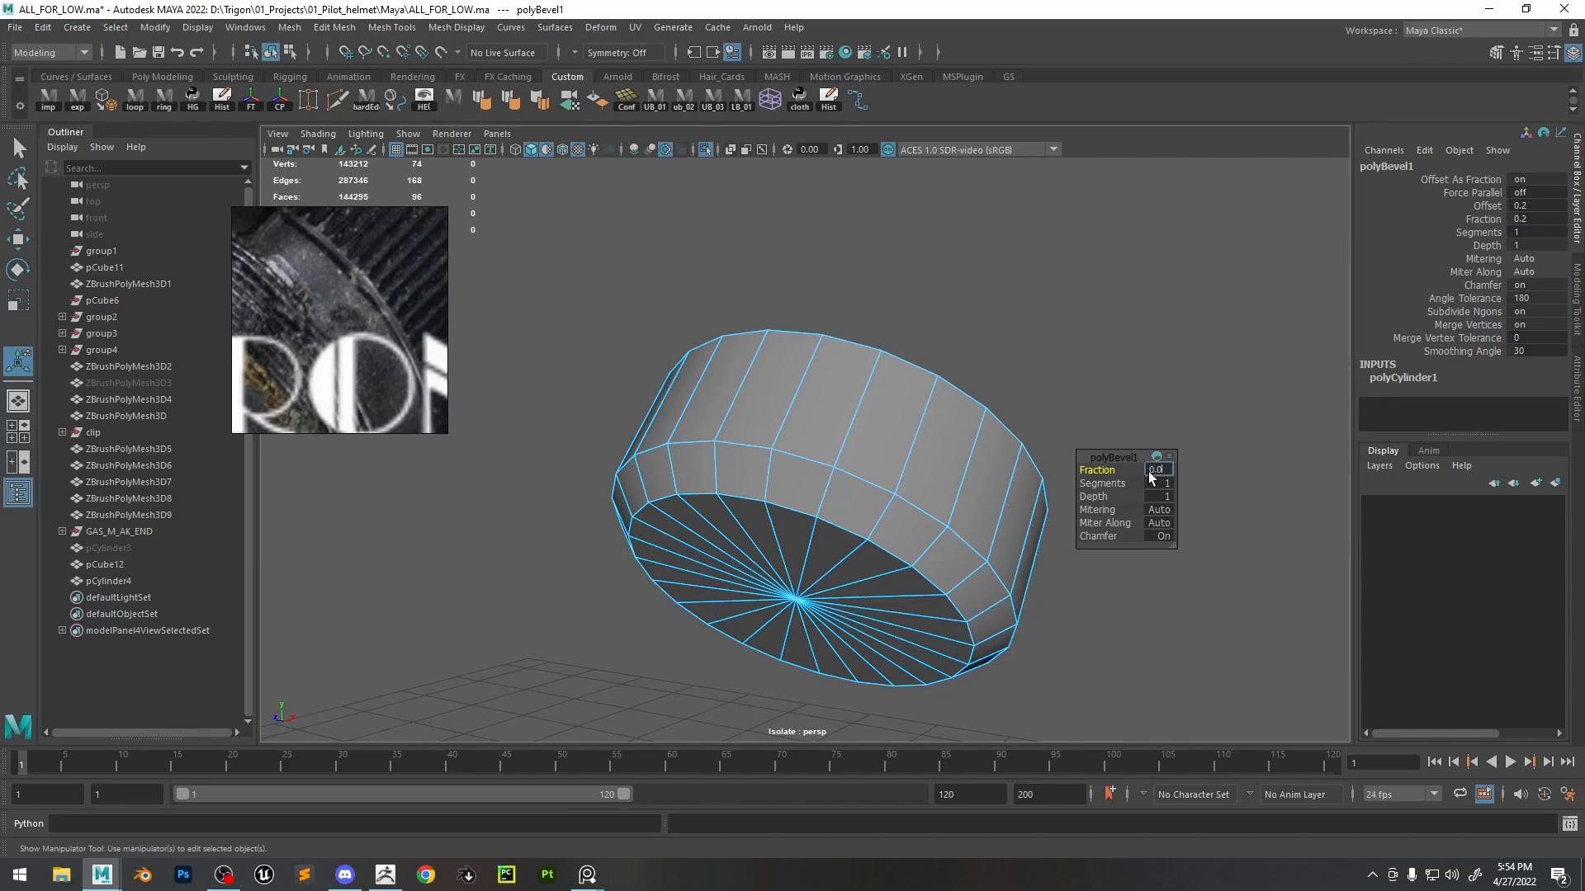
text(4)
key(Return)
scroll(282, 286, up, 1)
alt+drag(826, 466, 734, 478)
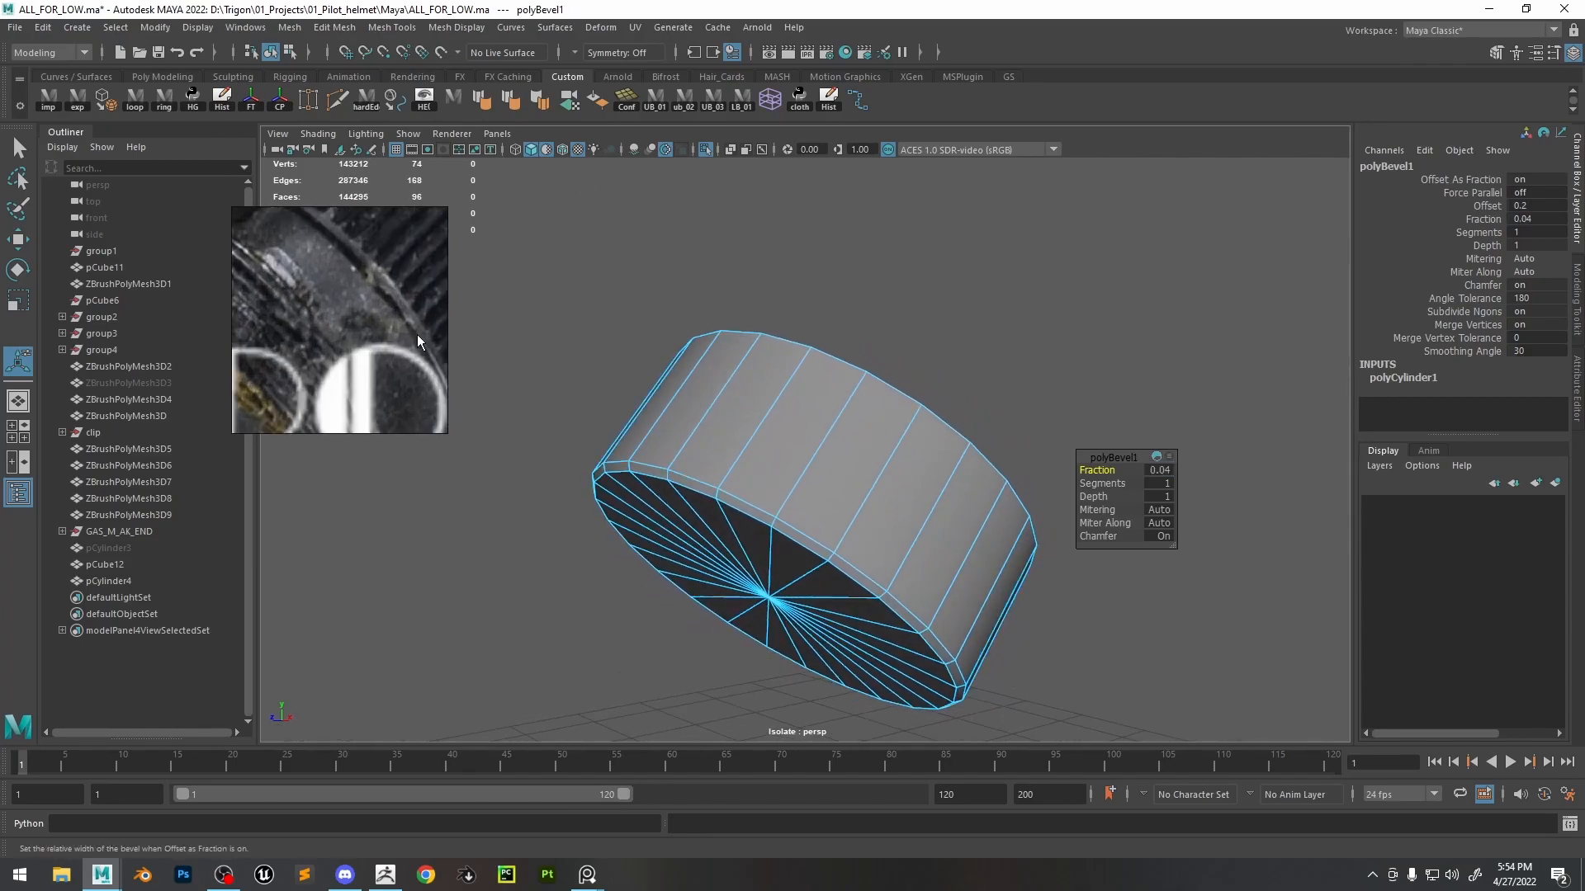
- Bevel the edges of the chamfered lower rim again with a fraction of 0.2 and one segment
click(744, 505)
shift+right_drag(737, 511, 865, 508)
middle_drag(865, 508, 854, 508)
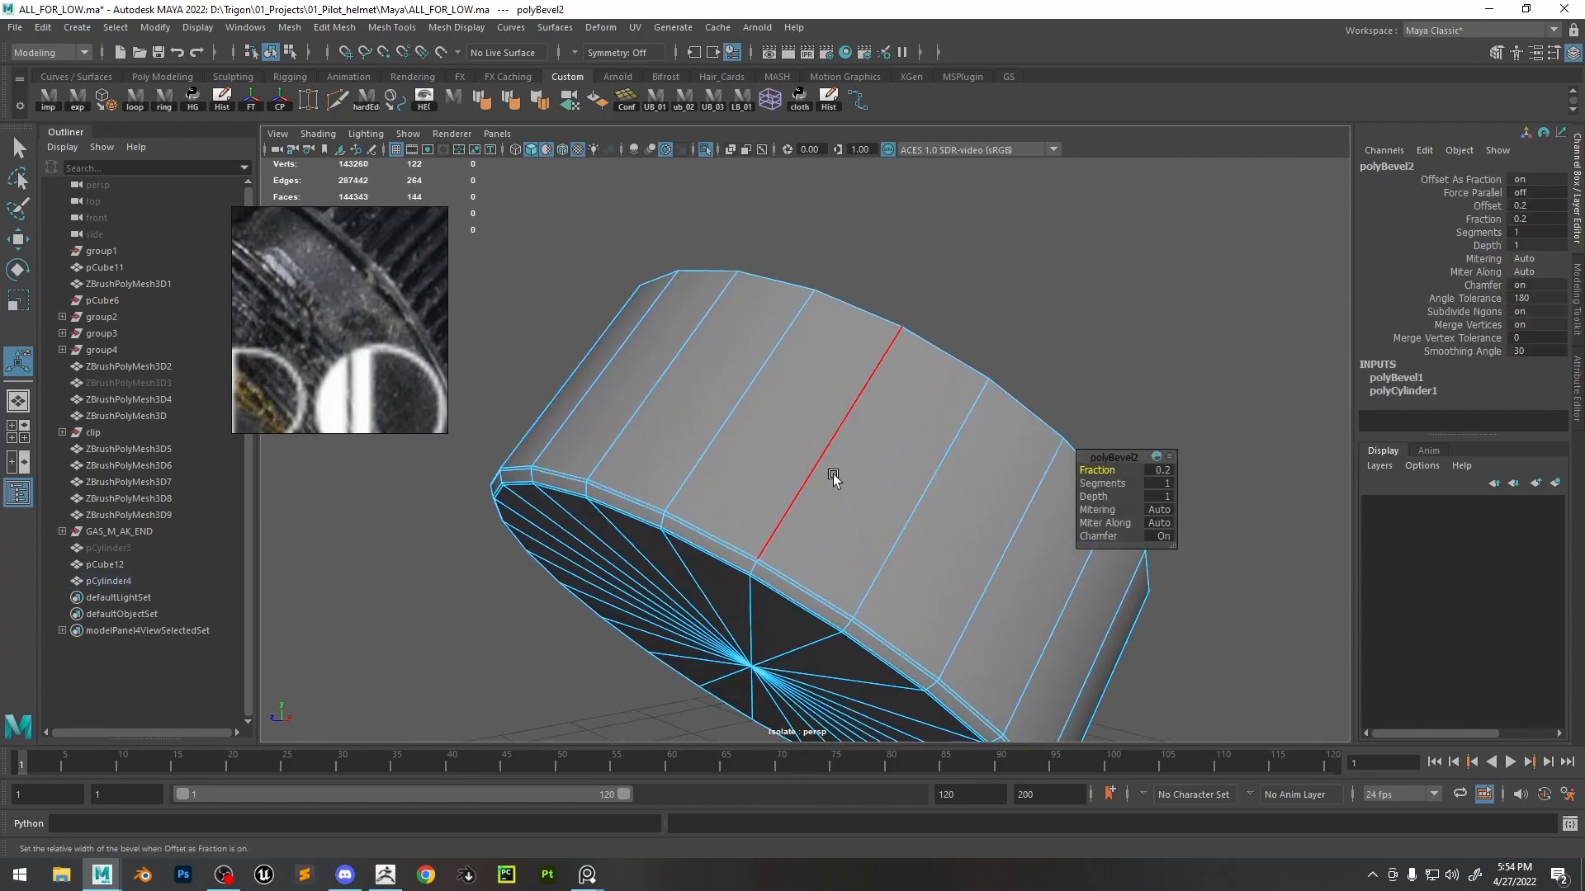
- Bevel the edge loop around the cylinder's upper rim with two segments and a fraction of 0.02
double_click(849, 315)
shift+right_drag(849, 315, 908, 318)
middle_drag(909, 320, 904, 321)
alt+drag(916, 335, 1126, 482)
click(1119, 469)
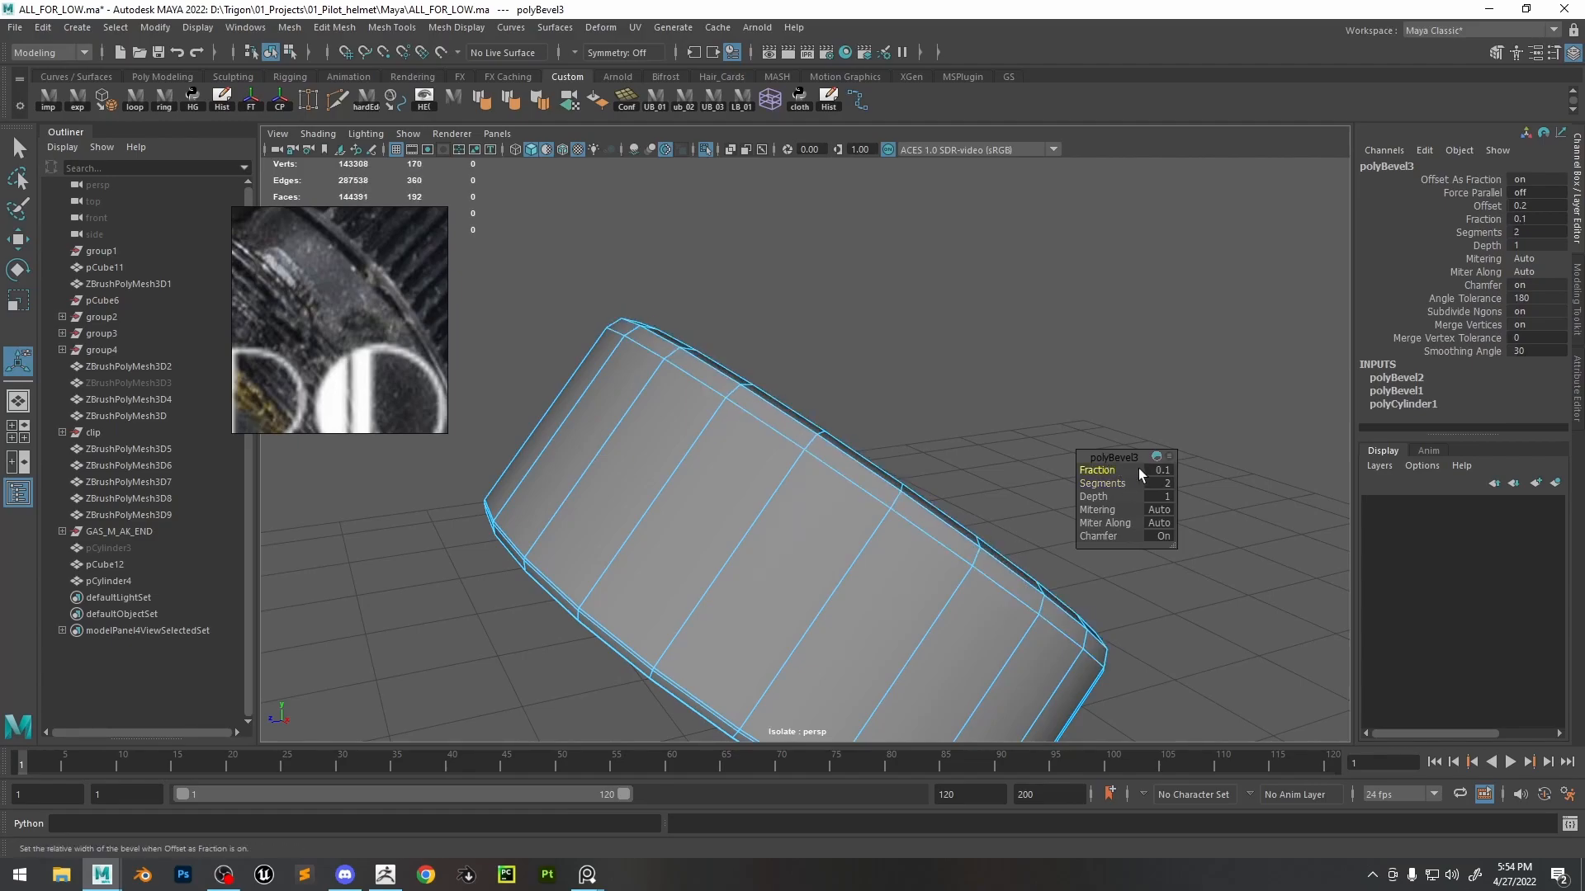
text(0.02)
key(Return)
- Turn on the smooth preview for the cylinder and inspect both rounded rims in object mode
key(3)
right_drag(833, 498, 1148, 259)
click(1147, 262)
alt+drag(1129, 391, 982, 417)
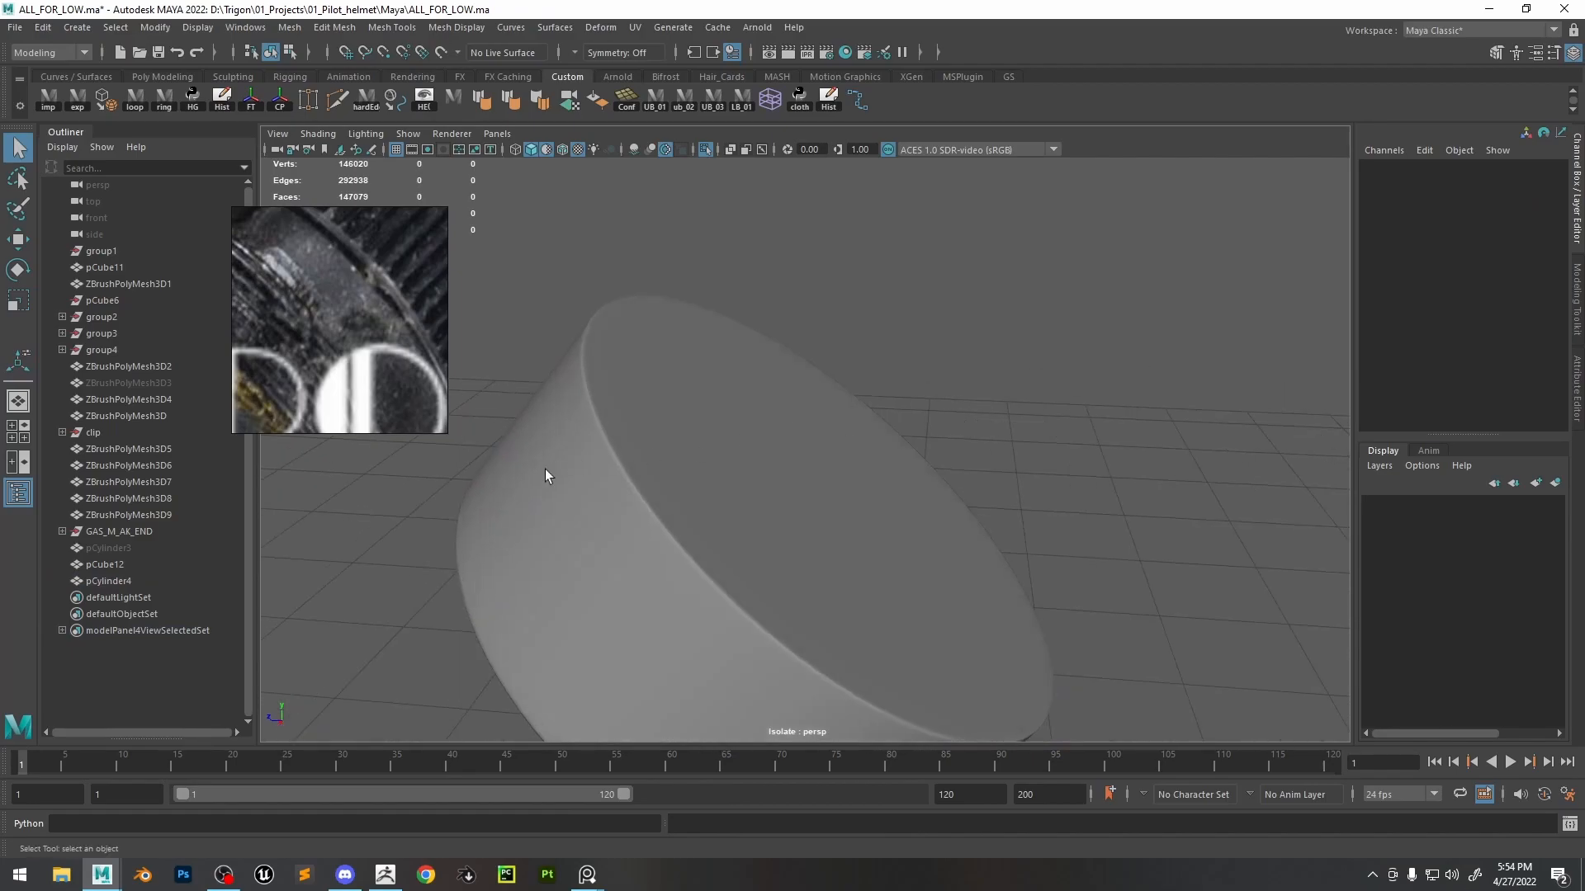
mouse_move(649, 515)
alt+mouse_down()
mouse_move(715, 471)
mouse_move(887, 539)
alt+mouse_up()
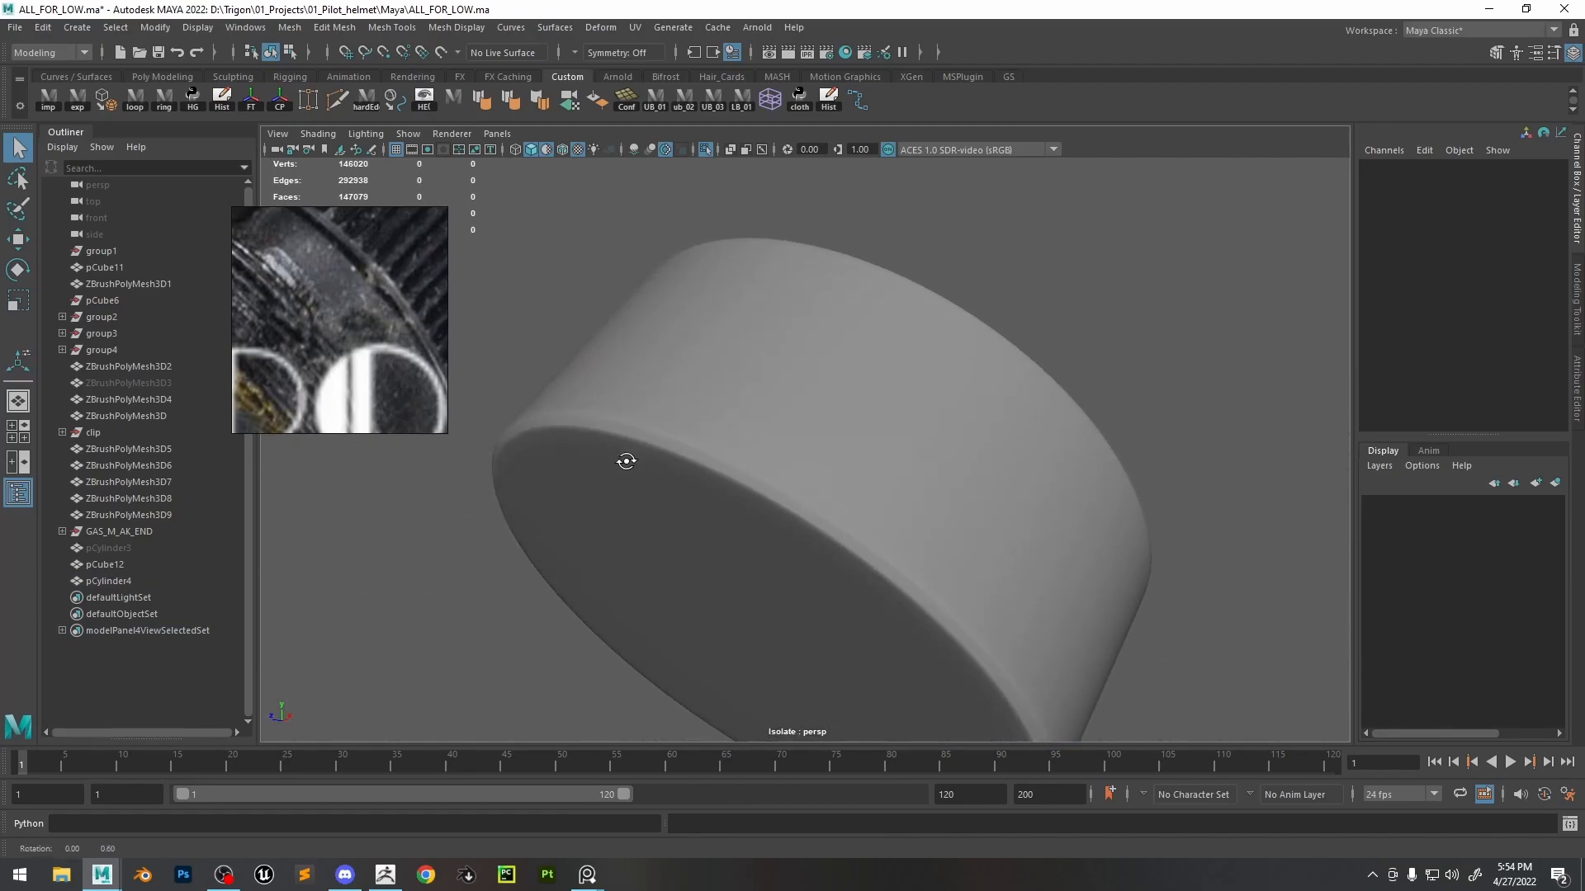
alt+drag(629, 457, 540, 480)
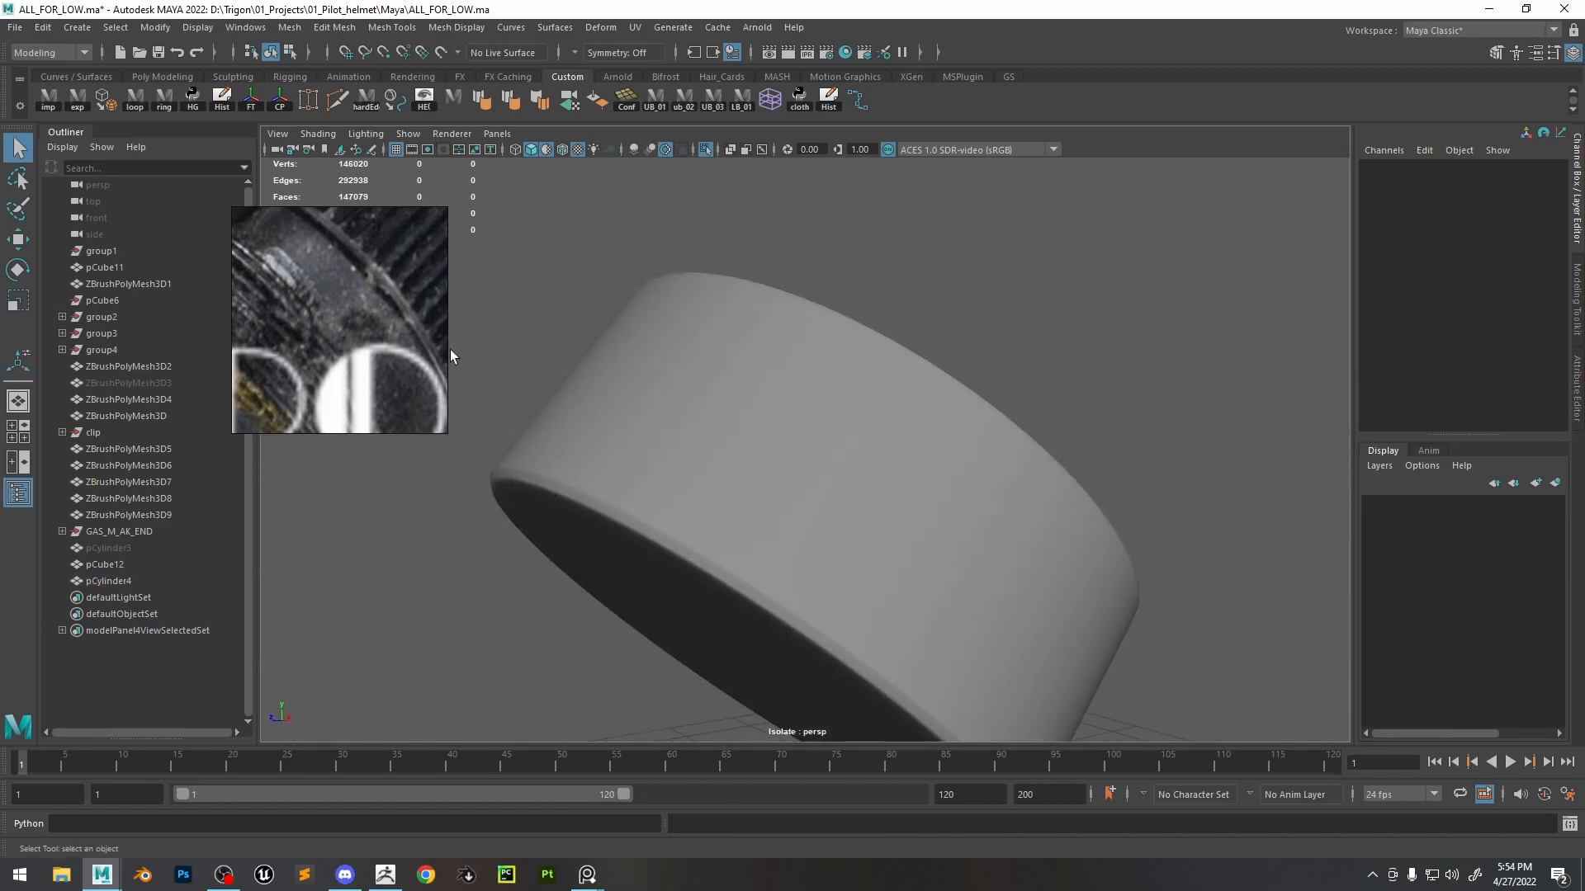
- Show the whole mask to check the smooth collar's fit, and isolate the ribbed cylinder
click(705, 150)
alt+drag(834, 445, 783, 450)
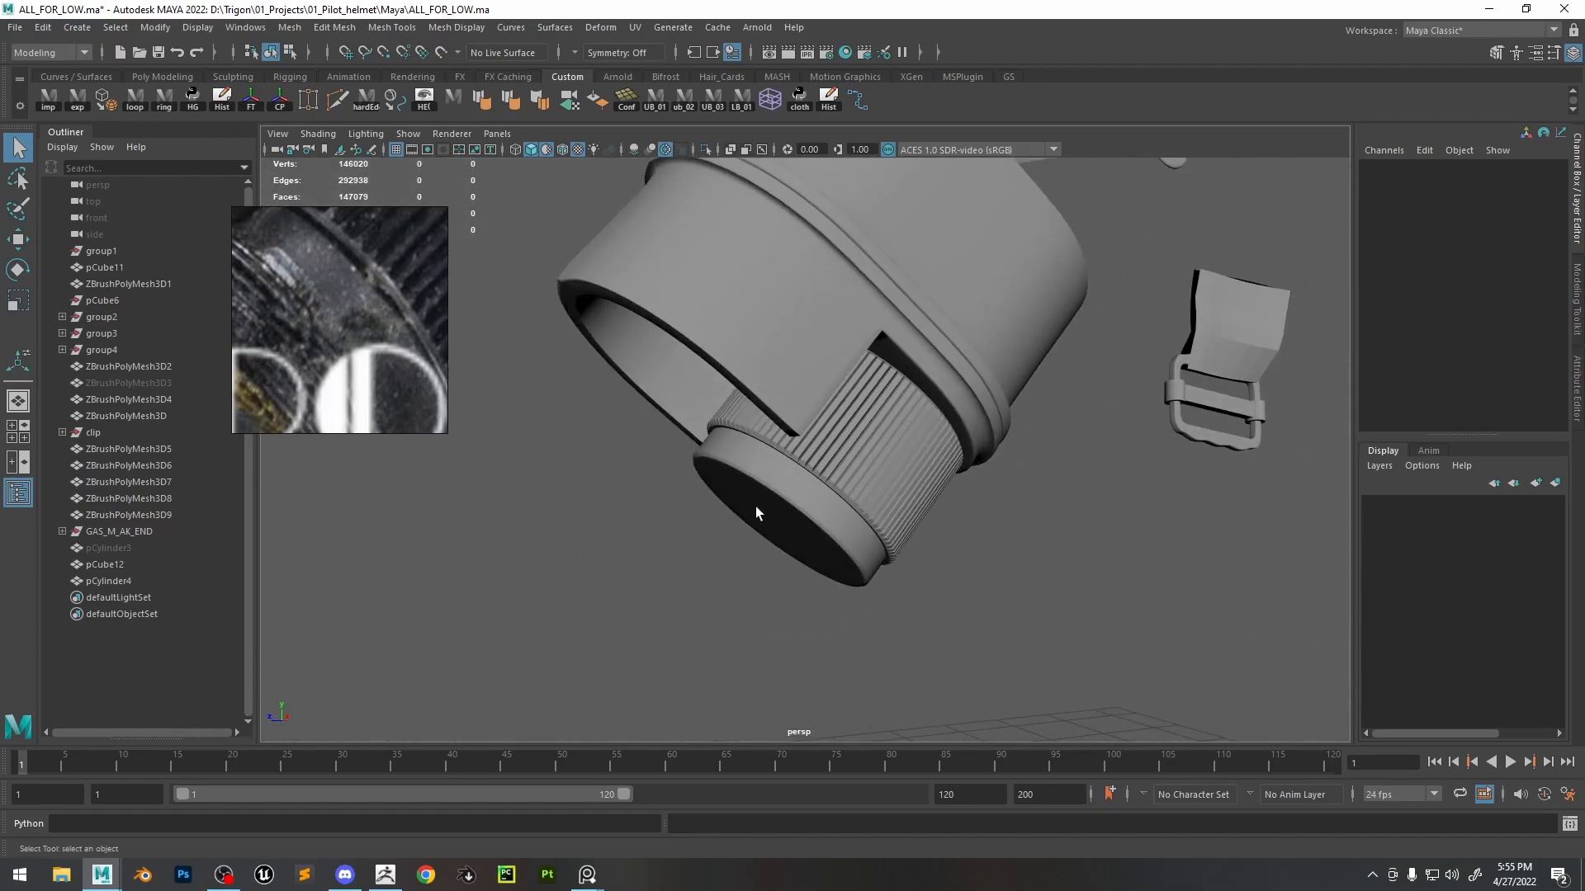
alt+right_drag(769, 474, 929, 508)
click(930, 507)
click(706, 150)
- Try the smooth preview on the ribbed cylinder and return it to the unsmoothed display
alt+drag(895, 261, 888, 404)
key(3)
click(506, 277)
click(967, 406)
key(1)
mouse_move(888, 404)
alt+middle_down()
mouse_move(889, 388)
mouse_move(889, 417)
alt+middle_up()
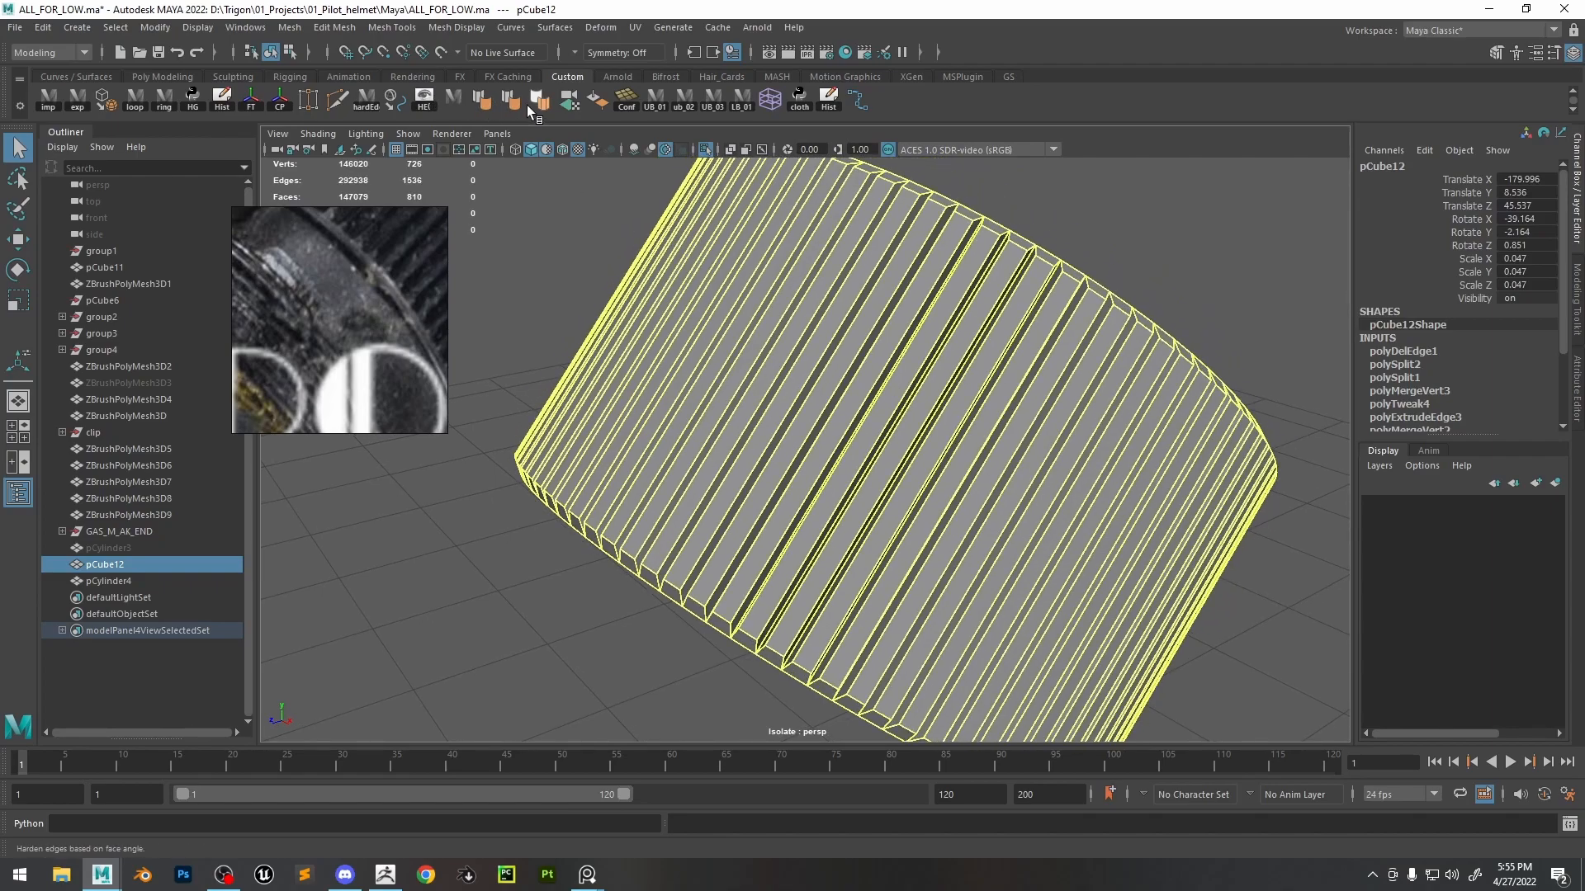
- Soften the ribbed cylinder's edges with an angle of 180
click(508, 98)
click(1408, 352)
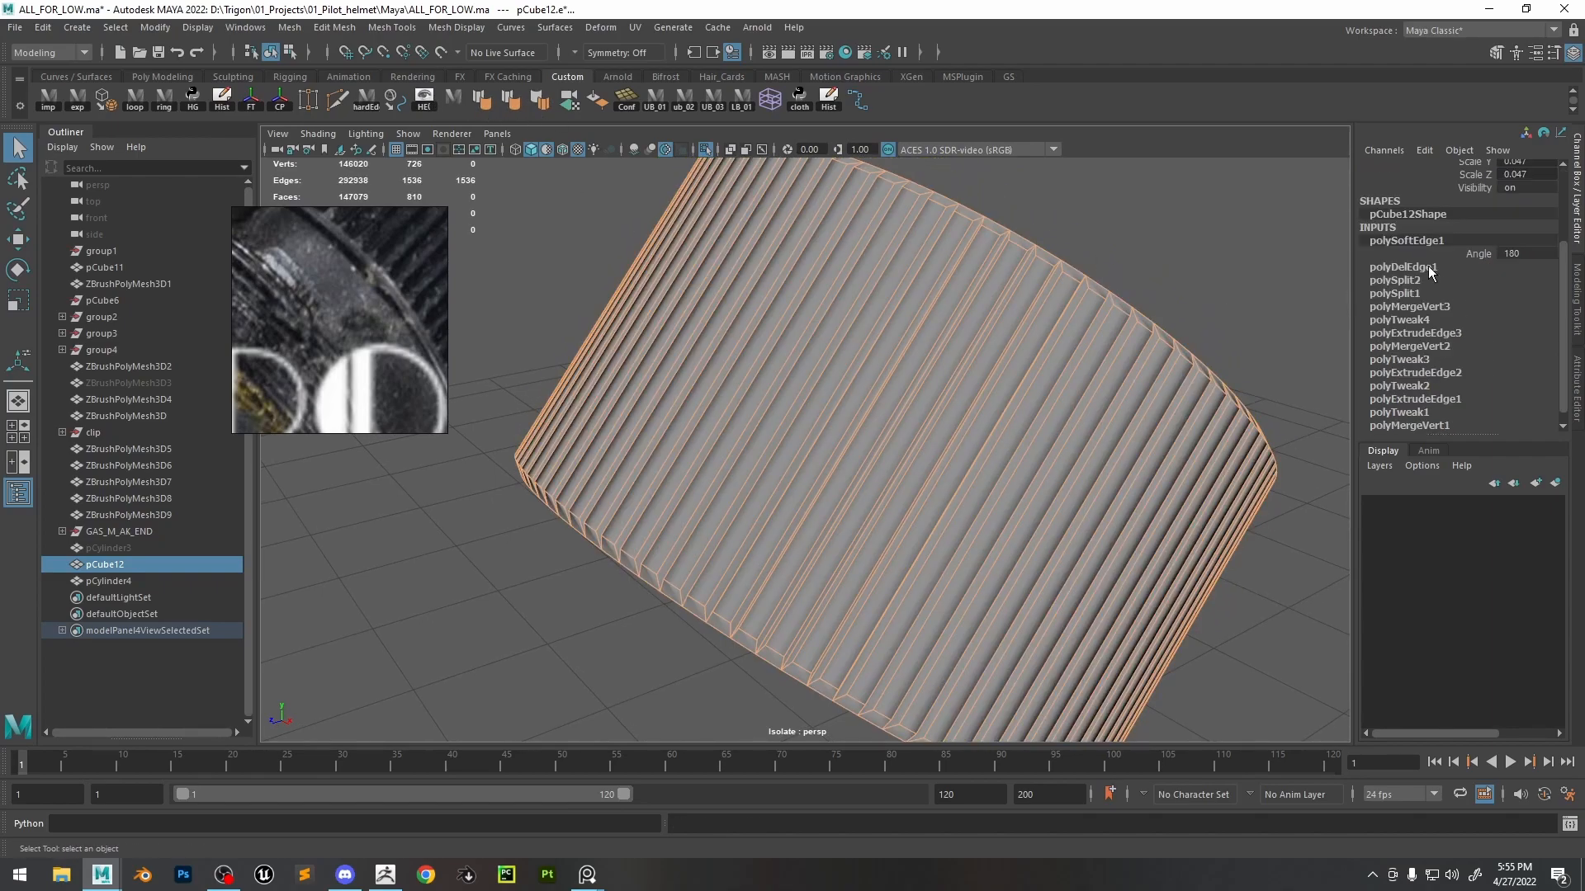
click(427, 101)
scroll(1399, 350, down, 3)
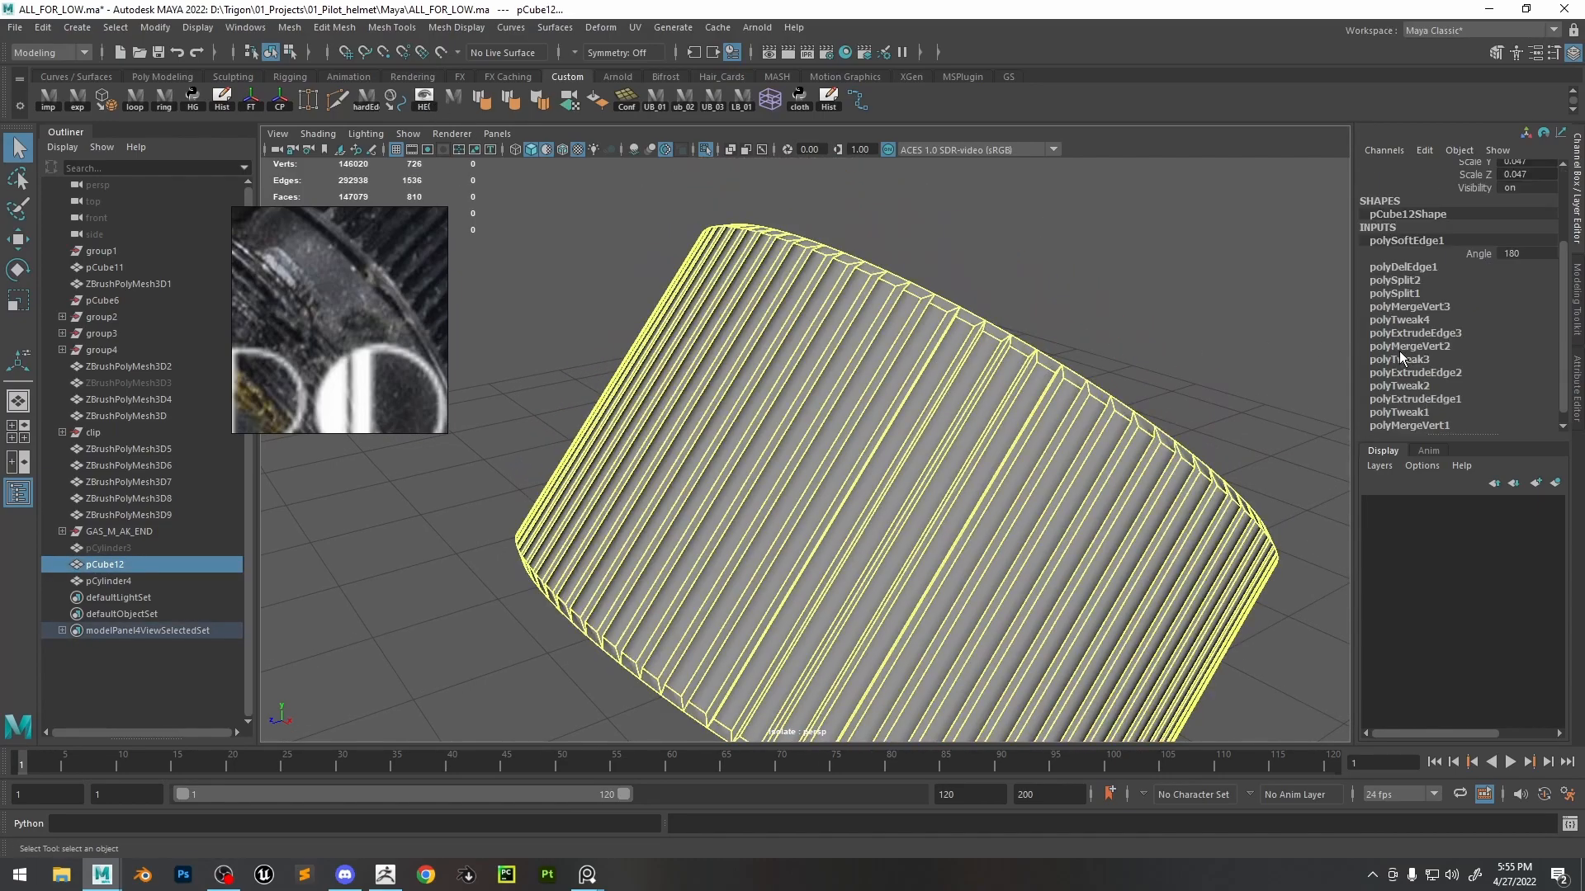
click(1404, 226)
alt+drag(1023, 355, 875, 354)
- Set the ribbed cylinder's polygon display to distinguish soft and hard edges
click(244, 28)
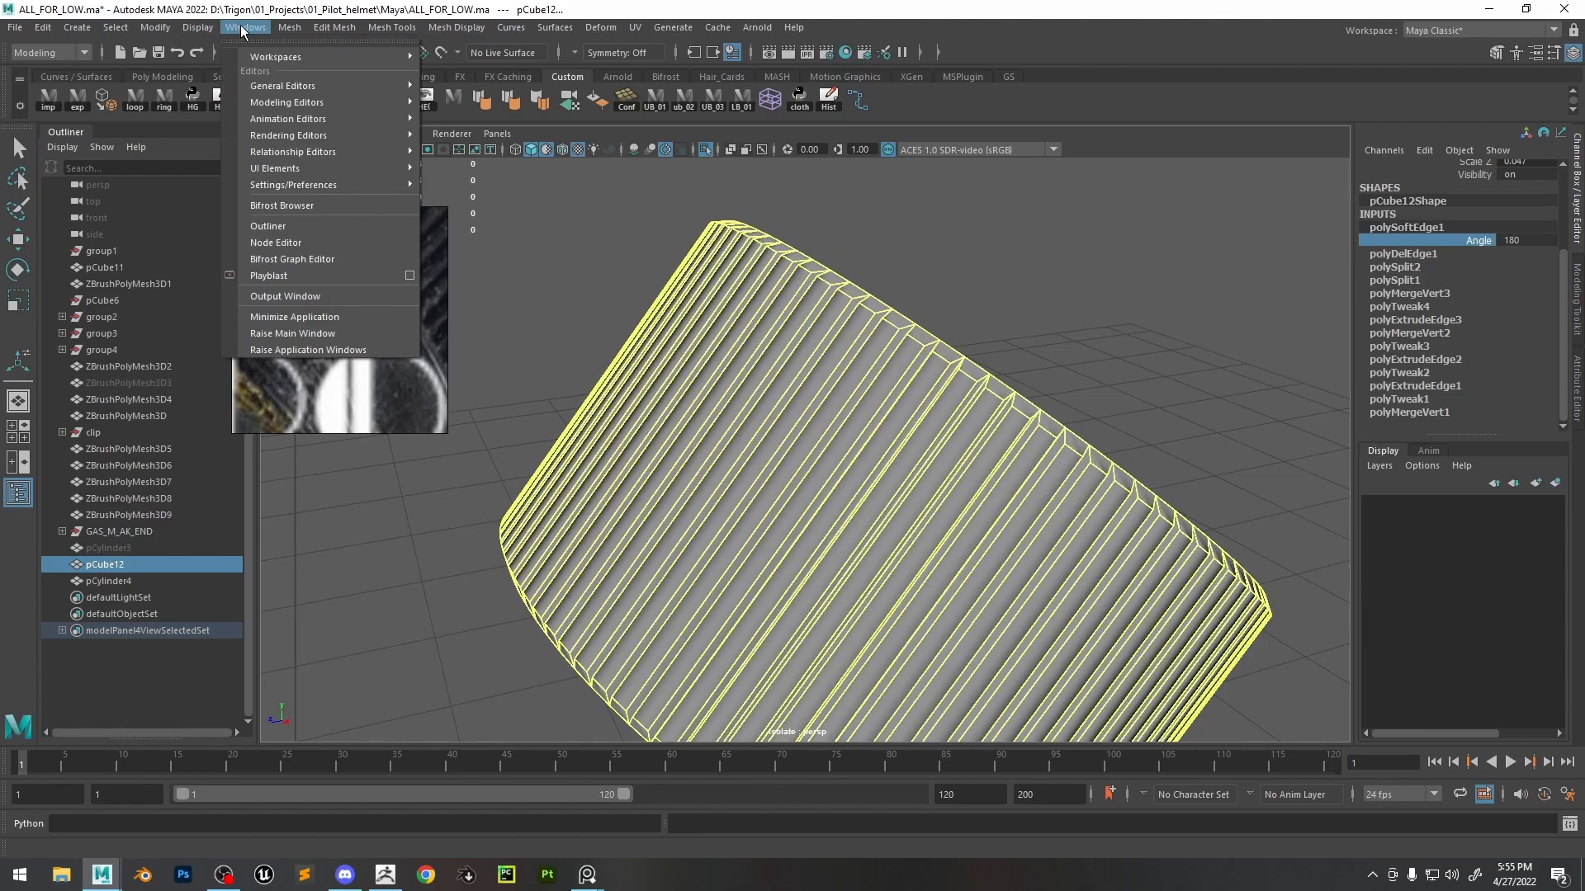
mouse_move(198, 27)
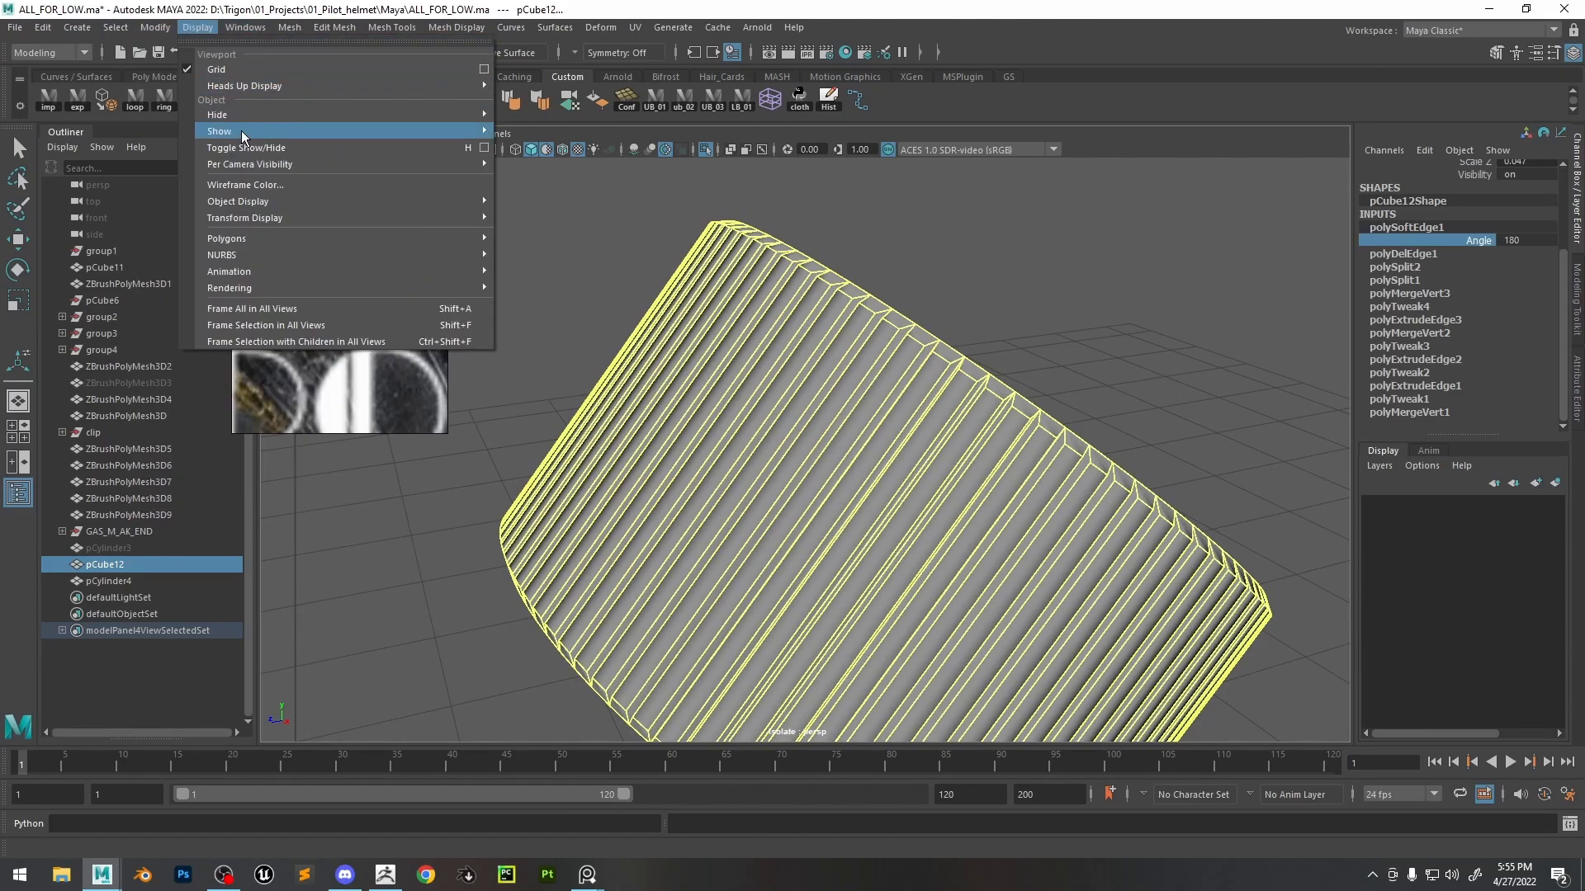
mouse_move(256, 218)
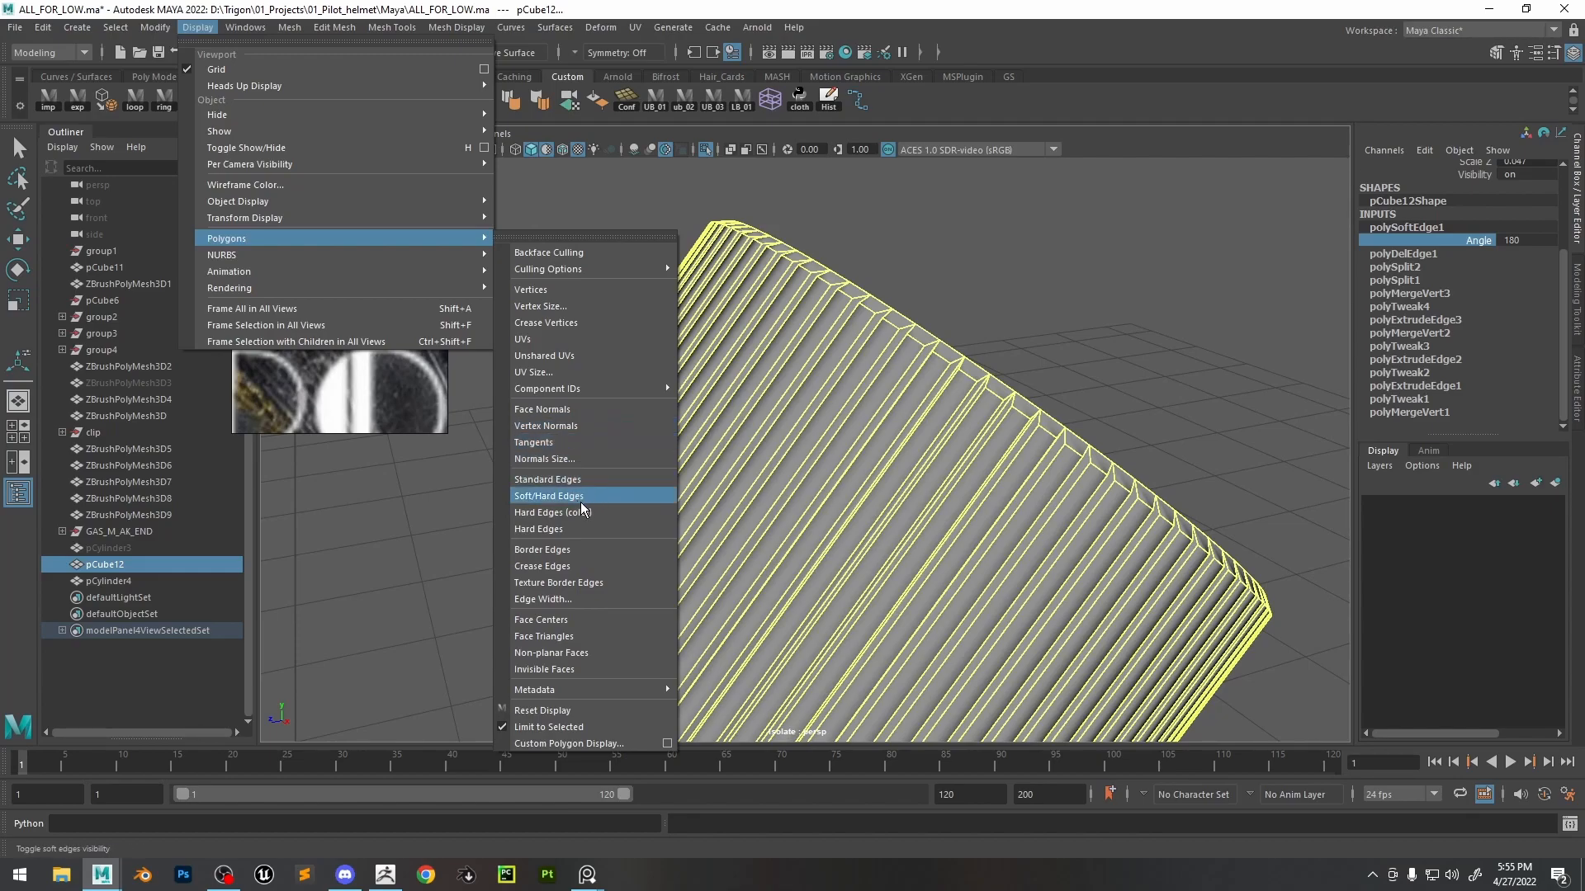
- Reduce the ribbed cylinder's soft-edge angle to about 34.47 so the rib and rim edges become hard
alt+drag(1098, 305, 1126, 340)
middle_drag(1133, 317, 1104, 318)
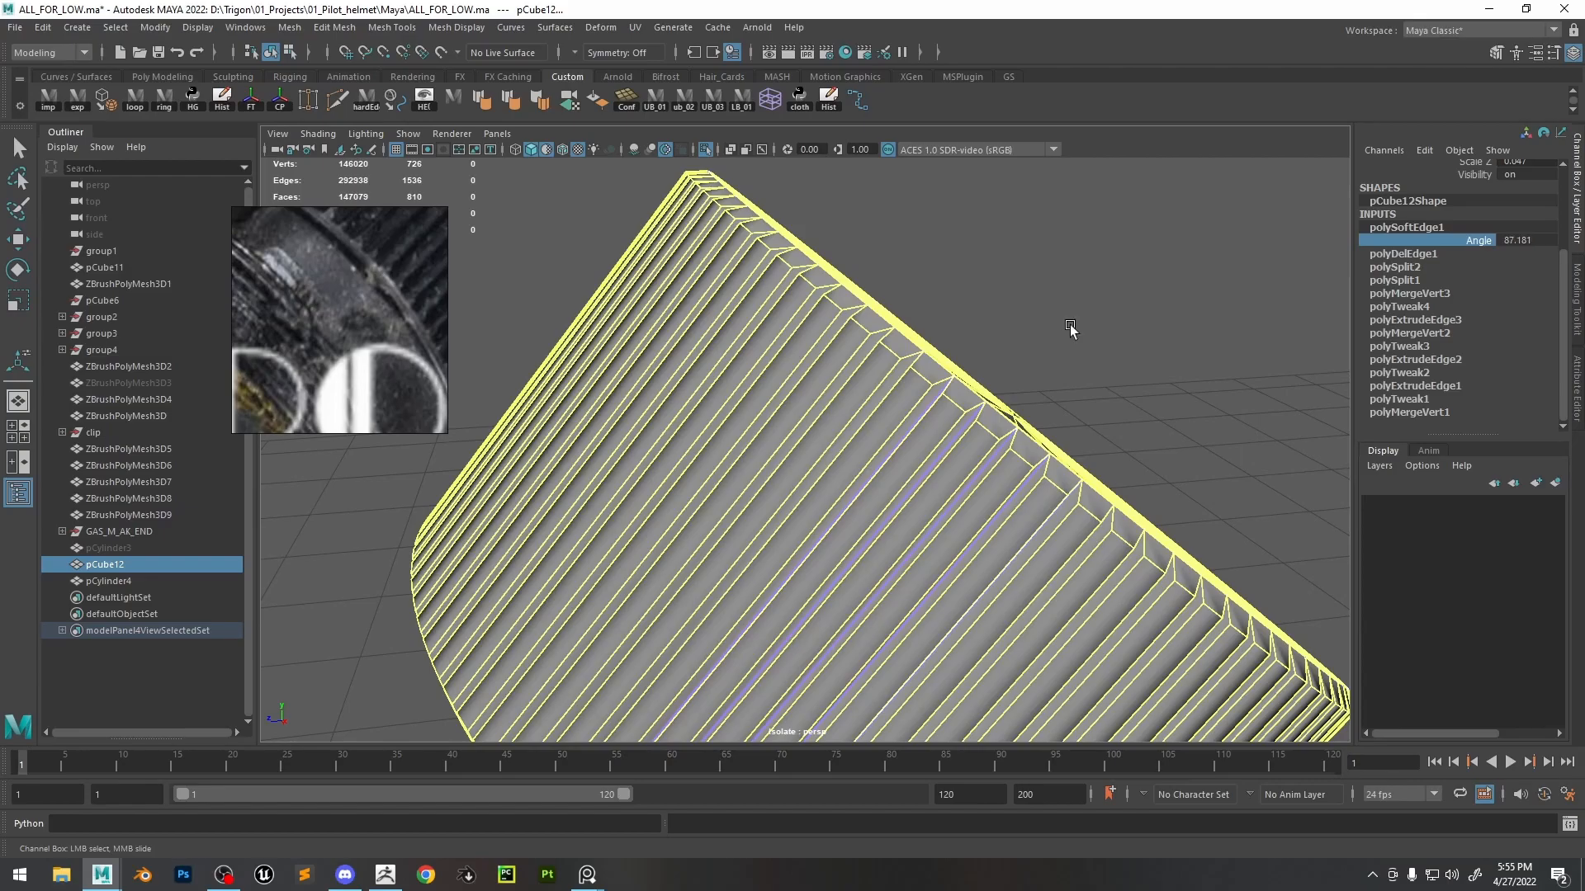
alt+drag(949, 365, 1069, 463)
alt+right_drag(1068, 467, 1189, 487)
middle_drag(1188, 487, 1165, 486)
alt+drag(1156, 493, 1135, 511)
middle_drag(1135, 512, 1130, 511)
alt+right_drag(1082, 462, 898, 506)
alt+drag(911, 523, 967, 394)
alt+right_drag(967, 396, 1051, 449)
alt+drag(1051, 448, 1050, 454)
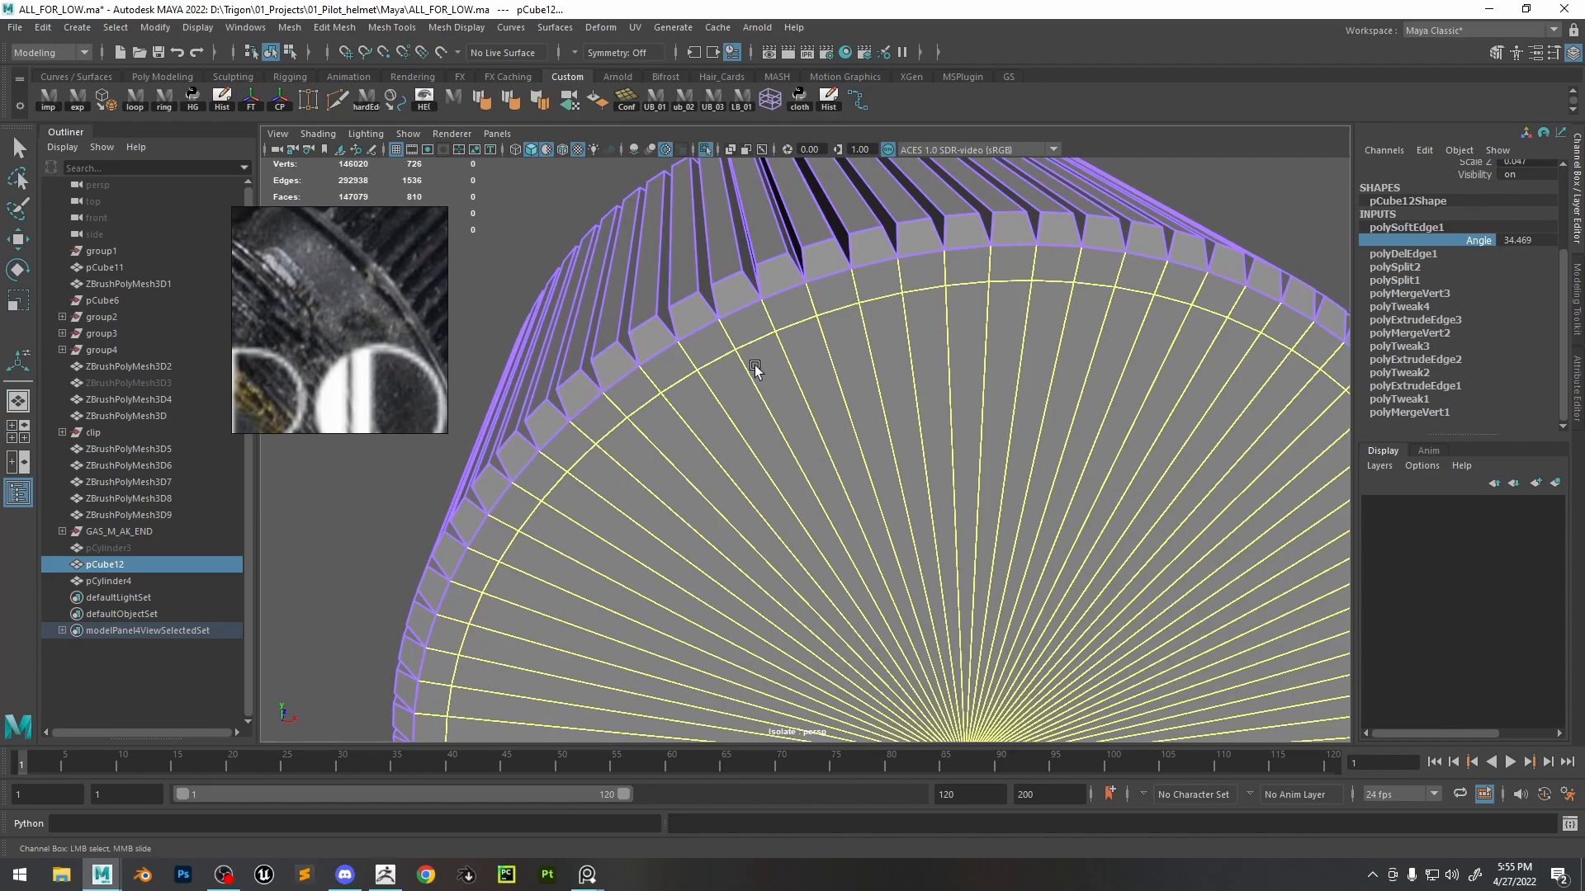
- Try deleting the inner circular edge loops from the ribbed cylinder's end caps
scroll(805, 462, down, 3)
alt+drag(804, 463, 602, 522)
right_drag(753, 294, 742, 195)
key(q)
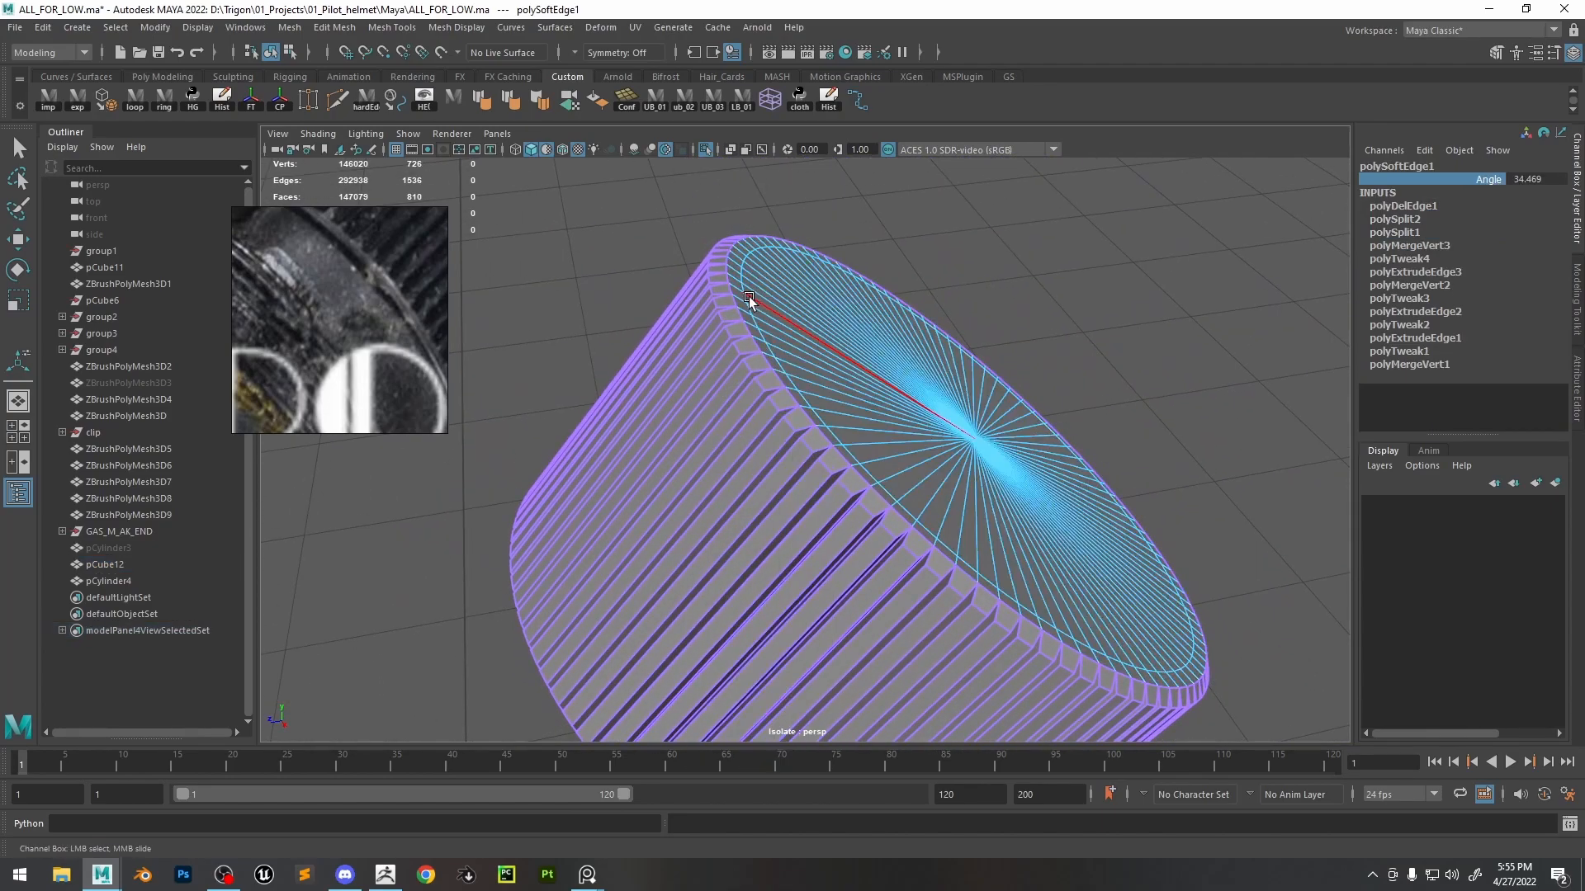
click(746, 294)
alt+drag(779, 334, 744, 334)
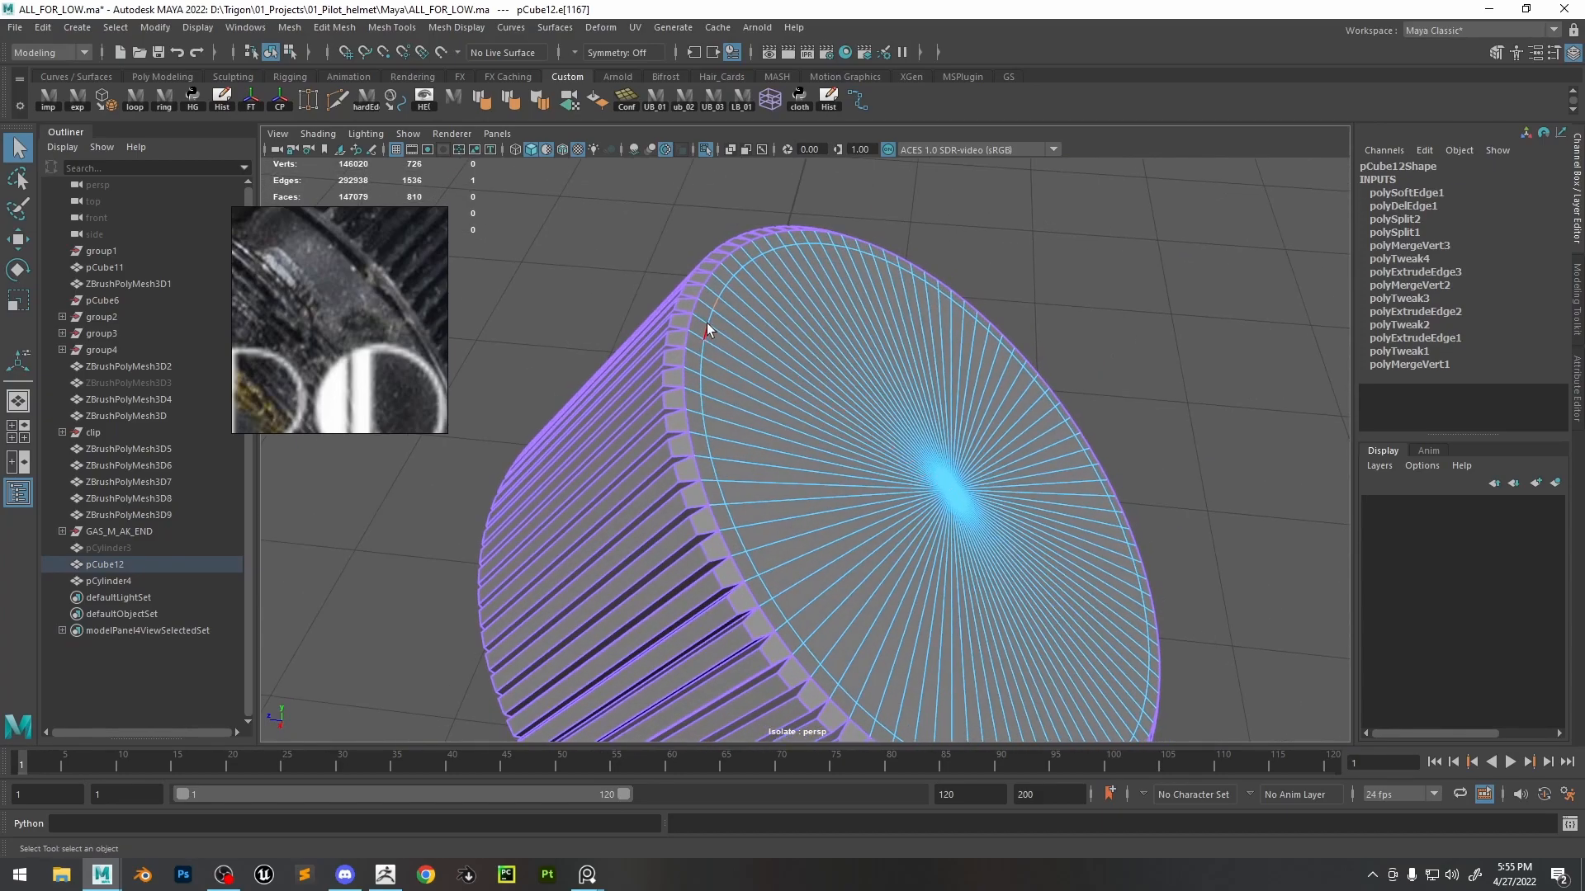
key(Delete)
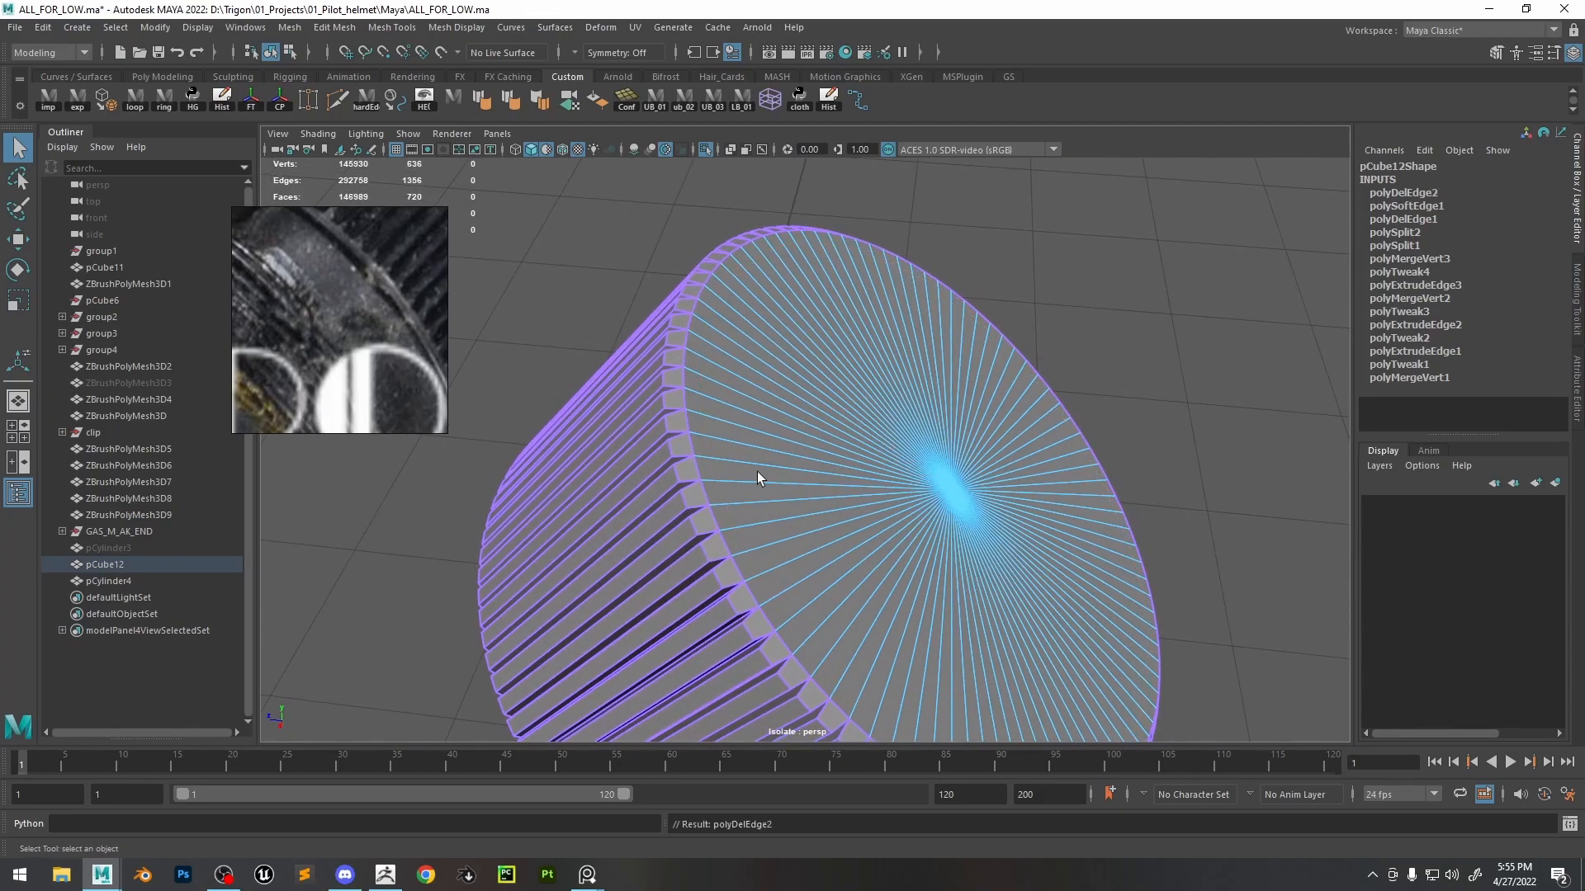
alt+drag(754, 472, 914, 373)
key(ctrl+Delete)
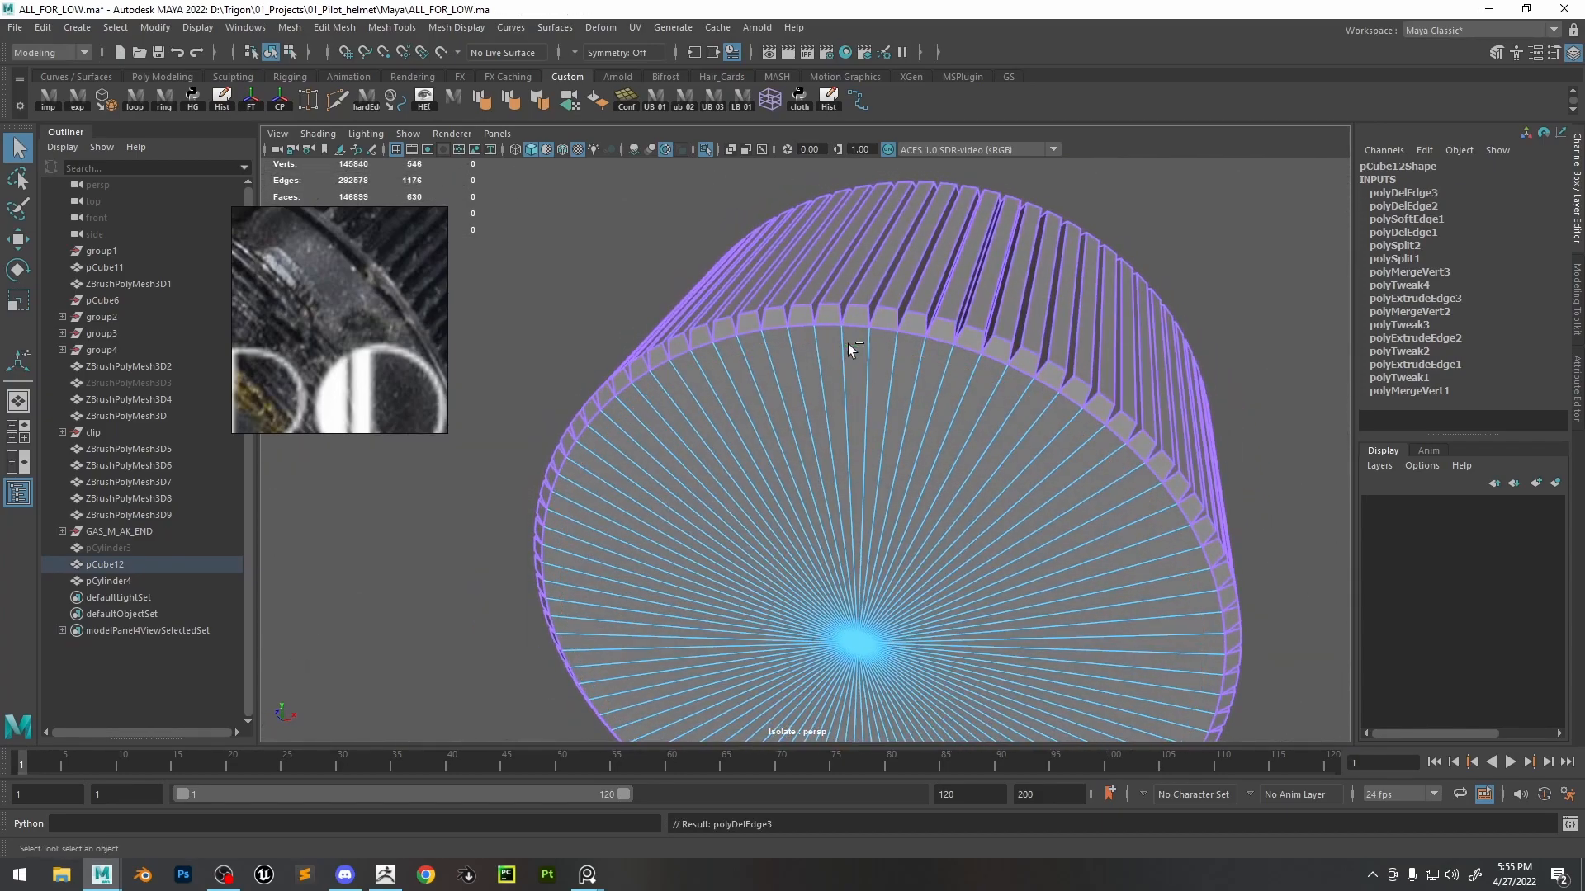
- Try to bevel the selected rib edges of the cylinder with the fraction raised to 1
right_drag(973, 298, 972, 234)
alt+right_drag(970, 235, 1057, 195)
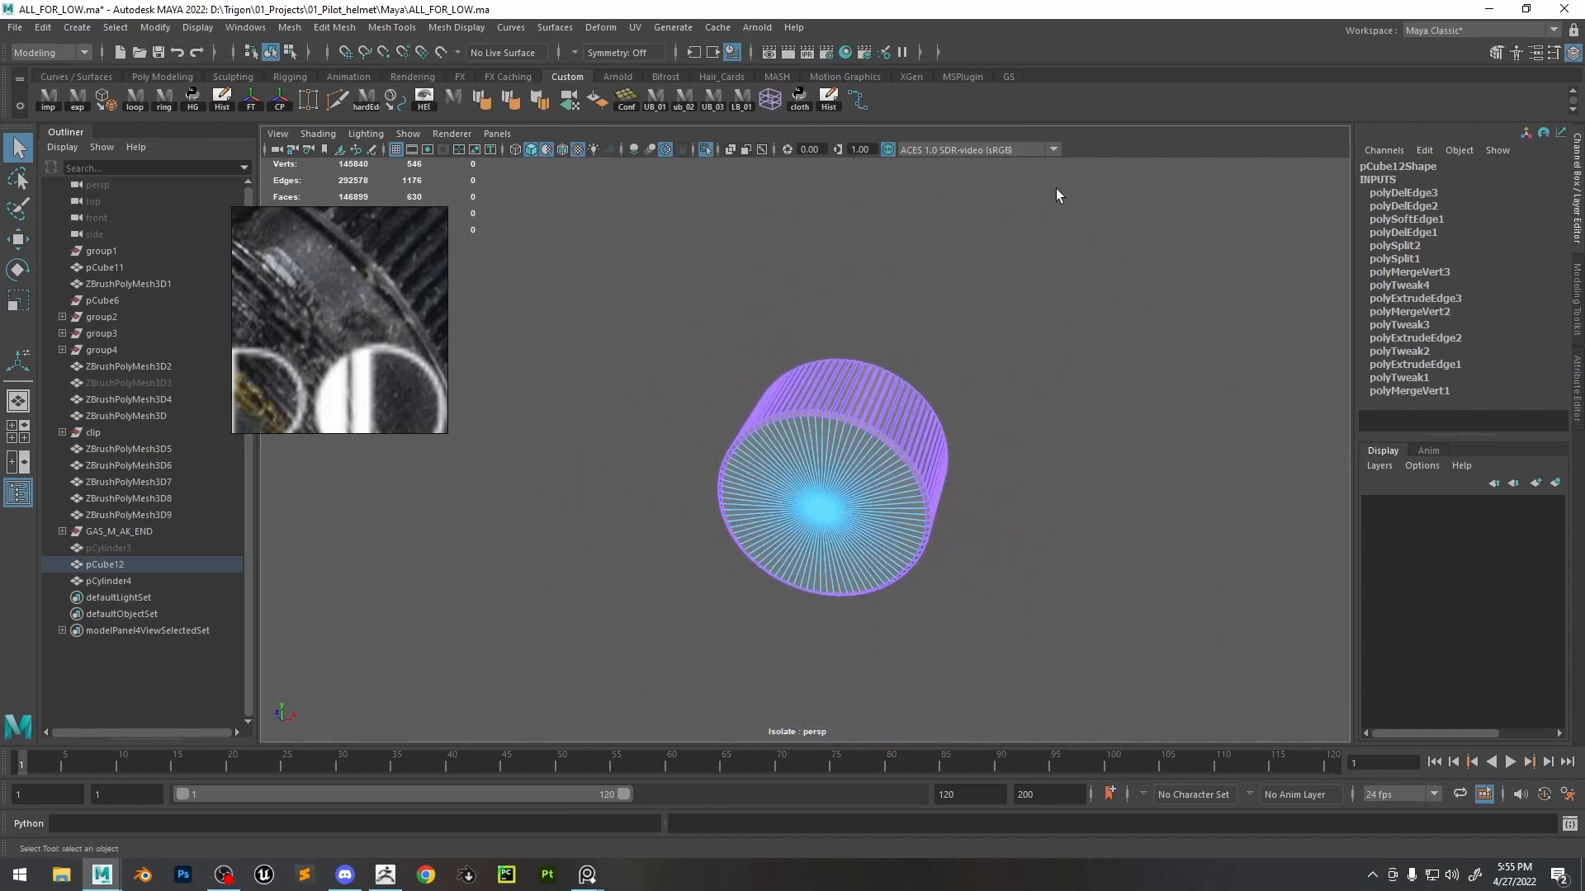
drag(1160, 195, 524, 682)
alt+right_drag(809, 611, 1032, 628)
alt+middle_drag(934, 393, 941, 578)
alt+right_drag(908, 512, 1001, 548)
alt+drag(1002, 548, 894, 477)
shift+right_click(884, 463)
shift+right_drag(898, 469, 941, 493)
middle_drag(941, 493, 951, 490)
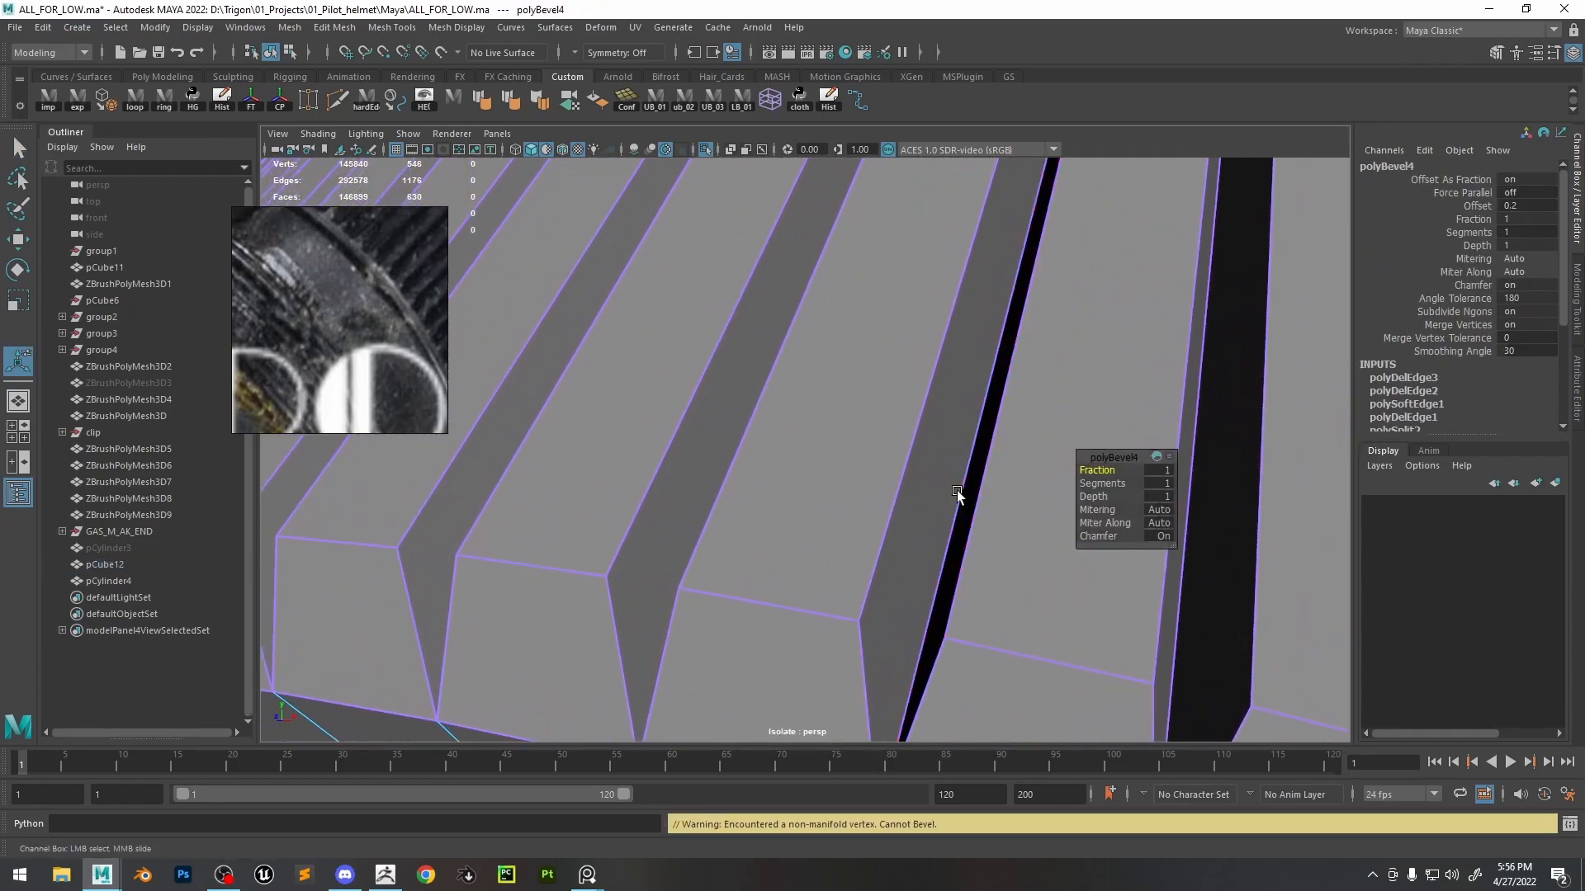
alt+right_drag(941, 498, 837, 413)
key(ctrl+z)
key(3)
key(1)
- Undo the failed bevel and the edge-loop deletions on the cylinder's end caps
alt+drag(855, 487, 880, 613)
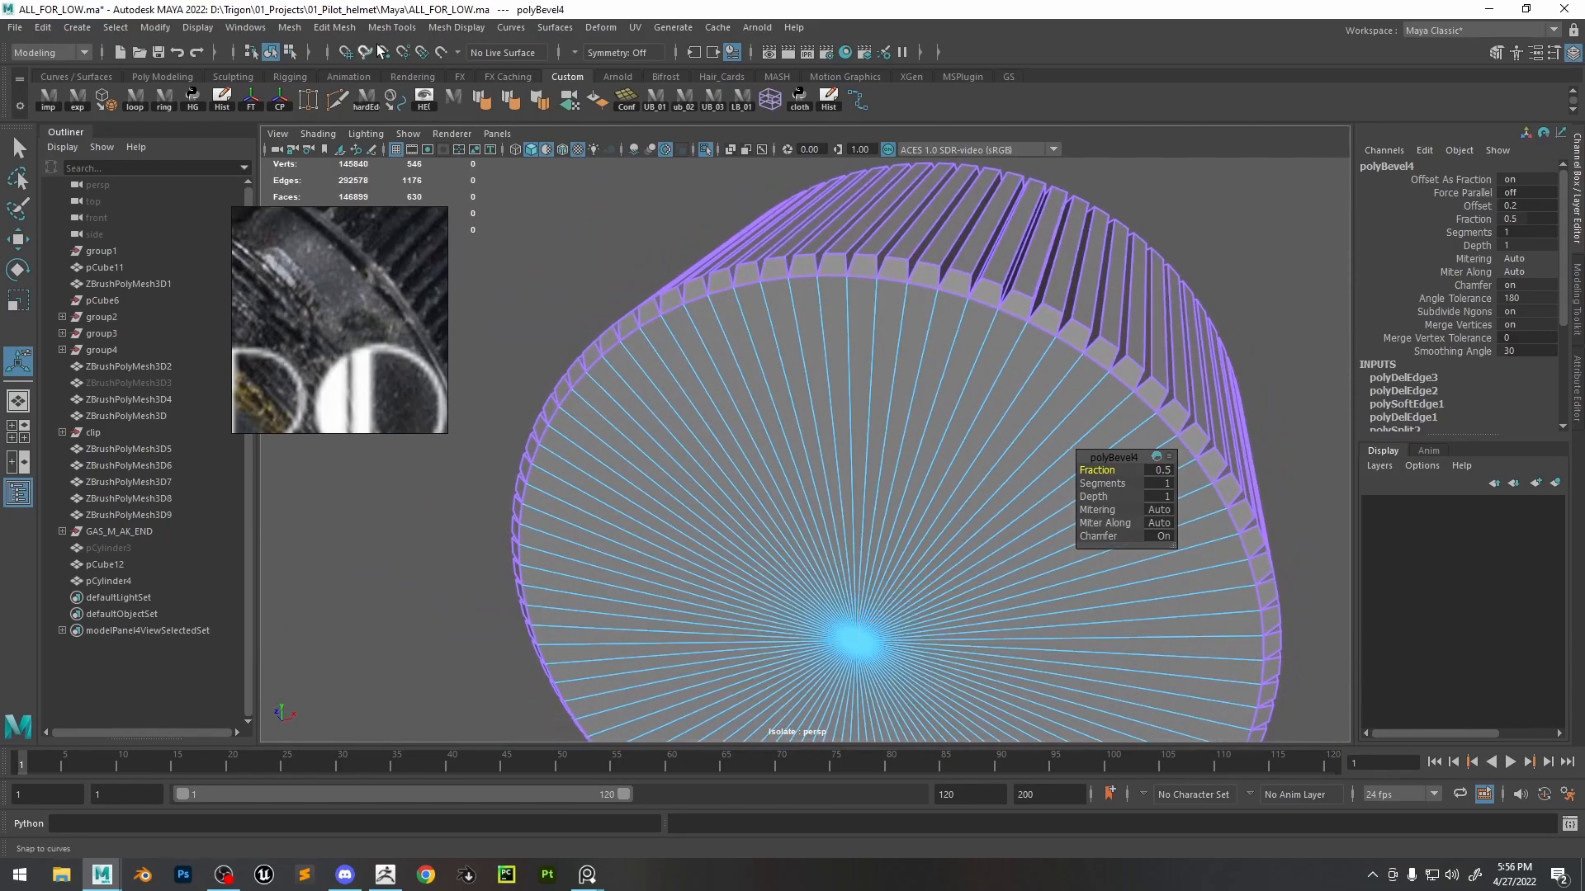
ctrl+click(984, 330)
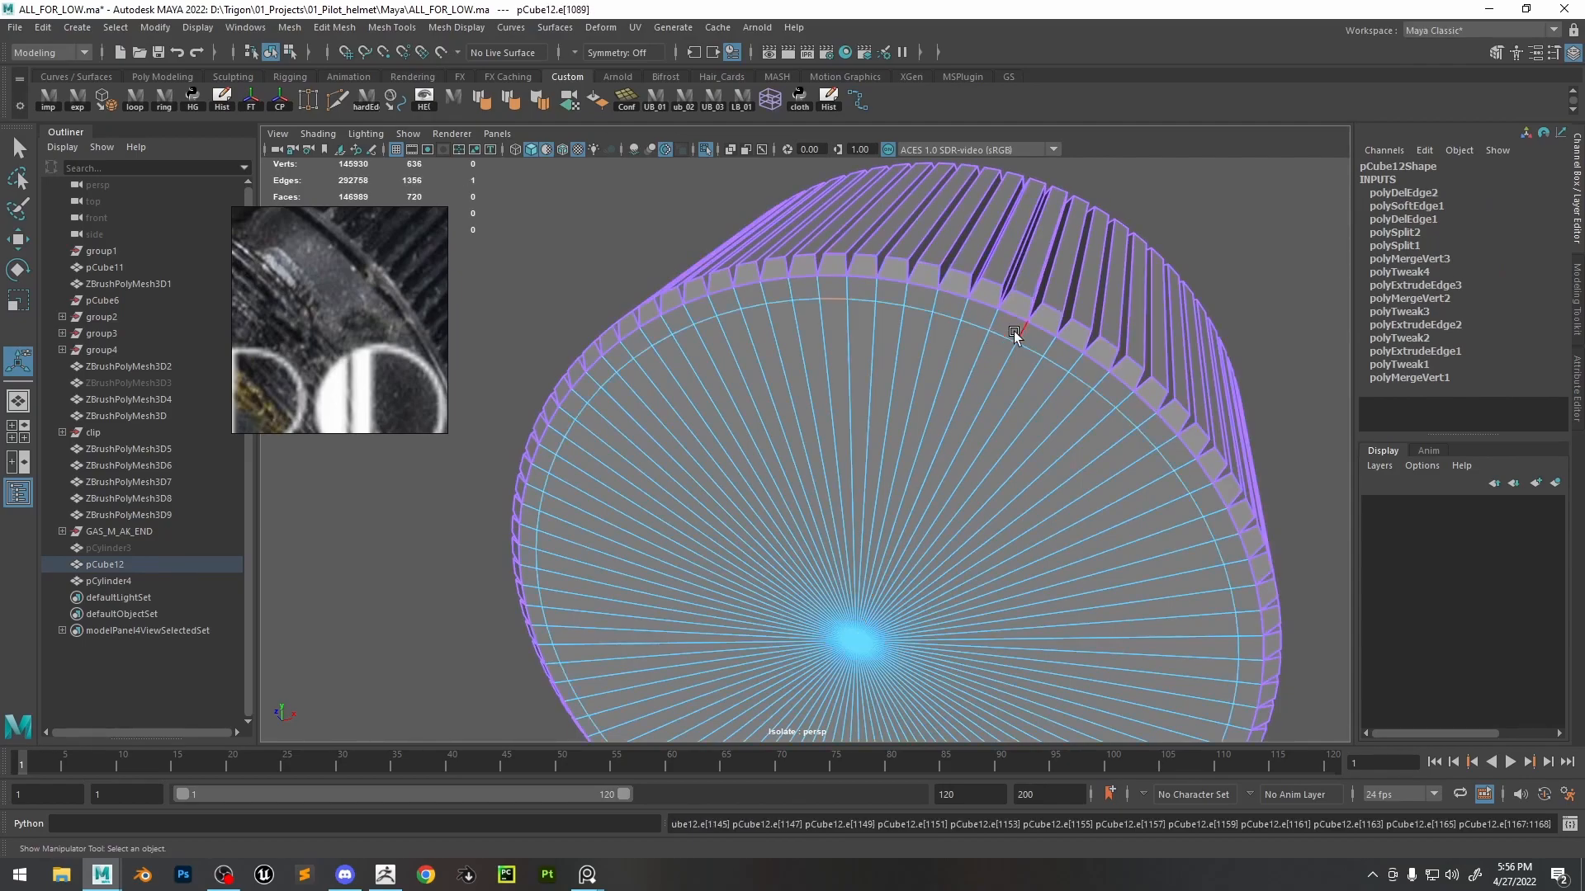
key(ctrl+z)
alt+drag(1015, 337, 837, 429)
key(ctrl+z)
- Select the ribbed cylinder's edges and bevel them with a fraction of 0.5
scroll(917, 495, down, 5)
alt+drag(918, 495, 959, 403)
drag(1142, 210, 386, 738)
alt+drag(794, 615, 898, 515)
ctrl+drag(770, 602, 768, 604)
alt+drag(1040, 569, 793, 429)
shift+right_drag(792, 428, 851, 433)
alt+drag(874, 407, 838, 428)
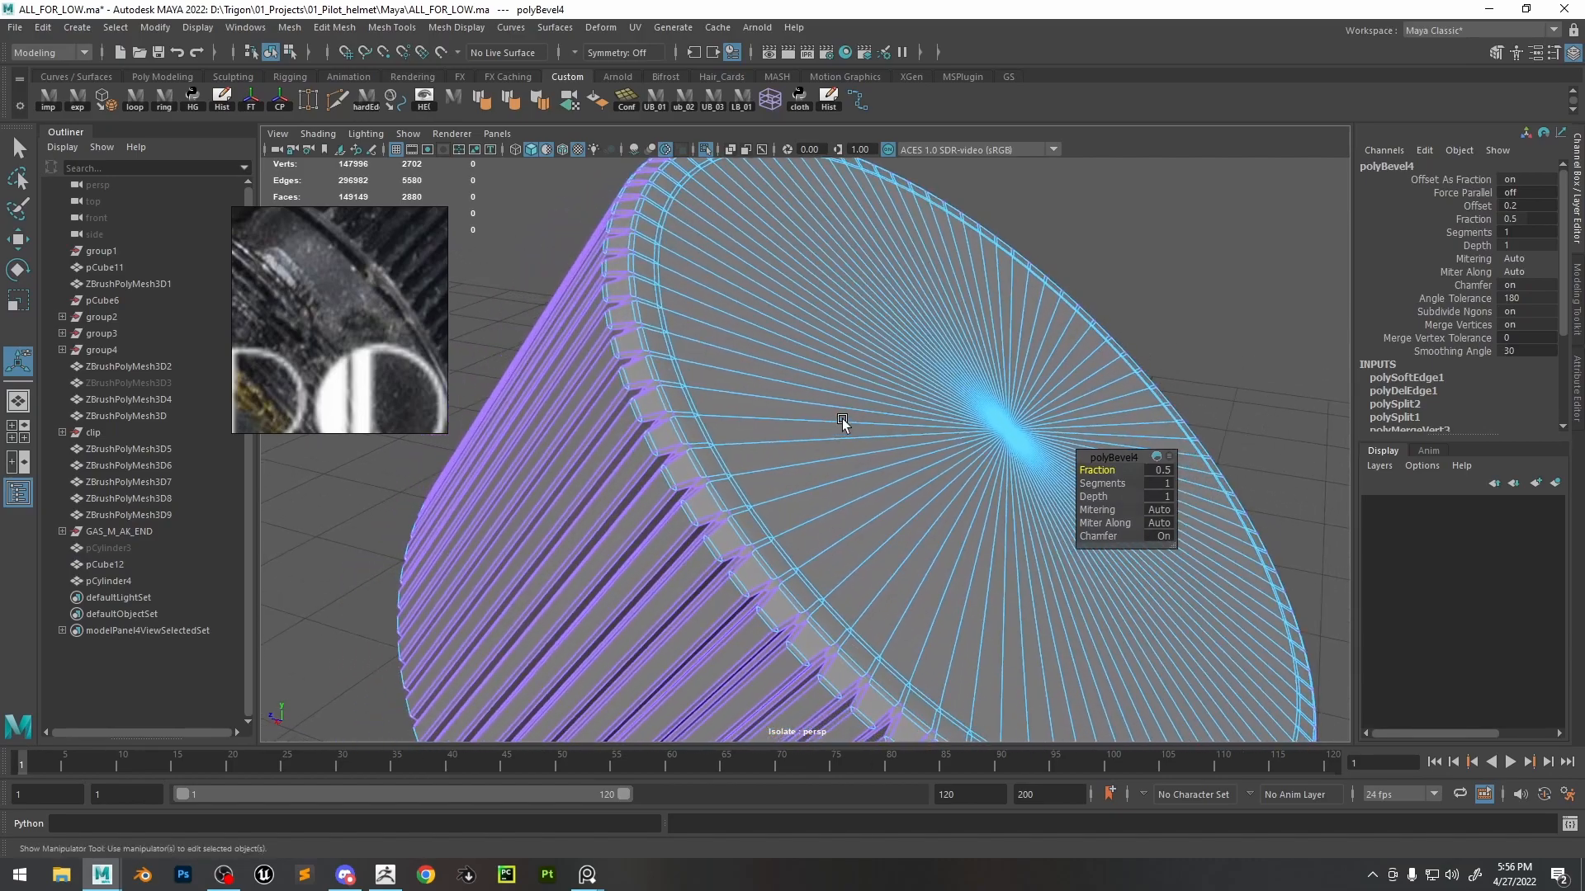
- Fine-tune the rib bevel and turn on the cylinder's smooth preview in object mode
alt+right_drag(839, 428, 867, 491)
middle_drag(944, 490, 916, 501)
key(q)
key(3)
right_drag(916, 501, 991, 421)
click(1101, 413)
alt+right_drag(1102, 412, 1156, 372)
click(1172, 367)
- Reopen the ribbed cylinder's bevel settings, enter 0.5 and check the ribs from the outside
click(1397, 351)
click(1528, 282)
text(0.5)
key(Return)
click(396, 606)
alt+right_drag(925, 429, 824, 456)
click(932, 437)
click(1396, 352)
key(Return)
click(693, 661)
alt+drag(746, 591, 793, 614)
alt+right_drag(1040, 569, 873, 420)
- Show the whole mask again, turn off the viewport's color management and bring the photo's ribs into view
key(ctrl+1)
alt+drag(873, 420, 802, 388)
click(888, 150)
alt+drag(900, 342, 866, 347)
alt+right_drag(867, 346, 784, 339)
mouse_move(982, 363)
alt+mouse_down()
mouse_move(945, 364)
mouse_move(978, 366)
alt+mouse_up()
scroll(417, 289, up, 5)
middle_drag(417, 288, 363, 311)
- Examine the ribbed cylinder's smoothed bevels inside the hose housing against the reference photo
click(846, 464)
alt+right_drag(825, 462, 924, 495)
alt+middle_drag(916, 495, 899, 393)
alt+right_drag(858, 393, 883, 416)
scroll(338, 297, down, 3)
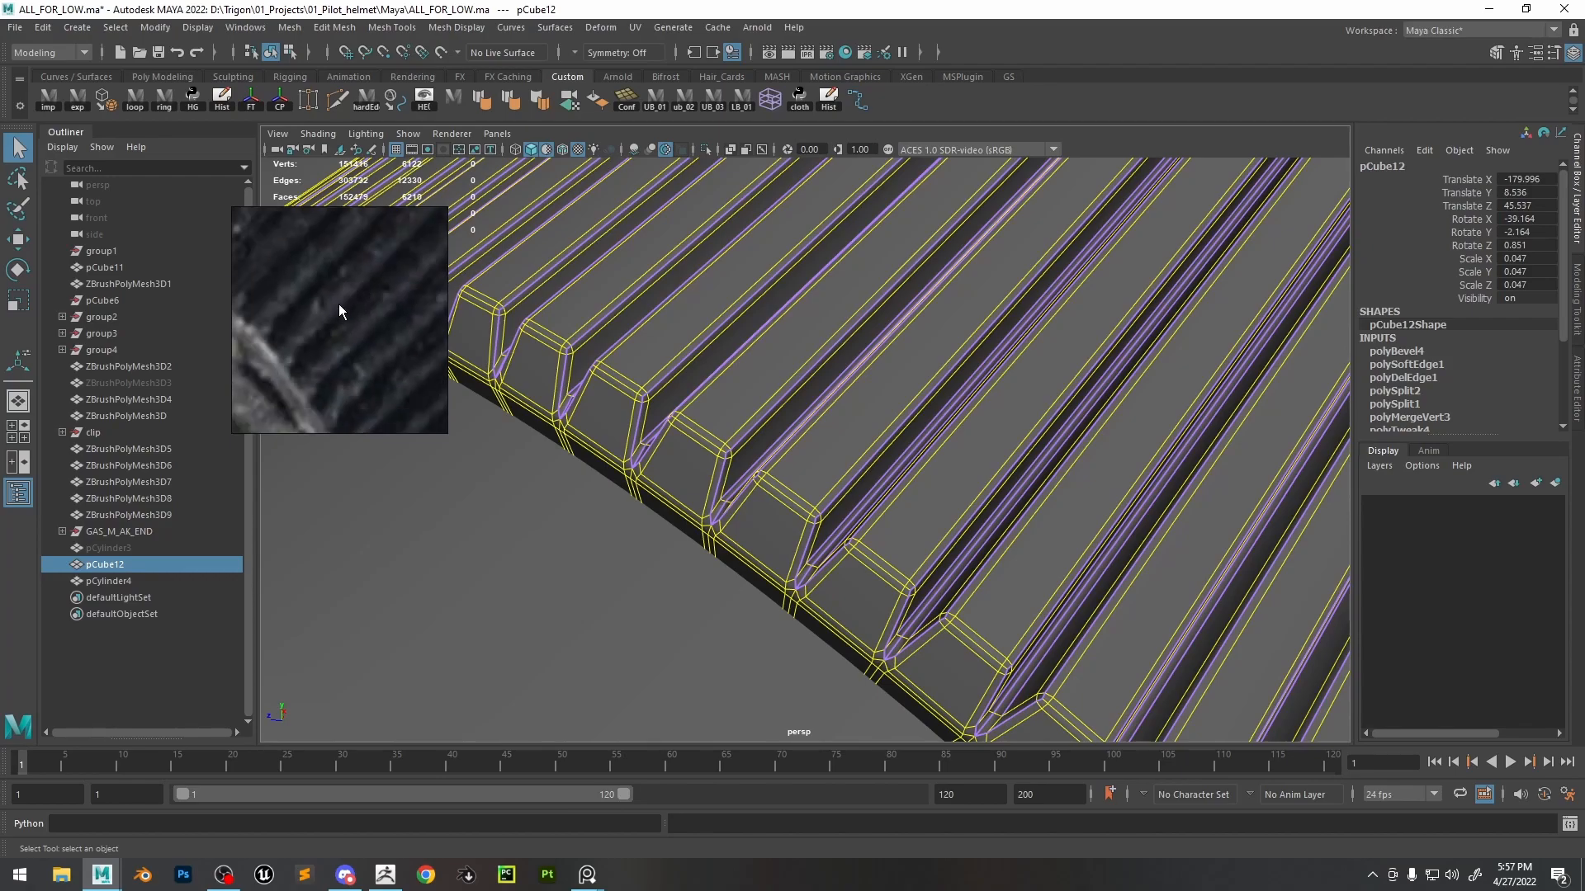
key(3)
alt+right_drag(943, 480, 901, 474)
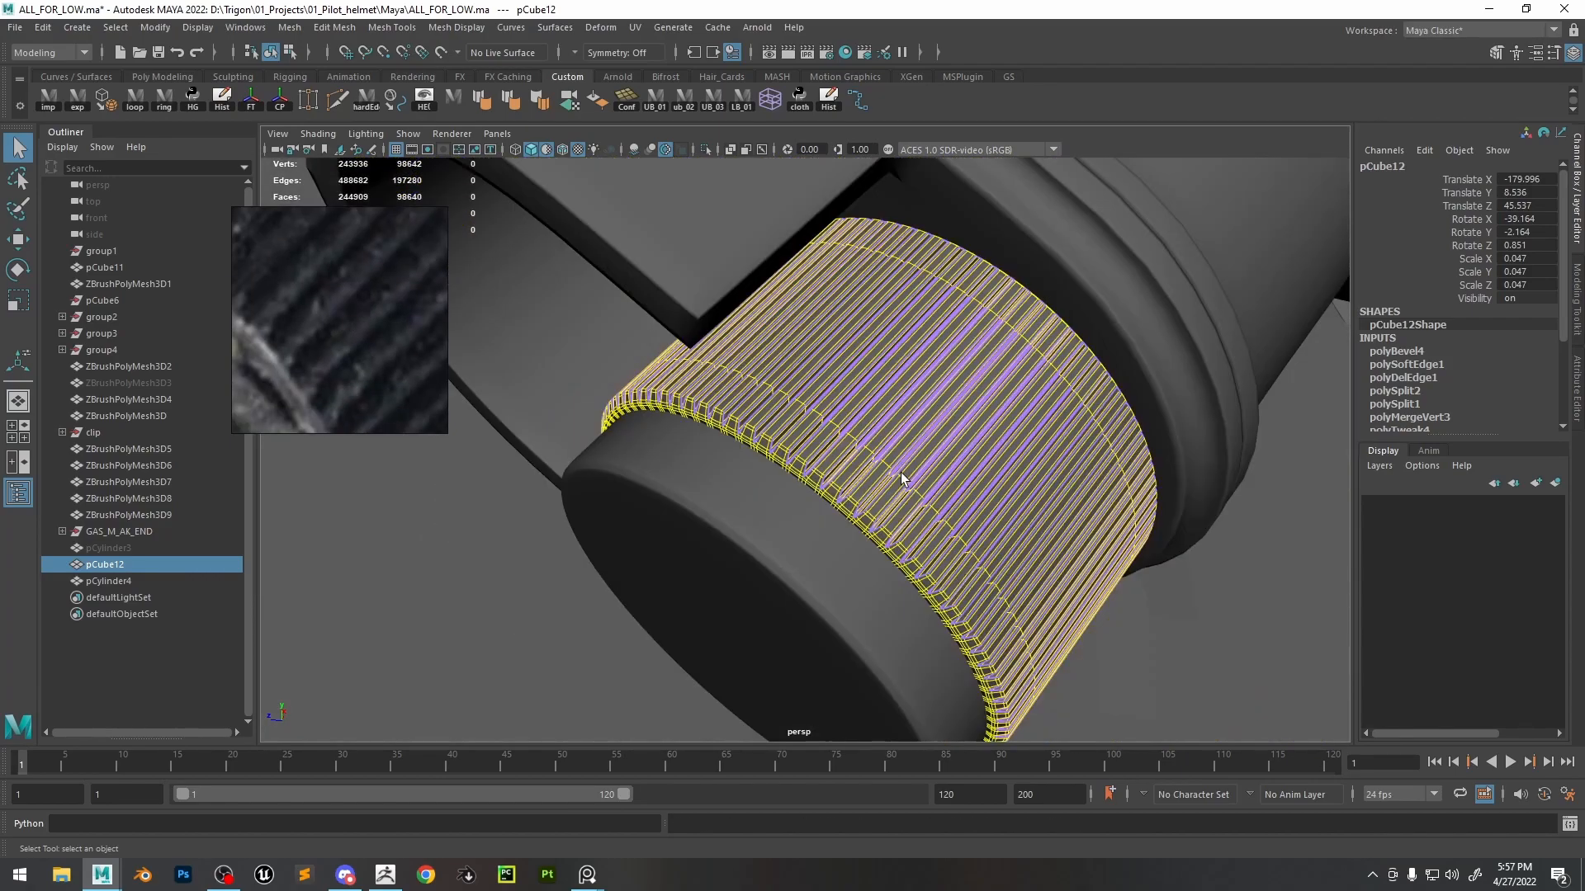
click(1199, 621)
alt+drag(1199, 621, 1180, 682)
click(1181, 687)
scroll(993, 559, up, 3)
click(893, 521)
scroll(875, 486, up, 2)
- Try narrowing the top face of a single rib by scaling it, and undo the change
right_drag(850, 447, 853, 508)
key(1)
click(853, 508)
alt+drag(853, 508, 863, 470)
key(r)
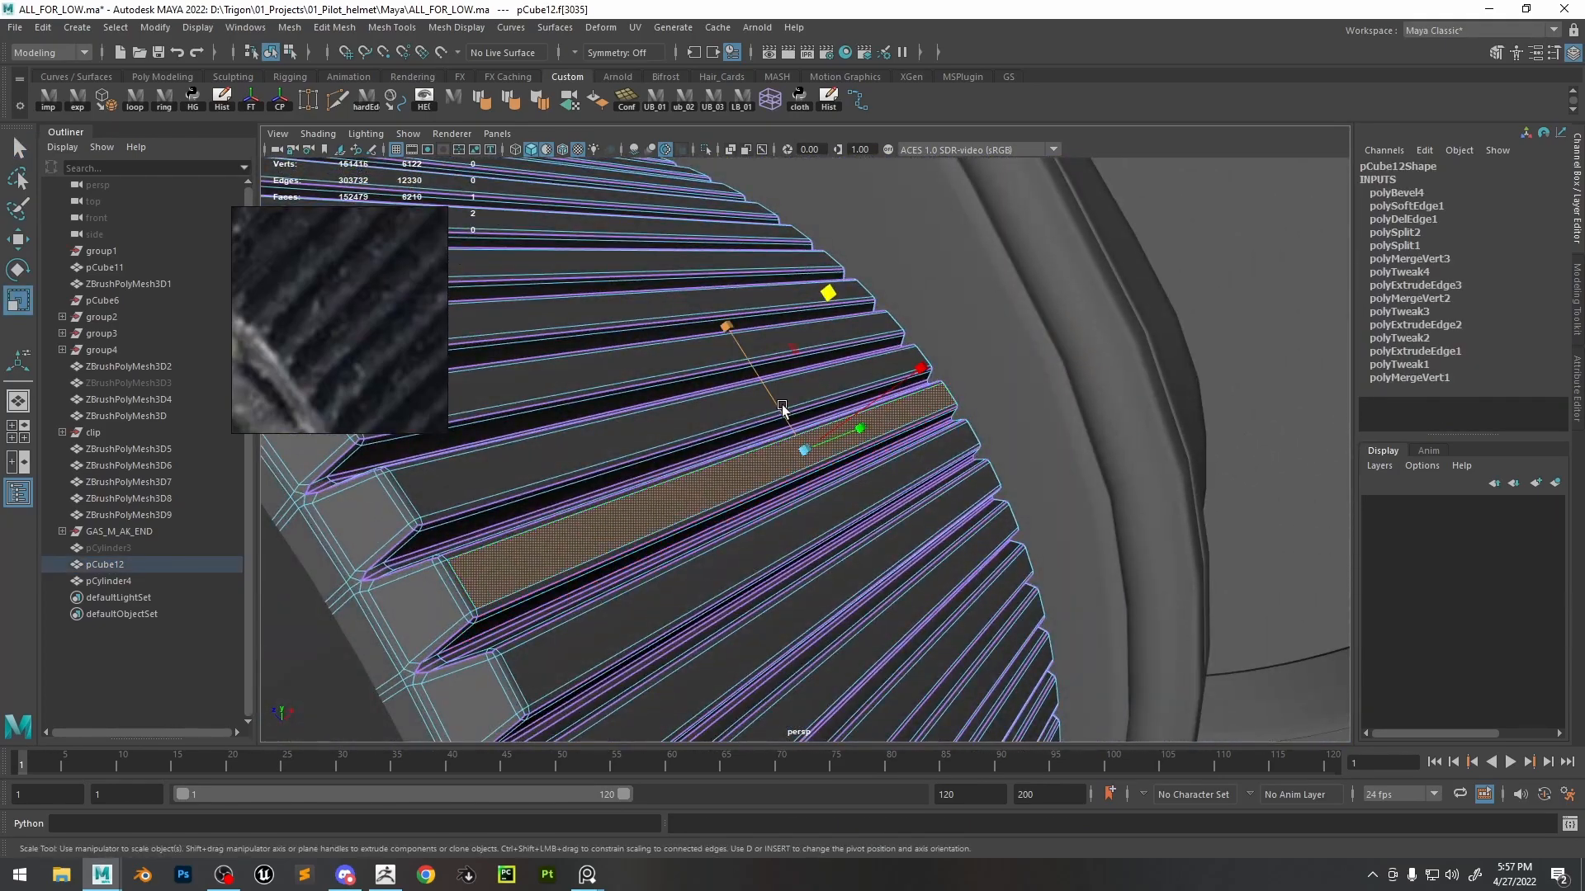
drag(728, 329, 801, 454)
key(ctrl+z)
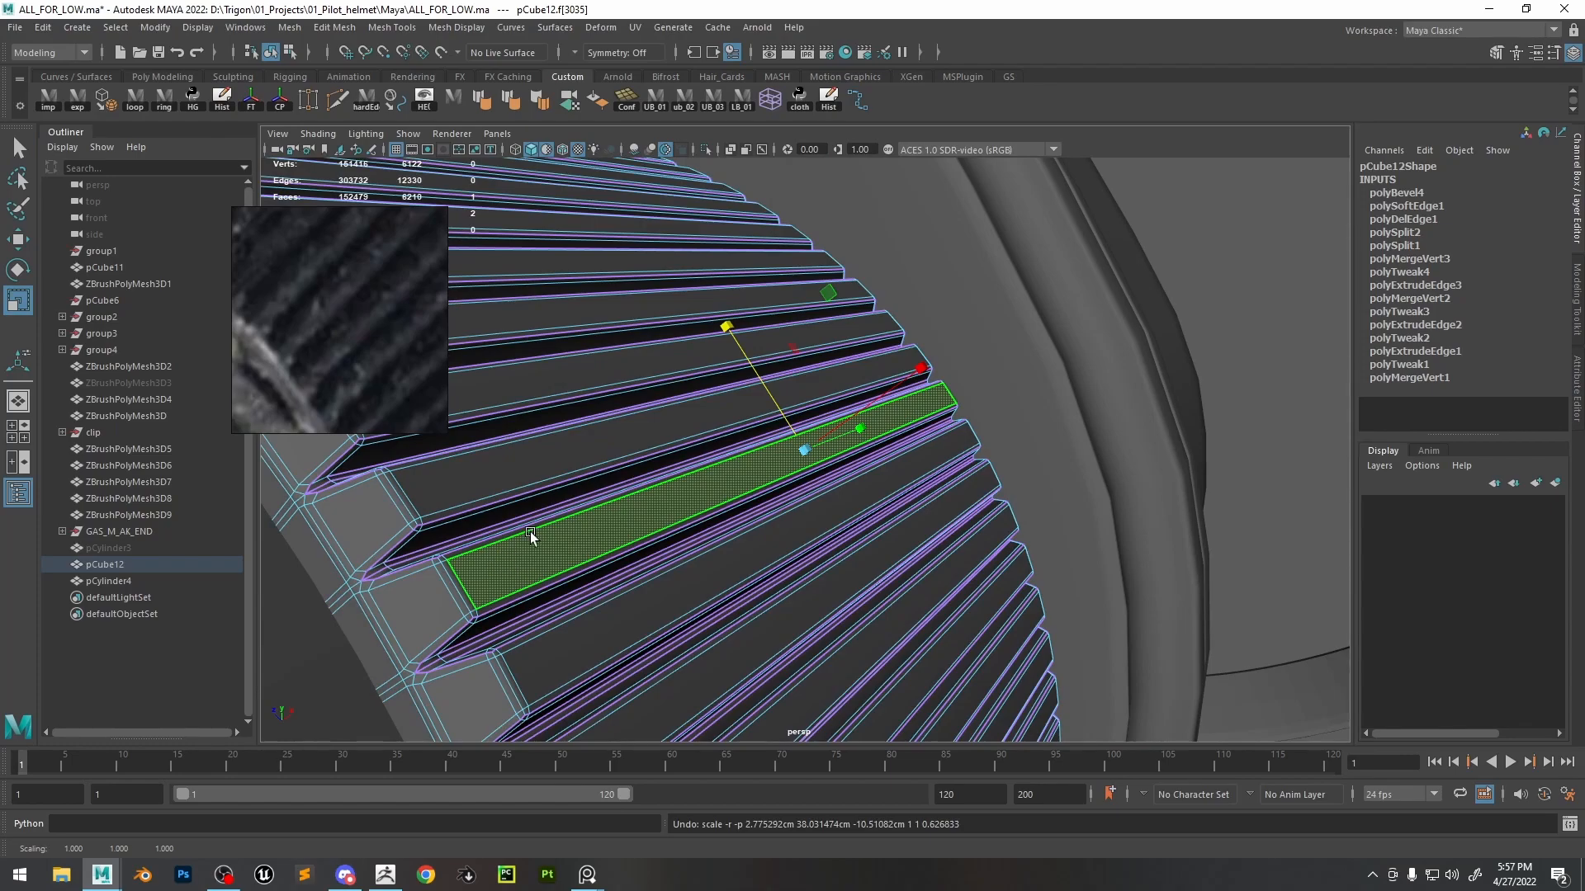
right_drag(832, 388, 880, 355)
scroll(1057, 429, down, 5)
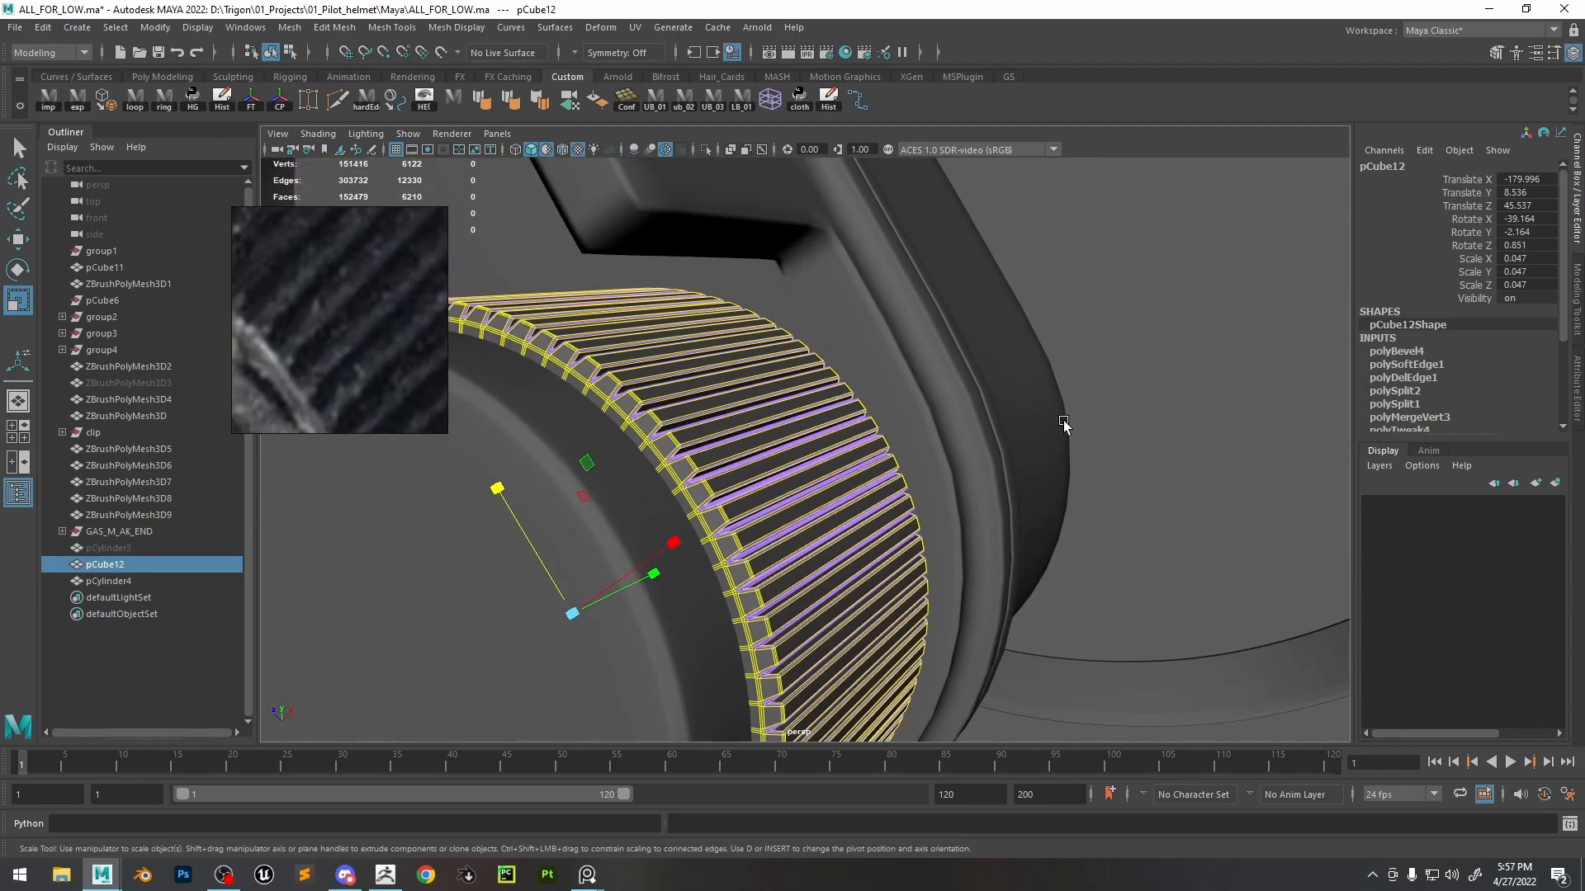
- Capture a close-up of the ribs, mark one rib's width with red lines, and discard the capture
click(1065, 734)
alt+drag(961, 505, 829, 558)
alt+right_drag(809, 590, 923, 559)
key(Print)
drag(642, 335, 1028, 640)
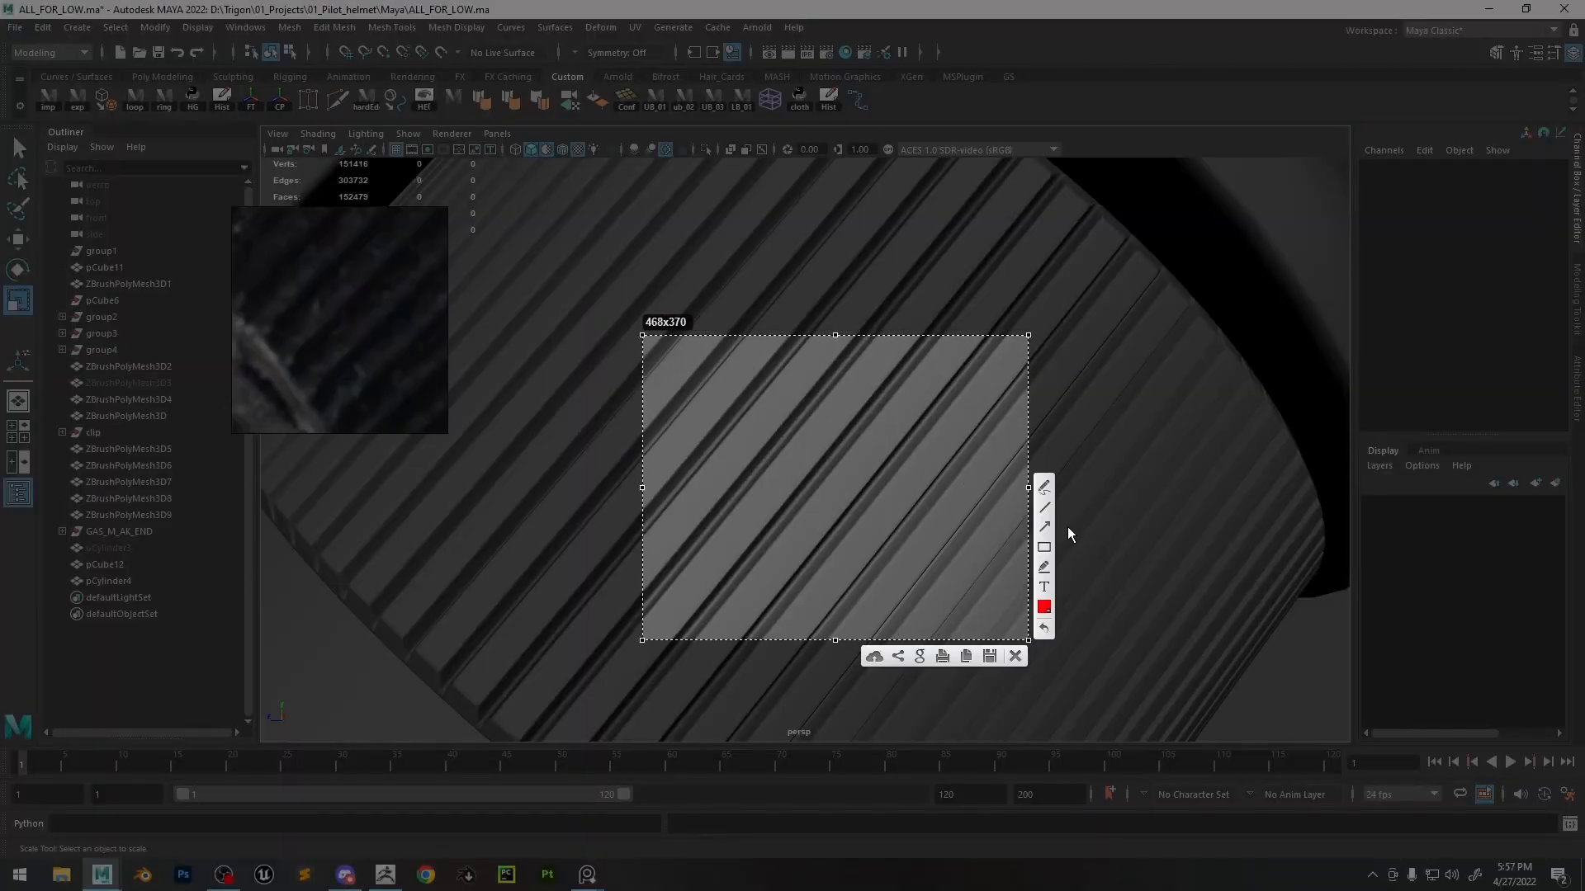
drag(794, 497, 805, 477)
drag(786, 497, 889, 360)
drag(769, 487, 890, 334)
drag(833, 425, 850, 446)
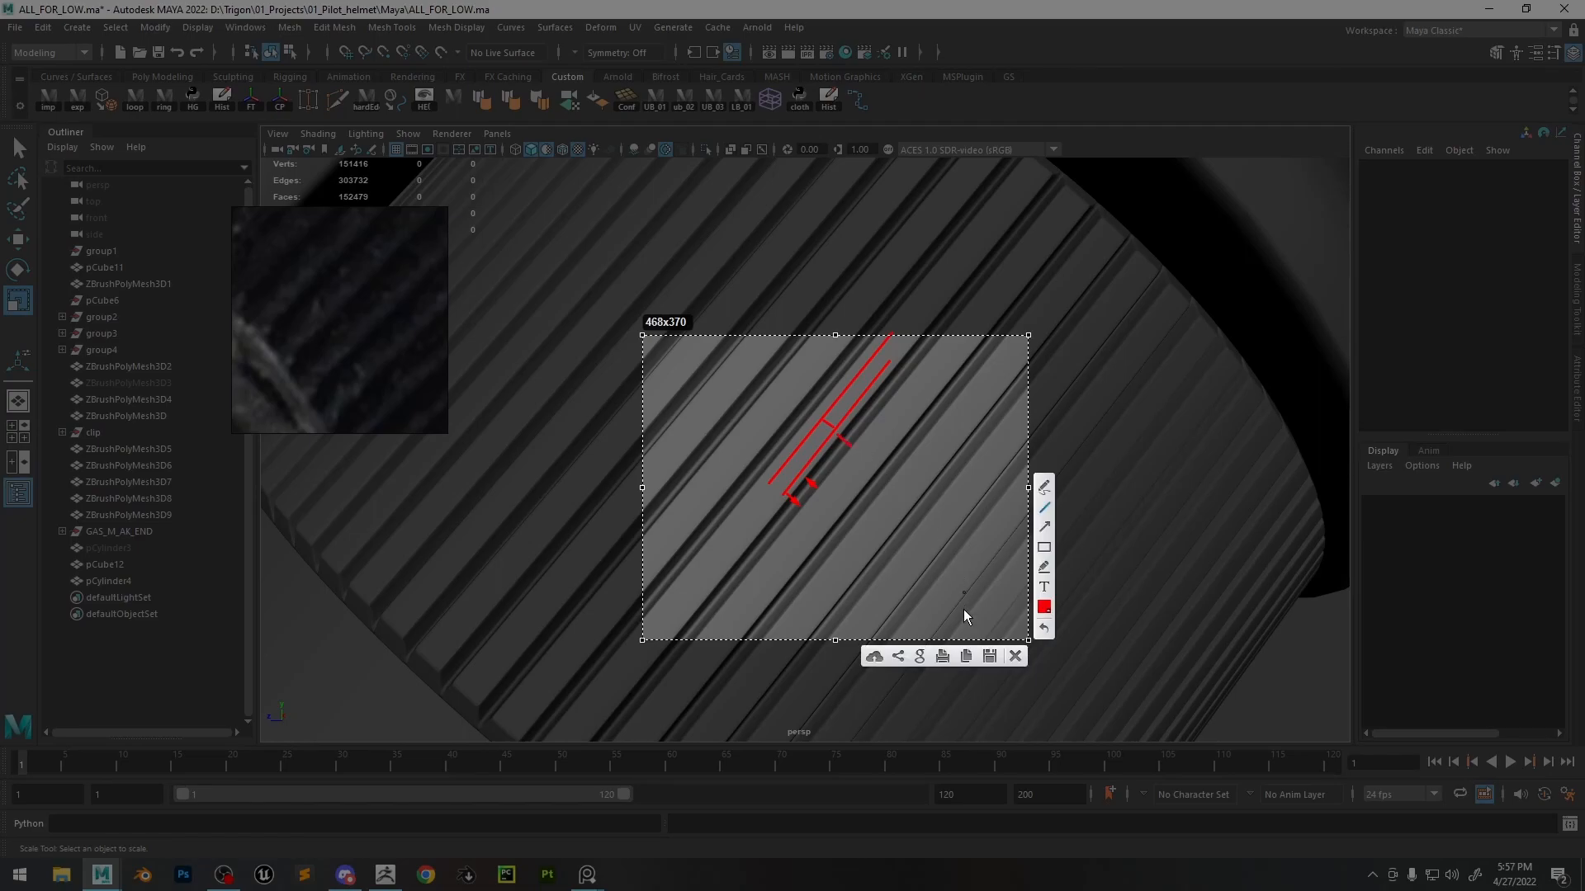
click(1014, 651)
- Compare the ribbed collar and smooth end ring with the hose connection in the reference photo
scroll(770, 386, down, 15)
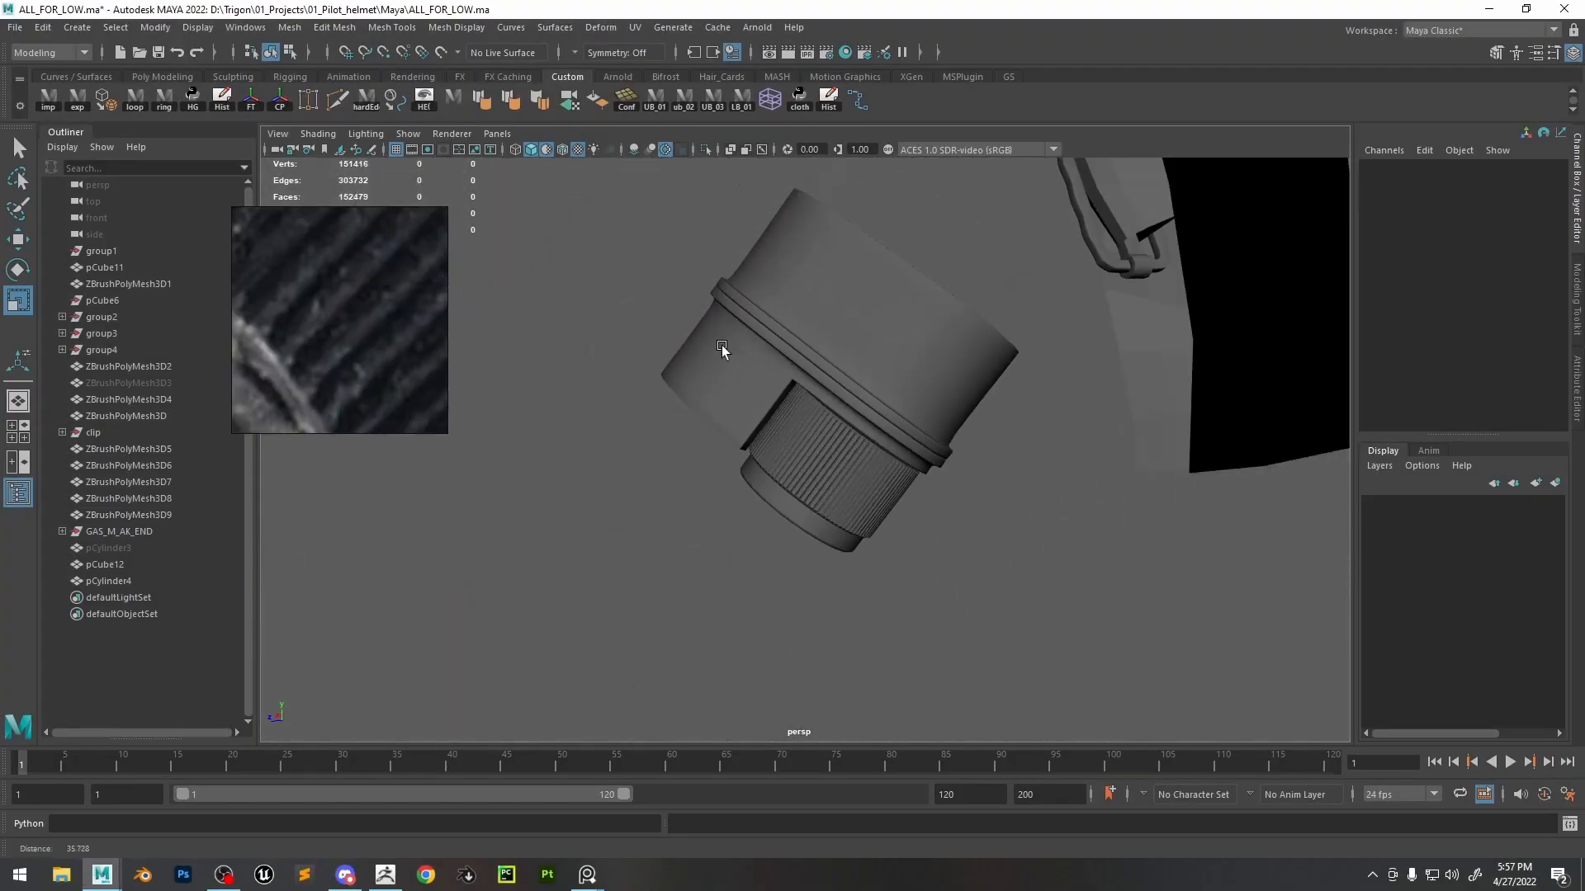
alt+drag(764, 403, 846, 400)
scroll(313, 304, down, 12)
scroll(297, 347, up, 8)
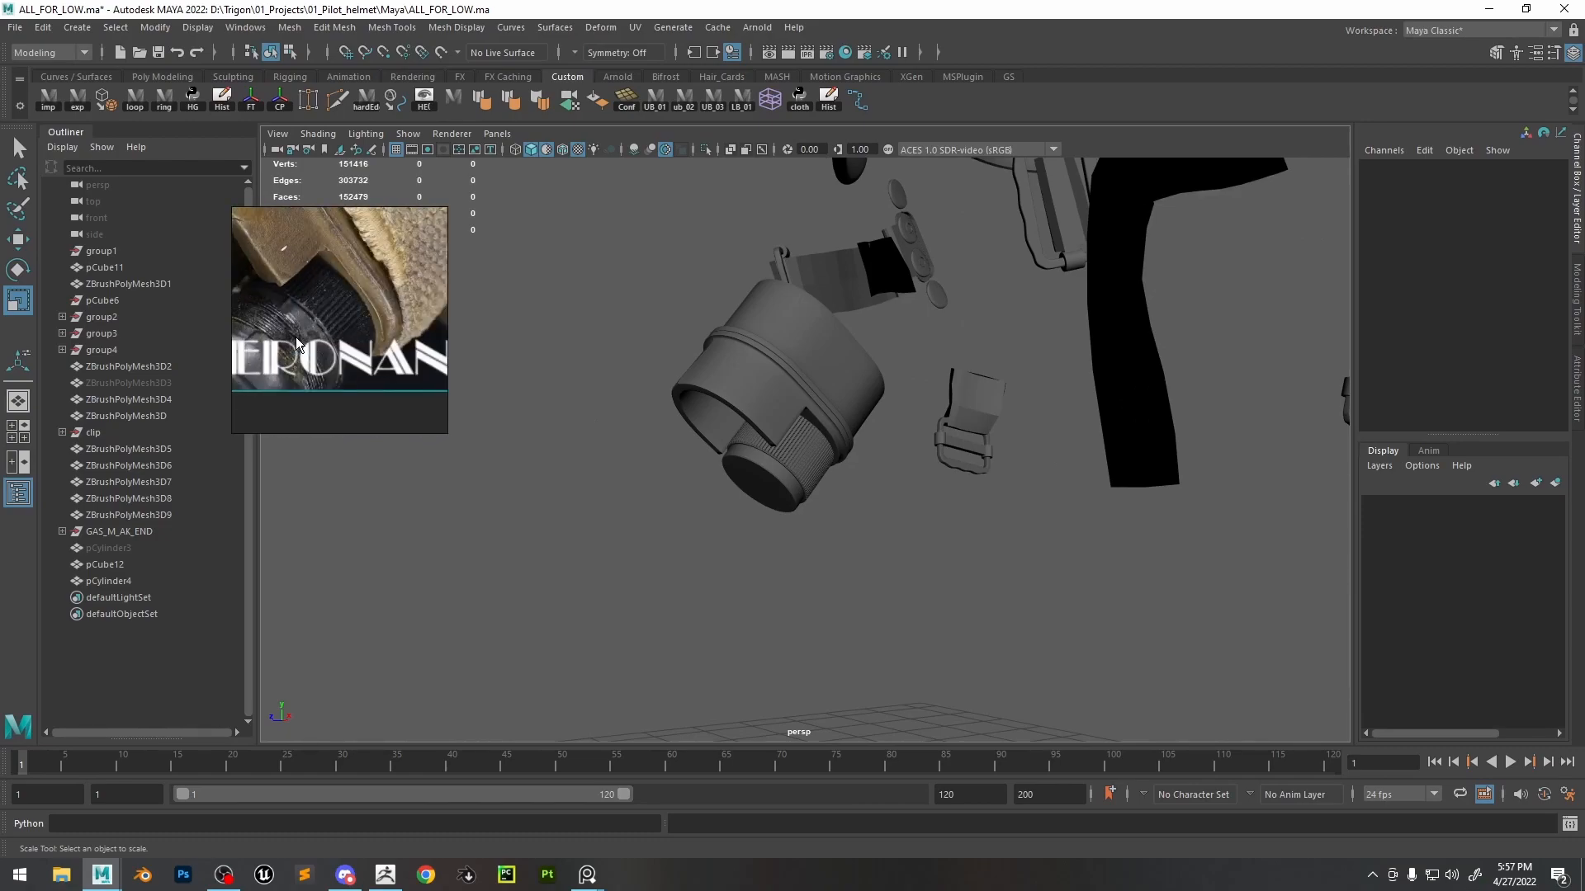
middle_drag(299, 346, 410, 339)
scroll(410, 343, up, 3)
scroll(826, 456, up, 10)
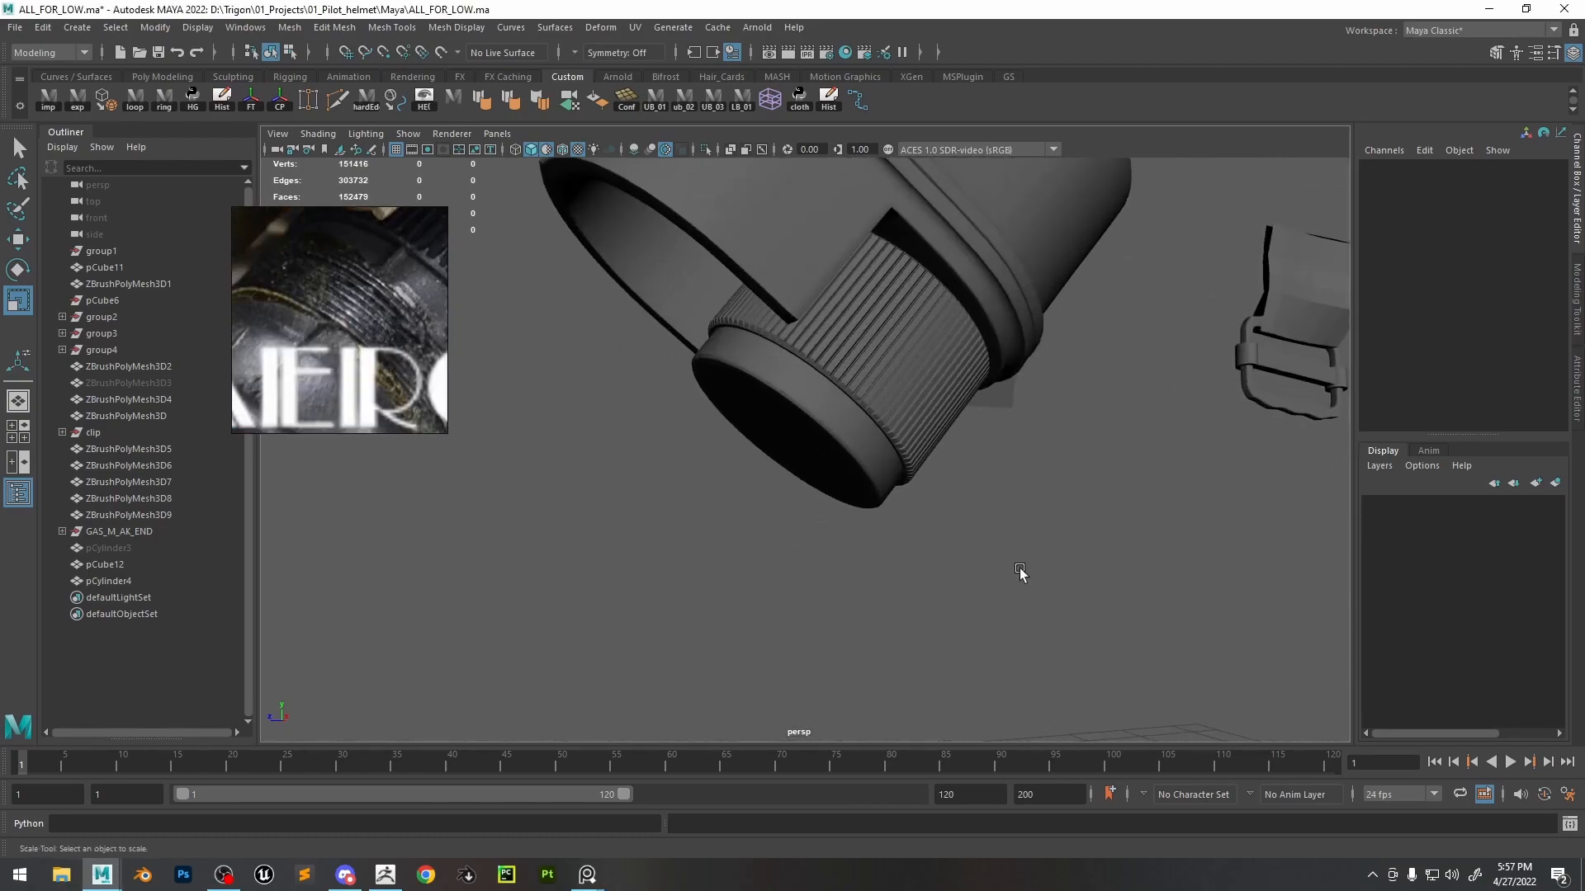
scroll(320, 301, up, 3)
scroll(343, 294, down, 3)
middle_drag(366, 289, 359, 358)
scroll(351, 345, up, 4)
scroll(361, 348, down, 4)
middle_drag(381, 413, 424, 378)
scroll(334, 348, up, 4)
scroll(339, 350, down, 3)
scroll(379, 314, up, 4)
middle_drag(379, 314, 268, 331)
scroll(381, 365, down, 1)
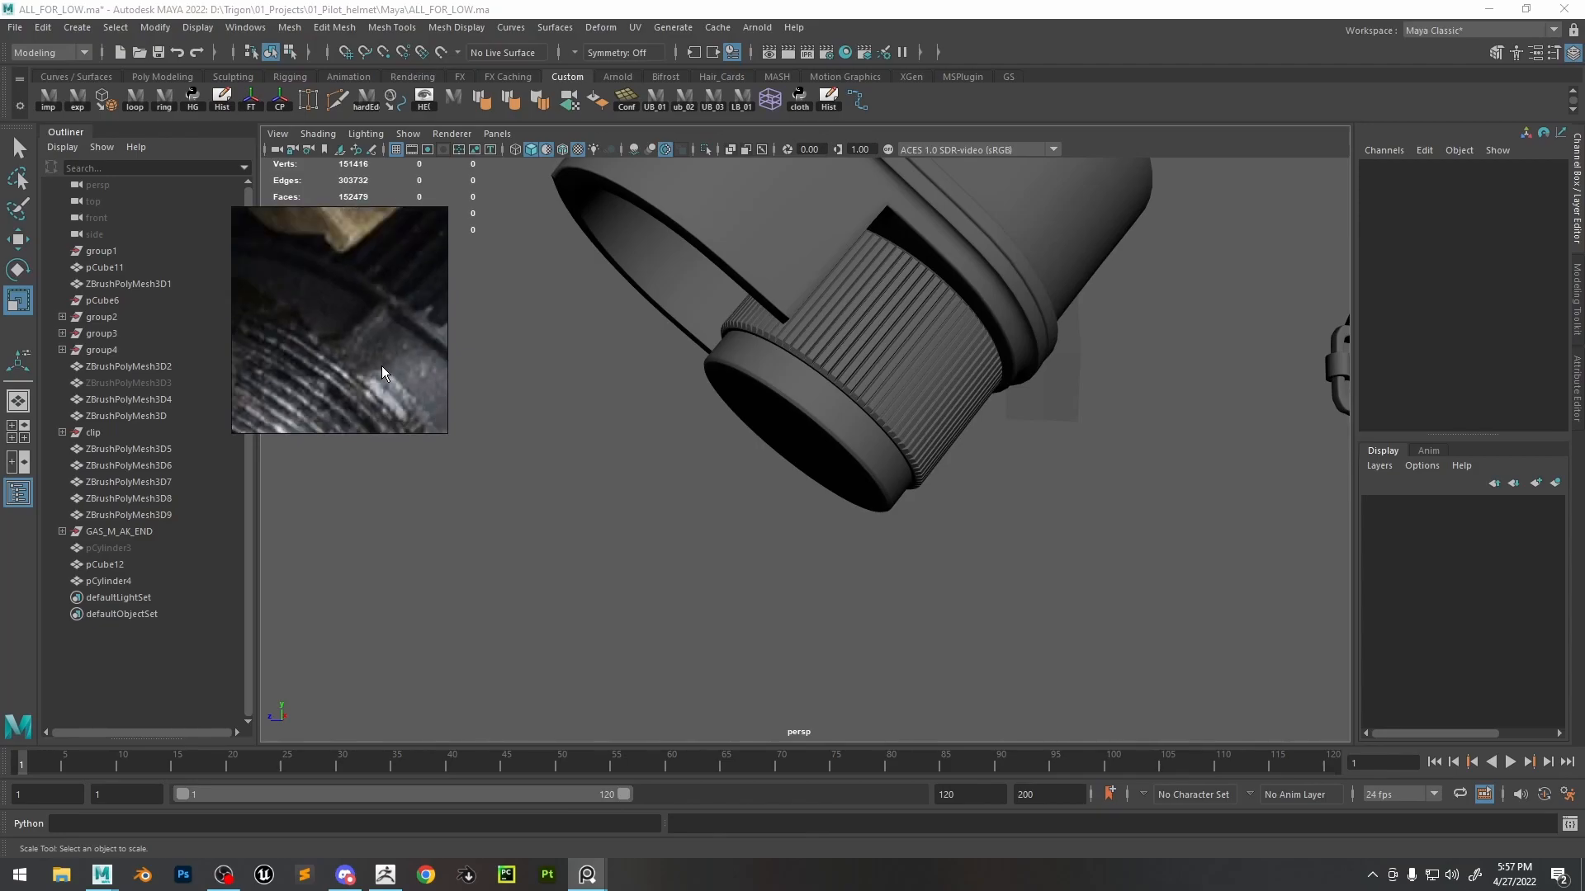
alt+drag(728, 384, 751, 391)
middle_drag(301, 379, 424, 284)
scroll(370, 314, down, 1)
alt+drag(834, 409, 863, 409)
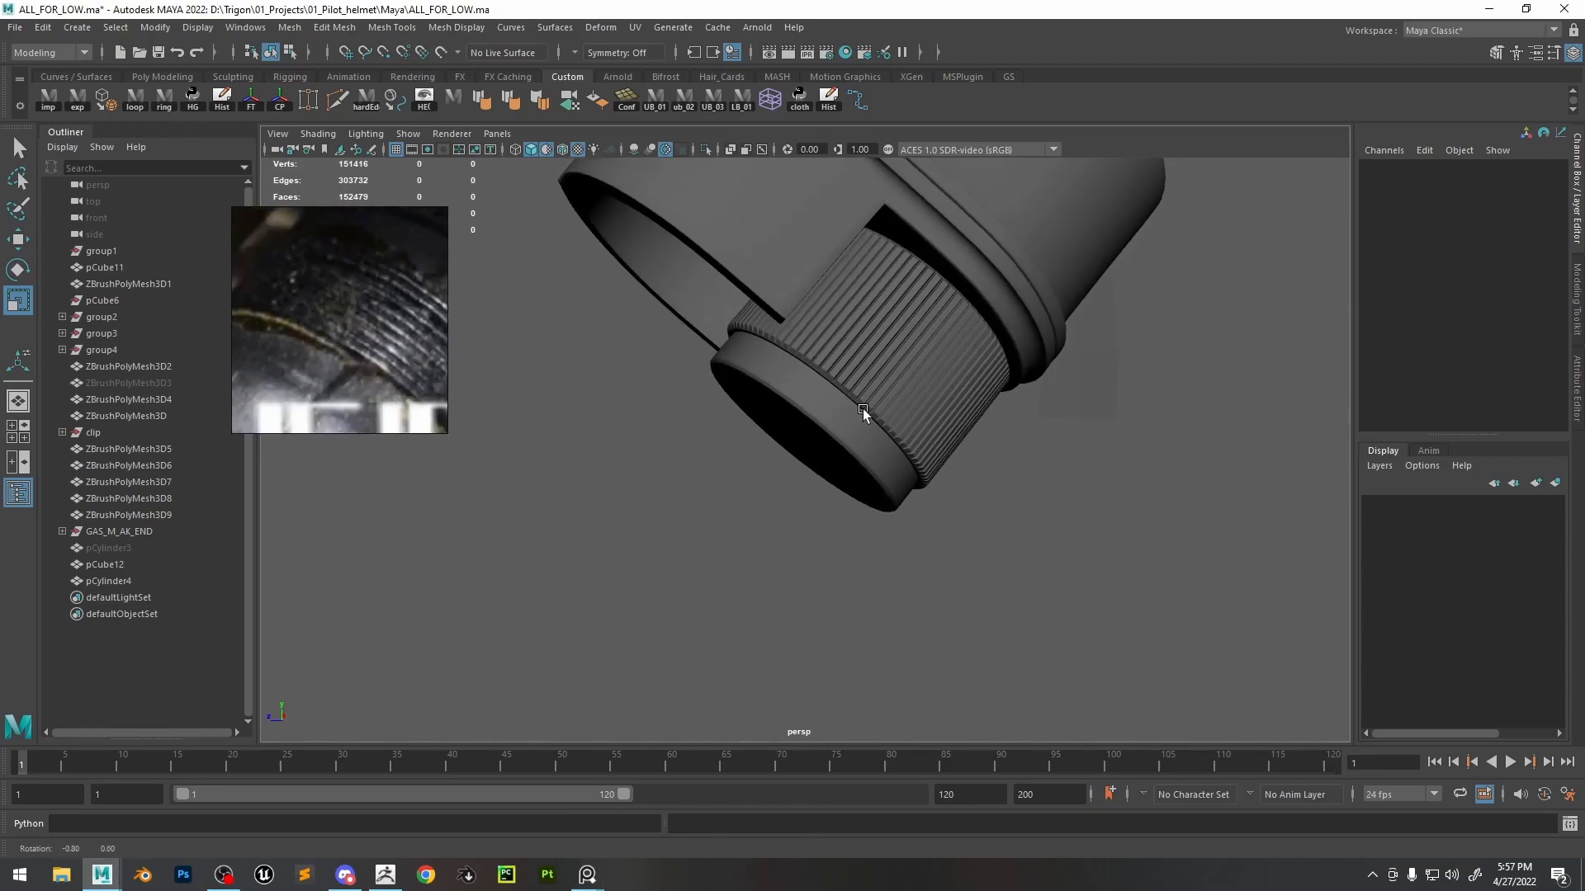
key(space)
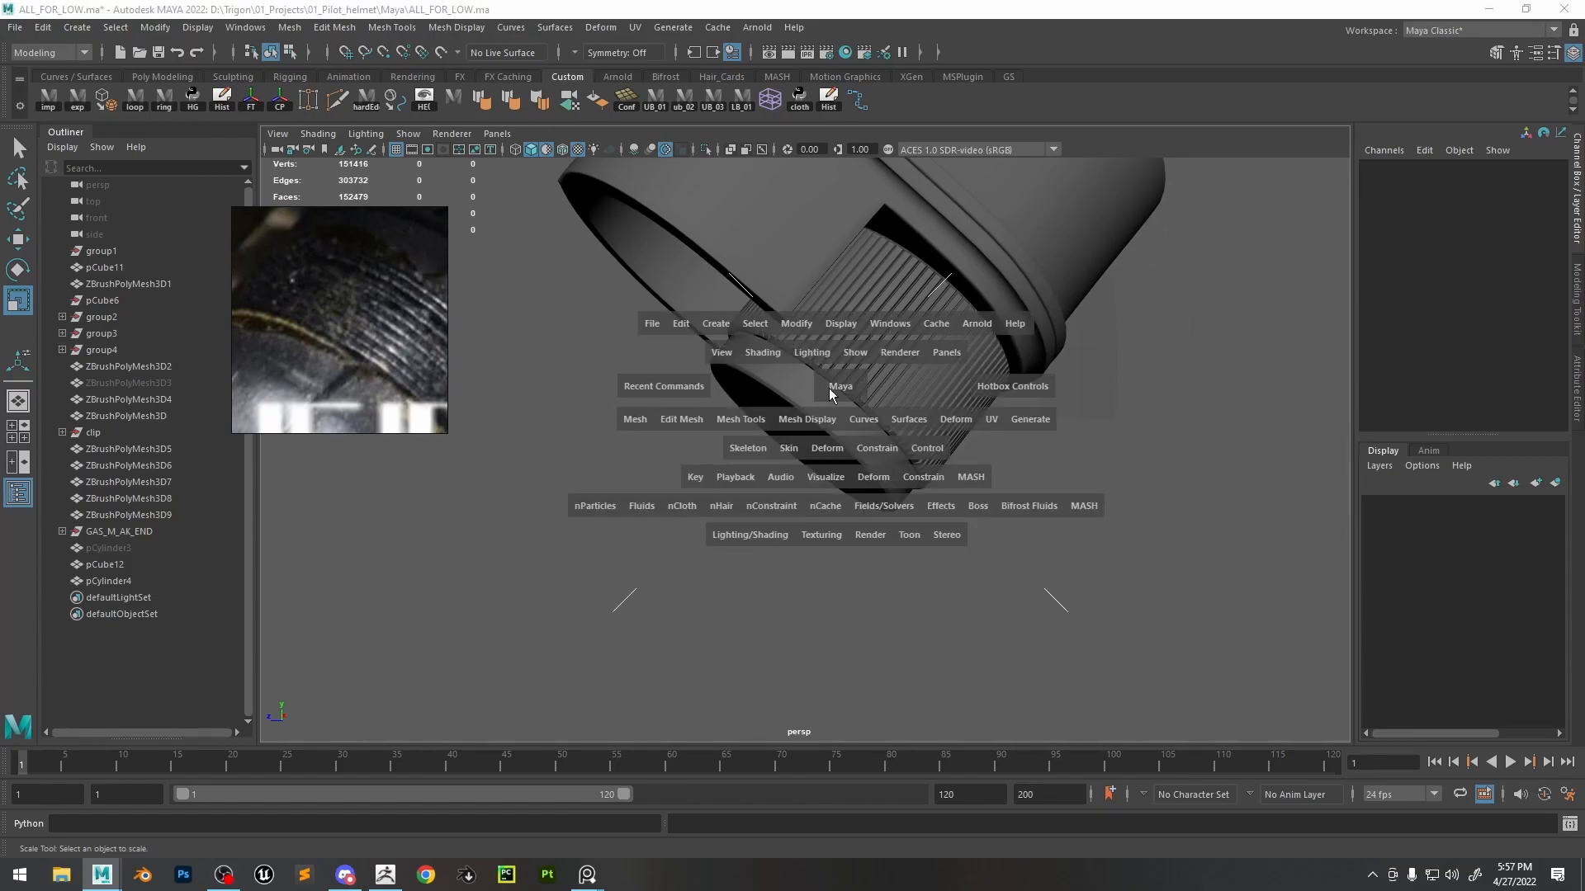
- Return the smooth end ring to the unsmoothed display, duplicate it and move the copy outward along its axis
click(799, 394)
key(1)
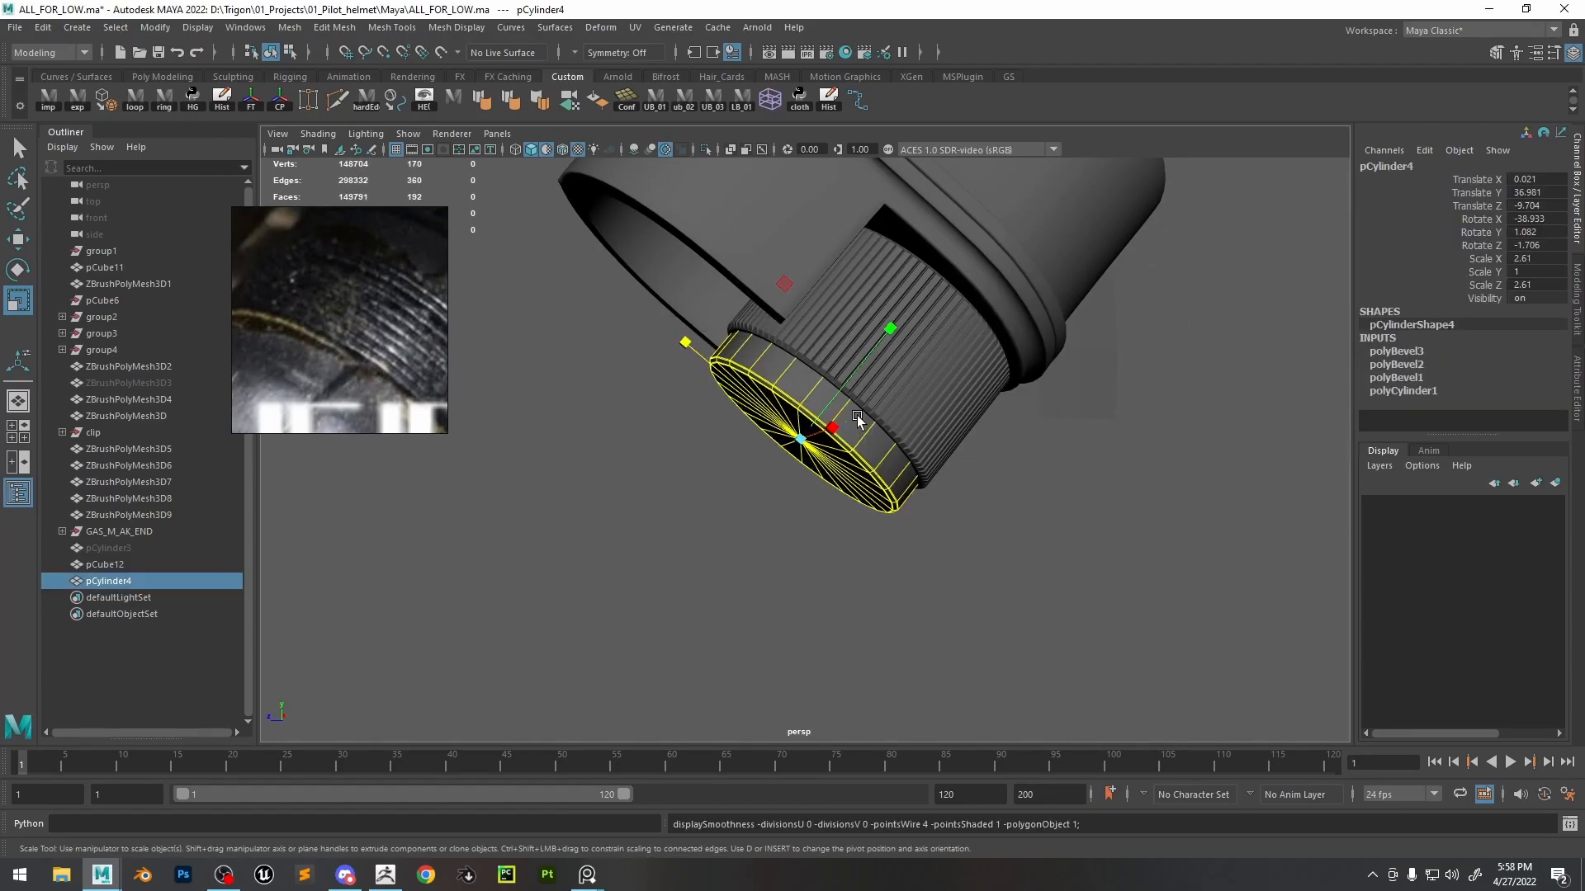
key(ctrl+d)
key(w)
drag(865, 364, 807, 419)
- Delete every face of the duplicated ring except its outer side band
right_drag(732, 383, 736, 431)
click(755, 432)
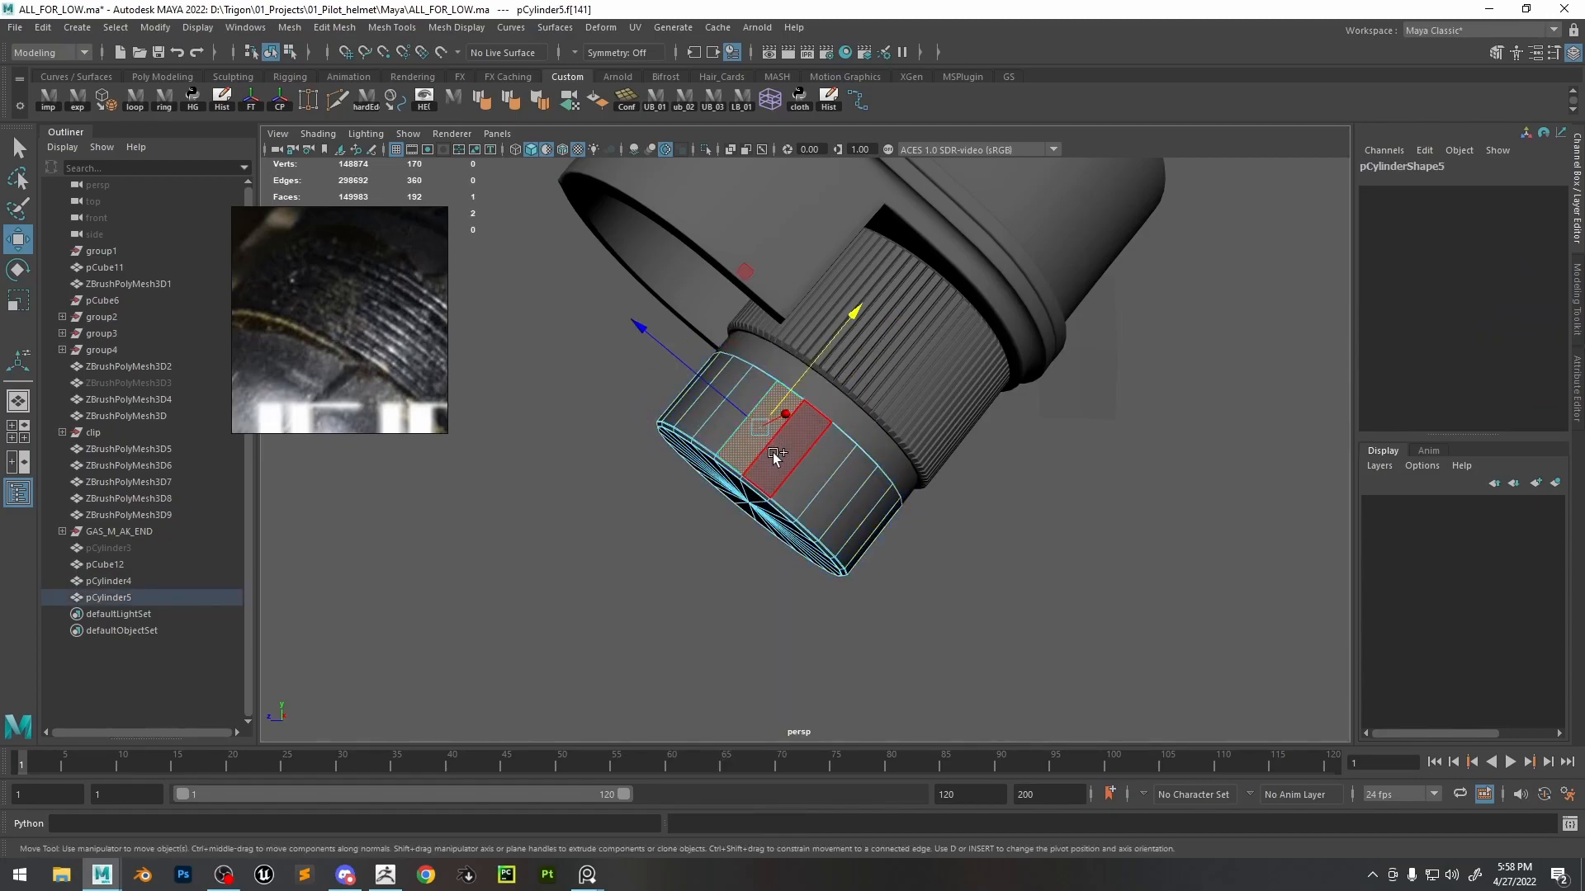
shift+double_click(774, 454)
key(ctrl+shift+i)
key(Delete)
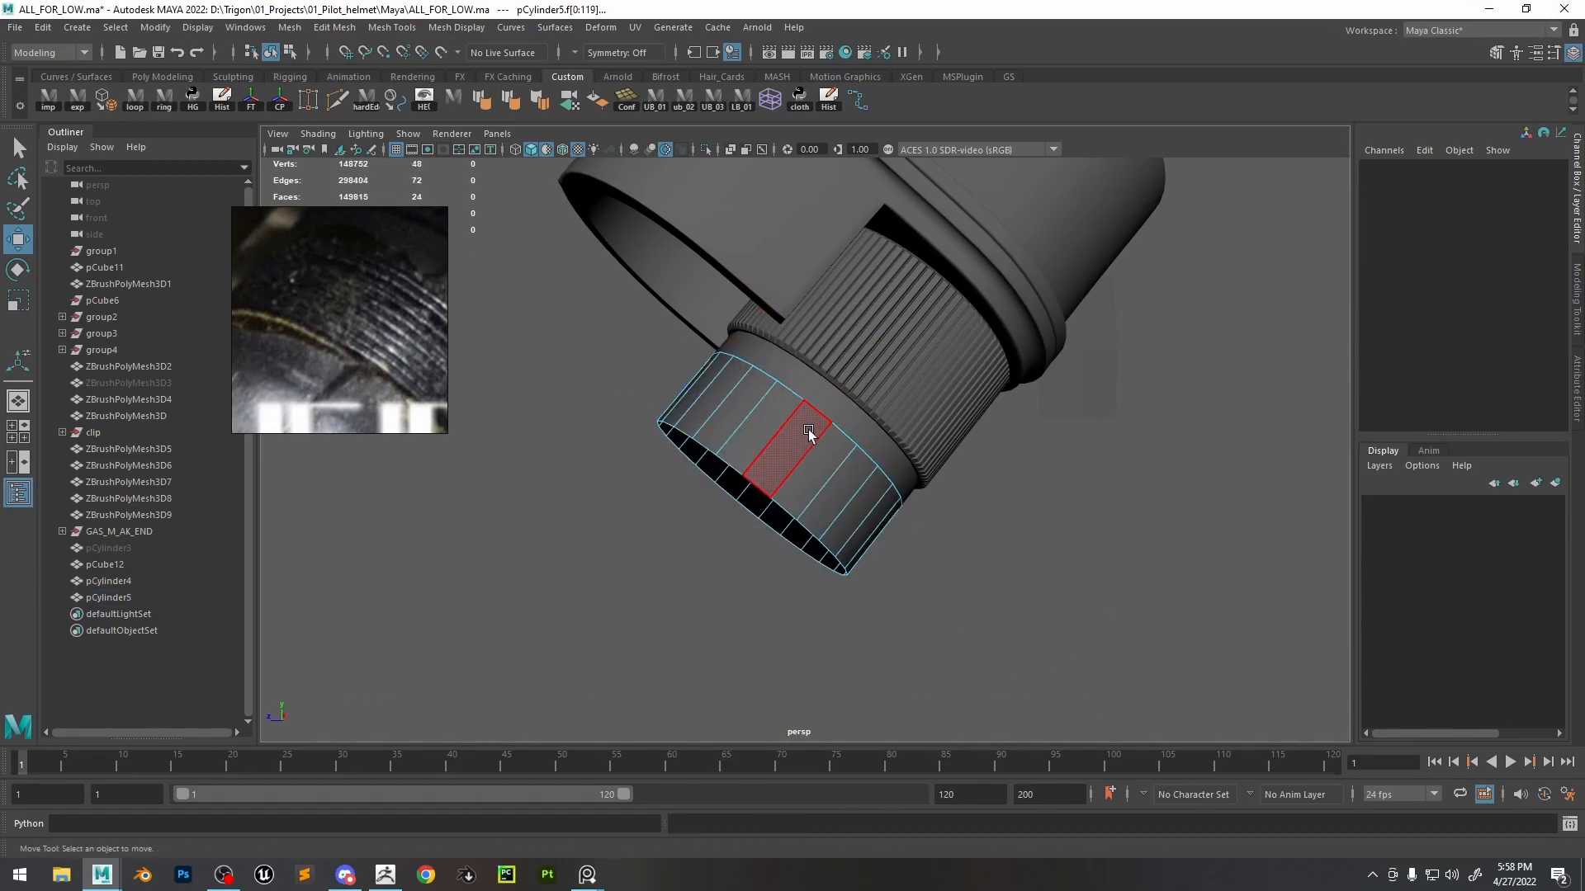
- Scale the side band slightly smaller than the end ring and shift it outward along its axis
double_click(794, 459)
key(r)
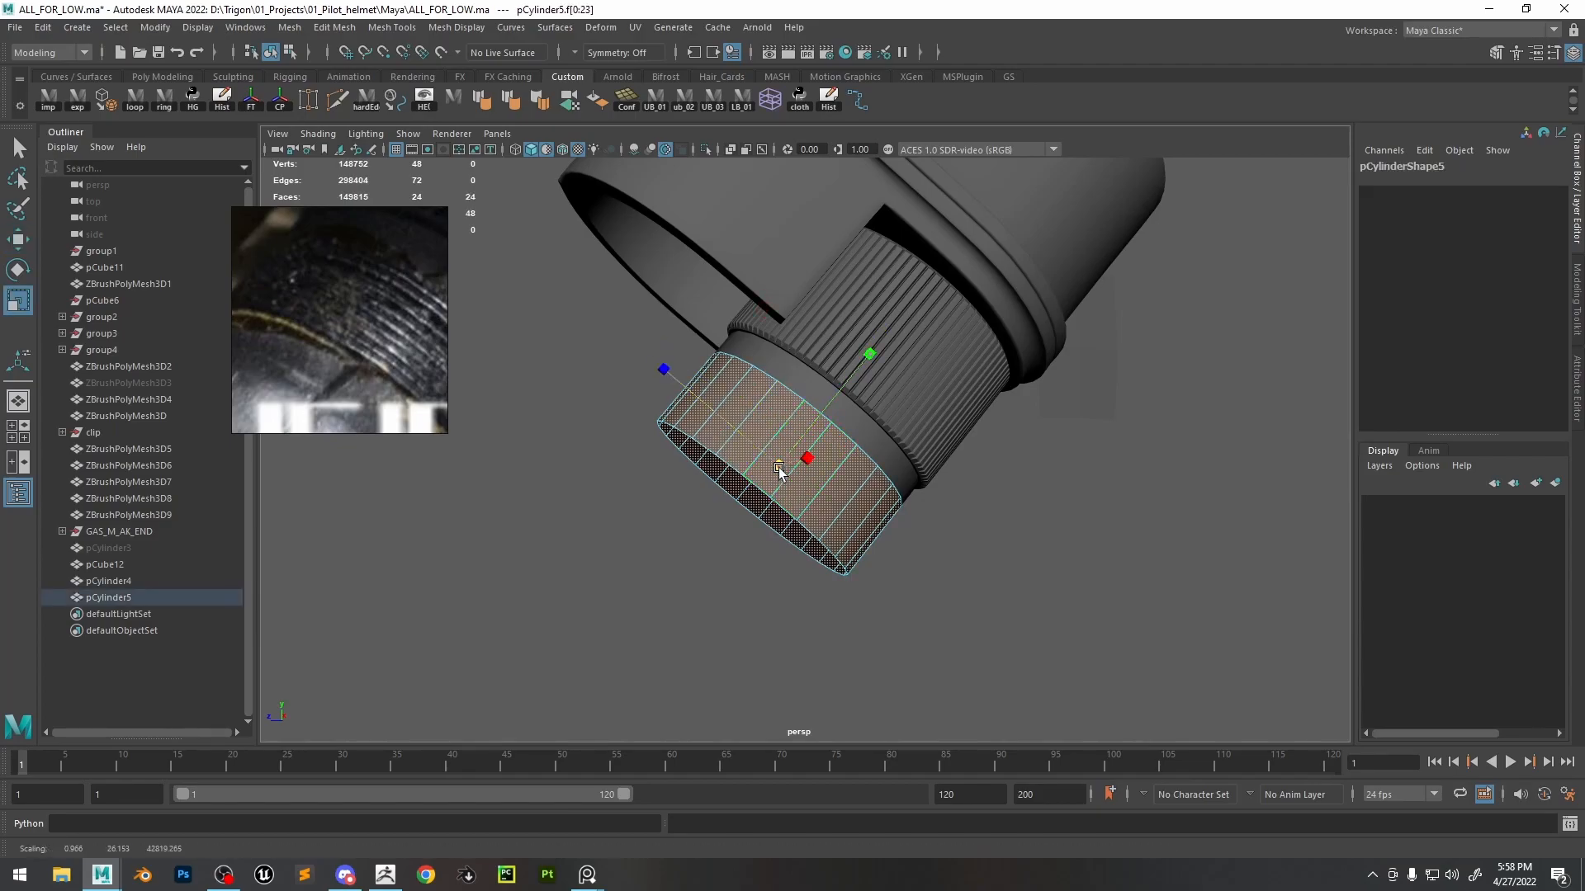
drag(779, 462, 776, 468)
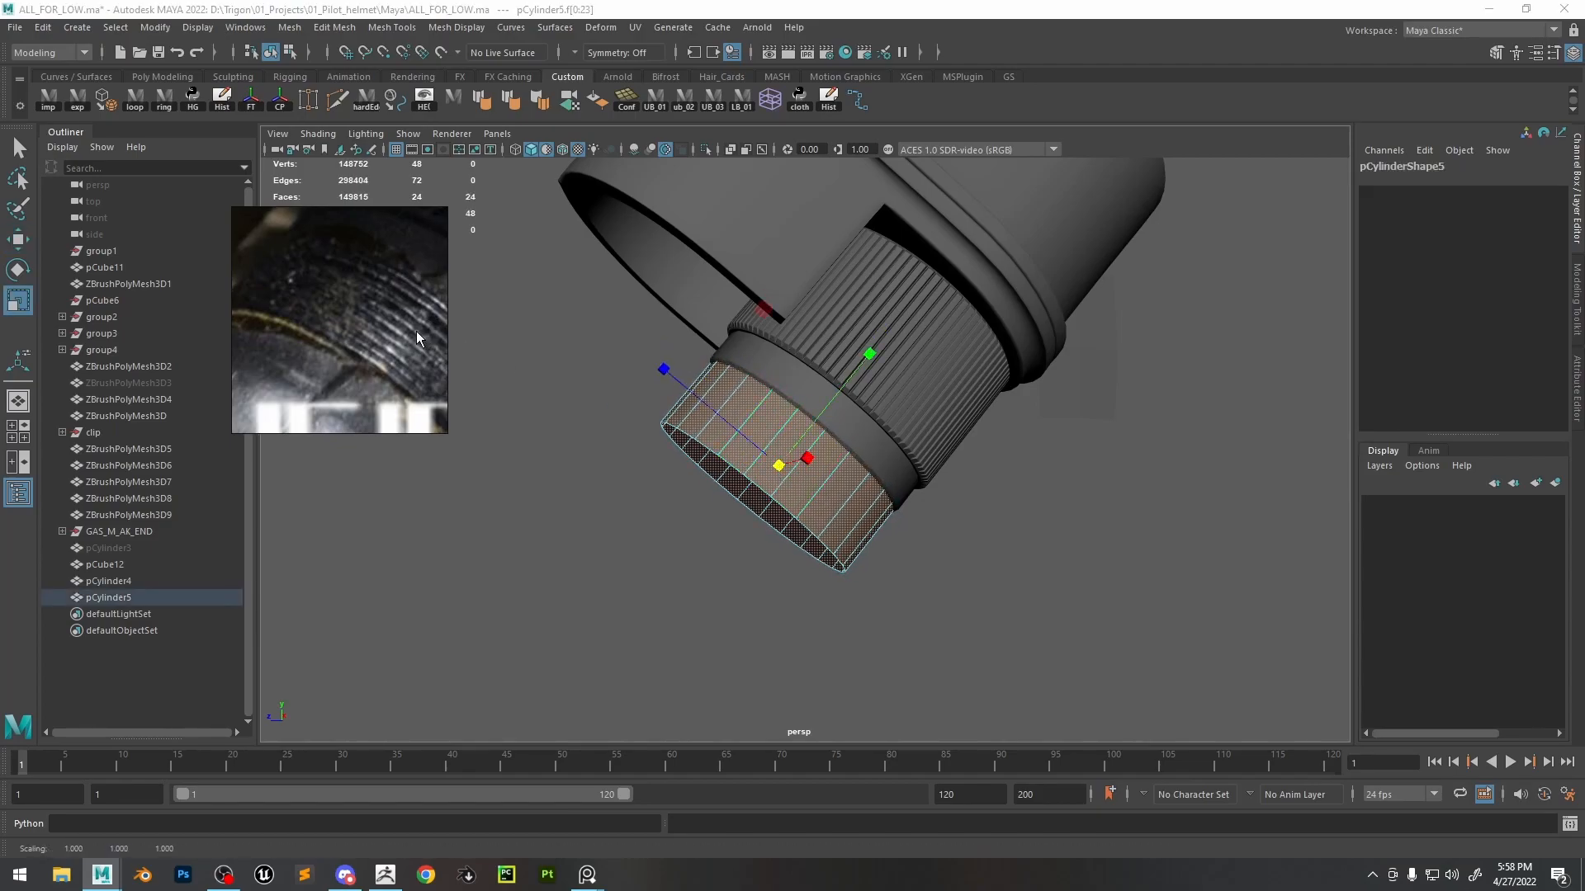
drag(778, 465, 776, 469)
key(w)
drag(830, 405, 827, 416)
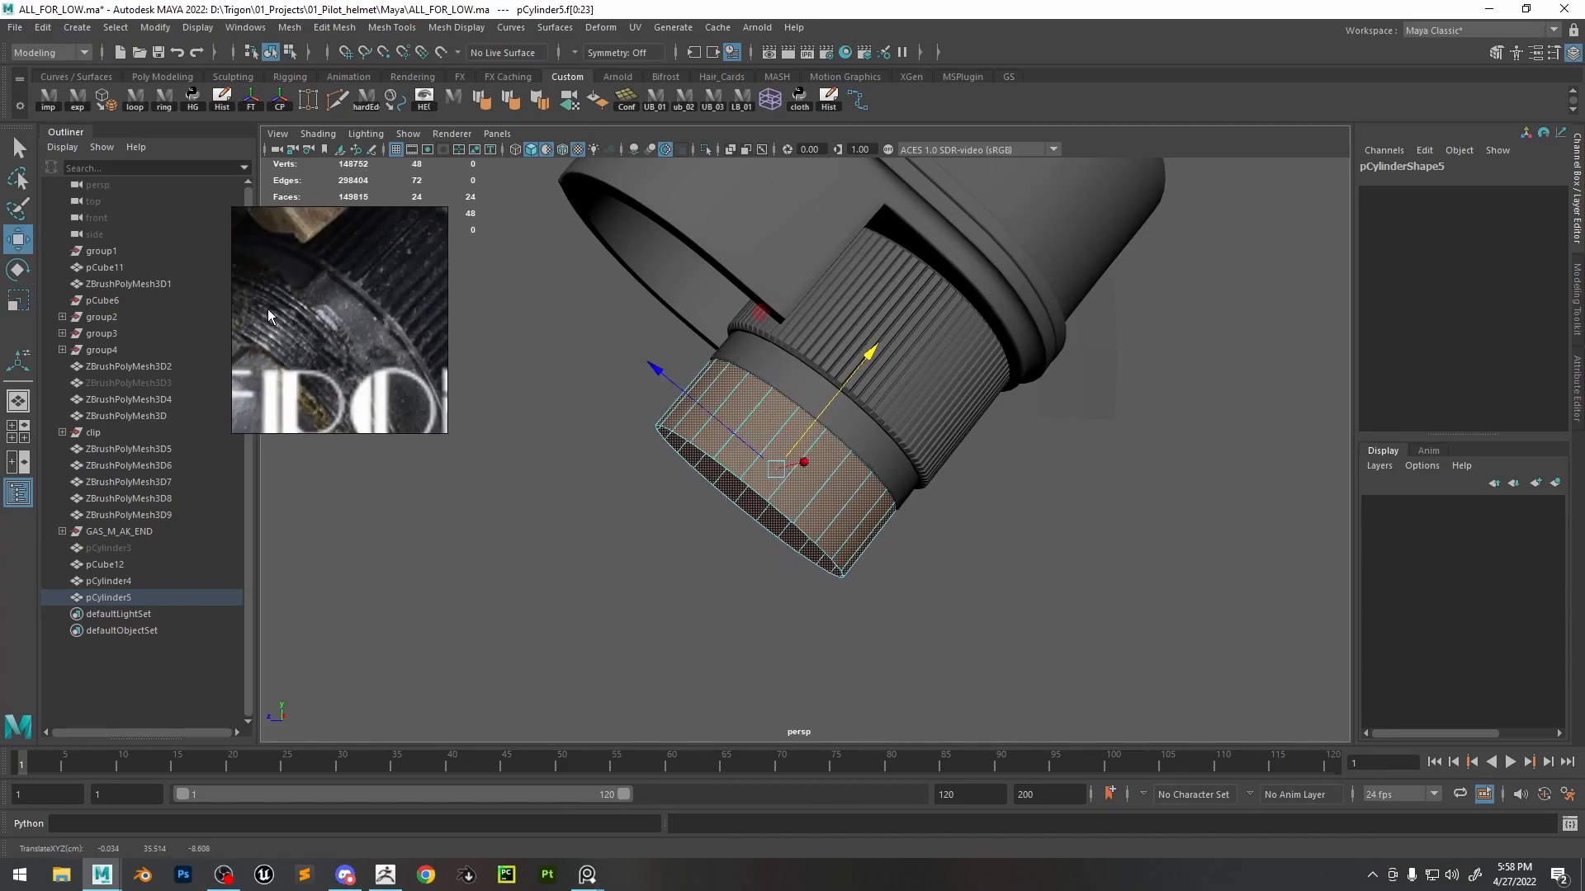
- Select the ring of lengthwise edges around the outer side band and connect them with 8 segments
right_drag(783, 416, 782, 373)
double_click(785, 469)
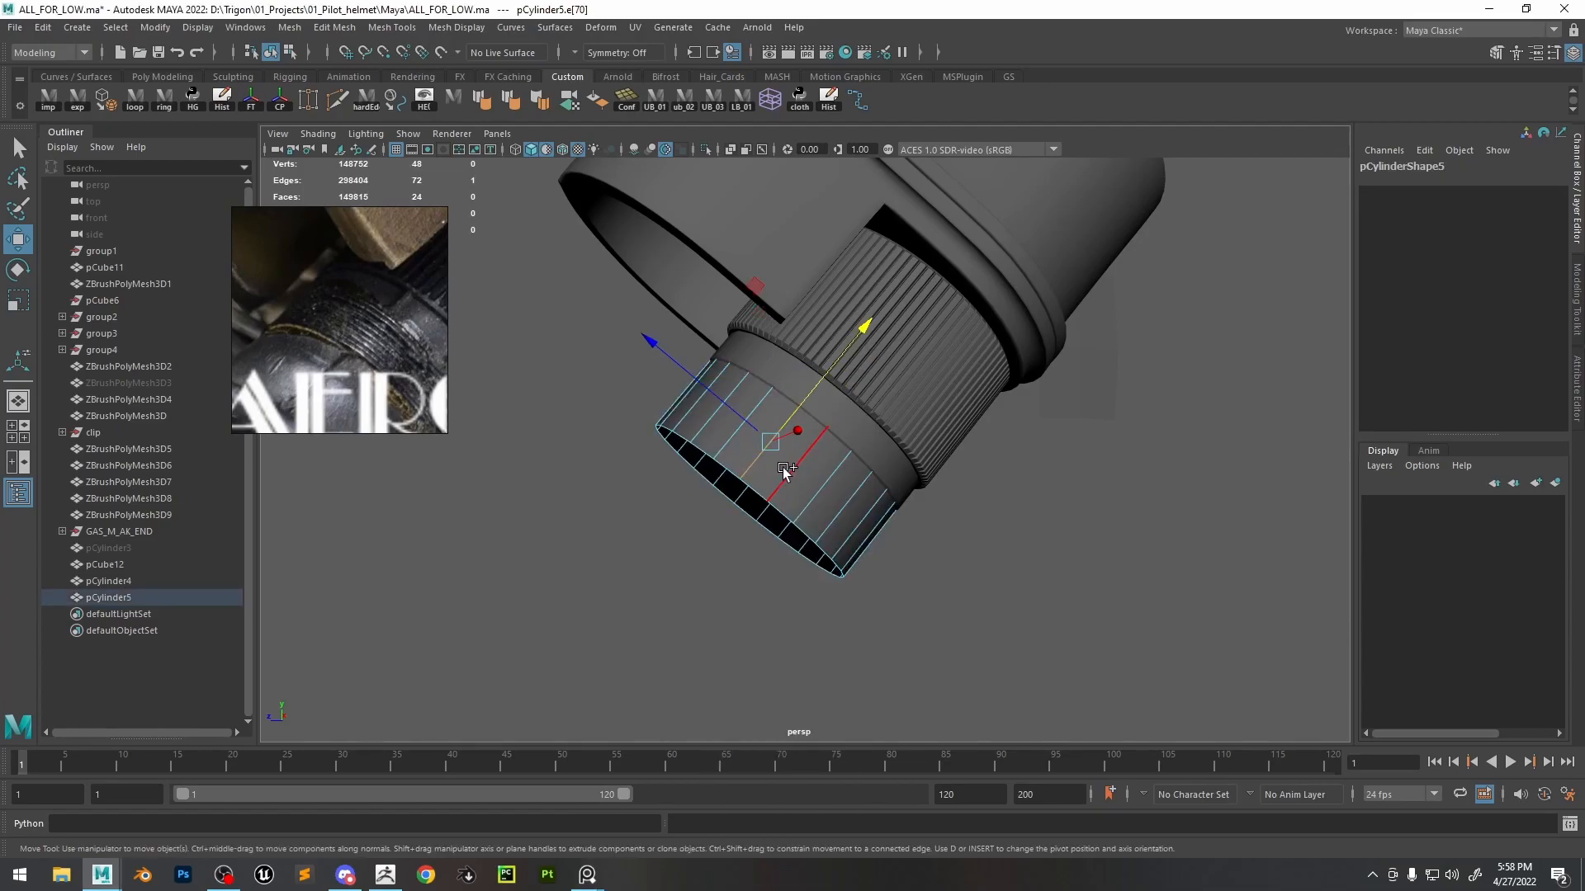
shift+right_drag(790, 472, 791, 471)
shift+right_drag(799, 736, 792, 753)
alt+drag(867, 499, 853, 521)
alt+right_drag(852, 521, 913, 541)
middle_drag(913, 541, 1061, 492)
alt+drag(1061, 492, 1094, 499)
middle_drag(1094, 498, 1104, 499)
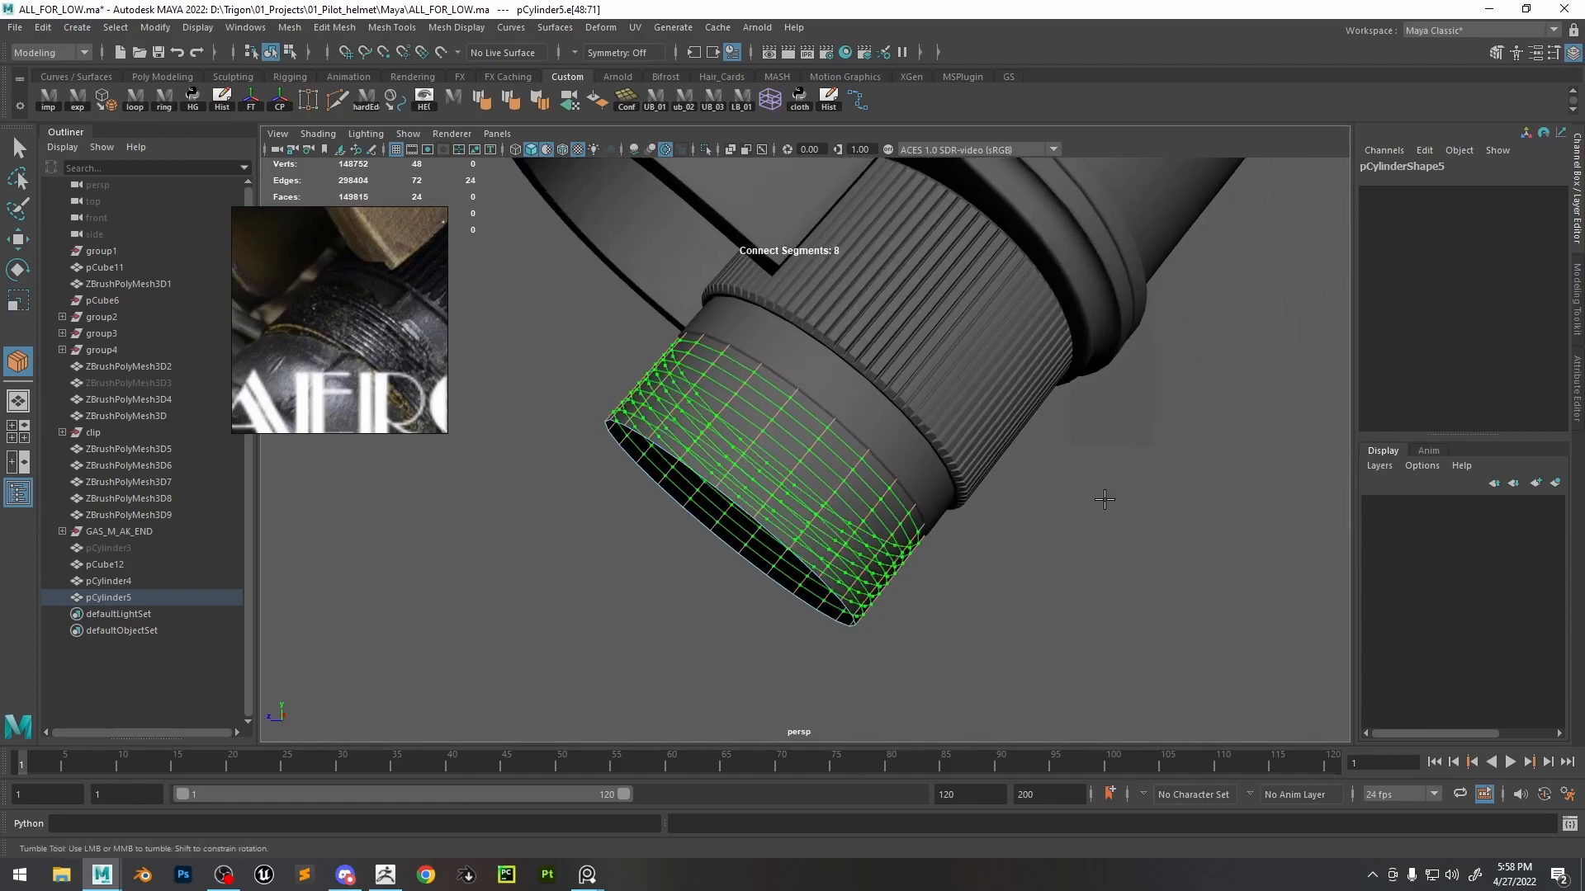
key(w)
alt+drag(1088, 489, 1042, 486)
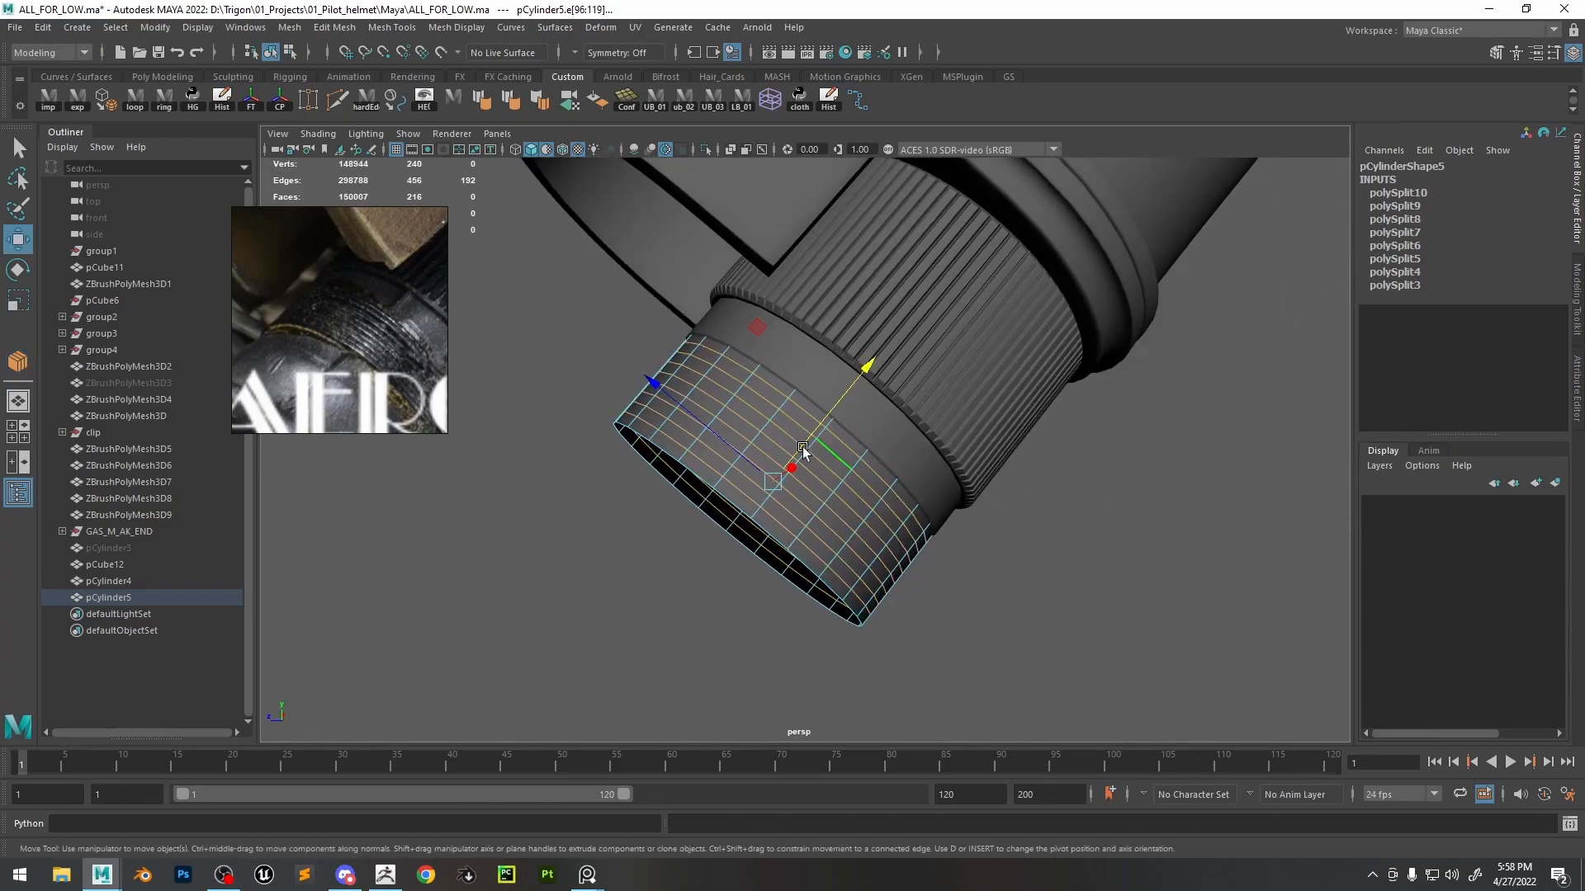
- Try beveling the side band's 8 new edge loops, and undo both the bevel and the loops
scroll(726, 434, up, 5)
scroll(335, 329, up, 3)
shift+right_drag(784, 393, 874, 393)
middle_drag(908, 452, 910, 454)
scroll(862, 397, down, 5)
alt+drag(861, 396, 789, 434)
key(ctrl+z)
key(ctrl+z)
key(ctrl+z)
key(ctrl+z)
- Try 10 connecting segments around the side band with a bevel fraction of 0.5, and undo them
shift+right_drag(763, 422, 740, 709)
middle_drag(858, 545, 924, 529)
key(w)
shift+right_drag(839, 456, 896, 459)
scroll(873, 498, up, 2)
middle_drag(873, 498, 874, 500)
scroll(873, 501, down, 5)
alt+drag(872, 499, 810, 428)
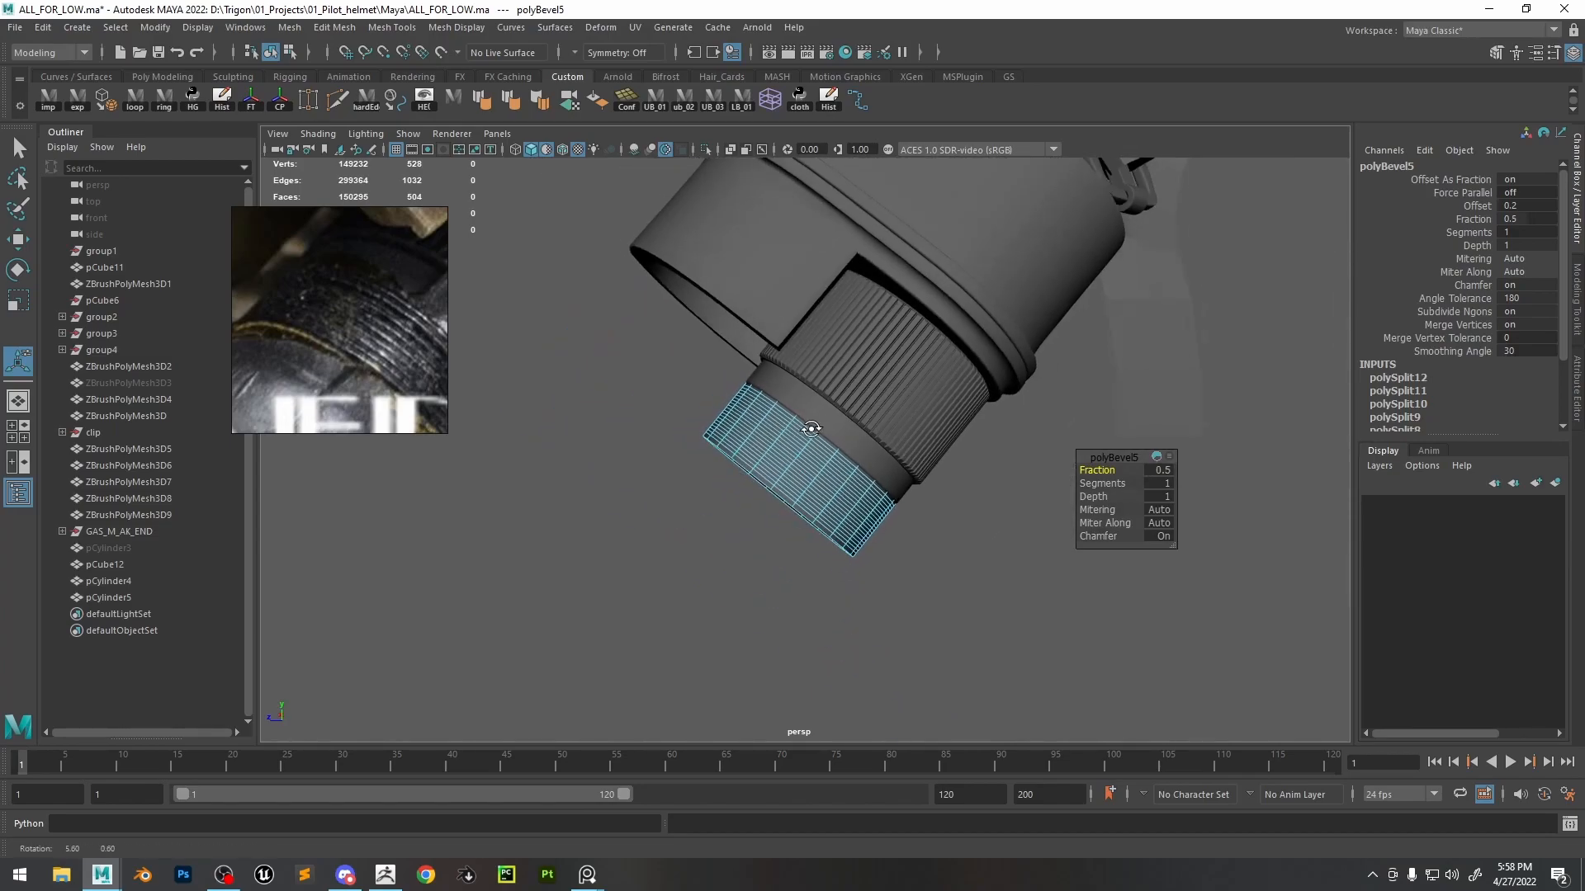
scroll(850, 442, up, 8)
key(ctrl+z)
key(ctrl+z)
key(ctrl+z)
- Connect the side band's lengthwise edges with 15 segments and bevel the new loops at a fraction of 0.4
shift+right_drag(851, 439, 847, 717)
middle_drag(883, 562, 989, 534)
key(w)
key(ctrl+b)
middle_drag(868, 460, 892, 447)
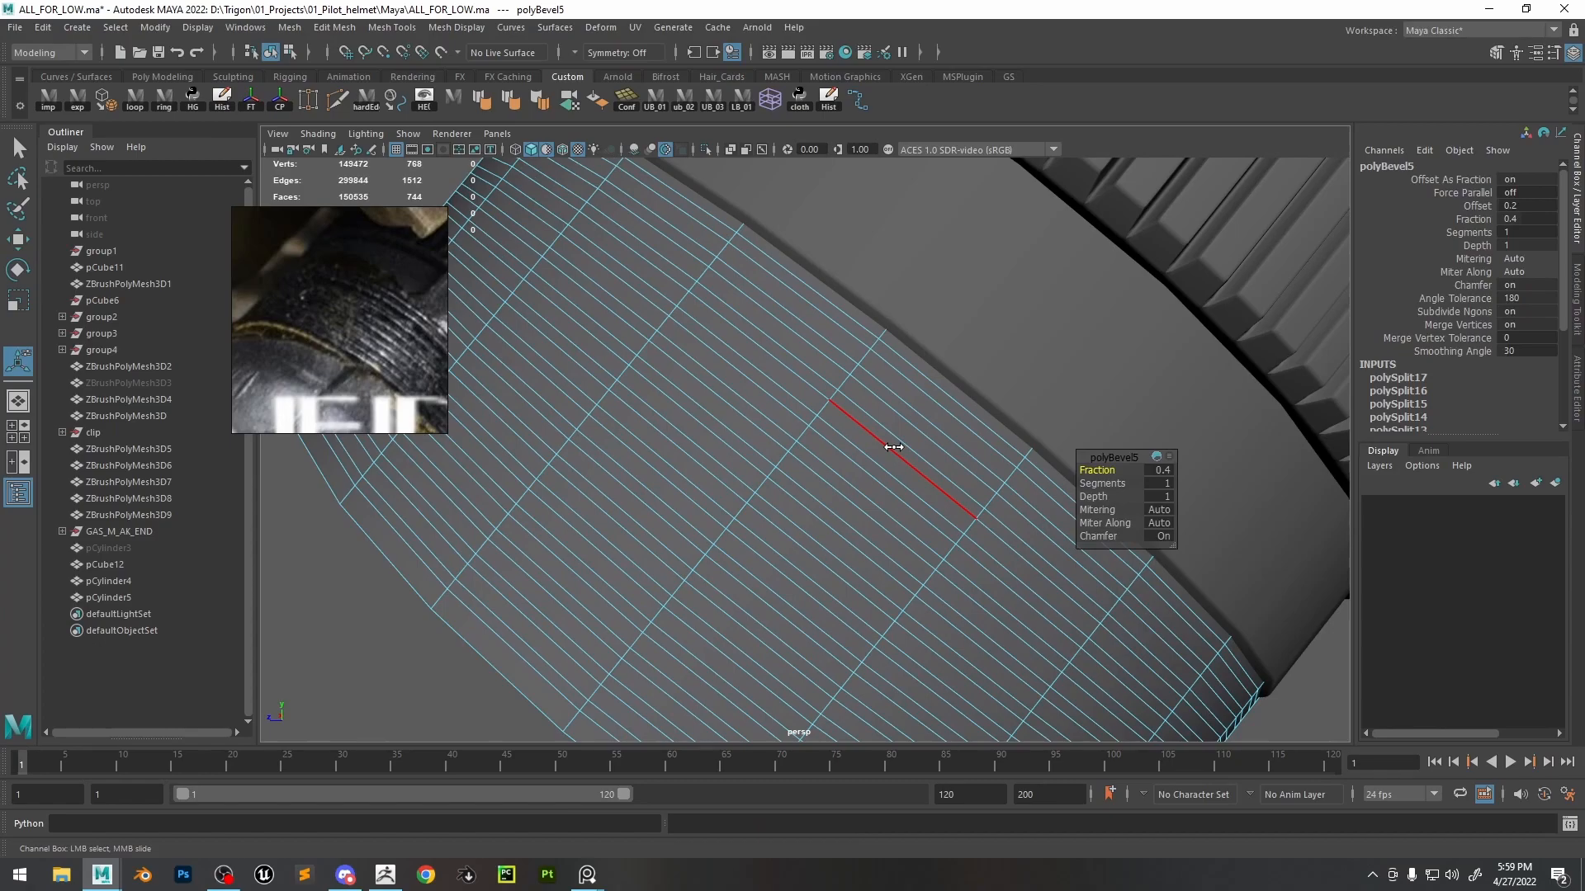
scroll(734, 332, down, 5)
alt+drag(734, 332, 834, 395)
- Select the first narrow face loop near the smooth end ring and try extending it with the ring selection script
key(q)
scroll(934, 358, up, 5)
click(934, 358)
shift+double_click(867, 299)
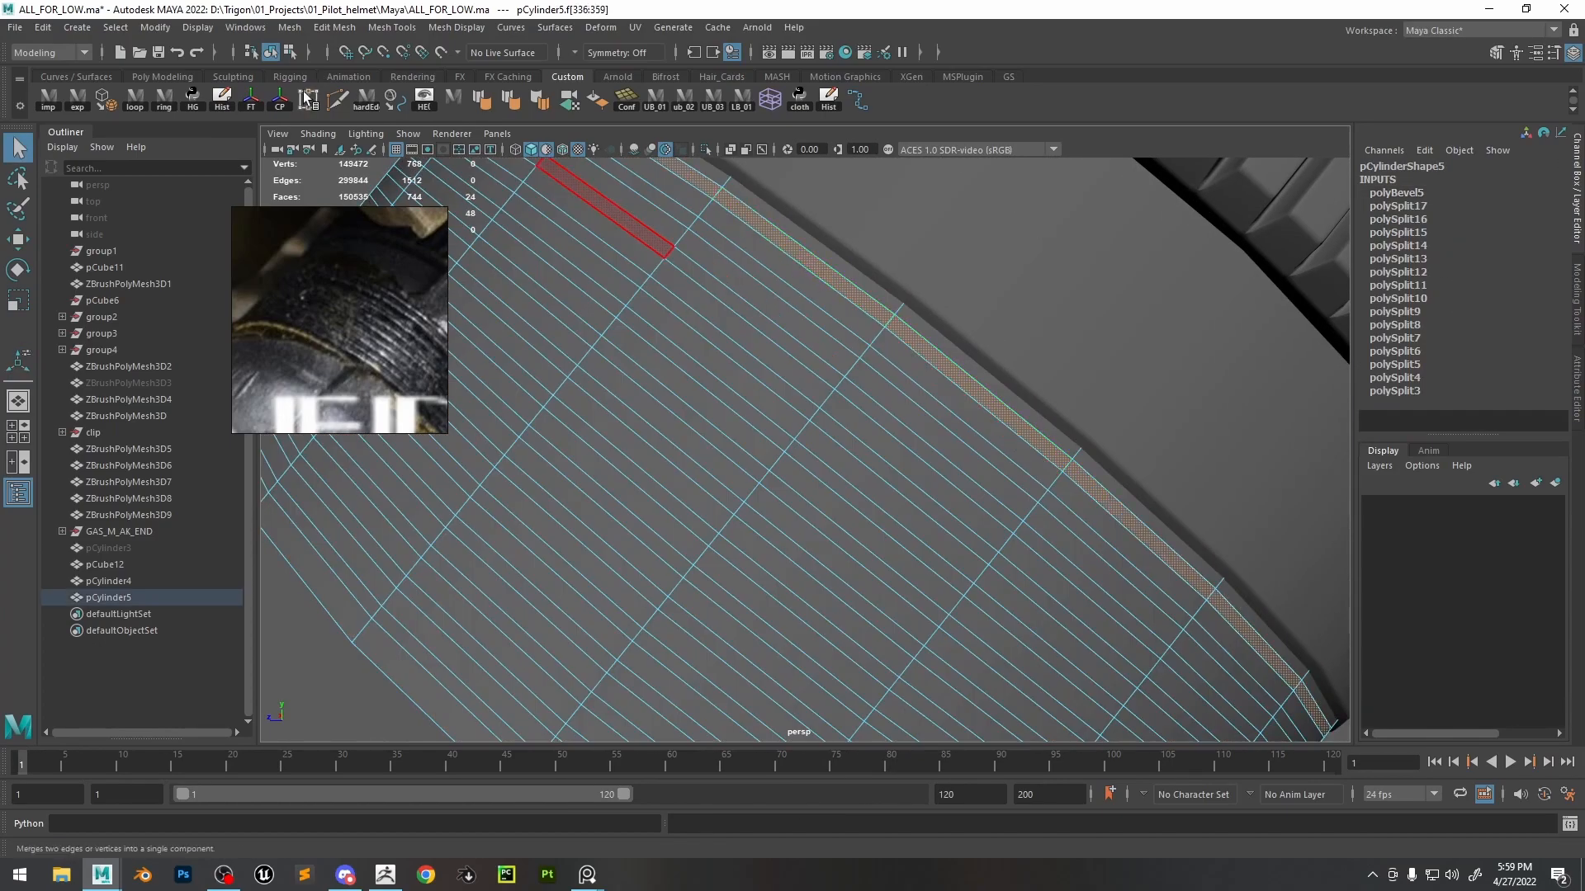
click(164, 109)
key(ctrl+z)
scroll(743, 372, down, 5)
click(168, 109)
key(ctrl+z)
scroll(758, 373, up, 3)
- Add every second narrow face loop down the band to the selection, undoing the last stray addition
shift+double_click(873, 390)
shift+double_click(846, 404)
shift+double_click(821, 439)
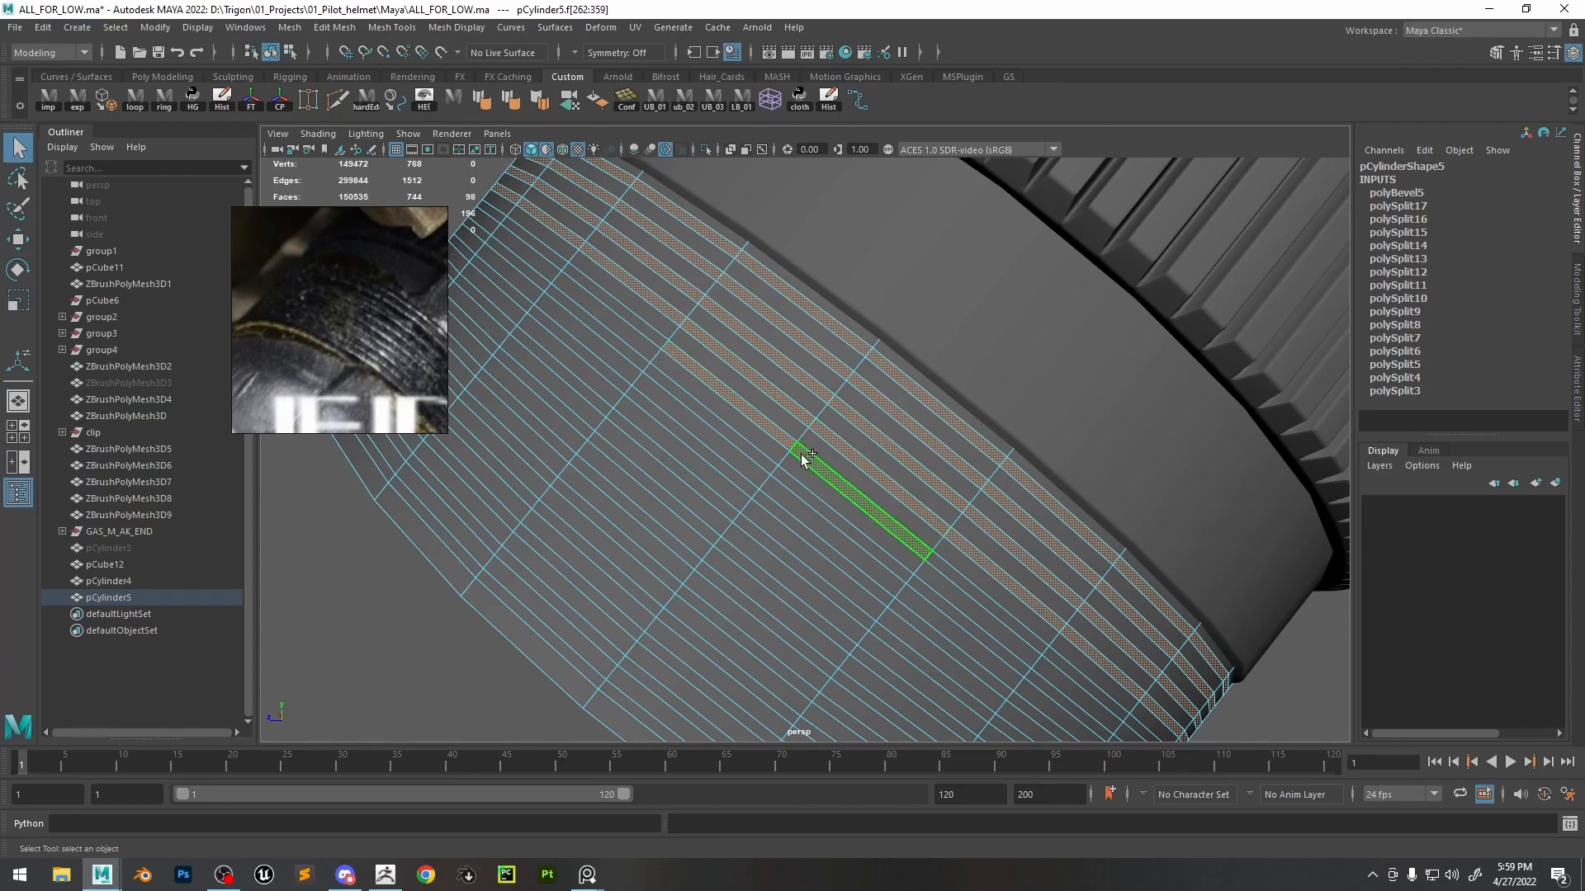
shift+double_click(788, 458)
shift+double_click(778, 477)
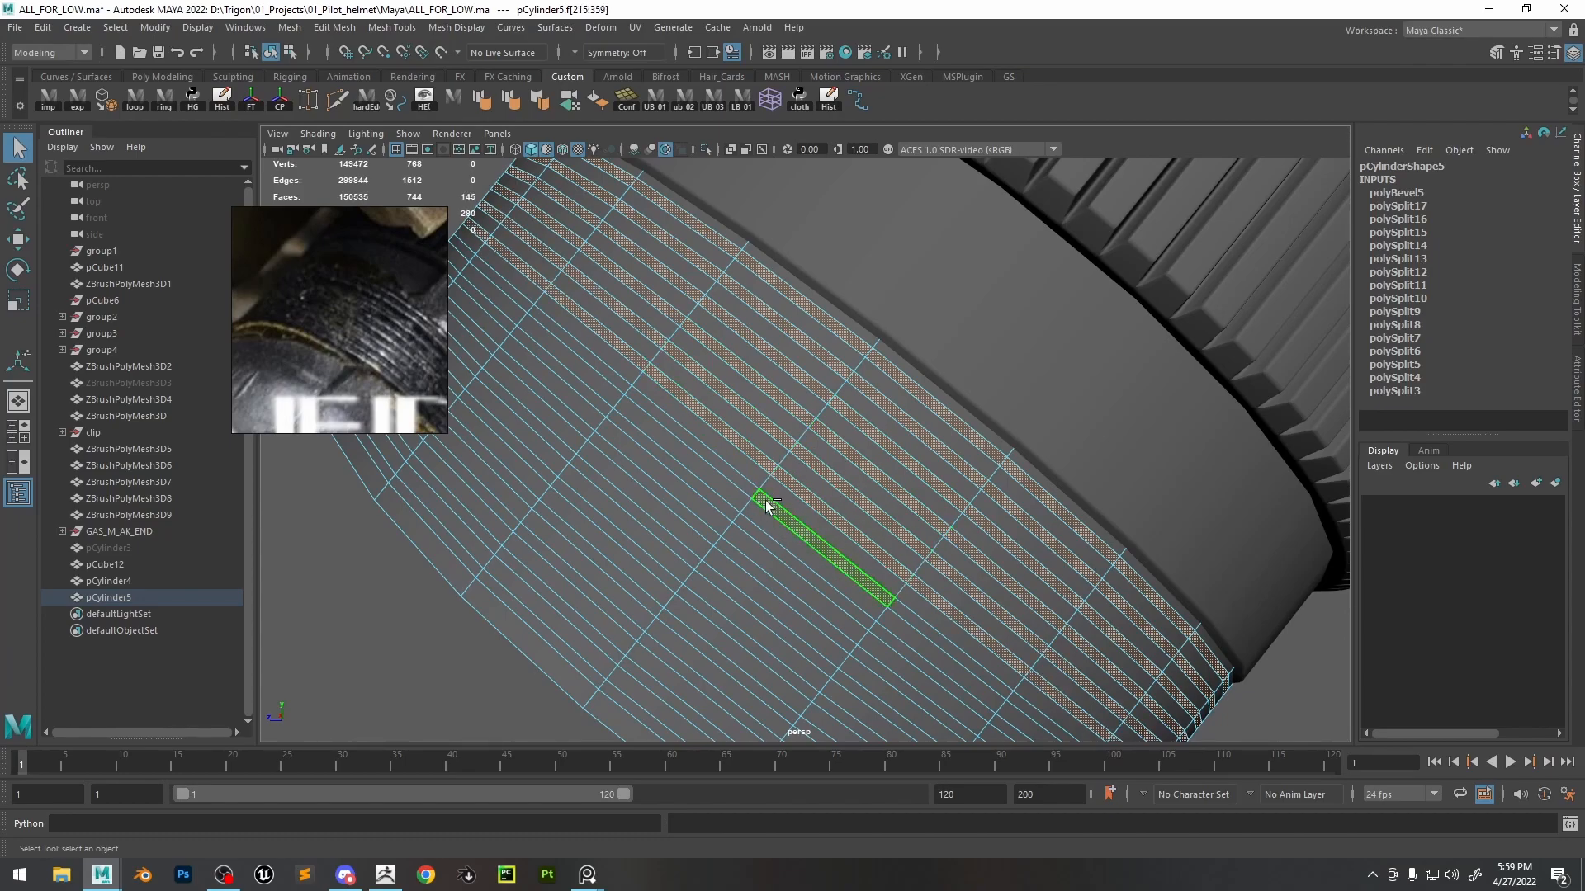
shift+double_click(738, 489)
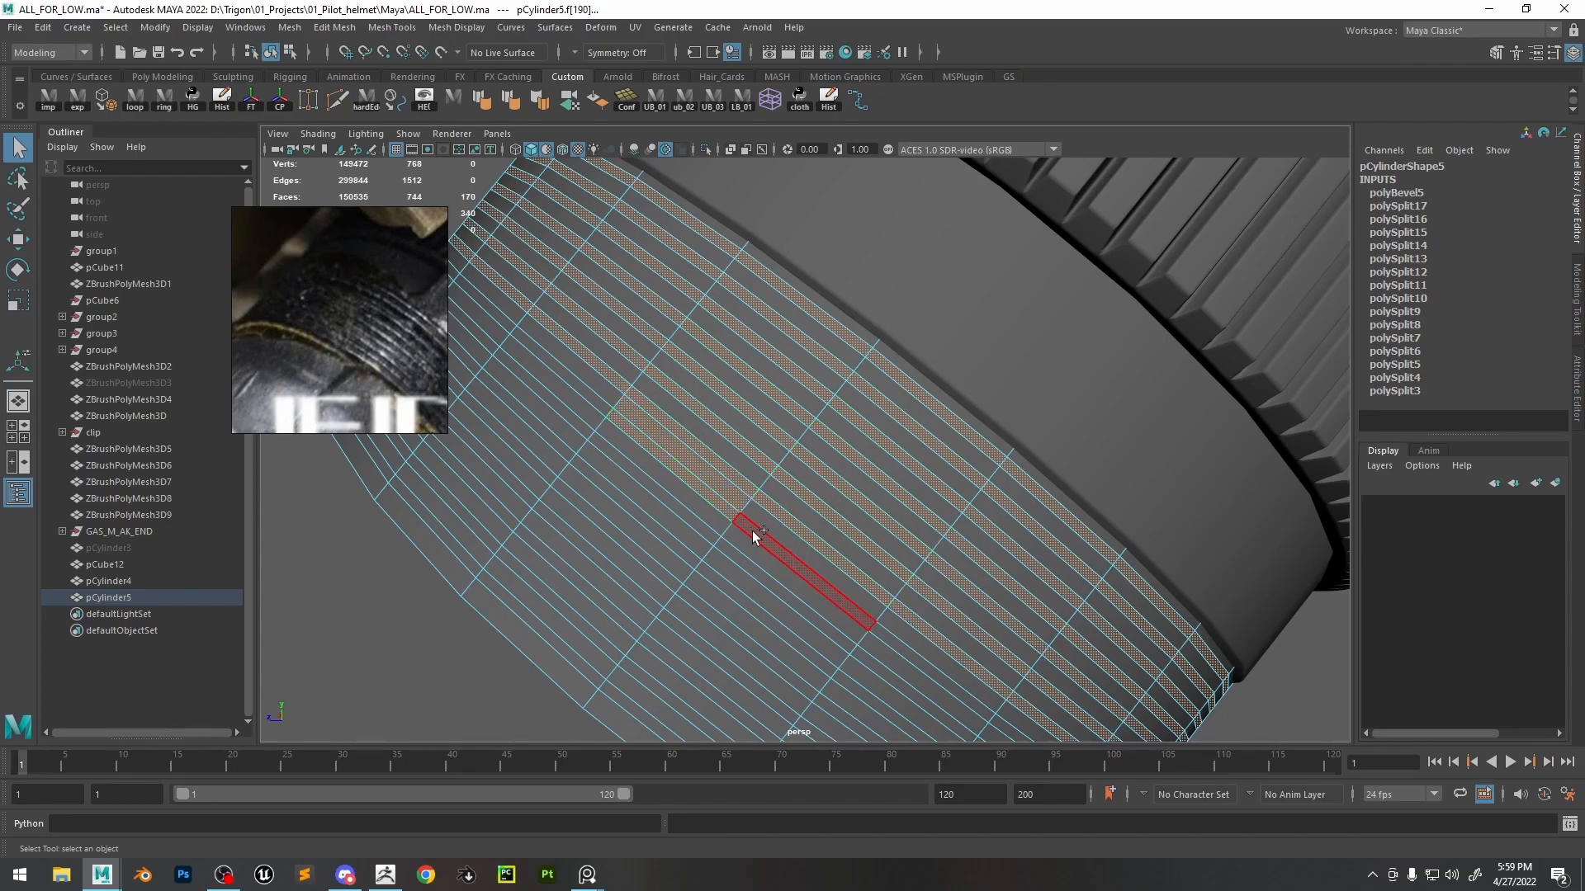
key(ctrl+z)
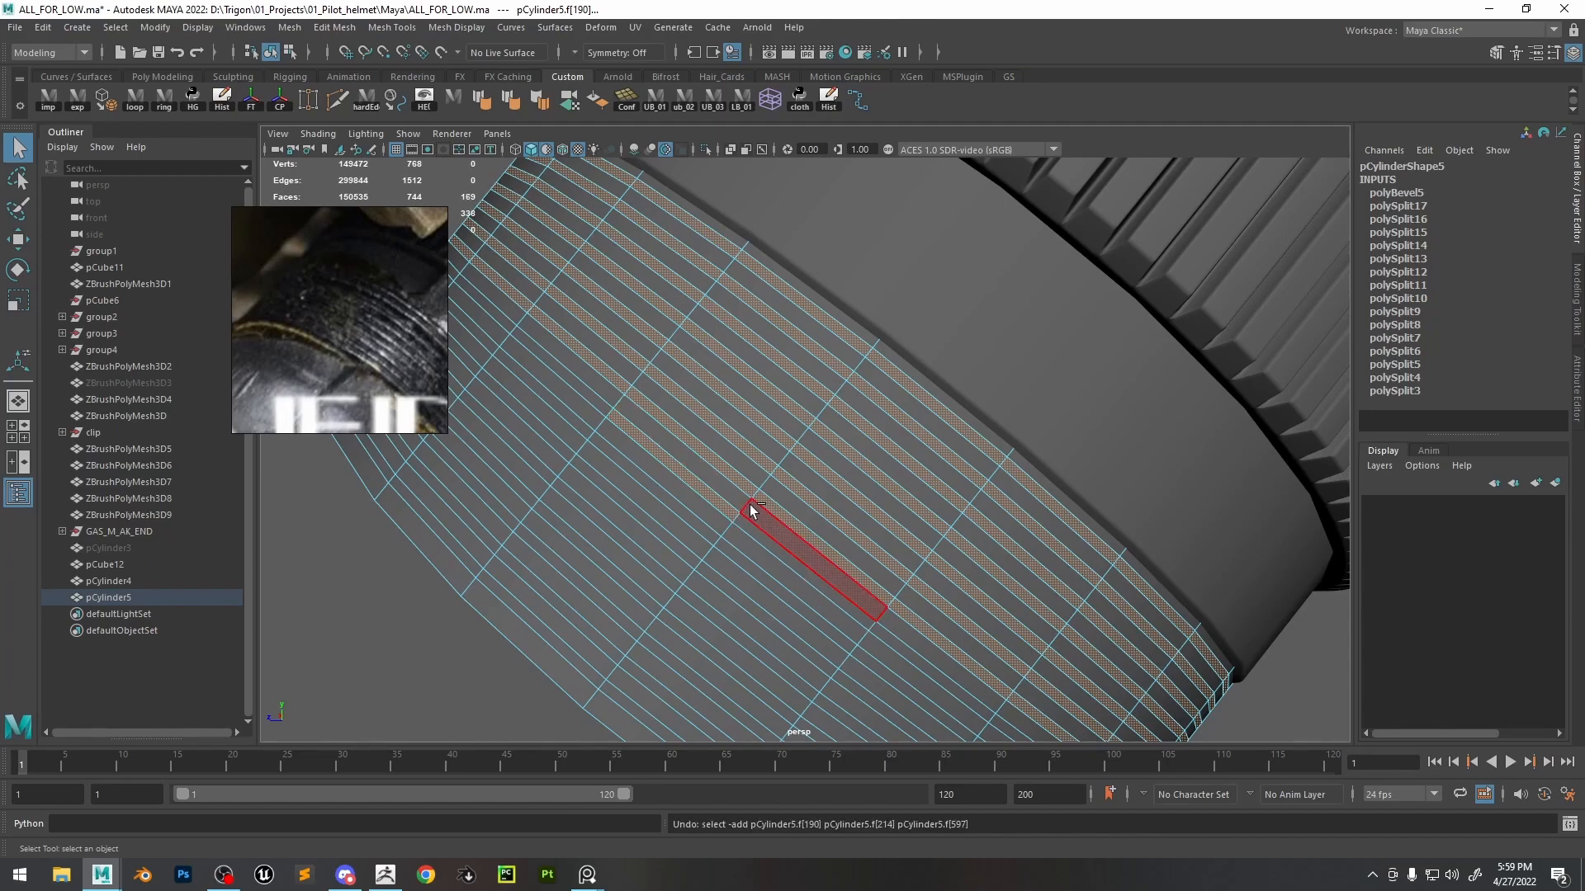
- Select all the wide face loops around the side band, leaving out the narrow loops between them
click(829, 344)
shift+double_click(875, 373)
shift+click(827, 383)
shift+double_click(861, 404)
shift+click(837, 422)
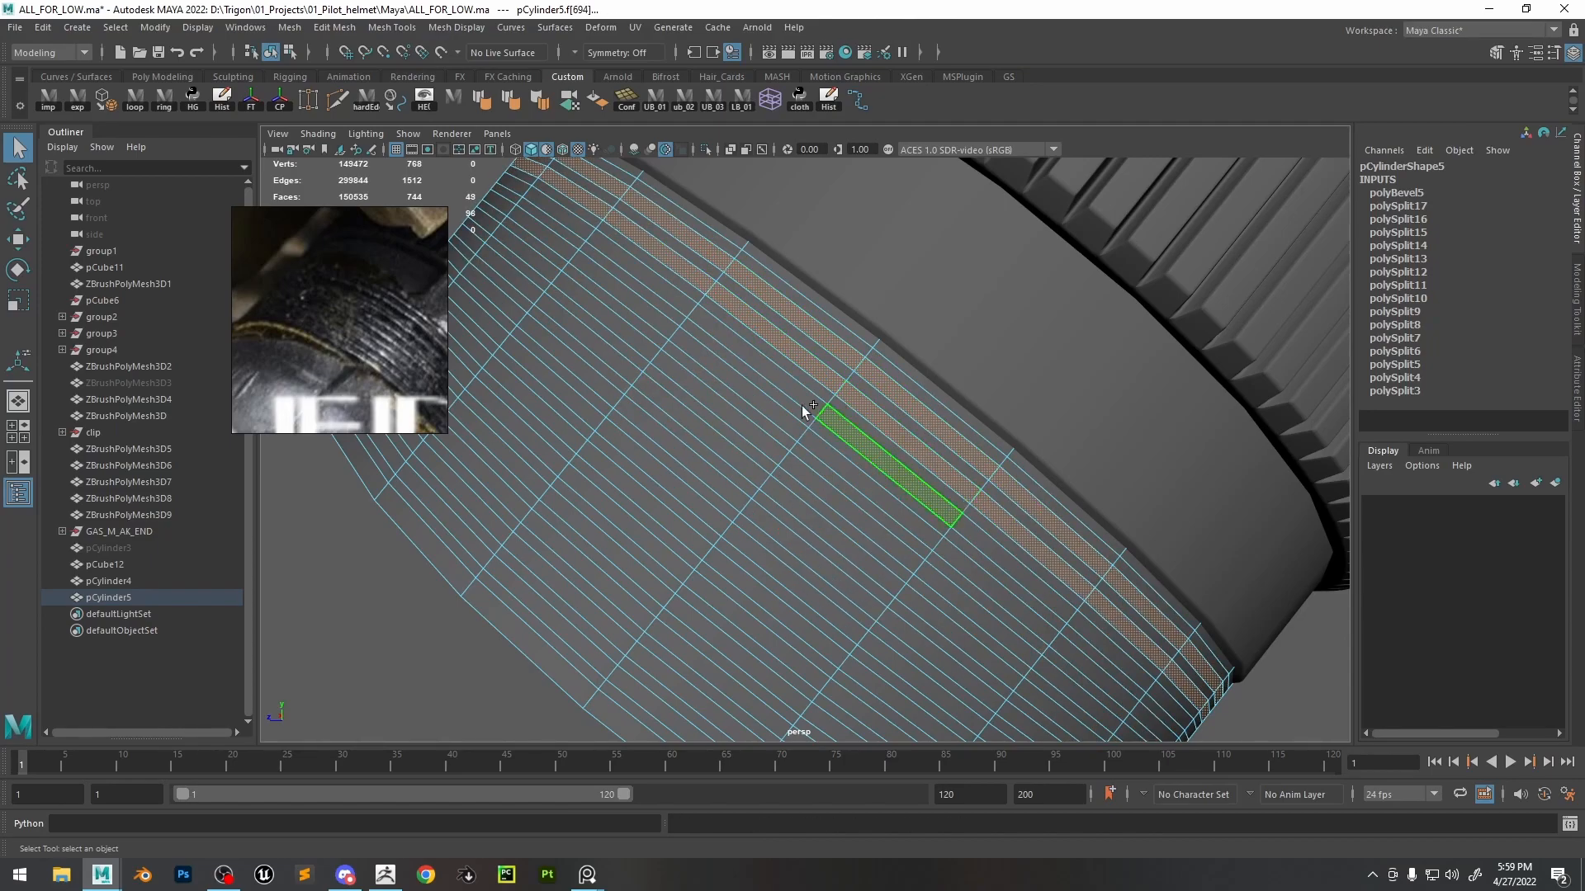
shift+double_click(811, 414)
shift+double_click(807, 444)
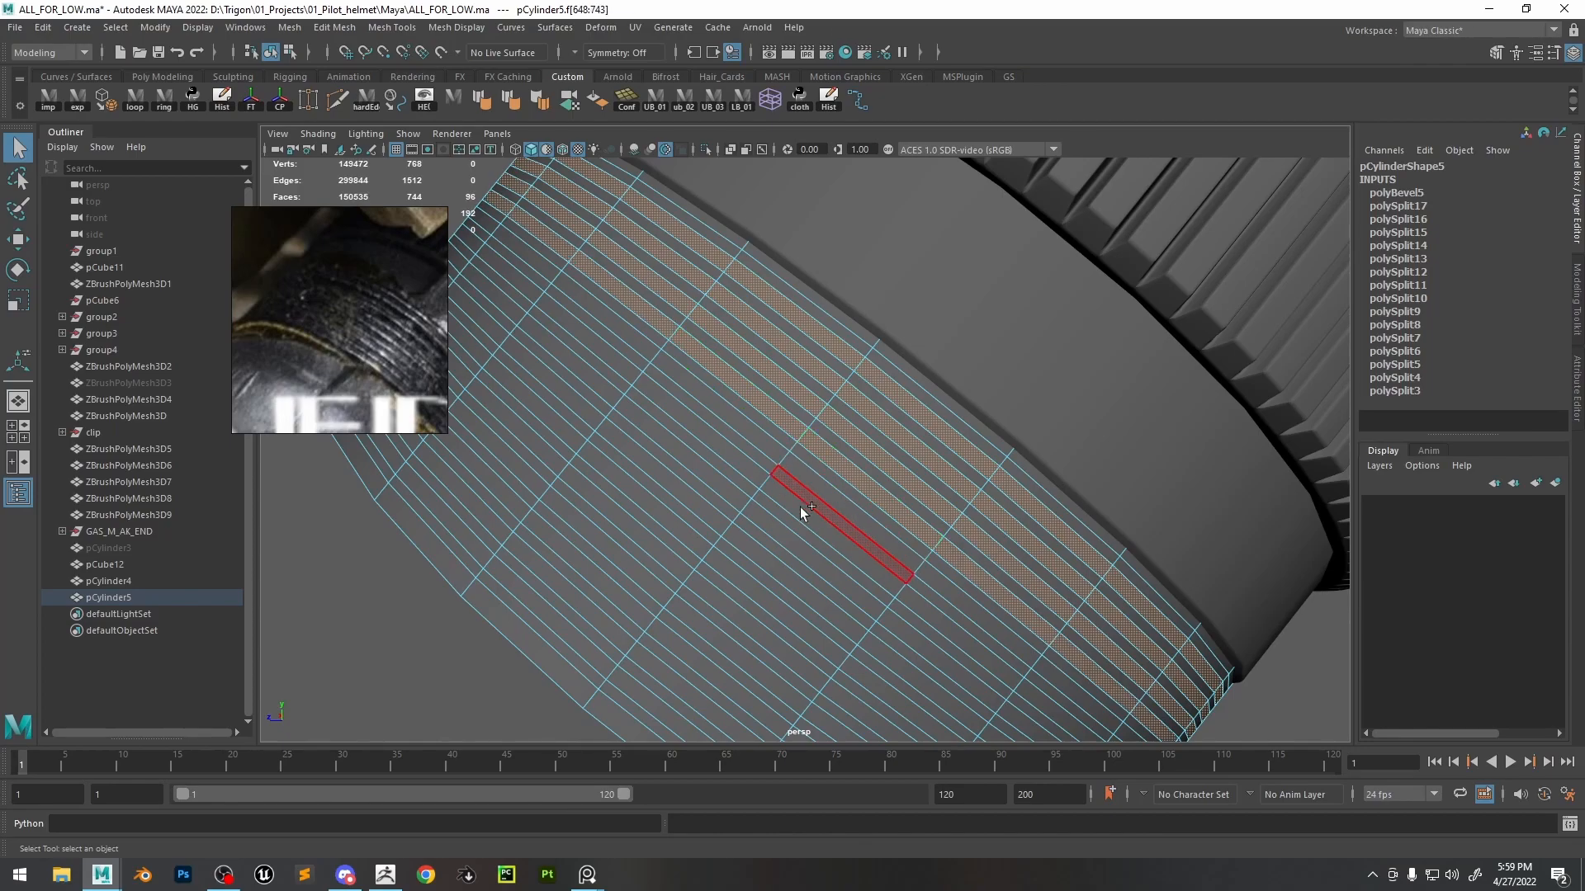
shift+double_click(814, 493)
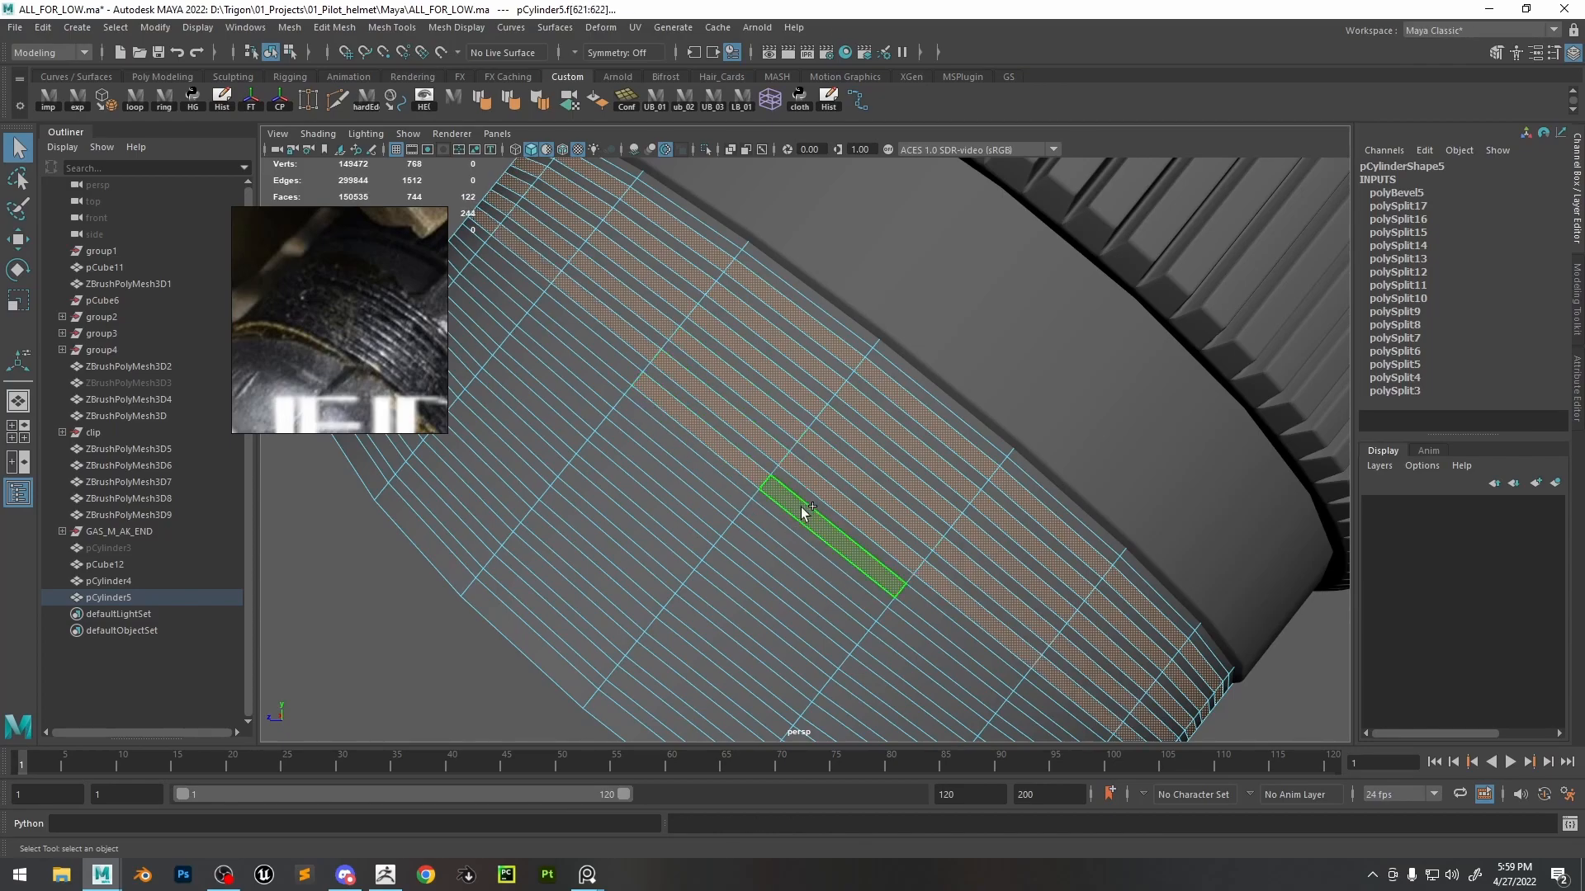
shift+double_click(801, 507)
shift+double_click(716, 487)
shift+click(741, 554)
shift+double_click(713, 532)
alt+drag(726, 540, 723, 527)
shift+double_click(707, 524)
shift+click(711, 569)
shift+double_click(680, 548)
shift+click(685, 596)
shift+double_click(661, 575)
alt+middle_drag(689, 548, 772, 429)
shift+double_click(746, 481)
shift+double_click(720, 510)
shift+double_click(700, 538)
shift+double_click(678, 567)
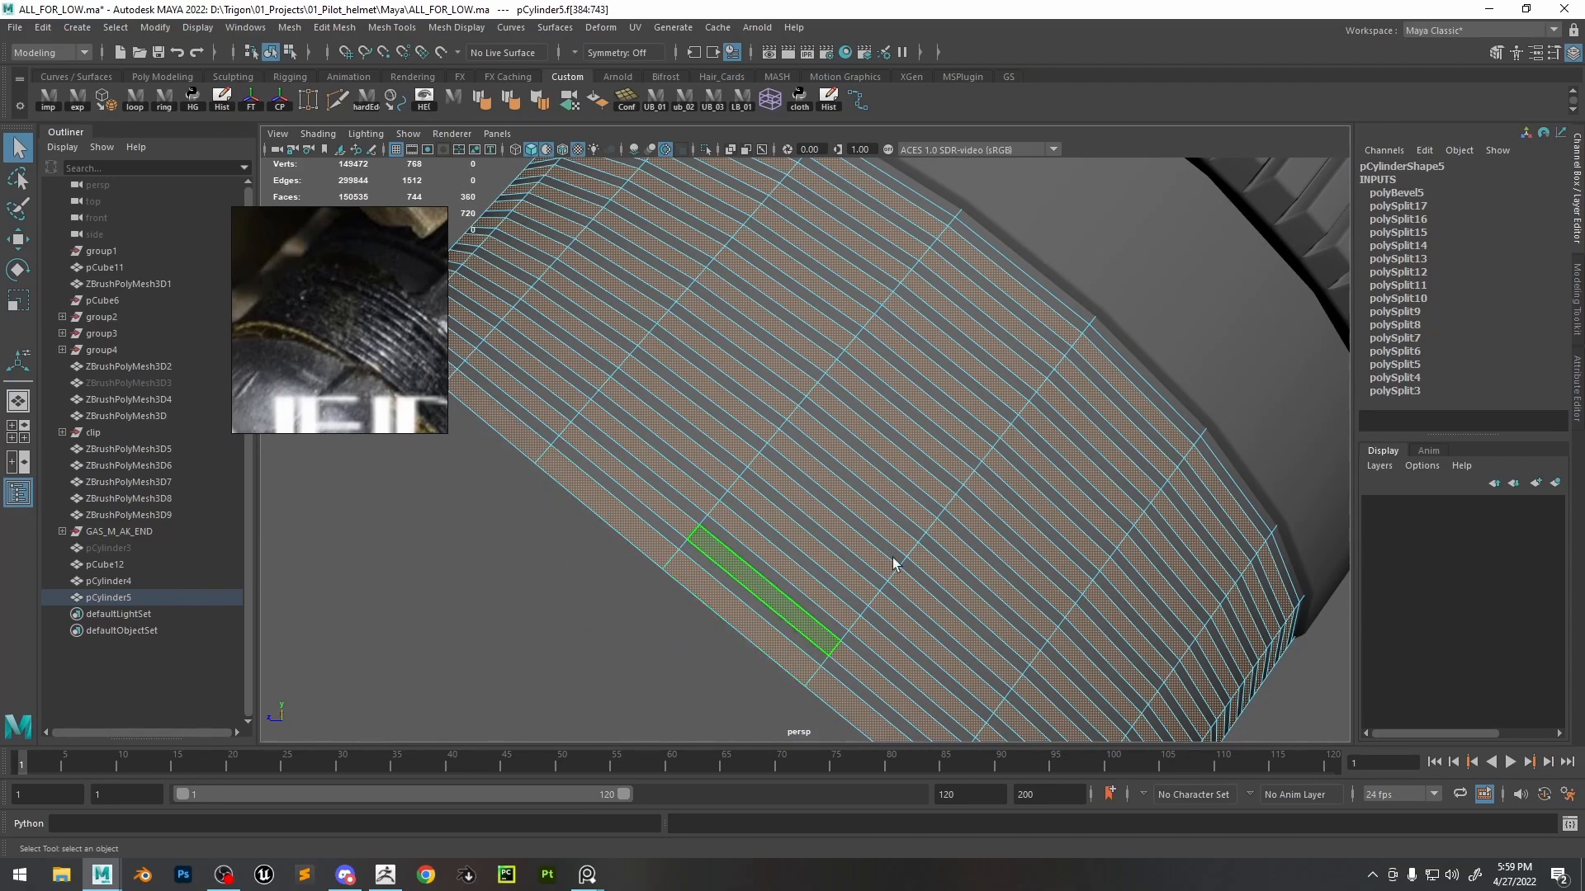
alt+right_drag(873, 567, 834, 470)
shift+double_click(956, 315)
- Extrude the selected wide face loops into raised ridges with a thickness of 0.02
key(ctrl+e)
alt+drag(893, 398, 940, 421)
alt+right_drag(940, 420, 983, 482)
middle_drag(885, 421, 916, 435)
alt+right_drag(916, 435, 768, 350)
alt+drag(768, 350, 858, 371)
alt+right_drag(859, 372, 962, 448)
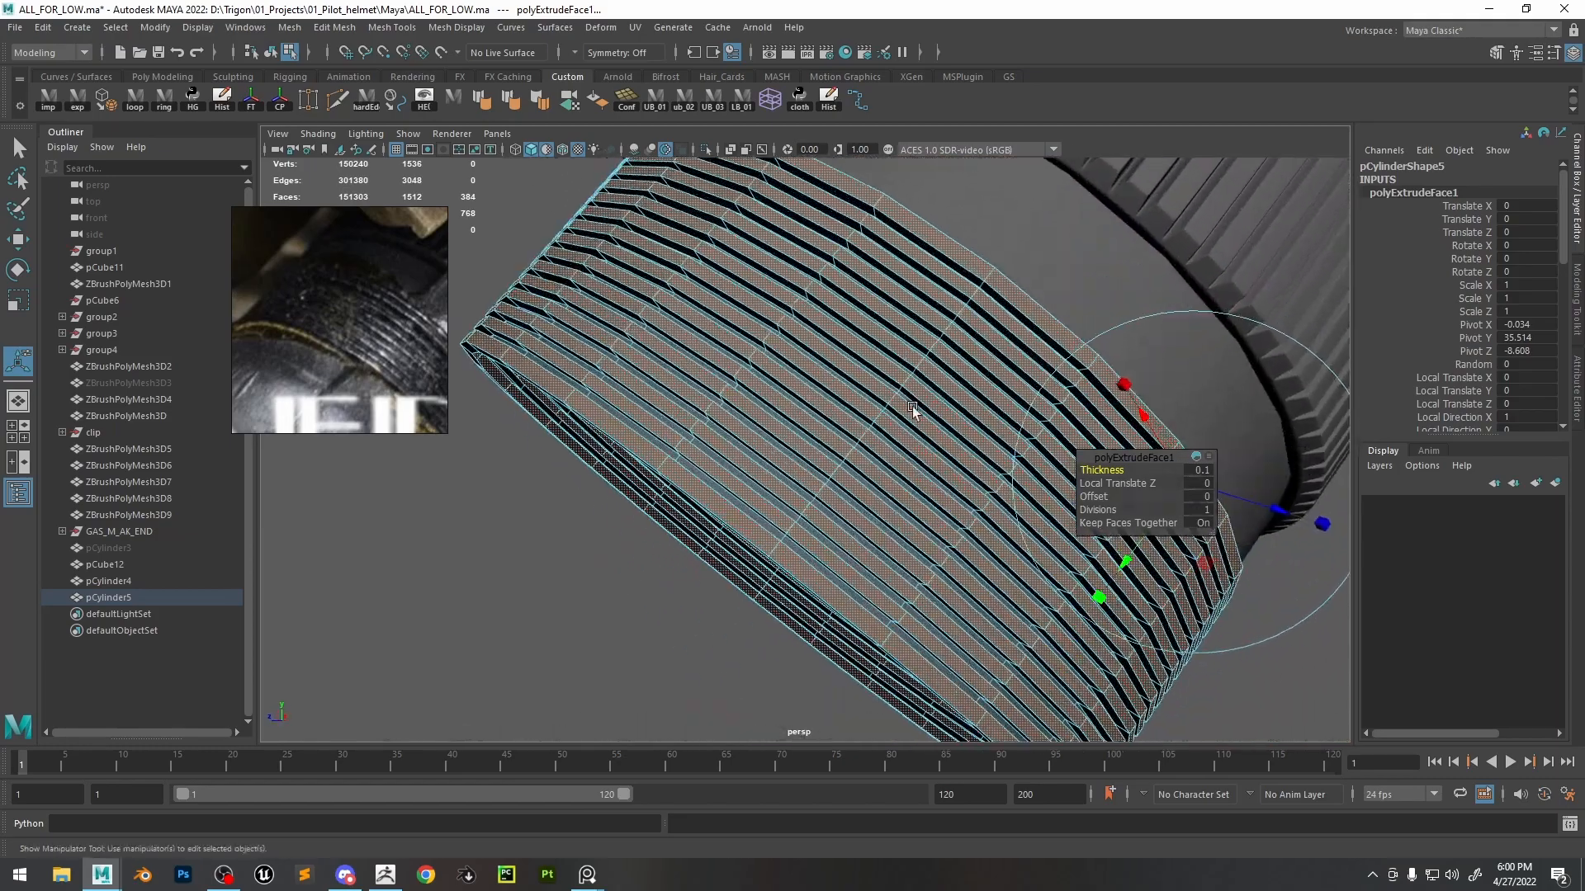
alt+drag(962, 448, 1202, 474)
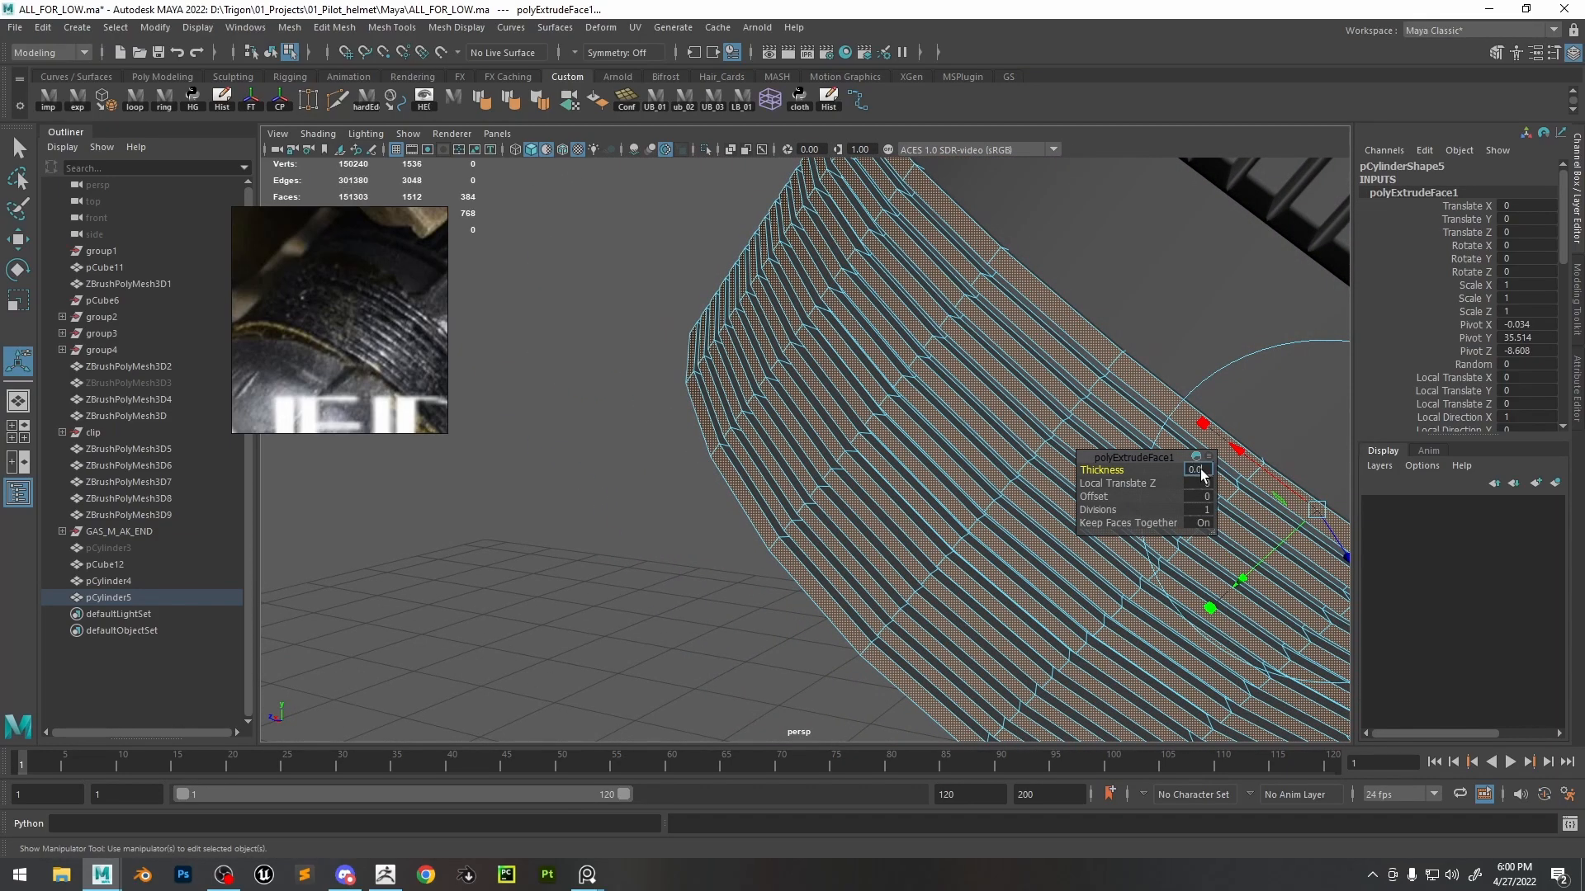
text(2)
key(Return)
- Set the ridge extrusion's thickness to 0.05
alt+drag(802, 308, 859, 330)
scroll(913, 416, up, 2)
alt+drag(913, 416, 893, 407)
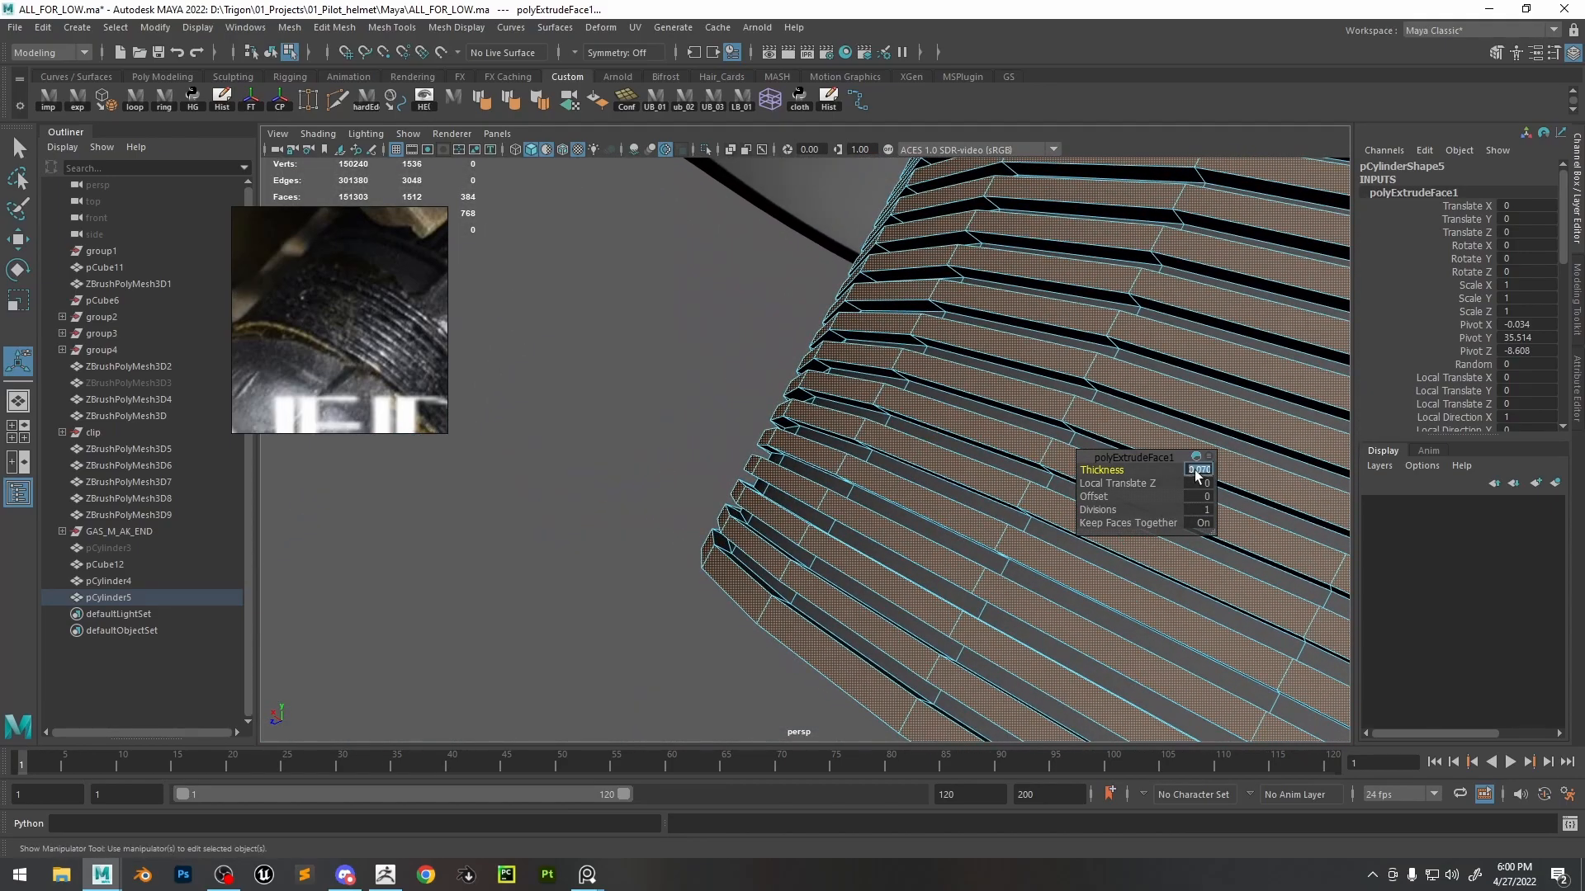
click(1195, 471)
text(0.05)
key(Return)
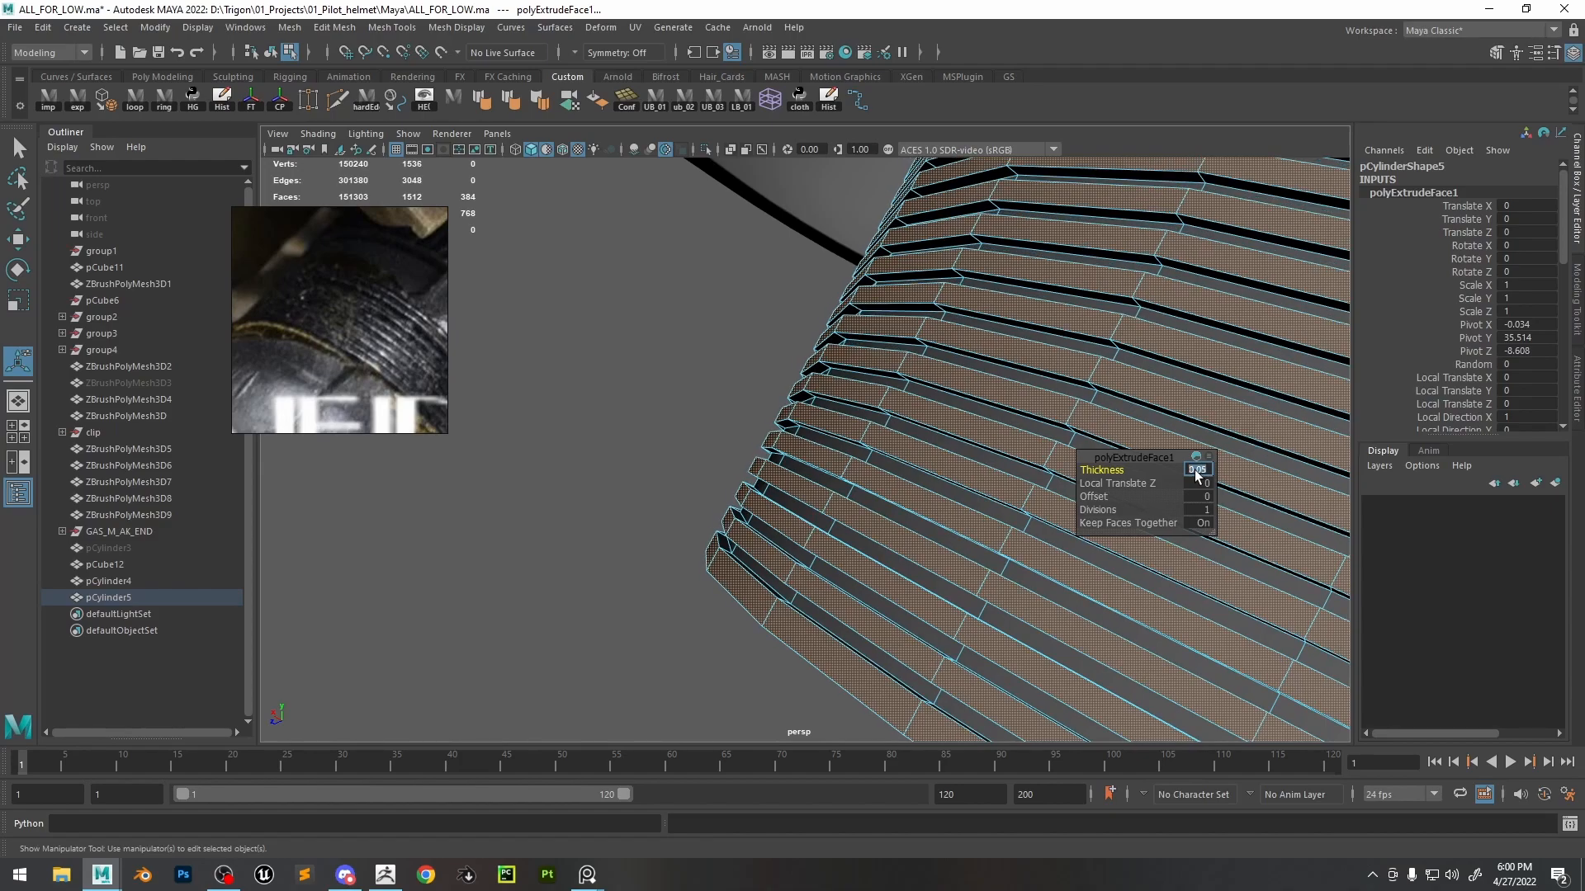
alt+drag(955, 424, 933, 451)
- Convert the ridge faces to their edges and bevel them at a fraction of 0.7
ctrl+right_drag(823, 442, 829, 360)
scroll(938, 517, up, 3)
shift+right_drag(883, 425, 948, 428)
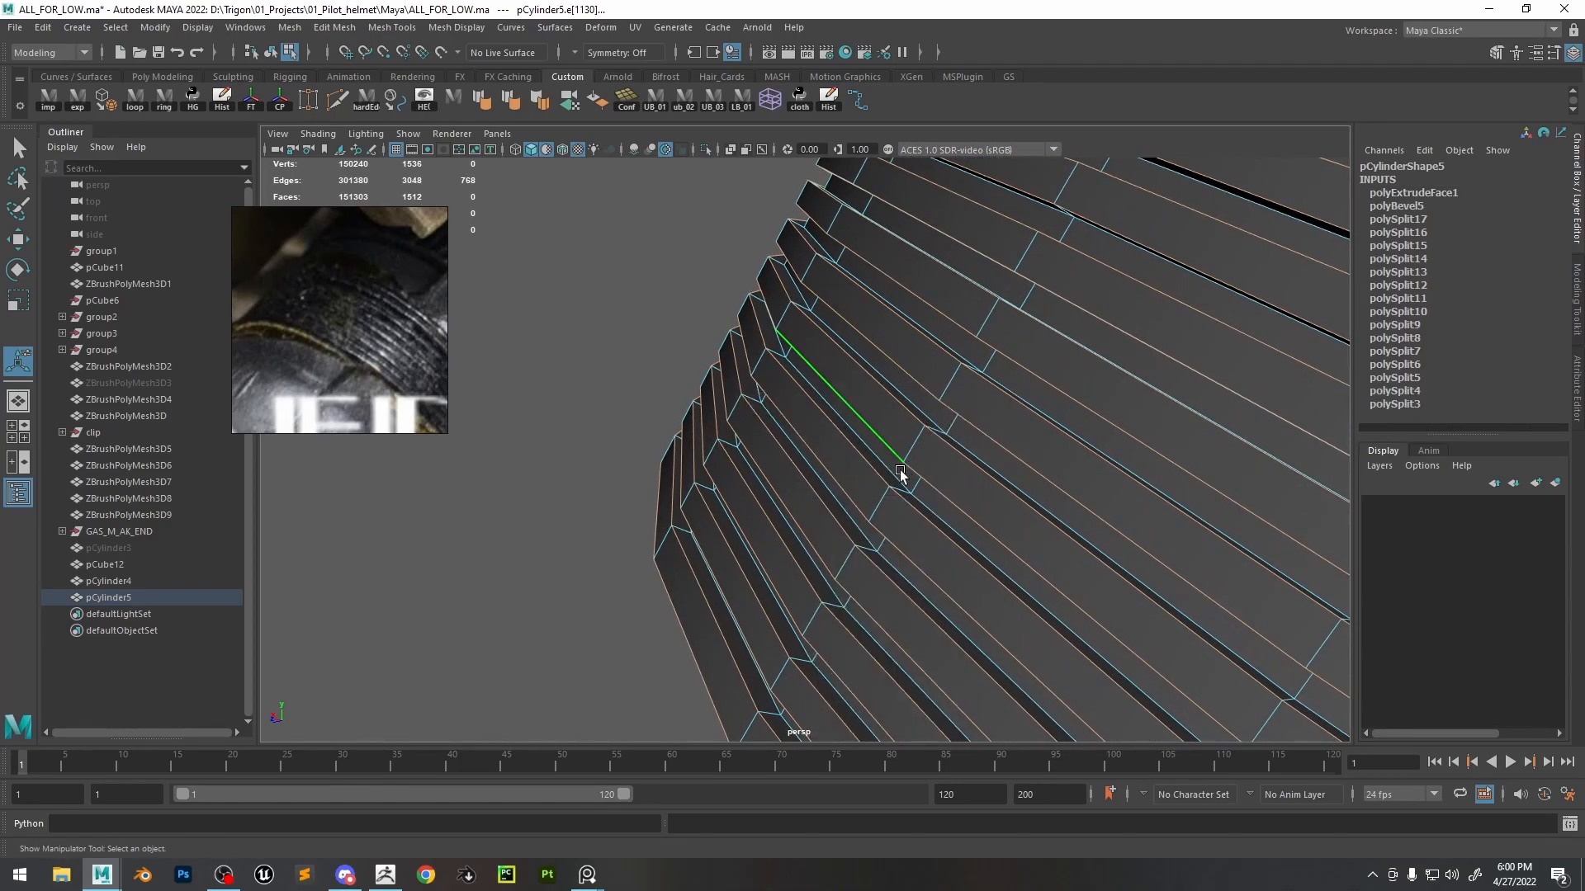
alt+drag(903, 469, 926, 454)
middle_drag(925, 453, 928, 455)
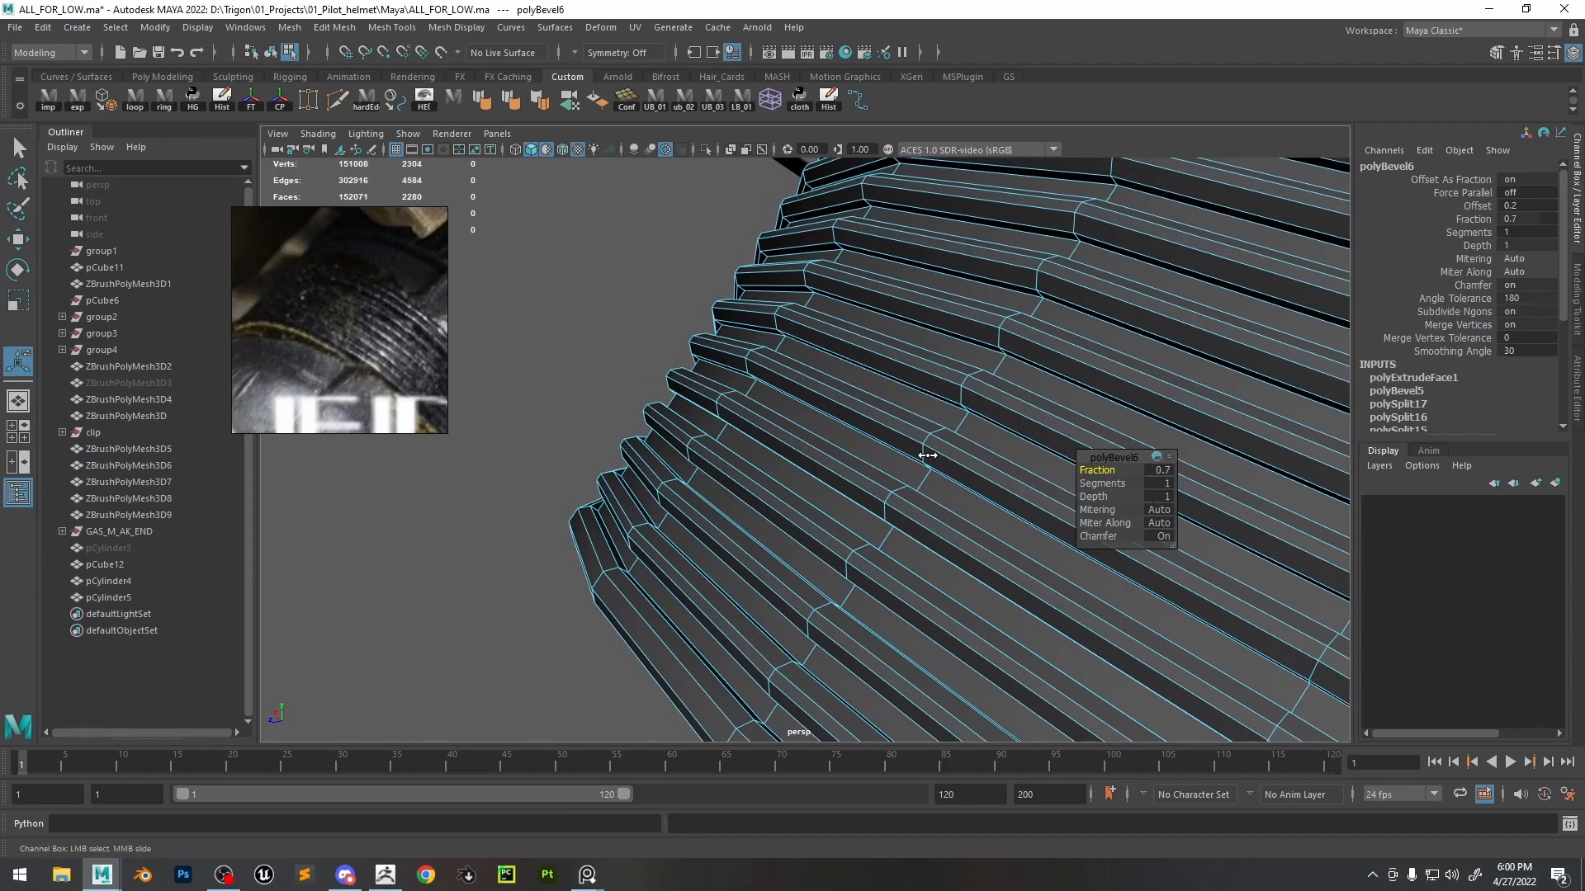
alt+right_drag(927, 455, 807, 301)
alt+drag(806, 300, 899, 442)
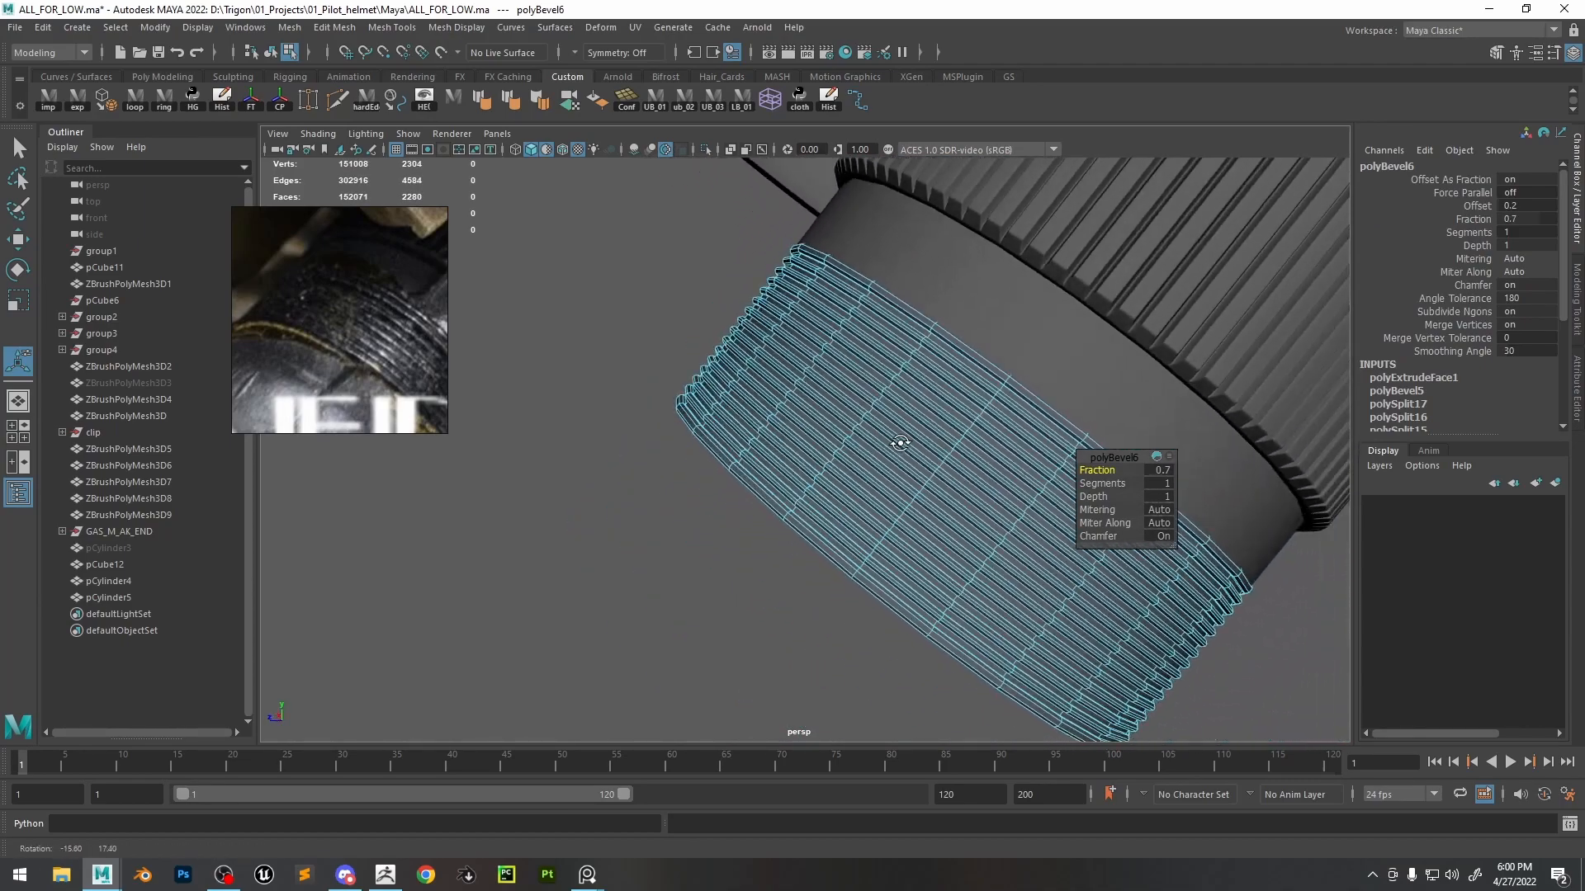
- Preview the ridged band smoothed and compare its grooves with the ribbed hose connection in the reference photo
right_drag(864, 397, 981, 291)
key(3)
alt+drag(845, 550, 860, 421)
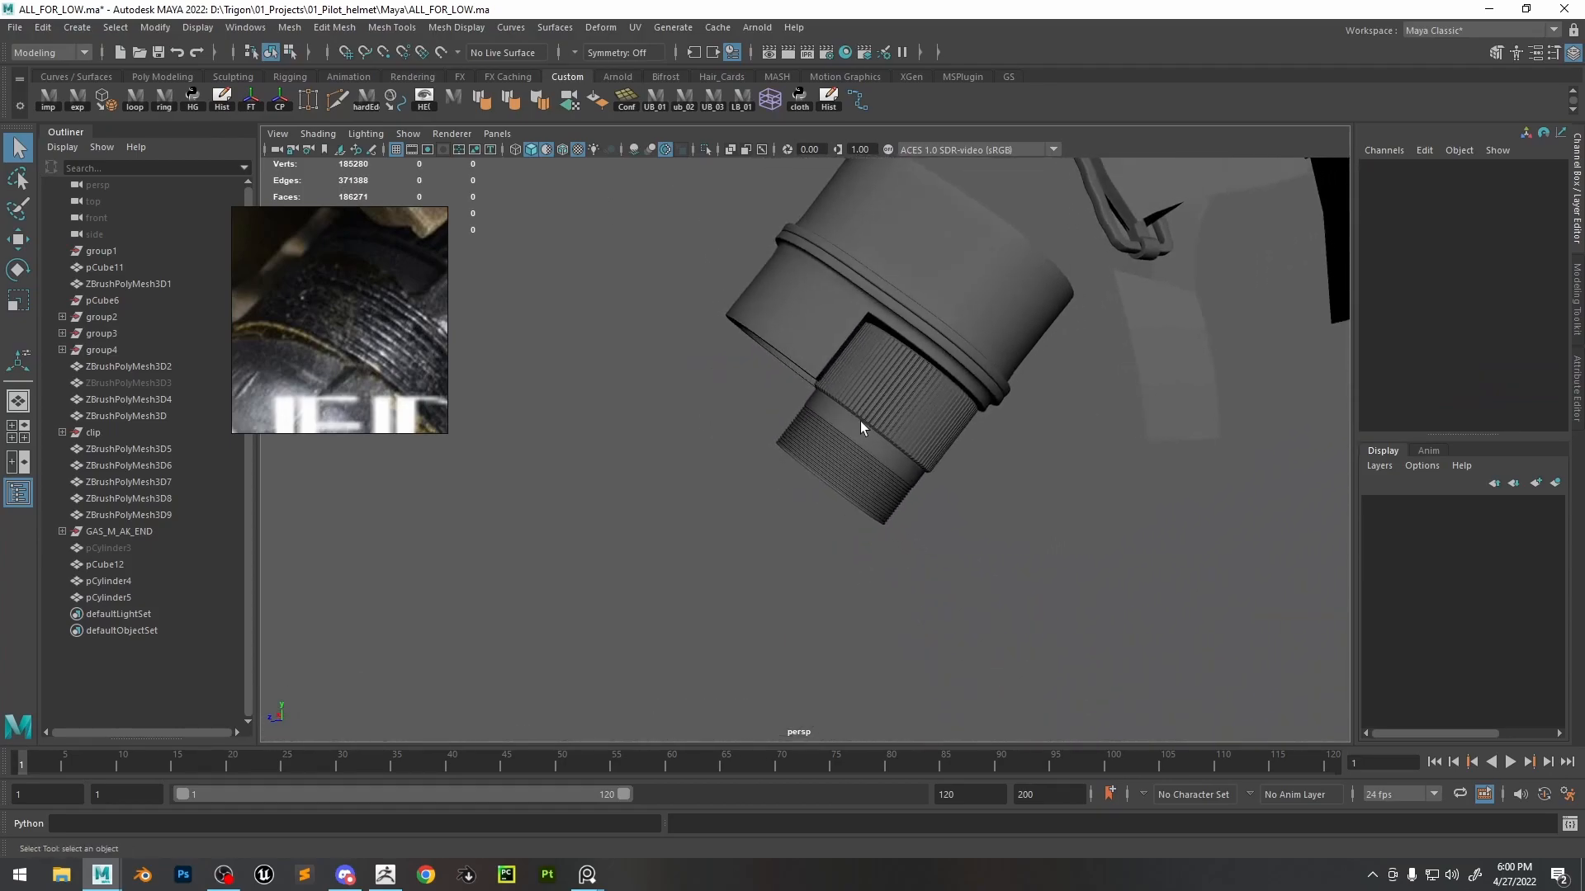
alt+right_drag(826, 479, 1066, 601)
alt+drag(1066, 592, 927, 497)
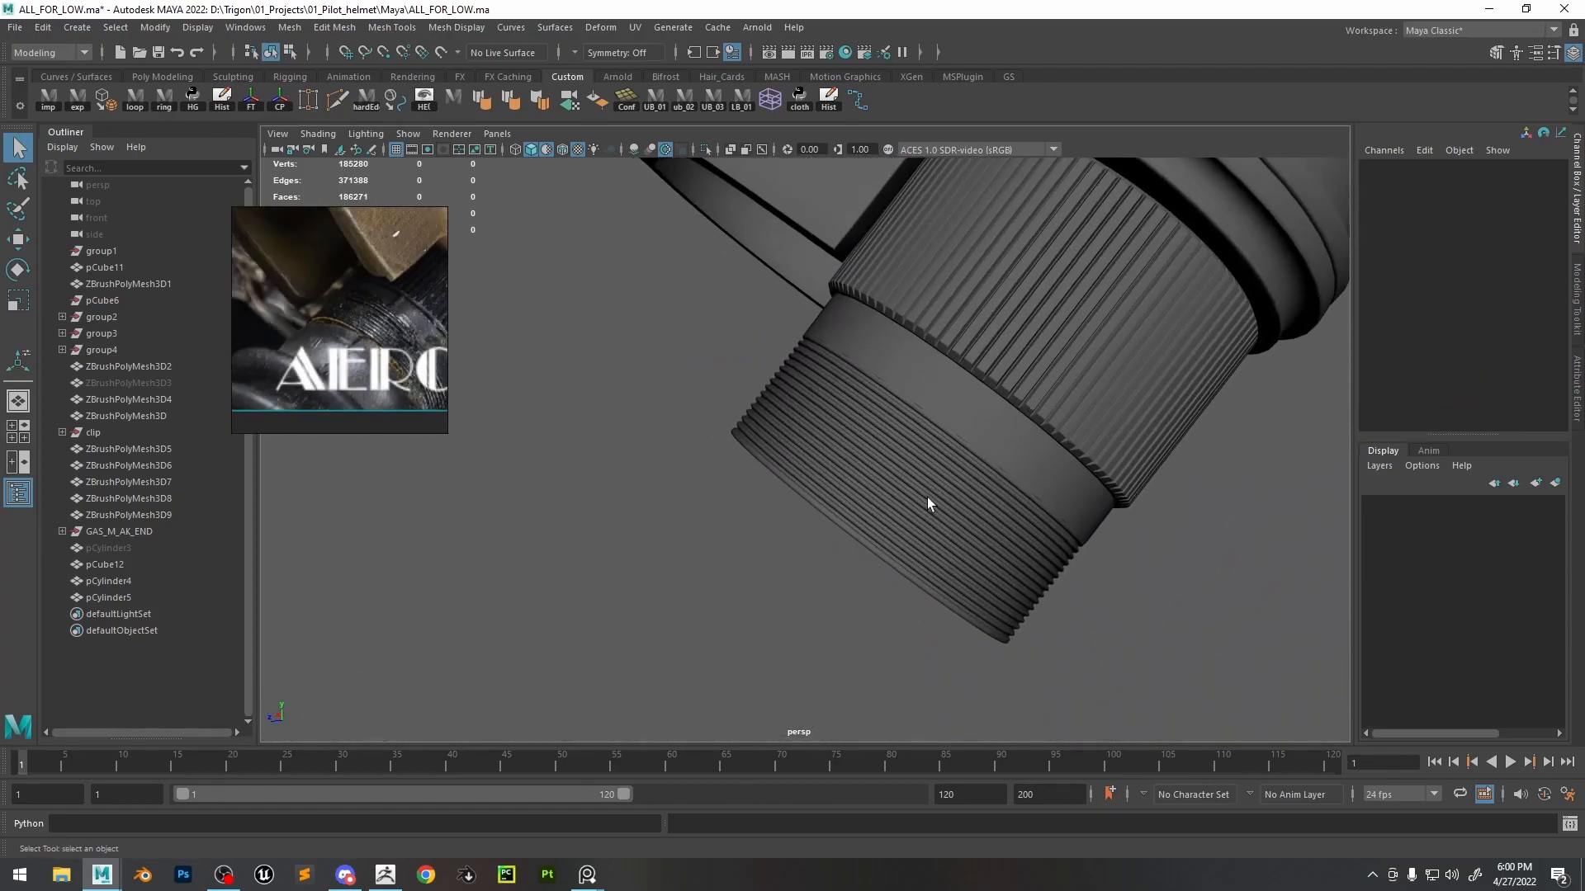
scroll(1023, 548, up, 3)
- Undo the band's smooth preview, ridge bevel and face extrusion
click(956, 469)
key(ctrl+z)
key(ctrl+z)
key(ctrl+z)
key(ctrl+z)
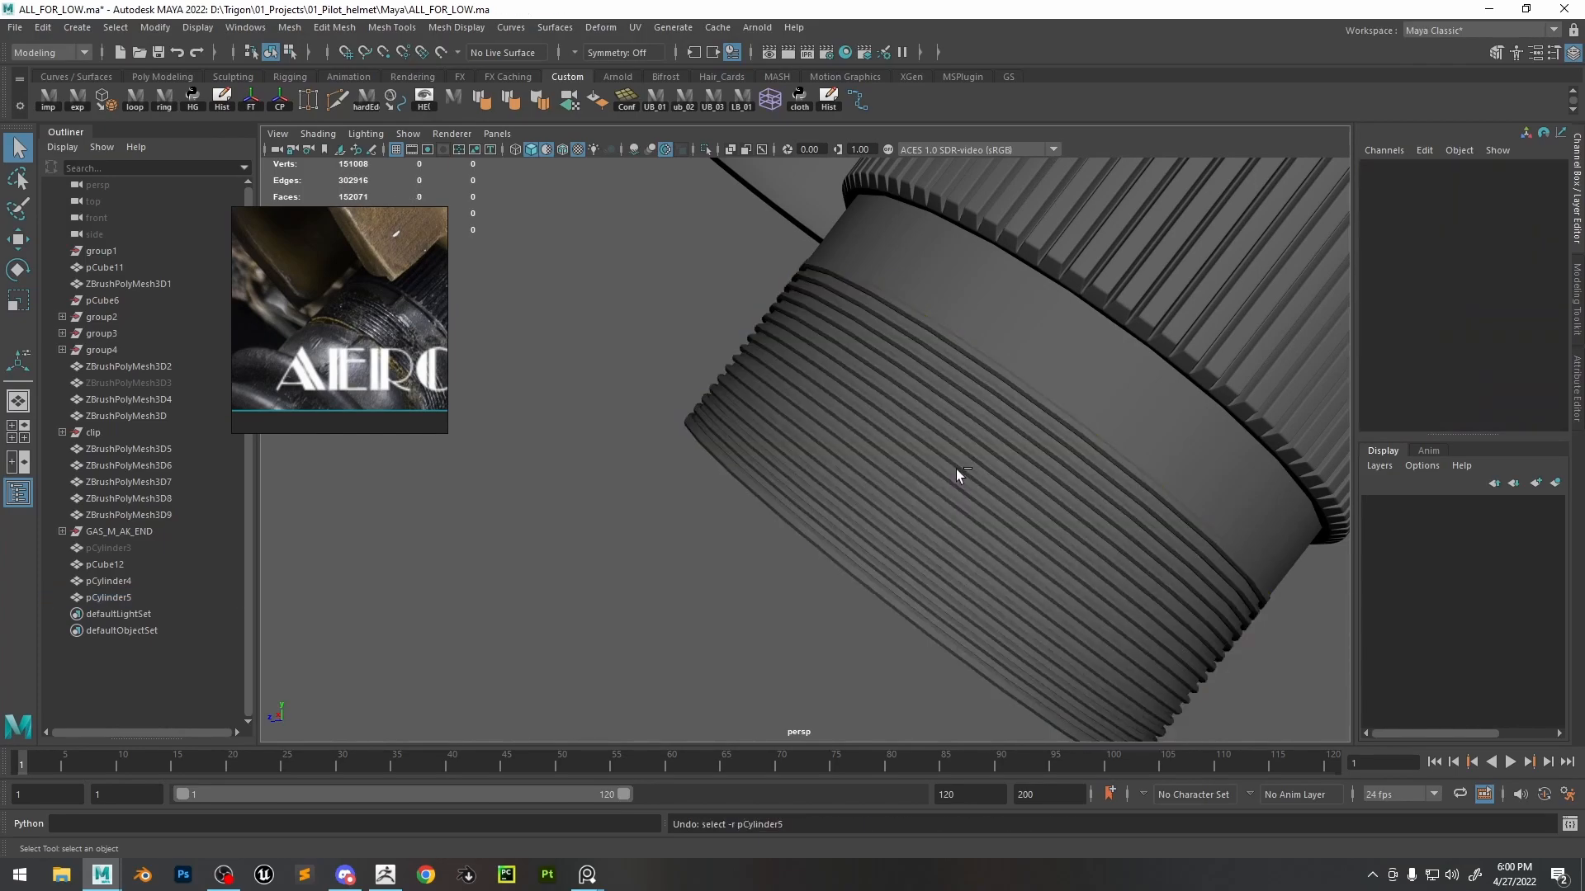
key(ctrl+z)
key(ctrl+z)
key(ctrl+z)
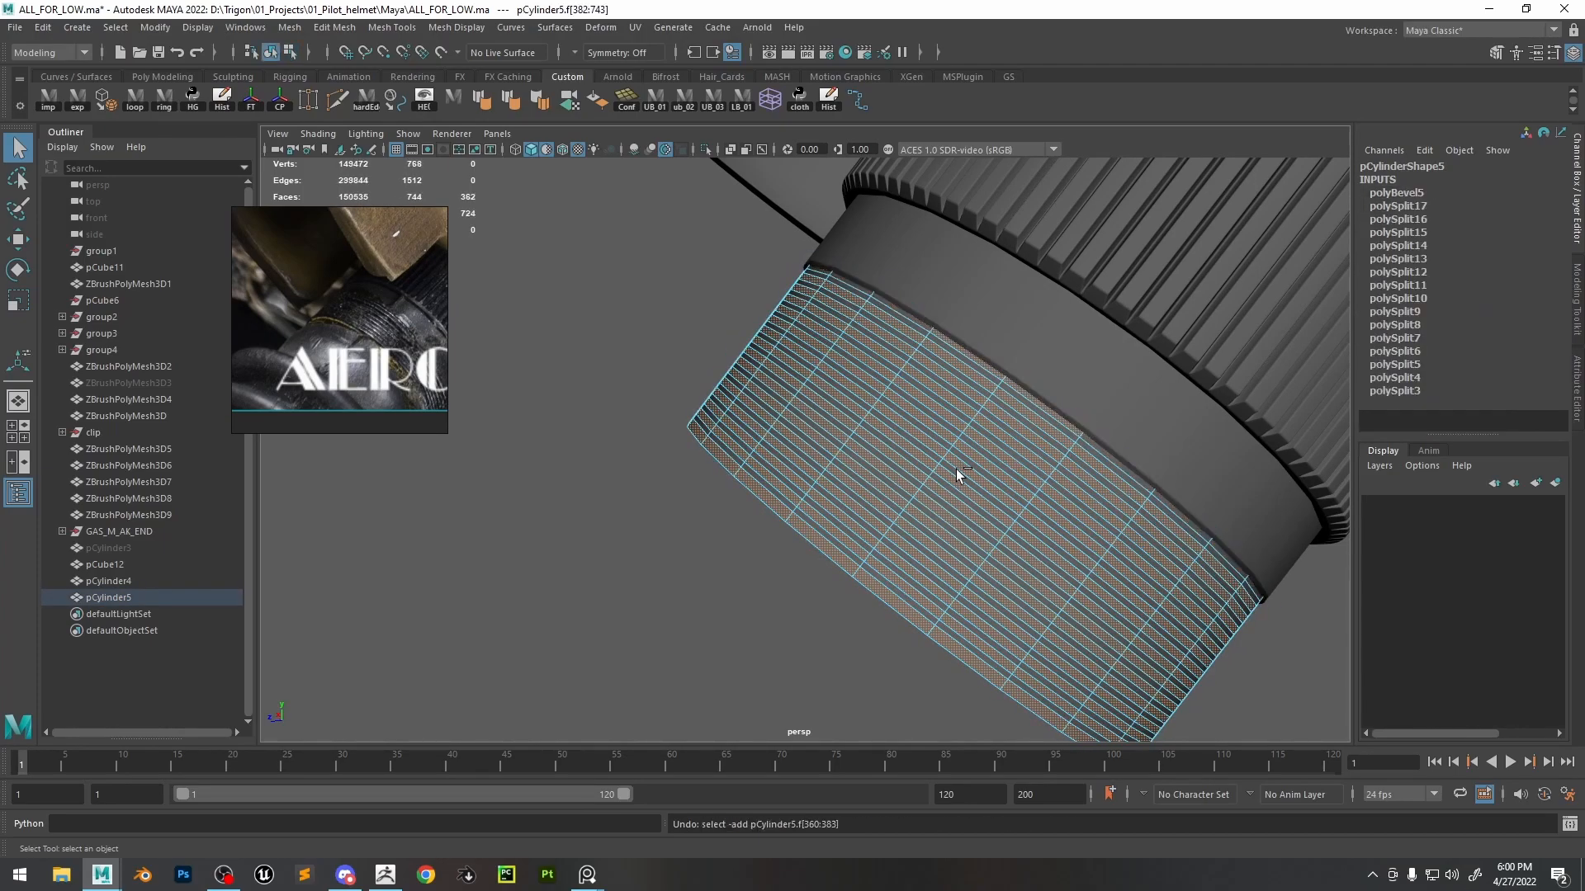
- Undo the alternating face selections, the loop bevel and the connected edge loops on the band
key(ctrl+z)
key(ctrl+z)
key(ctrl+z)
key(ctrl+z)
key(ctrl+z)
key(ctrl+z)
key(ctrl+z)
key(ctrl+z)
key(ctrl+z)
key(ctrl+z)
key(ctrl+z)
key(ctrl+z)
key(ctrl+z)
key(ctrl+z)
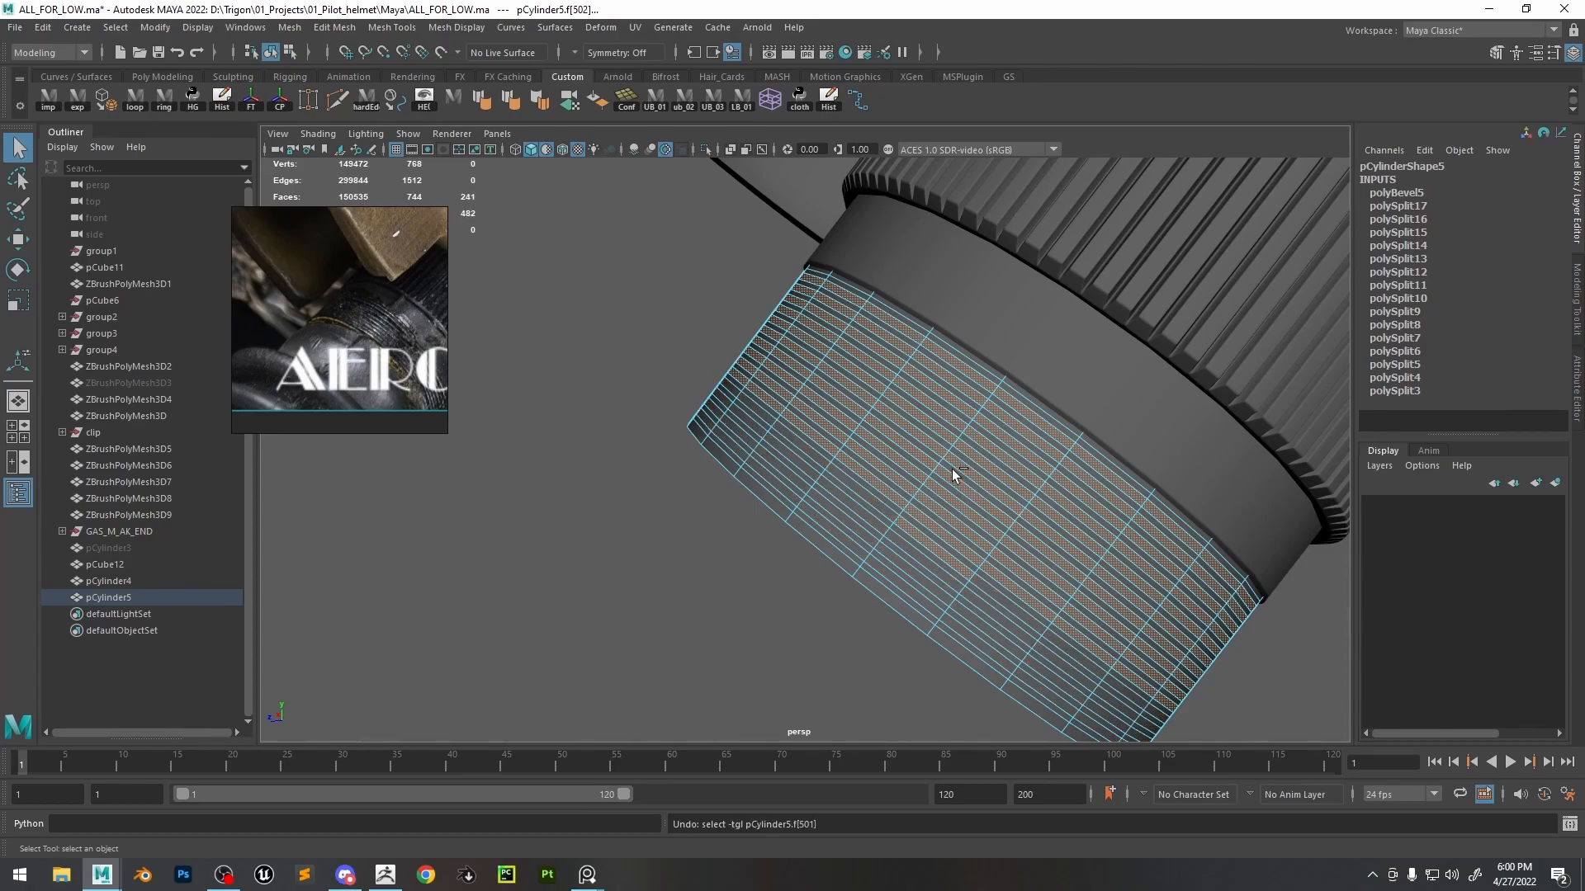
key(ctrl+z)
key(ctrl+z)
key(ctrl+z)
key(ctrl+z)
key(ctrl+z)
key(ctrl+z)
key(ctrl+z)
key(ctrl+z)
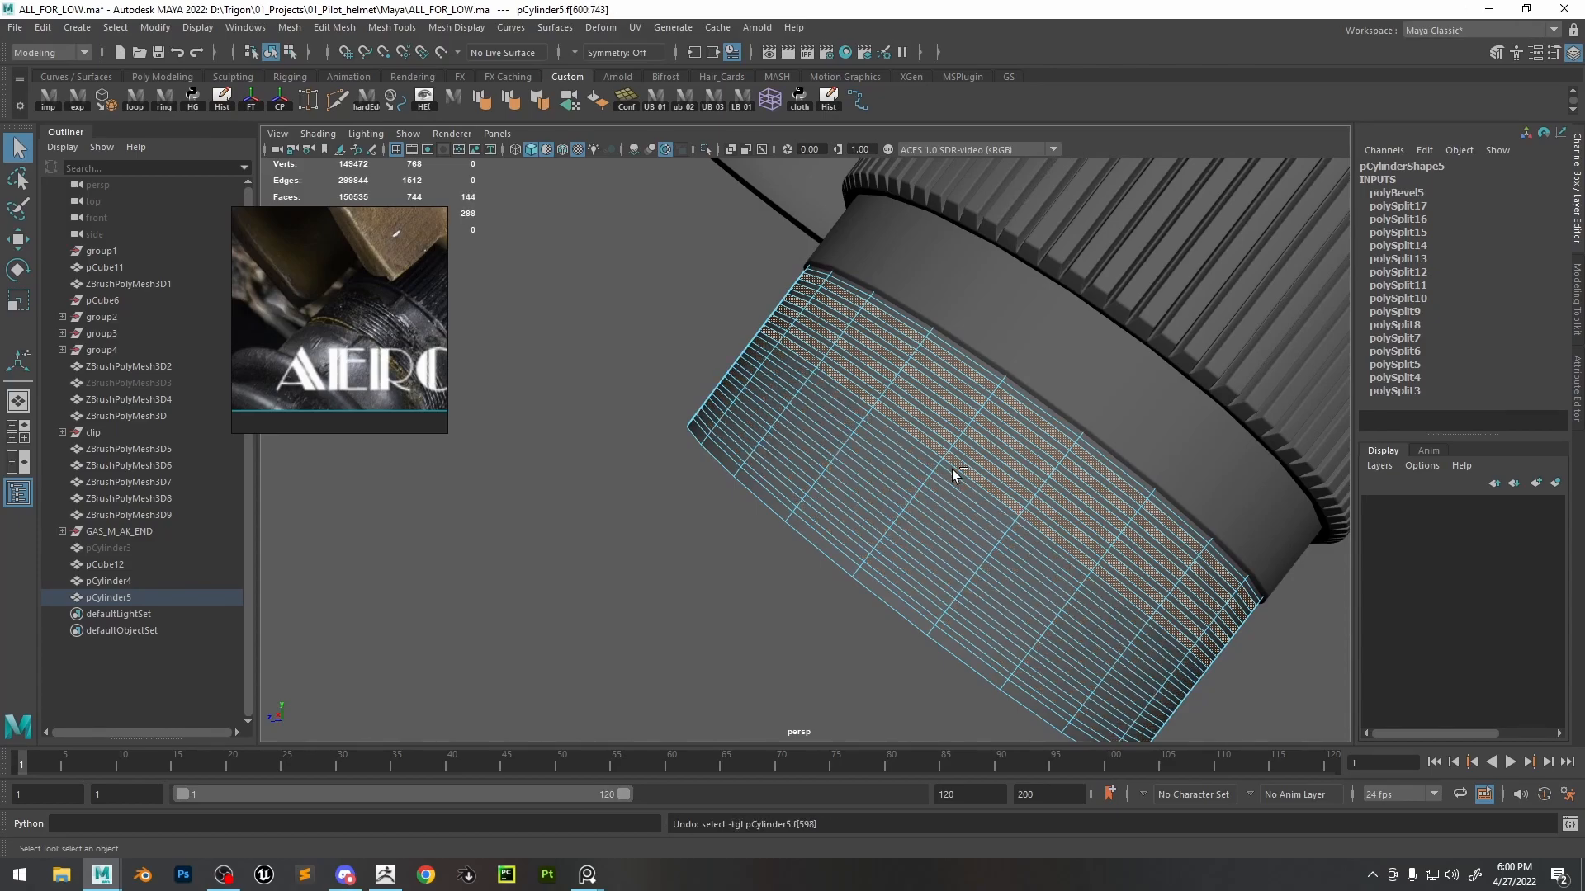
key(ctrl+z)
key(ctrl+z)
key(ctrl+z)
key(ctrl+z)
key(ctrl+z)
key(ctrl+z)
key(ctrl+z)
key(ctrl+z)
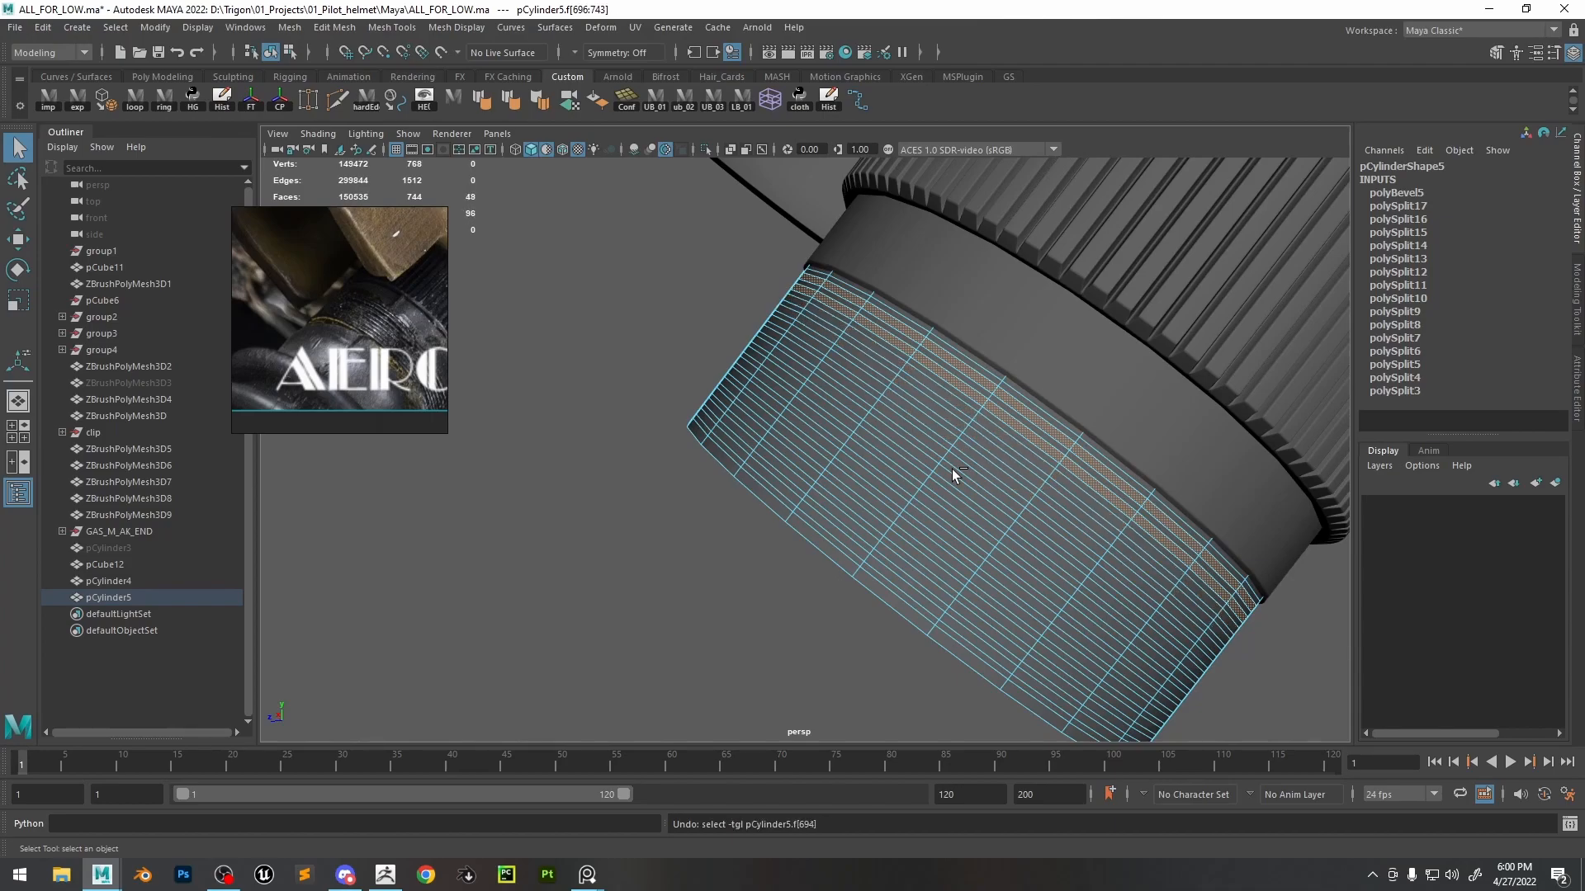
key(ctrl+z)
key(ctrl+z)
key(ctrl+z)
key(ctrl+z)
key(ctrl+z)
key(ctrl+z)
key(ctrl+z)
key(ctrl+z)
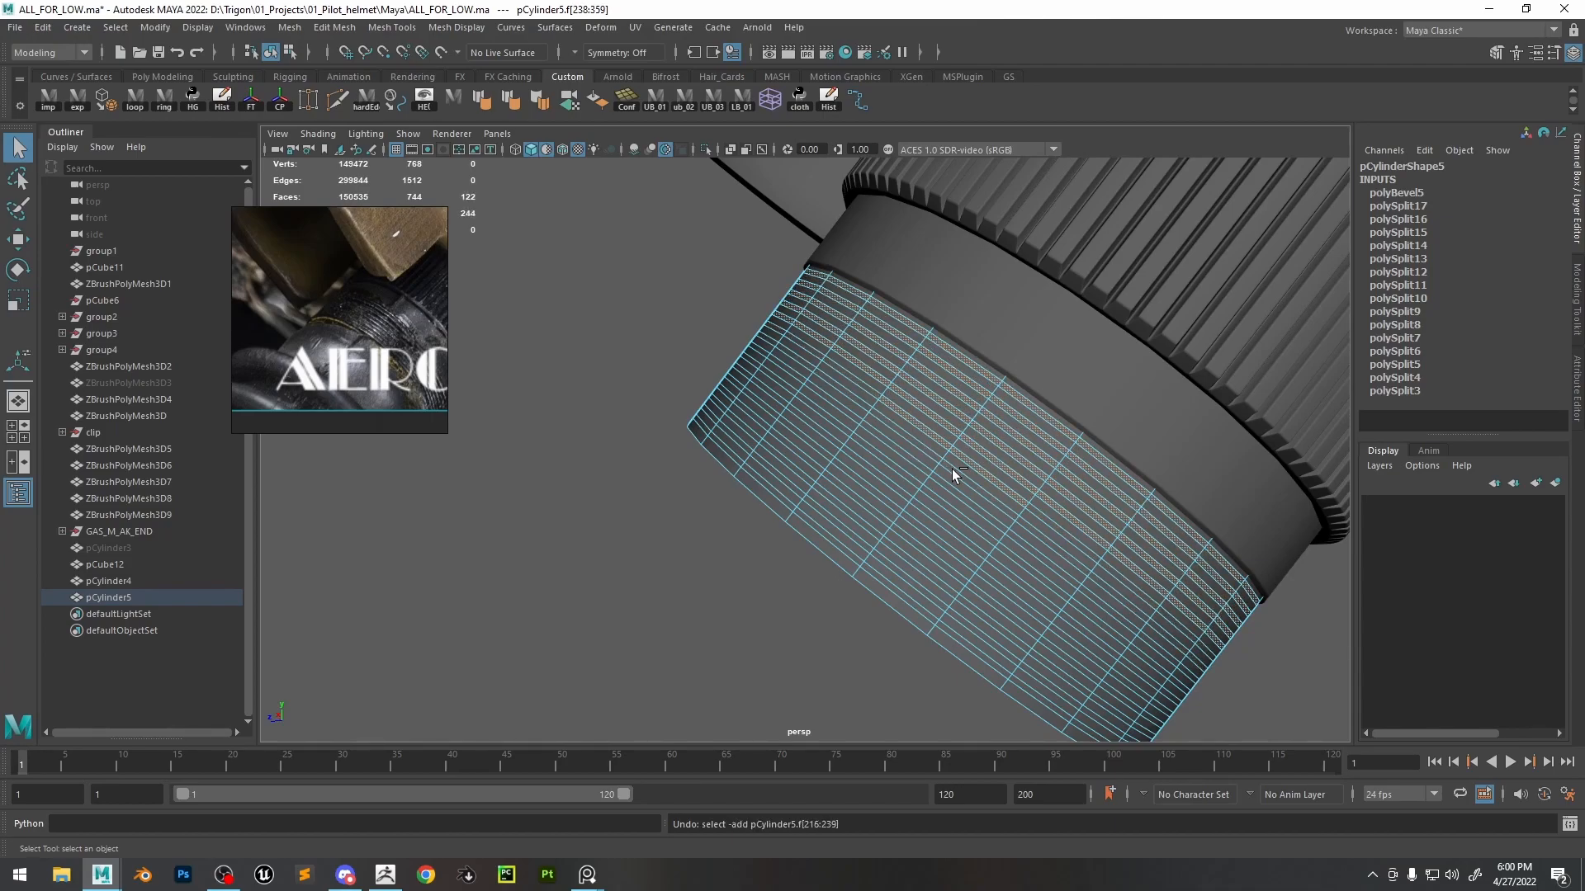
key(ctrl+z)
key(ctrl+z)
key(ctrl+z)
key(ctrl+z)
key(ctrl+z)
key(ctrl+z)
key(ctrl+z)
key(ctrl+z)
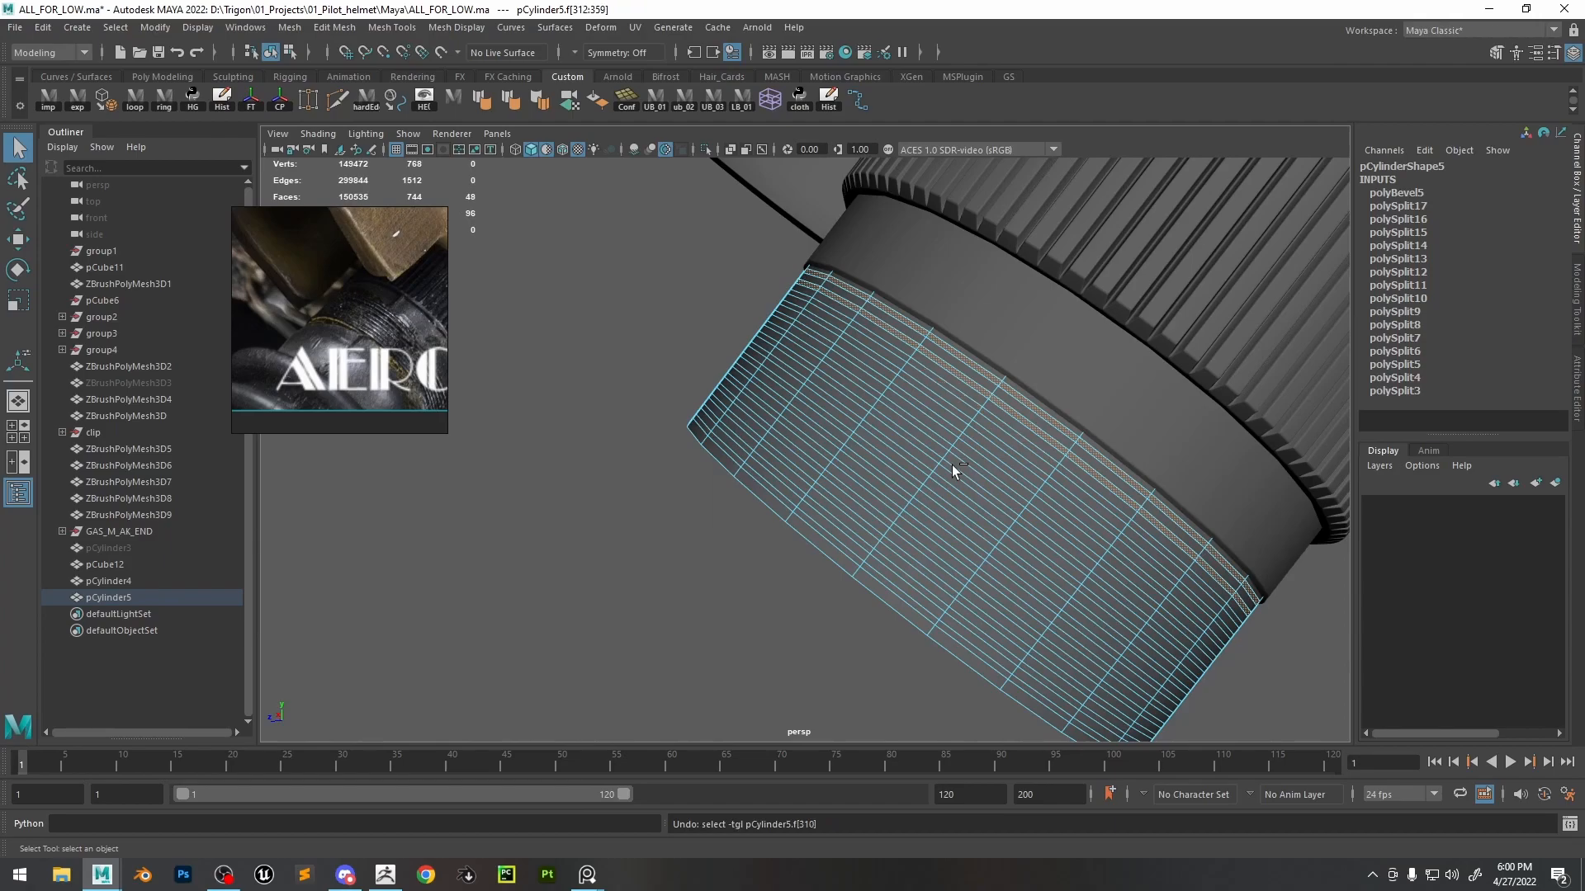
key(ctrl+z)
key(ctrl+z)
key(ctrl+z)
key(ctrl+z)
key(ctrl+z)
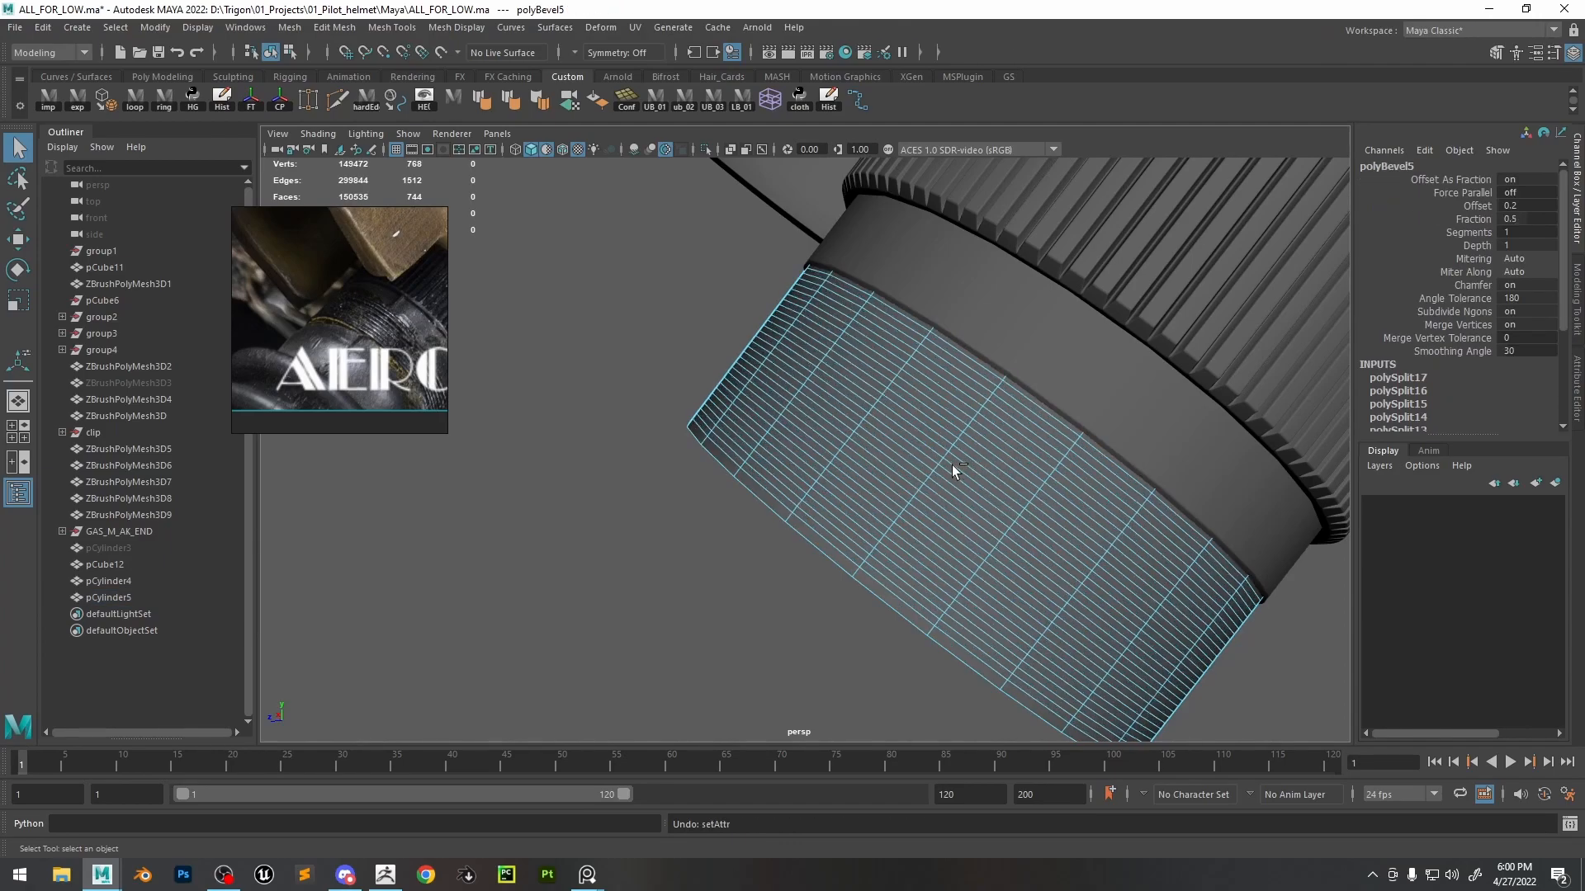
- Connect the band's lengthwise edges with ten evenly spaced edge loops
shift+right_click(931, 439)
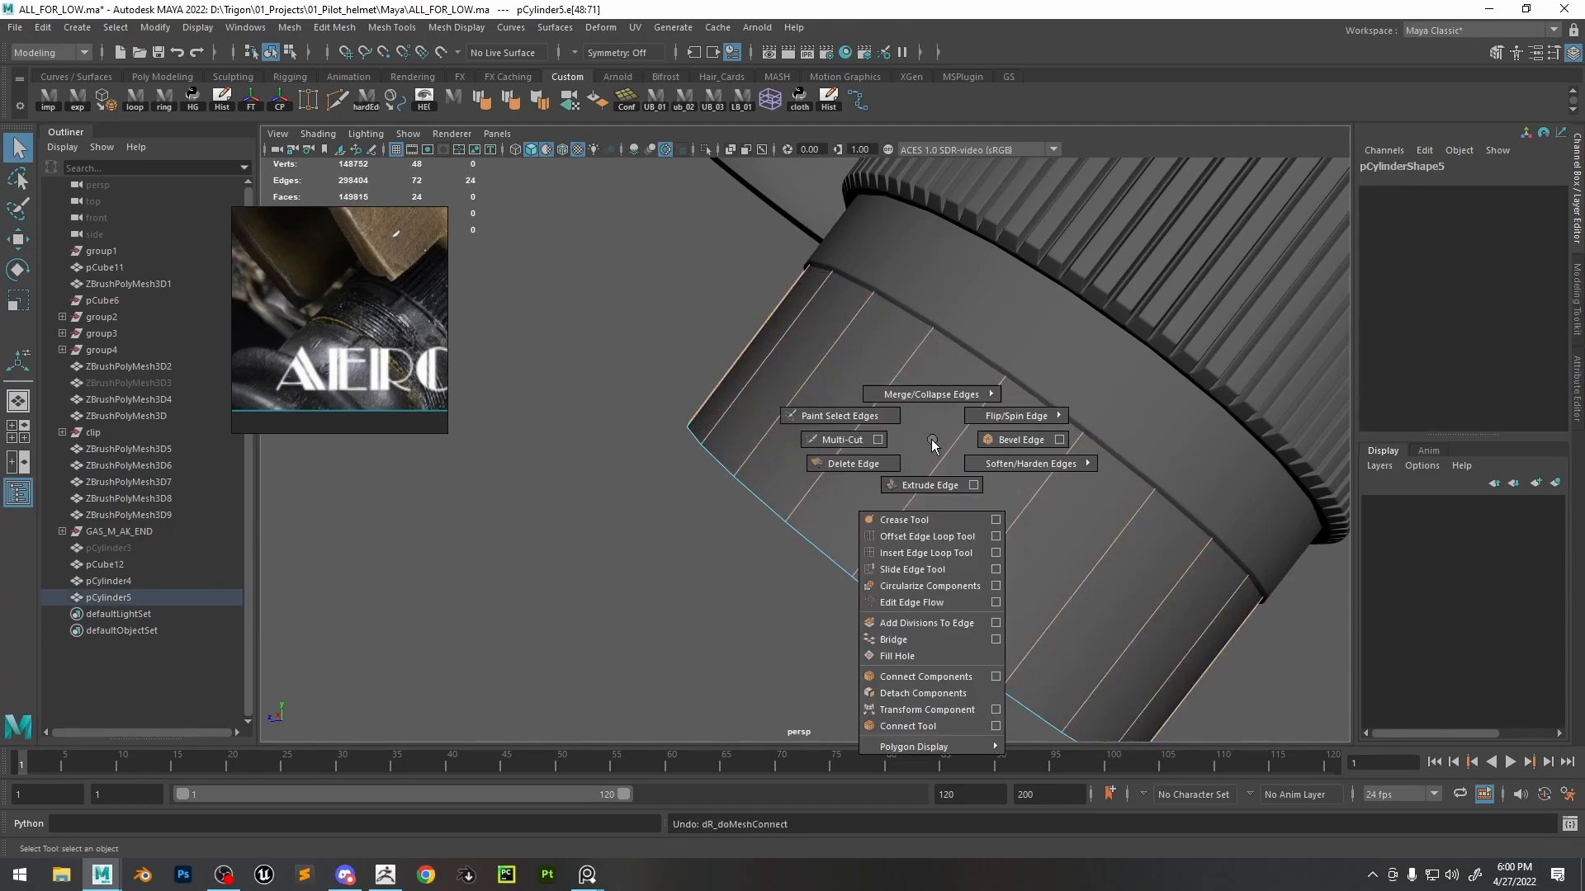
click(916, 725)
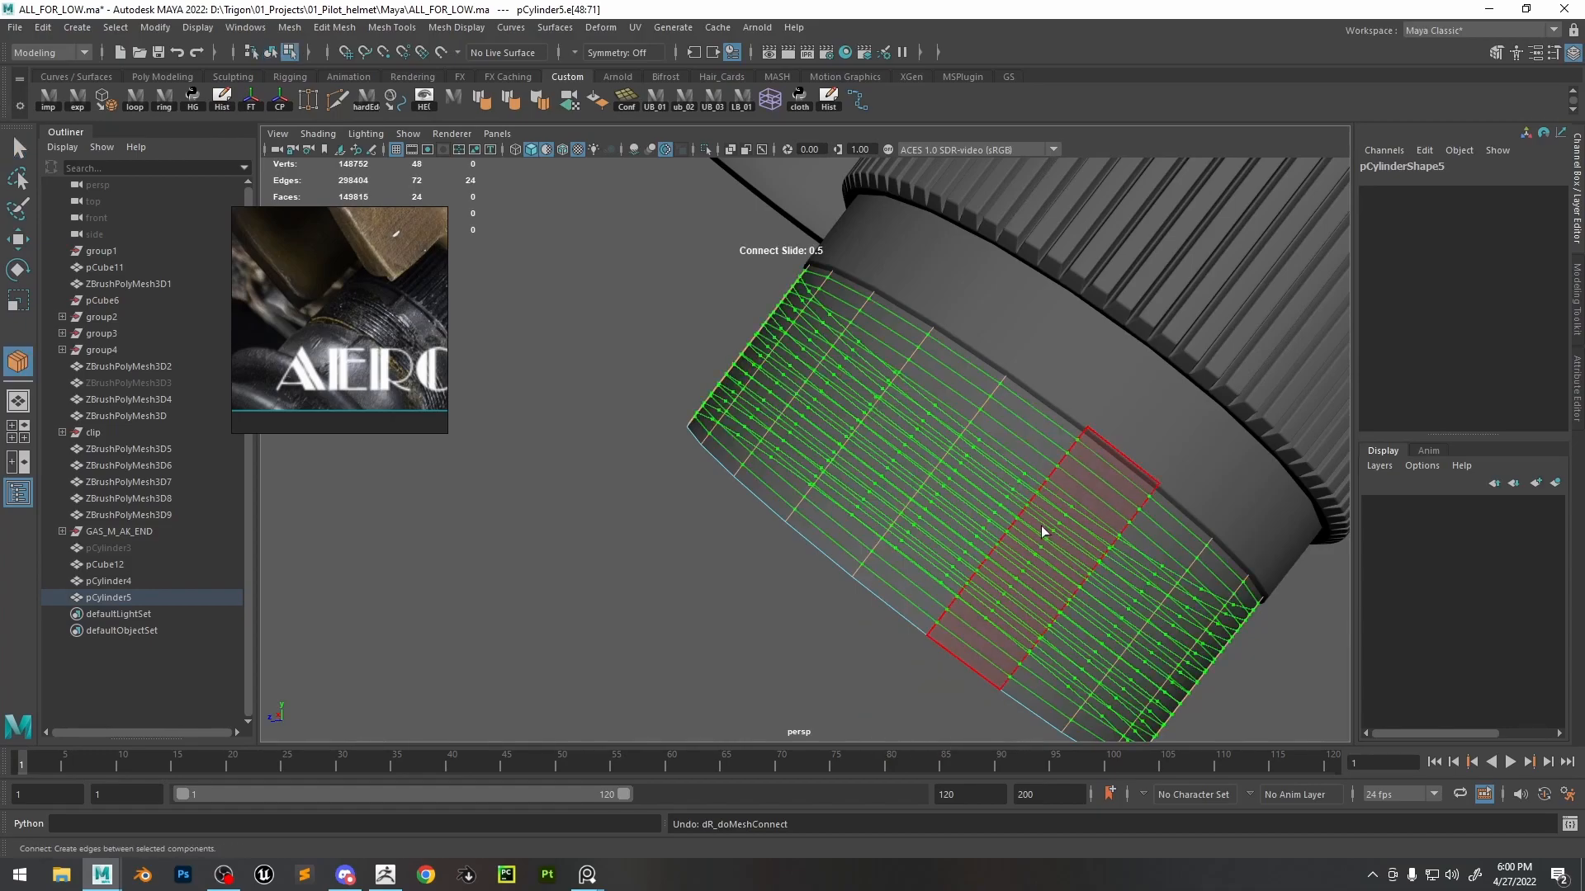
alt+drag(1017, 523, 1036, 530)
middle_drag(1037, 530, 938, 522)
key(q)
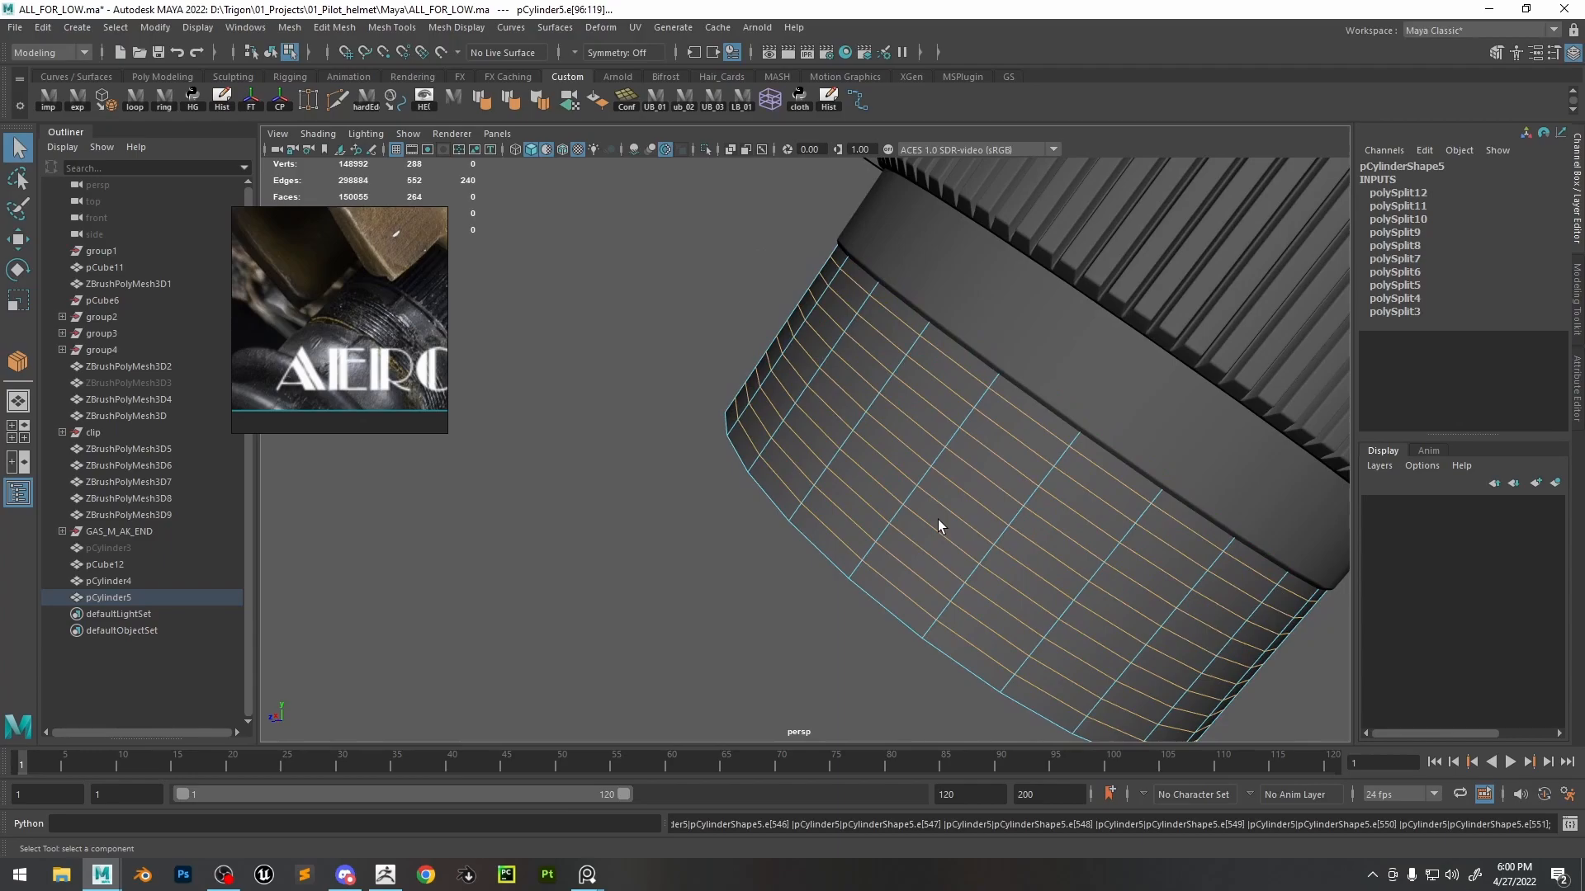
- Bevel the ten new edge loops around the band and adjust the bevel fraction
shift+right_click(936, 418)
shift+right_drag(984, 429, 1020, 420)
alt+drag(1020, 420, 1001, 444)
middle_drag(1001, 444, 1001, 449)
right_drag(926, 417, 1010, 389)
click(1473, 403)
middle_drag(1200, 449, 1049, 463)
key(q)
- Apply Edit Edge Flow repeatedly to the band's edges
click(815, 531)
right_drag(868, 530, 814, 541)
key(g)
key(g)
key(g)
- Select every second face loop around the band along its full width
click(874, 573)
shift+double_click(798, 521)
shift+click(830, 515)
shift+double_click(891, 549)
shift+double_click(957, 570)
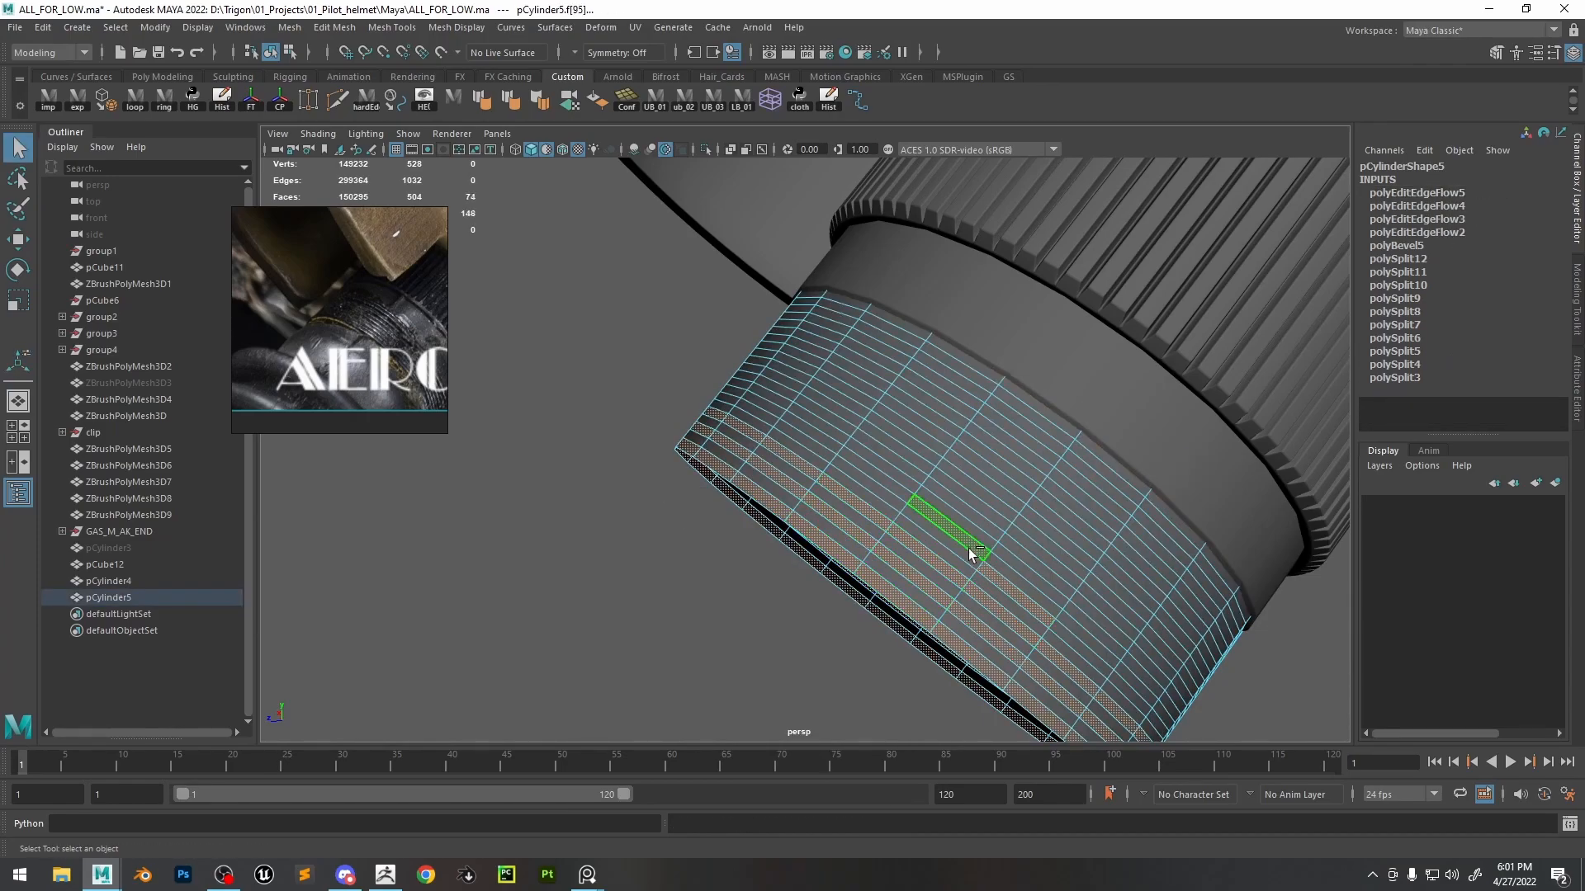
shift+double_click(891, 498)
shift+double_click(929, 479)
shift+double_click(921, 450)
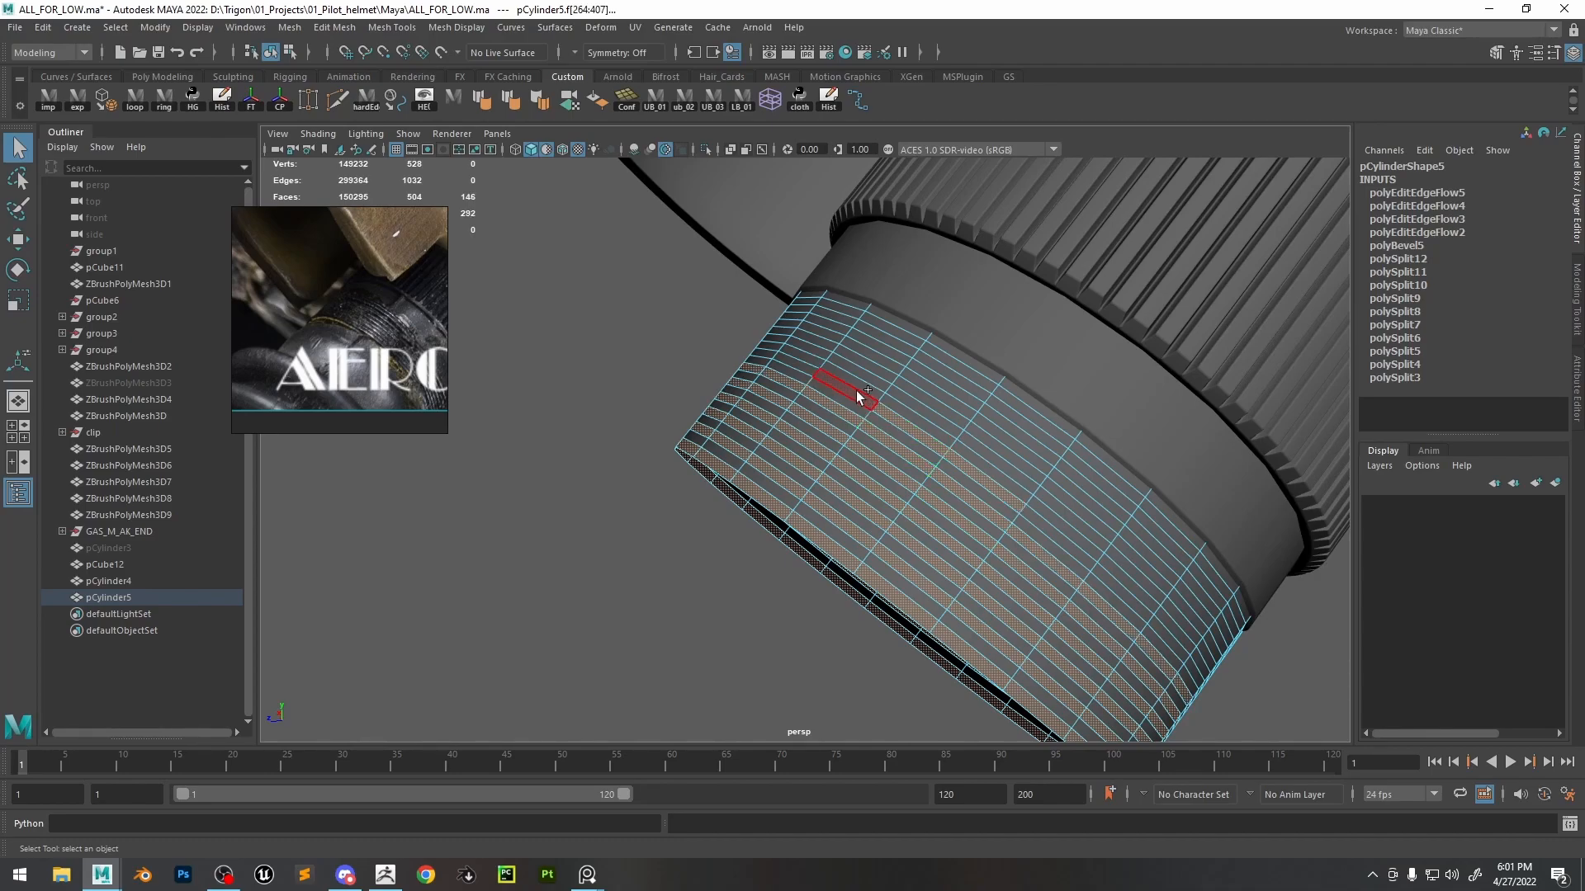
shift+double_click(855, 390)
shift+double_click(917, 403)
shift+double_click(895, 363)
shift+double_click(957, 340)
shift+double_click(982, 419)
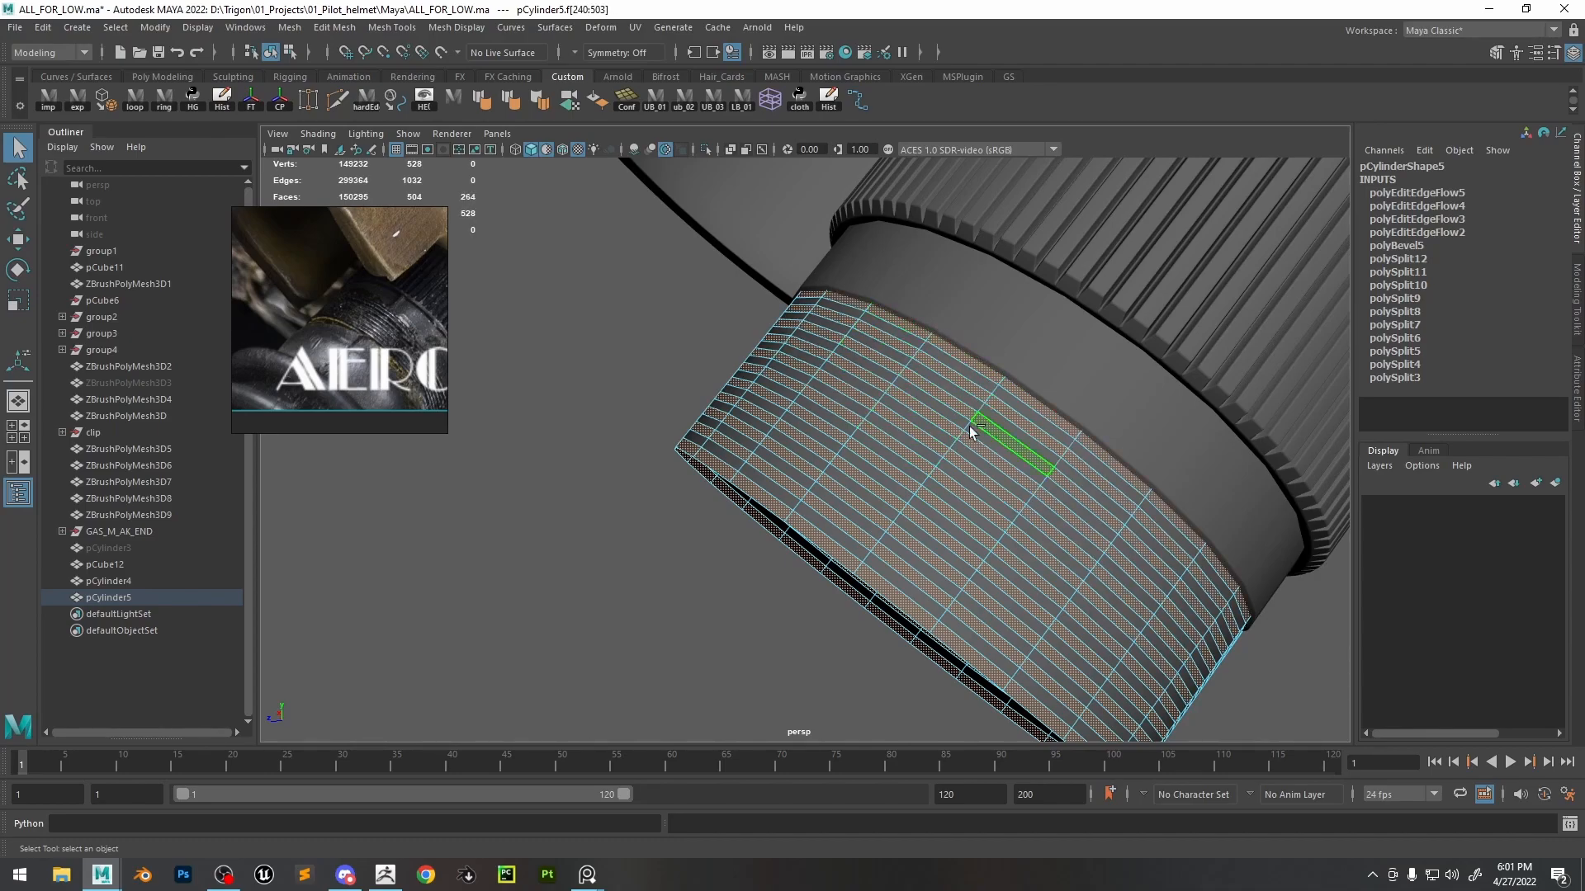
- Extrude the selected face loops into ridges with a thickness of 0.07
key(ctrl+e)
alt+drag(982, 420, 1001, 499)
middle_drag(1001, 498, 1005, 505)
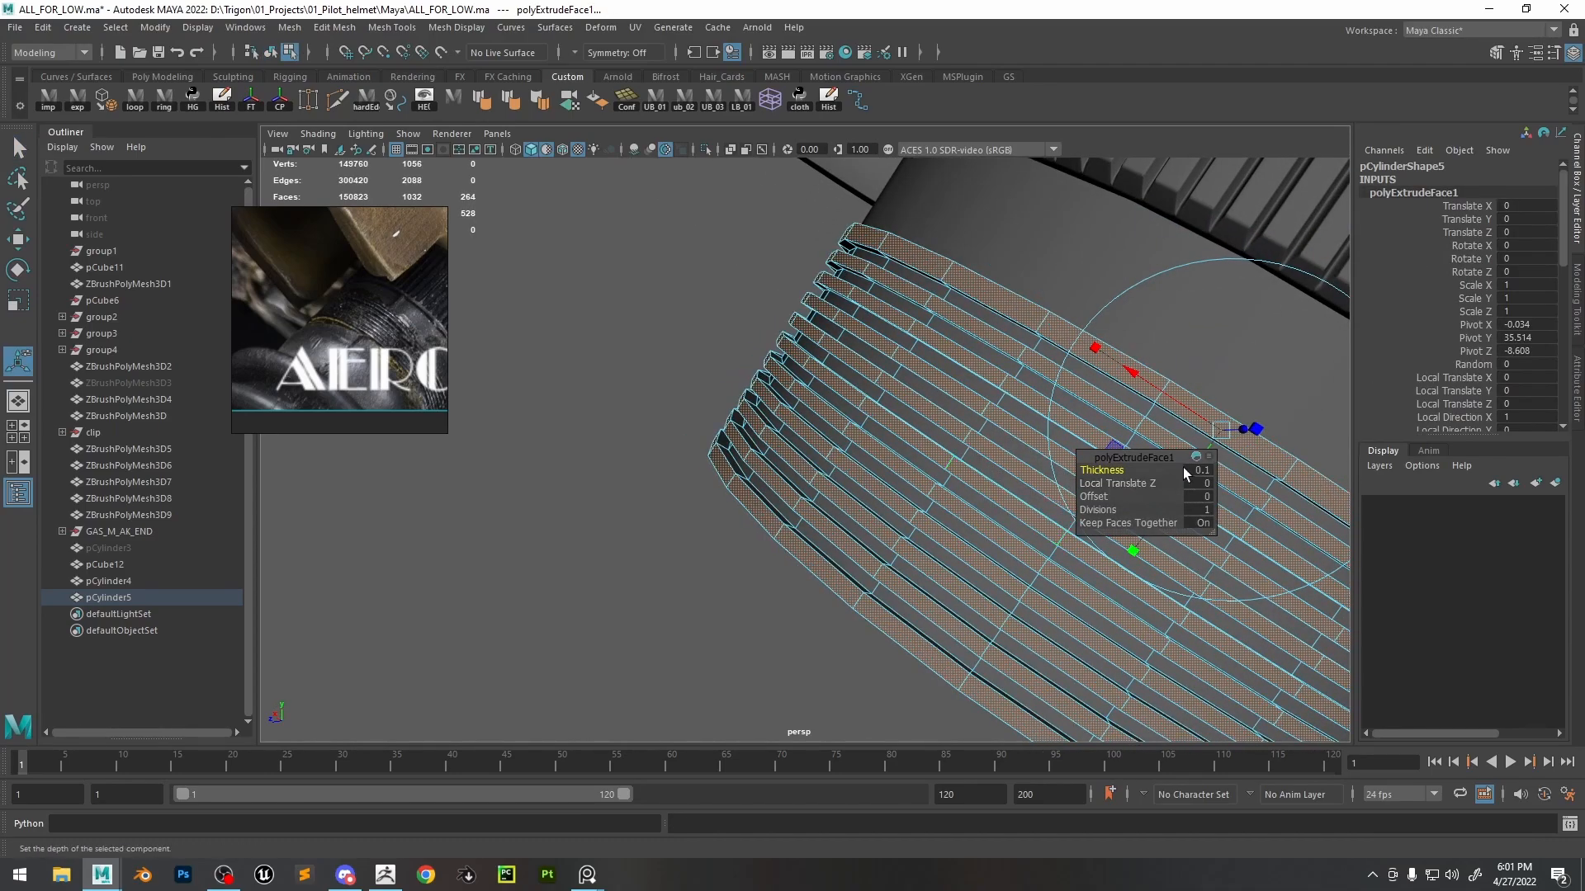
key(Return)
alt+drag(1193, 452, 949, 404)
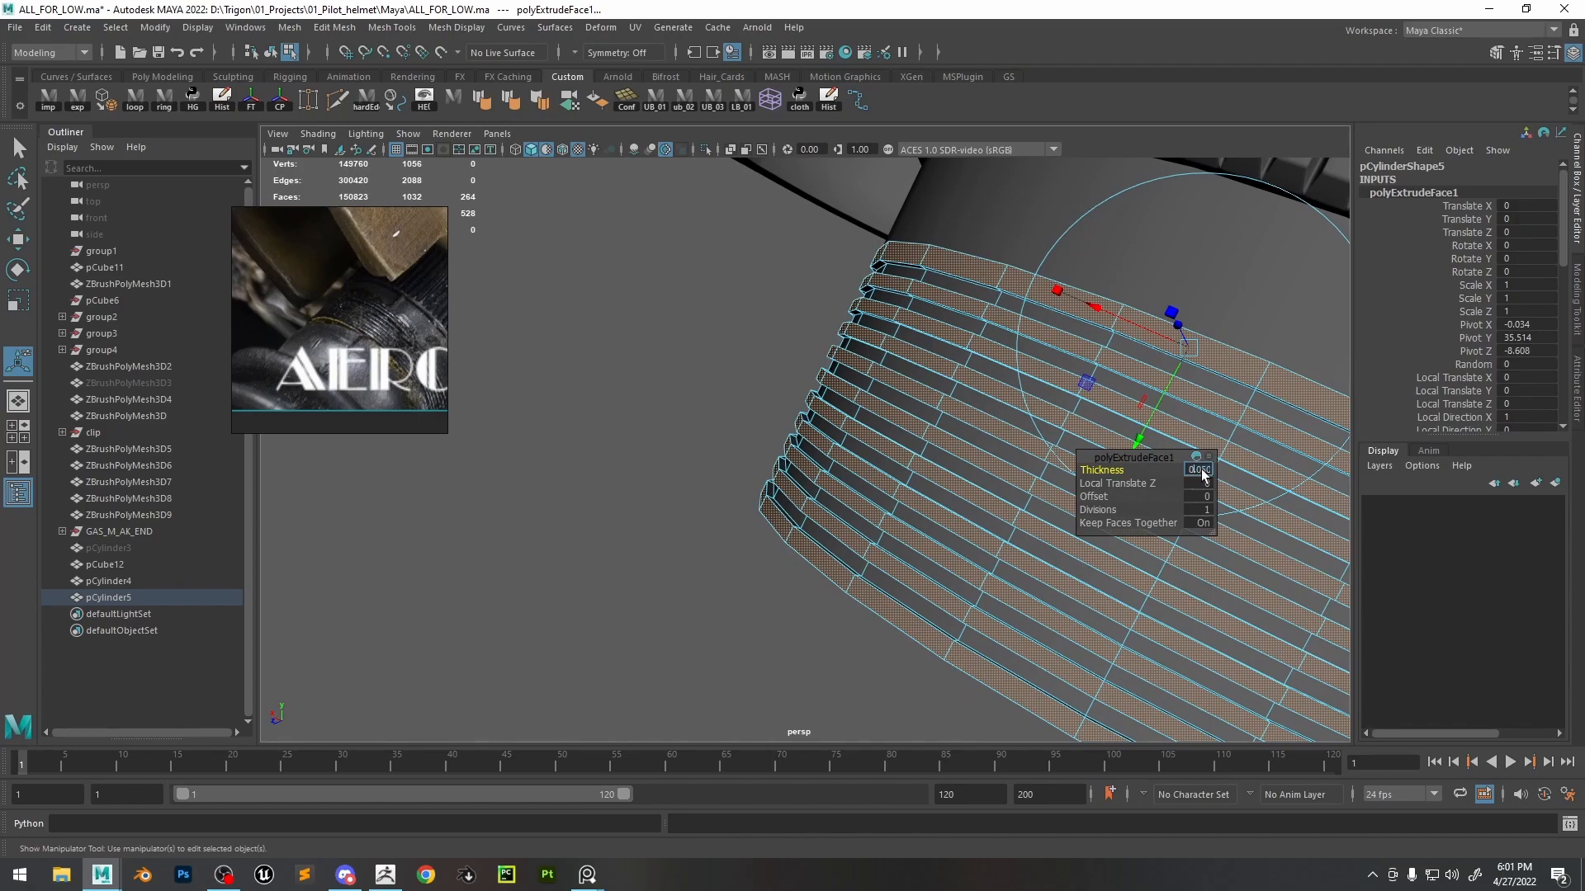
text(7)
key(Return)
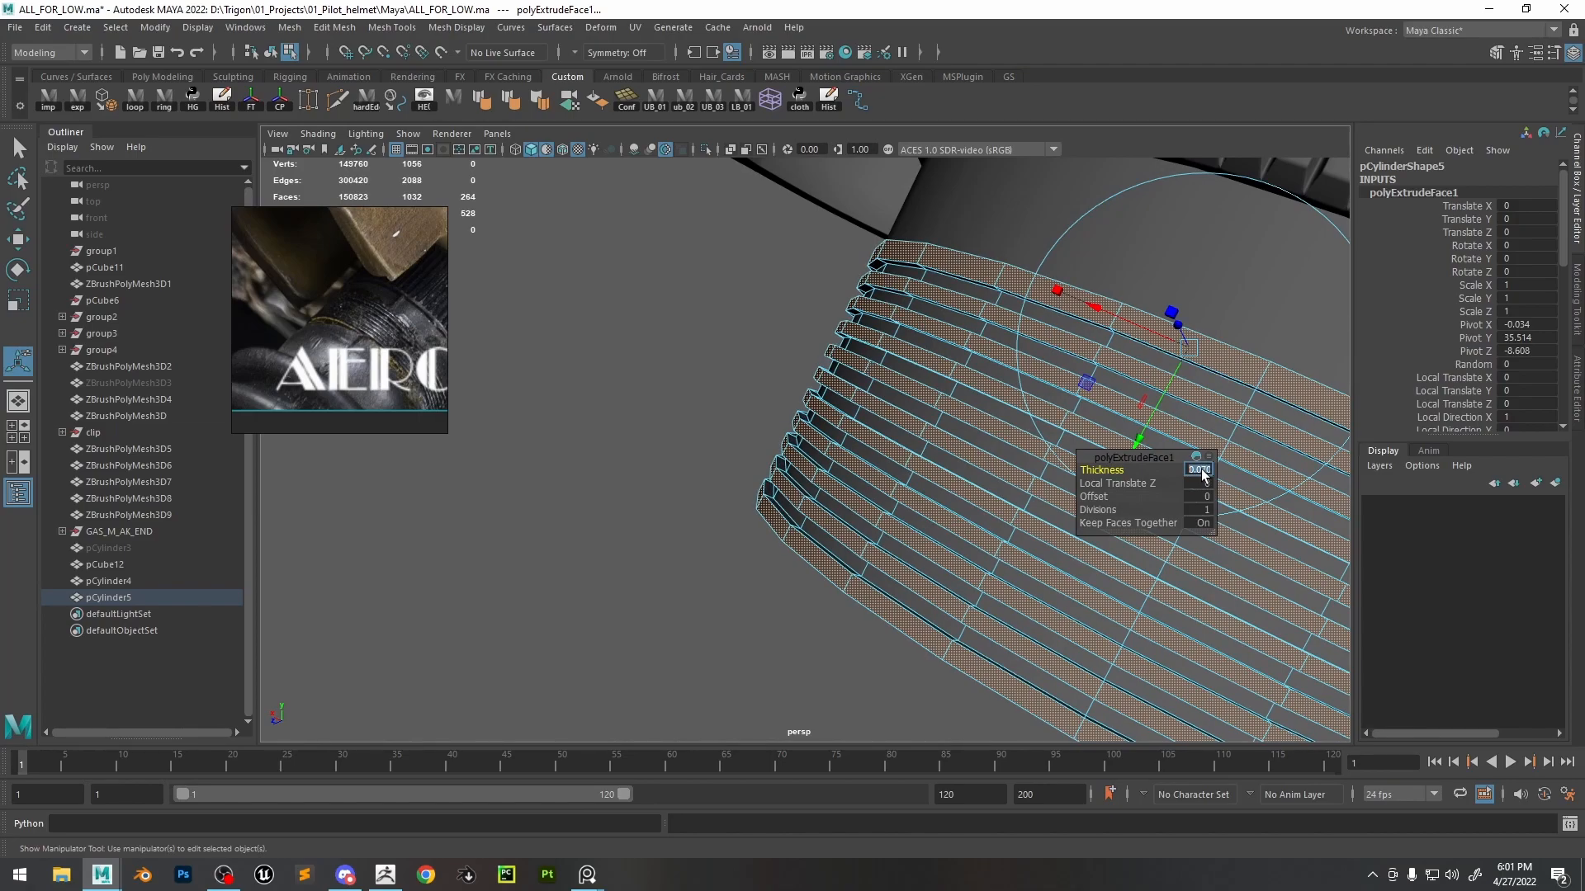
- Convert the ridge faces to edges, bevel them at a fraction of 0.6 and preview the band smoothed
ctrl+right_drag(921, 358, 965, 358)
alt+drag(947, 410, 969, 423)
key(q)
key(F8)
scroll(1209, 356, down, 8)
alt+drag(1209, 357, 930, 470)
alt+right_drag(930, 470, 1017, 513)
- Set the fraction of the band's earlier loop bevel to 0.4 and check the grooves on the whole mask
key(ctrl+z)
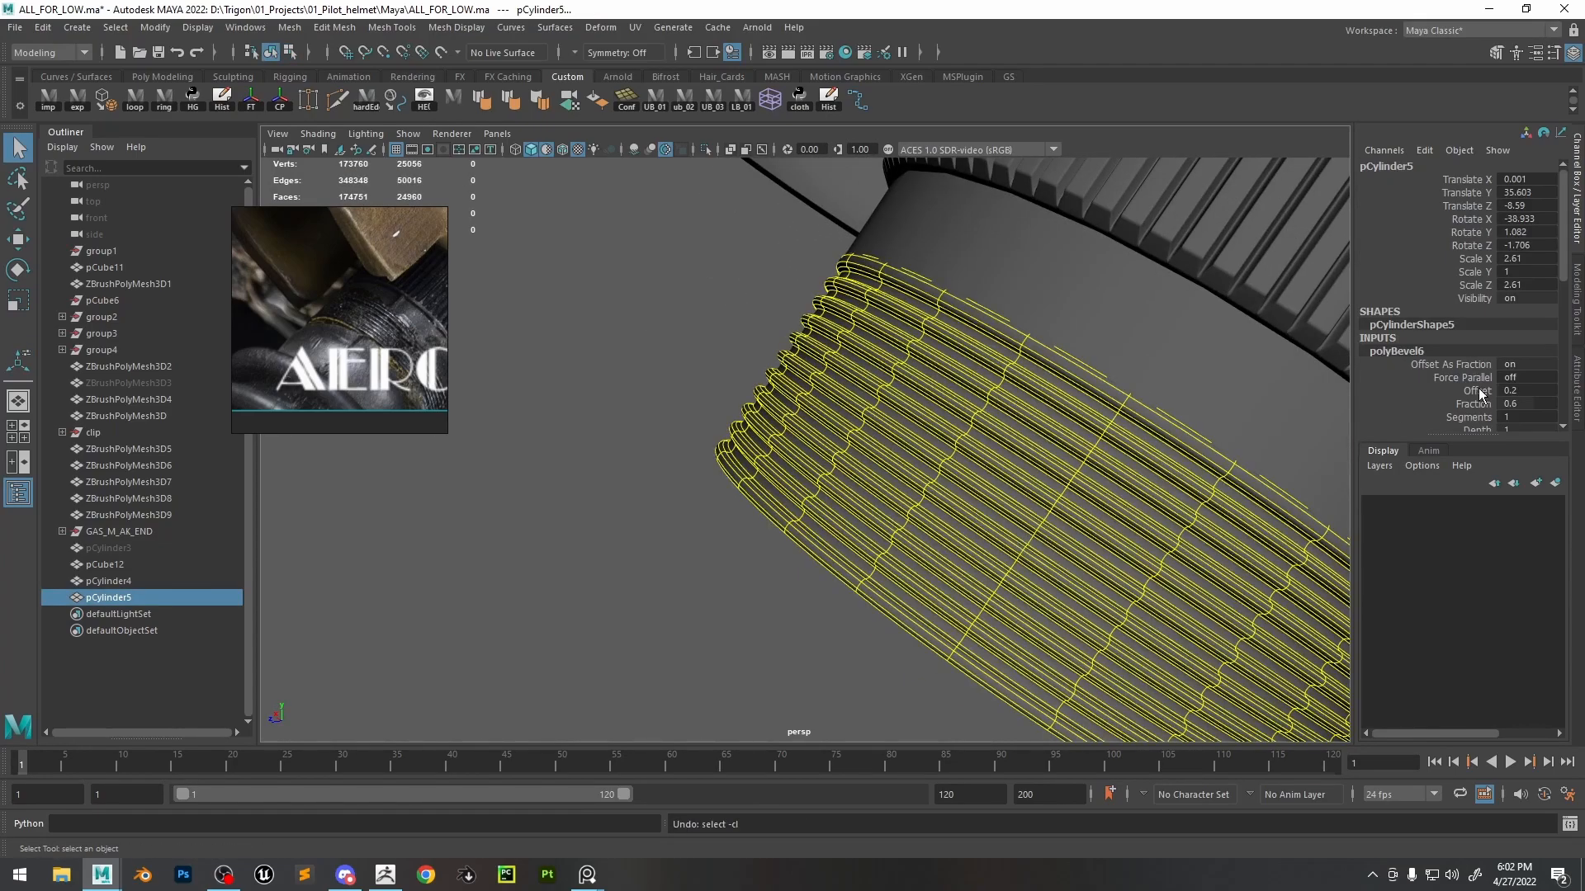
scroll(1479, 393, down, 6)
click(1413, 391)
key(Return)
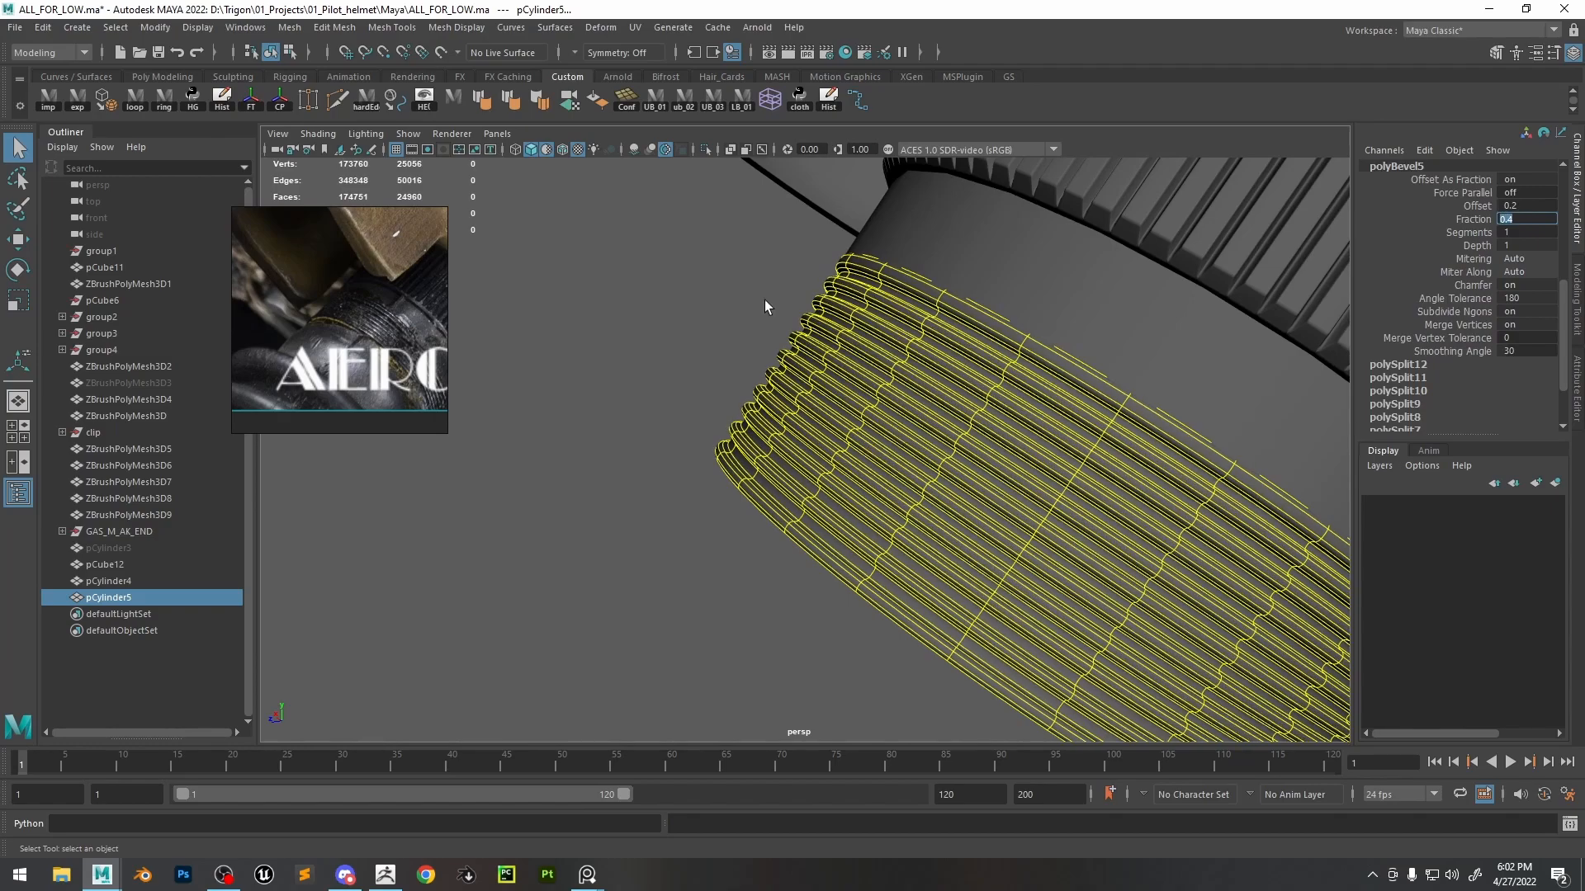
click(913, 240)
scroll(913, 240, down, 5)
alt+drag(913, 240, 862, 410)
scroll(862, 411, up, 3)
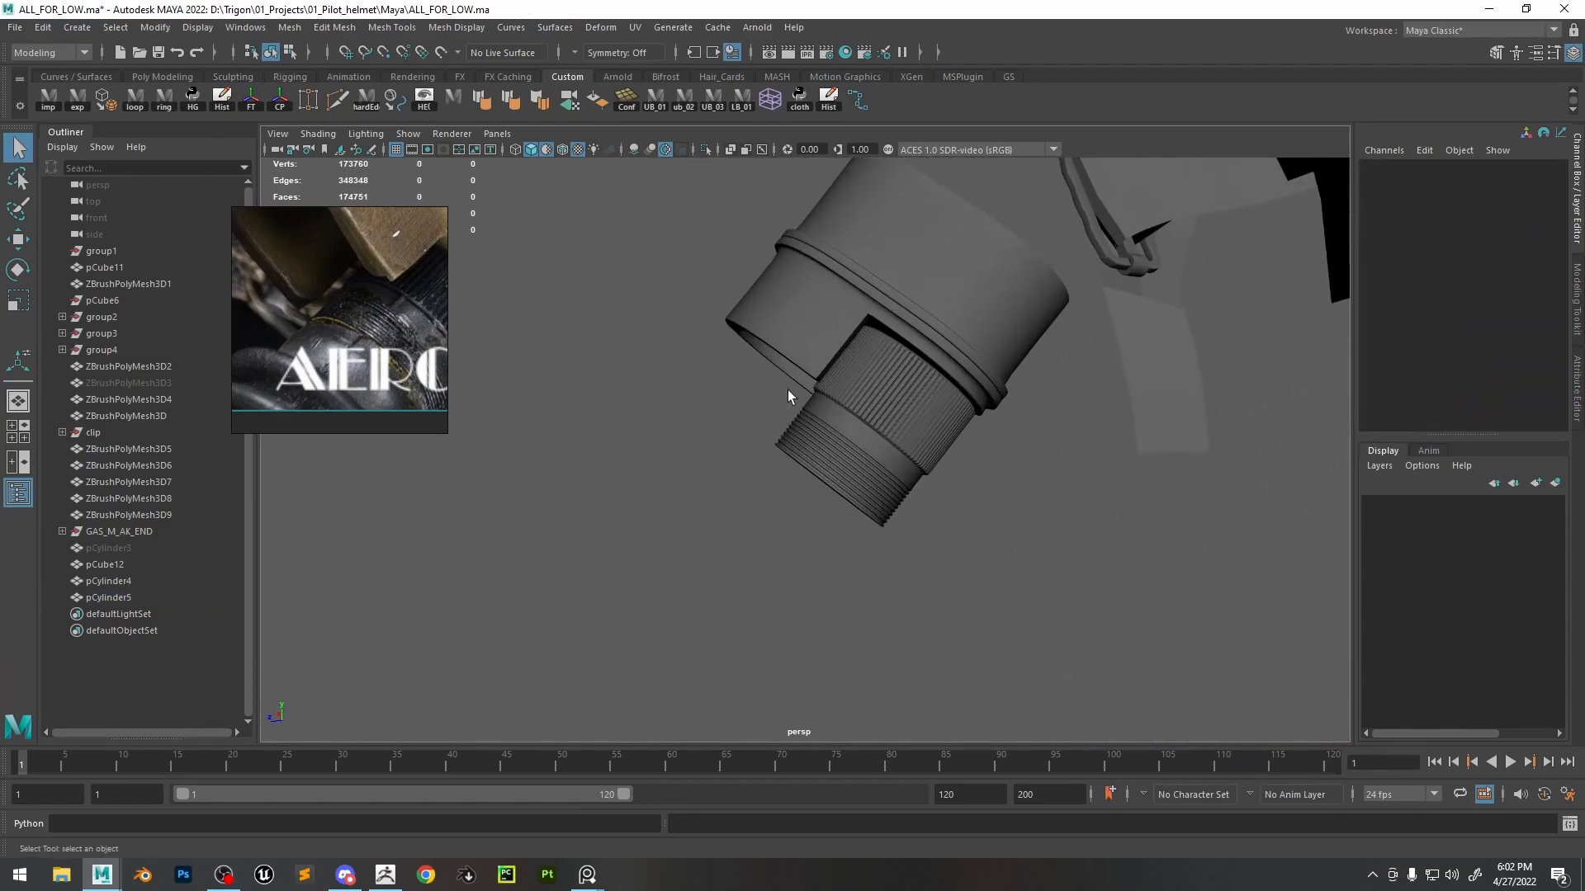
- Move the grooved band closer to the smooth ring and scale it uniformly to 2.567, 0.983, 2.567
scroll(836, 454, up, 3)
click(849, 452)
scroll(848, 452, up, 2)
key(w)
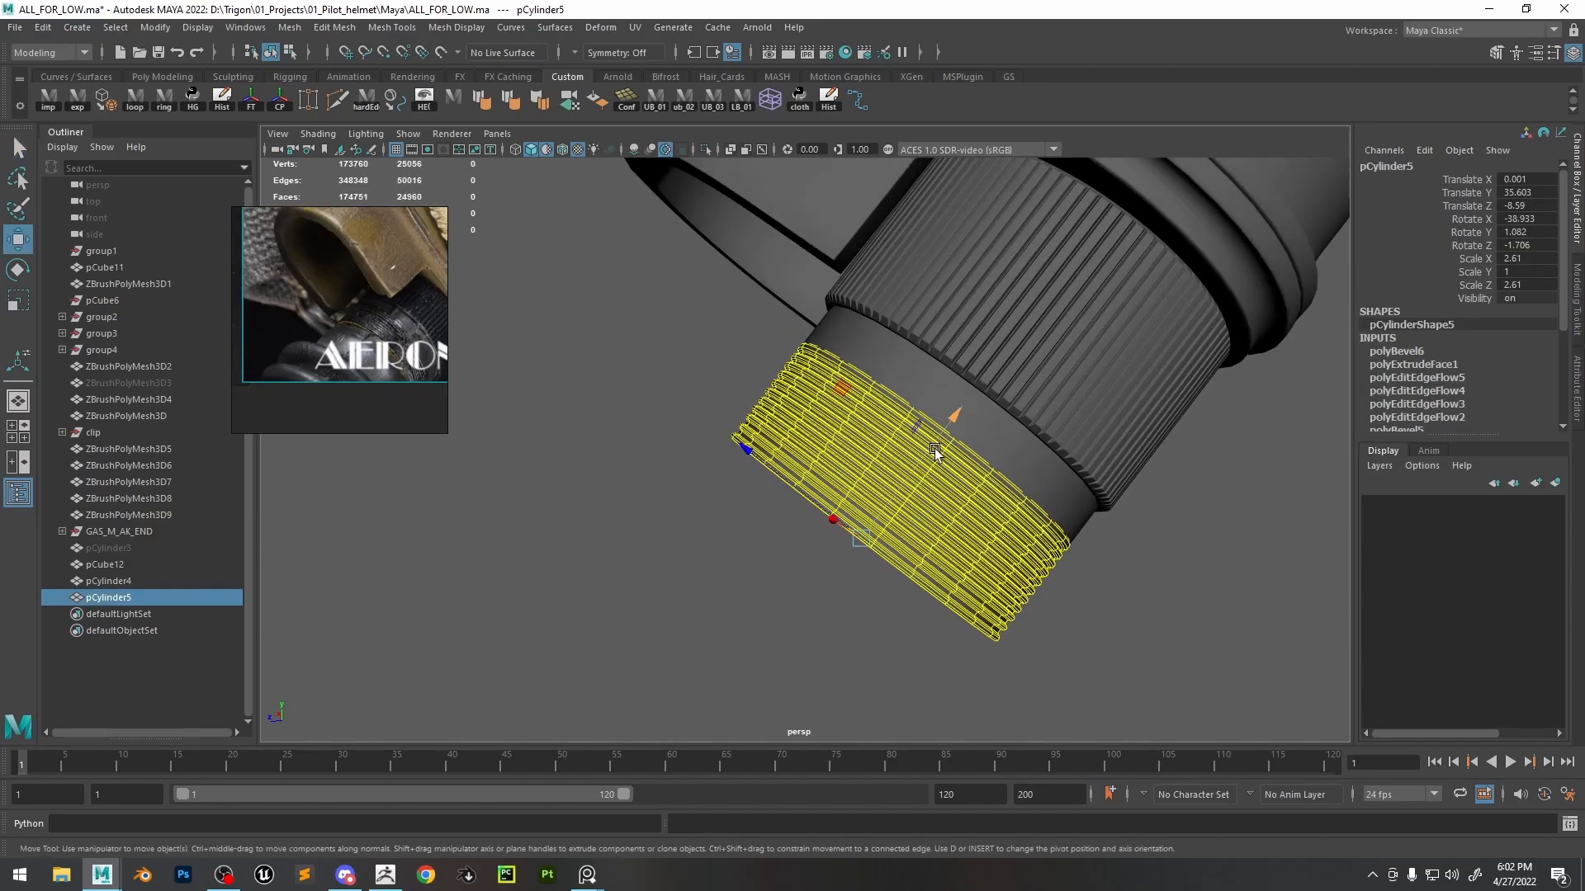
drag(935, 444, 943, 441)
key(r)
drag(867, 530, 862, 535)
click(810, 582)
- Move the grooved band along its axis further into the smooth ring, to translate Y 35.762 and Z -8.719
scroll(928, 428, down, 5)
alt+right_drag(929, 427, 951, 499)
alt+drag(797, 454, 848, 419)
click(843, 420)
key(w)
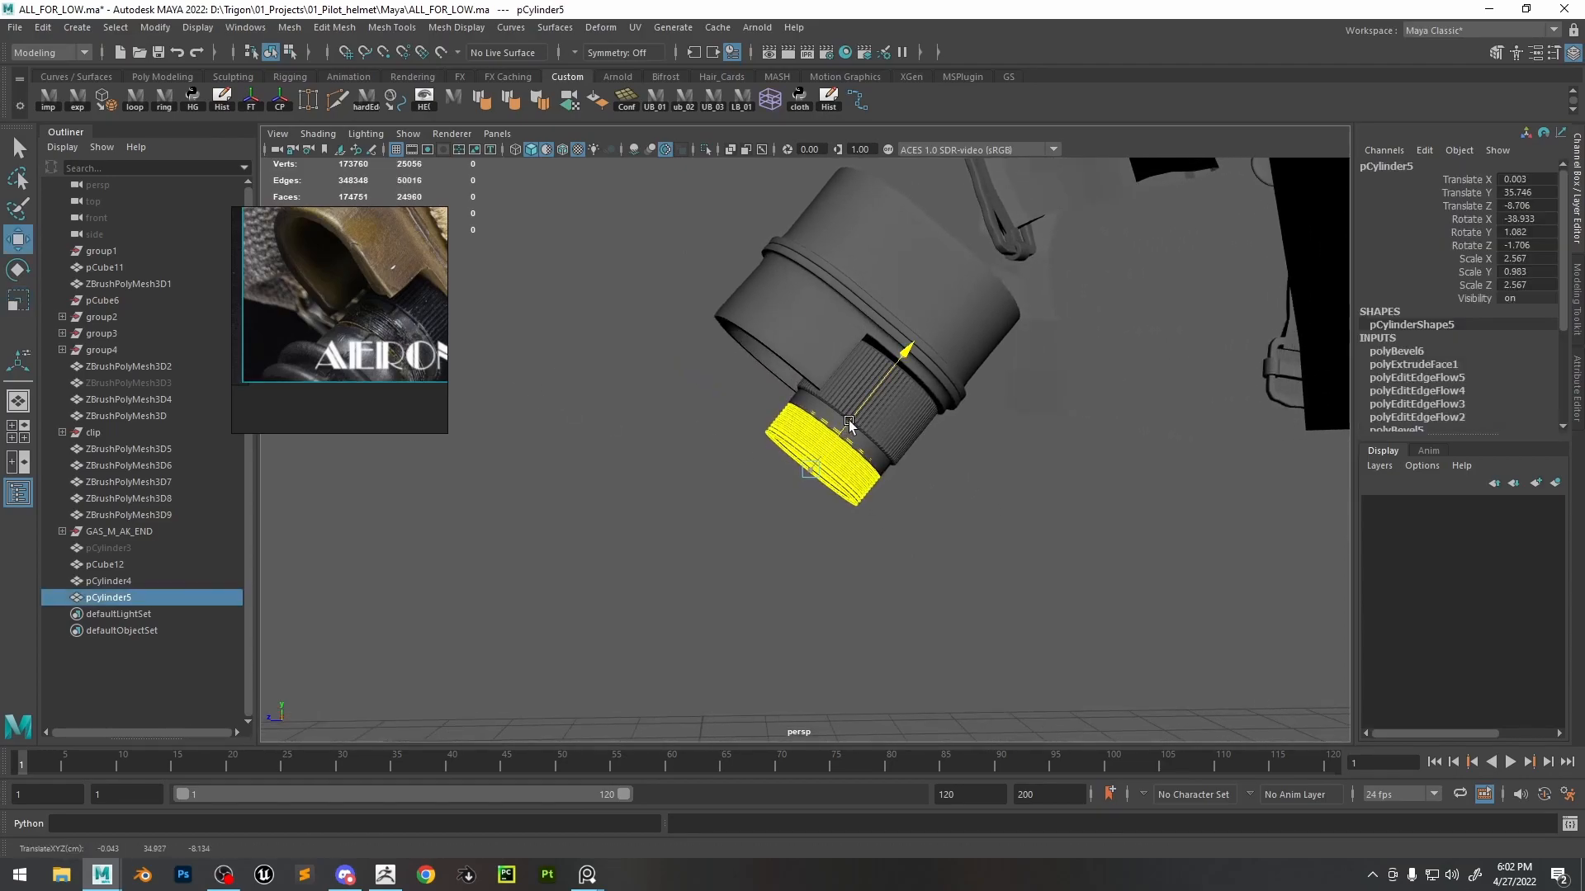
click(984, 503)
alt+drag(984, 503, 894, 446)
scroll(773, 448, up, 5)
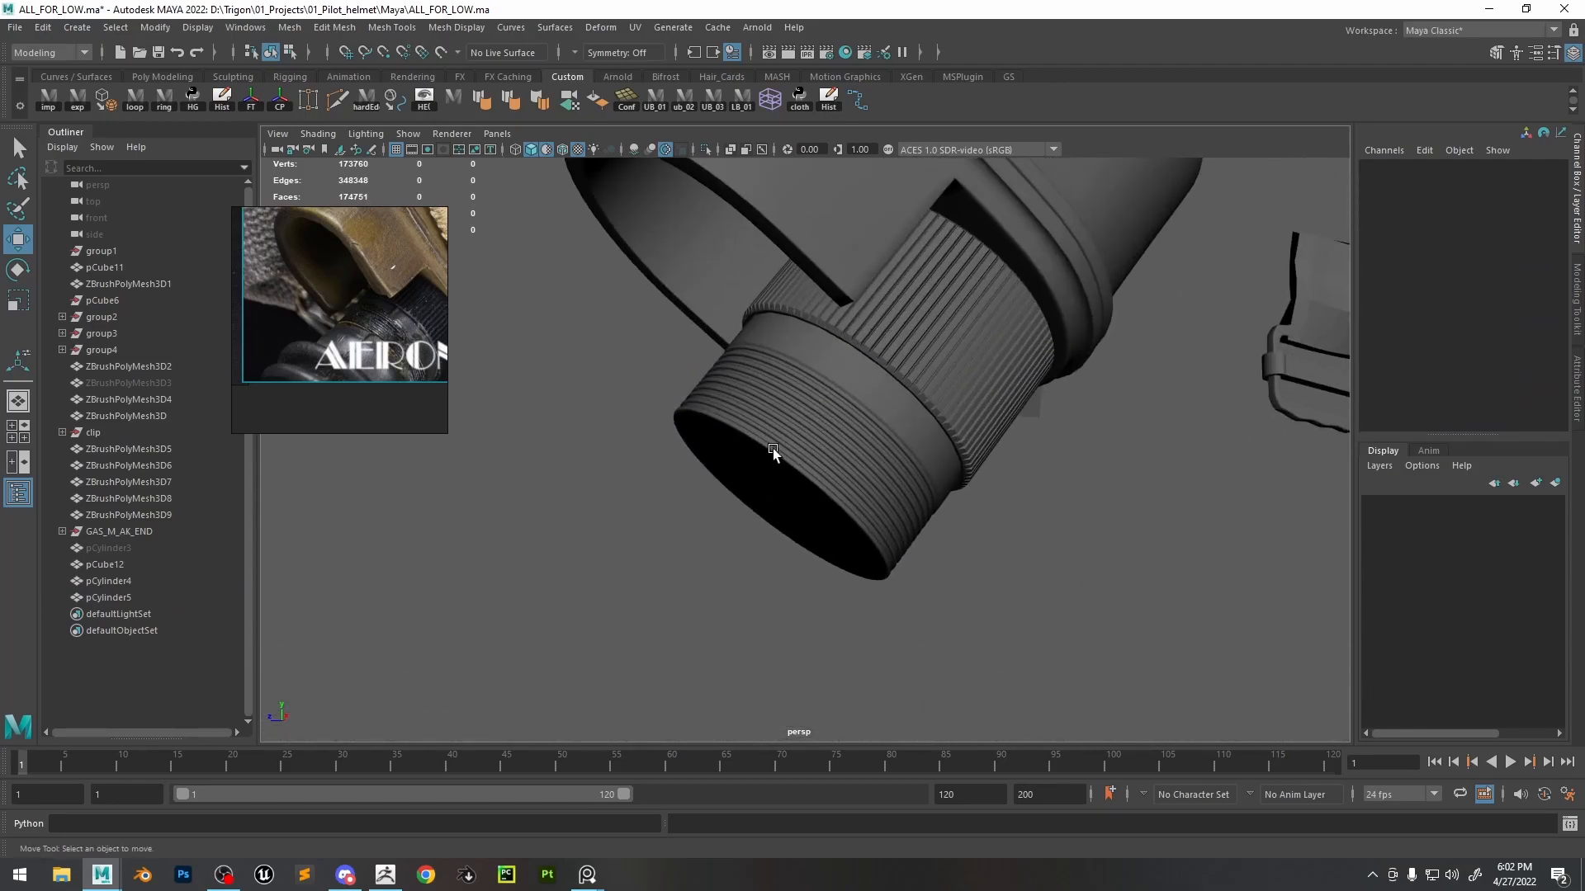
- Scale the grooved band uniformly down to 2.549, 0.977, 2.549
click(772, 449)
scroll(876, 426, down, 3)
key(r)
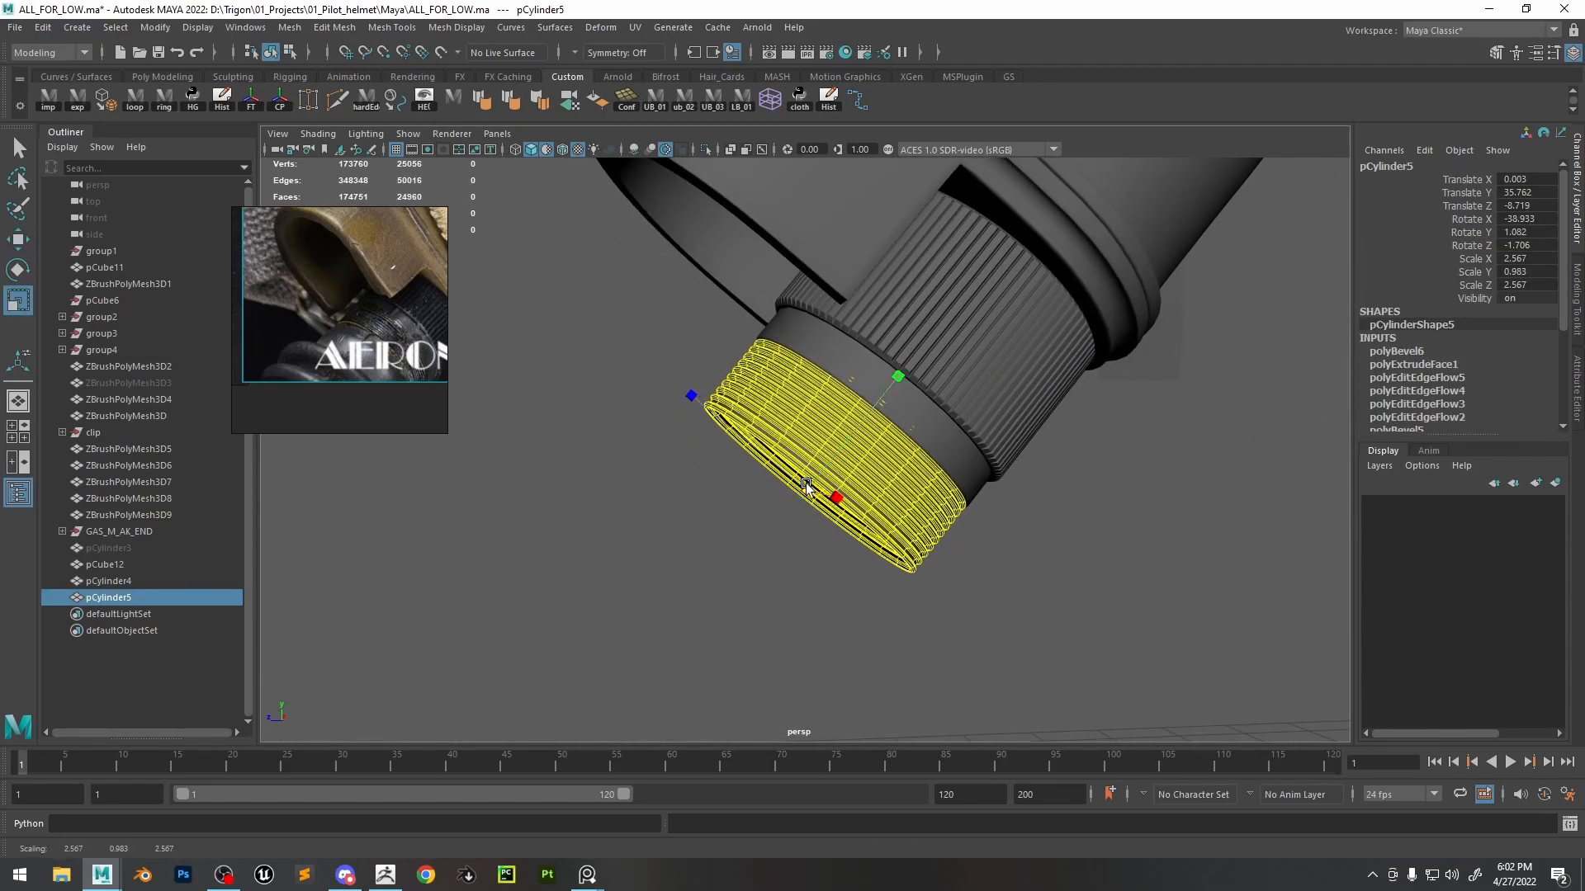
drag(806, 482, 807, 484)
click(772, 499)
- Preview the smooth ring smoothed and return the grooved band to its unsmoothed display
alt+drag(925, 448, 912, 480)
scroll(1036, 319, up, 3)
click(997, 347)
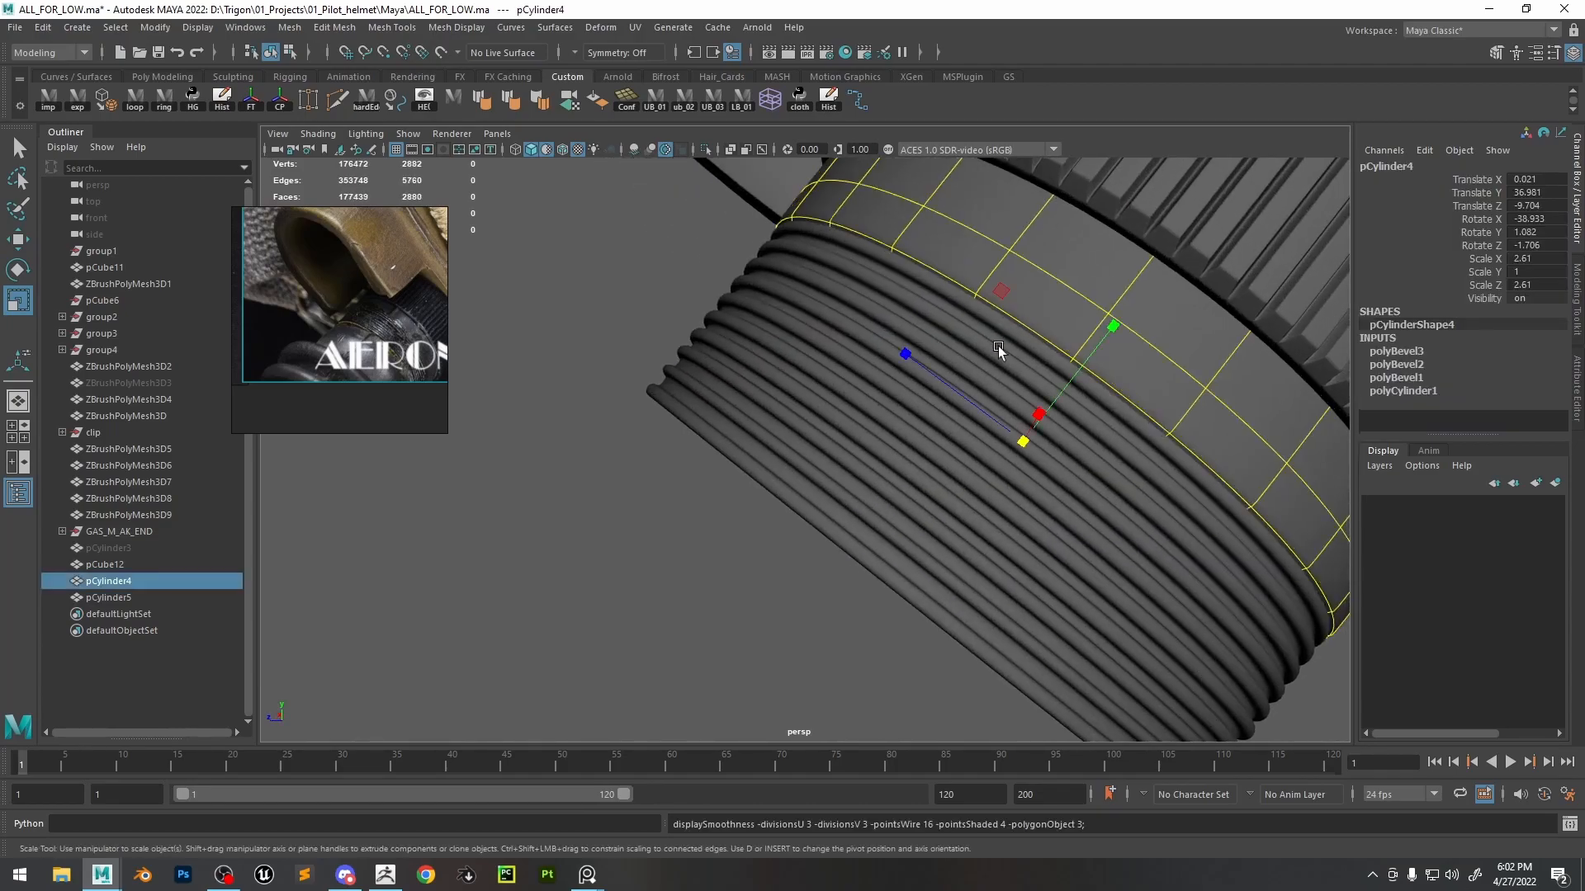
click(667, 388)
click(715, 568)
scroll(855, 367, down, 5)
alt+drag(855, 428, 1020, 434)
click(656, 378)
key(1)
scroll(377, 330, up, 5)
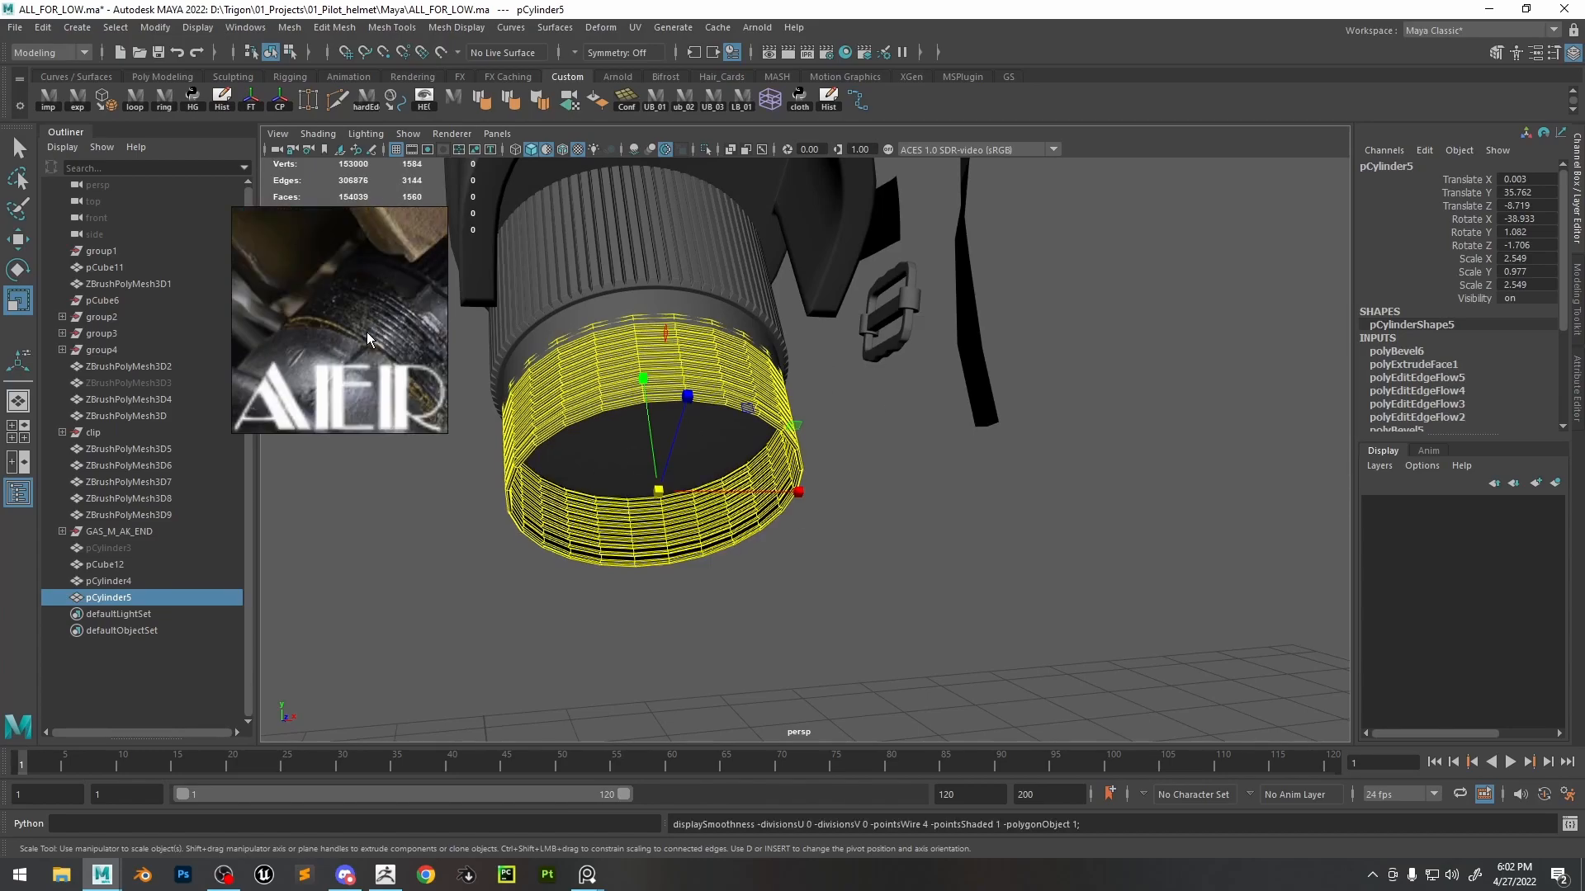
- Extrude the border edge loop at the grooved band's open end and scale it slightly inward
scroll(368, 336, up, 2)
alt+drag(714, 396, 1076, 642)
scroll(1076, 642, up, 5)
click(829, 270)
key(F10)
double_click(746, 479)
key(ctrl+e)
key(r)
drag(531, 604, 505, 608)
- Extrude the inset border again and merge it to the center to cap the band's end
key(ctrl+e)
key(r)
shift+right_drag(763, 444, 760, 343)
key(F8)
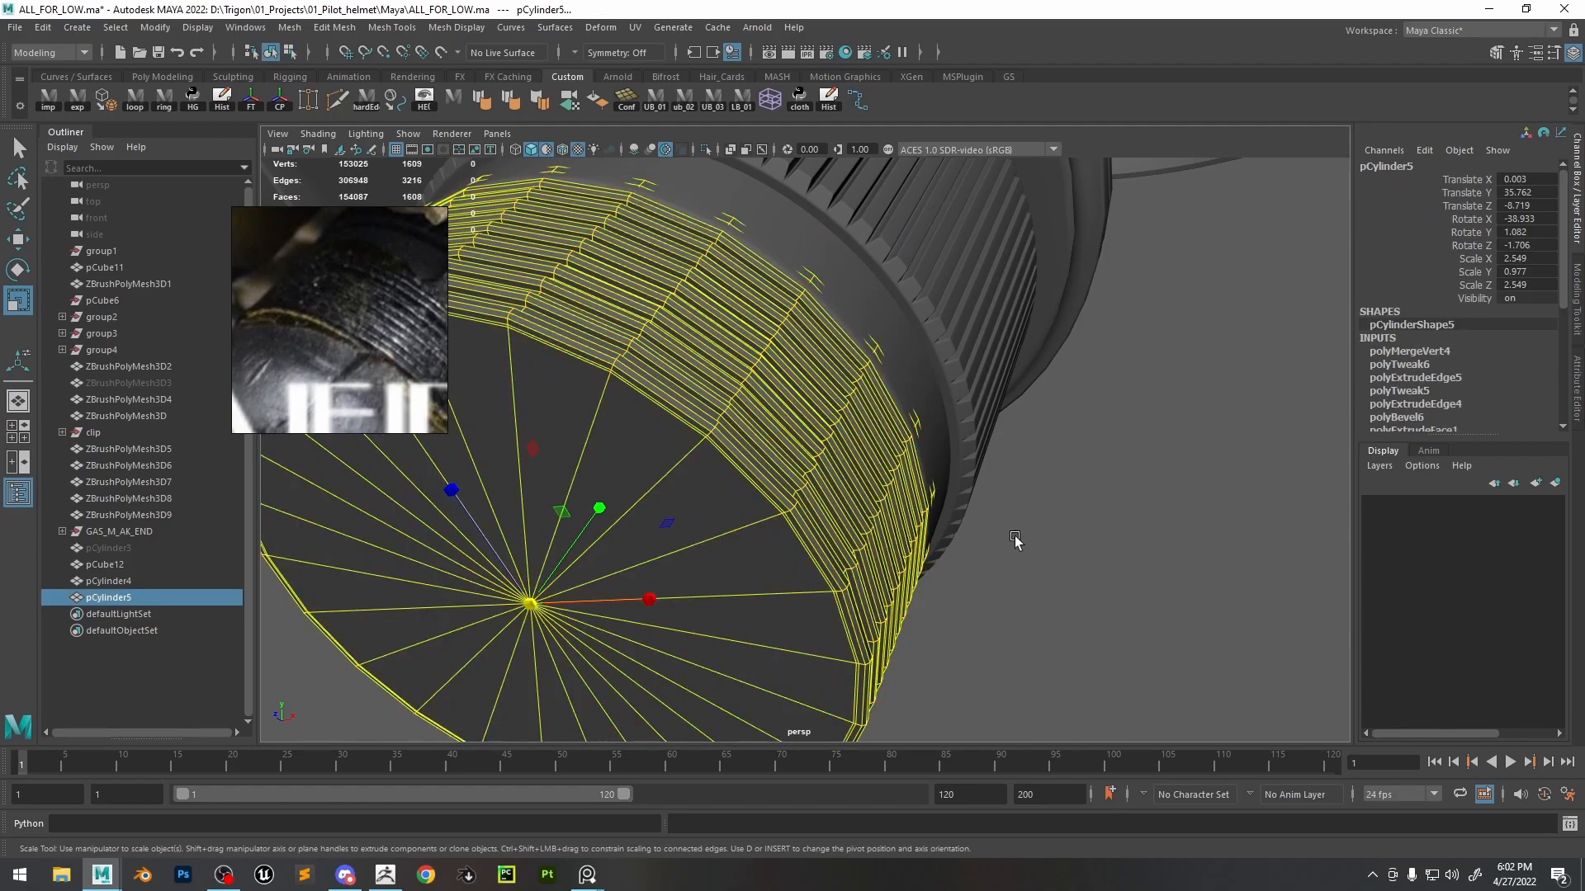
- Try duplicating the ribbed collar, smooth ring and grooved band together along the hose axis
click(1013, 537)
alt+drag(694, 438, 295, 309)
drag(870, 517, 644, 568)
key(w)
key(ctrl+d)
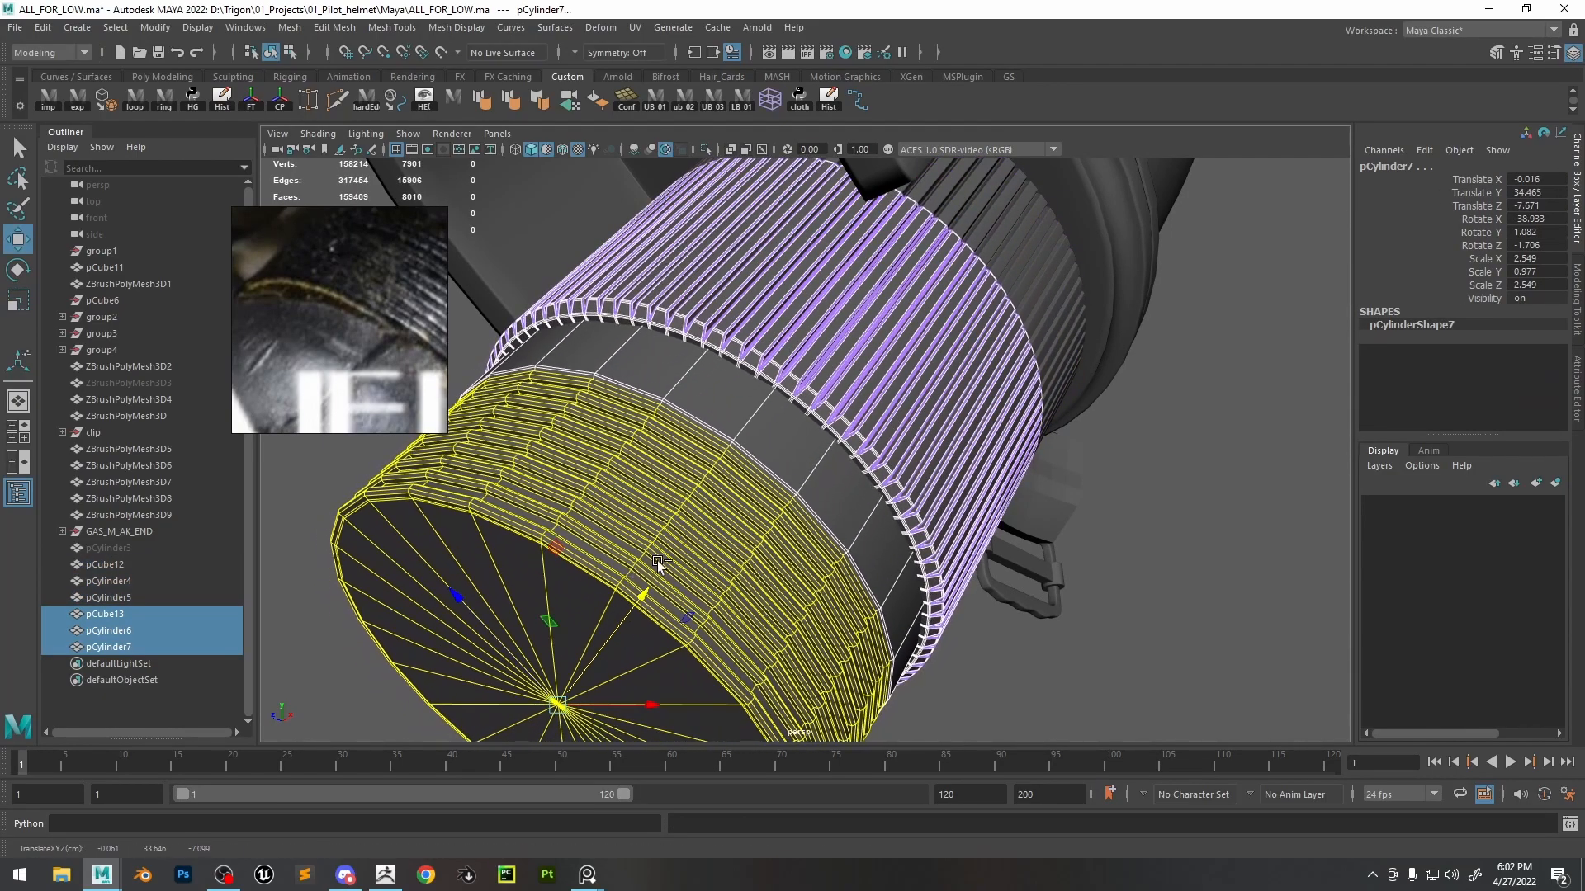
key(ctrl+z)
key(ctrl+z)
- Duplicate the smooth ring, move the copy to the grooved band's capped end and scale it to 2.528
click(746, 462)
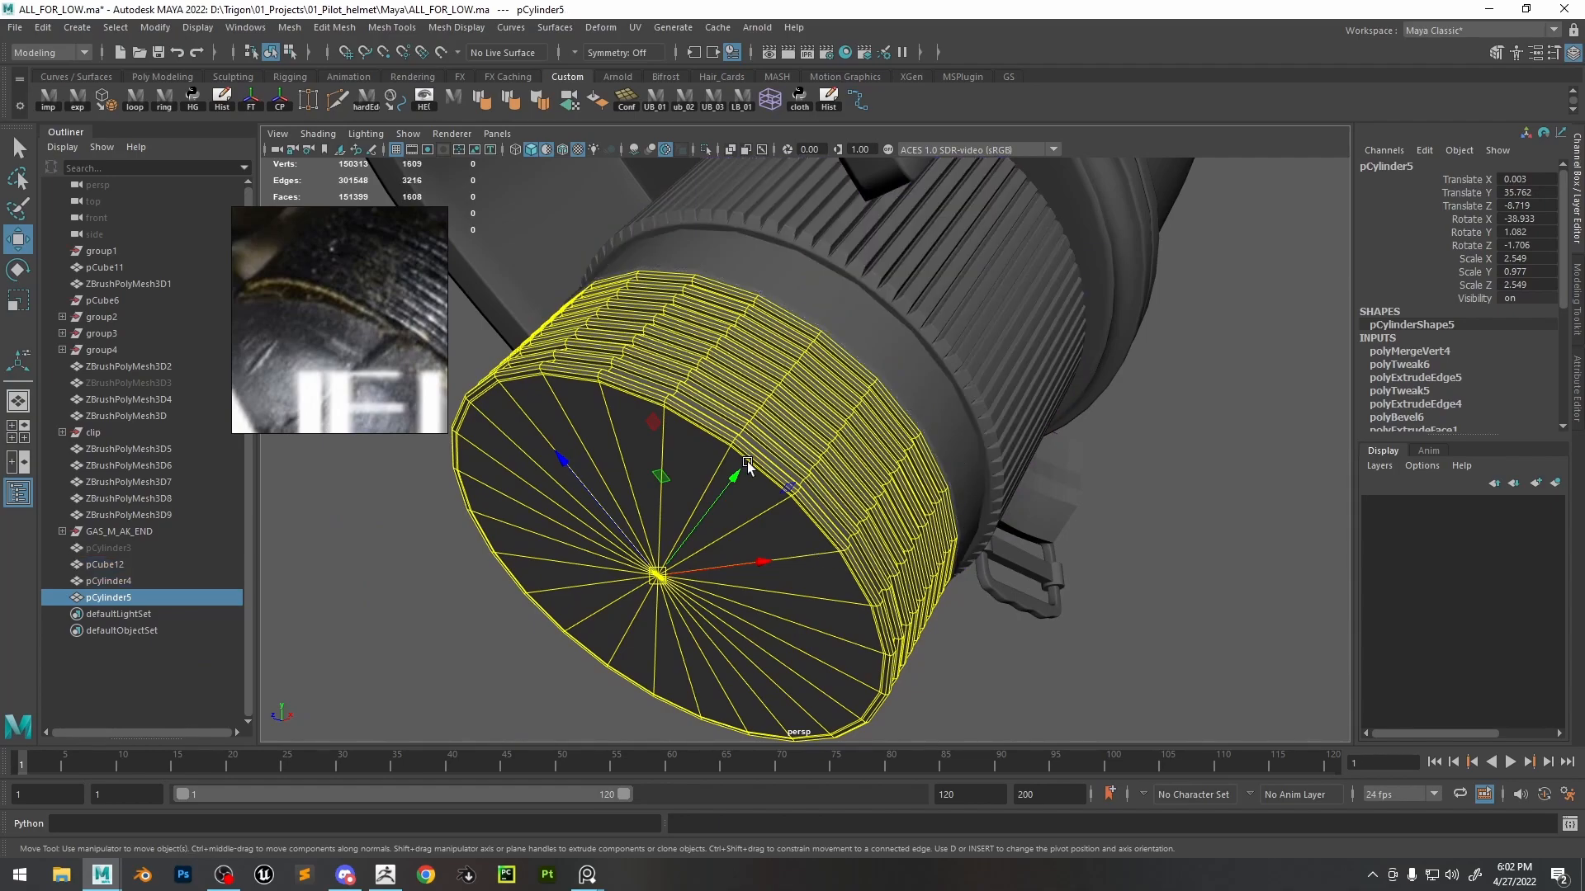
click(908, 385)
key(ctrl+d)
drag(796, 393, 642, 575)
key(r)
drag(601, 652, 588, 655)
key(3)
key(w)
drag(657, 578, 775, 538)
- Display the grooved band smoothed, seat the ring copy inside its capped end and scale the copy to 2.48
click(814, 482)
key(3)
click(787, 537)
alt+middle_drag(775, 538, 800, 525)
drag(832, 505, 839, 497)
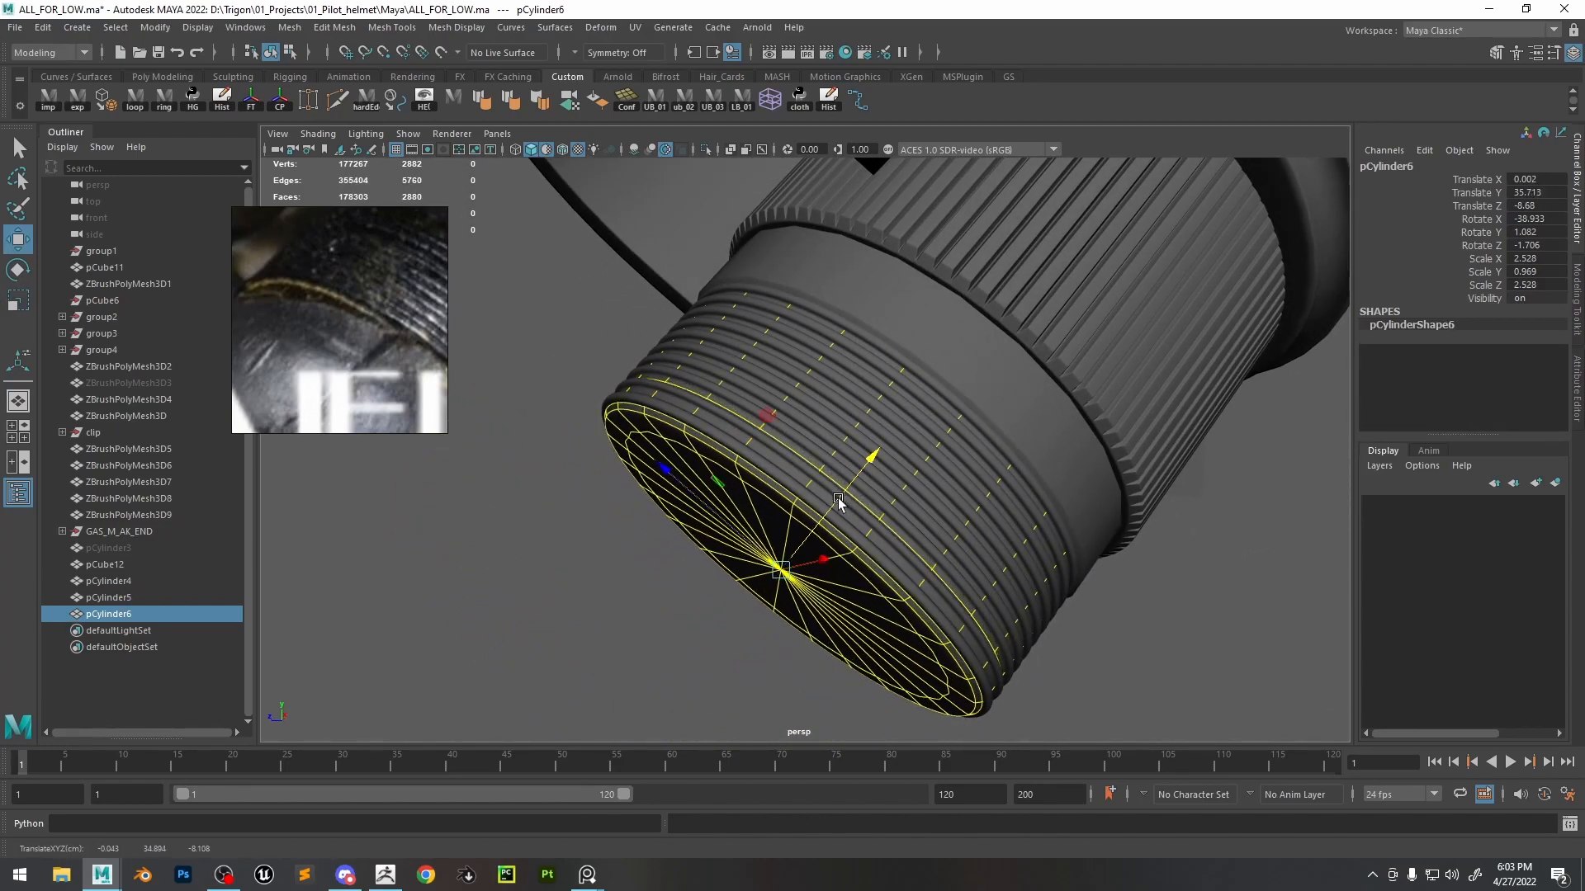
key(r)
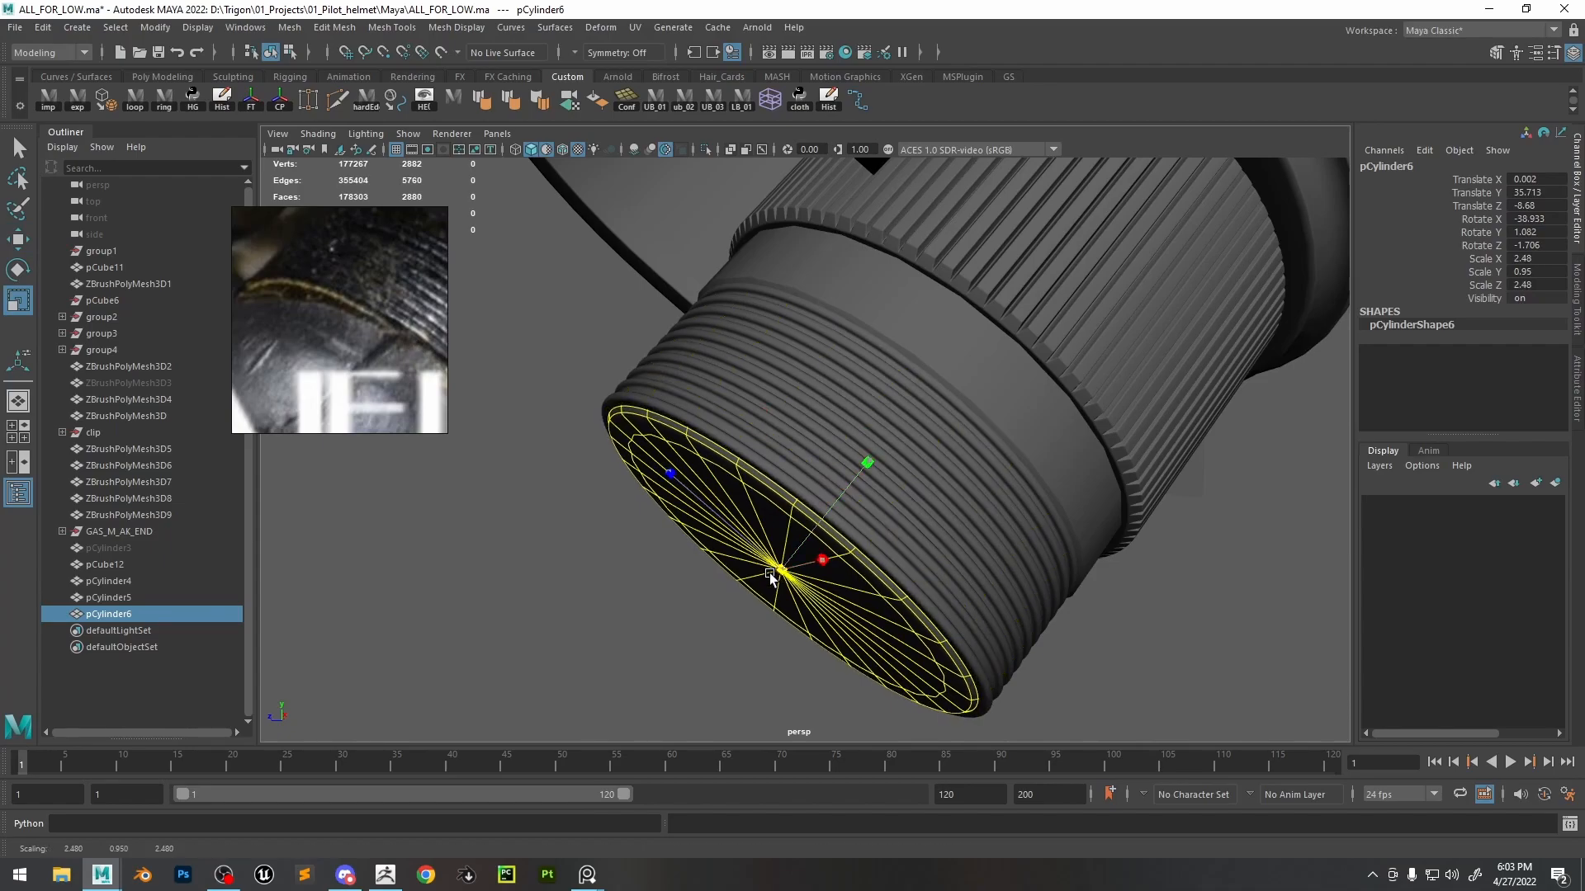
click(603, 593)
alt+drag(605, 588, 826, 528)
- Isolate the unsmoothed ring copy and delete its side wall and far-end face loops, leaving a thin rimmed cap
click(730, 483)
key(w)
key(1)
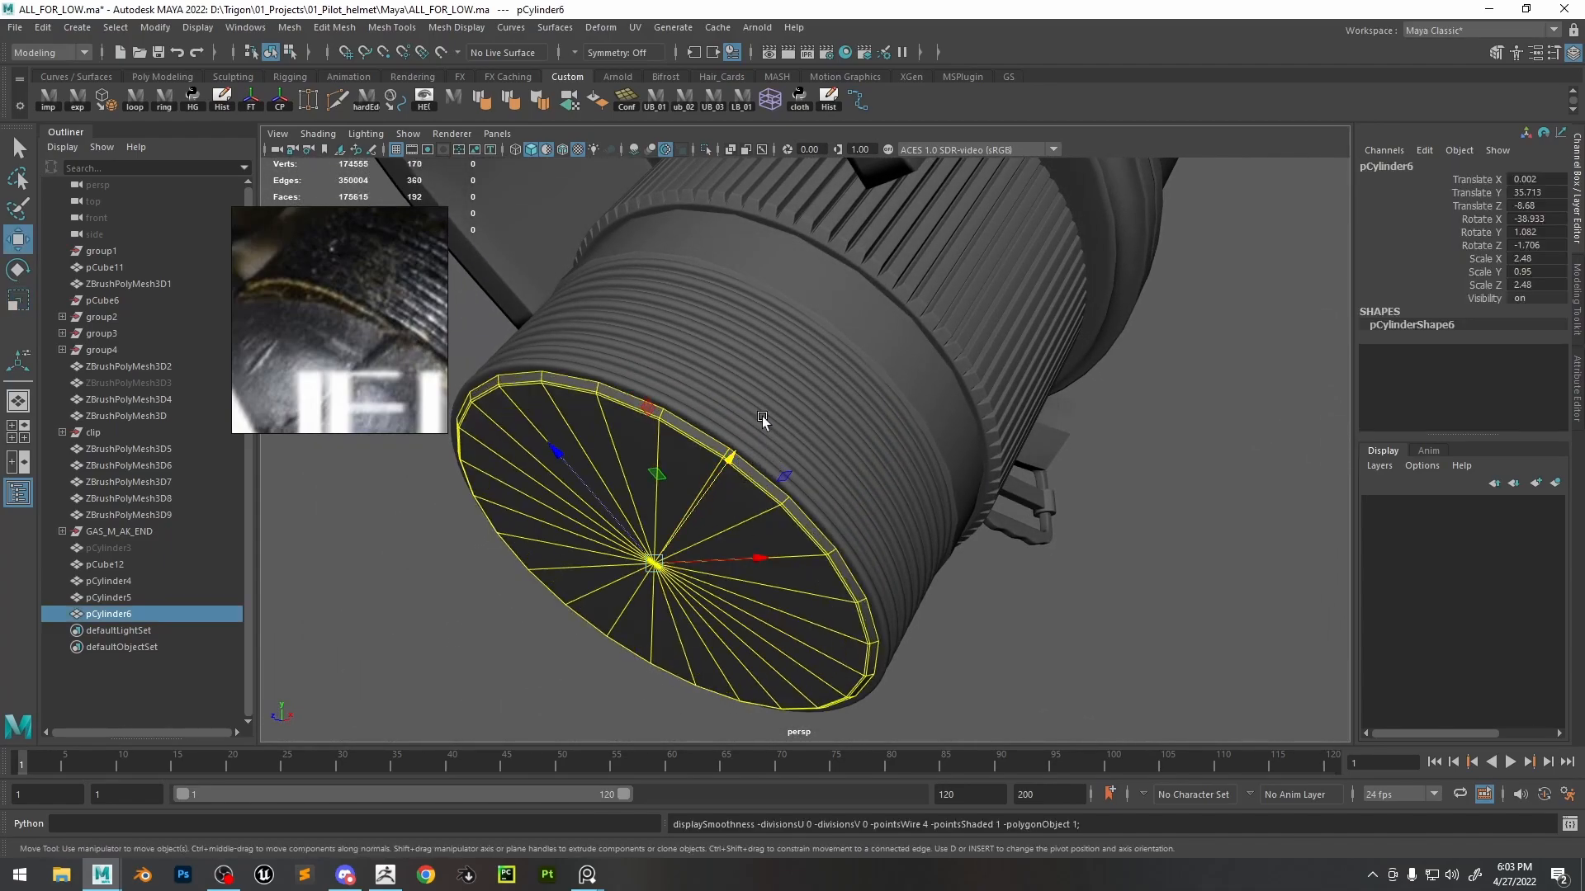
click(704, 149)
alt+drag(726, 248, 720, 310)
key(F11)
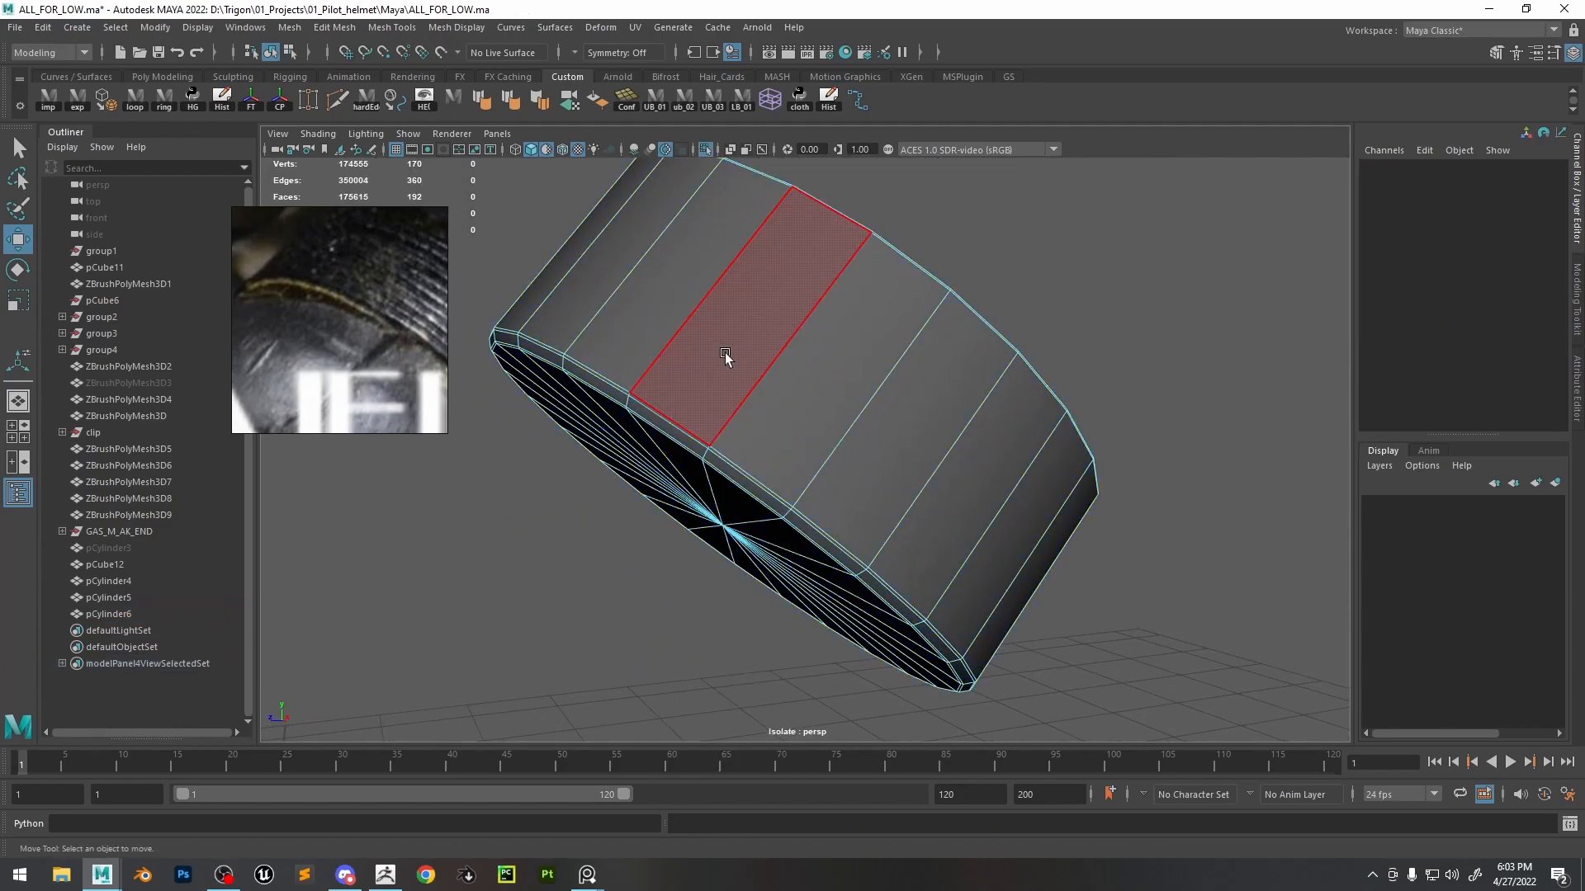
click(725, 353)
shift+double_click(671, 290)
key(Delete)
double_click(853, 294)
key(Delete)
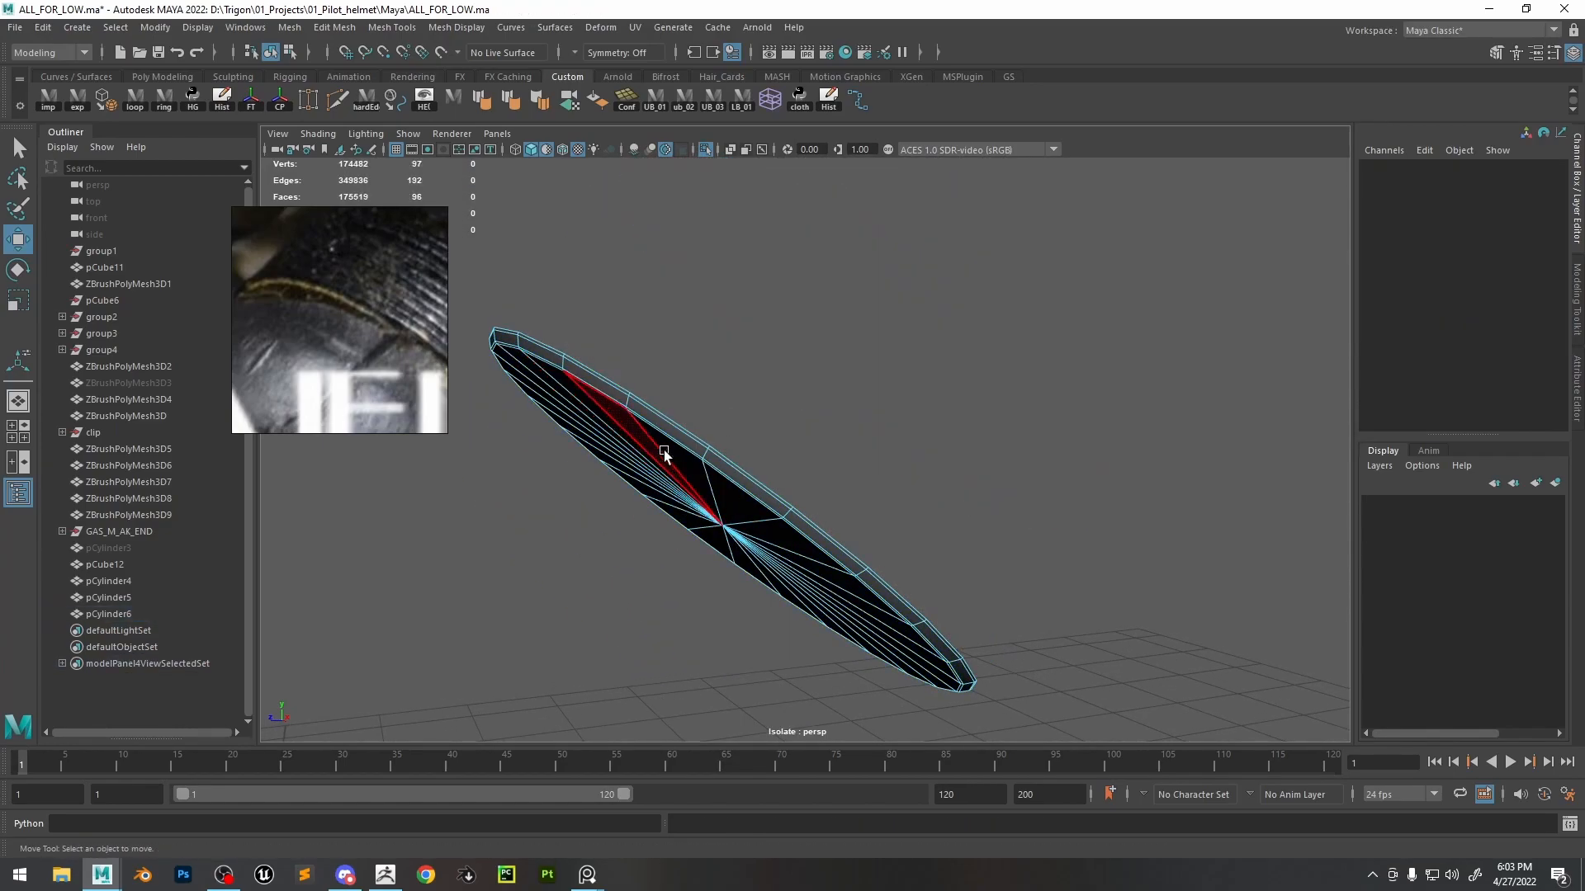
- Extrude the thin cap's open border slightly along the hose axis and show the whole scene again
double_click(662, 412)
key(ctrl+e)
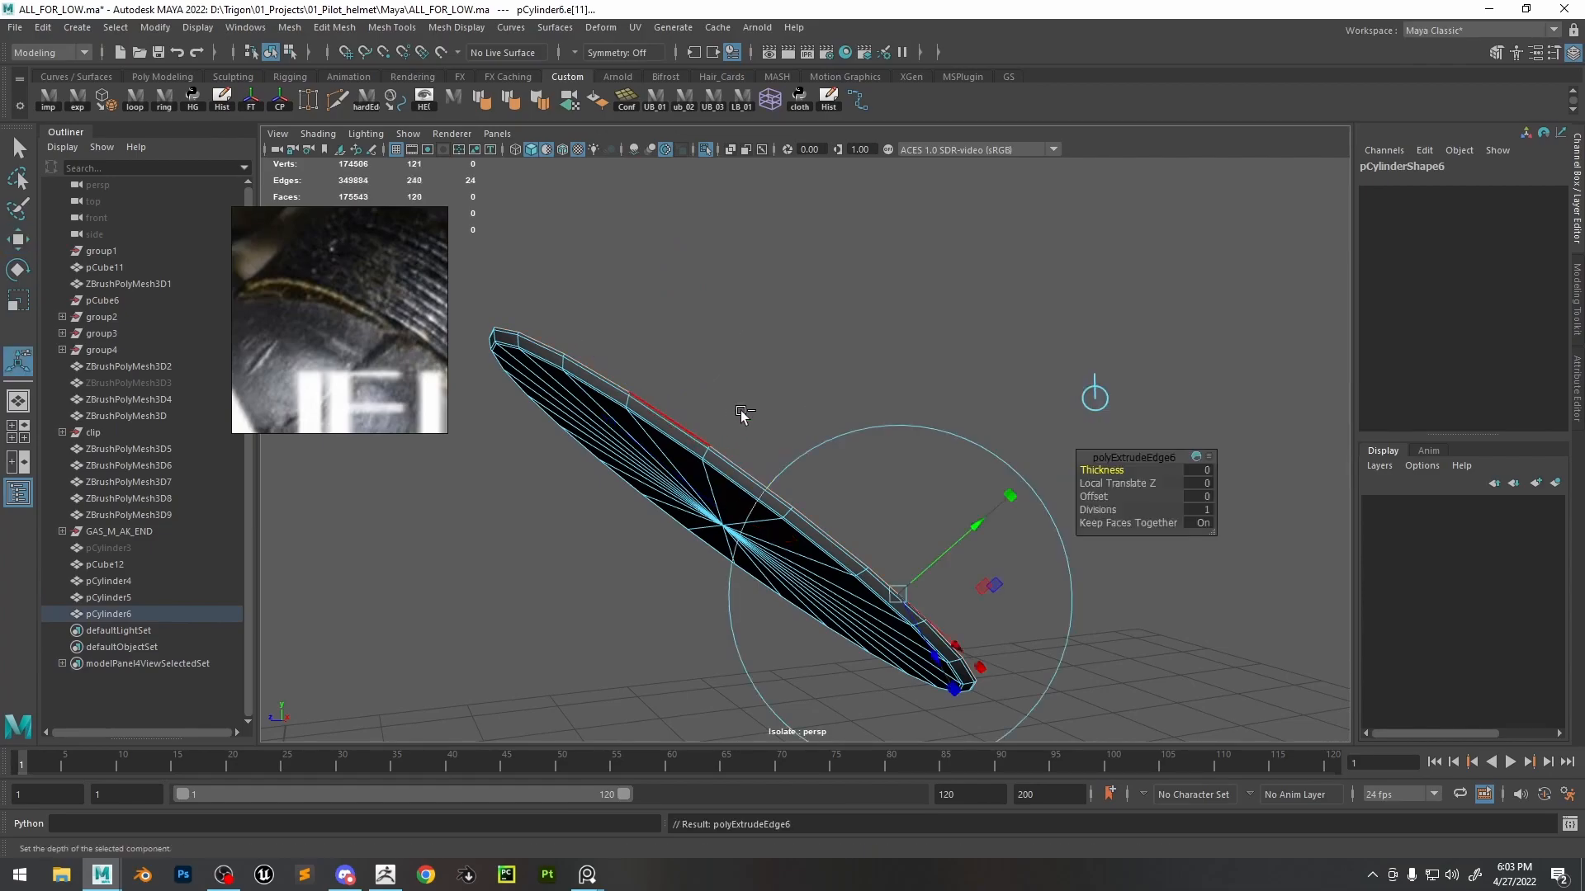
key(w)
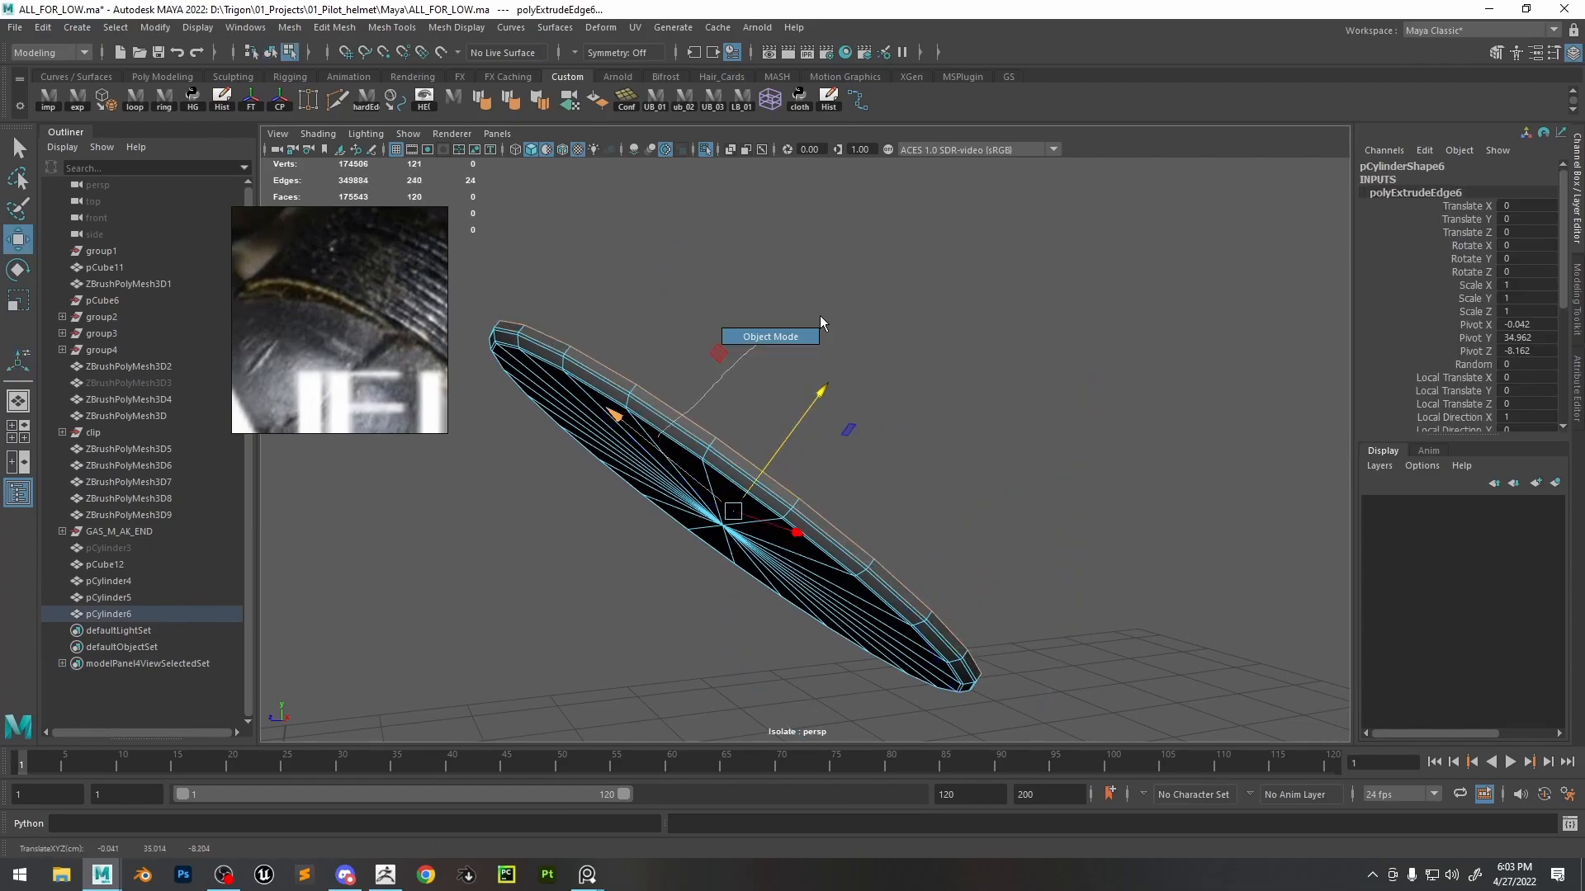
key(F8)
click(706, 150)
- Scale the thin cap to 2.525 and nudge it along the hose axis into the grooved band's end
alt+drag(728, 442, 789, 345)
key(r)
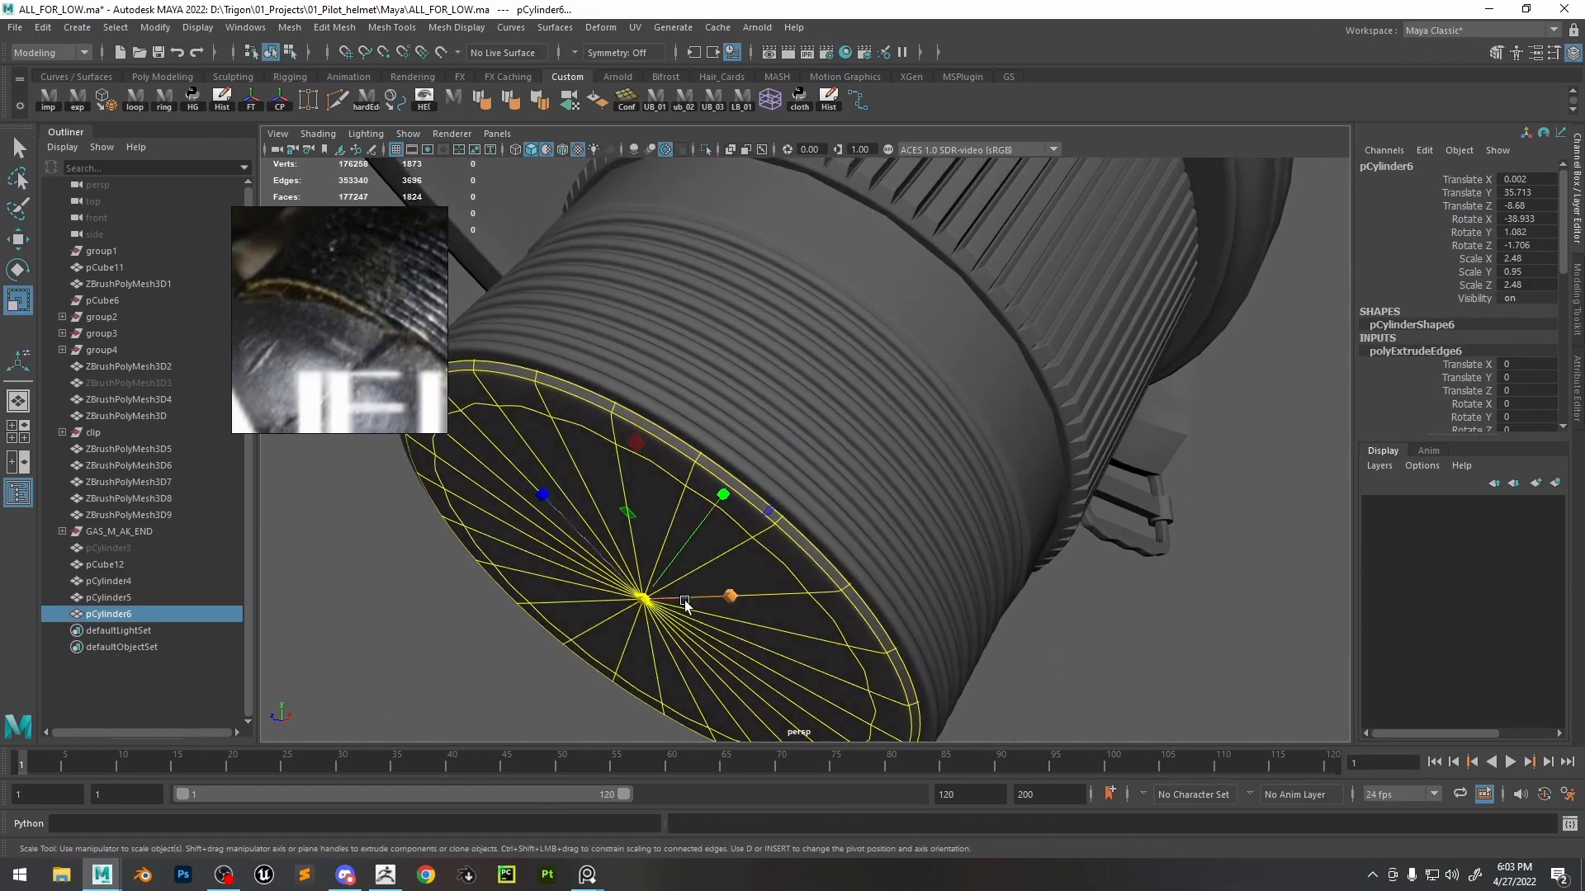
drag(645, 600, 652, 596)
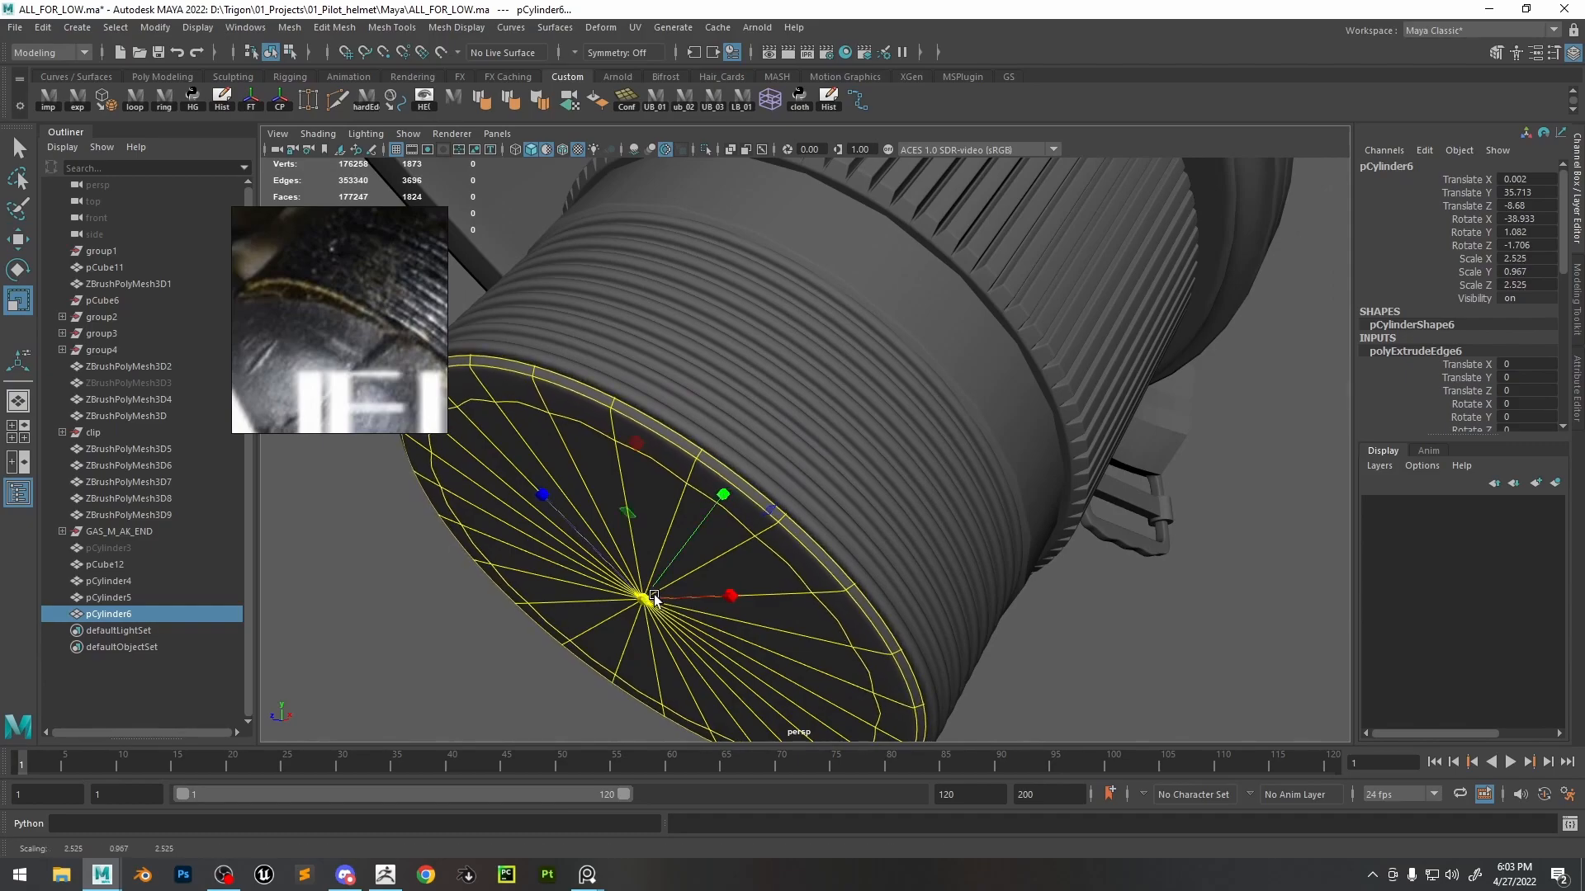
key(w)
drag(696, 533, 700, 528)
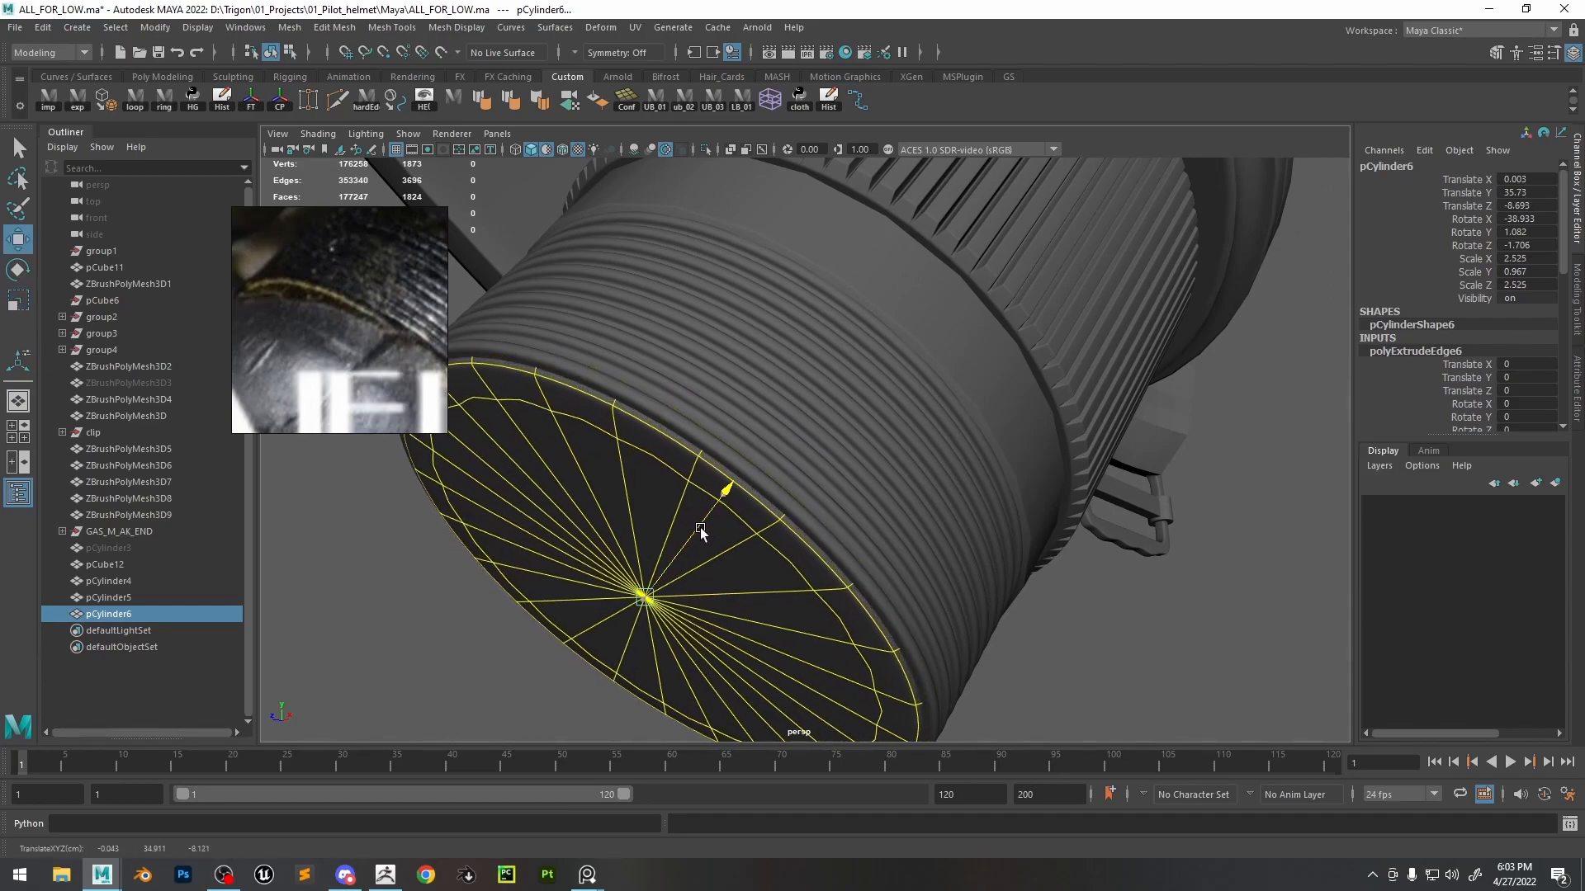
click(1071, 607)
alt+drag(1072, 607, 738, 499)
click(738, 499)
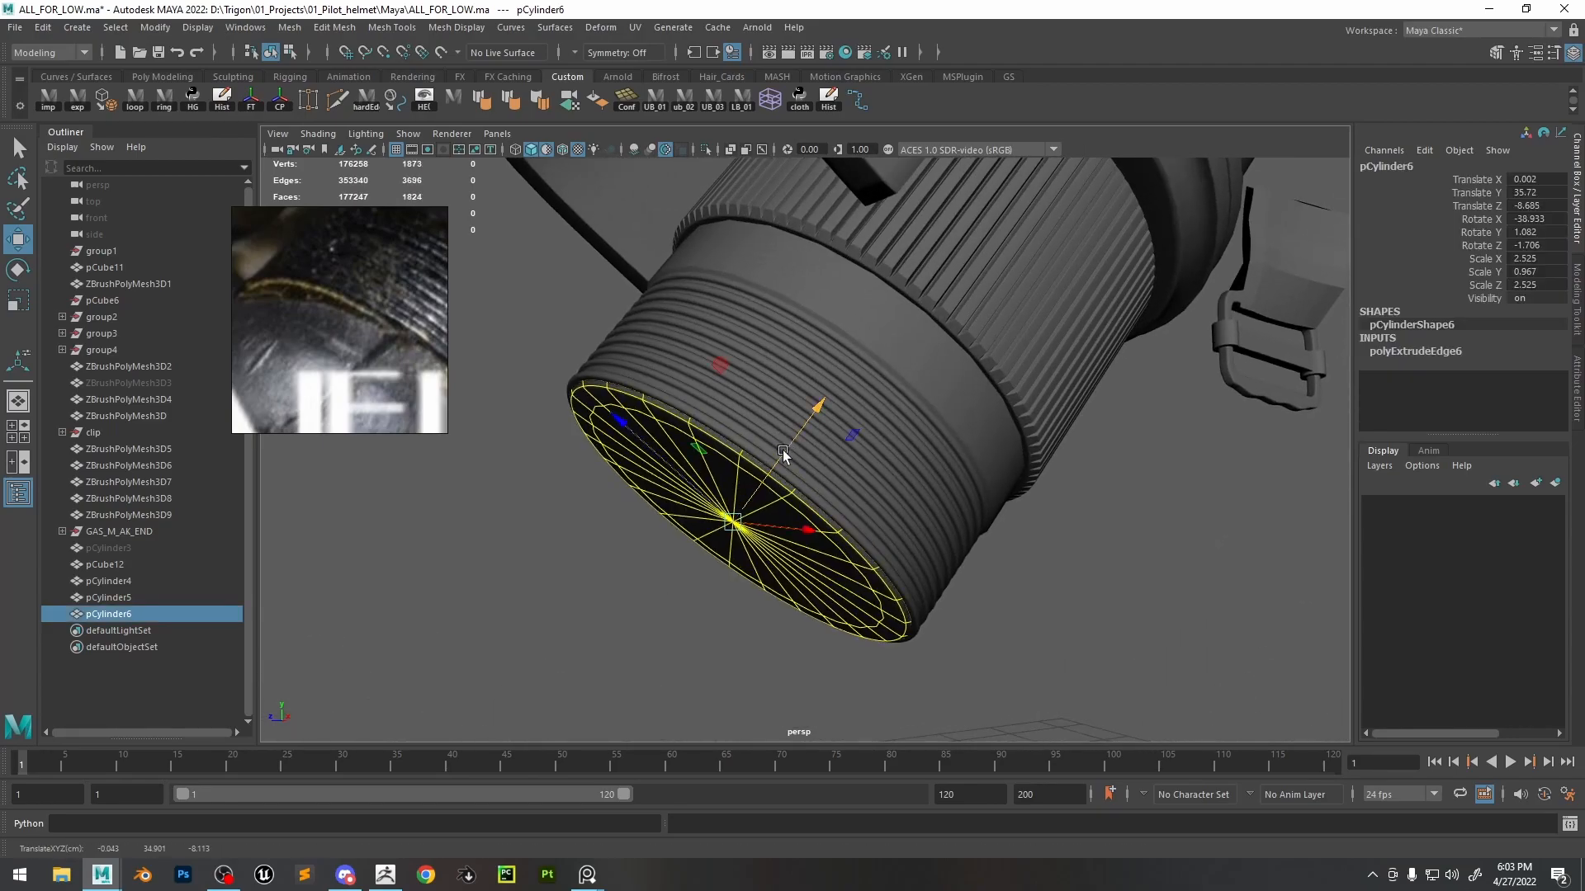
alt+drag(782, 449, 812, 428)
- Enlarge the thin cap to a scale of 2.543 and adjust its depth in the grooved band
key(r)
drag(665, 491, 667, 490)
click(1165, 387)
alt+drag(1165, 387, 759, 508)
click(759, 509)
key(w)
drag(864, 472, 863, 474)
- Examine how the thin cap closes the grooved band and compare the assembly with the reference photo
click(697, 498)
alt+drag(696, 499, 817, 413)
click(801, 508)
click(729, 548)
scroll(774, 503, up, 5)
click(778, 498)
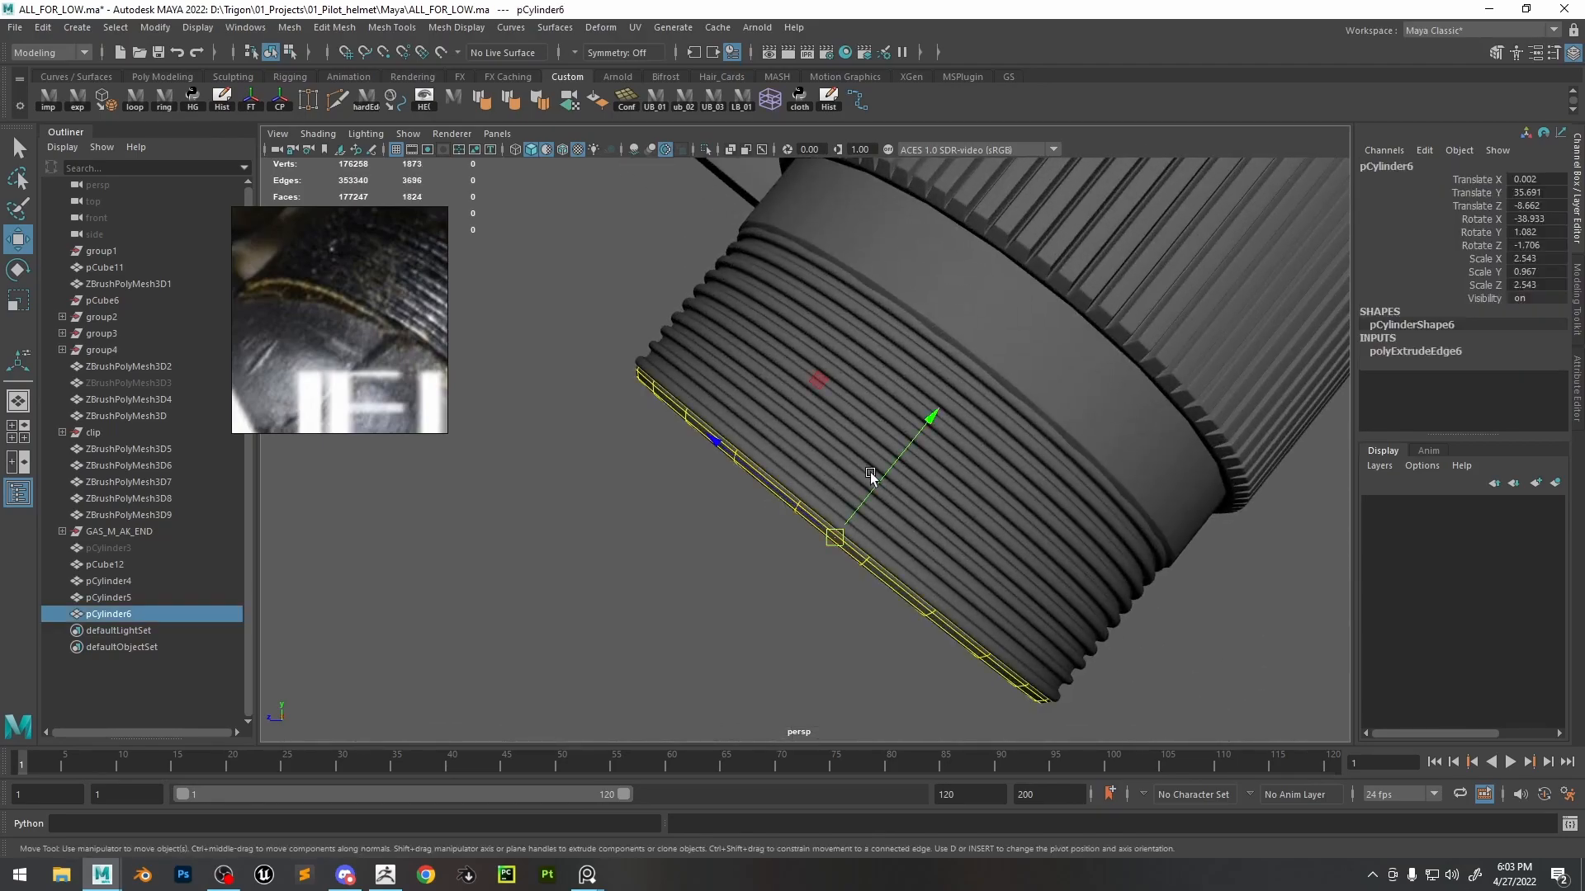
click(707, 542)
alt+drag(778, 495, 822, 465)
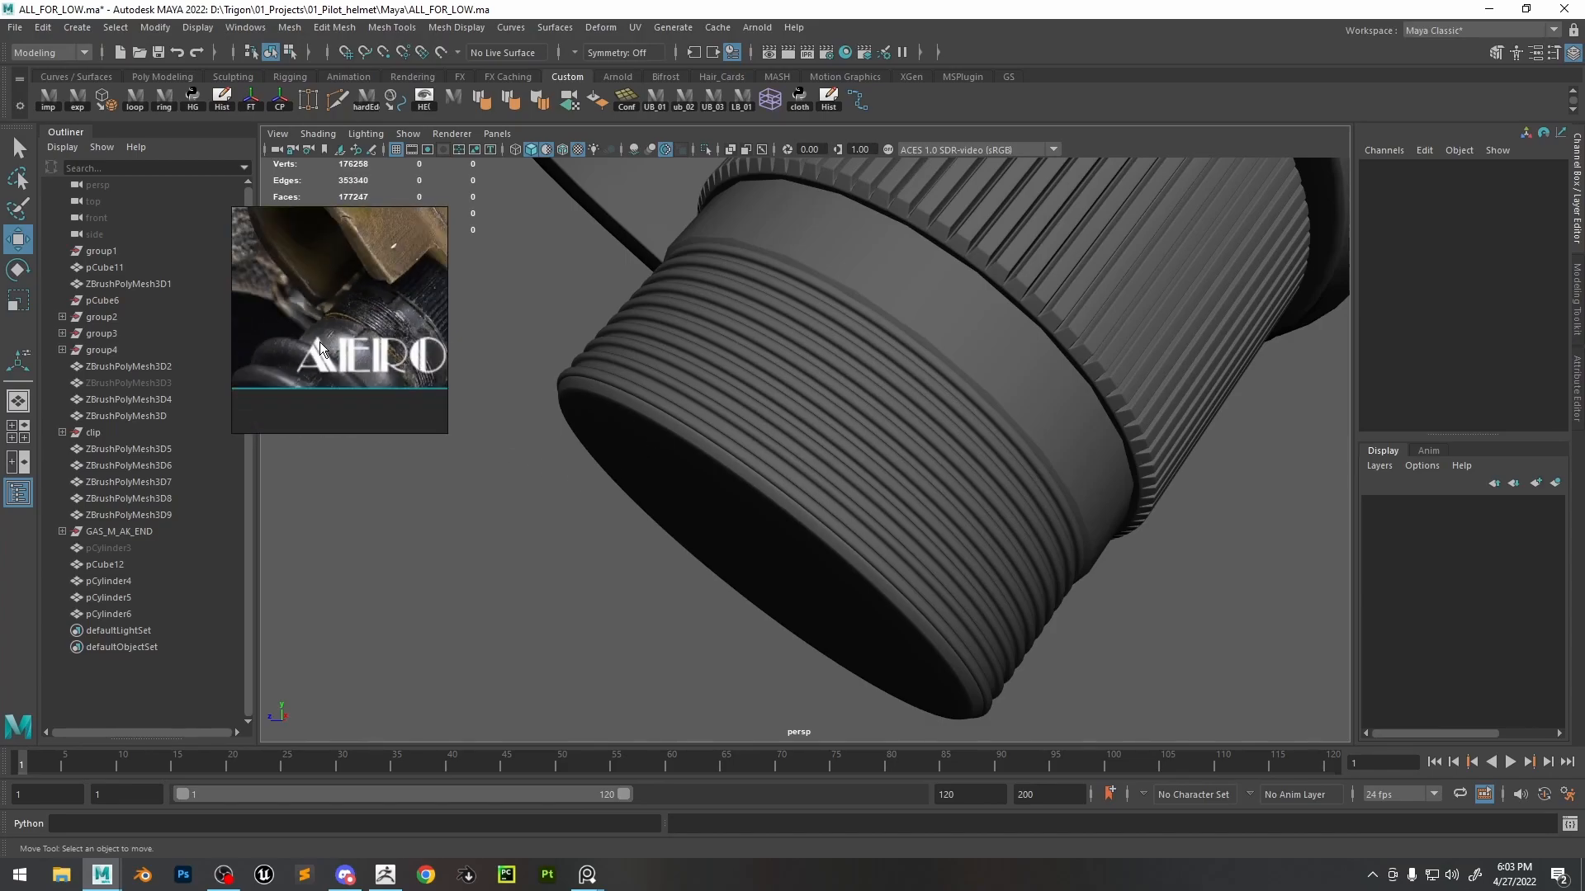
alt+drag(736, 453, 710, 331)
key(space)
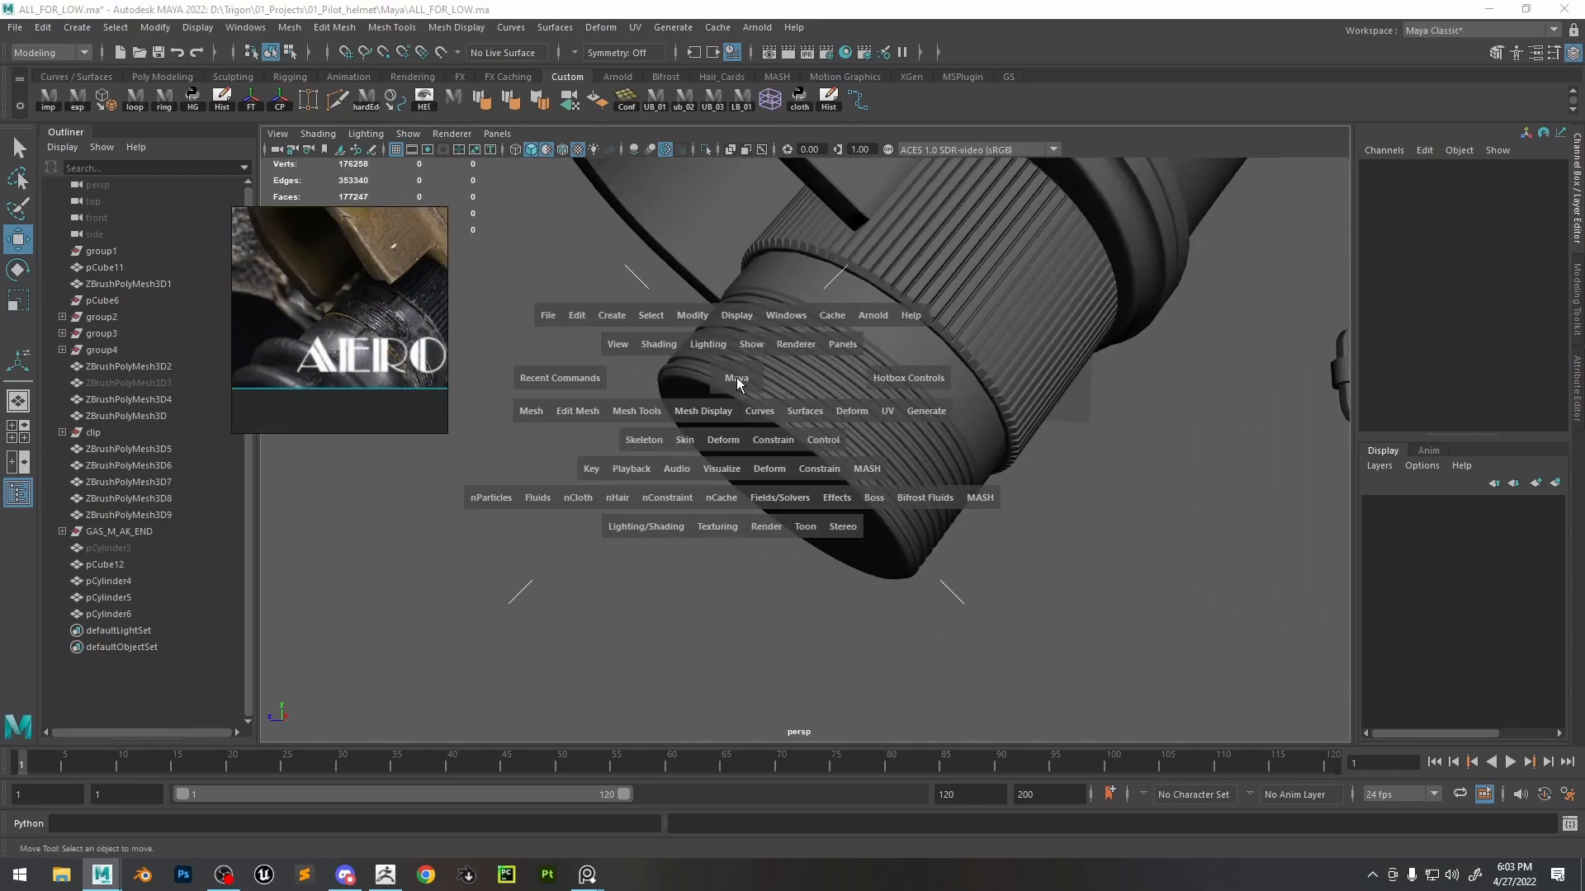
- Duplicate the smooth ring again, move the copy beyond the grooved band's capped end and scale it to 2.253
click(893, 320)
key(ctrl+d)
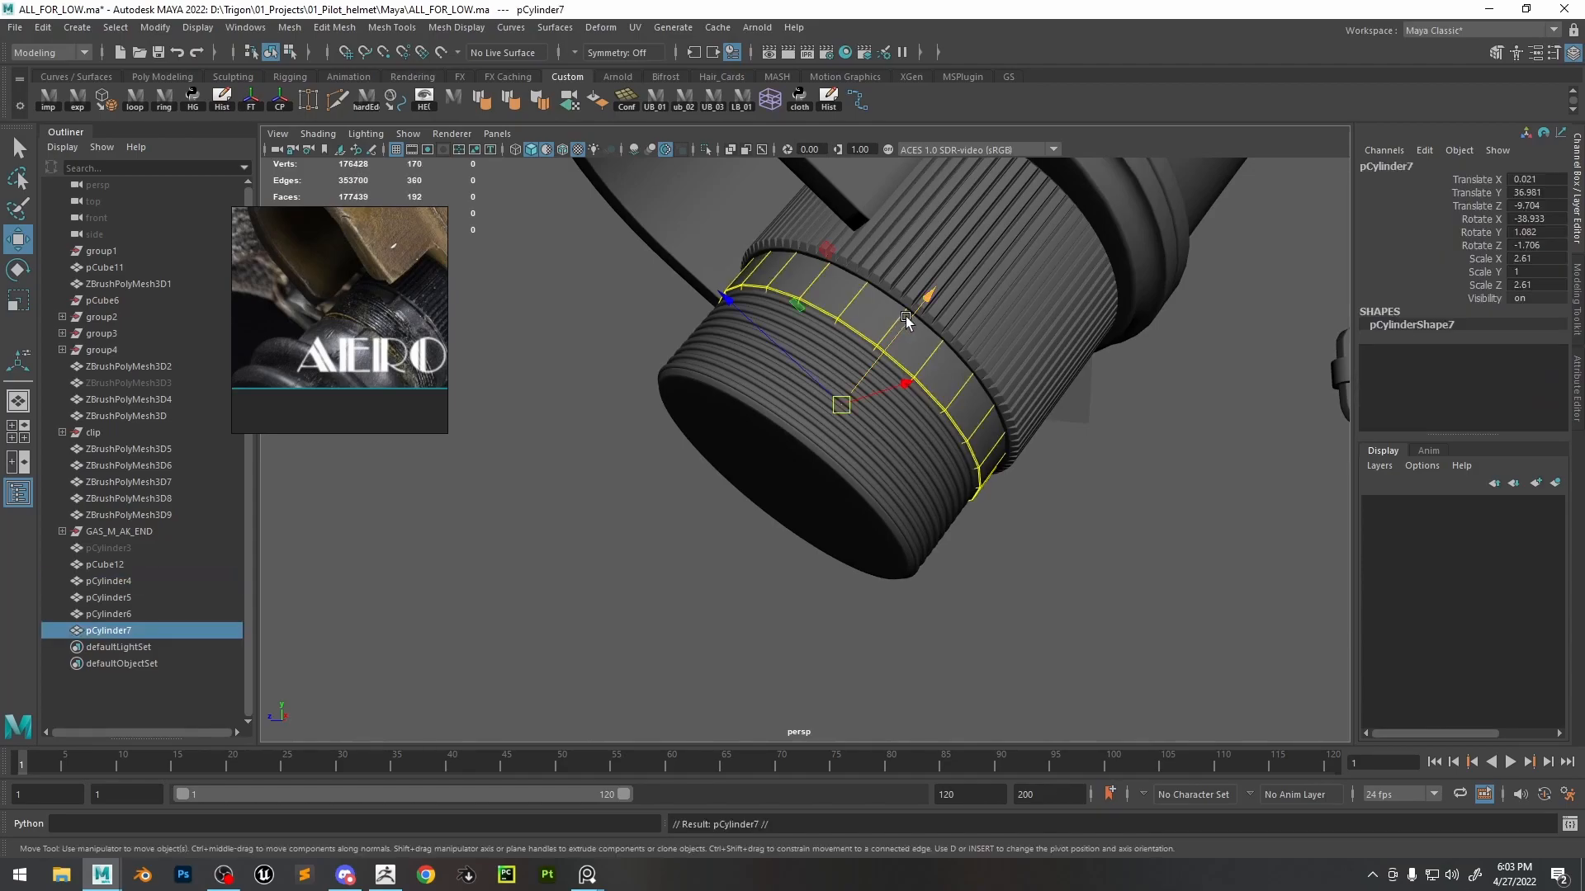
drag(905, 316, 785, 431)
key(r)
drag(722, 554, 689, 561)
- Delete every face of the new ring copy except its outer side wall, leaving an open sleeve
right_drag(704, 445, 707, 469)
click(707, 462)
double_click(707, 463)
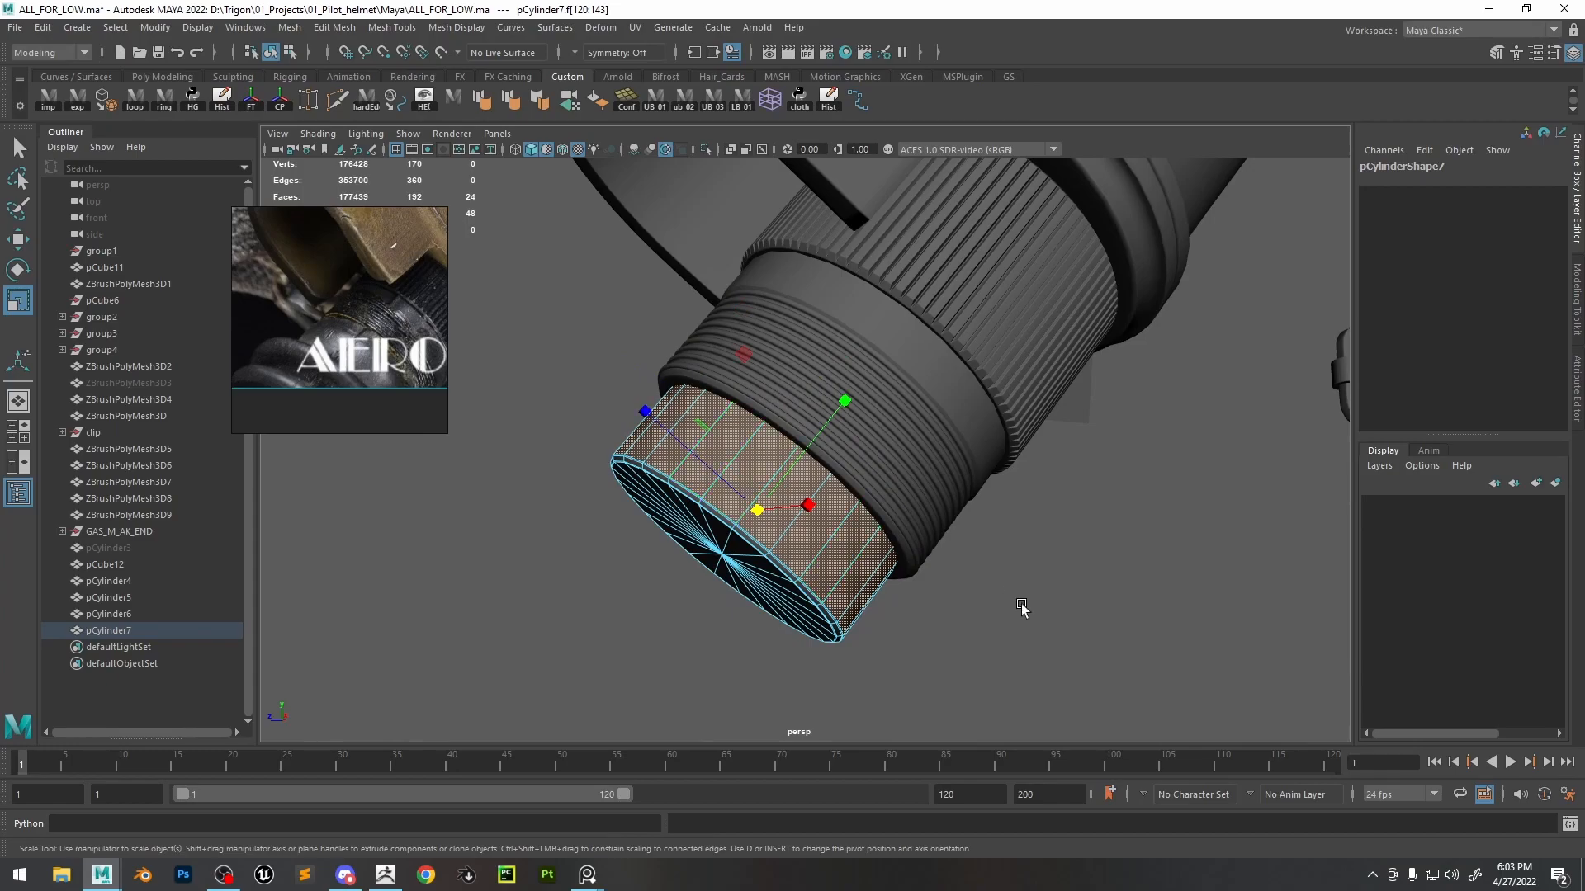
key(ctrl+shift+i)
key(Delete)
- Insert an edge loop around the middle of the sleeve and scale it slightly outward
key(F10)
click(746, 493)
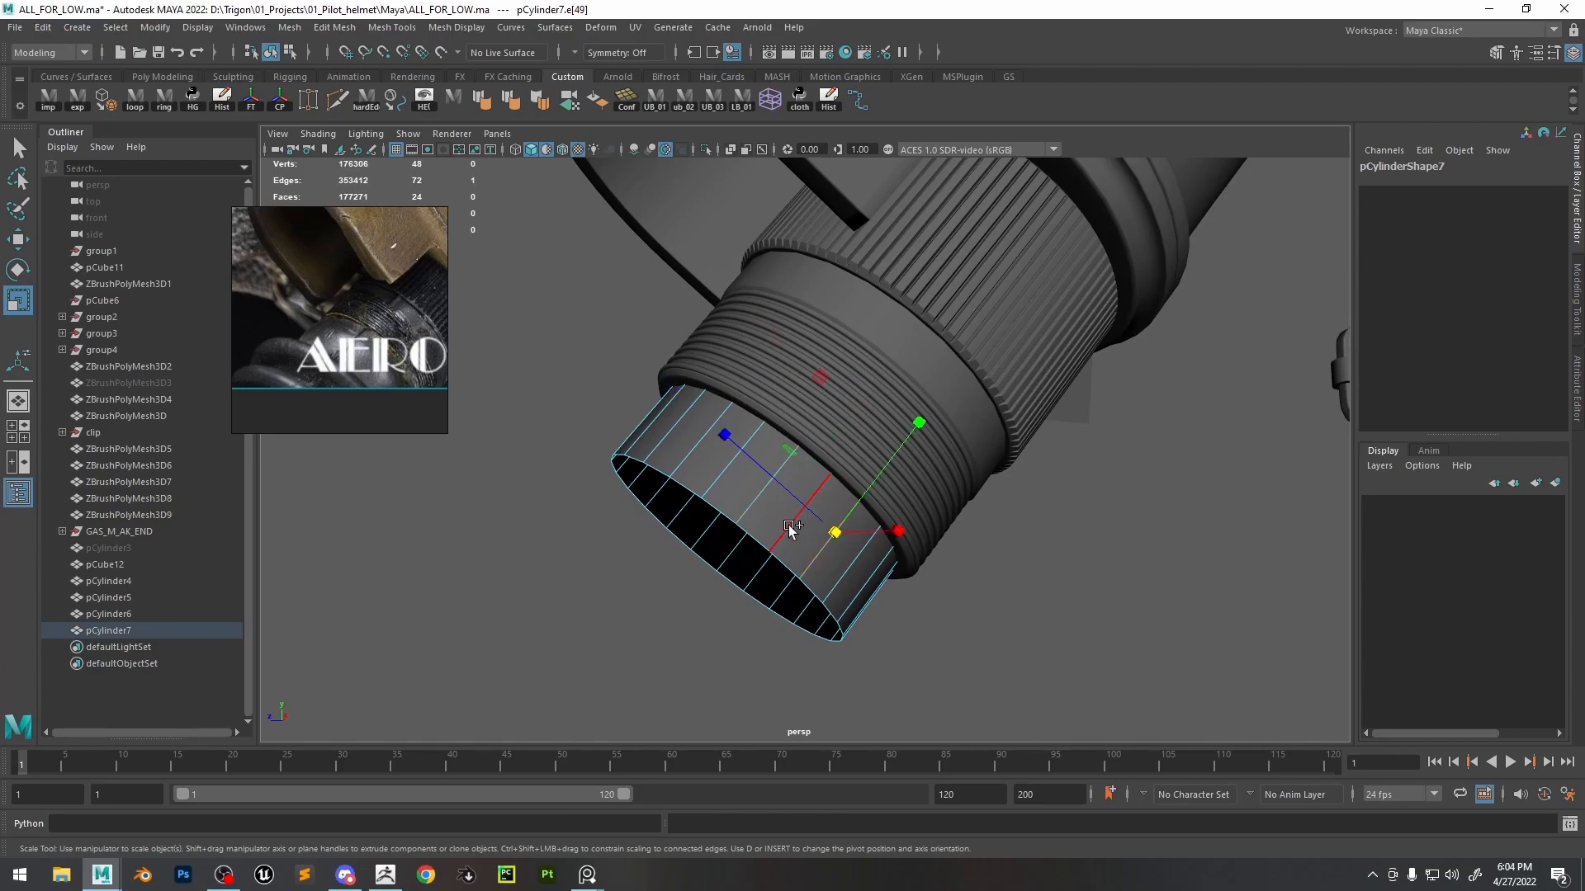
shift+right_drag(789, 533, 780, 743)
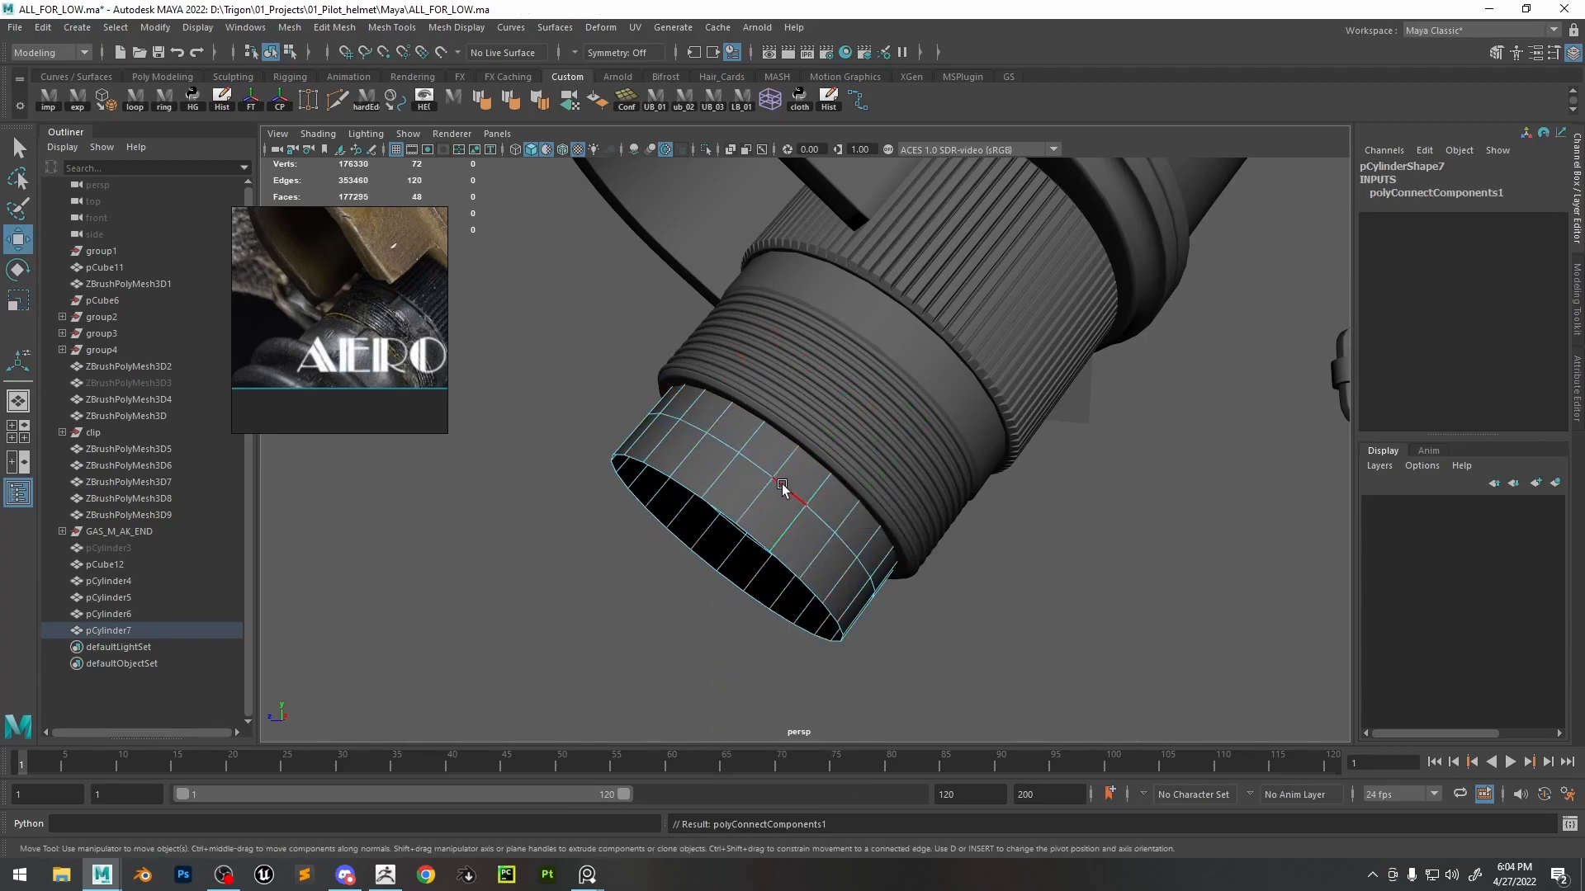
mouse_move(757, 512)
mouse_down()
mouse_move(779, 513)
mouse_move(757, 510)
mouse_up()
scroll(370, 339, up, 3)
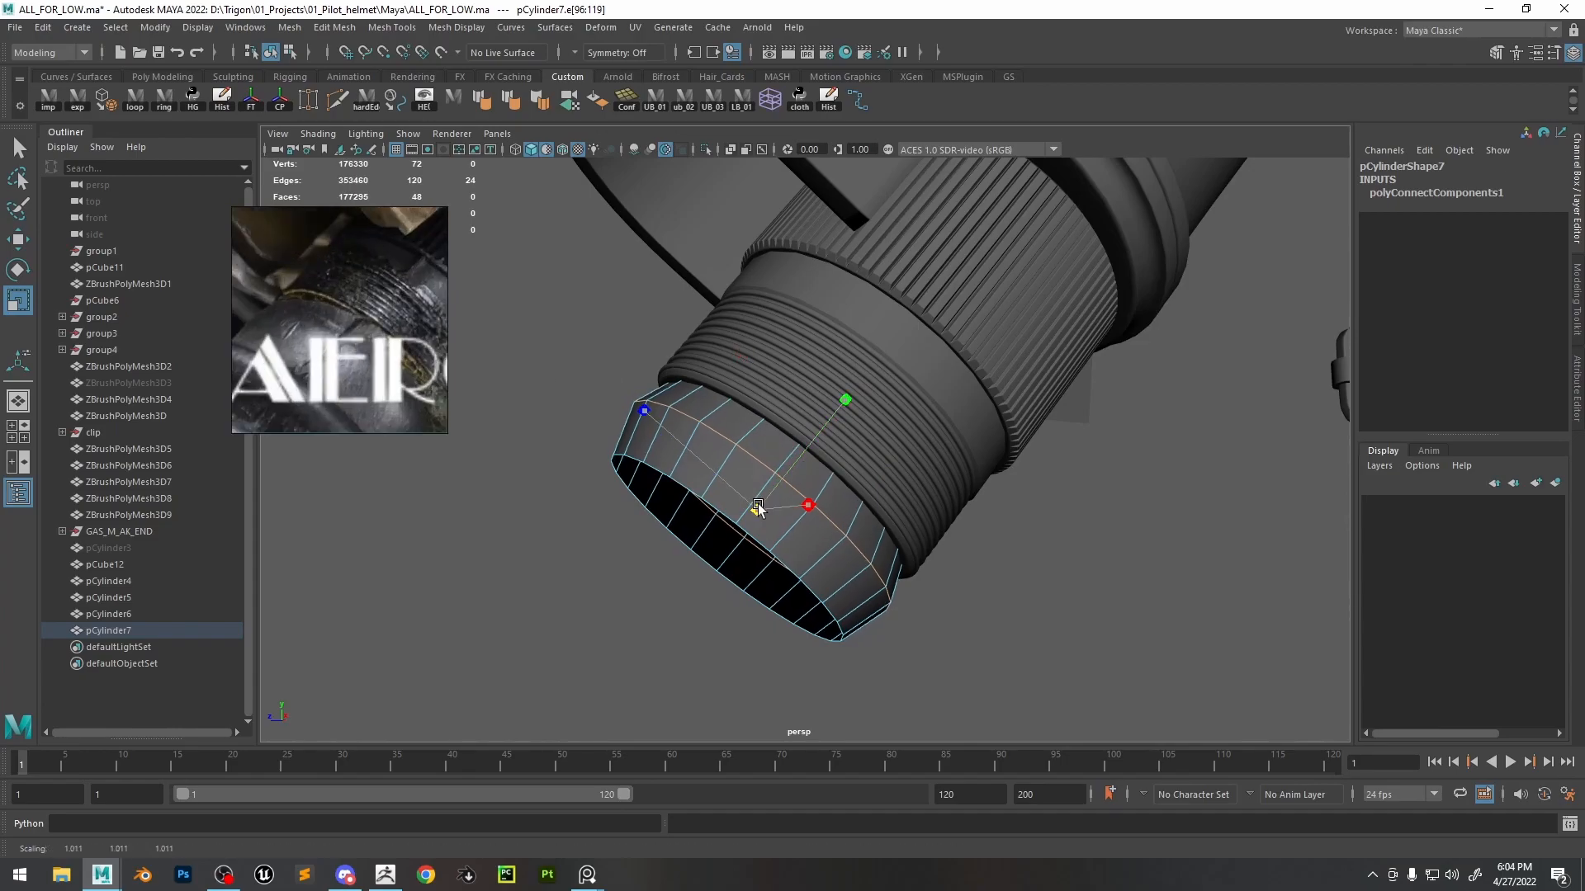
- Bevel the sleeve's middle edge loop and insert two more edge loops toward the sleeve's ends
shift+right_drag(741, 428, 813, 429)
drag(1122, 484, 1135, 484)
alt+drag(945, 478, 675, 478)
click(652, 468)
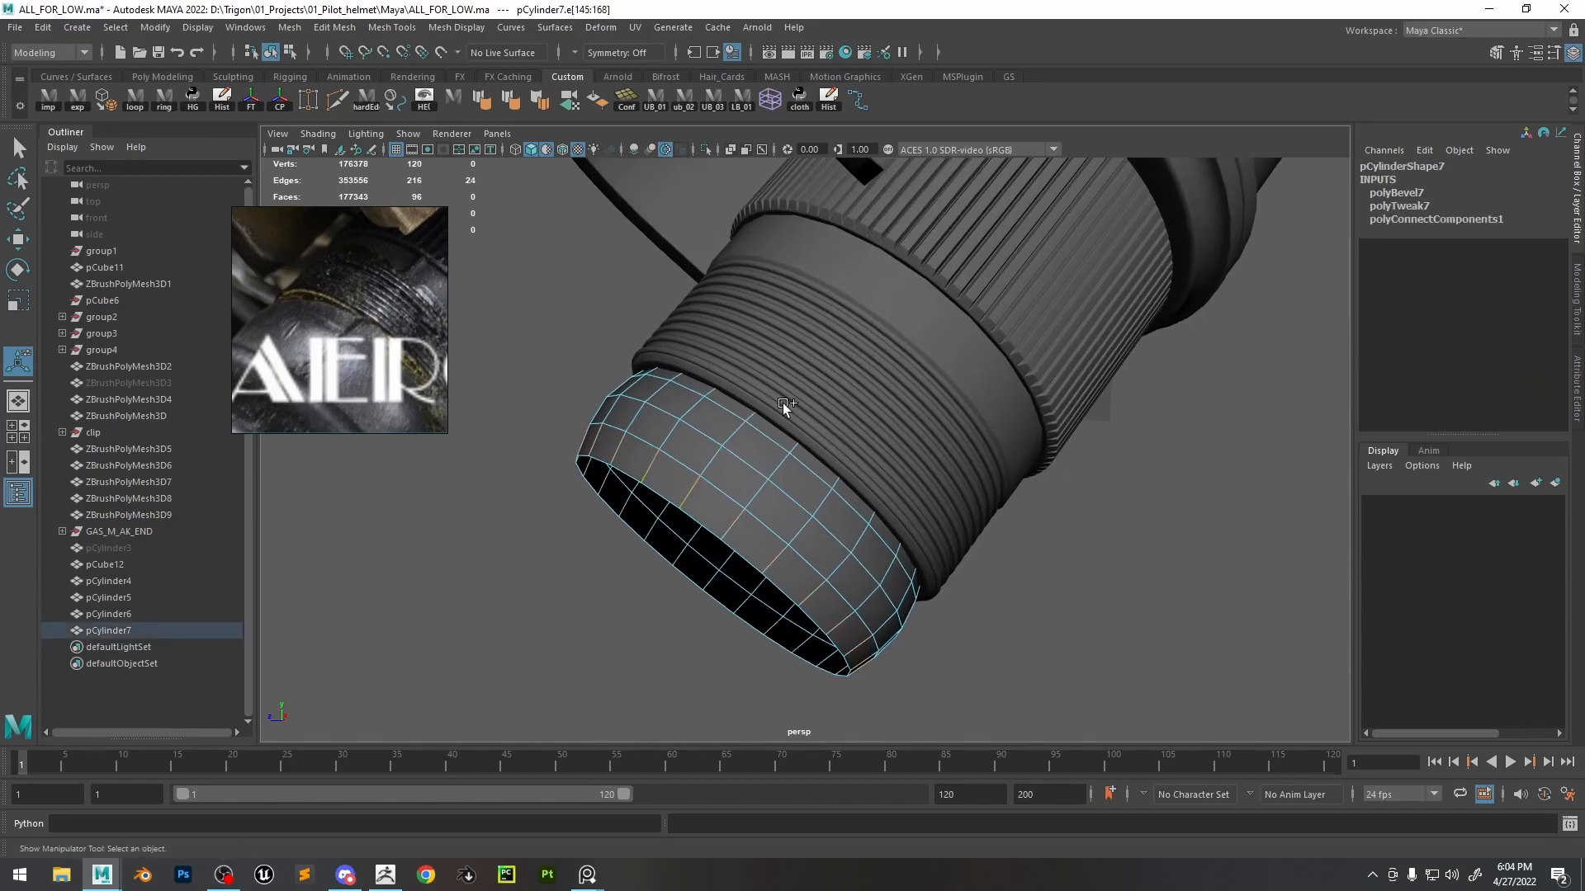
shift+right_drag(791, 437, 800, 677)
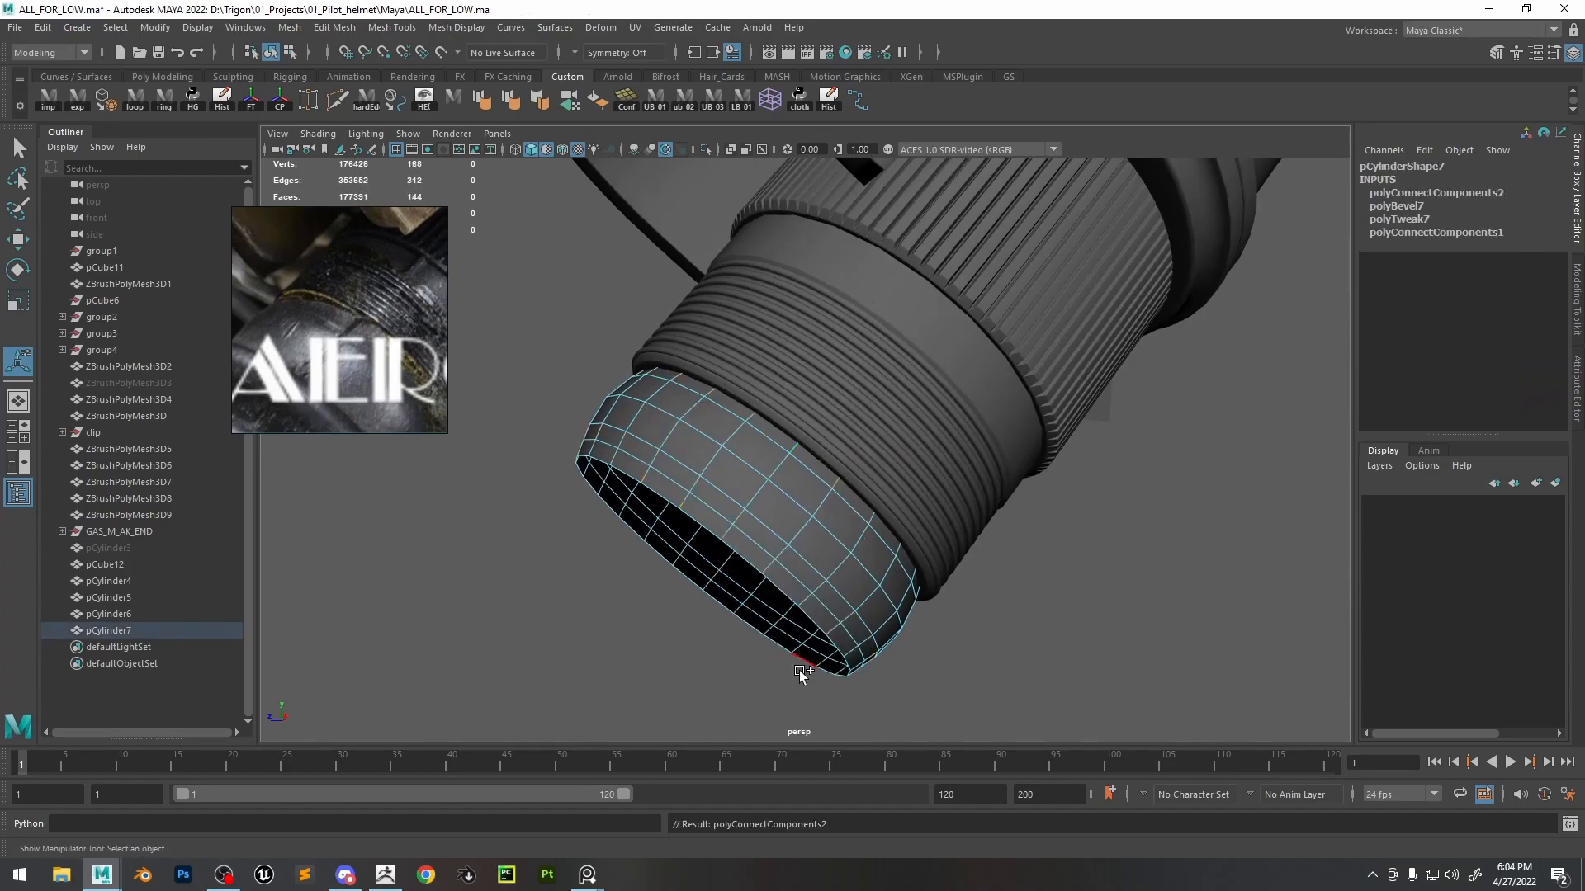
- Move the new edge loops' vertices along their normals to round the sleeve's profile, and preview it smoothed
key(4)
ctrl+right_drag(780, 426, 580, 438)
key(w)
drag(785, 414, 662, 429)
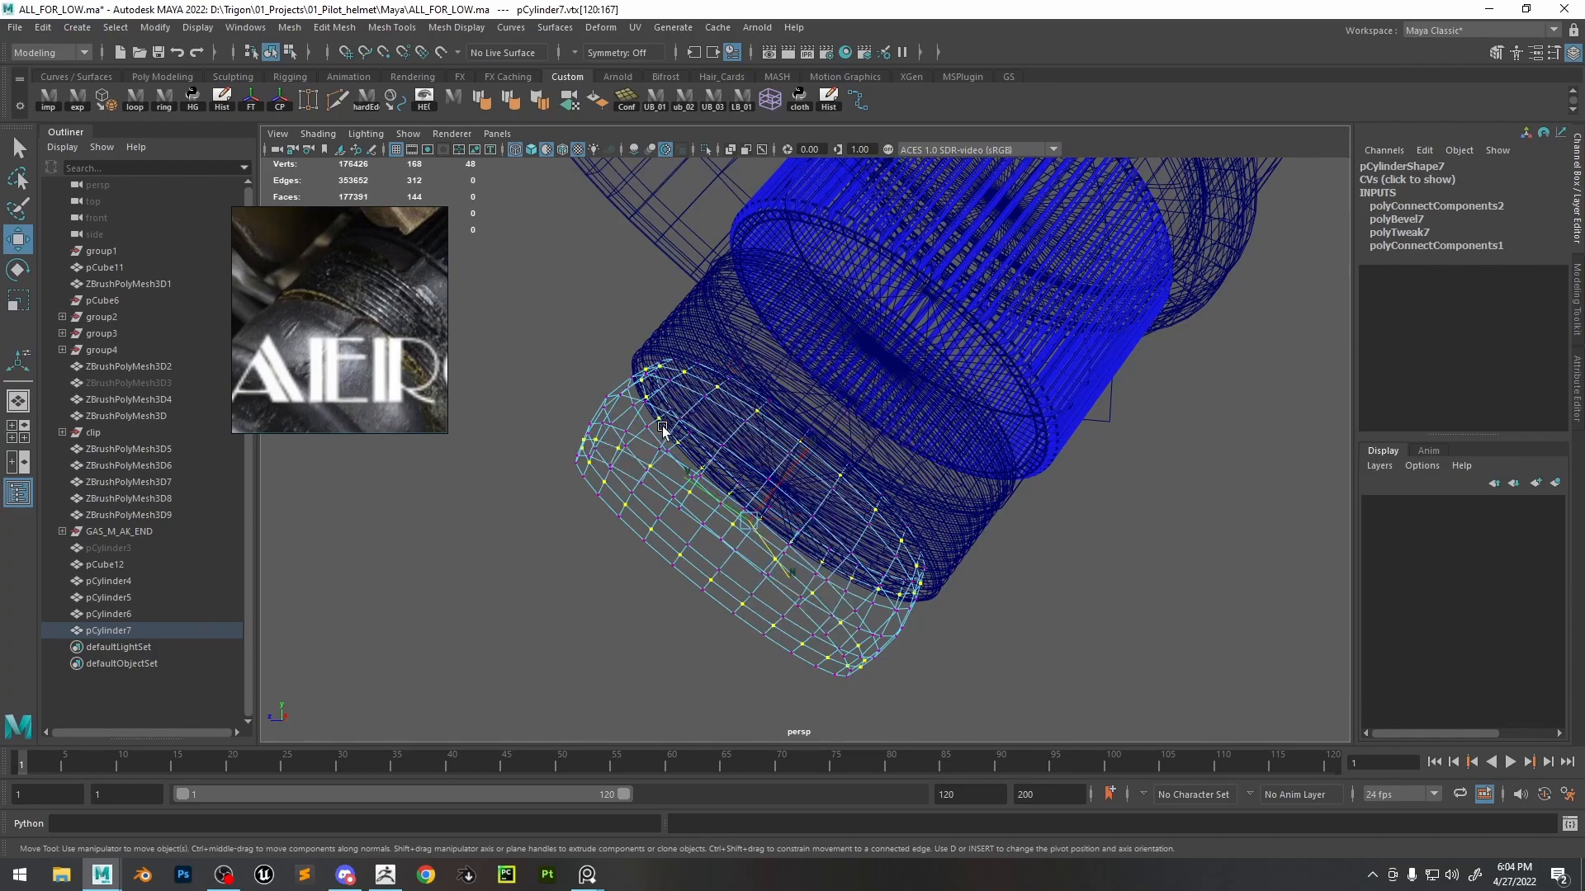
key(3)
alt+drag(785, 572, 709, 464)
right_drag(747, 389, 844, 317)
click(1192, 597)
scroll(867, 448, down, 7)
alt+drag(866, 447, 696, 434)
scroll(792, 462, up, 6)
- Try scaling the edge loops around the unsmoothed sleeve's body to adjust its profile
click(787, 448)
key(1)
scroll(697, 434, up, 3)
right_drag(697, 435, 698, 351)
click(702, 519)
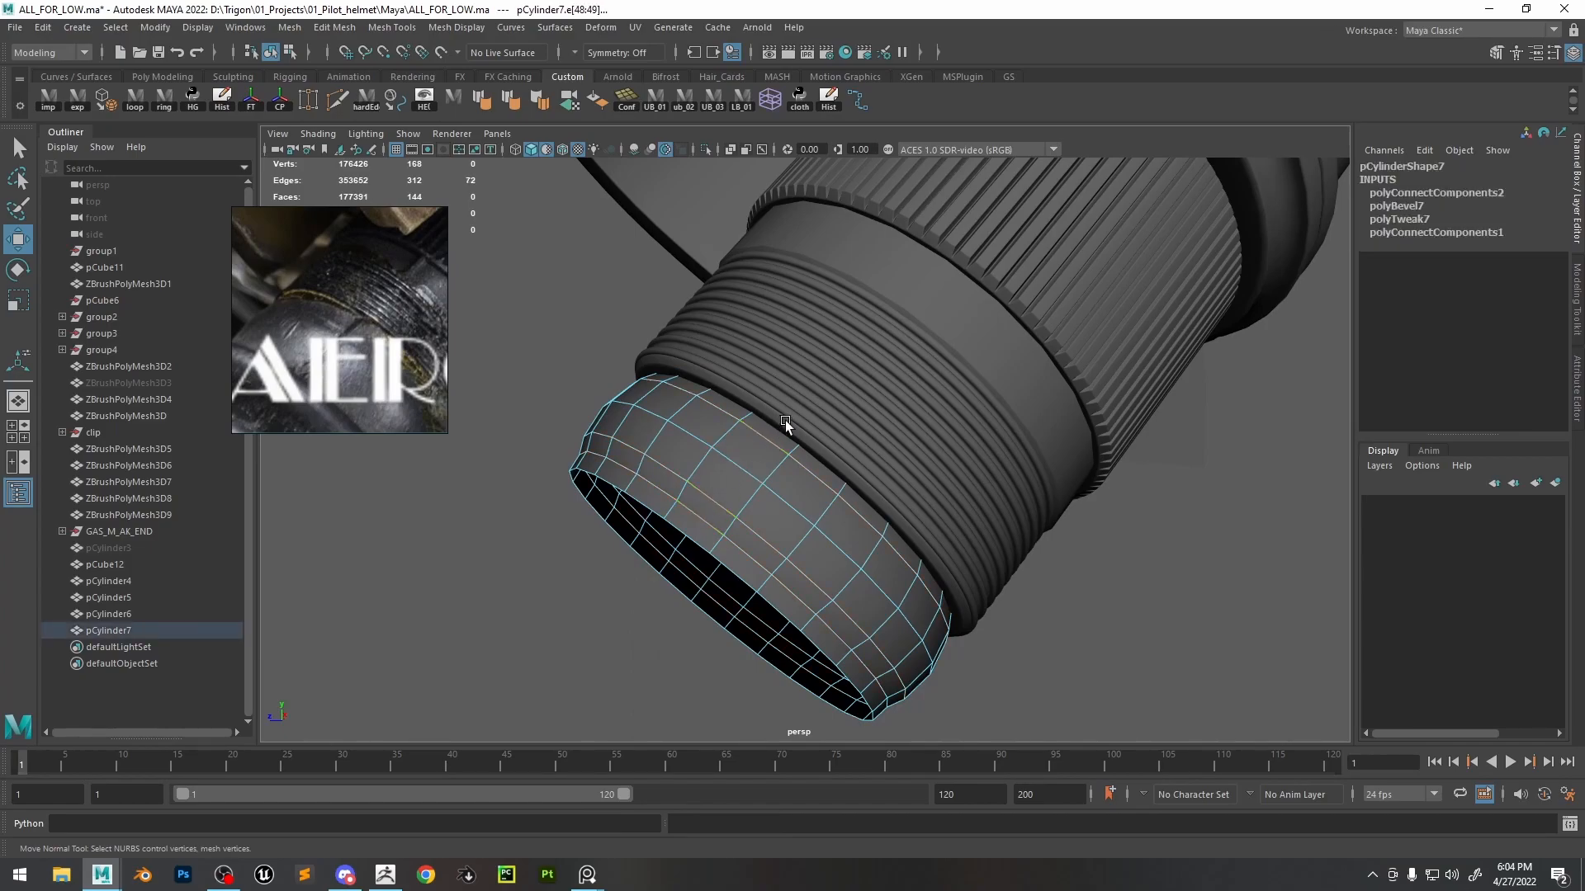
key(4)
key(r)
mouse_move(771, 435)
mouse_down()
mouse_move(825, 415)
mouse_move(816, 466)
mouse_move(866, 485)
mouse_move(850, 435)
mouse_up()
key(5)
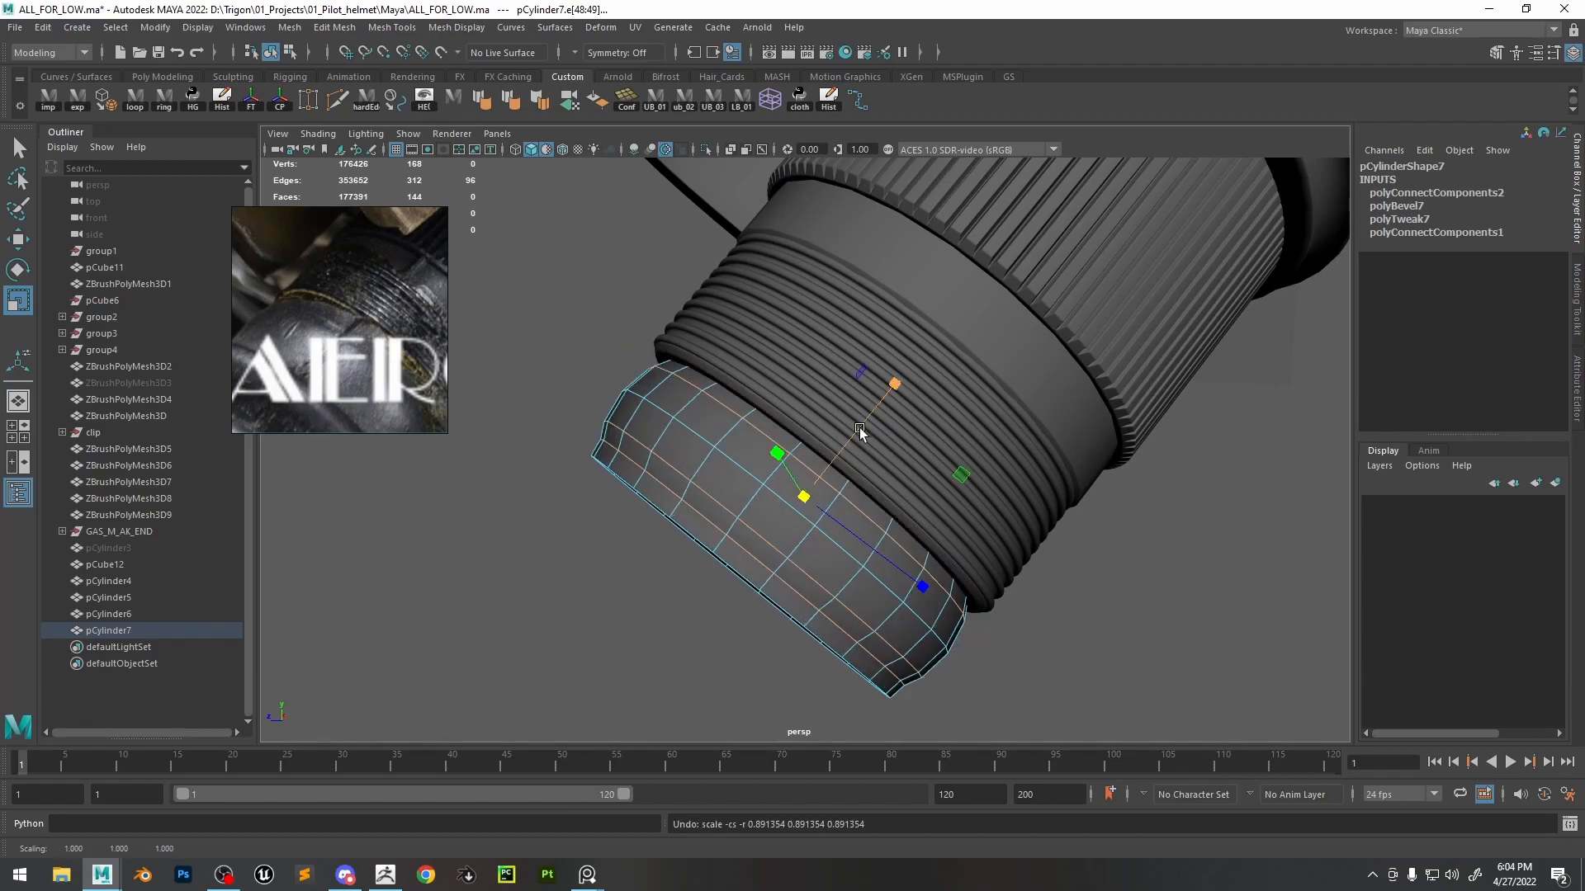
- Shift individual edge loops of the sleeve along the hose axis to refine its bulging profile
alt+drag(890, 392, 921, 487)
alt+drag(844, 364, 1042, 537)
click(1041, 536)
double_click(957, 502)
key(w)
drag(933, 482, 871, 456)
drag(919, 668, 934, 676)
double_click(826, 538)
key(4)
drag(787, 481, 774, 464)
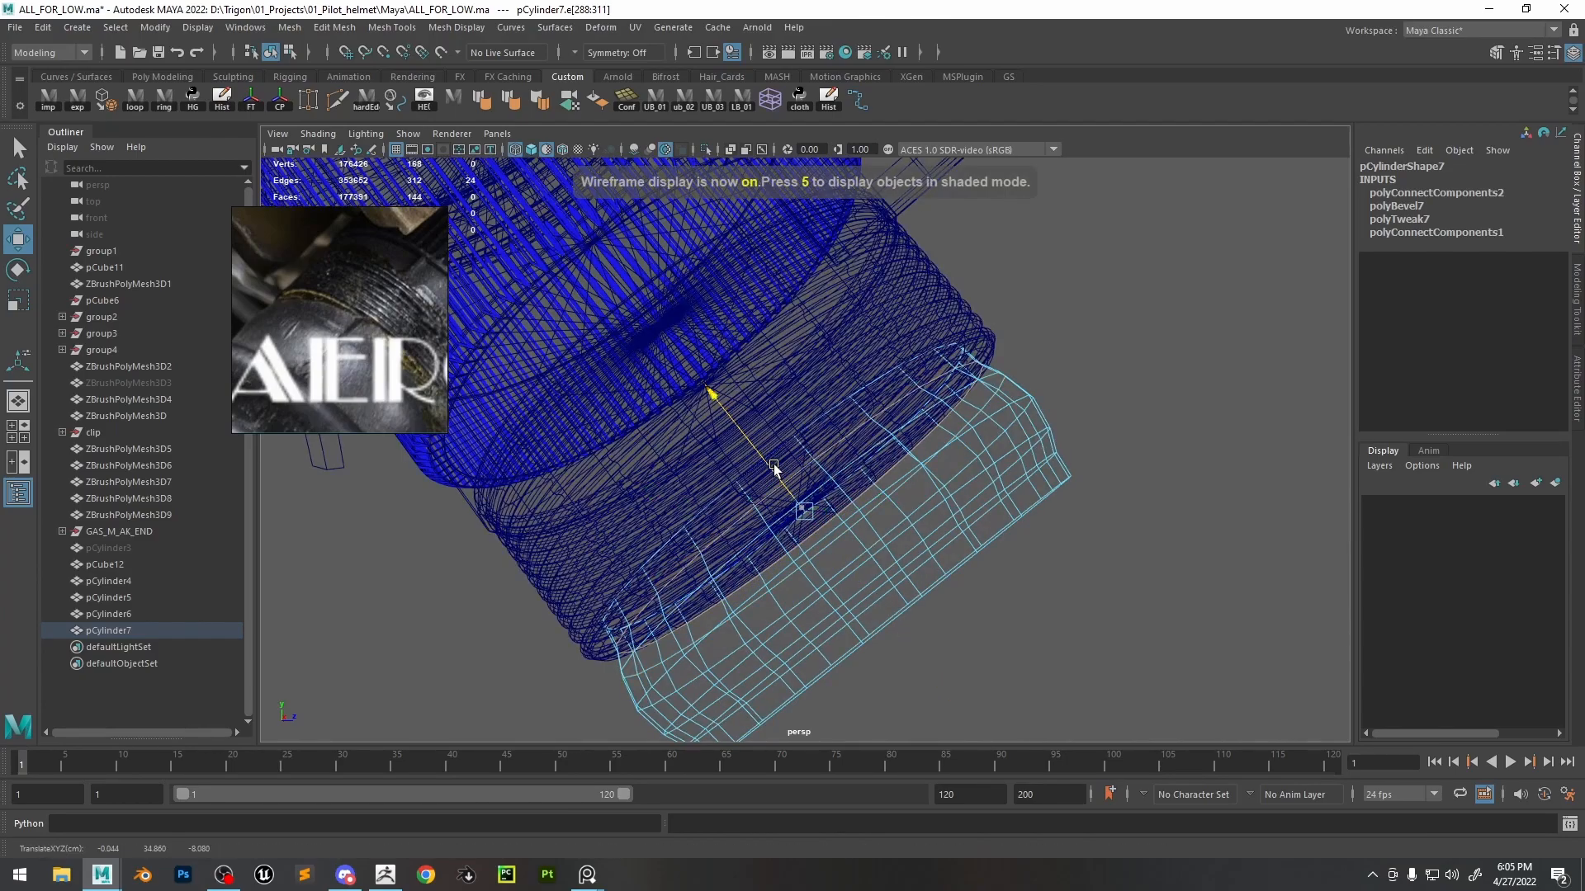
- Preview the rounded sleeve smoothed and compare its shape with the reference photo
right_drag(885, 459, 947, 423)
key(5)
drag(872, 599, 884, 616)
key(3)
click(1149, 355)
click(340, 320)
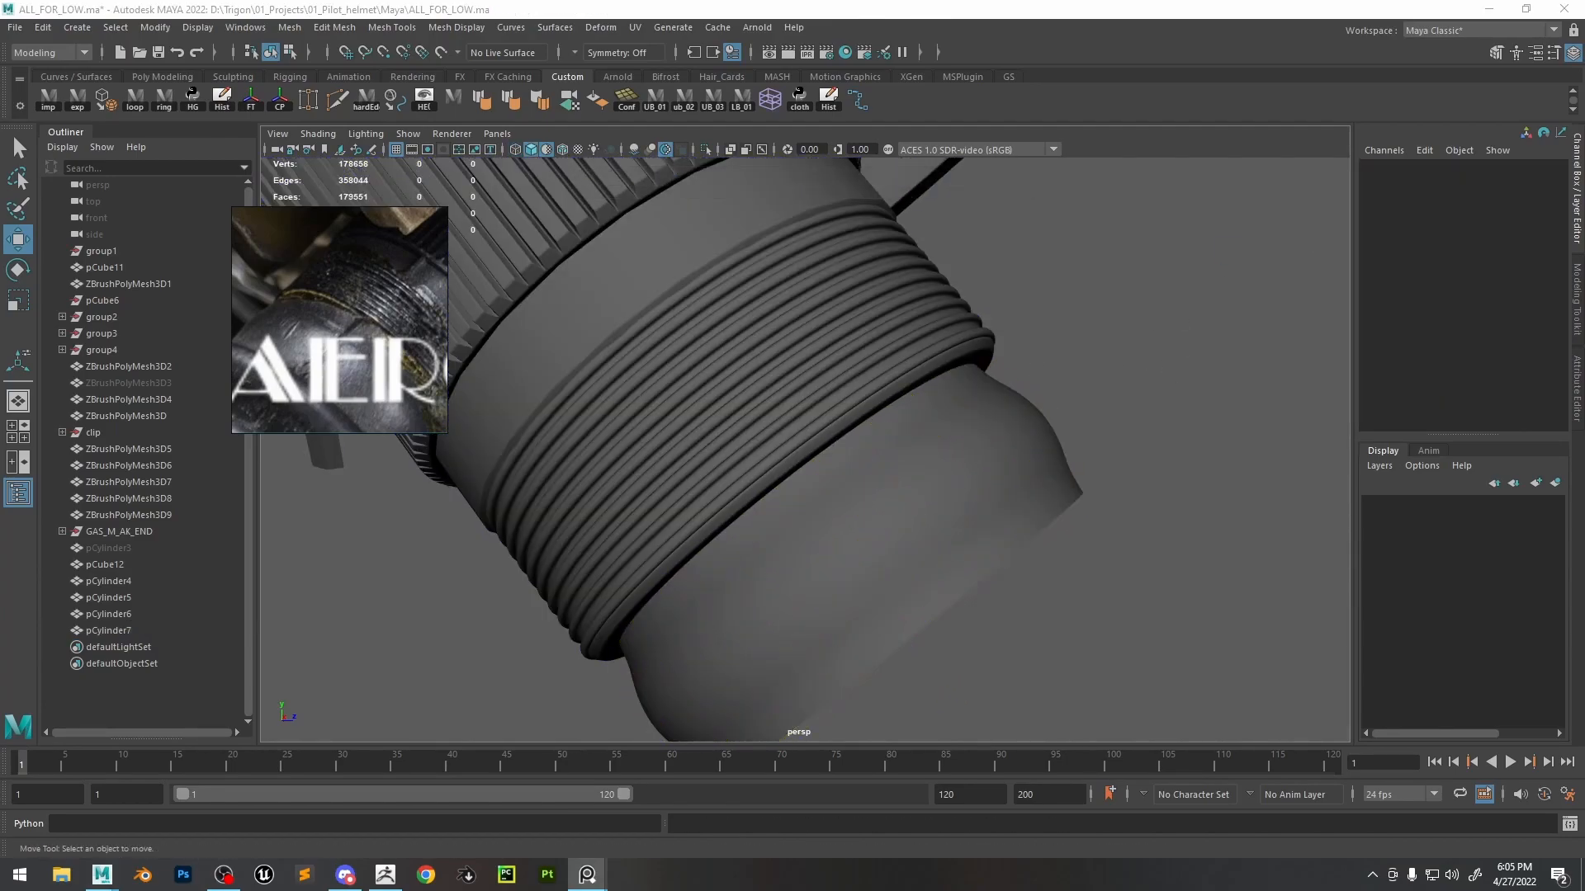
alt+drag(578, 512, 964, 541)
scroll(875, 462, down, 10)
scroll(825, 393, up, 5)
scroll(351, 290, down, 6)
alt+drag(925, 486, 972, 462)
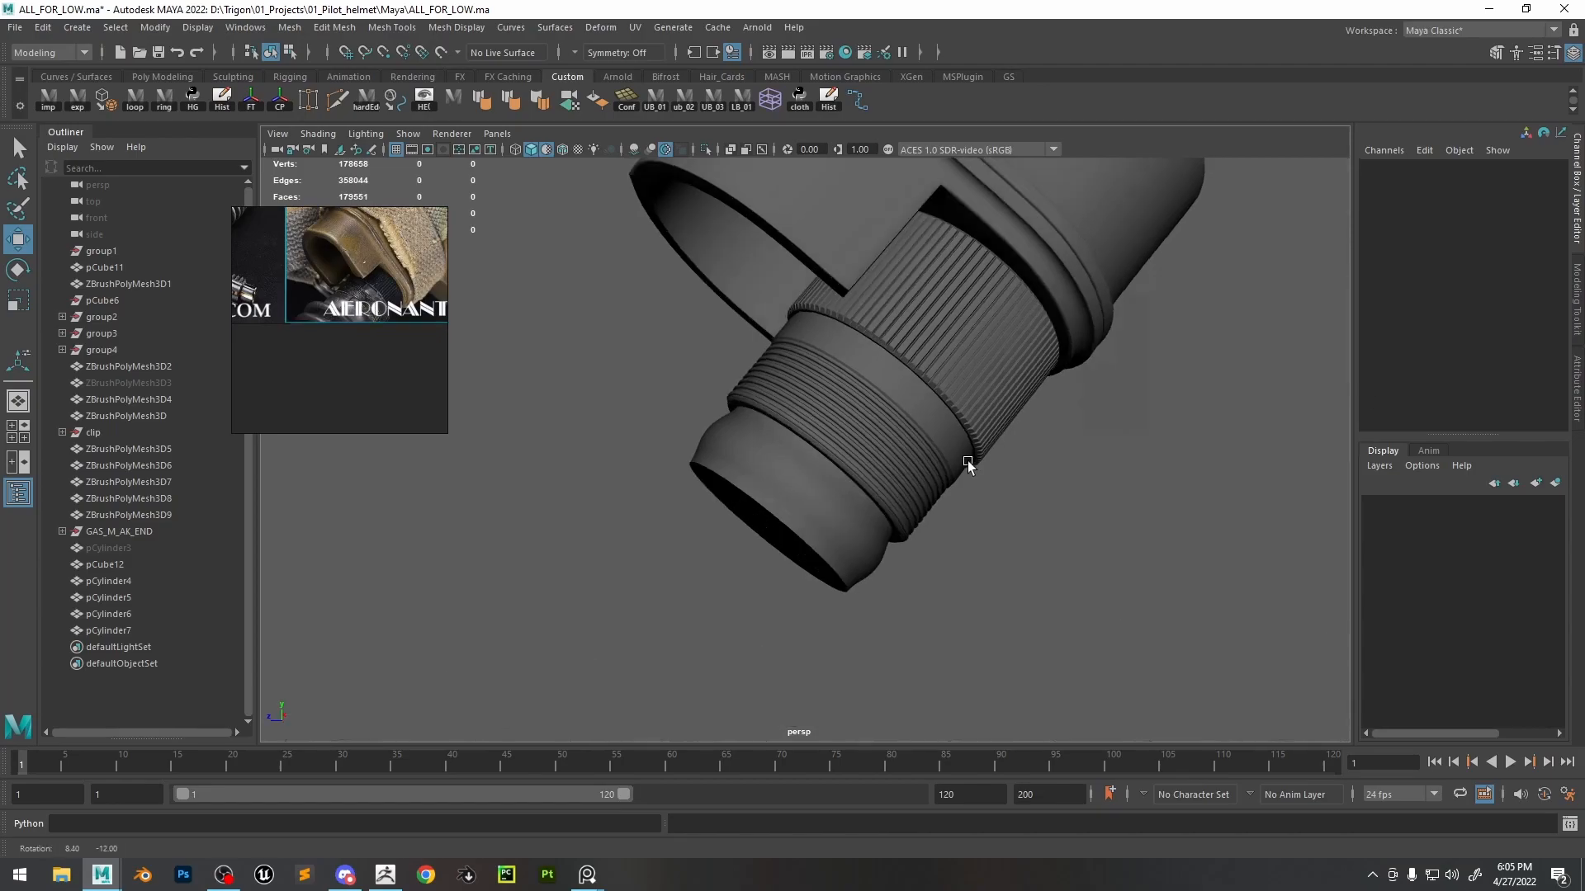
scroll(972, 462, down, 6)
- Nudge the rounded sleeve slightly along the hose axis to adjust its spacing from the grooved band
click(836, 450)
drag(854, 403, 850, 406)
drag(869, 552, 788, 460)
drag(847, 410, 852, 405)
click(1041, 449)
scroll(1033, 449, down, 4)
alt+drag(1032, 449, 875, 395)
scroll(895, 445, up, 8)
key(ctrl+z)
click(1117, 532)
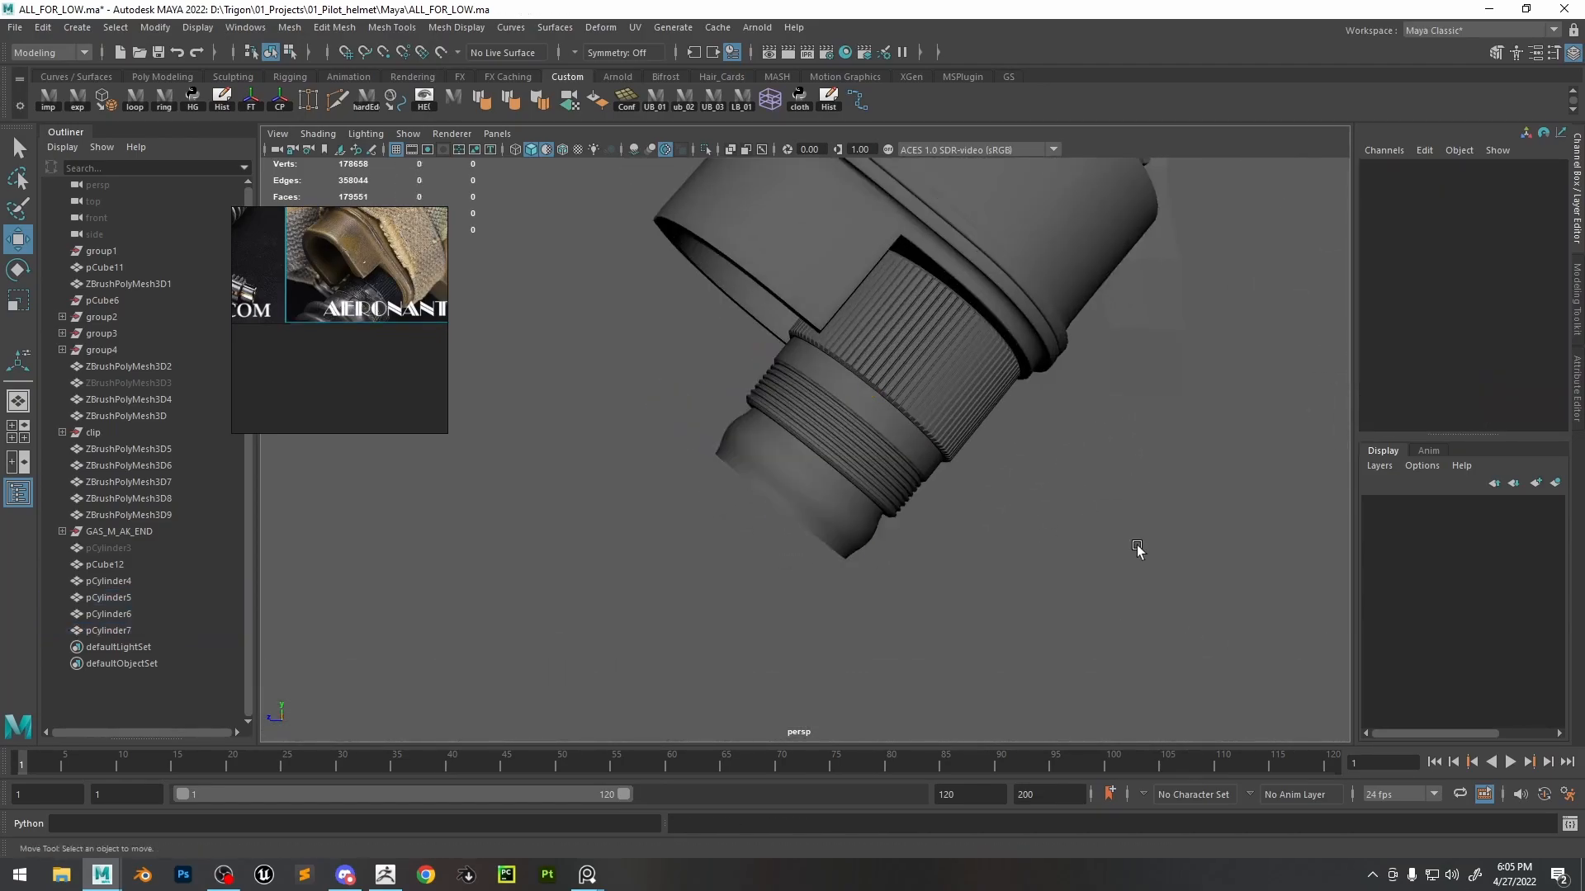
- Inspect the rounded sleeve's open end from several angles against the reference photo
scroll(1098, 520, down, 6)
alt+drag(1058, 495, 1323, 617)
scroll(1324, 618, up, 5)
alt+drag(1046, 420, 985, 437)
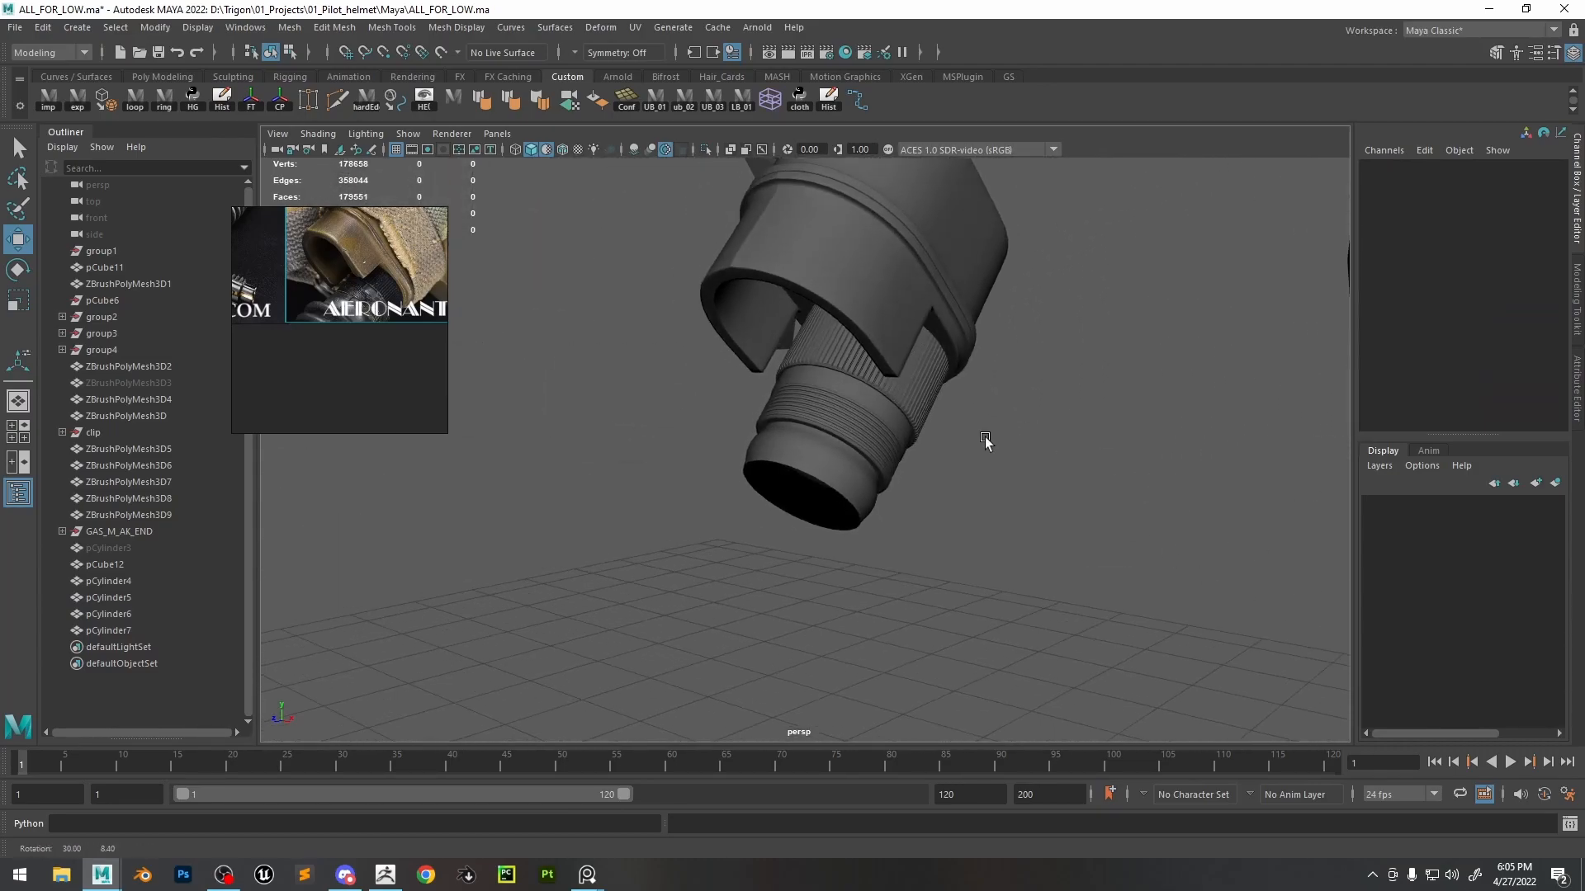
scroll(985, 441, up, 3)
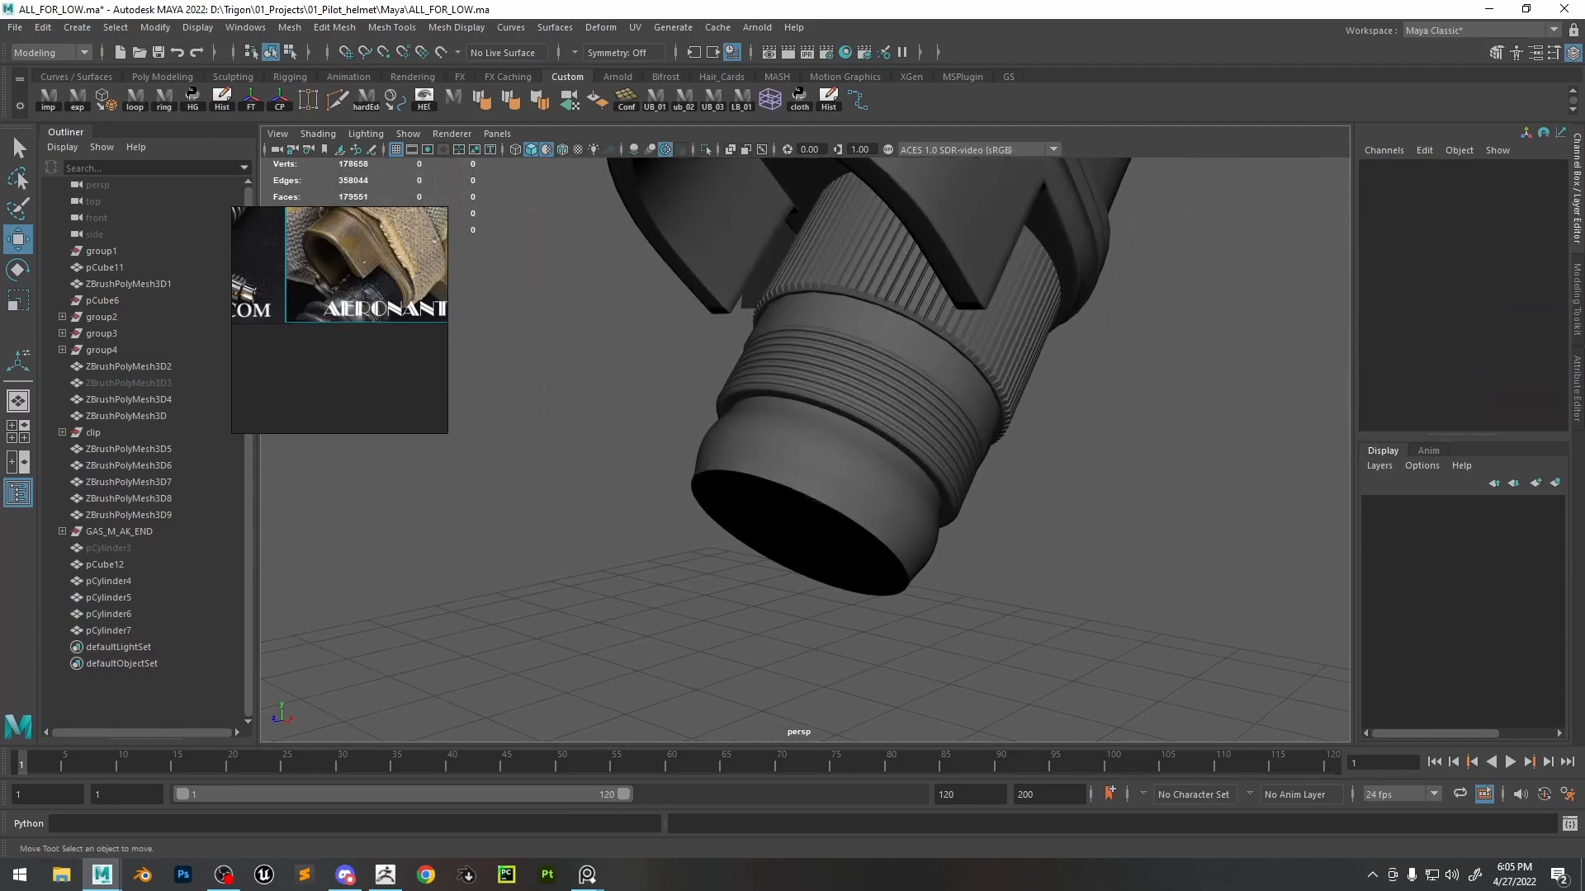
scroll(338, 299, up, 4)
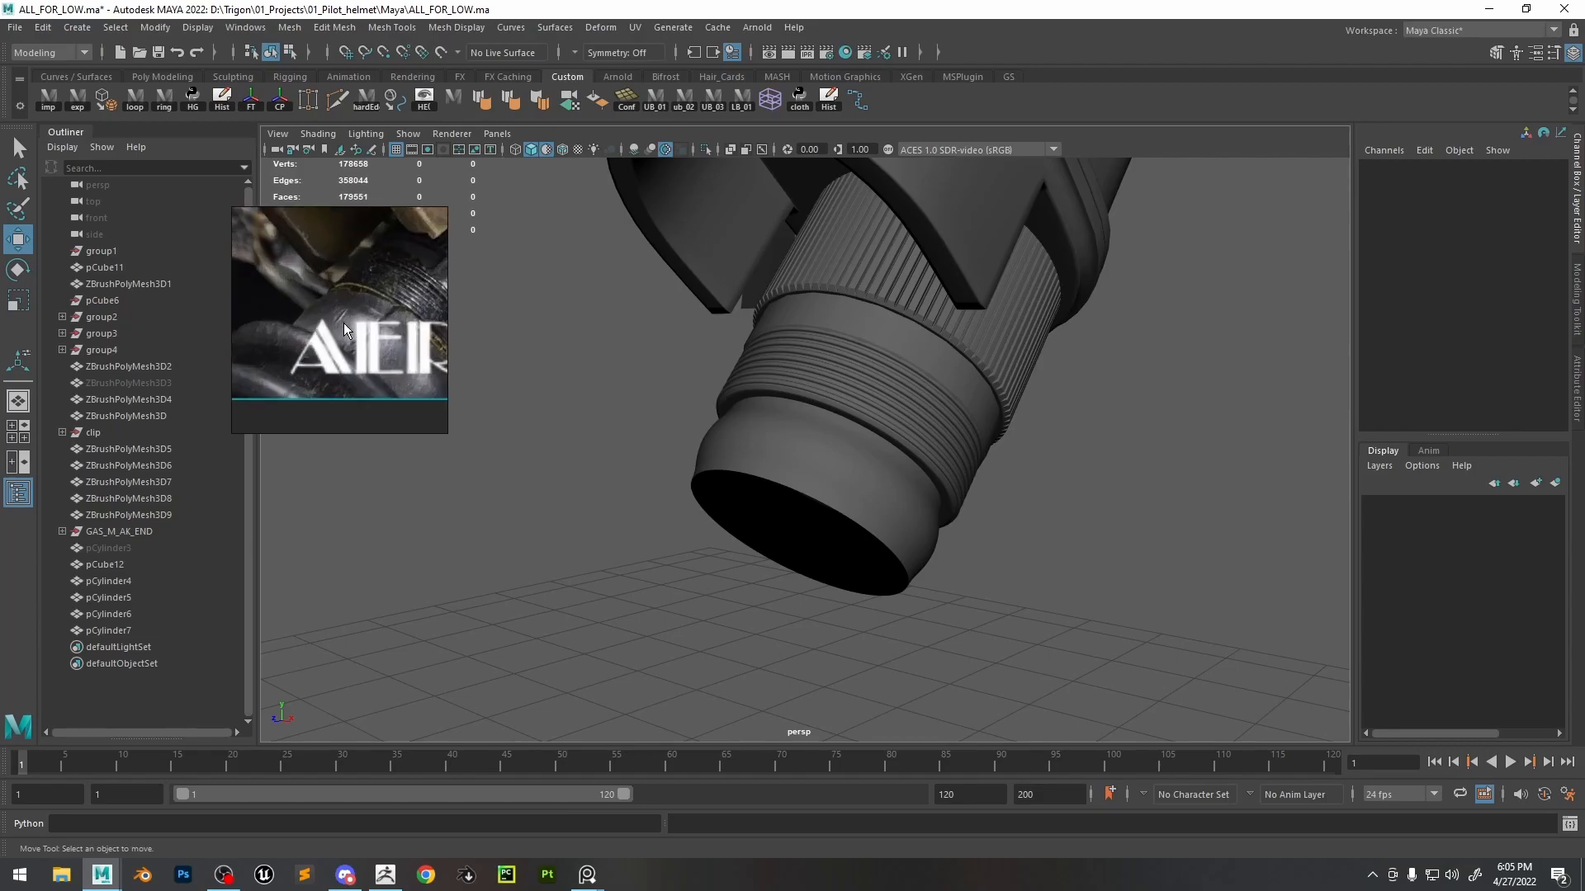
alt+drag(784, 477, 797, 448)
- Extrude the border edge loop at the unsmoothed sleeve's open end and scale it slightly inward
click(798, 448)
key(1)
right_drag(805, 407, 805, 360)
double_click(791, 462)
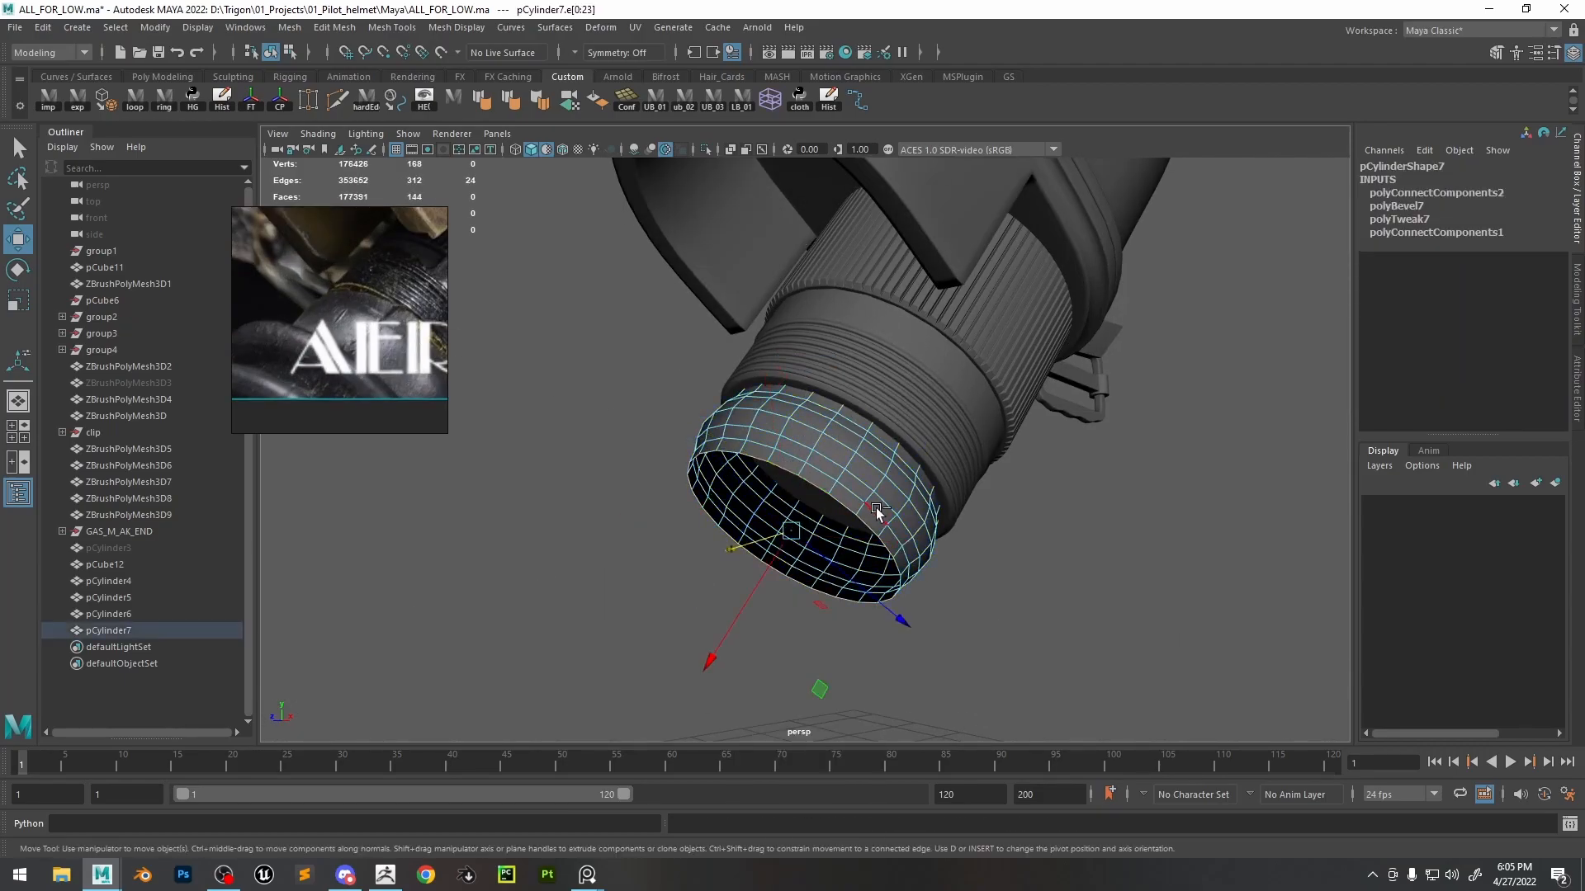
key(ctrl+e)
scroll(825, 518, up, 5)
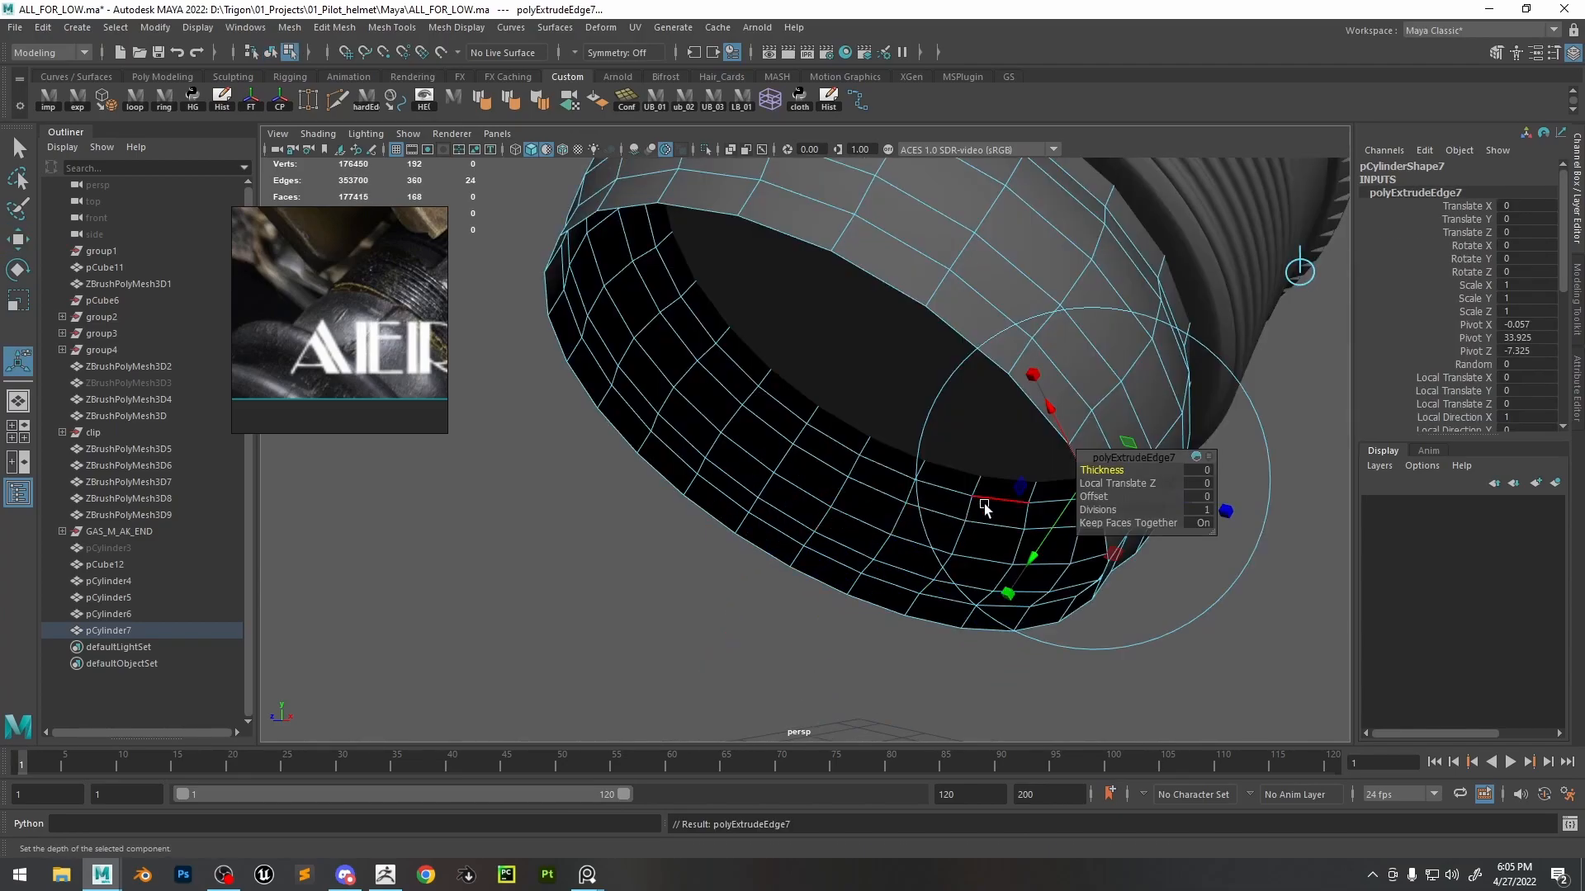
key(r)
drag(808, 456, 780, 455)
- Extrude the sleeve's inset border again and merge it to the center to cap the end
key(ctrl+e)
key(r)
shift+right_drag(1014, 349, 1020, 235)
scroll(1016, 452, down, 5)
key(F8)
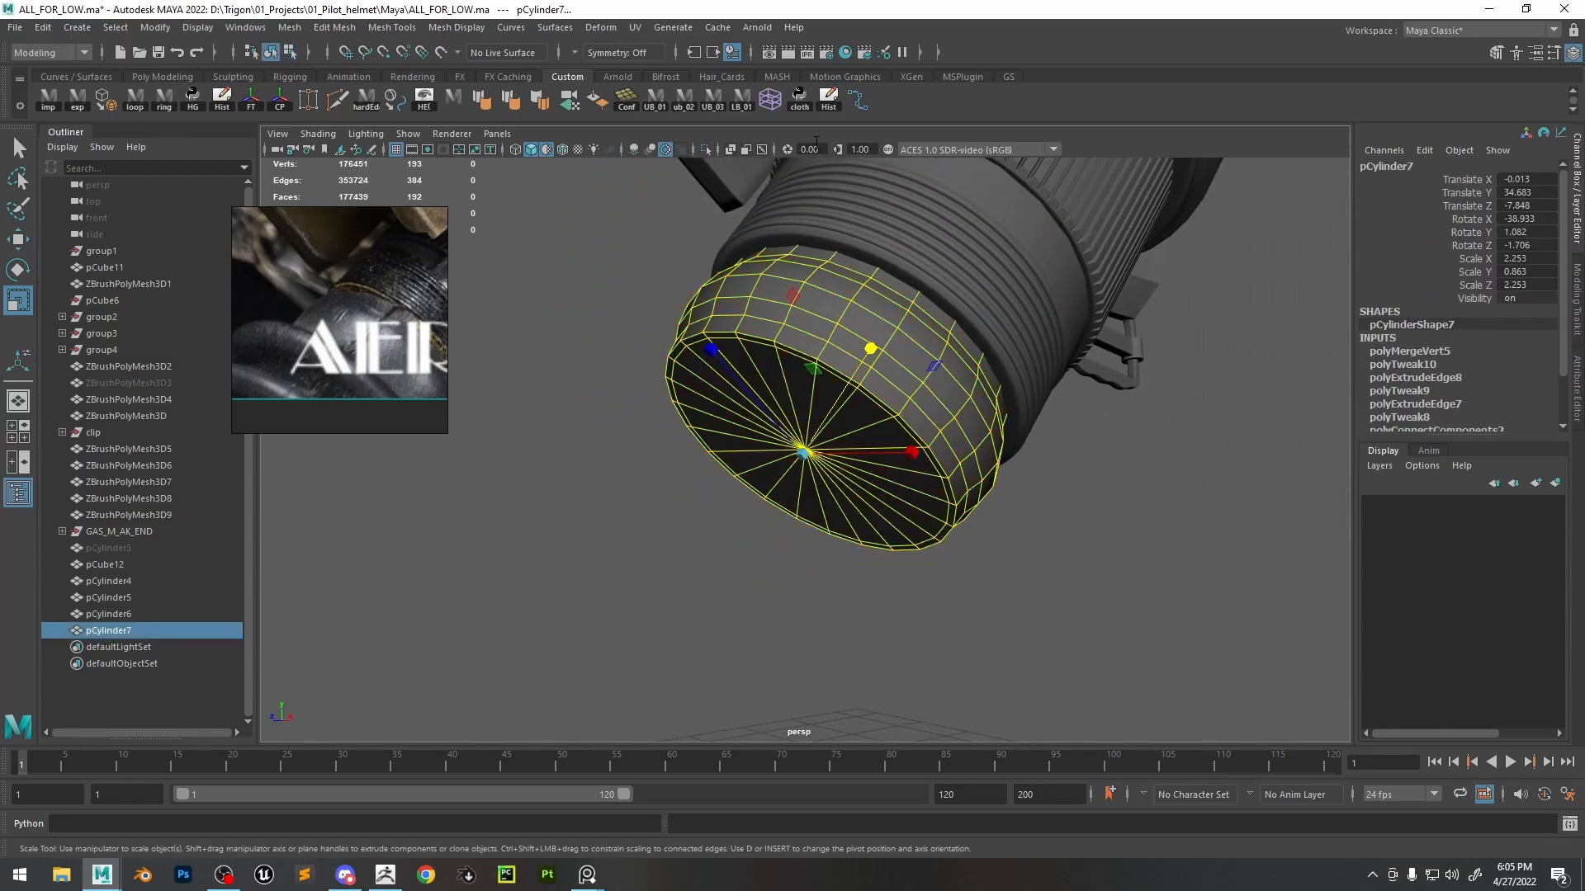
- Isolate the rounded sleeve, extrude its other border edge loop inward and merge a second extrusion to the center to cap that end
click(702, 147)
key(F10)
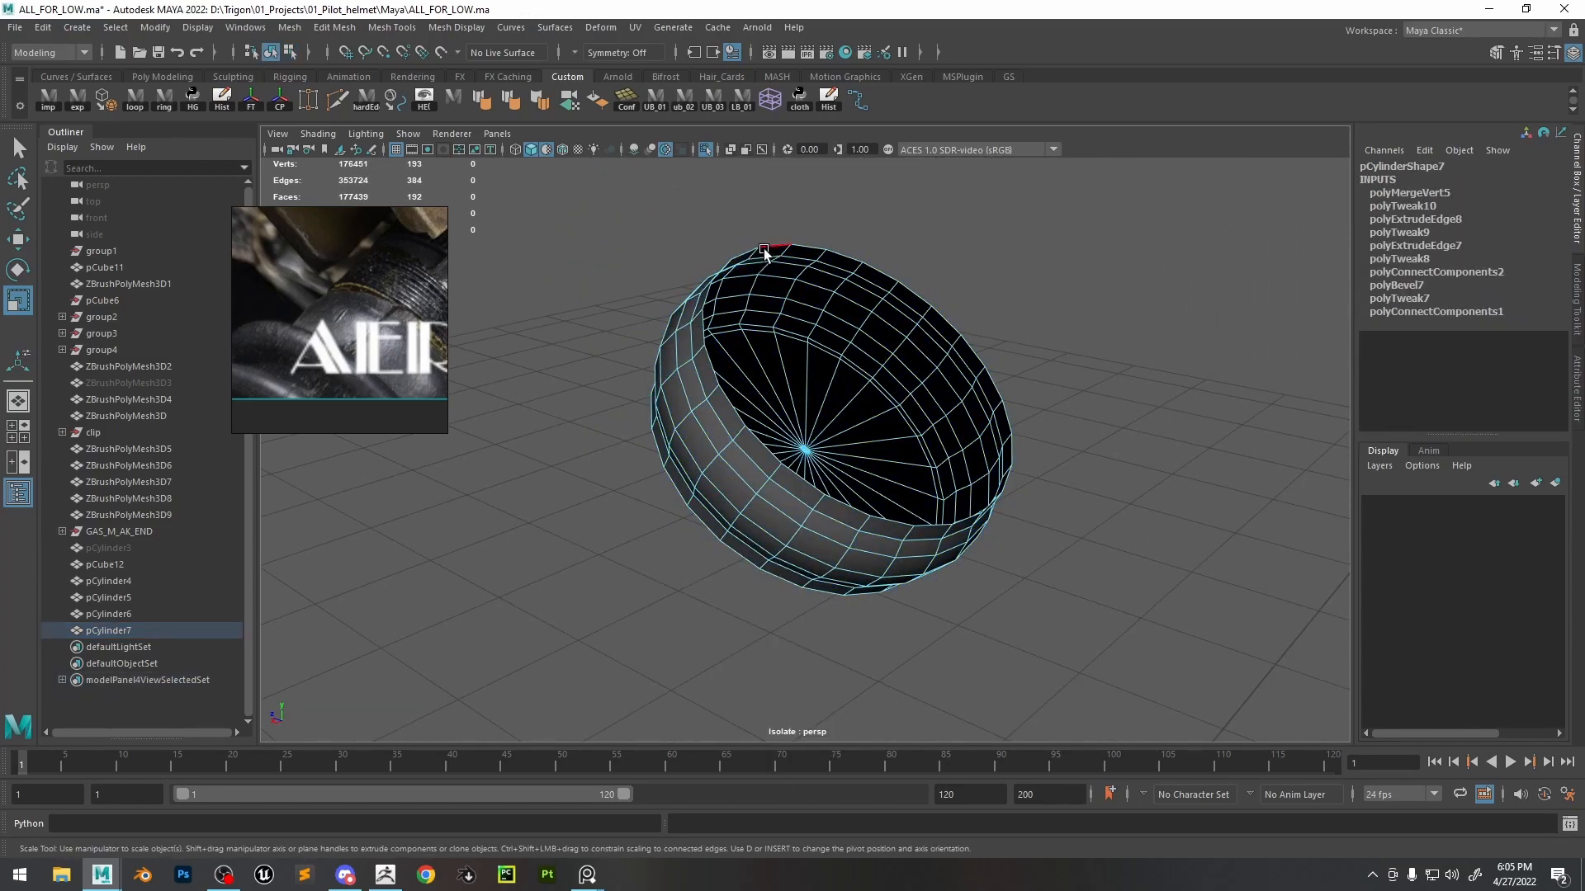
key(ctrl+e)
drag(863, 371, 862, 375)
shift+right_drag(862, 375, 847, 418)
drag(865, 375, 831, 377)
shift+right_drag(843, 383, 846, 266)
scroll(811, 334, down, 4)
right_drag(812, 334, 884, 220)
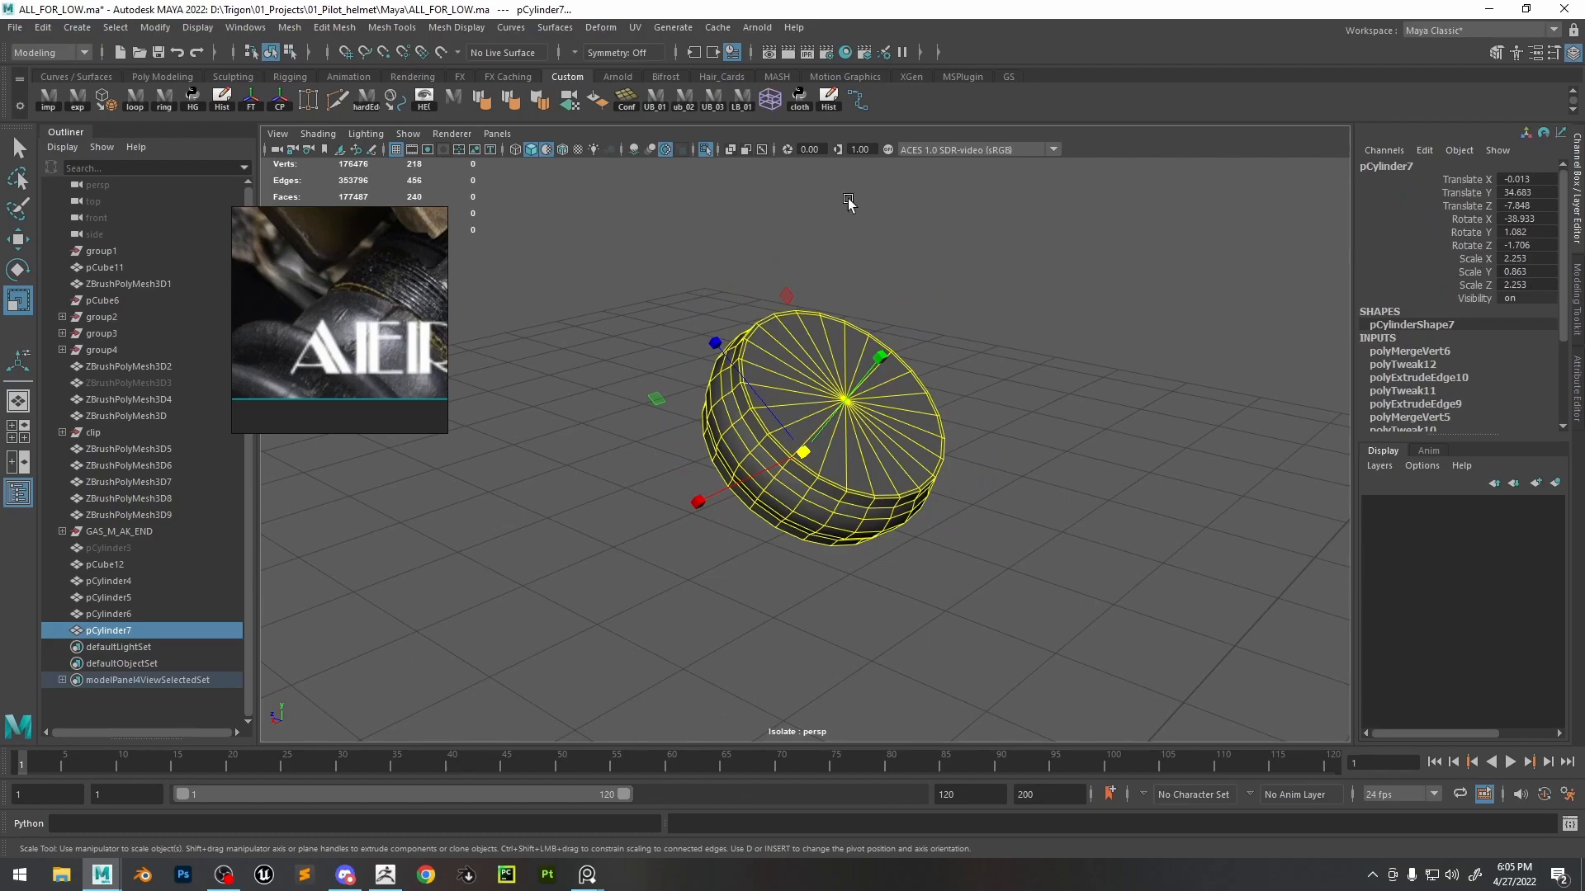
click(708, 152)
- Select all the hose connector parts, turn off their smooth preview and export them as an OBJ
alt+drag(739, 247, 889, 287)
alt+middle_drag(1007, 360, 875, 446)
alt+drag(957, 495, 925, 446)
drag(928, 409, 974, 690)
click(939, 609)
drag(1065, 684, 820, 488)
key(1)
click(80, 100)
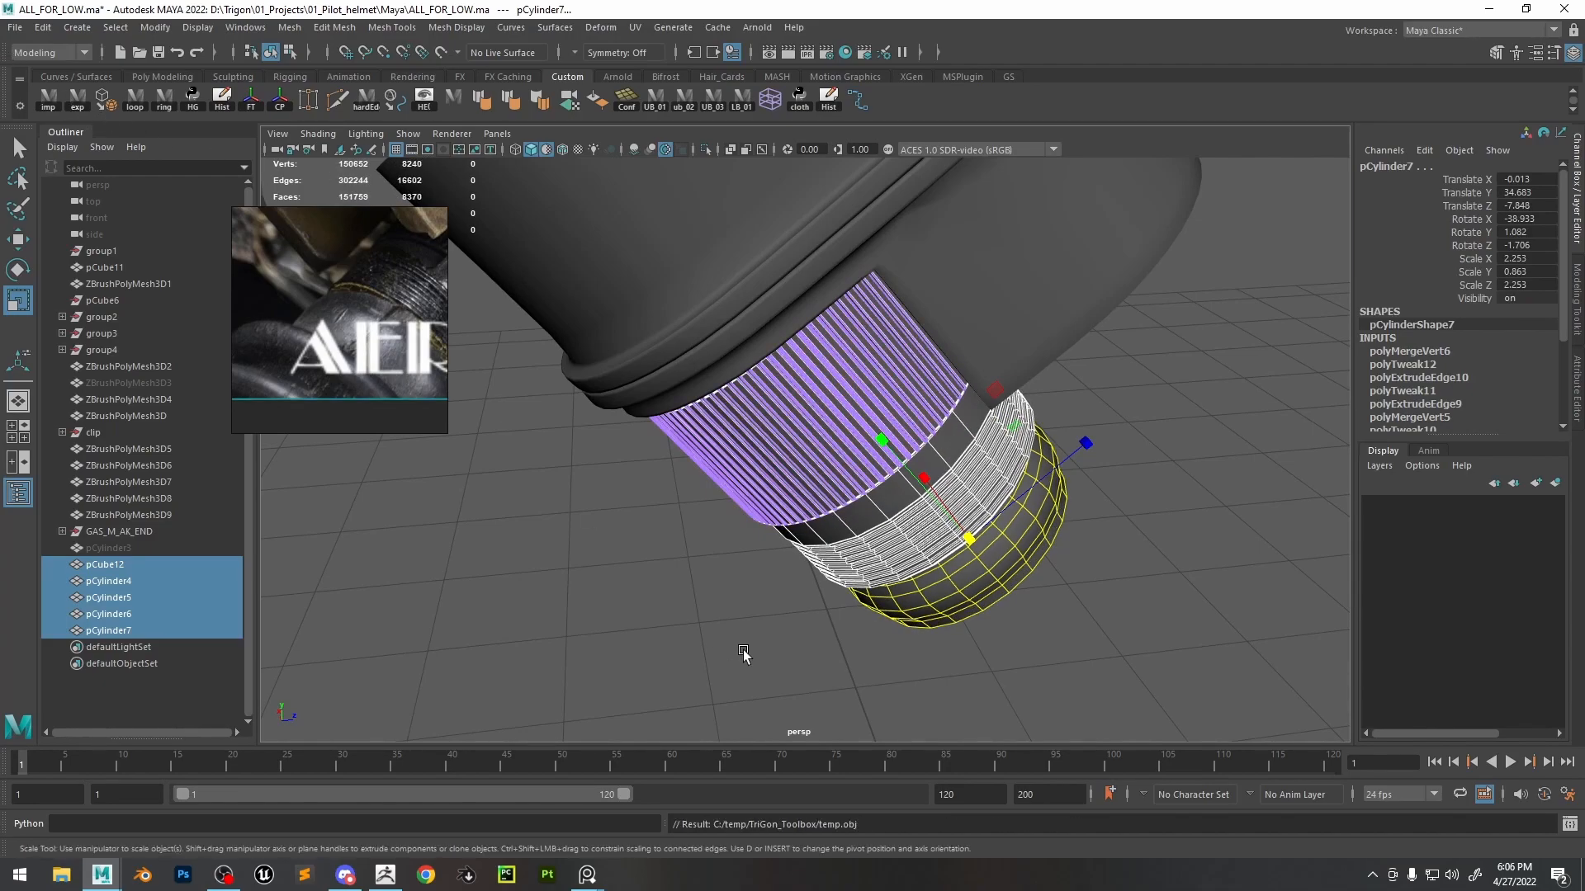
- Switch to ZBrush, duplicate the housing subtool, import the exported connector into the copy and compare it with the reference photo
click(385, 874)
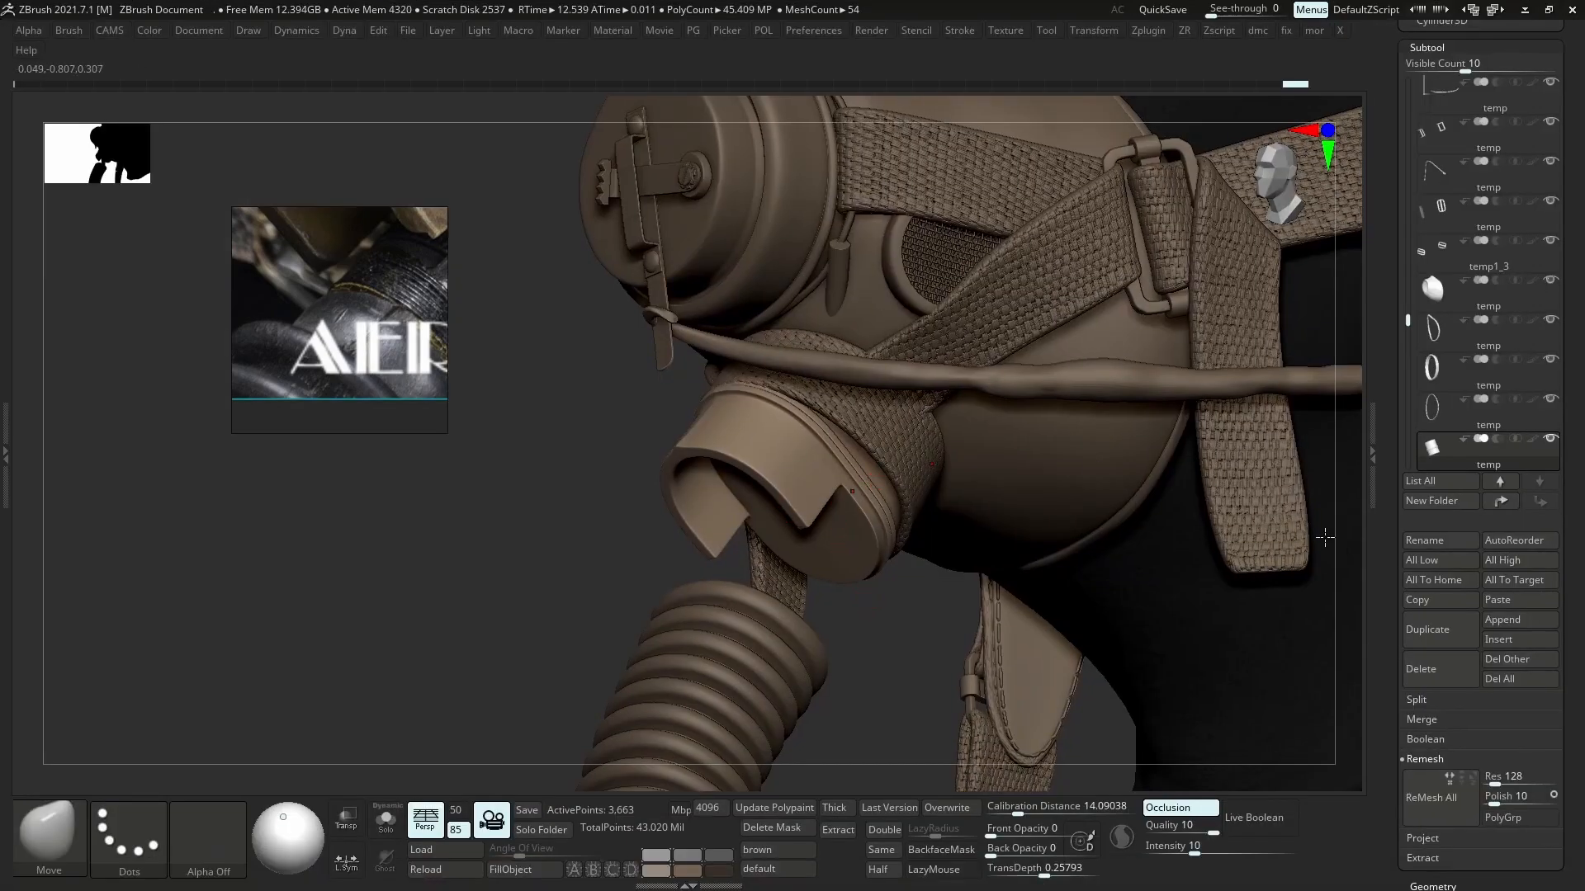
key(alt+s)
click(1423, 631)
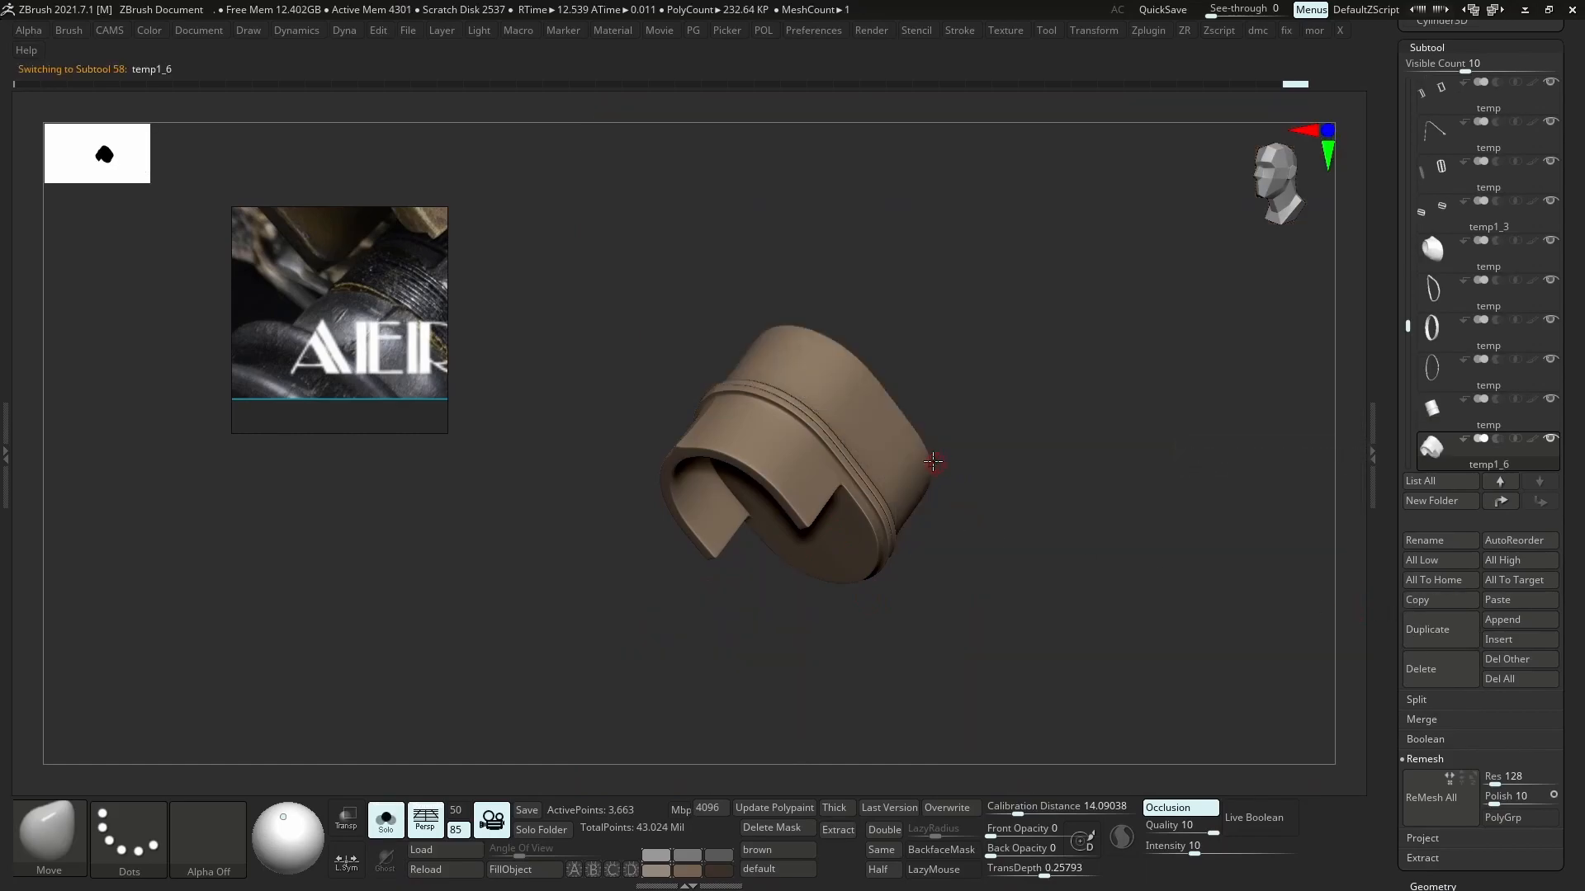
key(ctrl+i)
key(alt+s)
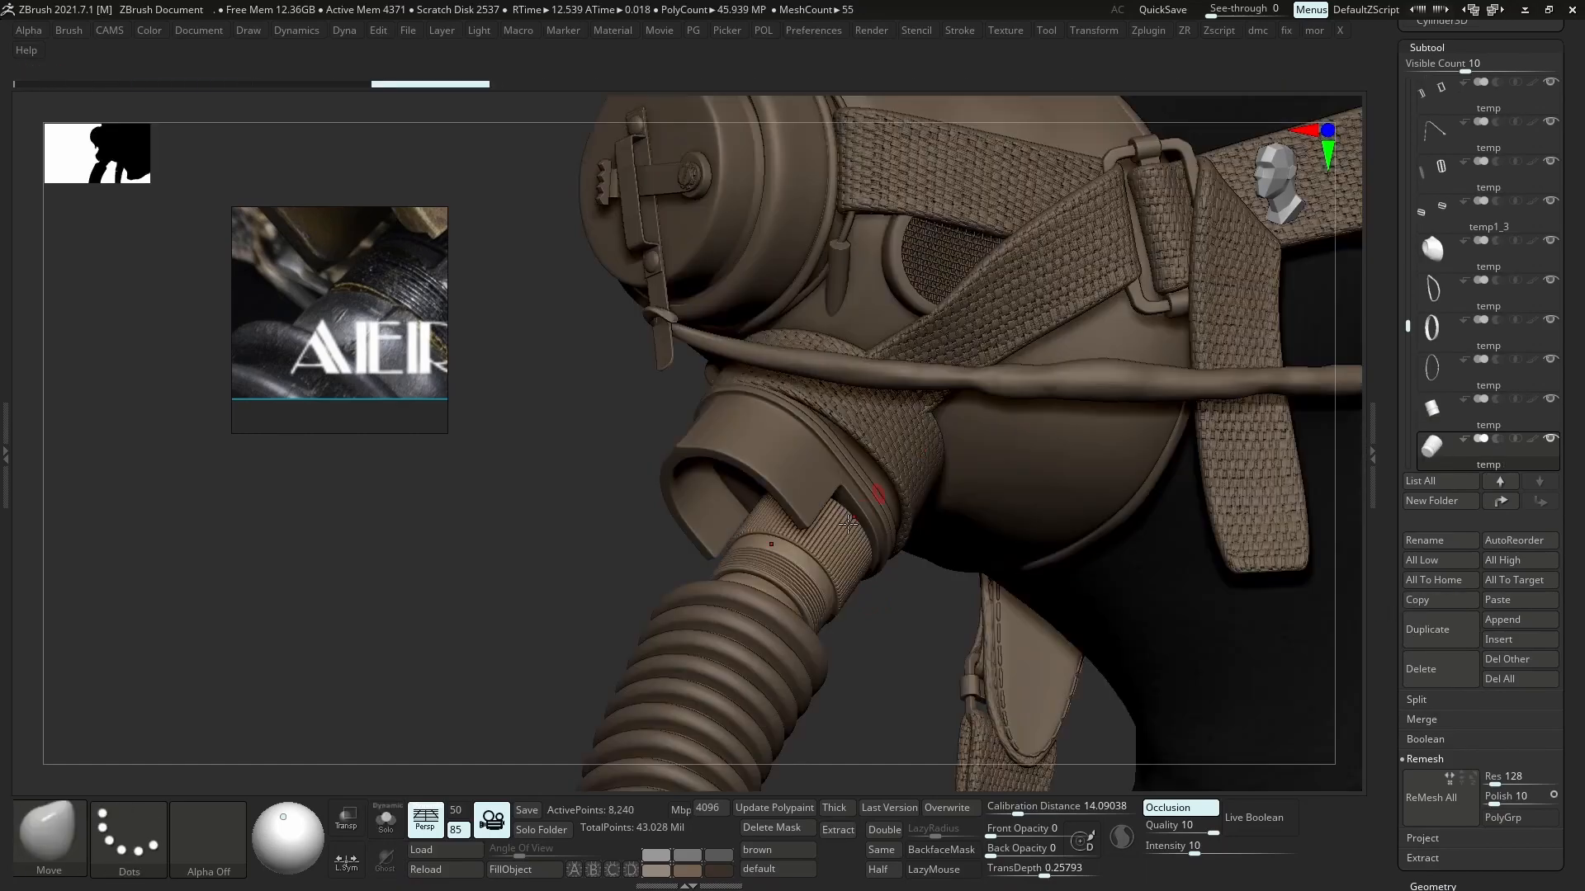
shift+drag(889, 604, 877, 615)
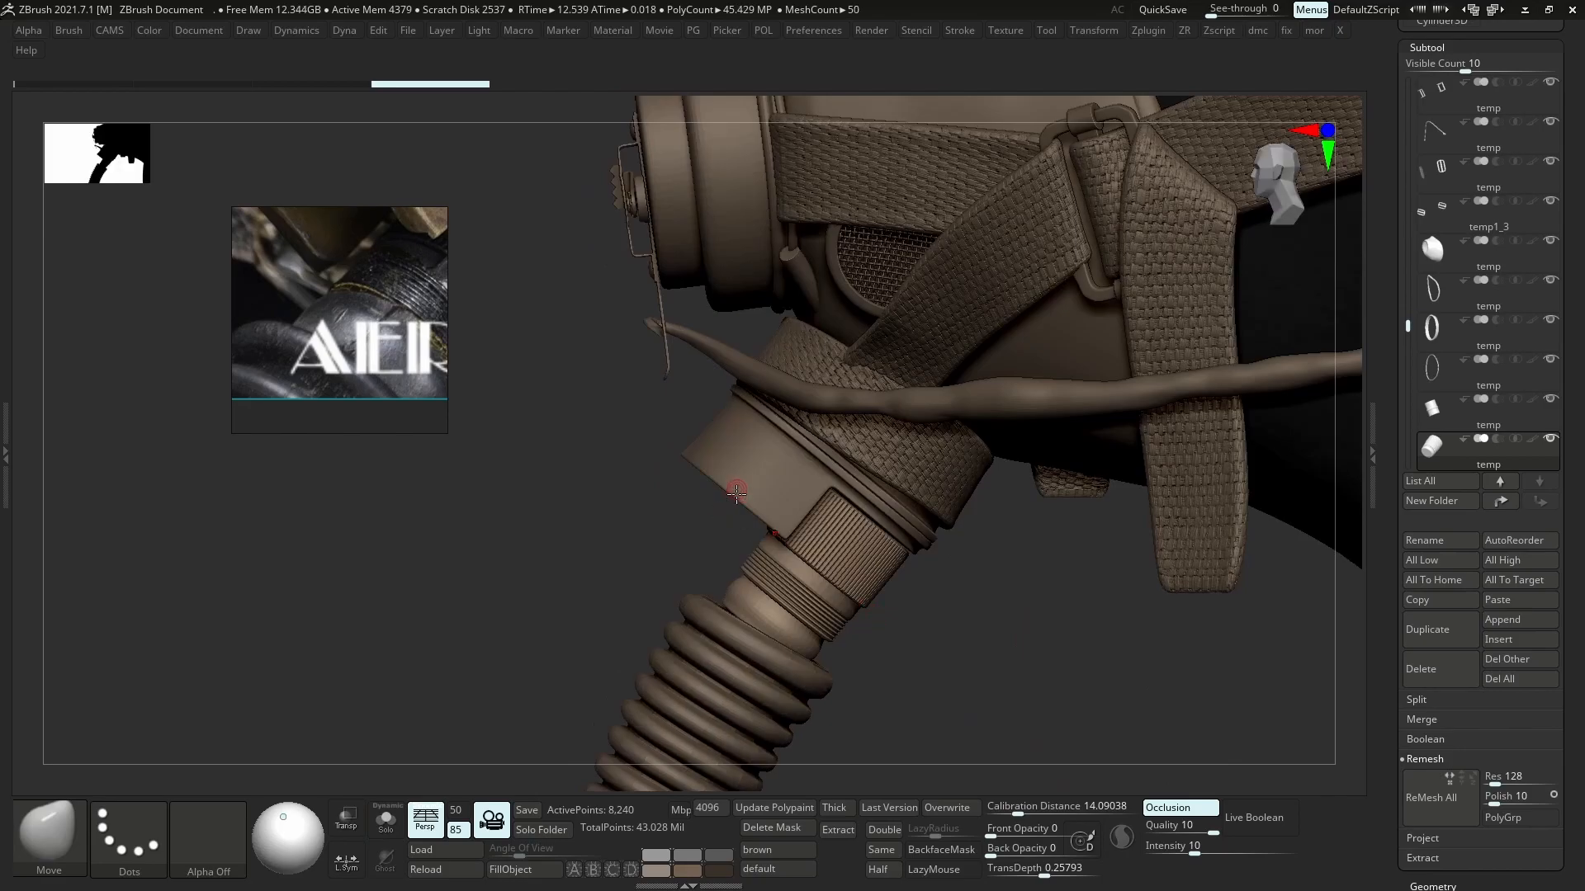
scroll(879, 529, down, 4)
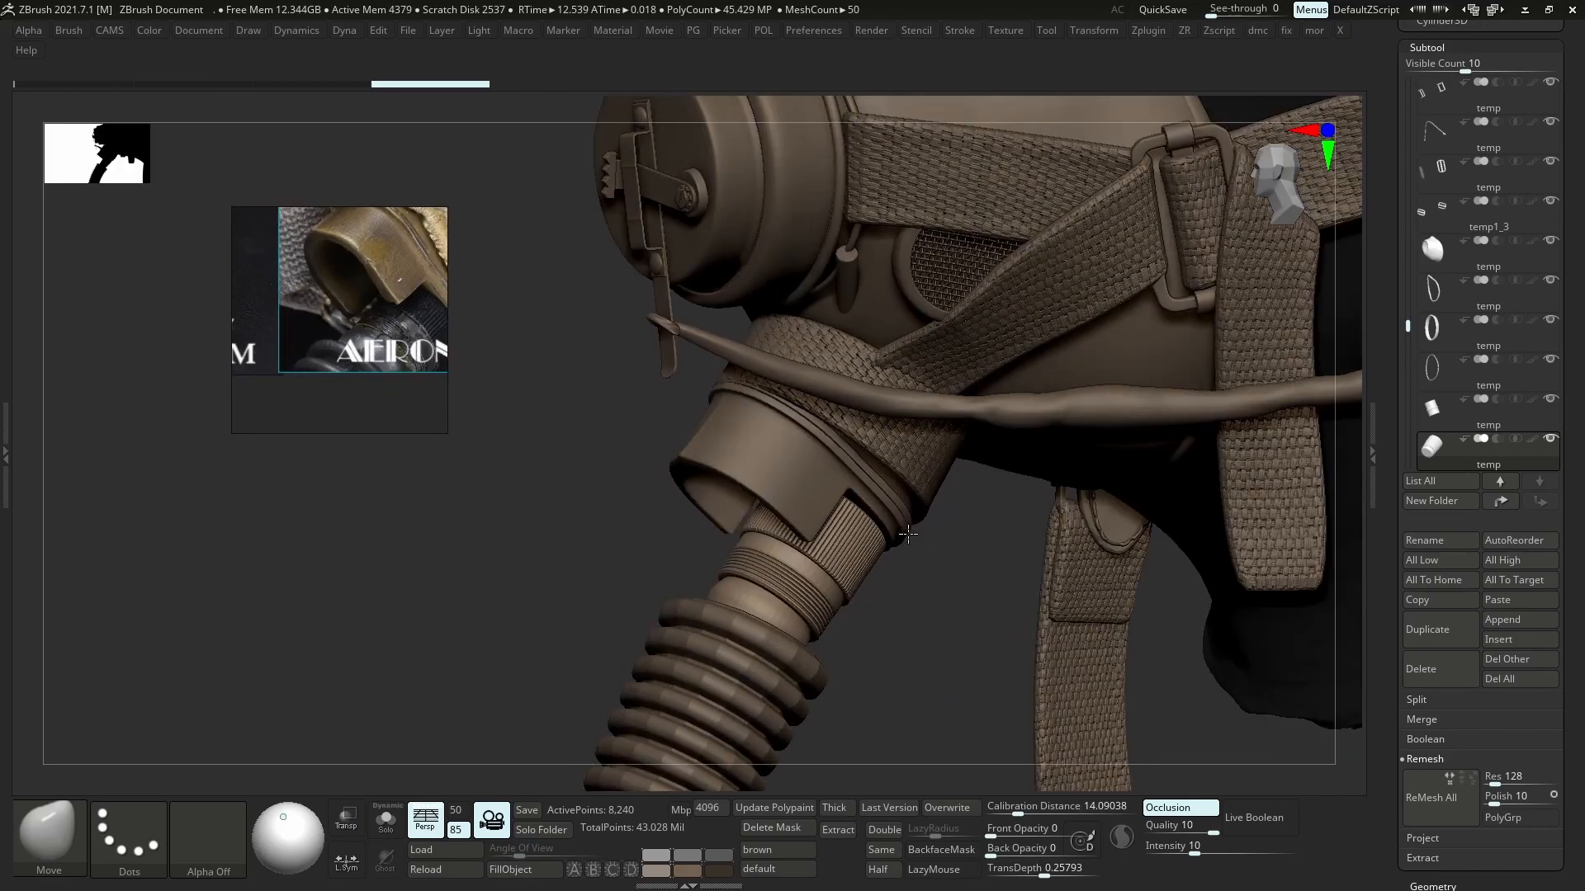
scroll(862, 559, up, 6)
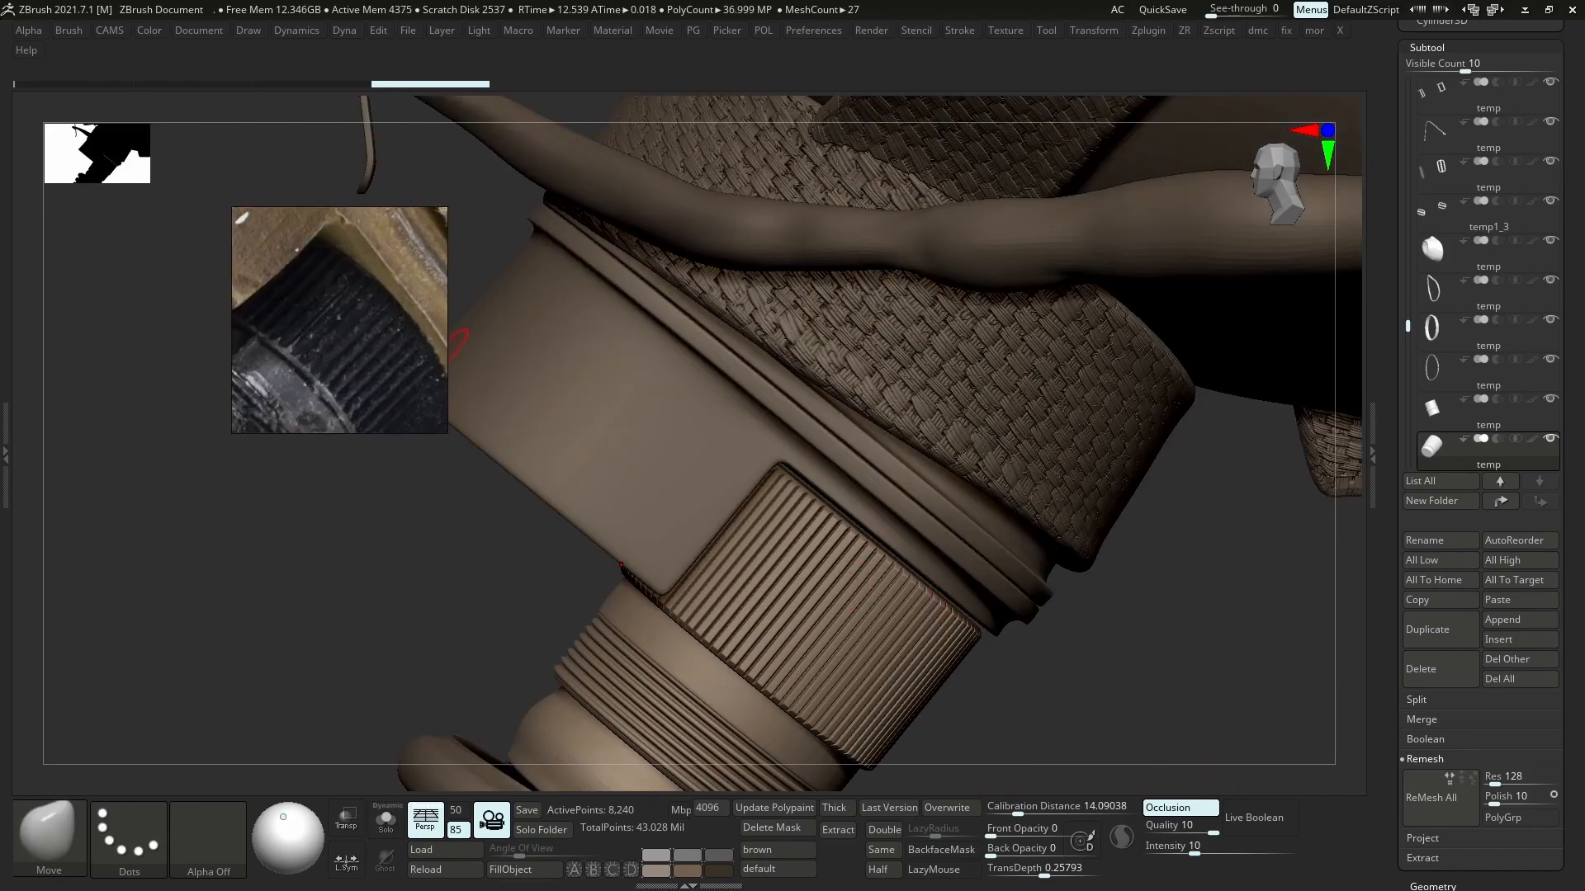
- Back in Maya, isolate the ribbed collar and shorten it by moving its housing-side end vertices toward the hose
click(1525, 11)
click(824, 418)
key(f)
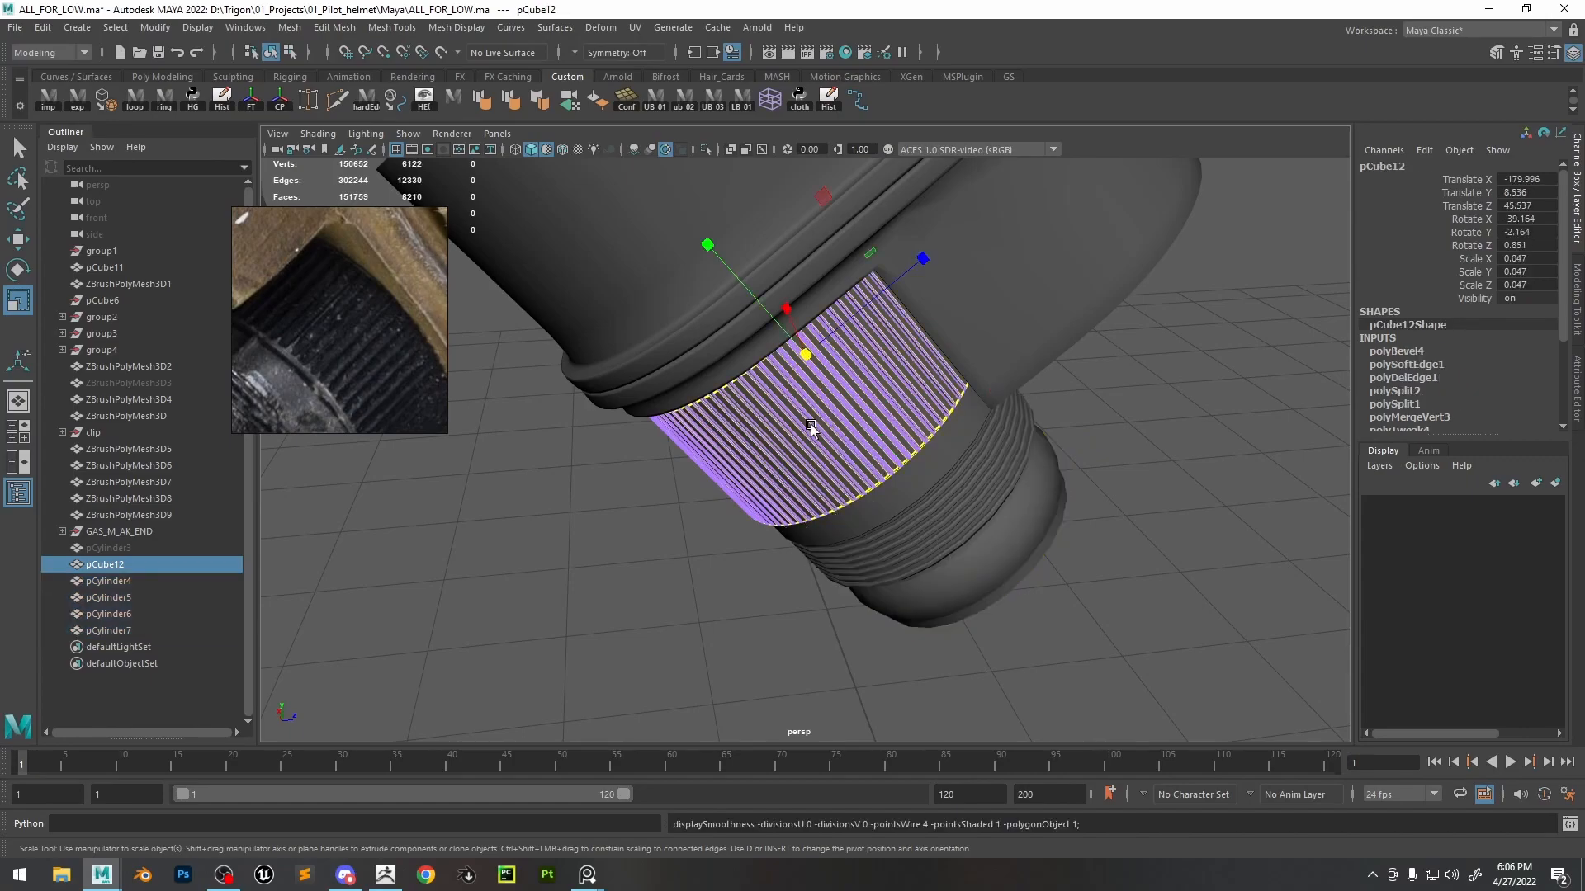
click(707, 152)
alt+drag(838, 269, 870, 279)
right_drag(869, 280, 819, 306)
alt+drag(819, 307, 880, 212)
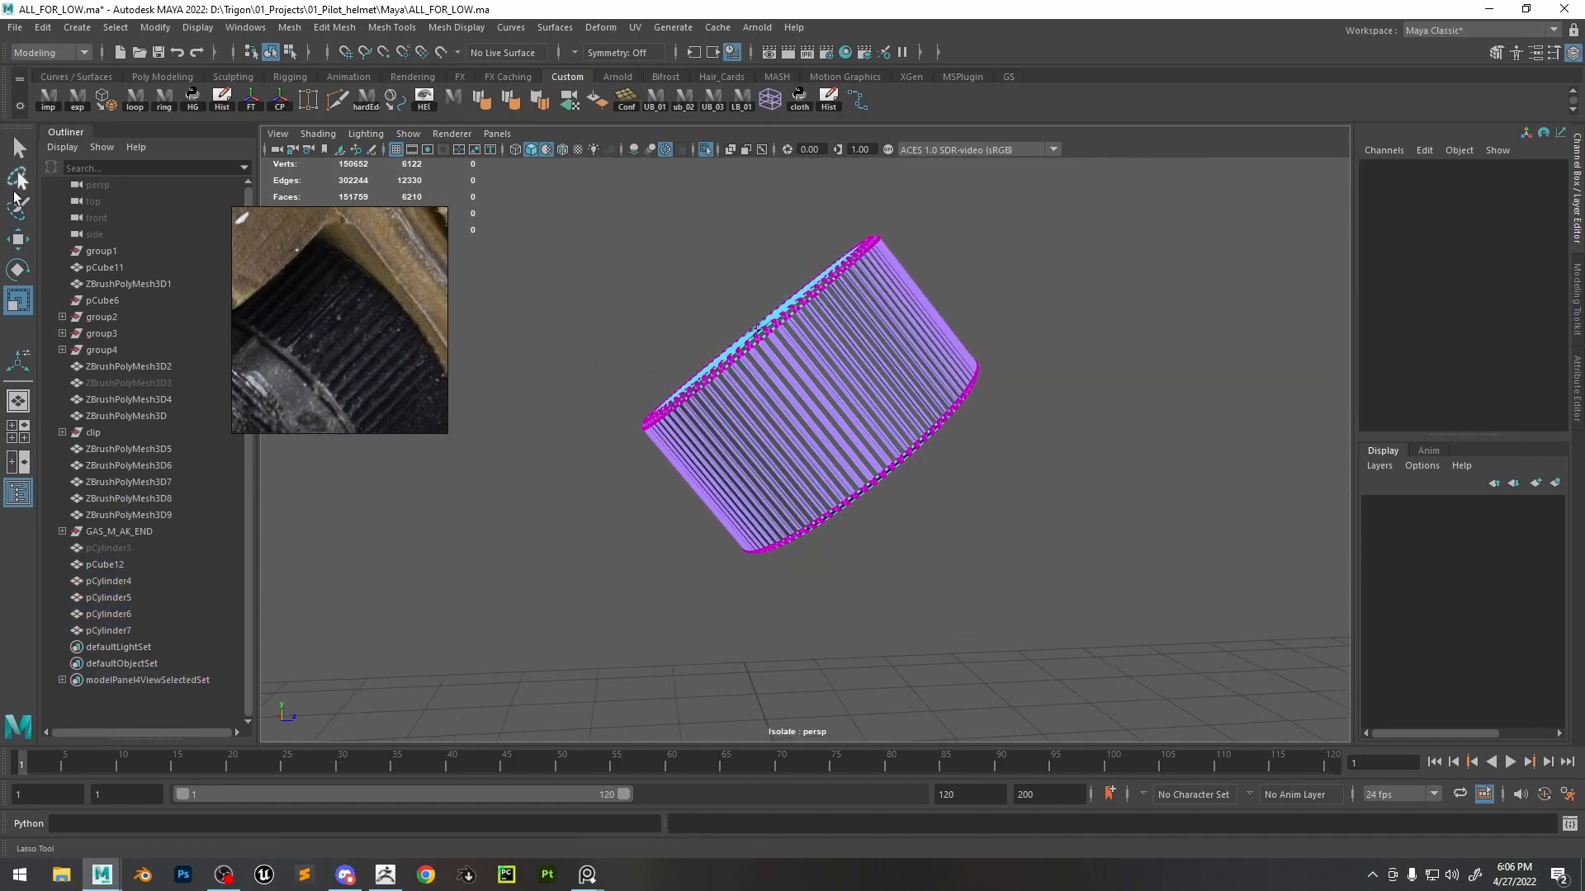
drag(472, 295, 473, 289)
key(w)
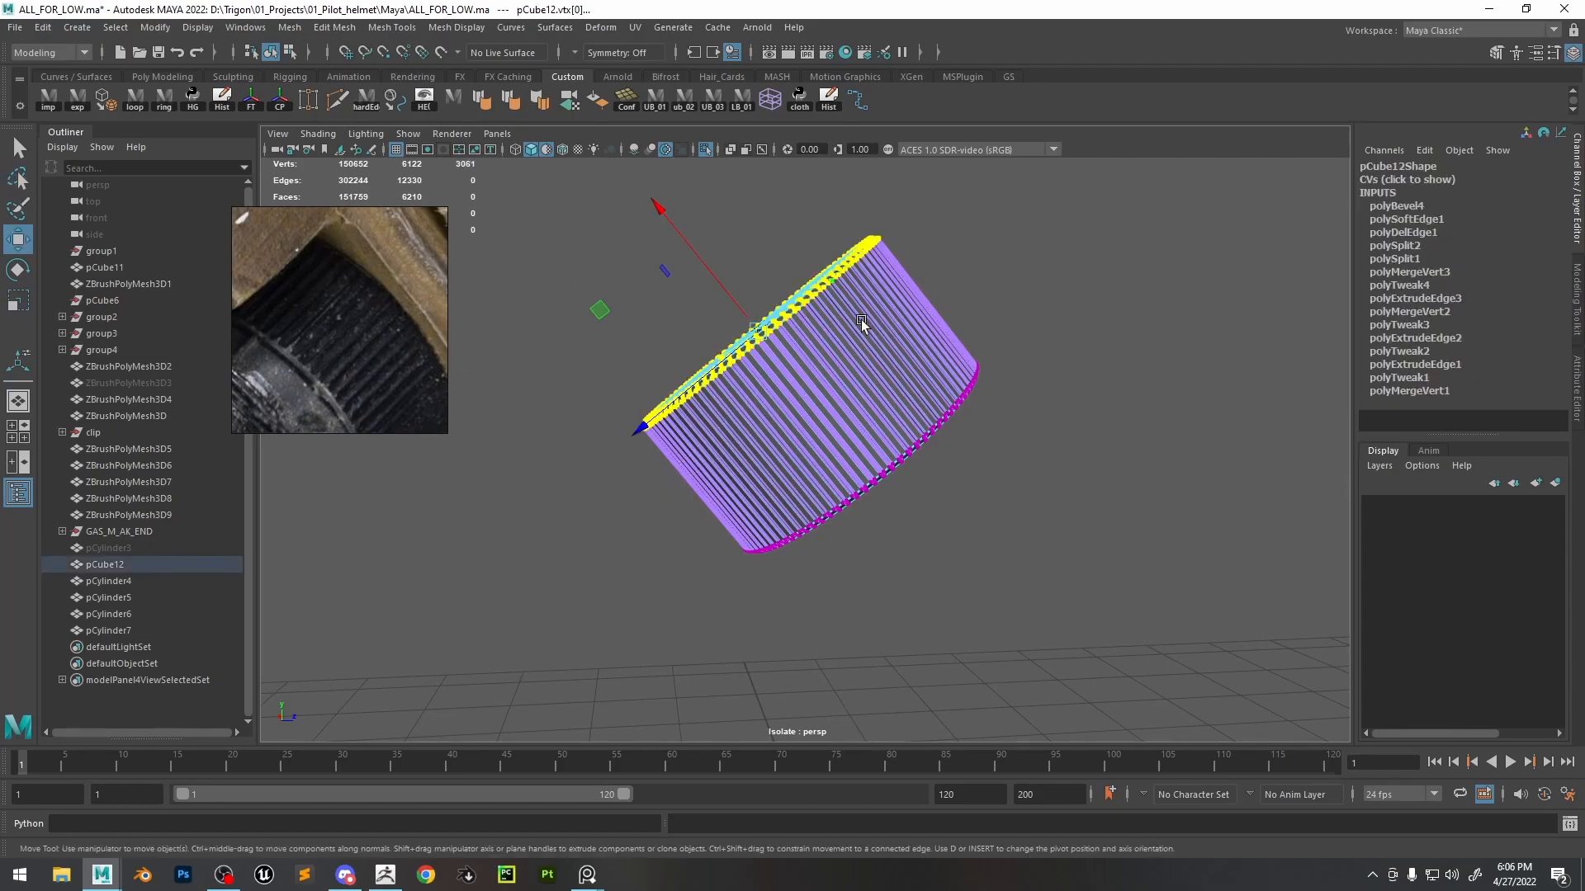
drag(722, 294, 752, 331)
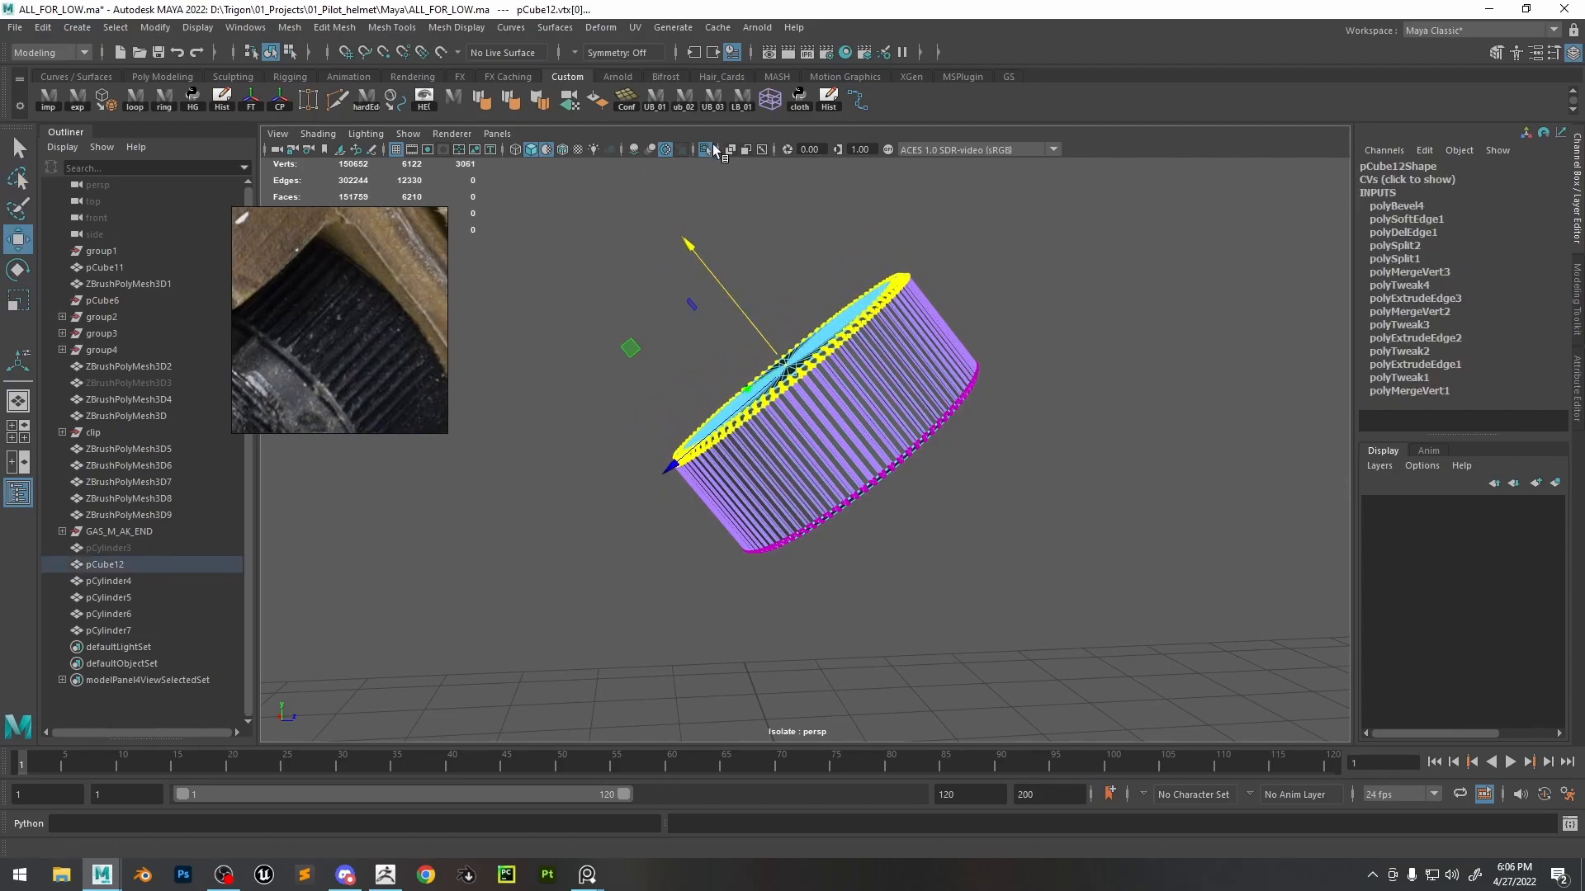
click(707, 150)
mouse_move(929, 340)
alt+mouse_down()
mouse_move(939, 365)
mouse_move(931, 355)
alt+mouse_up()
drag(756, 331, 759, 335)
key(F8)
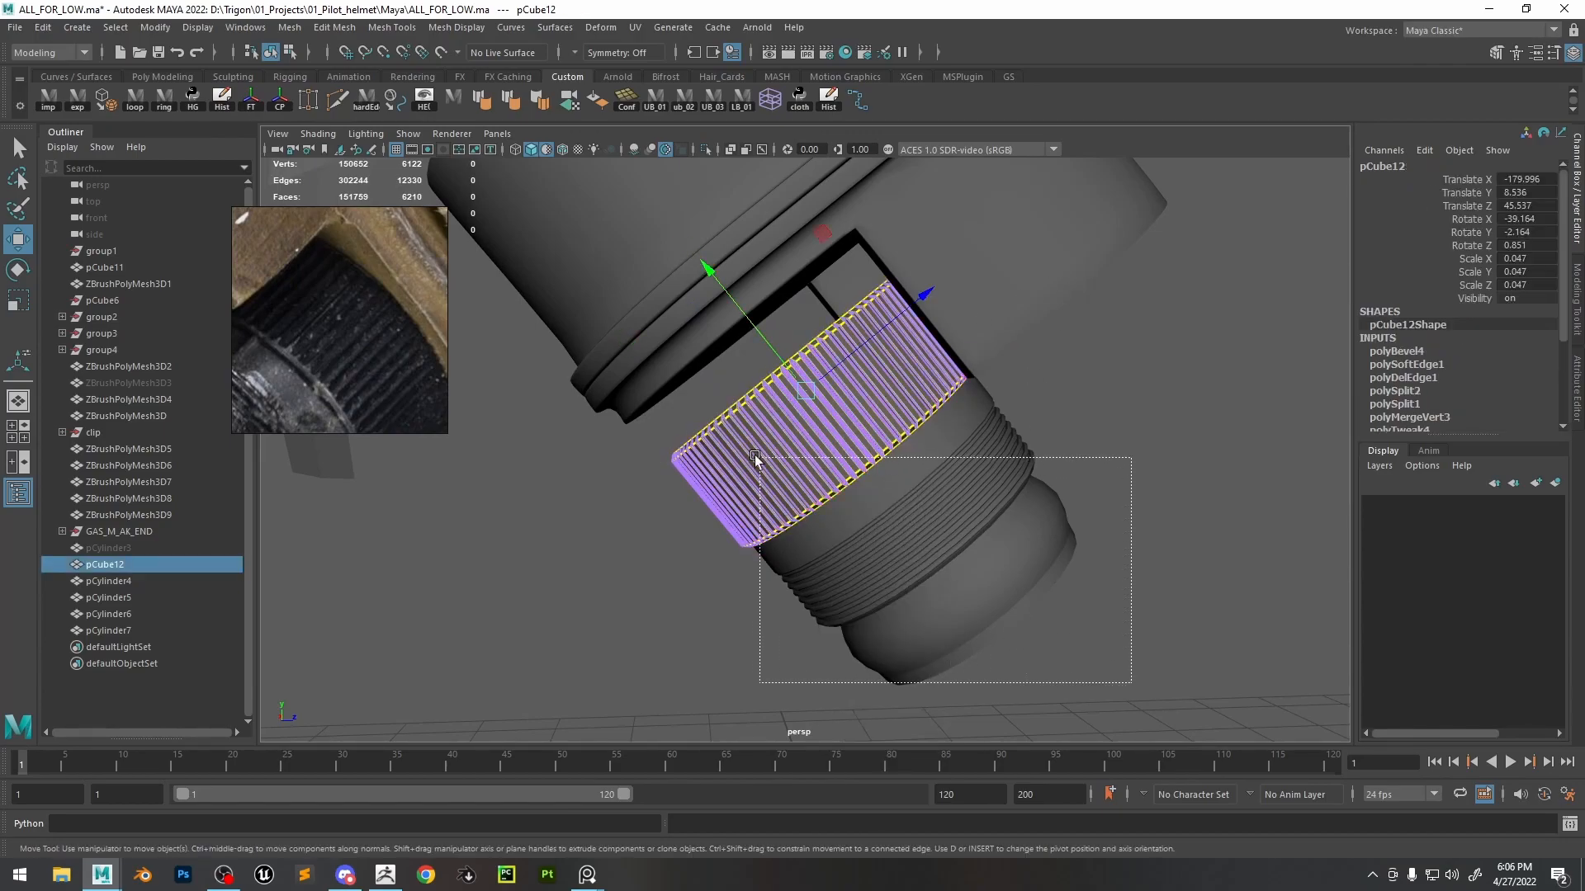
- Move the ribbed collar and the other connector parts together along the hose axis, closer to the housing
shift+drag(761, 458, 768, 462)
key(ctrl+g)
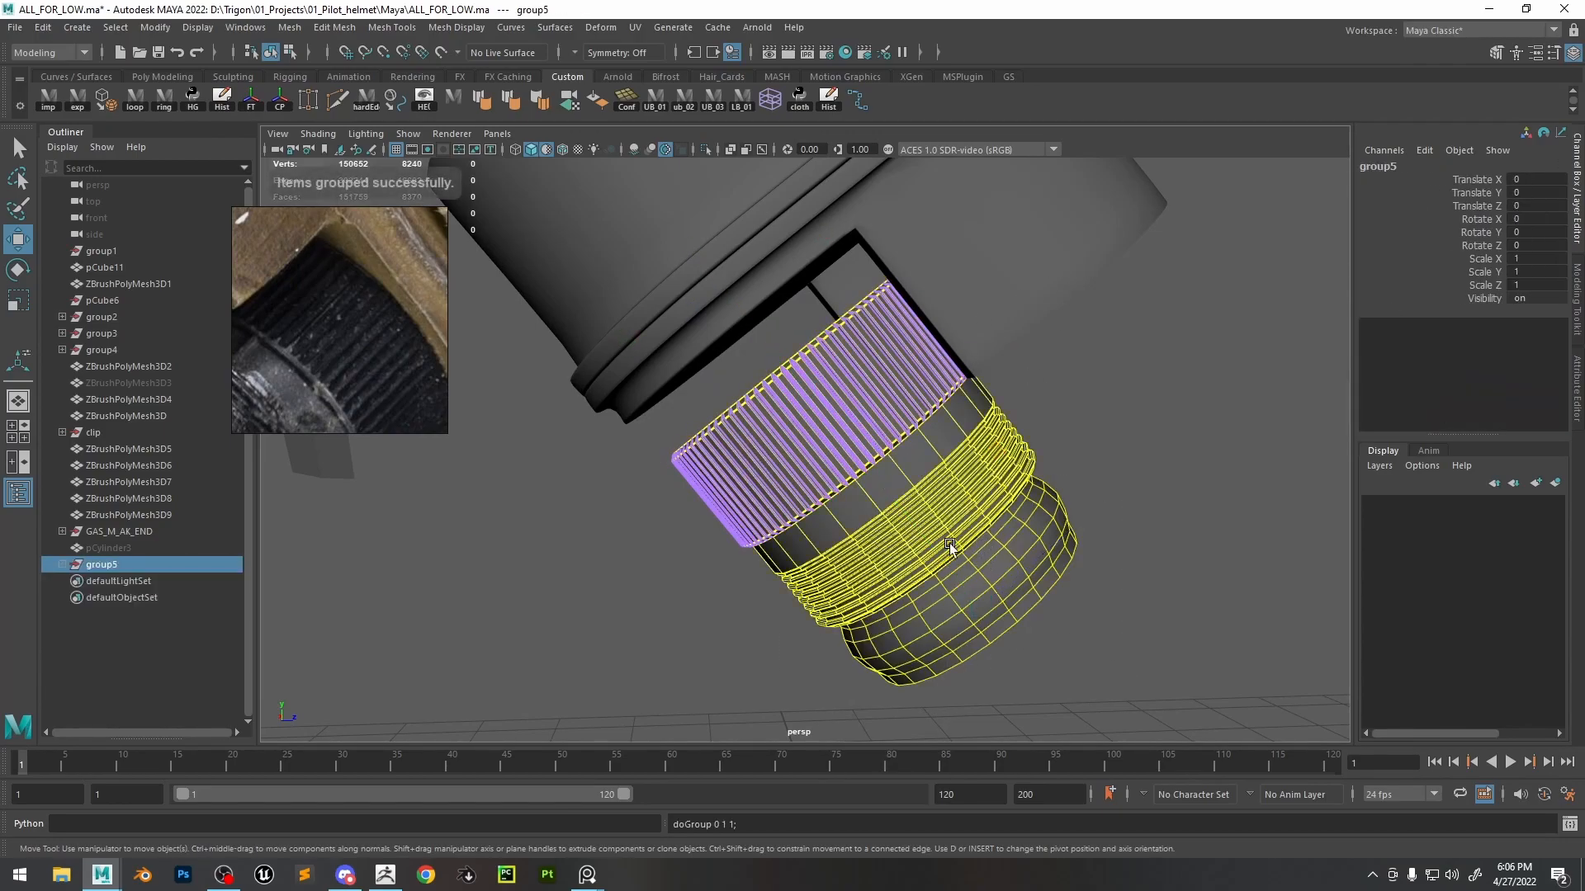
alt+right_drag(949, 545, 675, 286)
key(ctrl+z)
drag(829, 453, 818, 450)
alt+right_drag(817, 450, 1178, 574)
middle_drag(1178, 573, 1159, 559)
click(1204, 510)
alt+right_drag(1203, 509, 701, 214)
alt+drag(924, 450, 979, 460)
scroll(357, 330, down, 3)
alt+right_drag(531, 364, 751, 422)
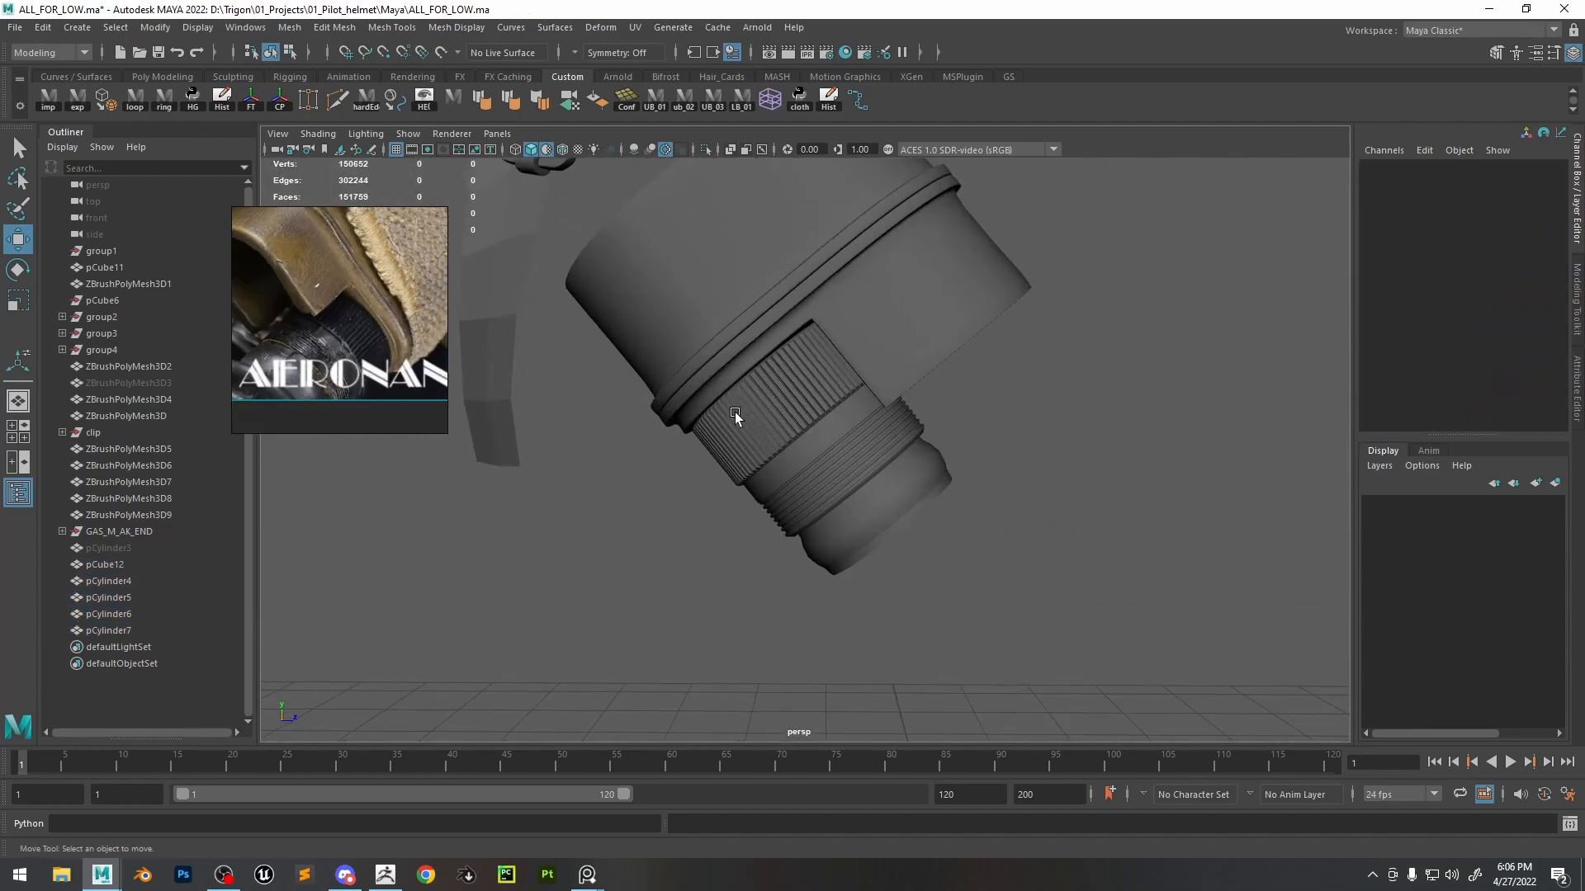
- Fine-tune the ribbed collar's length by adjusting its housing-side end vertices along the hose axis
click(795, 393)
right_drag(1214, 308, 1131, 307)
click(708, 302)
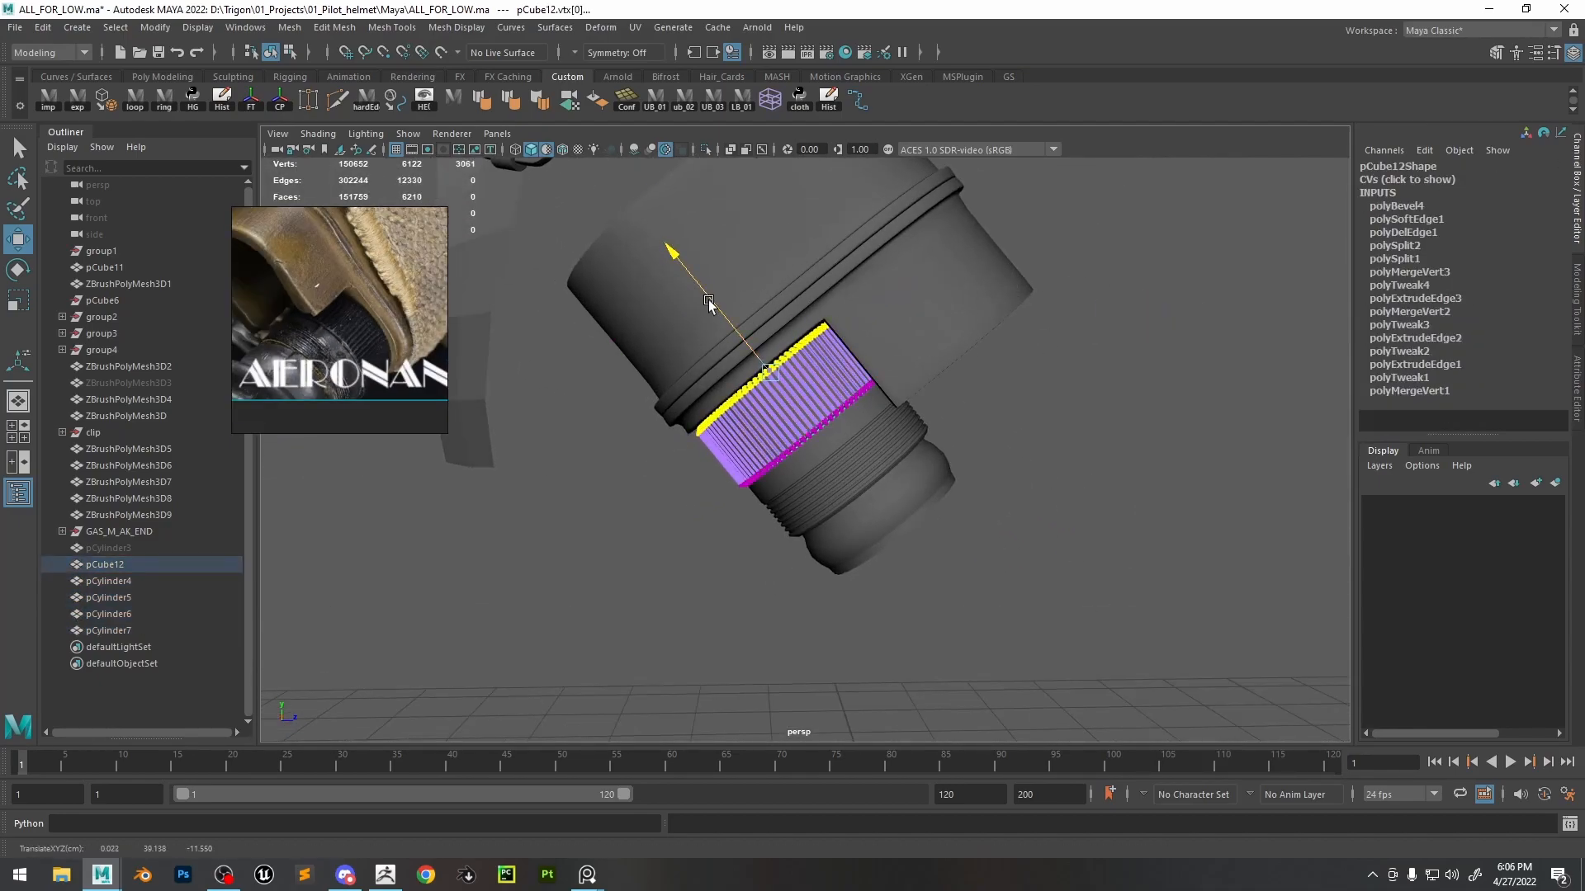
drag(720, 305, 718, 301)
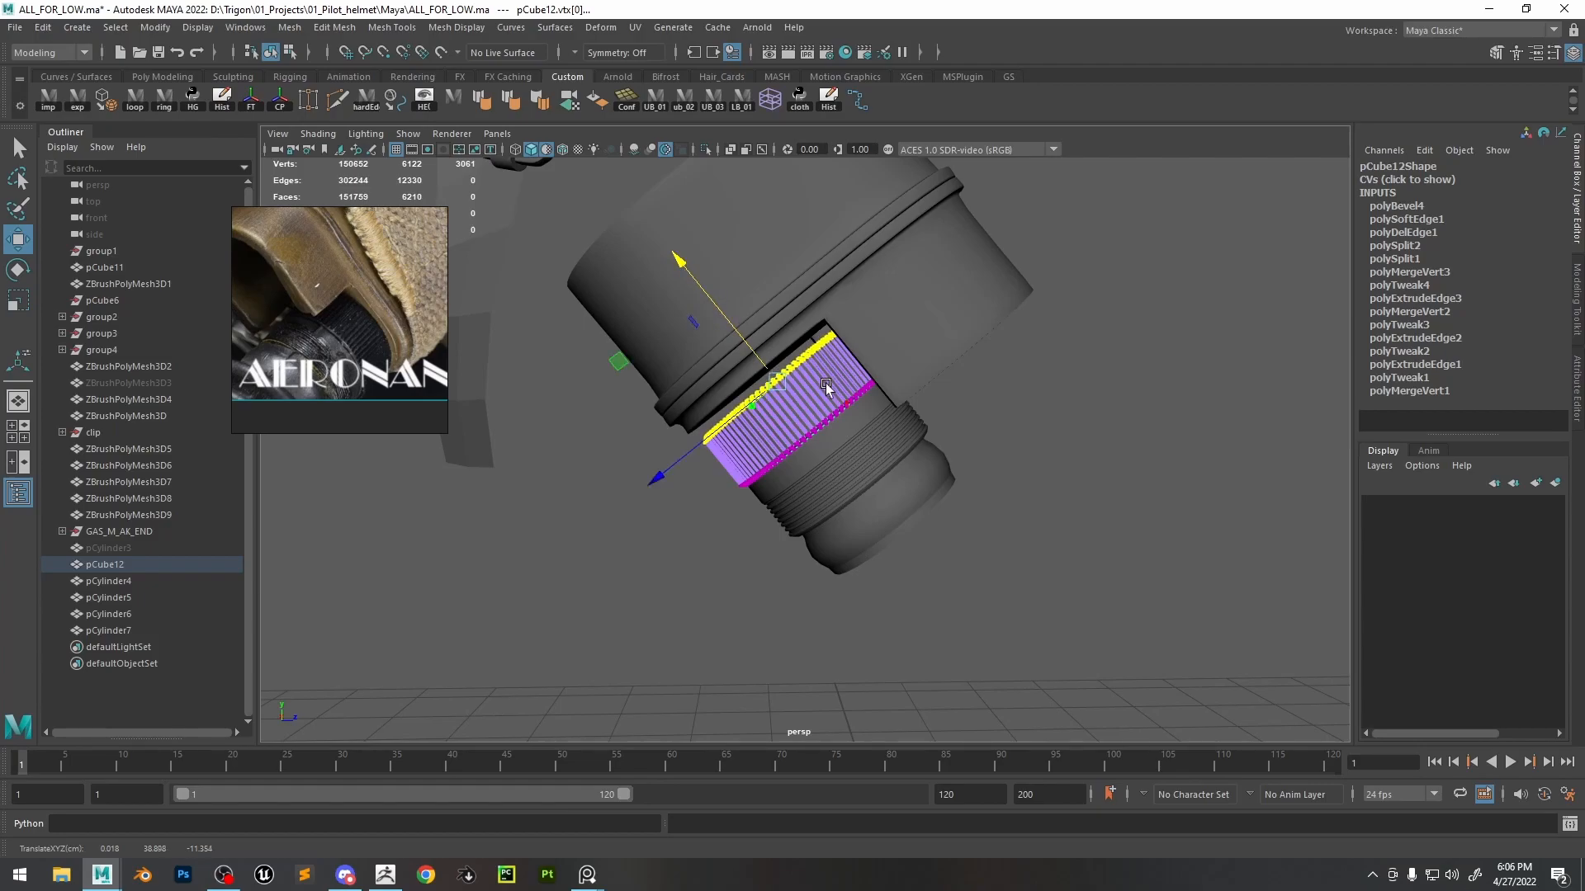
click(1053, 477)
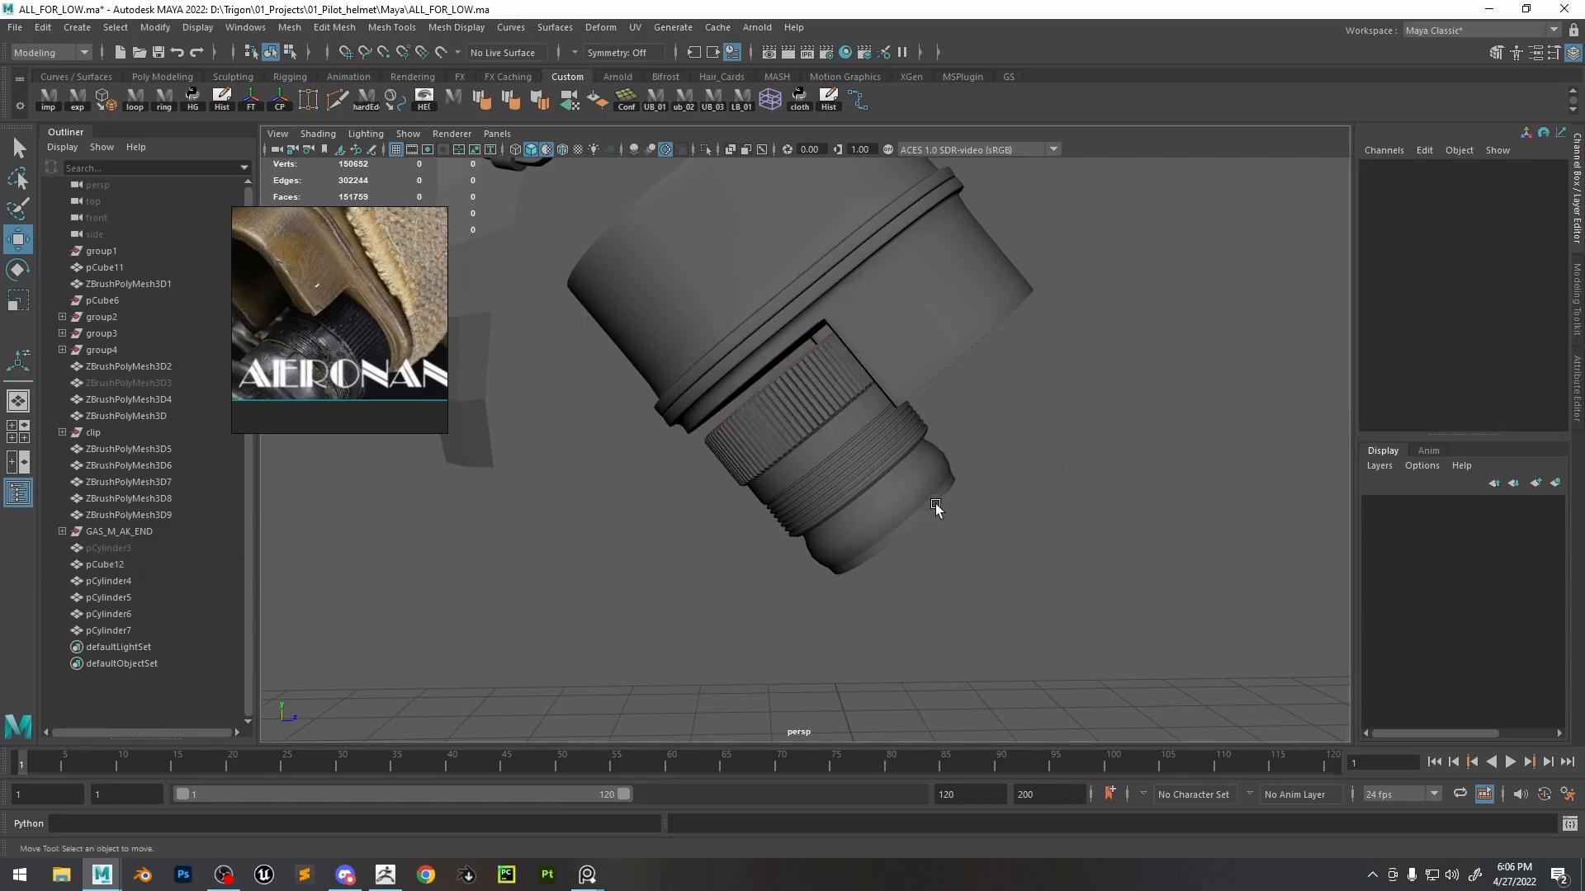
click(832, 397)
key(F9)
drag(761, 358, 756, 354)
key(F8)
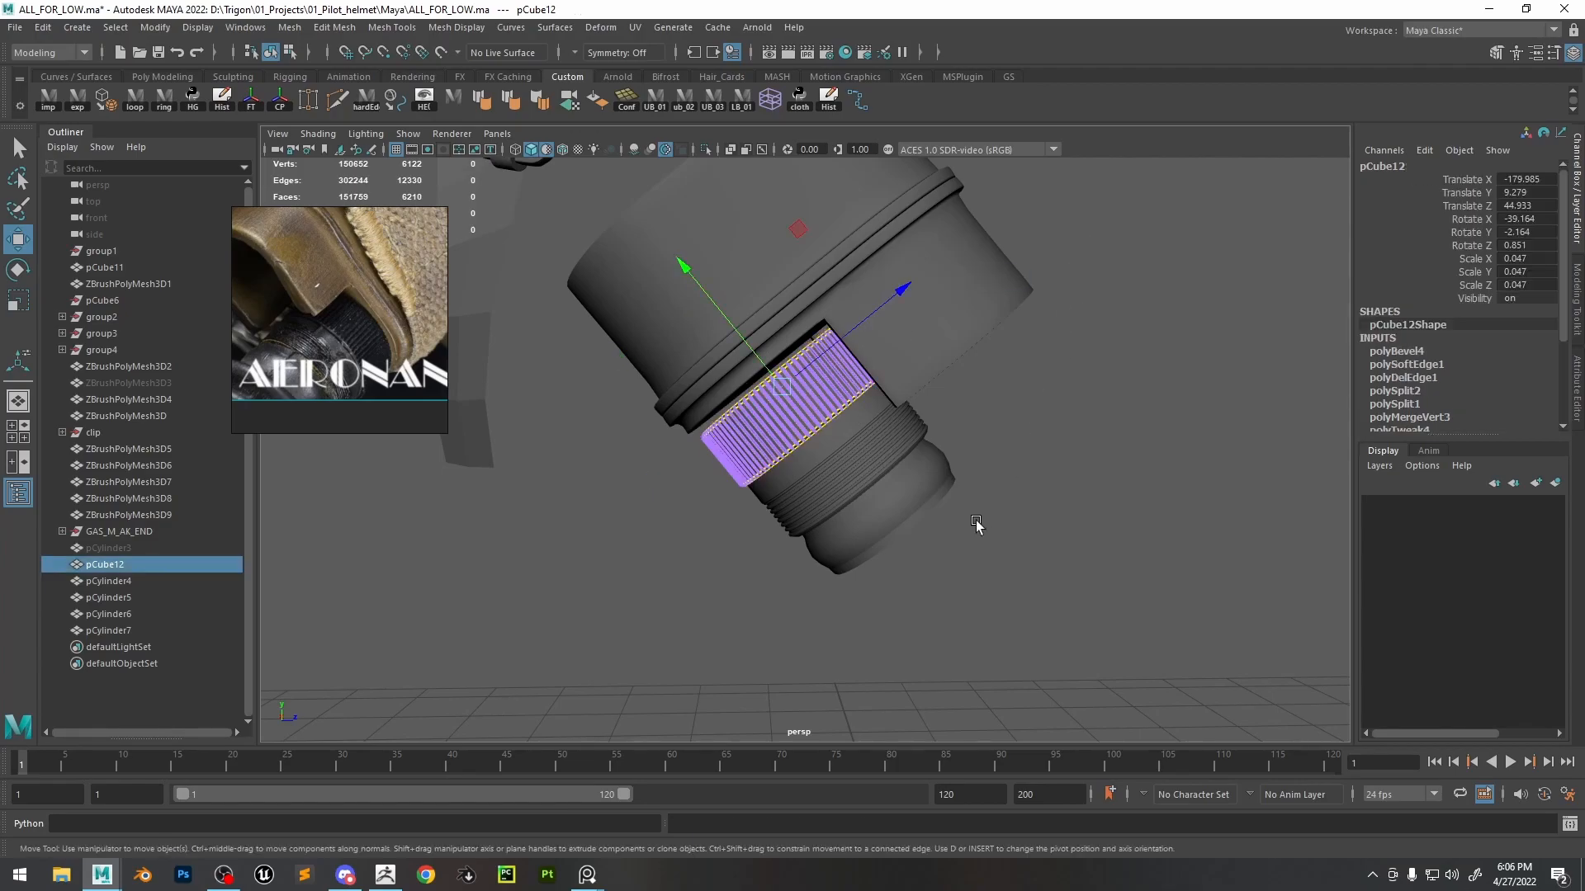
- Shift all connector parts slightly toward the housing and move the grooved band and rounded sleeve closer to the smooth ring
shift+drag(769, 426, 770, 428)
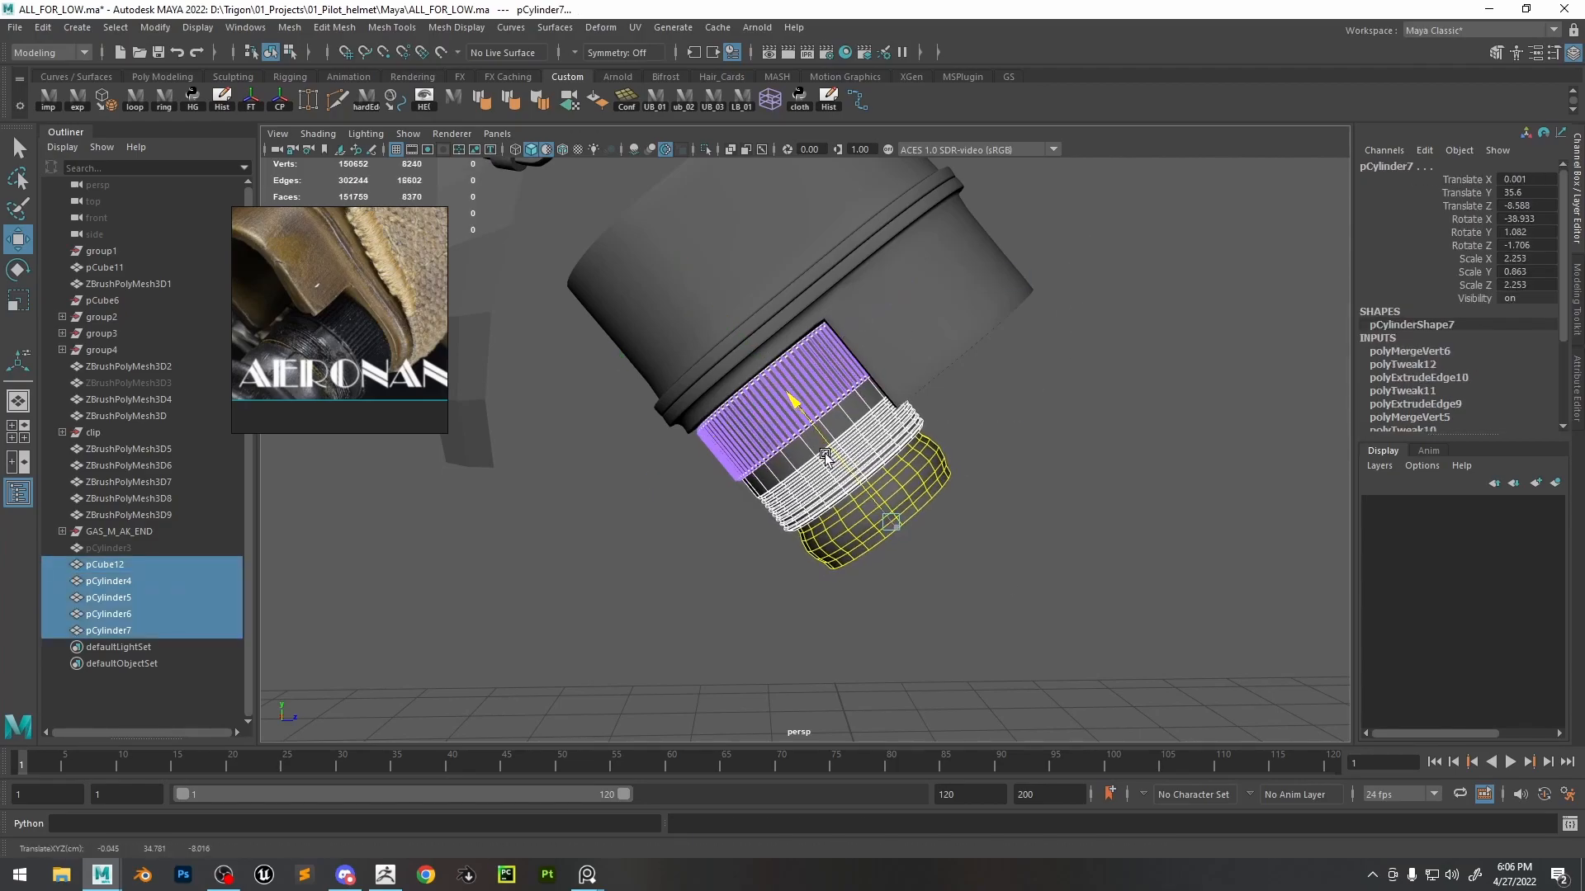
click(832, 461)
drag(832, 460, 830, 448)
shift+drag(993, 602, 835, 495)
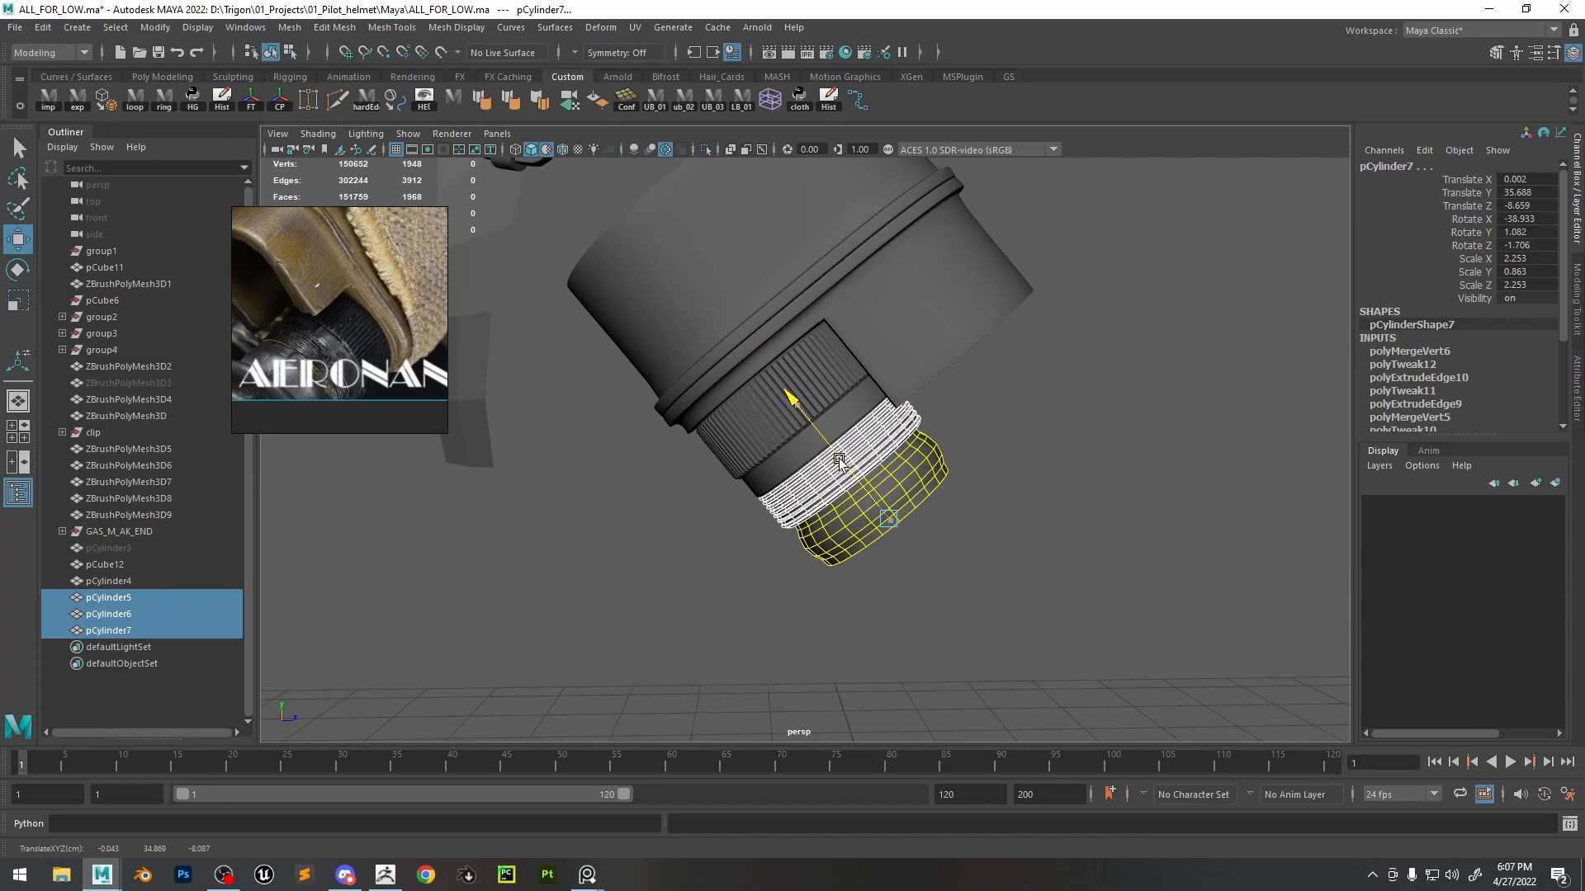
click(1142, 431)
alt+right_drag(1142, 431, 922, 392)
alt+drag(923, 392, 719, 446)
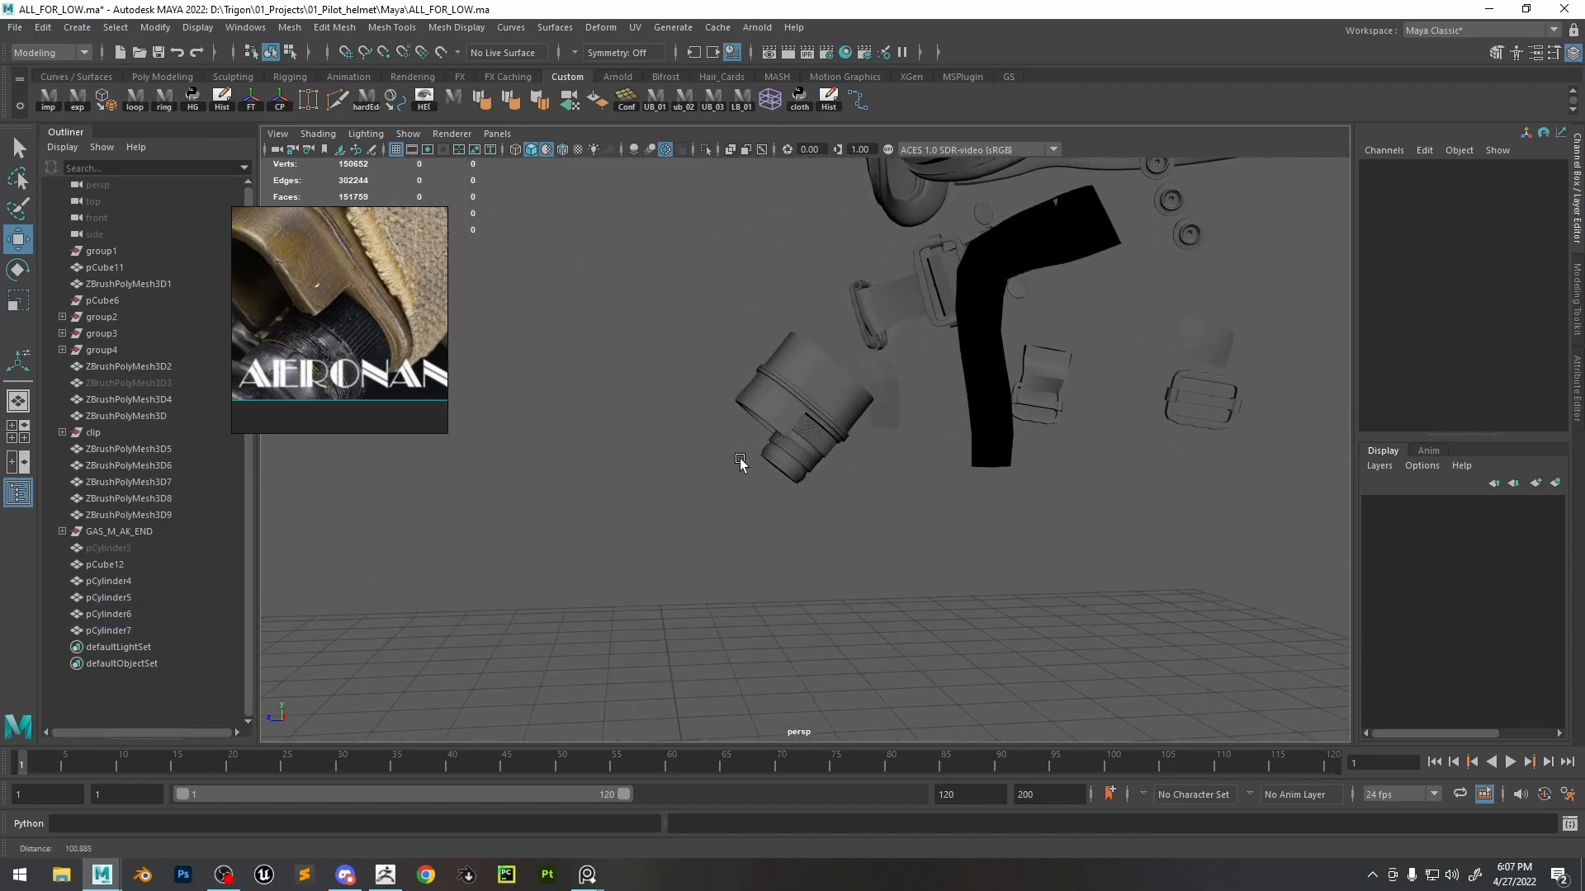
- Export the adjusted connector parts, update their ZBrush subtool and compare it with the previous version through undo and redo
alt+right_drag(719, 446, 881, 481)
drag(881, 577, 918, 512)
click(77, 106)
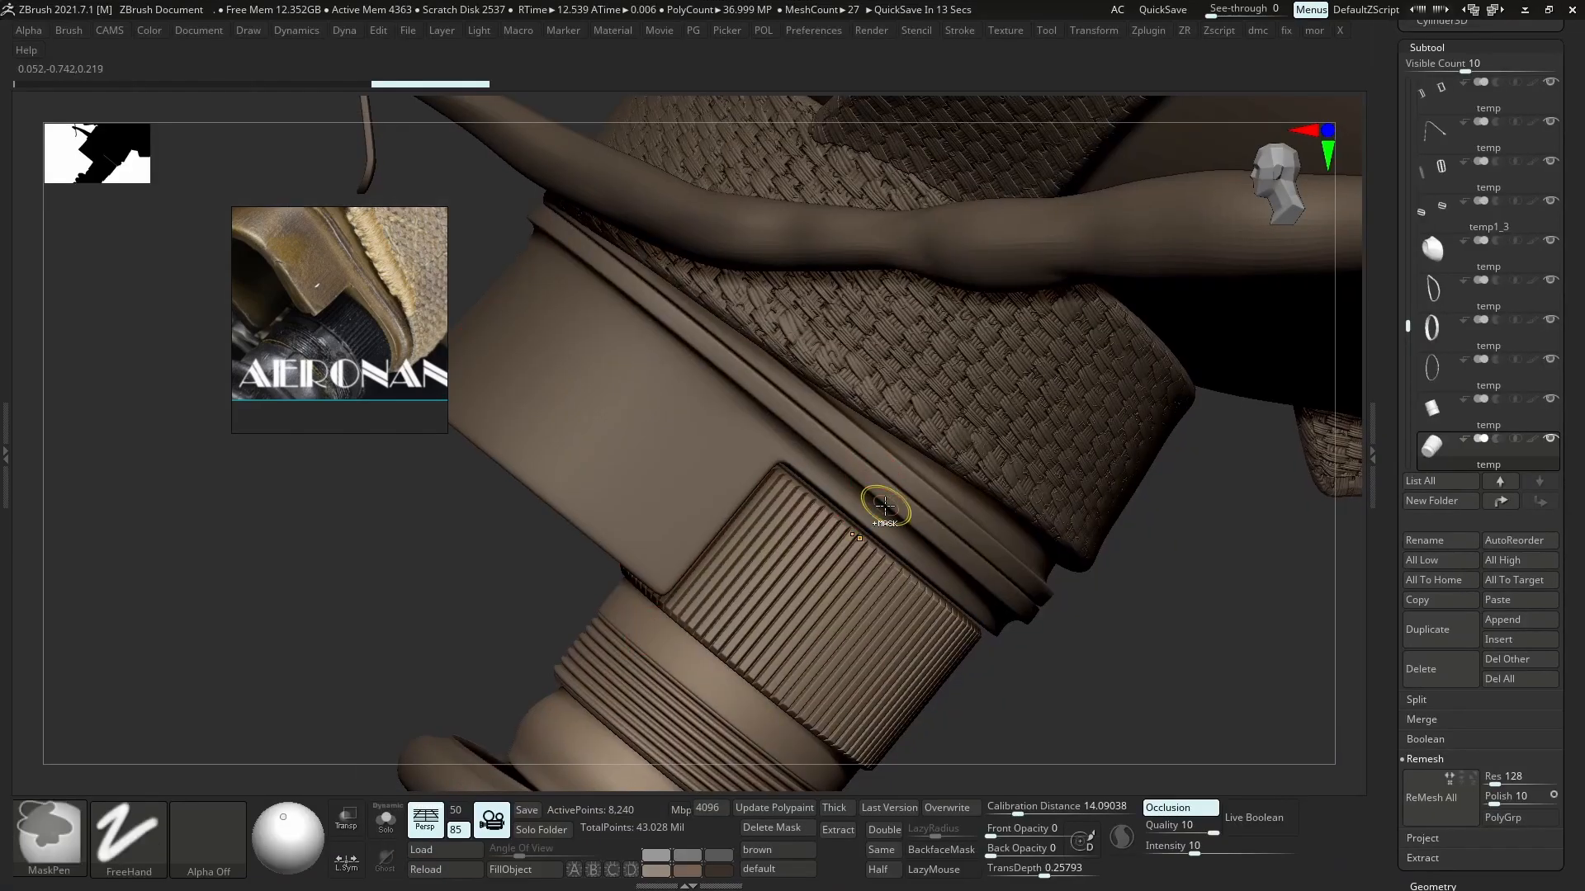
ctrl+right_drag(885, 505, 747, 182)
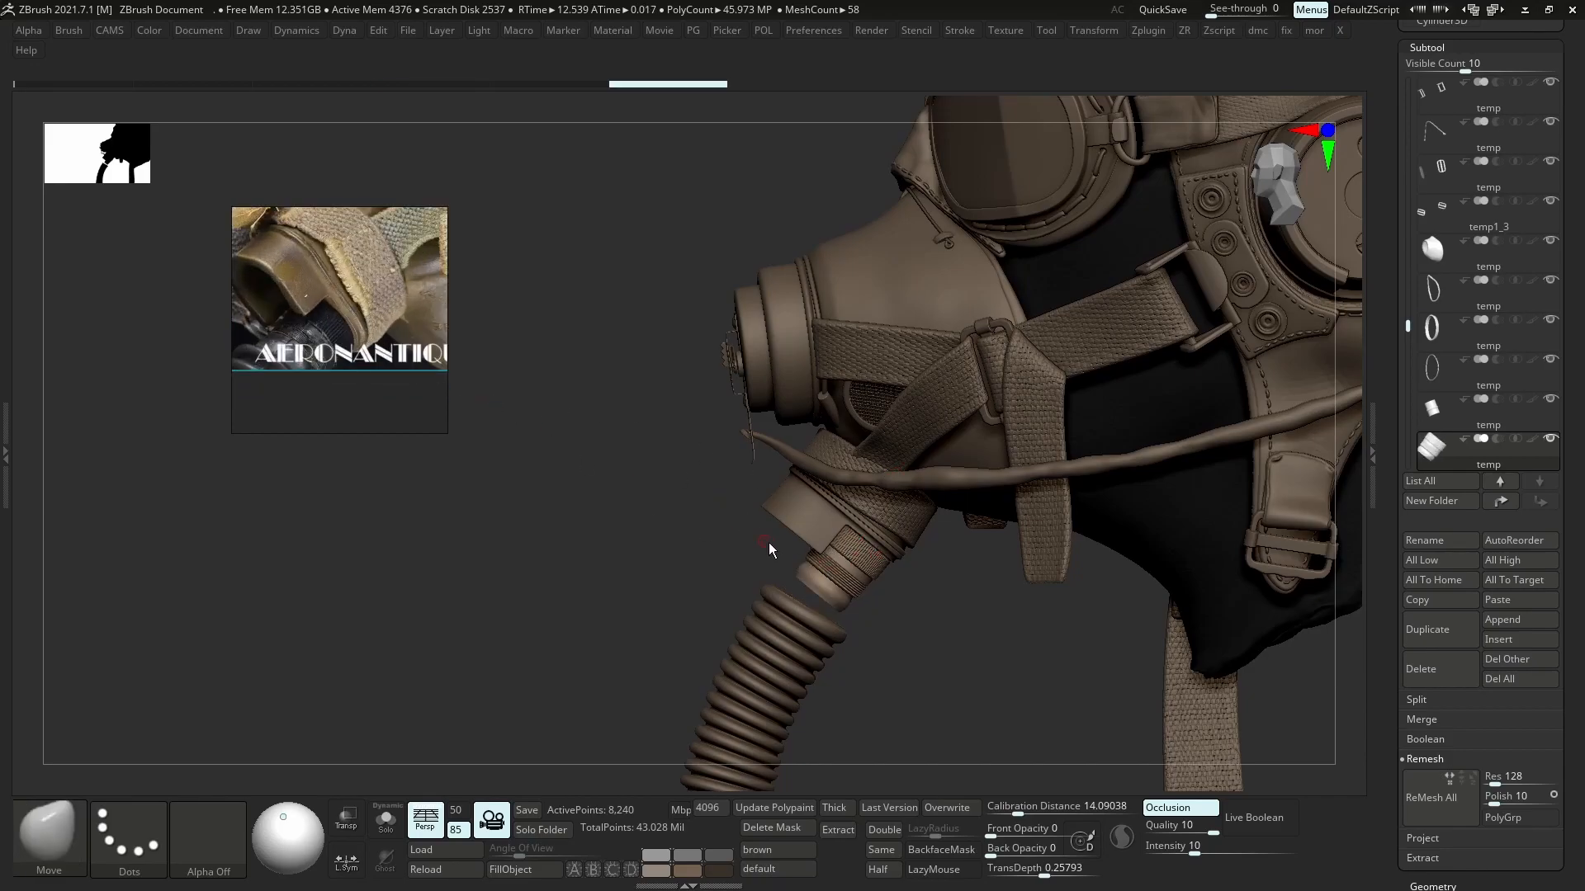
key(ctrl+z)
key(ctrl+shift+z)
- In Maya, lengthen the rounded sleeve to a Y scale of about 0.941, reposition it along the hose axis and export the connector
click(1524, 11)
alt+drag(897, 487, 779, 439)
click(764, 485)
key(r)
key(w)
click(79, 106)
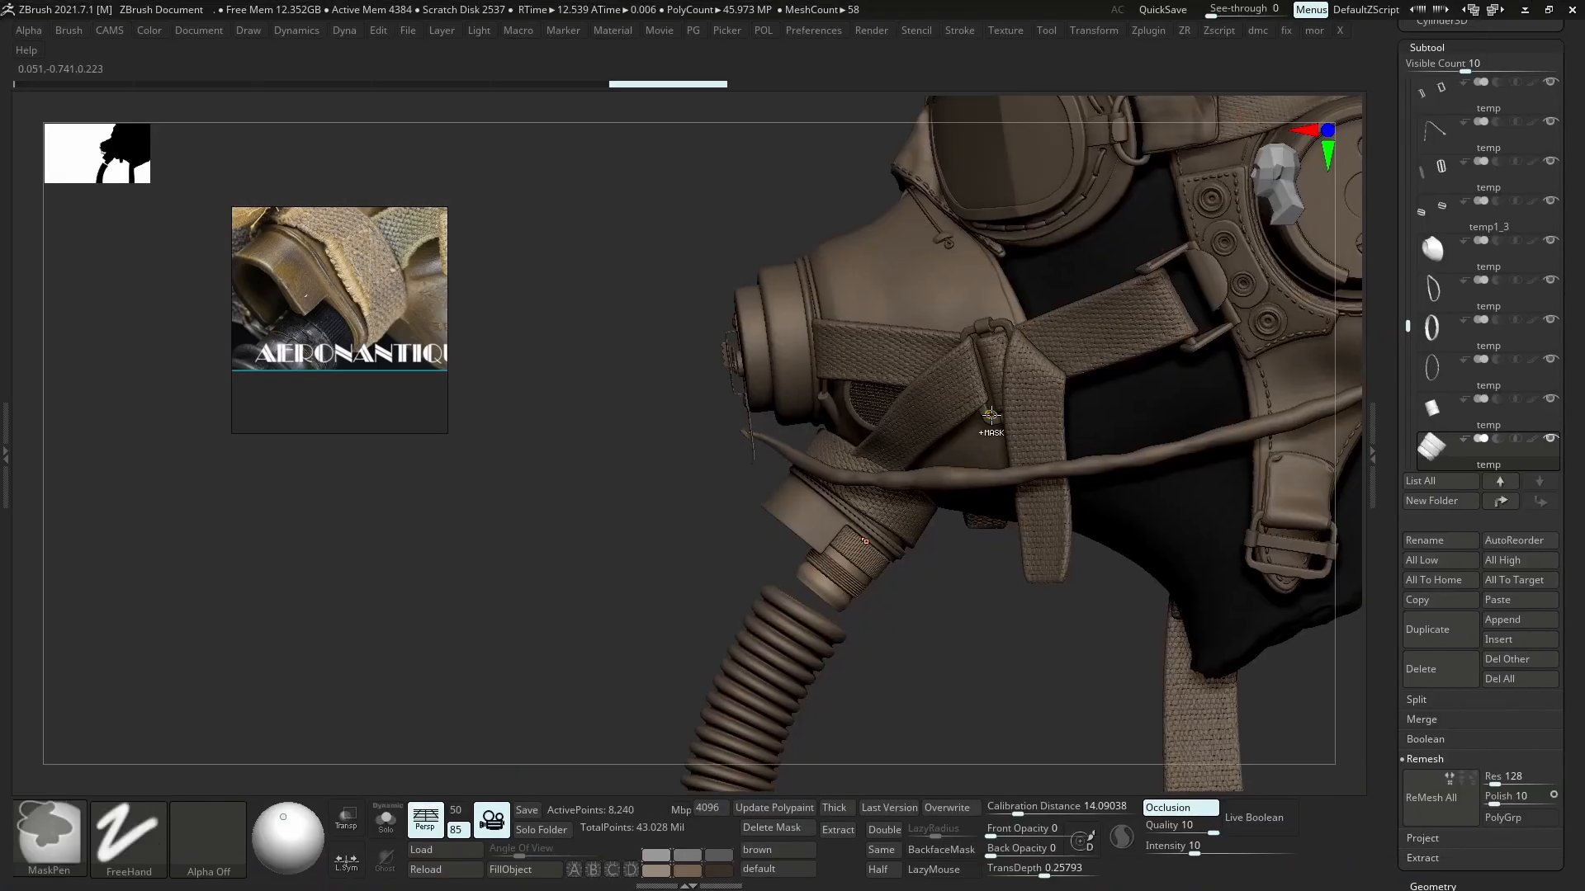
- Return to Maya, turn on smooth preview for the rounded sleeve and grooved band, and nudge the sleeve along its axis
click(1524, 11)
key(f)
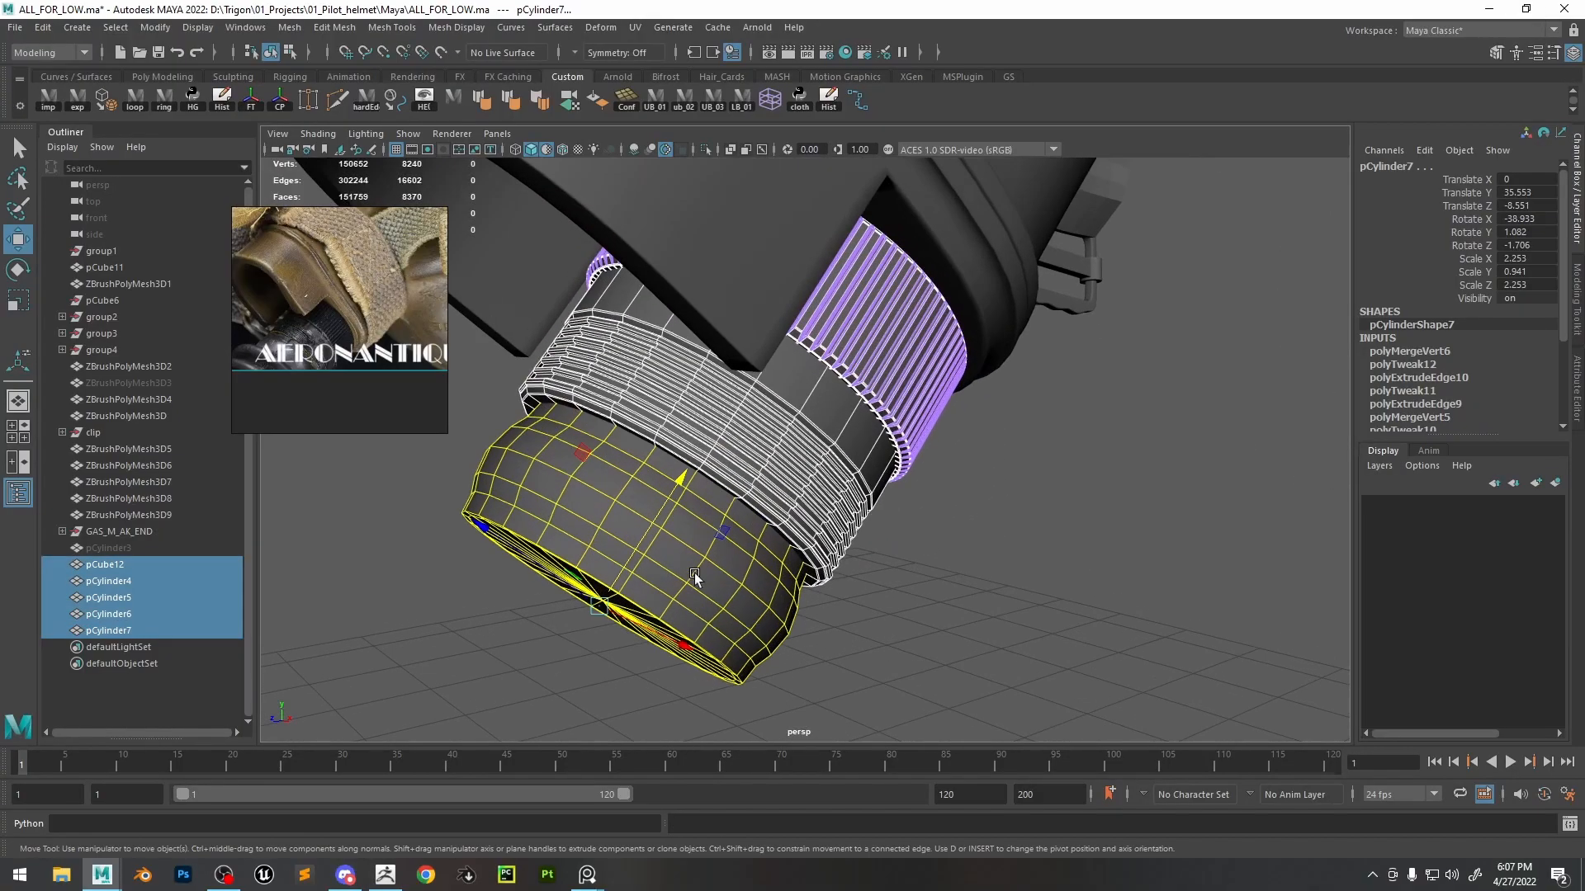
key(3)
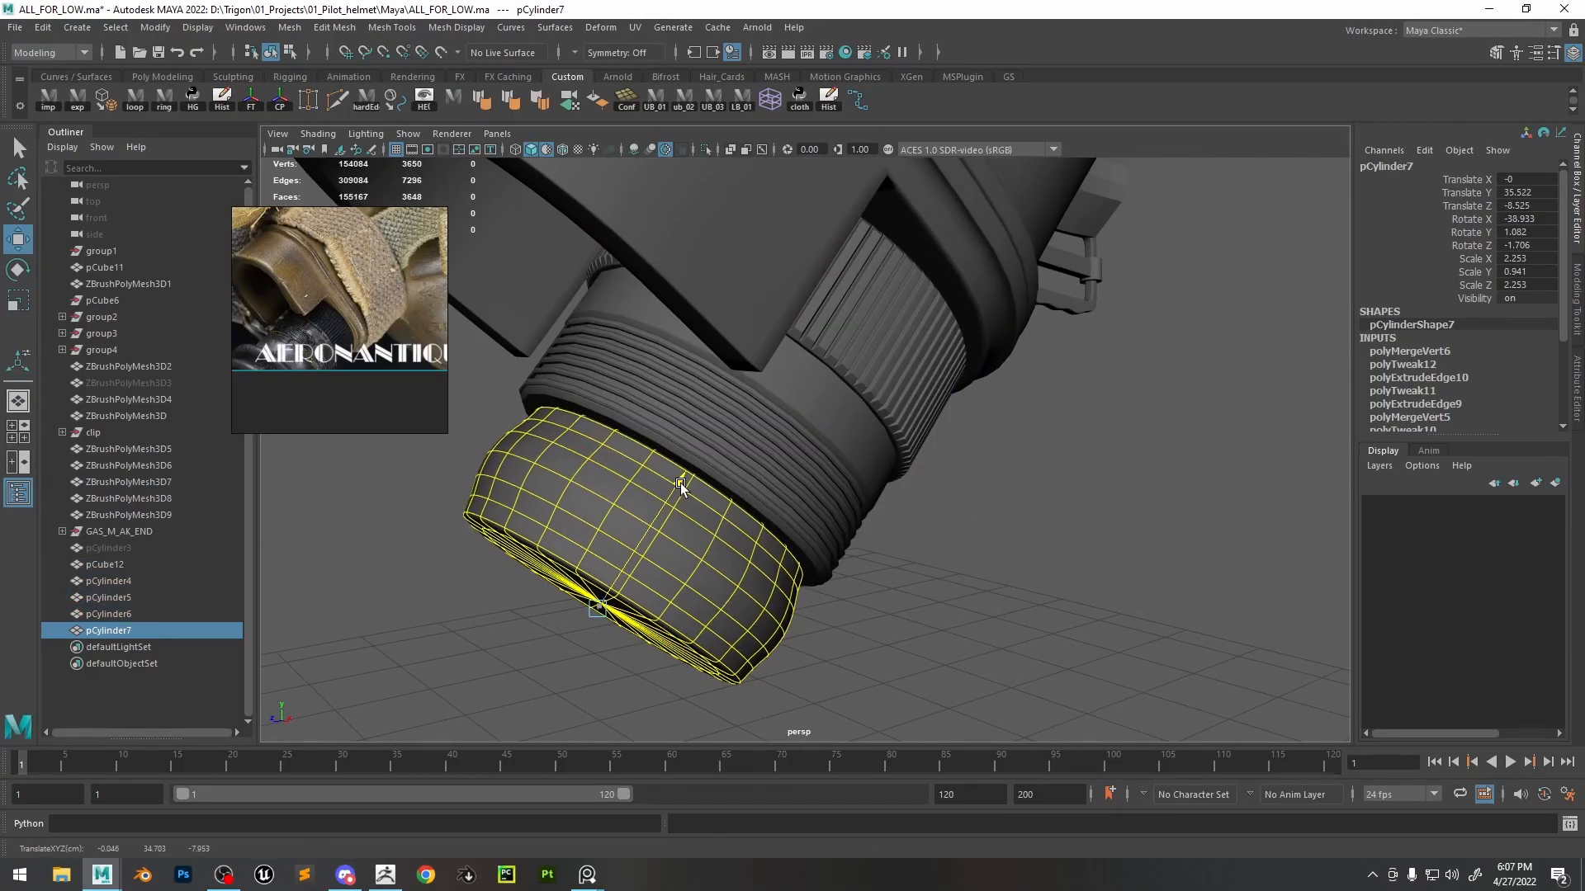
click(918, 586)
alt+drag(917, 586, 676, 548)
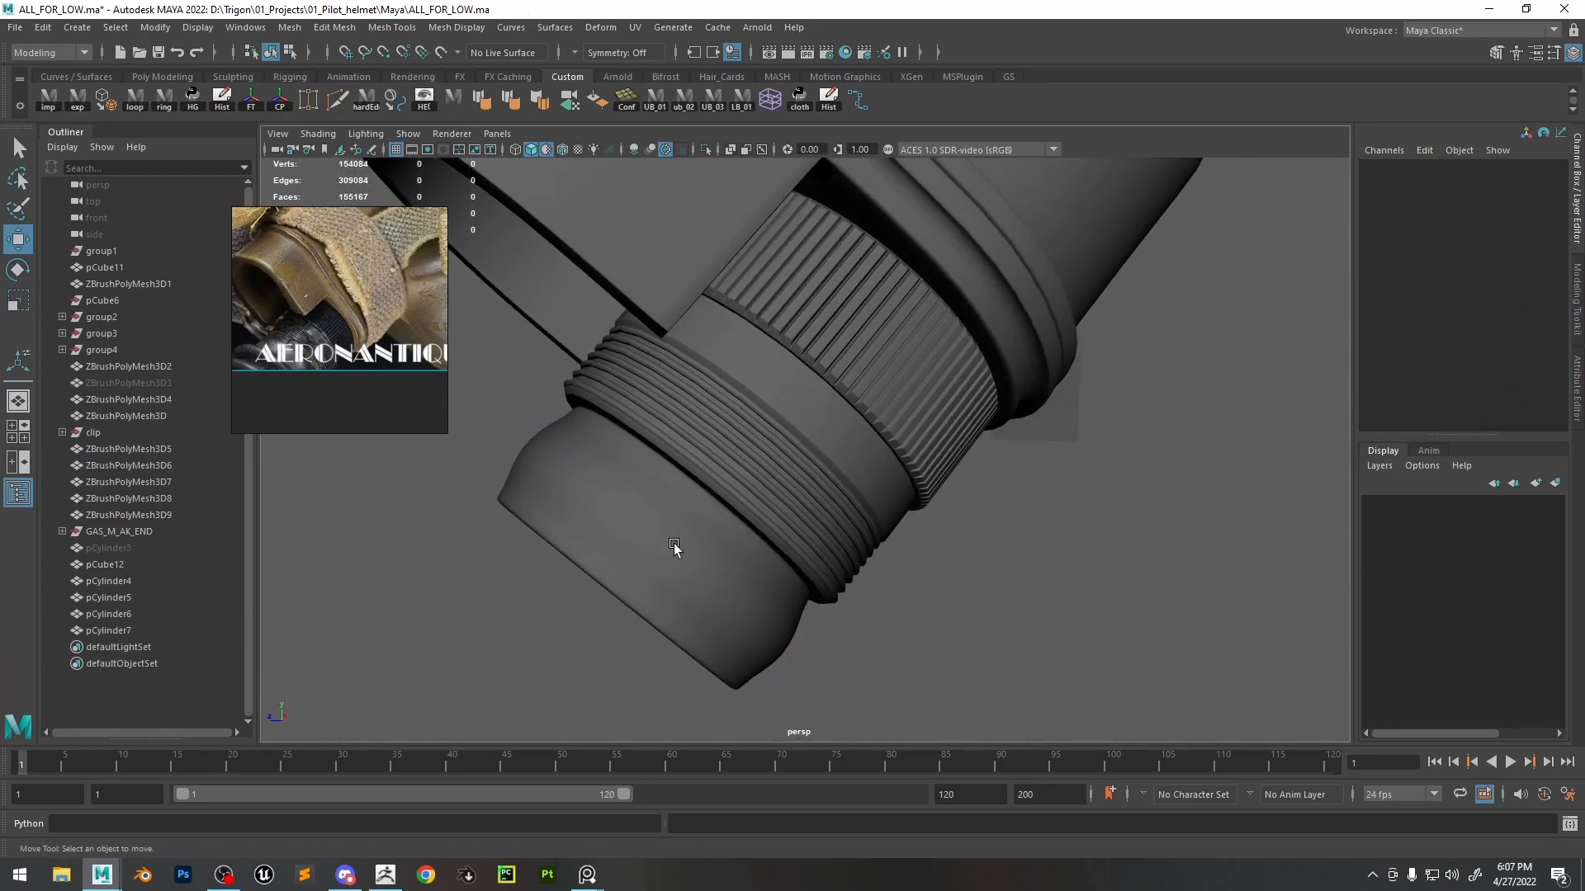
click(676, 548)
click(990, 576)
alt+drag(991, 576, 856, 537)
click(856, 537)
key(3)
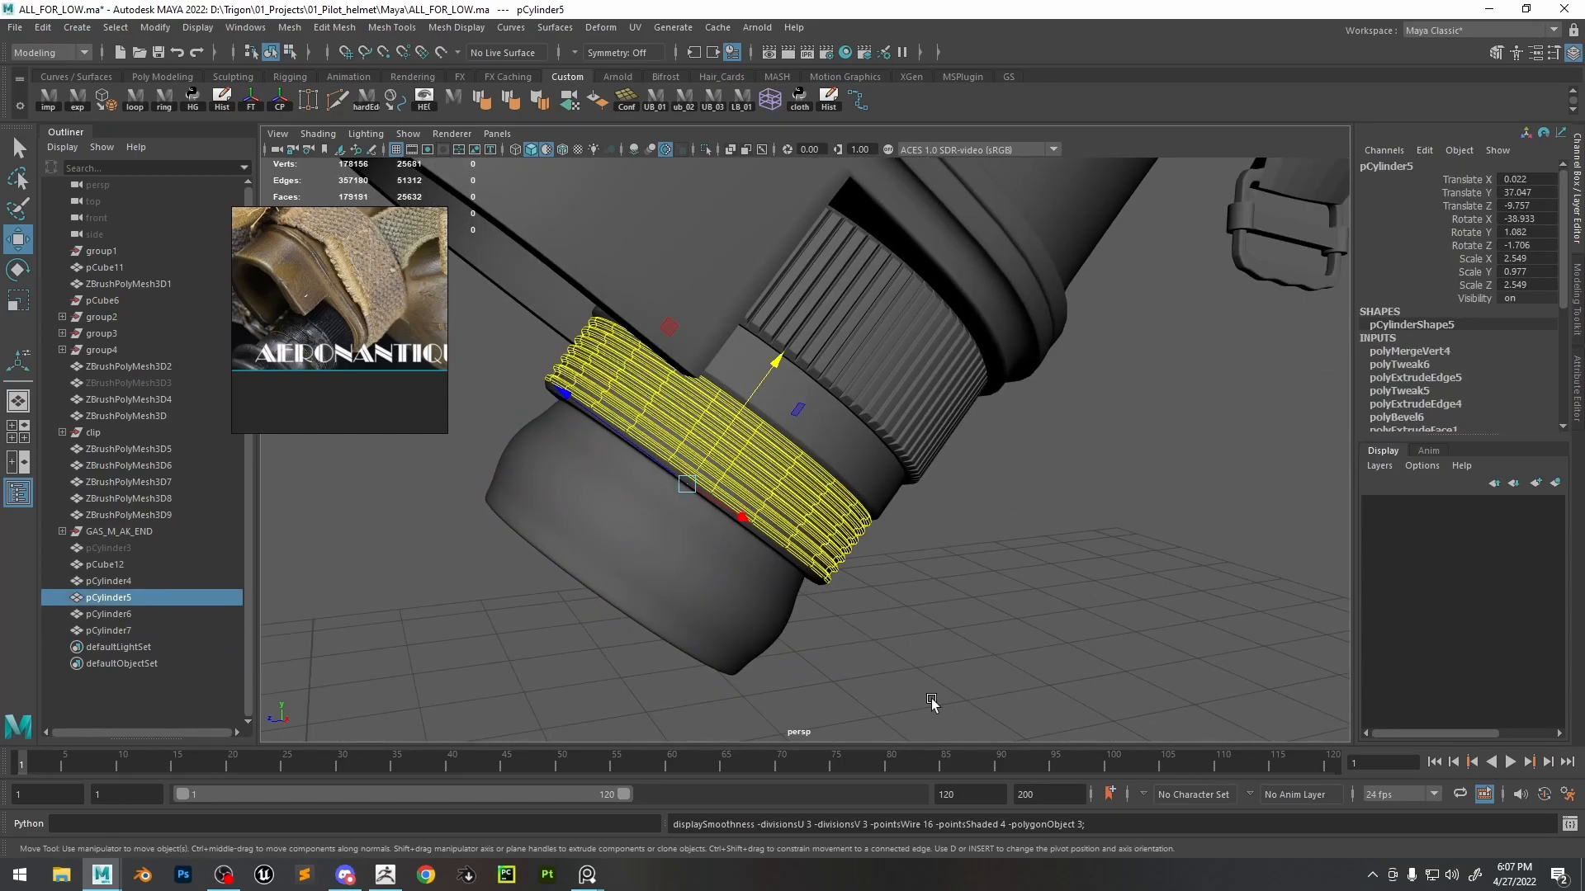
- Turn on smooth preview for all five connector parts and group them
click(125, 566)
shift+click(107, 630)
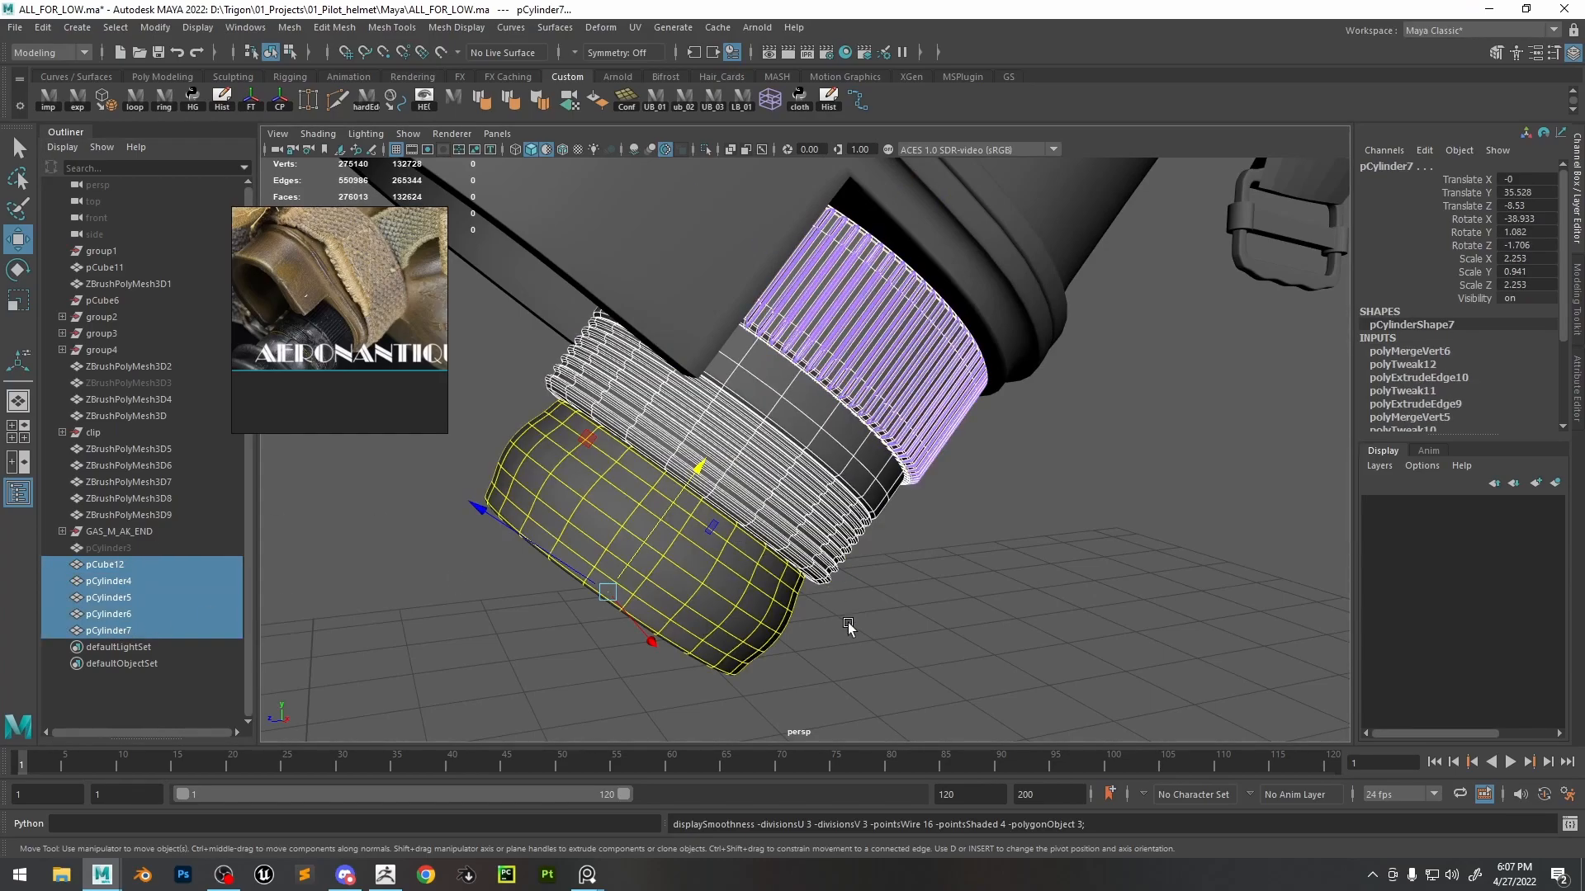
key(ctrl+g)
alt+drag(847, 612, 873, 553)
click(874, 553)
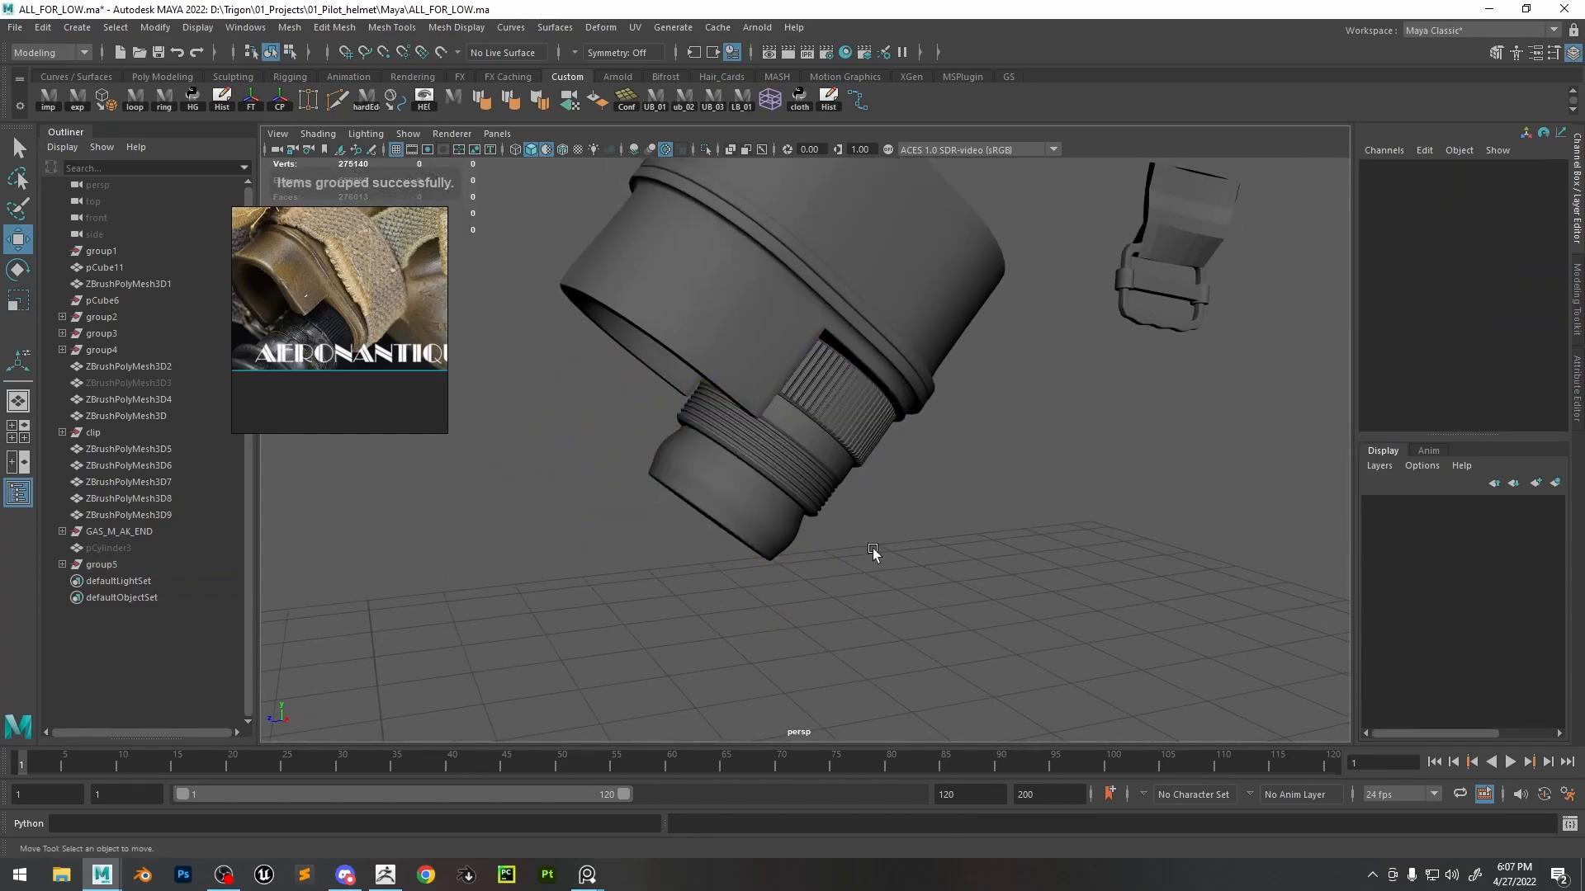
- Export the grouped connector from Maya and switch to ZBrush to review the hose connection on the whole helmet
click(146, 566)
click(76, 103)
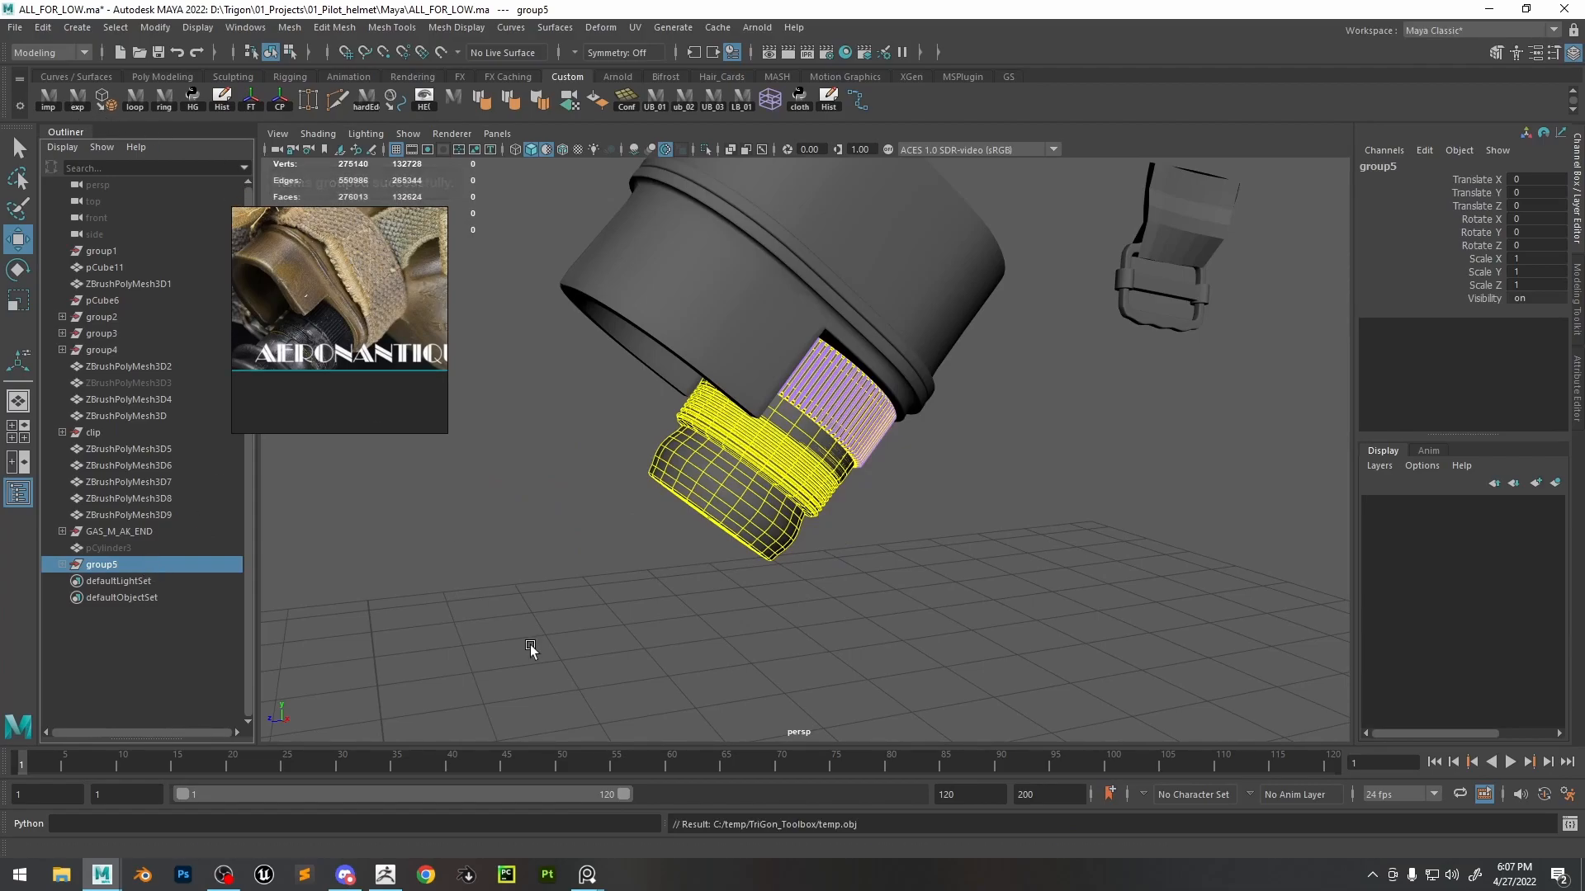
click(393, 879)
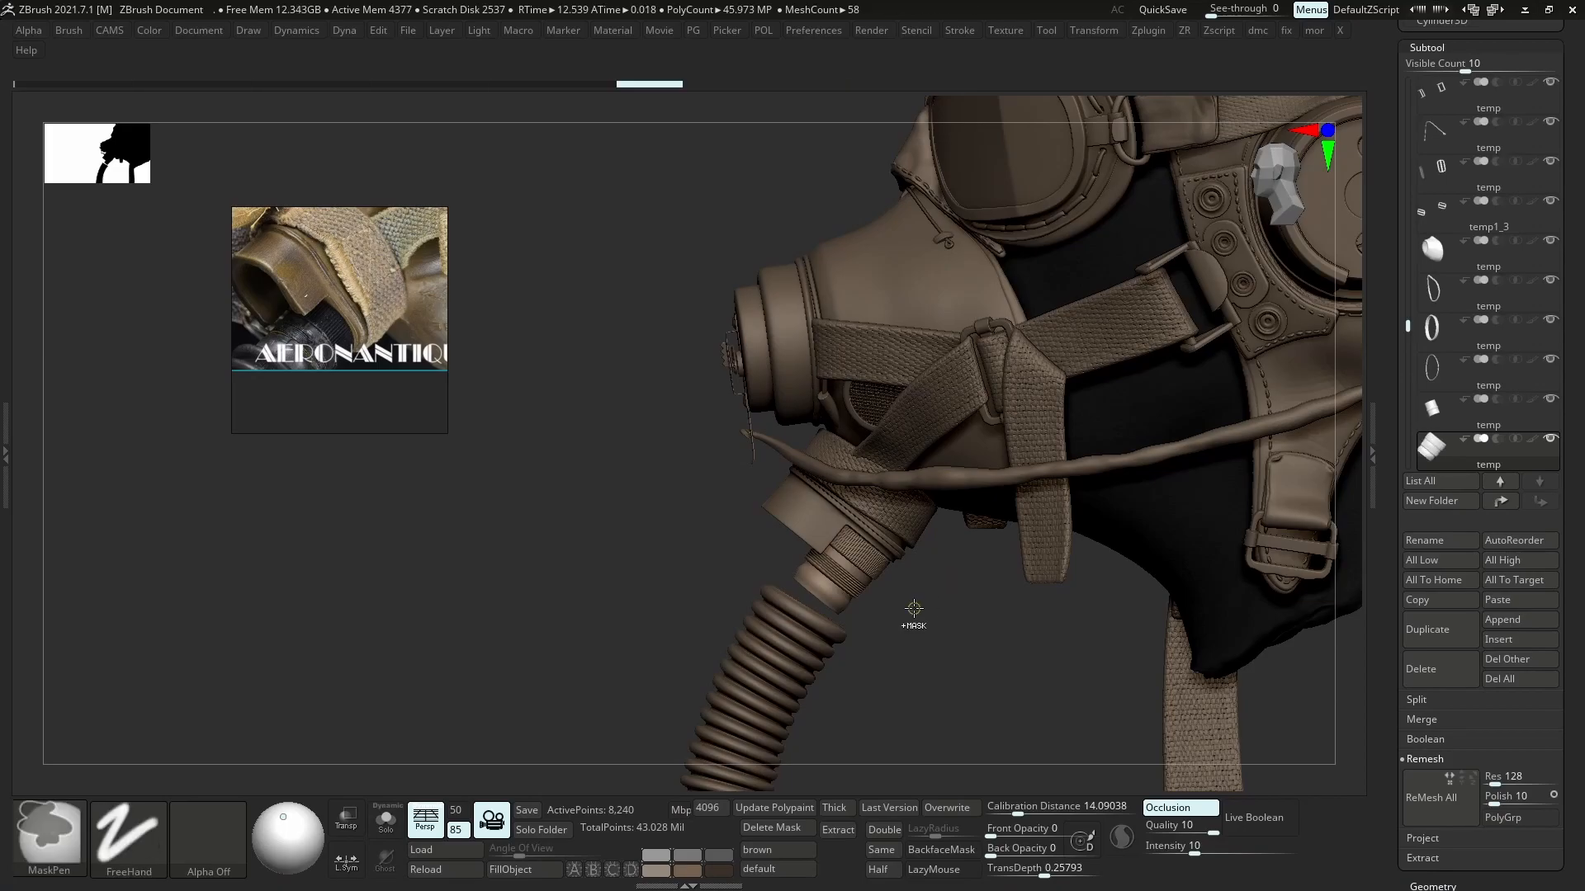
right_drag(883, 581, 966, 595)
mouse_move(889, 555)
right_down()
mouse_move(951, 527)
mouse_move(976, 578)
mouse_move(965, 527)
mouse_move(1077, 554)
mouse_move(994, 546)
right_up()
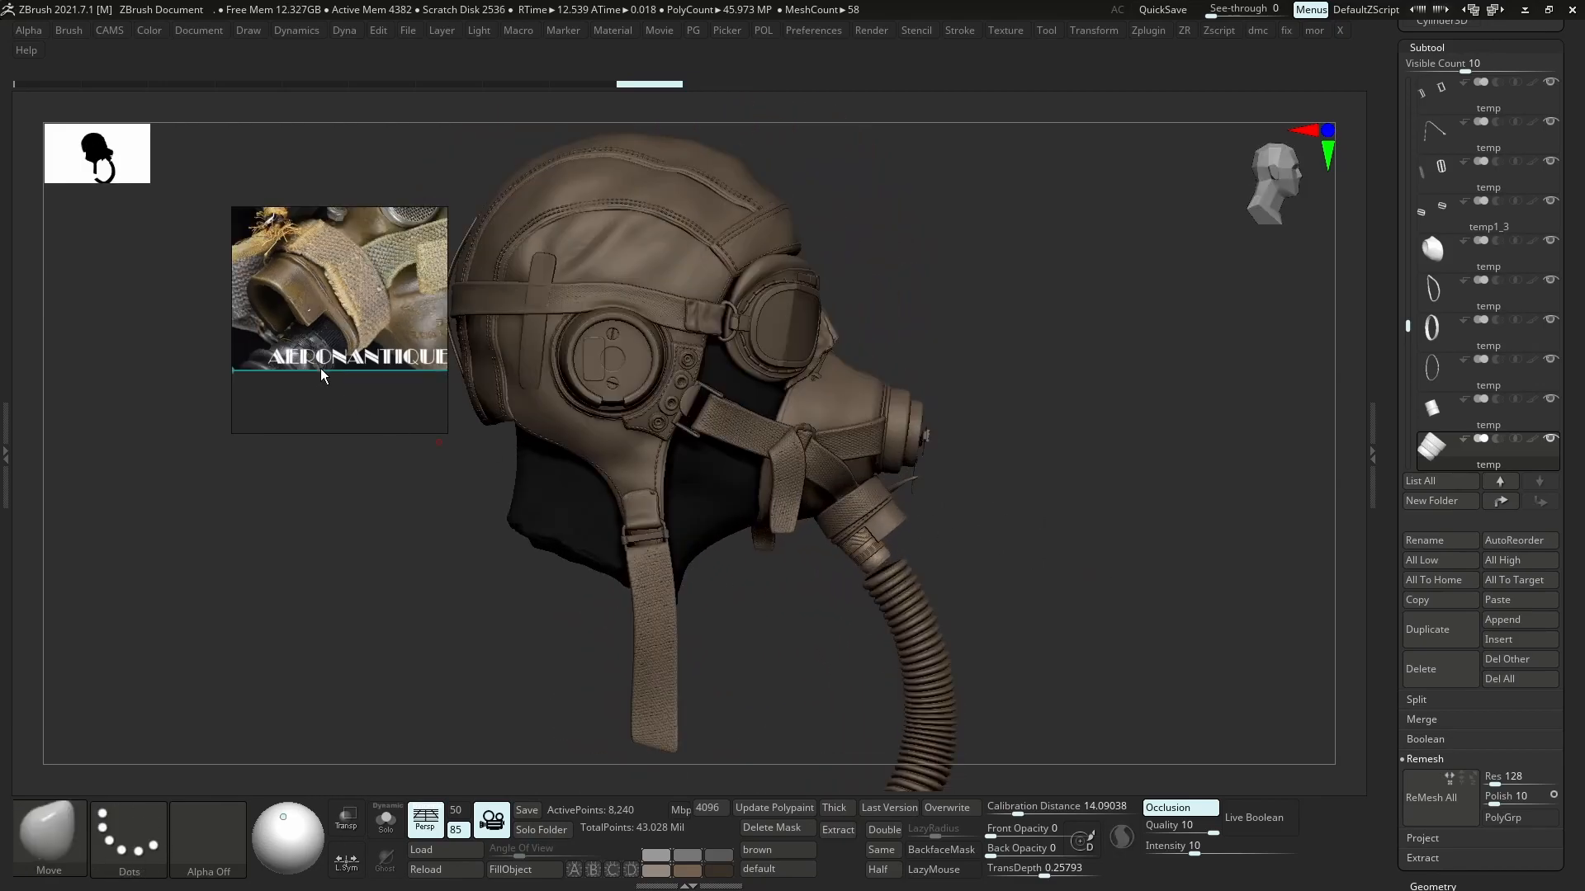
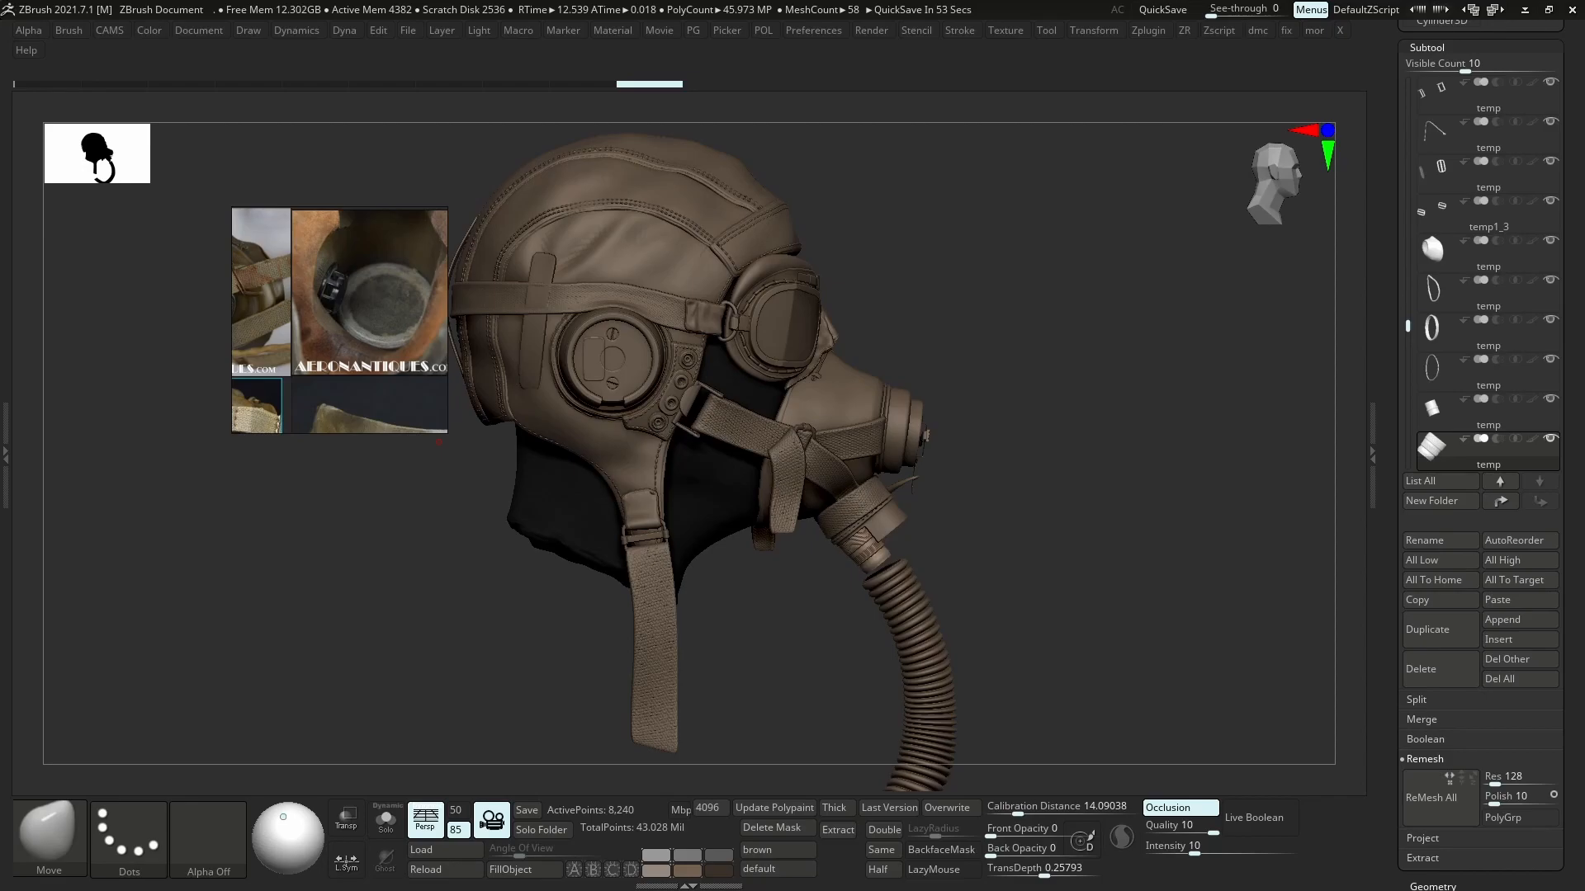
- Isolate the hose connector subtool and center the transform gizmo on its mesh
drag(439, 443, 392, 444)
right_drag(814, 541, 854, 590)
key(alt+s)
key(w)
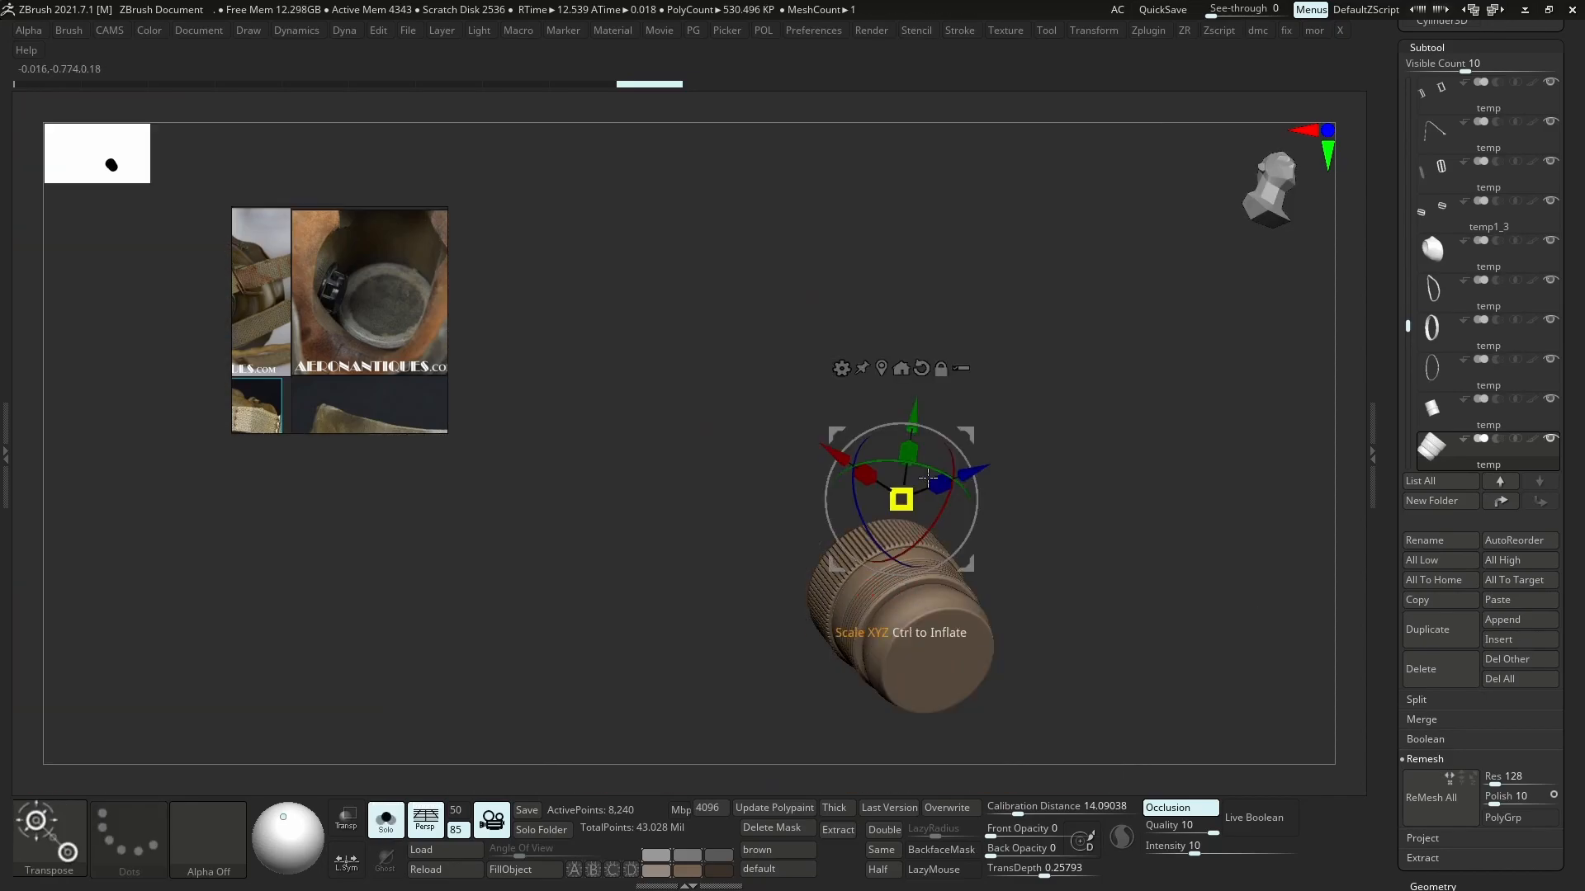
click(883, 369)
- Scale the hose connector slightly and uniformly, show the whole helmet again, and nudge the connector into place against the hose
right_drag(1072, 551, 1133, 591)
drag(930, 639, 937, 654)
key(alt+s)
right_drag(1142, 647, 1111, 644)
drag(927, 638, 934, 650)
shift+right_drag(1065, 594, 1098, 609)
drag(1000, 579, 1005, 578)
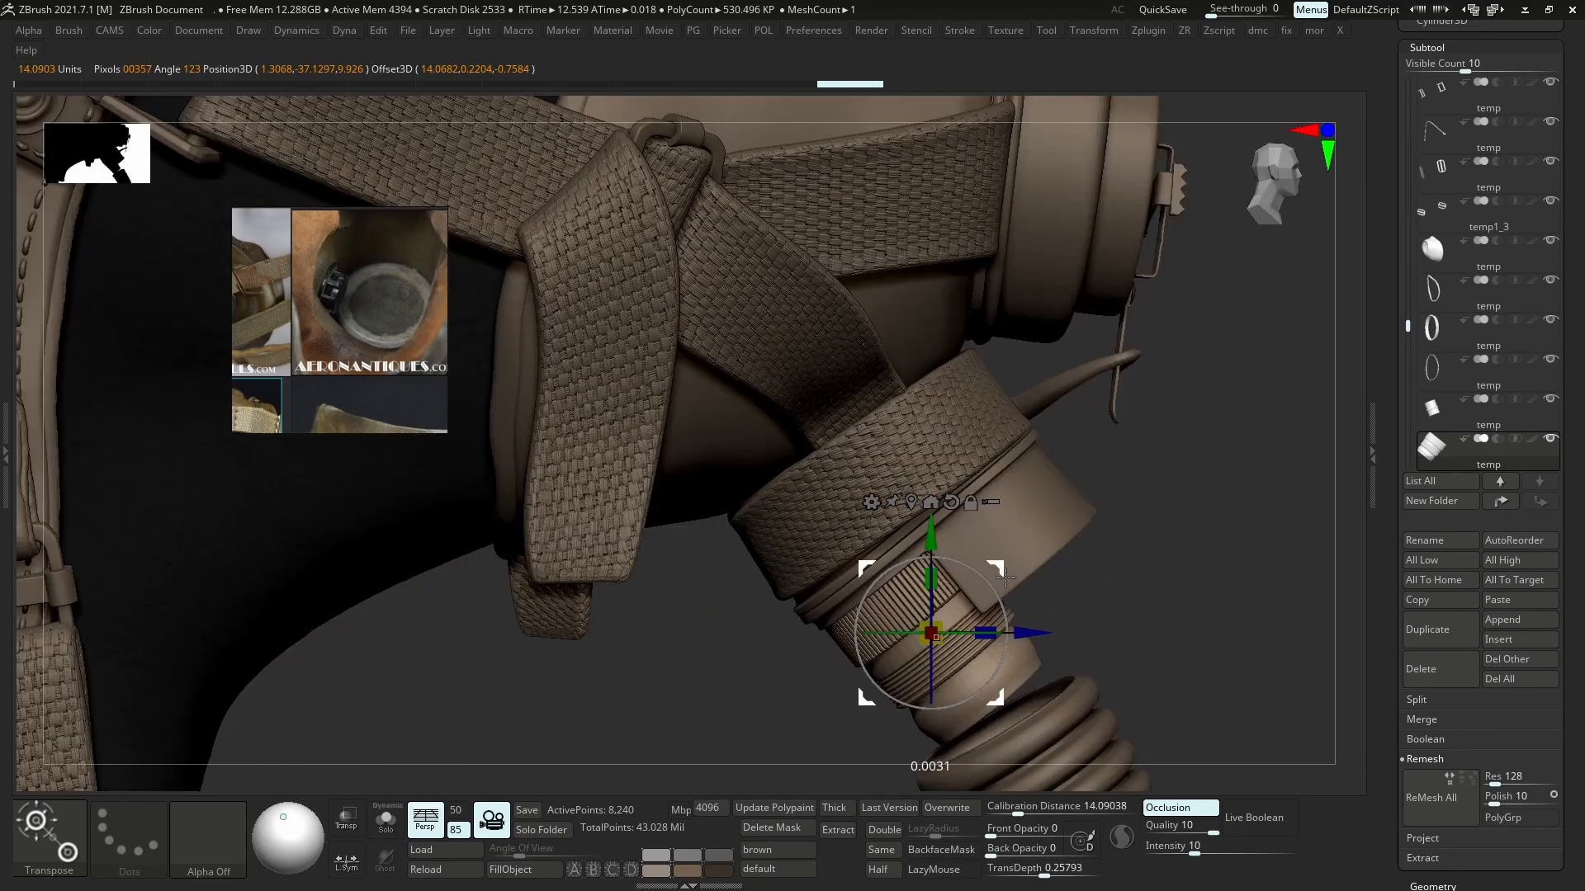
- Compare the hose connector with the reference photo, examining its fit on the mask from the front and the opposite side
scroll(305, 340, down, 3)
mouse_move(307, 388)
middle_down()
mouse_move(446, 343)
mouse_move(305, 375)
middle_up()
scroll(307, 384, down, 4)
scroll(307, 386, up, 9)
scroll(307, 387, down, 1)
right_drag(1151, 375, 1105, 536)
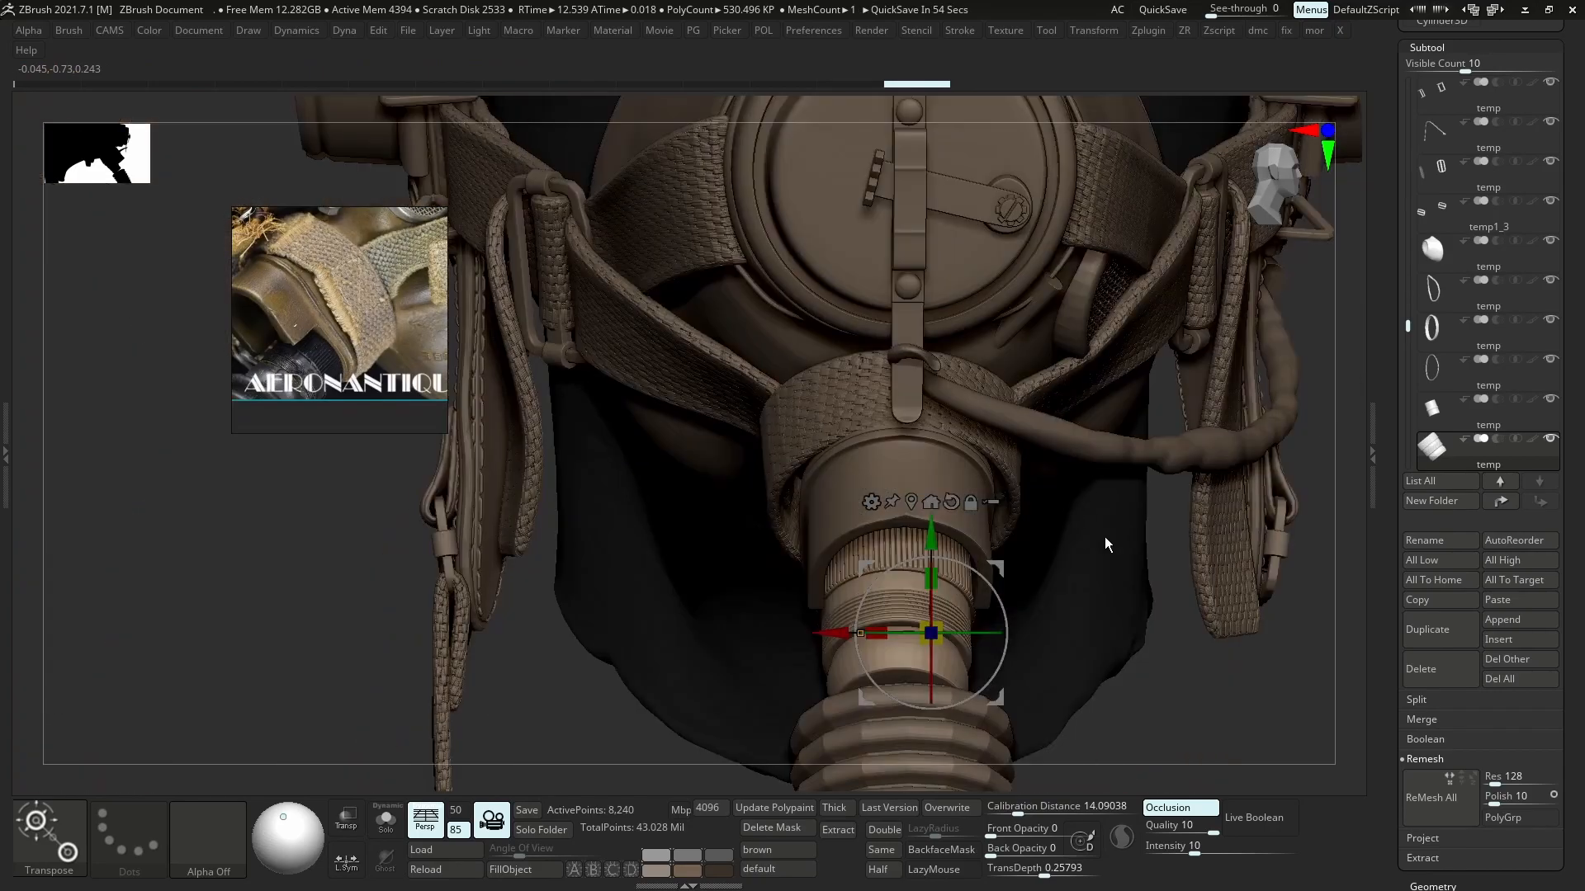
key(f)
key(b)
key(m)
key(v)
mouse_move(1090, 475)
right_down()
mouse_move(1089, 513)
mouse_move(1026, 576)
mouse_move(912, 505)
right_up()
key(w)
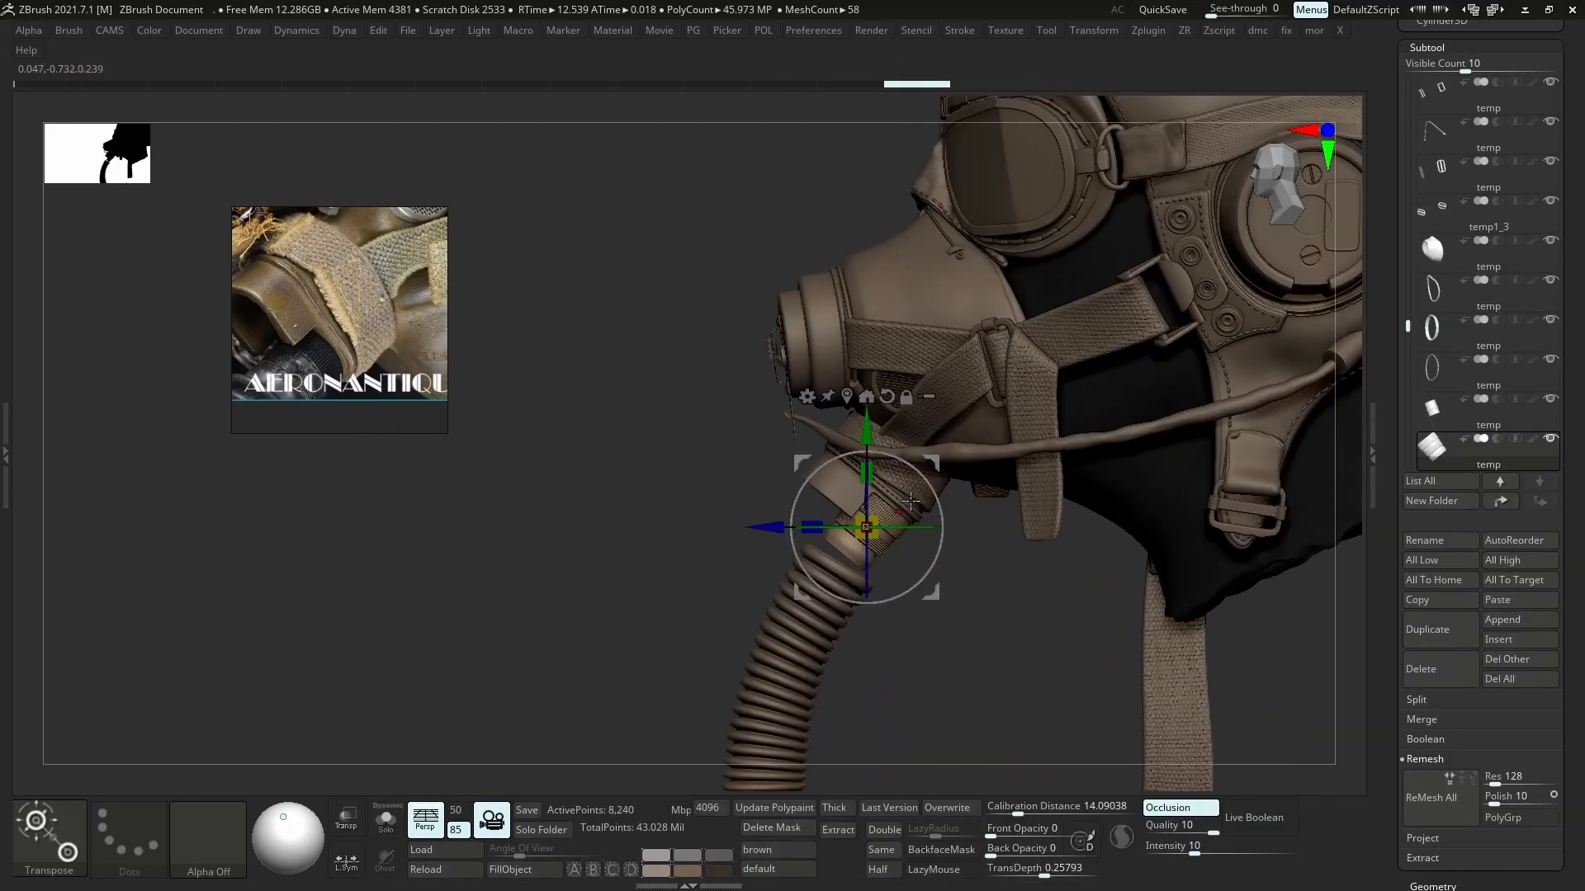
- Lay a transpose line along the hose connector's axis, from its mask end toward the hose
key(y)
drag(890, 505, 852, 562)
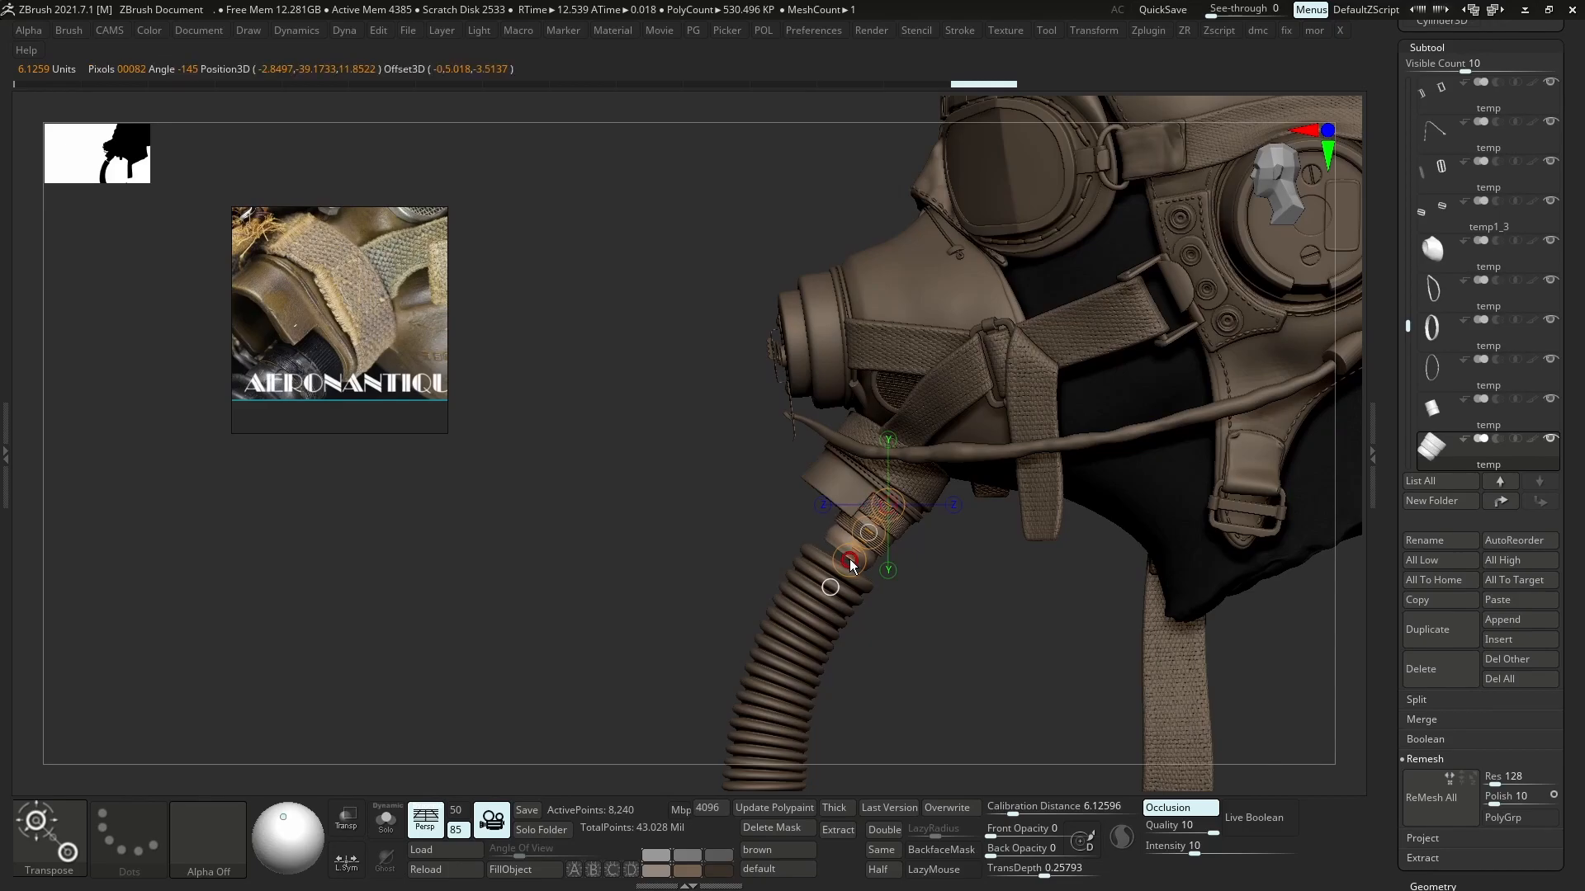
key(b)
key(m)
key(v)
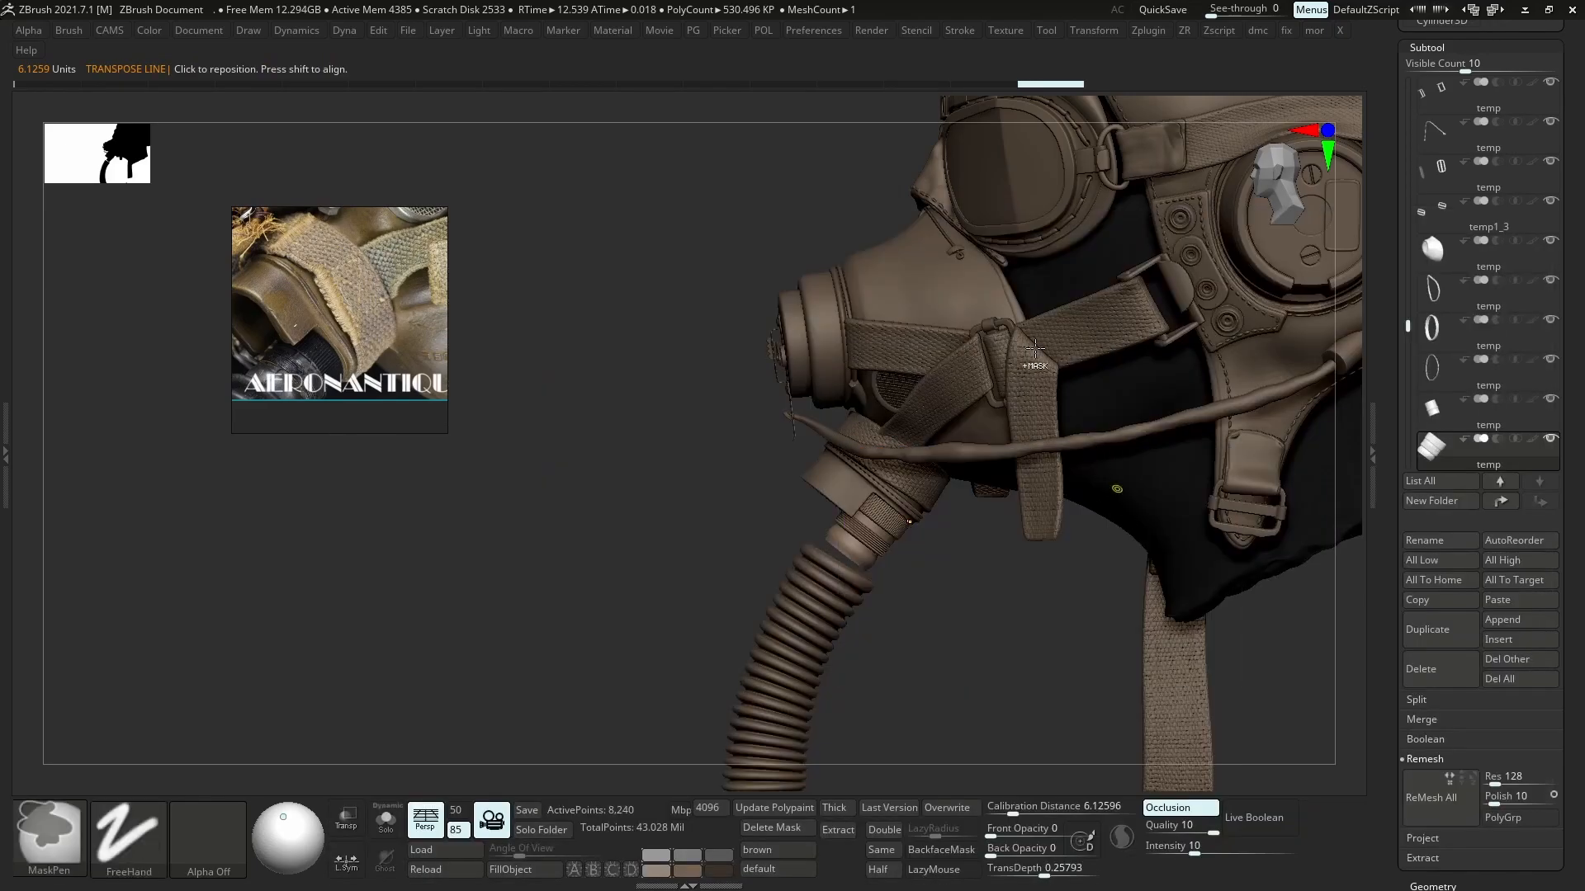
key(f)
ctrl+right_drag(1153, 577, 1148, 677)
key(w)
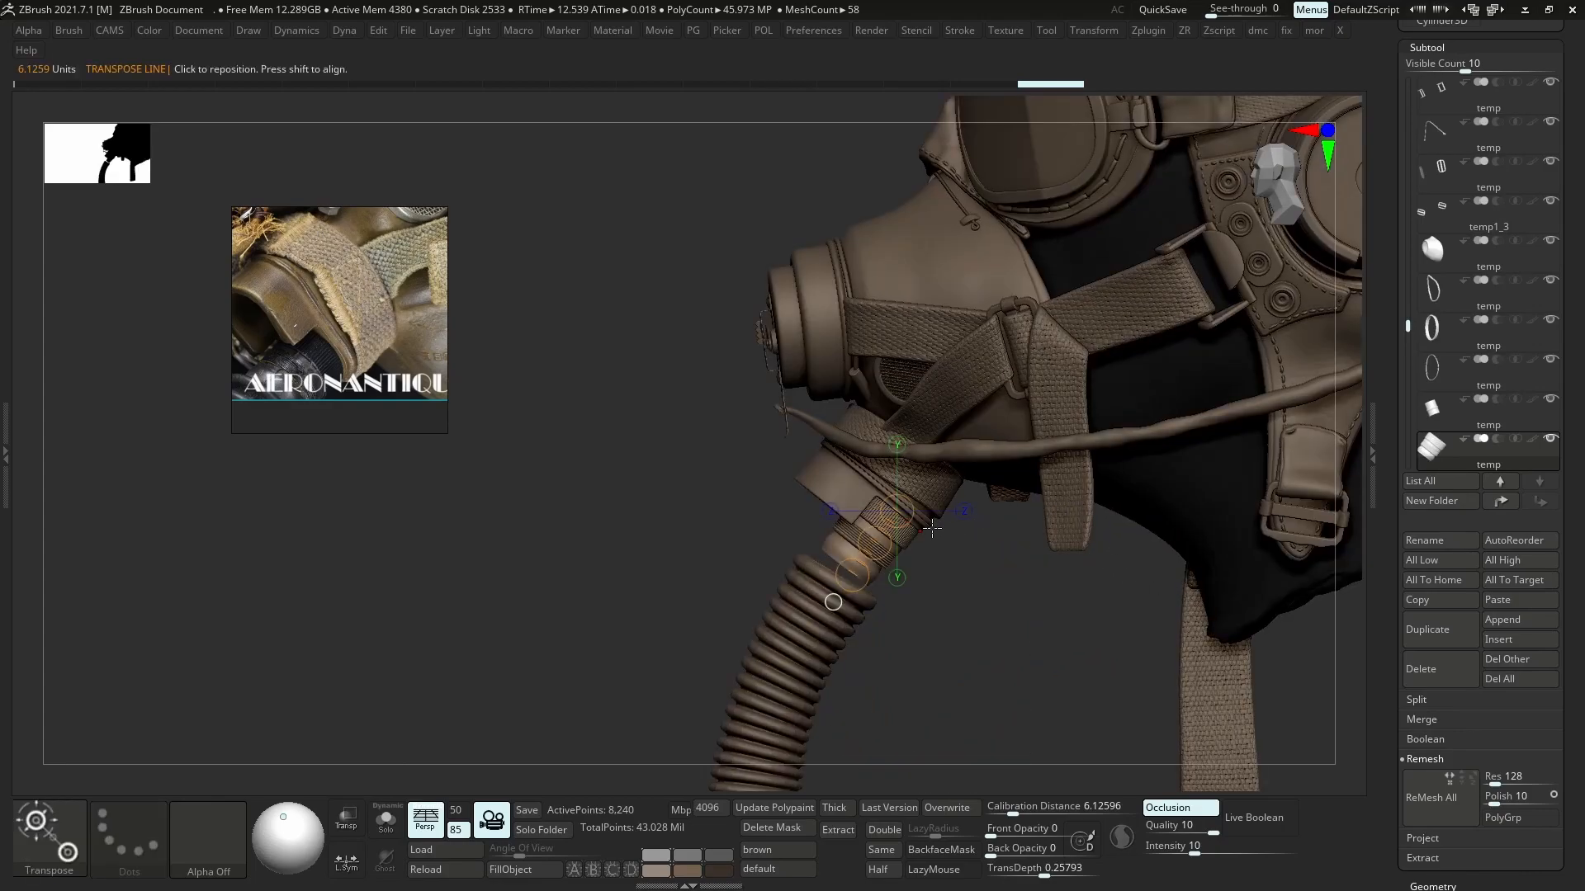
- Try to resize the ribbed hose connector with the transpose line and compare the result against earlier undo states
drag(851, 575, 868, 573)
ctrl+right_drag(1139, 561, 1144, 426)
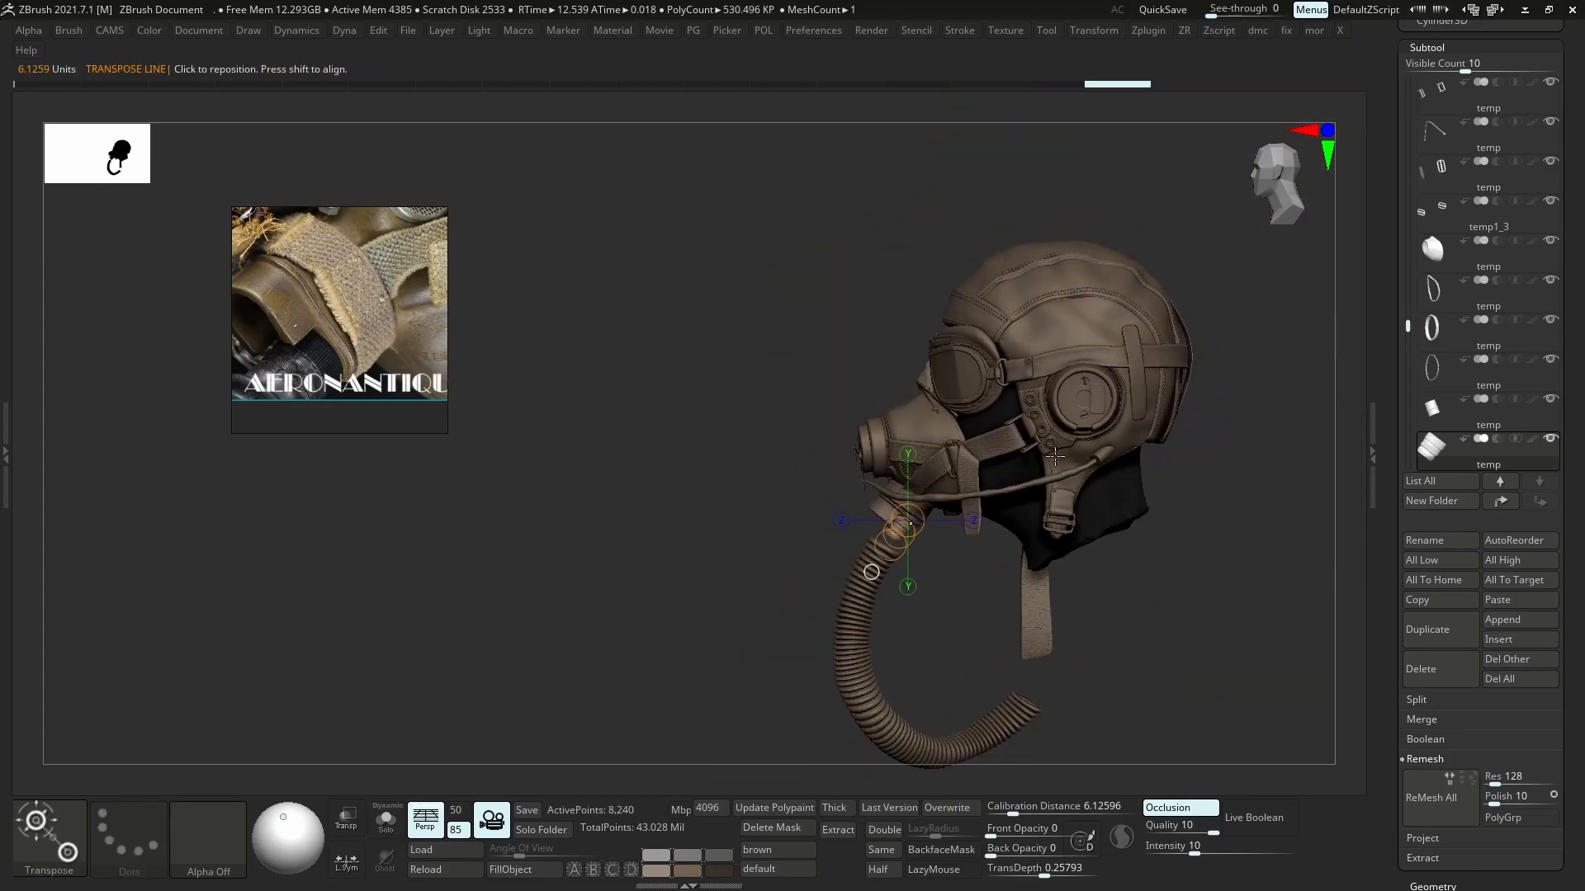
key(b)
key(m)
key(v)
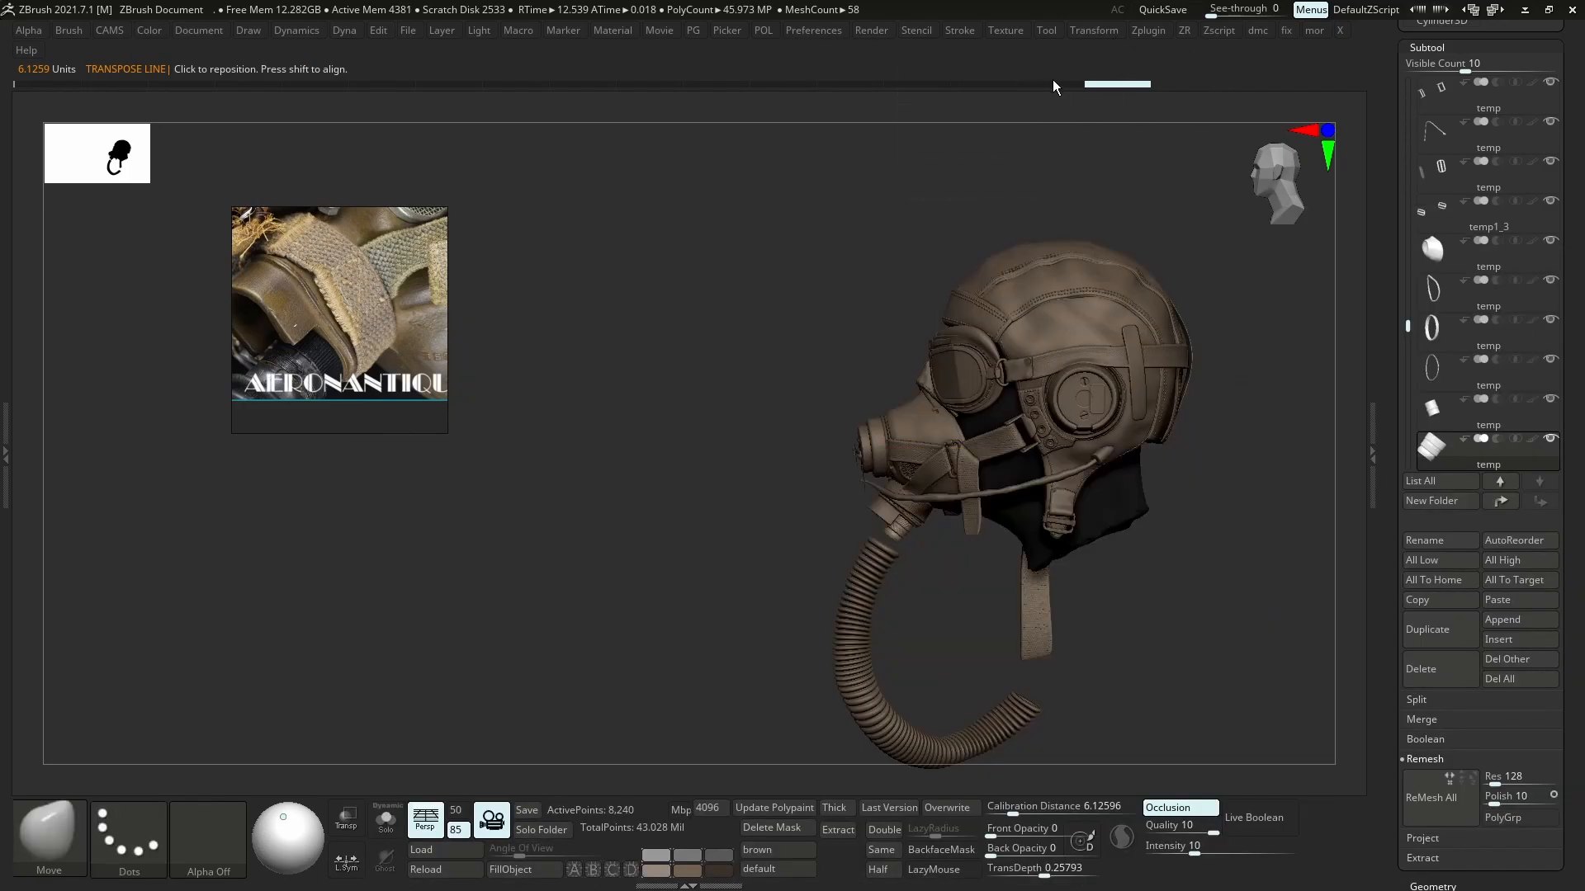
click(1120, 87)
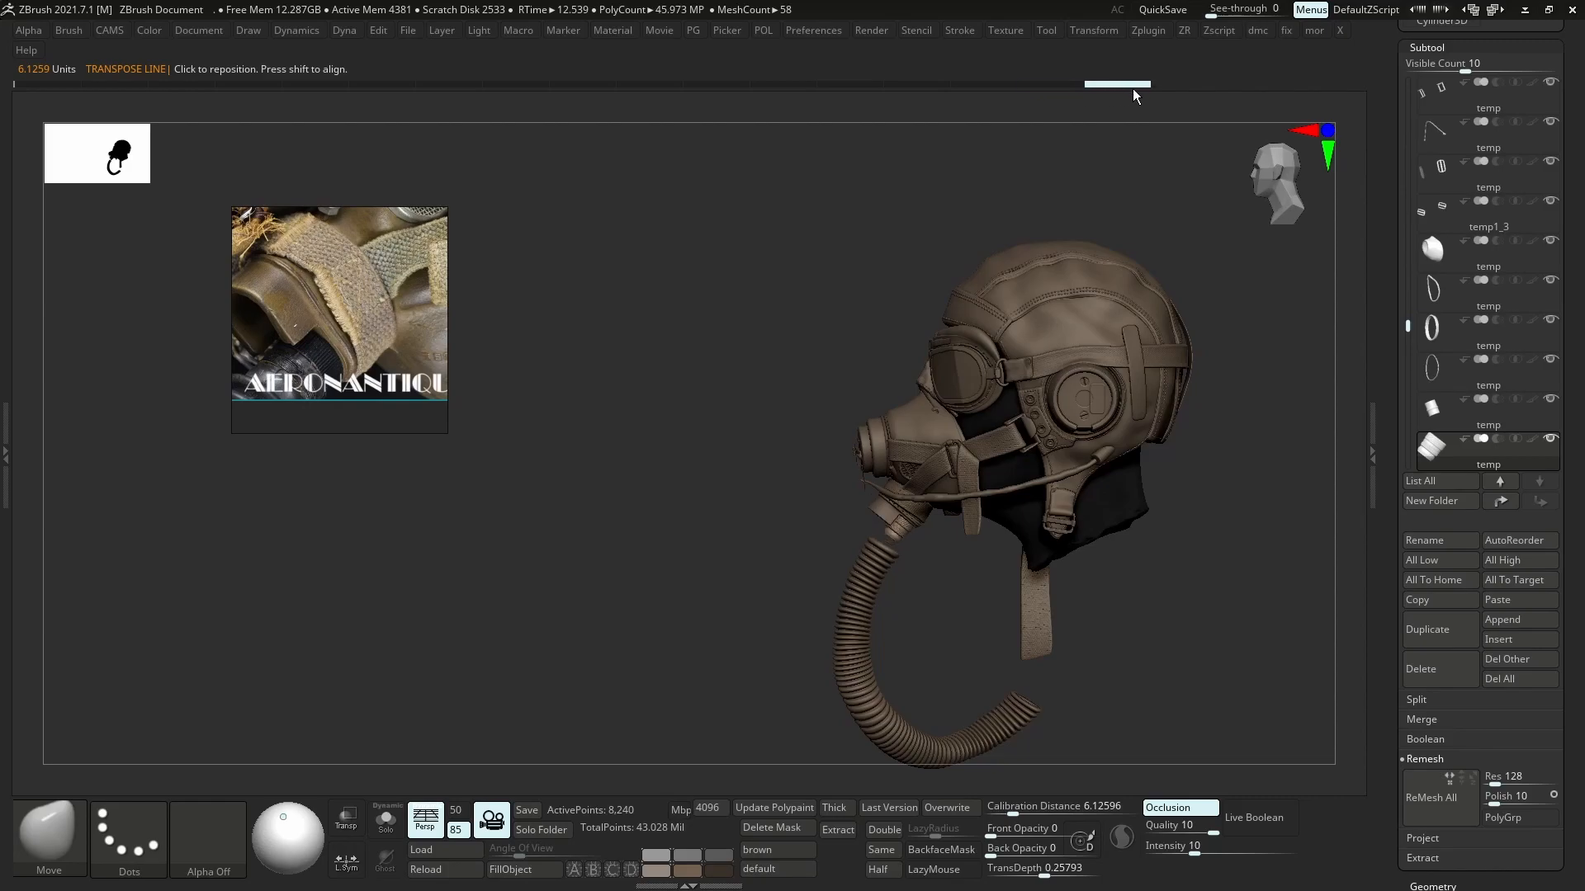
click(1075, 90)
click(1114, 88)
click(1062, 87)
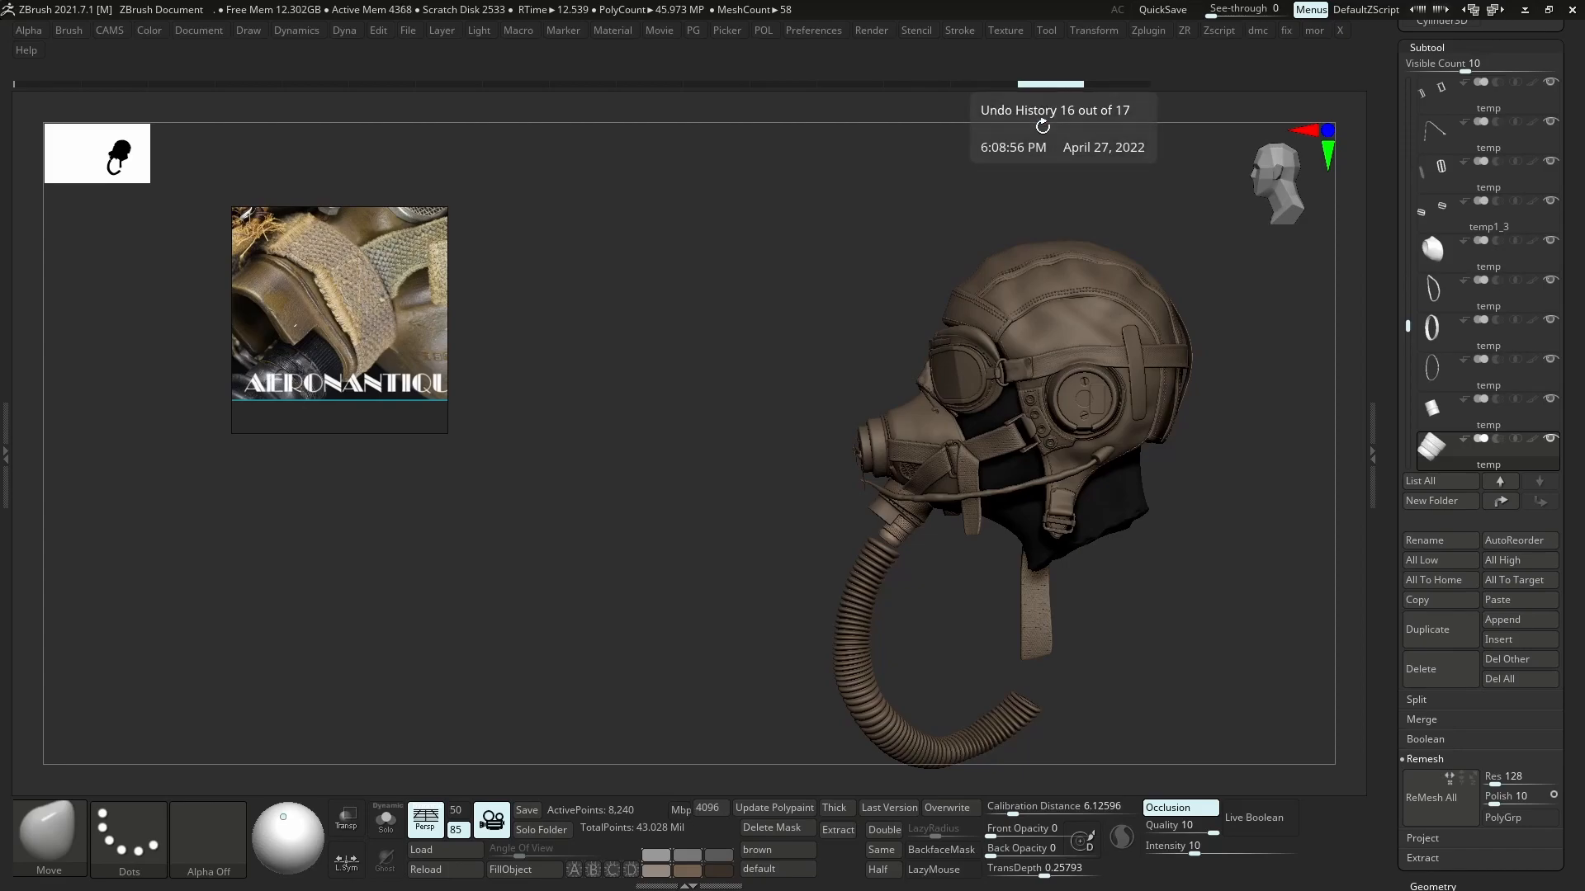
- Try to scale down the ribbed hose connector slightly by its transpose line end
ctrl+right_drag(1132, 516, 915, 564)
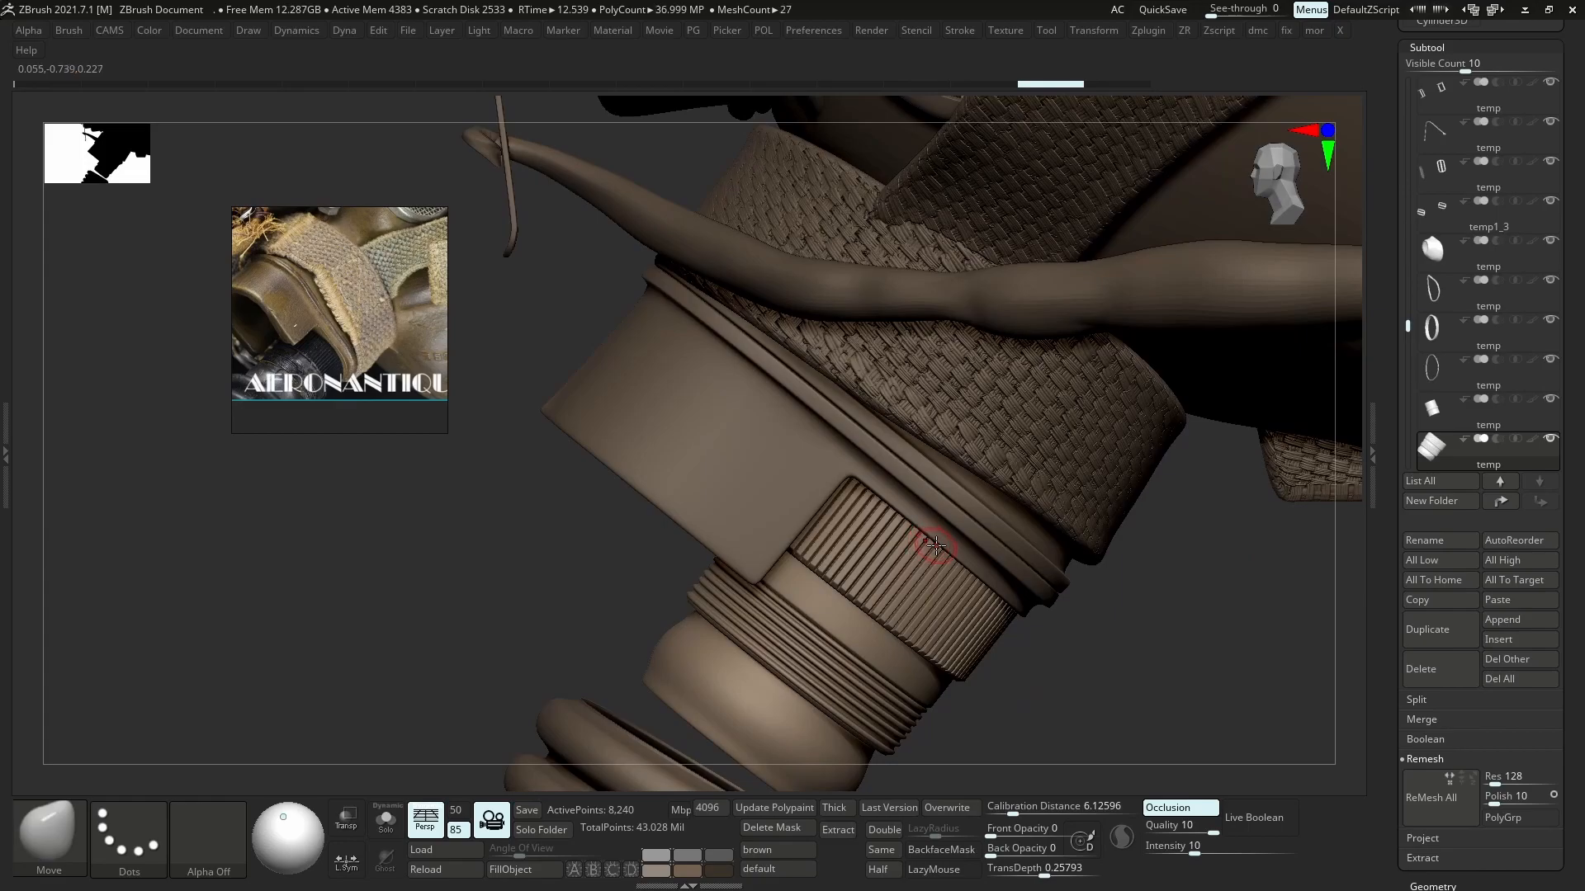
key(w)
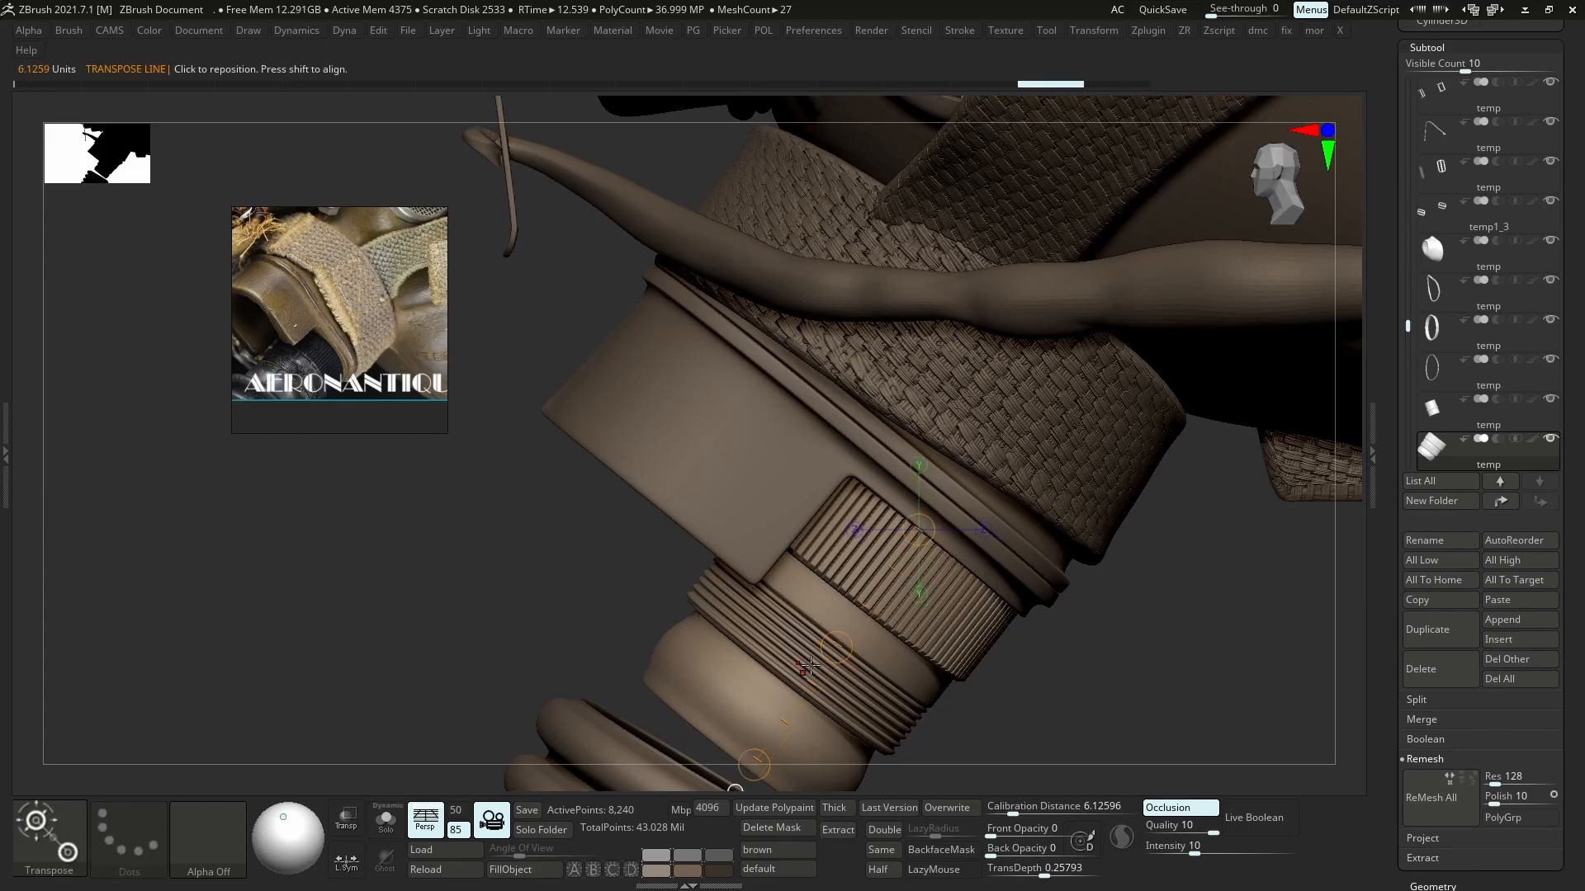
right_drag(963, 694, 804, 711)
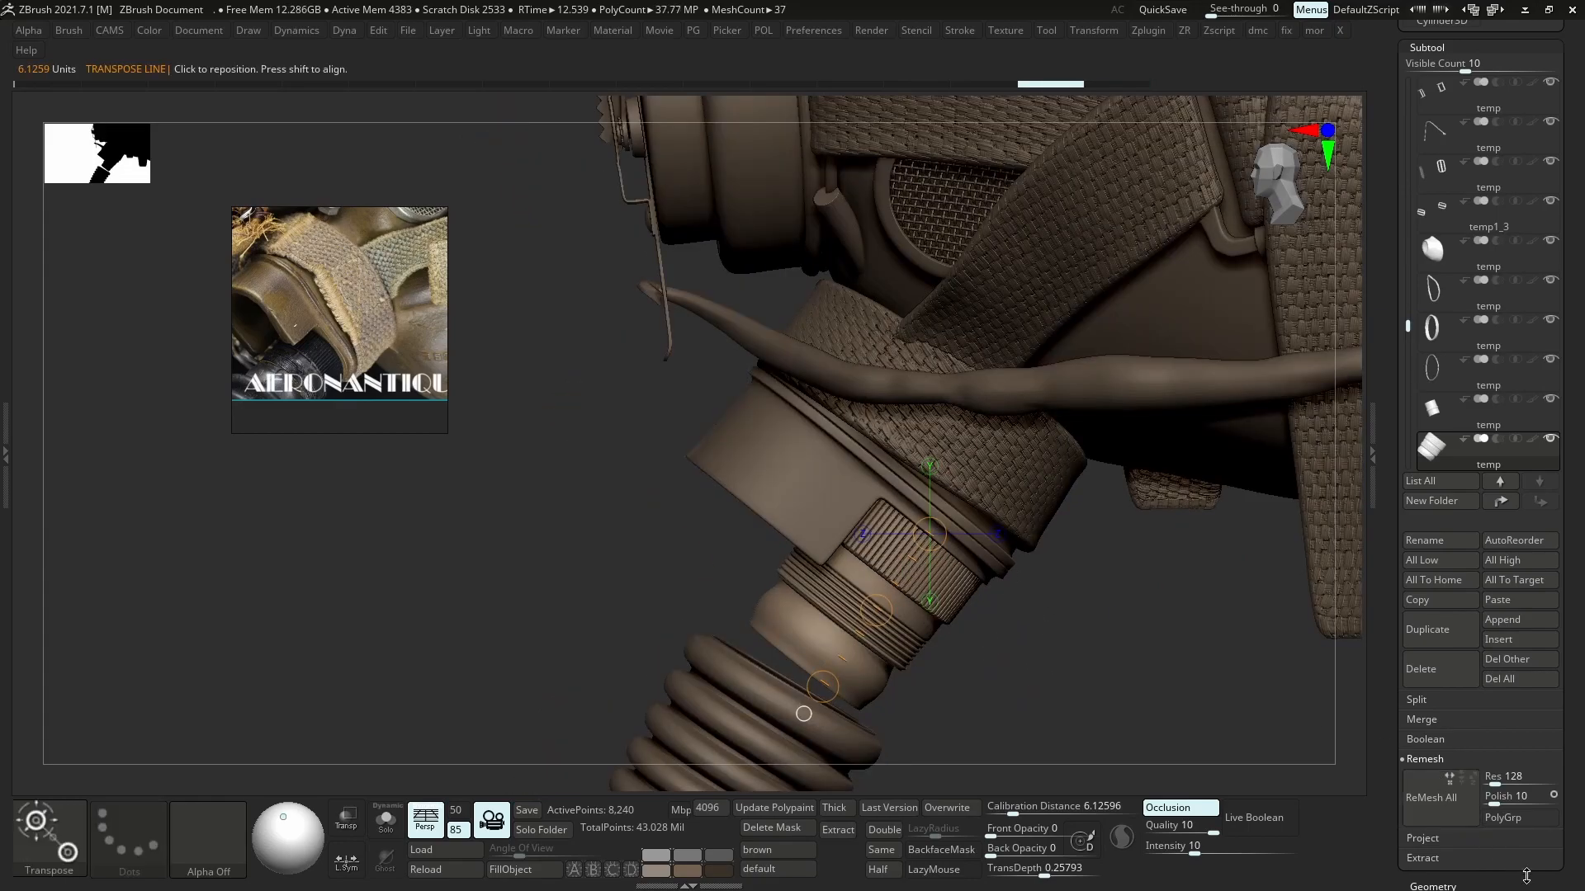
drag(824, 687, 817, 691)
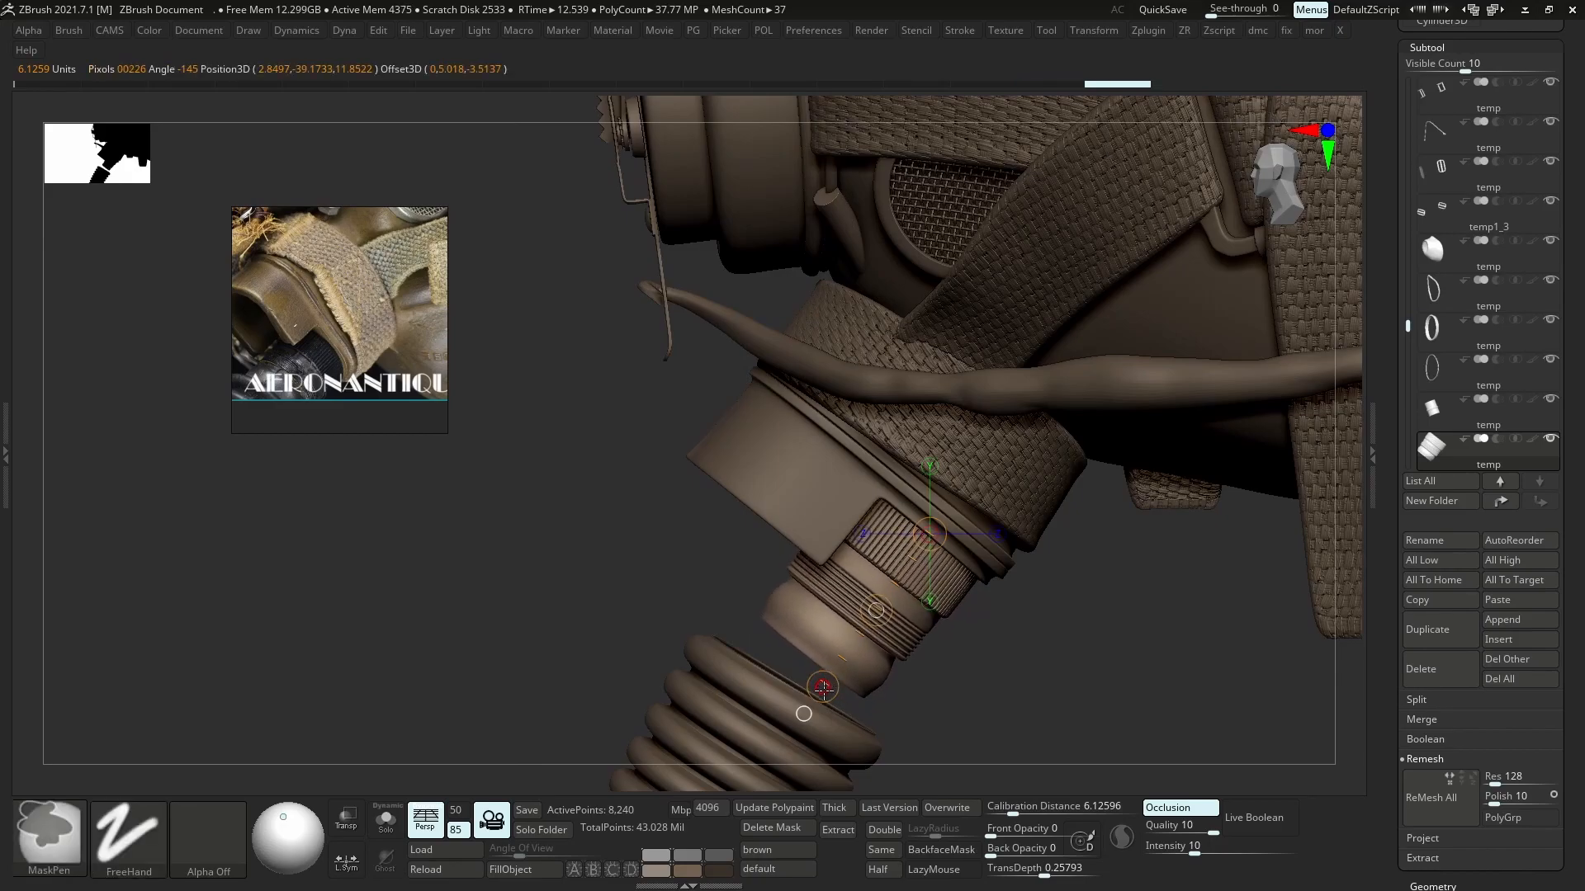
- Add a layer to the hose connector, scale the connector down in it, and set the layer intensity to 0.20354
scroll(1552, 755, down, 5)
click(1418, 725)
click(1420, 362)
drag(822, 685, 842, 658)
drag(1500, 152, 1488, 151)
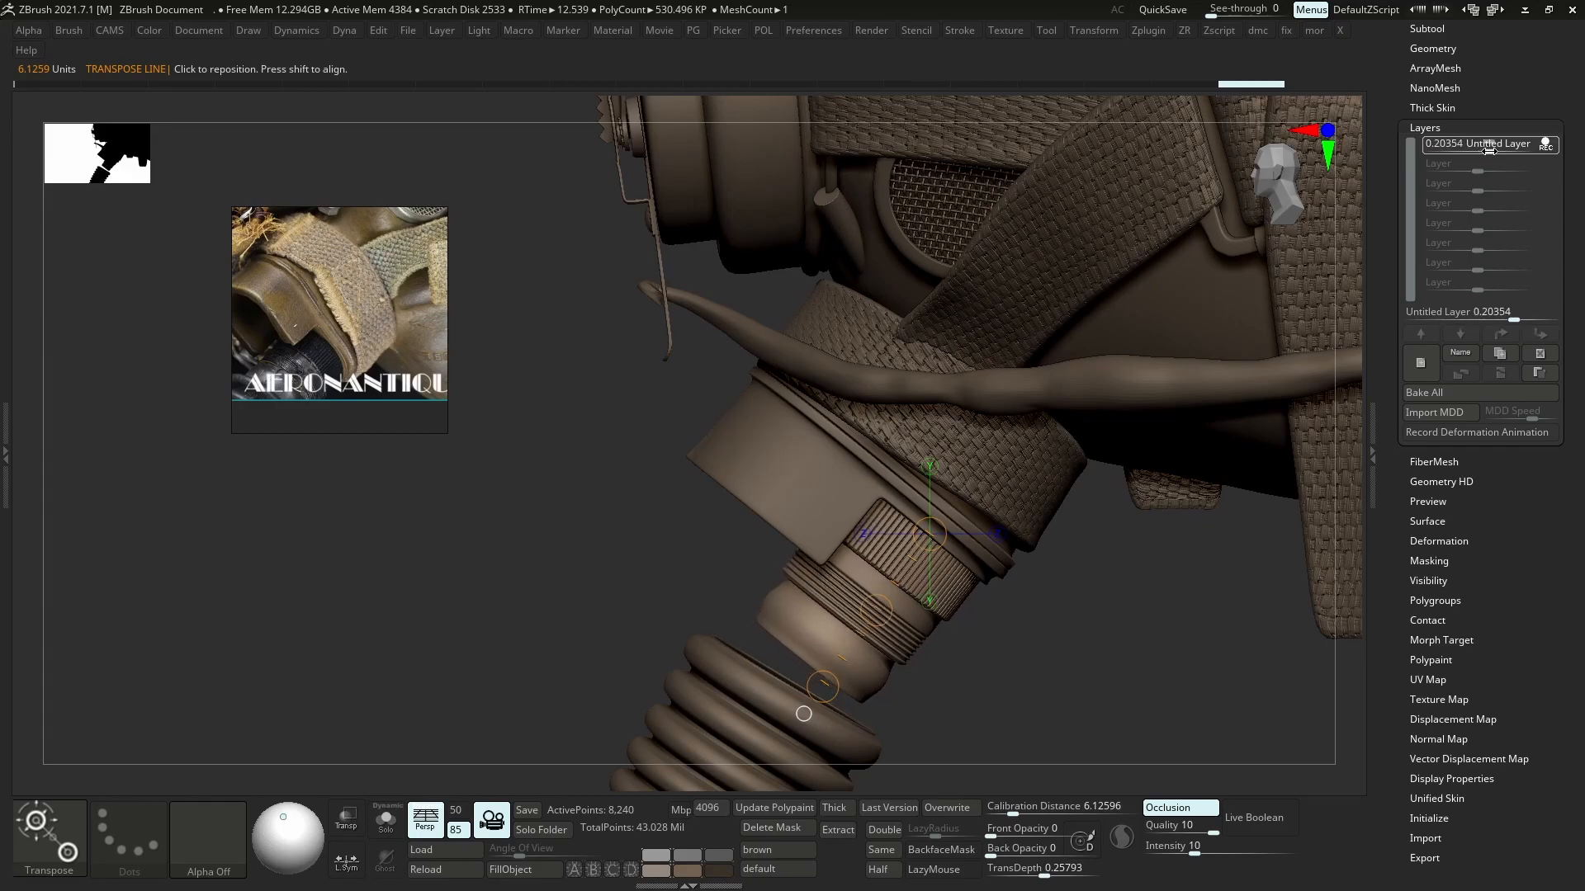
- Compare the hose connector with its layer switched off and on, and bake the layer into the mesh
click(1552, 149)
click(1552, 148)
ctrl+right_drag(1141, 403, 1152, 475)
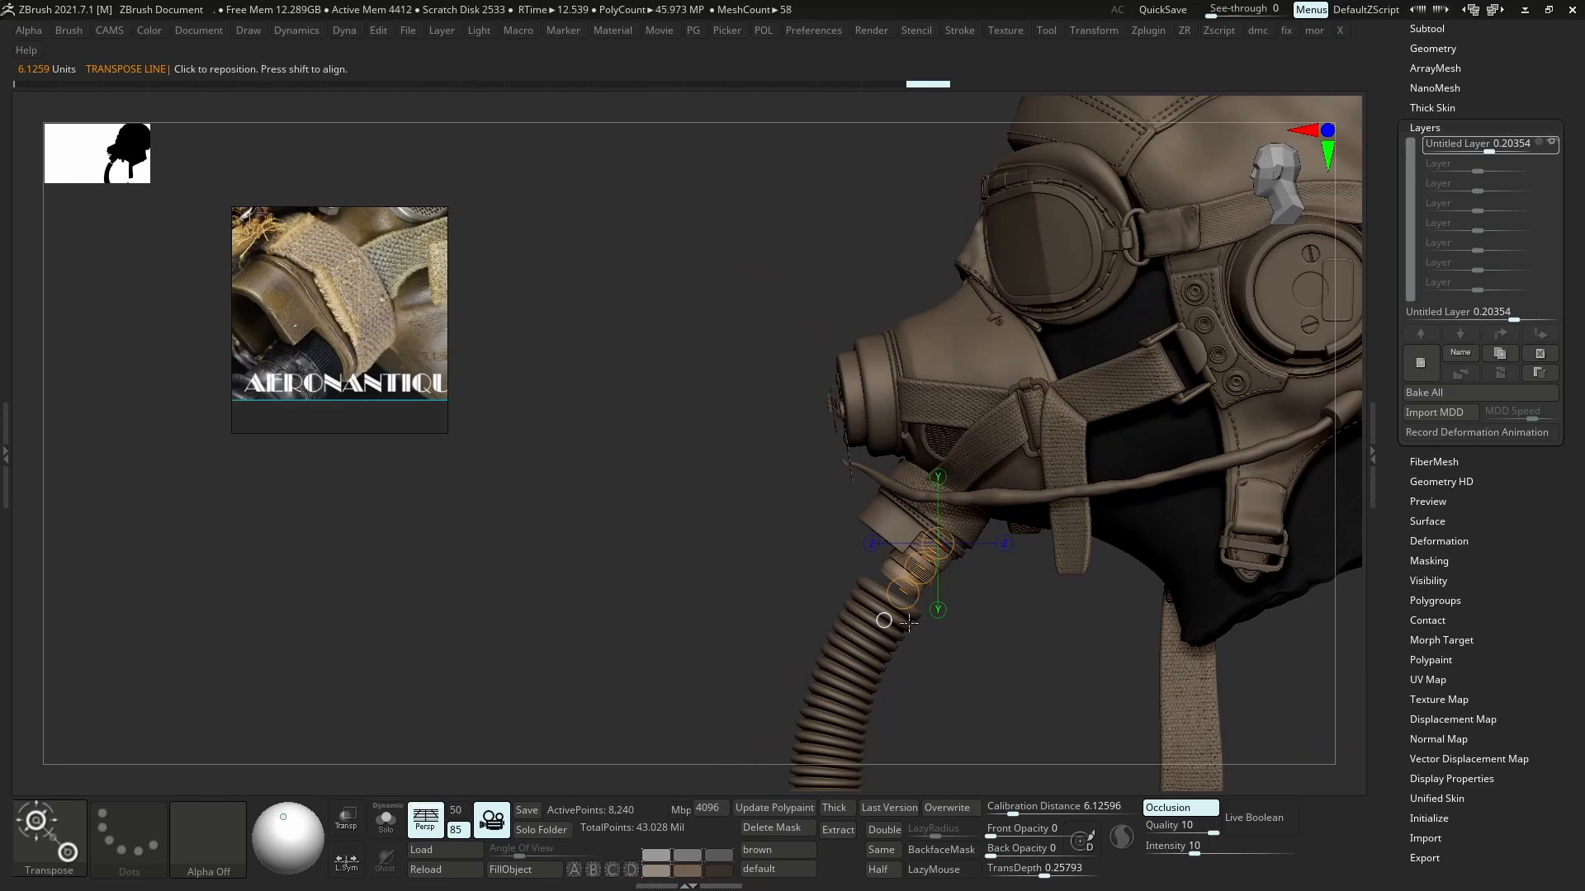
click(1408, 397)
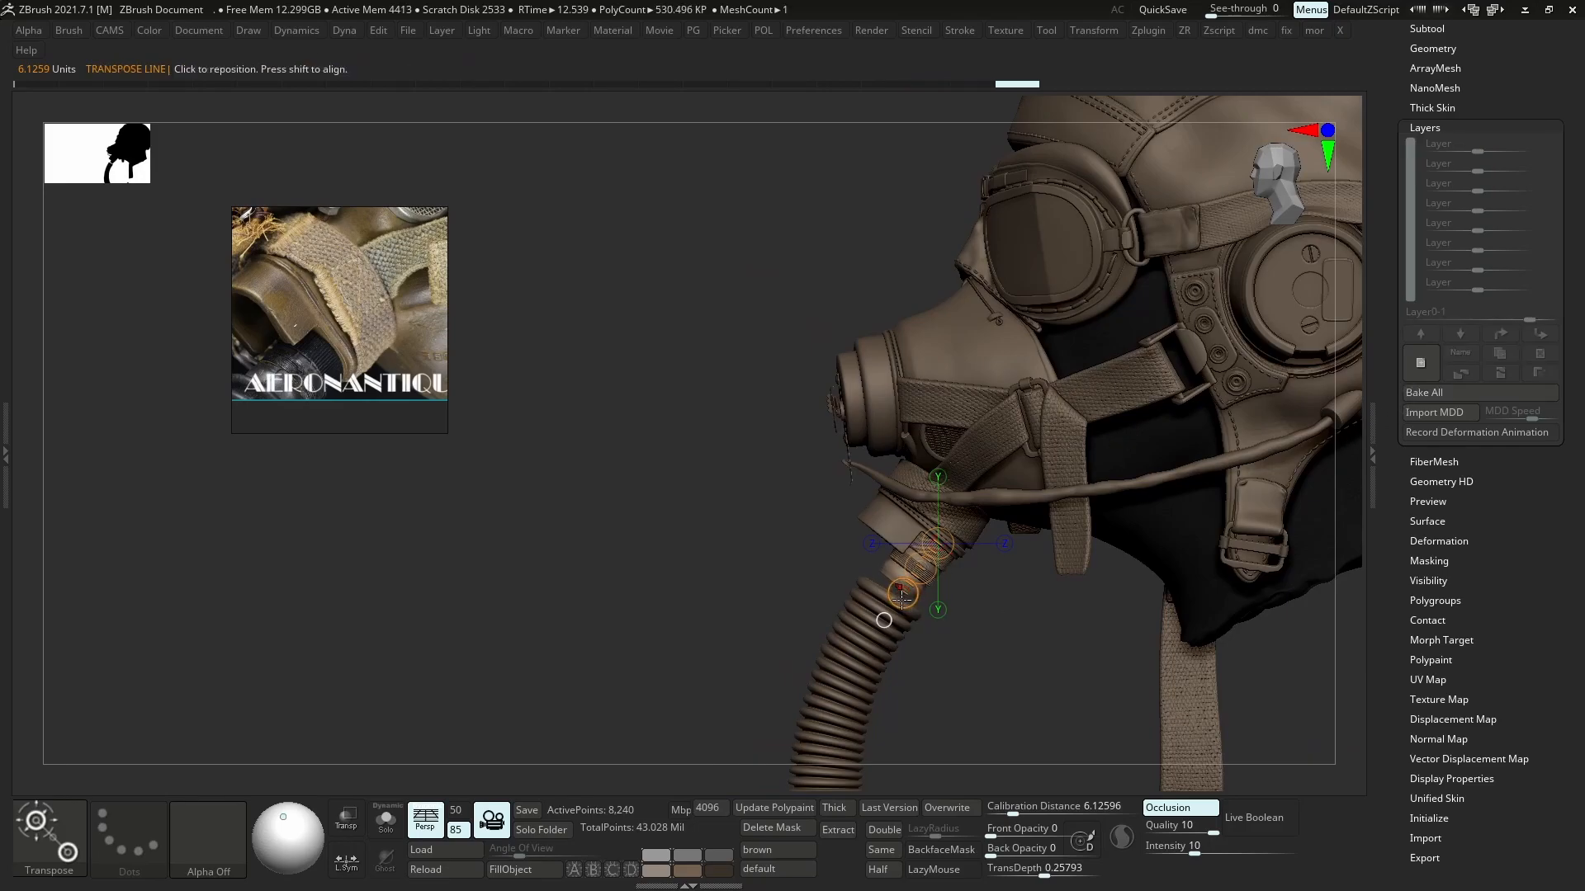
- Switch to the Move brush and examine the helmet, mask and hose from both sides
key(b)
key(m)
key(v)
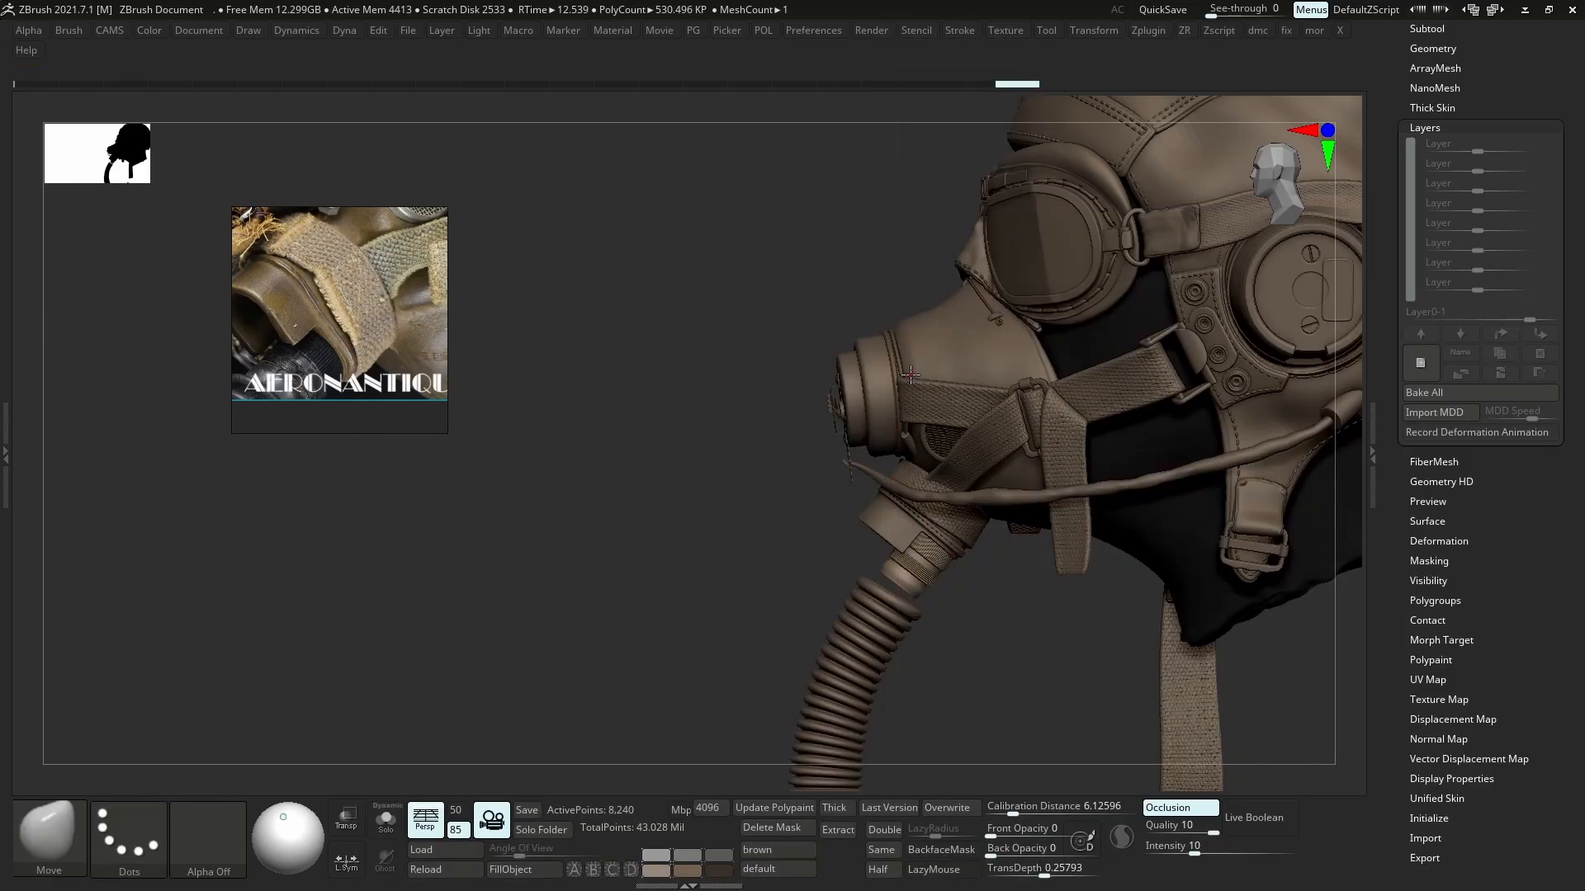
alt+click(994, 489)
mouse_move(1028, 538)
mouse_down()
mouse_move(1079, 523)
mouse_move(1078, 545)
mouse_move(995, 534)
mouse_move(1098, 544)
mouse_up()
mouse_move(1097, 545)
ctrl+right_down()
mouse_move(1227, 669)
mouse_move(1117, 614)
ctrl+right_up()
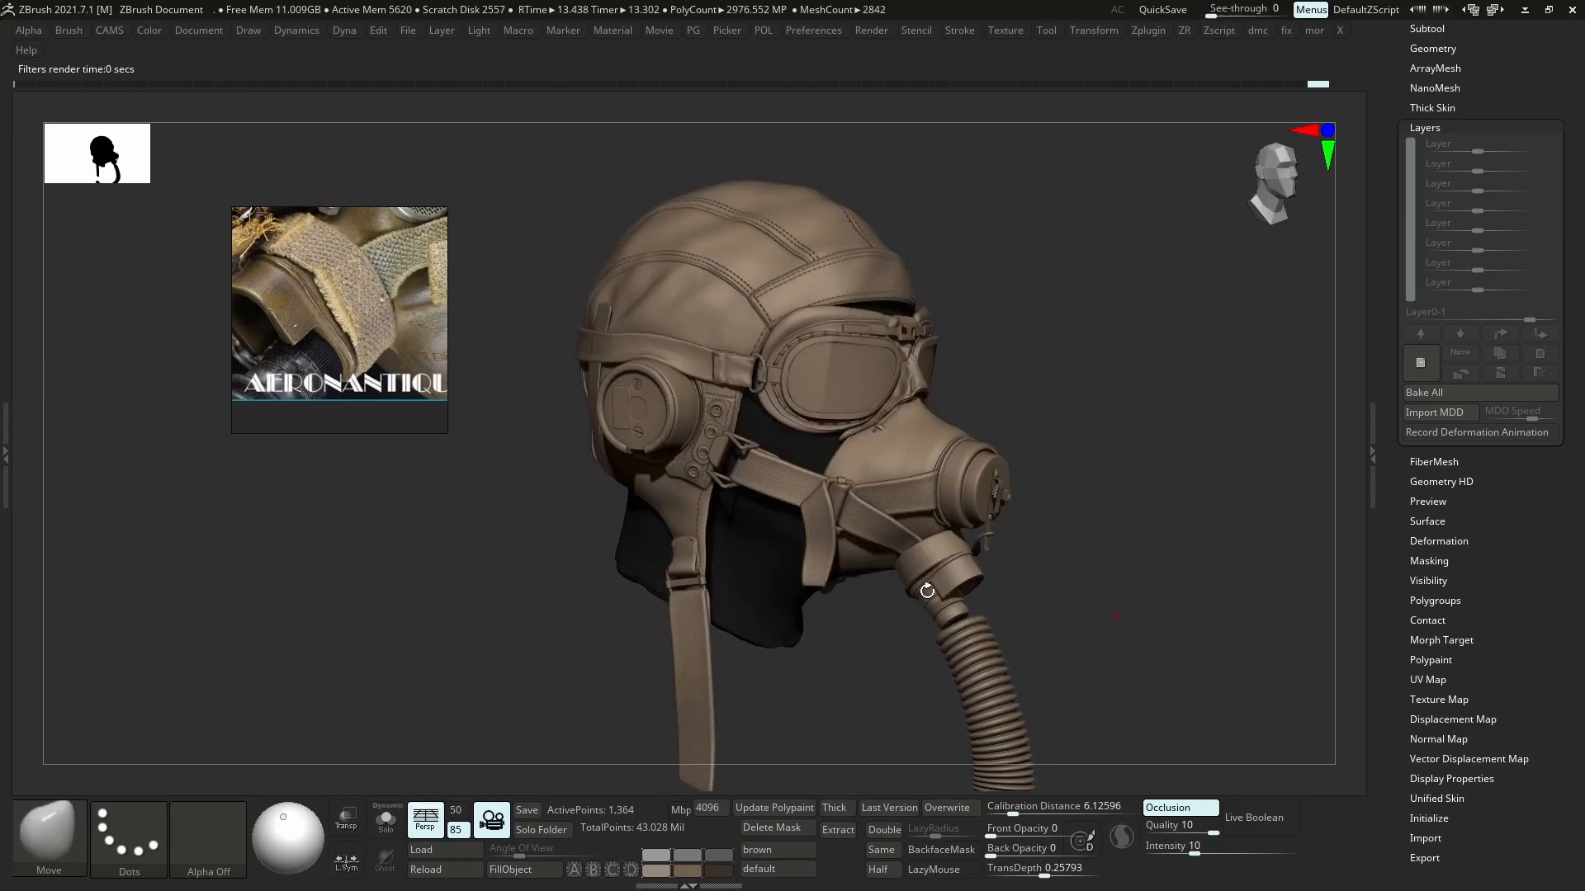
right_drag(939, 578, 1008, 581)
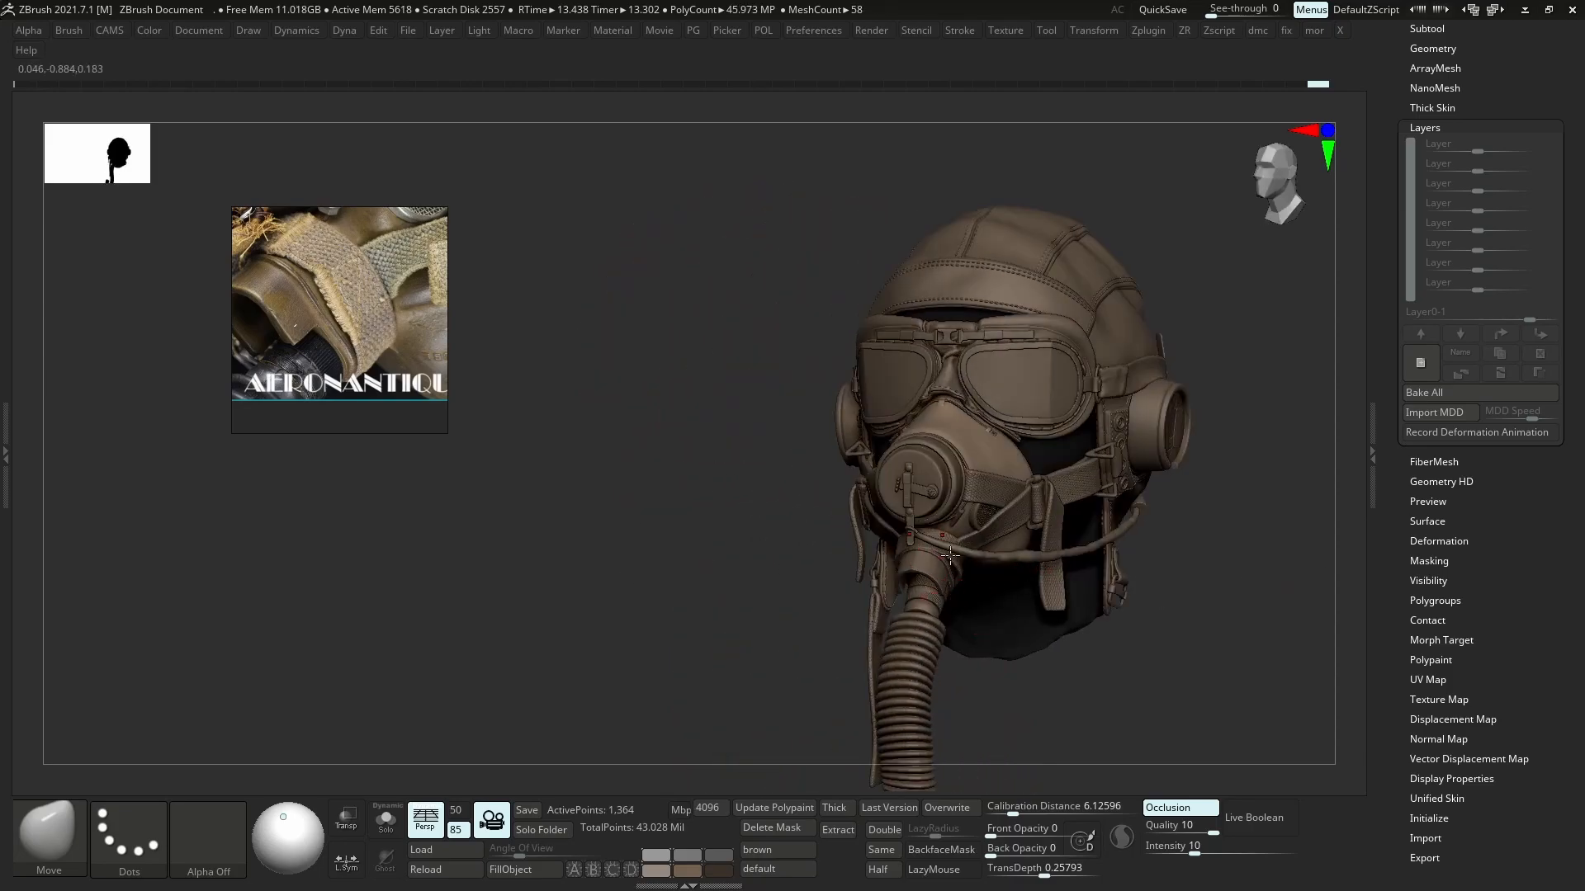
- Isolate the hose connector and examine its wireframe, polygroups and dynamic subdivision preview
alt+click(923, 596)
key(alt+s)
ctrl+right_drag(923, 595, 1150, 647)
ctrl+right_drag(990, 636, 940, 538)
key(shift+f)
ctrl+right_drag(941, 538, 939, 617)
right_drag(1055, 543, 982, 351)
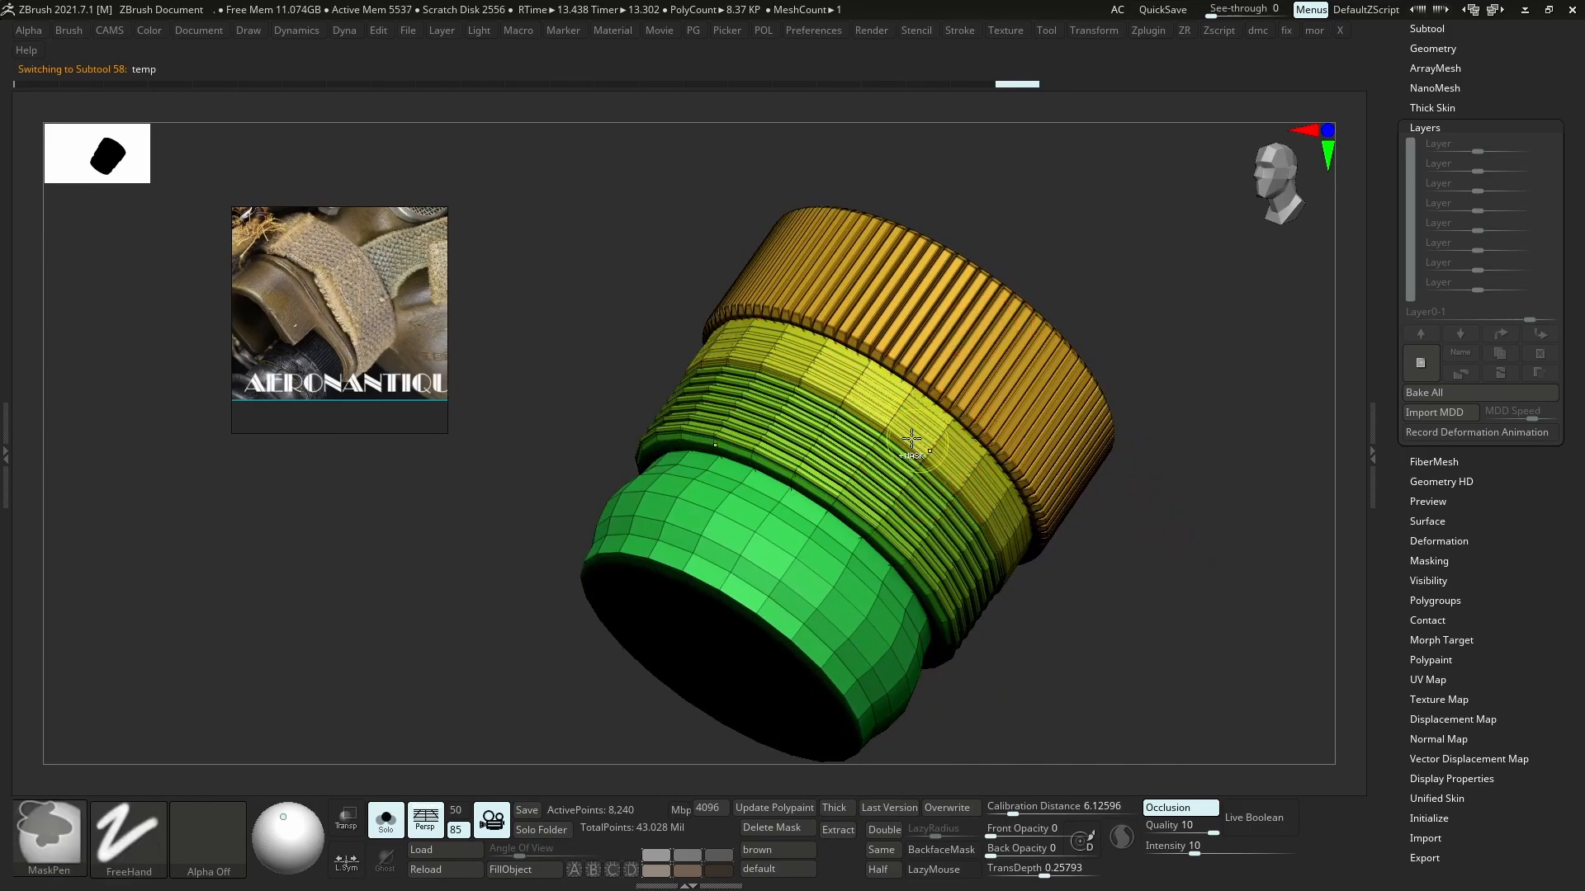
ctrl+right_drag(911, 429, 970, 336)
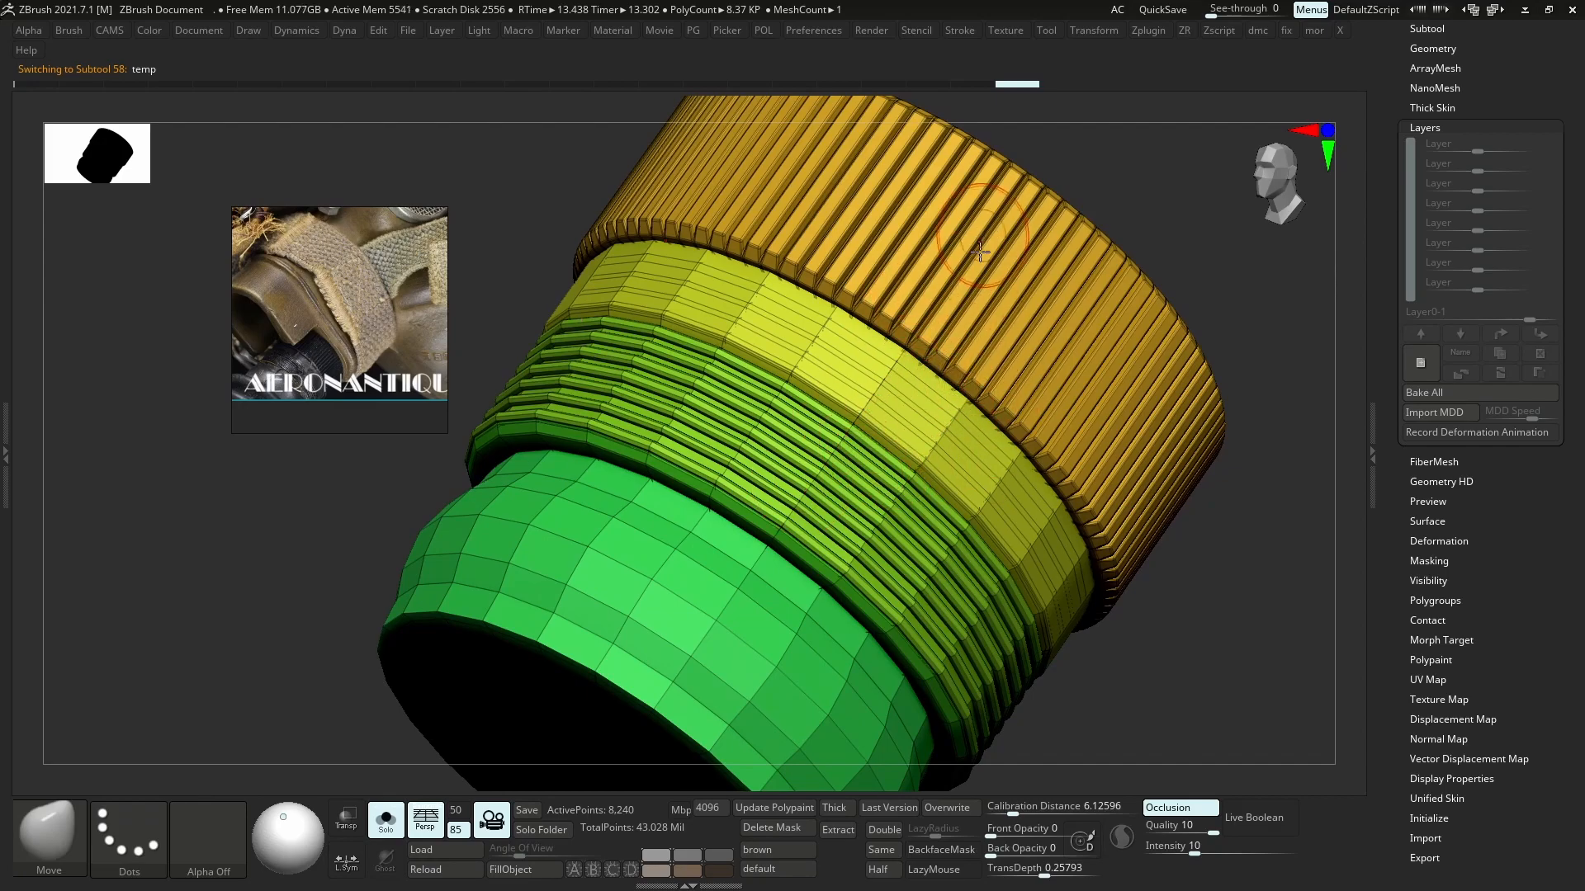
key(d)
key(shift+f)
- Examine the isolated woven mask straps, show the whole helmet again and compare the straps with the reference photo
ctrl+right_drag(821, 319, 949, 453)
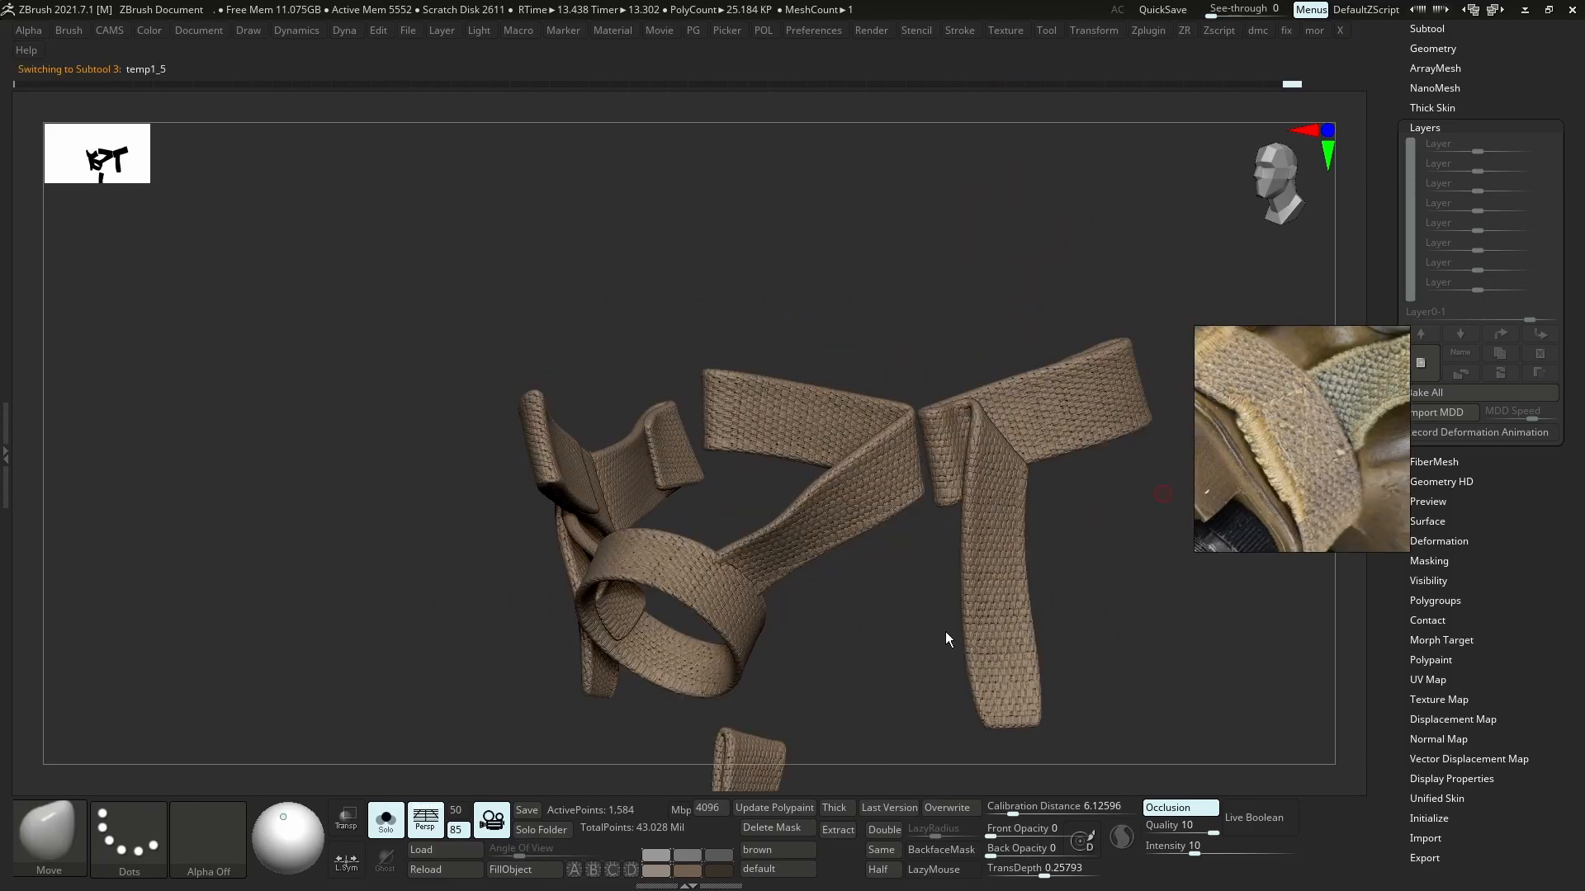
right_drag(923, 572, 886, 575)
key(alt+s)
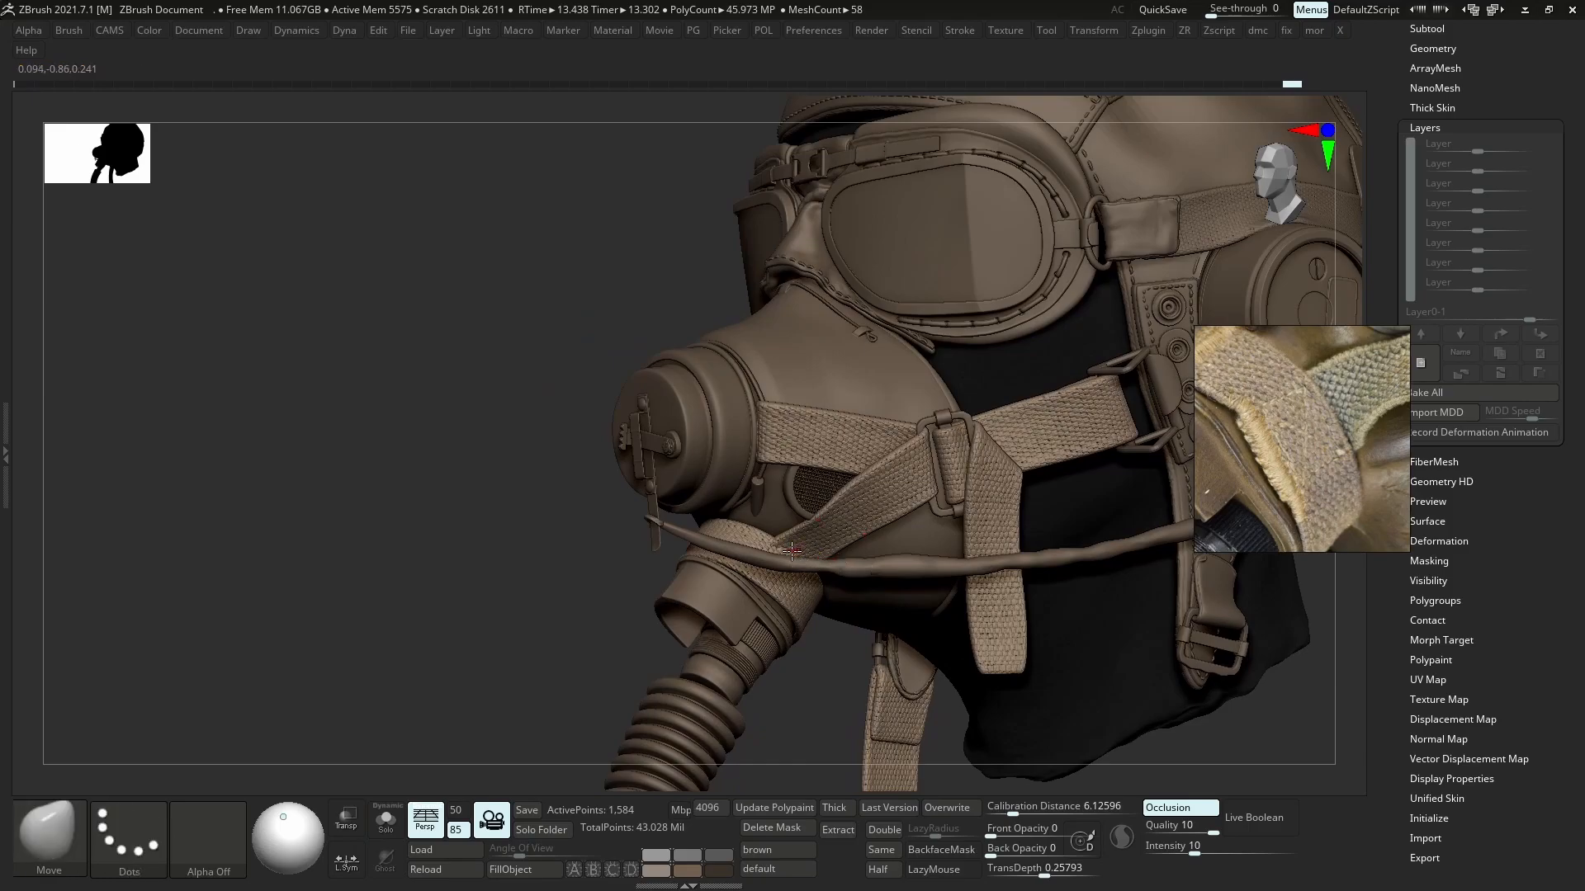
key(n)
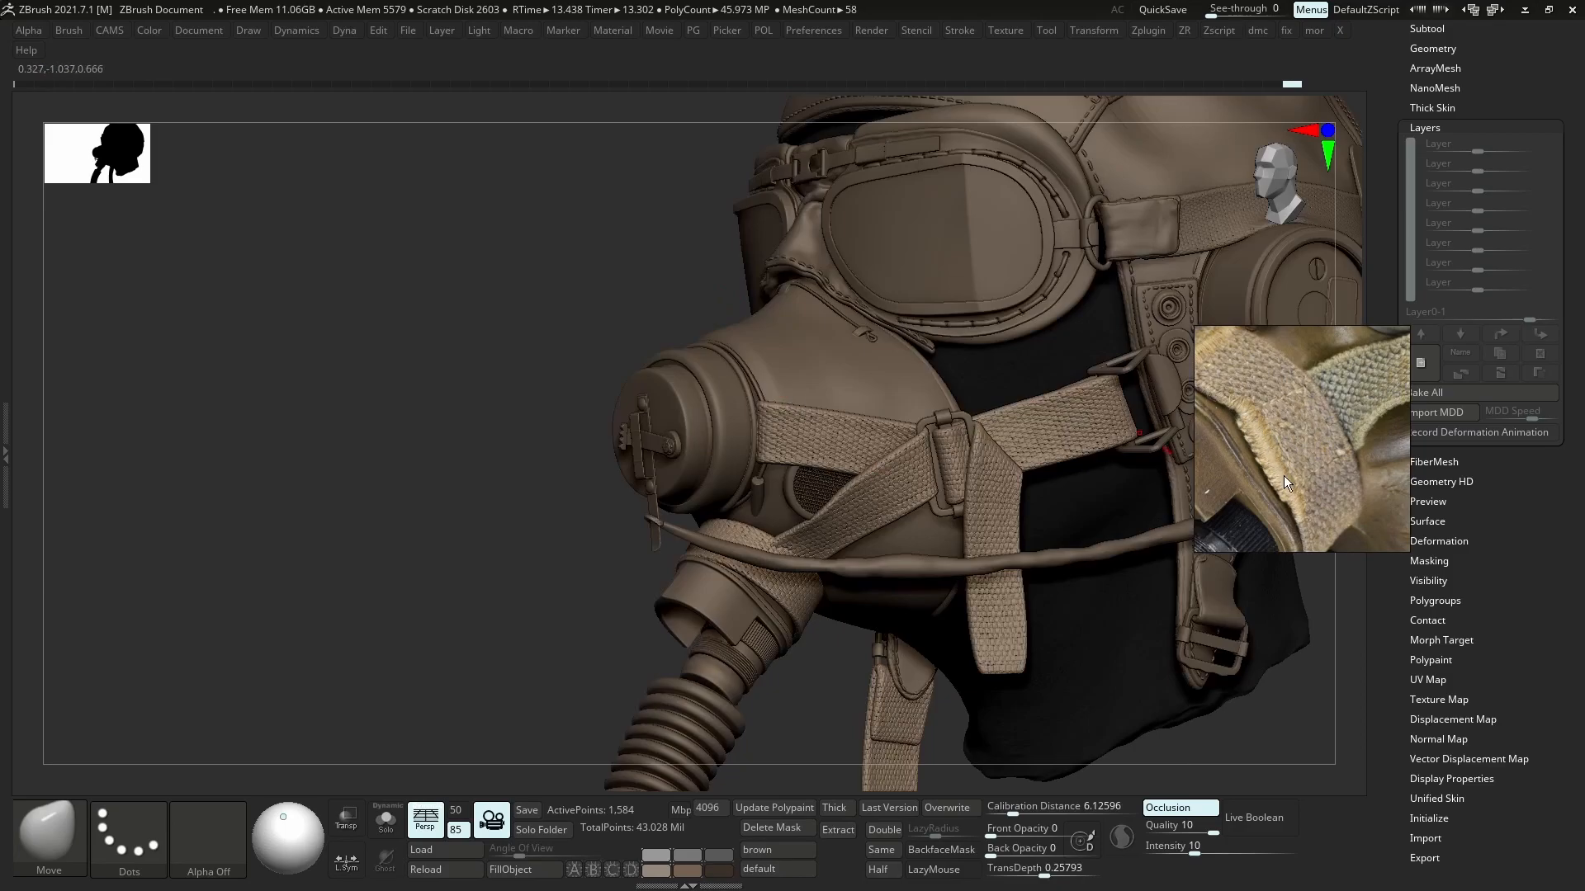
key(s)
- Isolate the woven straps and reshape the hose loop and its adjoining diagonal strap with a resized Move Topological brush
ctrl+right_drag(825, 530, 833, 642)
key(b)
key(m)
key(t)
key(s)
mouse_move(842, 624)
mouse_down()
mouse_move(827, 643)
mouse_move(854, 681)
mouse_move(840, 628)
mouse_up()
key(s)
drag(791, 694, 834, 715)
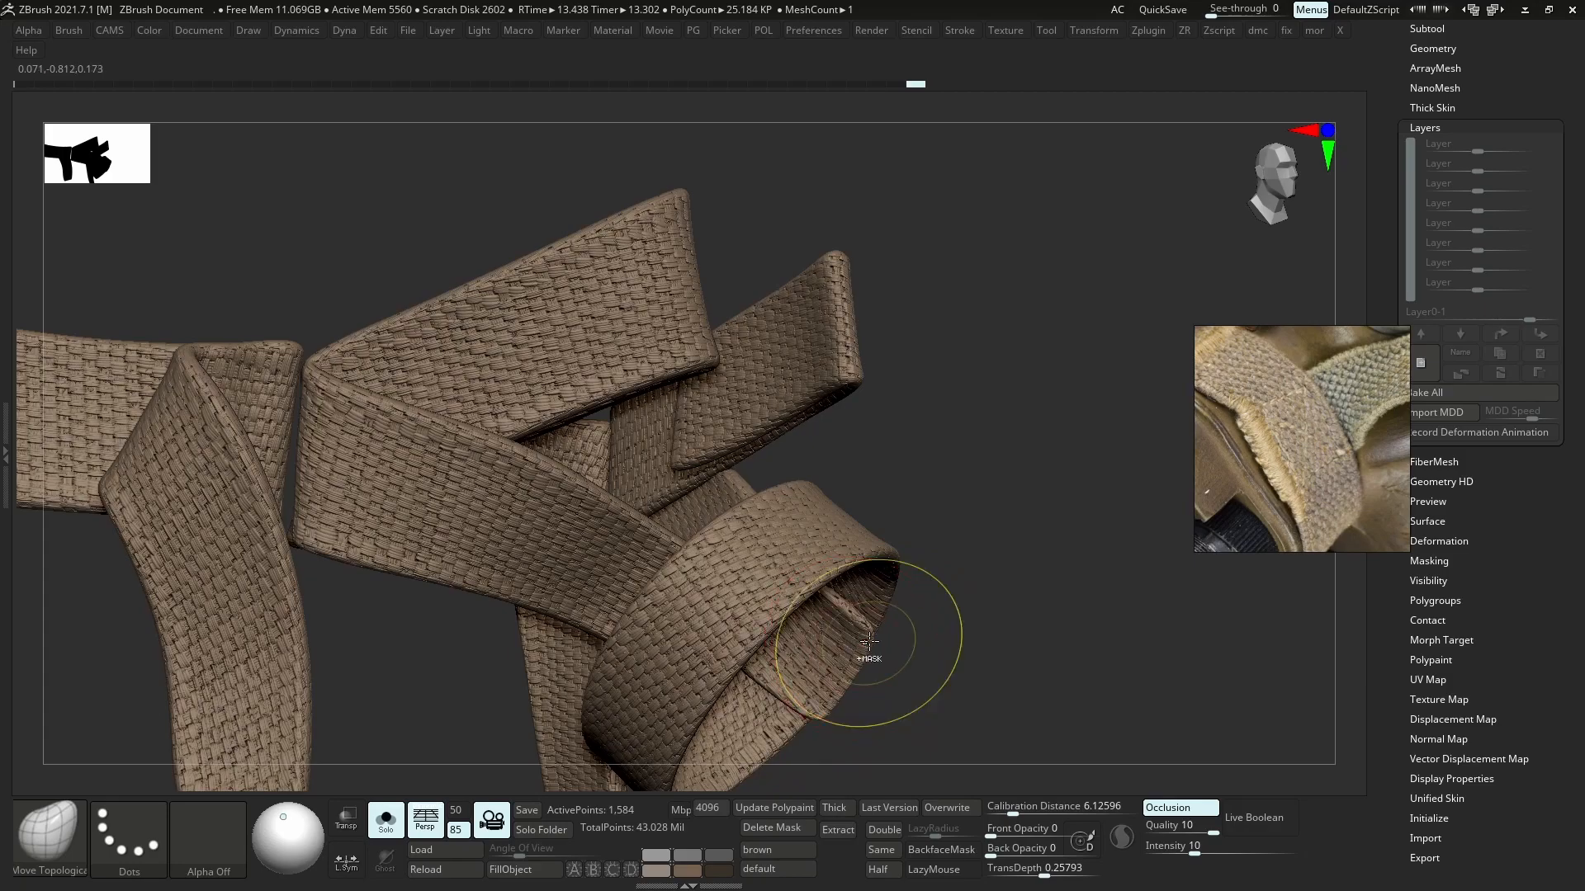
drag(974, 644, 1238, 643)
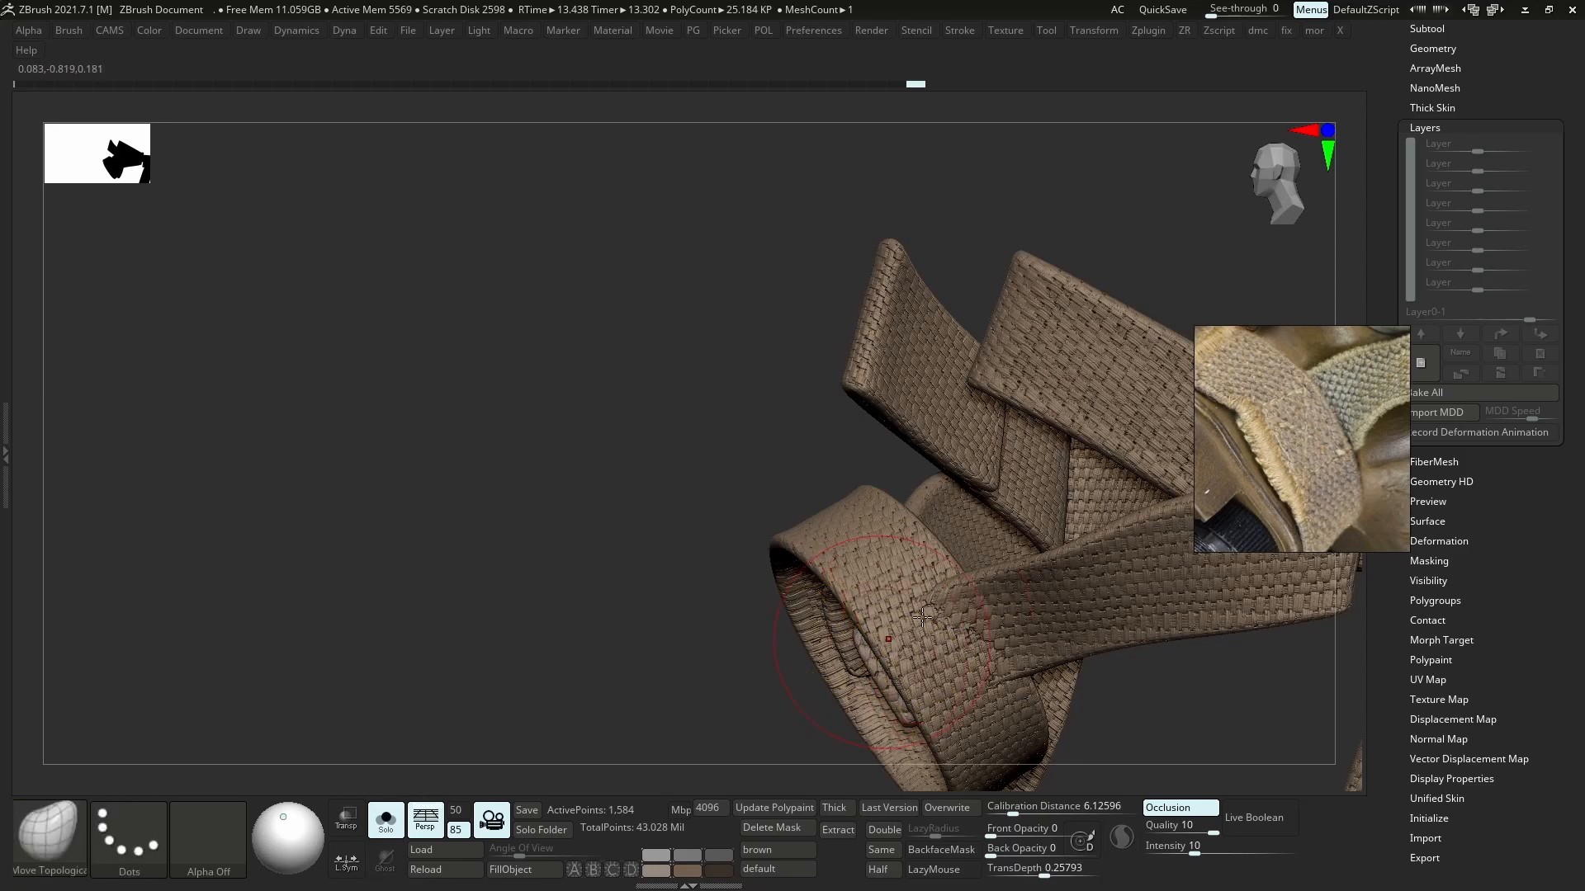
drag(980, 581, 912, 586)
right_drag(996, 605, 1020, 669)
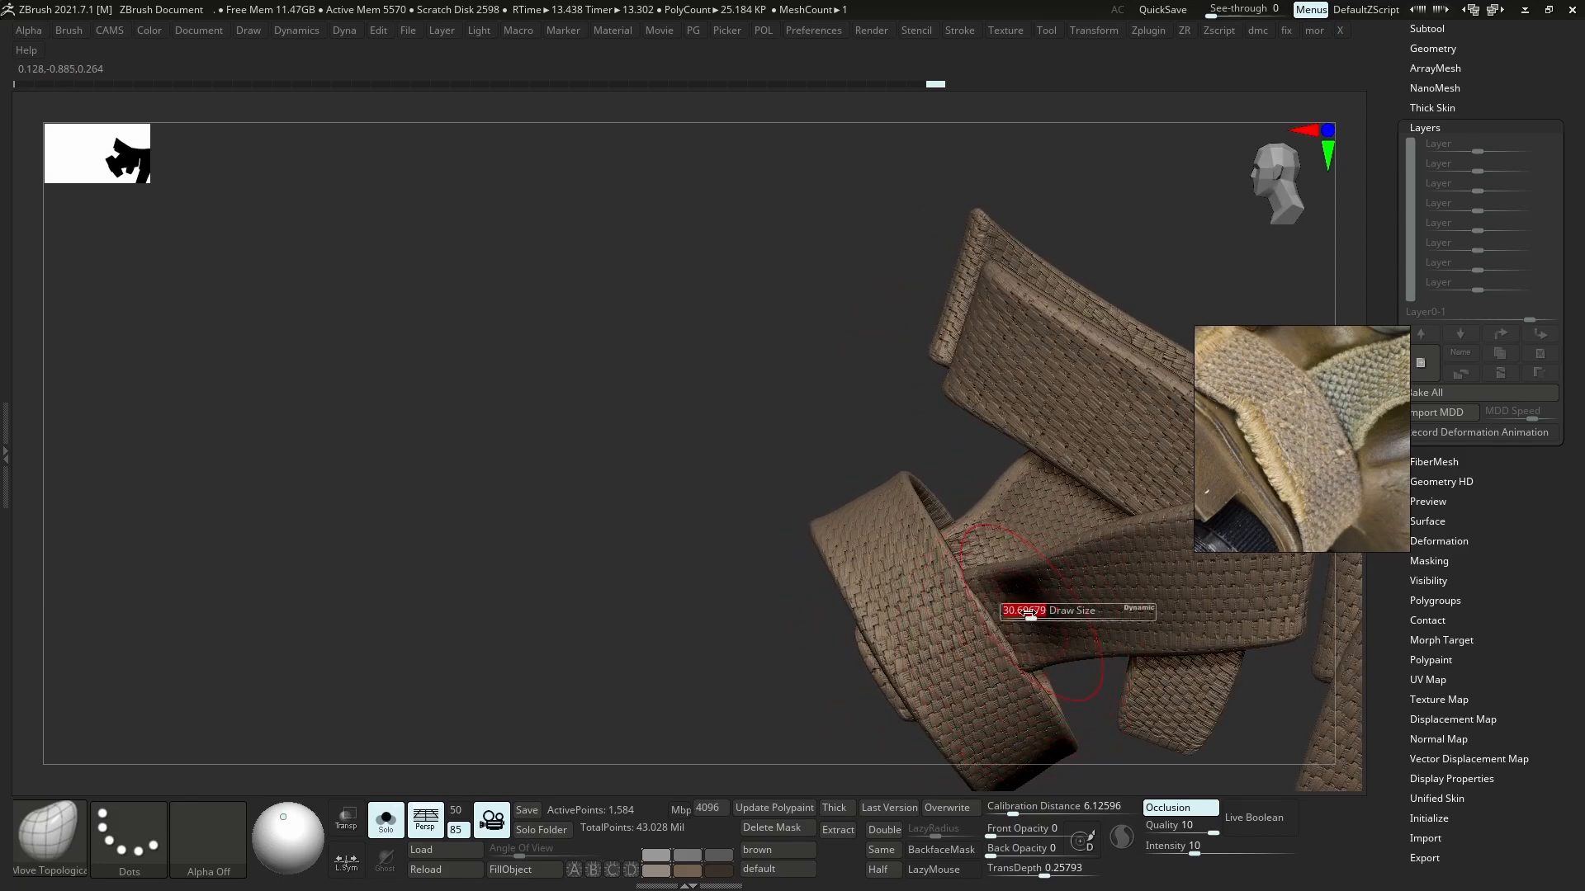
- Turn off the woven straps' surface noise and compare the bare mesh with dynamic subdivision off and on
click(1427, 521)
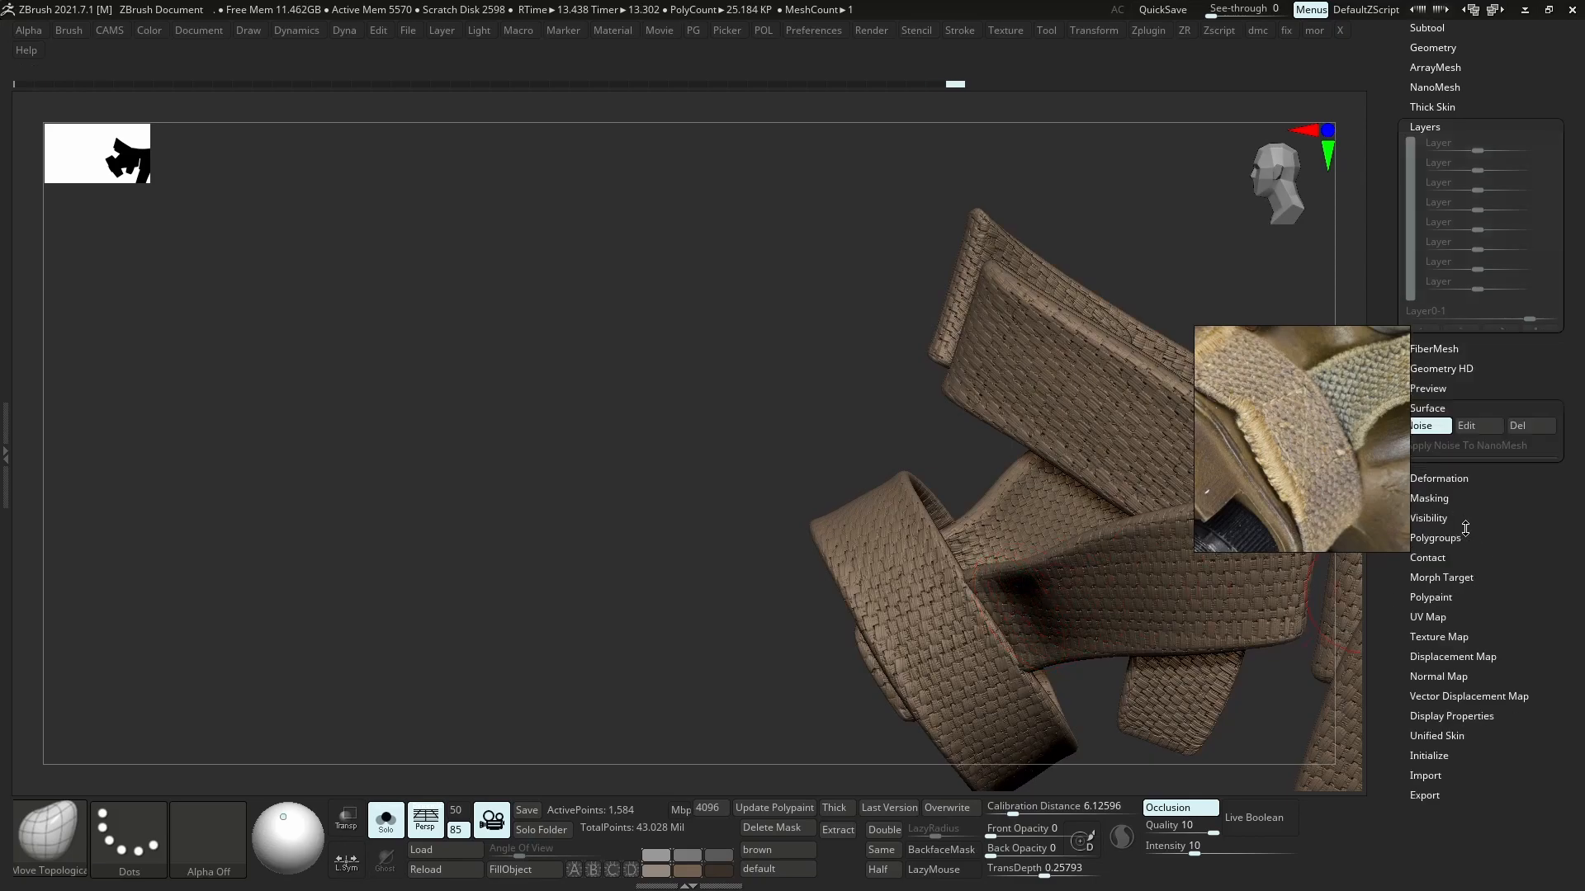
click(1434, 229)
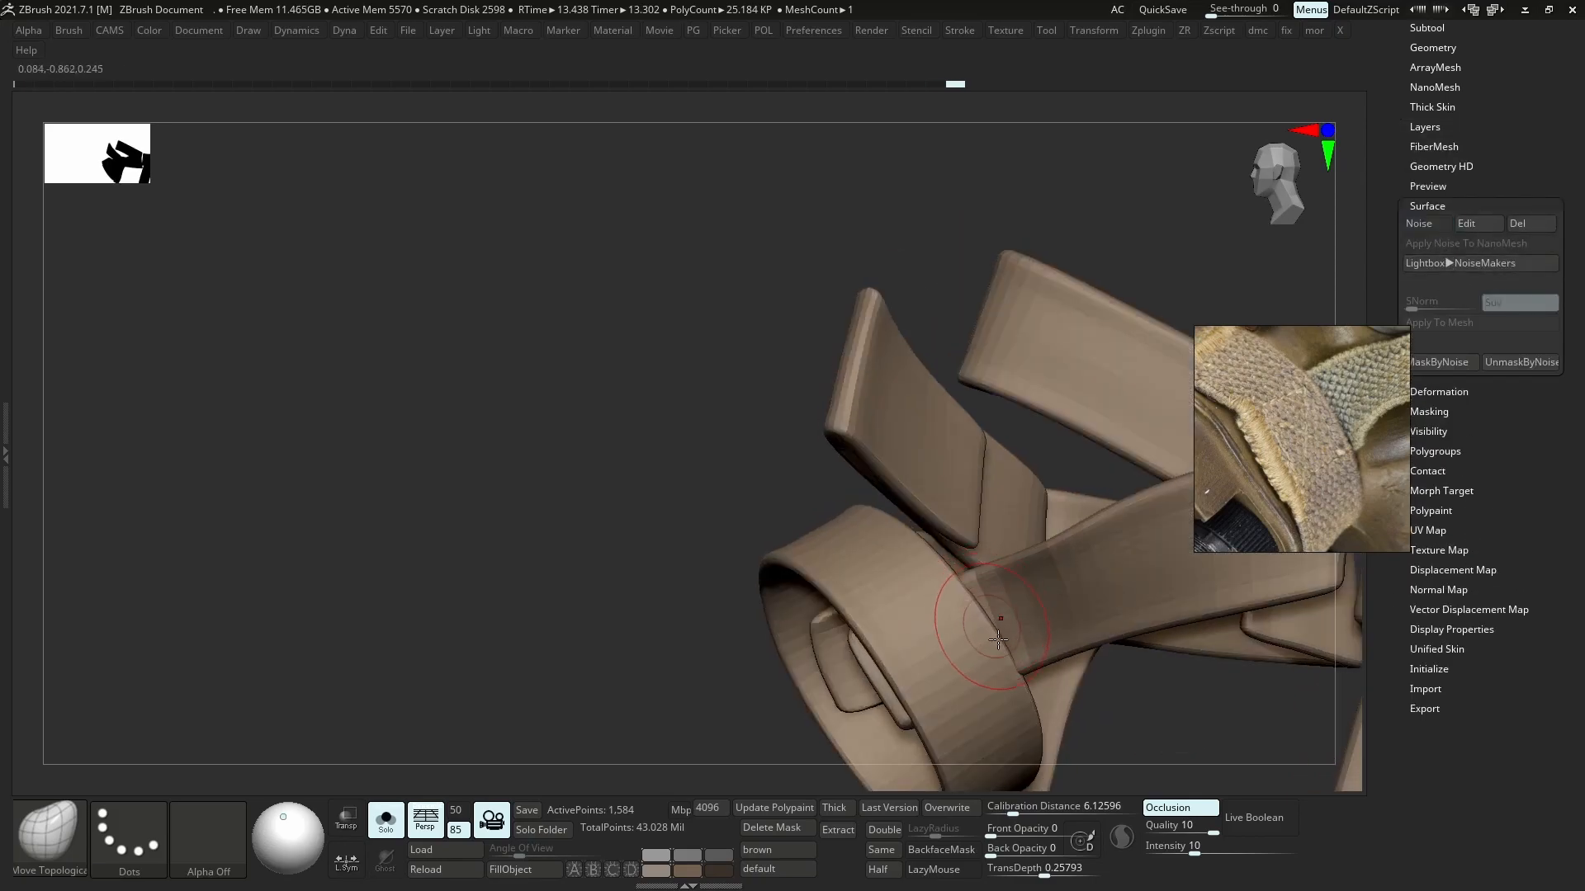
key(shift+d)
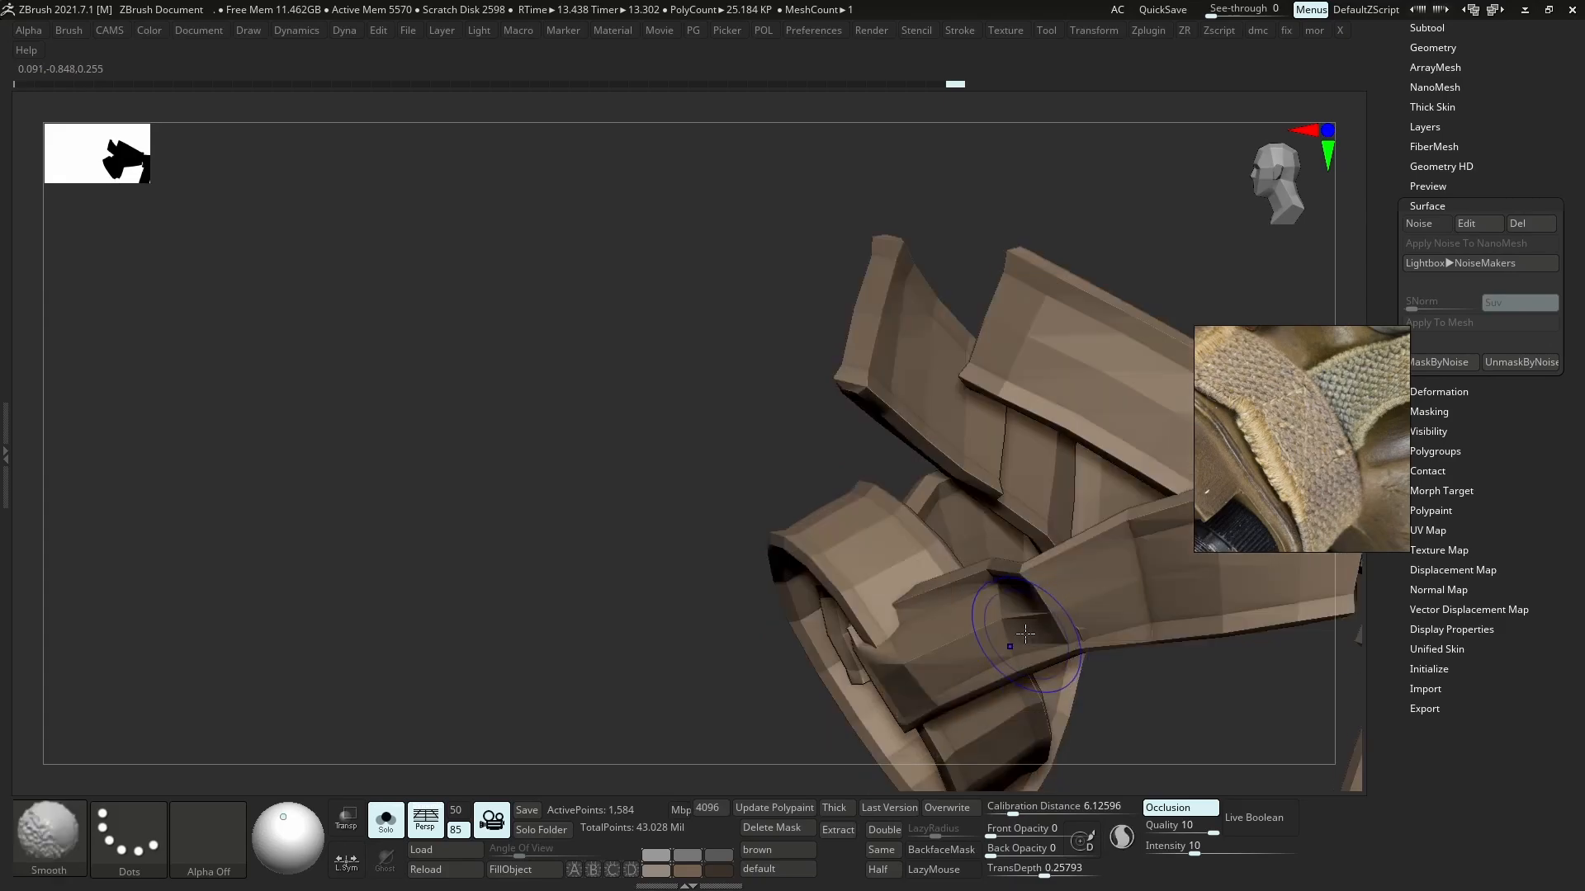
key(d)
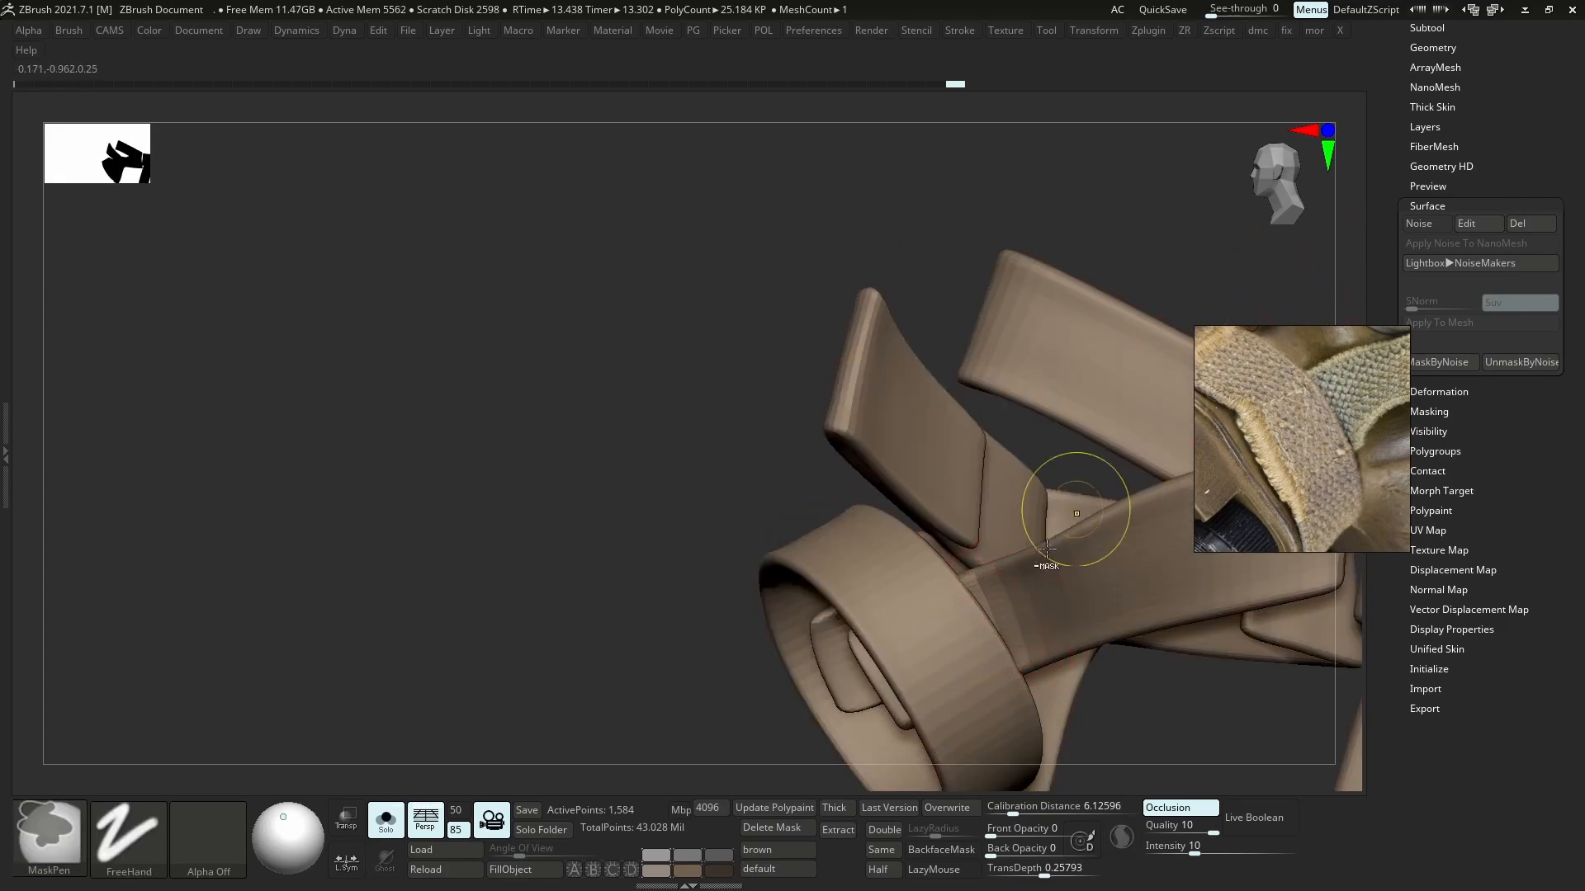
- Try applying the straps' dynamic subdivision as real geometry while the surface noise is off
key(ctrl+d)
click(1053, 556)
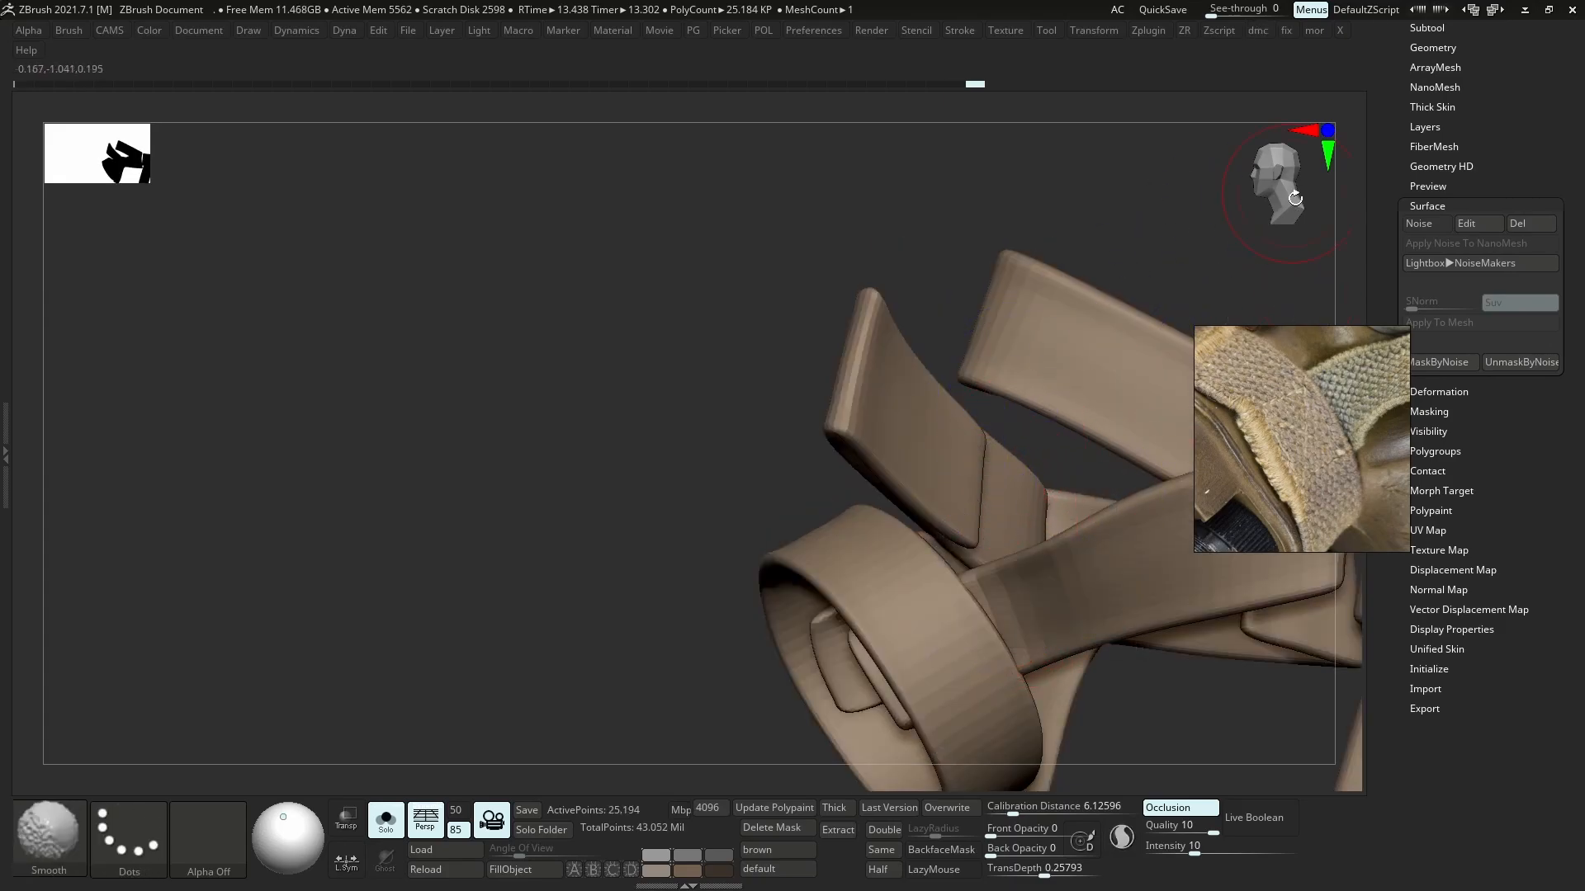
key(ctrl+z)
- Compare the woven straps with dynamic subdivision off and on, and apply it as real subdivision levels
key(ctrl+d)
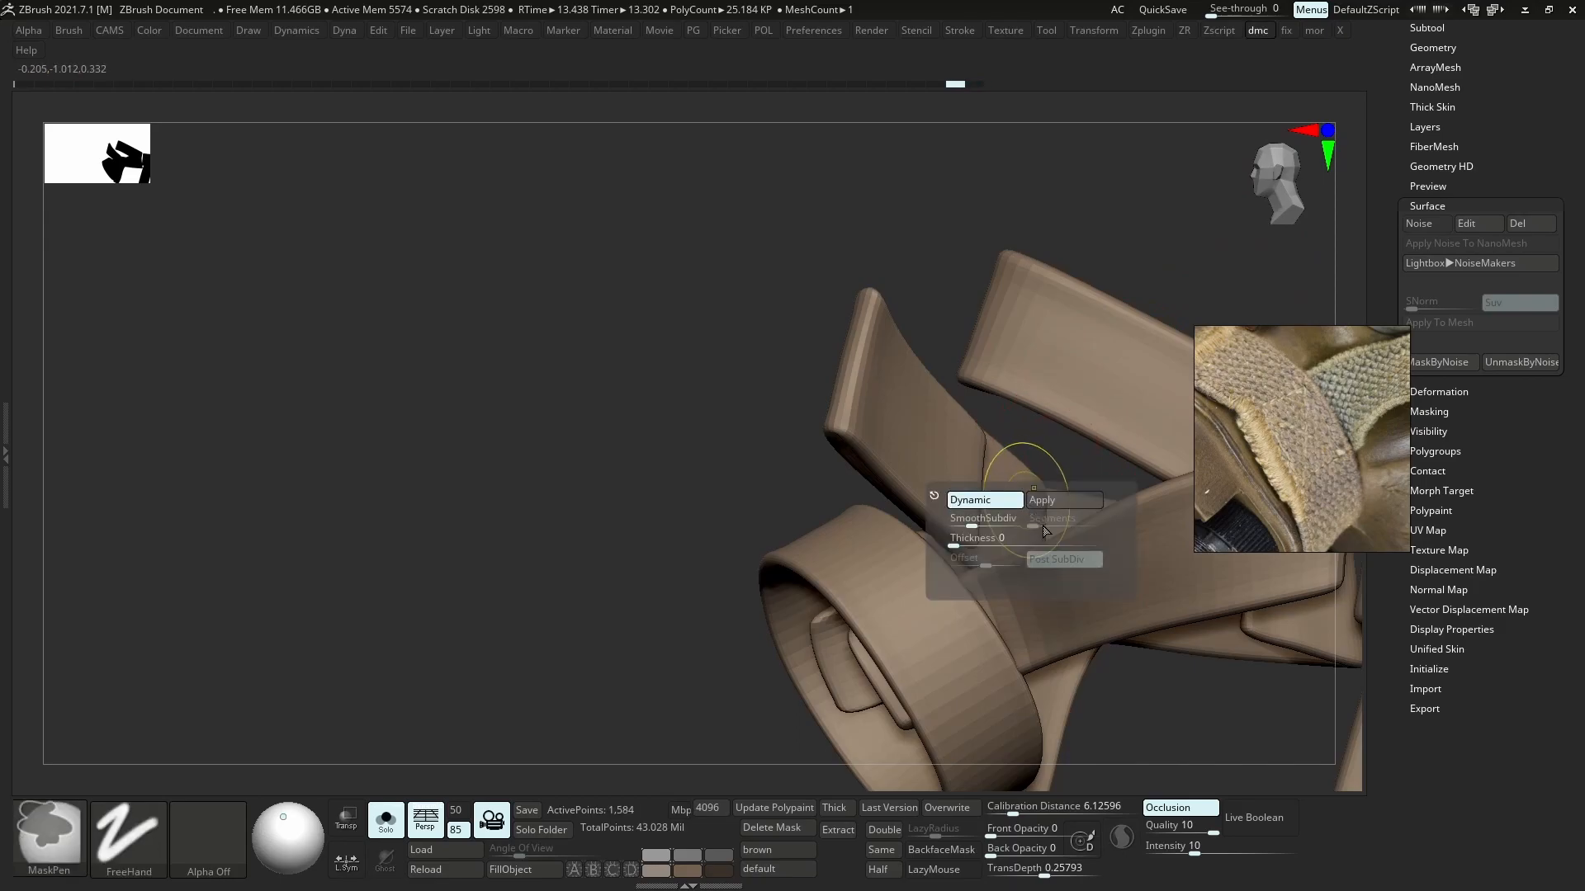
click(1446, 47)
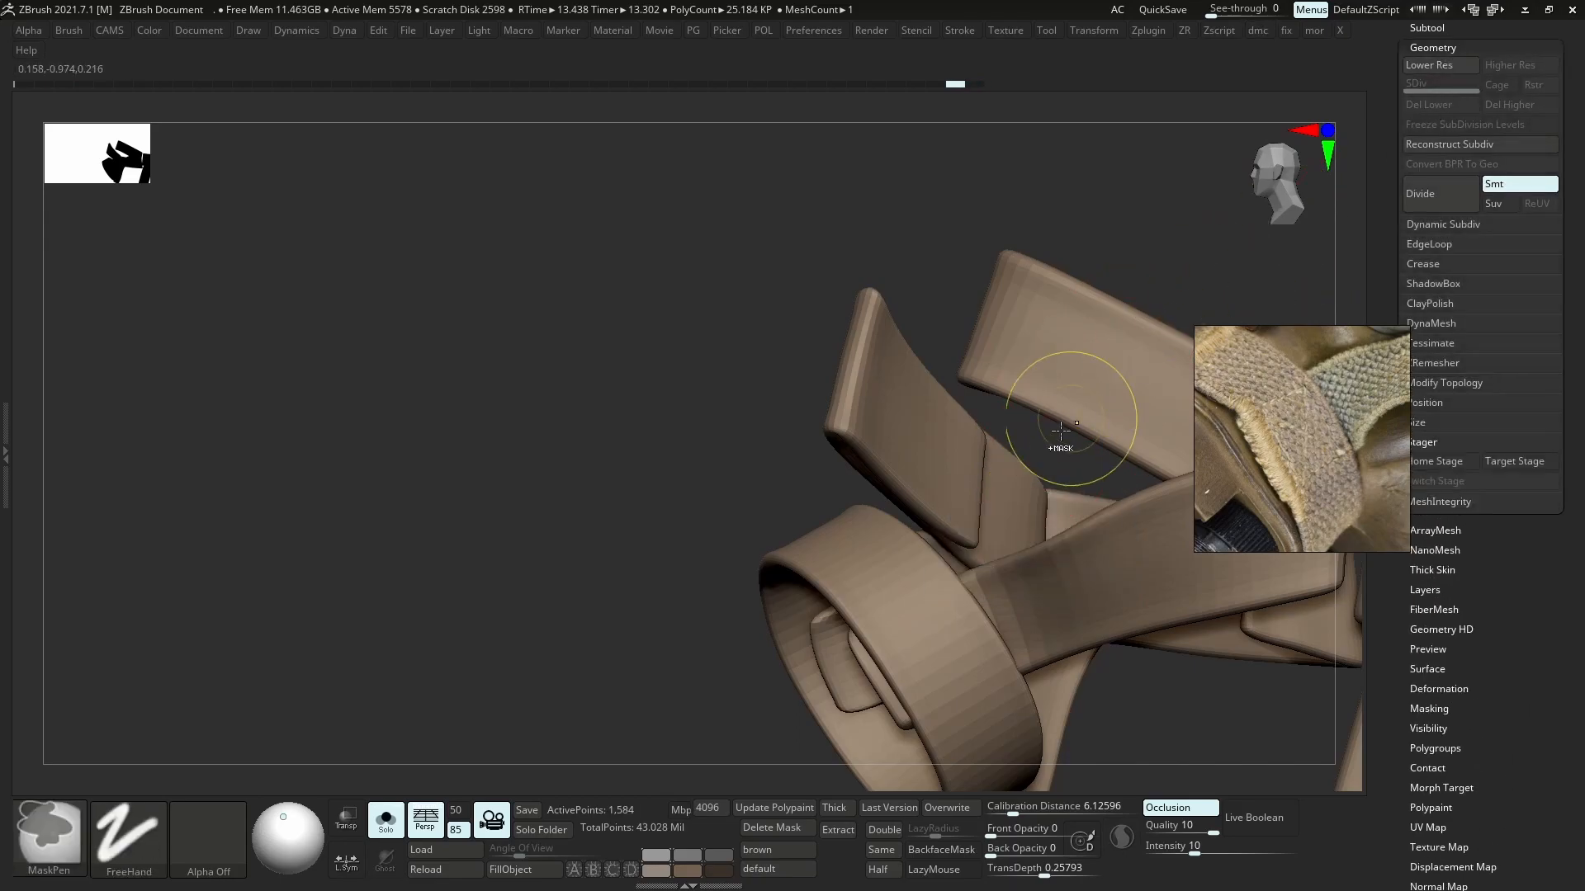
key(ctrl+d)
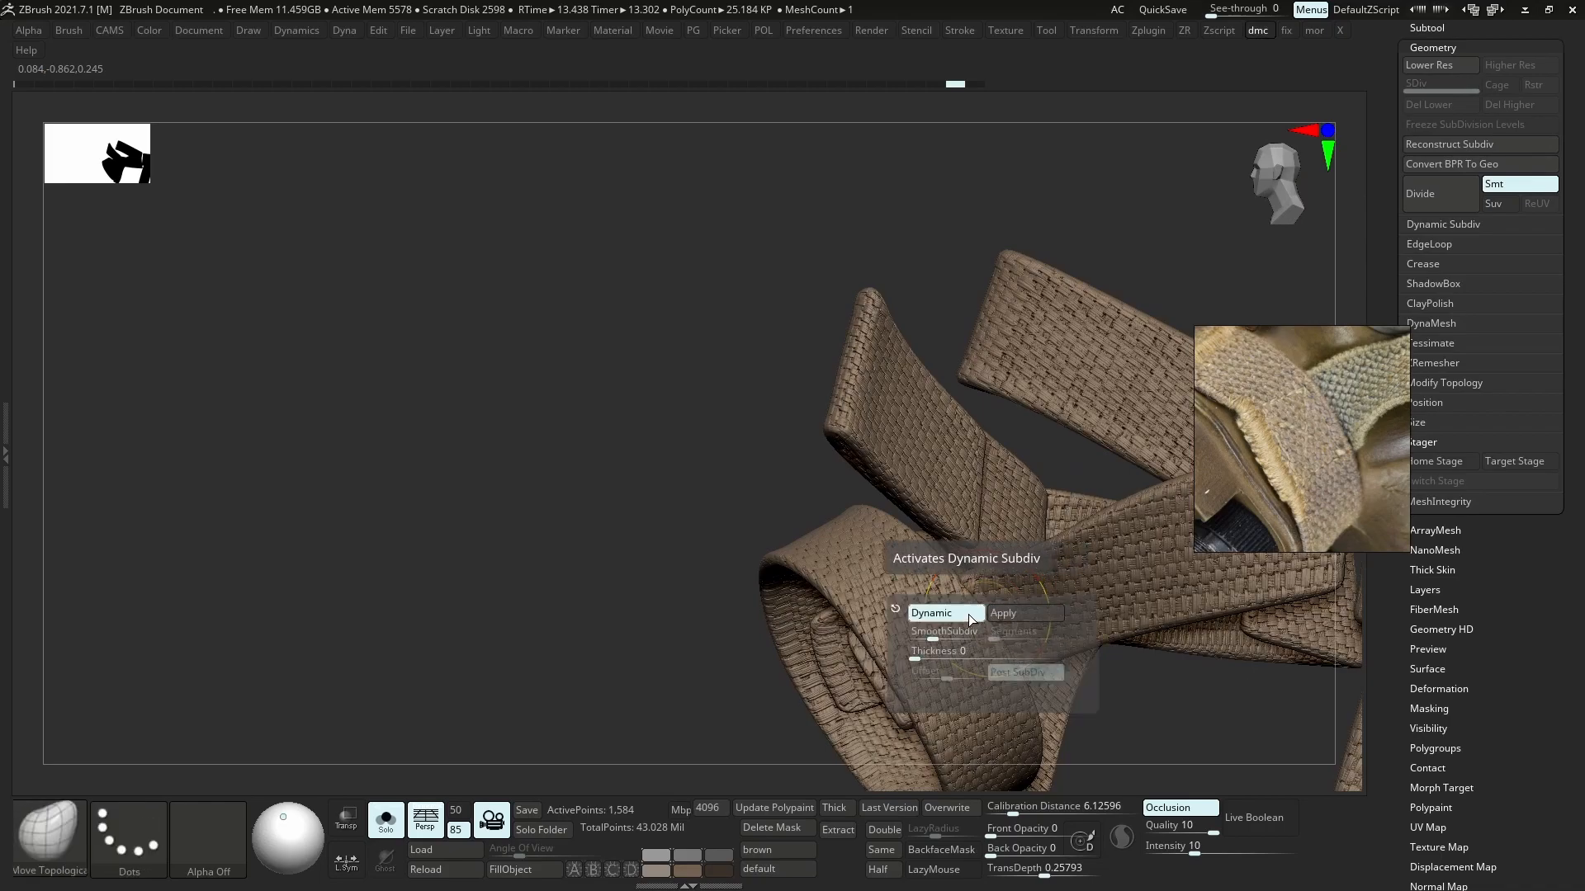
click(968, 614)
click(967, 615)
key(shift+d)
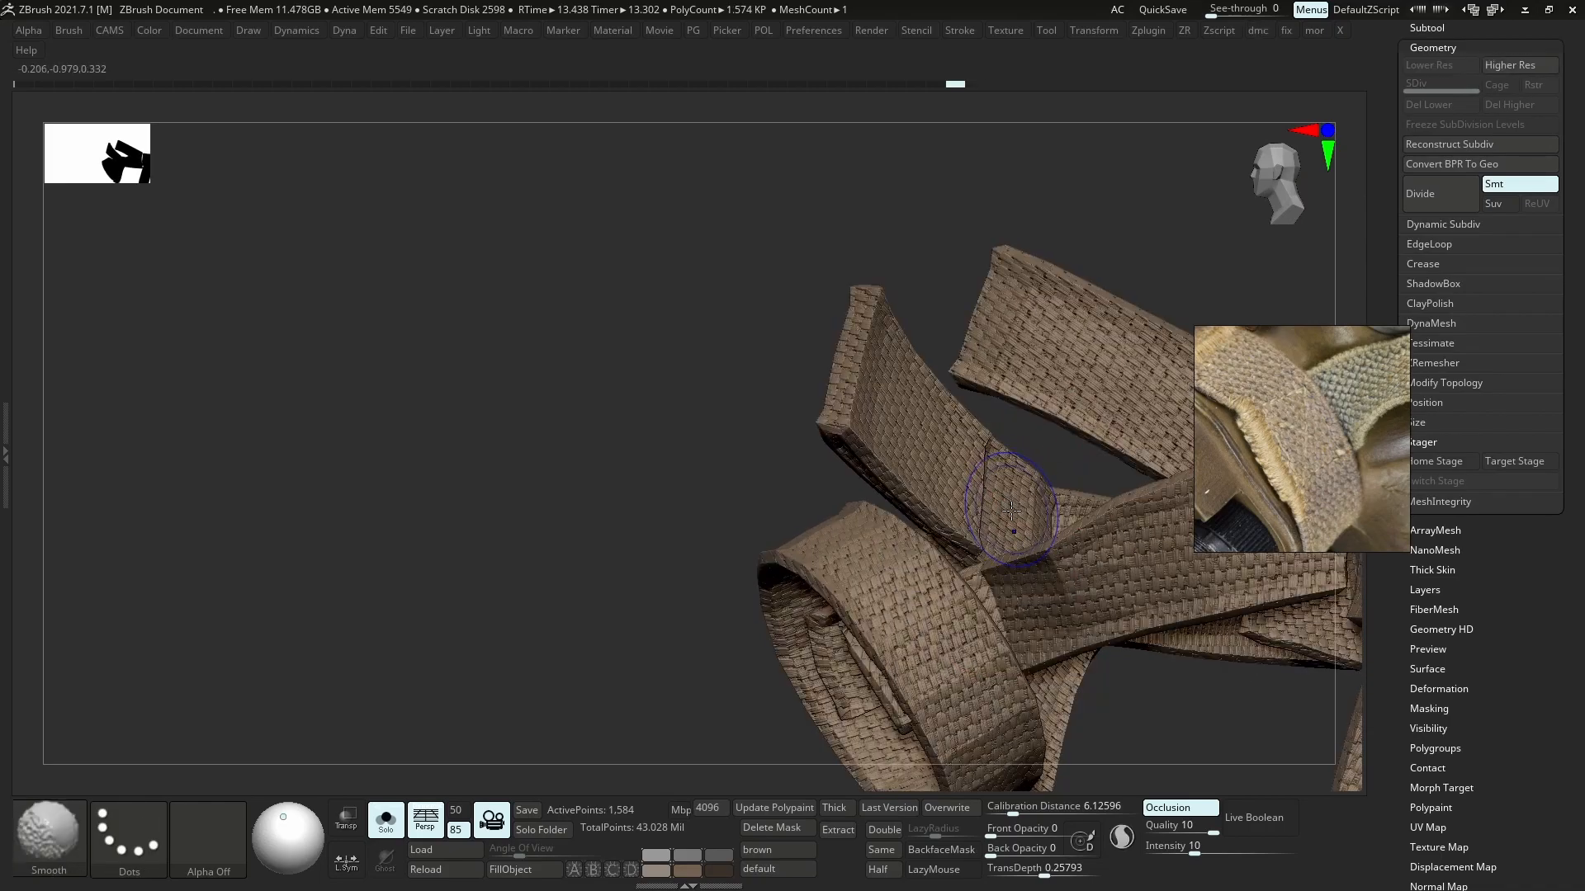
key(d)
key(ctrl+d)
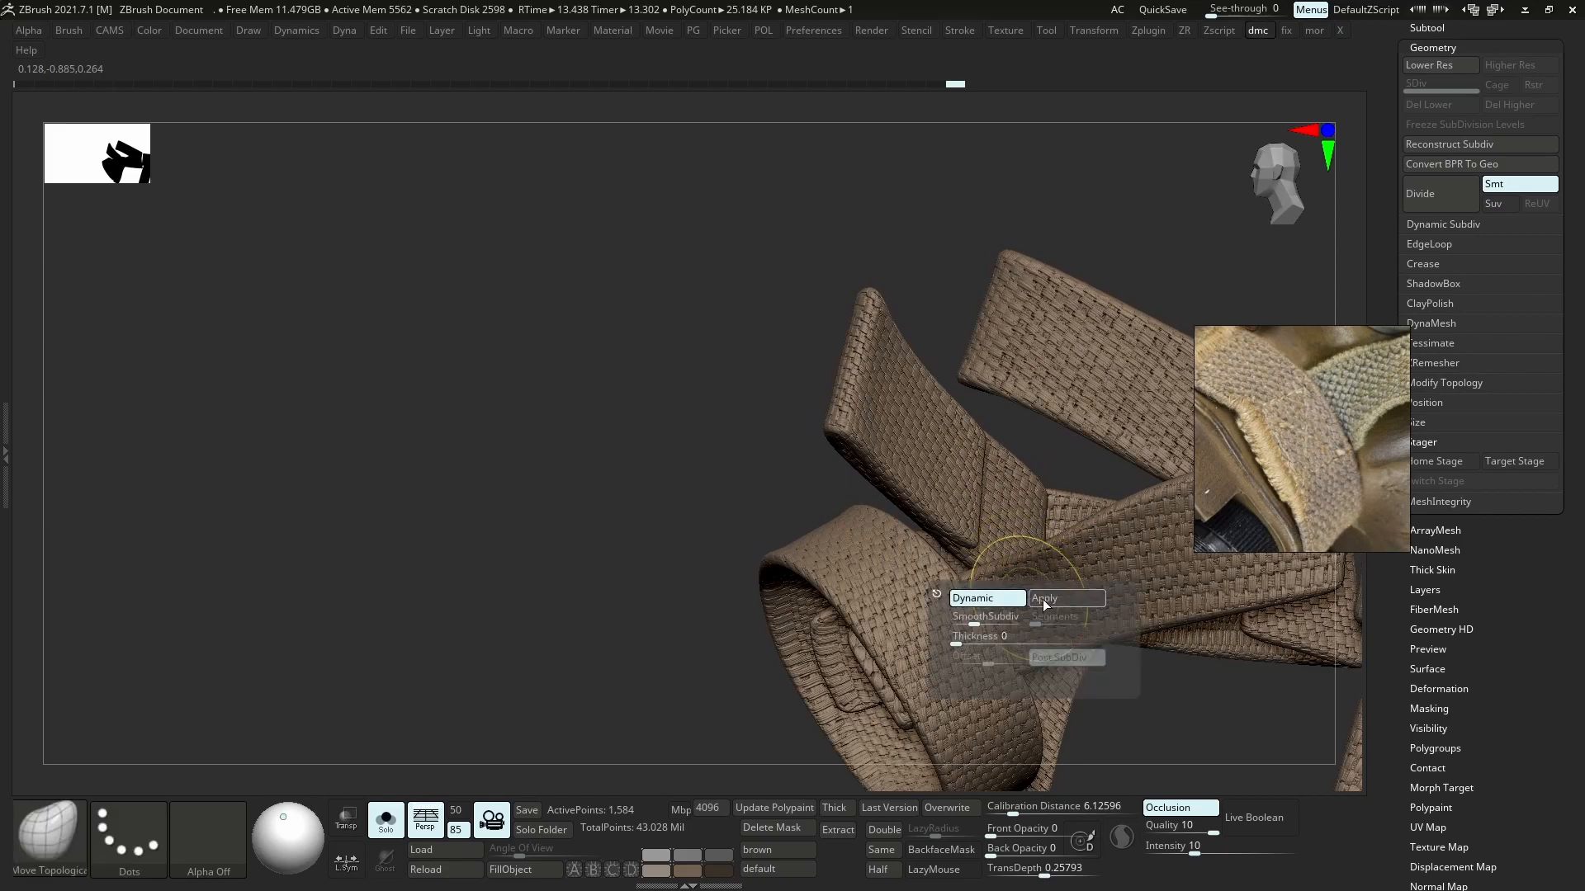
click(1077, 601)
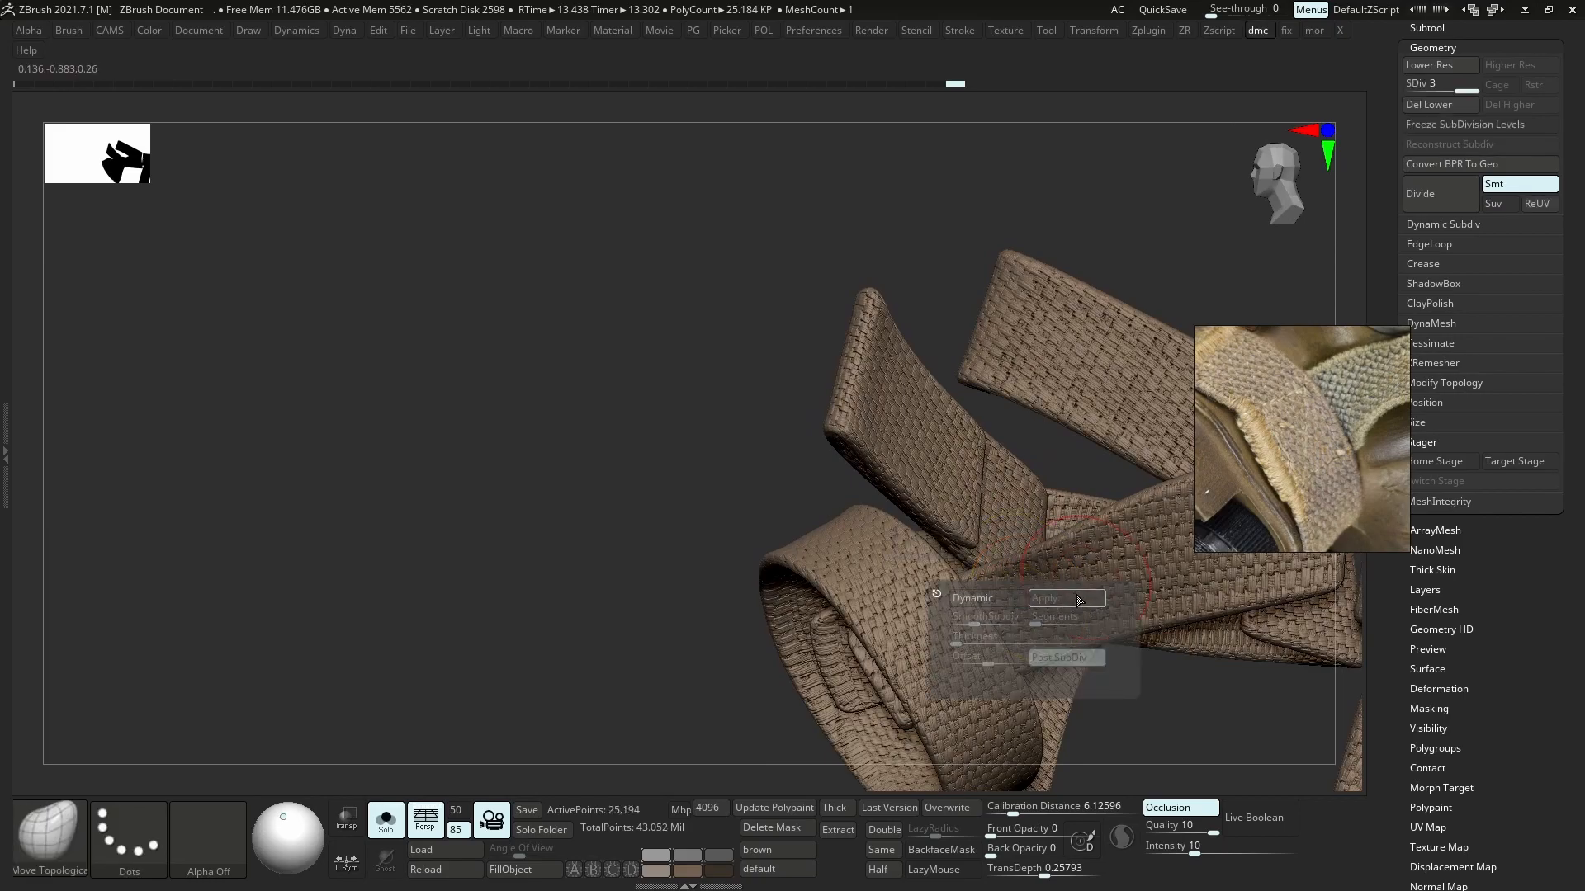
- Check the straps at subdivision level 2, return to level 3 and nudge the diagonal strap where it meets the loop
key(shift+d)
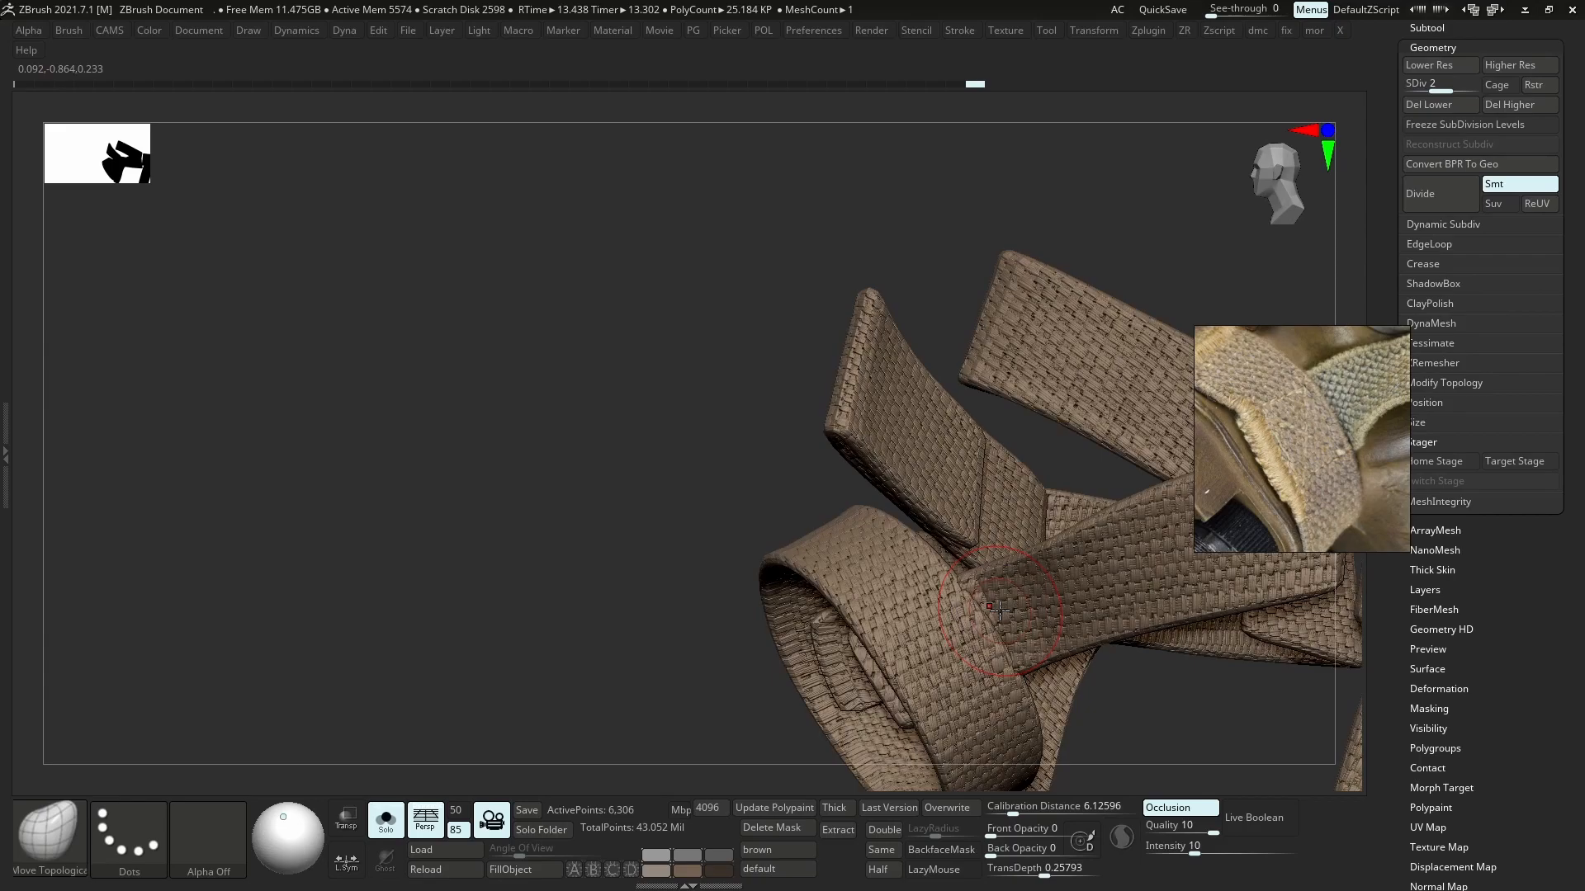
key(shift+f)
key(shift+f)
key(d)
drag(1012, 590, 1025, 614)
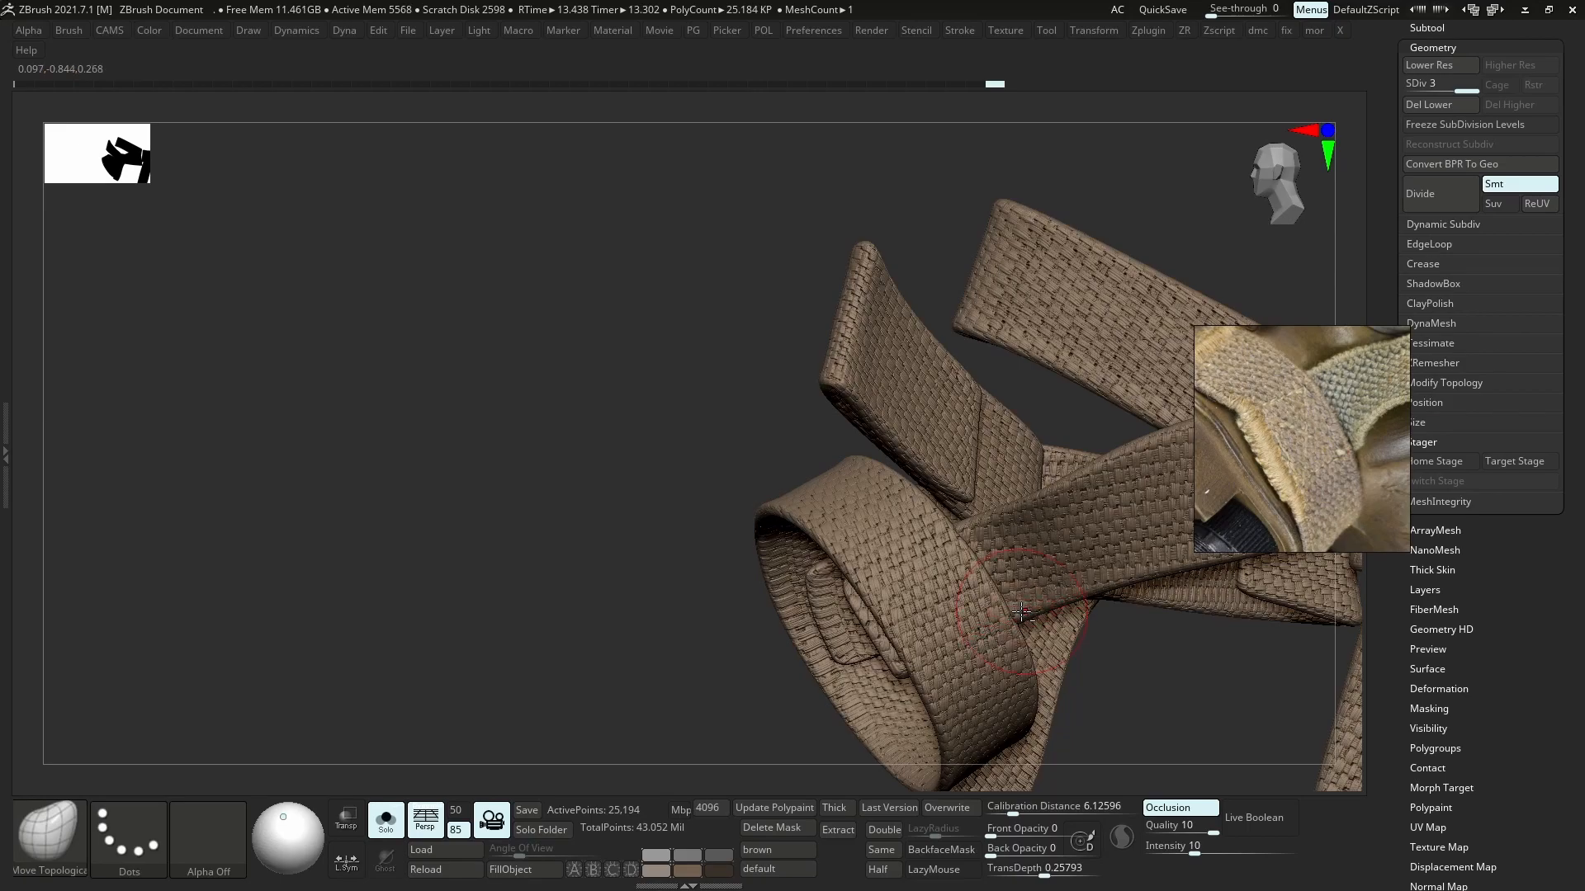
- Turn off the woven straps' surface noise and divide the strap mesh one more time
mouse_move(1016, 613)
ctrl+right_down()
mouse_move(1002, 528)
mouse_move(1093, 507)
mouse_move(950, 605)
mouse_move(918, 587)
ctrl+right_up()
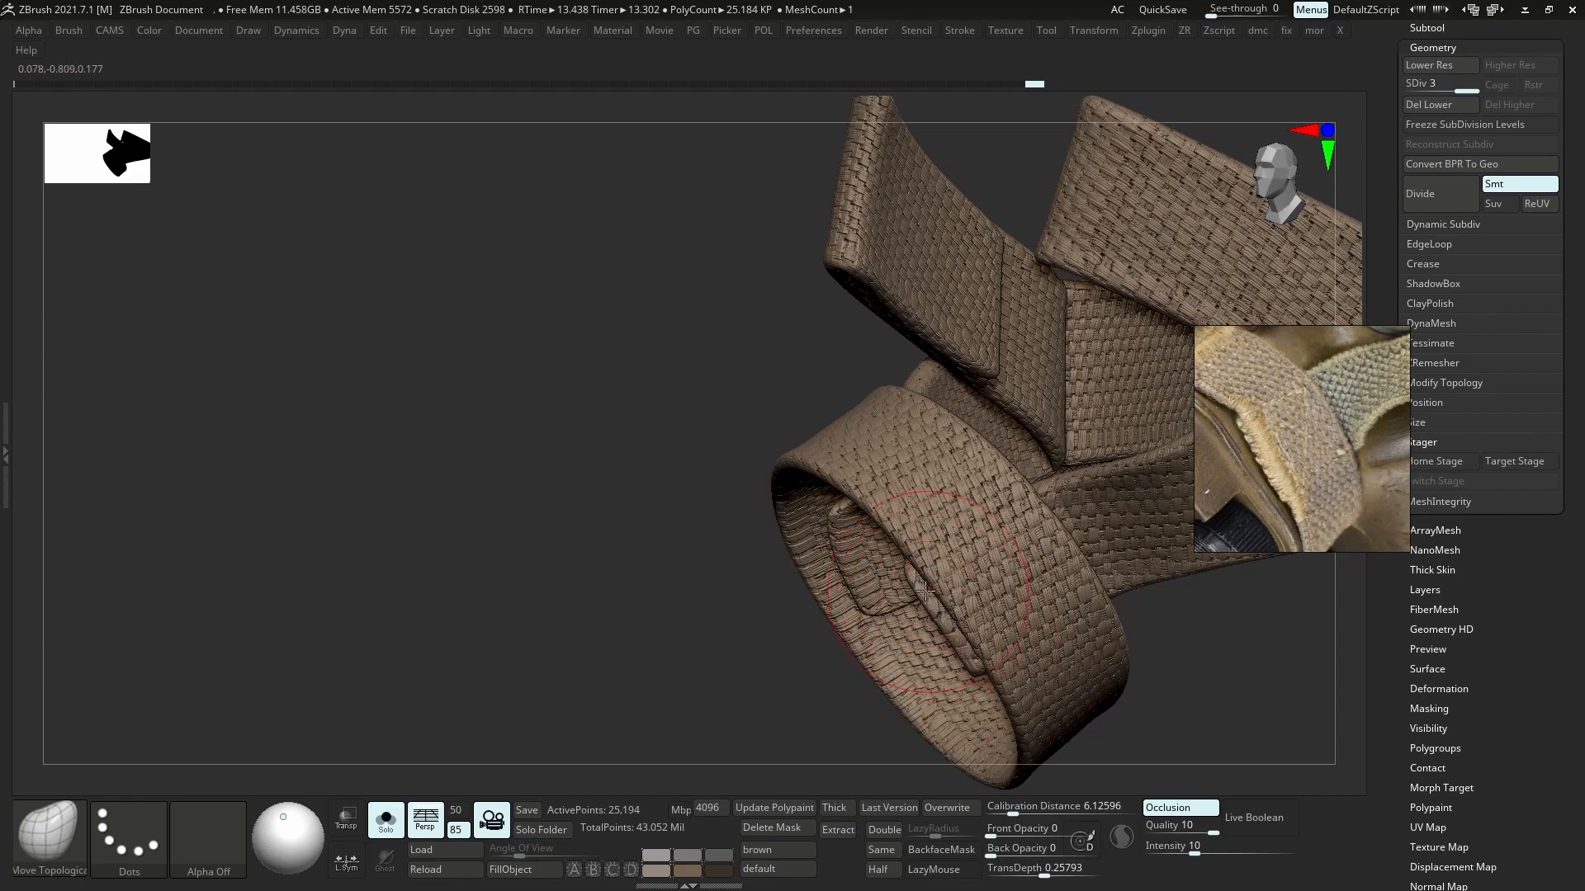
key(b)
key(i)
key(n)
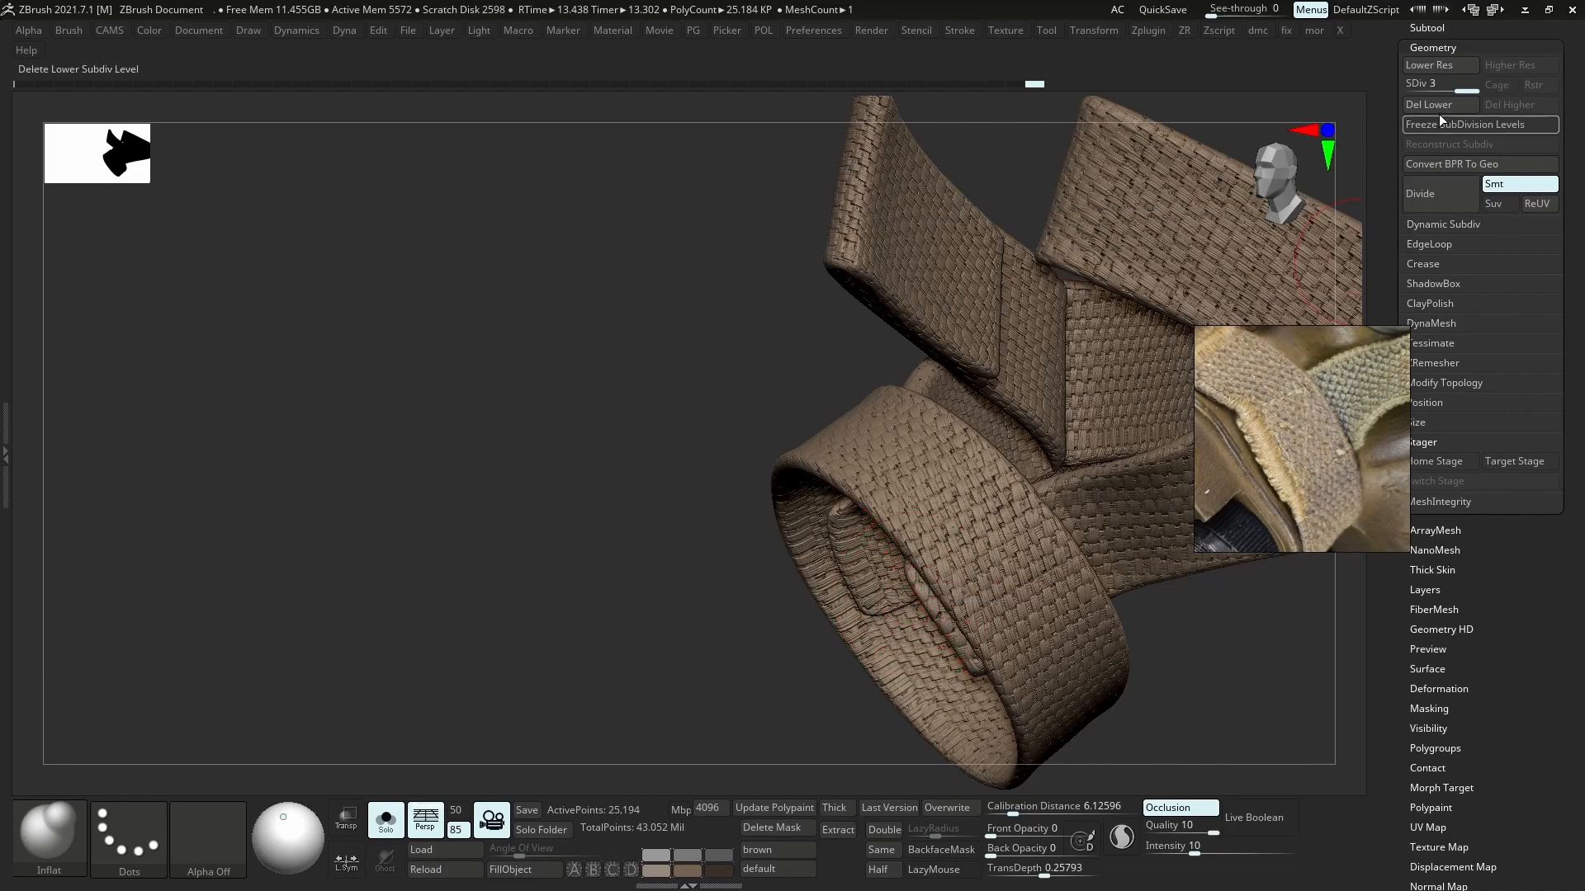
click(1445, 670)
click(1424, 225)
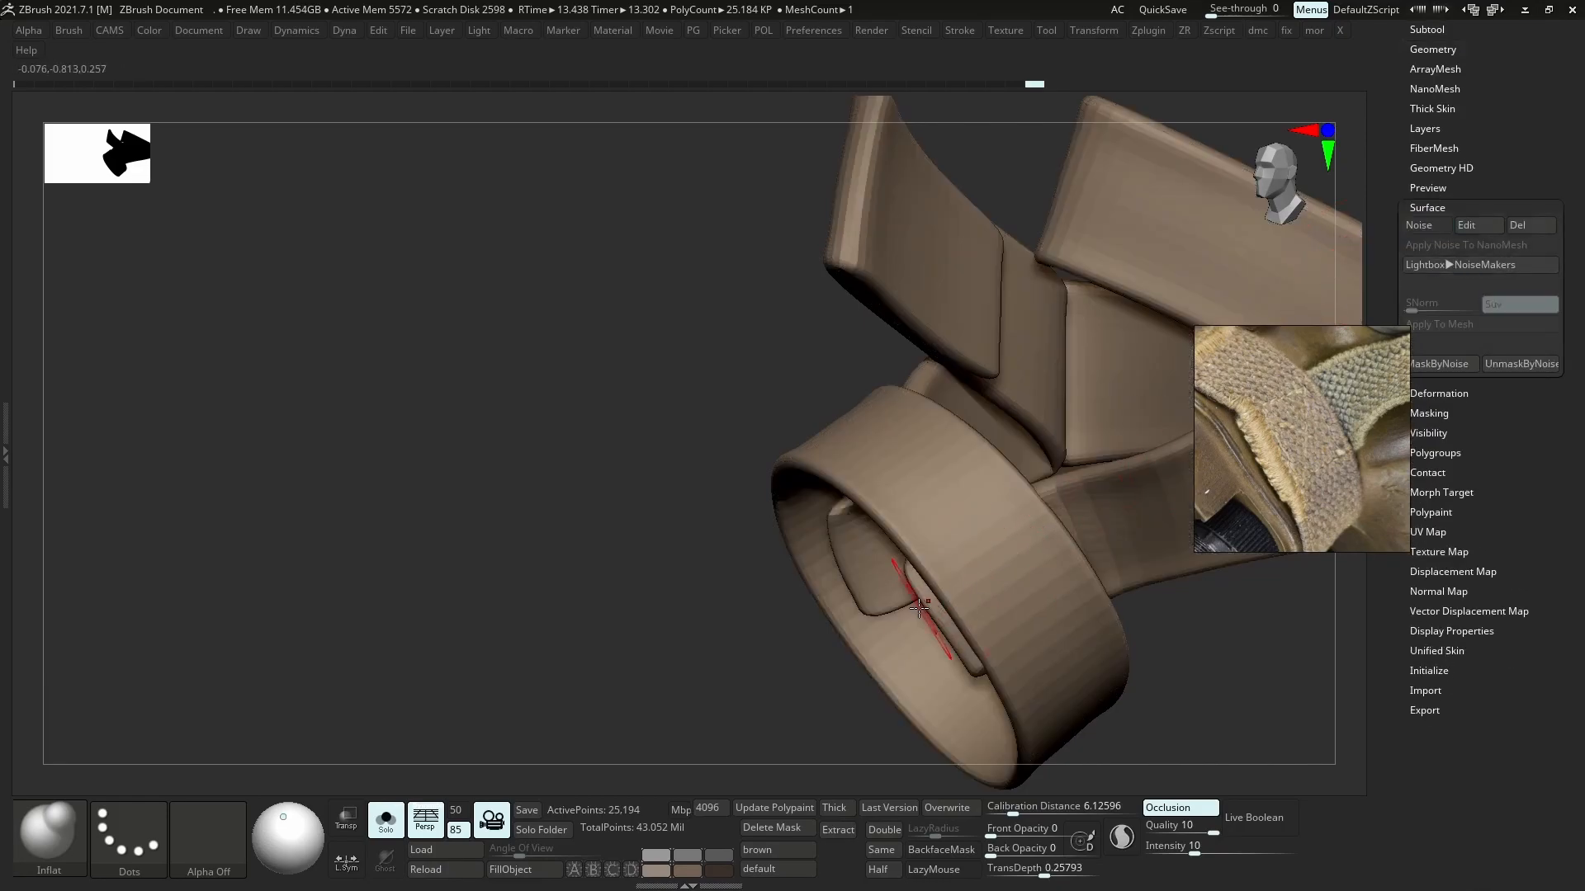
key(s)
drag(959, 603, 949, 601)
key(s)
click(948, 587)
key(ctrl+d)
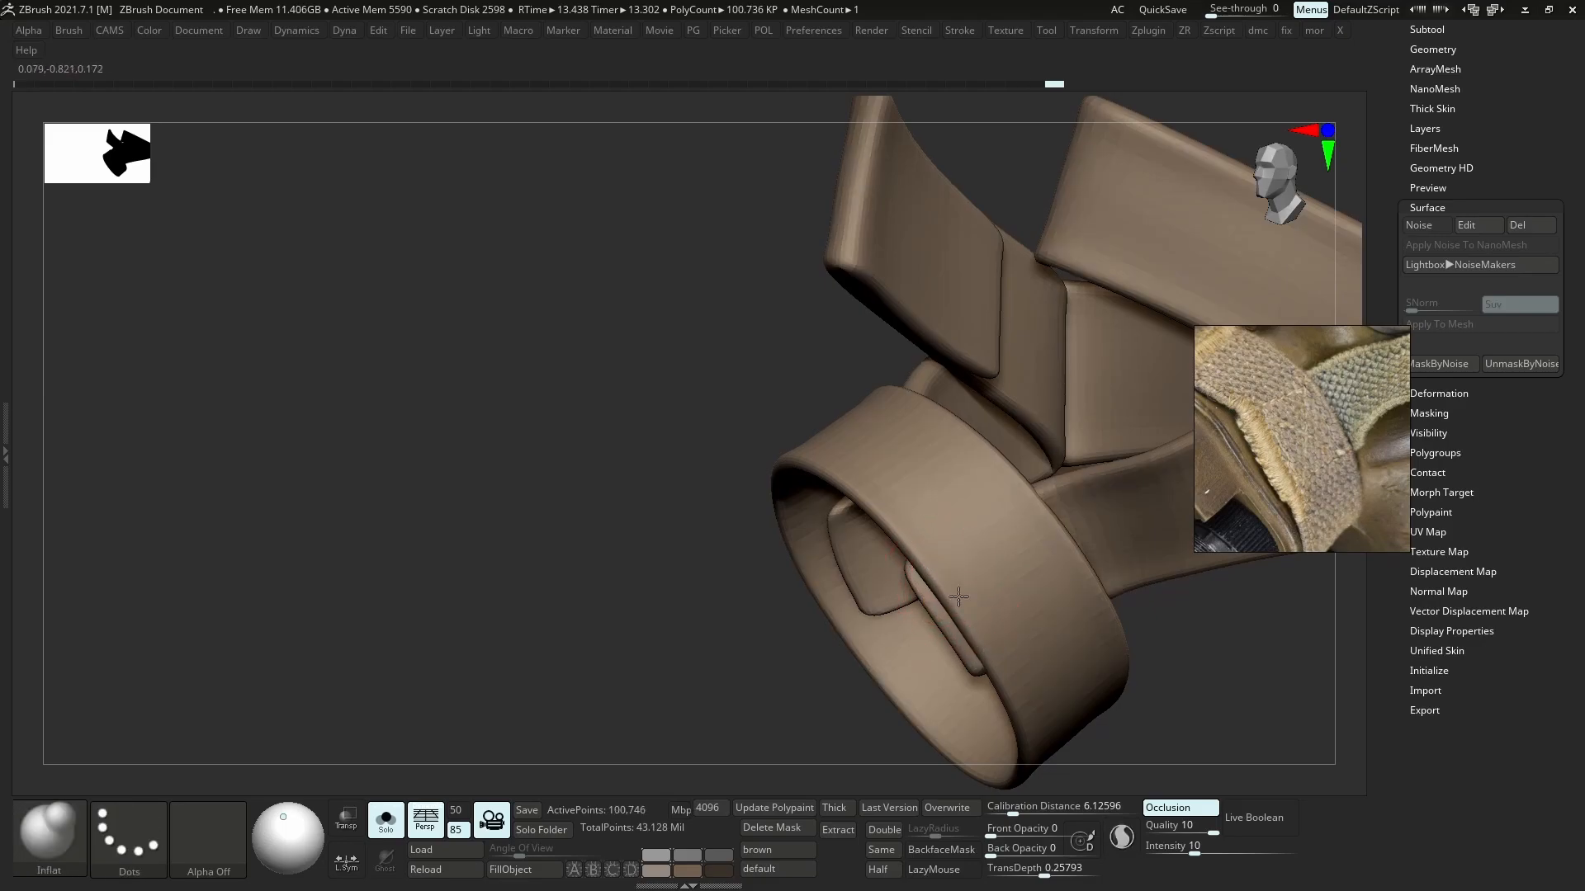
- Mask every strap except the loop around the hose connector and puff up its inner rim with the Inflat brush
key(w)
key(g)
click(909, 589)
ctrl+click(977, 545)
key(b)
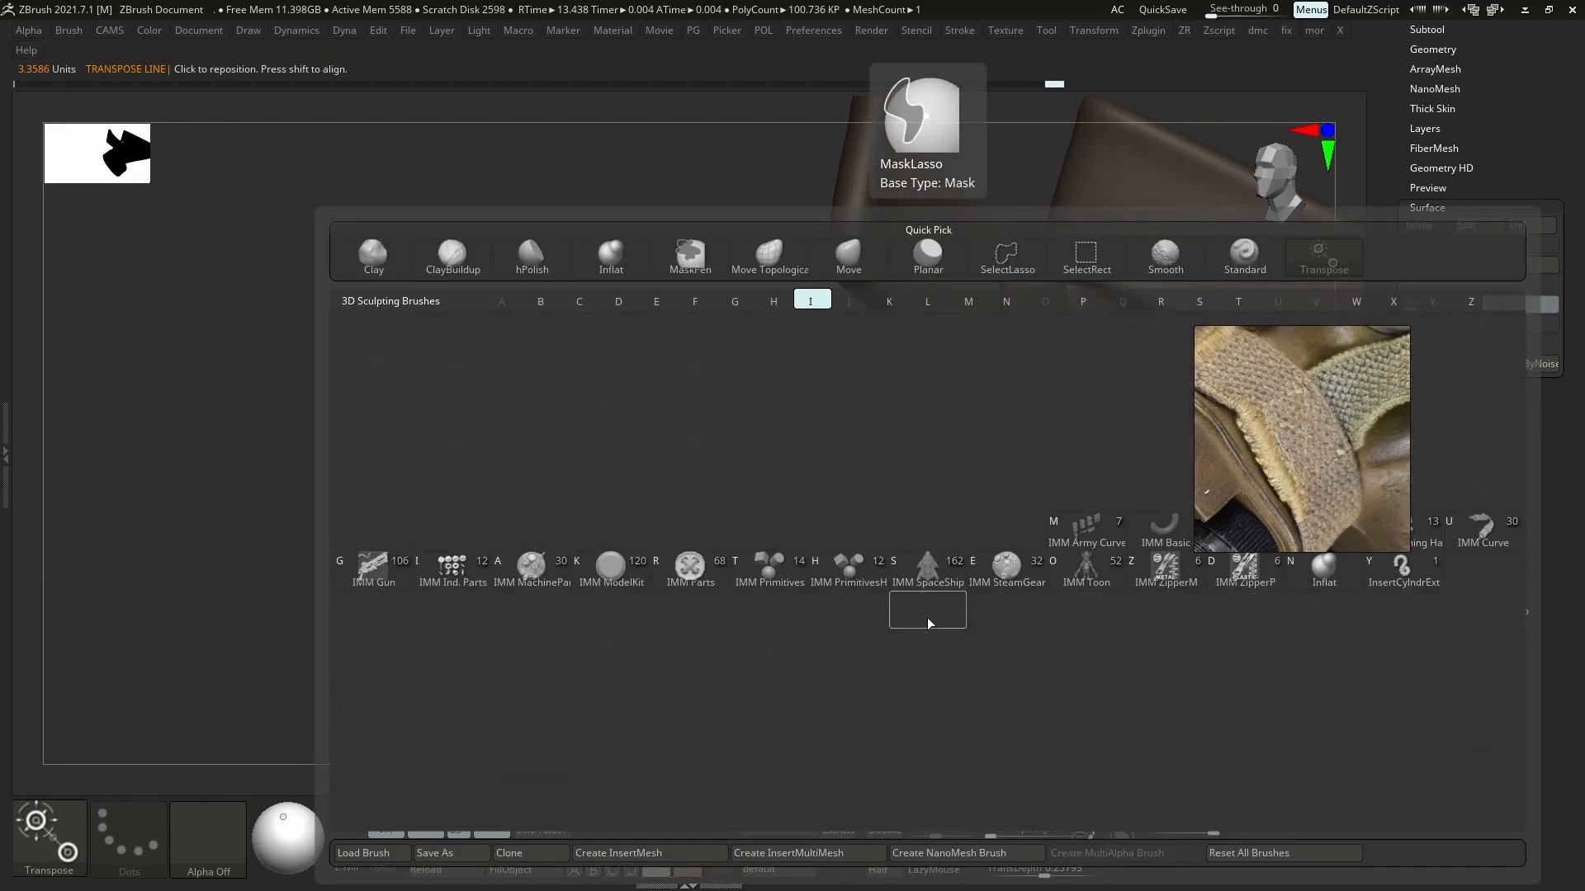
key(i)
key(n)
key(s)
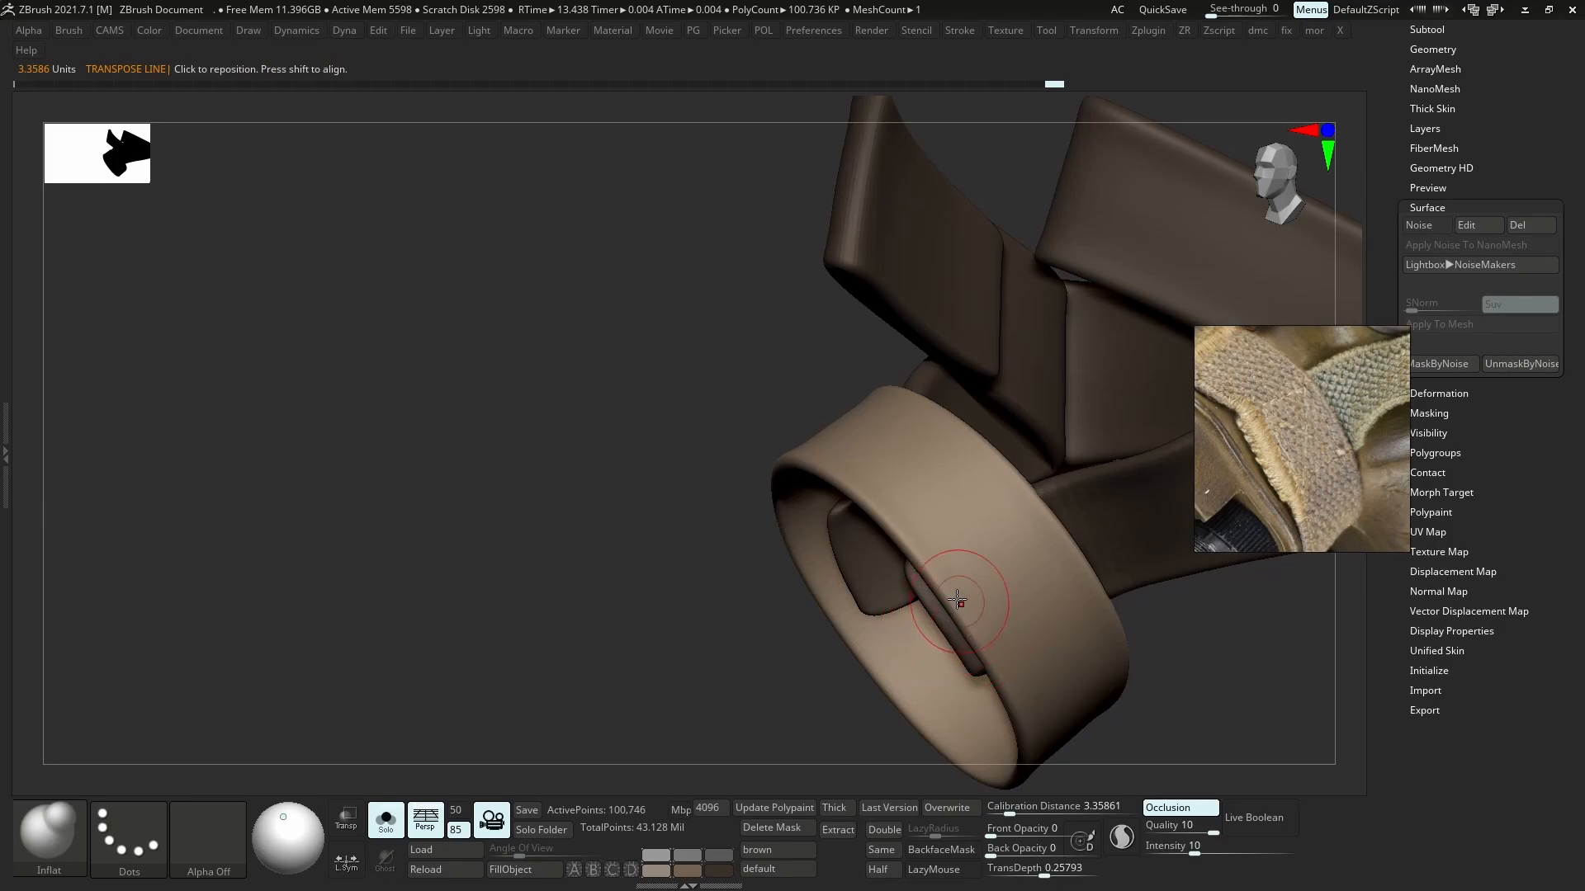
key(s)
drag(979, 653, 936, 621)
- Clear the mask from the straps and choose the Move brush
key(b)
key(m)
key(v)
ctrl+drag(661, 578, 729, 623)
drag(734, 631, 652, 569)
- Nudge the strap end inside the hose loop with Move Topological and show the whole model again
key(b)
key(m)
key(t)
key(s)
drag(961, 640, 942, 629)
key(s)
mouse_move(957, 652)
ctrl+right_down()
mouse_move(967, 619)
mouse_move(937, 538)
mouse_move(992, 582)
ctrl+right_up()
ctrl+right_drag(992, 582, 997, 652)
key(alt+s)
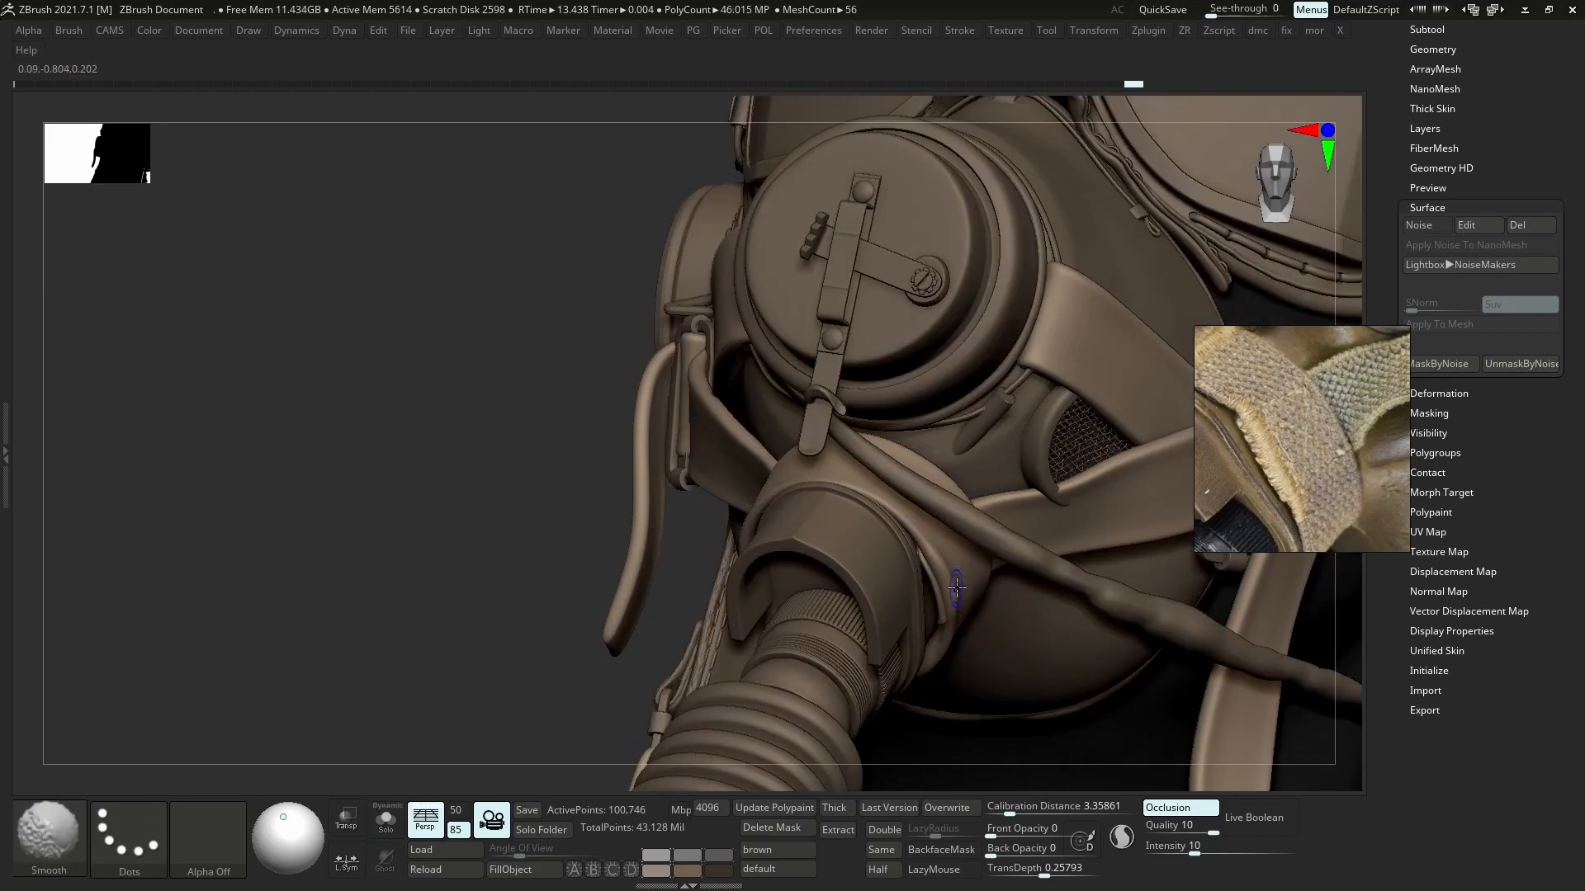
- Adjust the strap loop where it wraps the hose connector using the Move brush, undoing a misplaced stroke
right_drag(956, 588, 946, 627)
key(b)
key(m)
key(v)
key(s)
drag(941, 609, 954, 609)
drag(926, 522, 913, 511)
key(s)
key(ctrl+z)
right_drag(912, 507, 1003, 475)
drag(742, 462, 733, 454)
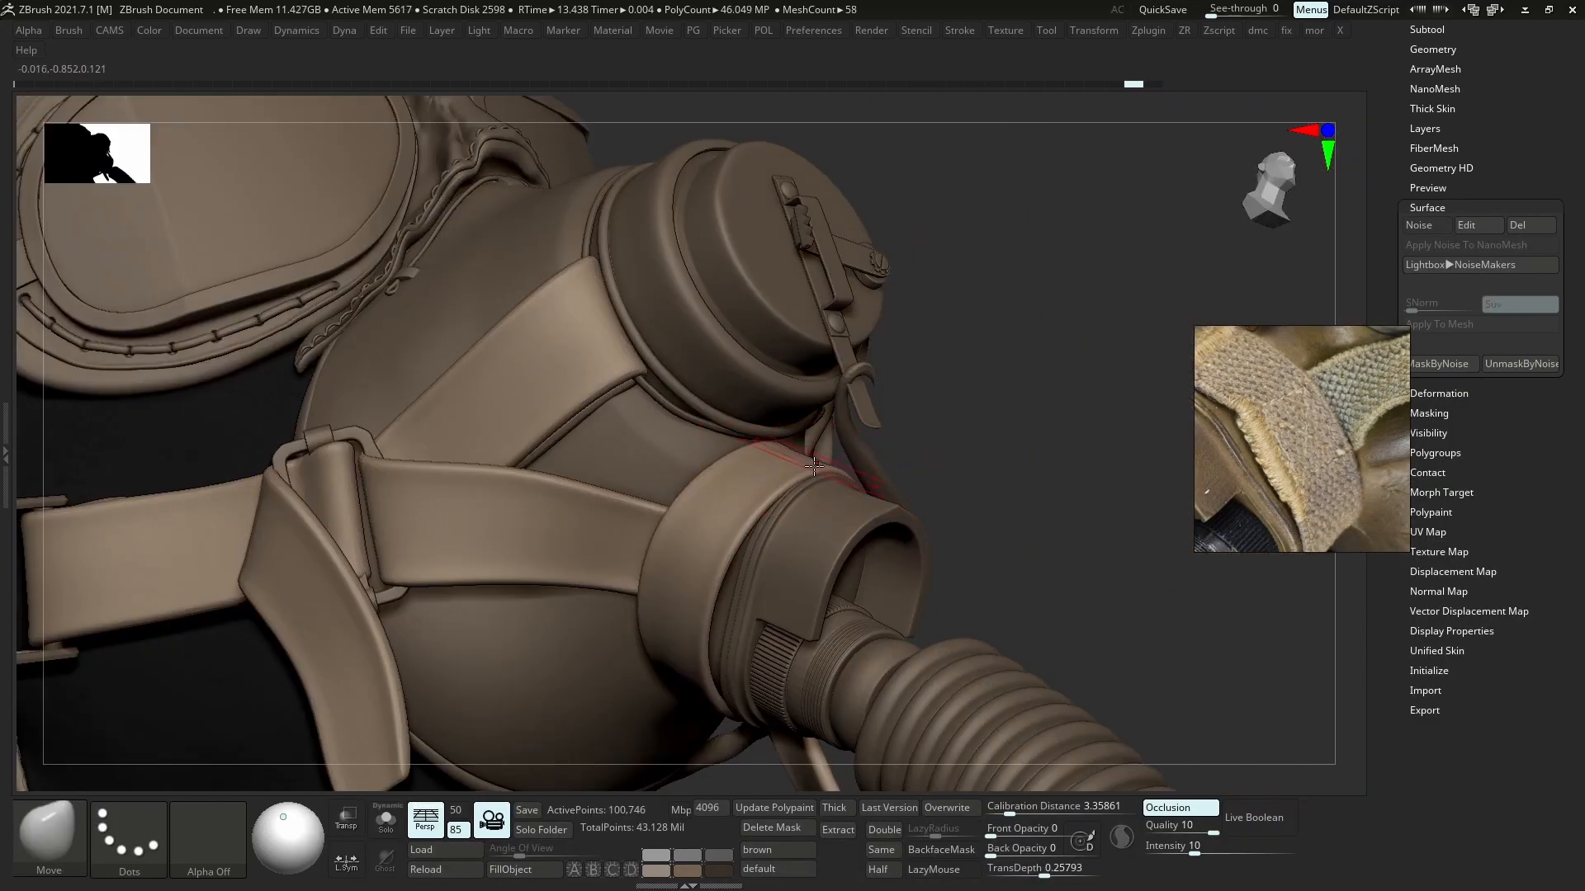
- Fit the strap loop closely around the hose connector from the side and front with further Move brush strokes
right_drag(742, 454, 797, 433)
ctrl+right_drag(797, 433, 812, 470)
key(alt+s)
right_drag(925, 495, 737, 584)
key(s)
key(s)
drag(747, 595, 758, 585)
key(alt+s)
mouse_move(813, 639)
ctrl+right_down()
mouse_move(827, 609)
mouse_move(817, 672)
mouse_move(804, 624)
ctrl+right_up()
key(s)
drag(799, 626, 786, 647)
mouse_move(787, 647)
ctrl+right_down()
mouse_move(775, 561)
mouse_move(685, 528)
ctrl+right_up()
ctrl+right_drag(685, 528, 648, 573)
drag(647, 606, 672, 599)
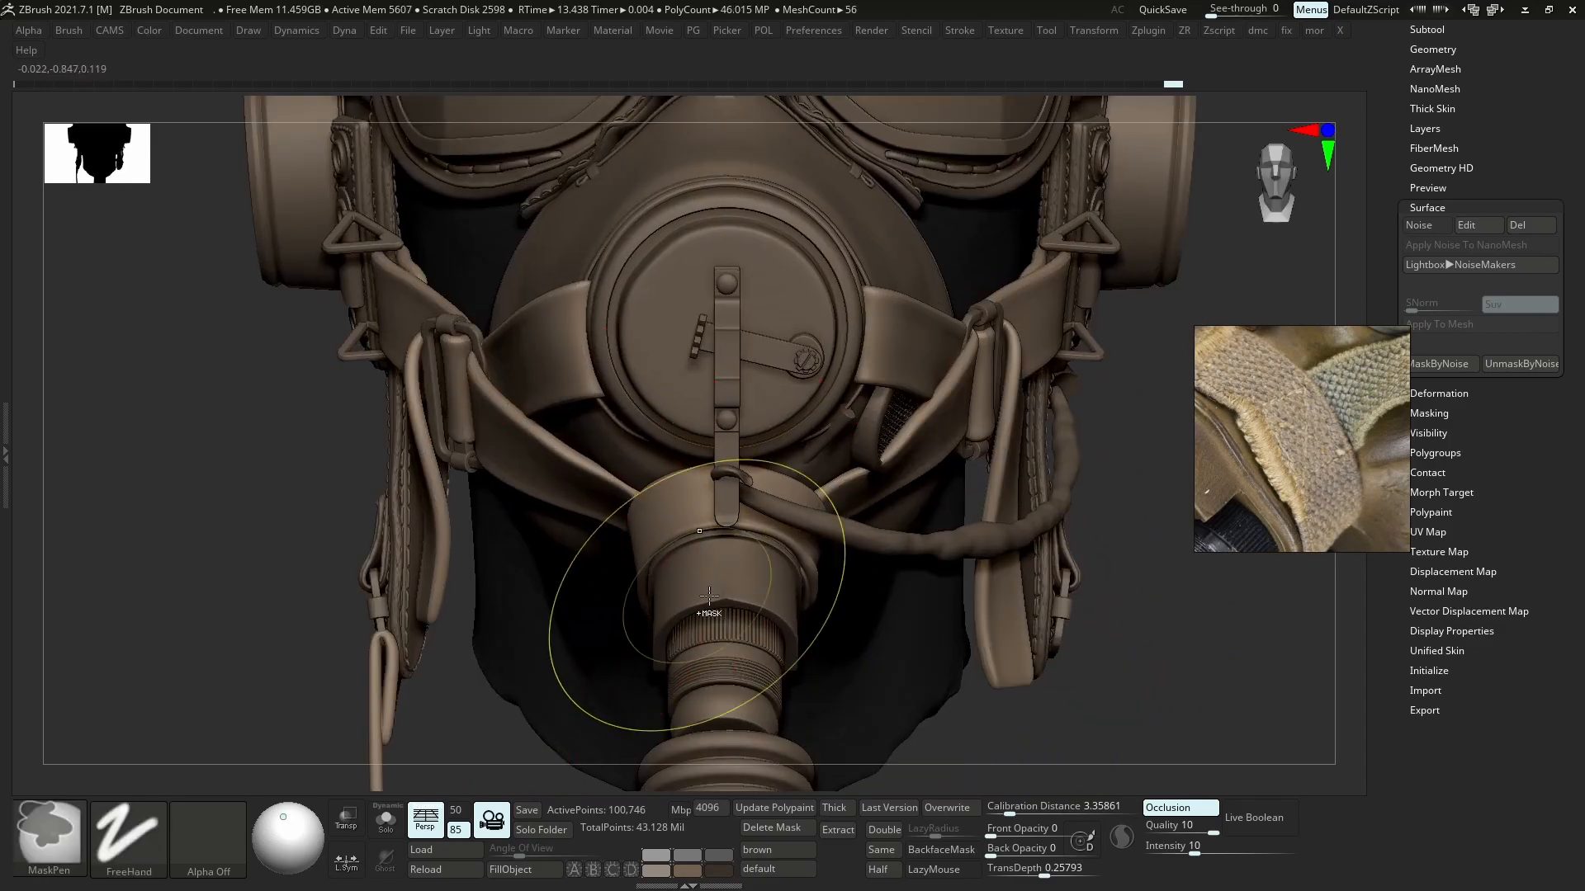
- Isolate the straps, drop one subdivision level and pull the inner strap end against the loop's inside with Move Topological
ctrl+right_drag(672, 599, 743, 528)
right_drag(743, 528, 927, 642)
key(alt+s)
right_drag(891, 592, 821, 607)
key(b)
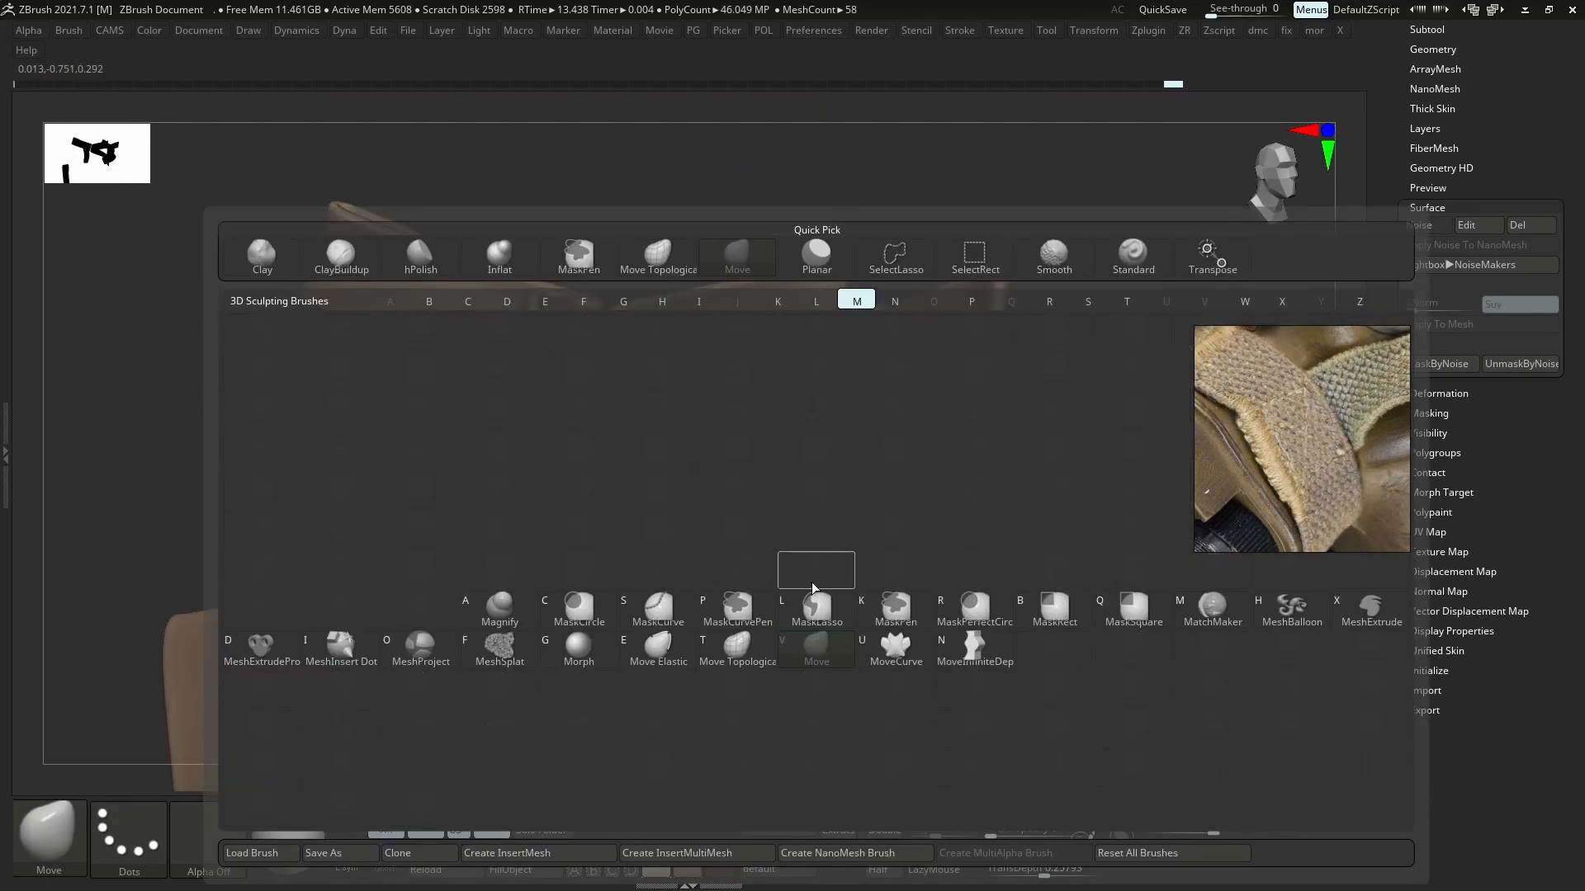
key(m)
key(t)
key(space)
ctrl+right_drag(850, 541, 864, 495)
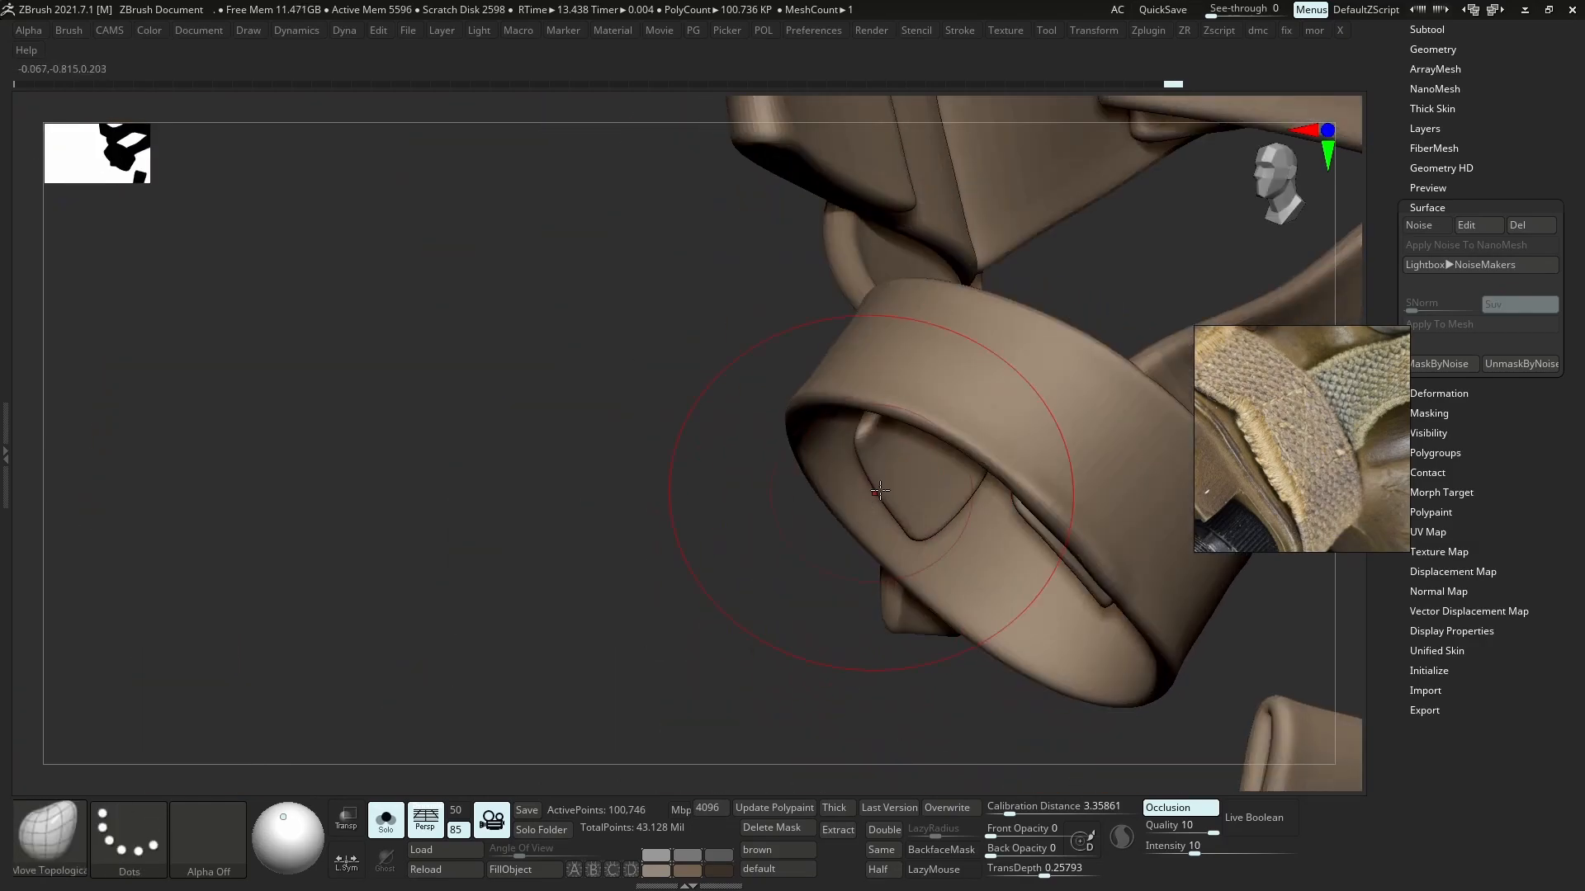
key(shift+d)
mouse_move(876, 466)
mouse_down()
mouse_move(852, 537)
mouse_move(900, 549)
mouse_up()
key(s)
drag(861, 486, 828, 492)
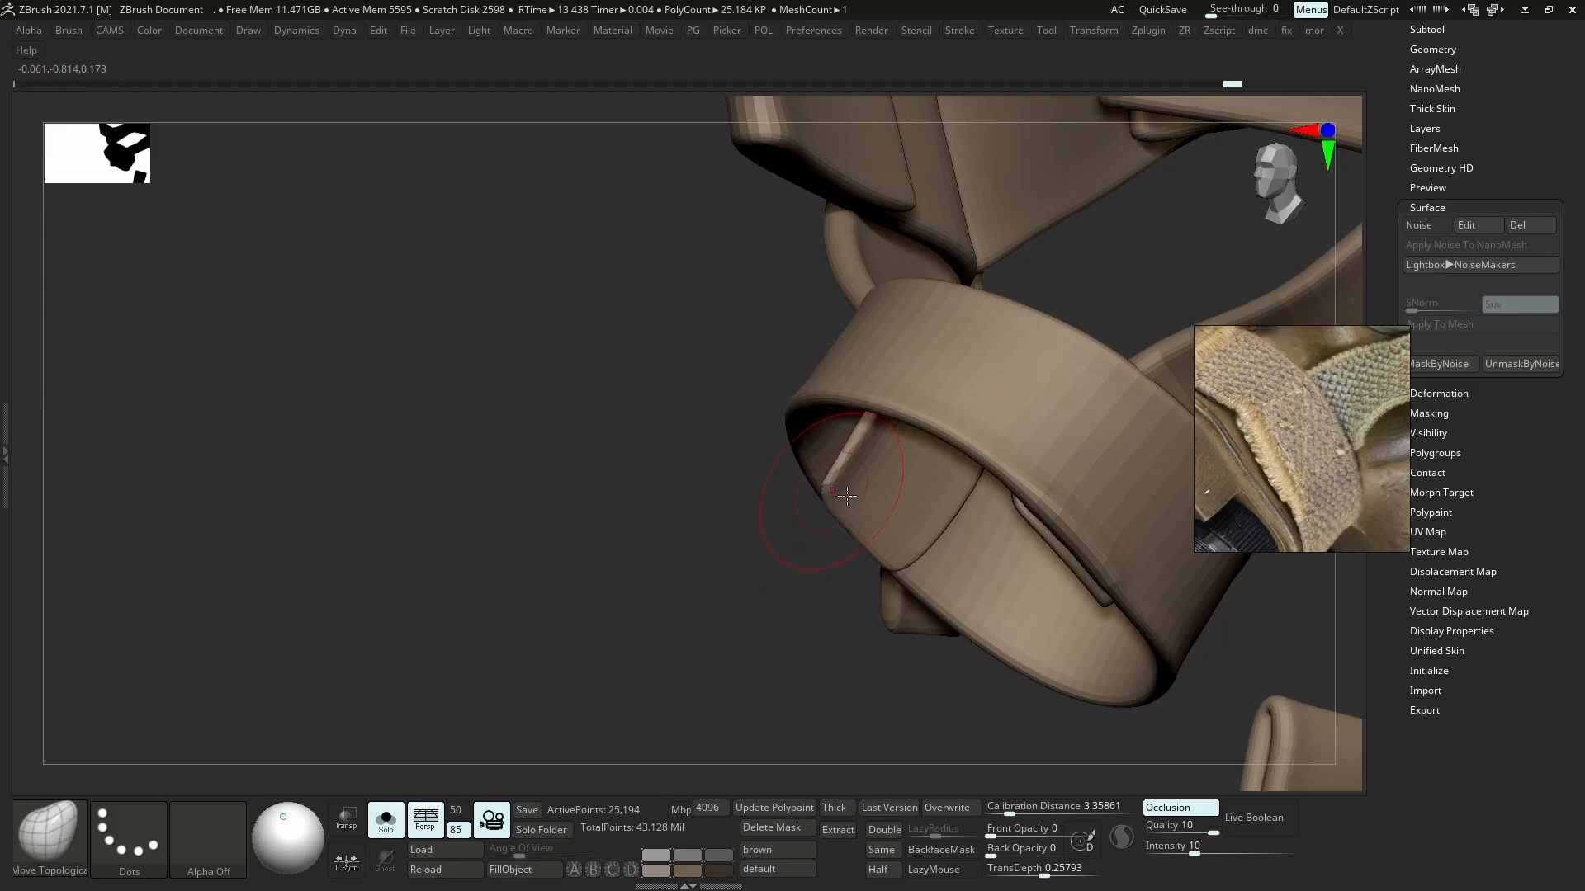
- Mask all straps except the hose loop, return to the highest subdivision level and choose the Inflat brush
right_drag(833, 475, 1007, 470)
right_drag(809, 528, 858, 532)
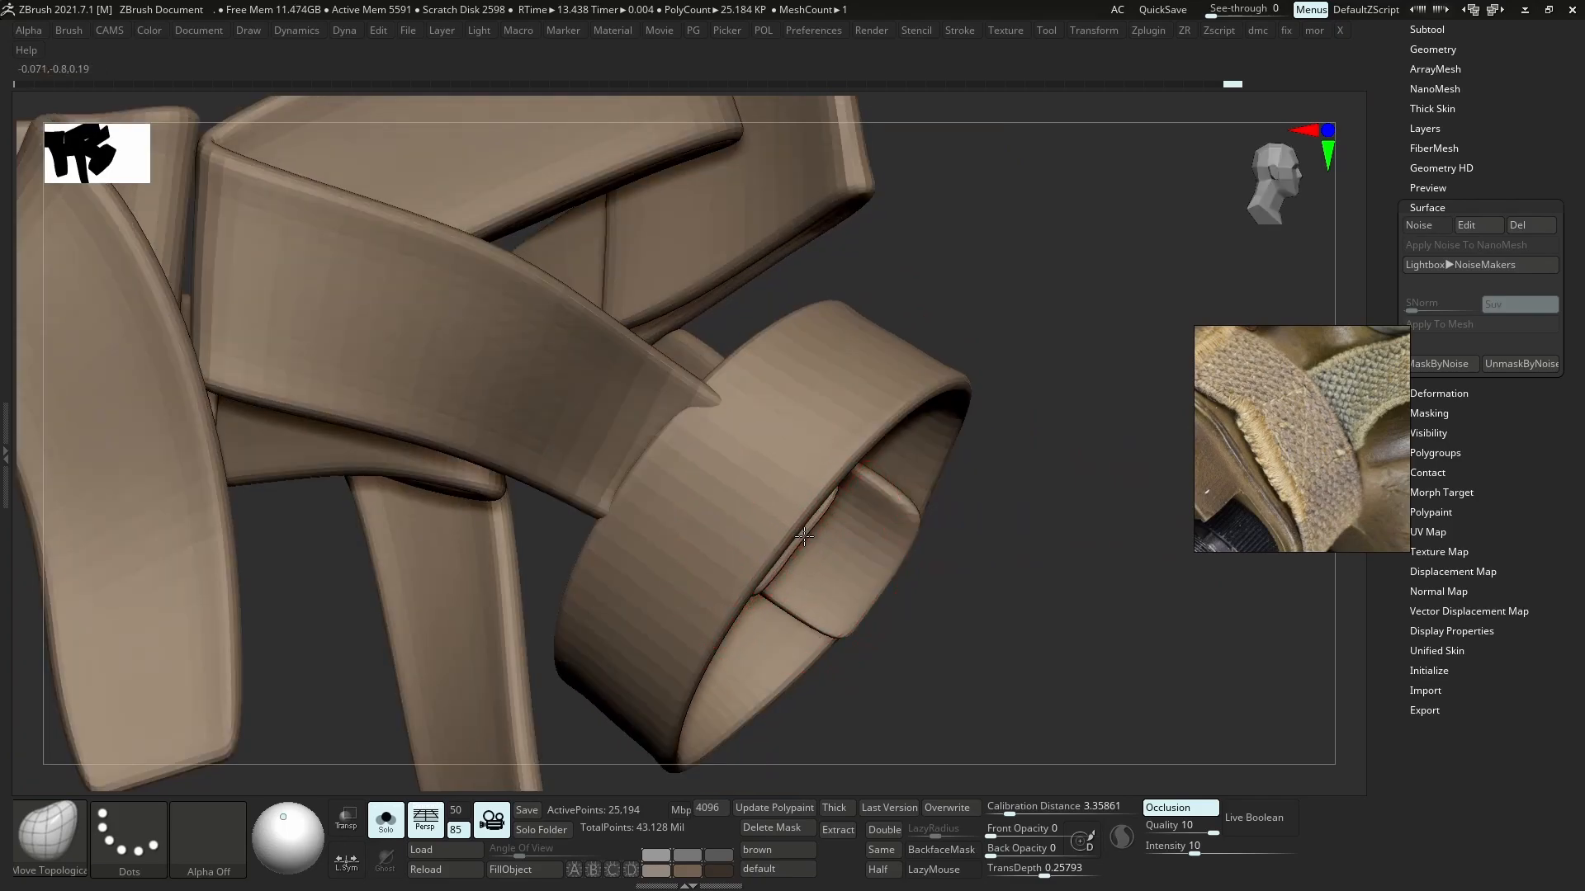
key(b)
key(i)
key(n)
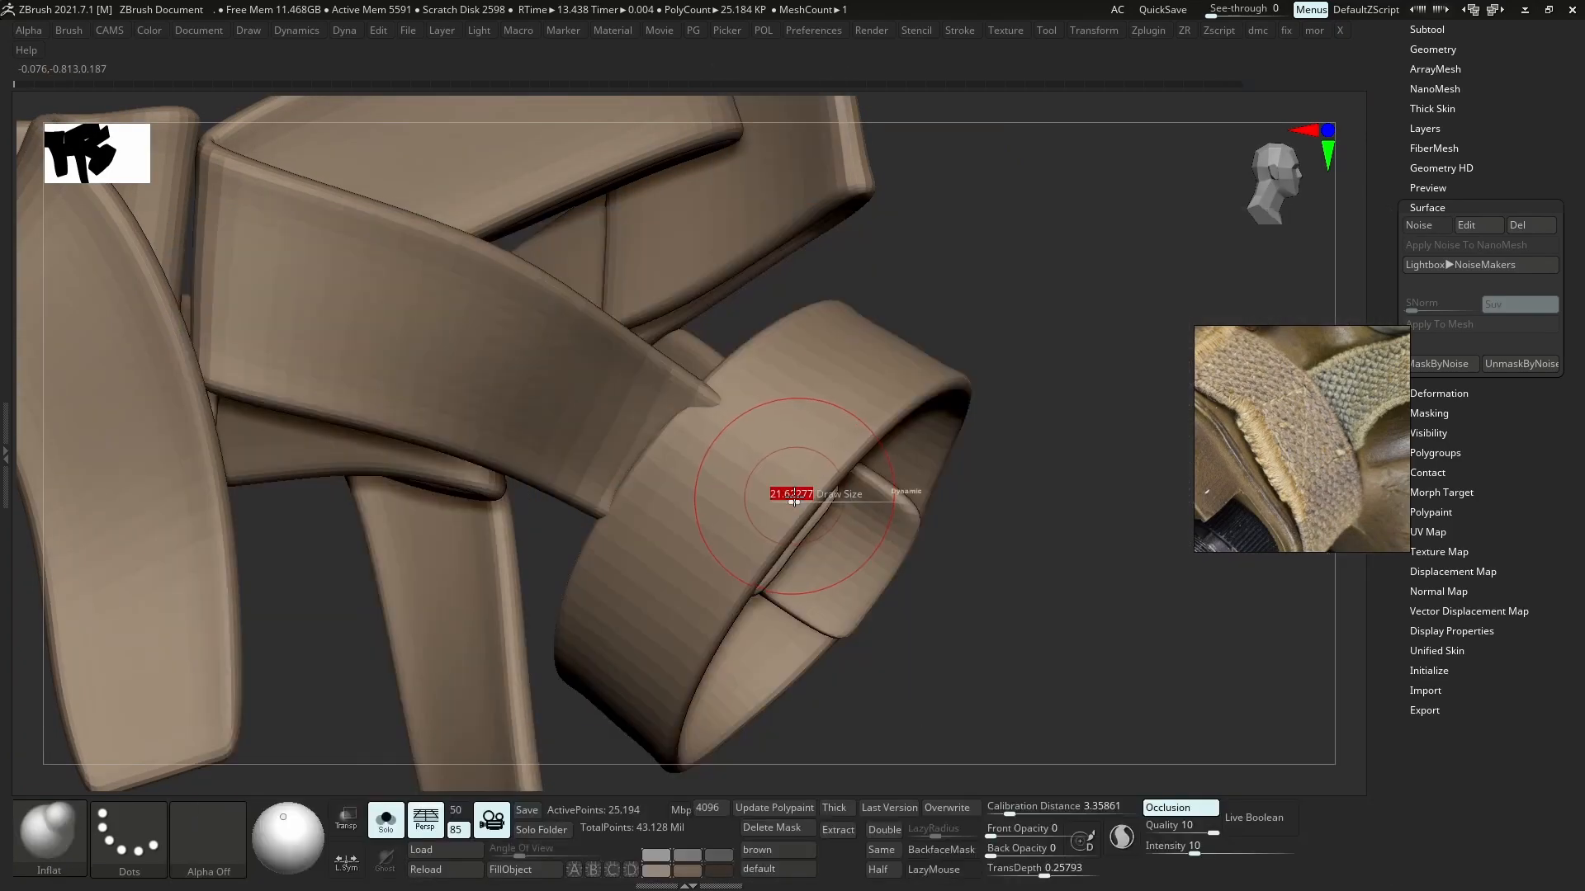
key(w)
key(shift+f)
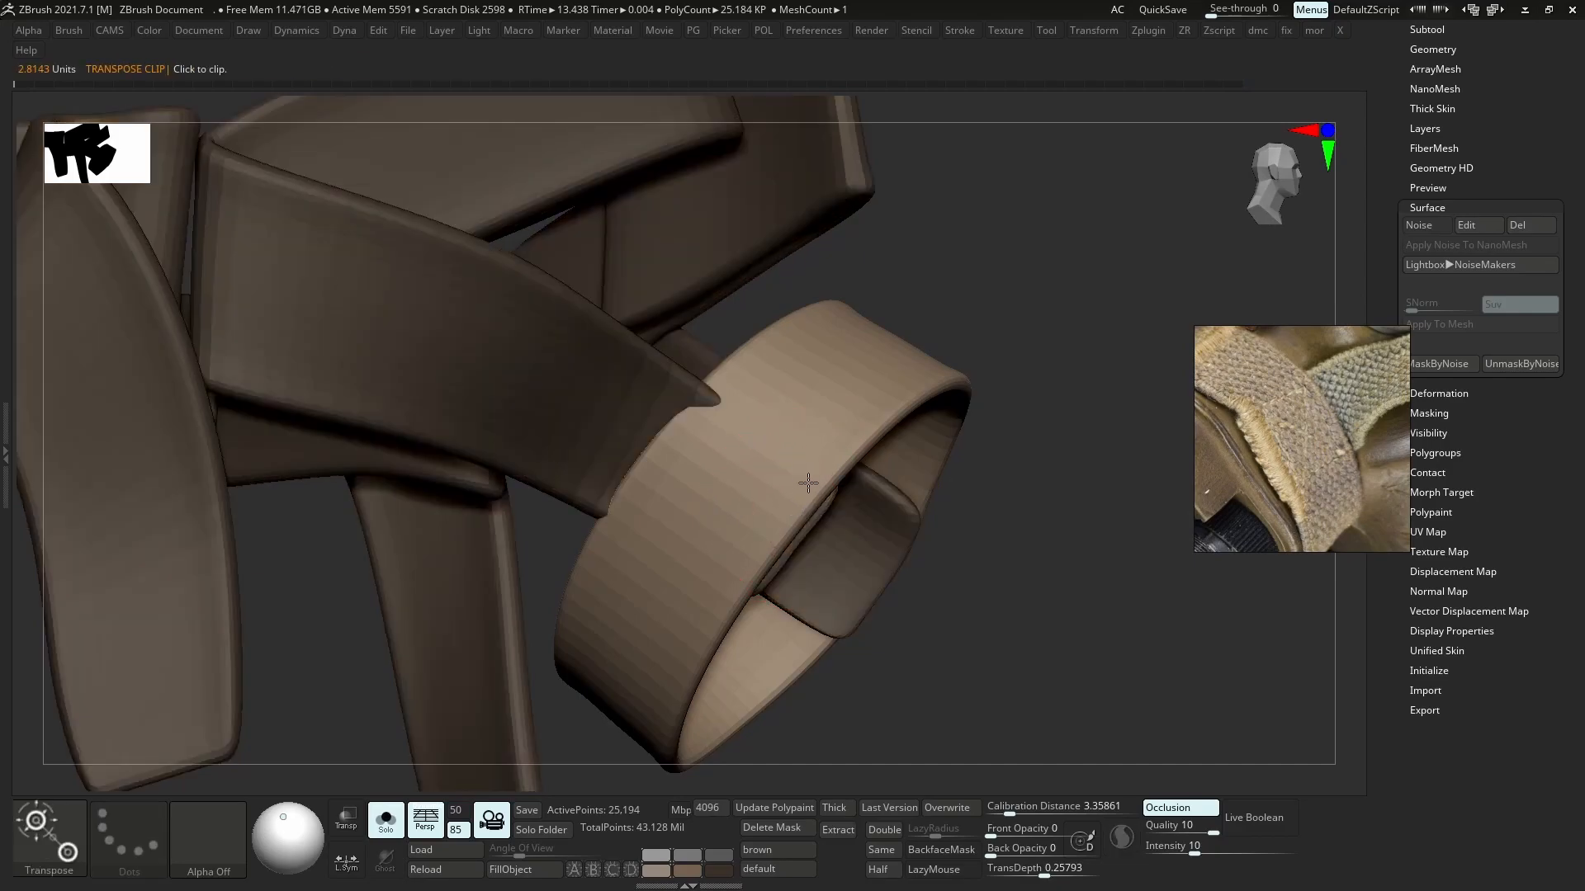
key(b)
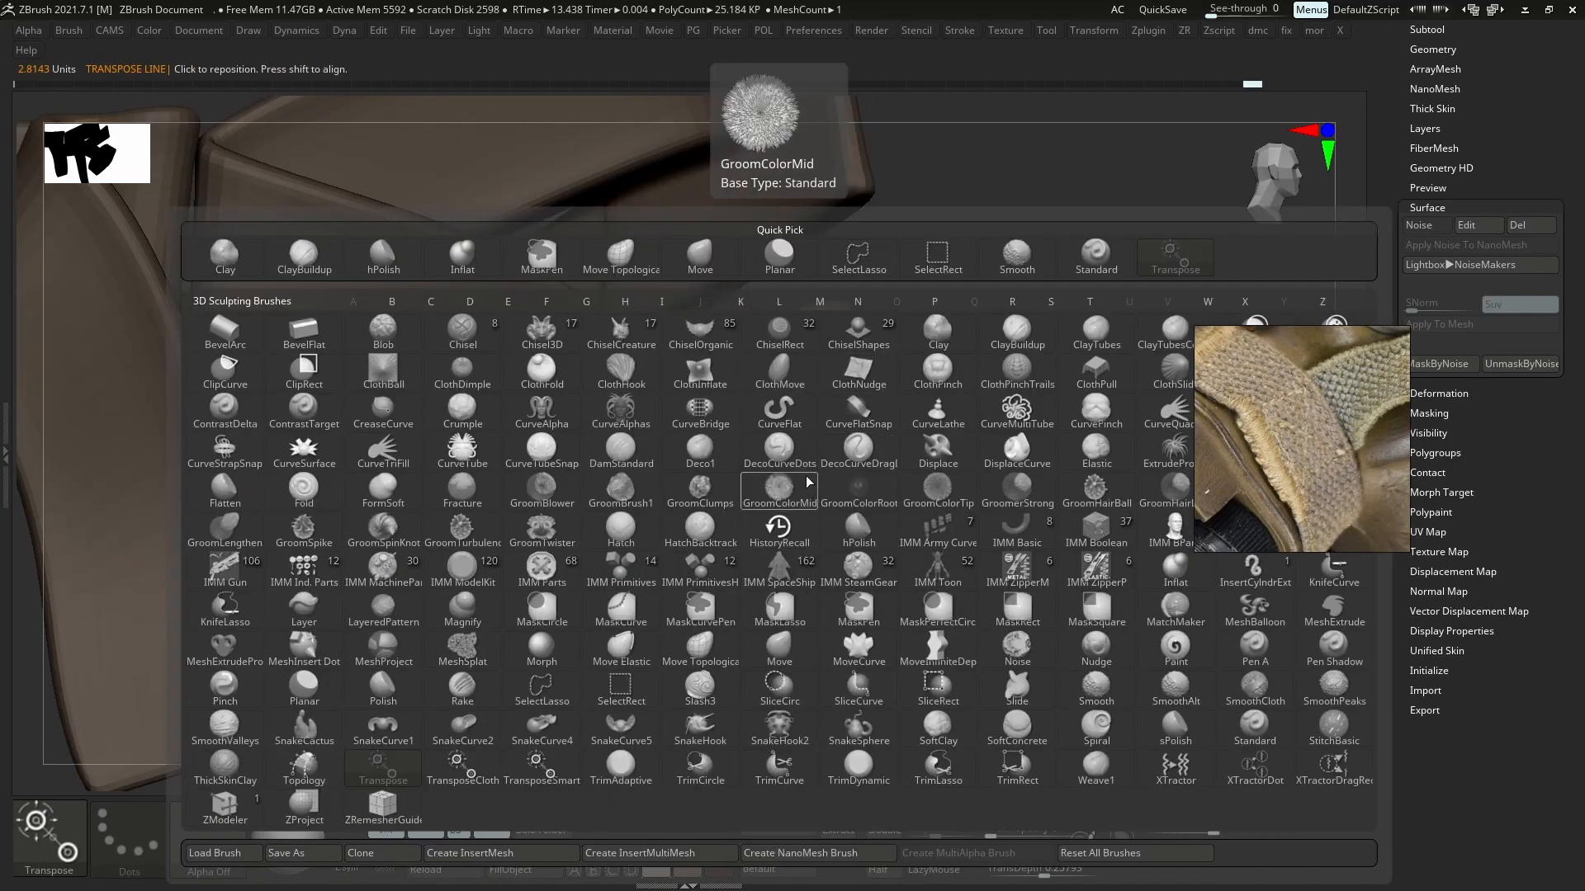
key(Escape)
key(b)
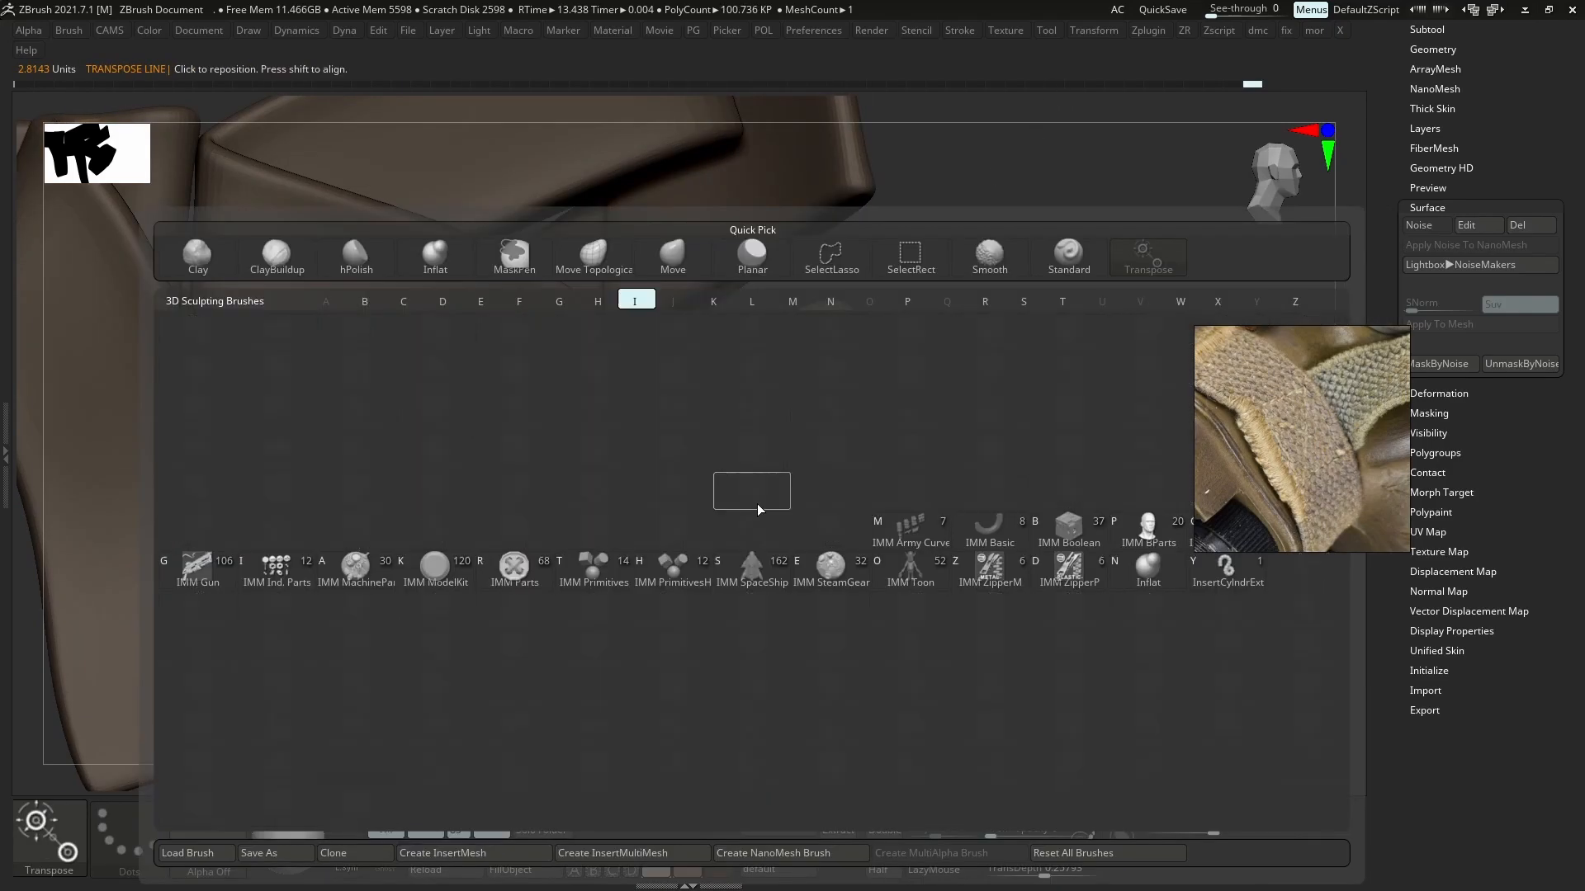
key(i)
key(n)
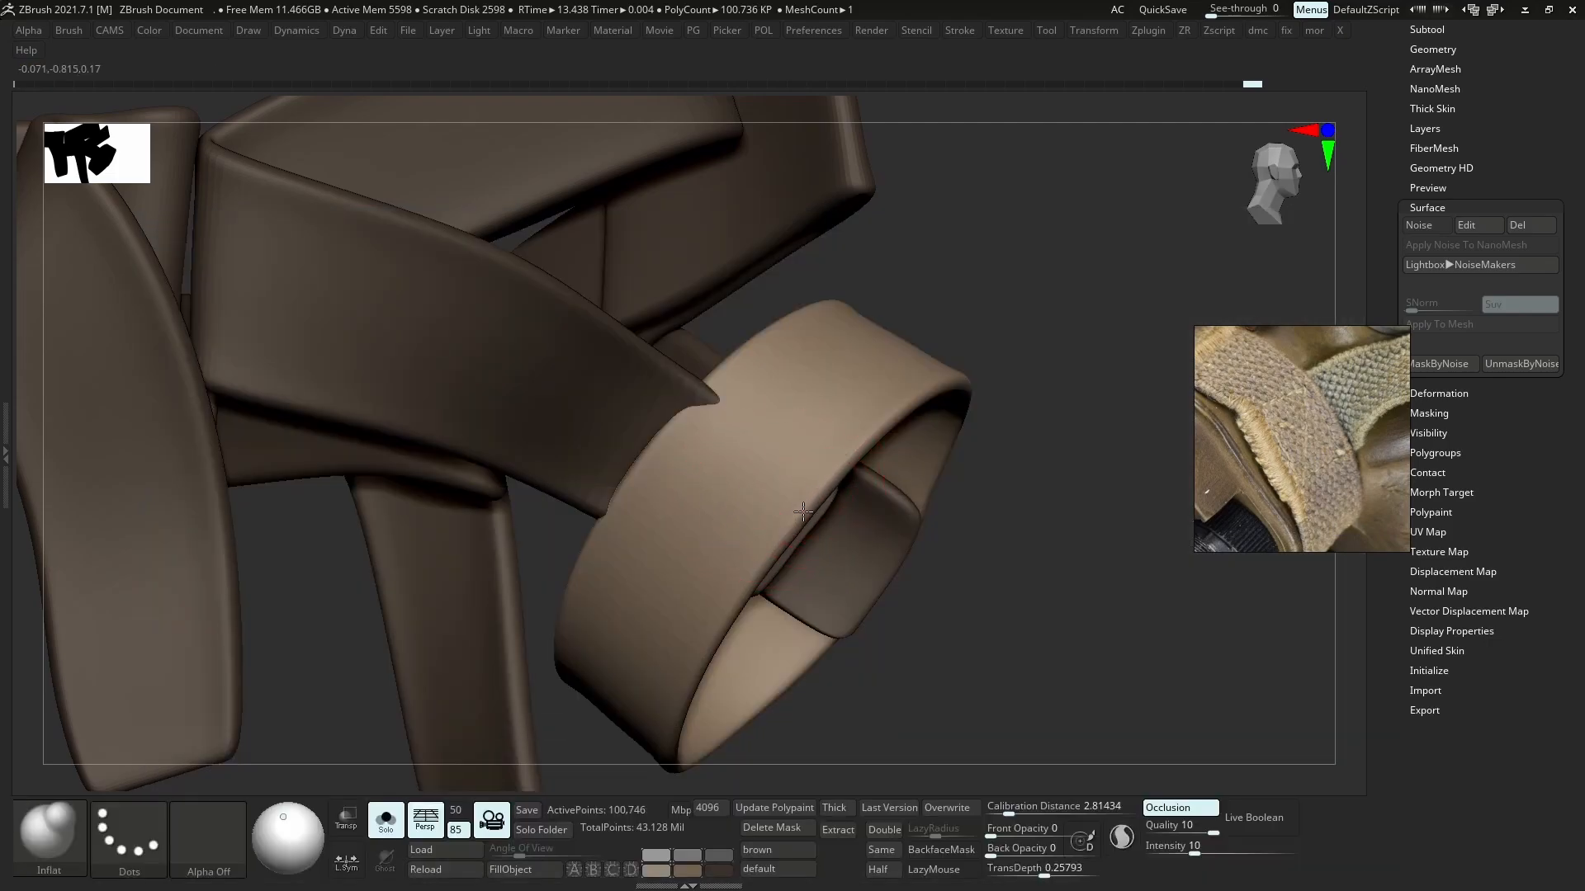
- Touch up the hose loop's rim over the inner strap end with small strokes, and clear the mask
key(s)
drag(794, 520, 788, 522)
key(s)
right_drag(773, 542, 742, 593)
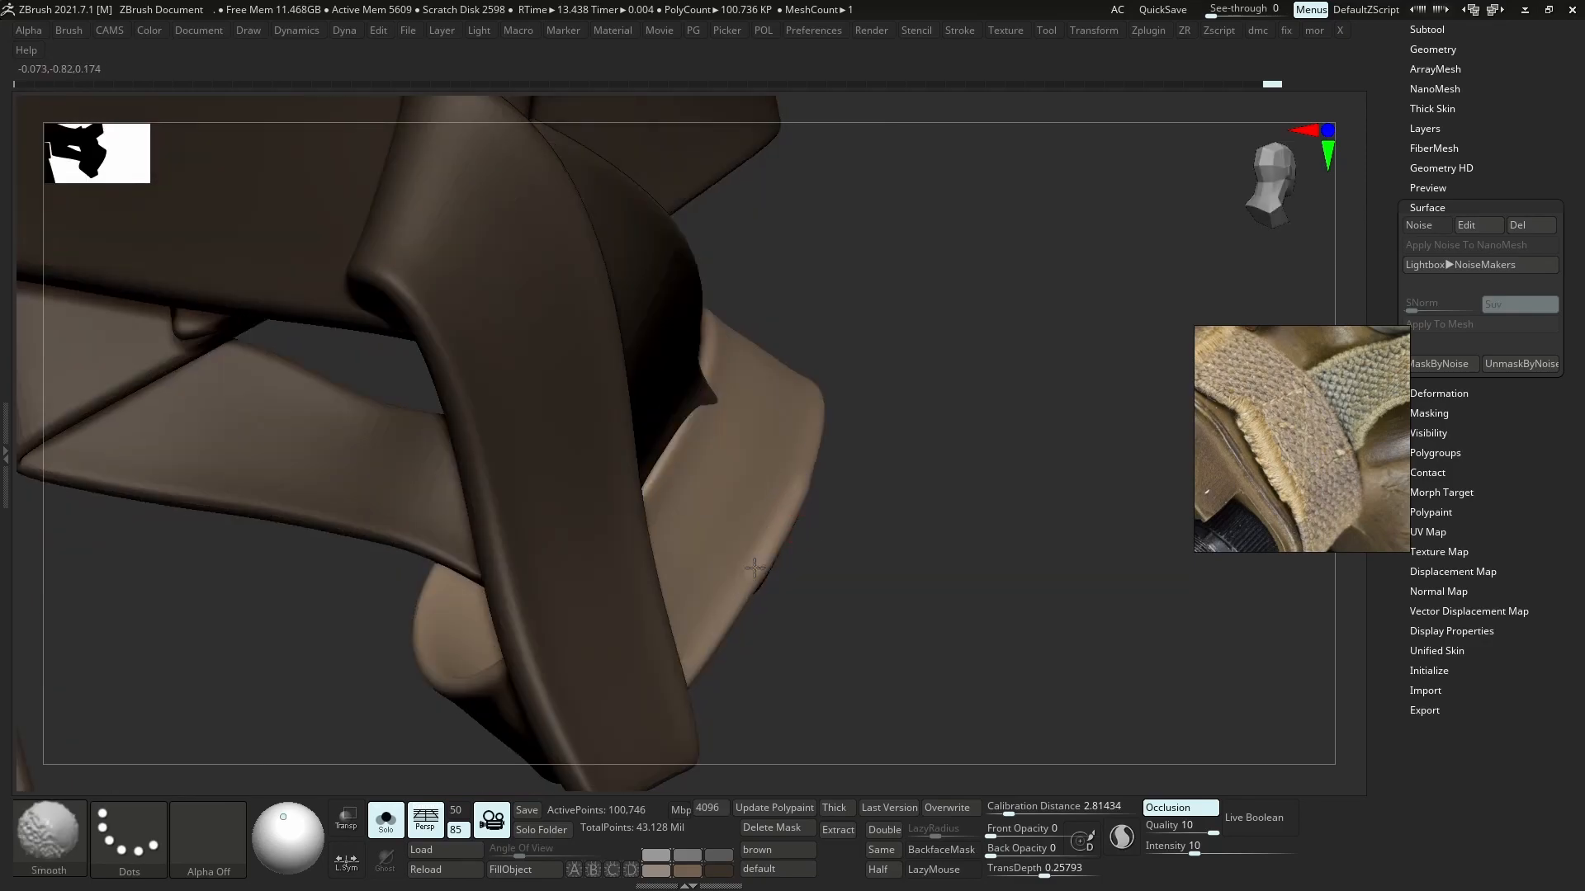
mouse_move(809, 531)
right_down()
mouse_move(962, 463)
mouse_move(892, 446)
right_up()
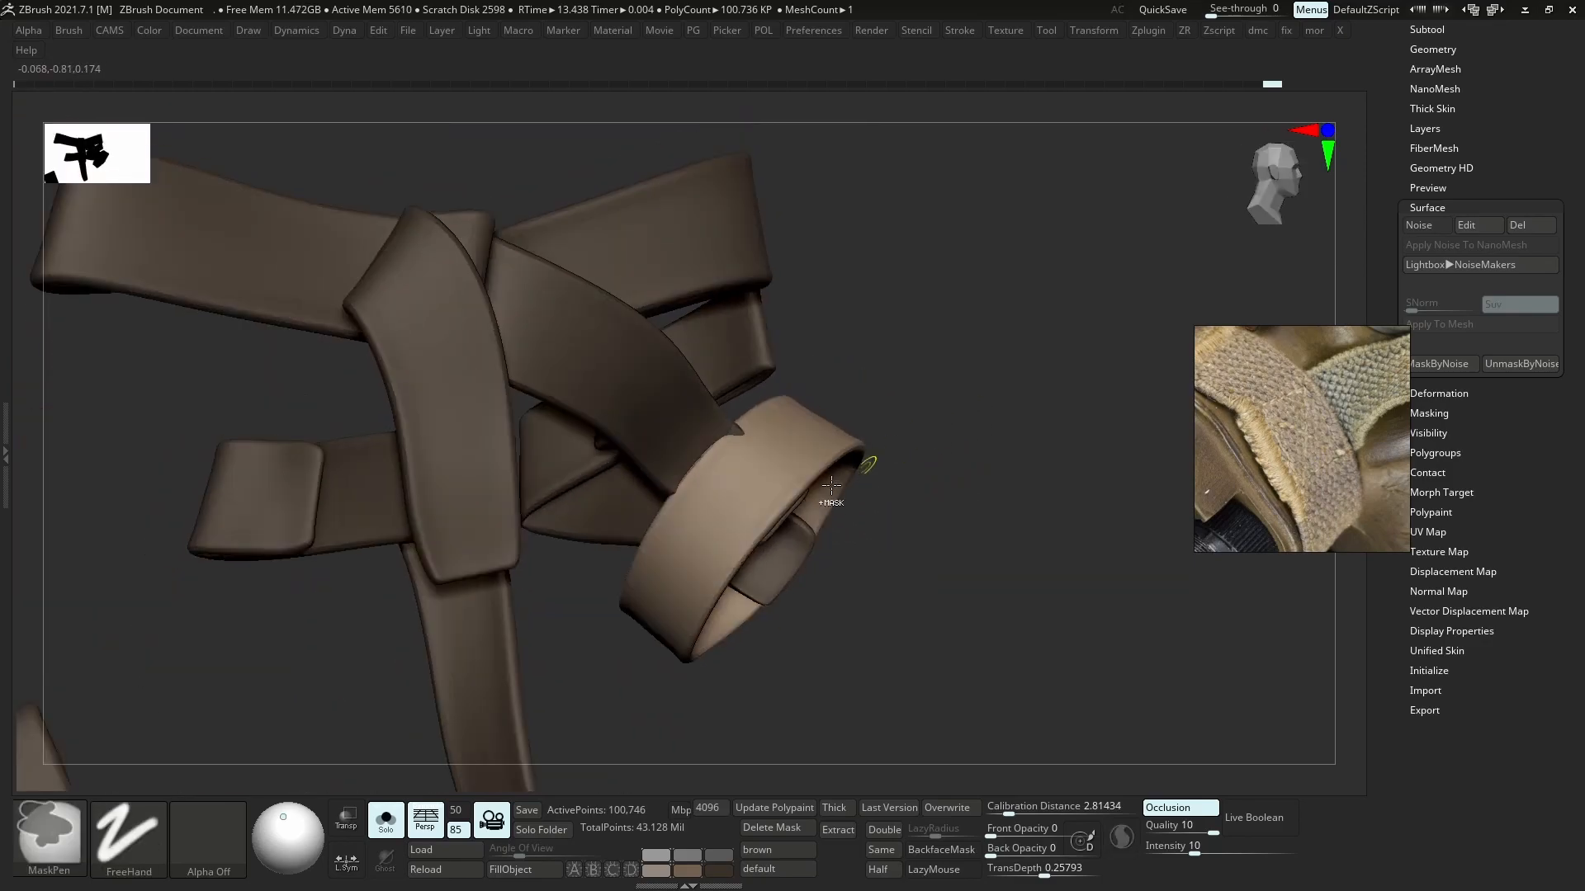
ctrl+drag(958, 535, 926, 524)
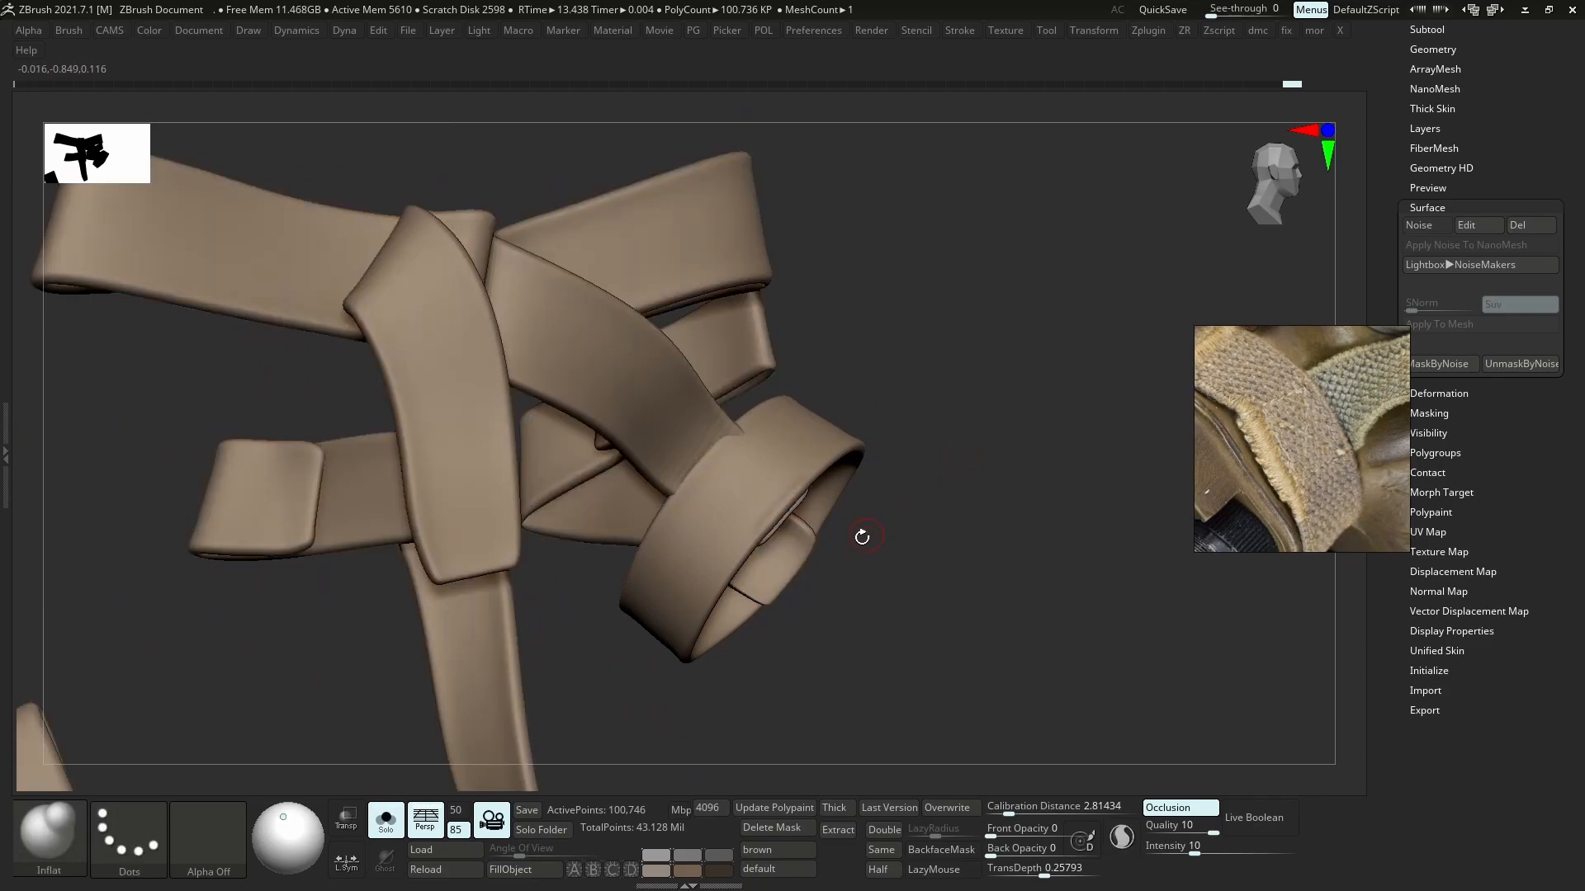
- Choose Move Topological and preview the woven surface noise on the straps, leaving it off
key(b)
key(m)
key(t)
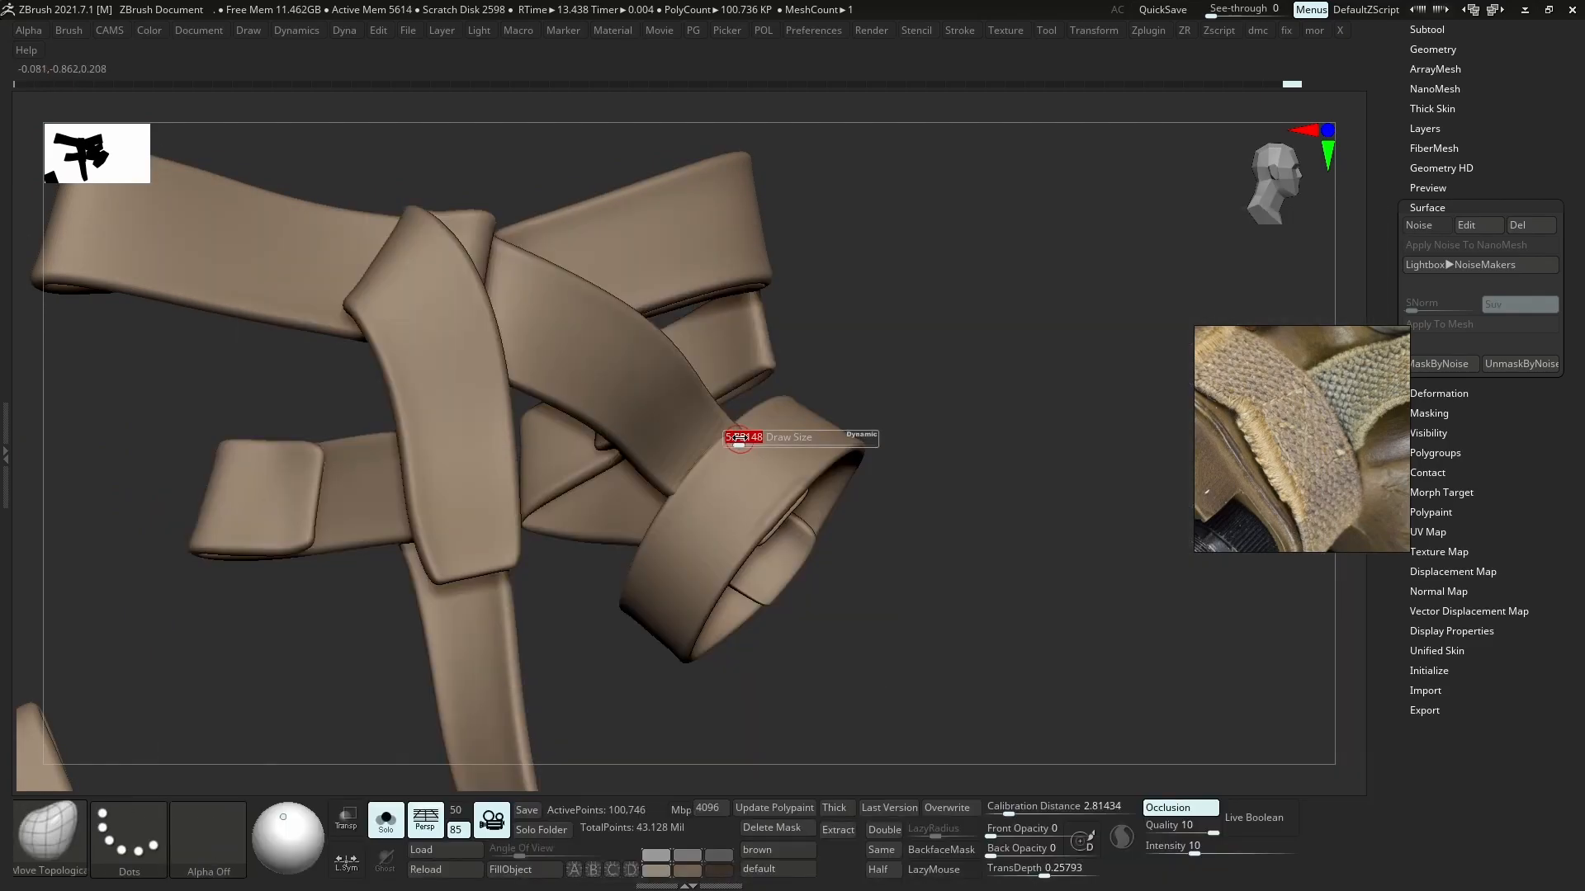
click(1418, 224)
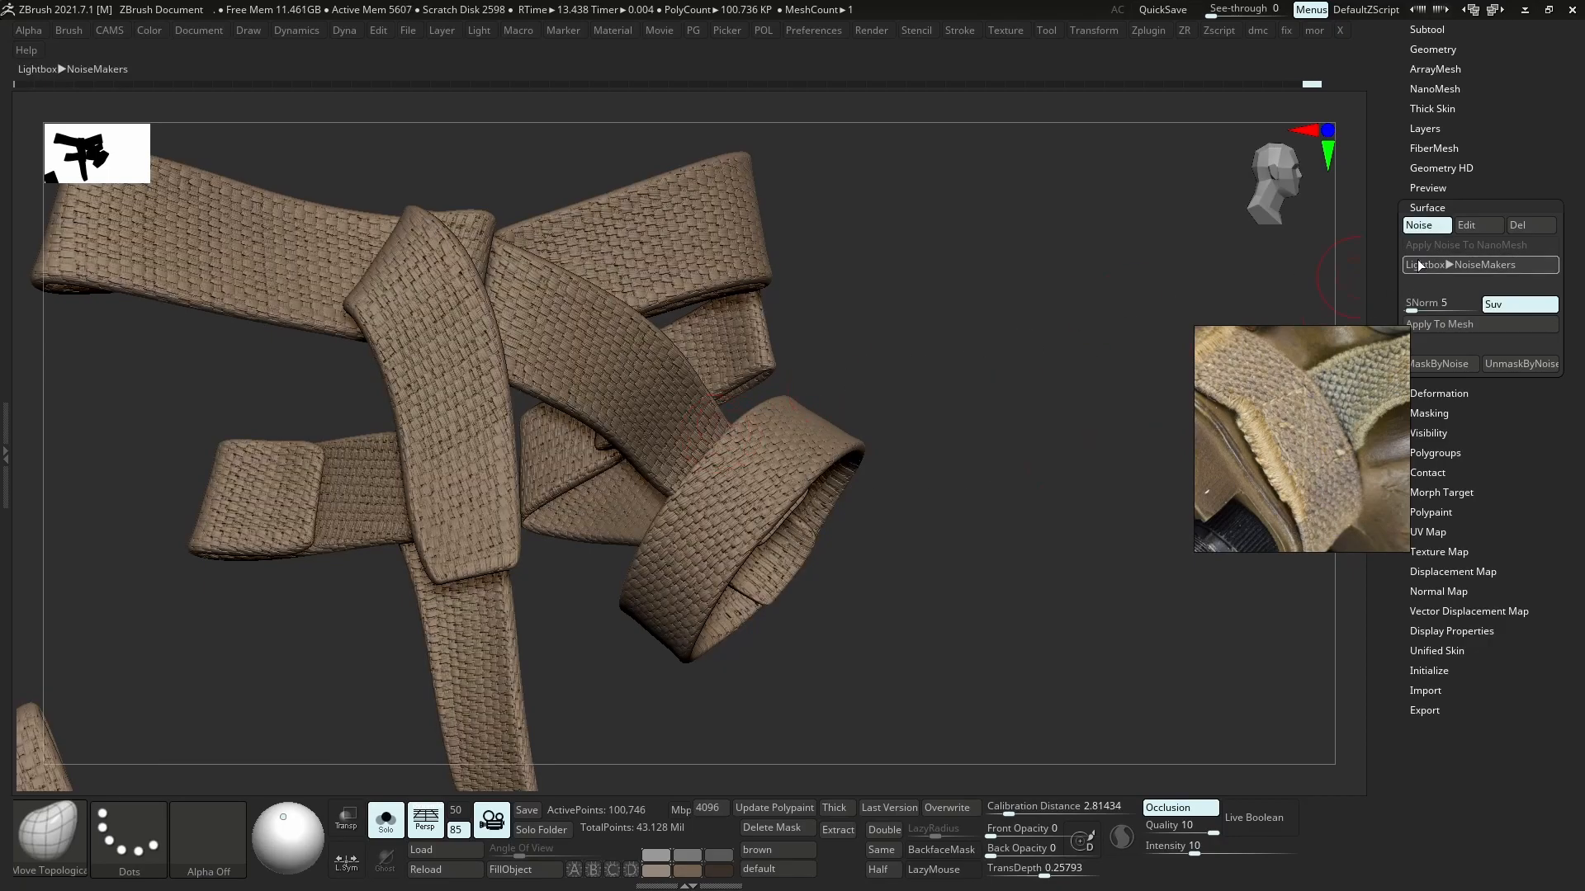
click(1420, 225)
- Smooth the diagonal strap where it meets the hose loop, show the whole model and save a new numbered file
right_drag(728, 438, 671, 498)
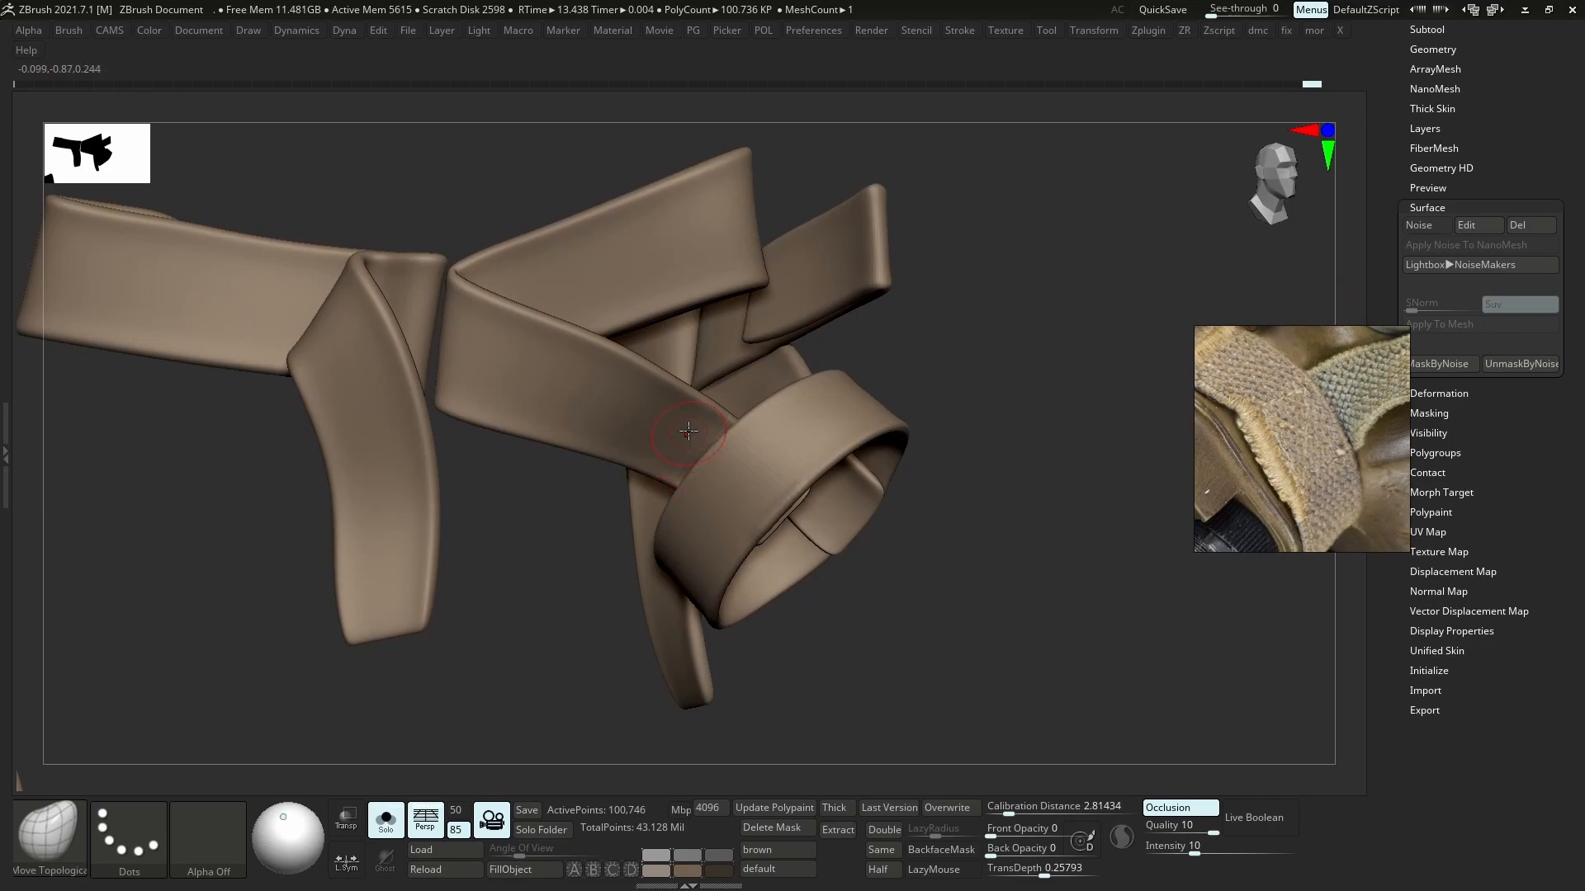
key(shift)
shift+drag(655, 423, 705, 474)
mouse_move(705, 475)
ctrl+right_down()
mouse_move(679, 330)
mouse_move(793, 520)
mouse_move(868, 559)
mouse_move(824, 541)
mouse_move(846, 559)
ctrl+right_up()
key(s)
right_drag(691, 778, 602, 783)
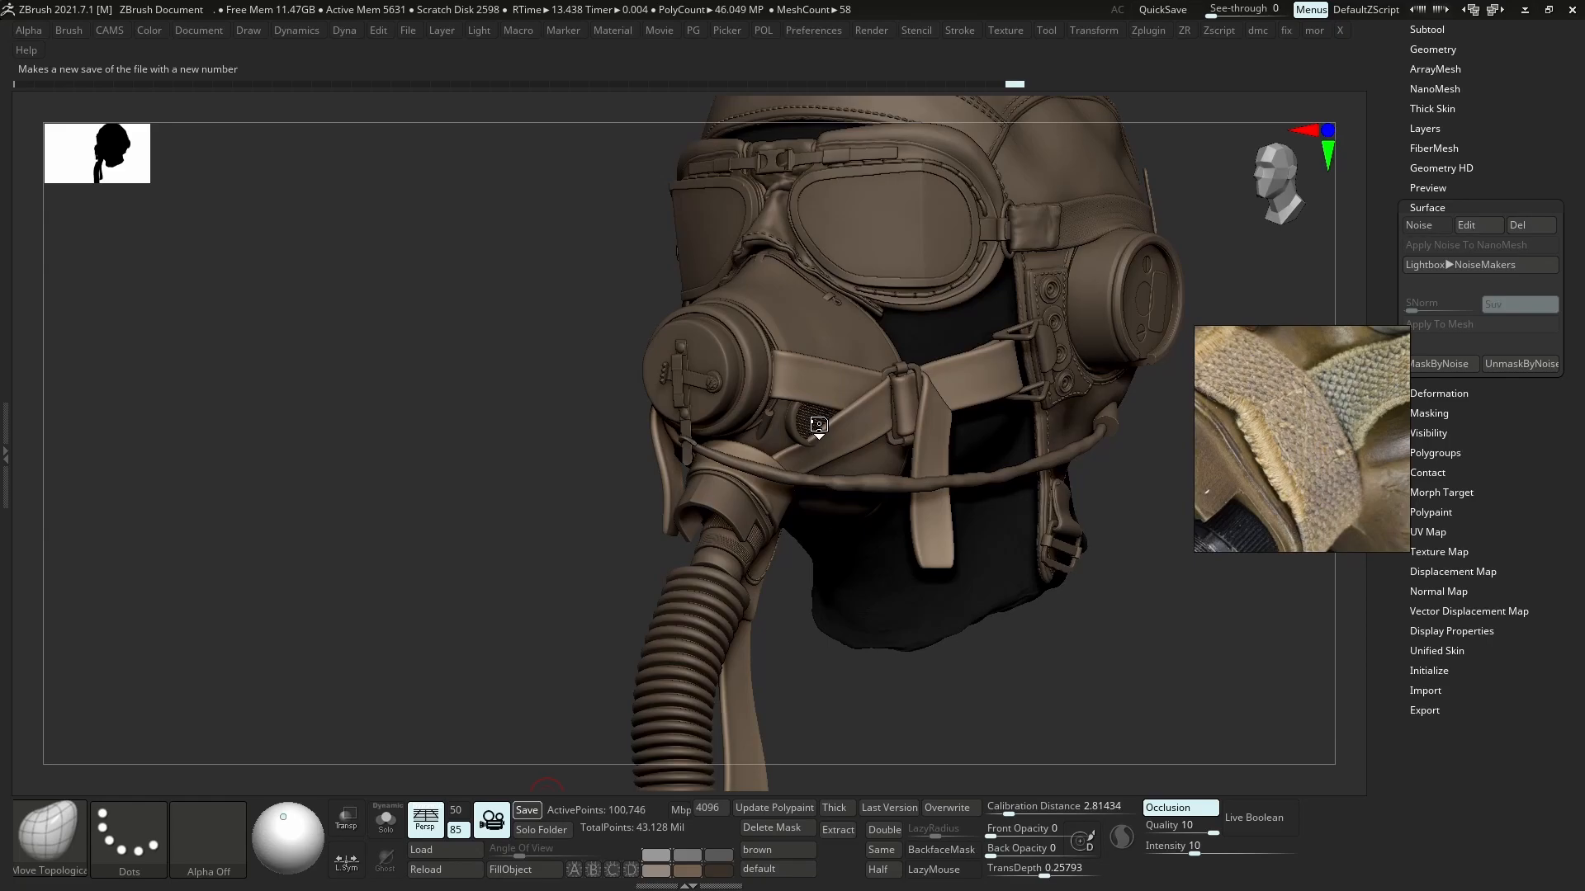
- Bend the diagonal strap inward beside the mask's mesh vent using Move Topological
key(b)
key(m)
key(t)
mouse_move(839, 448)
ctrl+right_down()
mouse_move(845, 512)
mouse_move(808, 469)
ctrl+right_up()
key(s)
drag(809, 468, 795, 473)
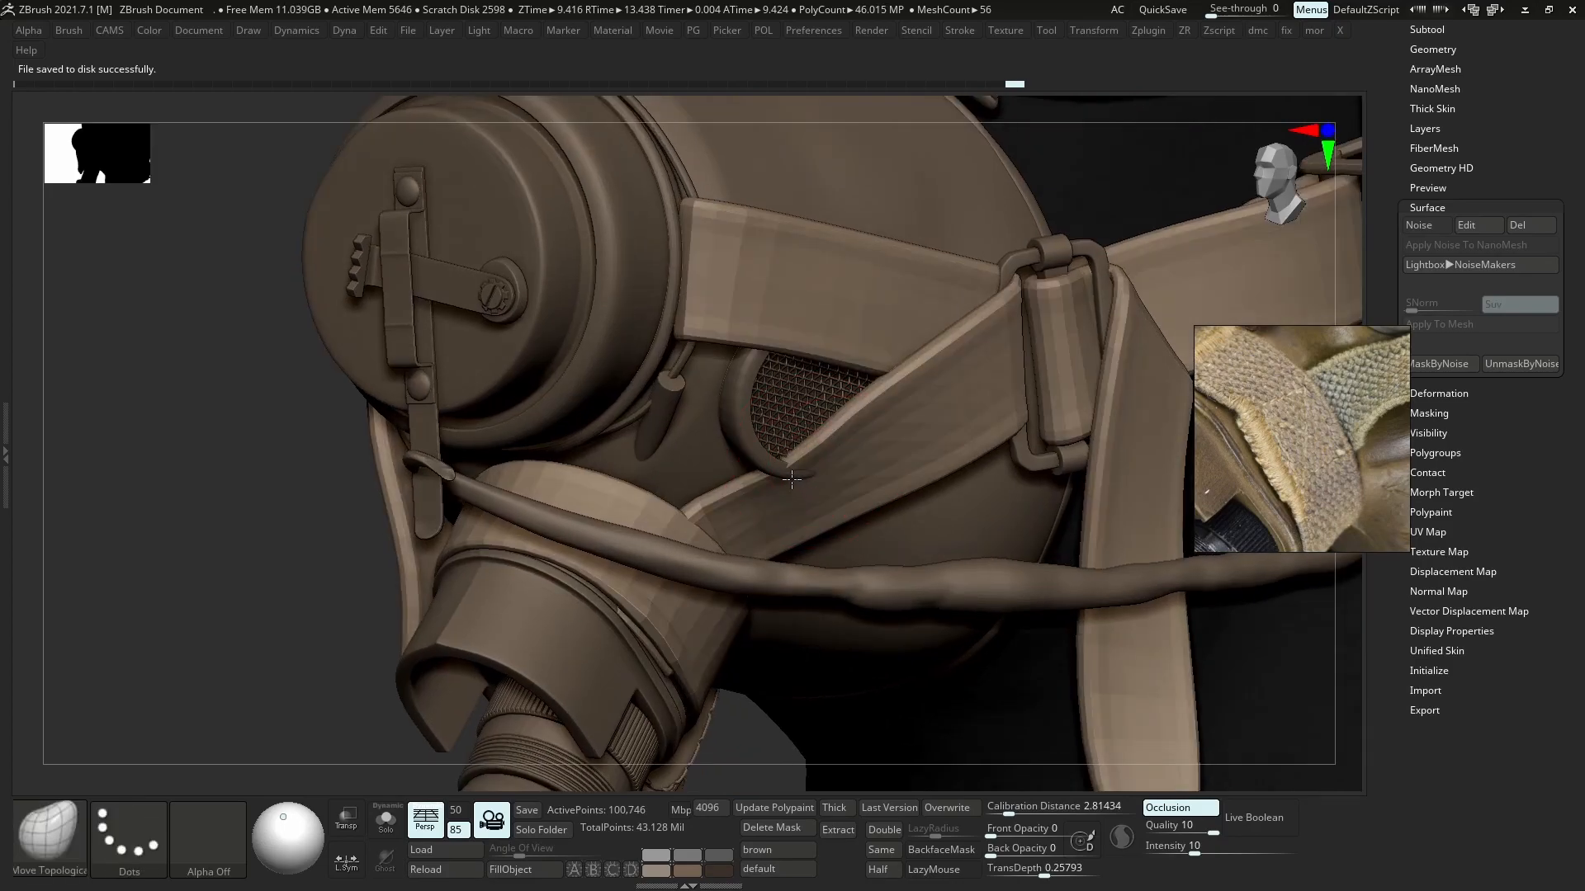
right_drag(794, 482, 805, 468)
key(s)
mouse_move(805, 468)
mouse_down()
mouse_move(778, 463)
mouse_move(779, 482)
mouse_move(818, 484)
mouse_up()
key(s)
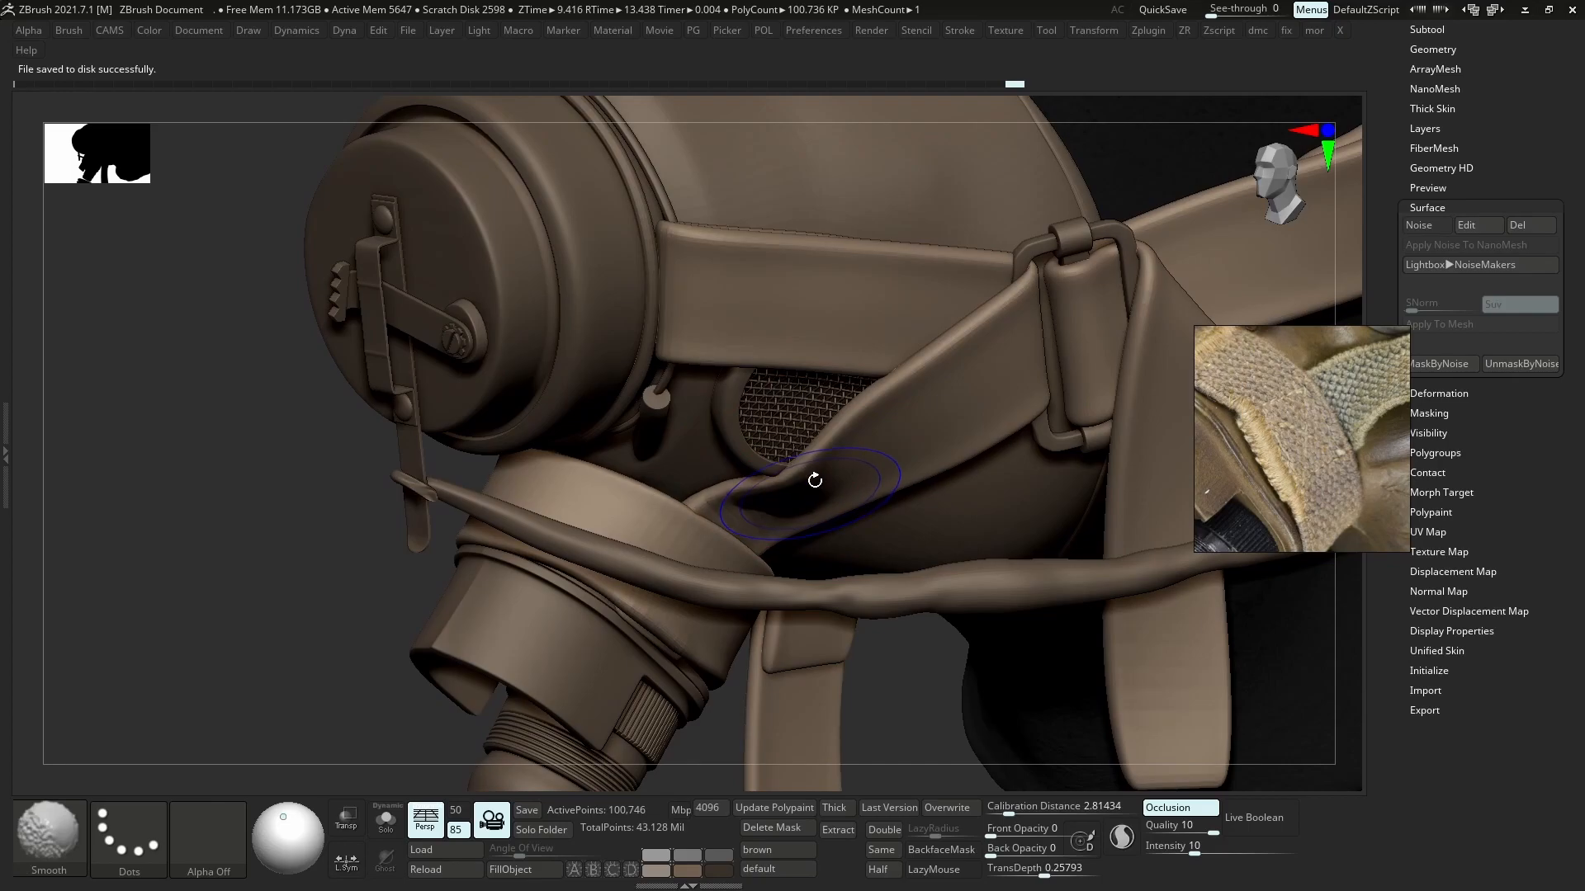
- Drop the straps to their lowest subdivision level with polyframe shown, reposition the bend beside the vent, and hide polyframe
key(shift+d)
key(shift+f)
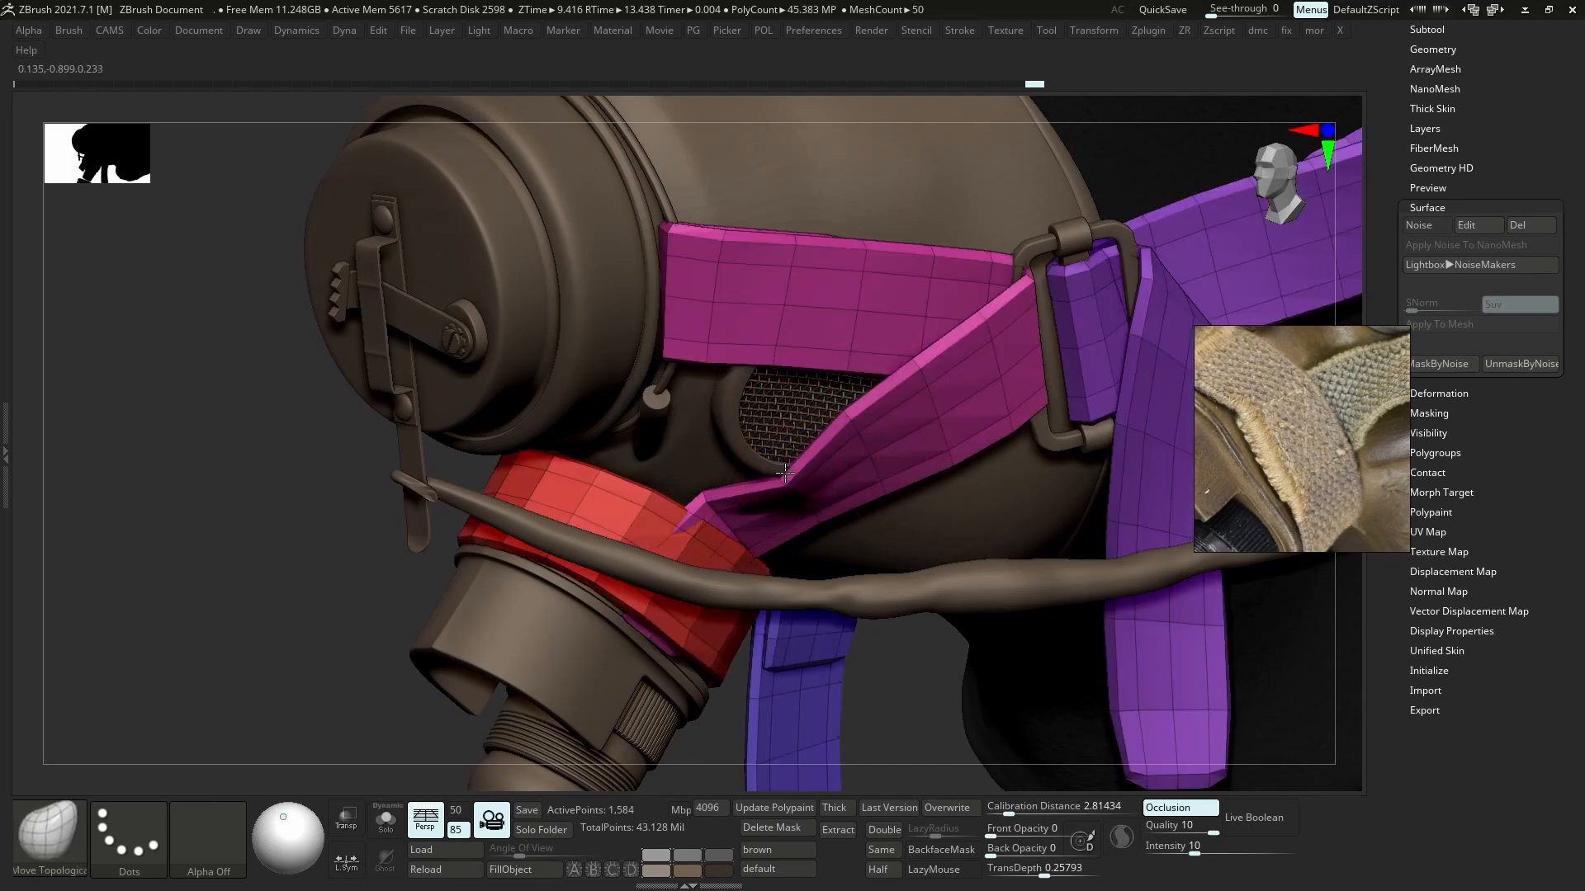
right_drag(814, 439, 848, 415)
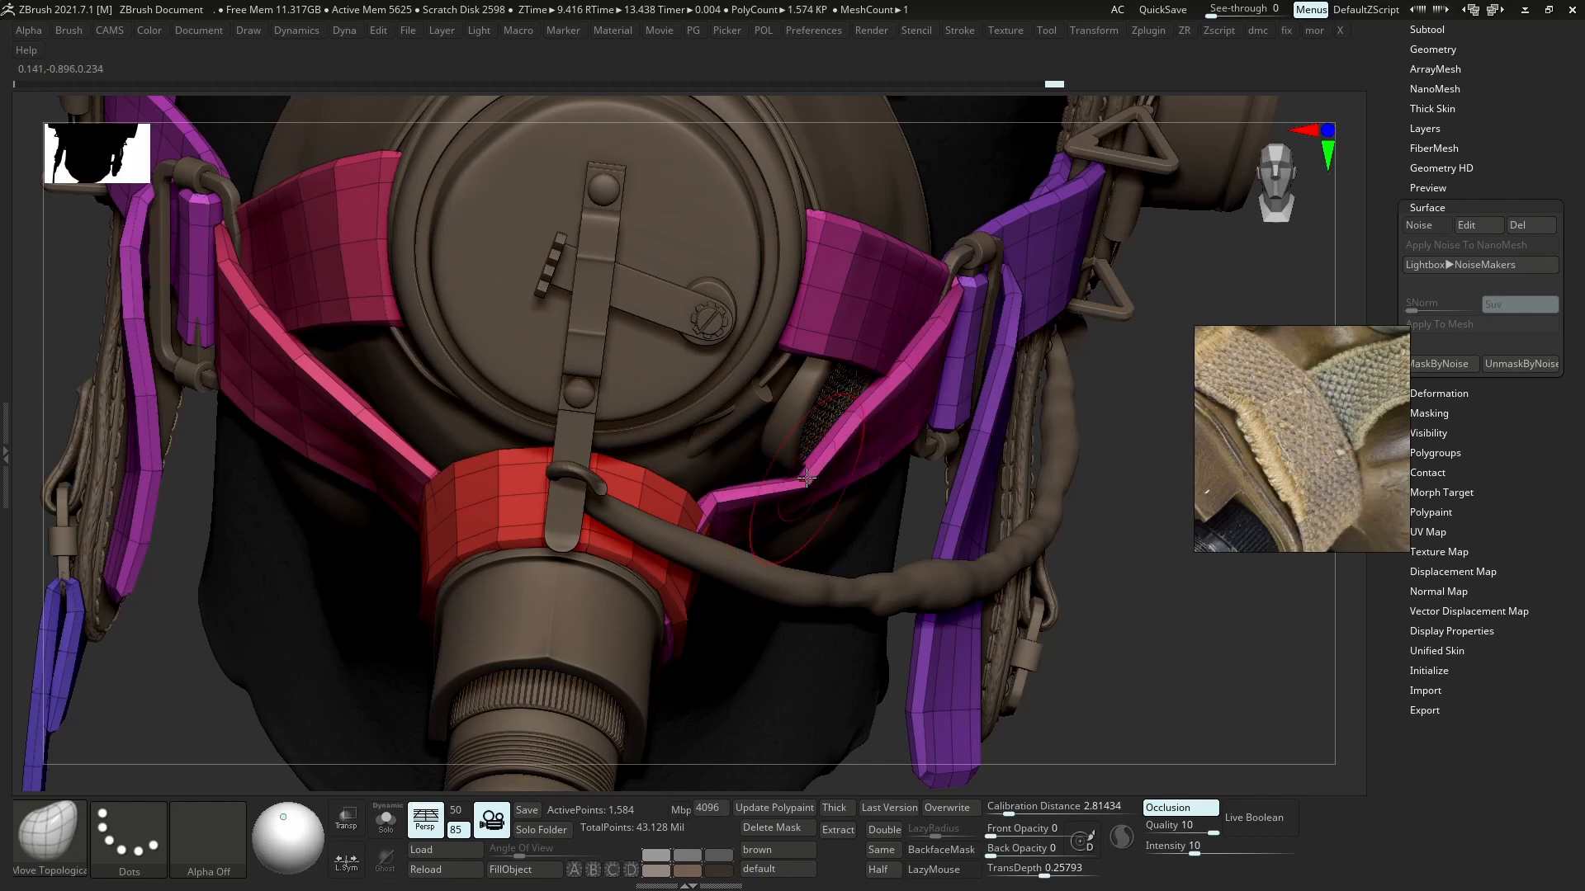
drag(801, 477, 808, 476)
key(shift+f)
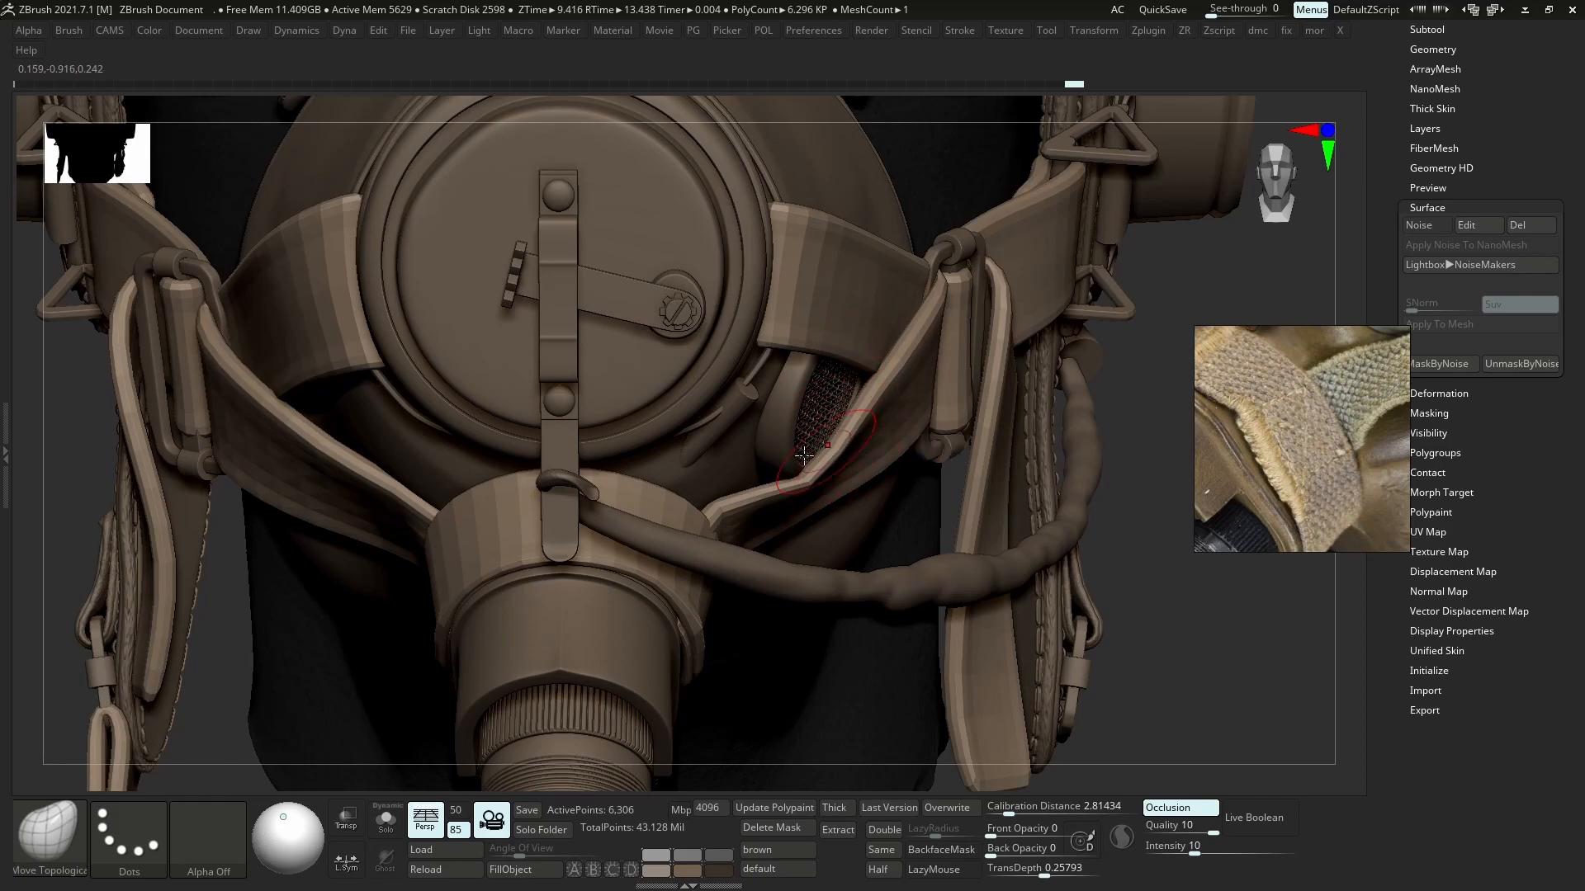
- Nudge the diagonal strap's end near the hose loop and step the straps back up to the highest subdivision level
drag(753, 501, 748, 494)
key(d)
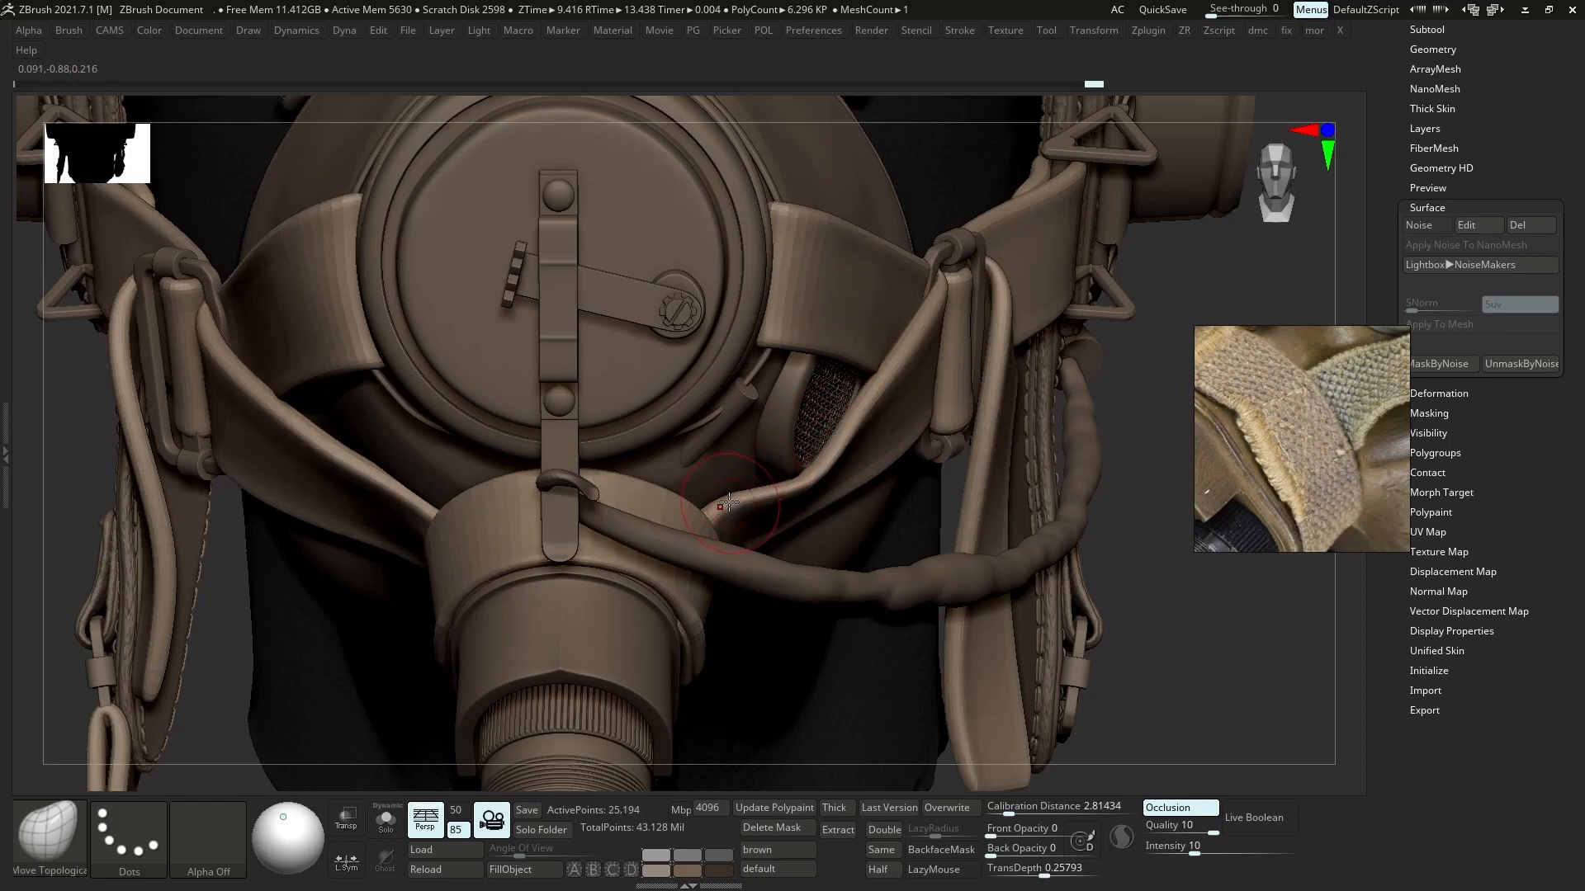
ctrl+right_drag(758, 500, 846, 482)
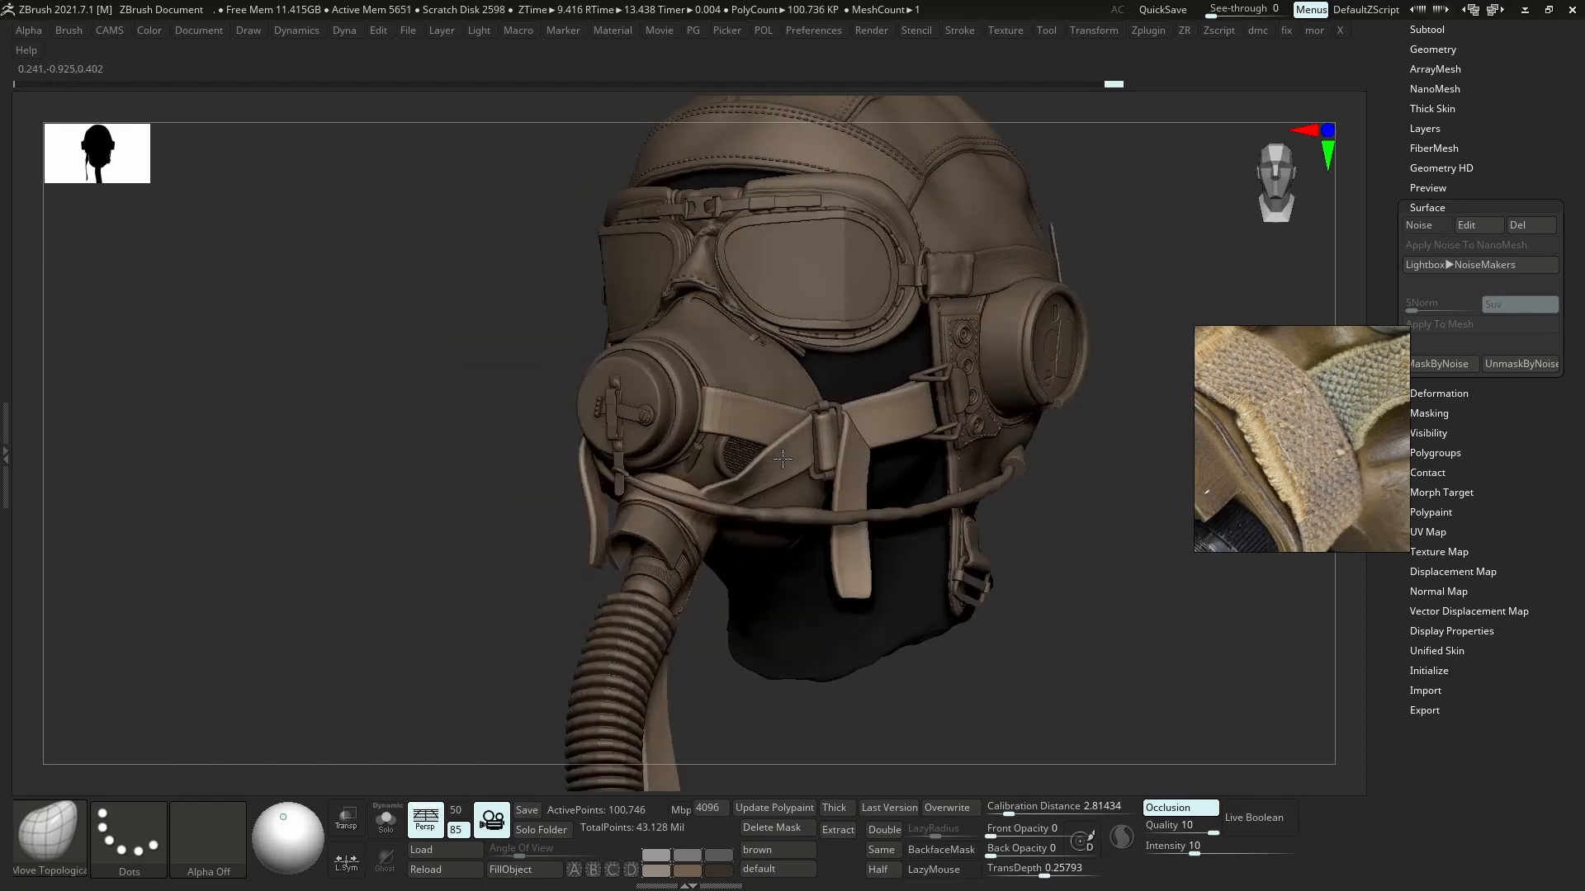
right_drag(783, 458, 735, 497)
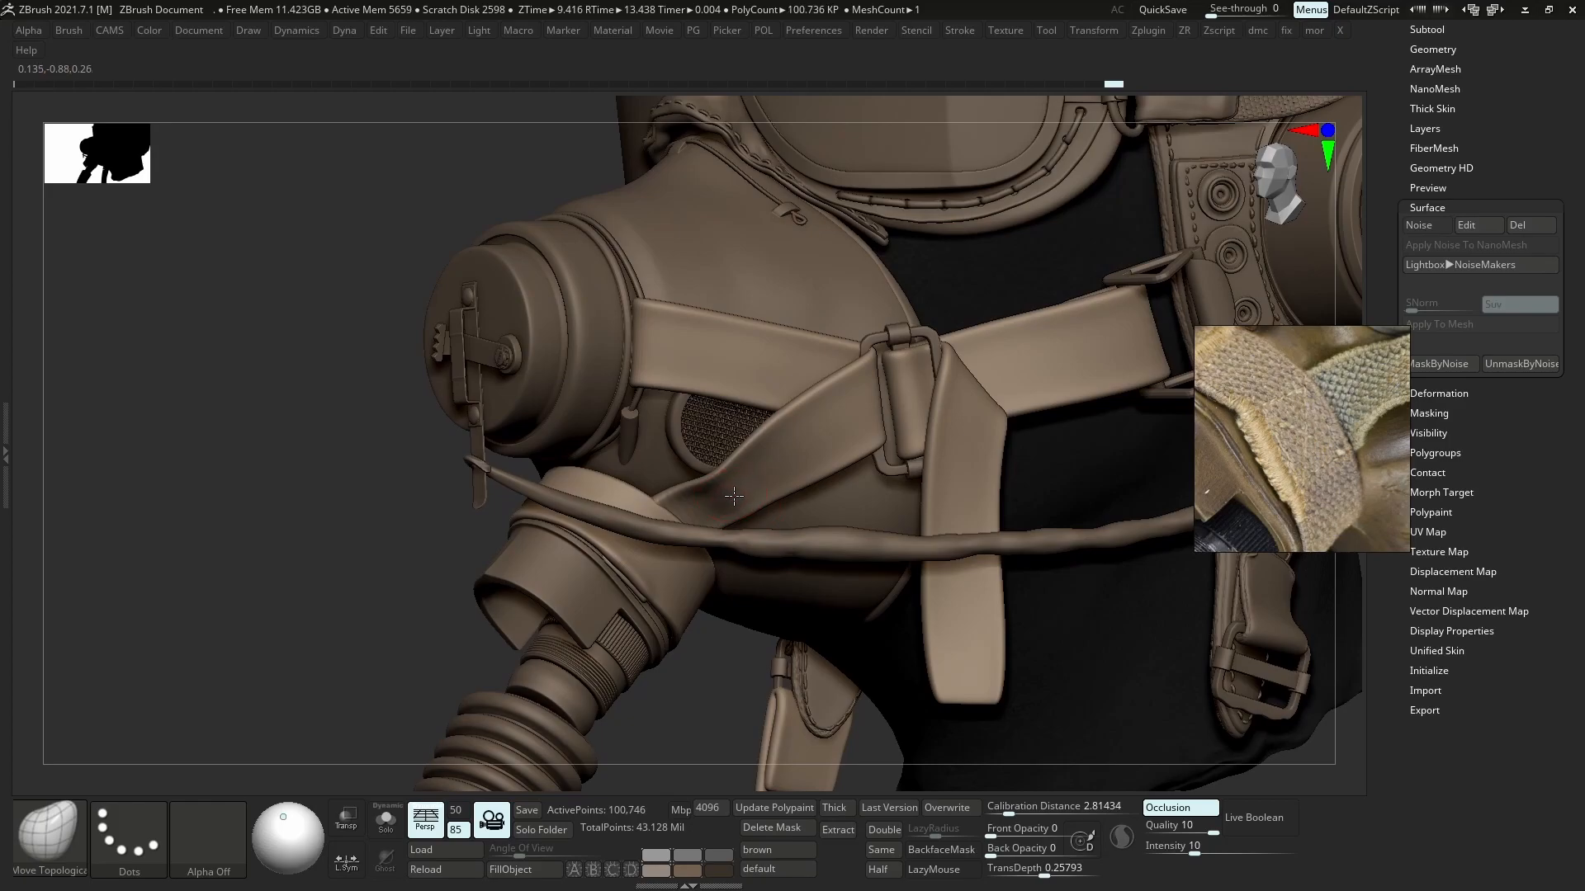
- Smooth the diagonal strap beside the mesh vent and sculpt a soft lengthwise fold into it with the Standard brush
shift+drag(734, 494, 754, 486)
key(b)
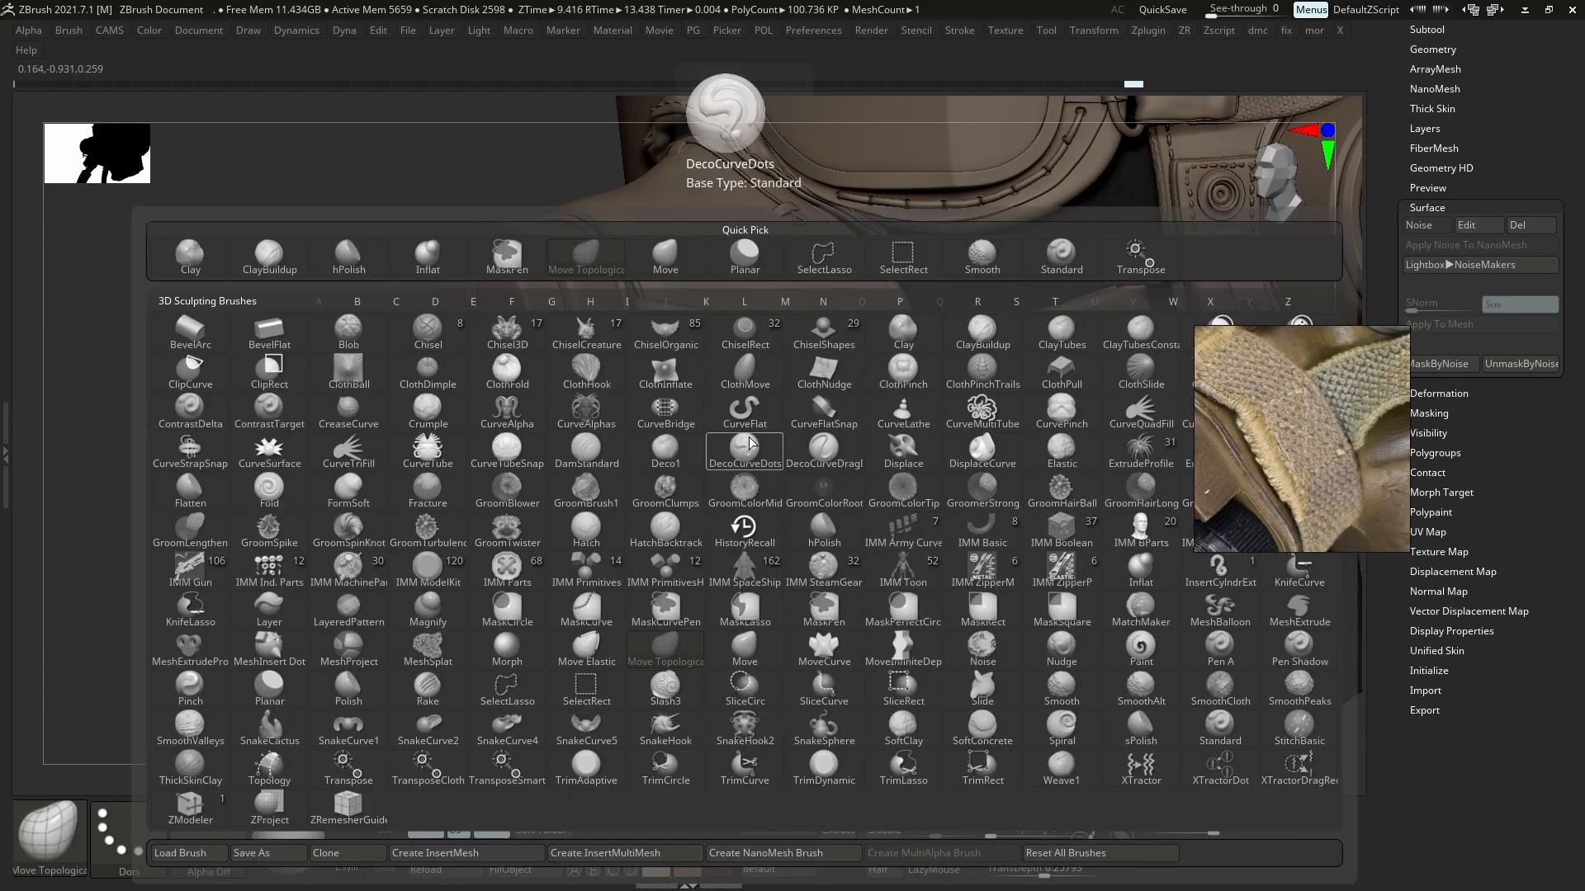
key(s)
key(t)
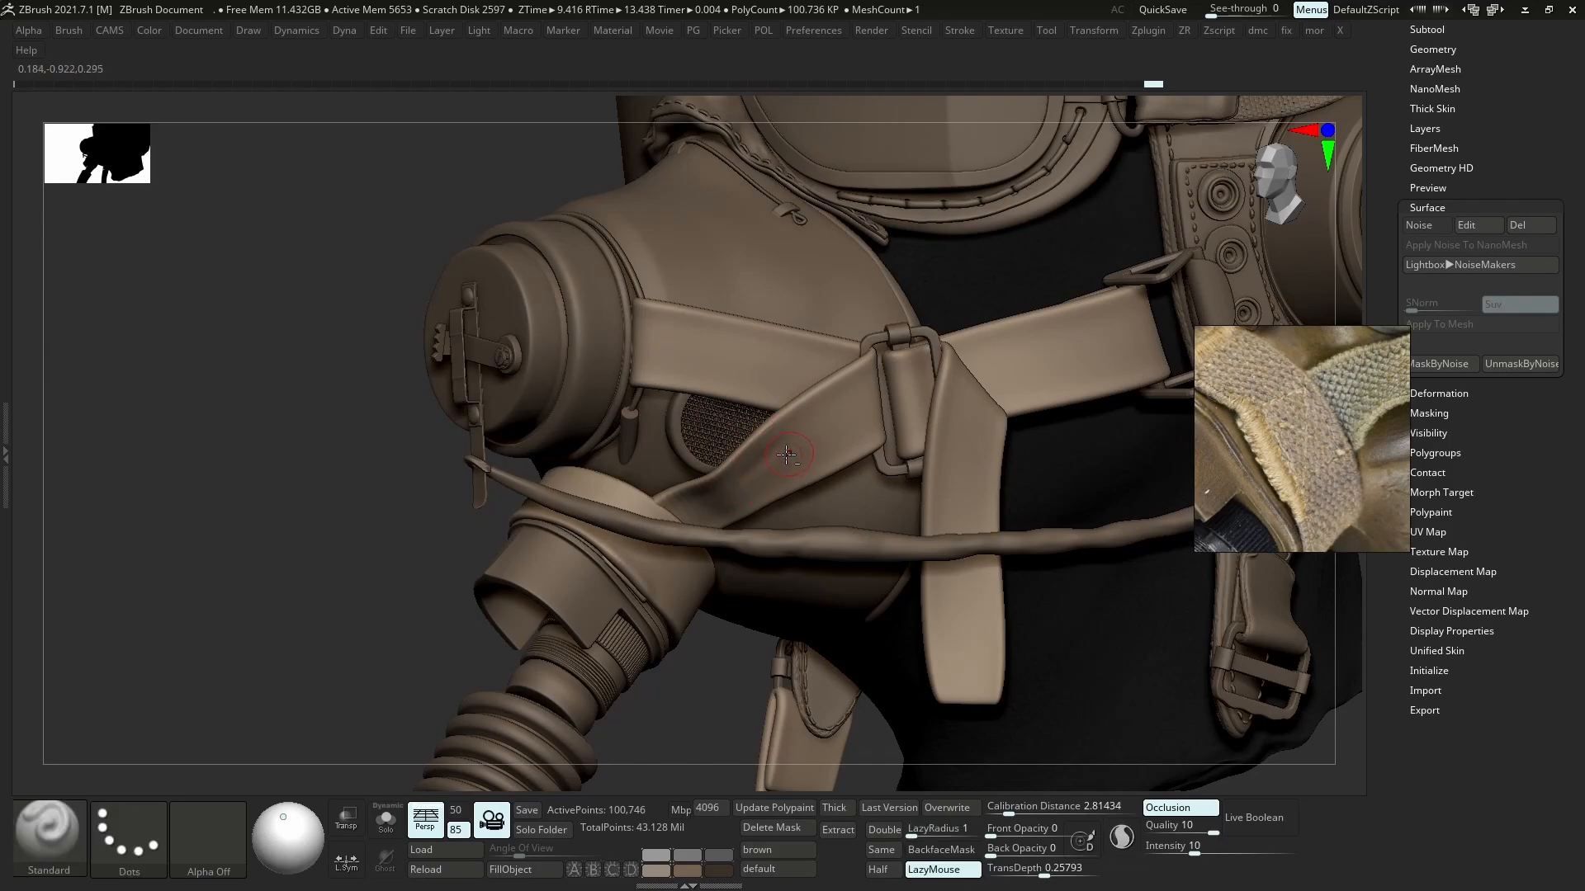
drag(723, 502, 794, 434)
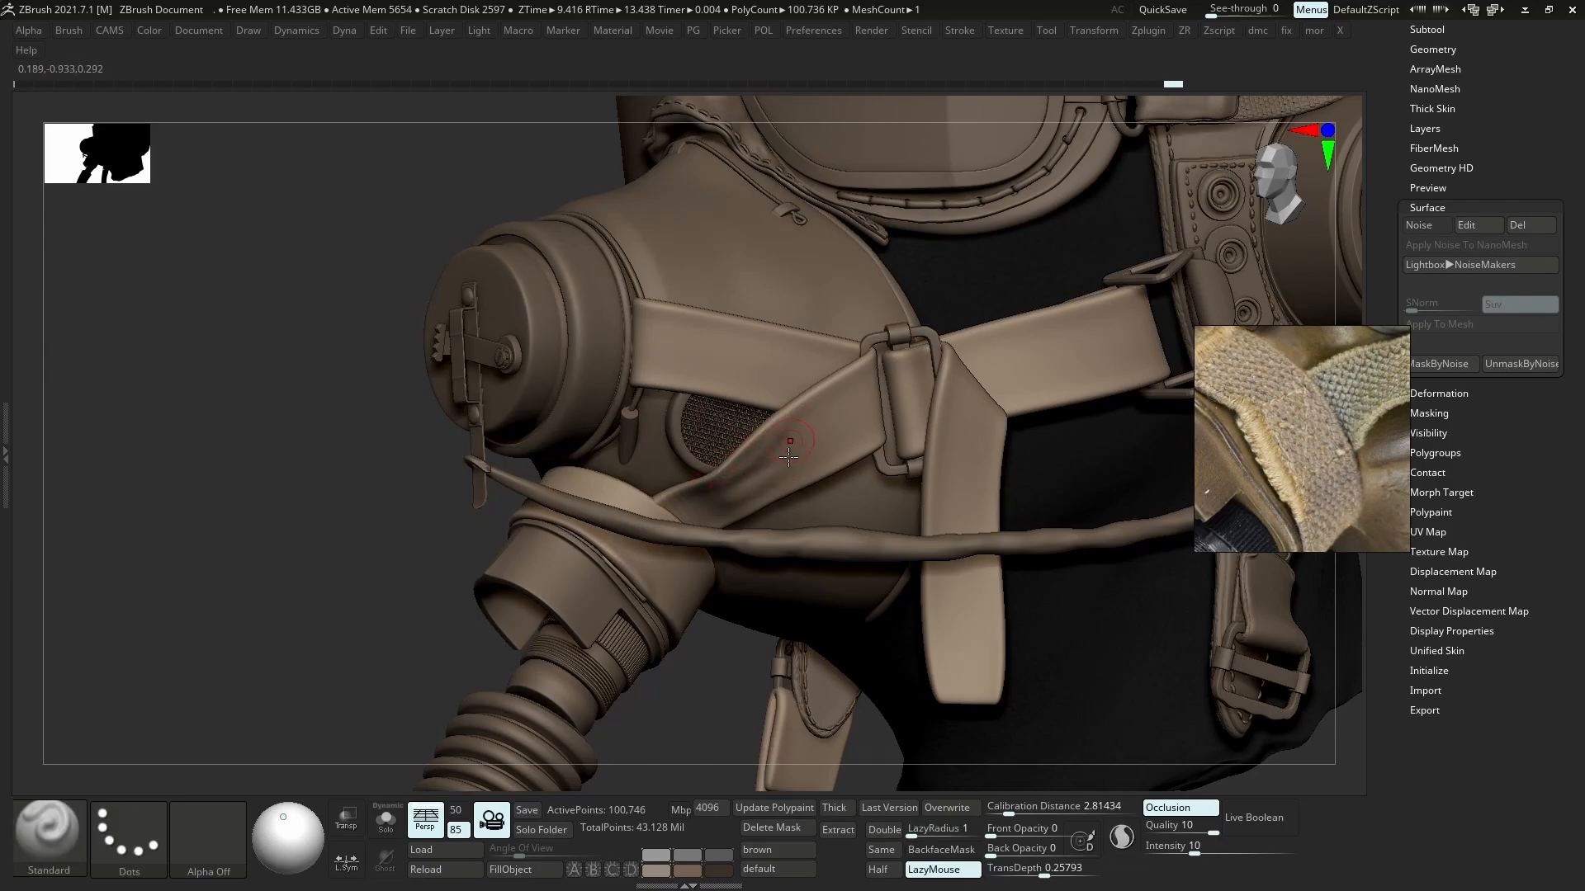
ctrl+right_drag(784, 466, 775, 396)
mouse_move(802, 469)
shift+right_down()
mouse_move(875, 464)
mouse_move(781, 453)
mouse_move(791, 464)
shift+right_up()
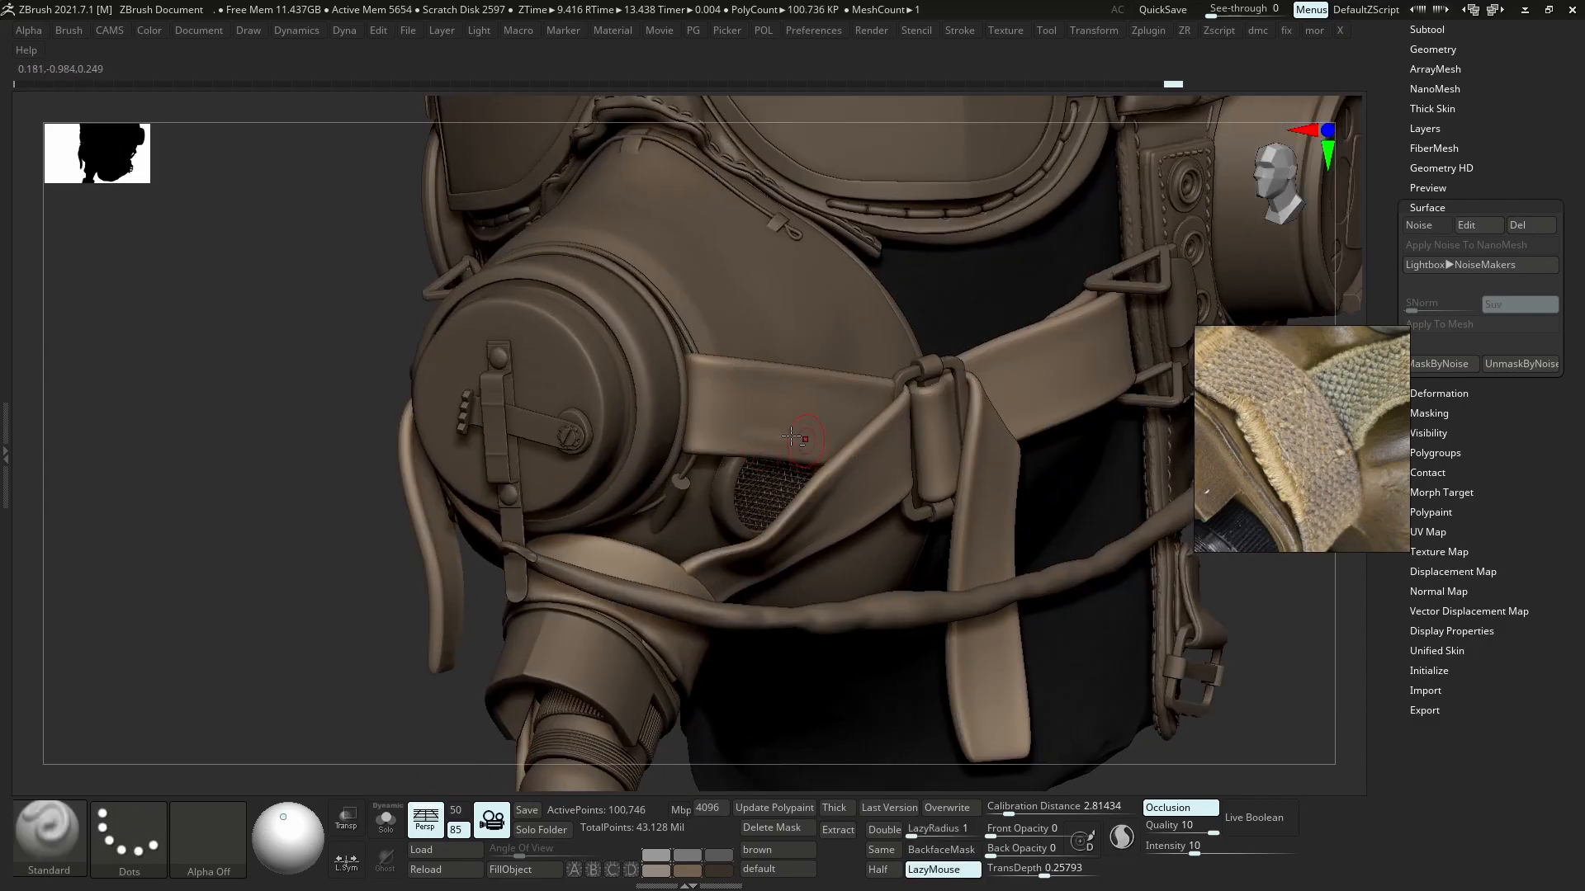
- Sculpt the diagonal strap near the buckle, smooth the upper strap beside the valve and adjust the brush size
drag(888, 445, 875, 452)
mouse_move(766, 415)
shift+mouse_down()
mouse_move(726, 433)
mouse_move(771, 421)
shift+mouse_up()
mouse_move(792, 419)
ctrl+right_down()
mouse_move(804, 404)
mouse_move(796, 473)
mouse_move(771, 471)
ctrl+right_up()
key(s)
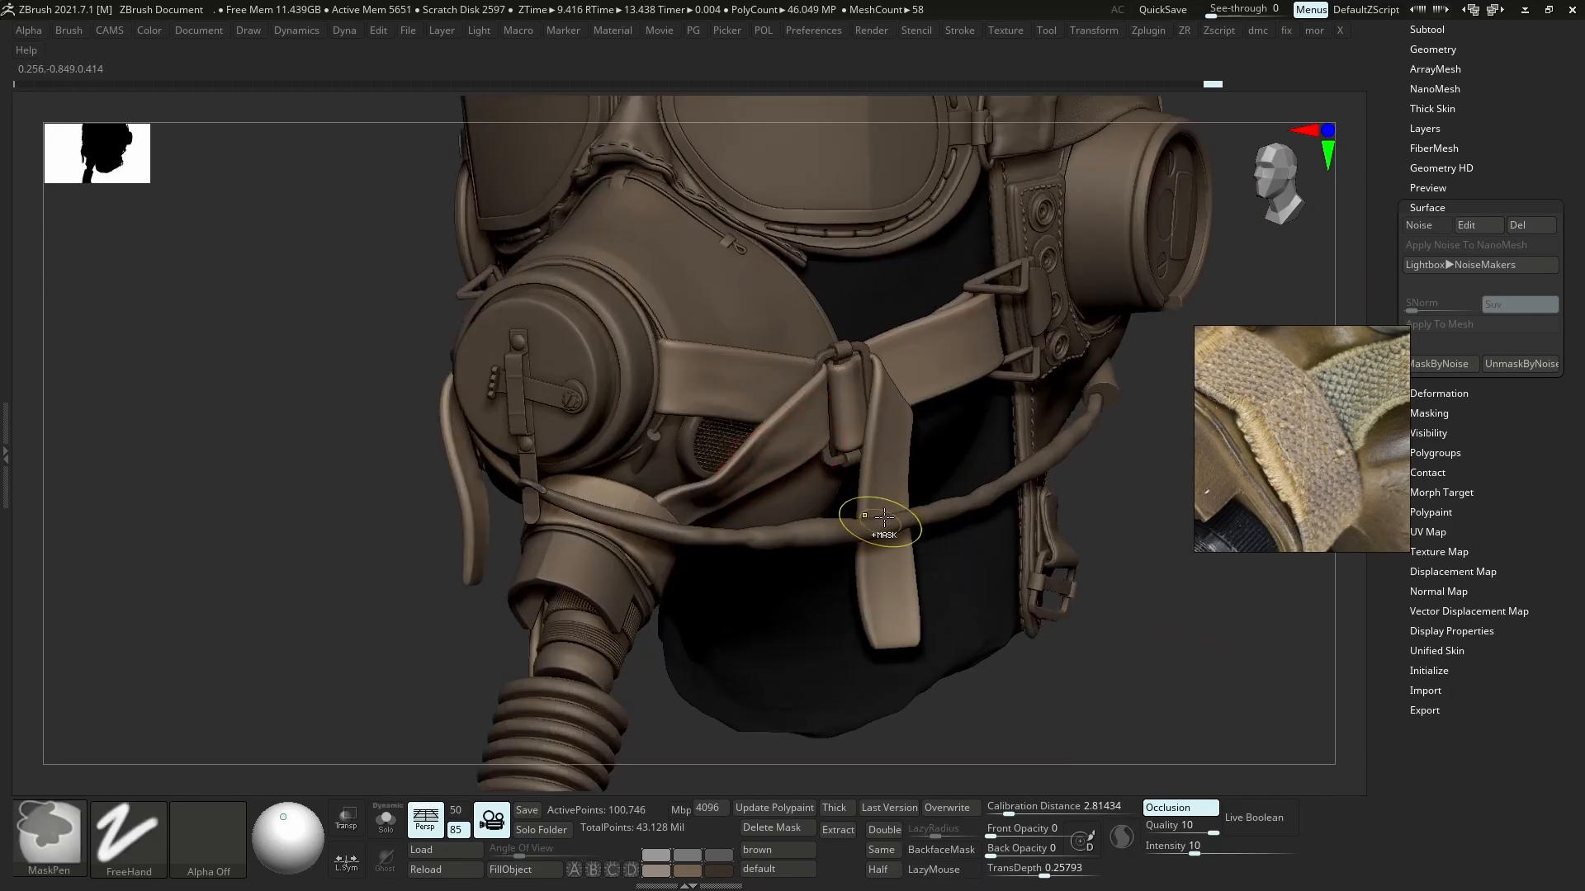
key(u)
mouse_move(778, 453)
mouse_down()
mouse_move(768, 442)
mouse_move(790, 441)
mouse_move(851, 374)
mouse_up()
key(u)
right_drag(826, 407, 819, 400)
- Isolate the straps and sculpt soft folds along the diagonal and cross pieces on both sides of the buckle gap
key(alt+s)
right_drag(853, 457, 509, 471)
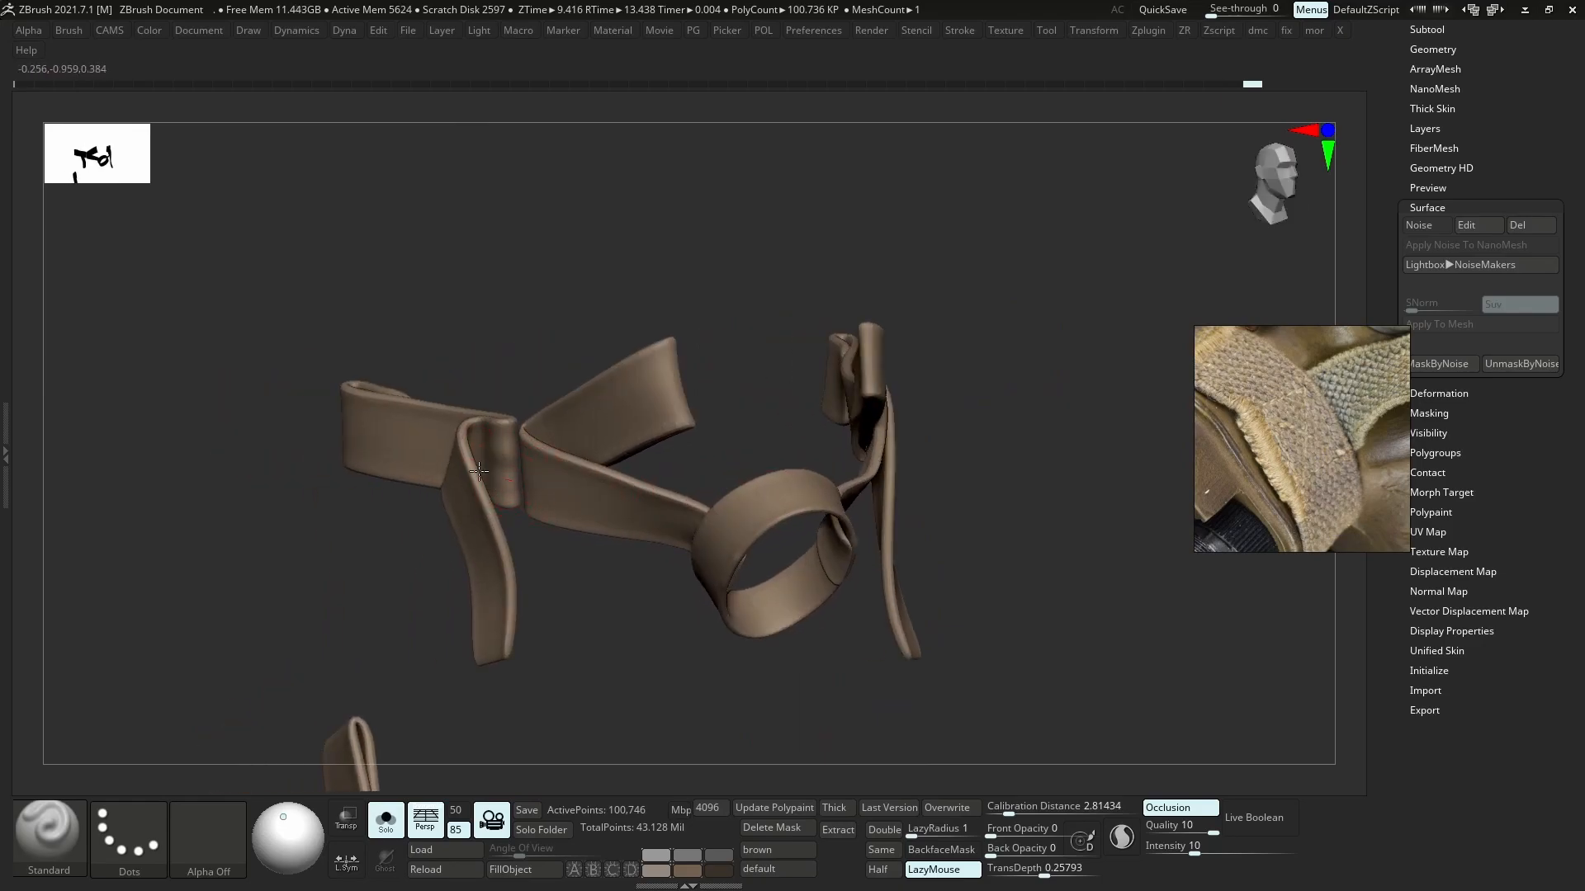
right_drag(565, 453, 504, 464)
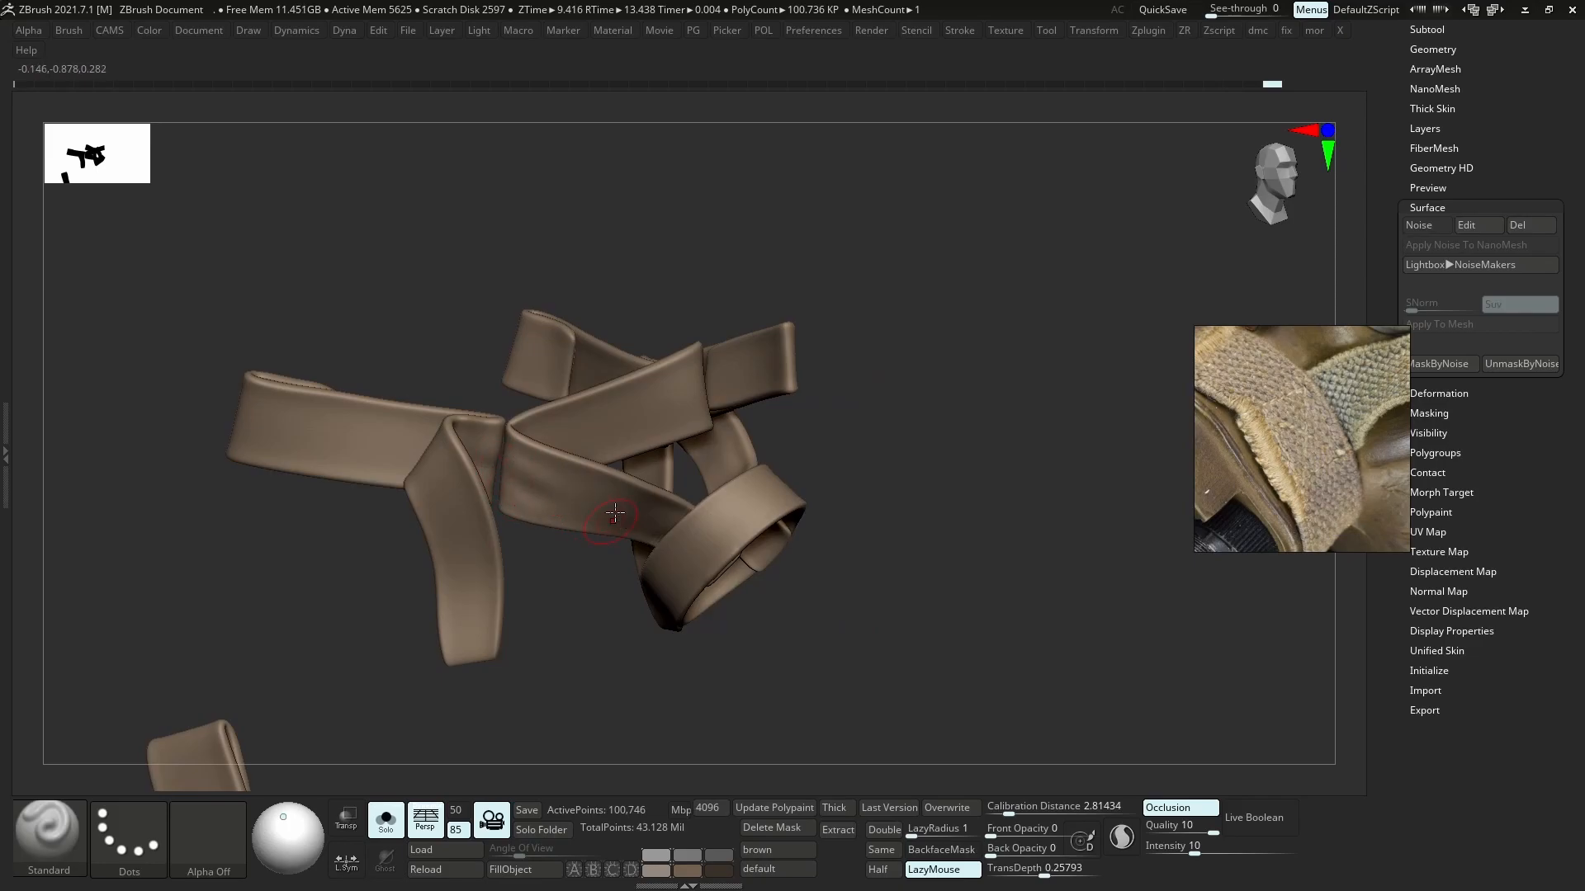
key(alt+s)
key(alt+s)
right_drag(618, 512, 553, 441)
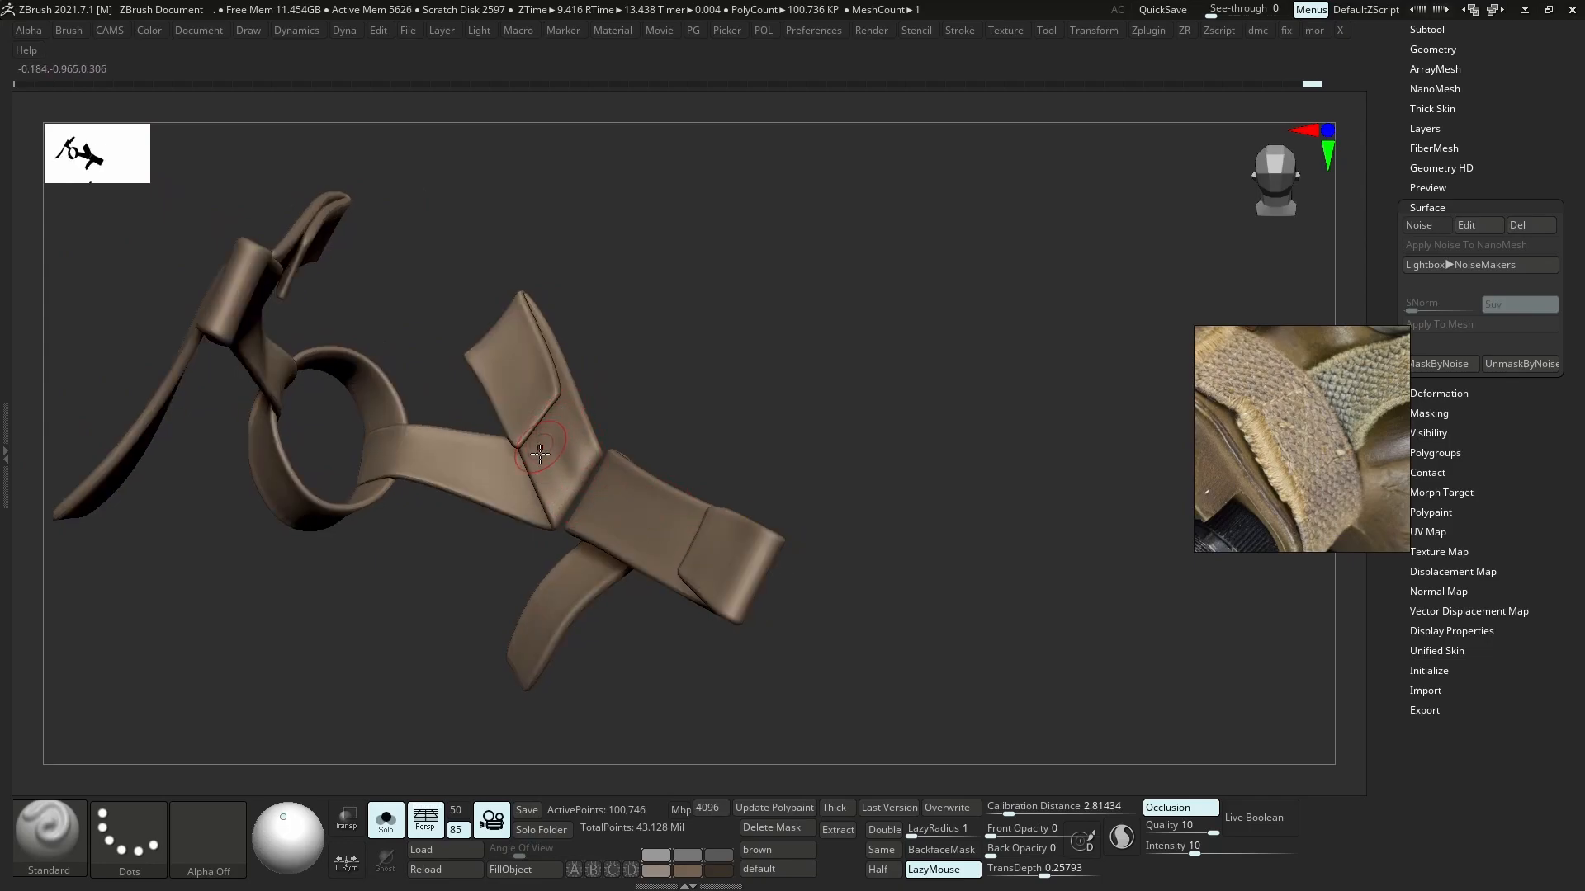
right_drag(590, 481, 608, 516)
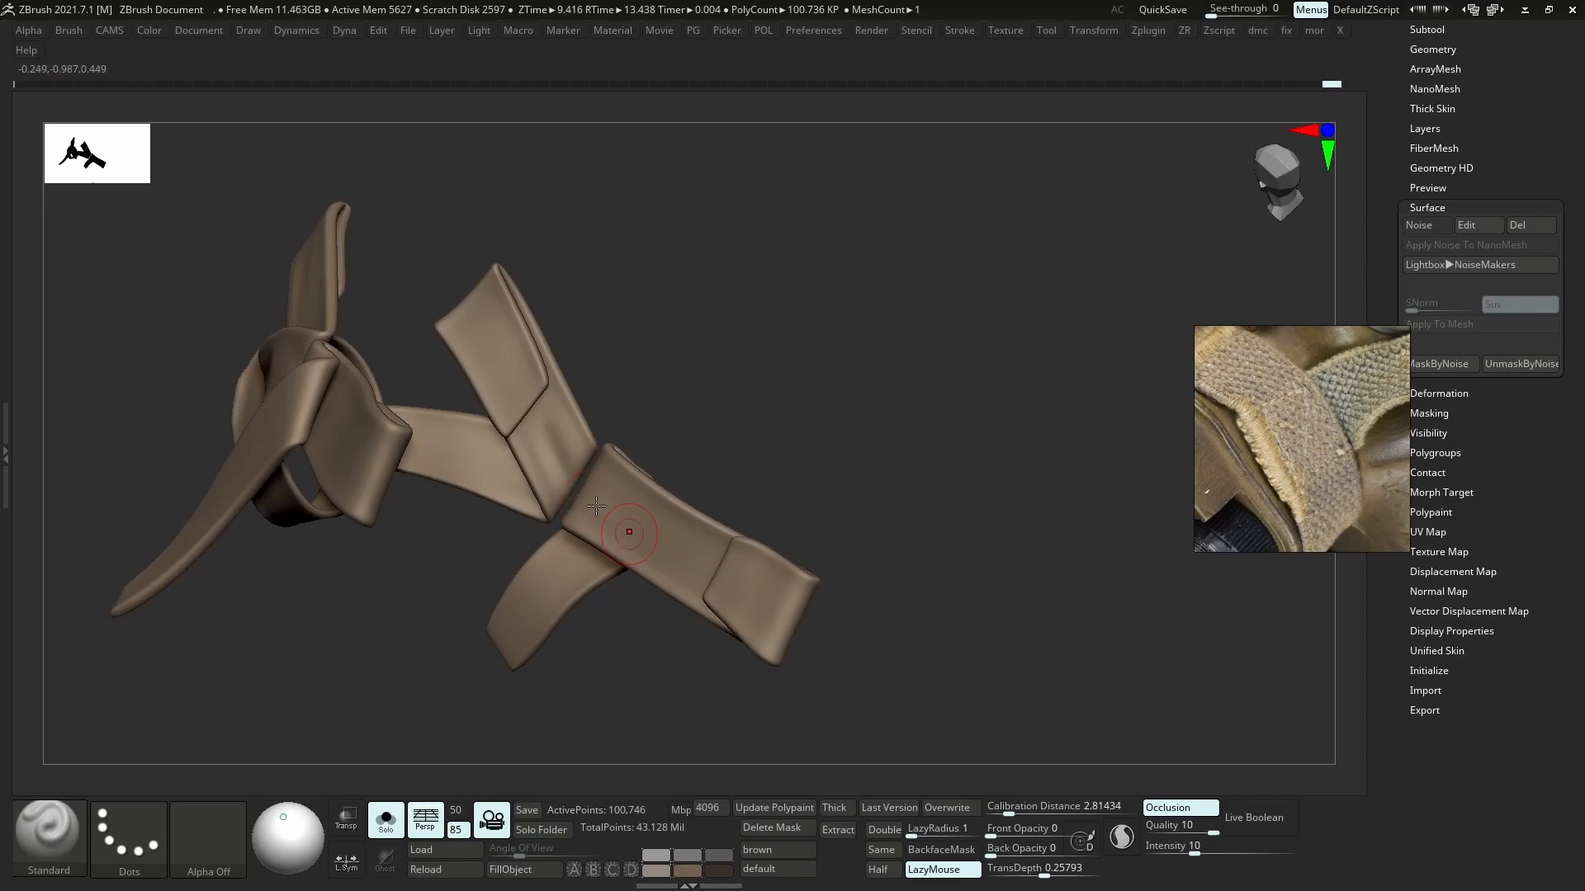
right_drag(545, 471, 581, 462)
key(alt+s)
key(alt+s)
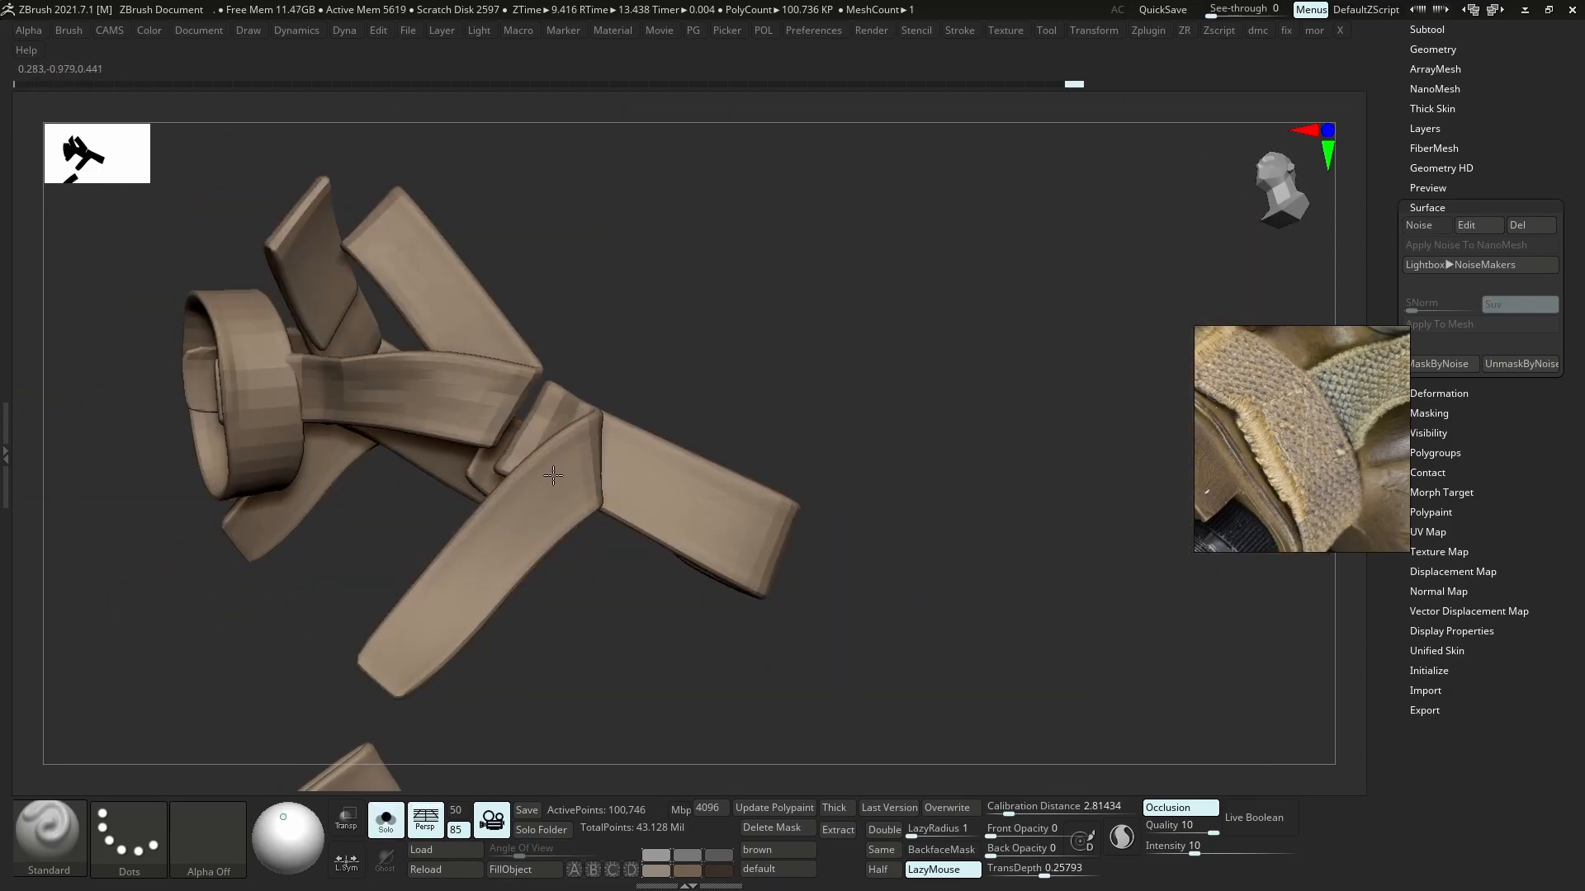
- Sculpt subtle waves into the hanging strap and the folded strap behind it, checking them against the whole model
right_drag(610, 438, 596, 500)
shift+right_drag(596, 499, 615, 532)
key(alt+s)
alt+click(585, 521)
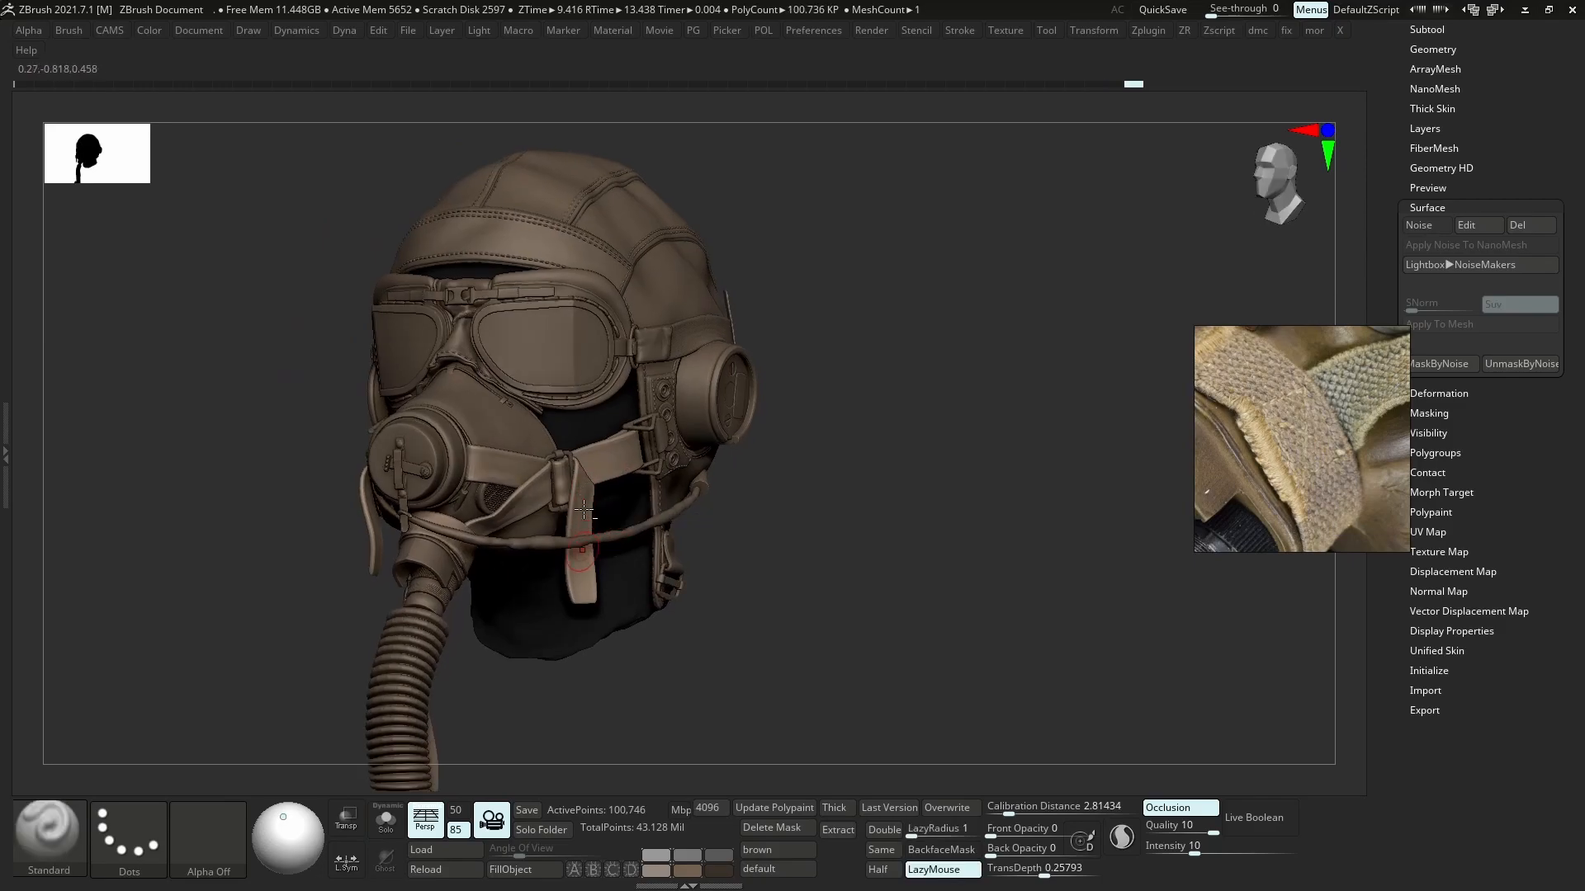
key(alt+s)
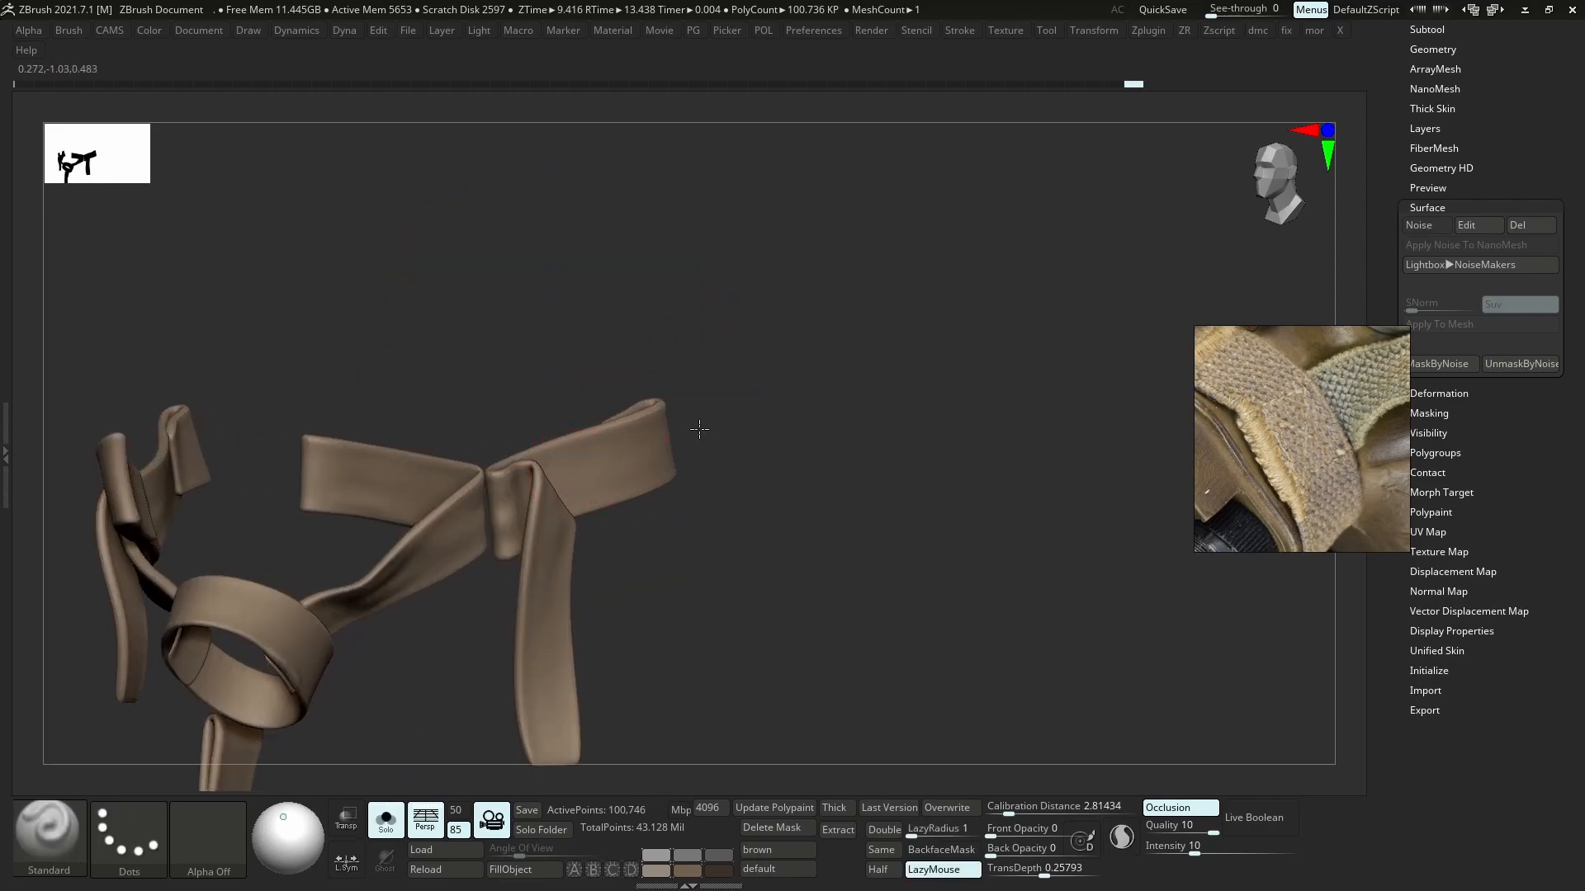
right_drag(626, 470, 450, 522)
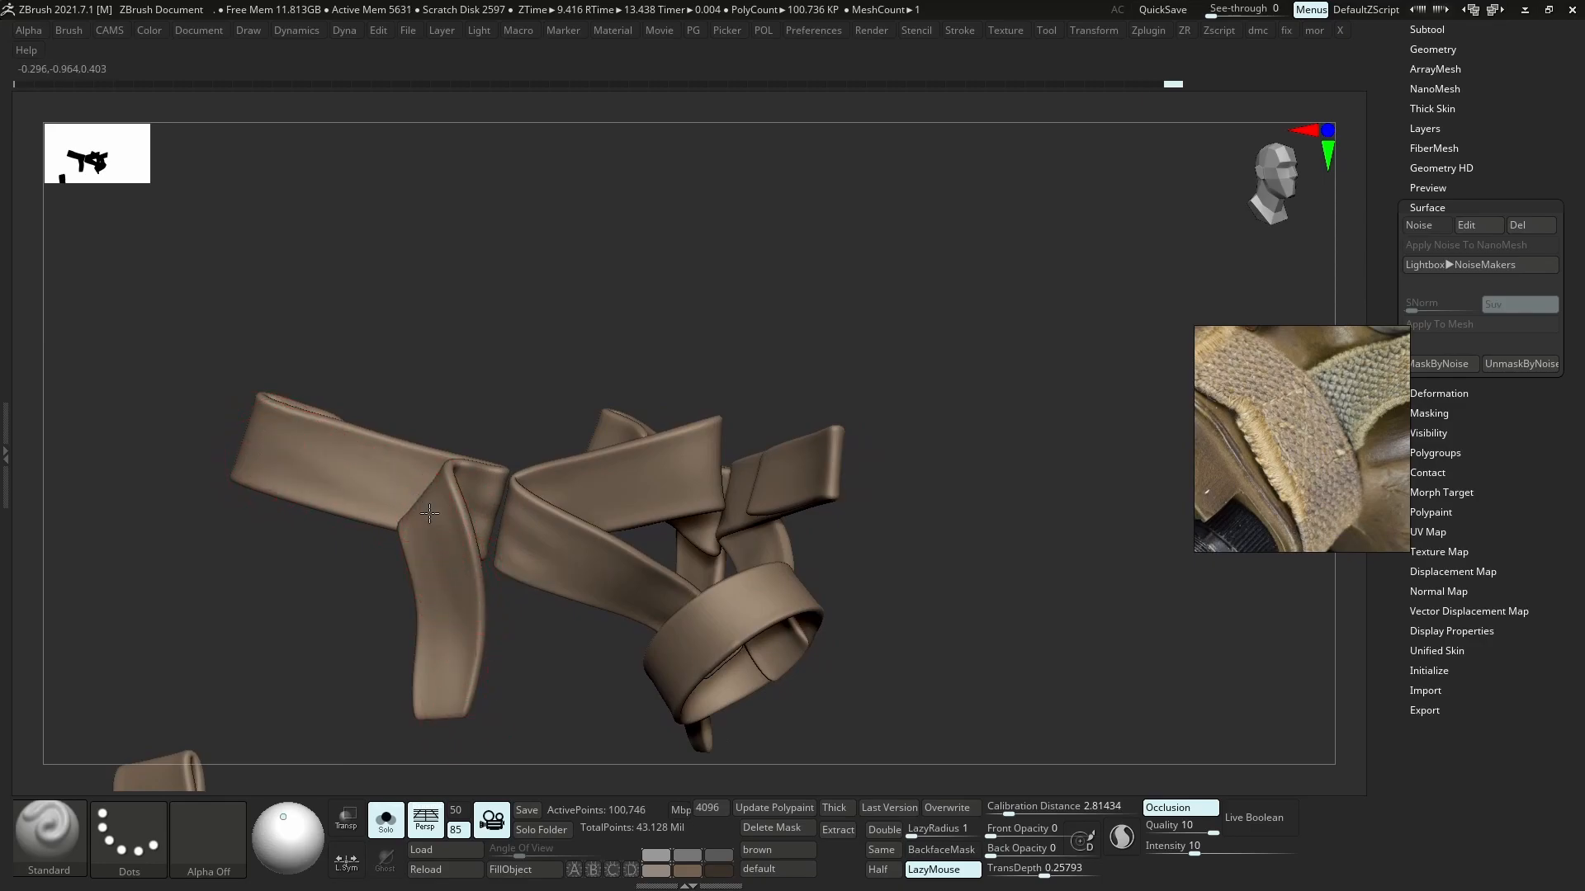
ctrl+right_drag(454, 601, 425, 590)
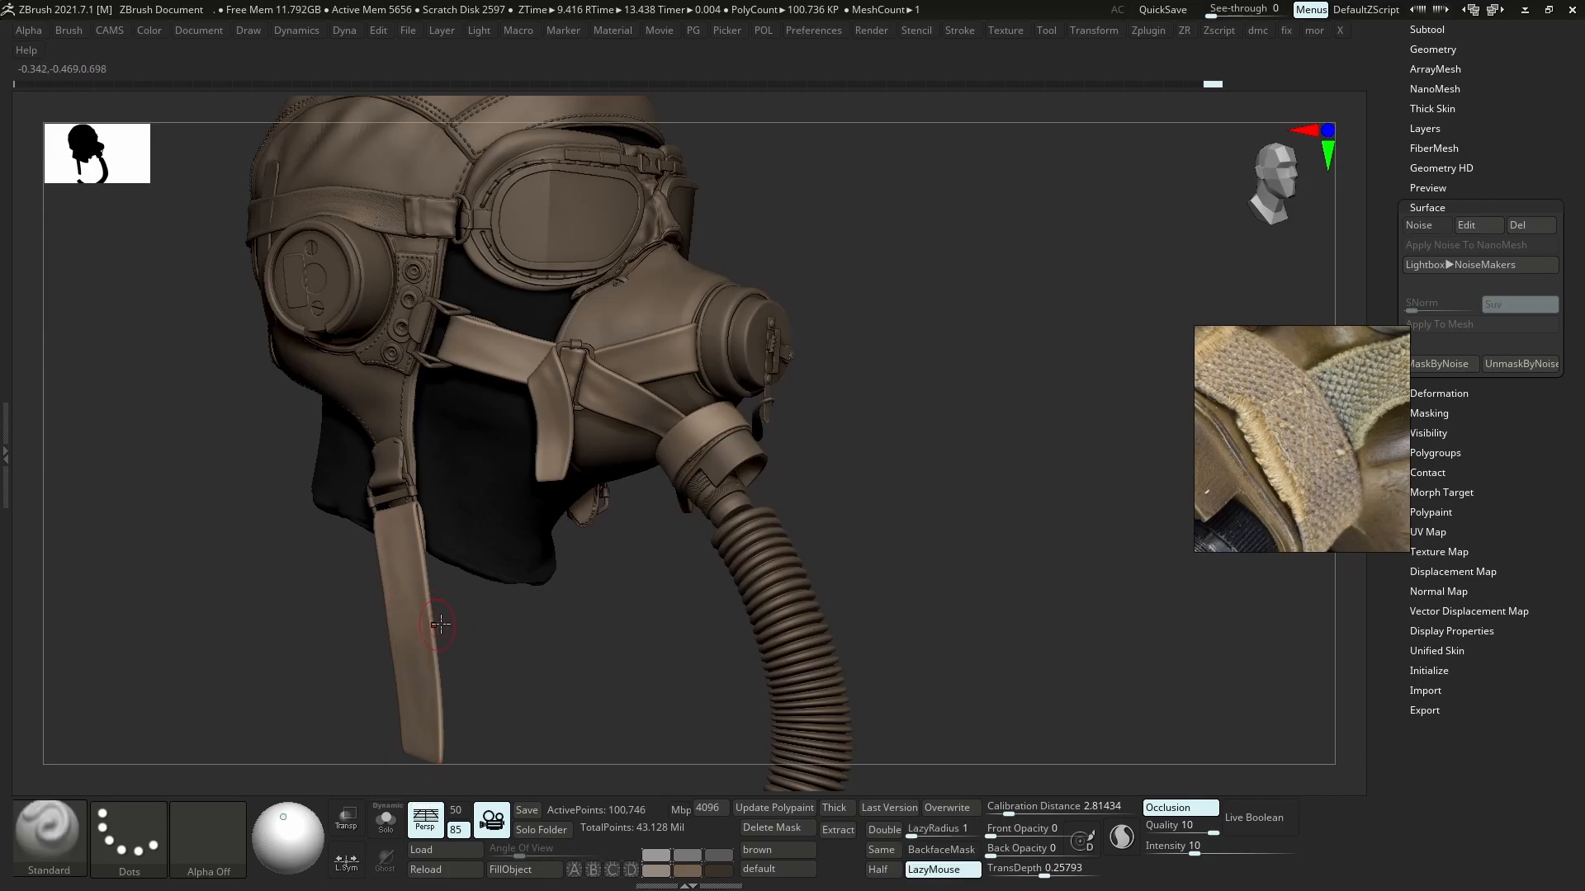
- Sculpt soft unevenness around the isolated hose loop, show the whole model and smooth the upper strap
key(s)
key(shift)
right_drag(462, 605, 536, 514)
key(alt+s)
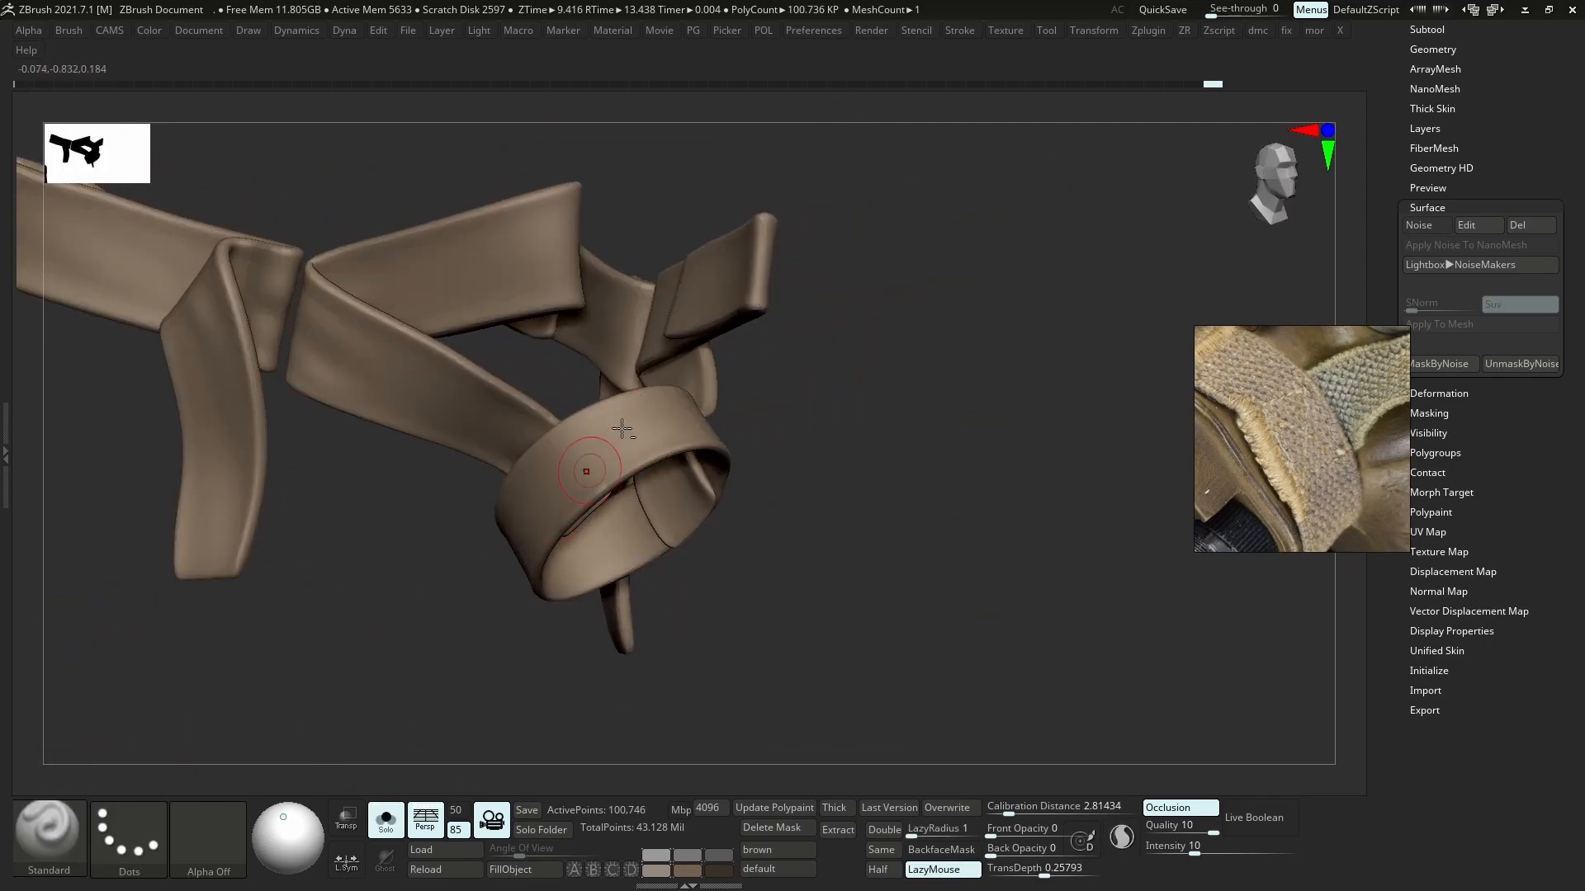
right_drag(626, 453, 807, 431)
right_drag(934, 508, 991, 575)
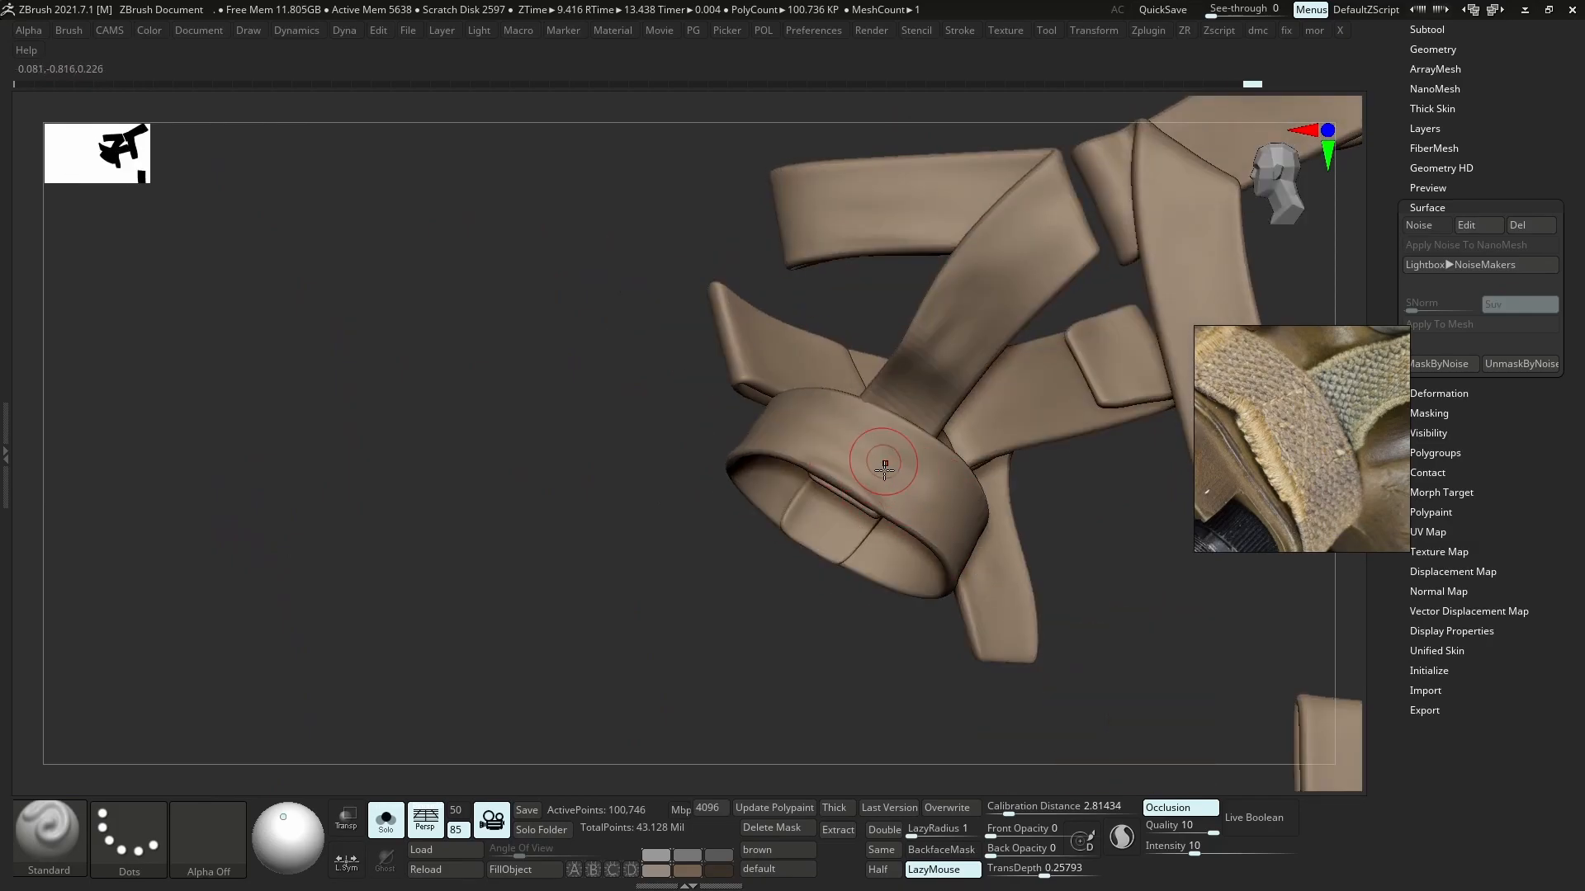
key(alt+s)
mouse_move(919, 492)
ctrl+right_down()
mouse_move(900, 480)
mouse_move(980, 509)
mouse_move(1043, 473)
mouse_move(1007, 450)
ctrl+right_up()
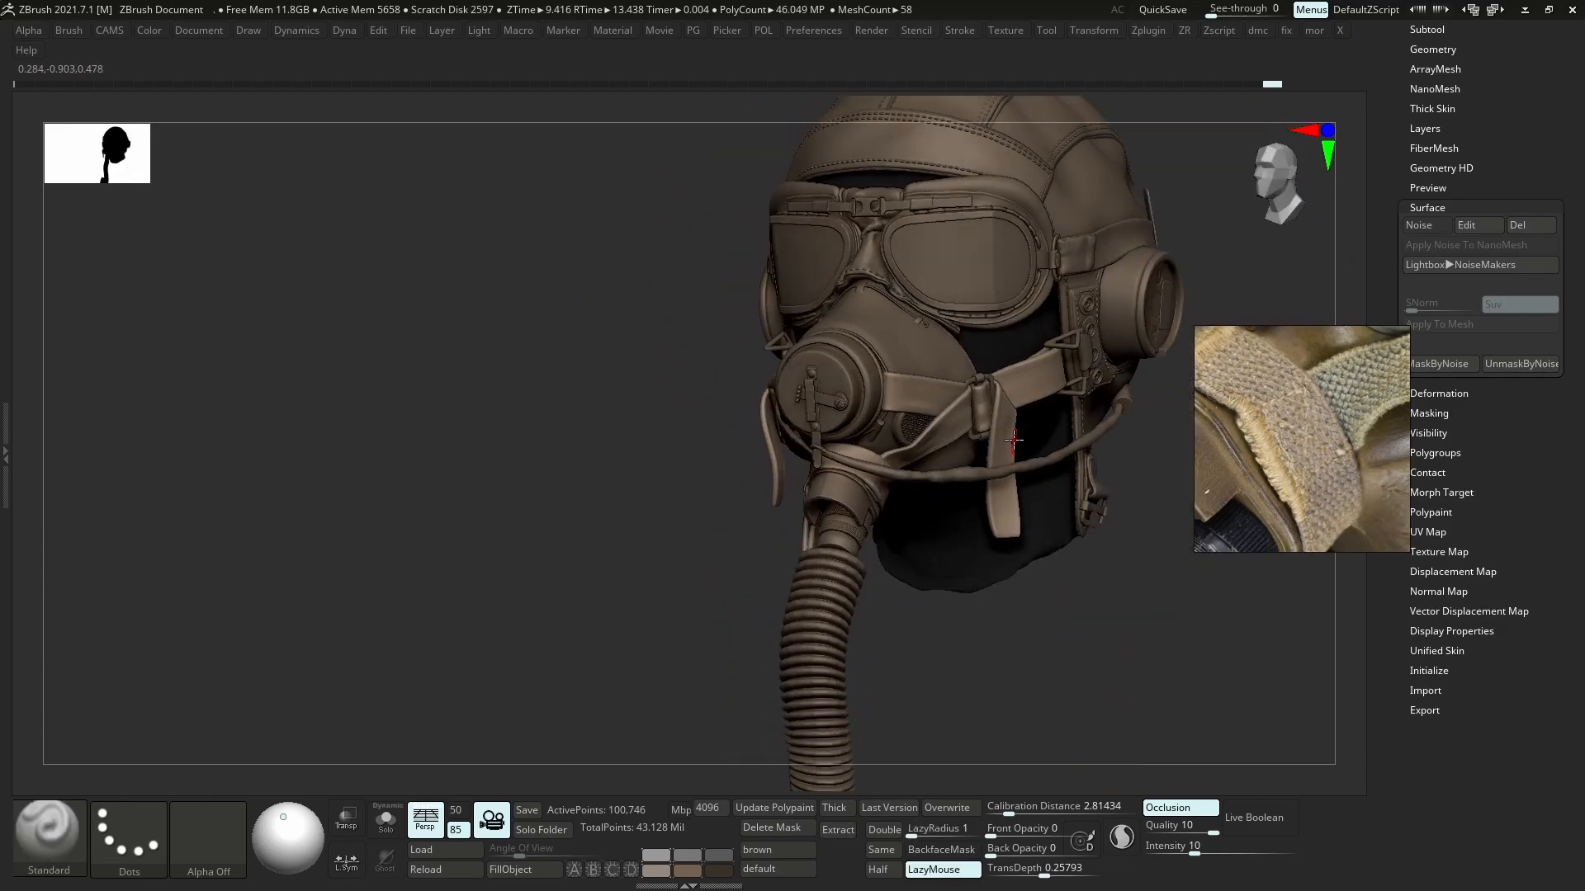
key(s)
drag(919, 403, 908, 398)
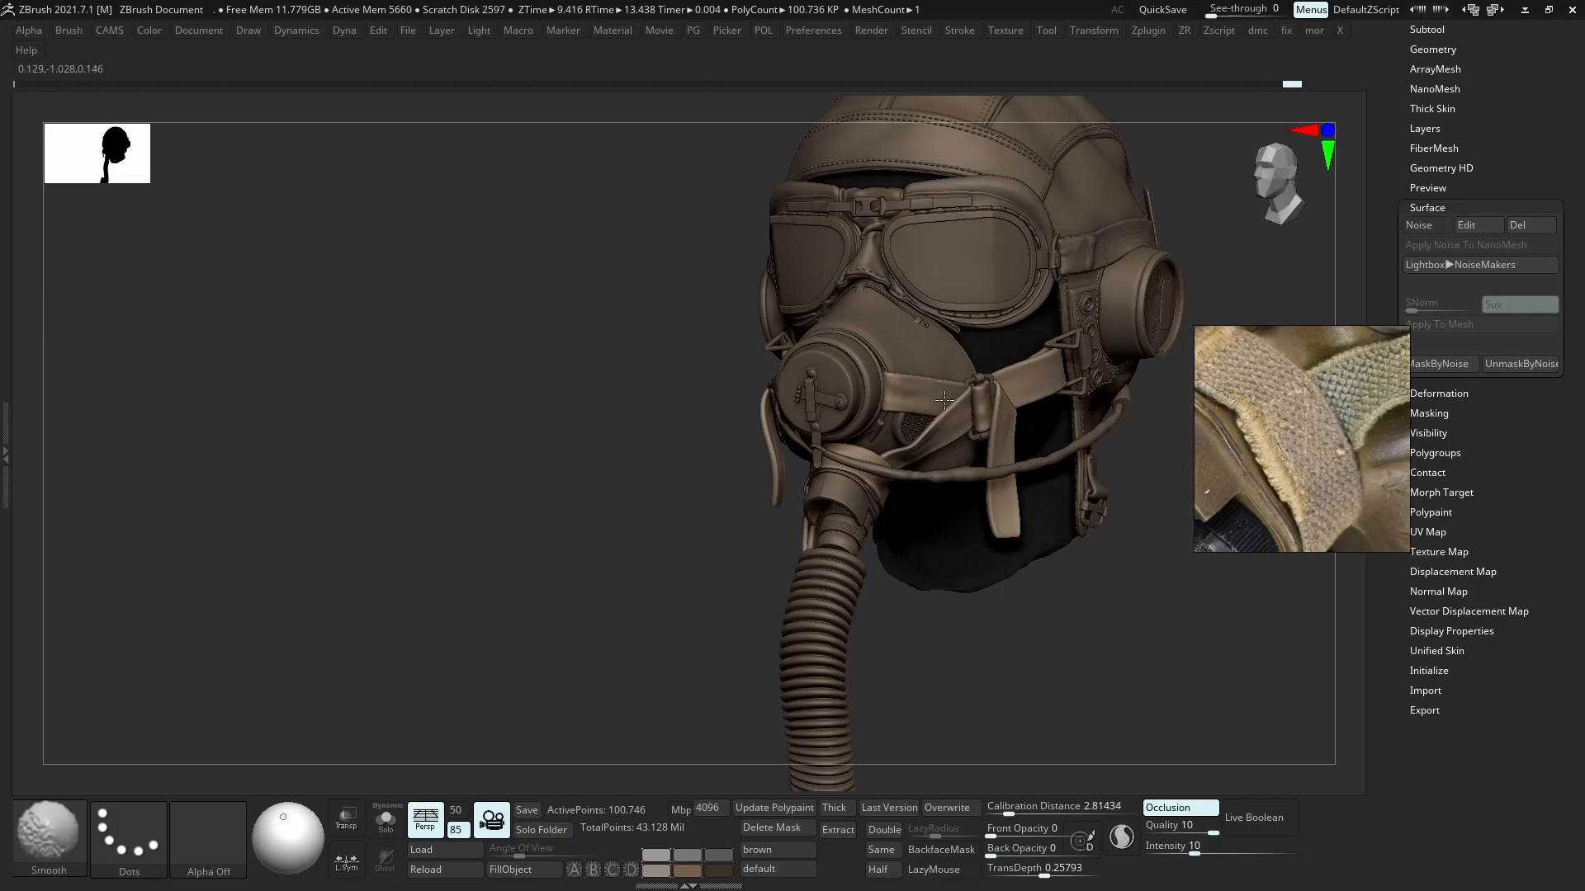
- Stamp a snapshot of the helmet's other side on the canvas, compare both sides and clear it
drag(743, 431, 1032, 413)
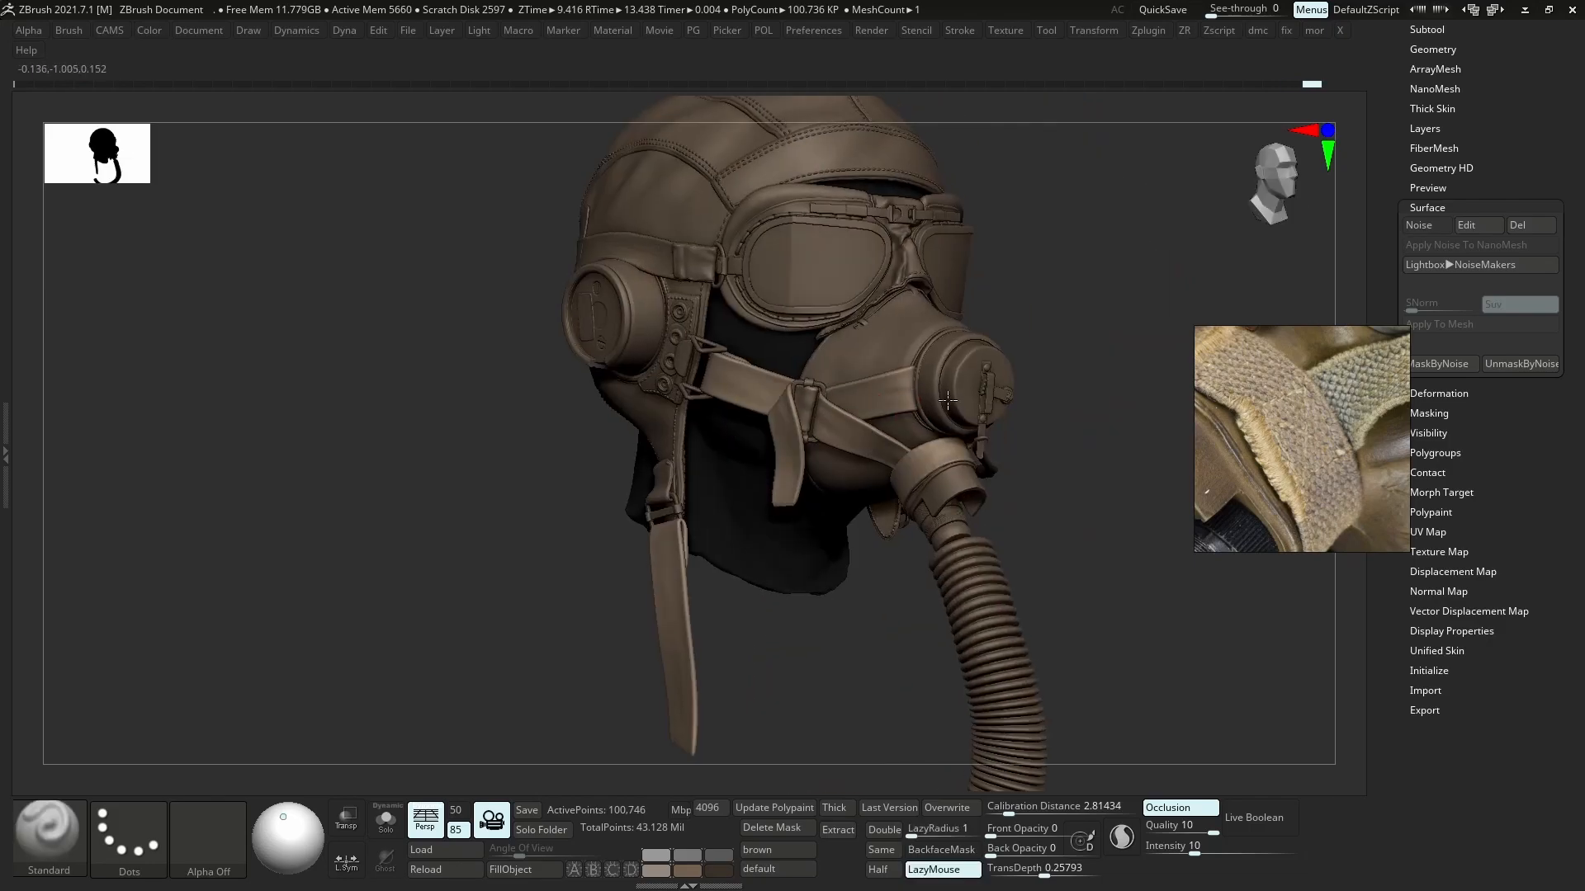
key(shift+s)
alt+right_drag(982, 383, 897, 403)
right_drag(587, 523, 322, 520)
alt+right_drag(694, 500, 399, 492)
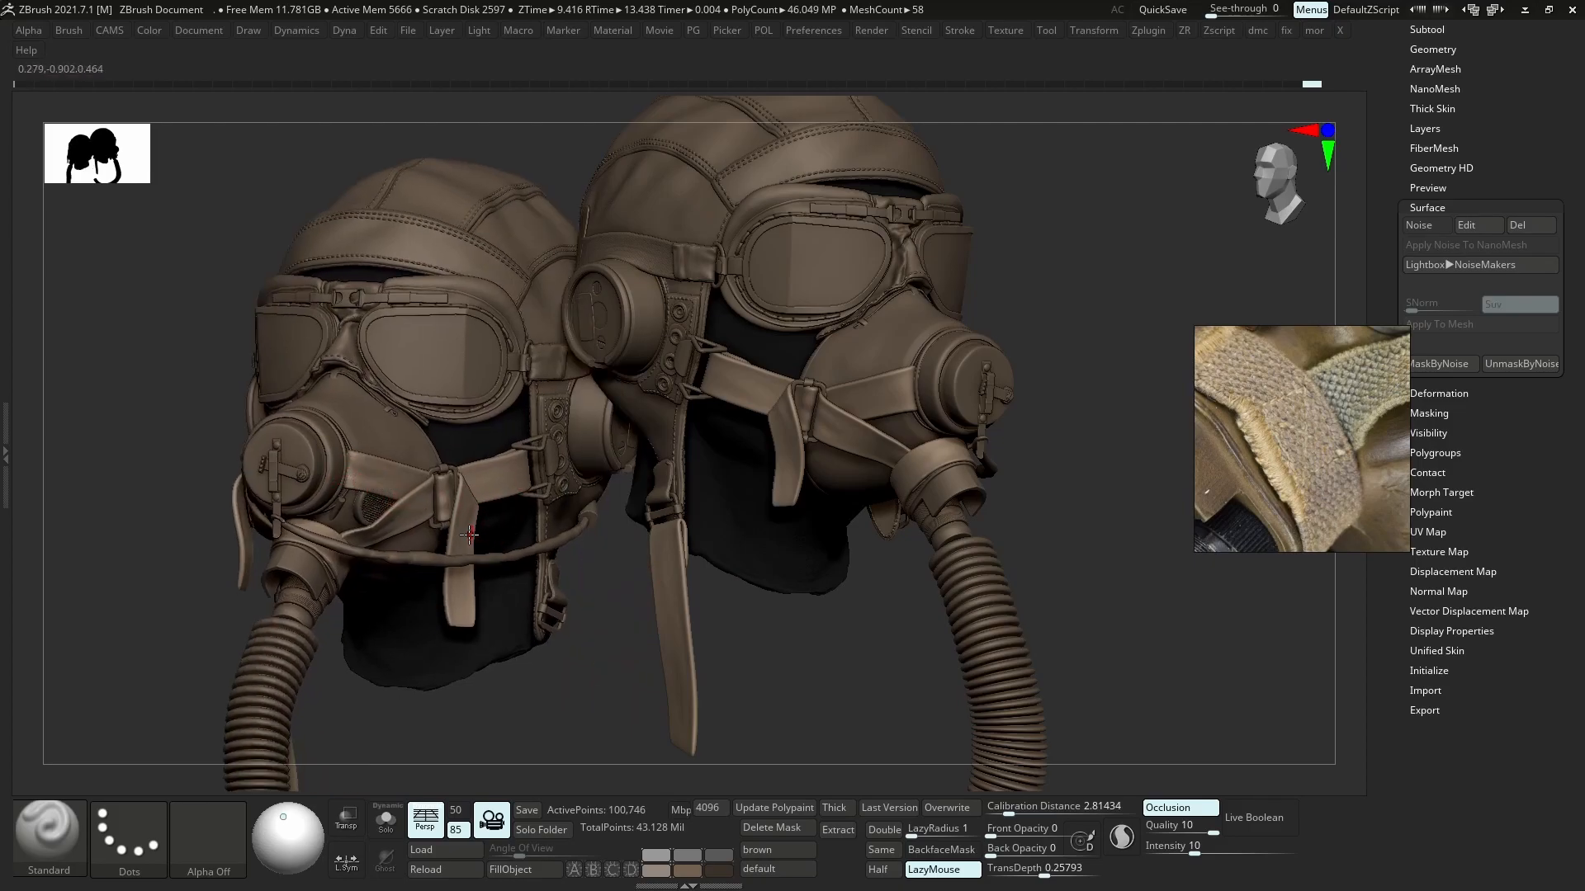
key(shift)
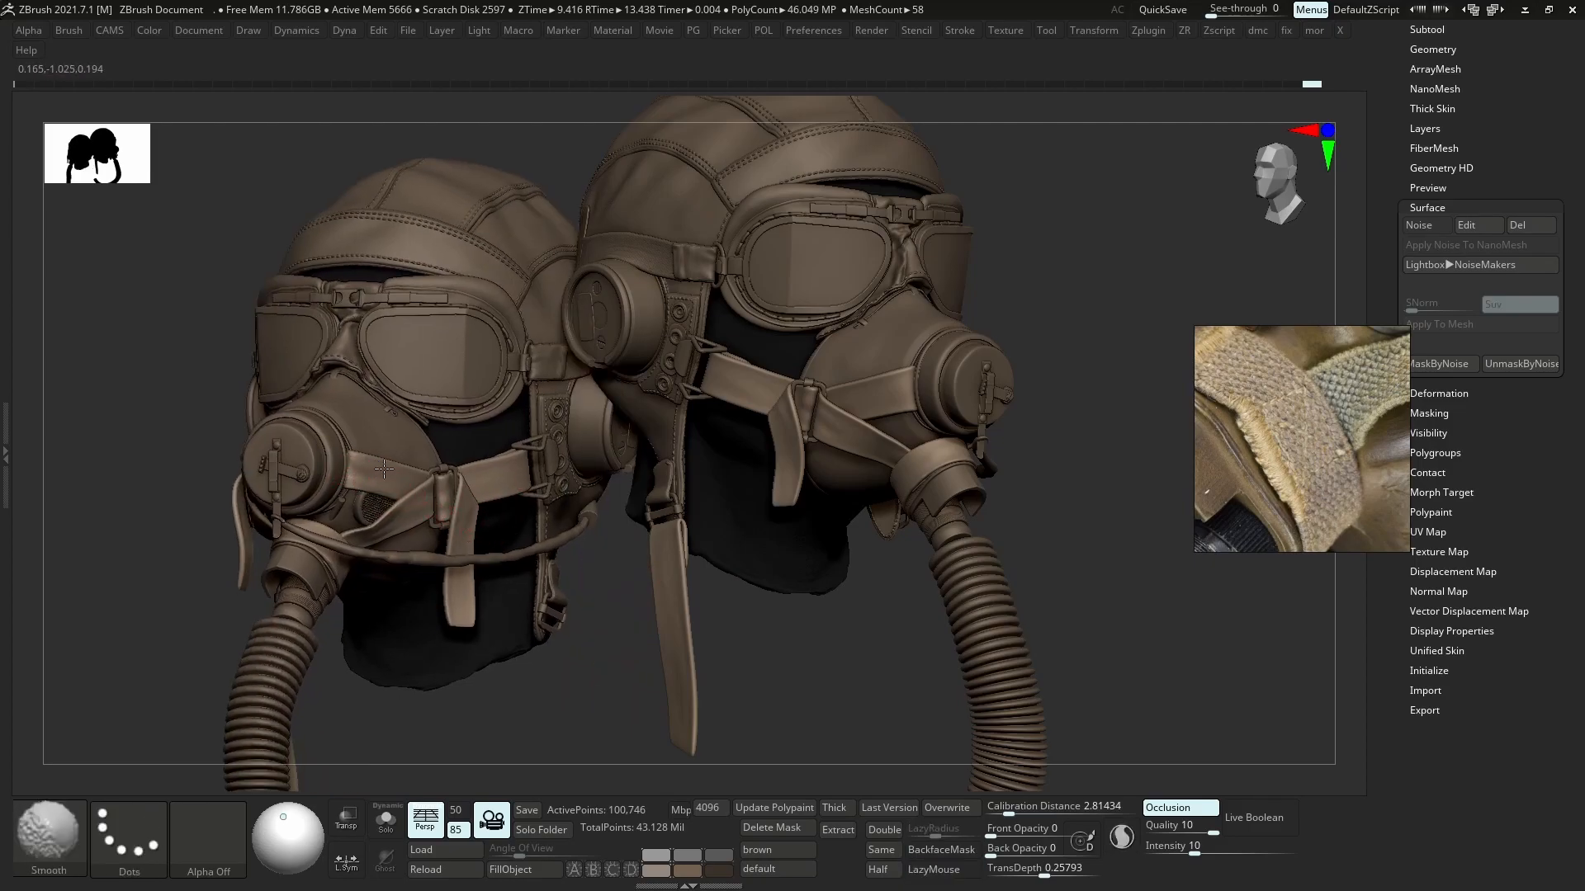
key(ctrl)
key(ctrl+n)
right_drag(449, 487, 731, 437)
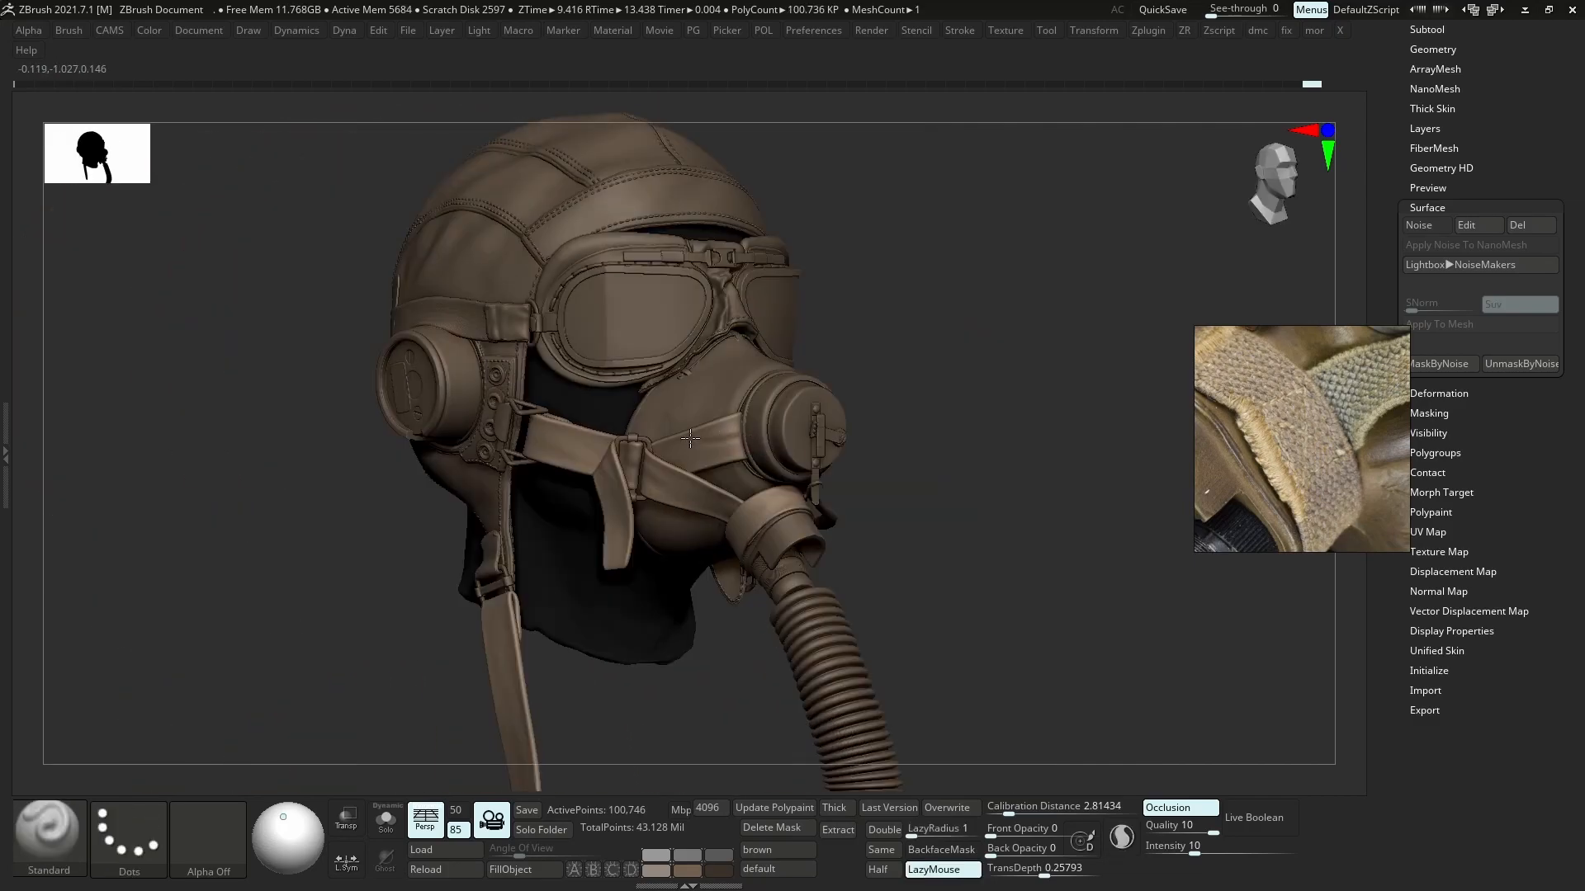
- Touch up the straps with the Smooth brush, zoom in on the mask and save the file
key(shift)
key(ctrl)
key(shift)
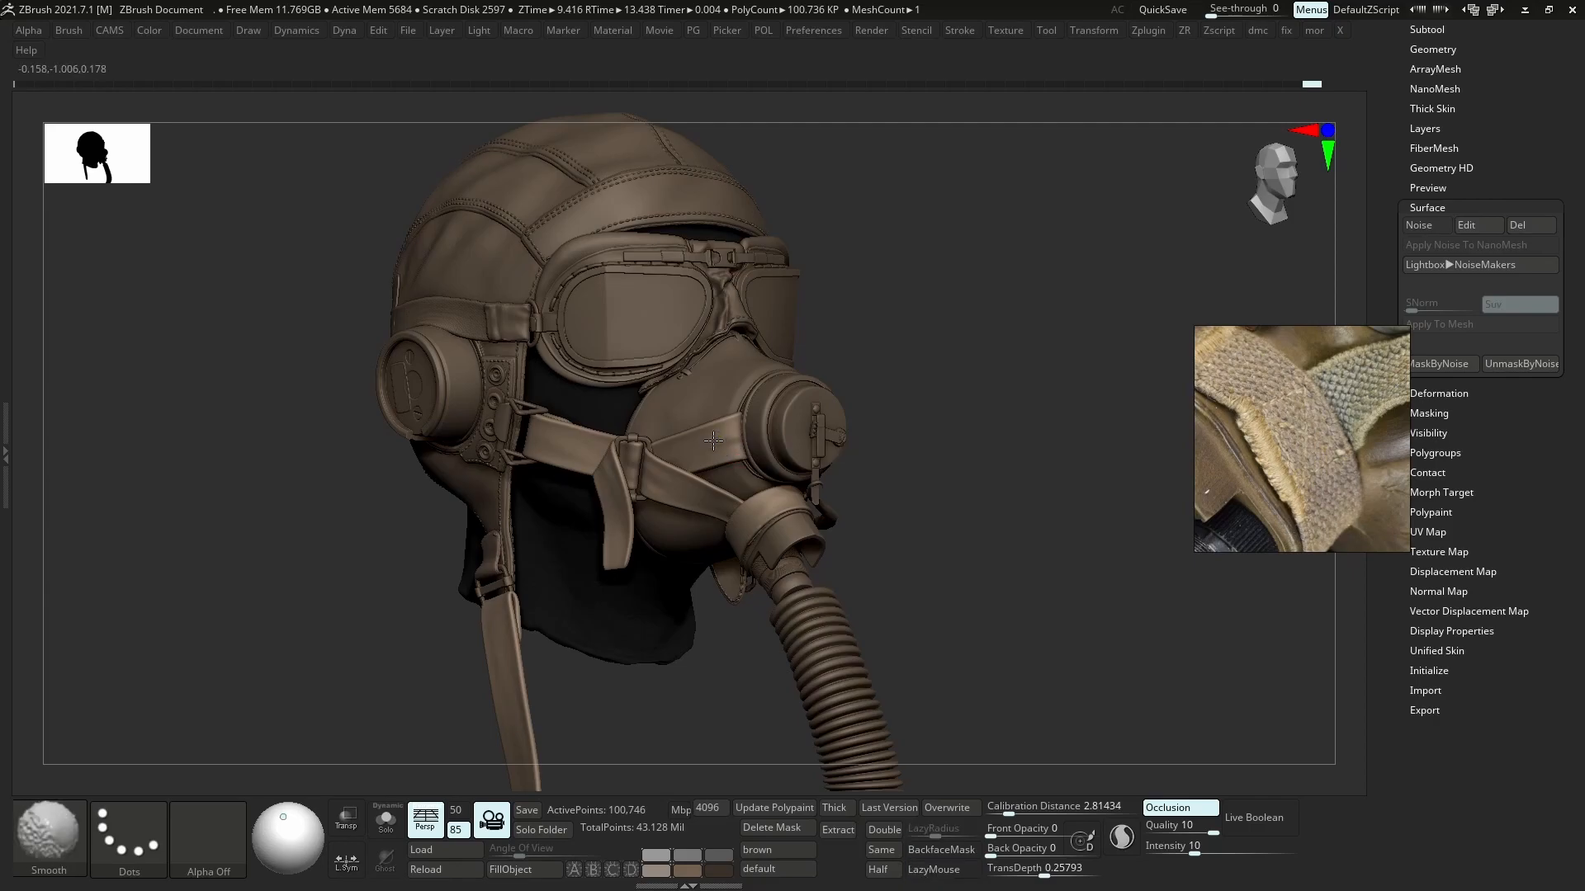
key(shift)
ctrl+right_drag(690, 496, 871, 532)
click(527, 810)
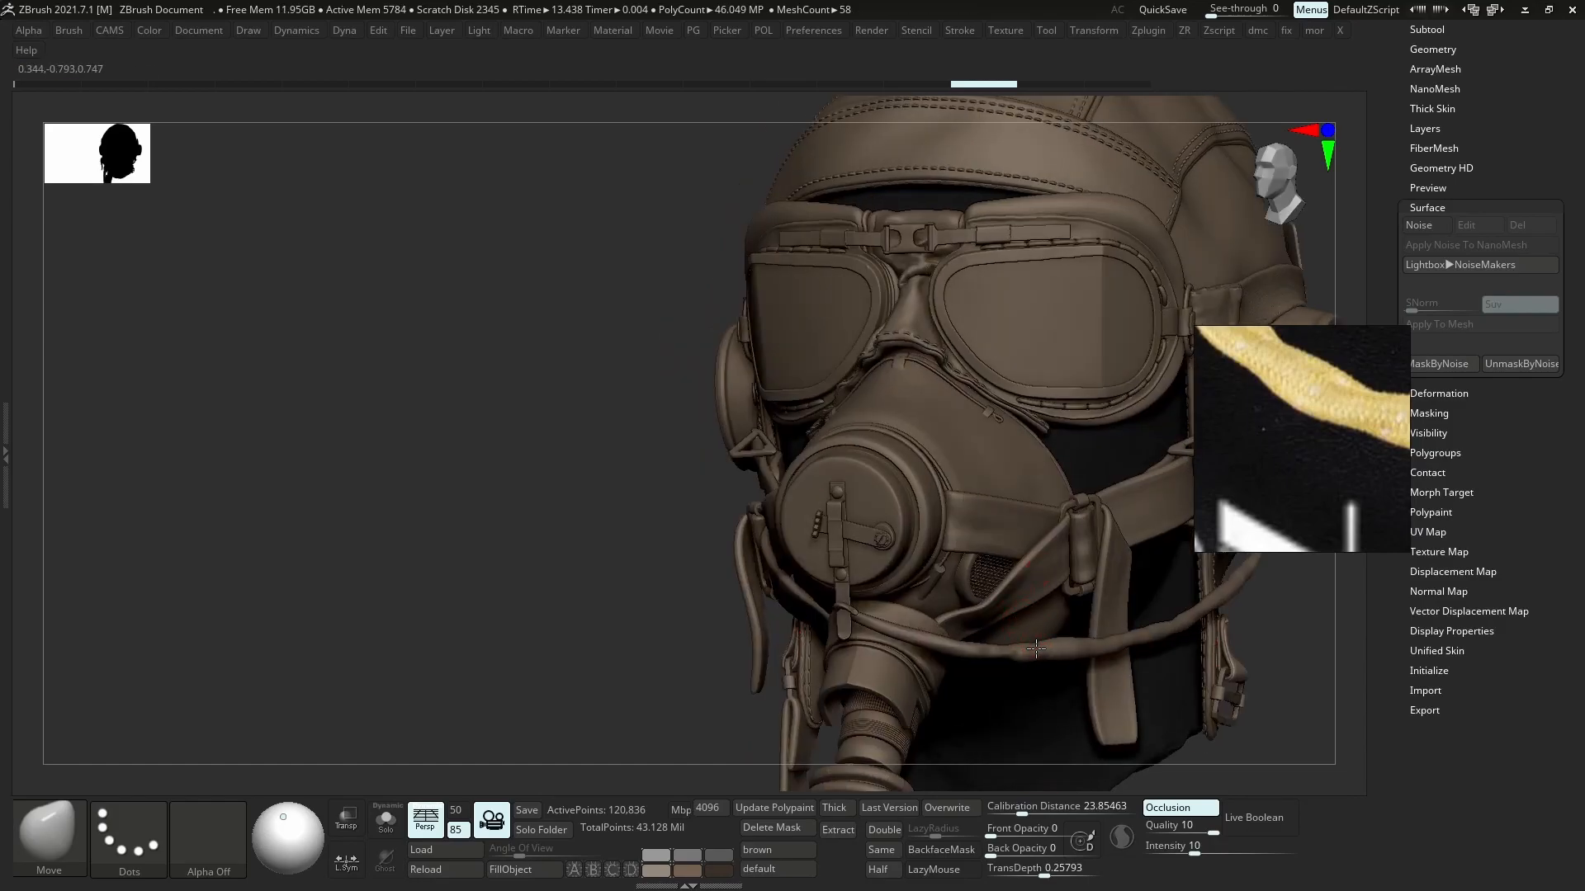
- Select the rope cord and the PM3D_Cylinder3D2 connector at its end below the earphone
alt+click(1036, 649)
ctrl+right_drag(1026, 544, 569, 583)
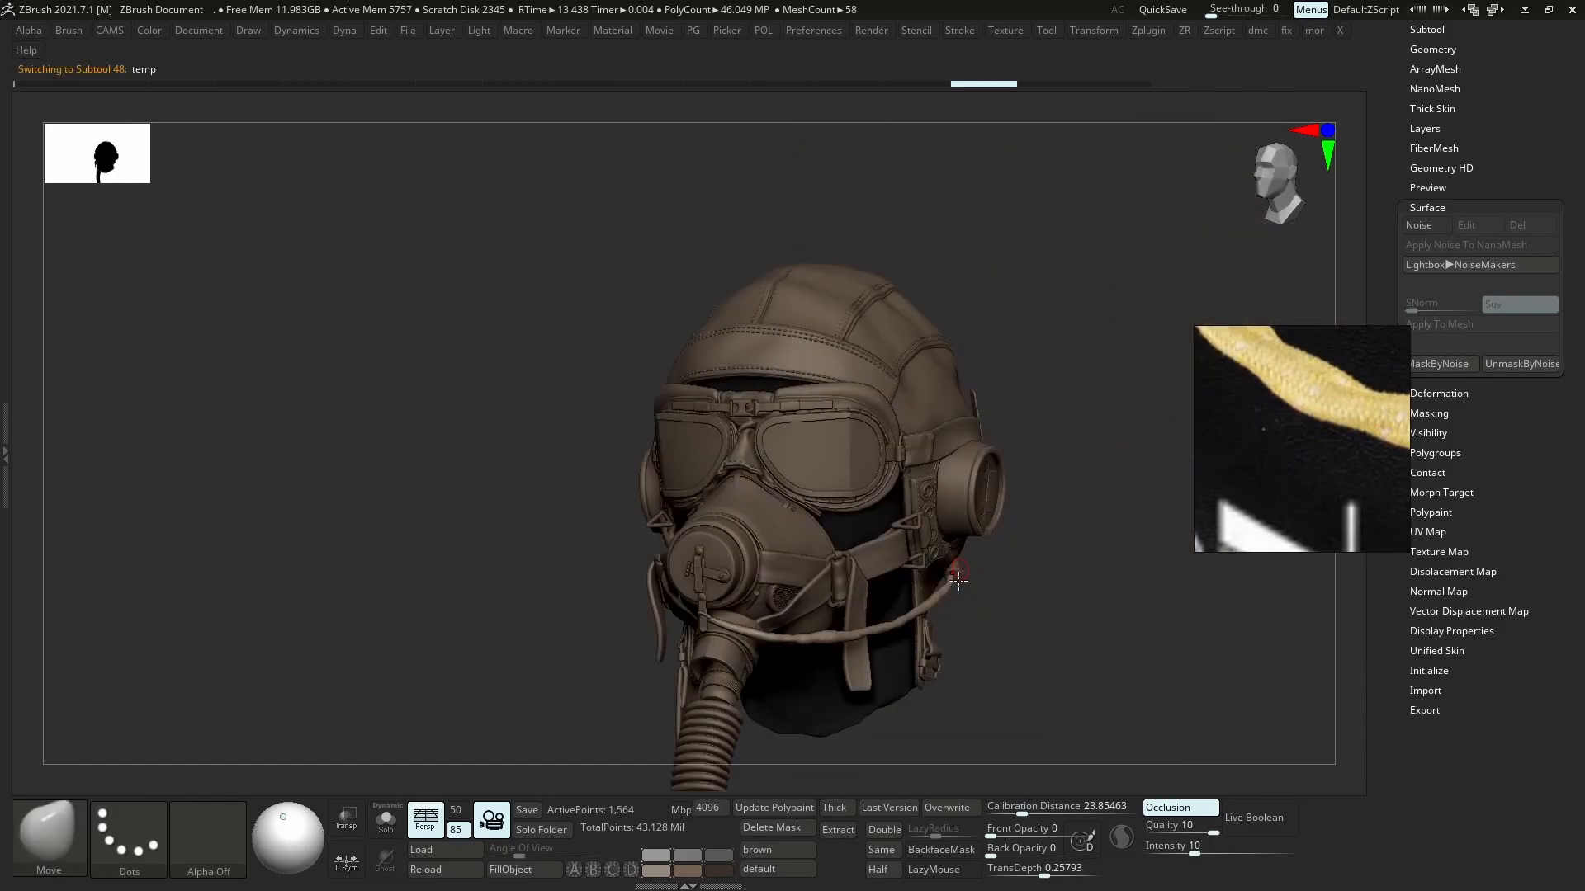
right_drag(981, 574, 768, 602)
alt+click(1056, 584)
alt+right_drag(1070, 550, 982, 532)
- Find the reference close-up of the black connector entering the leather flap and place the reference window beside the helmet
scroll(1290, 437, down, 12)
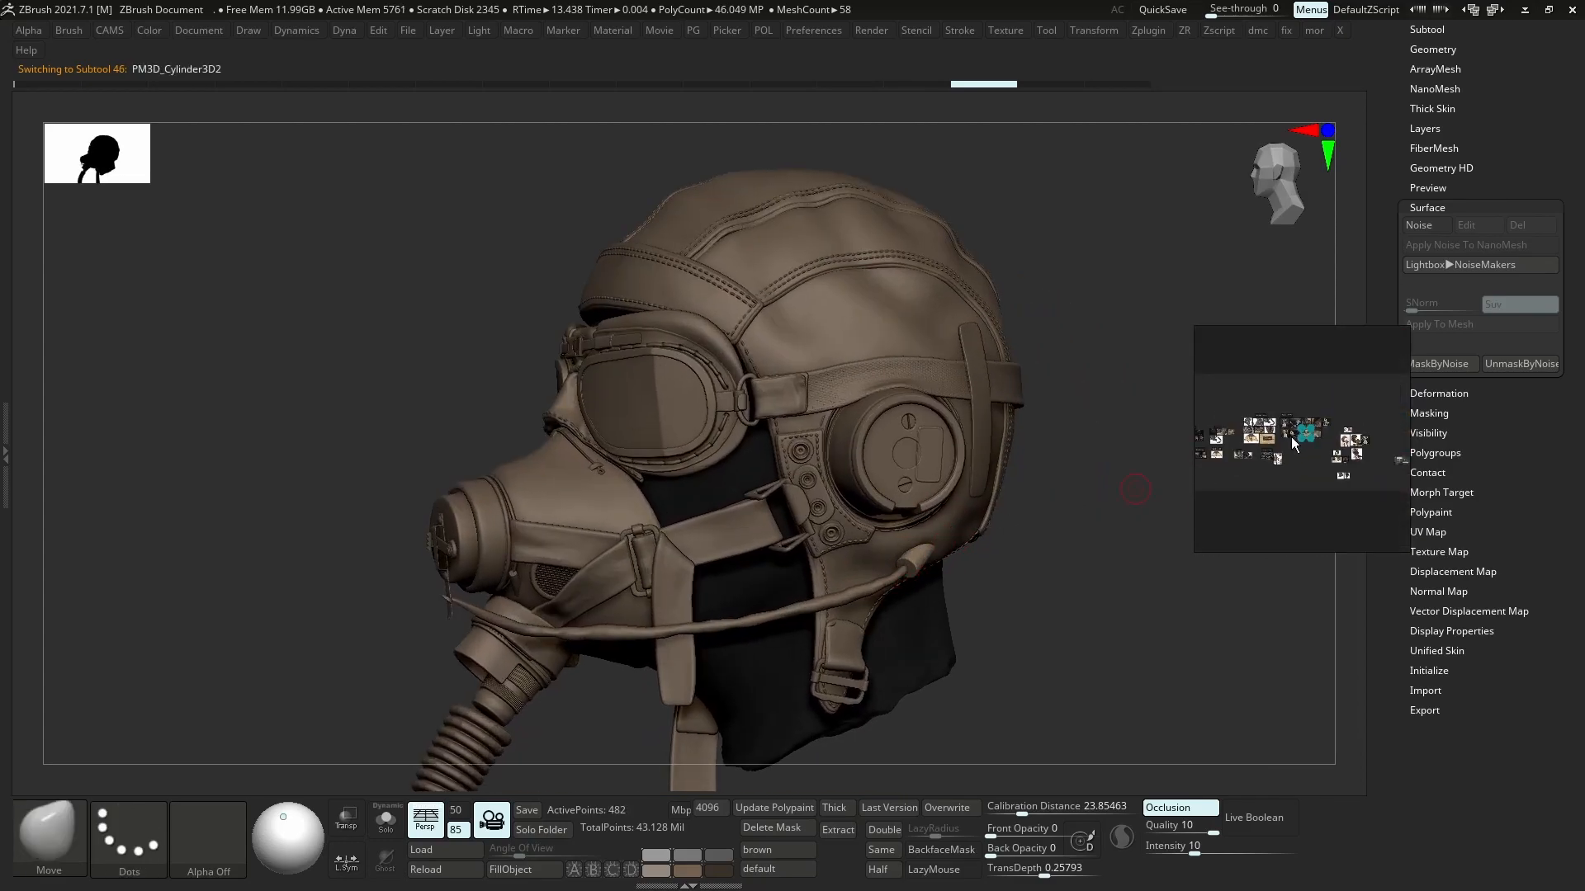
scroll(1291, 437, up, 10)
scroll(1245, 481, up, 2)
scroll(1216, 494, down, 8)
scroll(1233, 467, up, 6)
scroll(1233, 467, down, 5)
drag(1360, 454, 246, 304)
scroll(246, 304, up, 10)
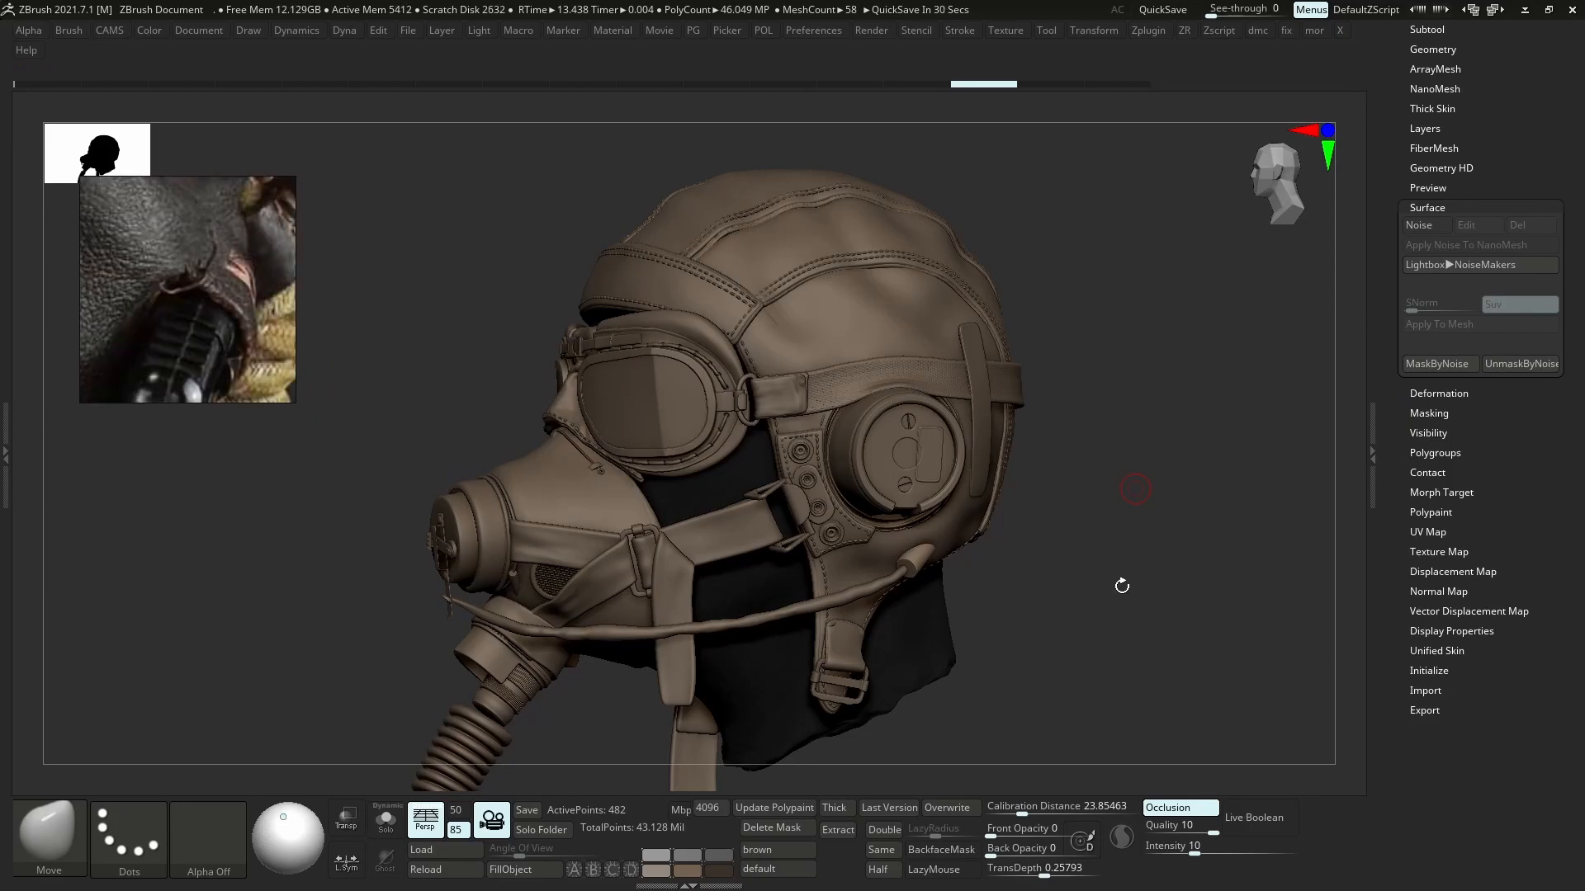
scroll(195, 290, down, 2)
- Select the Helmet_02 shell around the cord connector, isolate it and subdivide its mesh
drag(1075, 515, 974, 541)
alt+click(963, 547)
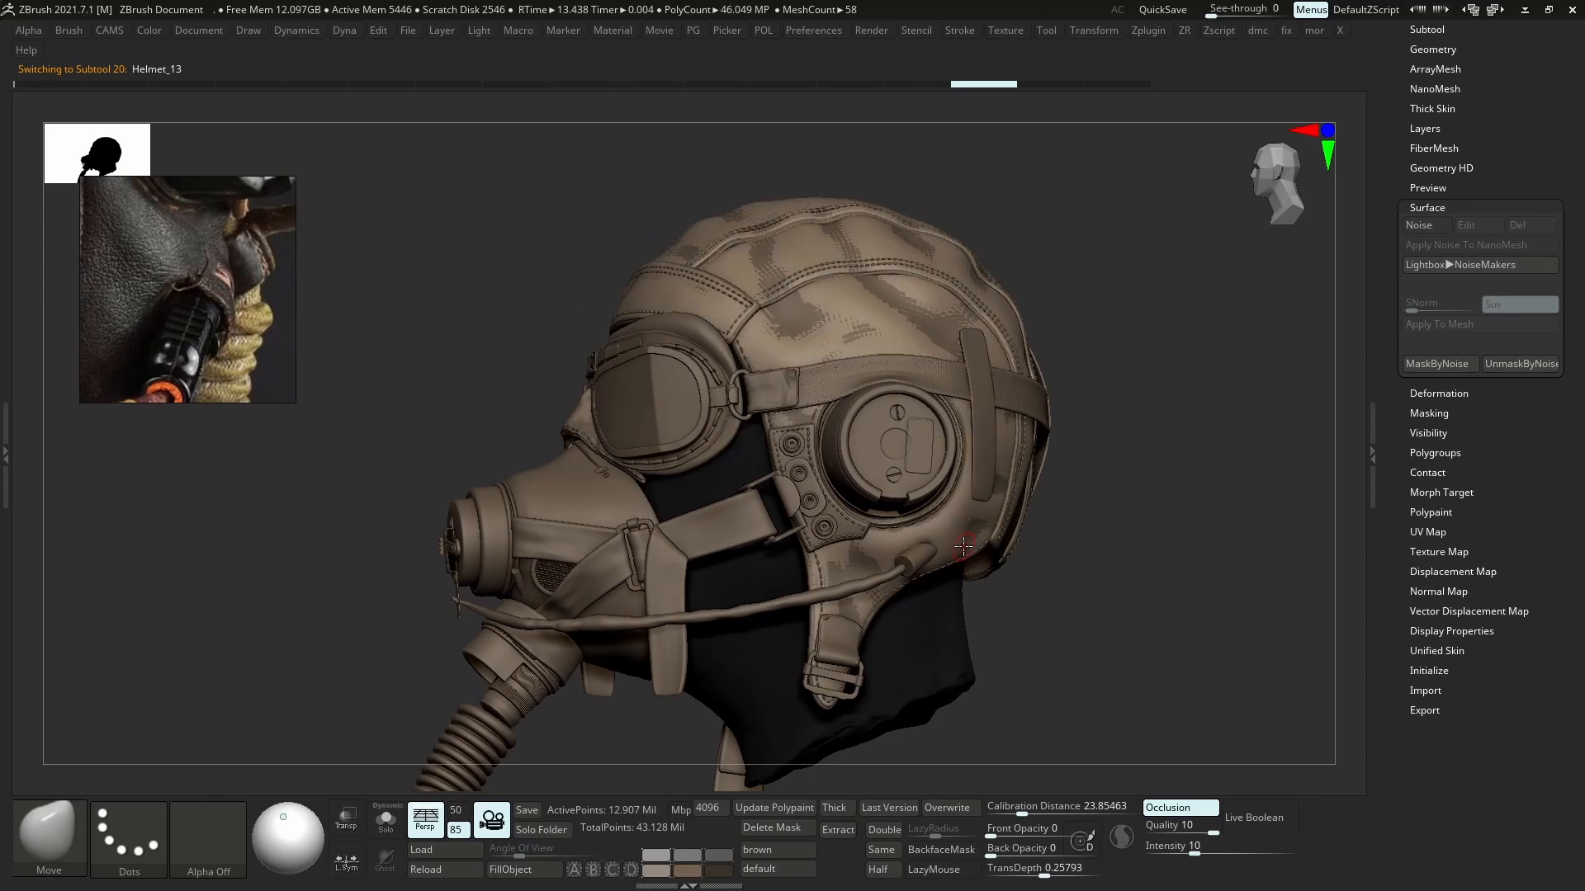
scroll(967, 534, up, 6)
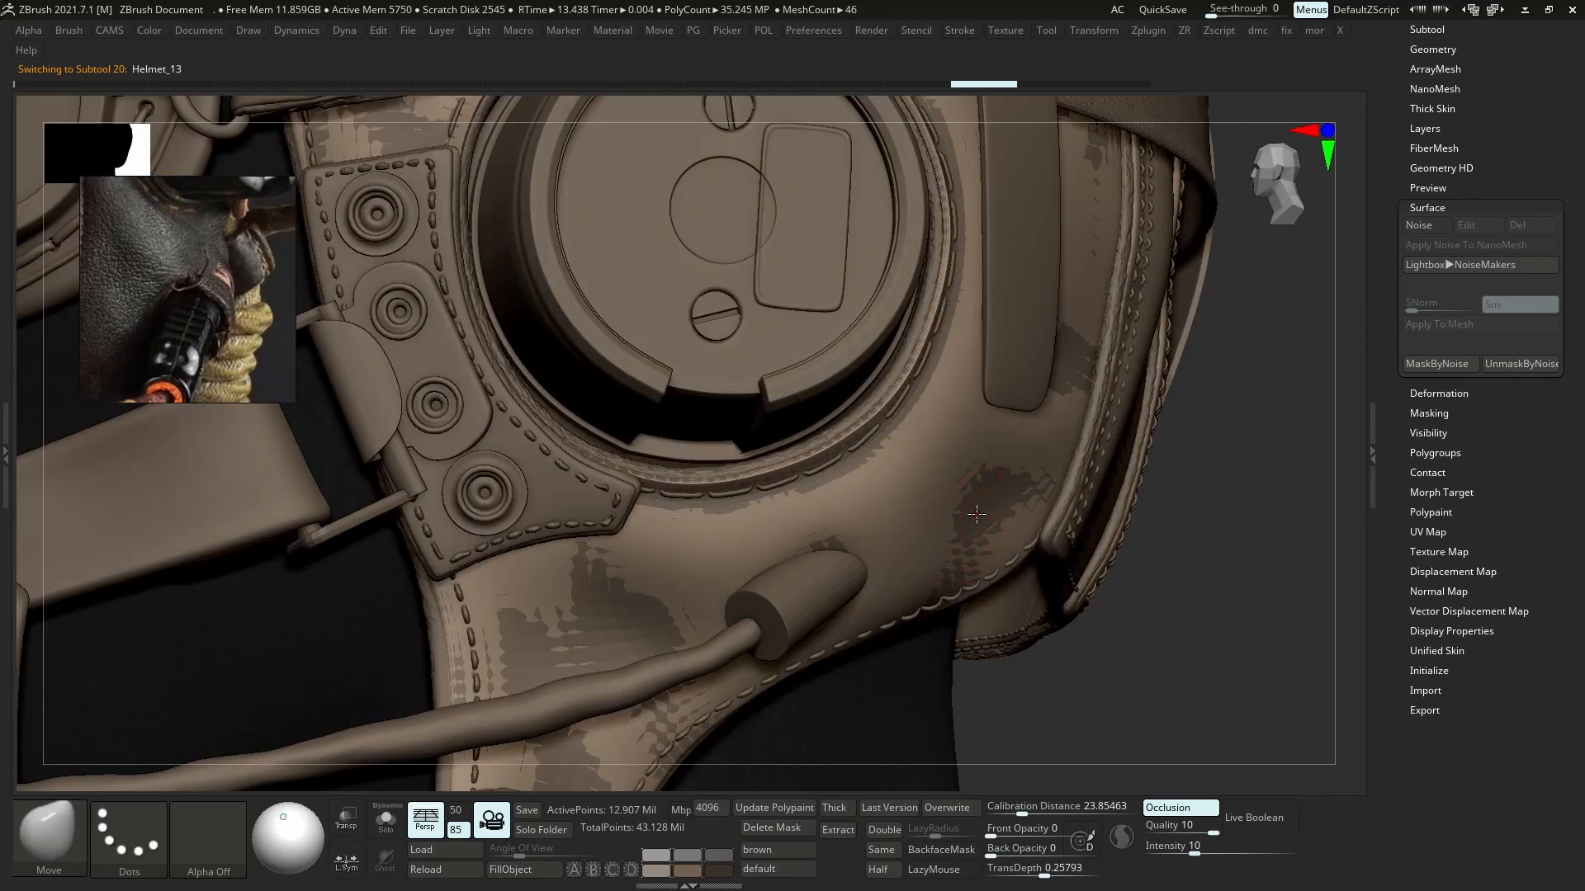
alt+click(977, 514)
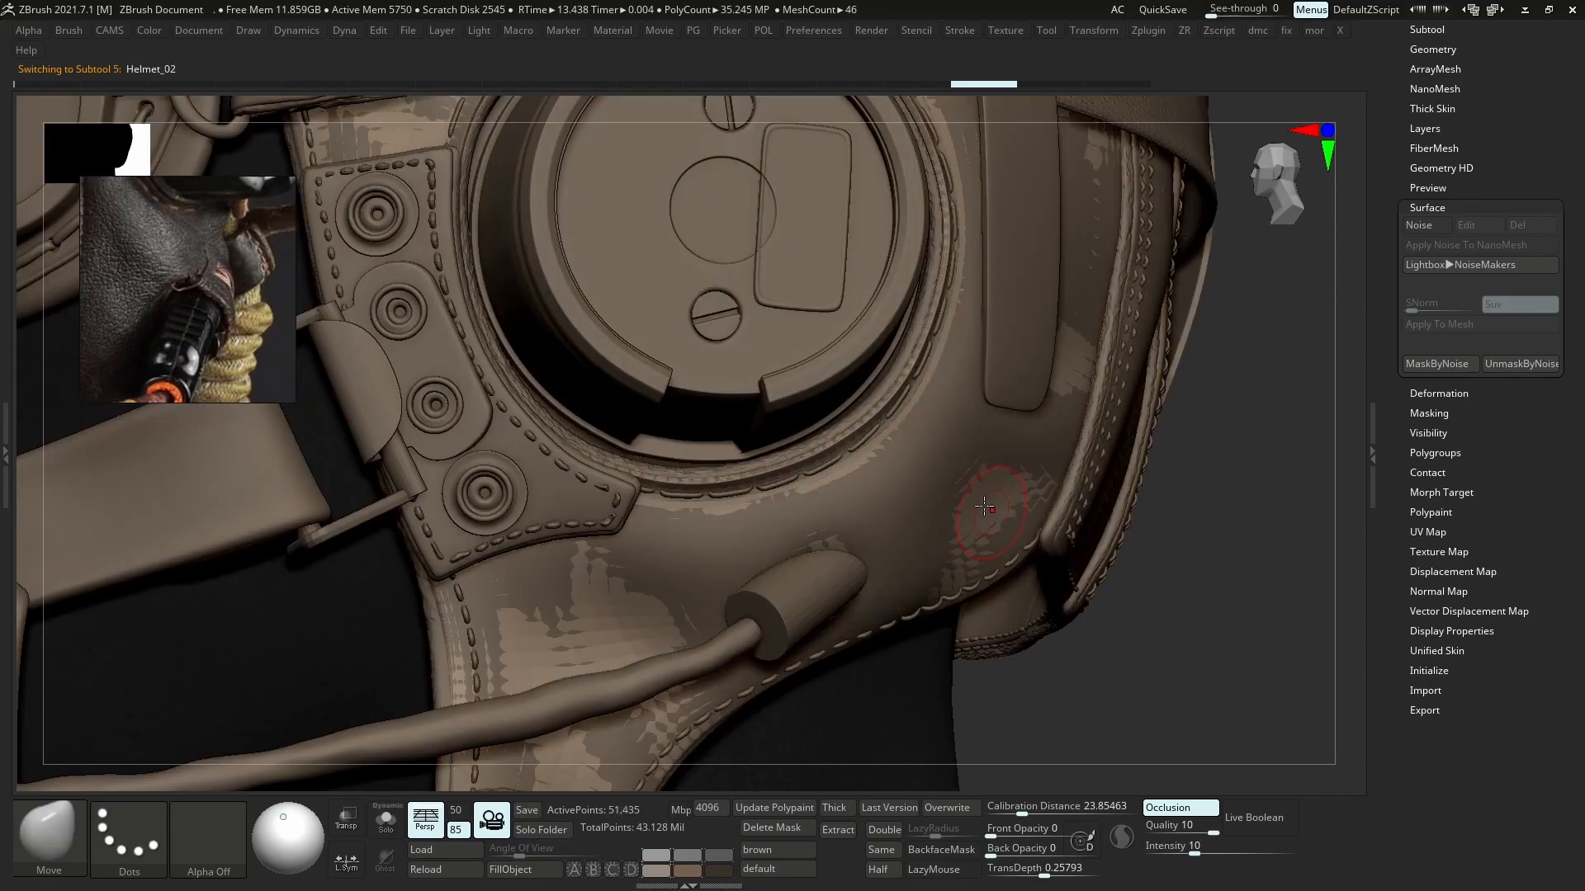
key(alt+s)
key(ctrl+d)
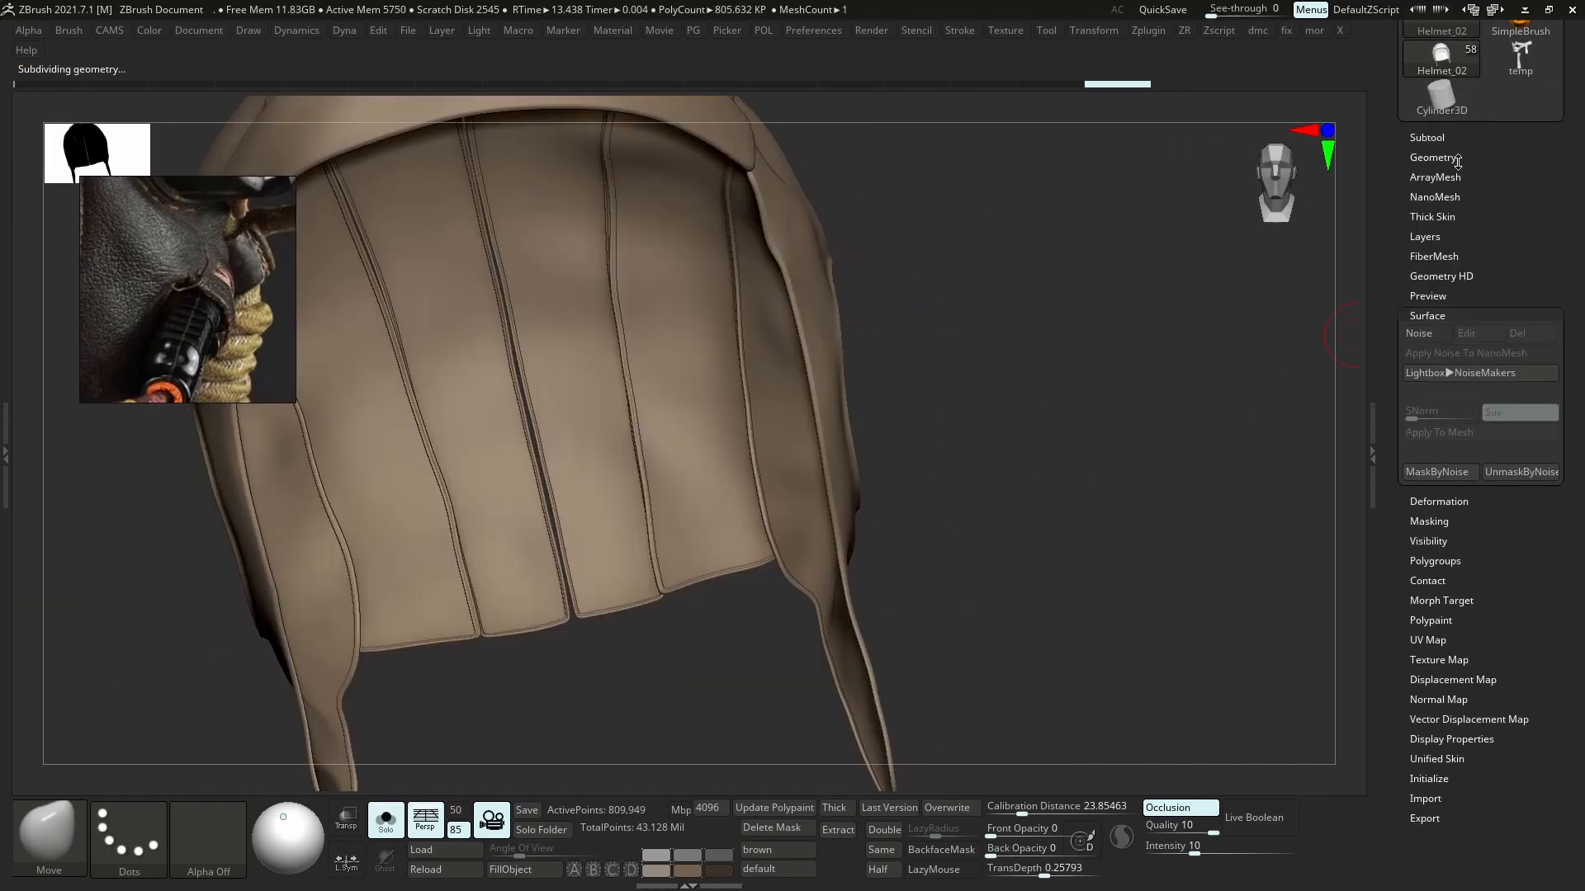
drag(949, 462, 1035, 439)
key(alt+s)
key(alt+s)
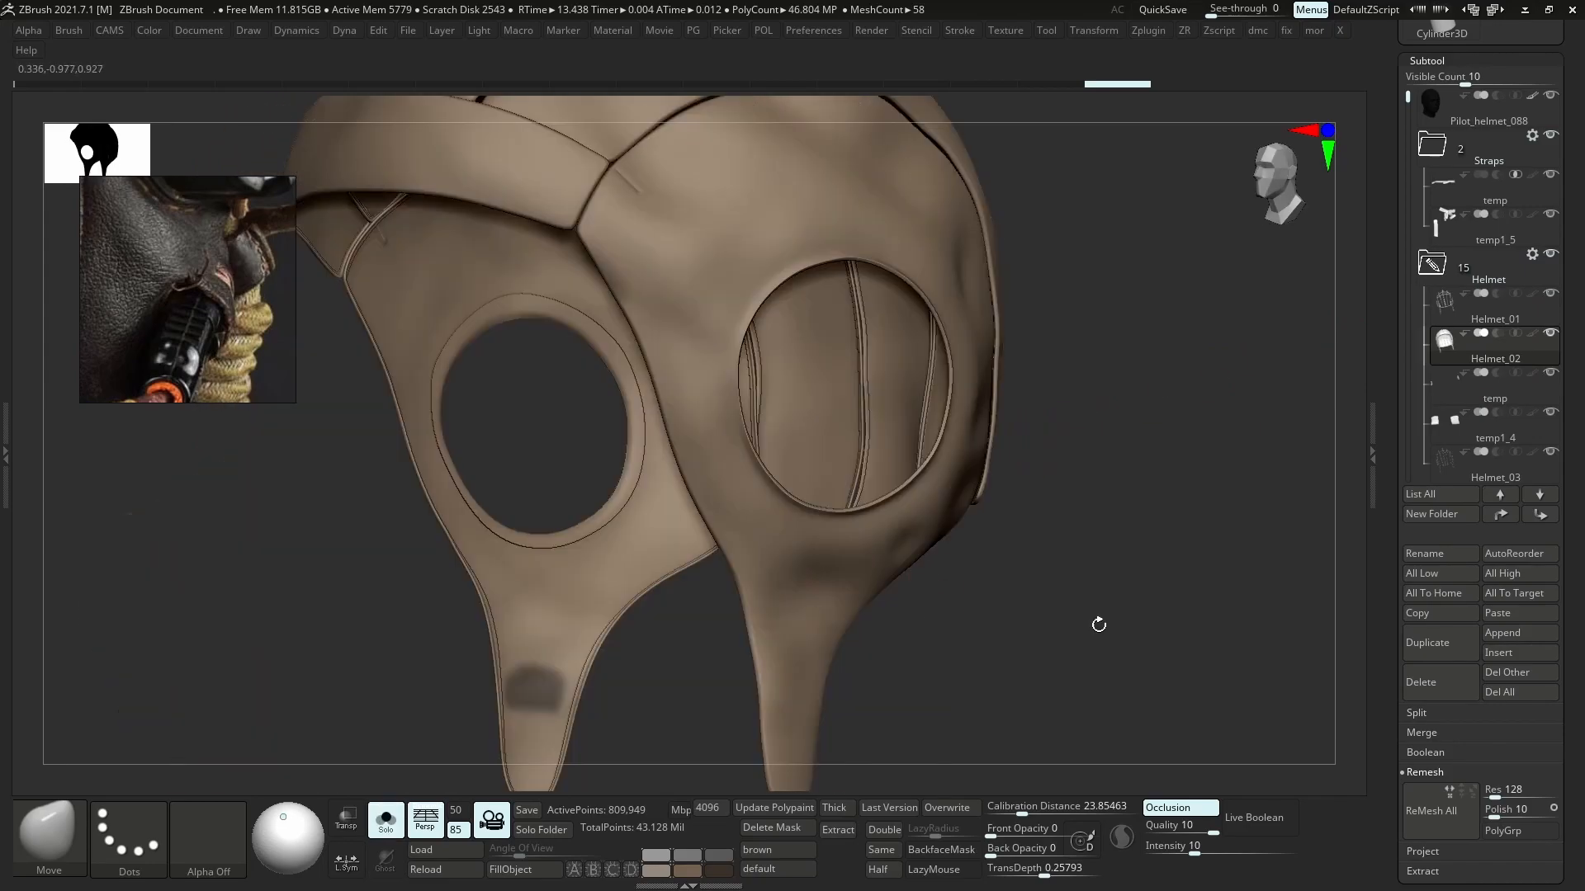
- Move Helmet_02 to the end of the subtool list and hide it
drag(1445, 858, 1444, 827)
click(1433, 869)
key(alt+s)
click(1427, 29)
shift+click(1541, 484)
click(1523, 396)
click(1550, 420)
- Move Helmet_13 to the end of the subtool list and put Helmet_02 directly below it
alt+click(925, 498)
shift+click(1540, 483)
click(1440, 869)
key(alt+s)
click(1427, 30)
drag(1408, 445, 1430, 239)
click(1432, 312)
shift+click(1536, 487)
- Isolate Helmet_13 and Helmet_02 in turn and subdivide Helmet_02 further to match the density of Helmet_13
key(alt+s)
click(1408, 398)
alt+click(874, 380)
scroll(1431, 239, down, 5)
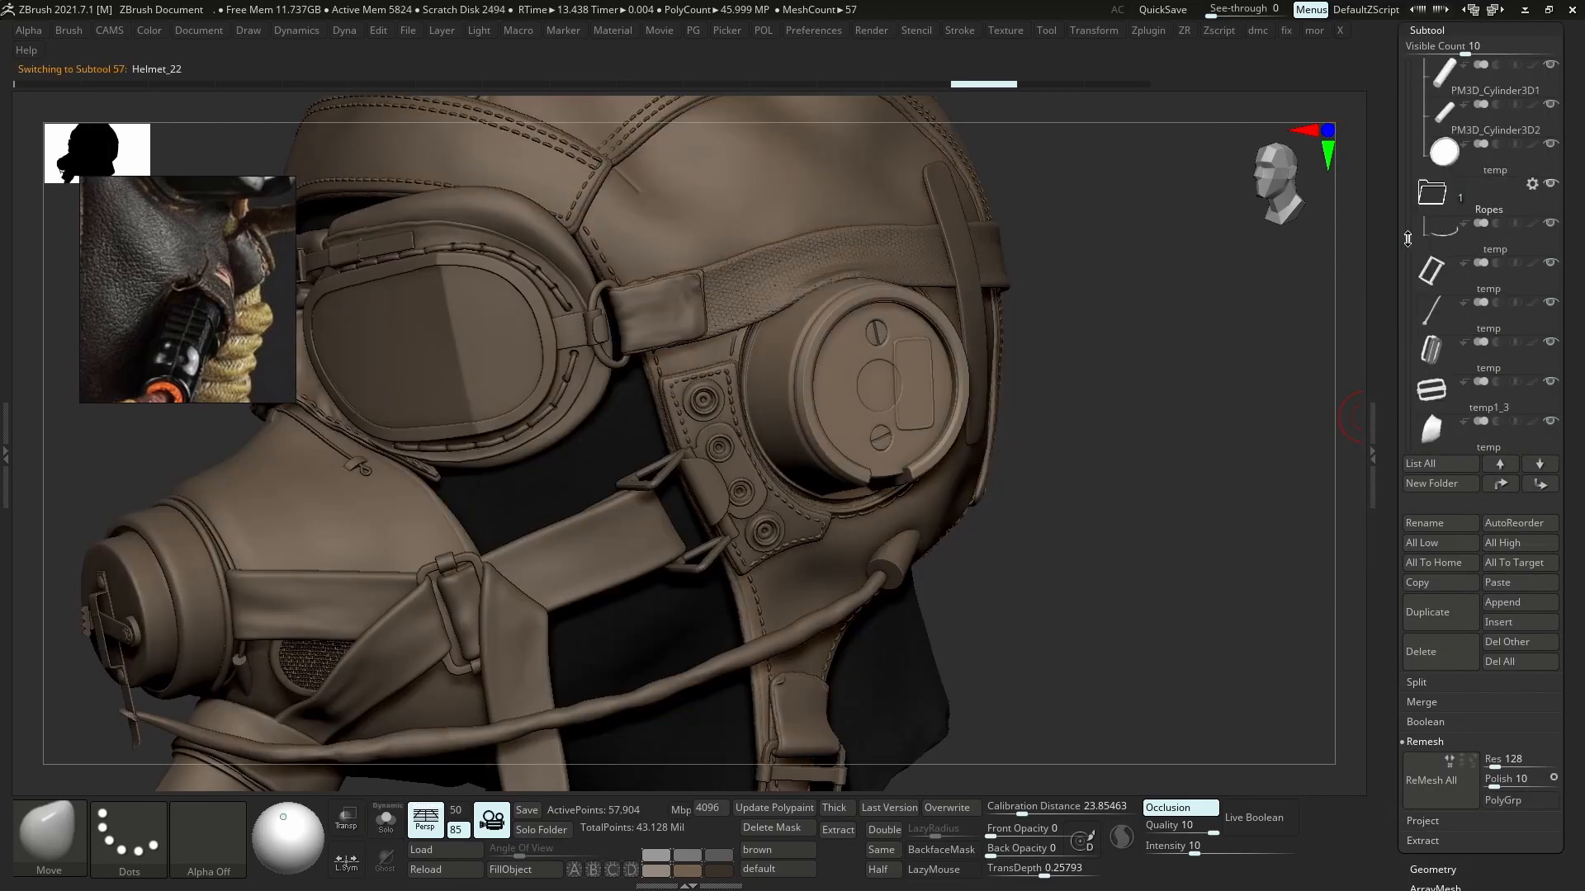
click(1432, 390)
key(alt+s)
click(1434, 432)
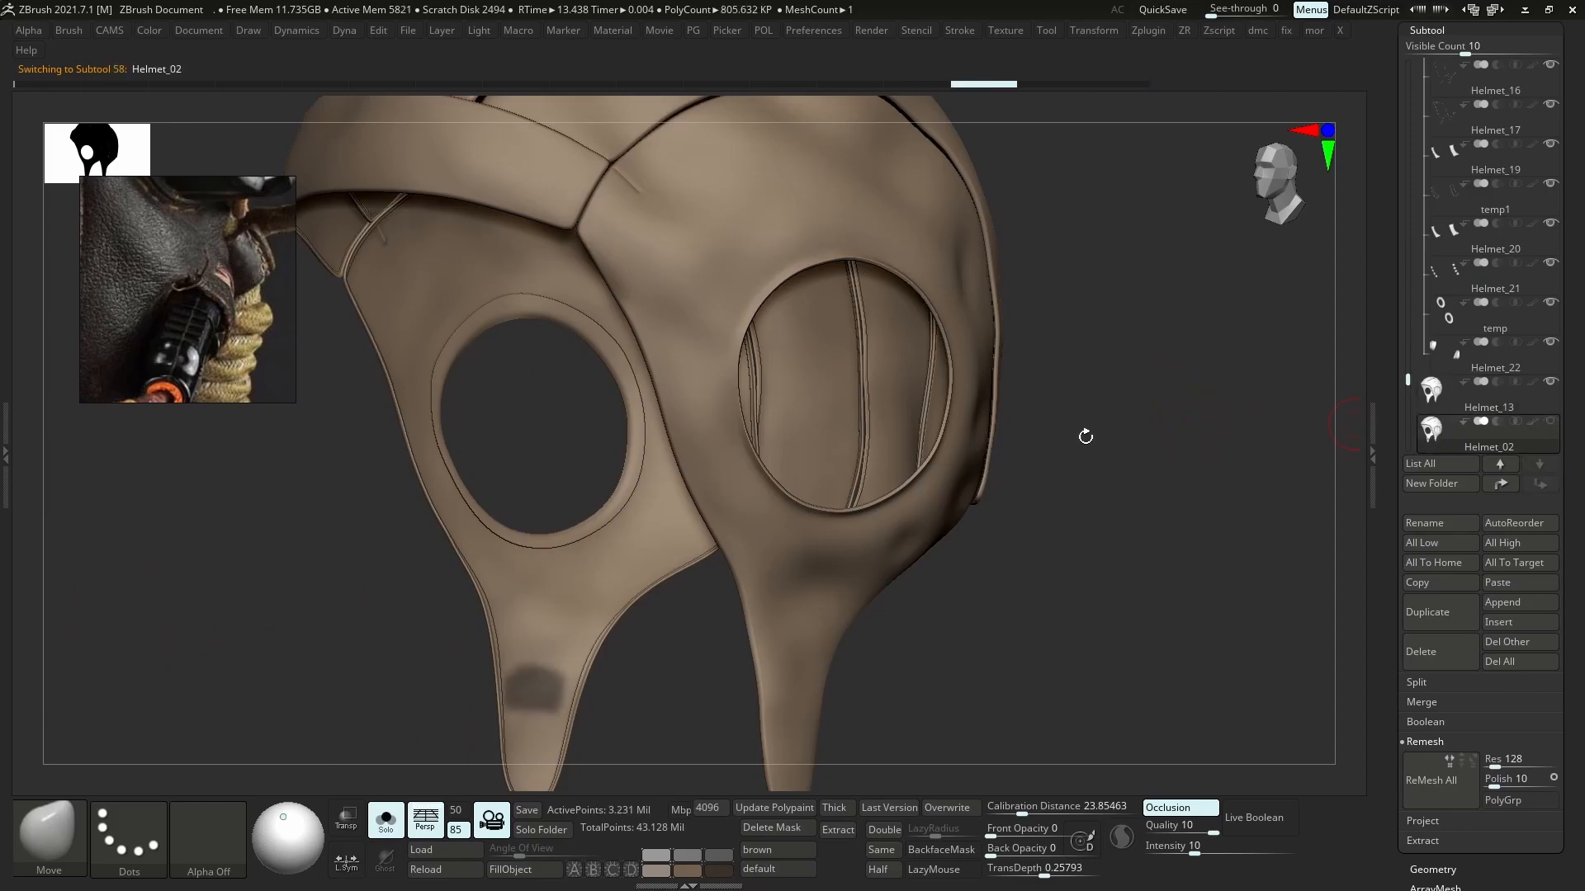
click(1469, 868)
click(1429, 30)
click(1434, 391)
click(1443, 449)
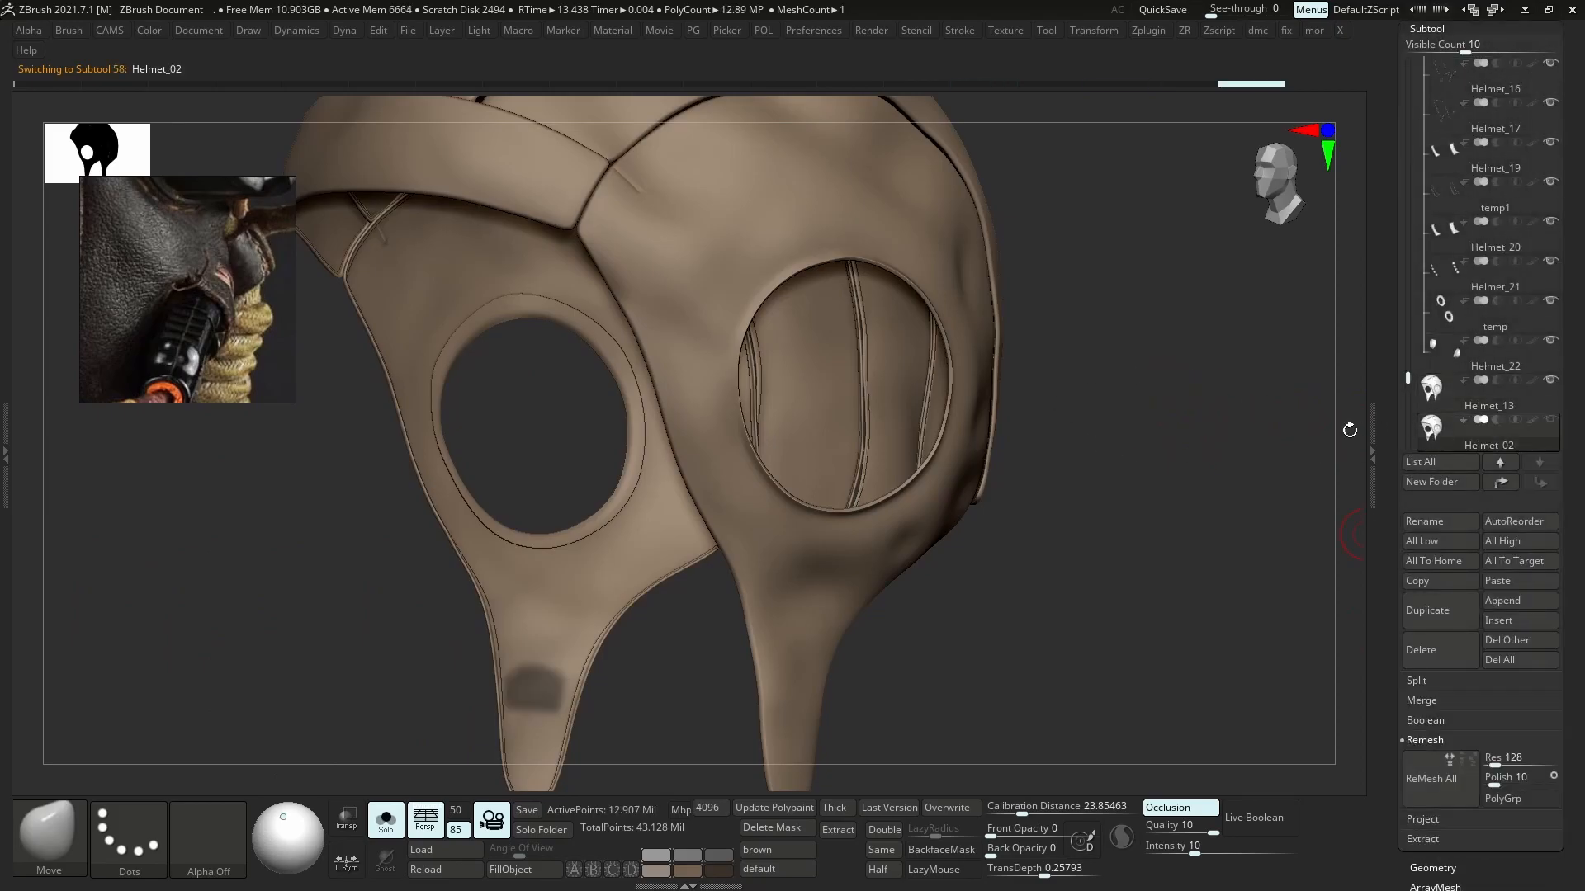
- Clear the mask on the helmet shell and permanently delete the Helmet_02 subtool
ctrl+drag(1196, 439, 1217, 487)
ctrl+right_drag(932, 474, 923, 374)
alt+right_drag(923, 374, 941, 507)
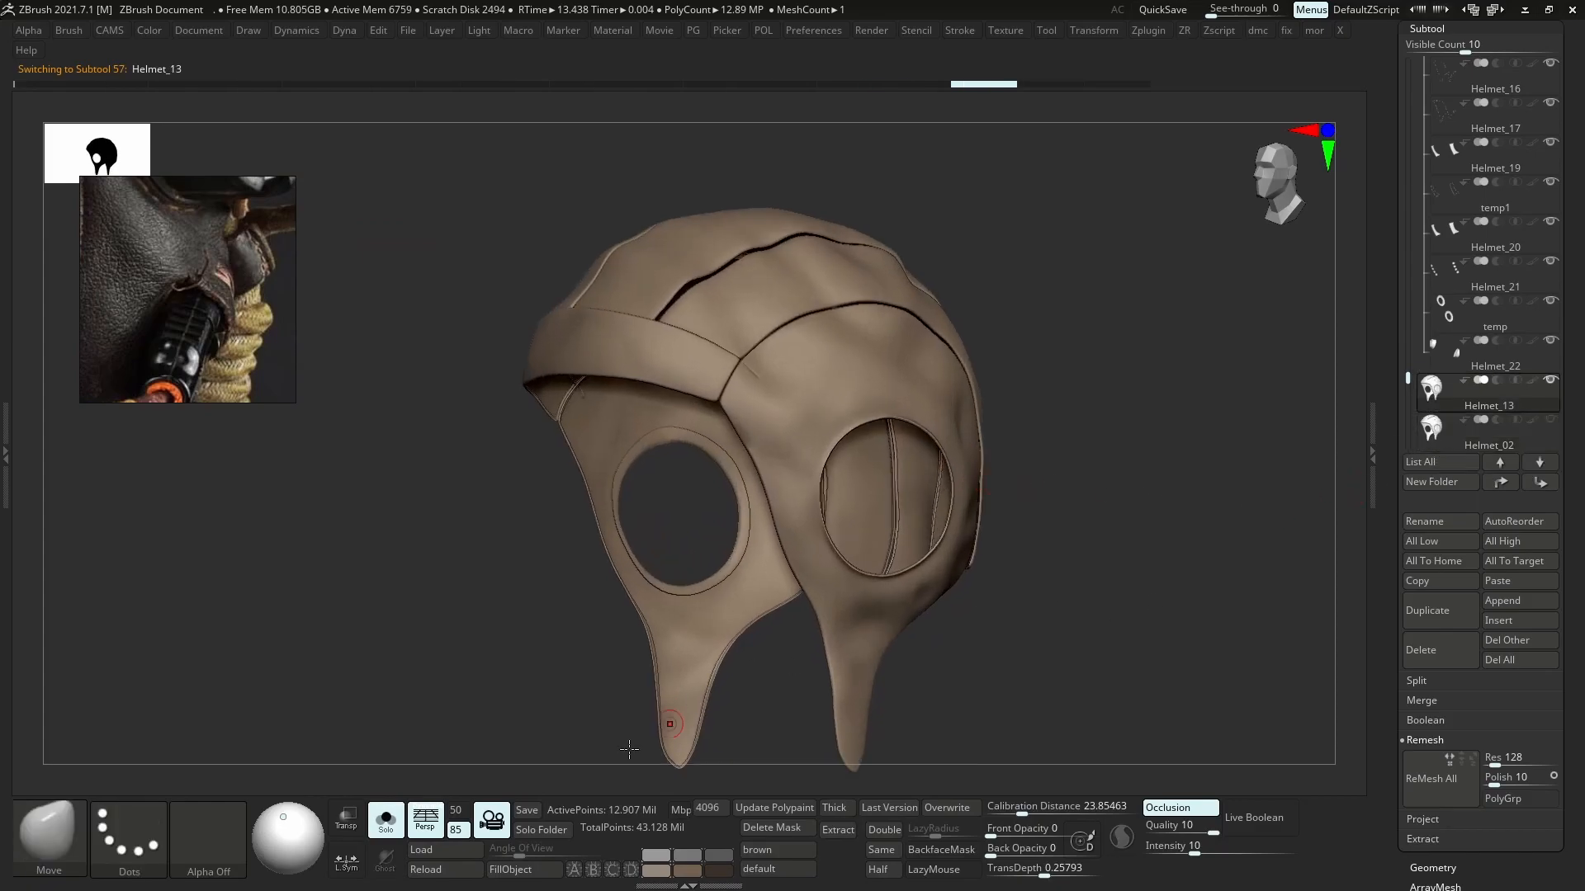
click(1437, 431)
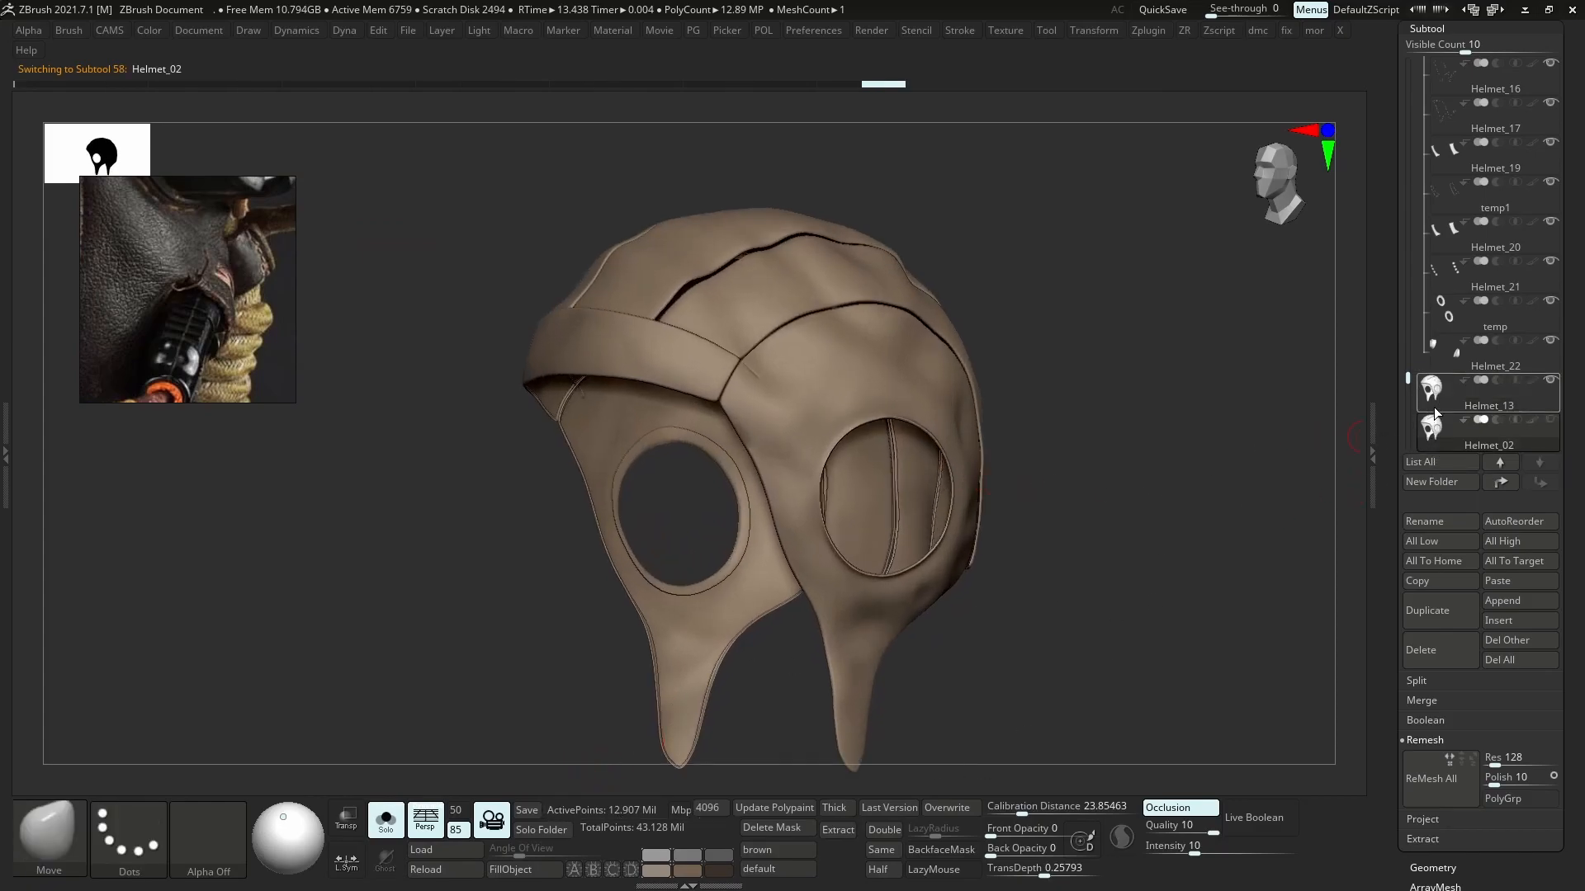
drag(1450, 885, 1450, 840)
click(1435, 443)
click(1428, 860)
drag(1440, 28, 1435, 60)
click(1431, 60)
click(1432, 682)
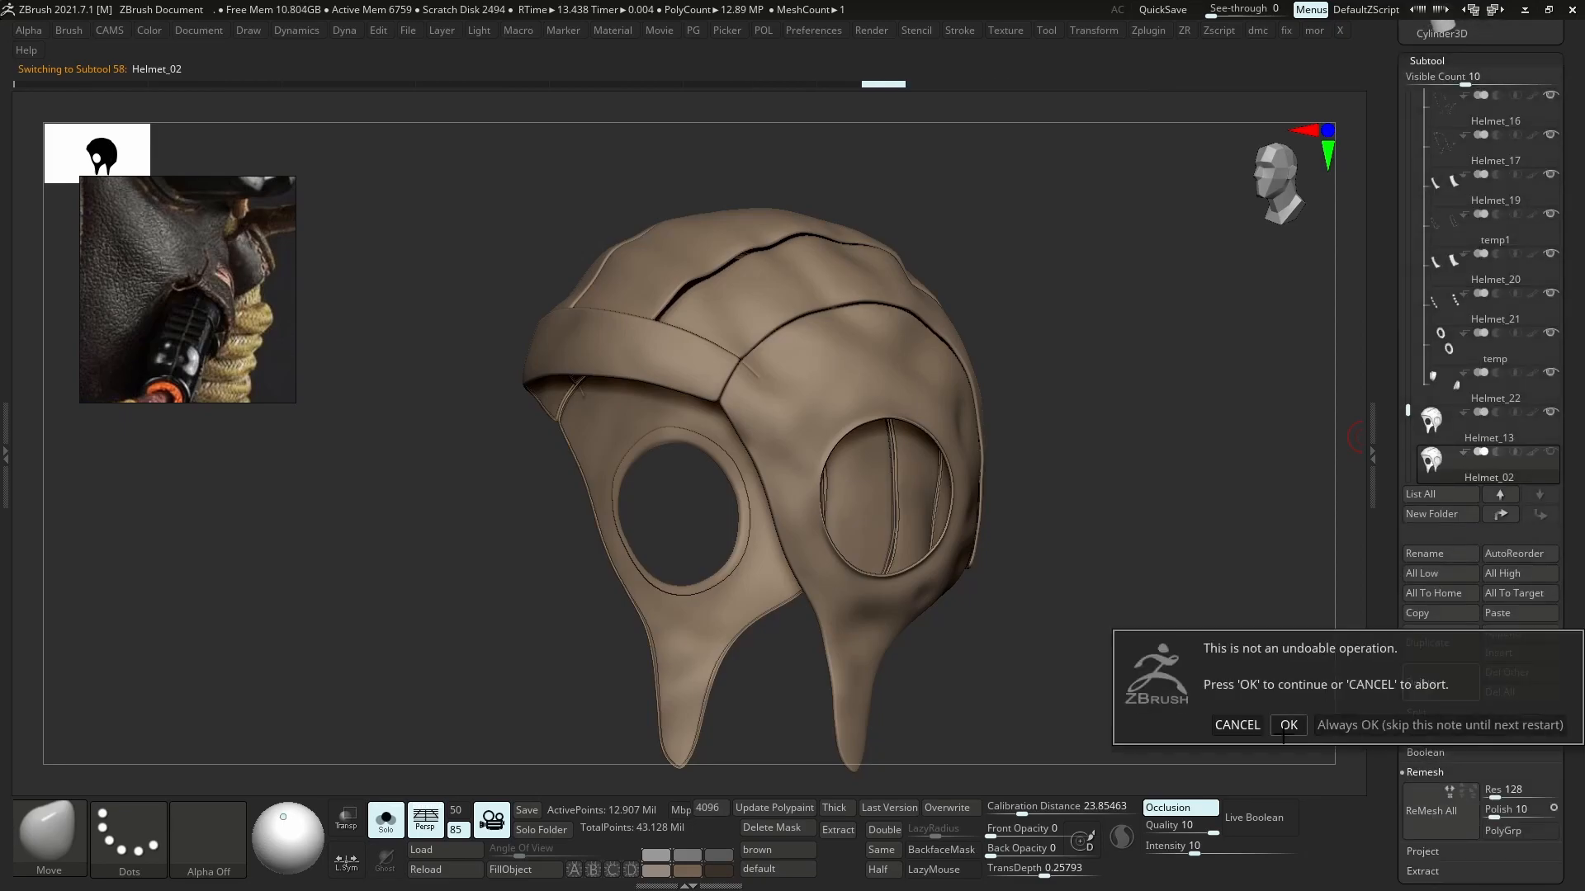
click(1288, 725)
- Show all subtools and carve a crease into the Helmet_13 leather around the cord connector's end with the DamStandard brush
key(alt+s)
right_drag(896, 547, 926, 608)
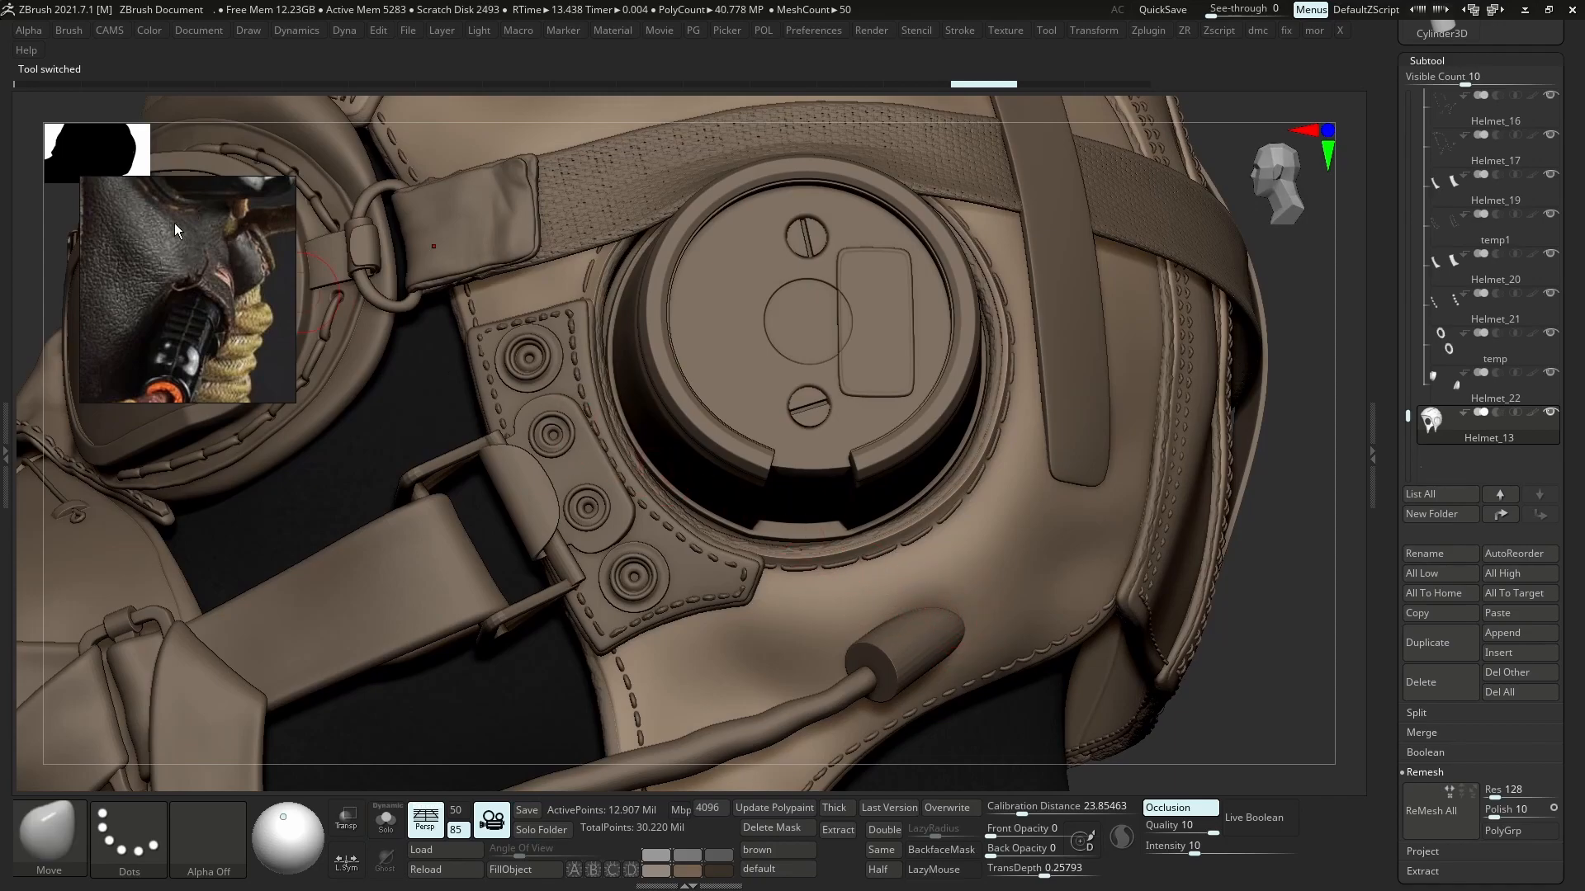
key(b)
key(d)
key(s)
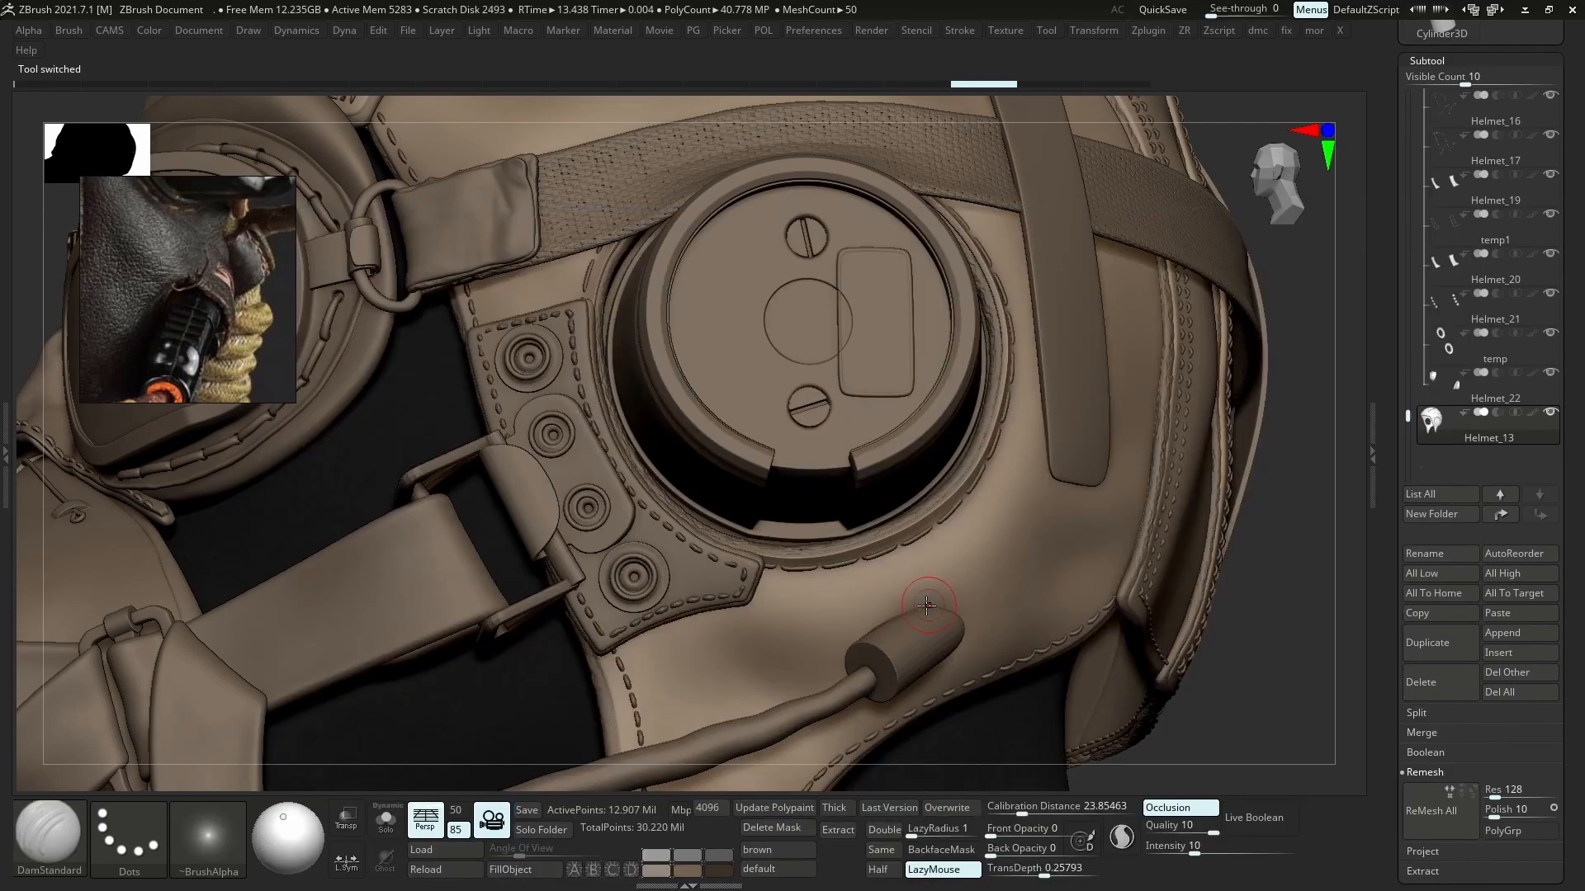
key(ctrl)
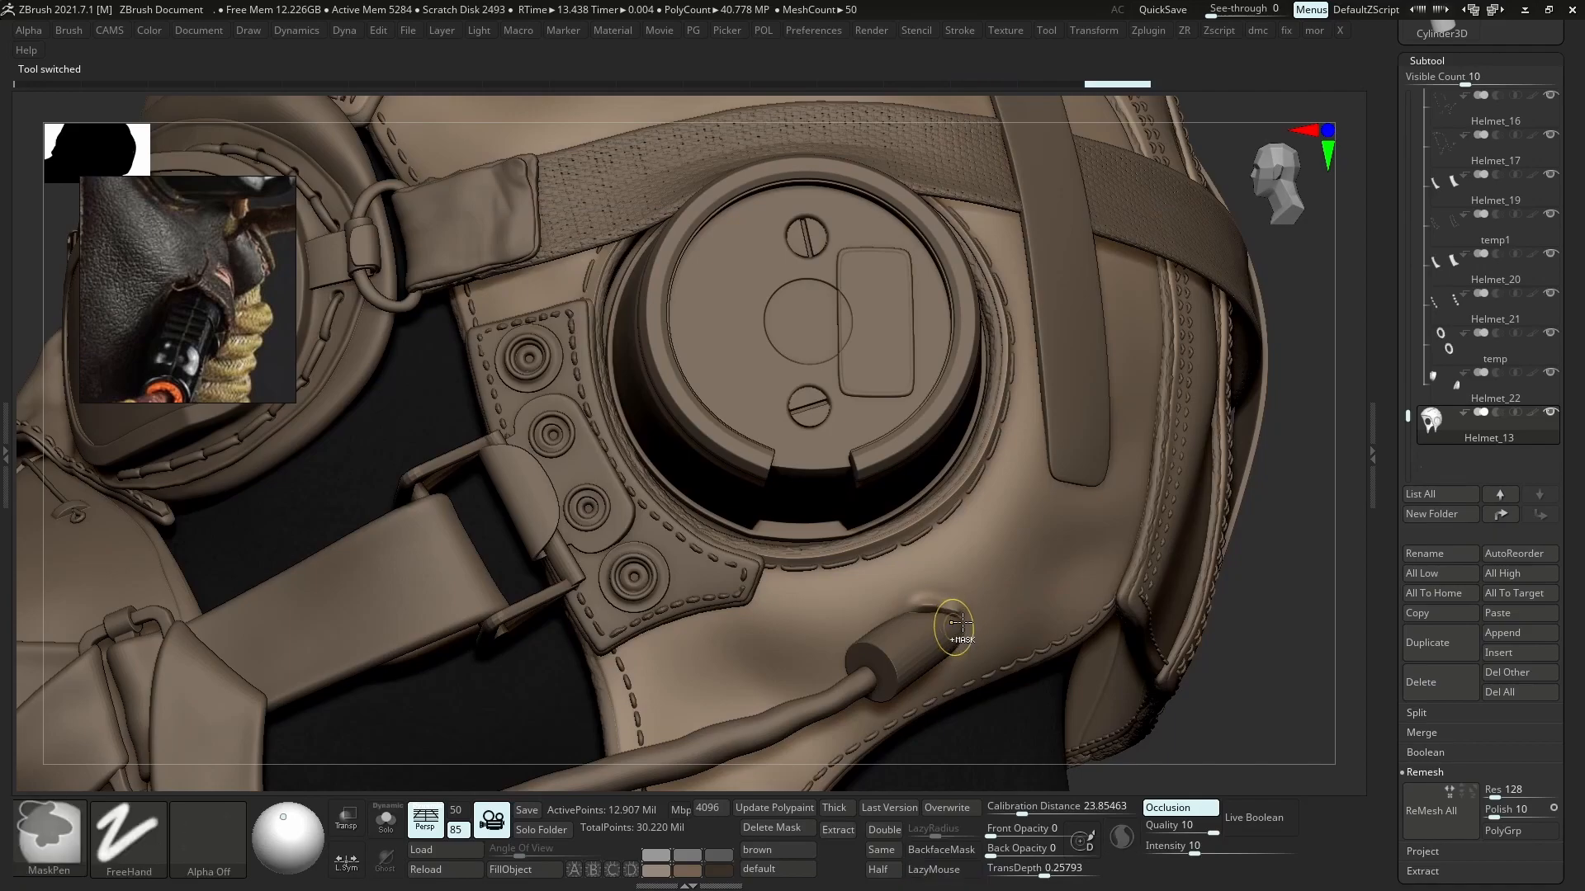
key(ctrl+z)
key(ctrl+z)
key(u)
drag(944, 609, 929, 607)
key(s)
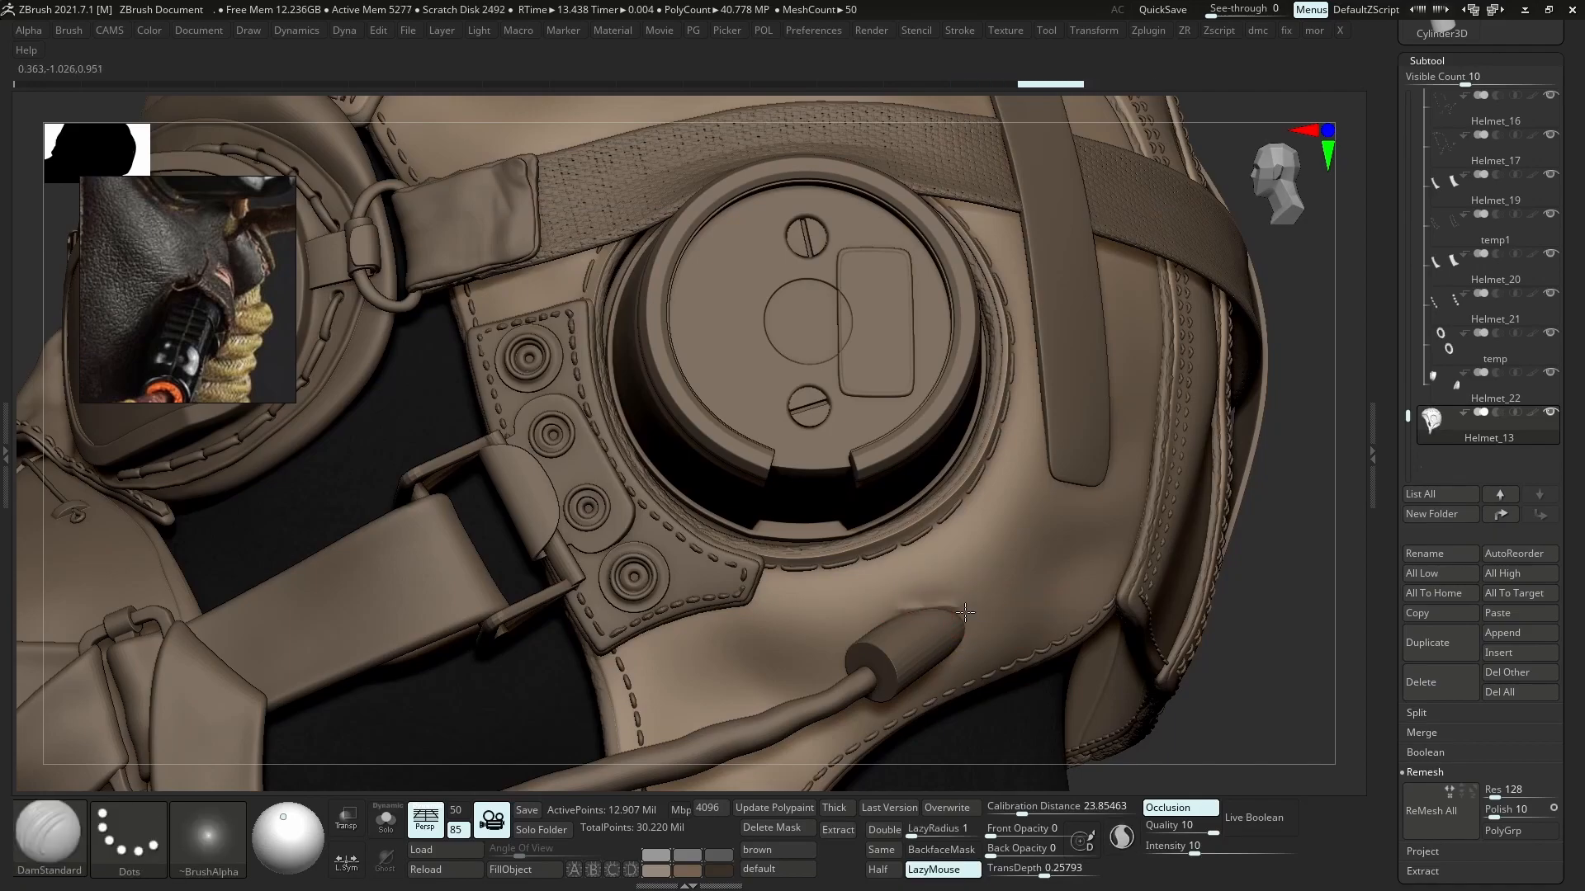
key(ctrl)
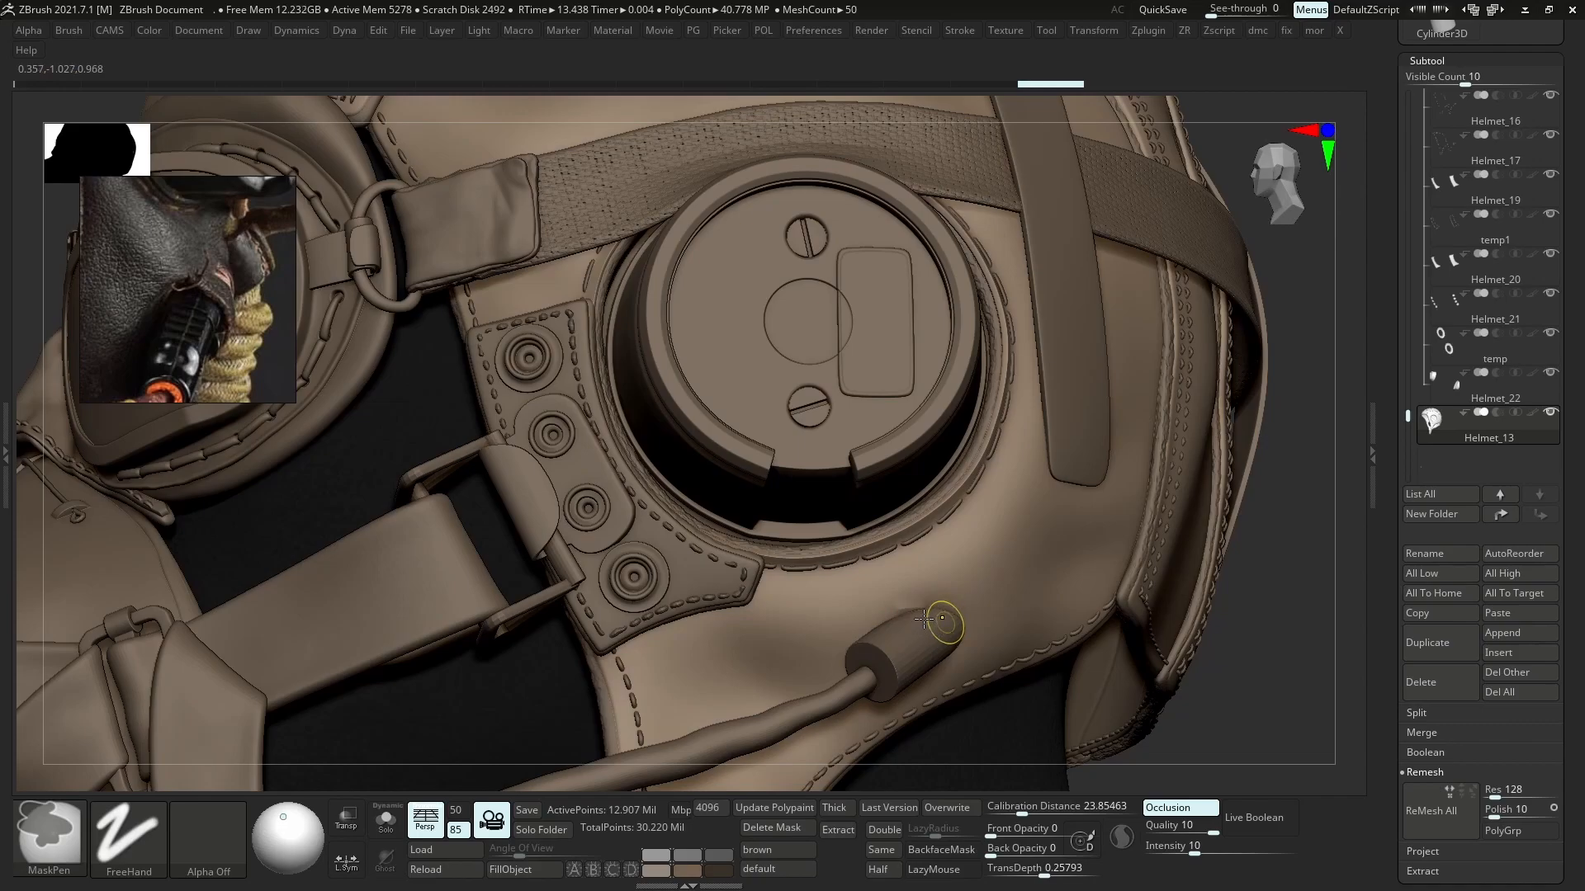
- Lower Helmet_13 by two subdivision levels and carve and smooth the crease around the connector's tip
key(shift+d)
key(shift+d)
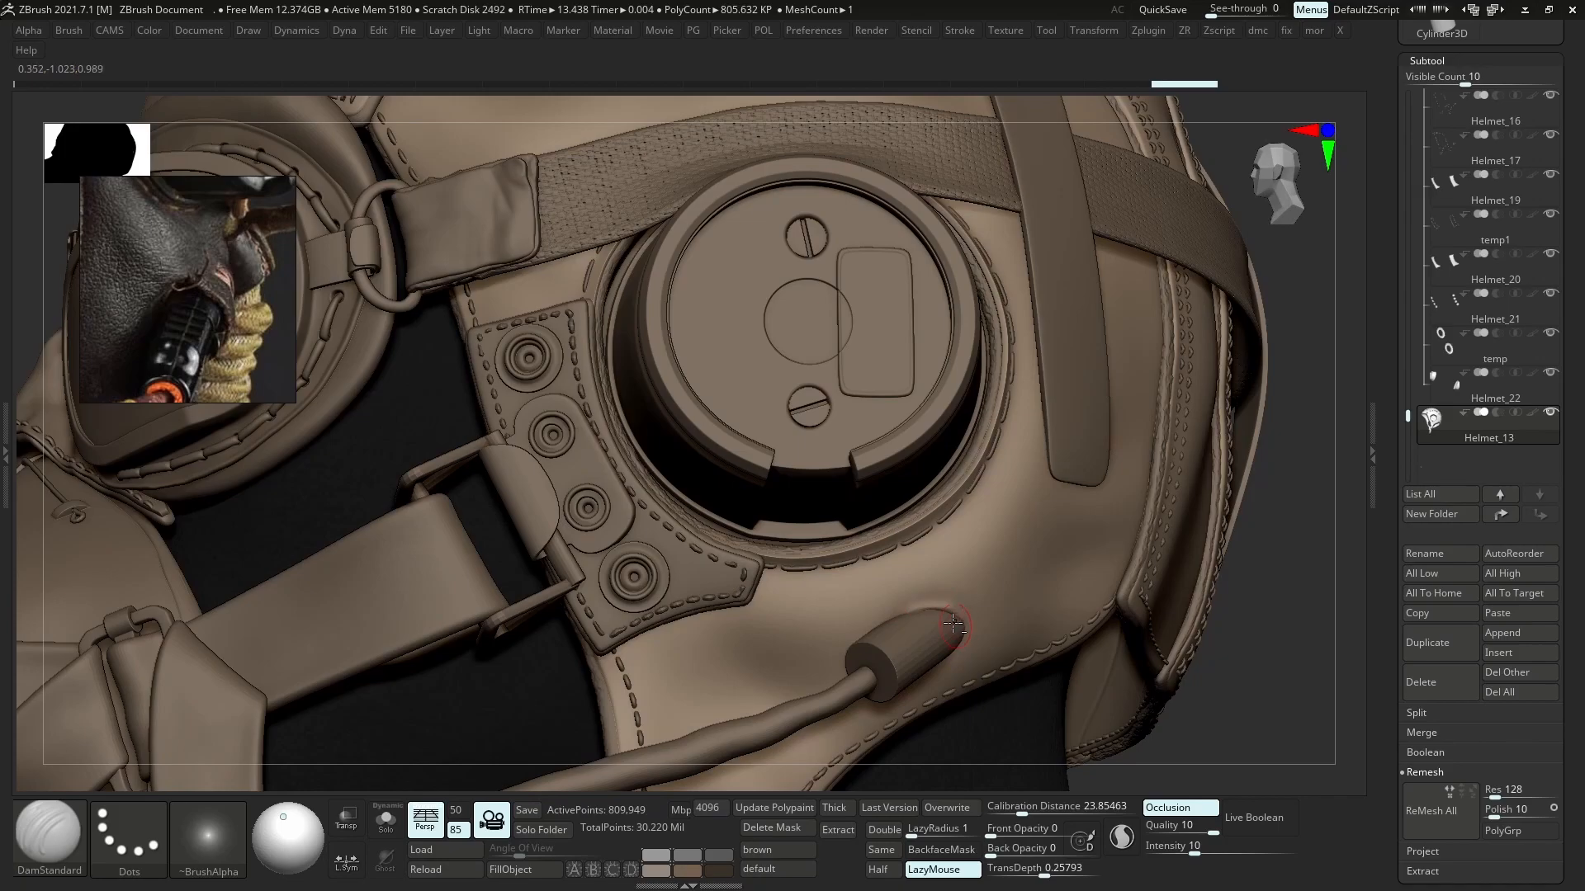
right_drag(940, 598, 970, 634)
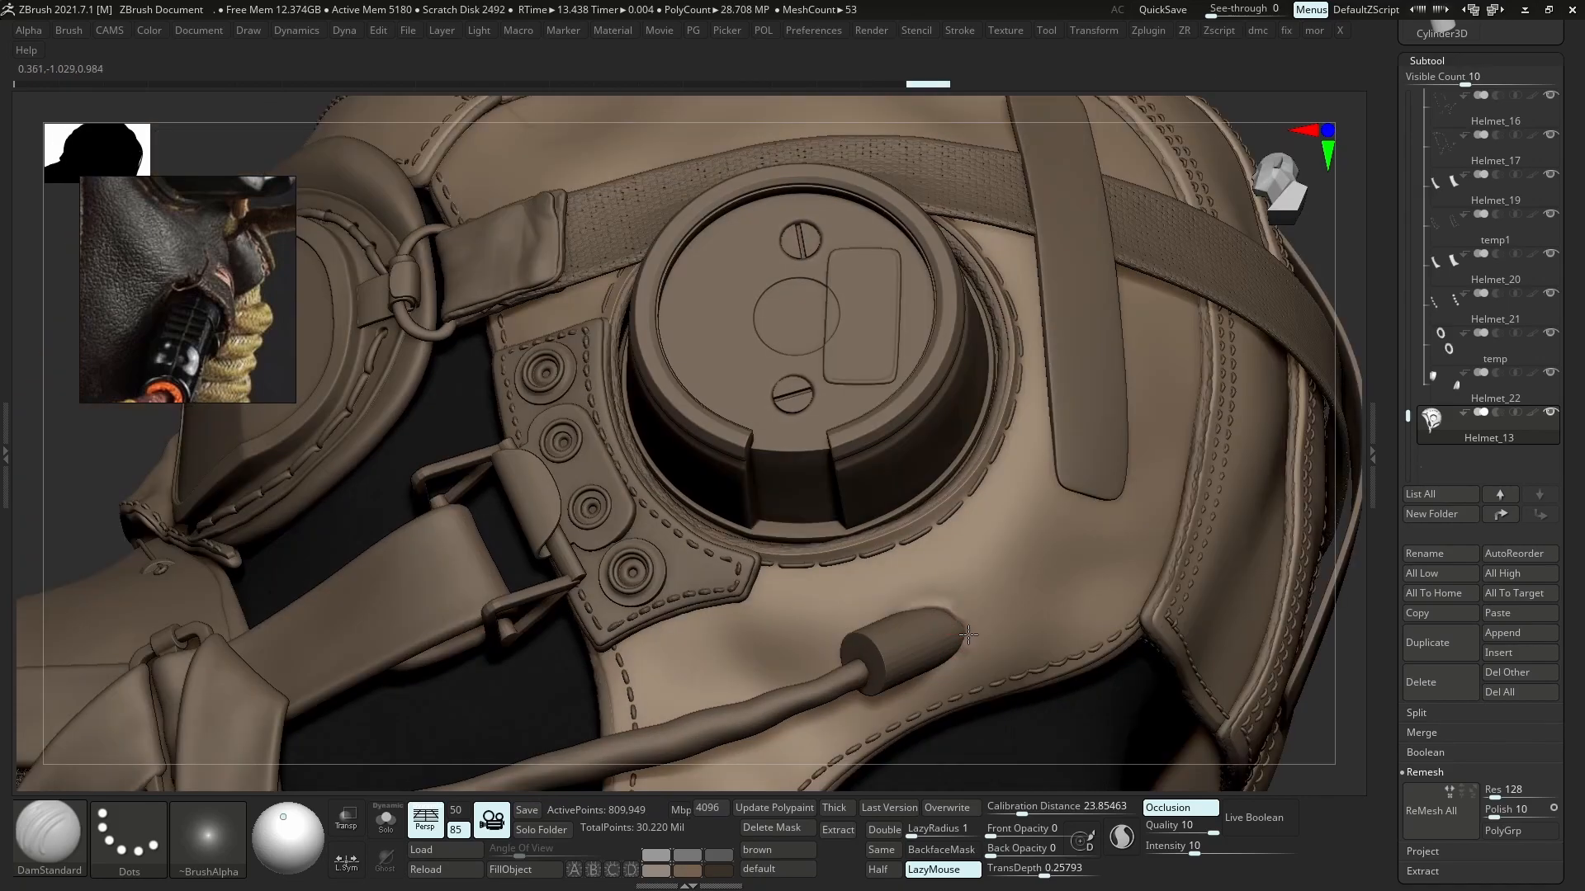
mouse_move(944, 652)
mouse_down()
mouse_move(964, 642)
mouse_move(926, 671)
mouse_up()
key(ctrl+z)
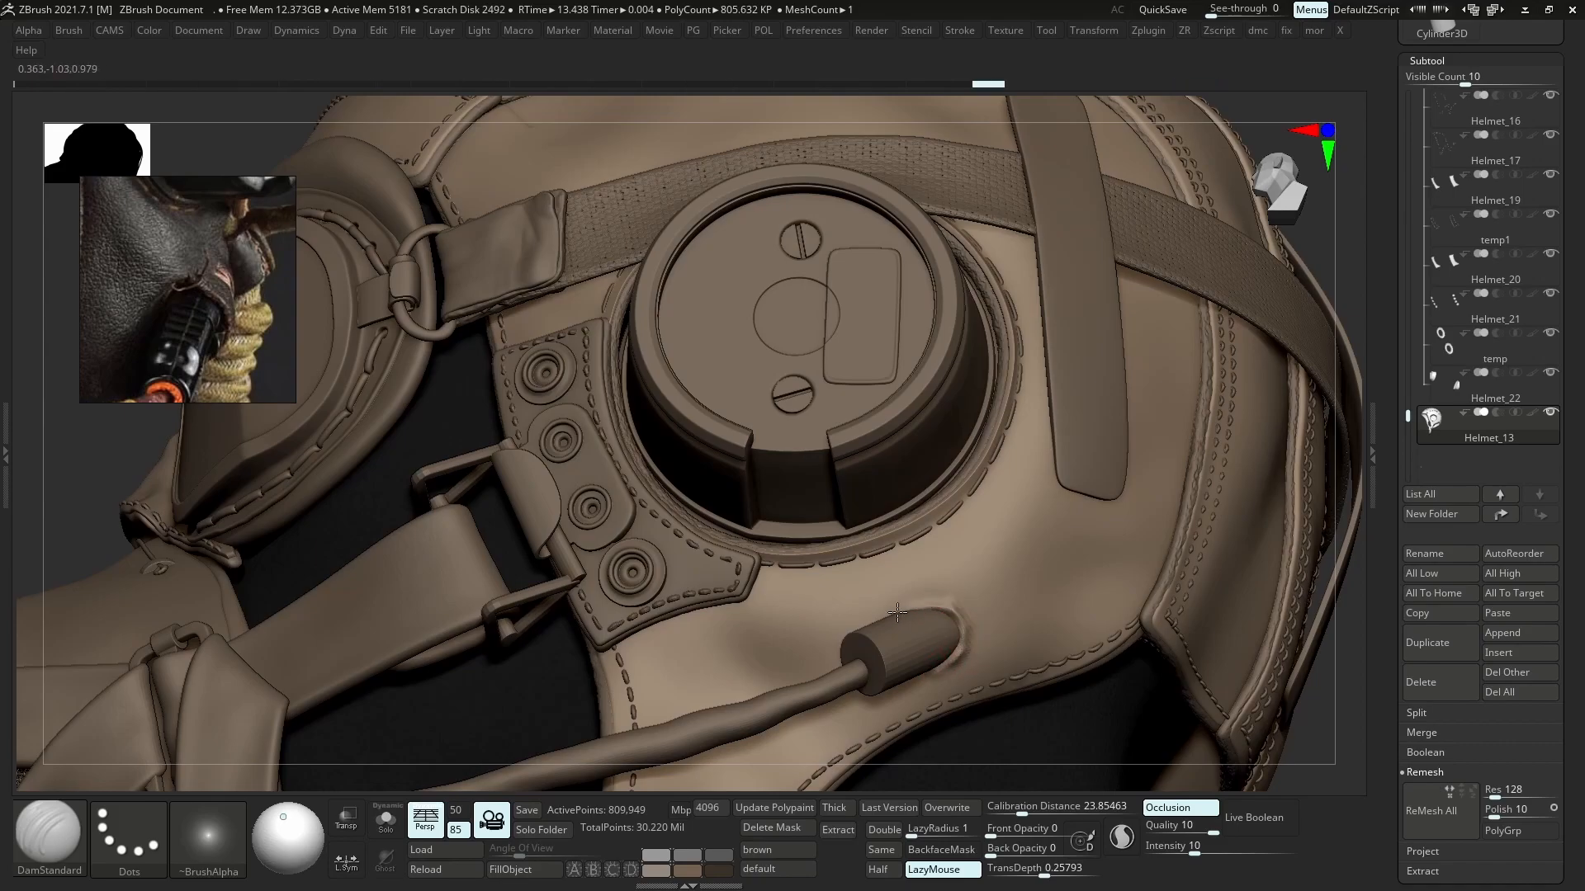
key(shift)
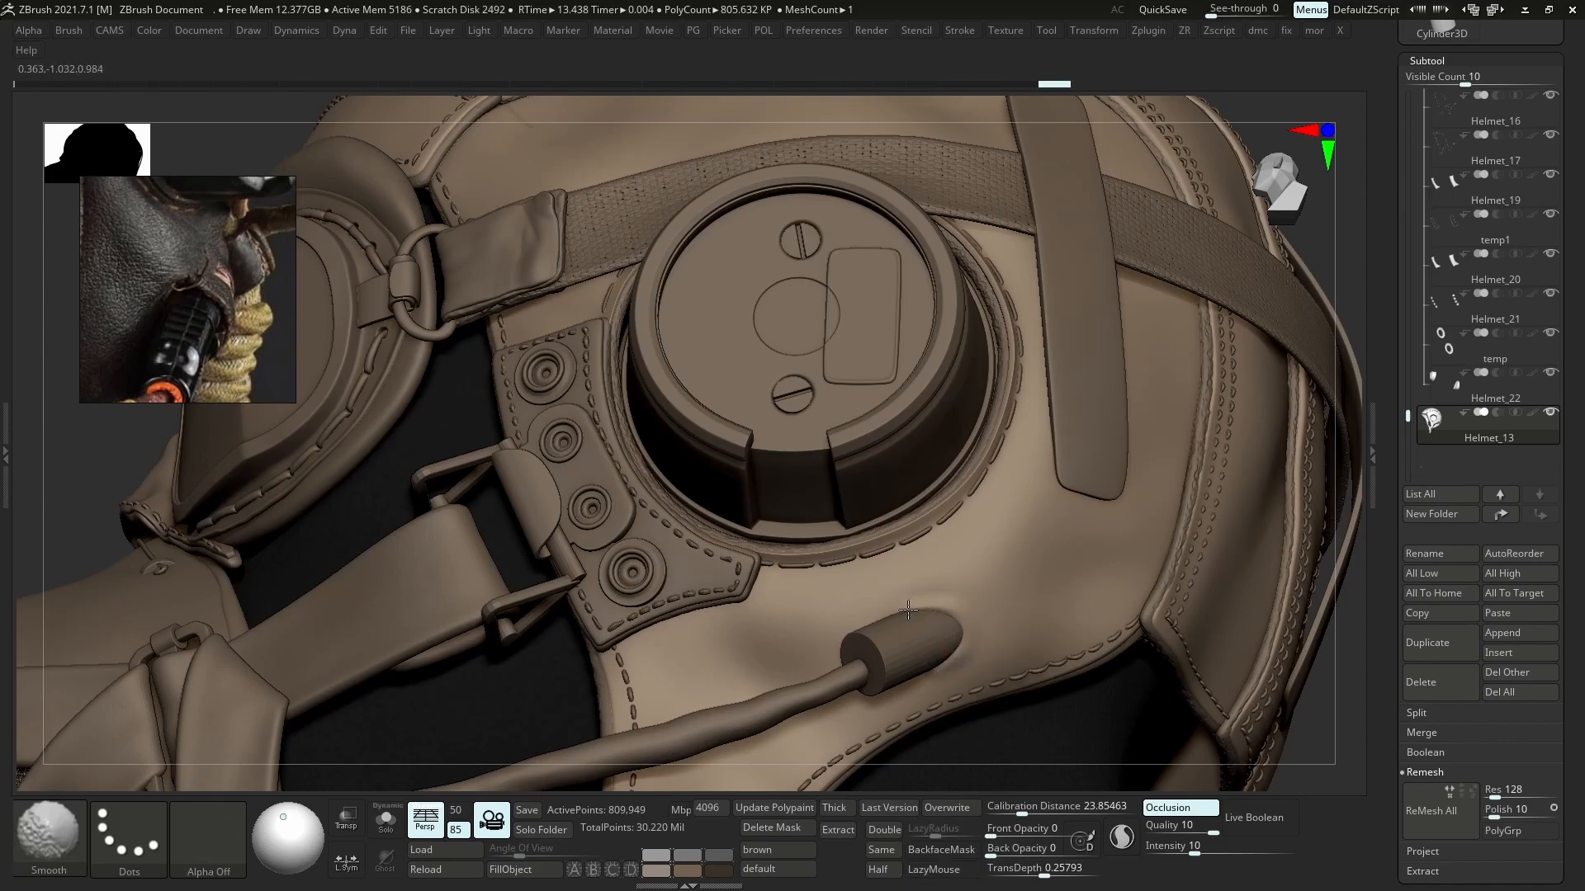
key(s)
right_drag(954, 665, 977, 620)
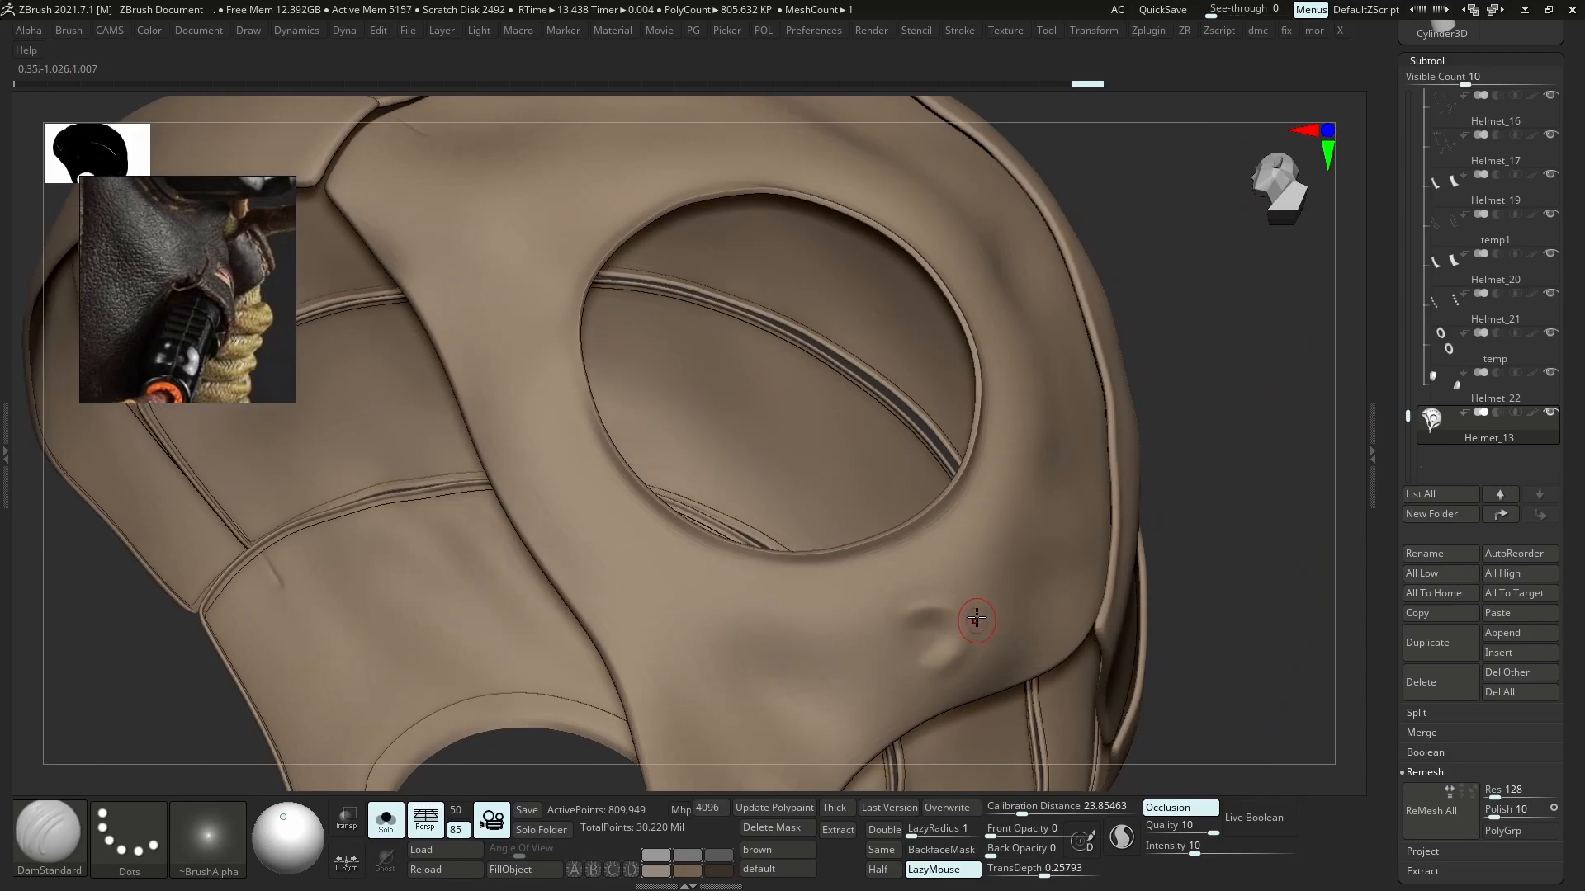
- Sculpt a soft raised rim in the leather around the connector's end with the Standard brush
key(b)
key(s)
key(t)
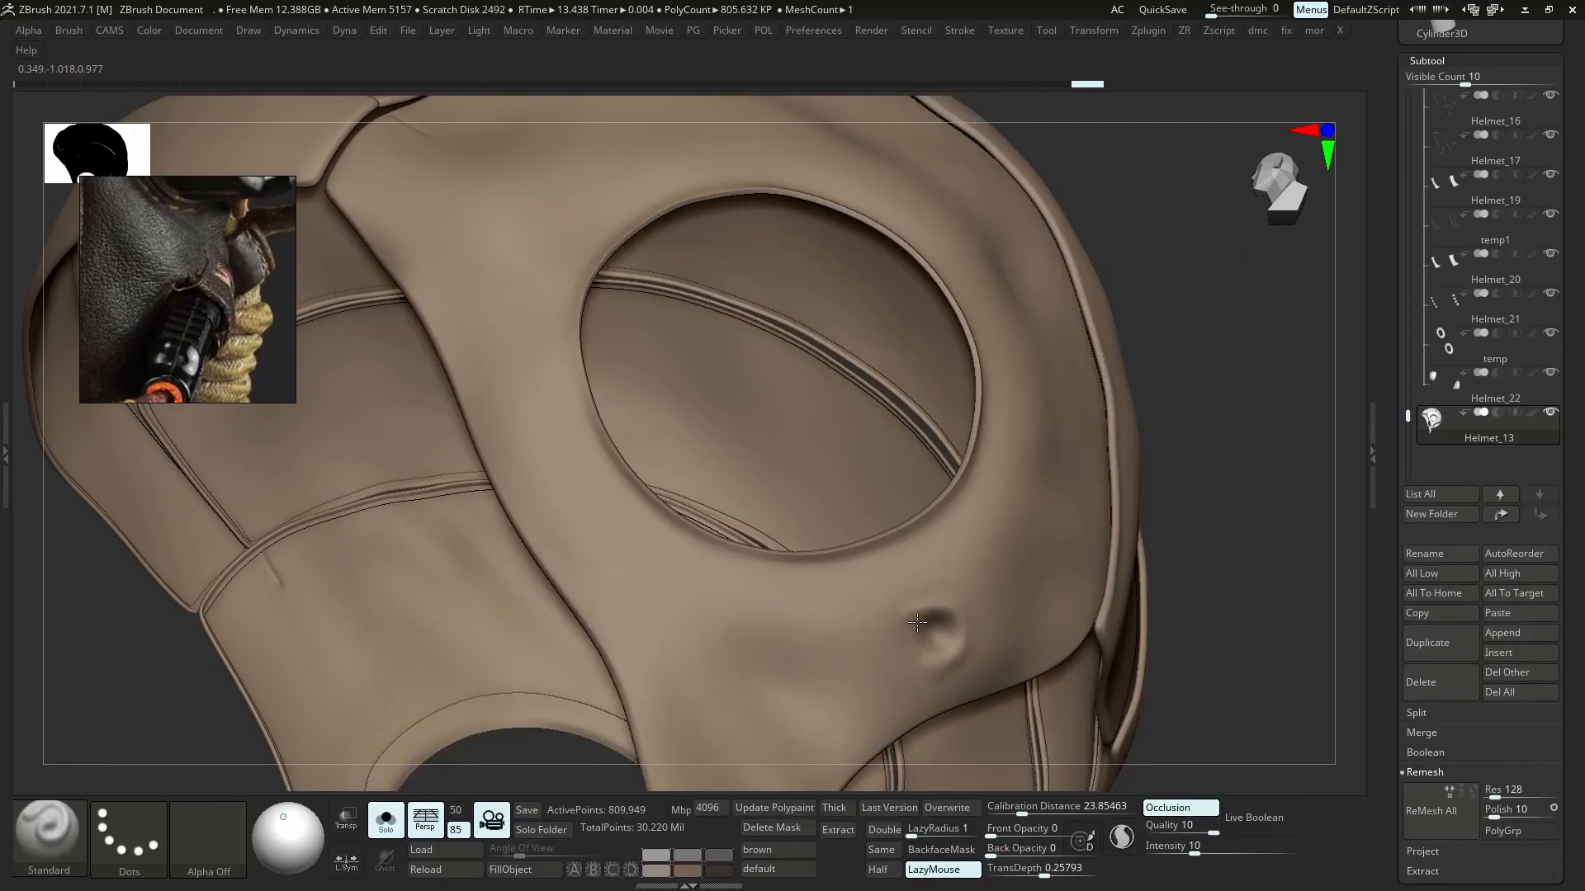
ctrl+right_drag(951, 643, 993, 583)
key(s)
mouse_move(1013, 648)
right_down()
mouse_move(998, 670)
mouse_move(964, 615)
mouse_move(968, 667)
right_up()
mouse_move(982, 730)
alt+right_down()
mouse_move(987, 655)
mouse_move(982, 738)
alt+right_up()
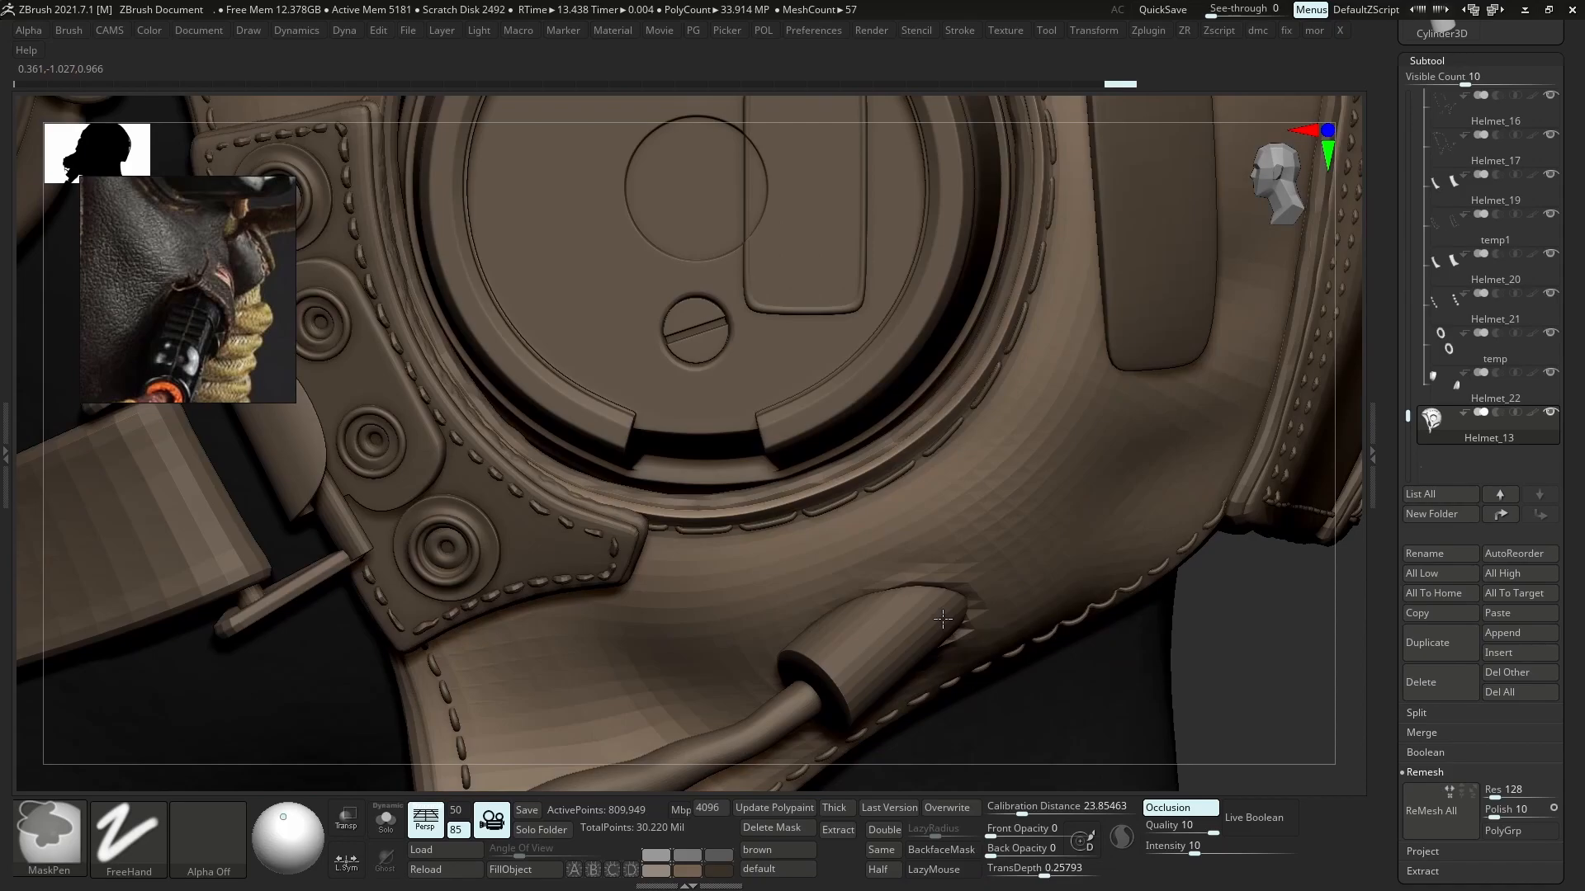
key(s)
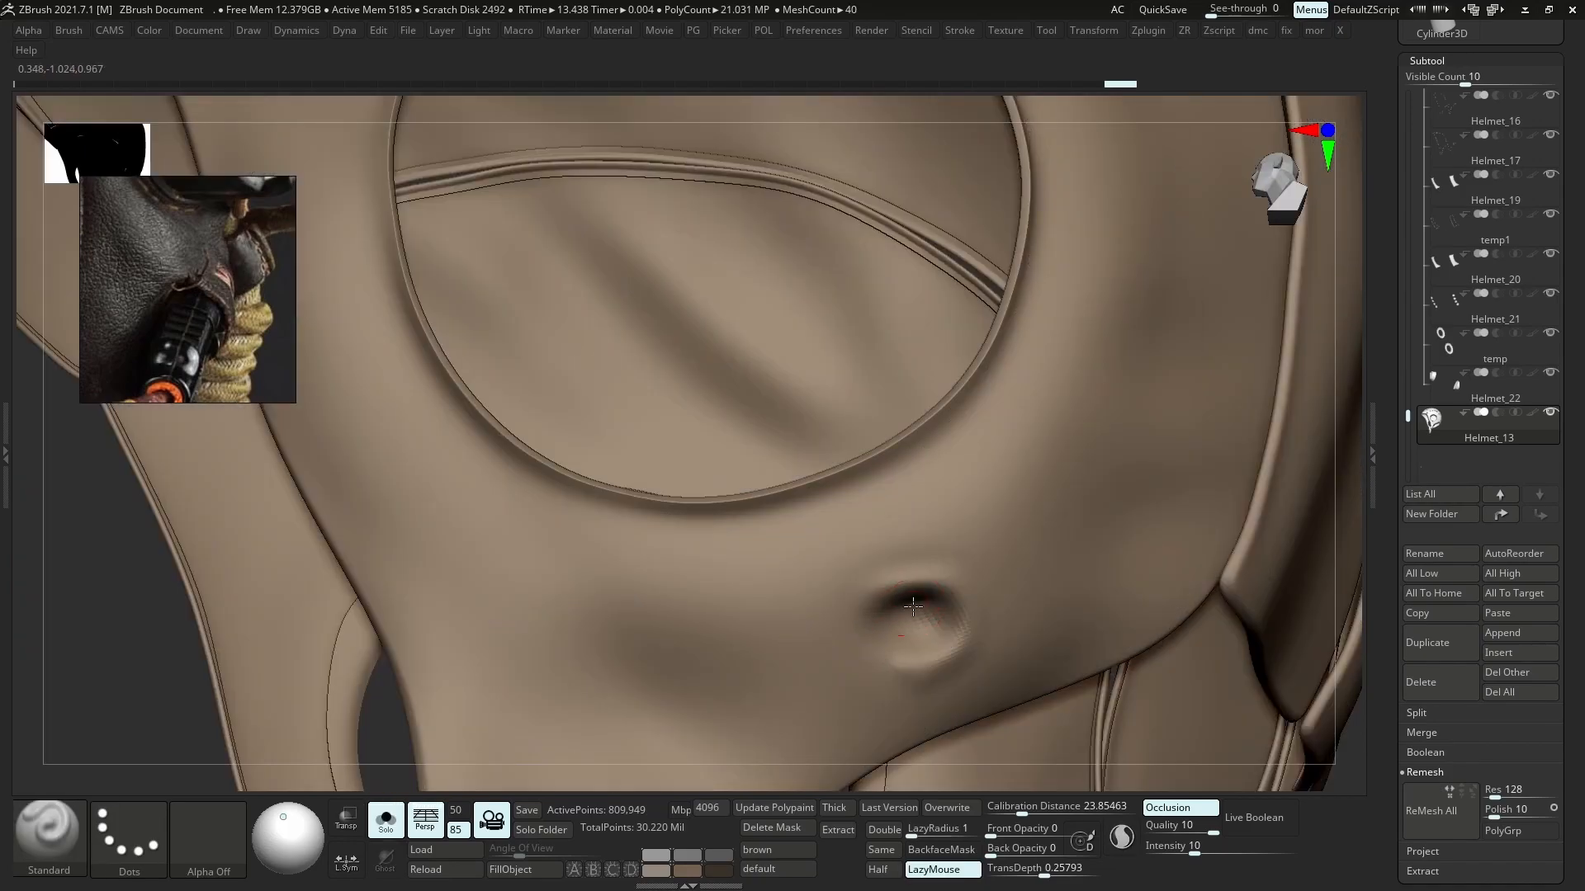
key(s)
key(l)
key(l)
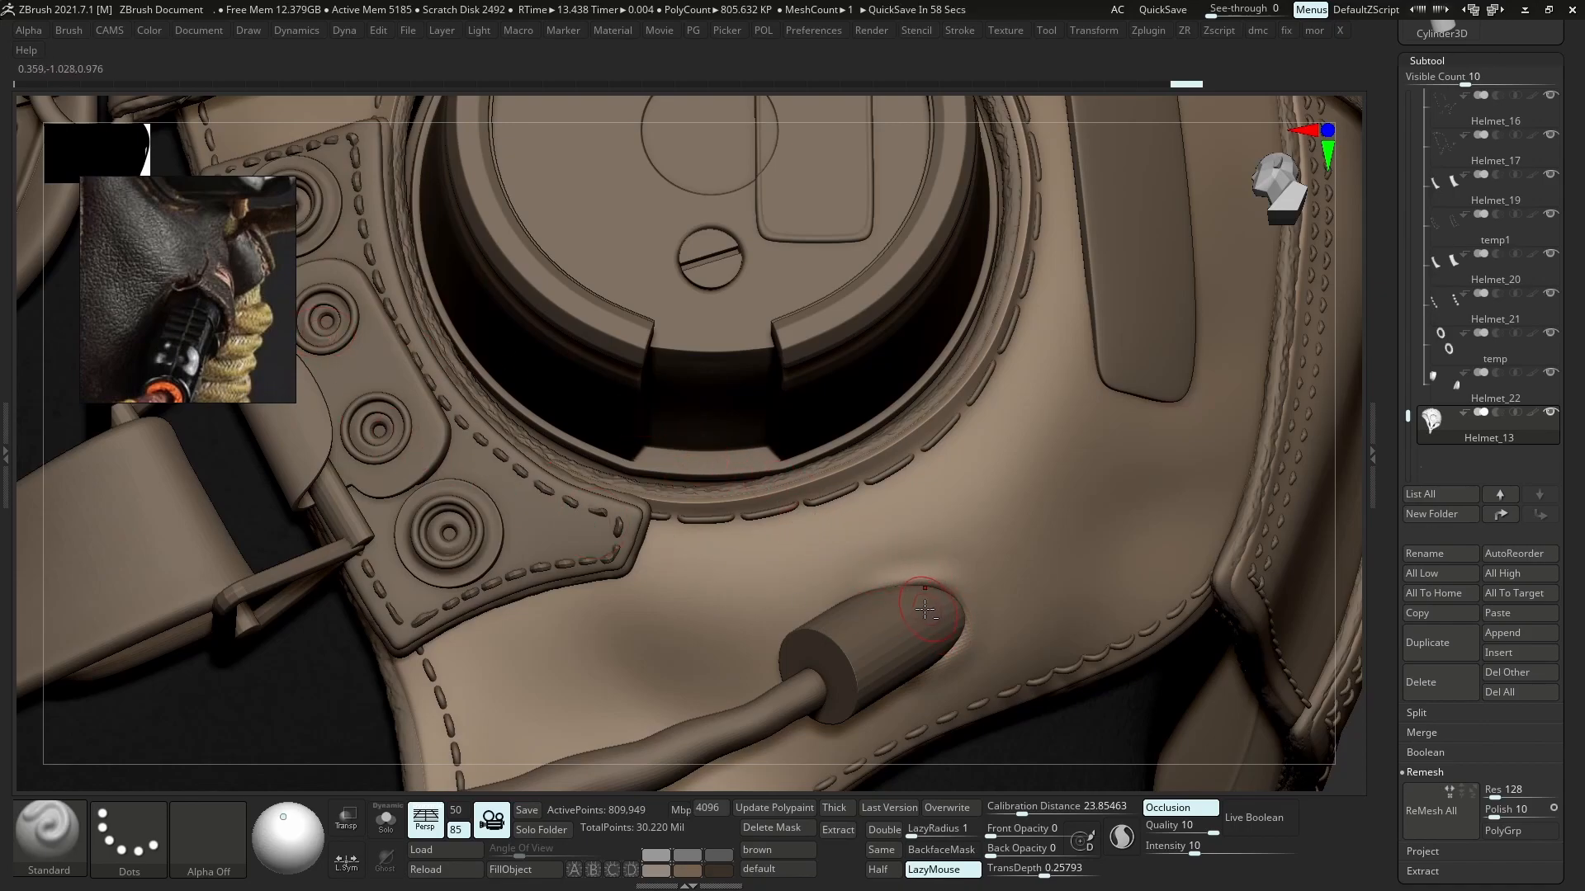
- Select the cord connector cylinder and compare its placement and leather opening with the reference photo
alt+click(926, 608)
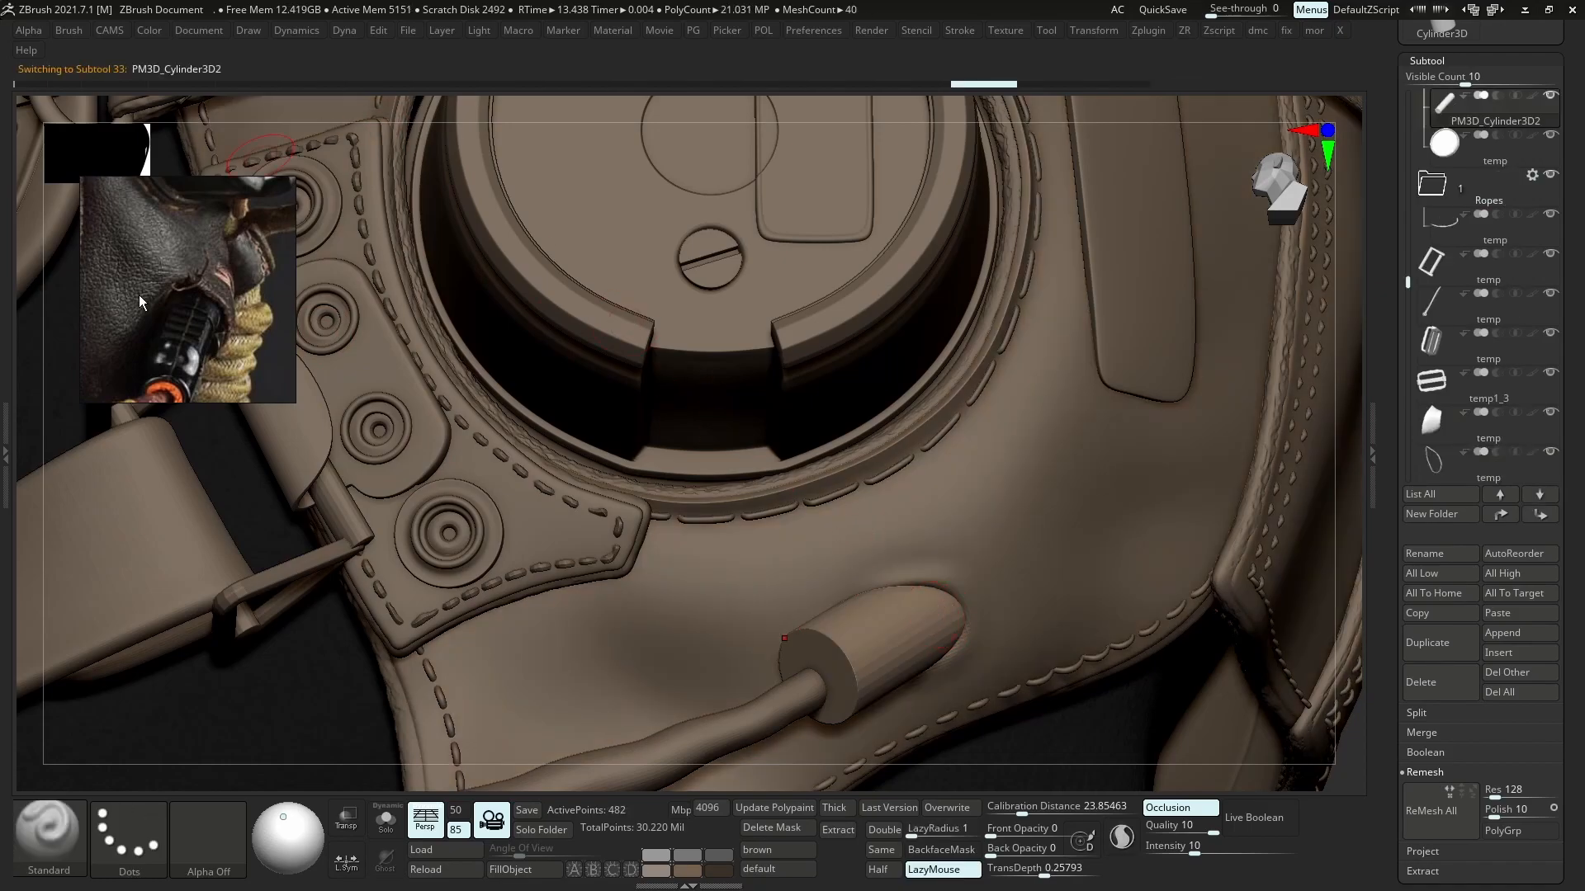
scroll(227, 322, down, 5)
scroll(213, 349, up, 7)
middle_drag(232, 295, 223, 328)
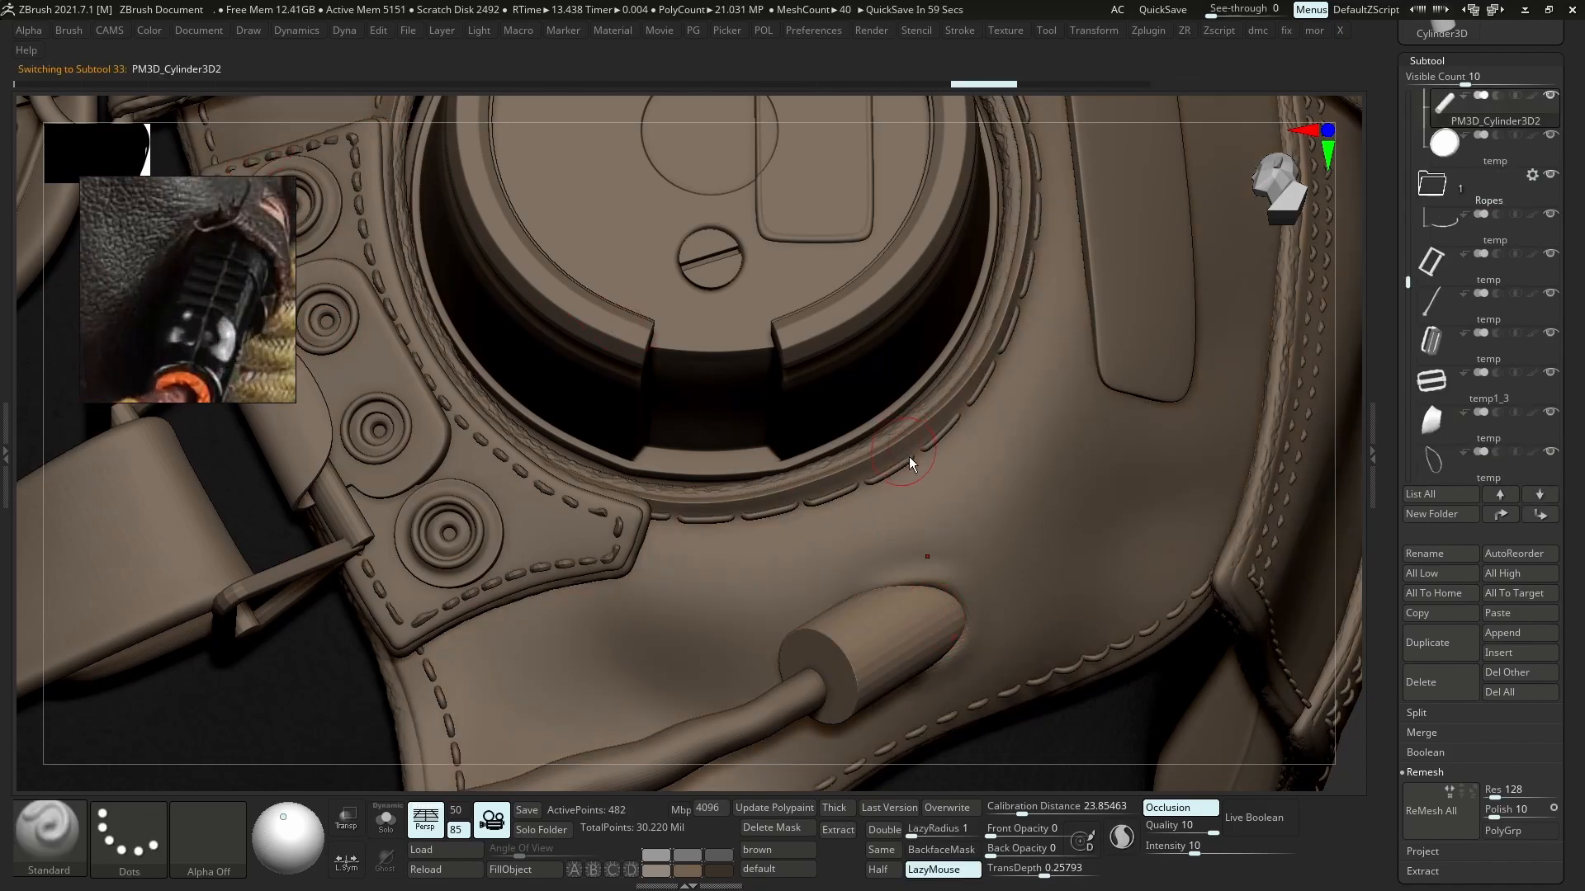
ctrl+right_drag(1033, 559, 973, 536)
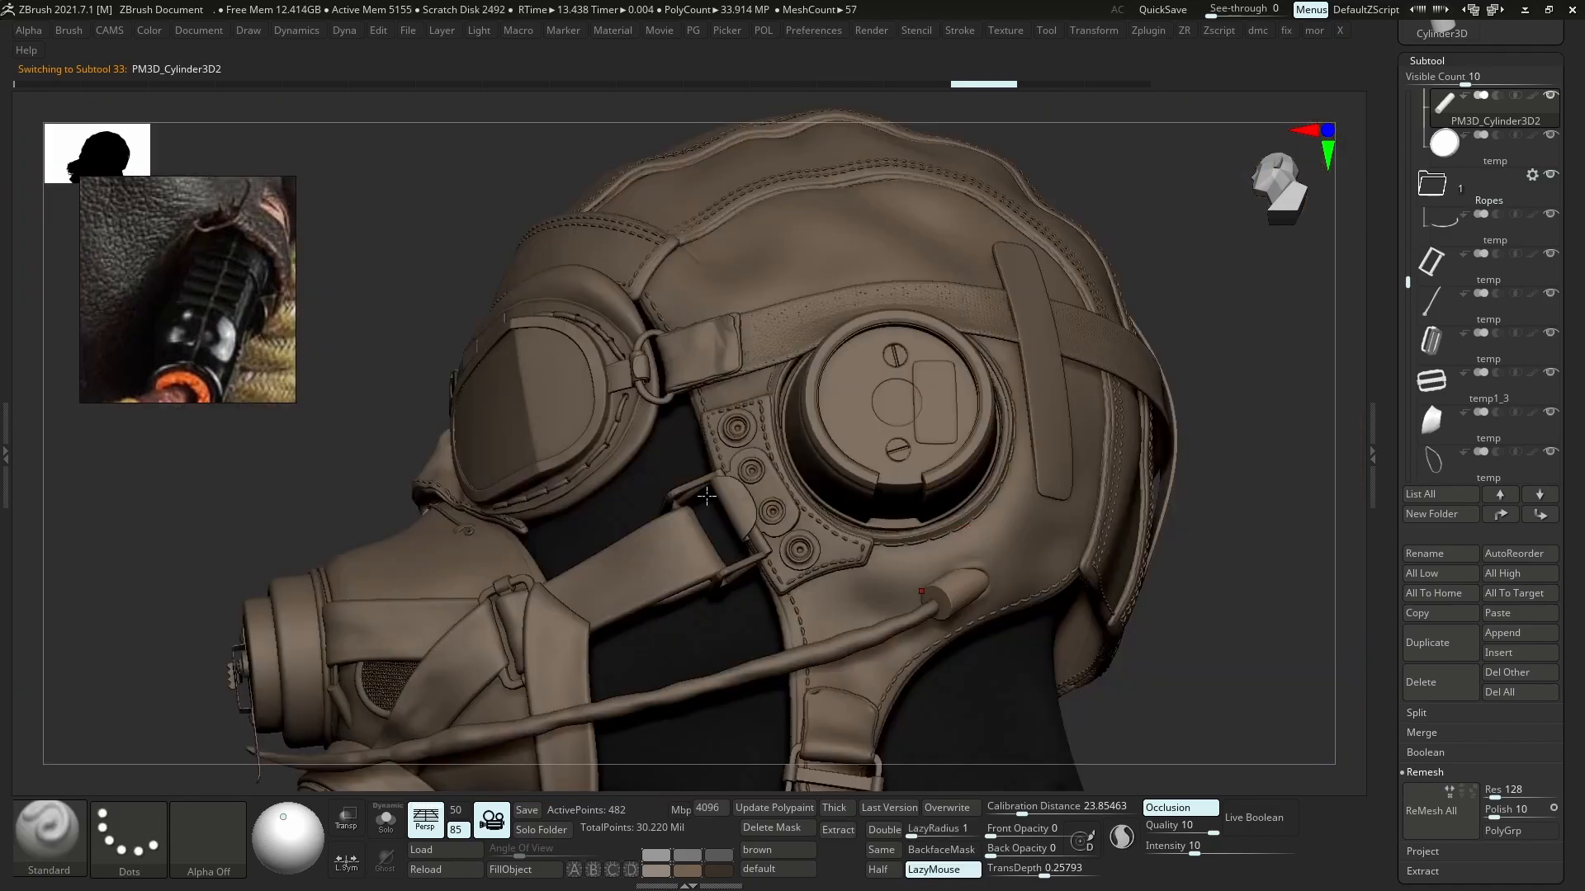
scroll(234, 261, down, 3)
scroll(236, 261, up, 3)
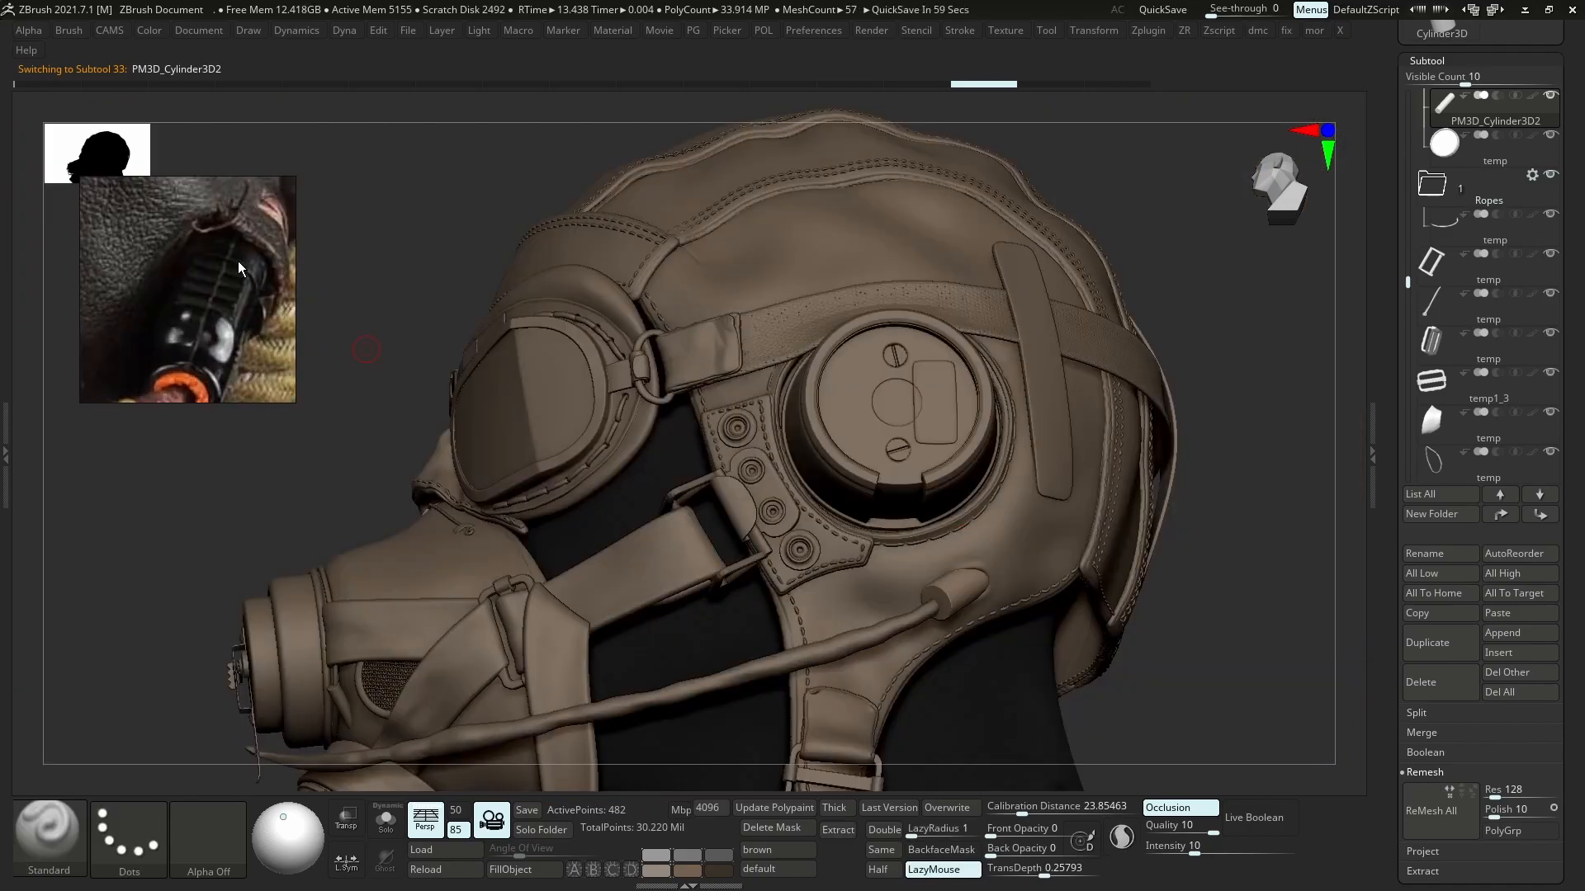
scroll(256, 338, down, 3)
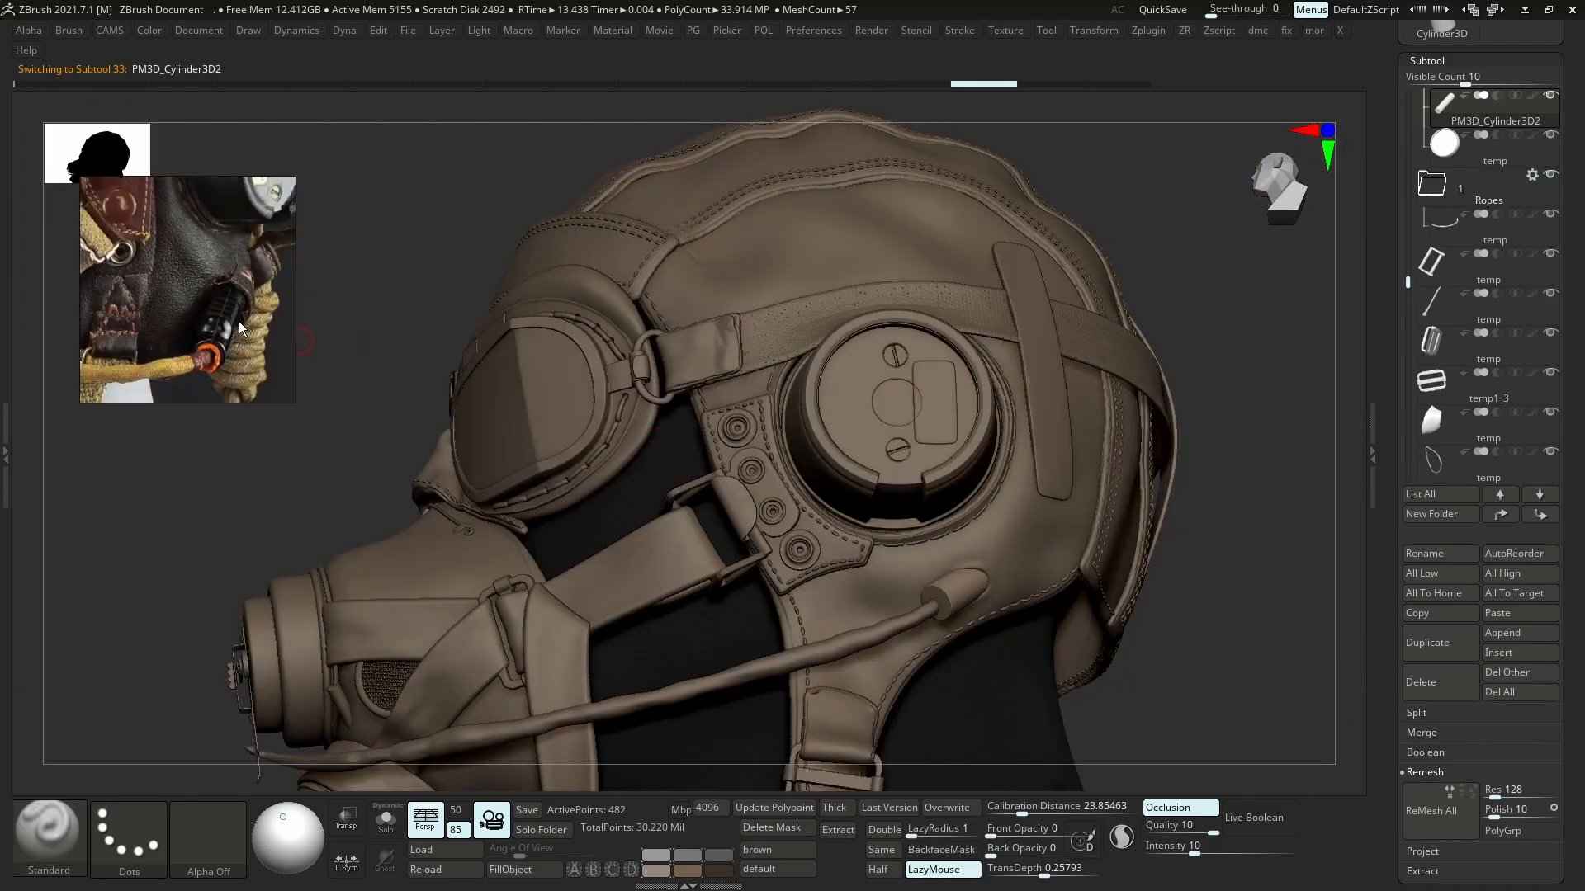
mouse_move(992, 598)
right_down()
mouse_move(969, 566)
mouse_move(1001, 665)
mouse_move(1001, 640)
right_up()
scroll(234, 336, down, 3)
scroll(225, 331, up, 4)
- Move and rotate the cord connector so it lies lower, along the helmet's bottom edge beneath the ear cup
key(w)
alt+click(956, 595)
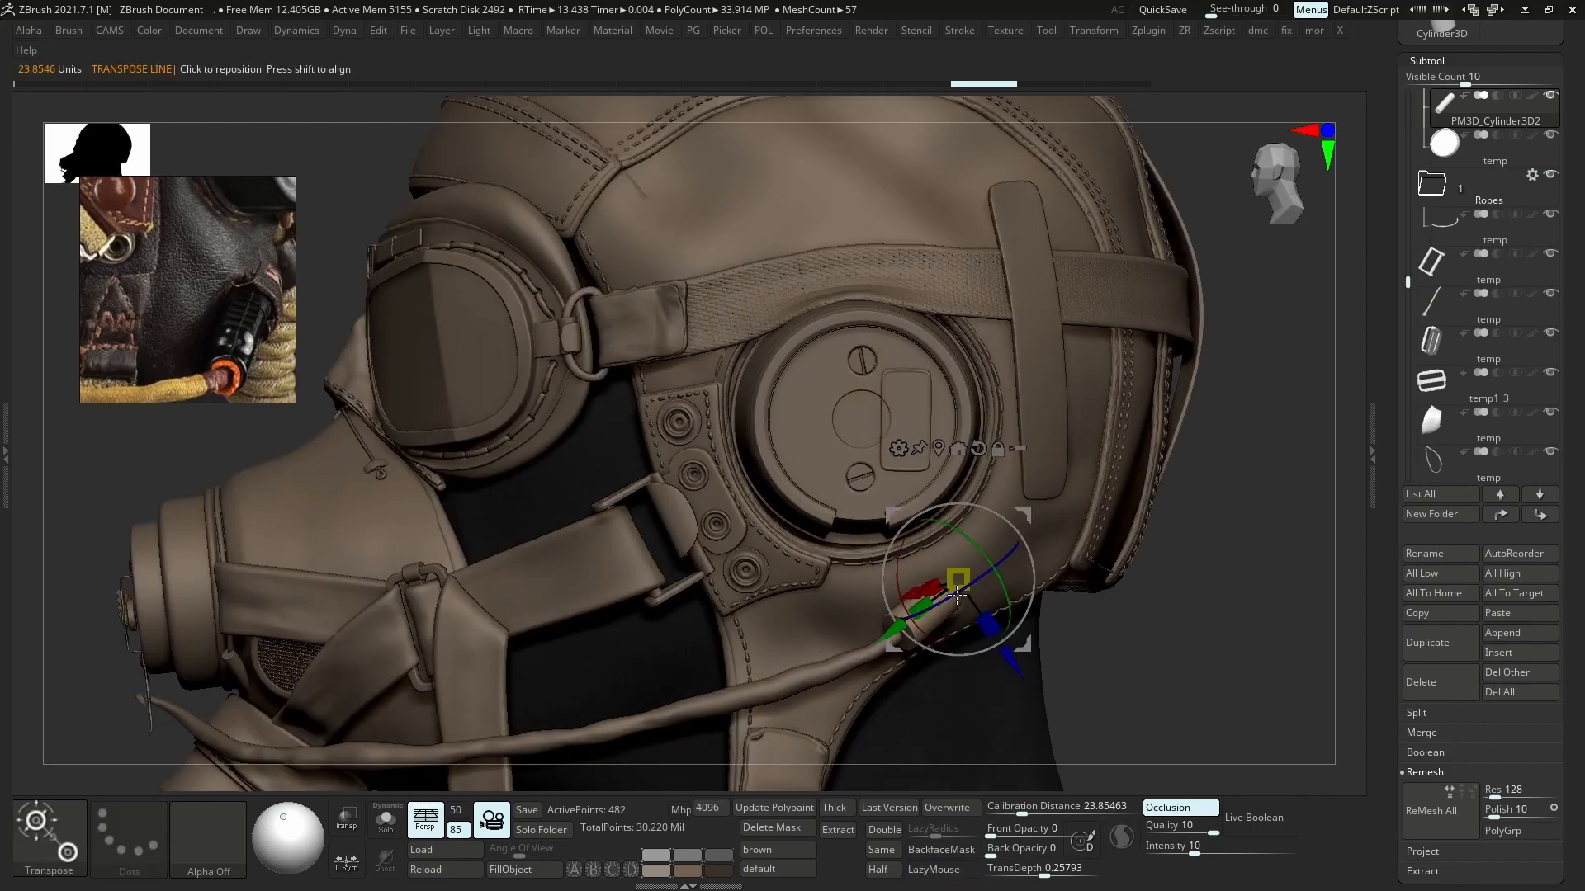
drag(908, 616, 906, 617)
drag(894, 631, 887, 635)
drag(1005, 667, 1006, 671)
key(b)
key(s)
key(t)
right_drag(980, 573, 1024, 581)
key(w)
drag(996, 666, 999, 671)
drag(1011, 644, 1013, 640)
drag(913, 653, 890, 695)
drag(1110, 648, 1238, 645)
drag(935, 618, 929, 636)
- Reshape the rope's end with the Move brush so it meets the repositioned connector
alt+click(854, 642)
key(b)
key(m)
key(v)
mouse_move(873, 631)
mouse_down()
mouse_move(883, 655)
mouse_move(878, 625)
mouse_up()
key(ctrl+z)
key(s)
drag(877, 625, 880, 634)
mouse_move(933, 578)
right_down()
mouse_move(869, 633)
mouse_move(912, 643)
mouse_move(935, 521)
mouse_move(846, 456)
mouse_move(824, 531)
right_up()
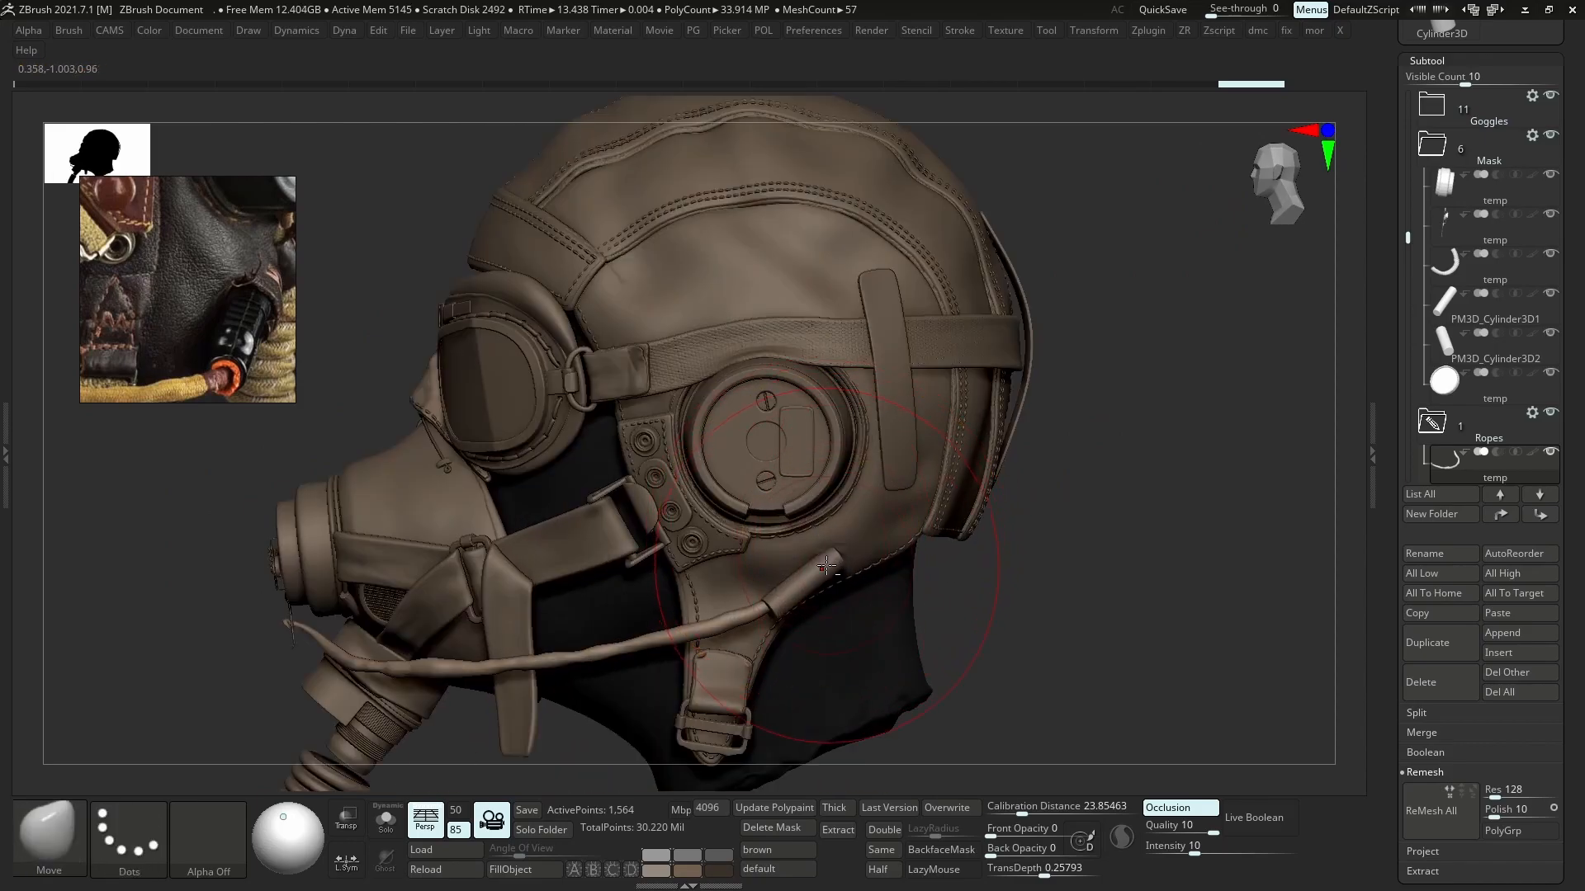
- Check the connector against the reference, shift it closer to the helmet leather and tilt it about 4.7 degrees
alt+click(827, 565)
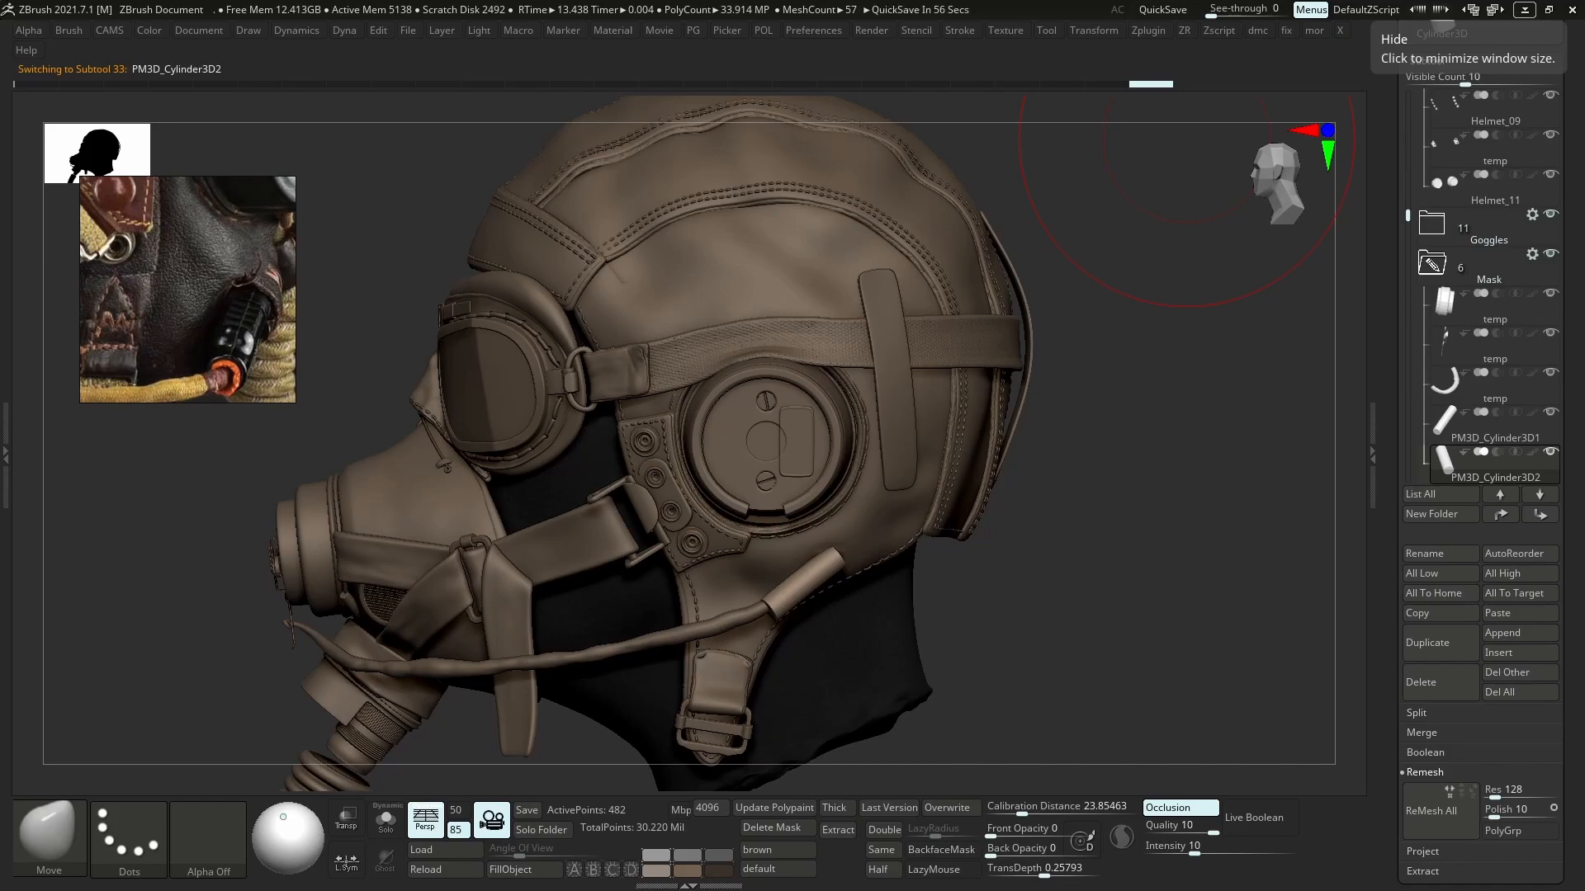
scroll(227, 328, up, 3)
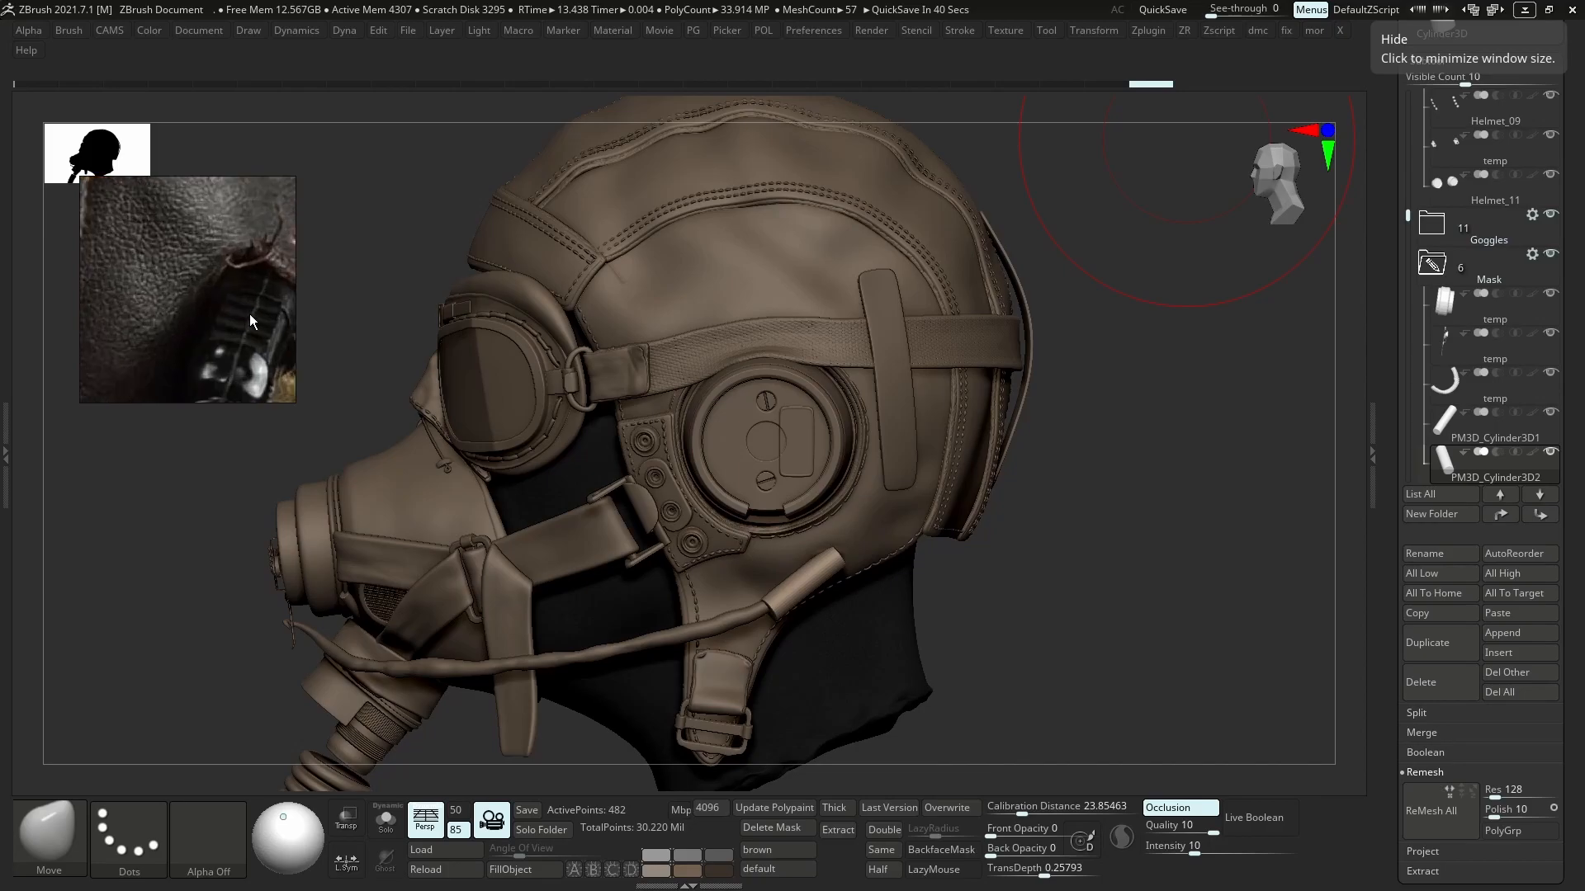
middle_drag(255, 312, 207, 330)
right_drag(833, 518, 820, 516)
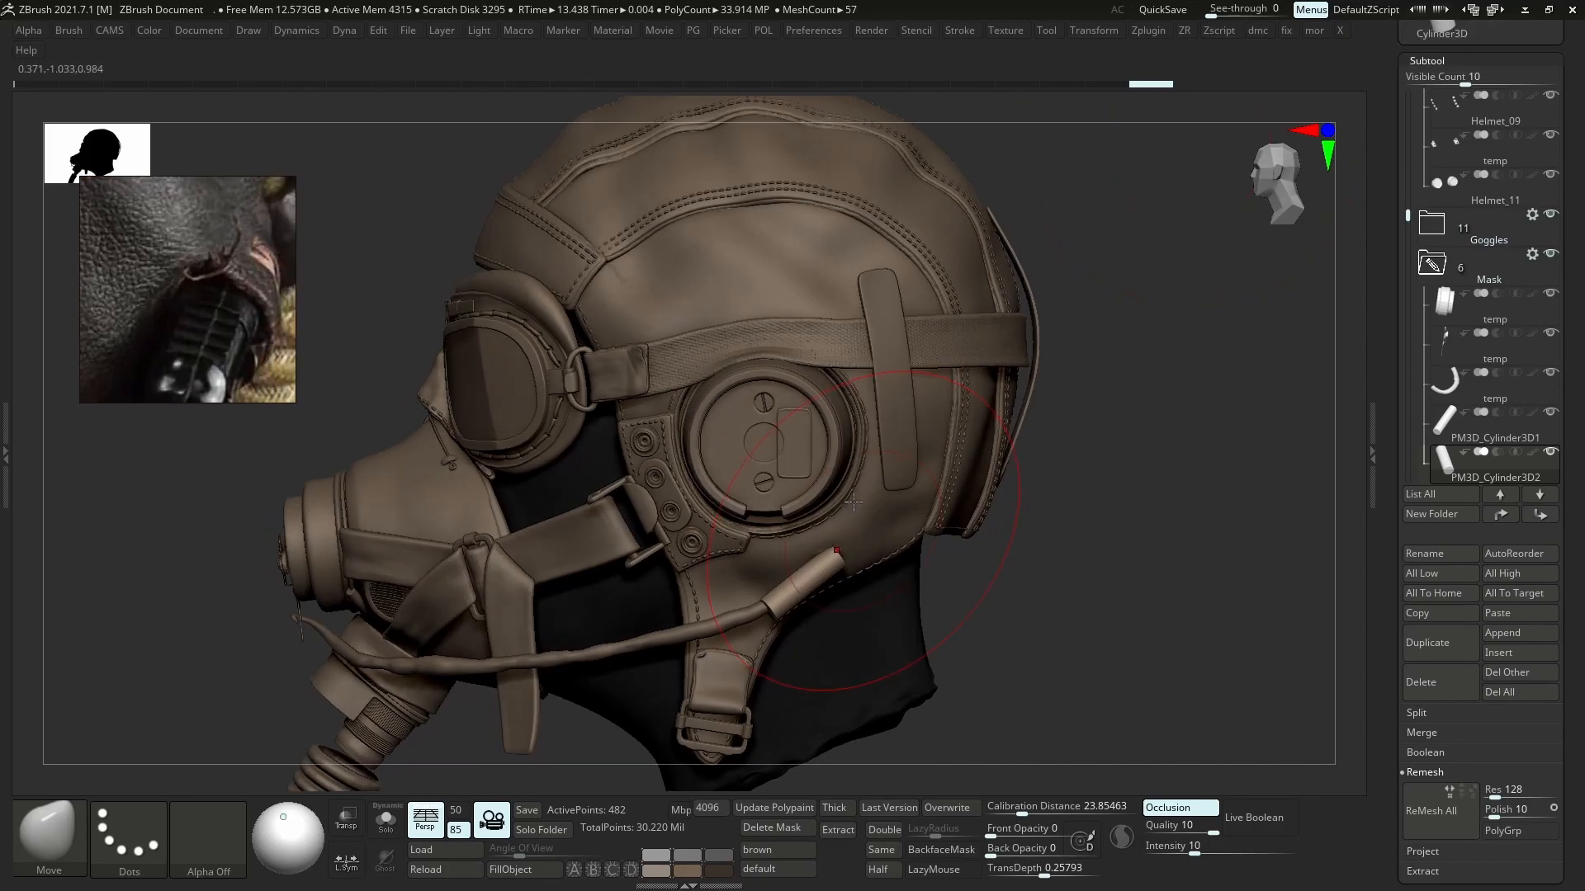
ctrl+right_drag(839, 558, 813, 581)
key(w)
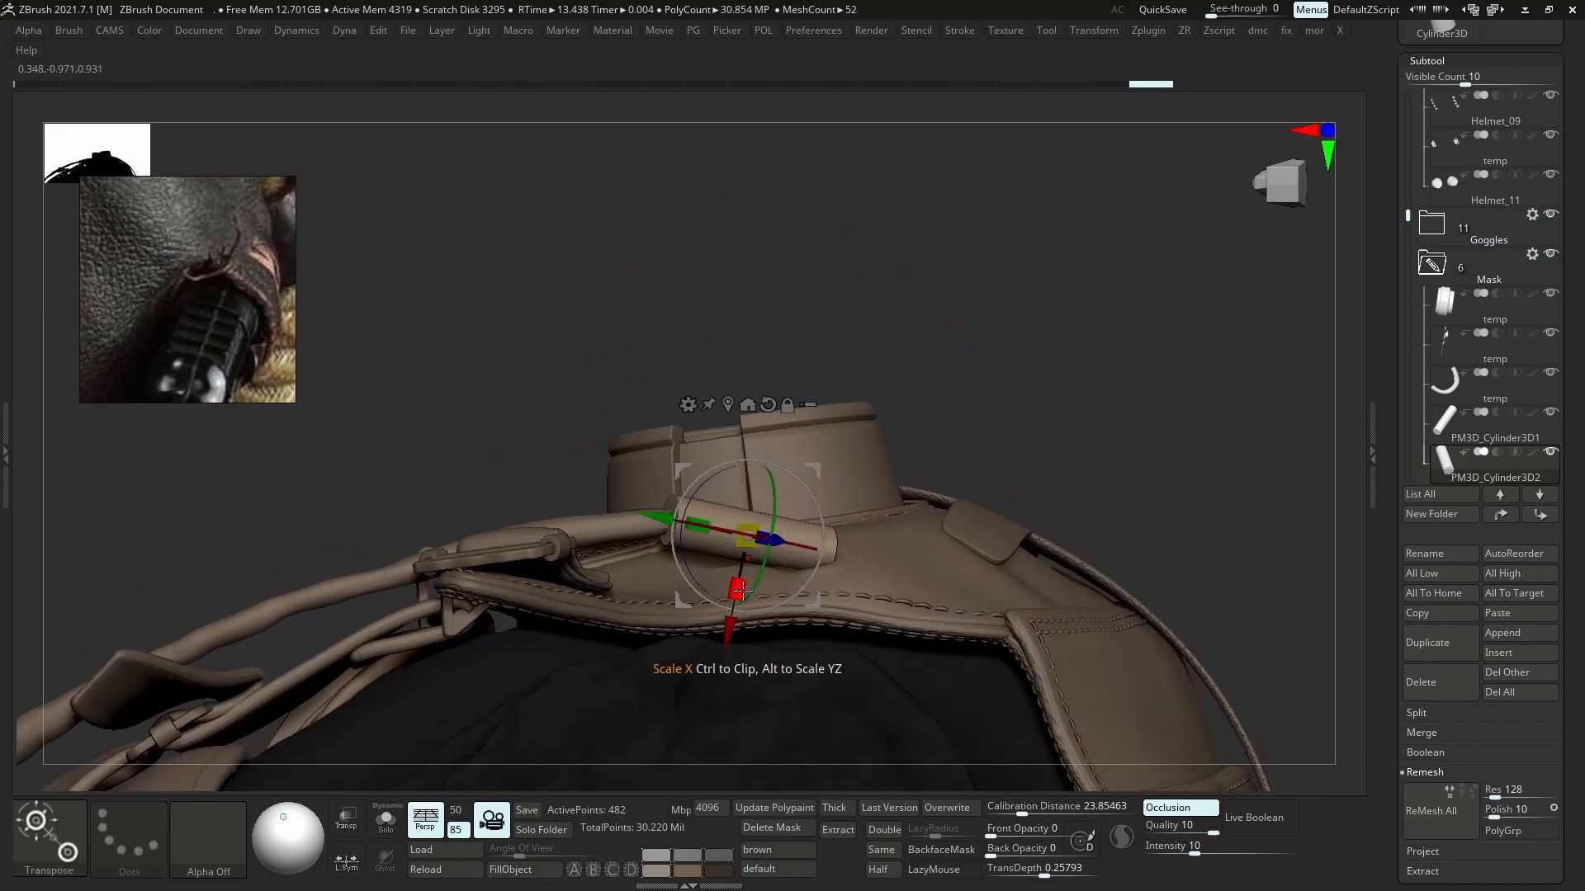
drag(729, 628, 726, 640)
drag(800, 500, 804, 506)
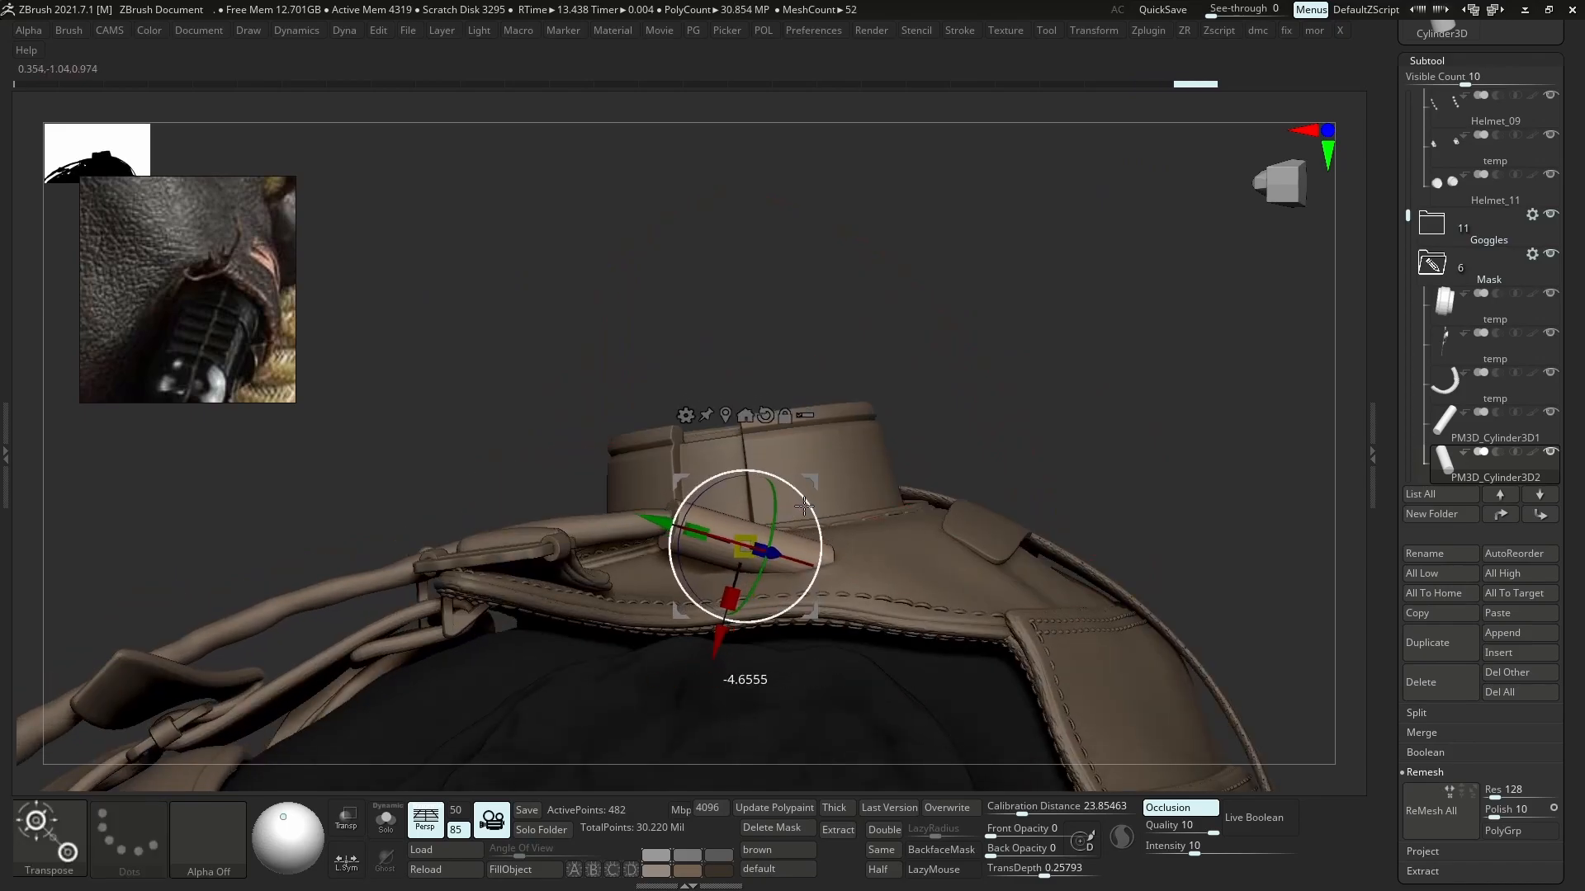
- Switch to the Move brush on the Helmet_13 leather shell and inspect the connector area and the front of the head
key(b)
key(m)
key(v)
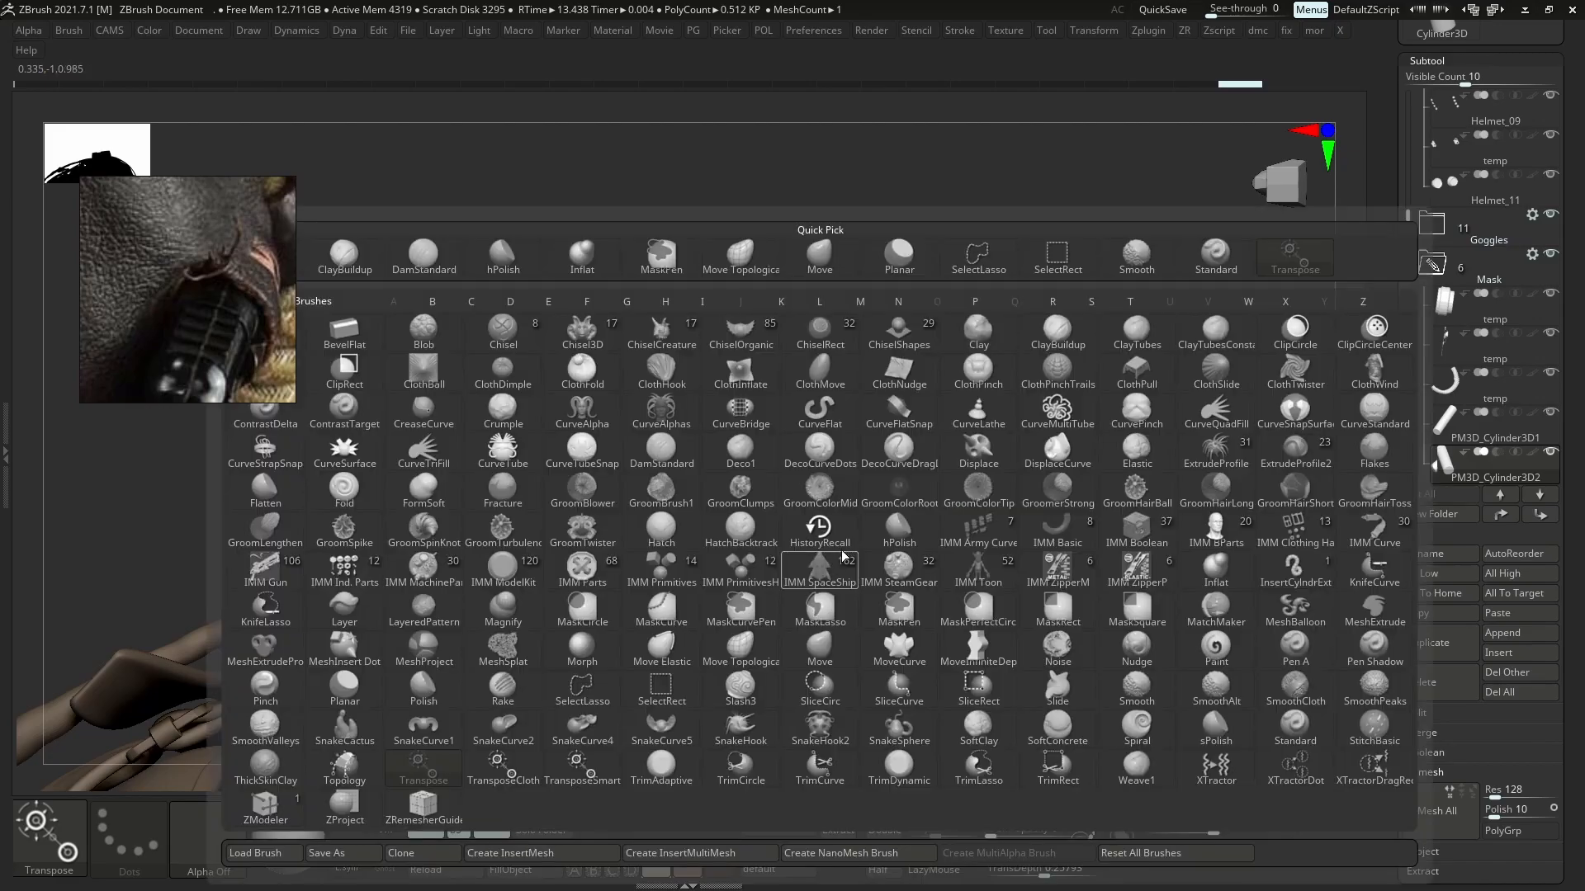
key(space)
alt+click(874, 535)
right_drag(871, 569, 850, 632)
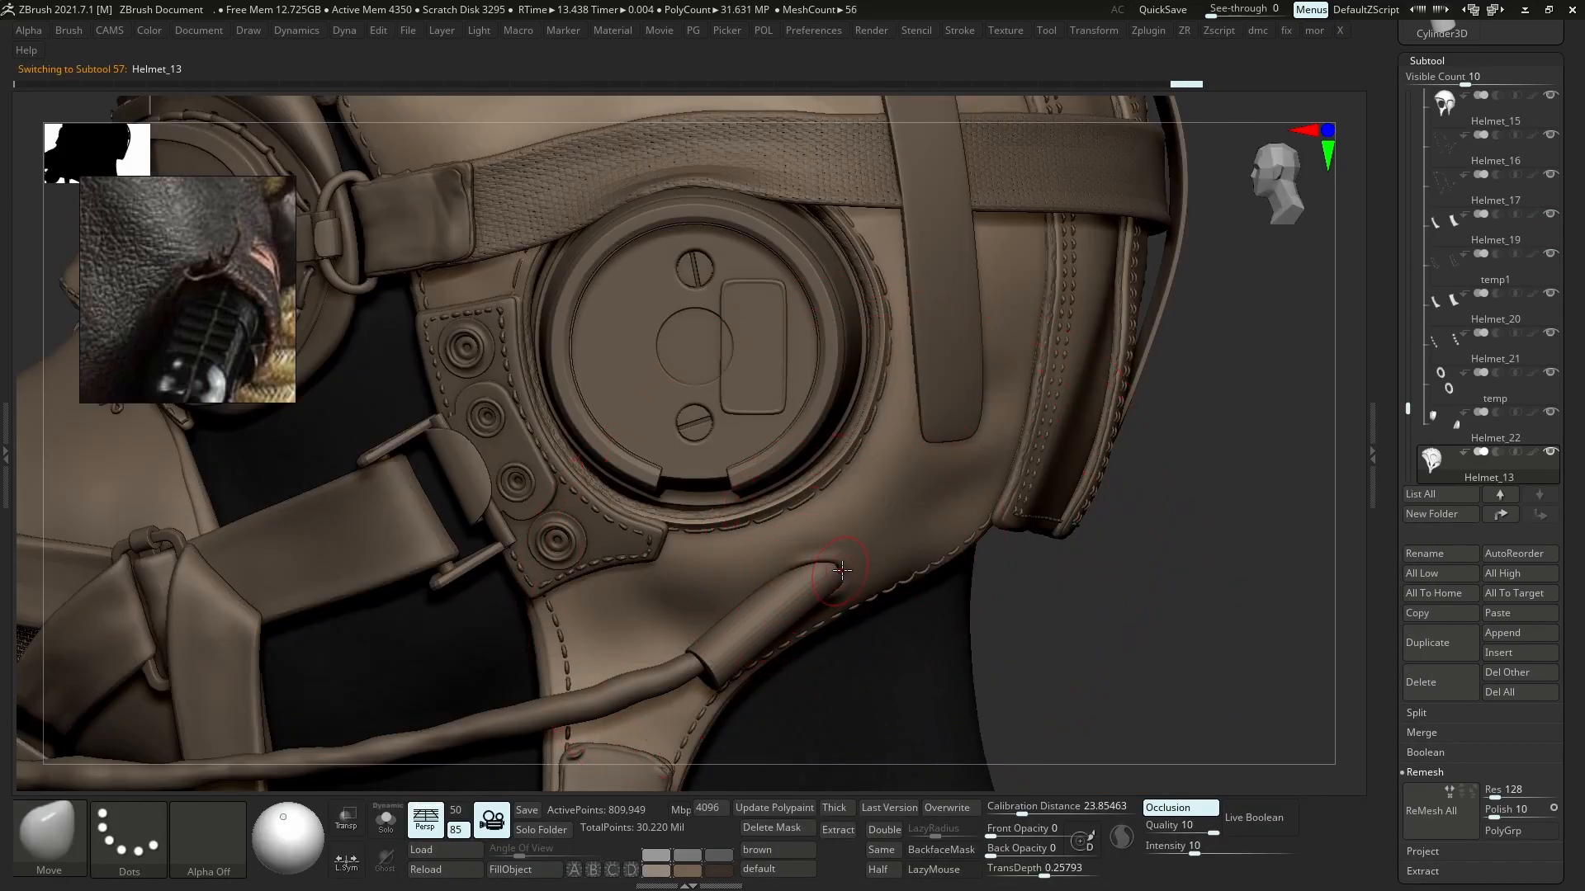
mouse_move(838, 577)
ctrl+right_down()
mouse_move(854, 493)
mouse_move(907, 516)
mouse_move(908, 498)
ctrl+right_up()
mouse_move(908, 498)
right_down()
mouse_move(903, 568)
mouse_move(923, 582)
mouse_move(998, 555)
right_up()
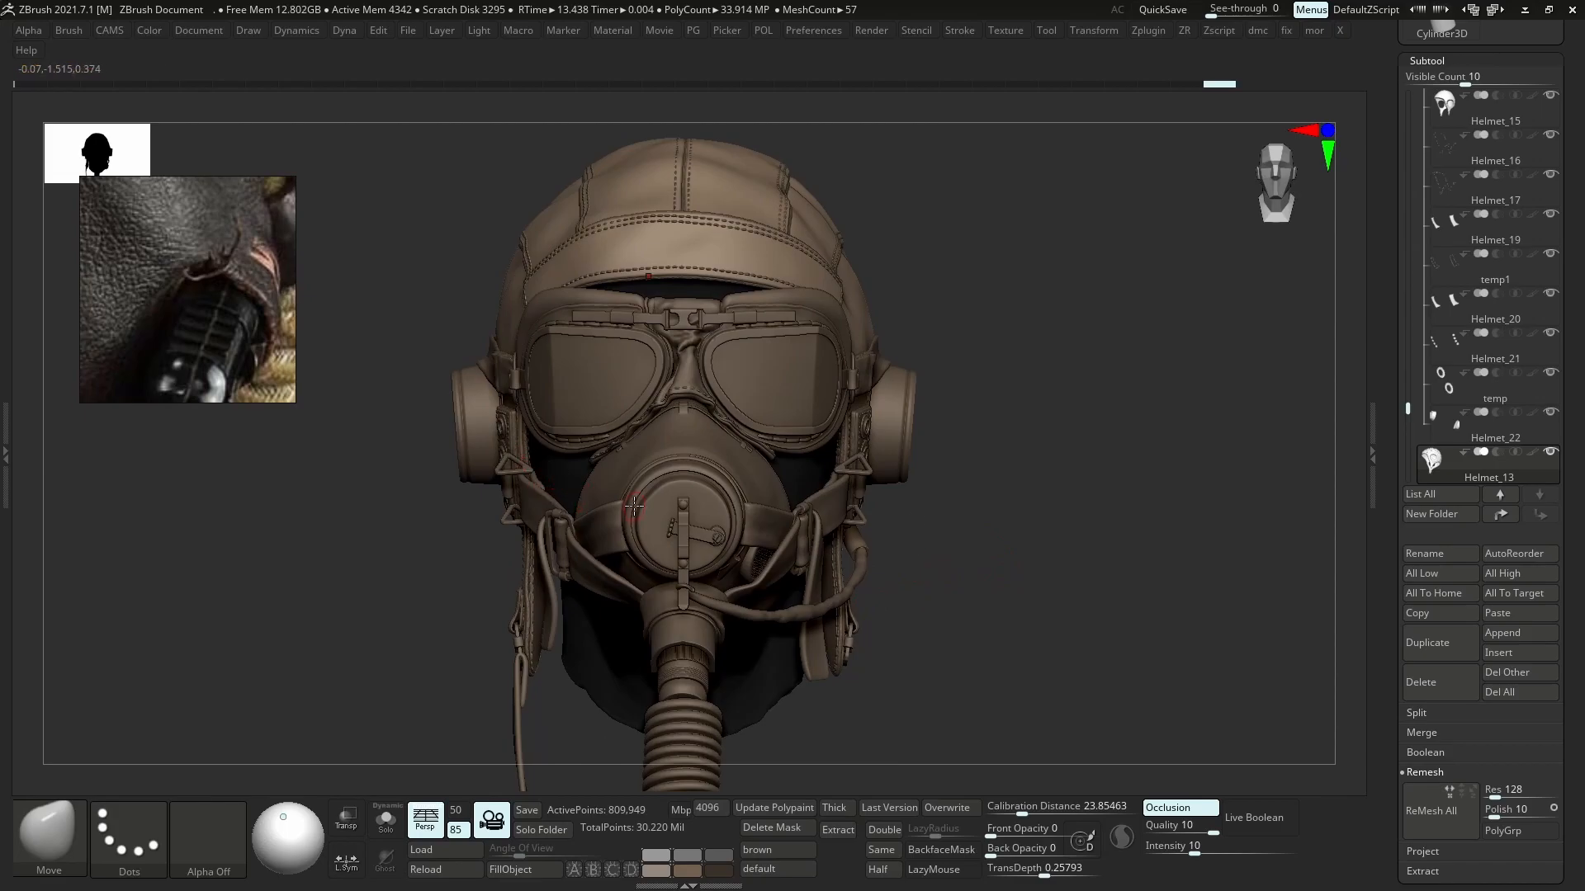
- Sketch the cord's route in red over a screen capture, from the ear cup beneath the mask to the opposite side, and discard the capture
key(Print)
drag(372, 120, 1328, 794)
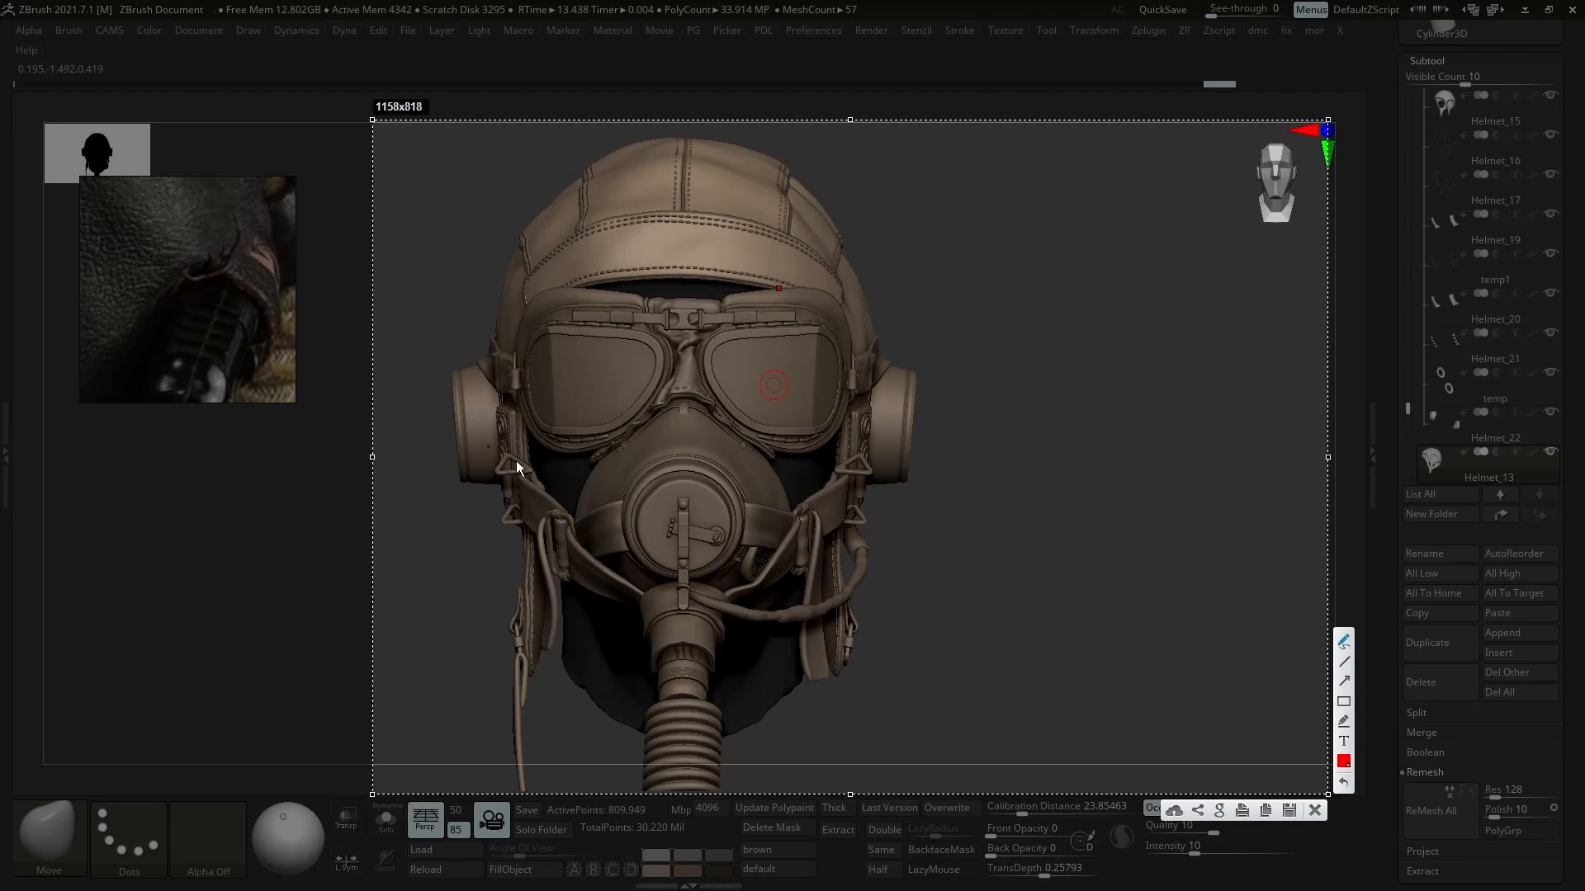
drag(484, 455, 533, 505)
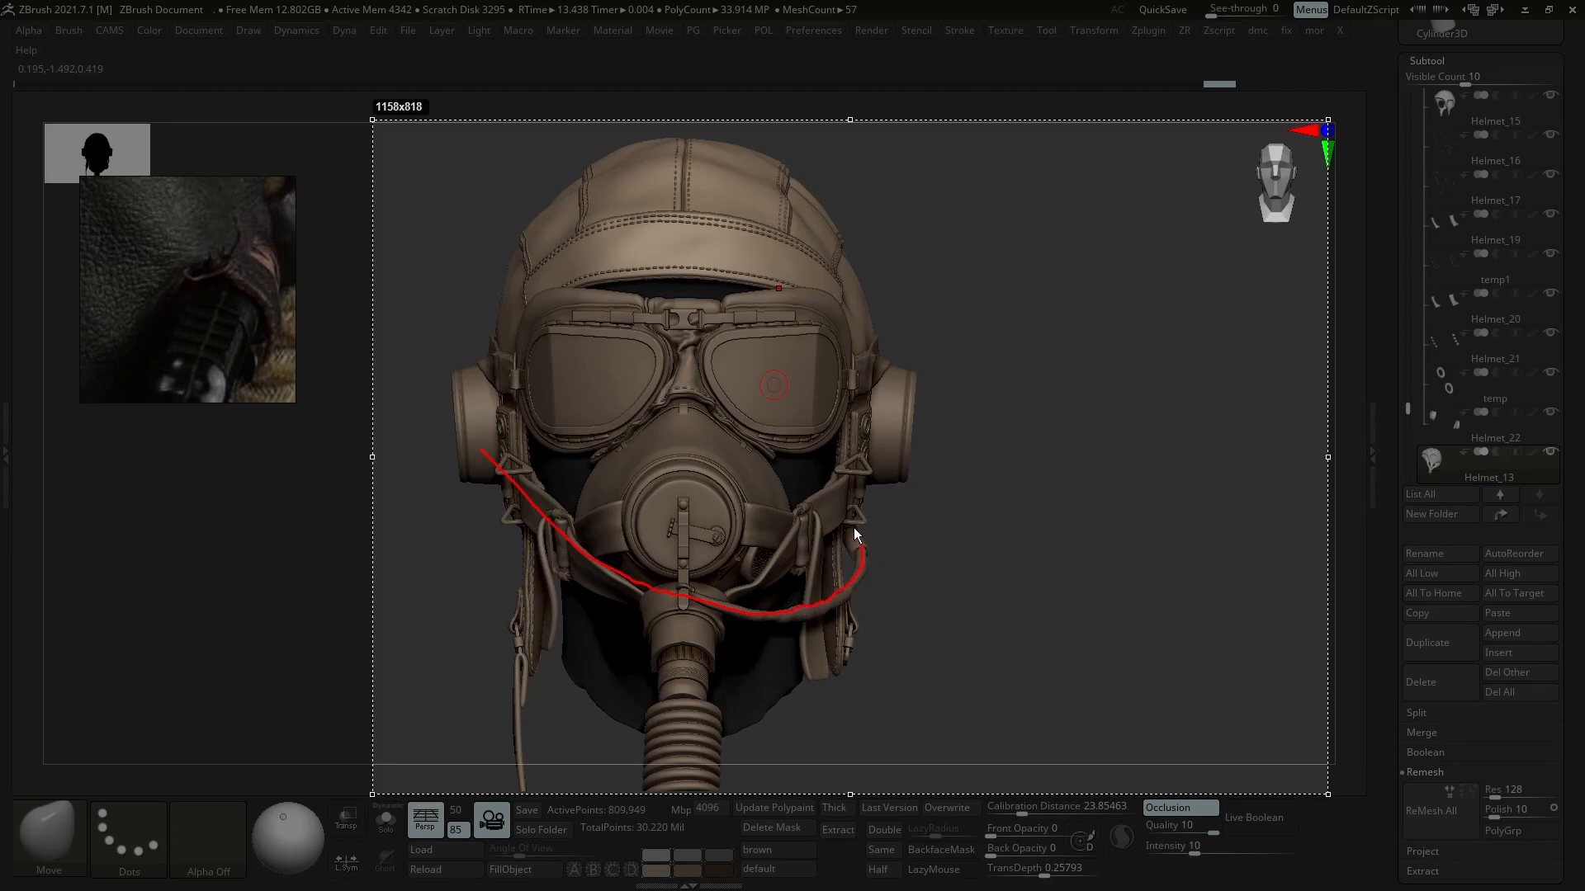
drag(846, 520, 844, 513)
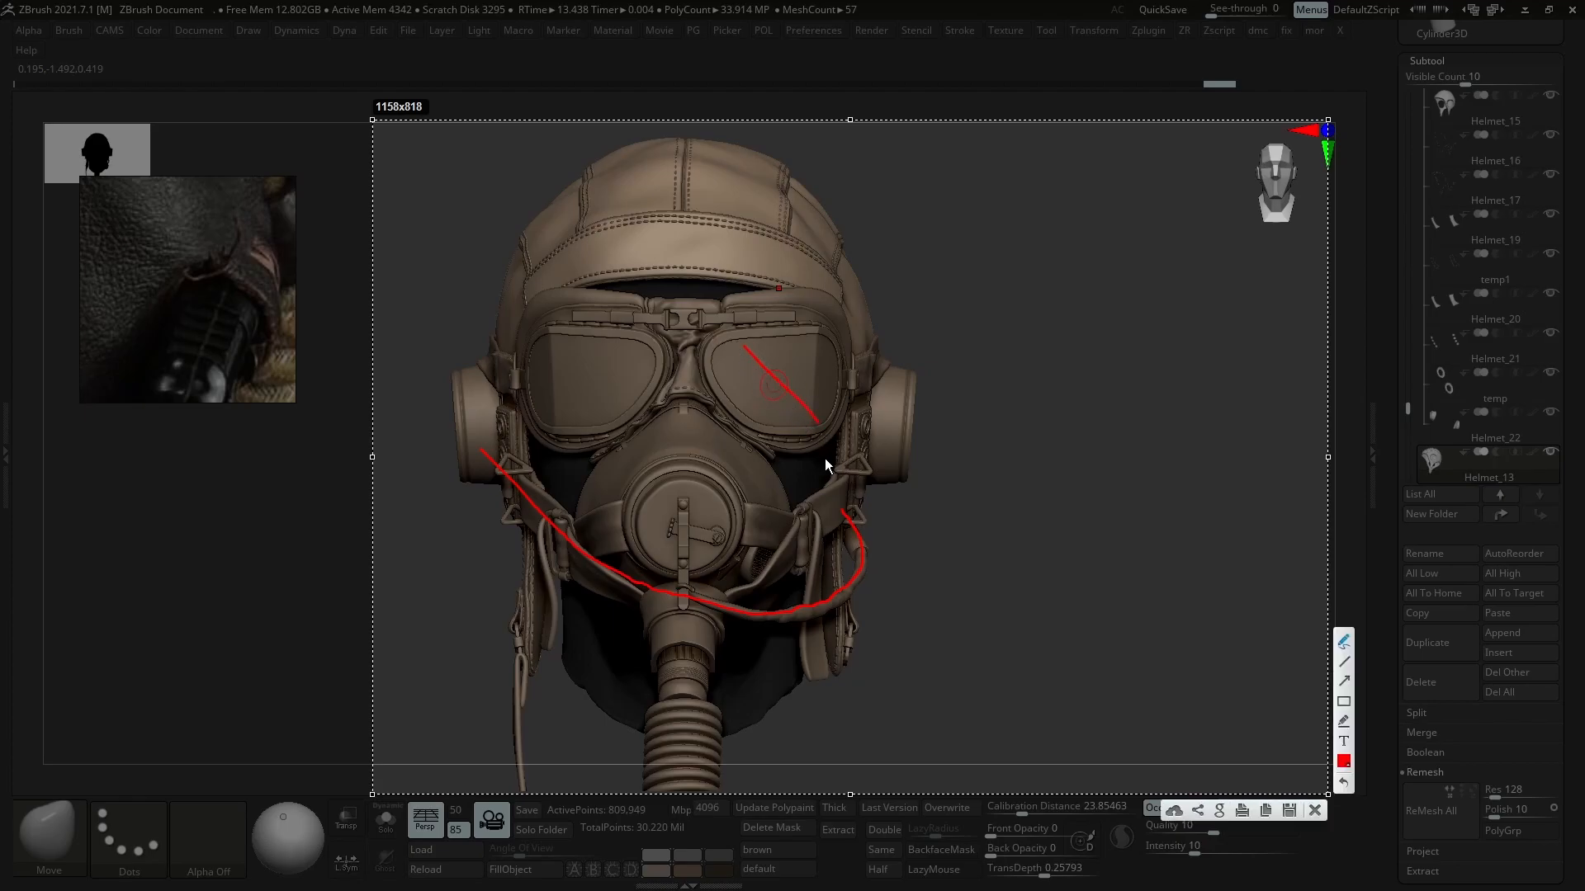
drag(481, 446, 776, 621)
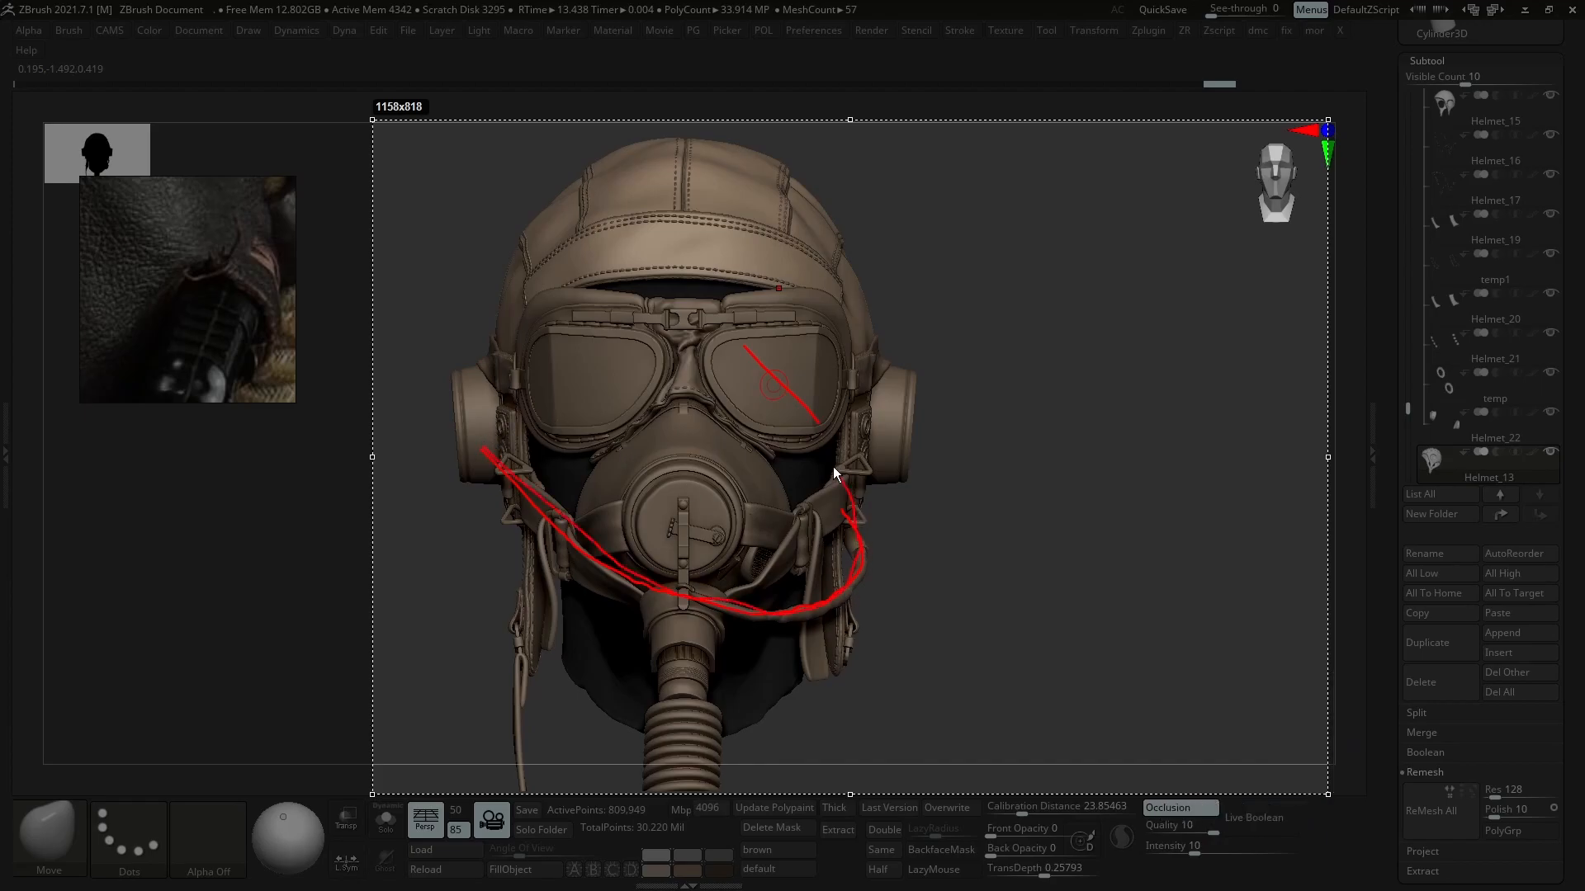
mouse_move(615, 277)
mouse_down()
mouse_move(693, 582)
mouse_move(569, 222)
mouse_move(607, 413)
mouse_up()
click(1314, 810)
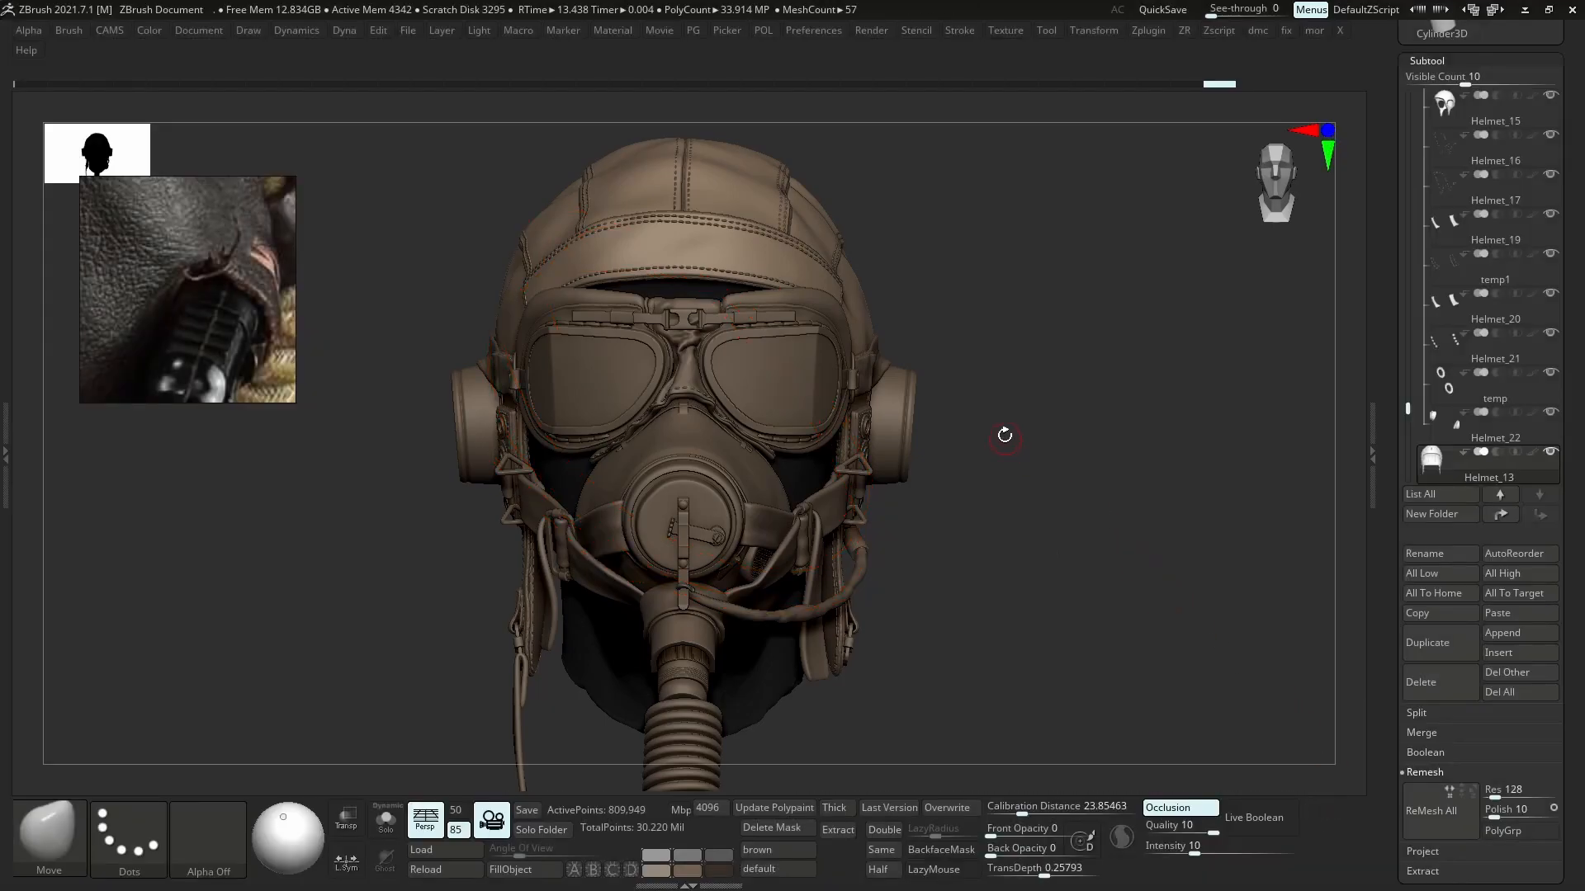
- Select the cord connector cylinder, switch to Maya and import it into the ALL_FOR_LOW scene
drag(999, 425, 990, 427)
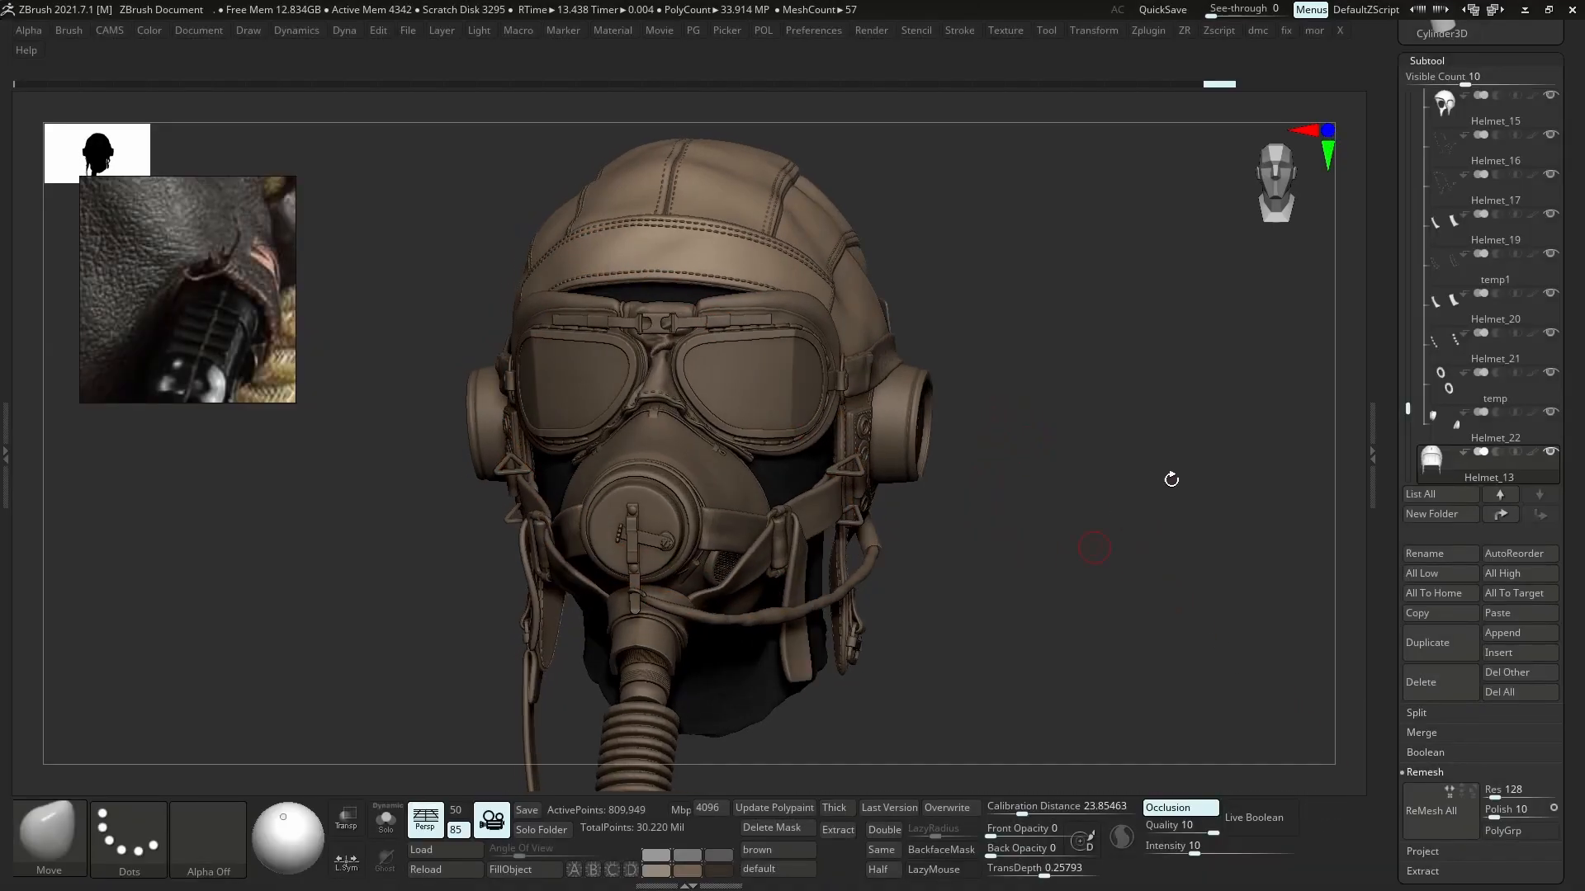
drag(893, 560, 767, 548)
alt+click(890, 536)
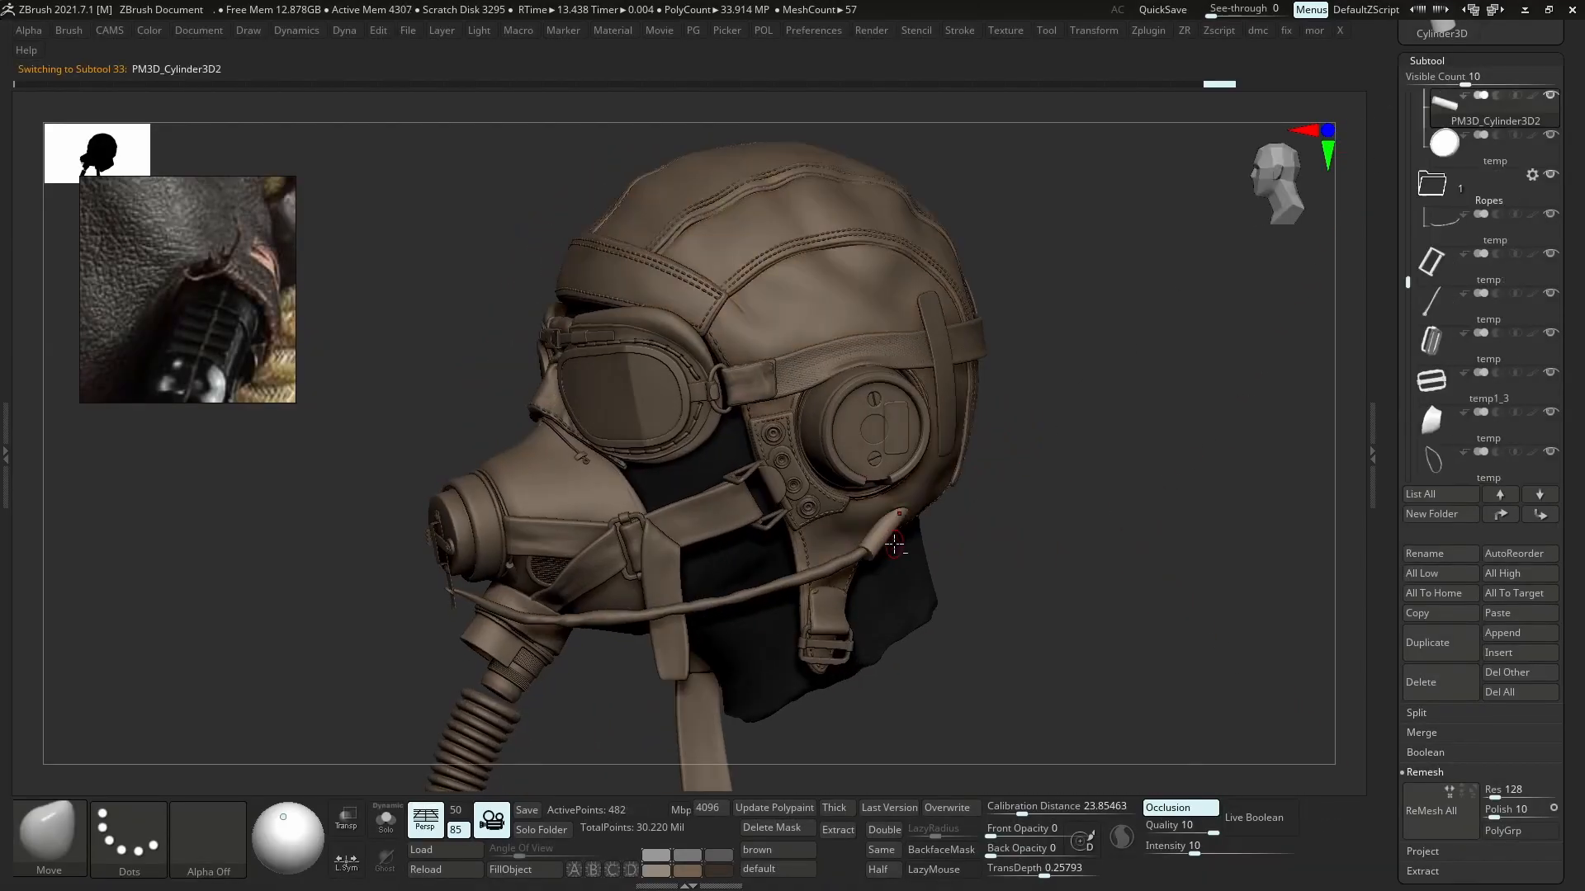
mouse_move(1453, 462)
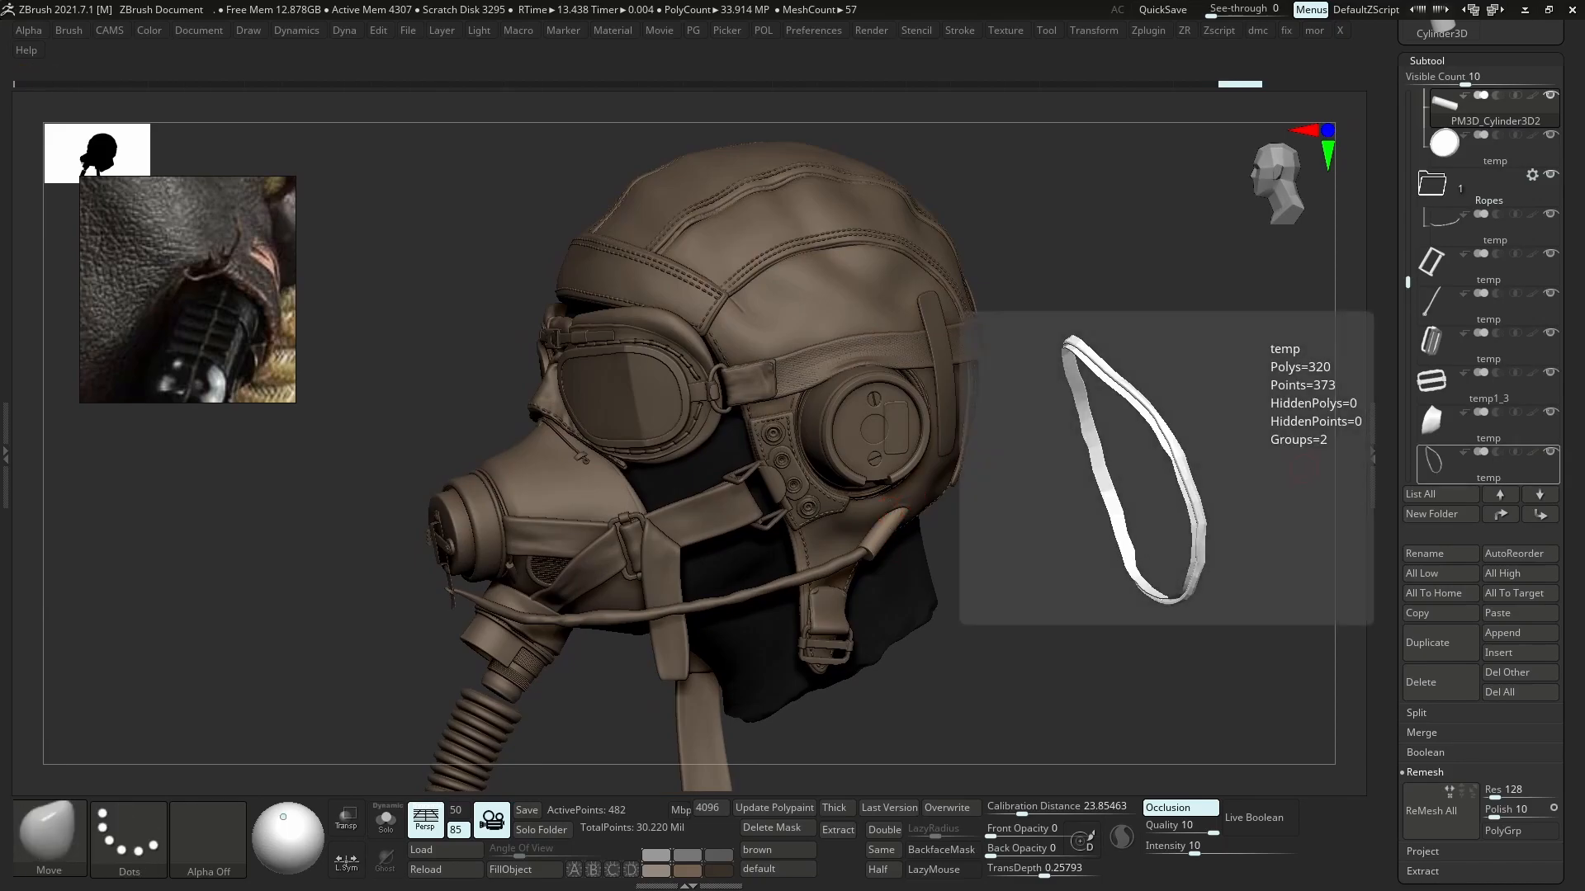
key(alt+Tab)
alt+right_drag(822, 500, 750, 401)
click(49, 97)
key(a)
scroll(847, 495, down, 6)
click(157, 582)
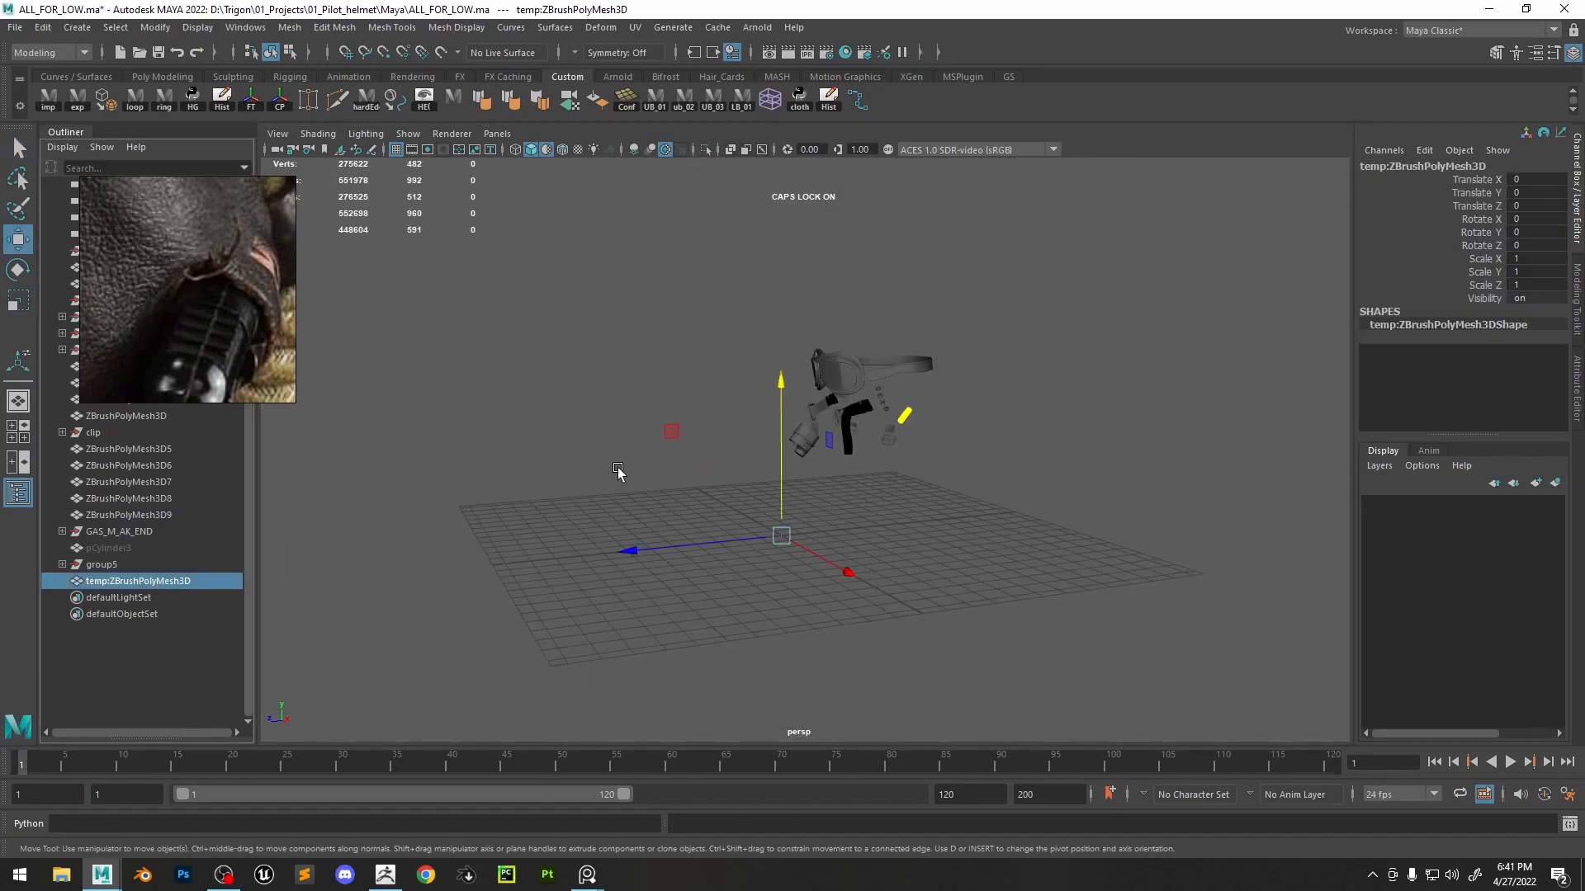
- Move the imported connector to the world origin and rotate it so it lies horizontally along the grid axis
key(f)
scroll(776, 520, down, 8)
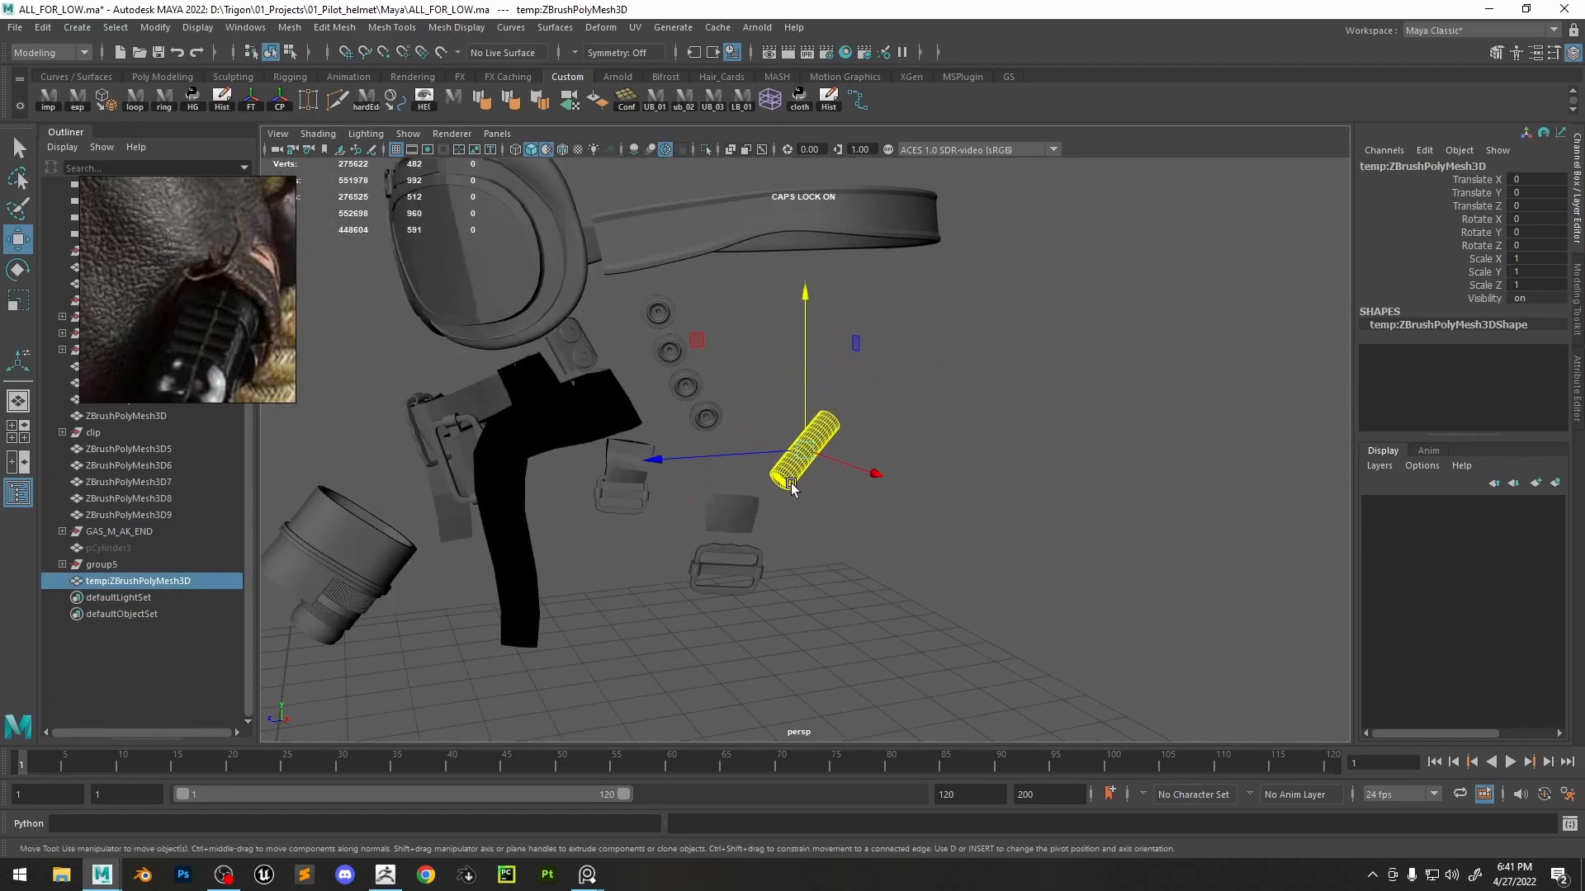
drag(931, 408, 700, 648)
key(f)
key(e)
drag(872, 507, 818, 396)
drag(879, 523, 892, 520)
alt+drag(1046, 517, 1017, 415)
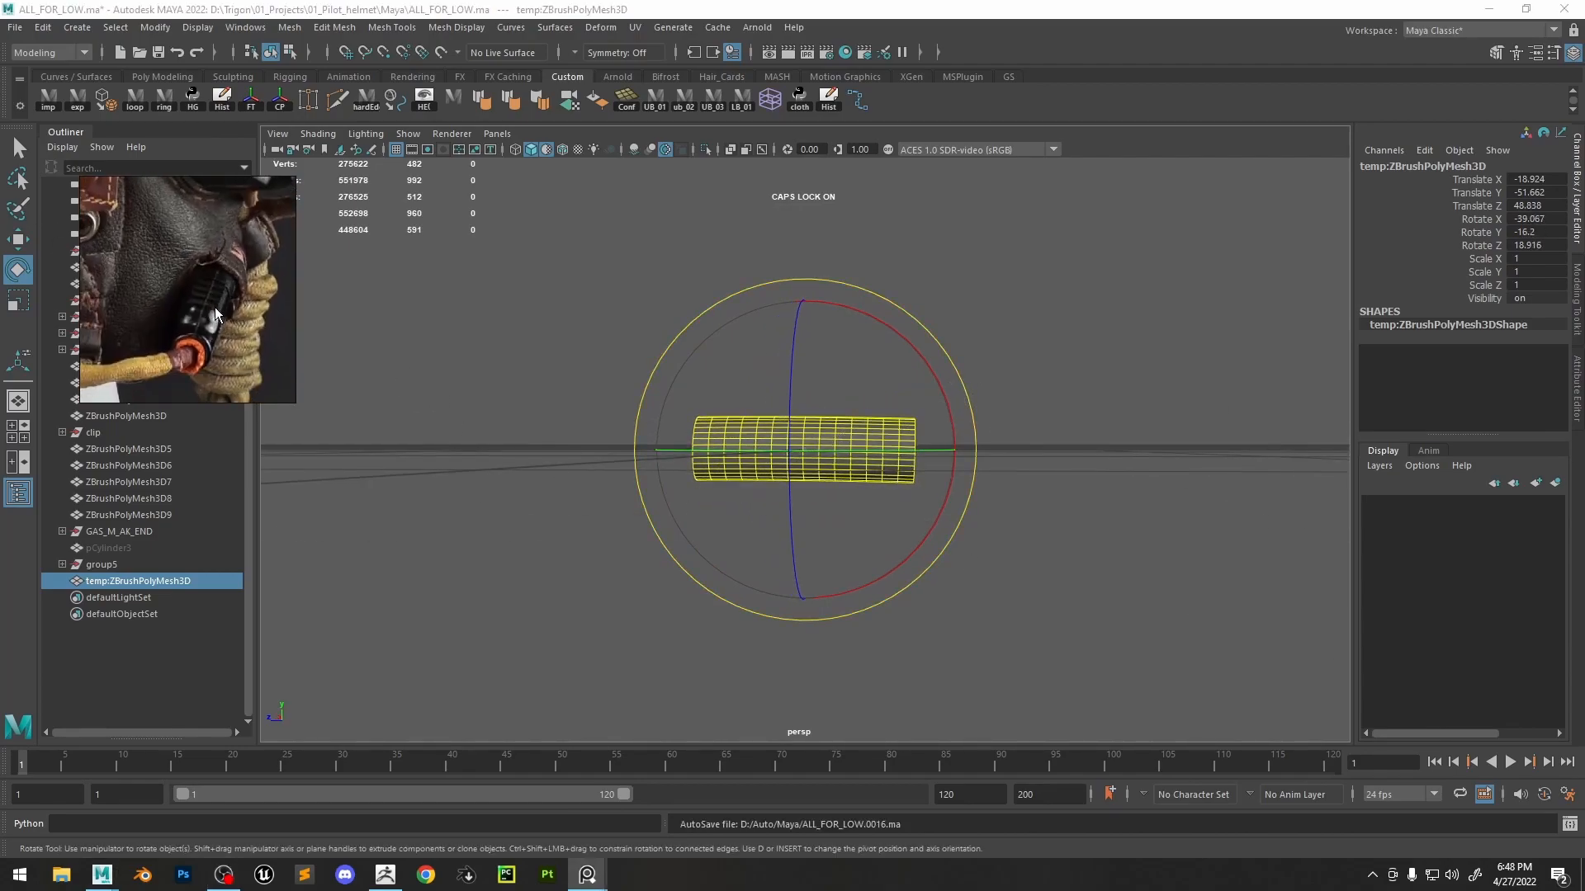
- Create a polygon cylinder primitive at the origin, inside the imported connector
click(994, 350)
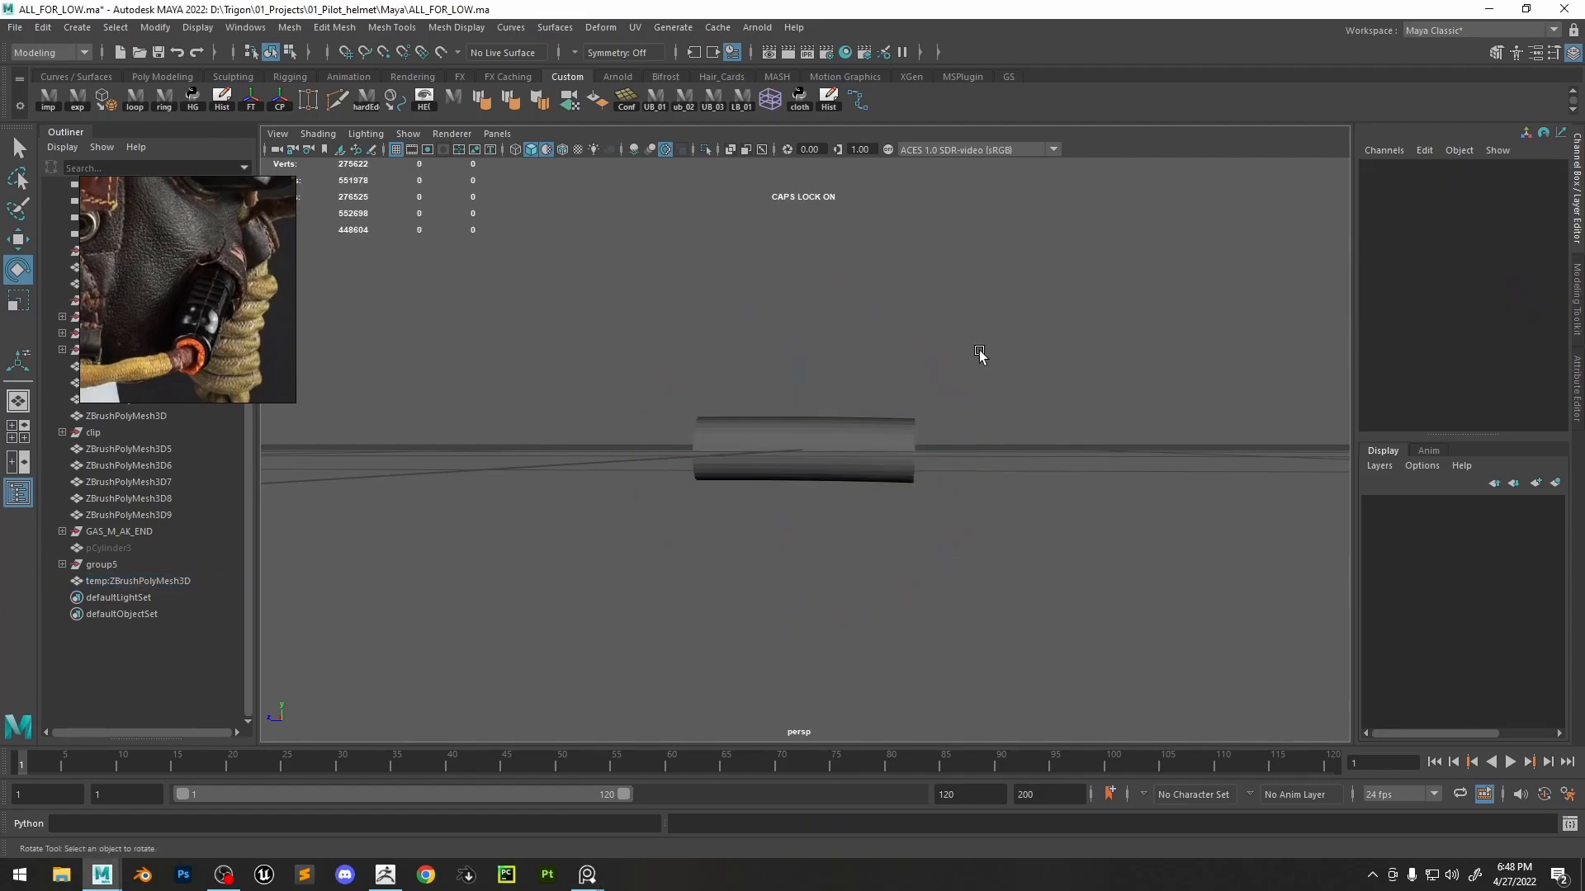
key(space)
click(832, 295)
mouse_move(914, 358)
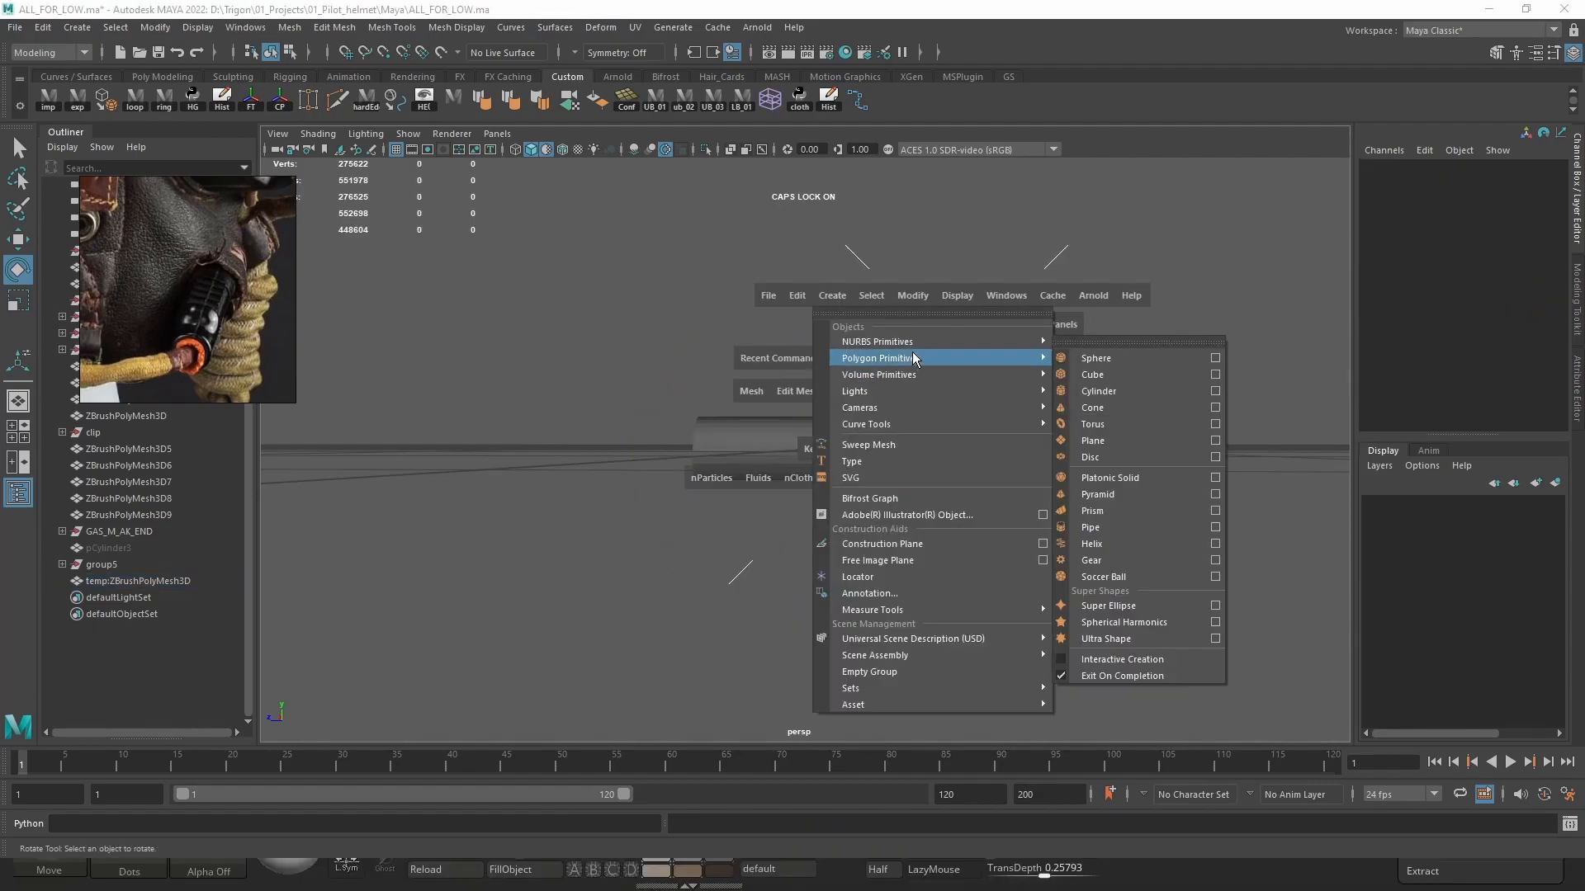
click(1102, 391)
key(r)
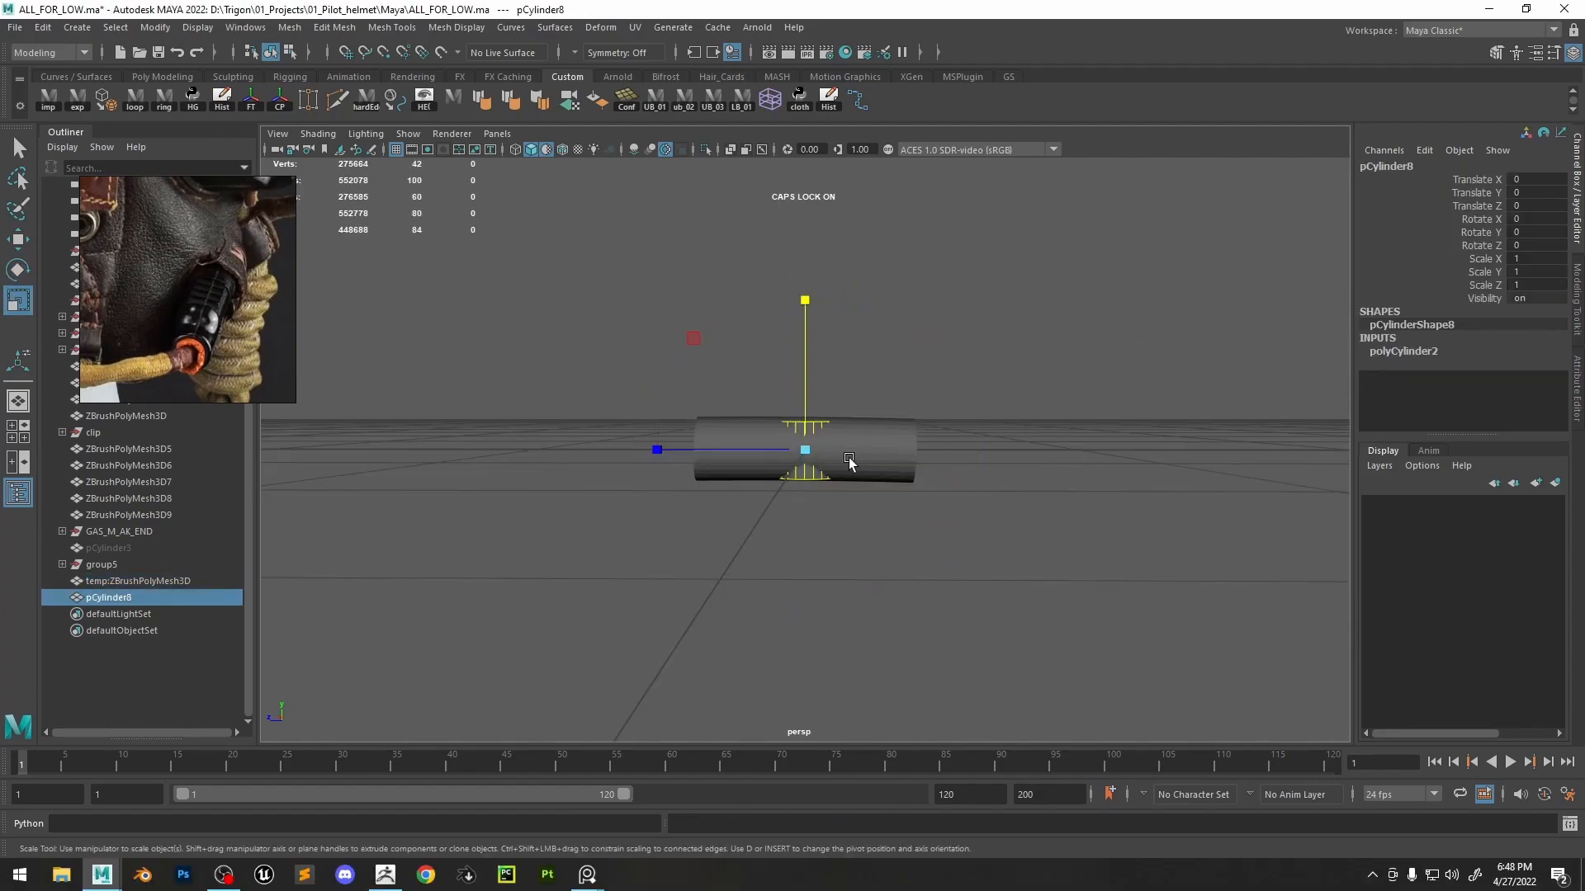
key(e)
alt+drag(838, 408, 809, 428)
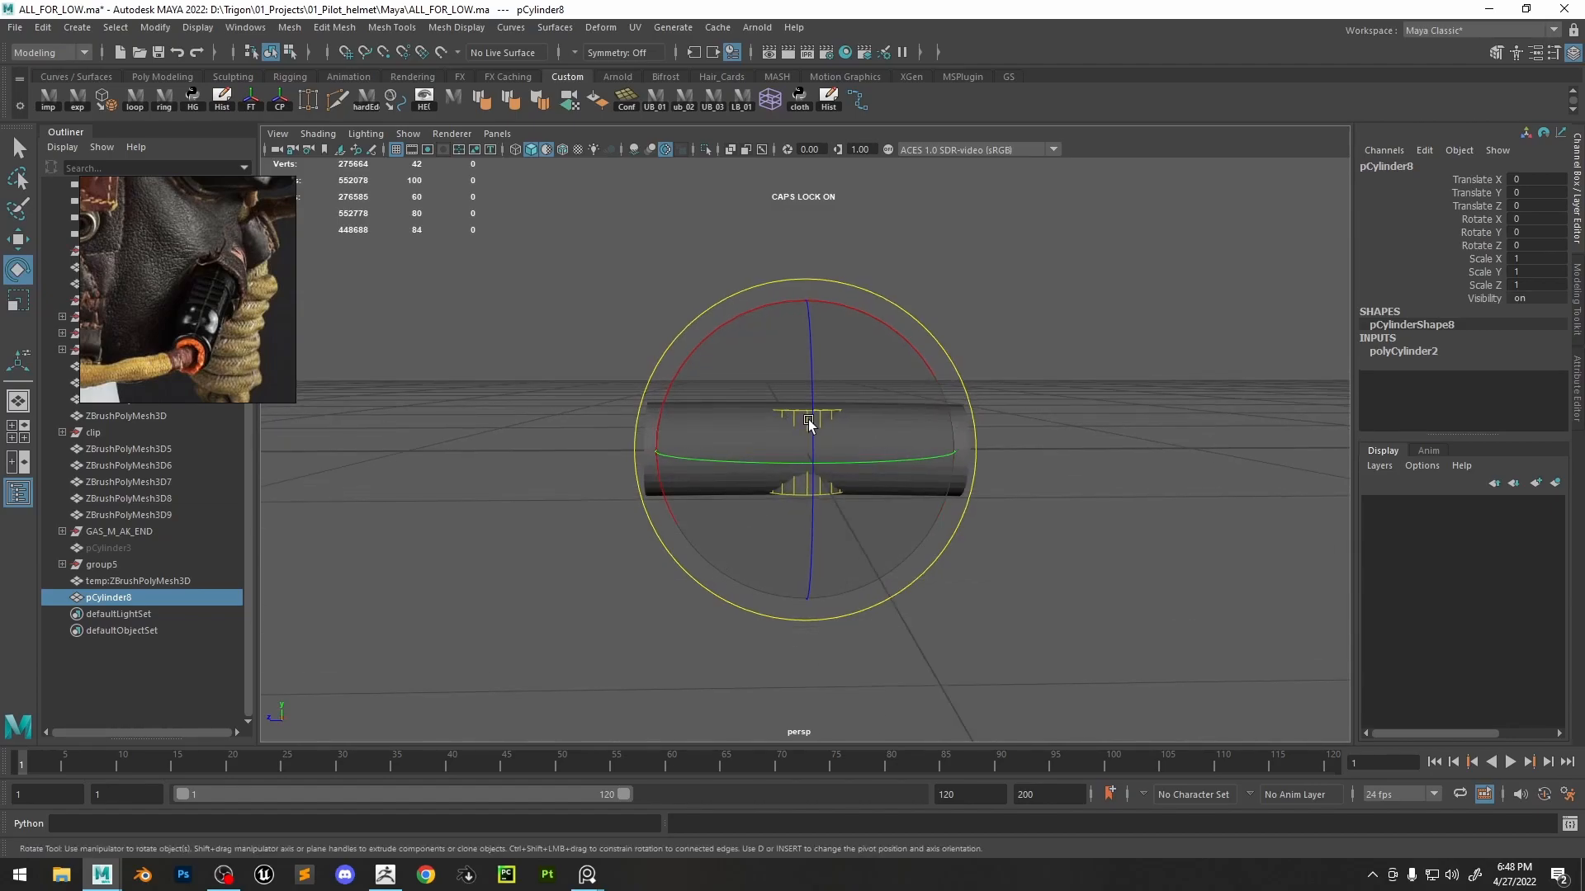
drag(905, 322, 949, 465)
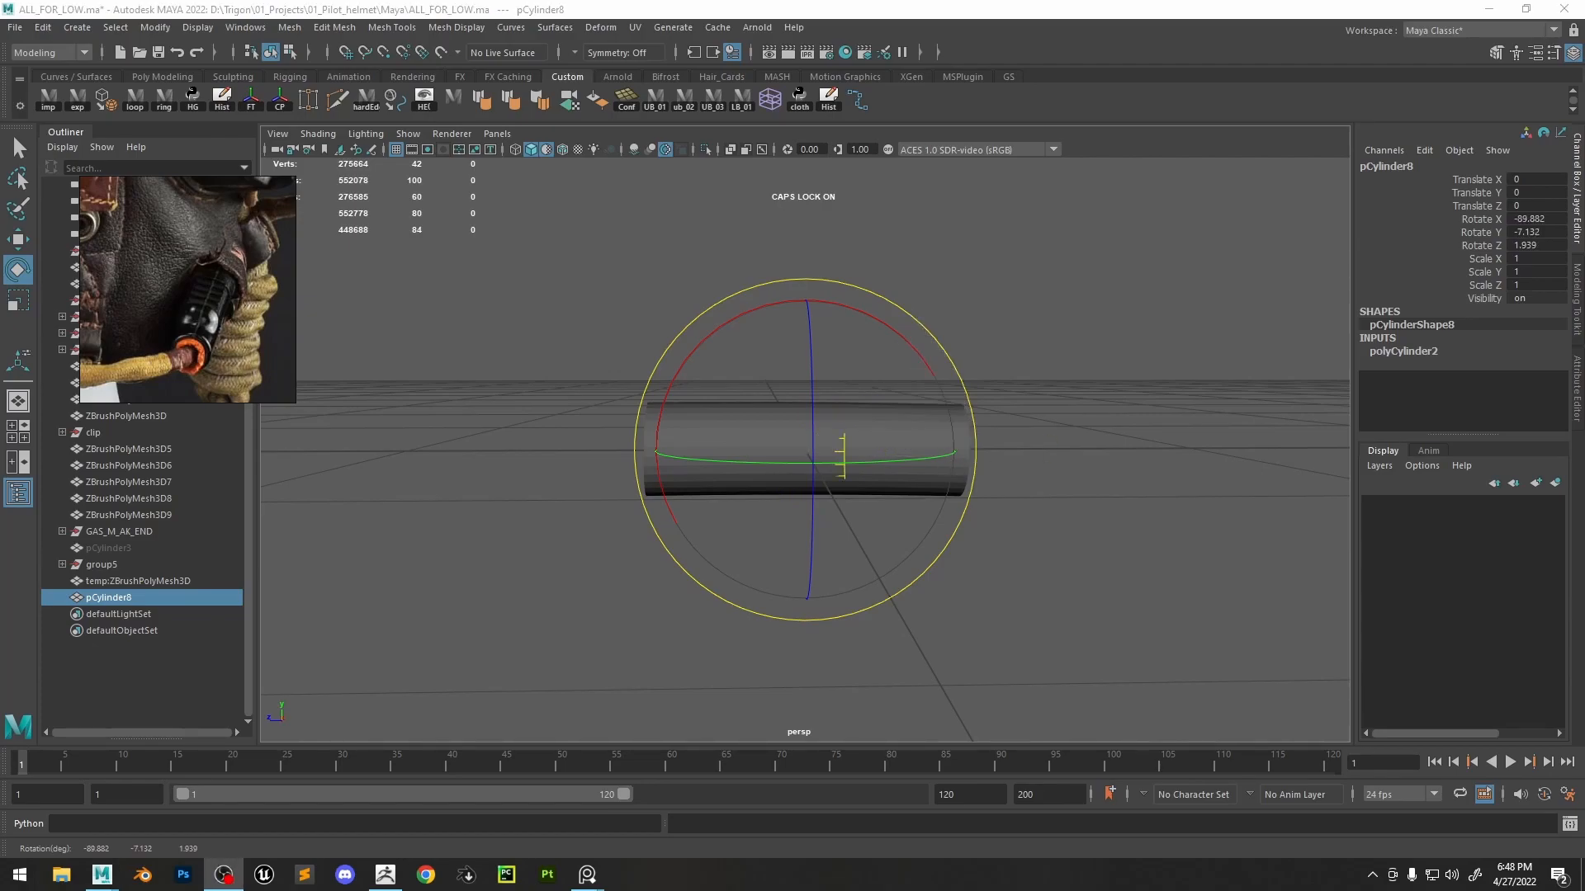
alt+drag(884, 355, 1143, 487)
key(r)
key(e)
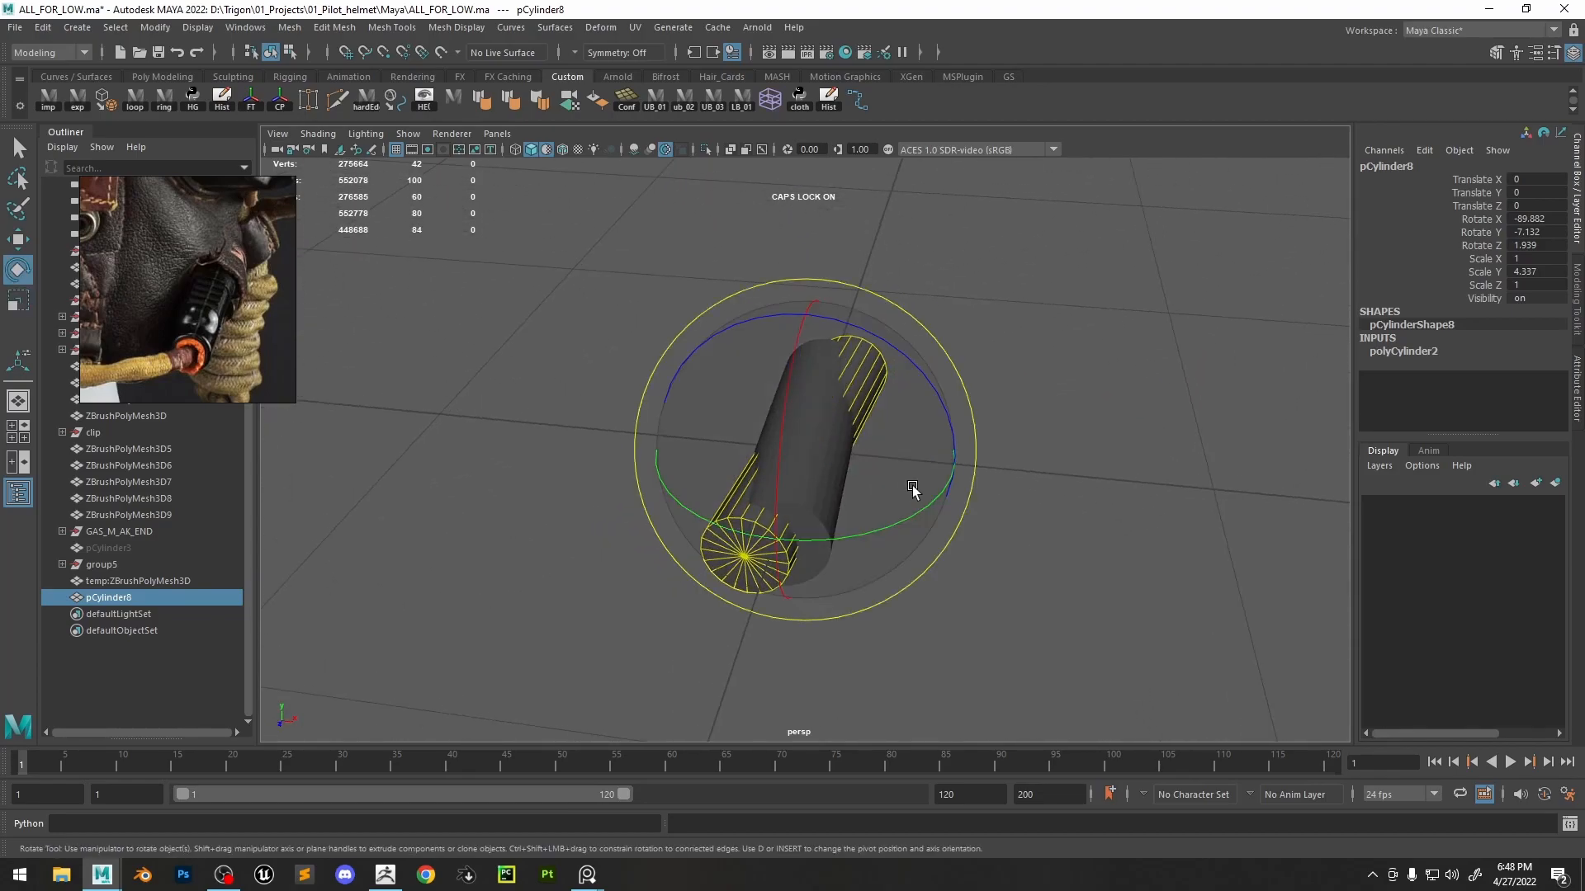
key(ctrl+z)
key(ctrl+z)
- Rotate the new cylinder 90 degrees in X and scale it to 1.128 × 3.745 × 1.128 to match the imported connector
drag(790, 418, 755, 526)
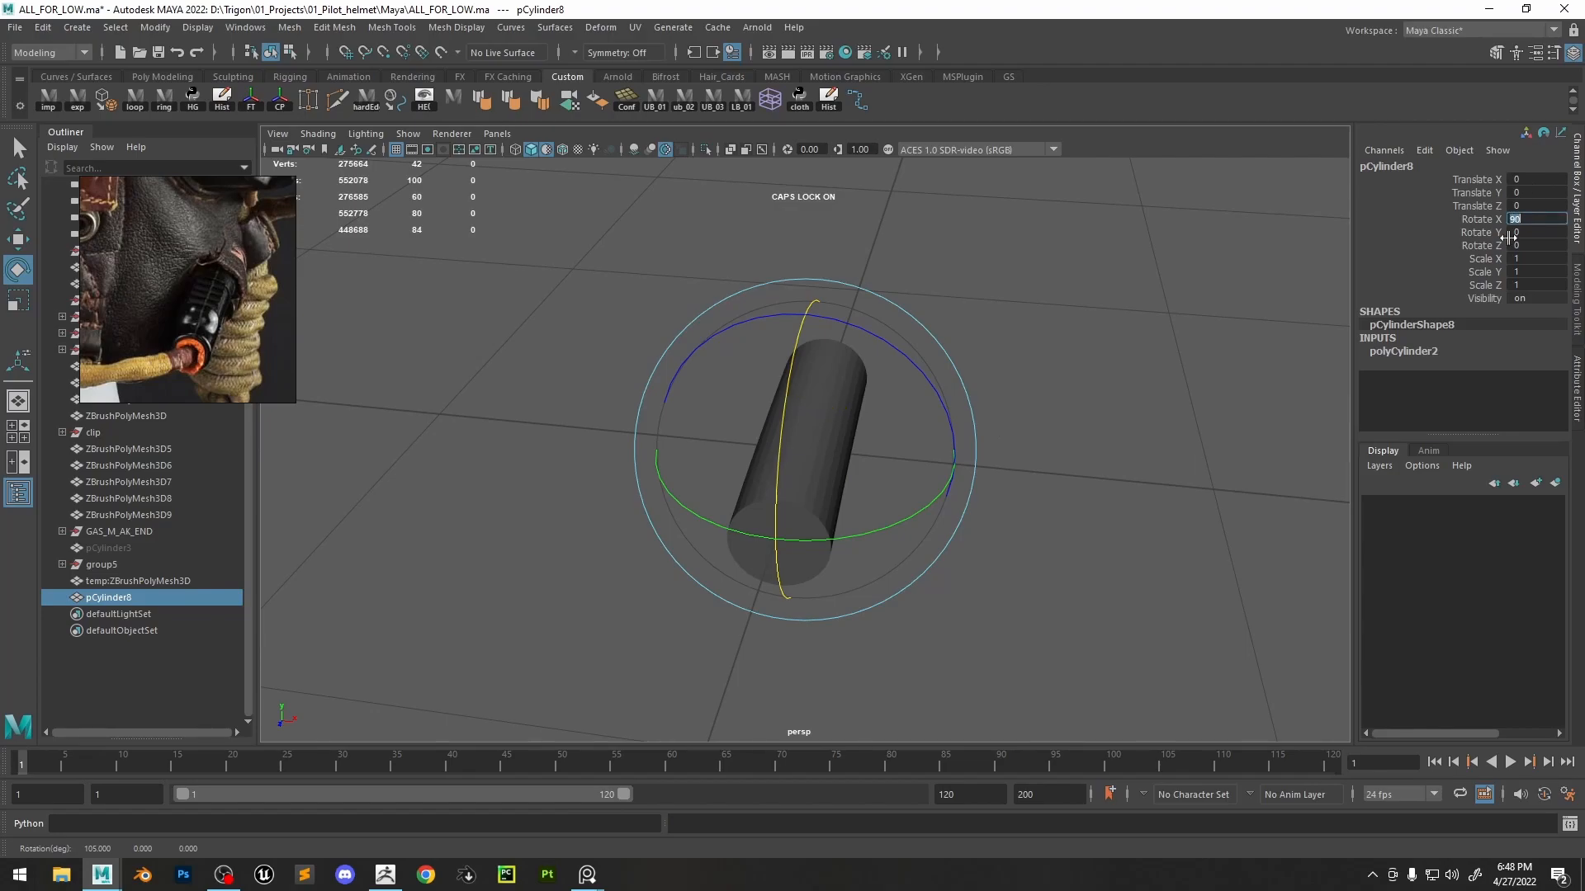
alt+drag(1098, 421, 884, 361)
key(r)
drag(754, 465, 536, 485)
key(4)
drag(811, 456, 832, 459)
mouse_move(697, 462)
mouse_down()
mouse_move(720, 463)
mouse_move(722, 412)
mouse_up()
key(5)
- Delete the imported connector mesh and select the new cylinder in its place
click(717, 391)
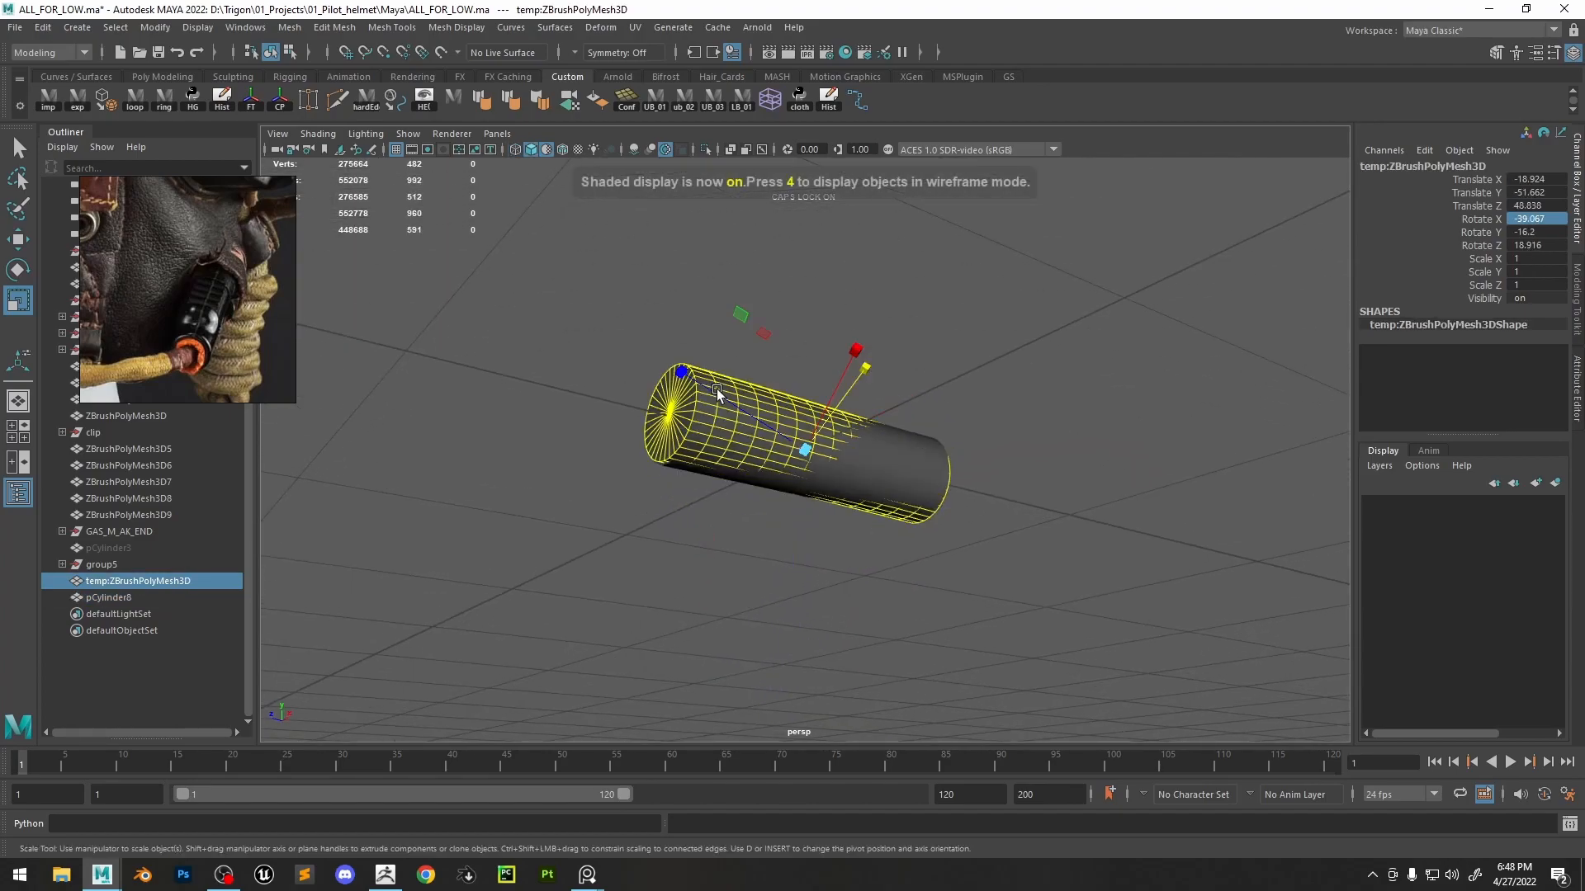
key(Delete)
click(882, 498)
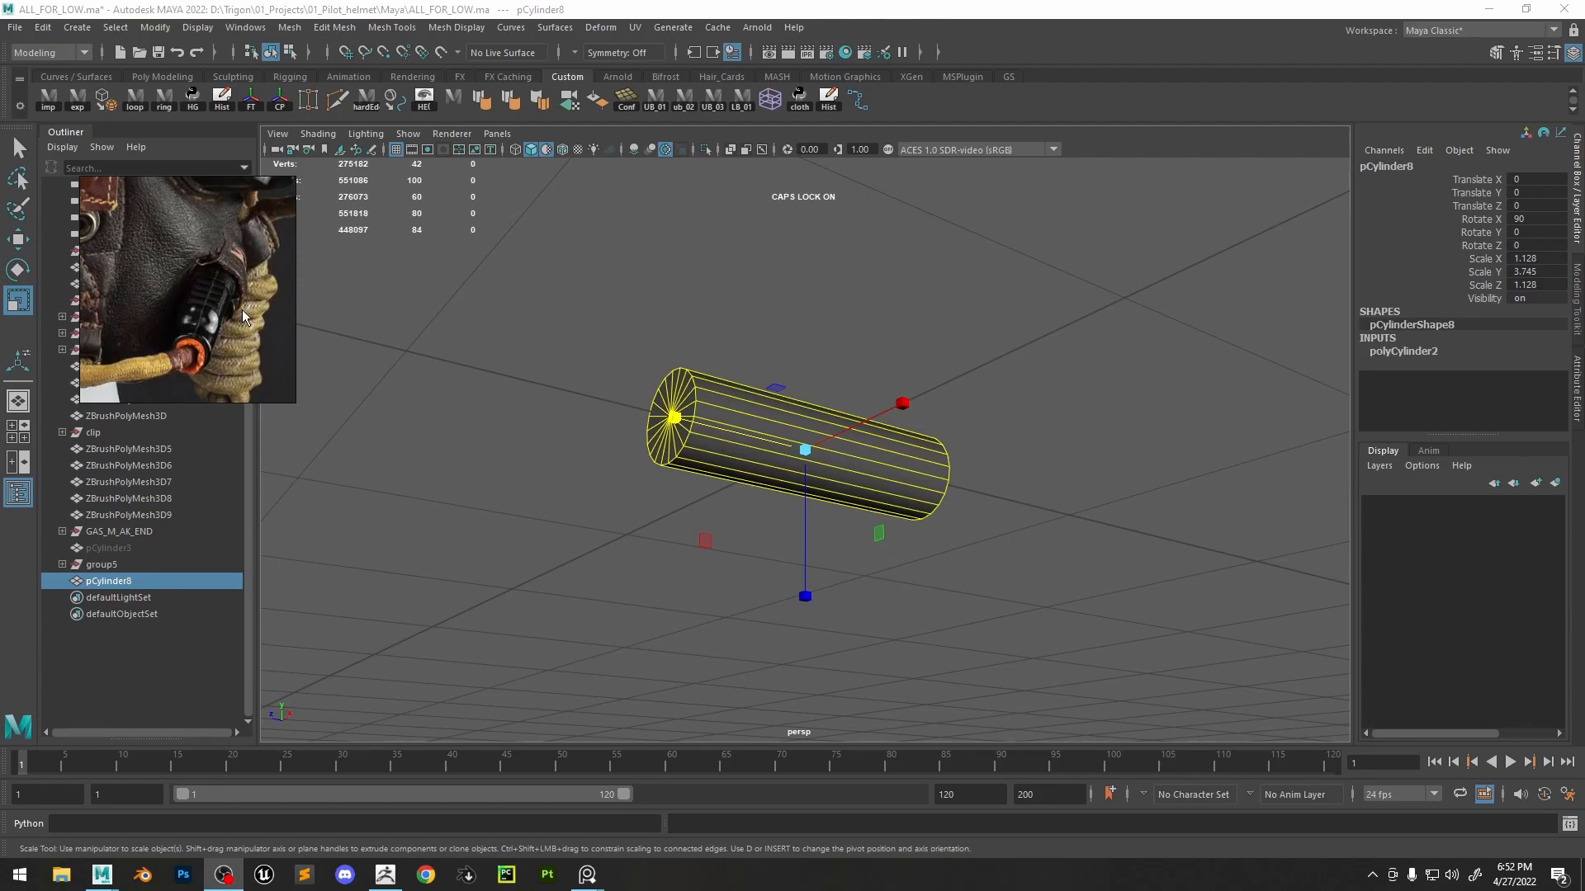
- Check the connector's shape in the reference photo and set the cylinder's axis subdivisions to 24
scroll(186, 330, up, 3)
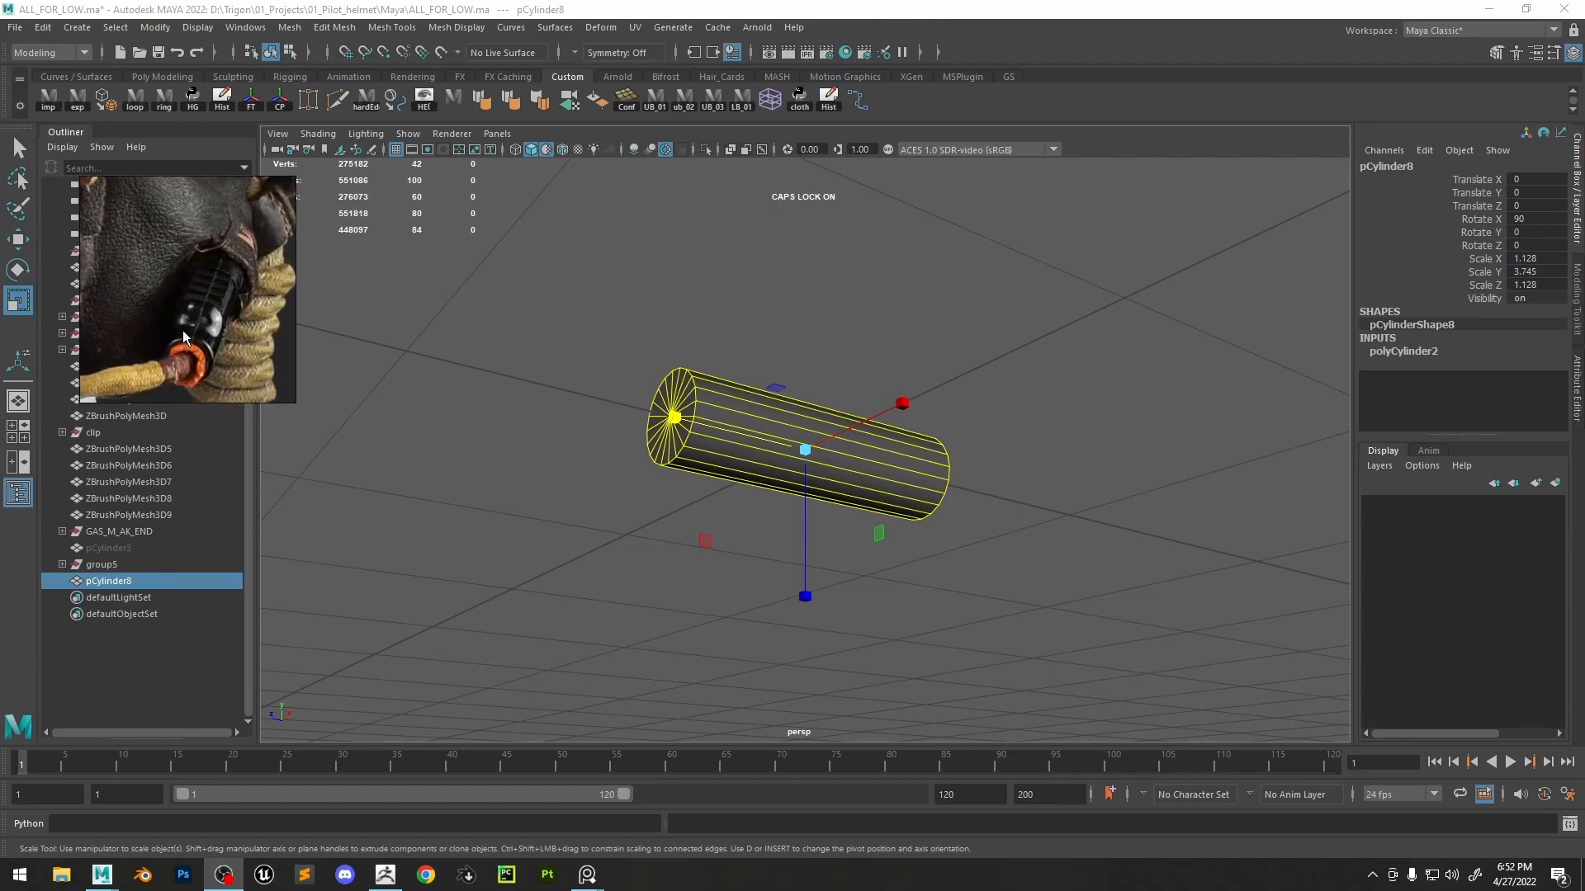
alt+drag(684, 341, 686, 358)
scroll(217, 321, up, 2)
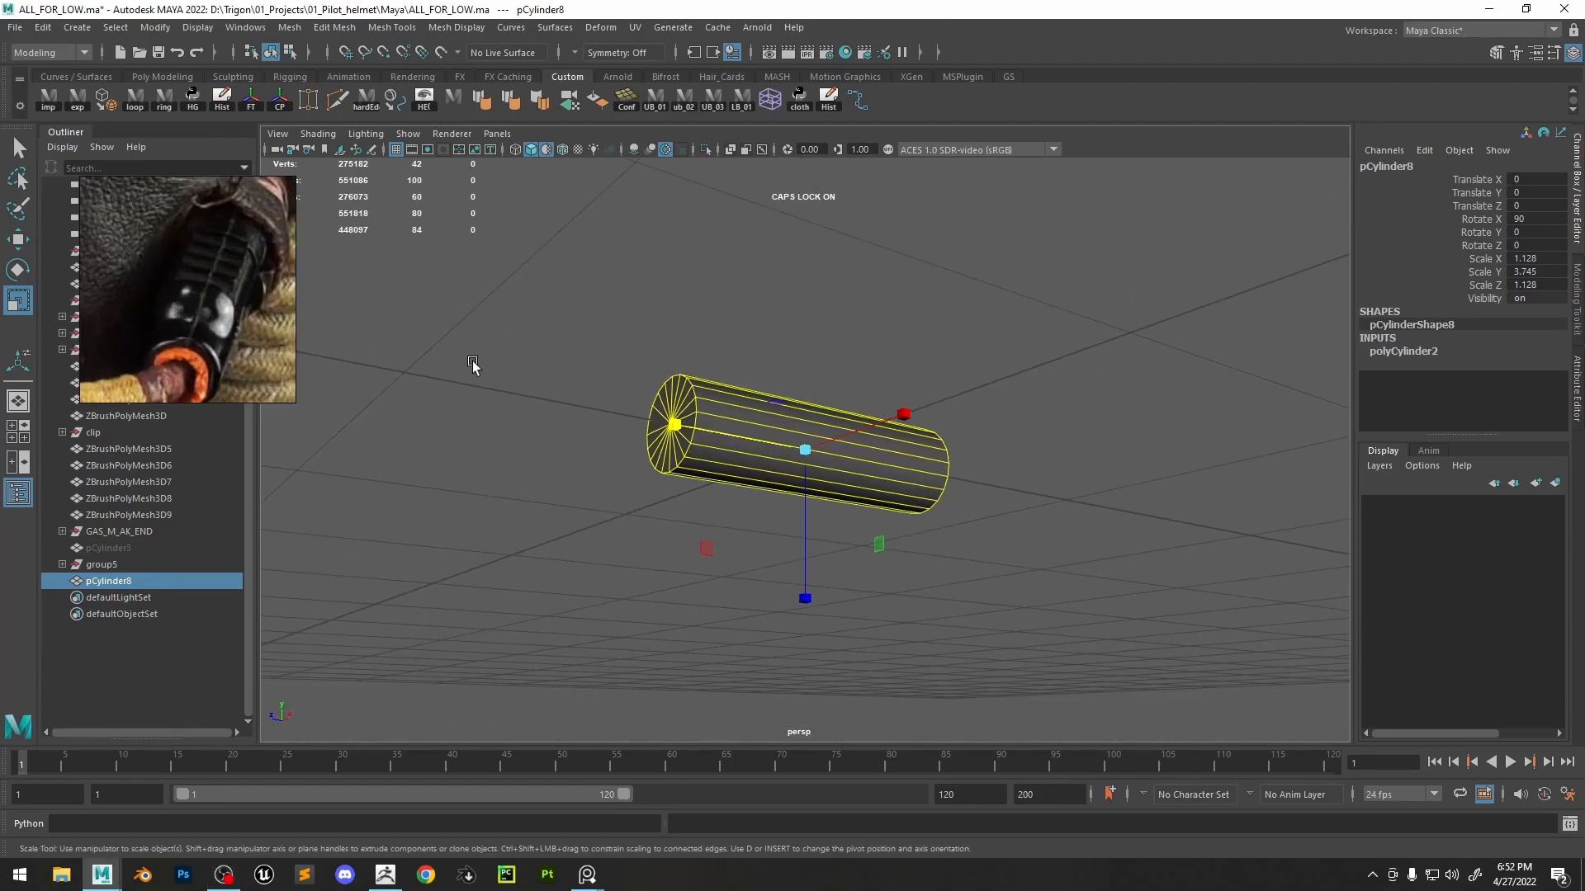
alt+drag(718, 370, 837, 469)
scroll(833, 458, up, 2)
right_drag(810, 420, 858, 402)
click(1410, 354)
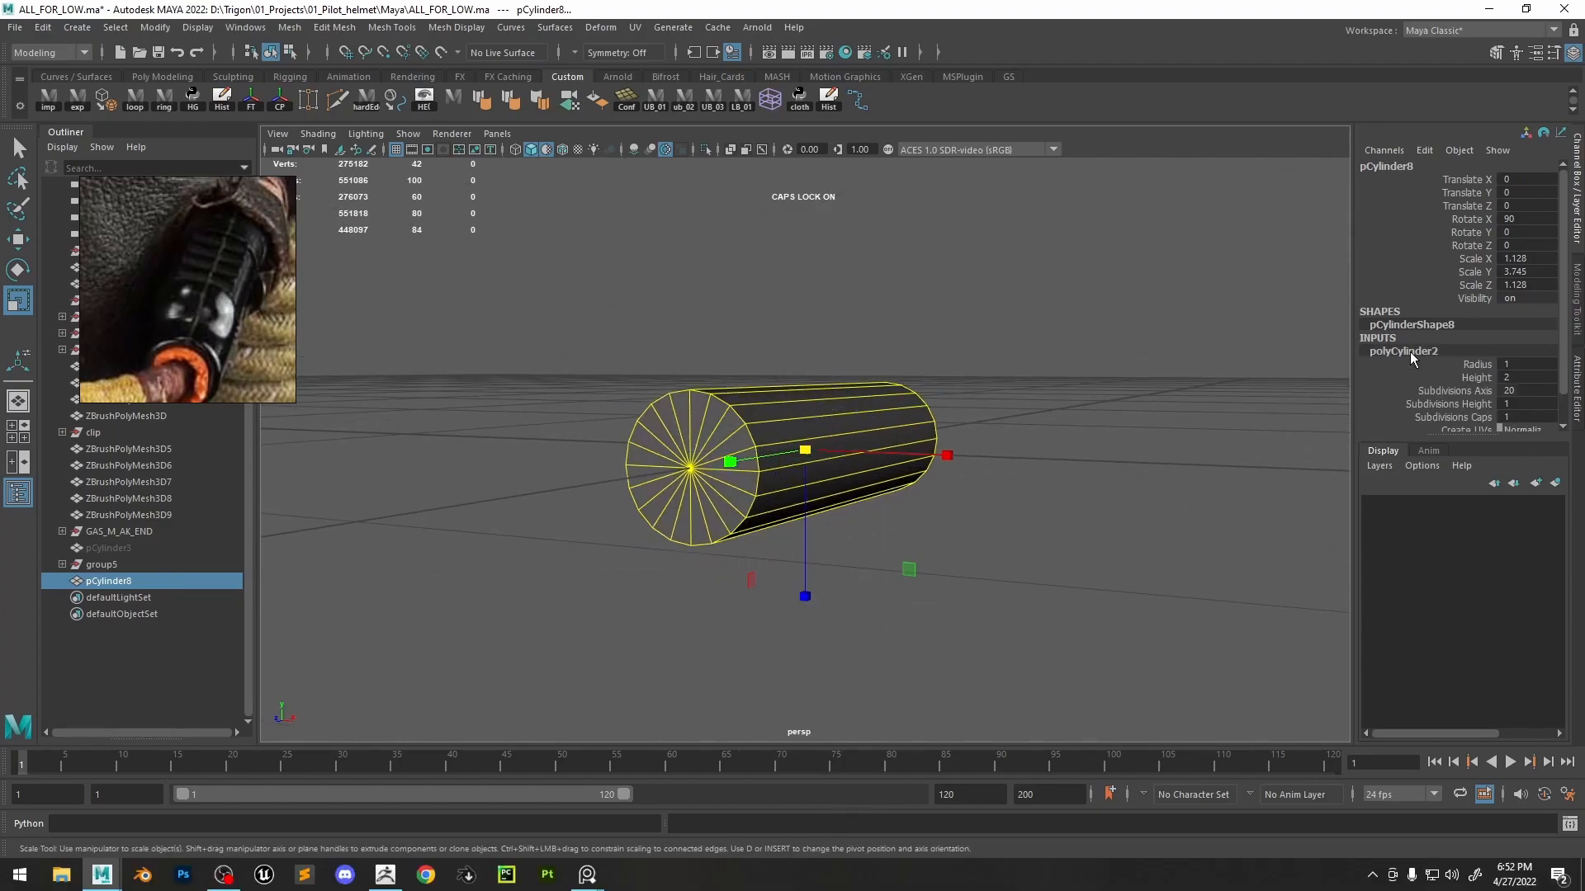
click(1522, 385)
text(24)
key(Return)
- In the front view, delete one lengthwise half of the cylinder, on the positive X side, and return to object mode
alt+drag(740, 380, 789, 399)
scroll(784, 410, up, 2)
mouse_move(752, 425)
right_down()
mouse_move(760, 411)
mouse_move(750, 444)
right_up()
mouse_move(843, 419)
alt+mouse_down()
mouse_move(894, 430)
mouse_move(840, 326)
mouse_move(856, 400)
alt+mouse_up()
key(w)
key(space)
scroll(852, 400, down, 4)
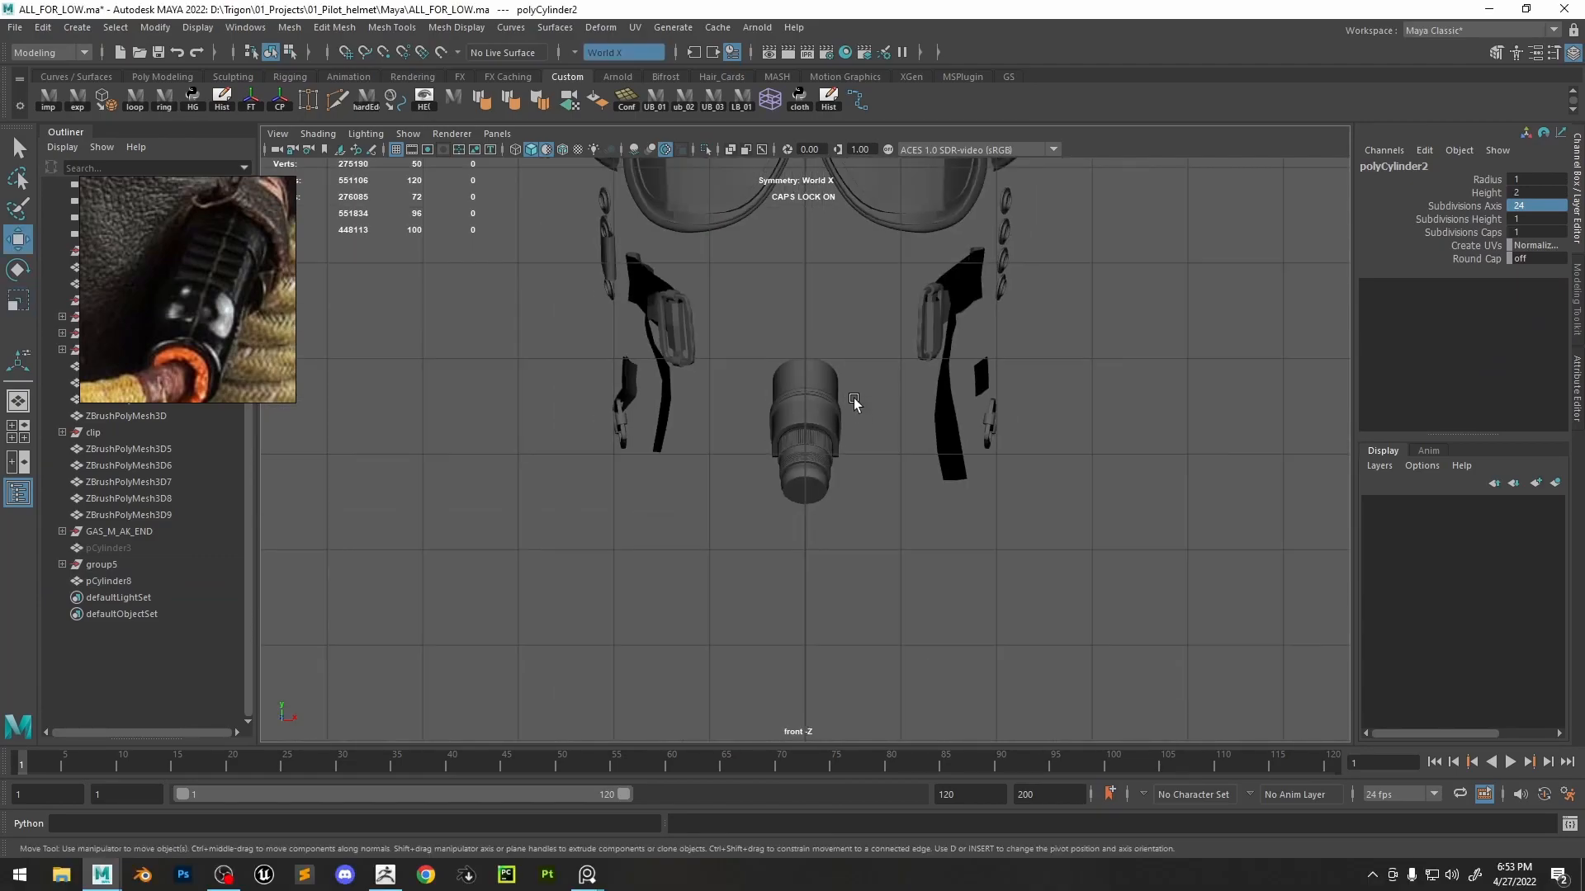
scroll(803, 567, up, 3)
scroll(809, 559, up, 1)
scroll(809, 578, down, 6)
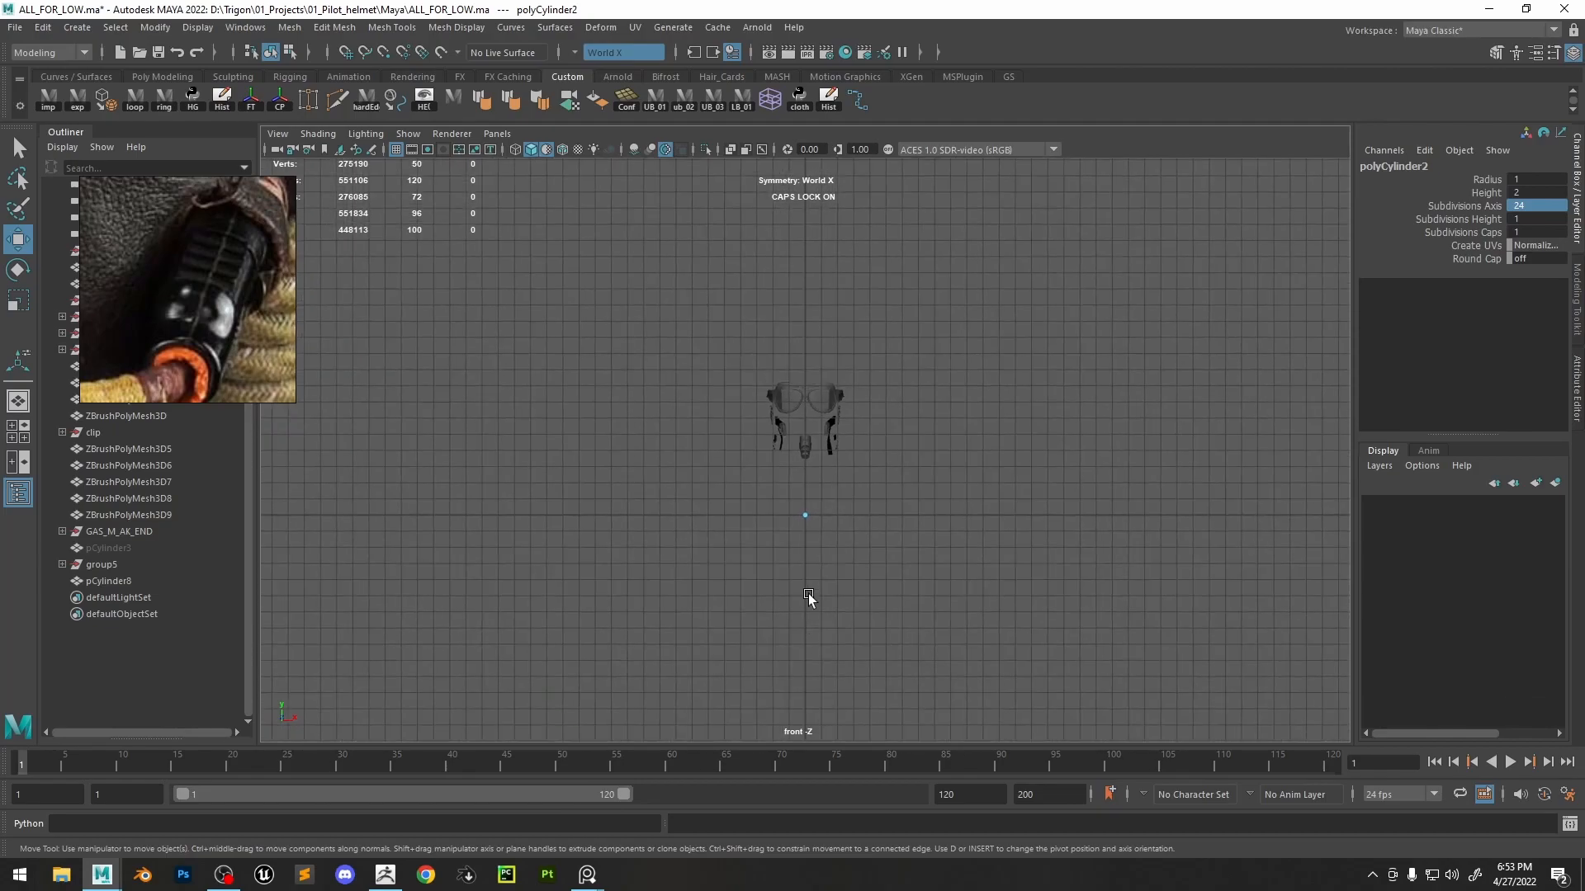
click(808, 520)
key(f)
scroll(818, 536, down, 6)
scroll(823, 518, up, 2)
drag(831, 425, 835, 321)
drag(950, 265, 802, 503)
key(Delete)
key(F8)
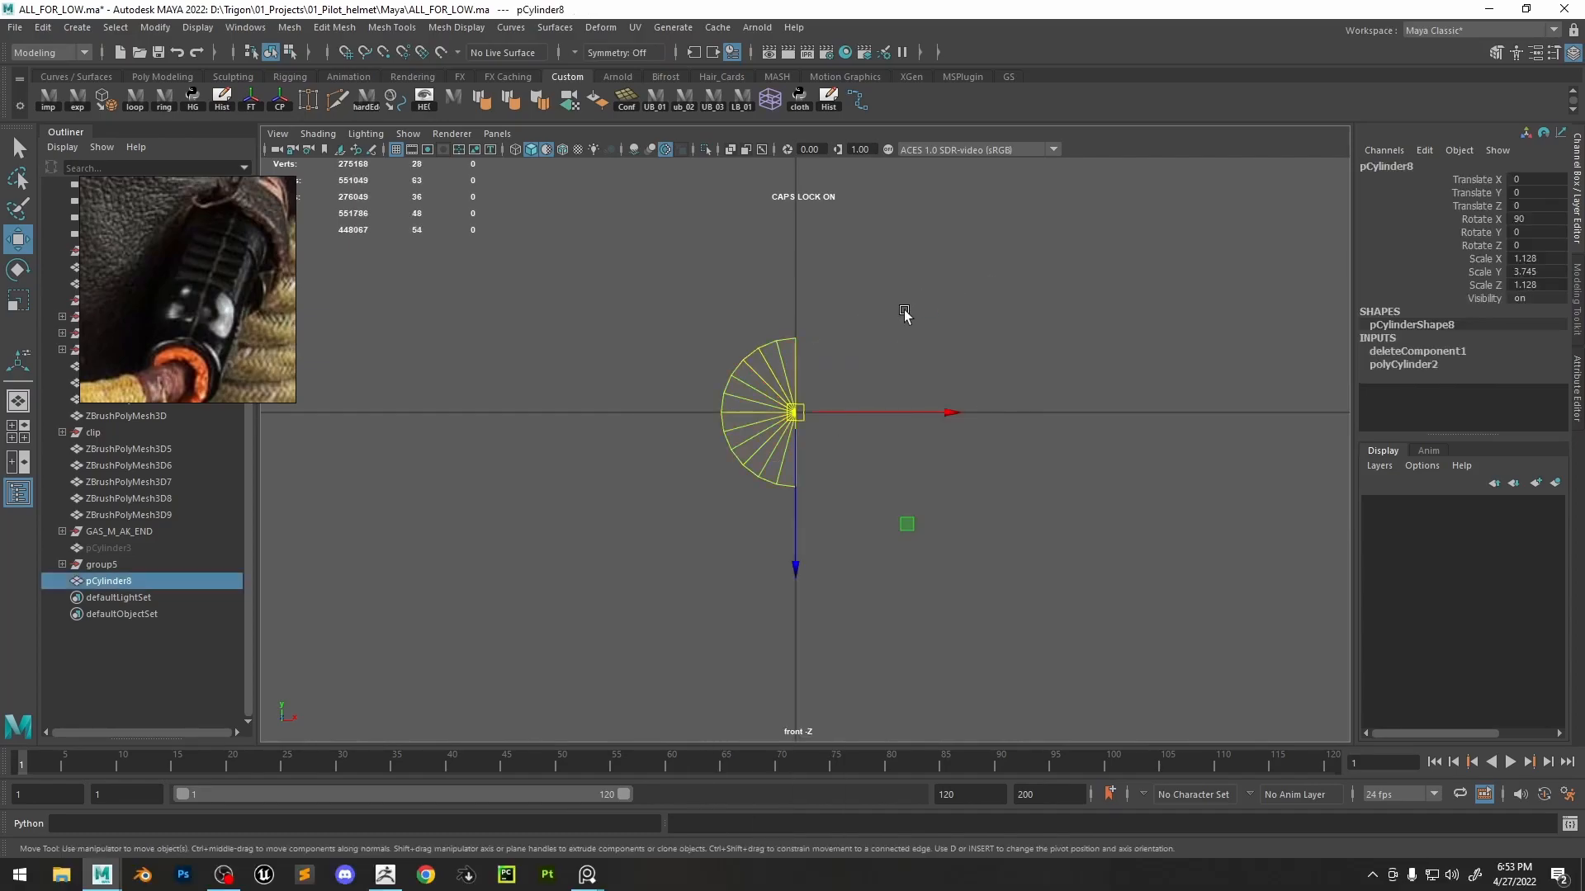
- Mirror the half cylinder with Duplicate Special as one instance, using a scale of -1 in X
click(43, 27)
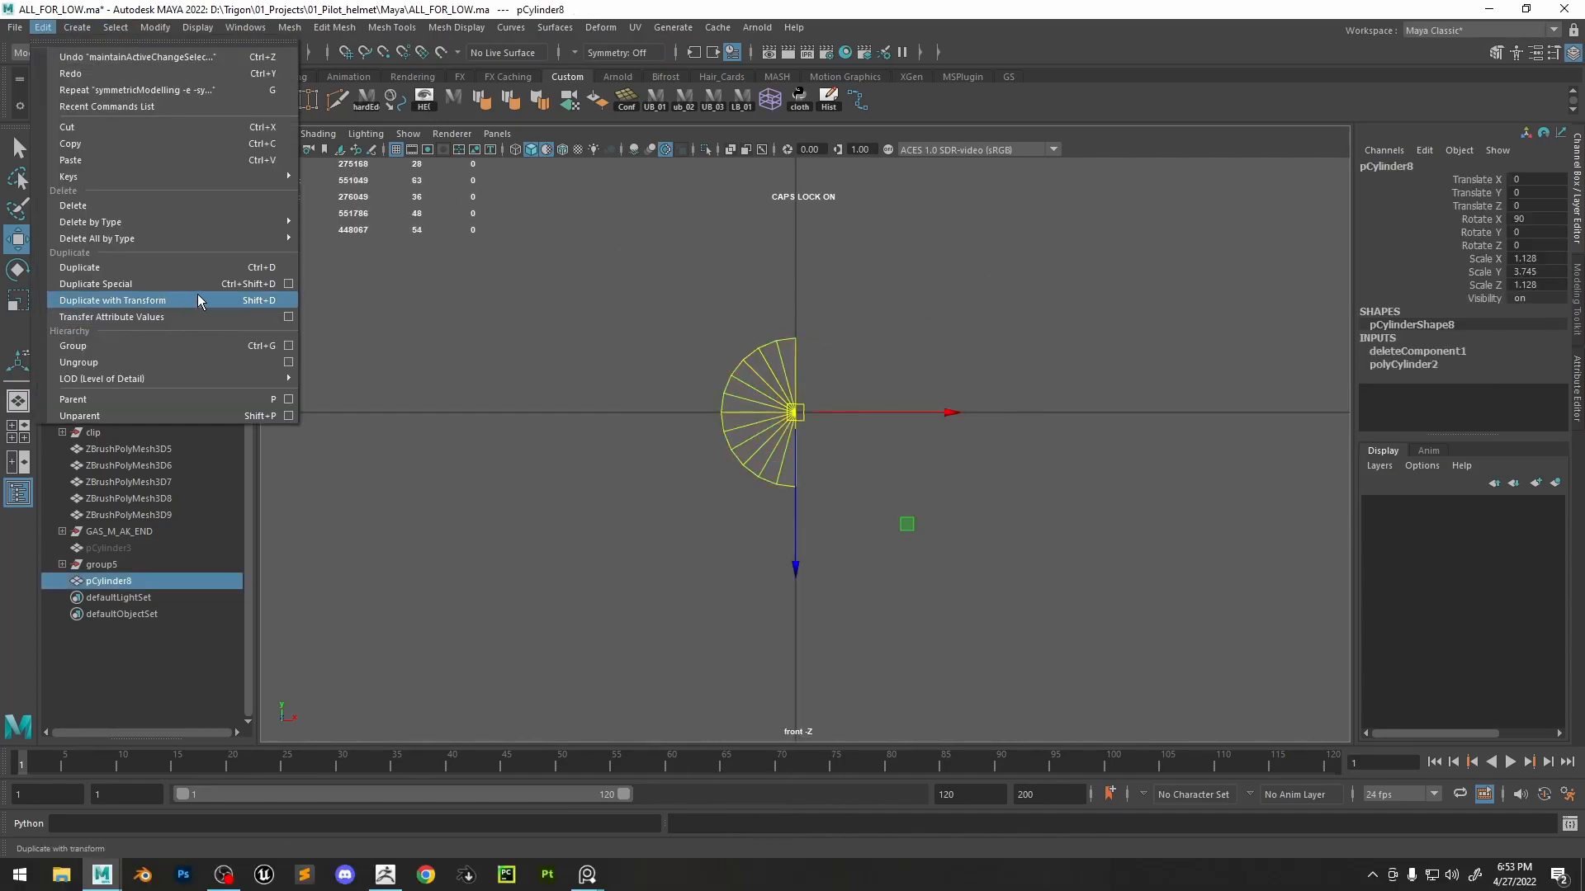
click(288, 284)
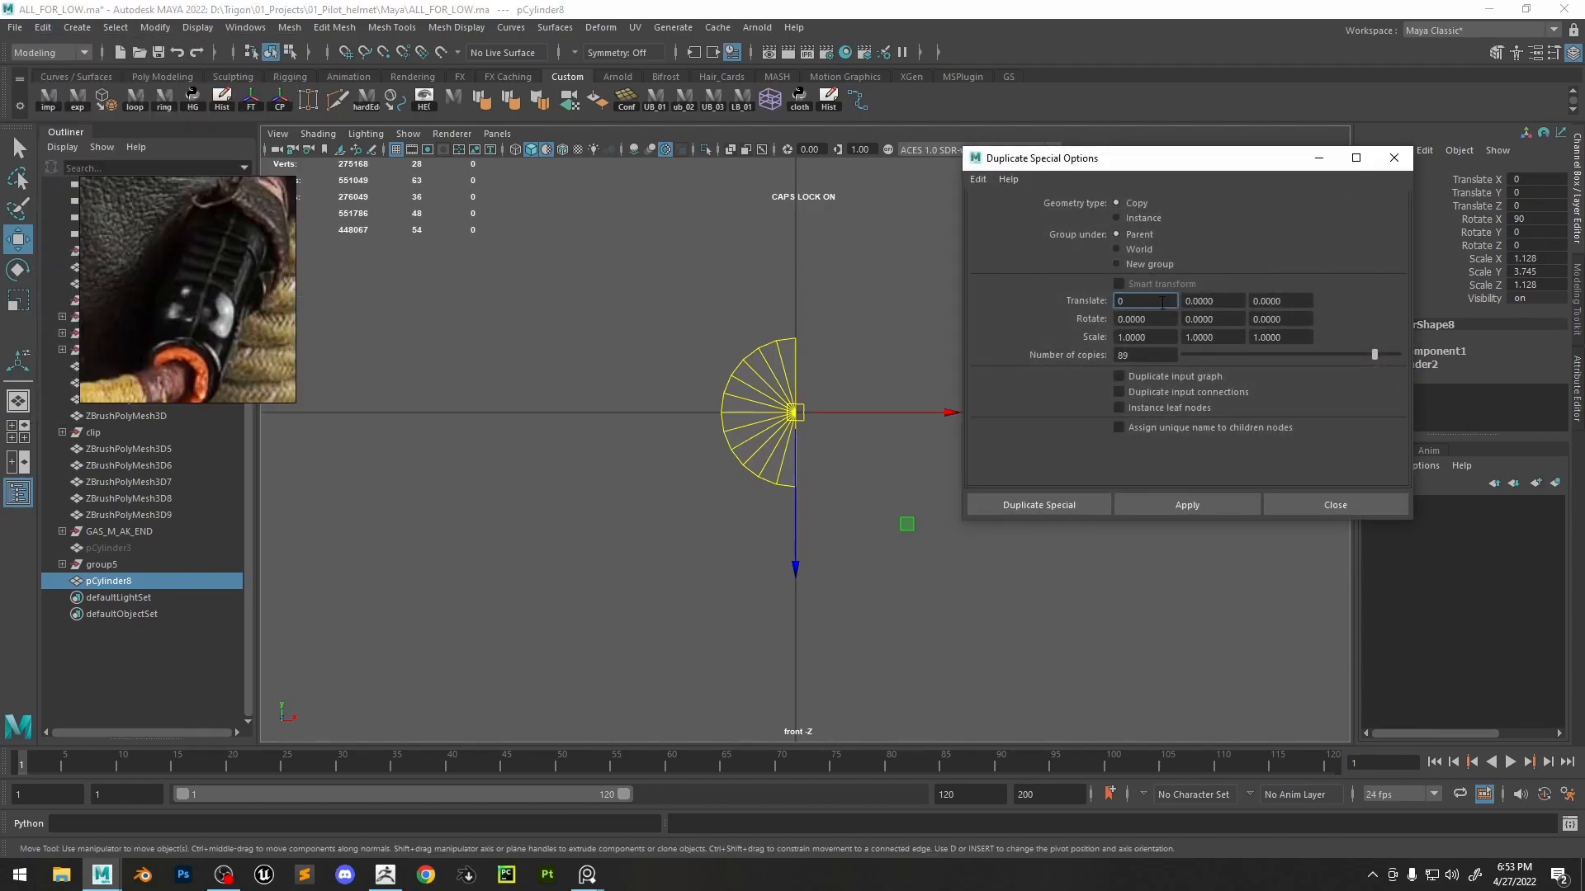
click(1122, 335)
drag(1238, 354, 1123, 355)
click(1148, 219)
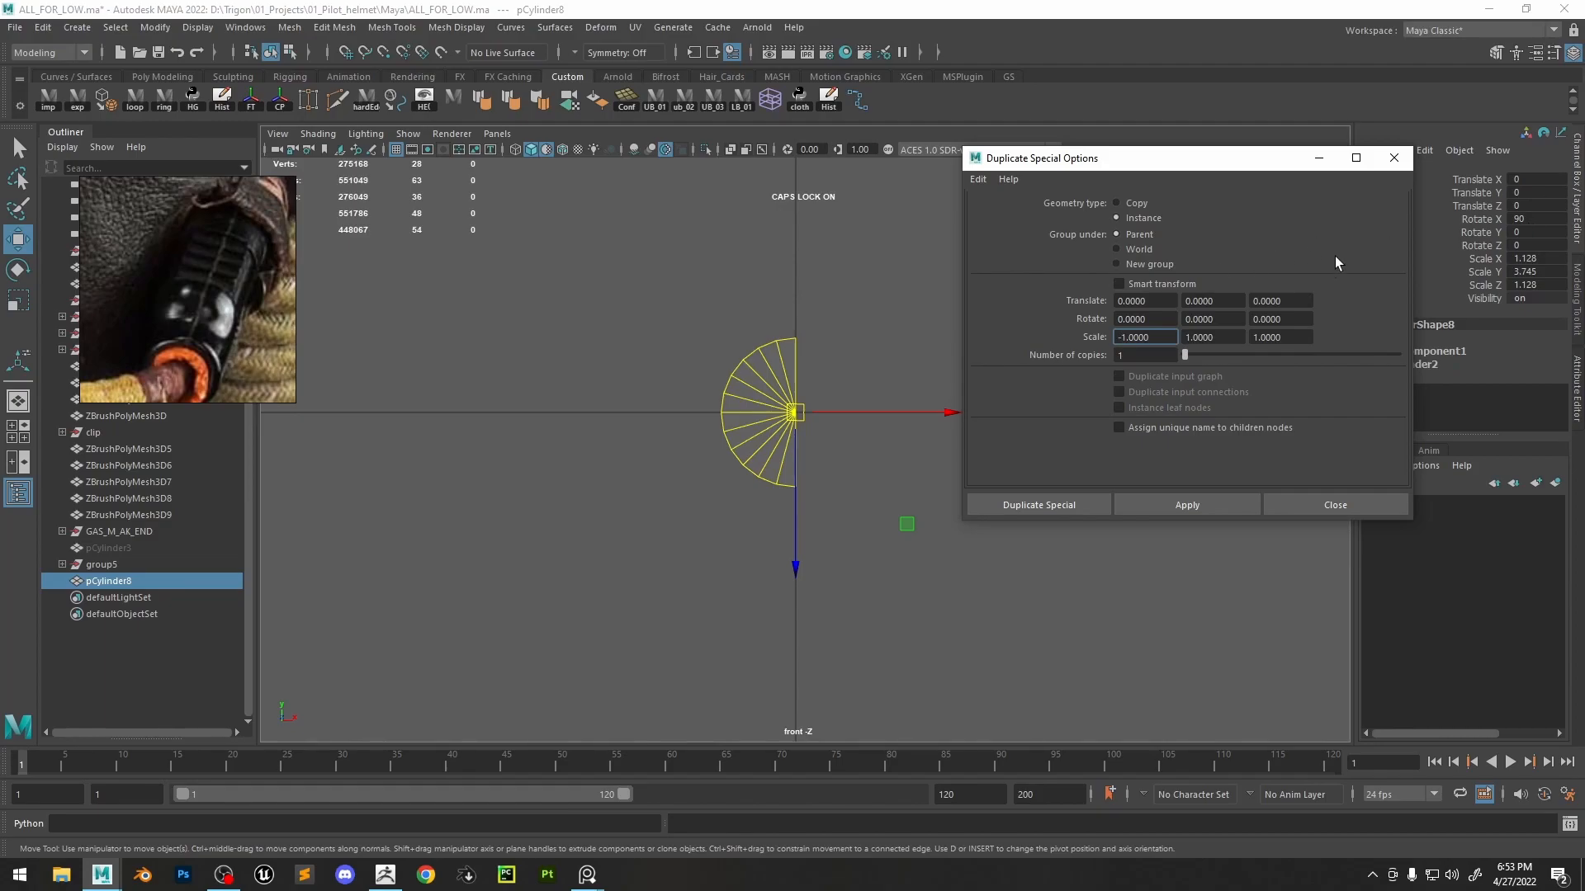
click(1202, 504)
click(1393, 157)
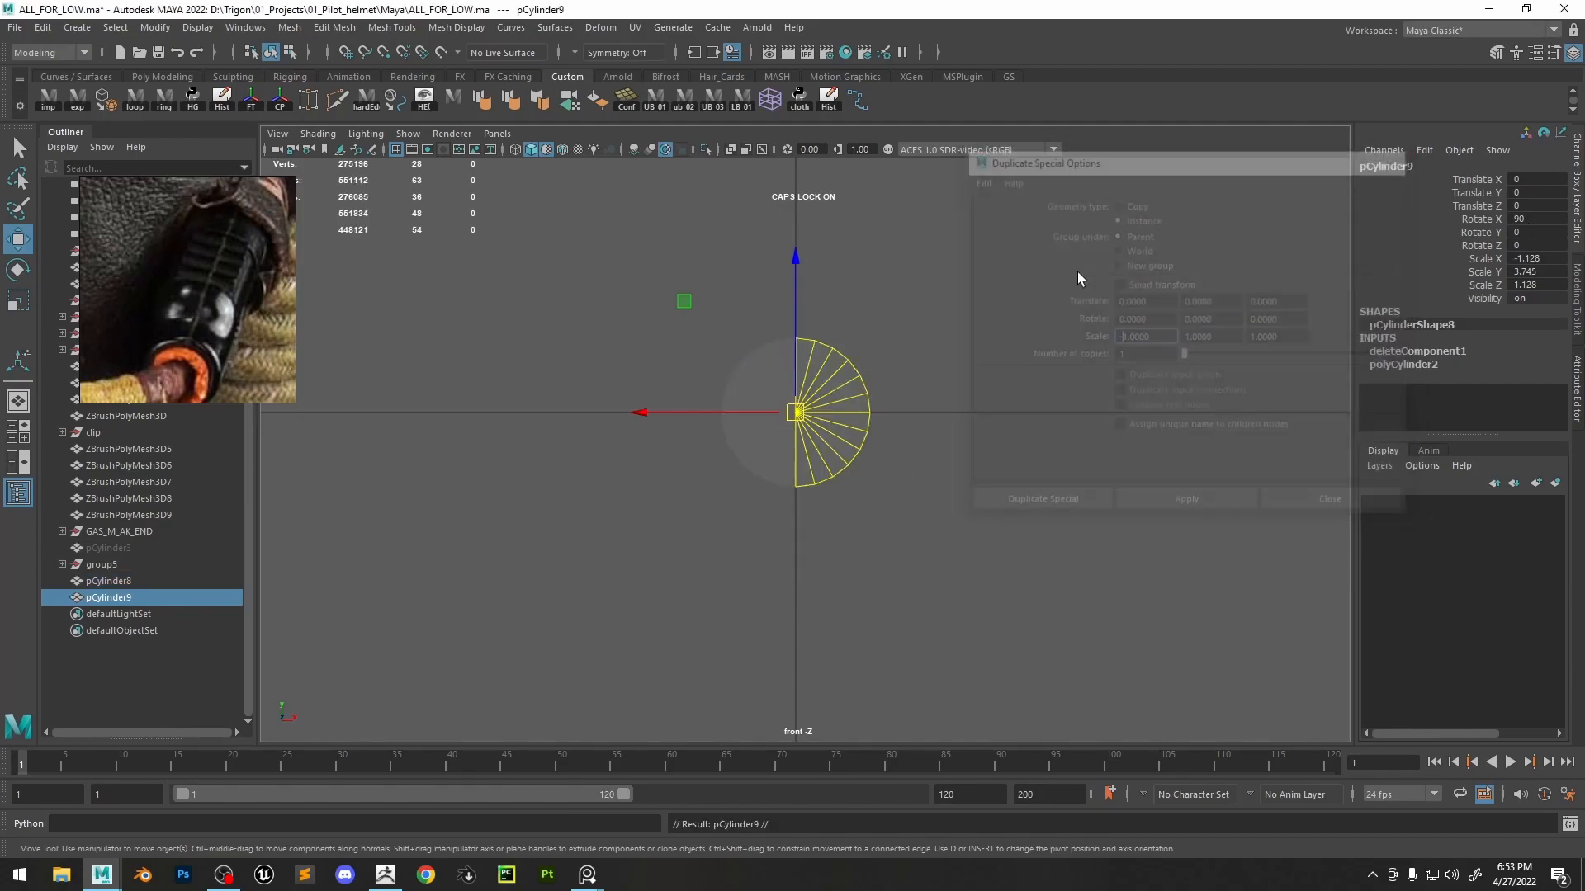
- Return to the perspective view with the original half cylinder selected and hide the grid
key(space)
drag(774, 379, 791, 313)
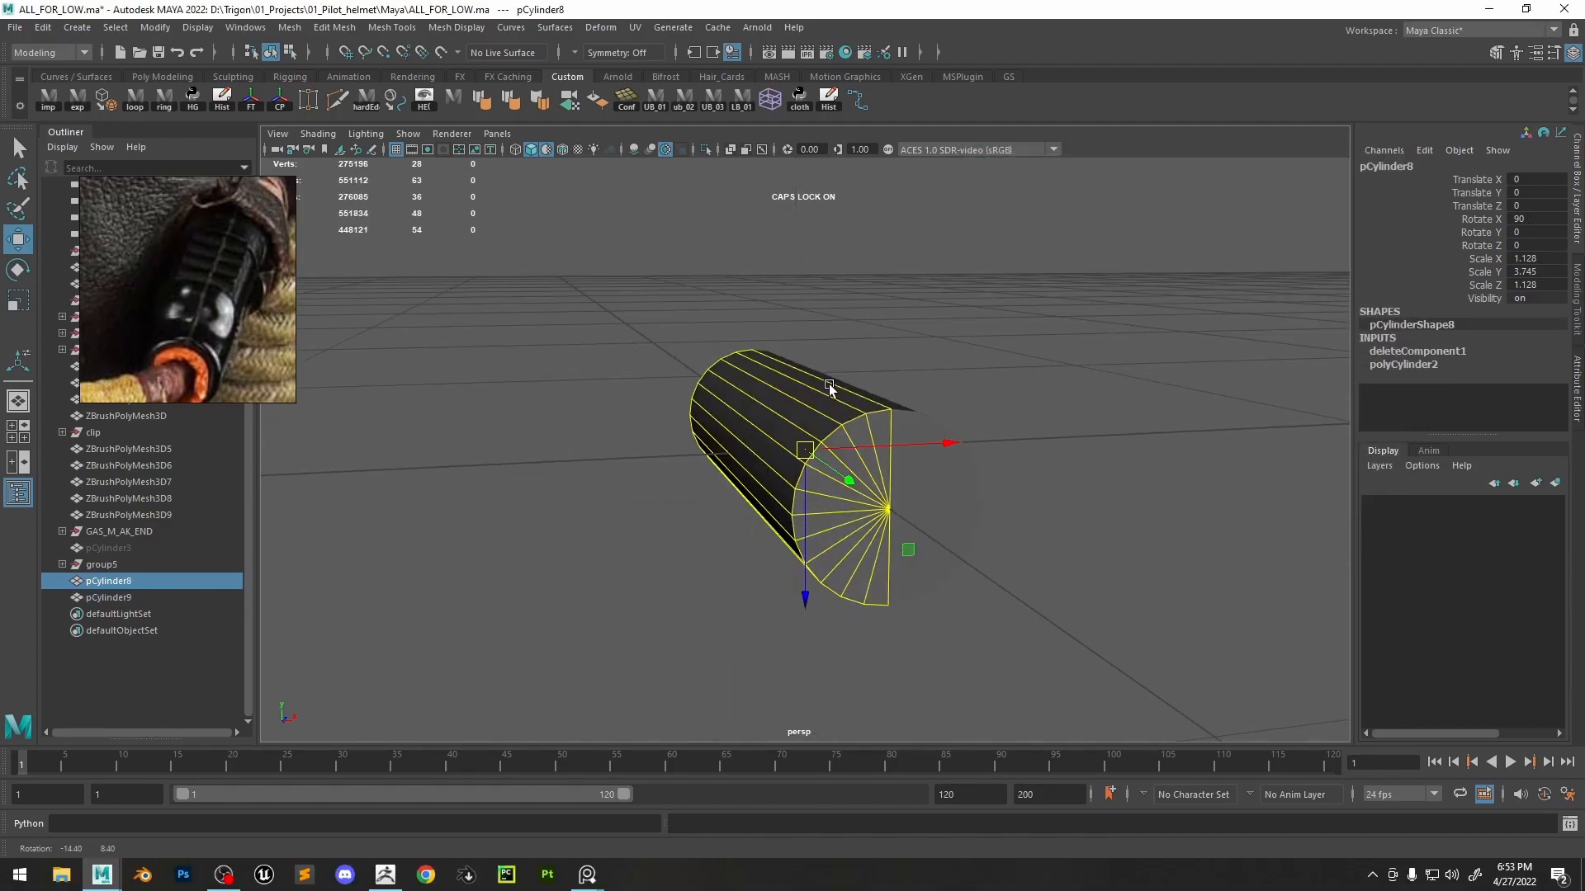
key(space)
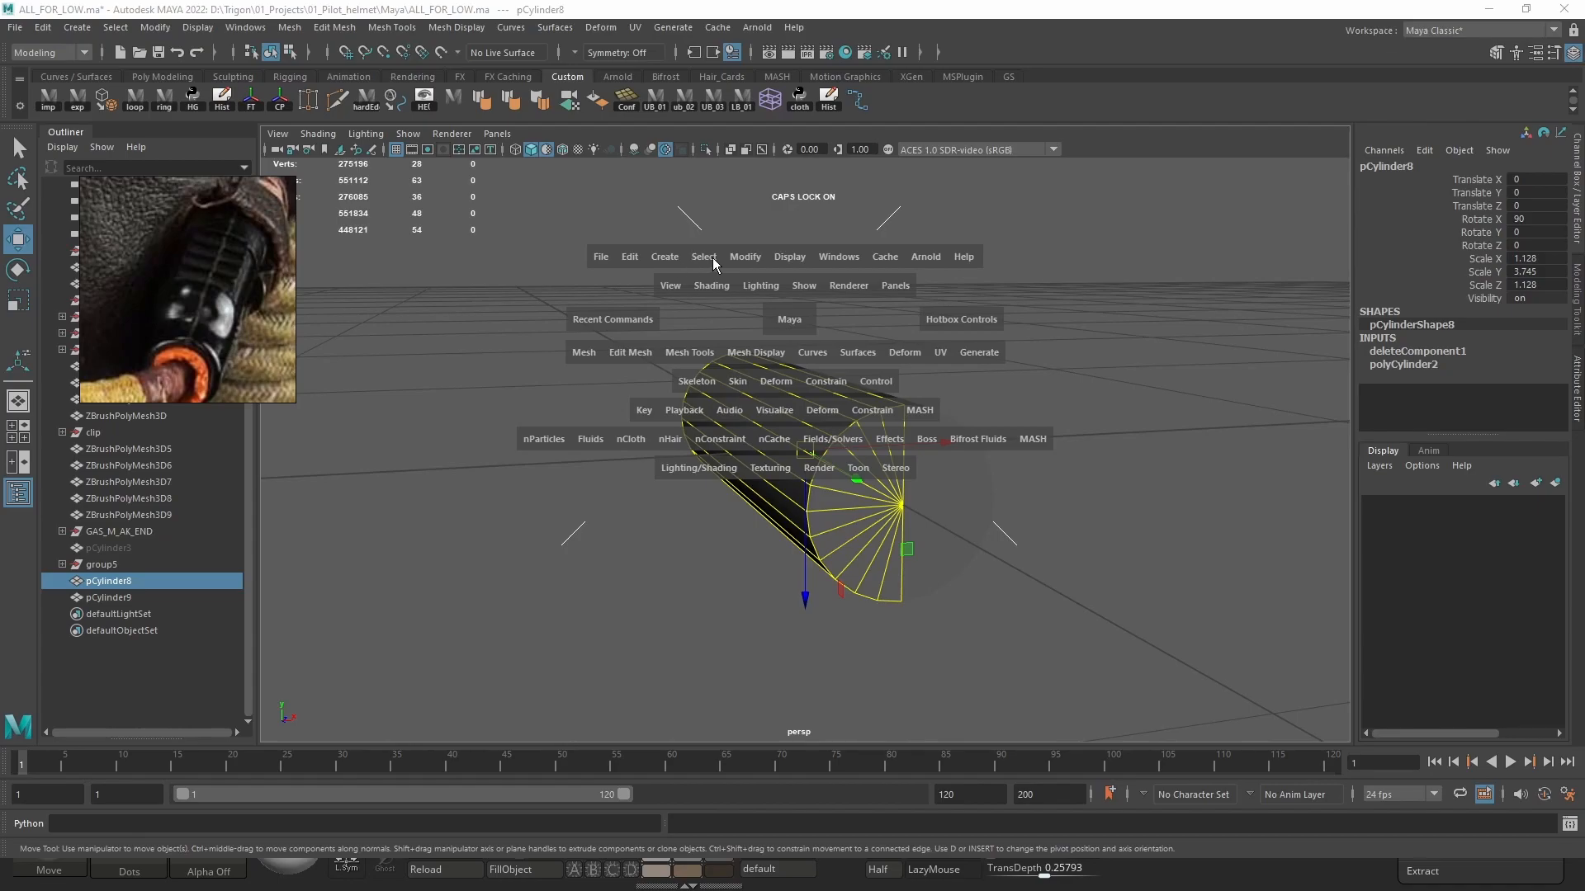
click(785, 261)
click(832, 300)
- Test the mirrored instance by moving a vertex on the half cylinder's end rim, and undo the move
right_drag(801, 361, 724, 346)
click(831, 431)
drag(833, 434, 783, 380)
key(ctrl+z)
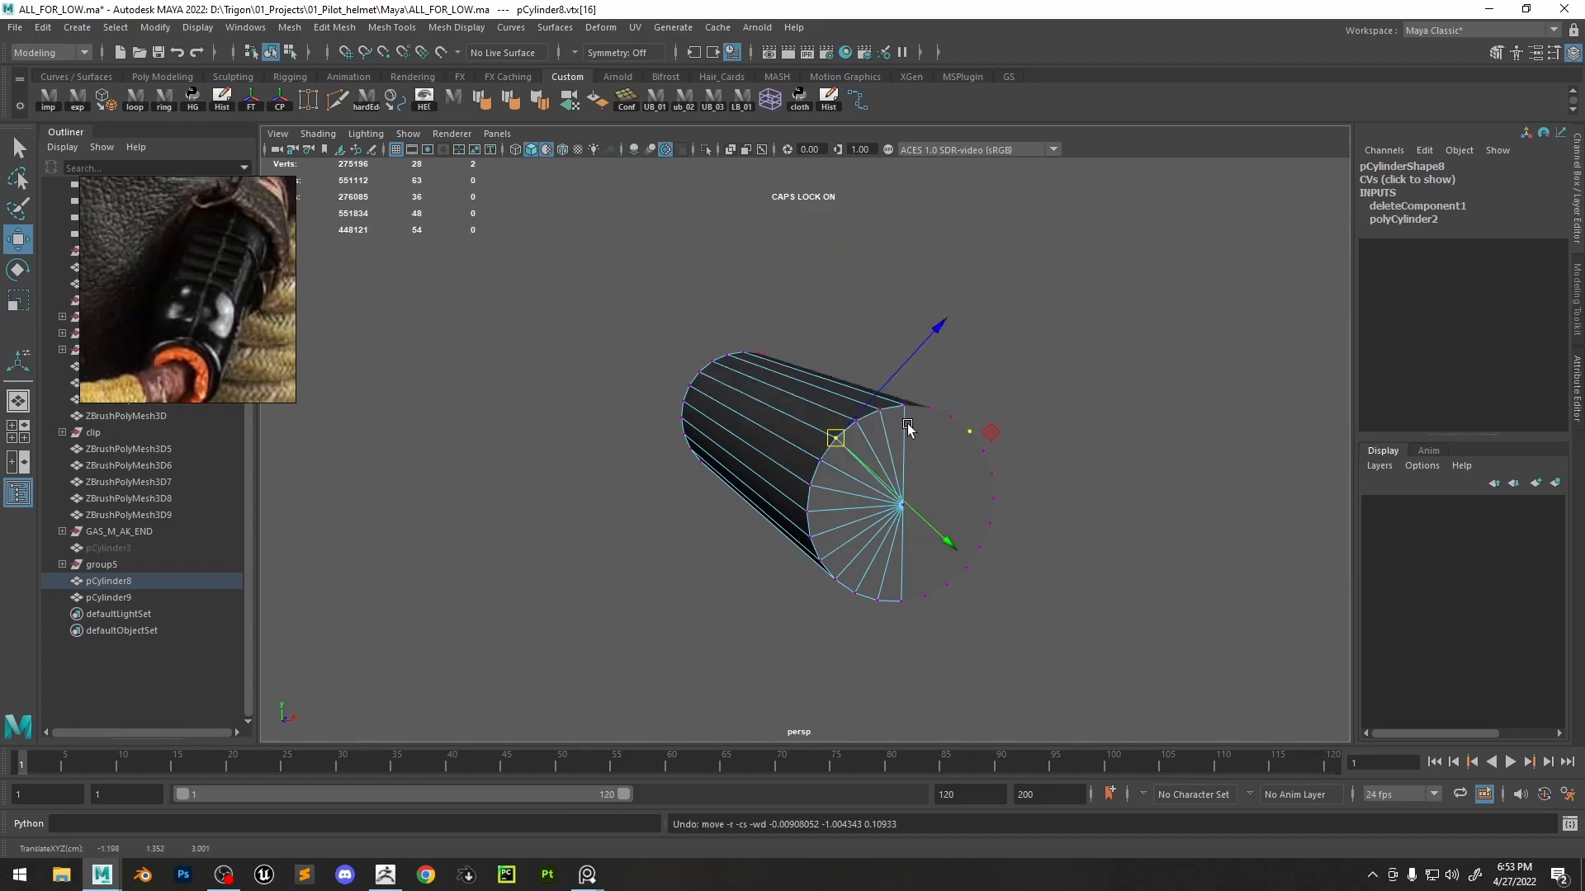
alt+drag(908, 429, 902, 433)
key(F8)
- Try deleting a lengthwise edge on the side of the half cylinder, and undo the deletion
right_drag(872, 400, 873, 317)
right_drag(810, 449, 811, 523)
click(760, 506)
key(Delete)
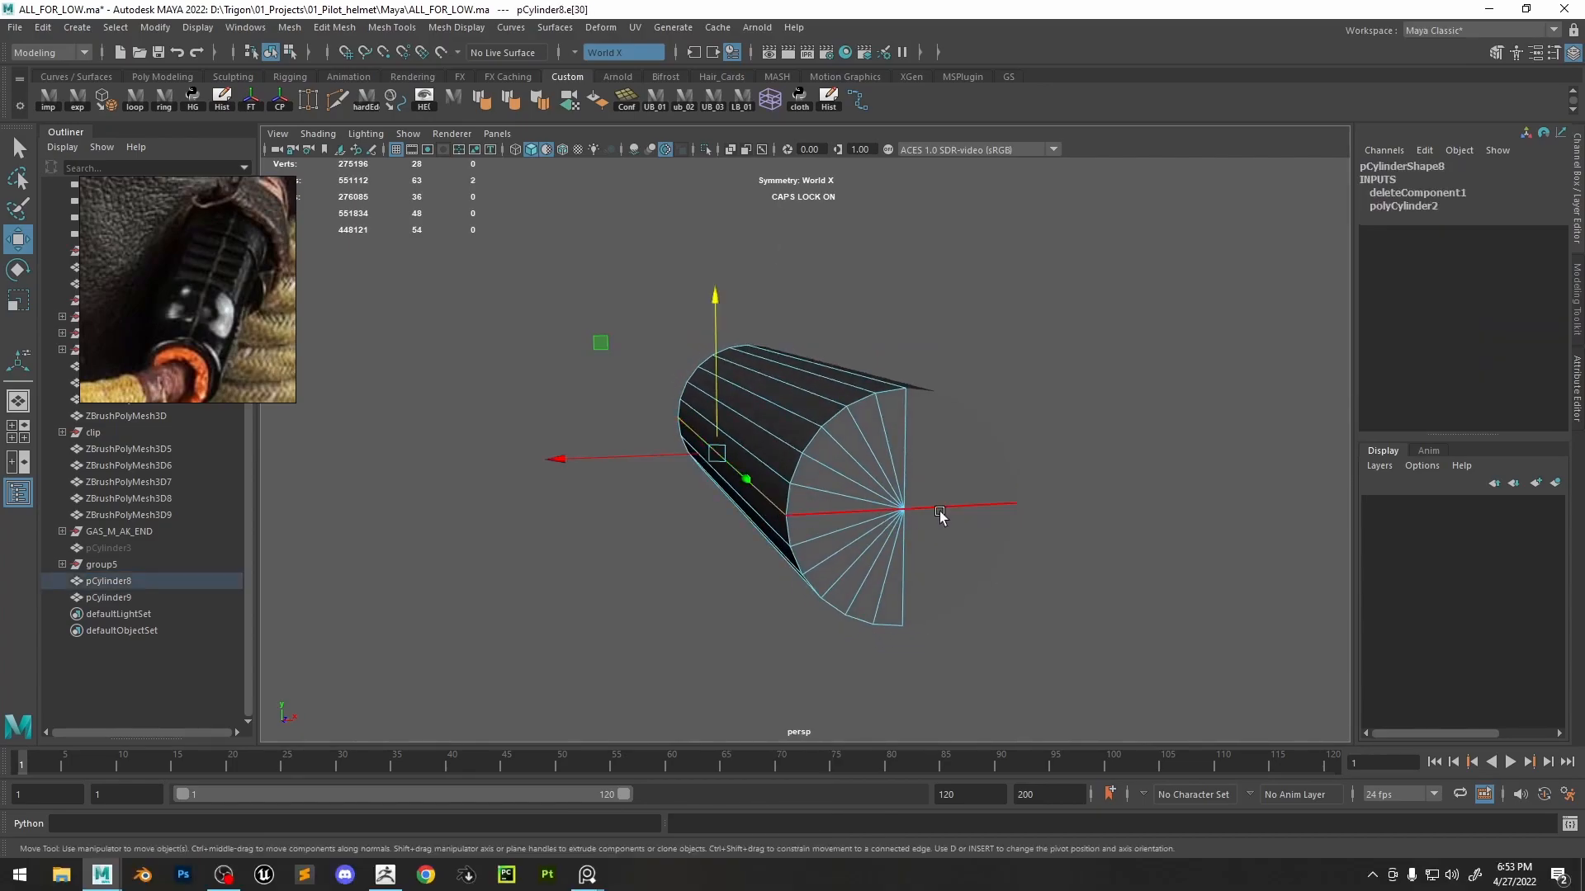
key(r)
key(ctrl+z)
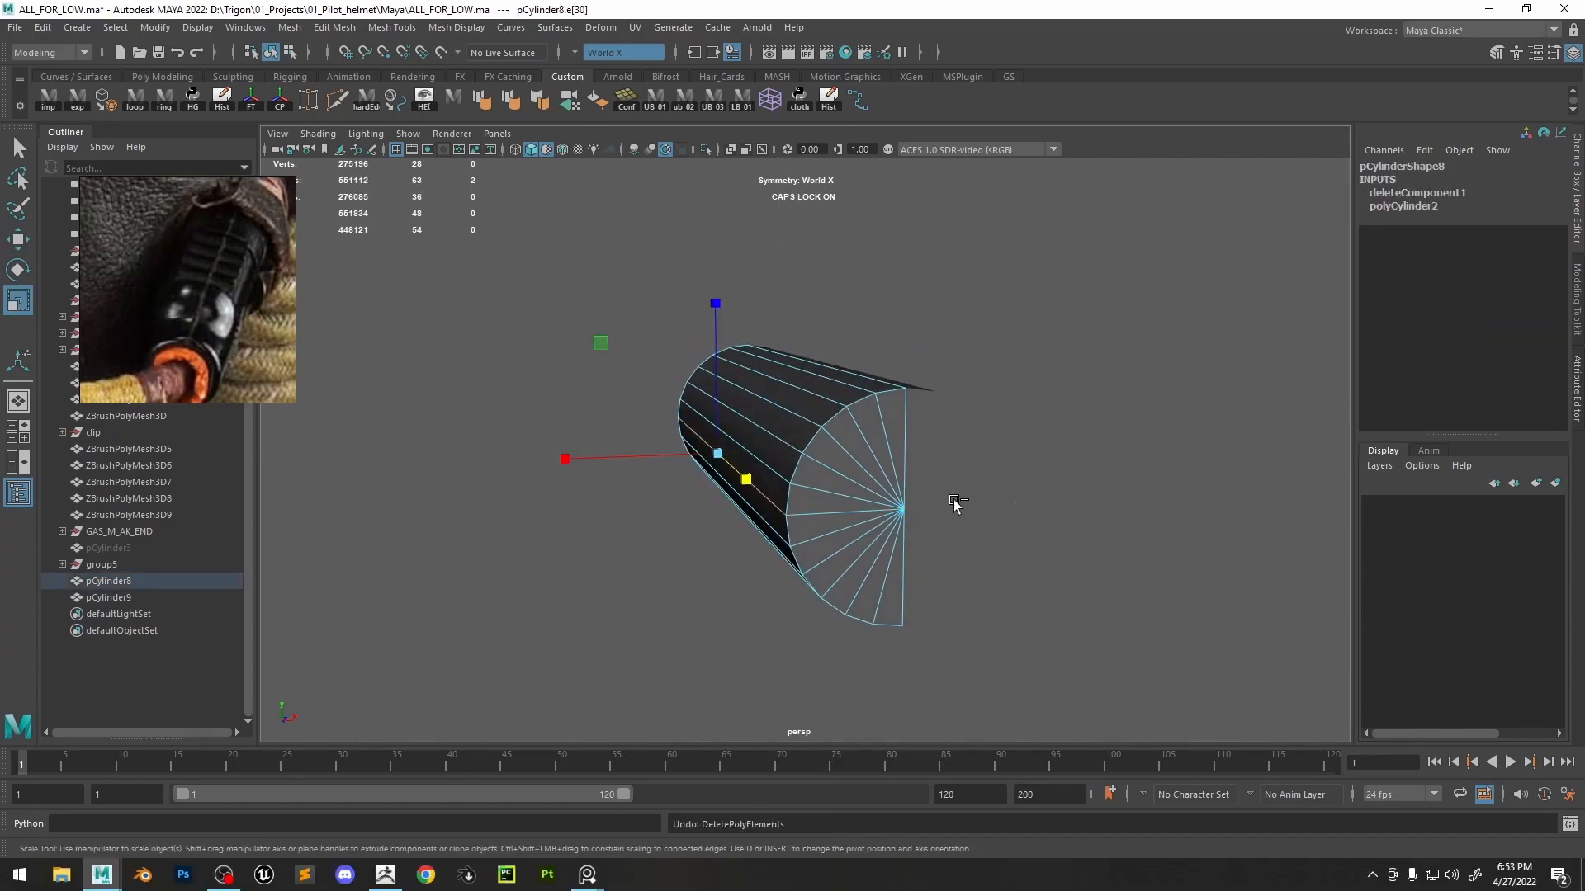
- Try deleting the edge loop that runs along the half cylinder's side and across both end caps
click(1110, 495)
click(774, 502)
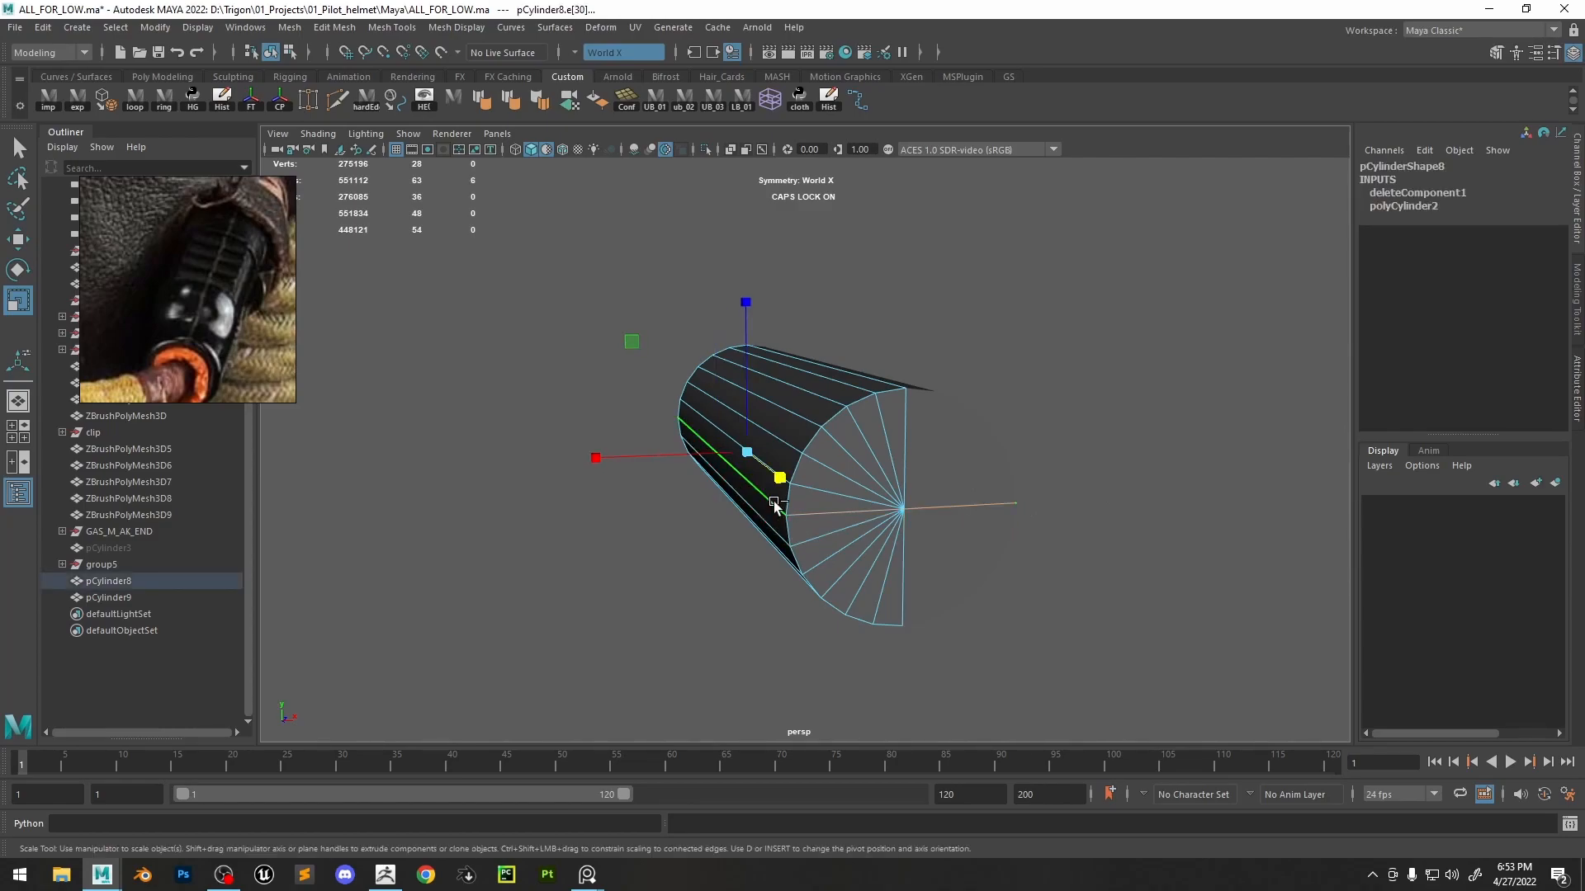
key(Delete)
key(alt+b)
key(alt+b)
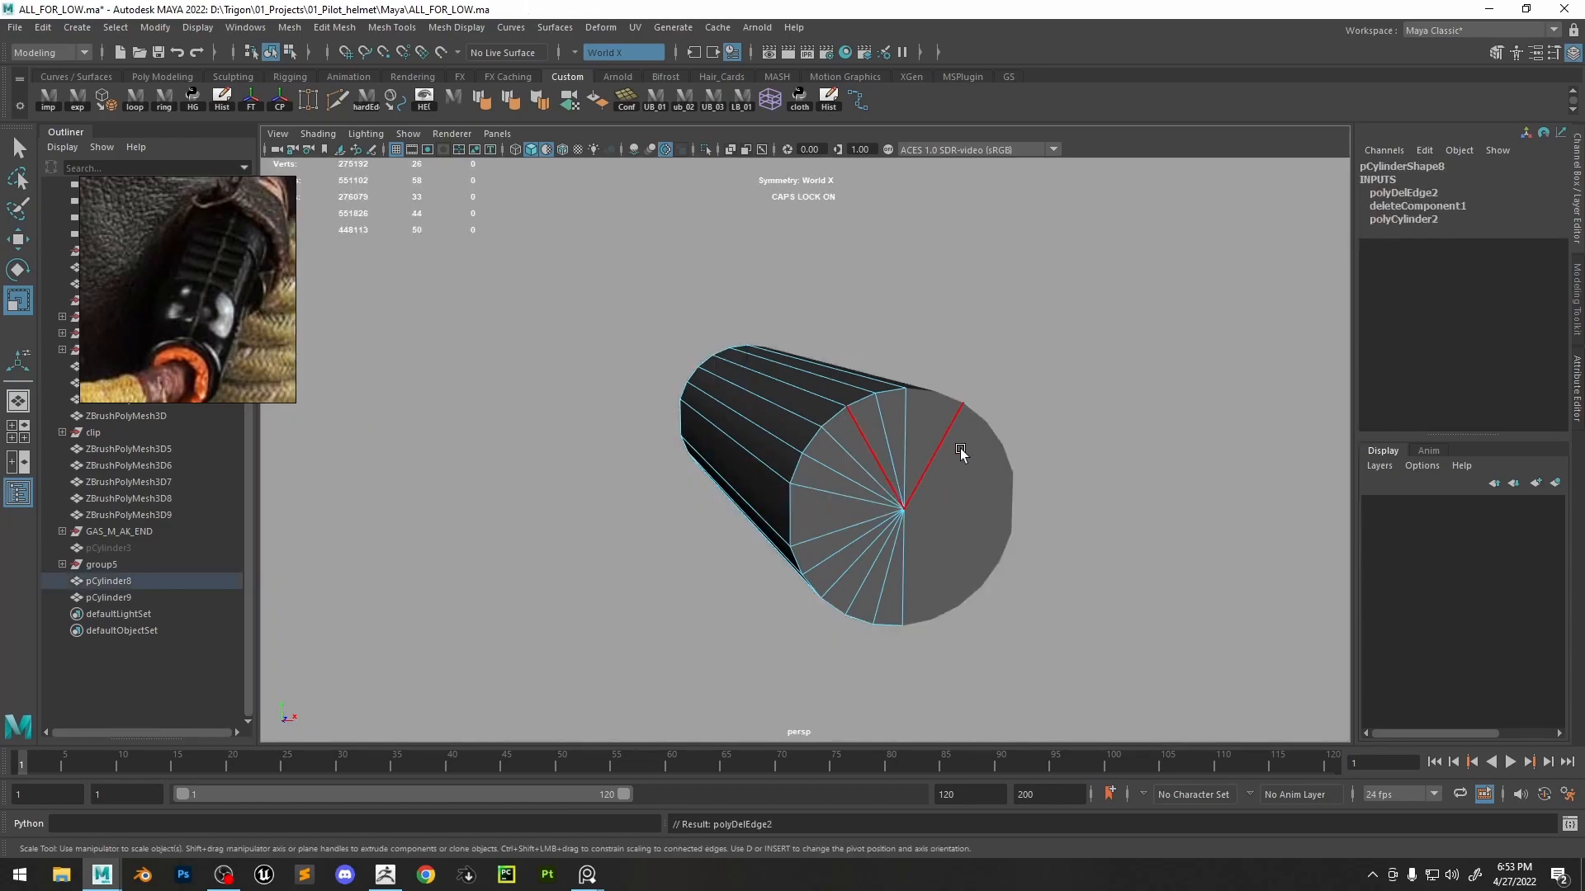
key(alt+b)
key(alt+b)
alt+drag(828, 484, 799, 481)
key(alt+b)
key(alt+b)
key(alt+b)
key(alt+b)
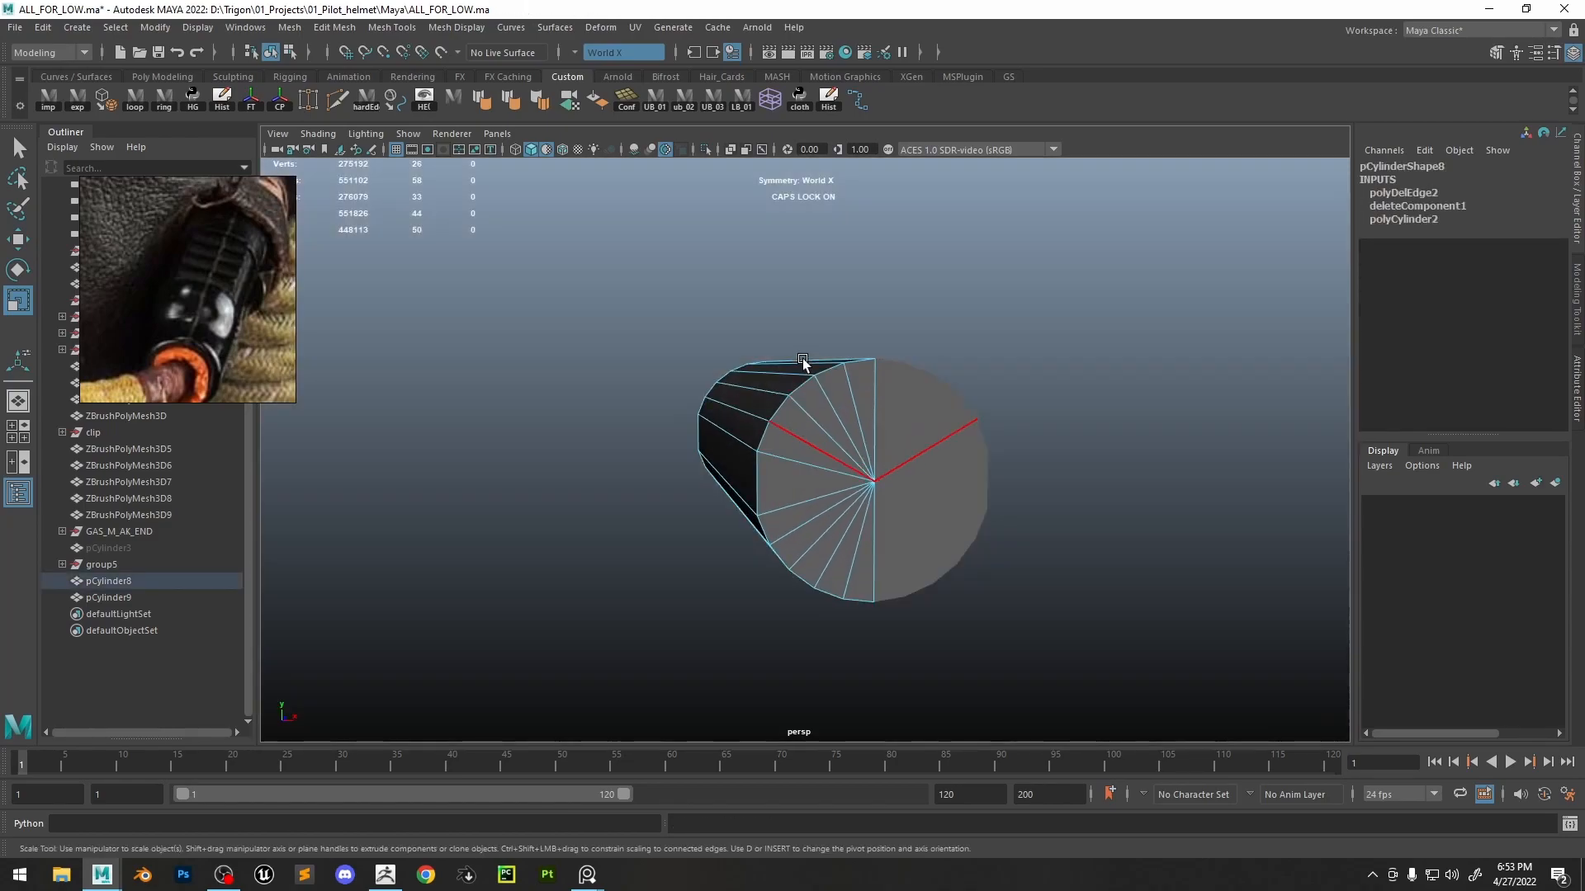
click(888, 151)
key(F8)
click(983, 265)
click(888, 152)
click(888, 152)
click(899, 426)
alt+drag(858, 413, 810, 312)
- Undo the edge selections and the side edge-loop deletion on the half cylinder
key(F8)
click(795, 383)
key(w)
key(r)
click(810, 384)
drag(810, 384, 808, 384)
alt+drag(813, 403, 829, 363)
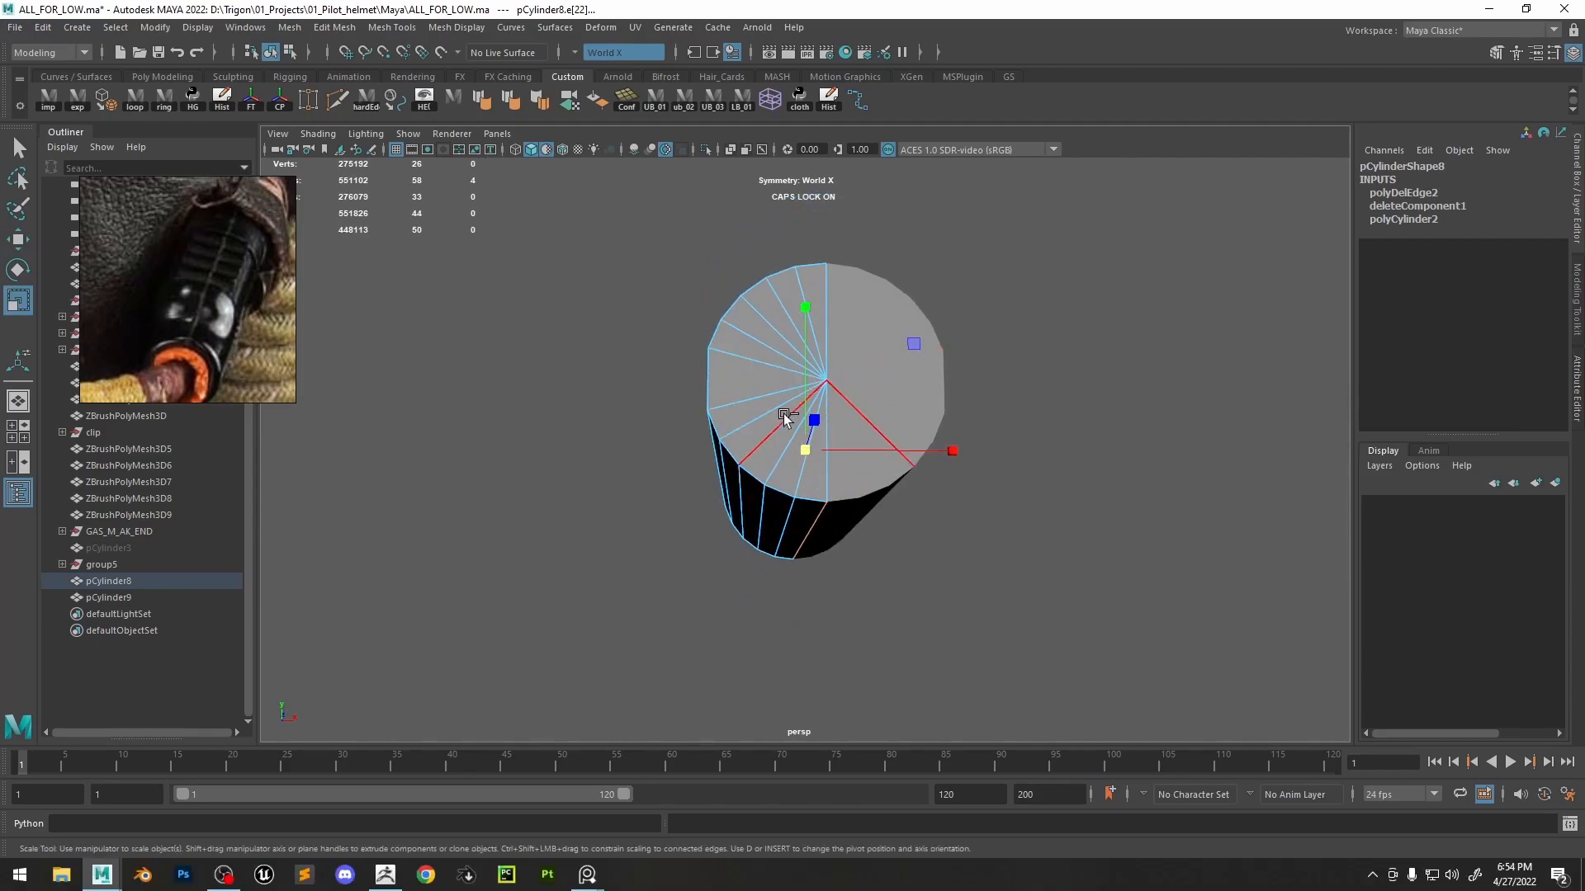
key(ctrl+z)
key(ctrl+z)
key(ctrl+z)
key(ctrl+z)
key(ctrl+z)
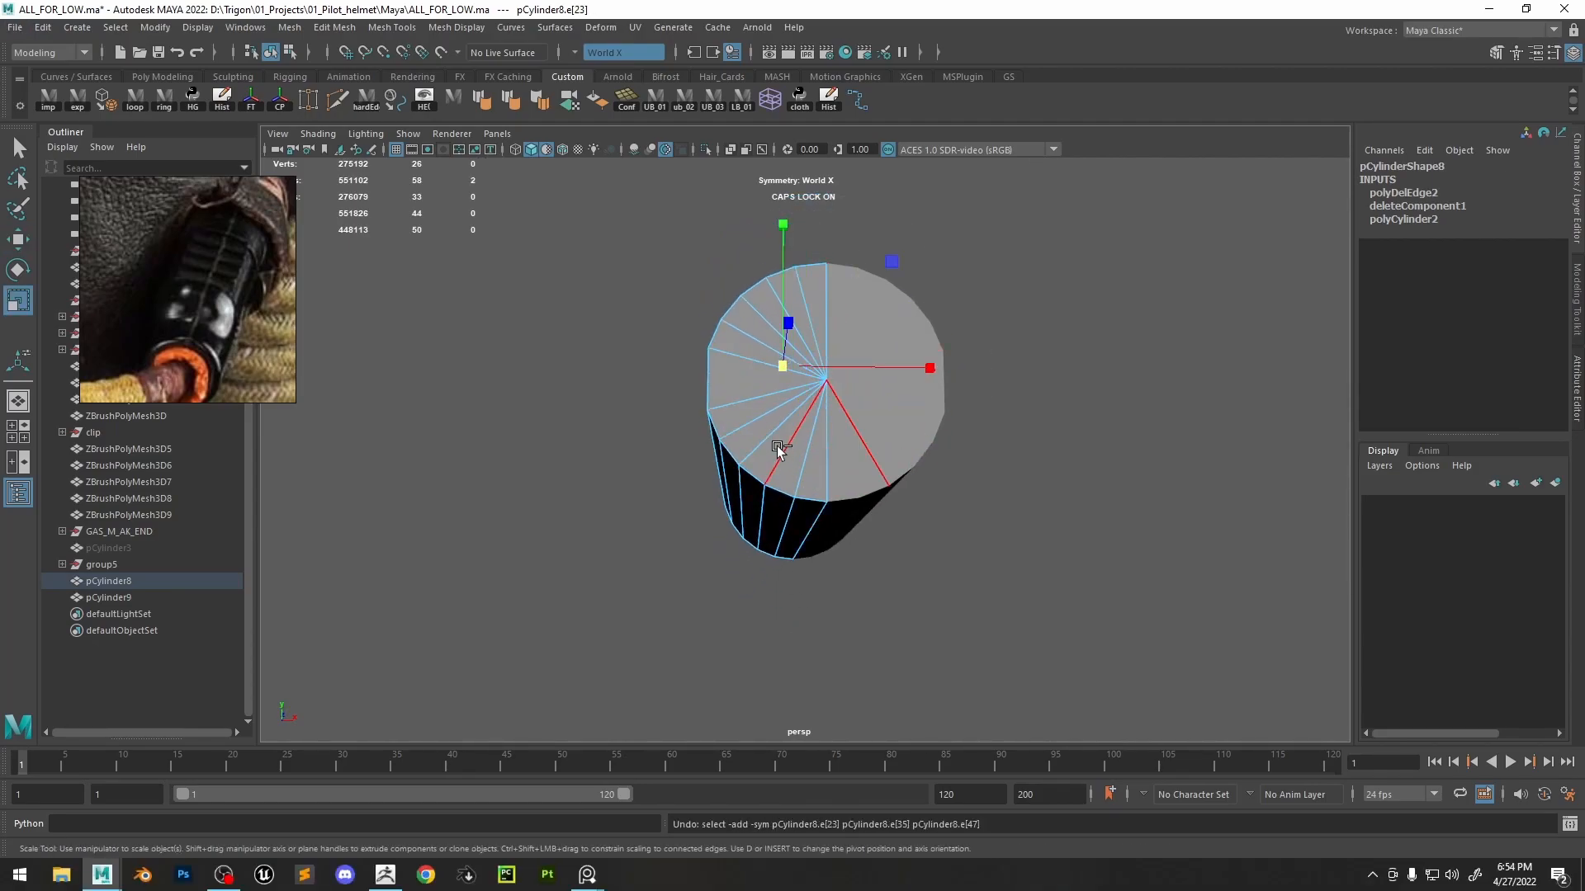
key(ctrl+z)
key(ctrl+z)
key(ctrl+z)
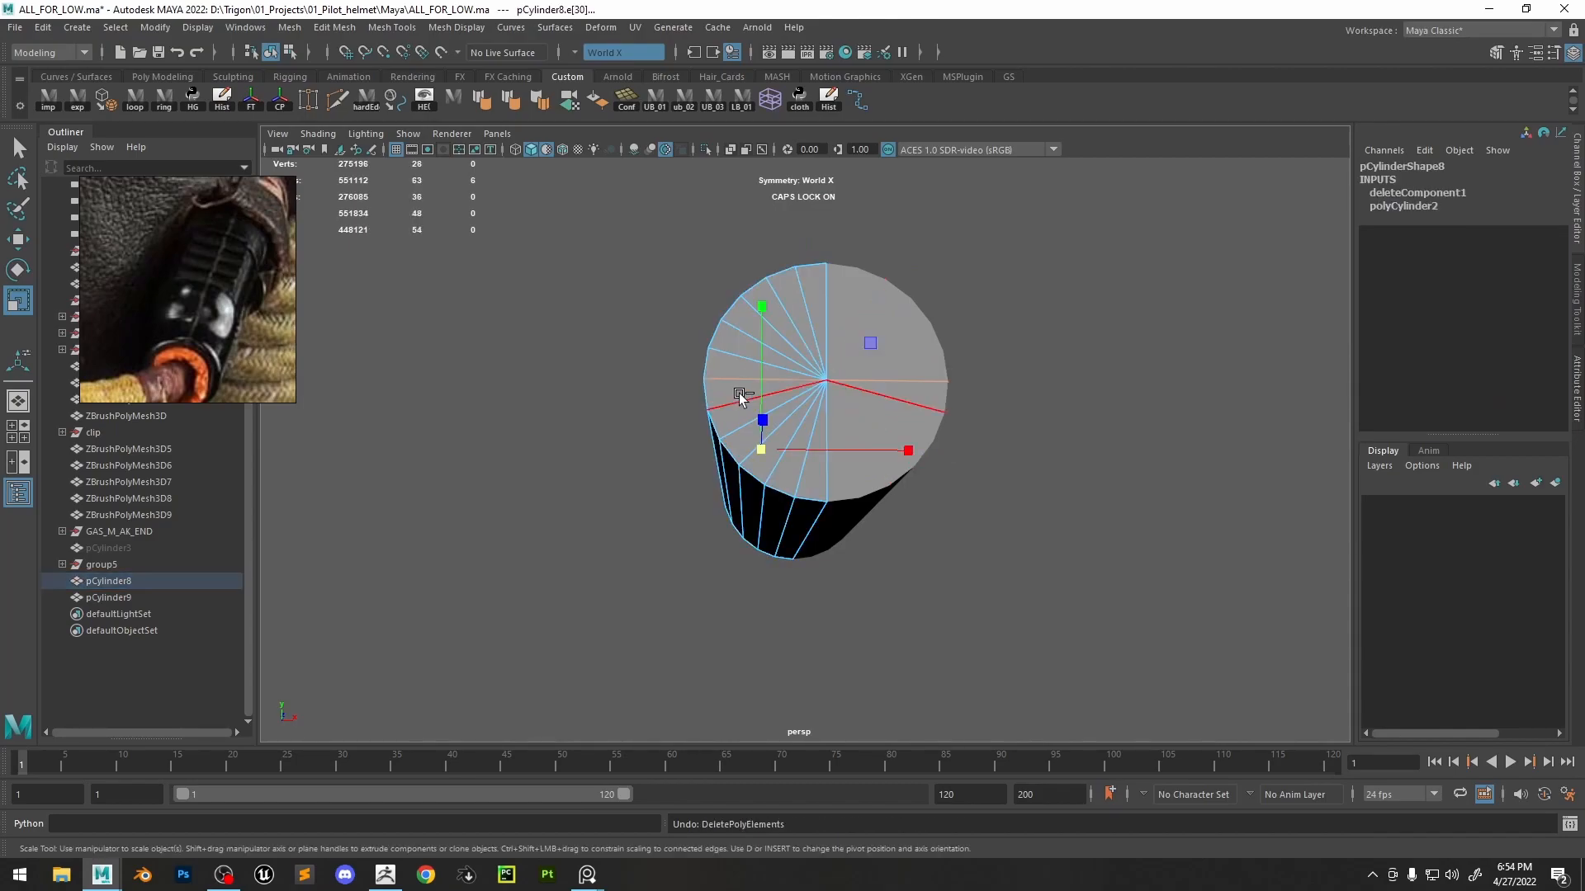
- Delete the lengthwise face strip just below the half cylinder's midline together with its end-cap wedges
alt+drag(738, 394, 740, 408)
right_drag(746, 420, 747, 462)
click(763, 456)
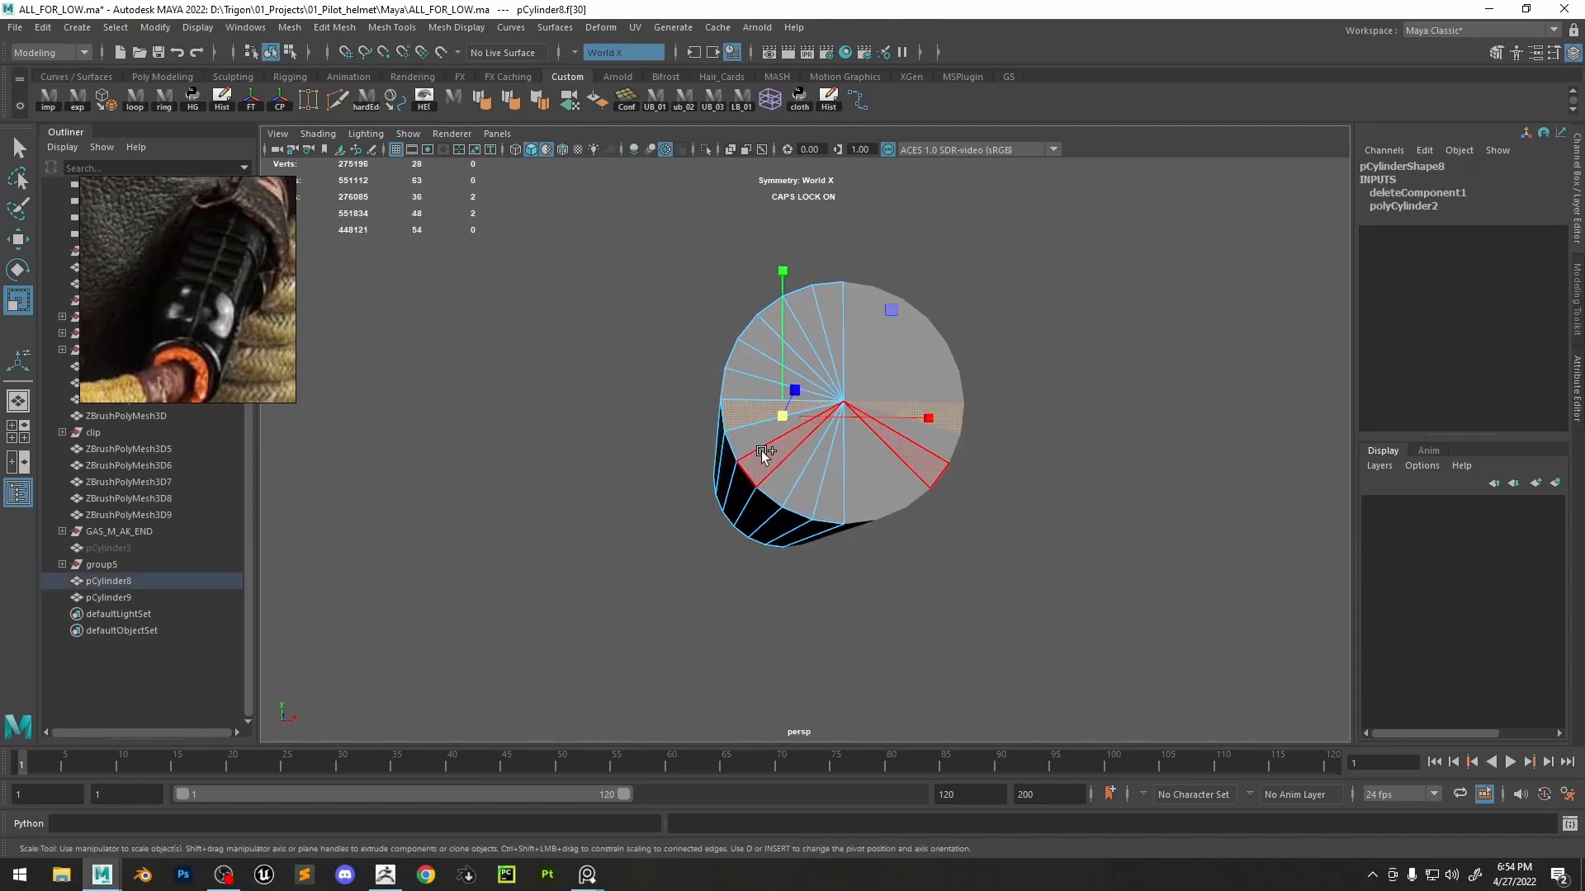
alt+drag(743, 447, 784, 495)
double_click(855, 469)
key(Delete)
- Delete all remaining faces below the half cylinder's midline and return to object mode
drag(981, 469, 943, 551)
click(898, 615)
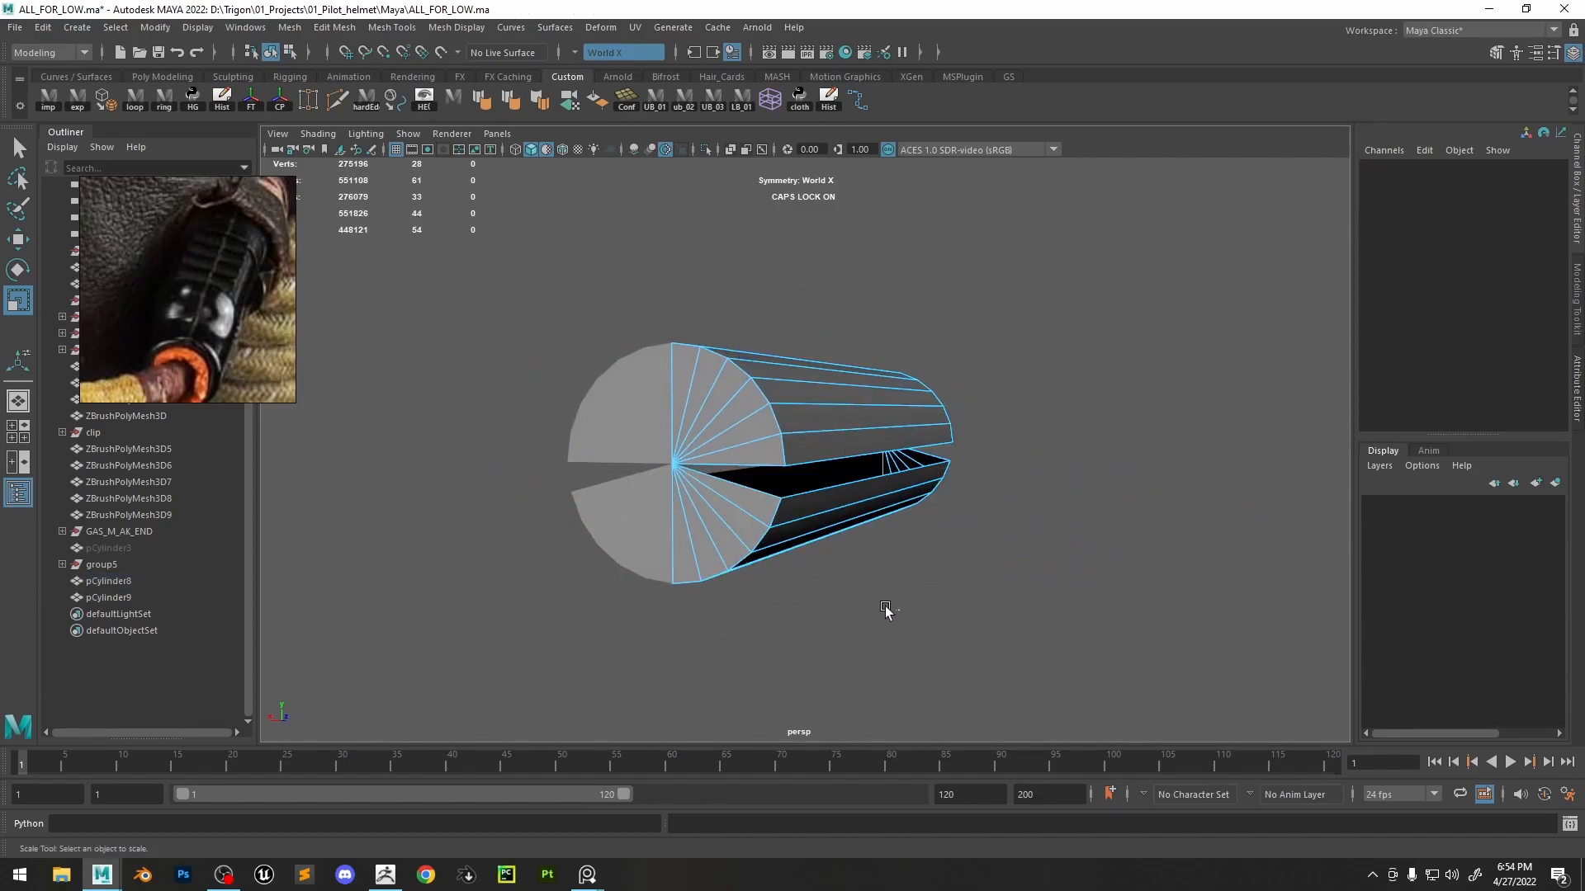
drag(661, 504, 662, 504)
key(Delete)
drag(906, 501, 906, 502)
key(Delete)
key(F8)
- Duplicate both upper quarter pieces with Duplicate Special as one instance, using a scale of 1 in X and -1 in Y
alt+drag(1132, 272, 876, 420)
shift+click(898, 409)
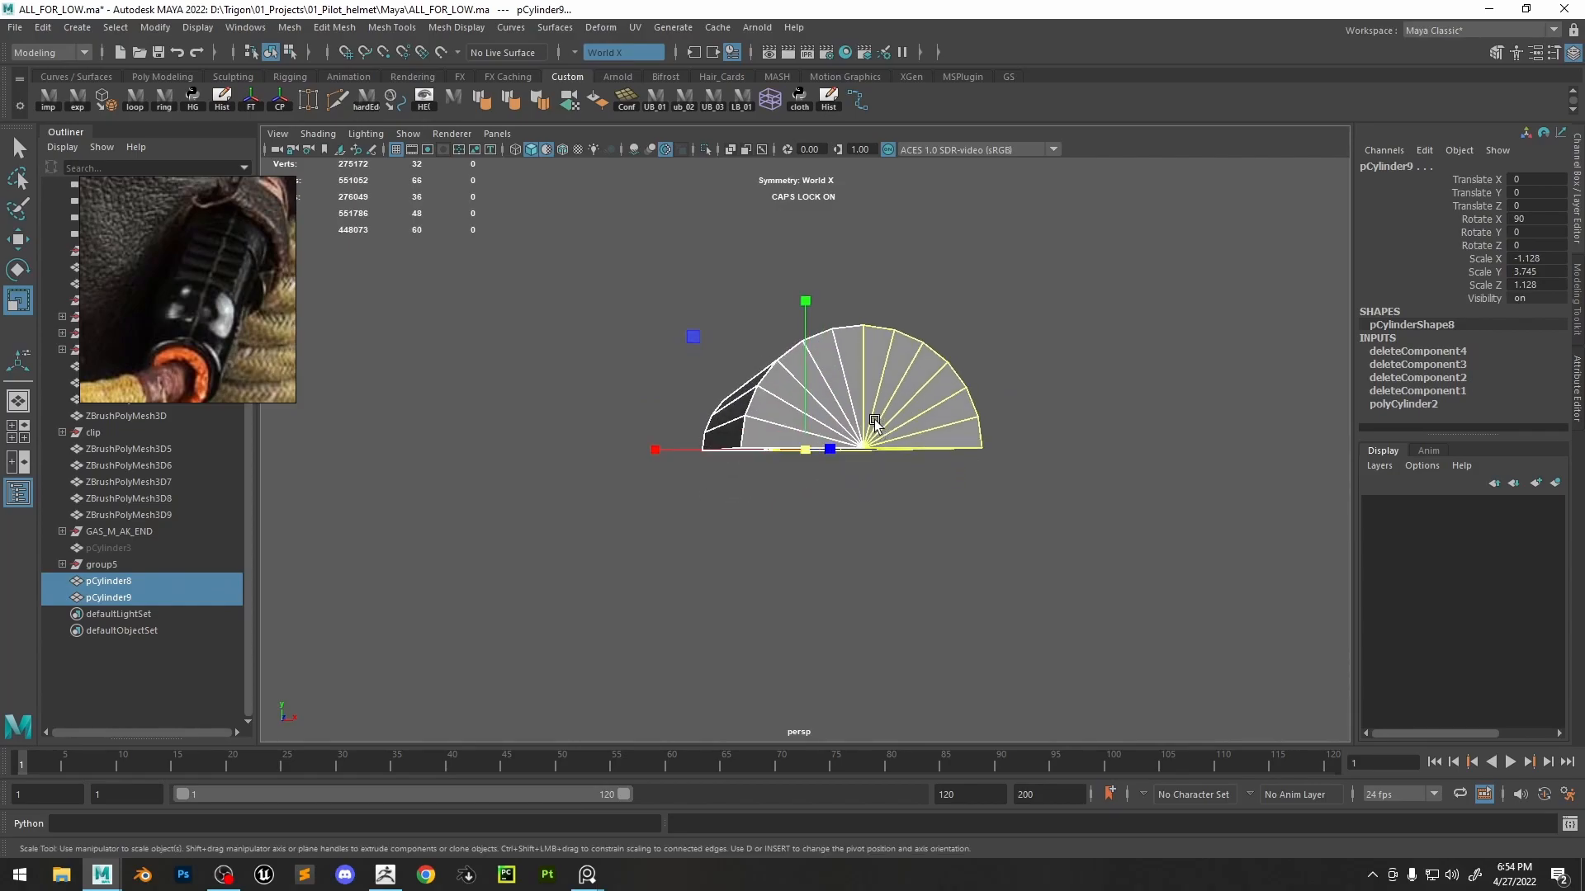
click(42, 27)
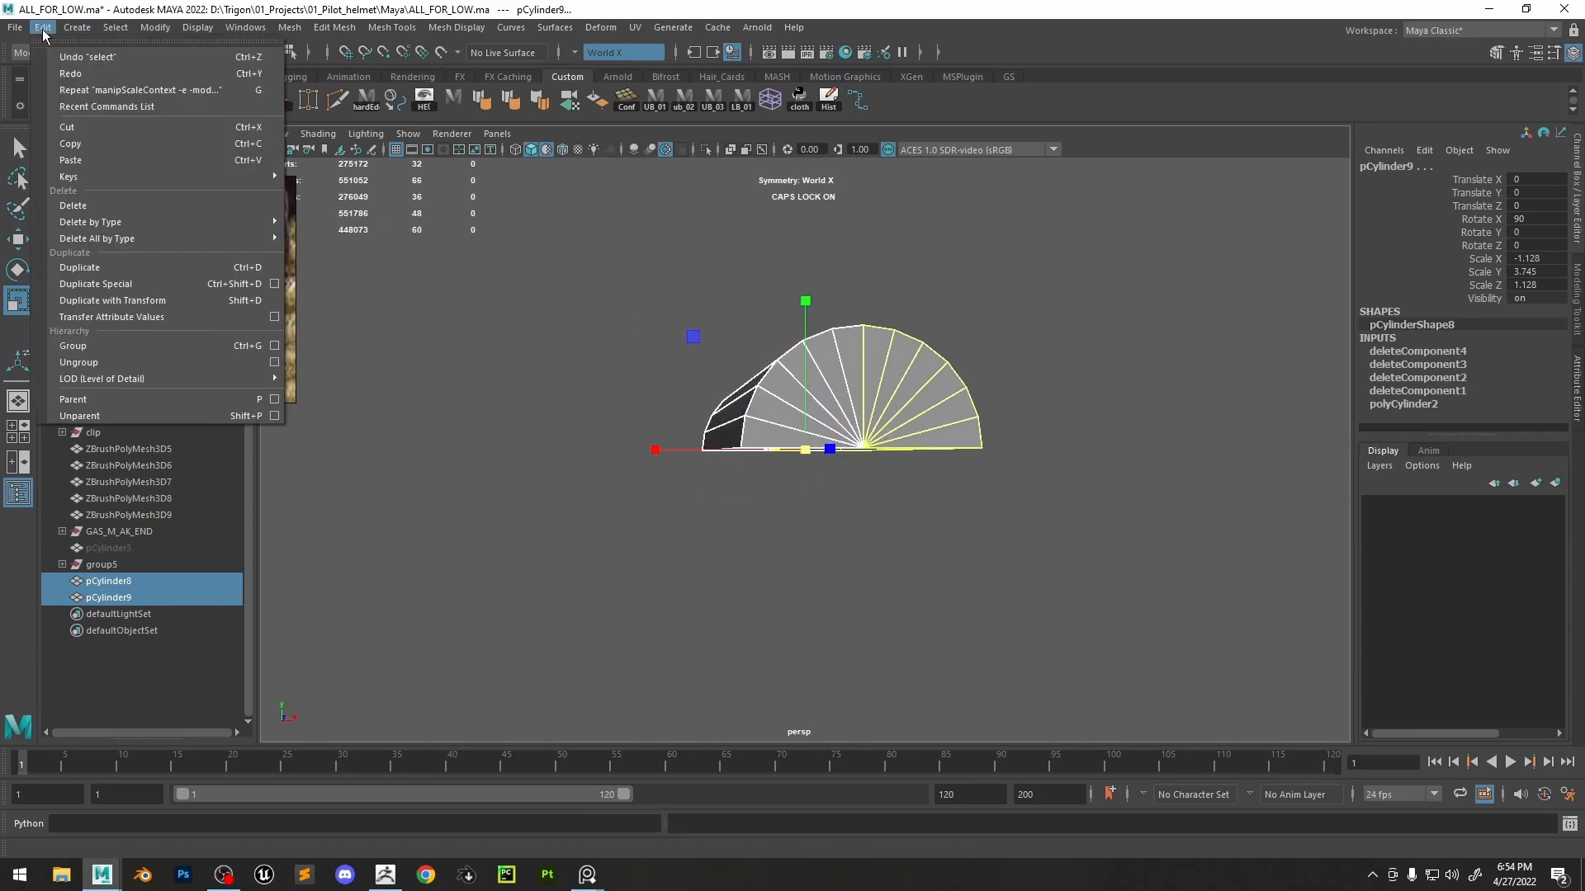
click(276, 285)
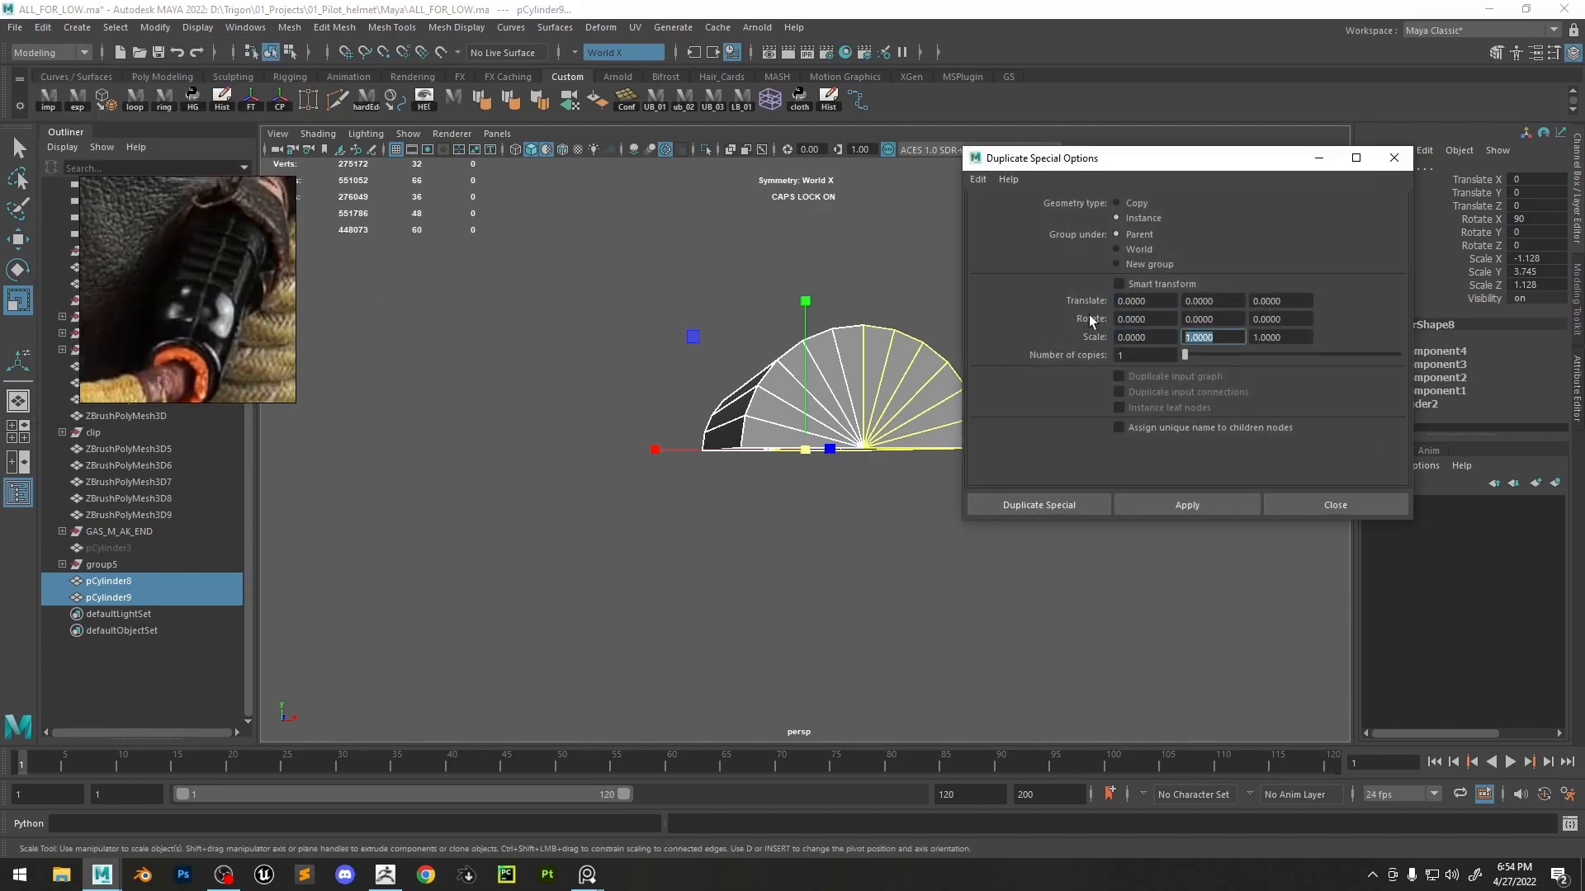
text(-1)
click(1146, 337)
text(1)
click(1206, 502)
- Test the new lower instances by moving them vertically, and undo both the move and the duplication
alt+drag(924, 511, 829, 535)
key(w)
drag(778, 601, 778, 720)
key(ctrl+z)
alt+drag(911, 456, 859, 494)
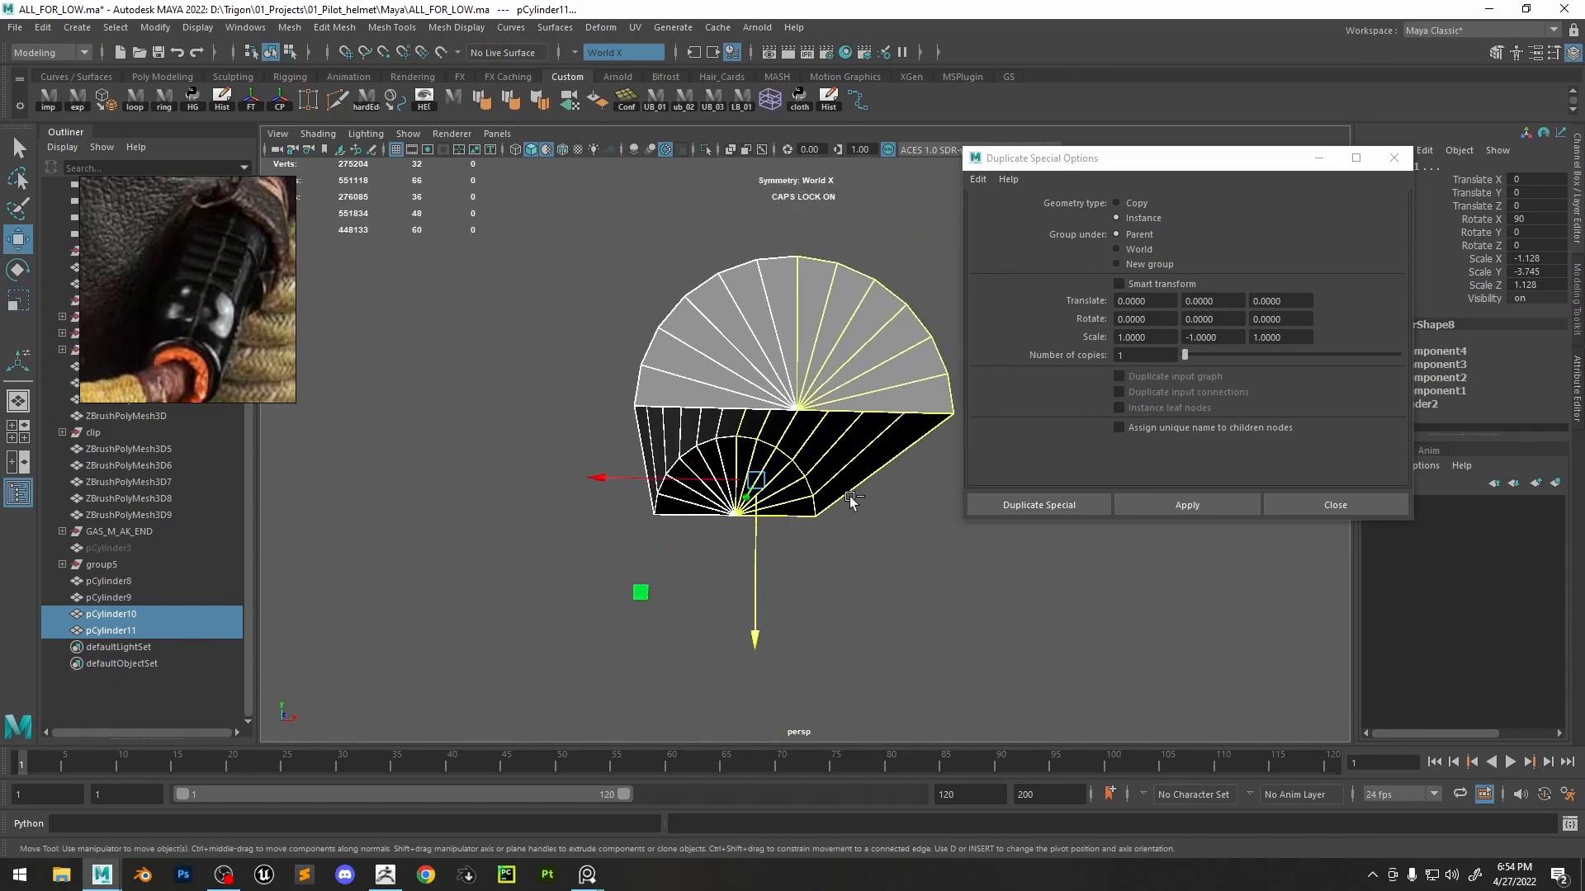
key(ctrl+z)
- Try instancing only the original quarter with a scale of -1 in Y, and undo the duplication
click(858, 577)
click(774, 381)
click(1208, 507)
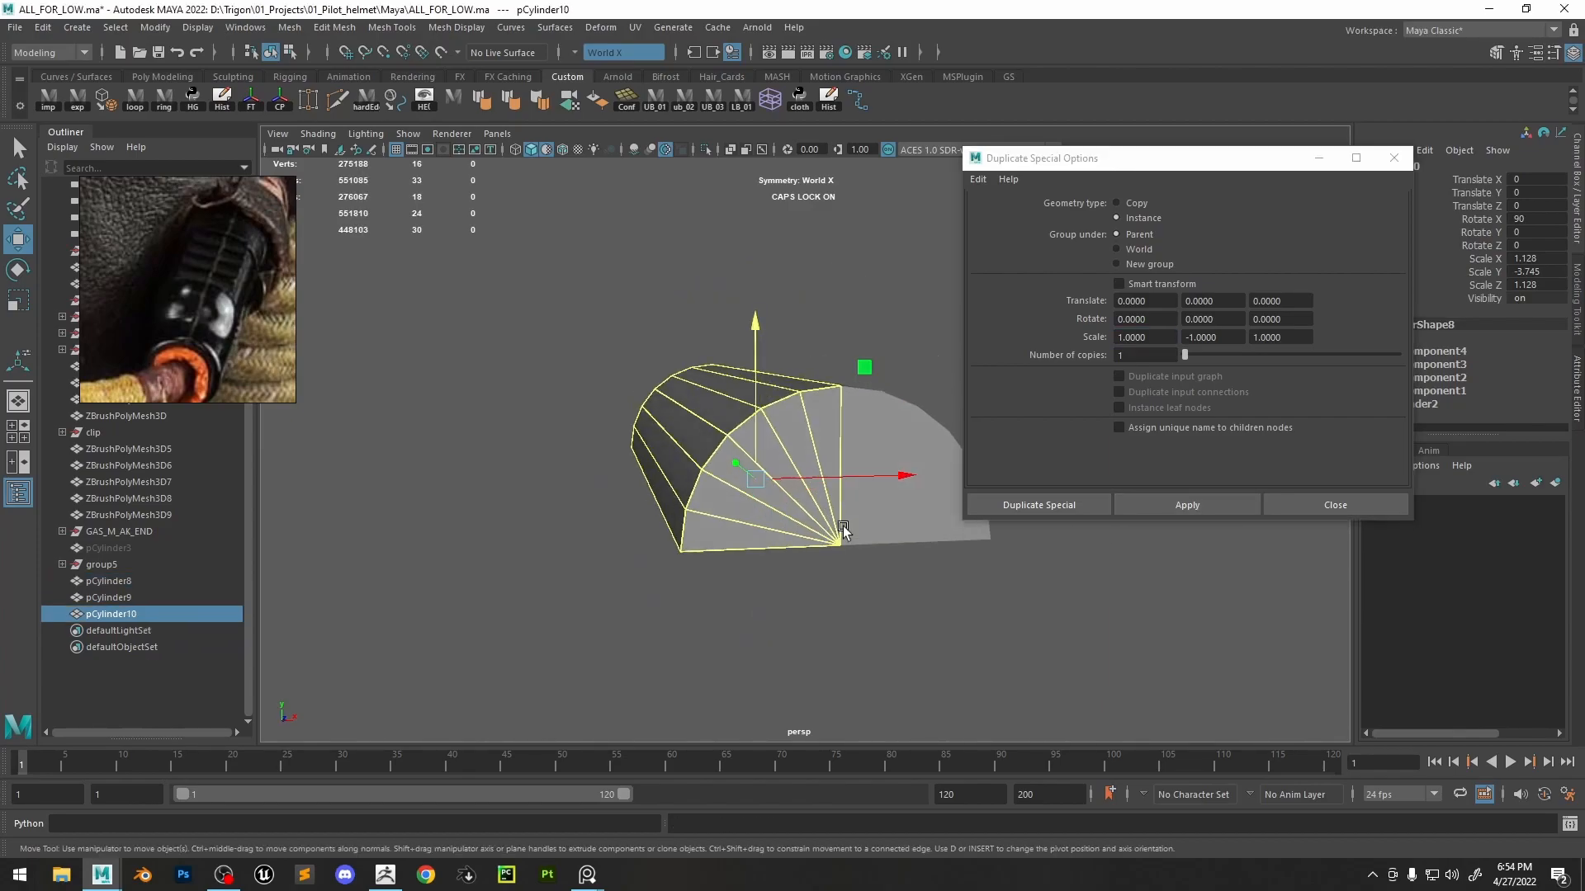
key(ctrl+z)
- Try freezing the transformations of the two instanced quarters, together and one at a time
shift+click(899, 535)
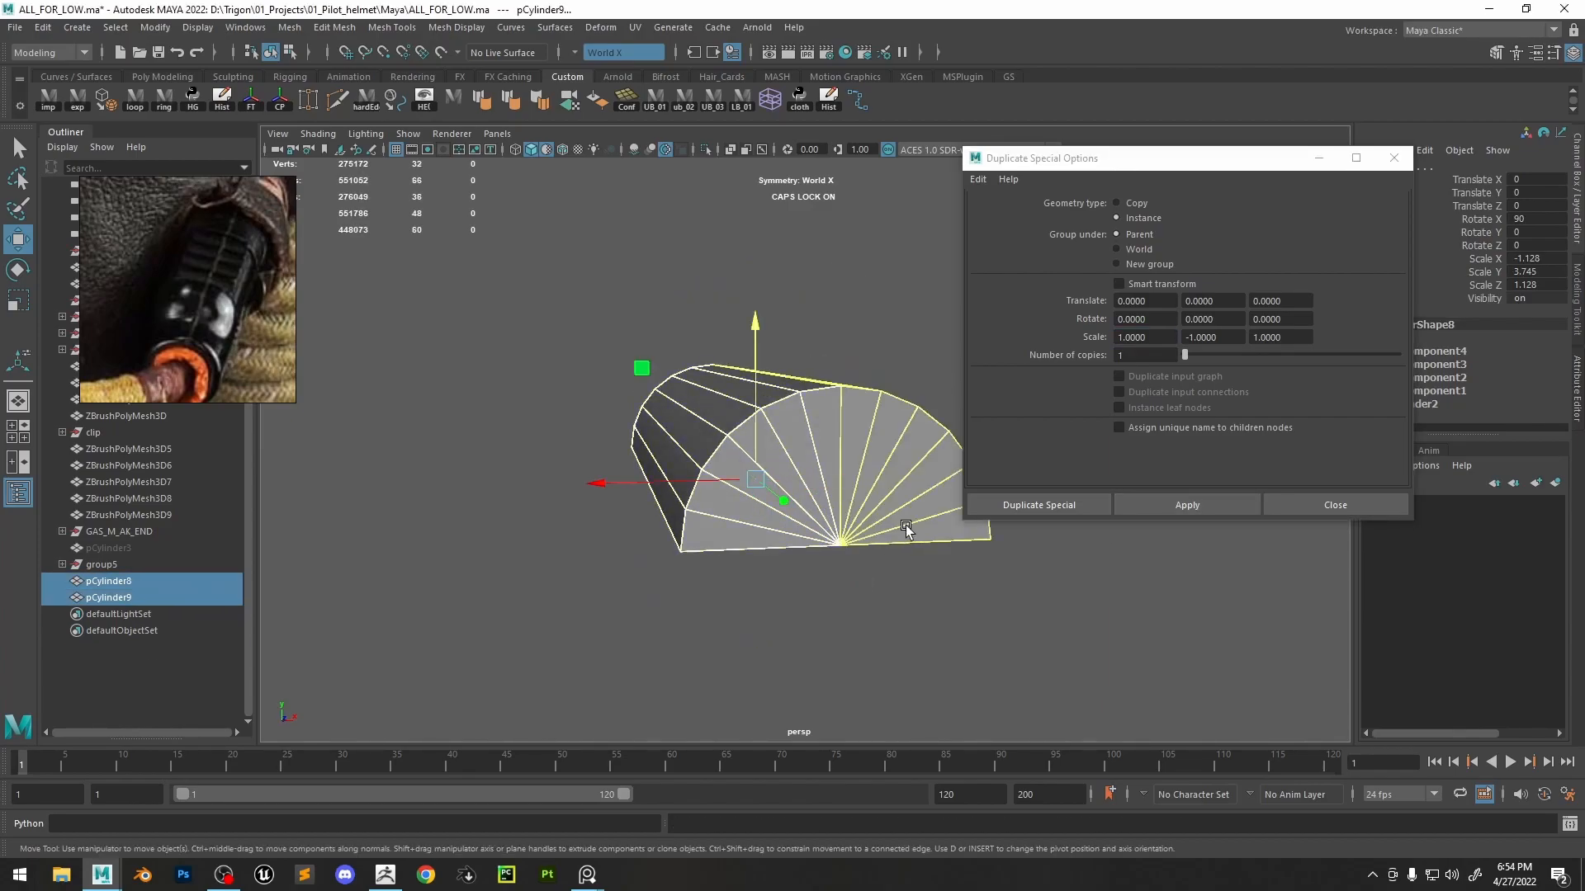
click(252, 113)
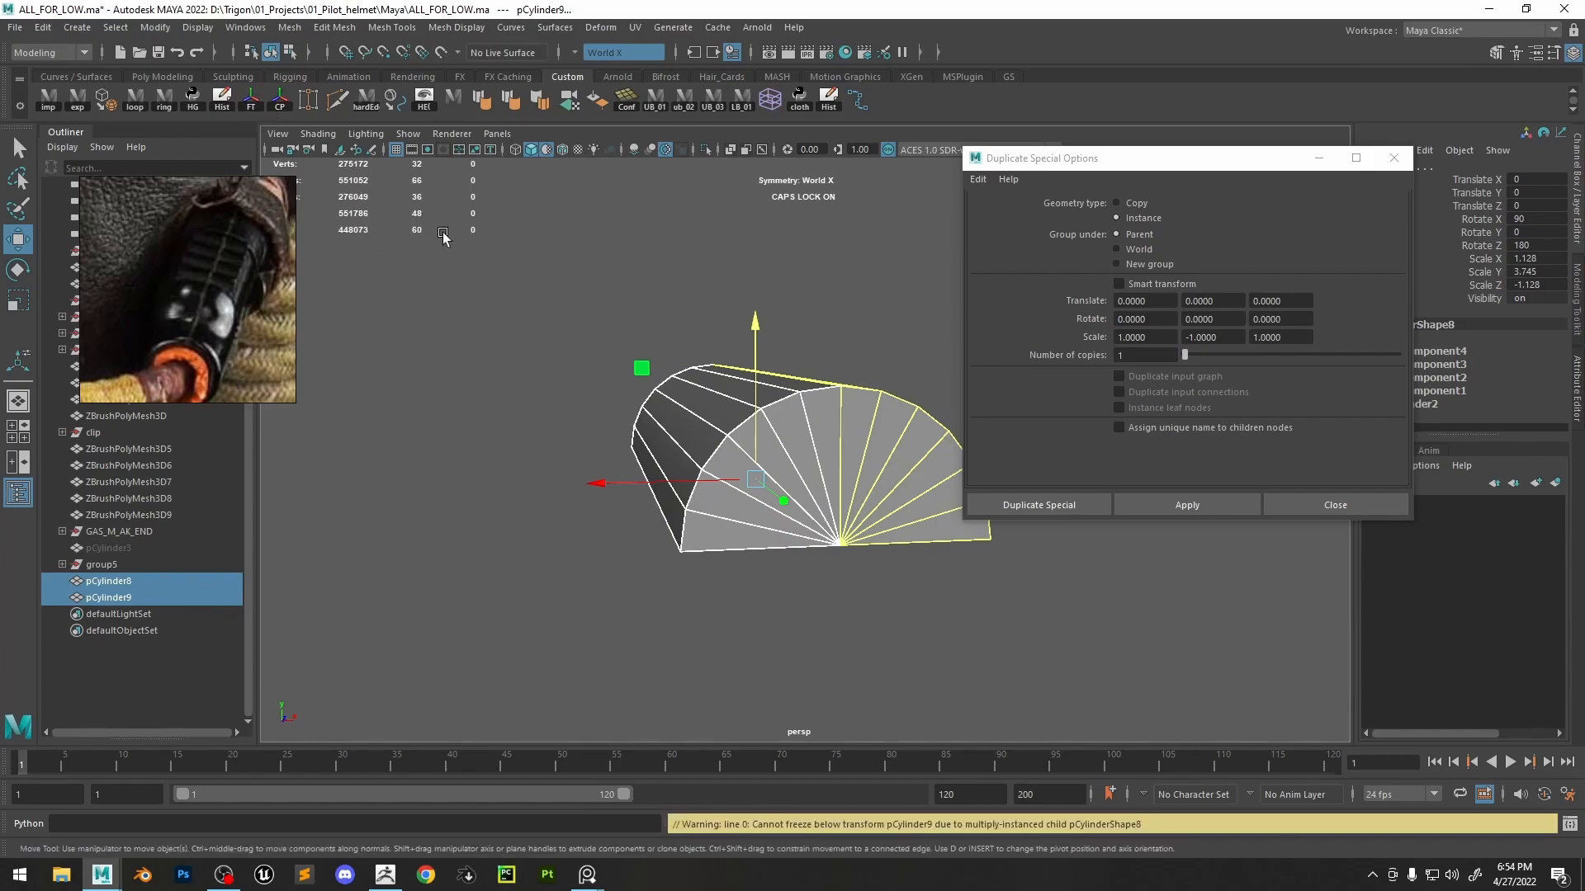
click(902, 405)
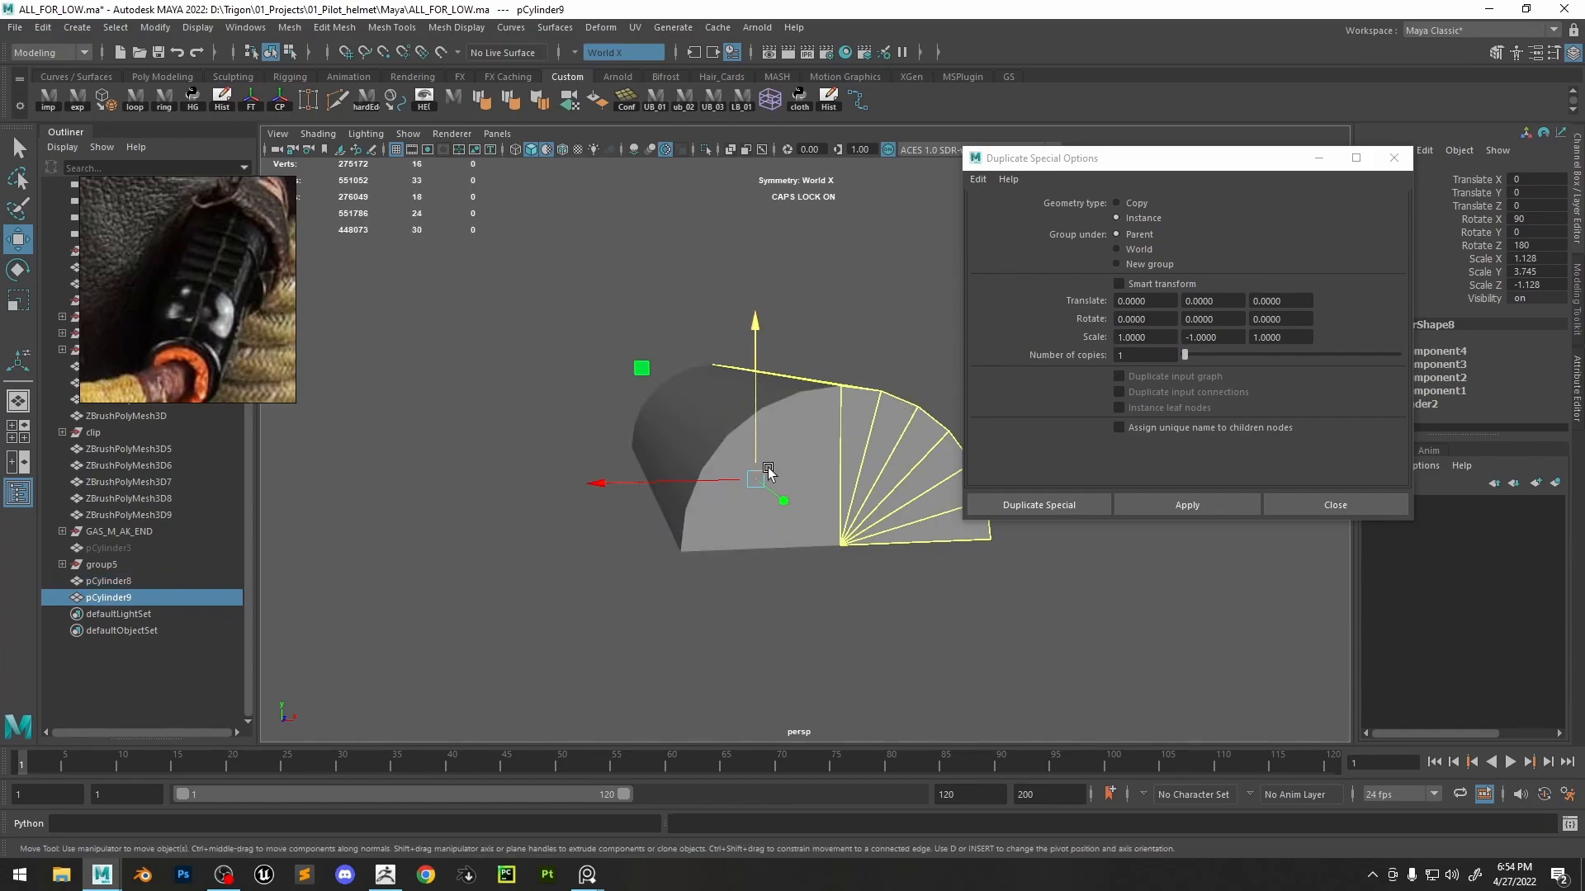
click(771, 531)
click(251, 106)
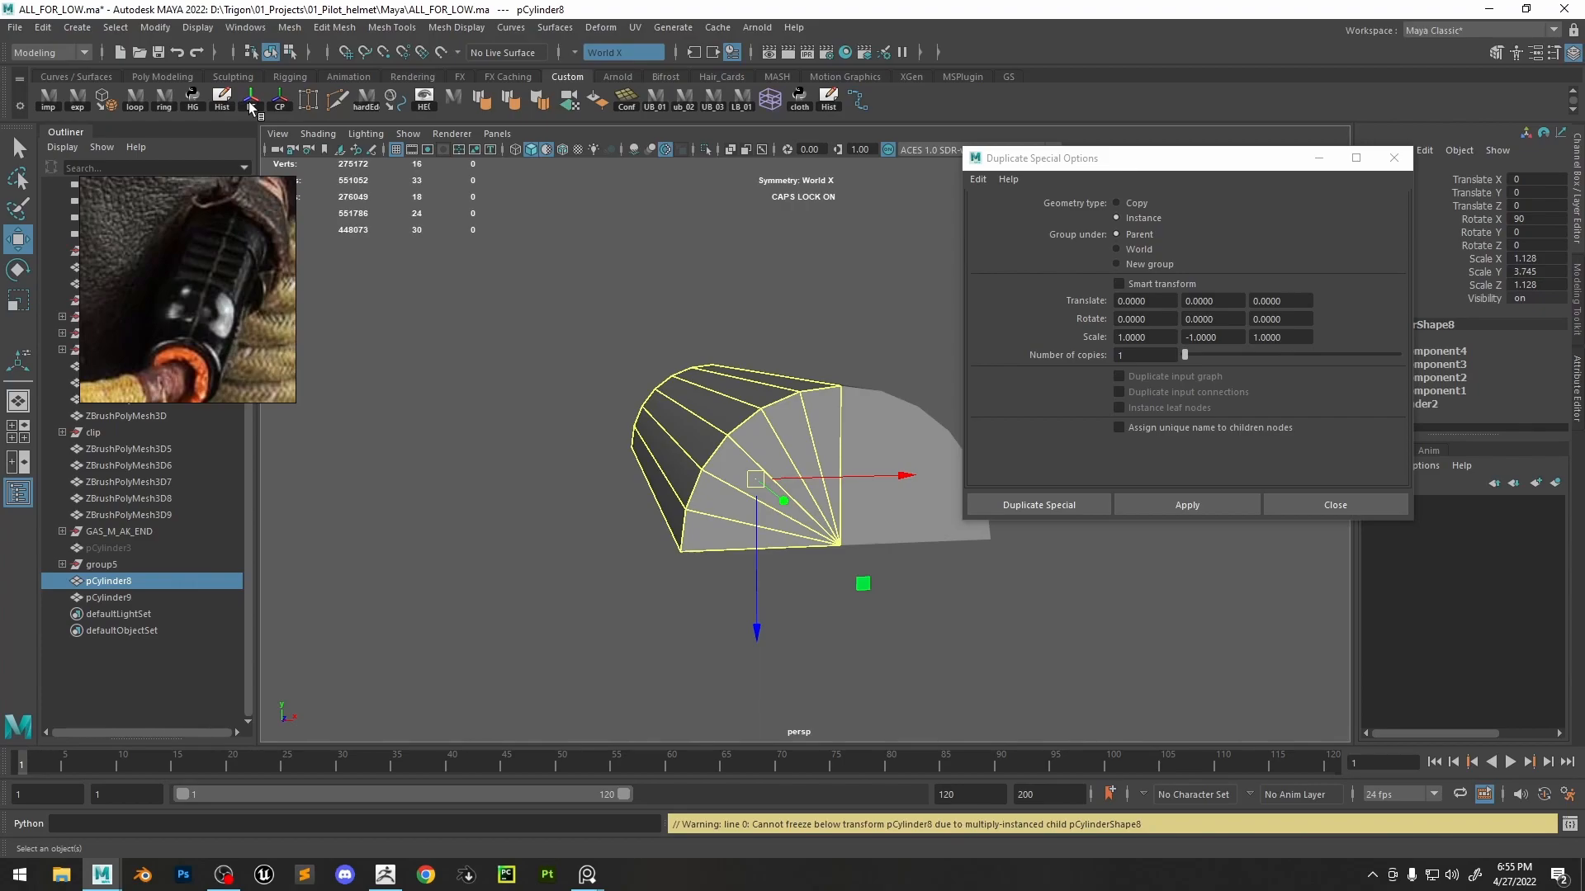
- Delete the mirrored quarter and freeze the transformations of the remaining original quarter
scroll(722, 317, down, 4)
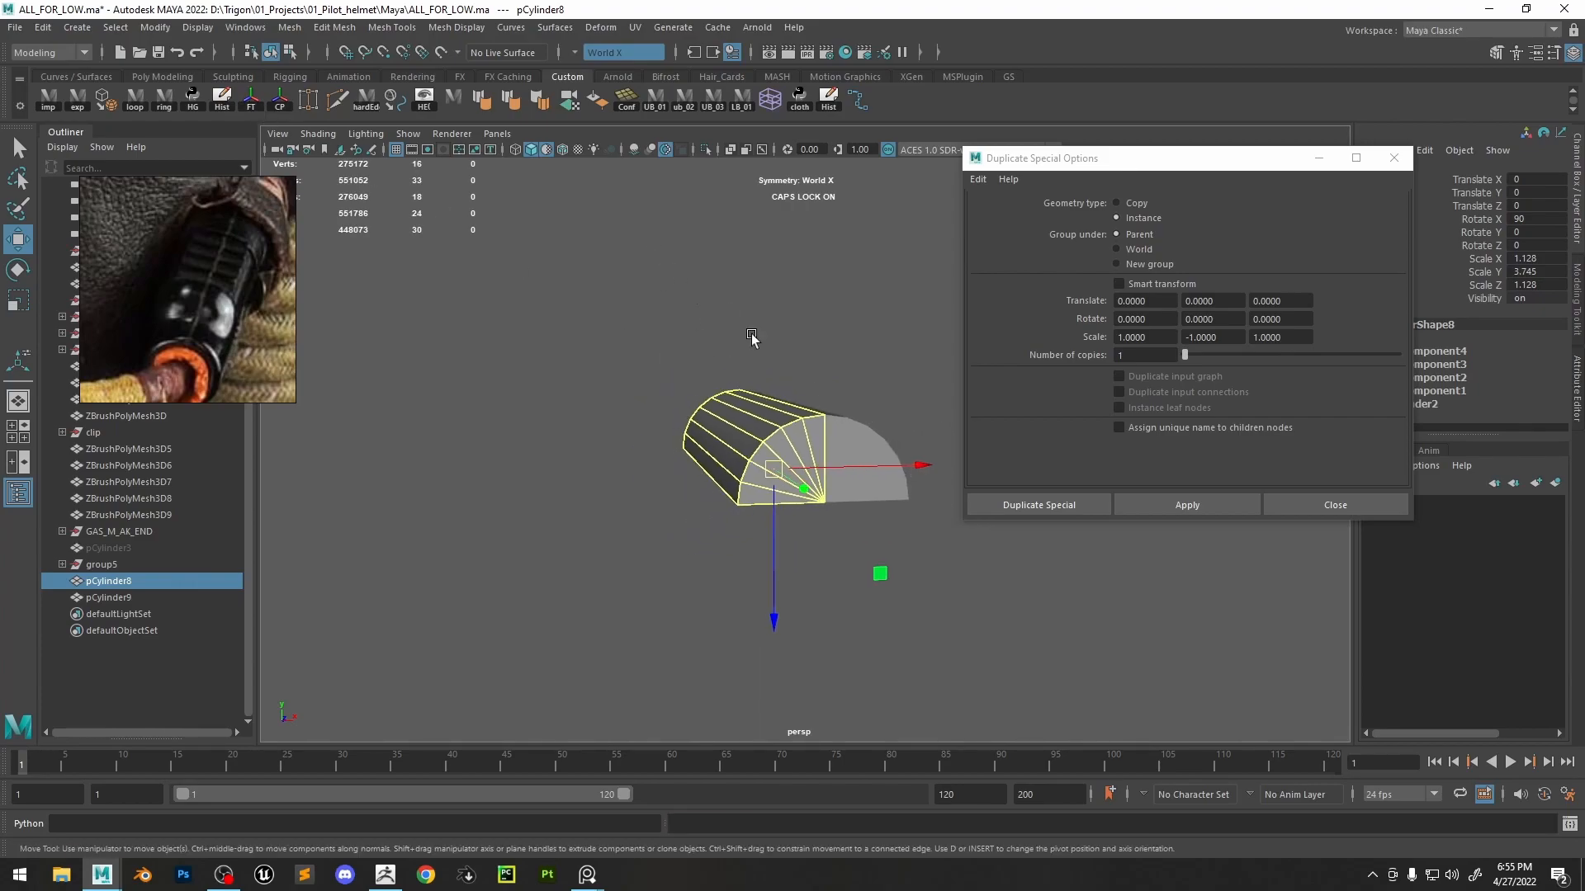
click(721, 318)
click(860, 437)
key(Delete)
click(804, 452)
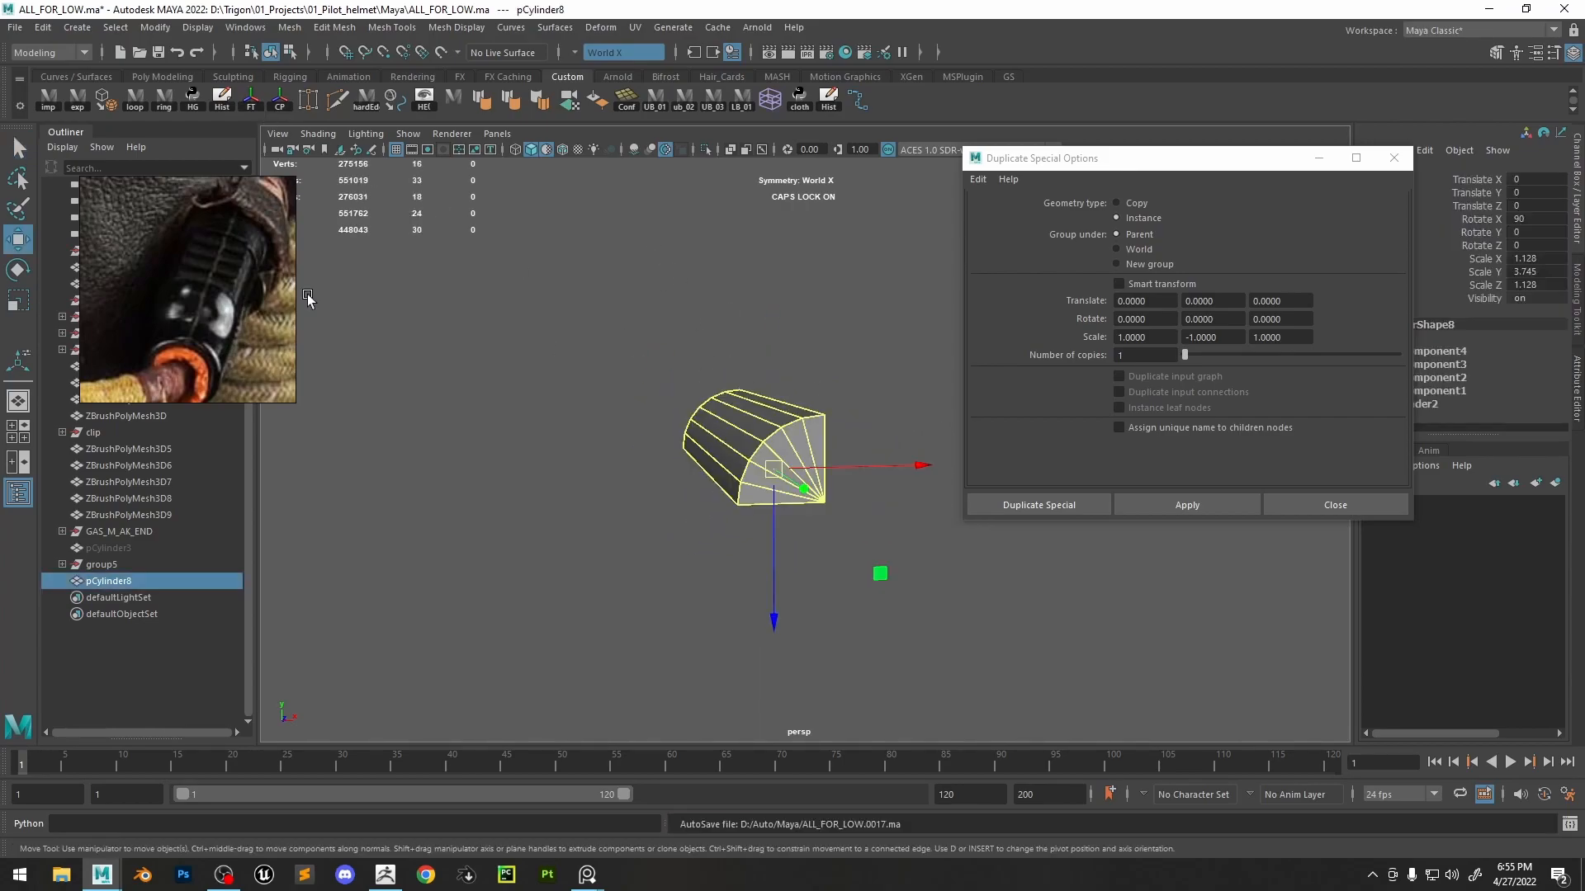
click(251, 106)
- Snap the quarter's pivot to the centre vertex of its front end cap
alt+middle_drag(767, 445, 725, 429)
key(d)
key(v)
drag(740, 454, 785, 492)
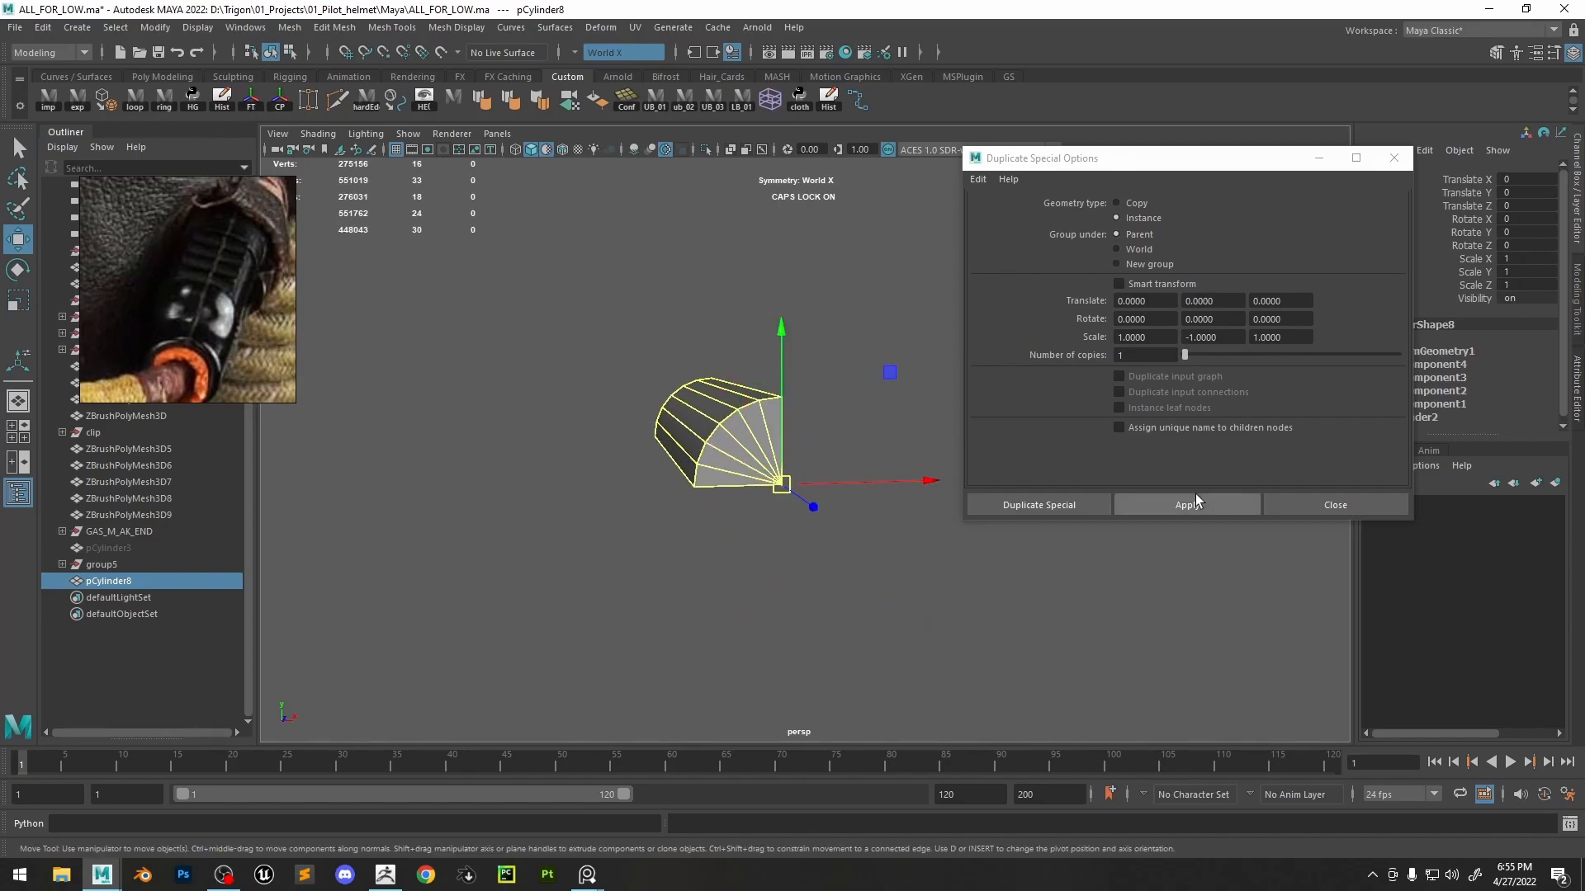
- Mirror the quarter downward with Duplicate Special as one instance, using a scale of -1 in Y
click(1195, 499)
alt+middle_drag(975, 542, 942, 545)
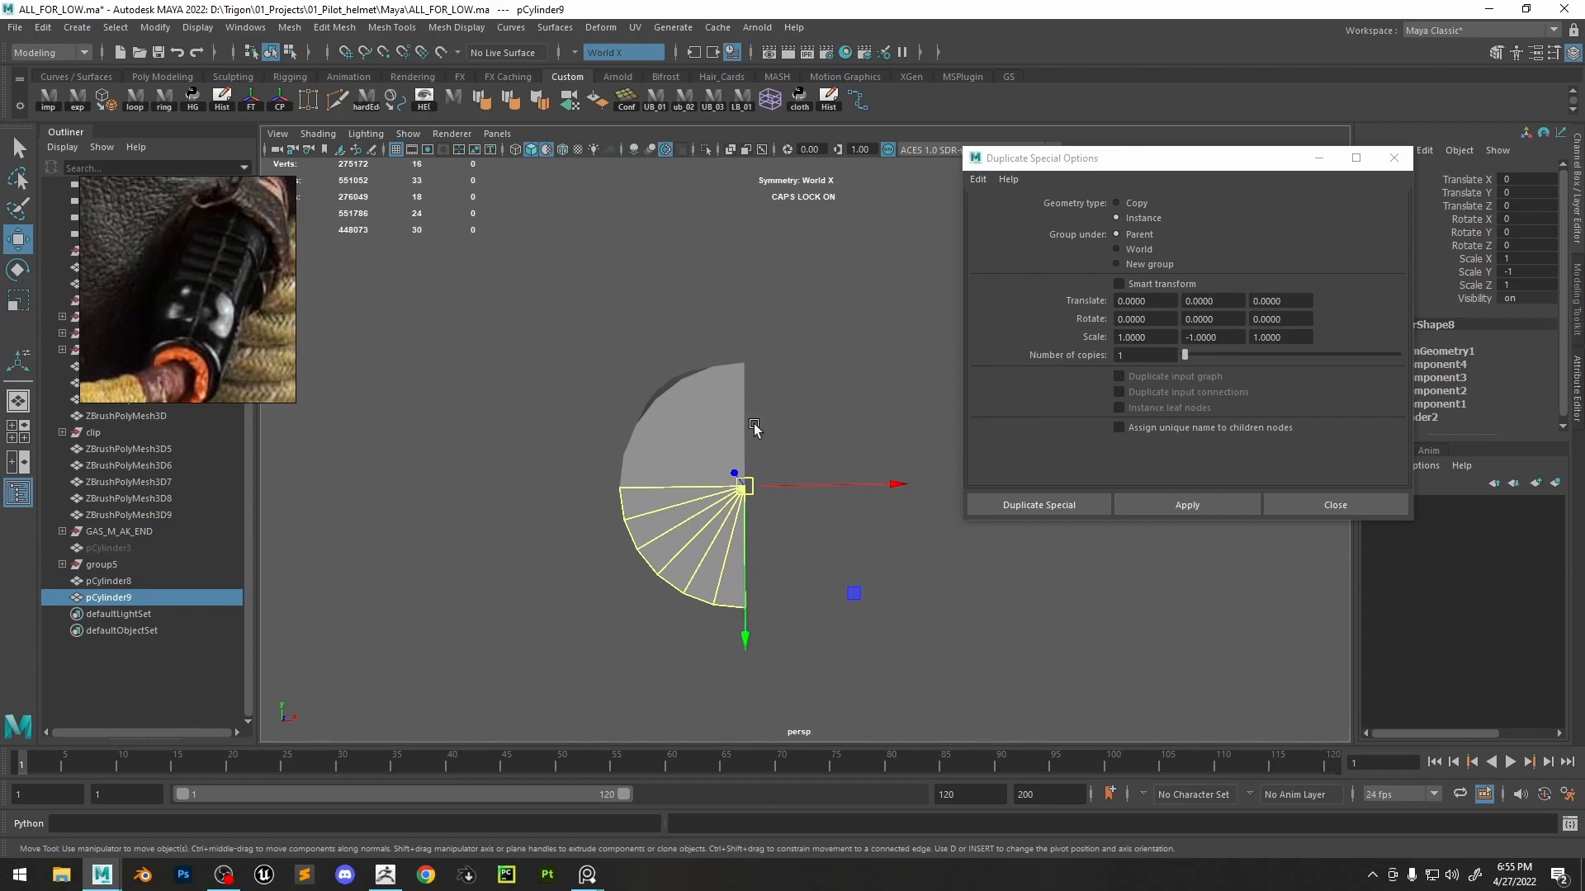
click(842, 440)
- Create a diagonally opposite instance of the original quarter, using a scale of -1 in both X and Y
click(716, 438)
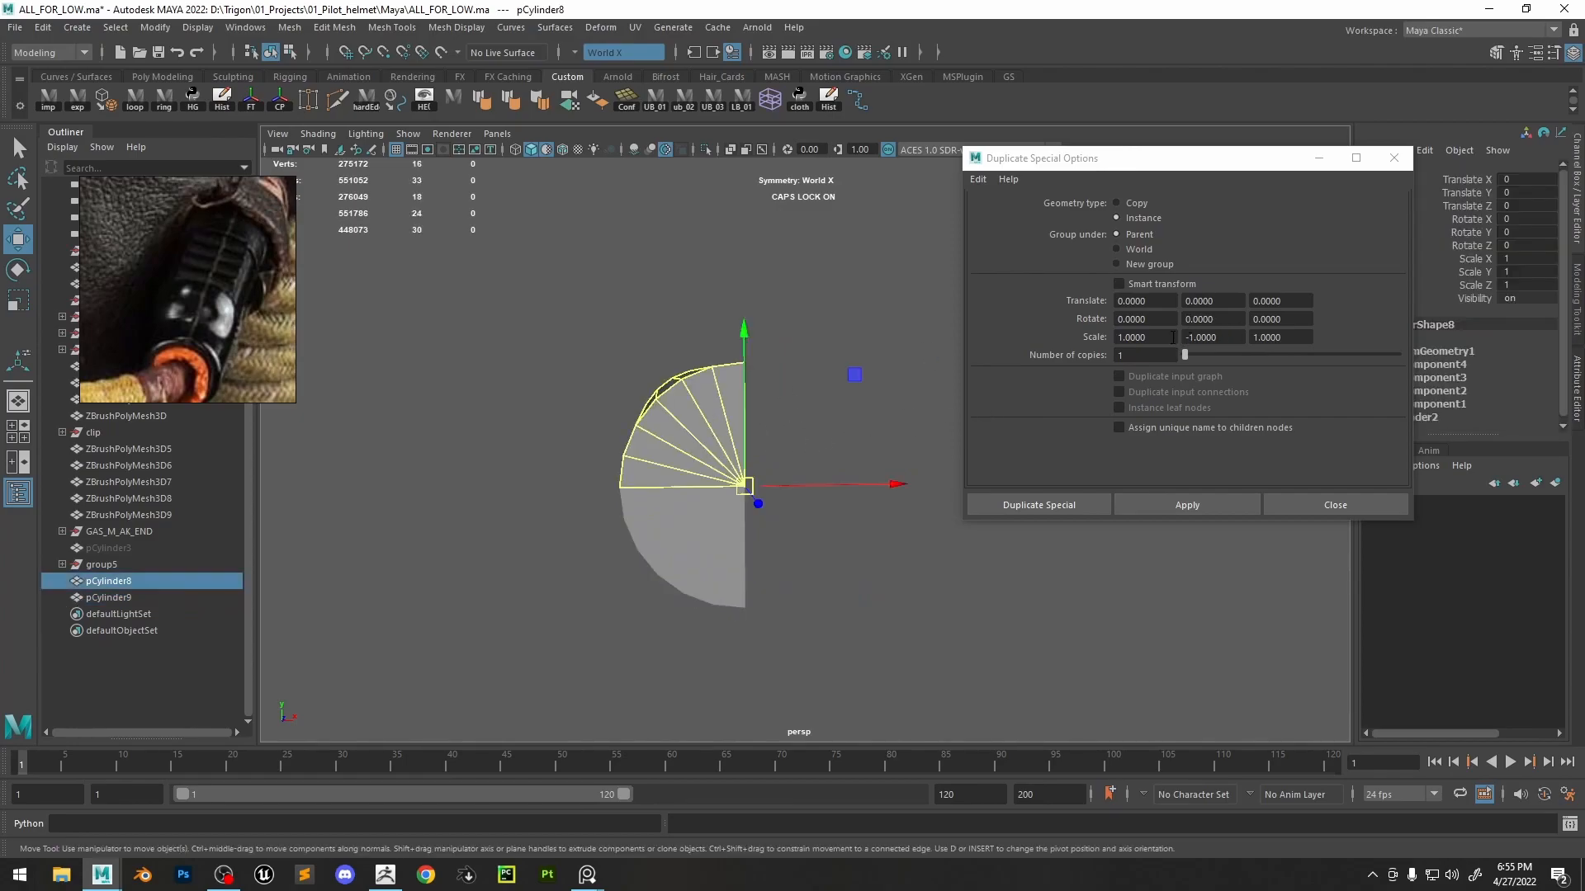
click(1121, 336)
text(-)
click(1187, 504)
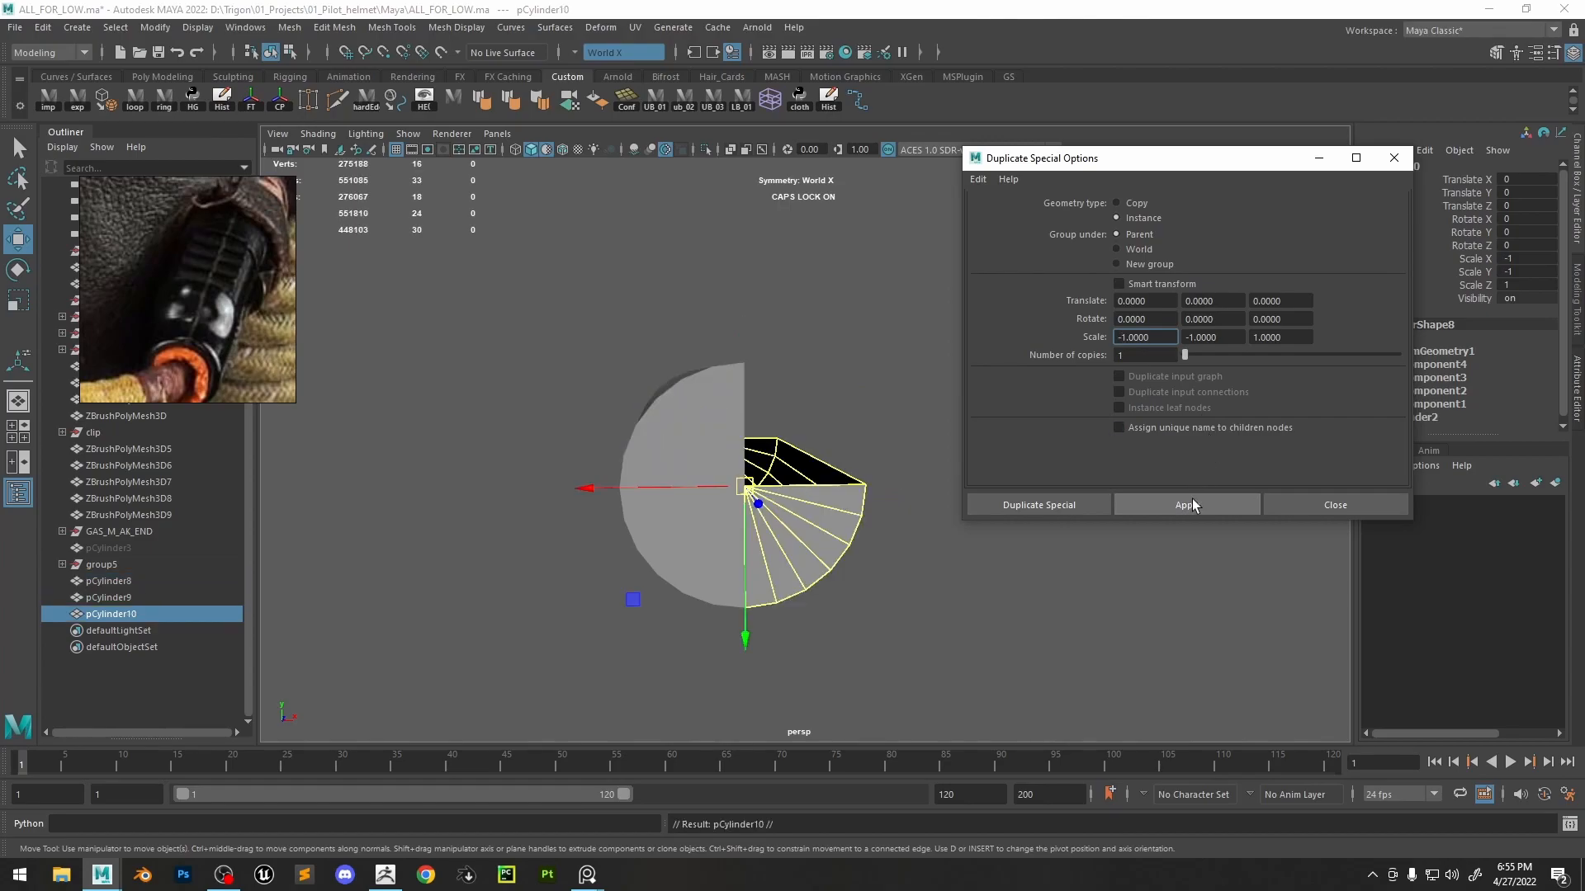
- Try instancing the original quarter with a scale of -1 in X and 0 in Y, and remove both attempts
click(690, 404)
drag(1162, 337, 966, 316)
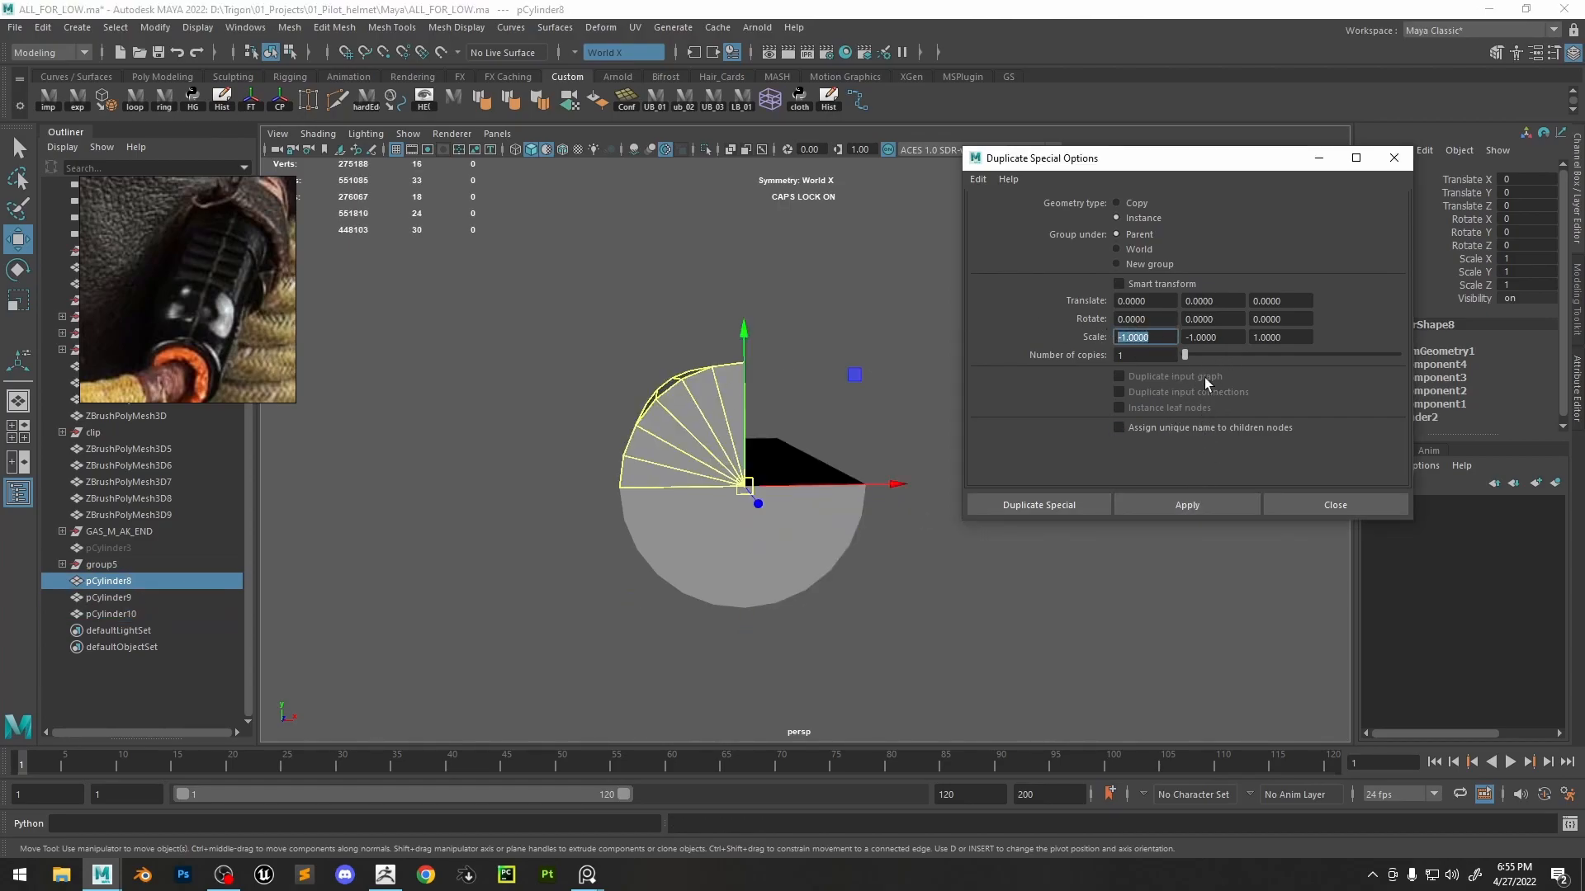
drag(1236, 337, 1165, 332)
text(0)
click(1205, 504)
mouse_move(890, 417)
alt+mouse_down()
mouse_move(848, 430)
mouse_move(892, 413)
alt+mouse_up()
key(Delete)
click(724, 443)
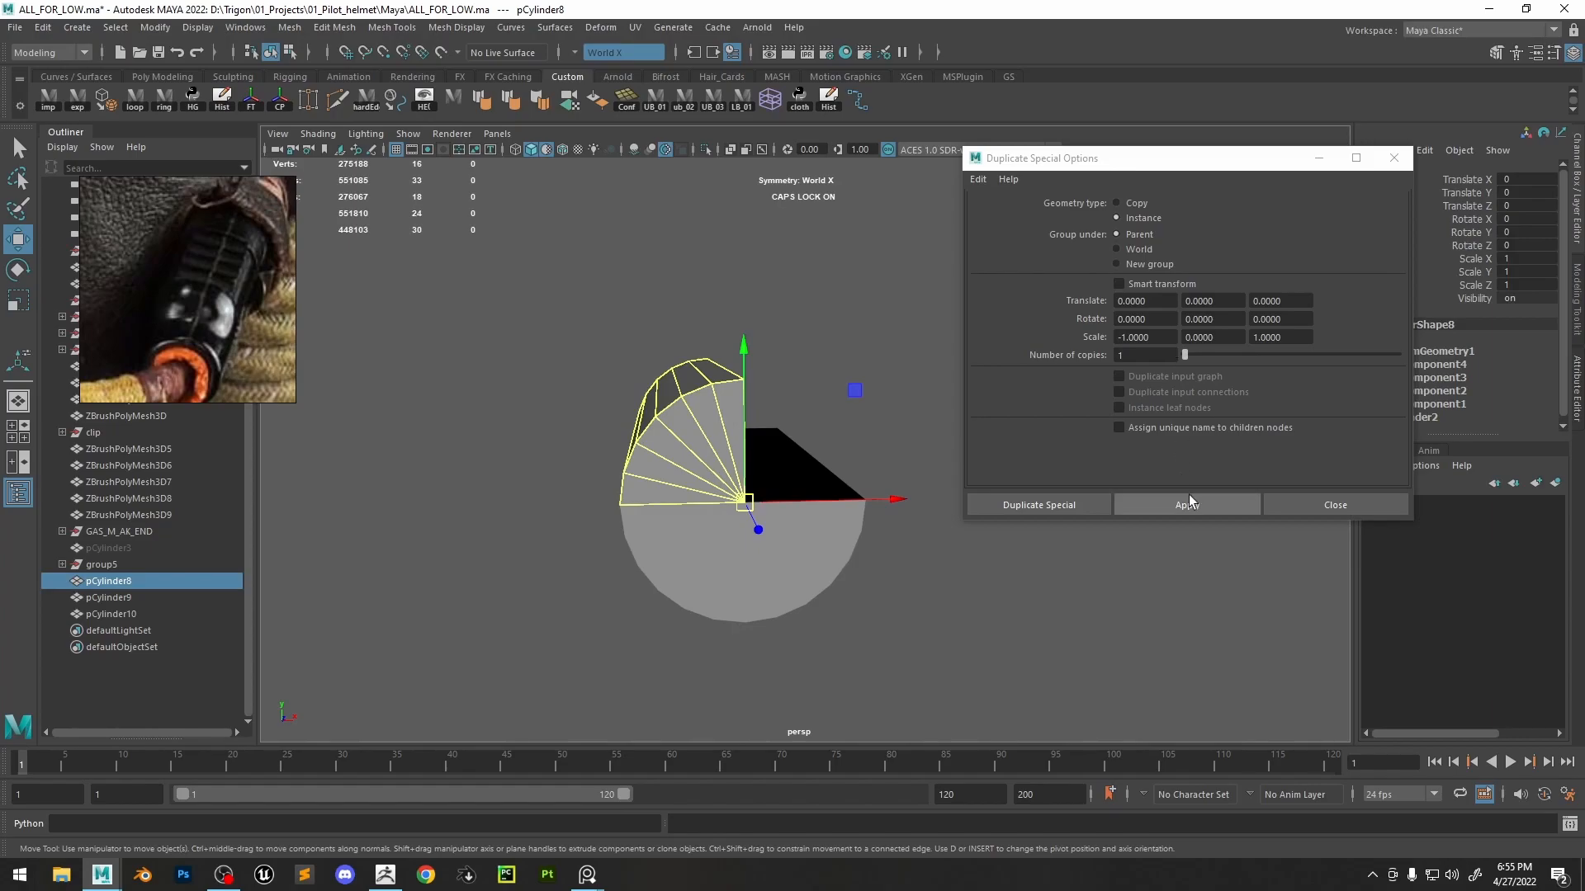
click(1188, 503)
alt+drag(871, 453, 821, 452)
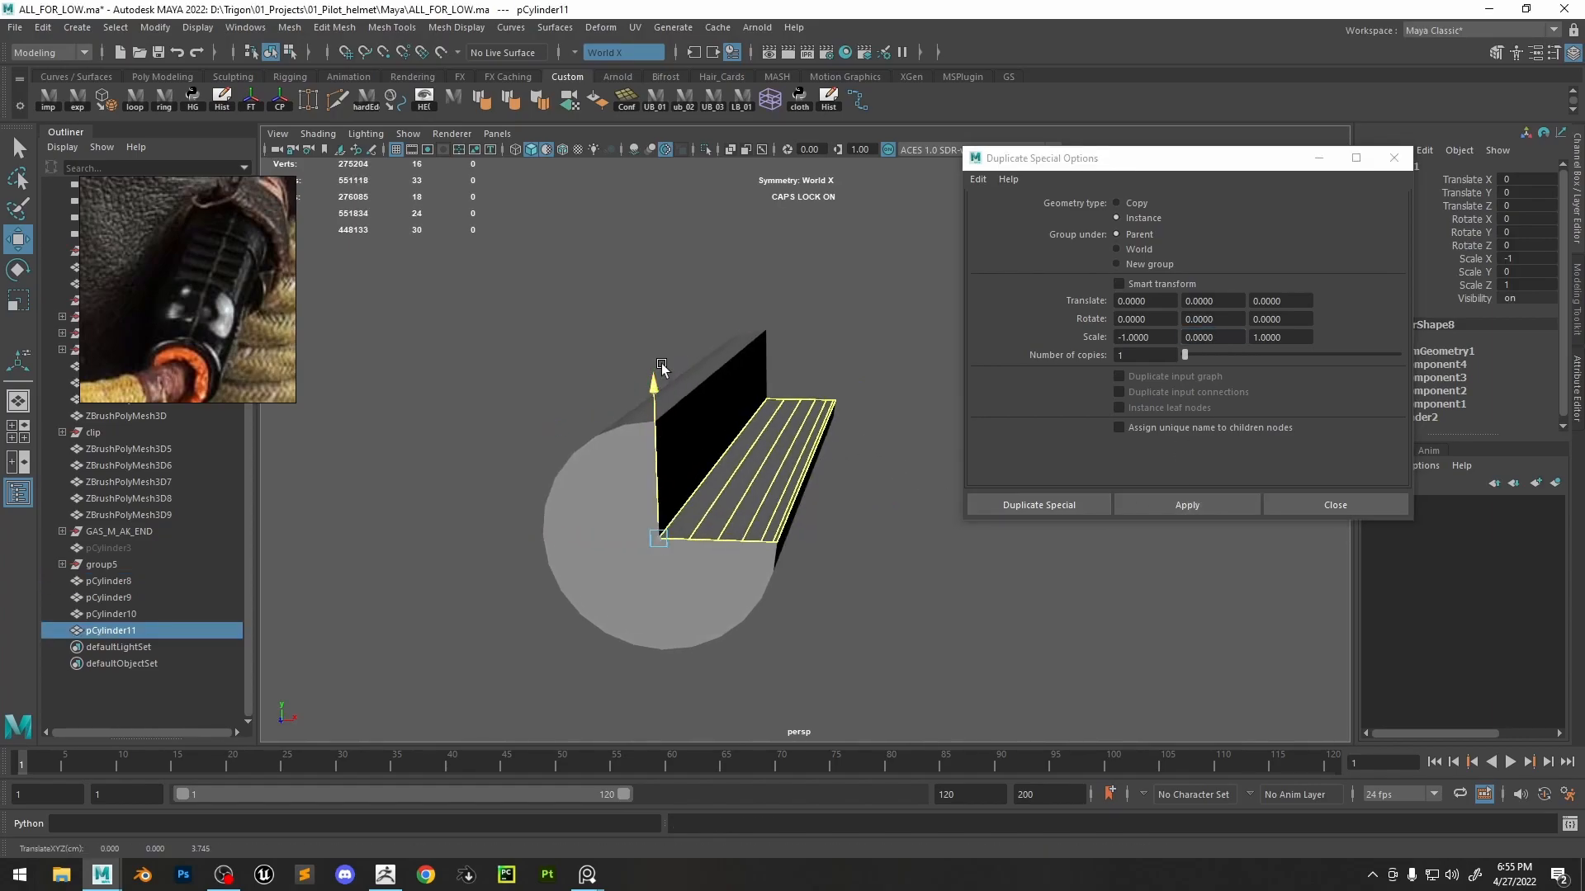
key(ctrl+z)
- Test the linked instances by moving a rim vertex on the original quarter, and undo the move
alt+drag(779, 451, 692, 415)
key(F9)
click(645, 433)
key(ctrl+z)
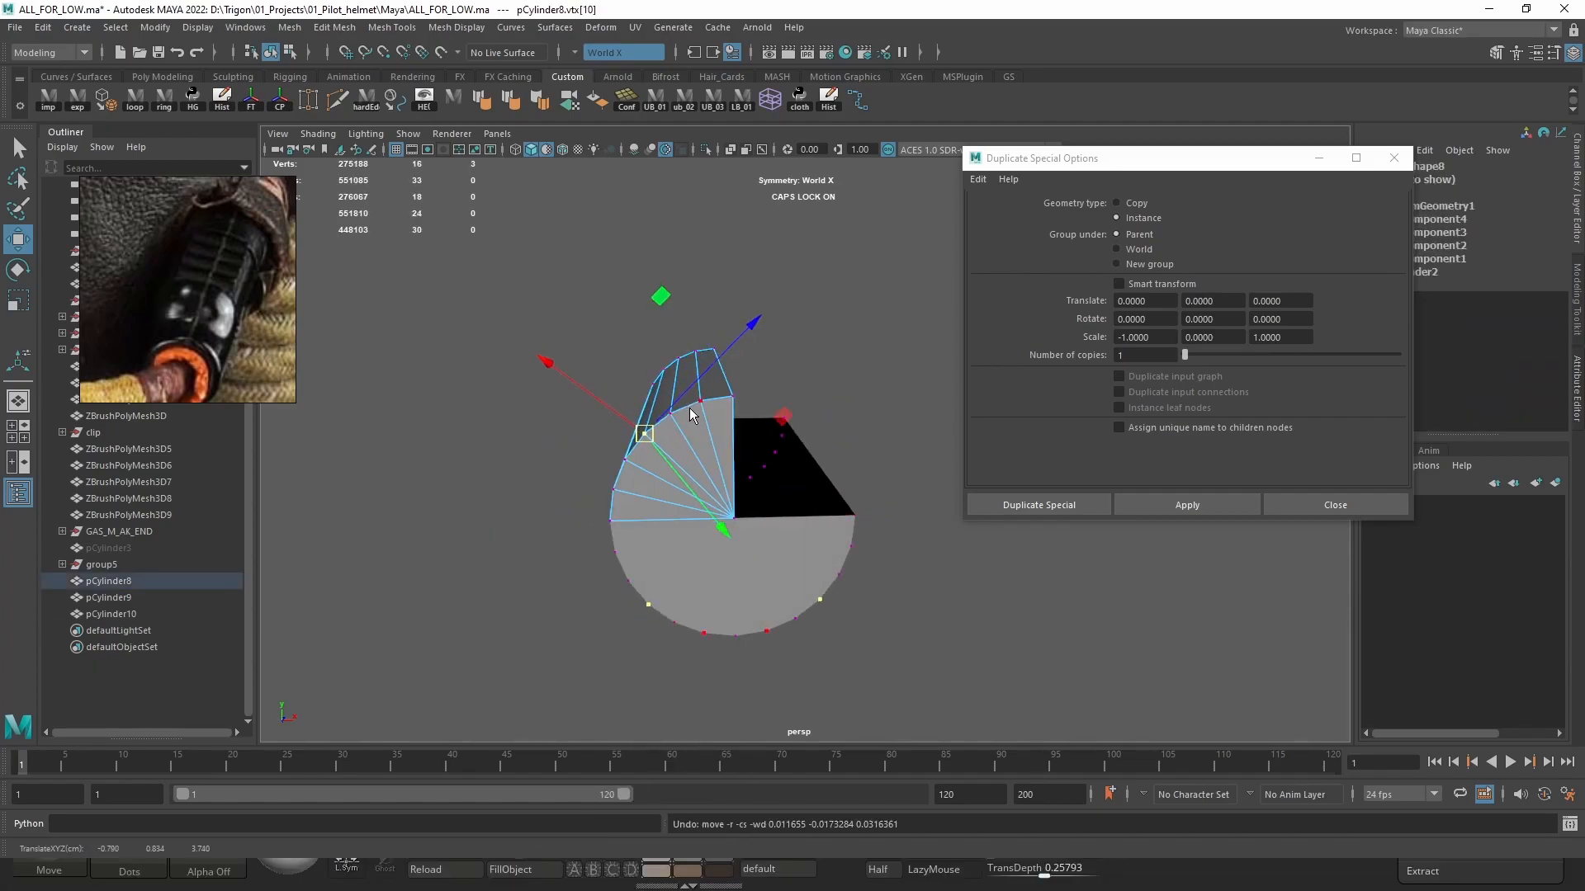
key(F8)
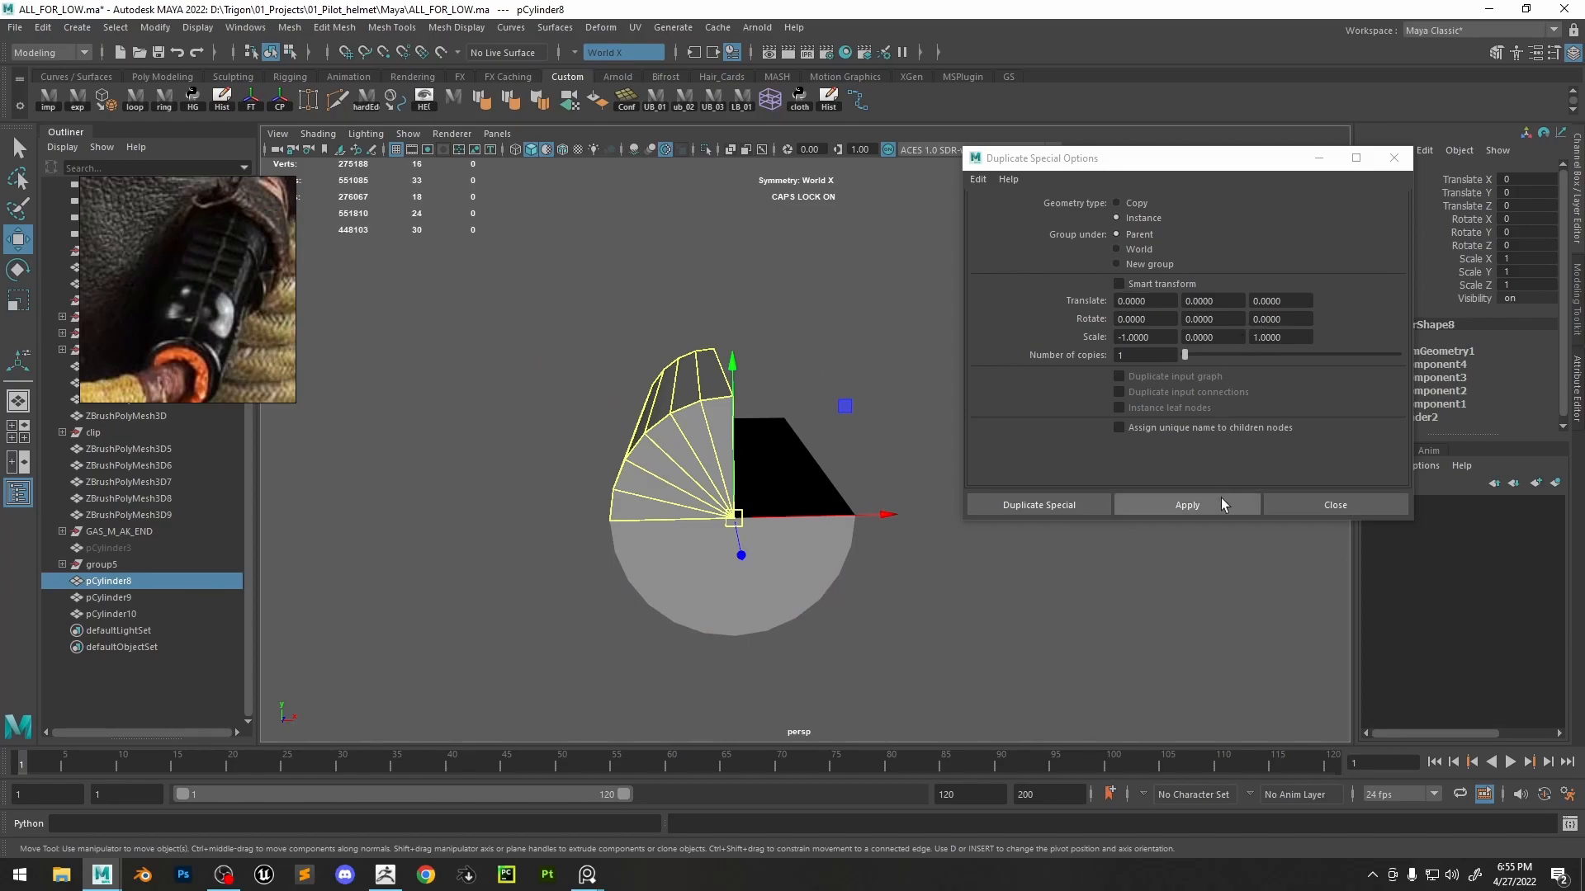
- Repeat the instancing of the original quarter with 0 scale in Y, and delete the resulting copy
click(1219, 500)
alt+drag(850, 478, 753, 467)
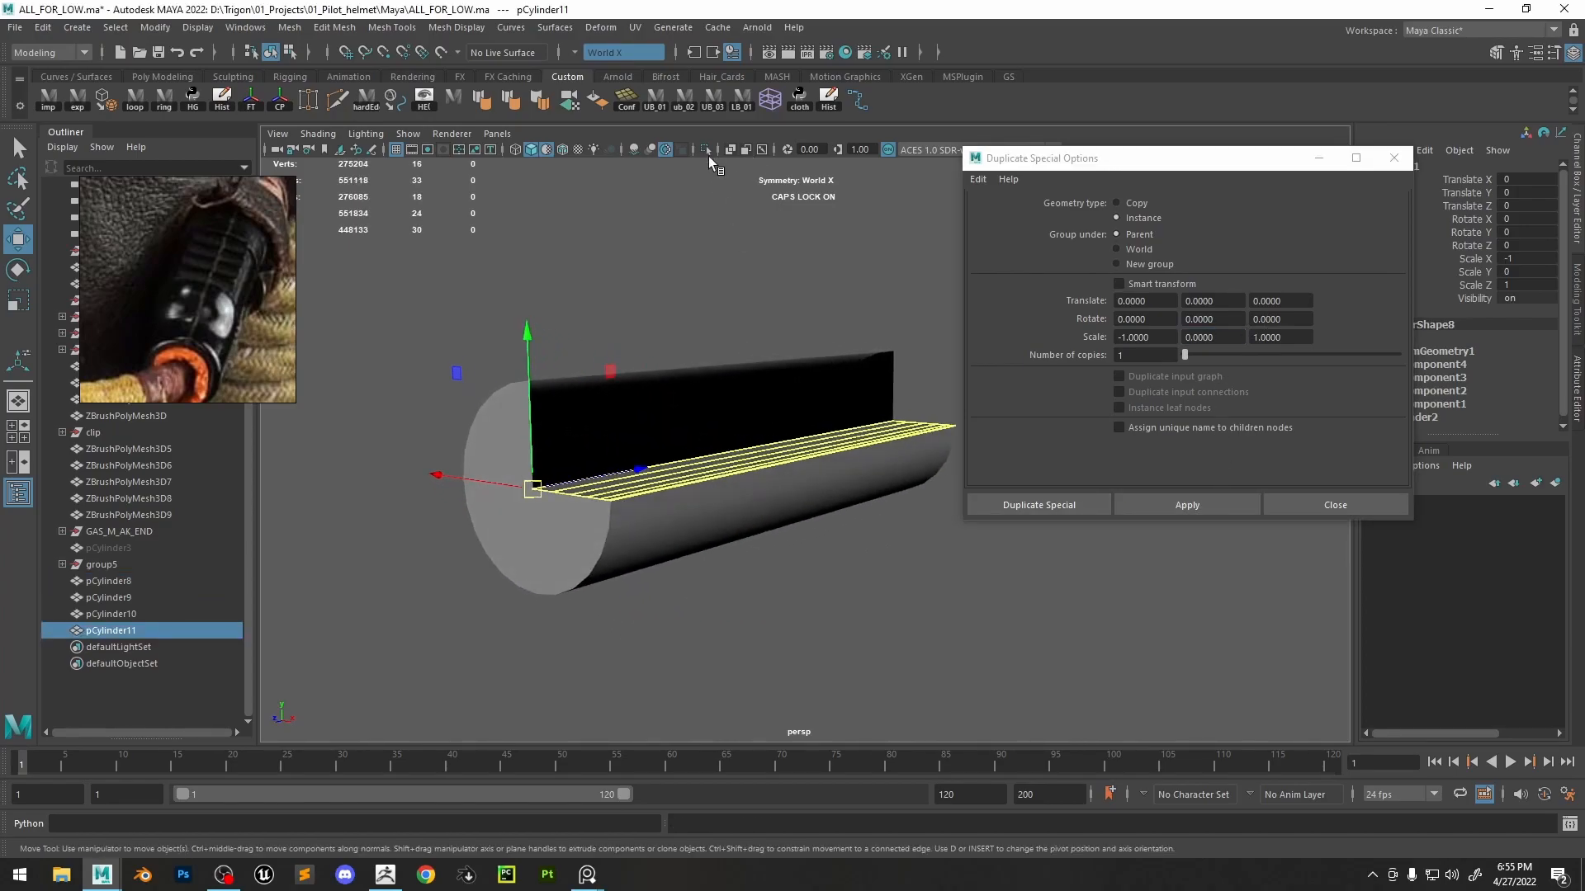
click(705, 150)
click(705, 149)
key(Delete)
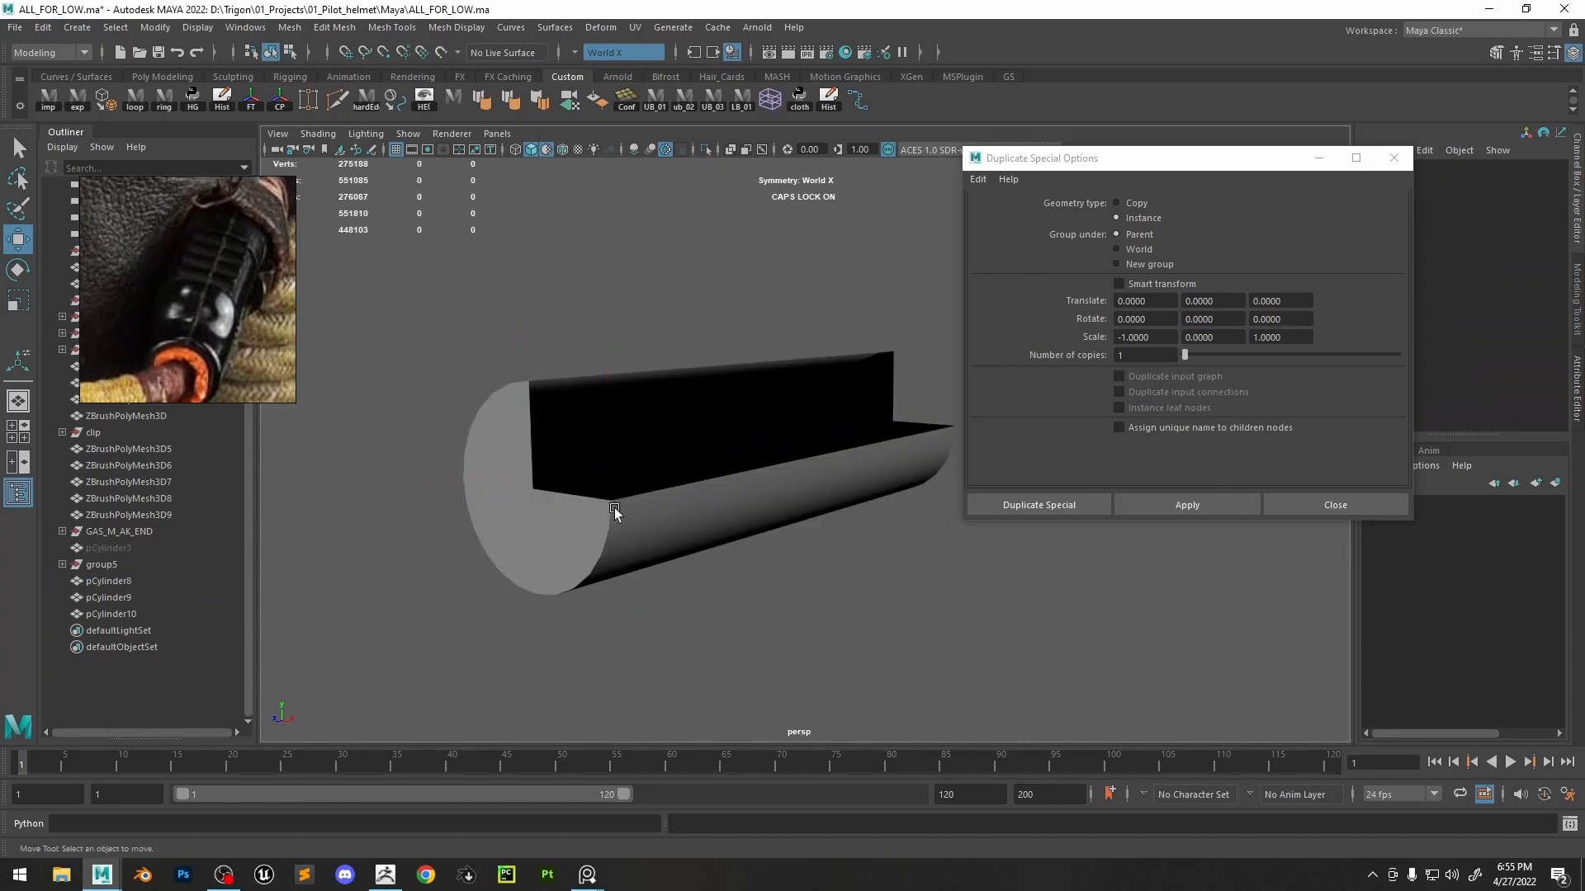
- Mirror the original quarter sideways as an instance with a scale of -1 in X and 1 in Y, and close Duplicate Special
alt+drag(611, 511, 707, 523)
click(708, 523)
click(1167, 339)
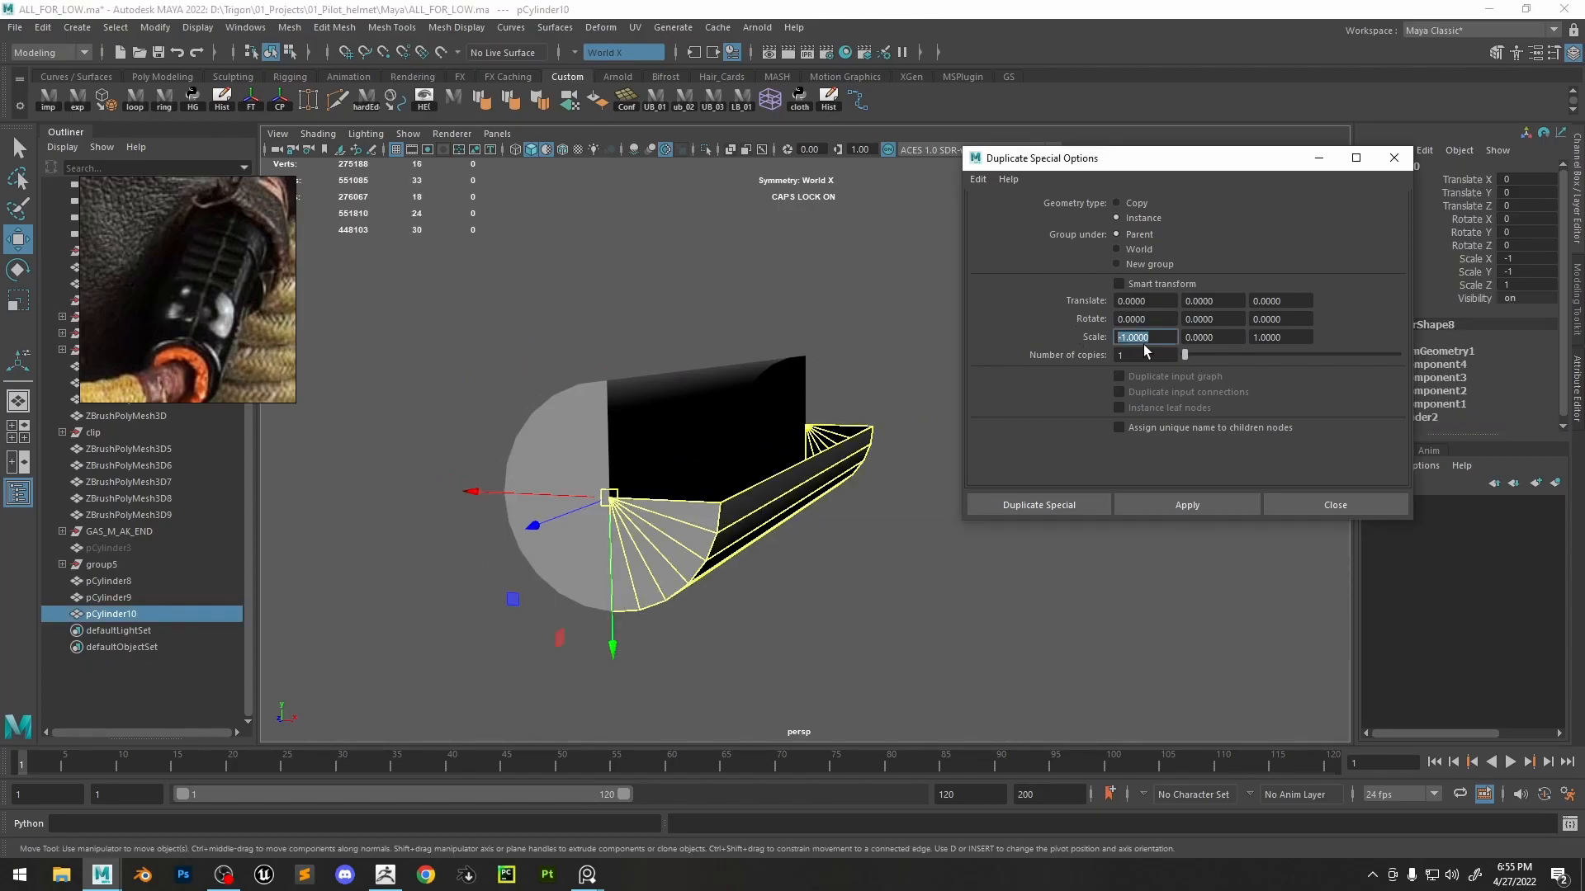
click(664, 413)
alt+drag(664, 412, 813, 384)
drag(1222, 337, 1179, 338)
text(1)
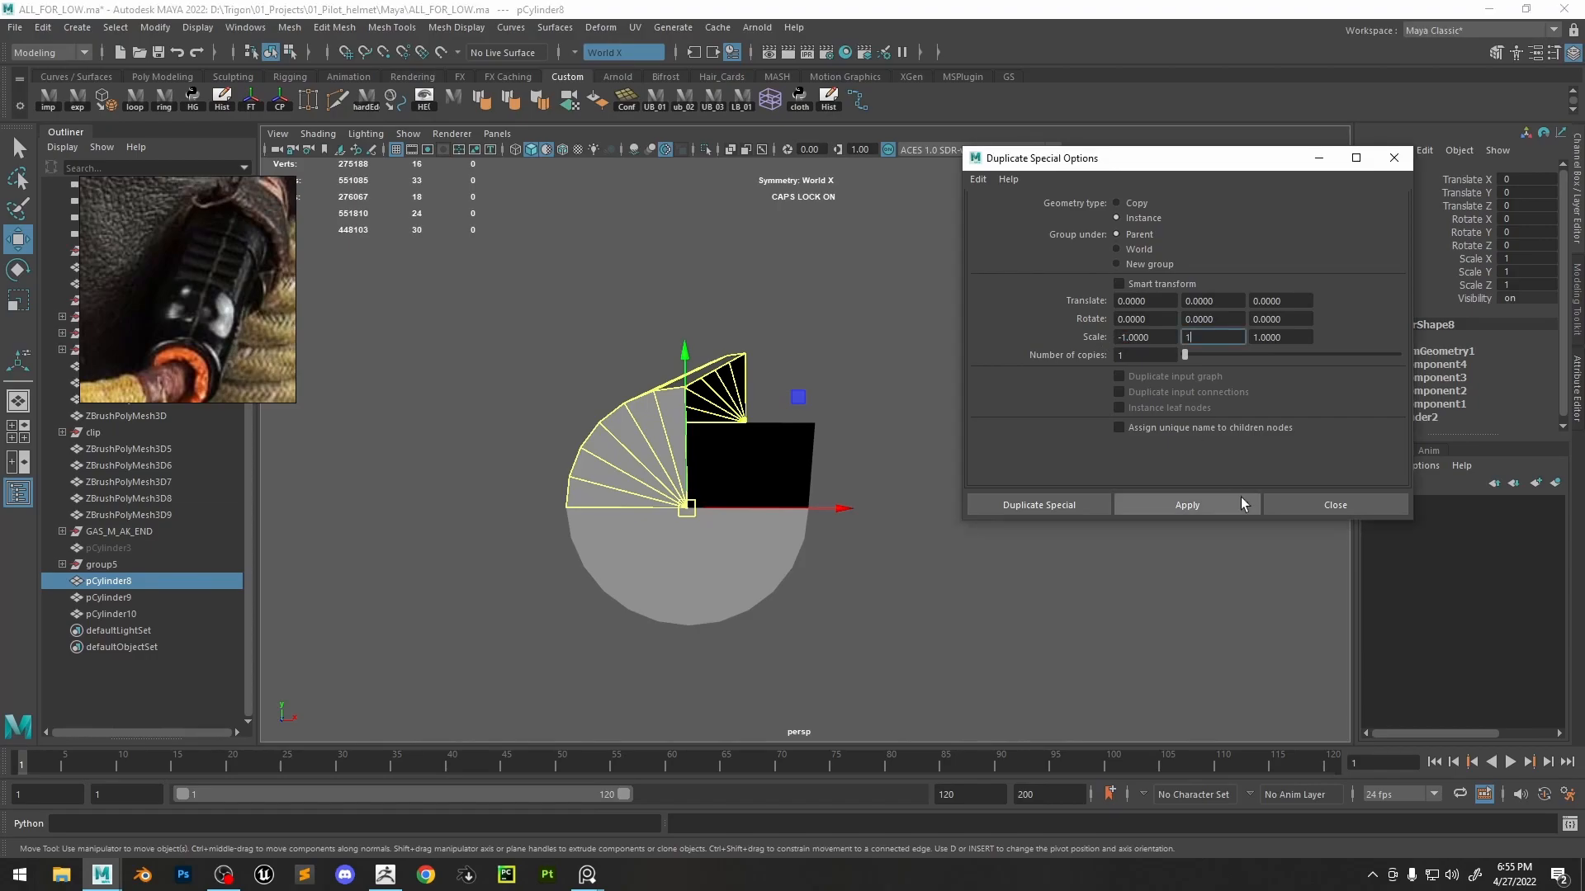
click(1228, 506)
click(888, 348)
click(1394, 158)
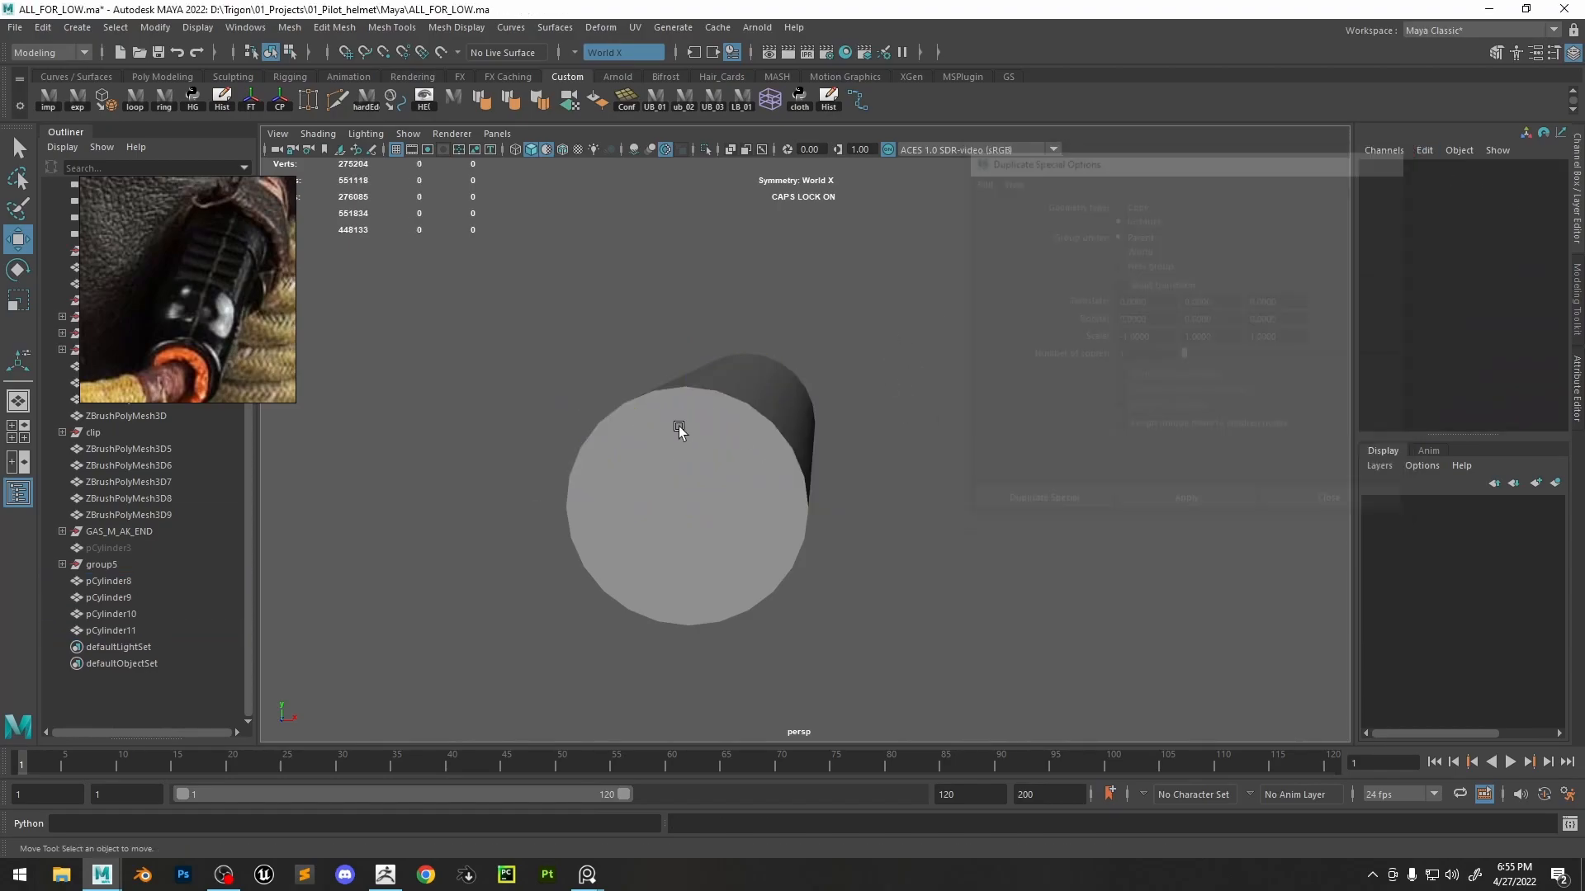
- Try moving the lengthwise edges near the original quarter's top and snapping them to a vertex
click(697, 430)
alt+drag(697, 430, 713, 403)
right_drag(715, 405, 712, 356)
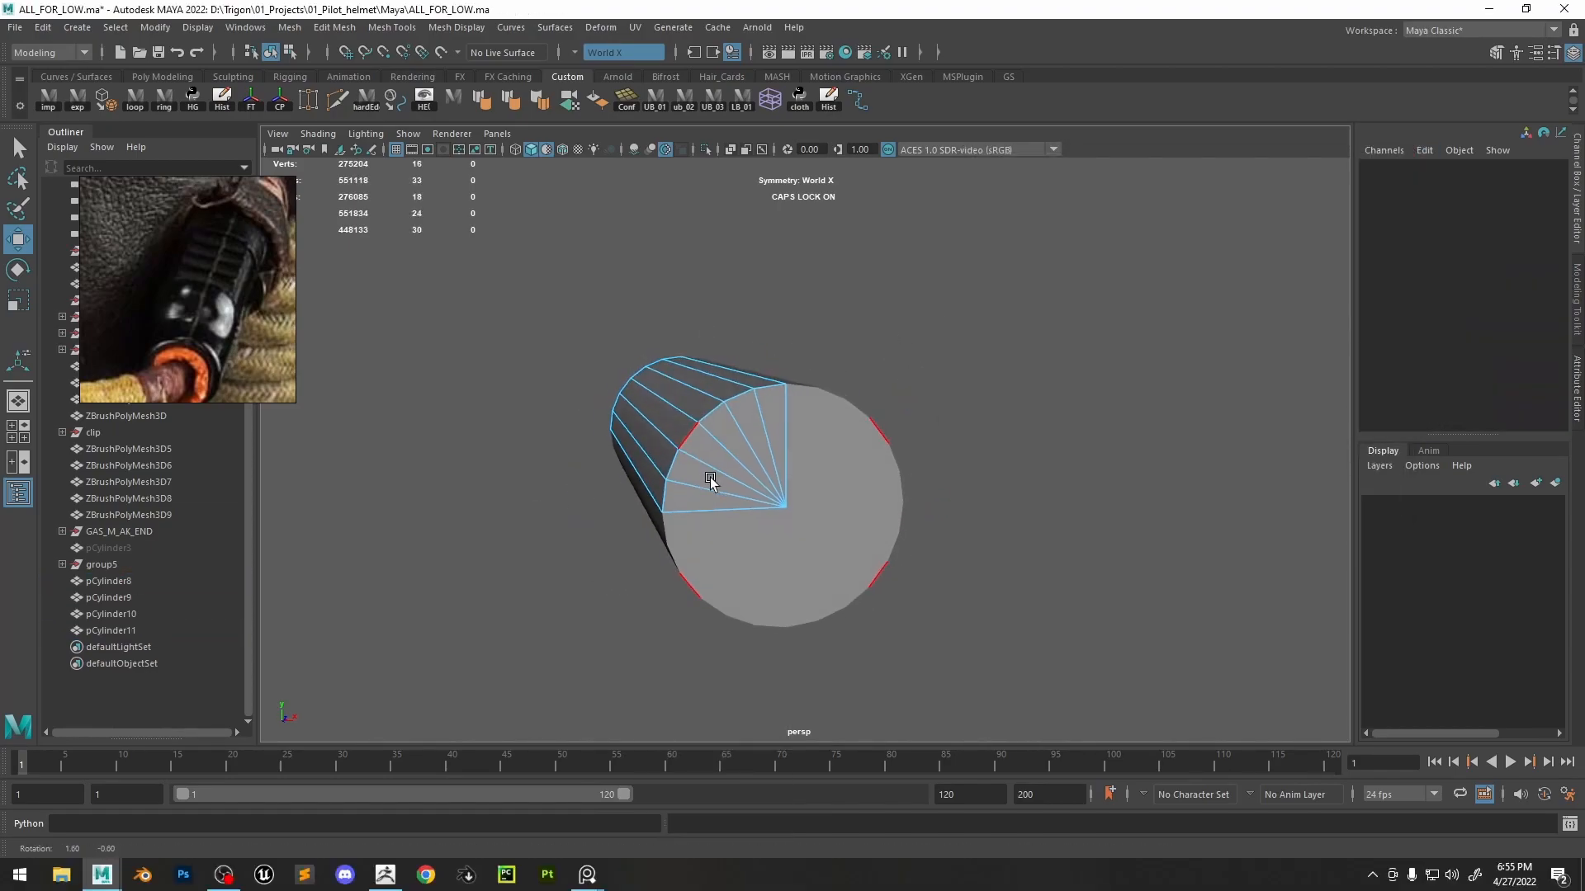
click(641, 497)
drag(704, 468, 774, 495)
click(726, 388)
drag(720, 303, 719, 306)
alt+drag(738, 350, 733, 299)
middle_drag(945, 309, 956, 313)
alt+drag(677, 365, 740, 371)
shift+click(719, 383)
key(v)
middle_drag(734, 370, 697, 359)
- Undo the edge moves near the top of the original quarter
key(ctrl+z)
key(ctrl+z)
key(ctrl+z)
key(ctrl+z)
key(ctrl+z)
key(ctrl+z)
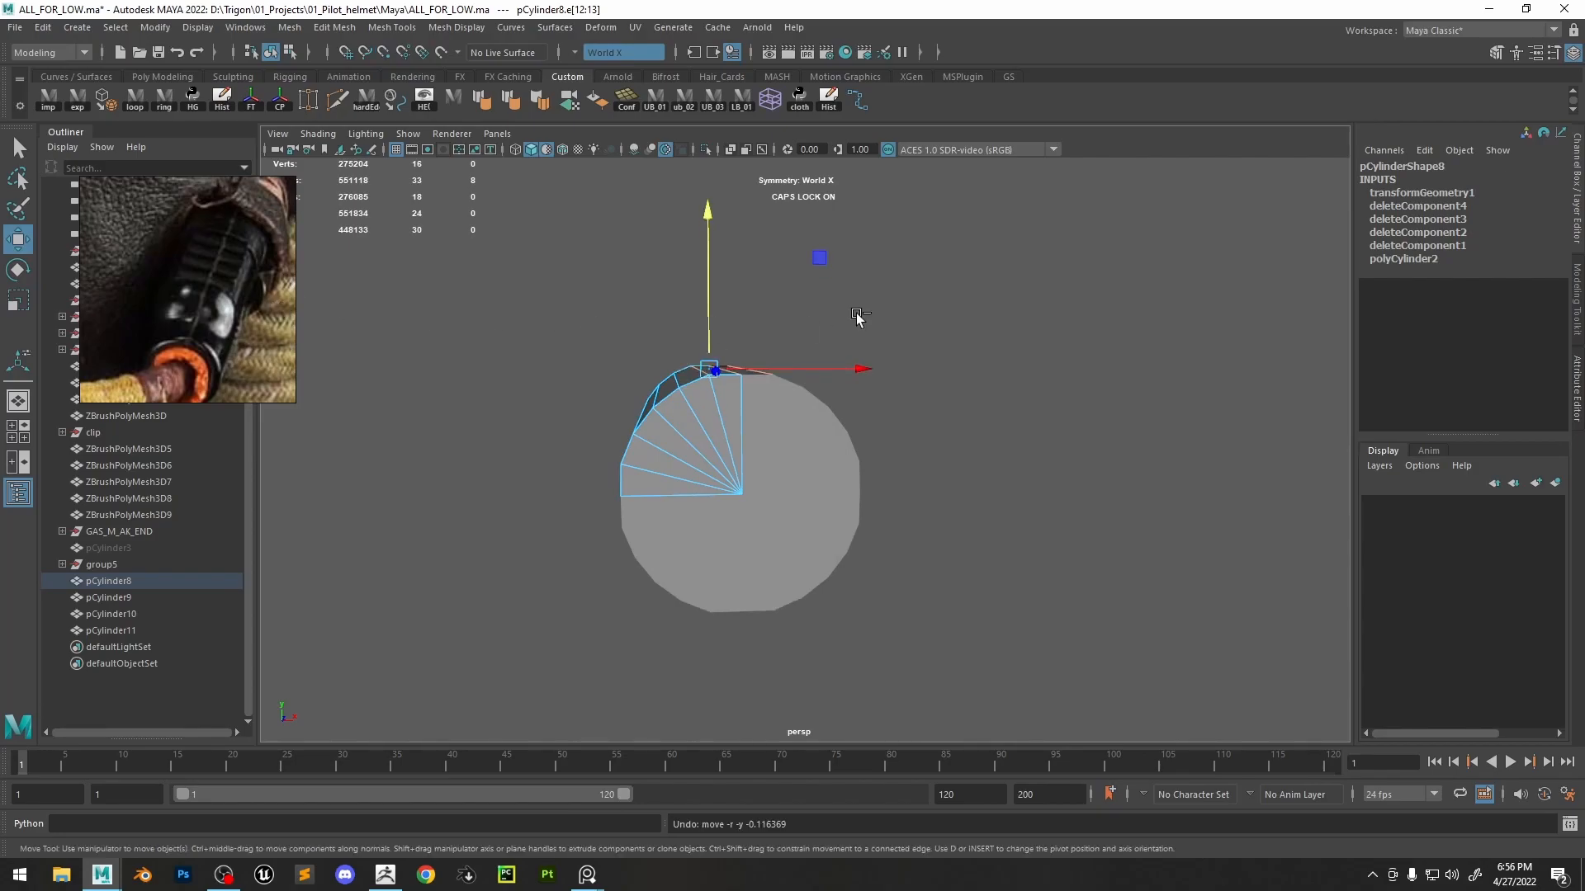
- Try cutting edge loops around the original quarter near both ends with Multi-Cut
alt+drag(726, 476, 775, 482)
click(337, 100)
ctrl+click(751, 439)
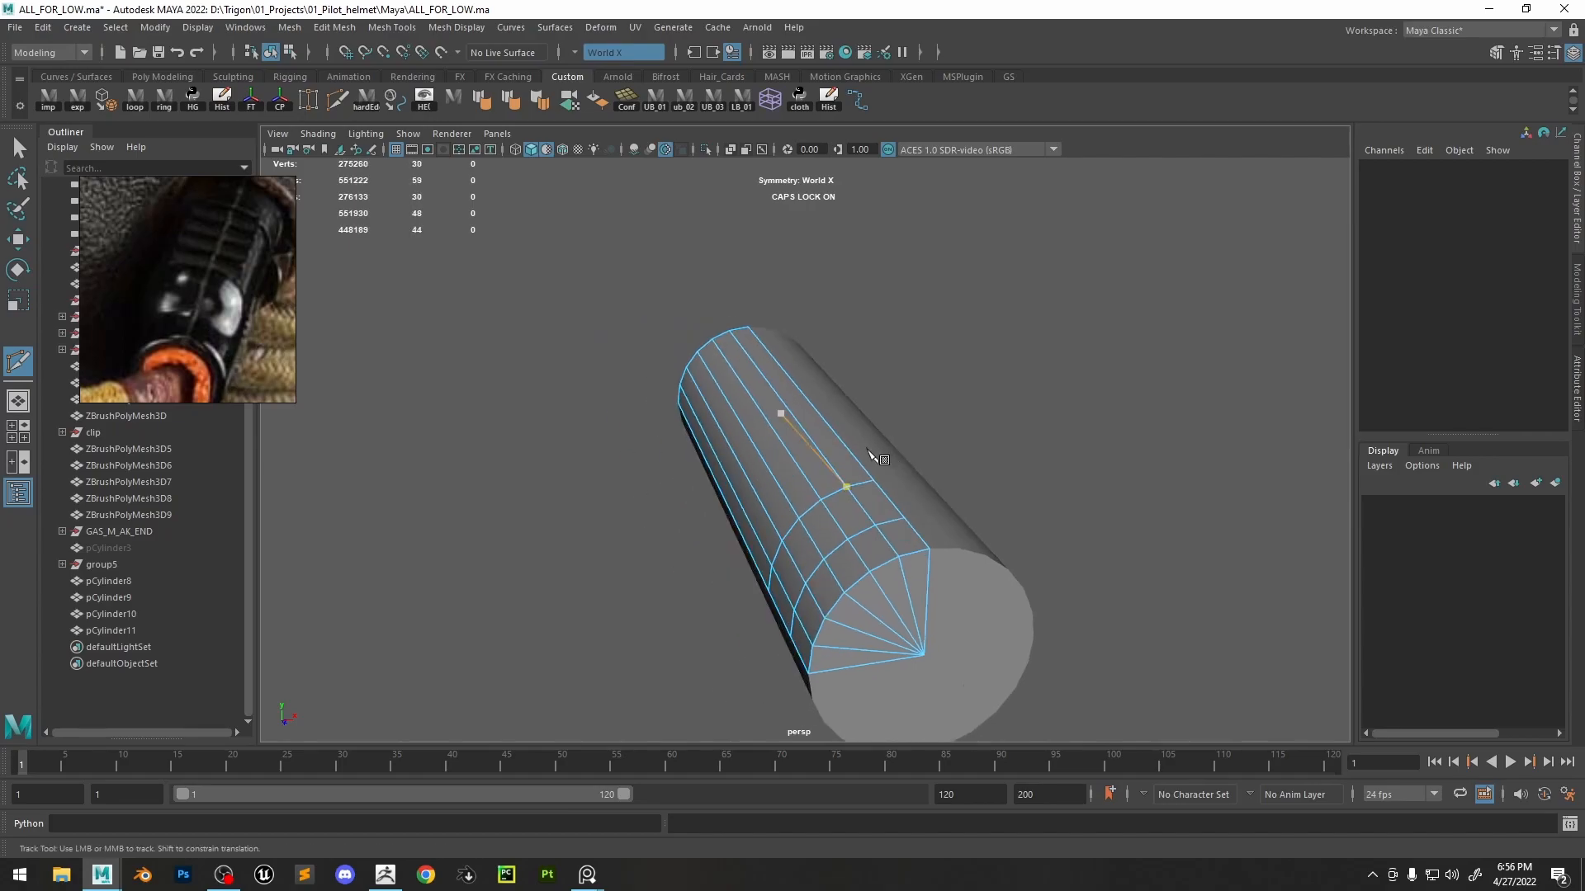
alt+drag(754, 407, 812, 386)
scroll(211, 255, up, 3)
scroll(248, 257, down, 2)
scroll(245, 254, down, 2)
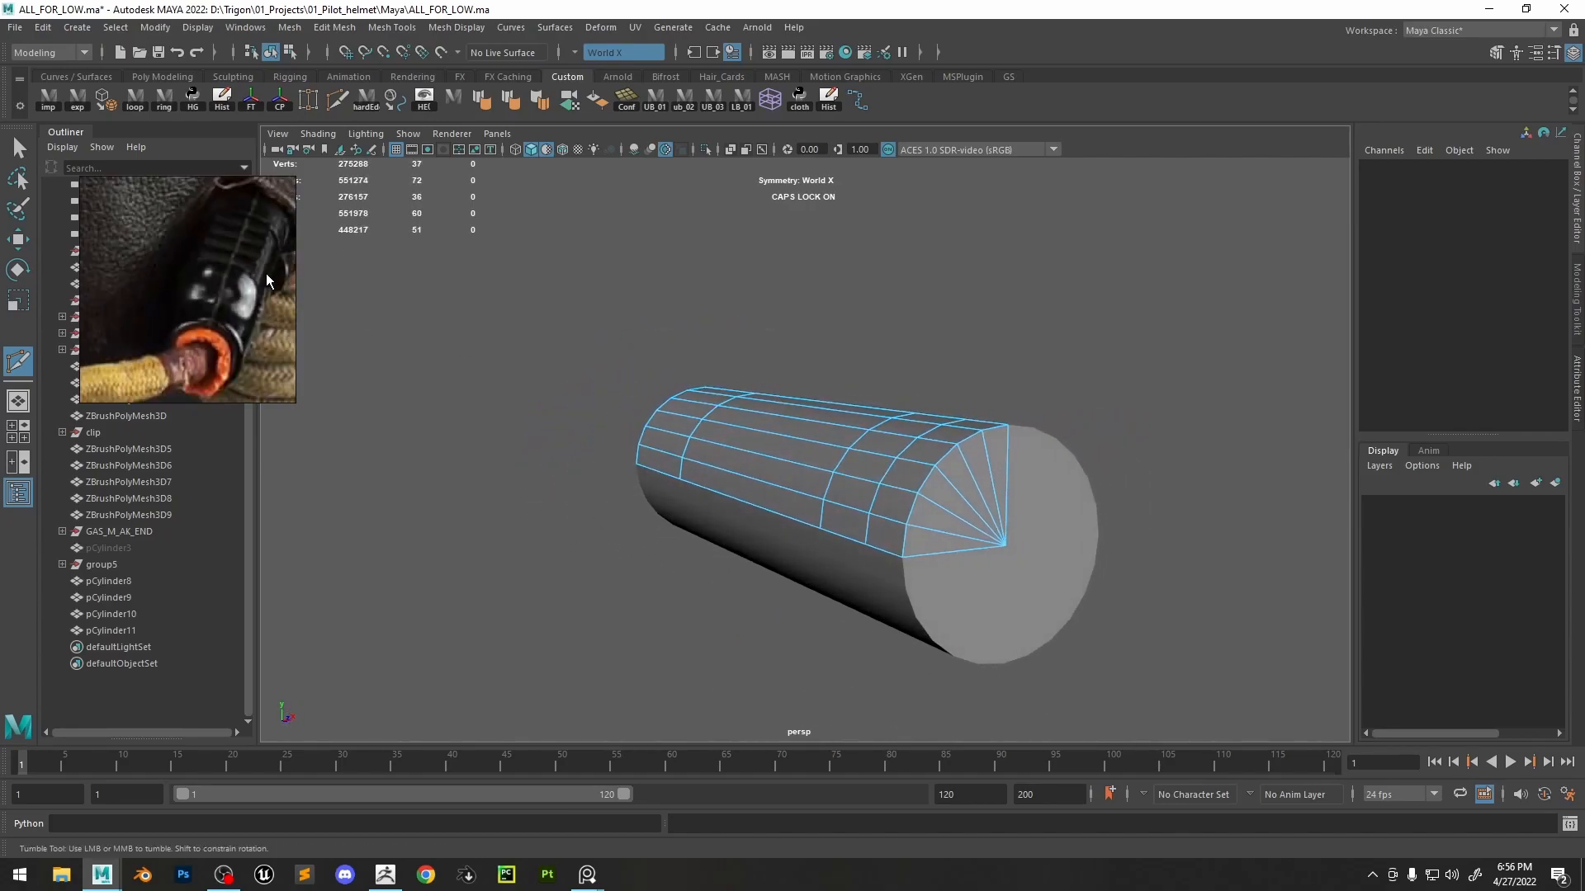
- Undo the edge loops cut around the original quarter
key(ctrl+z)
key(ctrl+z)
key(ctrl+z)
key(ctrl+z)
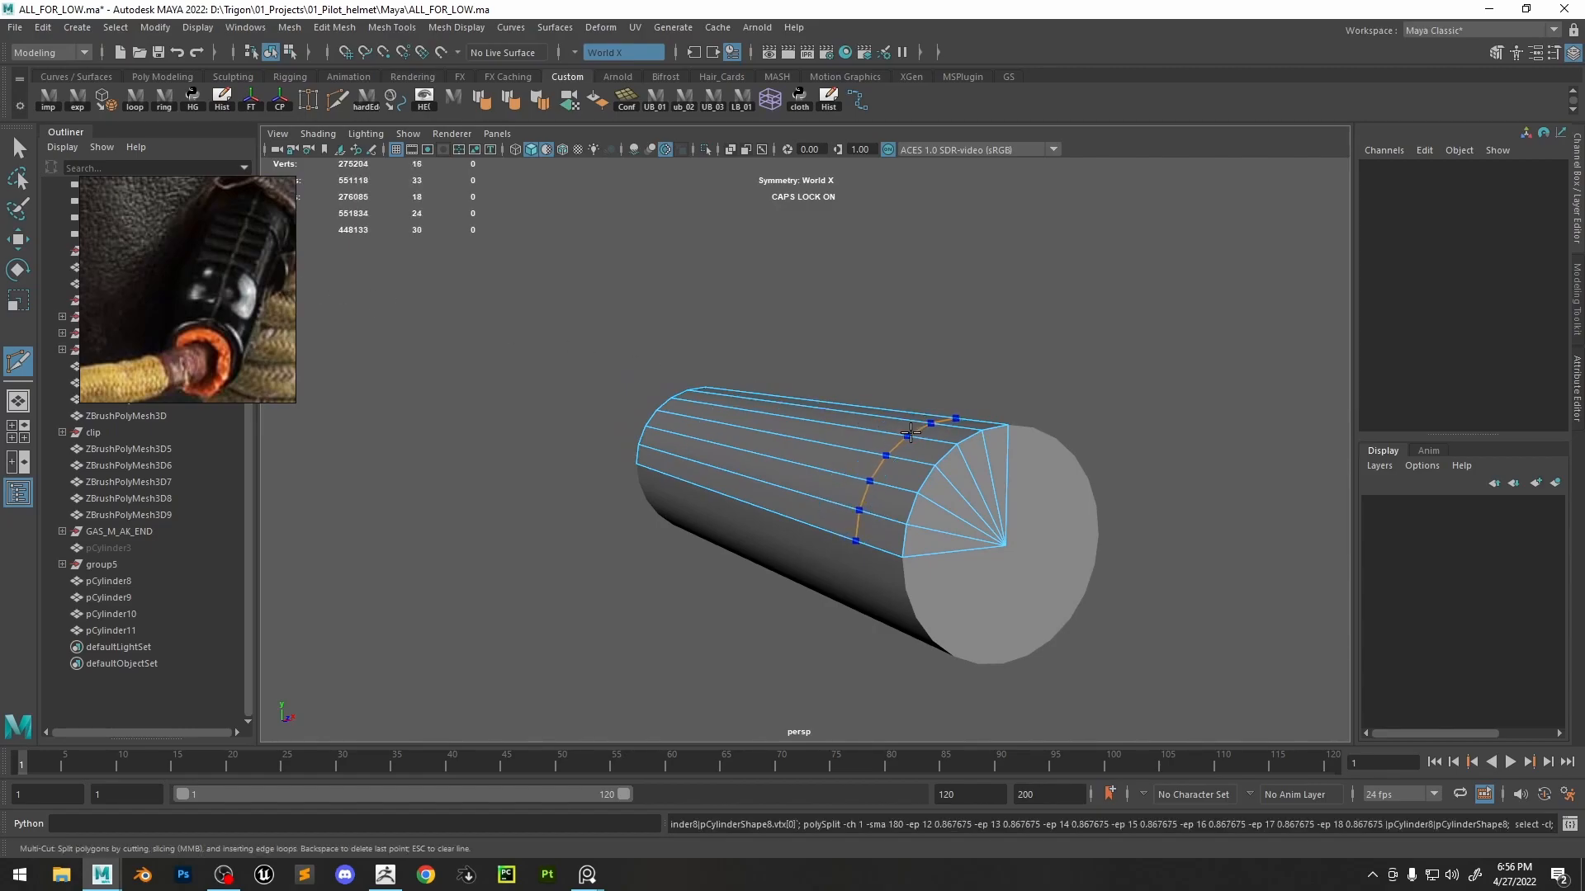
key(ctrl+z)
key(ctrl+y)
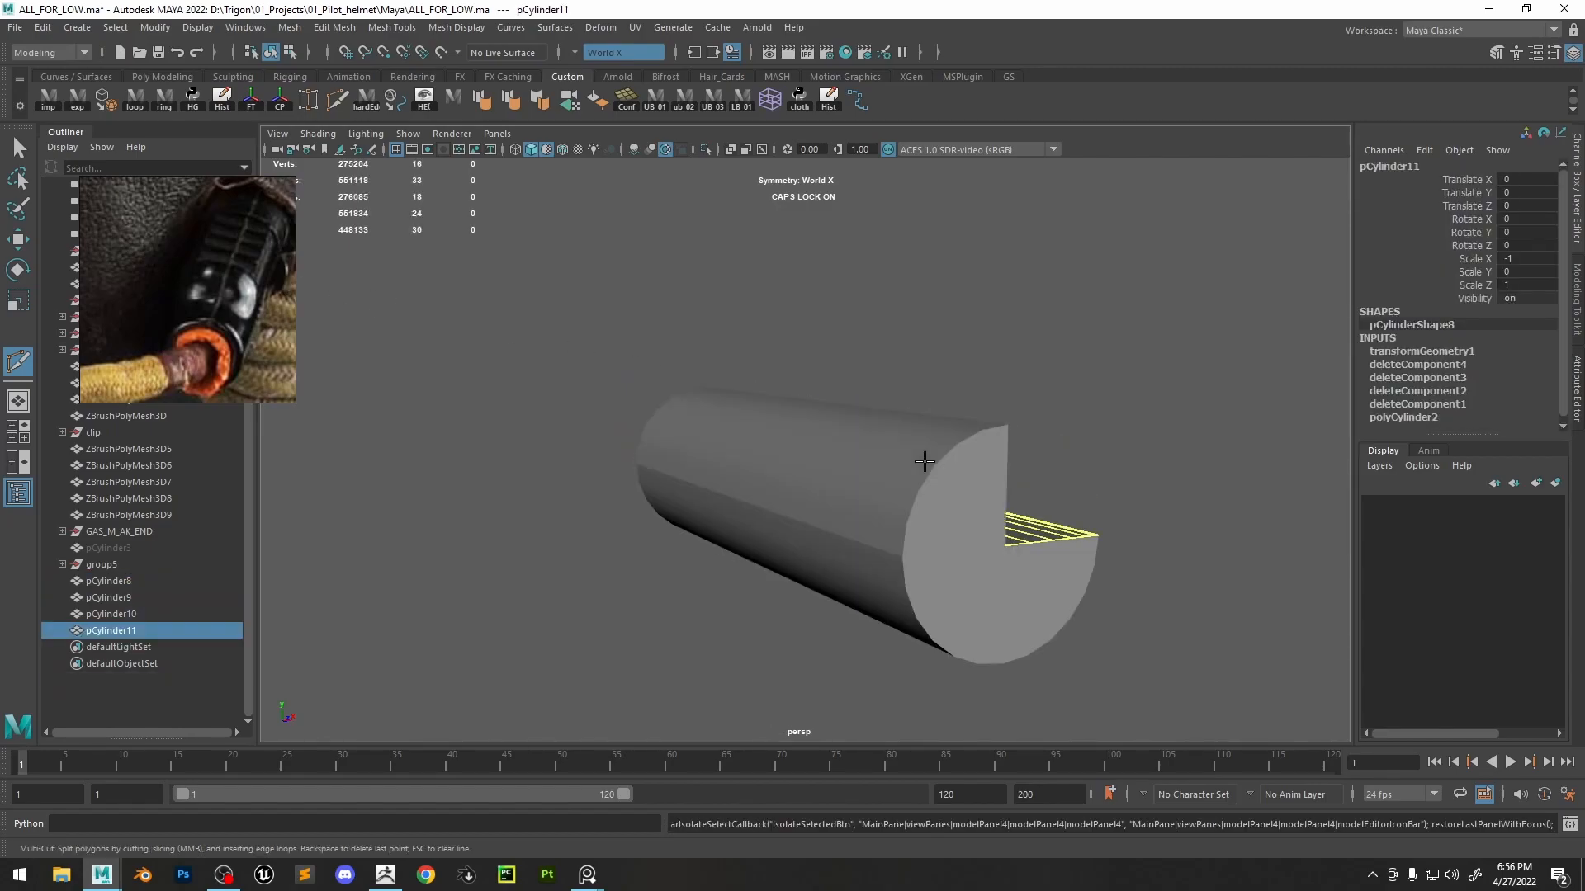
key(ctrl+y)
key(ctrl+y)
key(ctrl+z)
key(ctrl+y)
key(ctrl+z)
key(ctrl+z)
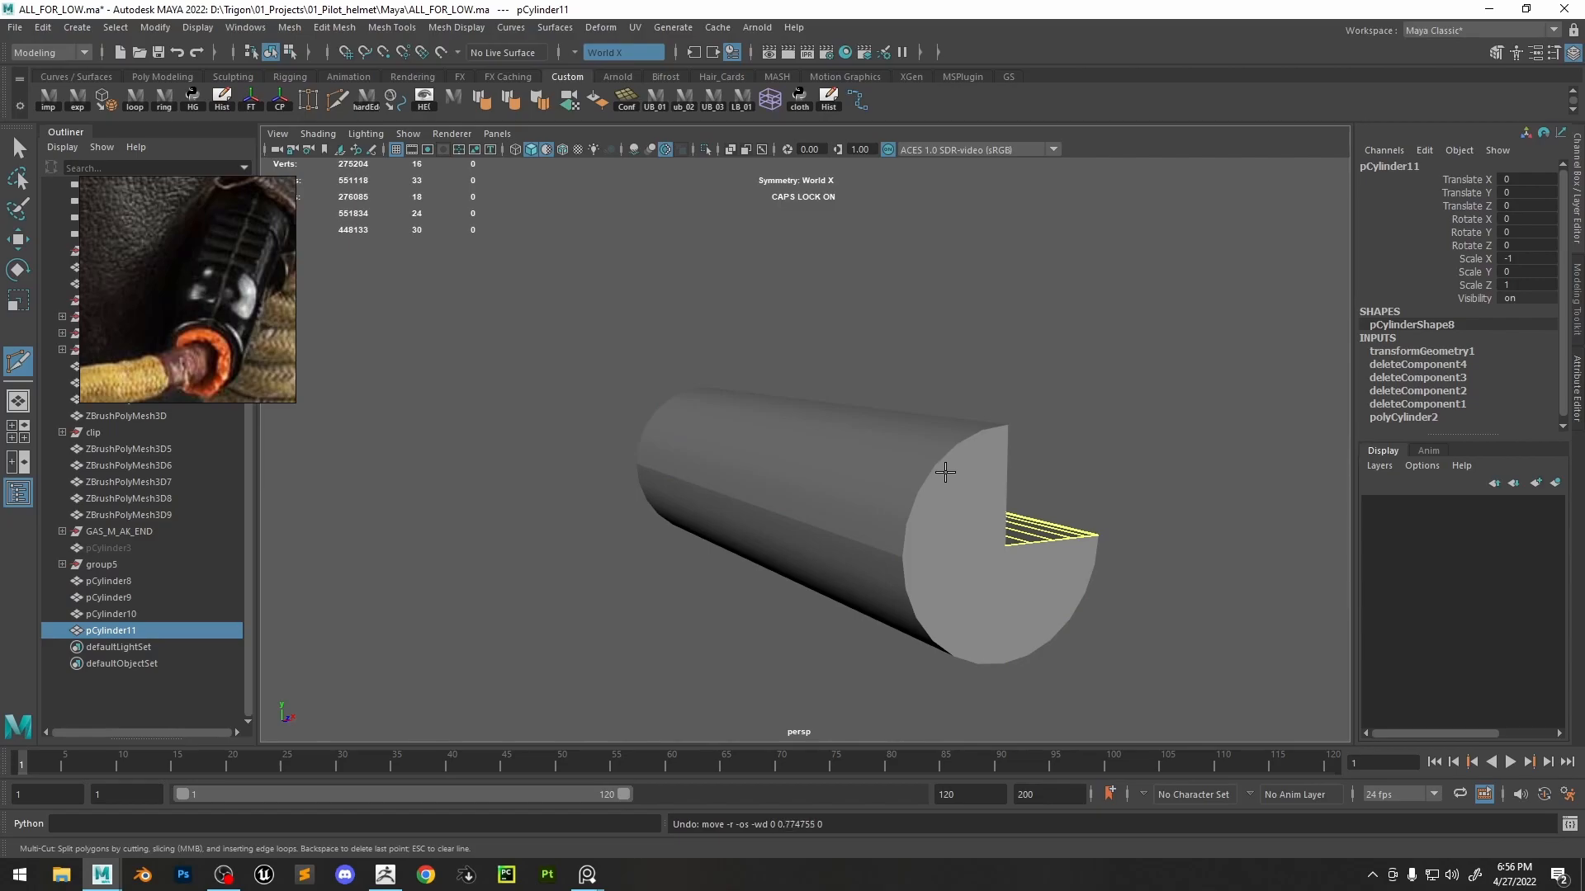
- Undo the quarter instancing and quarter cut, back to the half cylinder with a single mirrored instance
key(ctrl+z)
key(ctrl+z)
key(ctrl+z)
key(ctrl+z)
key(ctrl+z)
key(ctrl+z)
key(ctrl+z)
key(ctrl+z)
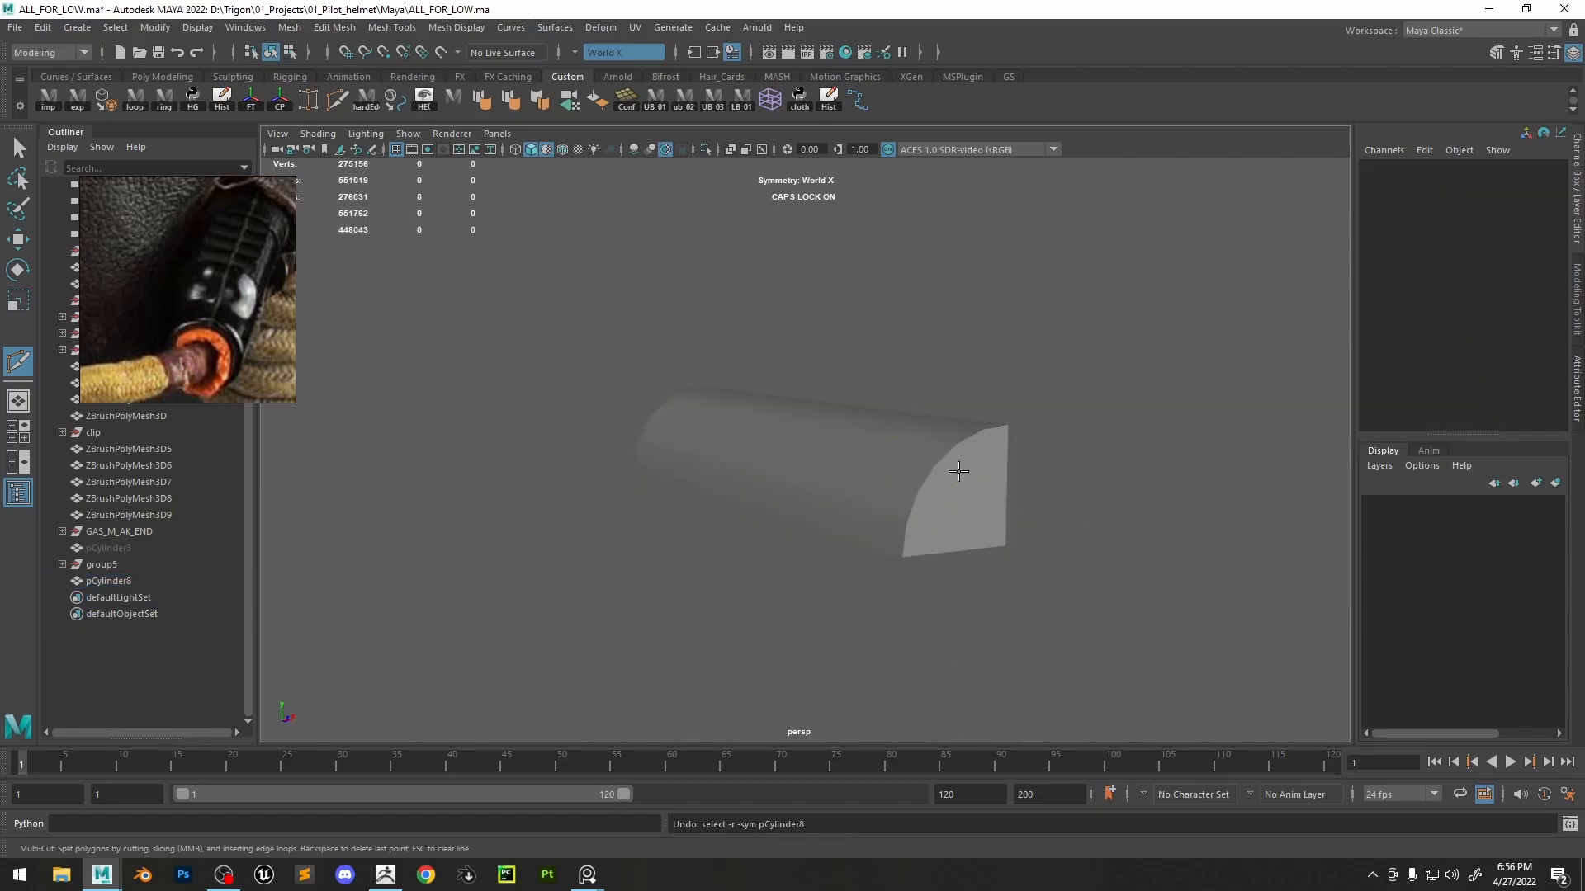
key(ctrl+z)
key(ctrl+z)
key(ctrl+z)
key(ctrl+z)
key(ctrl+z)
key(ctrl+z)
key(ctrl+z)
key(ctrl+z)
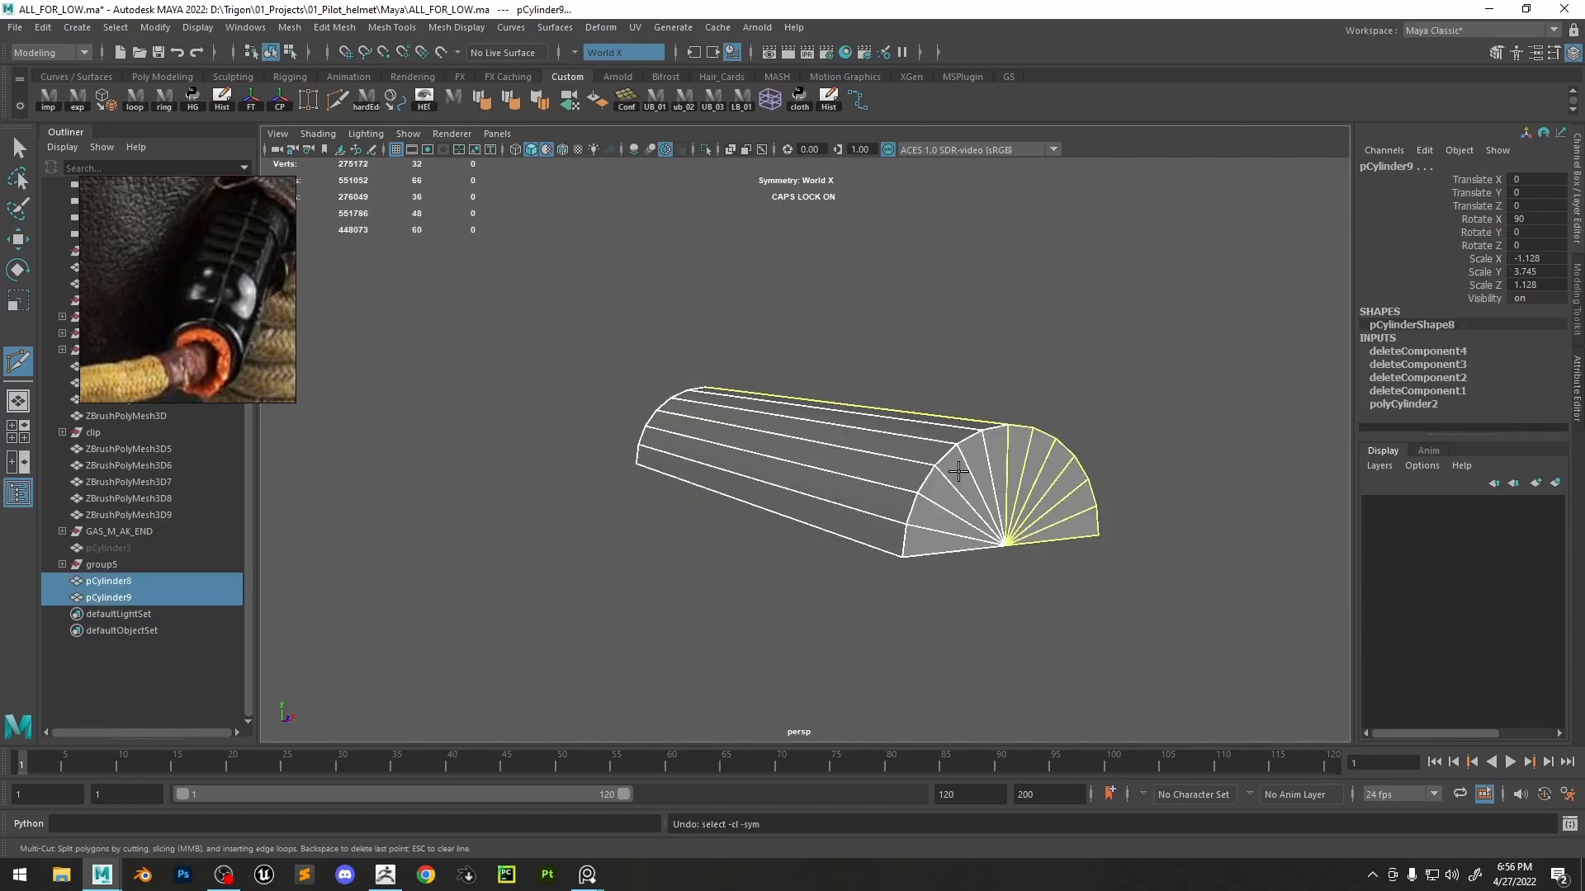
key(ctrl+z)
key(ctrl+z)
key(ctrl+z)
key(ctrl+z)
key(ctrl+z)
key(ctrl+z)
key(ctrl+z)
key(ctrl+z)
key(ctrl+z)
key(ctrl+z)
- Cut four edge loops around the half cylinder with Multi-Cut, three near the front end and one towards the rear
alt+drag(968, 488, 963, 442)
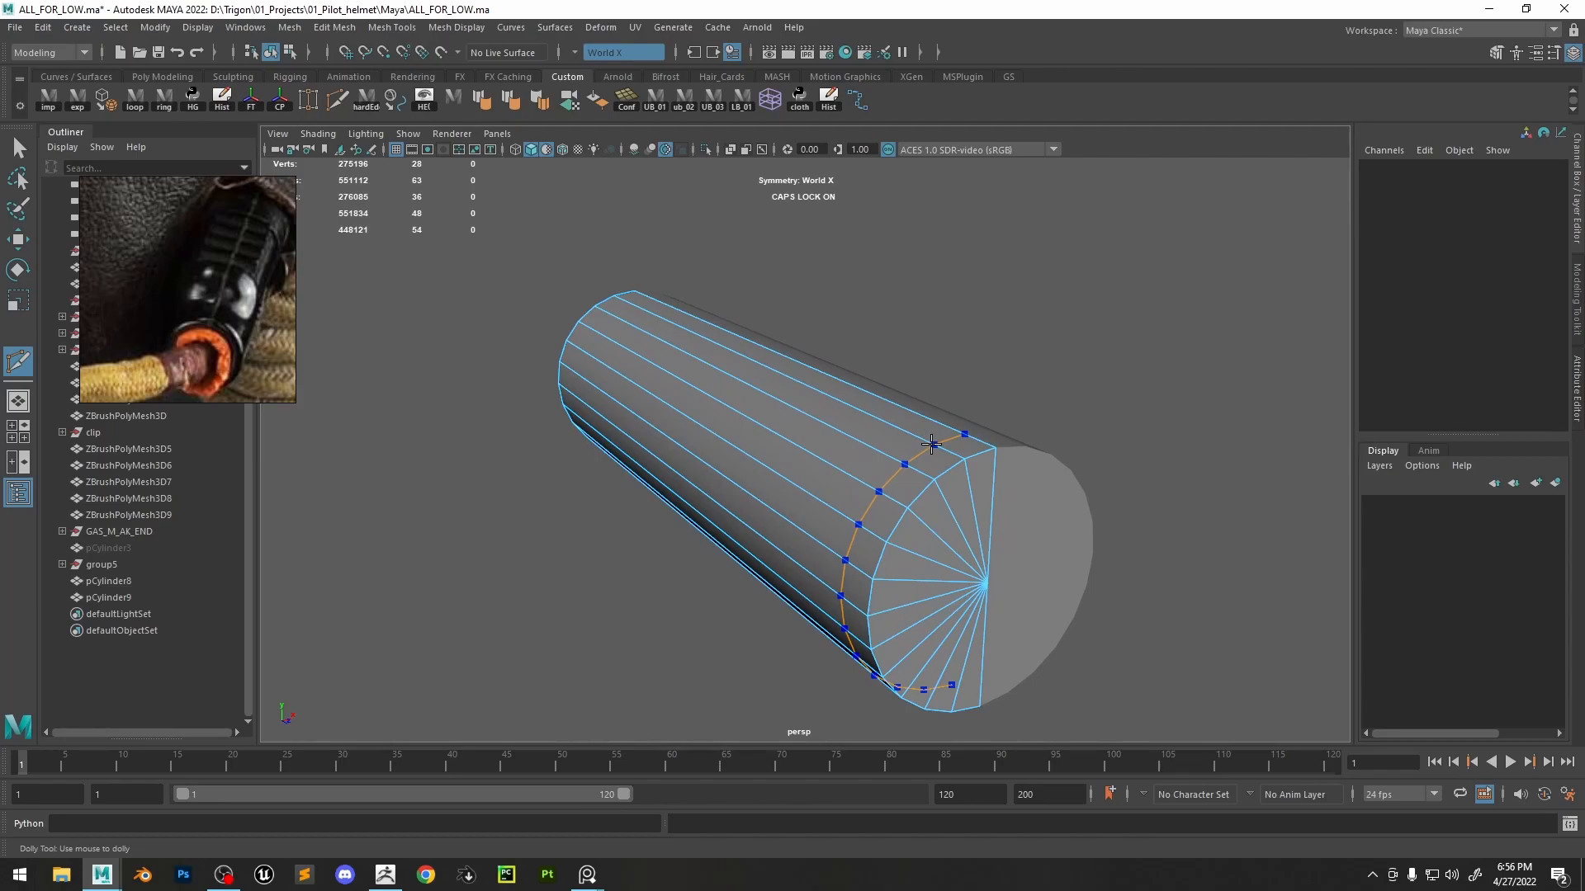
ctrl+click(887, 458)
alt+drag(887, 460, 858, 446)
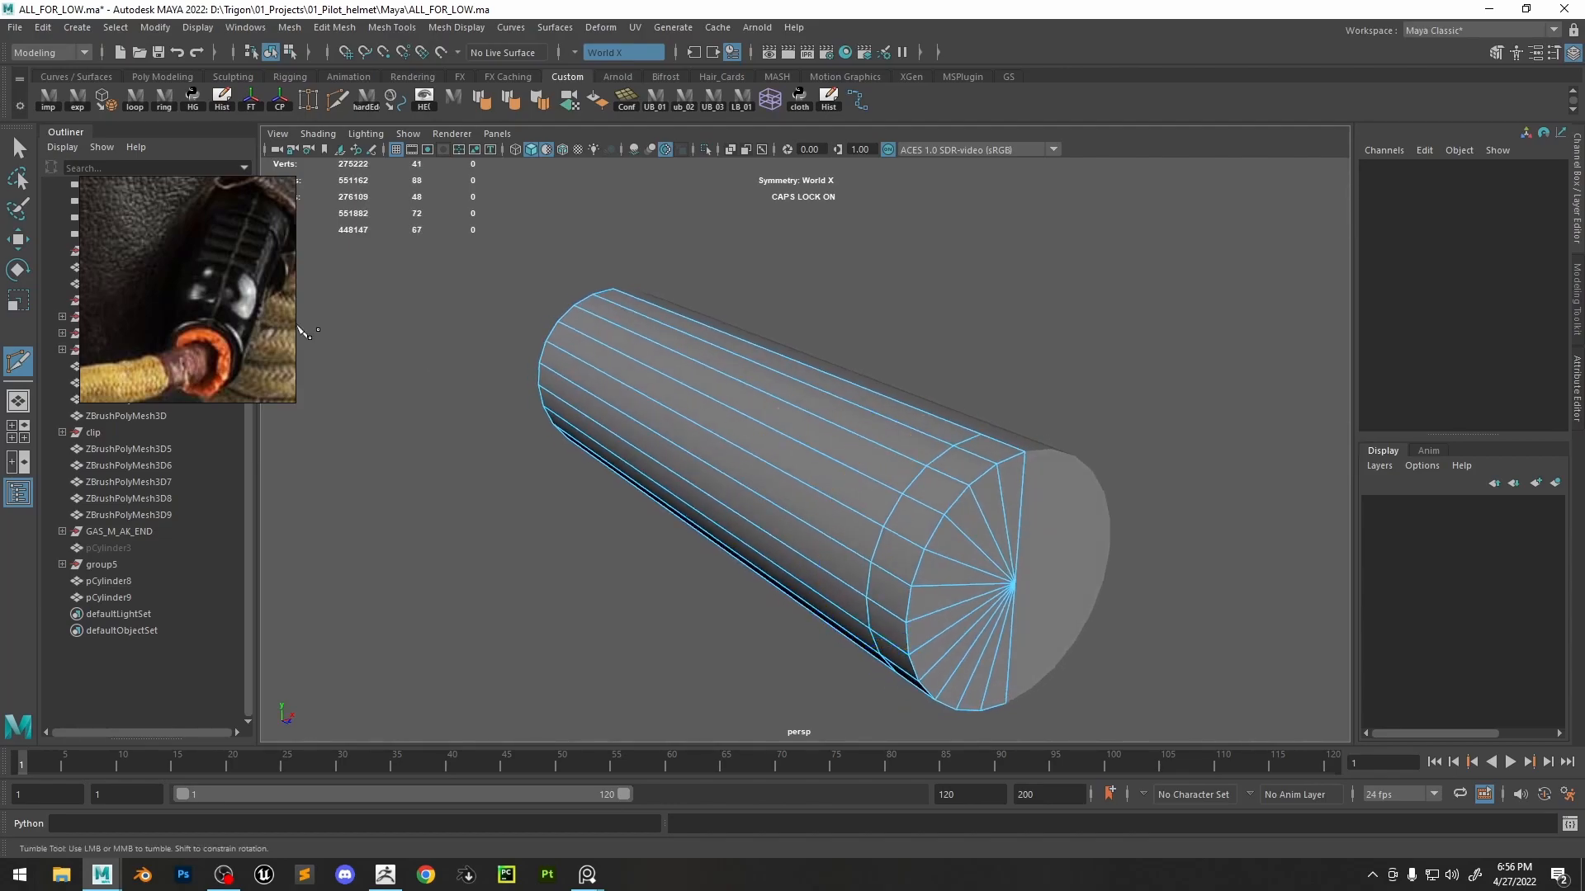
ctrl+click(884, 426)
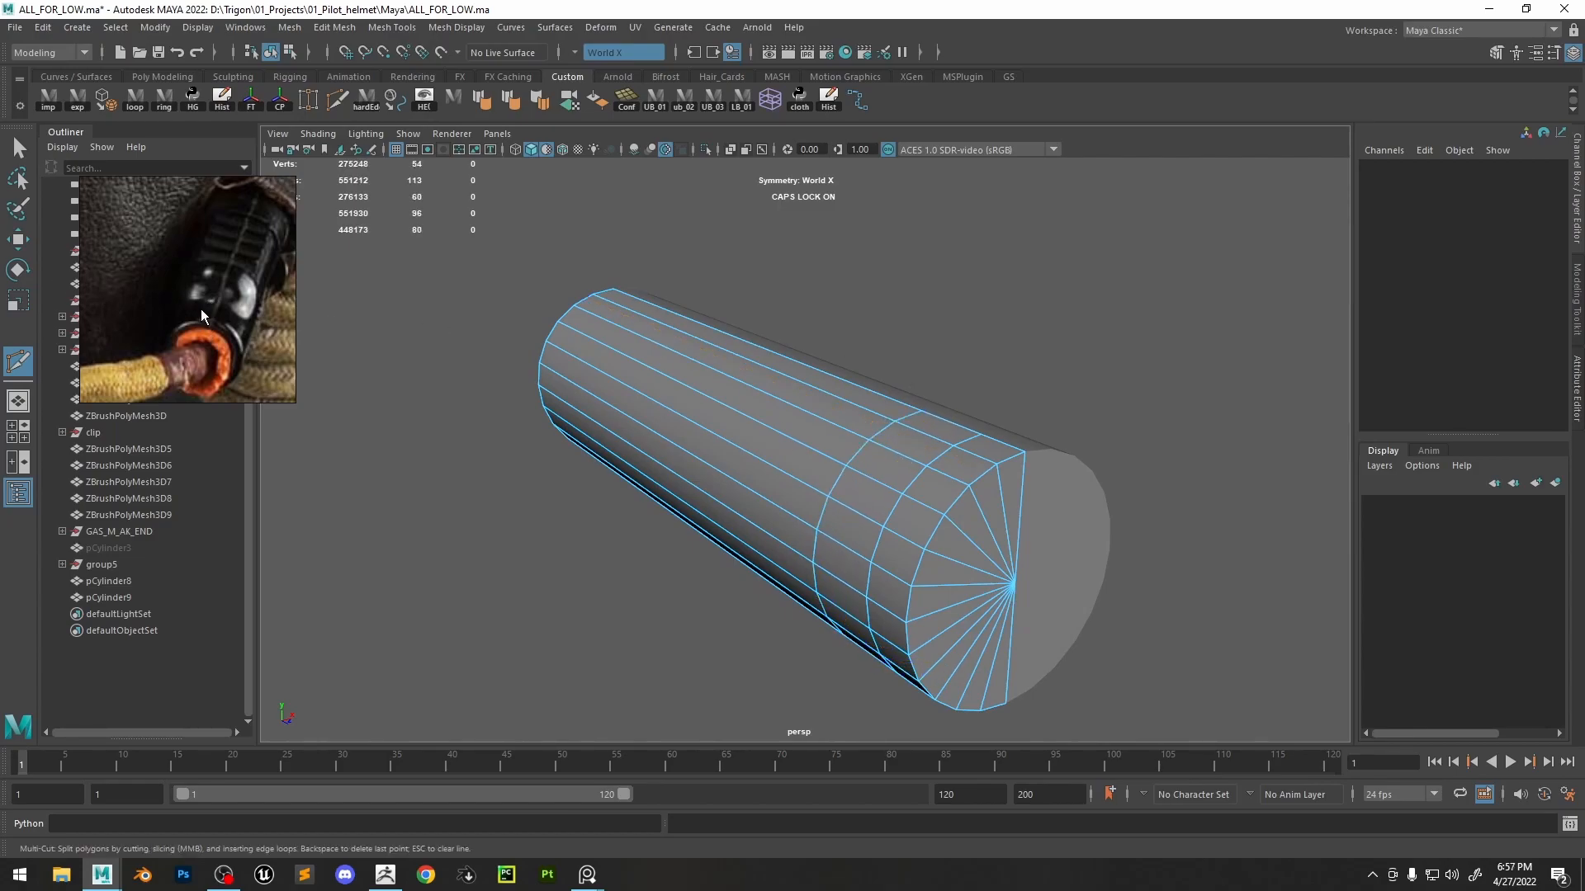
ctrl+click(852, 415)
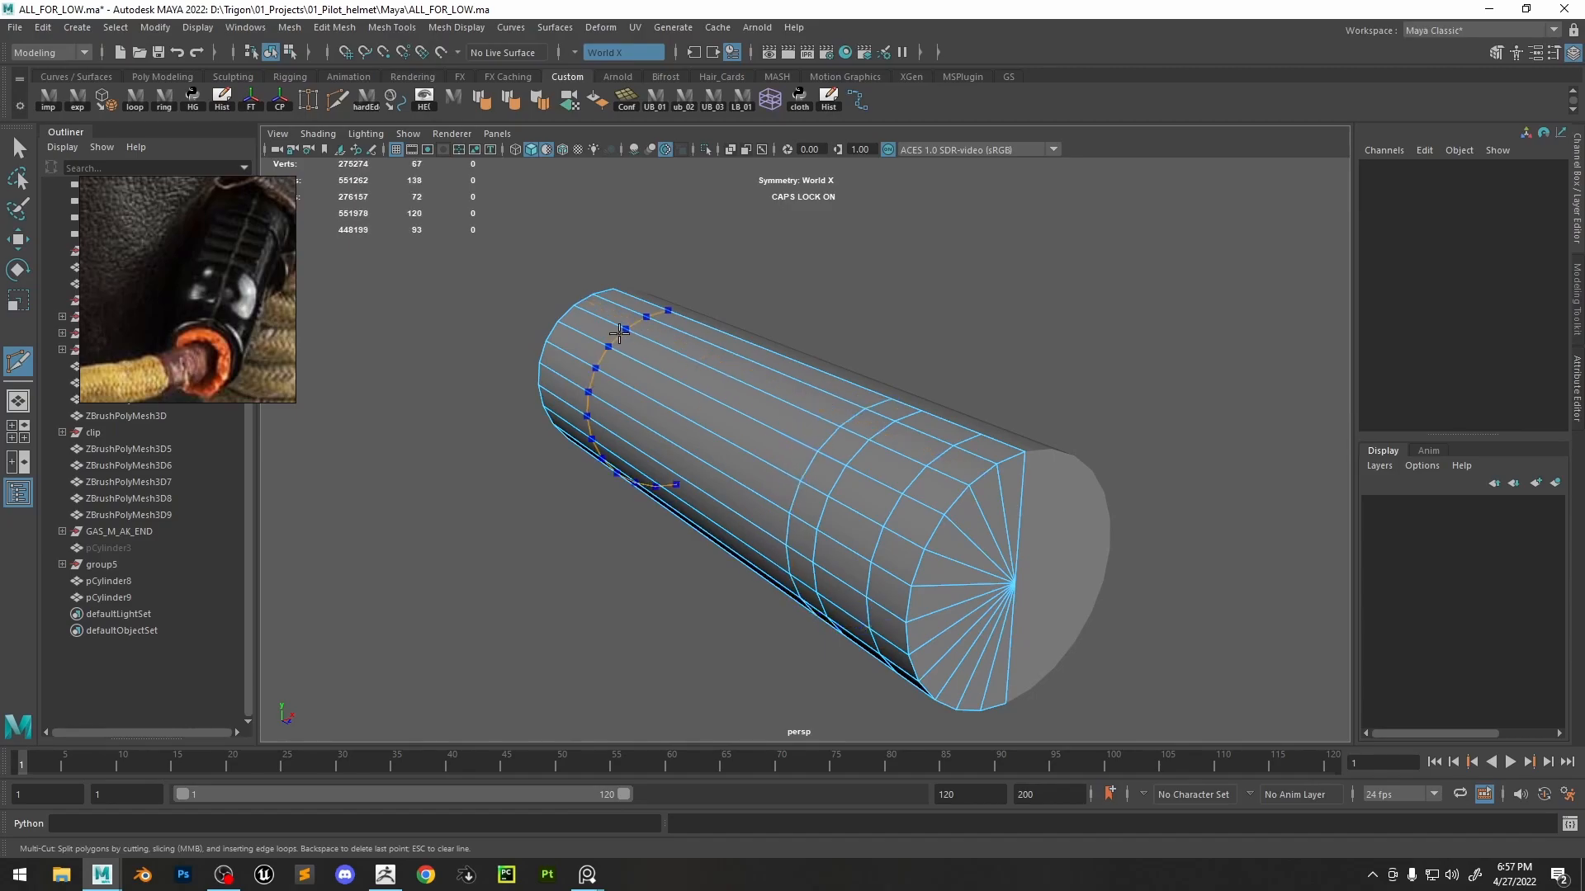
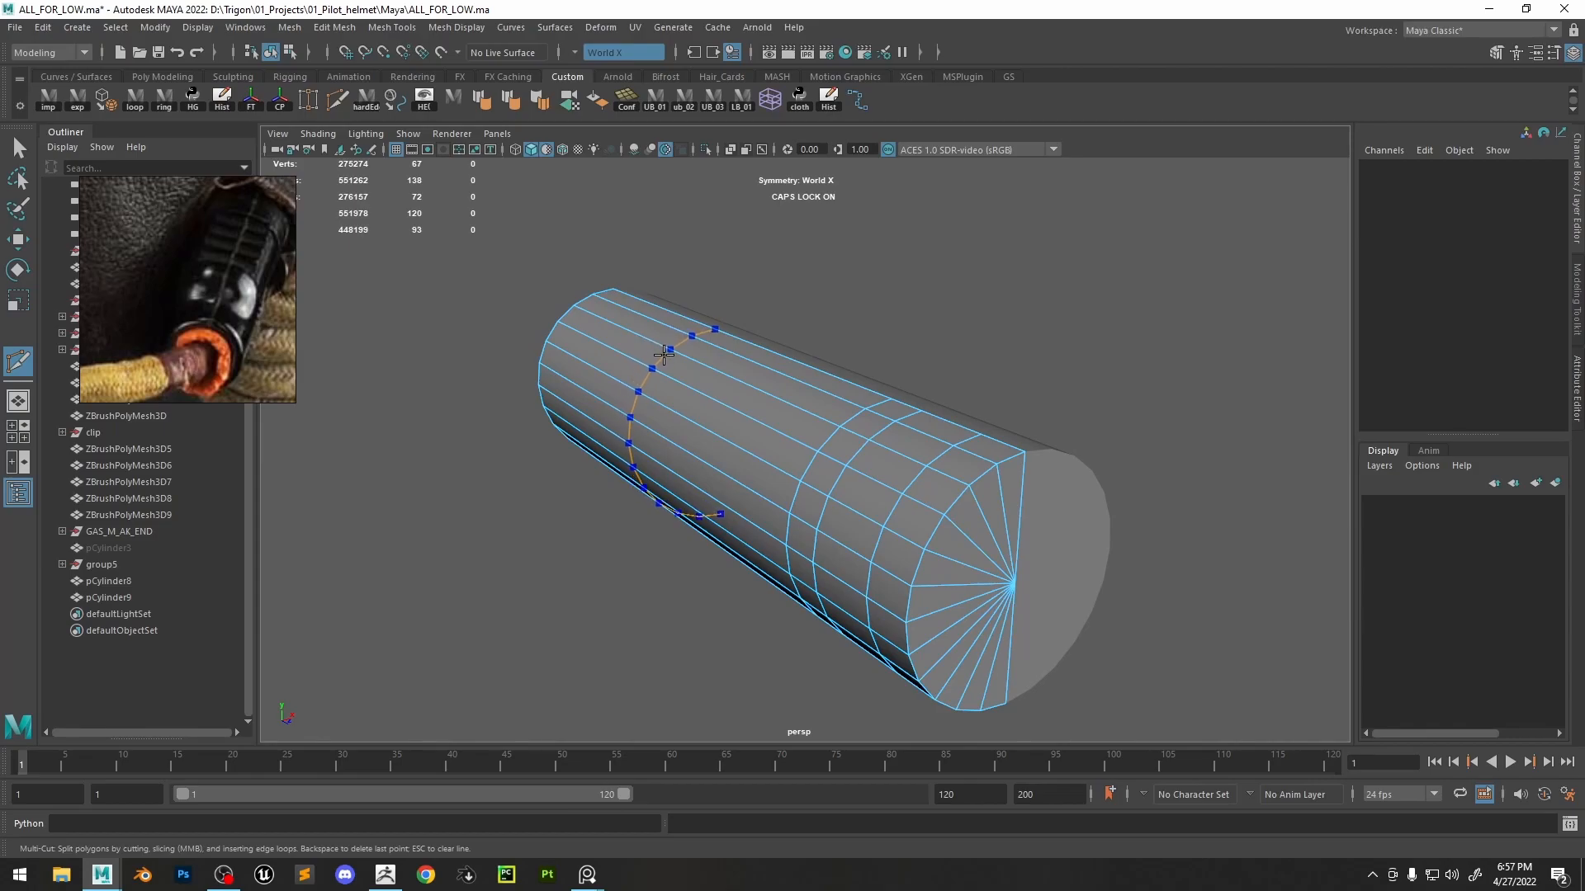
ctrl+click(660, 348)
alt+drag(660, 348, 732, 387)
- Select the ring of side faces behind the rear edge loop and extrude it slightly outward
right_drag(635, 361, 630, 400)
click(648, 347)
key(w)
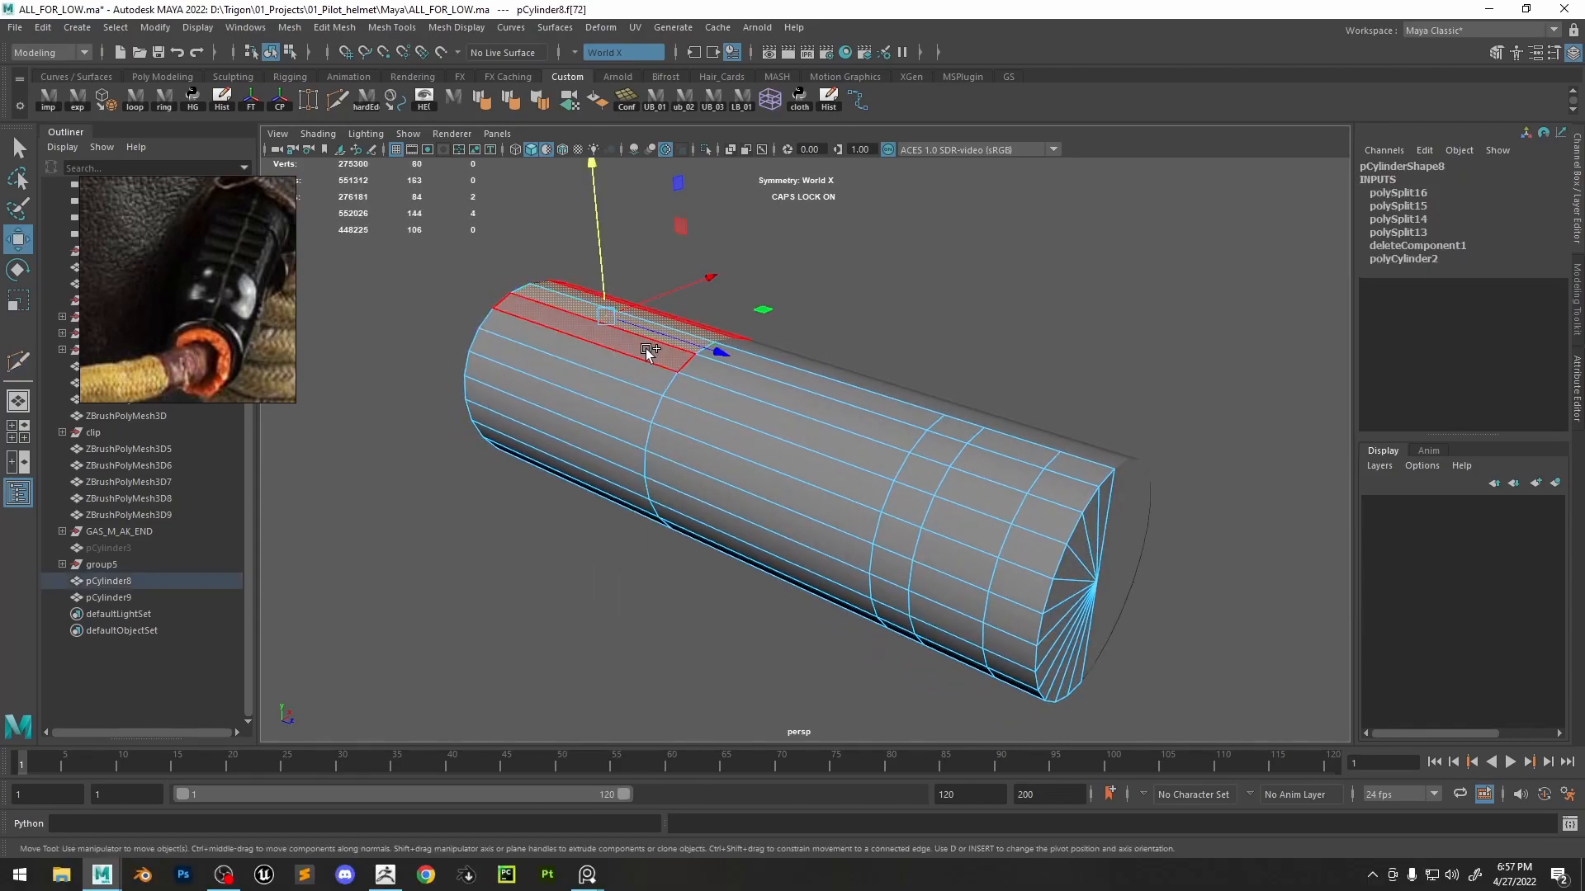
double_click(645, 348)
key(ctrl+e)
alt+drag(666, 375, 630, 248)
alt+drag(672, 312, 689, 270)
middle_drag(690, 270, 685, 270)
- Shift the edge loop at the raised rear section's step slightly along the length, and return to object selection
right_drag(652, 308, 646, 250)
double_click(662, 362)
key(w)
middle_drag(682, 443, 742, 477)
alt+drag(742, 477, 874, 448)
middle_drag(922, 436, 926, 434)
alt+drag(1028, 439, 980, 442)
right_drag(903, 255, 941, 212)
click(941, 212)
- Examine the stepped connector body from several angles
alt+drag(973, 329, 768, 384)
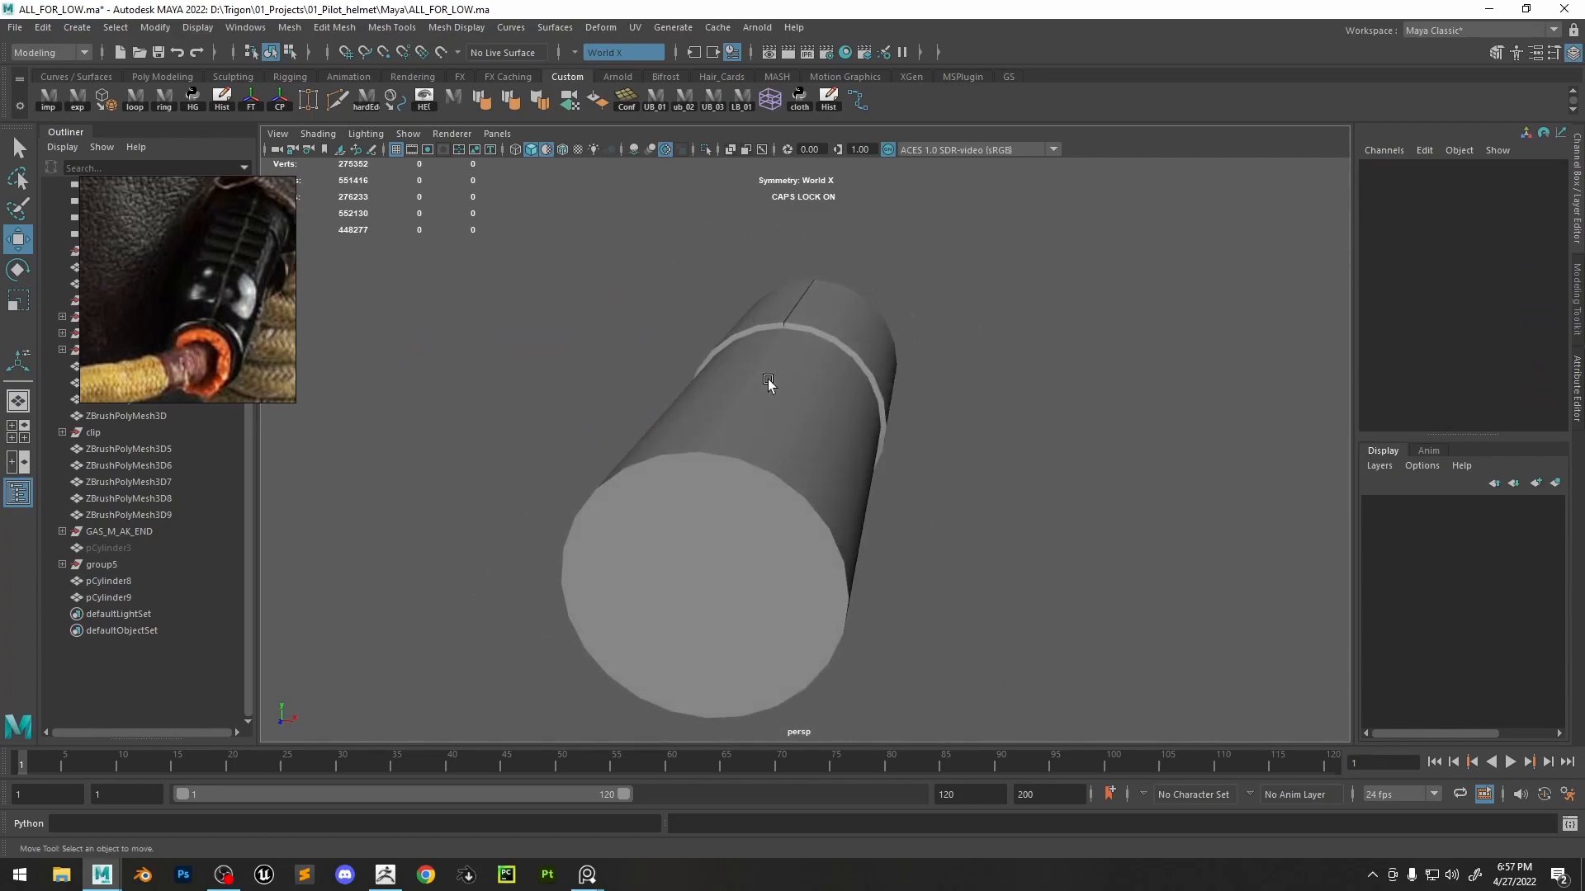
scroll(768, 375, down, 10)
alt+drag(846, 239, 701, 322)
scroll(796, 359, up, 9)
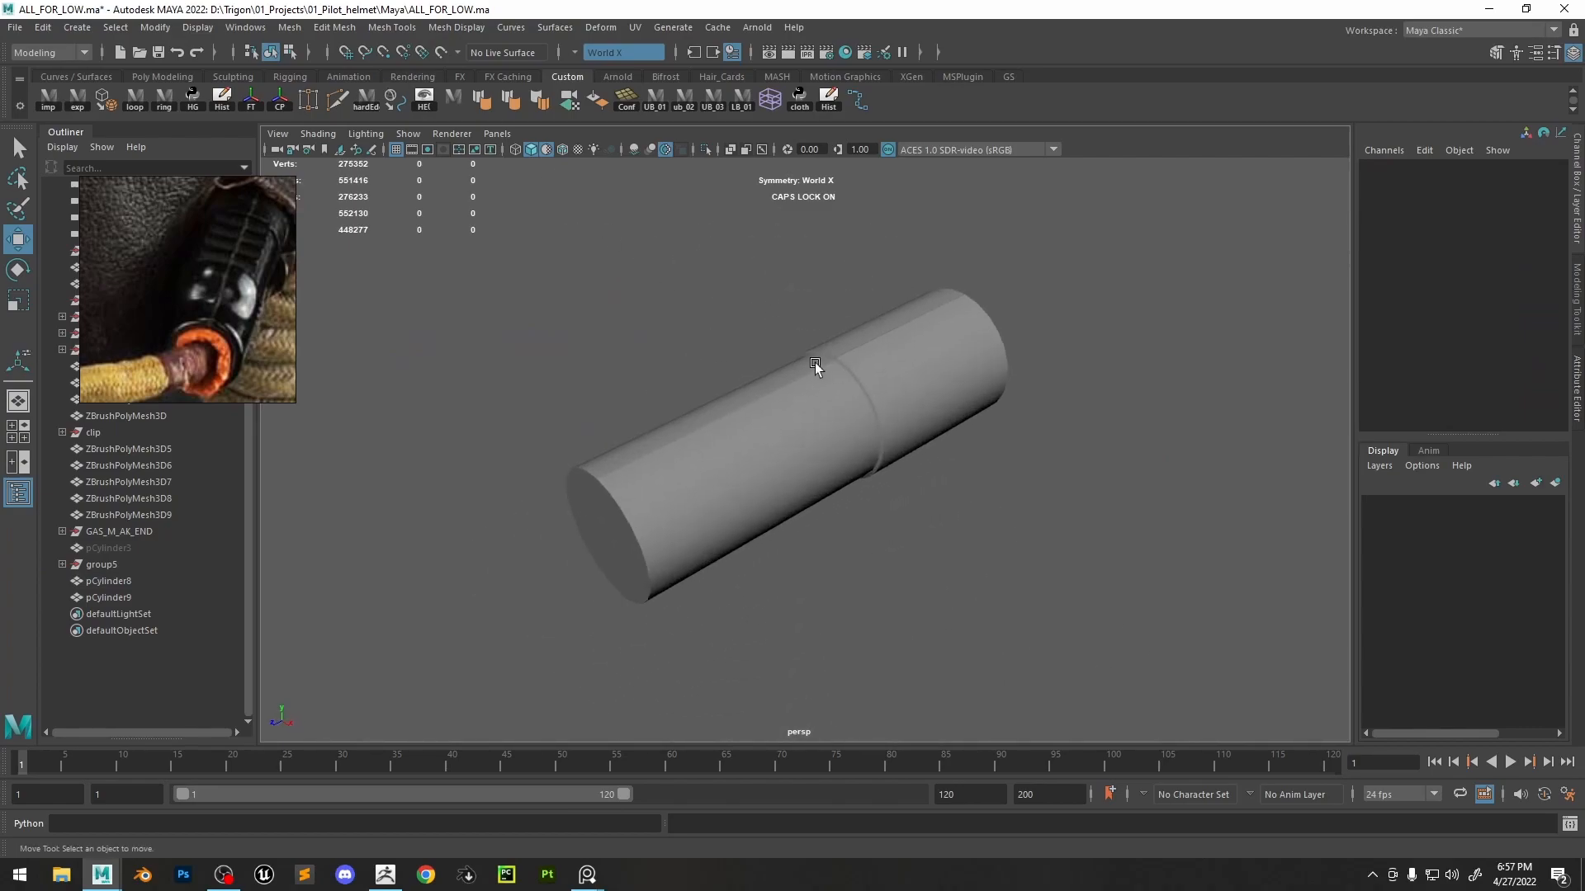
click(814, 433)
alt+drag(797, 431, 766, 464)
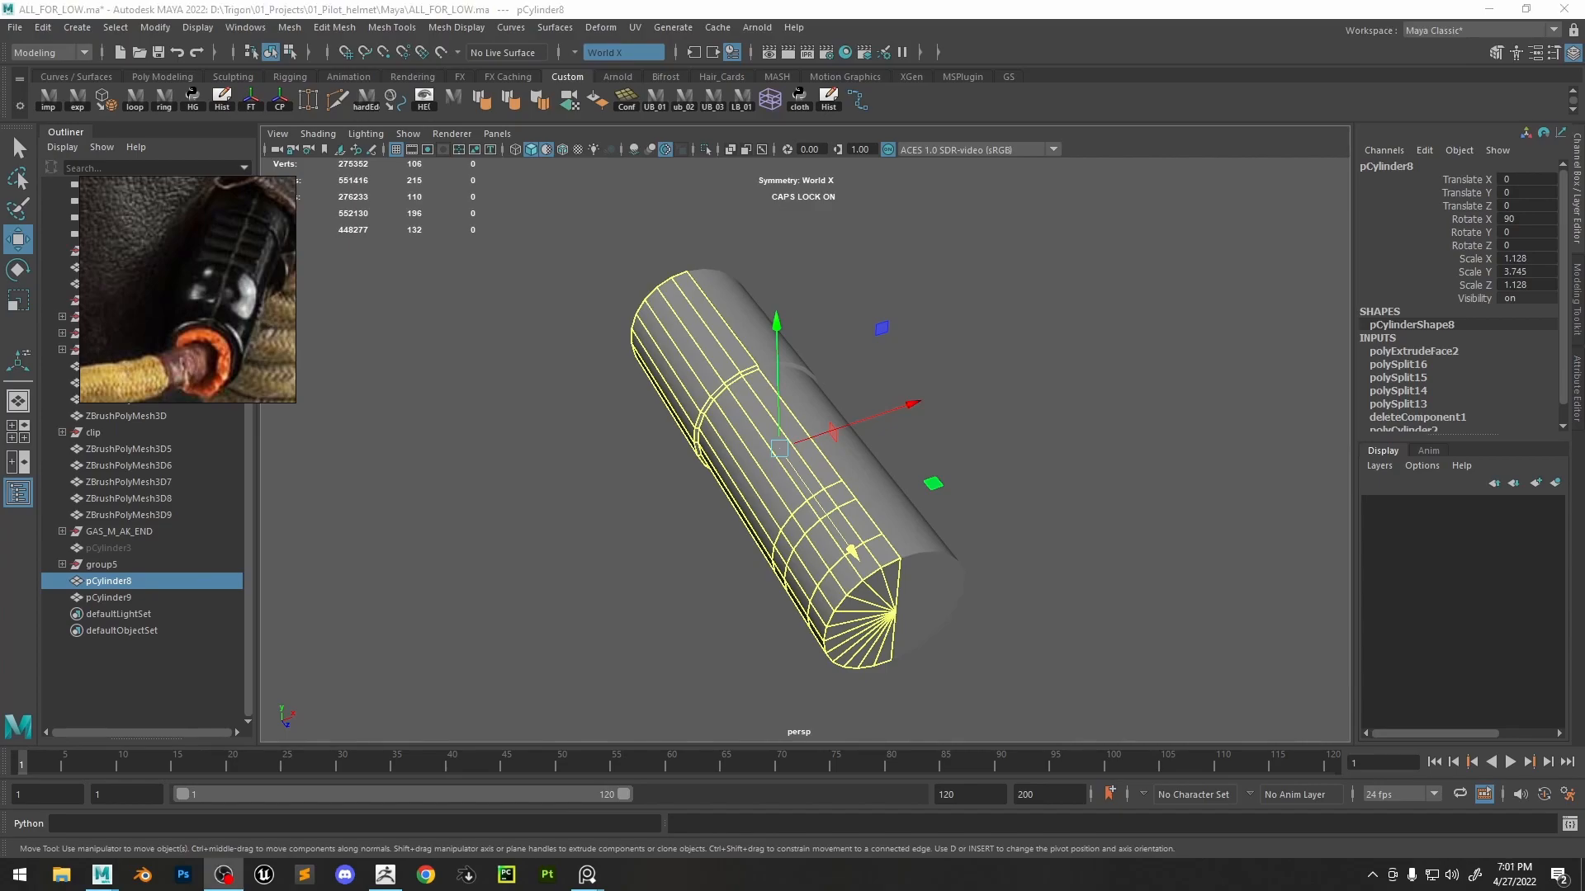
alt+drag(1112, 494, 991, 432)
key(space)
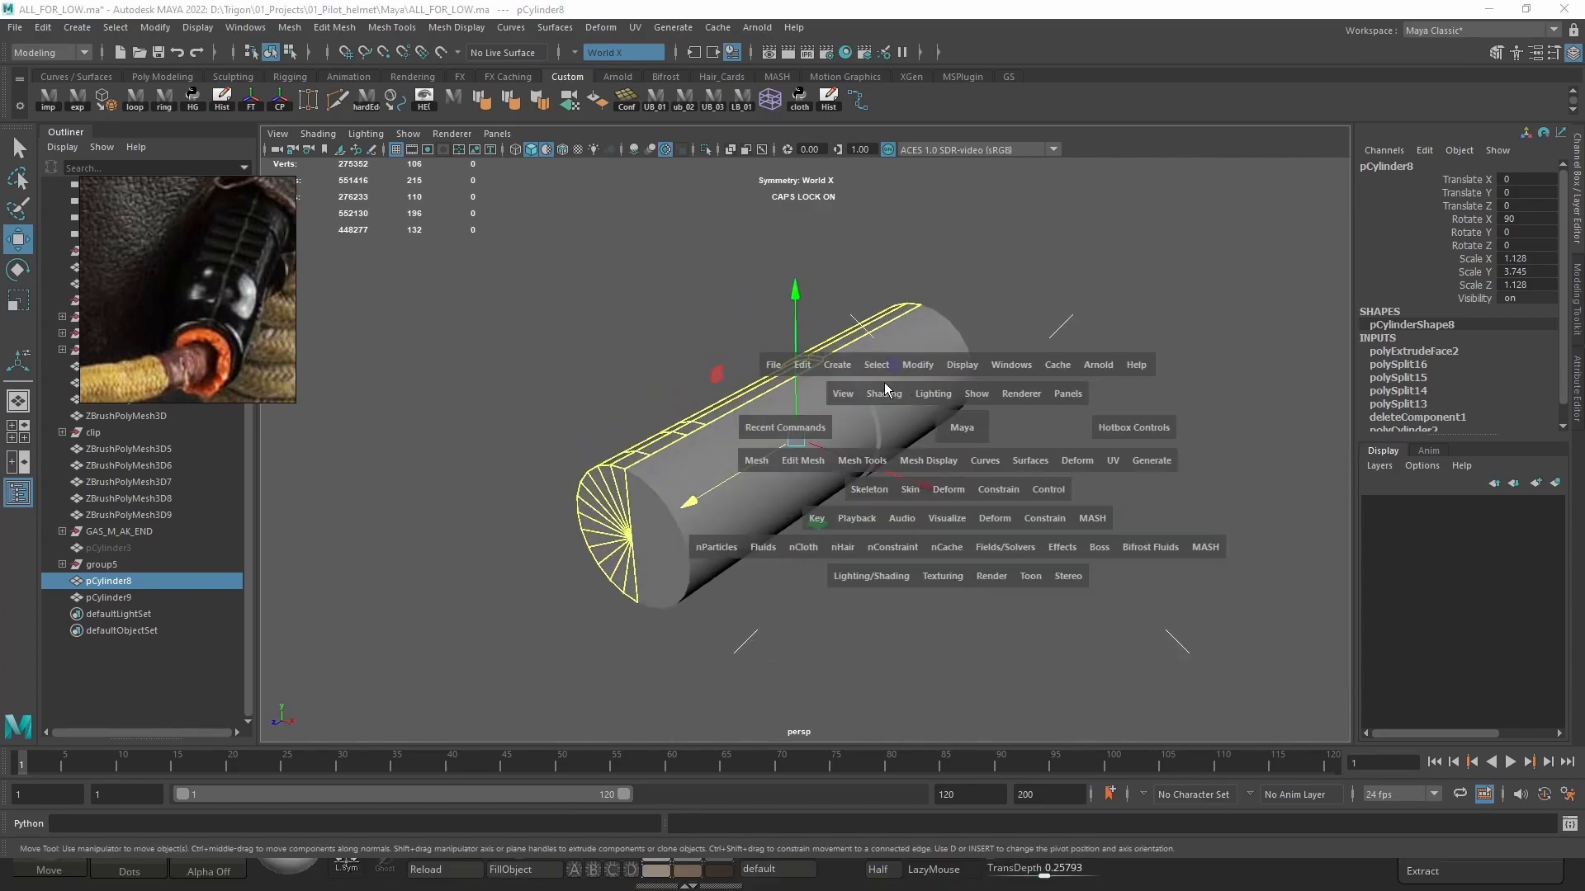
key(ctrl+z)
key(ctrl+z)
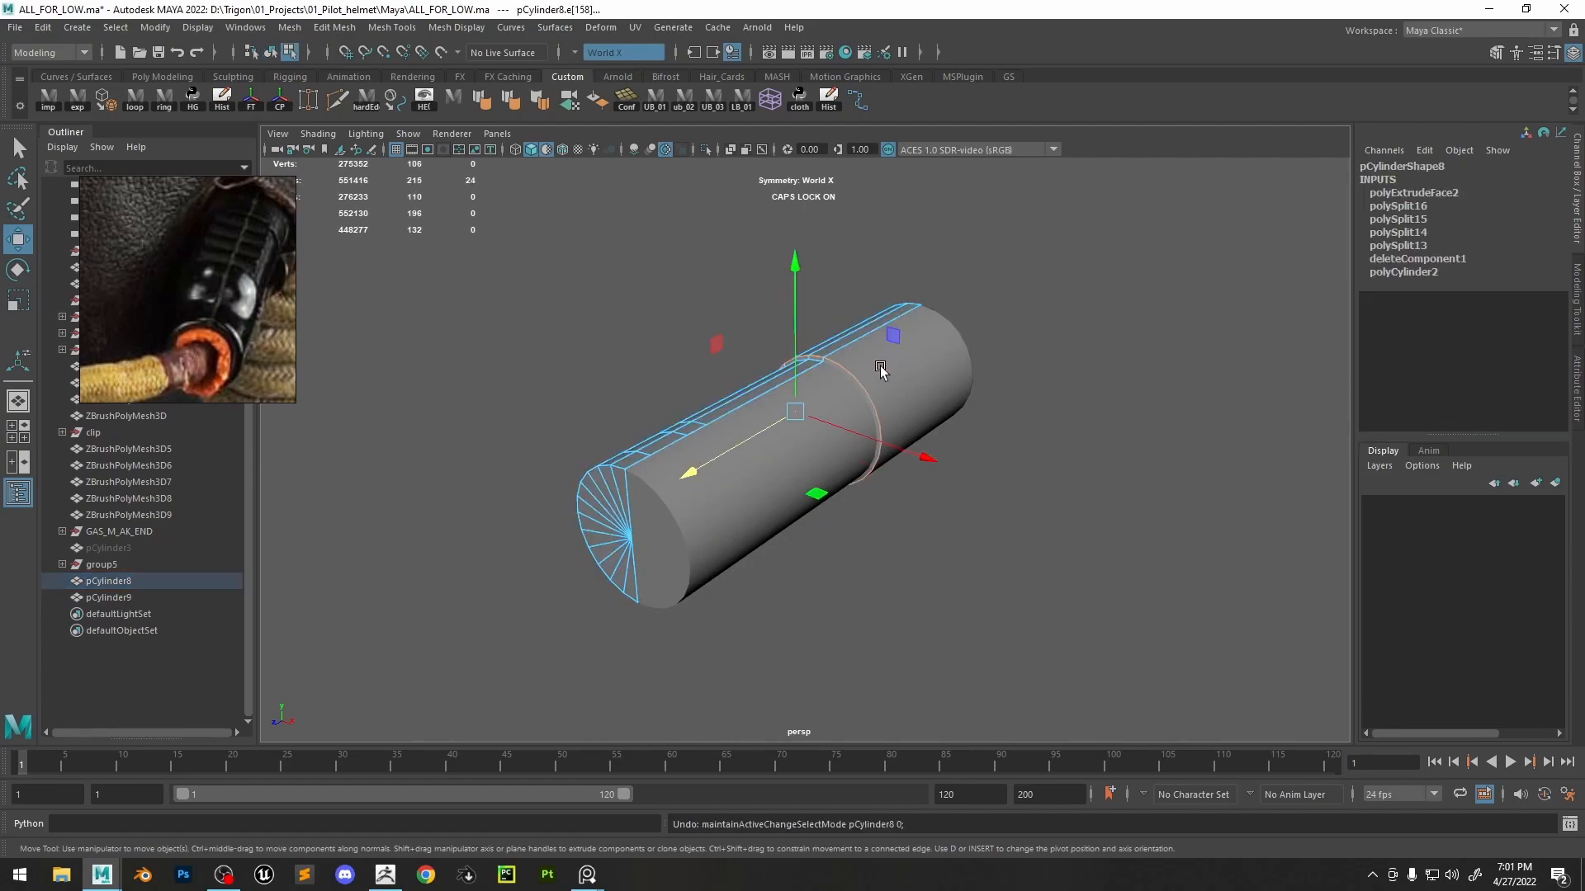
- Create a polygon cylinder and rotate it 90 degrees in X to align with the connector body
key(space)
click(756, 304)
mouse_move(830, 369)
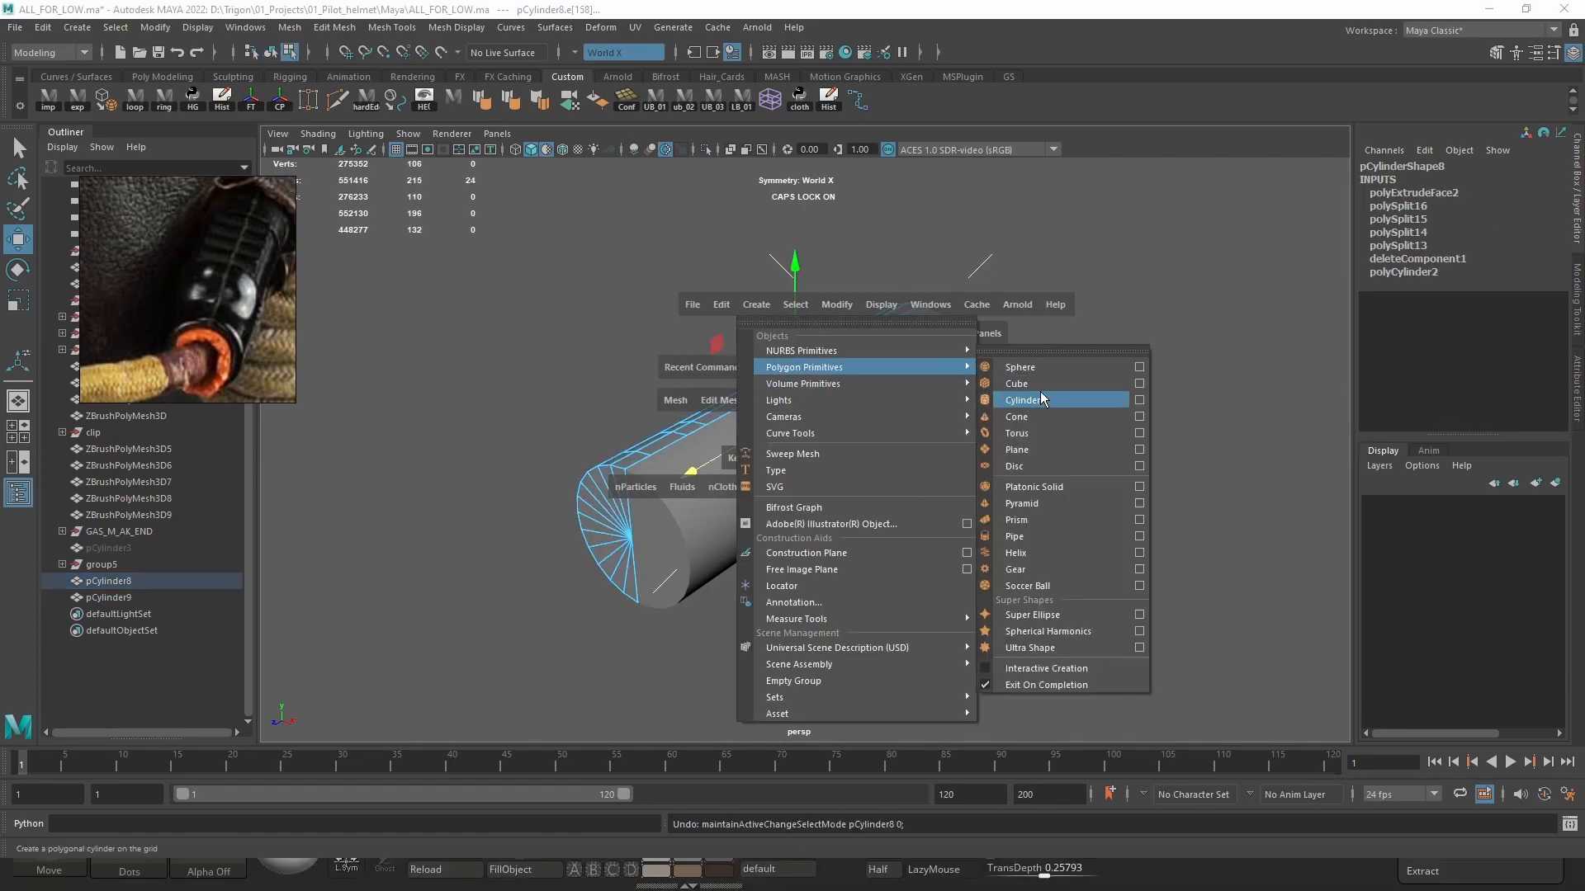
click(1041, 392)
scroll(1026, 447, down, 3)
key(e)
drag(767, 335, 725, 388)
drag(717, 444, 716, 434)
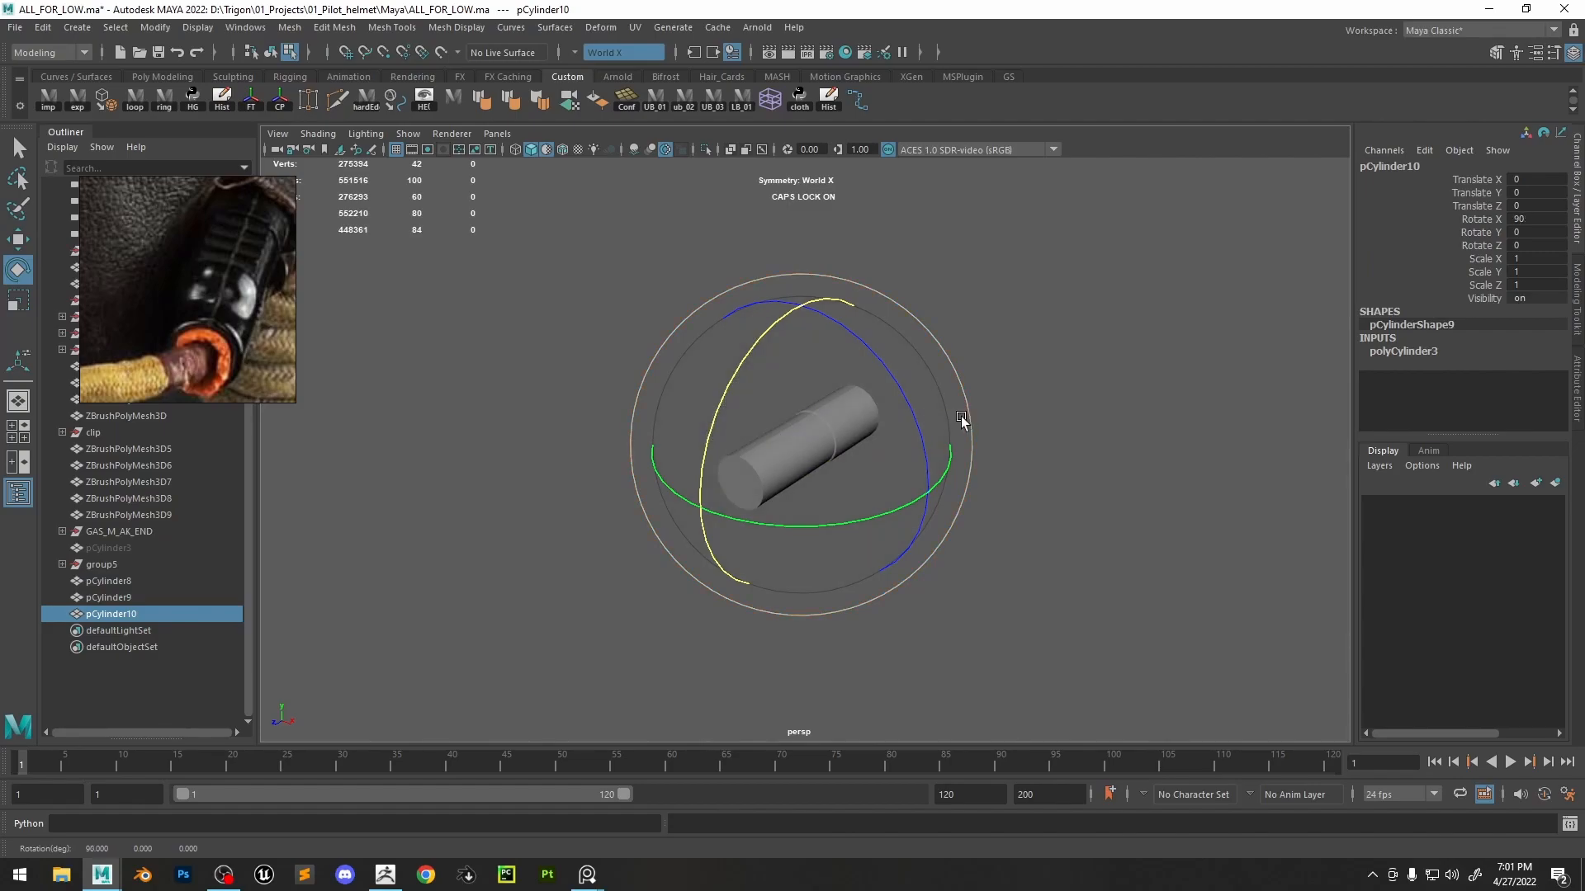
- Scale the new cylinder lengthwise and in thickness to match the proportions of the connector's front section
key(r)
drag(539, 545, 453, 578)
drag(699, 508, 769, 491)
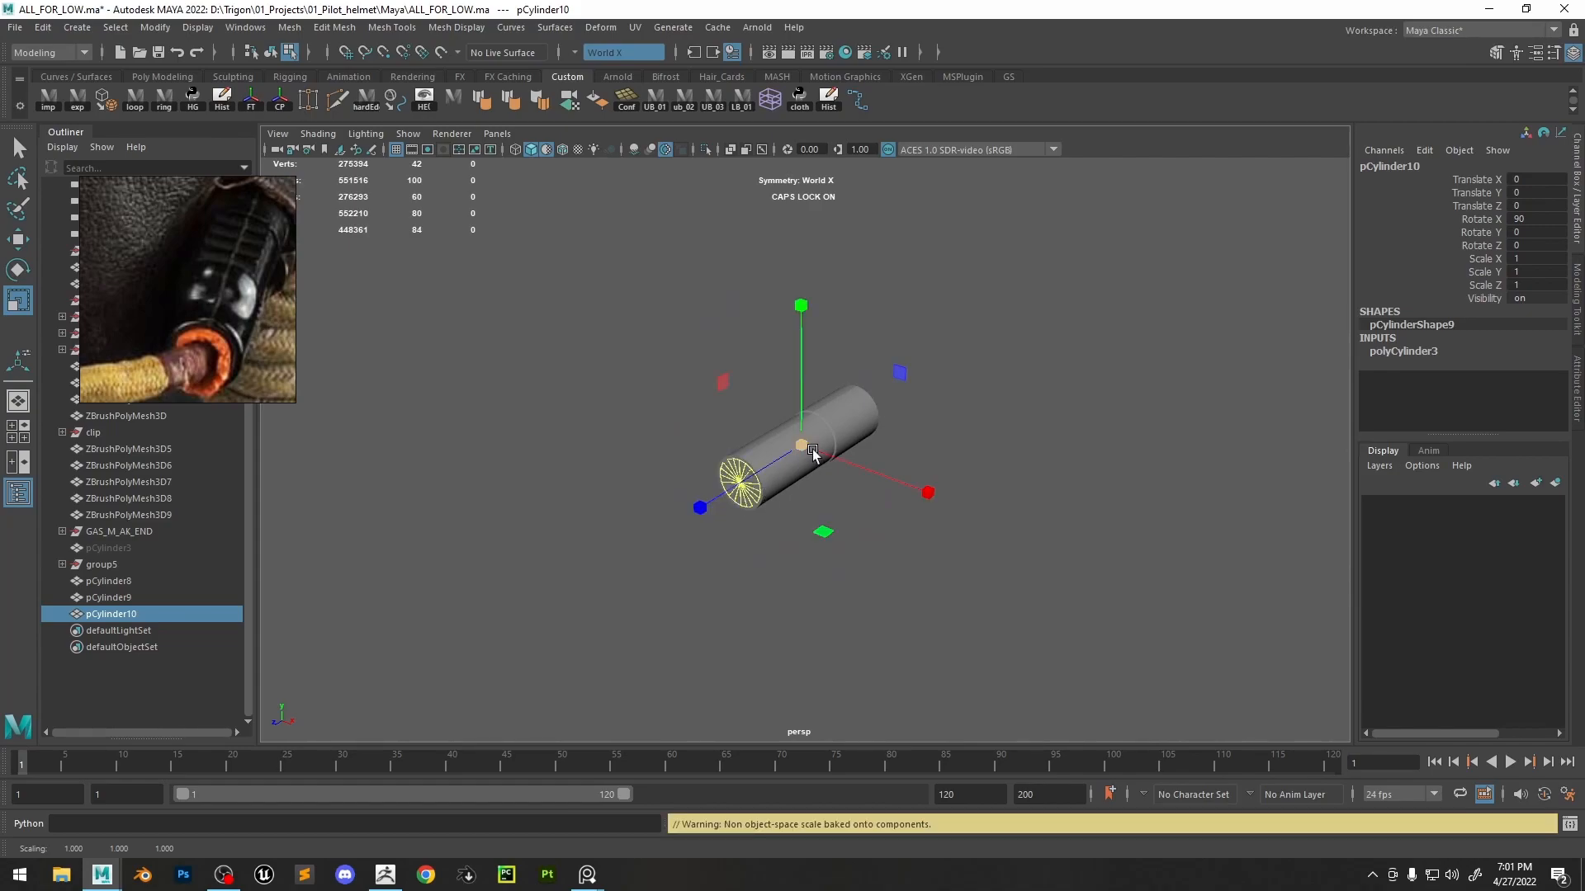
drag(894, 369, 904, 372)
drag(737, 498, 727, 492)
alt+right_drag(763, 513, 911, 570)
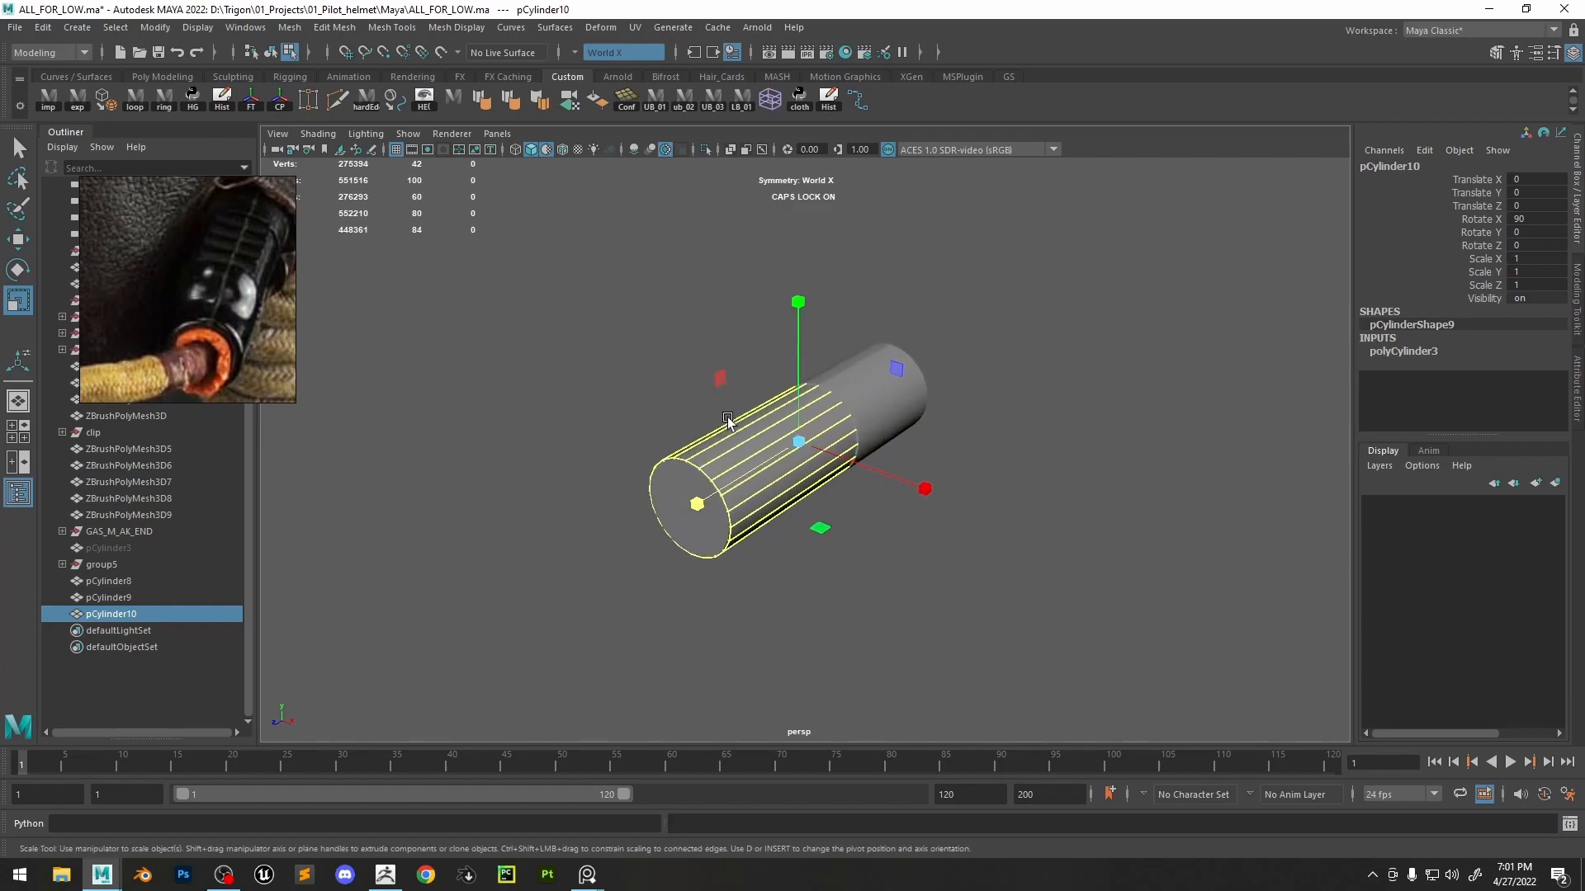
alt+right_drag(723, 414, 750, 447)
- Isolate the new cylinder and export it as temp.obj
click(708, 147)
alt+drag(746, 452, 776, 439)
alt+right_drag(775, 439, 816, 366)
click(683, 500)
alt+right_drag(1041, 402, 949, 410)
click(946, 413)
click(808, 428)
right_drag(807, 428, 809, 353)
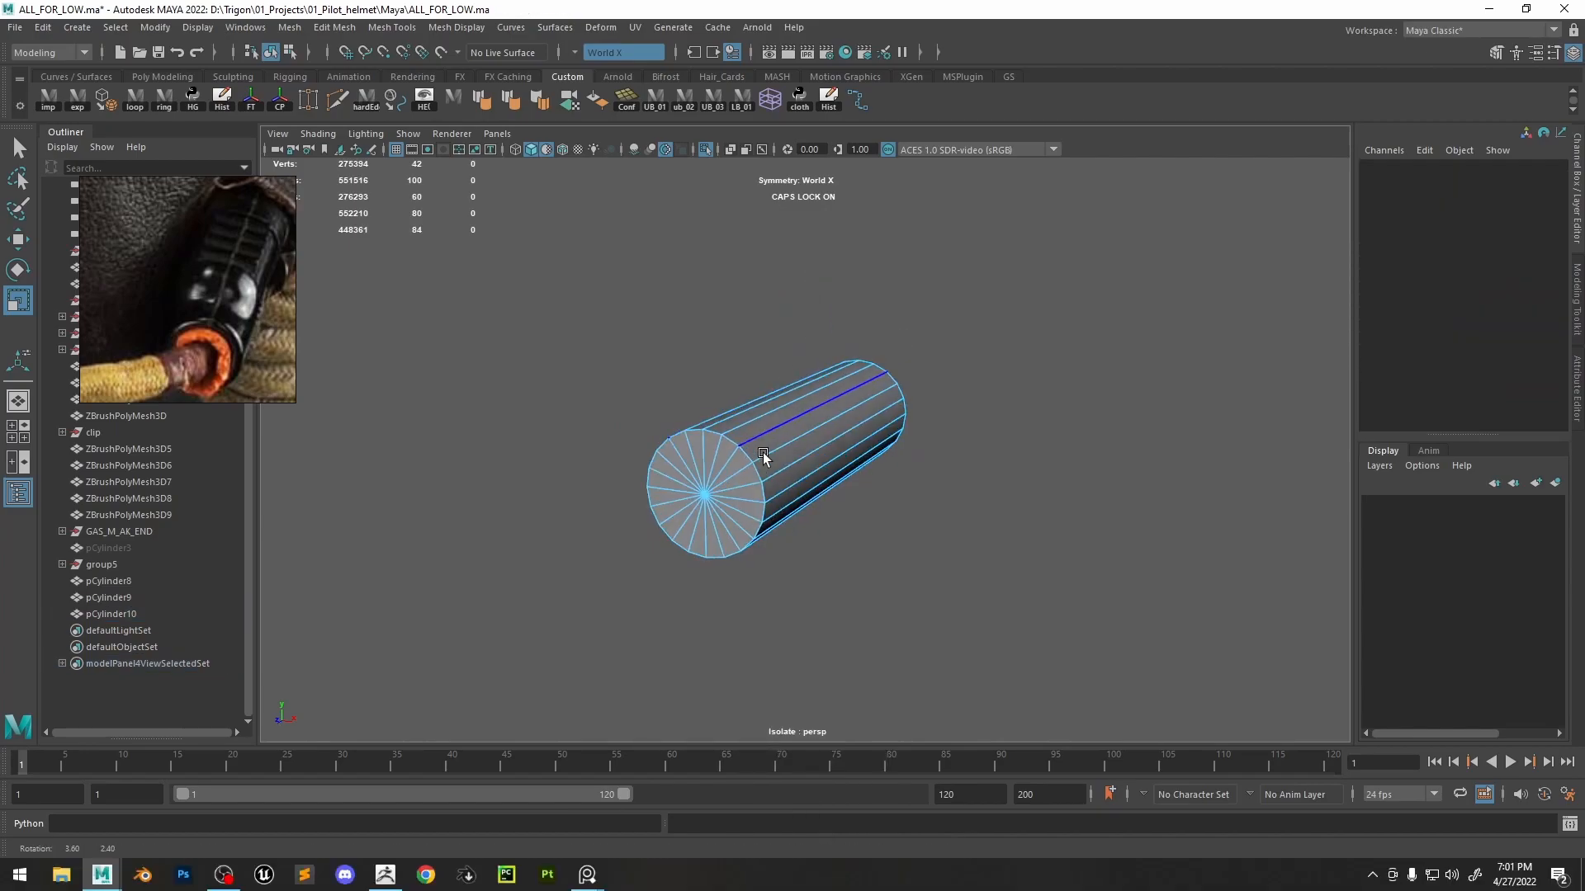
key(F8)
click(78, 99)
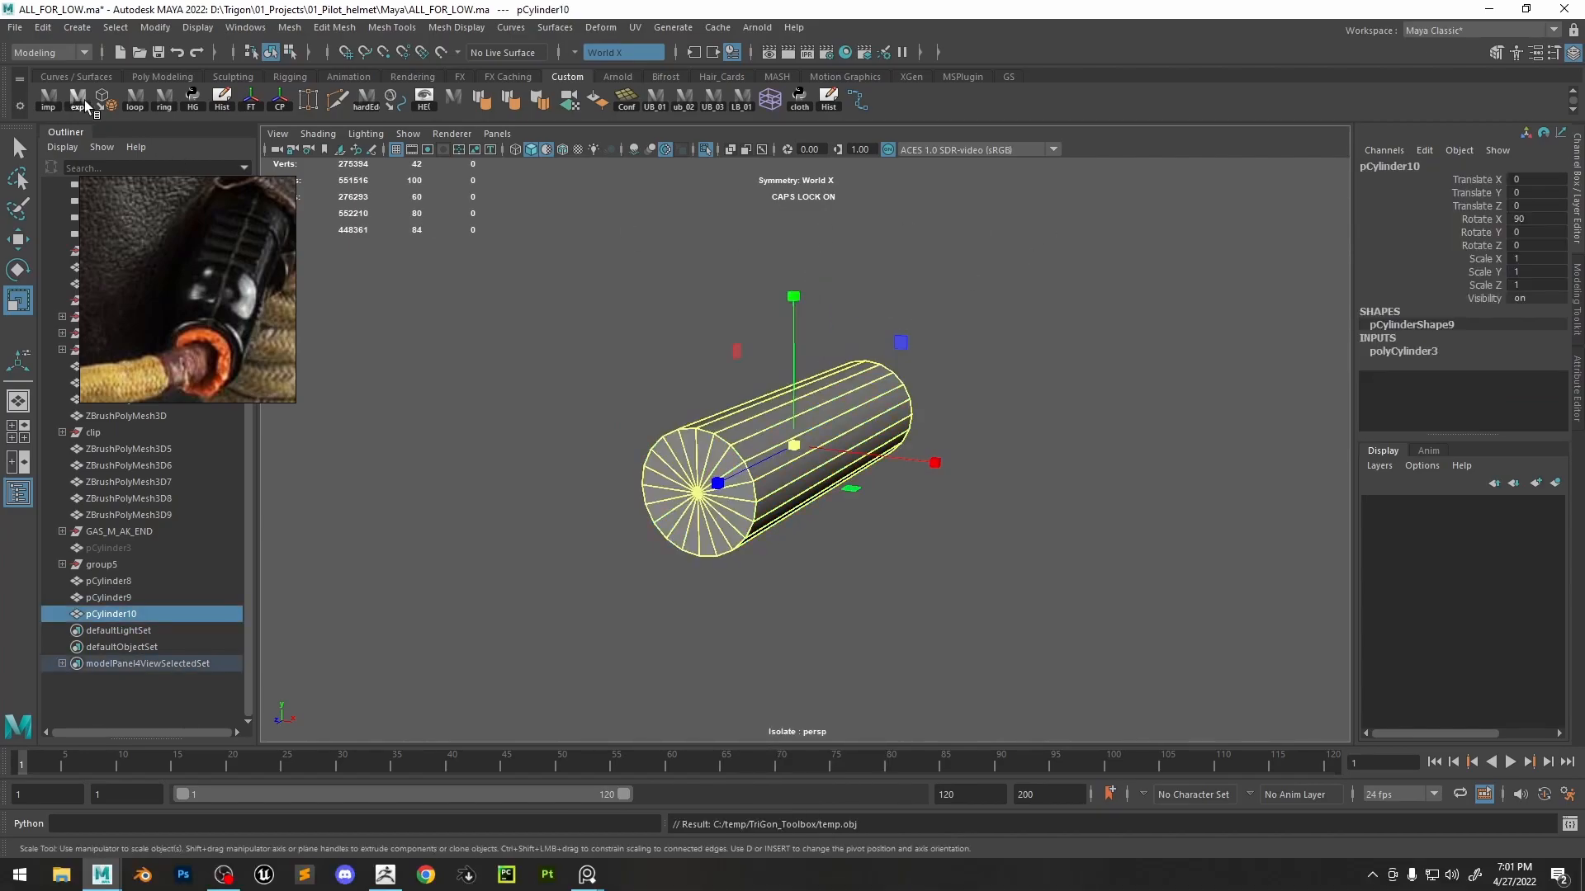
- Switch to ZBrush and import the exported temp cylinder as its own tool
click(386, 875)
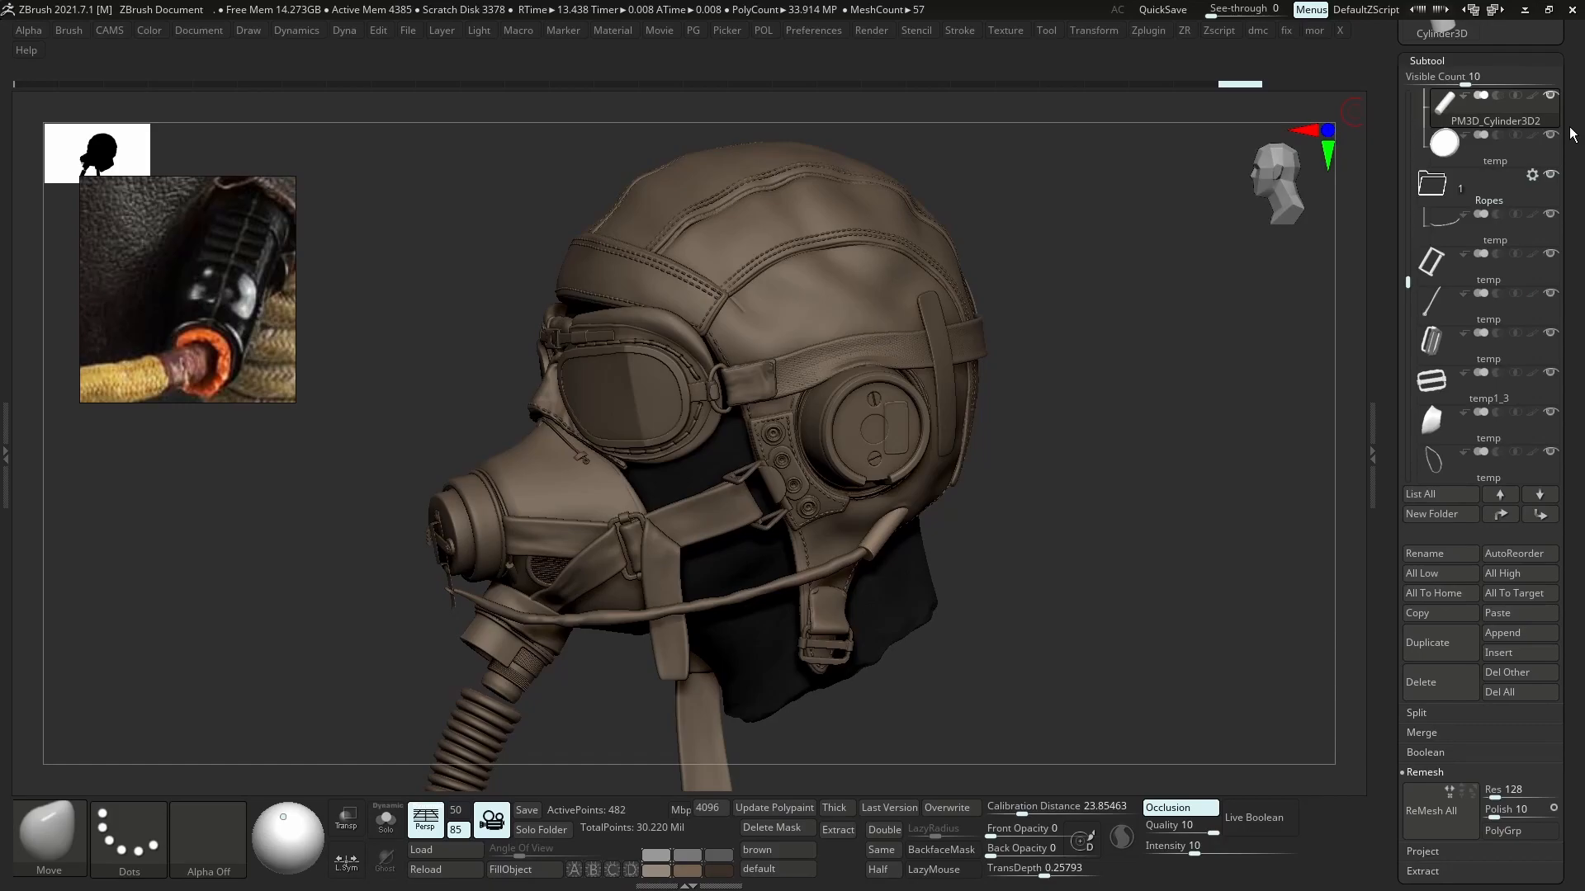
scroll(1477, 207, up, 5)
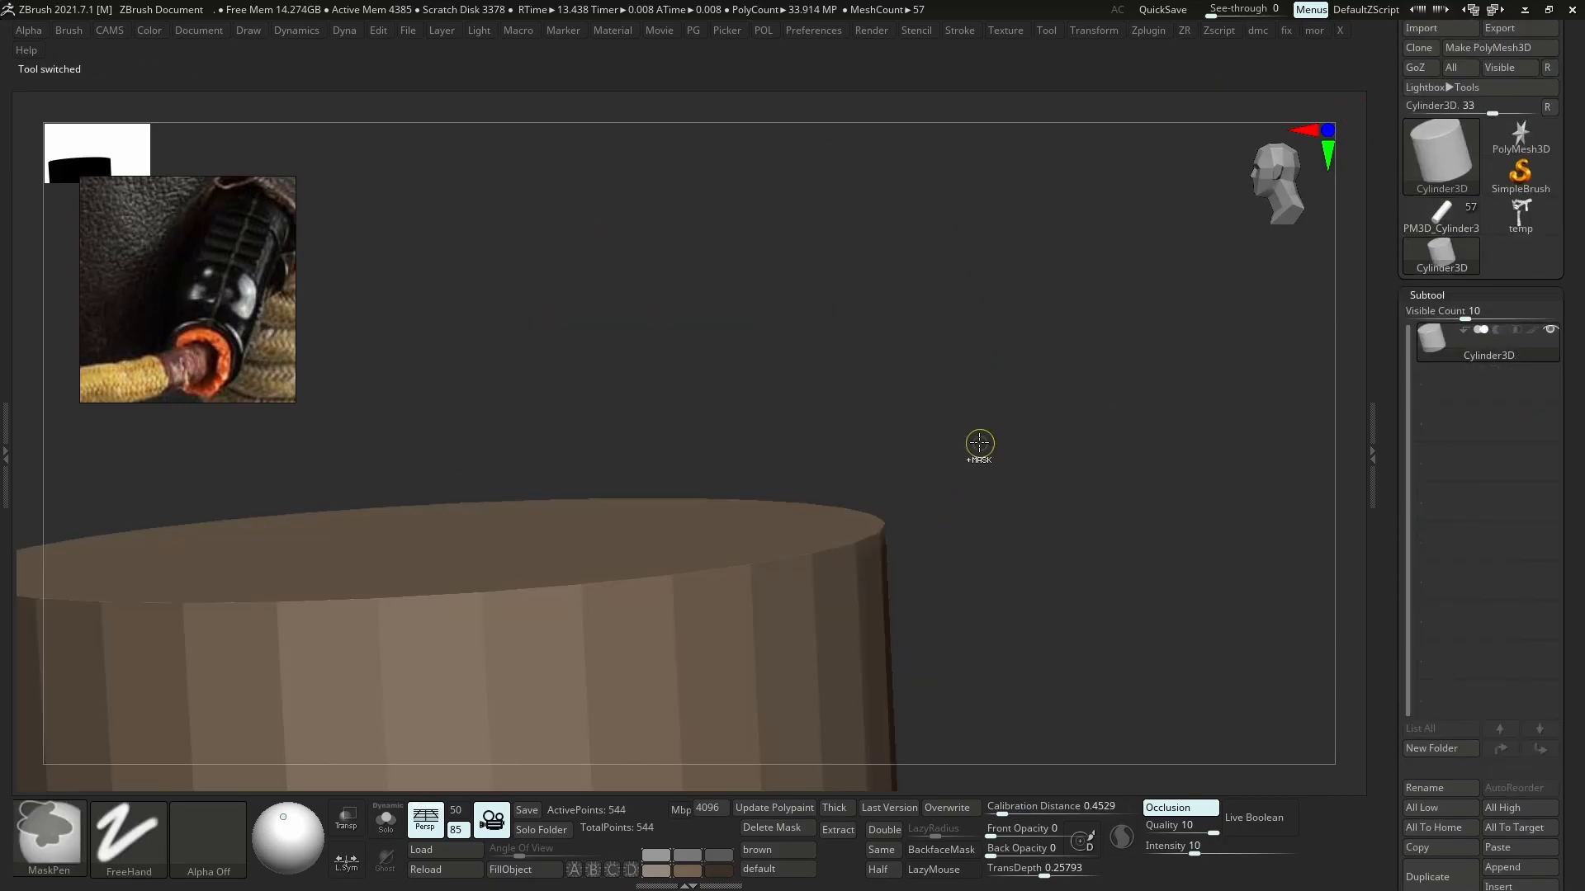
key(f)
- Preview Dynamic Subdivision on the imported cylinder and turn it off again
key(d)
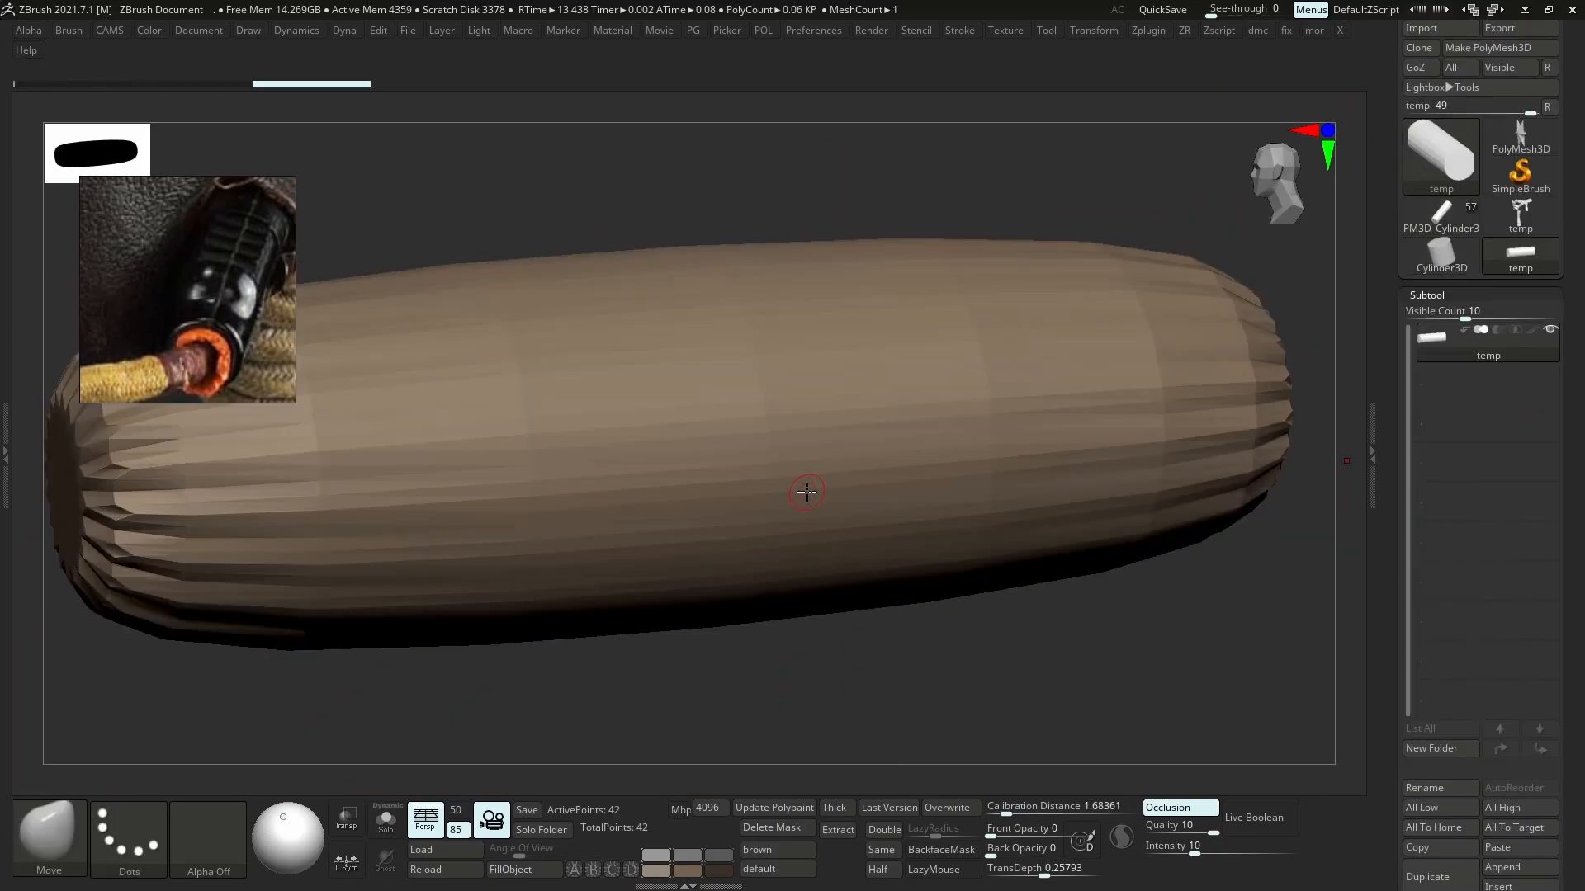
key(shift+d)
right_click(1064, 488)
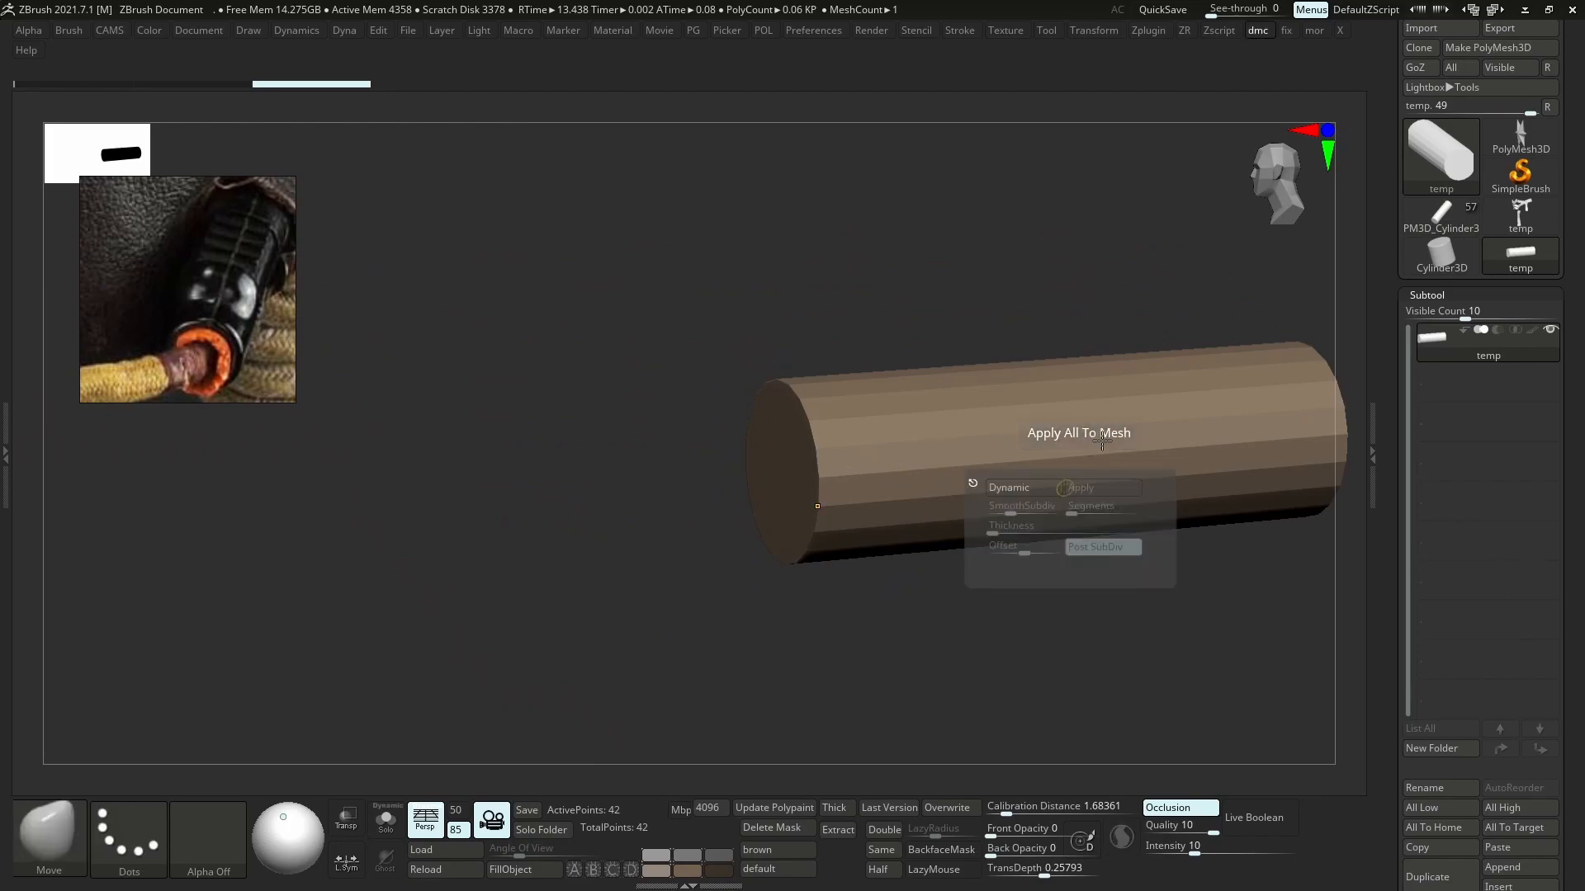
- Show the cylinder's polyframe and assign separate polygroups to its caps and side using Groups By Normals
alt+right_drag(1100, 433, 903, 450)
key(shift+f)
mouse_move(992, 481)
ctrl+right_down()
mouse_move(973, 453)
mouse_move(966, 464)
ctrl+right_up()
alt+right_drag(966, 464, 912, 453)
drag(237, 326, 240, 357)
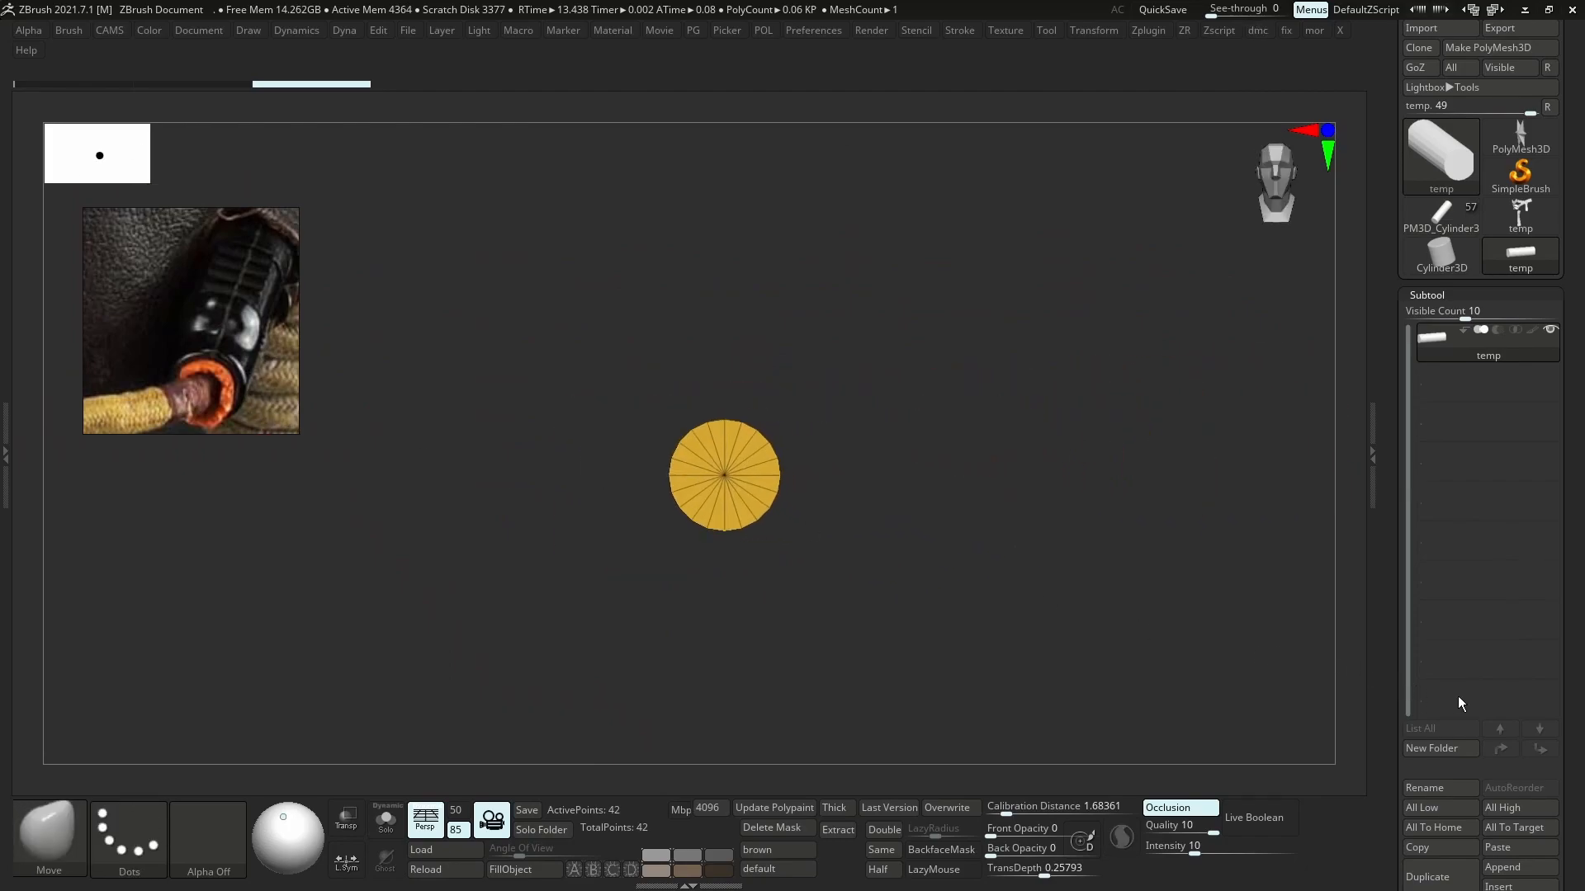
drag(1582, 761, 1563, 598)
right_drag(845, 648, 854, 655)
key(alt+f)
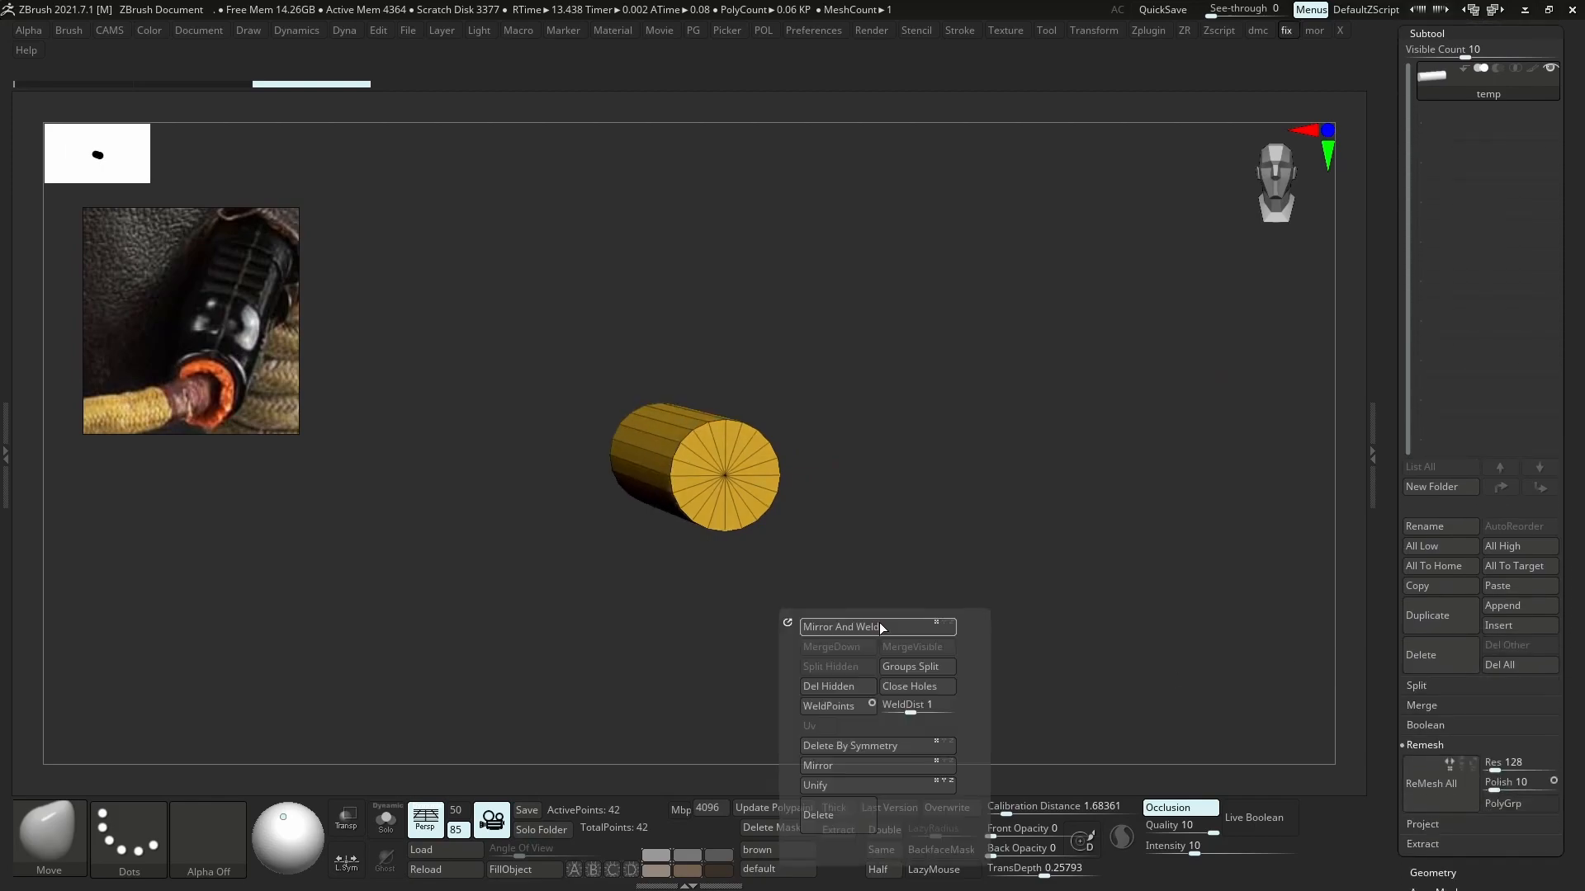
click(907, 776)
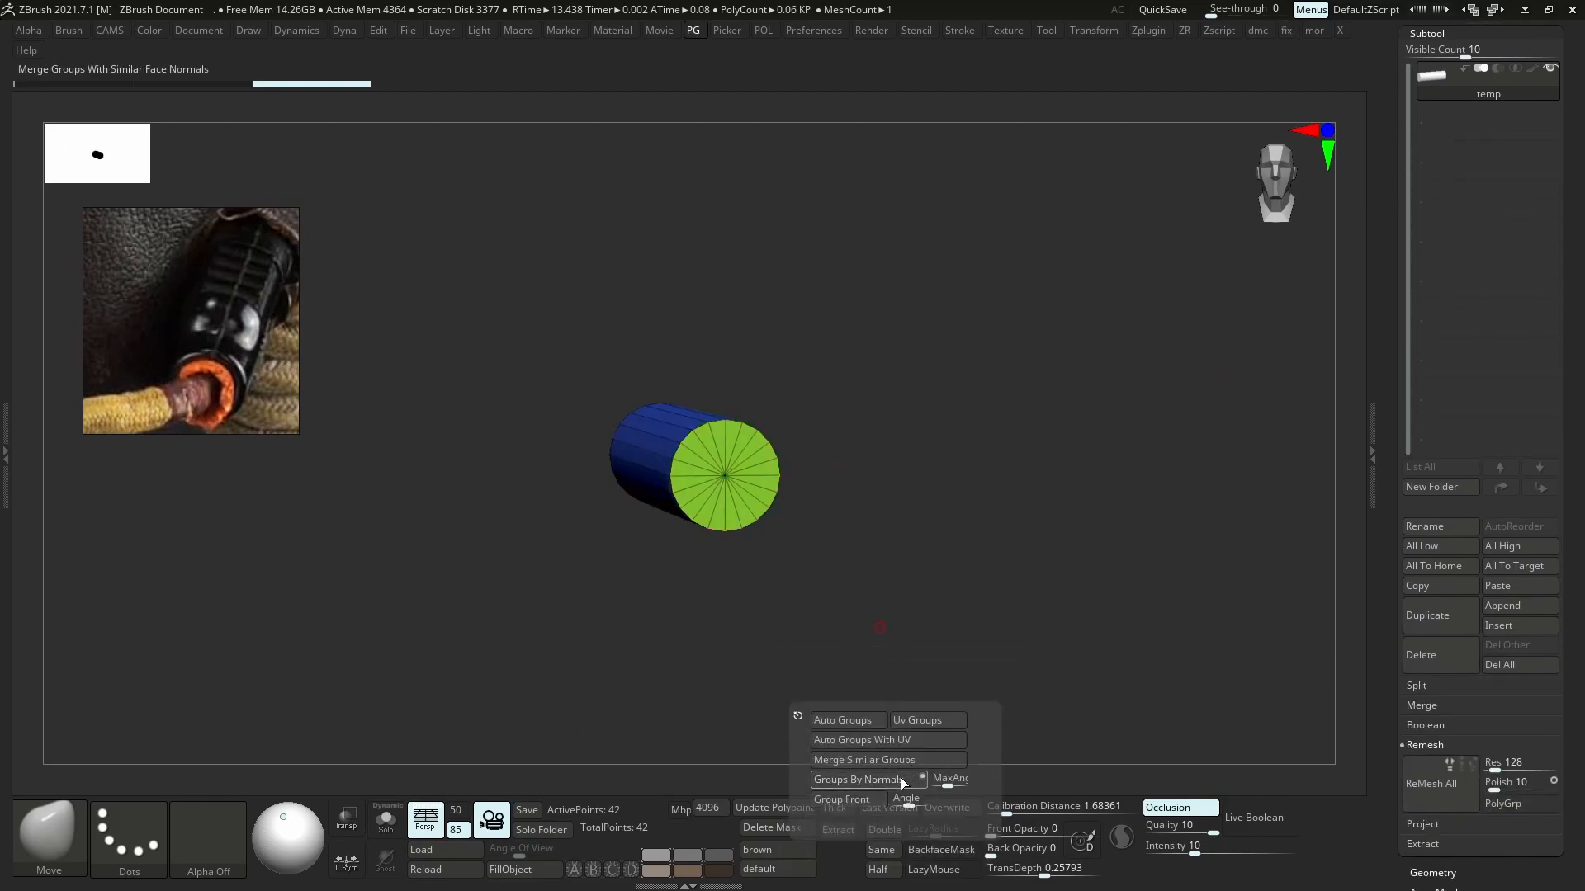
right_drag(679, 408, 747, 487)
- Crease the cylinder's polygroup borders, hide the polyframe and turn on Dynamic Subdivision
drag(1456, 878, 1455, 855)
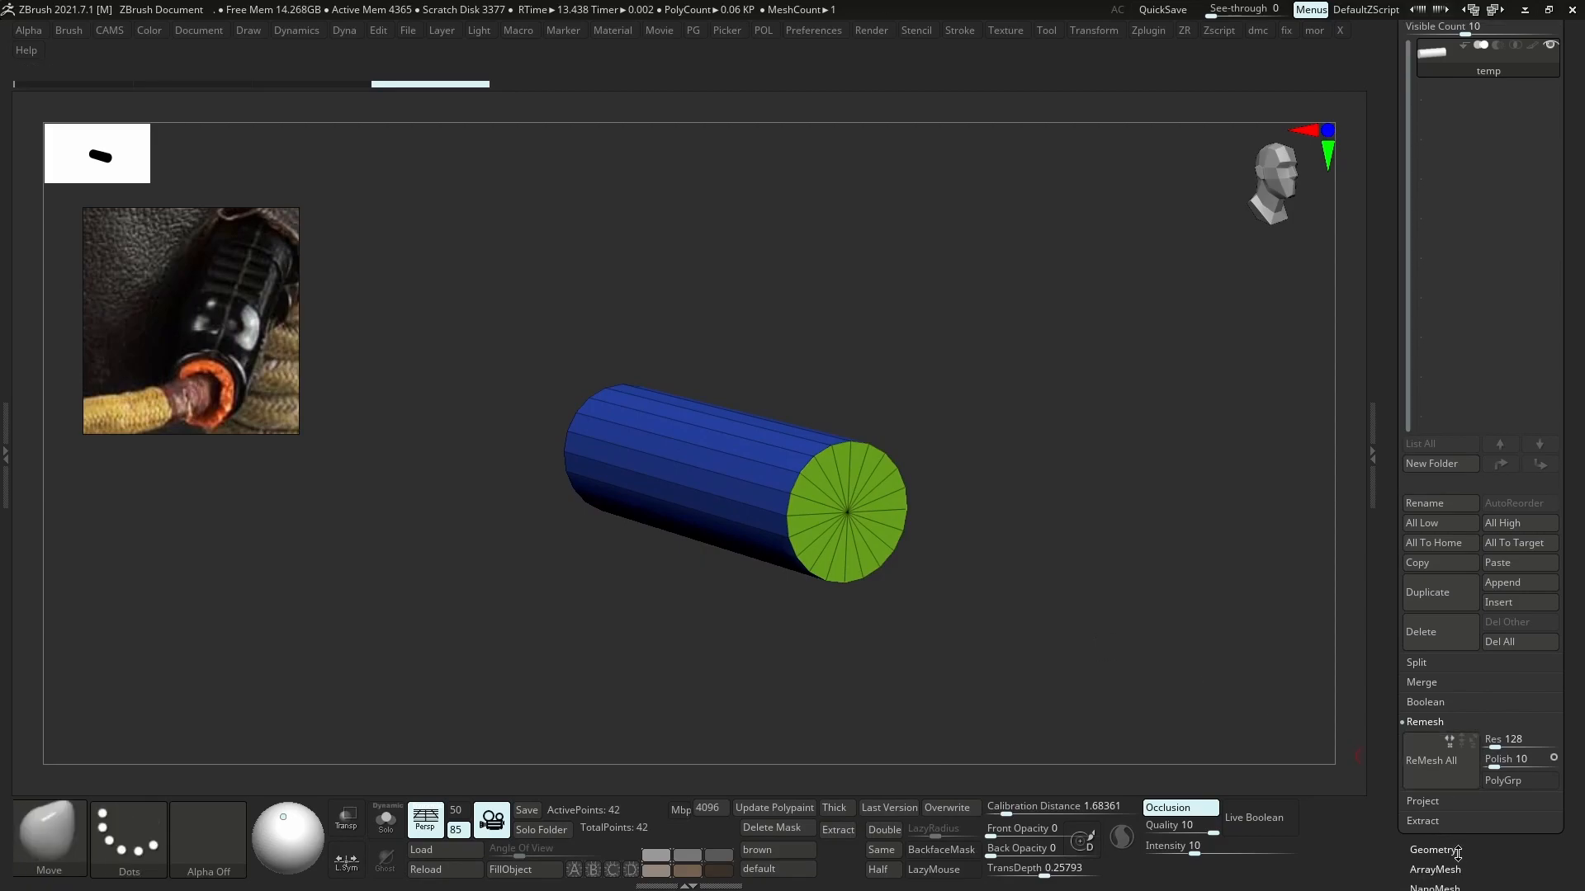
click(1455, 851)
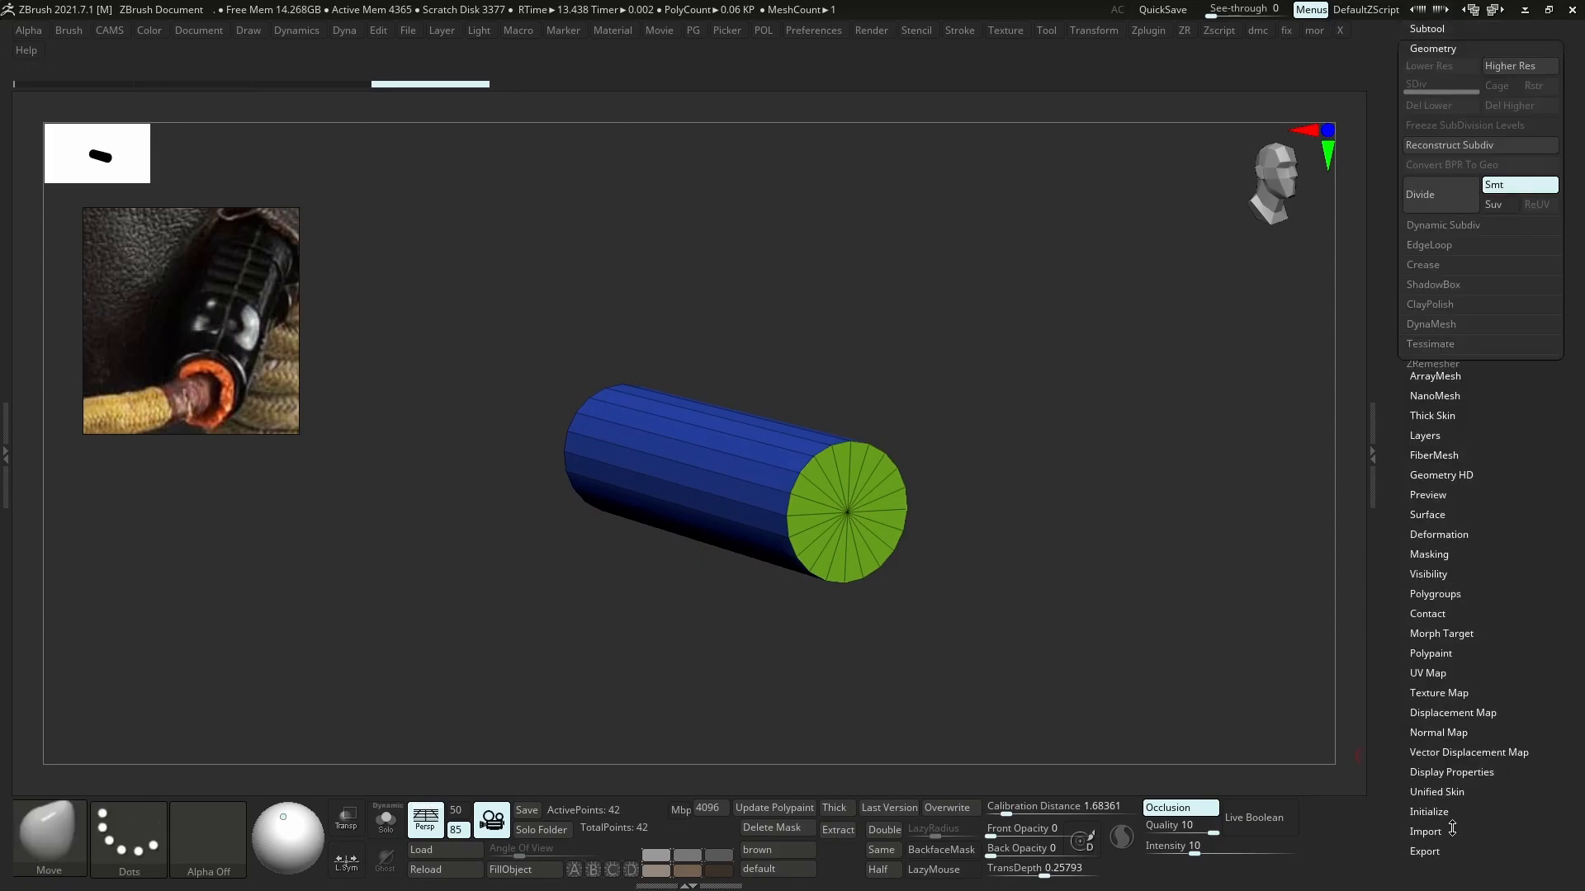
click(1433, 269)
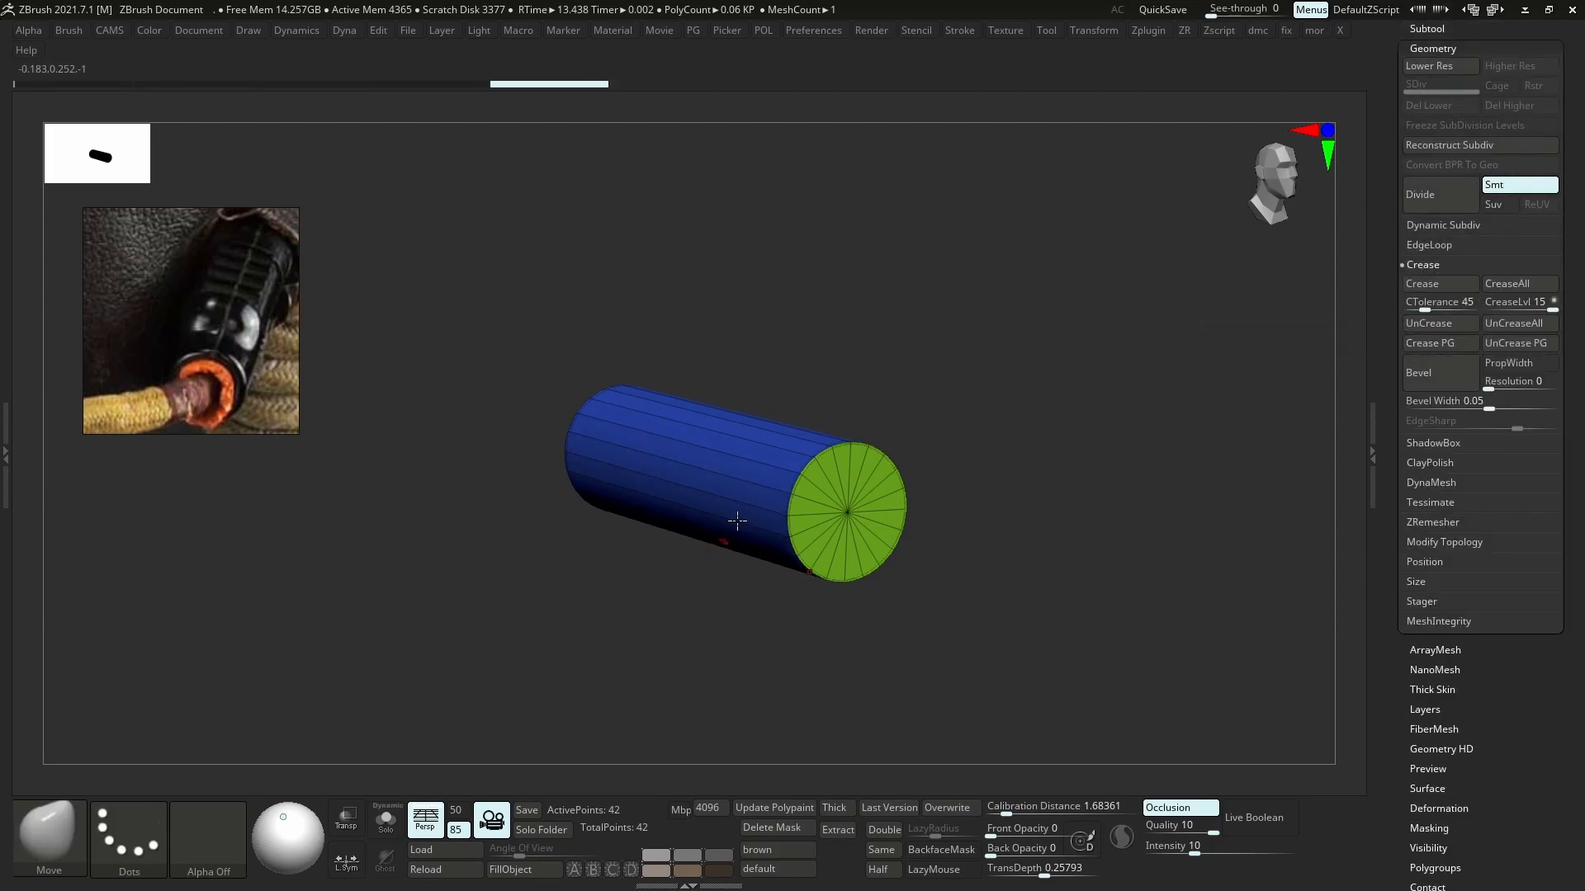
key(shift+f)
key(d)
ctrl+right_drag(966, 519, 968, 569)
right_drag(967, 570, 1003, 567)
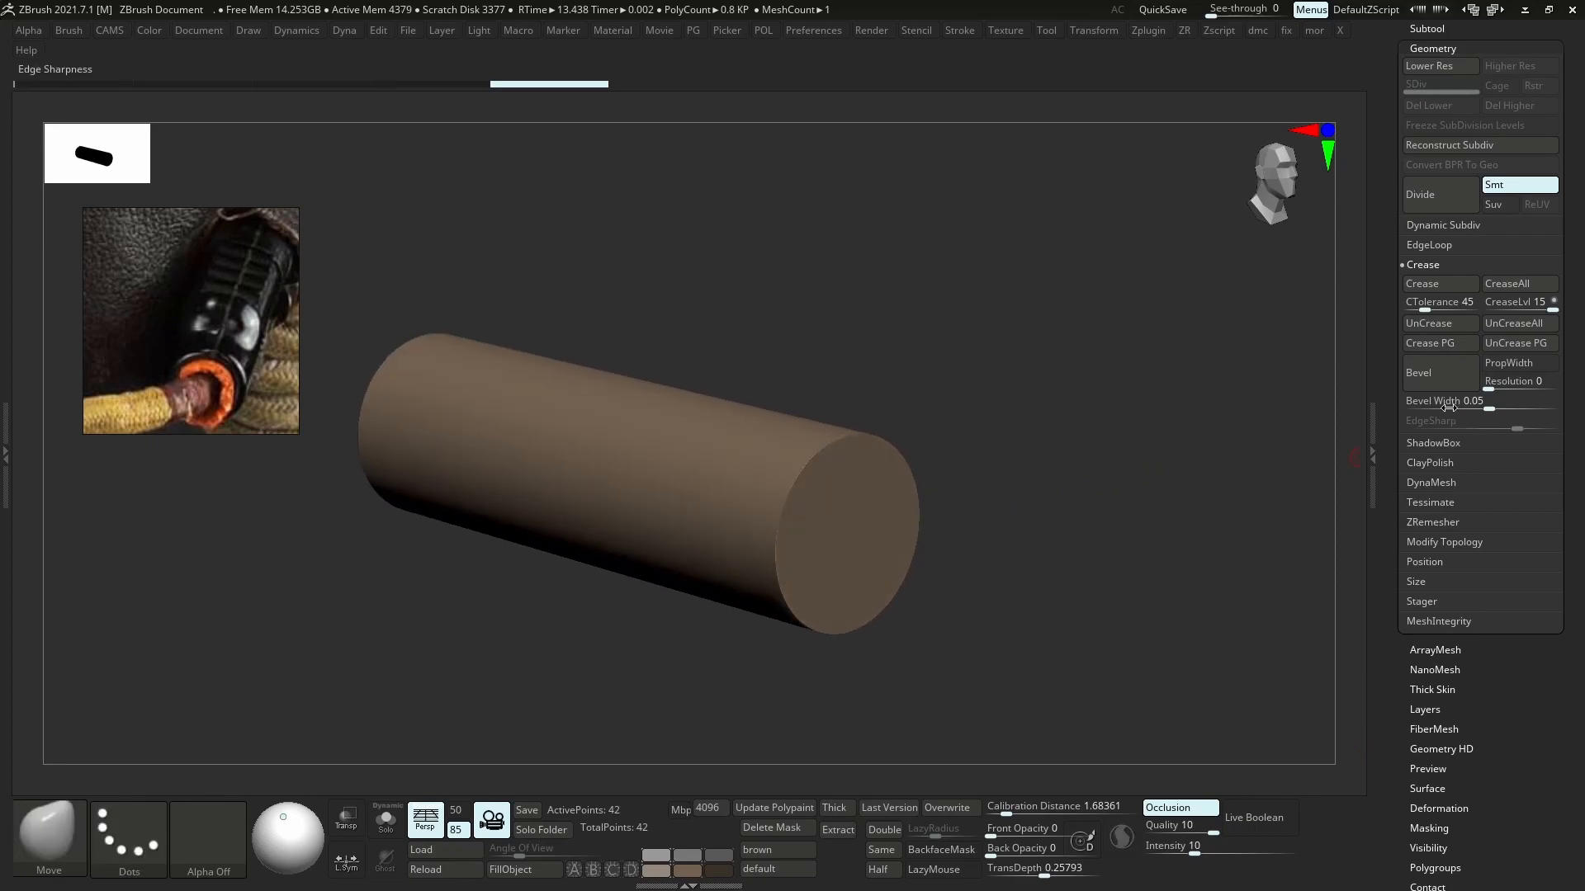
- Bevel the cylinder's creased edges with a bevel width of 0.00635 and preview the result with Dynamic Subdivision at SmoothSubdiv 5
click(1446, 378)
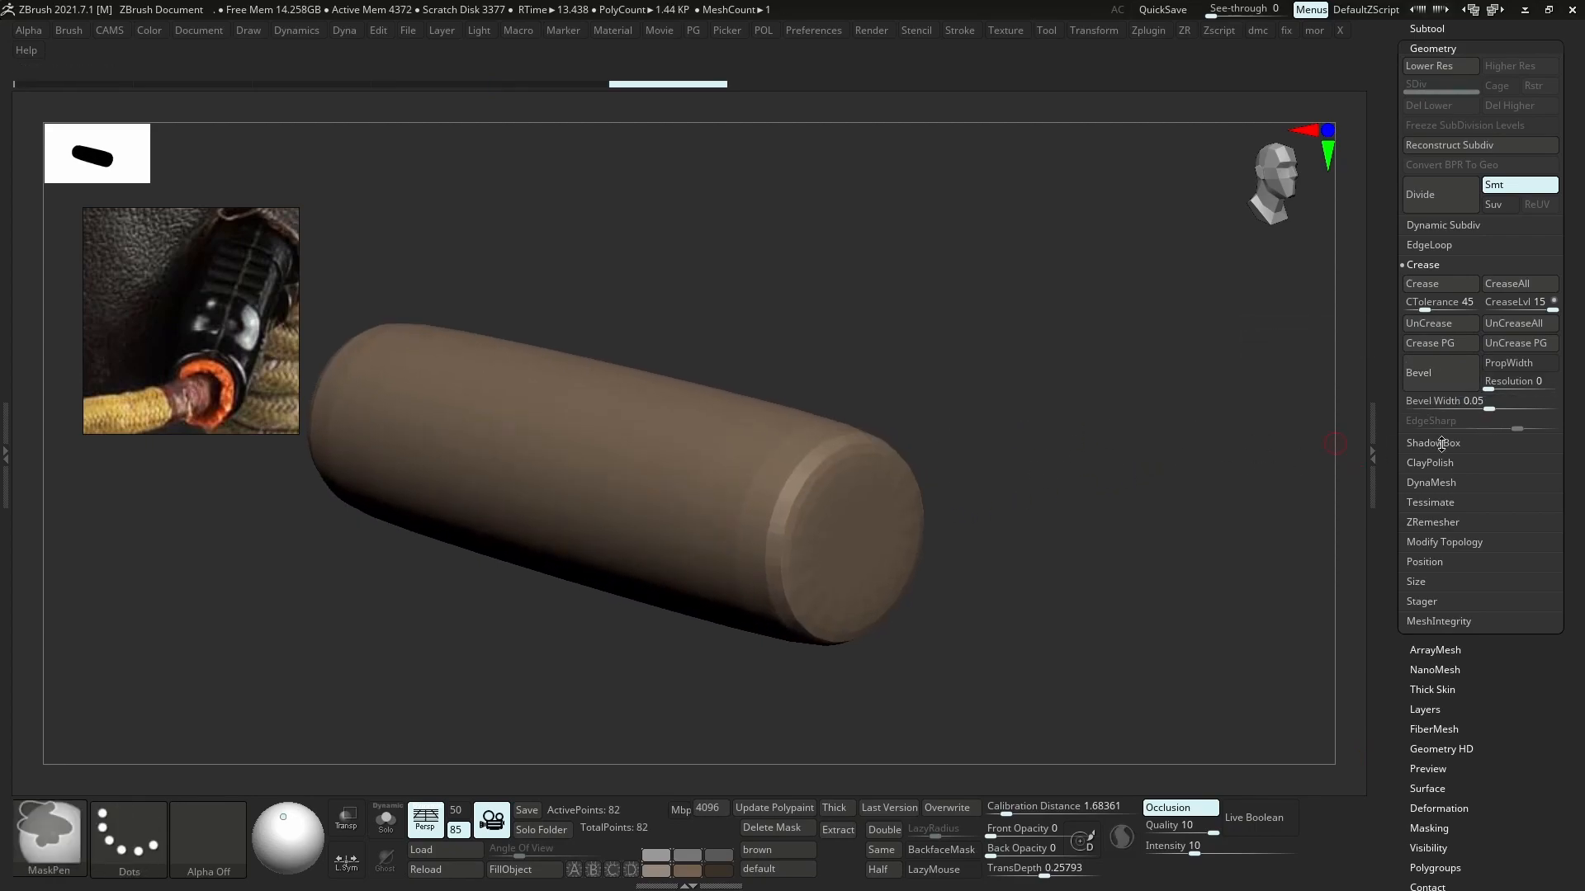
drag(1489, 405, 1455, 406)
key(ctrl+d)
click(991, 508)
drag(998, 508, 999, 508)
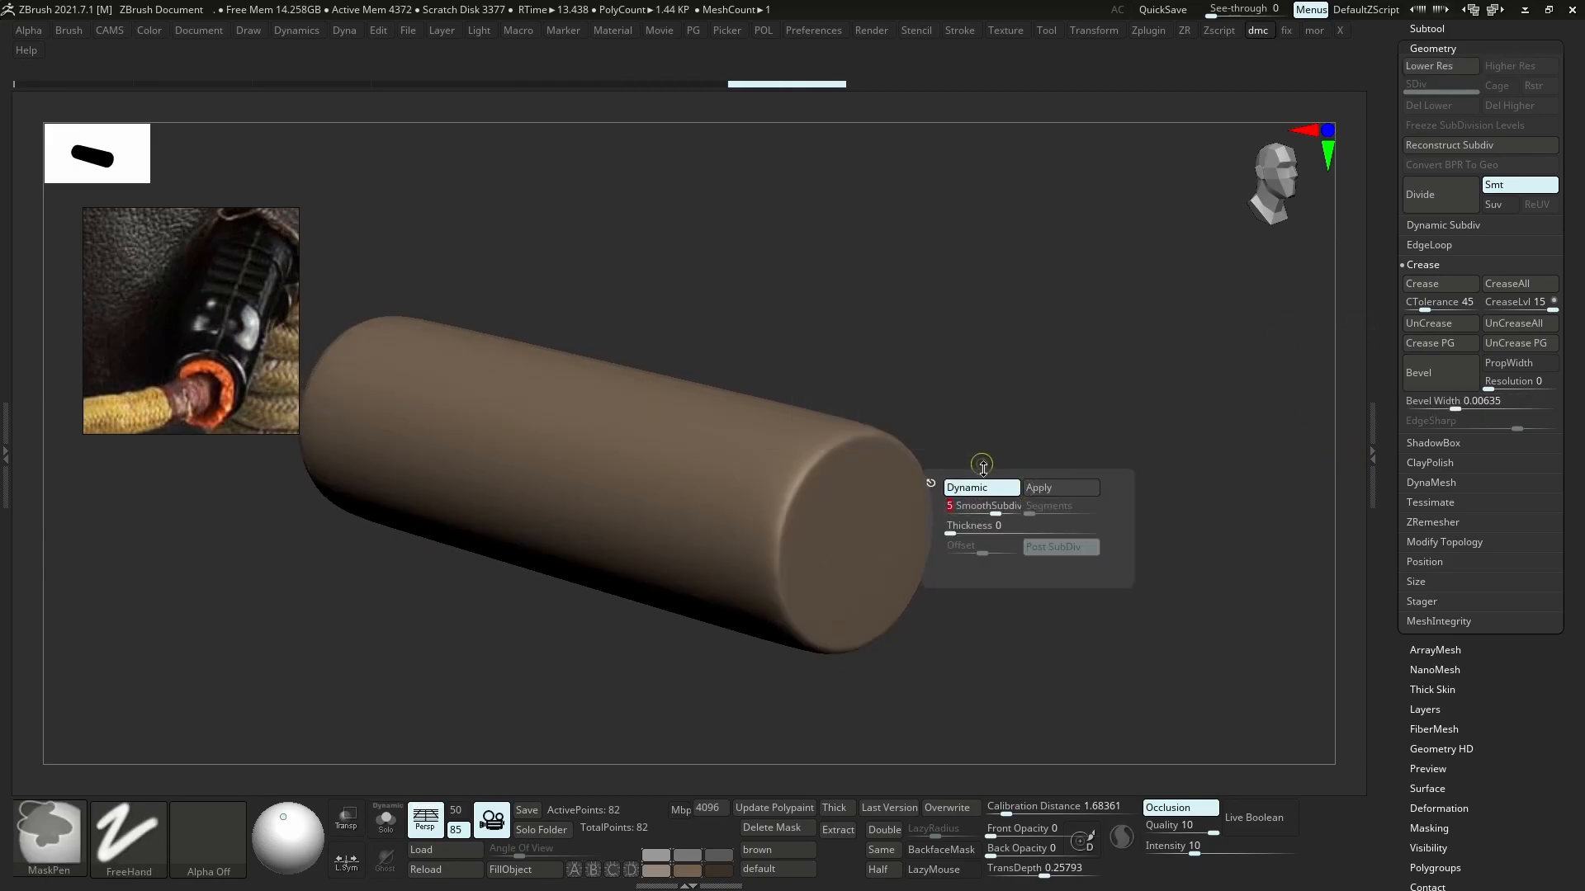
drag(1490, 385, 1504, 384)
- Show the polyframe without Dynamic Subdivision and set ZModeler's polygon action to Insert Polyloops for the bevelled rim
key(shift+d)
key(shift+f)
ctrl+right_drag(809, 455, 872, 512)
key(d)
key(shift+f)
key(shift+d)
key(shift+f)
alt+right_drag(1042, 576, 726, 317)
mouse_move(726, 318)
ctrl+right_down()
mouse_move(1008, 594)
mouse_move(944, 525)
ctrl+right_up()
key(b)
key(z)
key(m)
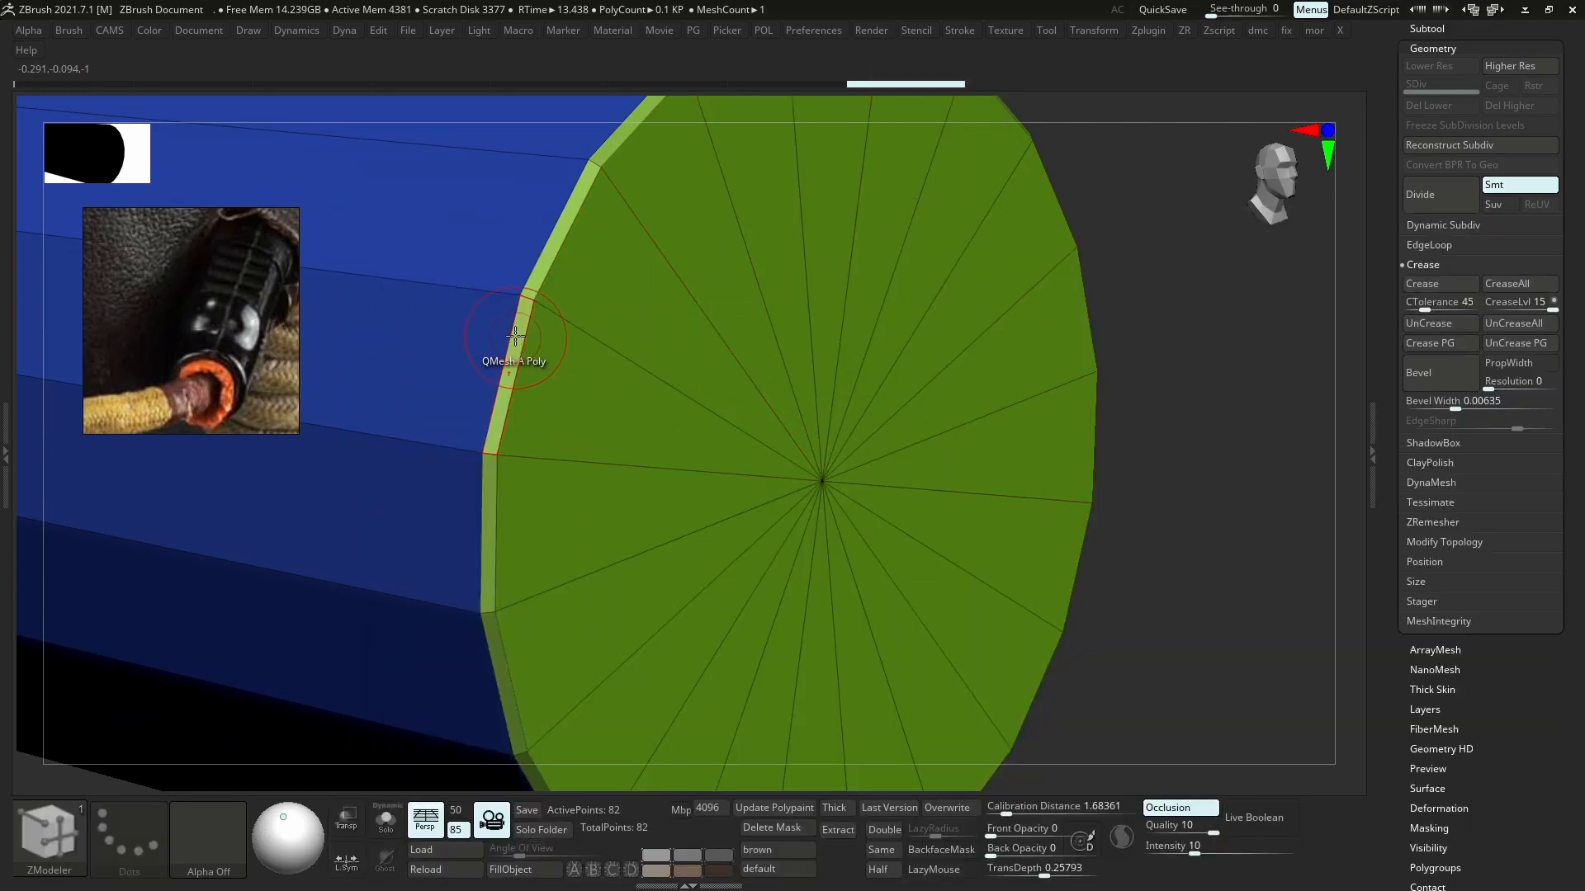
key(space)
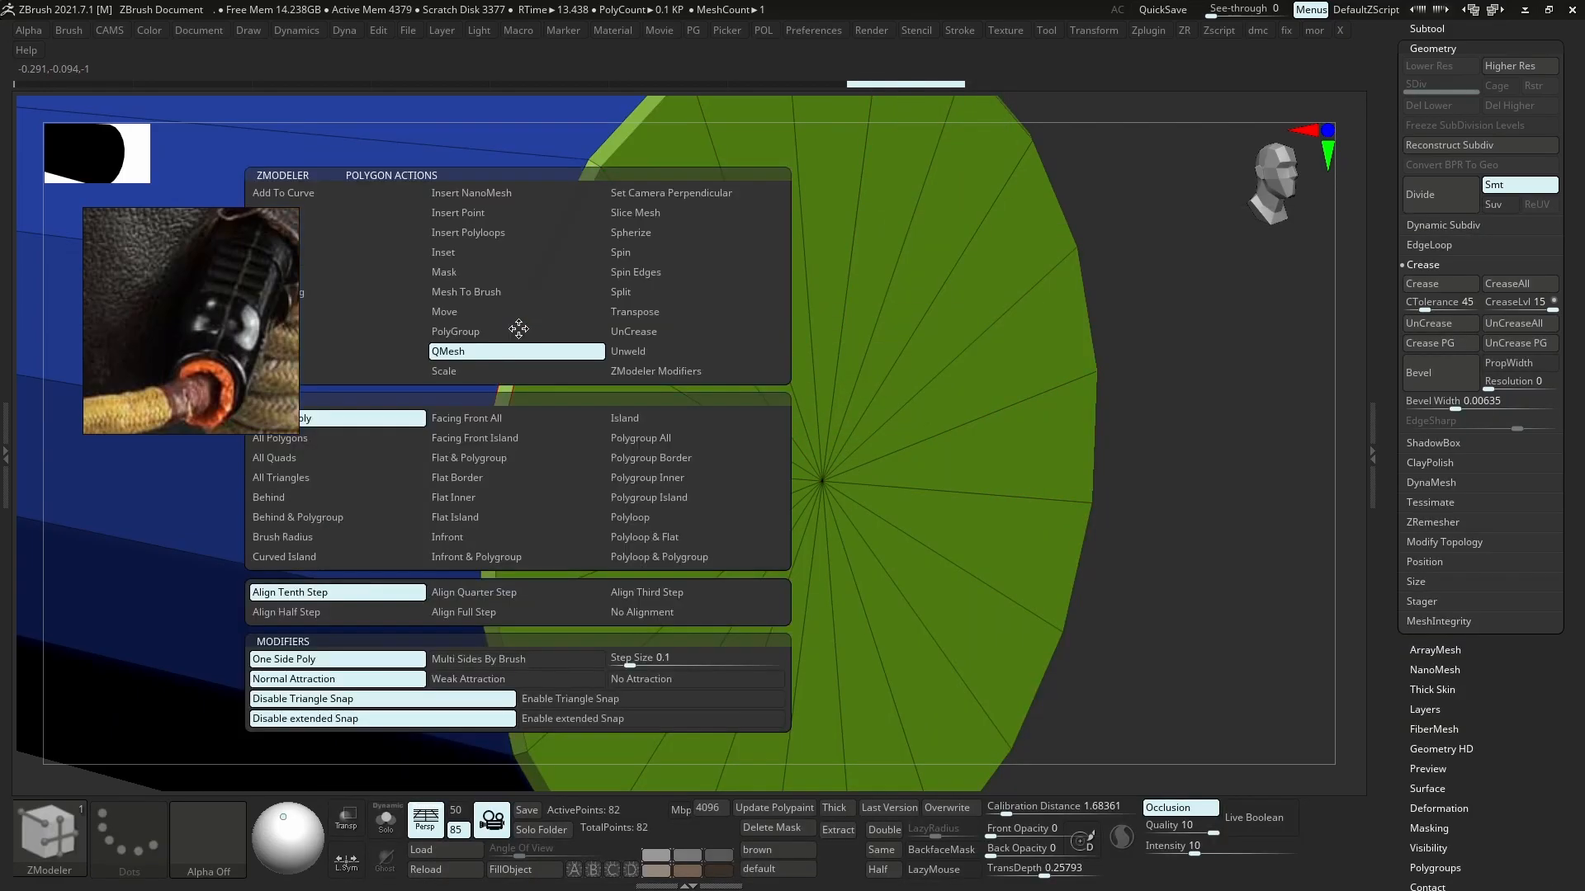
click(466, 234)
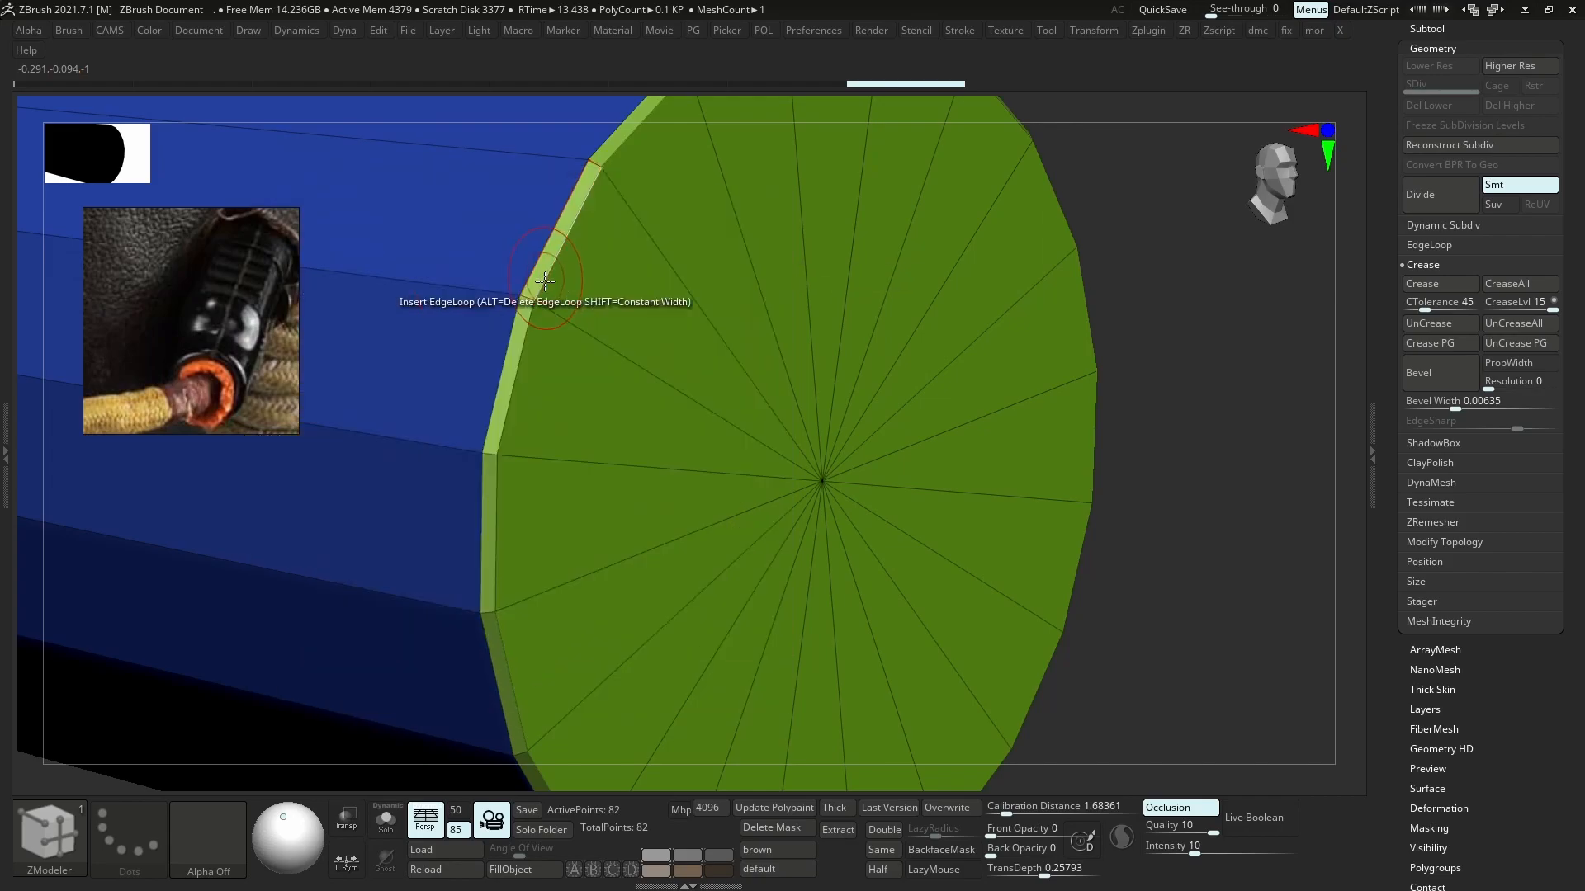
- Try to insert polyloops on a single polygon of the bevelled rim
click(518, 327)
key(ctrl+d)
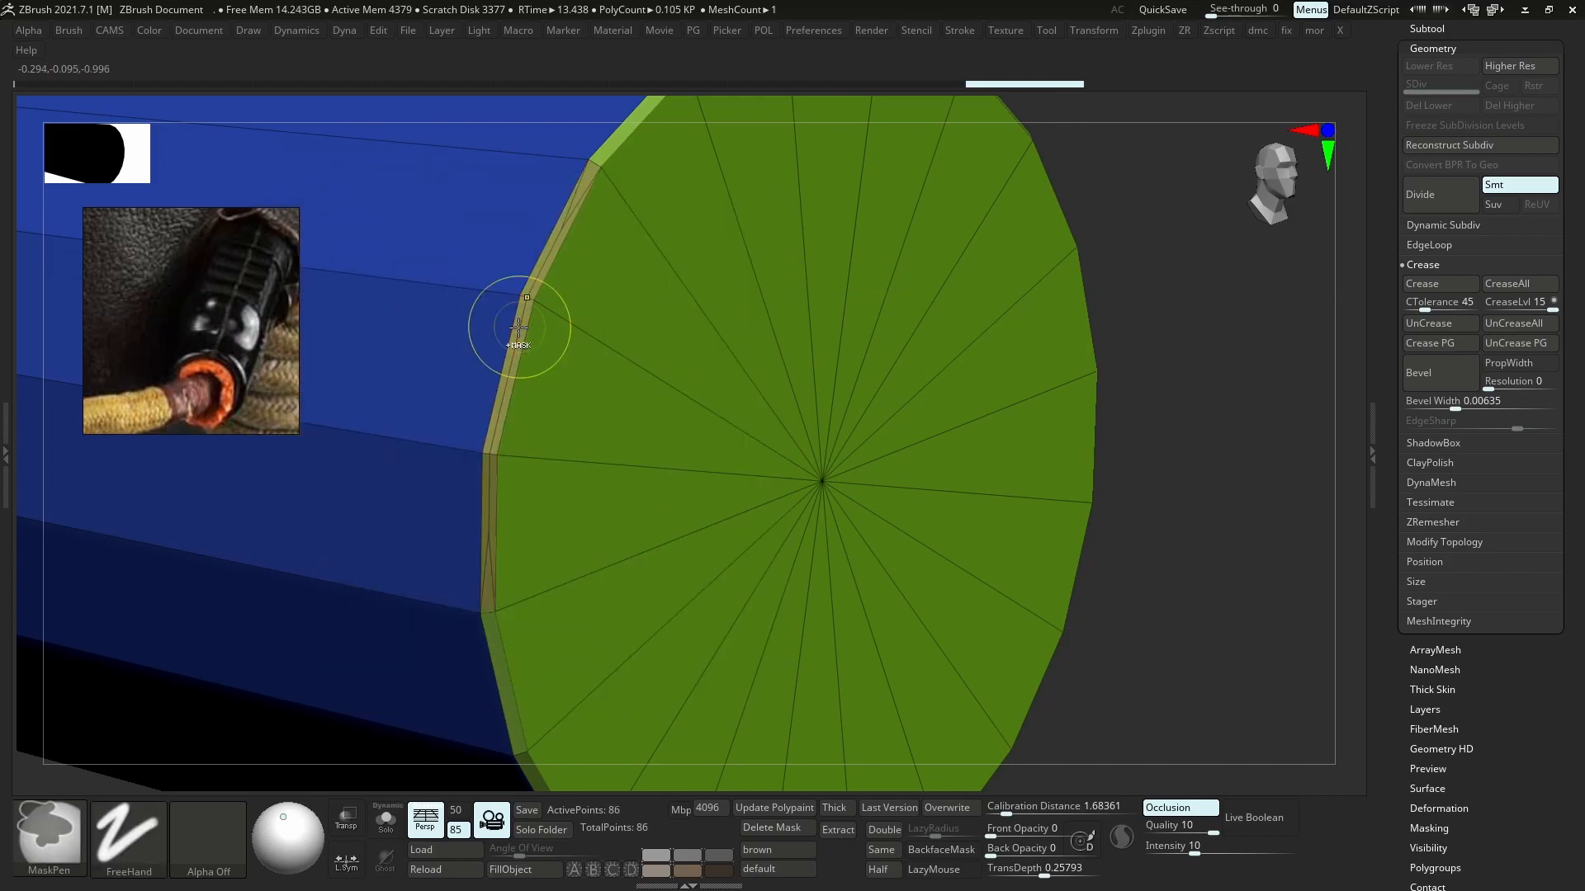
key(ctrl+z)
- Set the Insert Polyloops target to Polyloop and insert a loop around the bevelled rim, checking it with Dynamic Subdivision
key(space)
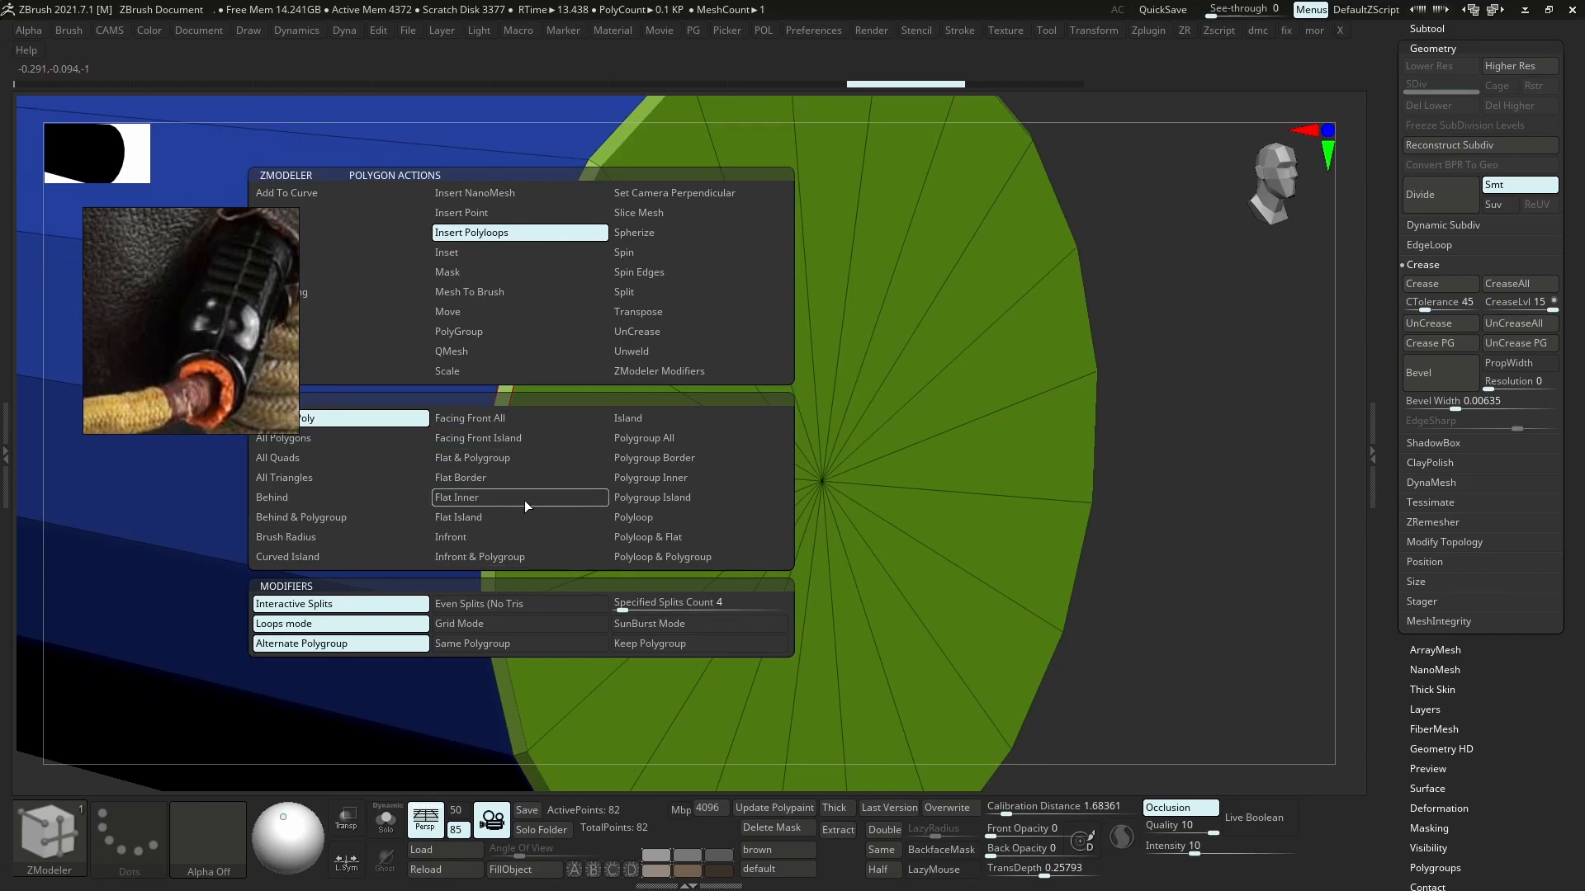
click(655, 520)
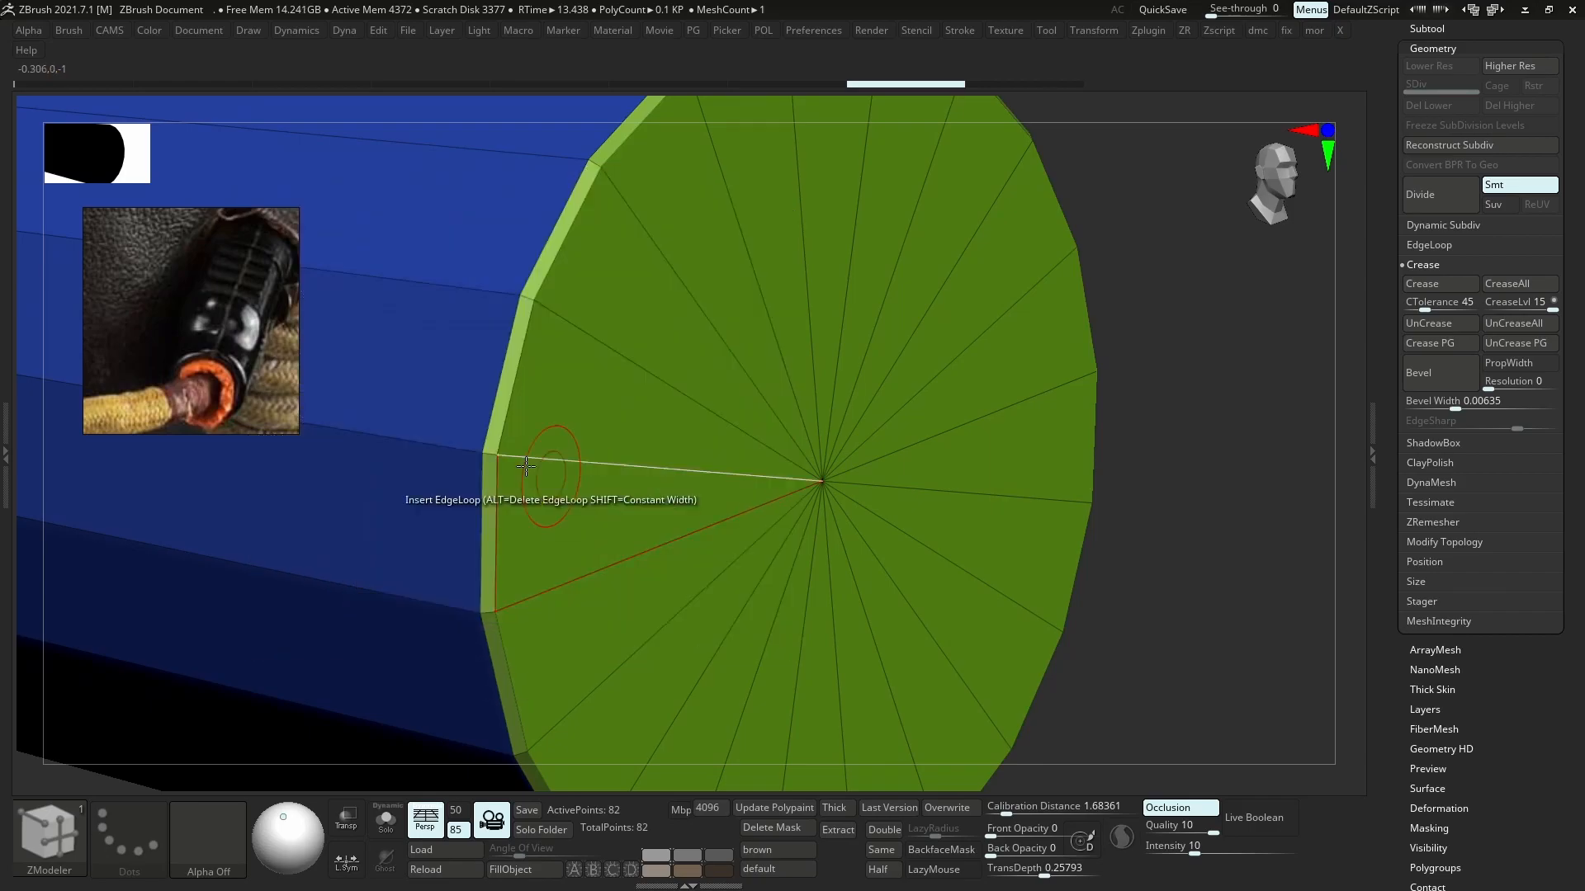
click(489, 490)
key(d)
key(shift+f)
- Insert the same polyloop around the bevelled rim at the cylinder's other end, restore the smooth preview and return to the Move brush
ctrl+right_drag(866, 442, 767, 396)
alt+right_drag(581, 414, 684, 439)
key(shift+d)
key(shift+f)
ctrl+right_drag(899, 578, 894, 593)
click(895, 592)
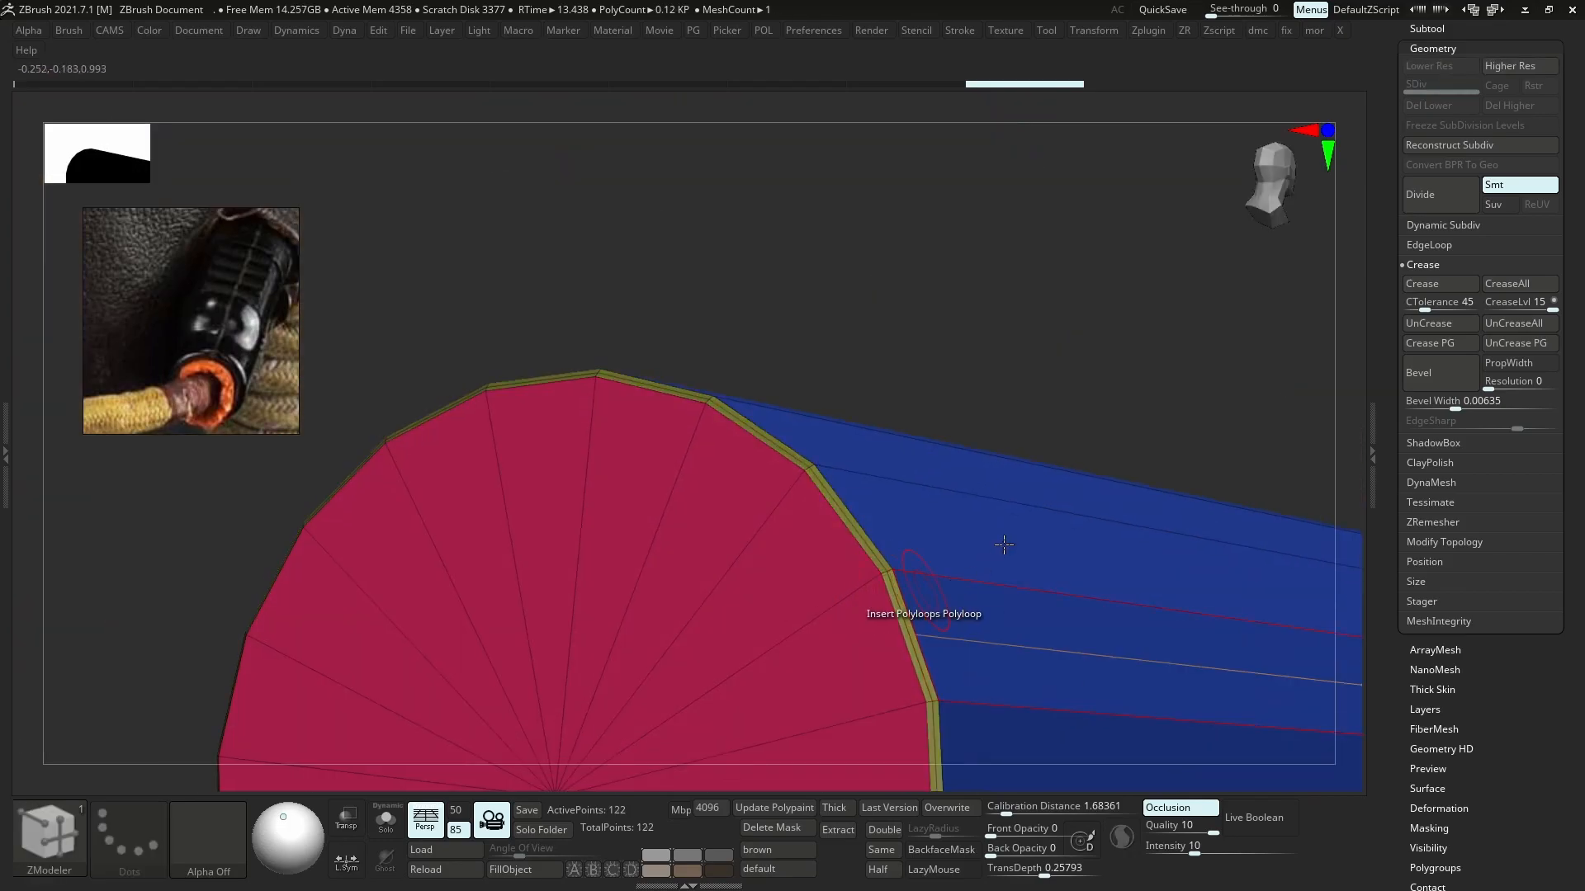
key(d)
key(shift+f)
mouse_move(1019, 537)
ctrl+right_down()
mouse_move(948, 517)
mouse_move(1032, 544)
ctrl+right_up()
mouse_move(1032, 544)
alt+right_down()
mouse_move(629, 379)
mouse_move(833, 479)
mouse_move(997, 474)
mouse_move(941, 467)
alt+right_up()
key(b)
key(m)
key(v)
- Duplicate the cylinder subtool and make the copy narrower than the original and long enough to protrude from both ends
click(1439, 29)
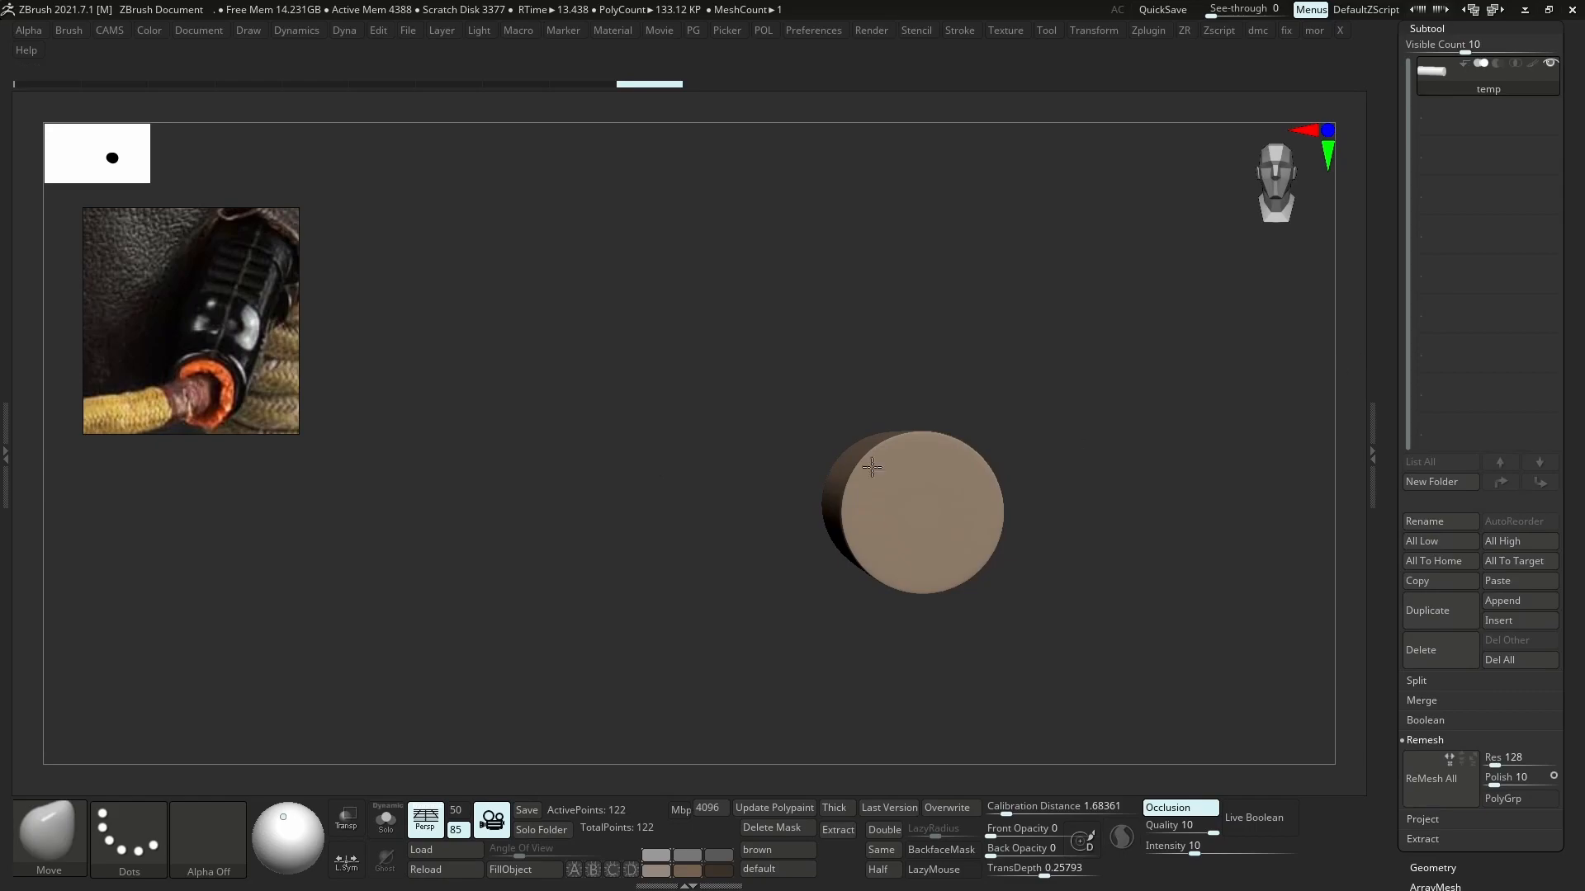
click(1445, 621)
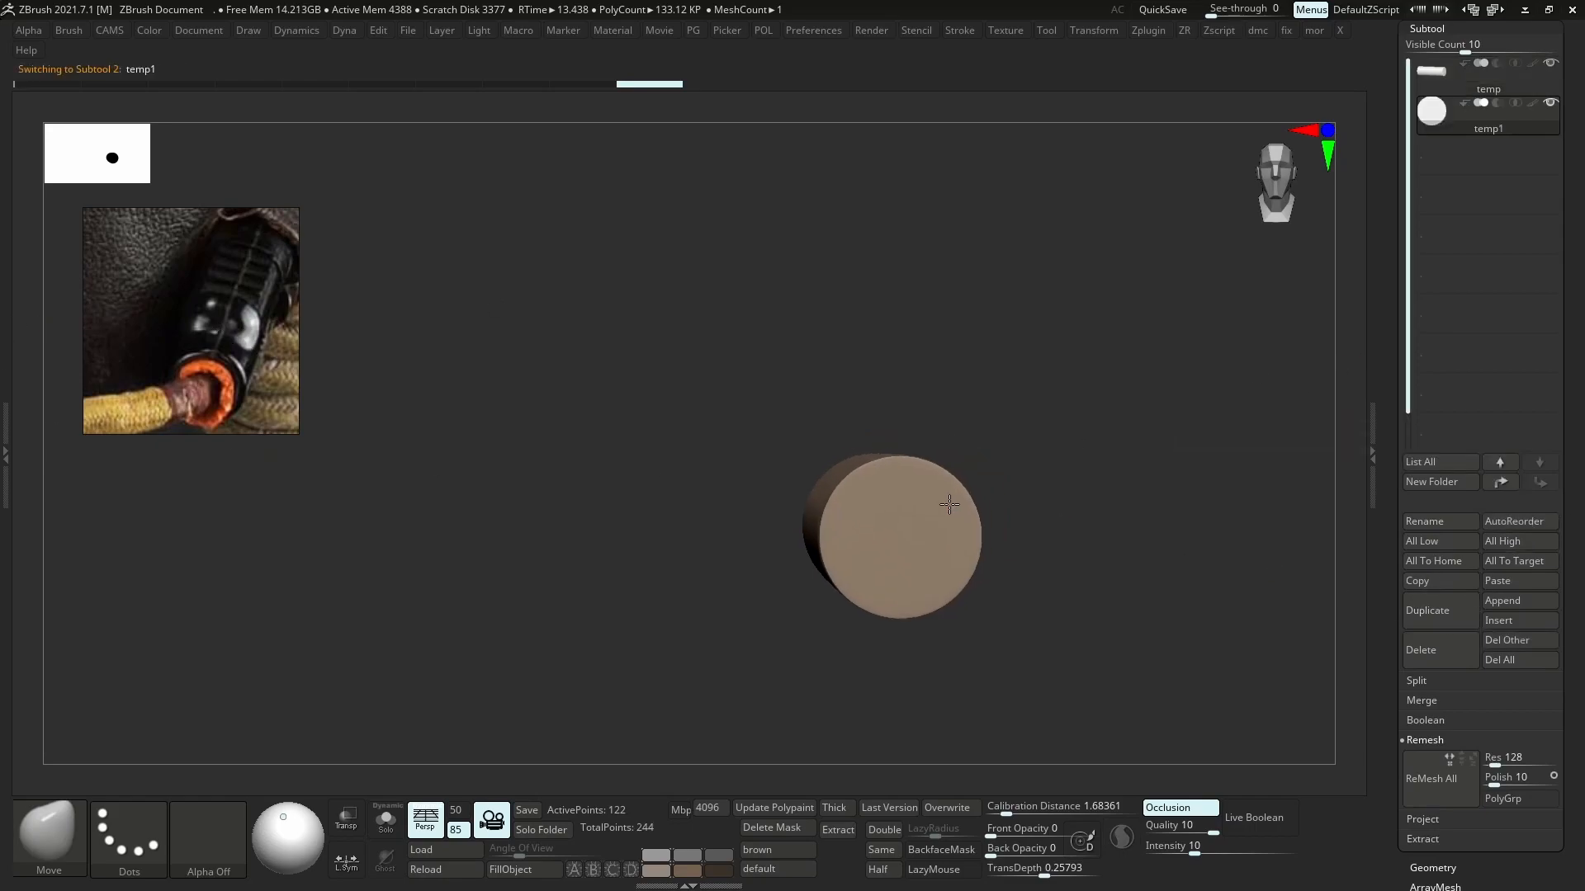
key(w)
drag(895, 528, 877, 525)
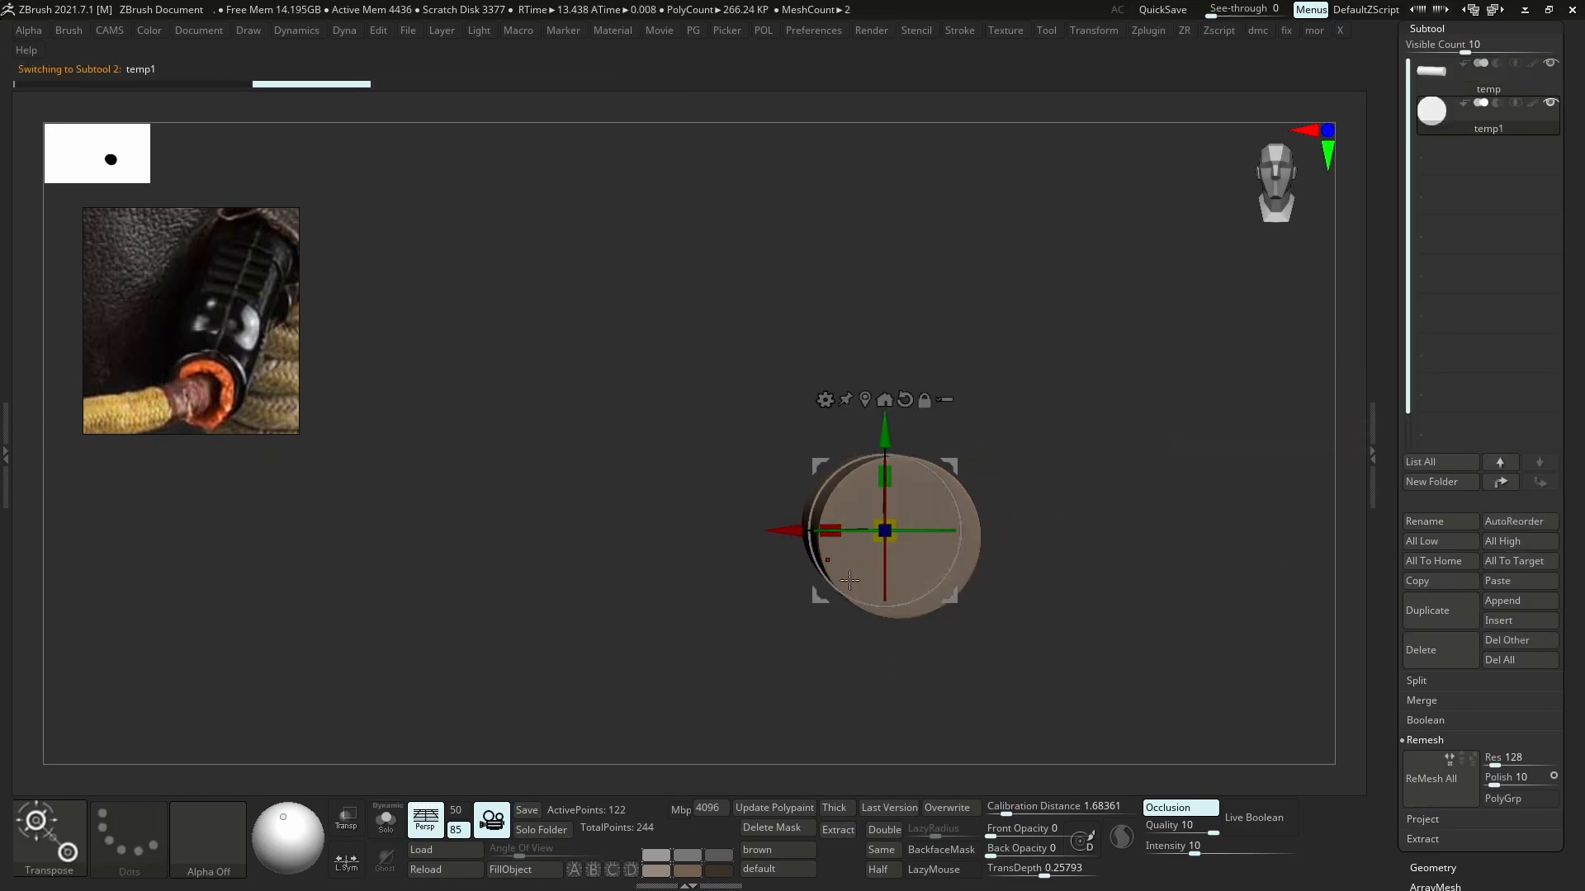
right_drag(817, 564, 841, 529)
drag(787, 497, 918, 539)
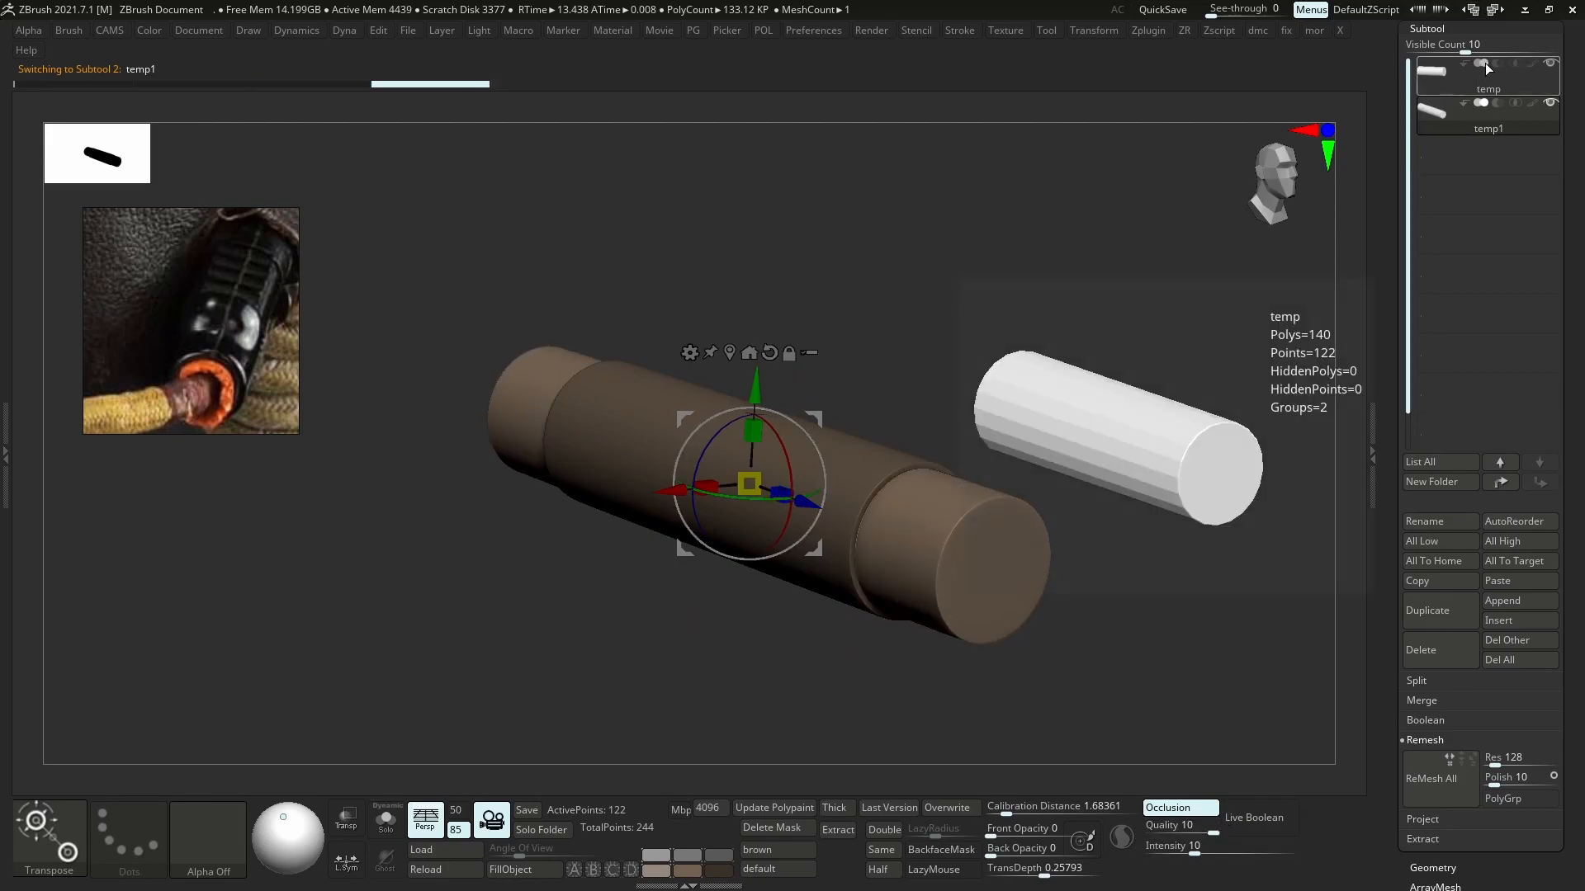
- Set the narrower cylinder to subtract, turn on Live Boolean and adjust the cutter to hollow out one end of the main cylinder
click(1498, 104)
click(1260, 817)
shift+drag(949, 627, 808, 371)
drag(749, 483, 608, 511)
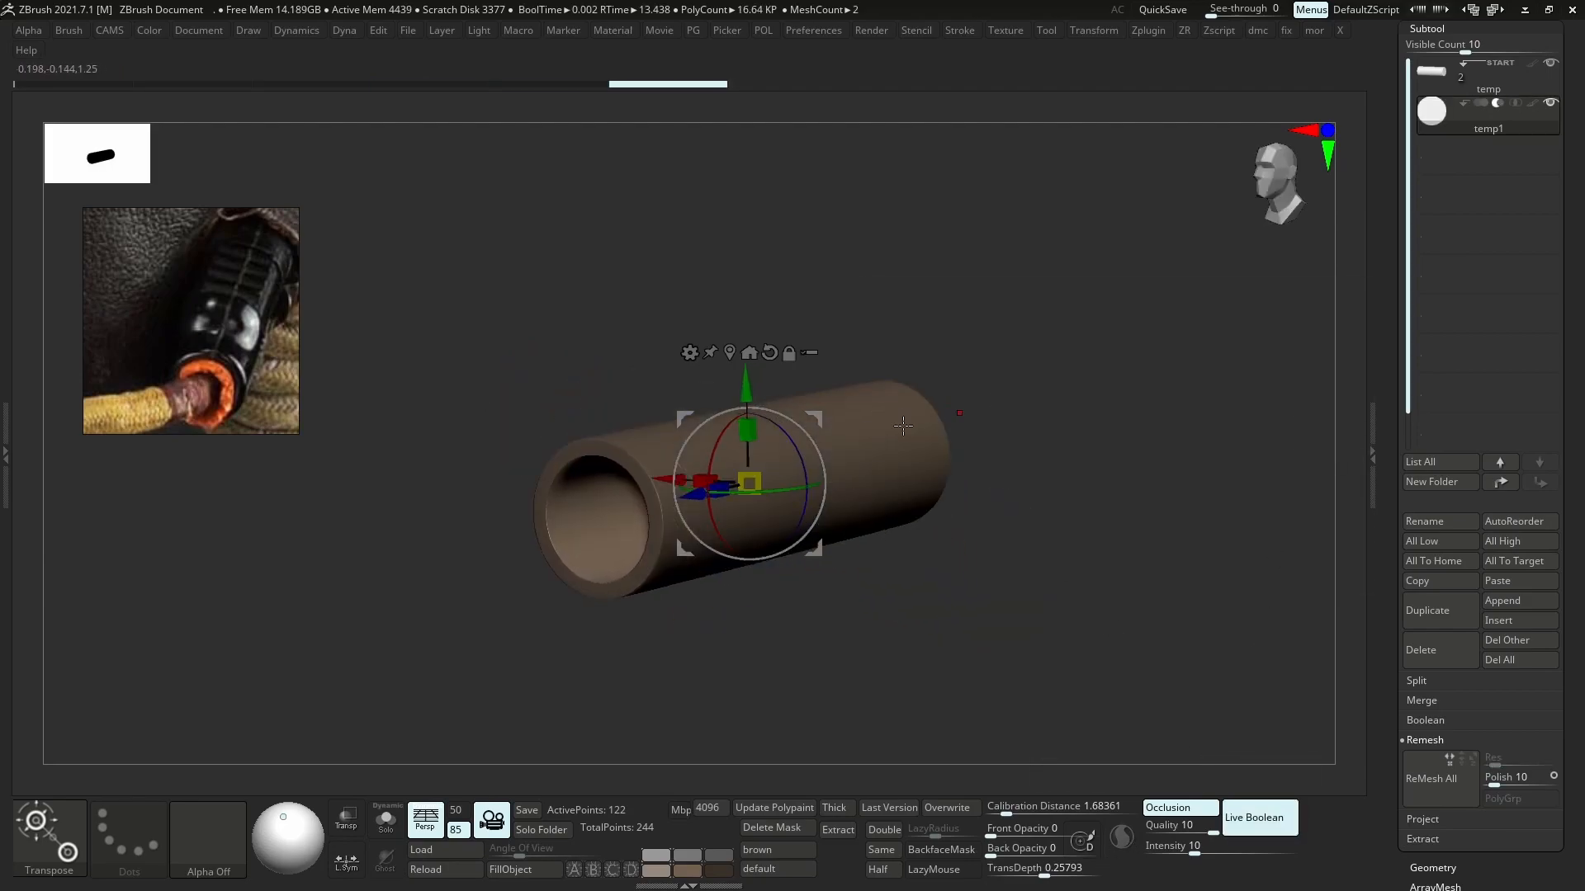
drag(765, 481, 479, 413)
drag(380, 441, 388, 441)
- Place a crosswise copy of the cylinder on the main body, set it to subtract and lower it to cut a rounded notch
shift+drag(640, 552, 778, 576)
alt+drag(310, 432, 410, 415)
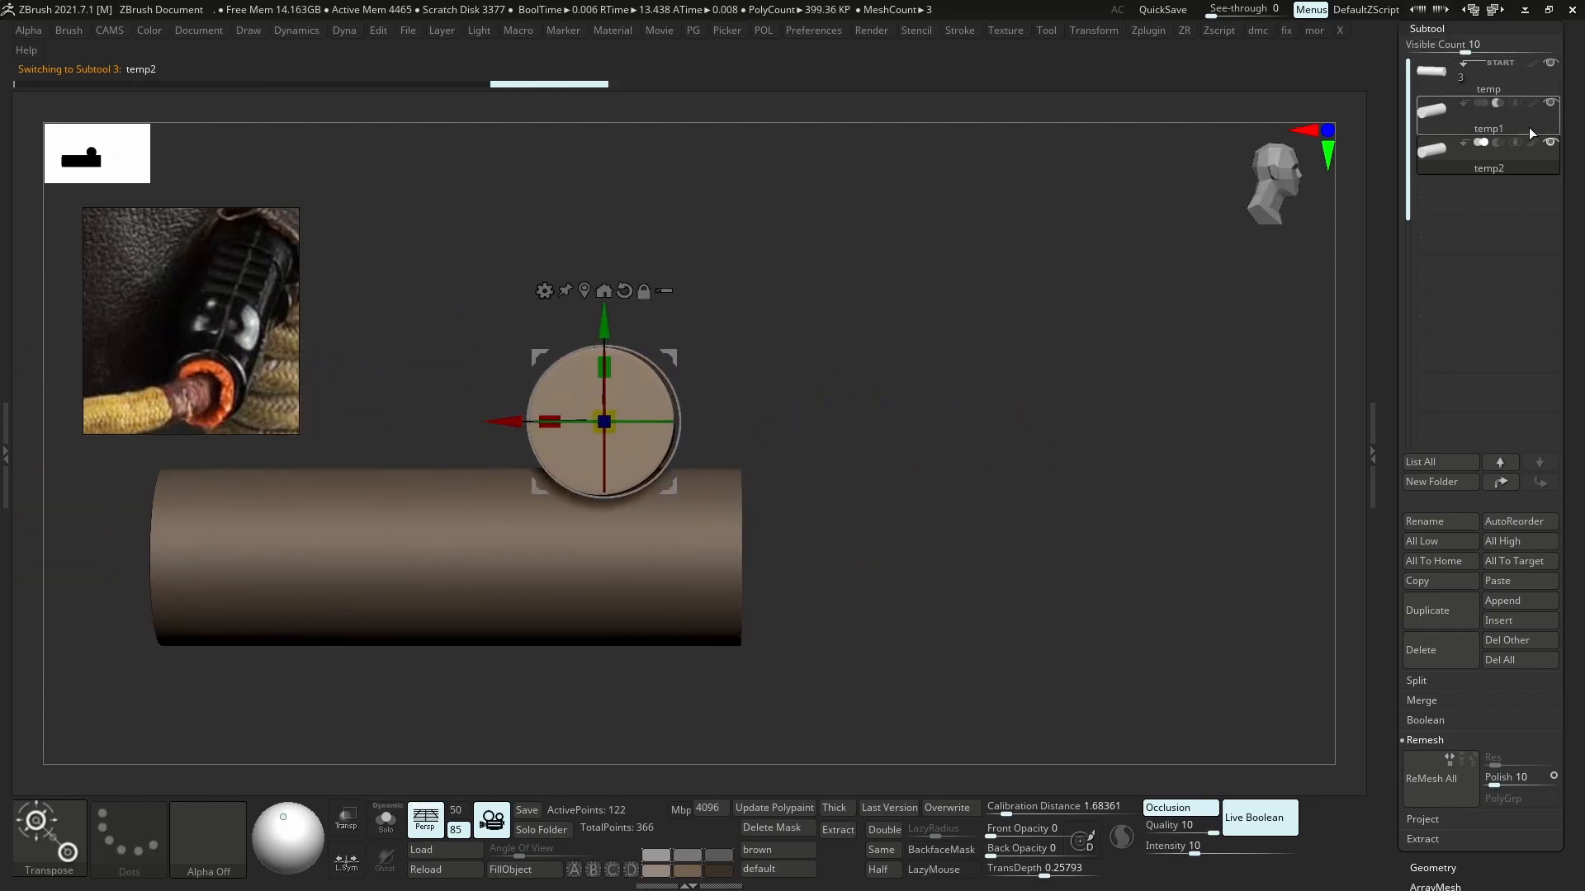
click(1496, 142)
drag(605, 323, 604, 339)
drag(859, 371, 662, 450)
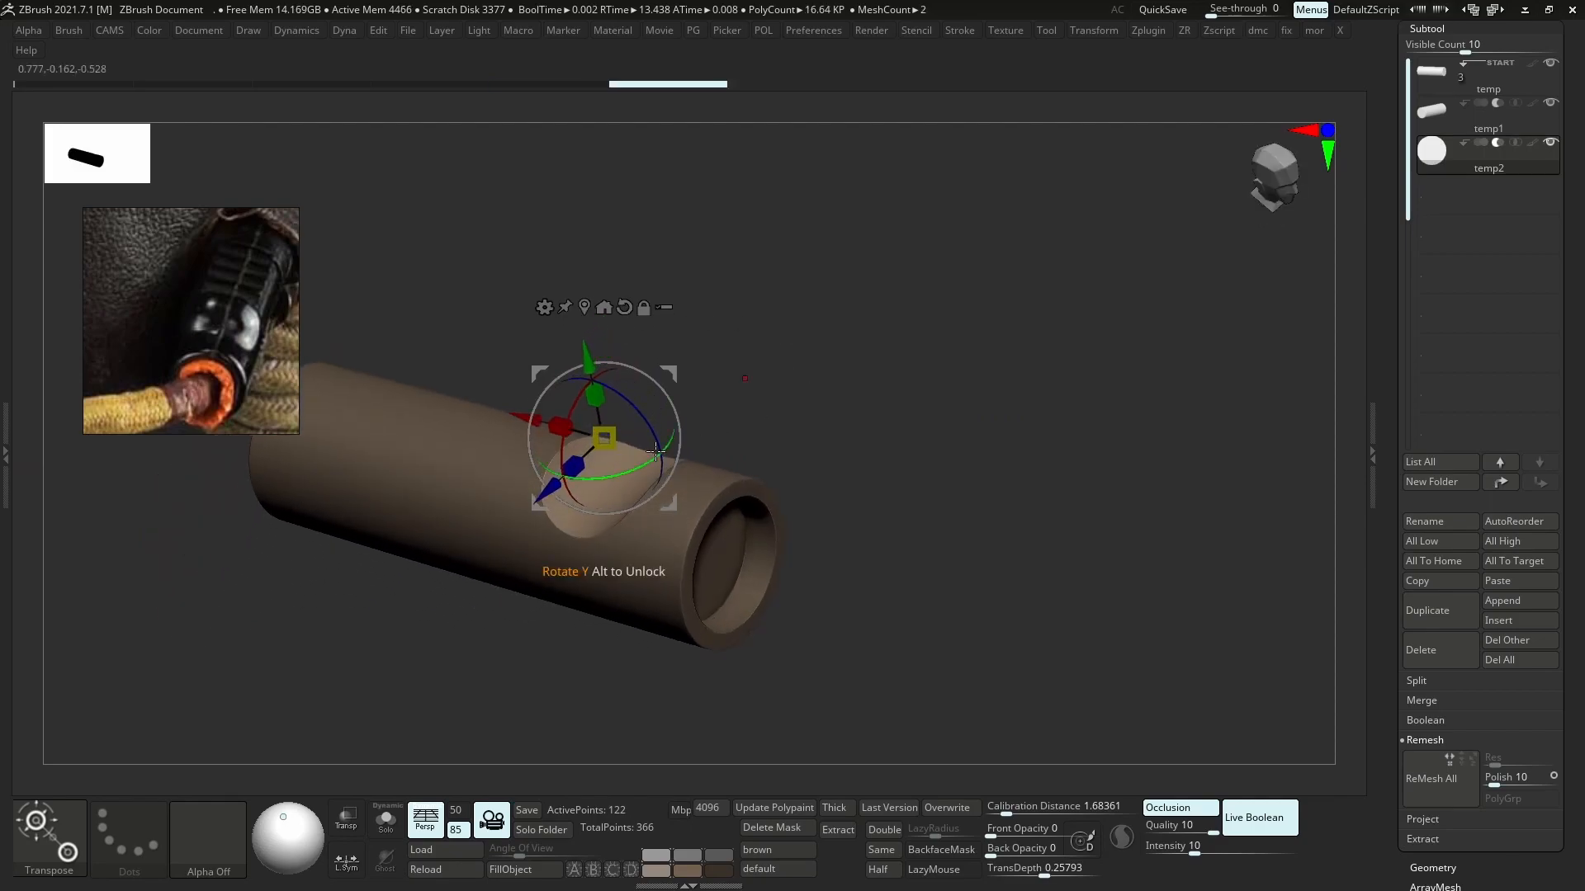
drag(538, 423, 540, 423)
drag(852, 428, 994, 523)
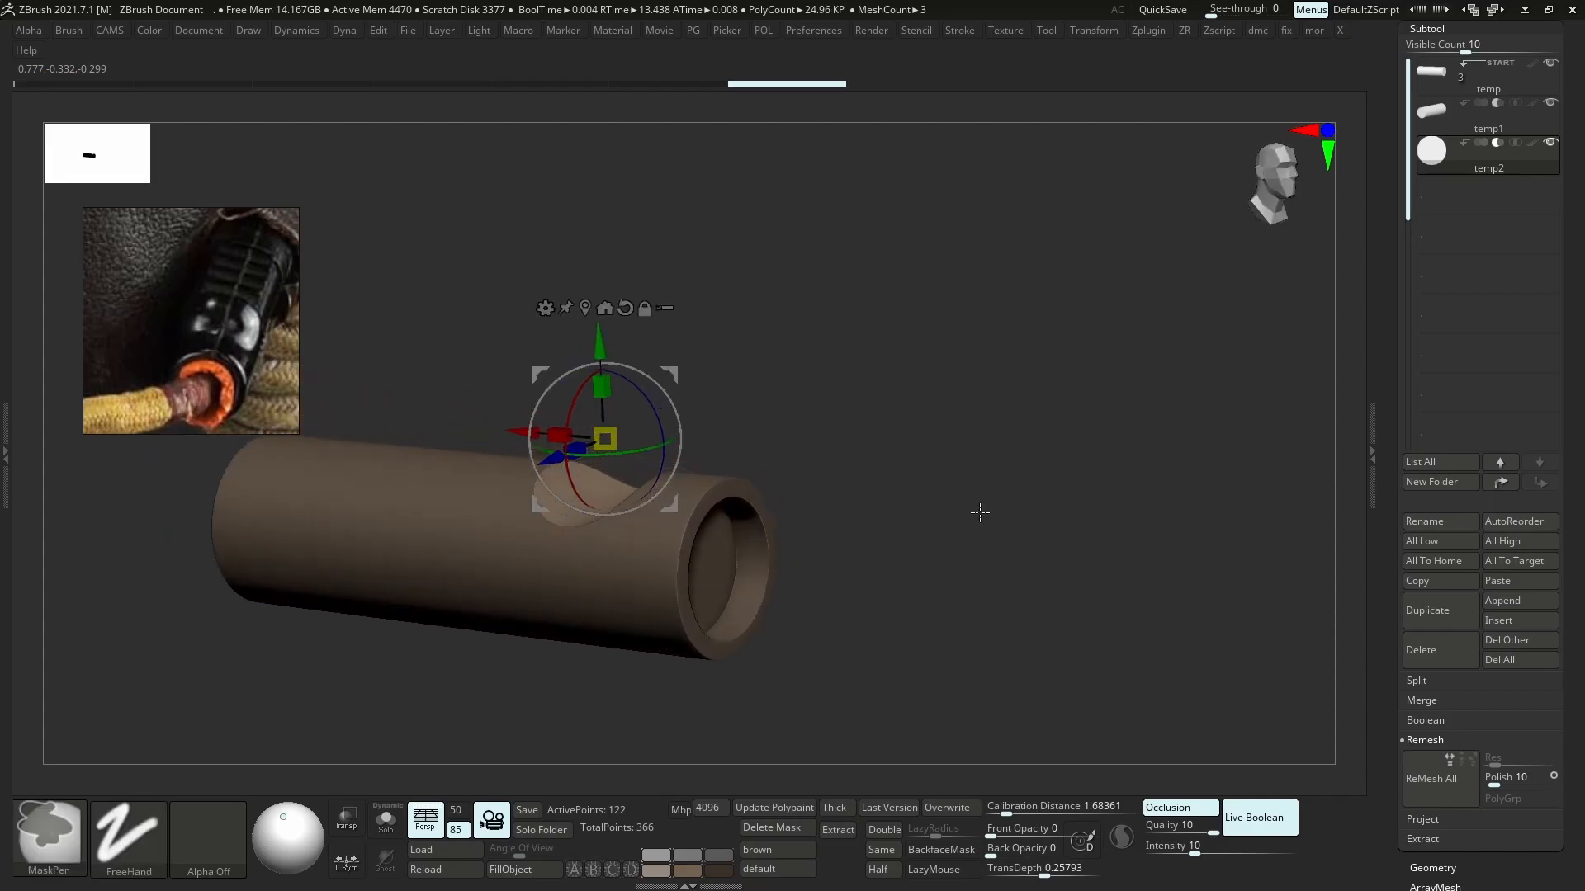
alt+drag(891, 412, 938, 371)
- Select the main cylinder and step its undo history back to the state before the bevel
alt+click(741, 498)
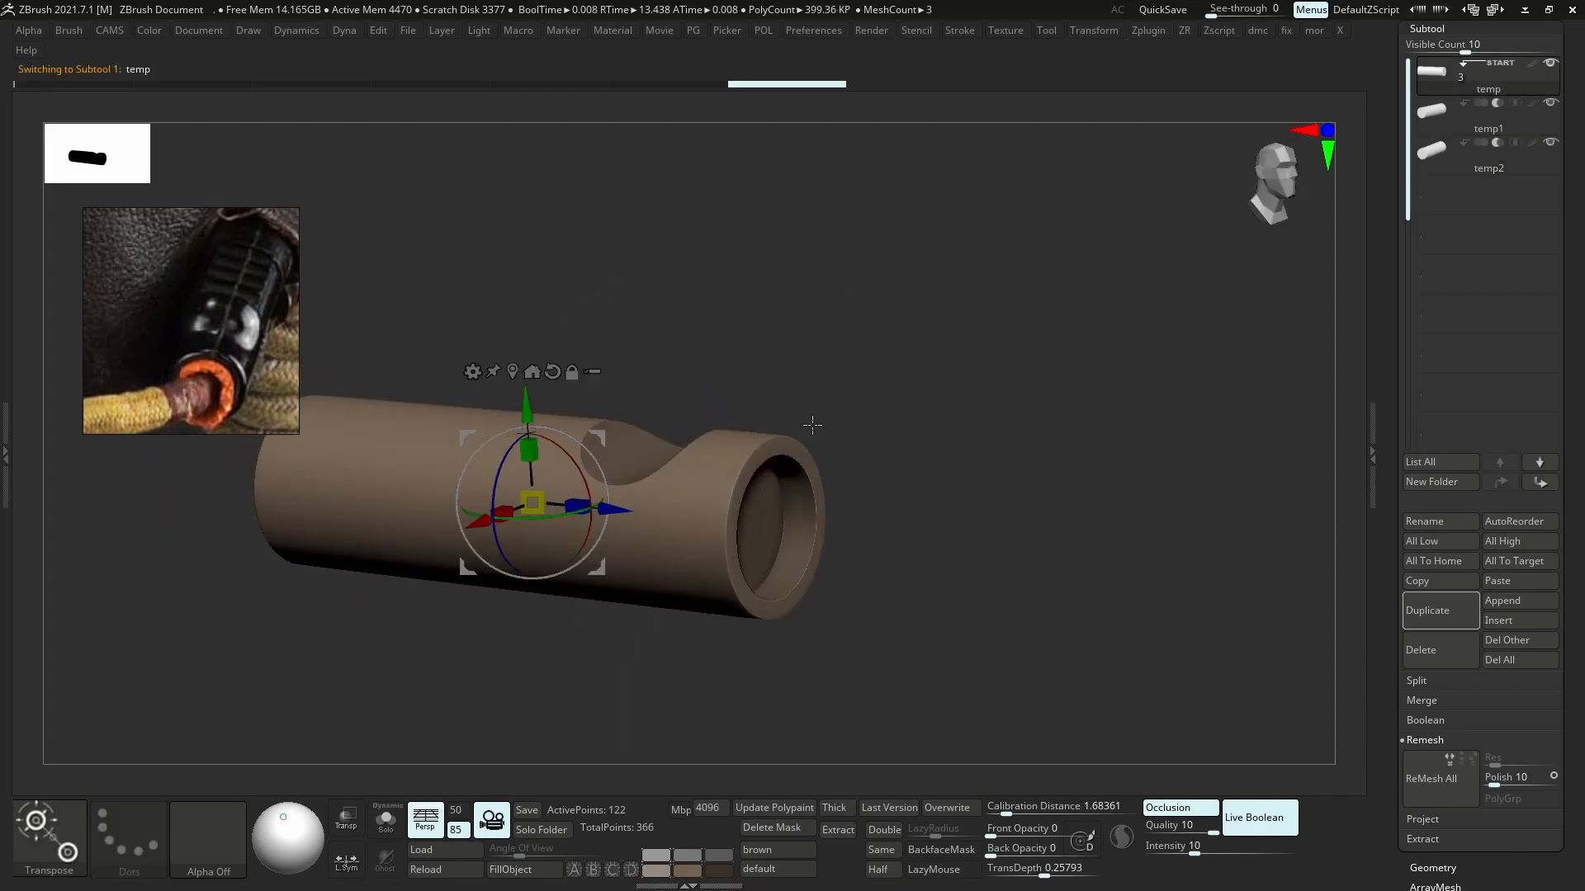
key(shift+d)
drag(656, 84, 286, 116)
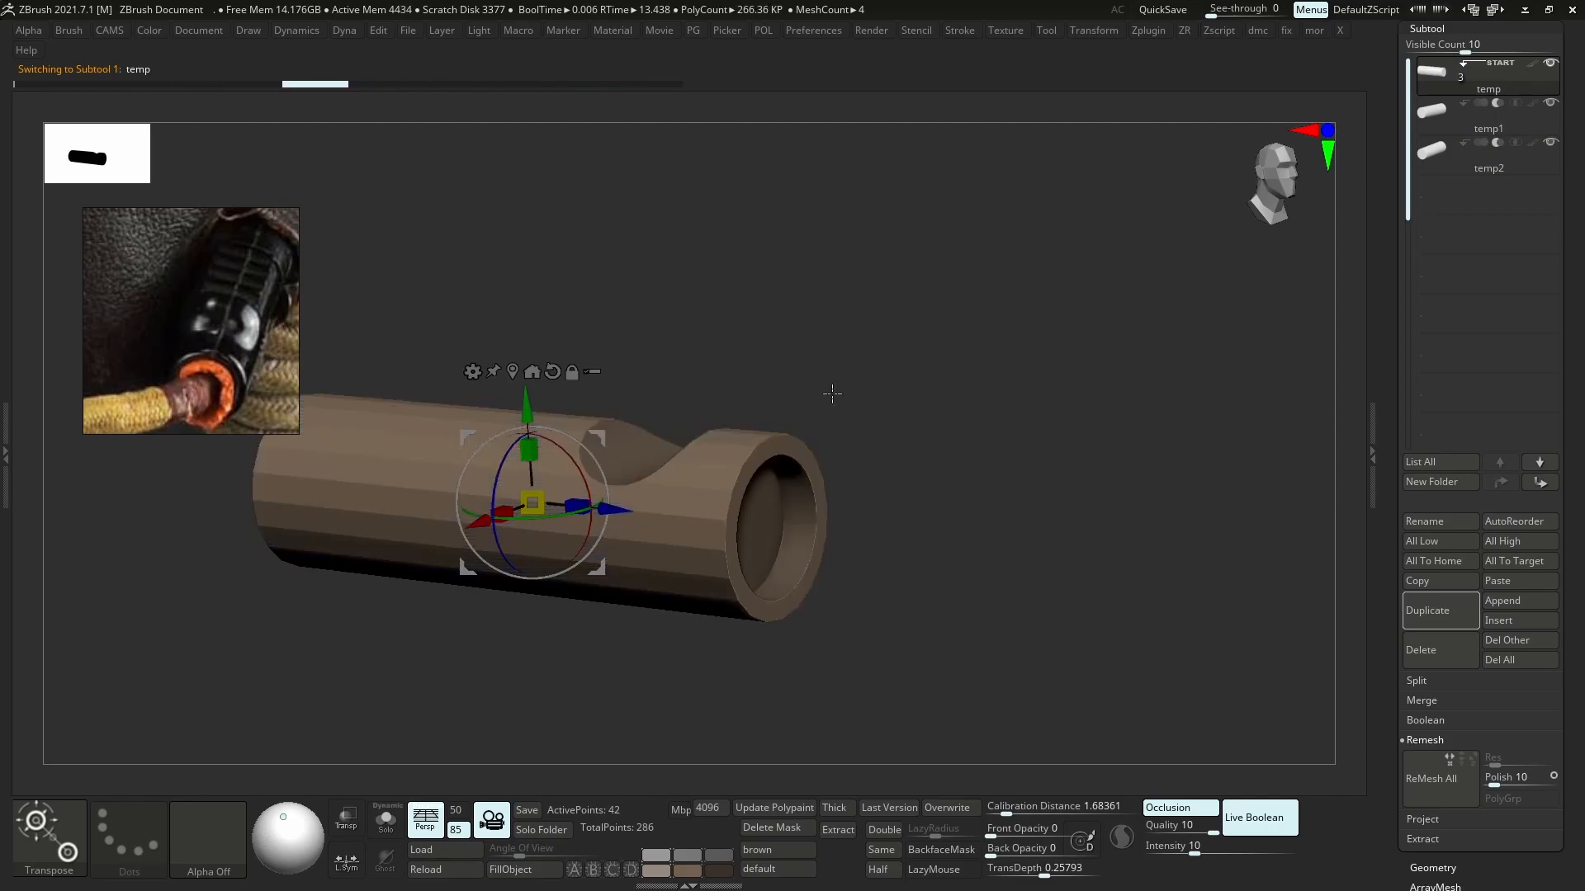
shift+drag(855, 434, 983, 396)
- Duplicate the crosswise notch cutter, shift the copy along the body beside the first notch and set it to subtract
click(1439, 124)
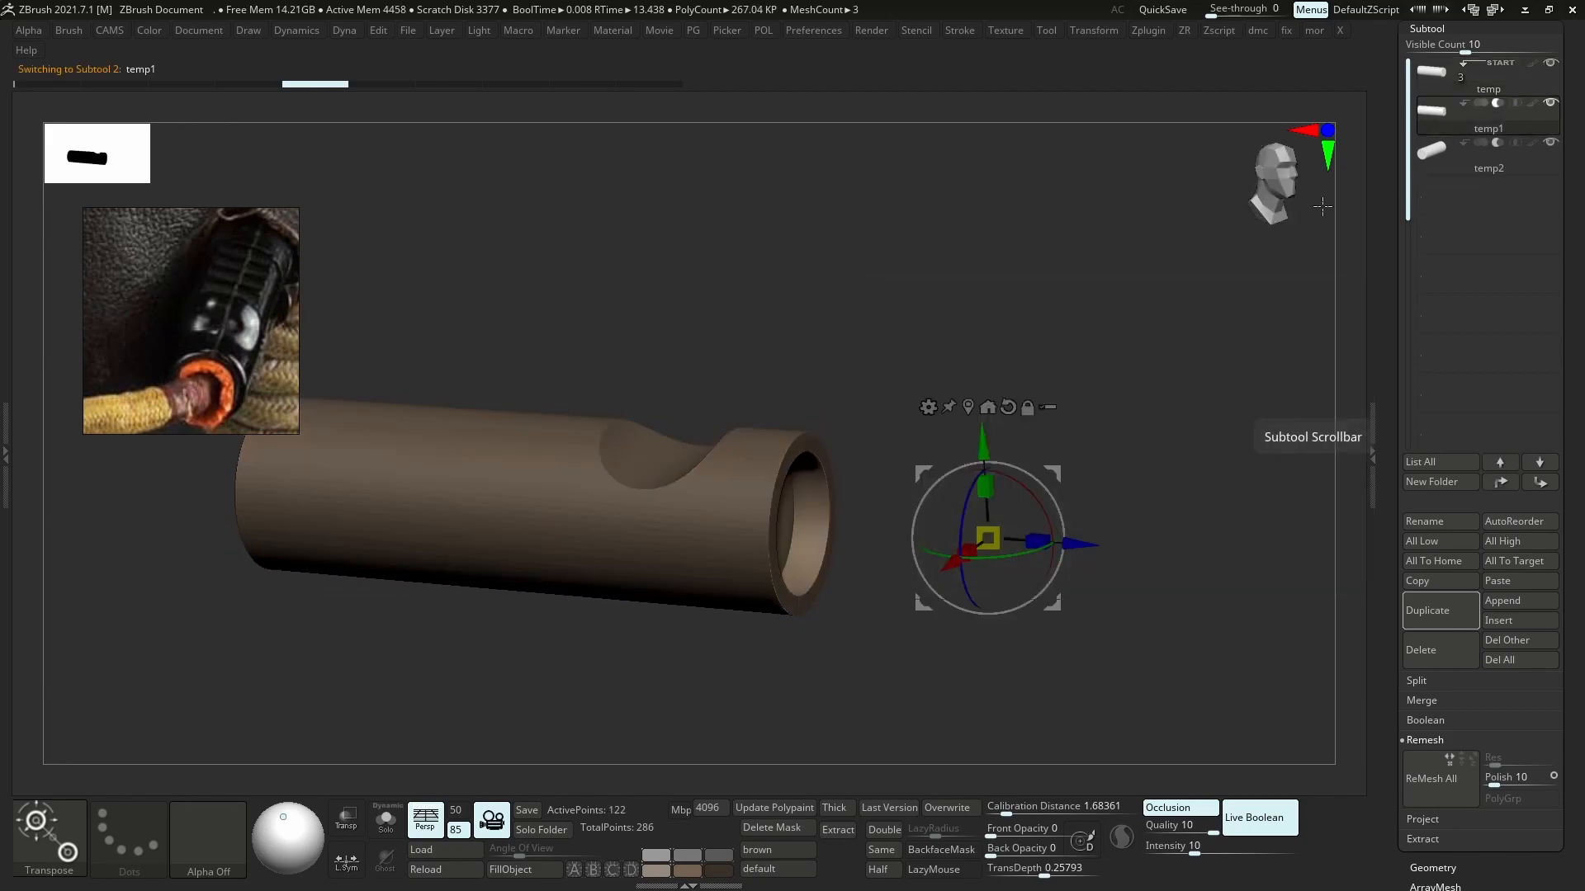
click(1452, 159)
shift+drag(914, 412, 1065, 442)
scroll(220, 311, down, 3)
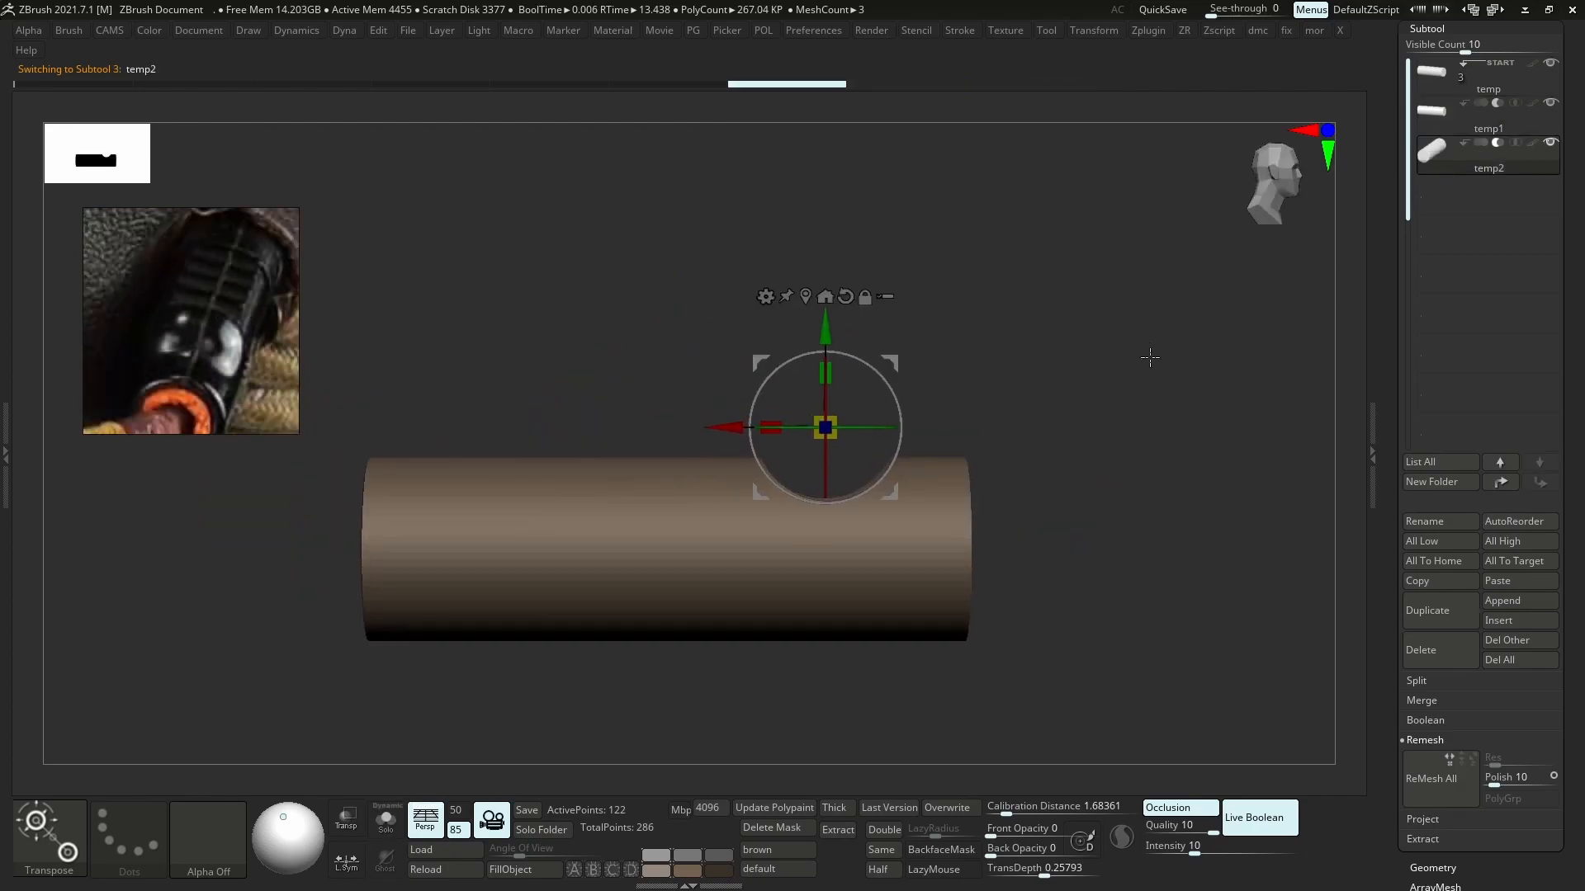
click(1440, 612)
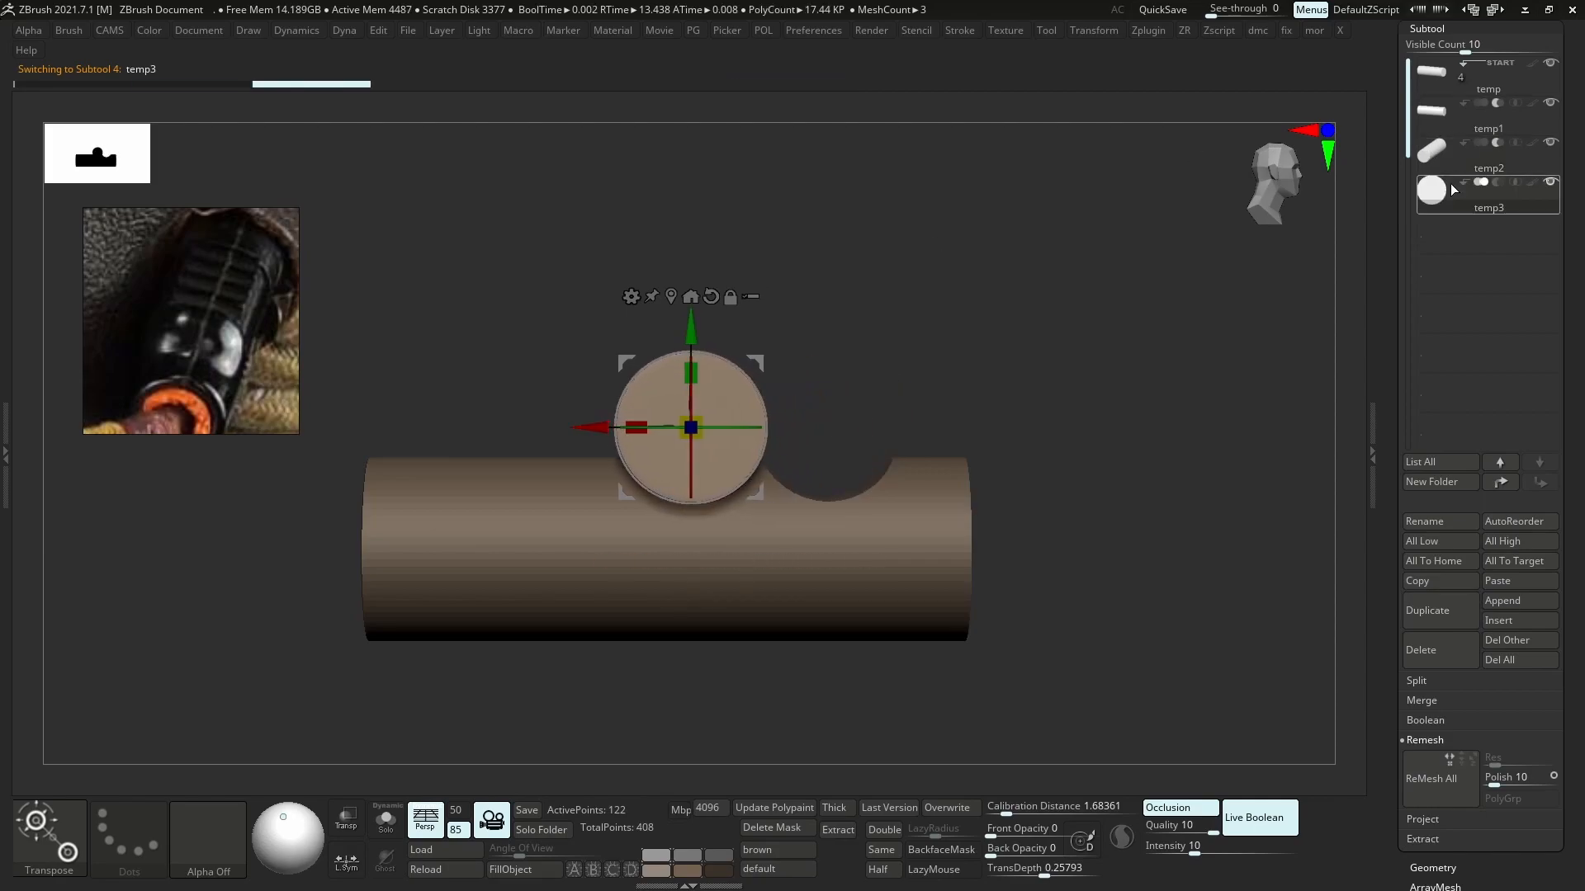
click(1499, 183)
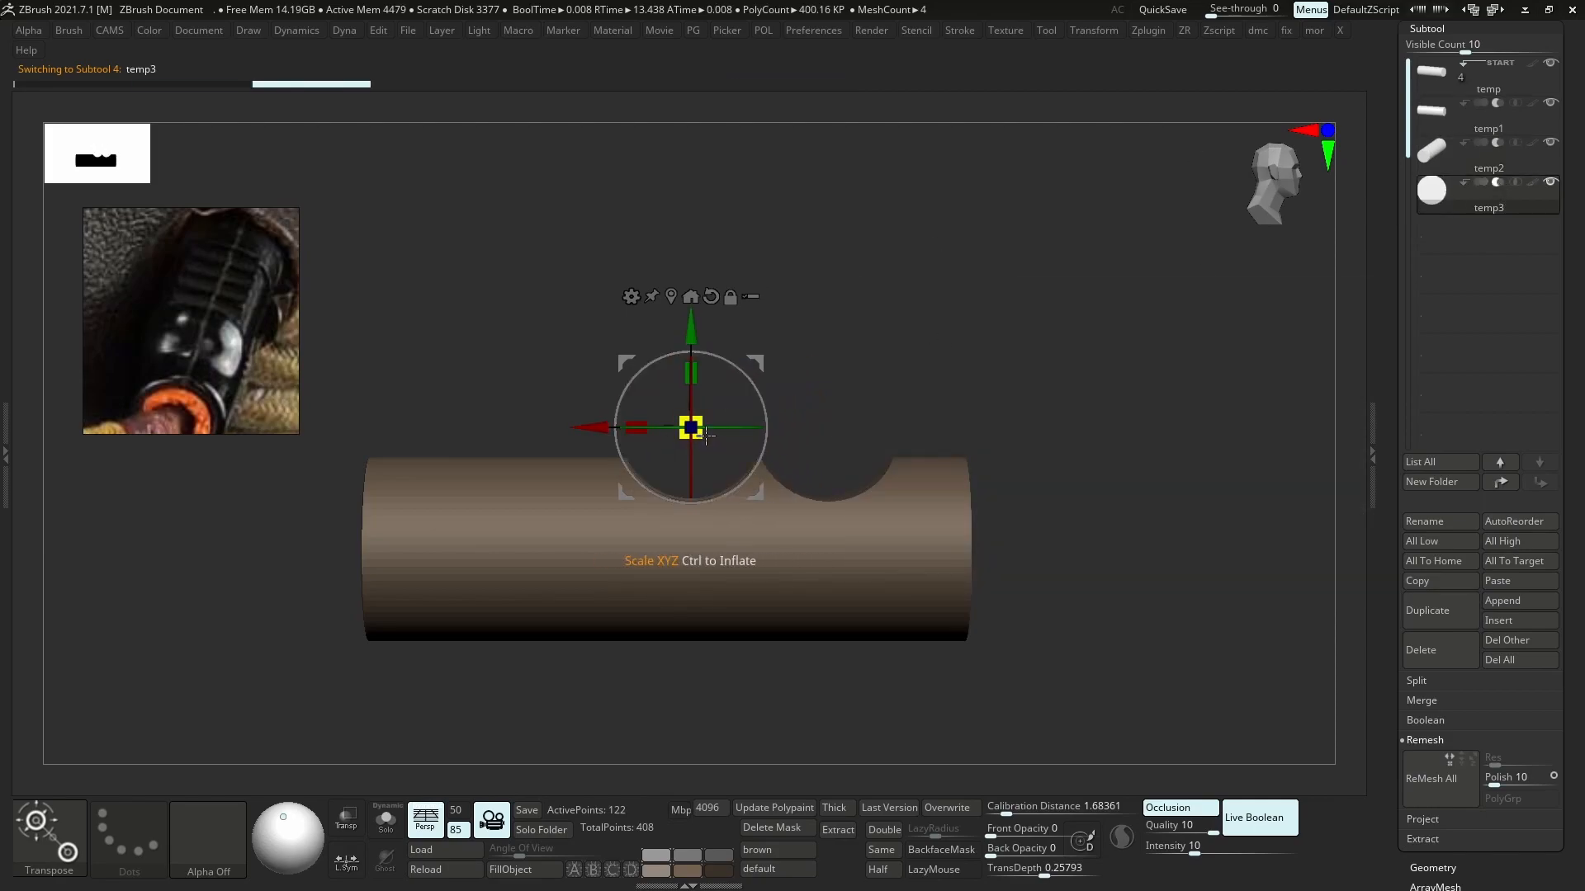
- Scale the second notch cutter to about 0.65 and adjust its position and proportions to try out a smaller notch
drag(711, 428, 608, 422)
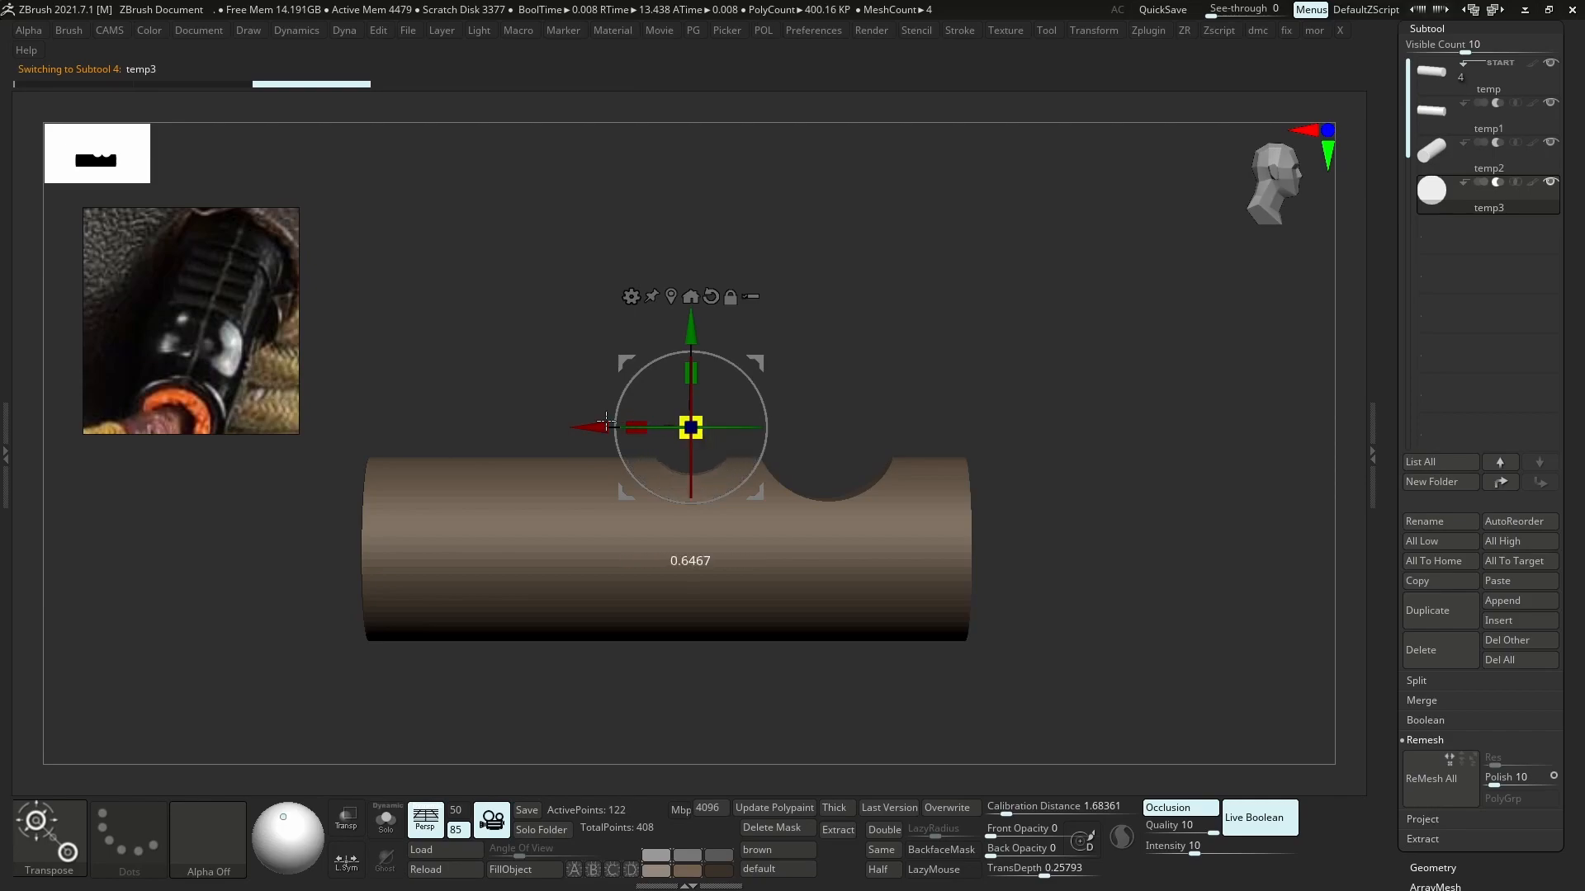
drag(692, 330, 692, 341)
drag(595, 434, 602, 434)
drag(982, 355, 961, 487)
drag(701, 495, 725, 217)
drag(703, 495, 742, 487)
key(alt+s)
key(alt+s)
drag(706, 402, 767, 205)
mouse_move(716, 374)
mouse_down()
mouse_move(732, 312)
mouse_move(732, 349)
mouse_up()
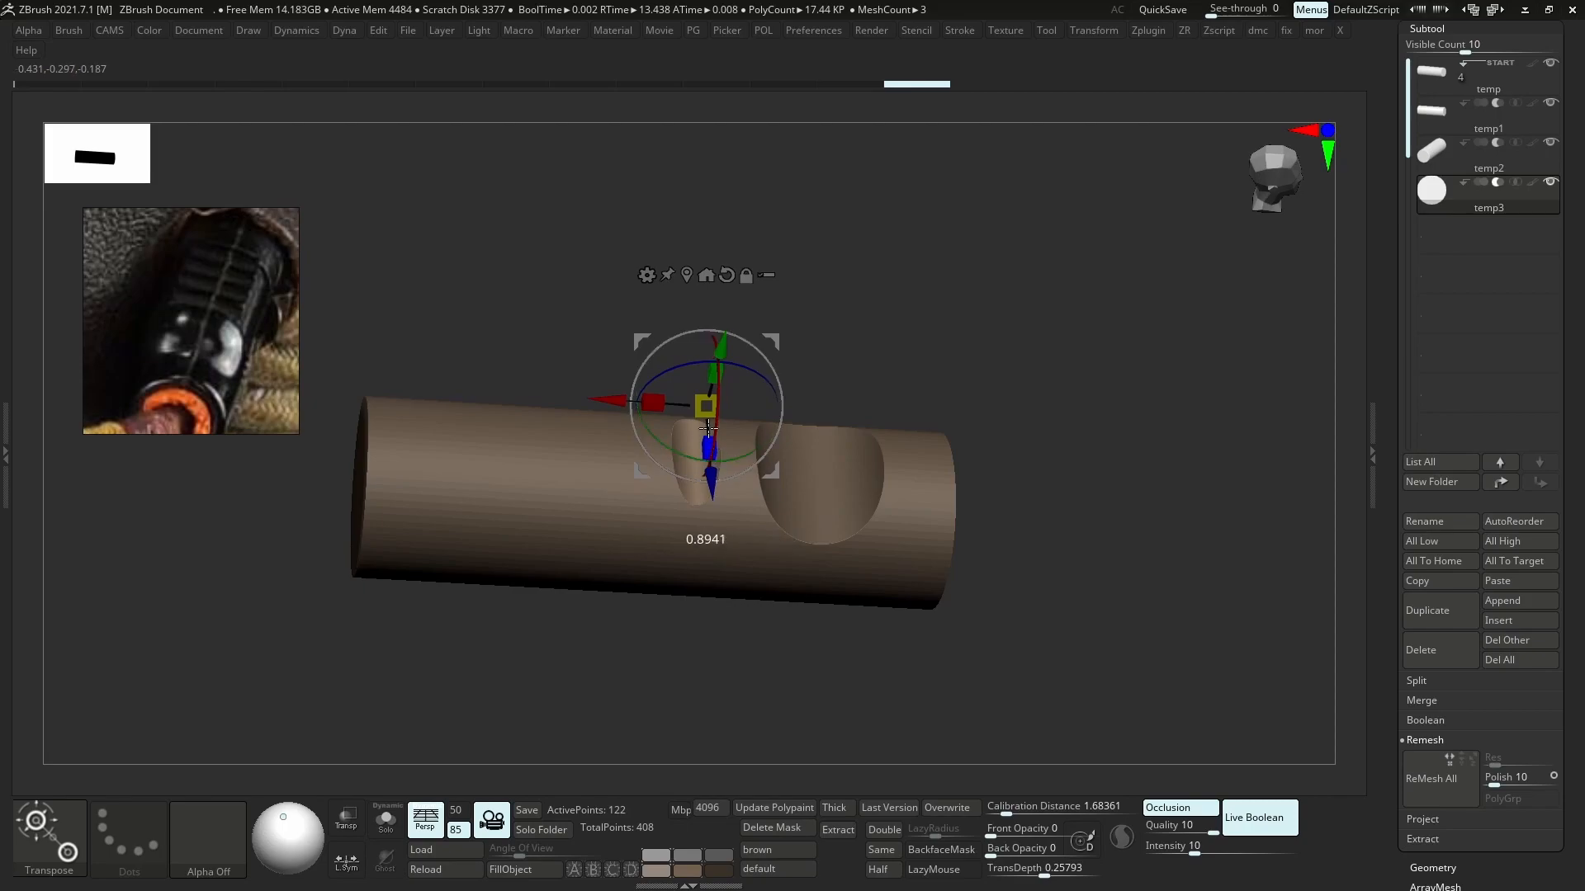
right_drag(895, 615, 902, 495)
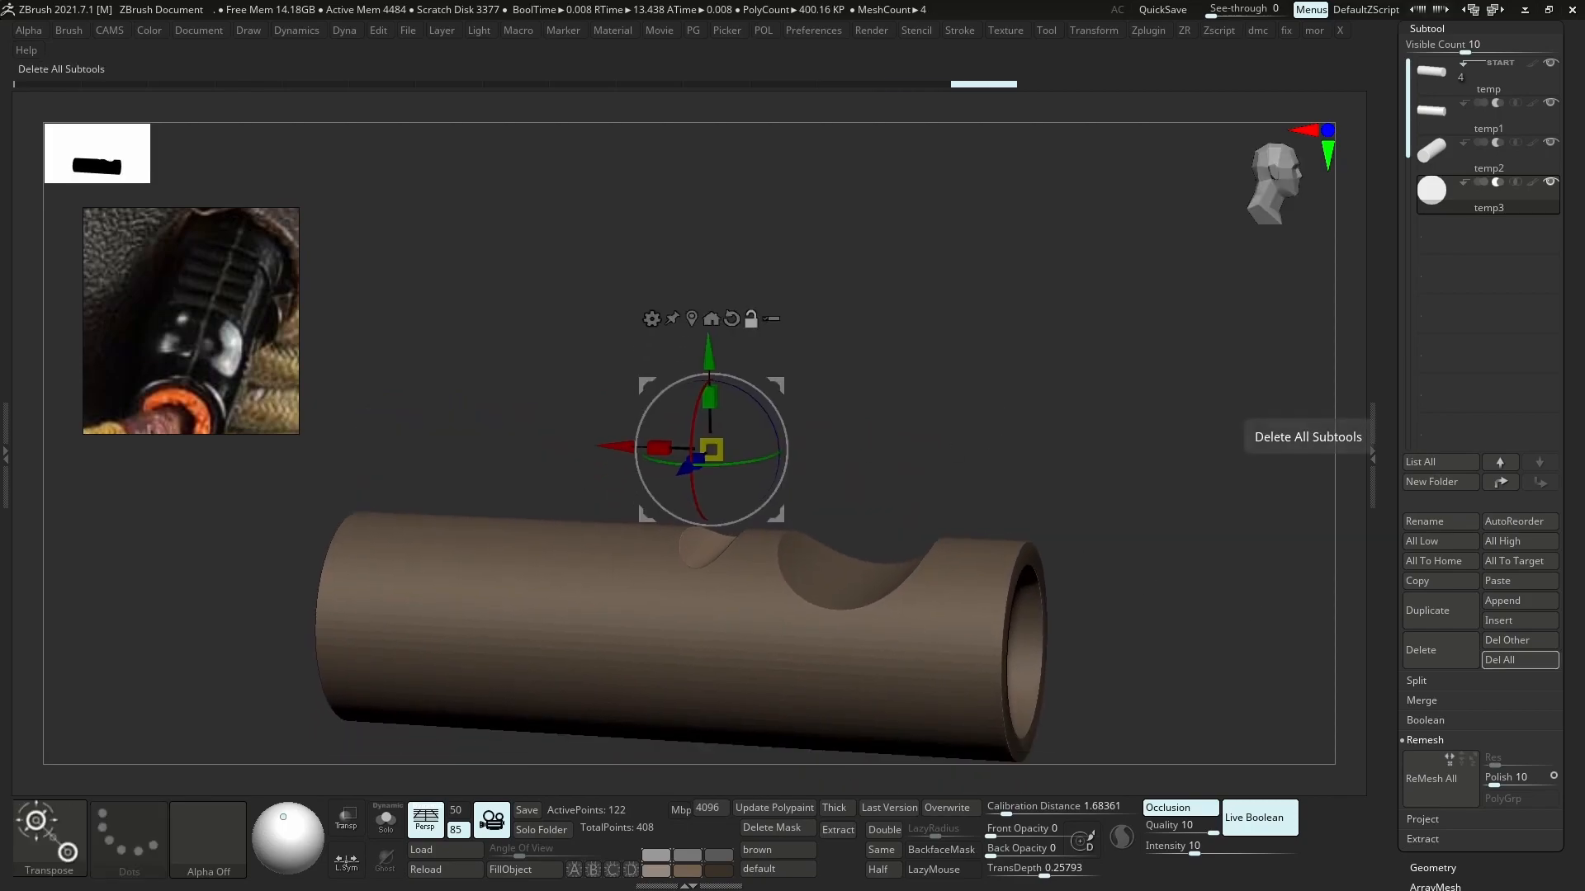
- Switch to Maya, create a polygon cube and raise it about 1.7 units above the cylinder's centre
key(alt+Tab)
key(space)
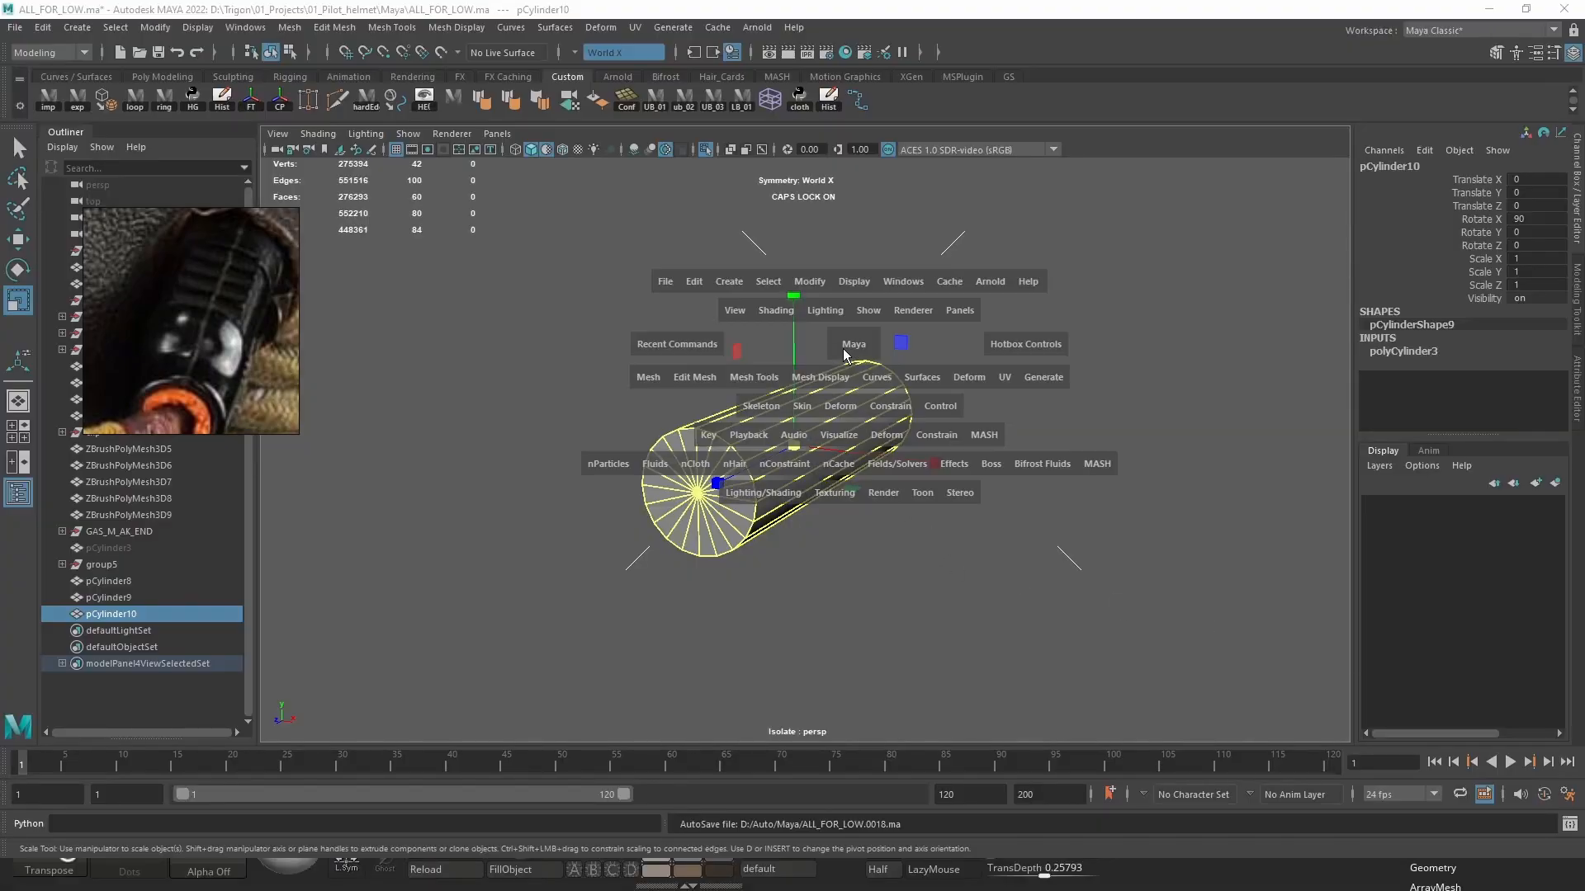
click(743, 284)
mouse_move(851, 385)
click(1018, 368)
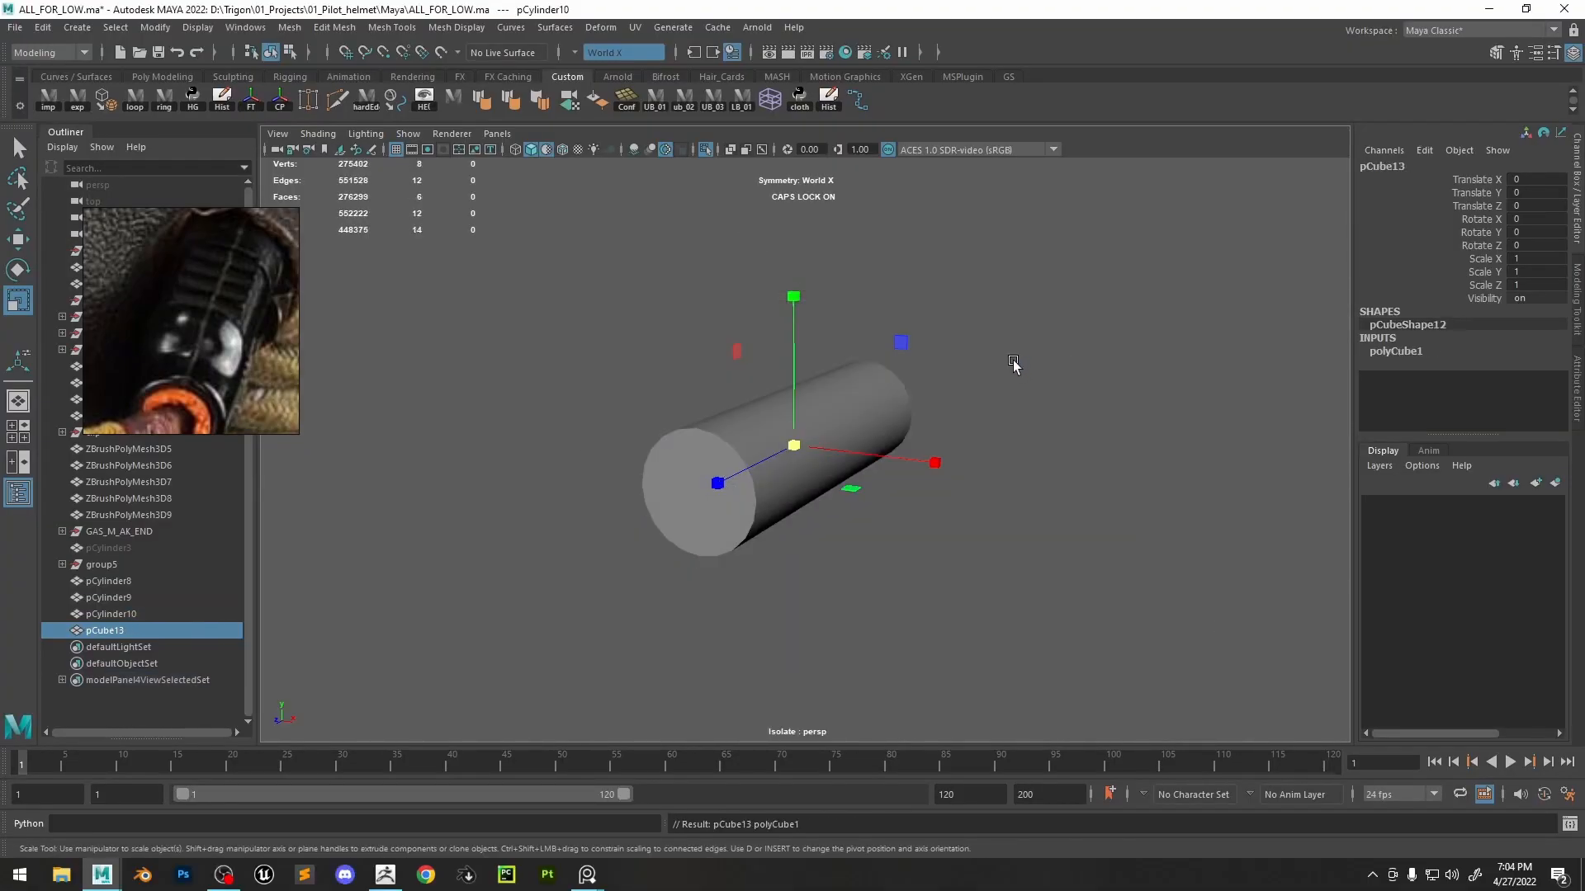
key(w)
drag(792, 430, 1154, 420)
- In wireframe, connect two opposite edges of the cube's underside with a middle edge and move that edge down
key(r)
alt+drag(743, 371, 982, 330)
scroll(841, 377, up, 5)
right_drag(758, 309, 758, 268)
alt+drag(747, 376, 733, 284)
click(729, 279)
key(4)
right_drag(794, 355, 788, 588)
shift+click(797, 346)
shift+right_drag(797, 346, 792, 595)
key(w)
drag(776, 281, 776, 298)
- Bevel the lowered edge with a fraction of 0.5 and 2 segments, and return to object mode
key(ctrl+b)
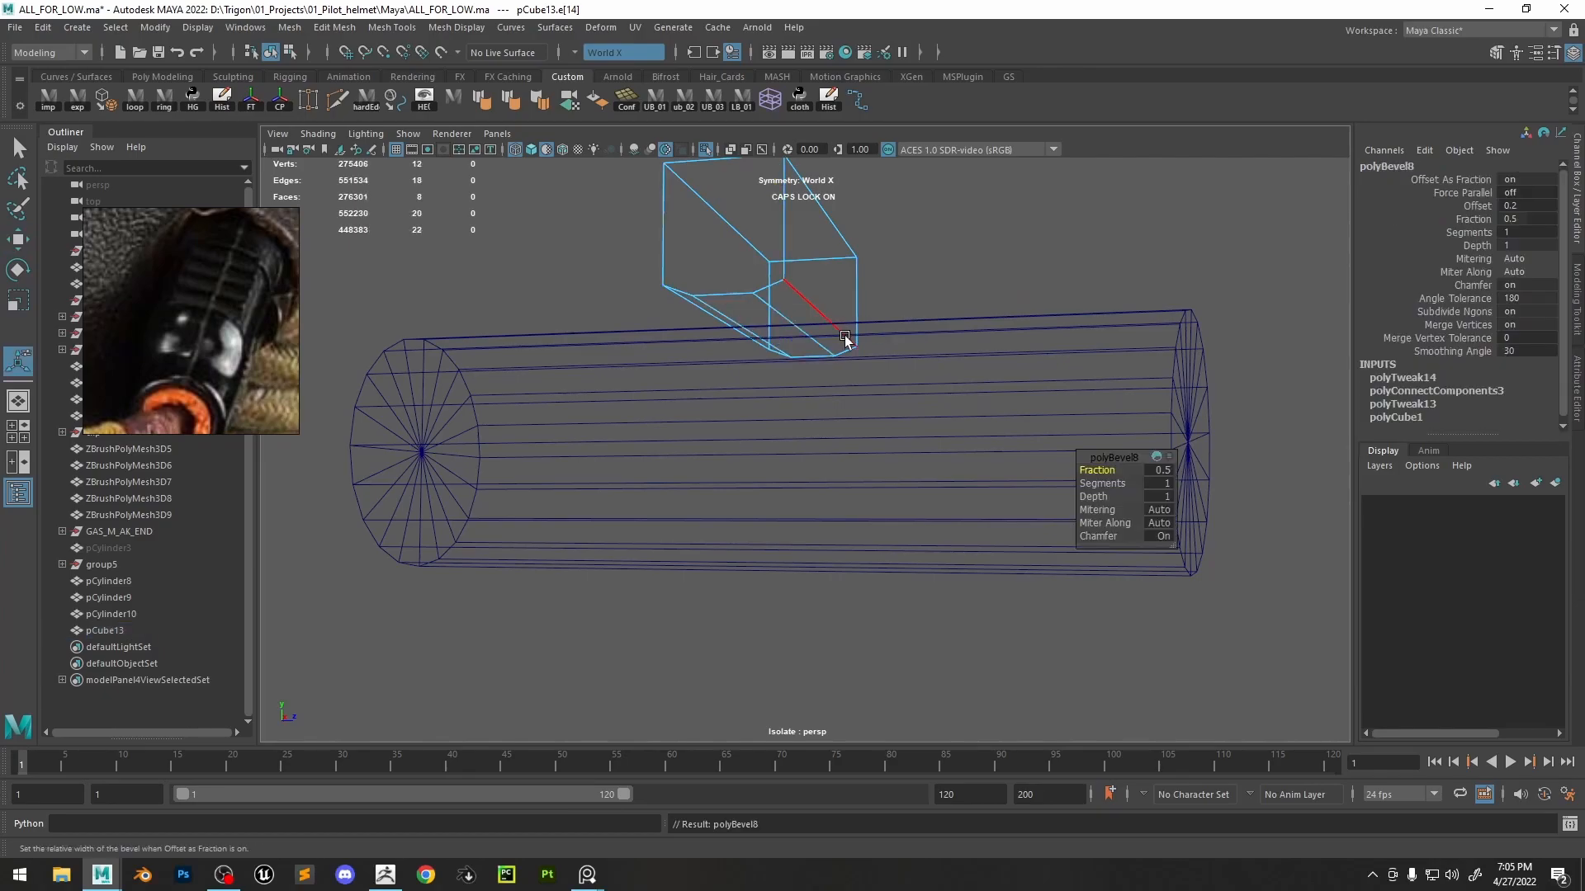
alt+drag(916, 363, 883, 346)
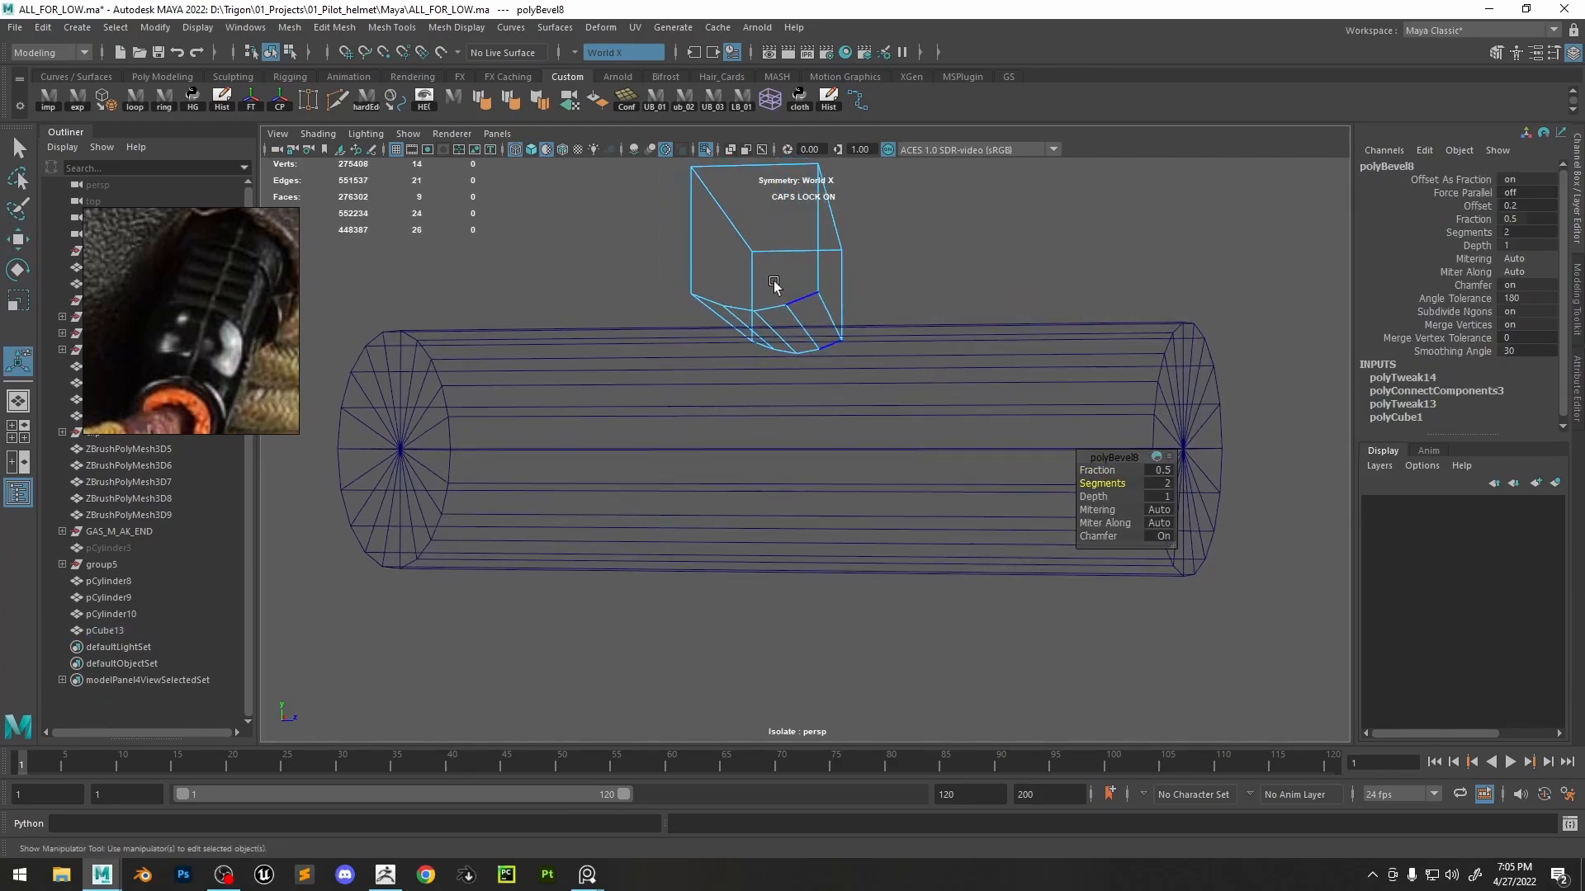
right_drag(794, 296, 995, 200)
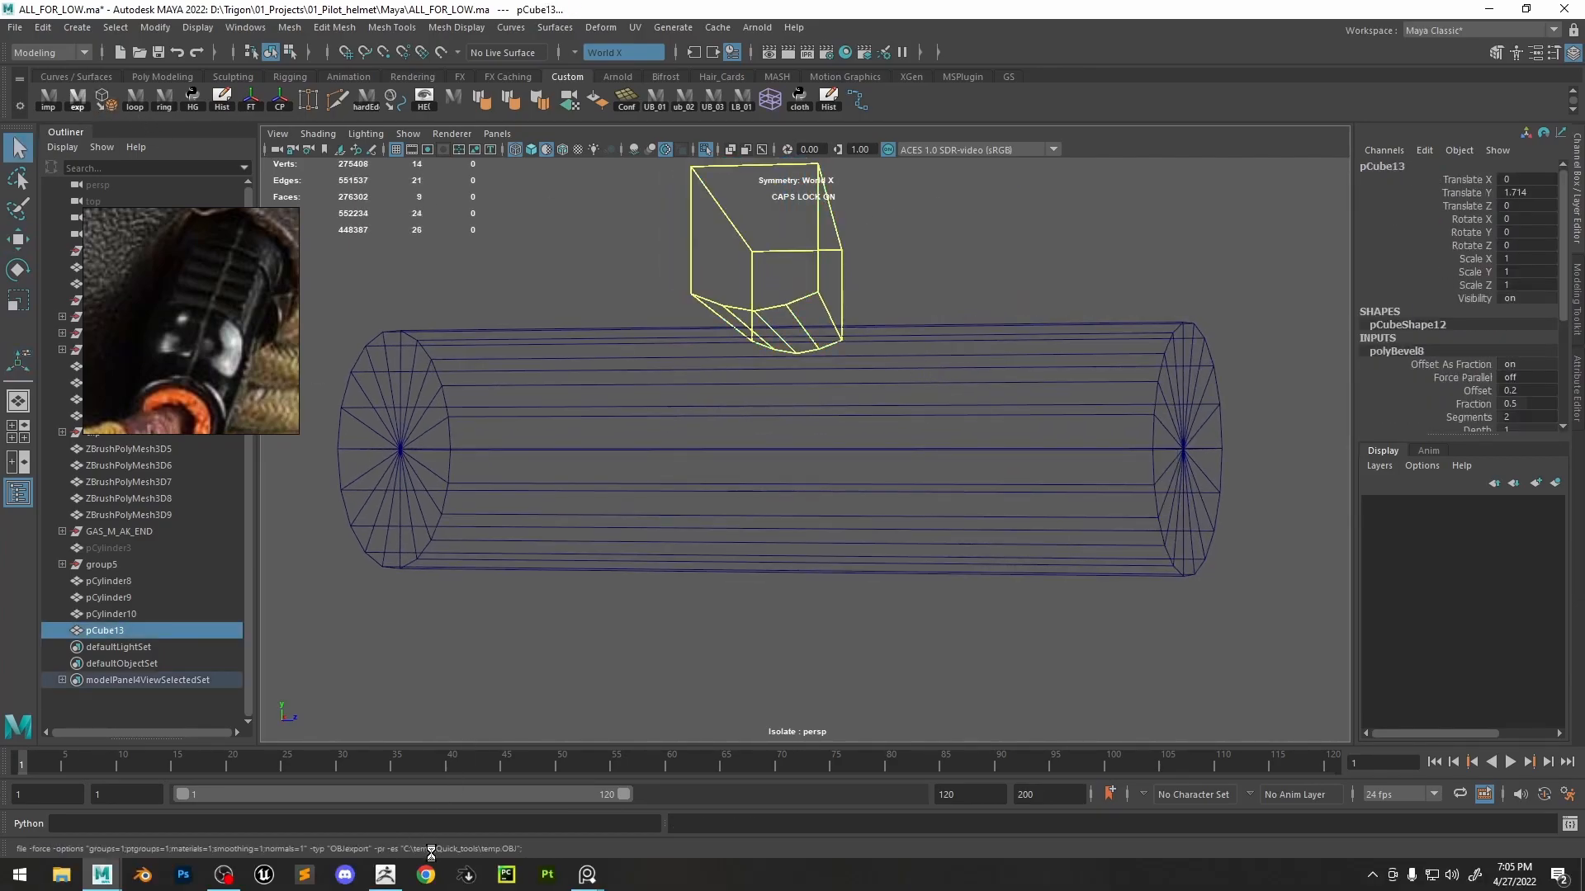
- Switch to ZBrush and import the exported cube over the smaller notch cutter, splitting its n-gons into quads and triangles
click(388, 868)
right_drag(920, 408, 908, 358)
right_click(908, 358)
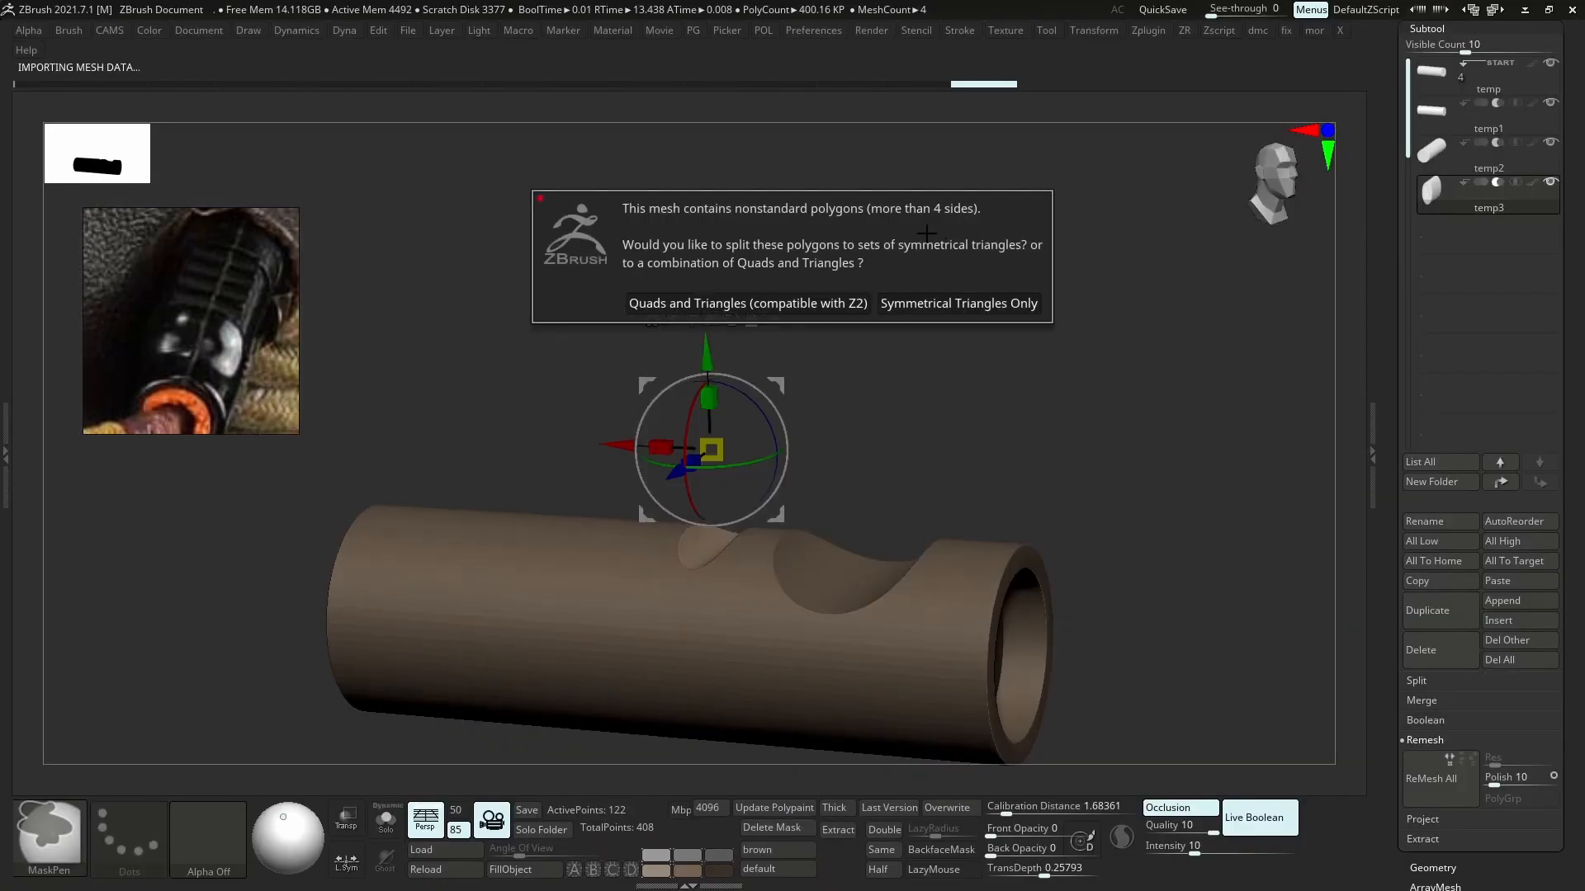
click(781, 304)
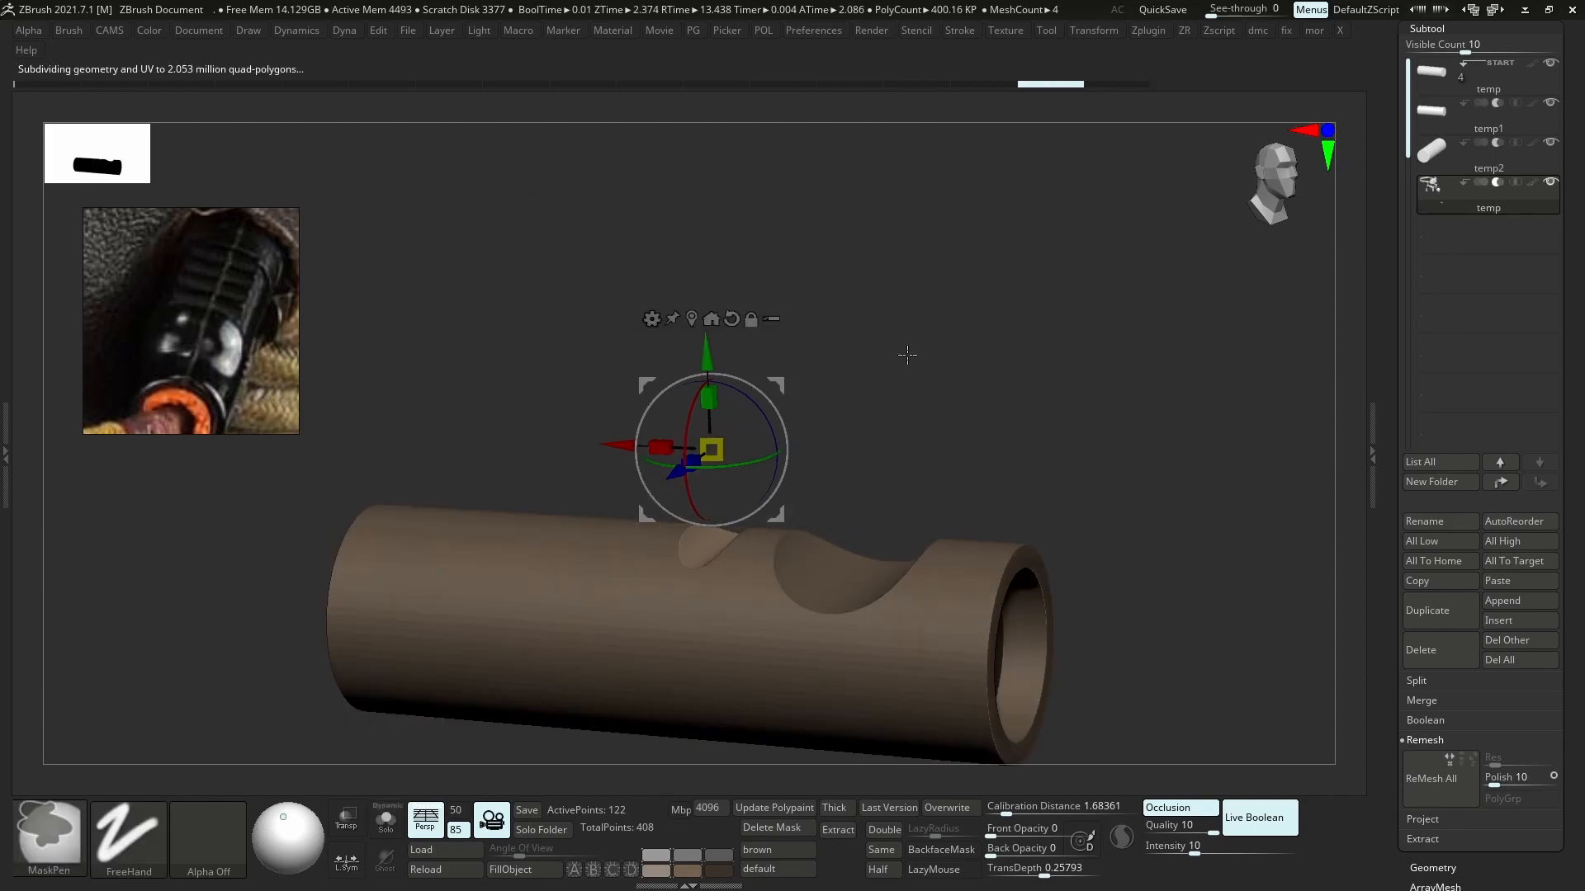
- Export the reshaped cube from Maya again and import it over the smaller notch cutter in ZBrush, splitting n-gons into quads and triangles
key(alt+Tab)
click(813, 270)
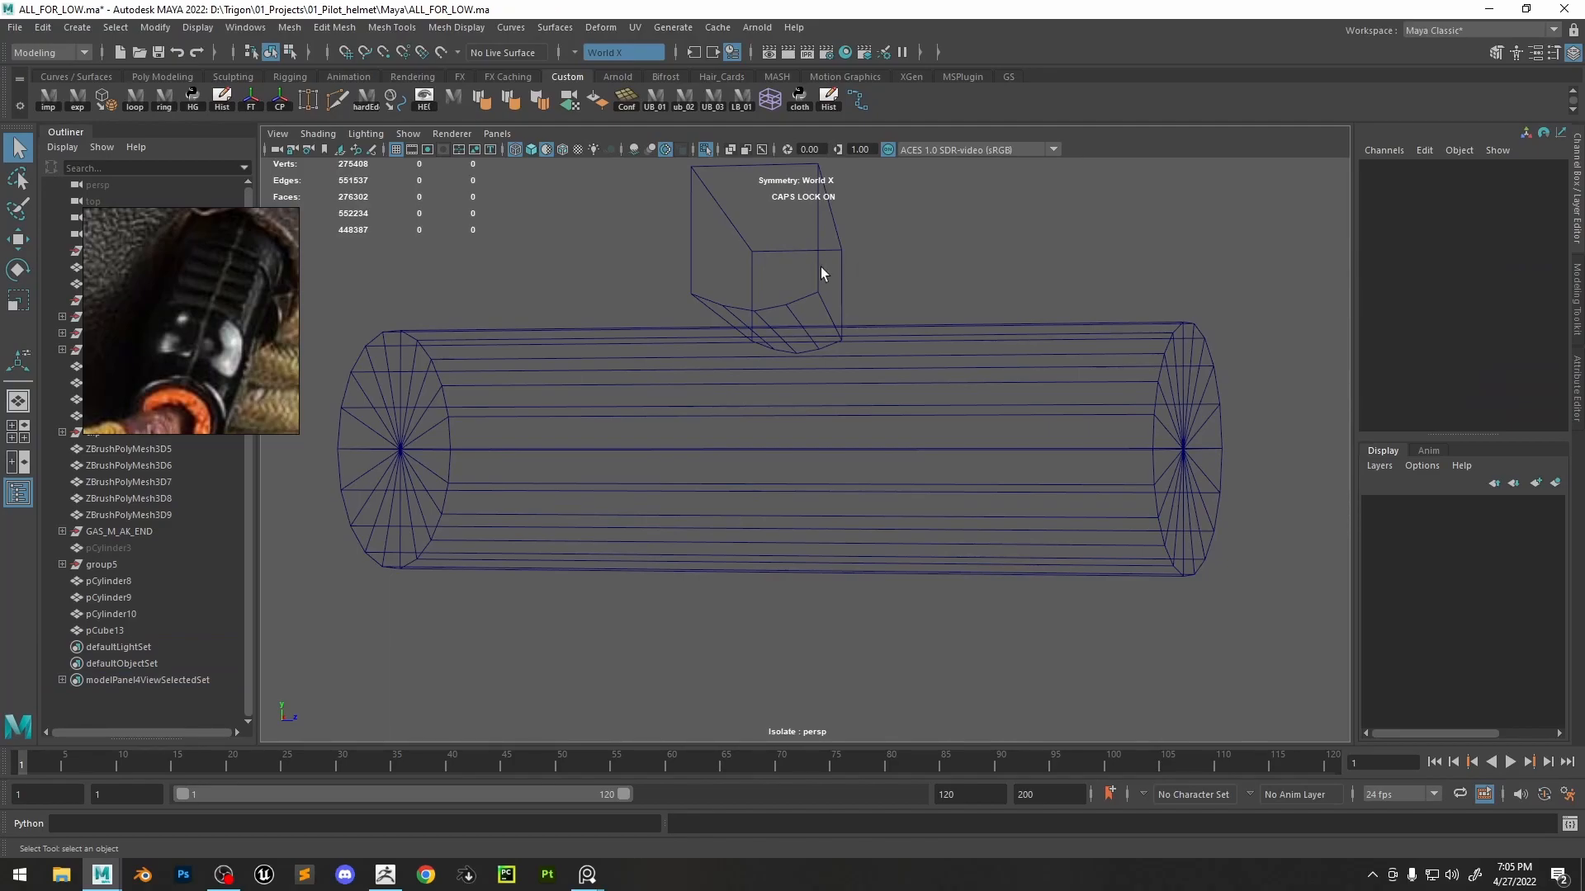
click(819, 274)
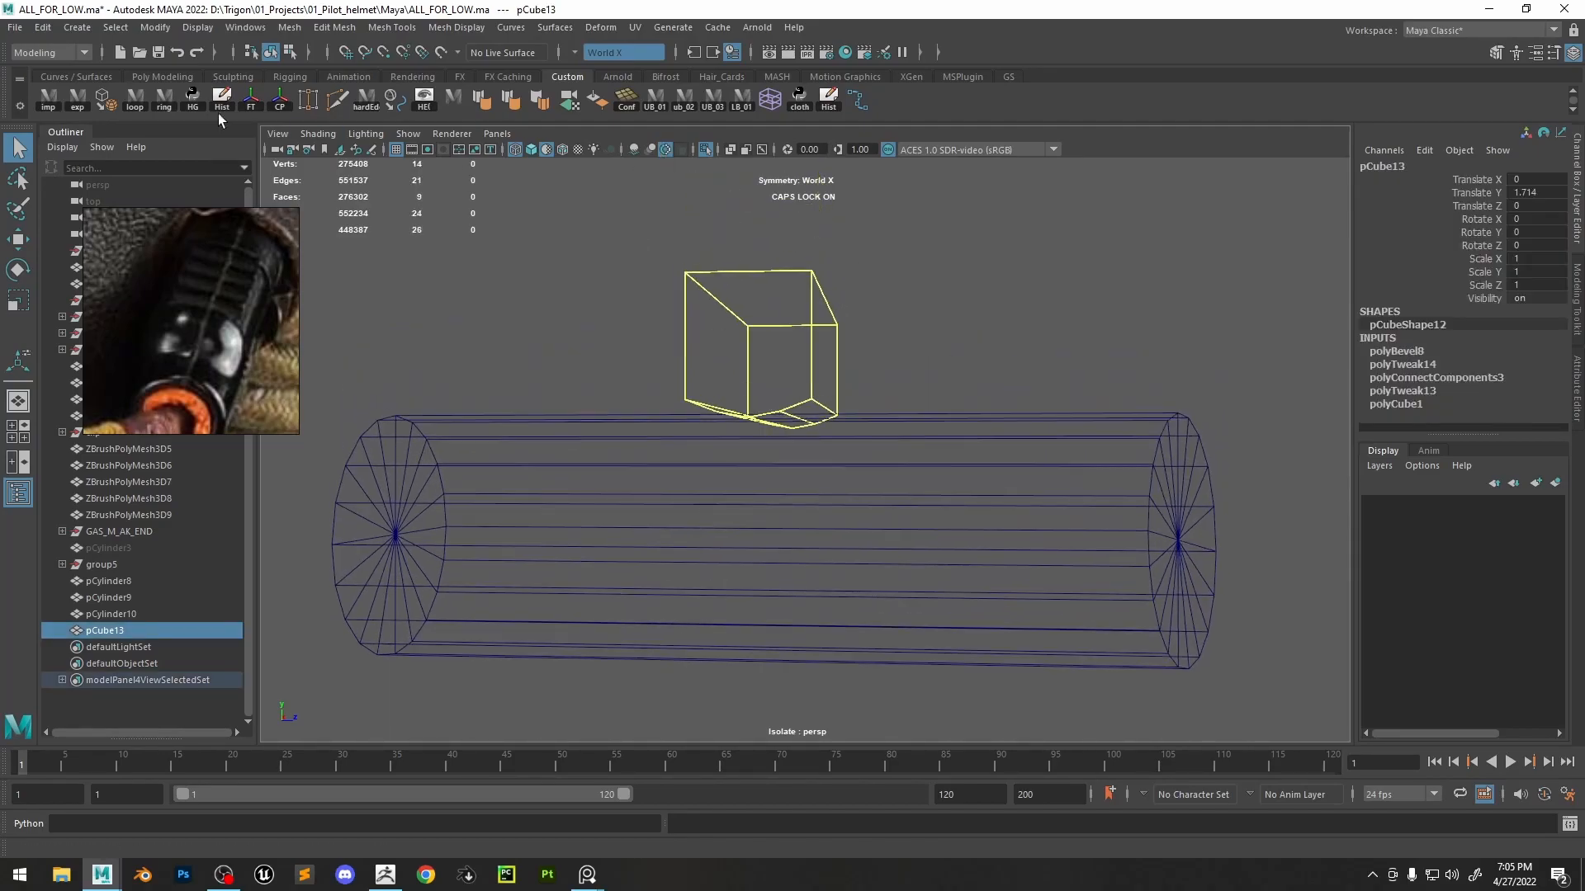
click(77, 97)
key(5)
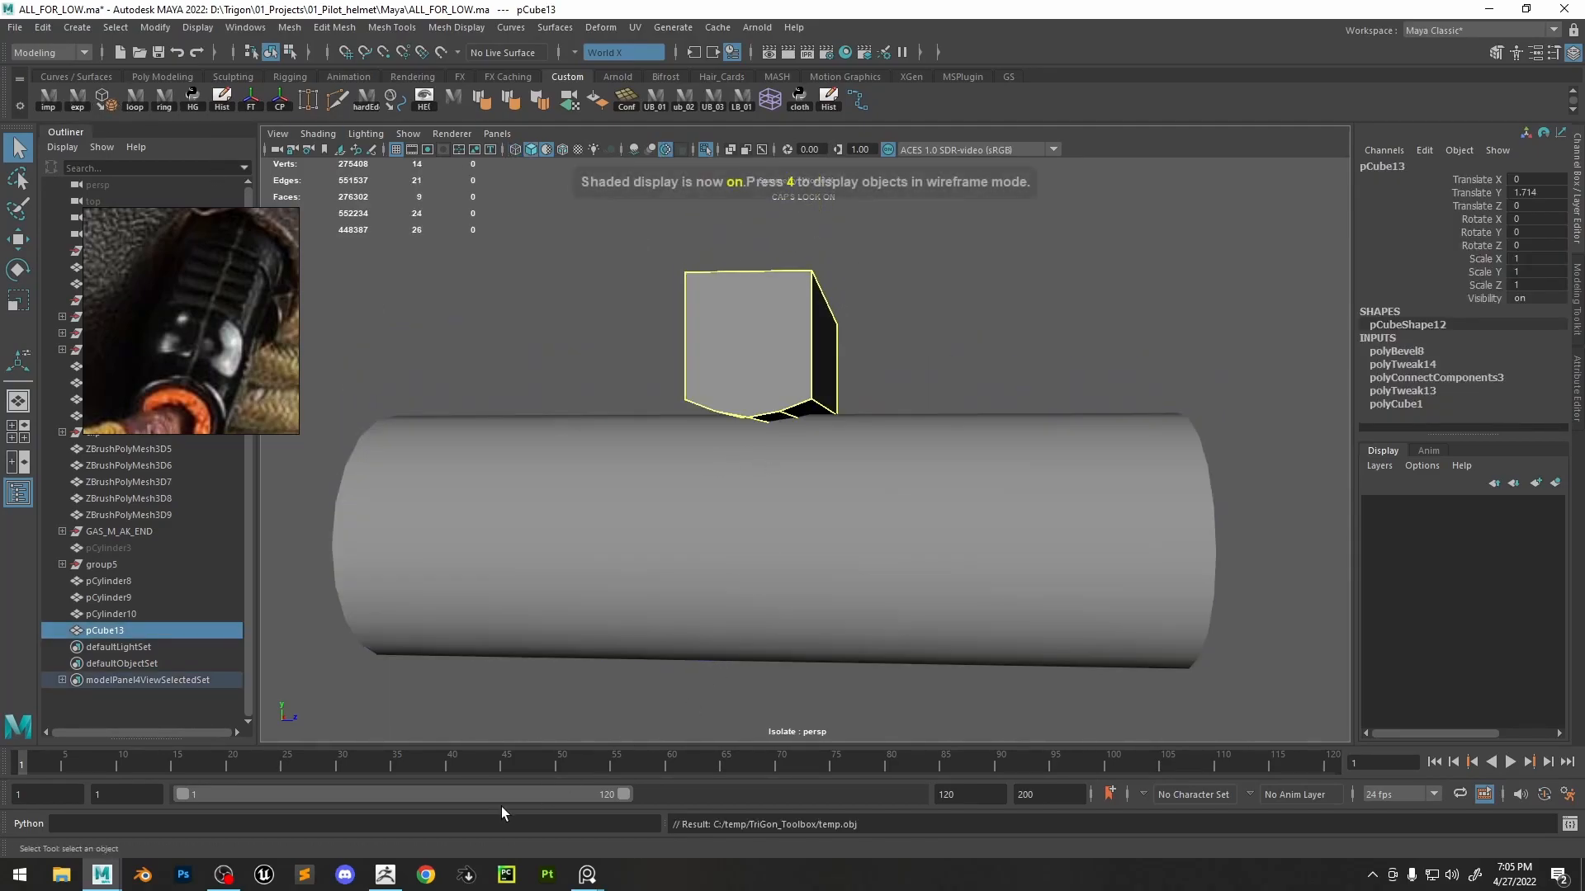
click(383, 875)
key(ctrl+i)
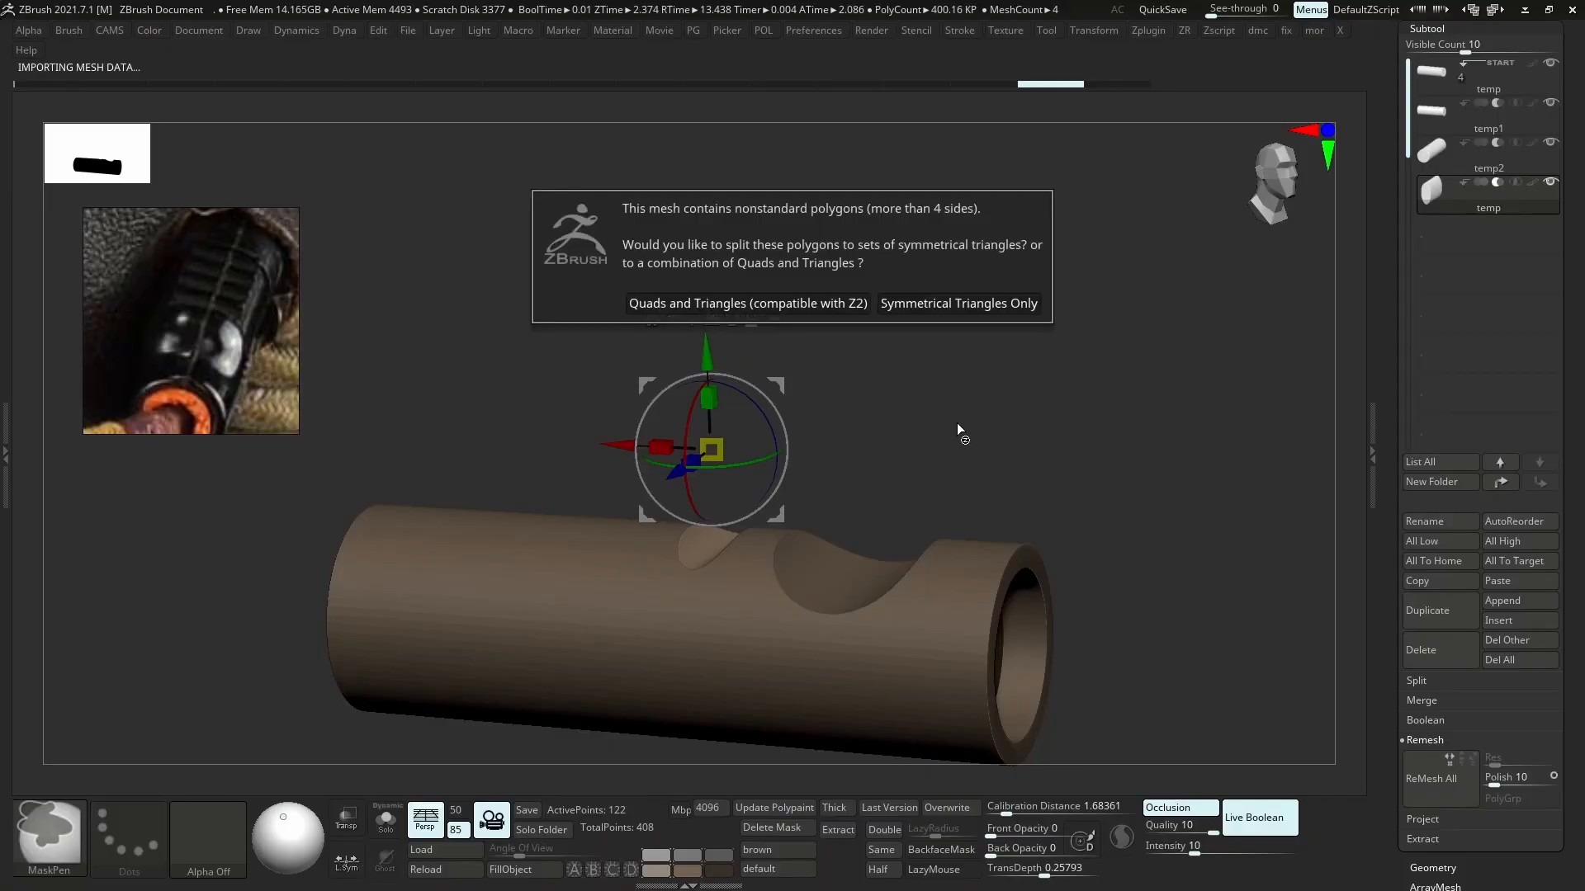
click(748, 303)
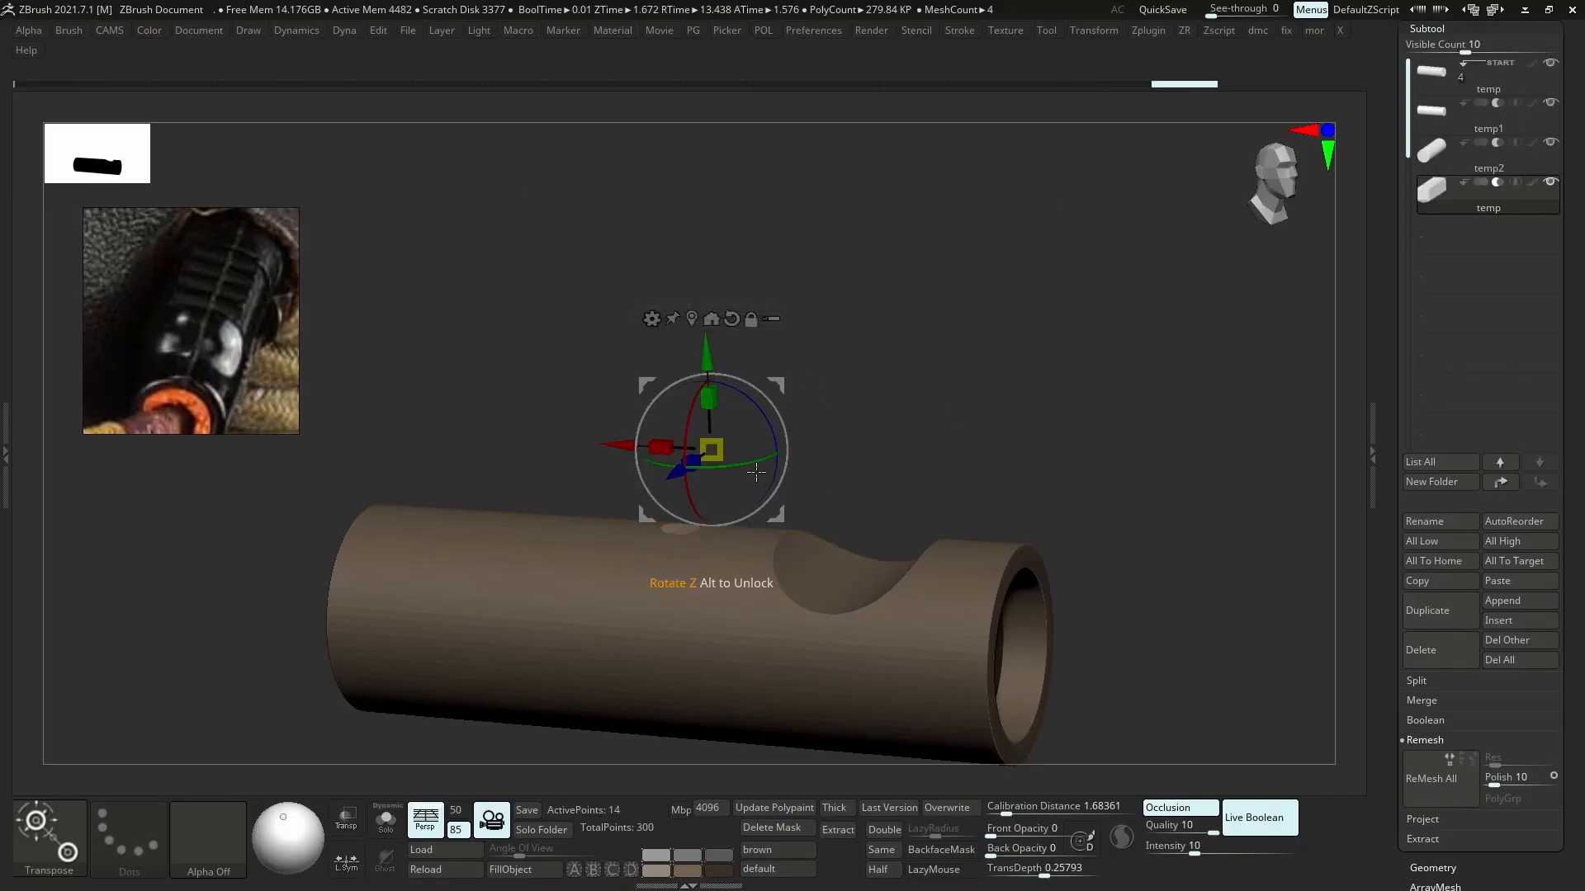
- Lower the small notch cutter into the cylinder and turn off its dynamic subdivision
drag(708, 357, 708, 391)
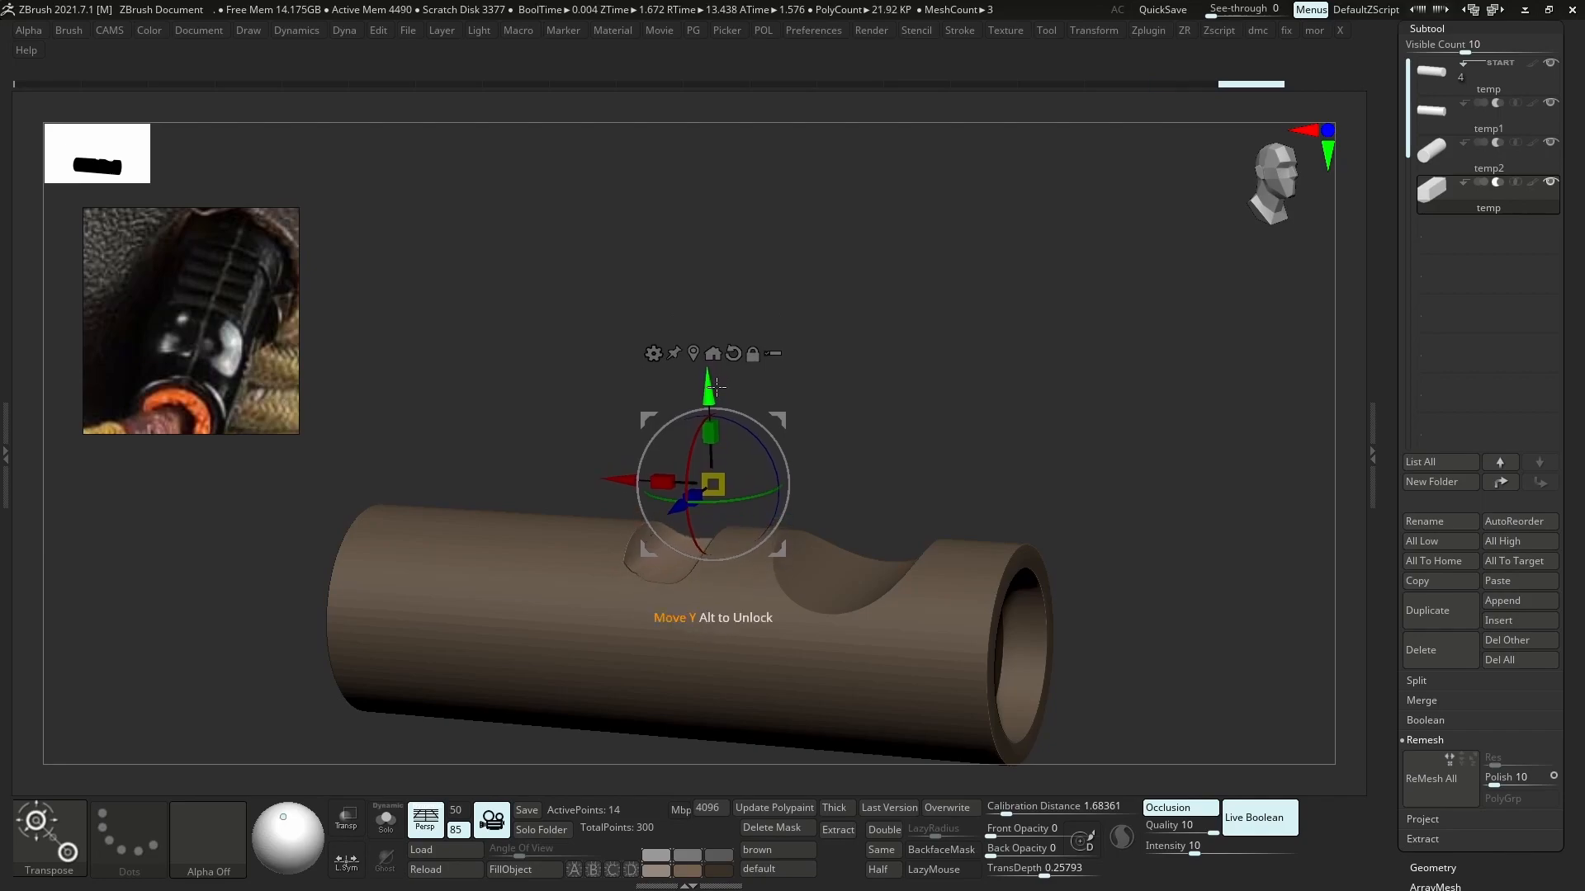
key(s)
key(shift+d)
key(s)
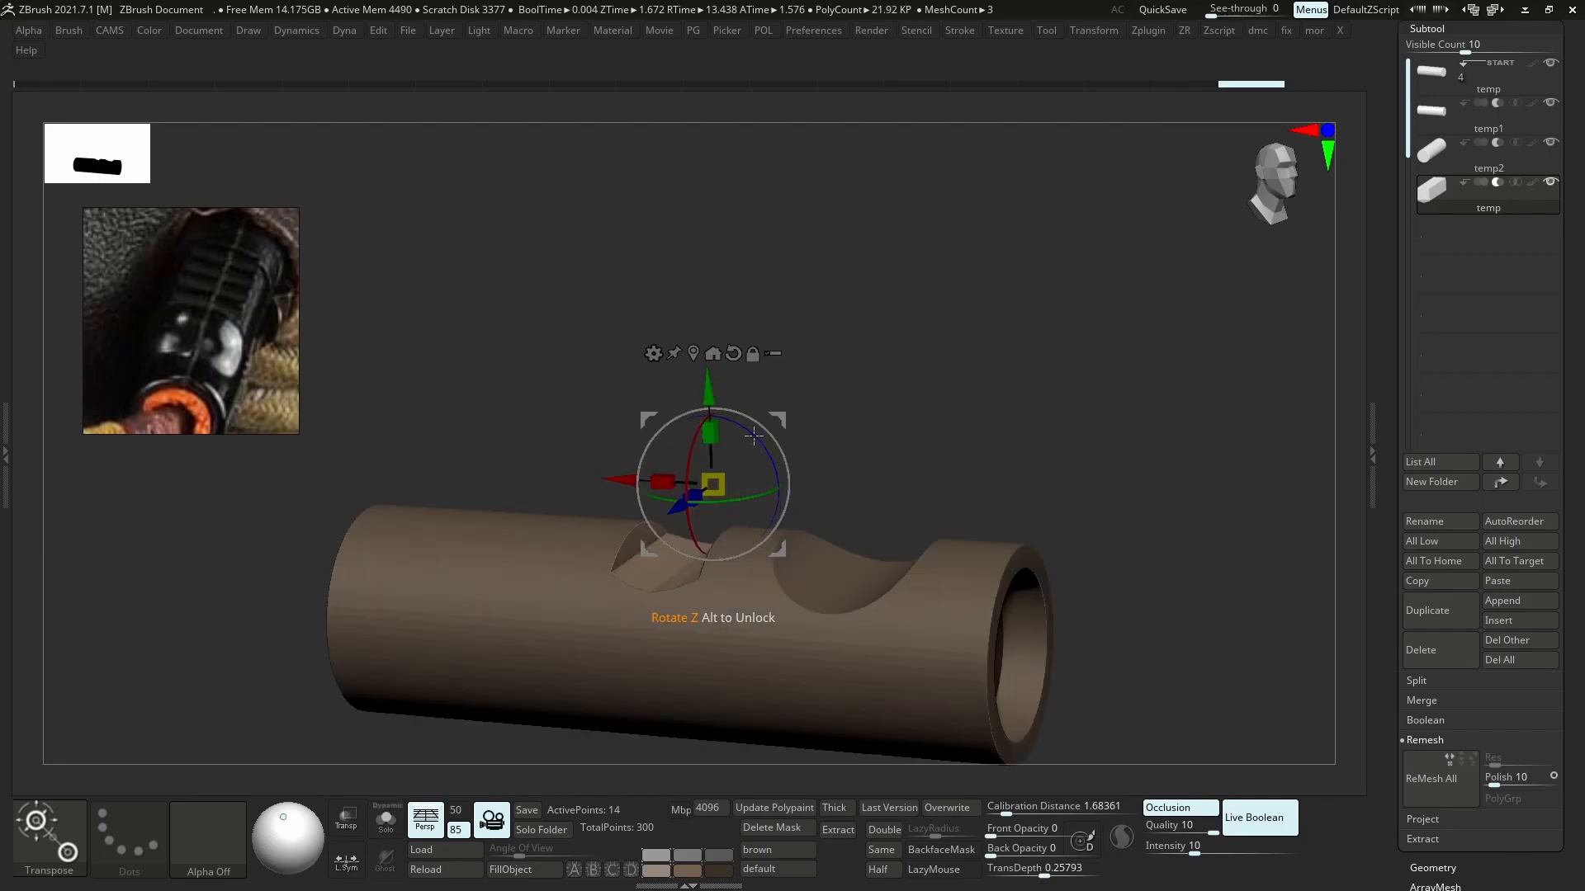
drag(809, 393, 856, 417)
- Switch to Maya, delete the cube's two opposite end faces and turn on its smooth mesh preview
click(1525, 12)
alt+drag(999, 381, 873, 338)
alt+middle_drag(873, 339, 880, 374)
key(3)
key(1)
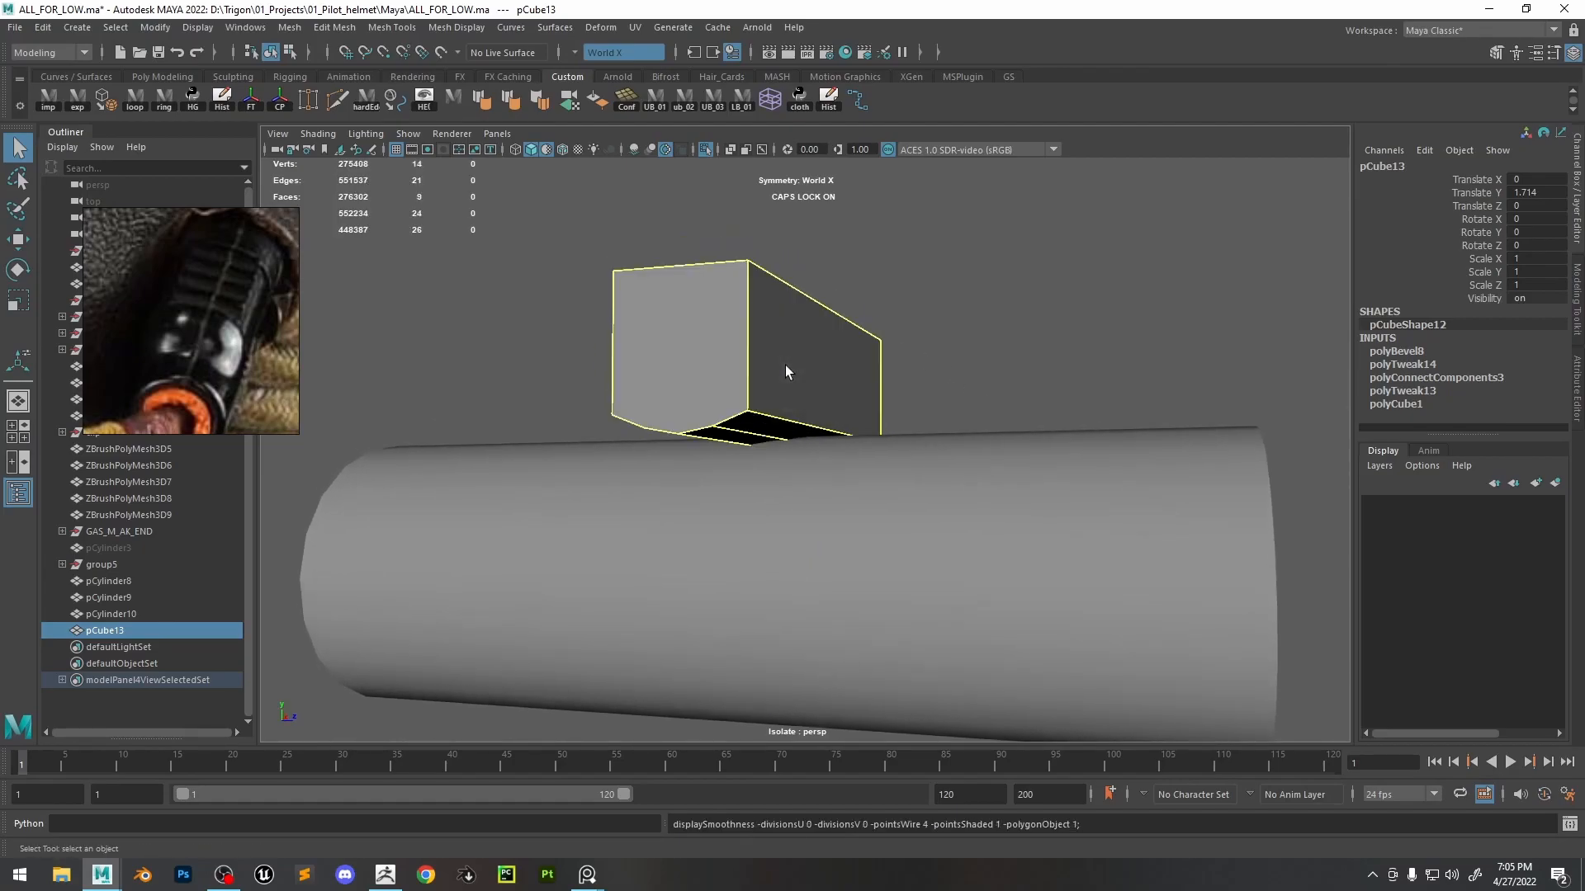
right_drag(735, 335, 733, 371)
click(732, 371)
key(Delete)
key(3)
alt+drag(793, 353, 838, 352)
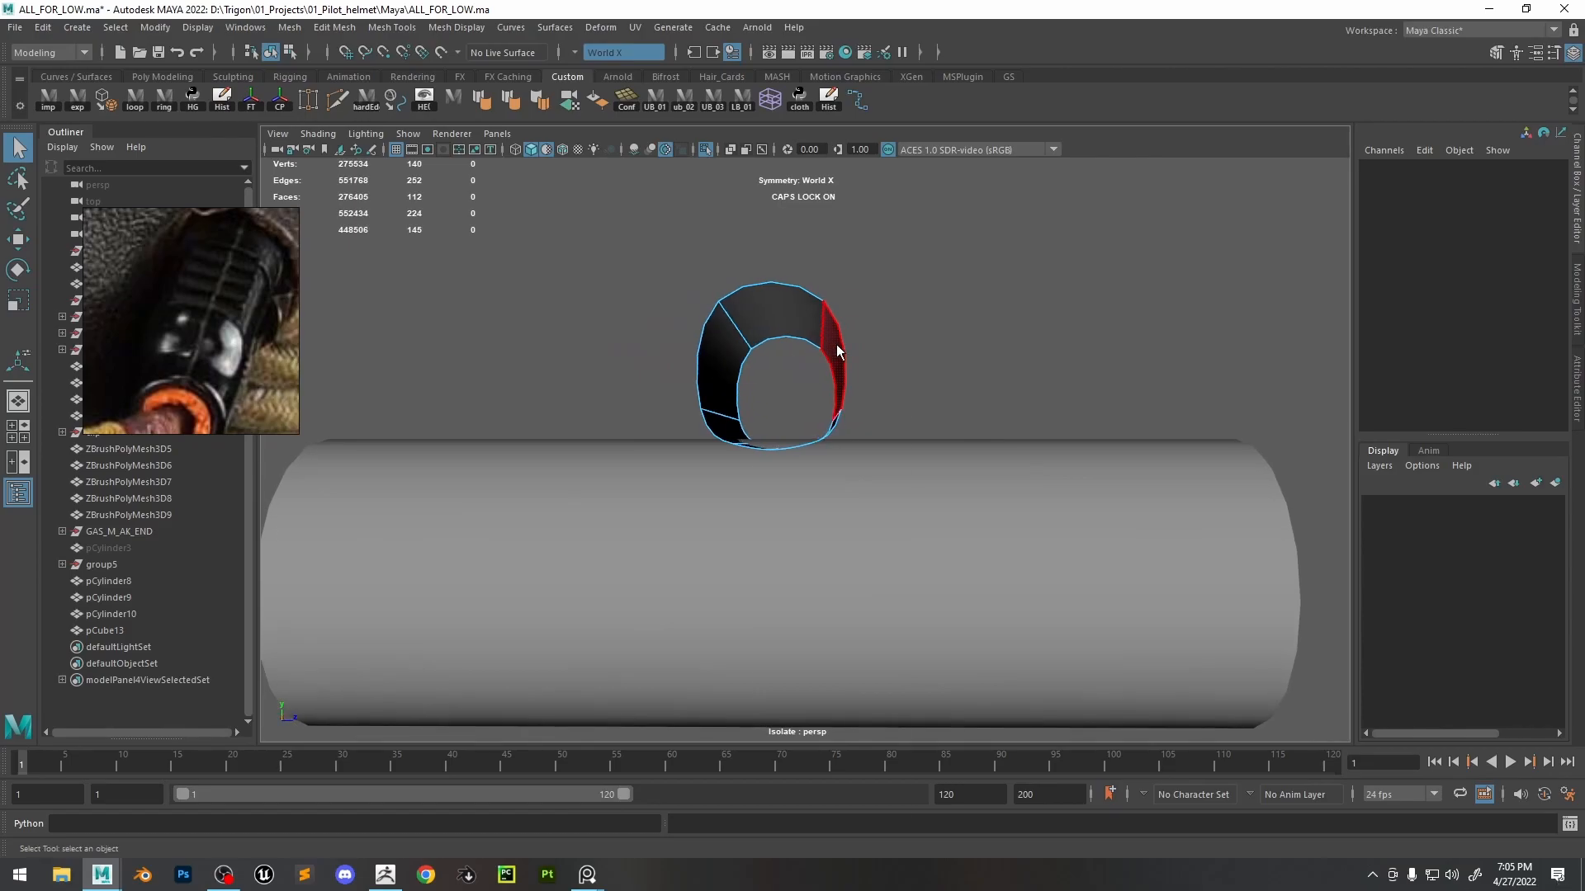
- Export the smoothed, open-ended cube and import it over the small notch cutter in ZBrush
double_click(837, 353)
click(107, 101)
click(78, 100)
click(385, 875)
key(ctrl+i)
- Lower the small notch cutter into the cylinder, stretch it across the cylinder's width and scale it to cut a narrower notch
drag(717, 392, 716, 414)
drag(710, 503, 725, 495)
right_drag(759, 429, 697, 460)
mouse_move(691, 413)
mouse_down()
mouse_move(699, 456)
mouse_move(690, 407)
mouse_move(692, 421)
mouse_up()
mouse_move(863, 505)
right_down()
mouse_move(836, 450)
mouse_move(980, 492)
mouse_move(887, 484)
mouse_move(839, 507)
right_up()
drag(806, 507, 796, 507)
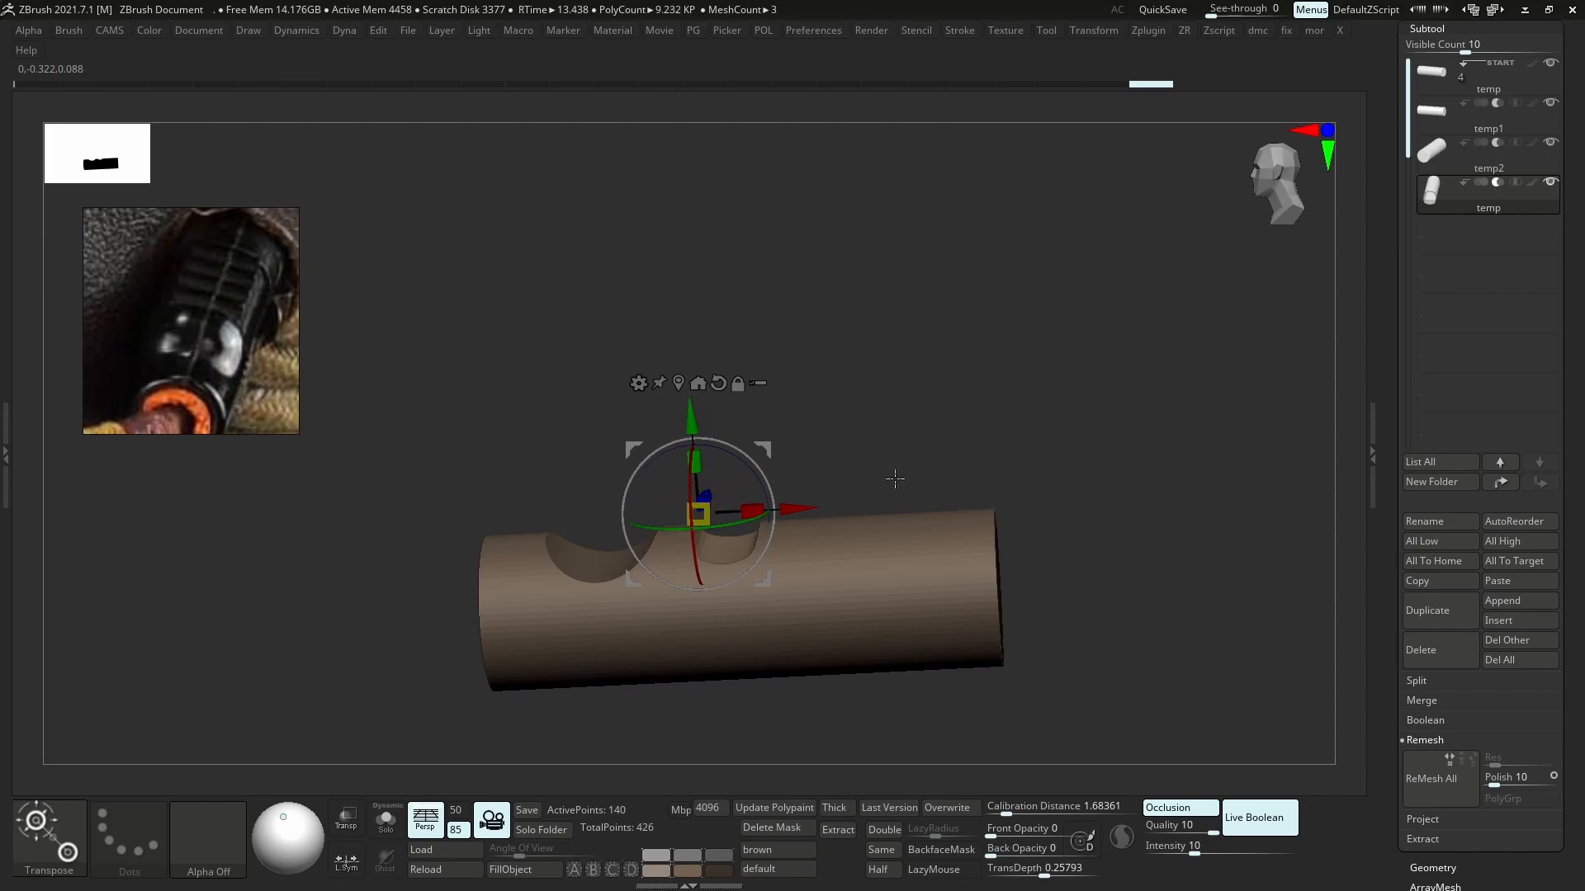
right_drag(895, 478, 733, 495)
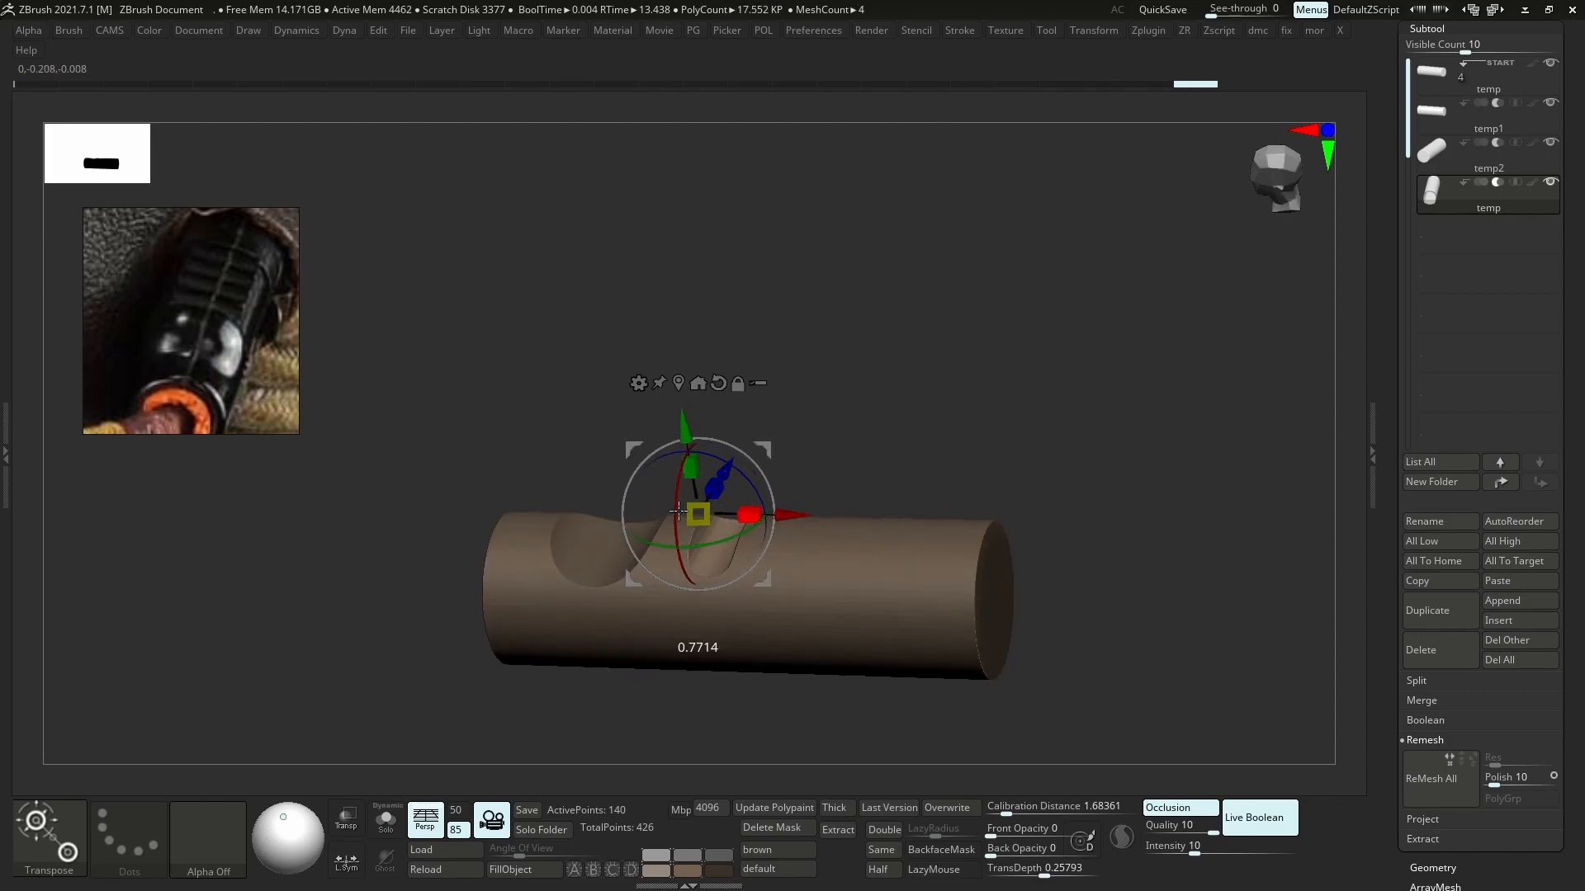
shift+drag(881, 510, 887, 487)
right_drag(818, 516, 990, 594)
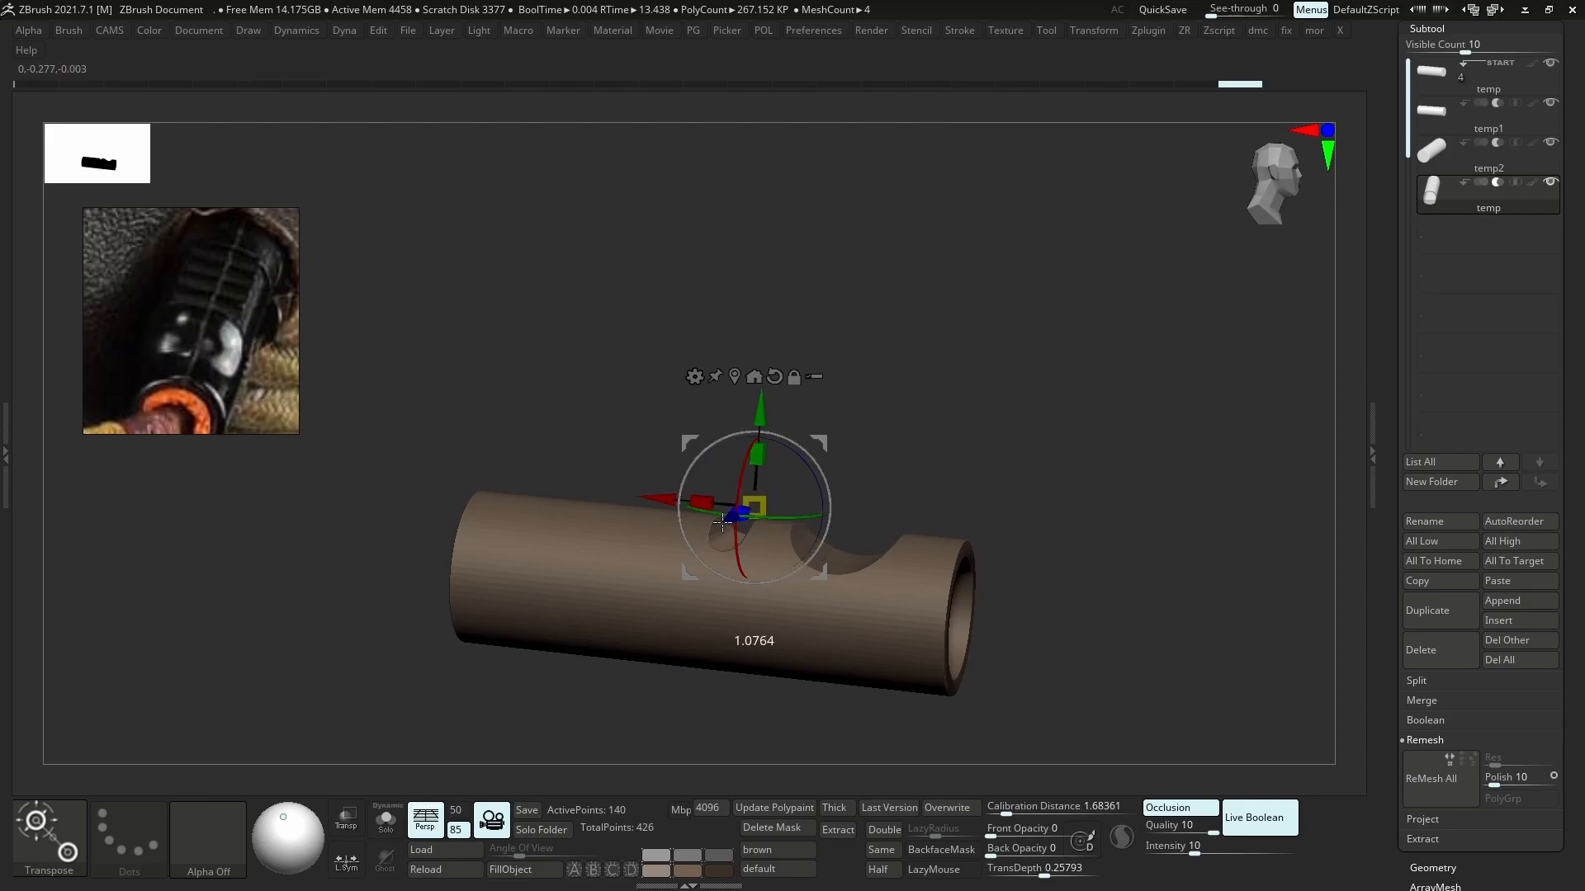
- Draw a transpose line about 3.87 units long from the small notch towards the cylinder's open end
click(1433, 867)
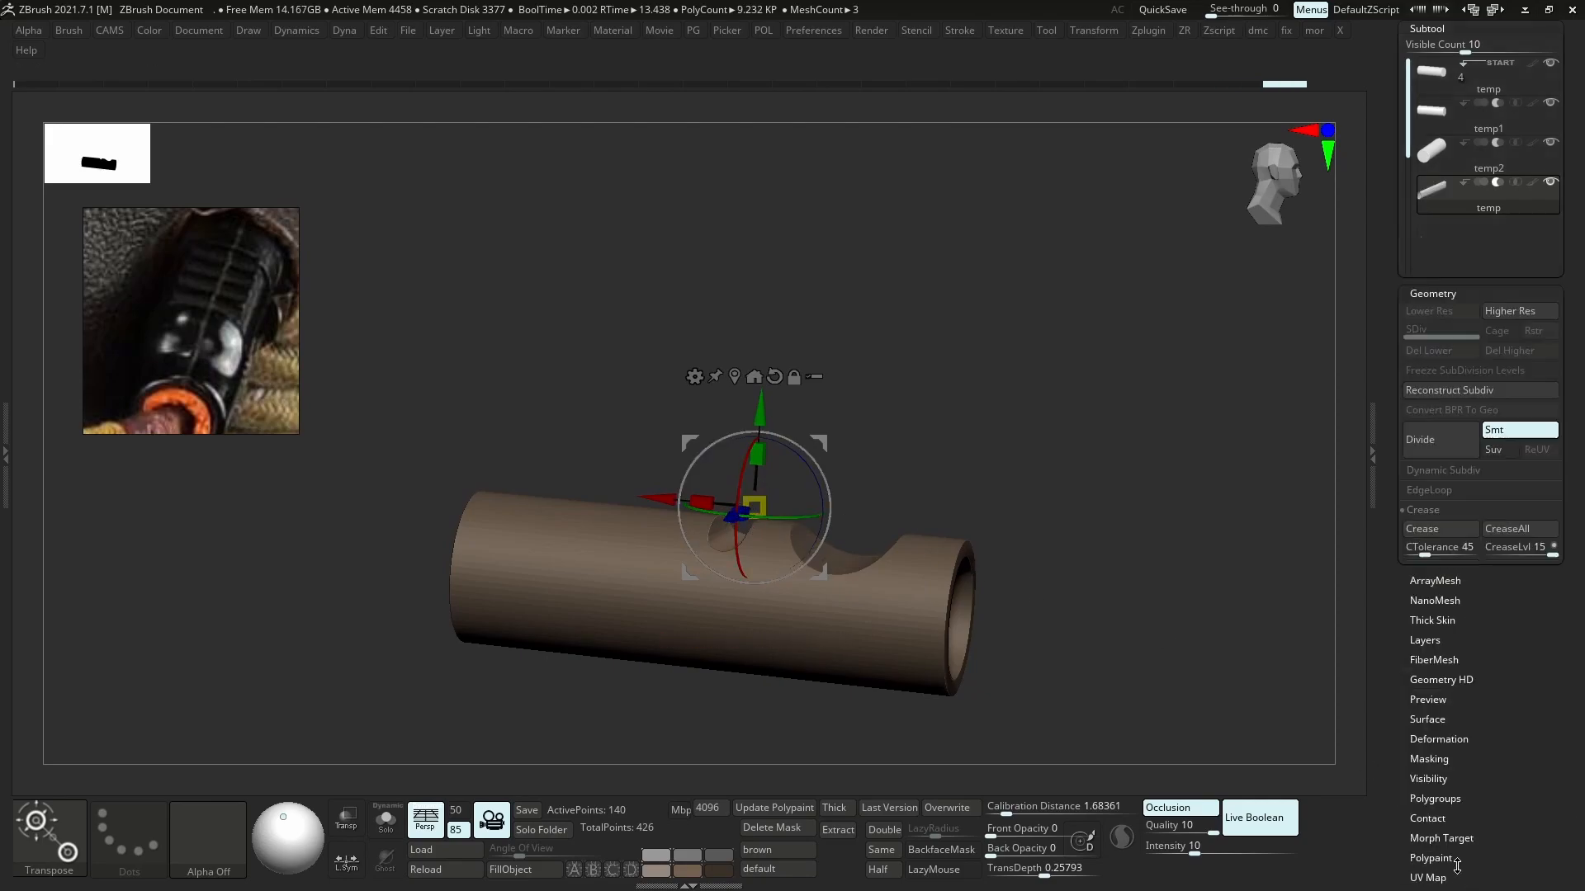
shift+right_drag(933, 479, 945, 451)
key(y)
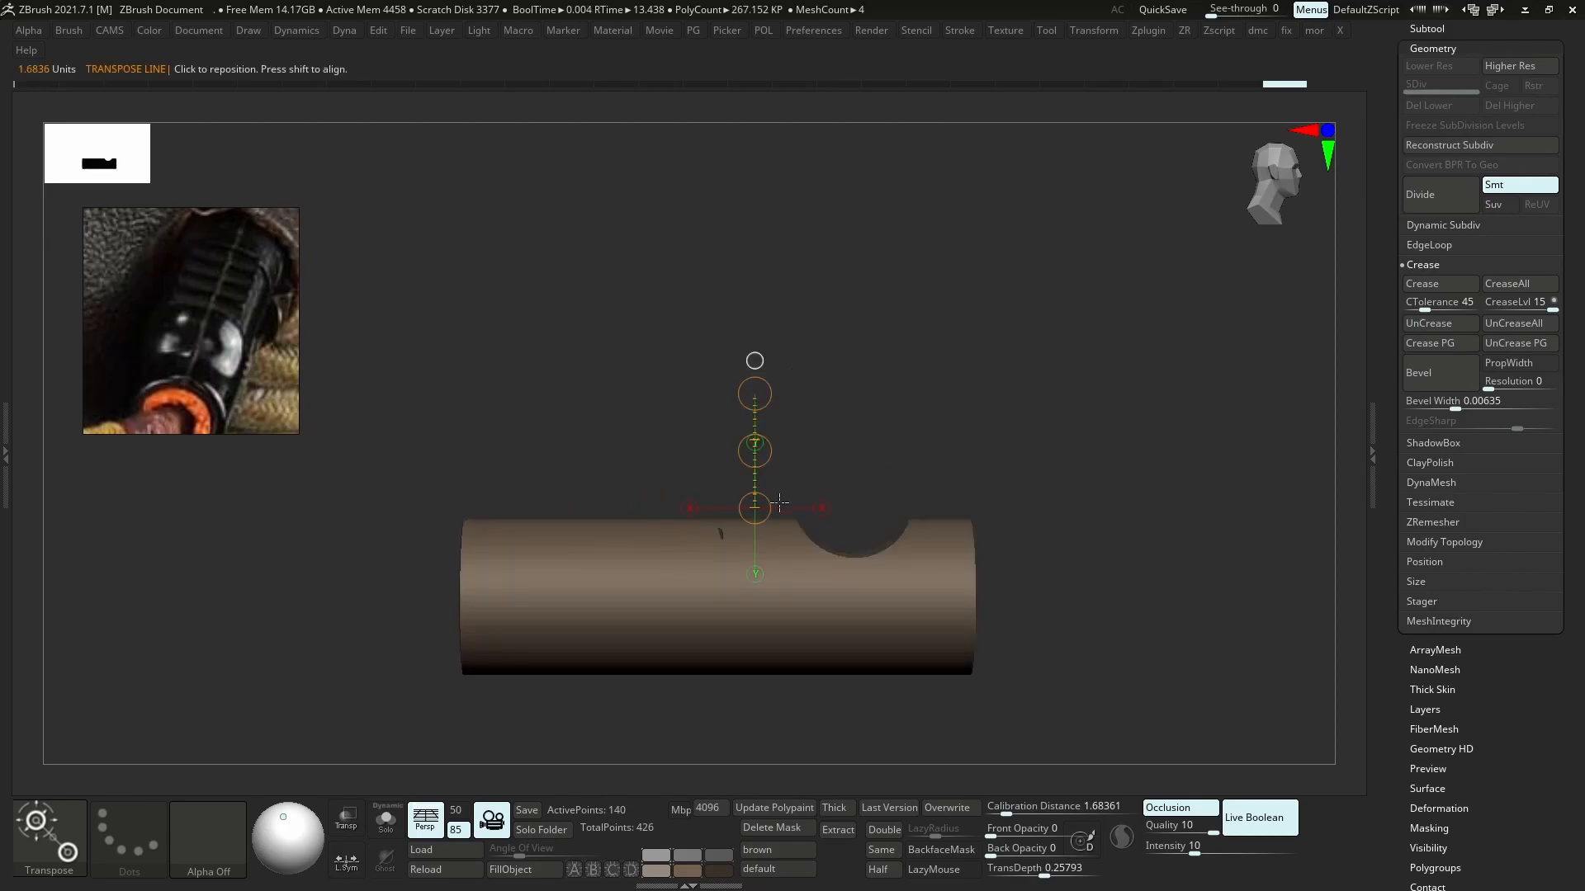
drag(731, 538, 1024, 552)
drag(1026, 455, 1018, 490)
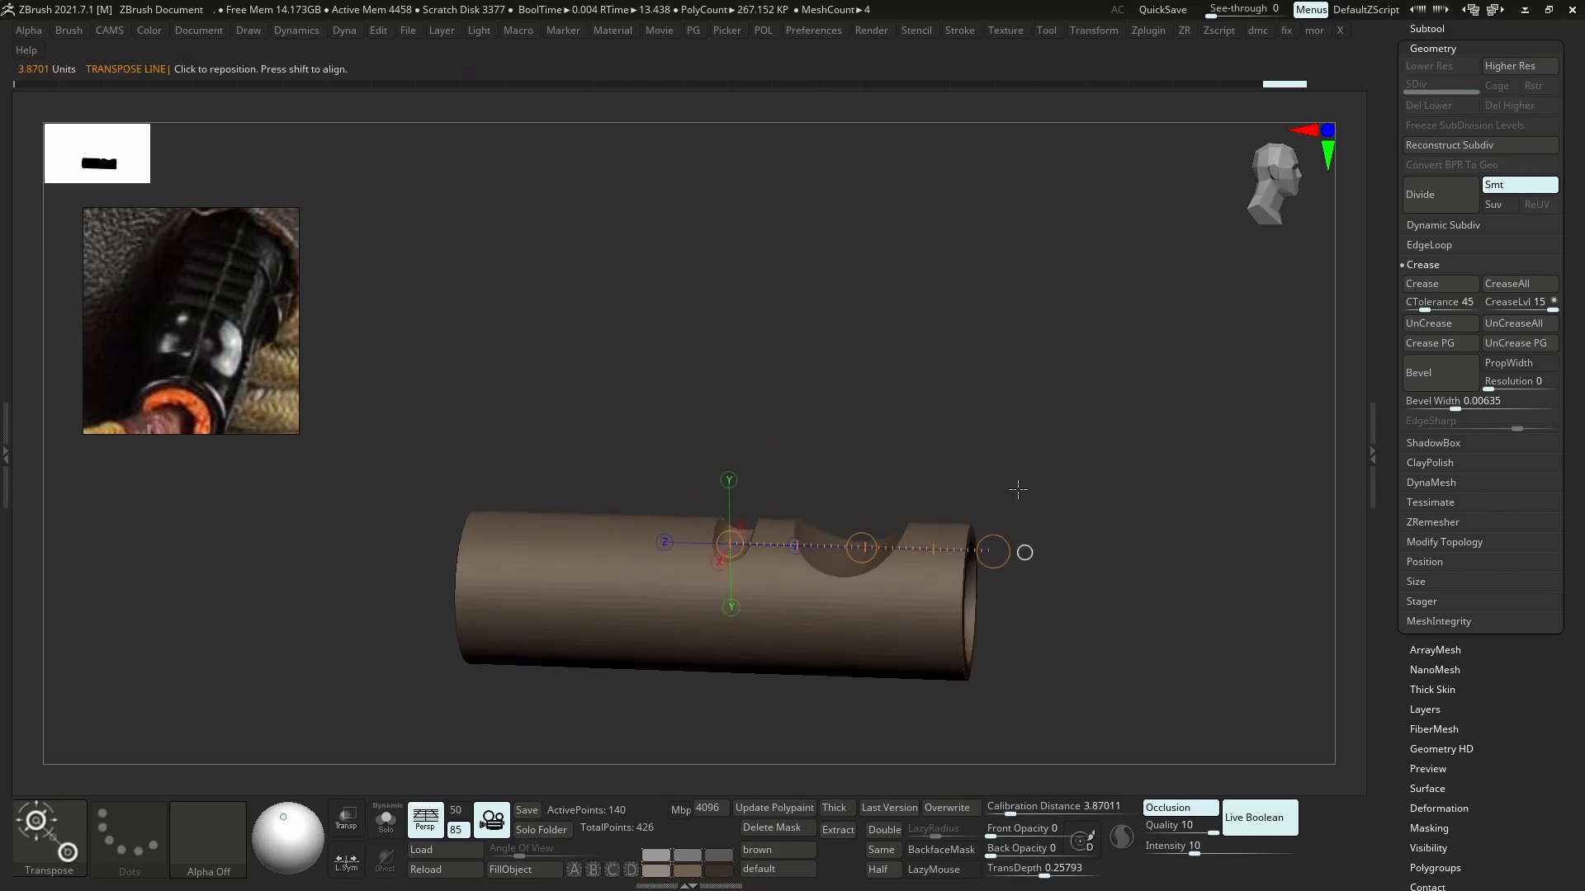
- Isolate the small notch cutter, close the holes at its ends and show all subtools again
key(alt+shift+s)
key(alt+f)
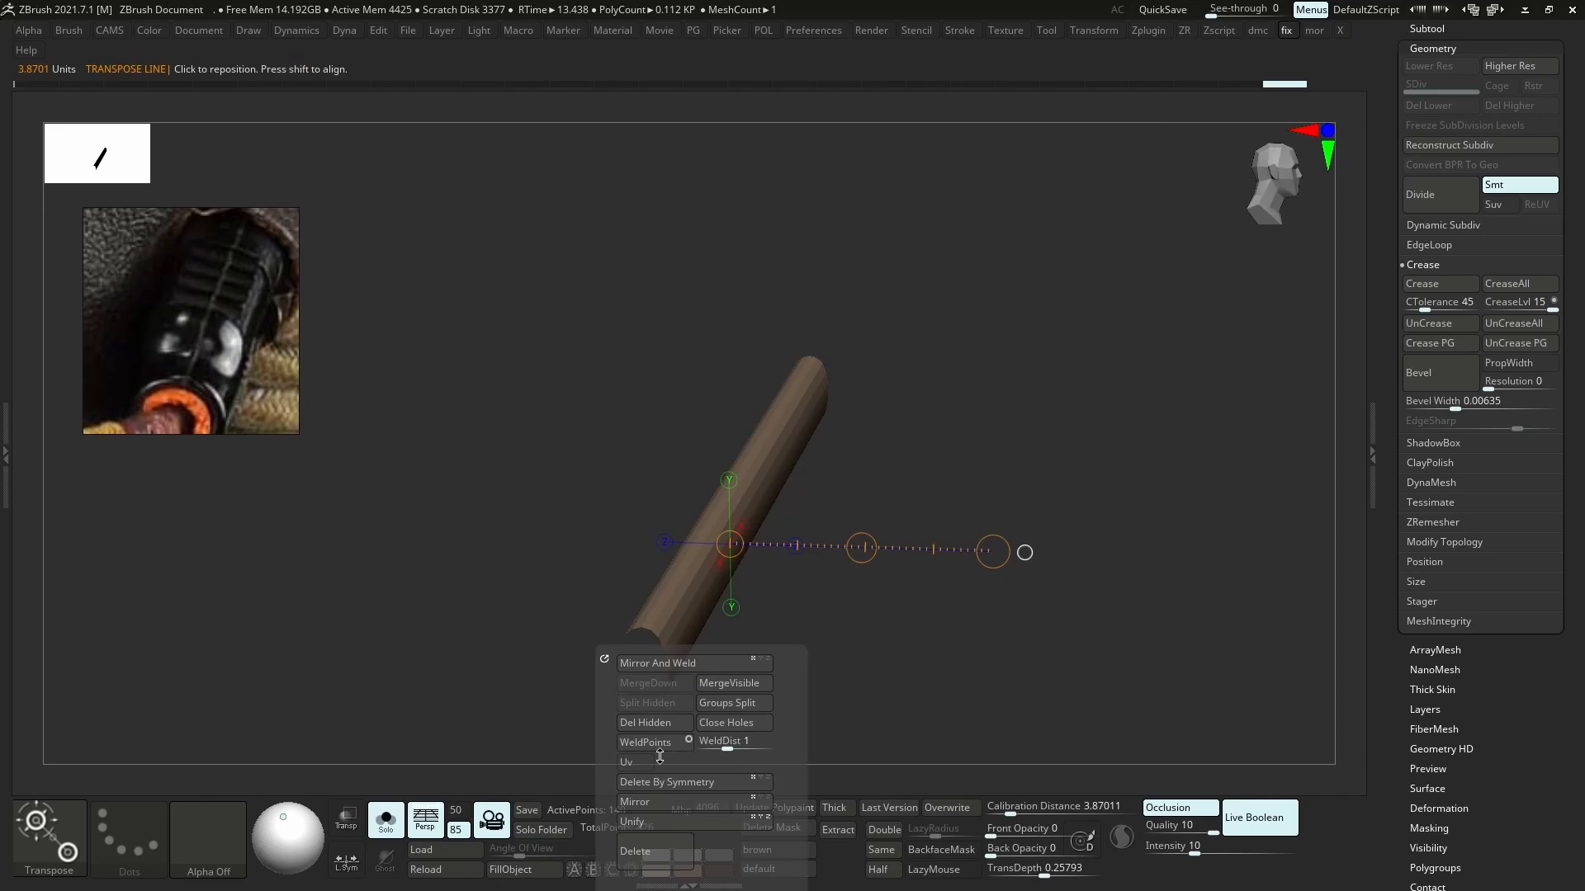
click(726, 724)
key(alt+shift+s)
drag(891, 459, 793, 611)
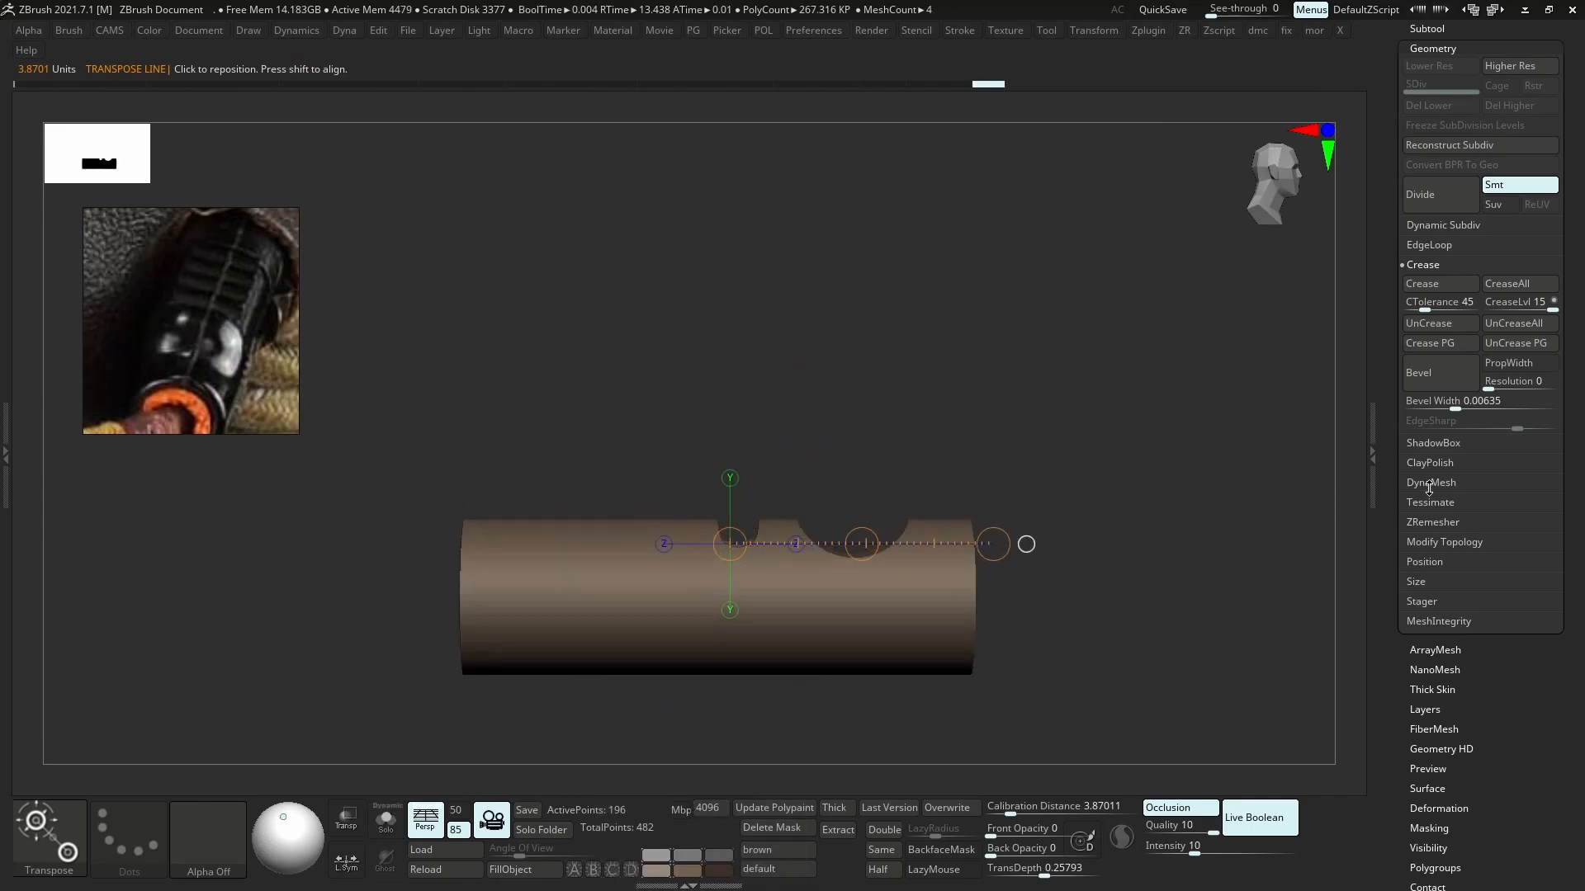
- Turn the small notch cutter into an ArrayMesh with 4 repeats running away from the large notch, with a Z offset of about 4.35
click(1427, 265)
click(1436, 491)
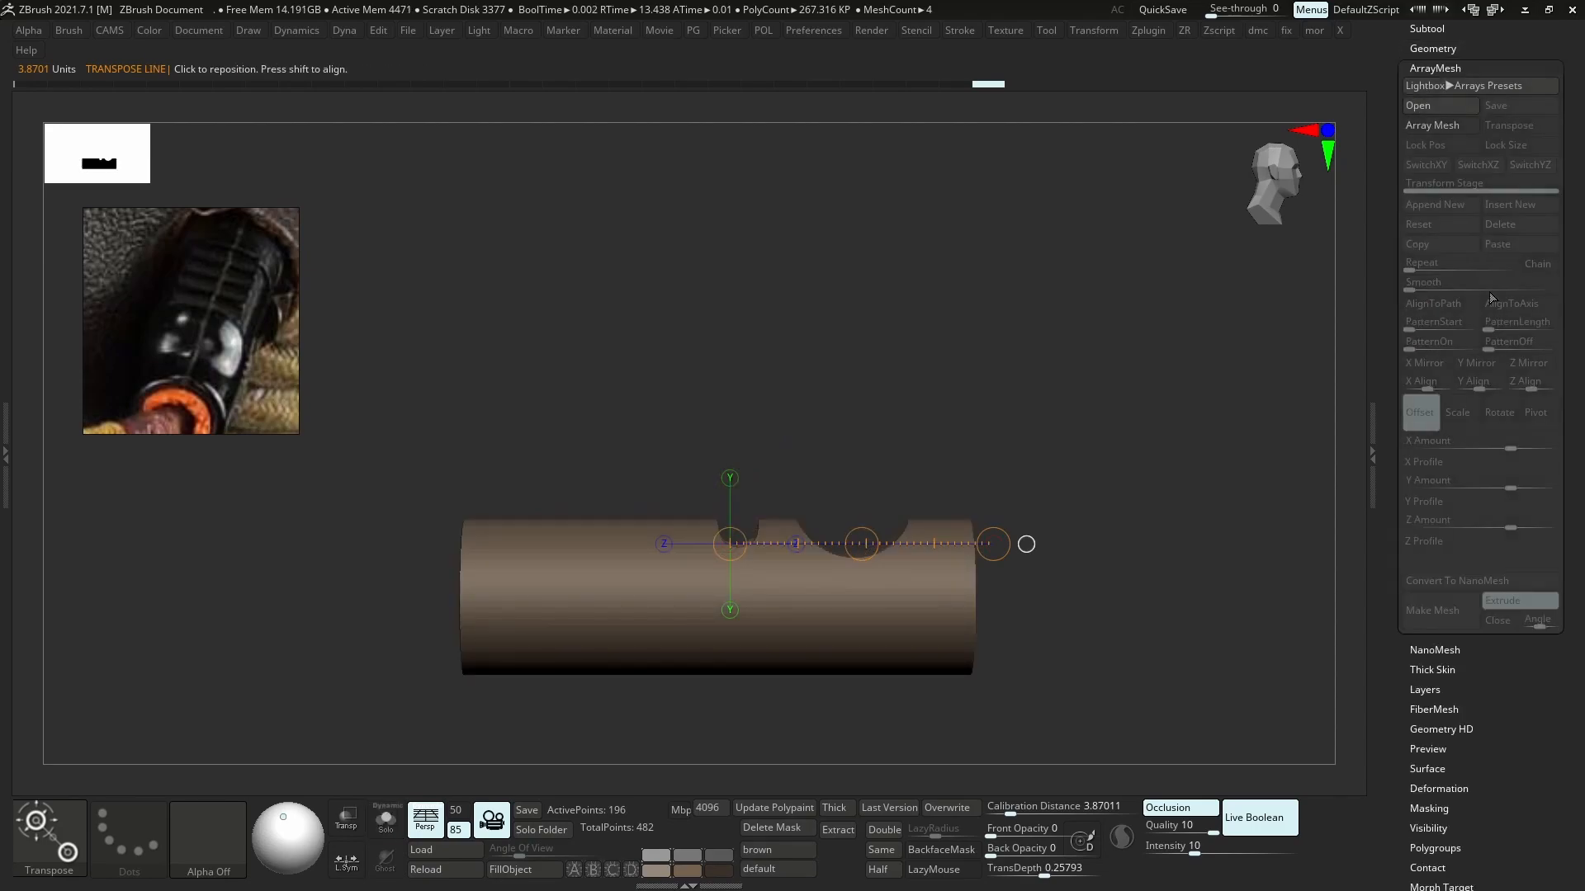
click(1436, 125)
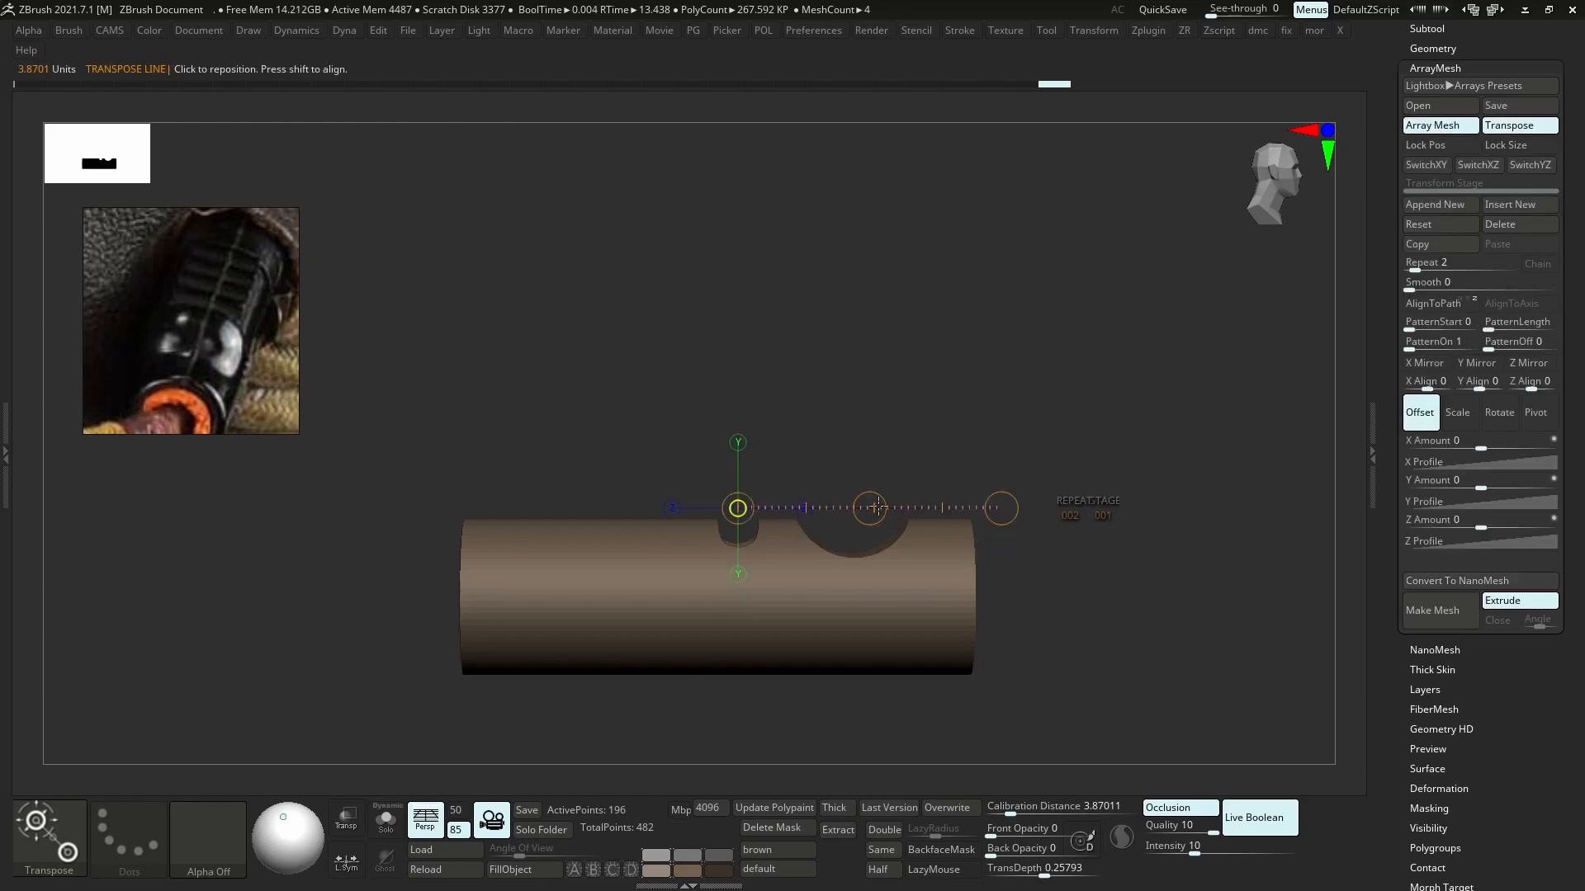
drag(778, 503, 616, 499)
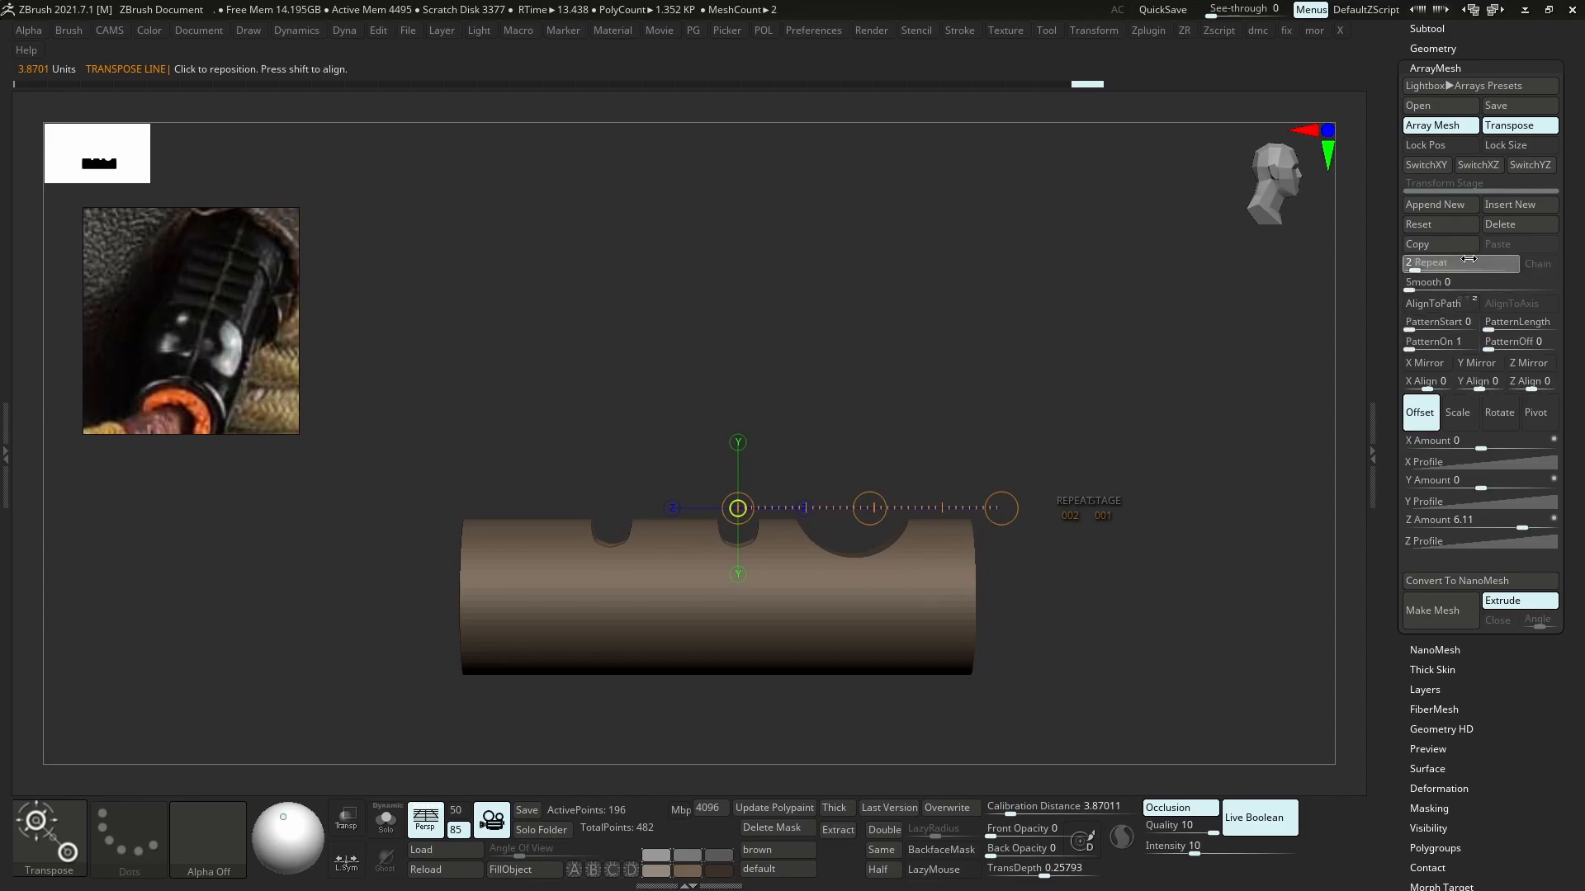
text(4)
key(Return)
drag(869, 508, 943, 505)
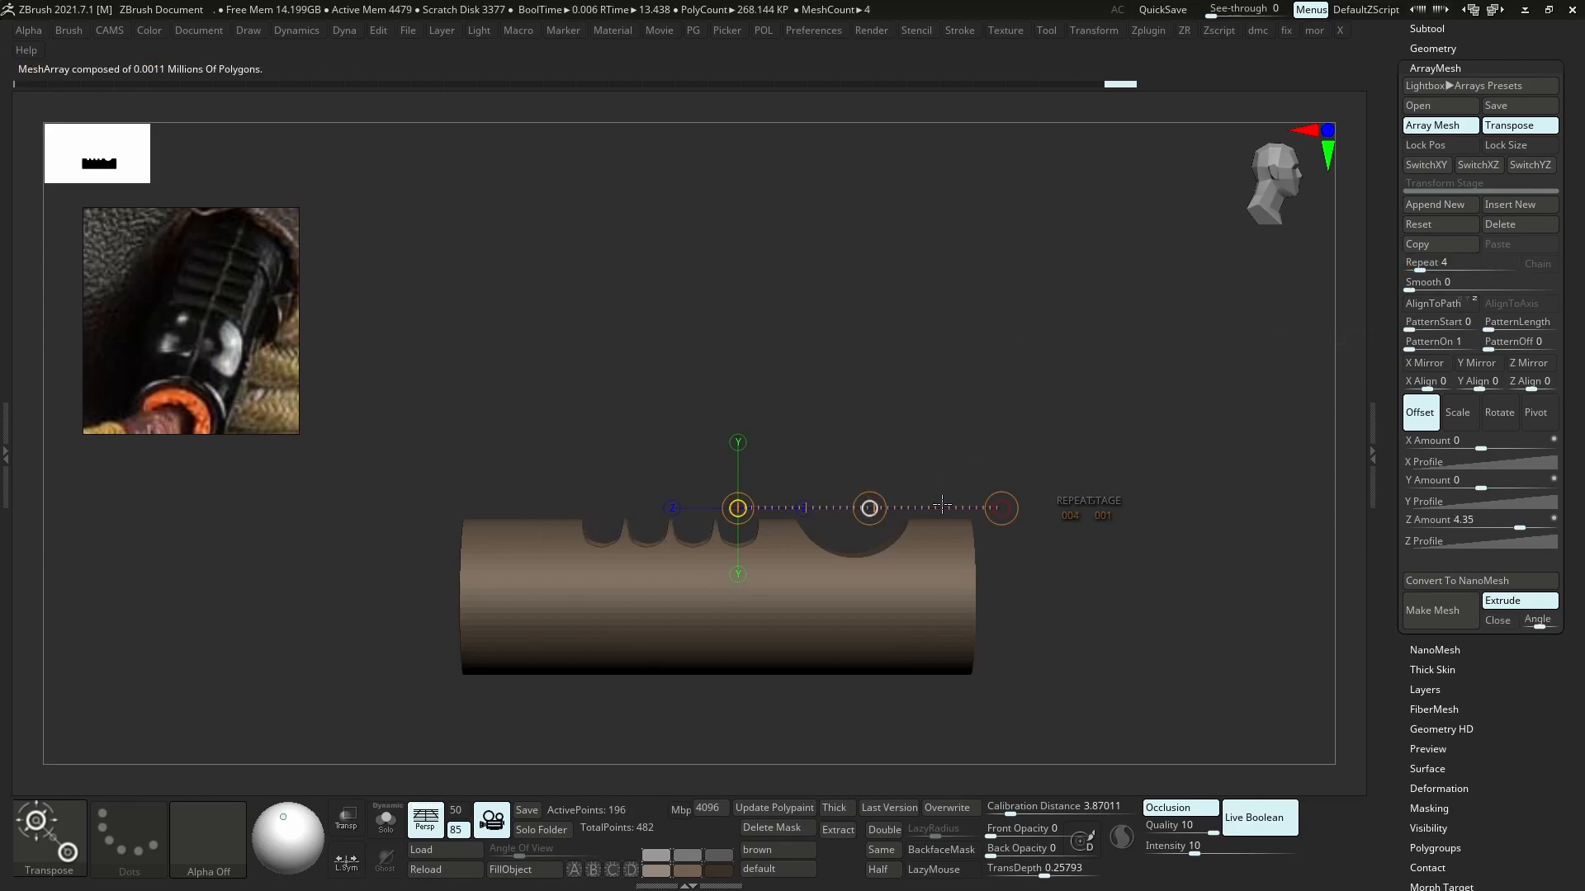
- Select the large notch cutter, scale it down and shift it towards the cylinder's open end
alt+click(871, 541)
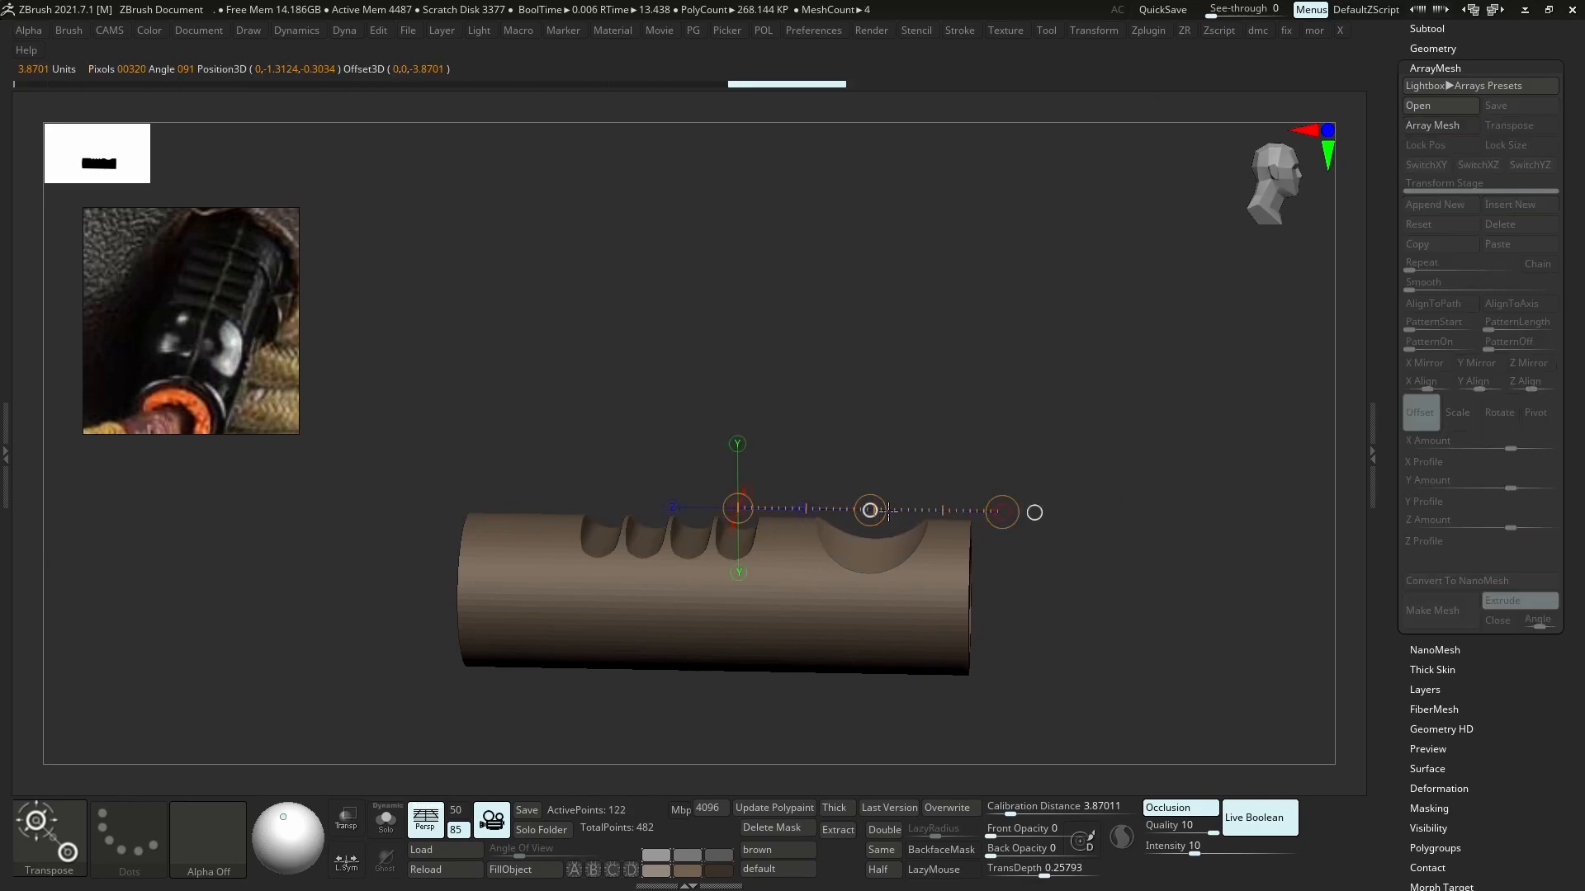
alt+right_drag(920, 554, 901, 602)
shift+drag(901, 601, 902, 446)
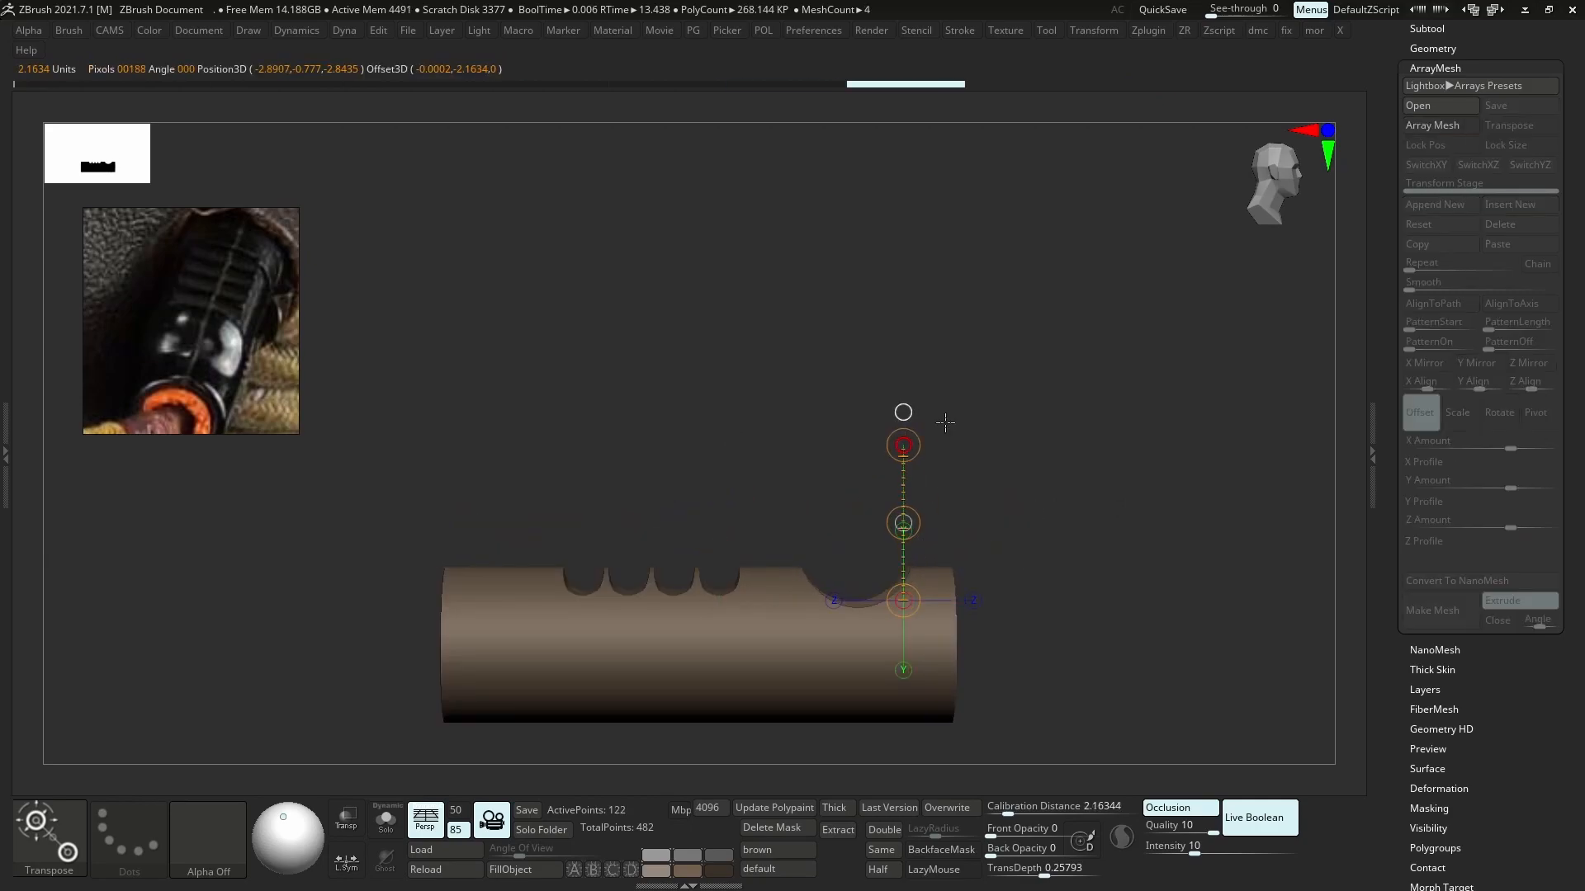
drag(910, 529, 910, 529)
shift+drag(864, 613, 1000, 607)
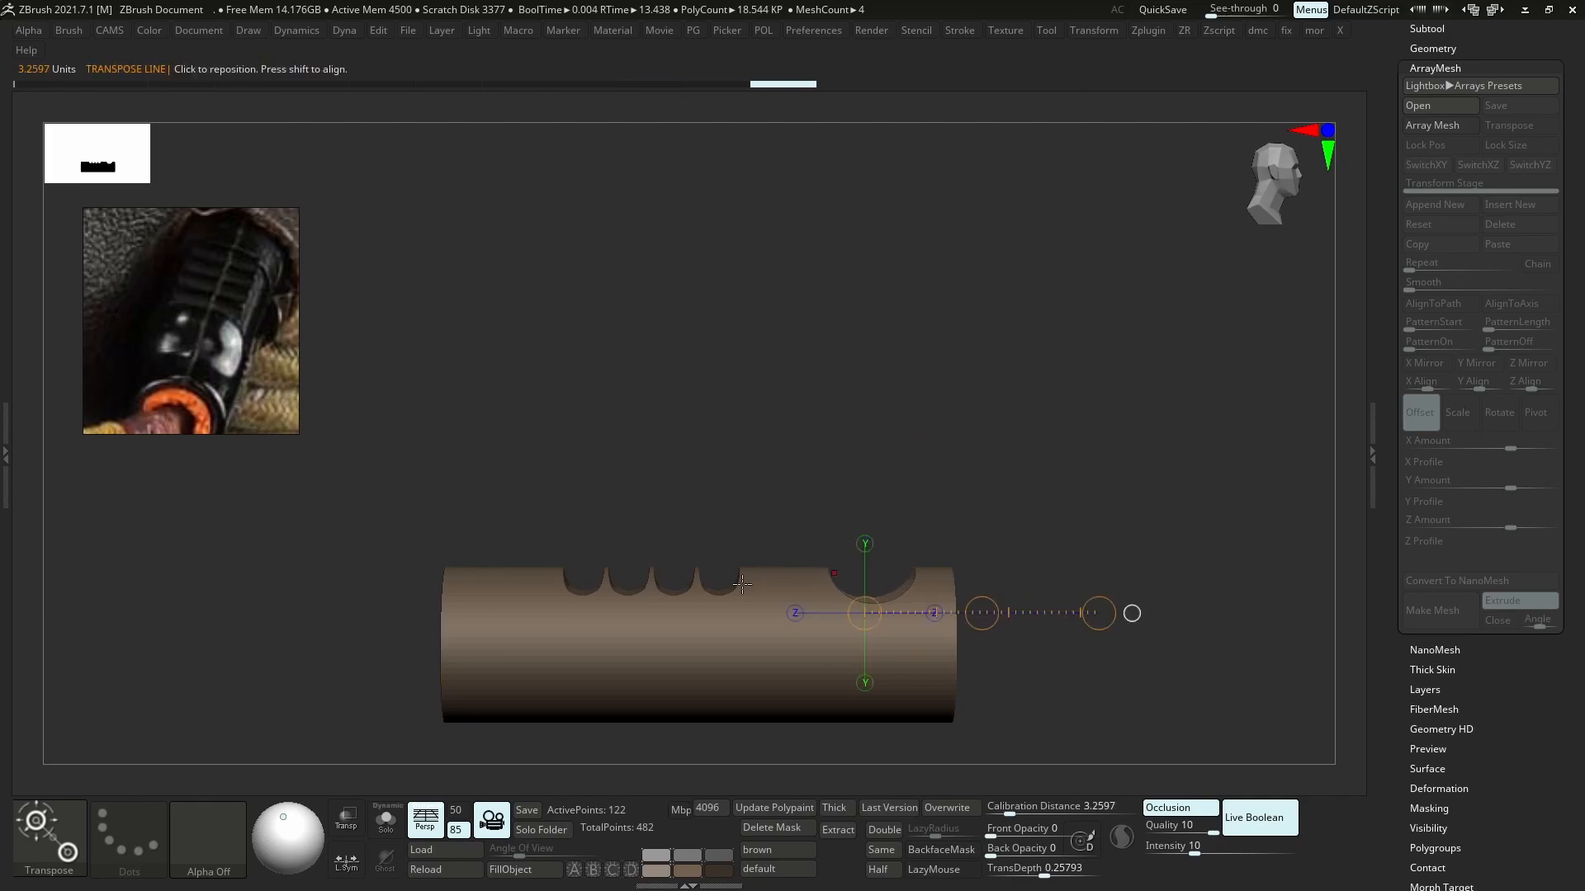
drag(1155, 528, 999, 570)
- Select the arrayed notch cutter and widen the spacing between its repeats to a Z offset of about 4.87
drag(1564, 216, 1563, 339)
click(1429, 151)
click(1437, 230)
shift+drag(1205, 396, 1106, 413)
mouse_move(1014, 481)
mouse_down()
mouse_move(1060, 481)
mouse_move(1024, 503)
mouse_move(992, 488)
mouse_up()
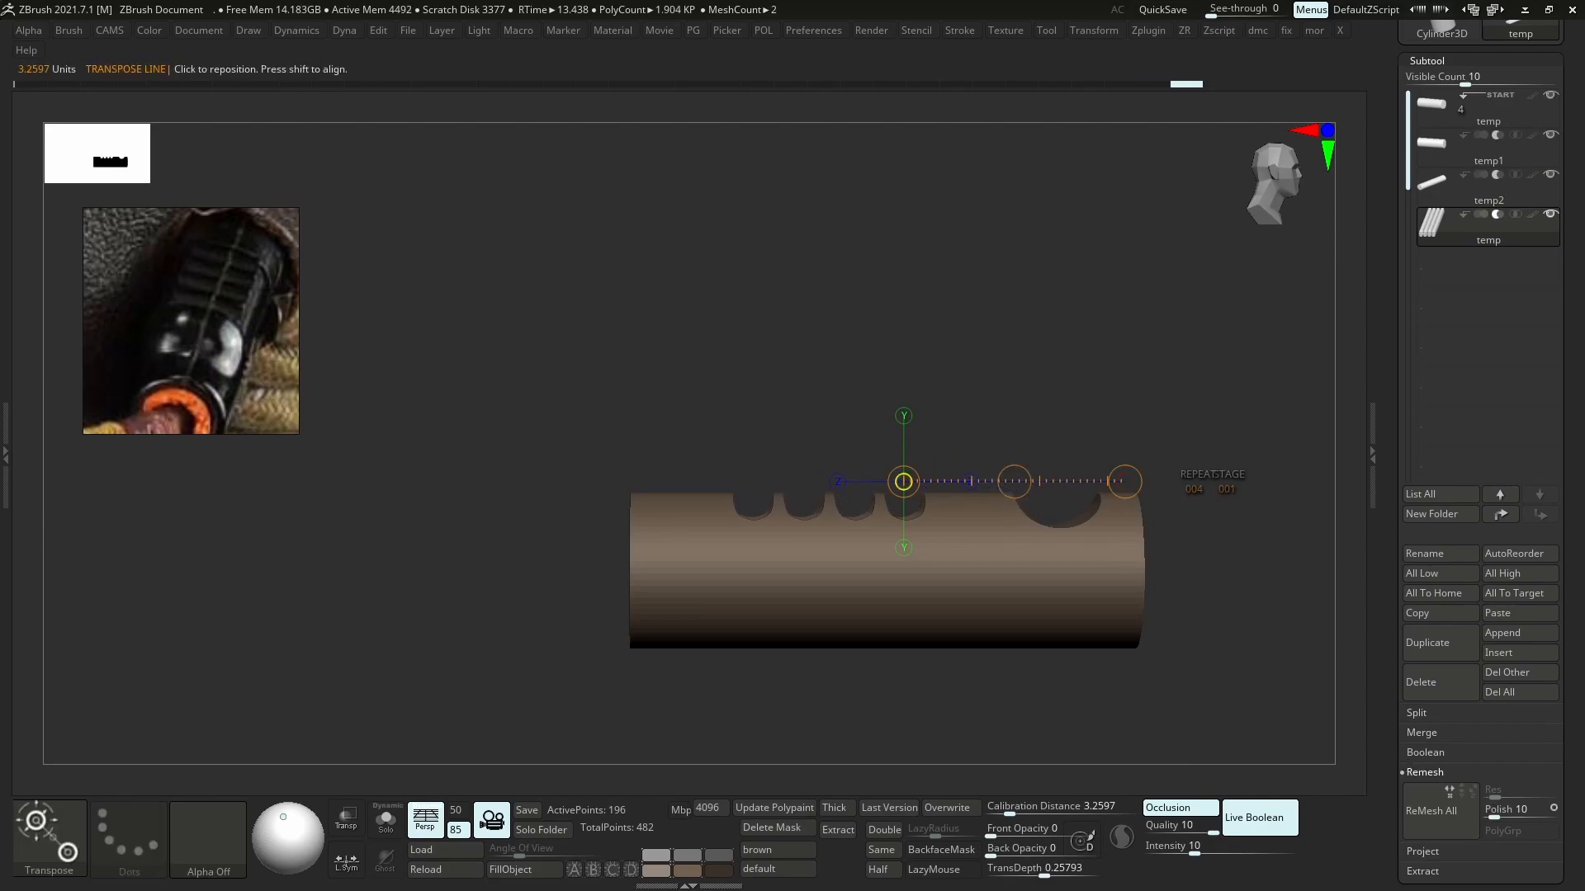
- Turn off the array's Transpose mode and move all four small notches towards the large notch
scroll(1433, 749, down, 3)
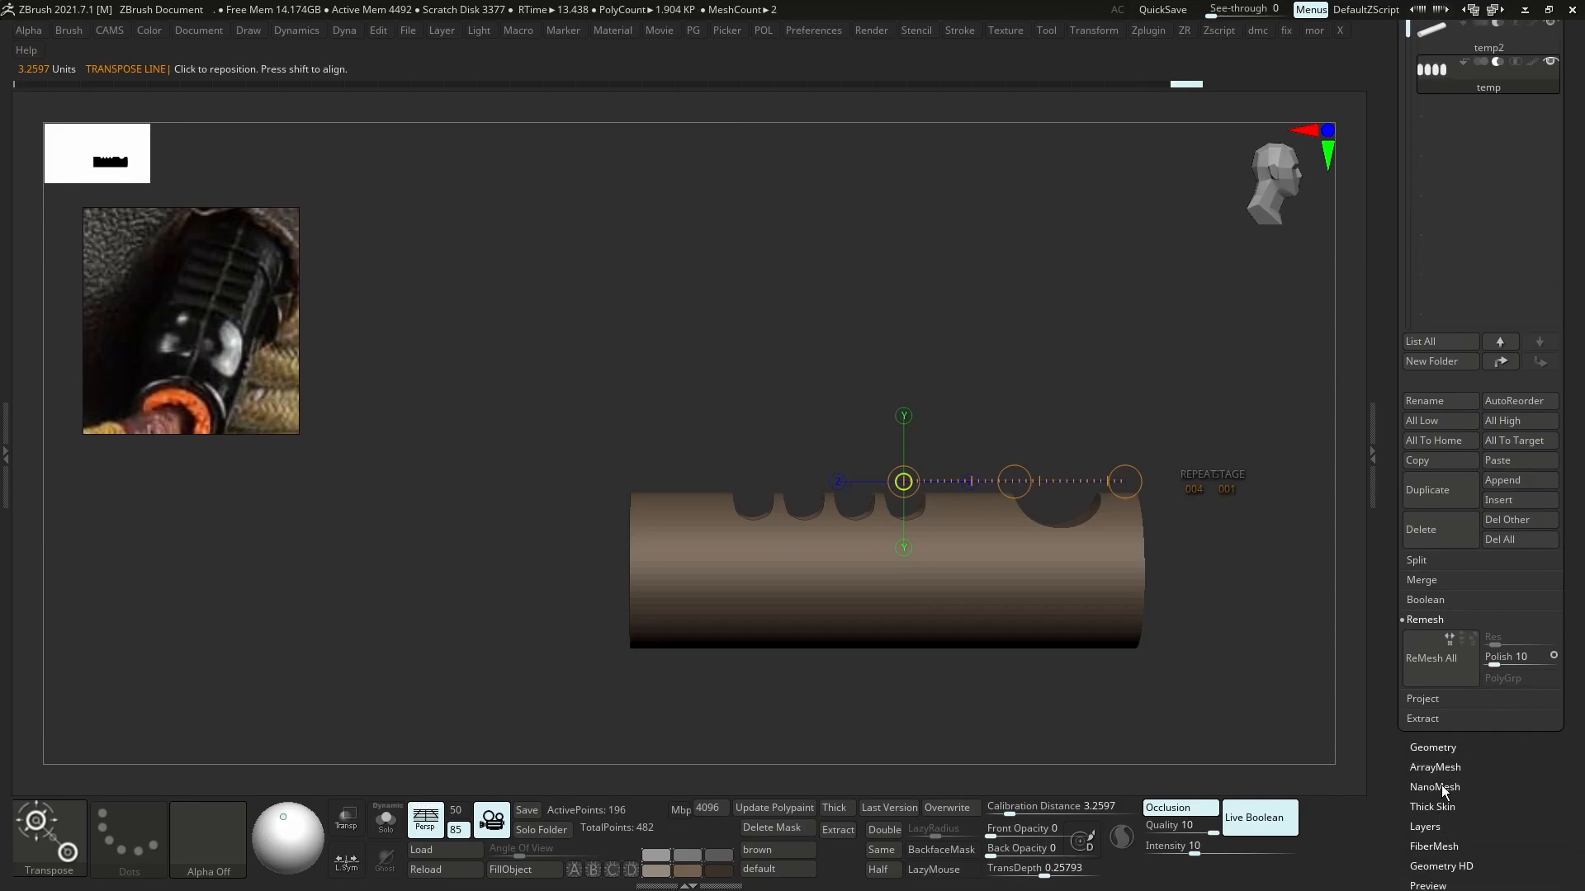
click(1434, 767)
click(1525, 128)
drag(1031, 488, 1078, 472)
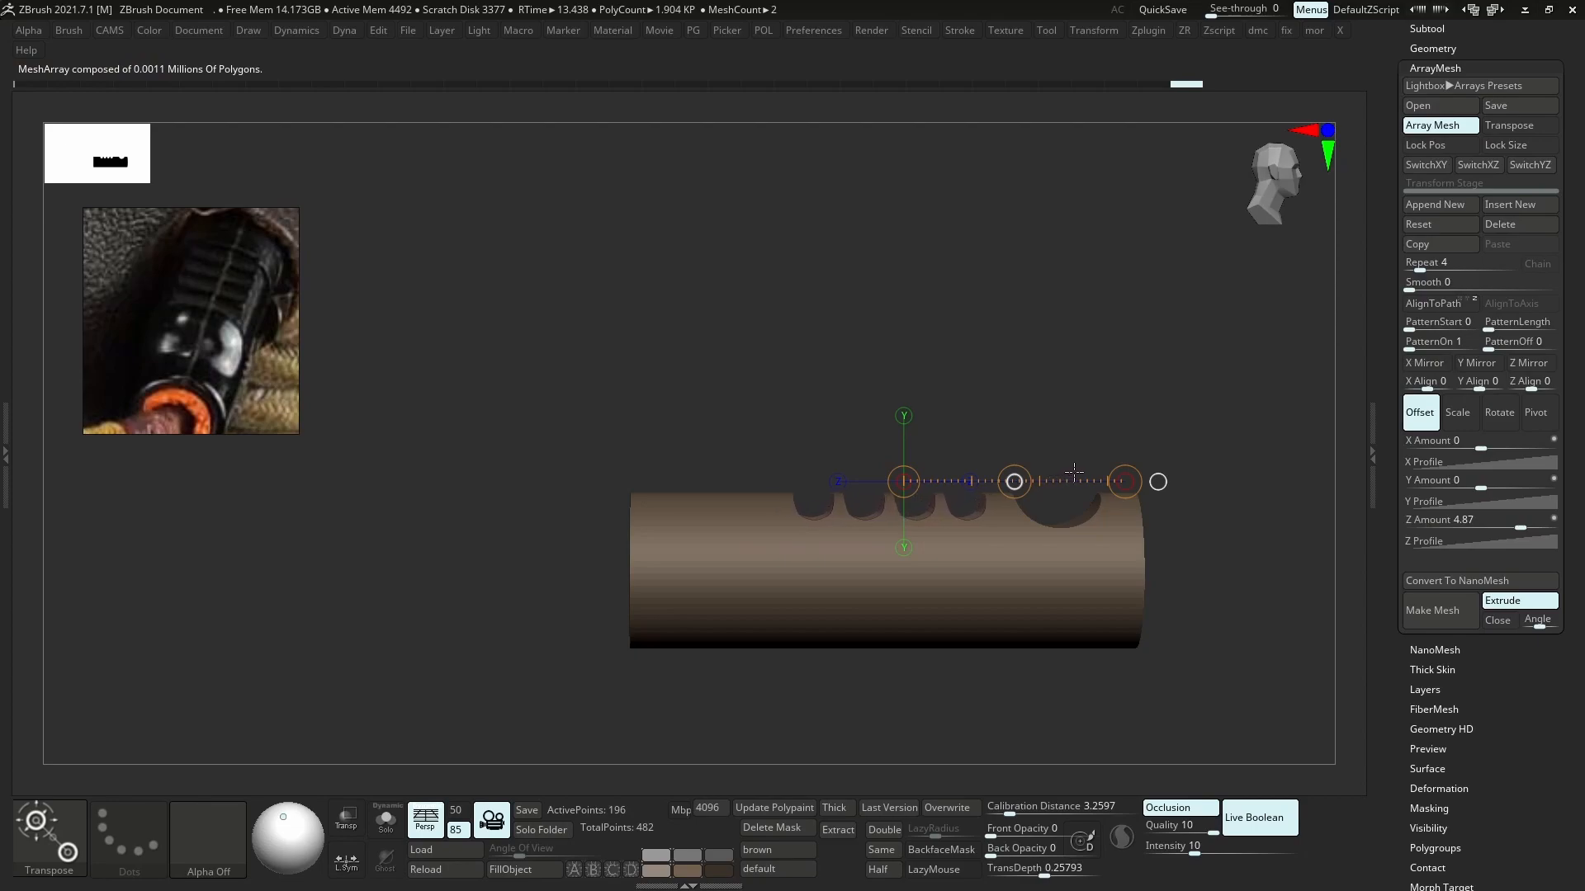
- Duplicate the main cylinder, squash the copy lengthwise into a narrow band beside the small notches and set it to additive Boolean mode
click(1448, 31)
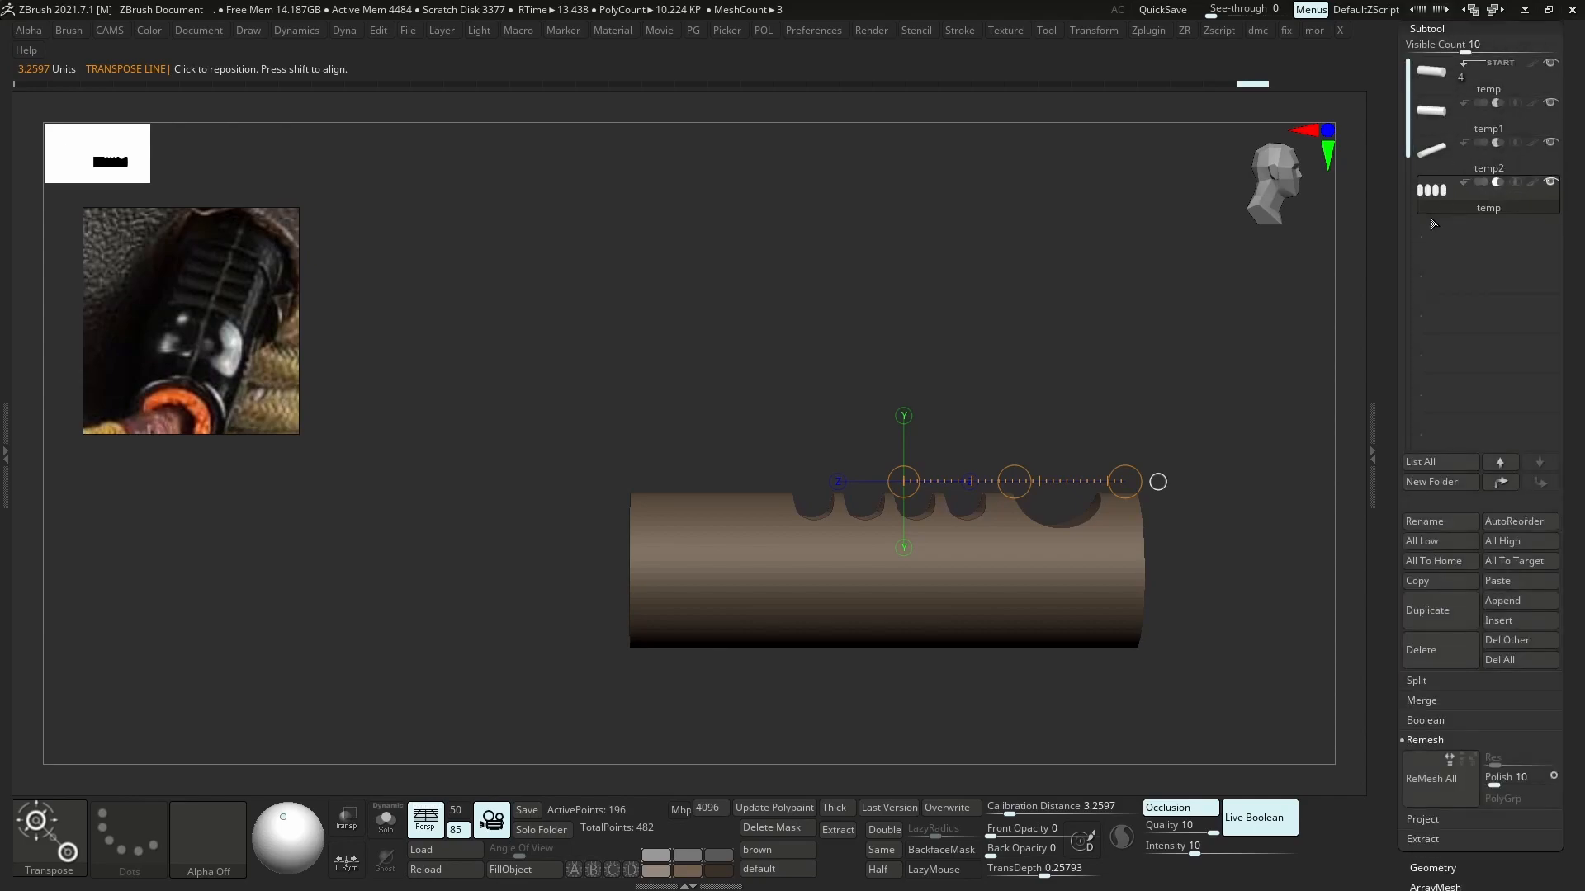
alt+click(938, 596)
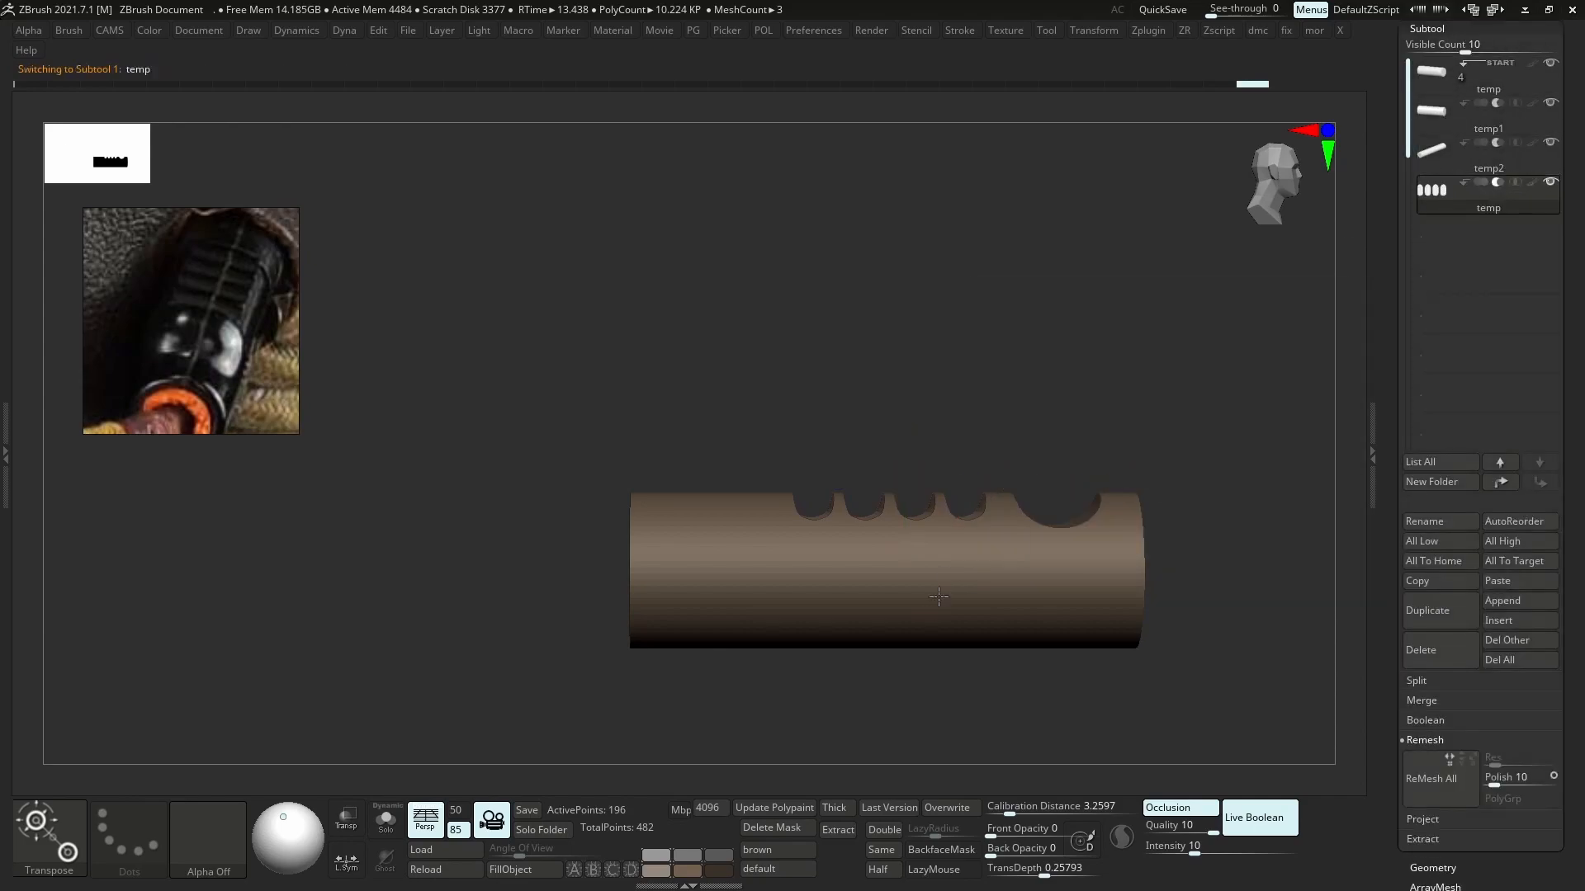
click(1444, 618)
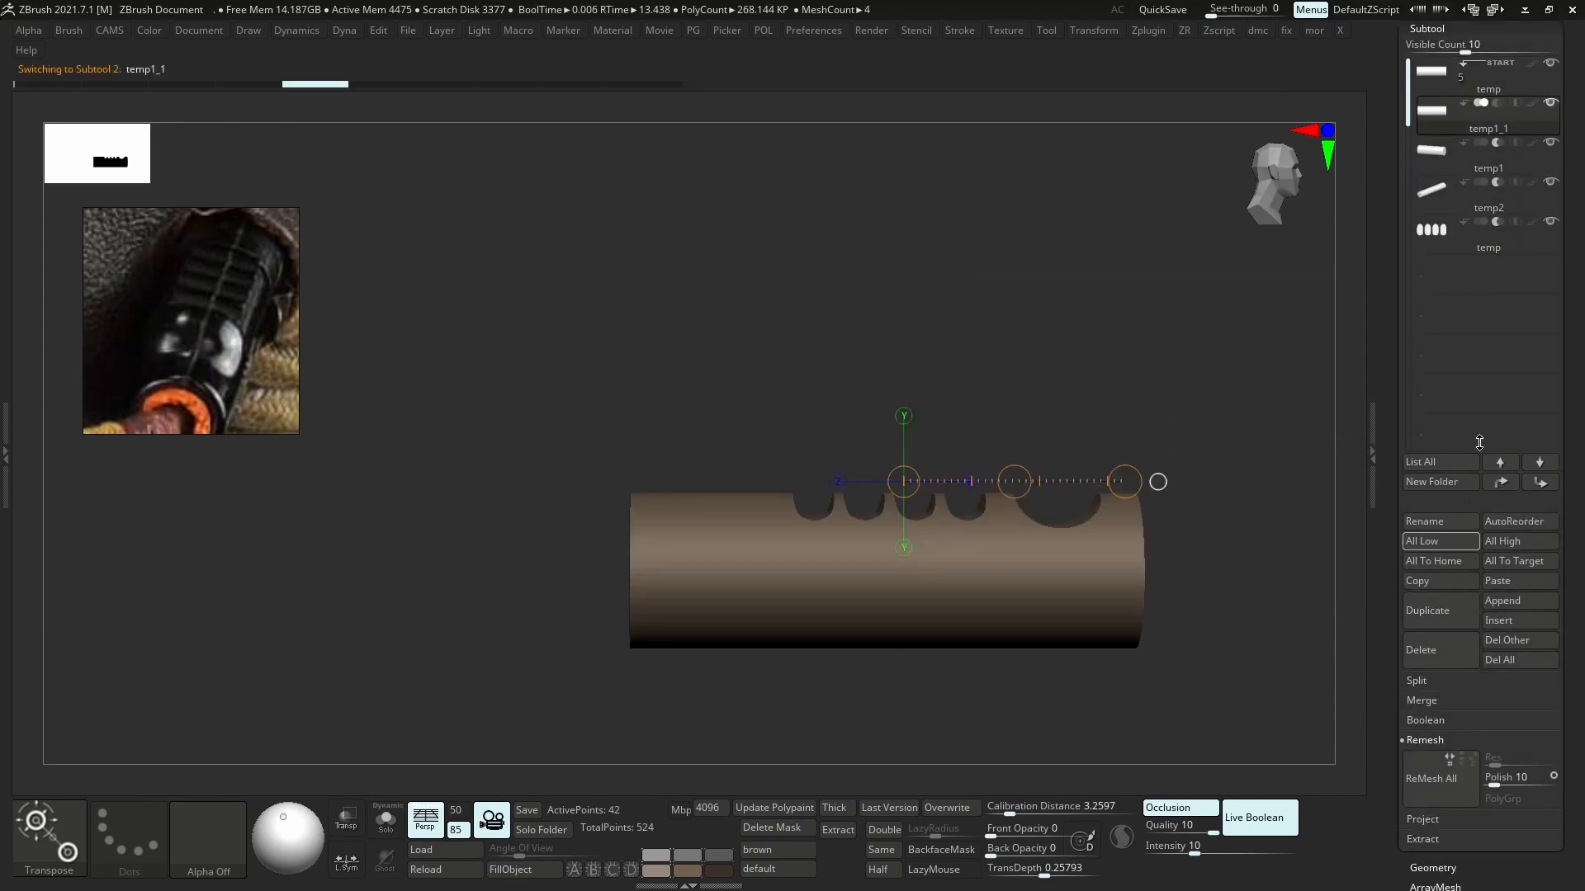
click(1515, 102)
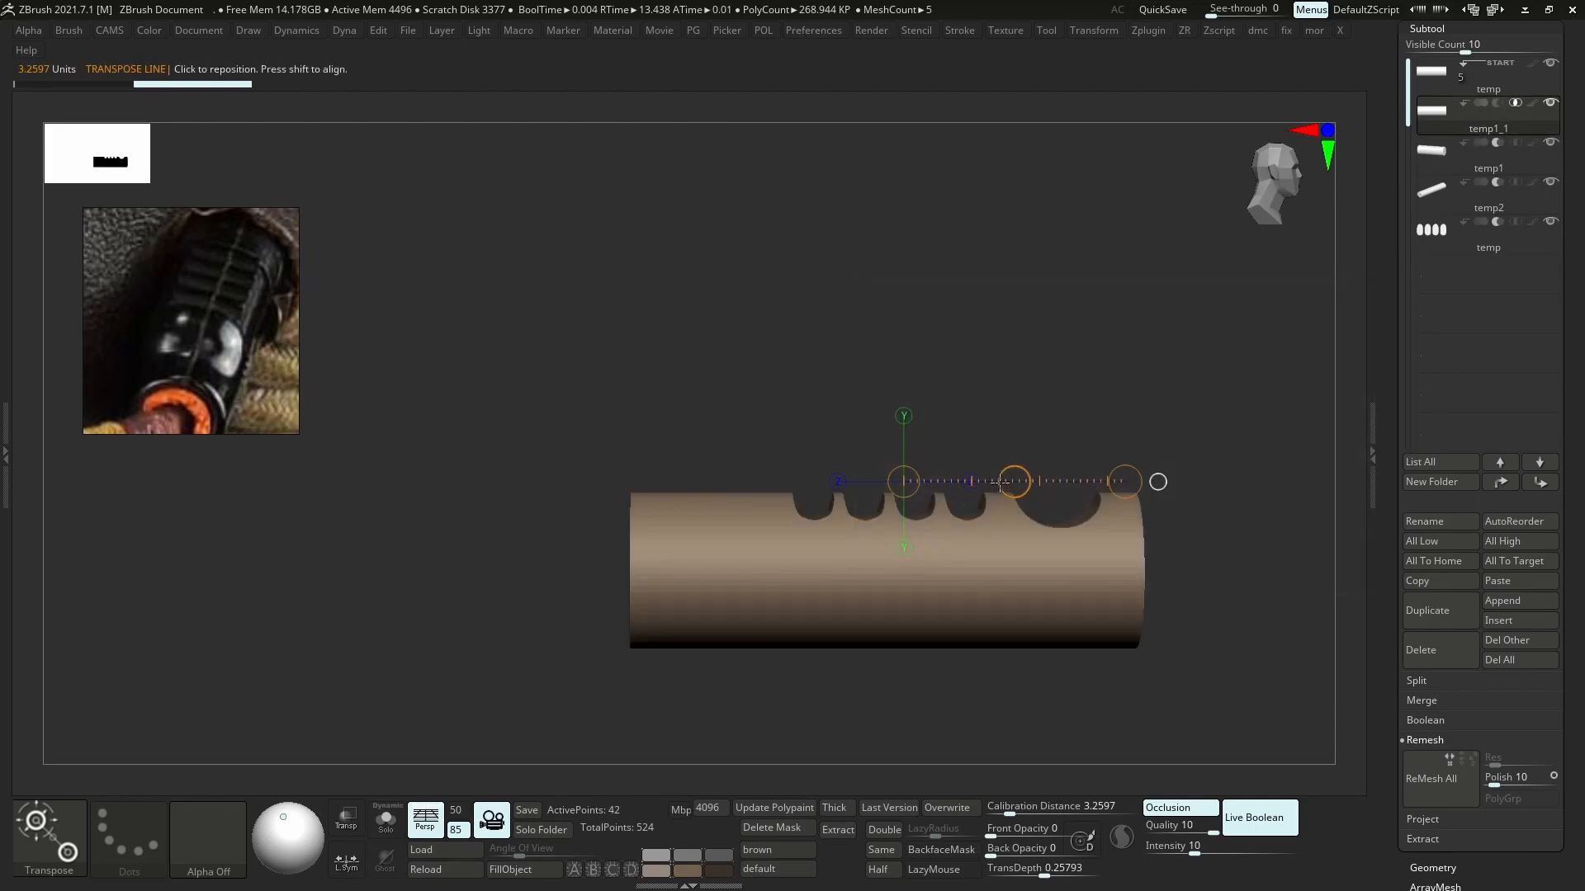
drag(921, 571, 884, 569)
click(1478, 105)
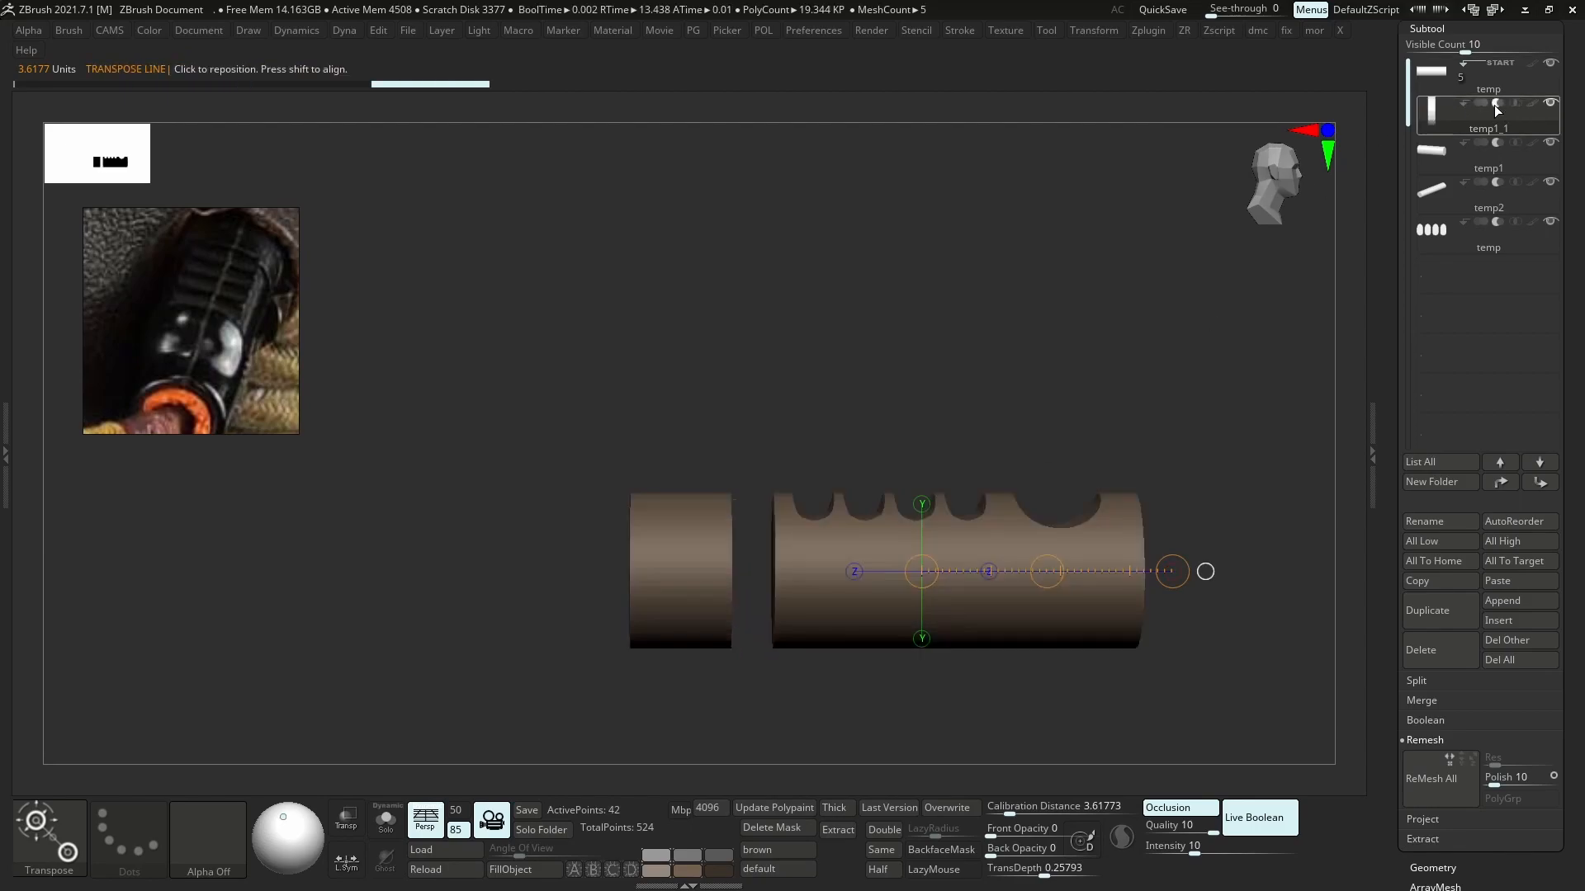
- Centre the gizmo on the band, slide it towards the cylinder's plain end and stretch it lengthwise into a wide collar
shift+right_drag(1037, 549, 1001, 557)
key(alt+s)
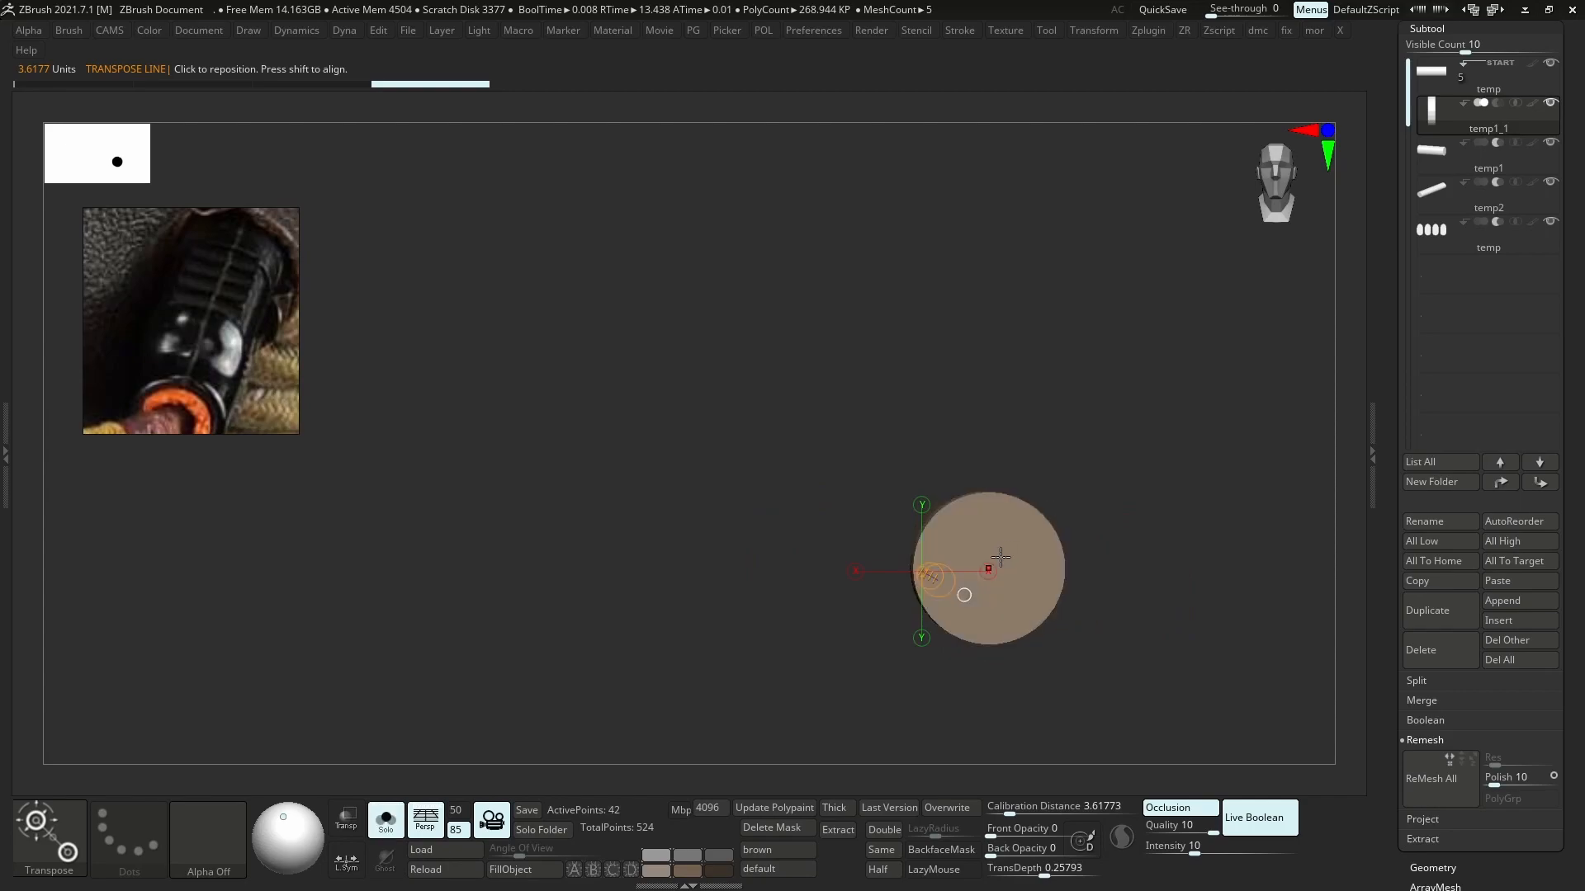
key(y)
click(901, 438)
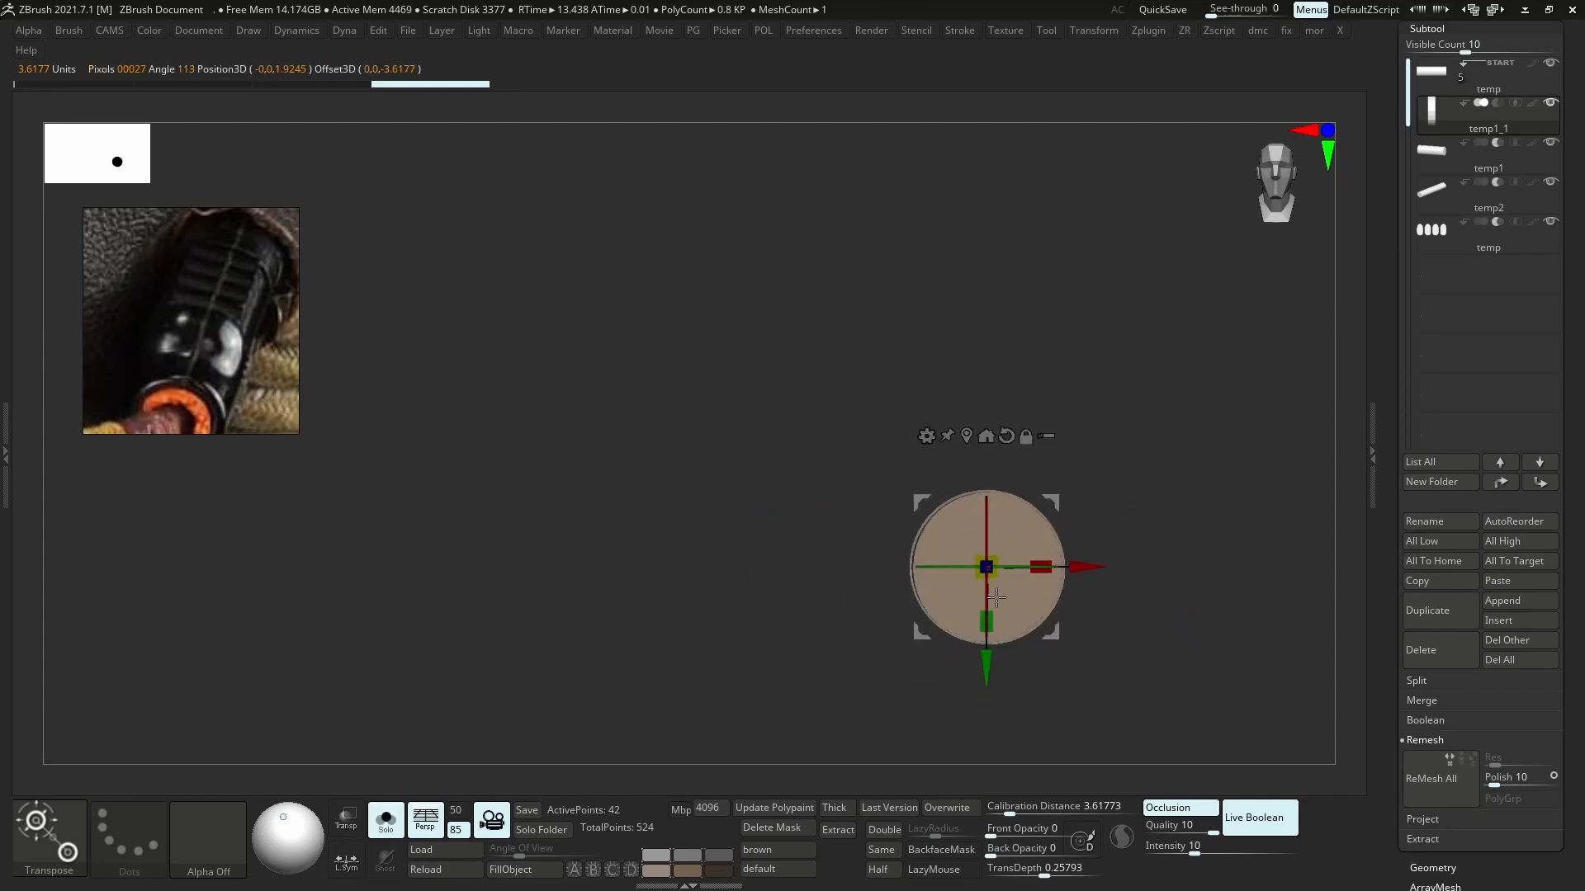
key(alt+s)
shift+right_drag(999, 578, 1190, 463)
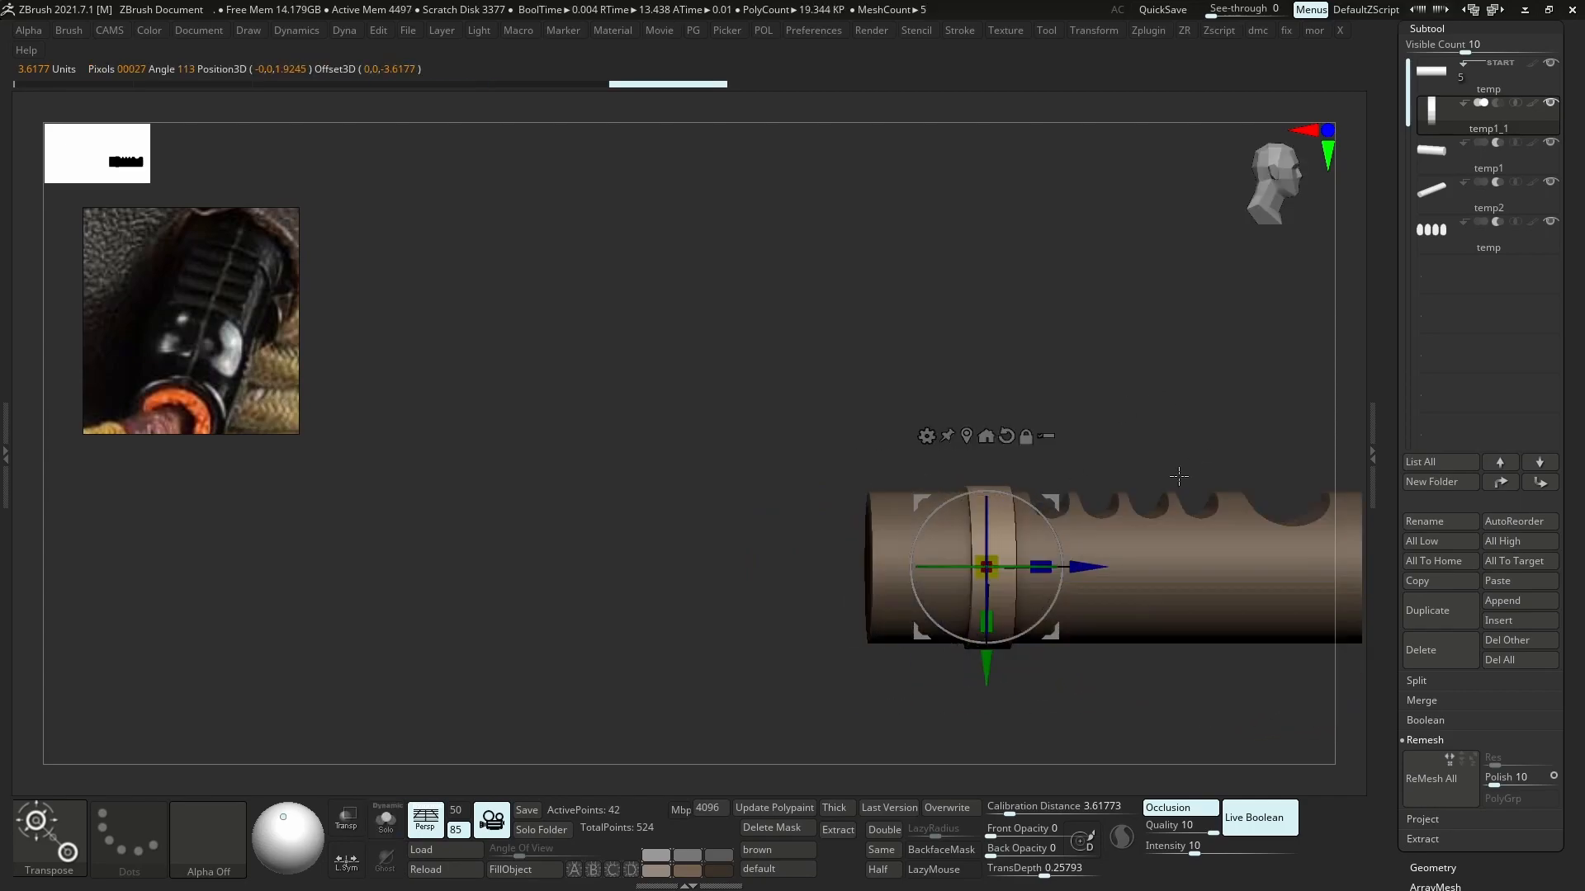
drag(1075, 575, 1009, 571)
drag(1026, 569, 1038, 570)
mouse_move(1096, 537)
right_down()
mouse_move(990, 542)
mouse_move(874, 429)
mouse_move(875, 528)
mouse_move(957, 460)
right_up()
- Select the main cylinder and the collar in turn and turn off their smoothed subdivision preview
key(b)
key(z)
key(m)
key(q)
alt+click(801, 477)
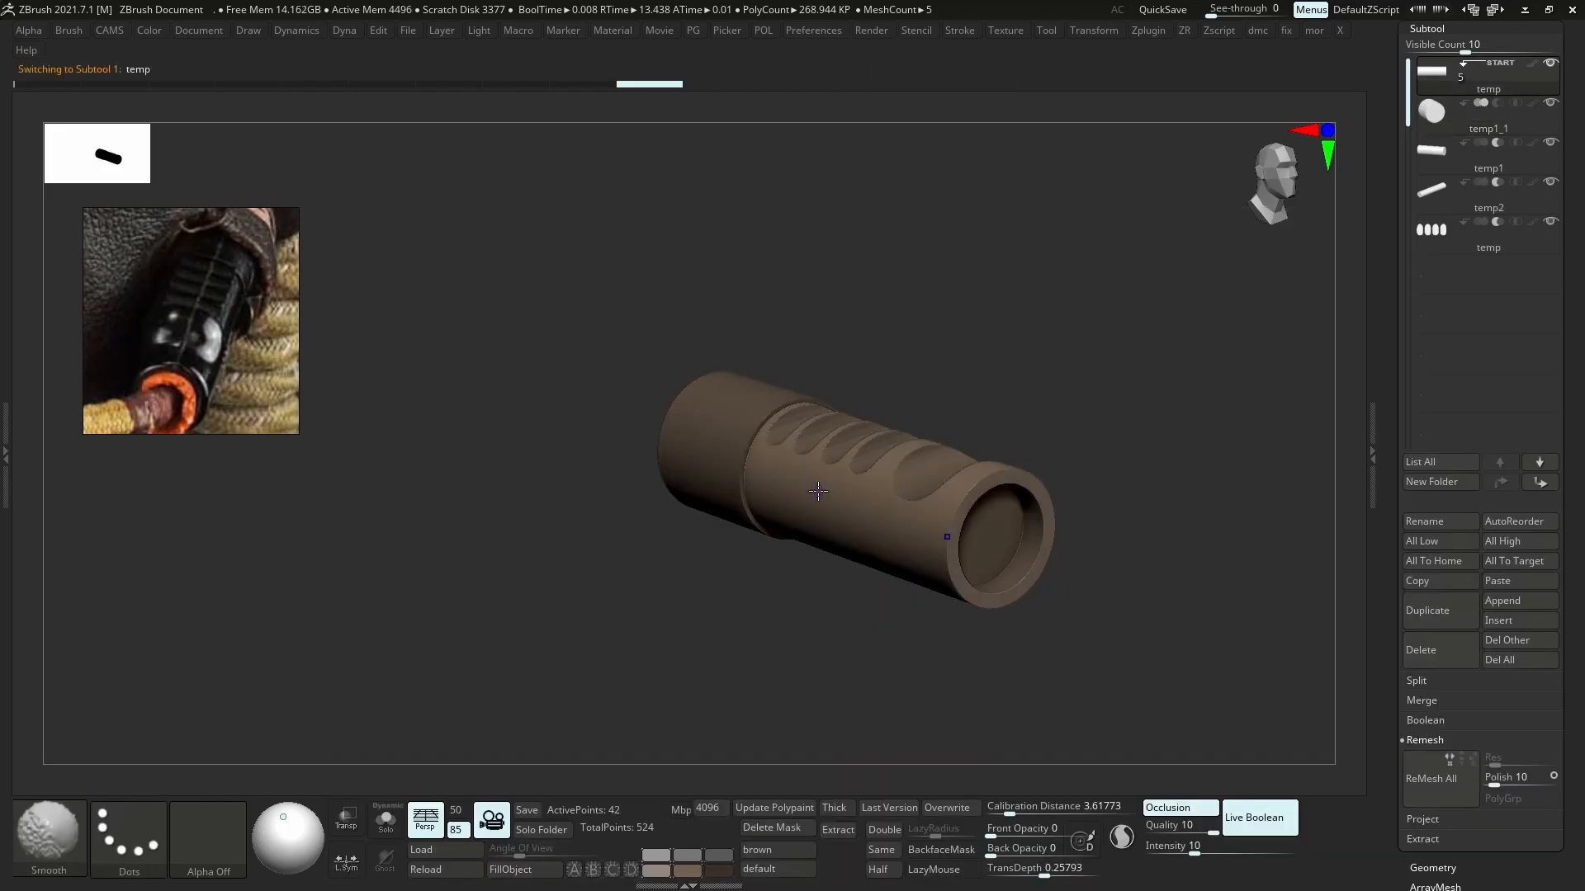
key(shift+f)
key(shift+f)
right_drag(899, 483, 823, 507)
alt+click(639, 506)
mouse_move(909, 452)
right_down()
mouse_move(942, 467)
mouse_move(906, 471)
right_up()
- Rename the main cylinder subtool as BOOLEAN and merge the subtools with the Trigon Toolbox's hard-surface Boolean tool
click(1439, 80)
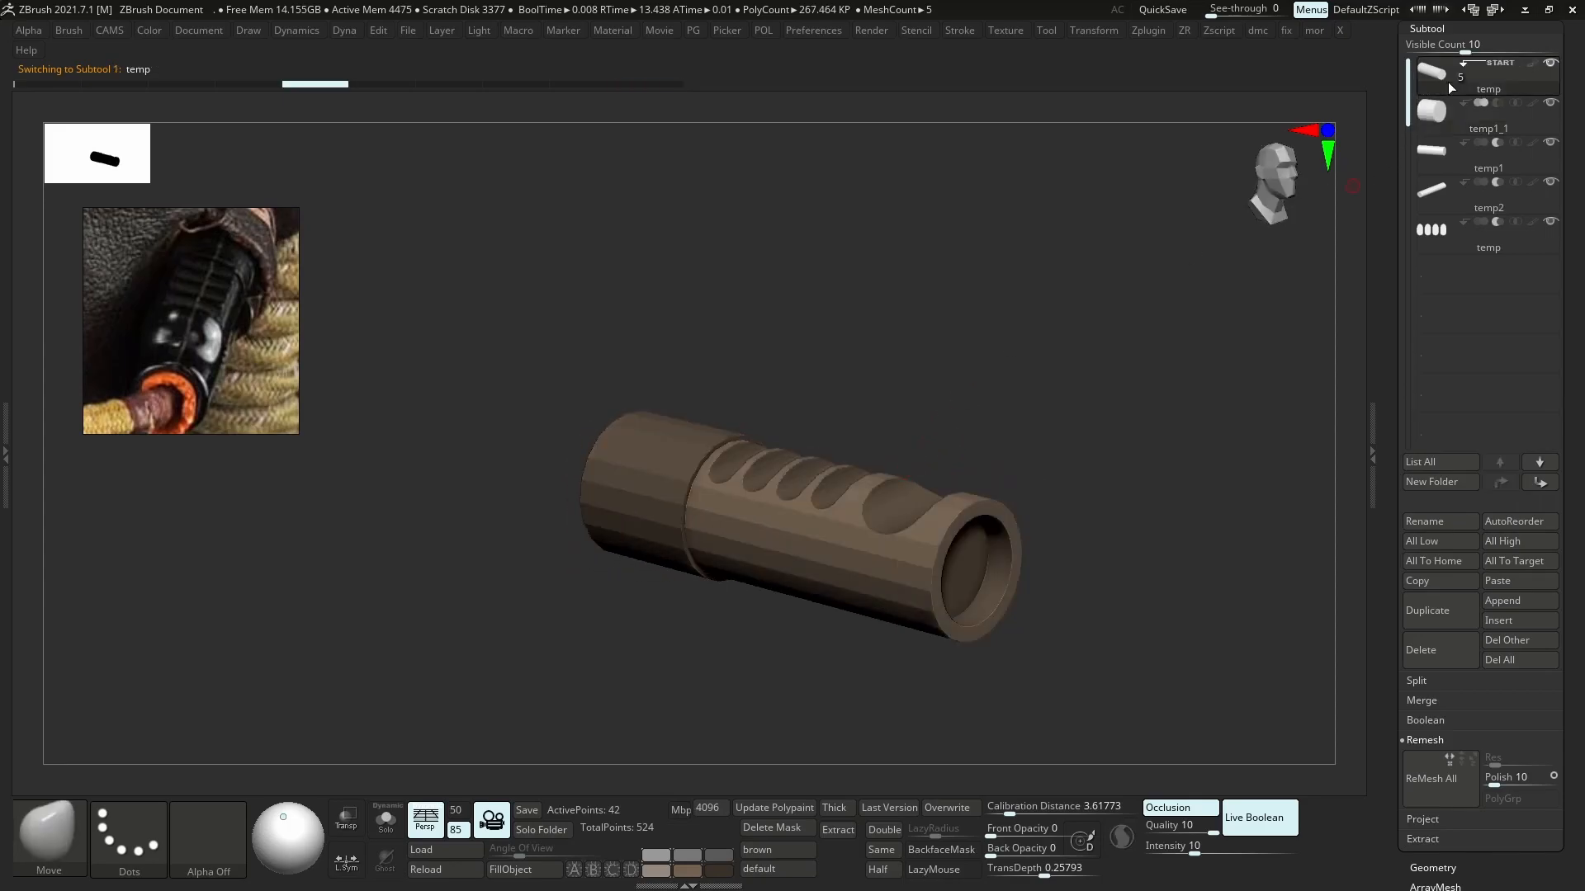
mouse_move(1435, 109)
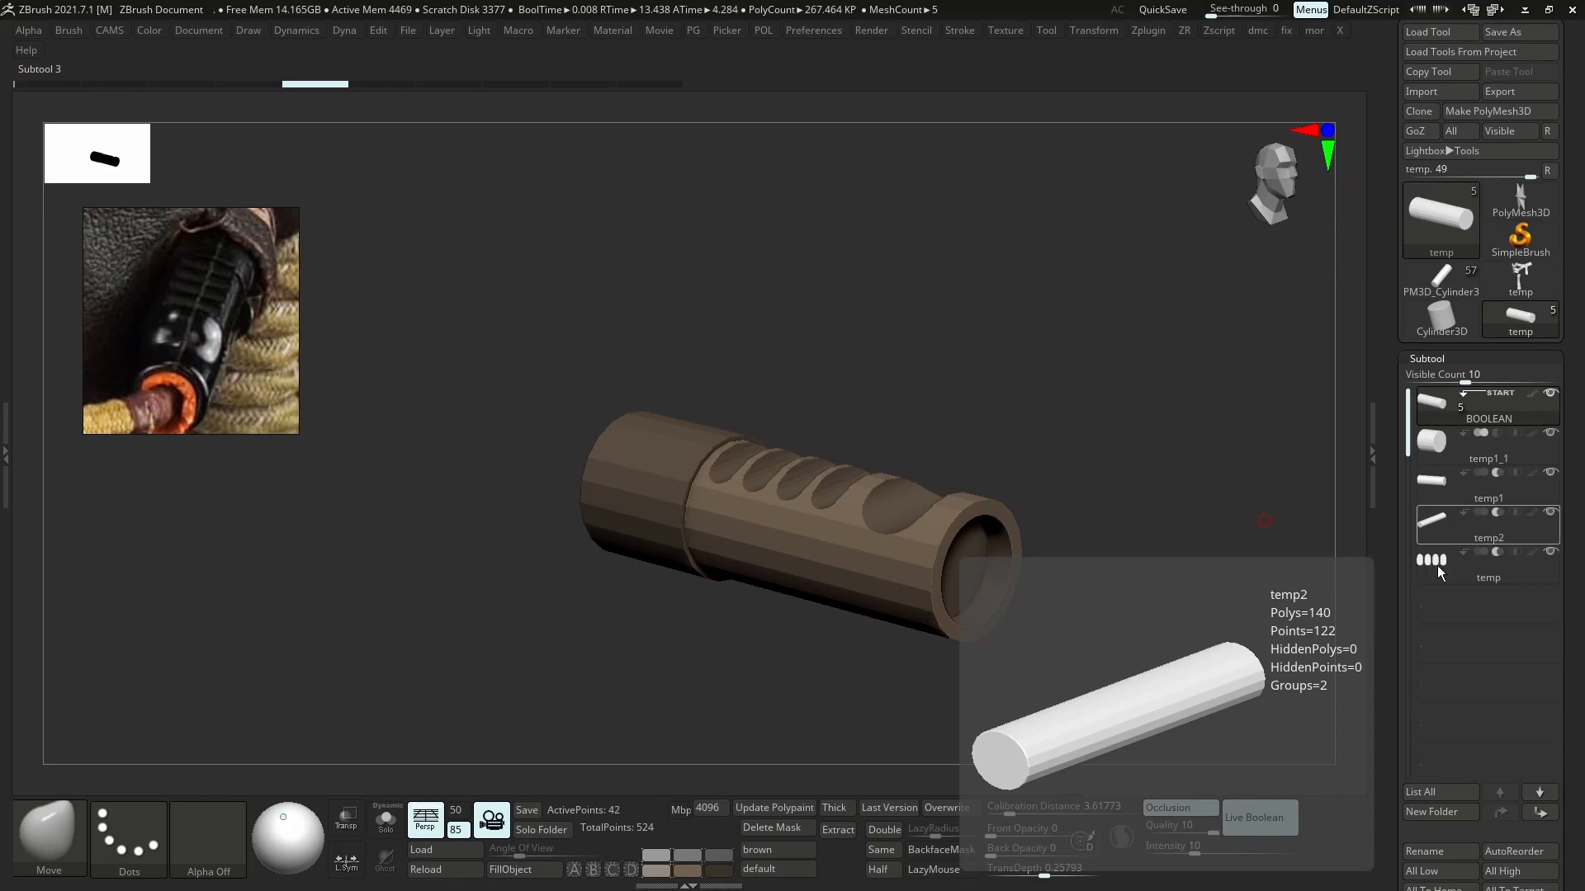
click(4, 450)
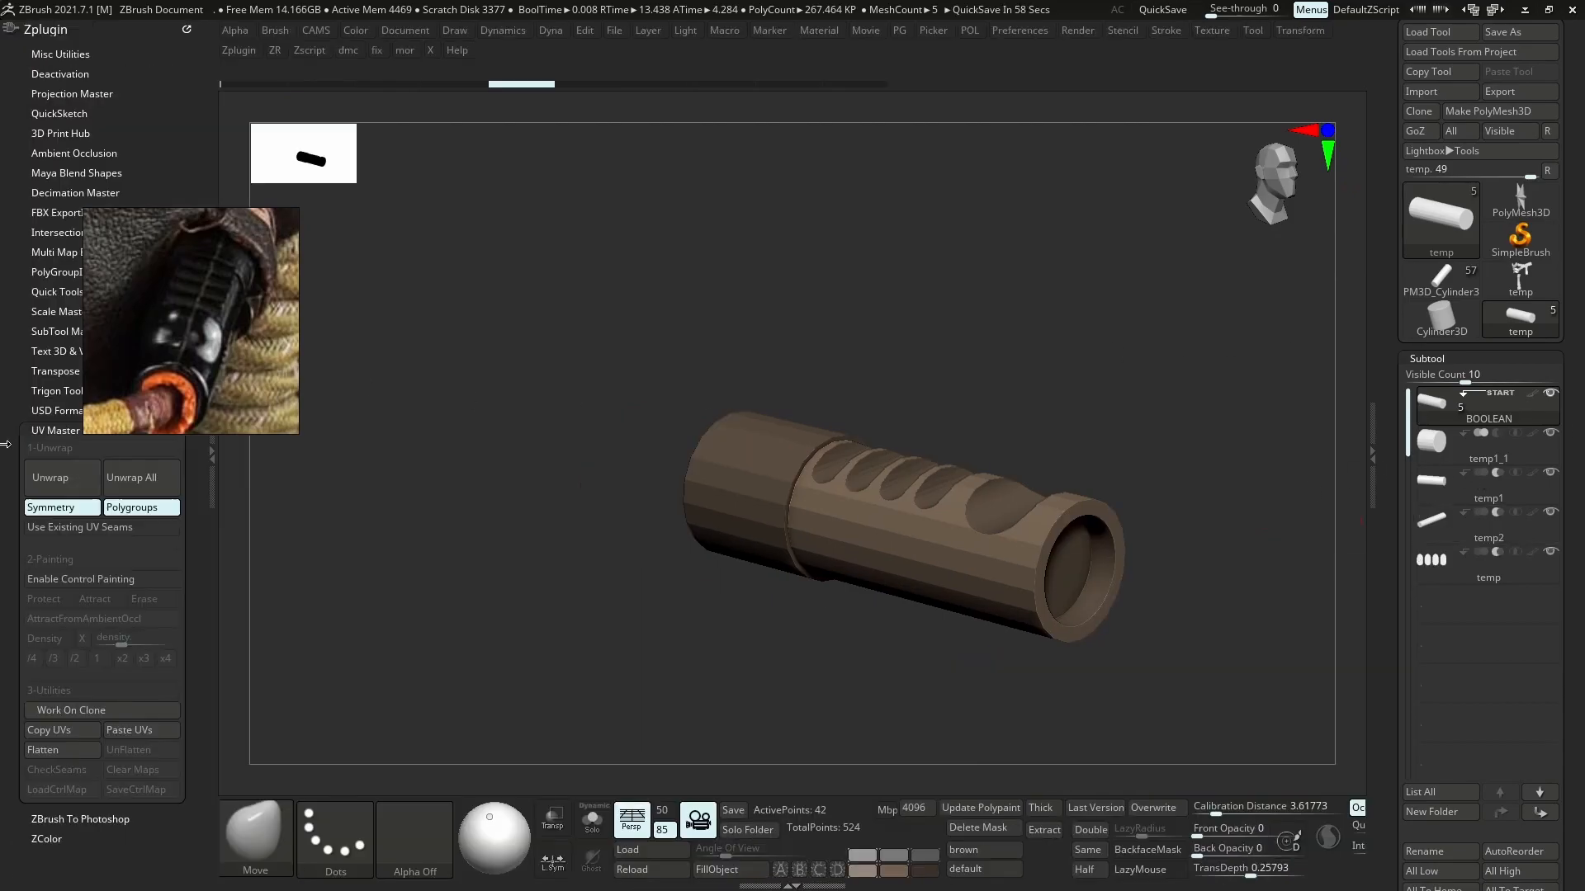
click(79, 429)
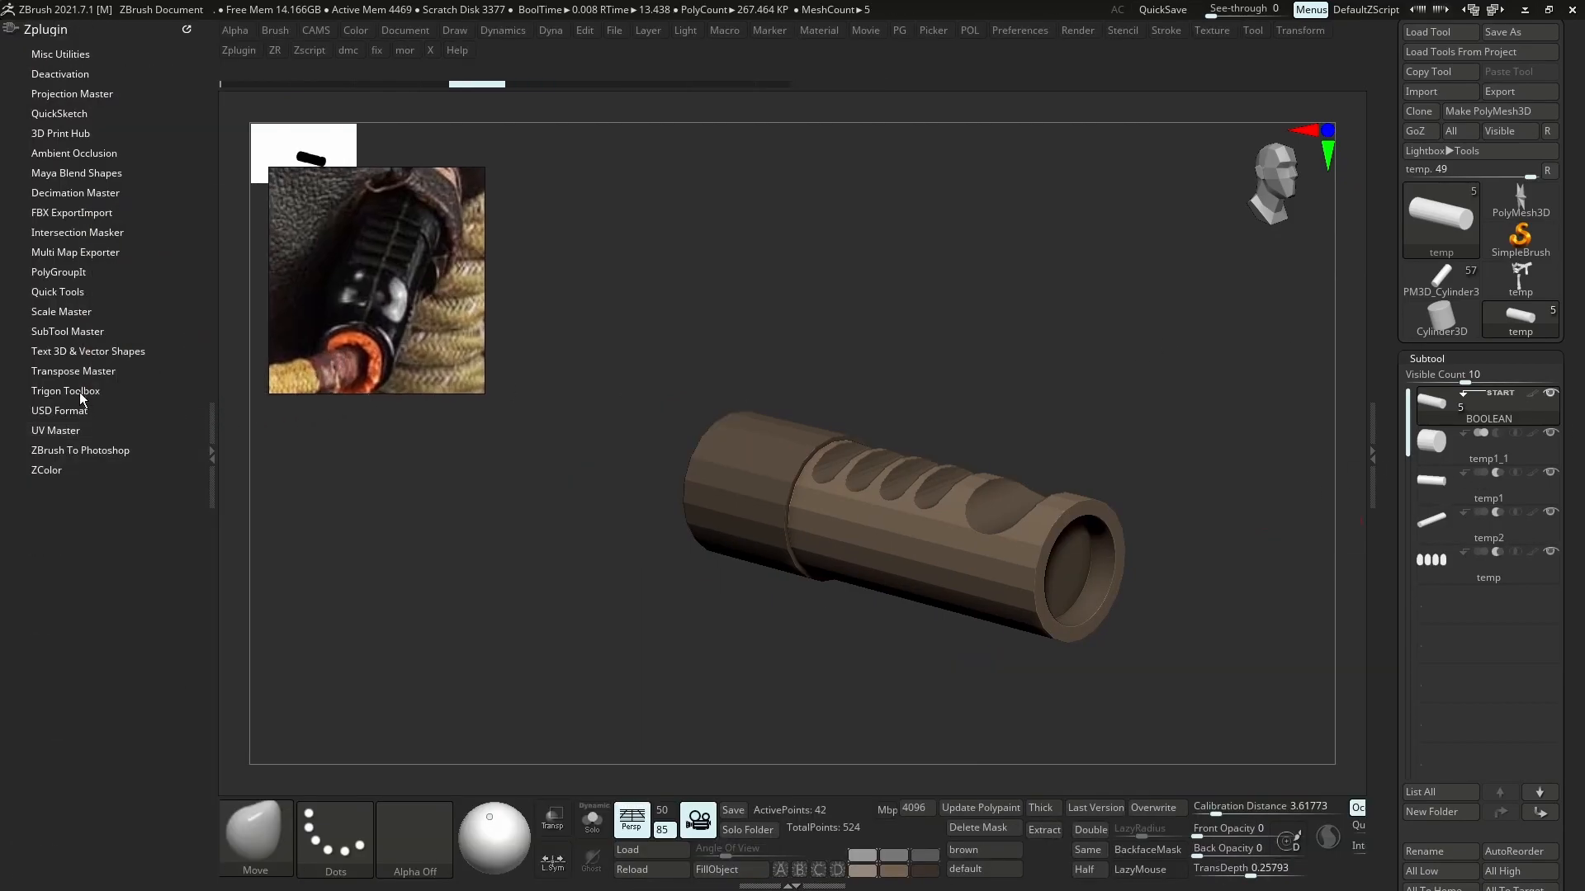
click(80, 391)
click(72, 448)
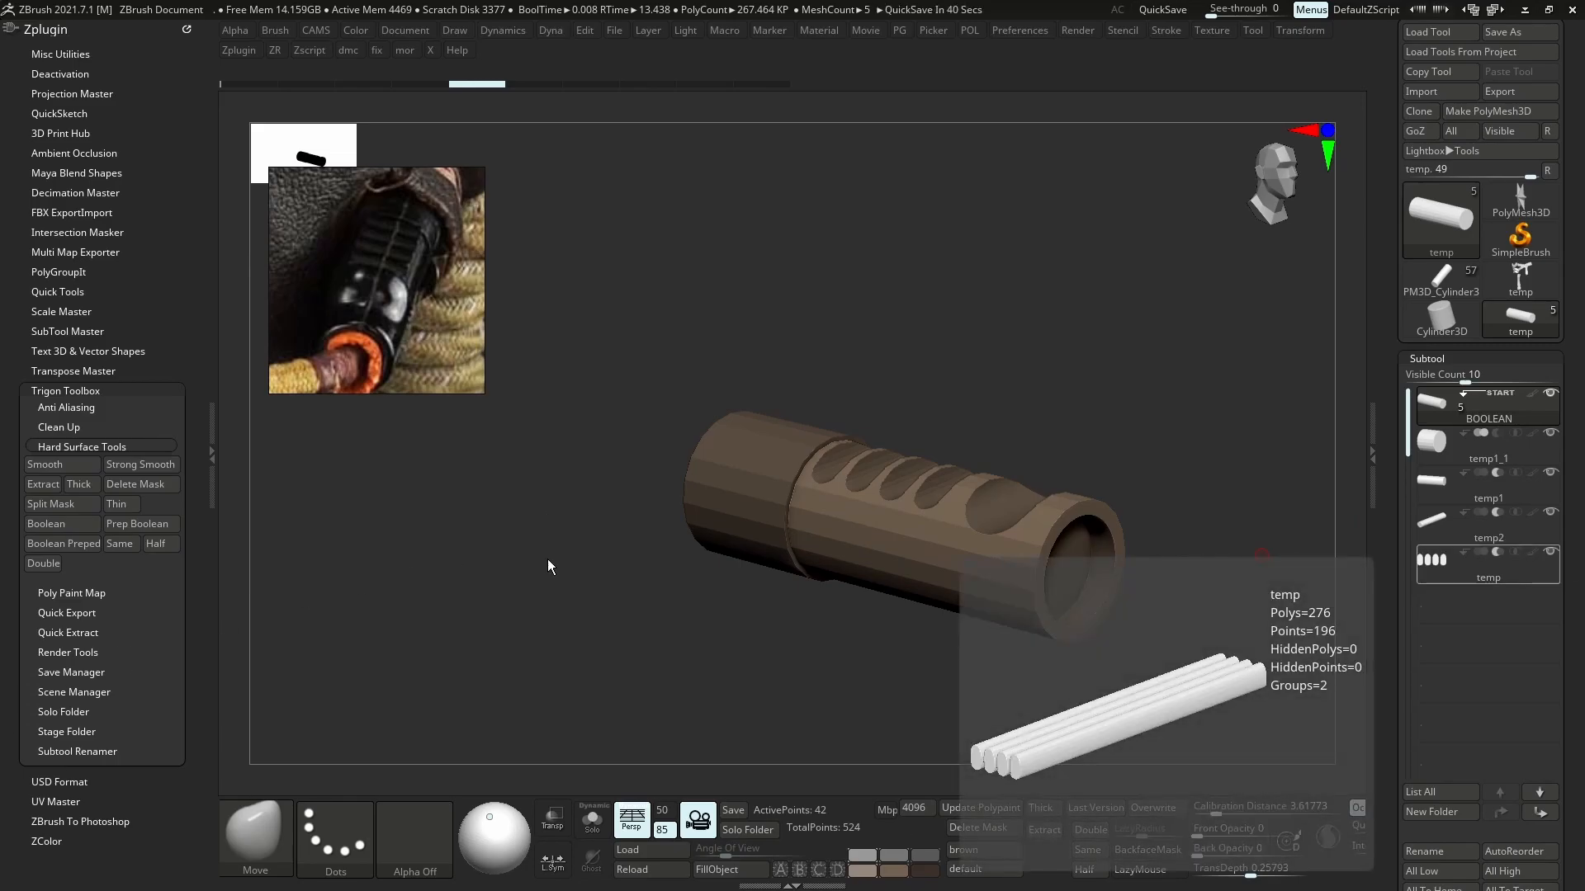
drag(530, 566, 598, 487)
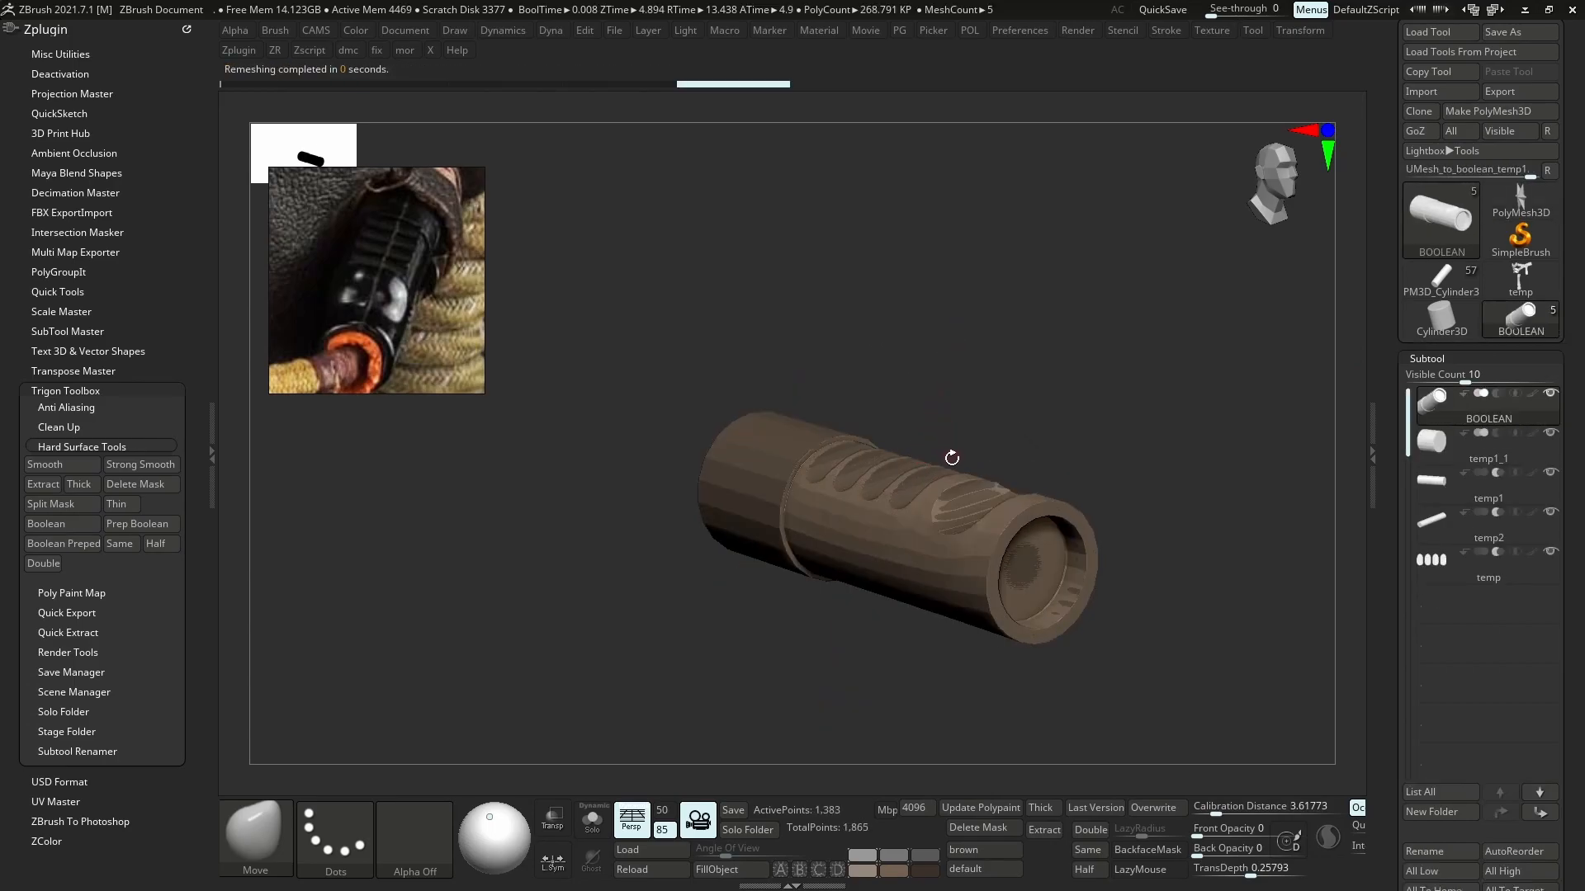
- Isolate the merged connector with its polygroup wireframe shown and step its history back to before the automatic remesh
drag(951, 457, 965, 459)
ctrl+right_drag(961, 505, 976, 574)
key(alt+s)
key(shift+f)
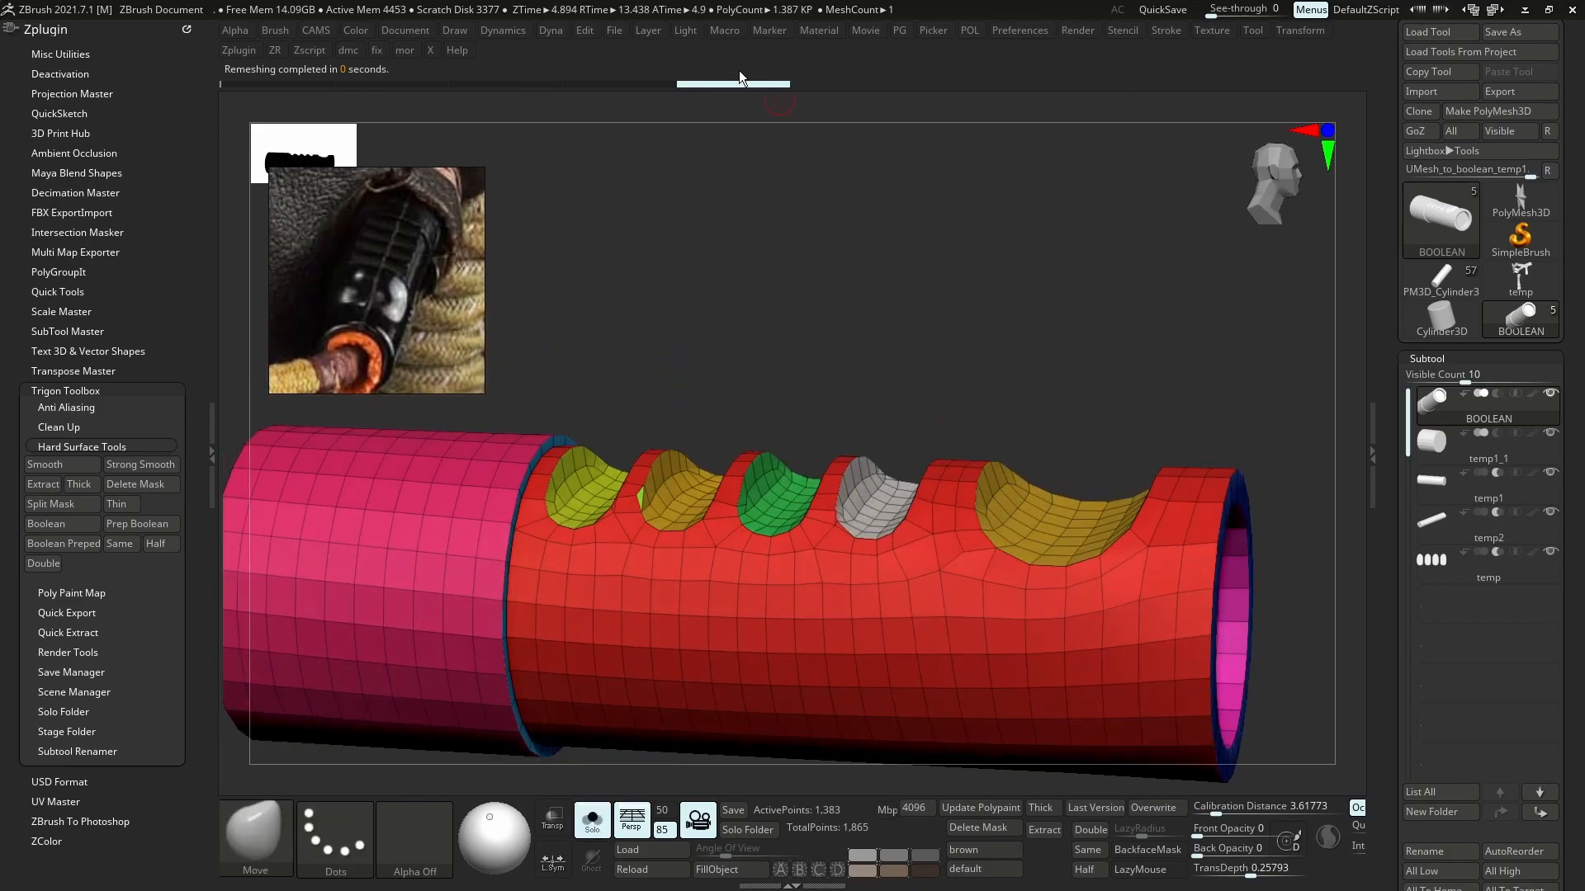
drag(672, 91, 586, 97)
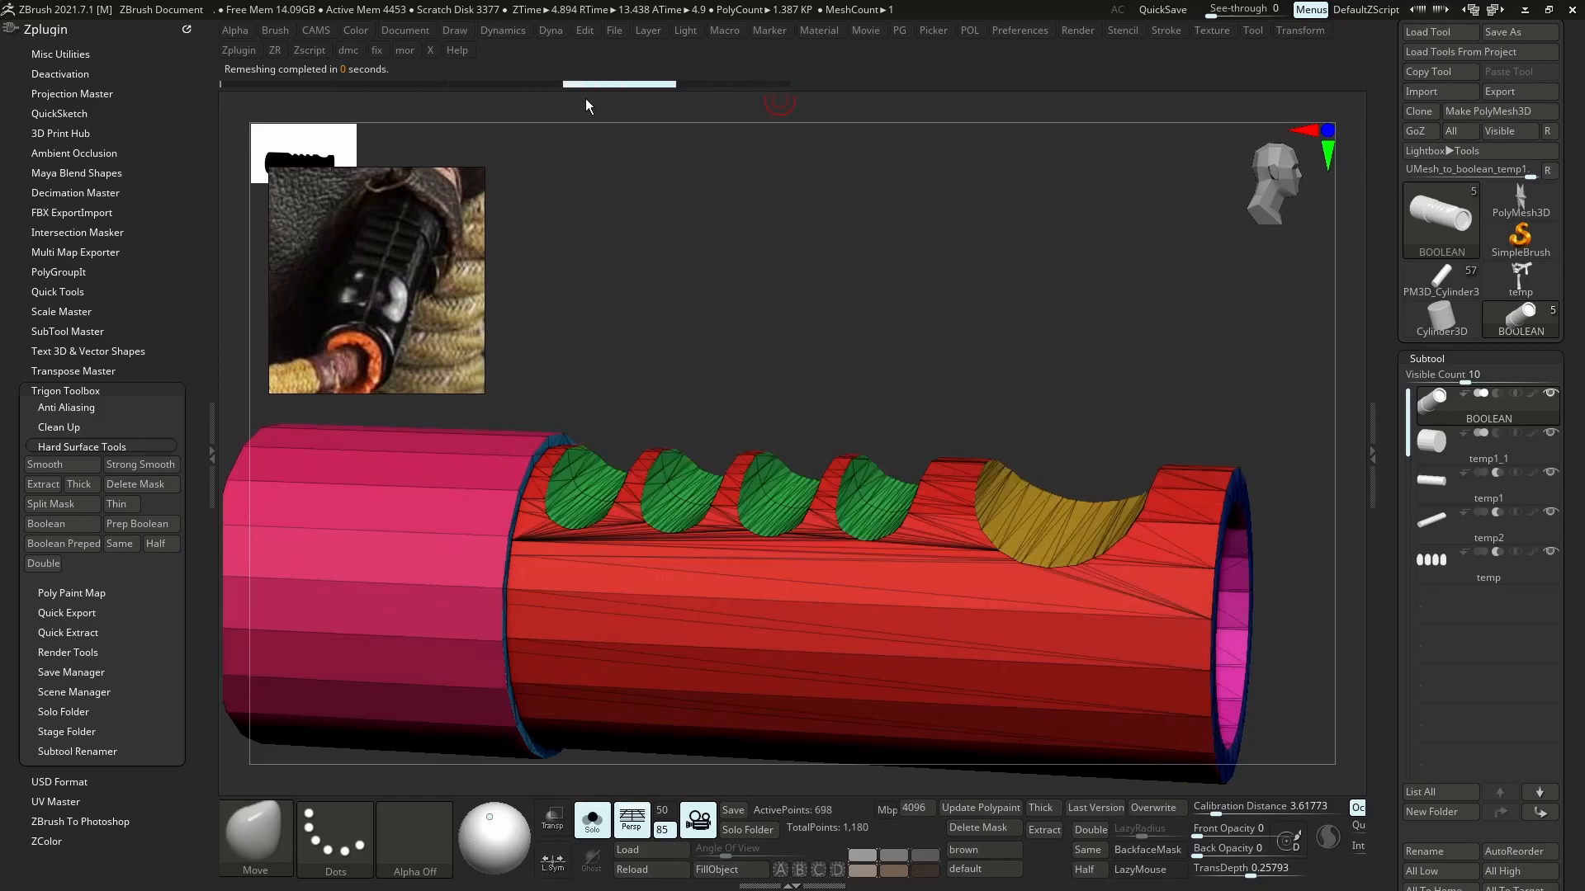
ctrl+right_drag(875, 503, 880, 535)
key(f)
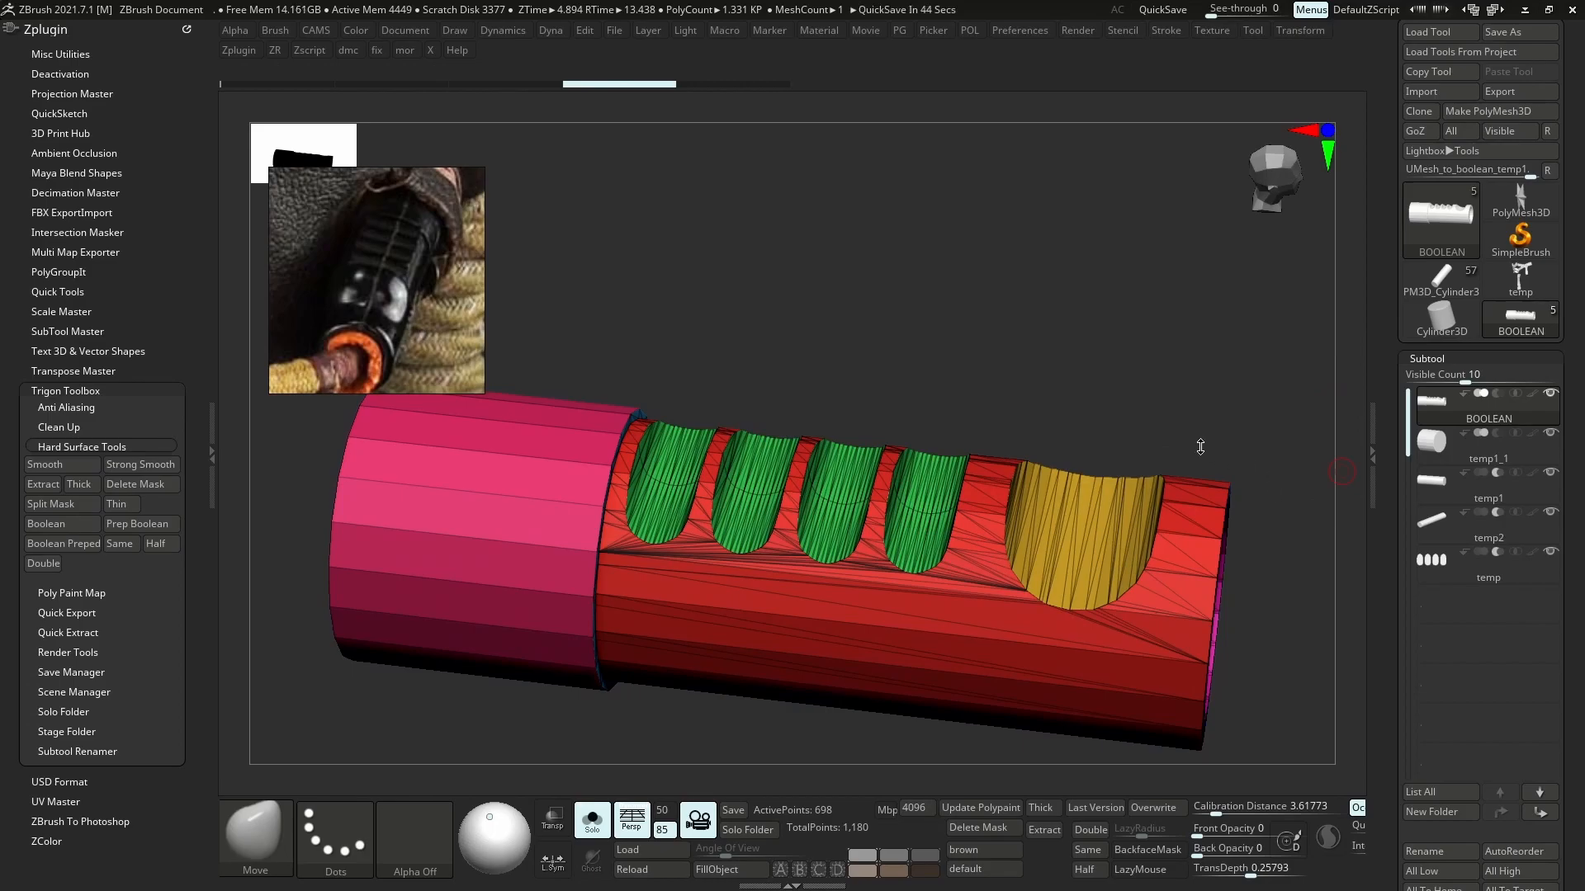
- Mirror and weld the merged connector across X and Y so the notches repeat on its opposite side
right_drag(1217, 455, 1125, 379)
key(shift+f)
right_drag(1114, 505, 985, 478)
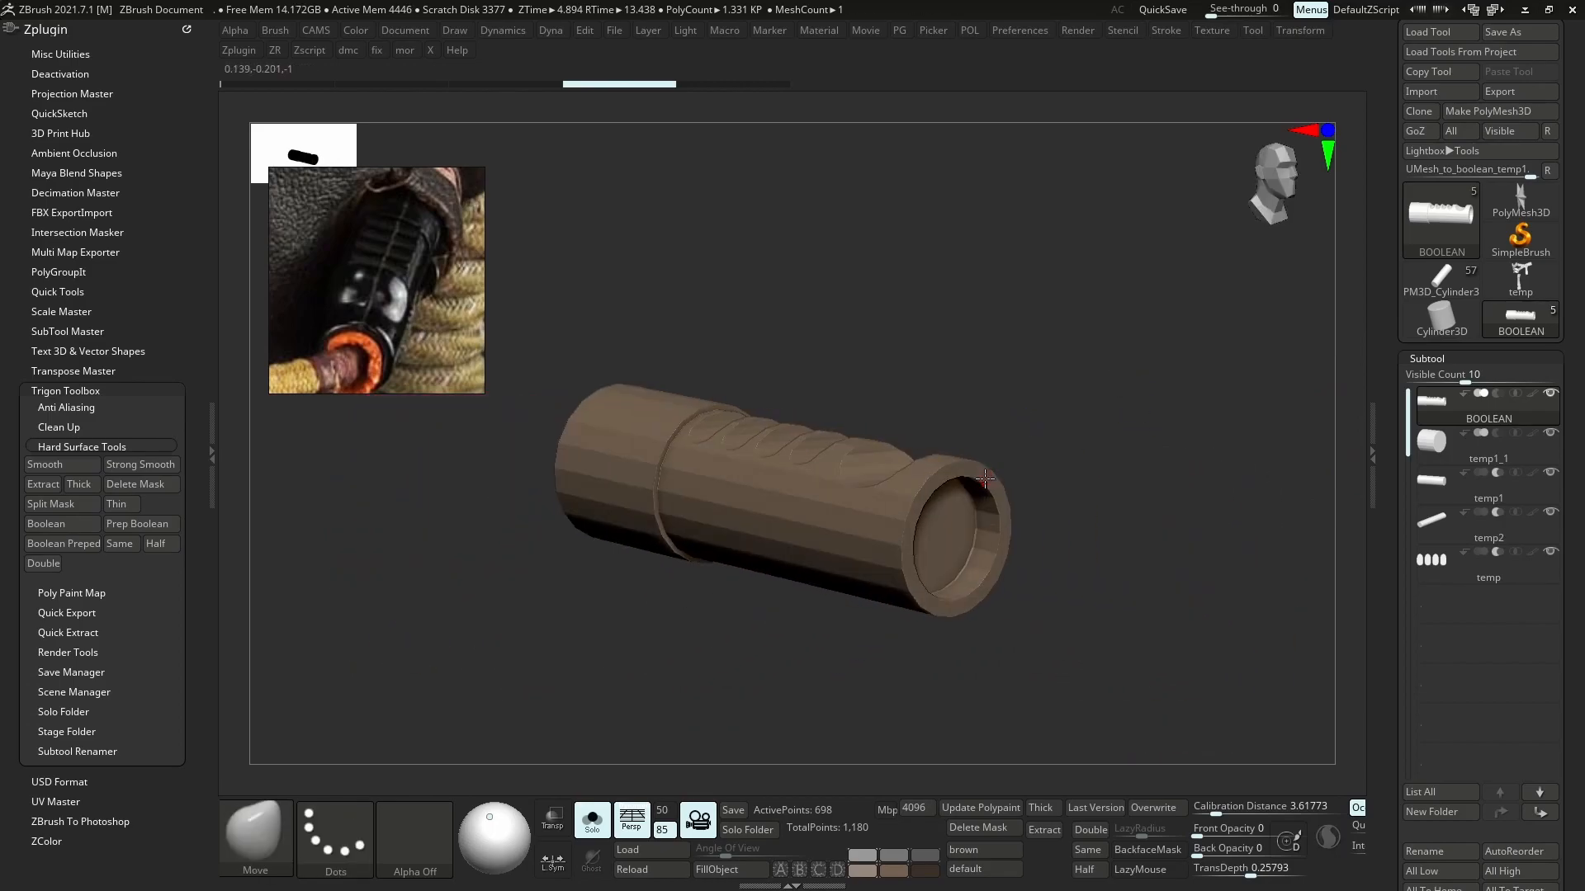
key(2)
click(901, 462)
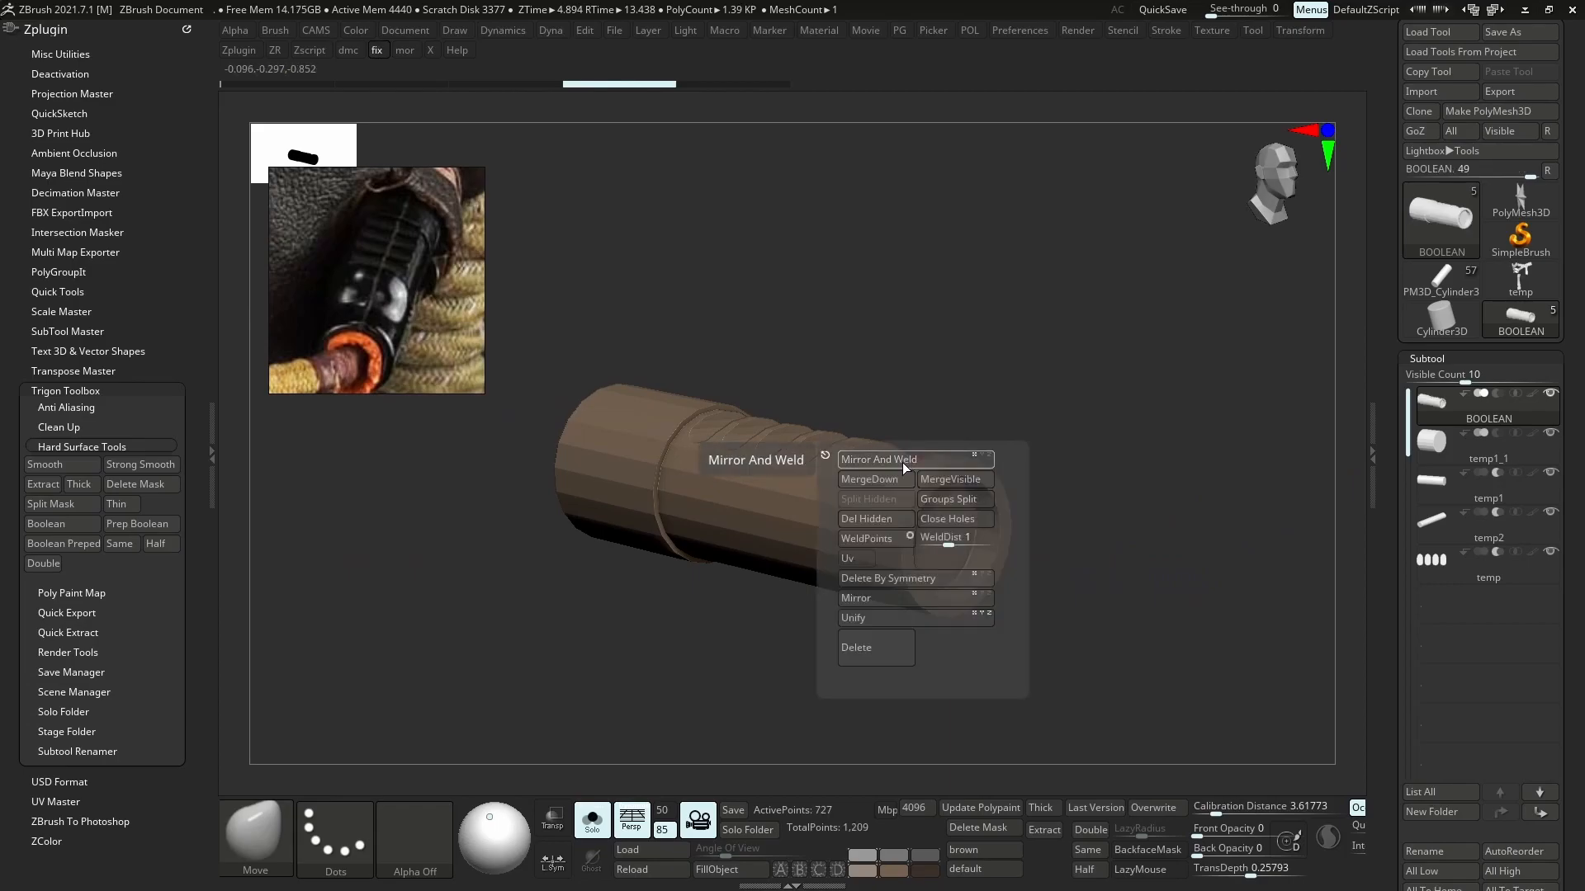
click(982, 455)
click(974, 454)
click(937, 463)
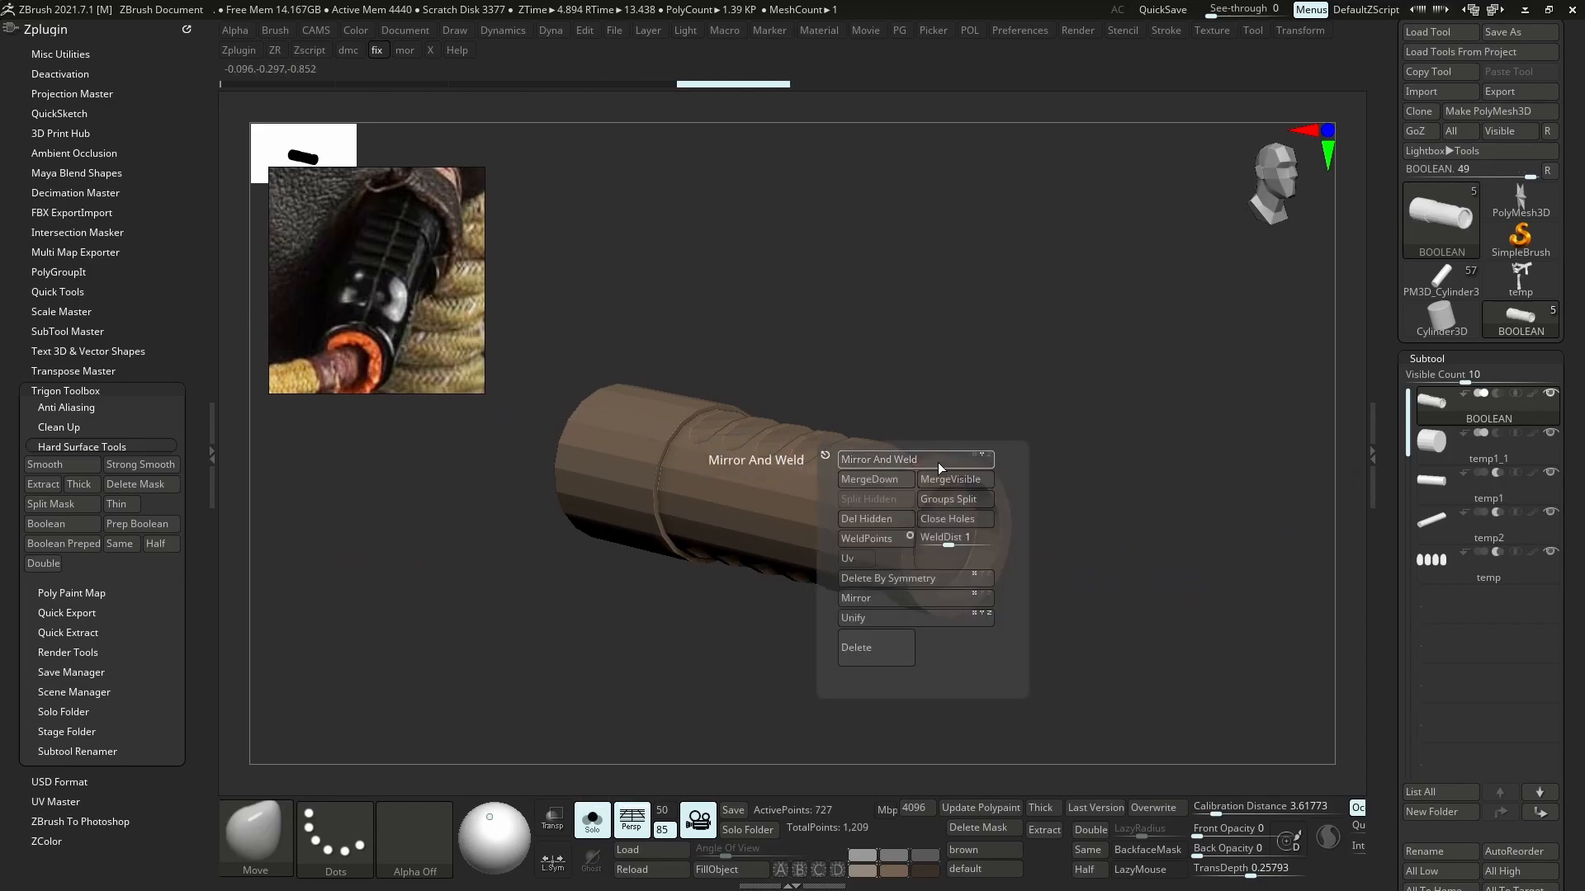
- Try remeshing the mirrored connector with ZRemesher at the same polygon count, keeping its polygroups
right_drag(863, 428, 524, 495)
key(shift+f)
key(shift+f)
key(shift+f)
mouse_move(581, 544)
ctrl+right_down()
mouse_move(593, 561)
mouse_move(574, 516)
ctrl+right_up()
mouse_move(621, 519)
alt+right_down()
mouse_move(672, 558)
mouse_move(672, 539)
alt+right_up()
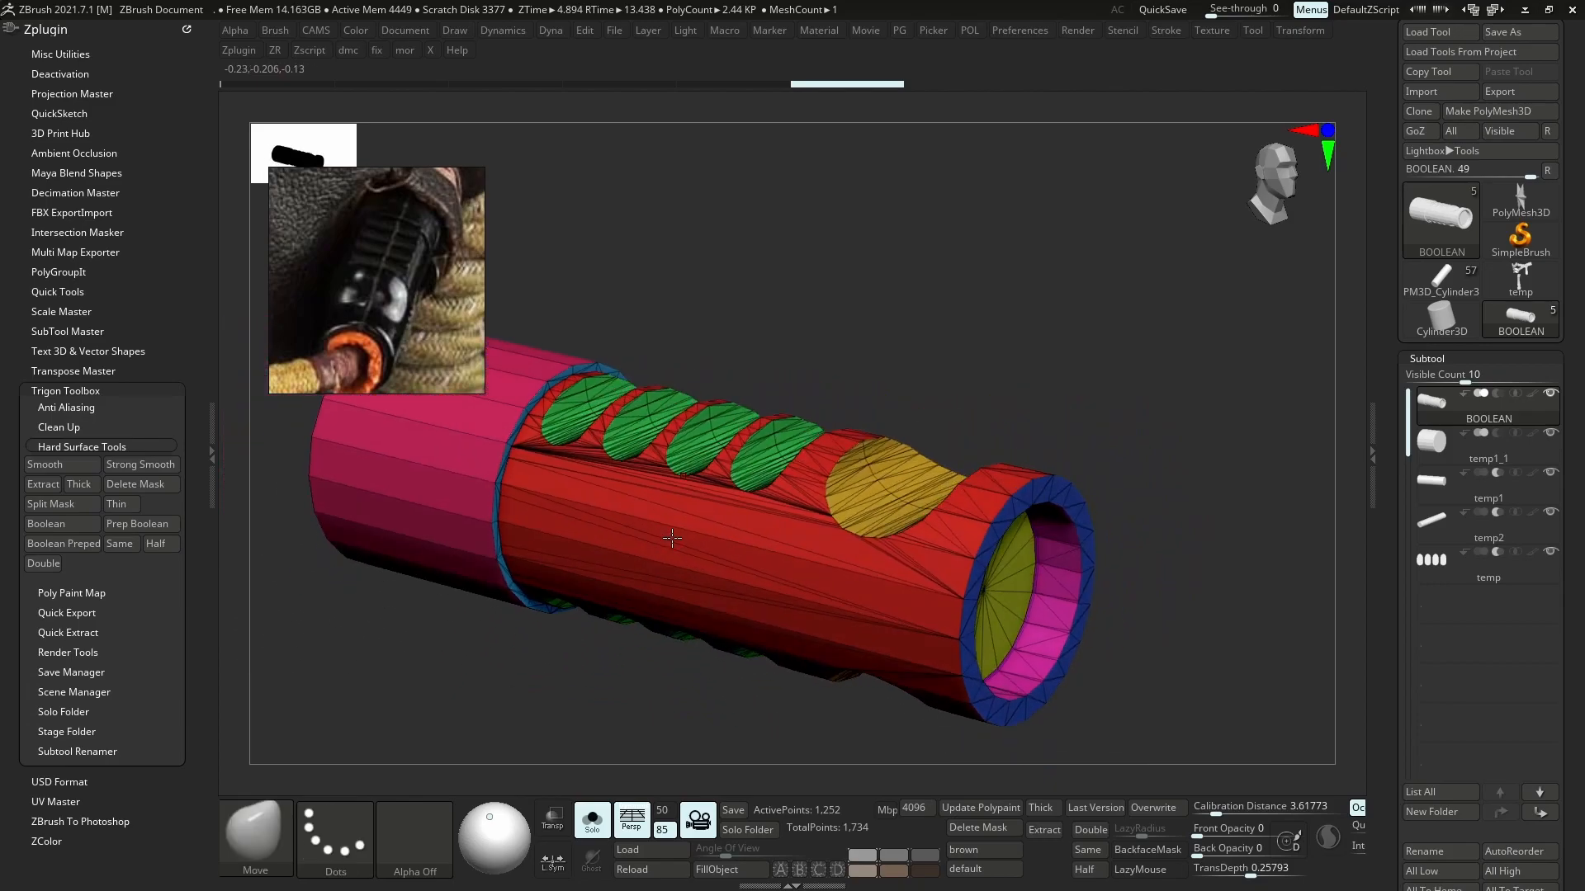
key(z)
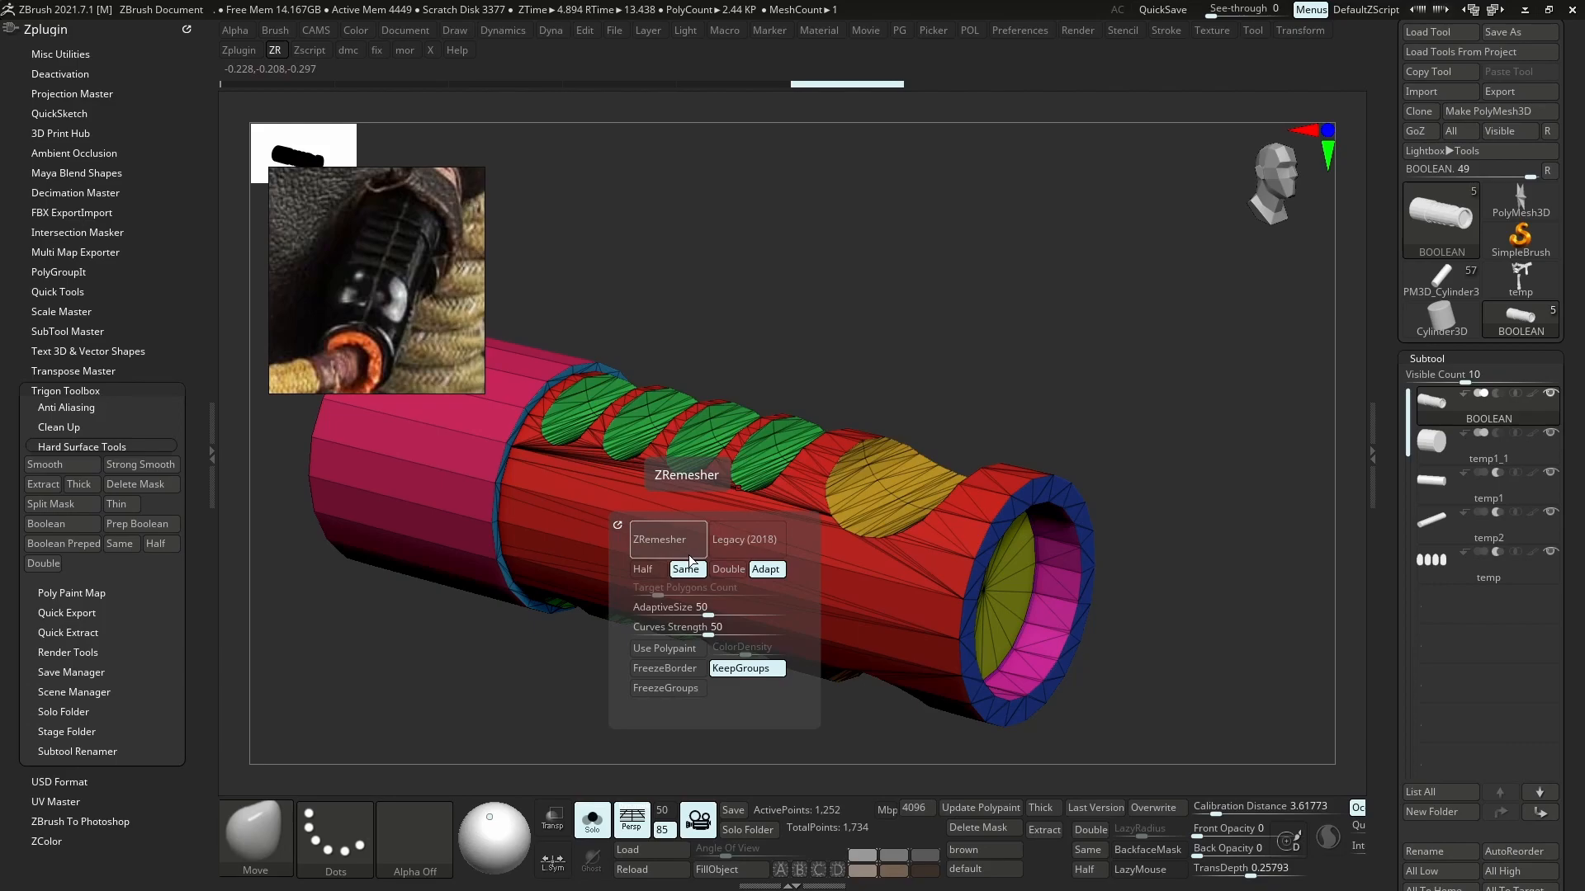
drag(1562, 883, 1561, 474)
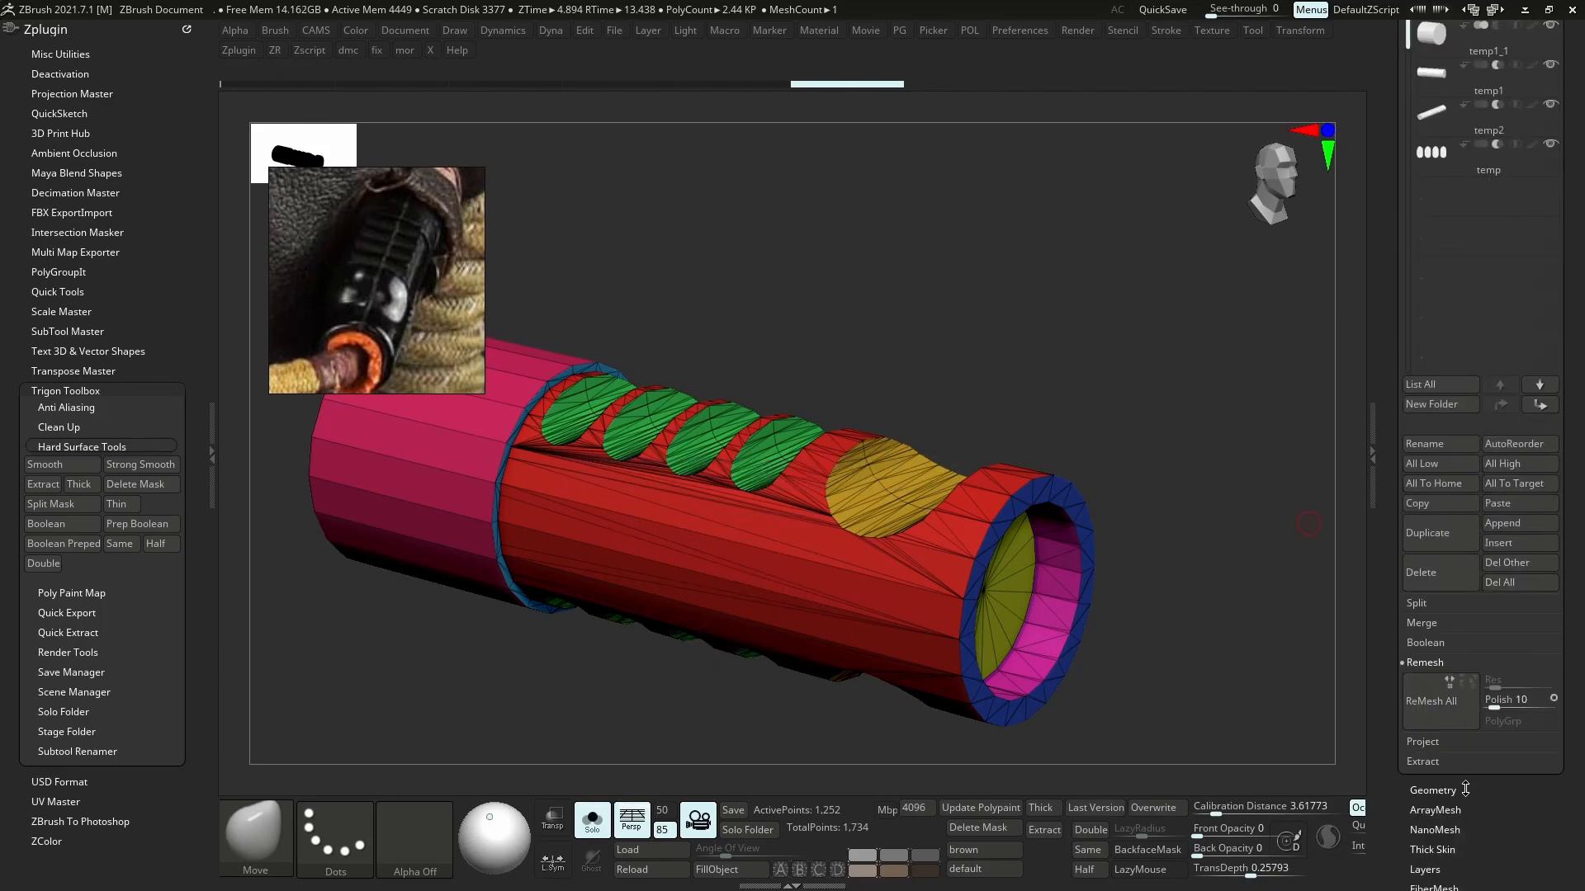
click(1461, 784)
click(1443, 360)
click(1443, 395)
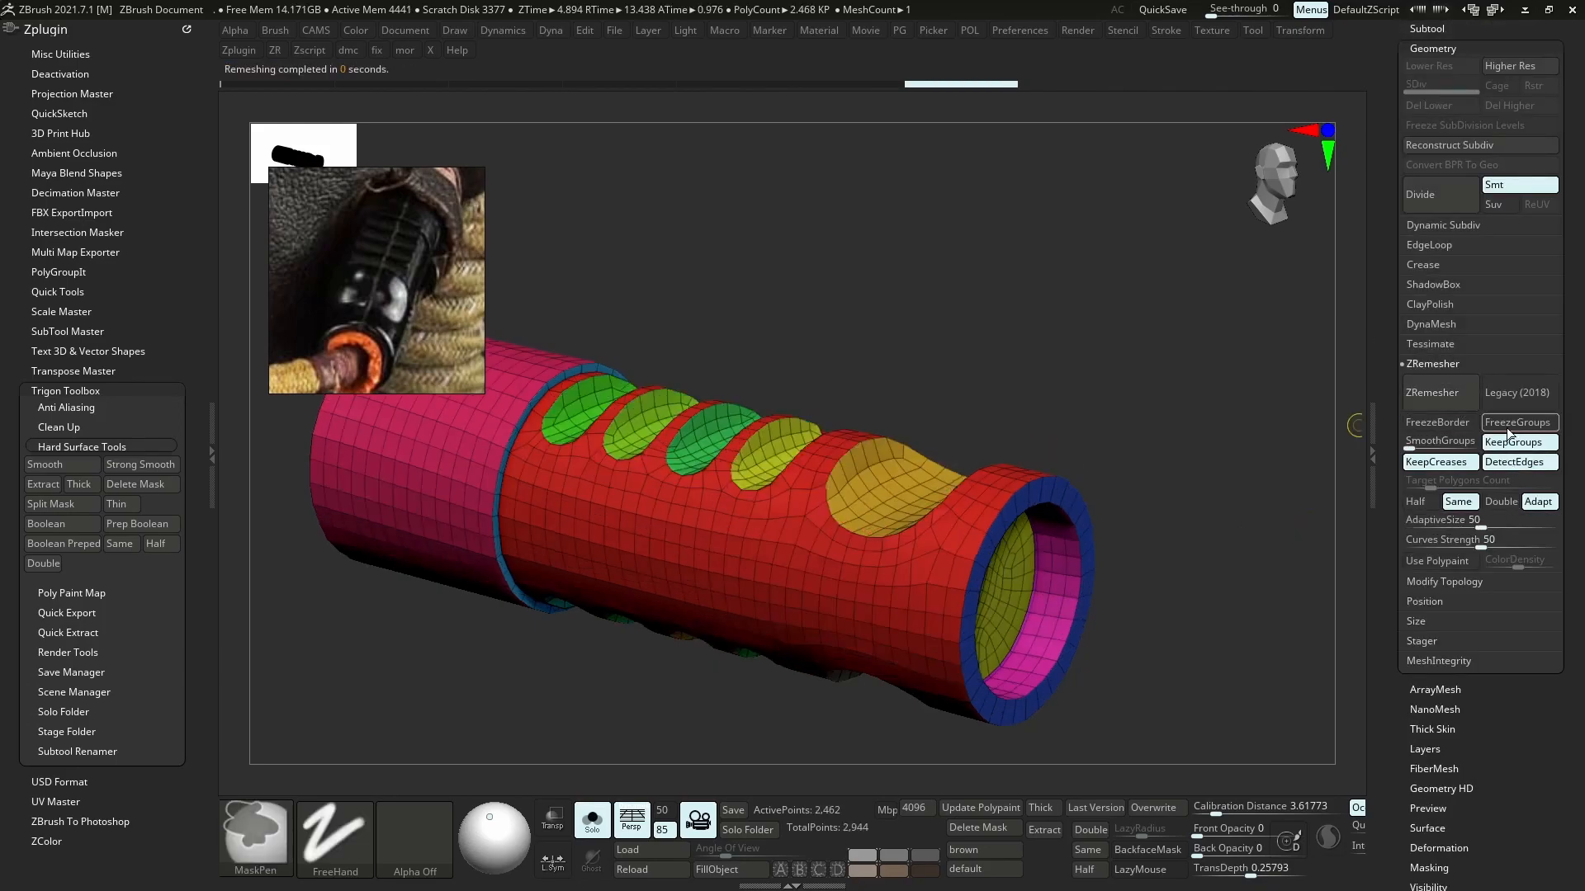
- Undo the last remesh and try ZRemesher in Legacy (2018) mode on the connector instead
key(ctrl+z)
click(1507, 396)
click(1447, 401)
right_drag(827, 479, 830, 493)
mouse_move(830, 494)
ctrl+right_down()
mouse_move(836, 507)
mouse_move(814, 498)
ctrl+right_up()
key(ctrl+z)
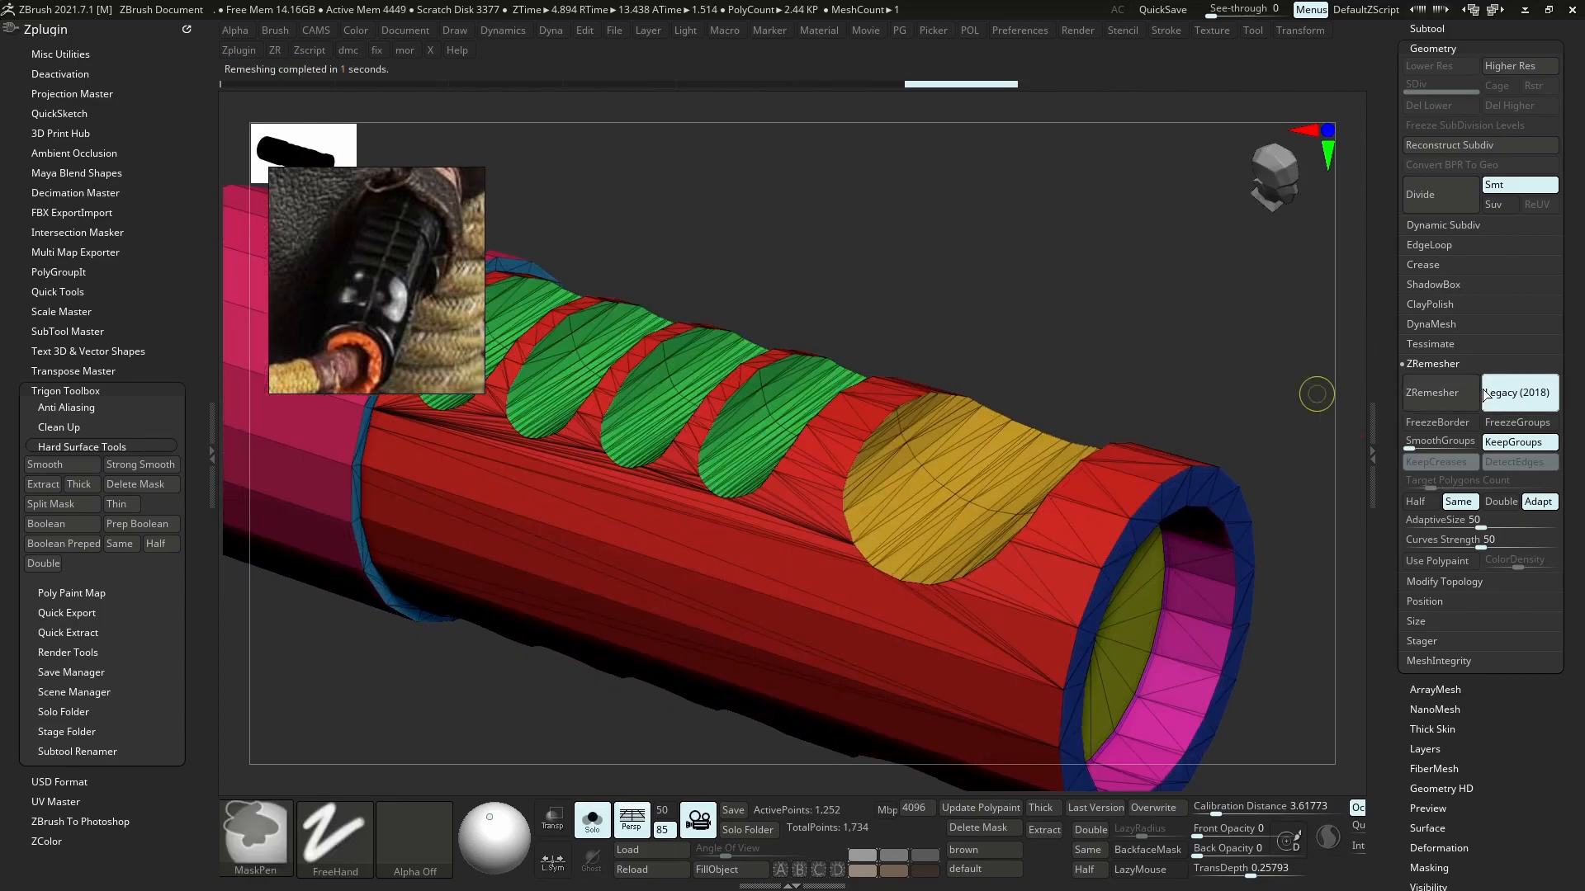
- Turn off Legacy (2018) mode and try remeshing the connector at double the polygon count
click(1518, 393)
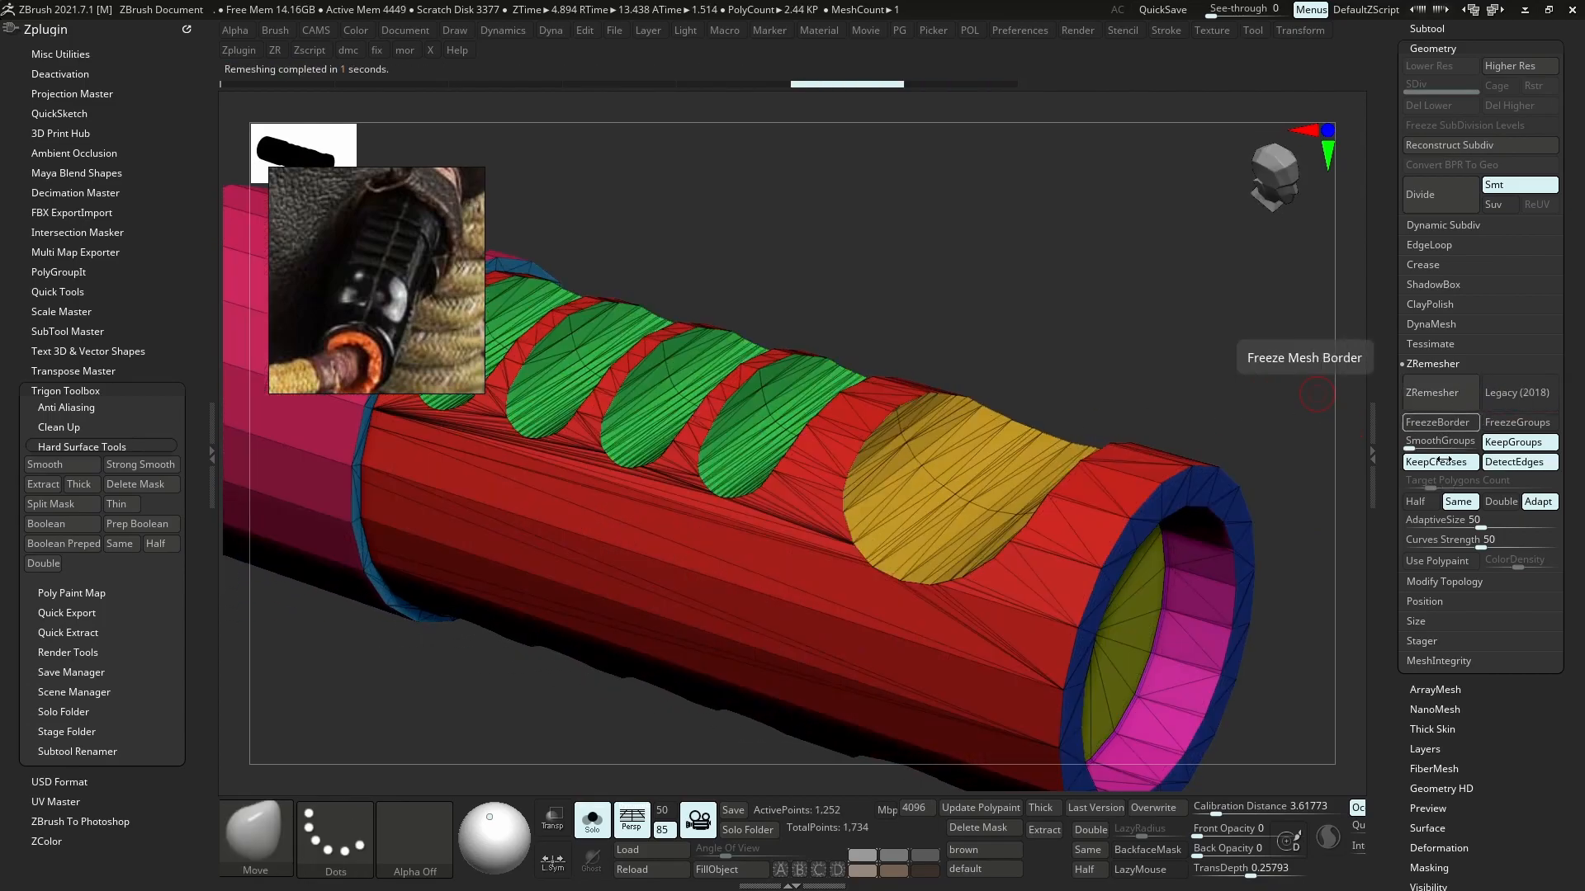
click(1454, 502)
click(1500, 502)
click(1436, 396)
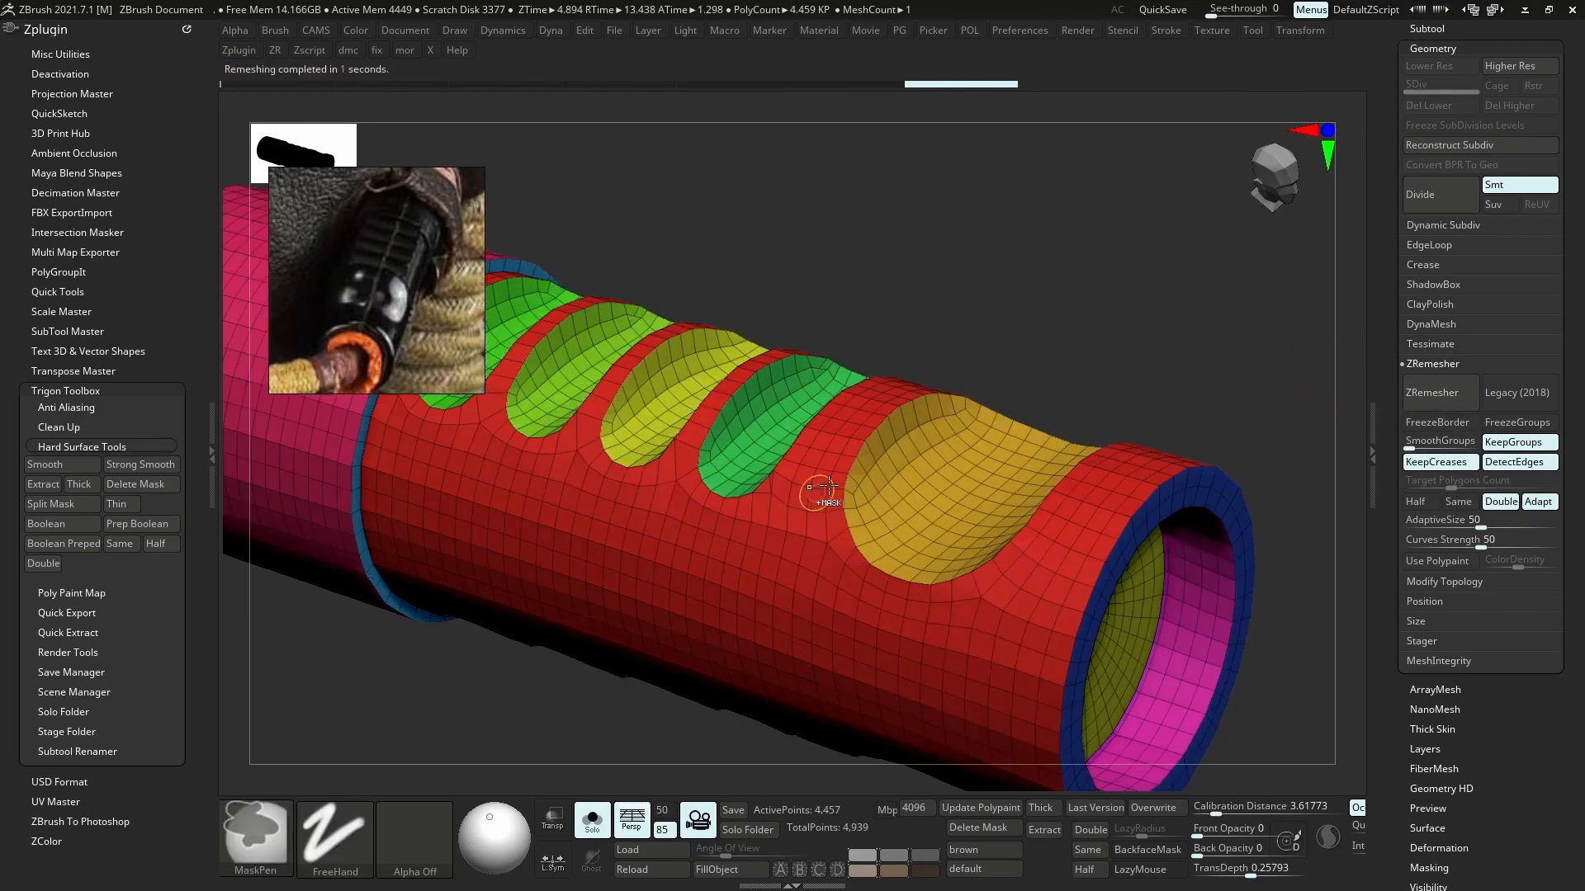
- Undo the doubled remesh, then run ZRemesher with Double off and the target polygons count set to 1
click(1507, 507)
click(1434, 486)
text(1)
key(Return)
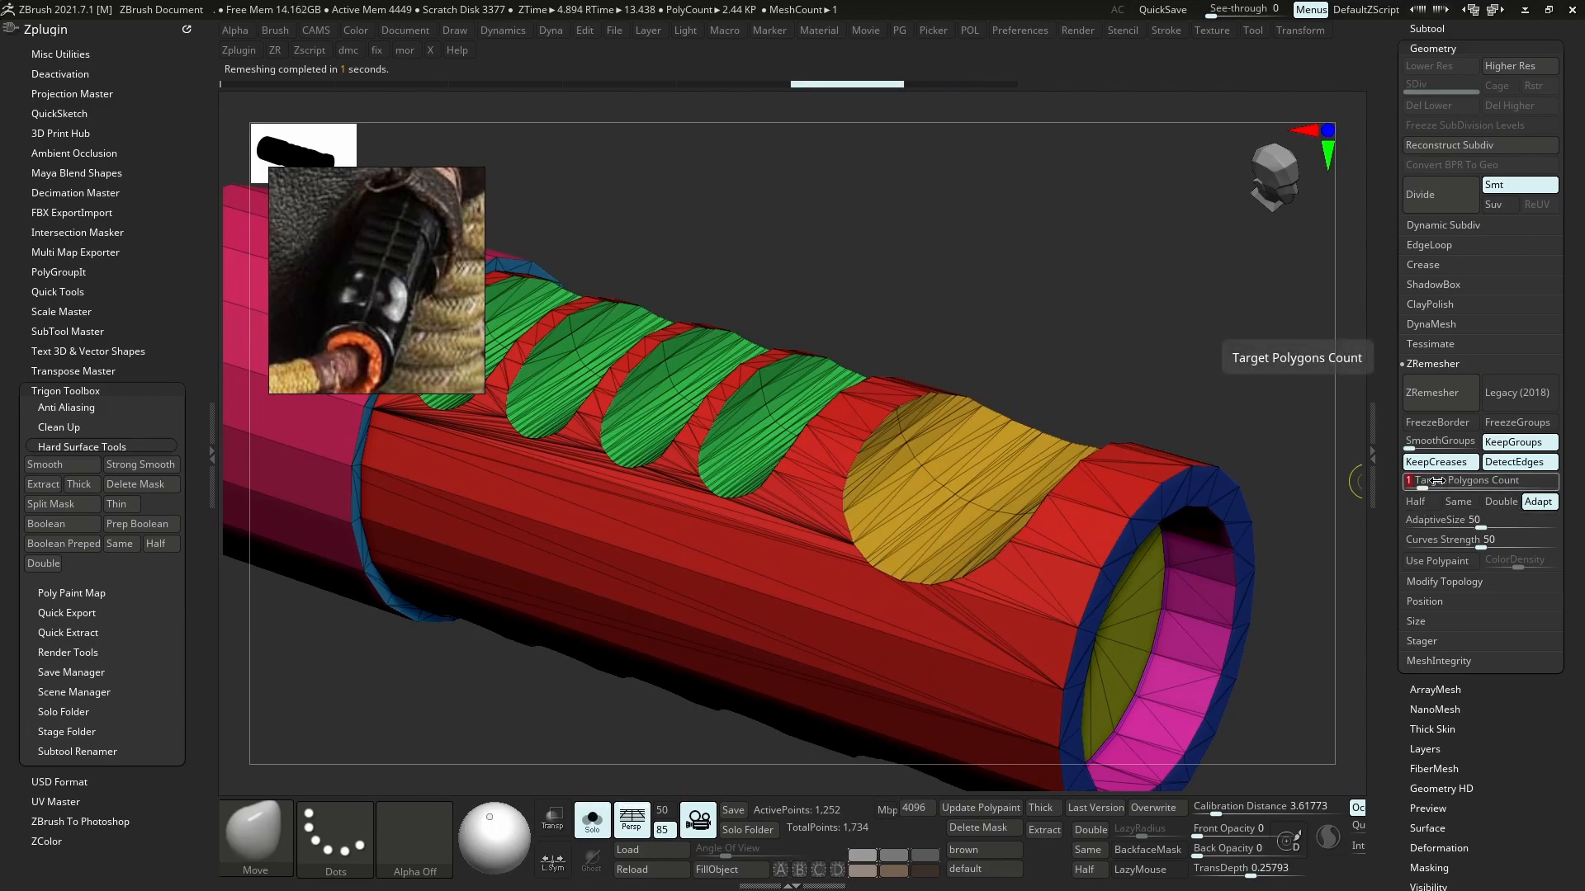
click(1451, 393)
ctrl+right_drag(857, 467, 833, 503)
key(shift+f)
key(d)
key(shift+d)
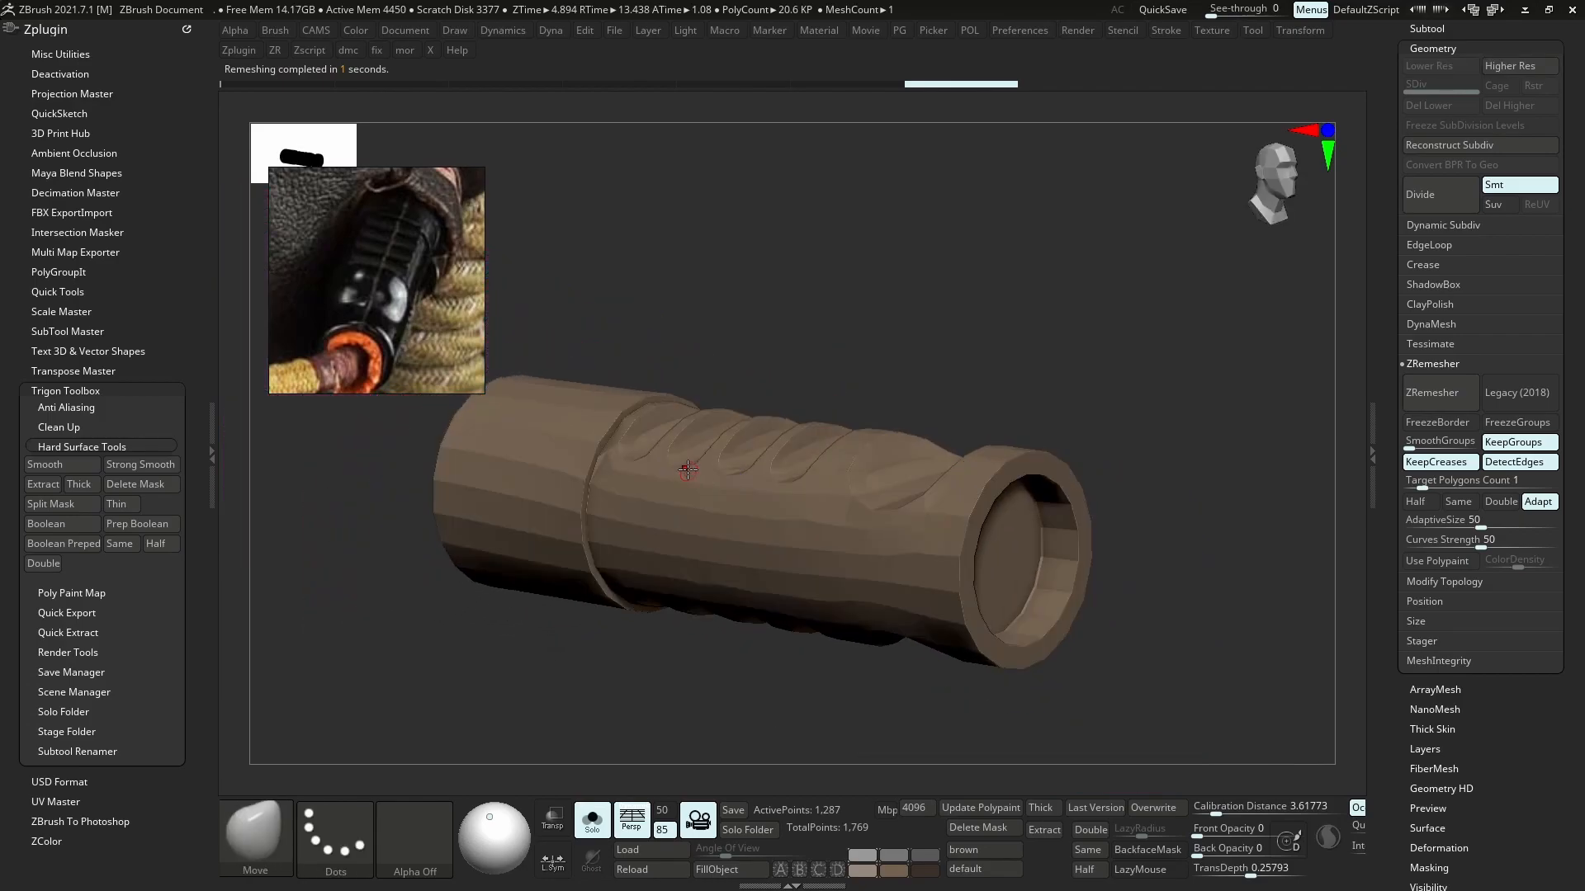
- Try Mirror And Weld across Y on the remeshed connector and undo it
key(shift+f)
right_drag(689, 471, 850, 529)
key(f)
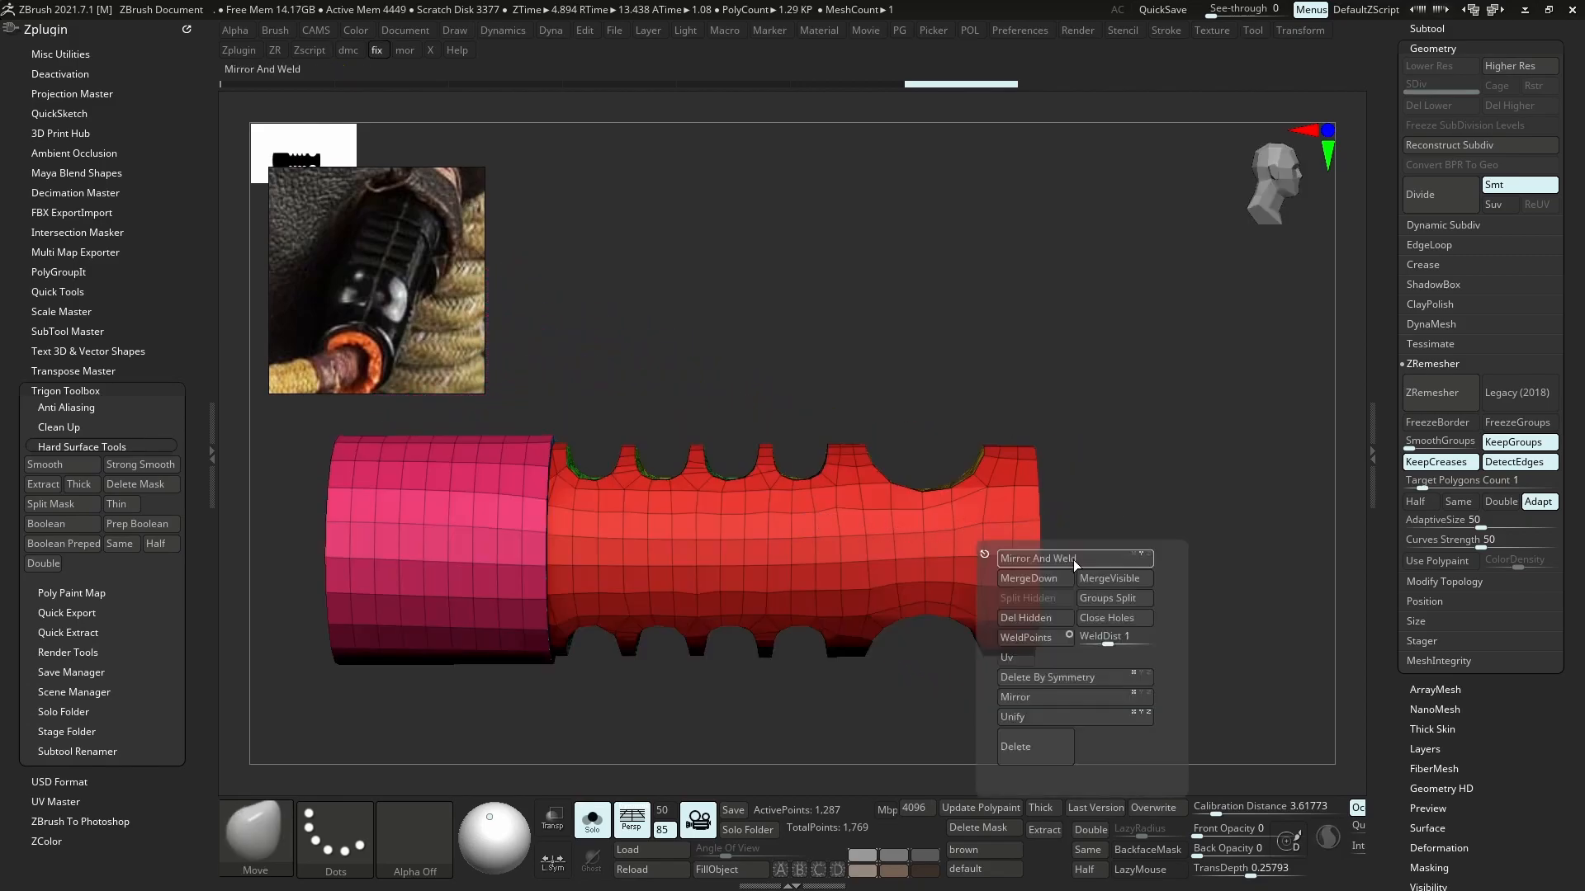
click(1061, 559)
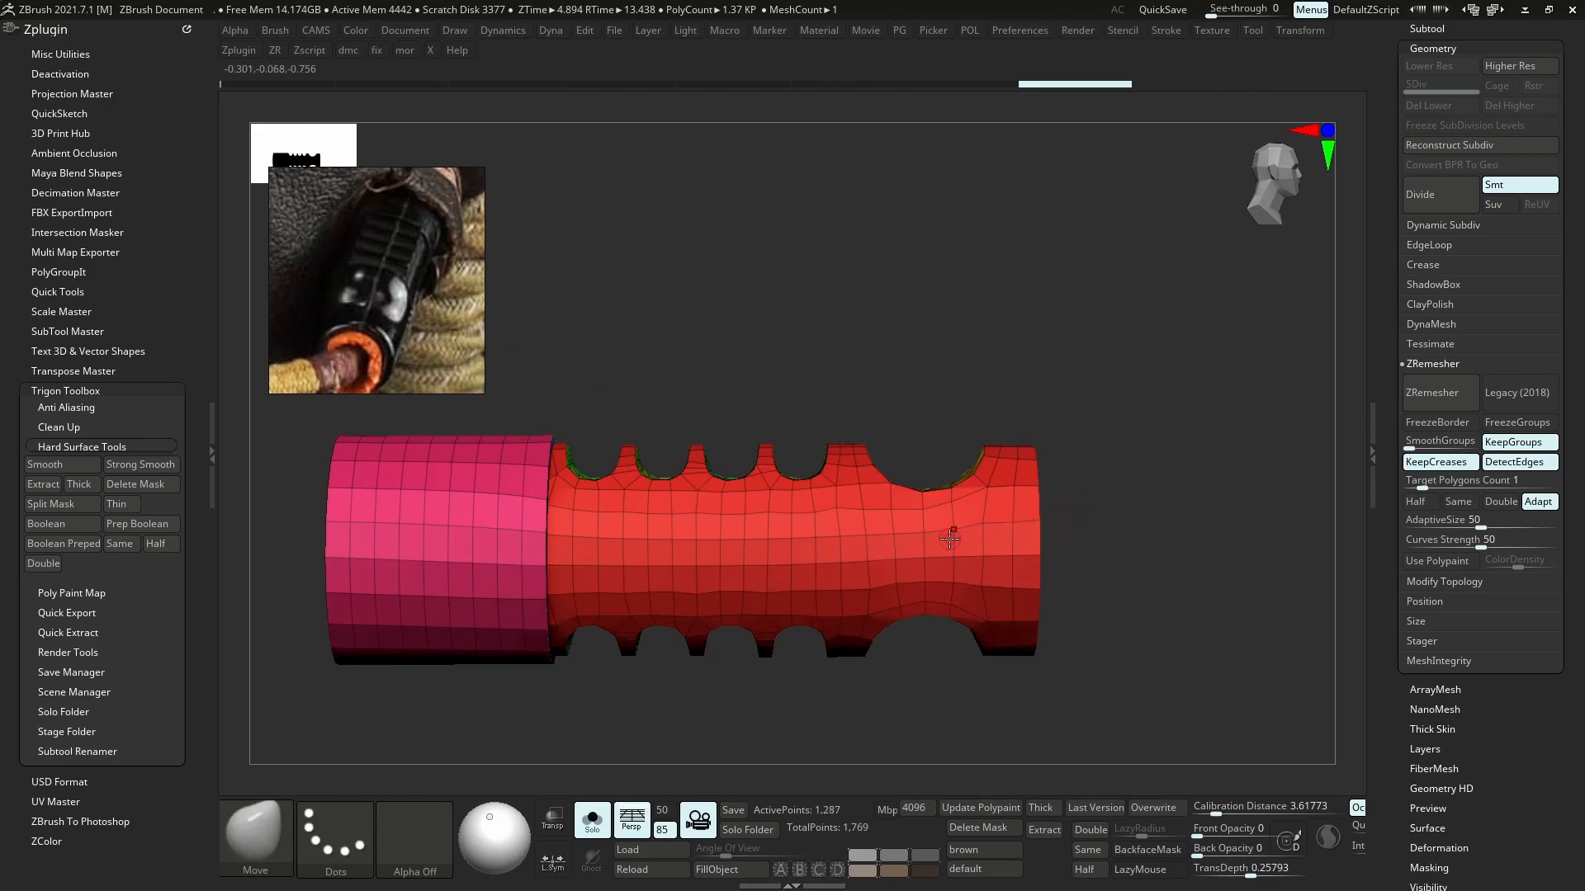
key(ctrl+z)
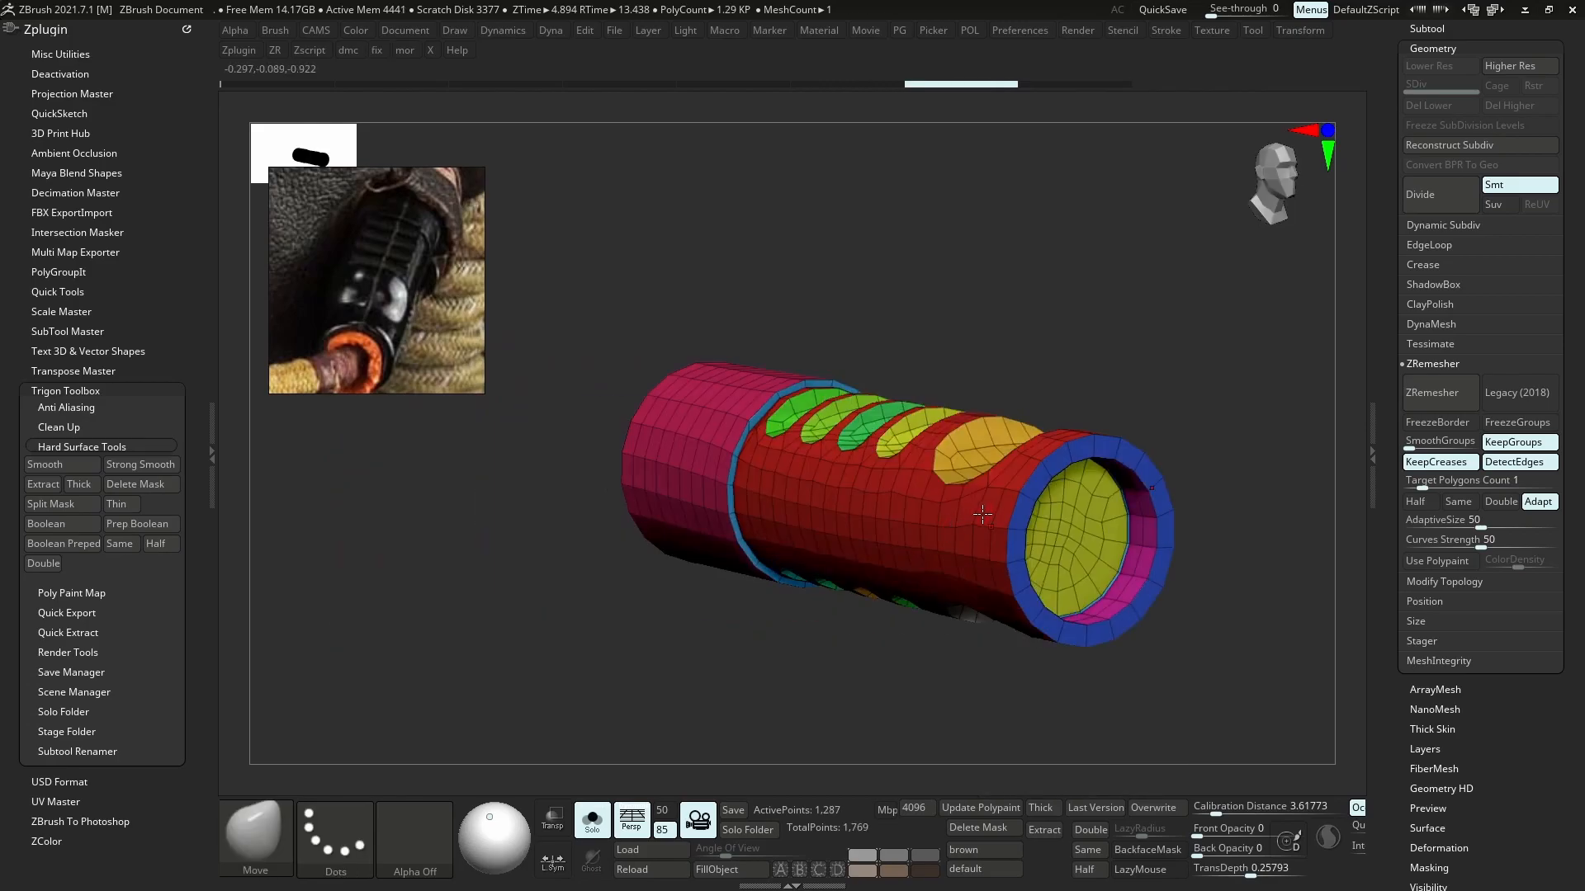
- Enable Y-axis symmetry alongside X, undo the previous remesh and run ZRemesher again on the mirrored connector
key(ctrl)
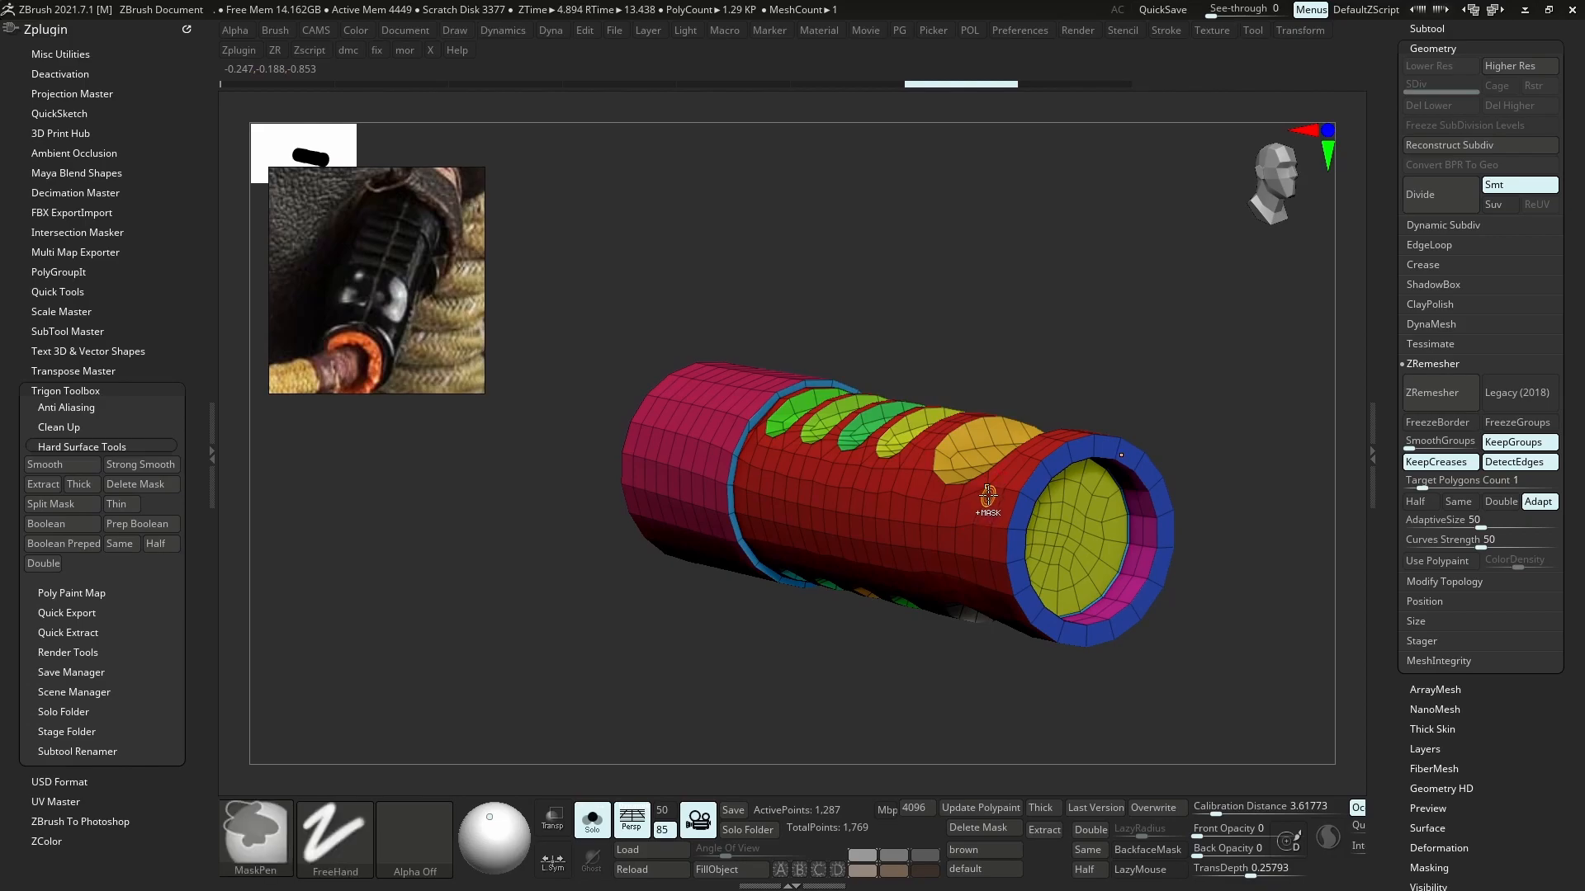
key(ctrl)
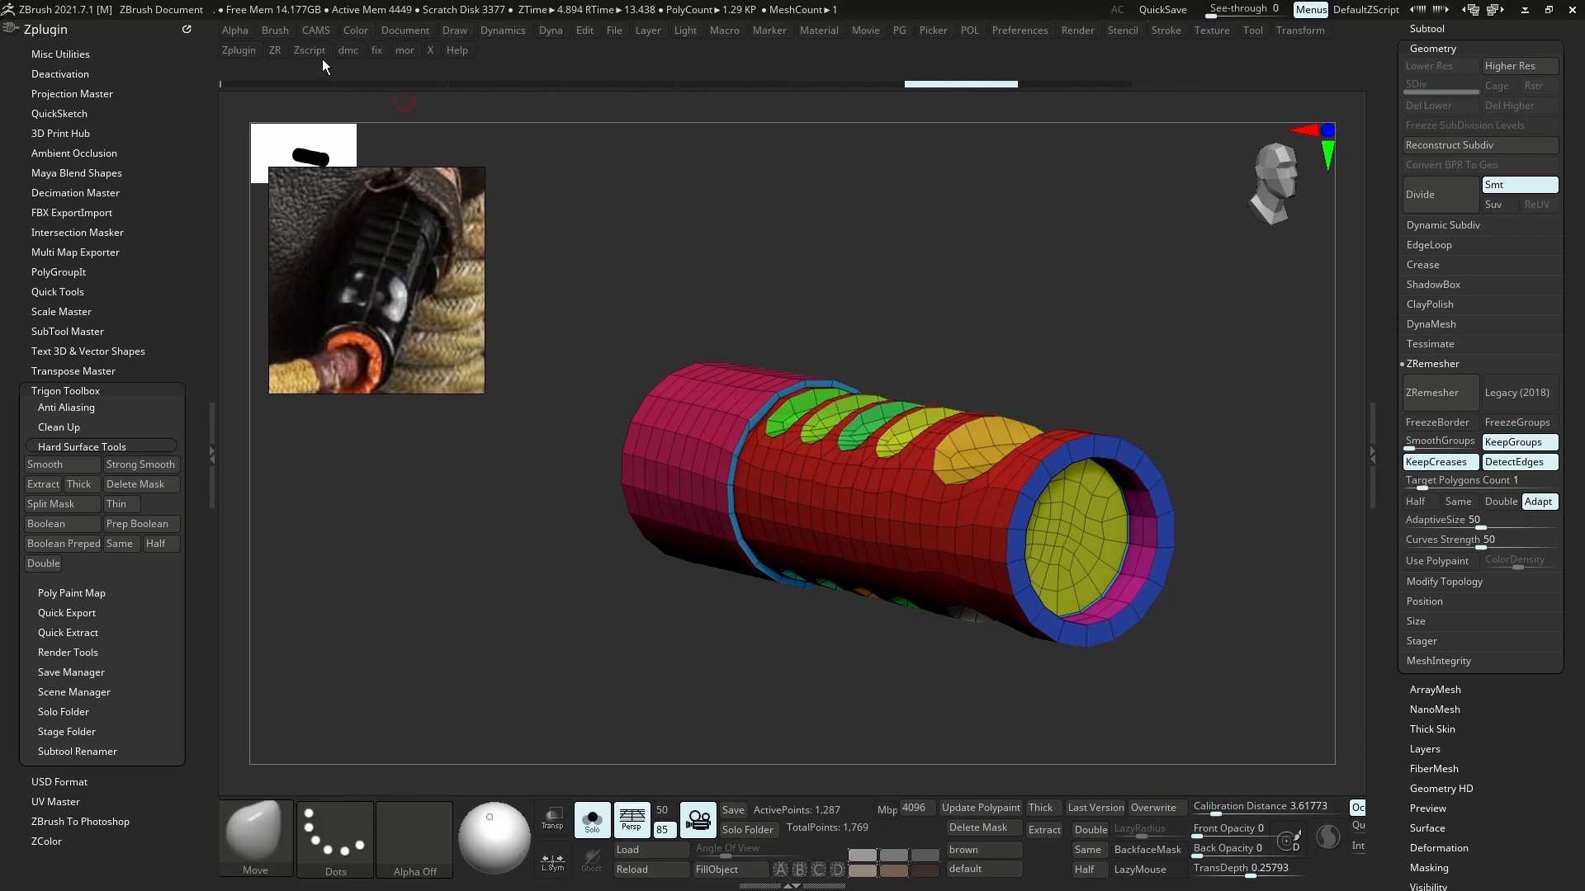
drag(399, 219, 383, 246)
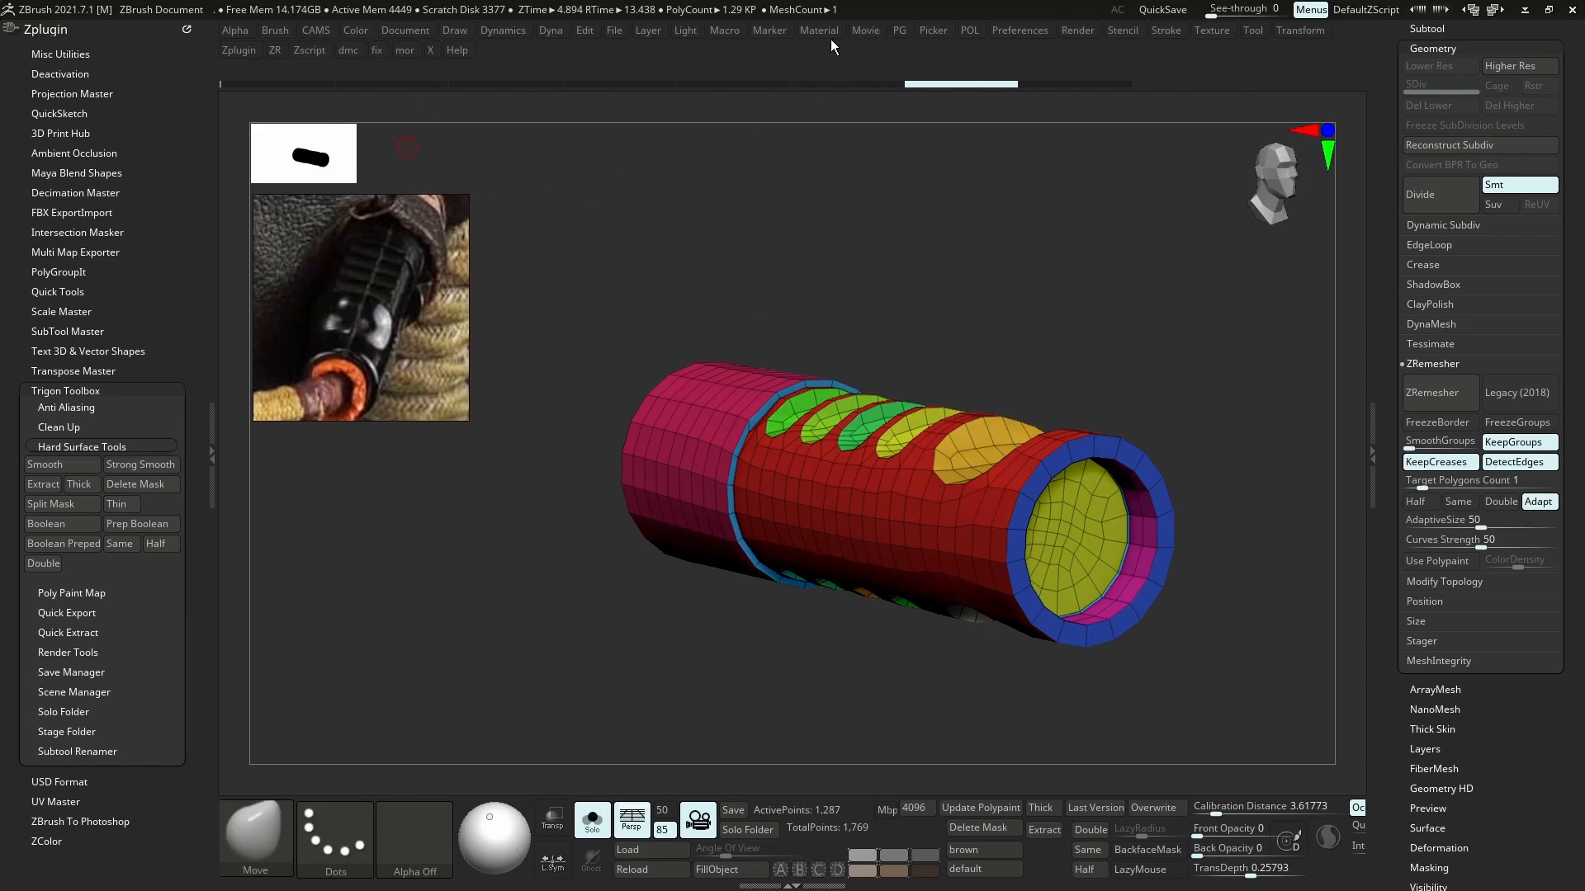
mouse_move(427, 51)
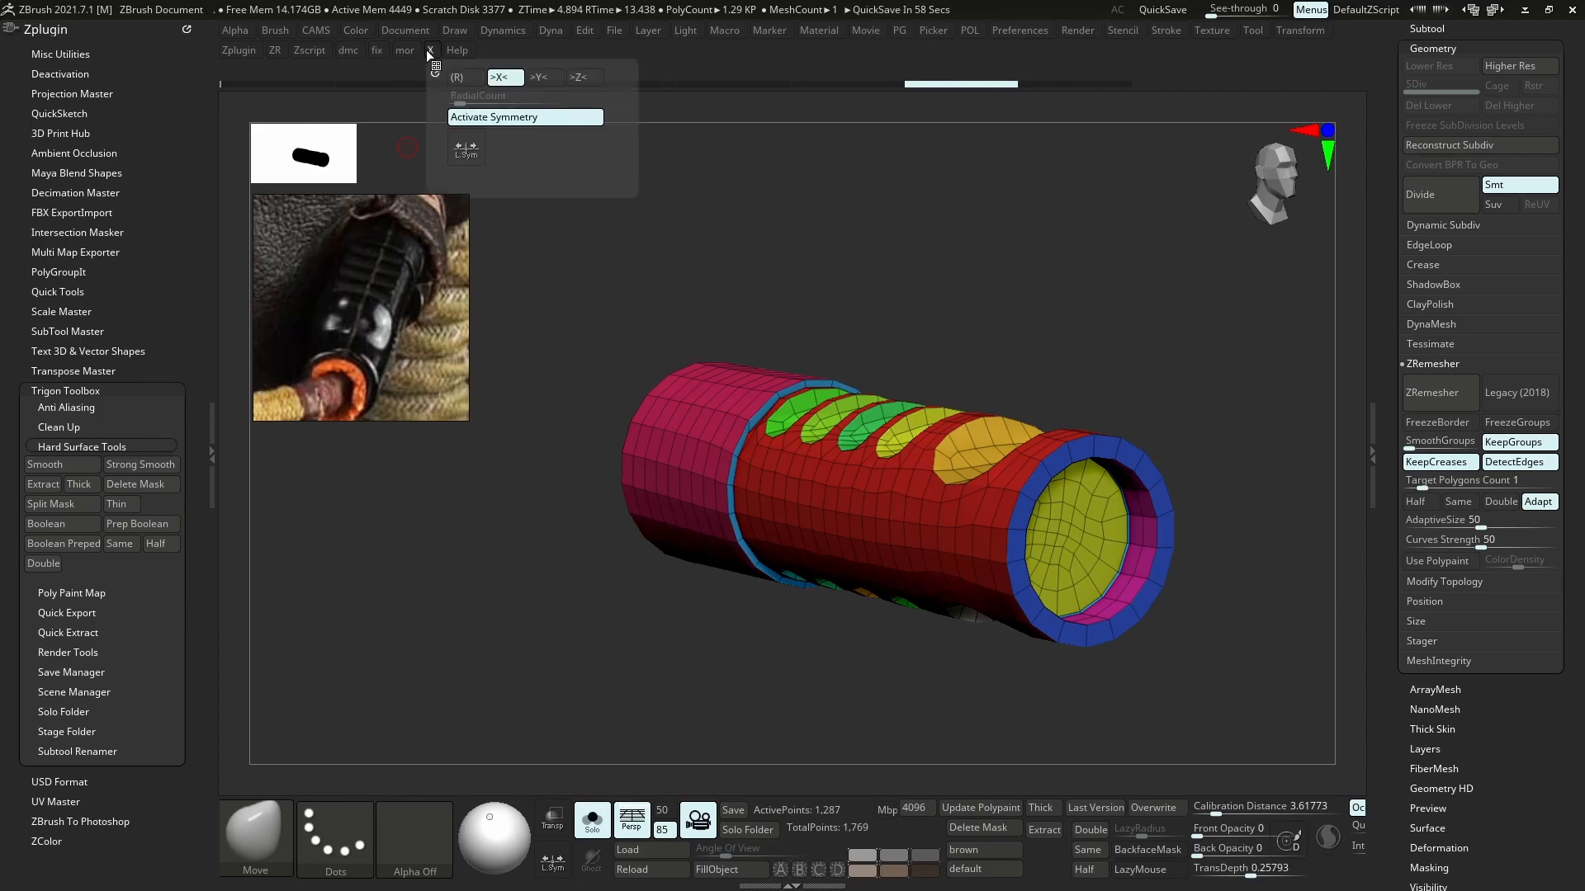
click(539, 80)
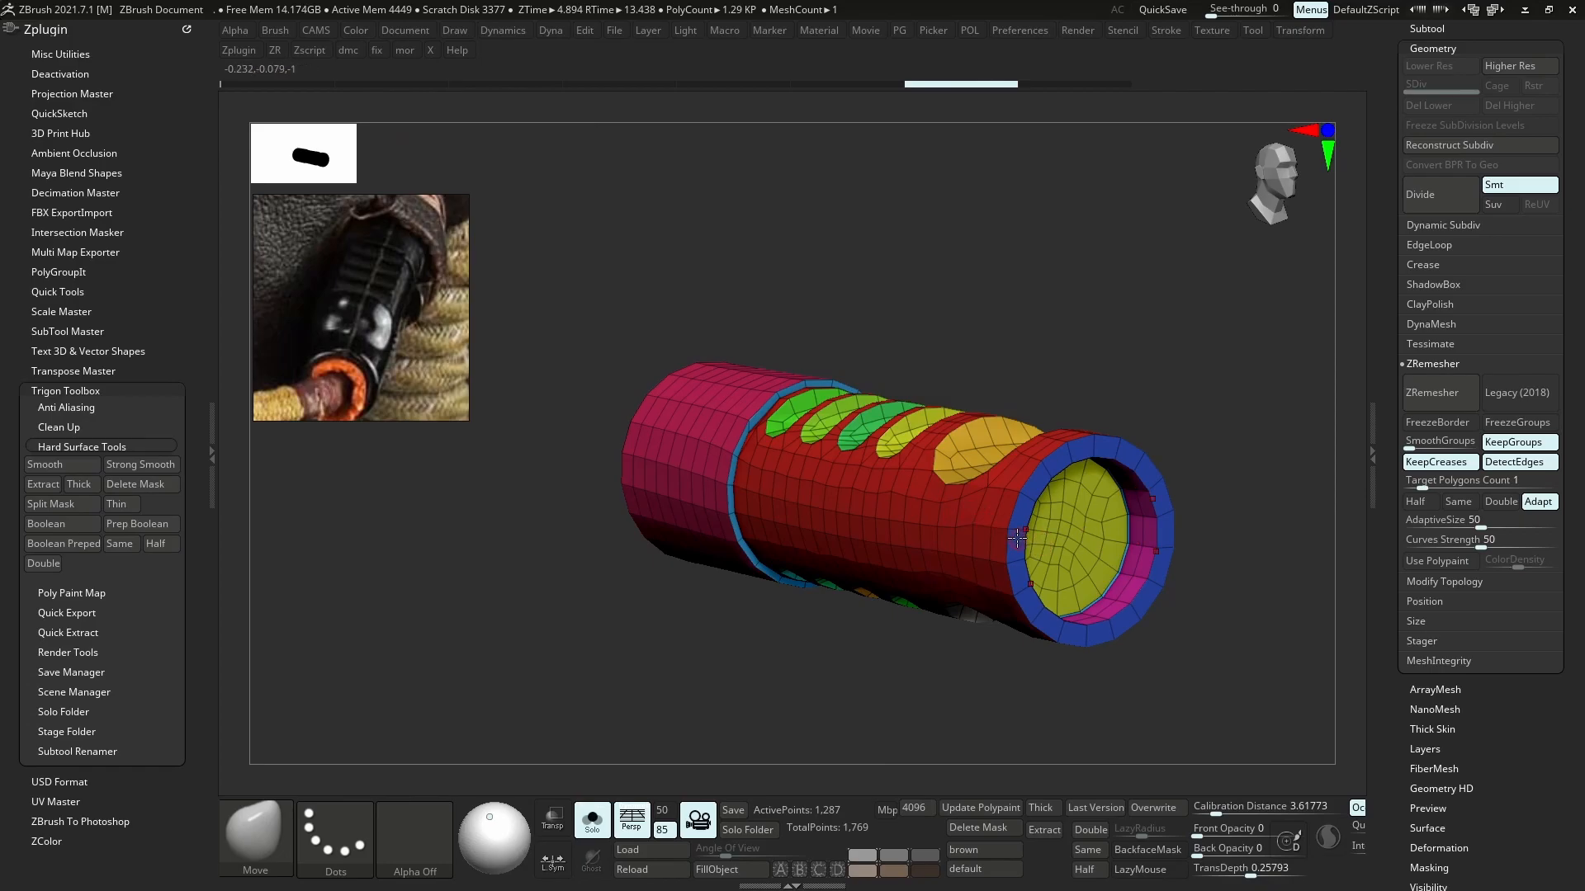
key(ctrl+z)
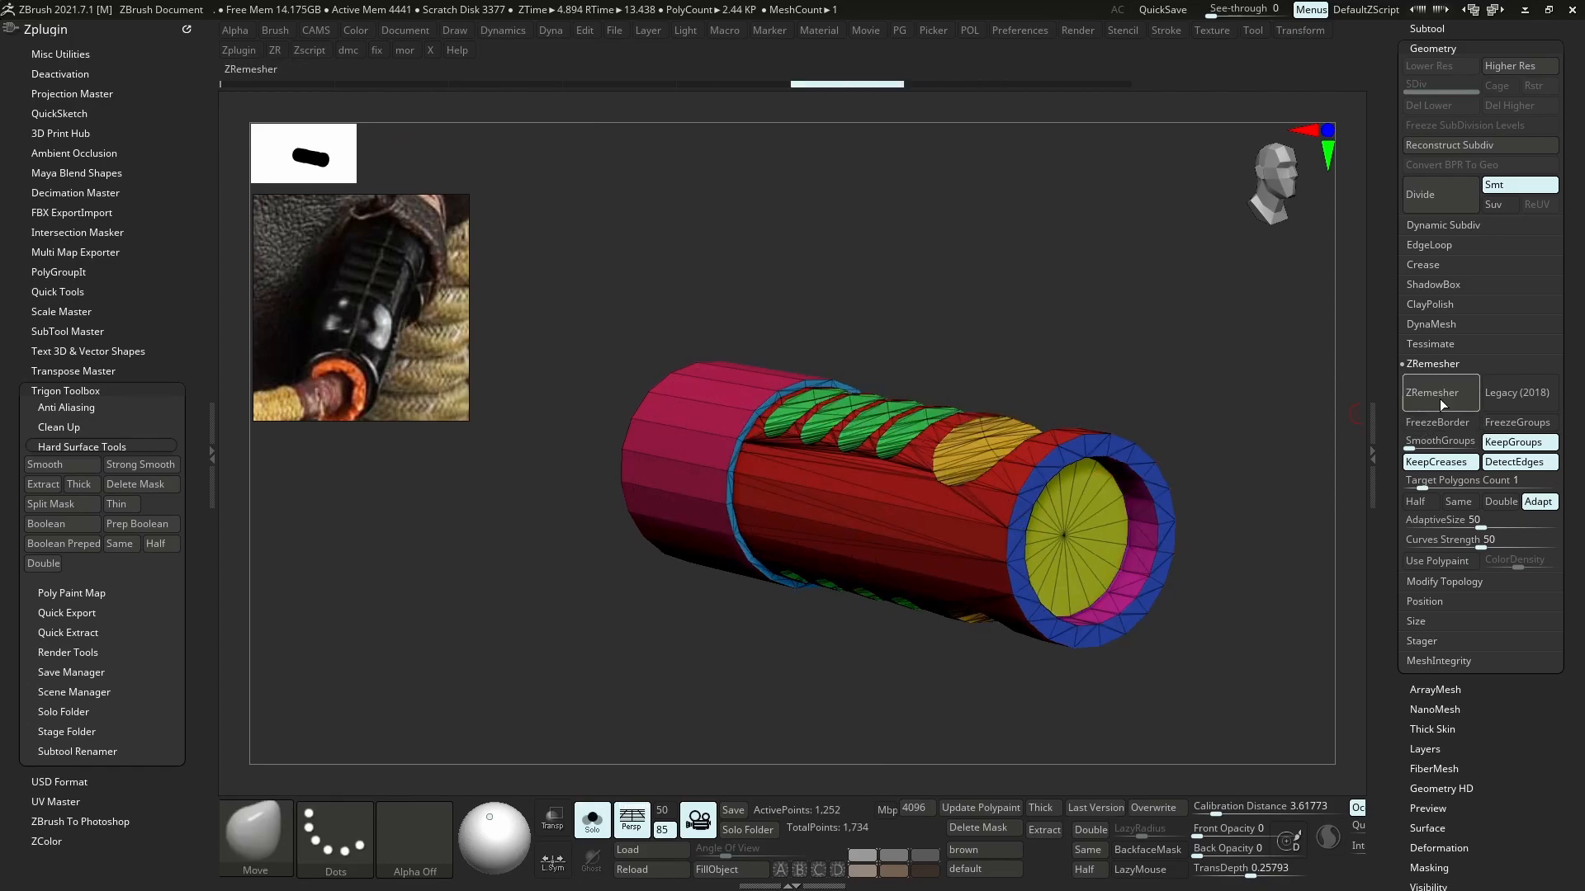
click(1440, 395)
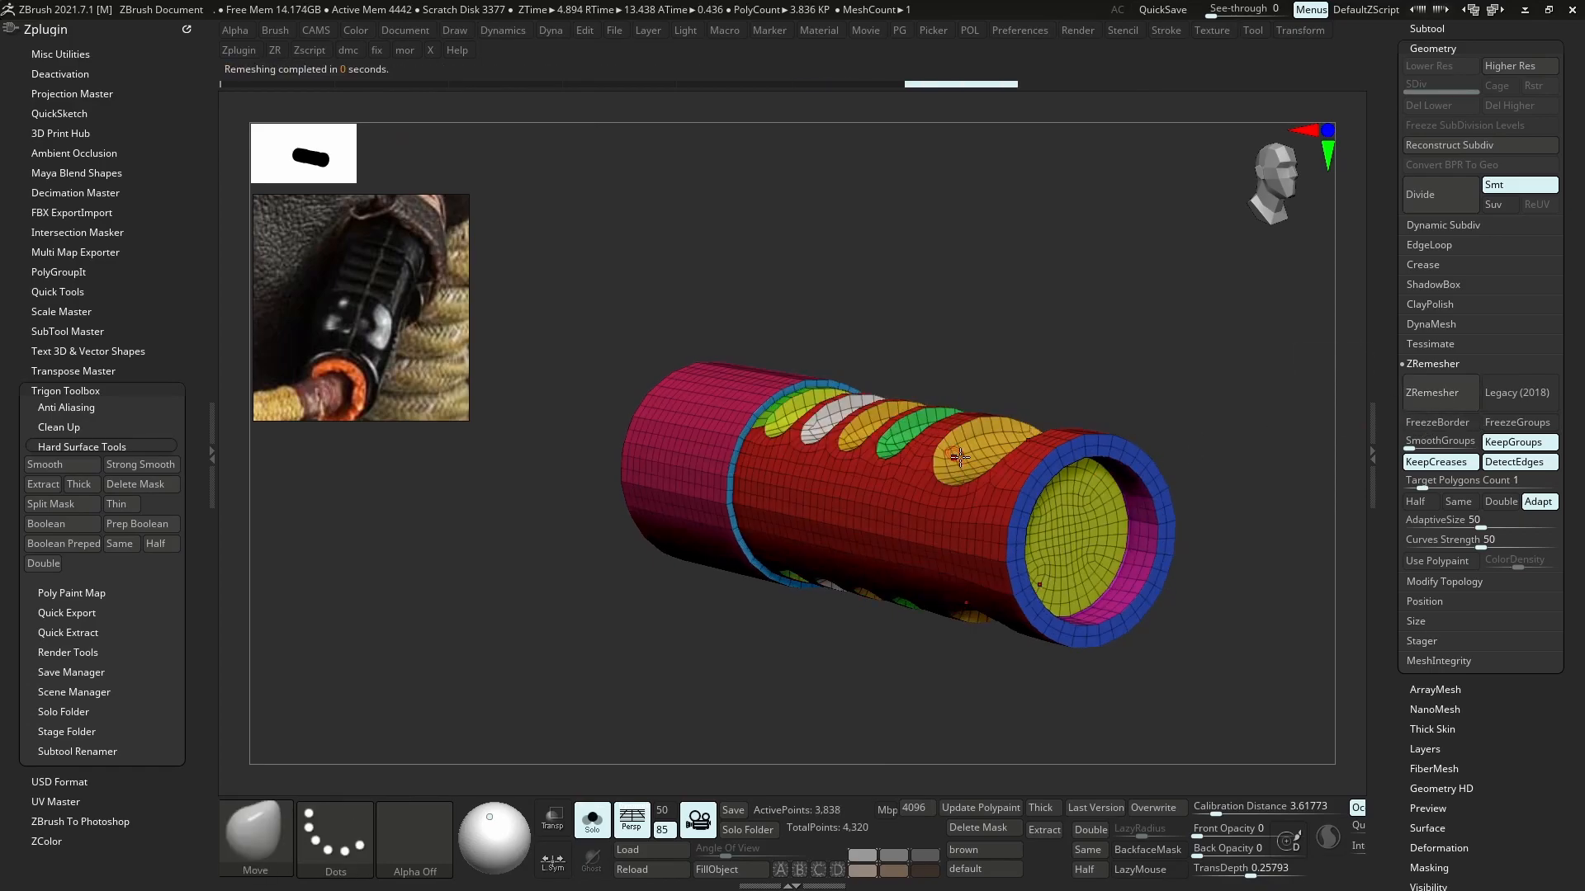
- Undo the last remesh, run ZRemesher again with Half enabled and preview the connector smoothed with Dynamic Subdiv
right_drag(995, 540, 1034, 570)
key(ctrl+z)
click(1414, 501)
mouse_move(969, 498)
right_down()
mouse_move(1037, 510)
mouse_move(1006, 519)
mouse_move(1071, 466)
mouse_move(1150, 517)
mouse_move(754, 419)
mouse_move(767, 363)
right_up()
key(shift+f)
key(d)
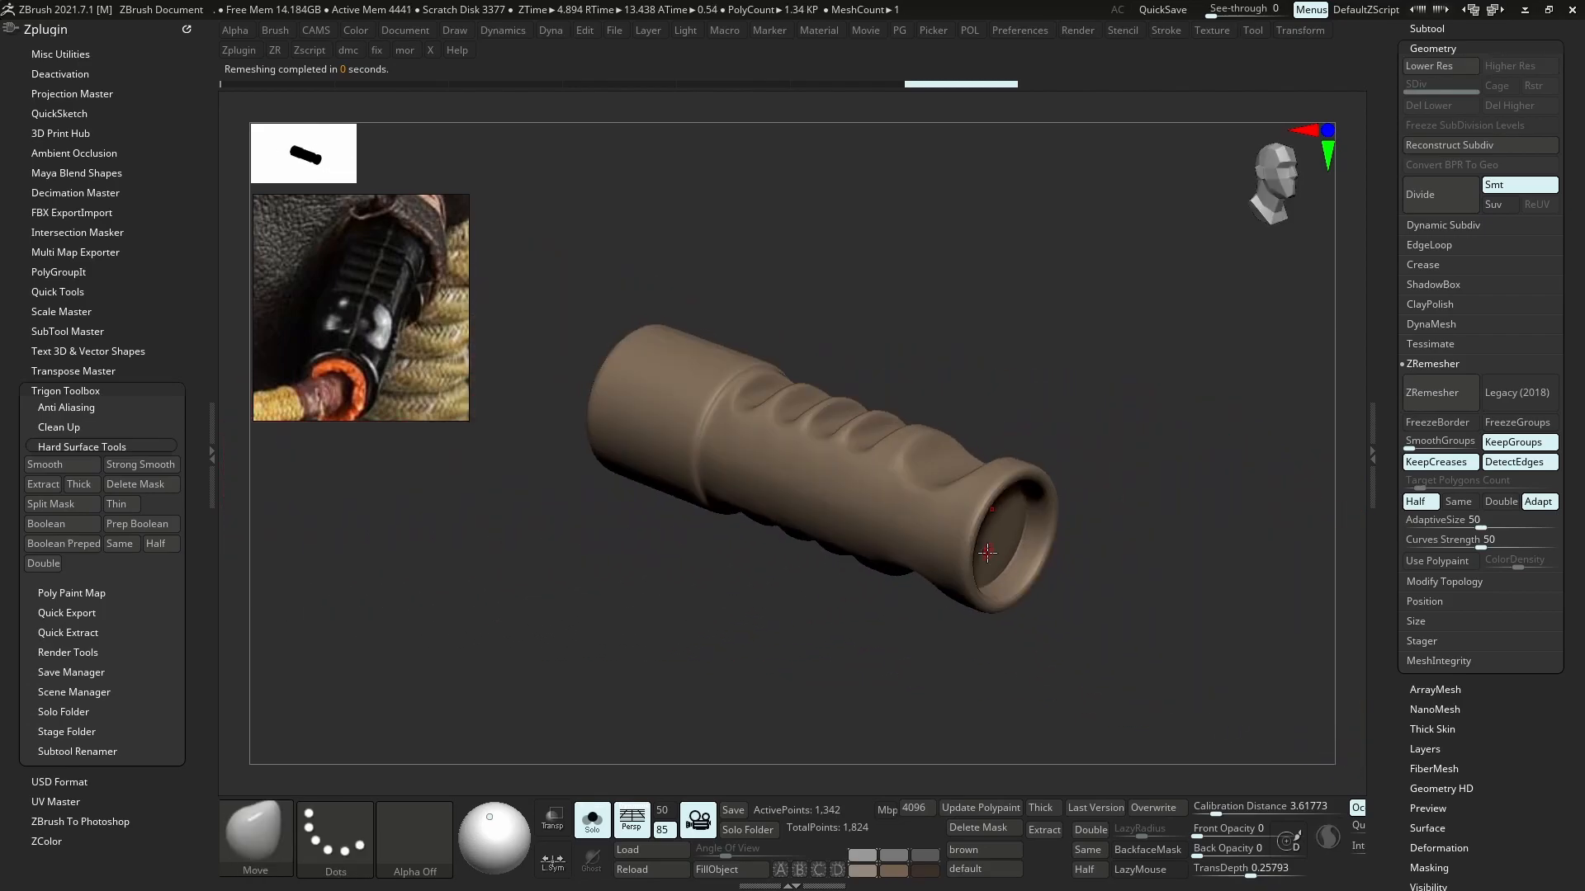
- Turn off the smoothing preview and show the polyframe to examine the half-density topology around the notches and open end
key(shift+d)
key(shift+f)
mouse_move(980, 548)
ctrl+right_down()
mouse_move(962, 584)
mouse_move(866, 491)
mouse_move(890, 519)
mouse_move(919, 516)
mouse_move(906, 513)
ctrl+right_up()
alt+right_drag(1036, 505, 910, 505)
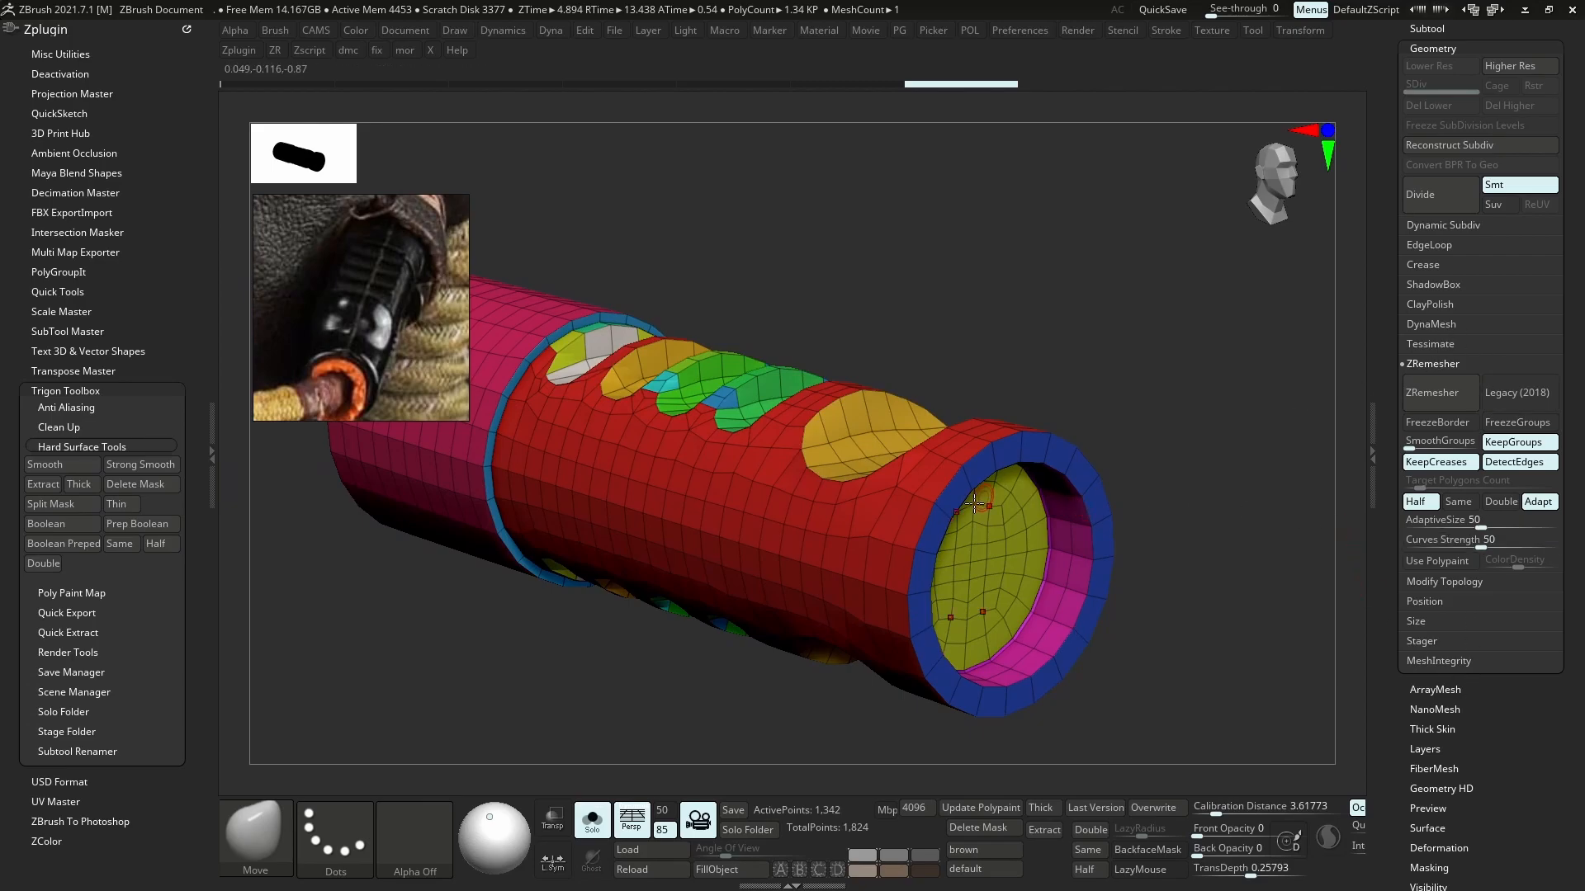
ctrl+right_drag(1104, 519, 1110, 462)
ctrl+right_drag(1110, 462, 1149, 528)
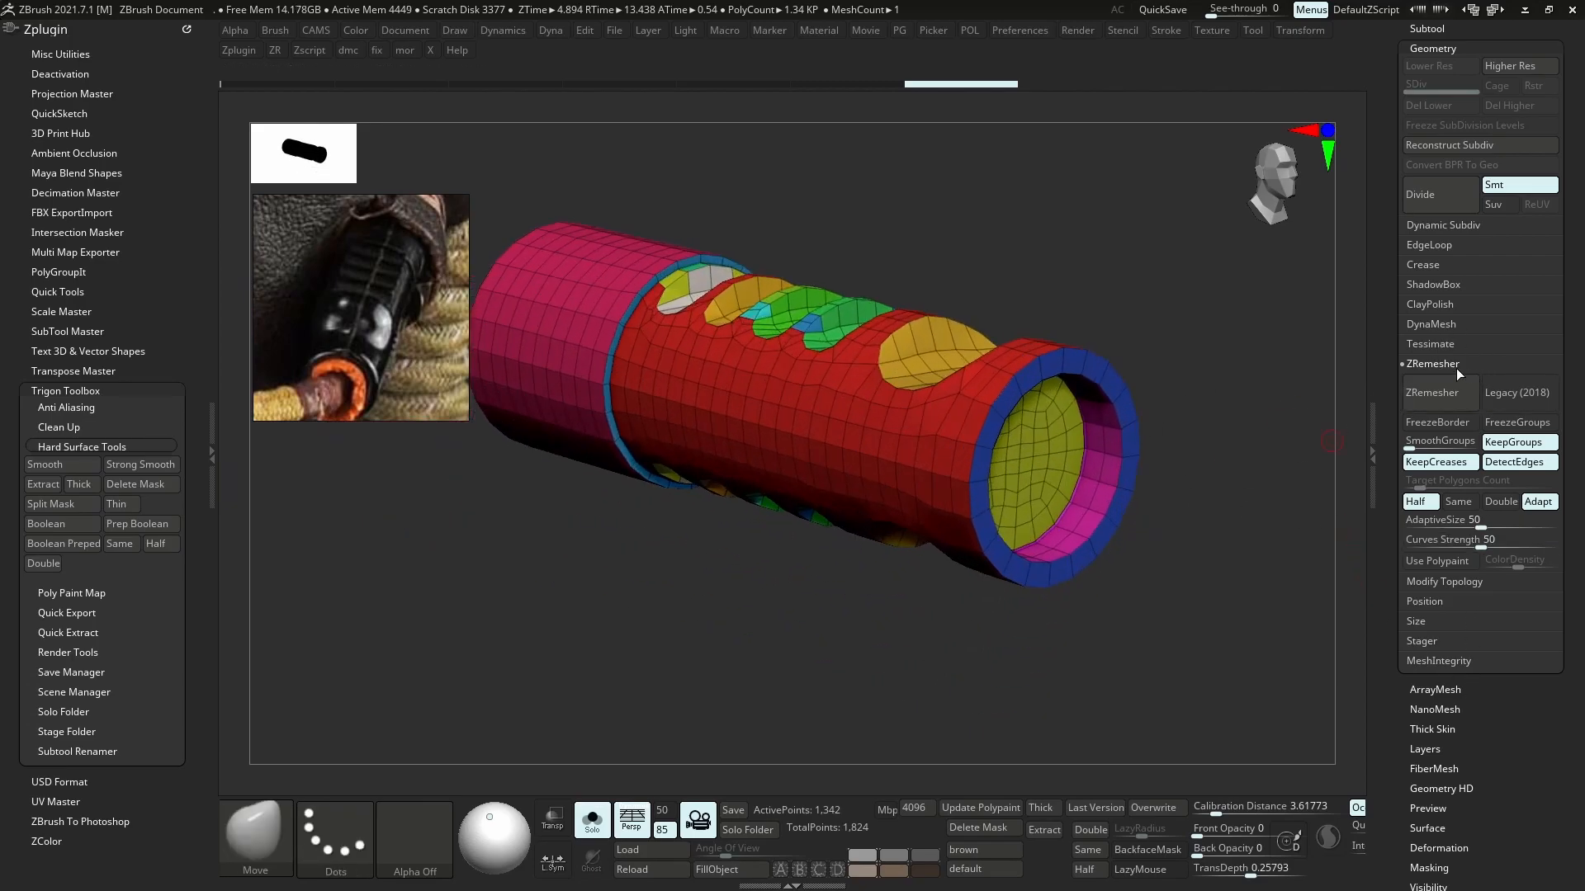
- Crease the connector's edges by polygroup and preview the result smoothed with Dynamic Subdiv, without the polyframe
click(1424, 265)
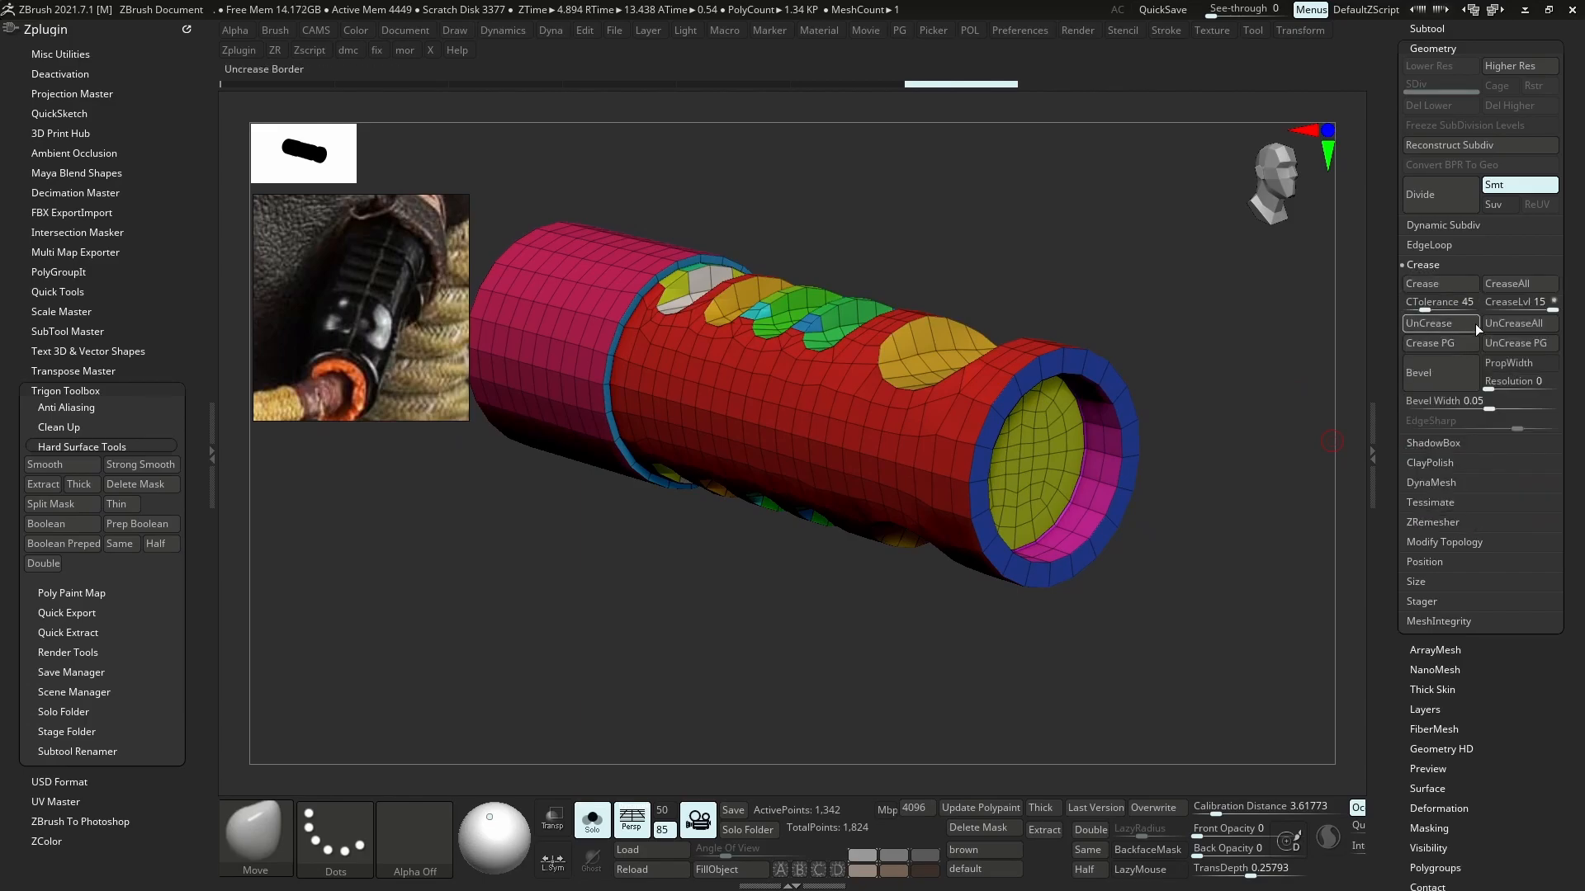
click(1431, 348)
key(d)
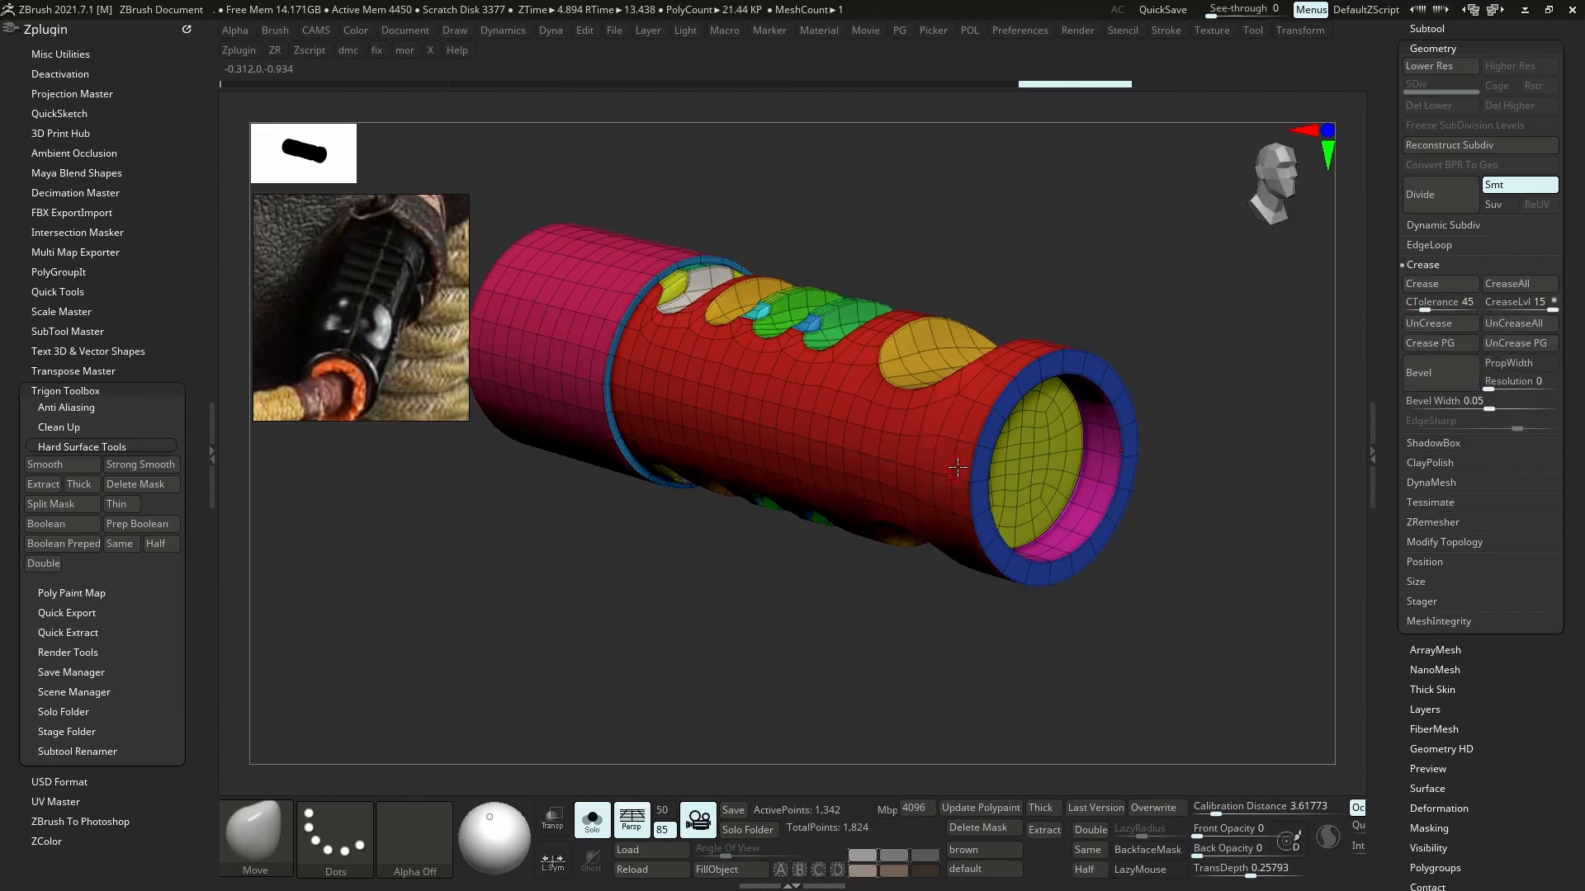
key(shift+f)
ctrl+right_drag(1029, 453, 958, 482)
ctrl+right_drag(803, 385, 819, 412)
- Turn off the smoothing preview and show the polyframe to examine the polygroup borders between the notches up close
key(shift+d)
key(shift+f)
right_drag(837, 310, 895, 396)
mouse_move(926, 467)
ctrl+right_down()
mouse_move(942, 403)
mouse_move(913, 429)
mouse_move(929, 443)
ctrl+right_up()
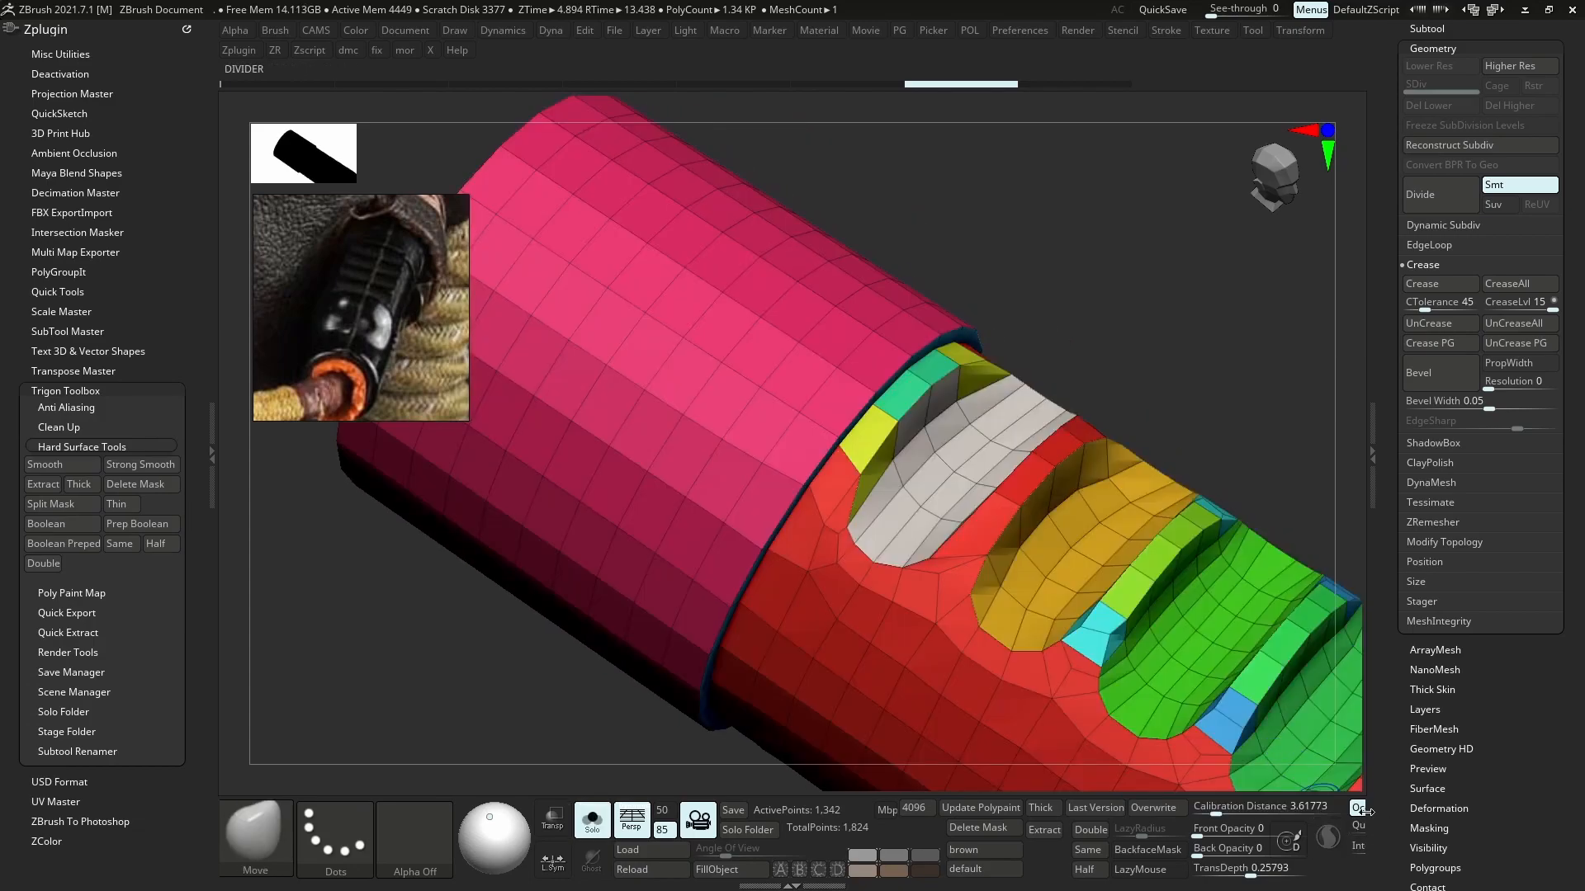
- Collapse the Zplugin tray to widen the canvas and isolate the red polygroup of the connector's main body
click(1358, 807)
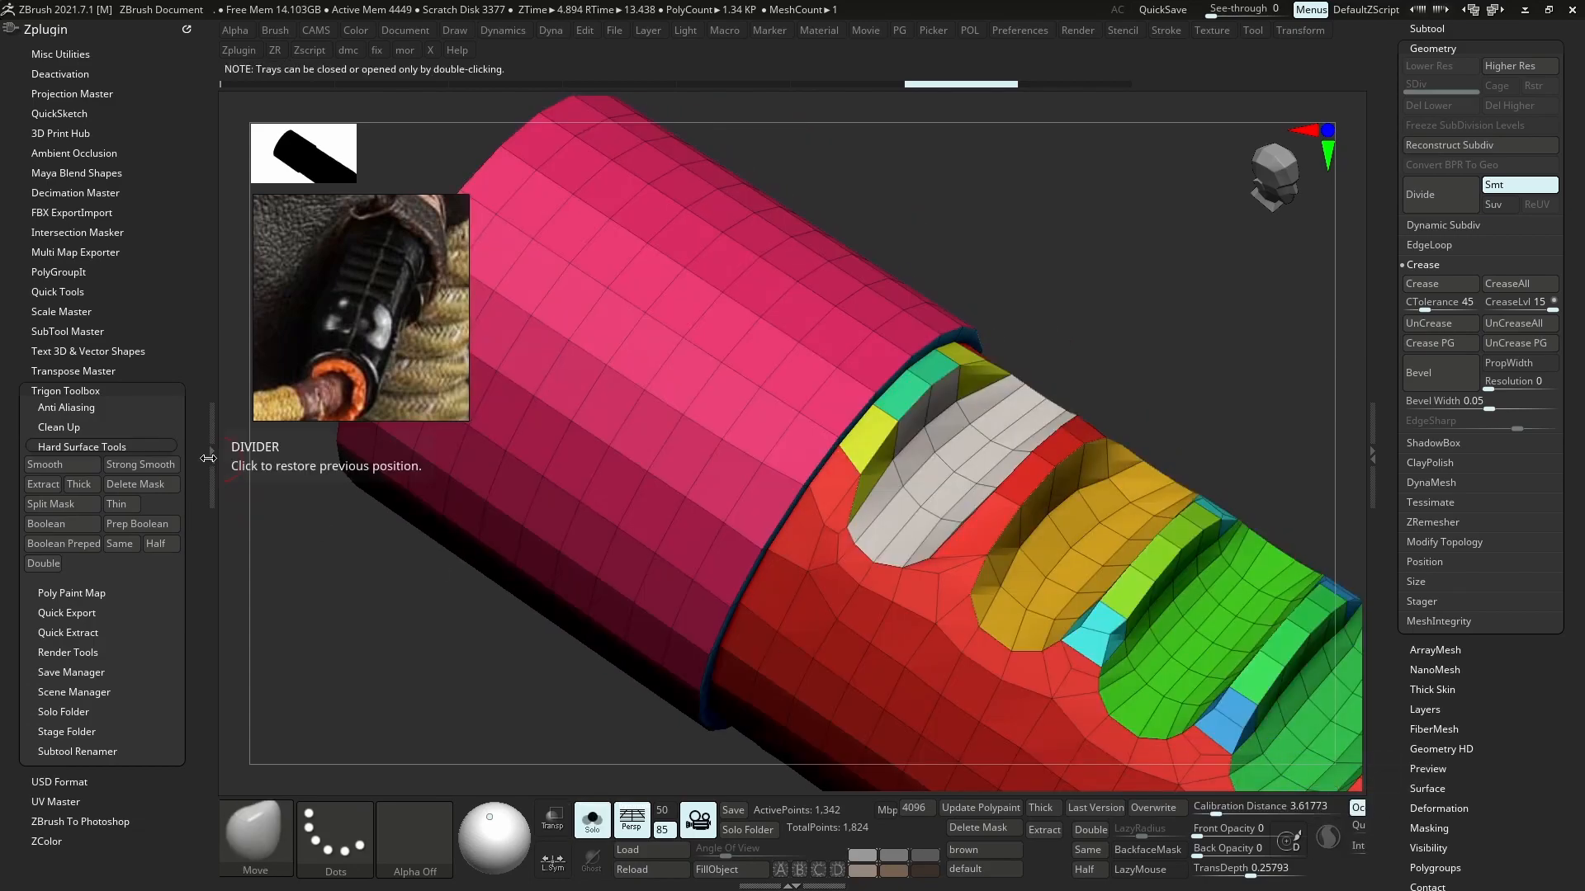
double_click(208, 458)
mouse_move(968, 511)
ctrl+right_down()
mouse_move(966, 462)
mouse_move(963, 569)
mouse_move(924, 562)
mouse_move(891, 525)
ctrl+right_up()
ctrl+shift+click(859, 614)
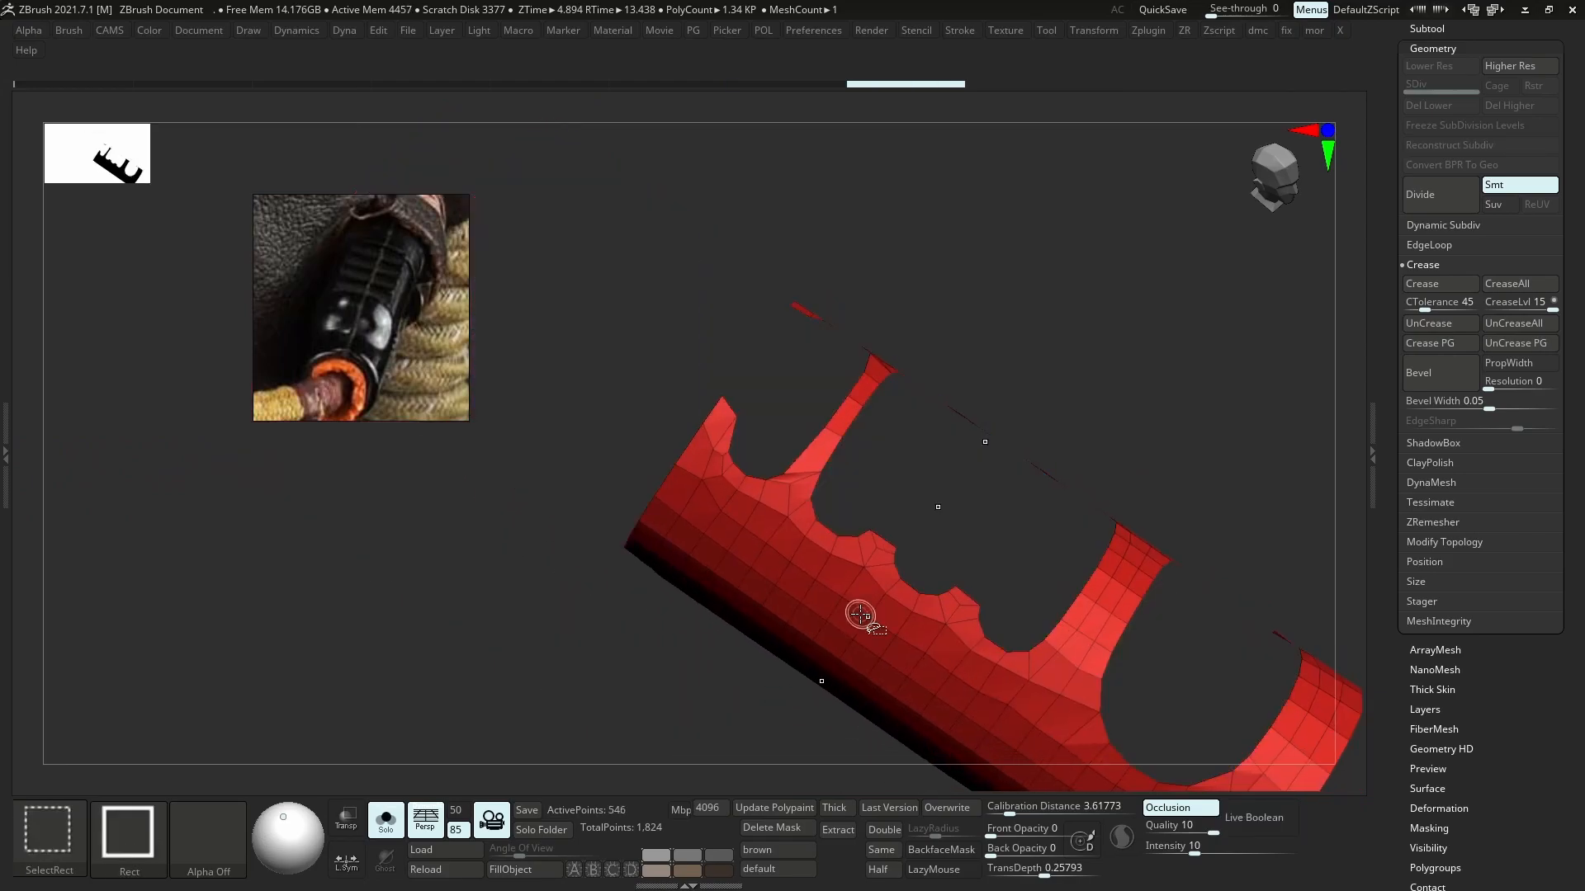
ctrl+shift+click(860, 614)
ctrl+alt+shift+click(923, 485)
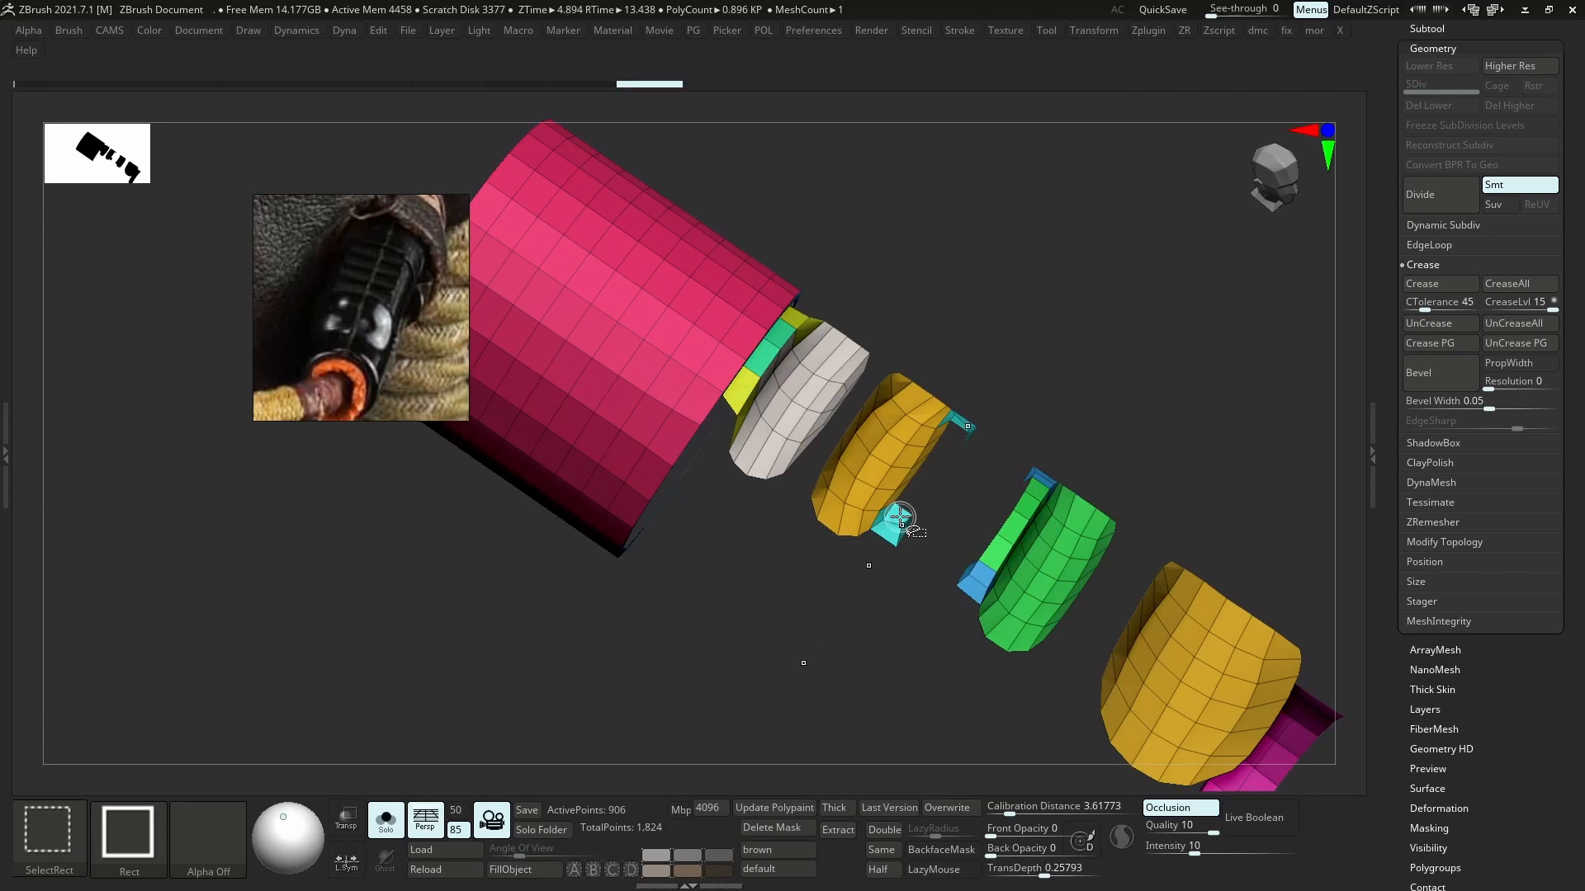
ctrl+shift+click(769, 349)
key(ctrl+z)
key(ctrl+z)
key(ctrl+z)
key(ctrl+z)
- Invert the mesh visibility and use SelectLasso to hide the narrow strips between the grooves
click(61, 834)
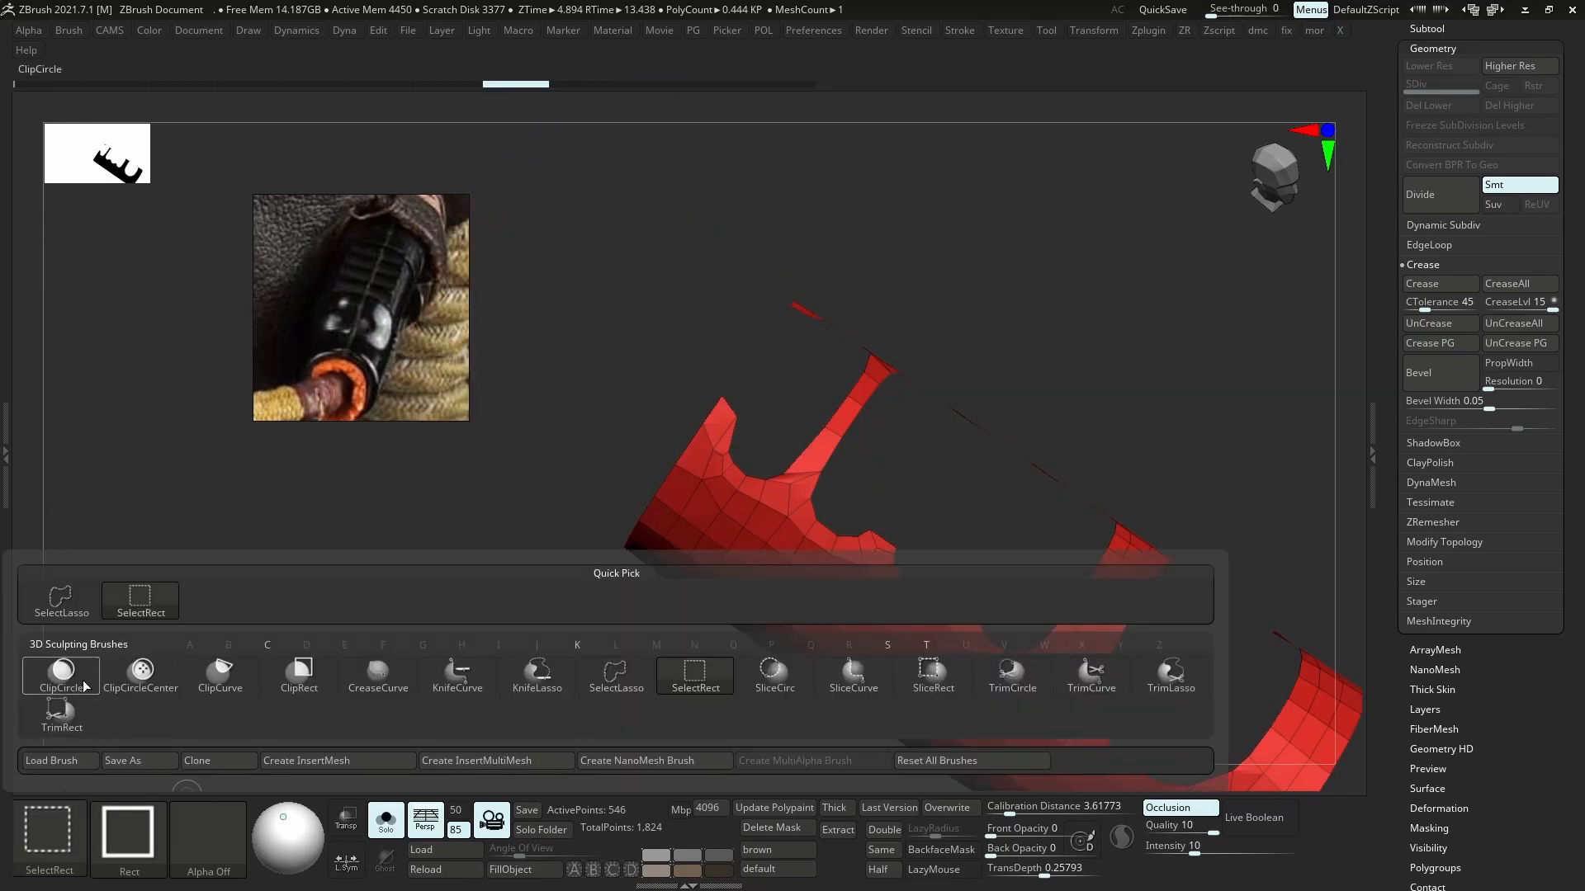
click(62, 601)
ctrl+shift+click(1196, 381)
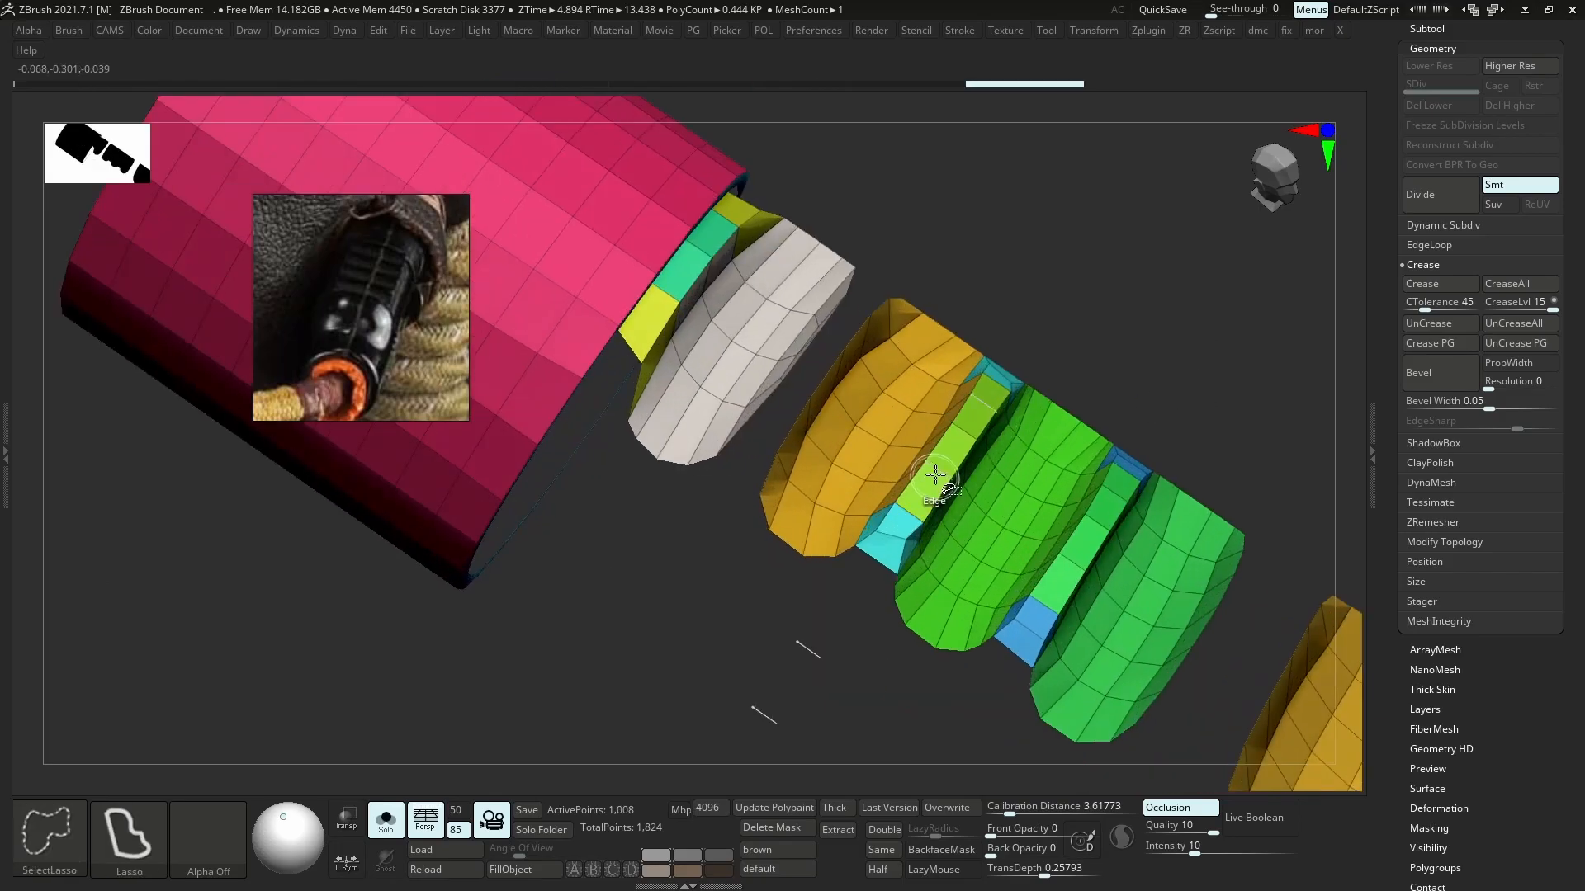
mouse_move(937, 472)
mouse_down()
mouse_move(1073, 520)
mouse_move(673, 322)
mouse_up()
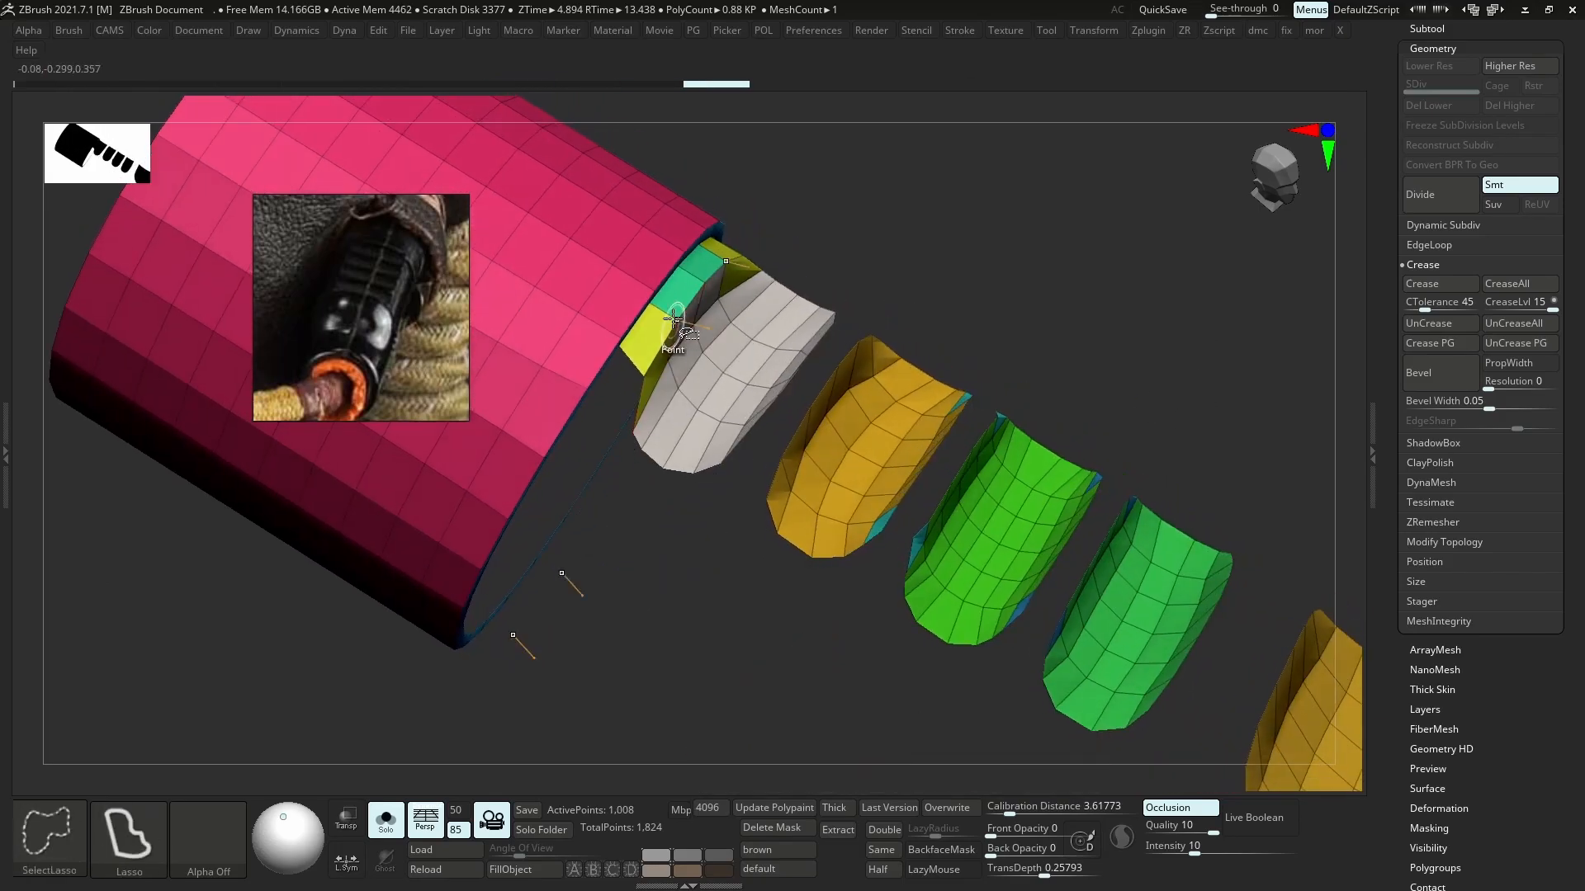
key(f)
drag(826, 347, 1001, 383)
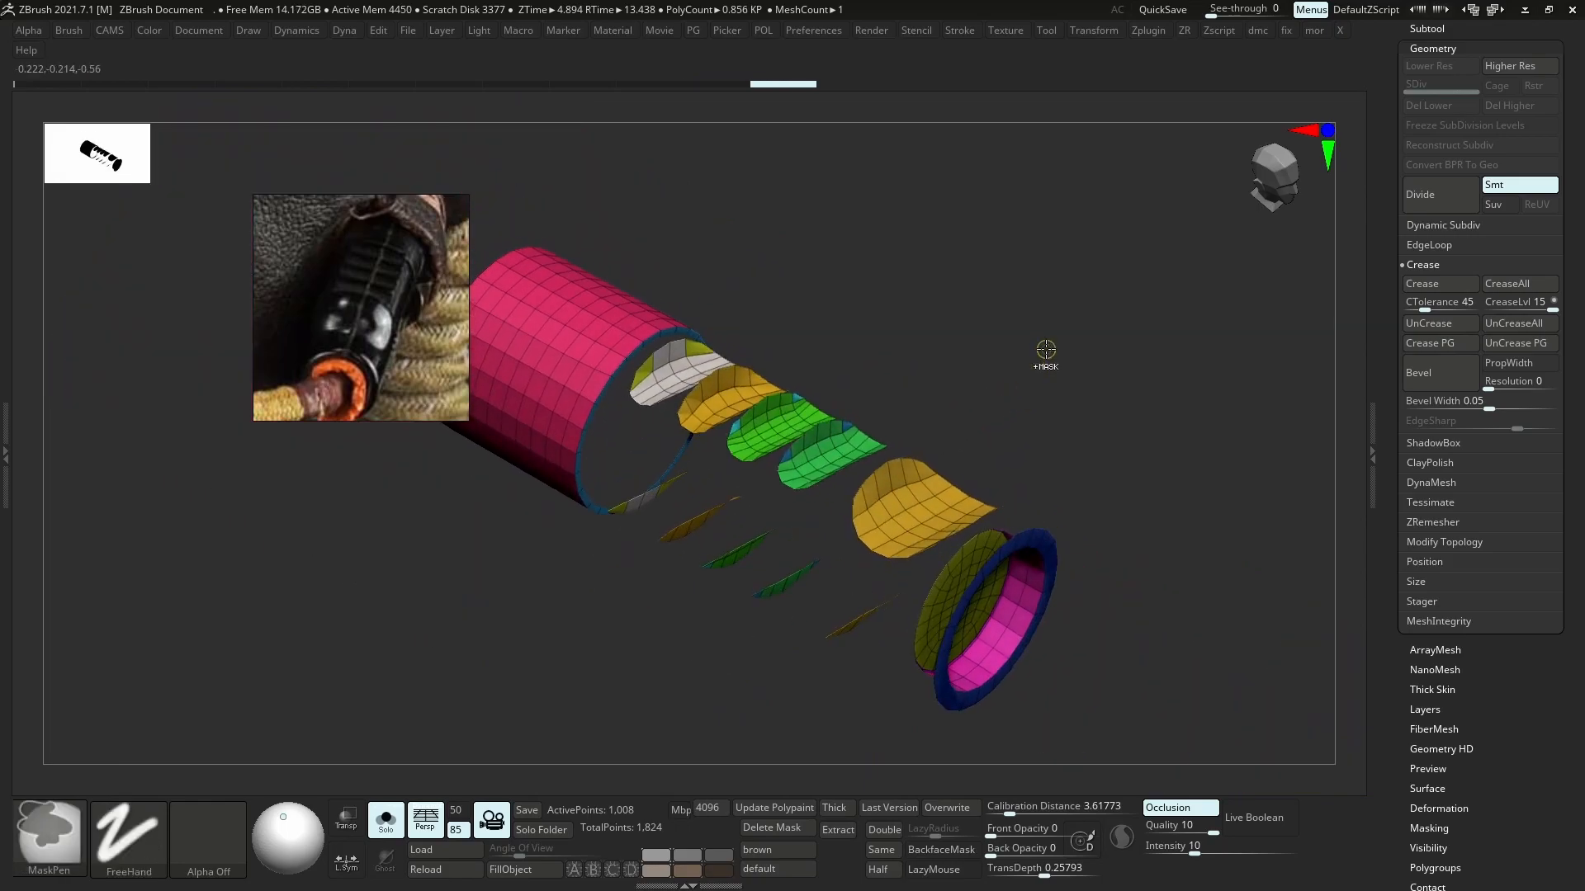
- Invert visibility to the outer body surface, assign it with the strips to one polygroup, and restore the whole mesh
ctrl+shift+click(1069, 370)
mouse_move(922, 433)
mouse_down()
mouse_move(902, 506)
mouse_move(941, 460)
mouse_move(917, 531)
mouse_up()
mouse_move(918, 530)
right_down()
mouse_move(949, 372)
mouse_move(1001, 275)
mouse_move(987, 265)
mouse_move(985, 319)
right_up()
mouse_move(985, 319)
ctrl+alt+shift+mouse_down()
mouse_move(1073, 258)
mouse_move(955, 473)
ctrl+alt+shift+mouse_up()
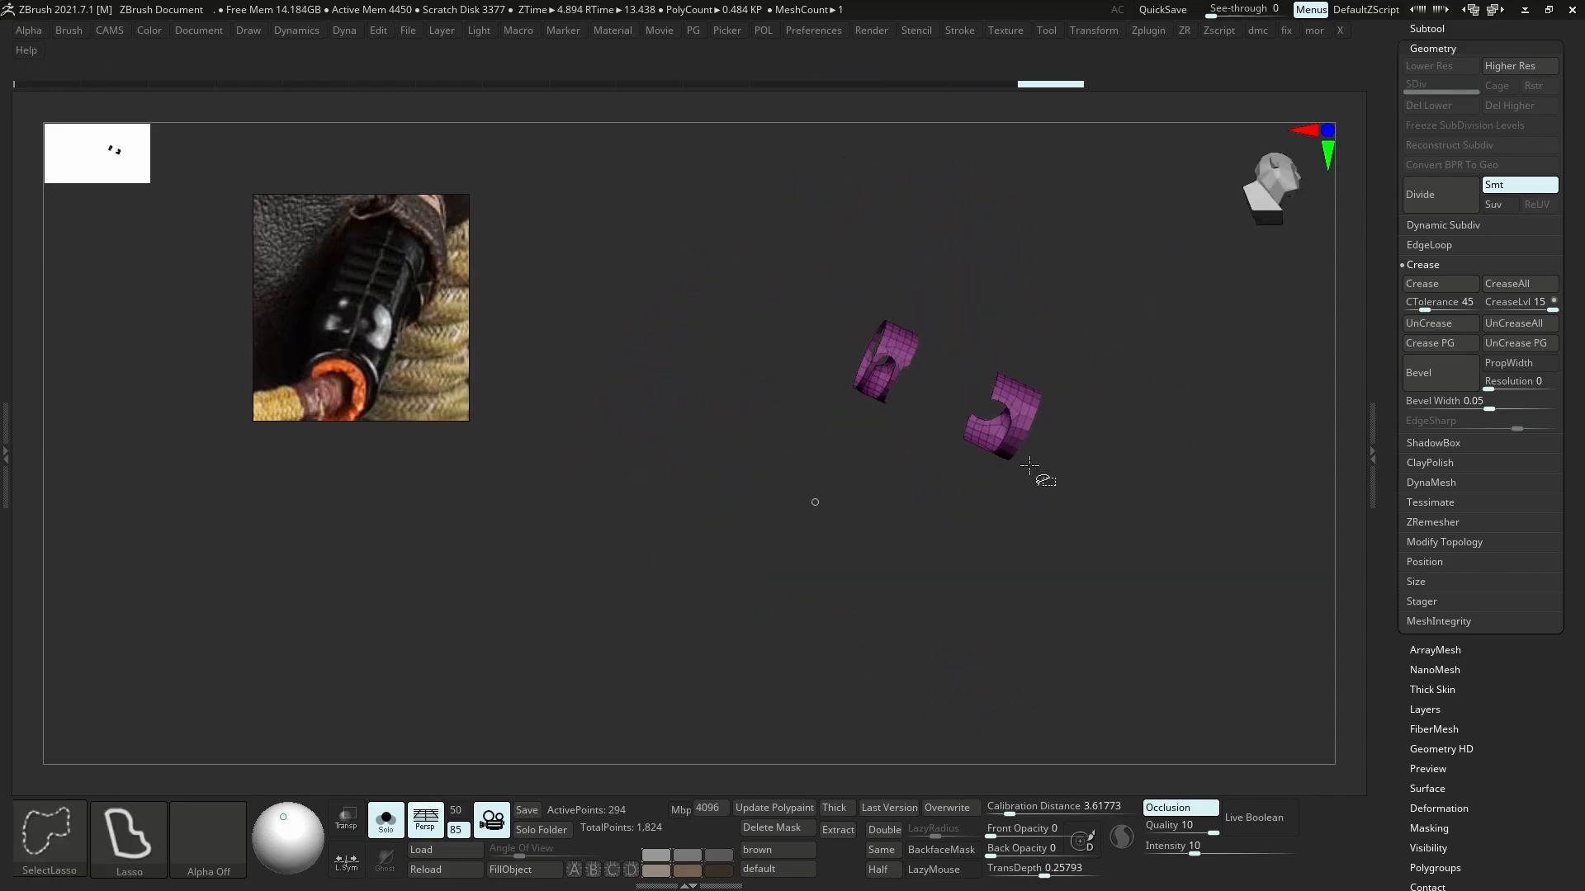
ctrl+shift+click(982, 100)
ctrl+right_drag(982, 111, 976, 264)
mouse_move(976, 264)
right_down()
mouse_move(895, 308)
mouse_move(975, 362)
mouse_move(937, 379)
right_up()
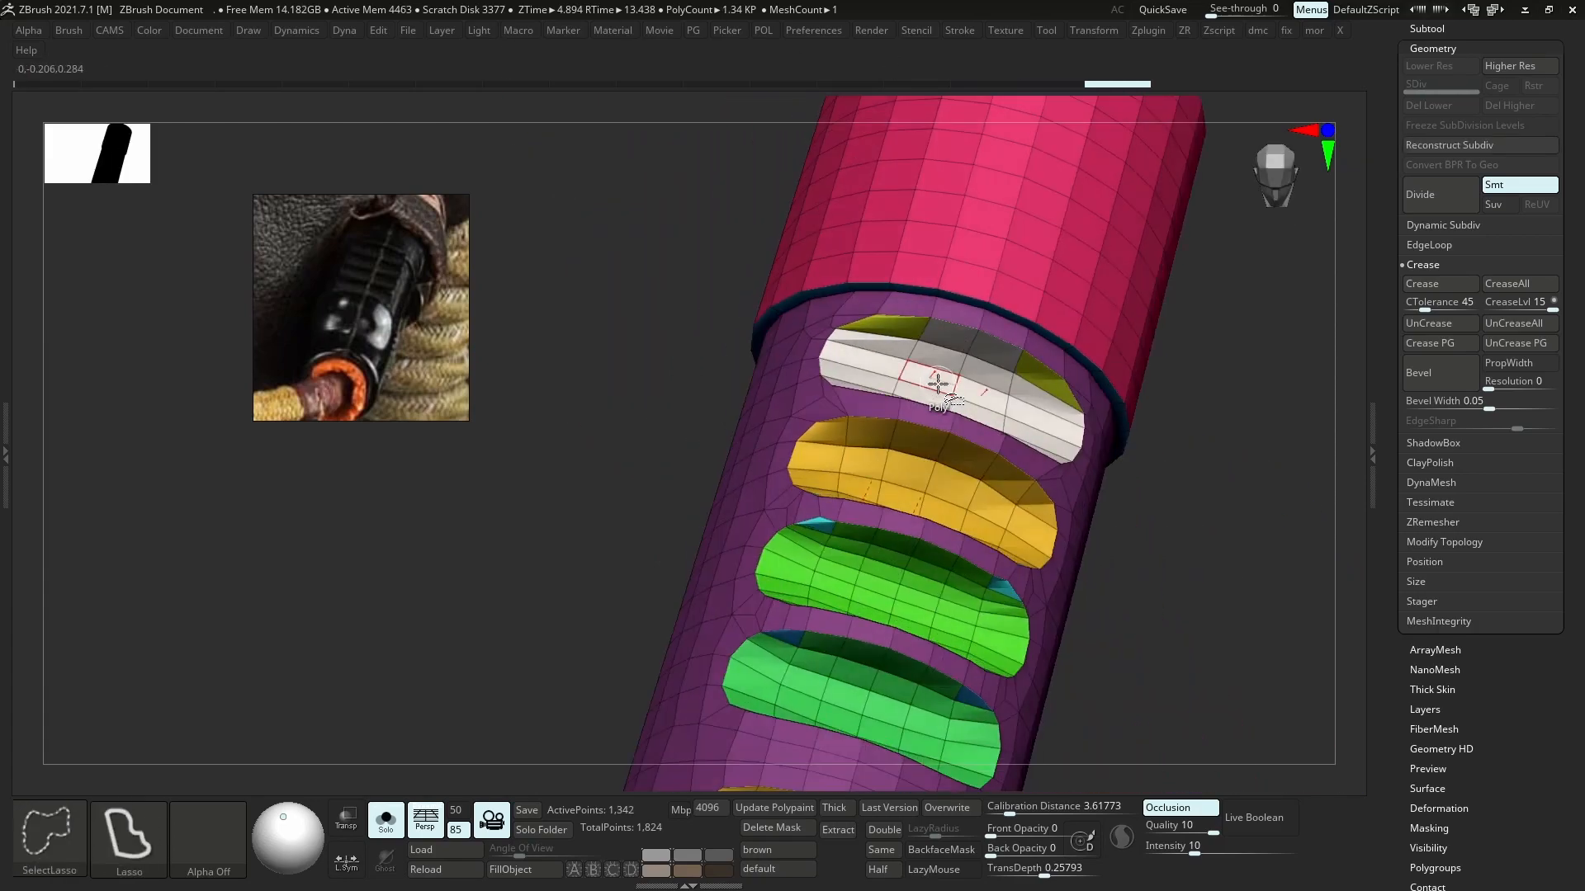
right_drag(732, 460, 750, 480)
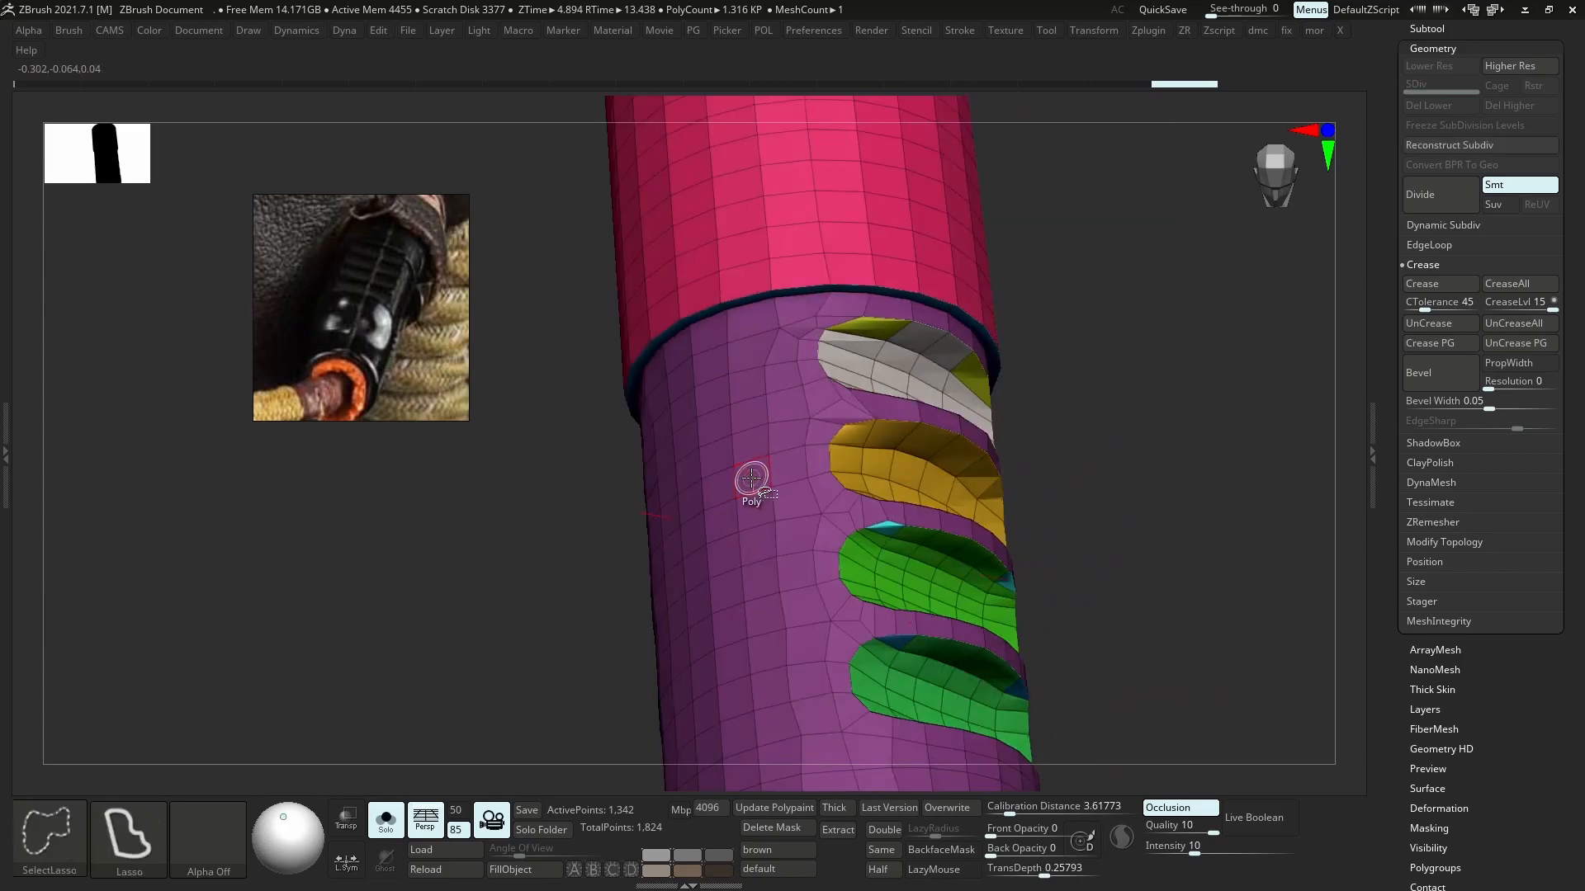
- Hide the body surface, merge the remaining parts into one polygroup, and split them into separate groups with Auto Groups
ctrl+shift+click(751, 479)
ctrl+shift+drag(1158, 423, 1154, 431)
key(ctrl+w)
ctrl+right_drag(902, 453, 937, 510)
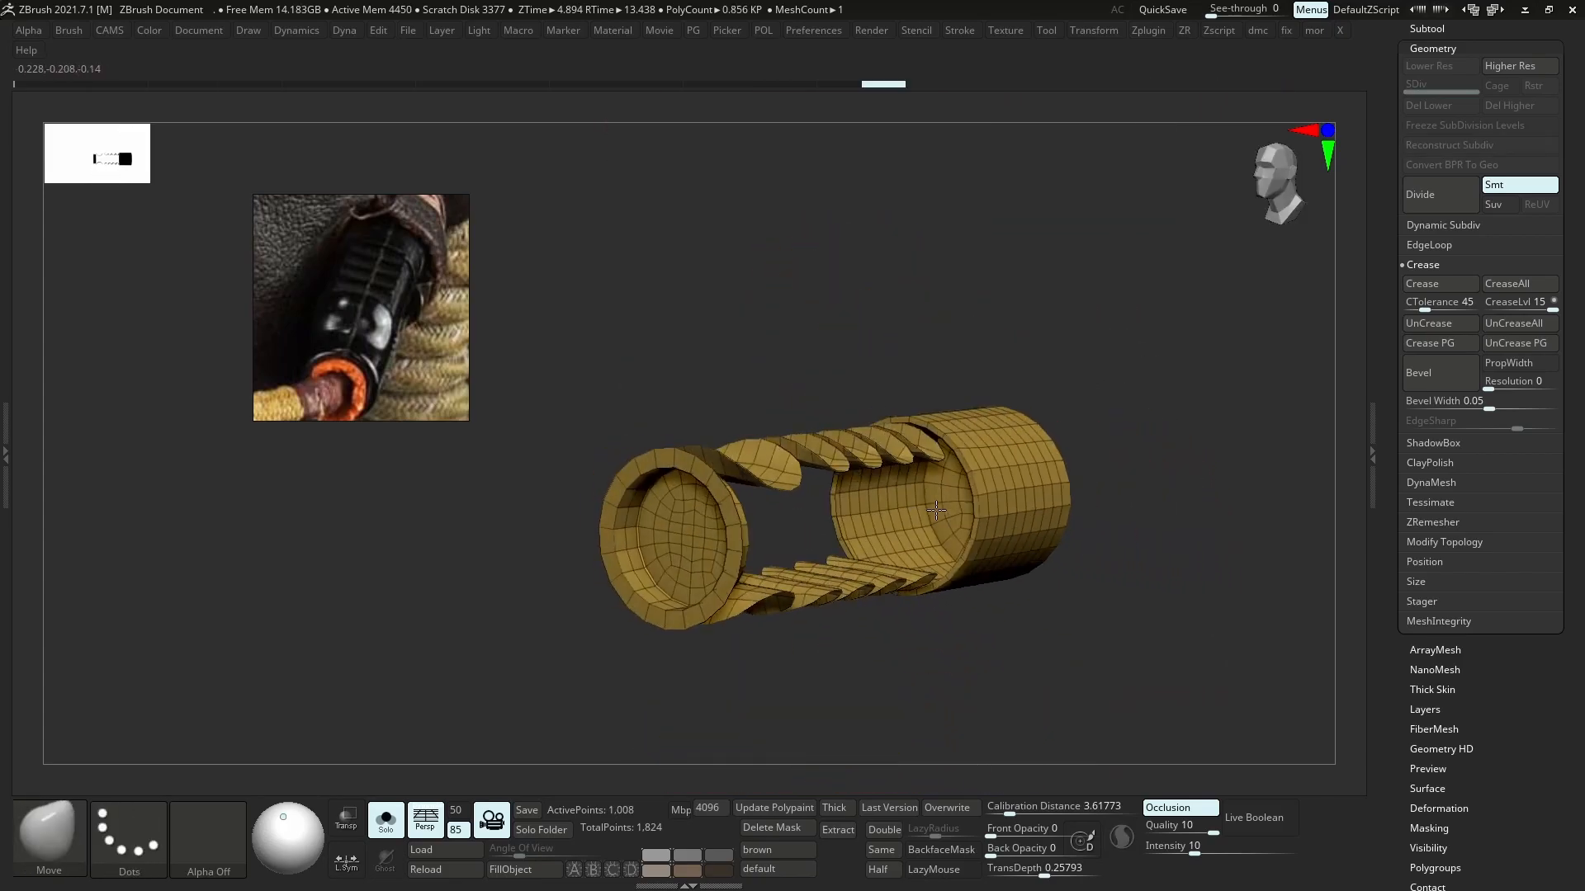
key(g)
click(743, 493)
right_drag(767, 505, 678, 376)
mouse_move(652, 368)
ctrl+alt+shift+mouse_down()
mouse_move(1188, 672)
mouse_move(555, 532)
ctrl+alt+shift+mouse_up()
mouse_move(676, 495)
ctrl+right_down()
mouse_move(635, 537)
mouse_move(675, 519)
ctrl+right_up()
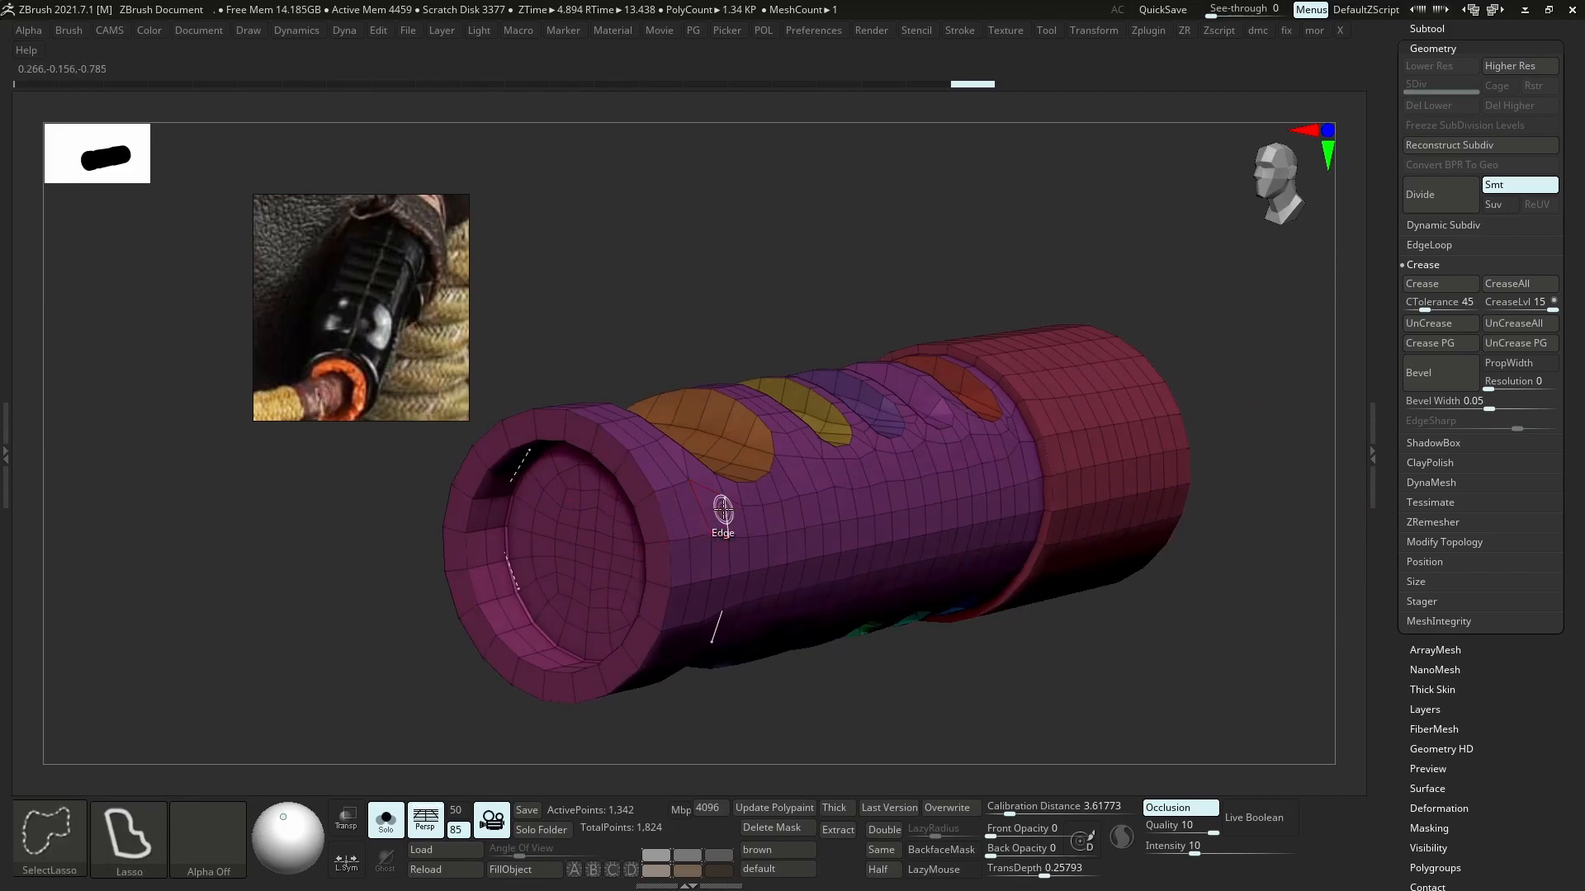
- Isolate the recessed end cap, divide it into polygroups with Groups By Normals, and show the full model again
ctrl+shift+click(652, 535)
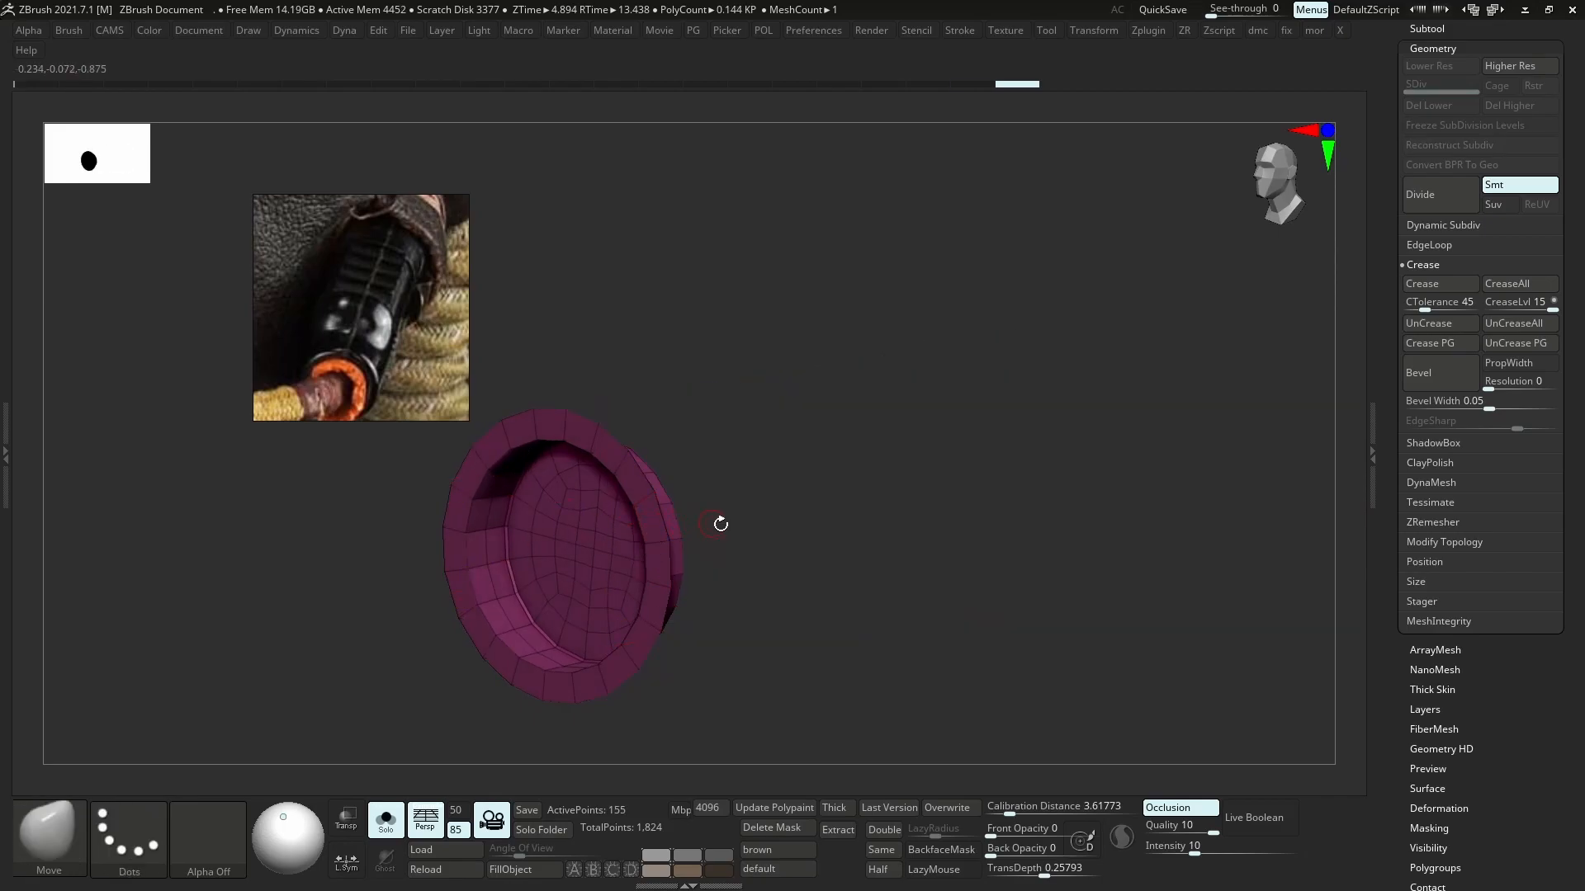
key(f)
key(g)
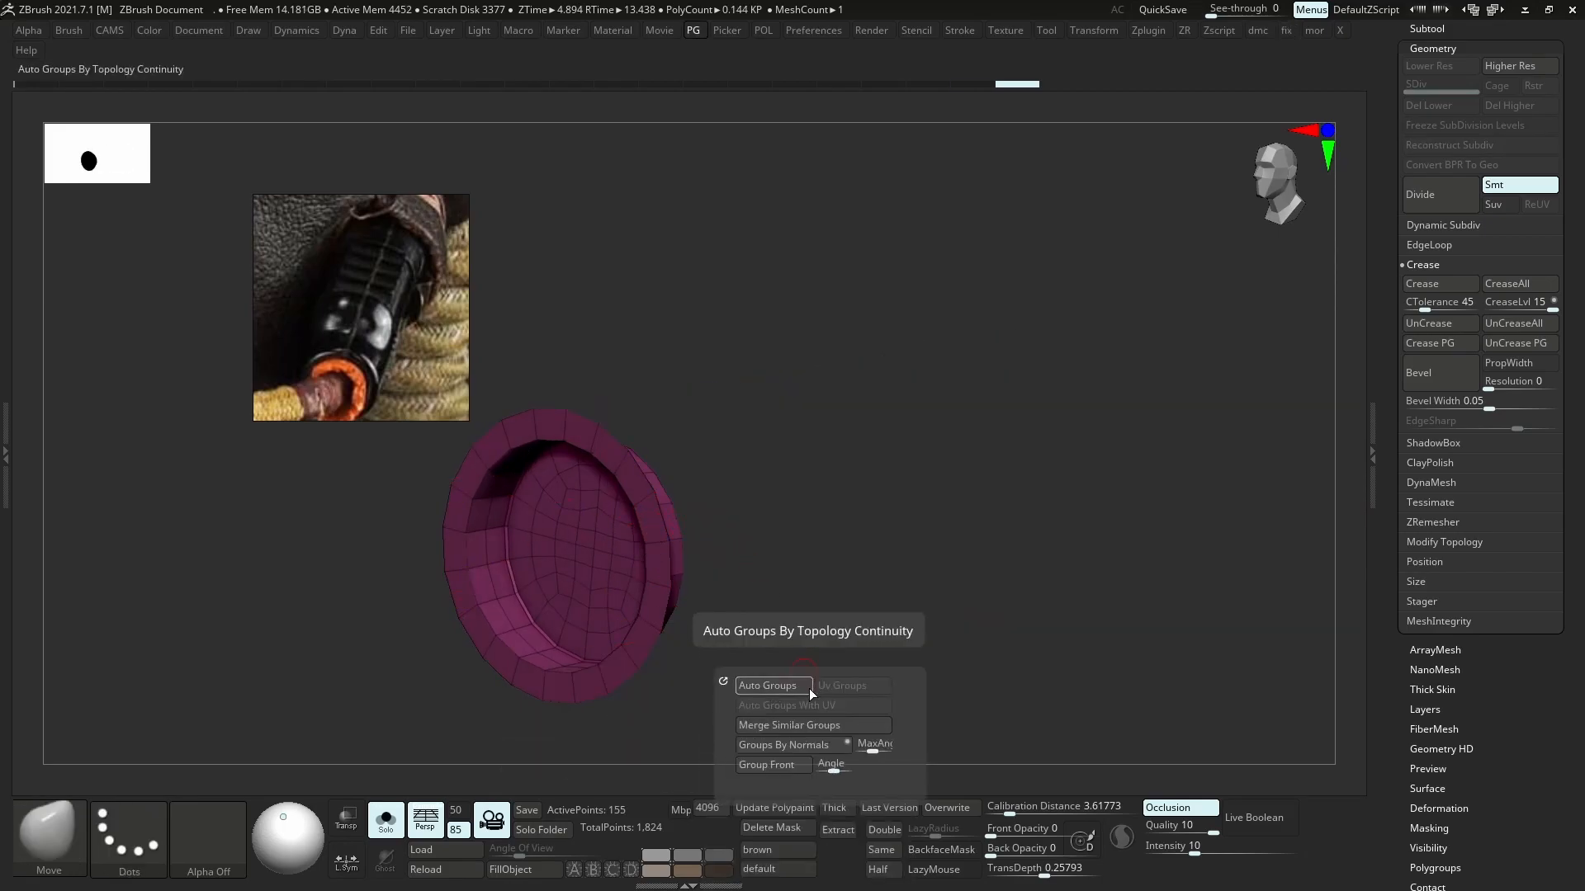
click(809, 745)
mouse_move(625, 552)
right_down()
mouse_move(724, 583)
mouse_move(776, 446)
right_up()
ctrl+alt+shift+drag(881, 355, 558, 466)
ctrl+shift+click(559, 466)
- Apply Groups By Normals to the whole cylinder model
right_drag(725, 605, 783, 615)
key(g)
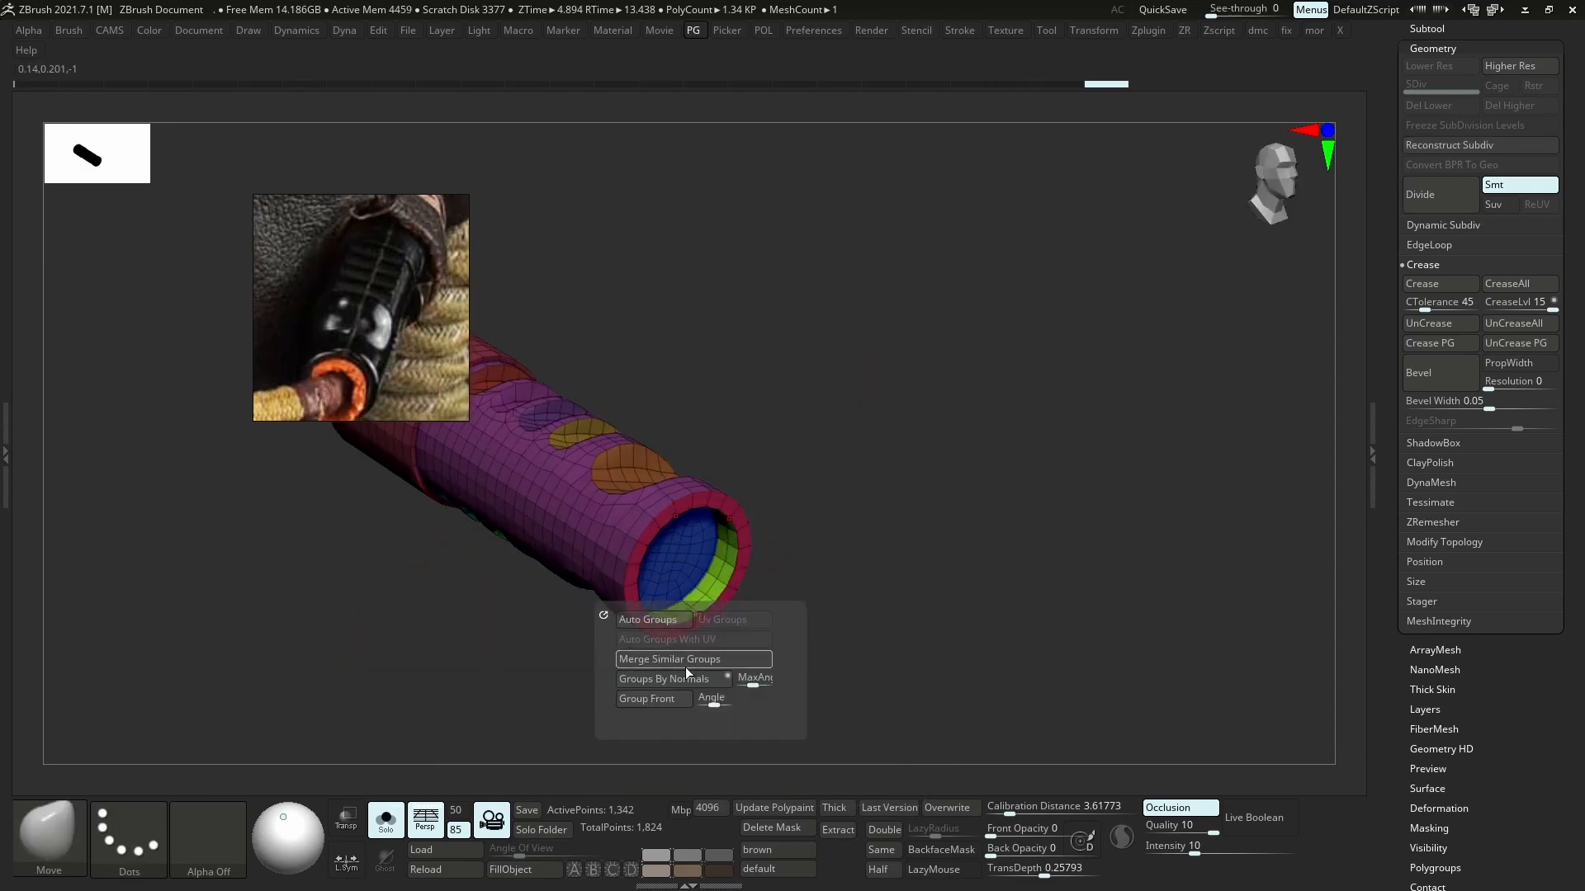
click(683, 678)
right_drag(682, 679, 580, 547)
- Divide the mesh twice and crease its polygroup borders with Crease PG
key(ctrl+d)
key(ctrl+d)
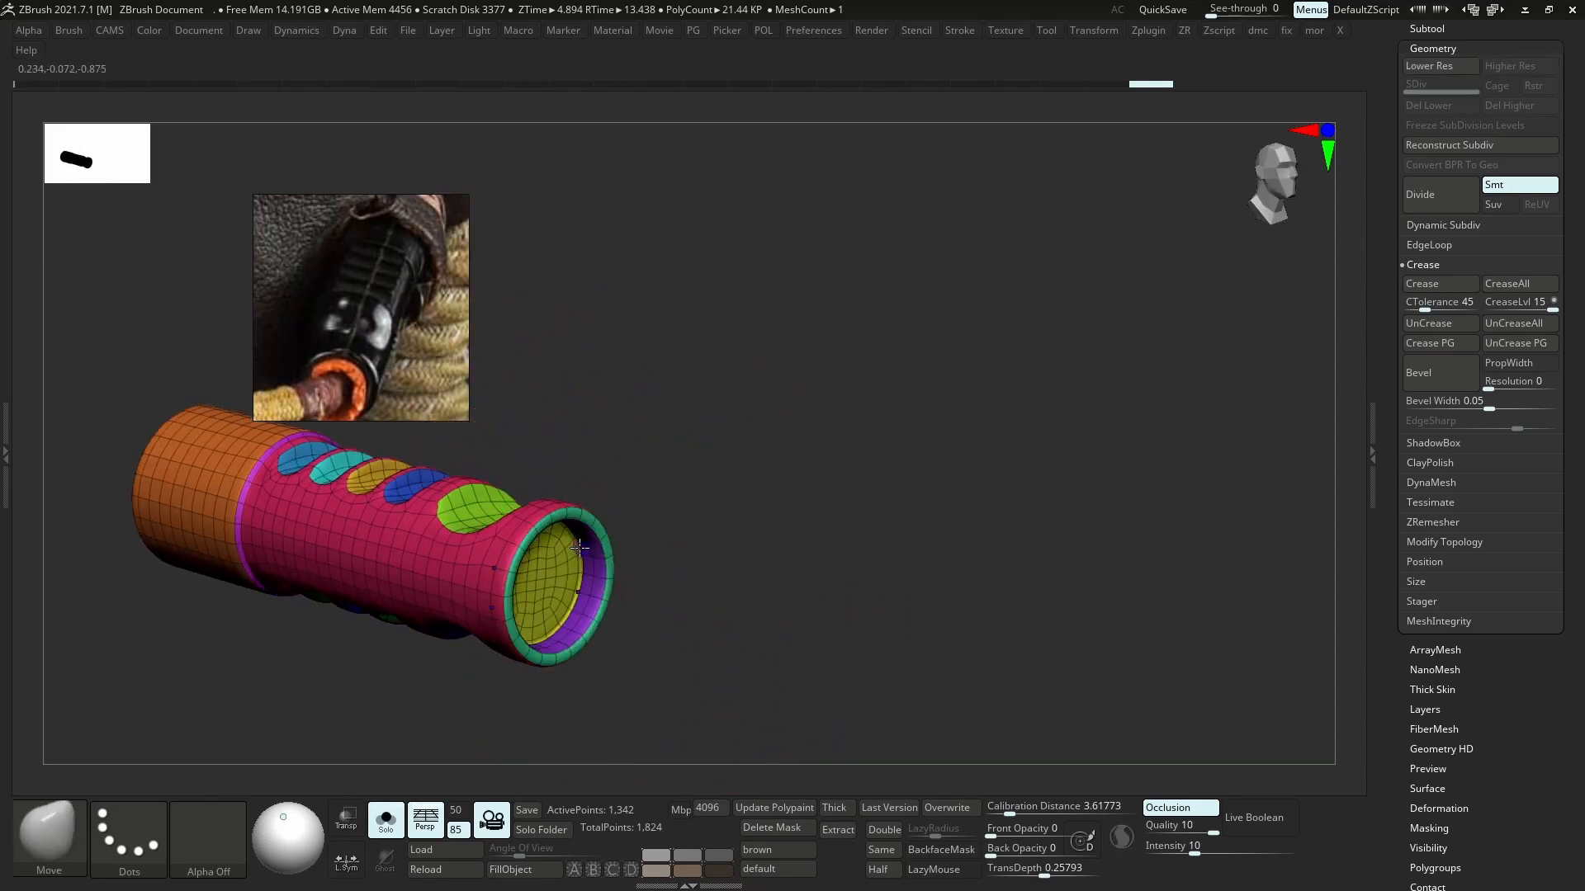
click(1452, 341)
- Inspect the smoothed grooves and end cap with the polyframe display on and off
key(shift+f)
mouse_move(404, 454)
alt+right_down()
mouse_move(623, 437)
mouse_move(629, 534)
mouse_move(658, 532)
mouse_move(684, 439)
mouse_move(636, 528)
mouse_move(725, 529)
mouse_move(655, 533)
mouse_move(582, 590)
mouse_move(581, 651)
mouse_move(662, 623)
mouse_move(661, 567)
alt+right_up()
key(shift+f)
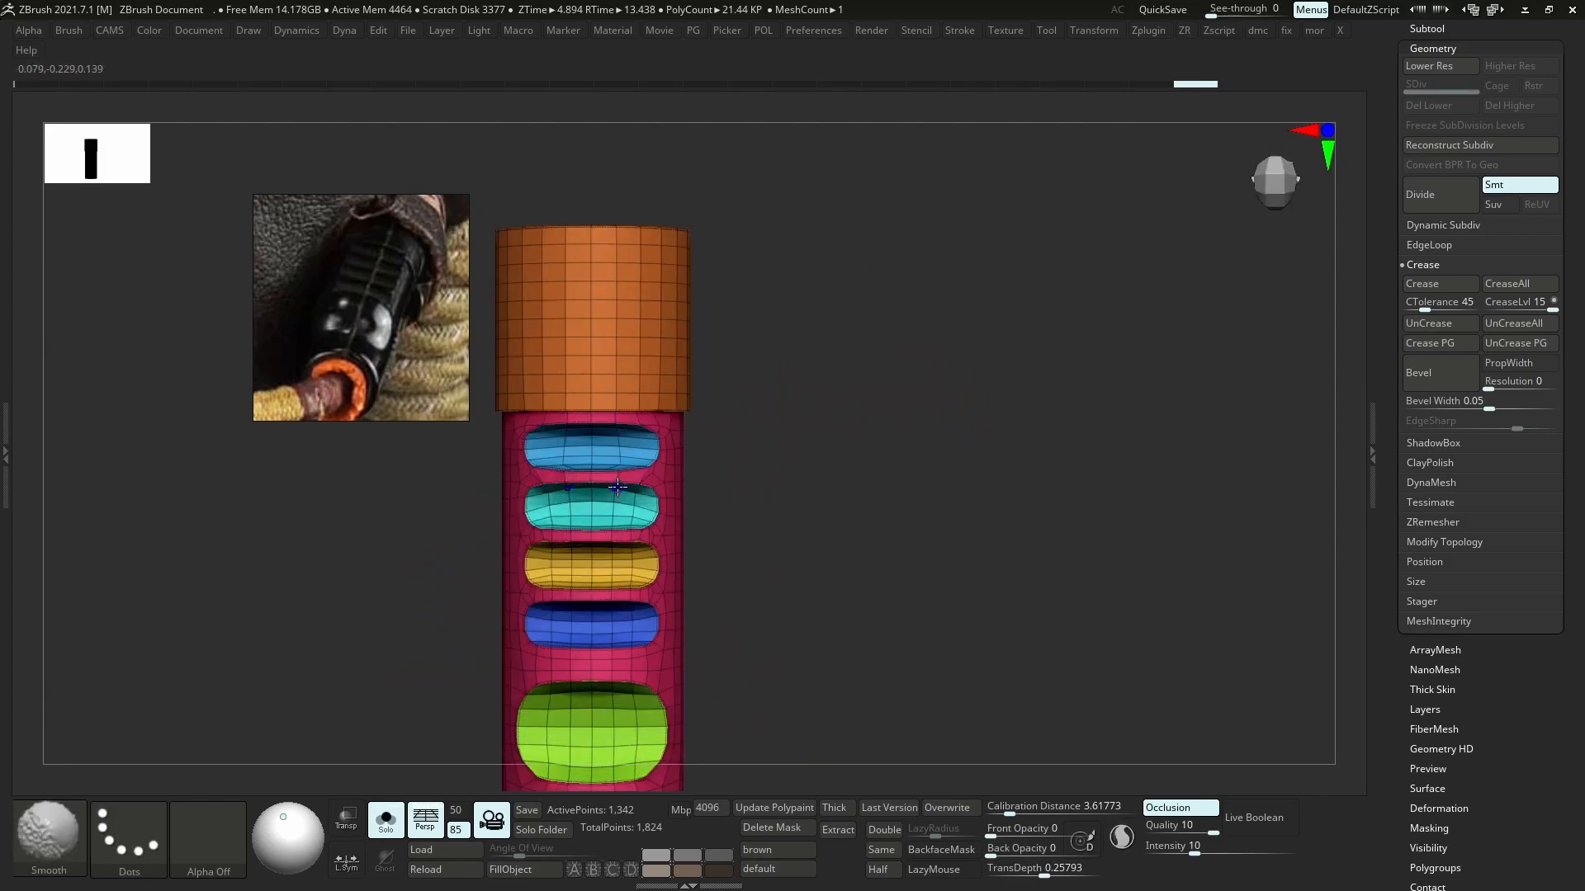
key(shift+f)
ctrl+right_drag(627, 544, 623, 463)
mouse_move(622, 463)
right_down()
mouse_move(613, 379)
mouse_move(582, 331)
right_up()
mouse_move(565, 550)
alt+right_down()
mouse_move(740, 491)
mouse_move(751, 561)
alt+right_up()
right_drag(751, 561, 809, 563)
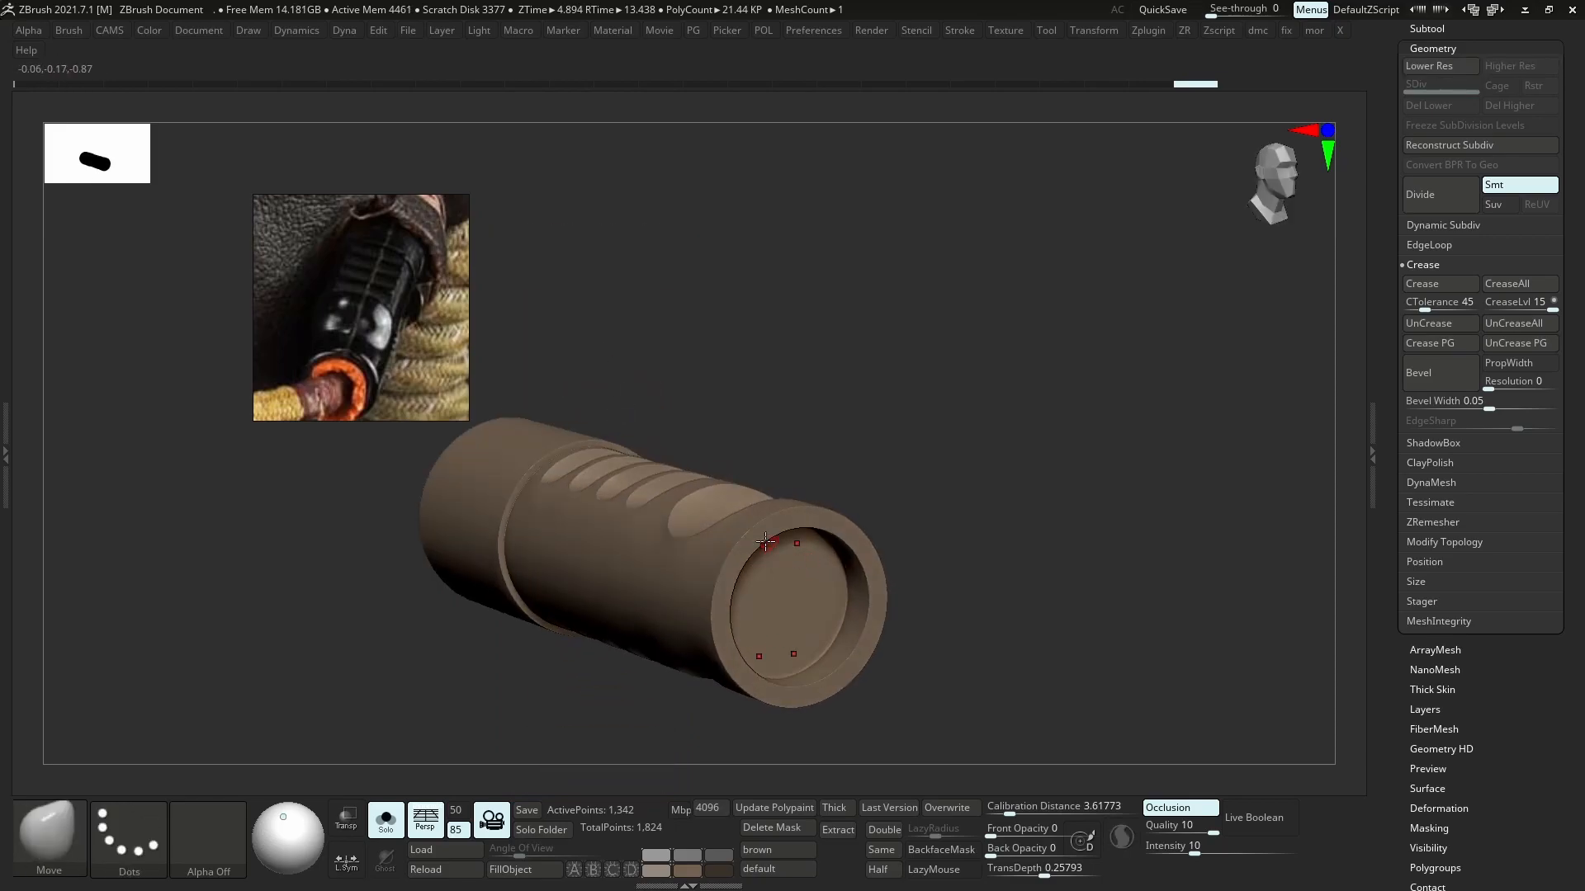
- Show the polyframe and lower the model to its lowest subdivision level
key(shift+f)
key(shift+d)
key(shift+d)
ctrl+right_drag(678, 528, 690, 594)
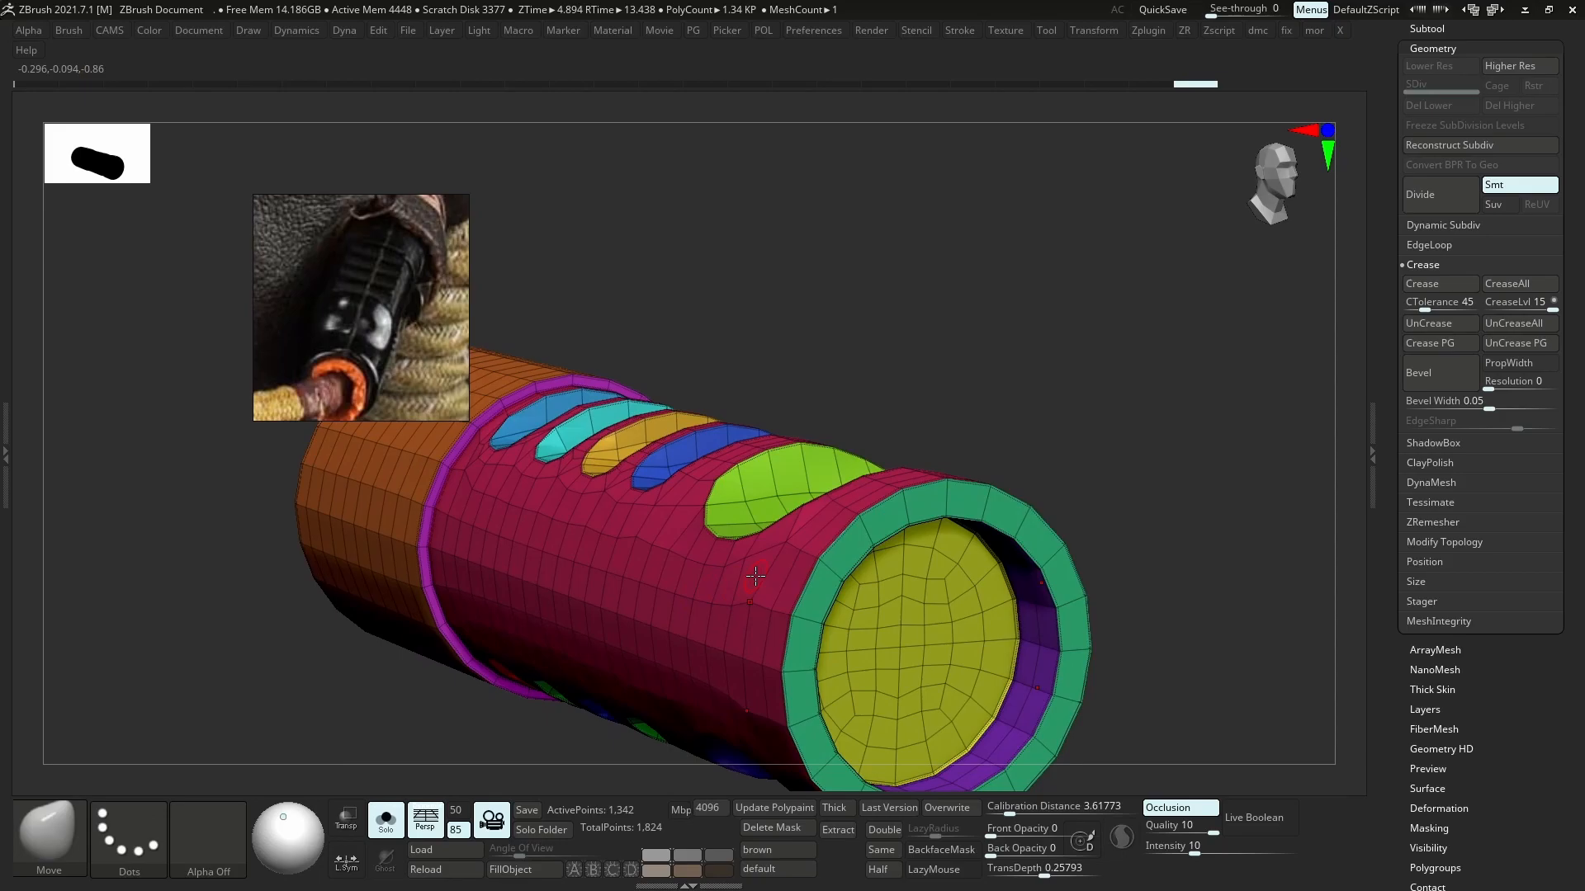
right_drag(634, 529, 798, 423)
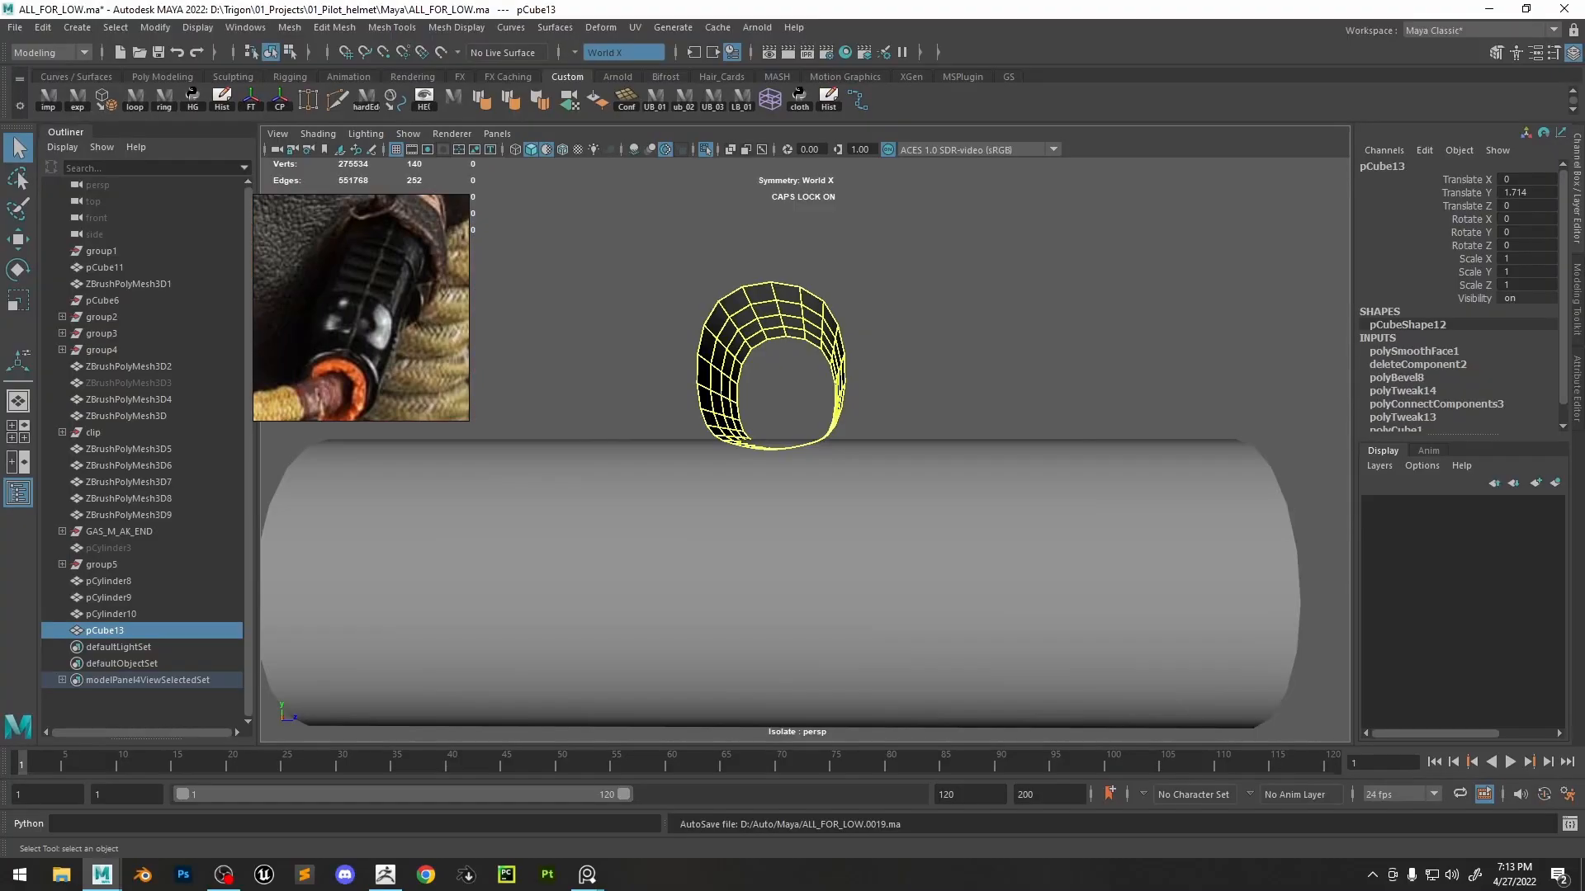
- In Maya, delete pCube13 and exit the isolated view
scroll(605, 419, down, 5)
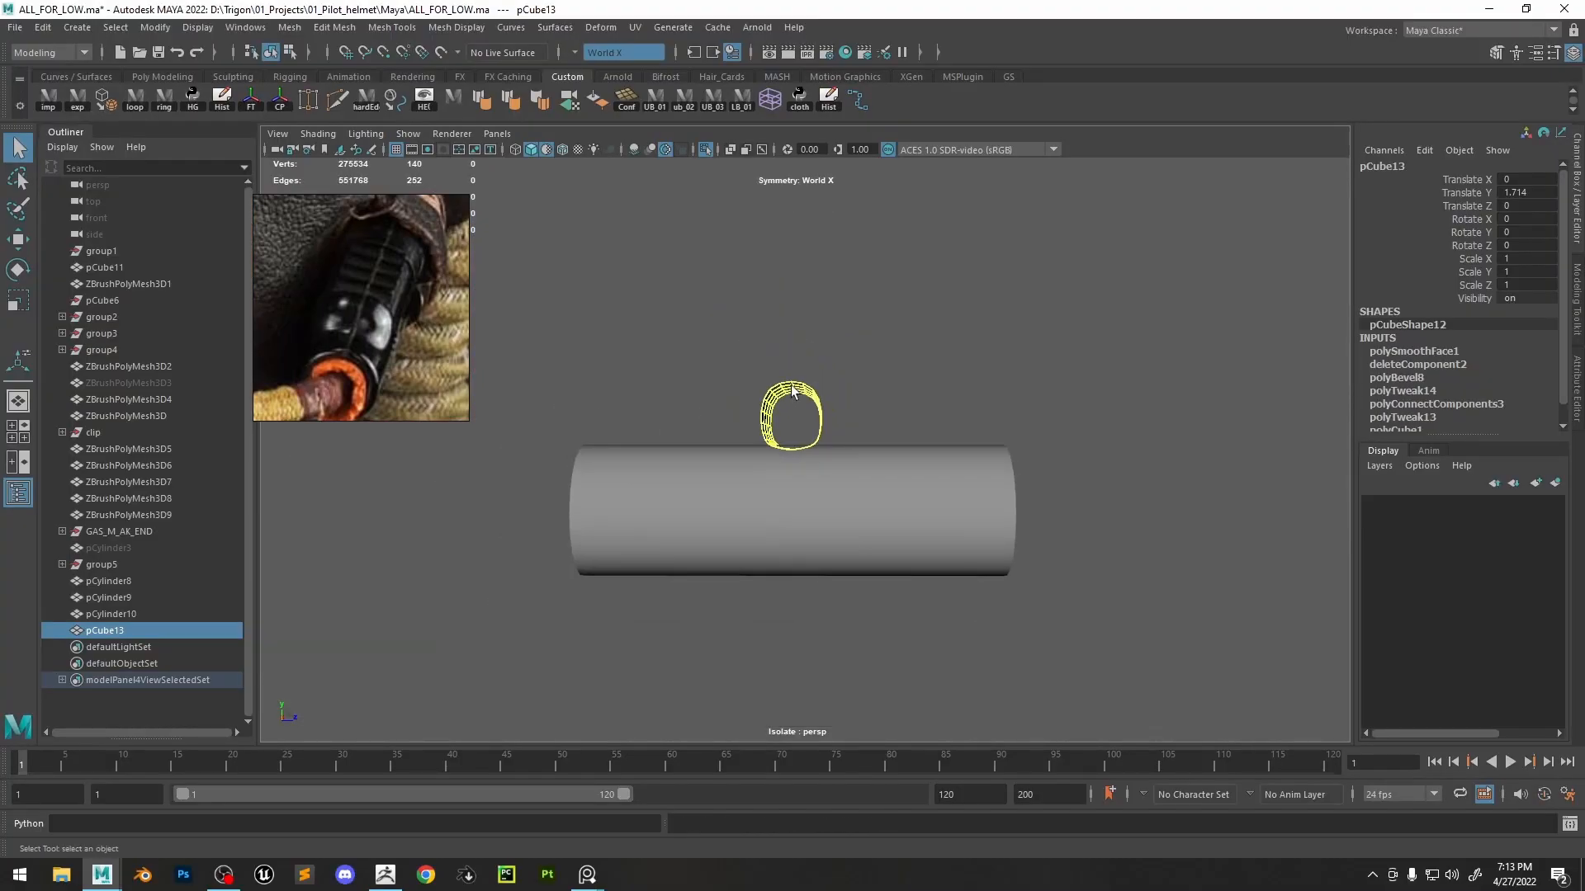
key(Delete)
alt+drag(768, 446, 804, 424)
click(705, 149)
- Import the exported ZBrush mesh and isolate it in the viewport
click(885, 464)
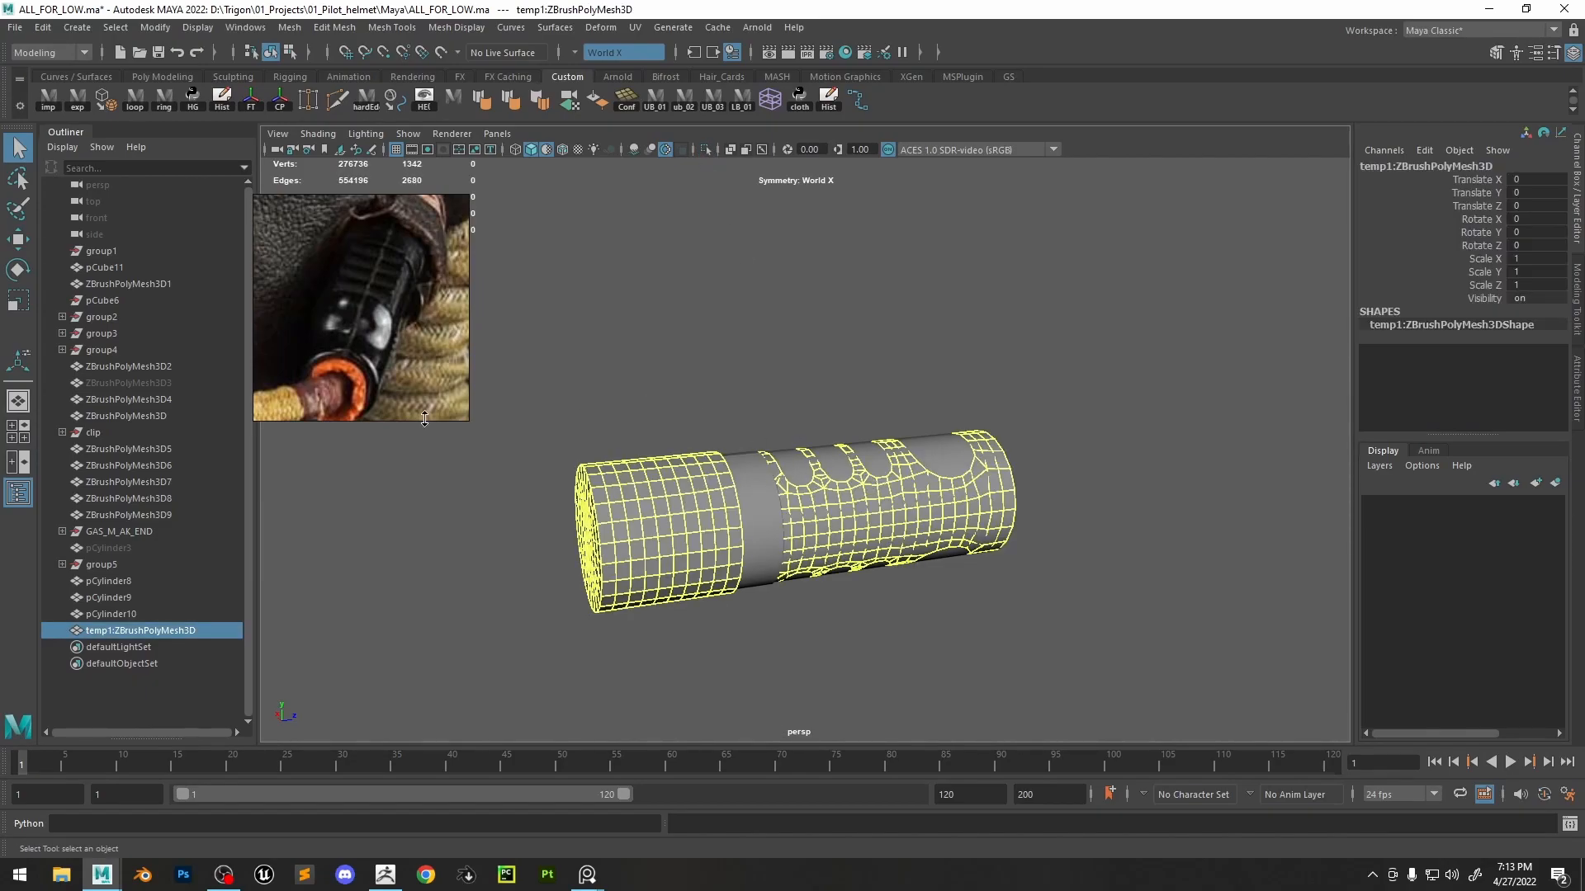
click(706, 152)
alt+drag(933, 392, 867, 445)
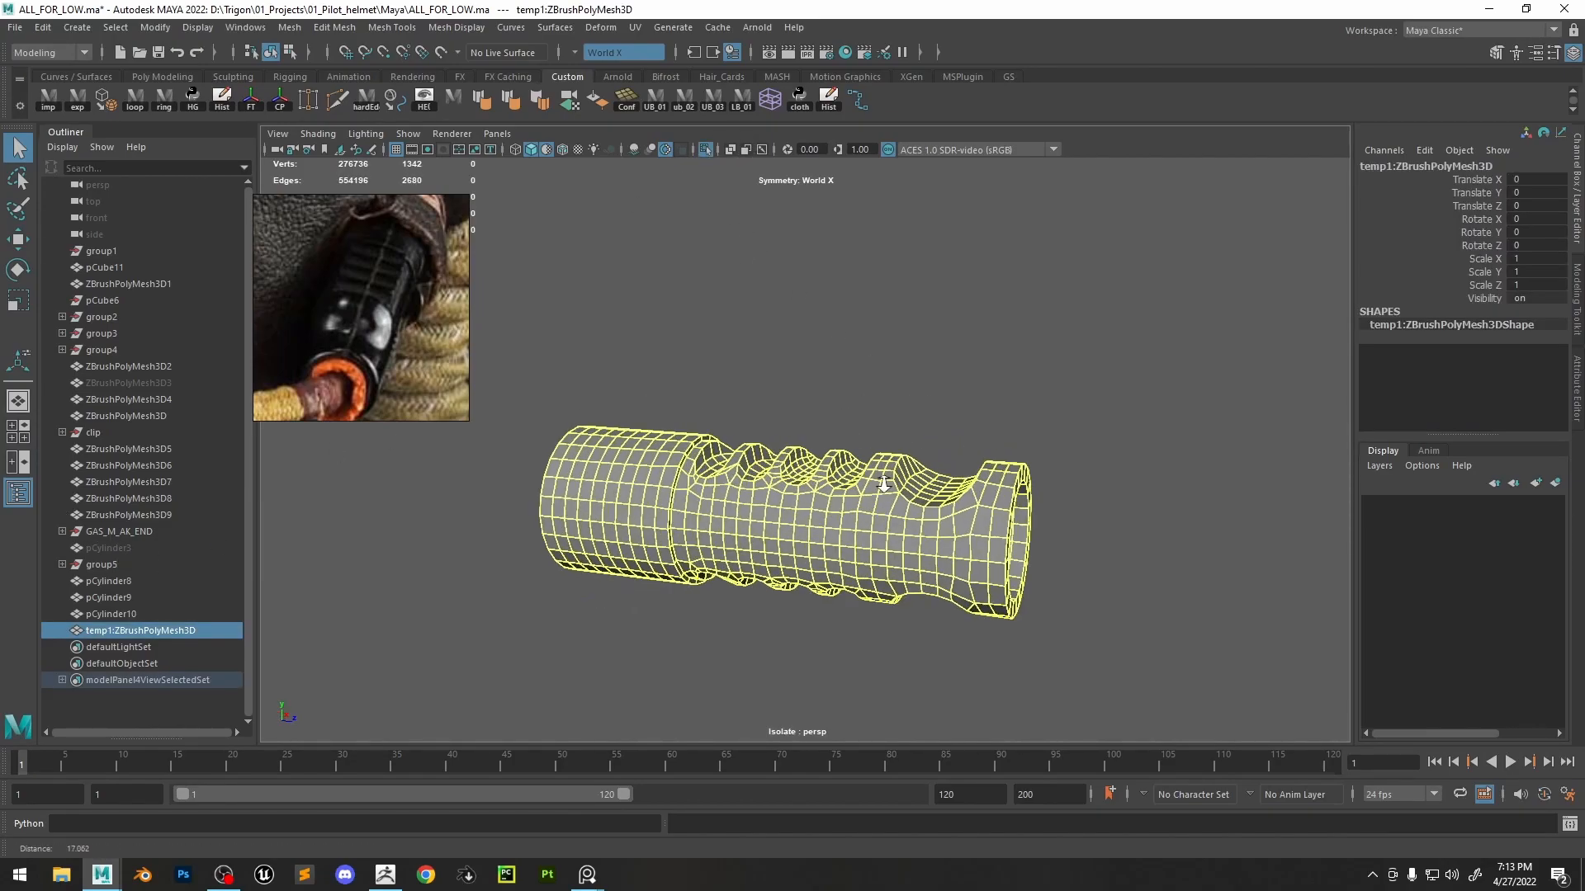
alt+right_drag(867, 446, 1023, 570)
alt+middle_drag(1024, 569, 968, 494)
alt+right_drag(968, 494, 855, 418)
- Try Edit Edge Flow on the edge loop running along the body beside the grooves, then undo it
right_drag(856, 418, 856, 373)
alt+drag(860, 503, 780, 507)
double_click(780, 509)
shift+right_drag(780, 507, 772, 669)
alt+drag(750, 526, 715, 525)
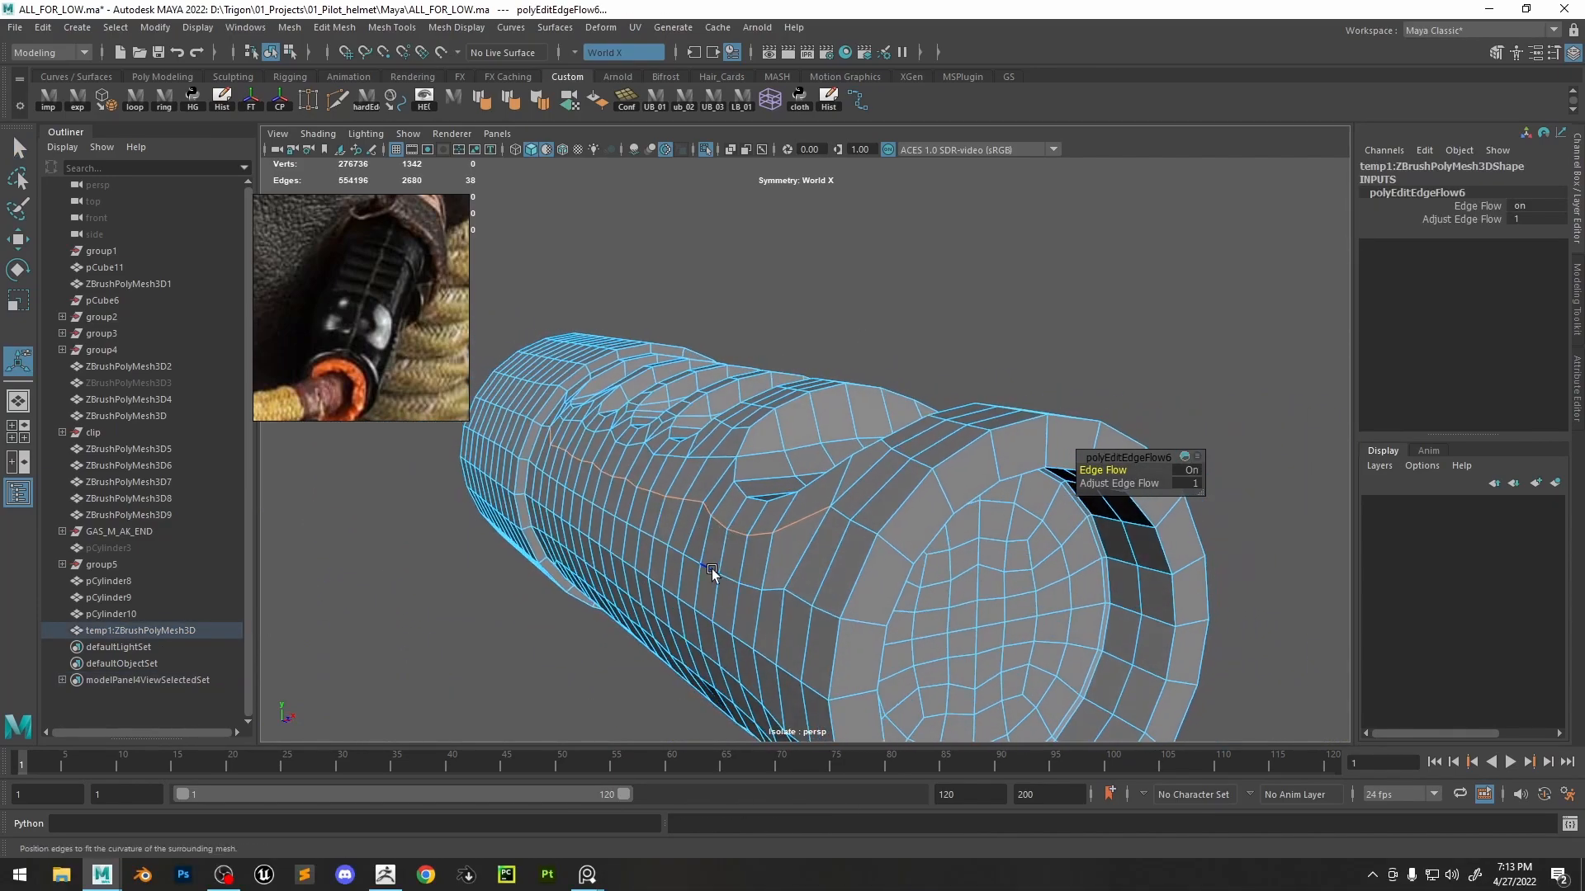
key(ctrl+z)
alt+drag(739, 433, 666, 420)
right_drag(658, 417, 741, 364)
- Switch back to ZBrush and duplicate the BOOLEAN subtool at the end of its undo history
click(1480, 13)
mouse_move(1201, 83)
mouse_down()
mouse_move(298, 83)
mouse_move(1213, 83)
mouse_up()
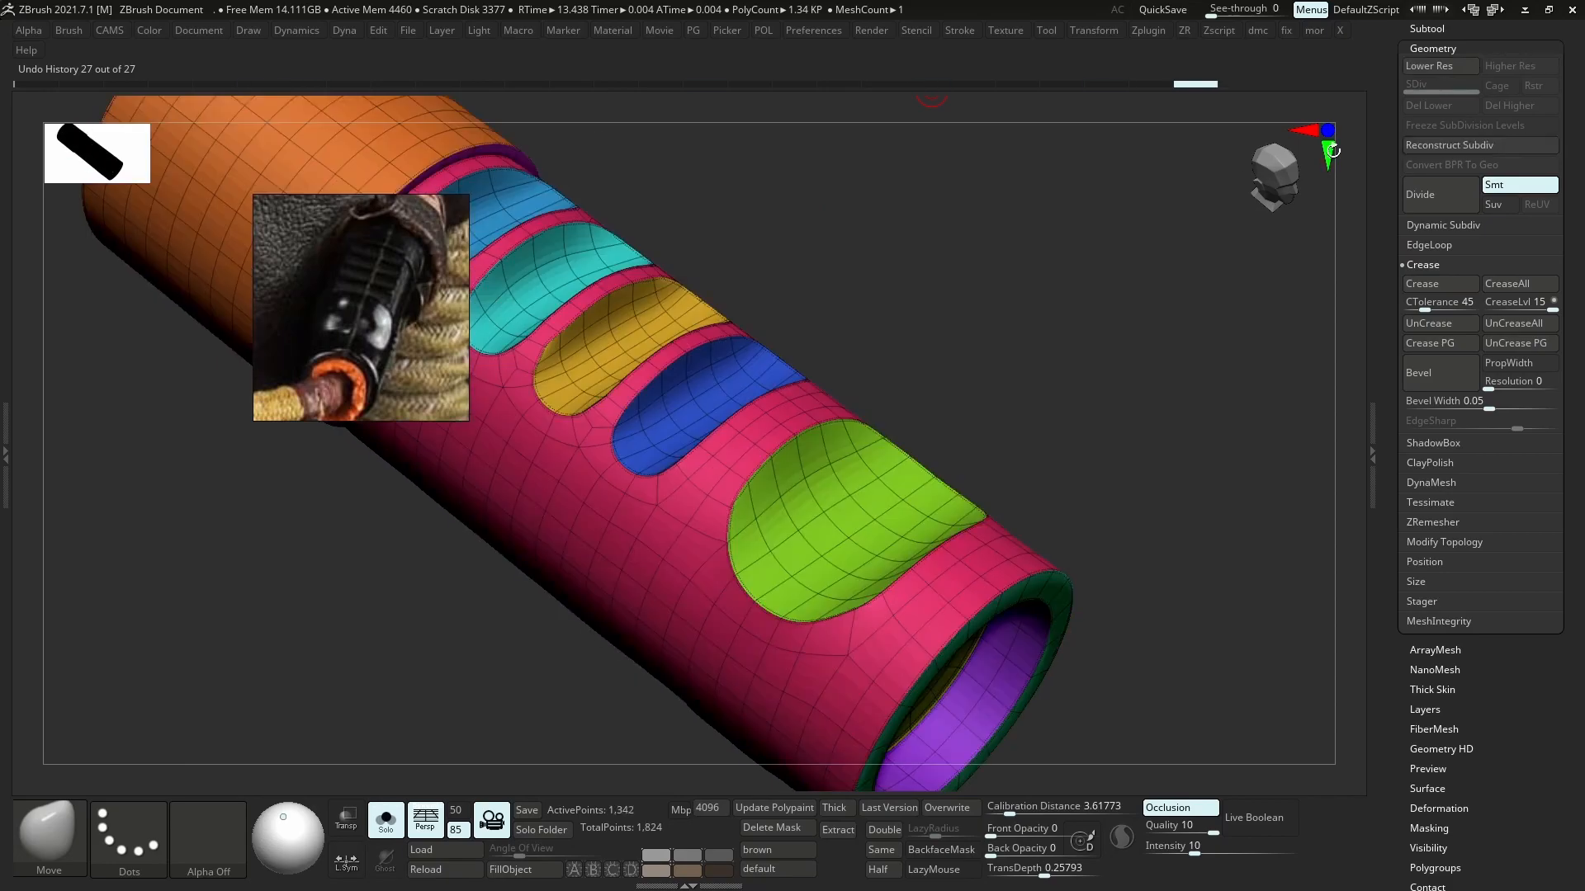
click(1421, 29)
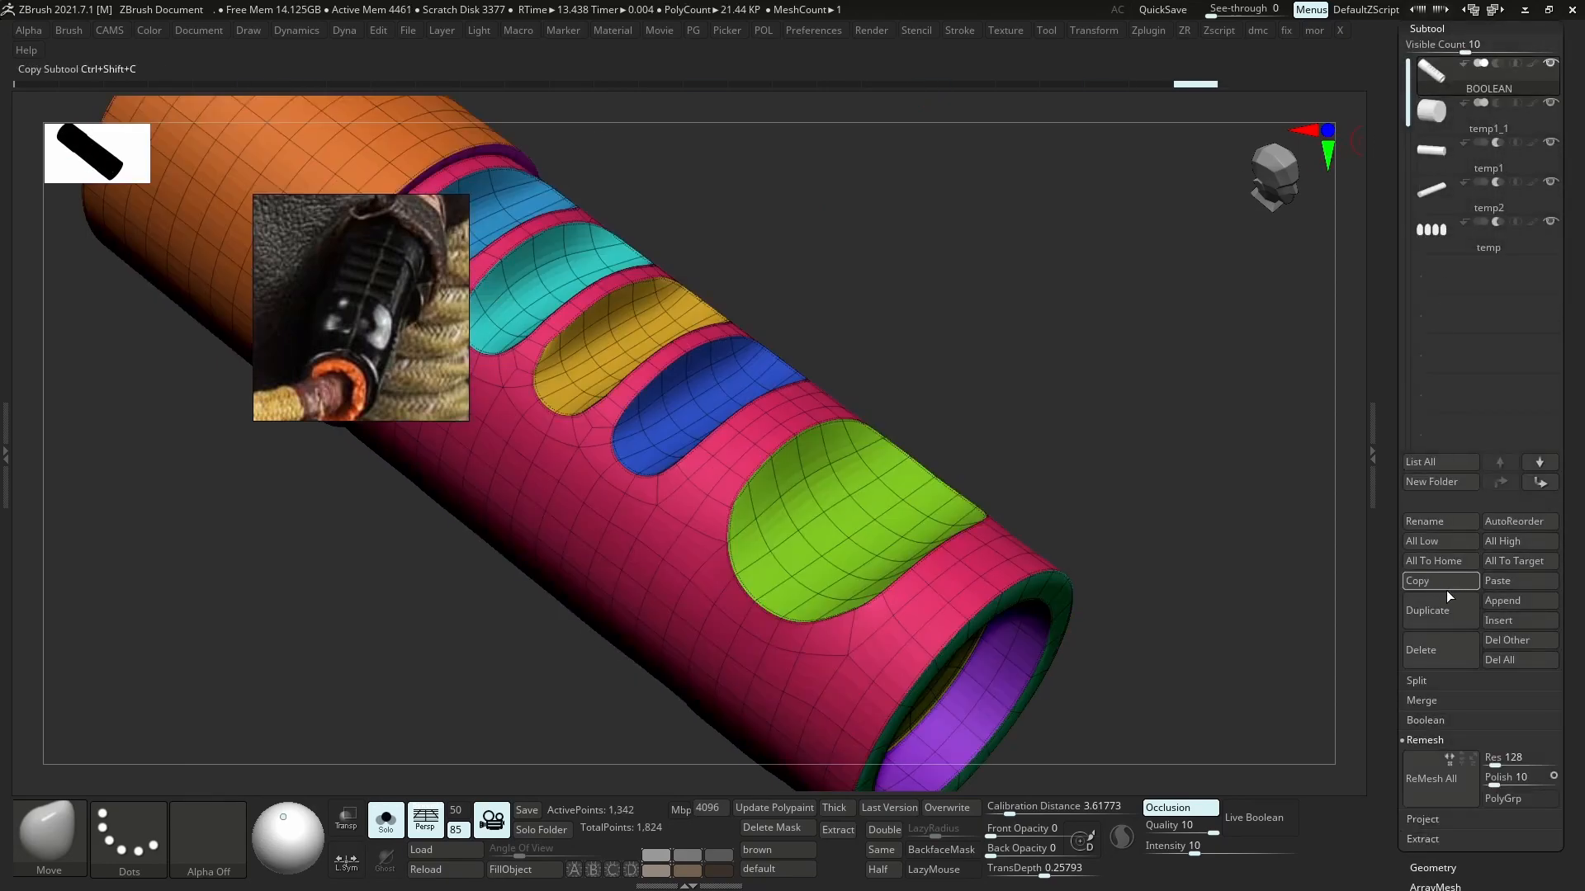
click(1440, 611)
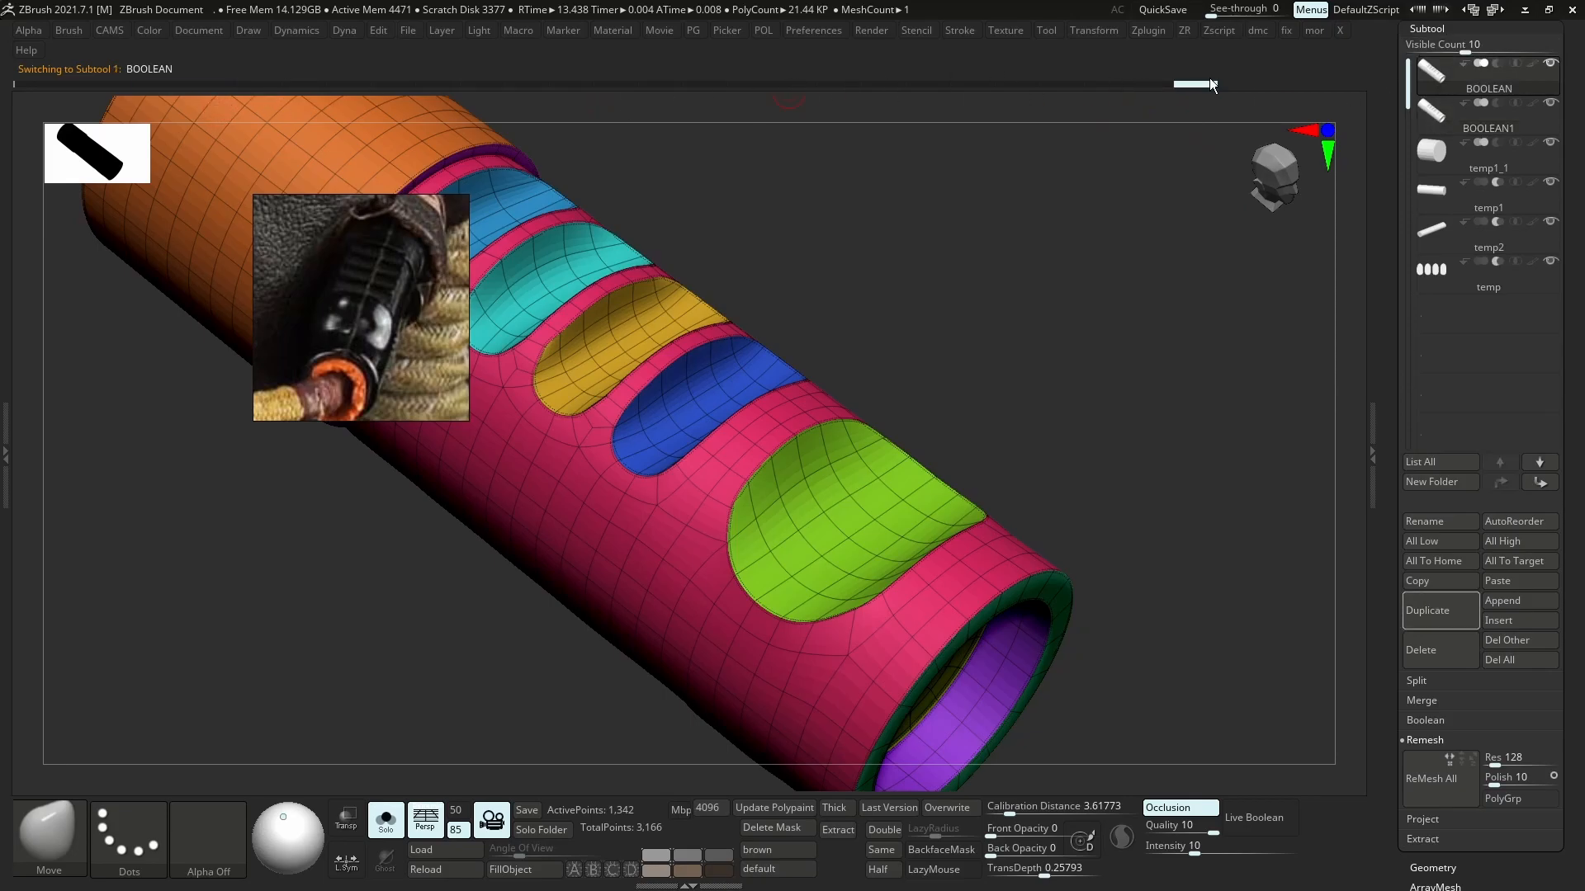
- Roll the original BOOLEAN subtool back in its undo history to the triangulated mesh, and make BOOLEAN1 active without polyframe
drag(1201, 83, 259, 82)
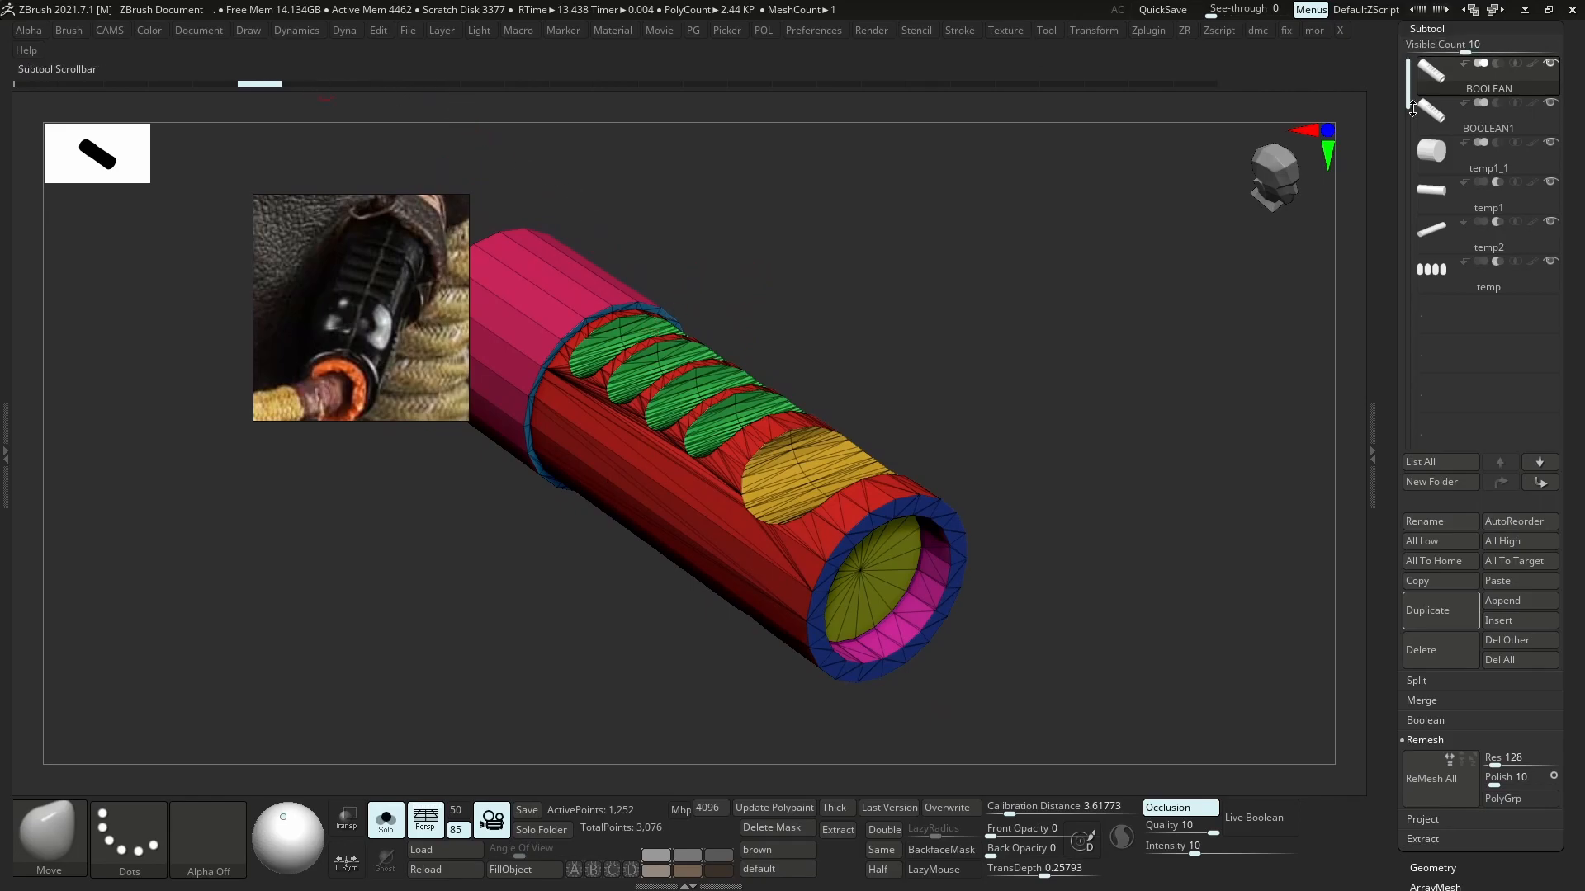
click(1432, 132)
ctrl+right_drag(813, 449, 750, 503)
key(shift+f)
right_drag(853, 533, 885, 513)
- Activate the Move brush and enlarge its draw size
key(b)
key(m)
key(v)
key(space)
key(s)
right_drag(815, 511, 822, 507)
key(s)
drag(813, 514, 825, 510)
right_drag(828, 508, 812, 524)
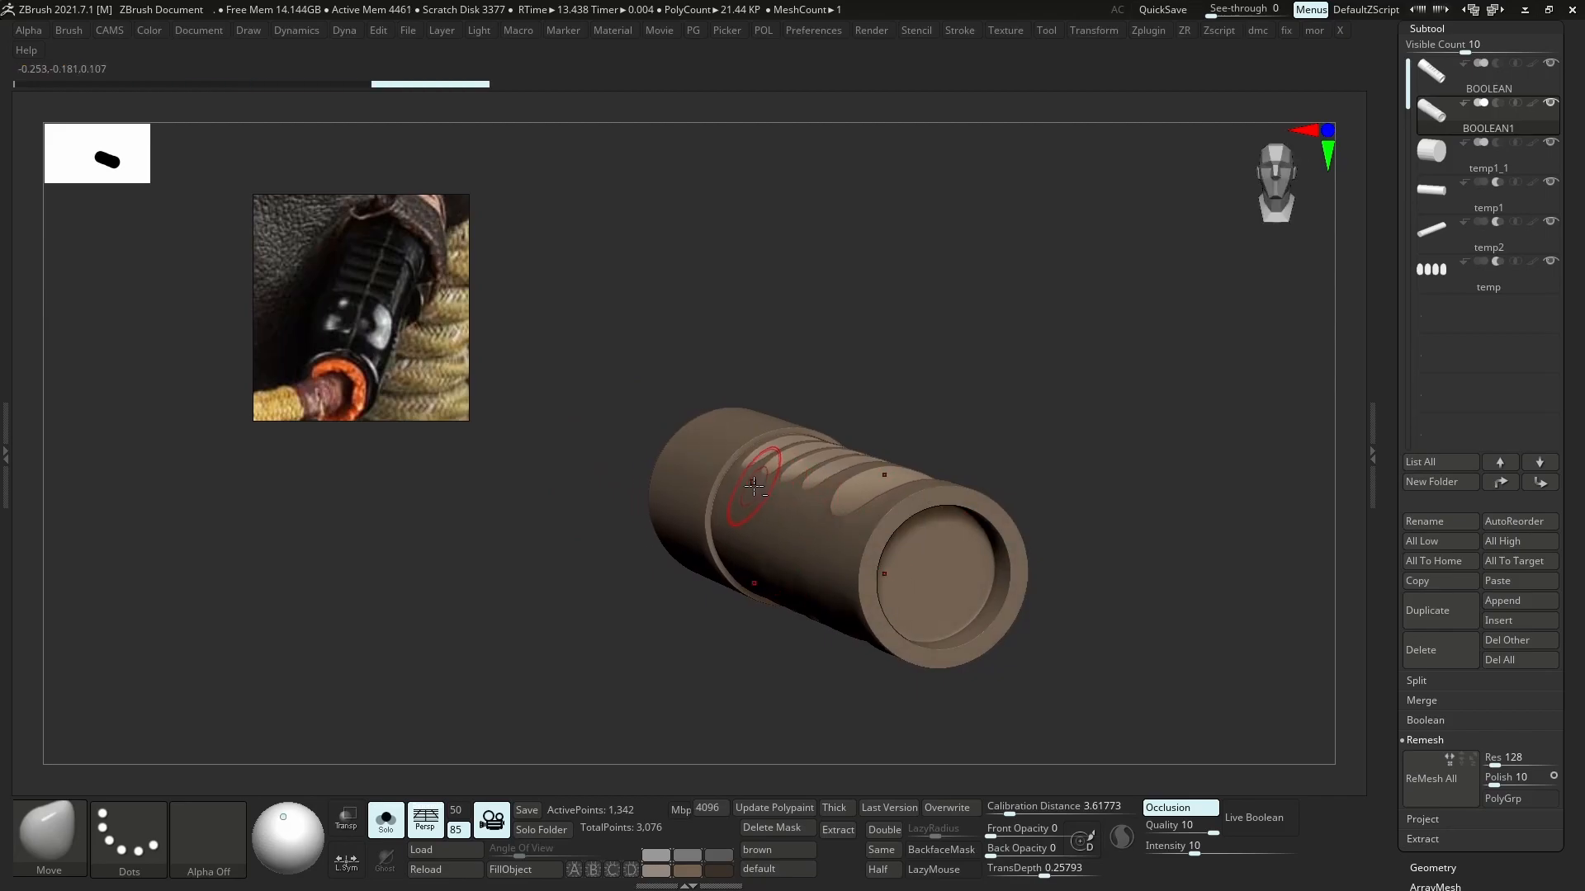
- Return BOOLEAN1 to its lowest subdivision level and show its polyframe
shift+right_drag(740, 488, 788, 565)
key(shift+d)
key(shift+f)
key(ctrl)
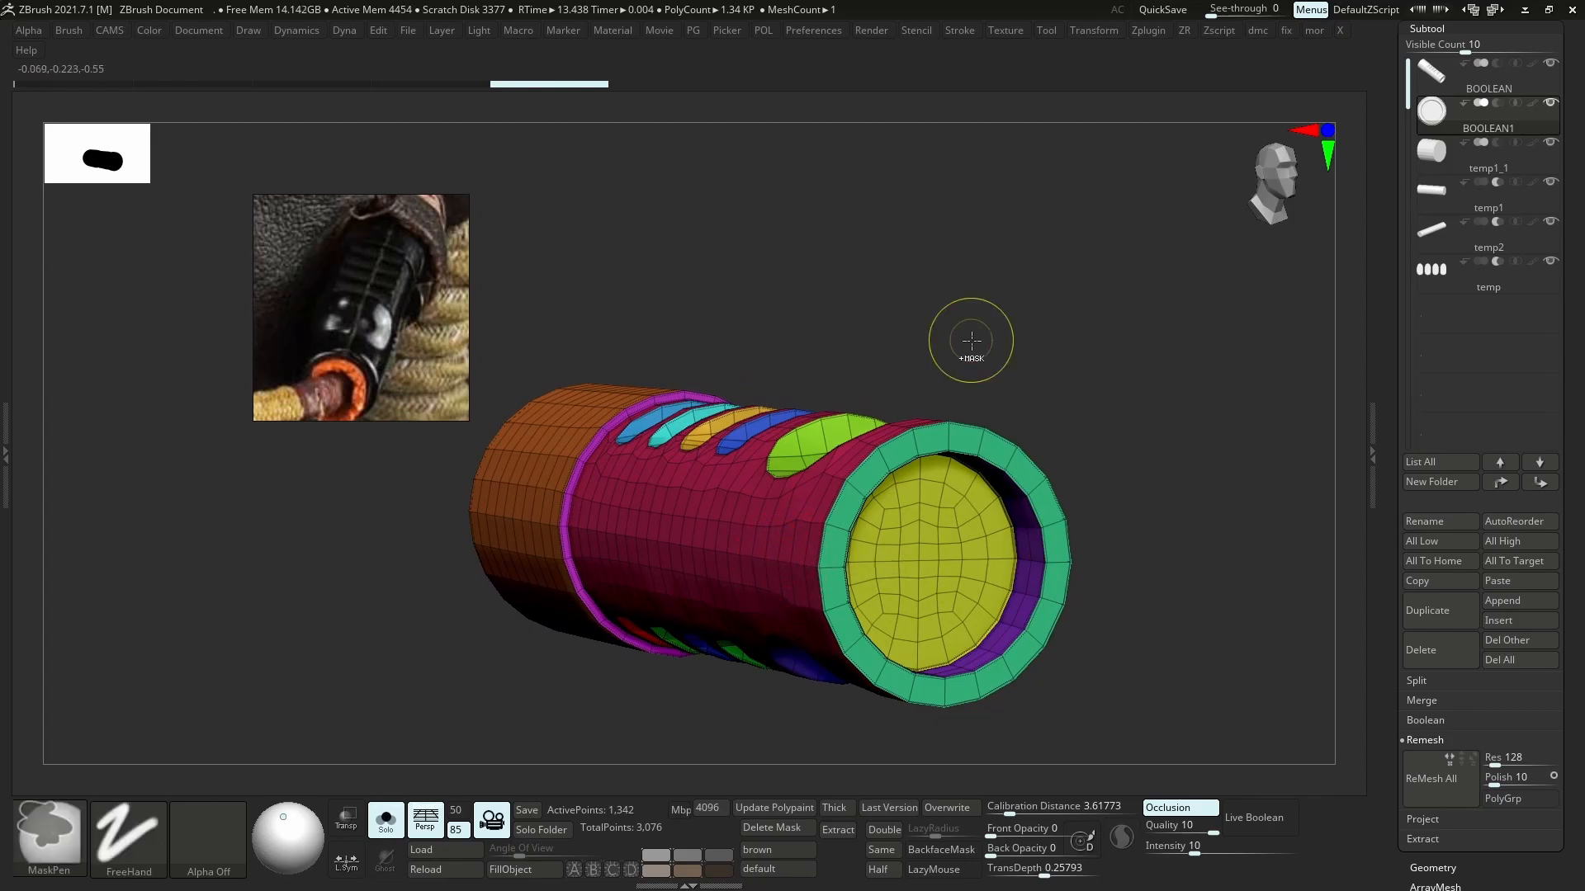
- Switch to Maya, replace the previously imported mesh with a fresh import, and exit the isolated view
click(1524, 11)
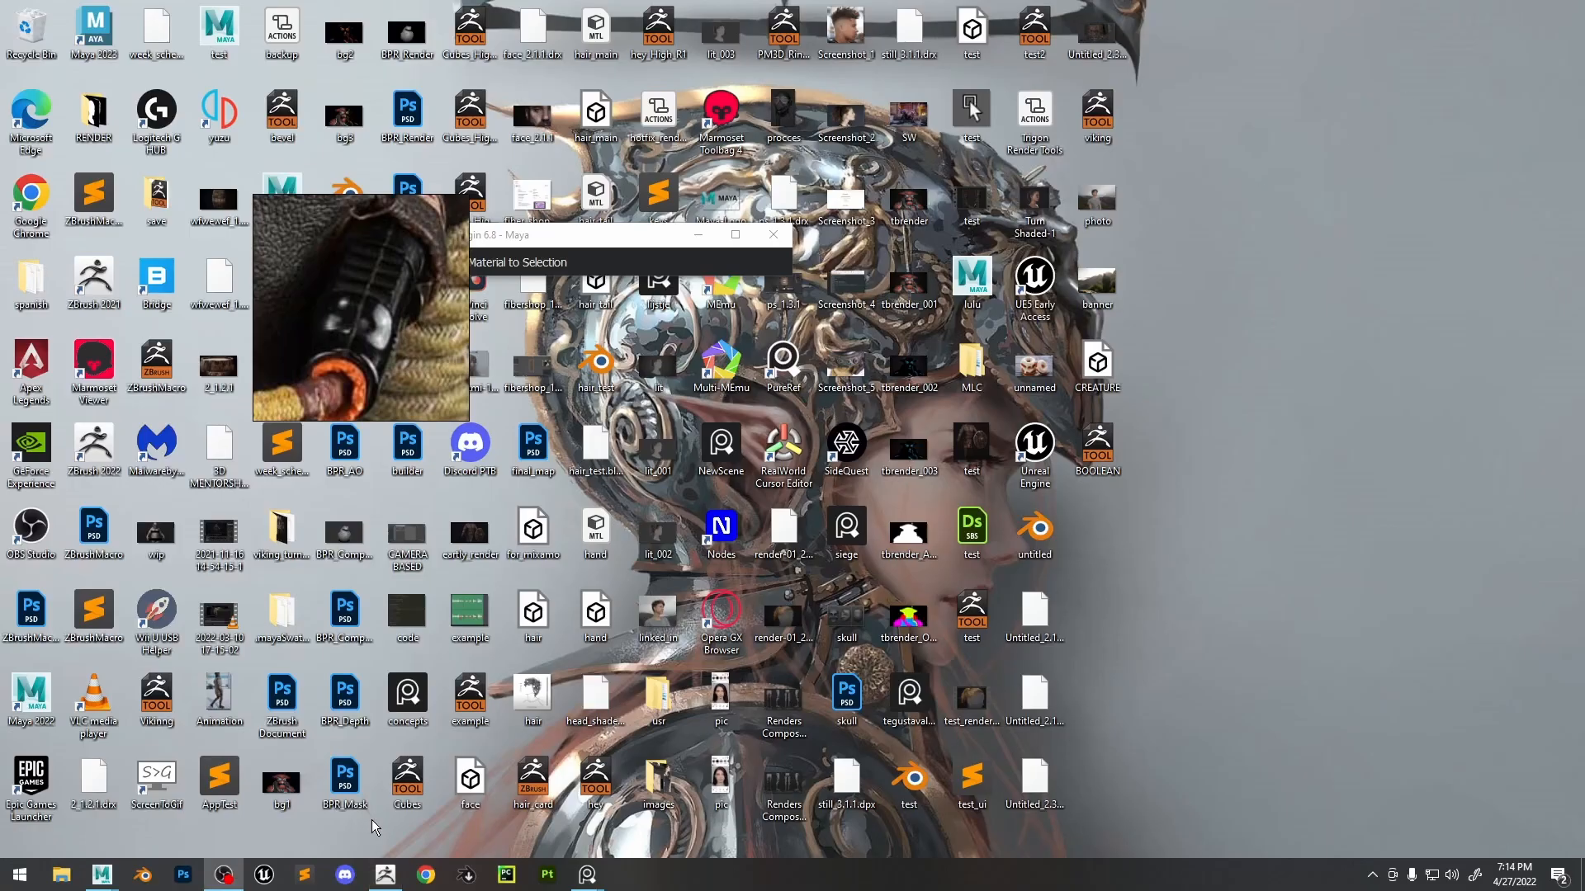
mouse_move(102, 874)
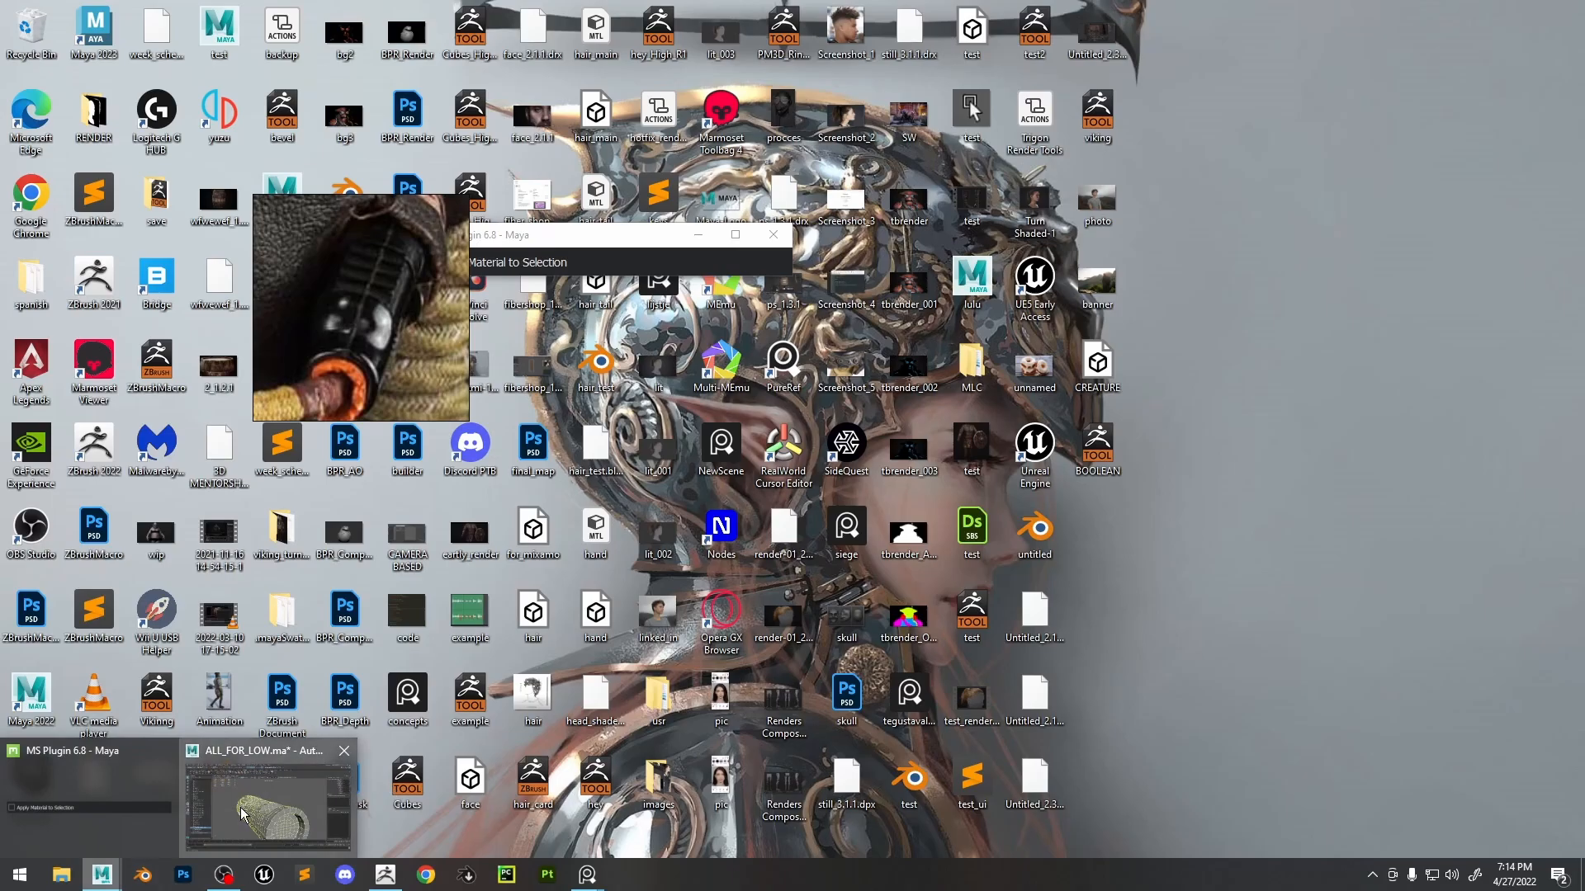
click(272, 805)
key(Delete)
click(48, 100)
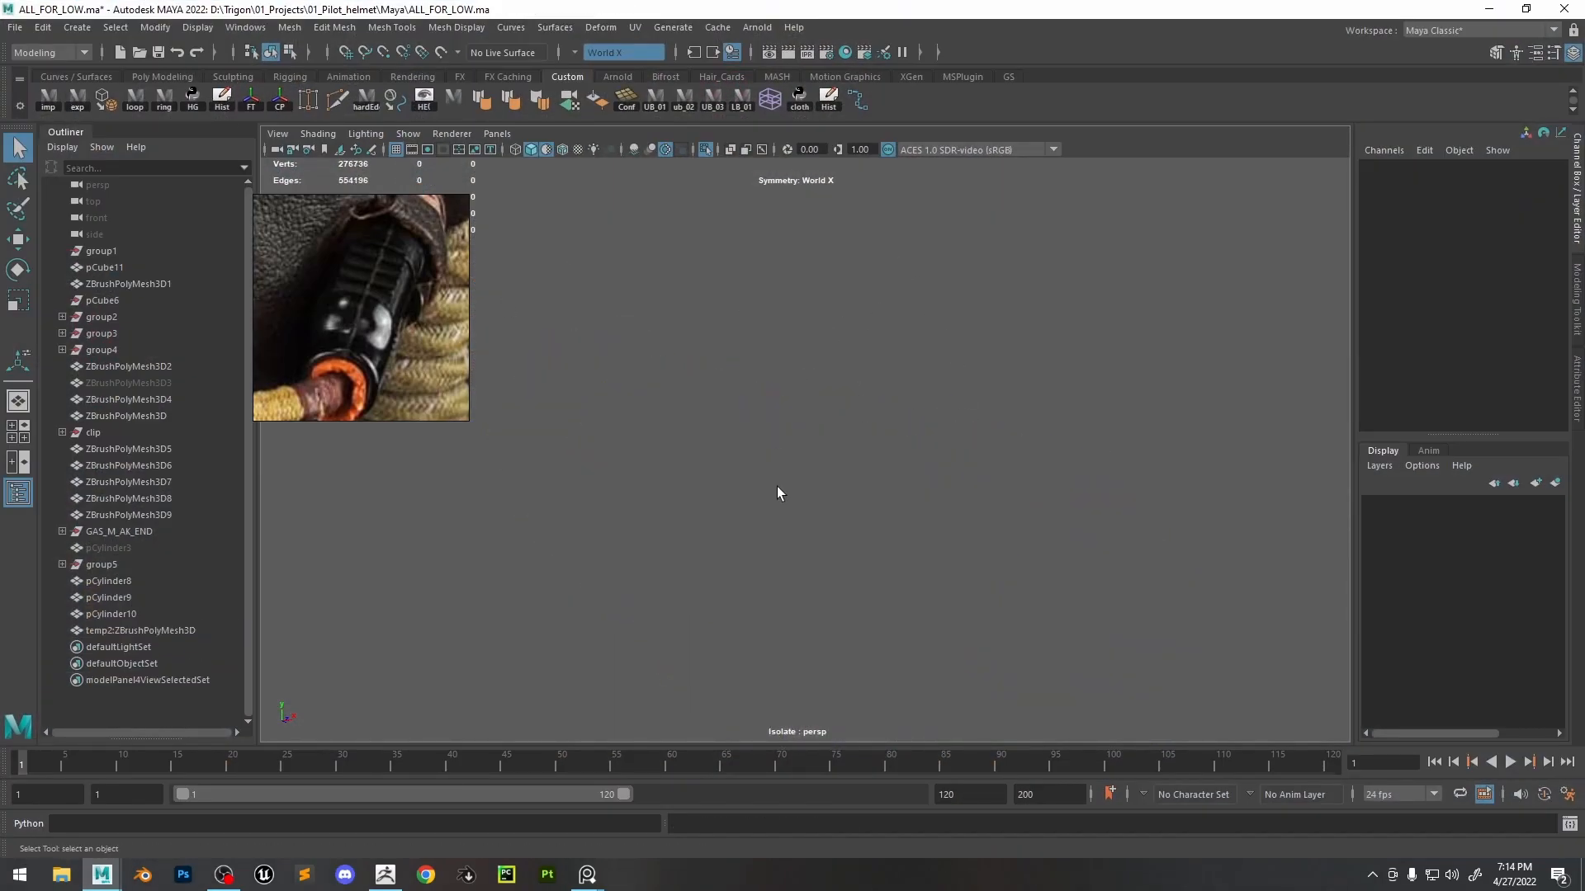
click(701, 149)
click(741, 496)
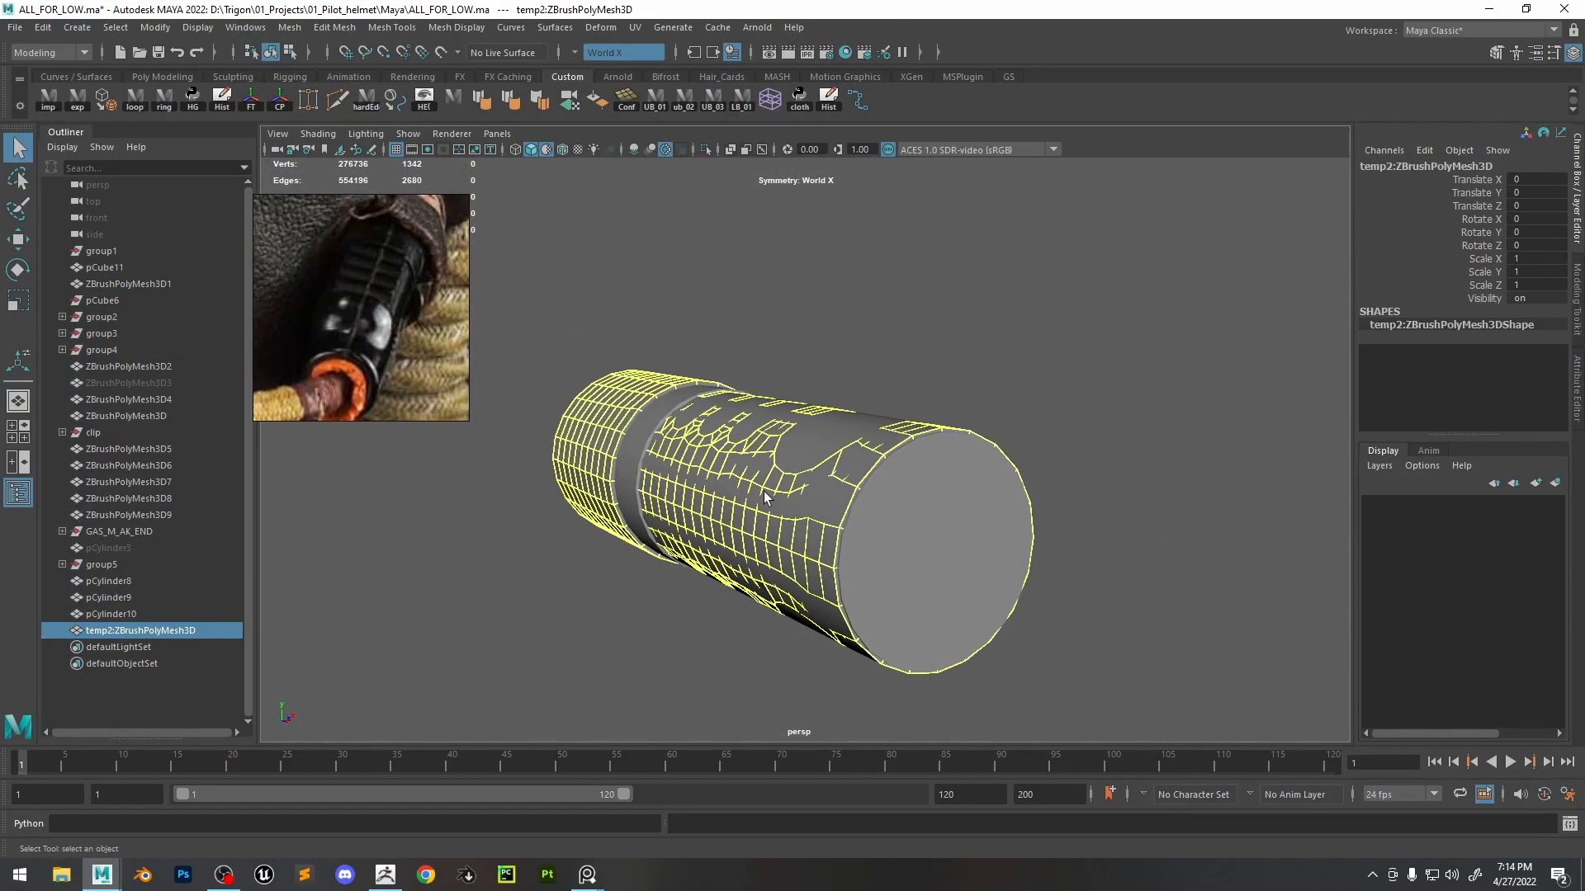
- Delete pCylinder8, pCylinder9, pCylinder10 and the imported temp2 mesh
click(124, 614)
key(Delete)
click(738, 474)
click(848, 529)
key(Delete)
click(924, 631)
key(Delete)
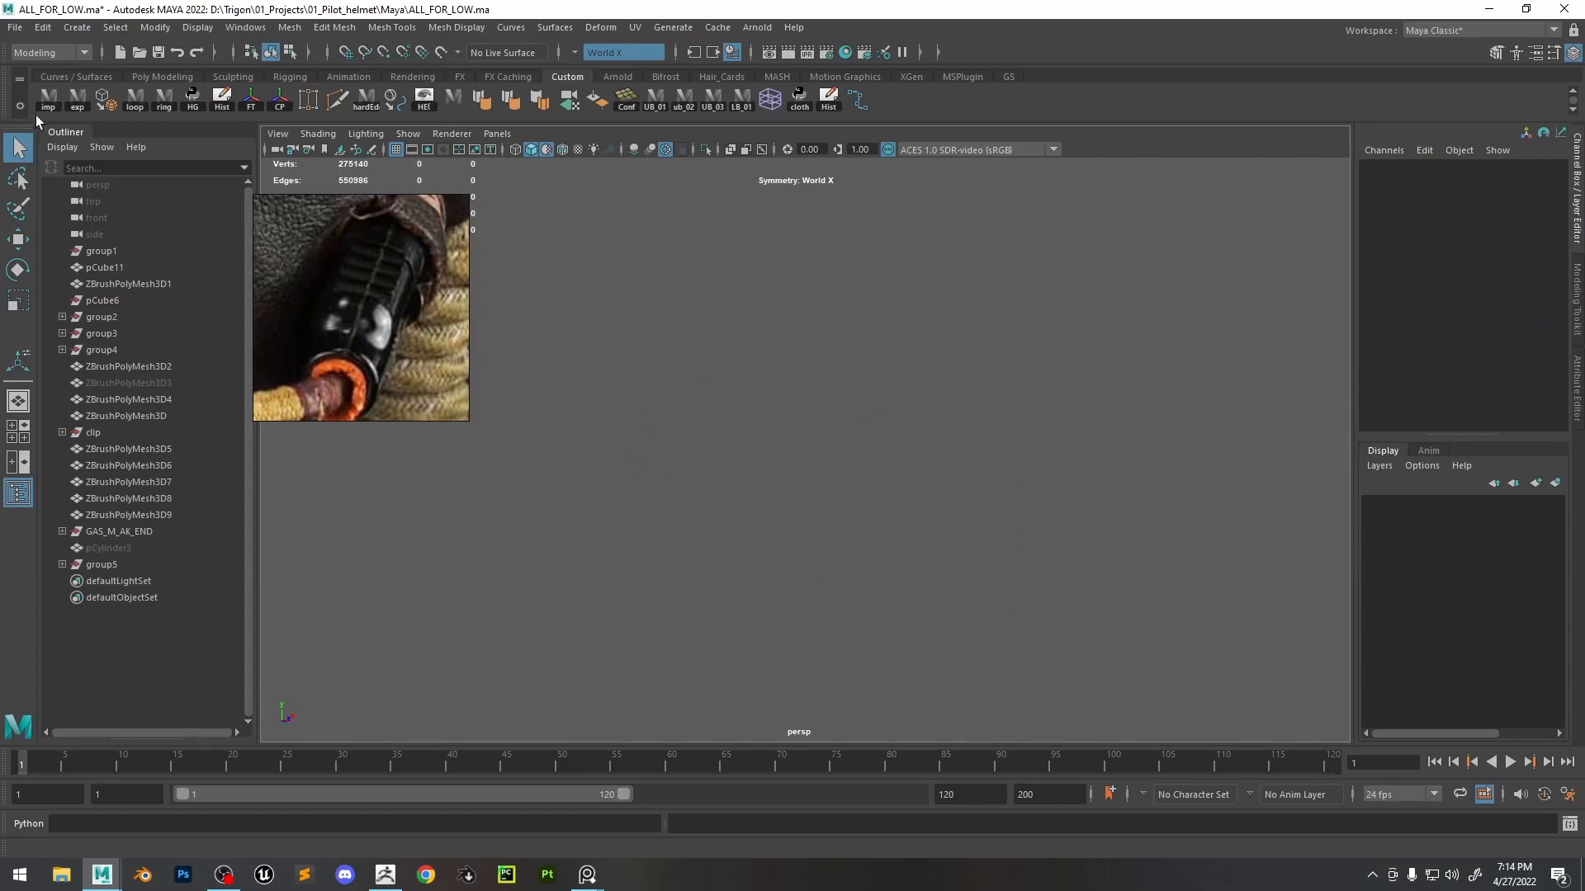
- Import the connector mesh exported from ZBrush and prepare it for edge selection
click(49, 101)
click(735, 463)
alt+drag(741, 479, 821, 525)
right_drag(820, 525, 802, 450)
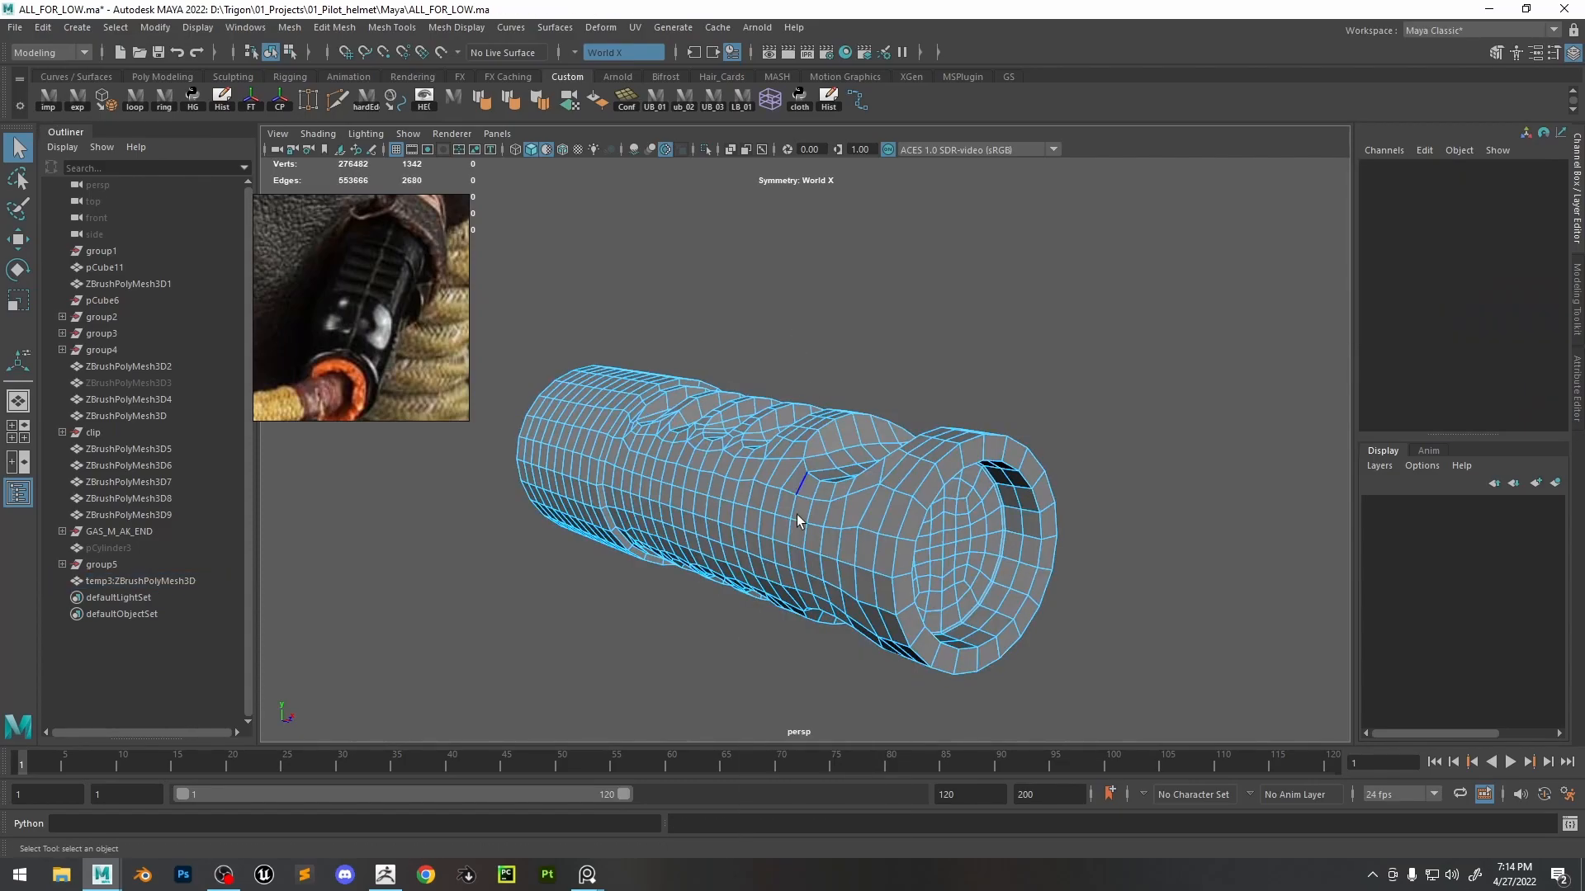
- Delete the lengthwise edge loop running along the connector's side, including its vertices
double_click(806, 548)
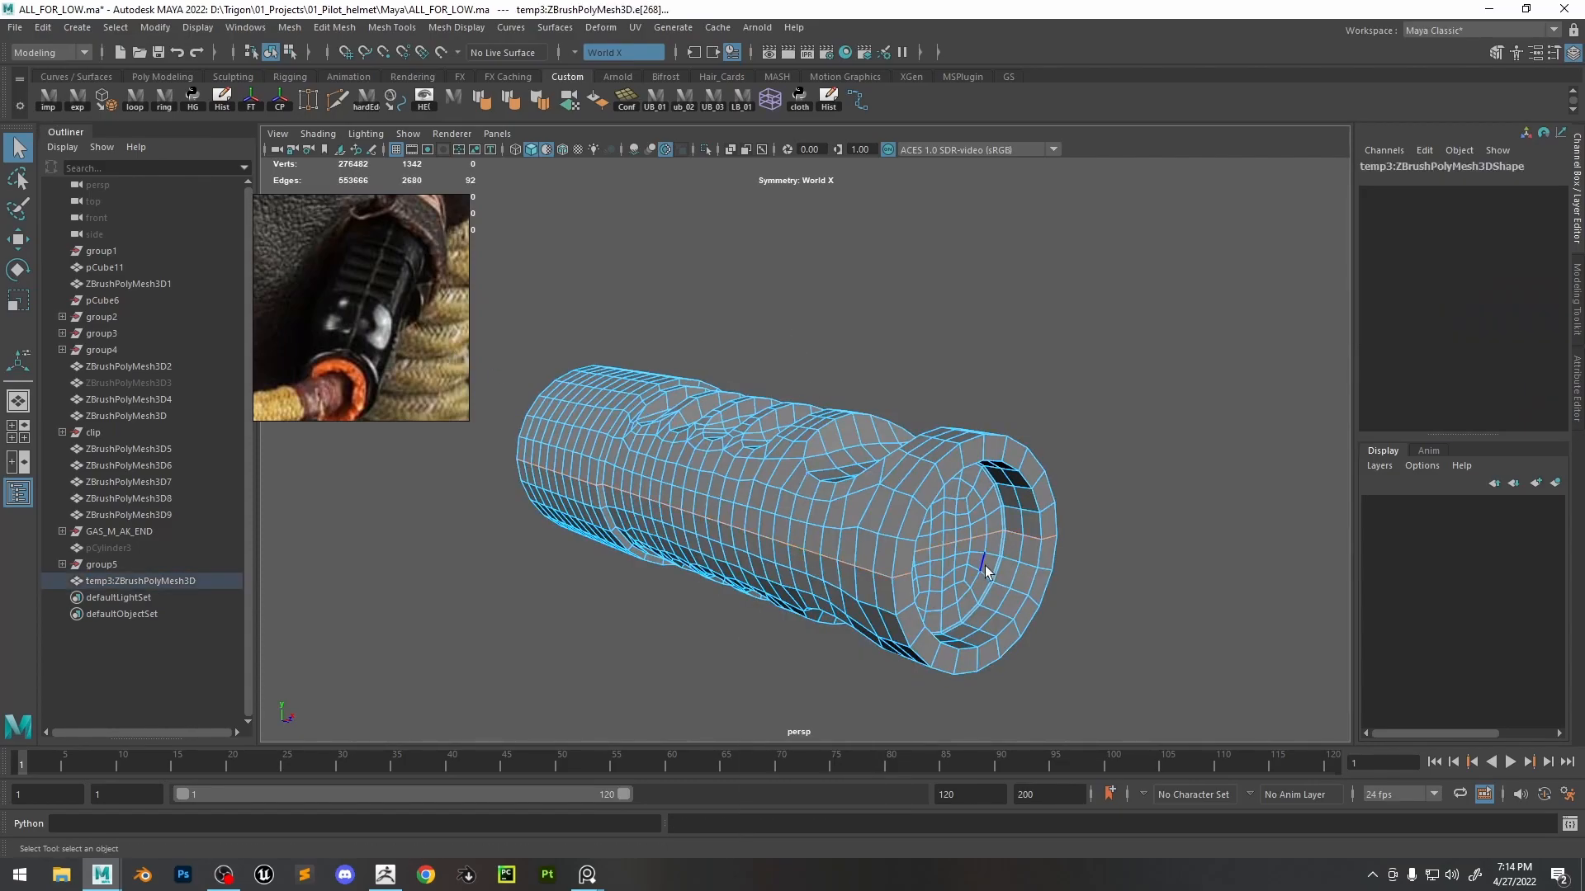
key(ctrl+Delete)
alt+drag(916, 541, 891, 446)
scroll(375, 292, up, 3)
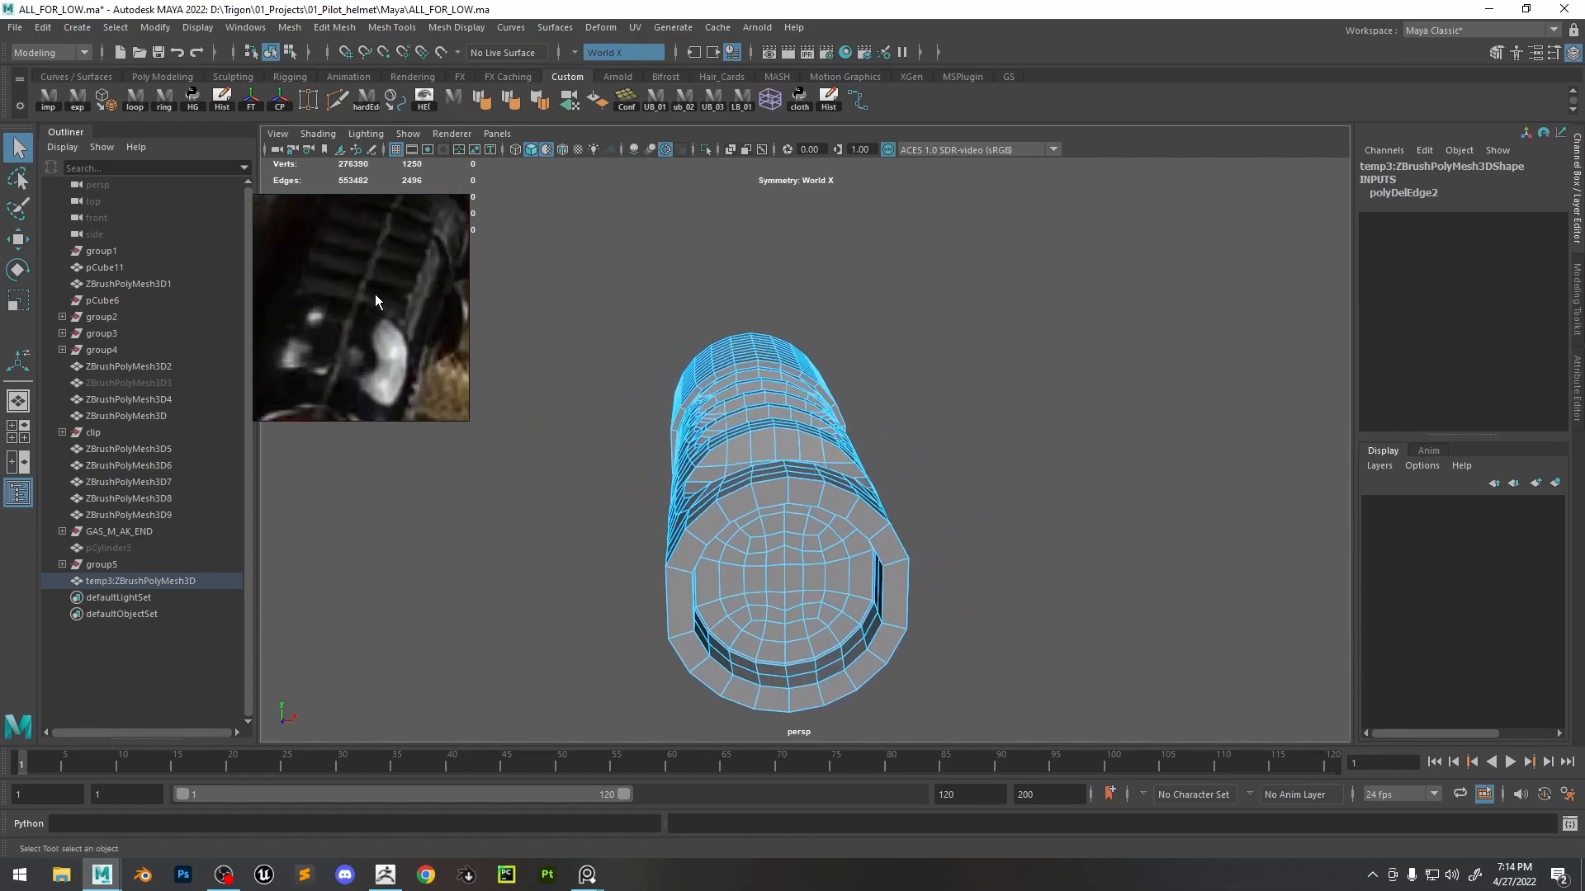
scroll(395, 361, down, 3)
scroll(369, 349, up, 4)
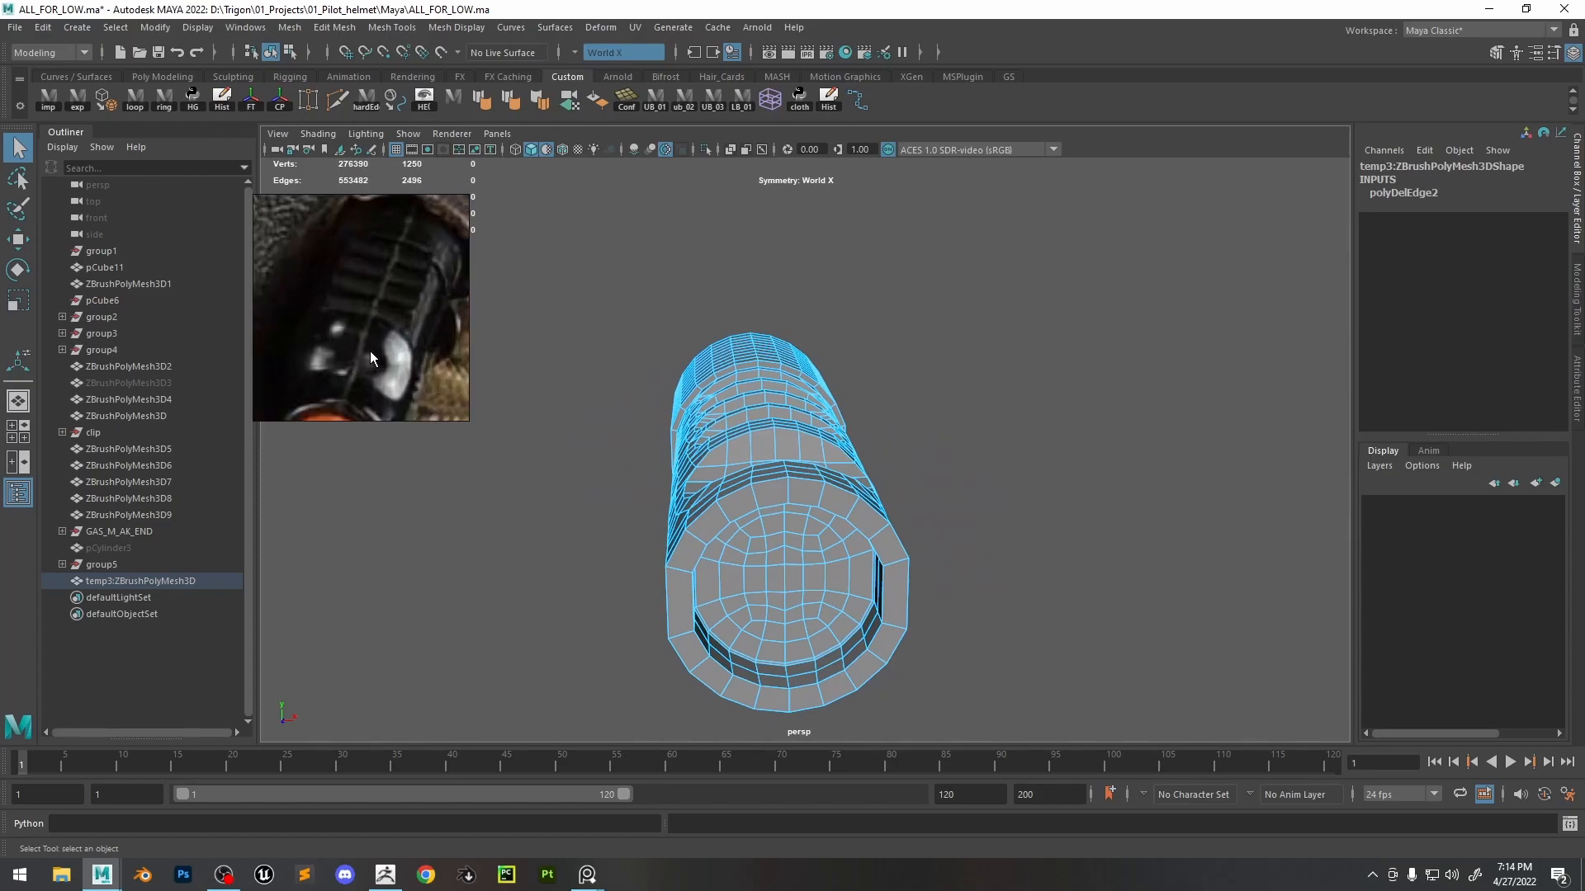
- Delete the further unneeded edge loops along the connector's grooved body
alt+drag(839, 335, 1002, 523)
double_click(819, 472)
drag(1145, 266, 955, 568)
drag(933, 664, 968, 664)
key(Delete)
- Cut a new edge beside the large groove with the Multi-Cut tool
alt+drag(1071, 586, 1046, 414)
scroll(1047, 415, up, 5)
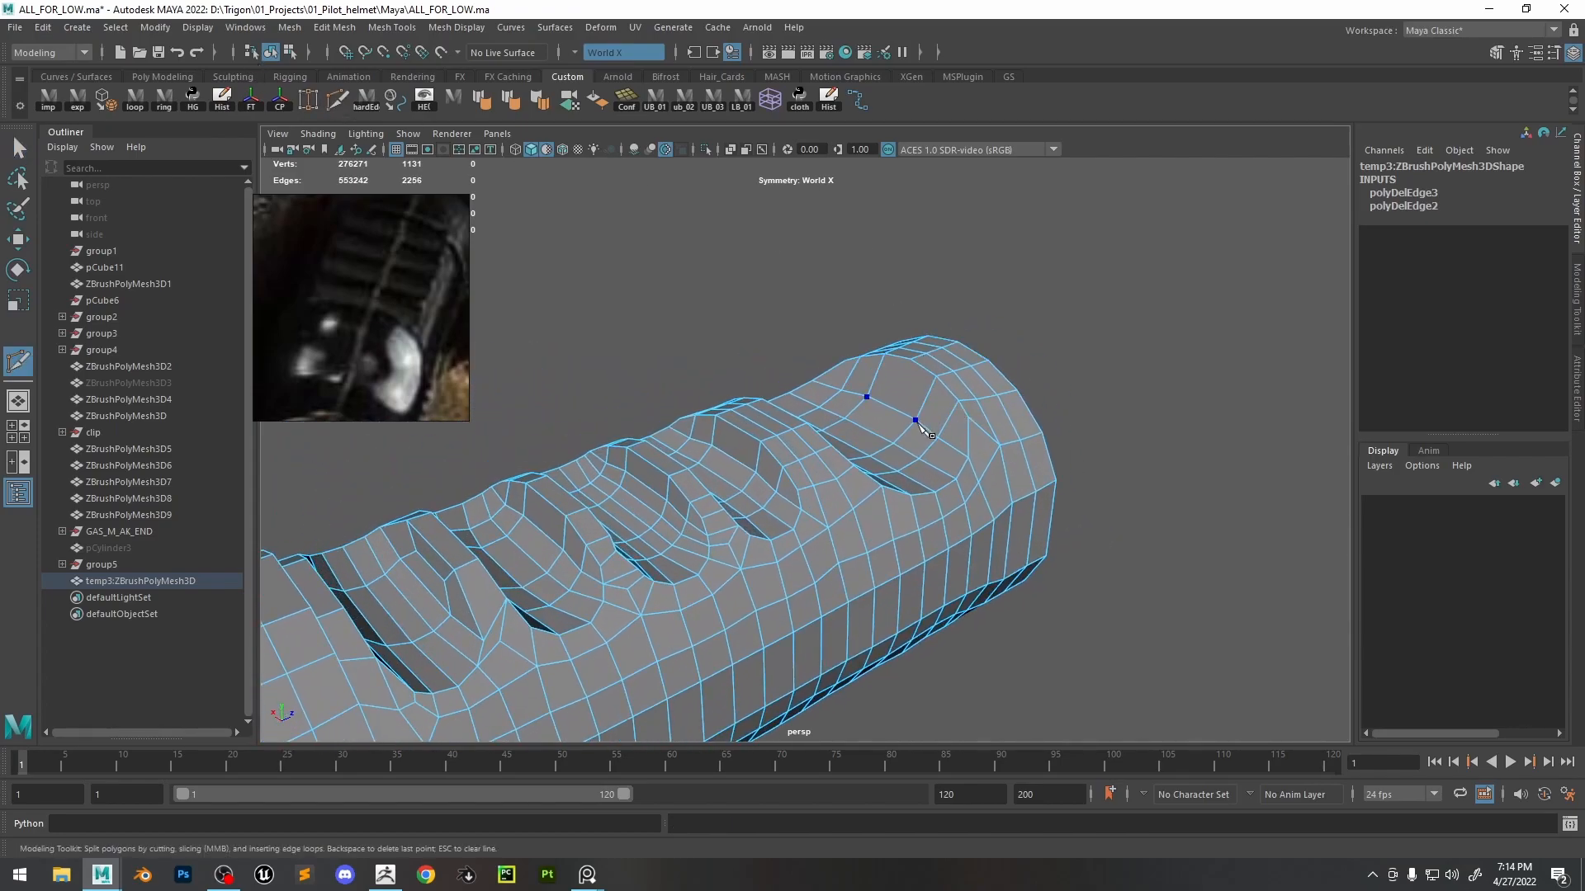
right_click(912, 360)
alt+drag(936, 399, 807, 388)
alt+middle_drag(807, 388, 979, 411)
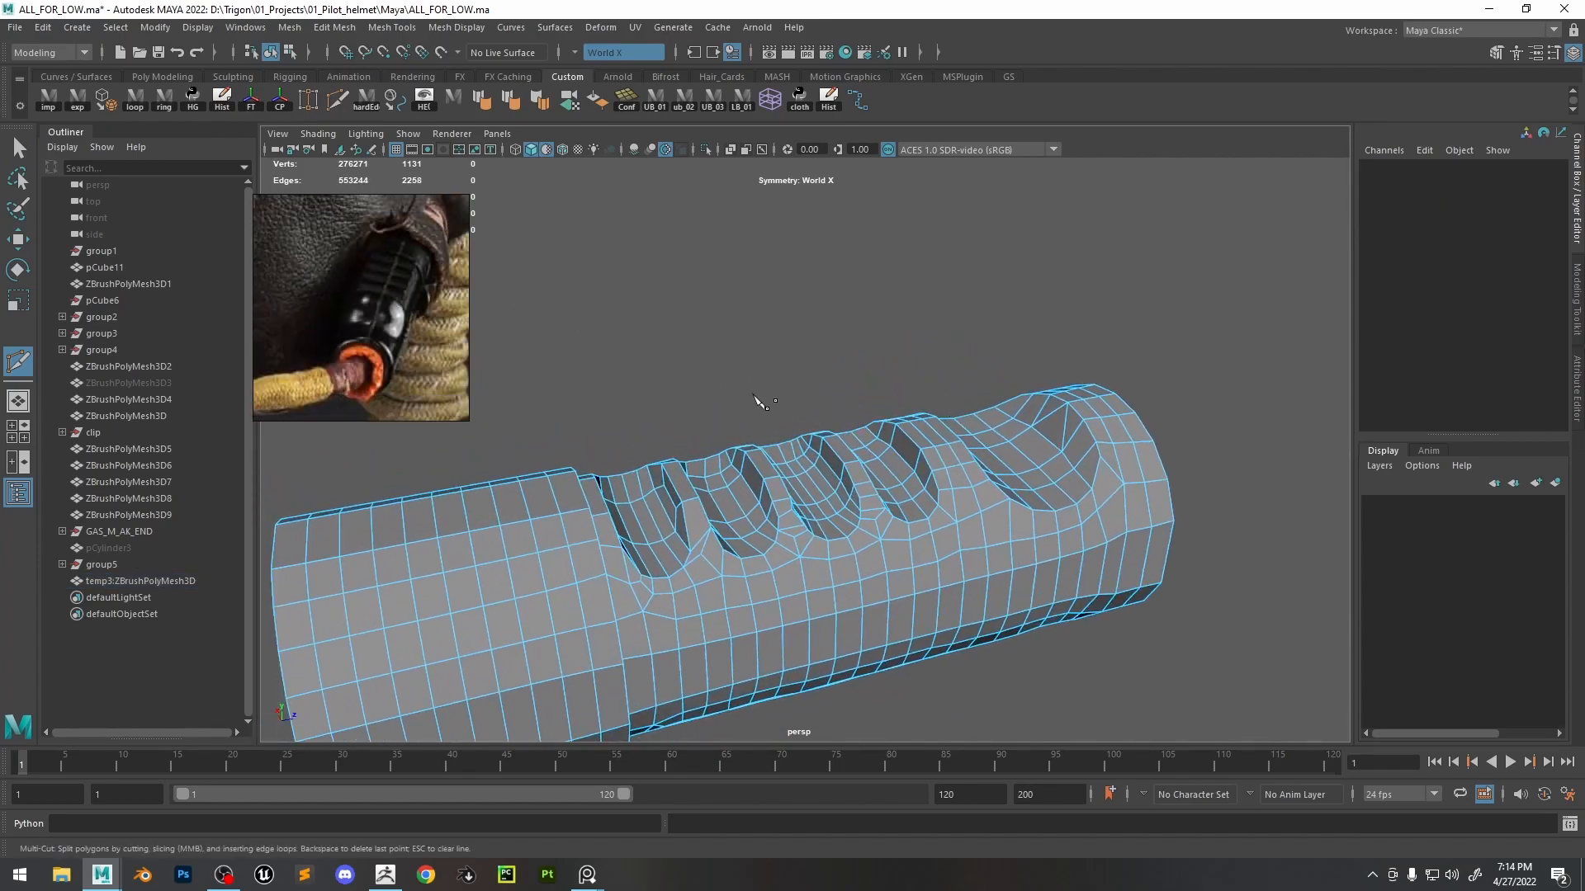
alt+drag(729, 383, 647, 394)
alt+middle_drag(647, 395, 733, 436)
mouse_move(732, 436)
alt+mouse_down()
mouse_move(765, 437)
mouse_move(742, 429)
alt+mouse_up()
alt+right_drag(809, 437, 763, 441)
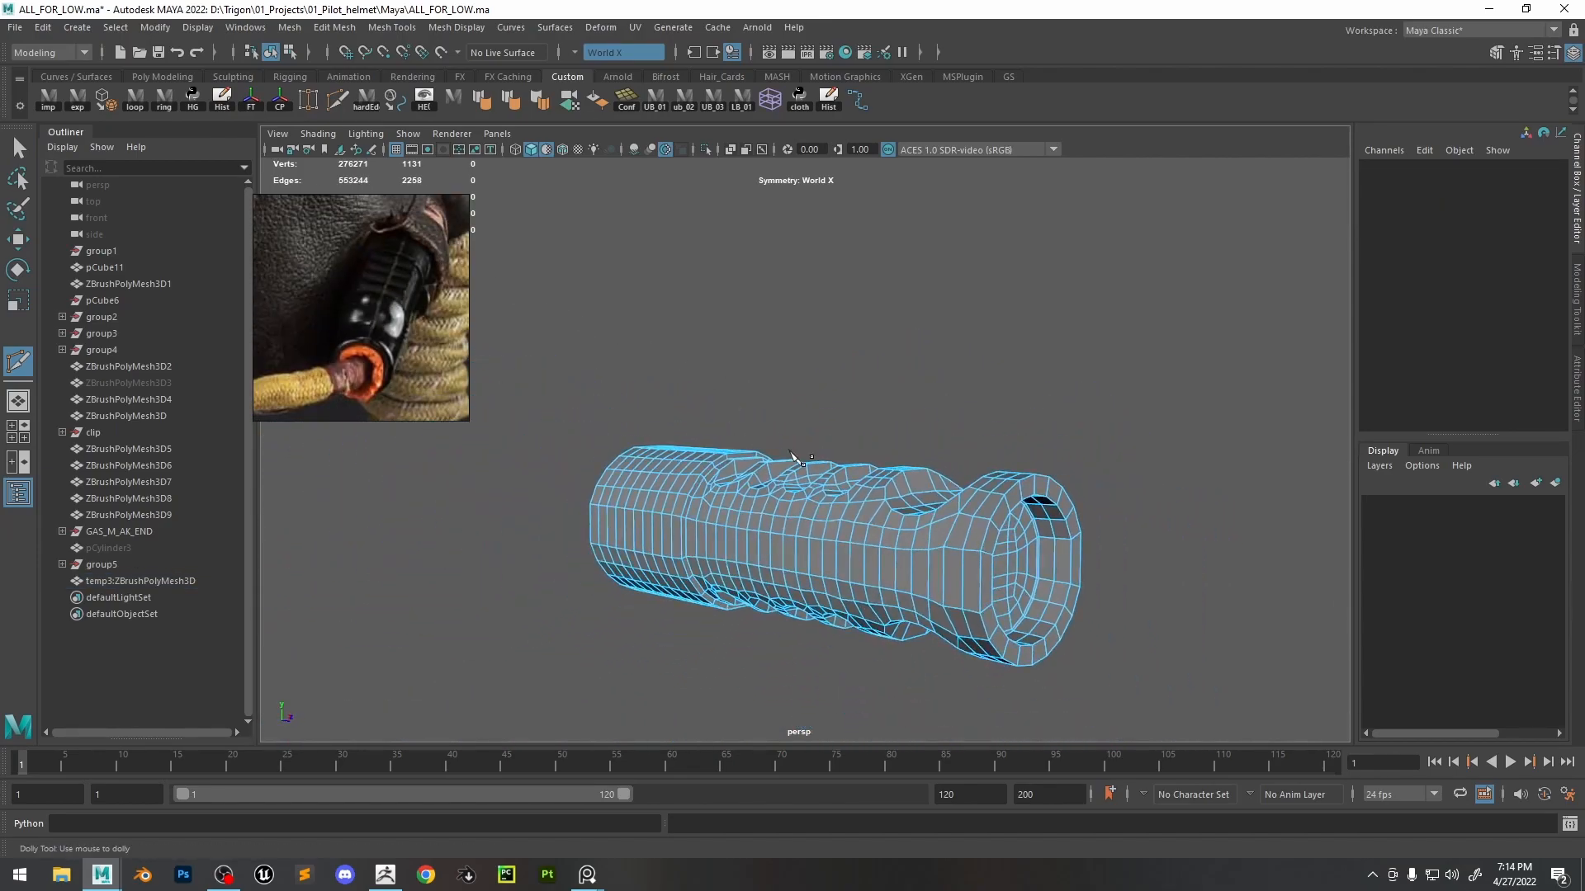
- Try Edit Edge Flow on the edge loop along the large groove's rim
key(w)
scroll(903, 541, up, 8)
alt+drag(789, 428, 743, 485)
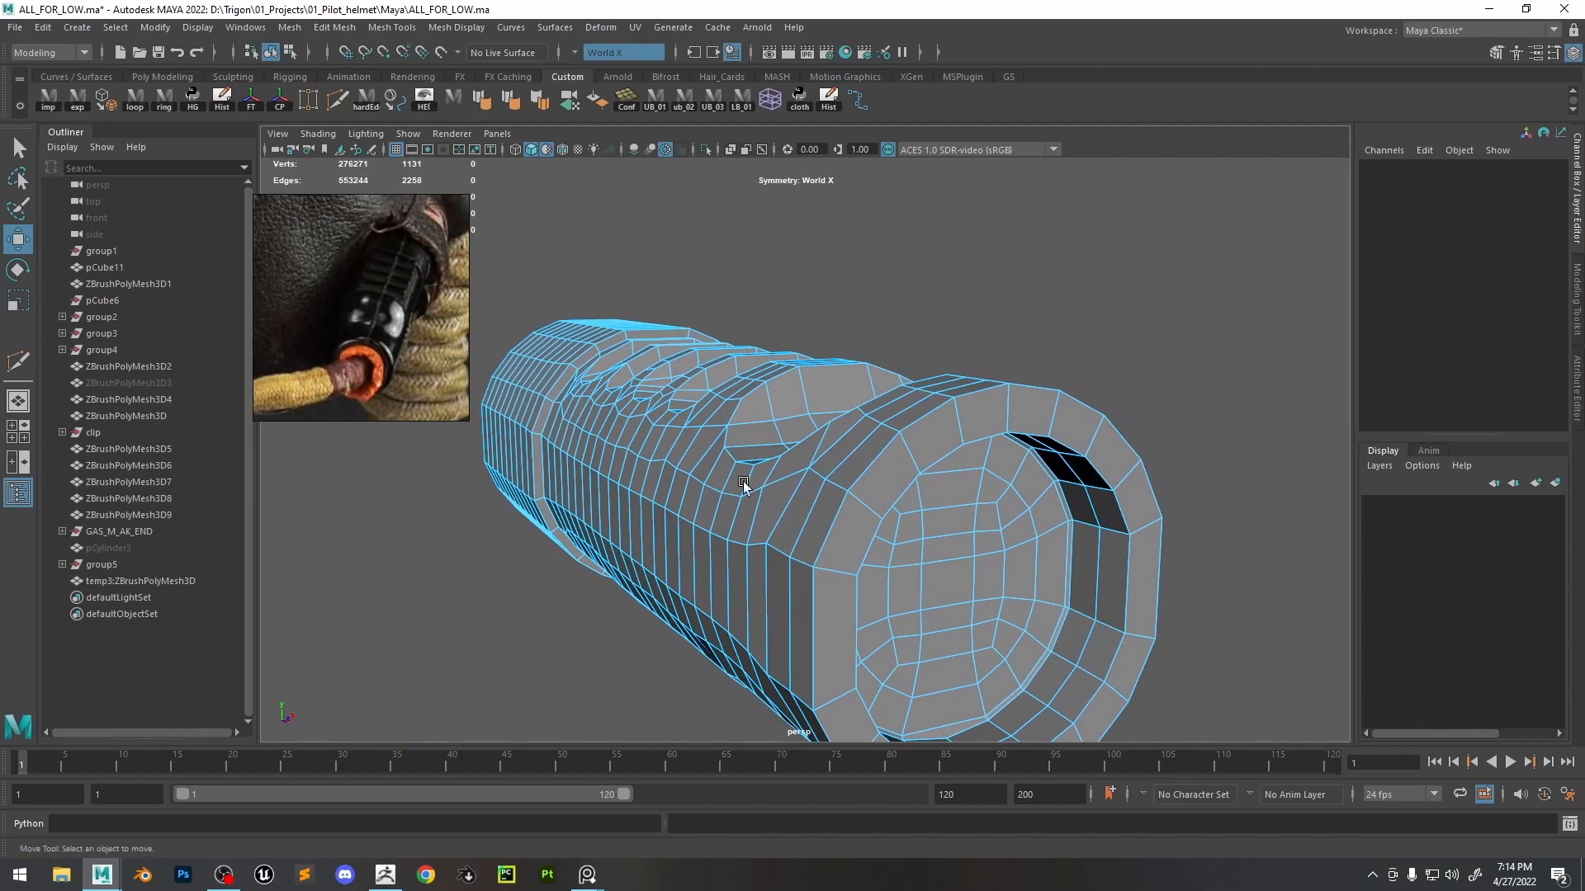
double_click(725, 437)
shift+right_drag(726, 477, 723, 592)
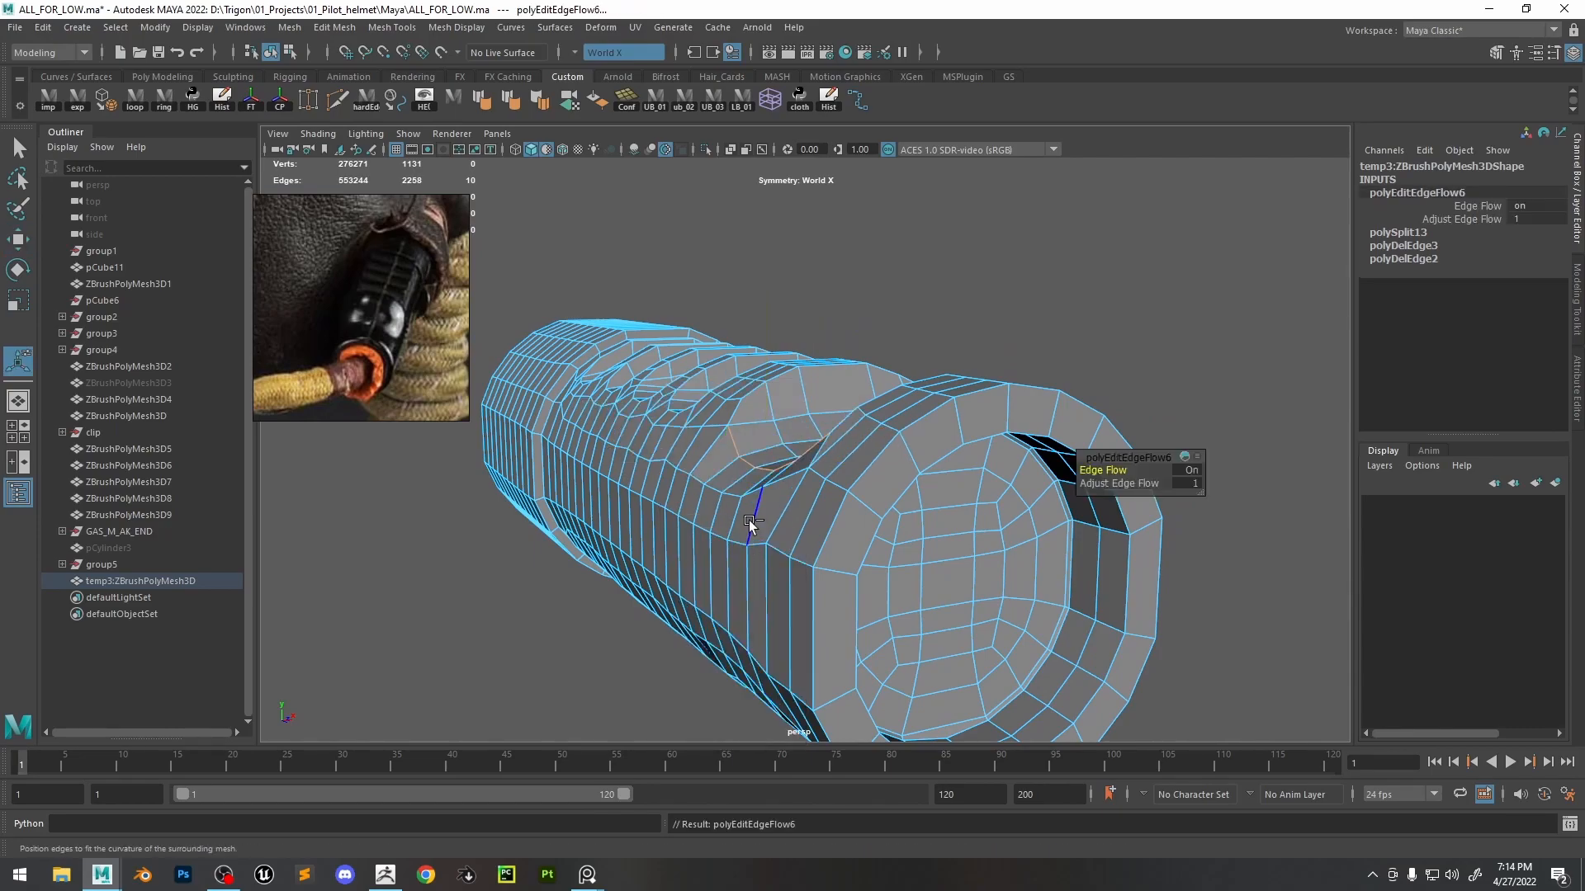
key(ctrl+z)
- Reposition the corner vertices where the large groove meets the body
alt+drag(740, 487, 745, 486)
right_drag(776, 406, 746, 403)
click(755, 427)
key(f)
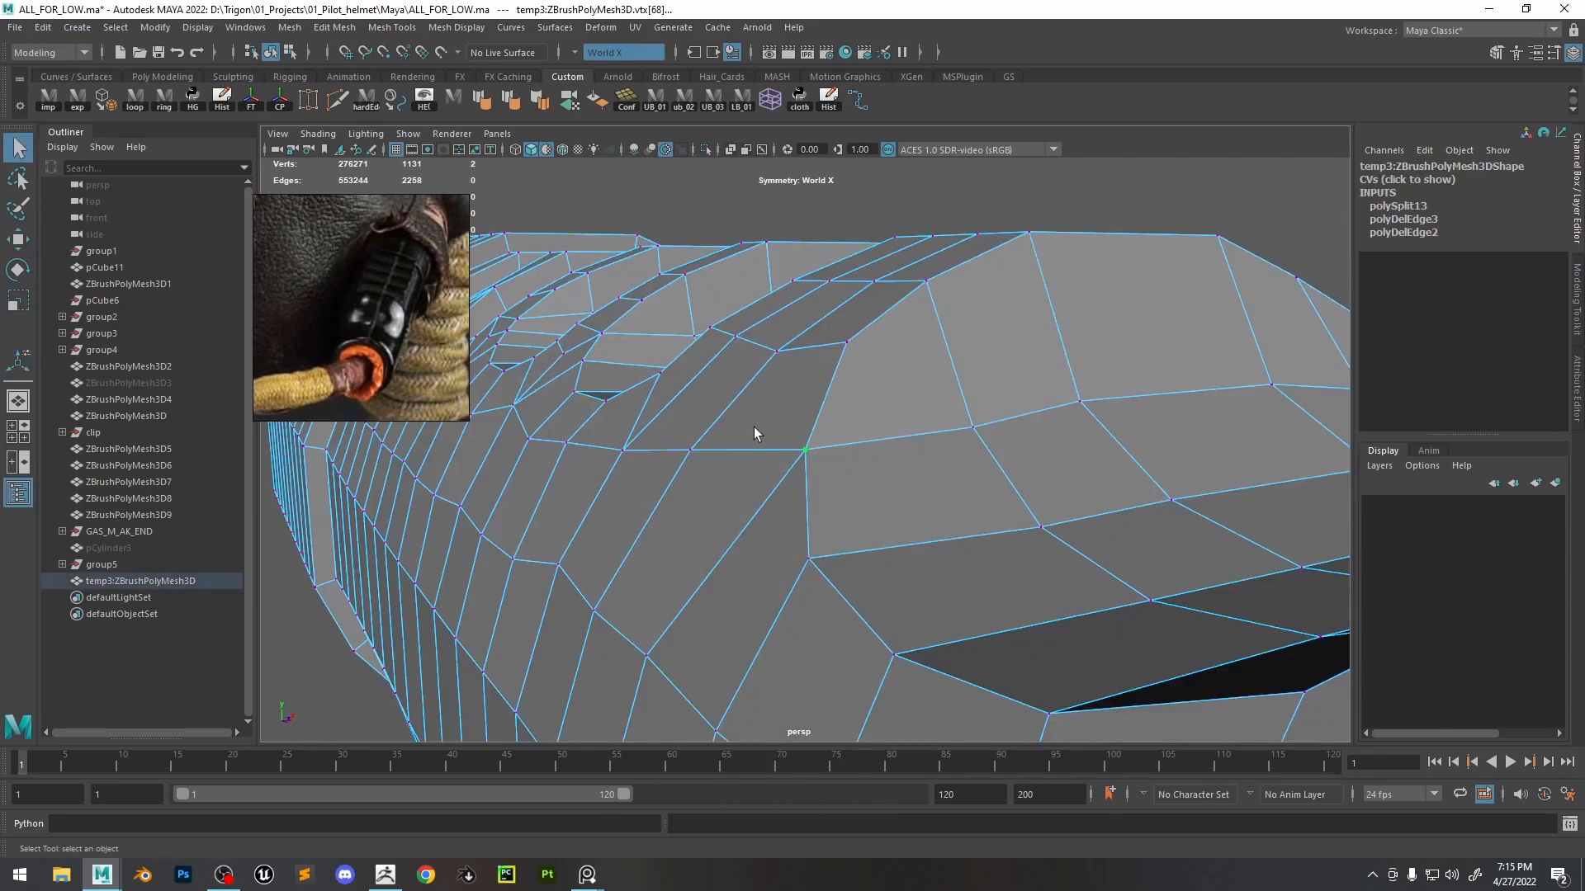
scroll(754, 428, down, 5)
key(w)
mouse_move(890, 445)
alt+mouse_down()
mouse_move(829, 487)
mouse_move(894, 460)
mouse_move(866, 465)
alt+mouse_up()
scroll(829, 487, up, 3)
drag(882, 452, 1048, 439)
drag(881, 278, 883, 282)
- Average the vertices around the groove's corner repeatedly with 10 iterations, and adjust the corner vertex
shift+right_click(902, 306)
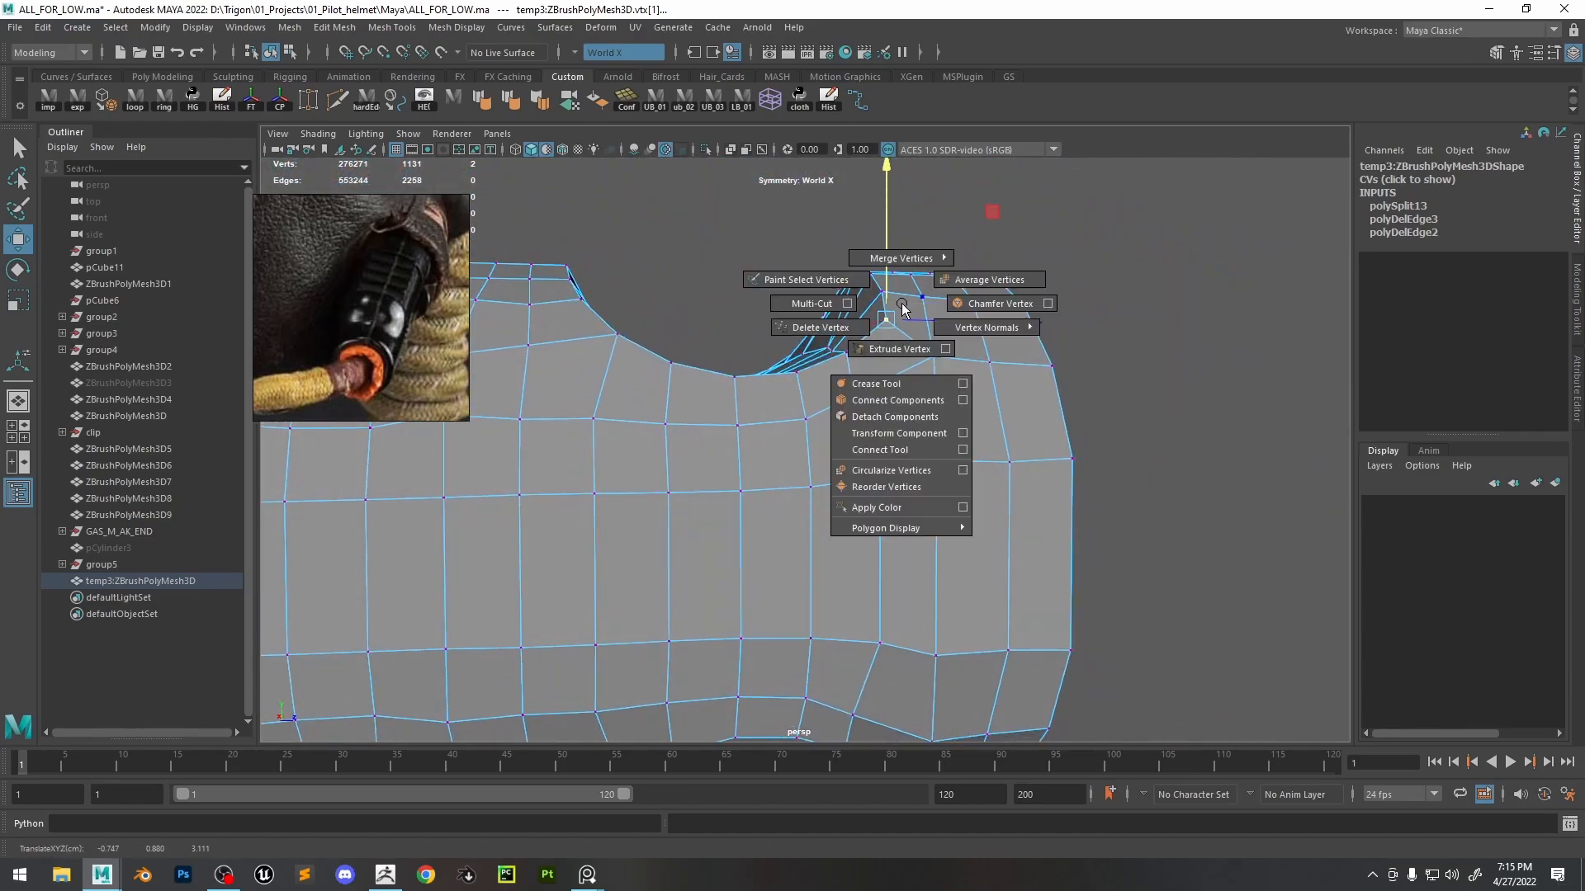
shift+right_drag(911, 307, 931, 292)
key(g)
key(g)
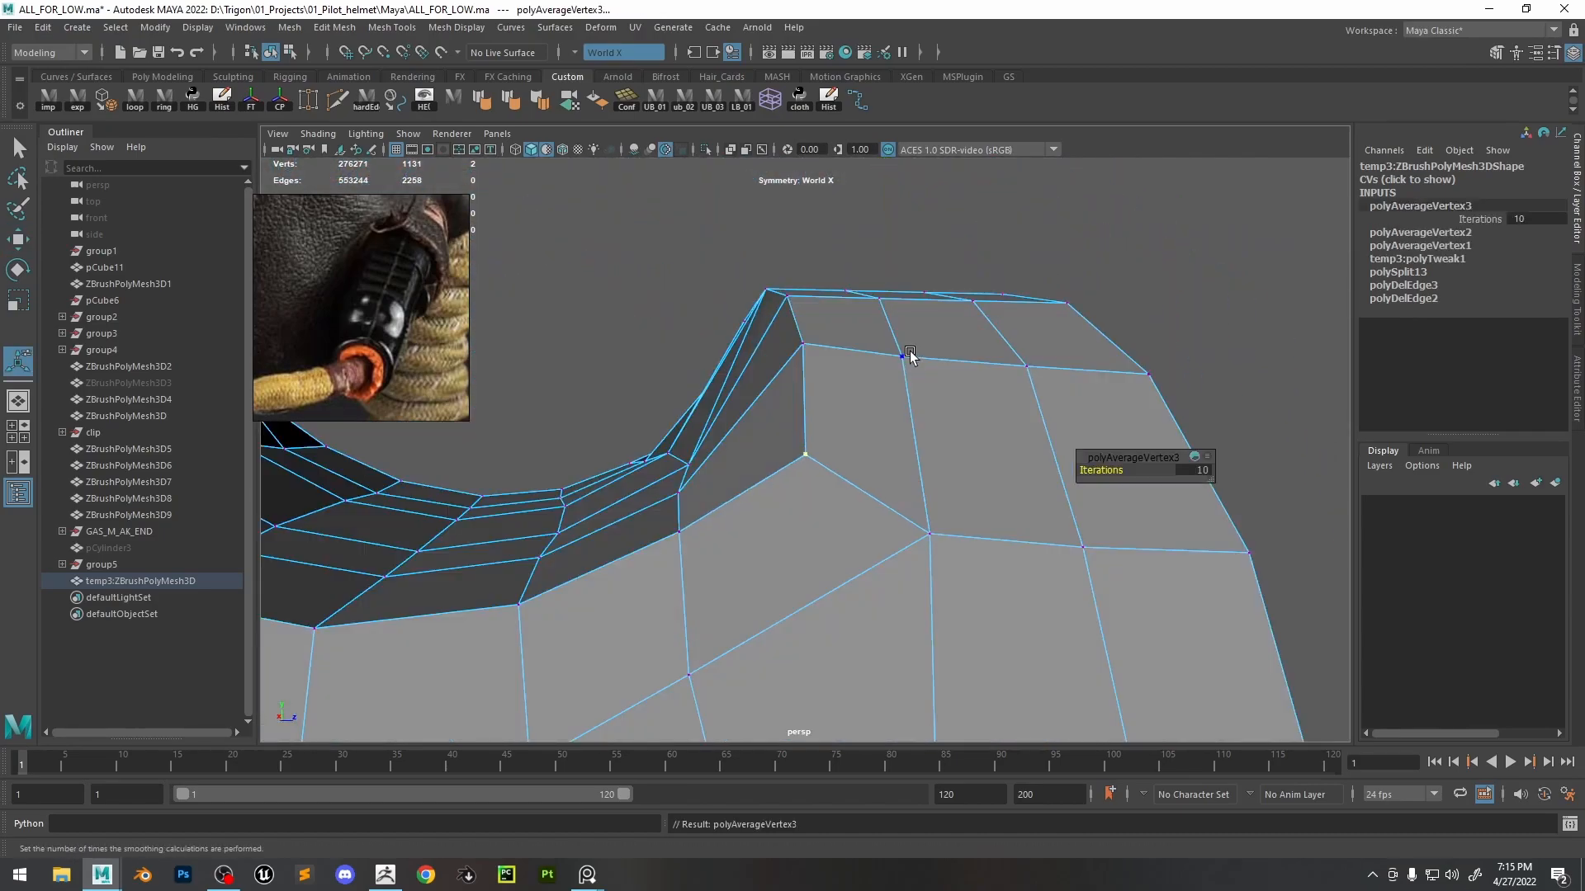
key(g)
key(g)
key(g)
alt+drag(942, 456, 830, 499)
key(g)
key(g)
key(ctrl+z)
key(ctrl+z)
key(w)
click(807, 452)
- Delete the extra edge loop beside the grooves, including its vertices
right_drag(908, 421, 918, 357)
double_click(832, 500)
mouse_move(832, 500)
alt+mouse_down()
mouse_move(831, 537)
mouse_move(930, 537)
mouse_move(829, 527)
alt+mouse_up()
key(ctrl+Delete)
mouse_move(822, 438)
alt+mouse_down()
mouse_move(864, 464)
mouse_move(837, 448)
alt+mouse_up()
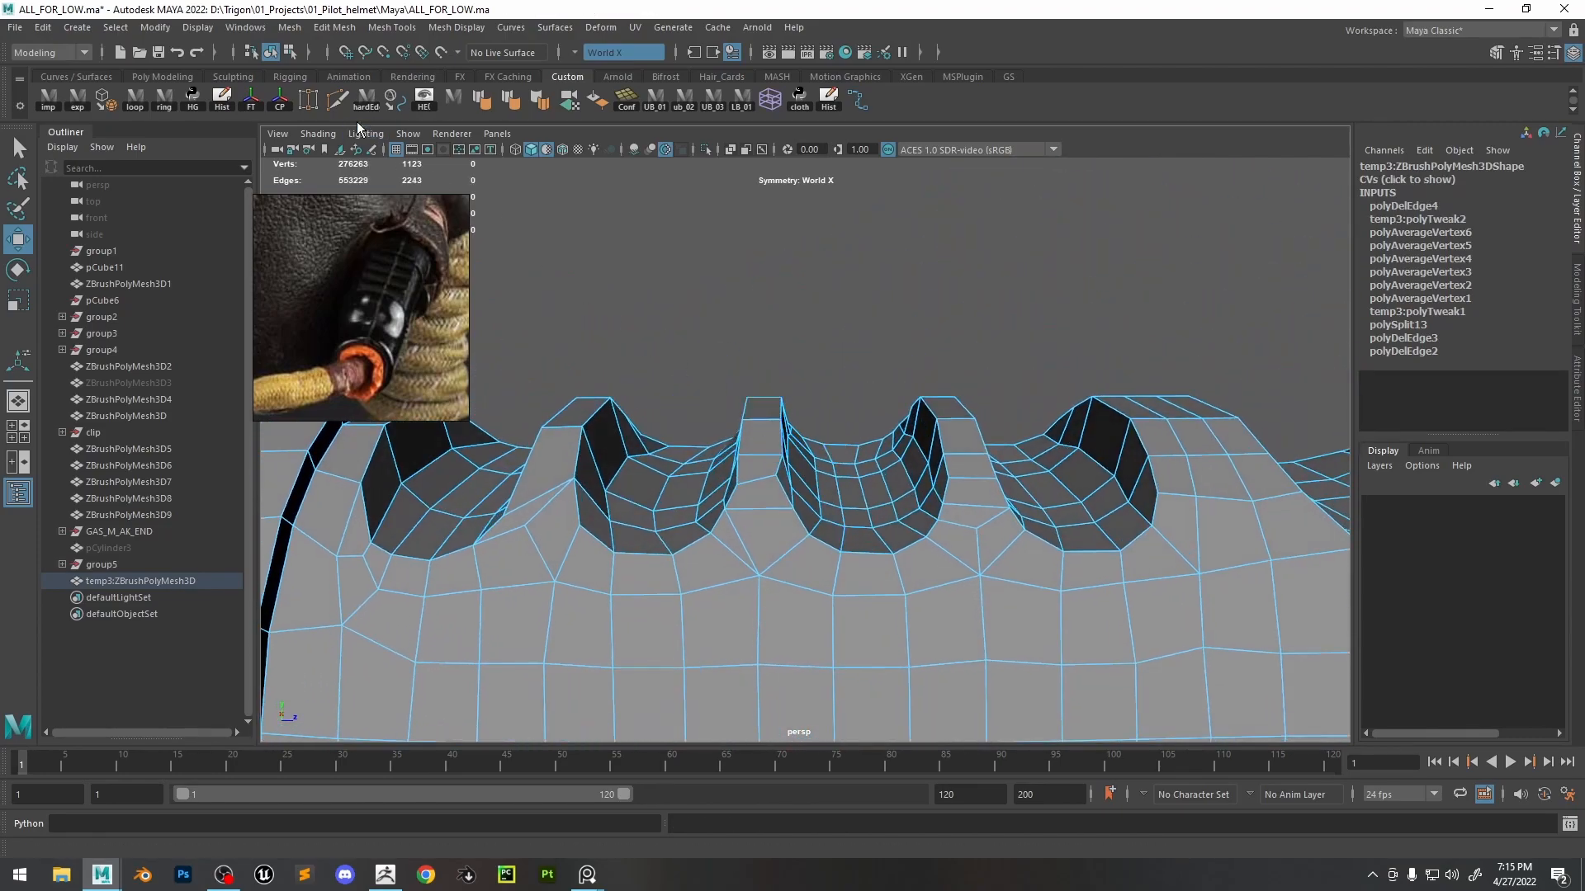
- Cut new edges across the narrow rib between the small grooves and shift the rib's side vertices
click(336, 103)
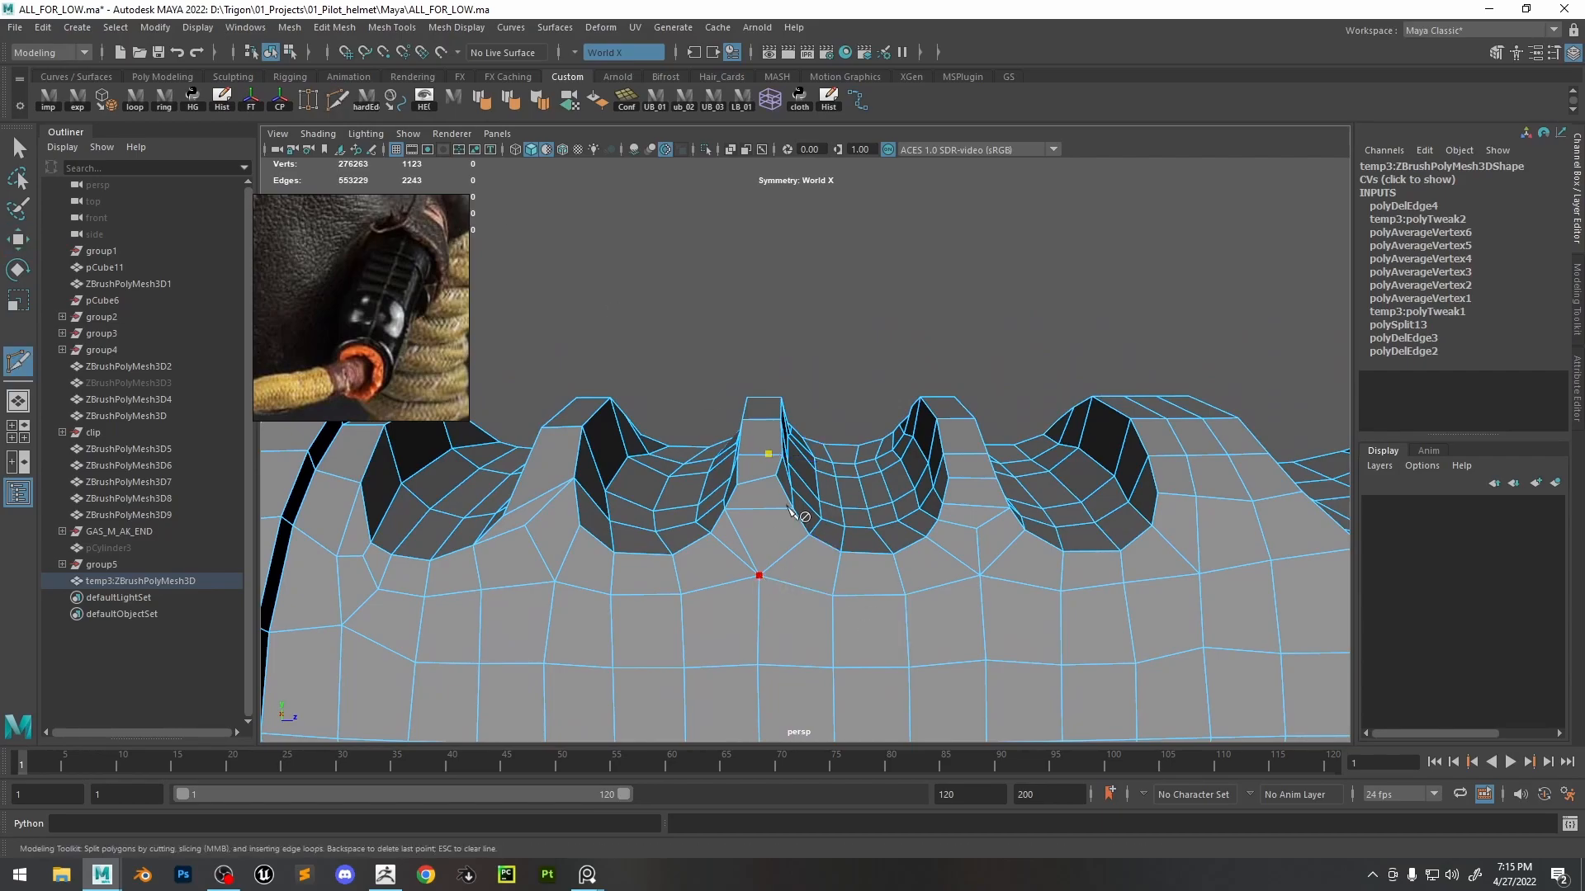
key(Return)
right_drag(747, 320, 698, 325)
click(778, 475)
drag(779, 476, 821, 481)
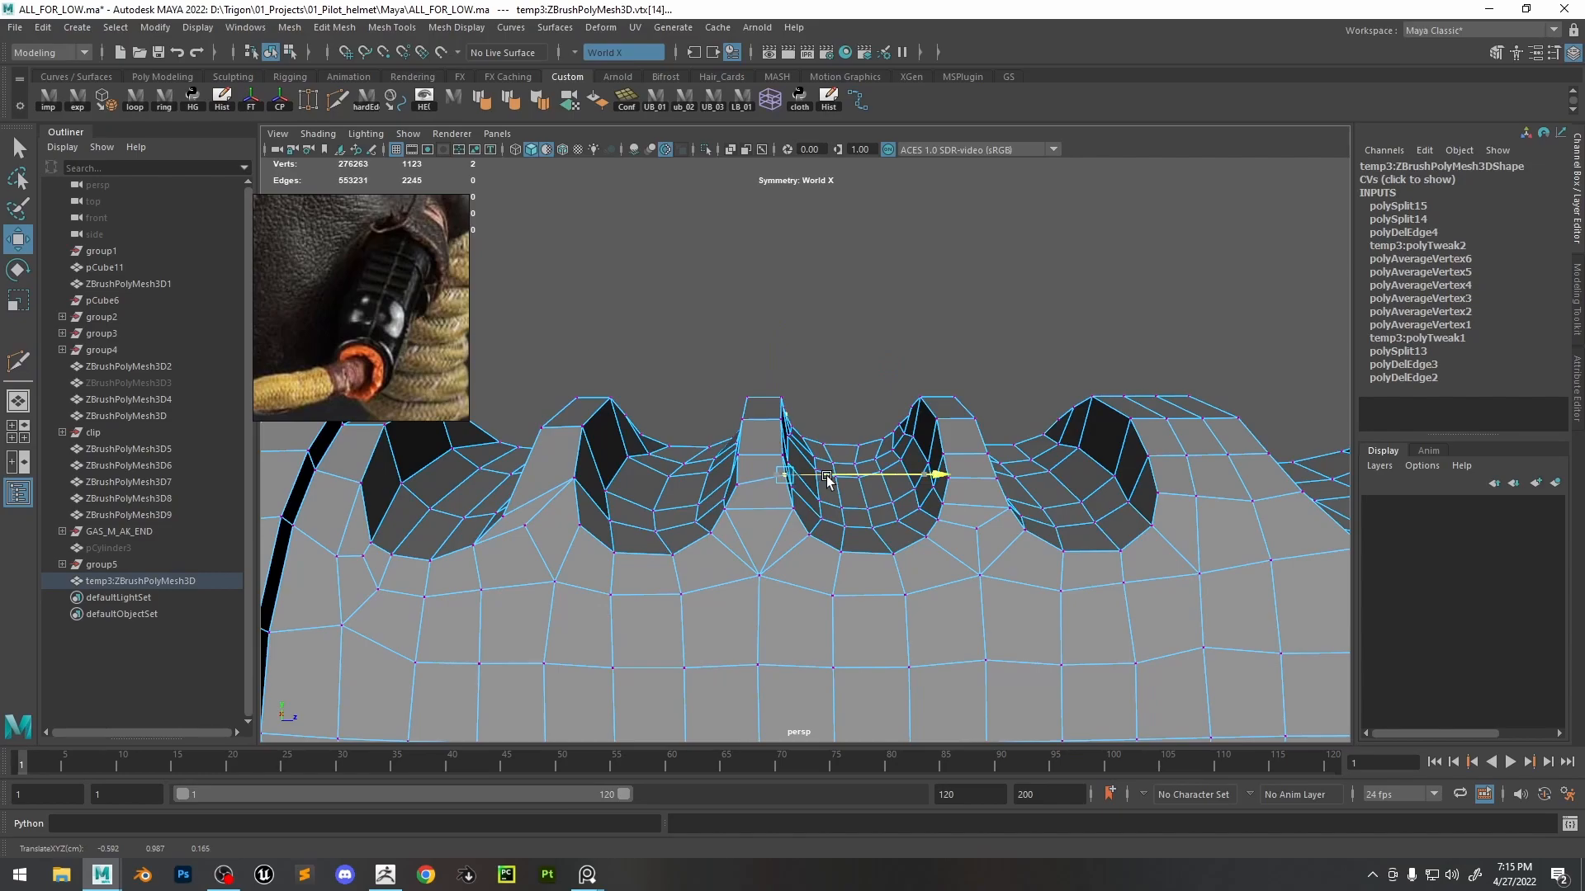
- Weld the surplus vertices on the first rib between the small grooves with Target Weld
click(735, 483)
alt+drag(735, 483, 808, 478)
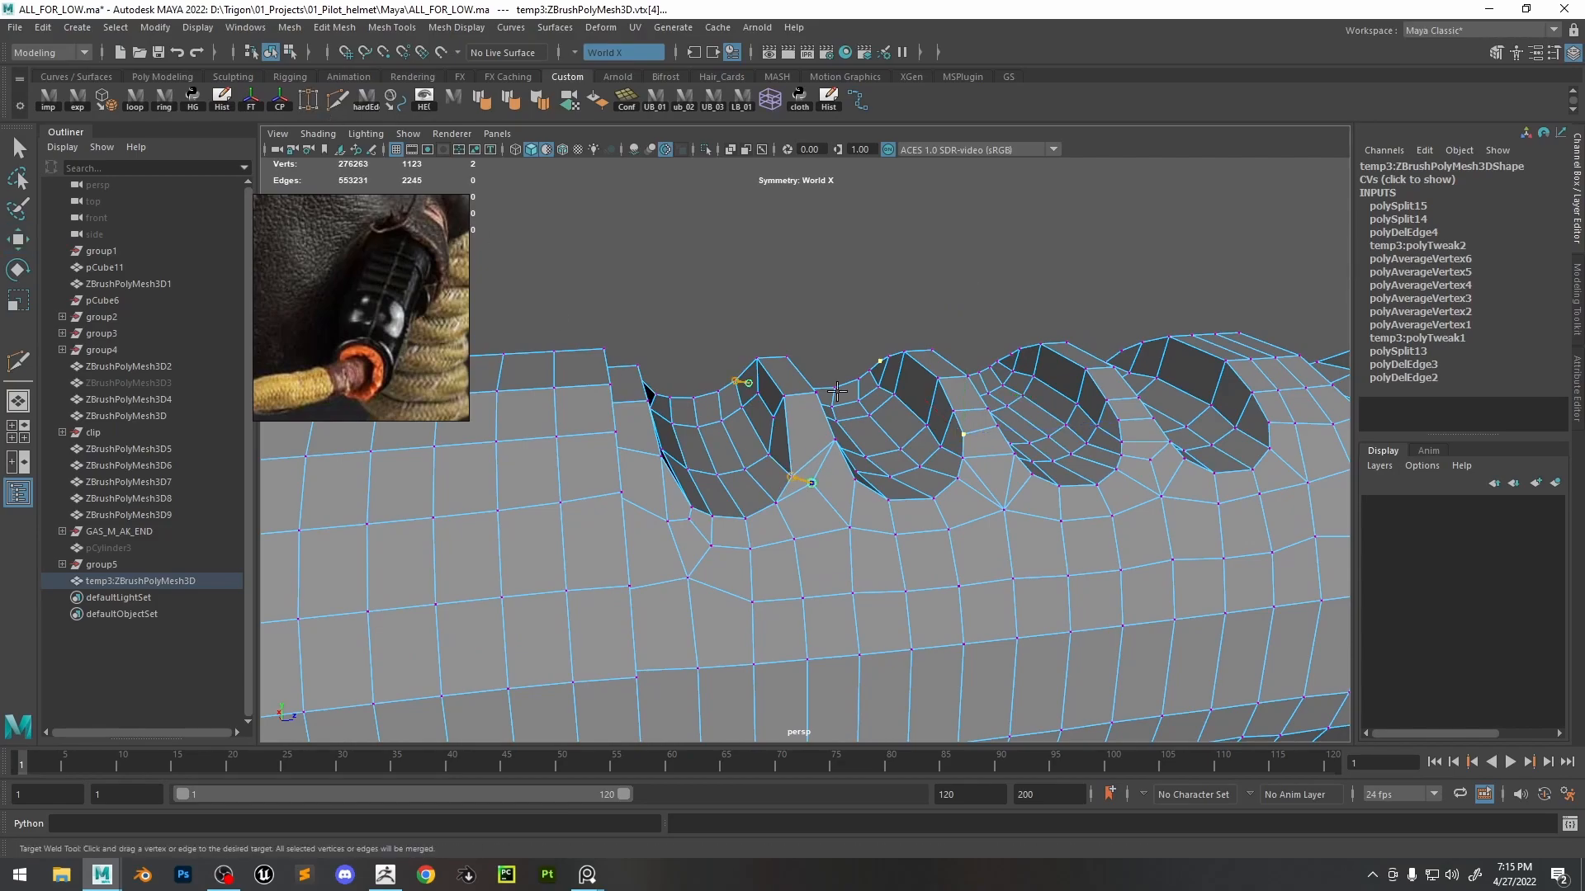
click(826, 309)
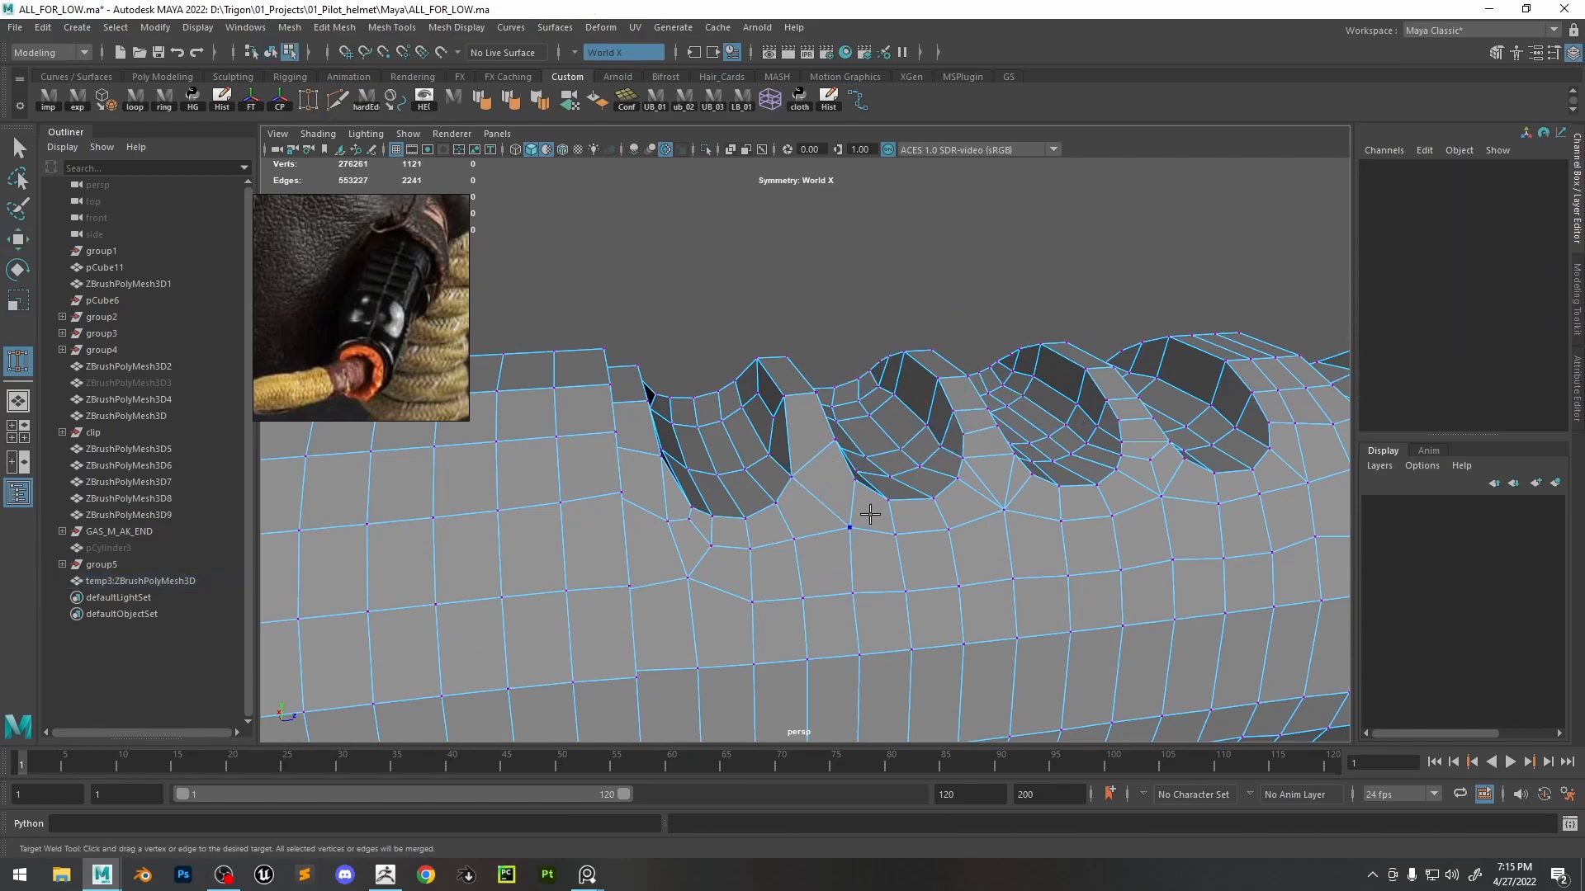
alt+drag(867, 513, 837, 511)
click(855, 453)
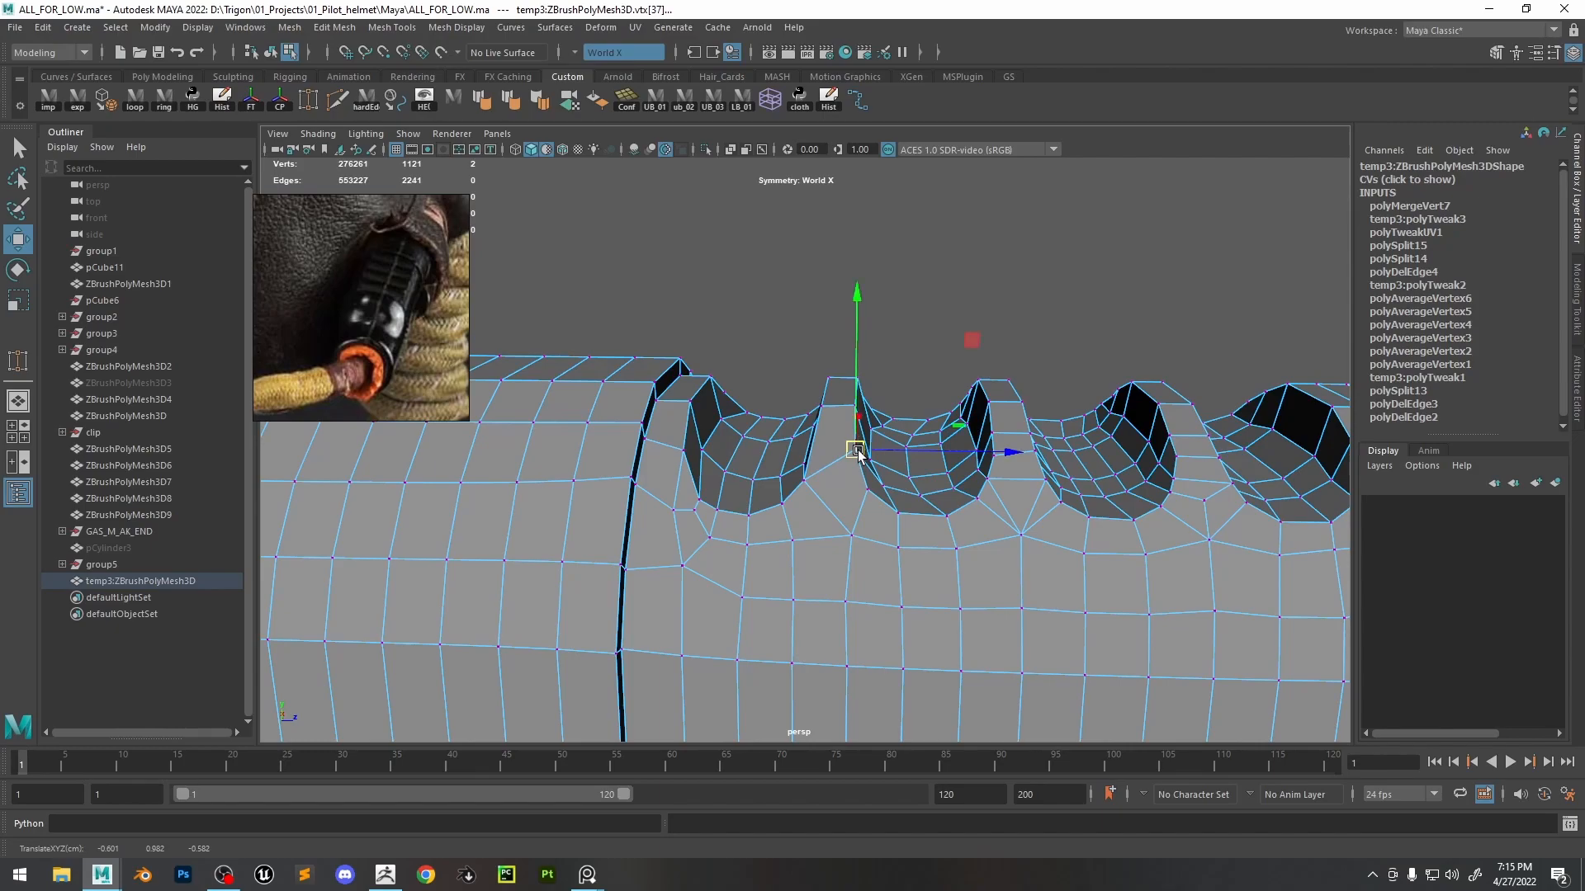
- Return to object selection and export the edited connector mesh
scroll(939, 451, down, 3)
alt+drag(938, 452, 830, 467)
right_drag(732, 362, 941, 279)
click(80, 108)
- Switch to ZBrush, replace the BOOLEAN1 subtool with the edited mesh, and inspect it
click(385, 875)
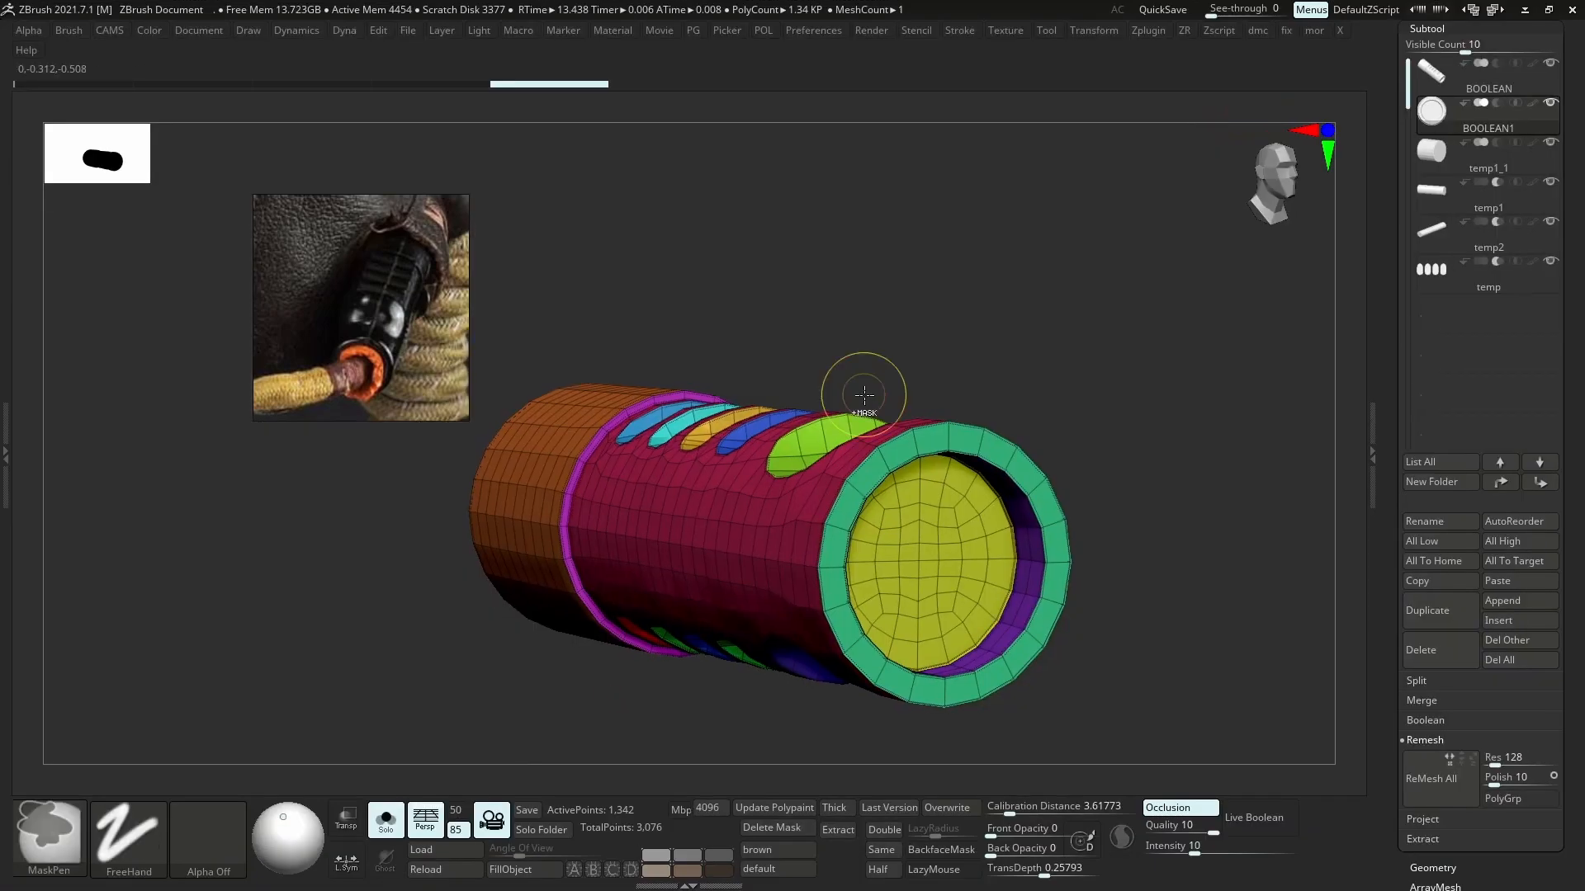
click(797, 307)
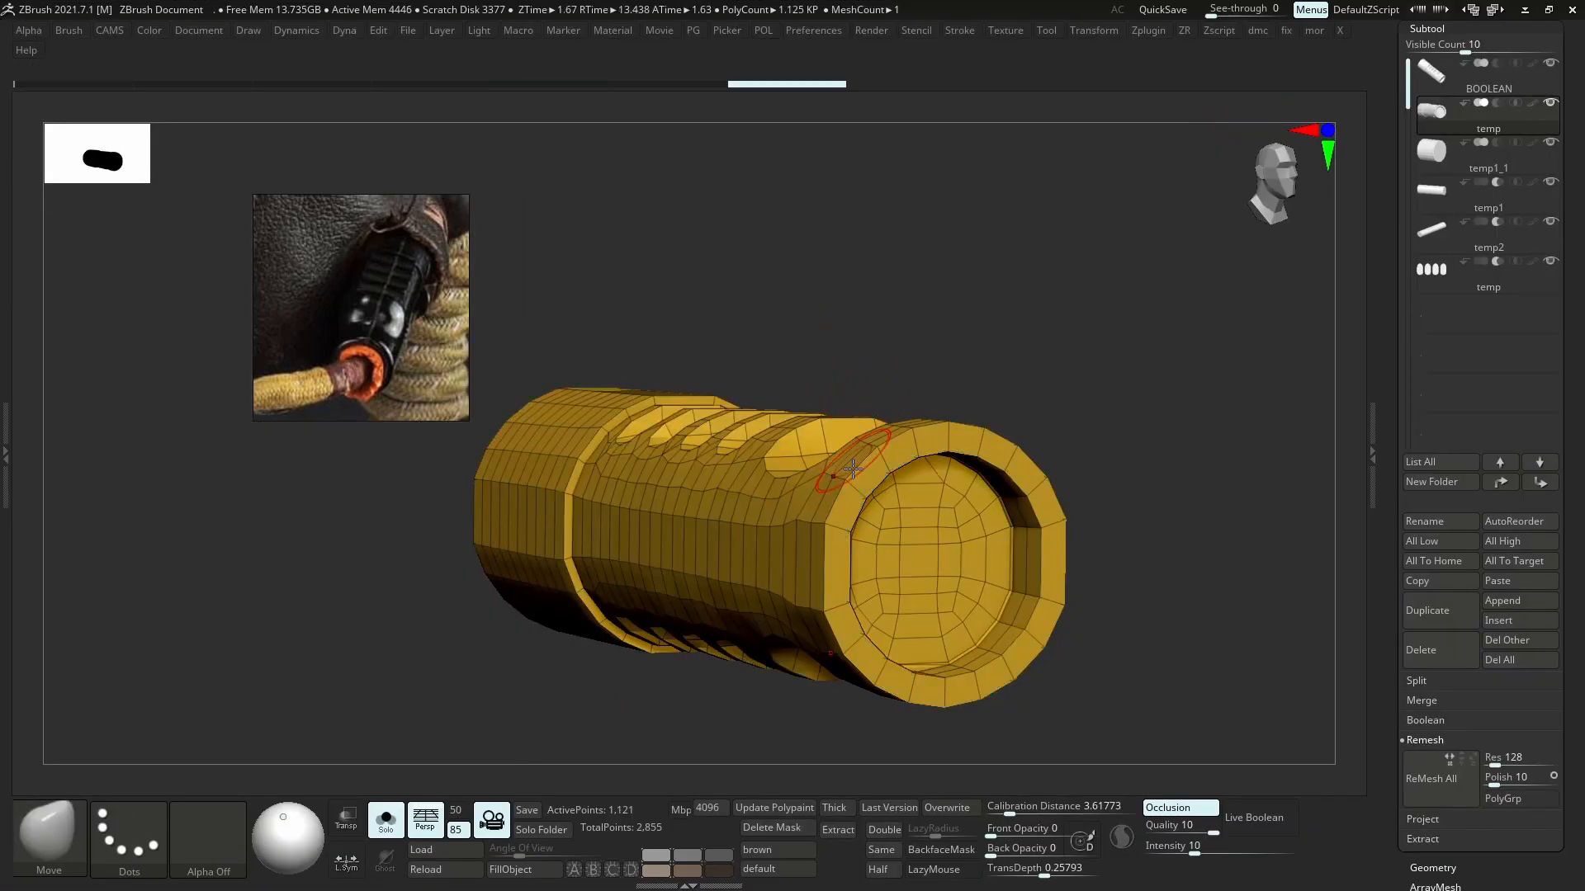
mouse_move(916, 510)
right_down()
mouse_move(883, 517)
mouse_move(944, 590)
mouse_move(947, 557)
mouse_move(951, 597)
mouse_move(982, 495)
right_up()
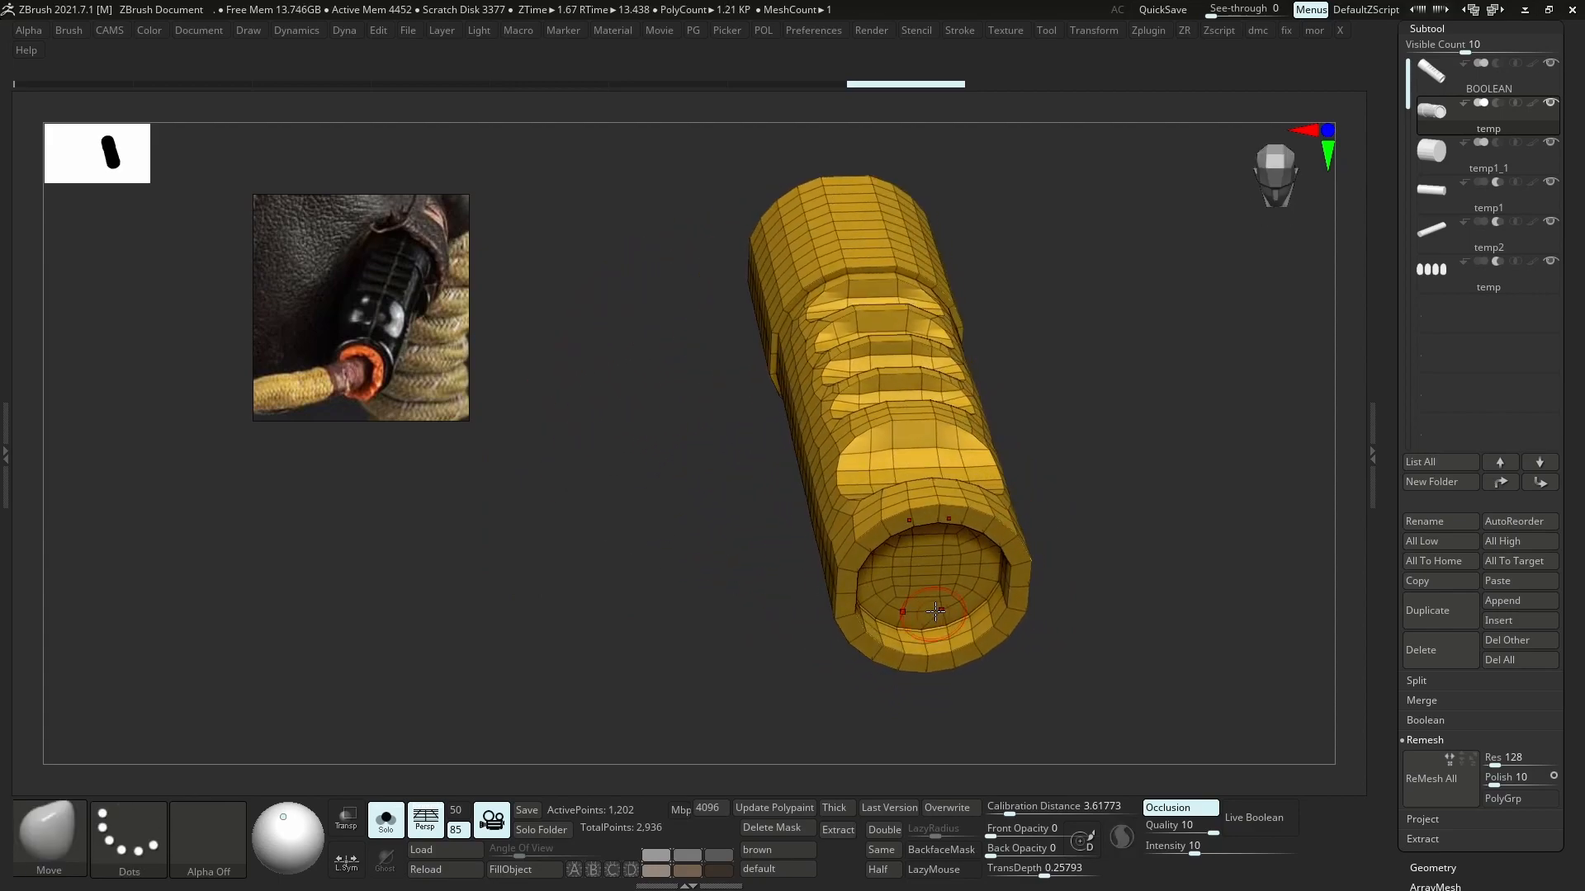
key(ctrl)
- Switch back to Maya, import the updated mesh, and check it with smooth preview on and off
click(1526, 12)
click(52, 98)
click(1024, 488)
alt+drag(1064, 486, 866, 417)
key(3)
key(1)
- Soften all edges of the imported connector mesh
click(514, 106)
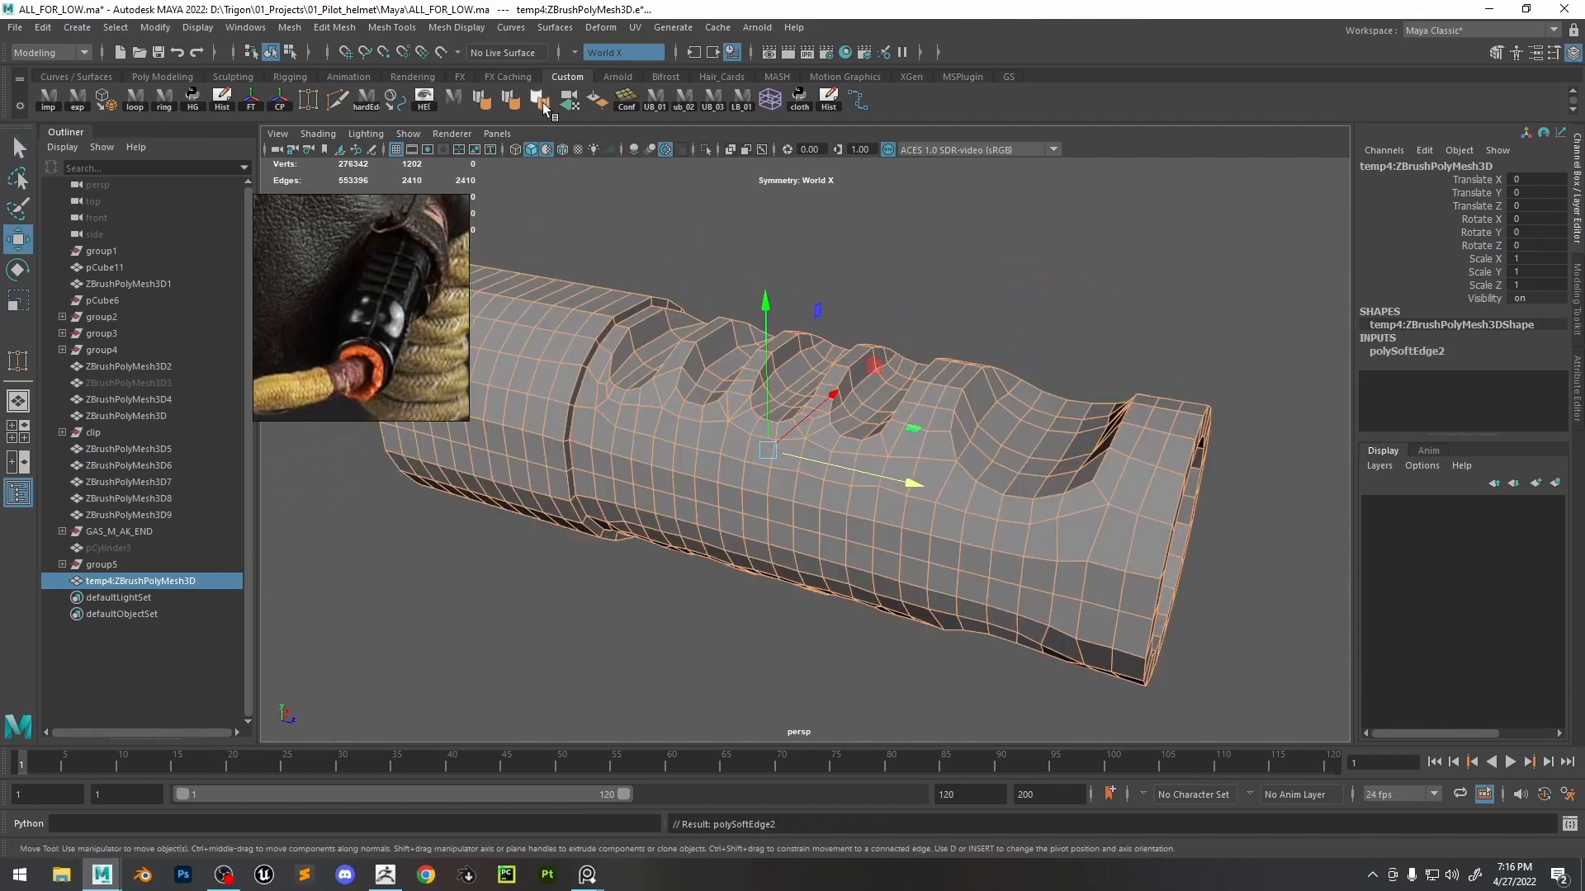
click(979, 258)
click(809, 454)
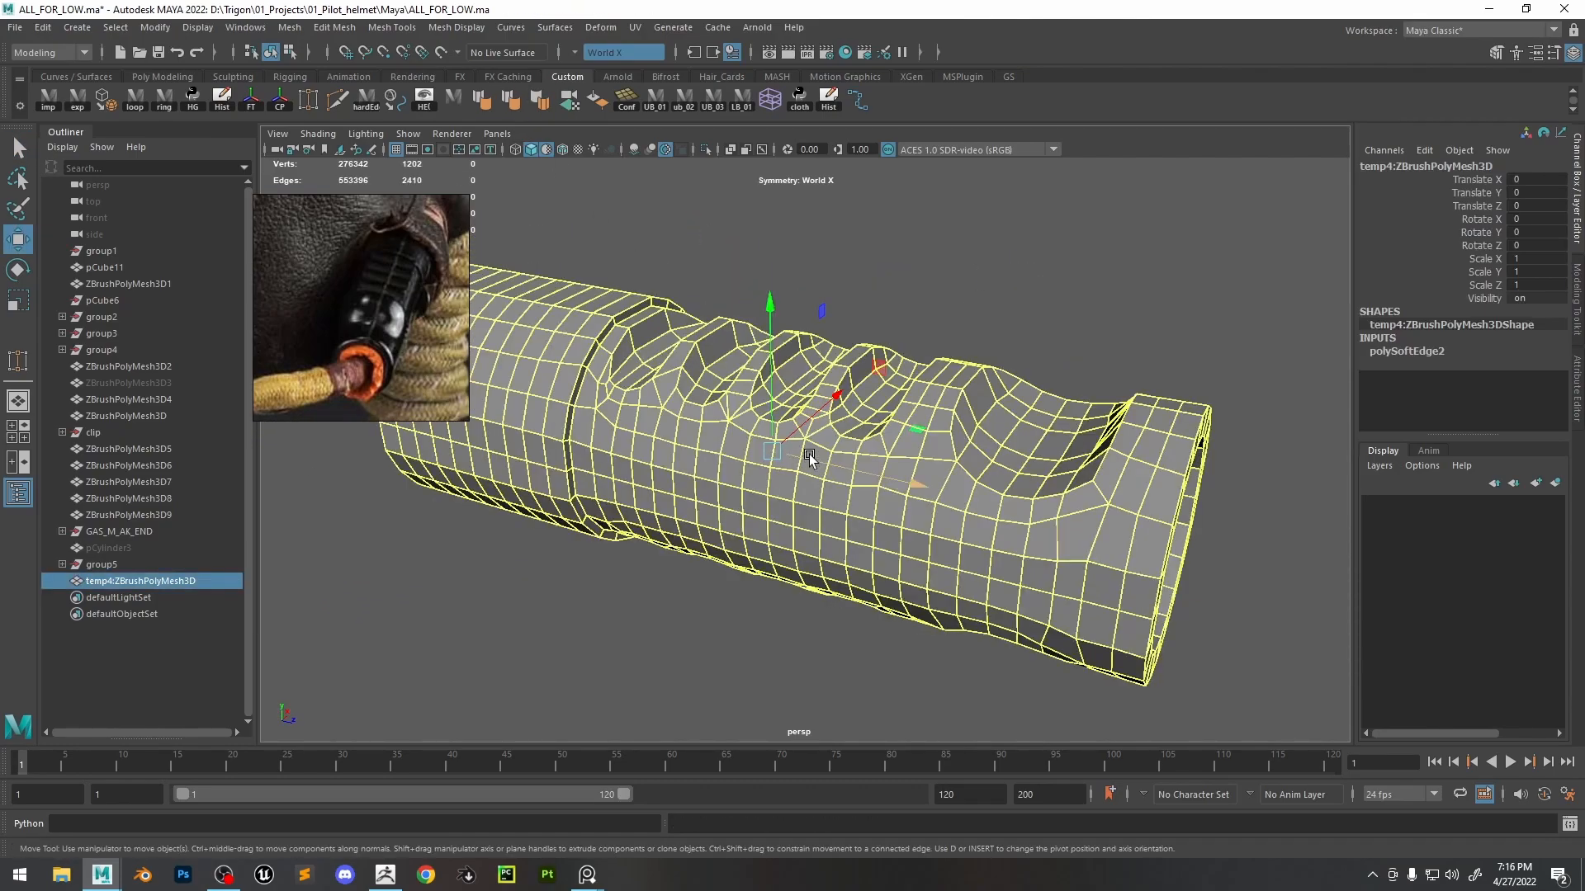
click(508, 107)
click(883, 264)
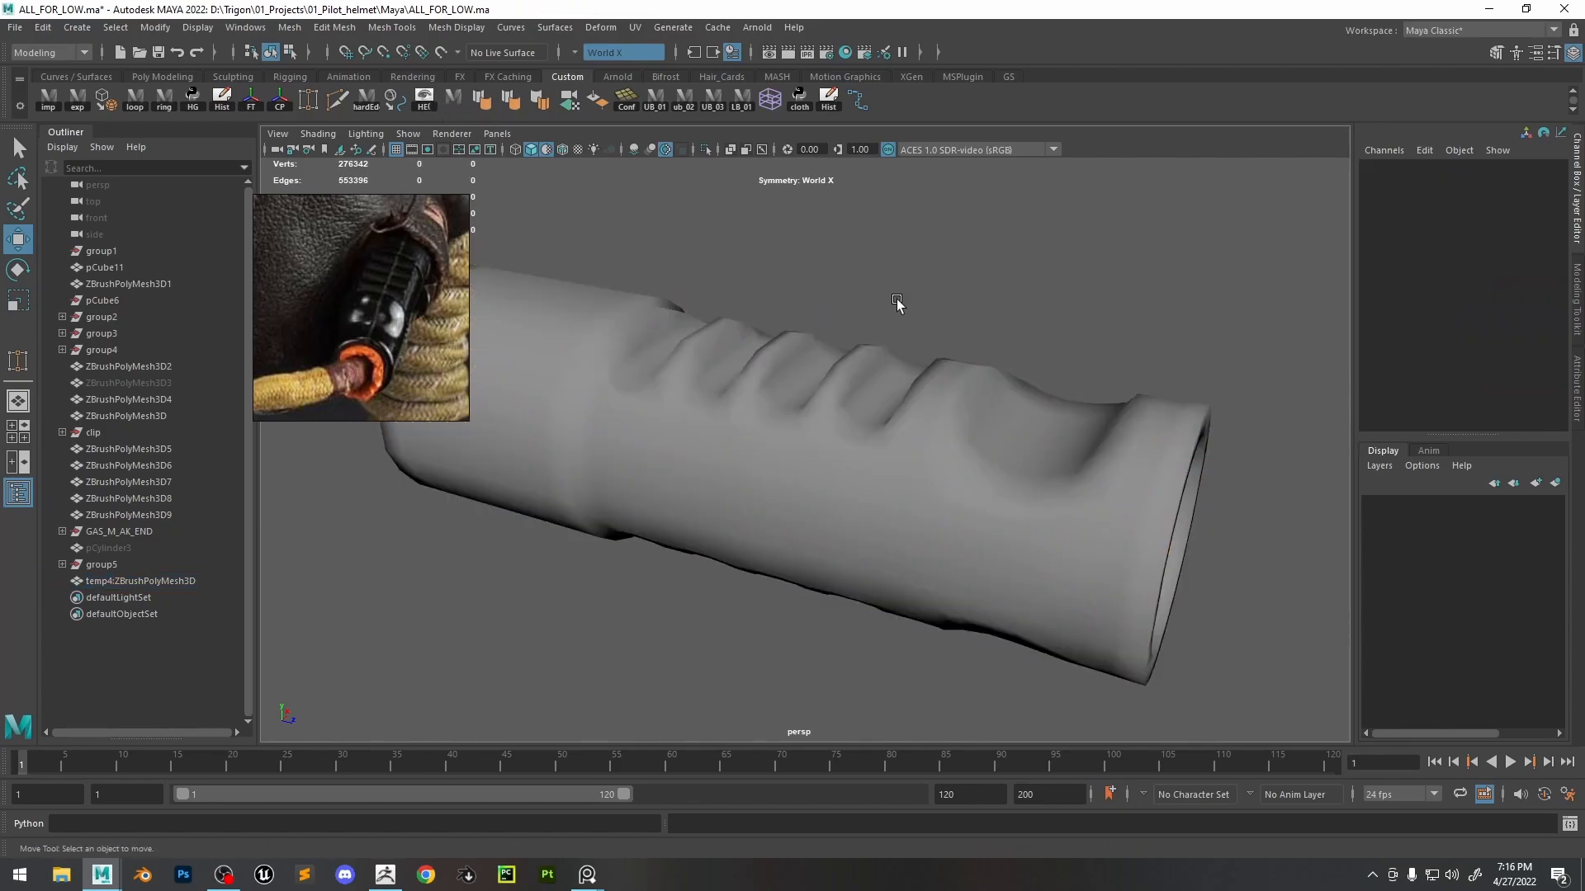
- Set the connector's soft-edge angle to 44.782
click(851, 511)
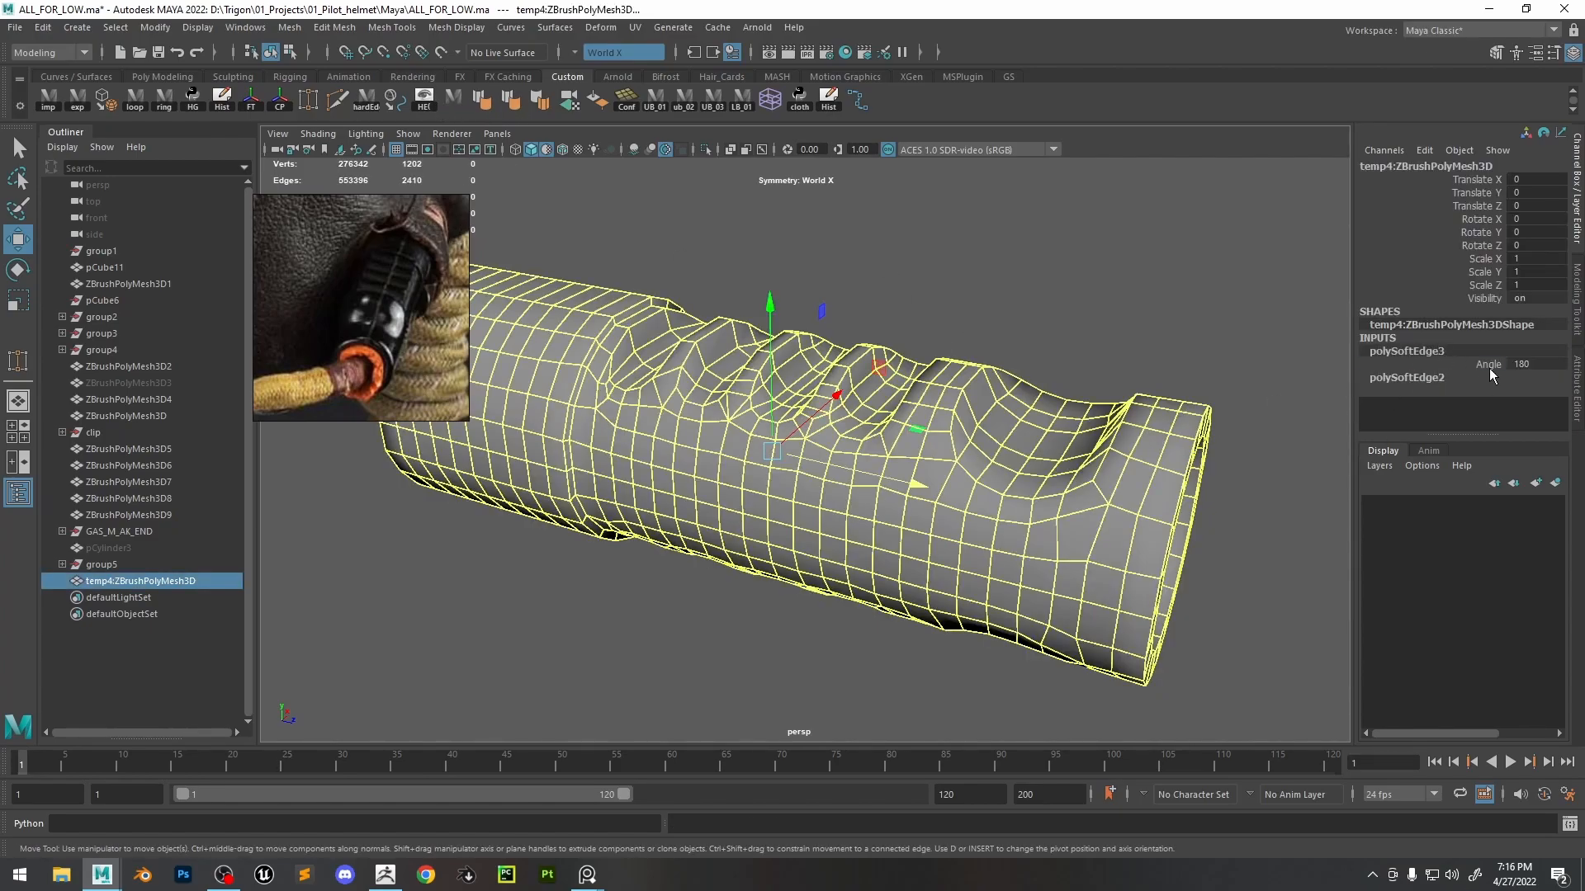
click(1489, 364)
middle_drag(1306, 350, 985, 311)
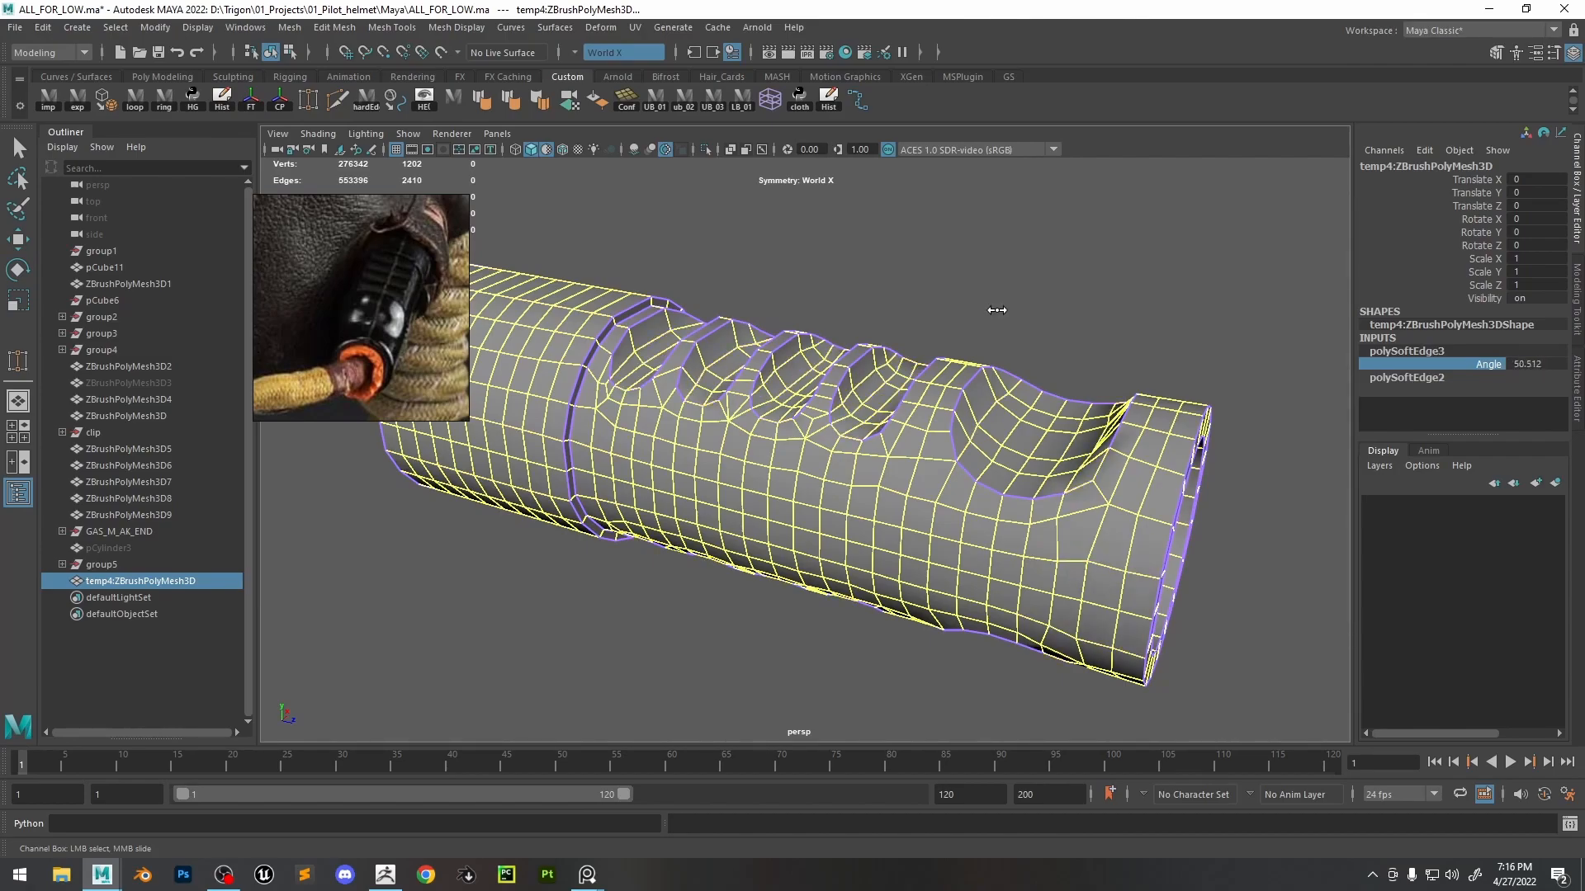
scroll(992, 310, down, 2)
mouse_move(992, 315)
alt+mouse_down()
mouse_move(1044, 325)
mouse_move(1015, 336)
alt+mouse_up()
scroll(877, 419, up, 4)
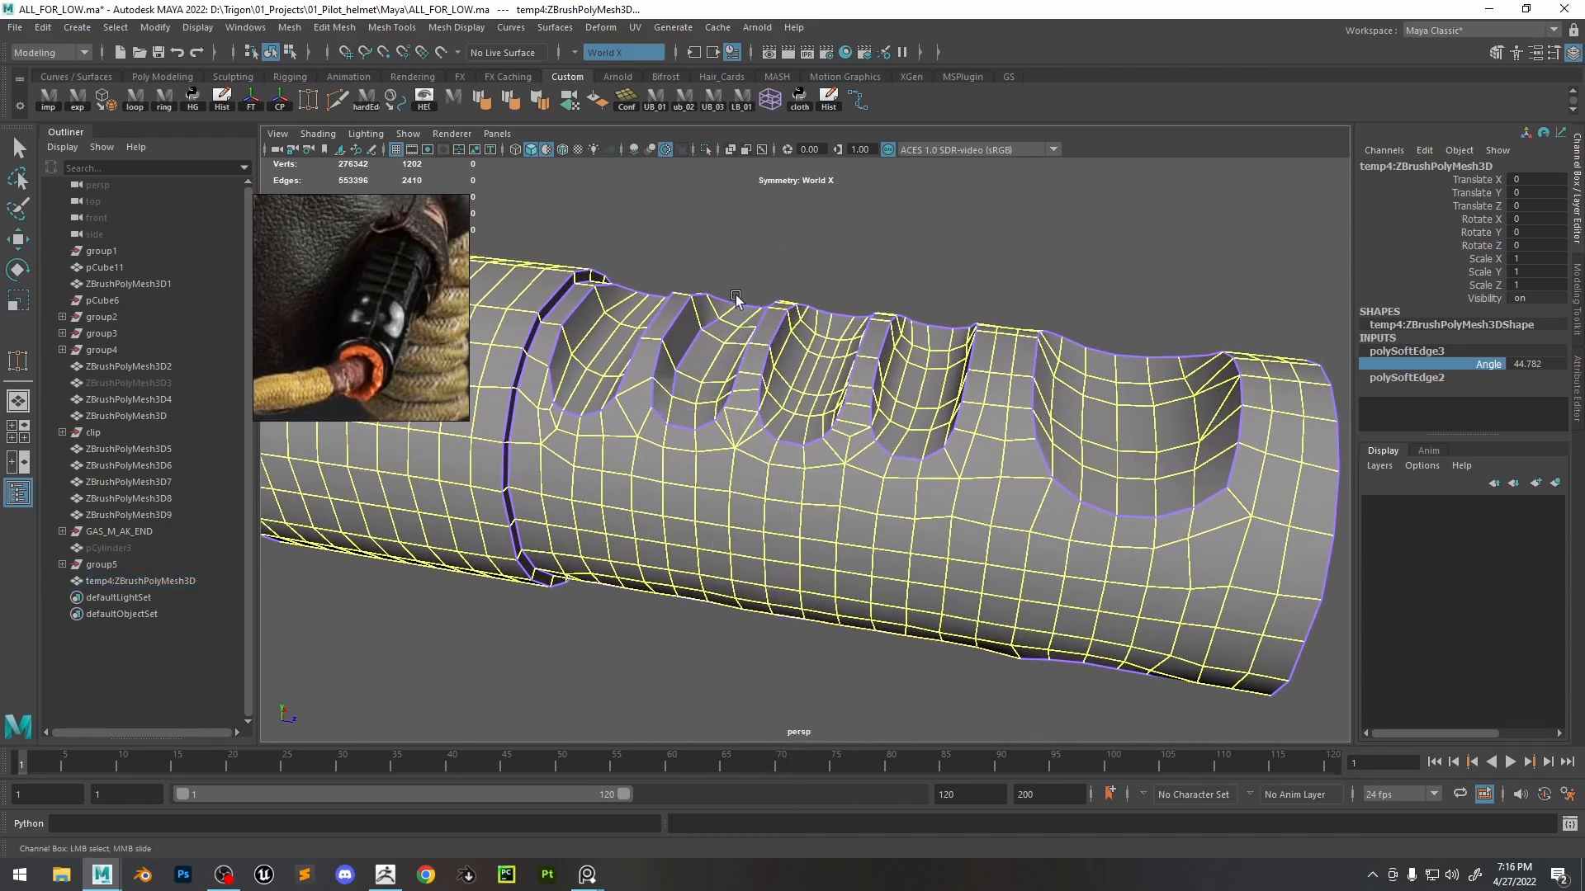
- Harden the missing boundary edges along the rims of the small grooves
key(F10)
click(716, 319)
shift+double_click(697, 343)
shift+right_drag(695, 344, 889, 364)
alt+drag(769, 368, 878, 501)
click(878, 502)
shift+double_click(840, 467)
shift+right_drag(850, 463, 1013, 399)
- Delete the edge loop around the recessed disc inside the front rim, including its vertices
alt+middle_drag(1168, 291, 972, 383)
alt+drag(972, 383, 918, 462)
alt+right_drag(918, 462, 1037, 527)
double_click(1033, 377)
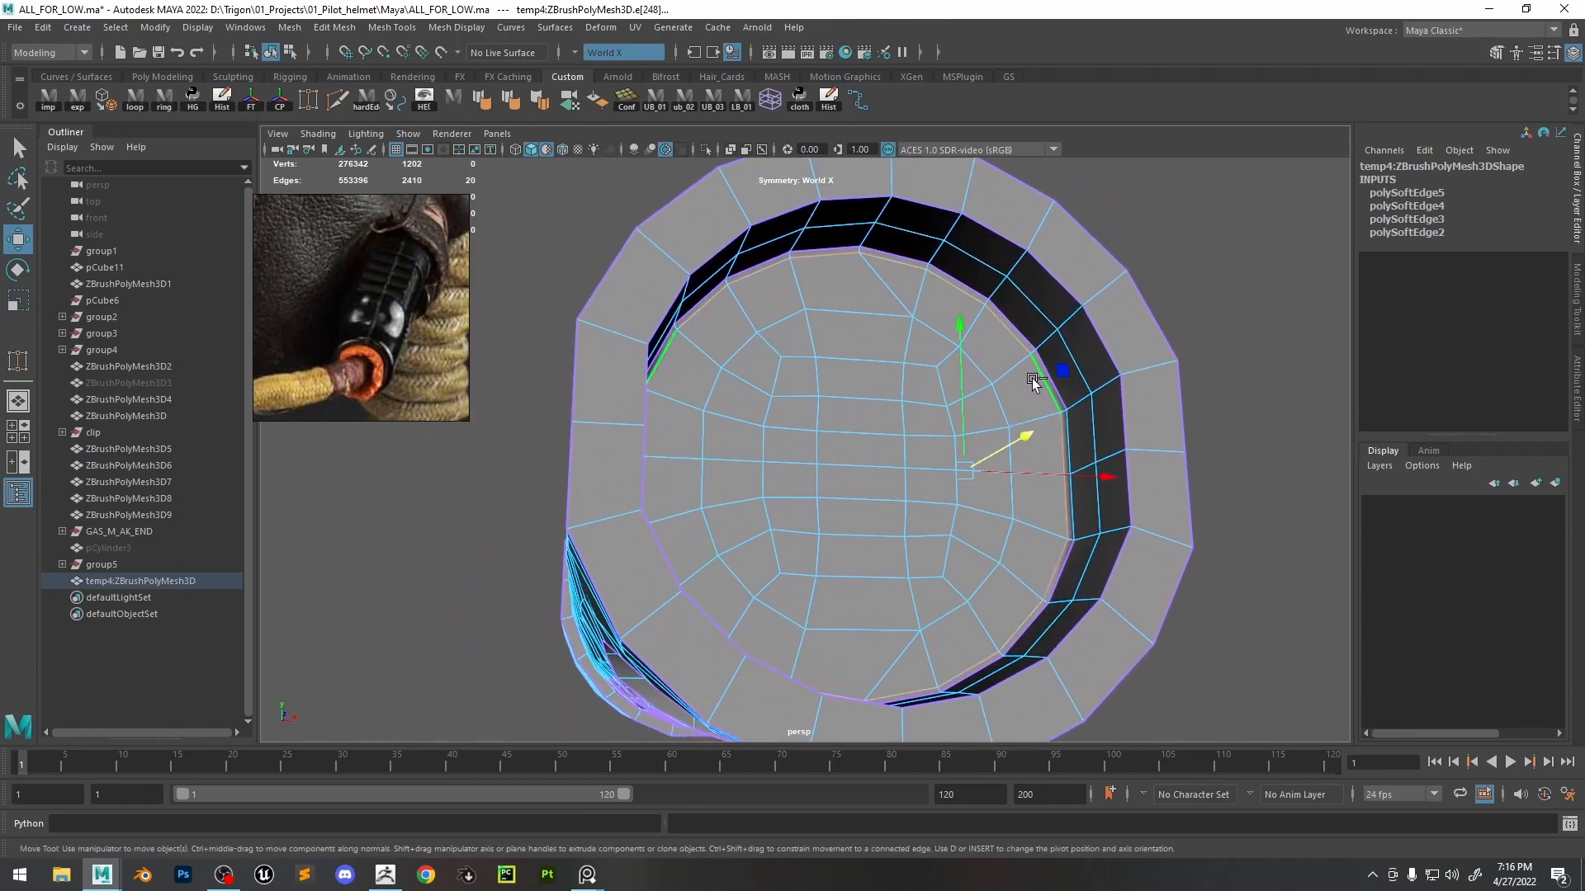
key(ctrl+Delete)
key(ctrl+z)
key(ctrl+Delete)
- Harden the perimeter edges of the recessed disc and return to object selection
shift+right_drag(1069, 501, 1068, 418)
alt+drag(1067, 417, 1034, 437)
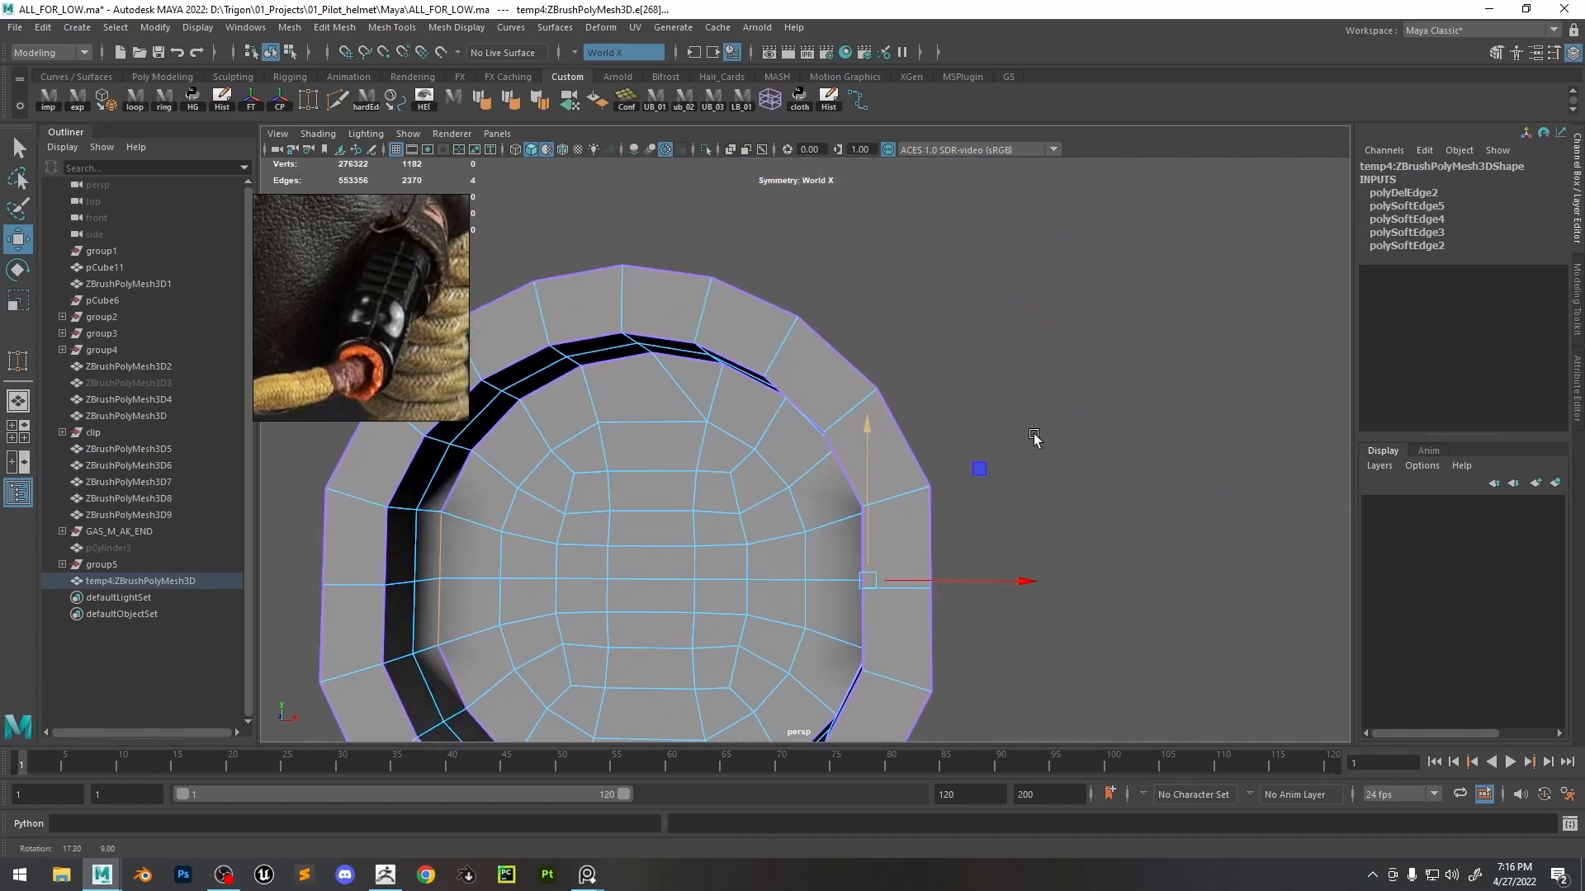
shift+right_drag(645, 443, 818, 525)
alt+drag(818, 525, 804, 400)
click(1001, 528)
click(814, 500)
- Select all hard edges of the connector and bevel them with 2 segments and a fraction of 0.8
alt+drag(814, 500, 665, 180)
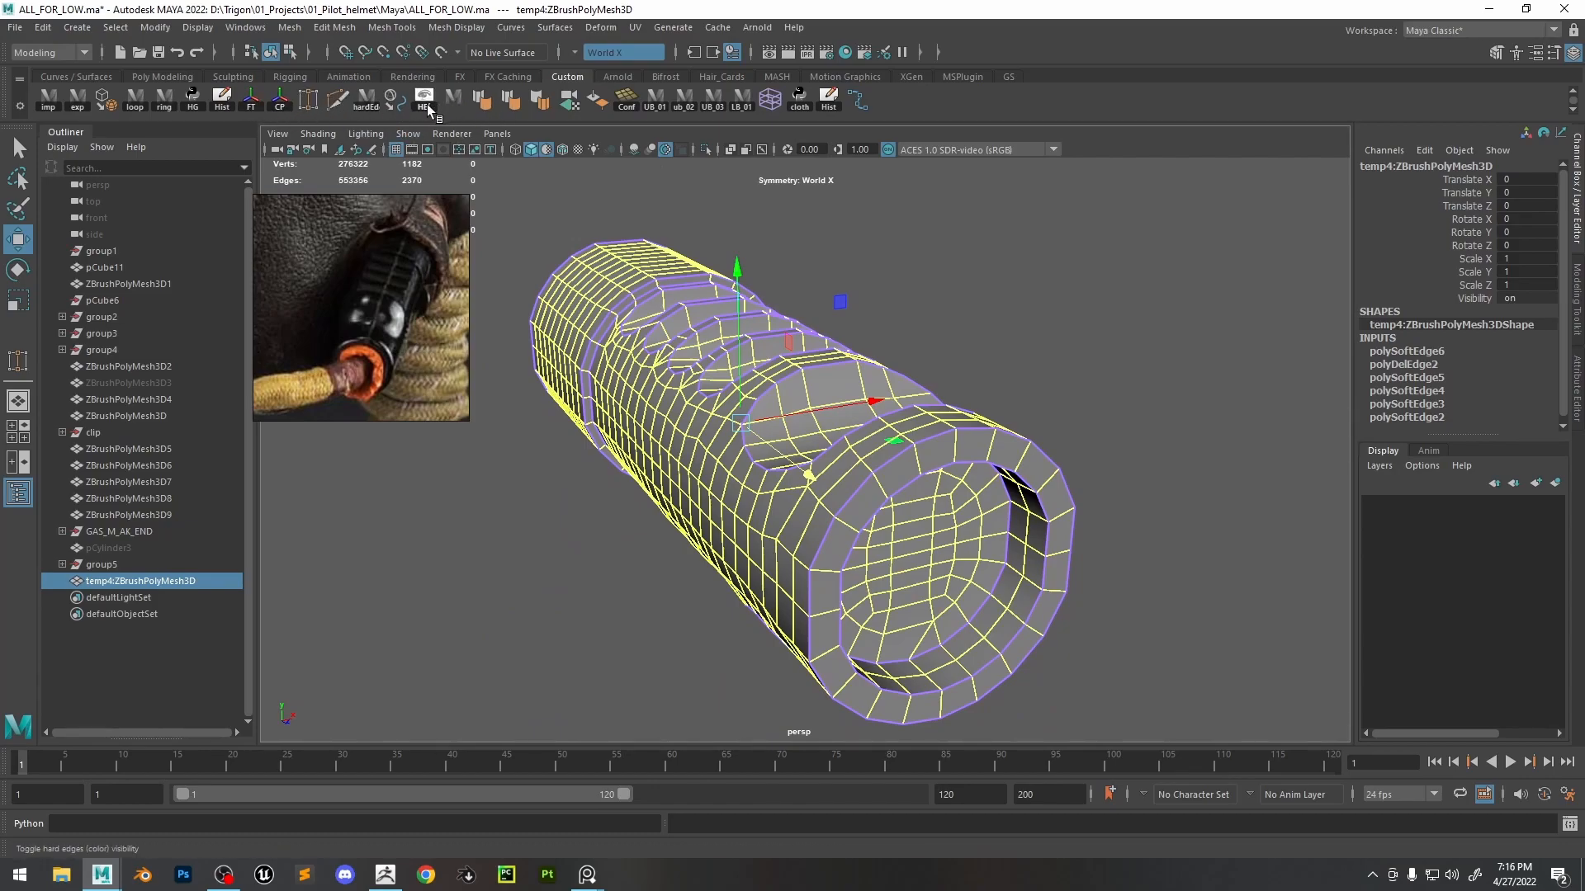
click(386, 97)
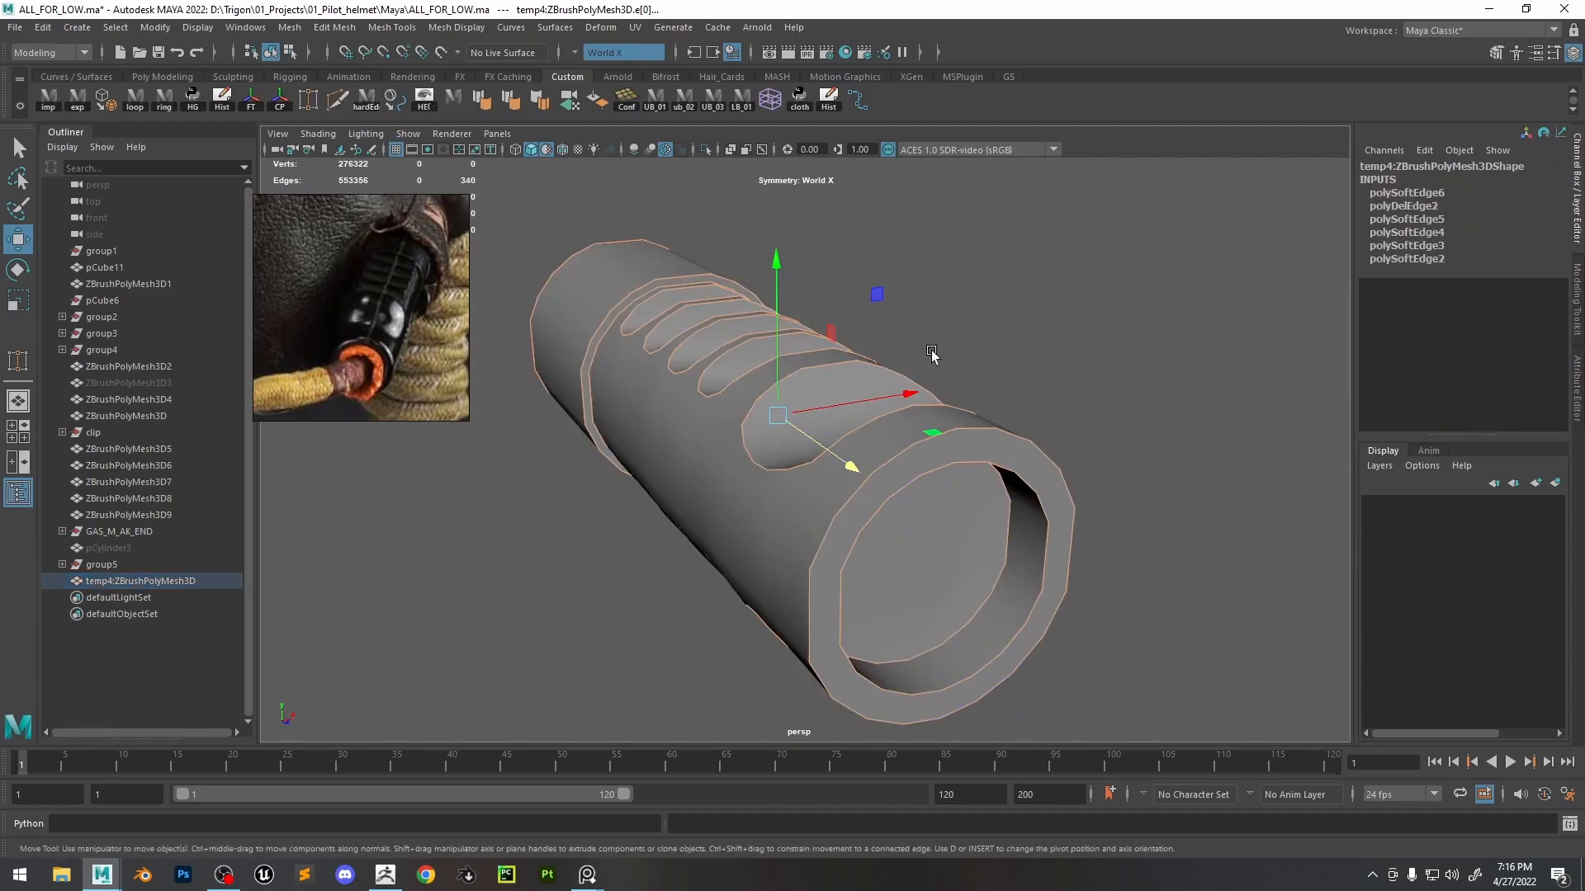
right_drag(881, 379, 880, 334)
alt+drag(880, 339, 930, 394)
alt+right_drag(929, 394, 1019, 442)
key(ctrl+b)
alt+drag(1018, 442, 972, 408)
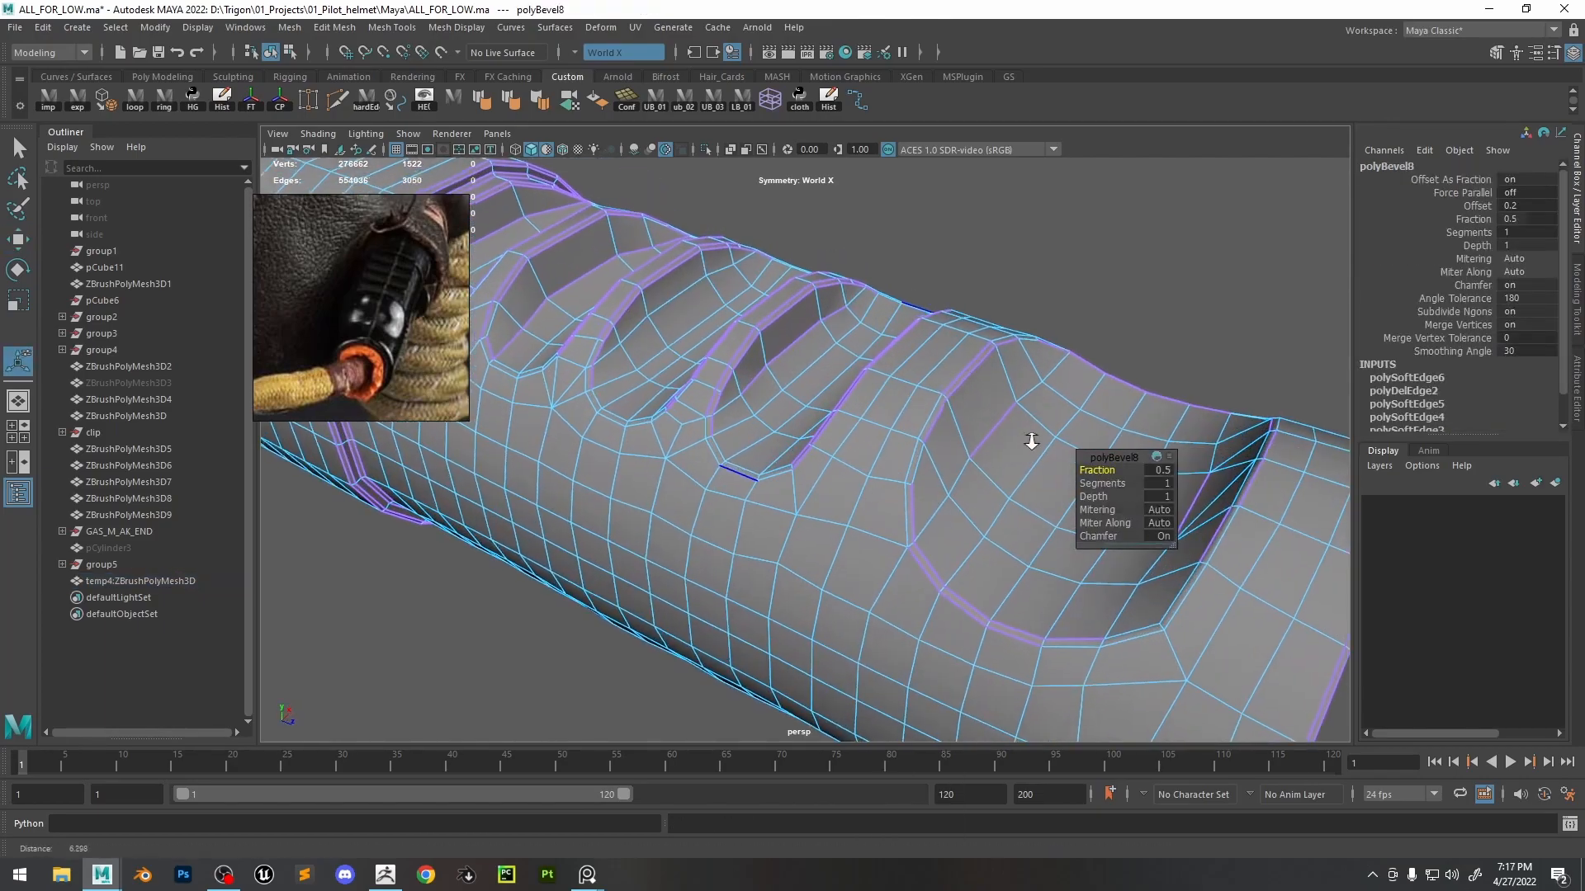
drag(1096, 483, 1103, 484)
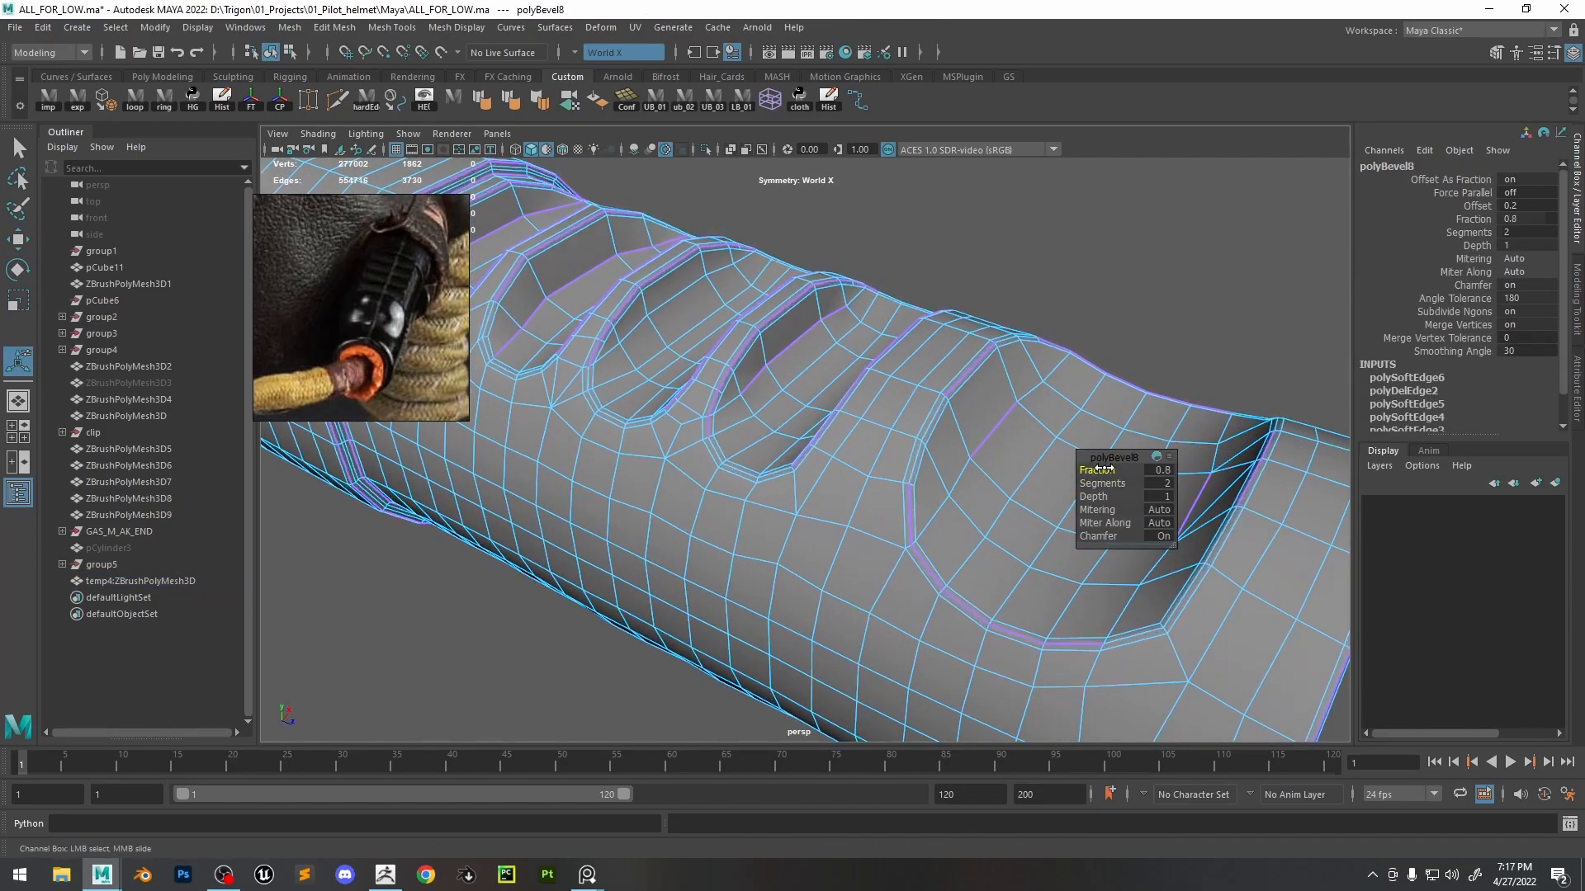
- Turn on smooth preview for the bevelled connector and inspect its shape
key(q)
right_drag(1035, 420, 792, 262)
click(1173, 224)
click(885, 425)
click(1041, 392)
alt+drag(1061, 441, 1011, 404)
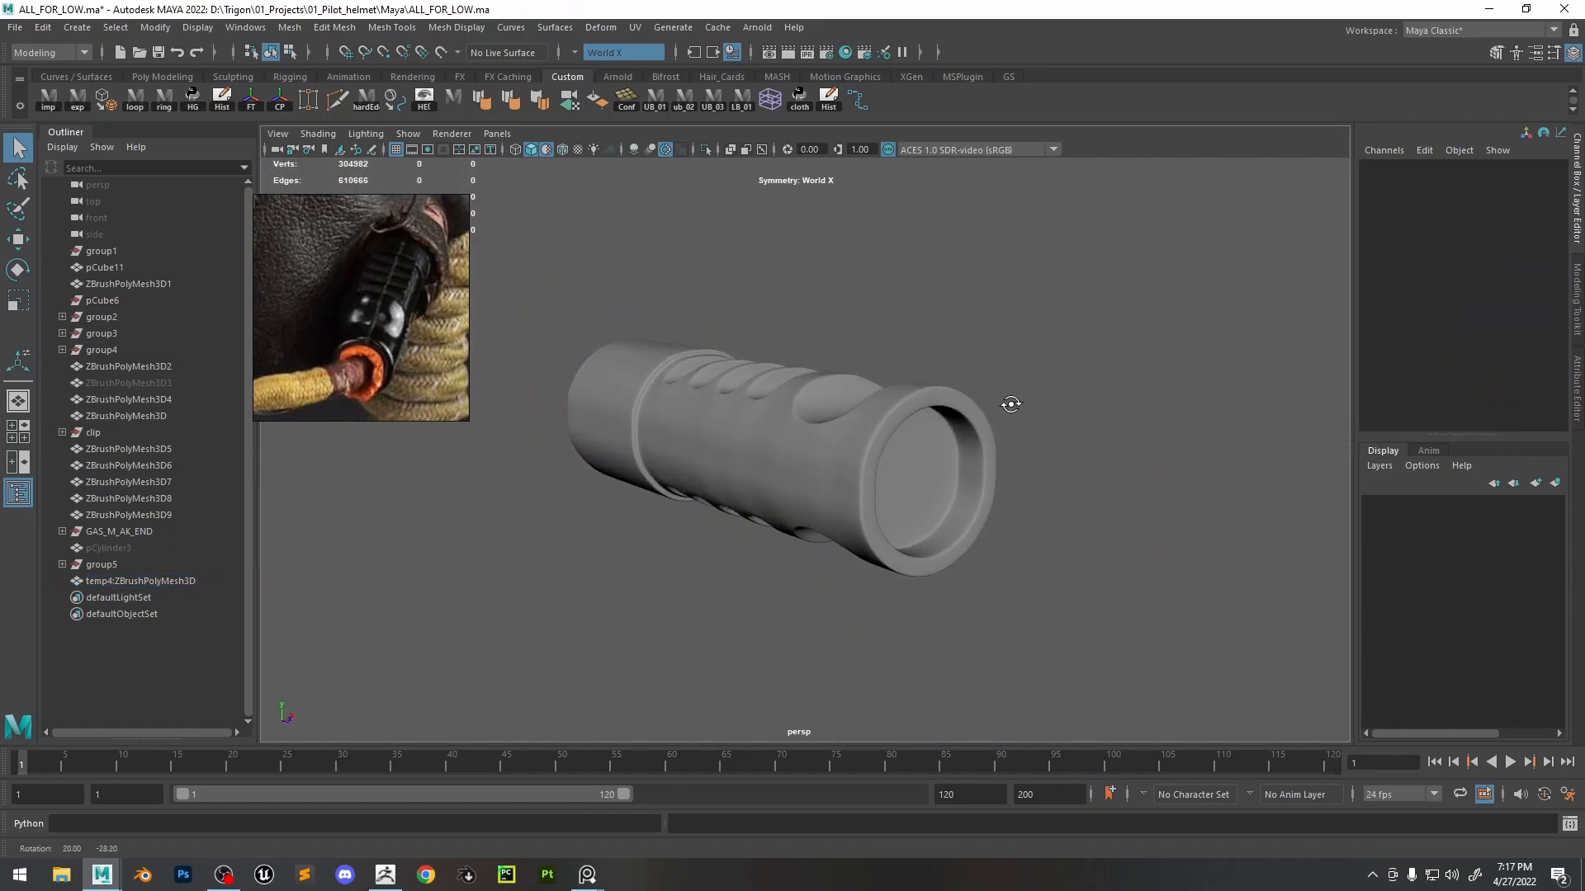
alt+right_drag(1012, 404, 1081, 425)
- Delete the lengthwise edge loop running along the sides of the connector's body
click(840, 443)
key(1)
scroll(775, 403, up, 3)
key(3)
right_drag(776, 423, 815, 494)
click(816, 493)
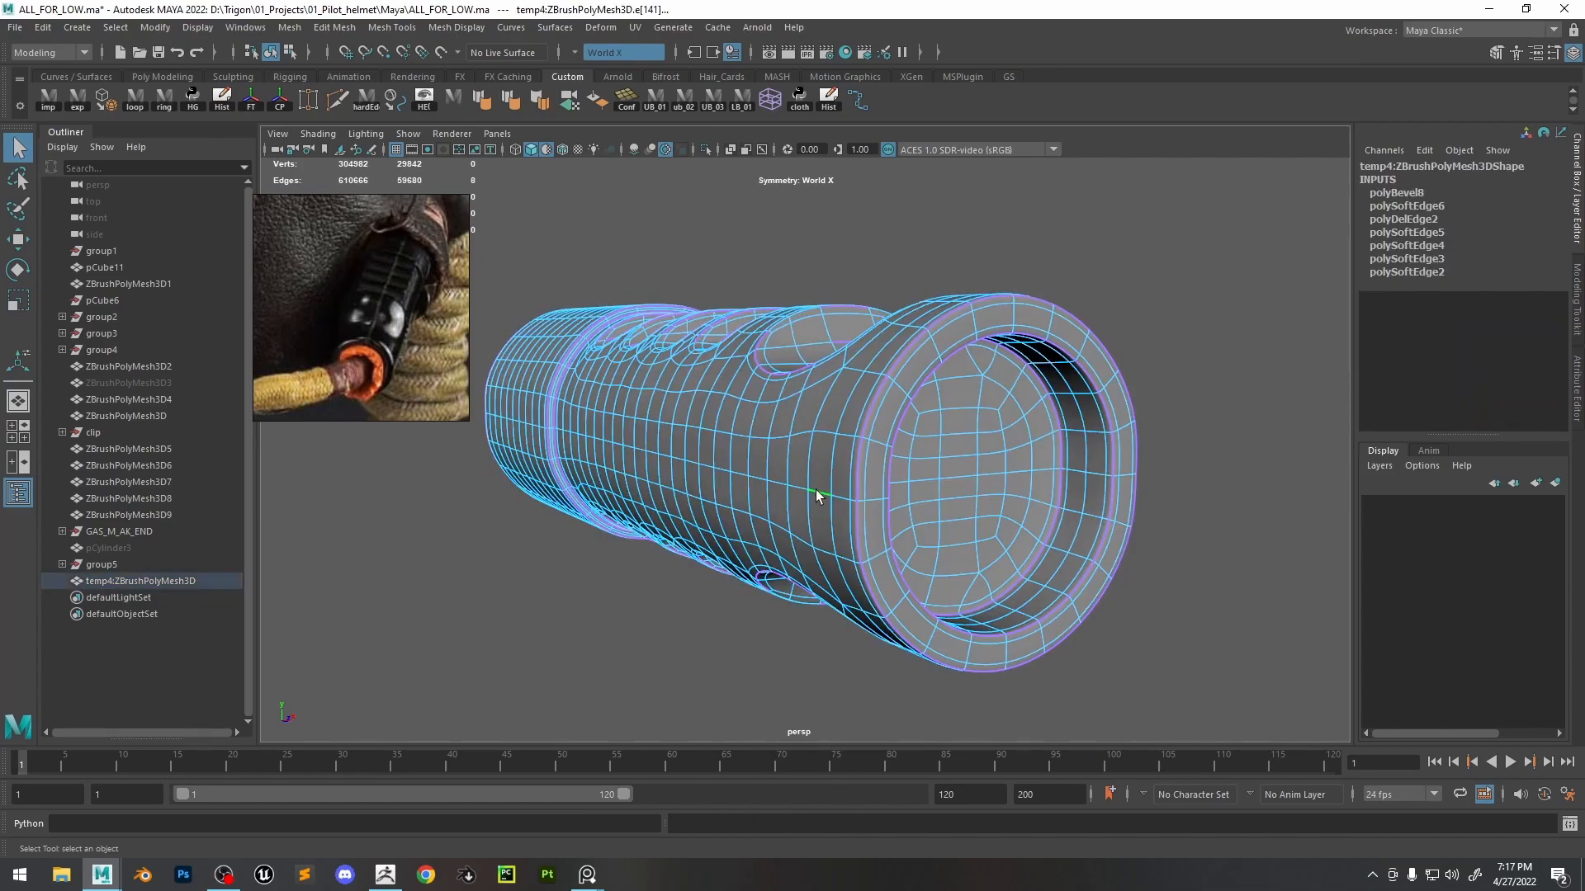
key(Delete)
- Return to object selection and inspect the connector's grooves and front end in smooth preview
key(1)
right_drag(825, 392, 1040, 310)
alt+drag(1004, 486, 1002, 380)
key(3)
click(1071, 365)
scroll(865, 467, down, 5)
alt+drag(863, 475, 713, 461)
scroll(888, 485, down, 2)
scroll(874, 495, down, 7)
alt+drag(844, 450, 892, 474)
scroll(983, 486, up, 10)
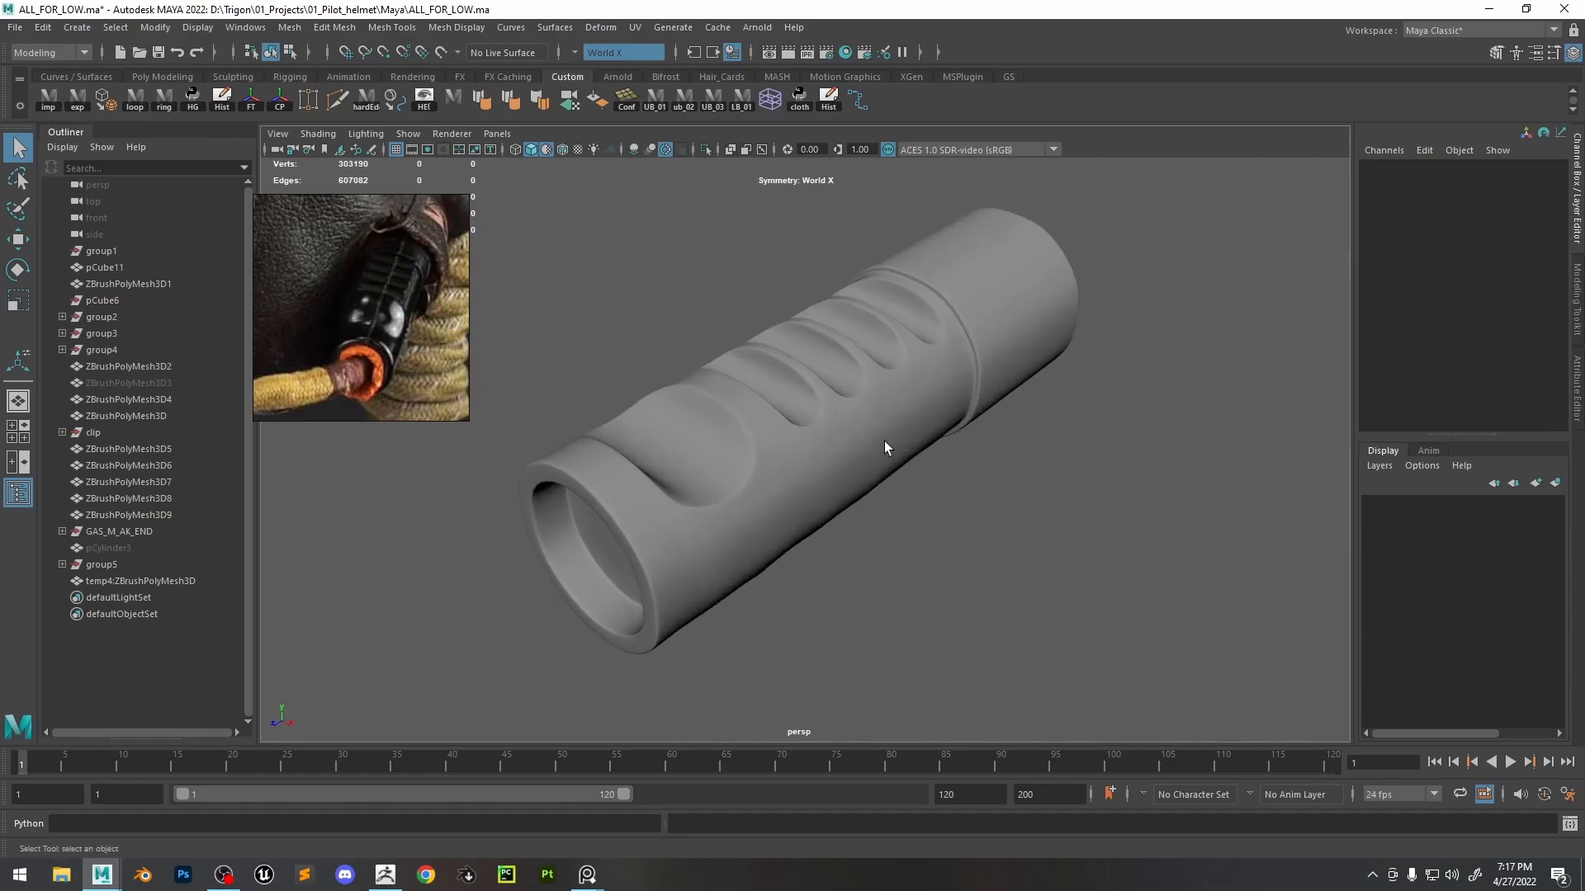
- Turn off smooth preview and delete the stray edges linking the recessed disc's grid to its border
click(771, 476)
key(1)
alt+drag(769, 475, 836, 487)
alt+middle_drag(836, 487, 880, 419)
right_drag(881, 419, 878, 373)
alt+drag(793, 429, 855, 634)
double_click(837, 493)
key(Delete)
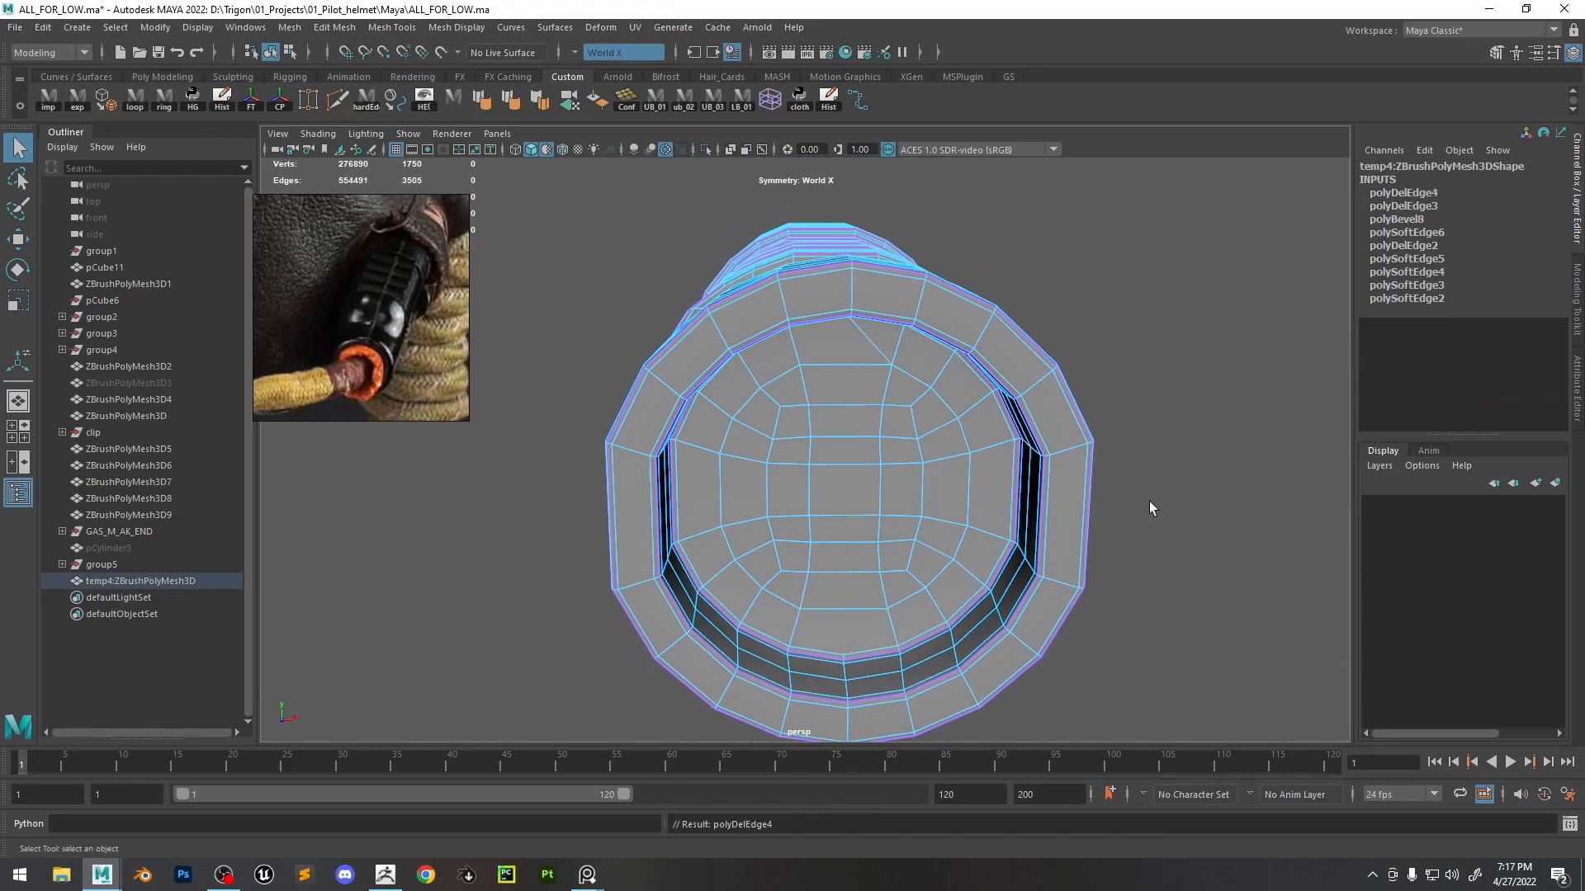
key(ctrl+Delete)
key(w)
drag(931, 342, 929, 217)
- With symmetry off, cut a vertical centre edge across the recessed disc from its bottom border vertex to its top one
click(338, 101)
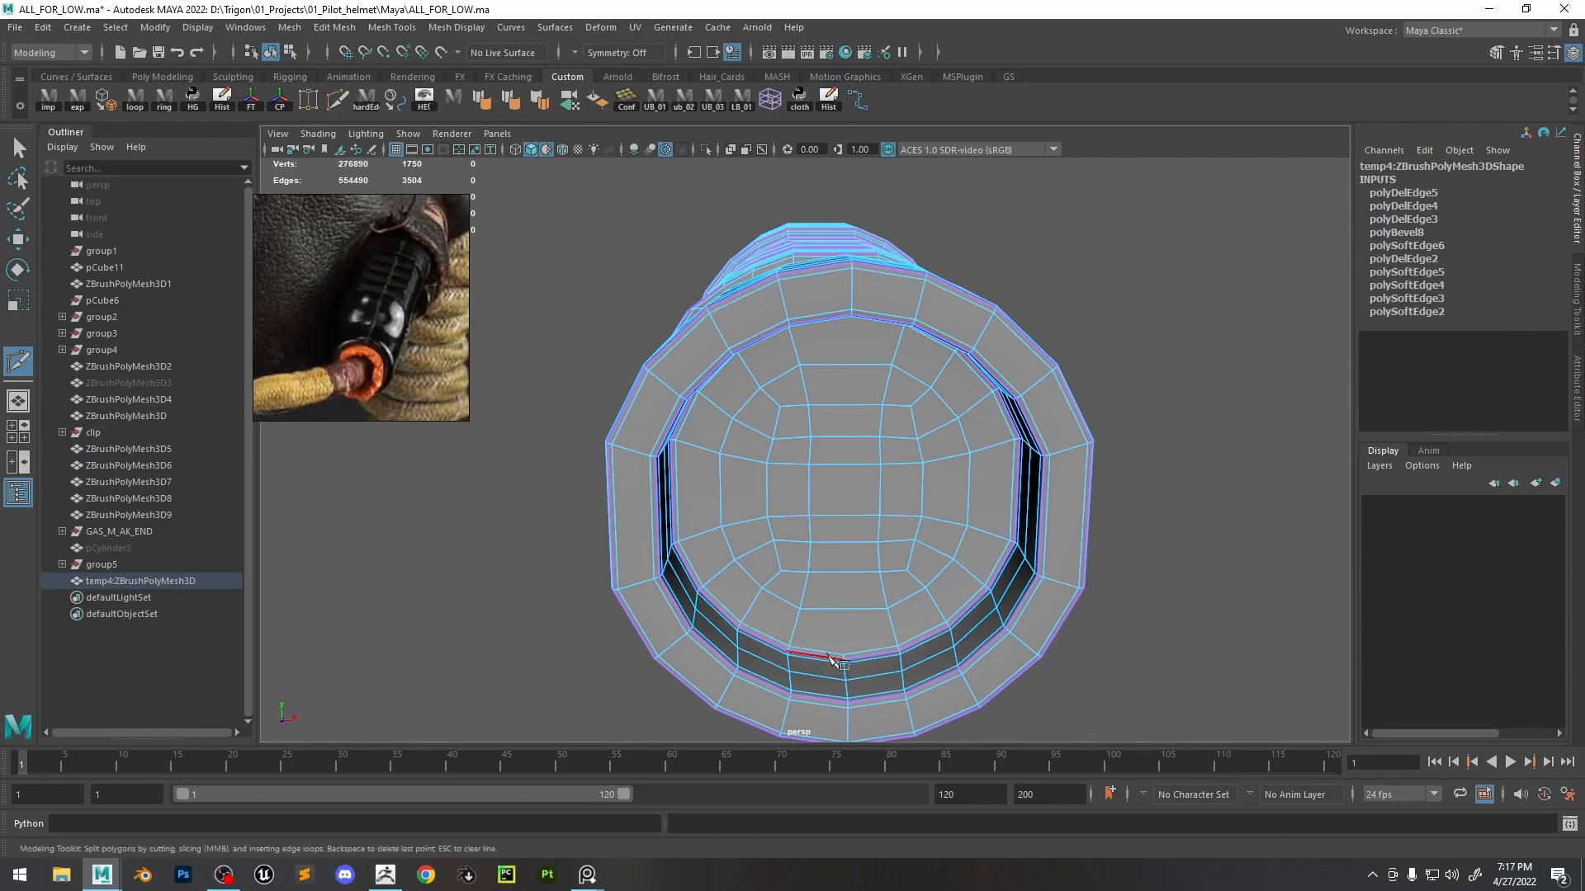
alt+drag(843, 655, 884, 481)
alt+middle_drag(840, 240, 835, 279)
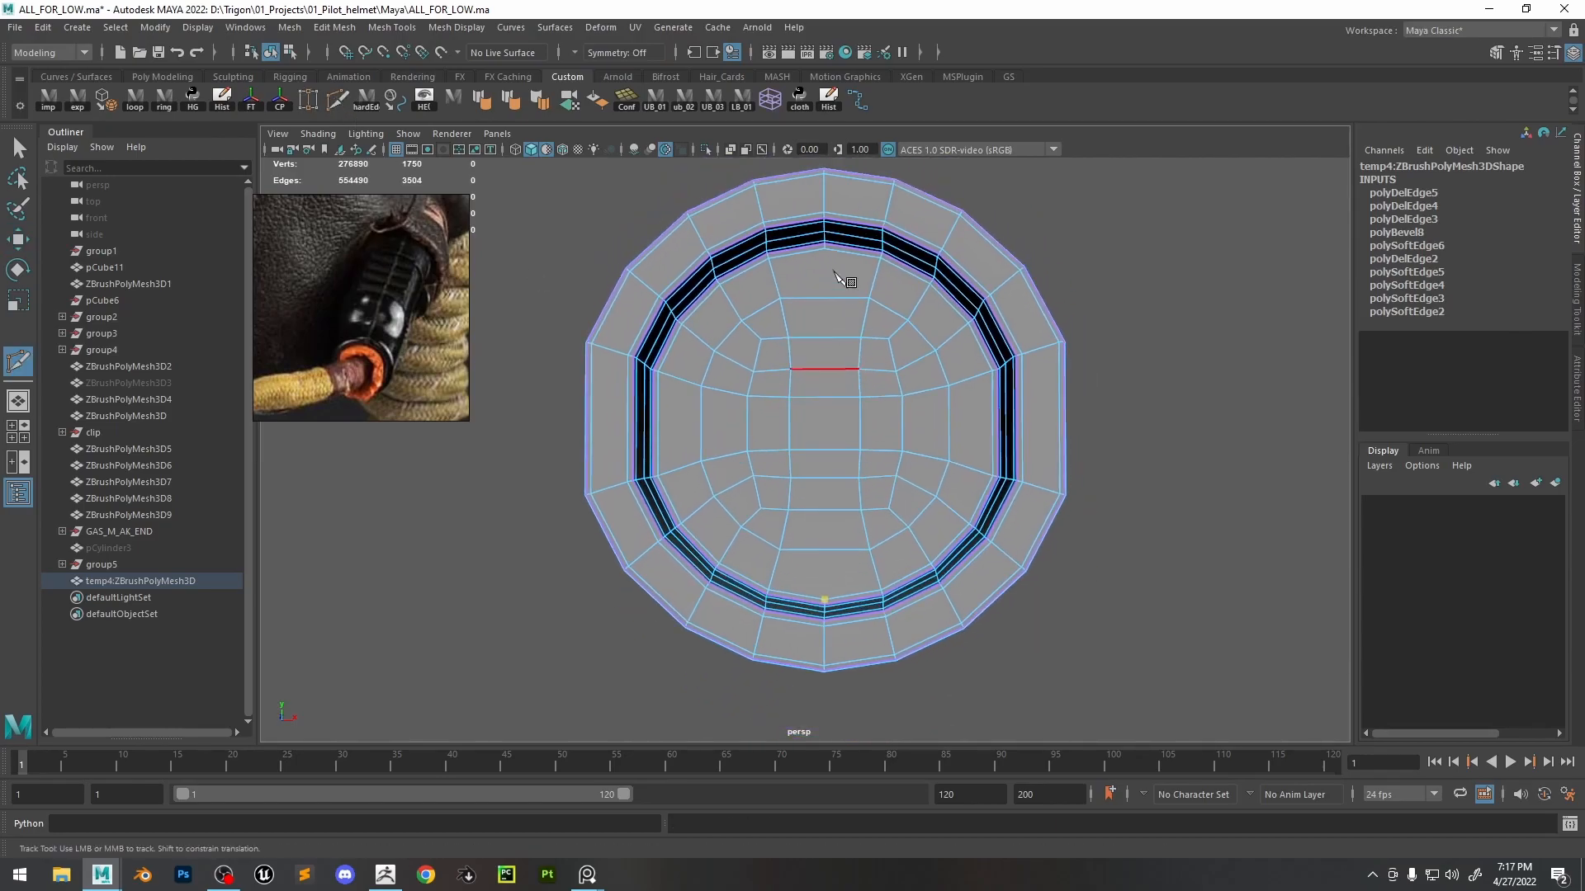
click(827, 251)
right_click(827, 251)
mouse_move(916, 439)
alt+right_down()
mouse_move(873, 380)
mouse_move(924, 414)
alt+right_up()
- Connect the edges across the connector's middle to extend the lengthwise centre line through the grooves
alt+drag(923, 414, 1068, 470)
alt+middle_drag(1068, 470, 1083, 468)
alt+right_drag(867, 462, 949, 493)
key(w)
right_drag(878, 346, 878, 302)
double_click(850, 378)
alt+drag(826, 443, 836, 302)
shift+right_drag(835, 302, 817, 536)
- Cut an edge from the large groove's border to the end of the centre line and delete the two adjacent diagonal edges
alt+right_drag(711, 207, 860, 380)
key(F9)
key(ctrl+shift+x)
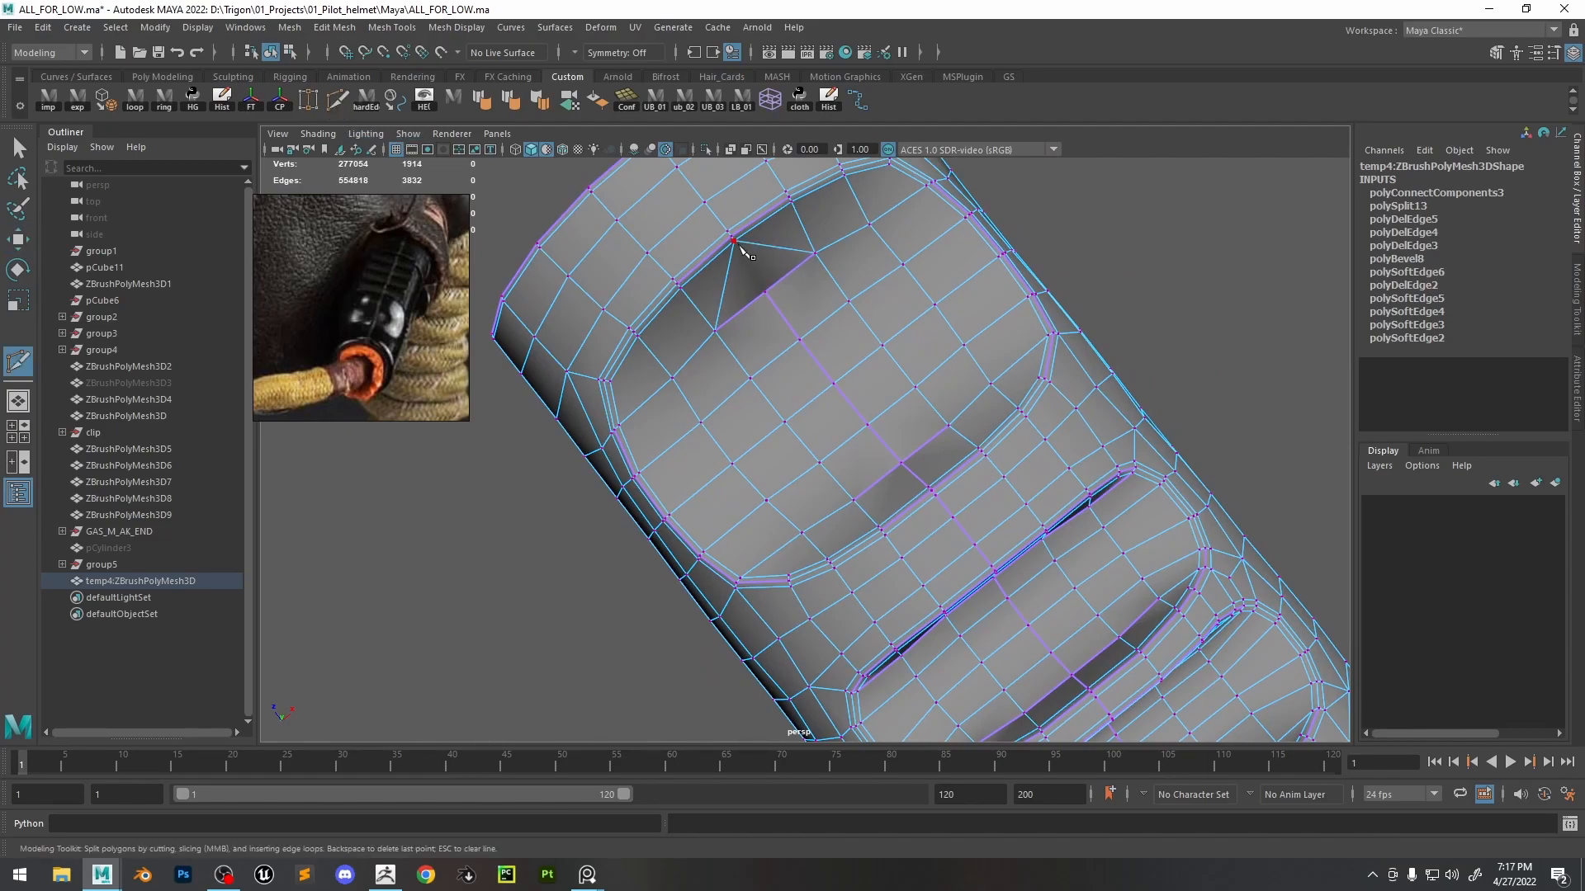
key(Return)
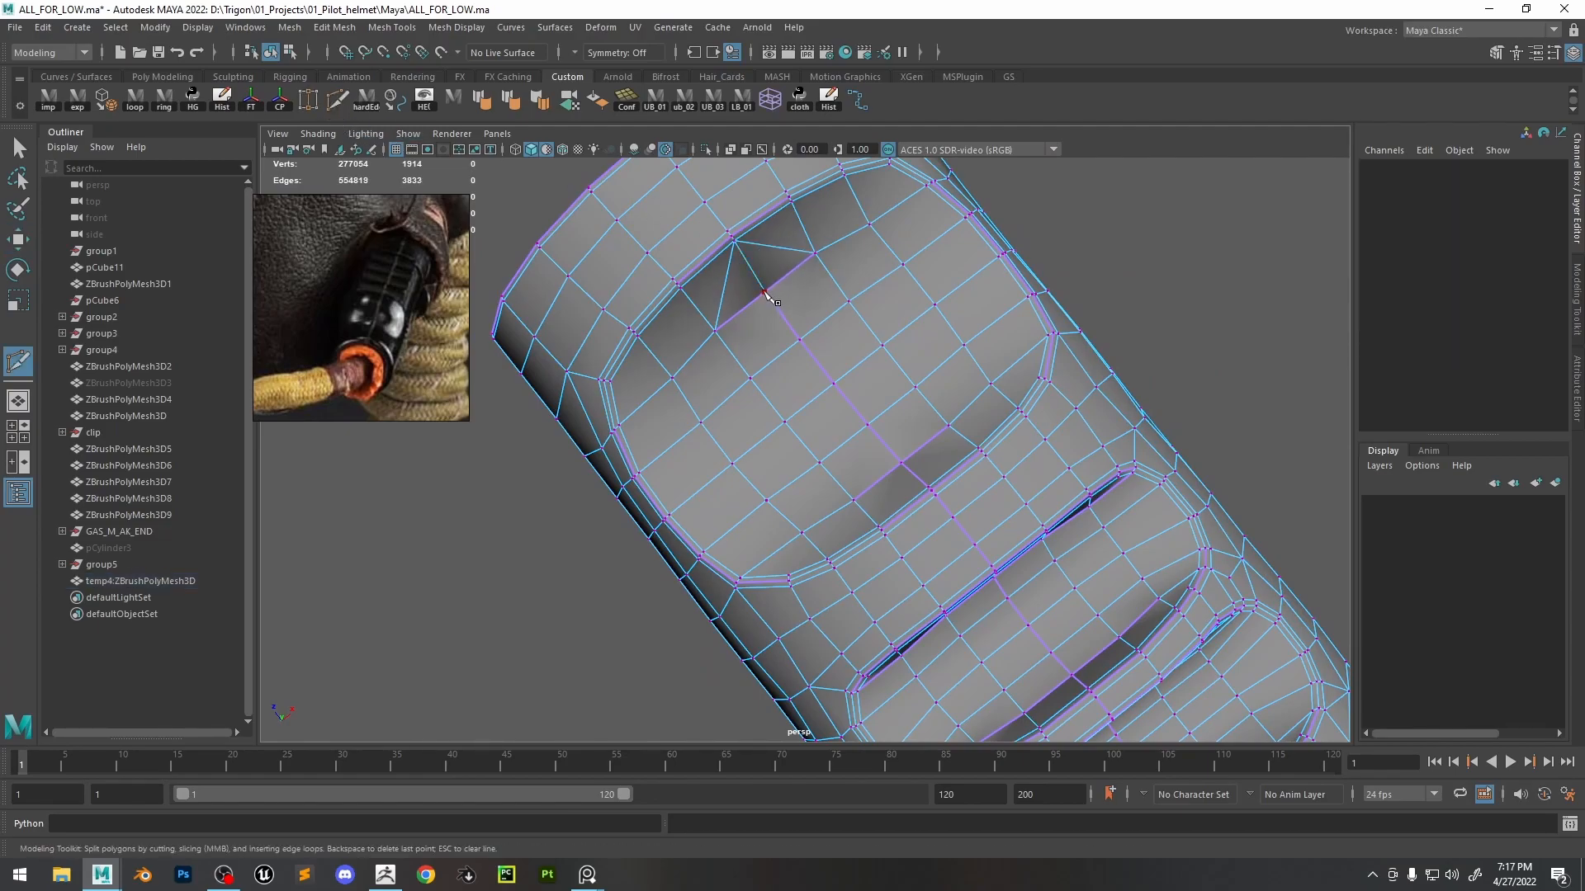
key(w)
click(719, 297)
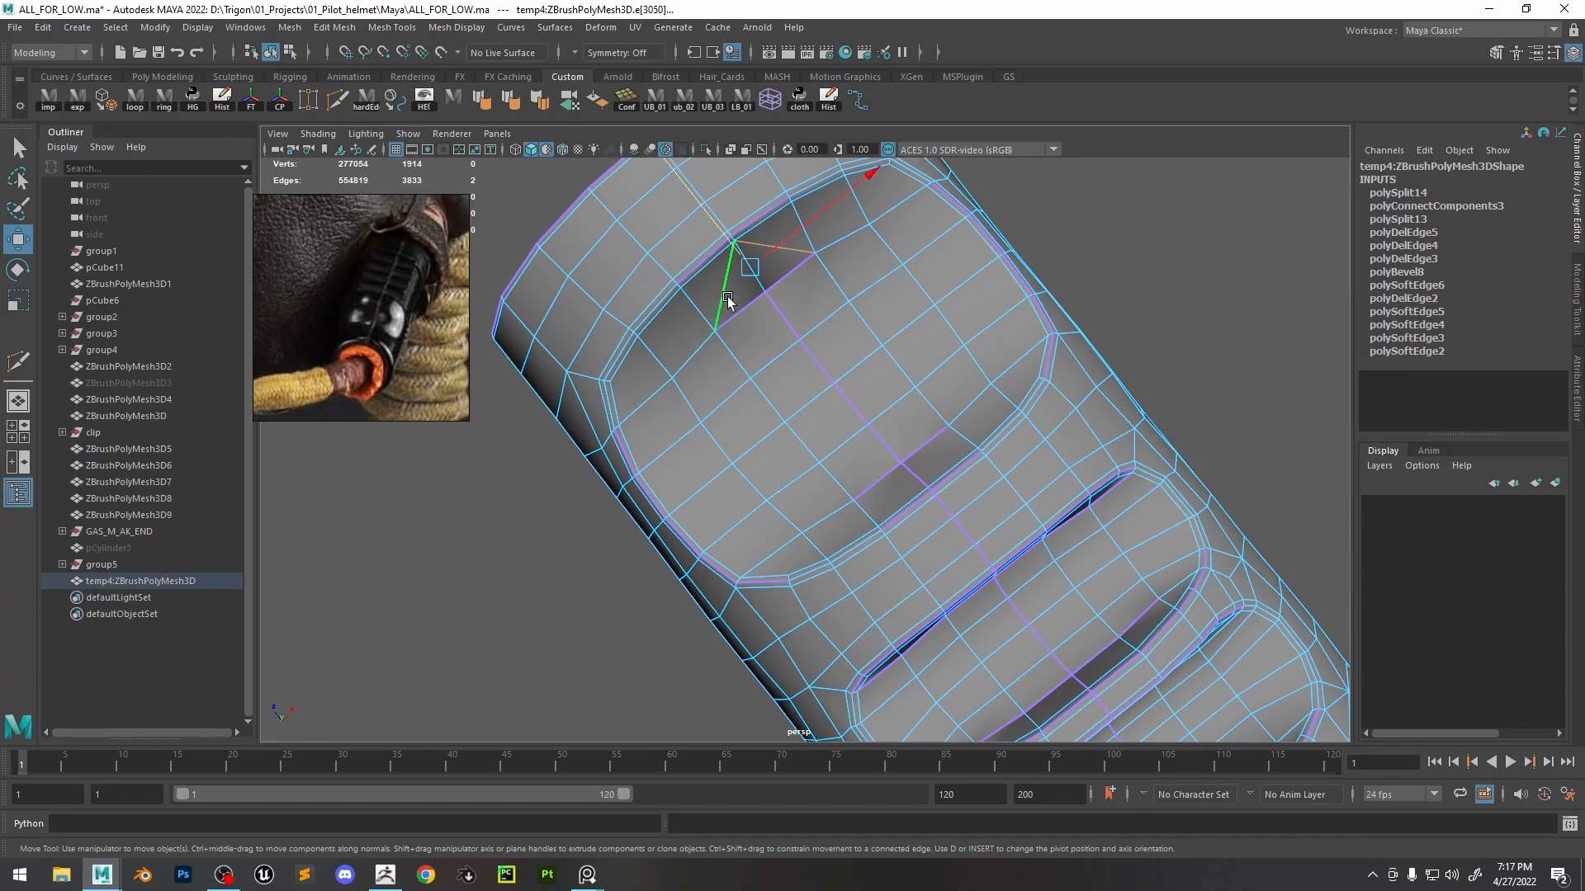
key(ctrl+Delete)
- In the opposite large groove, replace the two diagonal edges with one cut joining the border vertex to the centre line
alt+right_drag(994, 394, 836, 205)
alt+drag(835, 206, 763, 381)
alt+right_drag(763, 381, 806, 371)
alt+drag(806, 371, 775, 410)
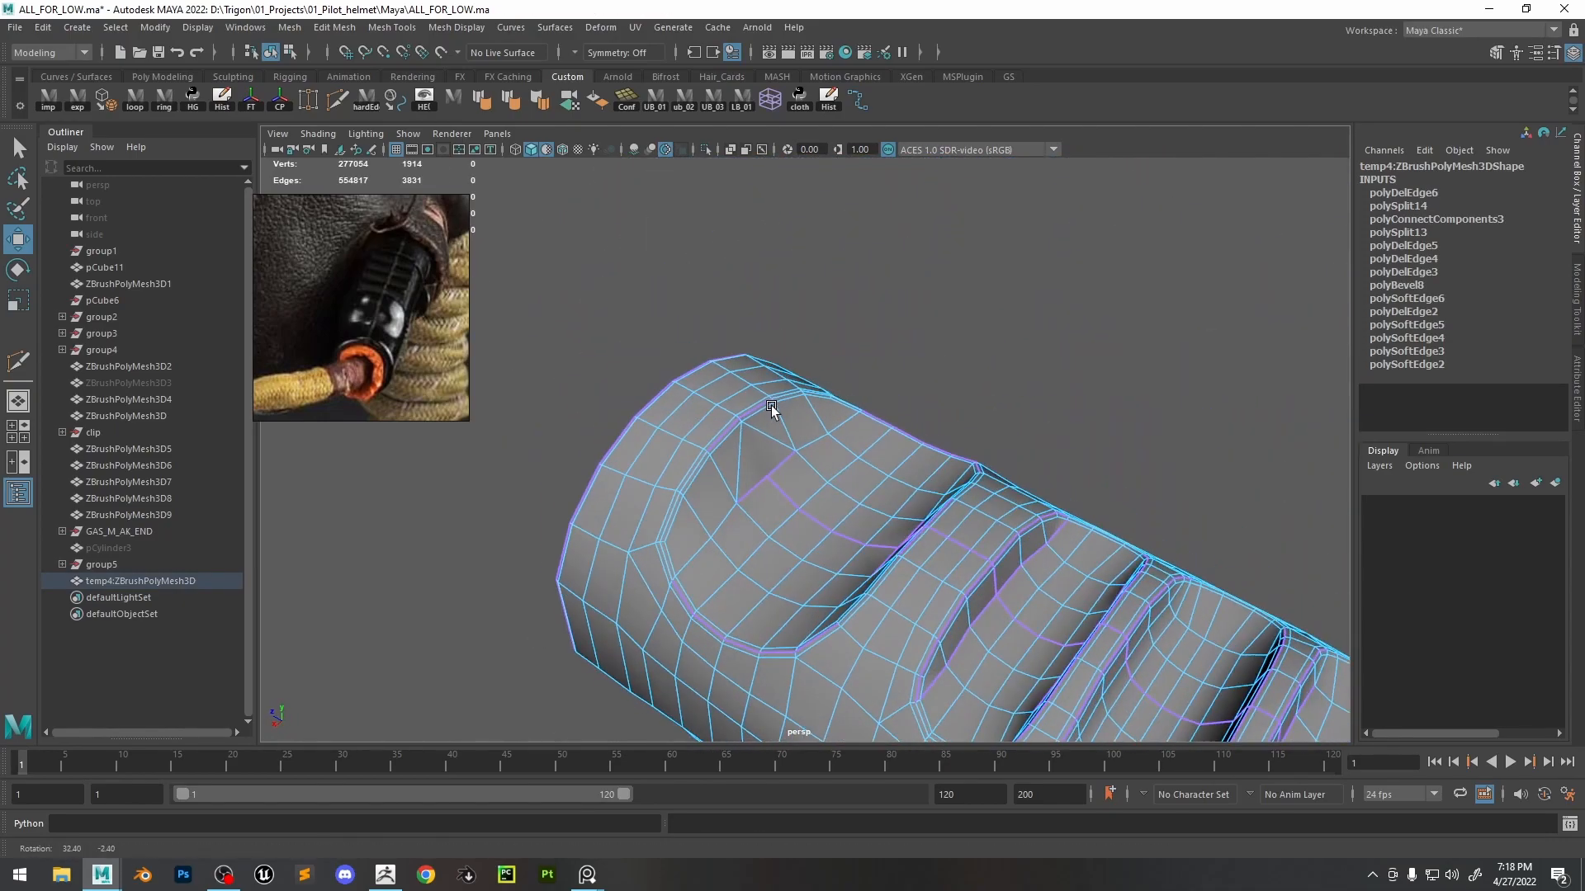
alt+right_drag(775, 410, 734, 435)
click(734, 435)
shift+click(697, 432)
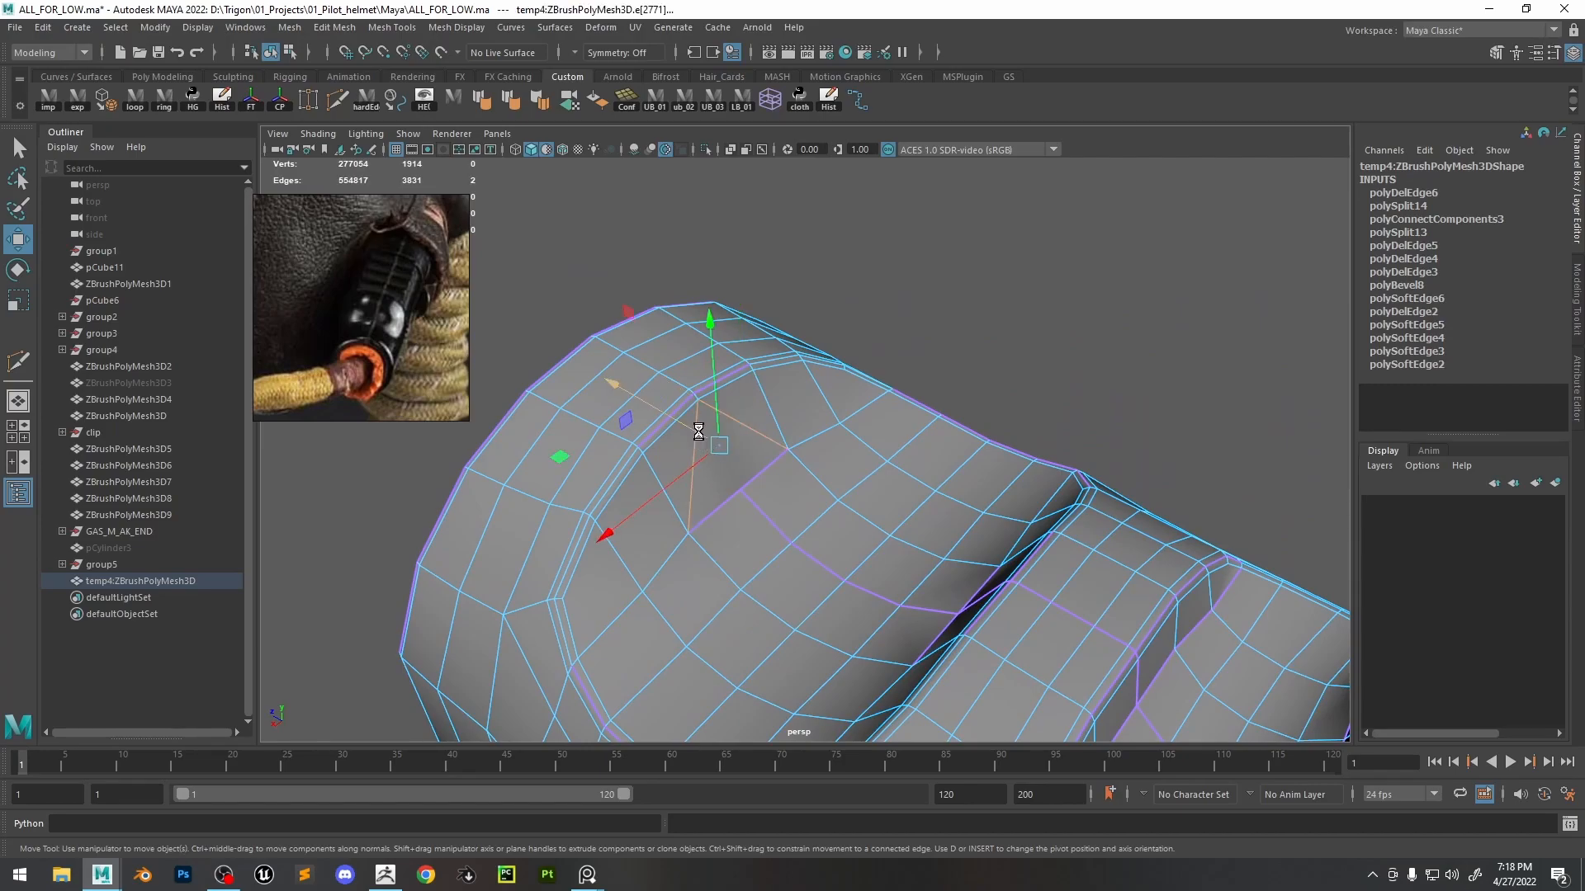
key(ctrl+Delete)
click(336, 103)
click(698, 399)
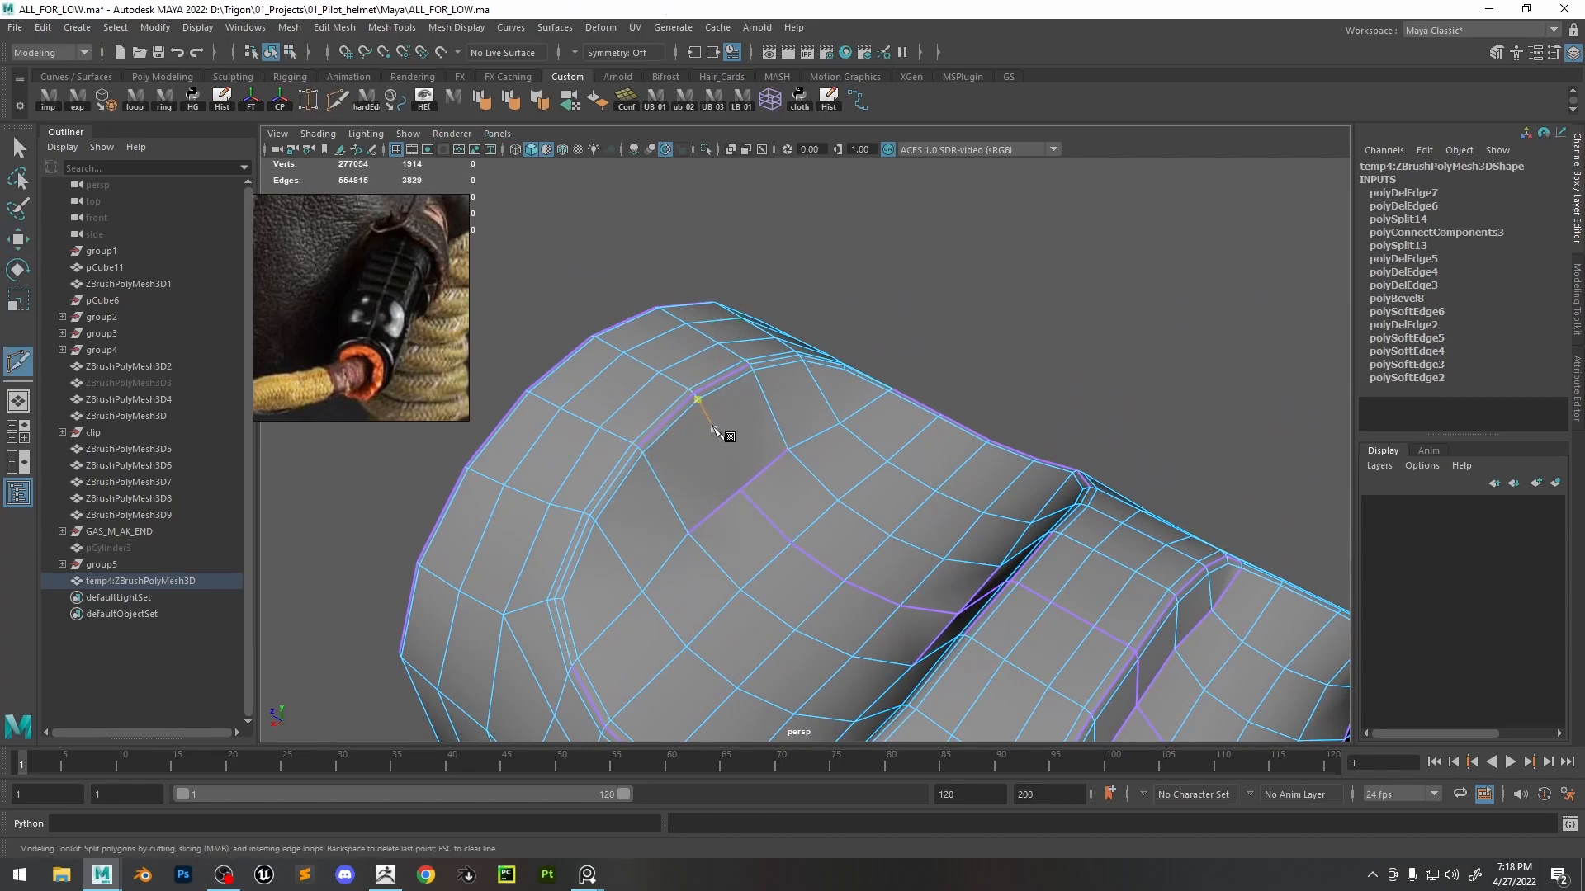
click(739, 489)
key(Return)
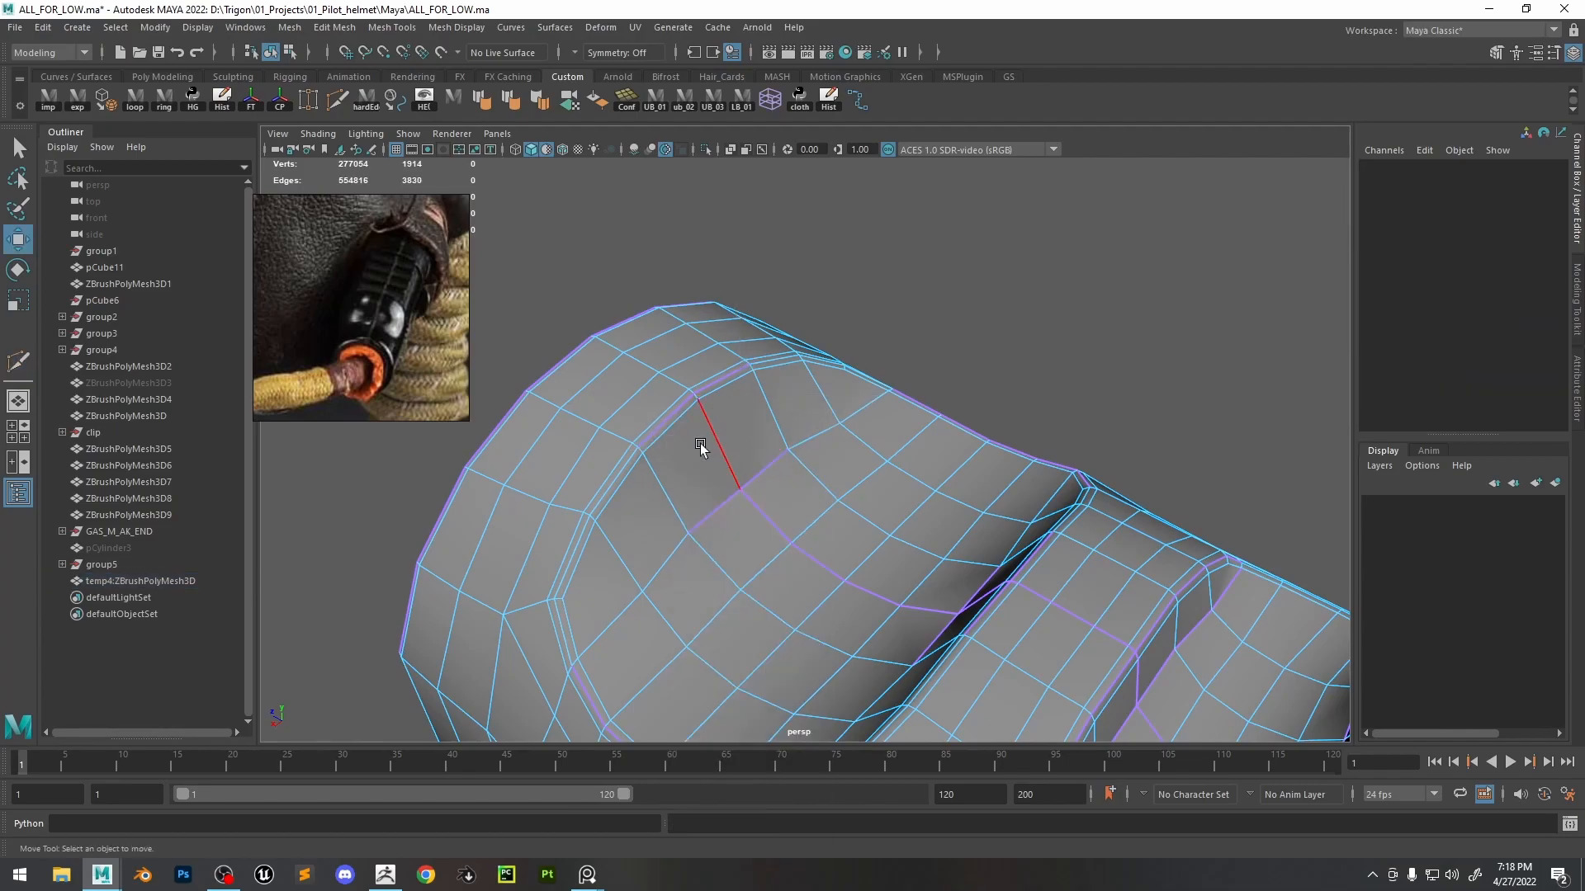
- Check the lengthwise centre loop, return to object selection and soften the connector's edges
key(w)
alt+drag(829, 545, 807, 295)
alt+right_drag(806, 295, 898, 399)
alt+drag(871, 299, 852, 354)
right_drag(840, 329, 1028, 251)
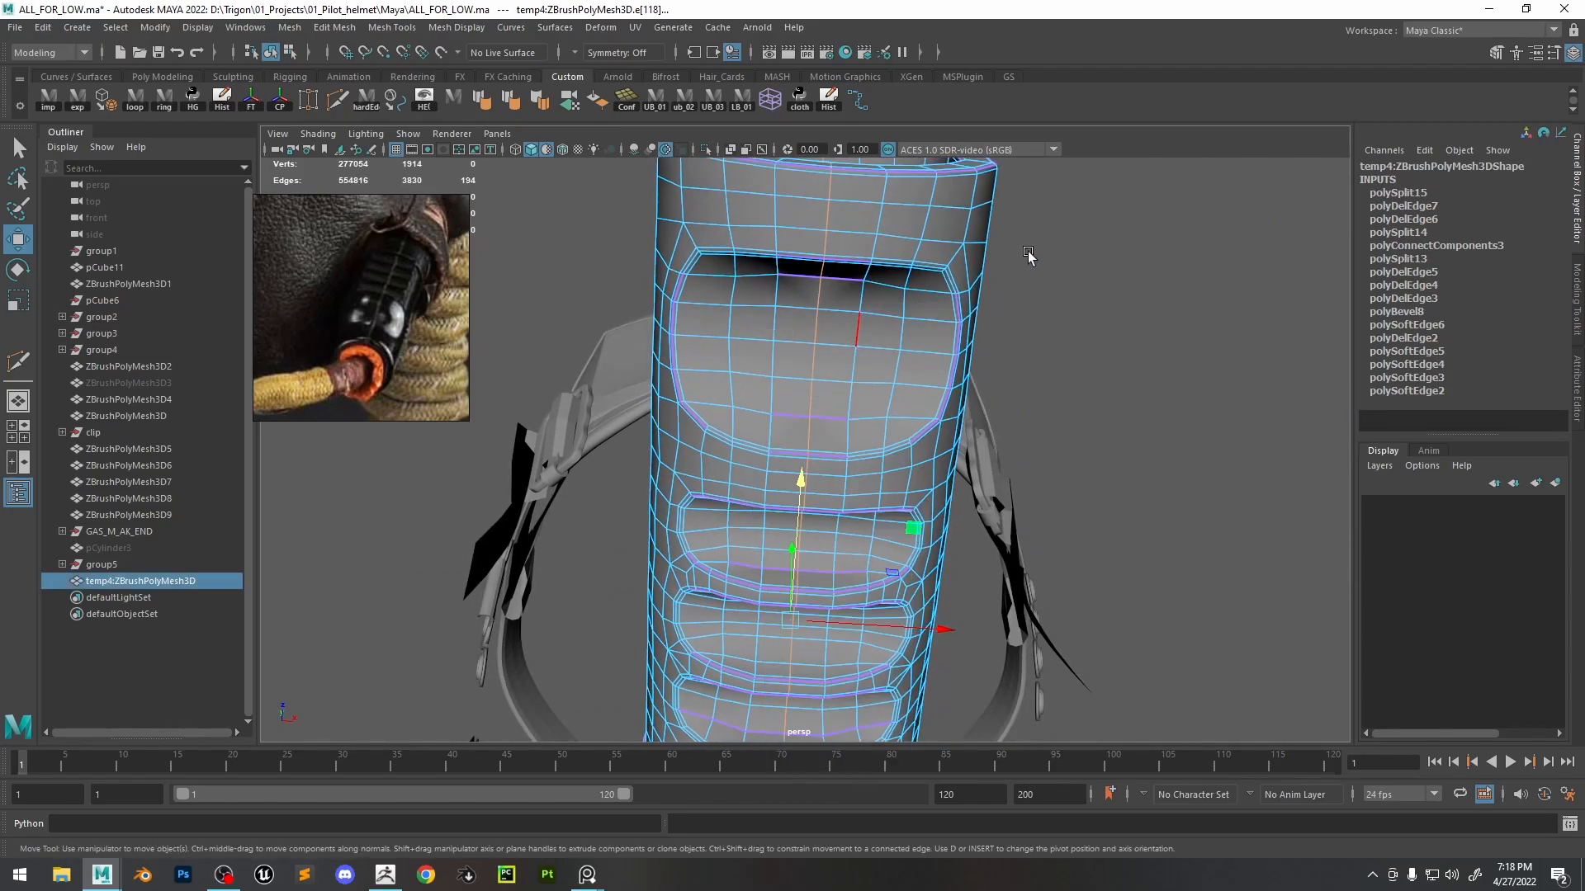
click(514, 103)
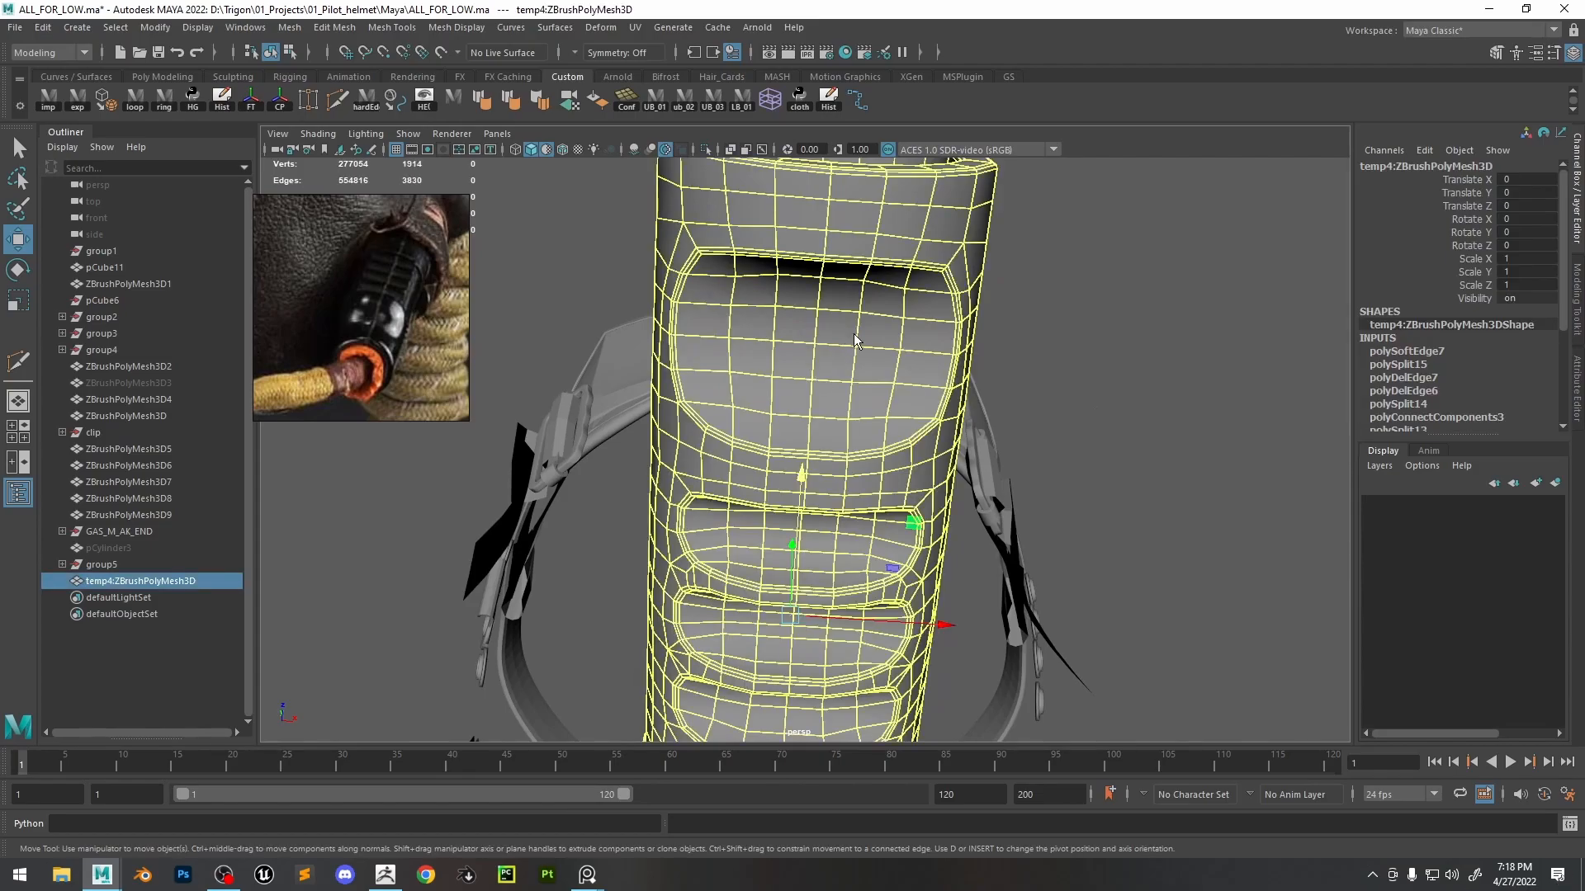
- Try to even out two edge loops around the body at the large groove with Edit Edge Flow, then undo it
click(815, 361)
alt+right_drag(815, 361, 726, 346)
alt+drag(784, 330, 660, 496)
alt+right_drag(702, 421, 806, 451)
alt+drag(806, 449, 721, 522)
double_click(733, 519)
shift+right_drag(694, 525, 707, 655)
double_click(677, 541)
key(g)
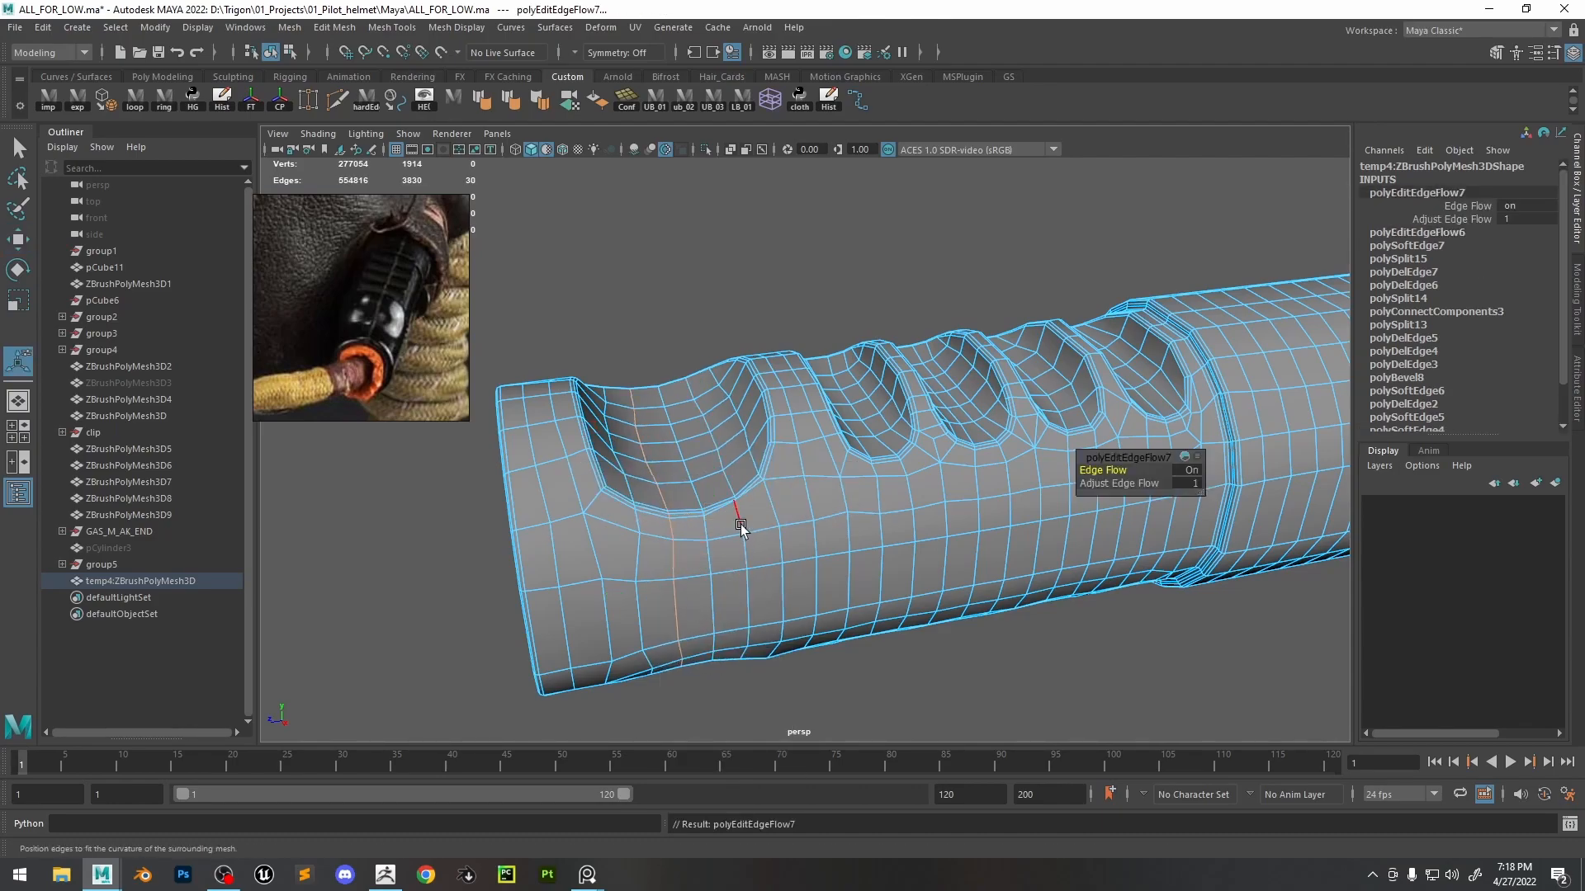
alt+drag(753, 528, 799, 548)
key(ctrl+z)
key(ctrl+z)
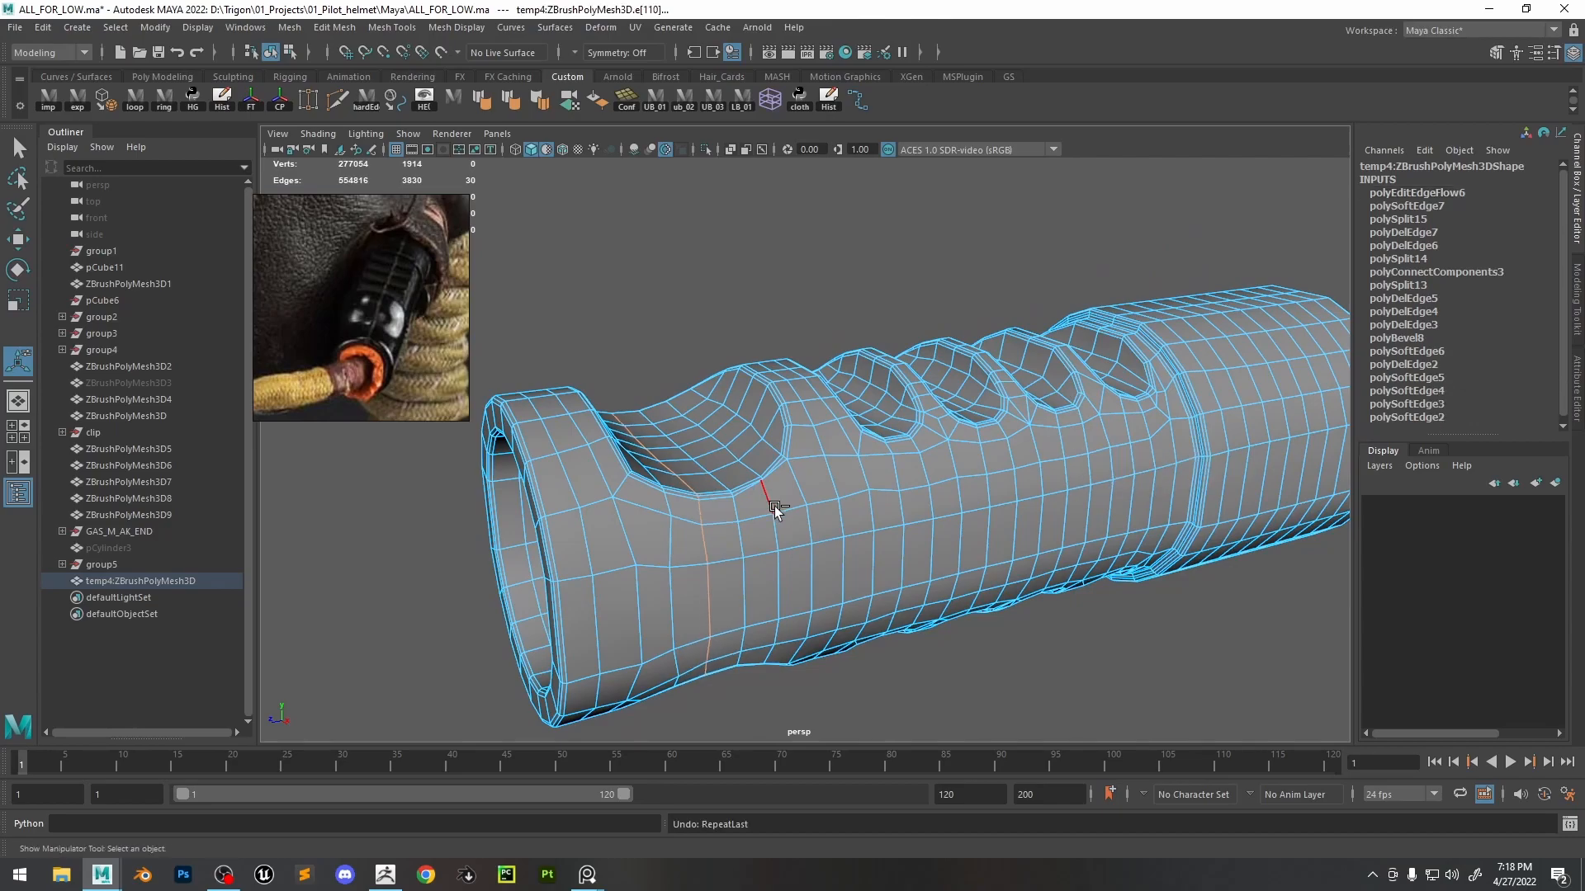
key(ctrl+z)
- Bevel the lengthwise centre edge loop with a fraction of 0.2 and 2 segments
alt+drag(731, 493, 683, 514)
alt+right_drag(683, 513, 726, 545)
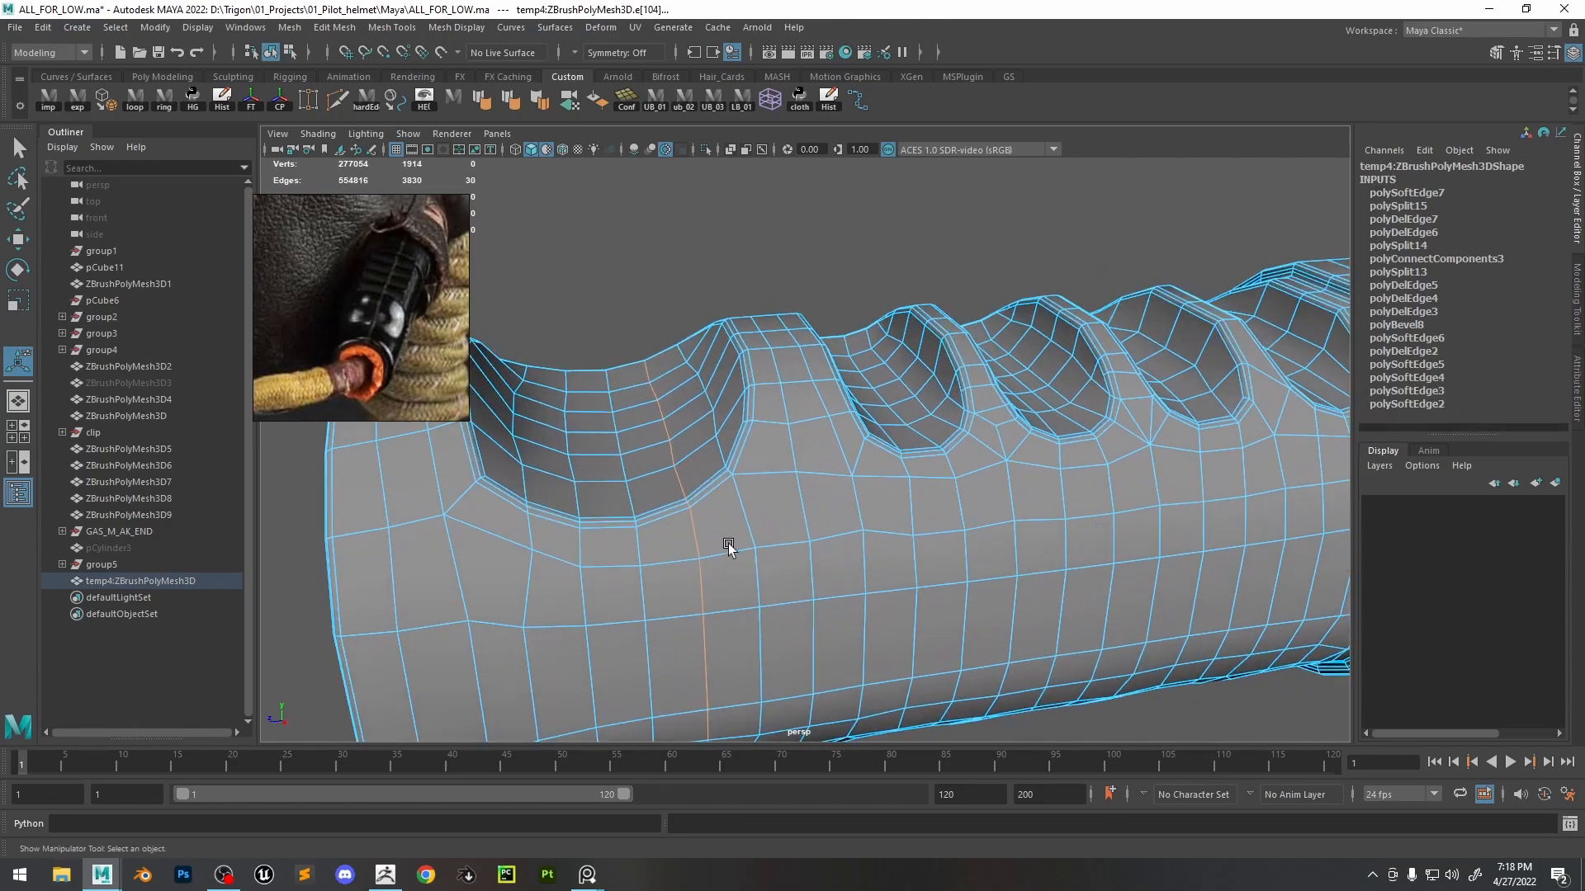
alt+middle_drag(726, 545, 847, 481)
scroll(703, 545, down, 5)
alt+drag(760, 417, 809, 414)
shift+right_drag(810, 413, 916, 431)
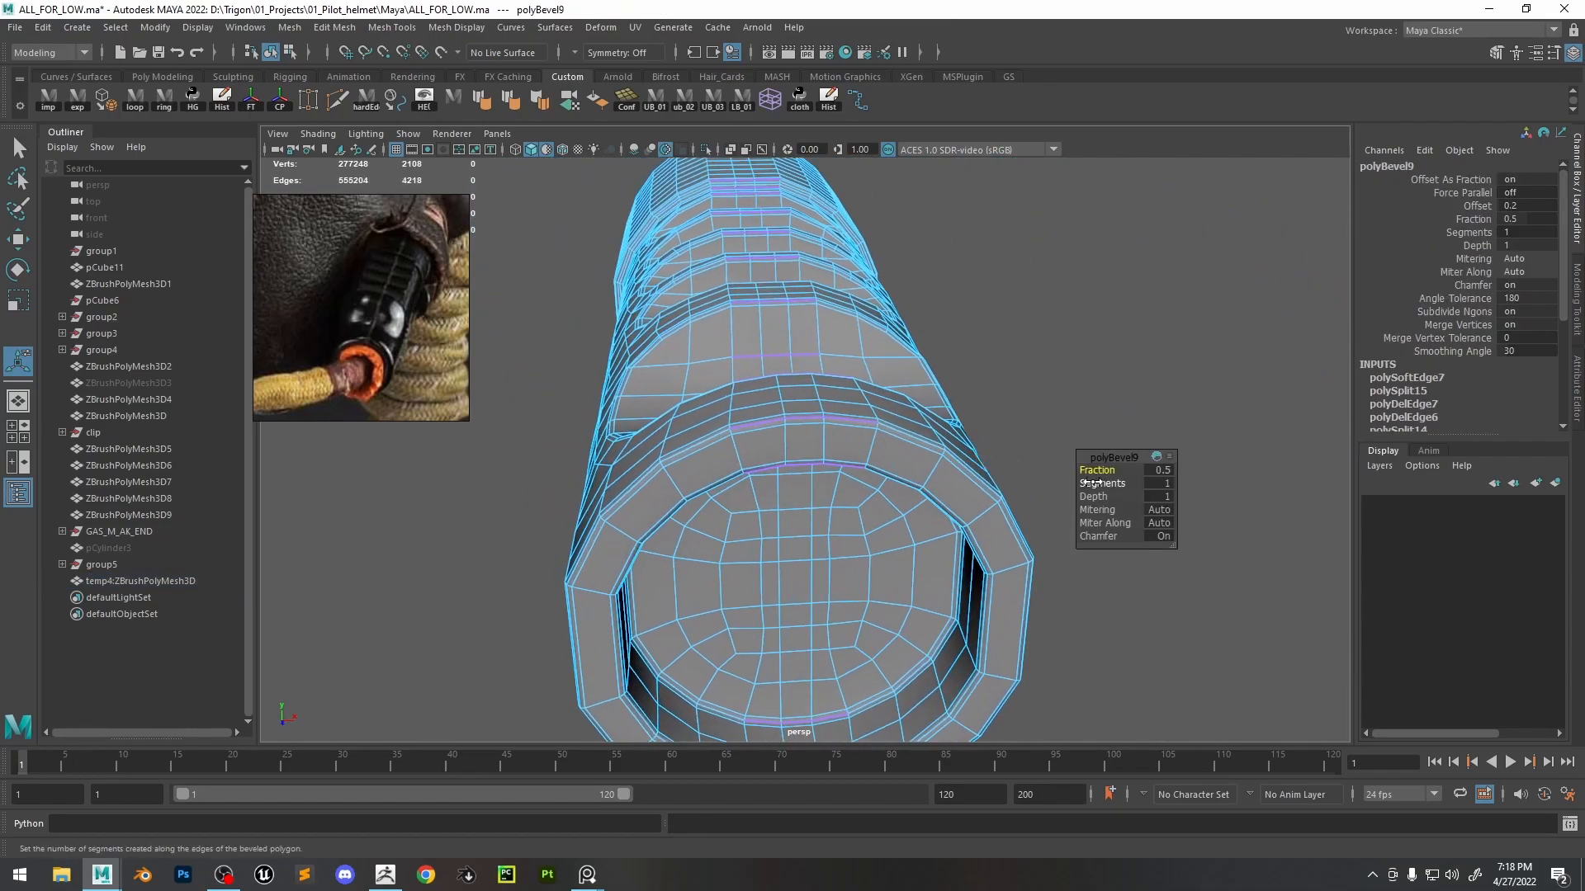
drag(1098, 471, 1101, 470)
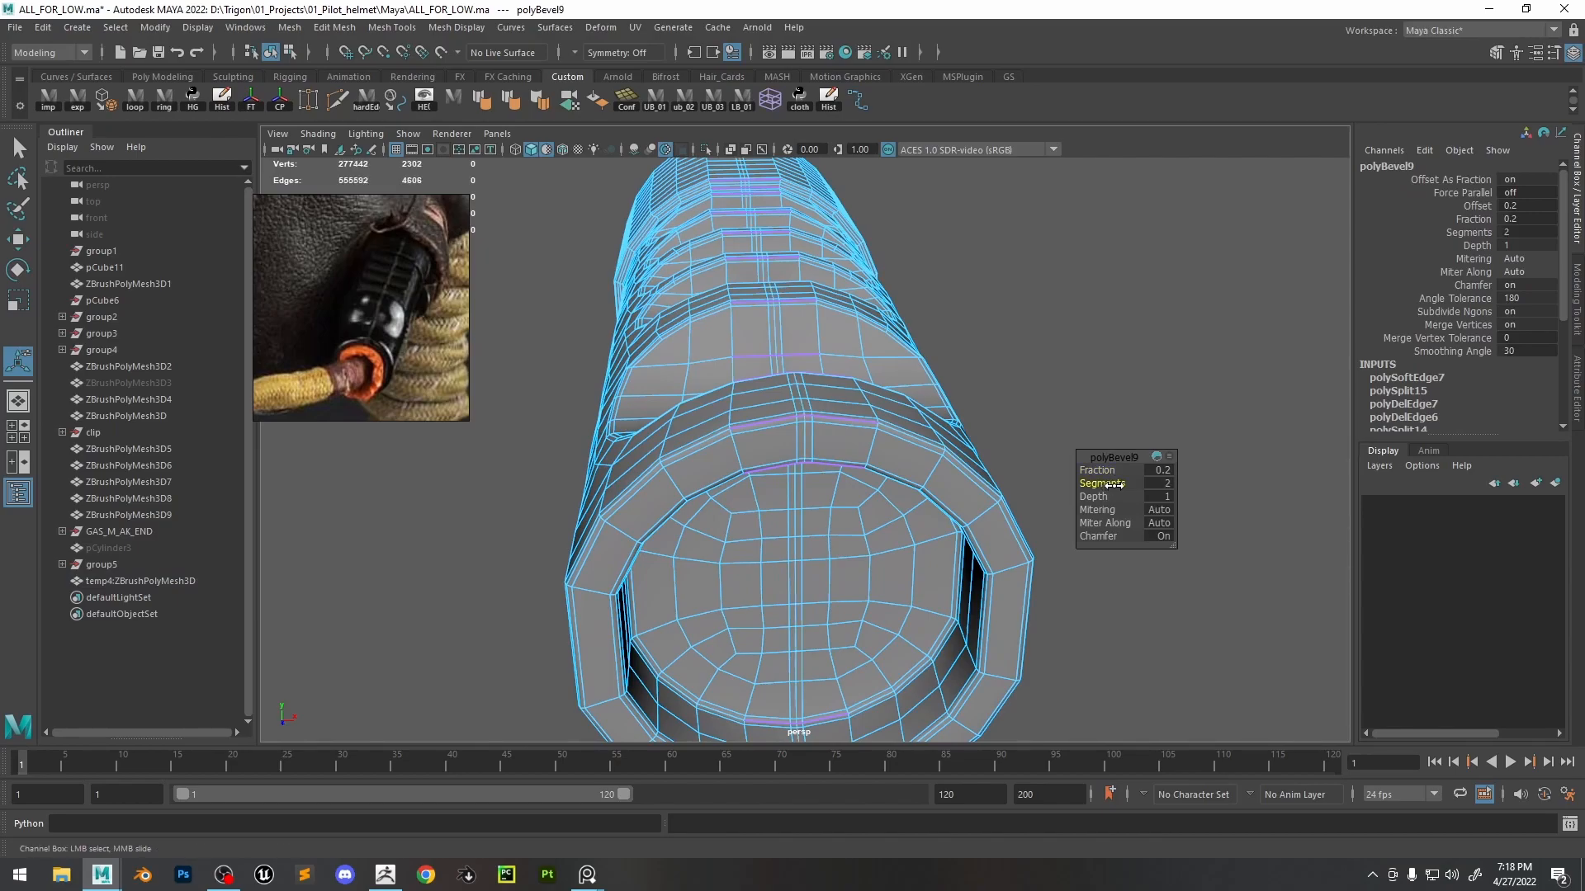
- Convert the middle edge loop of the bevelled centre strip to vertices and move them slightly
double_click(796, 386)
ctrl+right_drag(951, 290, 758, 285)
alt+right_drag(927, 379, 912, 294)
key(w)
drag(912, 295, 744, 316)
alt+right_drag(850, 417, 893, 495)
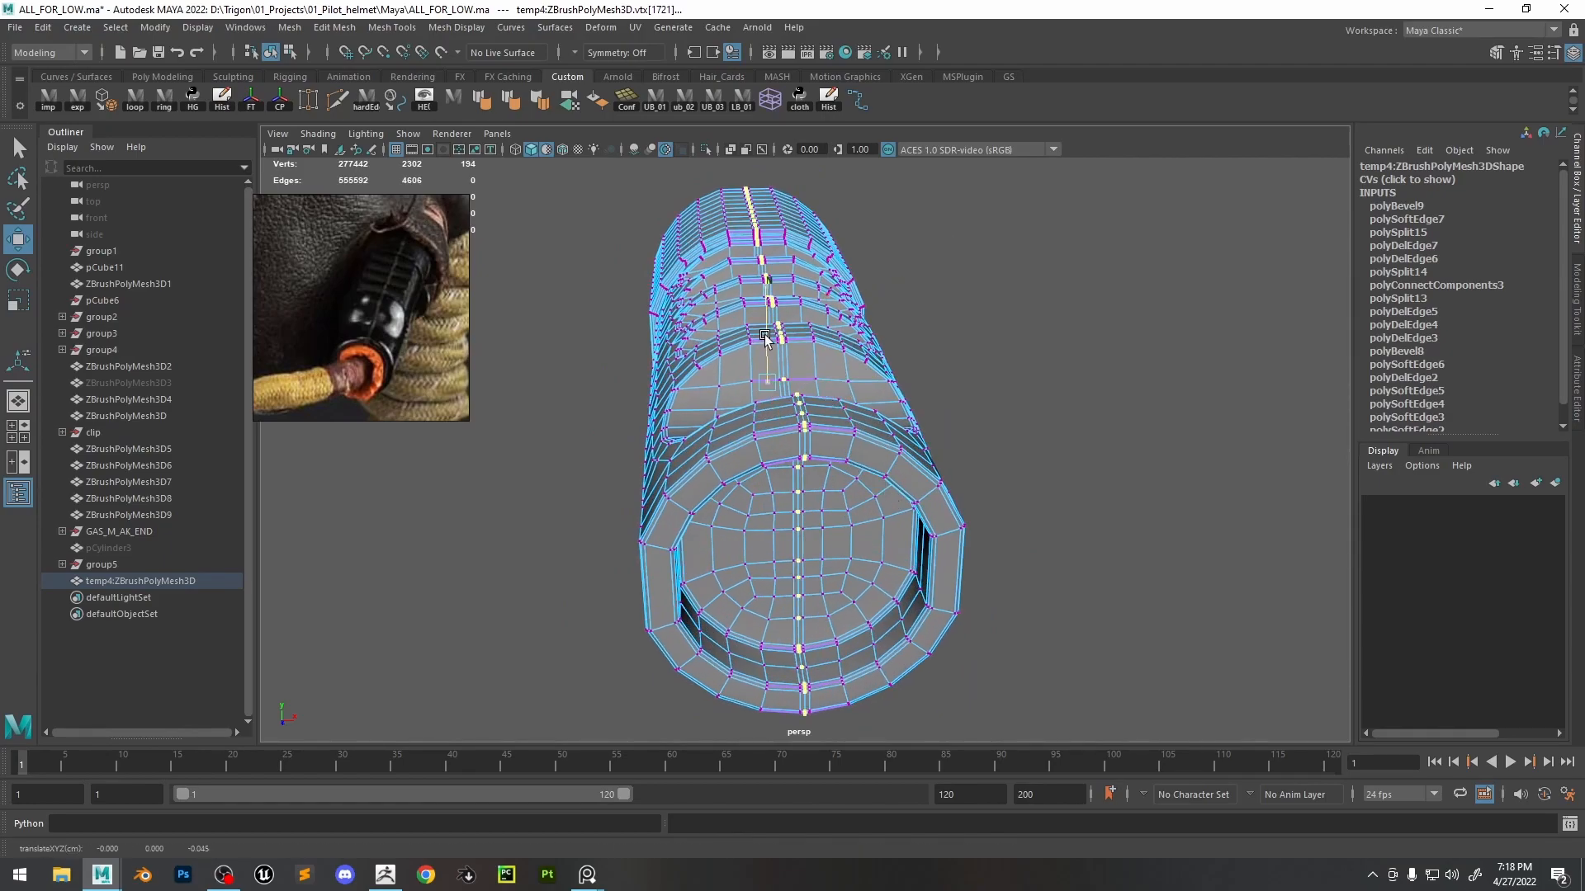
drag(767, 336, 767, 340)
- Turn on smooth preview, return to object selection and examine the centre strip, grooves and front rim
key(3)
right_drag(777, 342, 930, 237)
click(933, 239)
alt+right_drag(1046, 487, 1032, 430)
alt+drag(1033, 429, 877, 420)
alt+right_drag(866, 454, 809, 397)
alt+drag(813, 396, 887, 419)
alt+right_drag(888, 421, 962, 459)
alt+right_drag(784, 394, 776, 311)
alt+right_drag(844, 475, 793, 354)
alt+drag(792, 357, 905, 371)
alt+right_drag(904, 370, 969, 498)
alt+drag(969, 499, 1026, 467)
alt+right_drag(1026, 468, 1248, 656)
alt+drag(816, 436, 754, 431)
alt+right_drag(754, 432, 852, 481)
- Turn off smooth preview, connect a new edge loop around the front rim and shift it with the Move tool
click(868, 402)
key(1)
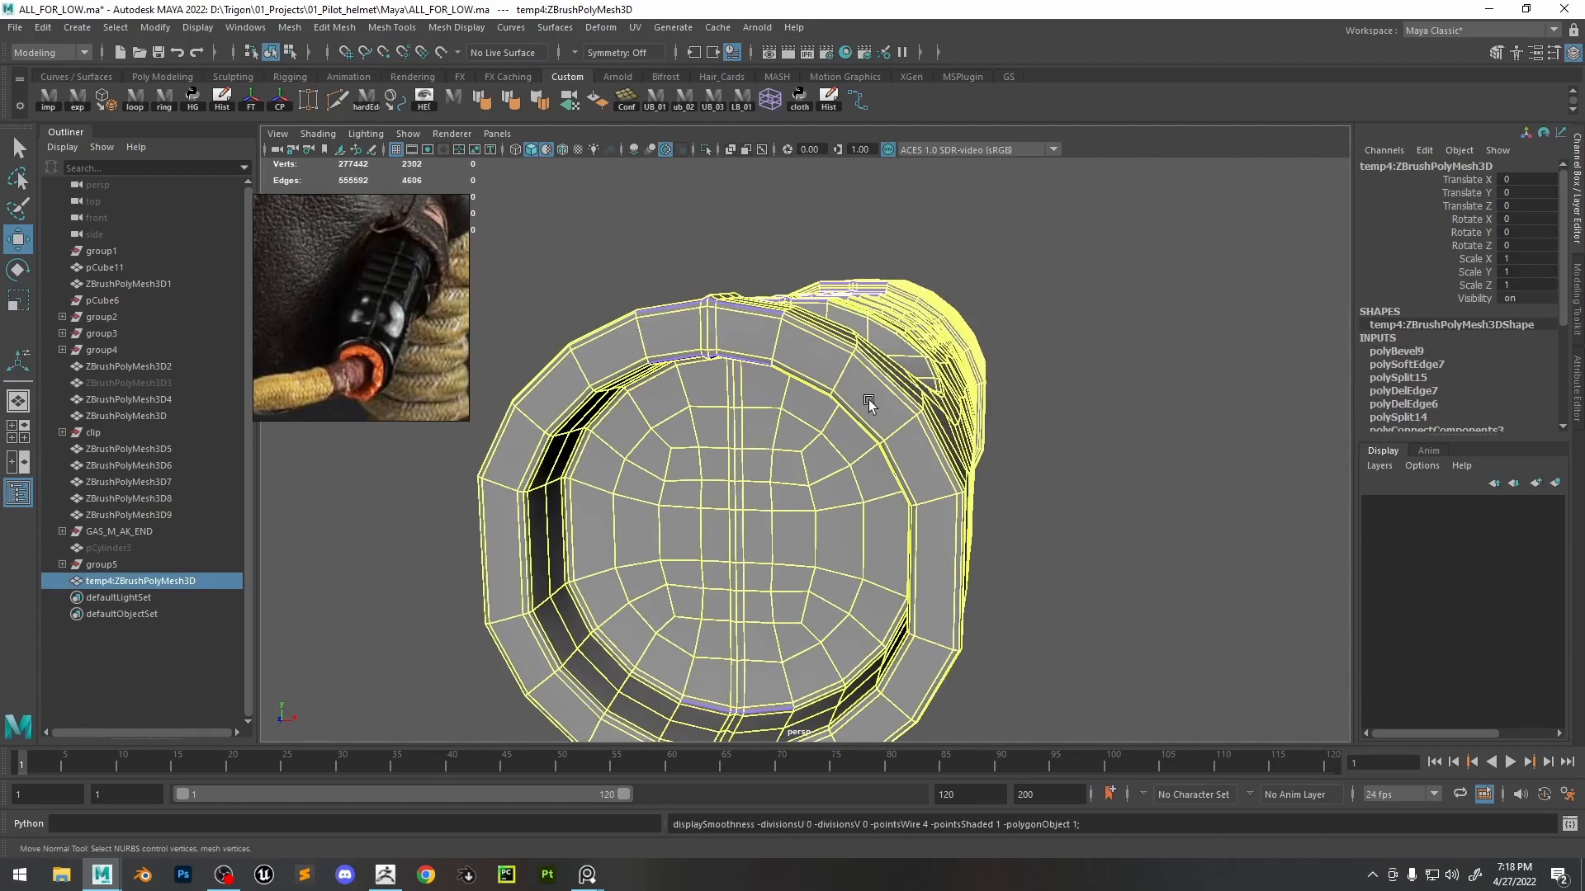
alt+drag(869, 399, 769, 345)
right_drag(769, 345, 705, 543)
click(735, 349)
double_click(782, 393)
key(3)
alt+drag(782, 393, 642, 516)
key(w)
drag(516, 512, 476, 521)
- Delete the surplus edge loops around the front rim, including their vertices
key(1)
alt+drag(583, 410, 787, 437)
scroll(796, 423, up, 3)
click(803, 413)
key(ctrl+Delete)
double_click(804, 403)
key(ctrl+Delete)
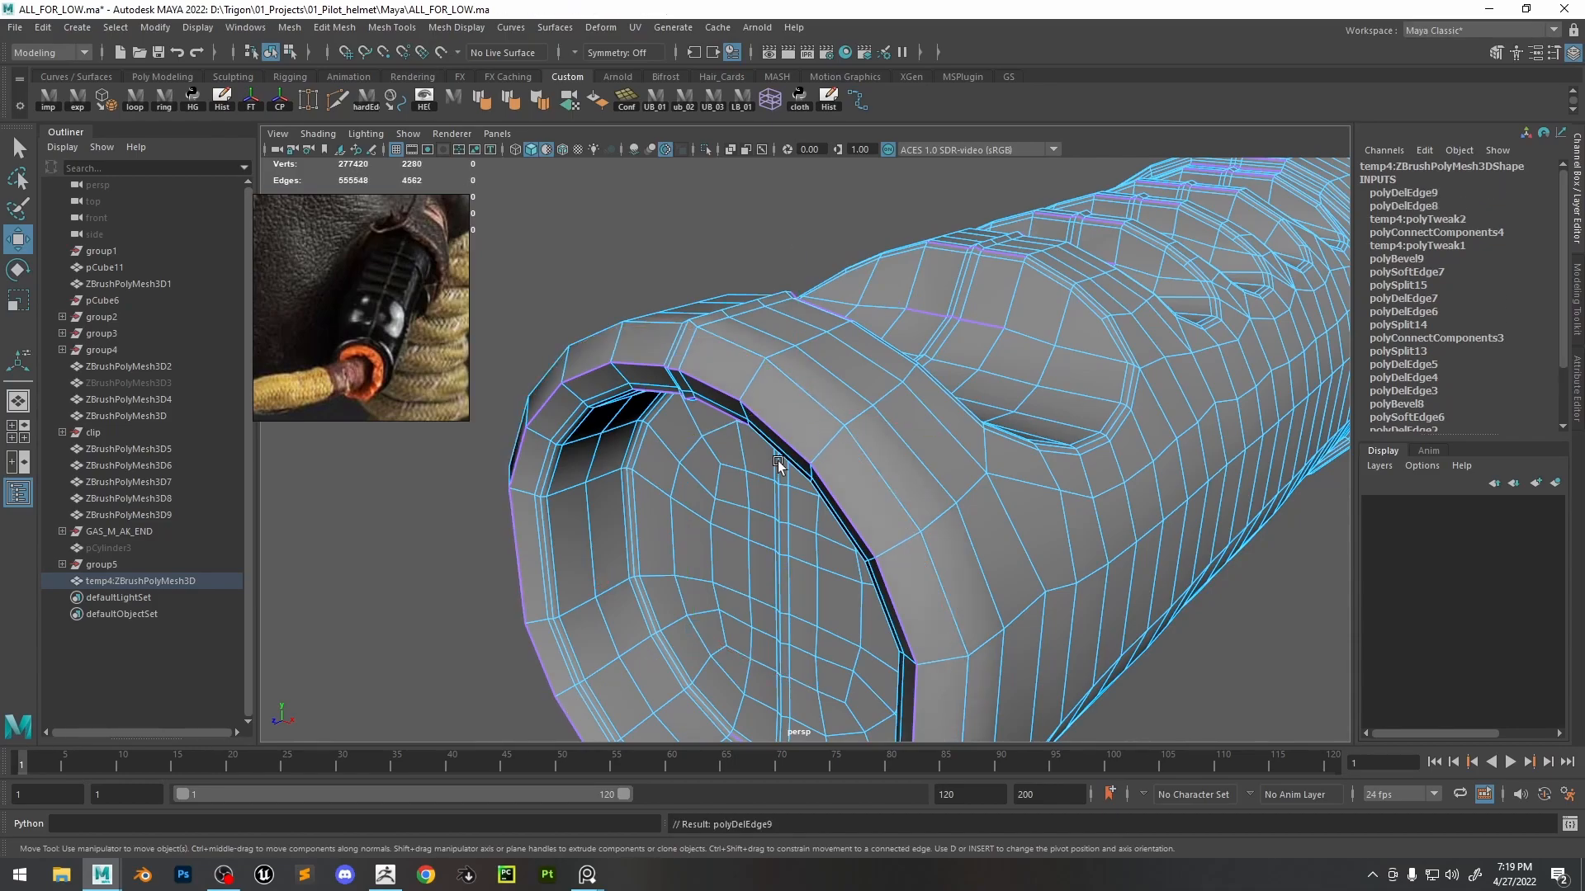
alt+drag(778, 463, 938, 353)
double_click(1052, 289)
key(ctrl+Delete)
- Bevel the front rim's edge loop with a fraction of 0.1 and 1 segment, and return to object selection
alt+drag(1052, 289, 696, 400)
click(698, 393)
shift+right_drag(697, 364, 779, 368)
drag(769, 369, 770, 368)
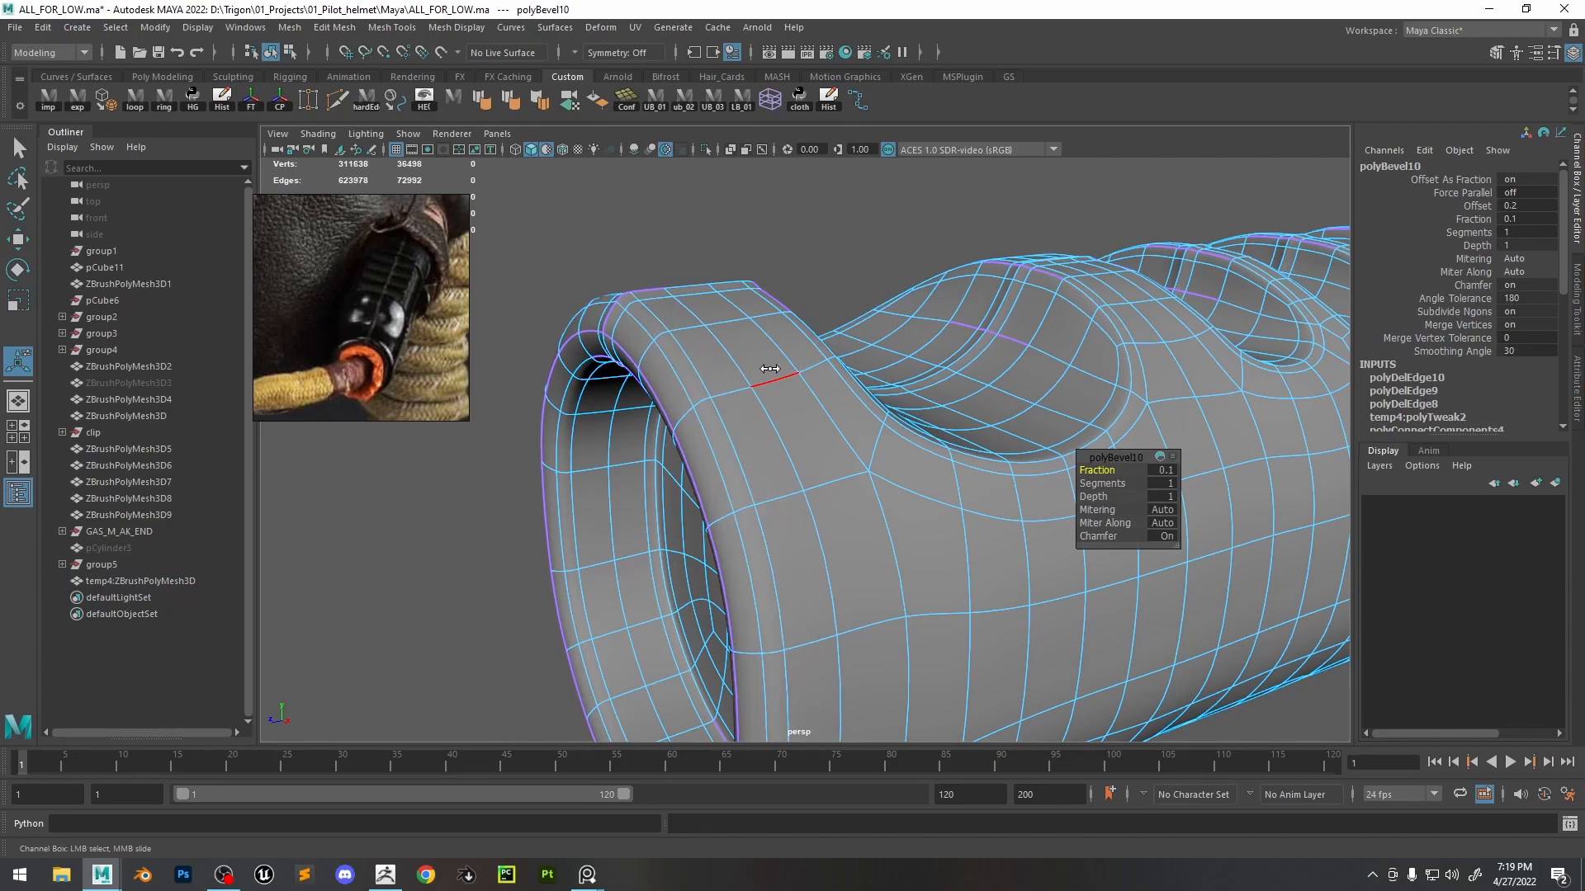
drag(1110, 482, 1112, 482)
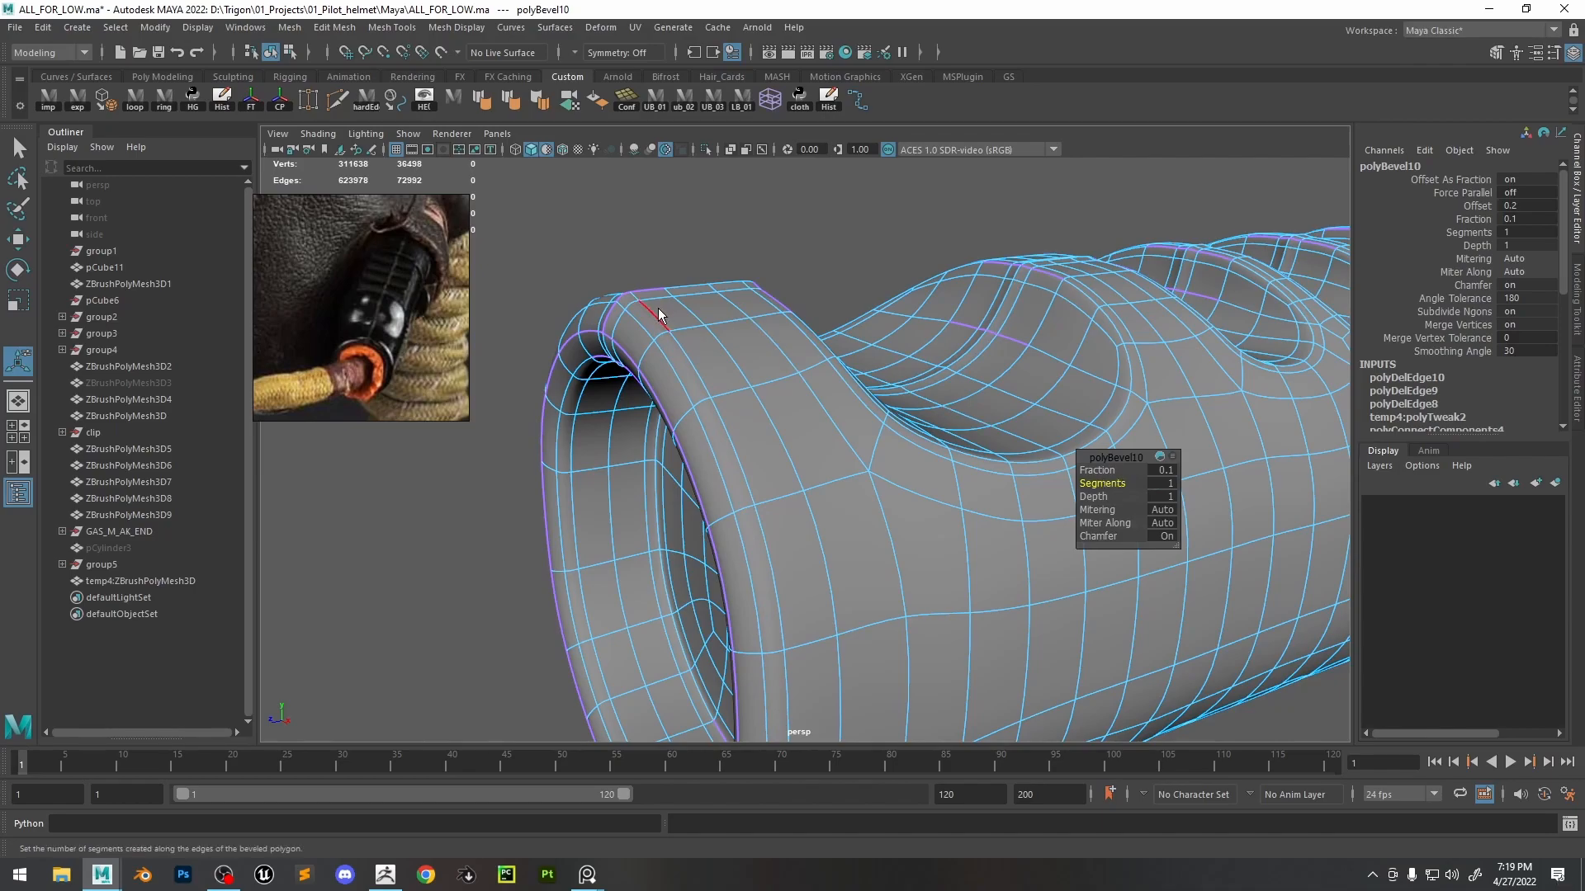
key(q)
right_drag(660, 316, 735, 269)
click(833, 276)
- Examine the finished connector's front rim, grooves and rear collar, comparing smooth preview with the base mesh
alt+right_drag(884, 335, 728, 287)
alt+drag(729, 287, 952, 321)
alt+right_drag(952, 321, 873, 294)
alt+drag(990, 359, 789, 393)
alt+right_drag(789, 393, 1226, 636)
alt+drag(1131, 424, 1141, 472)
alt+right_drag(961, 383, 1007, 435)
mouse_move(1007, 435)
alt+mouse_down()
mouse_move(979, 437)
mouse_move(1001, 425)
alt+mouse_up()
click(1075, 351)
alt+right_drag(1081, 346, 1281, 674)
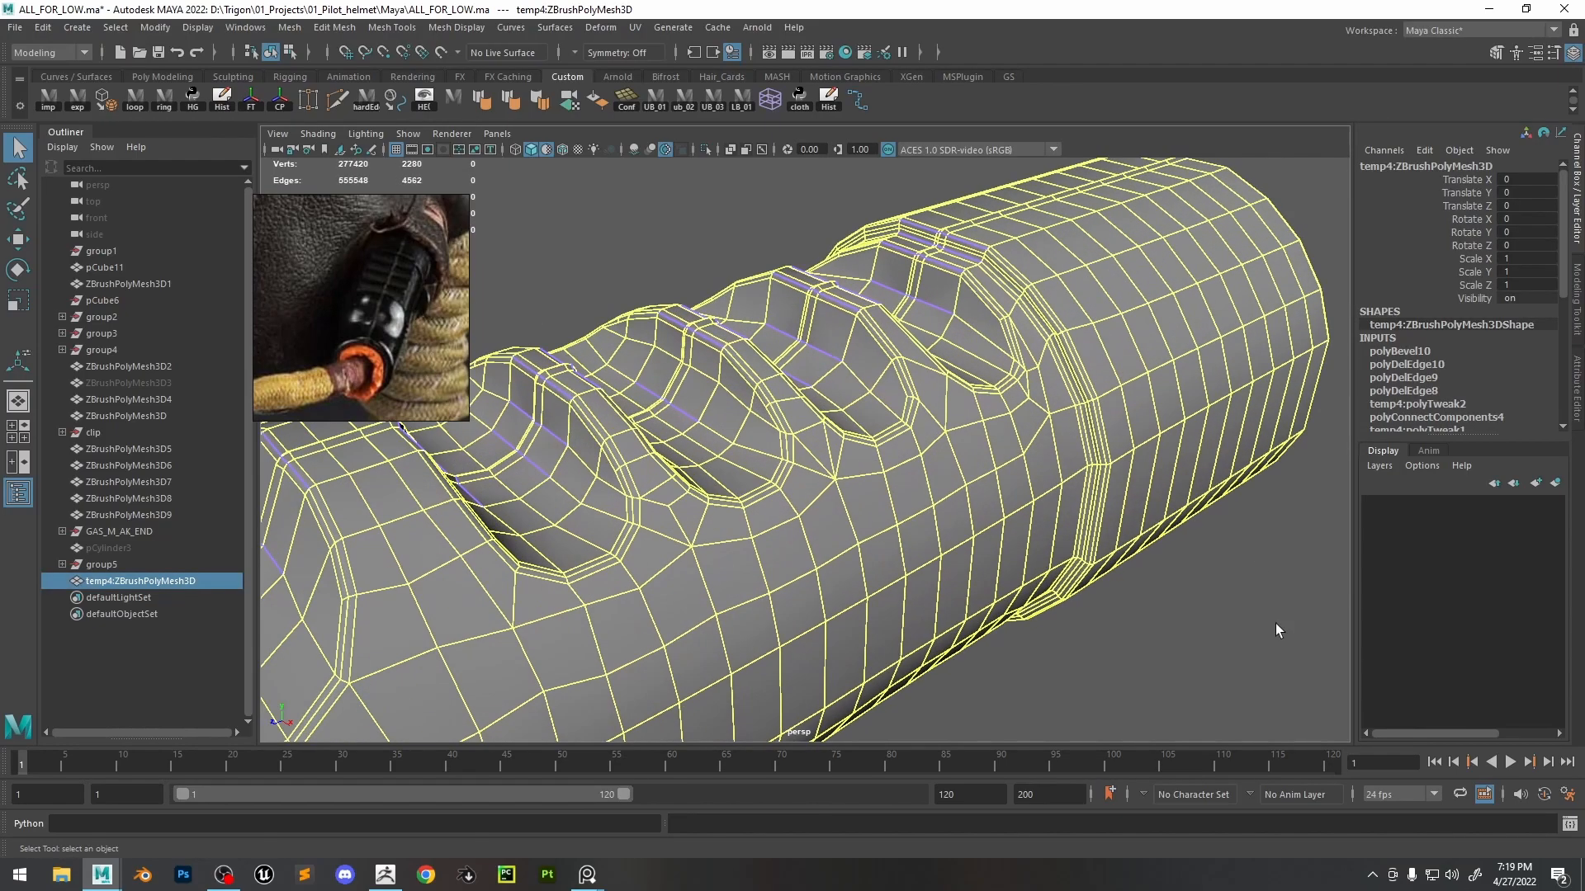
click(1174, 586)
alt+right_drag(1172, 580, 755, 429)
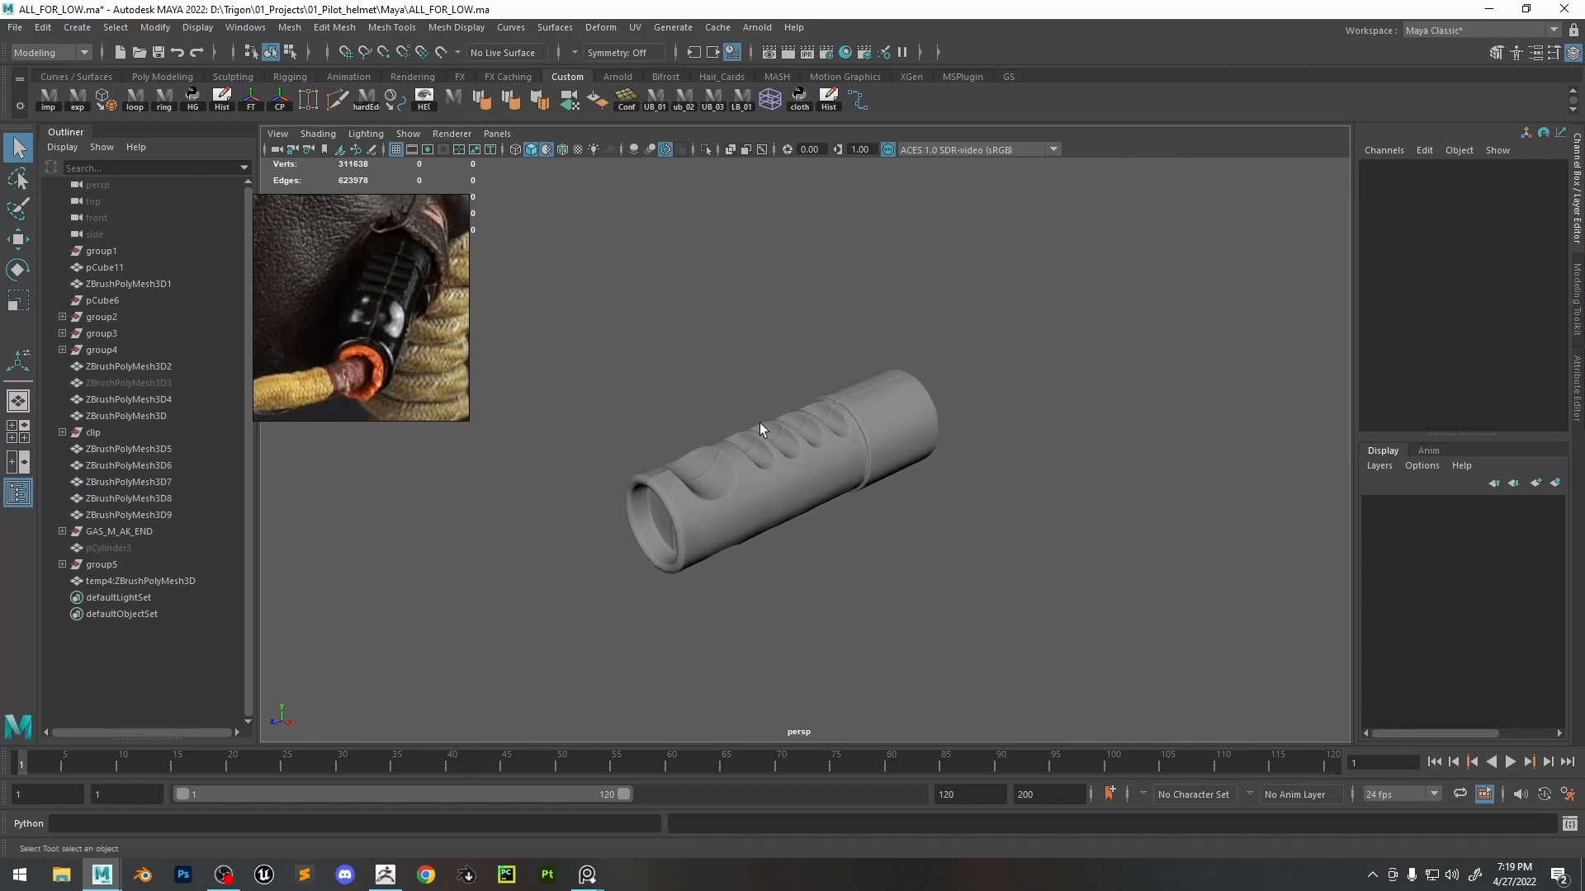
alt+middle_drag(755, 429, 806, 374)
alt+right_drag(807, 374, 944, 534)
- Export the connector as temp.obj and switch to ZBrush
click(758, 427)
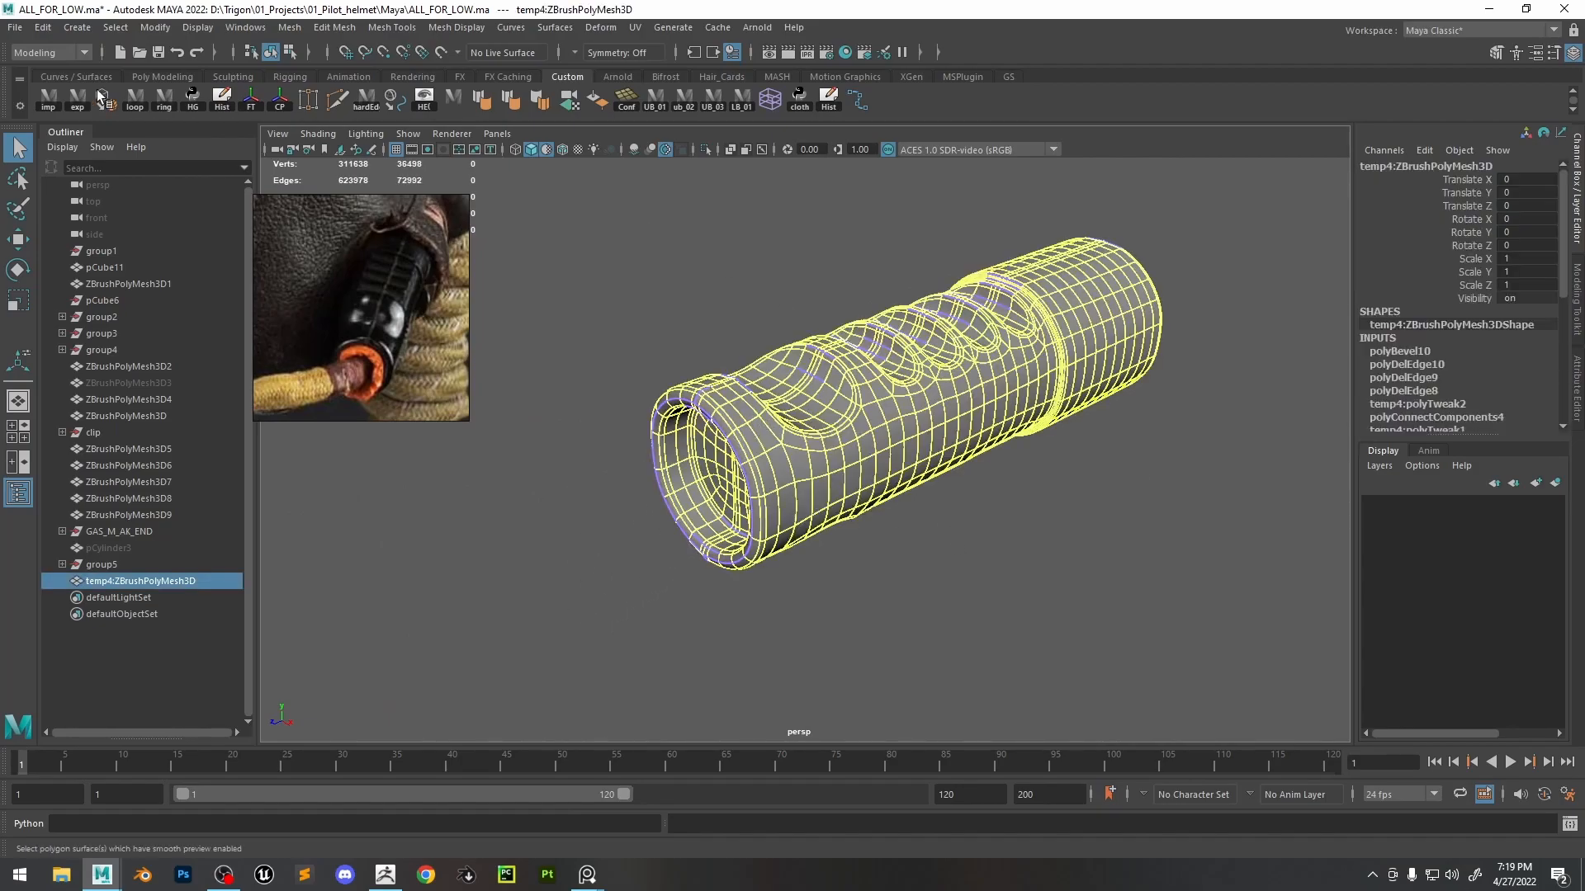
click(78, 100)
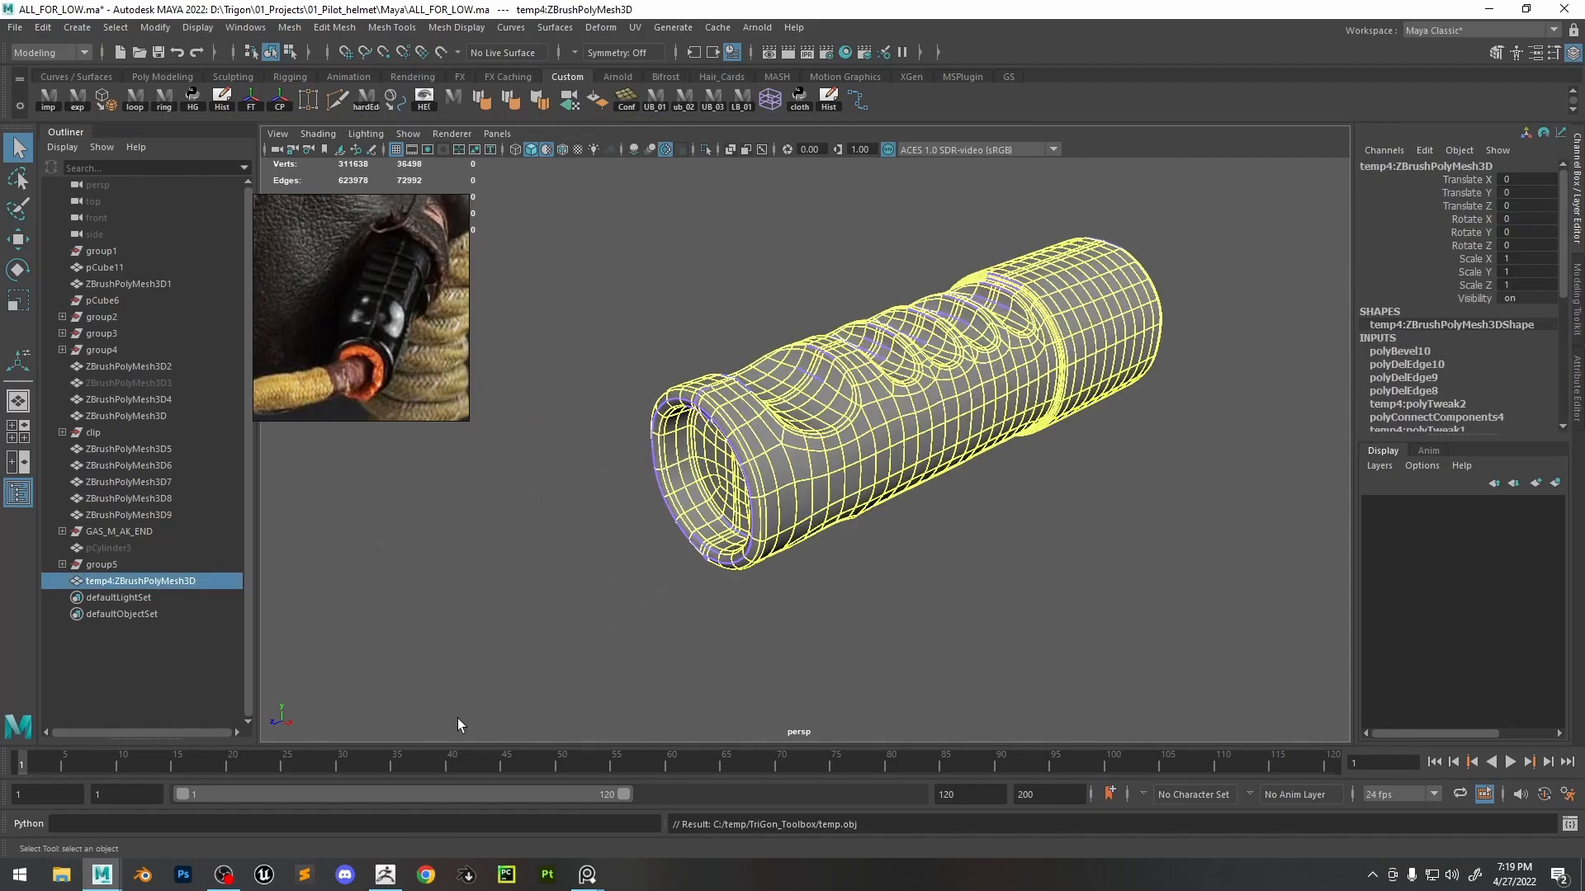
click(384, 874)
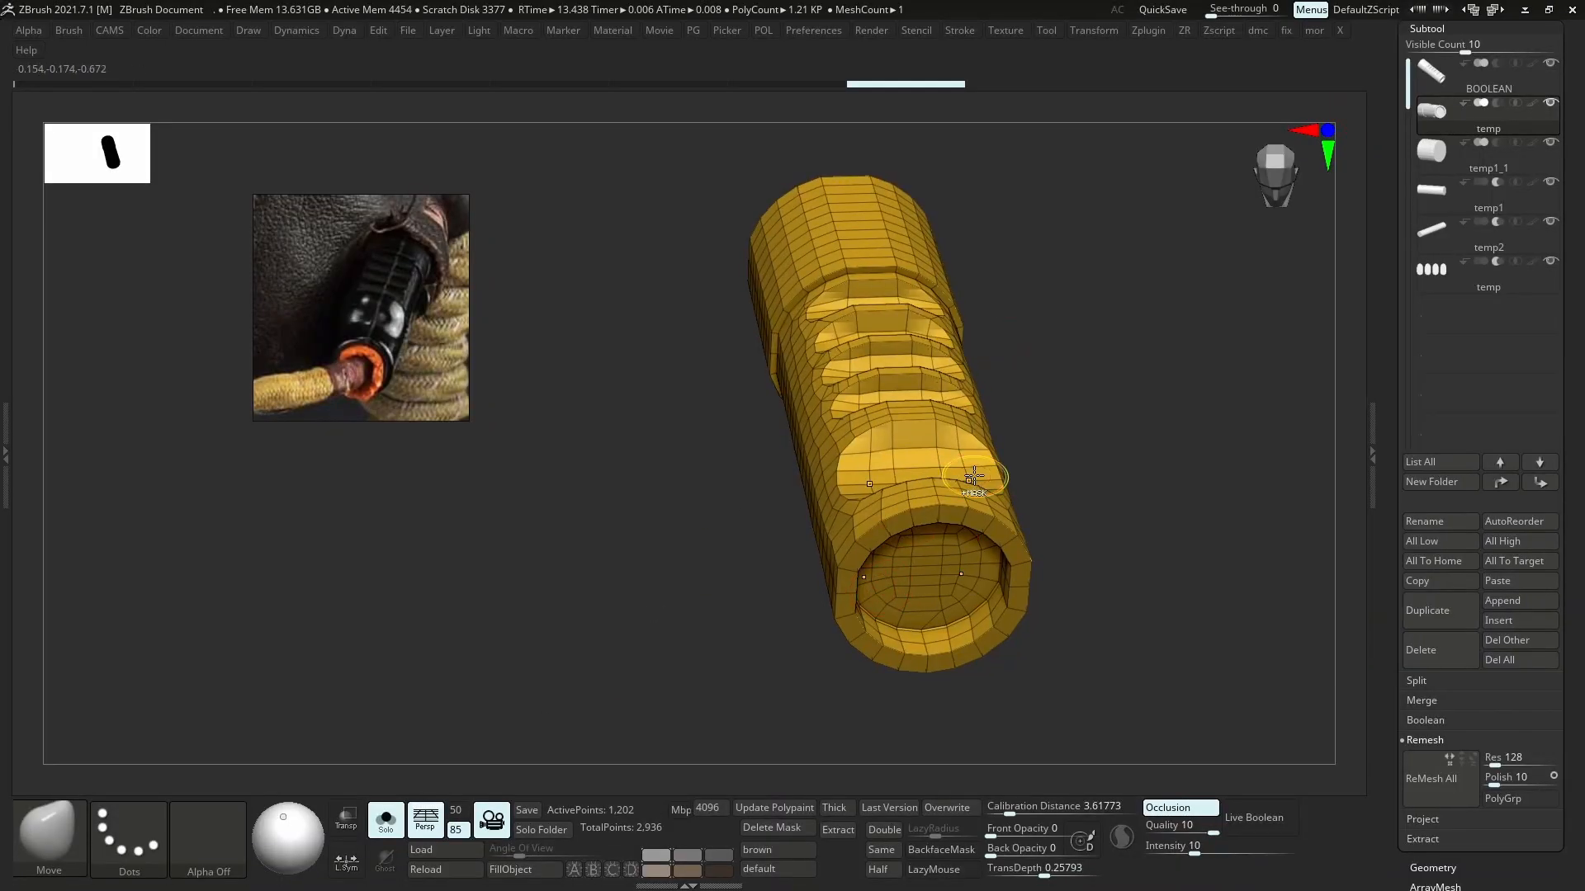
- Switch the active tool to PM3D_Cylinder3D2, the one holding the full set of helmet subtools
drag(1568, 106, 1576, 198)
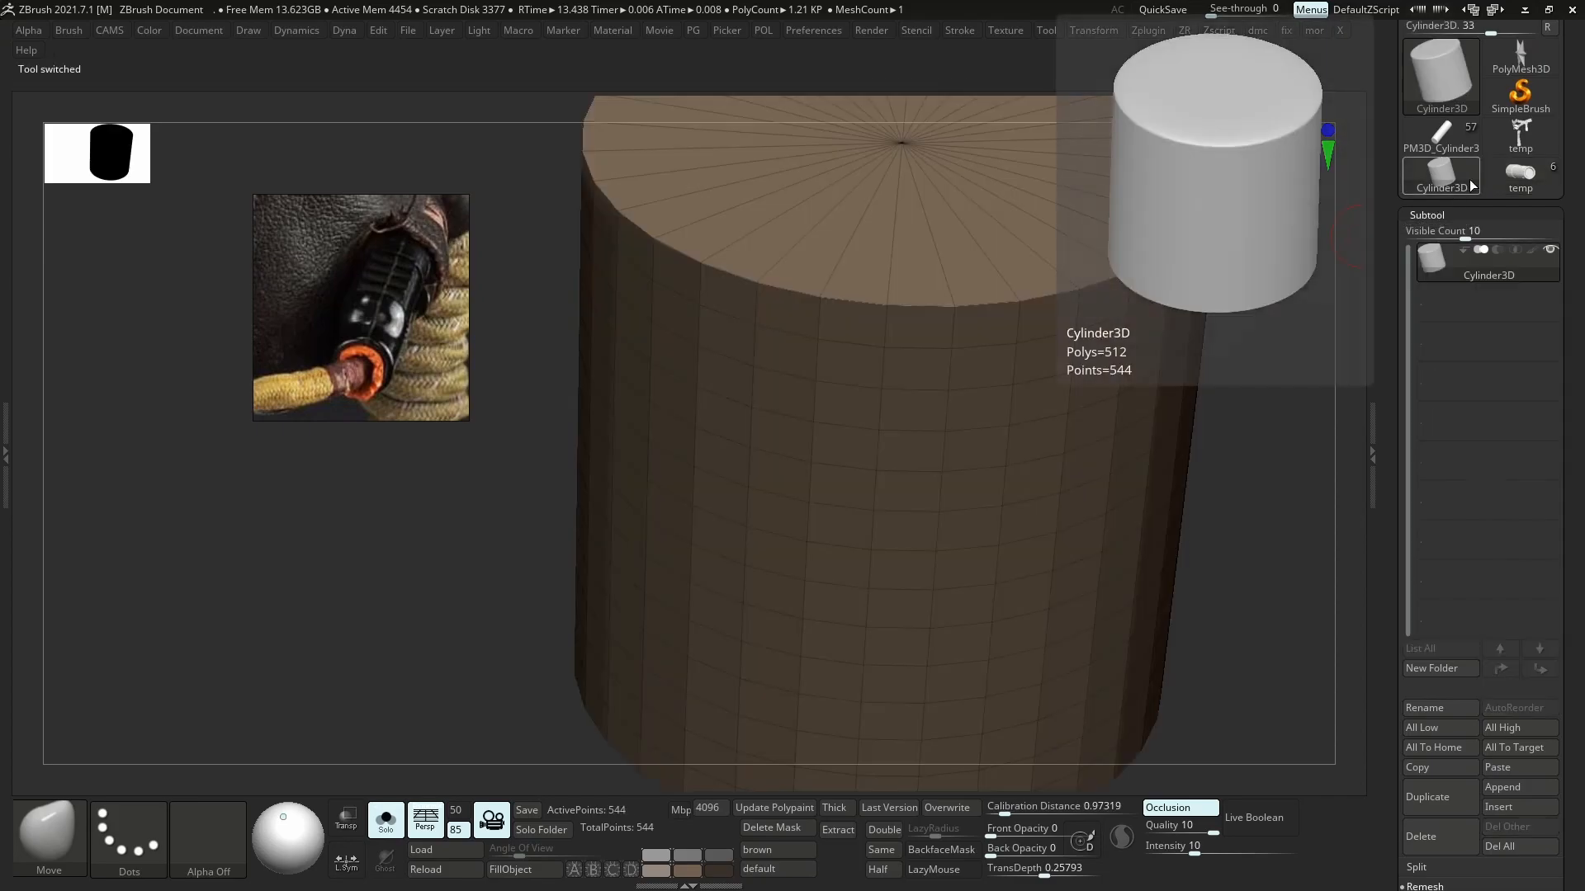
click(1523, 136)
click(1422, 134)
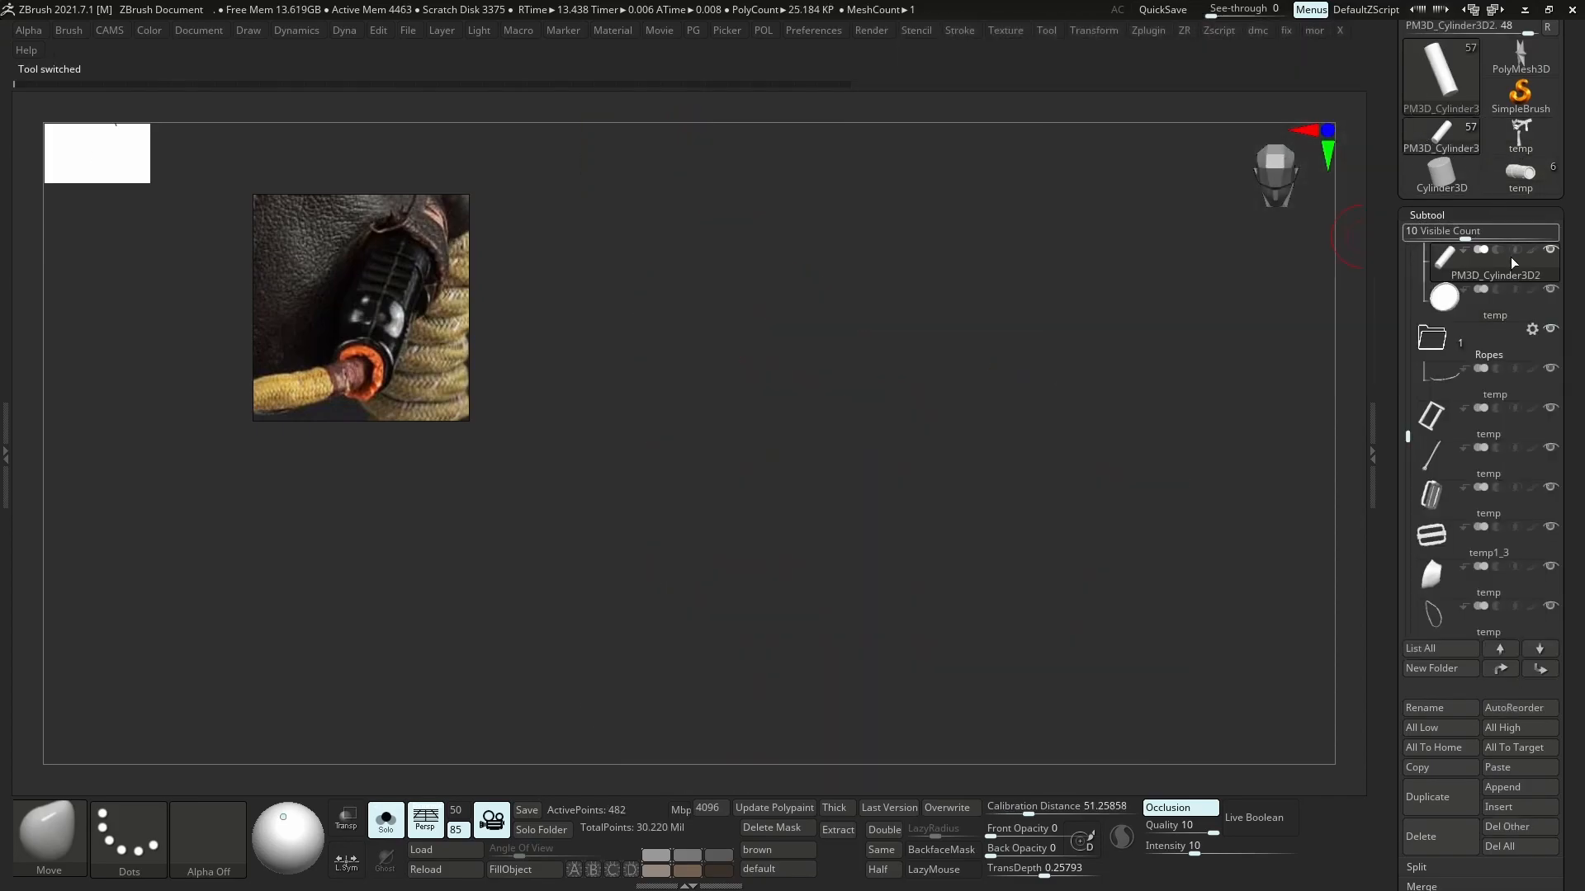
- Replace the PM3D_Cylinder3D2 placeholder among the helmet subtools with the temp.obj connector and prepare it for transposing
alt+right_drag(883, 247, 844, 437)
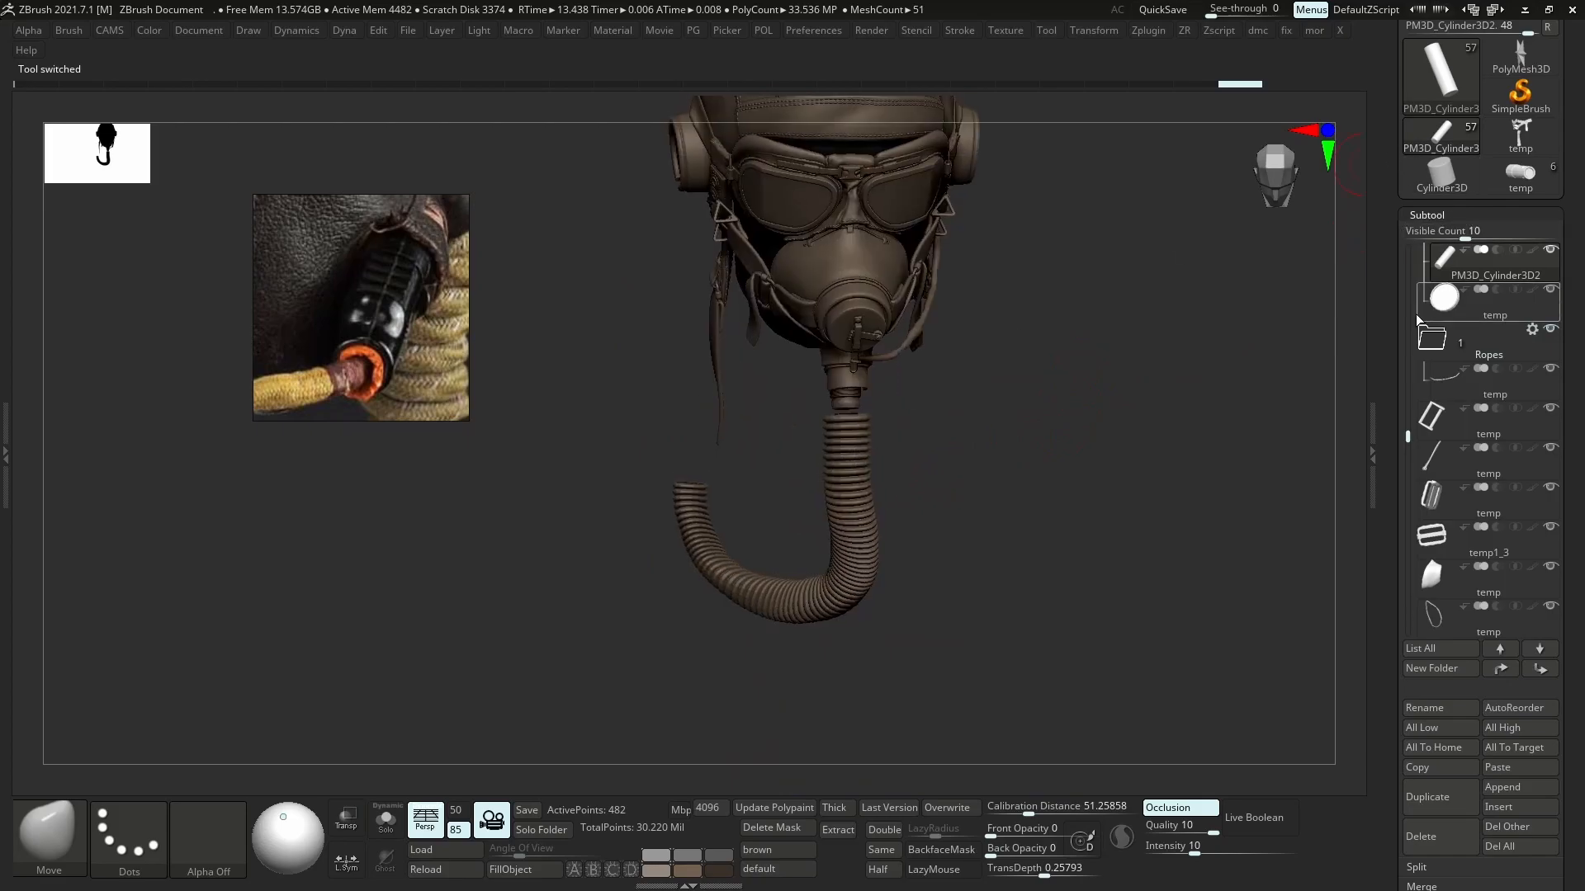
drag(1408, 429, 1408, 347)
drag(1086, 269, 949, 209)
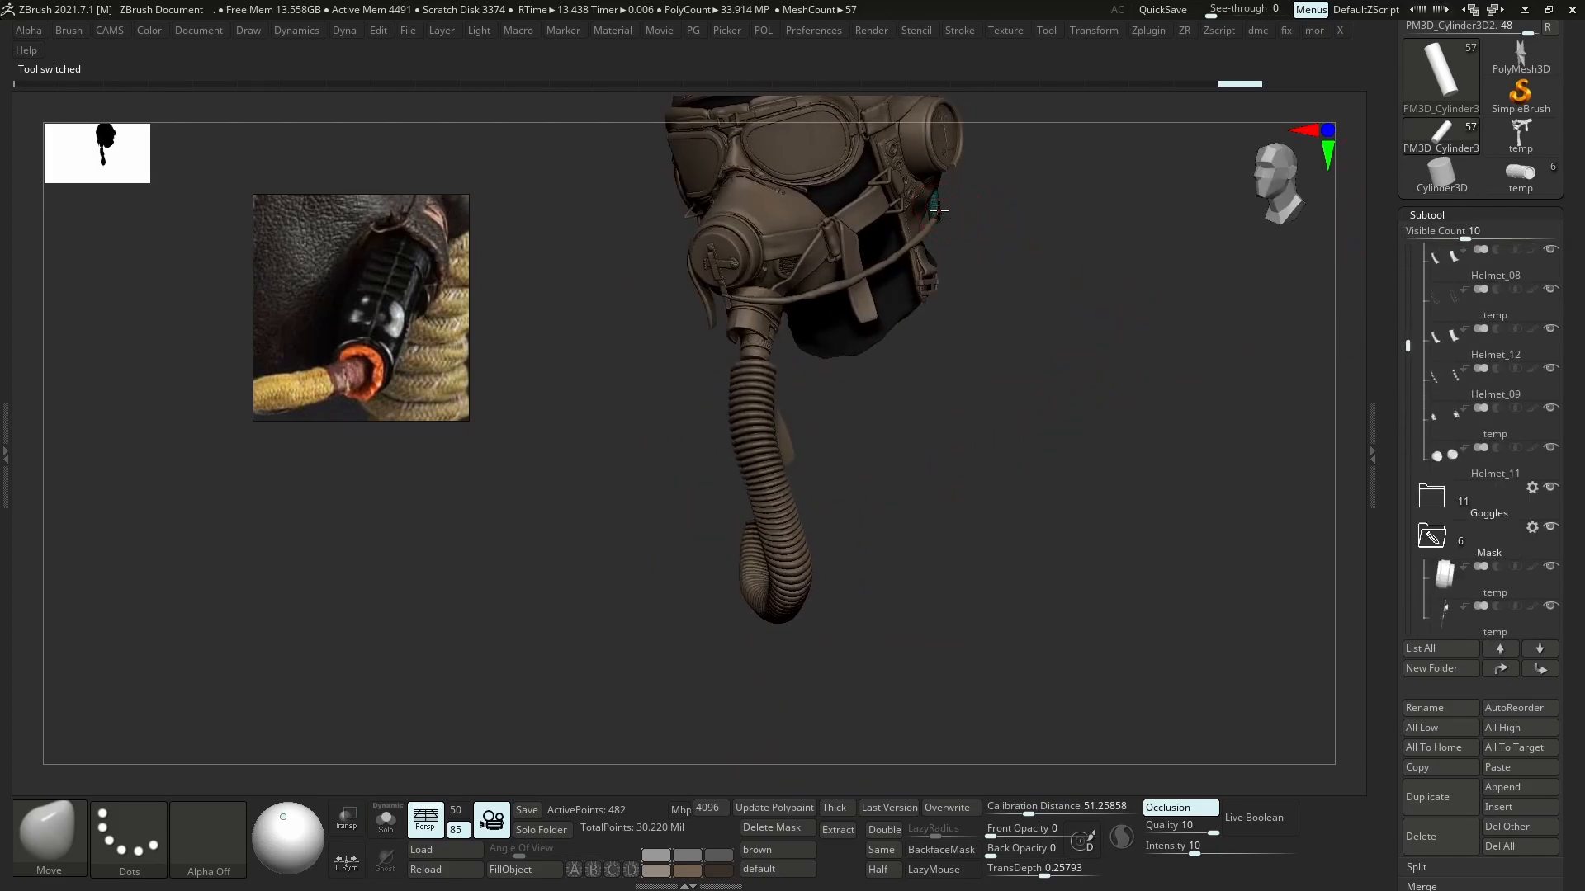
drag(888, 473, 810, 569)
key(w)
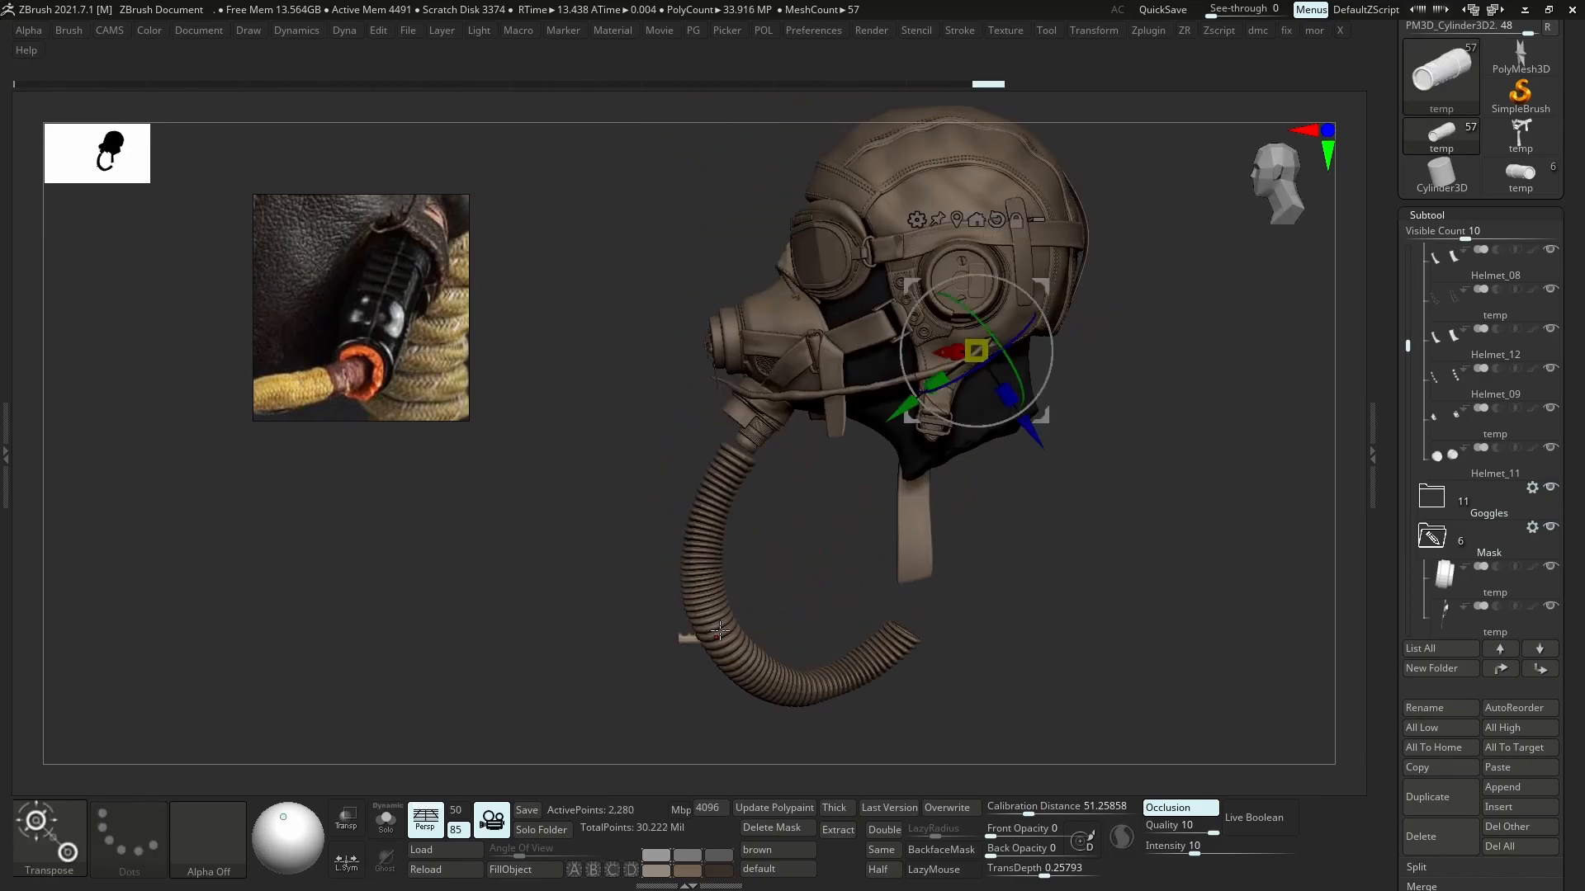
key(y)
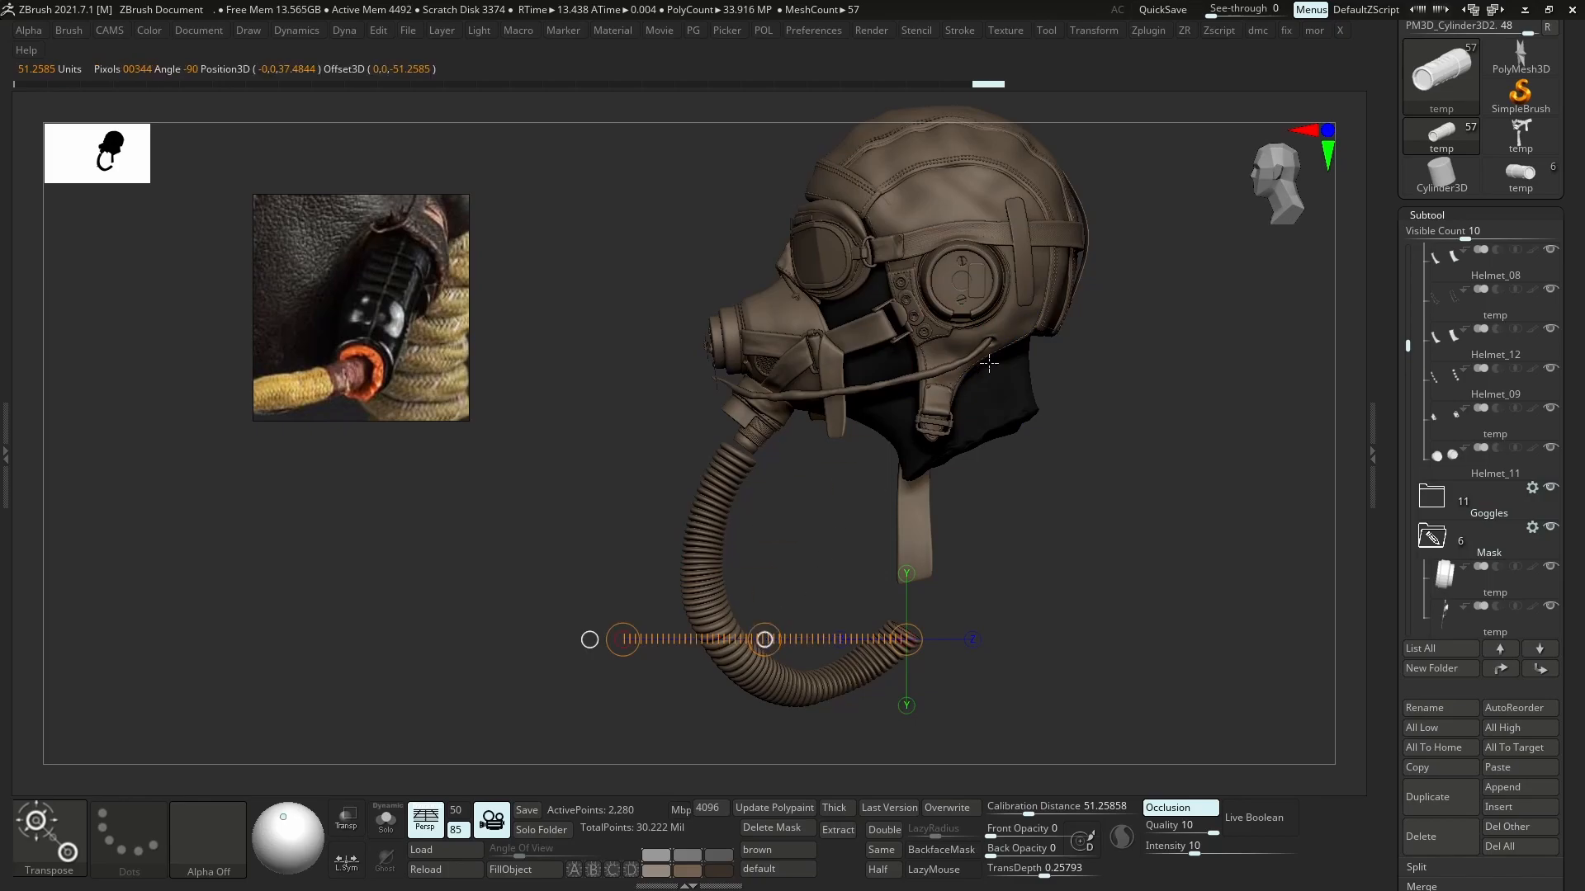
- Move the connector from below the helmet up beside the ear cup, near the end of the mask's thin cable
drag(880, 428, 1020, 425)
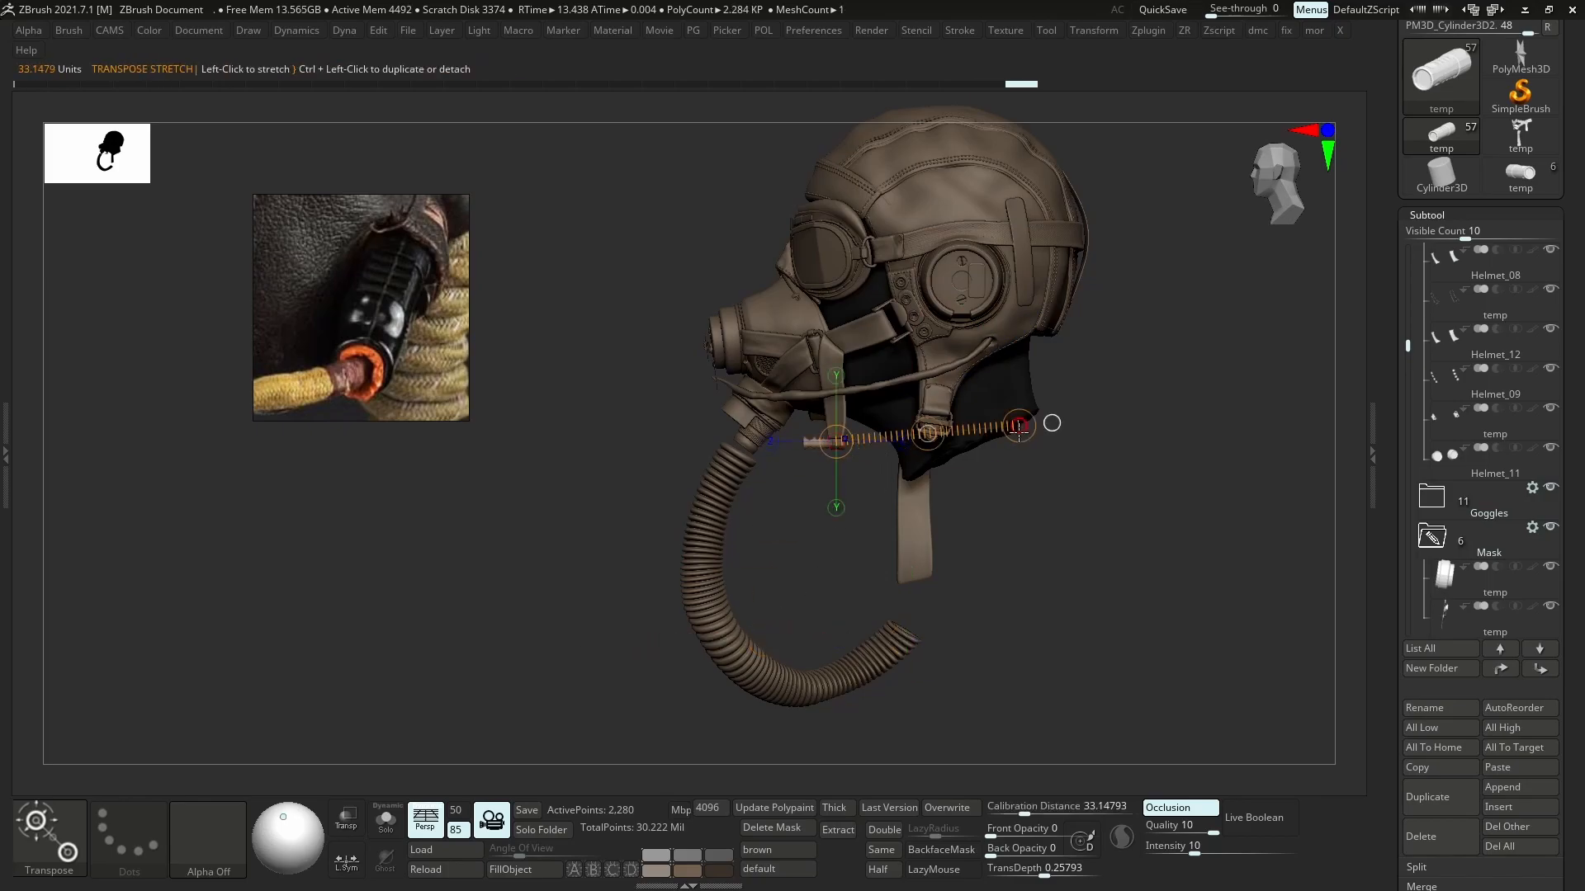
mouse_move(1477, 421)
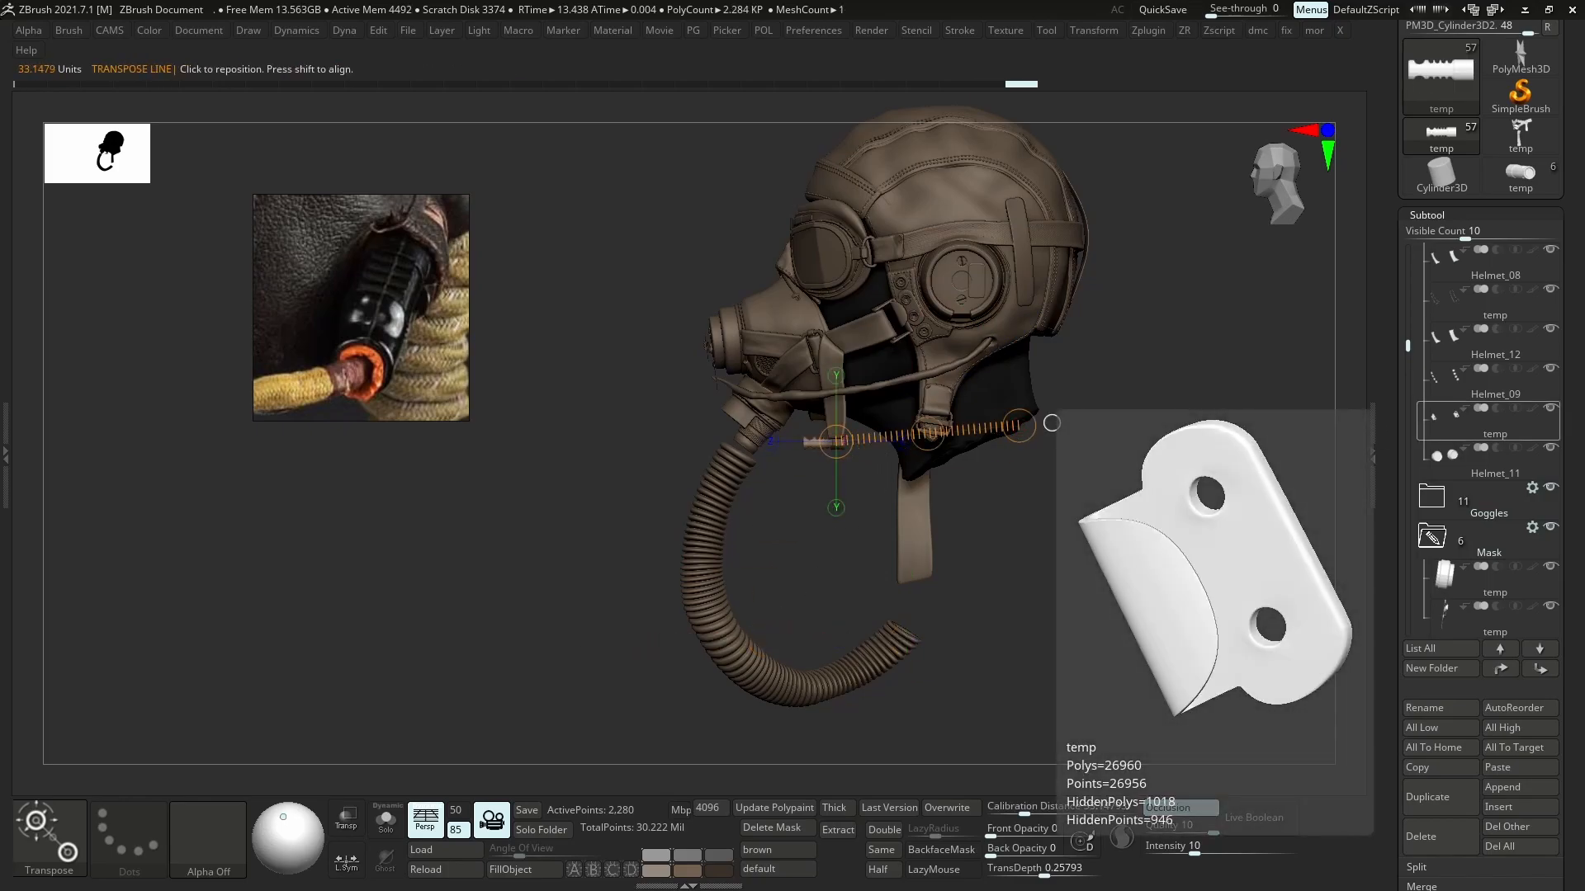
right_drag(897, 559, 888, 619)
right_drag(833, 496, 929, 453)
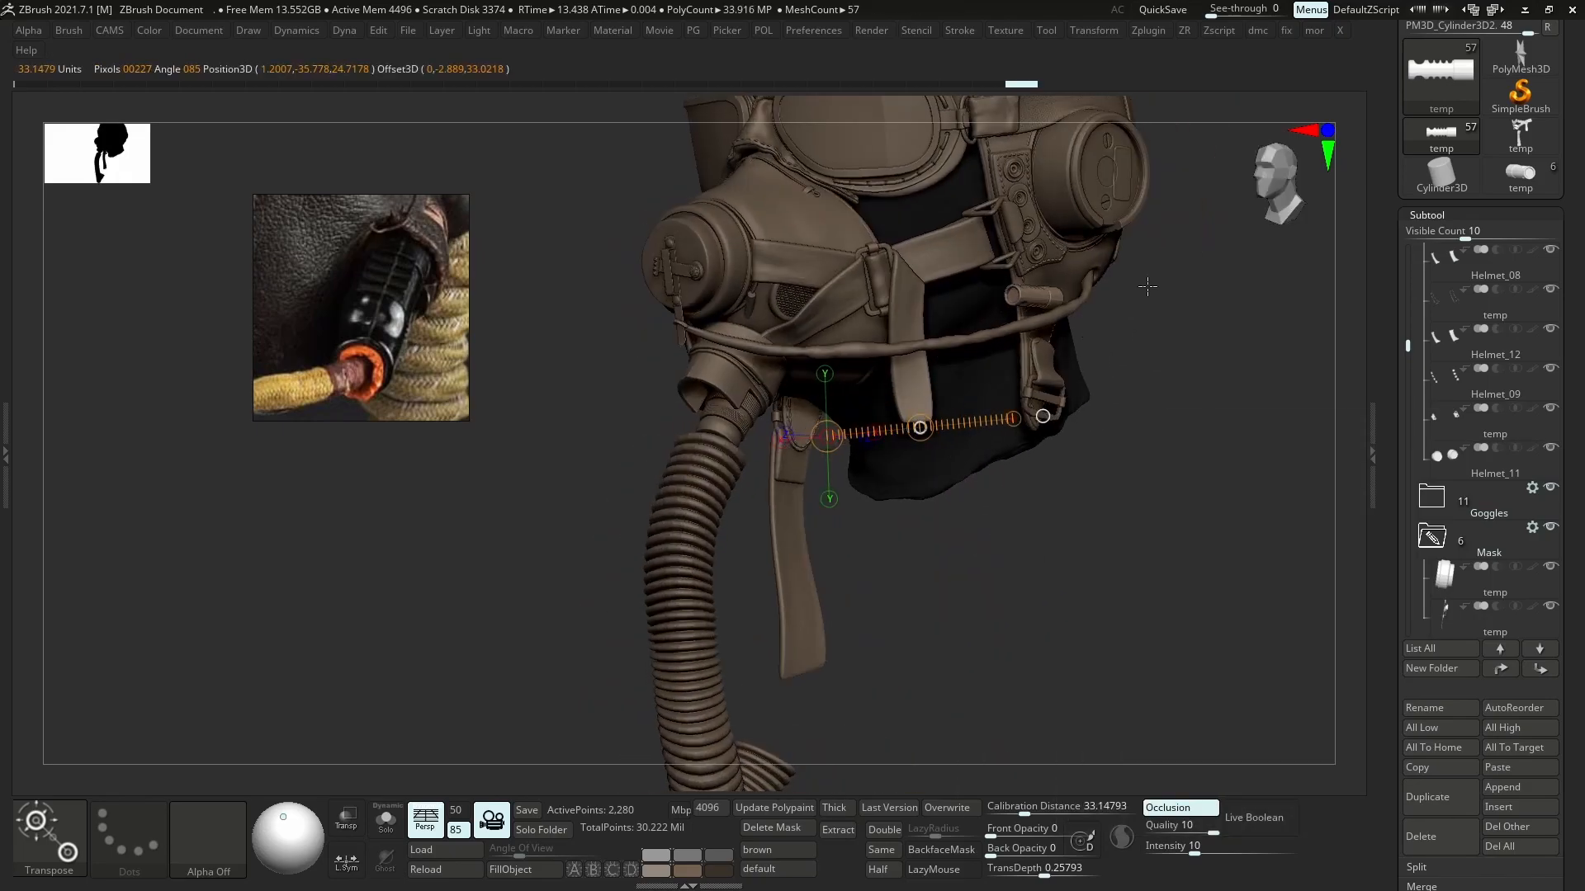
mouse_move(1132, 289)
shift+right_down()
mouse_move(1073, 260)
mouse_move(1017, 285)
mouse_move(1053, 303)
mouse_move(803, 409)
shift+right_up()
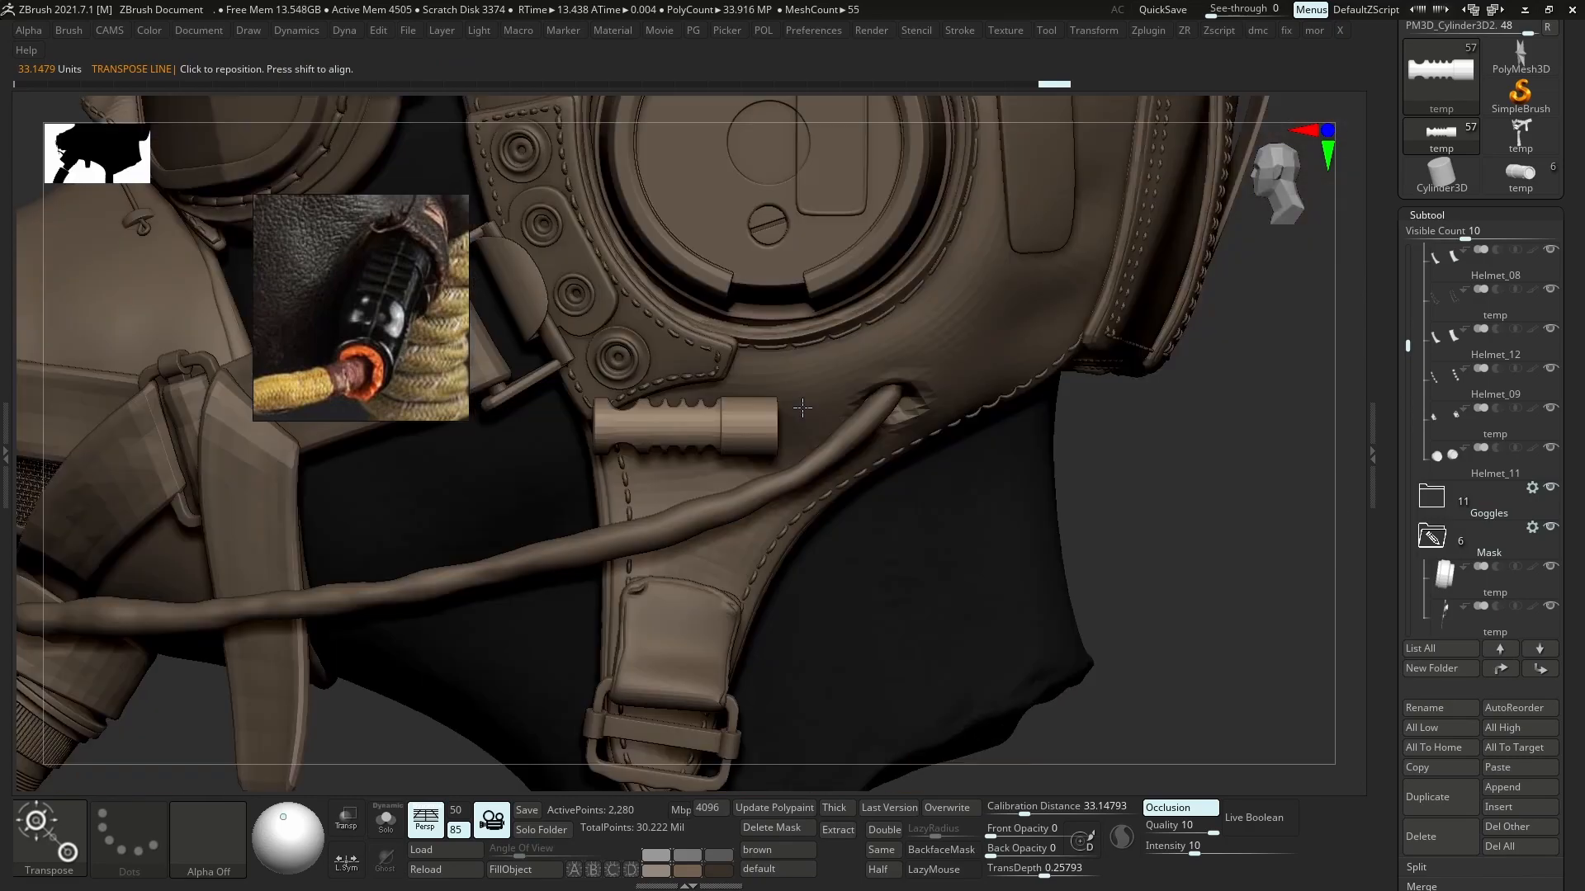
- Rotate the connector to a diagonal angle and move it over the cable's end below the ear cup
mouse_move(741, 434)
mouse_down()
mouse_move(914, 419)
mouse_move(882, 366)
mouse_move(820, 354)
mouse_up()
drag(828, 427, 969, 401)
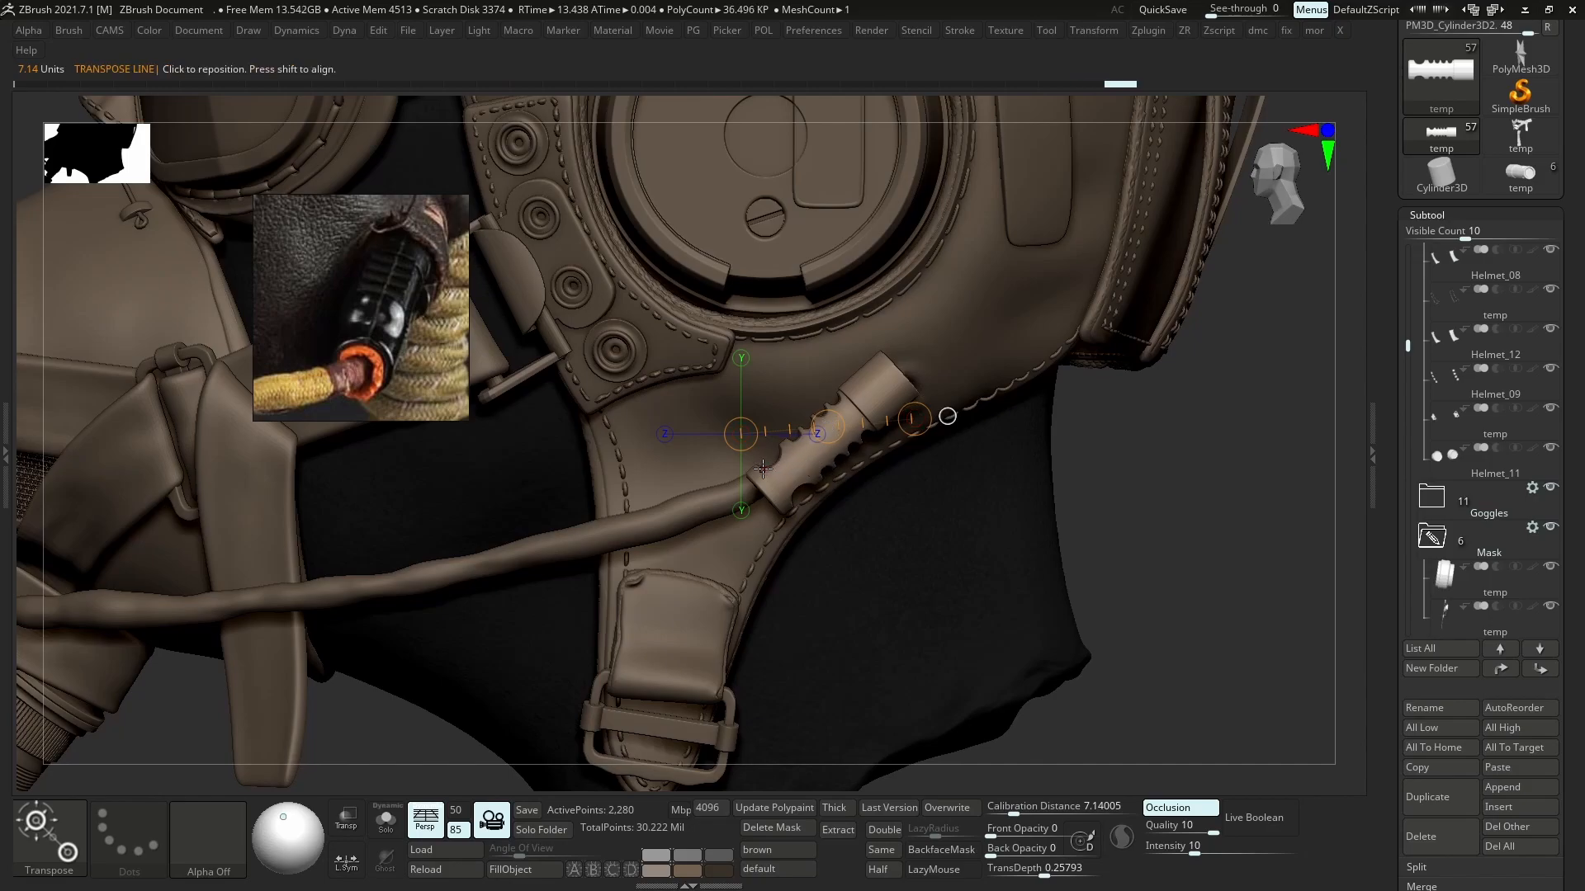
right_drag(813, 471, 895, 468)
mouse_move(790, 485)
mouse_down()
mouse_move(935, 468)
mouse_move(944, 403)
mouse_up()
key(r)
key(w)
drag(864, 479, 807, 499)
right_drag(974, 437, 862, 413)
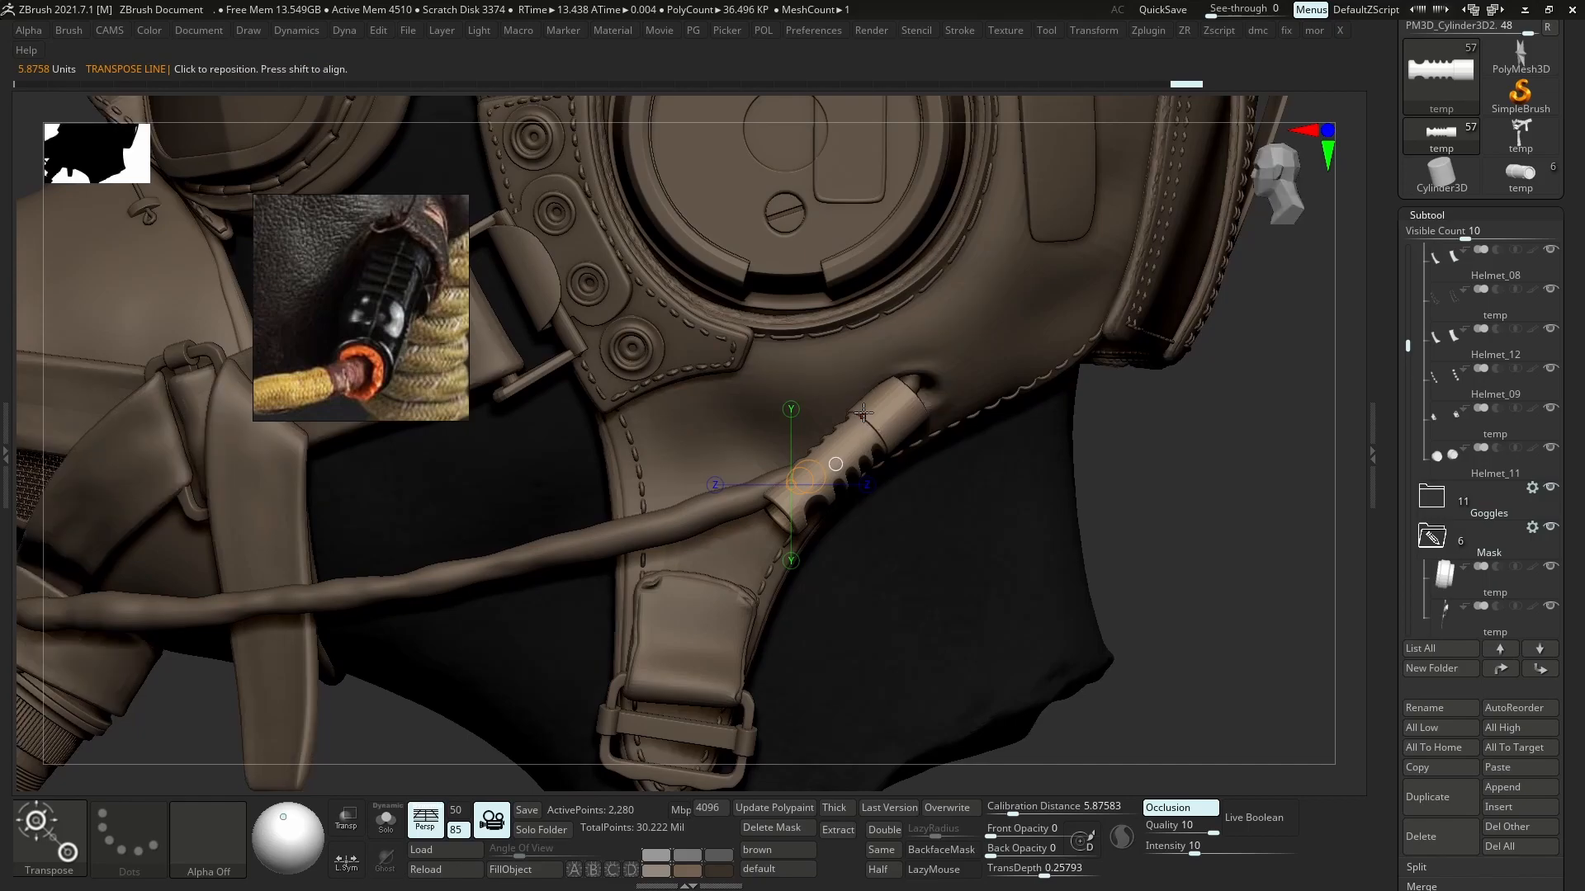
- Refine the connector's angle and depth so it lies against the leather flap beside the cable hole
drag(891, 408, 966, 432)
right_drag(966, 465, 985, 410)
drag(986, 411, 984, 416)
right_drag(1092, 401, 1042, 463)
shift+right_drag(933, 418, 899, 439)
mouse_move(917, 385)
mouse_down()
mouse_move(843, 448)
mouse_move(914, 392)
mouse_move(905, 402)
mouse_up()
right_drag(1011, 385, 1015, 483)
- Fine-tune the connector's rotation and position with the gizmo so its axis follows the cable's end
key(y)
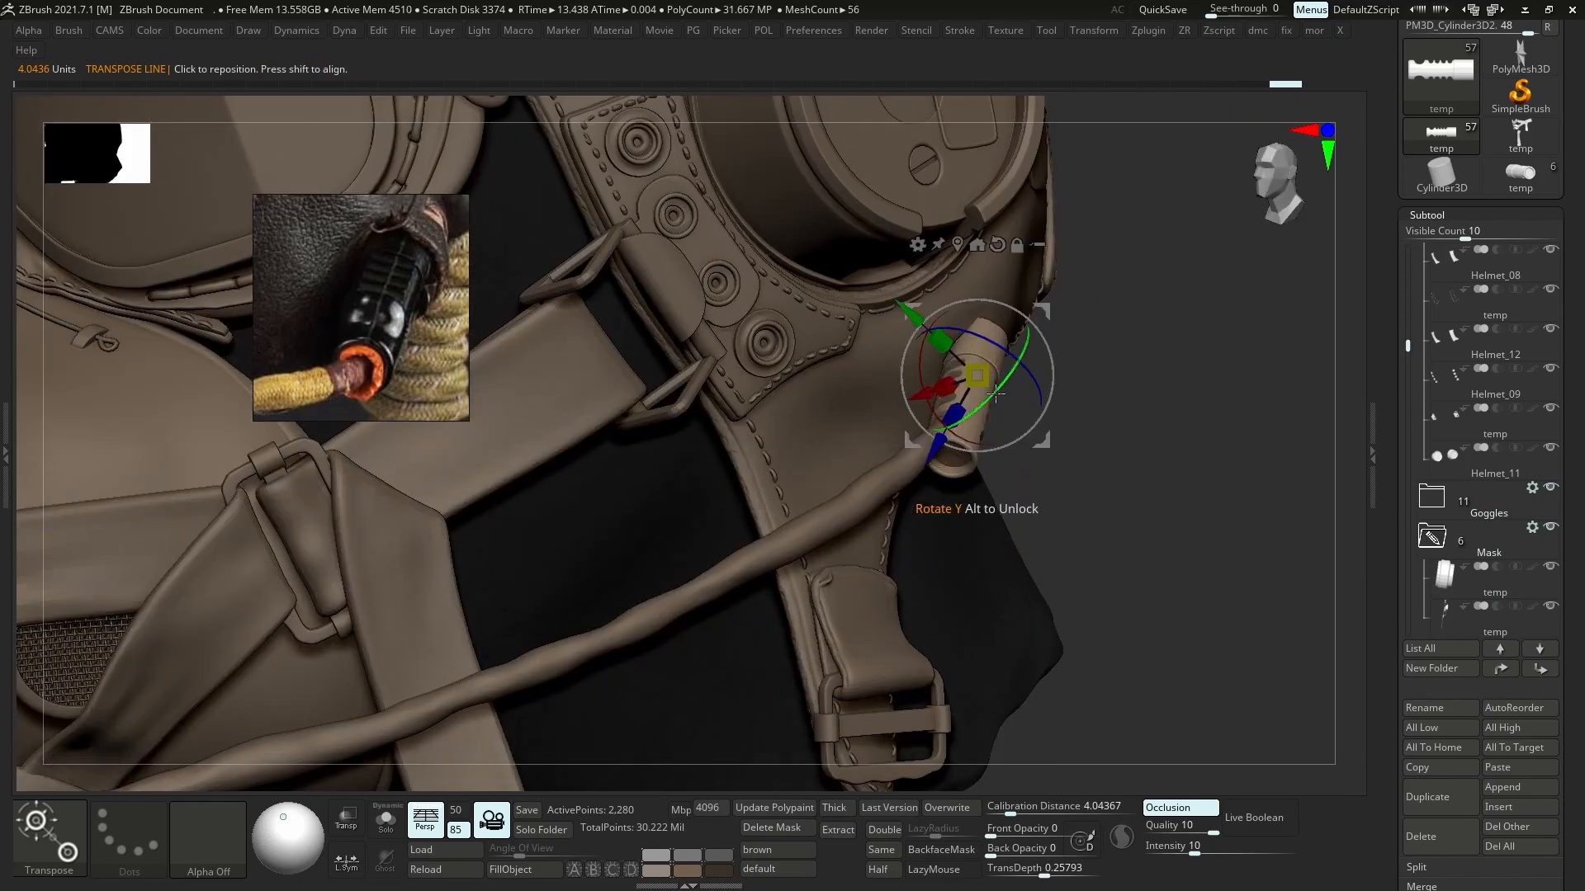
drag(923, 399, 933, 390)
shift+right_drag(932, 390, 895, 373)
drag(909, 303, 901, 293)
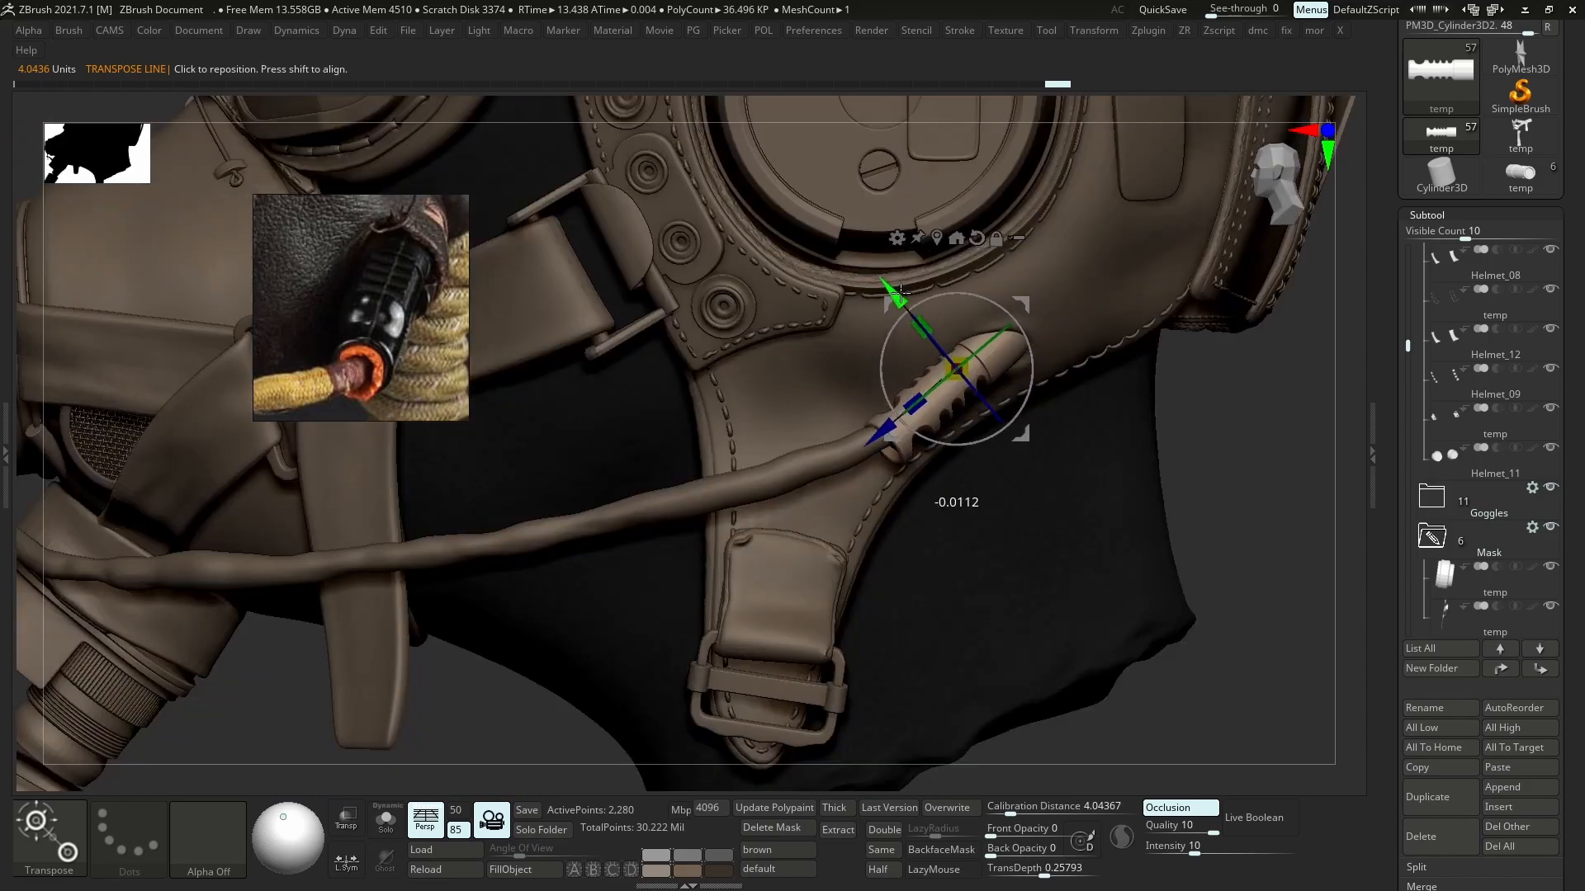
right_drag(997, 390, 911, 410)
drag(875, 430, 989, 369)
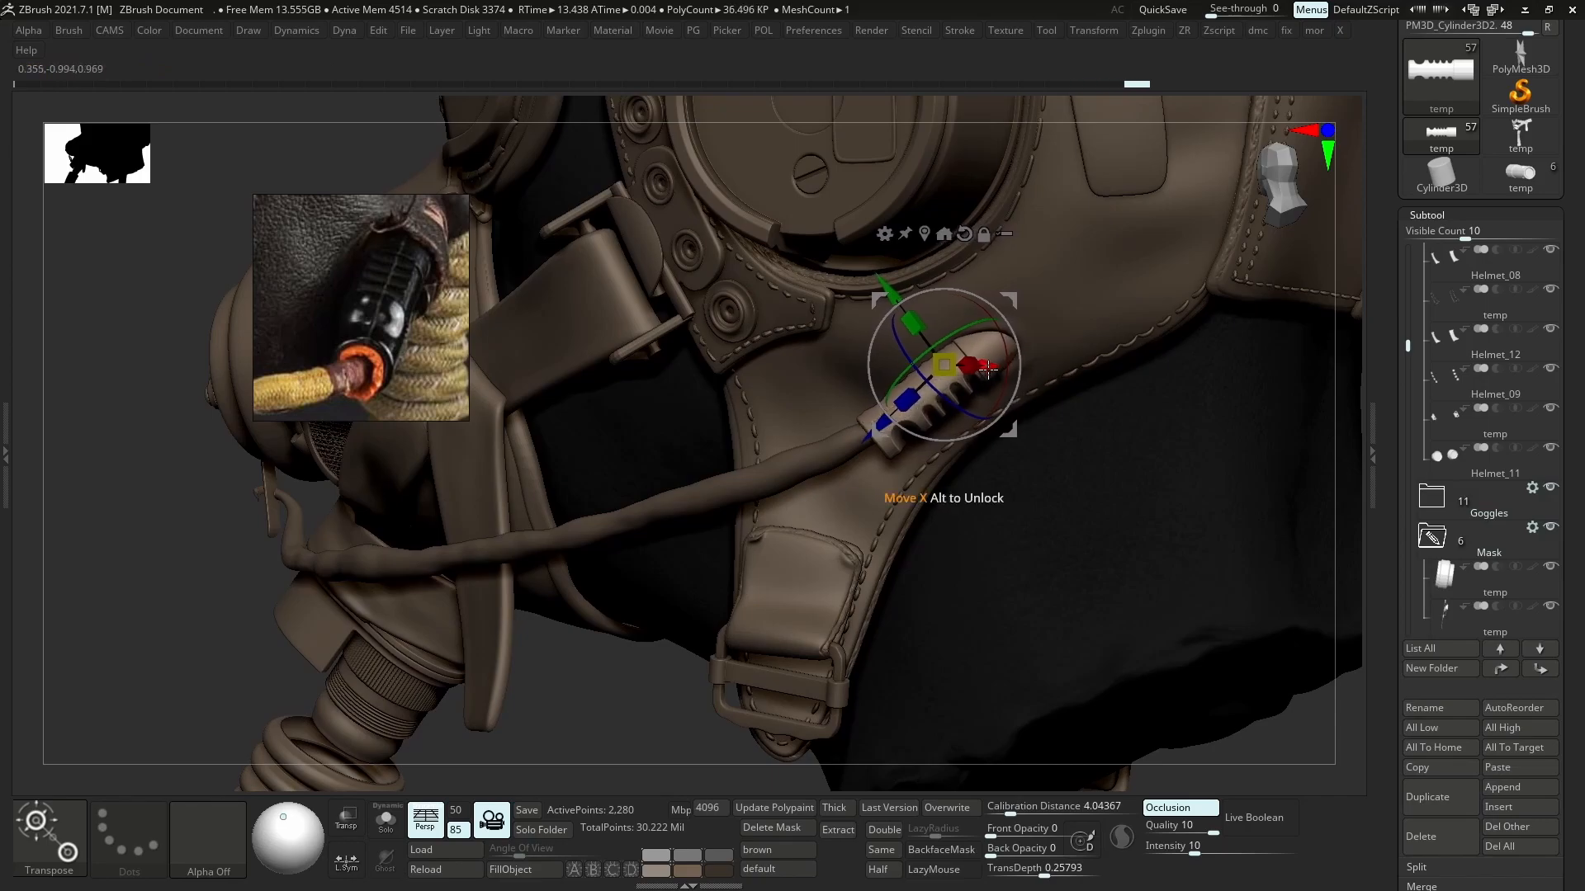
- Fit the cable's end to the connector with a resized Move brush and reselect the connector
key(b)
key(m)
key(v)
alt+click(990, 379)
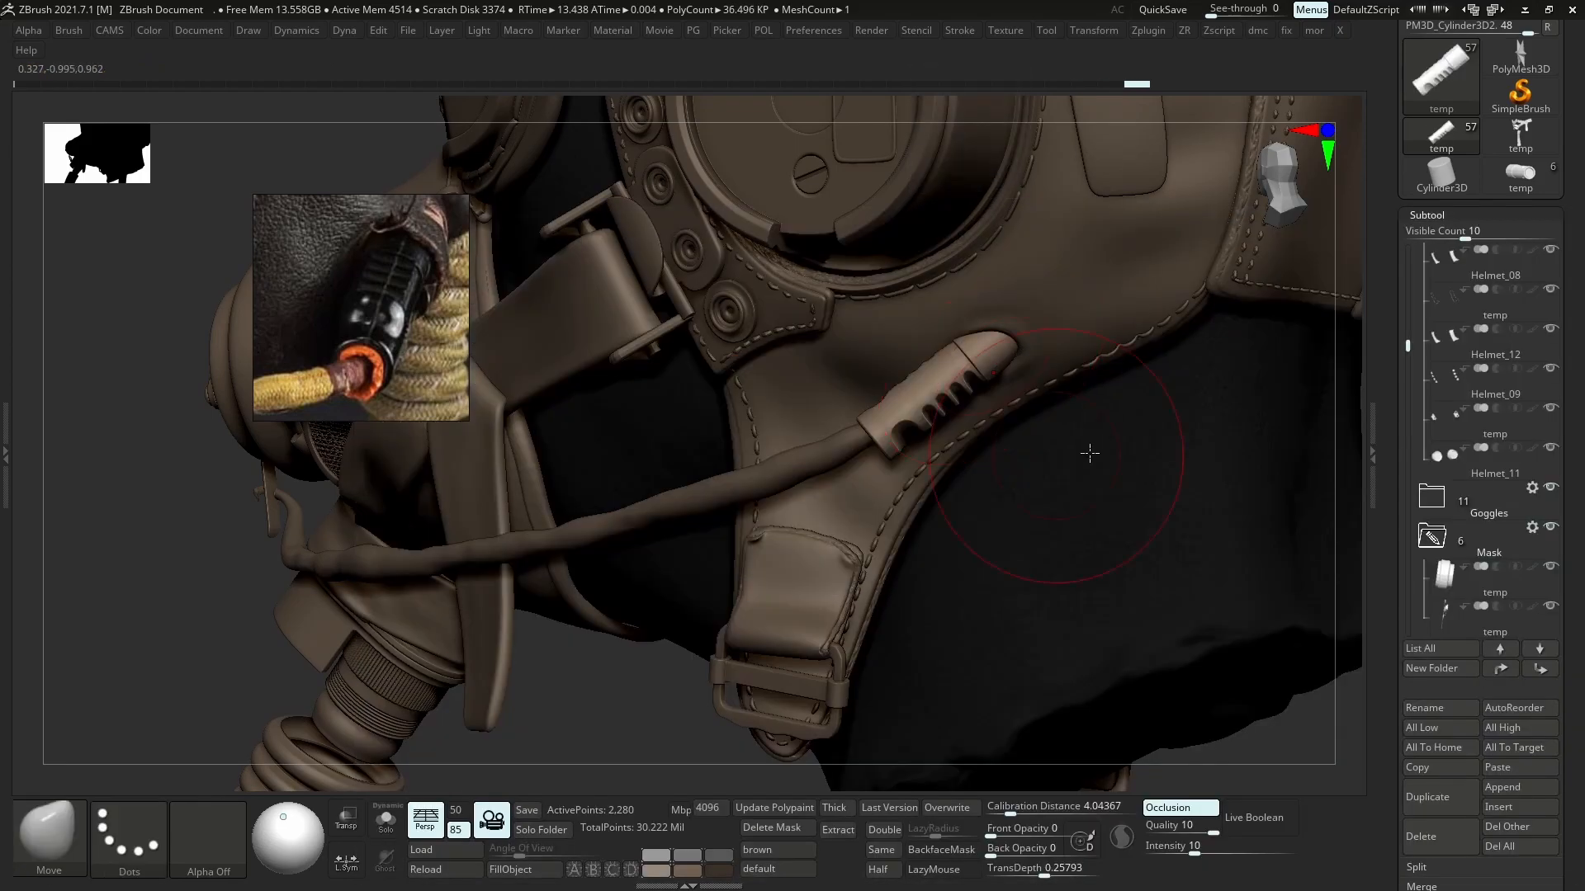
ctrl+right_drag(857, 129, 841, 91)
key(s)
ctrl+right_drag(1004, 371, 1048, 495)
mouse_move(1139, 413)
right_down()
mouse_move(1020, 388)
mouse_move(974, 289)
mouse_move(1007, 297)
right_up()
key(s)
mouse_move(1007, 297)
ctrl+right_down()
mouse_move(960, 417)
mouse_move(1001, 383)
mouse_move(1032, 386)
ctrl+right_up()
alt+click(962, 417)
alt+click(982, 390)
- Nudge and tilt the connector with a transpose line so its open end meets the cable in the front view
key(w)
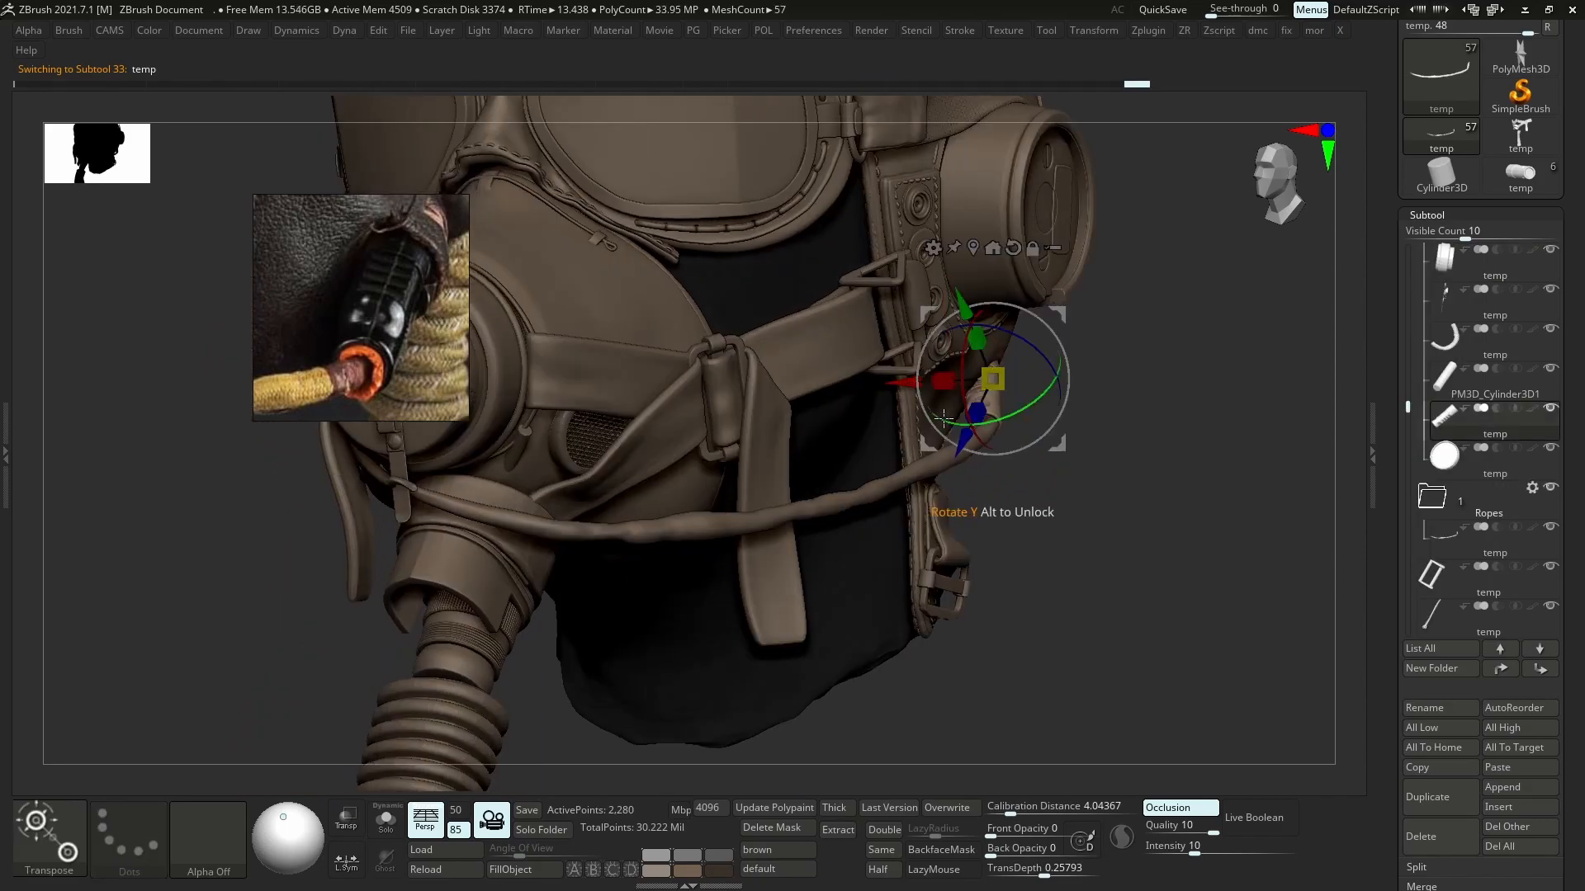
key(y)
ctrl+right_drag(1009, 487, 1015, 553)
drag(991, 429, 1144, 416)
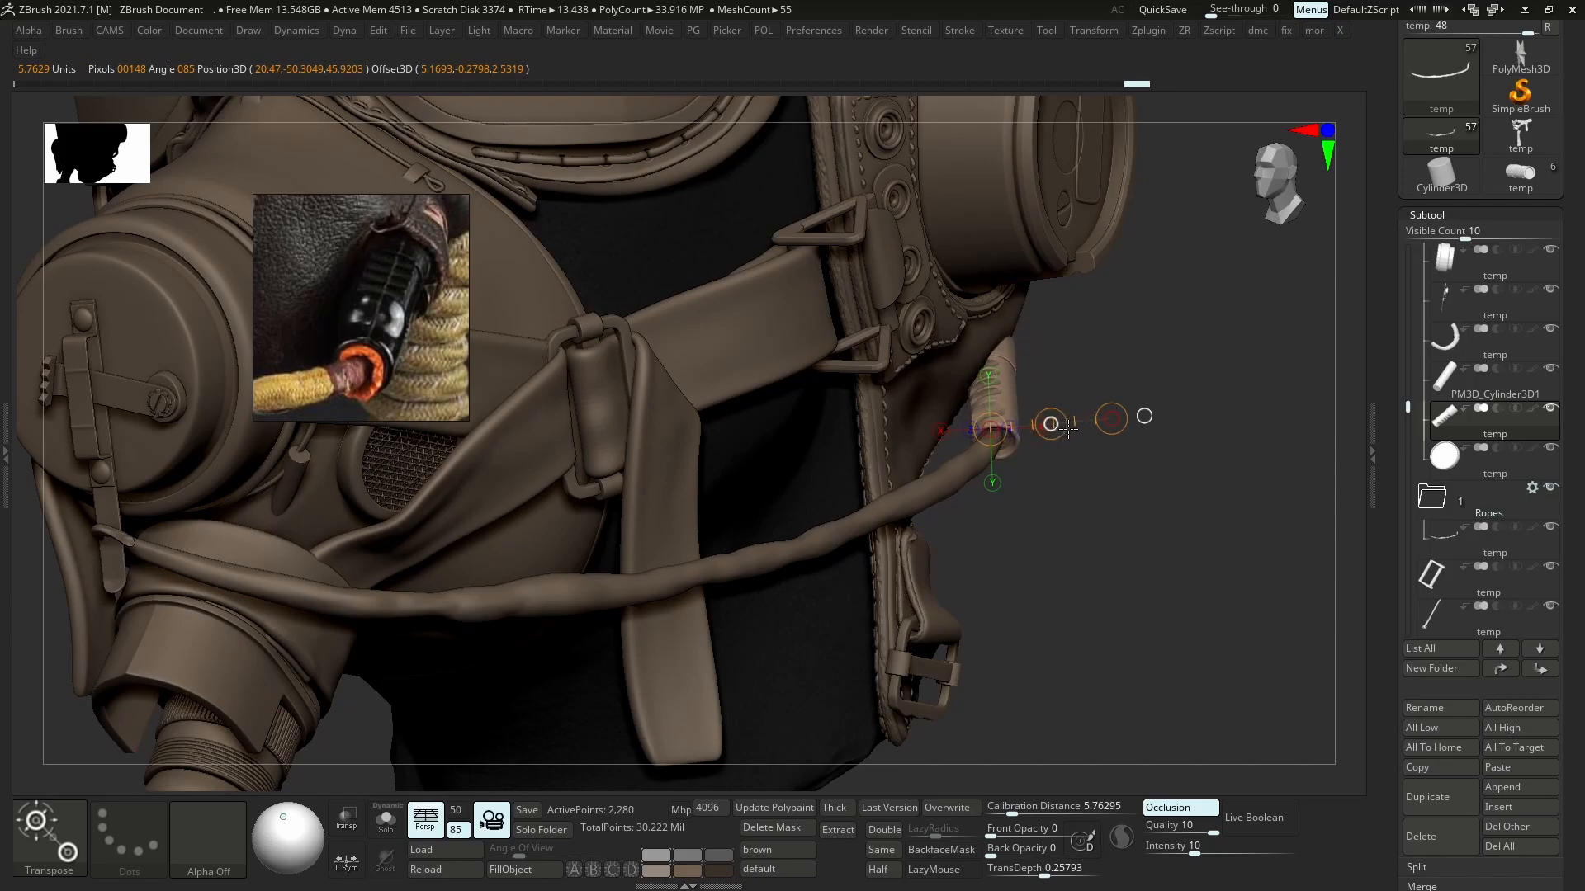
drag(1050, 424, 1050, 423)
right_drag(1052, 343, 1091, 337)
click(1041, 425)
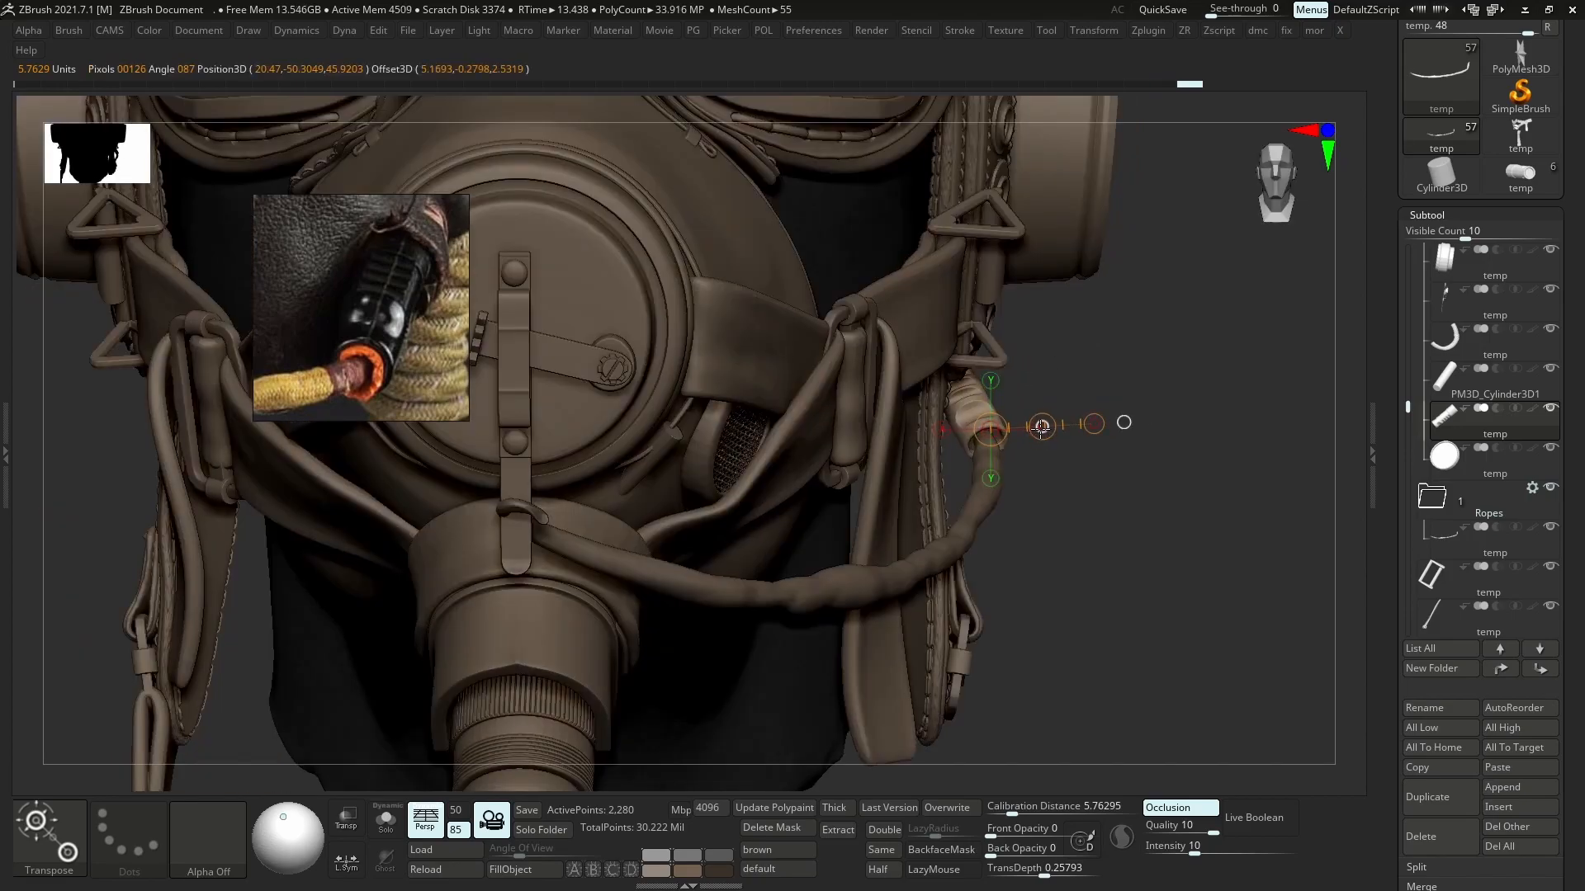
ctrl+right_drag(1051, 365, 1058, 310)
- Select the Helmet_13 leather shell, choose the Standard brush and isolate the shell around the cable hole
key(b)
key(m)
key(v)
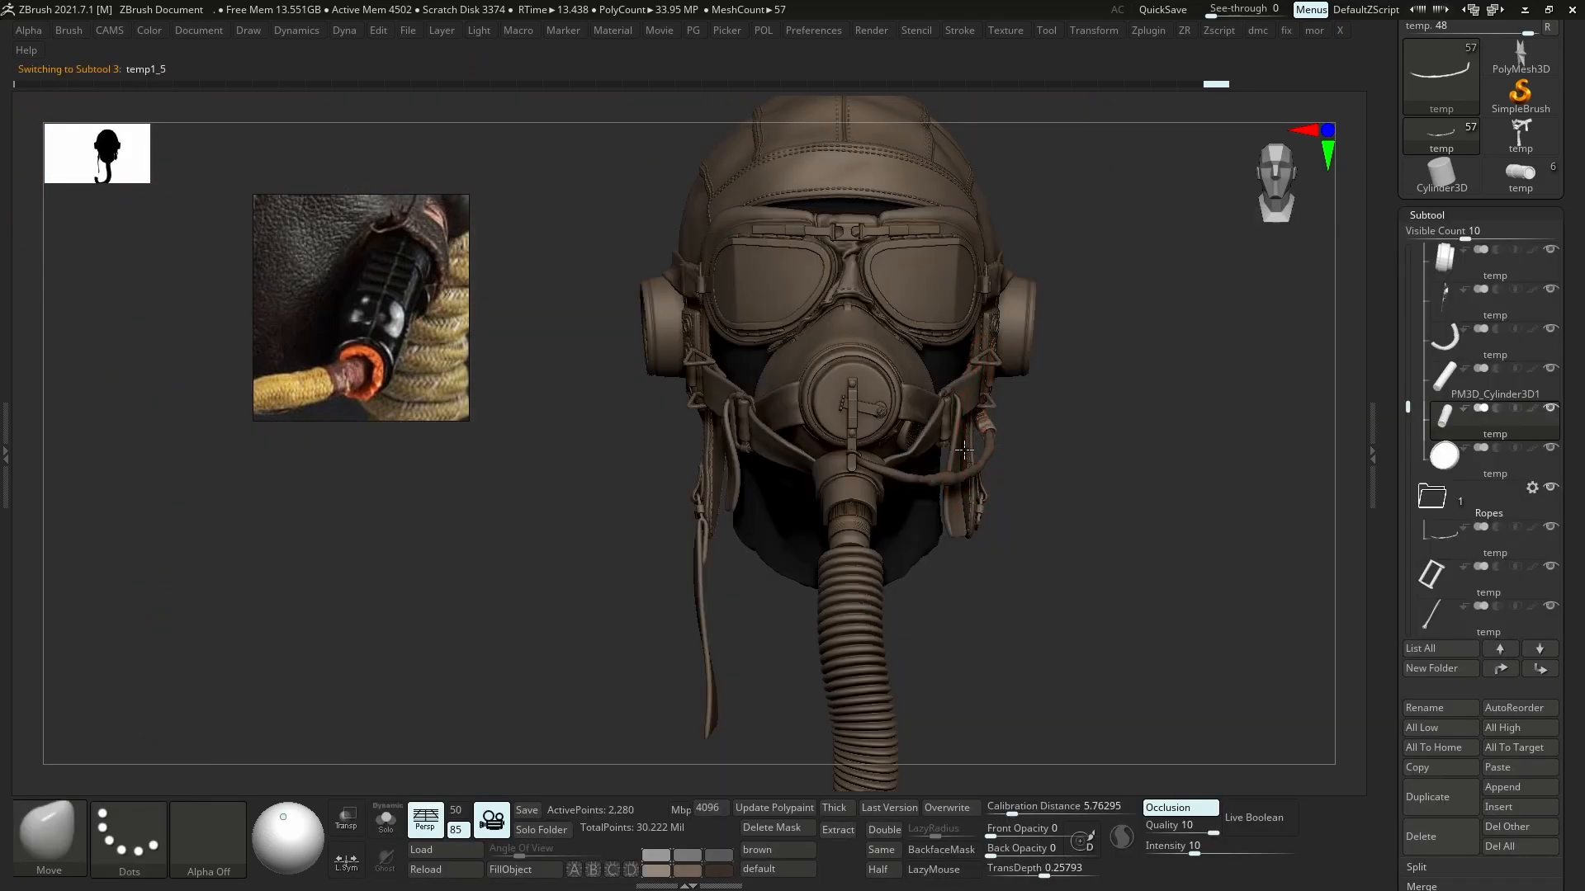
alt+click(962, 450)
right_drag(1078, 496, 1003, 495)
ctrl+right_drag(1006, 346, 1063, 430)
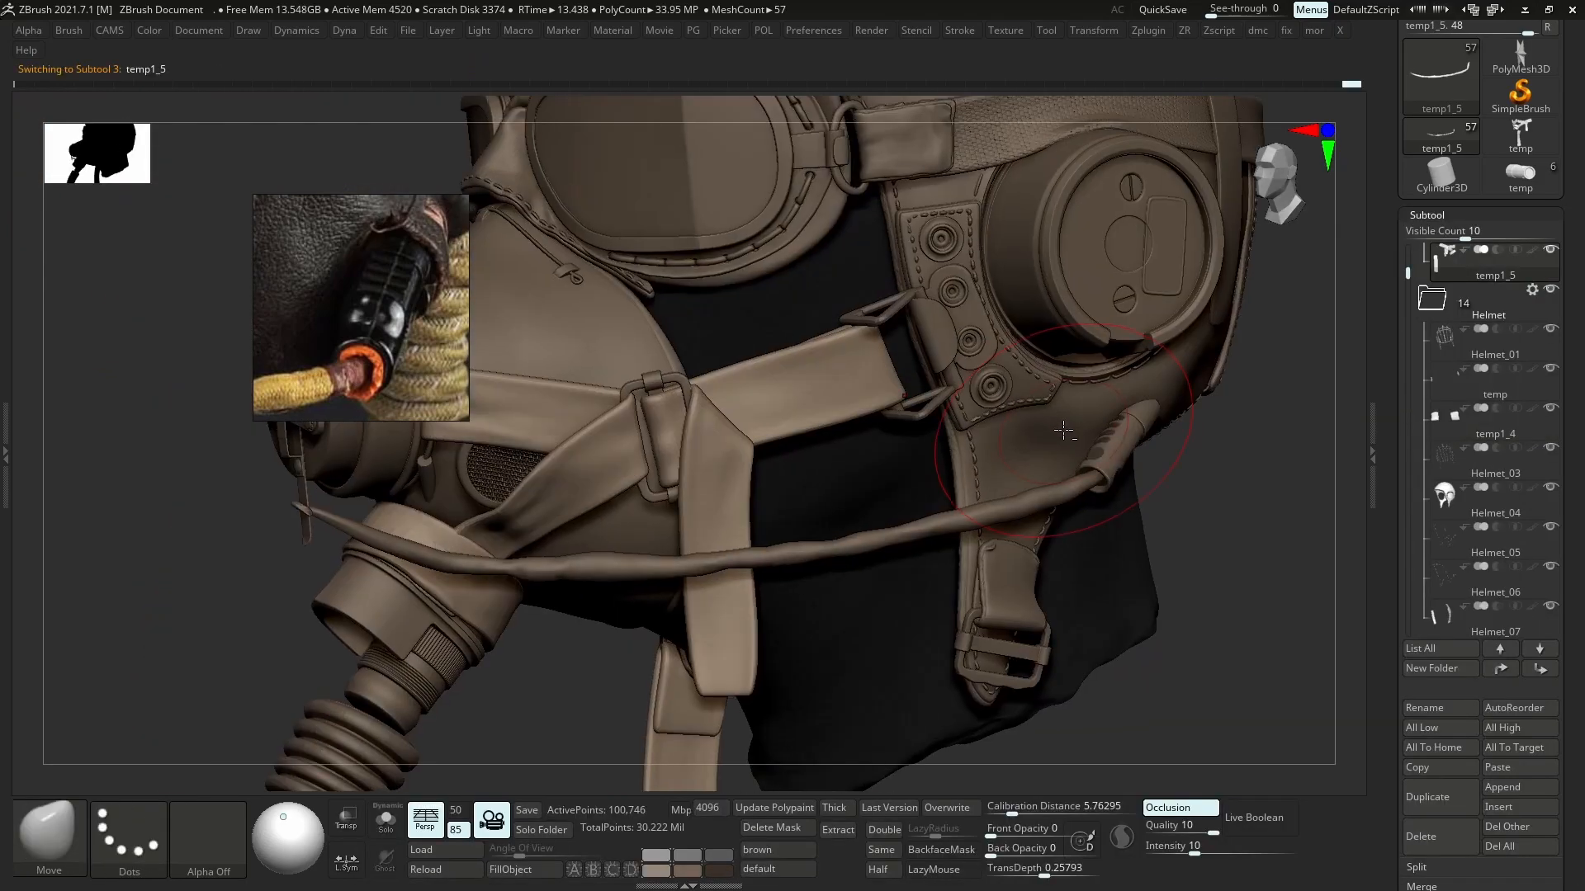
alt+click(1100, 436)
key(b)
key(s)
key(t)
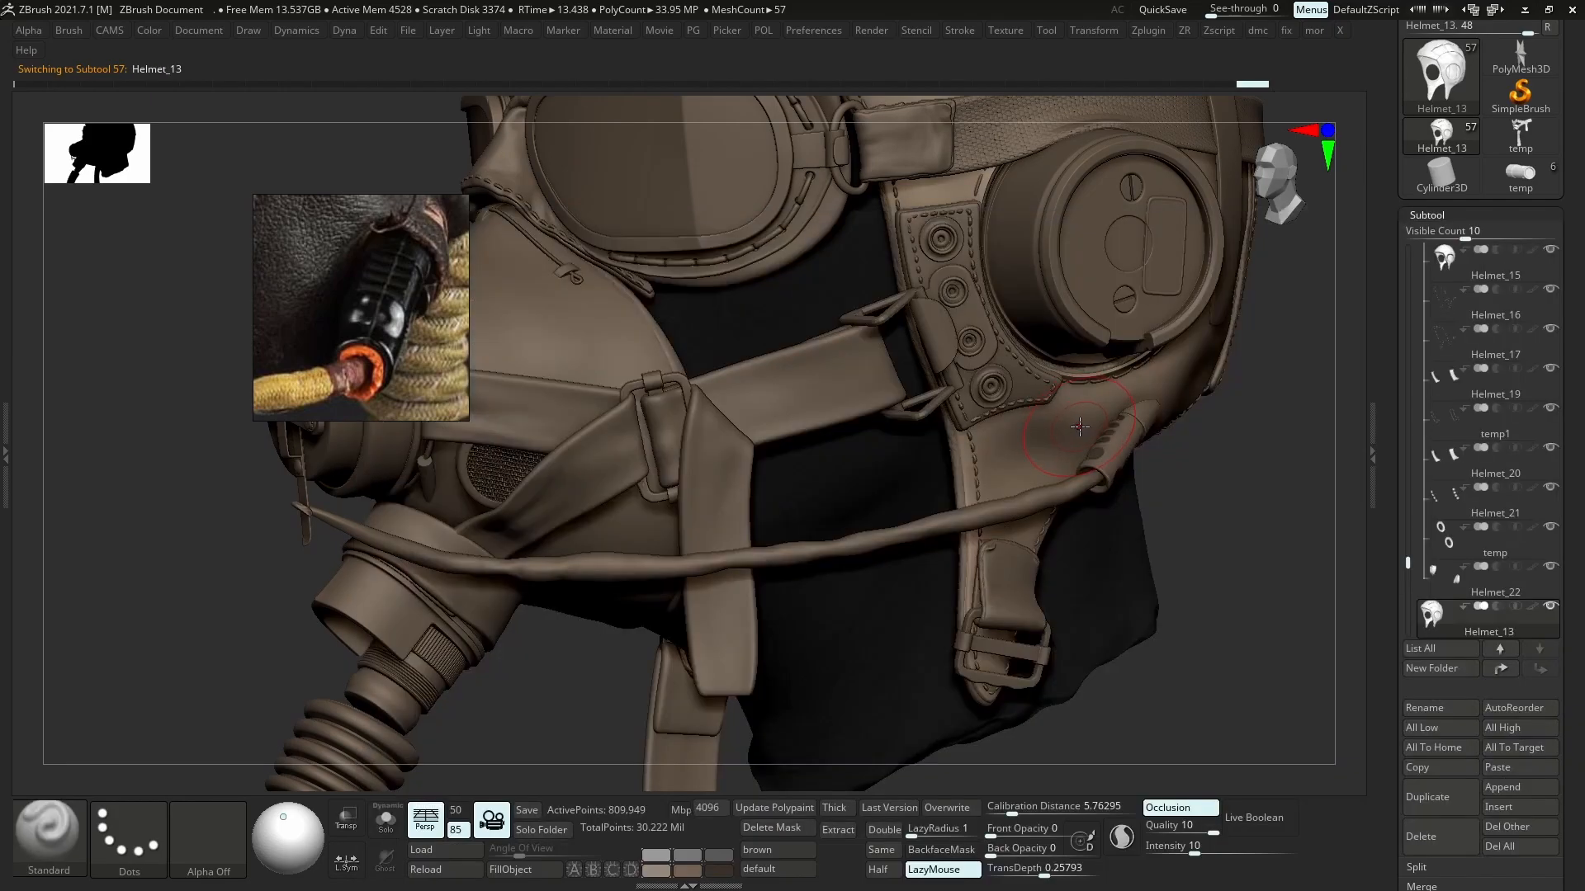
key(alt+s)
ctrl+right_drag(1126, 502, 1127, 562)
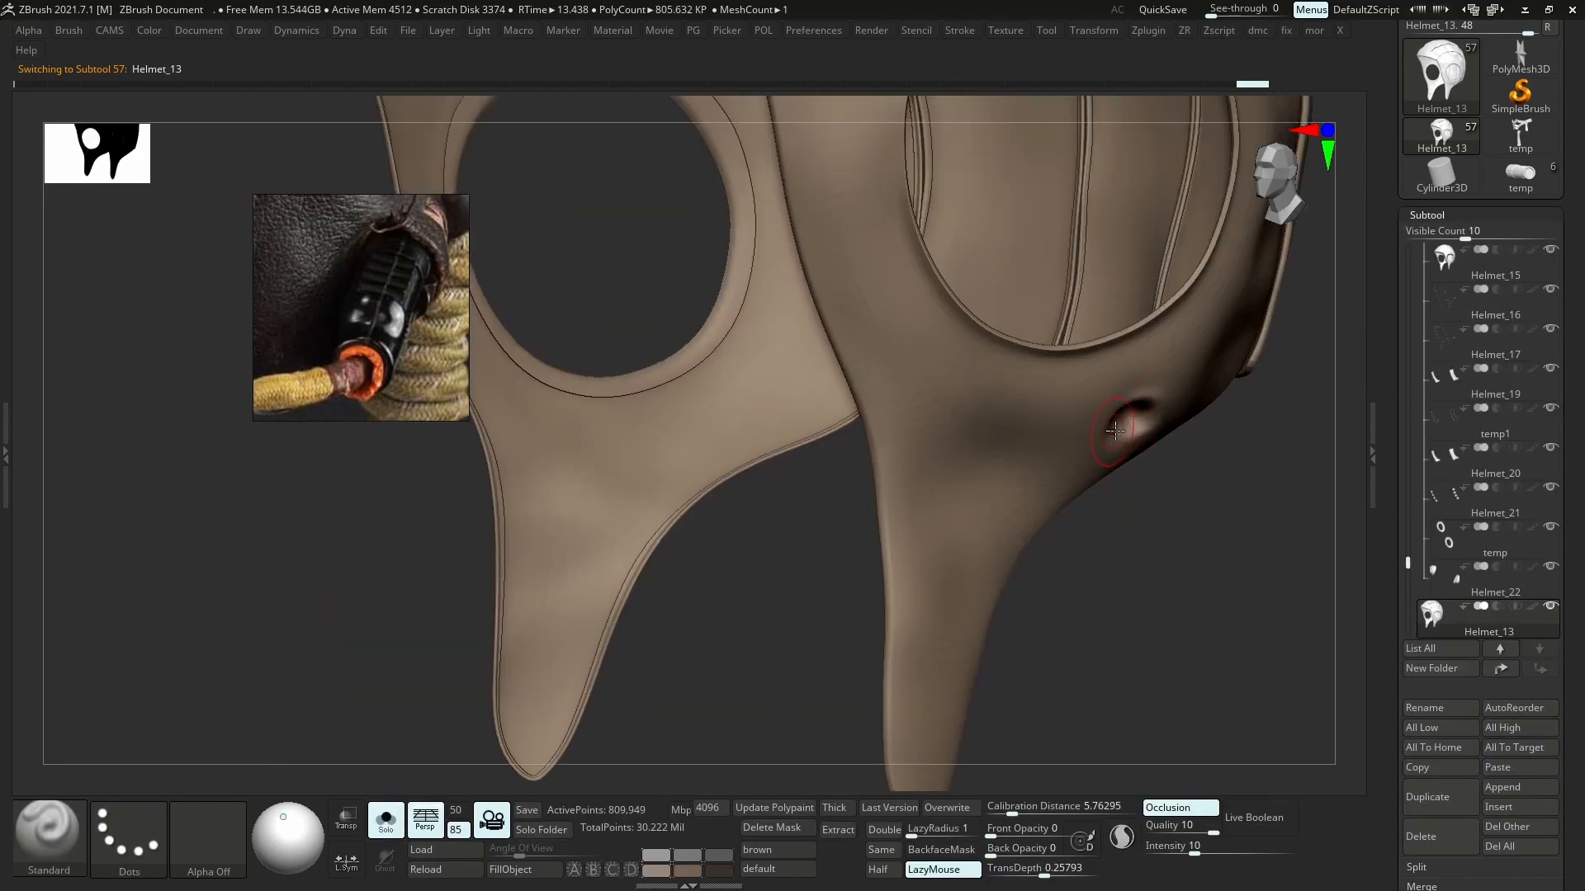
- Sculpt and smooth the dent around the cable hole on Helmet_13, working down to two subdivision levels lower
drag(1109, 421, 1128, 409)
shift+drag(1116, 429, 1118, 442)
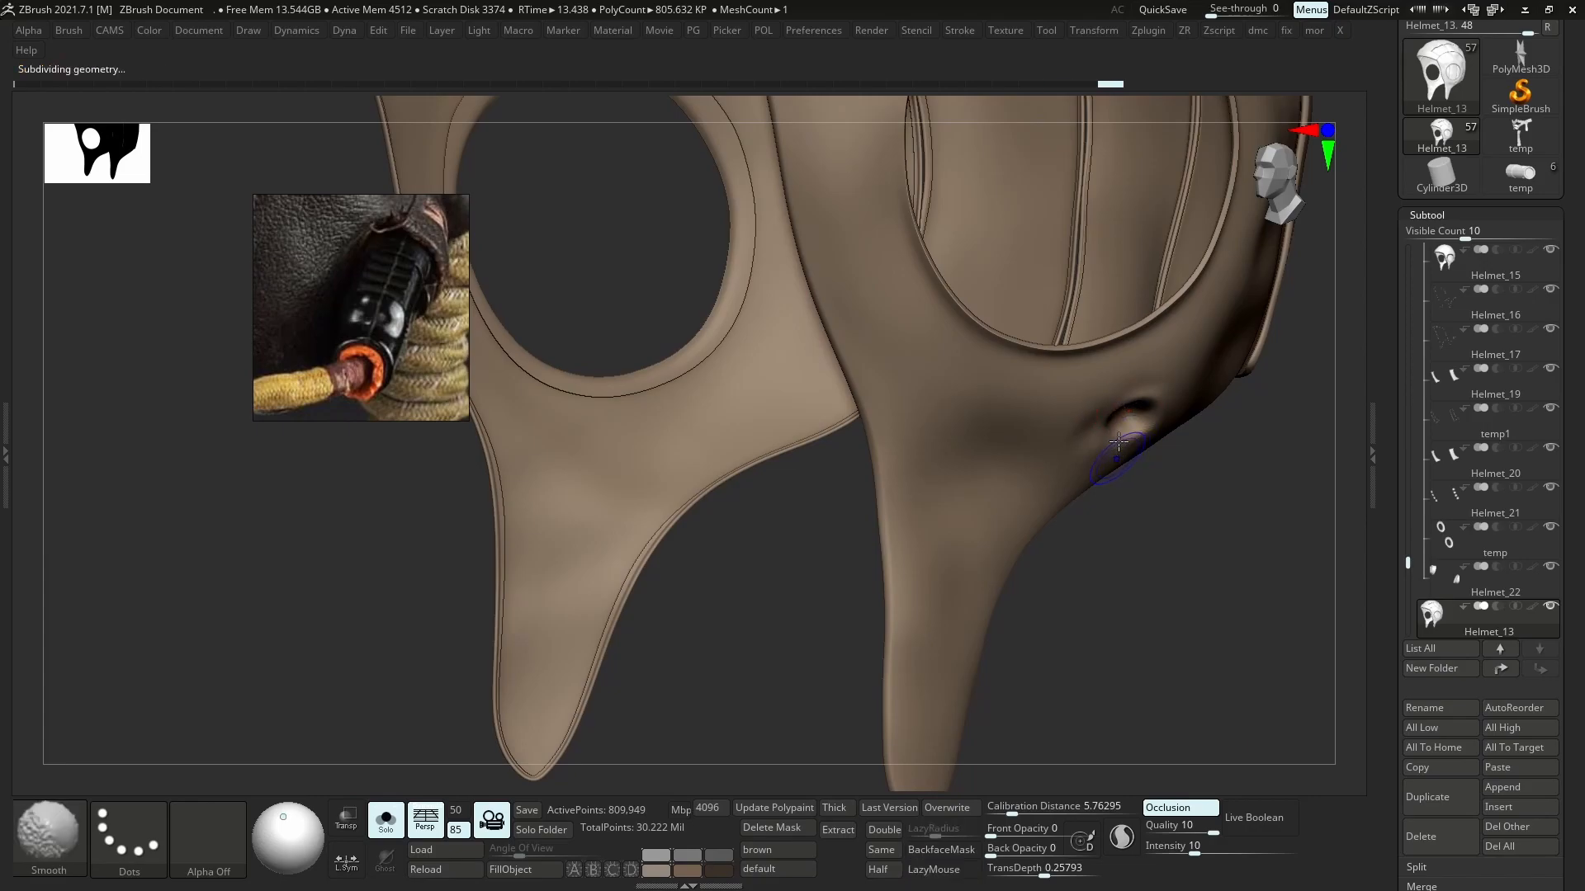
key(shift+d)
key(shift+d)
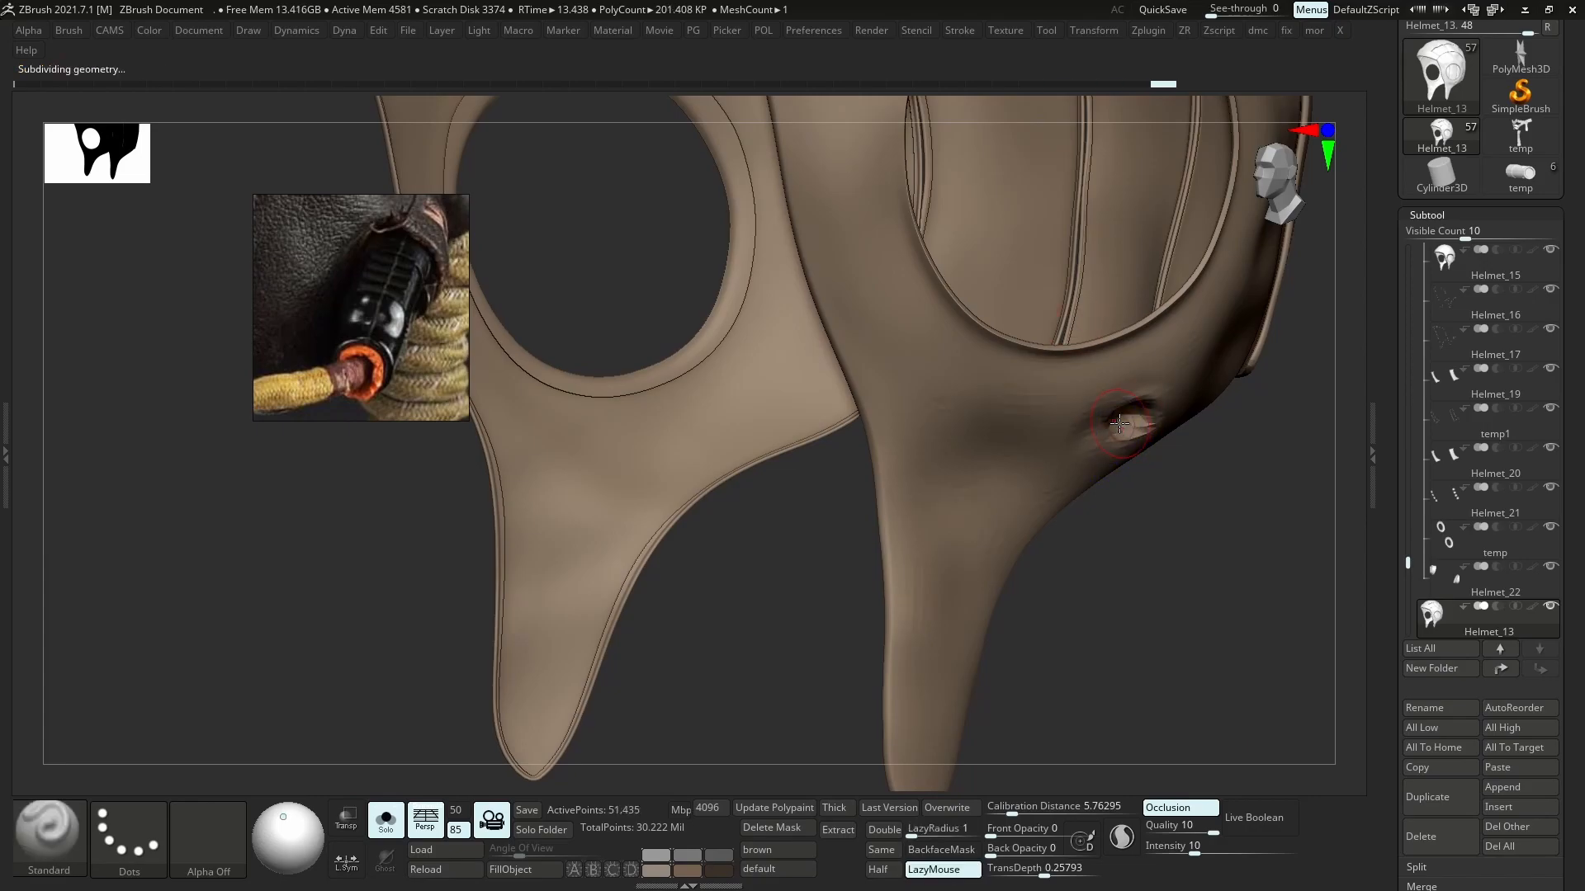
key(alt+s)
key(alt+s)
mouse_move(1101, 425)
shift+mouse_down()
mouse_move(1083, 440)
mouse_move(1091, 415)
mouse_move(1107, 421)
shift+mouse_up()
key(alt+s)
key(alt+s)
key(alt+s)
key(alt+s)
- Return Helmet_13 to its highest subdivision level and smooth the leather around the connector further
ctrl+right_drag(1110, 425, 1060, 474)
key(shift+d)
right_click(1144, 486)
key(d)
key(alt+s)
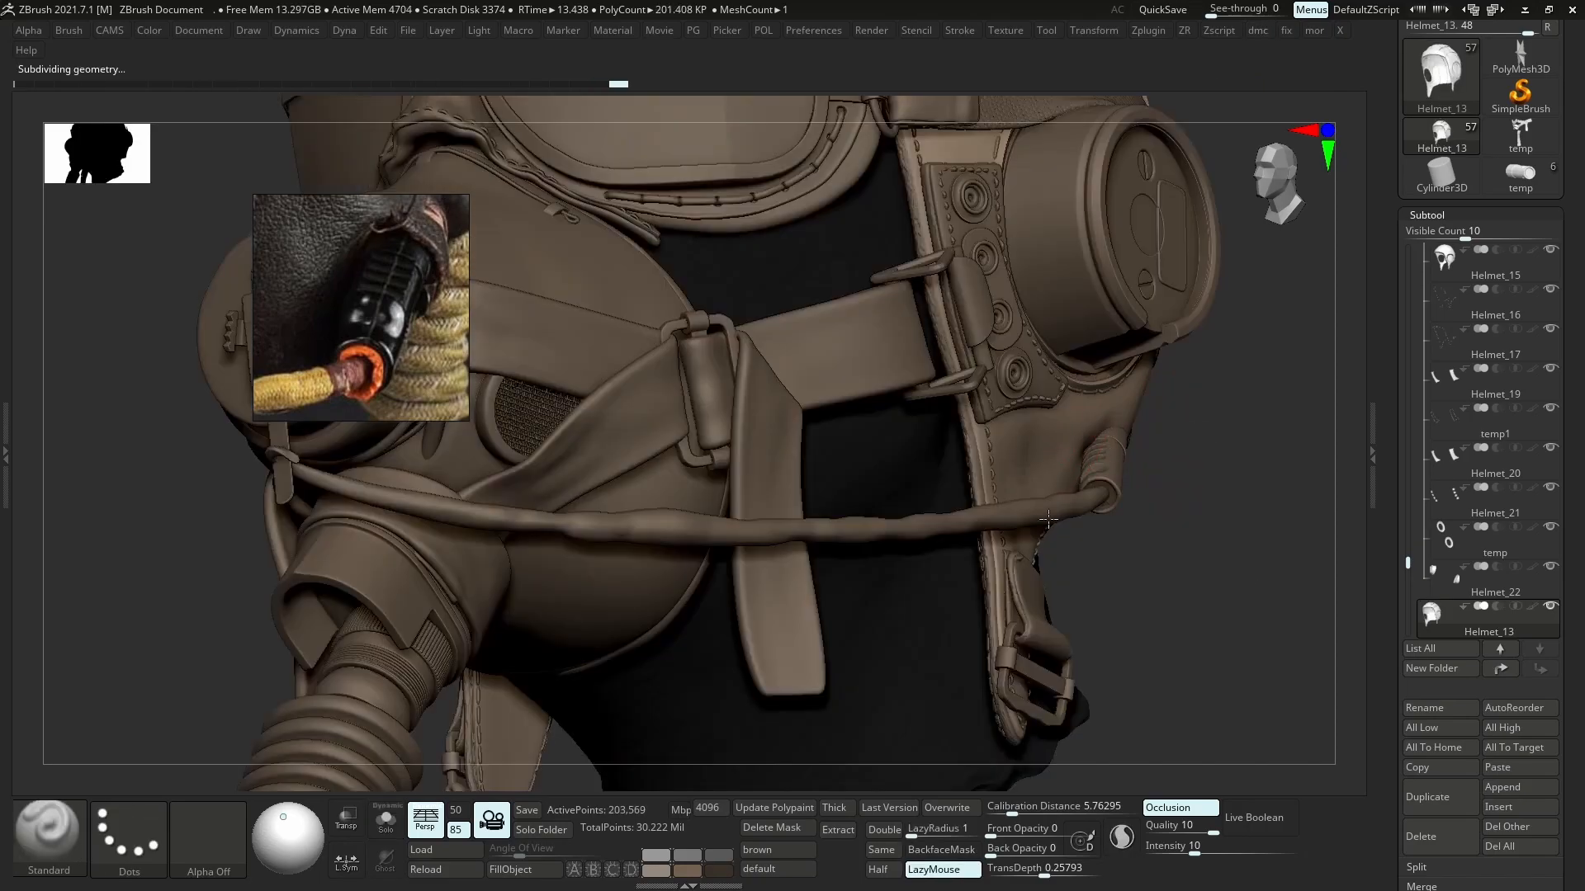
right_drag(1014, 503, 933, 488)
shift+drag(1070, 441, 1113, 433)
key(alt+s)
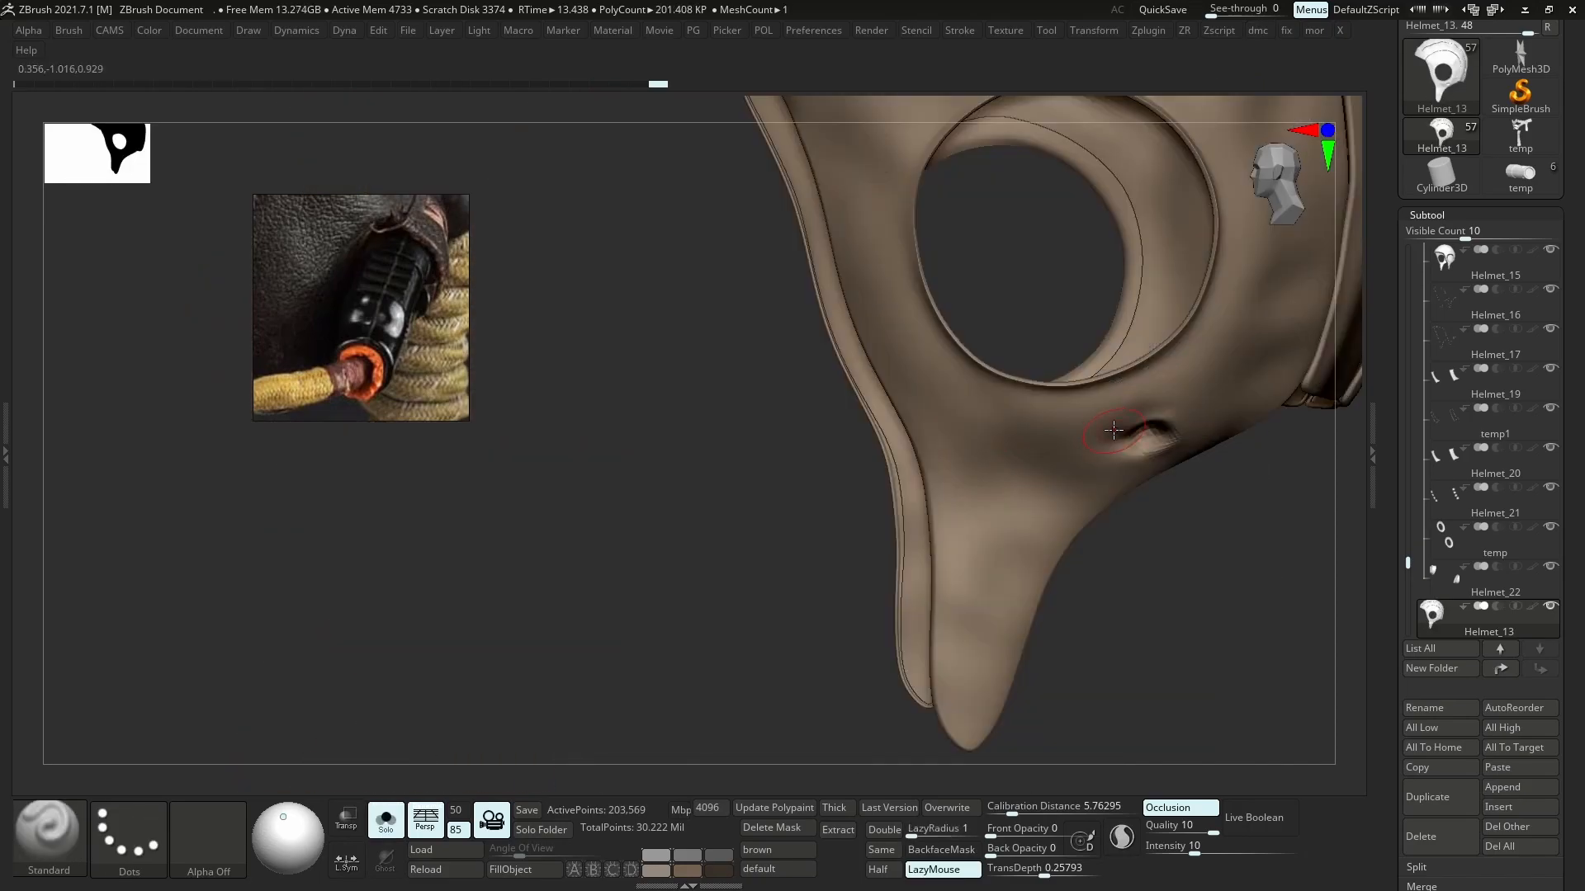
key(alt+s)
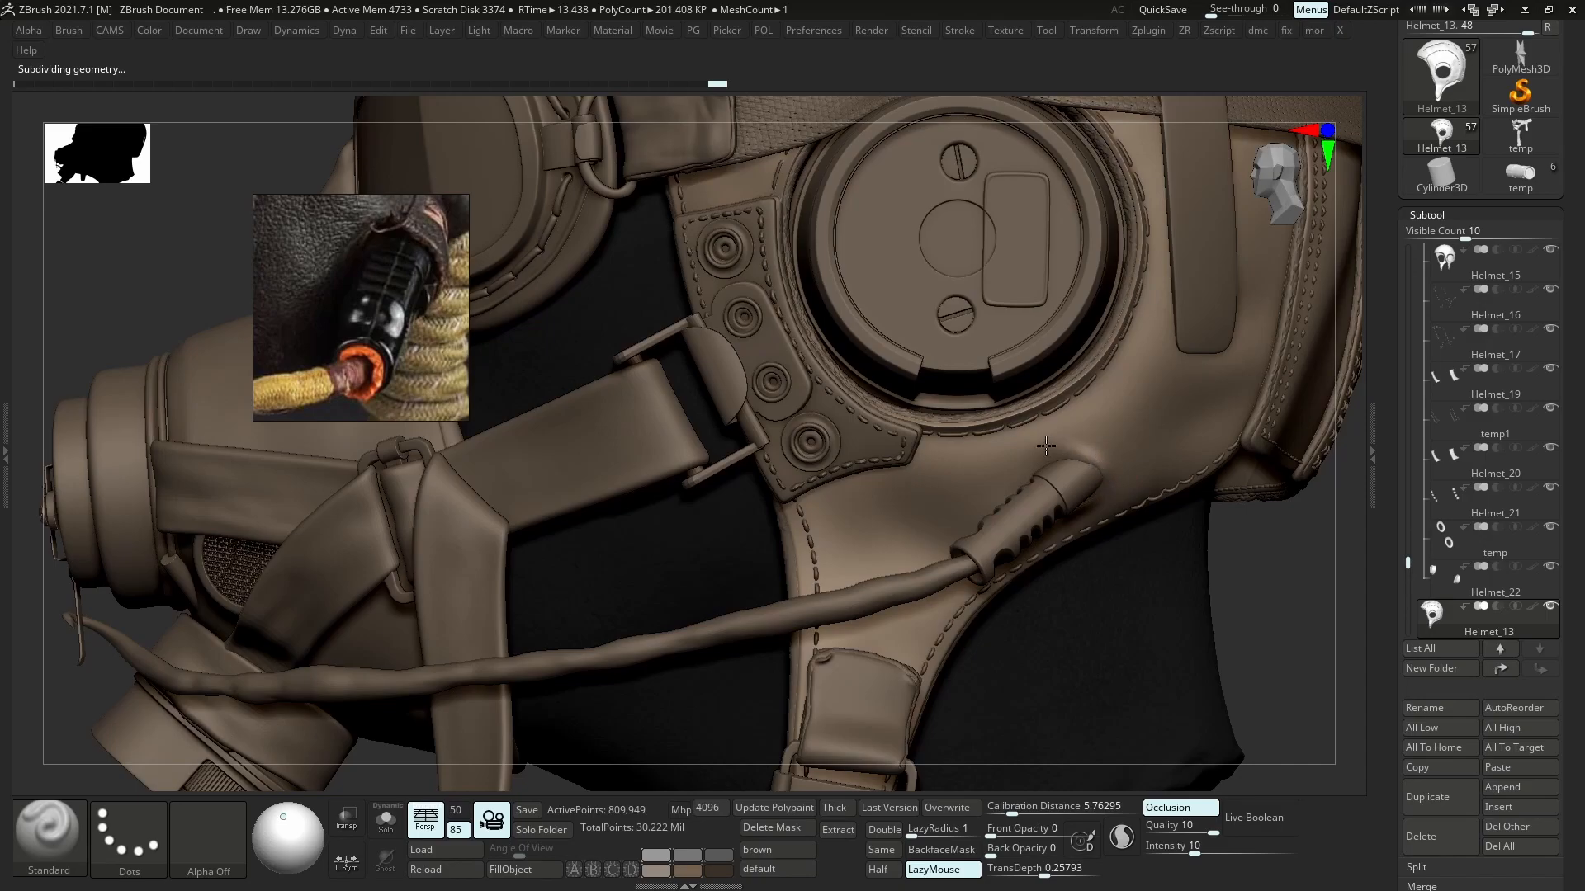
shift+drag(1082, 460, 1050, 457)
mouse_move(1149, 500)
ctrl+right_down()
mouse_move(1112, 513)
mouse_move(1214, 527)
mouse_move(990, 525)
mouse_move(1134, 471)
mouse_move(1107, 495)
mouse_move(1193, 537)
ctrl+right_up()
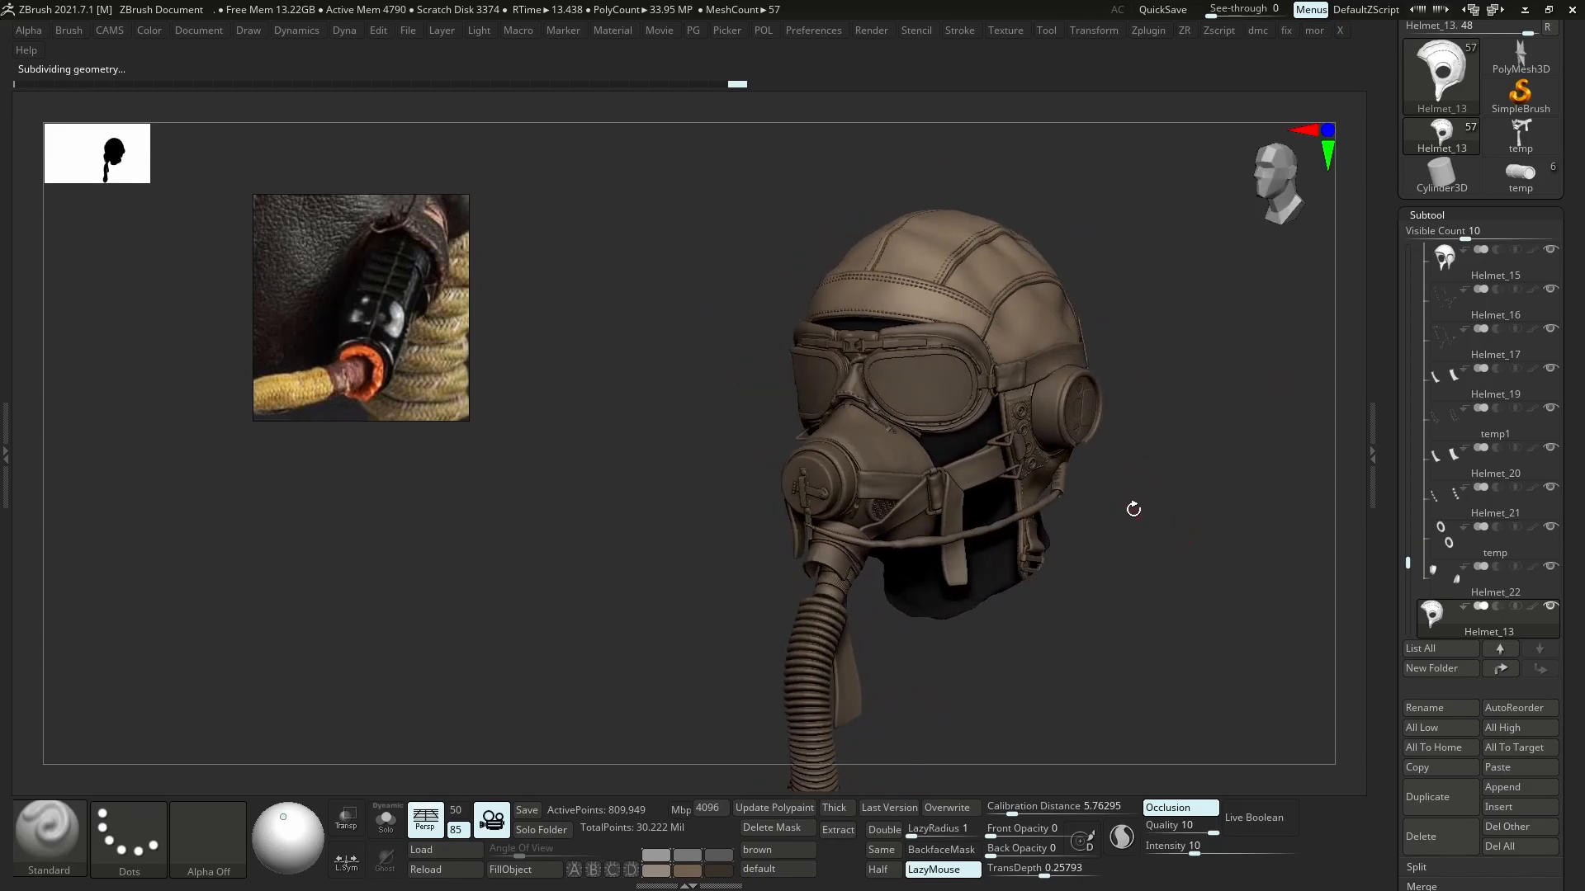
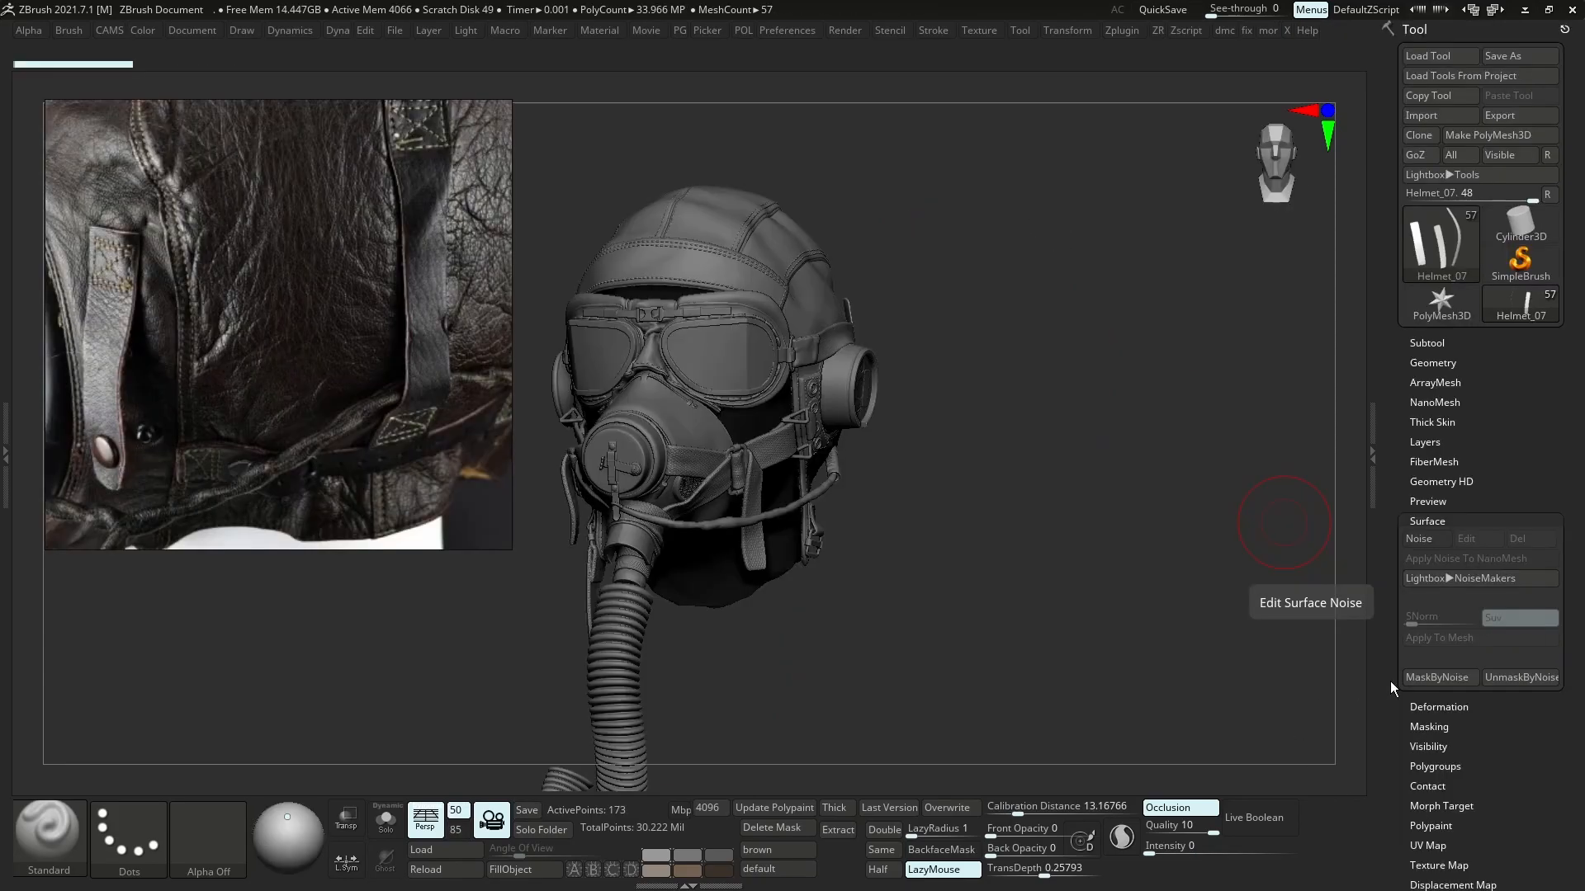
- Try to reshape the vertical strap at the helmet's back with the Move brush
drag(967, 338, 768, 364)
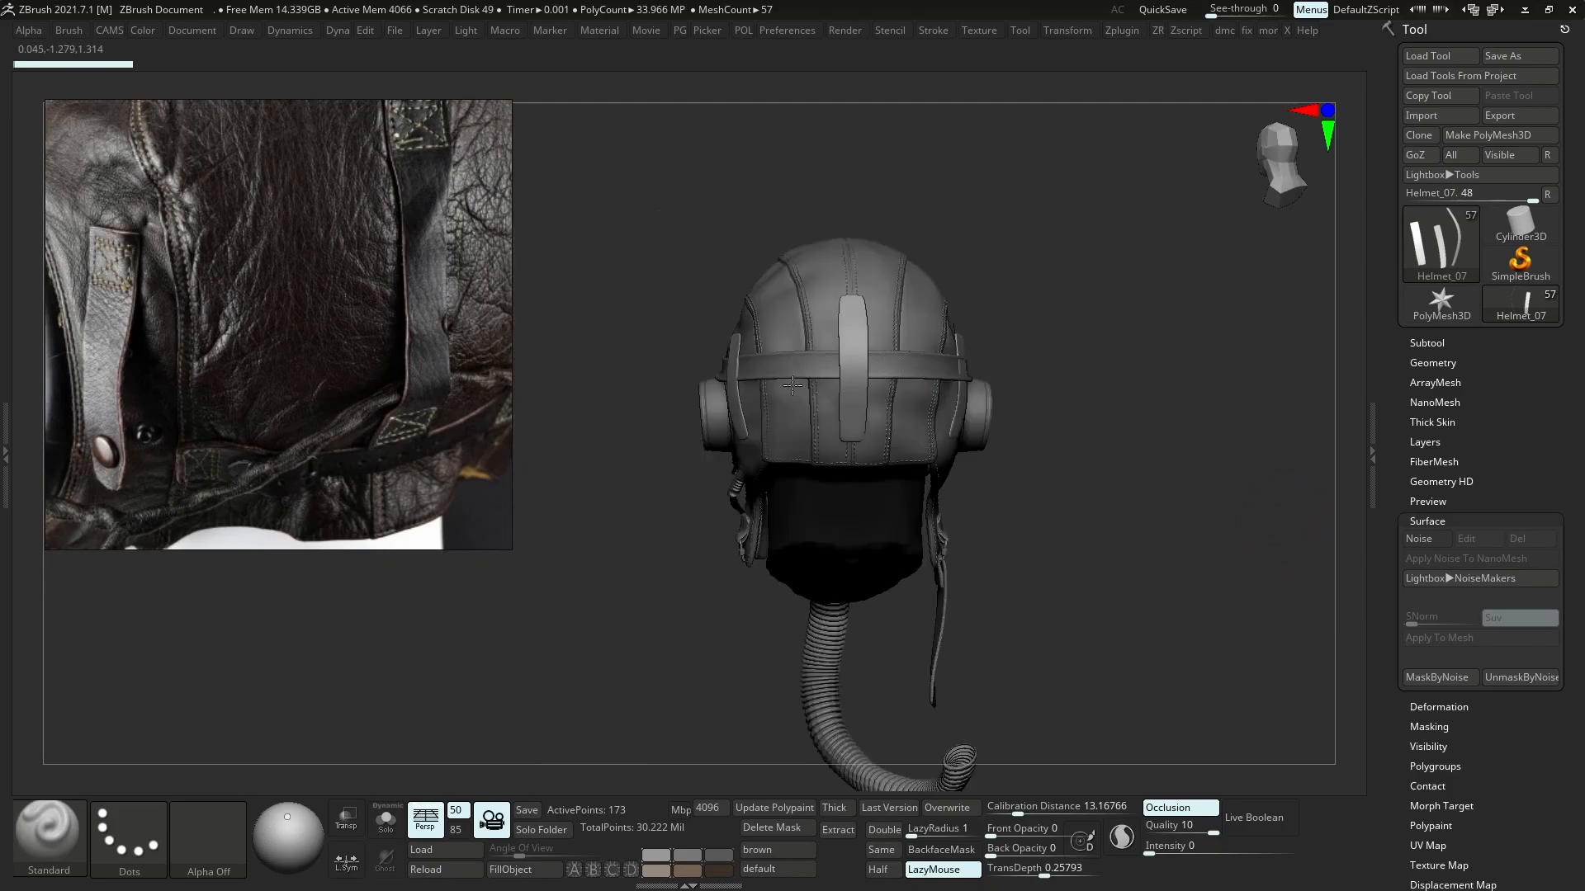
alt+drag(925, 397, 931, 471)
scroll(403, 419, down, 3)
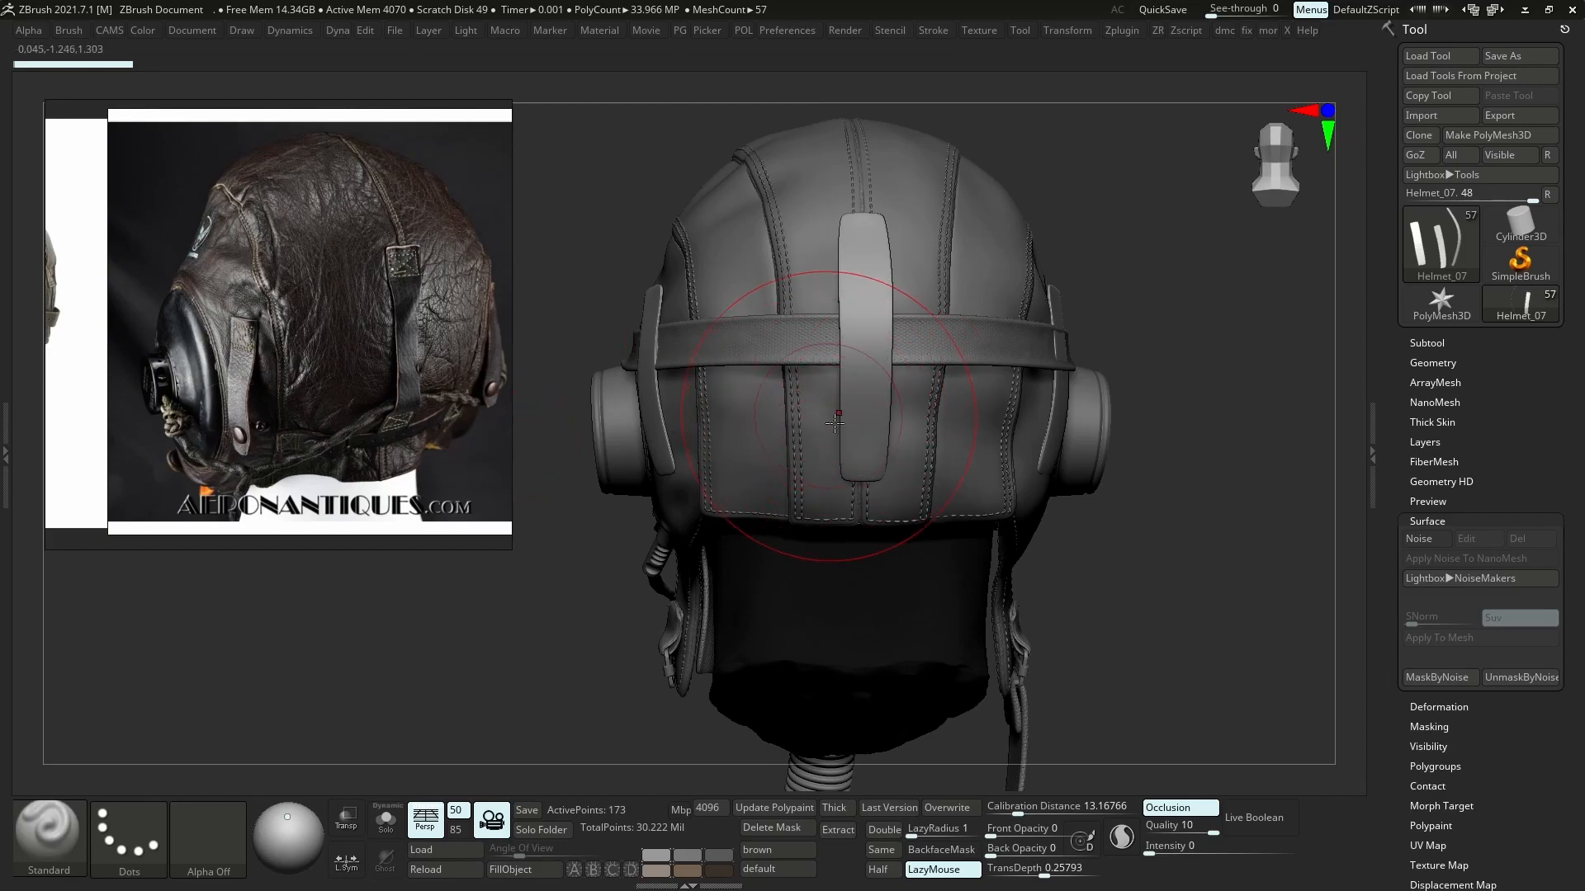
key(b)
key(m)
key(v)
key(s)
drag(851, 423, 859, 446)
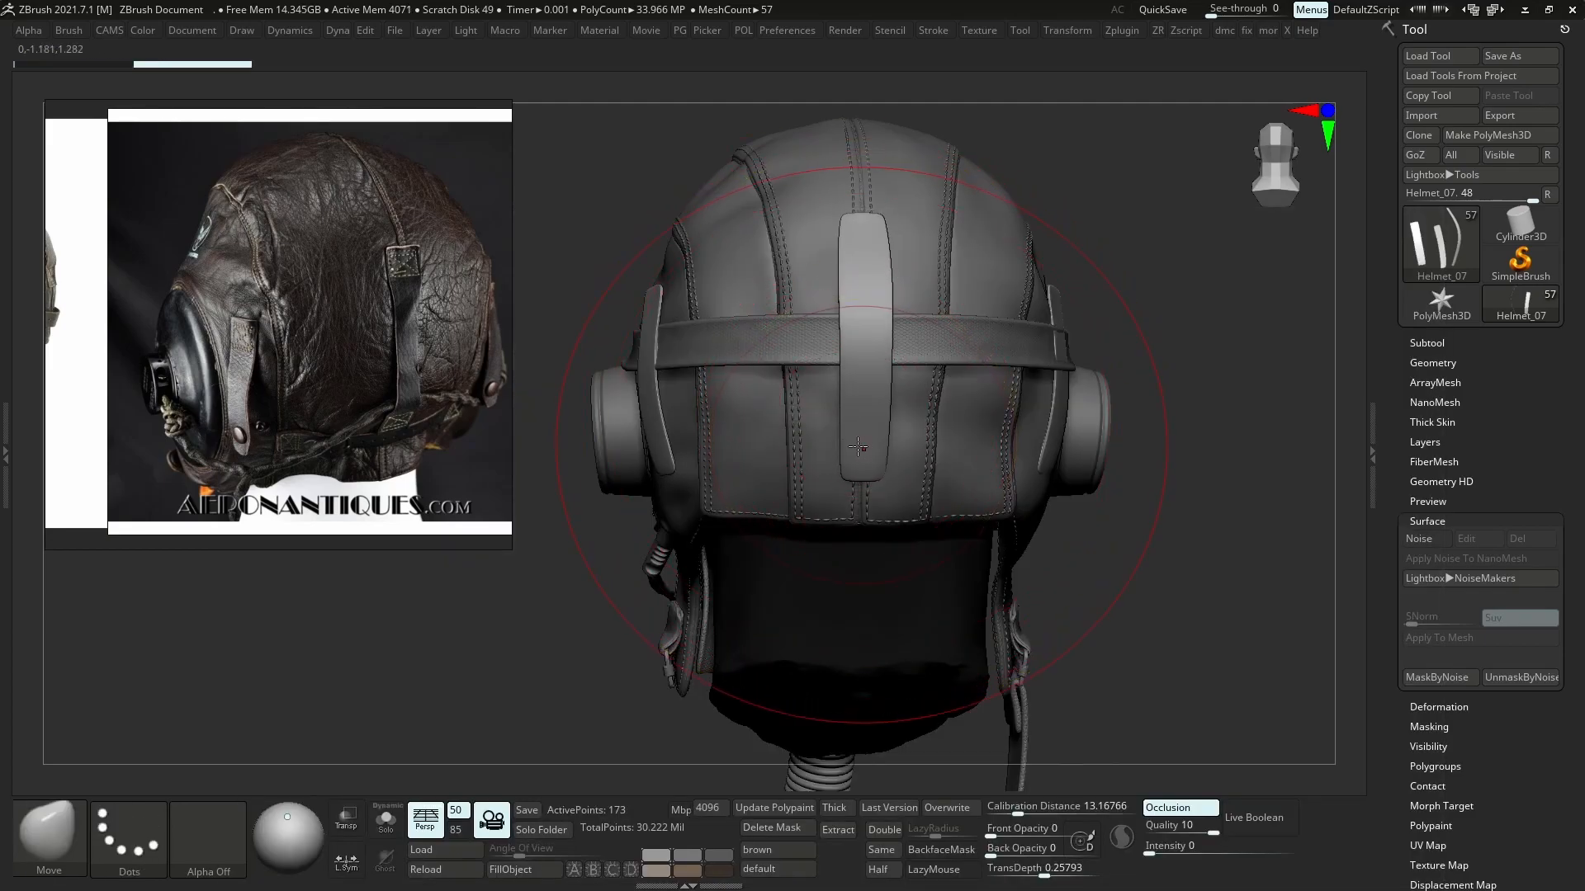
key(ctrl+z)
- Adjust the lower end of the helmet's vertical back strap with the Move Topological brush
key(b)
key(m)
key(t)
key(s)
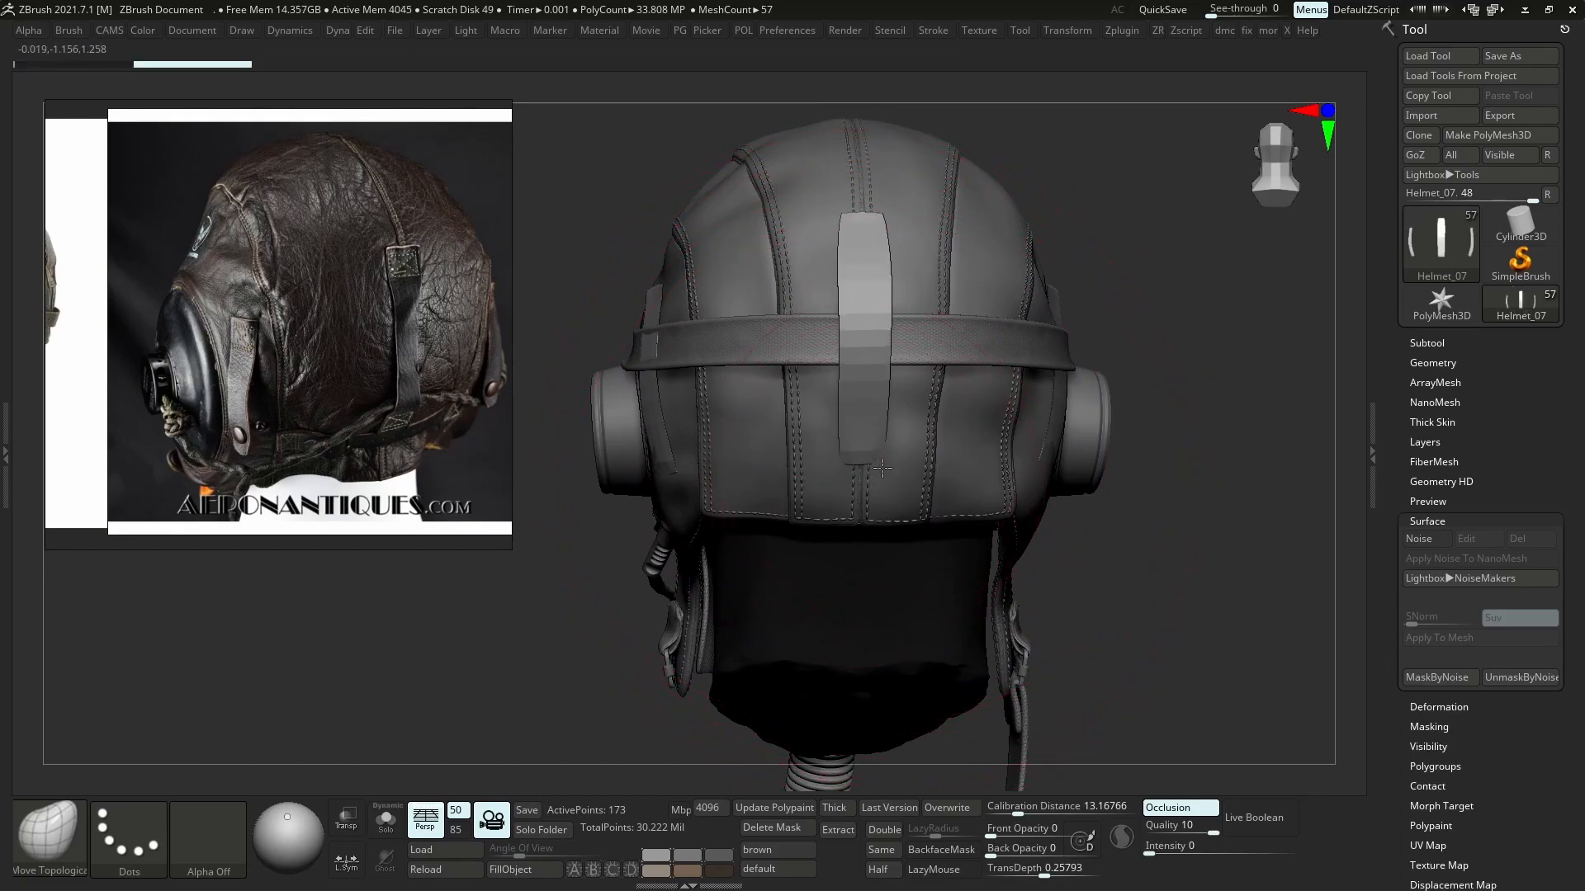
drag(884, 472, 881, 471)
key(s)
- Refine the back strap's middle and lower end with a resized Move Topological brush, checking it from several angles
drag(853, 374, 866, 324)
key(s)
mouse_move(866, 447)
mouse_down()
mouse_move(850, 448)
mouse_move(882, 446)
mouse_up()
click(880, 452)
mouse_move(1032, 355)
mouse_down()
mouse_move(883, 358)
mouse_move(850, 283)
mouse_up()
right_drag(1023, 355, 883, 330)
key(s)
key(s)
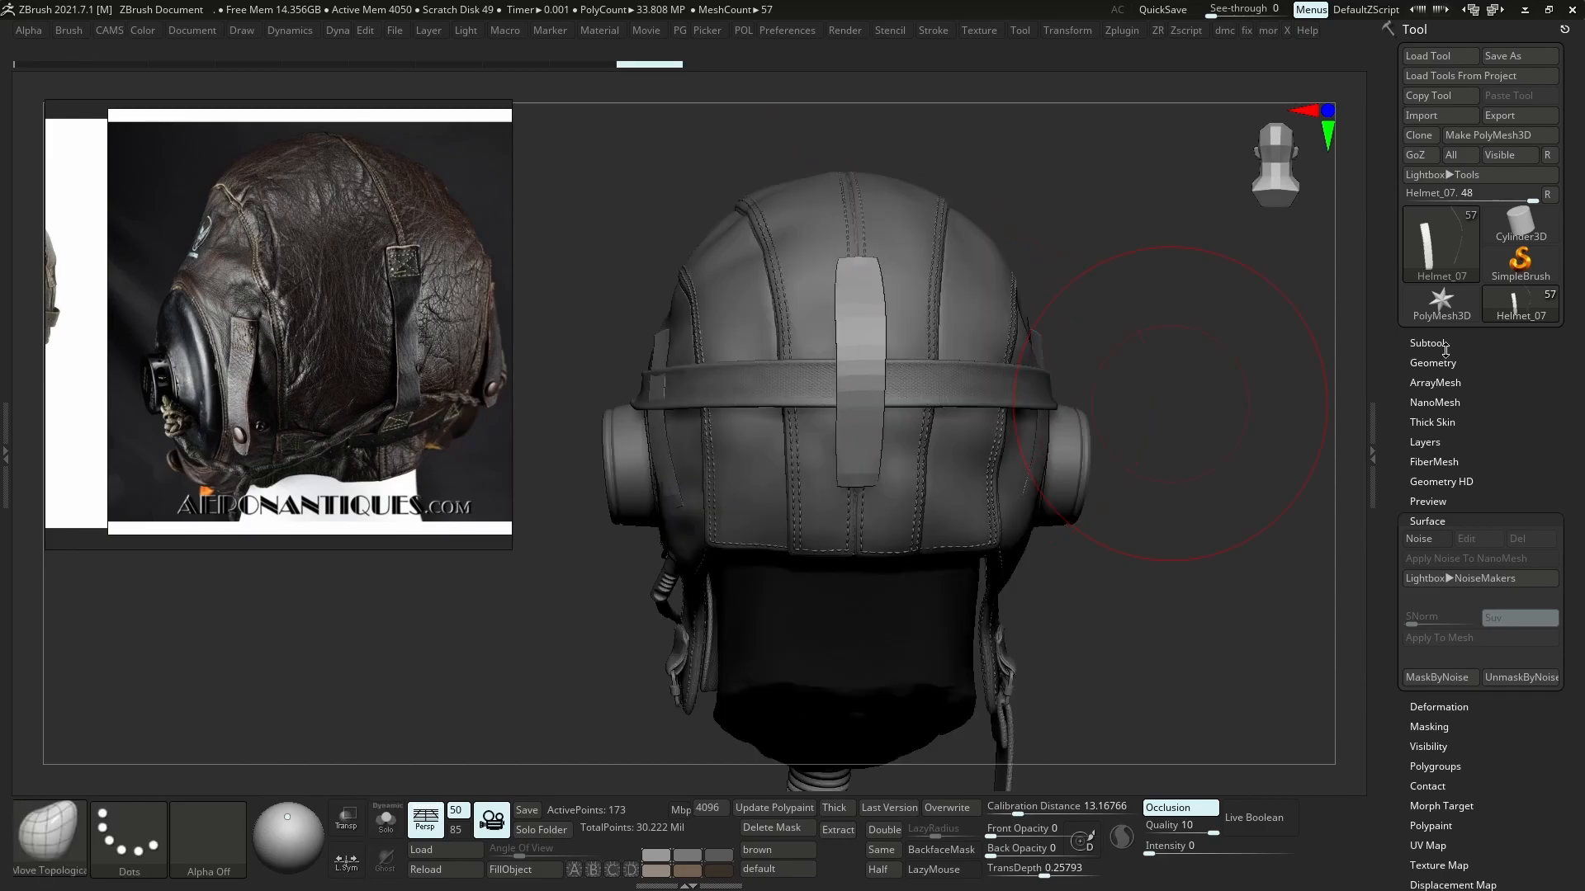
- Isolate the Helmet_07 straps and ZRemesh them at half the resolution
click(1426, 343)
click(1424, 622)
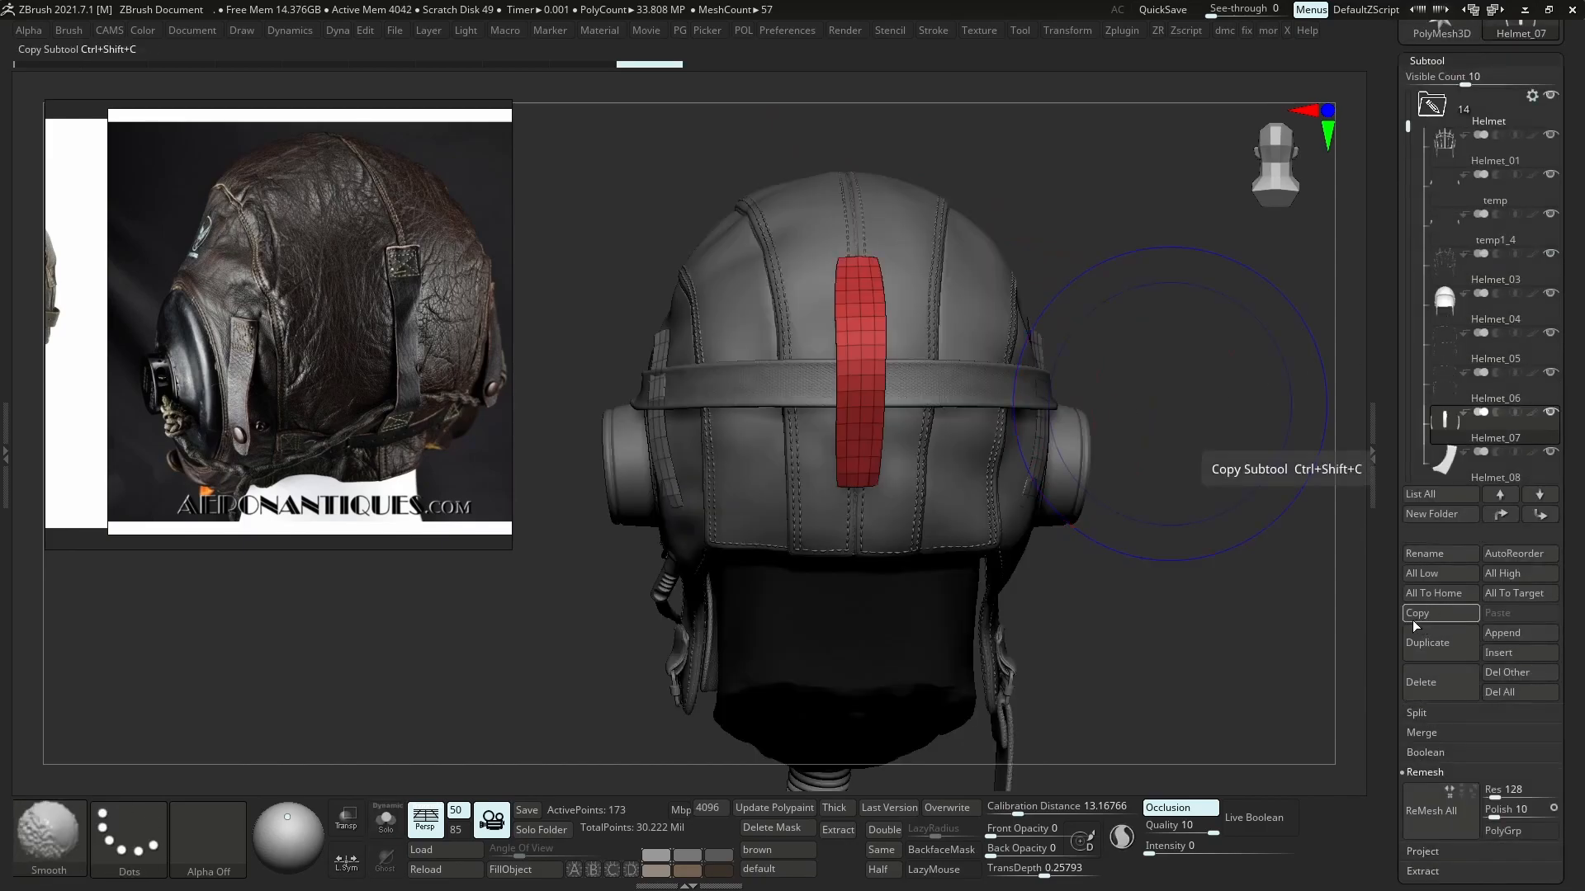
right_drag(1033, 601, 991, 462)
key(s)
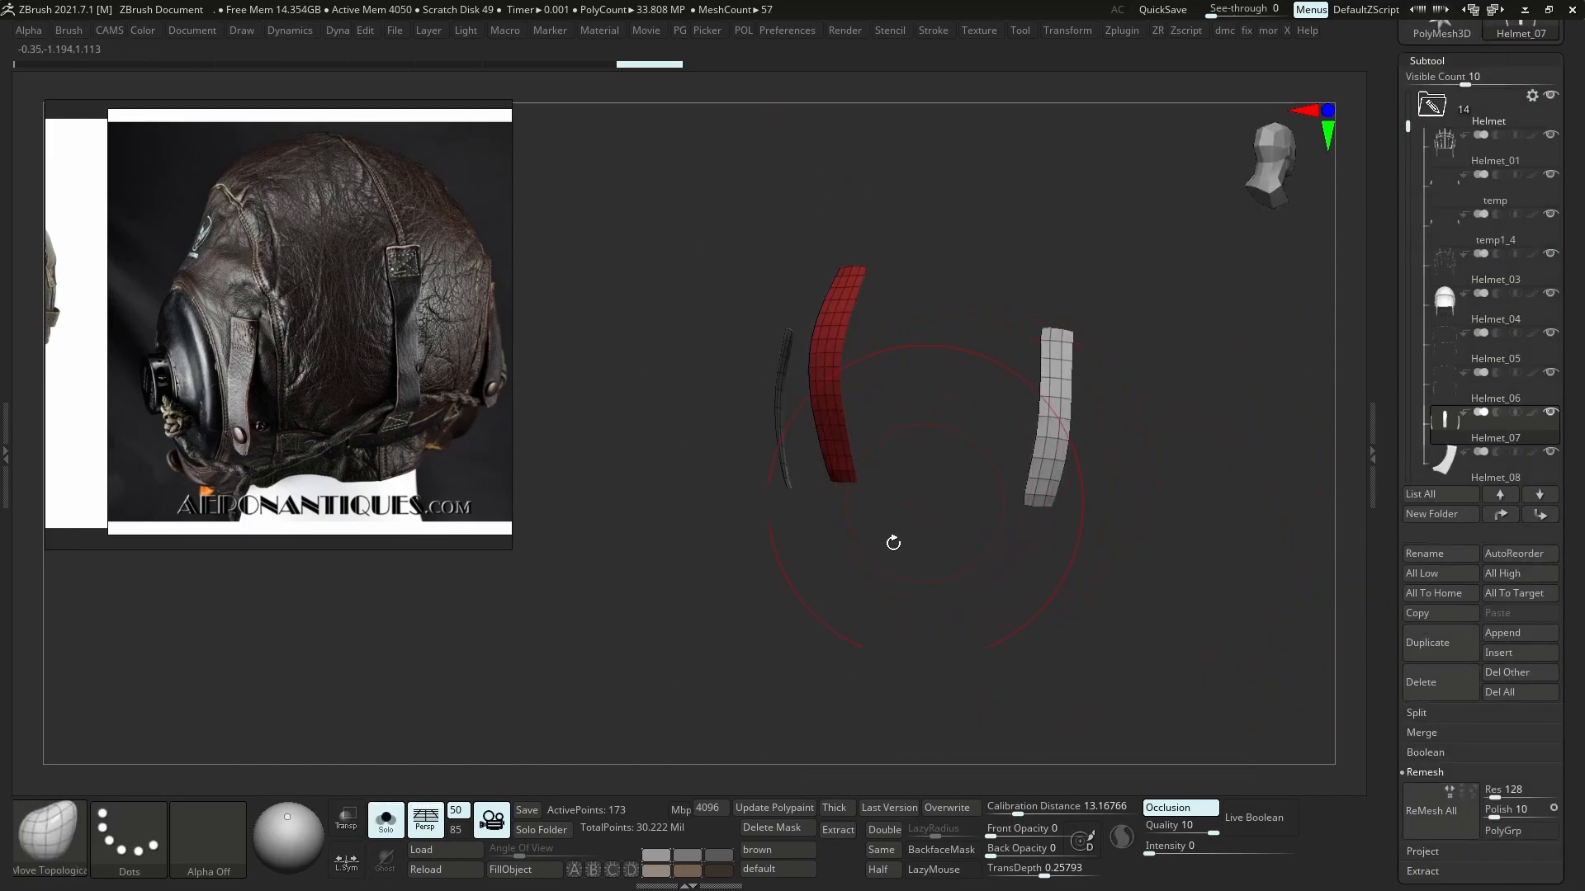
click(877, 869)
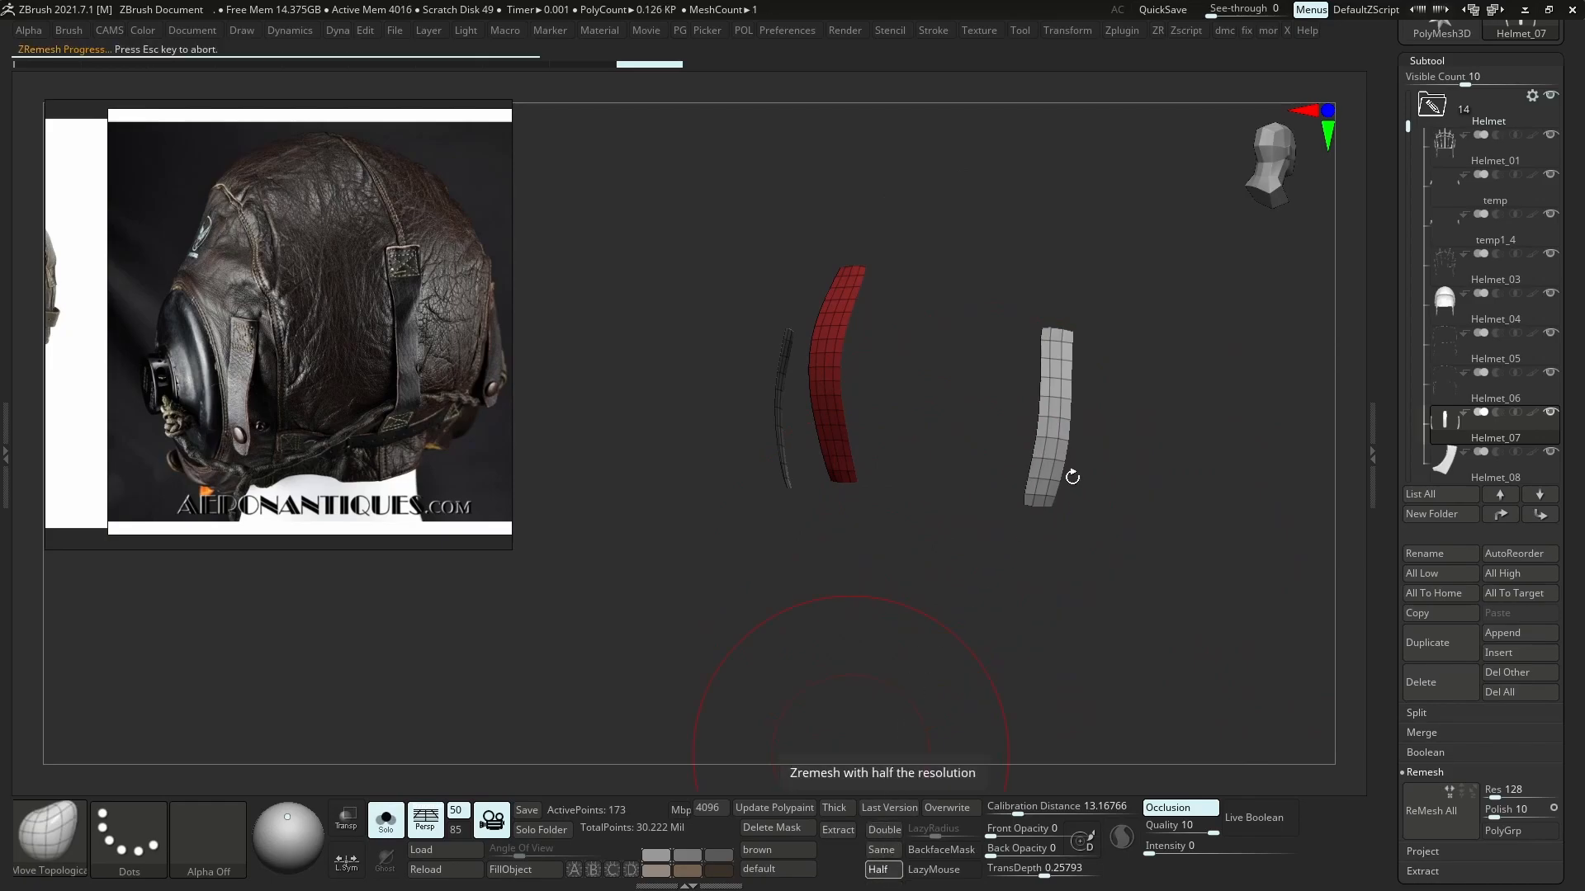
right_drag(1045, 419, 1089, 410)
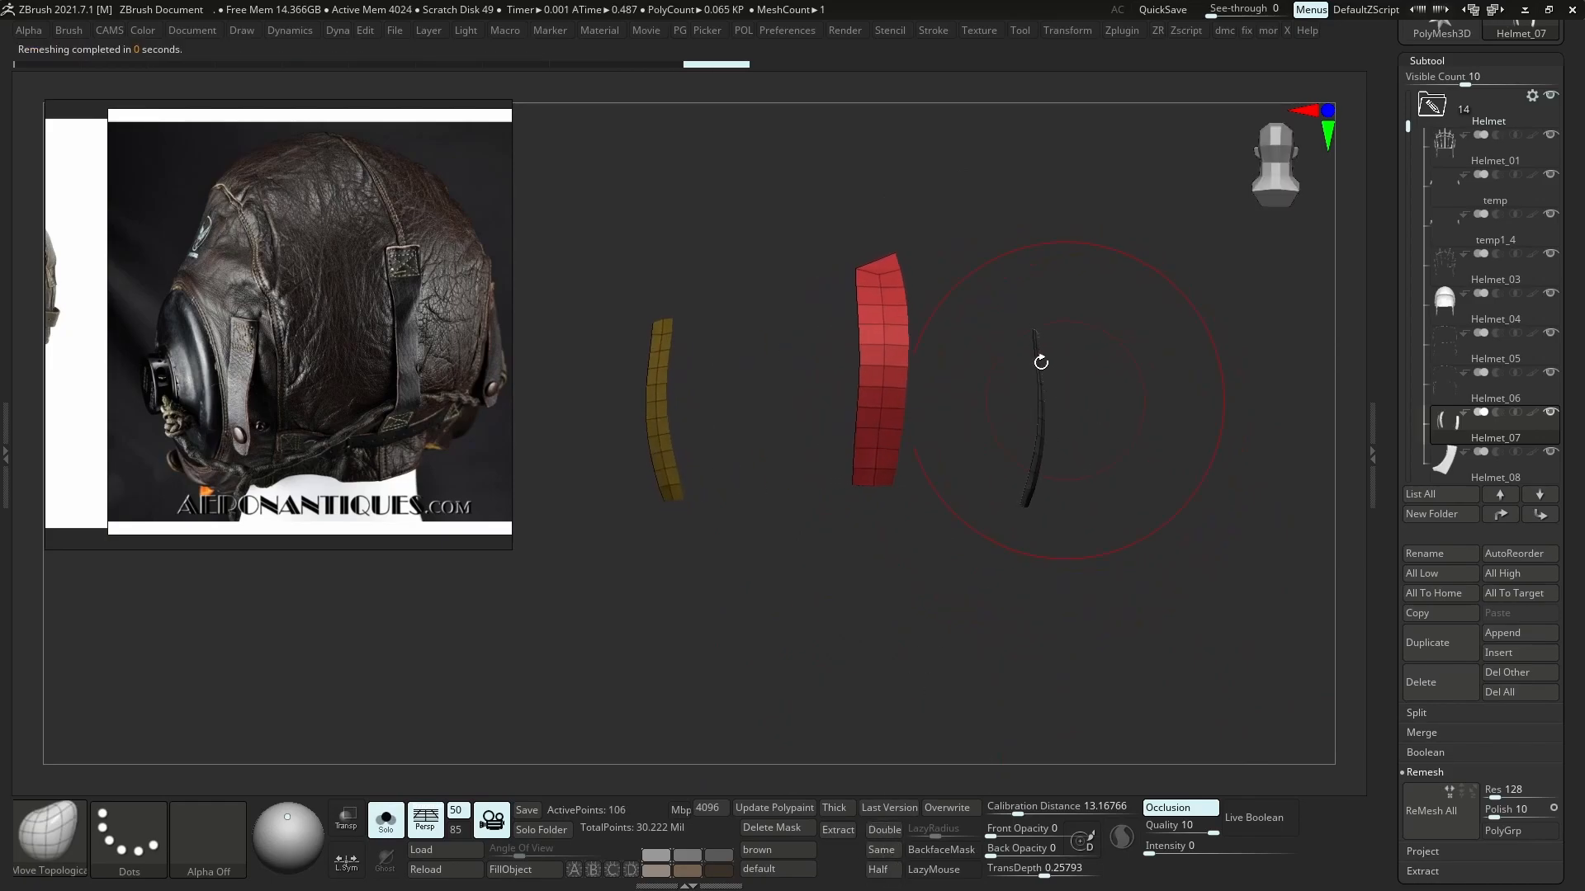
- Remove the stray pointed polygon from the top end of the vertical back strap
right_drag(906, 295, 879, 248)
key(ctrl+shift)
ctrl+alt+shift+drag(869, 277, 826, 312)
key(3)
click(880, 485)
right_drag(850, 307, 853, 342)
key(s)
key(s)
- Straighten the top end and edges of the vertical back strap with the Move Topological brush
drag(853, 315, 850, 309)
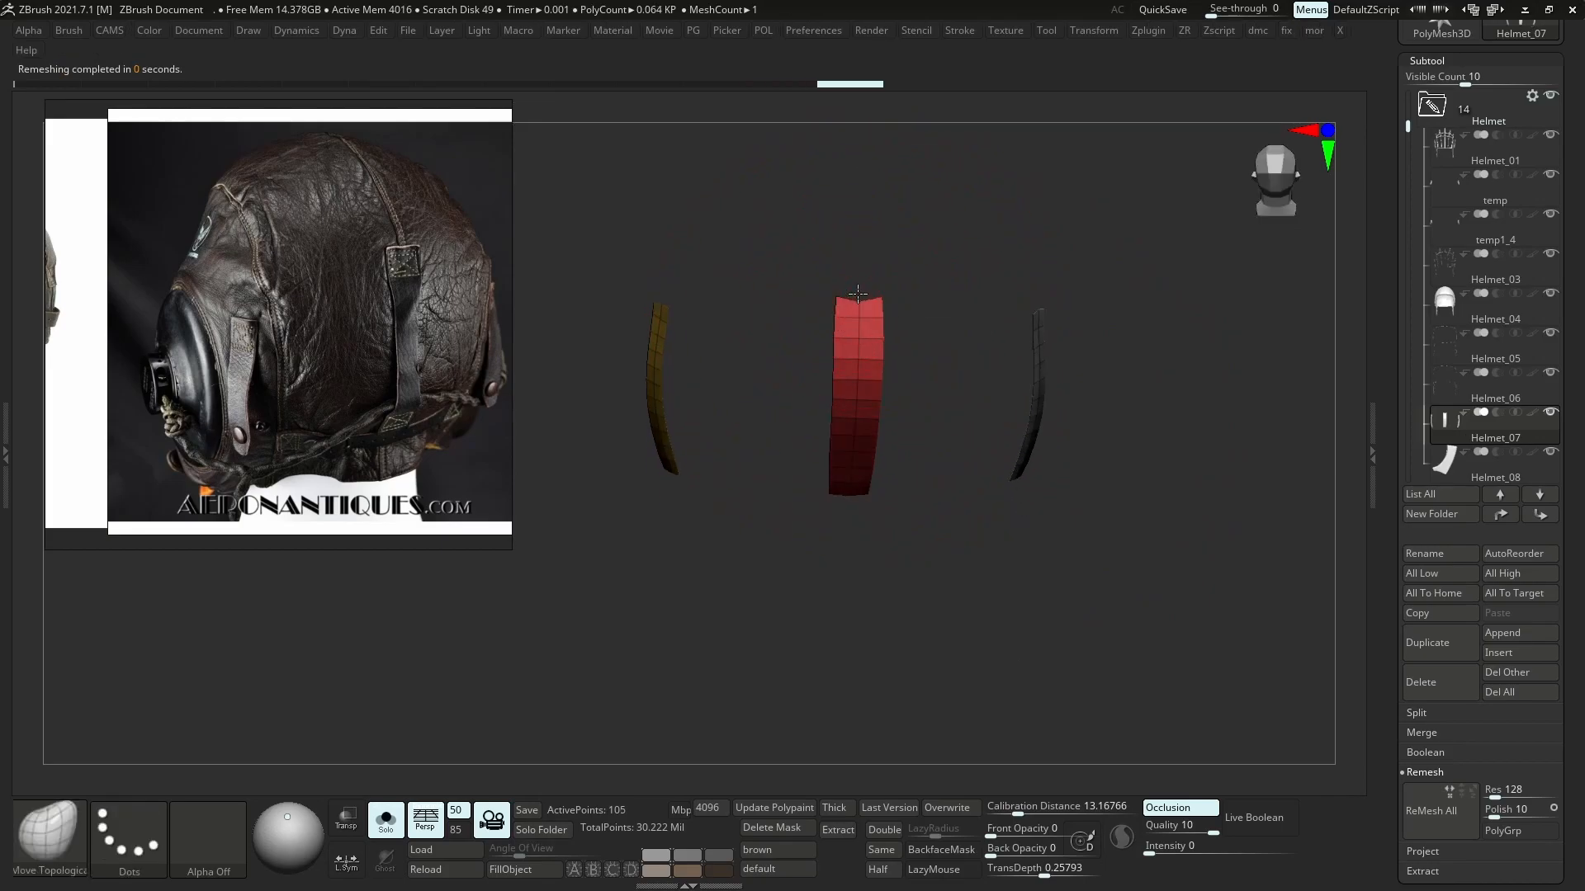
key(alt+s)
right_drag(873, 255, 879, 350)
key(s)
drag(880, 345, 869, 423)
mouse_move(869, 423)
ctrl+right_down()
mouse_move(870, 347)
mouse_move(870, 422)
mouse_move(816, 333)
ctrl+right_up()
key(alt+s)
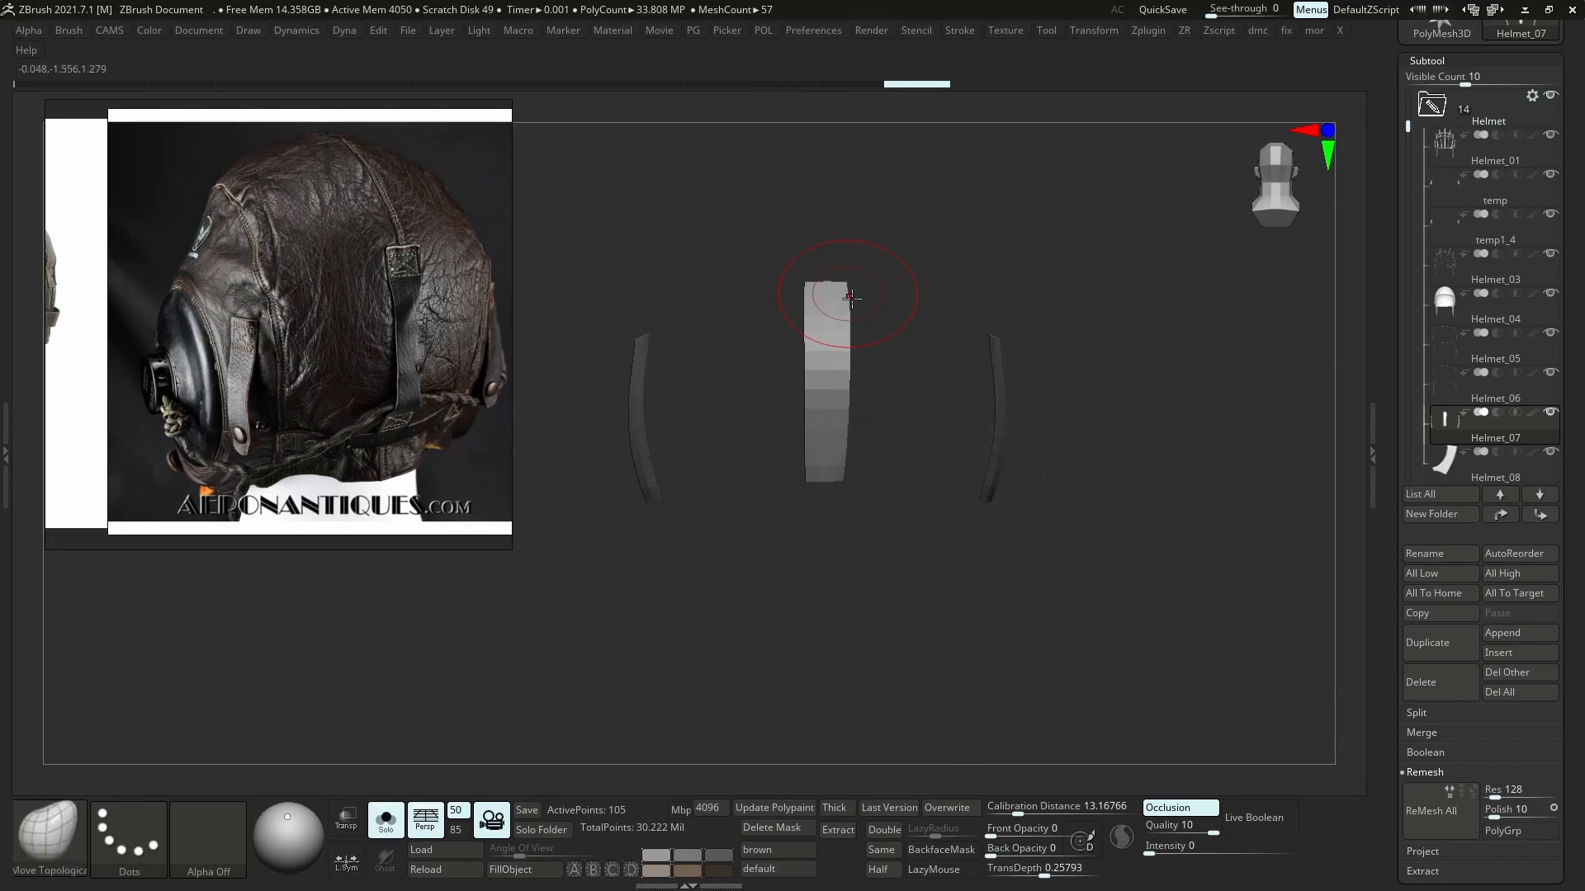
- Slim the Helmet_07 straps slightly along their edges
drag(1572, 713, 1568, 495)
click(1437, 759)
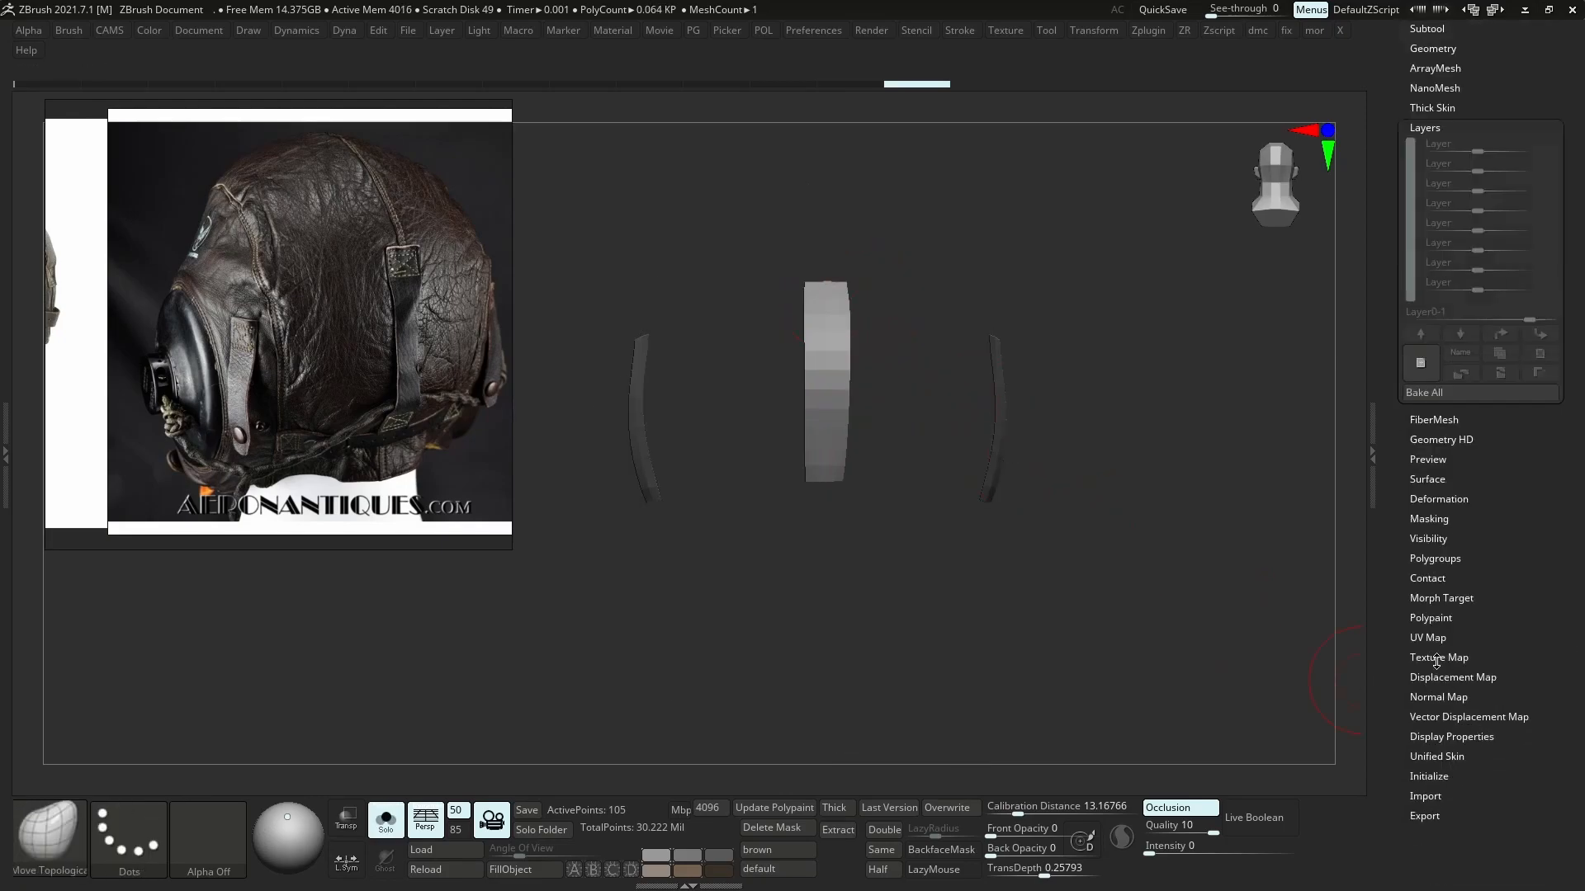
click(1420, 364)
ctrl+drag(869, 225, 1277, 313)
ctrl+click(860, 534)
key(p)
drag(1515, 151, 1493, 150)
drag(1160, 379, 1221, 377)
click(1435, 393)
drag(1439, 39, 1439, 76)
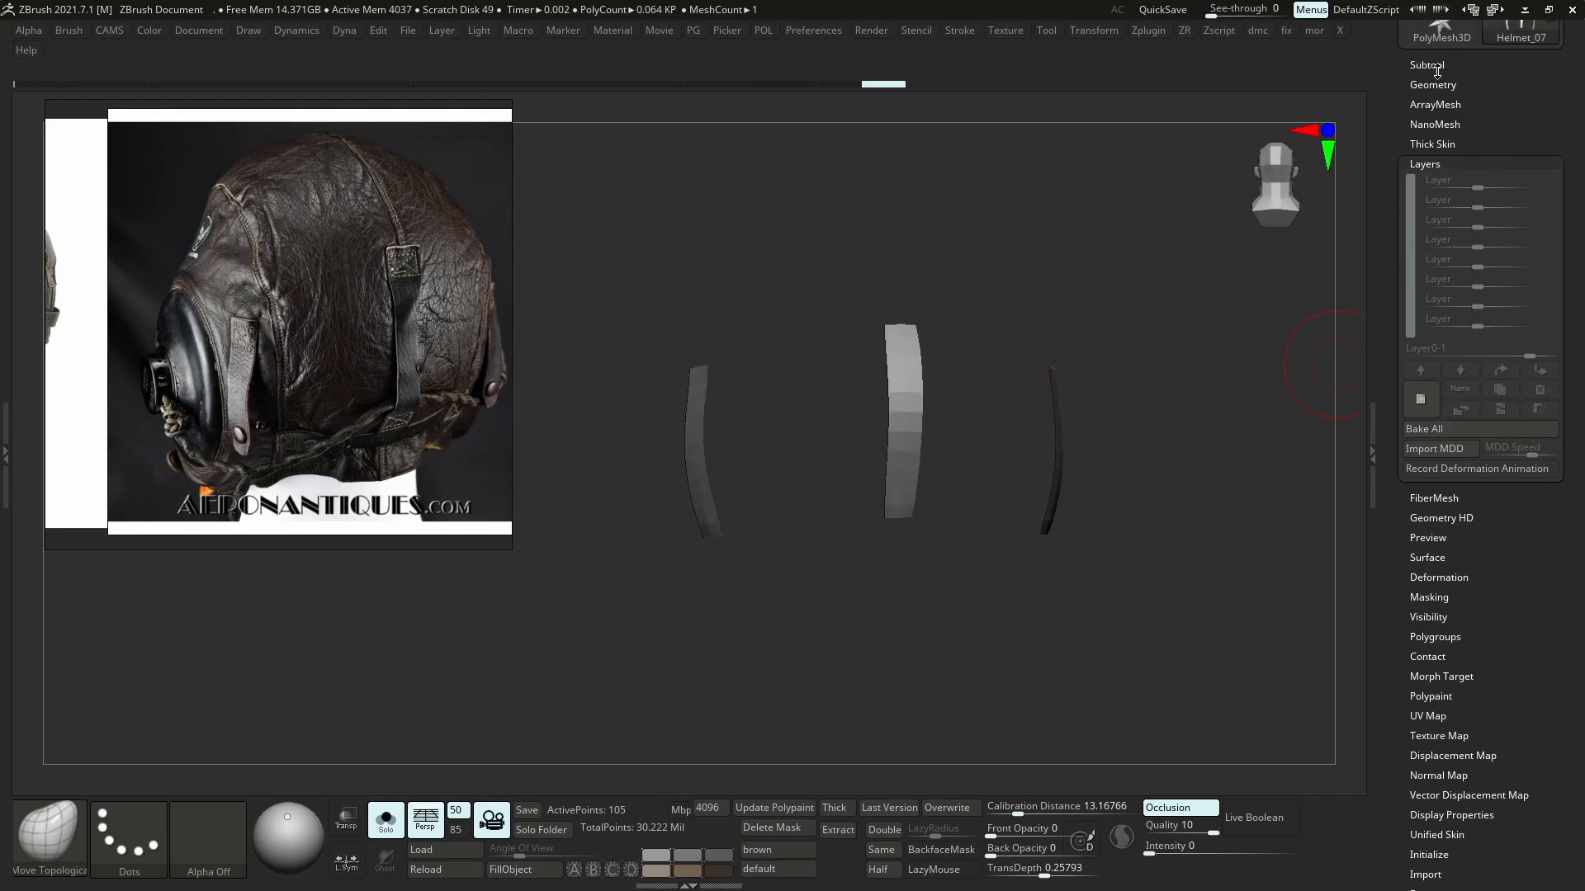
- Duplicate the Helmet_07 strap subtool and rotate the copy horizontally across the helmet's lower back with Transpose
click(1428, 66)
click(1443, 650)
drag(1039, 605, 852, 431)
key(w)
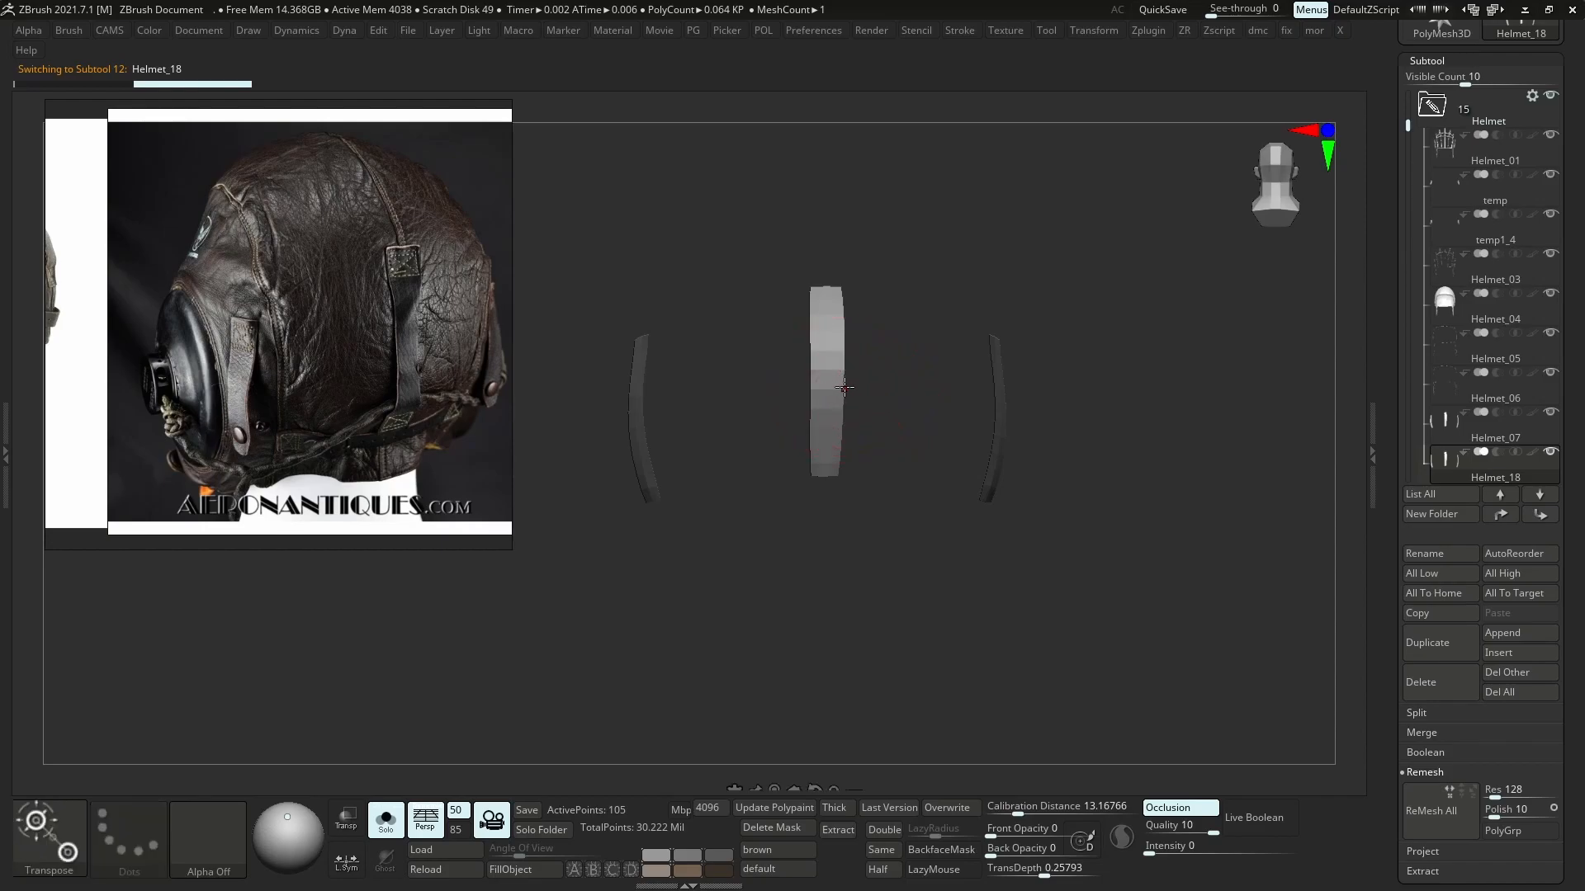
mouse_move(828, 390)
mouse_down()
mouse_move(949, 392)
mouse_move(863, 504)
mouse_move(842, 500)
mouse_move(878, 460)
mouse_up()
key(alt+s)
drag(888, 399, 879, 507)
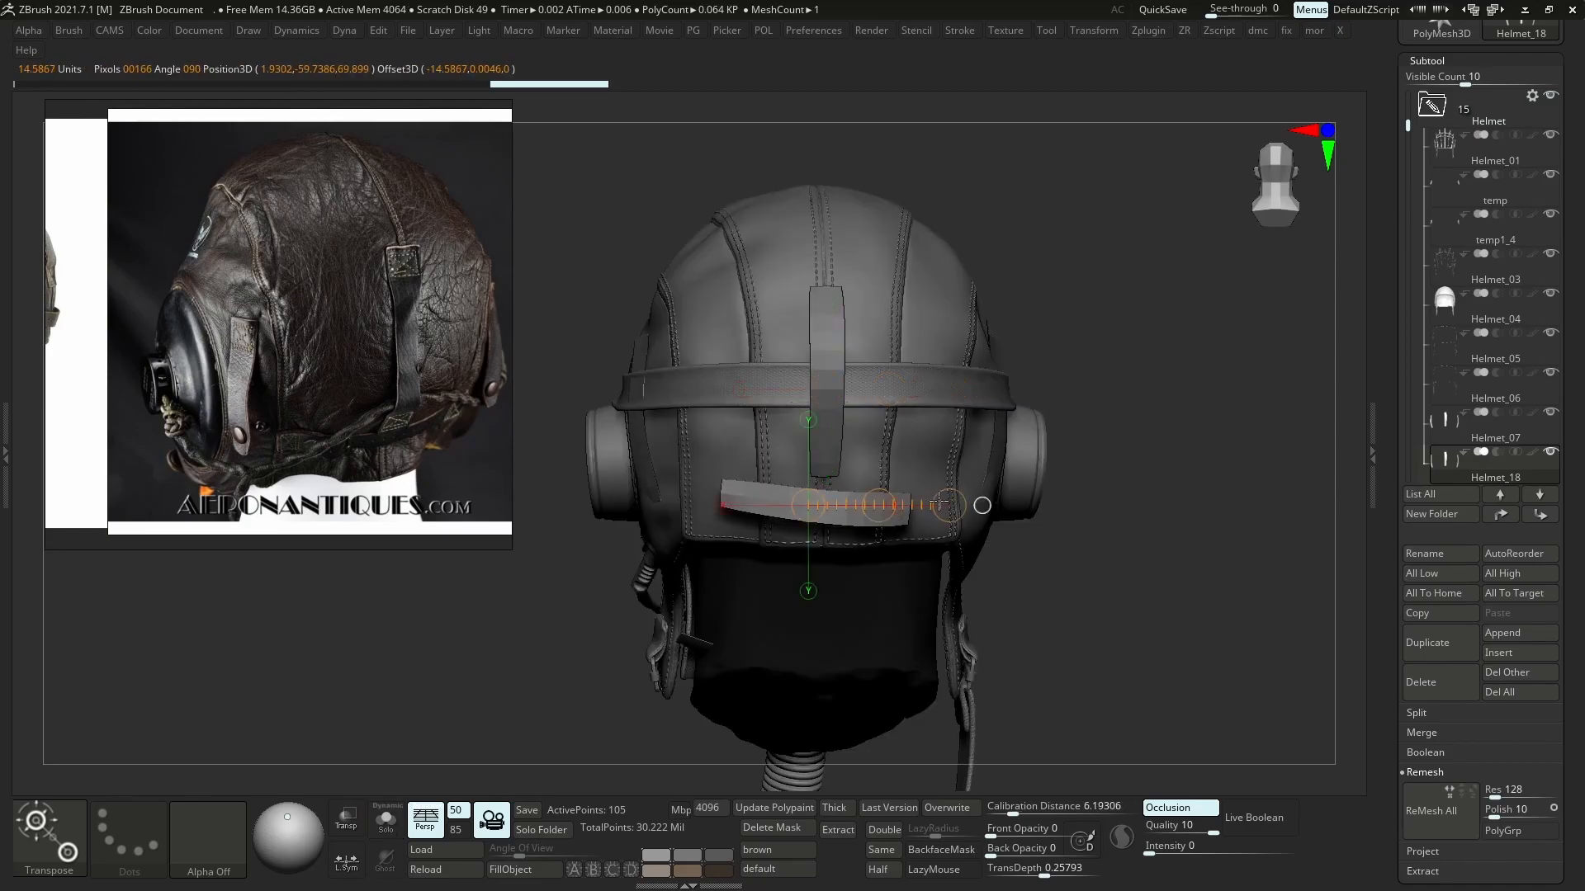
- Delete the copied side straps so that only the horizontal back strap remains, and switch to the Move brush
key(b)
key(m)
key(v)
key(alt+s)
ctrl+alt+shift+drag(944, 458, 673, 565)
ctrl+shift+drag(658, 577, 925, 587)
key(4)
click(922, 647)
- Stretch the horizontal strap's ends and curve them toward the back of the helmet with the Move brush
key(alt+s)
key(s)
drag(716, 518, 688, 504)
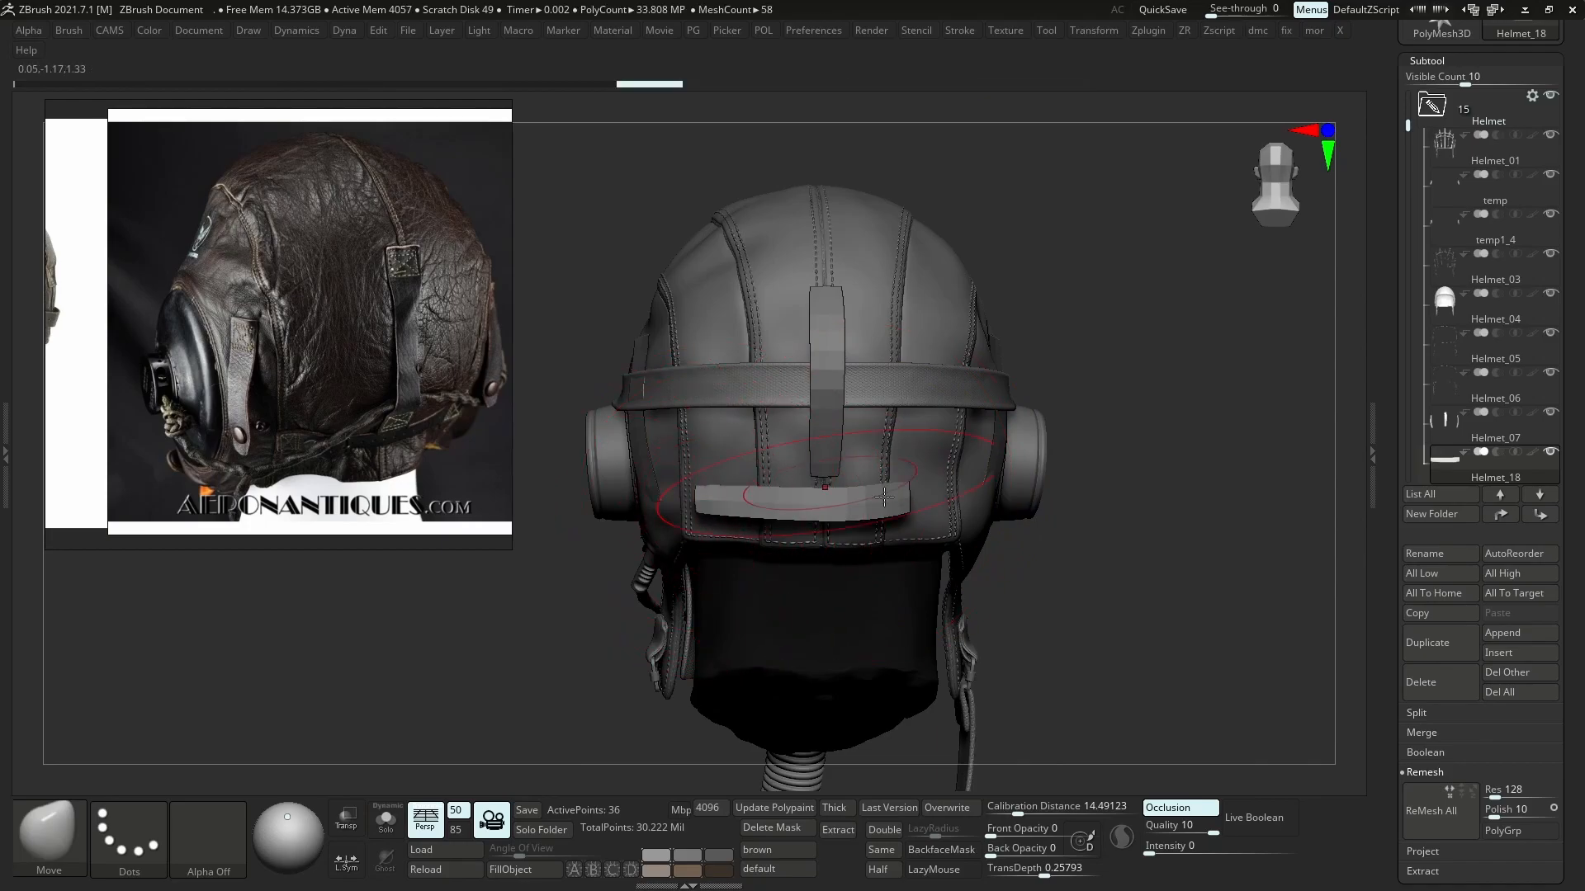
mouse_move(966, 502)
mouse_down()
mouse_move(982, 500)
mouse_move(855, 495)
mouse_up()
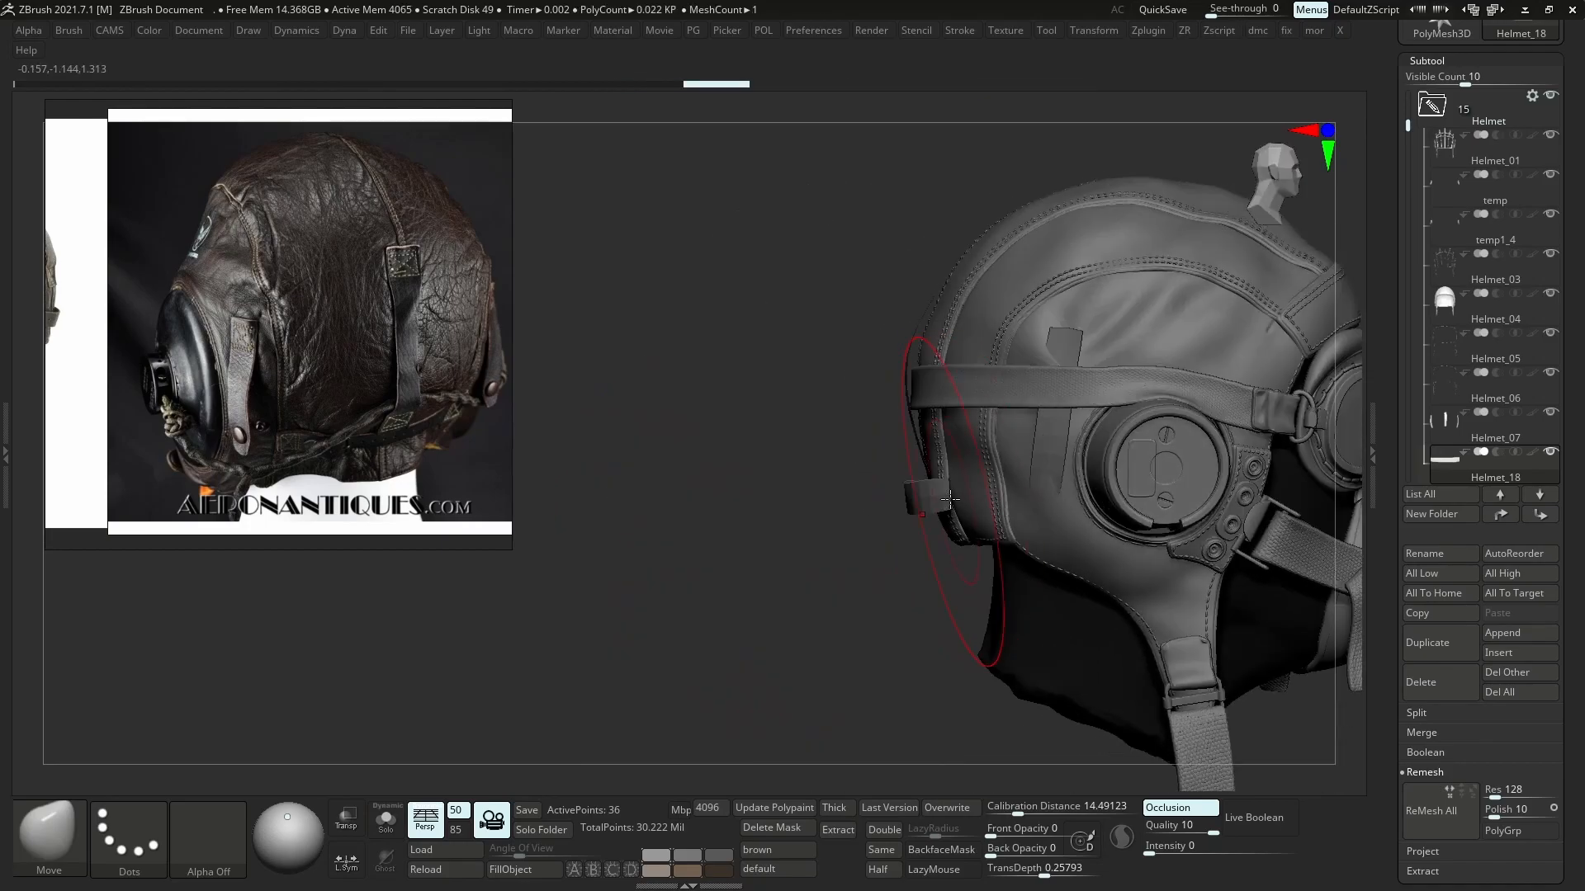
drag(961, 489, 1152, 495)
drag(1024, 495, 896, 494)
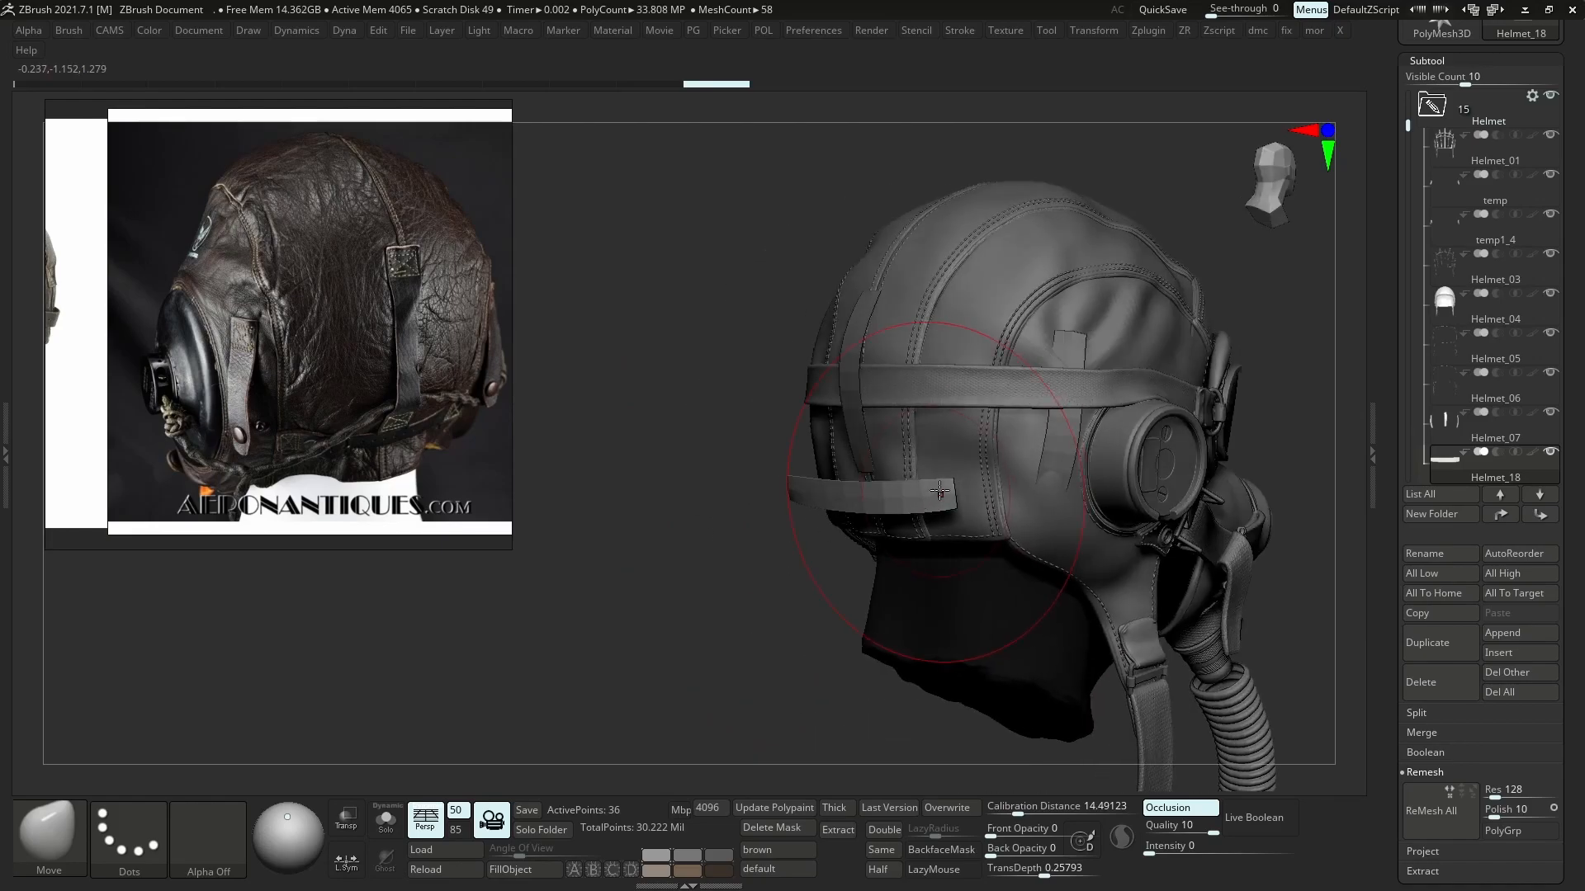
- Add an edge loop to the horizontal strap and bend its middle and ends to follow the helmet's back
key(space)
click(920, 497)
key(shift+f)
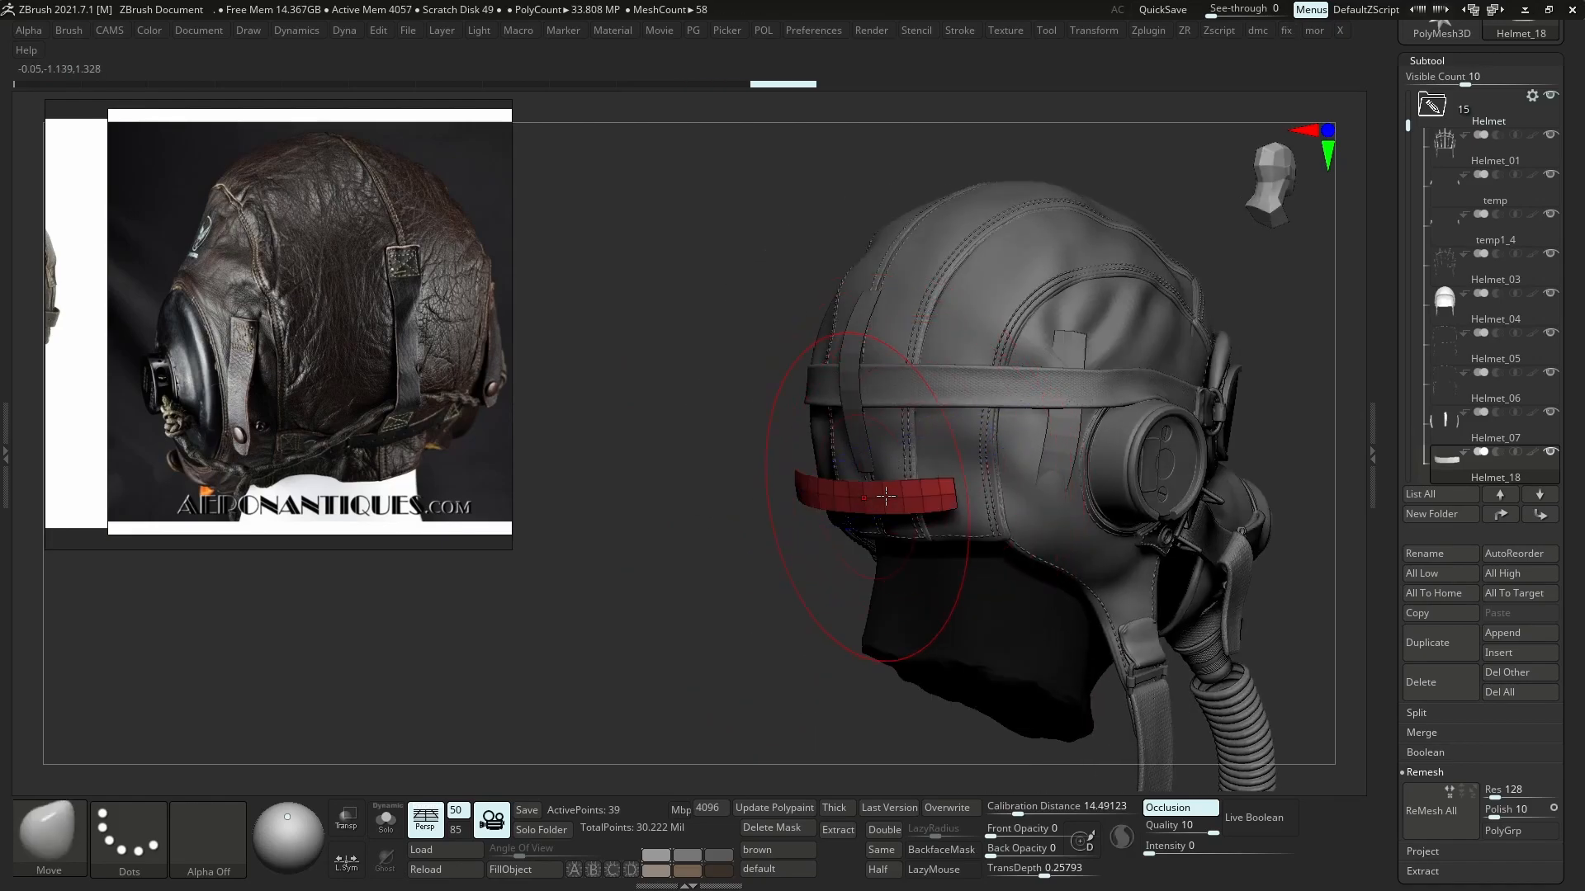
shift+right_drag(868, 496, 907, 493)
key(shift+f)
mouse_move(1097, 495)
mouse_down()
mouse_move(903, 498)
mouse_move(975, 495)
mouse_up()
key(s)
drag(875, 496, 955, 494)
key(s)
drag(957, 493, 947, 501)
right_drag(891, 497, 948, 496)
ctrl+right_drag(948, 496, 925, 495)
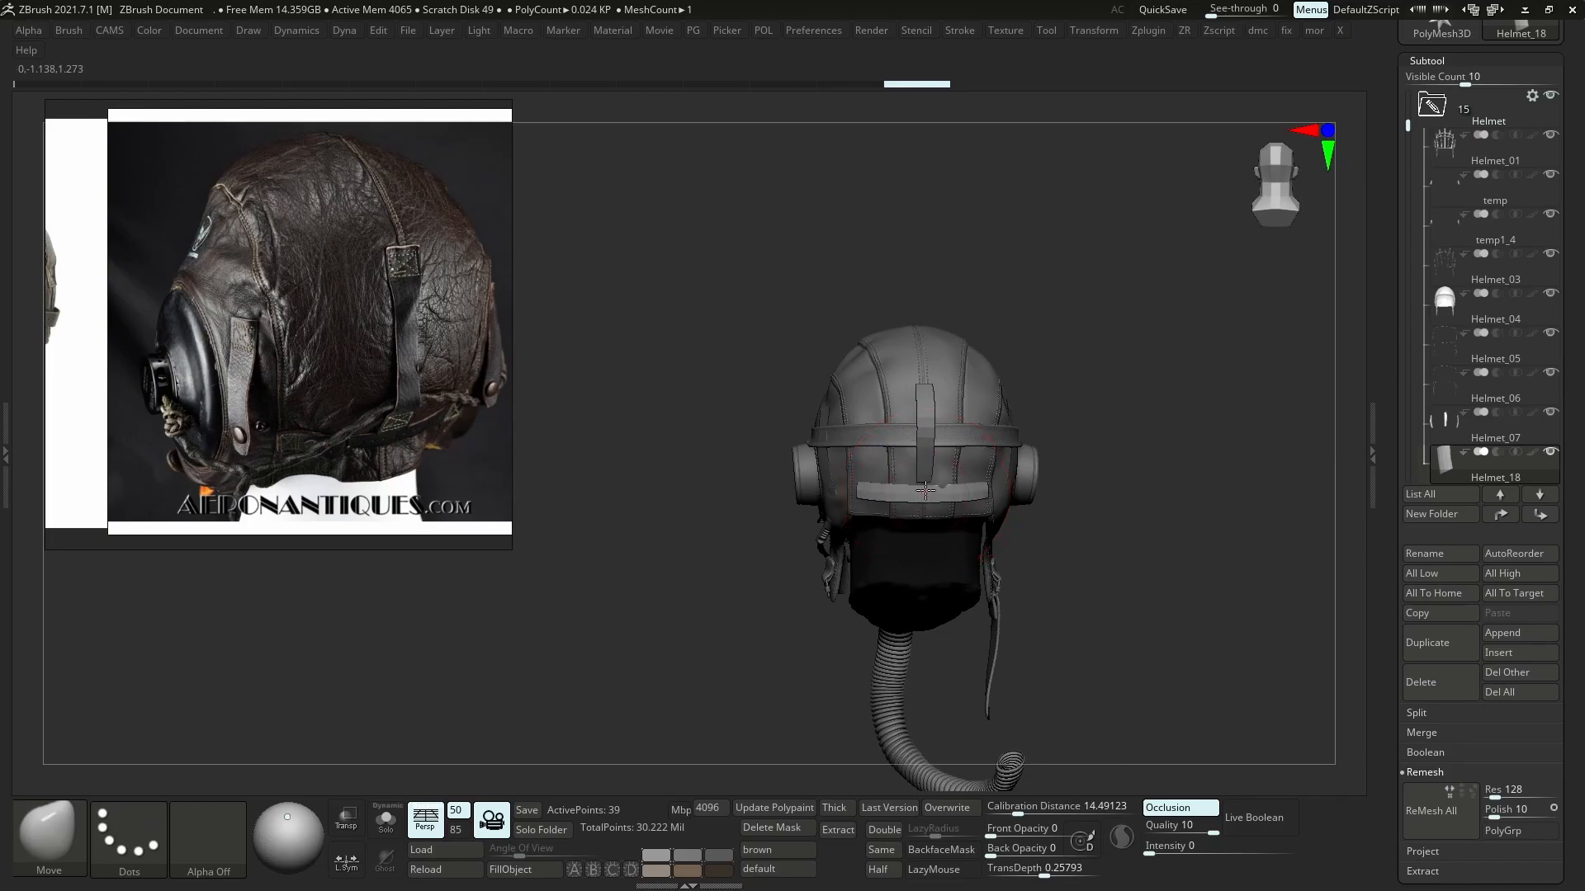
- Adjust the horizontal strap's outer end so it lies along the helmet's side, using a resized Move brush
drag(925, 491, 925, 495)
mouse_move(925, 495)
ctrl+right_down()
mouse_move(973, 488)
mouse_move(926, 475)
ctrl+right_up()
ctrl+right_drag(925, 474, 966, 496)
key(s)
right_drag(801, 507, 788, 509)
drag(774, 506, 783, 493)
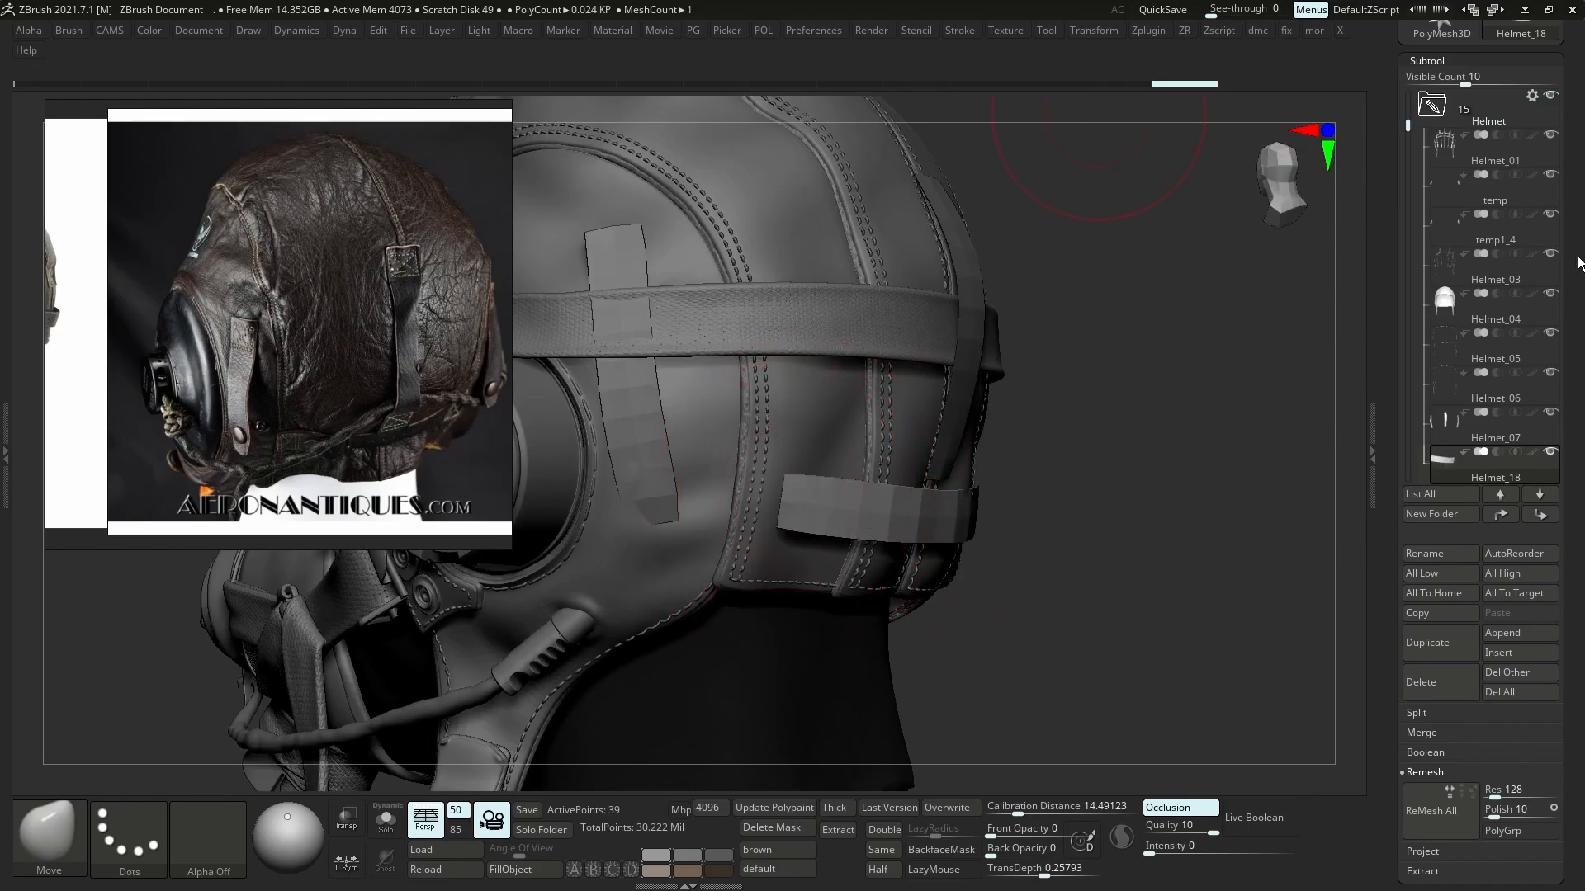
- Preview the horizontal back strap with smooth subdivision and return it to its low-poly display
scroll(1578, 263, up, 3)
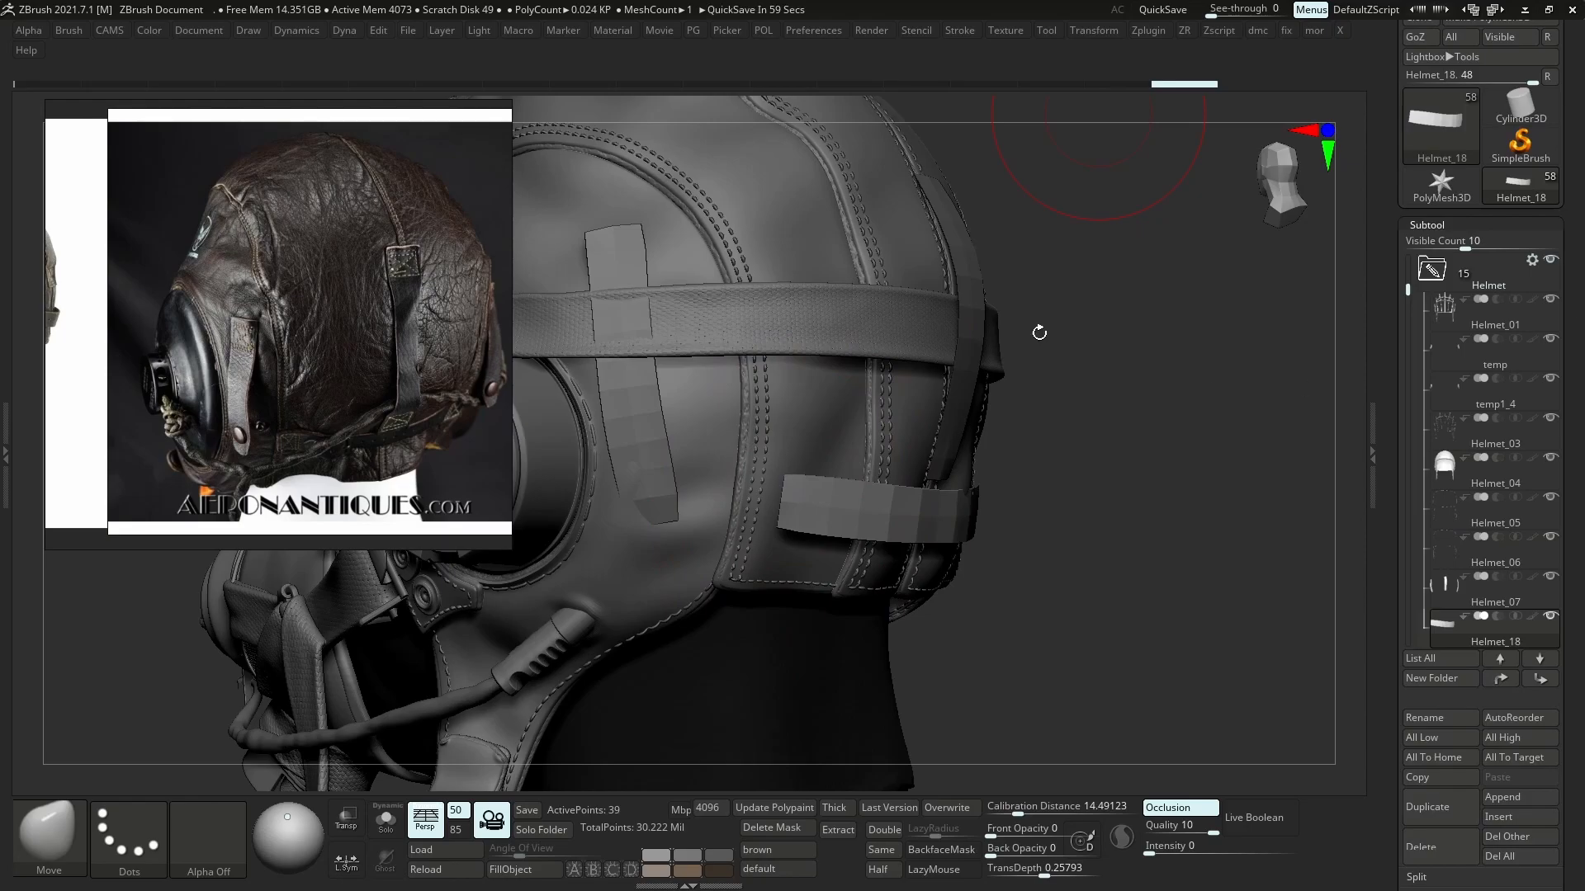
right_drag(1040, 342, 1008, 332)
ctrl+right_drag(796, 481, 799, 466)
key(shift+f)
key(shift+f)
key(ctrl+d)
mouse_move(921, 505)
right_down()
mouse_move(750, 559)
mouse_move(799, 498)
mouse_move(950, 558)
right_up()
right_drag(776, 605, 982, 792)
alt+click(865, 618)
key(alt+s)
key(shift+f)
key(shift+f)
key(shift+f)
key(shift+d)
mouse_move(870, 599)
ctrl+right_down()
mouse_move(883, 589)
mouse_move(864, 593)
ctrl+right_up()
- Preview the vertical Helmet_07 straps with dynamic subdivision and switch the smoothing off again
key(d)
click(790, 307)
key(shift+f)
key(alt+s)
mouse_move(796, 413)
ctrl+right_down()
mouse_move(747, 276)
mouse_move(711, 318)
mouse_move(828, 508)
mouse_move(949, 433)
mouse_move(999, 441)
mouse_move(670, 468)
ctrl+right_up()
right_drag(931, 462, 793, 460)
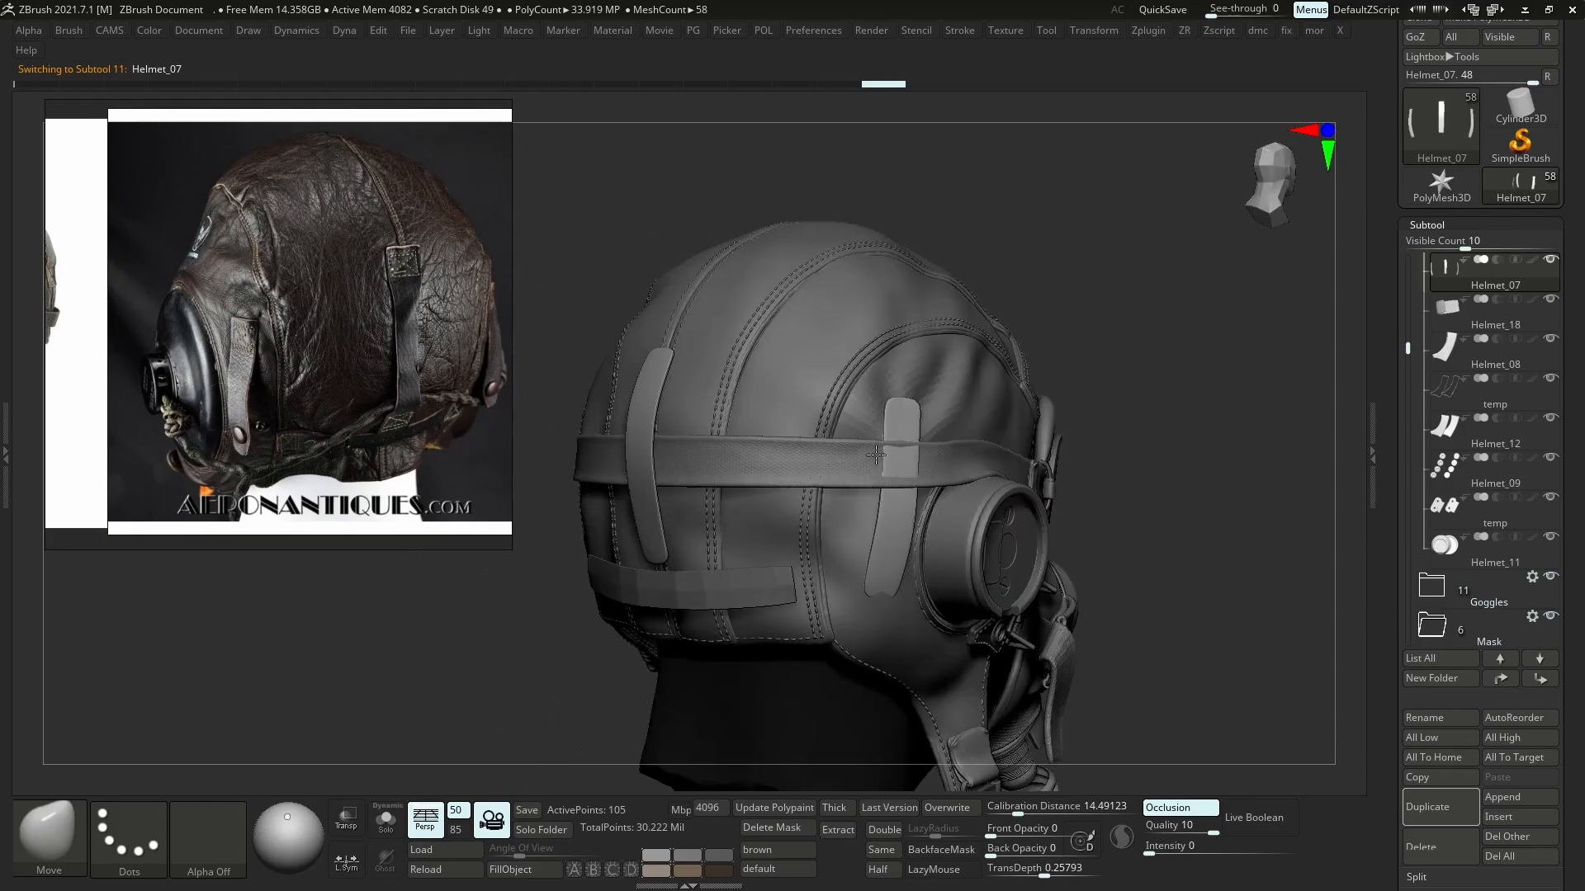
alt+click(900, 467)
key(shift+d)
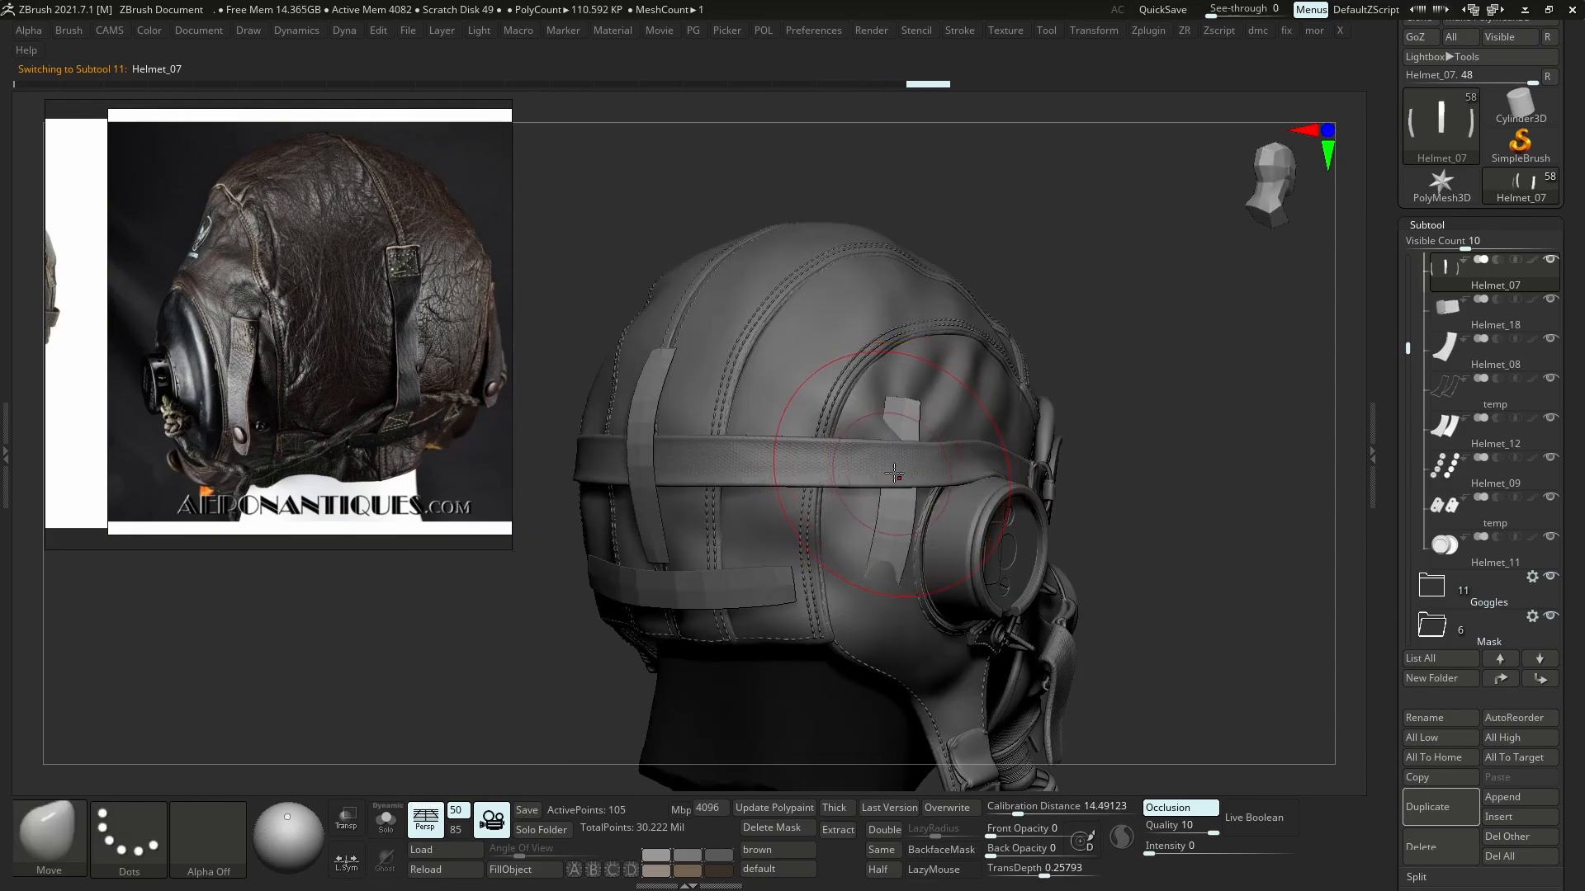
key(shift+f)
- Examine the buckle, stitched strap end and stud in the reference photos and compare them with the helmet's back strap
right_drag(788, 473, 915, 440)
mouse_move(768, 530)
ctrl+right_down()
mouse_move(774, 545)
mouse_move(801, 516)
mouse_move(776, 505)
ctrl+right_up()
alt+click(775, 546)
scroll(393, 413, up, 7)
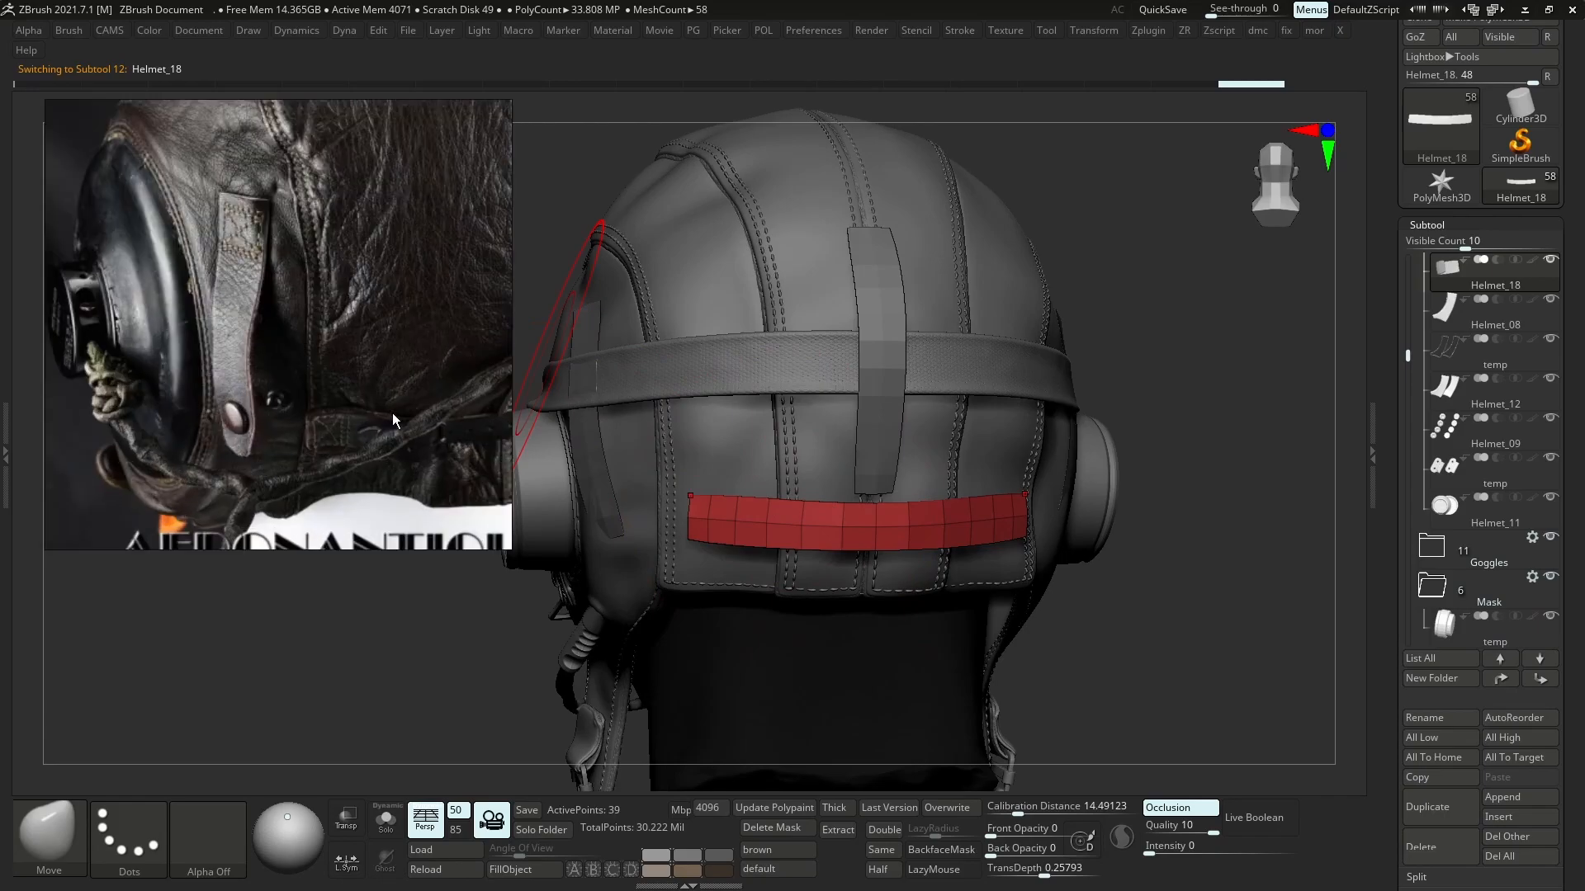
middle_drag(435, 431, 398, 431)
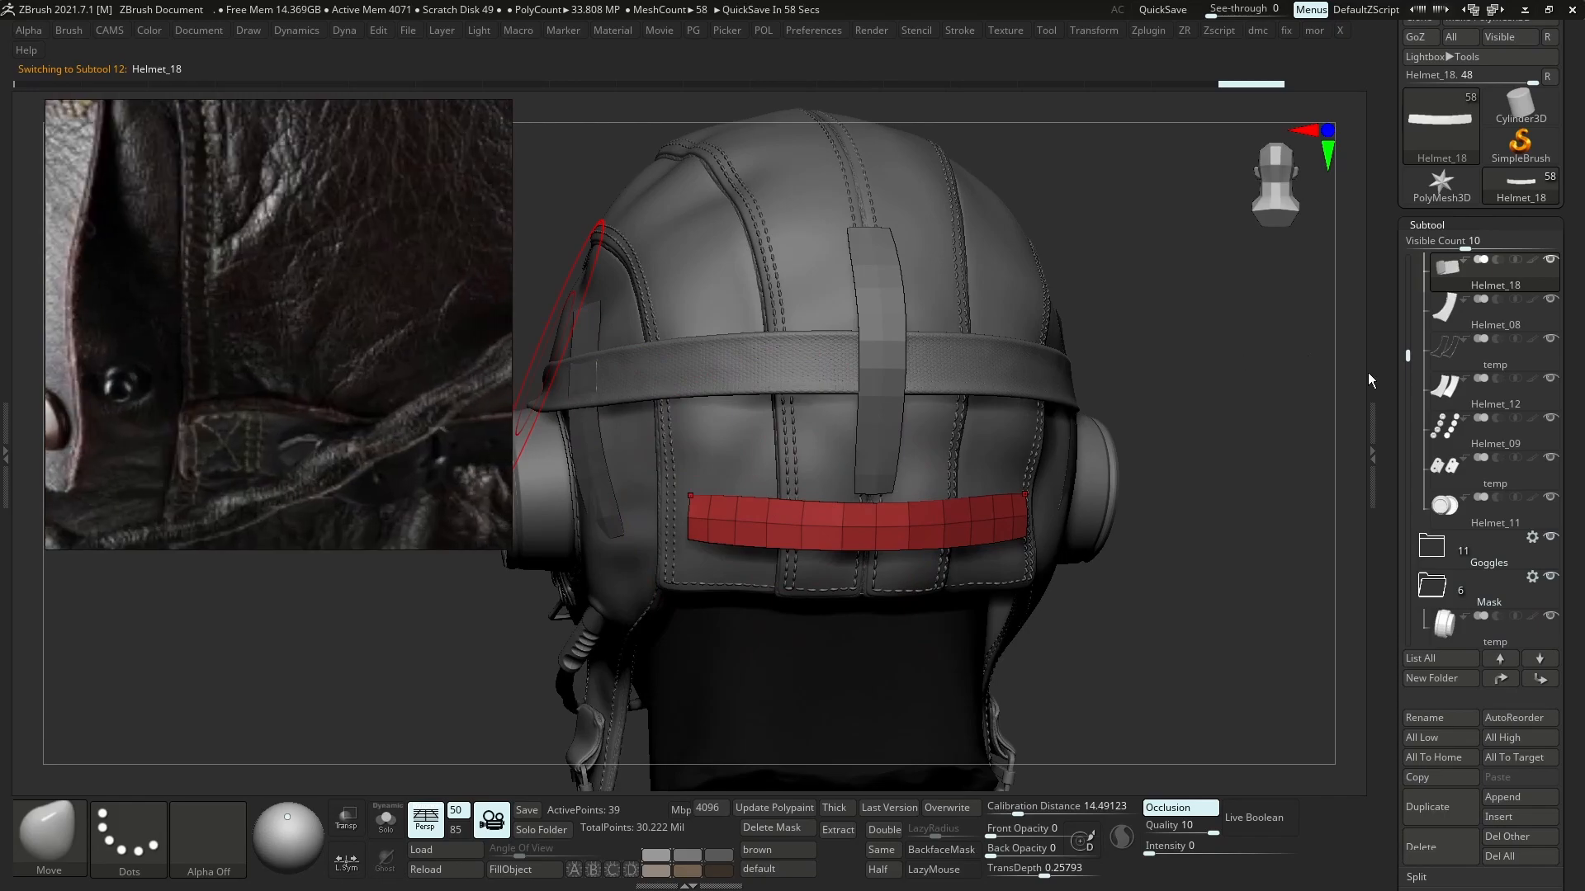
right_drag(860, 488, 860, 516)
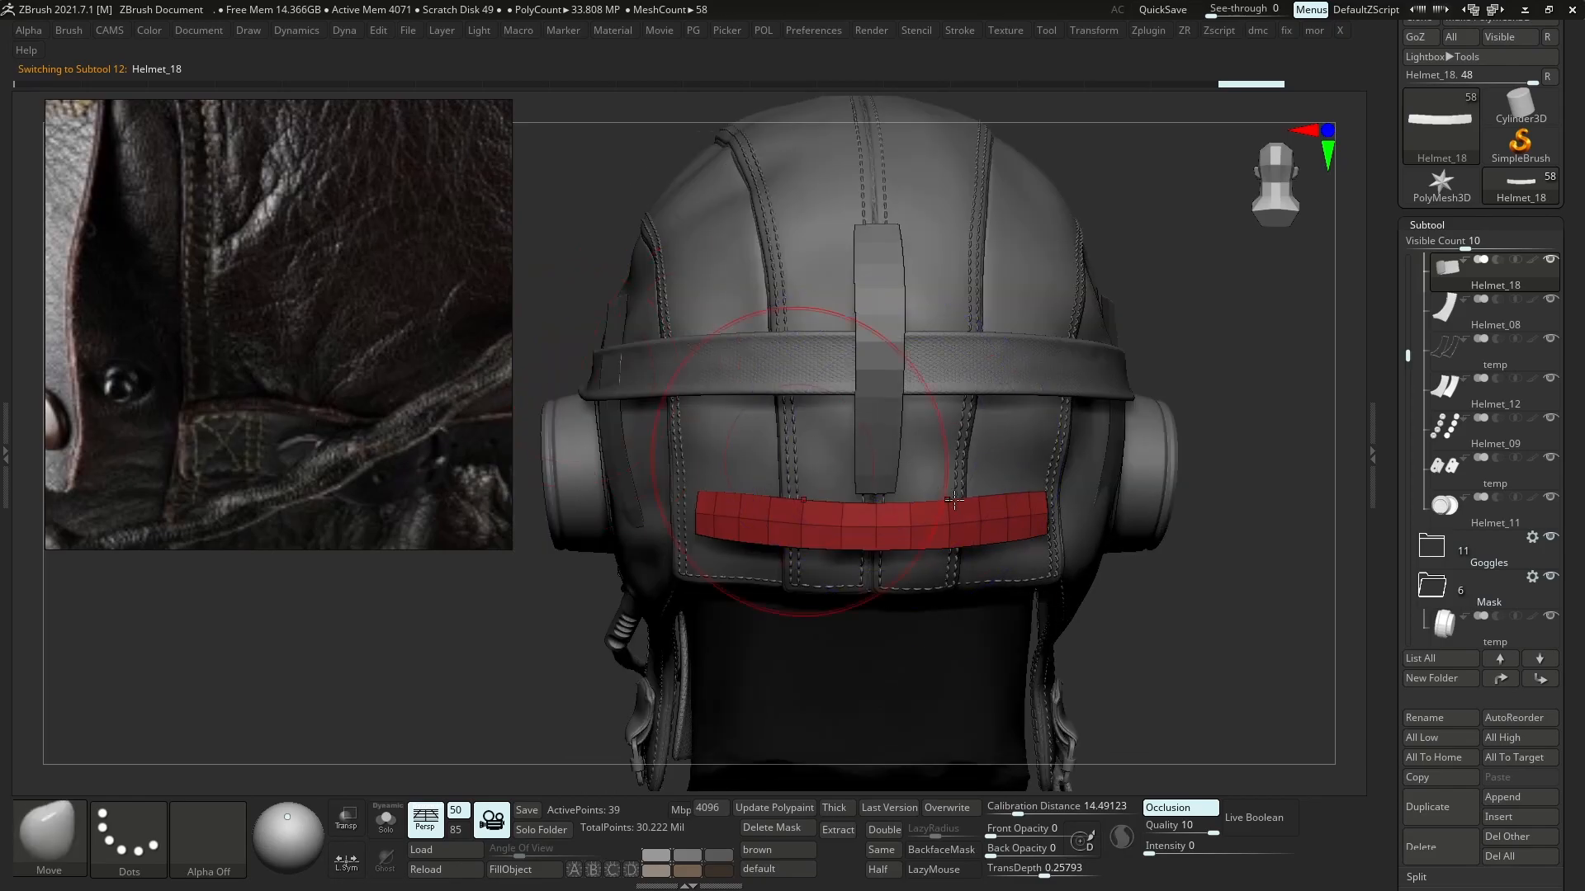
ctrl+right_drag(865, 523, 778, 633)
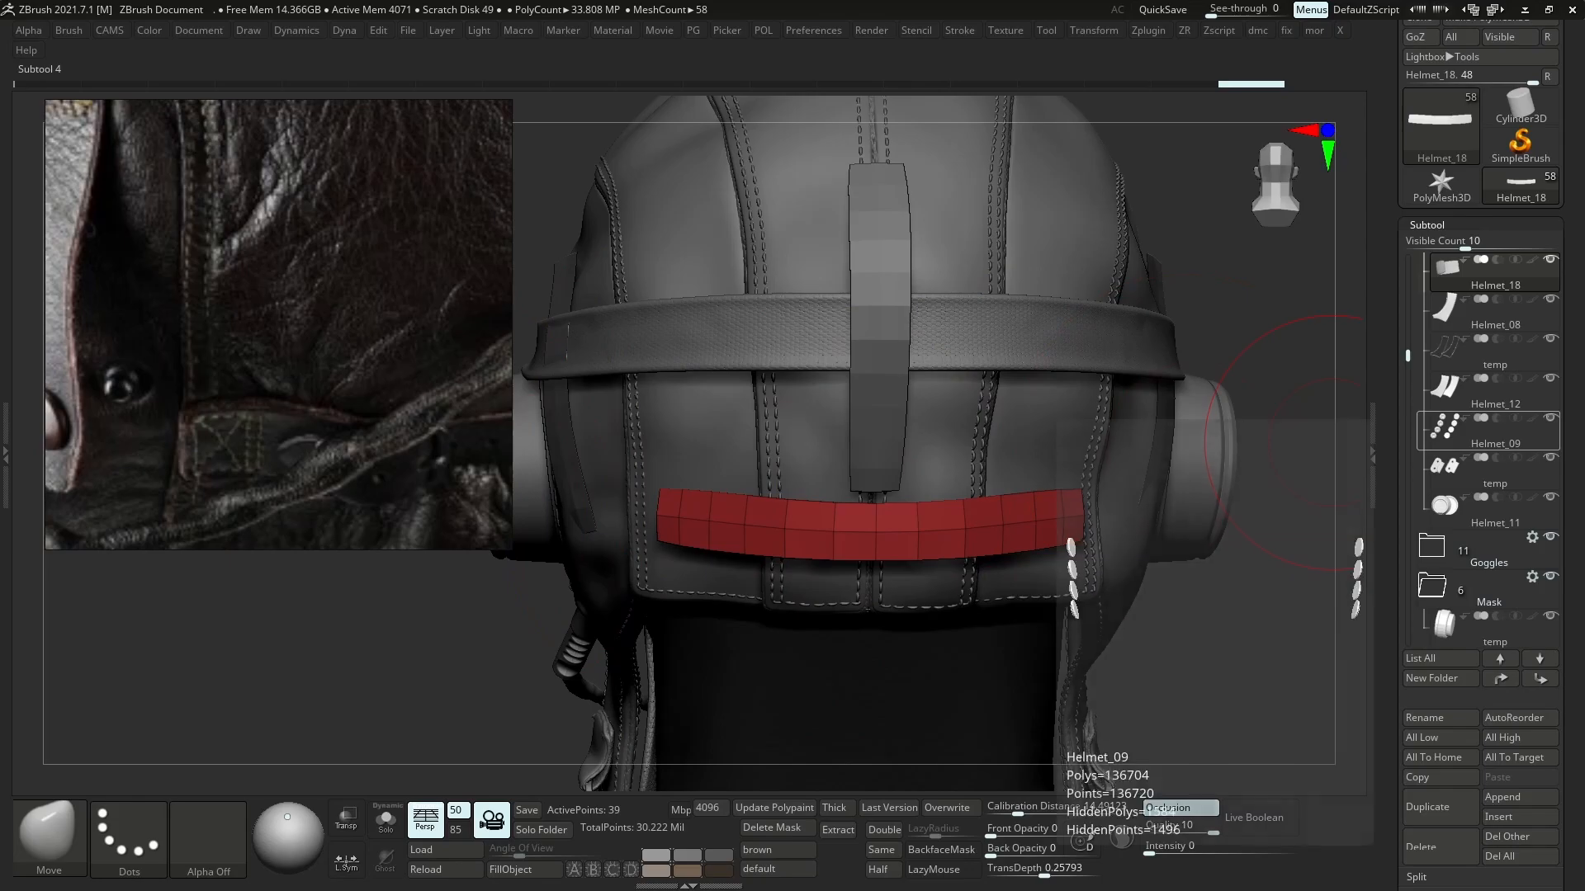
scroll(277, 388, down, 6)
scroll(206, 376, down, 8)
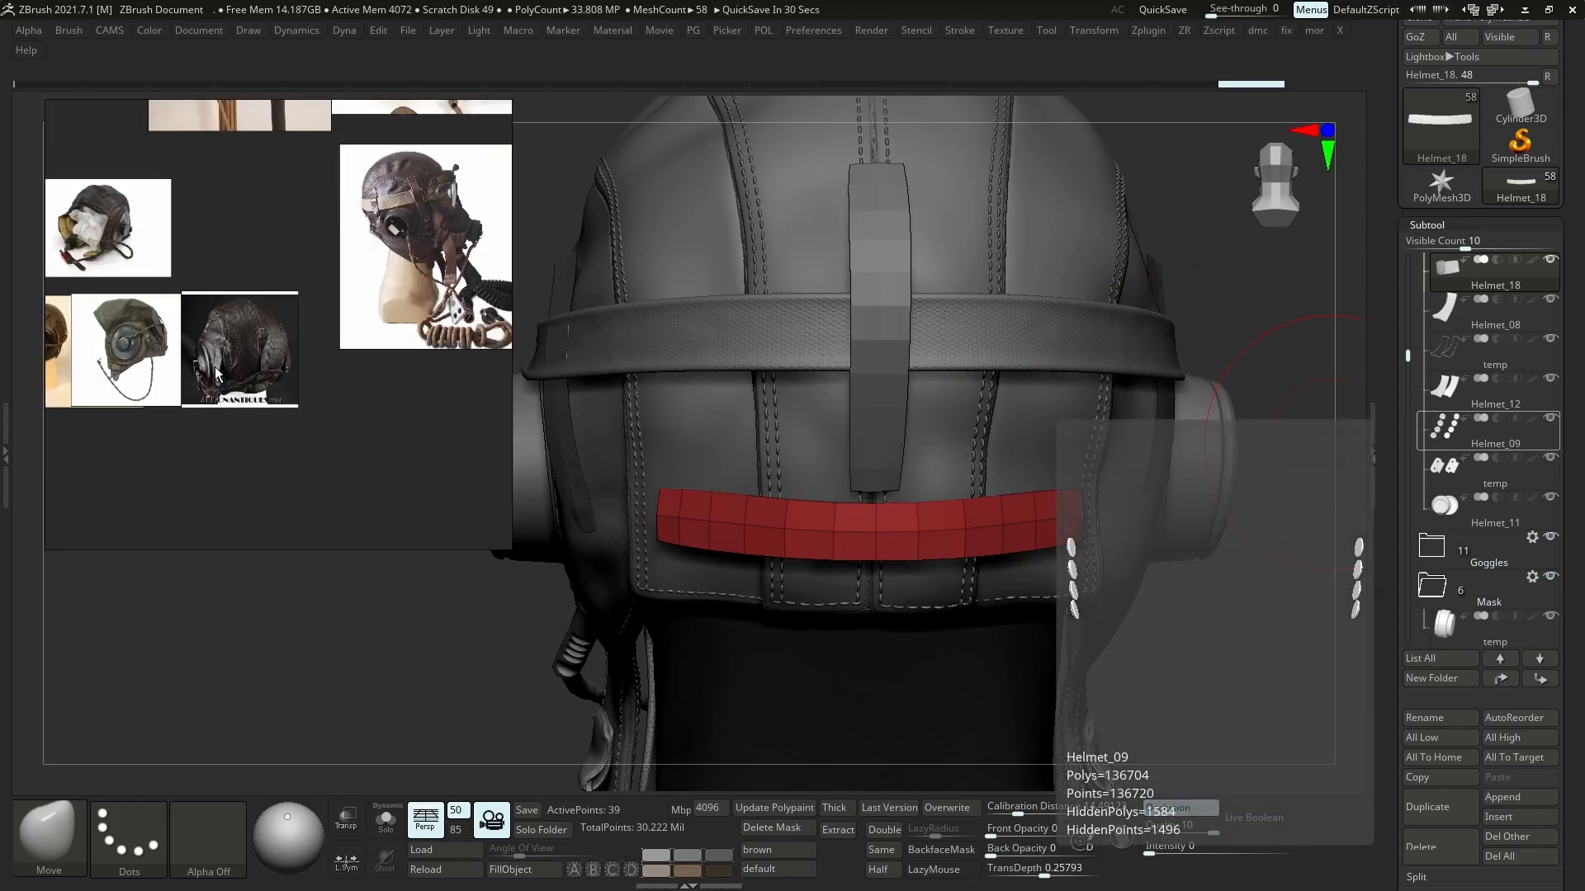
scroll(163, 373, up, 7)
scroll(195, 297, up, 5)
scroll(427, 274, up, 5)
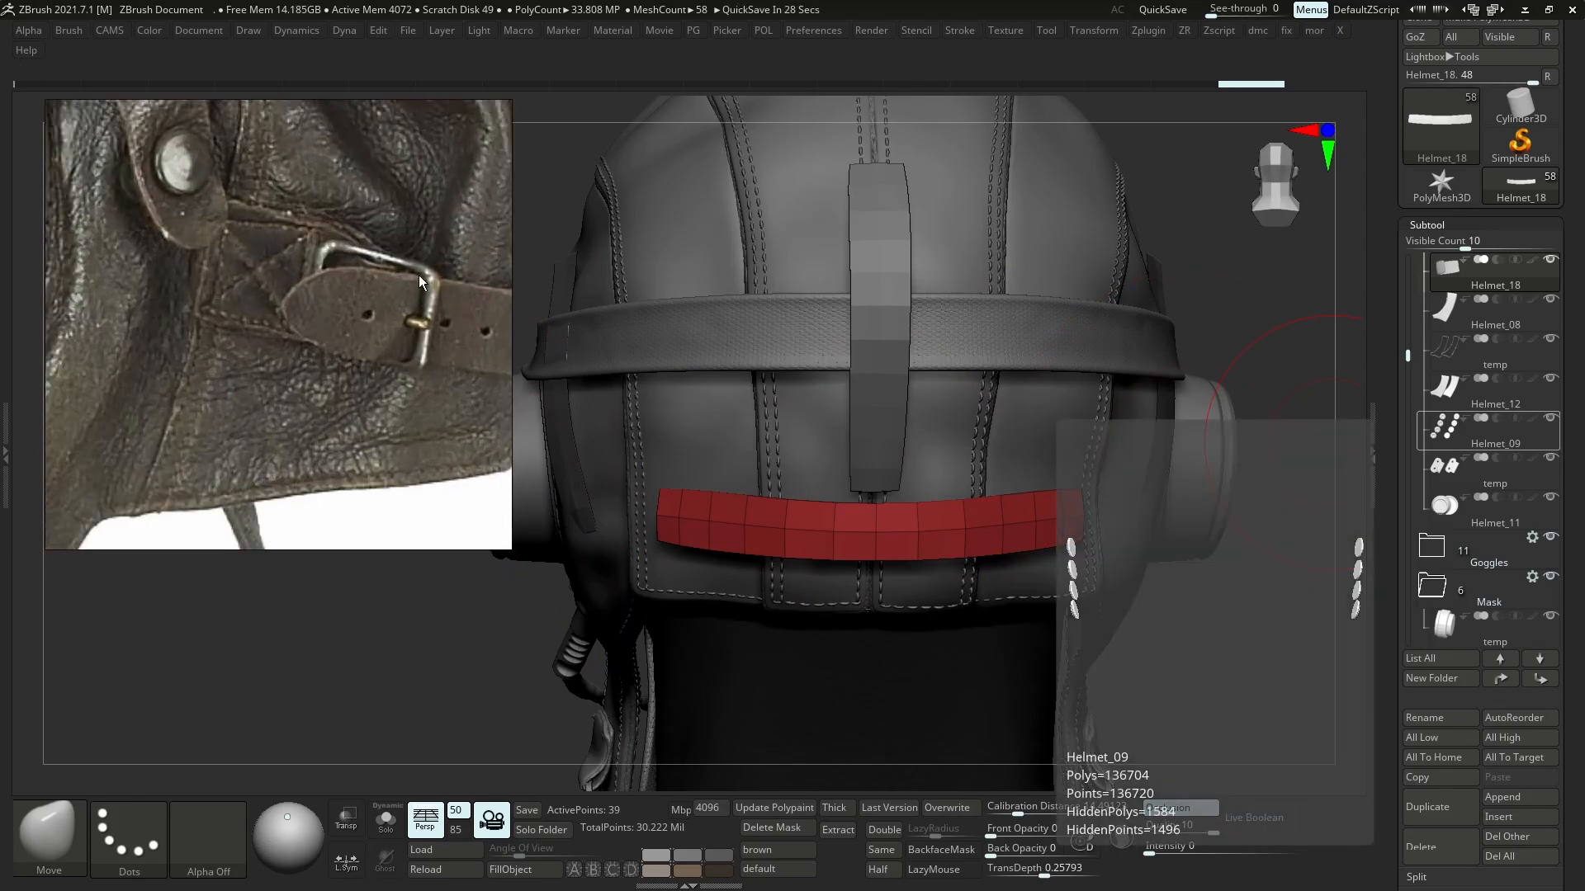
right_drag(416, 276, 442, 368)
scroll(442, 370, up, 2)
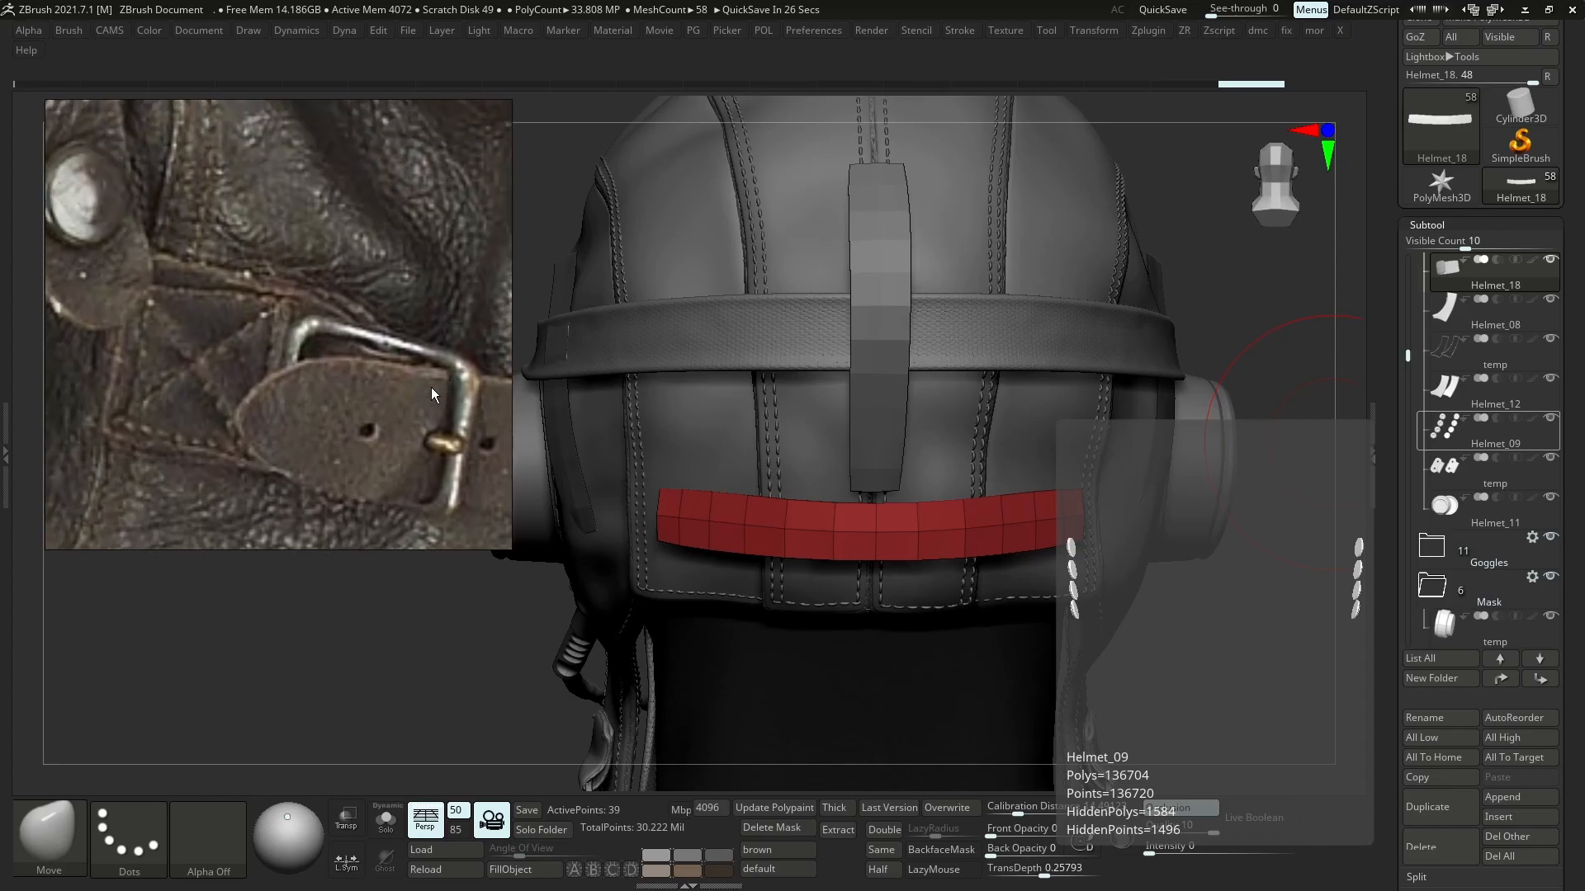
right_drag(1121, 417, 1030, 463)
ctrl+right_drag(1064, 516, 1172, 607)
alt+right_drag(1304, 652, 1110, 573)
right_drag(1182, 667, 1006, 527)
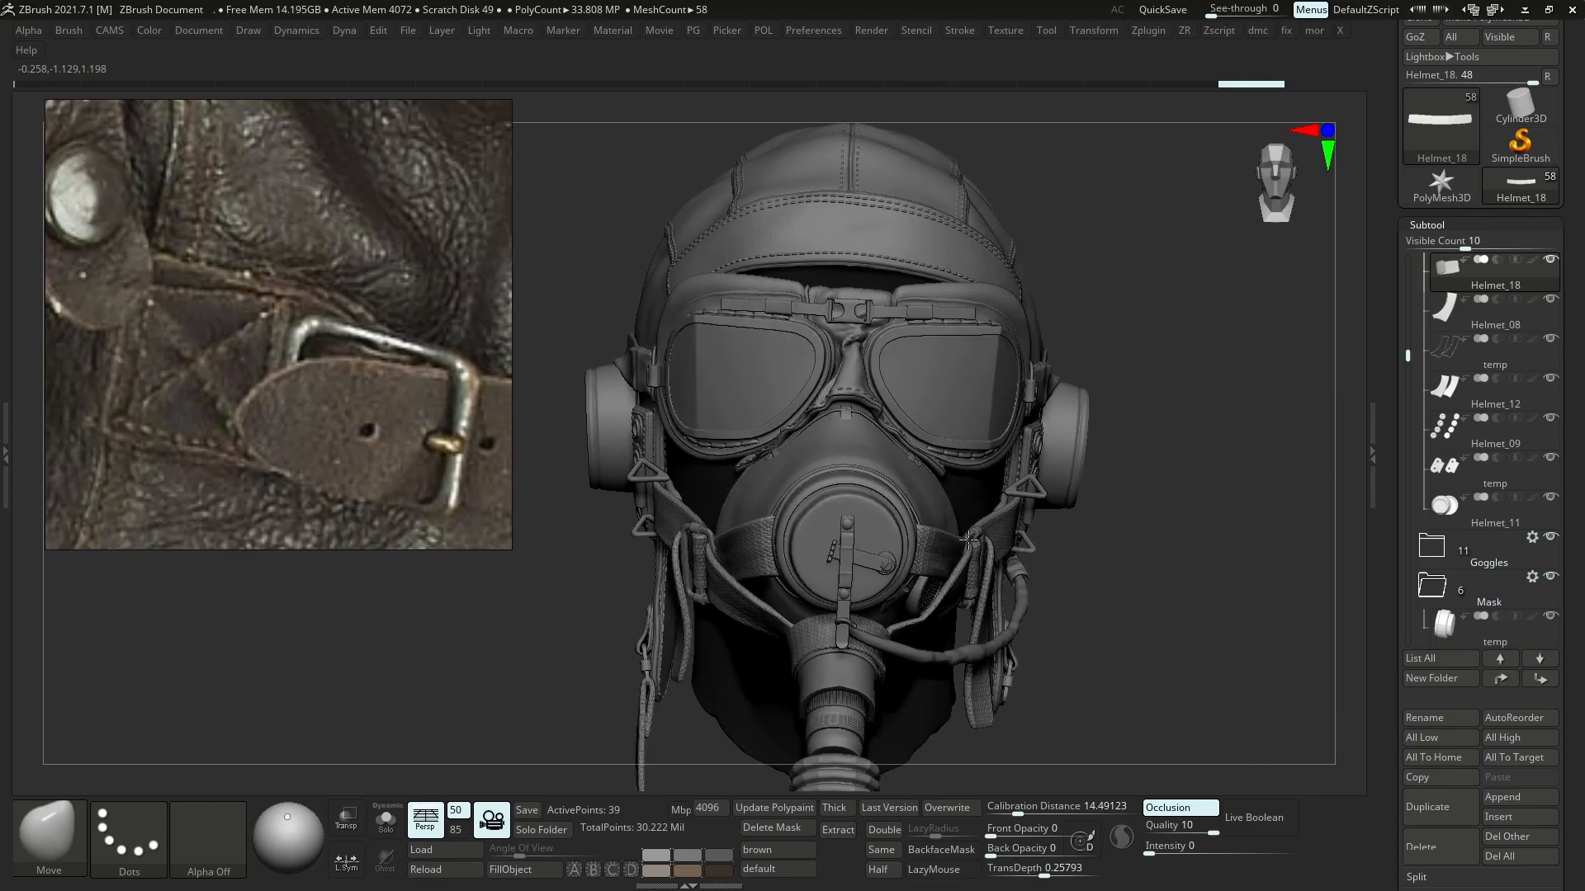
right_drag(907, 544, 932, 471)
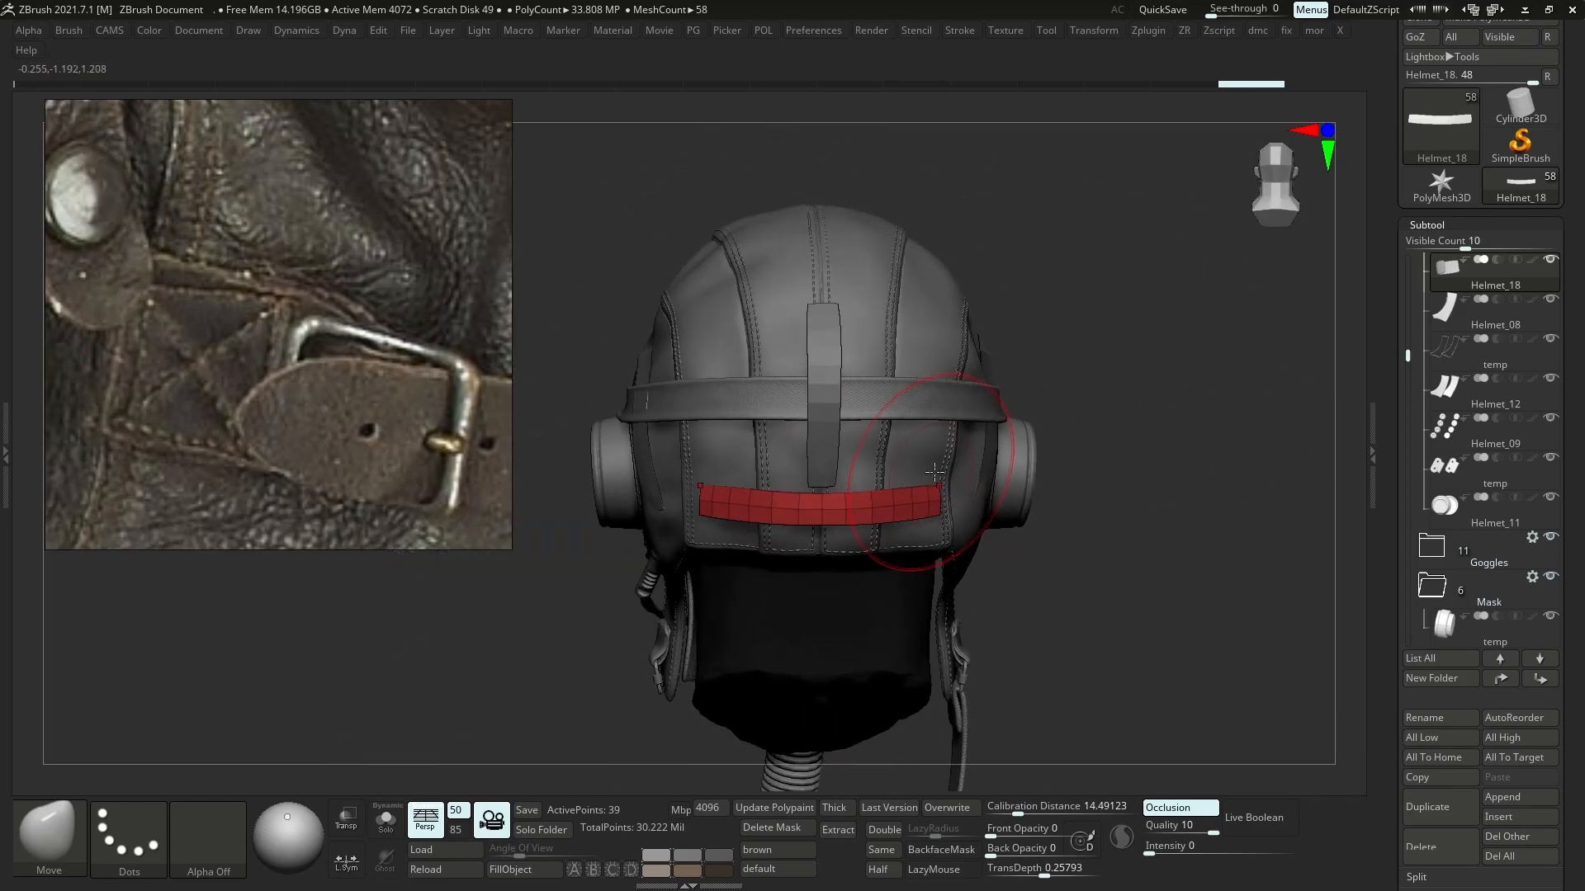
- Switch to Maya, shrink the buckle reference image, and open the scene ALL_FOR_LOW.ma
mouse_move(1453, 508)
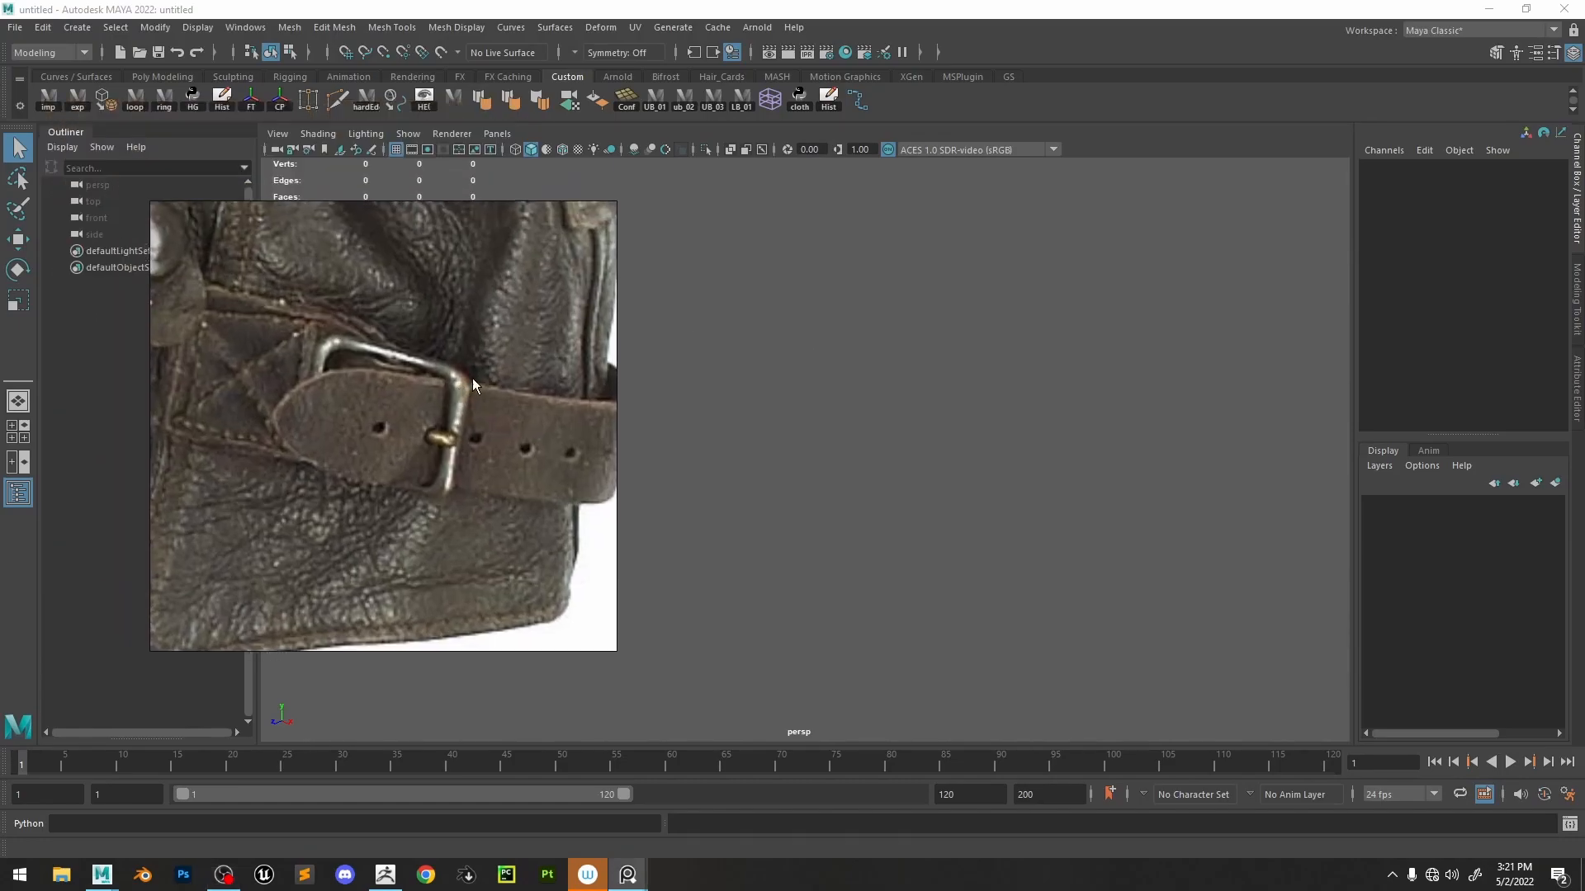
drag(677, 591, 490, 425)
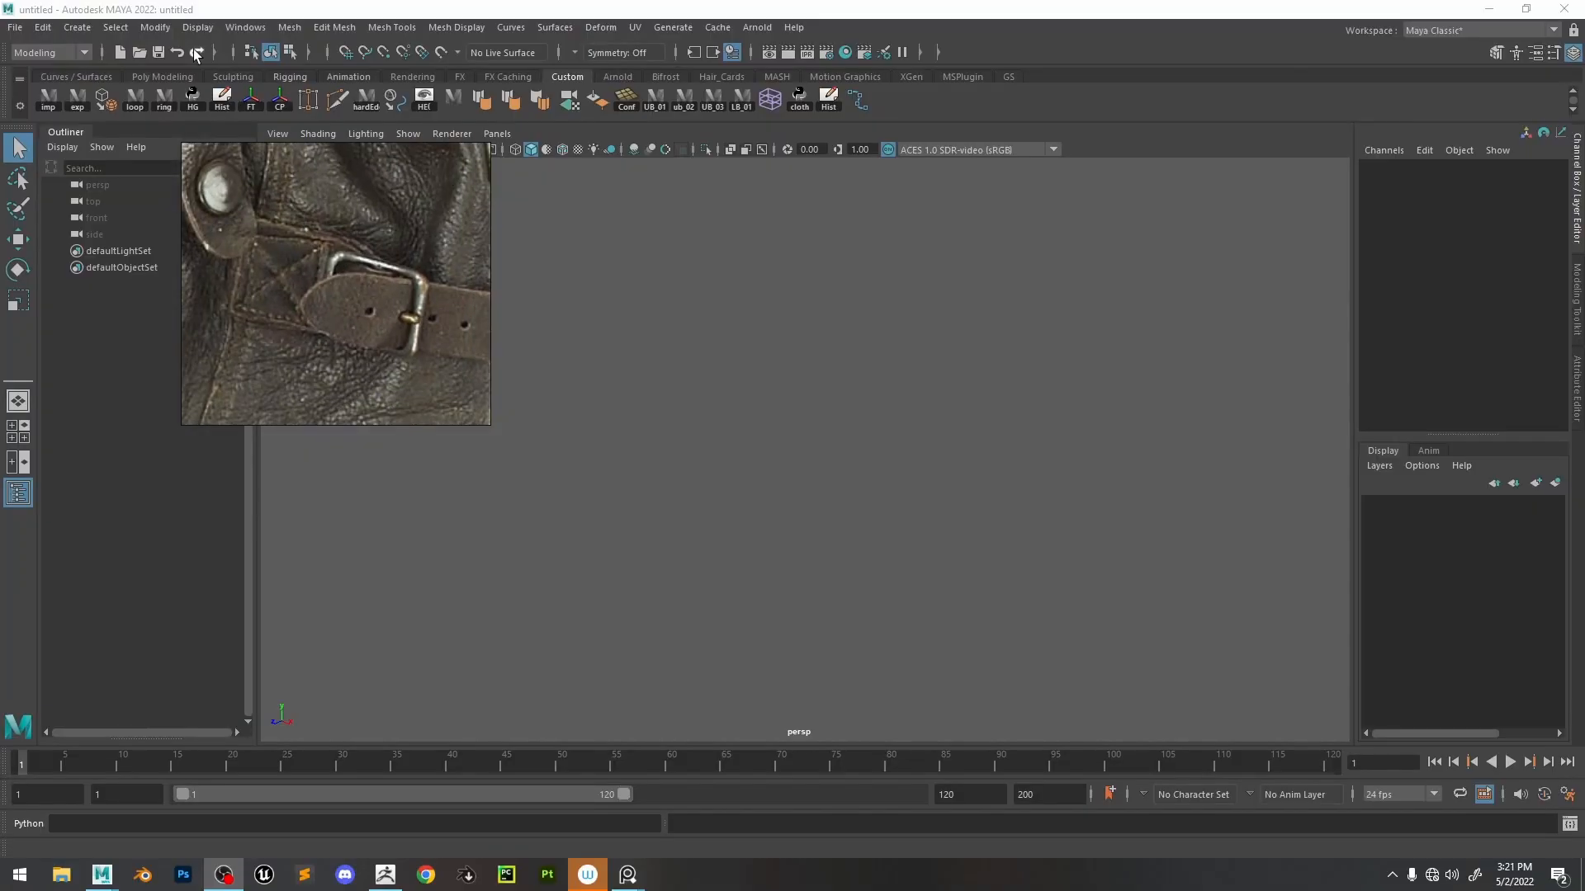
click(15, 28)
mouse_move(135, 541)
click(347, 499)
scroll(921, 462, down, 5)
alt+drag(924, 455, 749, 411)
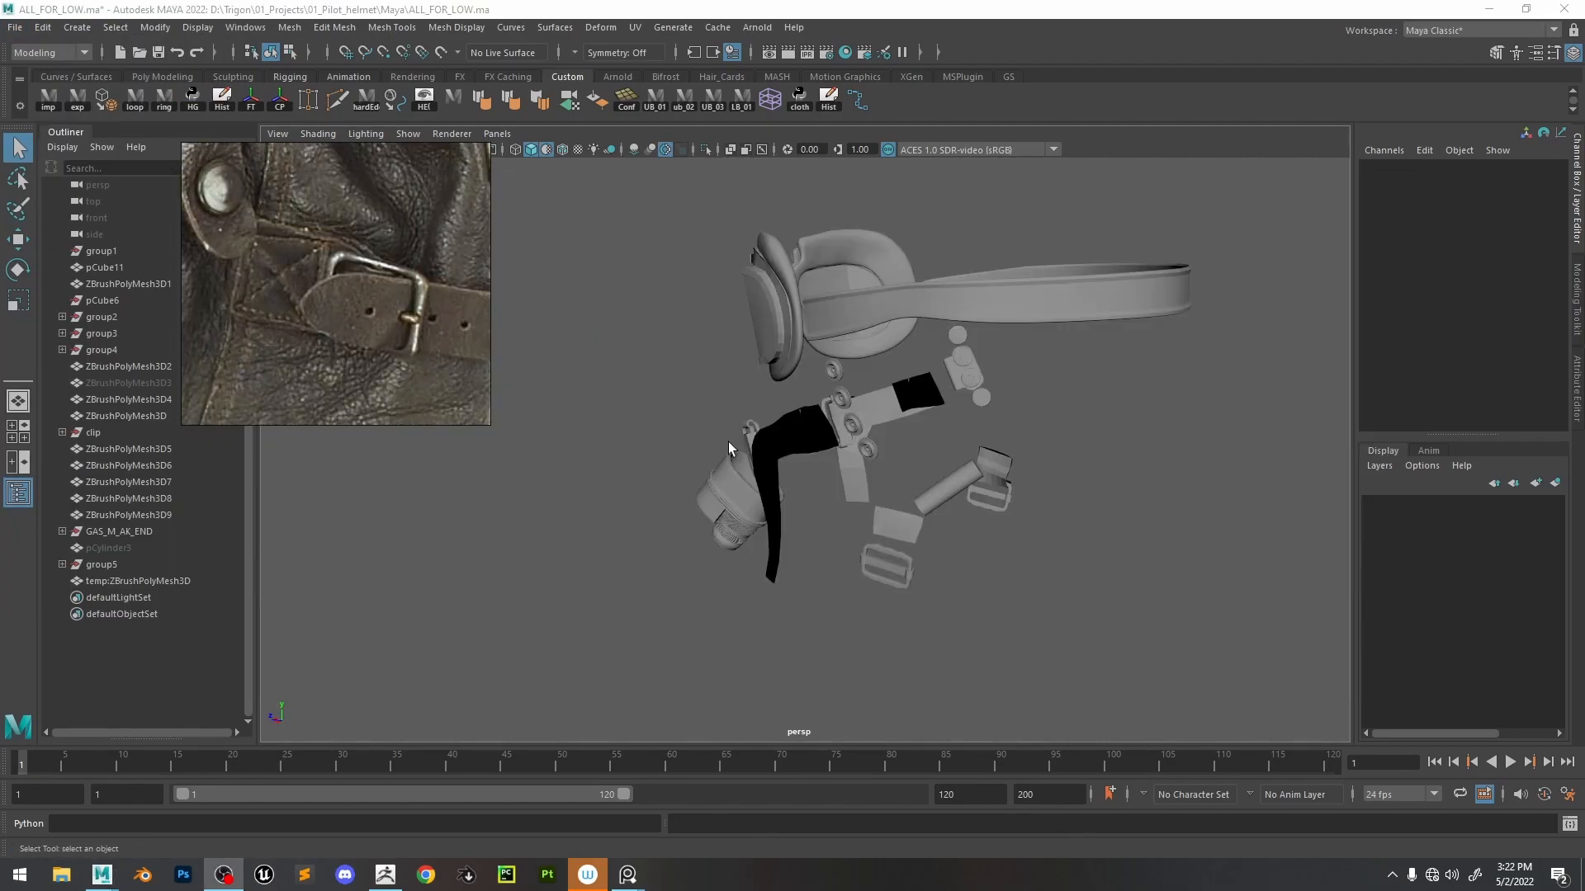
- Switch to ZBrush, export the Helmet_13 mesh at a lower subdivision level, and import it into the Maya scene
click(386, 880)
key(shift)
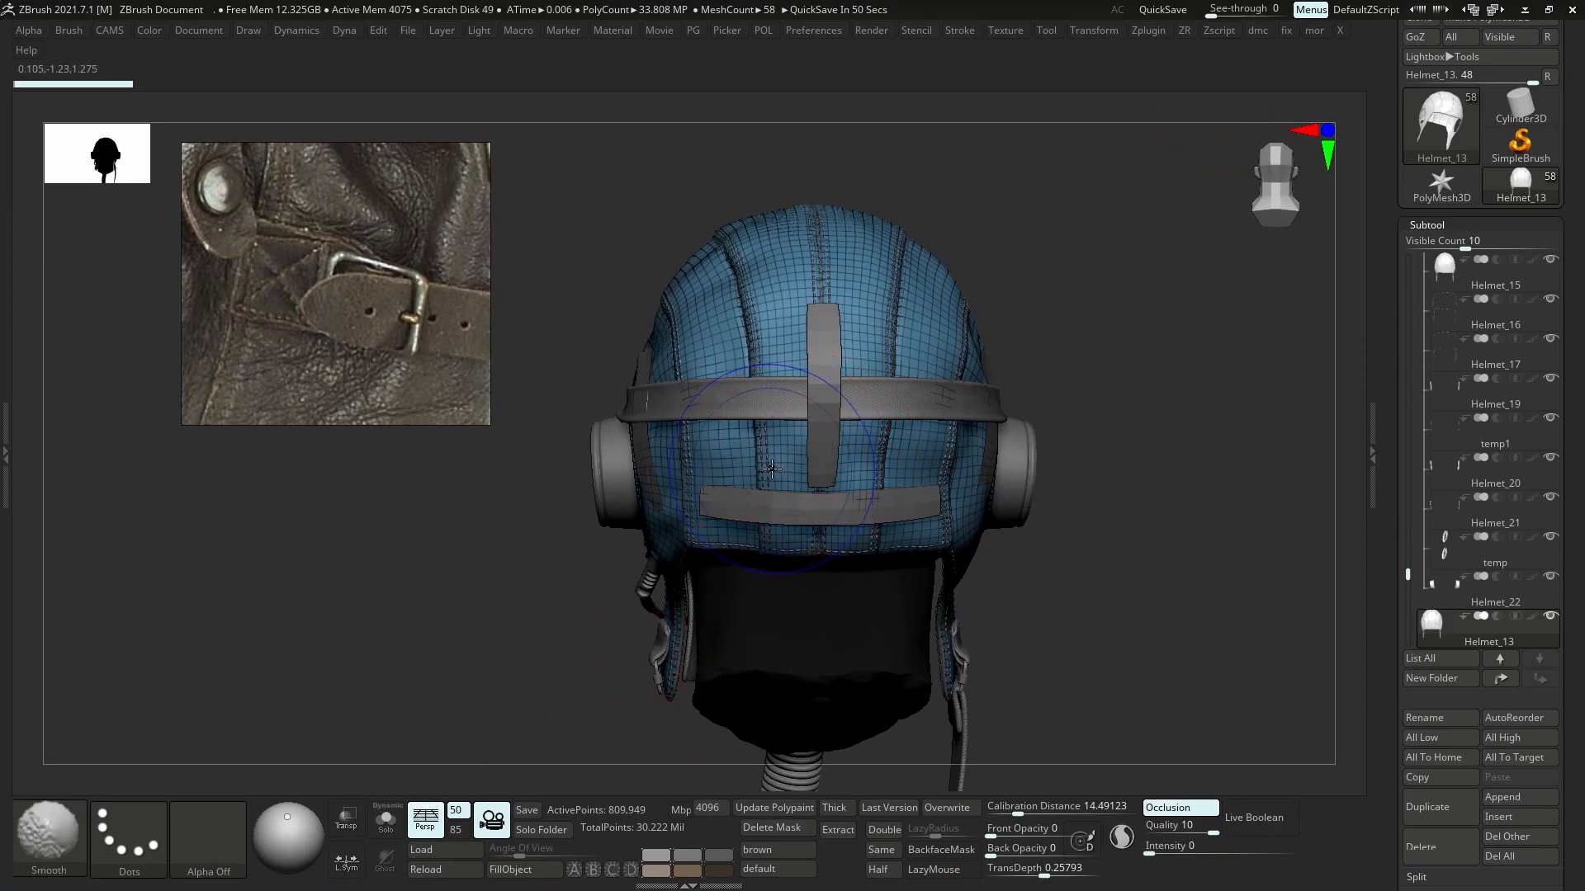
key(shift+f)
ctrl+right_drag(794, 472, 810, 510)
key(alt+Tab)
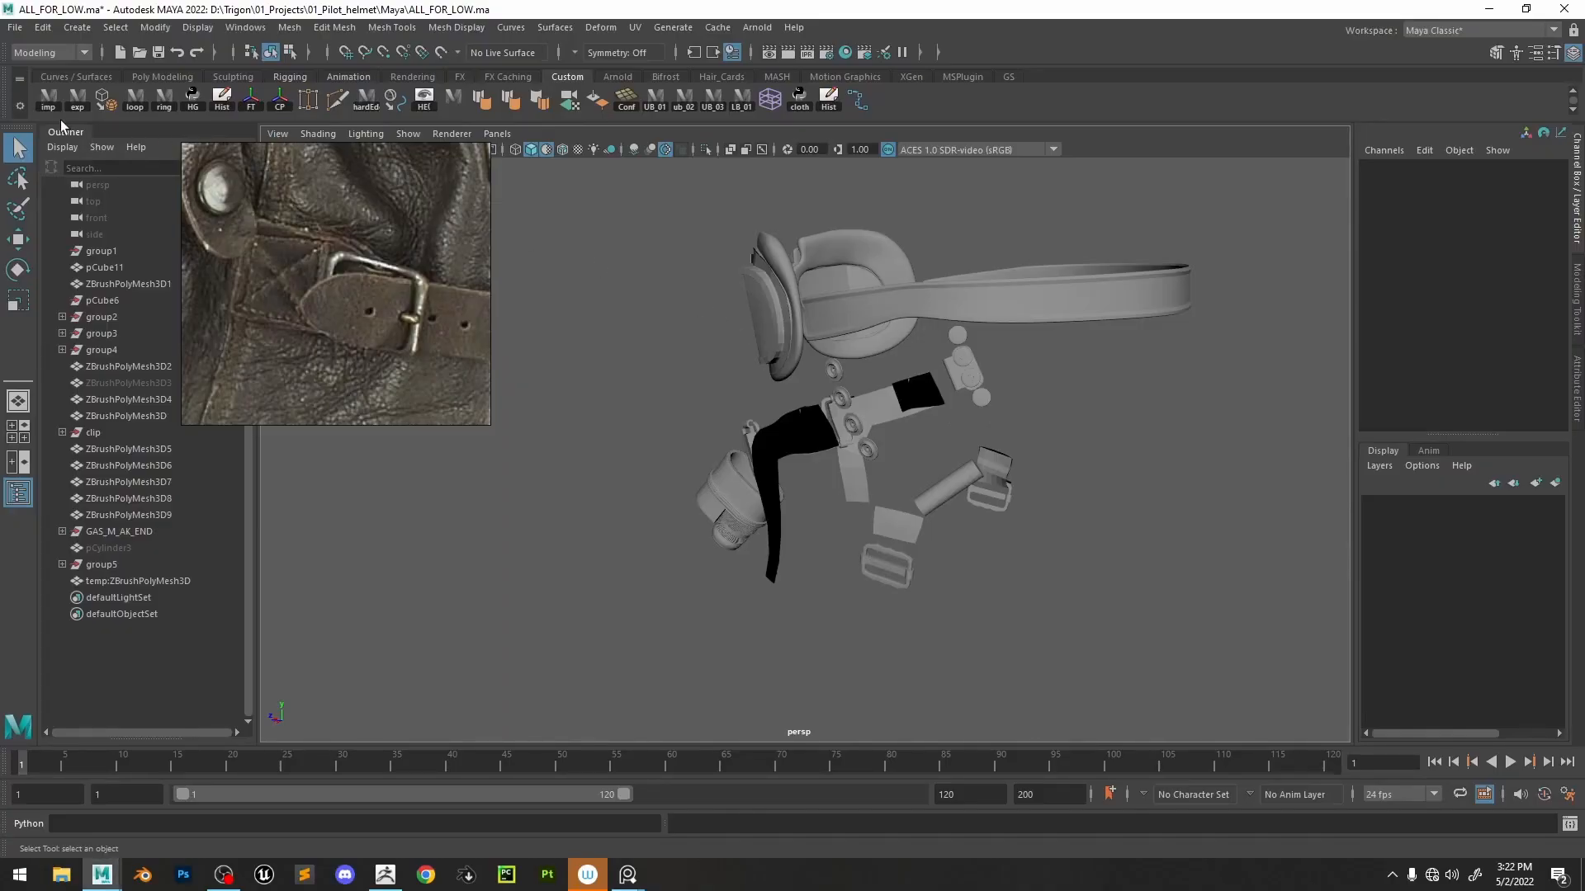
click(51, 102)
alt+drag(998, 339, 825, 380)
- Switch to ZBrush, export the Helmet_18 horizontal strap mesh, and import it into the Maya scene
key(alt+Tab)
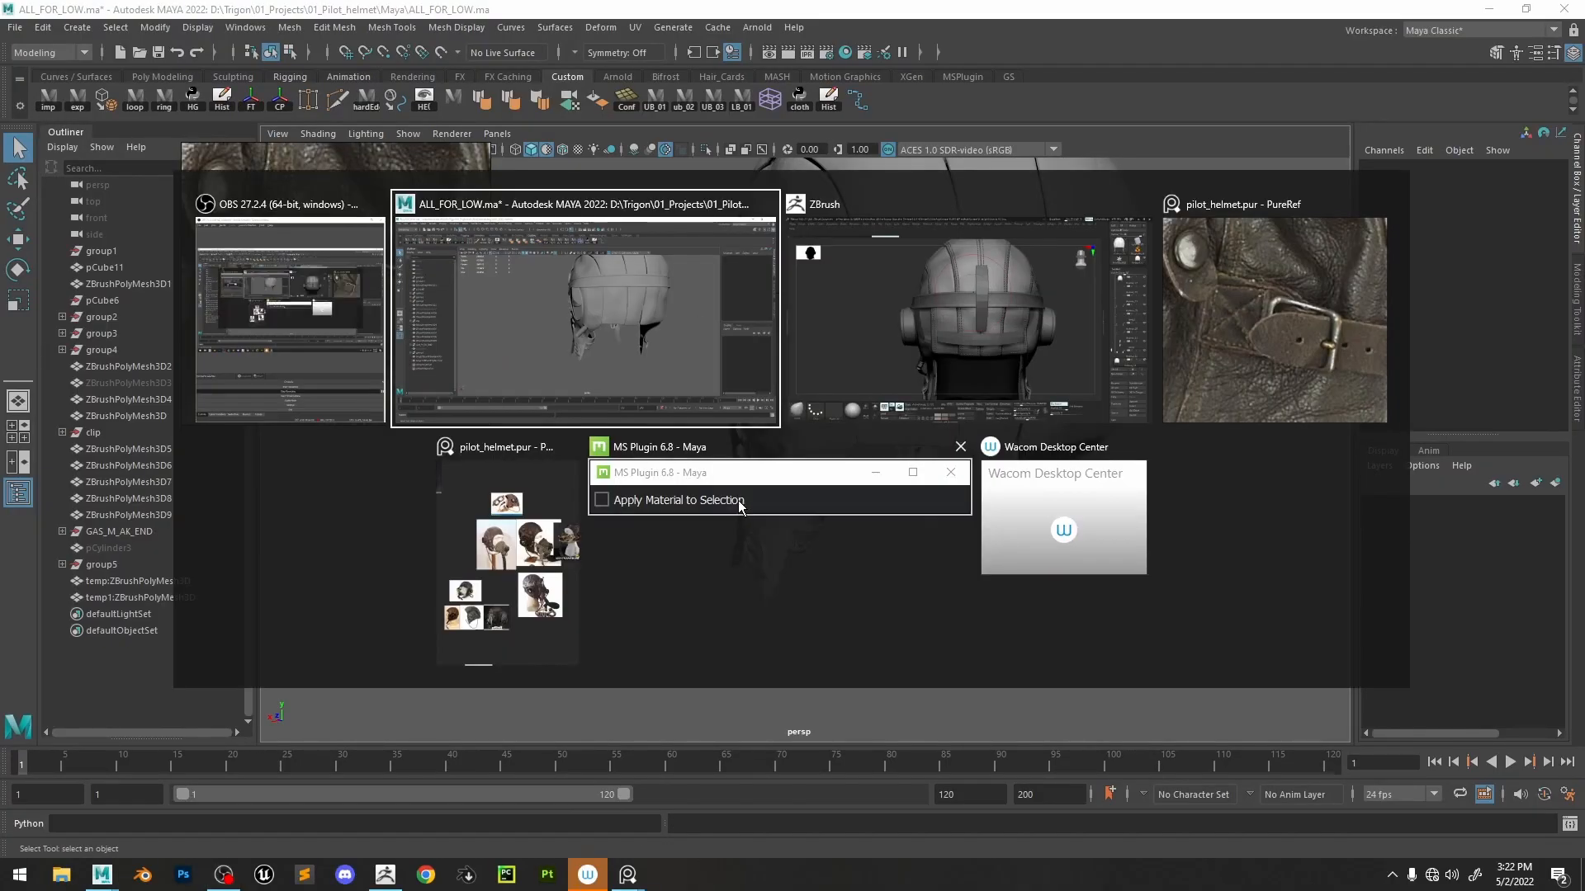
alt+click(777, 533)
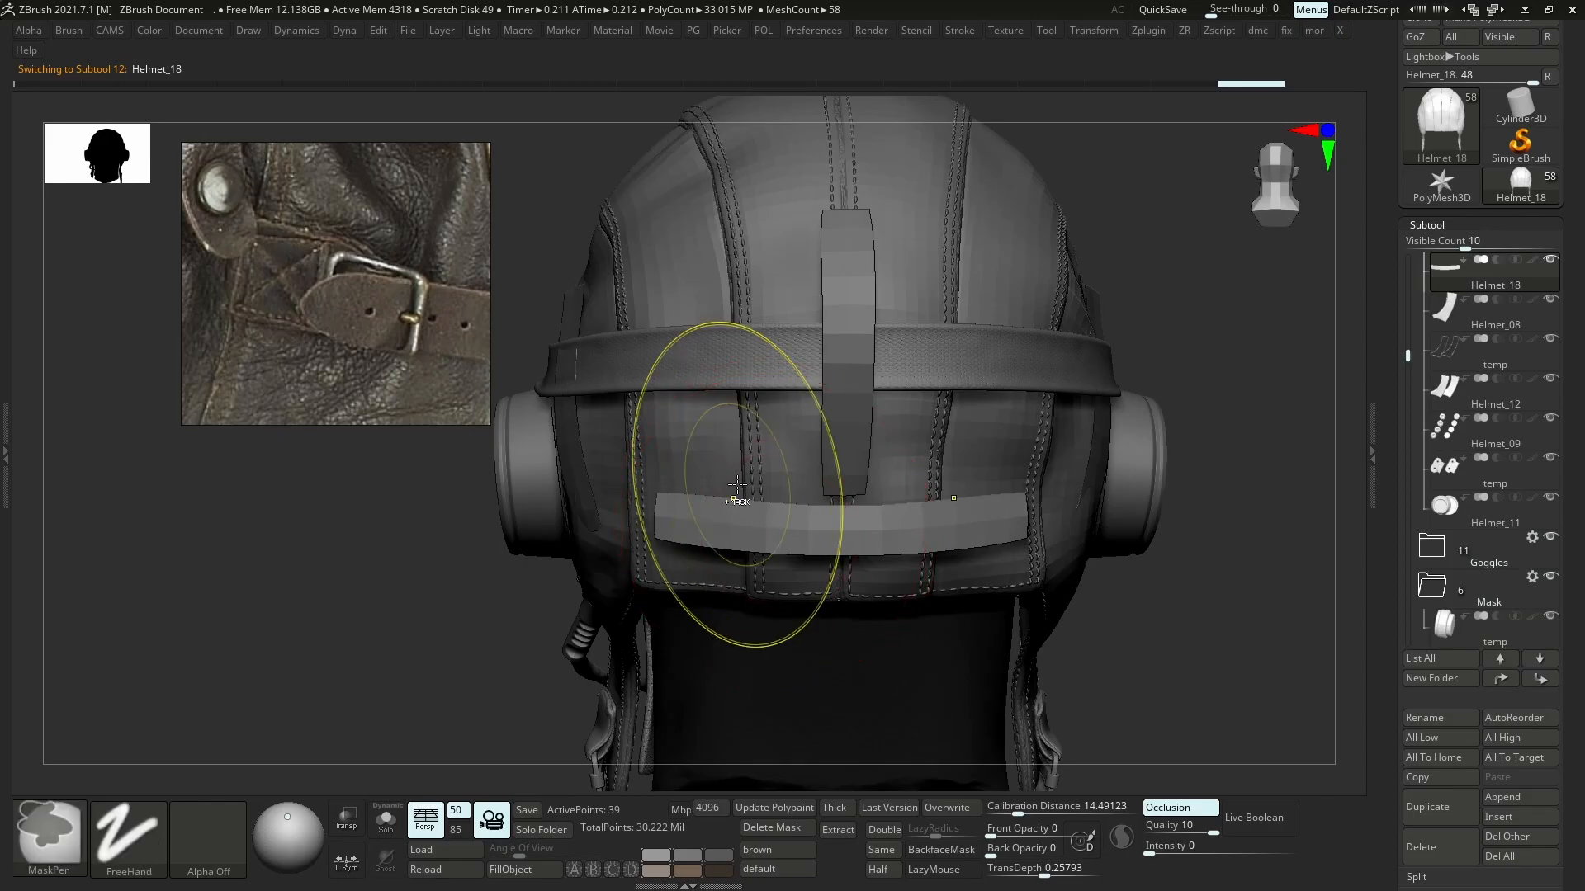
key(alt+Tab)
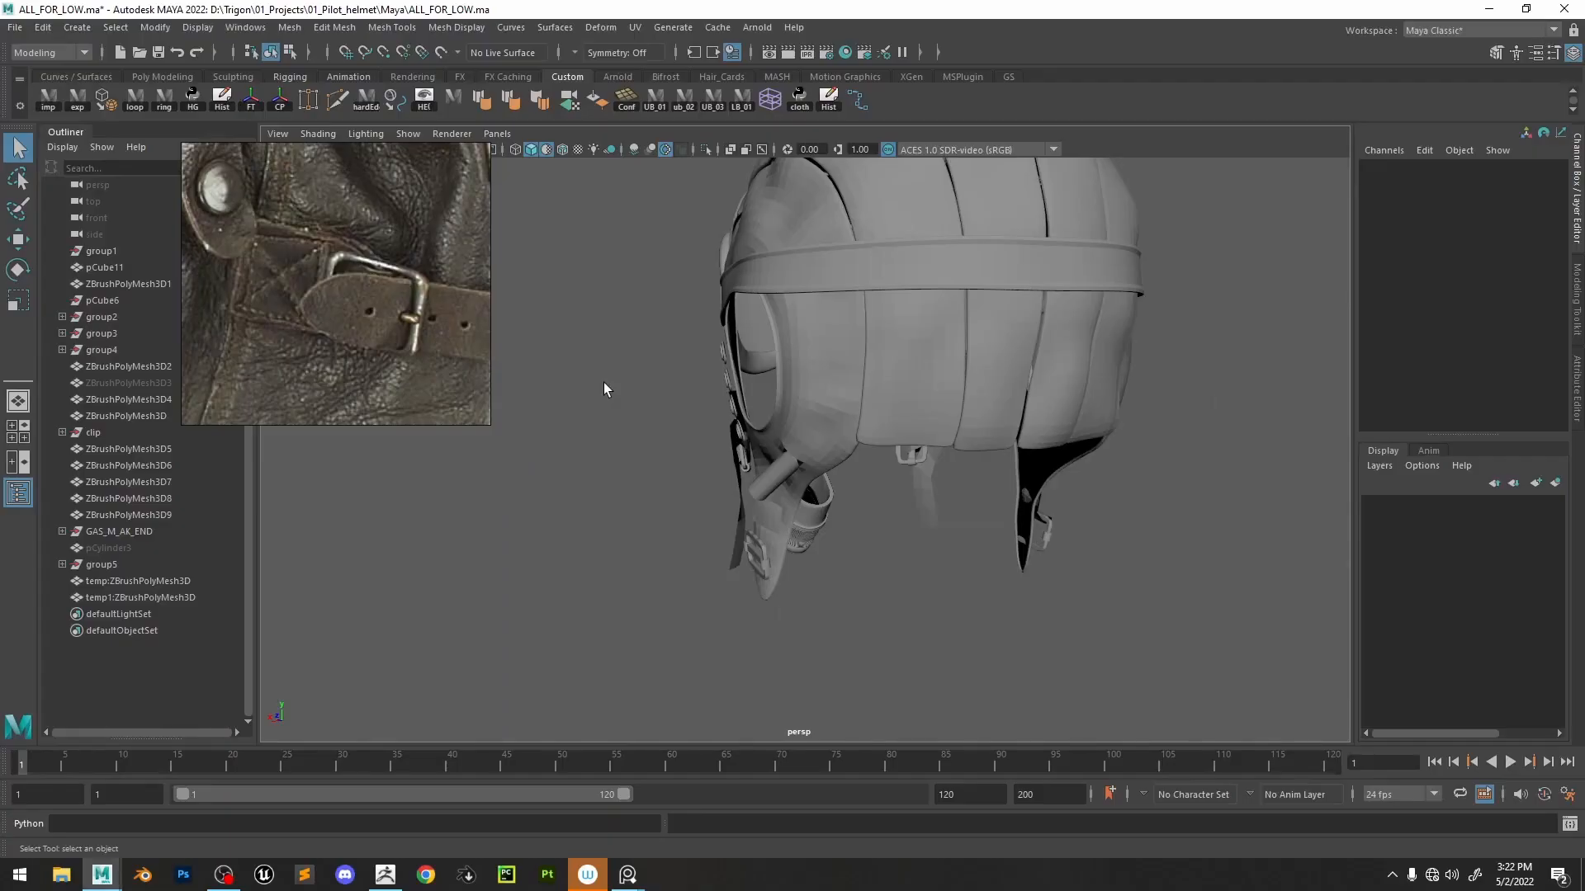
key(alt+Tab)
key(alt+Tab)
click(49, 104)
click(993, 411)
- Examine the imported back strap on the helmet and the buckle's shape in the reference photo
alt+middle_drag(992, 411, 940, 485)
scroll(940, 485, up, 3)
right_drag(365, 211, 362, 320)
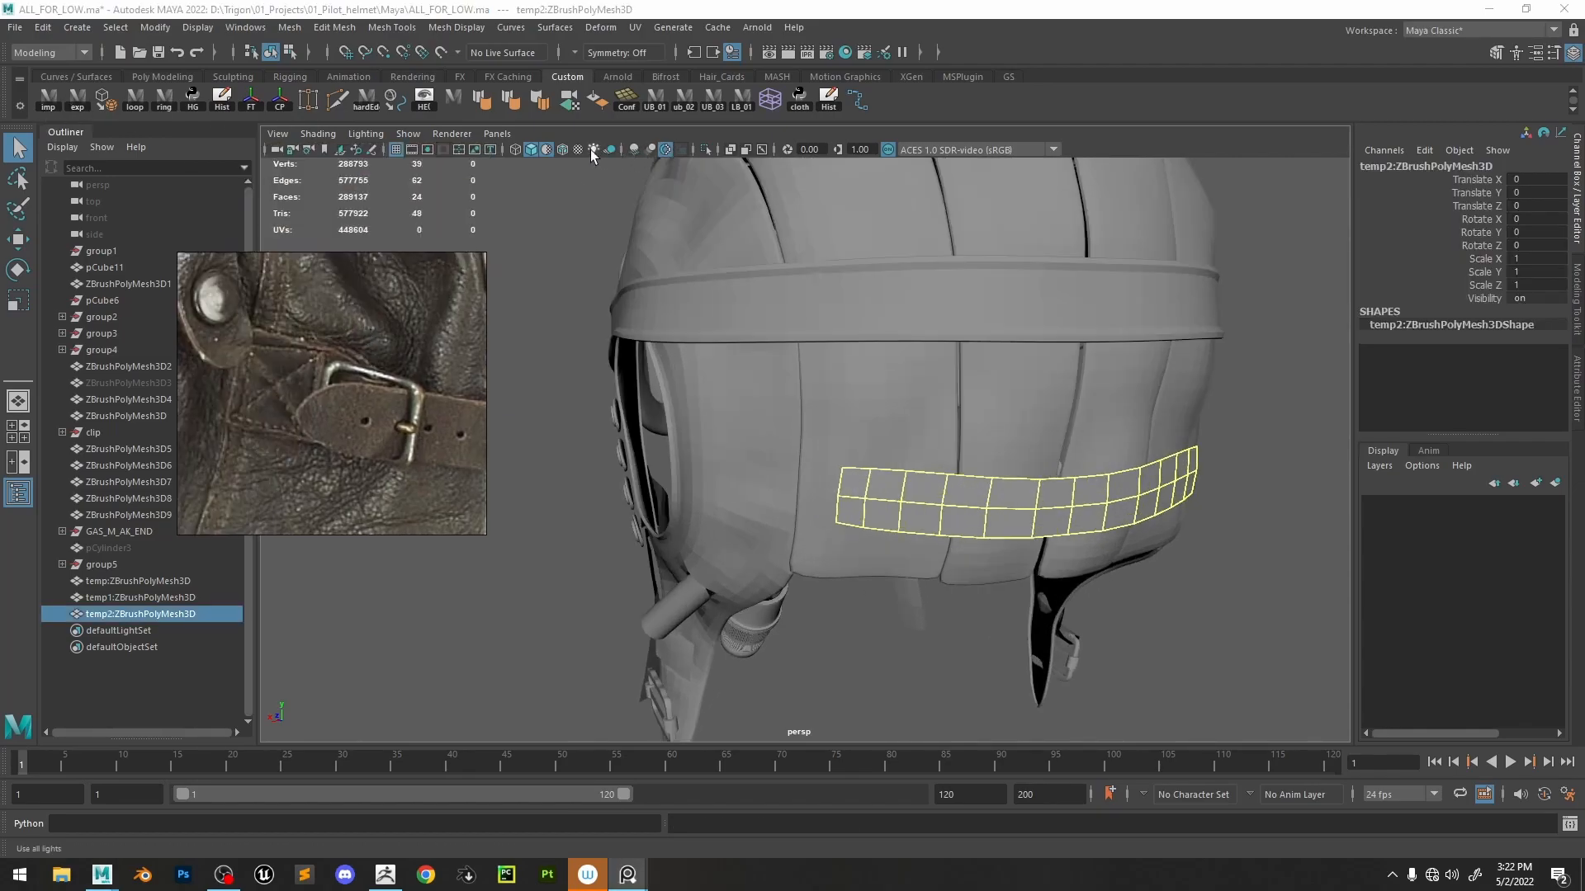
click(842, 635)
alt+drag(924, 462, 949, 438)
scroll(949, 437, up, 2)
scroll(392, 391, up, 3)
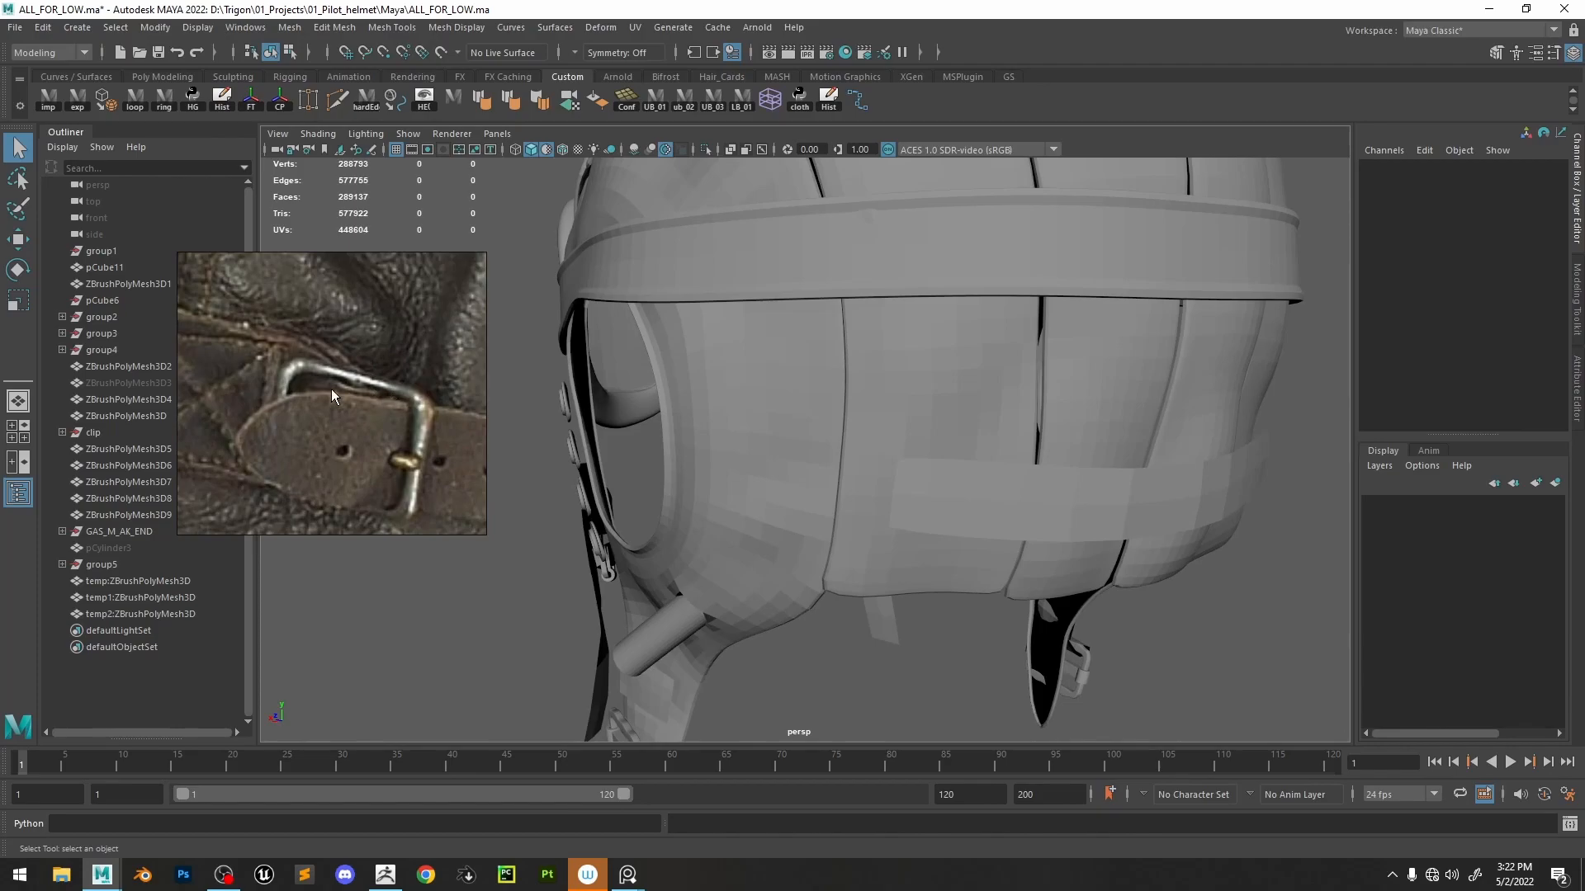
scroll(344, 383, down, 1)
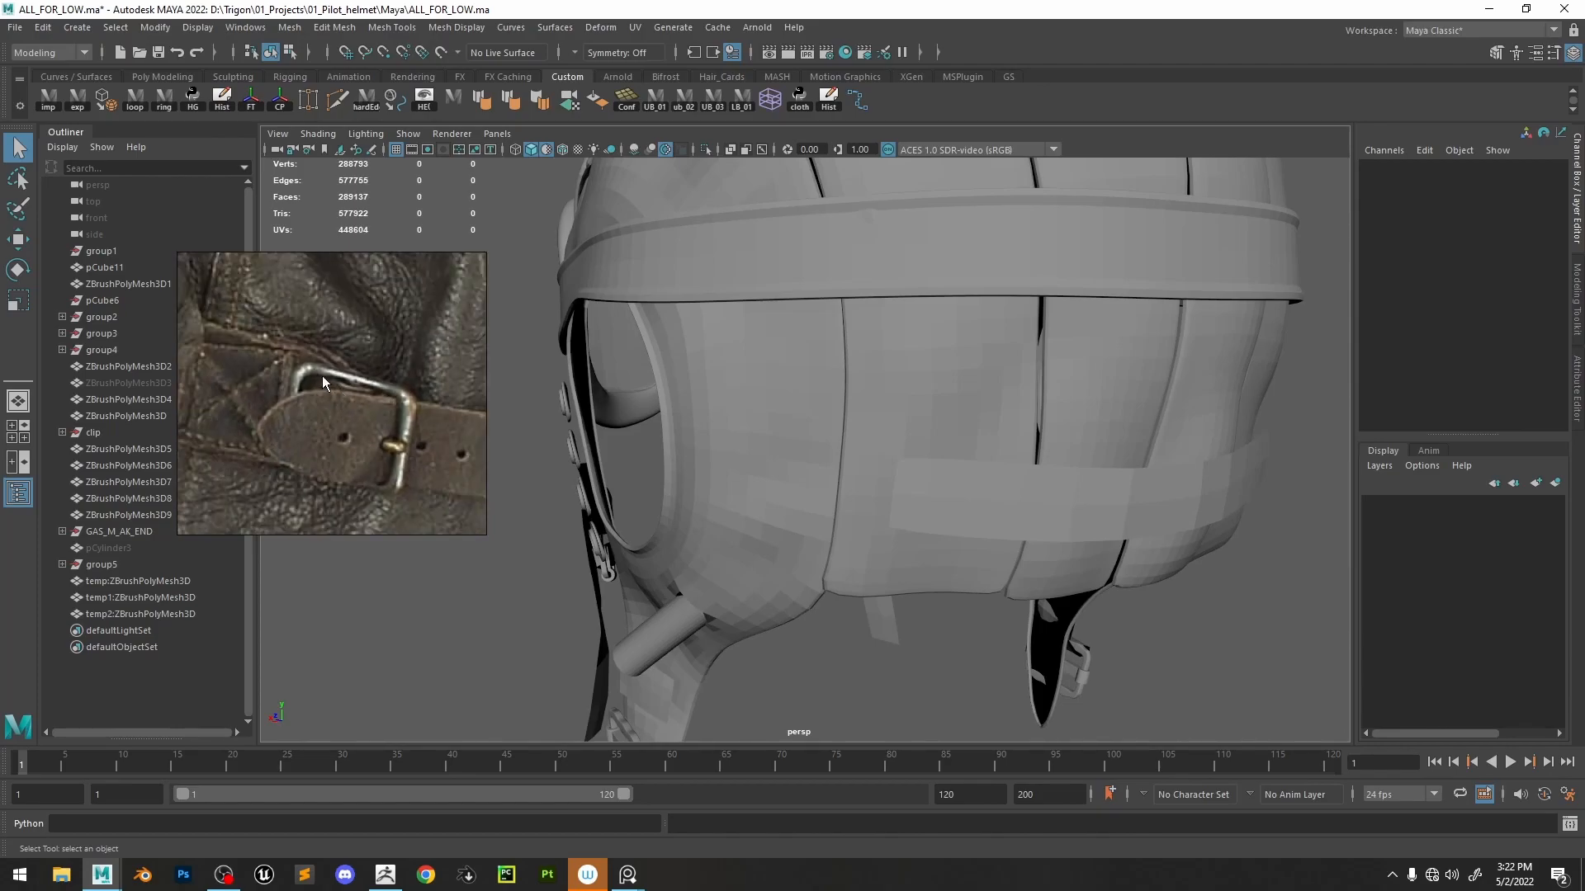
- Create a polygon cube in the front view and frame it
drag(881, 385, 880, 446)
scroll(794, 350, down, 5)
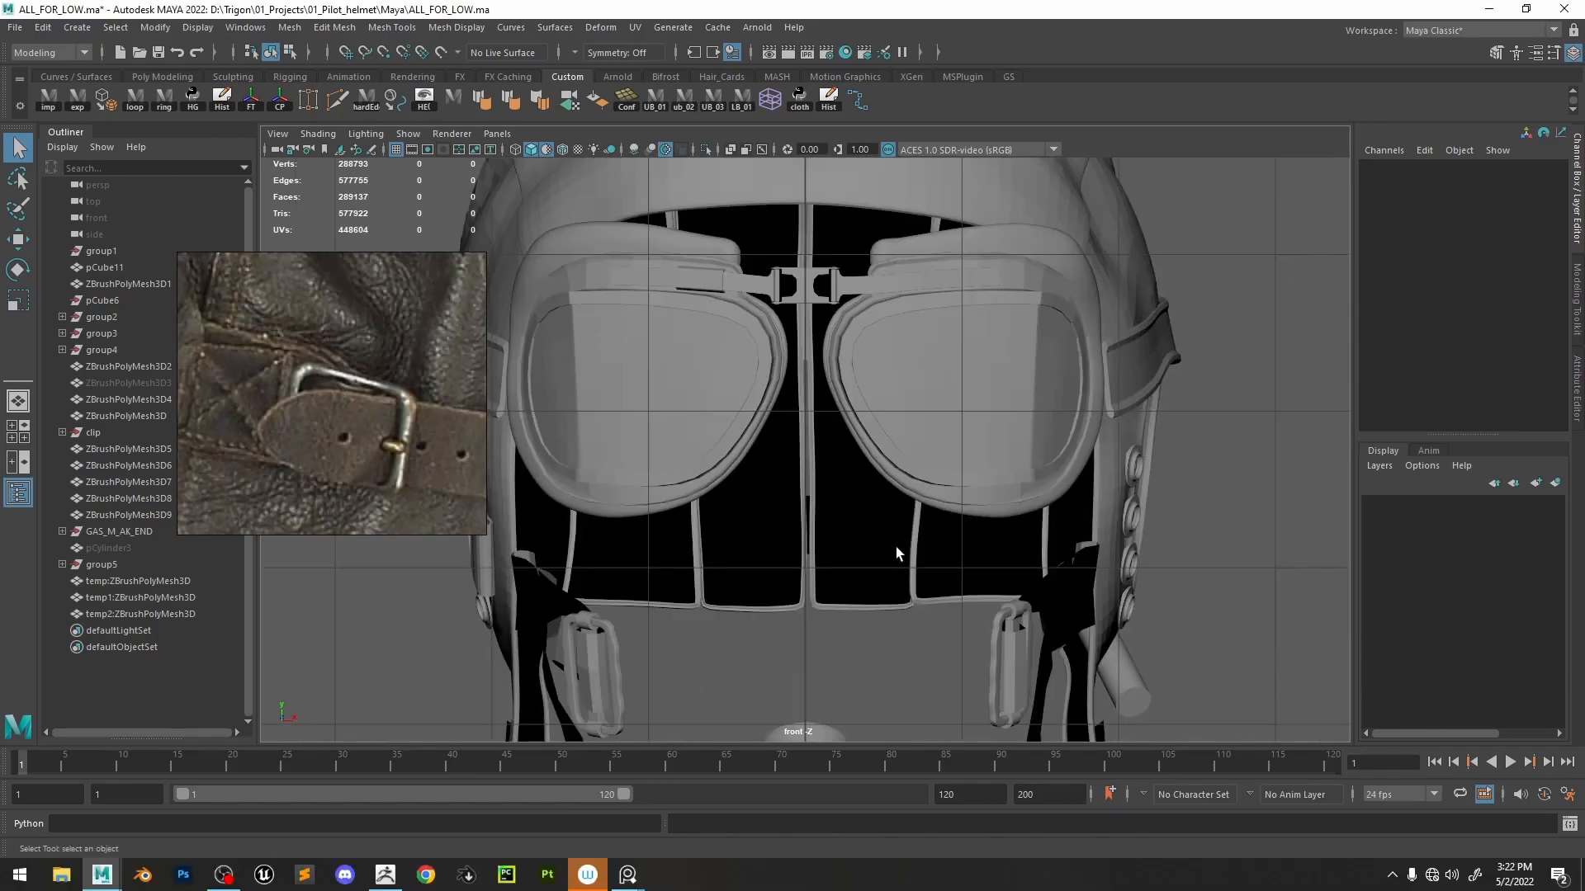
alt+middle_drag(852, 569, 873, 398)
key(space)
click(749, 336)
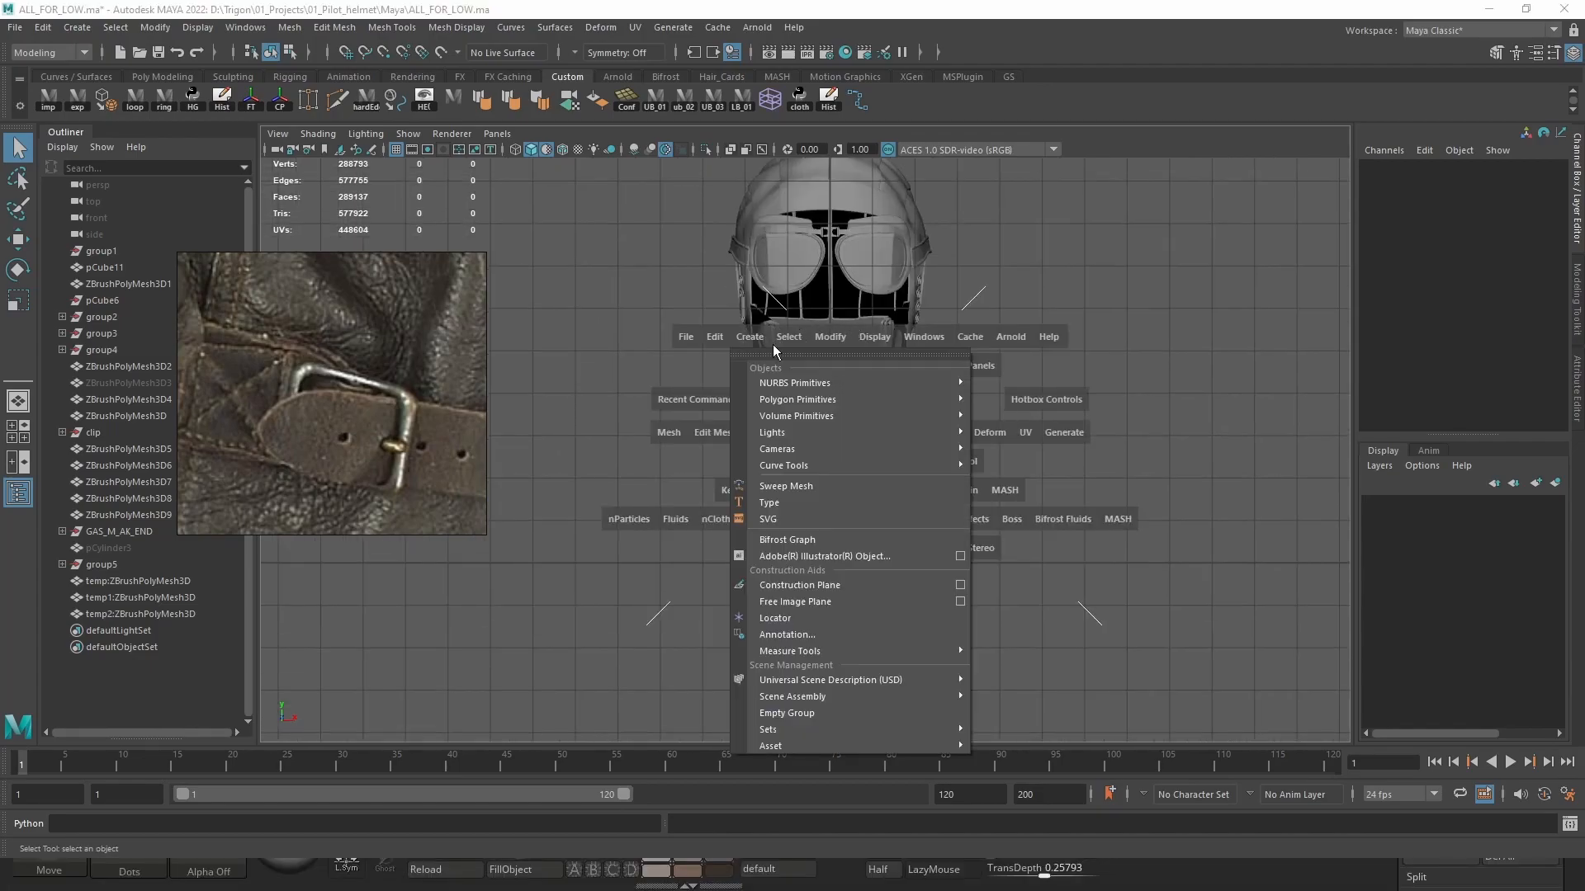
mouse_move(842, 398)
click(1060, 416)
key(f)
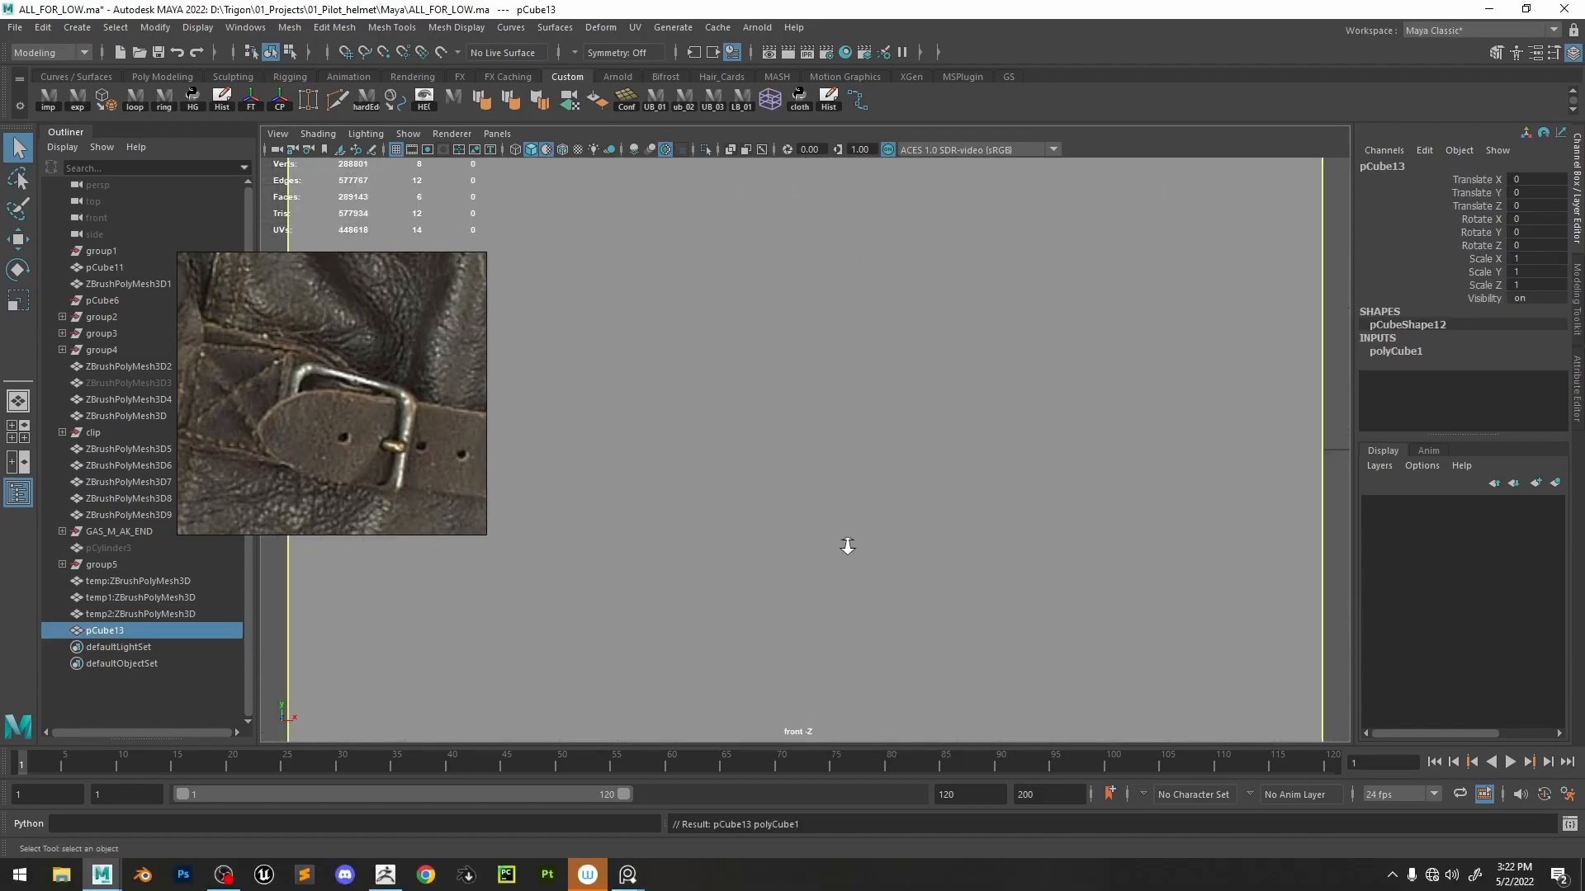
- Scale the cube into a block with scale values of about 3.92 in X, 2.78 in Y and 1.77 in Z
scroll(847, 543, down, 3)
key(r)
scroll(796, 473, up, 2)
drag(951, 450, 961, 443)
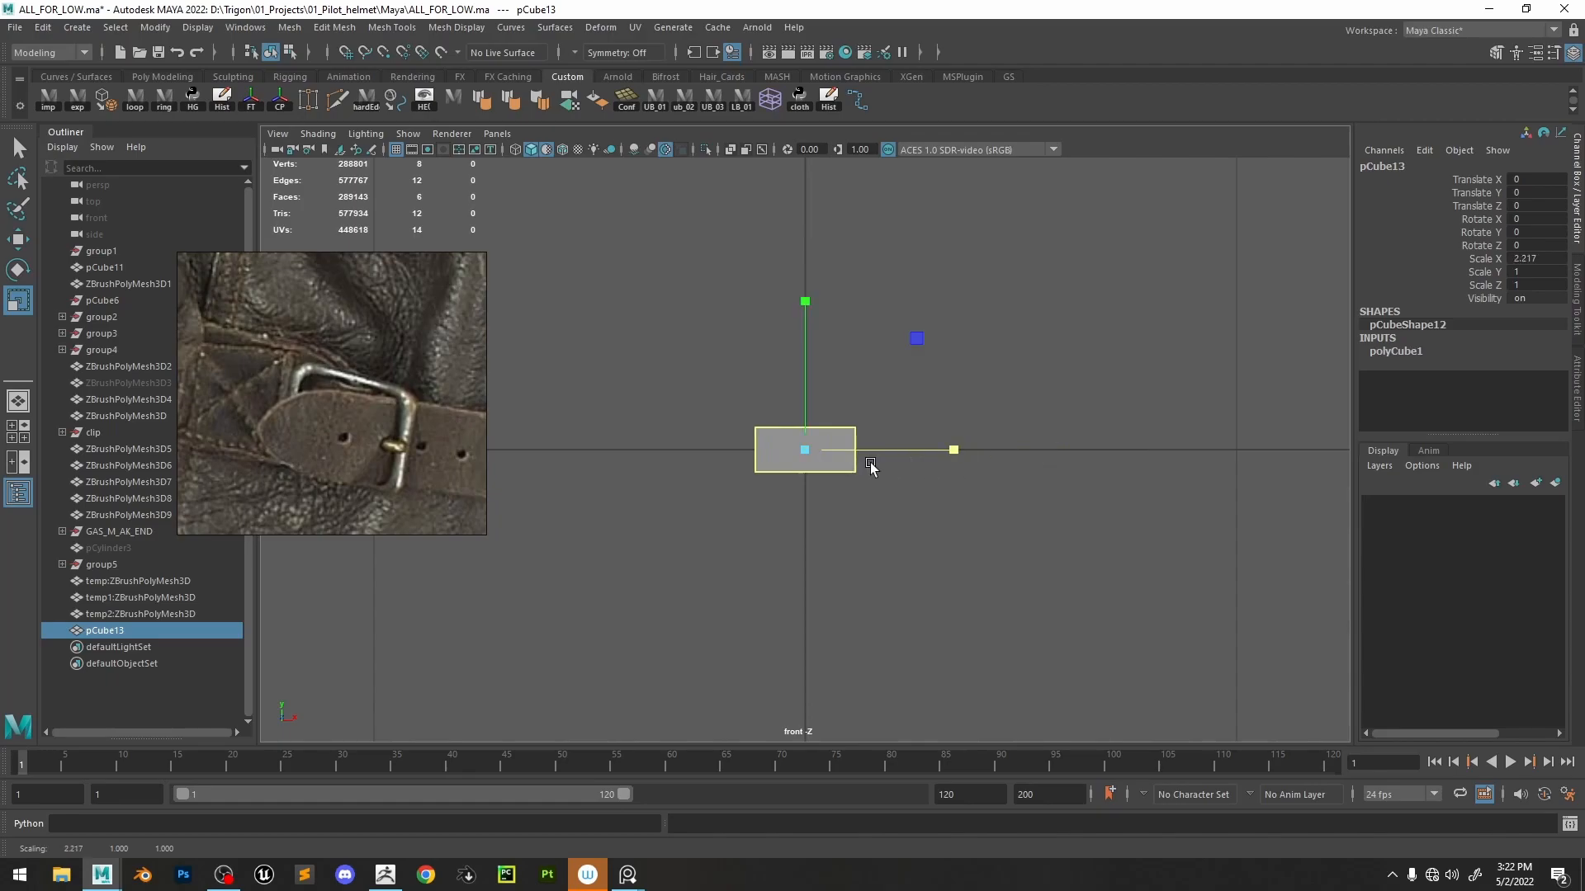
drag(815, 454, 851, 434)
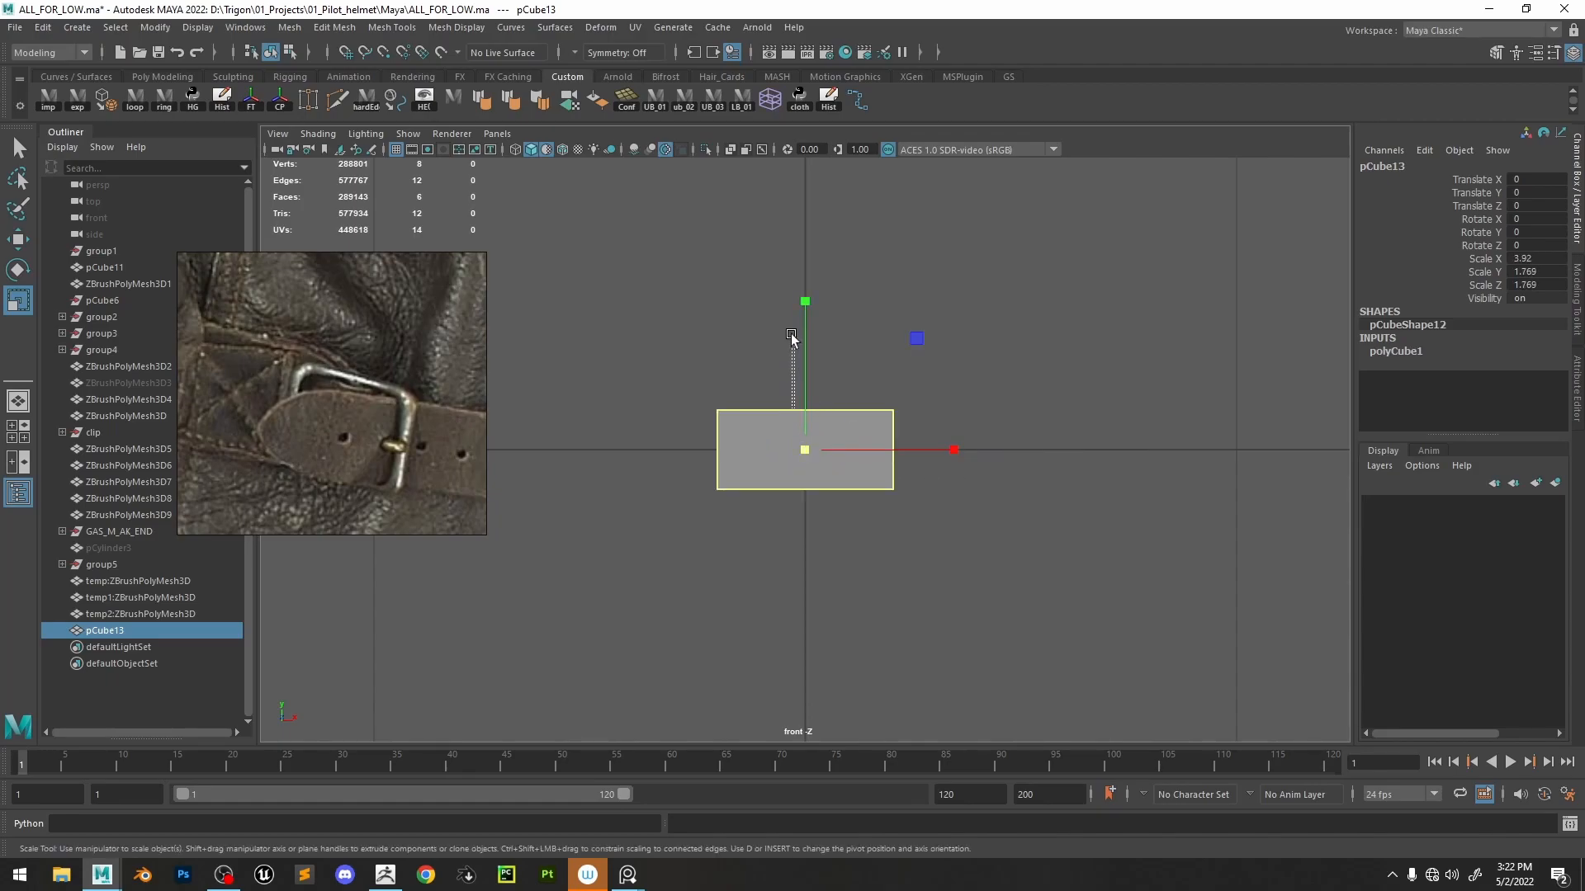
click(787, 367)
key(ctrl+z)
drag(806, 384, 814, 296)
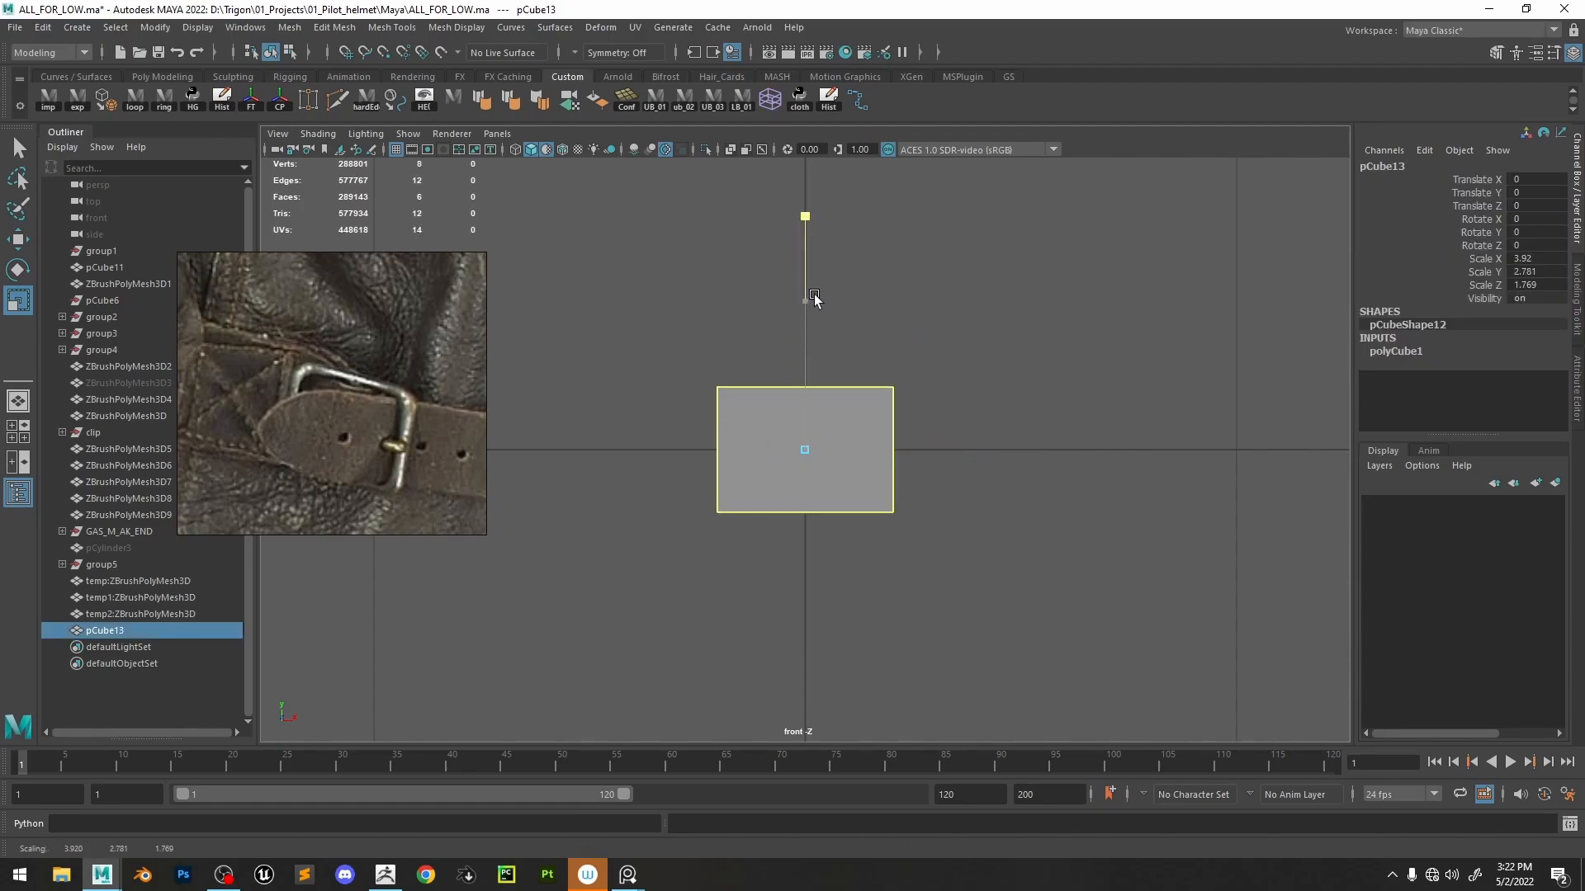
- Delete all faces of the cube except the front one
key(F11)
drag(1064, 602, 652, 350)
click(874, 354)
- Extrude the remaining face inward and delete the inner face to leave a rectangular frame
click(794, 429)
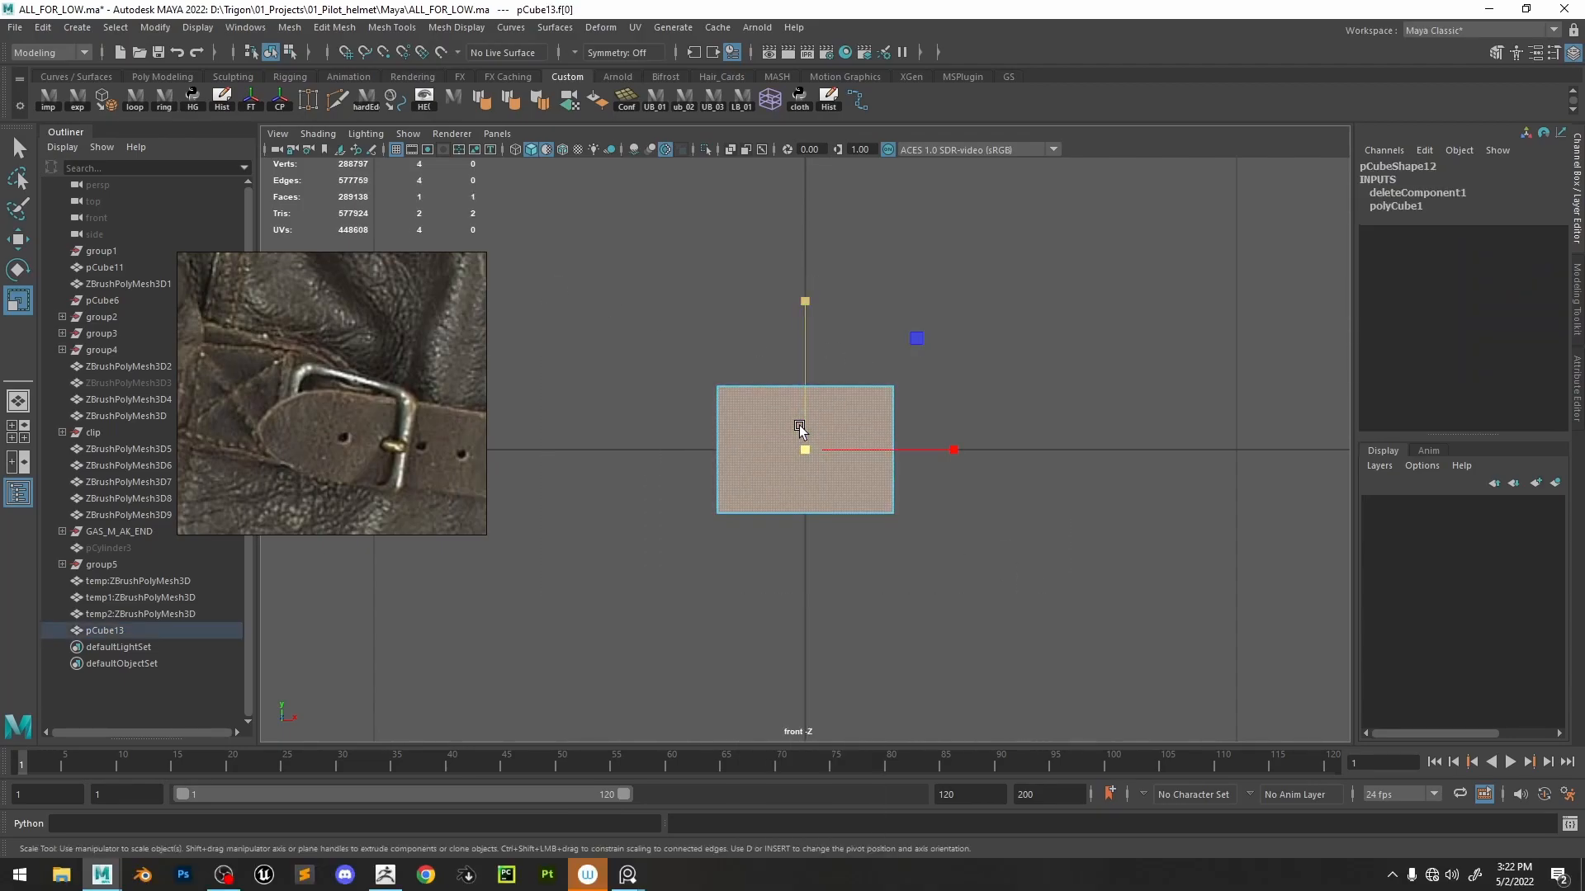
key(ctrl+e)
drag(805, 449, 795, 457)
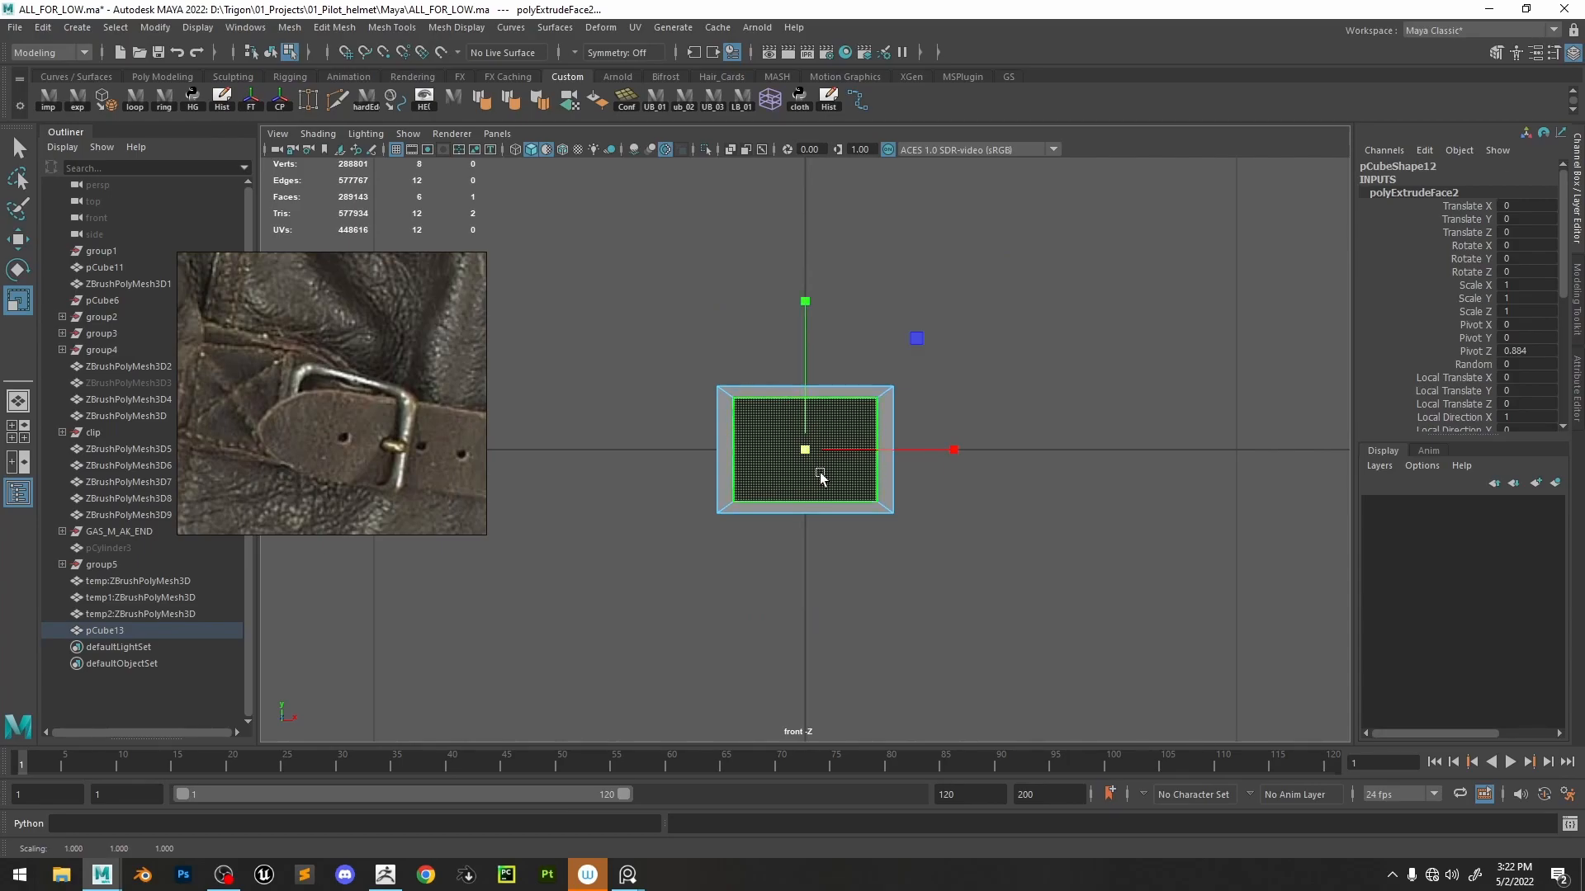
key(Delete)
click(820, 437)
key(Delete)
- Connect edges across the middle of the frame's upper and lower bars and bevel them with fraction 0.1 and 2 segments
drag(831, 621, 832, 622)
shift+right_drag(832, 465, 809, 702)
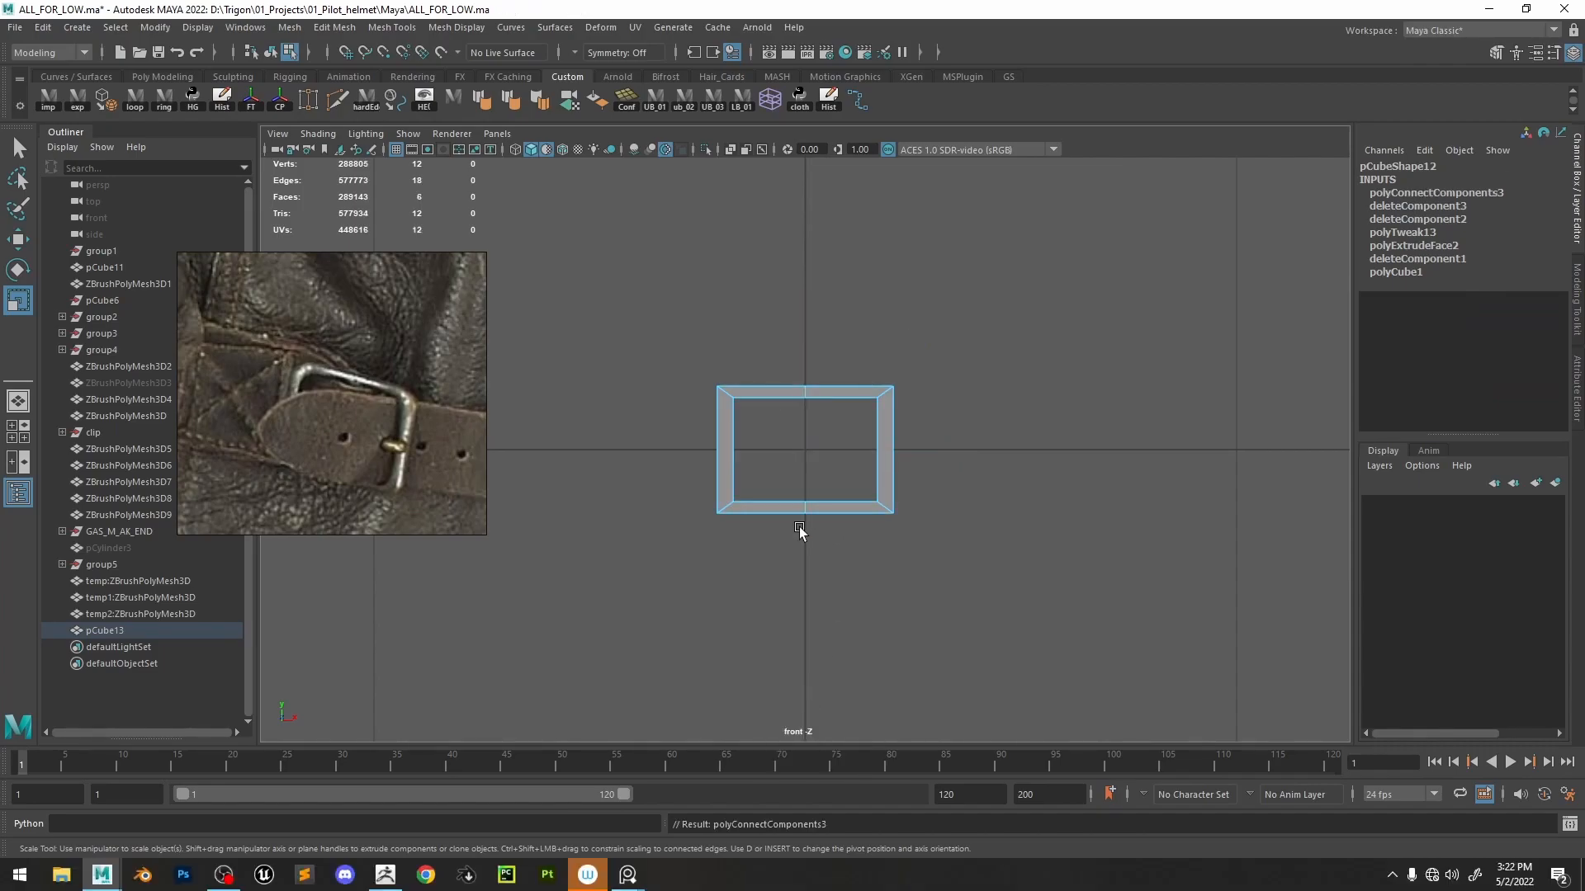
scroll(1131, 602, up, 5)
shift+click(804, 234)
shift+right_drag(805, 236, 847, 247)
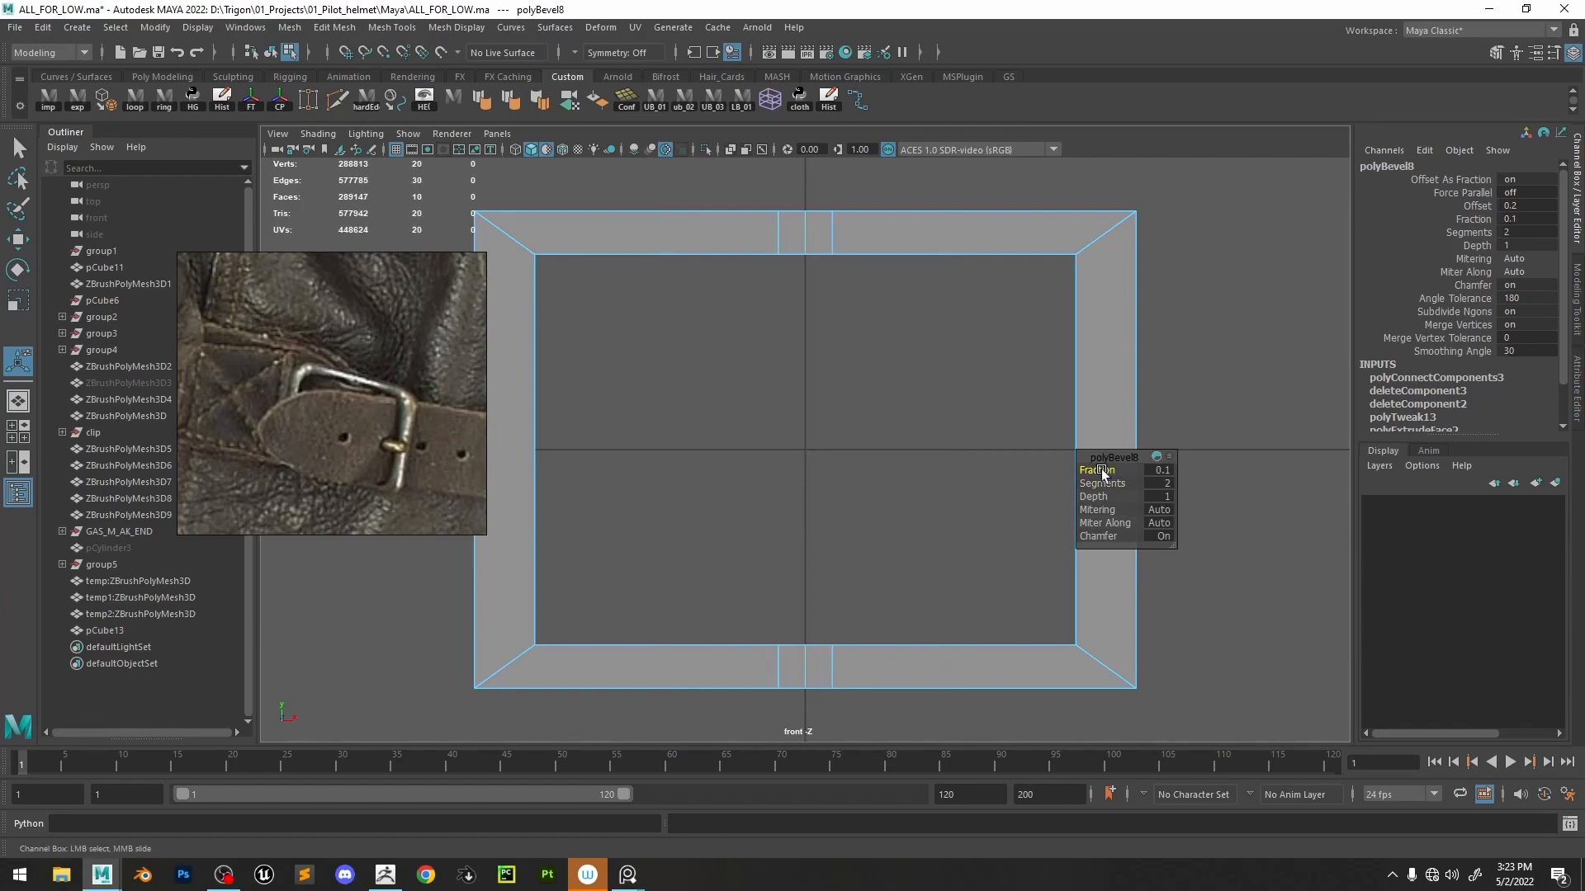
- Bridge the facing inner edges at the middle of the frame to form a two-face vertical centre bar
click(823, 254)
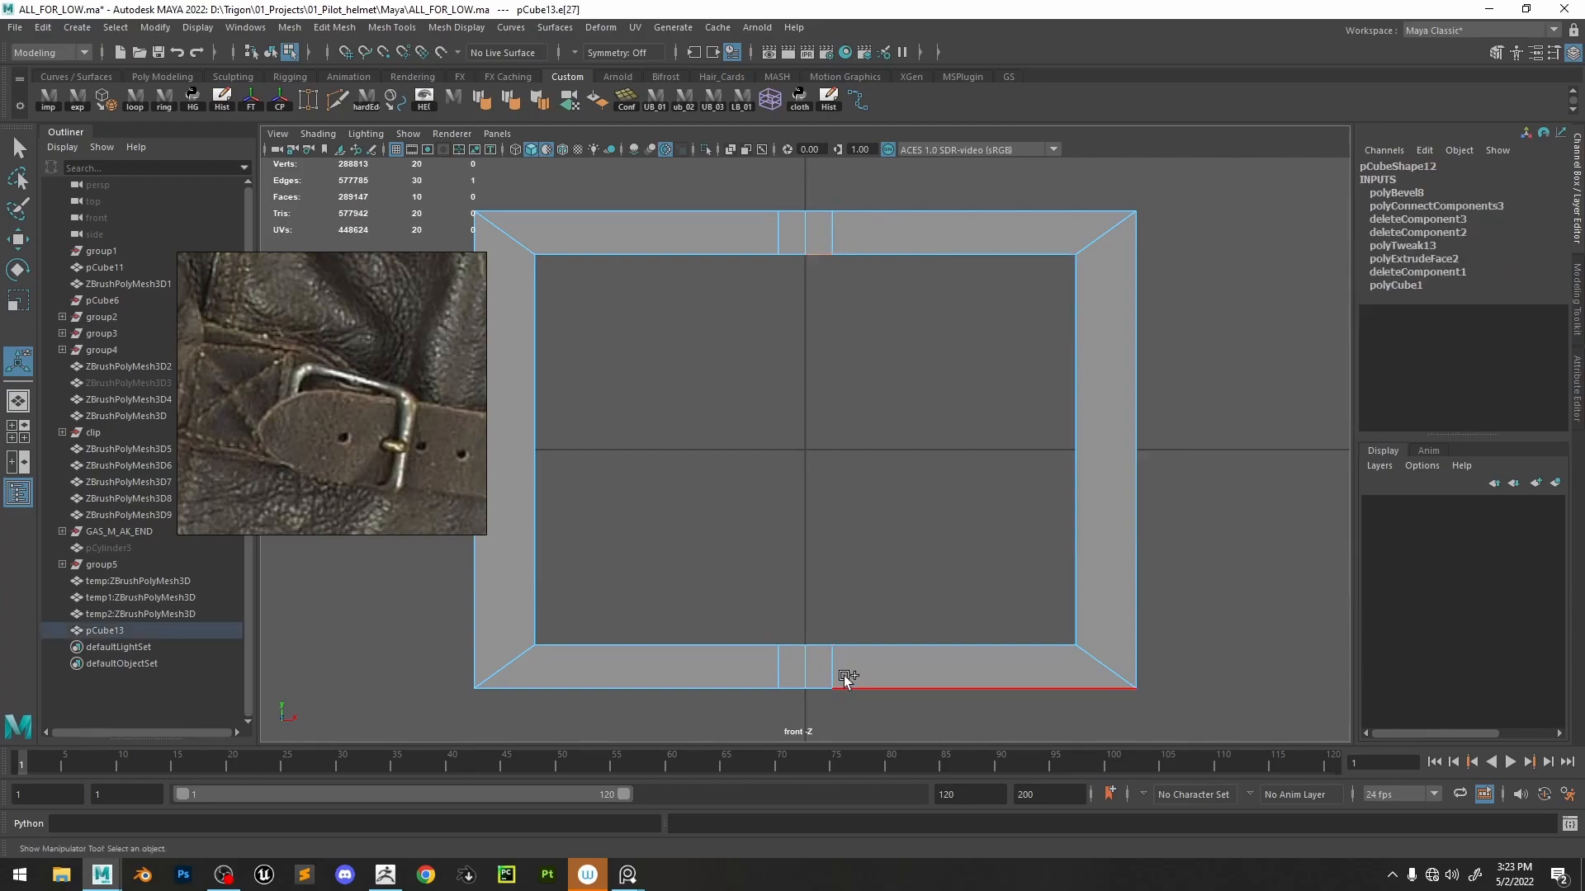
shift+right_drag(817, 644, 800, 768)
click(806, 225)
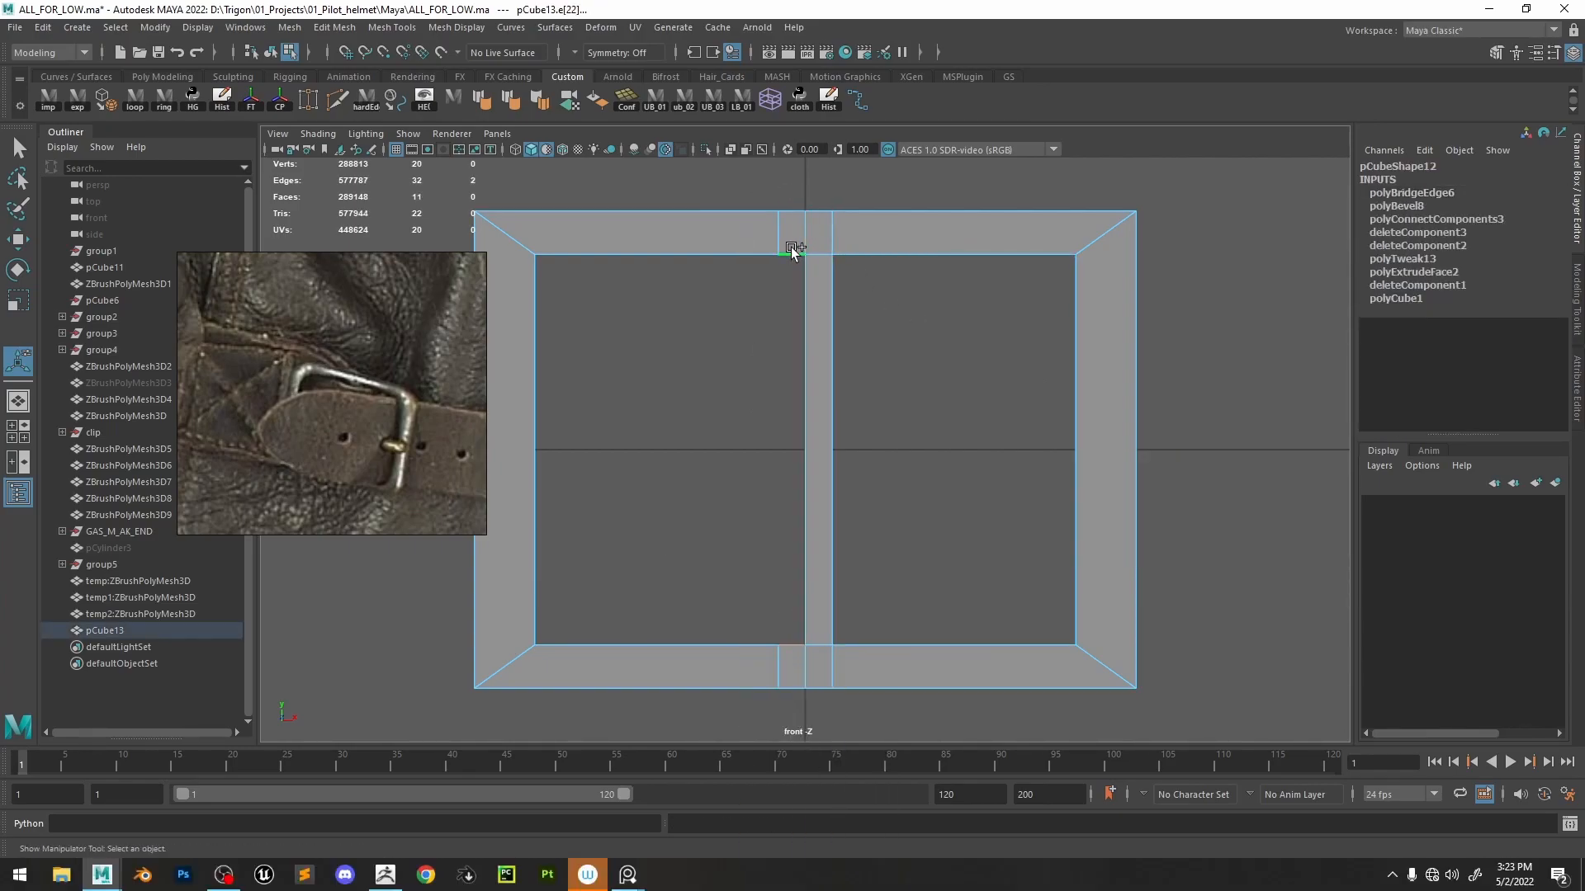
key(g)
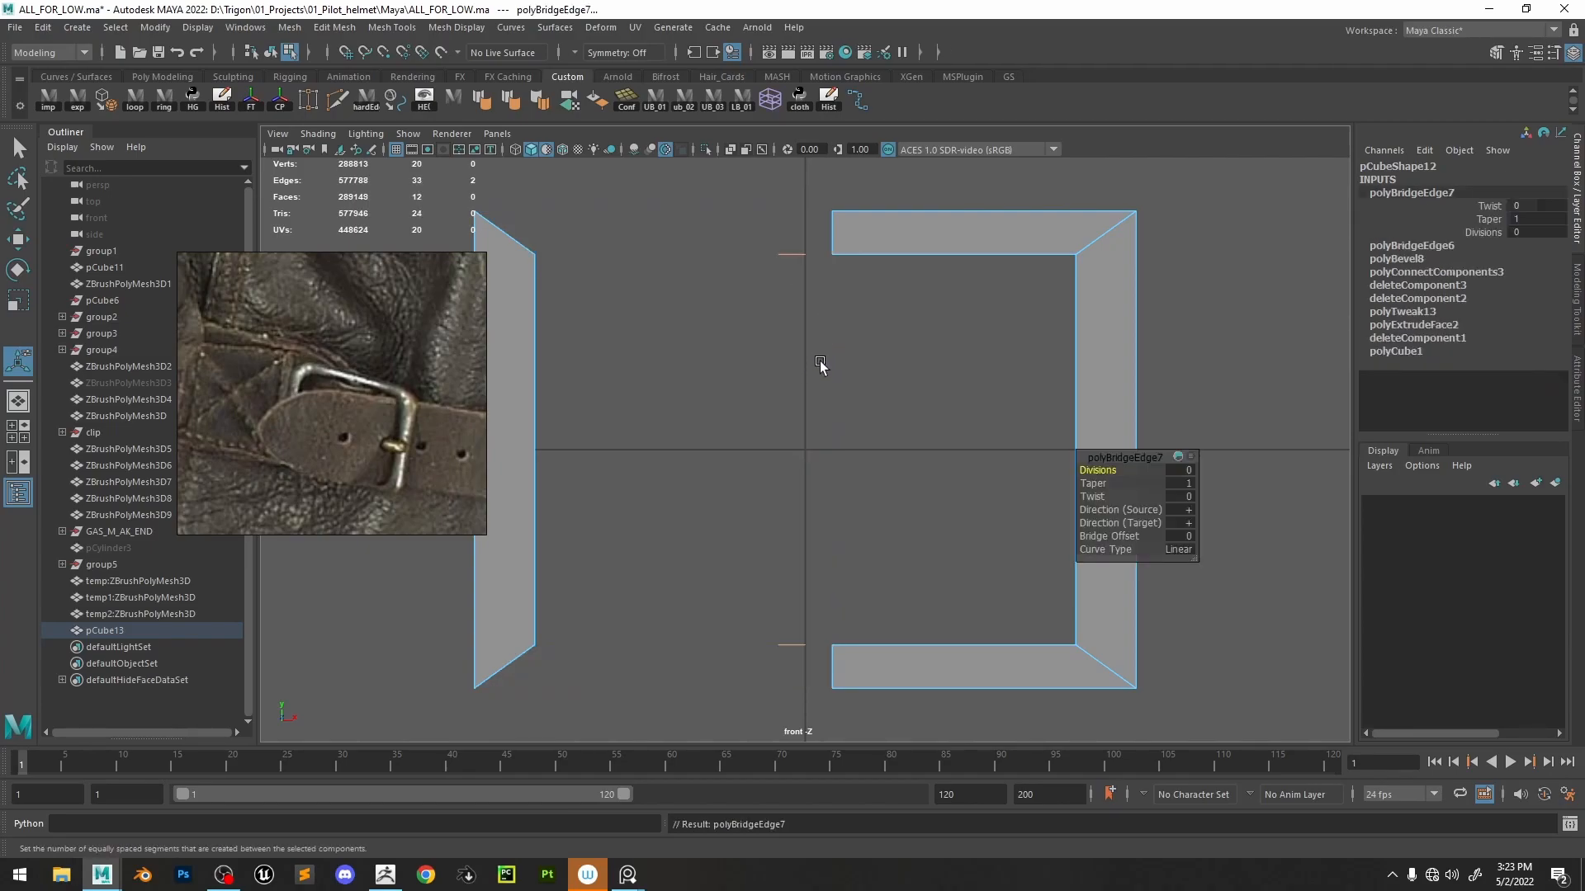
key(ctrl+z)
key(g)
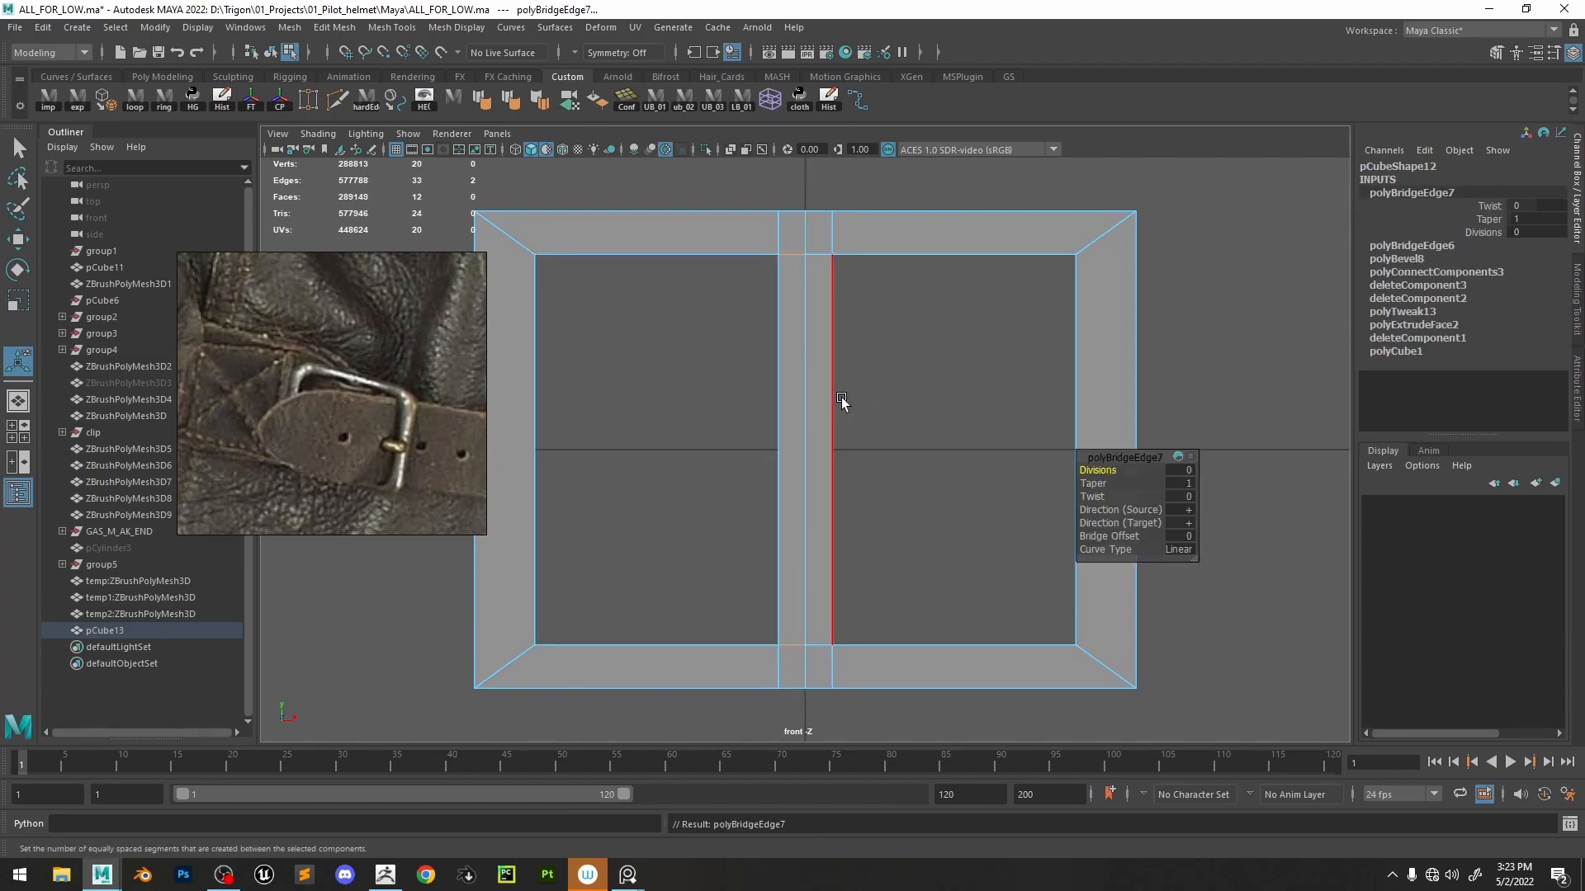
- Turn on World X symmetry and narrow the centre bar slightly by moving its side vertices inward
key(w)
click(841, 397)
click(840, 235)
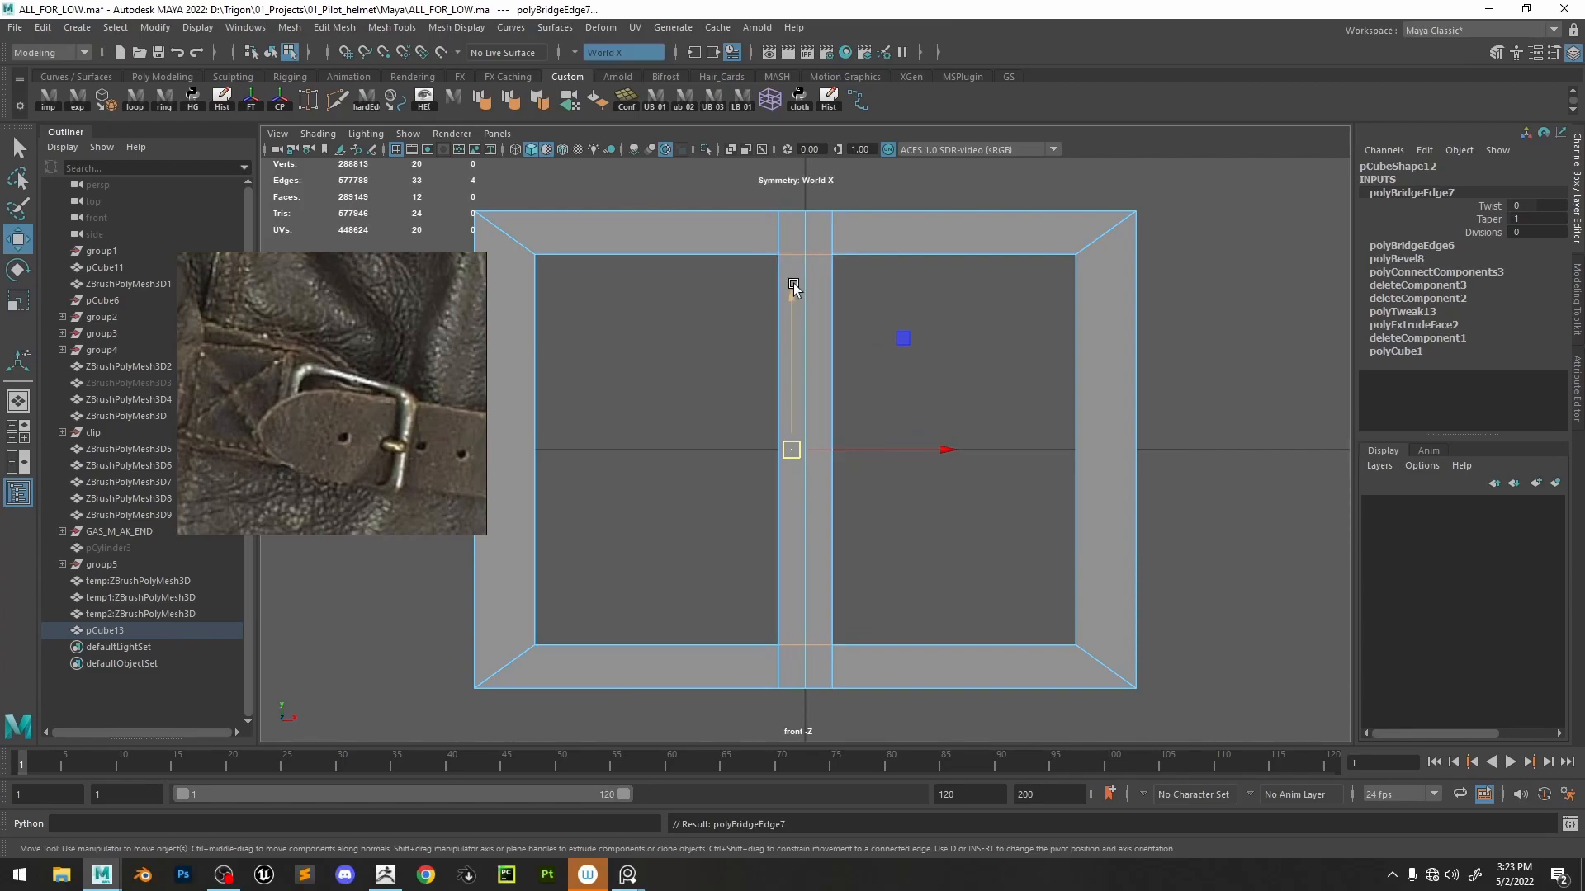
right_drag(785, 225, 711, 226)
drag(714, 175, 780, 749)
drag(854, 449, 858, 449)
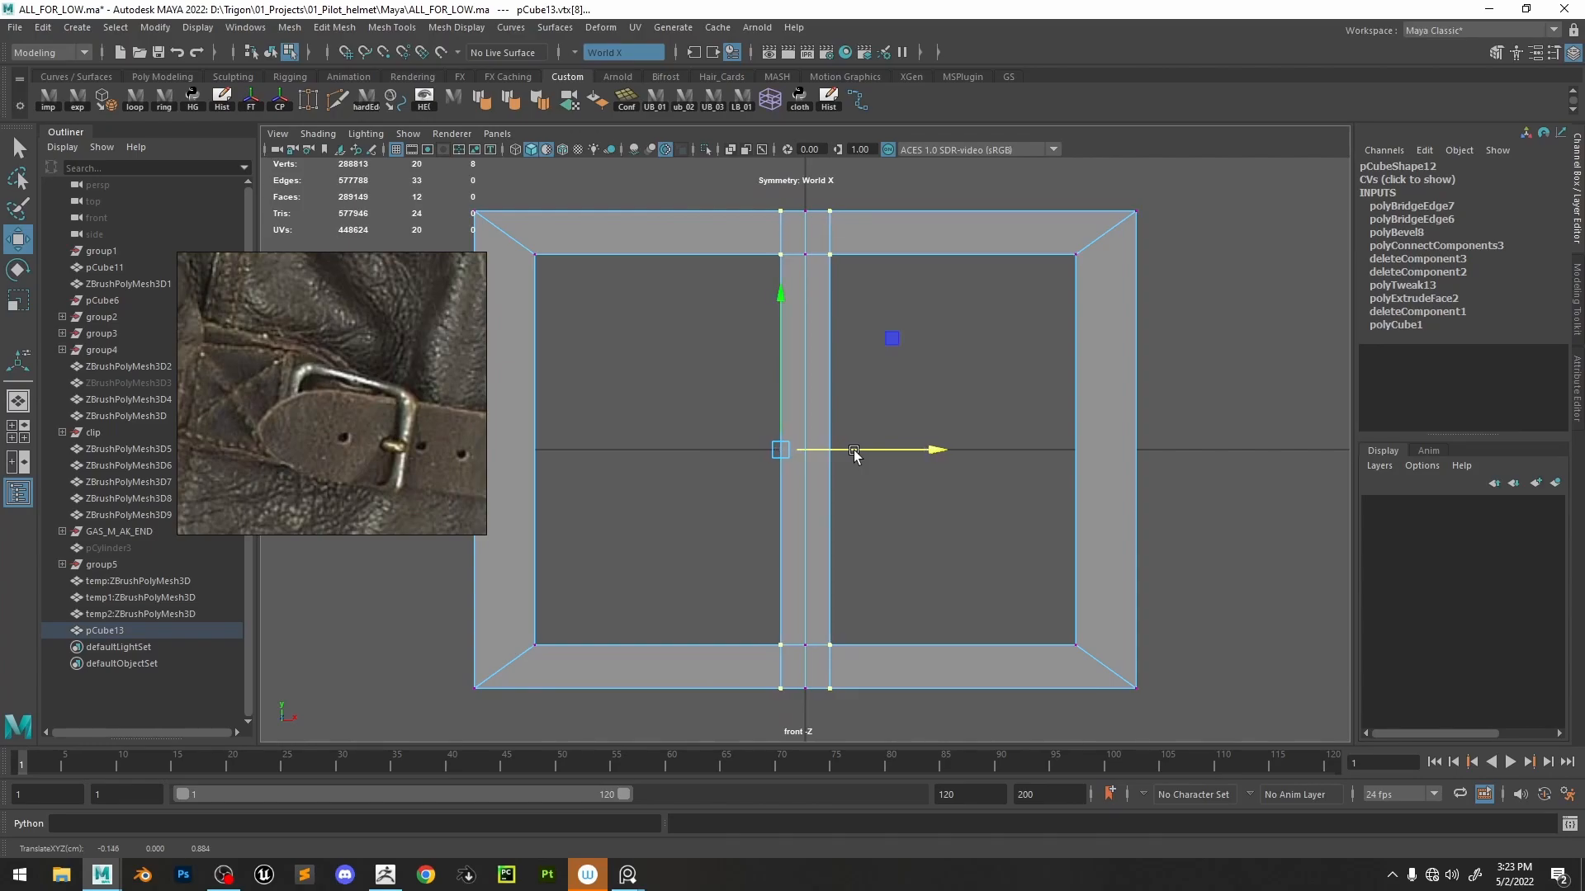
- Move the faces of the frame's two side bars forward along Z to bend the buckle around its centre bar
alt+middle_drag(543, 312, 624, 312)
right_drag(607, 258, 606, 307)
click(563, 353)
key(space)
drag(843, 383, 842, 254)
alt+drag(825, 405, 1025, 428)
key(f)
scroll(779, 444, down, 4)
drag(718, 495, 700, 504)
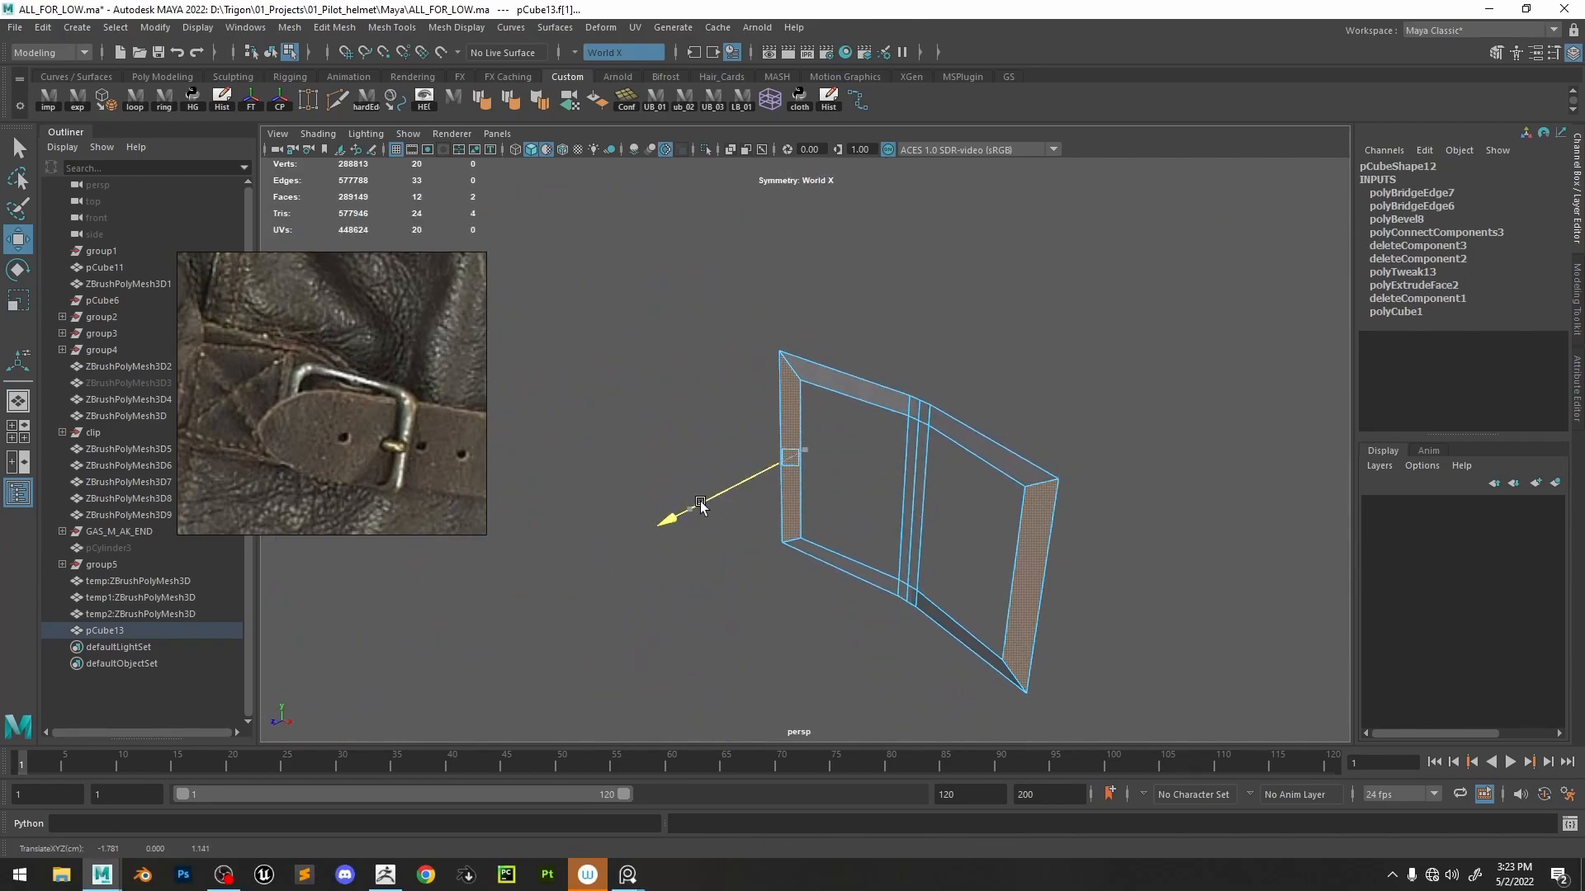
- Rotate the frame's side bar faces about the vertical axis to angle them
alt+drag(803, 485, 818, 528)
key(e)
drag(822, 599, 787, 599)
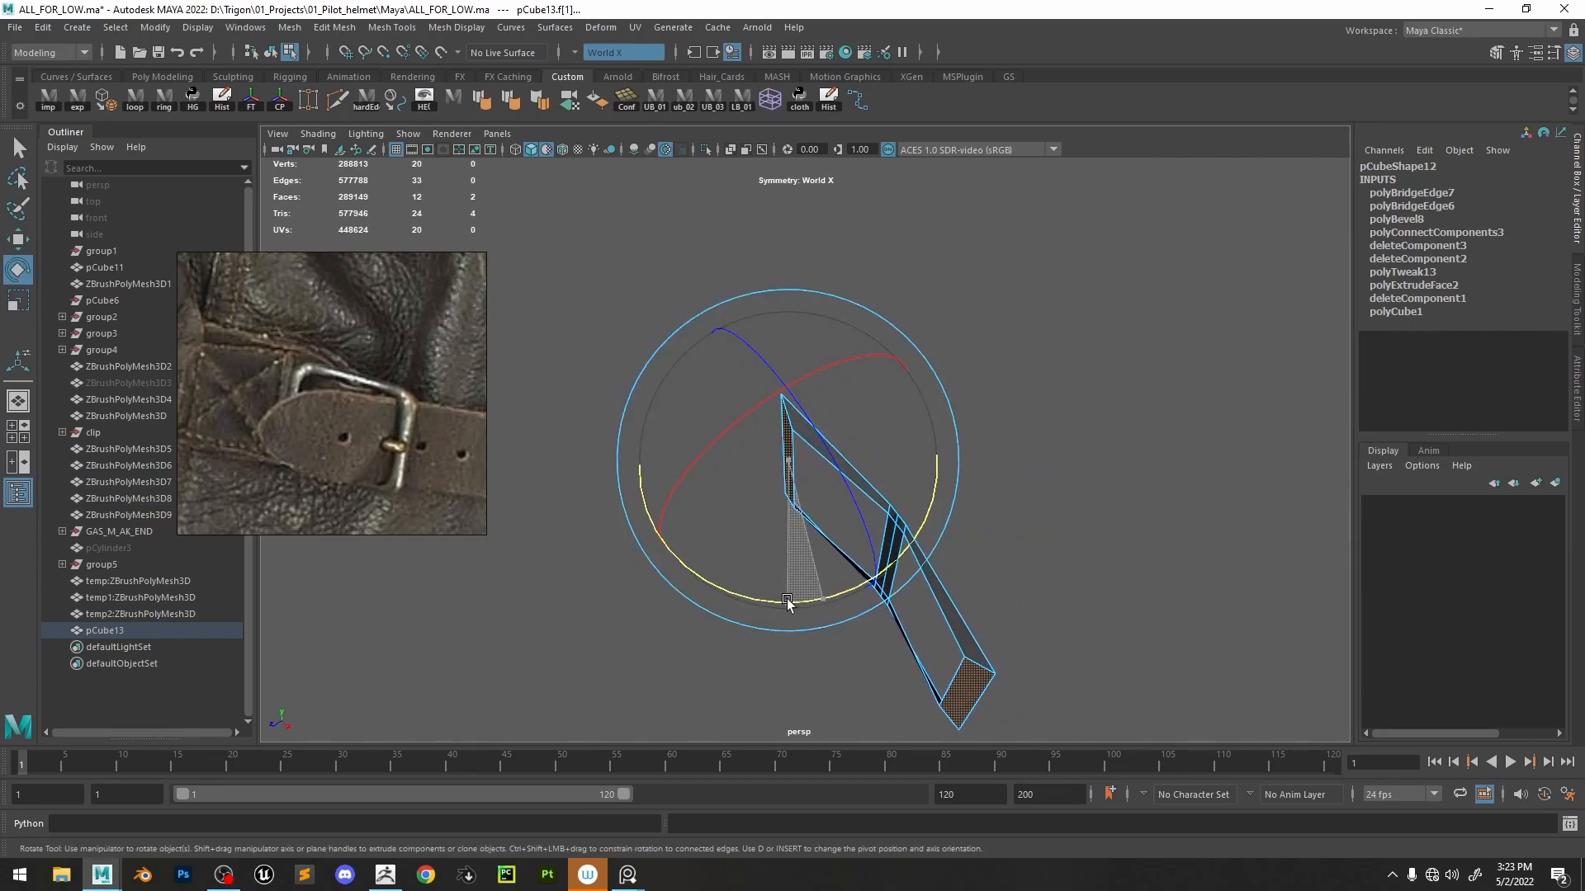
drag(783, 599, 998, 594)
key(w)
drag(886, 533, 808, 445)
- Bevel the four diagonal corner edges of the frame to round its corners
right_drag(812, 350, 820, 205)
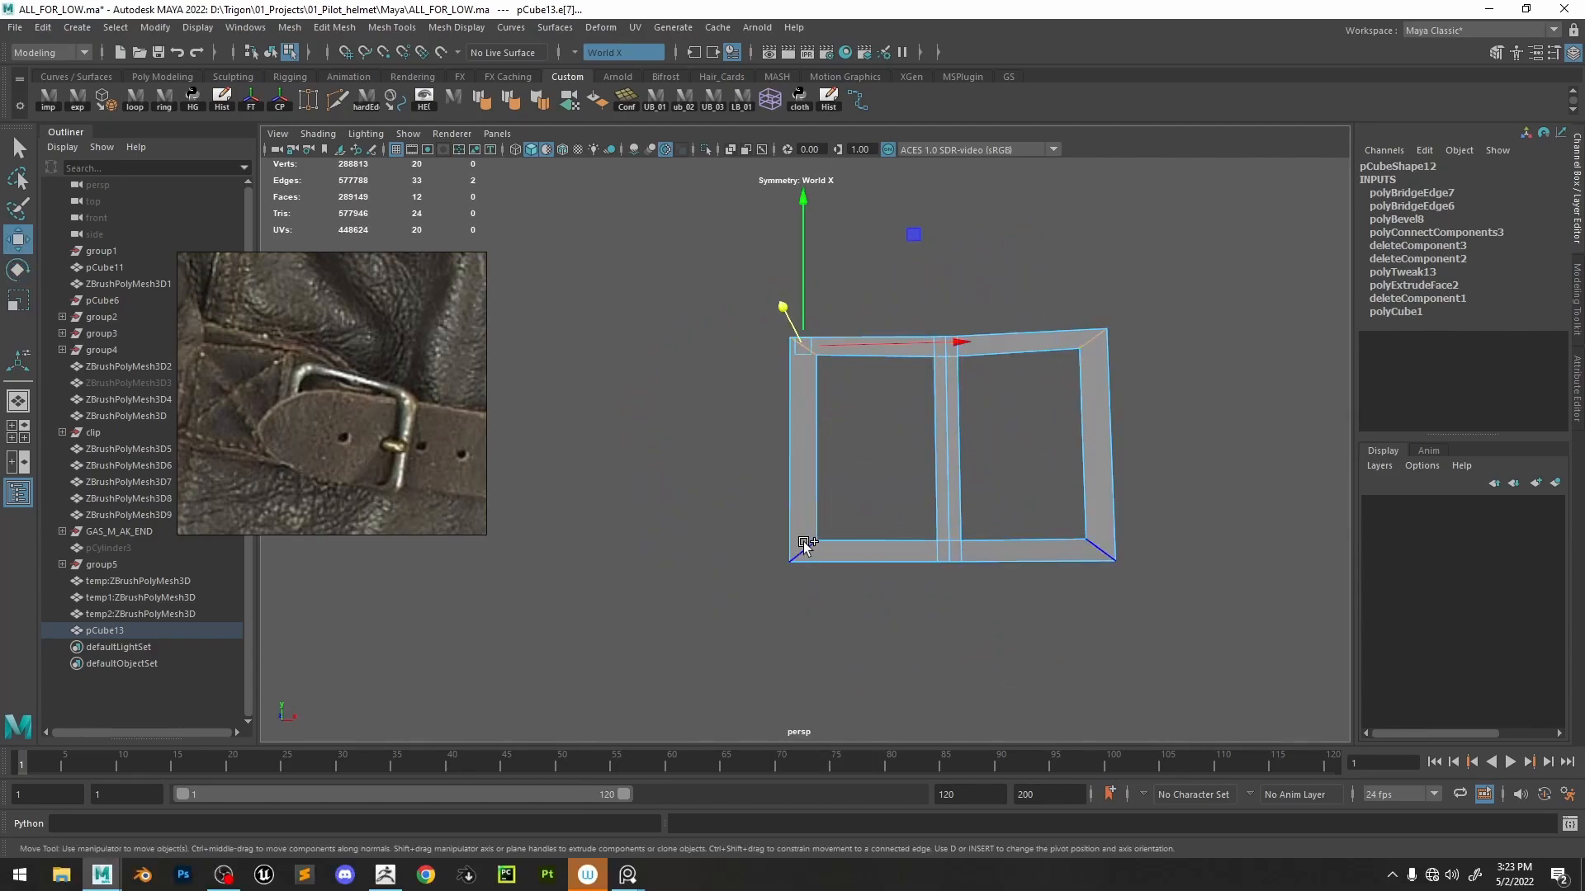
key(ctrl+b)
drag(1104, 466, 927, 474)
- Connect an edge loop along the middle of the frame bars and move it outward along Z to give them a raised profile
click(783, 366)
shift+double_click(782, 365)
shift+right_drag(782, 364, 794, 393)
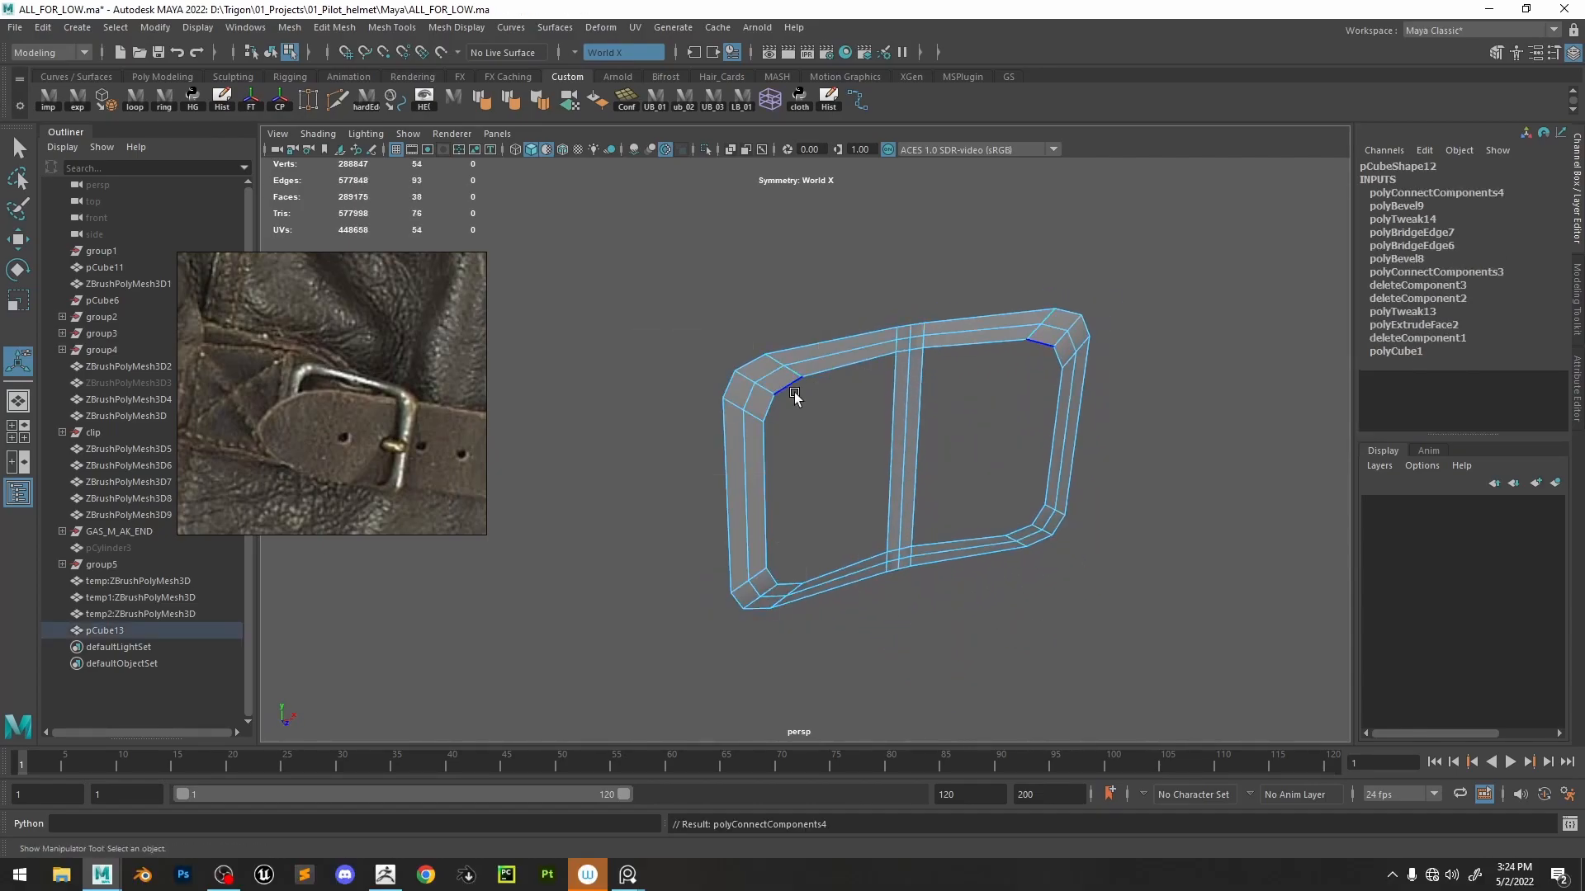
key(w)
drag(874, 537, 1067, 423)
click(910, 465)
drag(990, 477, 980, 483)
alt+drag(978, 471, 774, 495)
alt+drag(821, 368, 738, 354)
- Try to extrude the frame's border edges along Z
right_drag(761, 343, 774, 295)
double_click(847, 385)
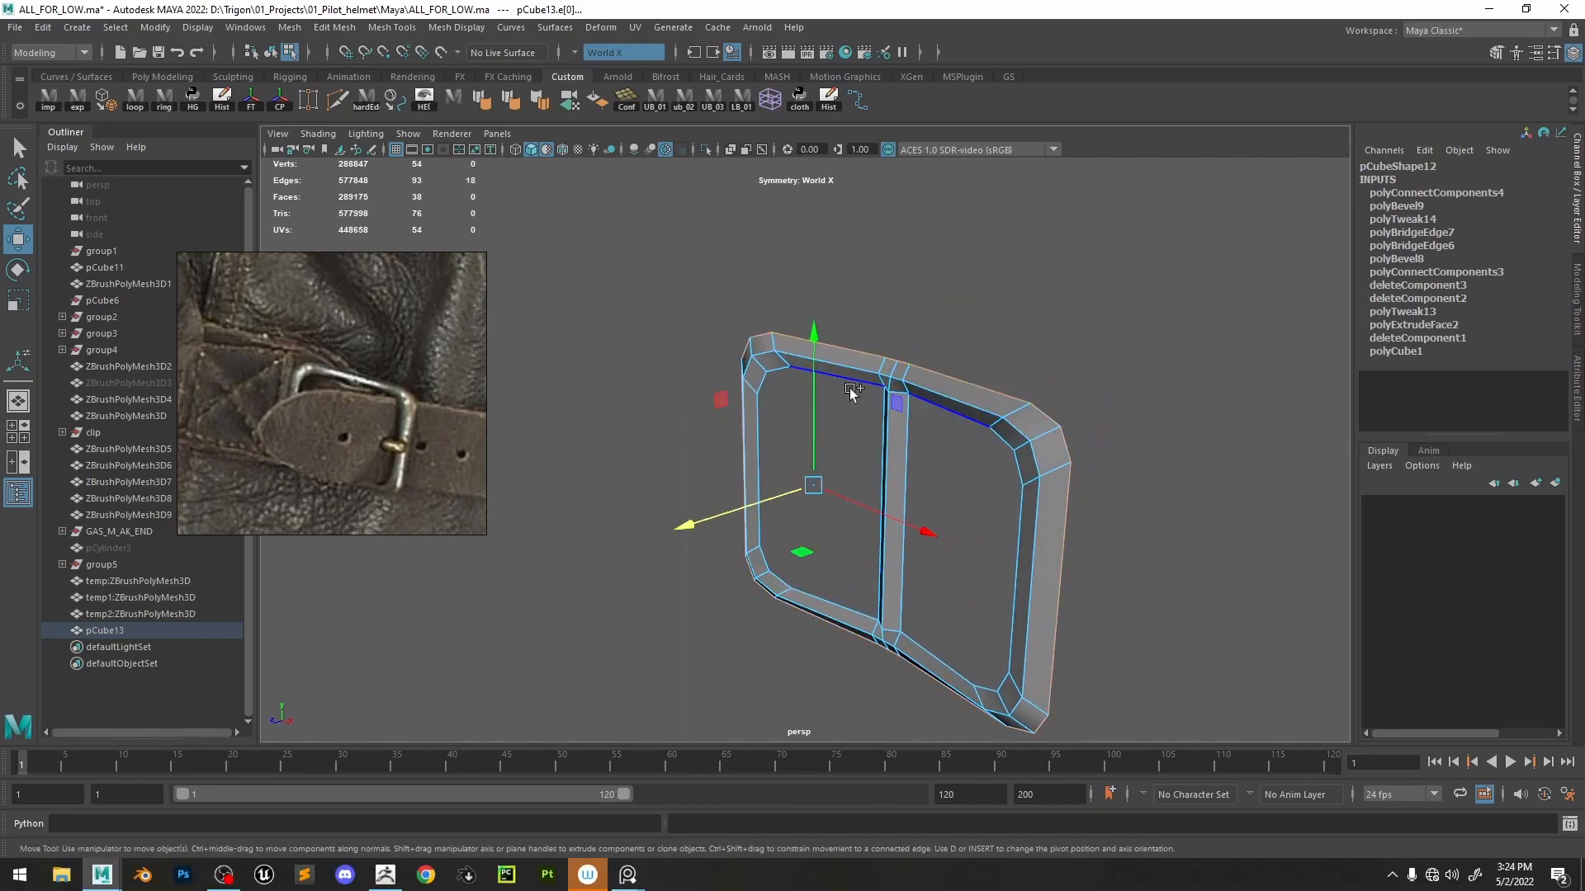
alt+drag(818, 429, 840, 450)
shift+drag(768, 494, 1054, 516)
alt+drag(955, 384, 768, 360)
key(ctrl+z)
key(ctrl+z)
- Try to thicken the buckle frame by extruding all of its faces by about 0.2
right_drag(753, 379, 804, 338)
key(ctrl+e)
drag(882, 503, 885, 501)
alt+drag(889, 494, 755, 460)
alt+drag(895, 456, 815, 449)
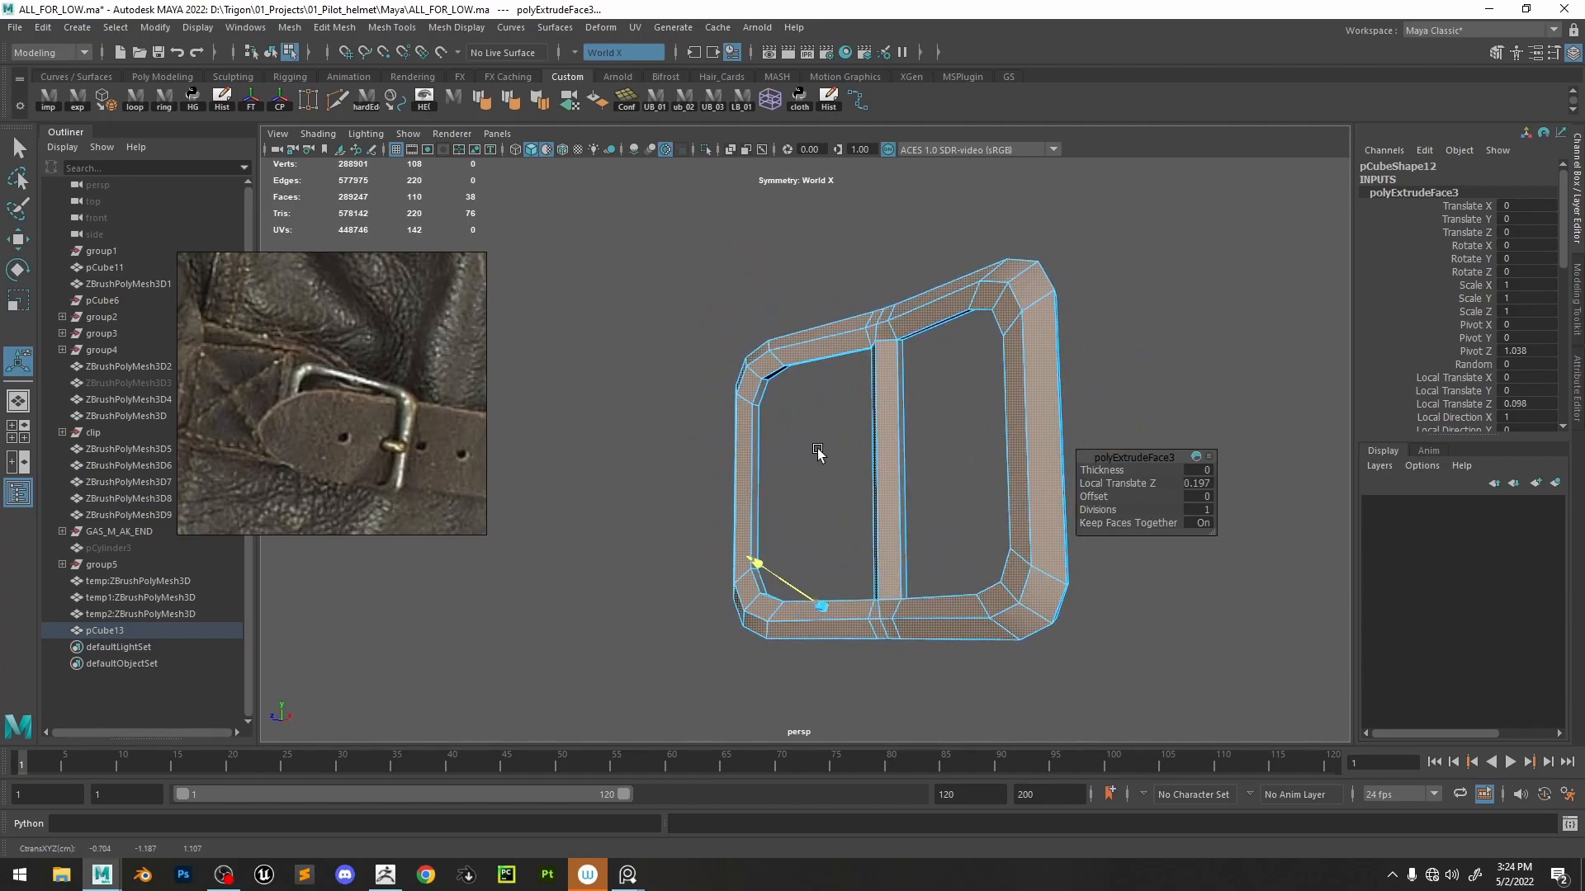
key(ctrl+z)
key(ctrl+z)
key(ctrl+z)
alt+drag(869, 338, 809, 383)
key(ctrl+z)
- Return the buckle frame to object mode and export its mesh from Maya
right_drag(809, 383, 1227, 202)
key(q)
click(77, 99)
- Switch to ZBrush, append a Sphere3D subtool, and replace it with the imported buckle mesh
click(385, 883)
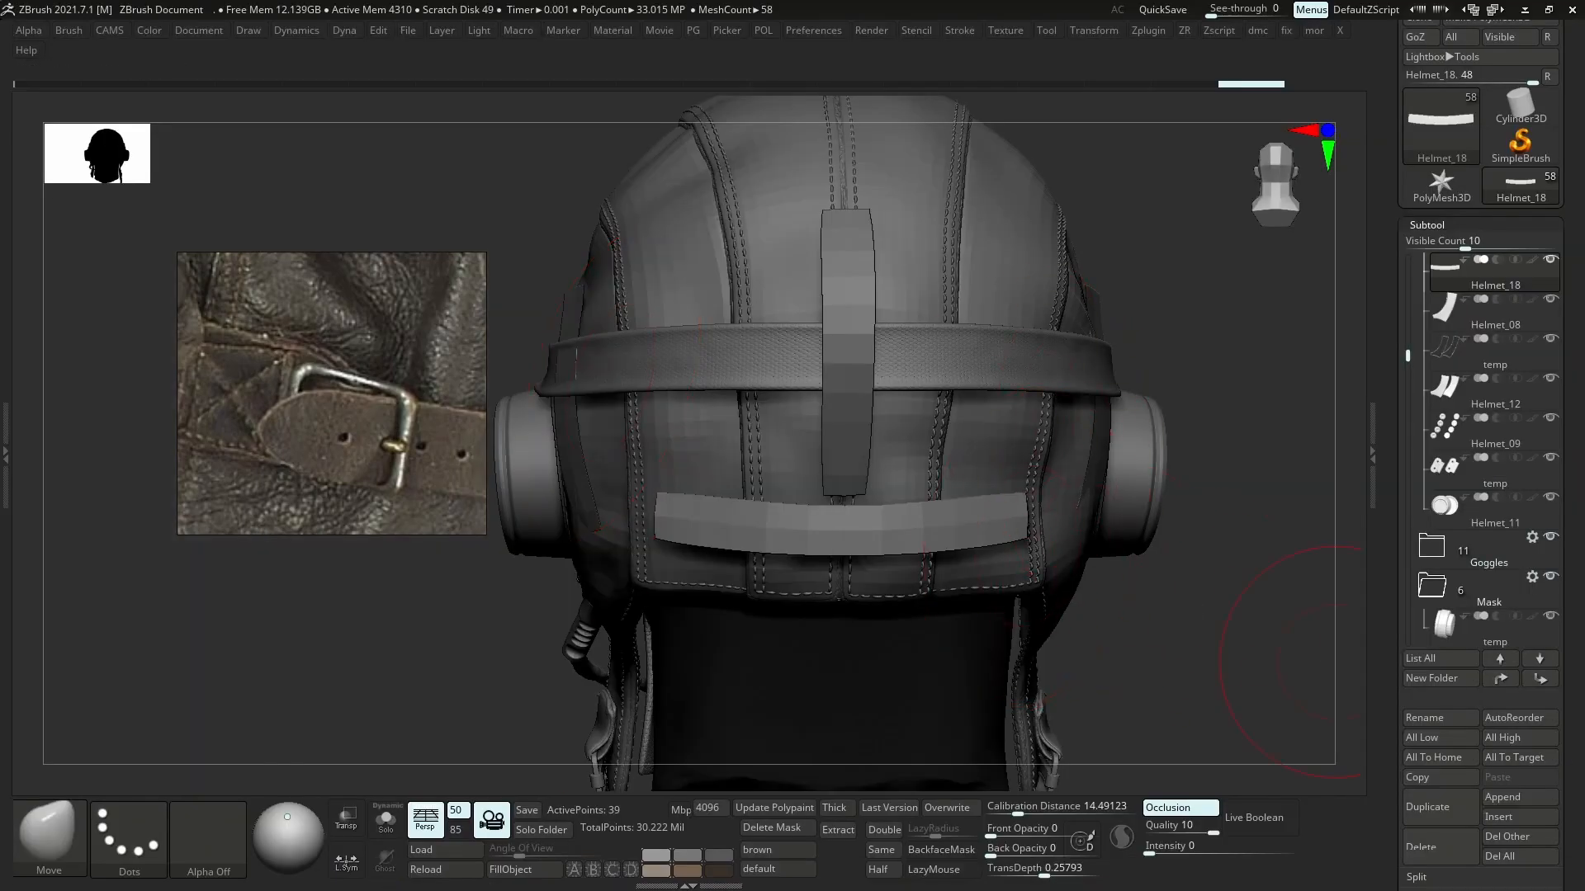
click(1503, 798)
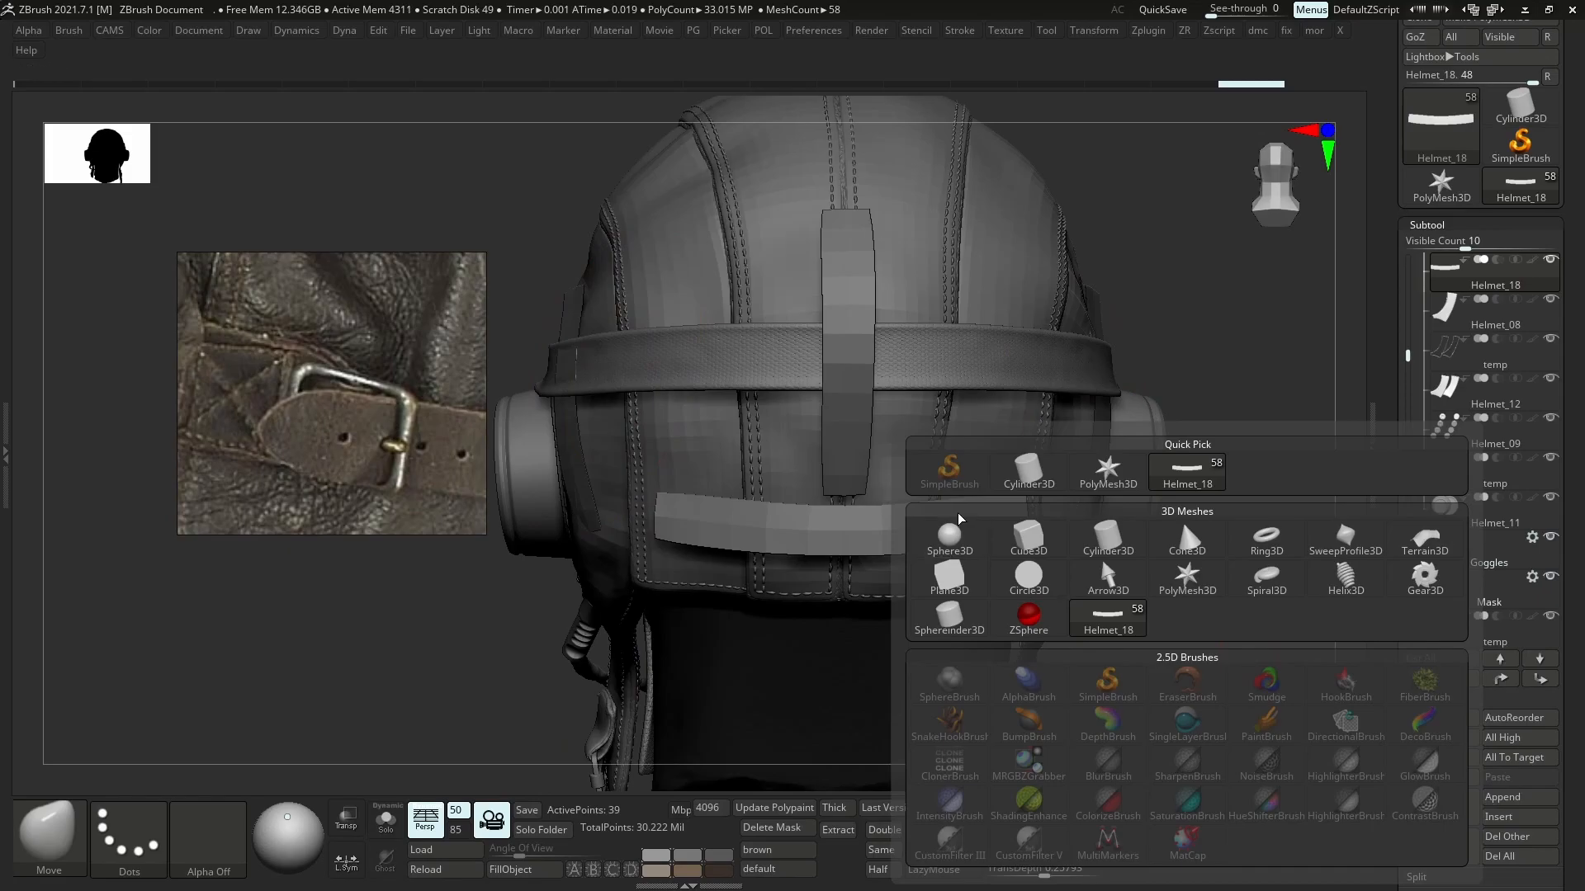
click(1101, 557)
alt+click(1144, 757)
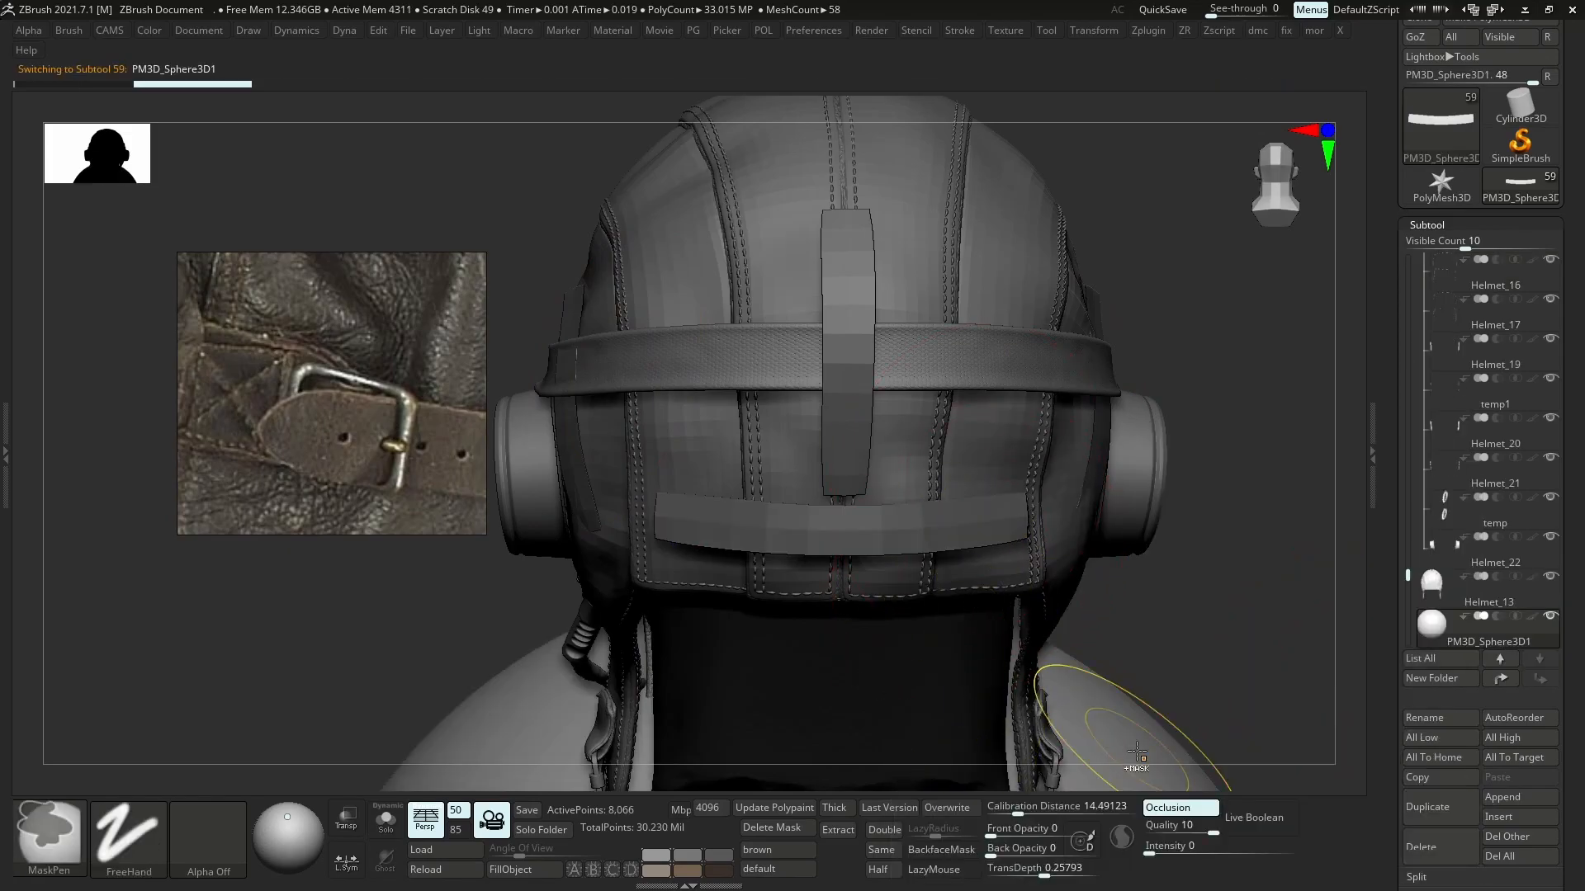
key(ctrl+i)
- Isolate the buckle subtool in Solo mode and frame it at an angle
key(f)
key(alt+s)
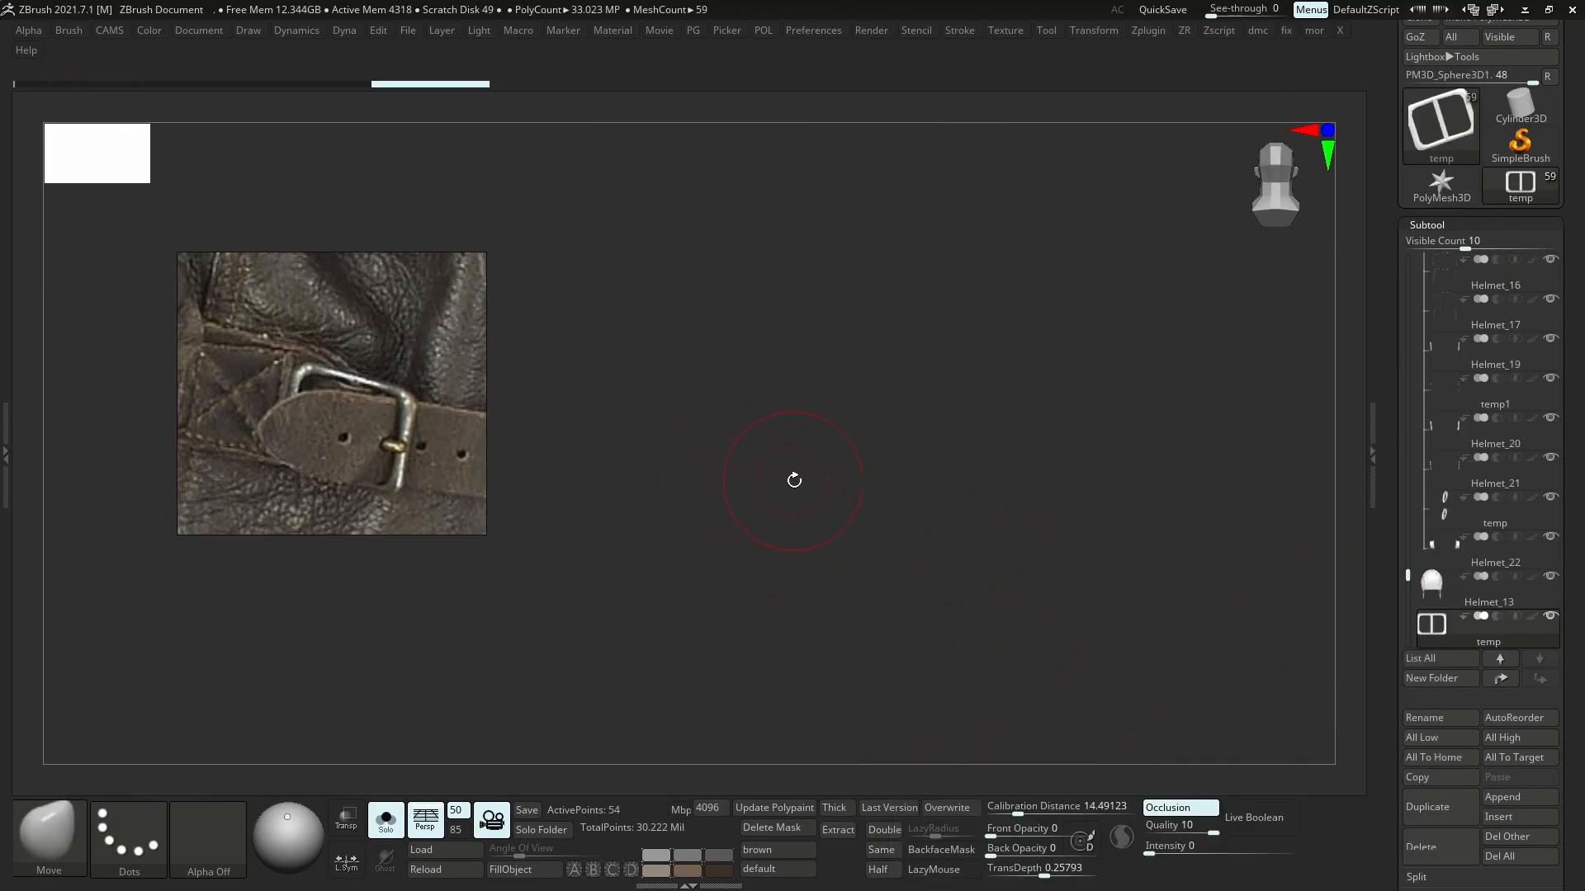
key(f)
ctrl+right_drag(676, 491, 775, 442)
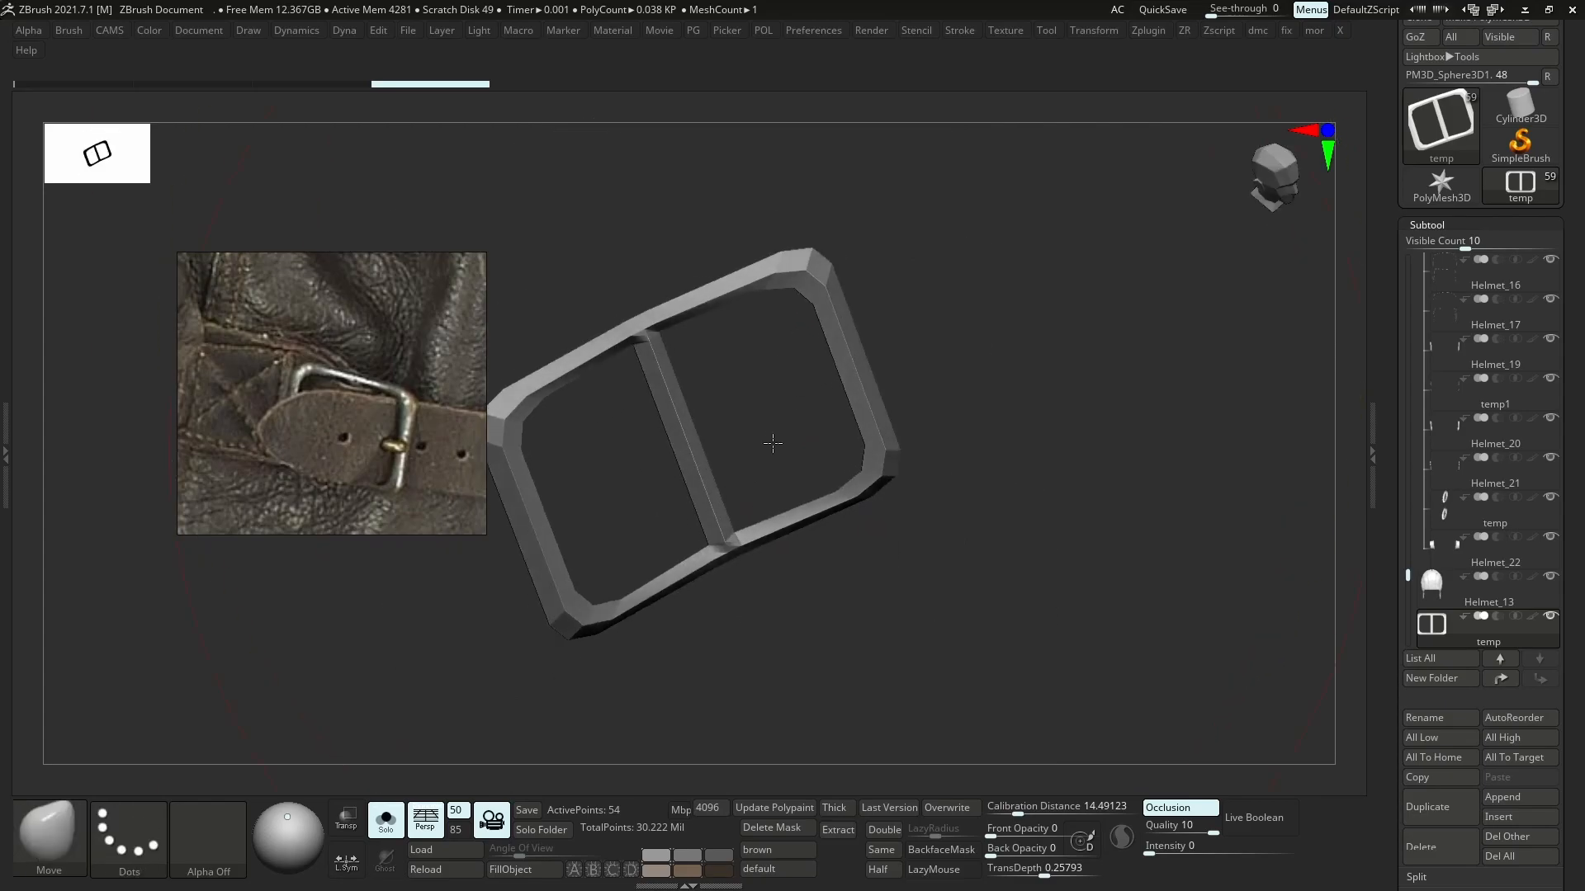
- Turn on dynamic subdivision for the buckle and give it a dynamic thickness of about 0.001
key(ctrl+d)
click(761, 433)
mouse_move(704, 477)
mouse_down()
mouse_move(681, 460)
mouse_move(745, 475)
mouse_up()
mouse_move(639, 363)
right_down()
mouse_move(764, 308)
mouse_move(801, 462)
right_up()
key(ctrl+d)
mouse_move(754, 520)
mouse_down()
mouse_move(739, 520)
mouse_move(751, 499)
mouse_up()
click(723, 520)
click(760, 522)
- Show the buckle's polyframe and set its dynamic thickness offset to 0
key(shift+f)
mouse_move(685, 378)
right_down()
mouse_move(726, 379)
mouse_move(693, 449)
mouse_move(941, 443)
mouse_move(923, 428)
mouse_move(833, 439)
mouse_move(864, 443)
right_up()
key(shift+f)
key(shift+f)
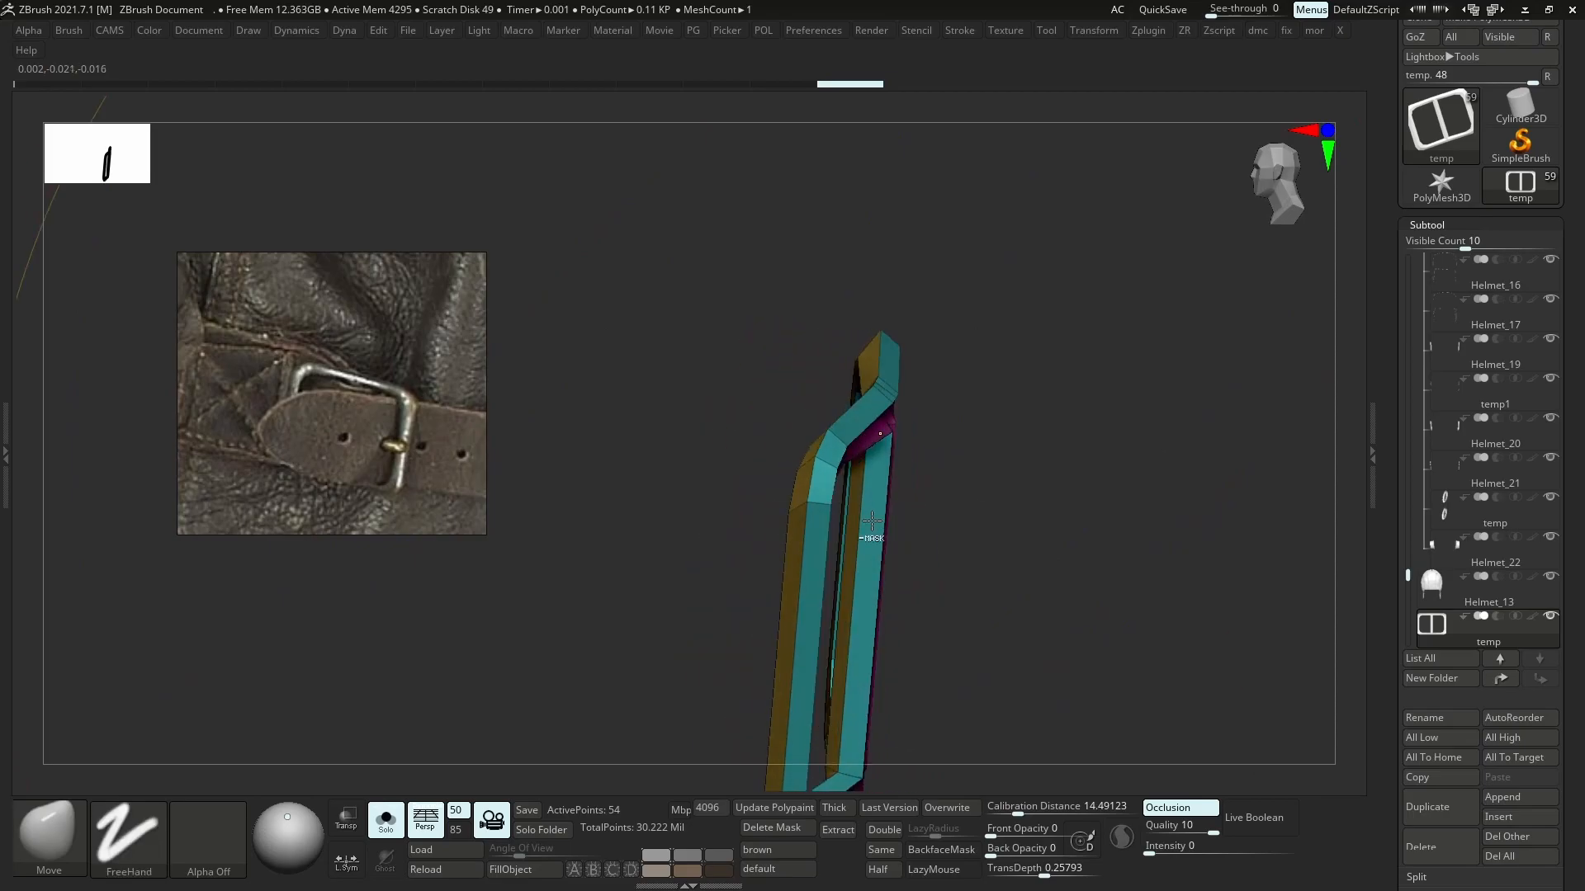
key(ctrl+alt+d)
click(831, 579)
text(0)
key(Return)
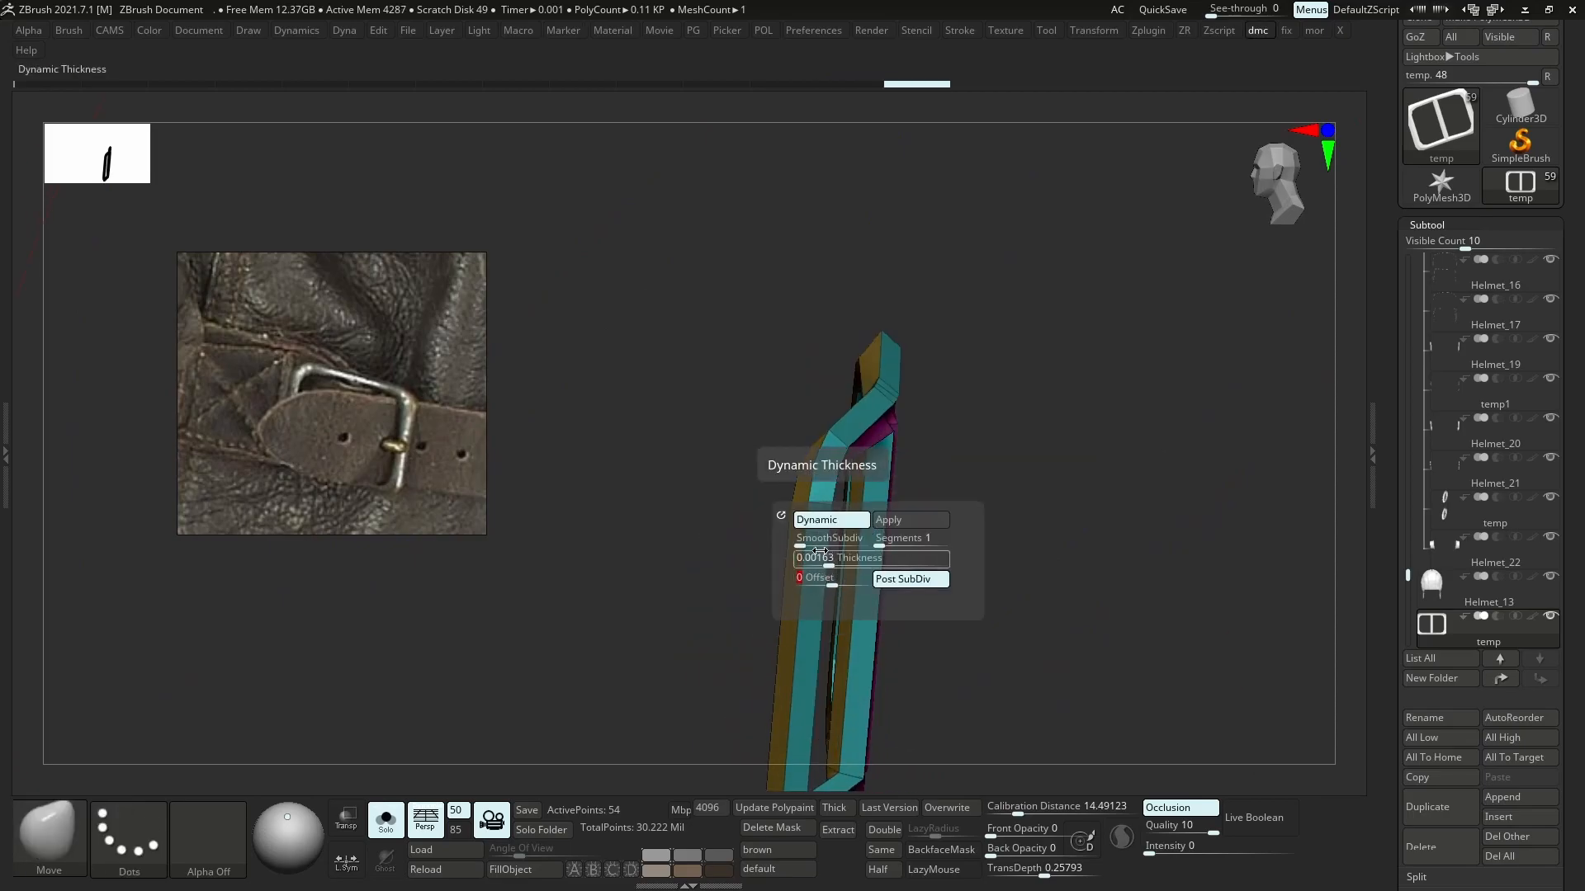
- Set the buckle's dynamic thickness to about 0.002
click(828, 558)
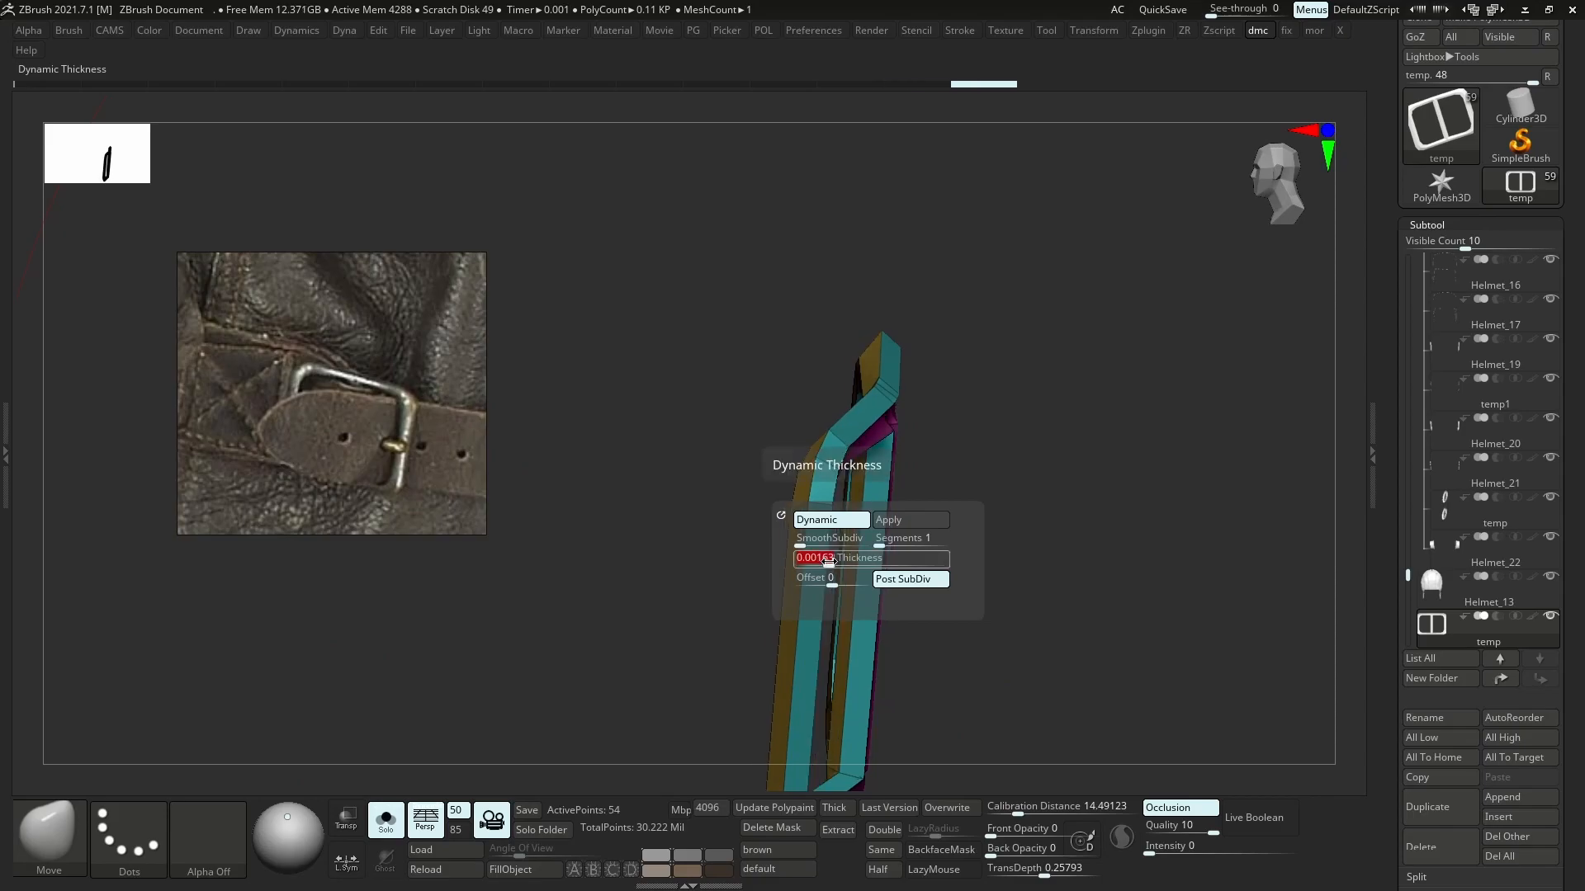
drag(830, 562, 832, 562)
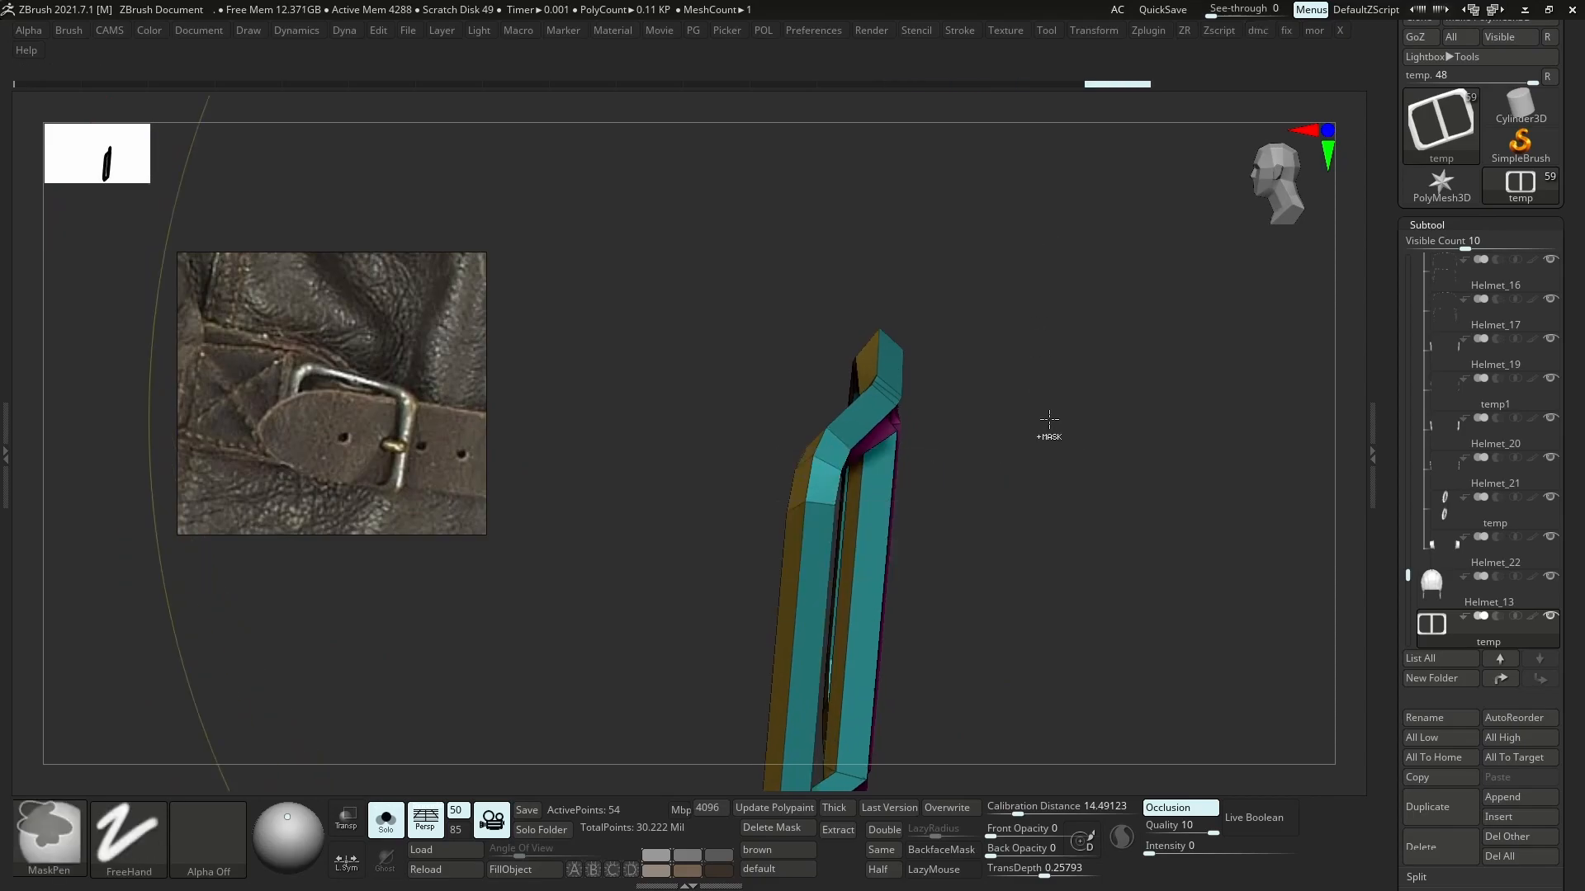
- Switch to Maya and delete the old pCube13 buckle frame together with the freshly imported unthickened copy
click(1526, 10)
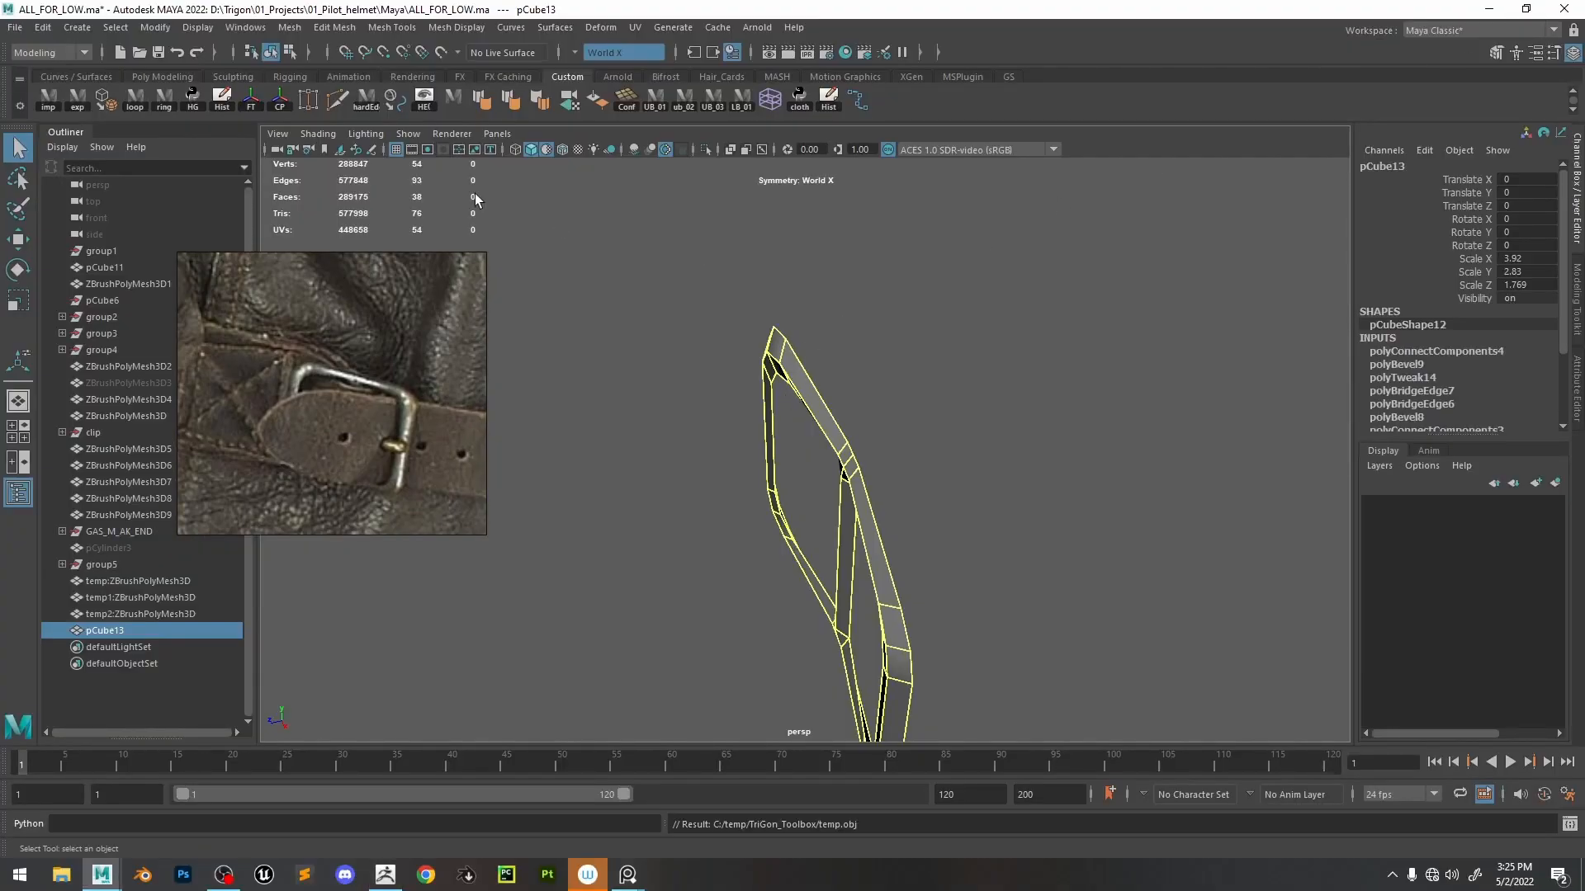
key(Delete)
click(49, 100)
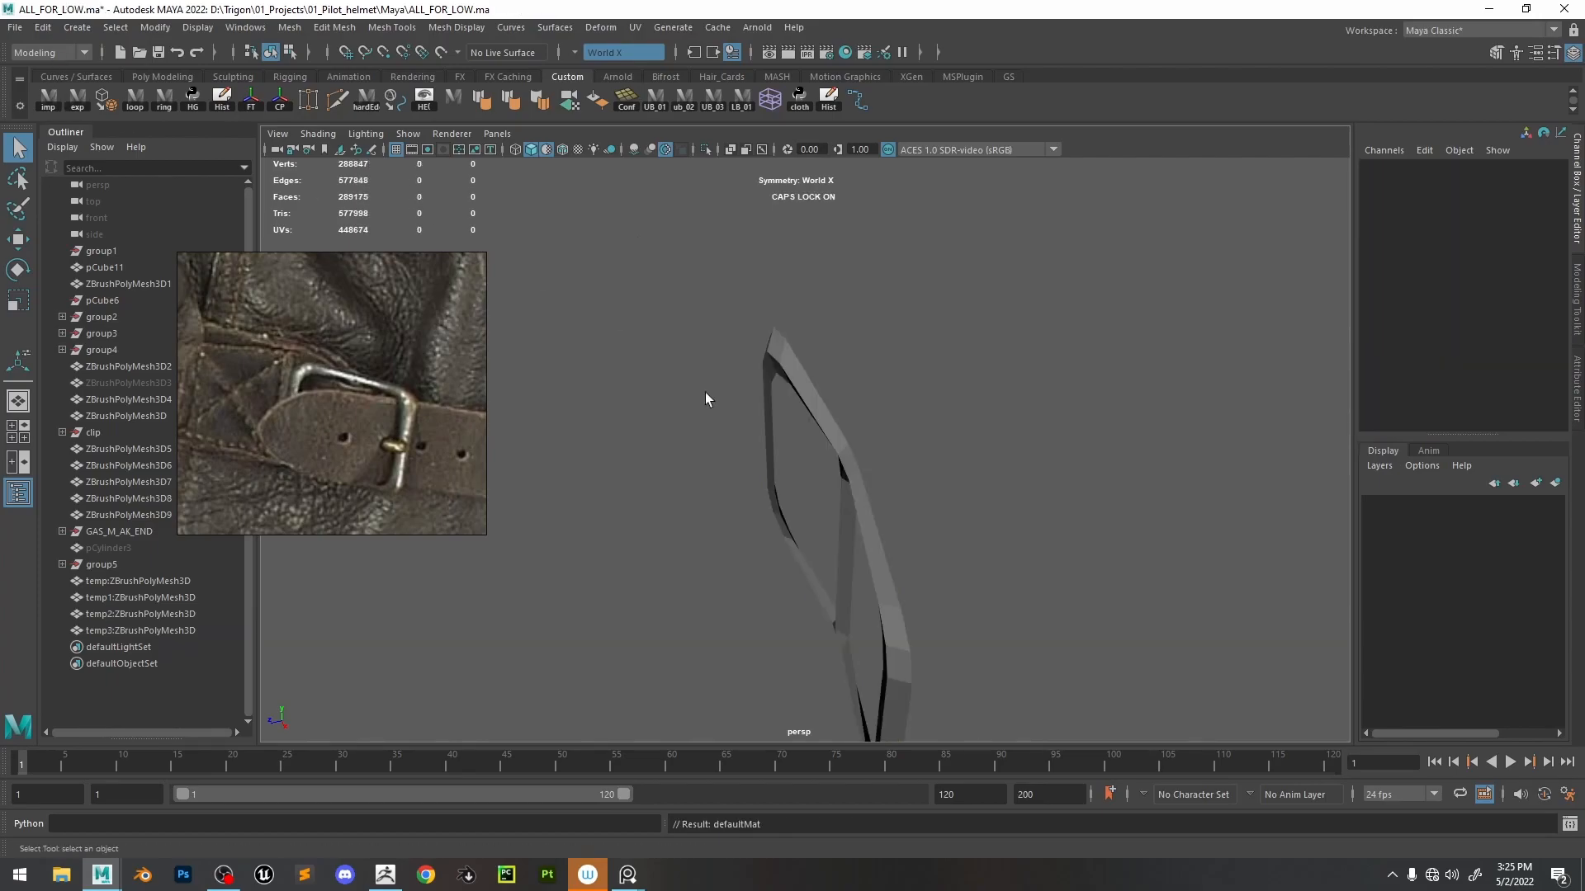
click(849, 448)
key(Delete)
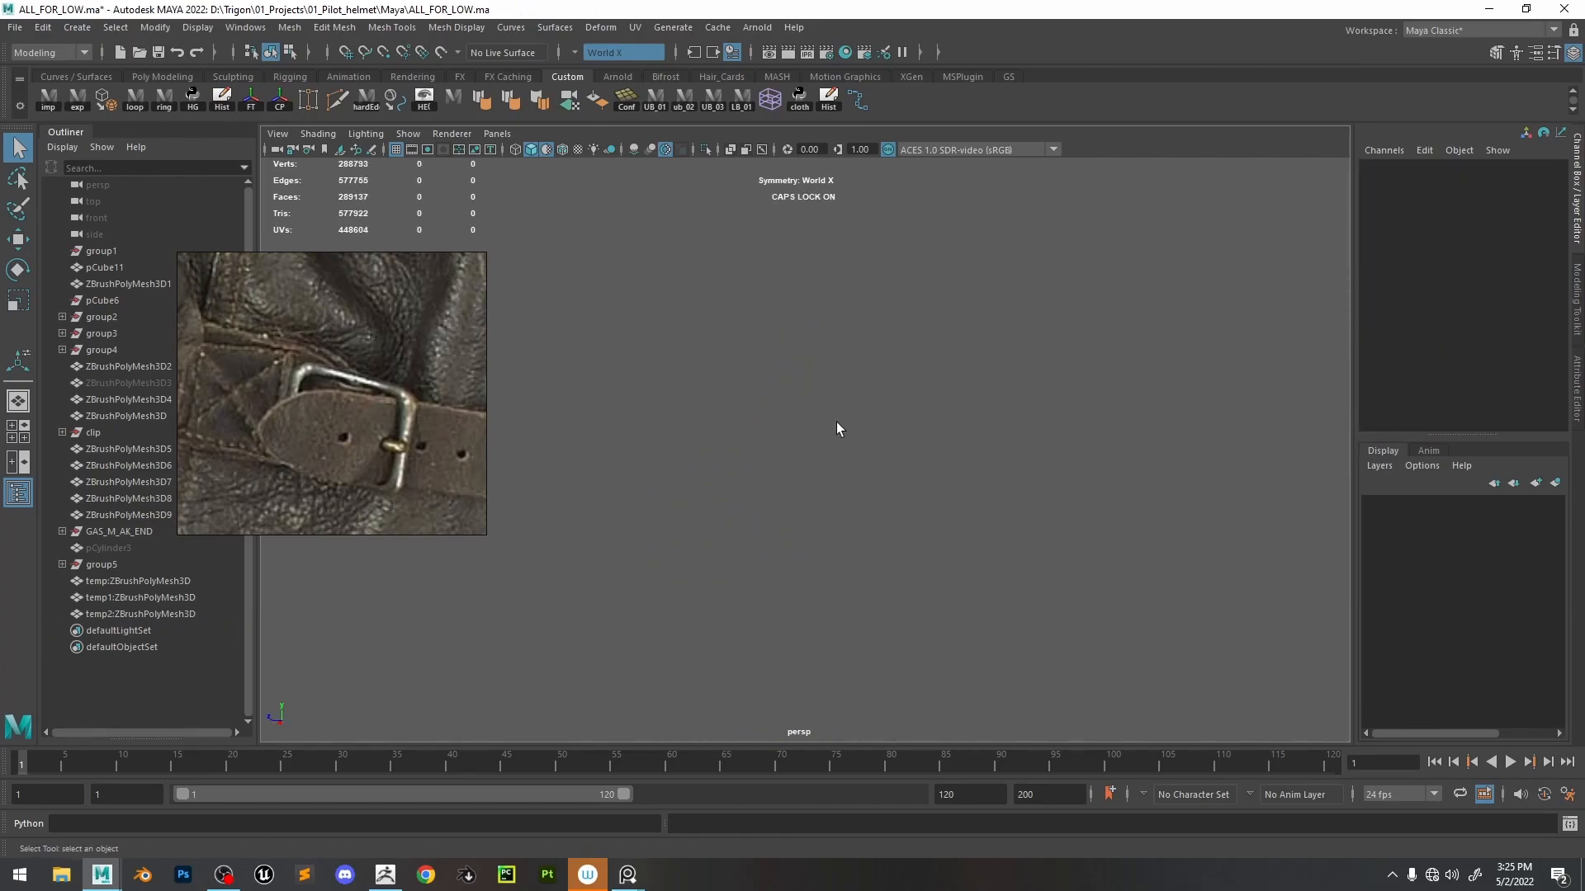
- Switch to ZBrush to apply the buckle's dynamic thickness, and import the thickened mesh into Maya
key(alt+Tab)
key(ctrl+d)
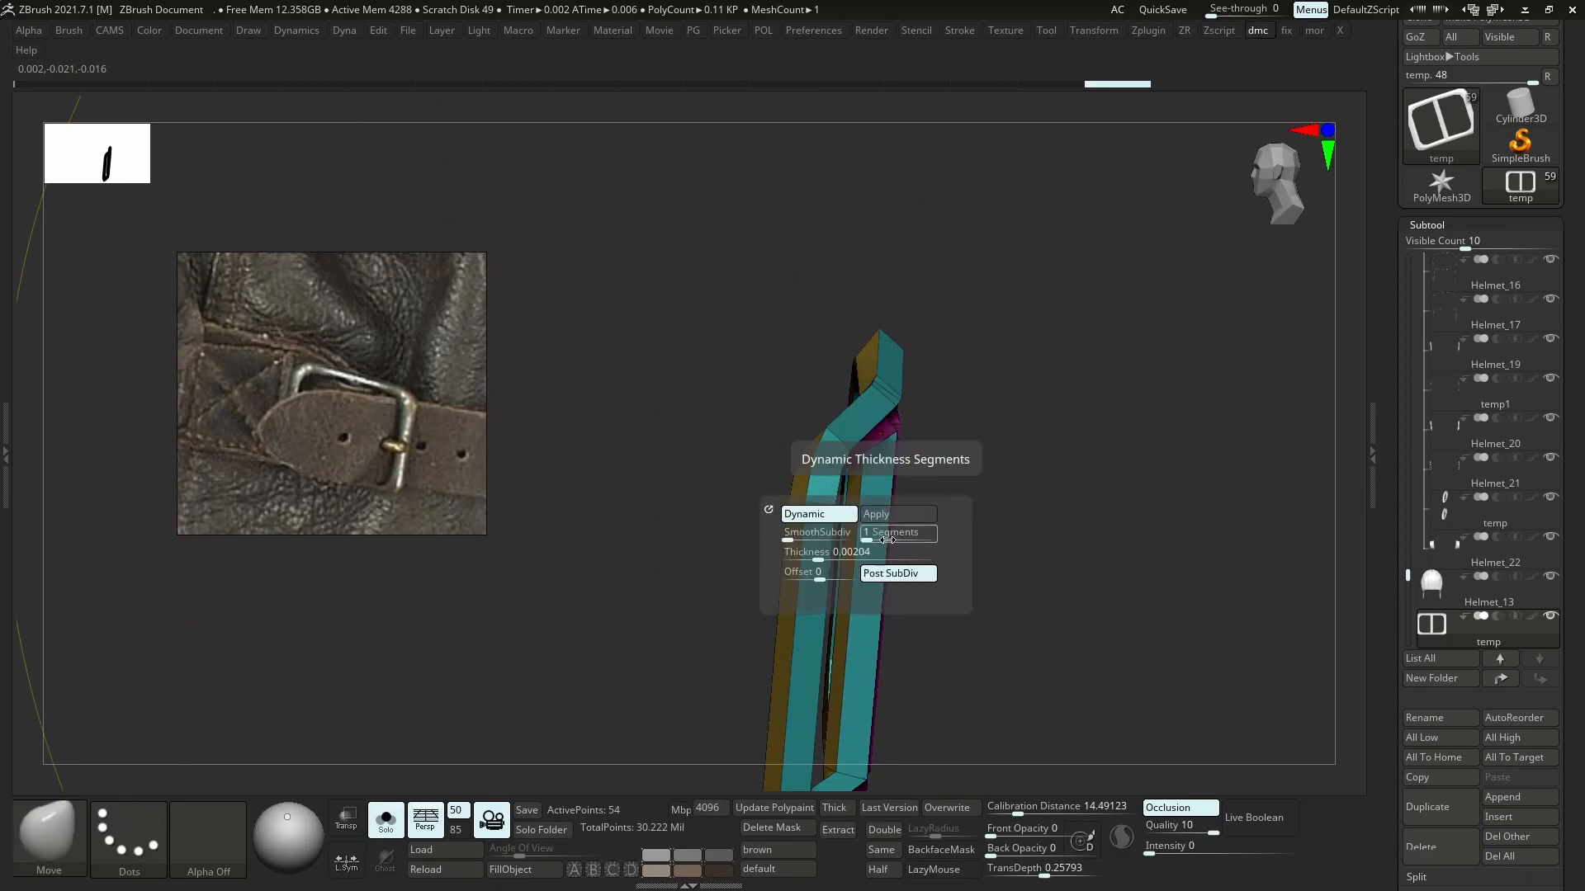
click(891, 515)
key(alt+Tab)
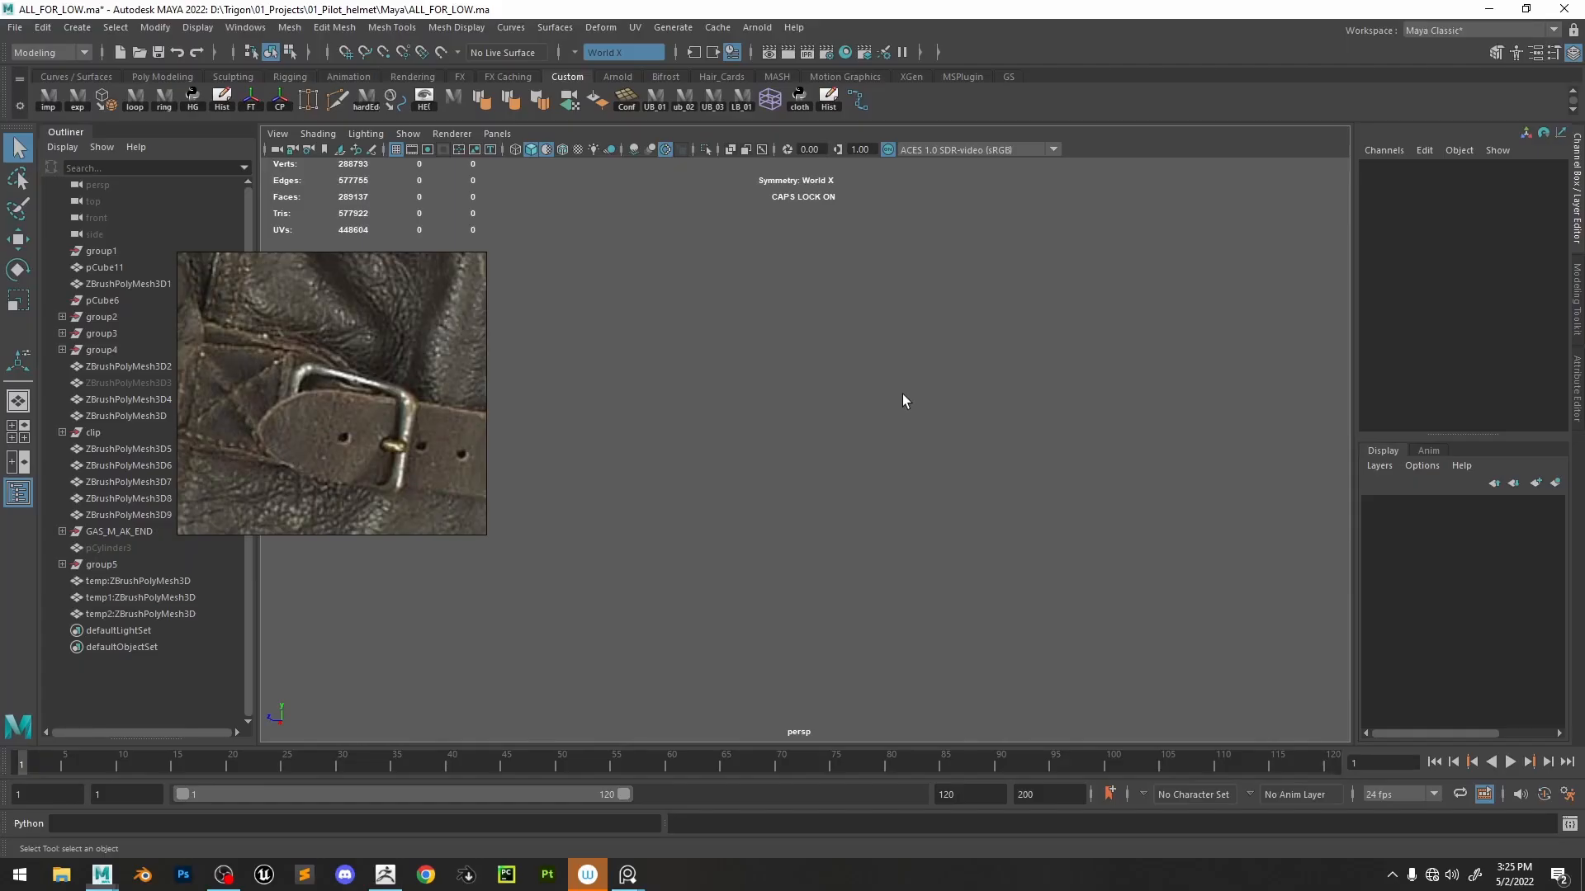
click(48, 97)
- Delete the two unneeded edge loops running around the thickened buckle frame
alt+drag(573, 562, 761, 435)
right_drag(875, 396, 875, 355)
double_click(892, 396)
alt+drag(930, 467, 700, 388)
double_click(663, 385)
alt+drag(810, 443, 1038, 441)
key(Delete)
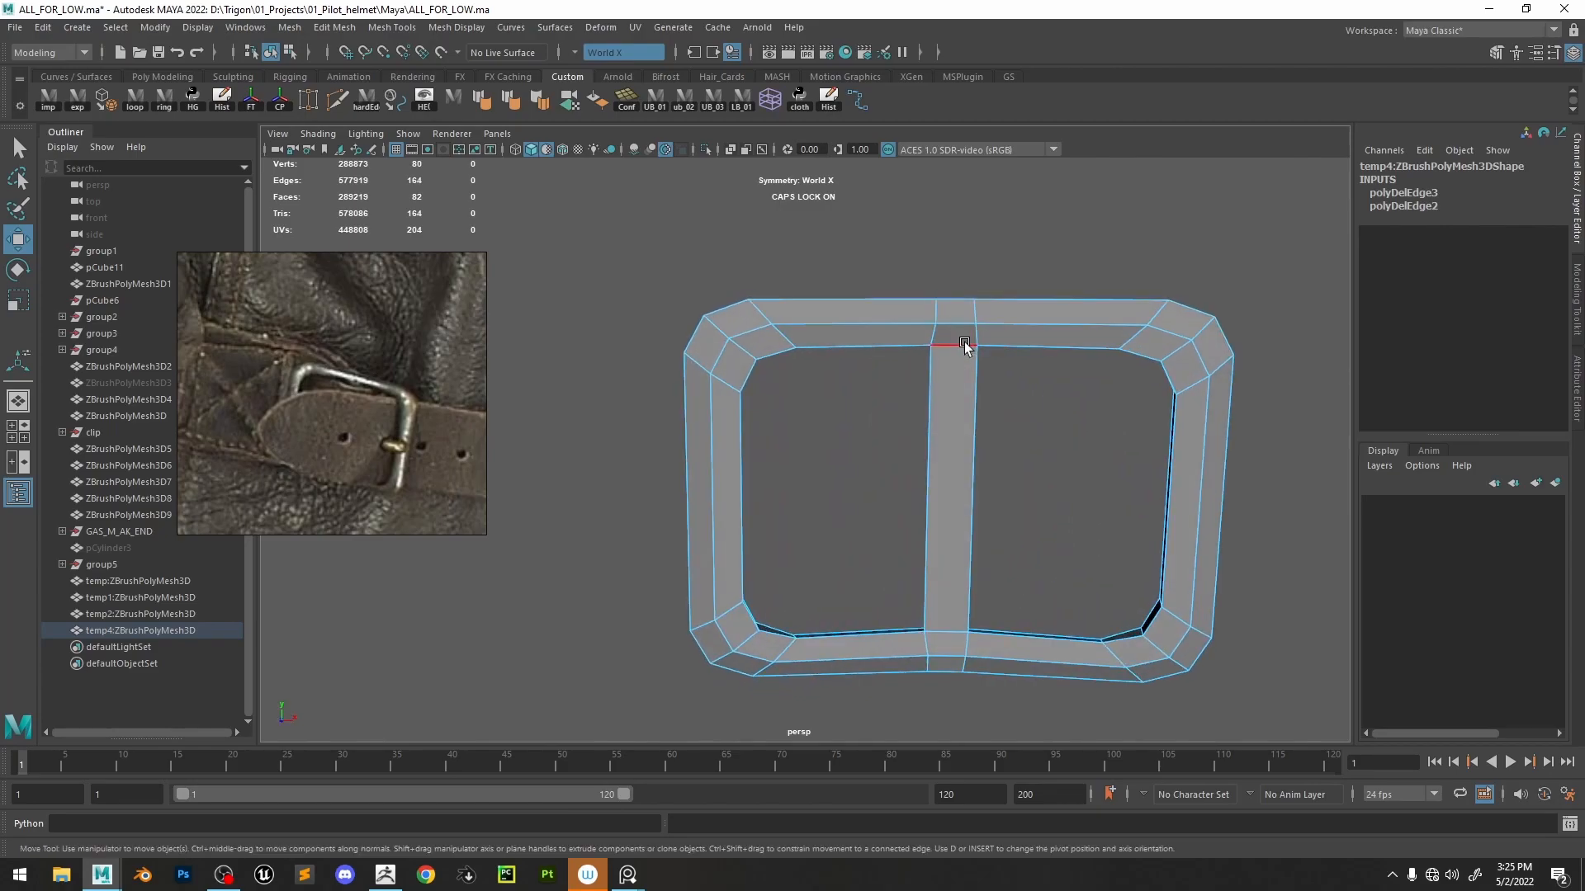
- Connect the centre bar's edge ring to add an edge loop through the middle of the bar
double_click(941, 622)
shift+right_drag(941, 621, 941, 799)
click(953, 401)
alt+drag(953, 401, 866, 368)
right_drag(864, 368, 886, 394)
click(885, 394)
shift+double_click(898, 436)
alt+drag(902, 436, 816, 413)
- Duplicate the buckle, group both copies, and name the group BACK_BUCKLE
key(alt+Tab)
key(F8)
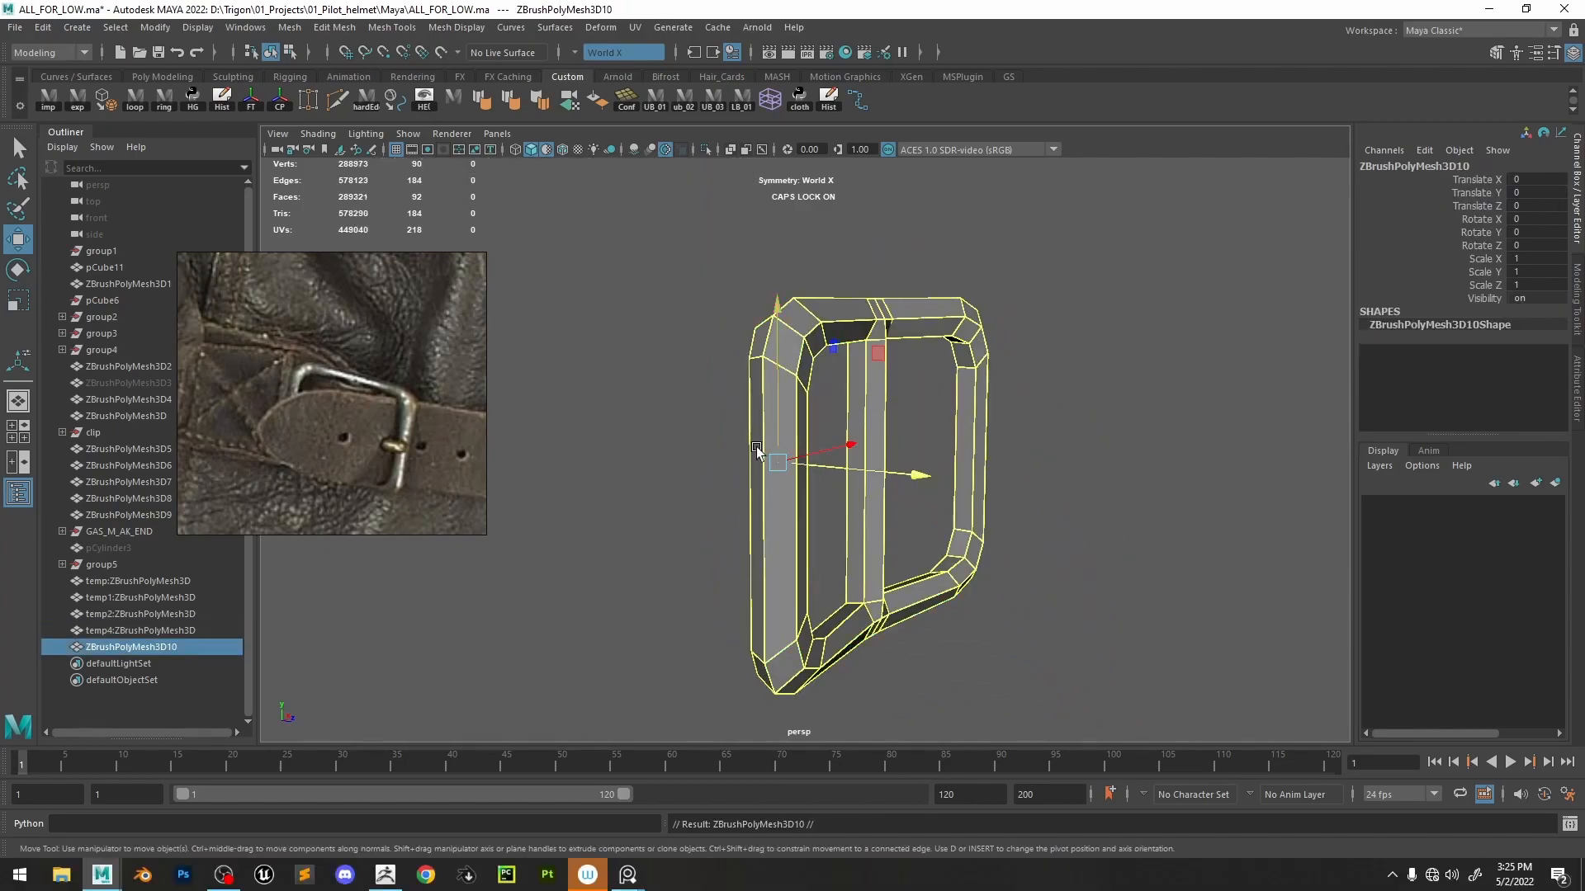
ctrl+click(185, 630)
key(ctrl+g)
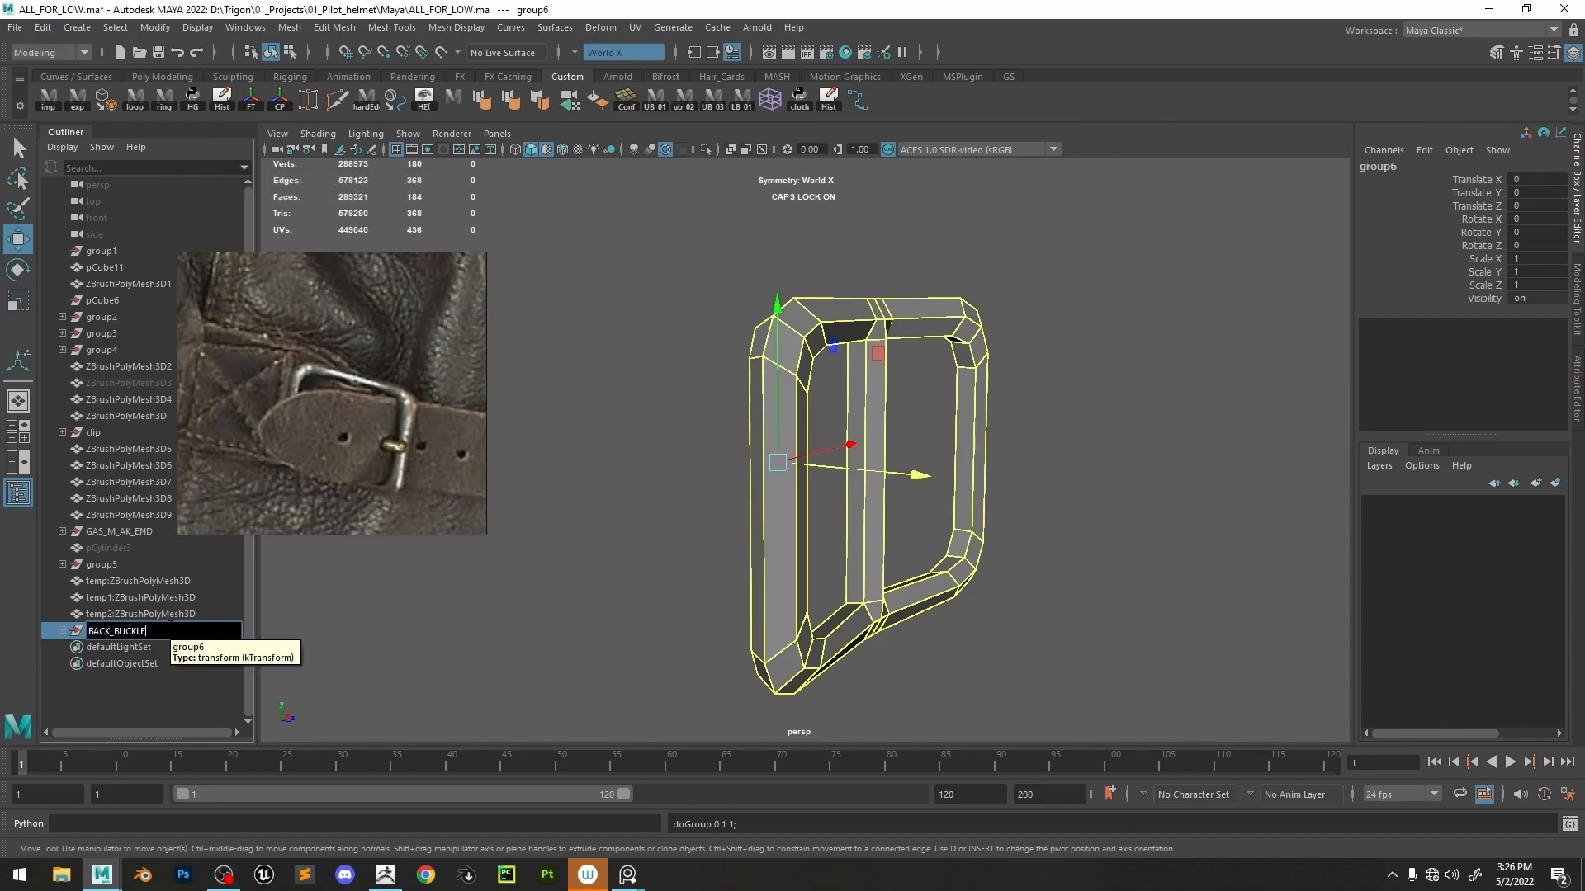
key(Return)
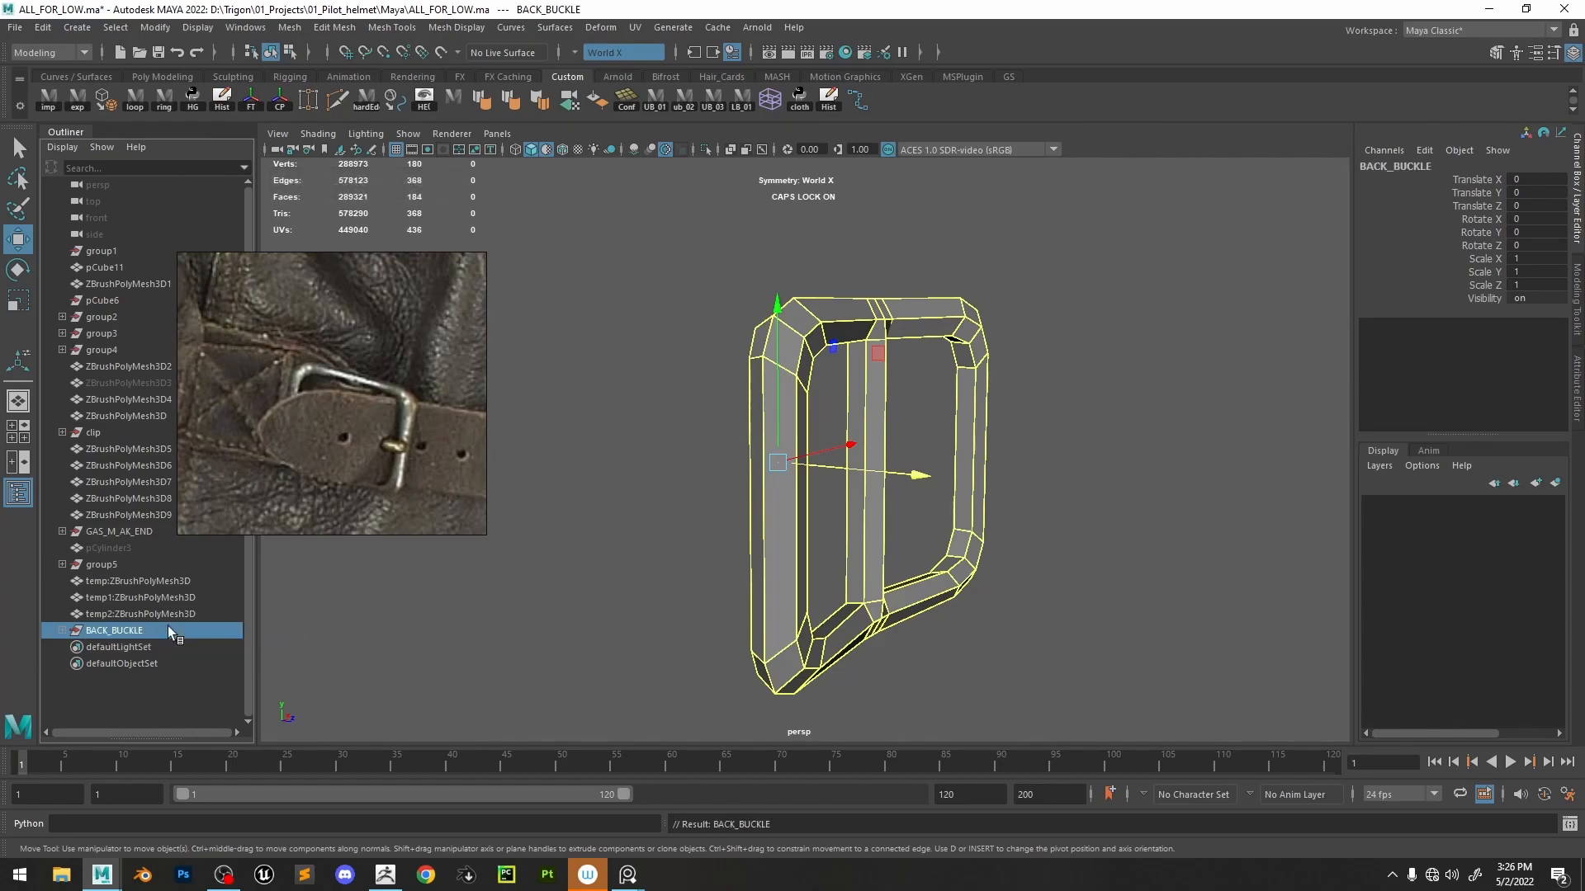
- Bevel the border edges of the selected face strips on the temp4 buckle copy
click(61, 631)
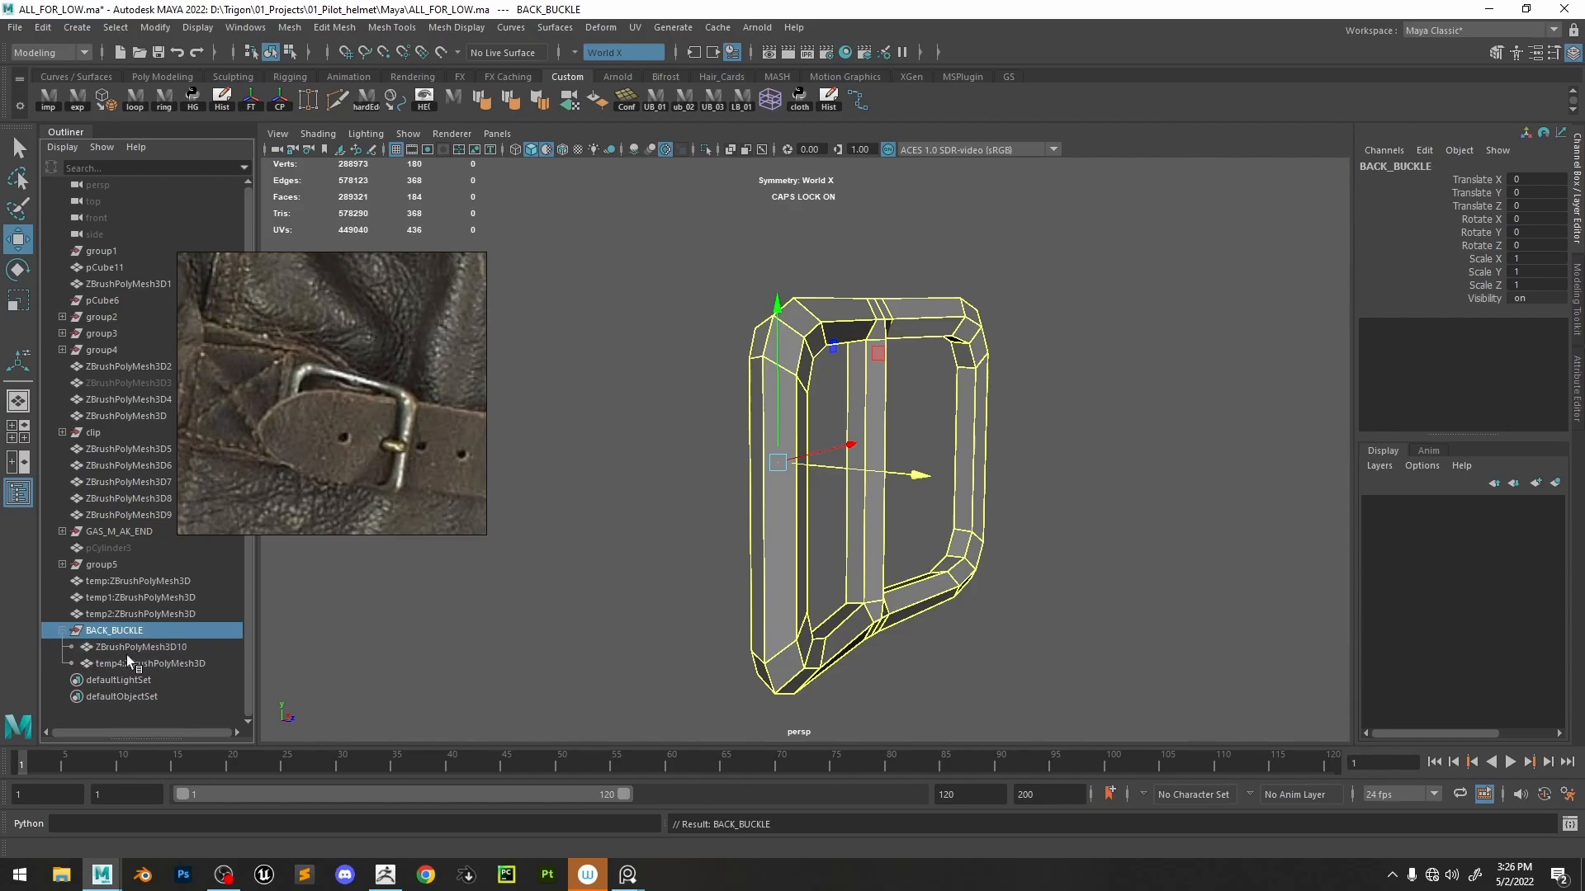
click(176, 646)
click(180, 658)
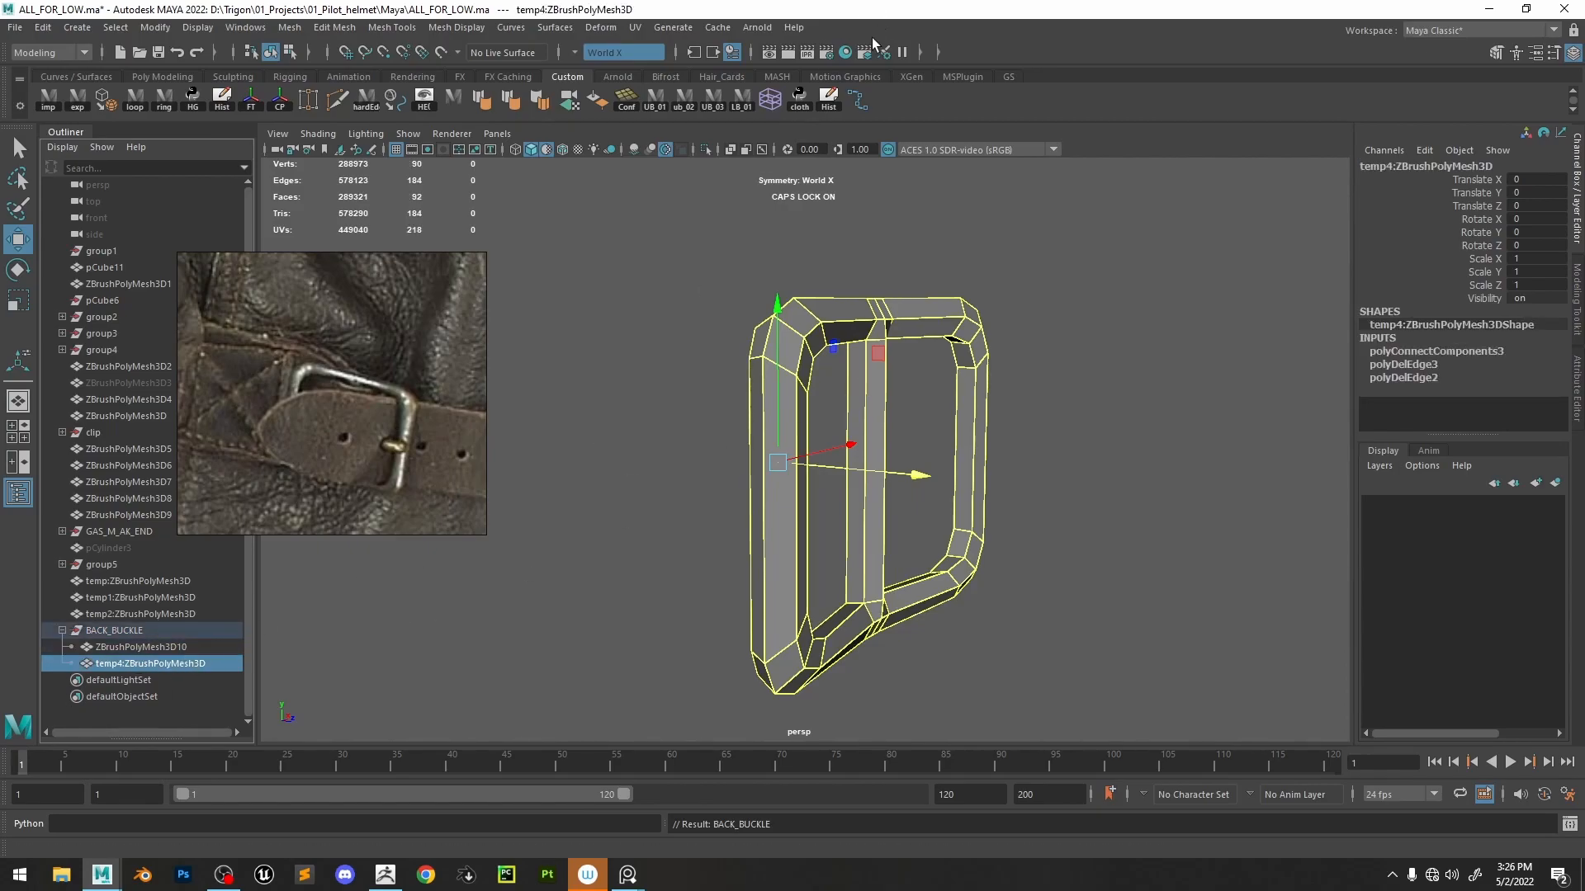
double_click(707, 147)
right_drag(867, 322, 863, 384)
alt+drag(939, 350, 896, 373)
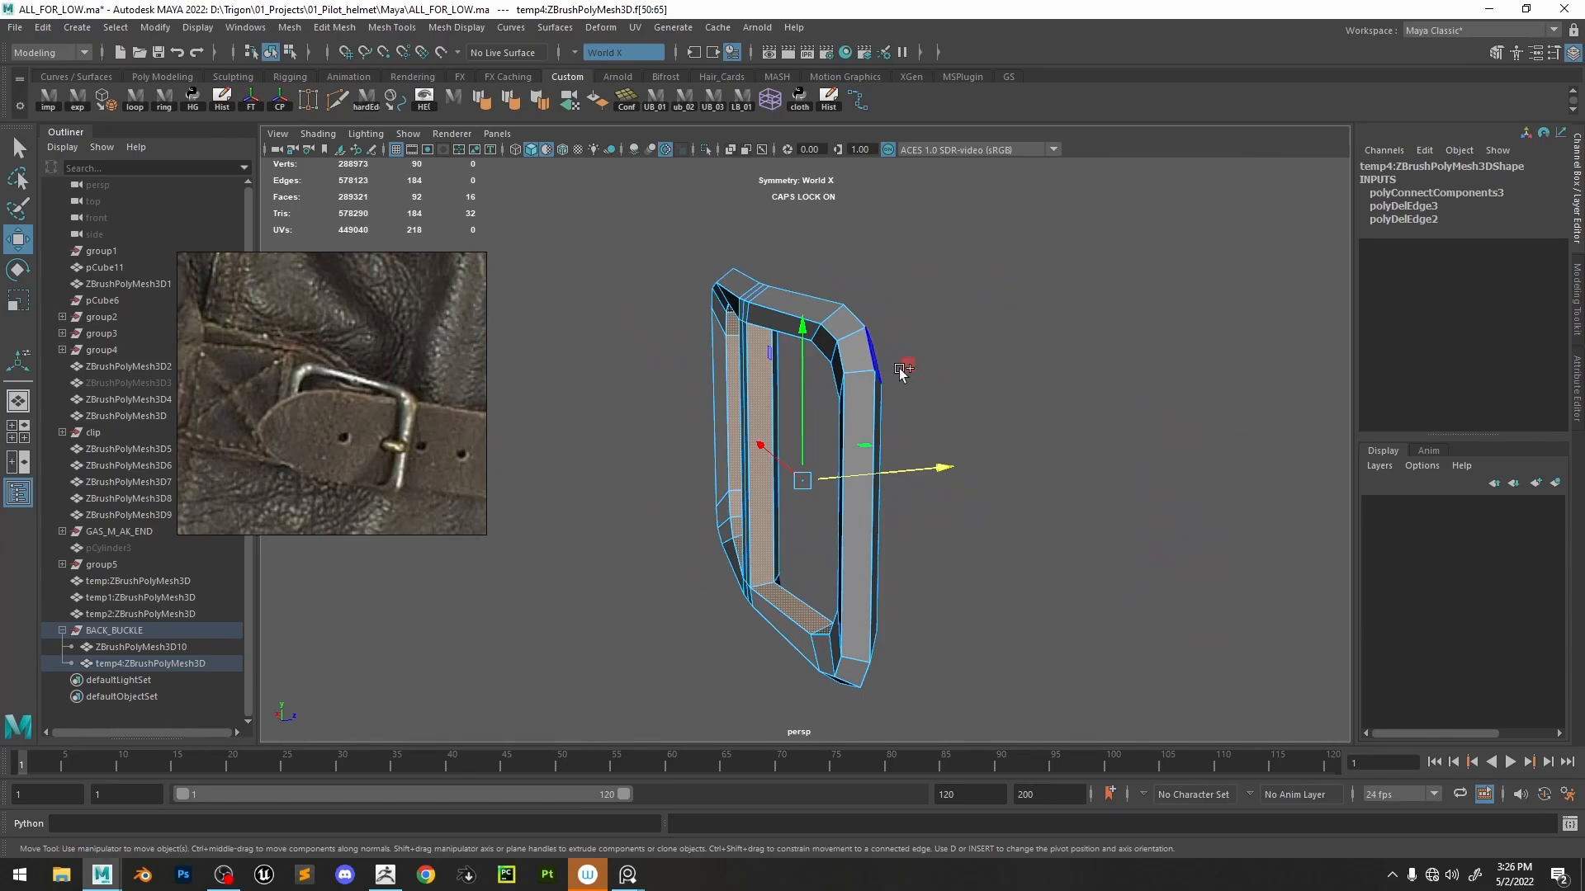
shift+click(847, 358)
shift+double_click(853, 409)
ctrl+right_drag(814, 328, 890, 214)
key(ctrl+b)
alt+drag(909, 325, 881, 345)
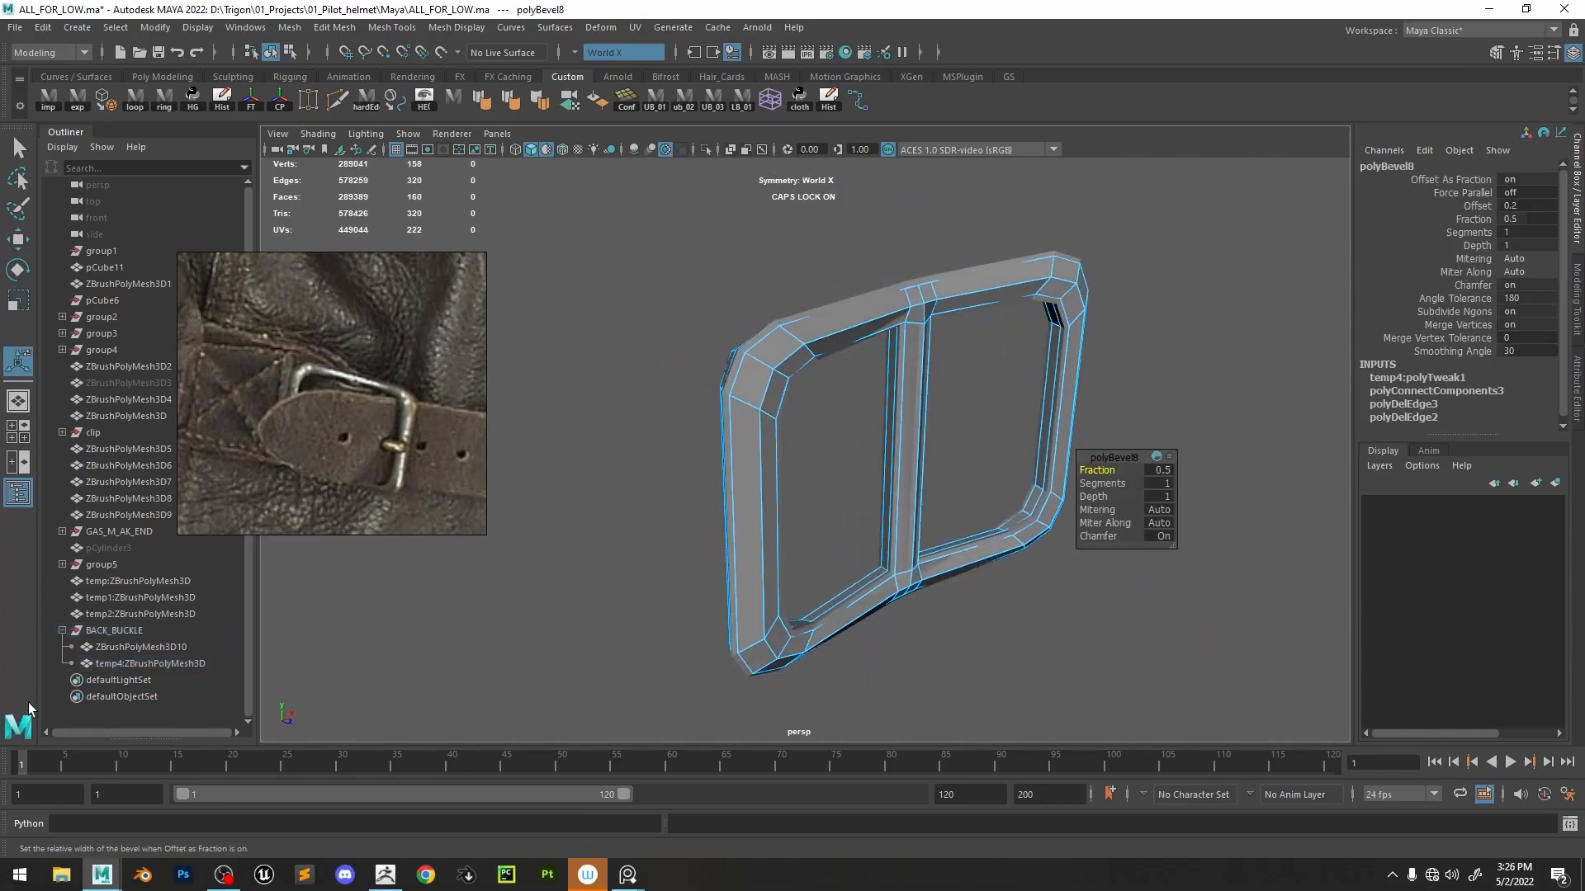
- Hide the ZBrushPolyMesh3D10 copy and adjust the bevel settings of the visible buckle
click(127, 650)
key(ctrl+h)
right_drag(856, 304, 894, 275)
click(1416, 352)
click(1476, 405)
alt+drag(1107, 361, 1080, 328)
- Preview the beveled buckle smoothed and inspect where the centre bar meets the frame
key(q)
alt+drag(1196, 344, 964, 323)
key(3)
click(873, 238)
click(948, 389)
key(1)
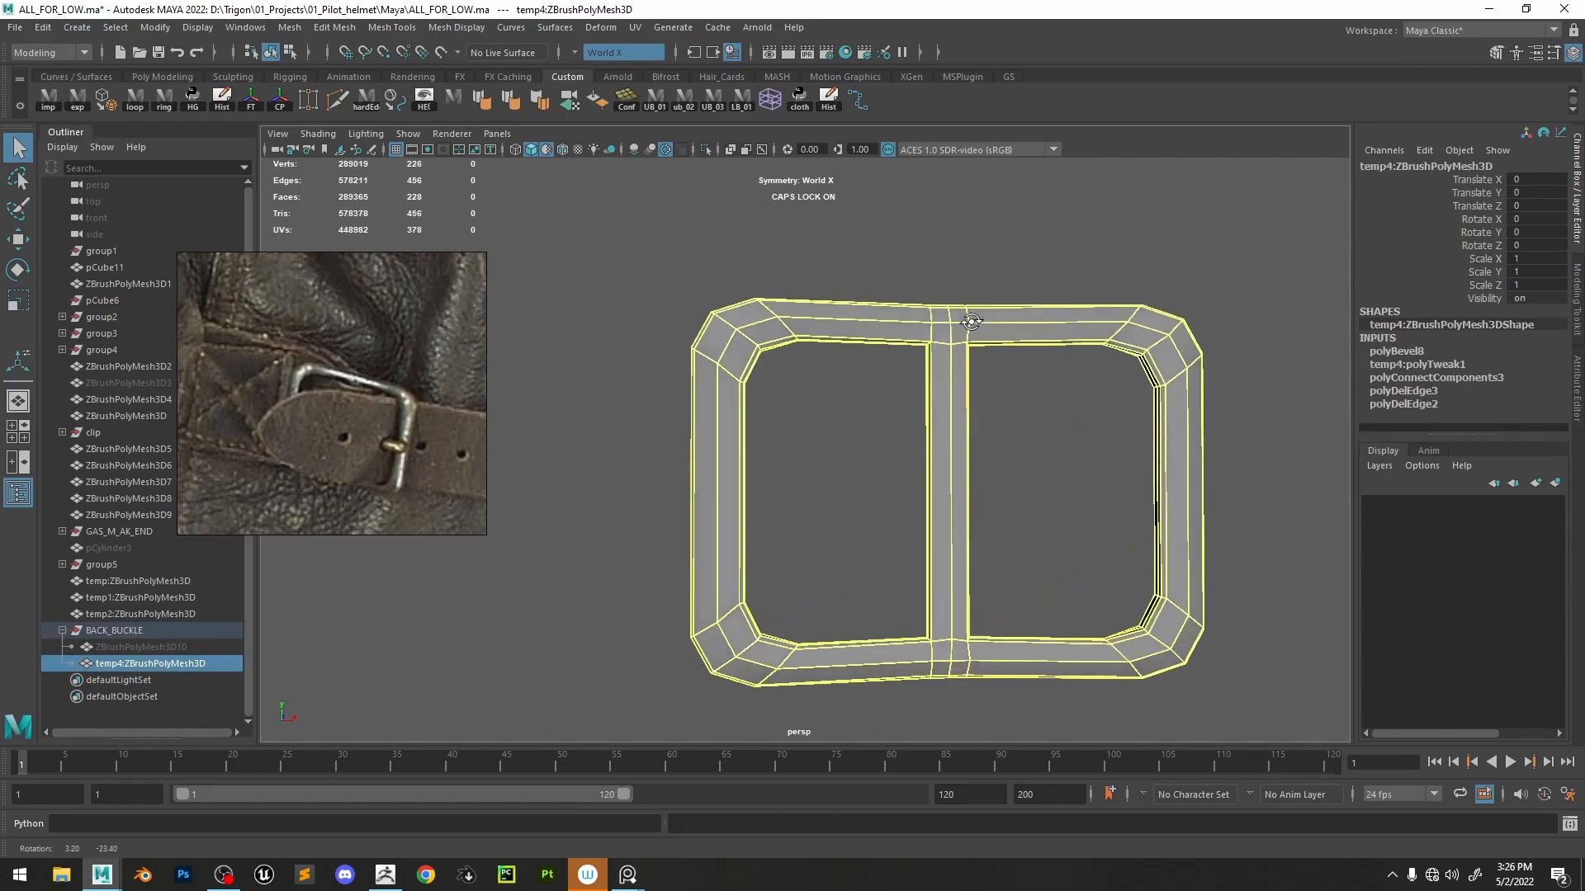
alt+right_drag(964, 324, 1220, 411)
alt+drag(1220, 411, 969, 384)
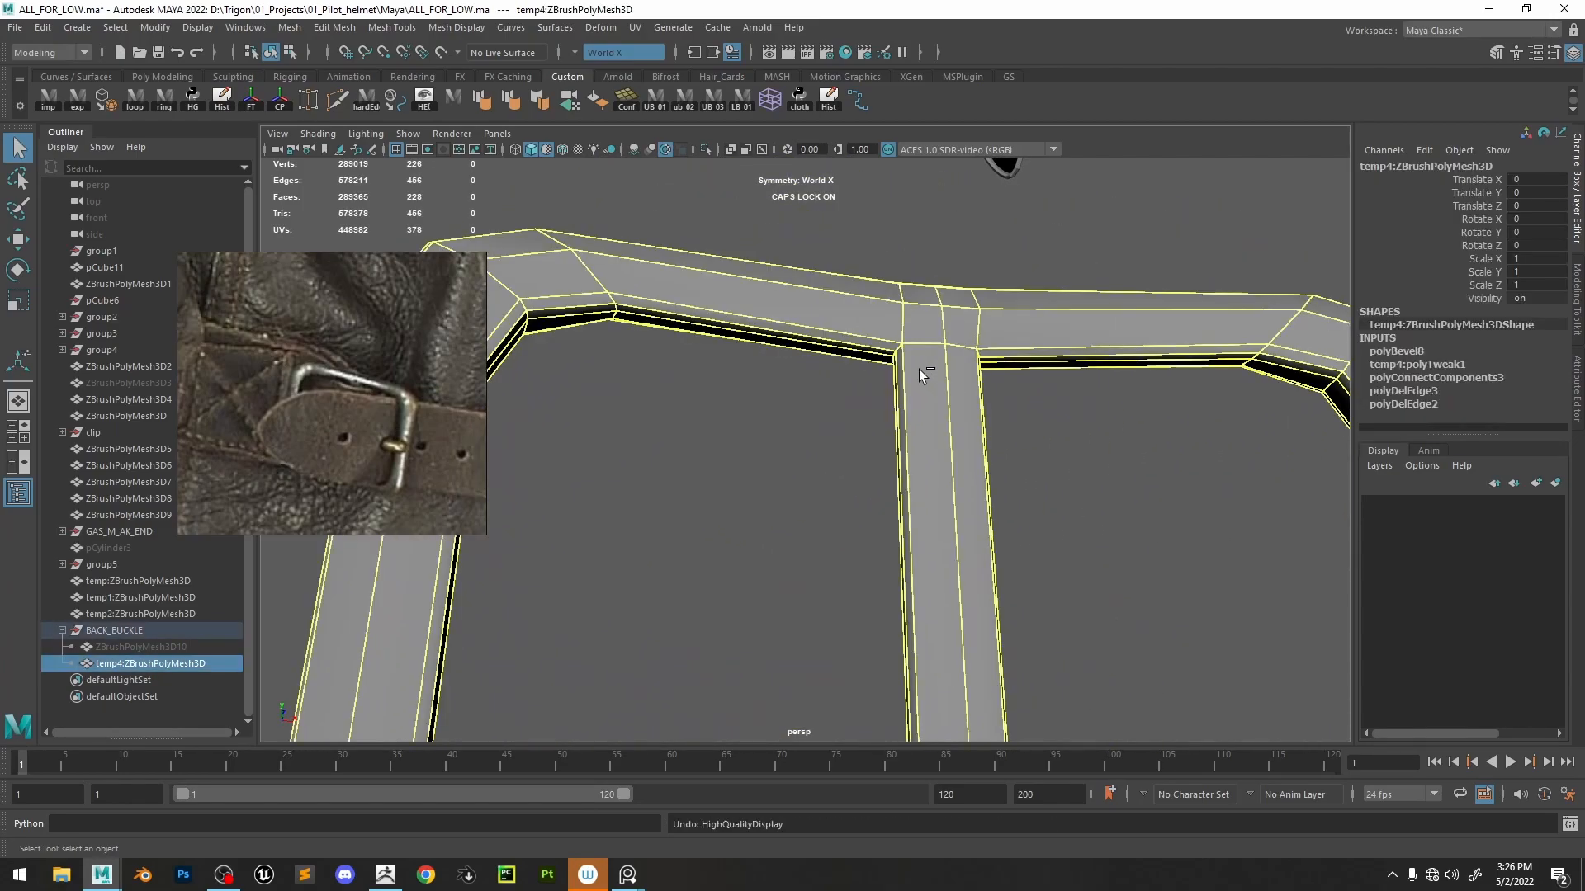
- Undo the bevel and the hiding of the other buckle copy, and return to object selection
key(ctrl+z)
key(ctrl+z)
key(ctrl+z)
key(ctrl+z)
key(ctrl+z)
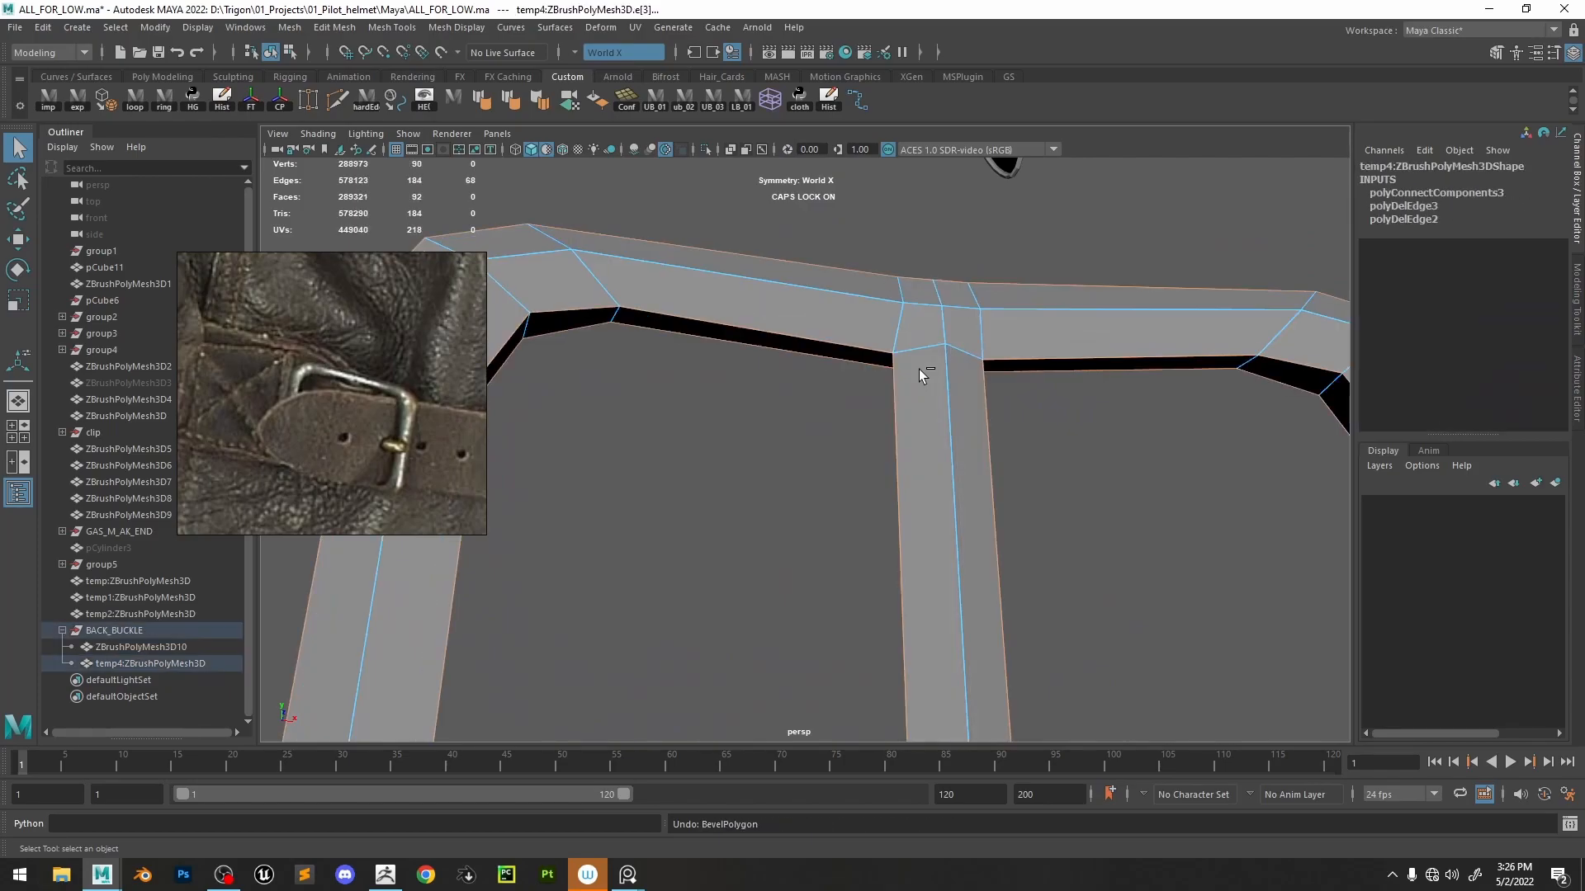
key(ctrl+z)
key(F8)
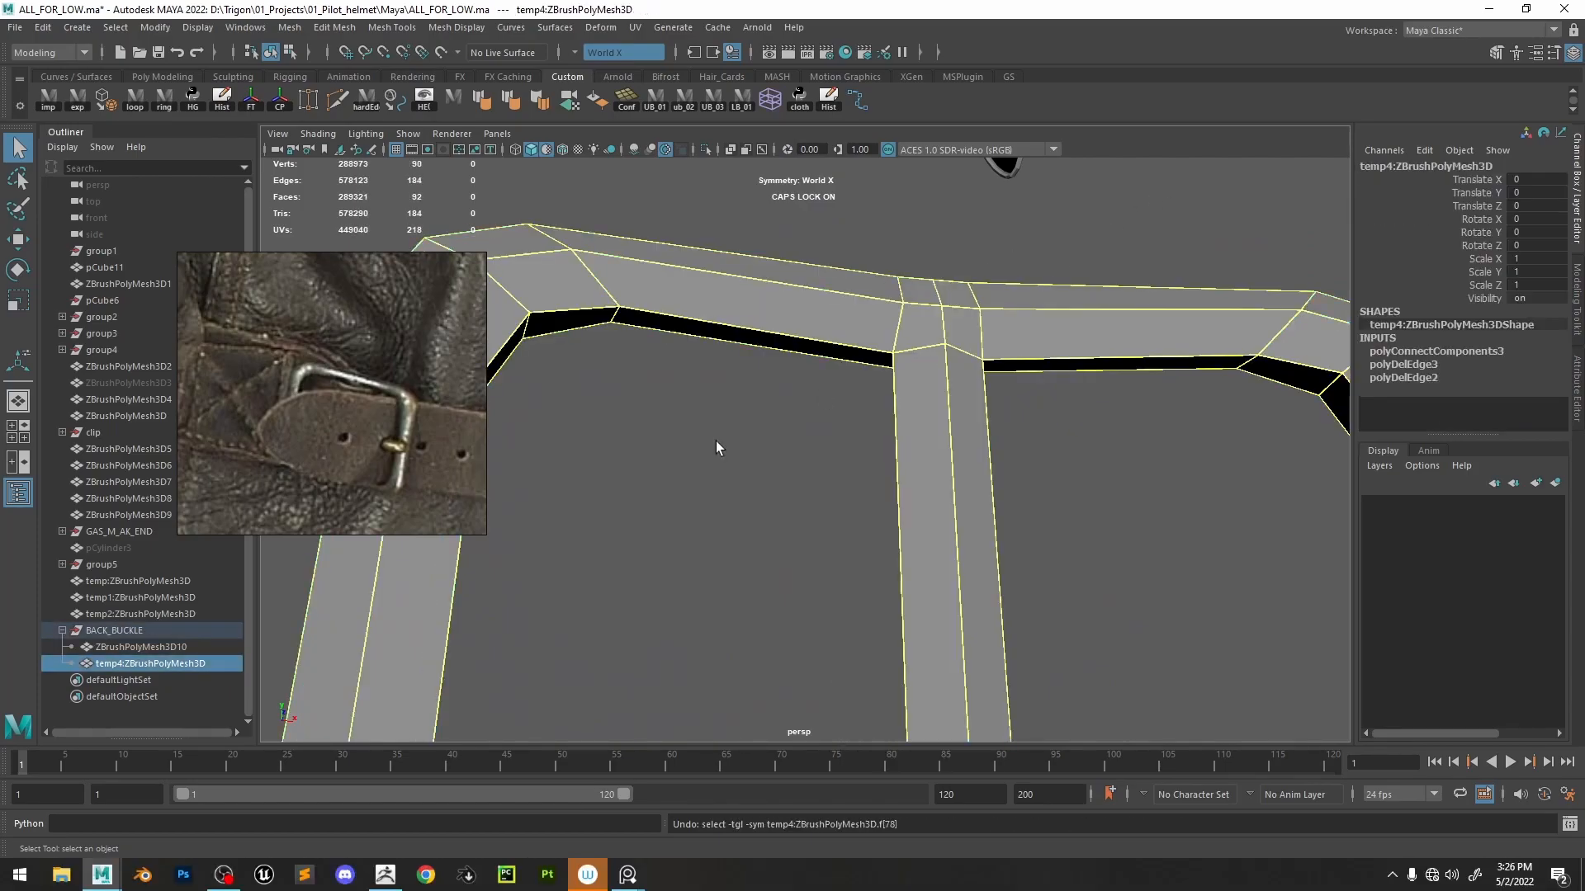
- Rename the ZBrushPolyMesh3D10 copy LOW and the temp4 copy HIGH, and hide LOW
double_click(175, 648)
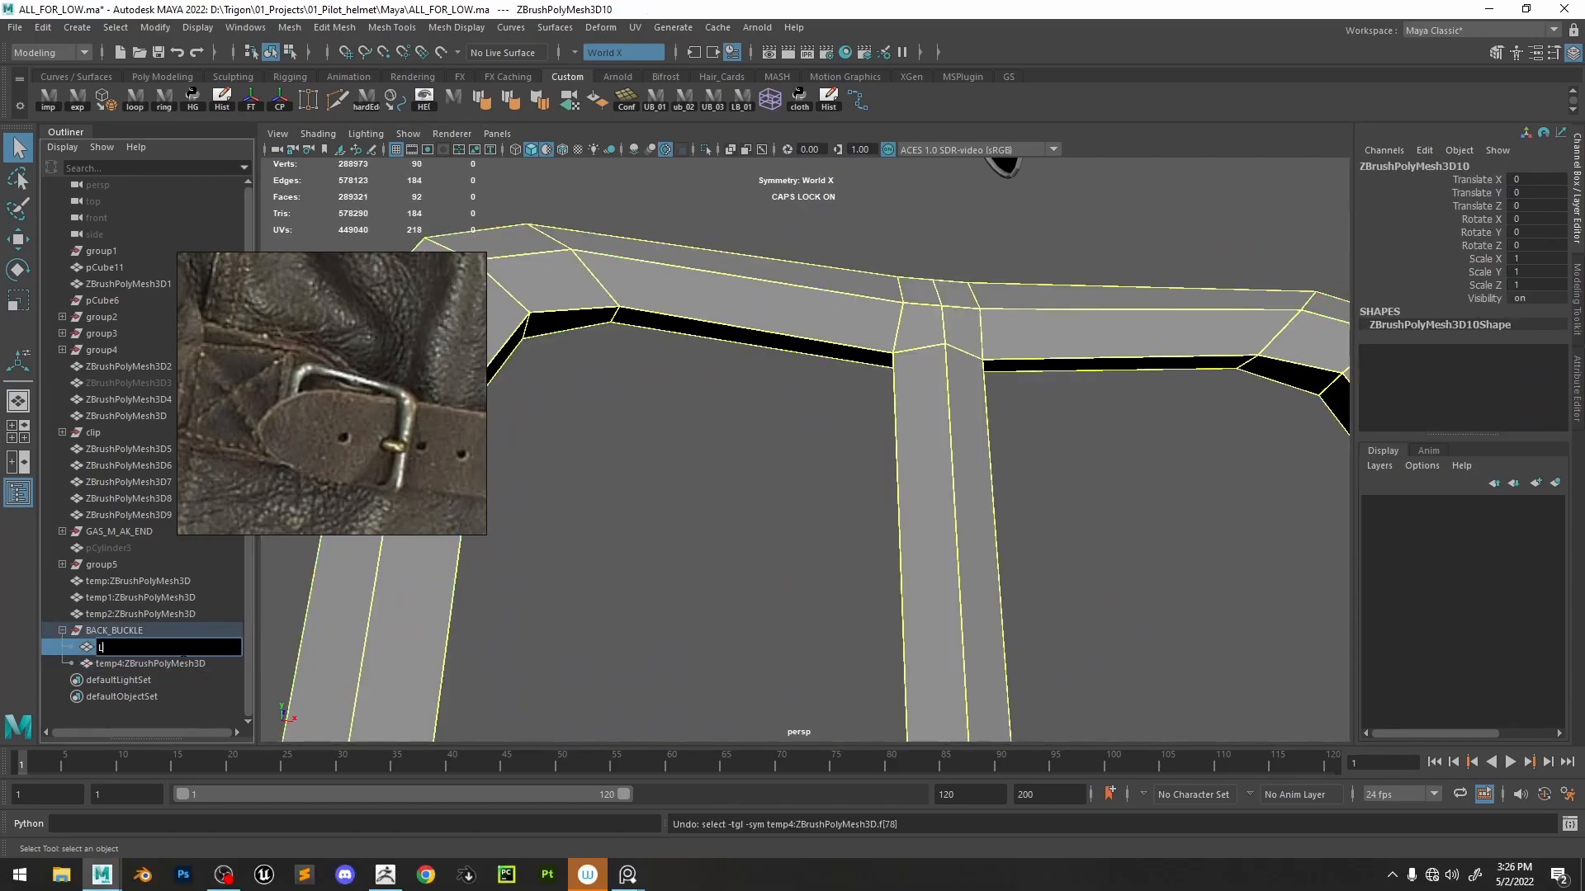
double_click(204, 663)
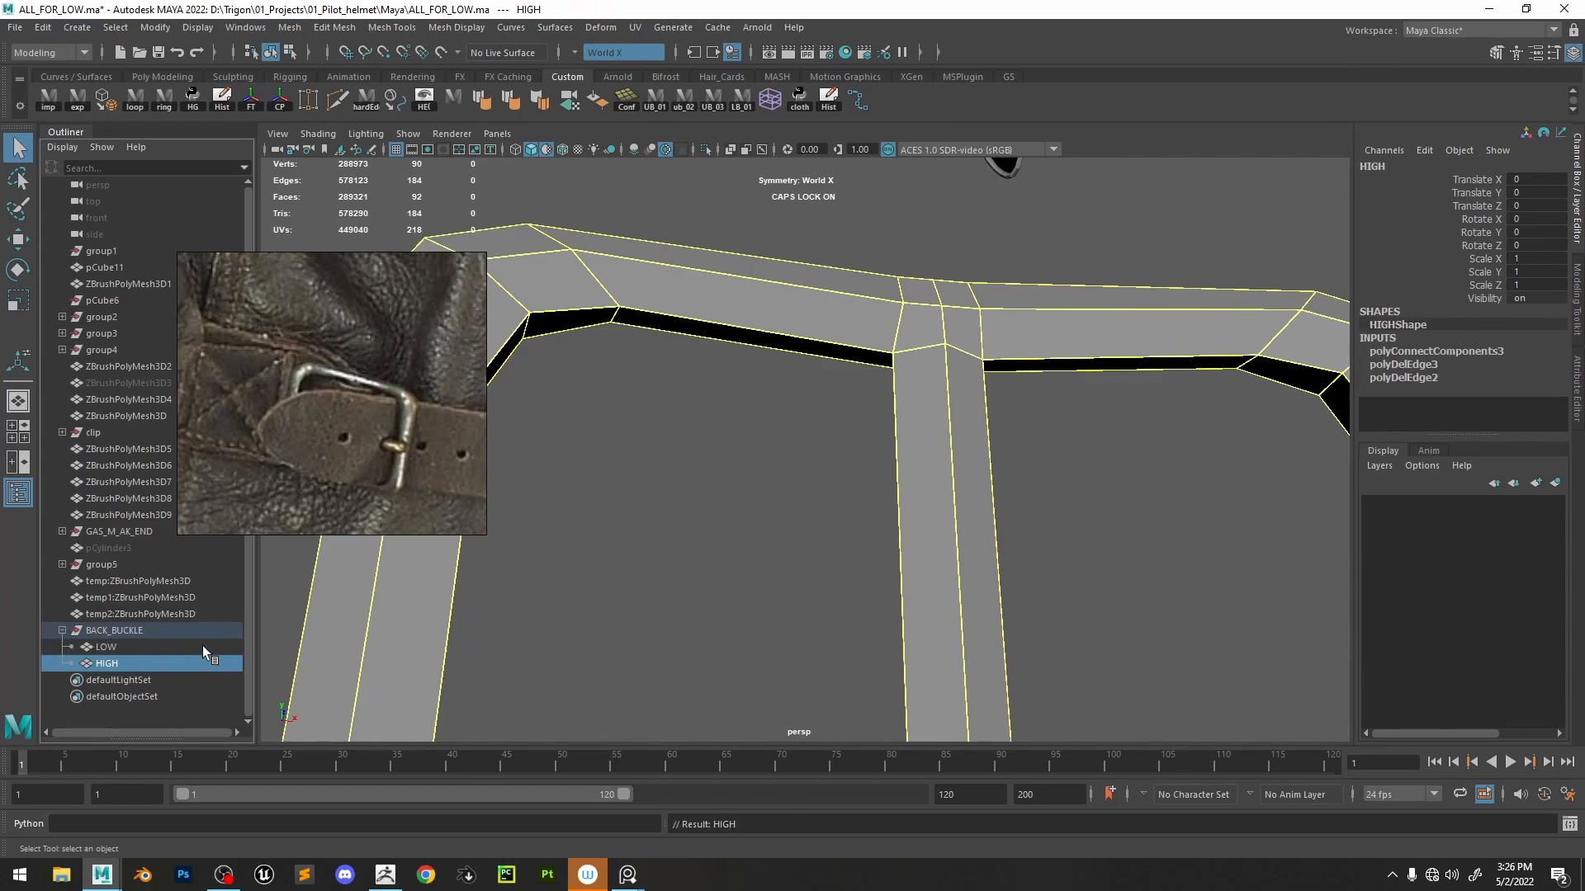
click(201, 646)
key(ctrl+h)
- Select the perimeter edges of the face strips on the HIGH buckle's frame and centre bar
click(946, 315)
key(F11)
double_click(900, 417)
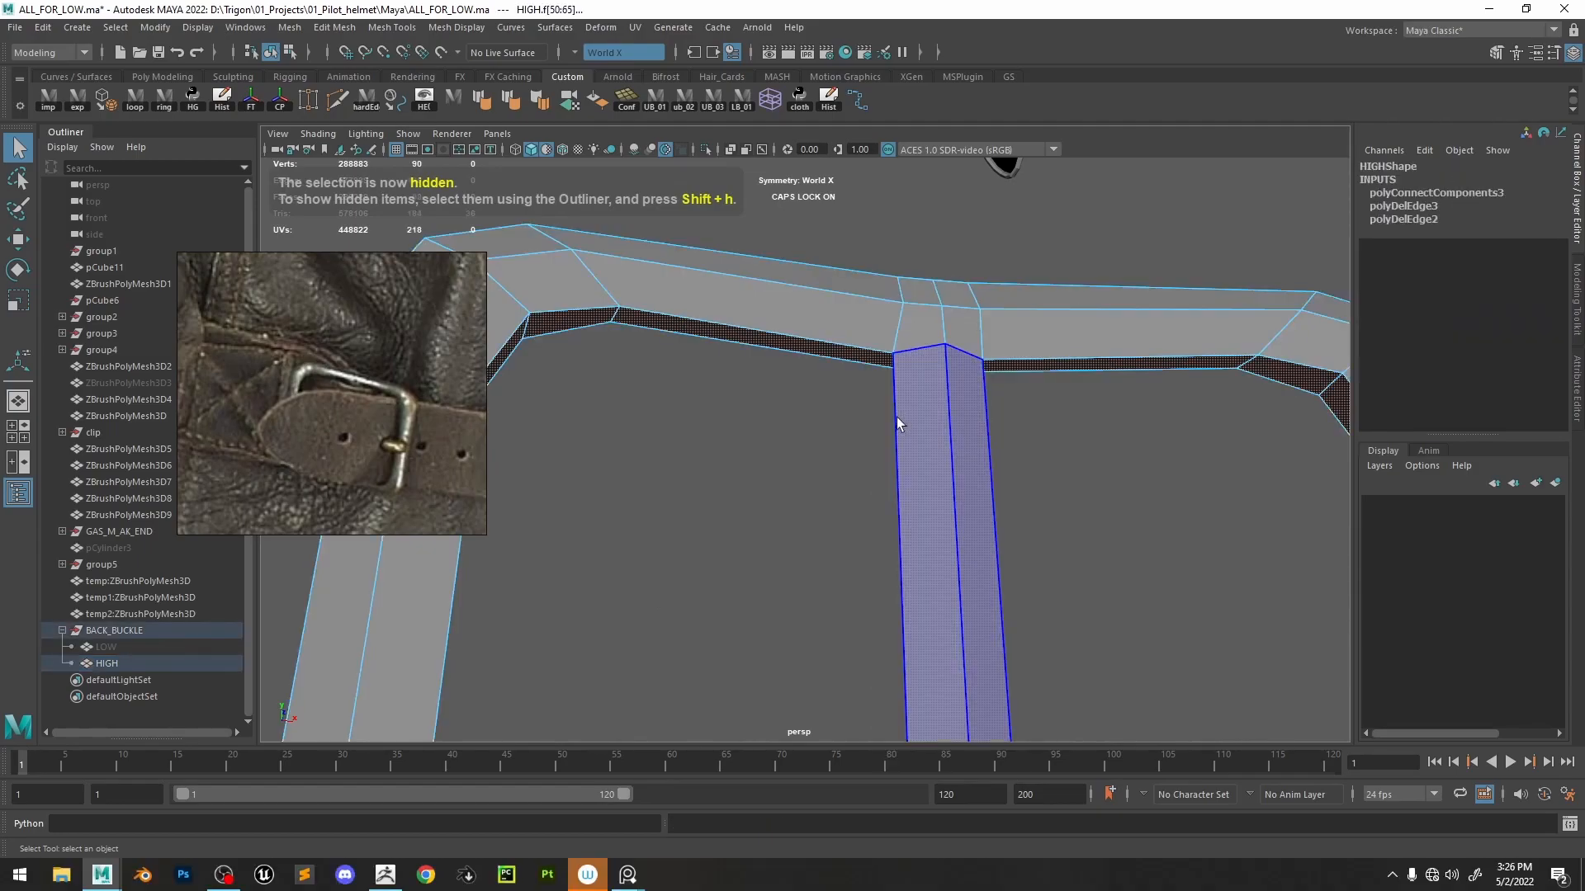
alt+drag(899, 417, 945, 415)
click(869, 343)
ctrl+right_drag(882, 243, 913, 241)
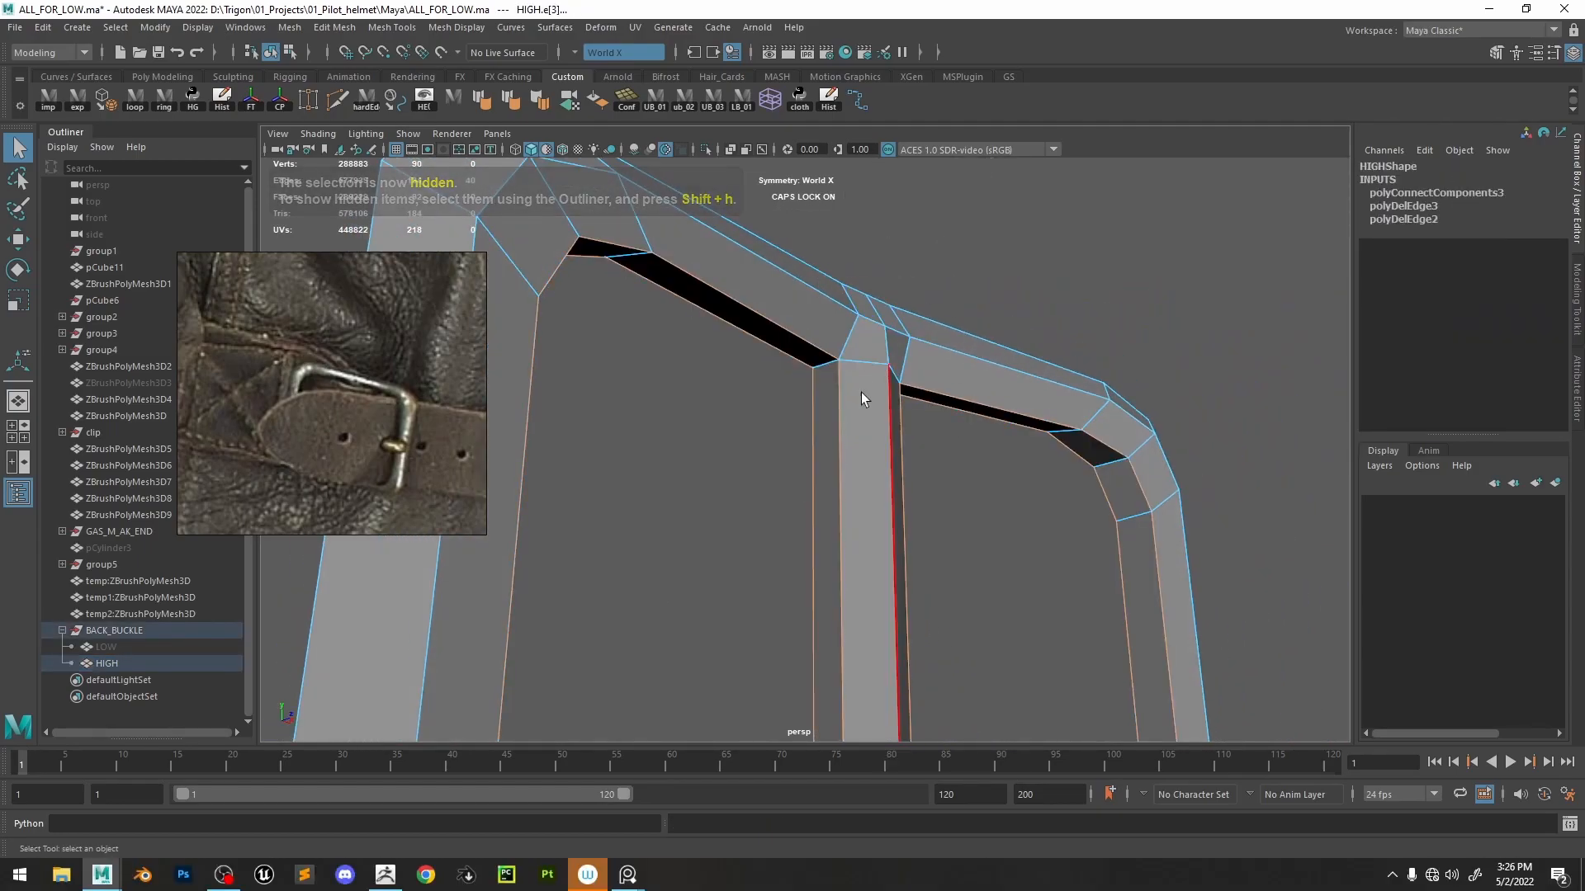
alt+drag(946, 465, 878, 372)
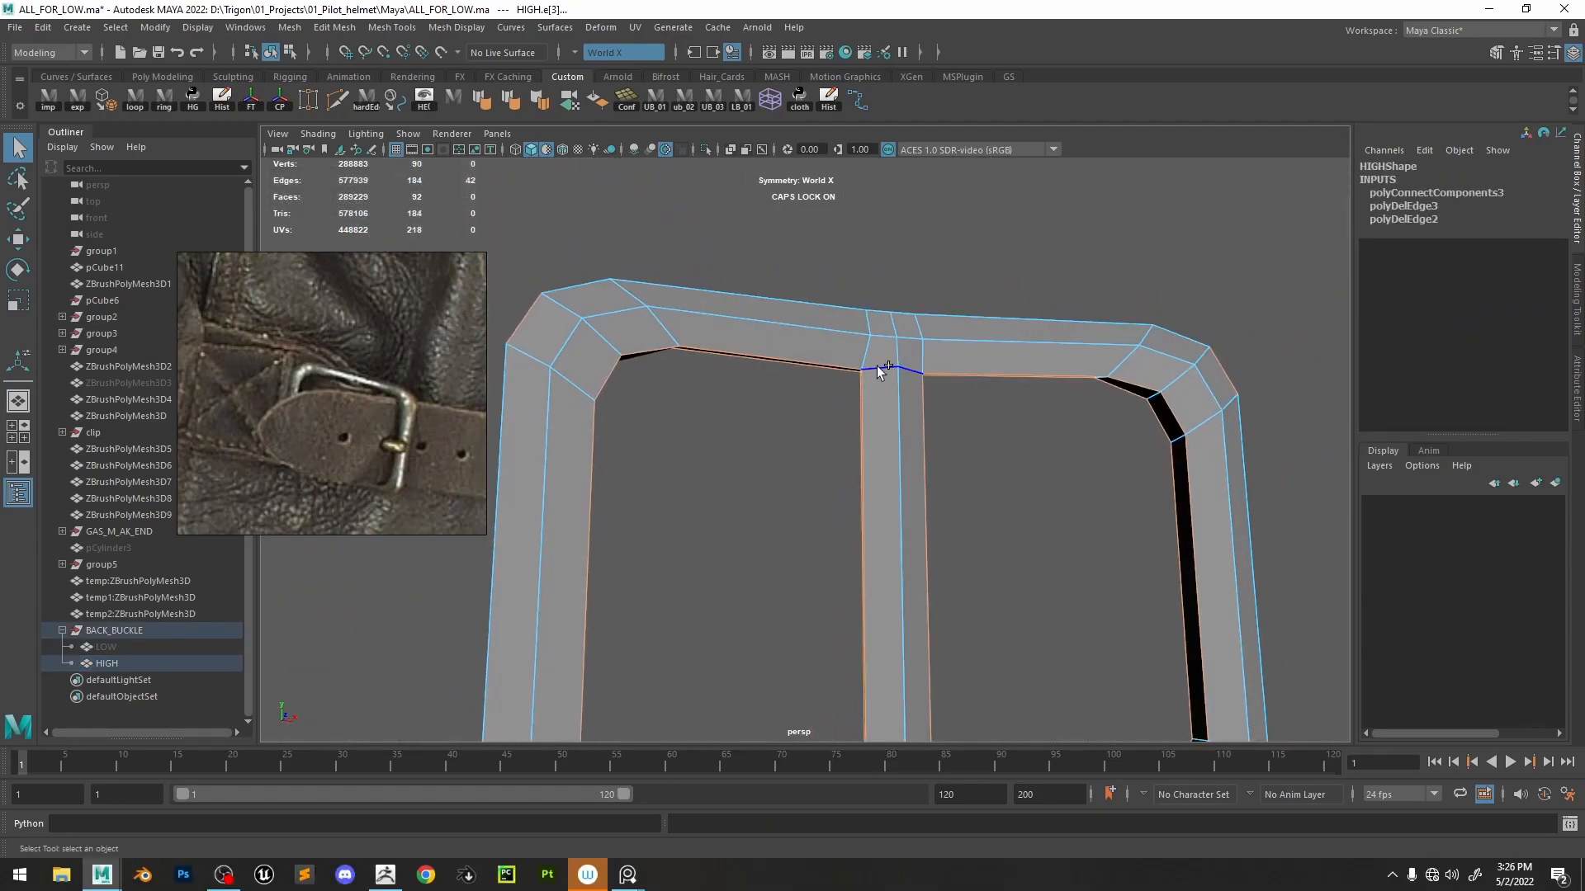
- Add the edges where the centre bar joins the frame to the edge selection
alt+drag(908, 576, 1048, 535)
shift+click(878, 532)
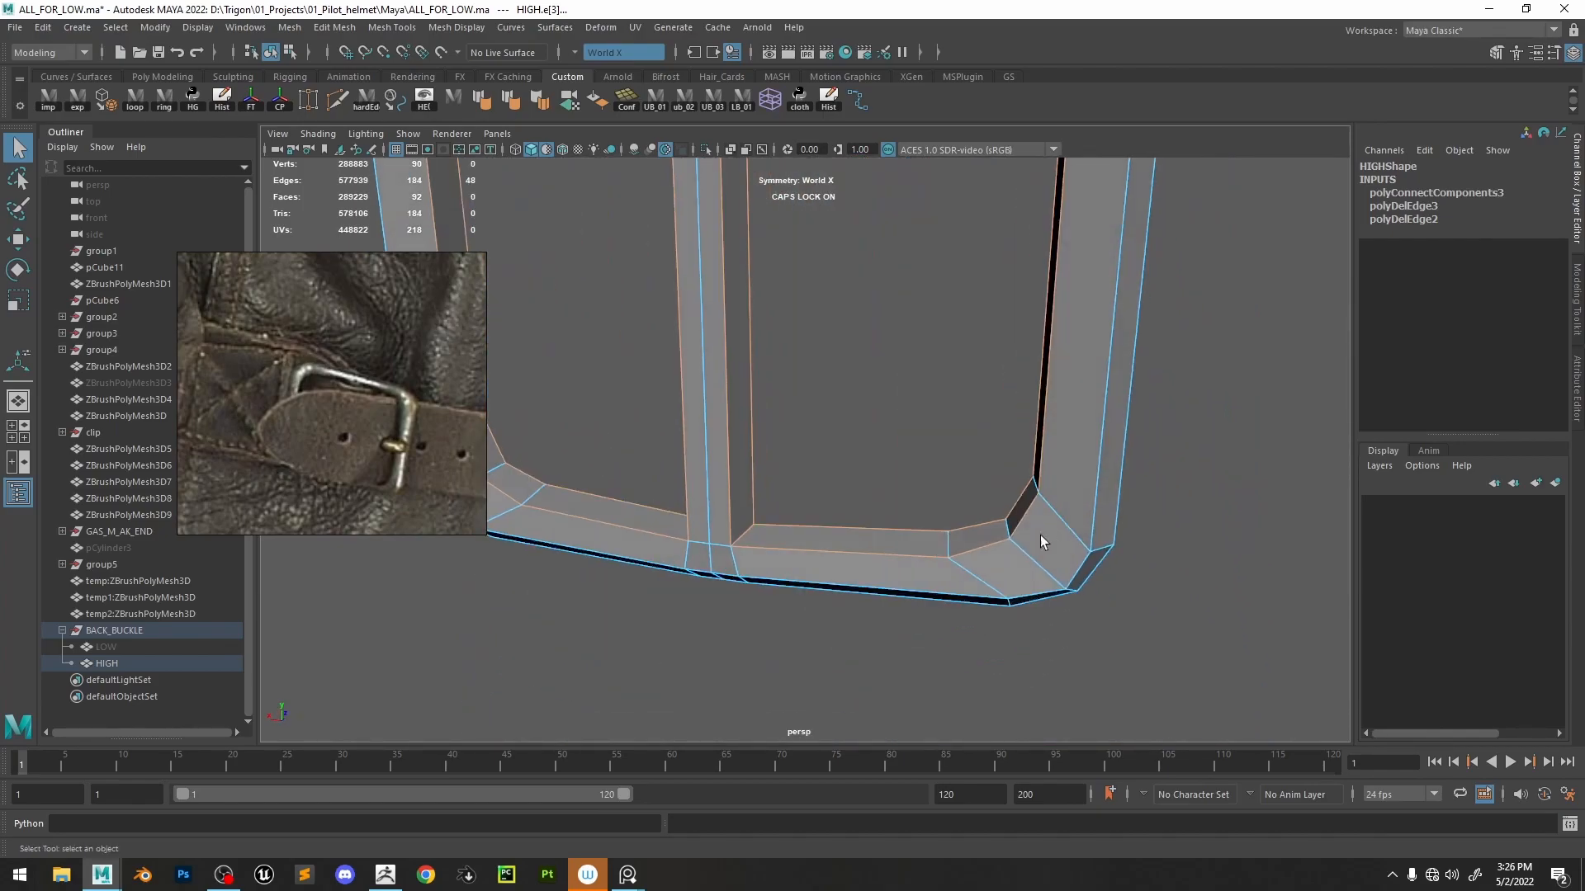
alt+right_drag(928, 529, 879, 340)
alt+middle_drag(879, 340, 889, 498)
alt+drag(889, 498, 862, 562)
alt+right_drag(850, 413, 900, 536)
shift+click(809, 332)
alt+right_drag(809, 330, 849, 548)
alt+drag(849, 548, 607, 409)
- Bevel the selected edges of the HIGH buckle and check the shape in smooth preview
shift+right_drag(838, 411, 915, 414)
alt+drag(914, 453, 974, 495)
alt+right_drag(974, 495, 1062, 488)
mouse_move(1102, 484)
mouse_down()
mouse_move(1116, 483)
mouse_move(1098, 471)
mouse_up()
key(q)
key(3)
click(1036, 511)
alt+right_drag(1031, 520, 774, 506)
alt+drag(774, 506, 906, 485)
click(896, 471)
- Undo the bevel on the HIGH buckle back to the edge selection
key(ctrl+z)
key(ctrl+z)
key(ctrl+z)
key(ctrl+z)
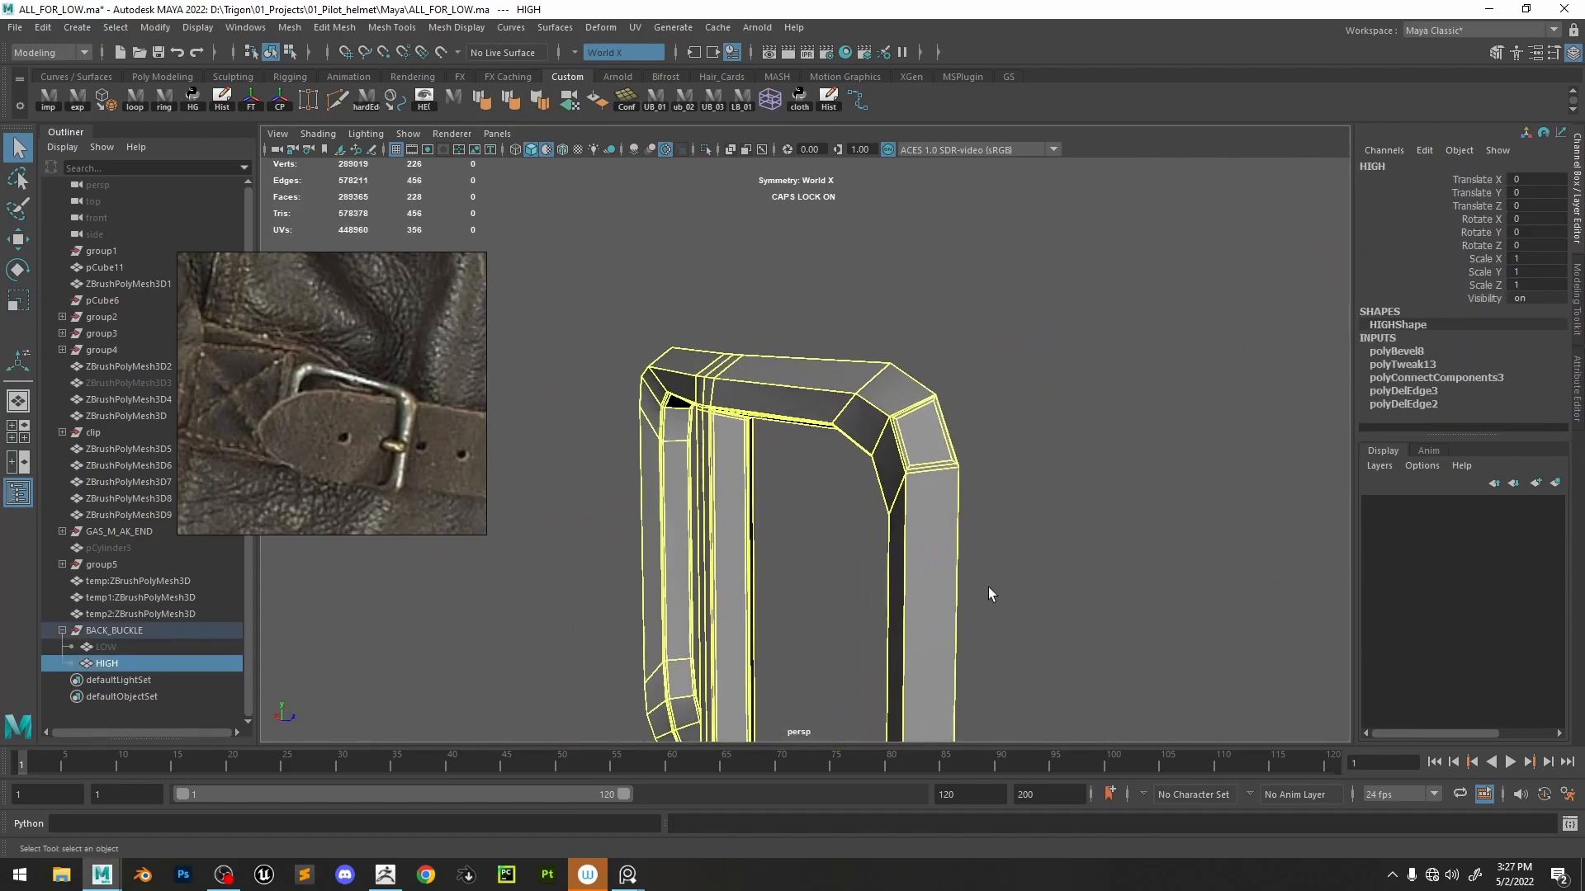
key(ctrl+z)
key(ctrl+z)
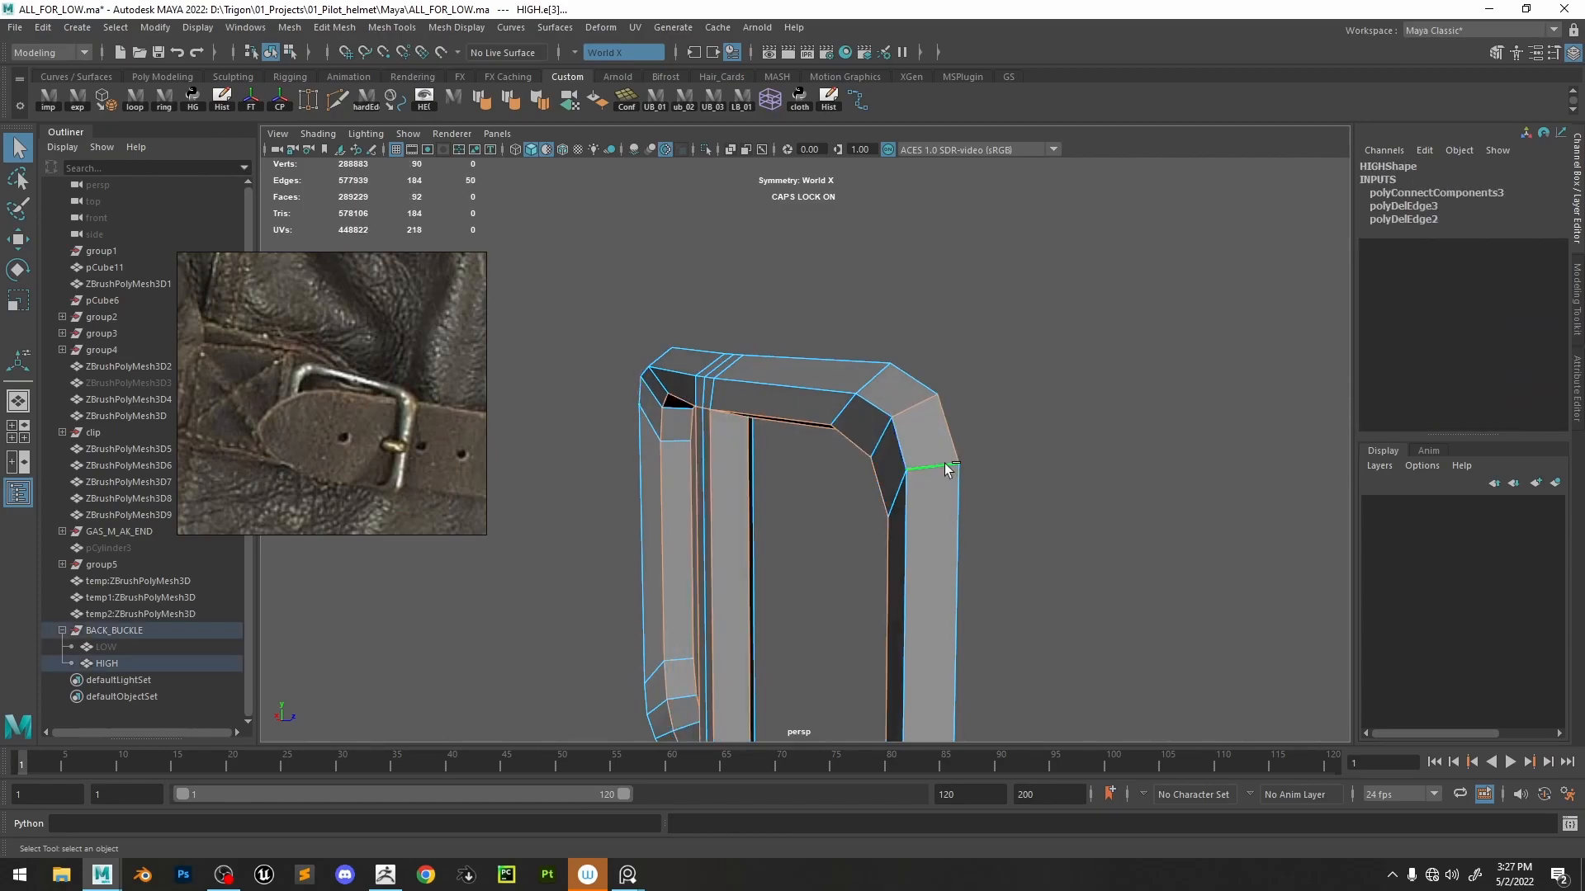
- Bevel the selected edges with 2 segments and a fraction of 0.2, and check the smoothed shape
alt+drag(924, 399, 1077, 424)
key(ctrl+b)
drag(1102, 482, 971, 440)
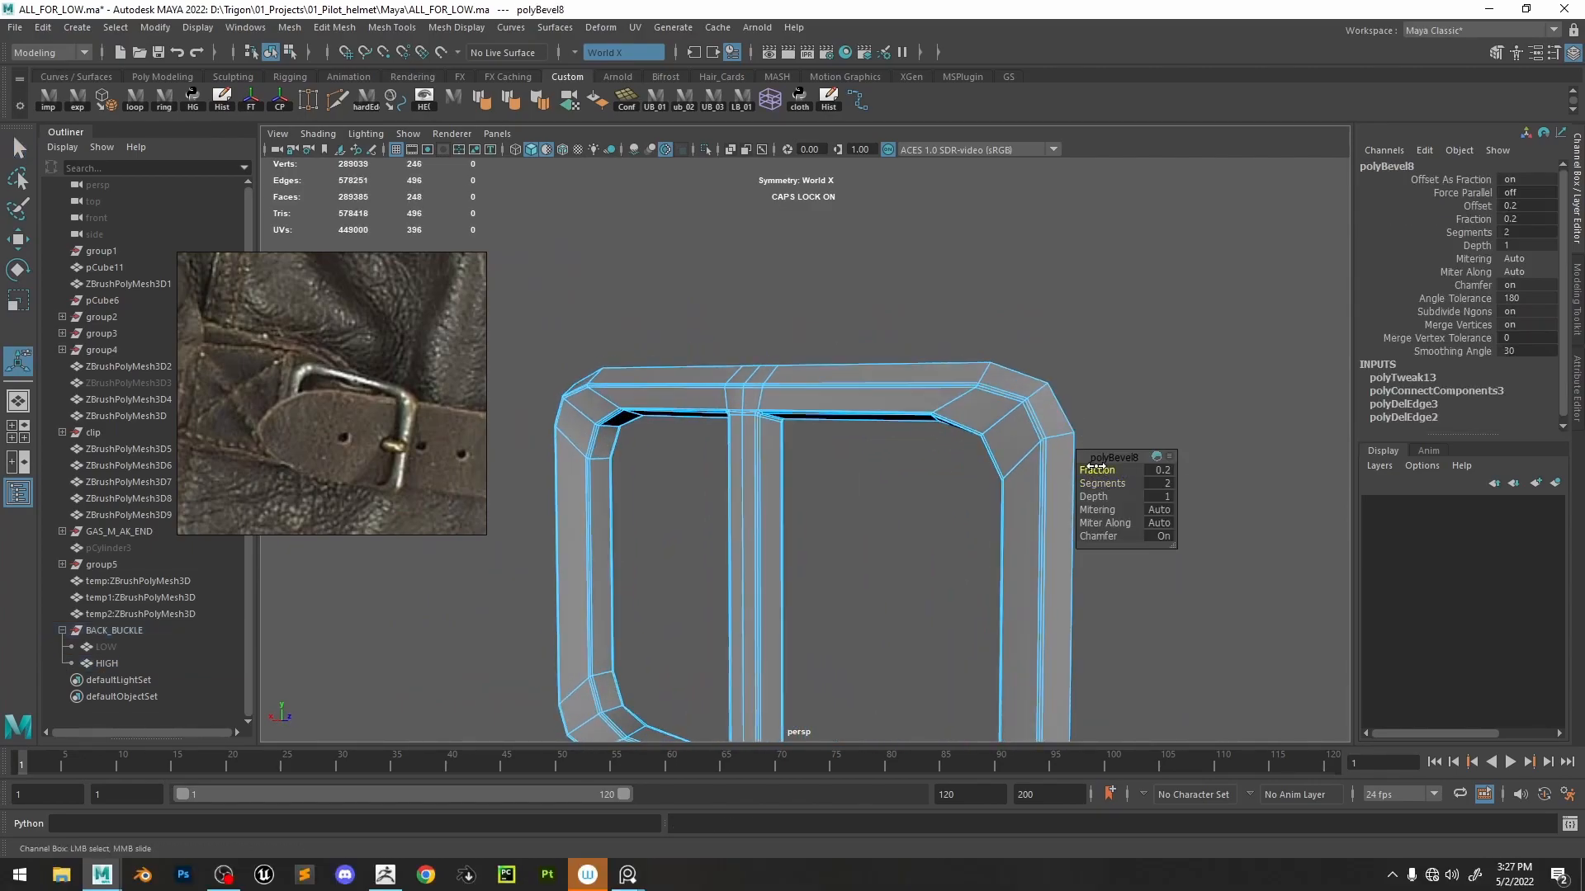
key(3)
click(1216, 274)
alt+drag(1054, 311, 701, 408)
click(701, 404)
key(1)
- Bevel another edge loop on the HIGH buckle frame with a fraction of 0.7 and show it smoothed
scroll(732, 307, up, 4)
alt+drag(732, 307, 877, 347)
scroll(878, 347, down, 2)
mouse_move(707, 406)
right_down()
mouse_move(703, 381)
mouse_move(726, 421)
right_up()
double_click(669, 380)
middle_drag(892, 402, 888, 410)
key(3)
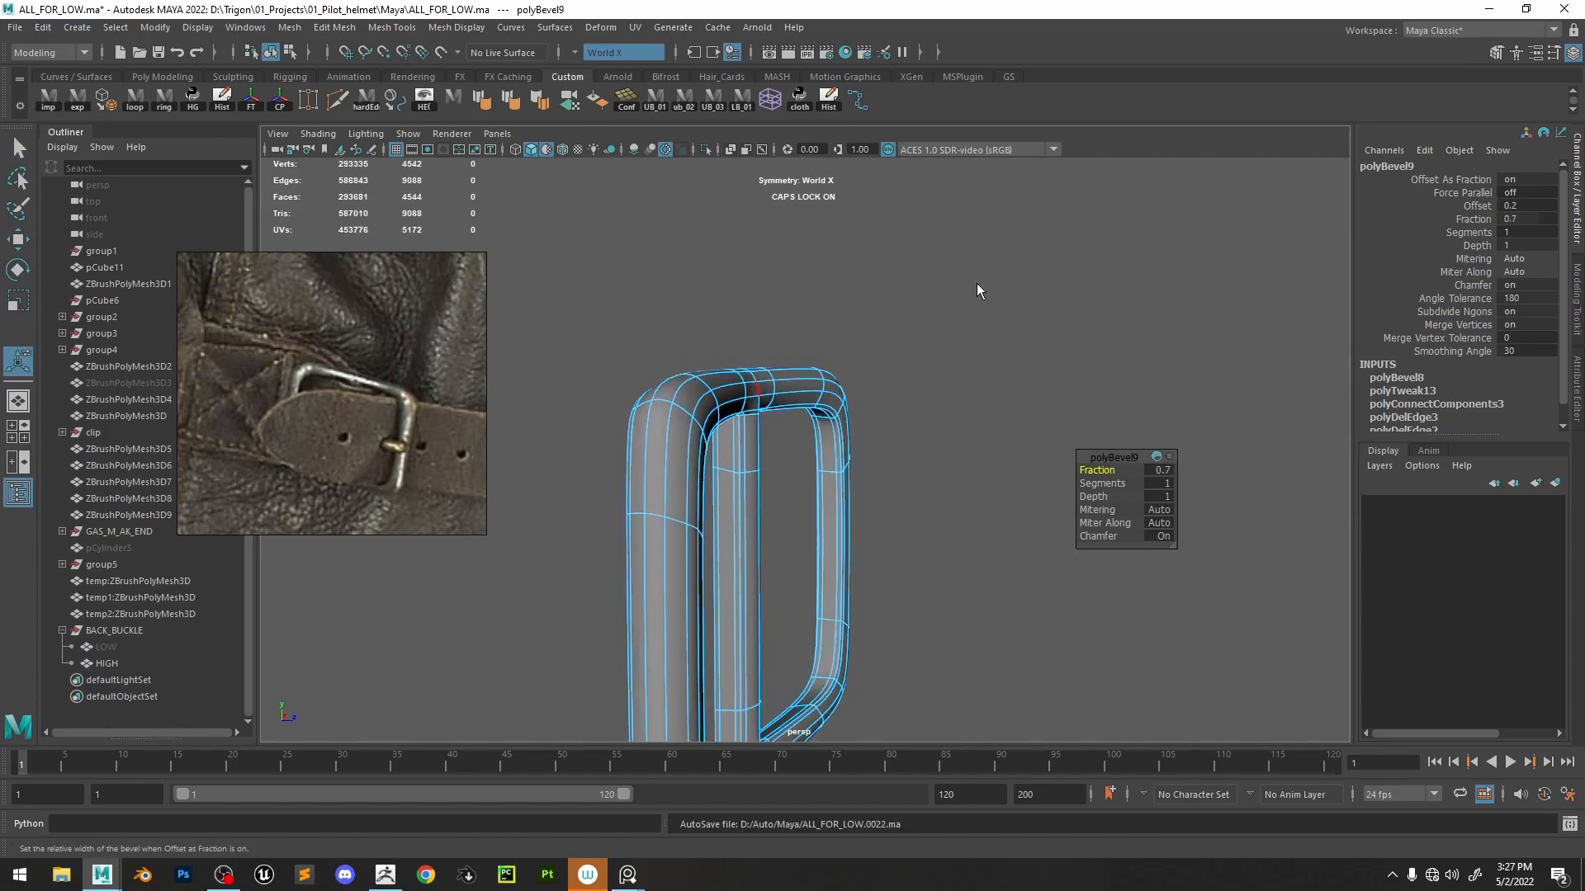
- Set the fraction of the buckle's latest bevel, polyBevel9, to 0.1
click(927, 411)
alt+drag(927, 410, 756, 512)
scroll(944, 453, up, 5)
click(919, 413)
click(1405, 348)
middle_drag(1213, 371, 1209, 369)
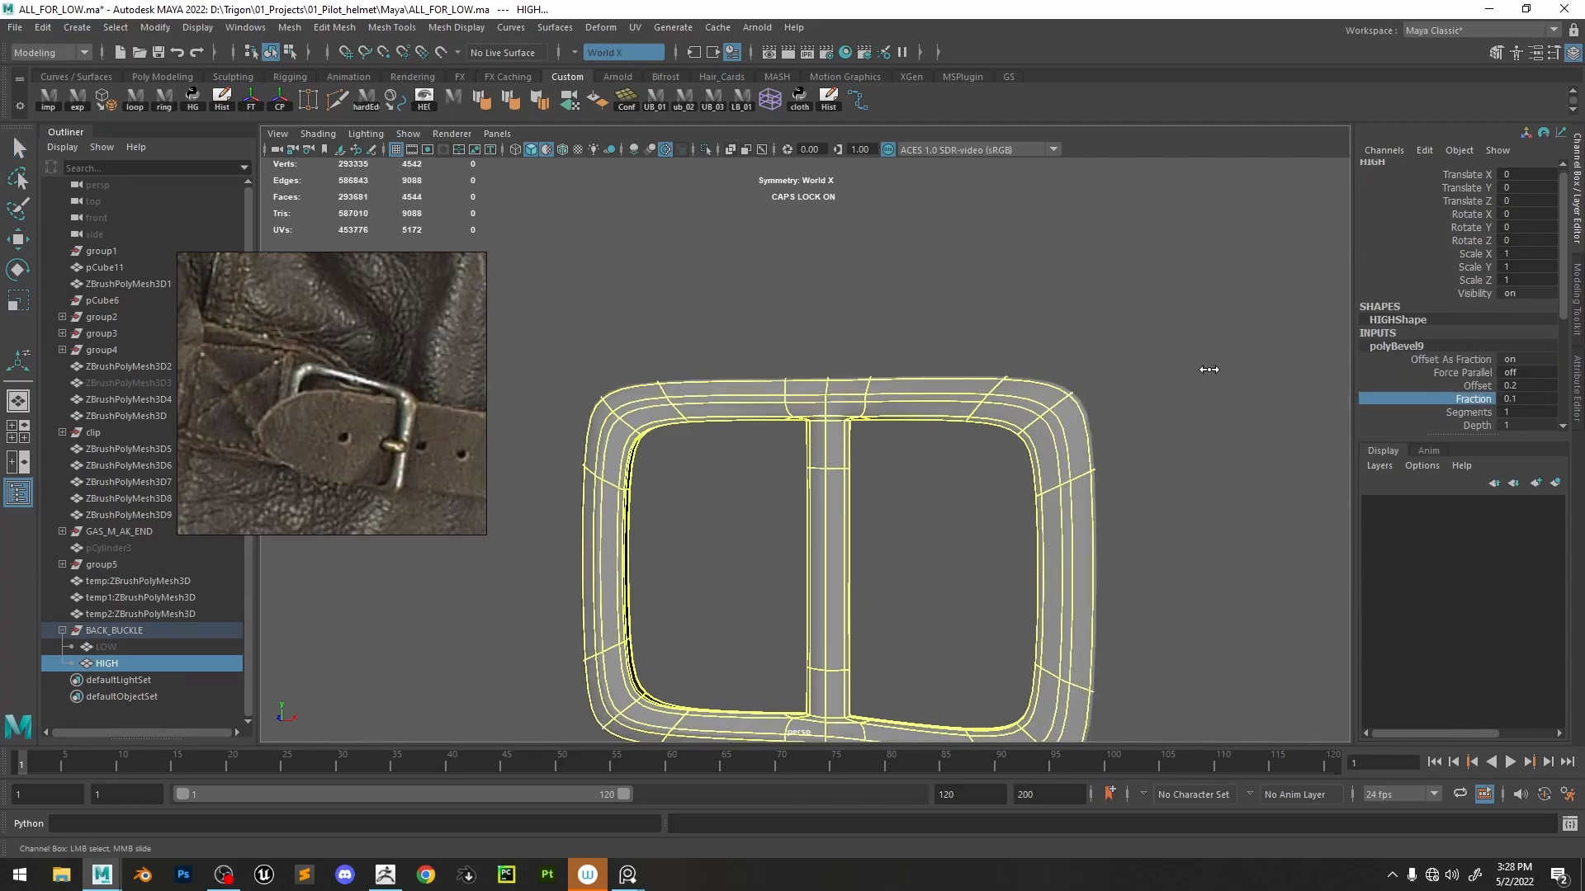
click(1208, 374)
alt+drag(948, 325, 1082, 438)
alt+right_drag(1082, 439, 1183, 669)
alt+drag(1183, 668, 852, 417)
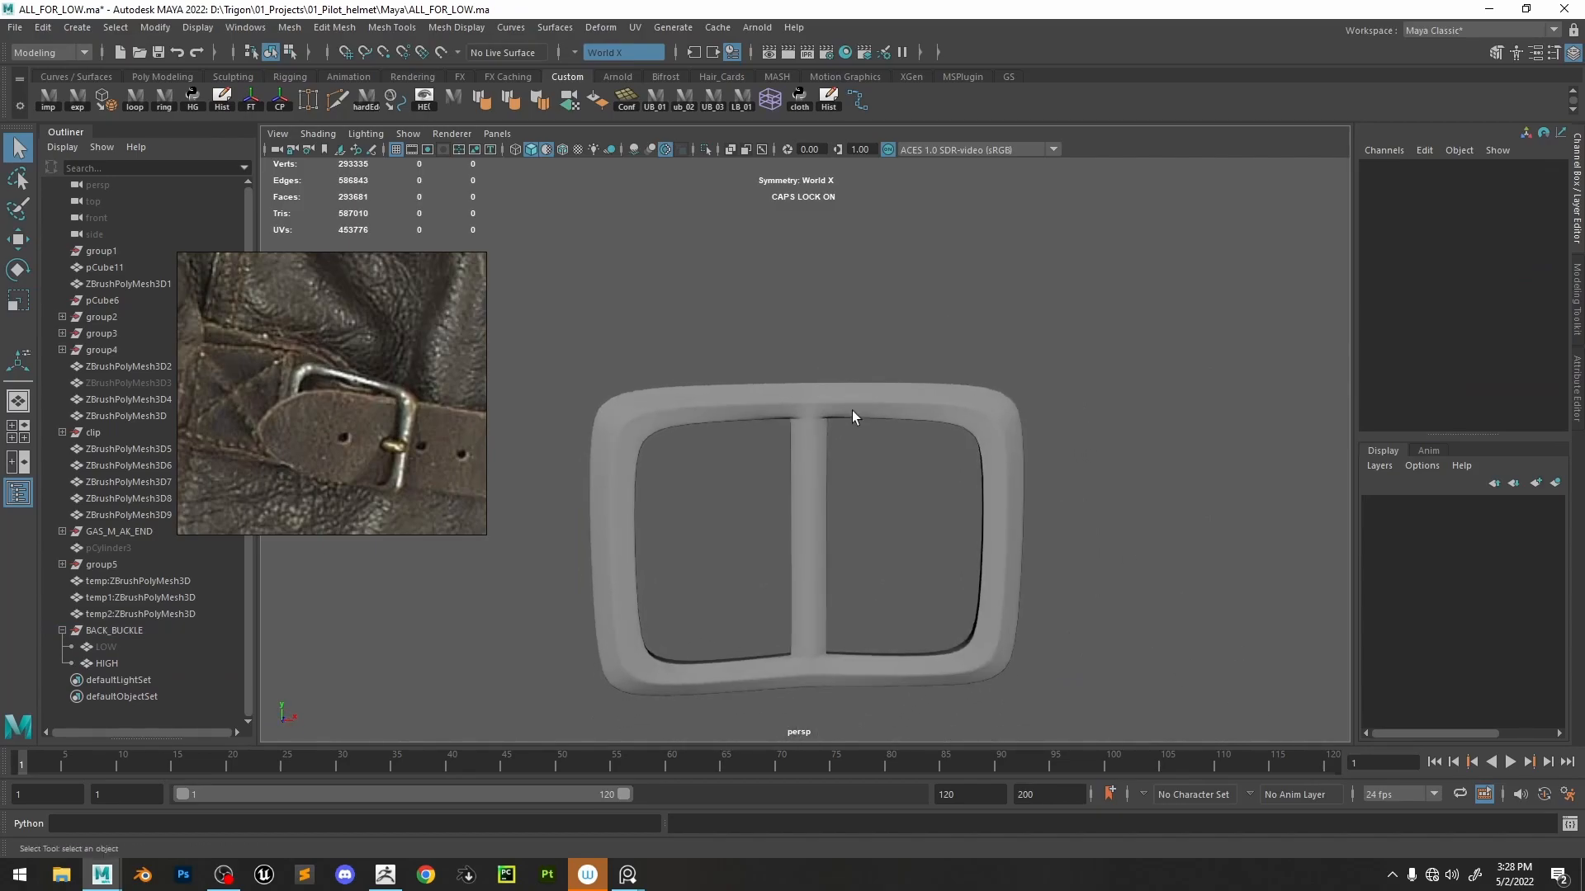
- Create a polygon cube and move it forward, in front of the buckle's centre bar
click(853, 418)
key(space)
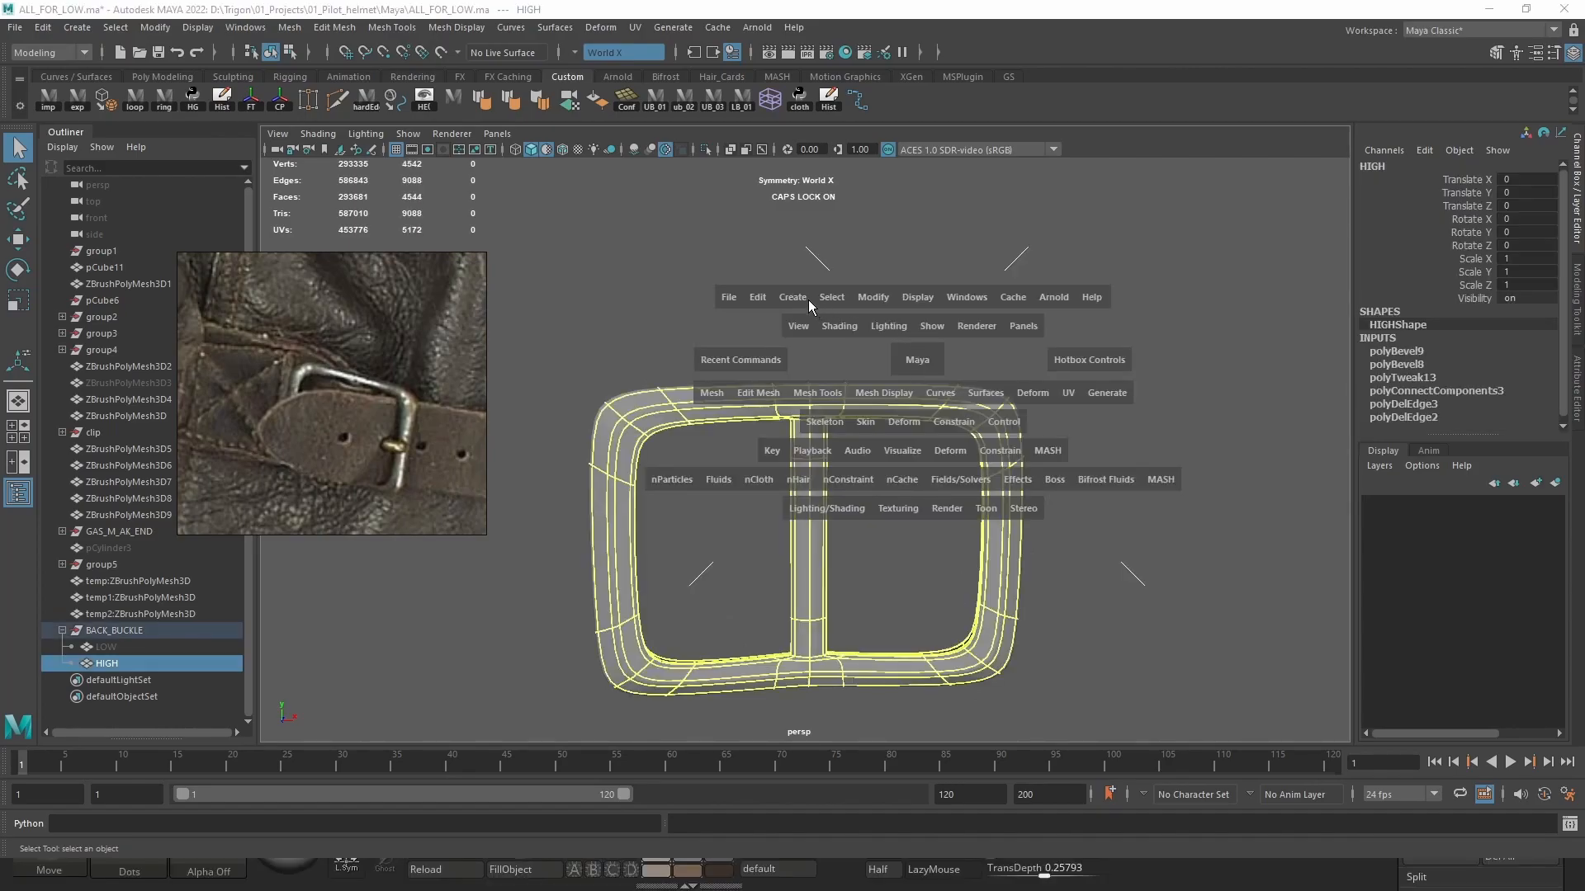
click(792, 297)
mouse_move(979, 359)
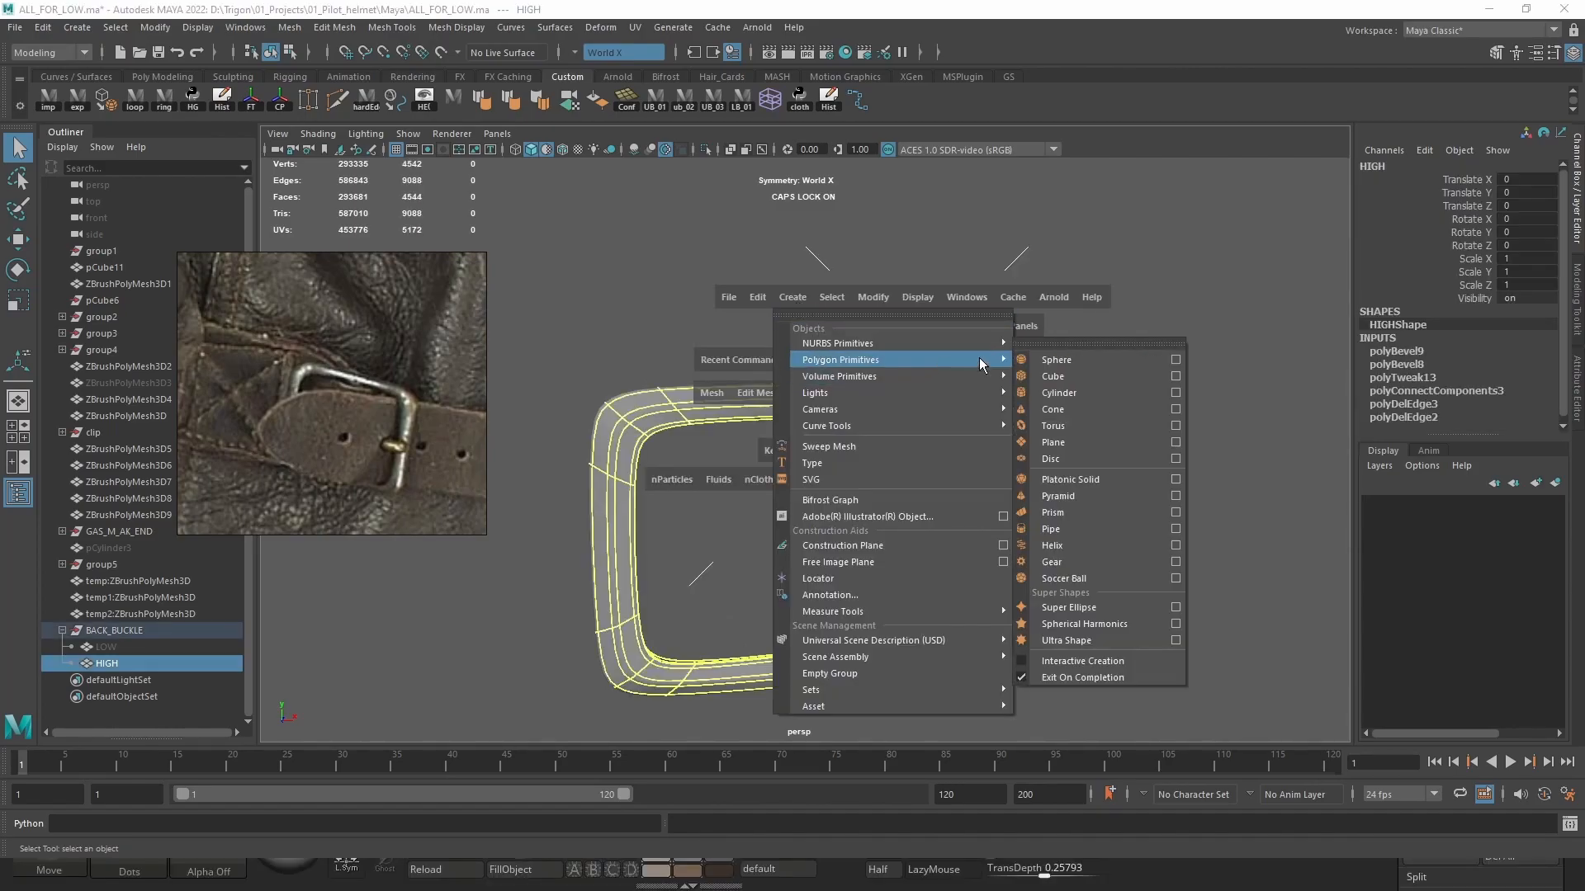
click(1114, 383)
key(w)
drag(815, 547, 813, 588)
- Delete all faces of the cube except the front one, leaving a flat square
right_drag(845, 497, 842, 537)
click(842, 538)
shift+drag(994, 683, 726, 450)
key(Delete)
click(764, 389)
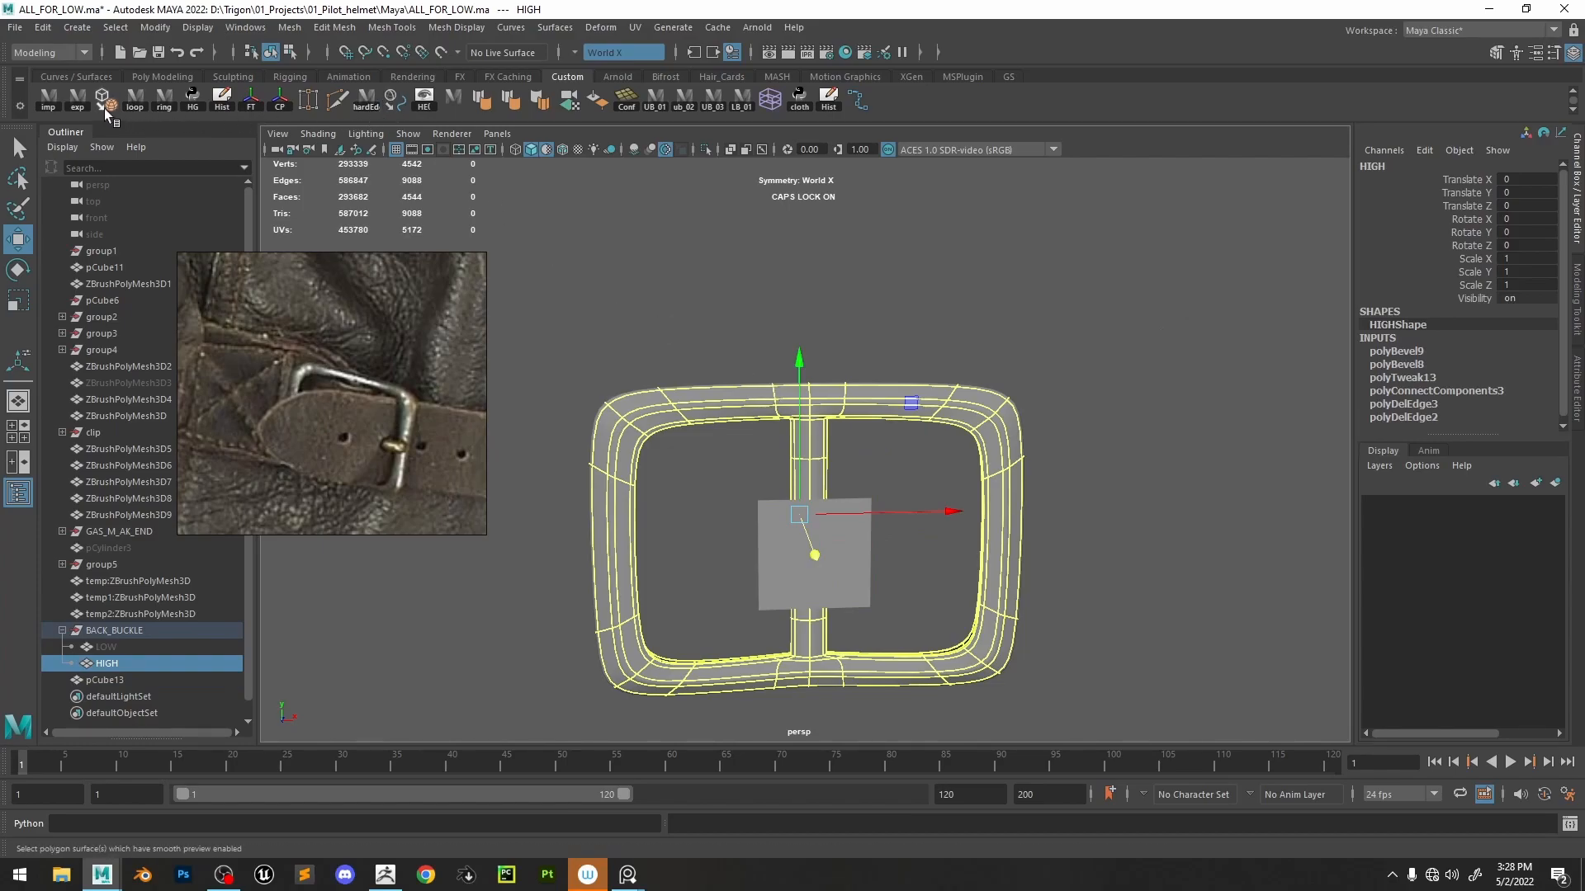
- Scale the flat square down uniformly to about 0.344, matching the width of the buckle's centre bar
click(835, 555)
key(r)
mouse_move(809, 540)
mouse_down()
mouse_move(735, 566)
mouse_move(822, 565)
mouse_up()
key(w)
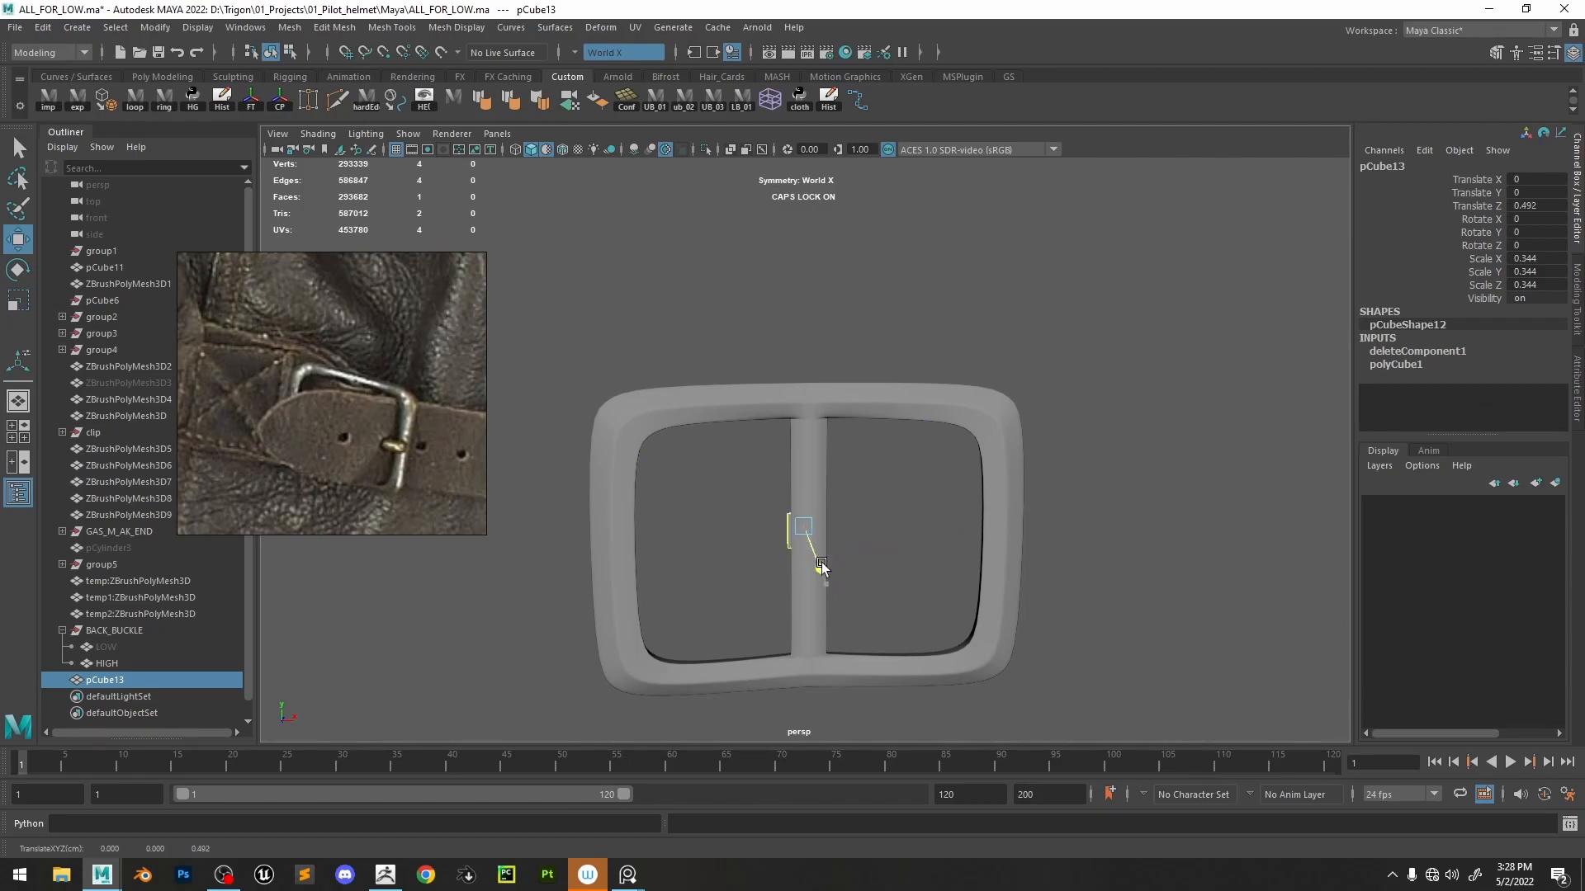
- Turn symmetry off and extrude the square's outer side edge across the opening to reach the frame's side bar
right_drag(923, 441, 921, 355)
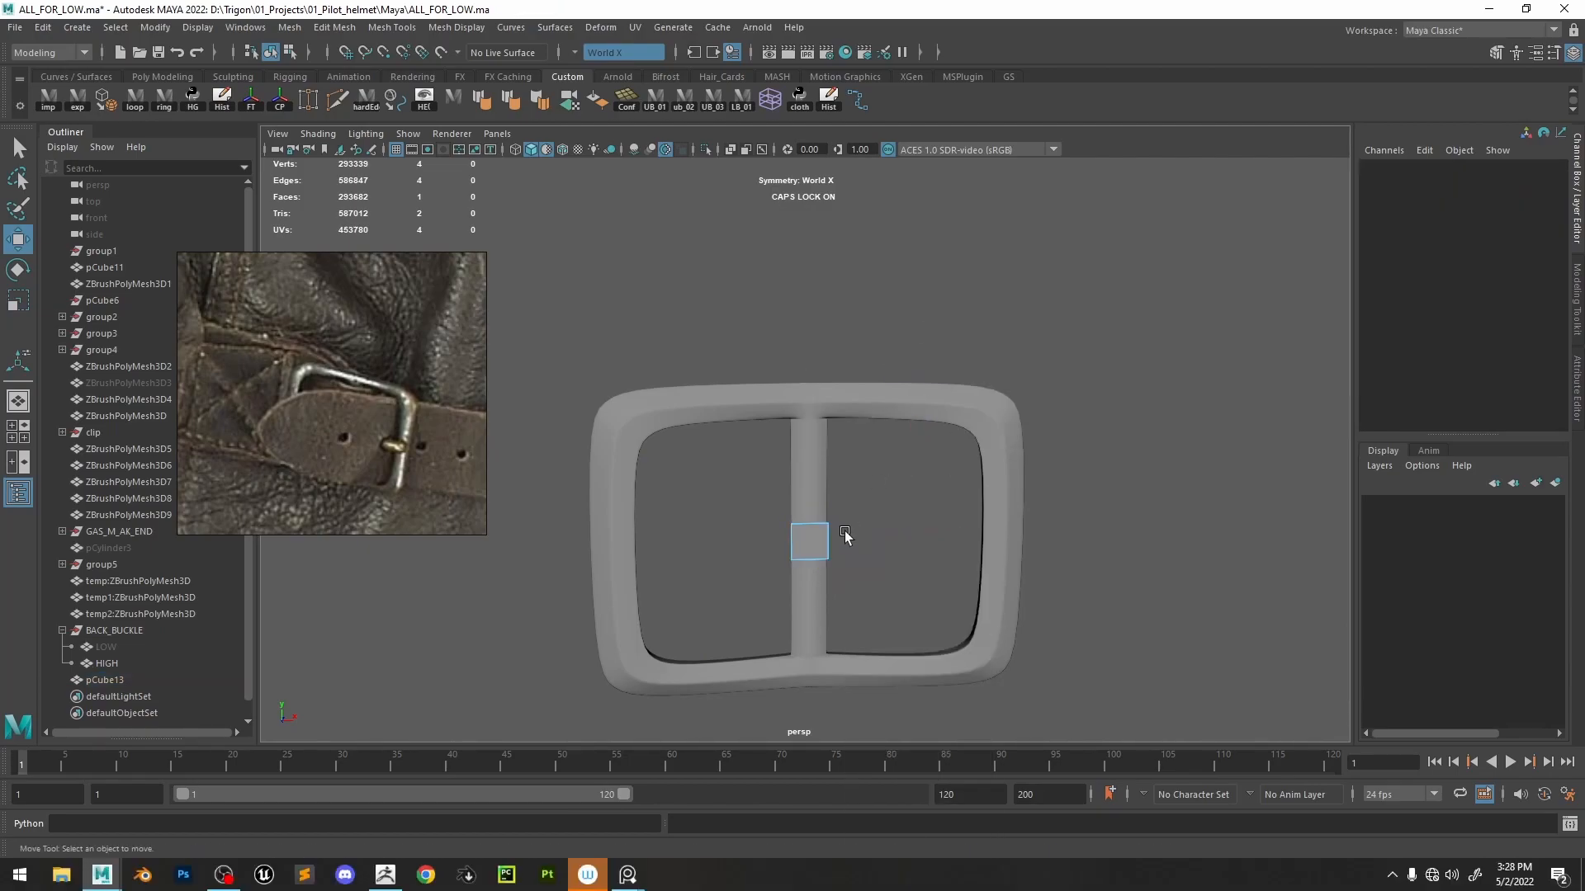
click(840, 537)
ctrl+shift+right_drag(840, 536, 846, 349)
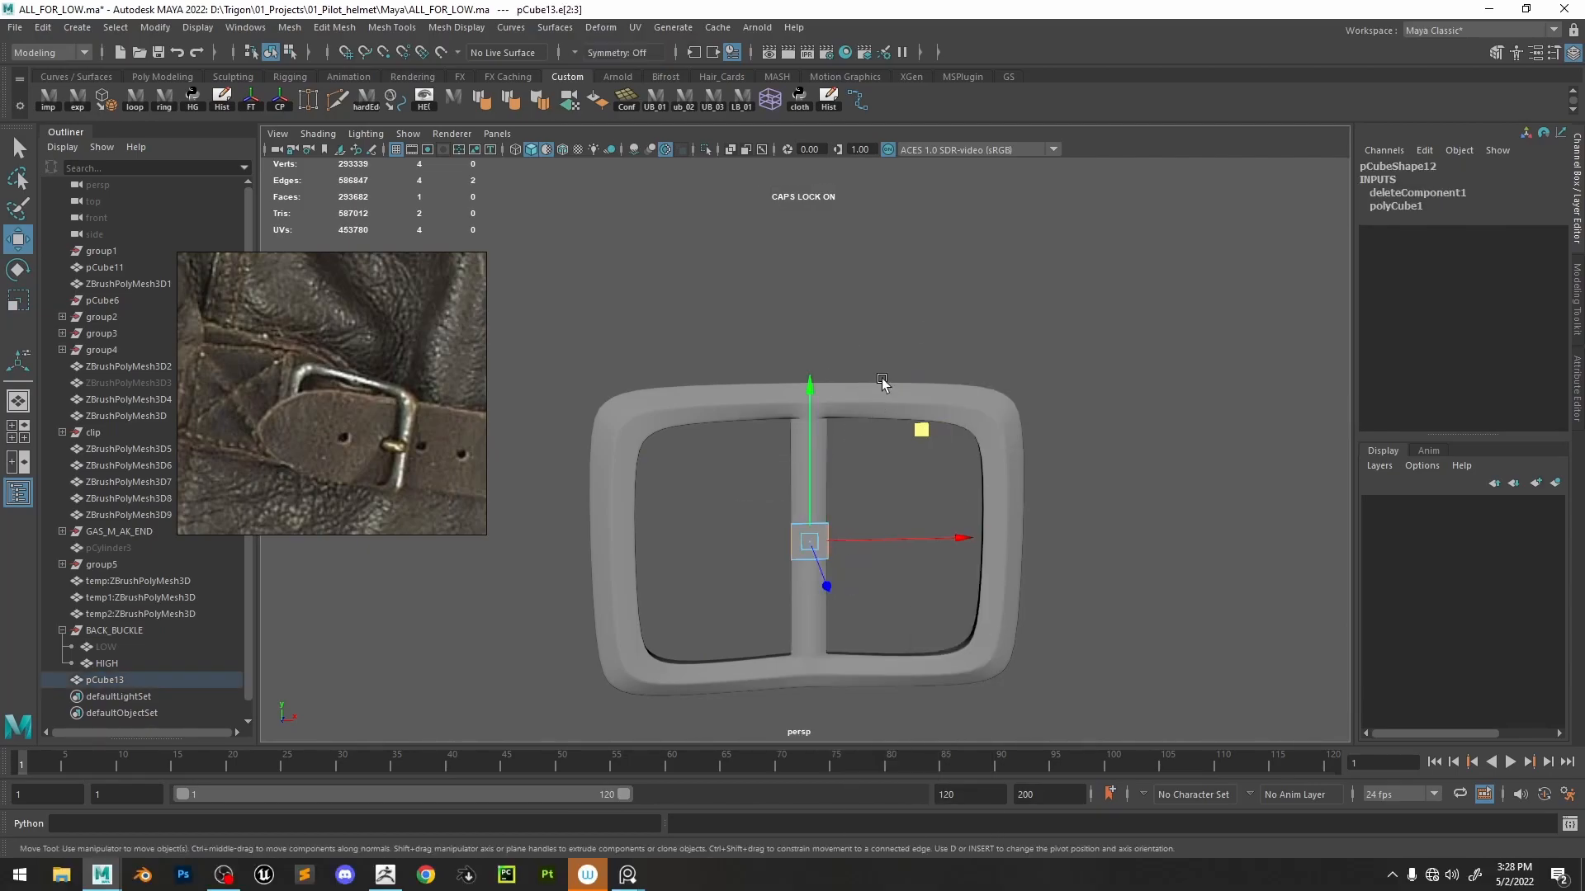
click(884, 473)
click(833, 536)
key(ctrl+e)
key(w)
drag(947, 540, 1095, 528)
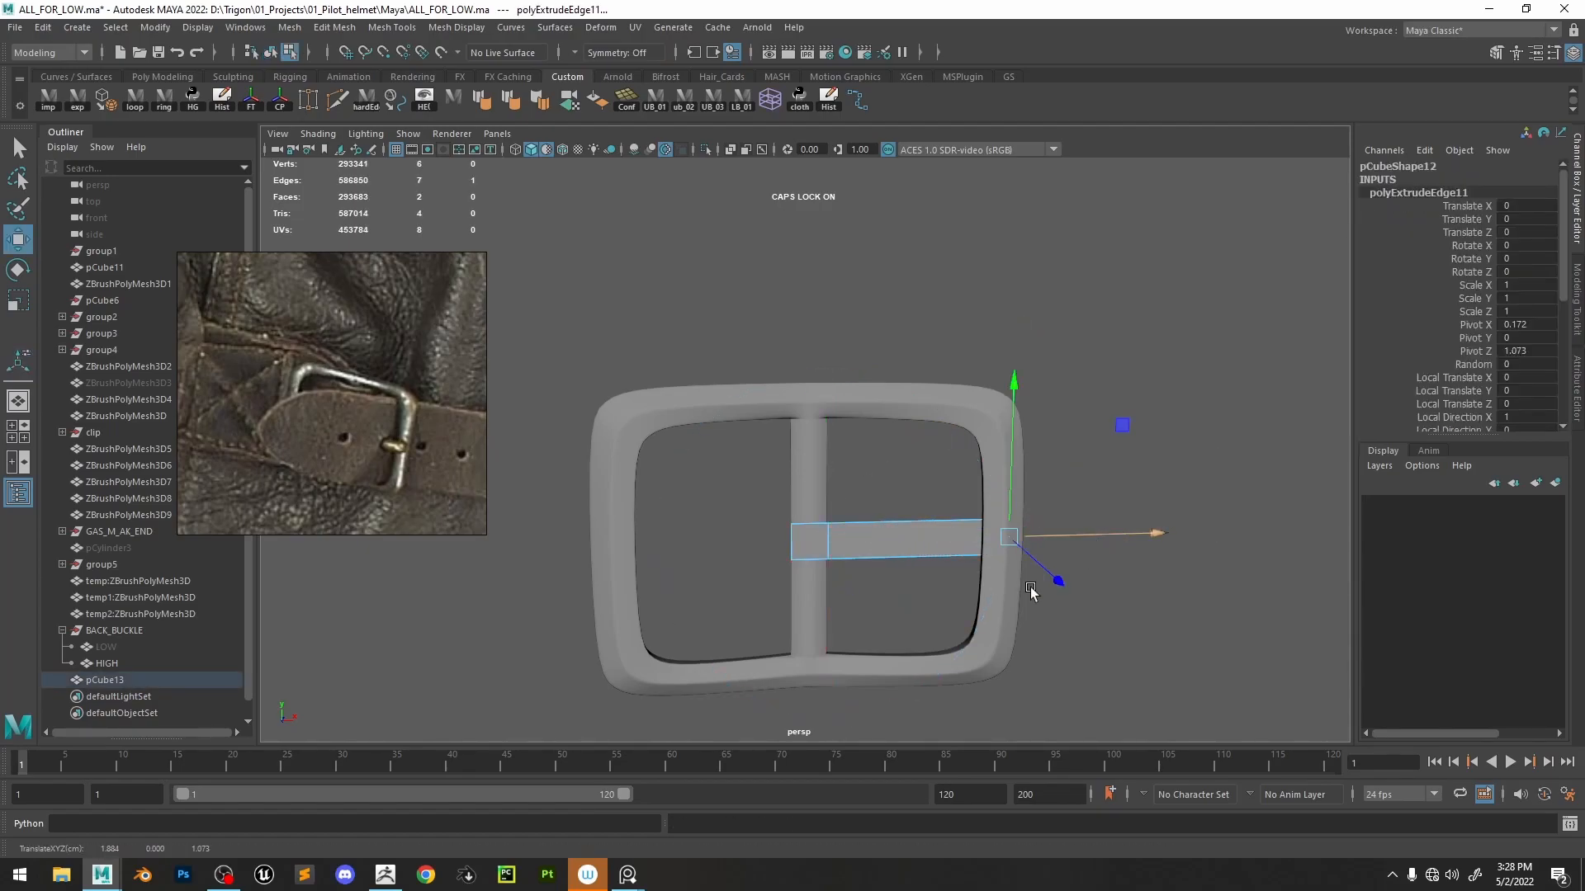
drag(1074, 542, 1066, 543)
- Insert a crosswise edge in the middle of the prong's long face and move it forward to arch the strip
alt+drag(1012, 541, 961, 528)
drag(987, 439, 924, 538)
shift+right_drag(926, 535, 962, 513)
click(963, 515)
drag(897, 533, 889, 542)
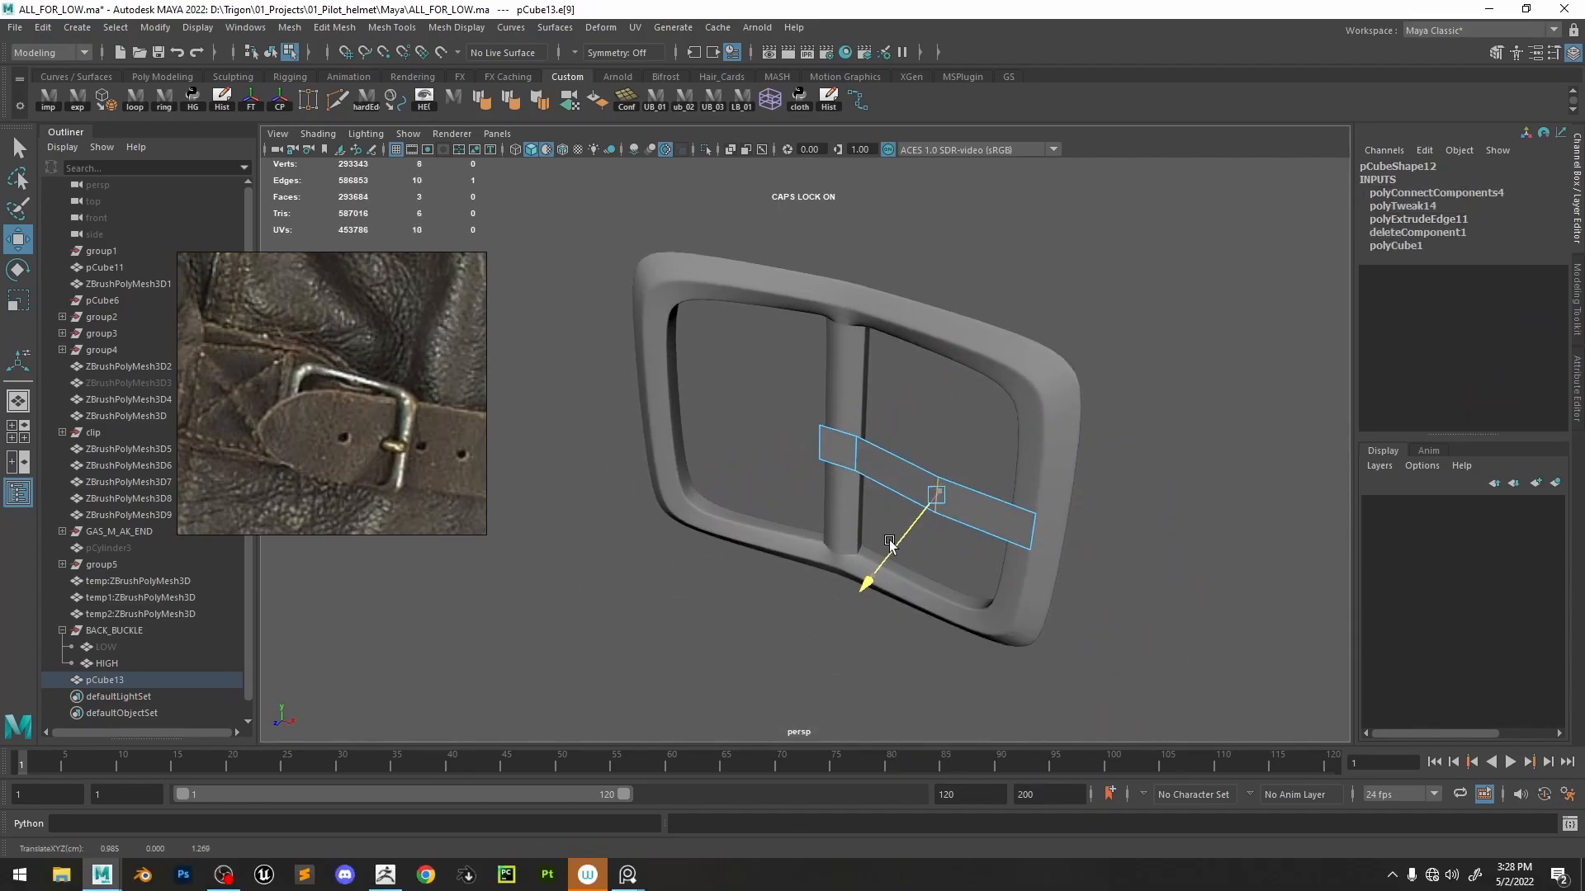
drag(808, 508, 799, 516)
alt+drag(901, 552, 971, 505)
- Extrude all the prong strip's faces with a local translate Z of about 0.137 and show it smoothed
right_drag(972, 494, 971, 516)
double_click(971, 513)
key(ctrl+e)
alt+drag(869, 552, 818, 561)
drag(764, 487, 749, 495)
alt+drag(916, 532, 920, 497)
key(3)
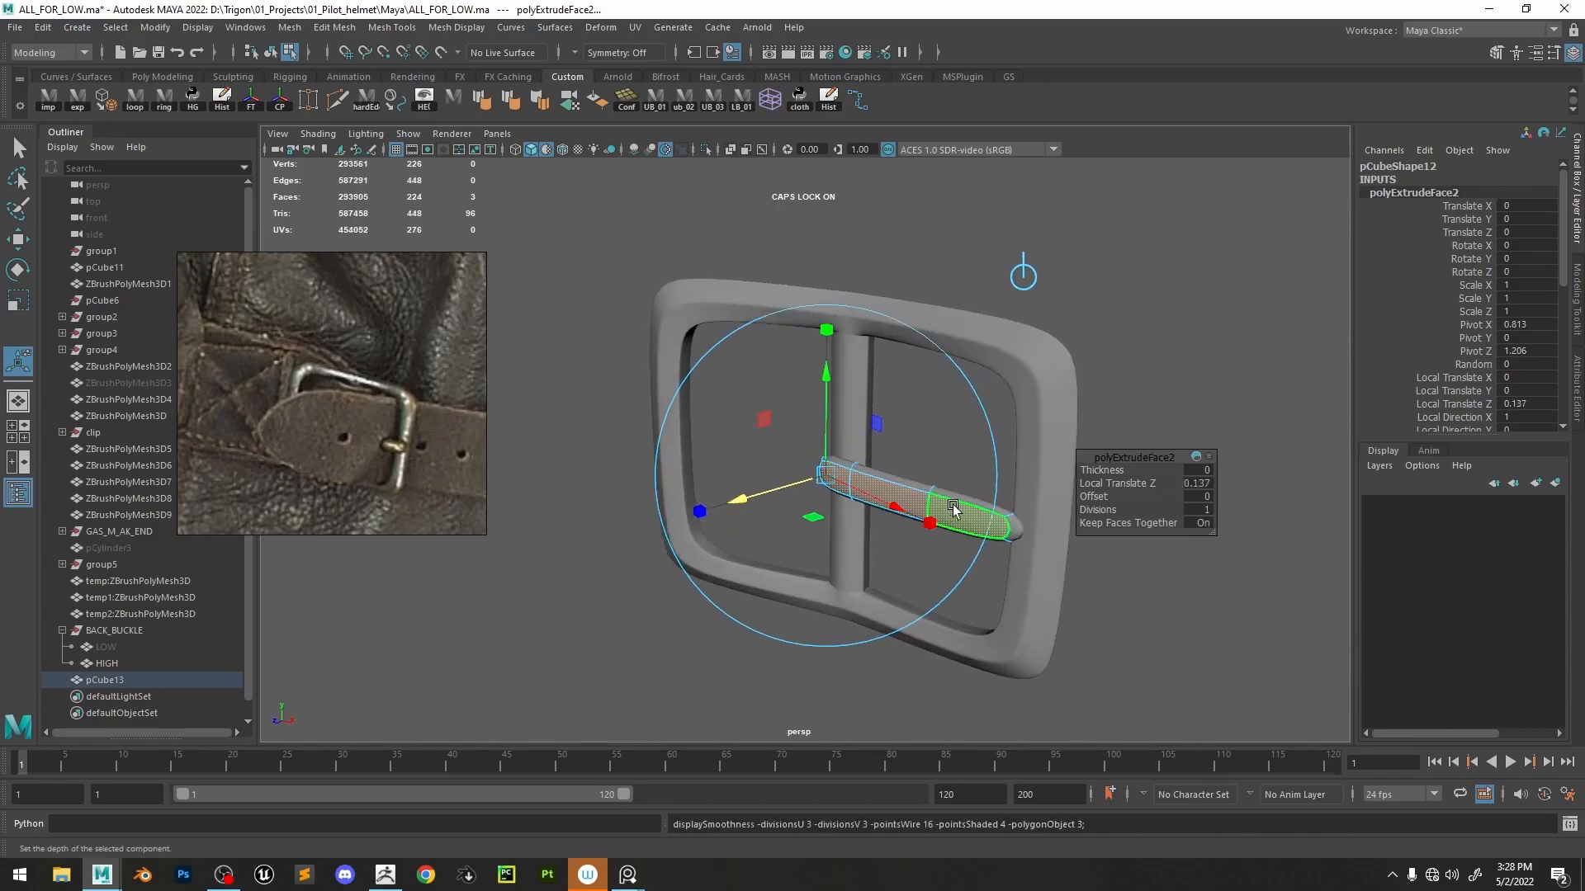
- Try to bevel the prong's outer edges with the middle crosswise edge left out of the selection
right_drag(954, 513, 984, 487)
click(962, 450)
click(890, 500)
key(1)
alt+middle_drag(949, 466, 938, 456)
right_drag(1266, 326, 1266, 289)
drag(1324, 198, 780, 561)
ctrl+click(919, 488)
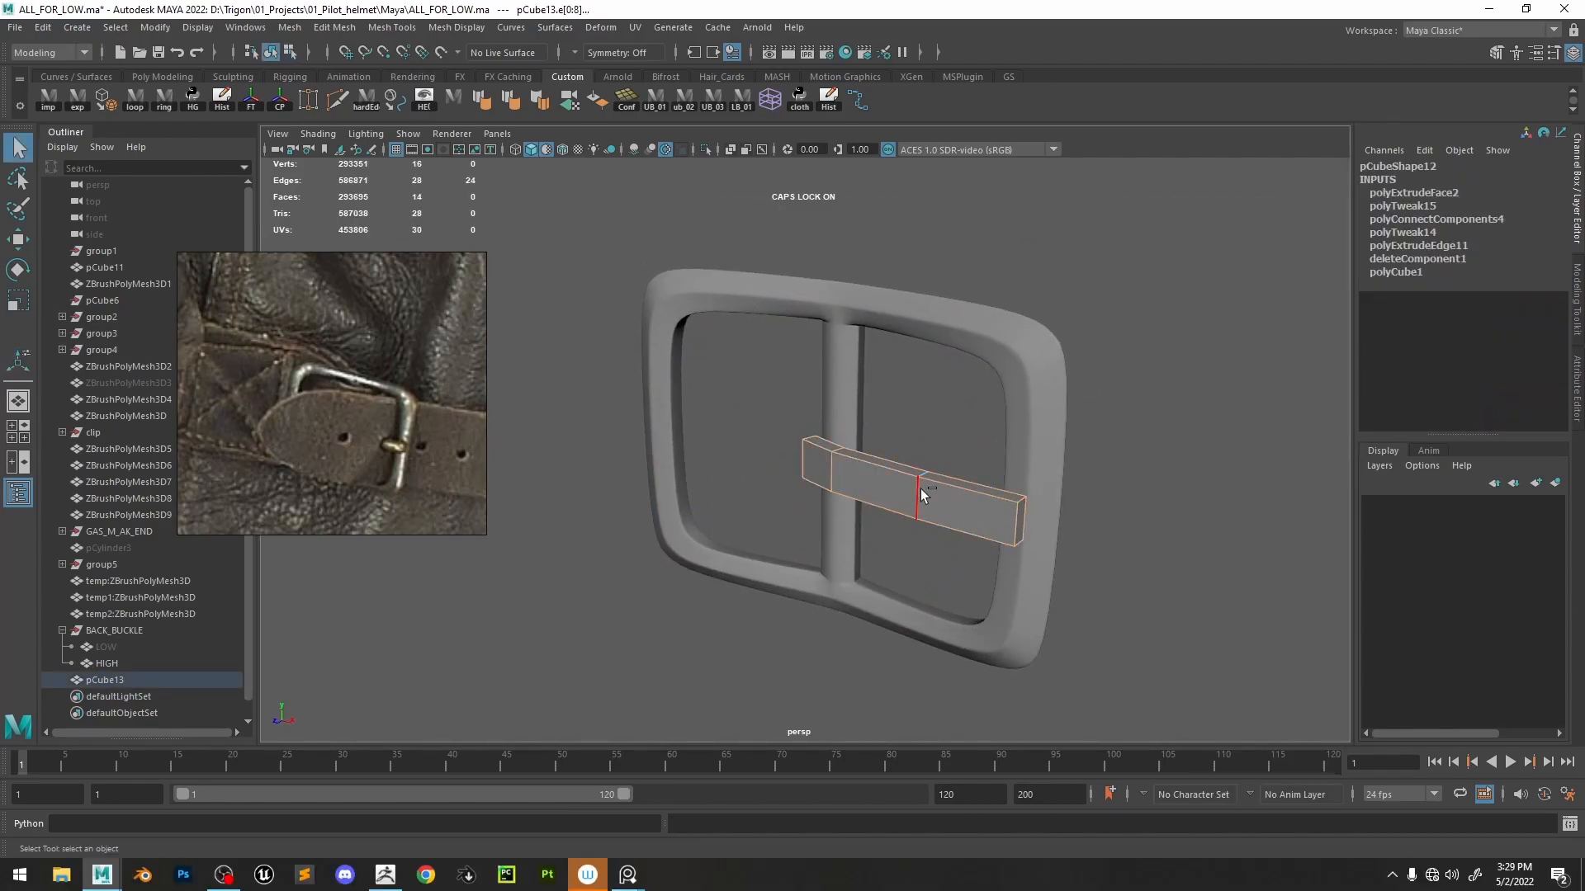
key(ctrl+b)
alt+right_drag(862, 476, 929, 535)
alt+drag(929, 535, 1021, 569)
key(3)
mouse_move(1021, 569)
middle_down()
mouse_move(1004, 577)
mouse_move(1017, 581)
middle_up()
key(ctrl+z)
key(ctrl+z)
key(ctrl+z)
- Move the prong's three front faces forward to thicken the prong
right_drag(917, 488, 920, 522)
click(949, 527)
shift+click(842, 495)
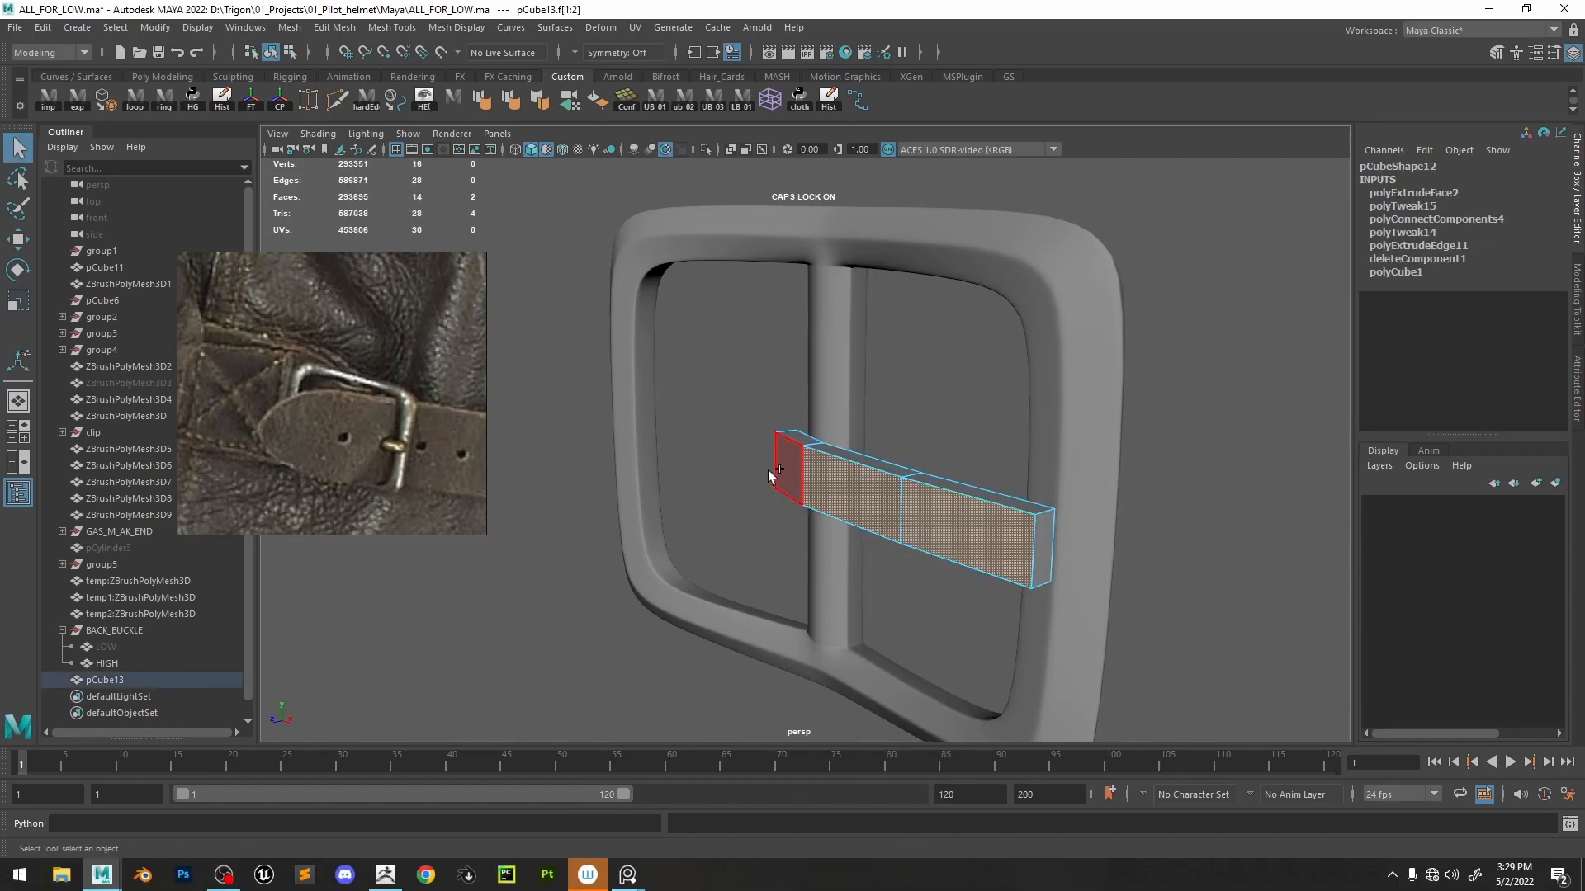
shift+click(769, 470)
key(w)
drag(815, 515, 799, 523)
- Bevel the prong's edges with a fraction of 0.6 and show it smoothed
right_drag(728, 581, 751, 557)
key(ctrl+b)
key(3)
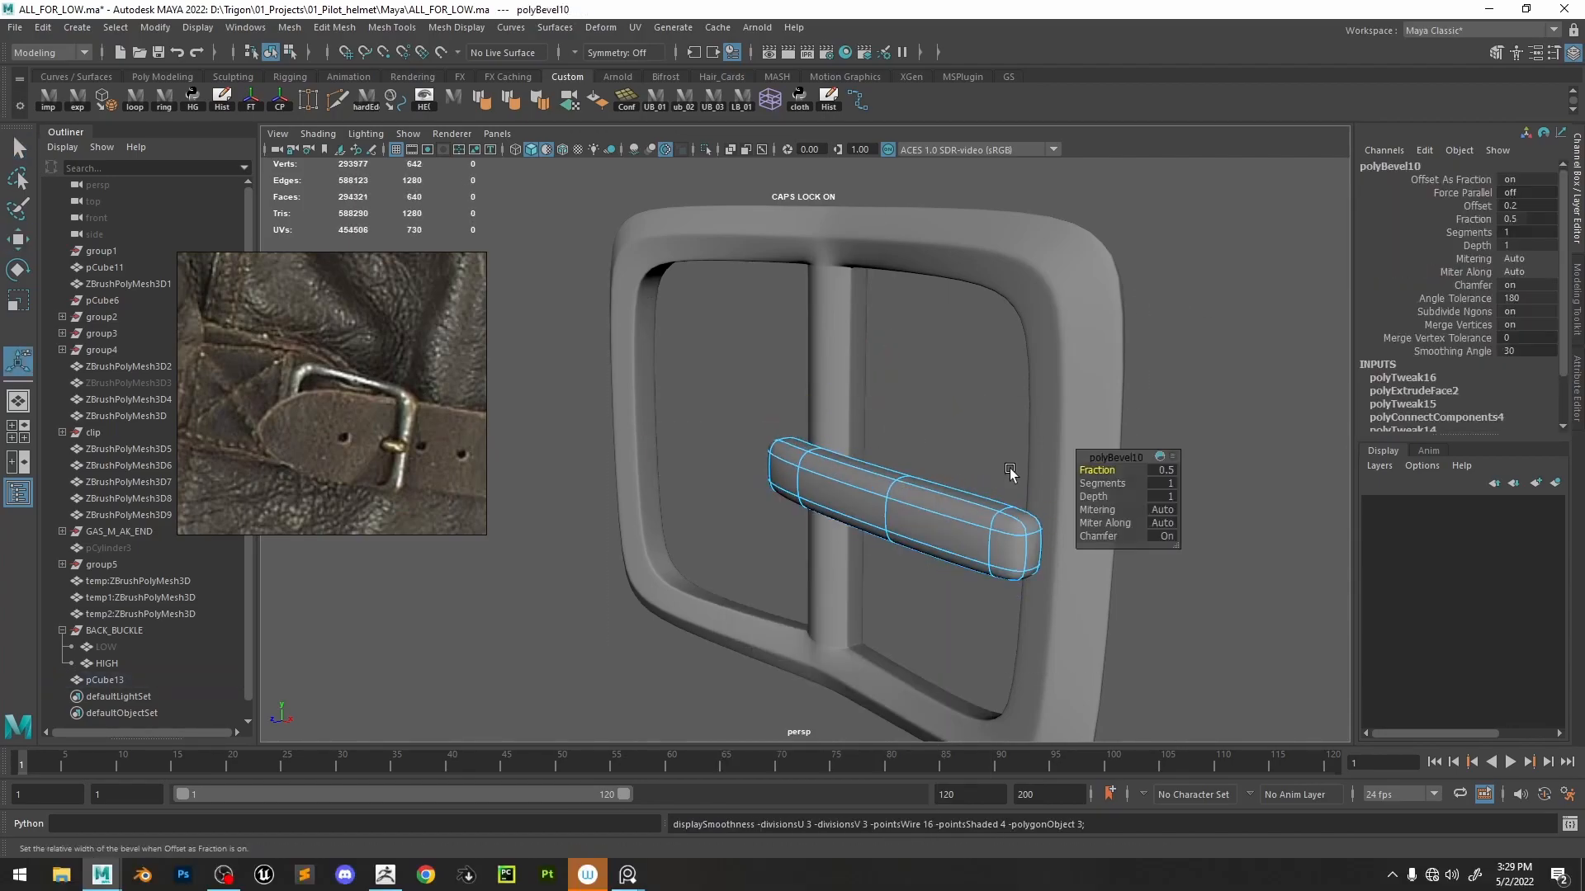
drag(1106, 470, 1106, 469)
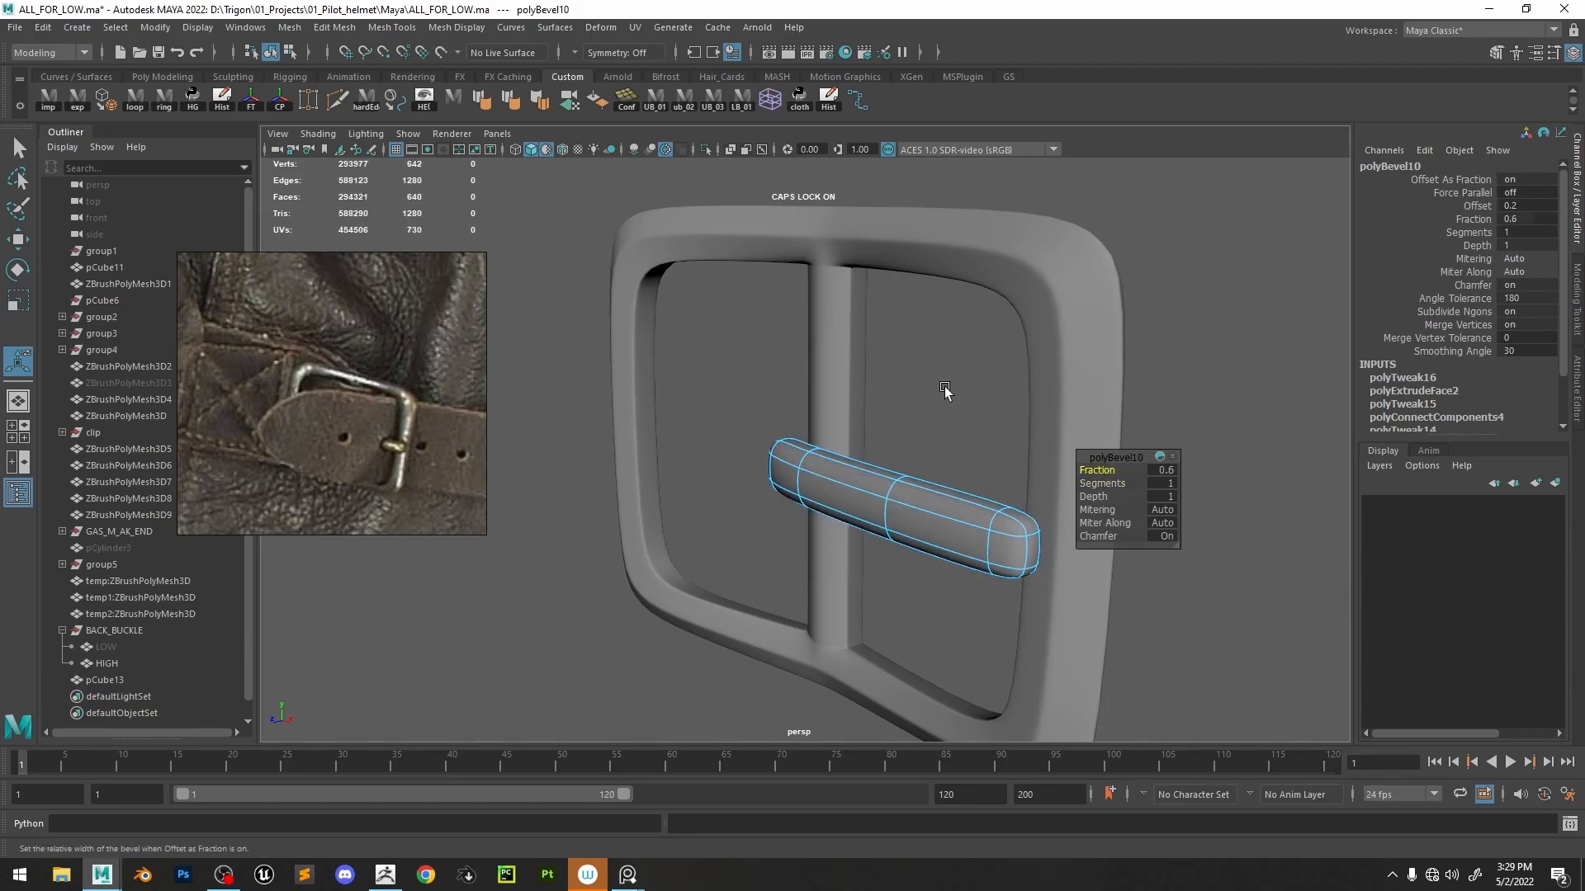
click(957, 403)
- Move the whole prong forward in front of the buckle, to a Translate Z of about 0.901
key(q)
click(988, 547)
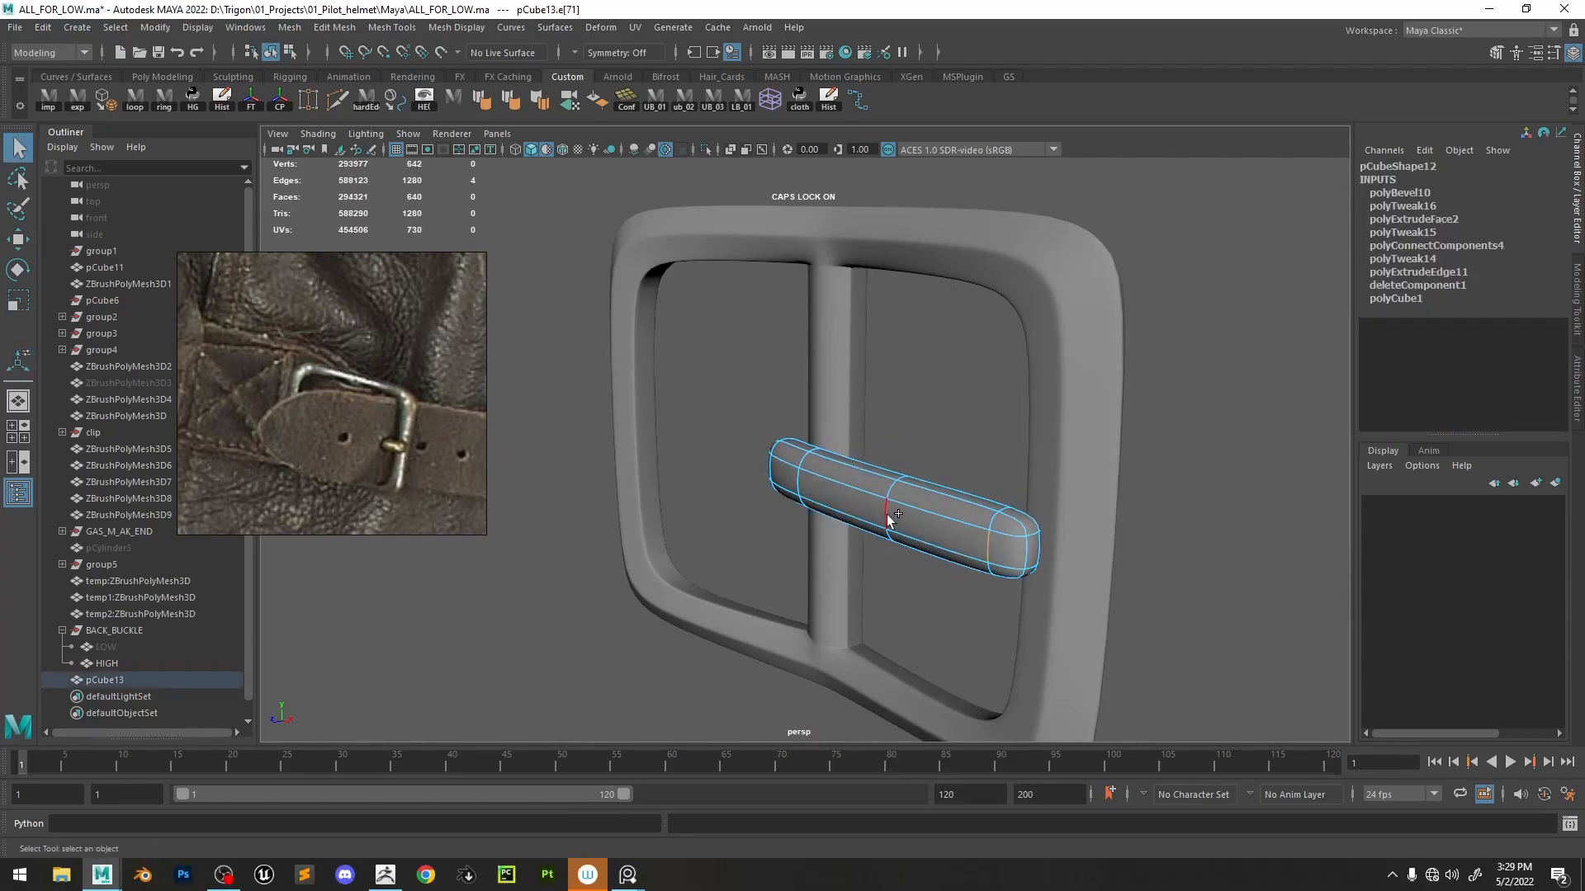
shift+double_click(795, 473)
key(w)
alt+drag(881, 536, 1141, 519)
double_click(1134, 677)
alt+right_drag(1134, 676, 1023, 569)
alt+drag(1023, 569, 839, 508)
alt+right_drag(839, 509, 824, 459)
click(879, 494)
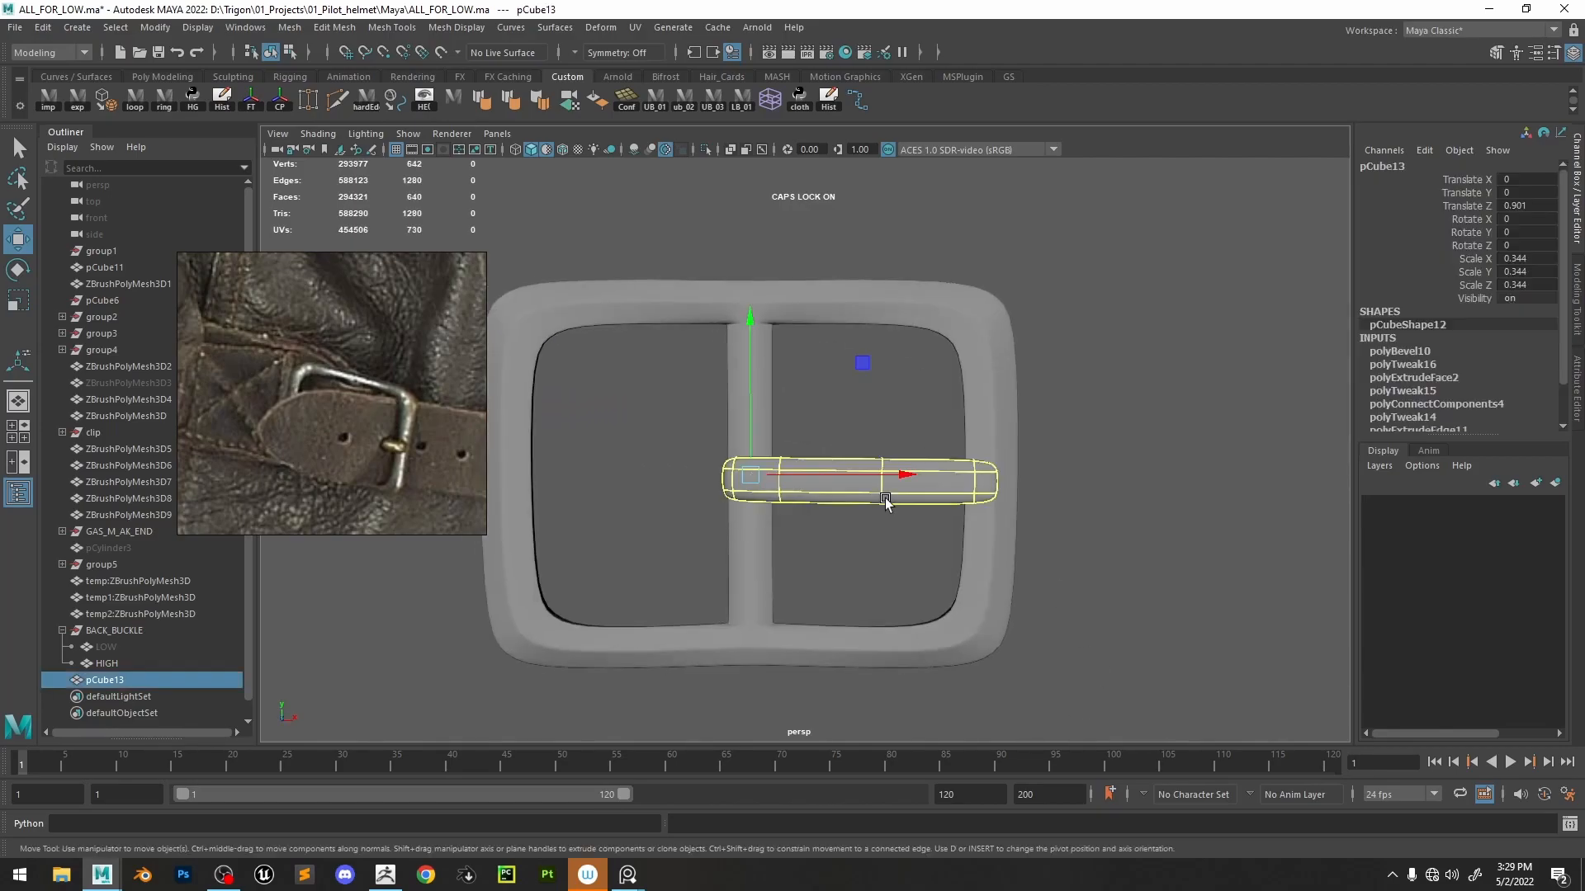
- Compress the vertices at the prong's free end to about 0.43 along X and shift them slightly outward
alt+right_drag(990, 457, 1089, 382)
drag(957, 453, 1020, 546)
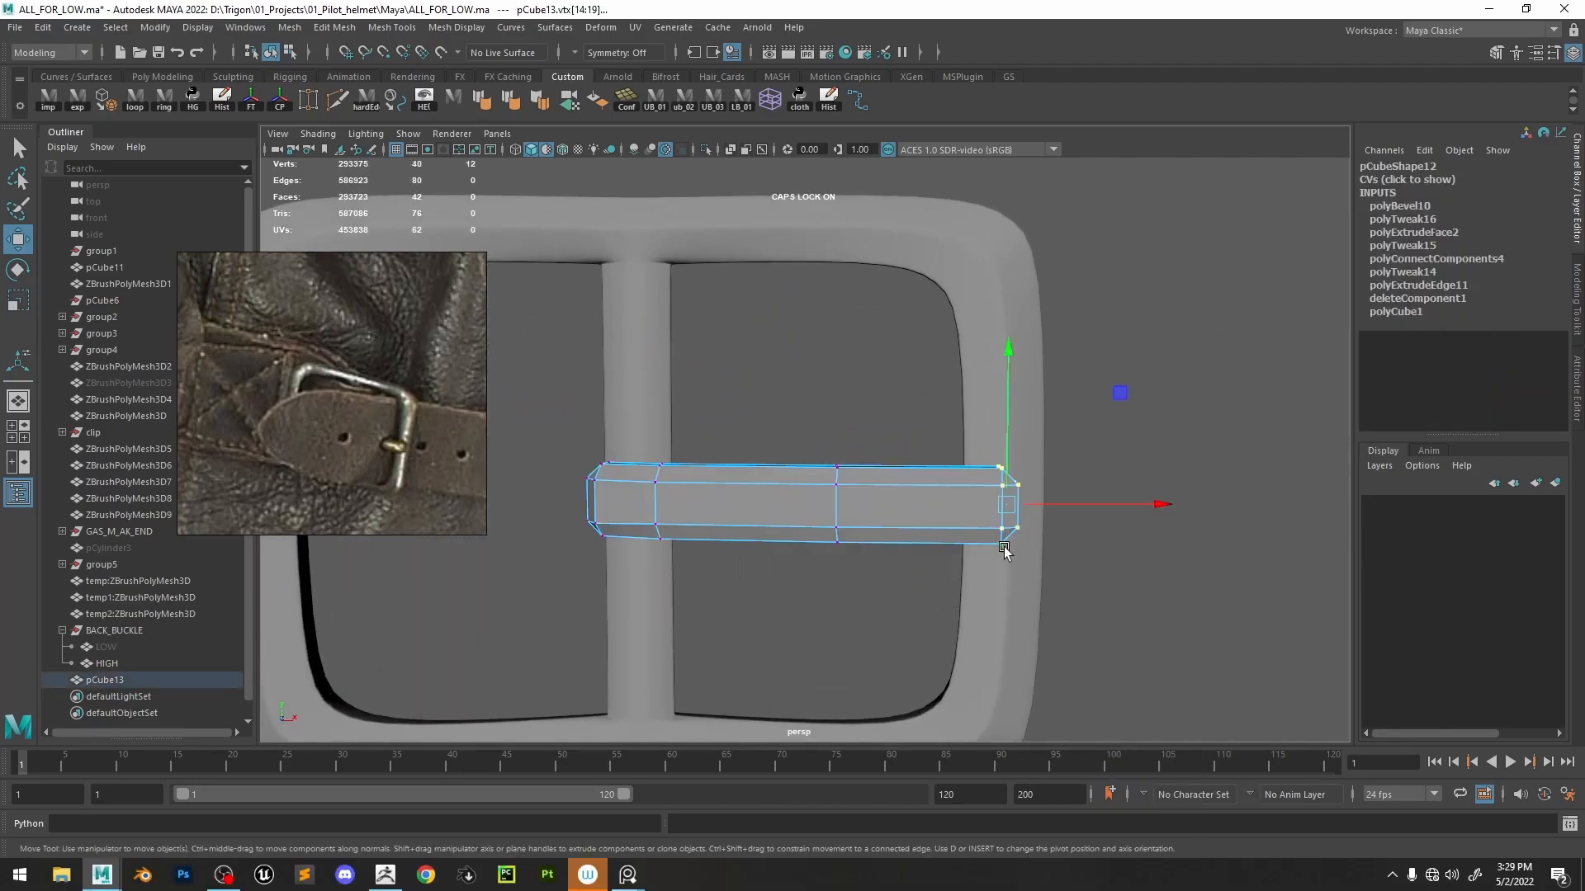
key(3)
key(r)
drag(1101, 505, 1091, 507)
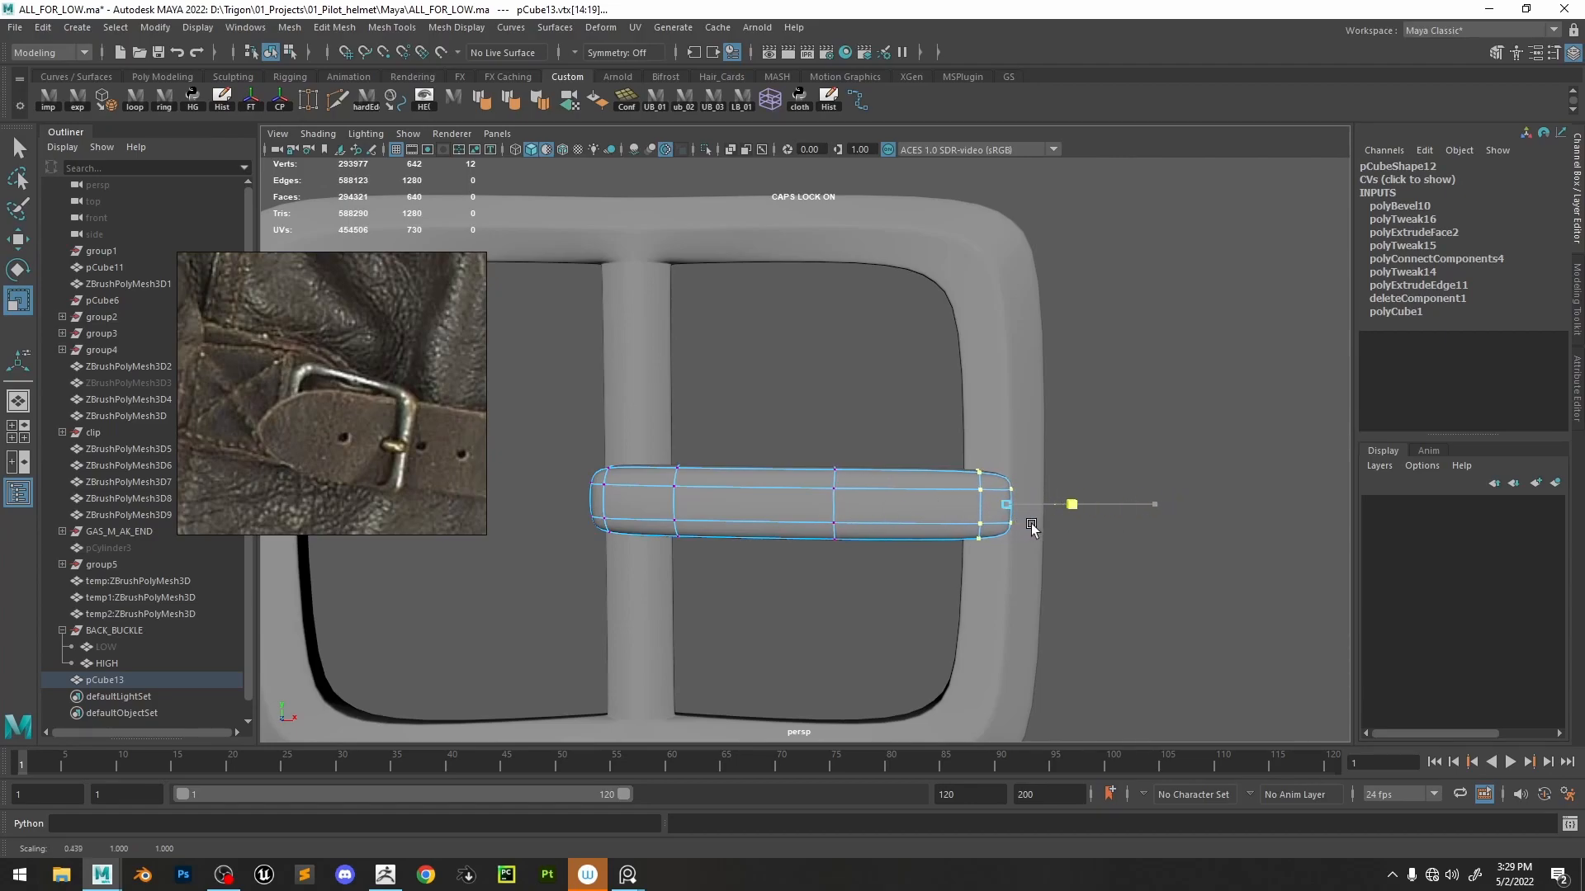
drag(993, 627, 993, 625)
key(w)
drag(1064, 504, 1077, 505)
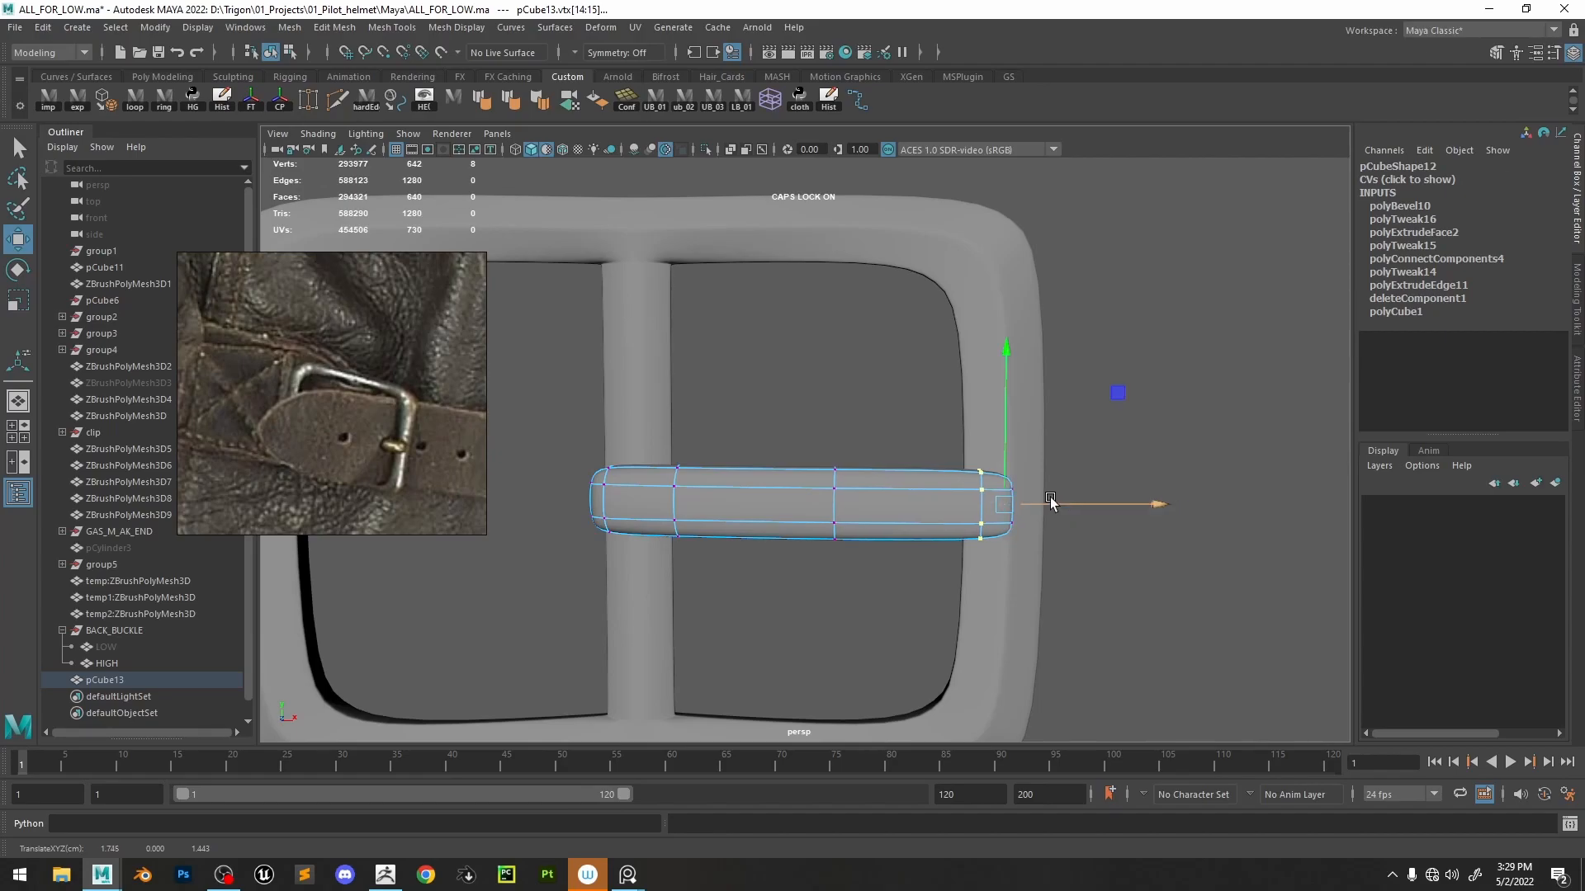
- Insert an edge loop around the prong's free end by connecting its short end edges
key(1)
alt+drag(1017, 499, 1100, 460)
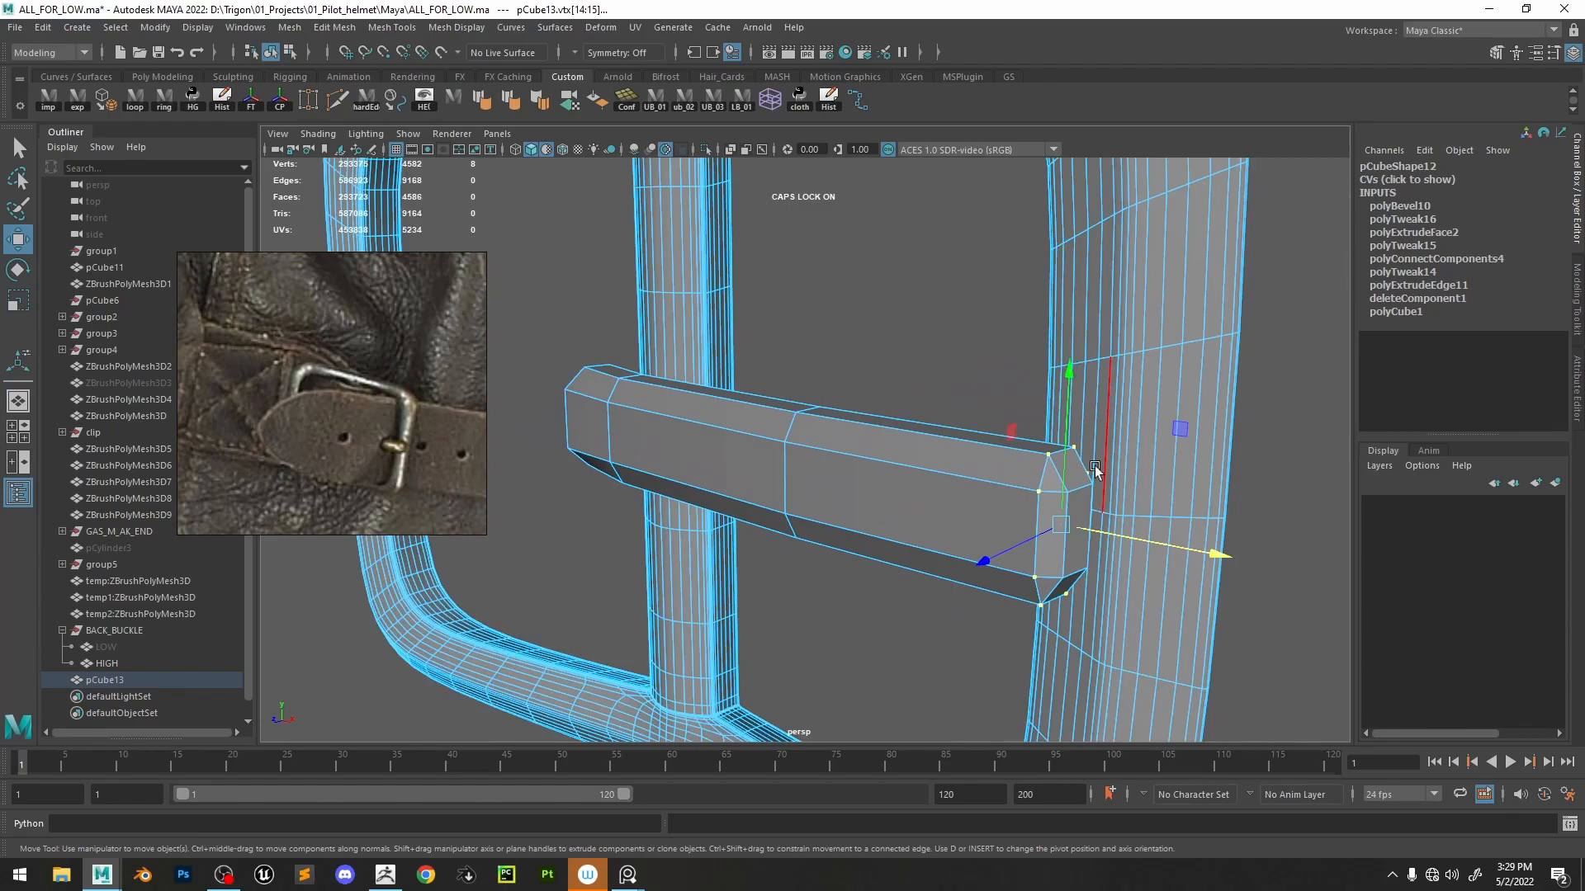
key(ctrl+z)
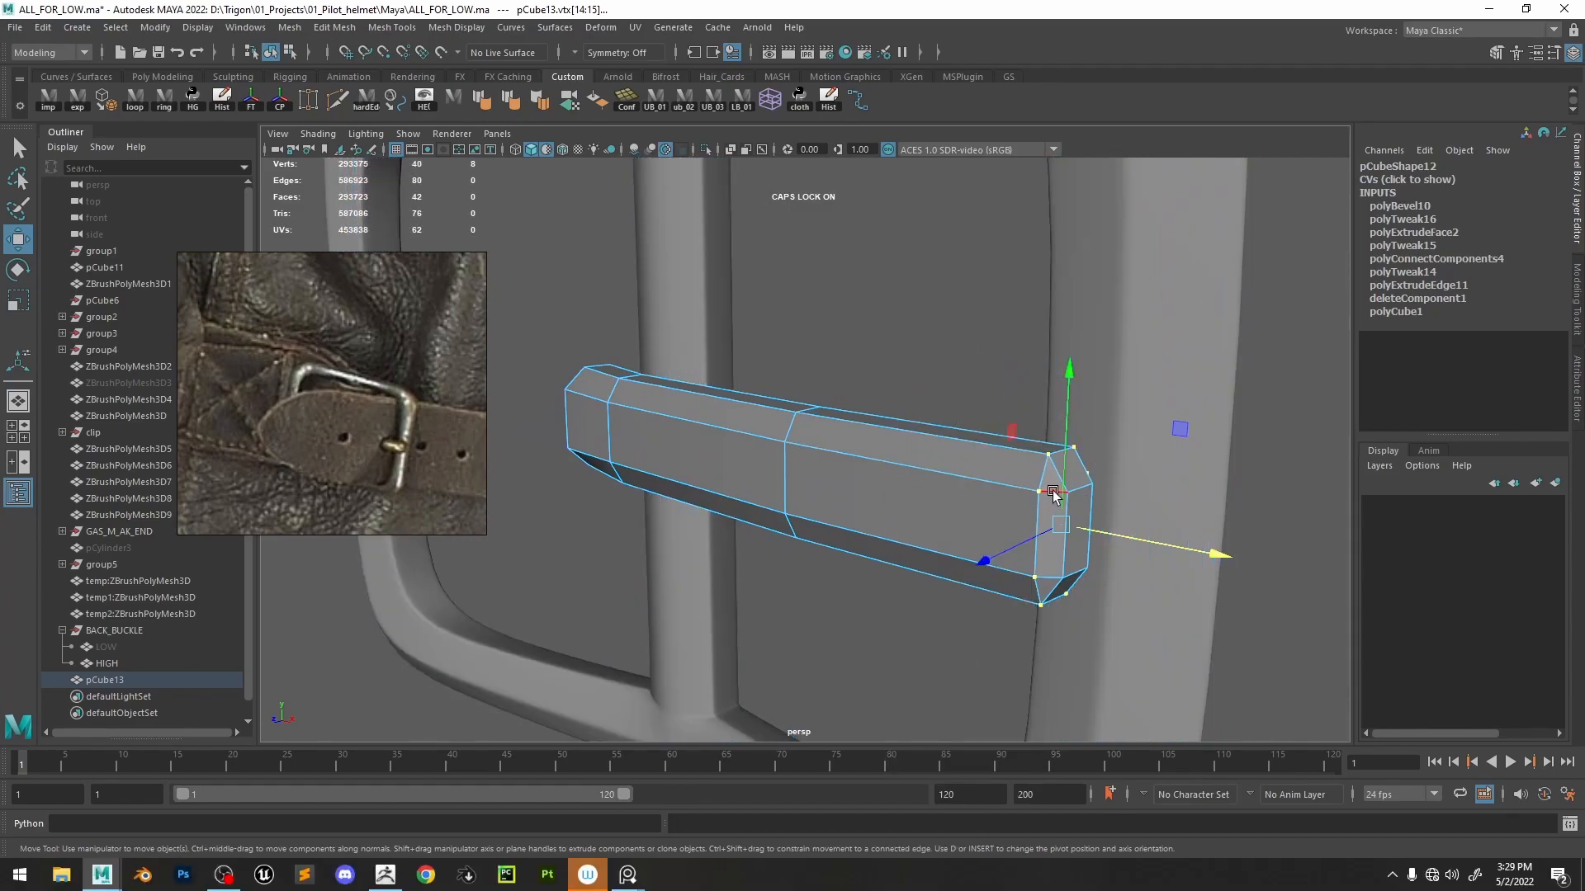
click(1041, 582)
shift+click(1070, 470)
shift+click(1086, 471)
alt+drag(1089, 483, 974, 541)
shift+right_click(825, 528)
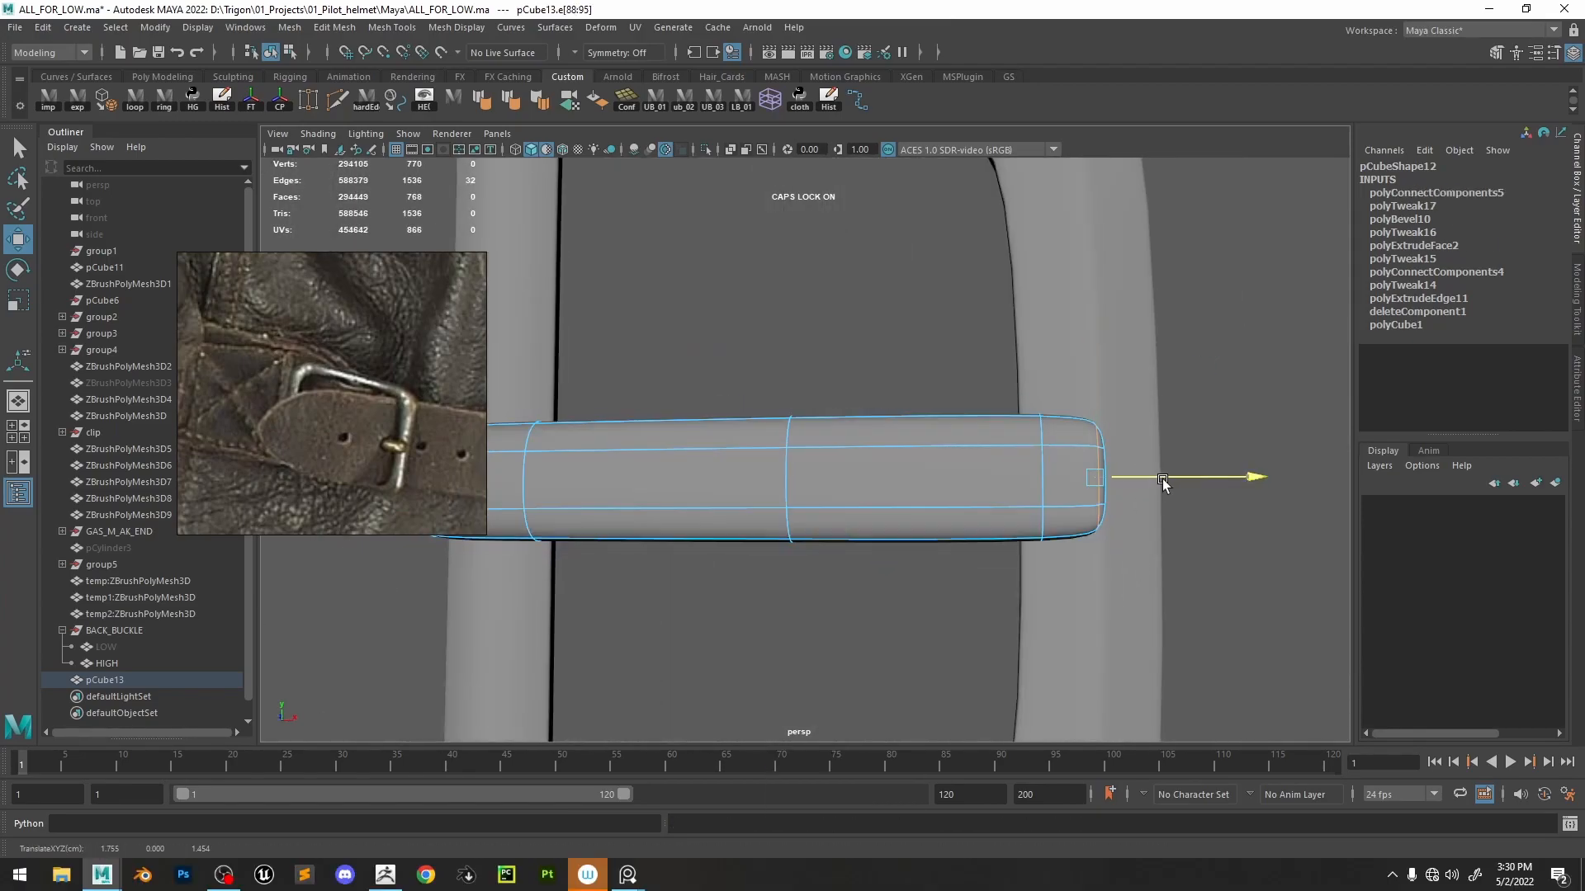
- Shift the edge loop behind the prong's tip slightly inward along its length to refine the rounding
key(r)
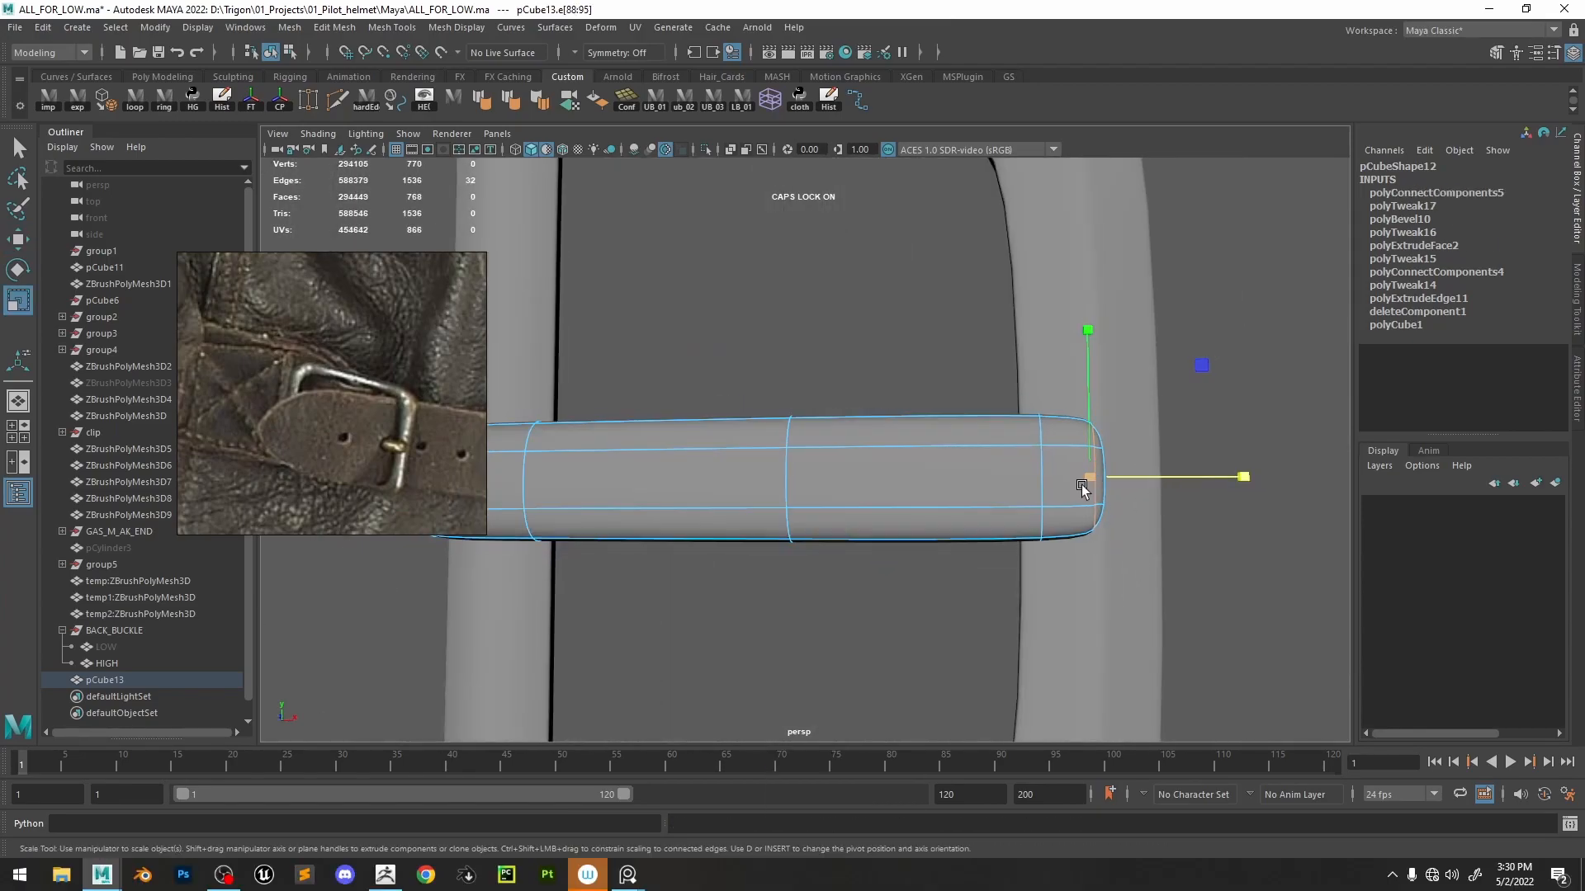
key(w)
double_click(1042, 475)
drag(1160, 480, 1151, 484)
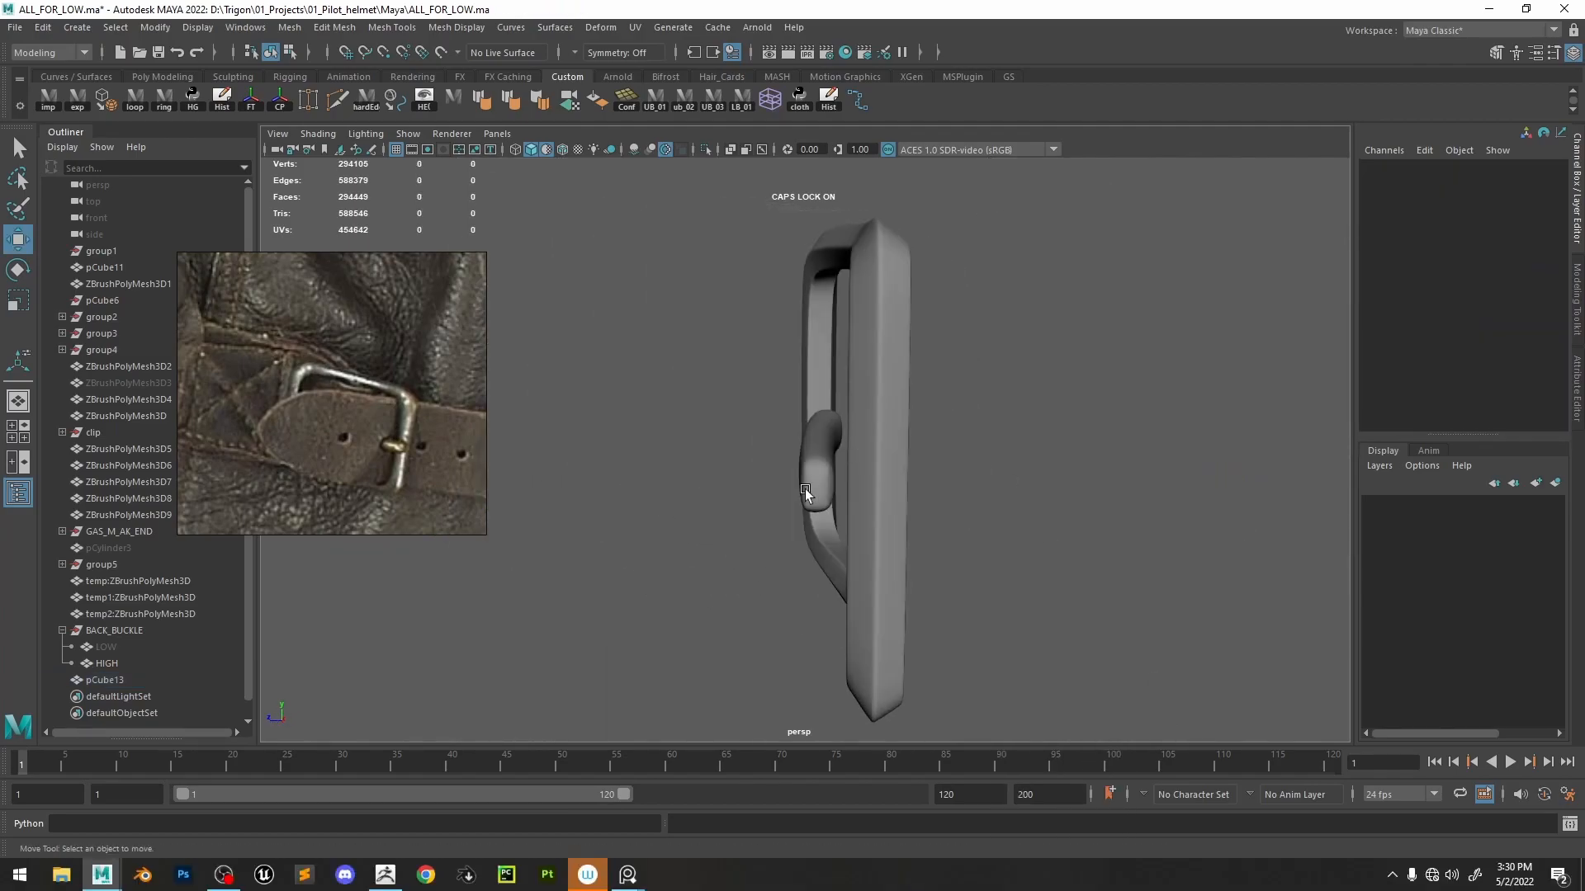
- Adjust the prong to about 0.357 X scale and 0.782 Translate Z, and convert the smoothed prong and frame to polygons
click(102, 111)
alt+drag(883, 391, 1044, 422)
drag(625, 453, 635, 447)
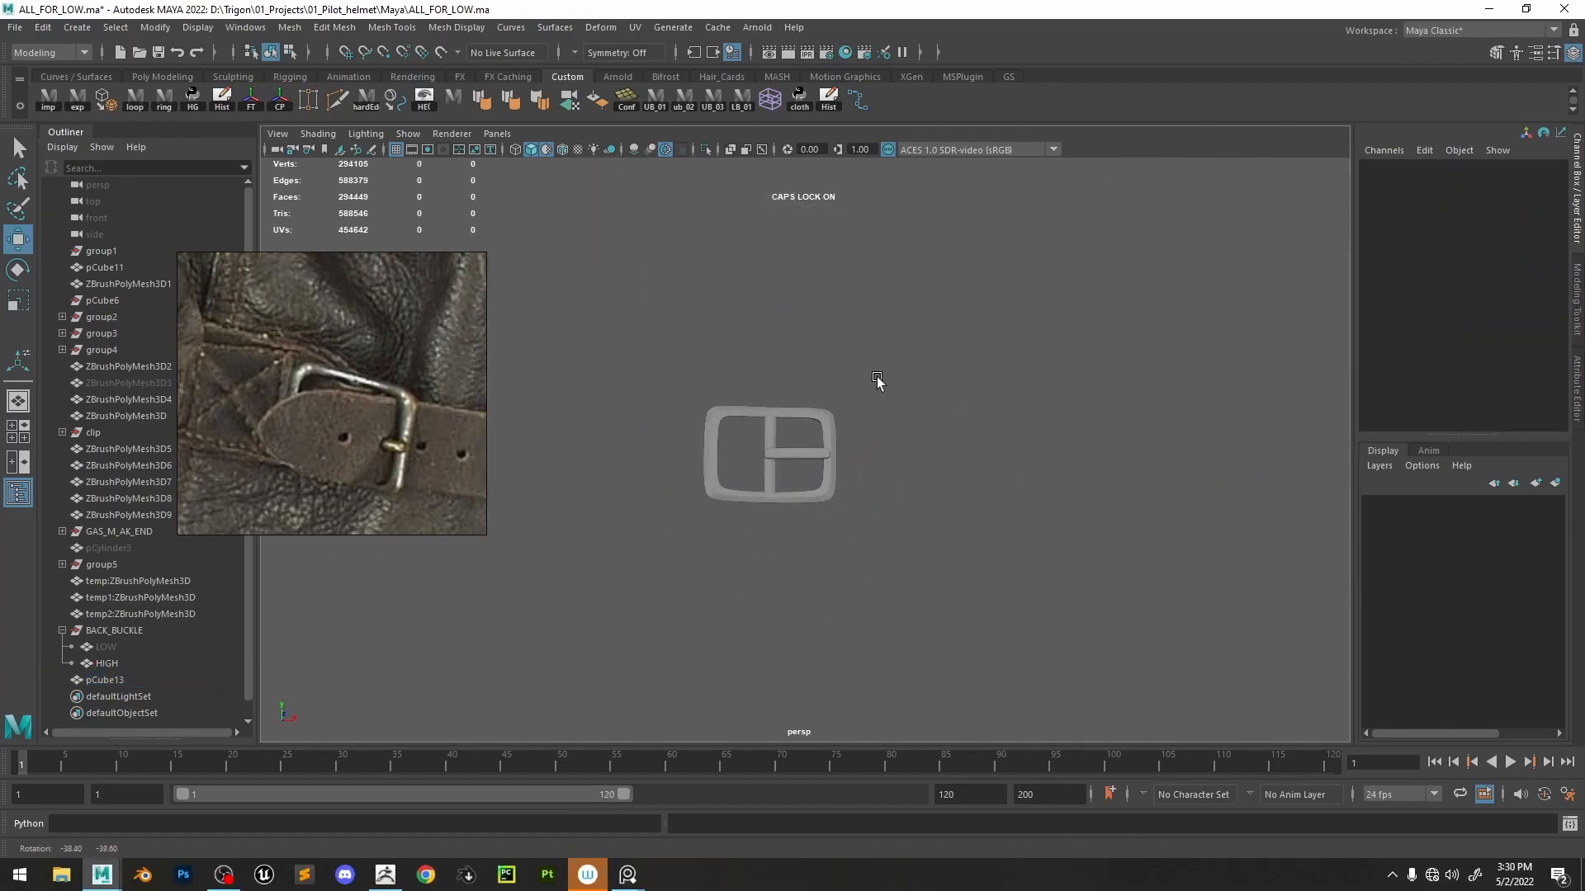
scroll(877, 382, up, 3)
click(881, 453)
key(r)
alt+drag(881, 453, 1358, 654)
click(1293, 663)
- Unhide the LOW buckle inside the BACK_BUCKLE group
click(113, 632)
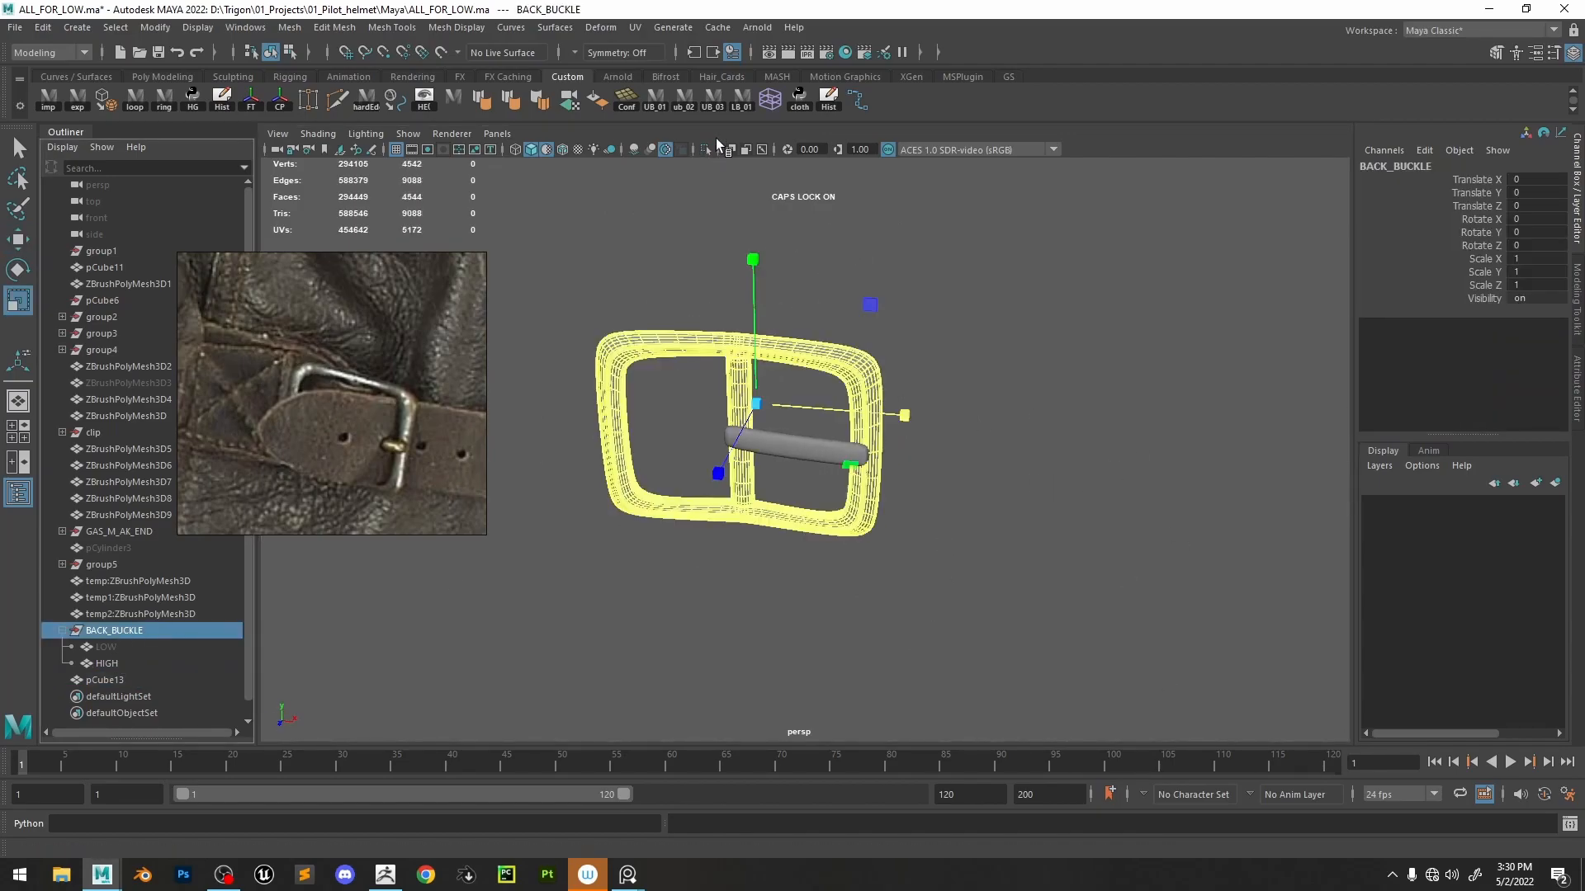
click(89, 648)
key(shift+h)
click(1048, 459)
key(w)
click(111, 632)
scroll(1004, 565, up, 3)
- Place the prong in the BACK_BUCKLE group and combine it with the HIGH buckle frame
click(122, 679)
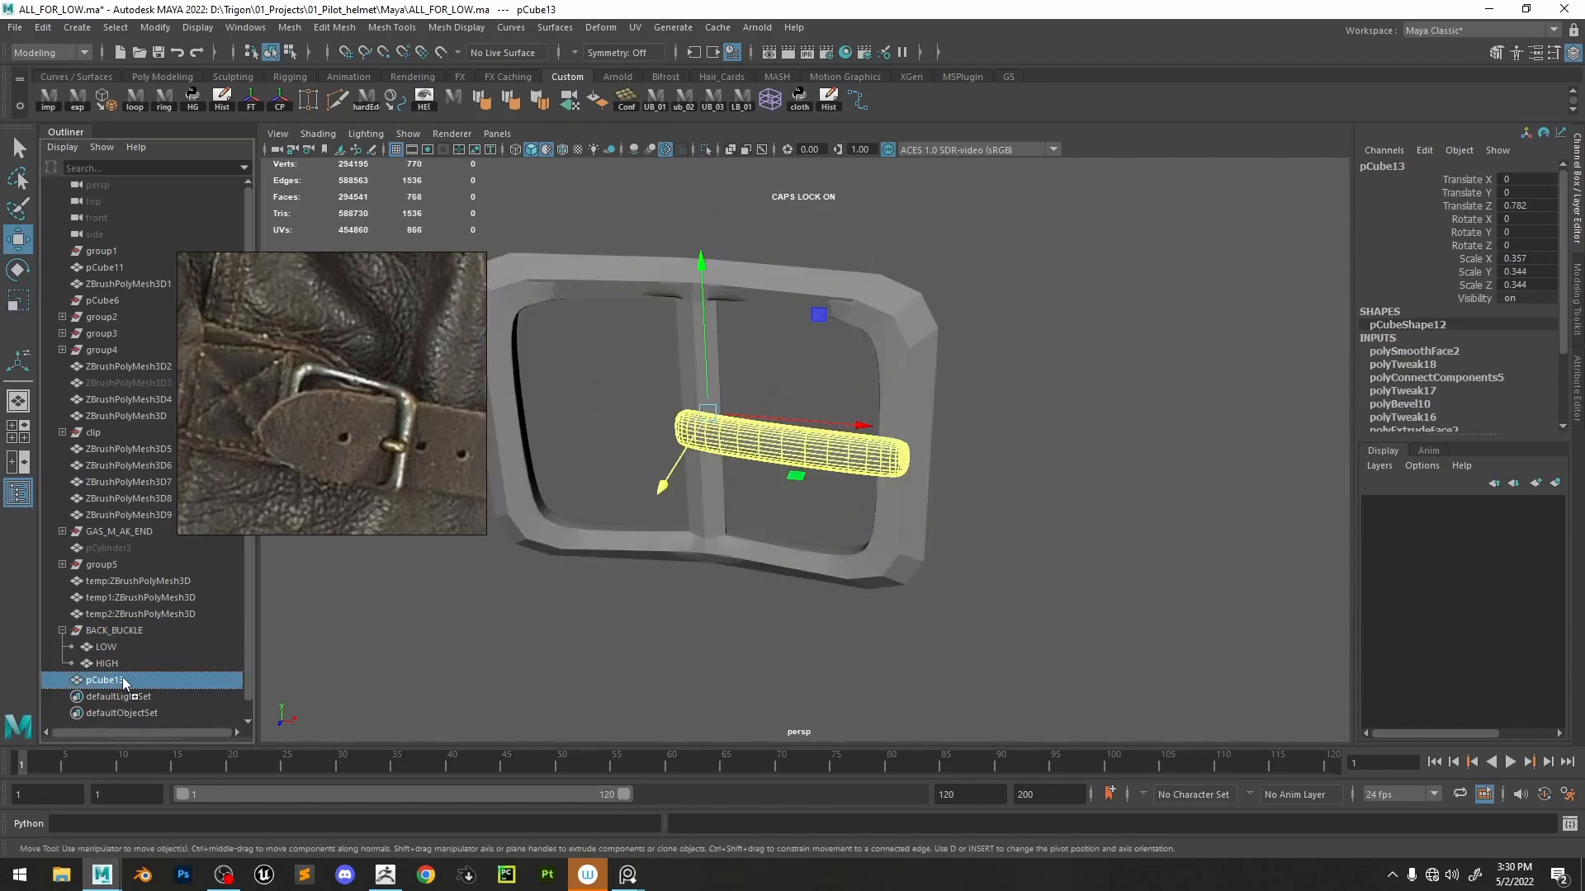
middle_drag(122, 678, 124, 656)
shift+click(124, 680)
alt+drag(854, 452, 803, 449)
key(space)
click(605, 482)
click(660, 145)
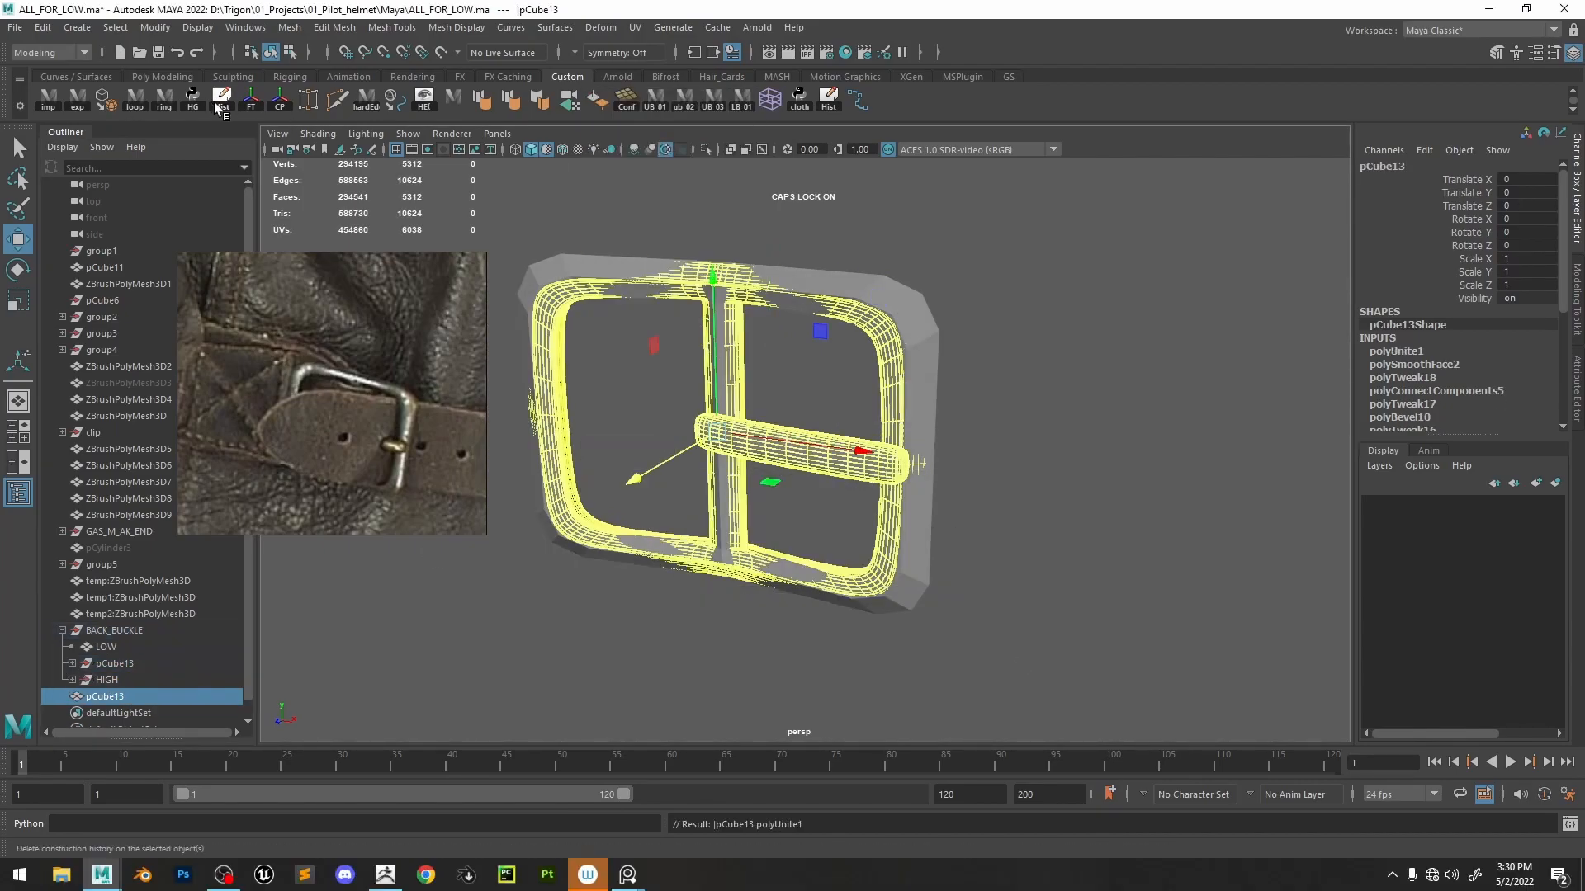
- Delete the combined mesh's history, name it HIGH, and place it below LOW in the BACK_BUCKLE group
click(218, 103)
click(364, 611)
click(116, 663)
middle_drag(115, 664, 133, 646)
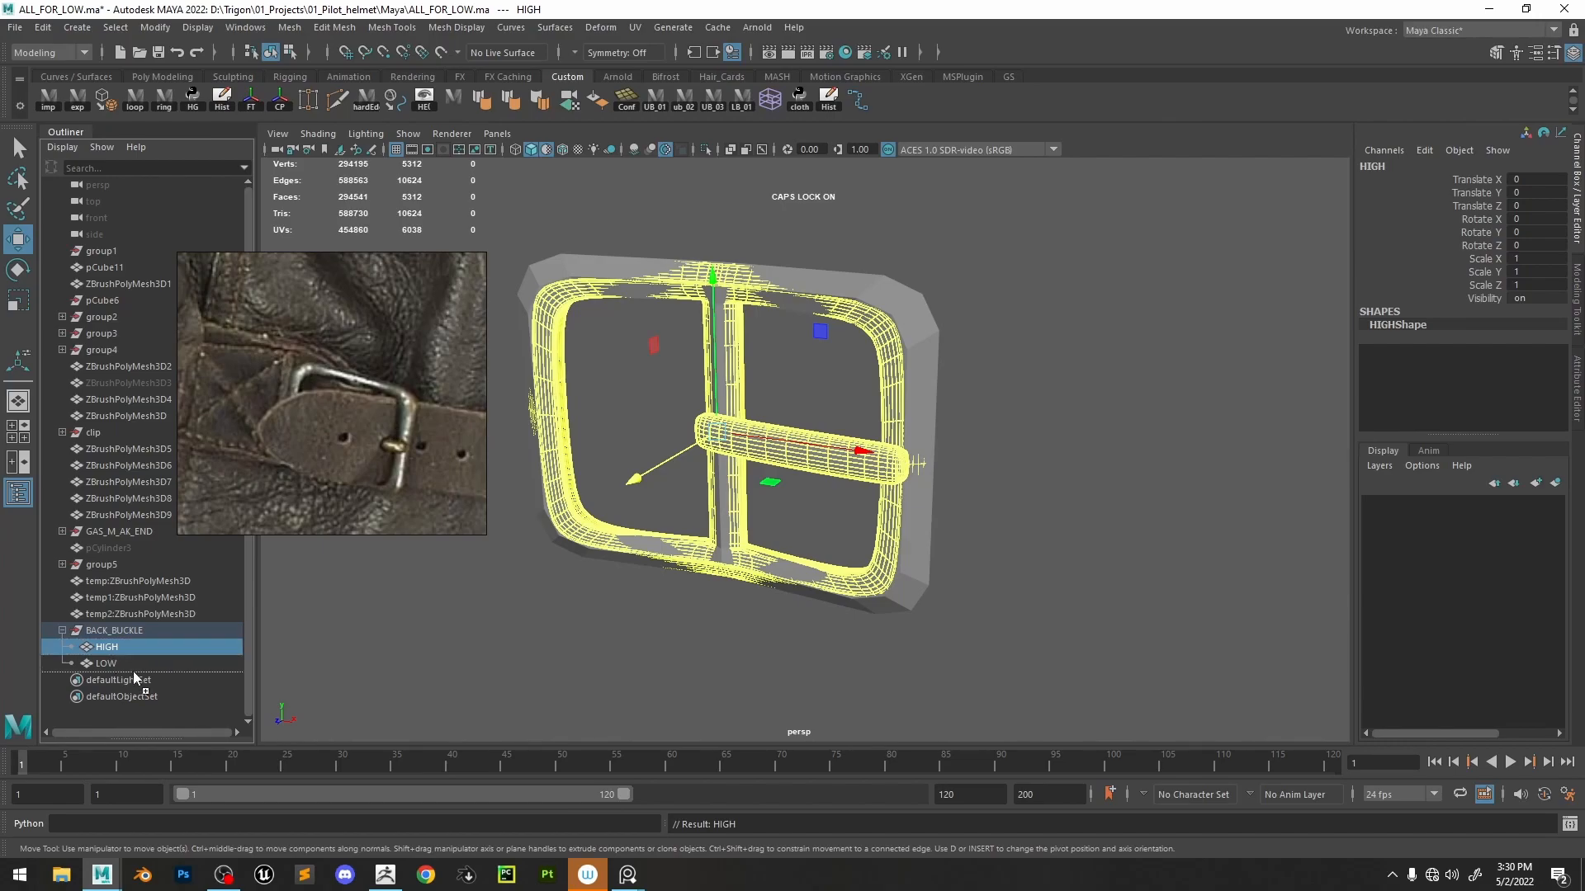
middle_drag(132, 671, 130, 670)
- Move the BACK_BUCKLE group to the back of the helmet, at about 31.6, 72.9, -73.5
click(126, 627)
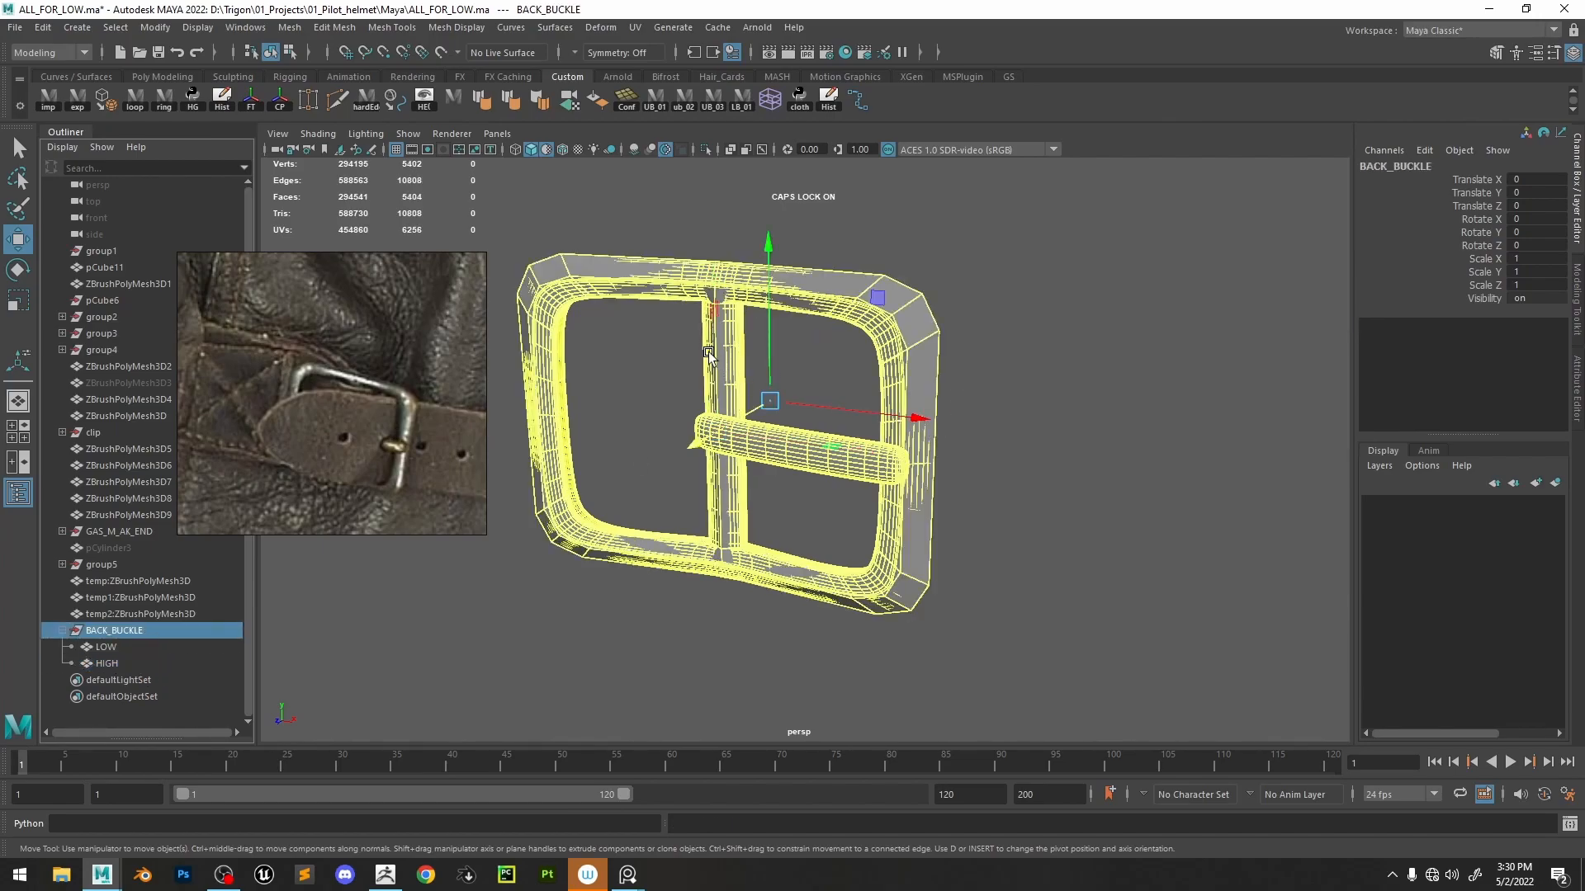
scroll(996, 508, down, 6)
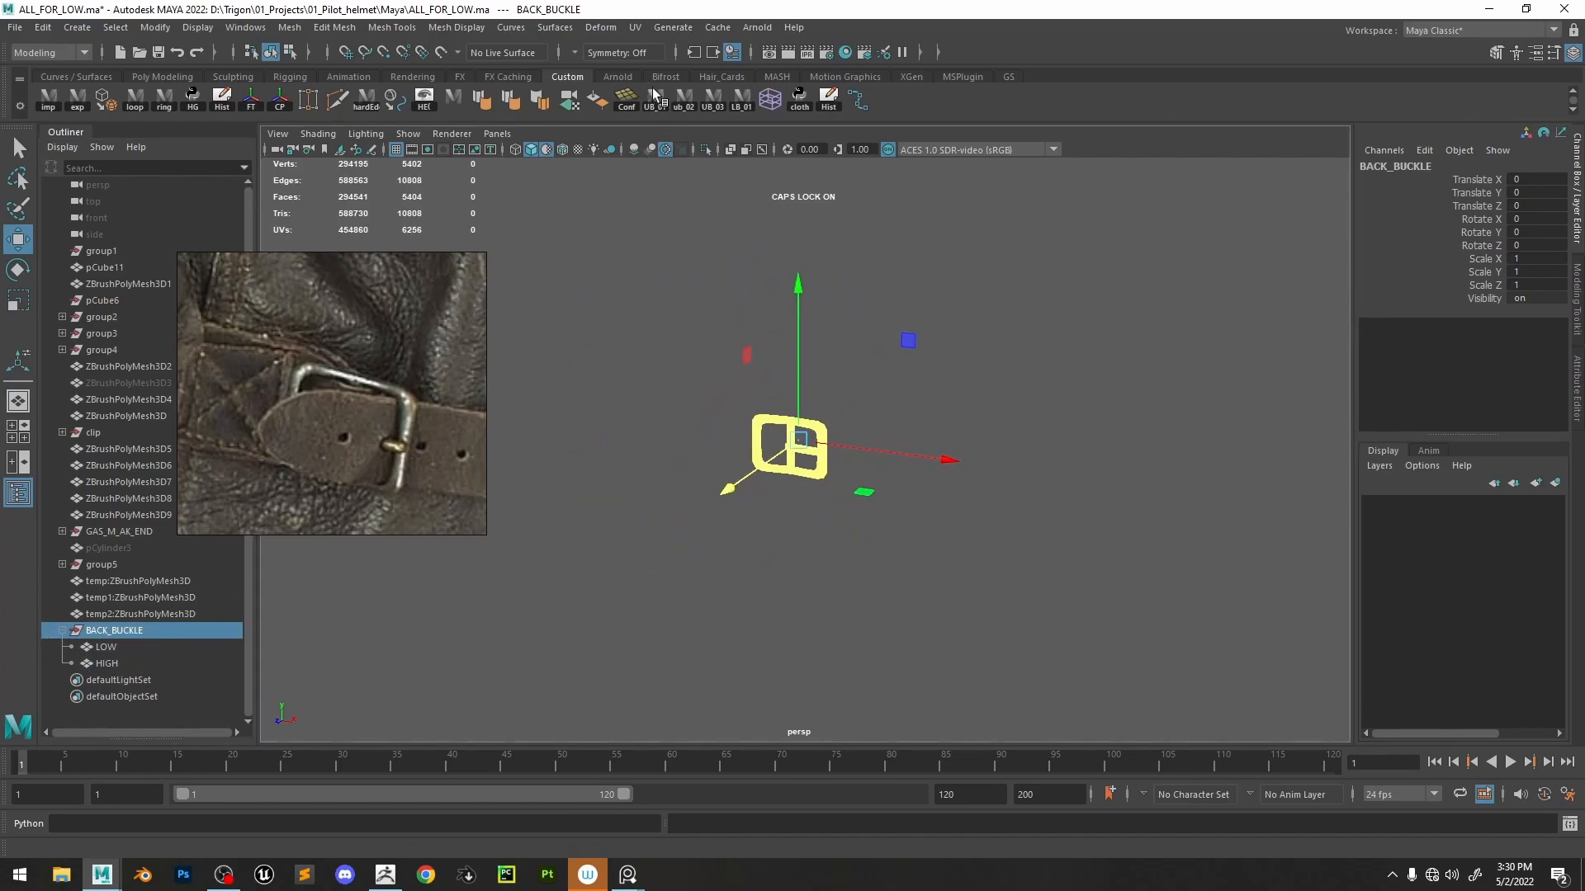
drag(797, 357, 796, 234)
scroll(790, 380, down, 1)
alt+middle_drag(827, 189, 875, 588)
scroll(817, 371, down, 3)
drag(889, 532, 1011, 330)
alt+middle_drag(1197, 408, 945, 505)
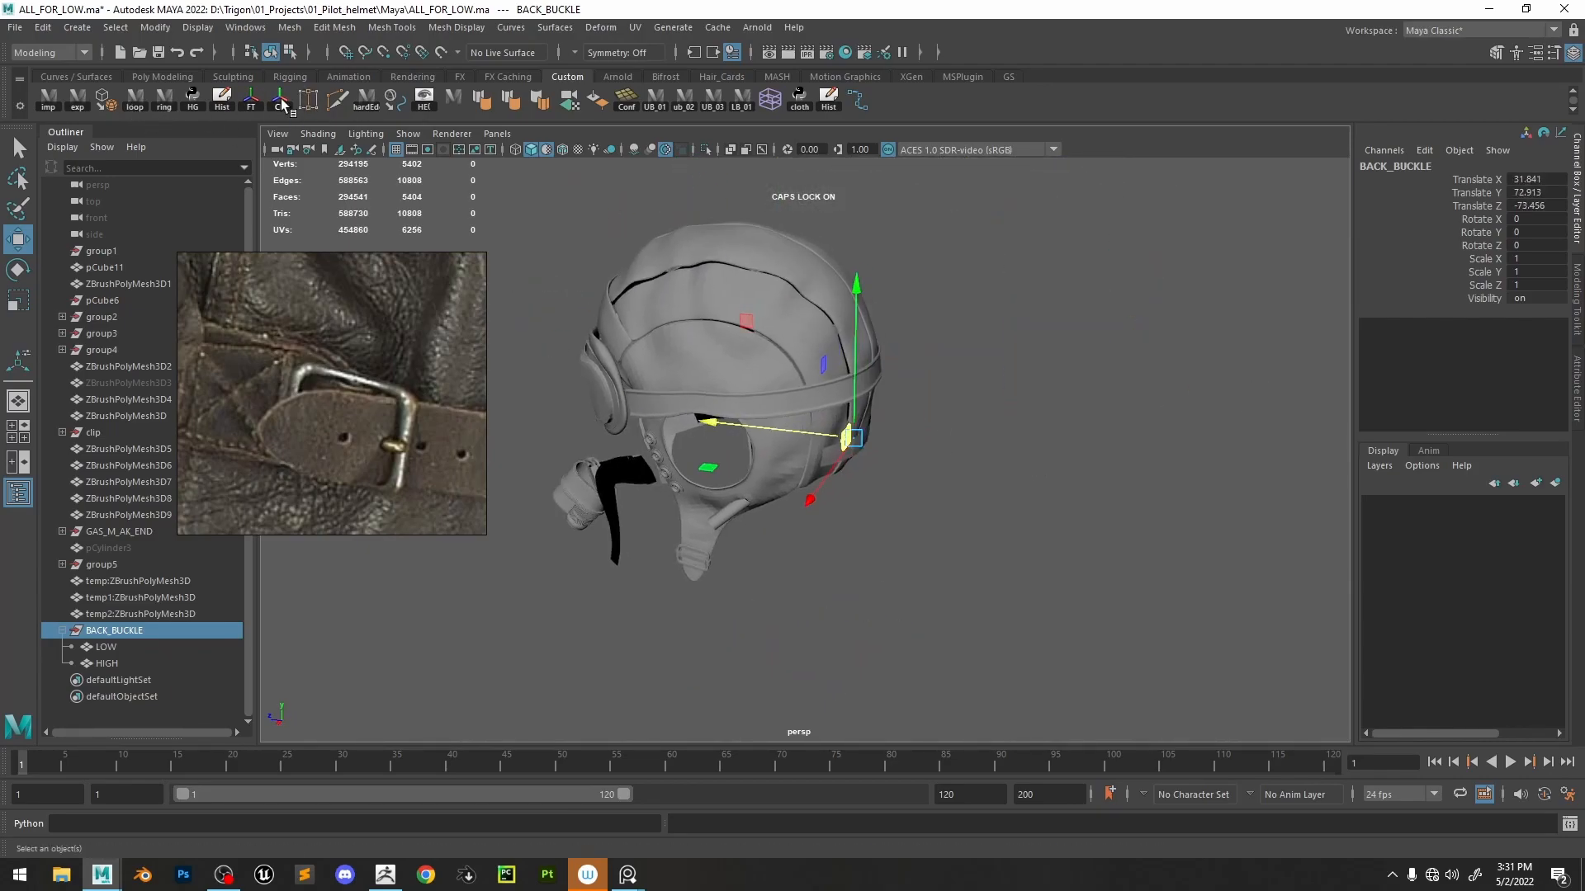
- Centre the buckle group's pivot, and rotate and enlarge the group to suit the back strap
click(281, 106)
key(f)
scroll(690, 368, down, 8)
key(e)
alt+drag(1221, 425, 1001, 445)
key(alt+5)
drag(866, 452, 916, 388)
key(r)
drag(807, 452, 860, 452)
- Move the buckle group onto the end of the back strap
key(w)
key(f)
drag(698, 326, 743, 495)
drag(878, 403, 1008, 304)
alt+drag(578, 495, 767, 438)
drag(715, 466, 802, 480)
key(f)
- Rotate the buckle group to follow the strap's surface and slant, at about 9.7, 150.2 and 4.6 degrees
key(d)
alt+drag(801, 421, 839, 416)
key(e)
drag(839, 305, 980, 358)
alt+drag(980, 359, 875, 392)
- Scale the buckle group to about 1.615 and nudge it over the strap to about 10.27, 60.89, -66.34
key(w)
drag(818, 350, 817, 370)
key(r)
drag(797, 459, 852, 457)
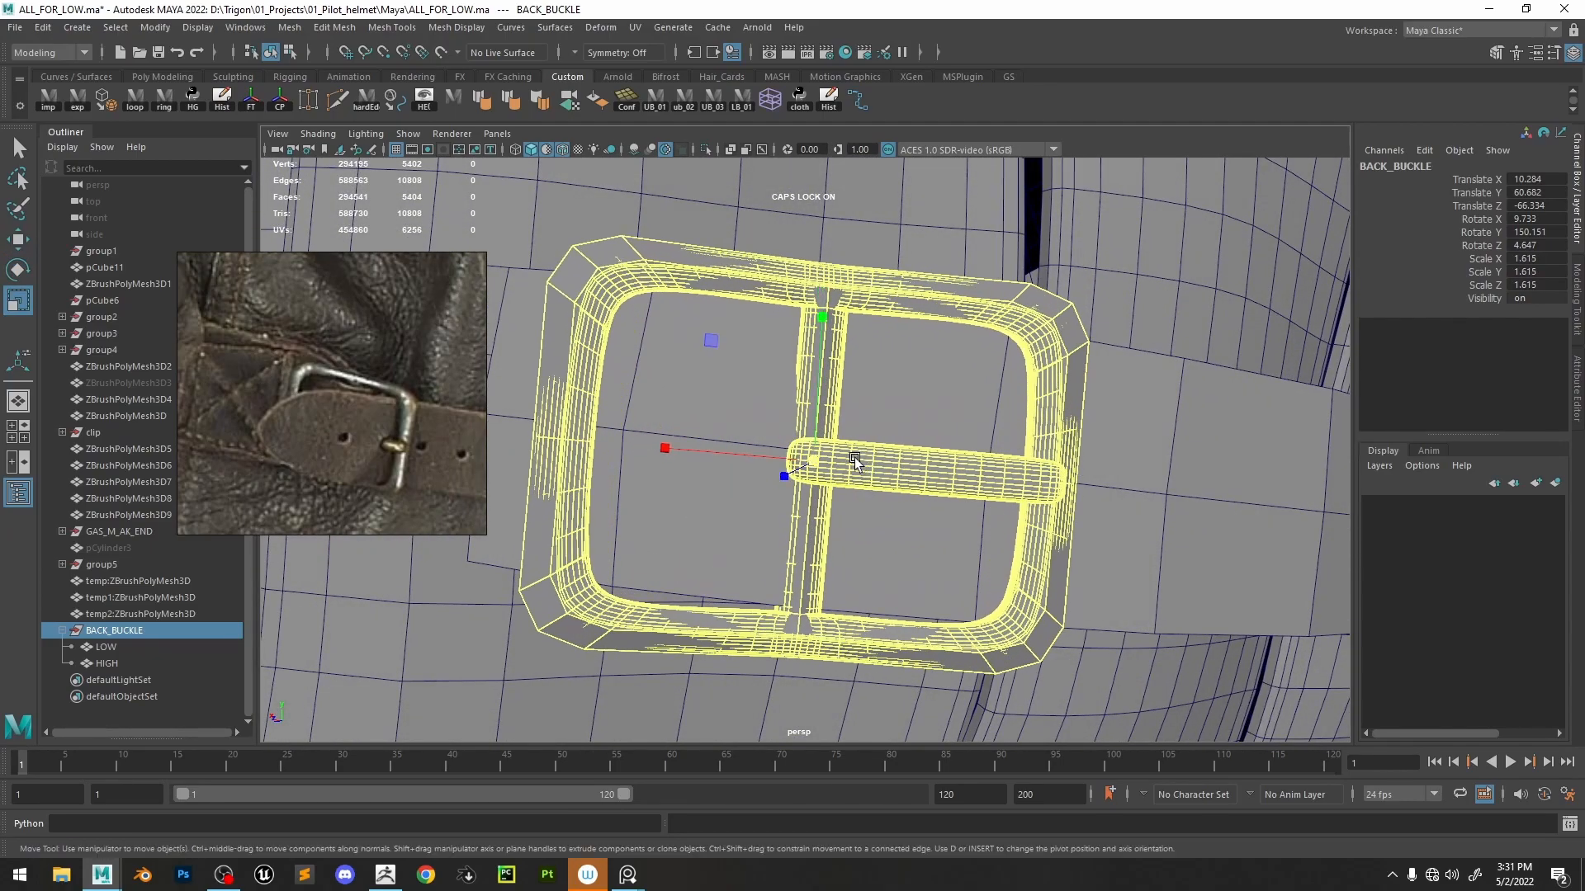
key(w)
drag(802, 393, 820, 368)
- Examine how the buckle's LOW and HIGH versions sit on the back strap from several angles
scroll(909, 520, down, 8)
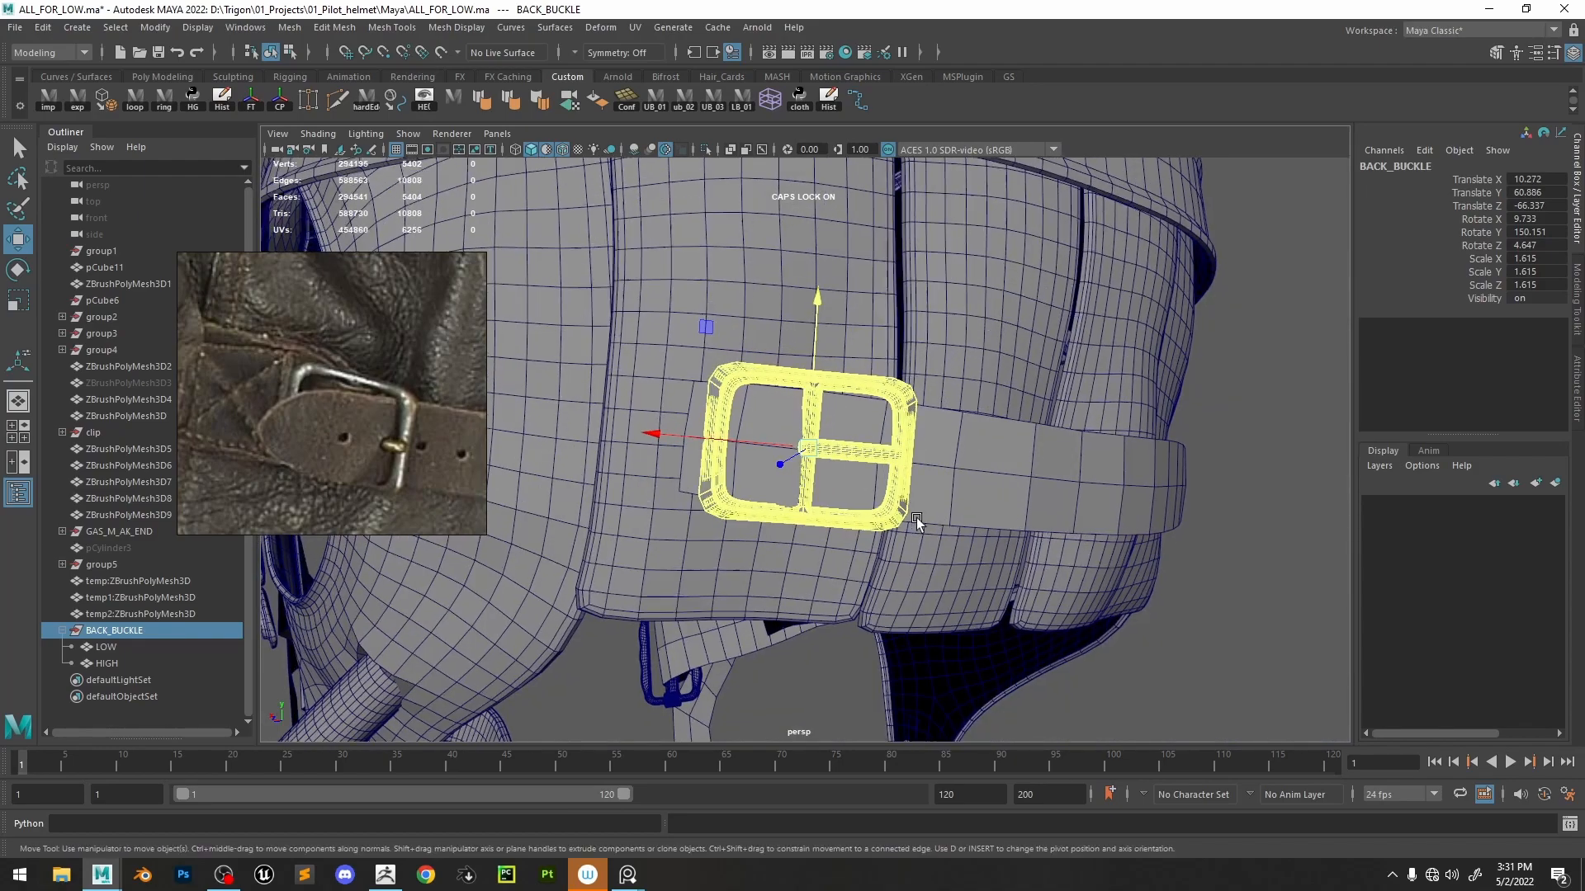
click(1178, 481)
alt+drag(1177, 481, 914, 565)
alt+drag(984, 623, 947, 601)
scroll(945, 630, up, 6)
scroll(832, 607, up, 5)
alt+drag(821, 526, 831, 460)
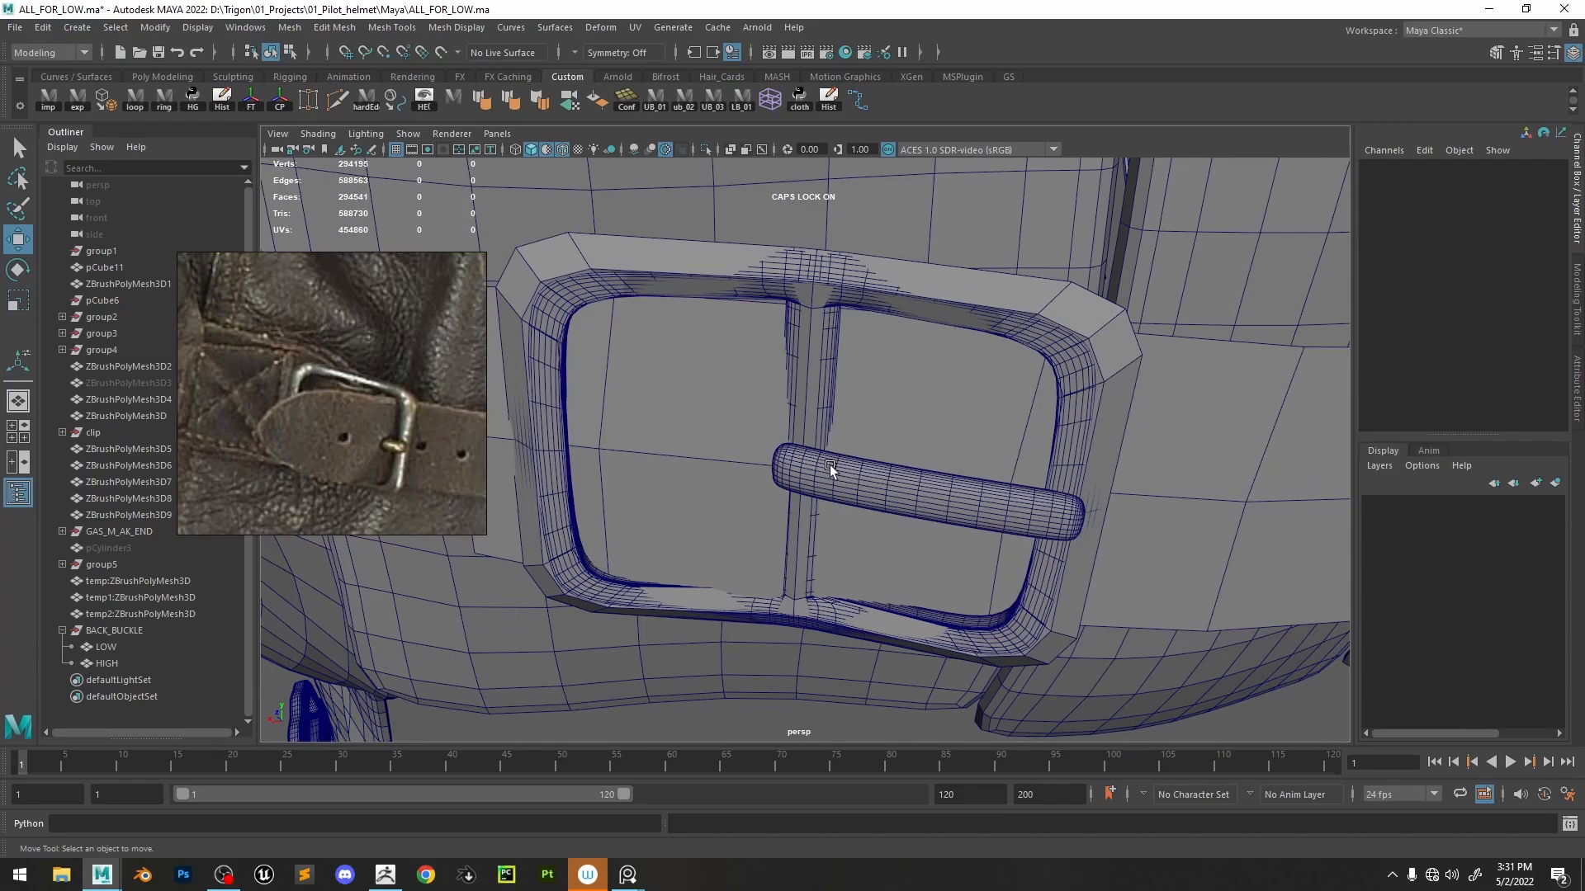
click(828, 468)
click(108, 646)
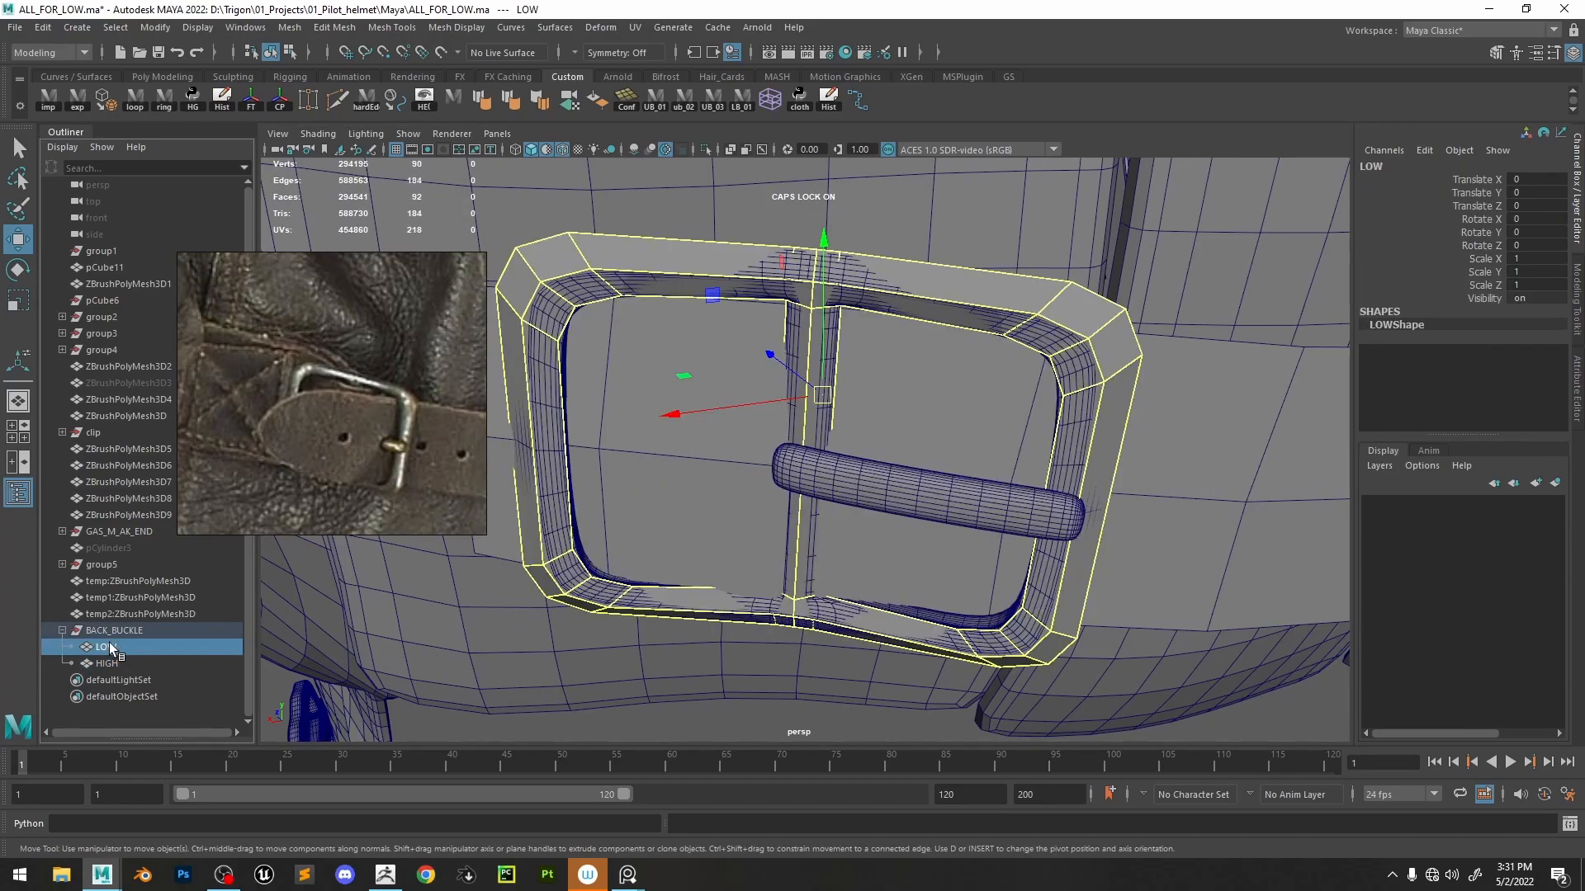
- Turn the BACK_BUCKLE group's pivot to the strap's direction and fine-tune the group's rotation to about 9.3, 150.2 and 4.6 degrees
click(119, 631)
alt+drag(891, 443, 834, 440)
key(e)
key(d)
drag(798, 436, 765, 430)
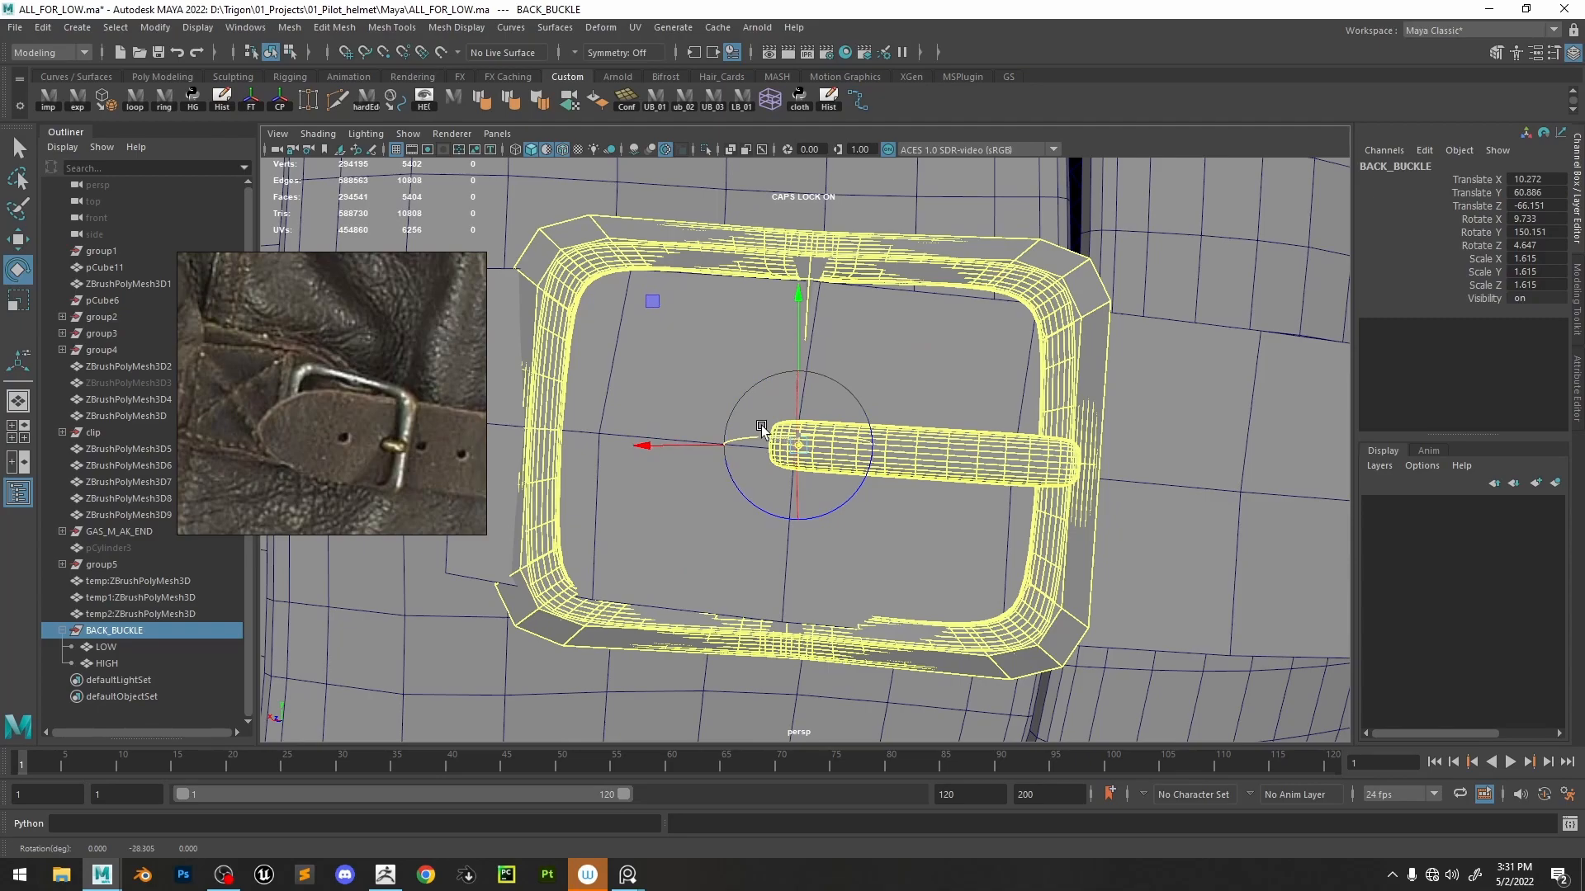
mouse_move(832, 502)
mouse_down()
mouse_move(788, 477)
mouse_move(909, 419)
mouse_up()
- Scale the buckle group down to about 1.25, 1.25 and 1.32 to match the reference buckle's size on the back strap
scroll(804, 467, down, 10)
click(1321, 495)
scroll(1320, 495, down, 5)
click(563, 149)
alt+drag(950, 330, 812, 322)
click(632, 153)
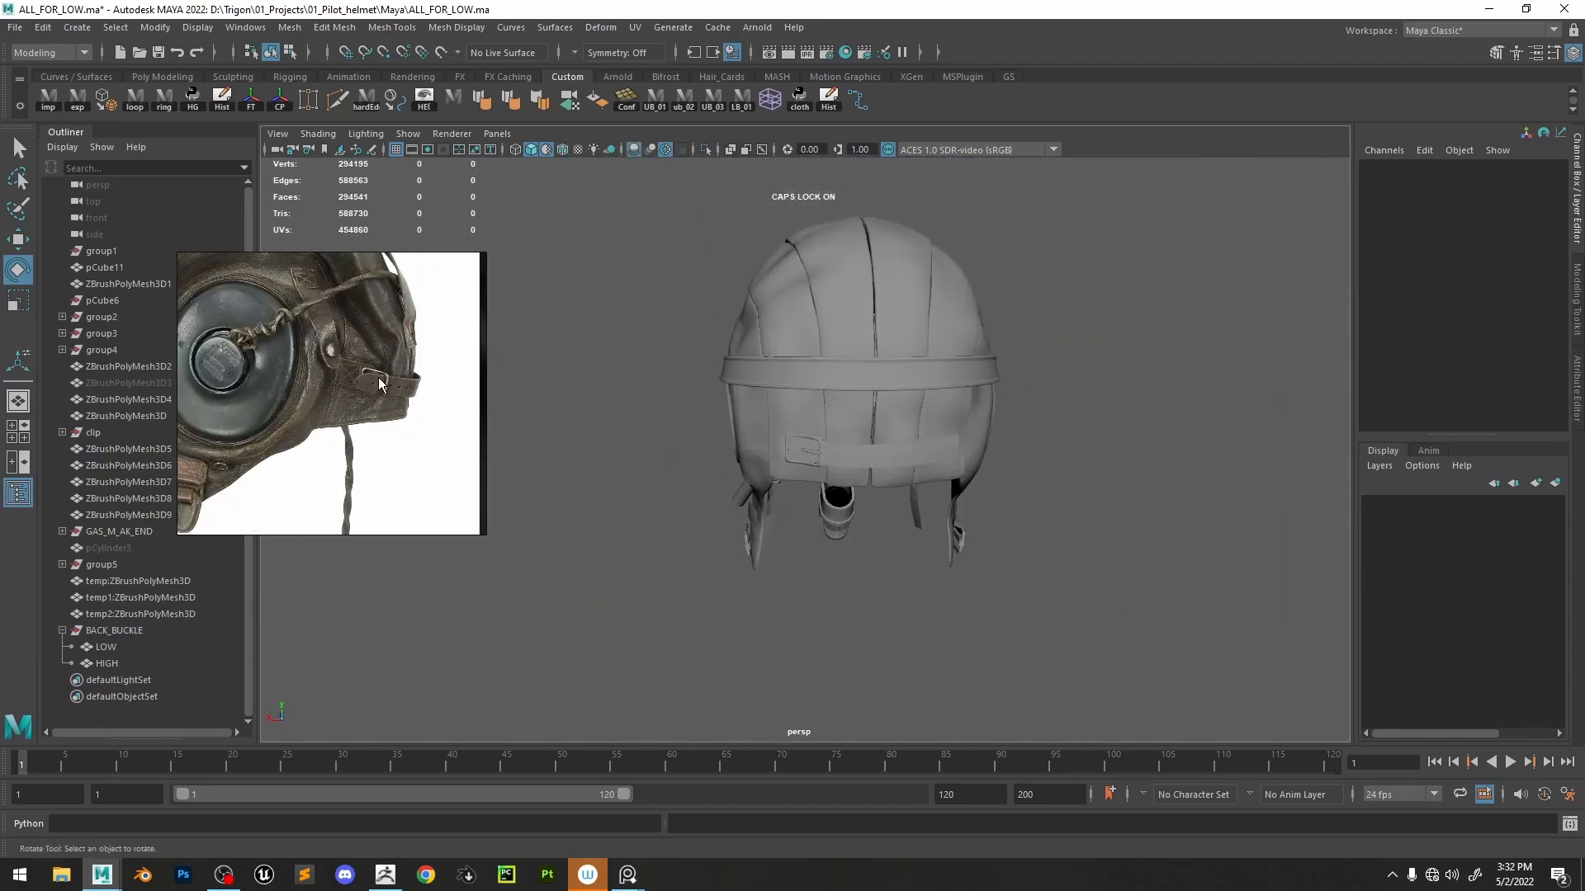
scroll(806, 504, up, 10)
click(794, 454)
key(r)
mouse_move(798, 450)
mouse_down()
mouse_move(779, 452)
mouse_move(815, 452)
mouse_move(806, 440)
mouse_up()
drag(855, 455, 792, 452)
- Export the BACK_BUCKLE group, switch to ZBrush and import it into the temp subtool
scroll(990, 483, down, 8)
click(1023, 489)
alt+drag(1022, 488, 1047, 513)
scroll(1047, 515, up, 8)
scroll(285, 333, up, 3)
click(165, 627)
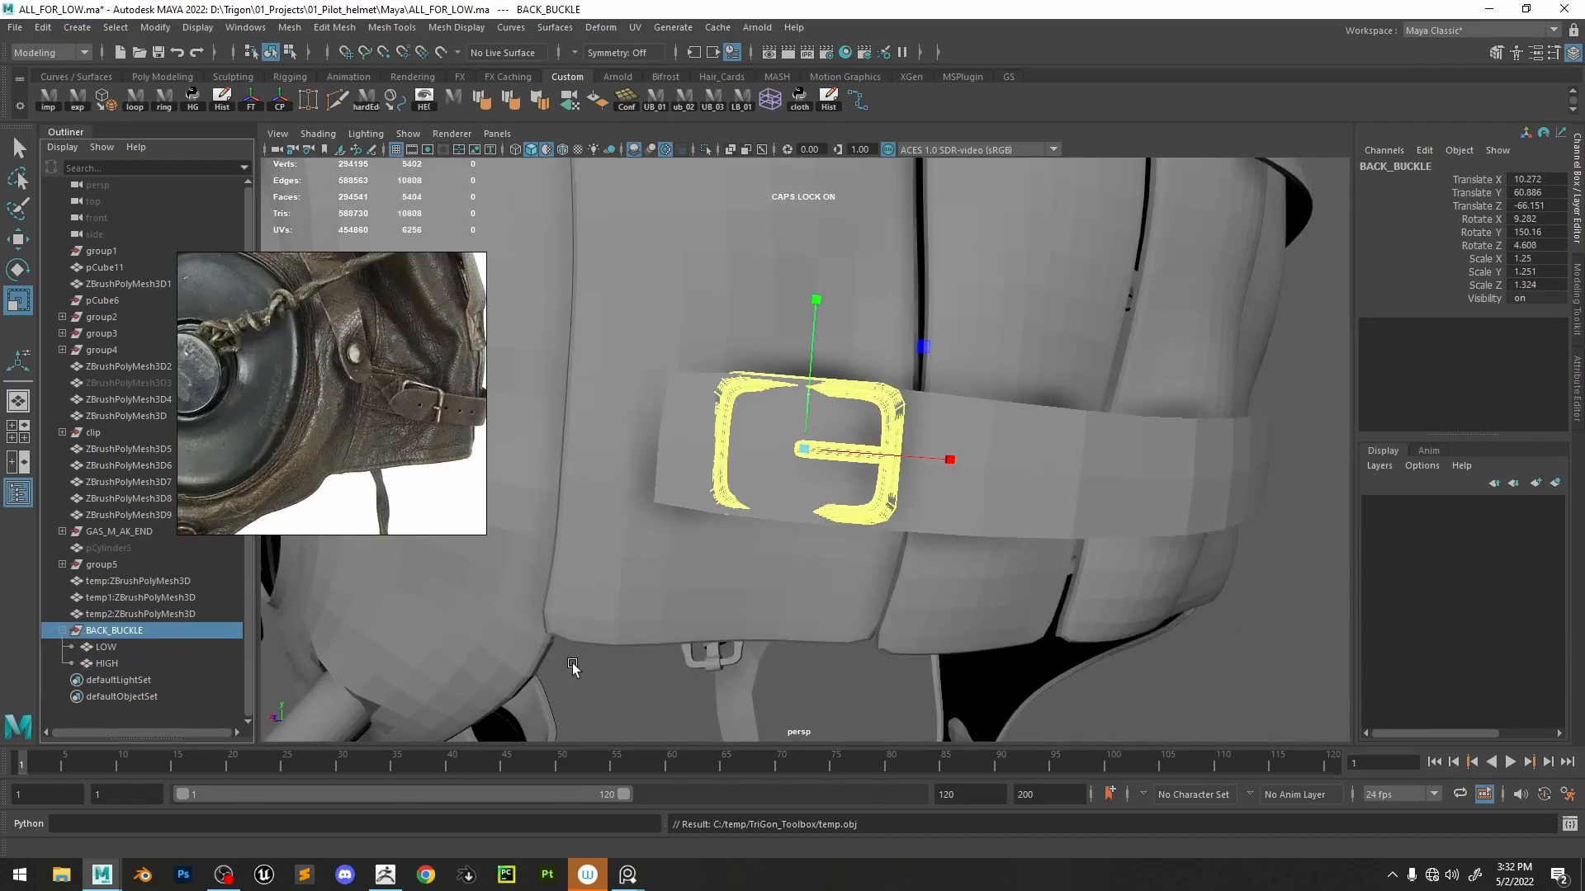
click(394, 873)
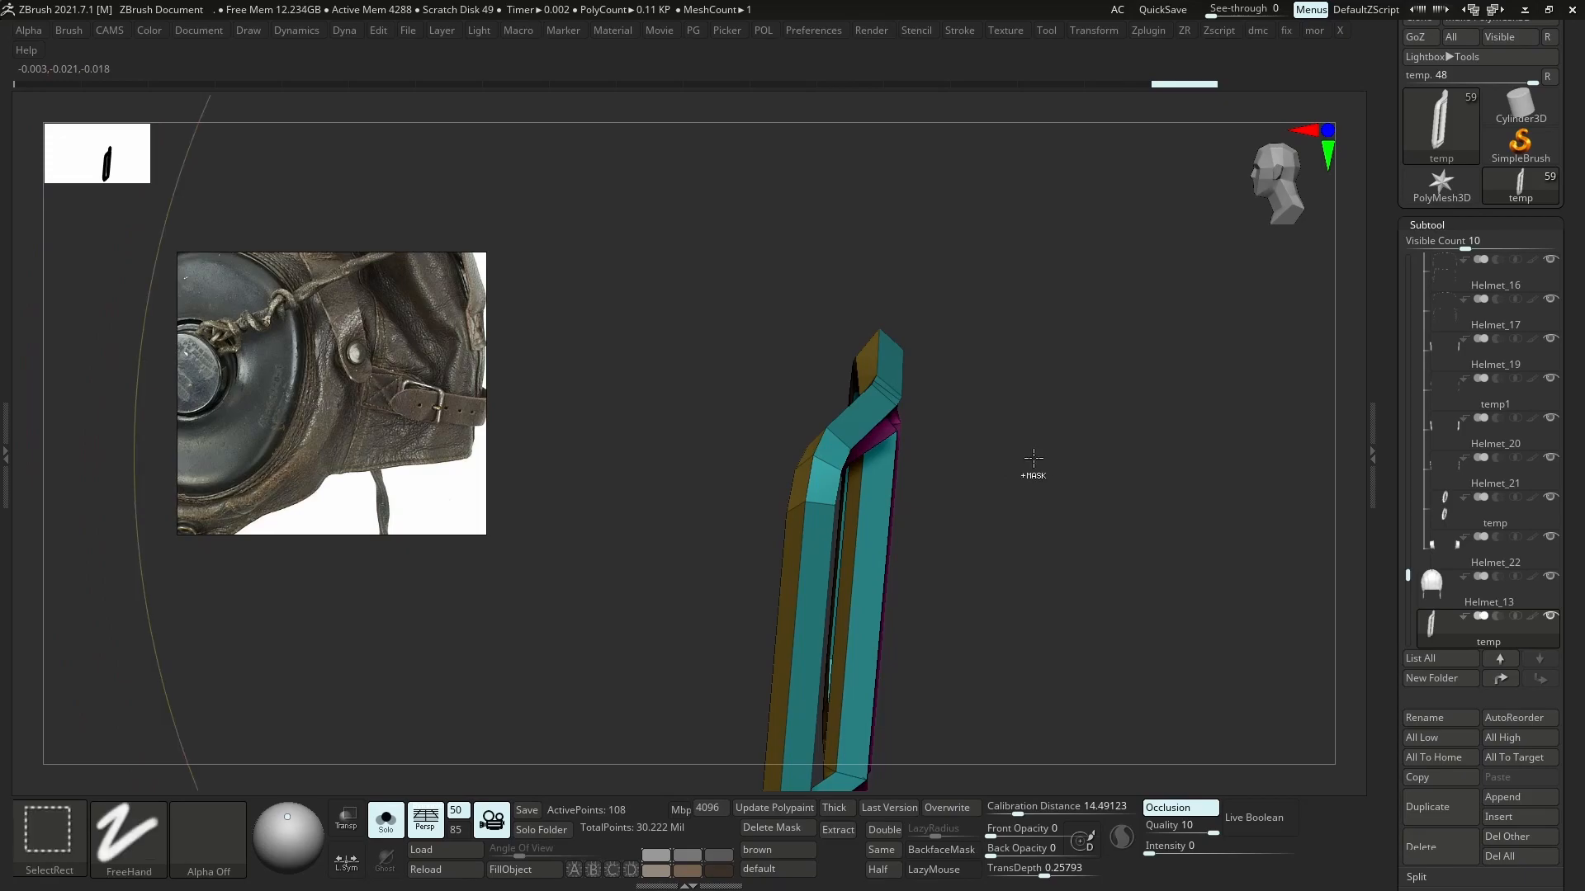
key(ctrl+1)
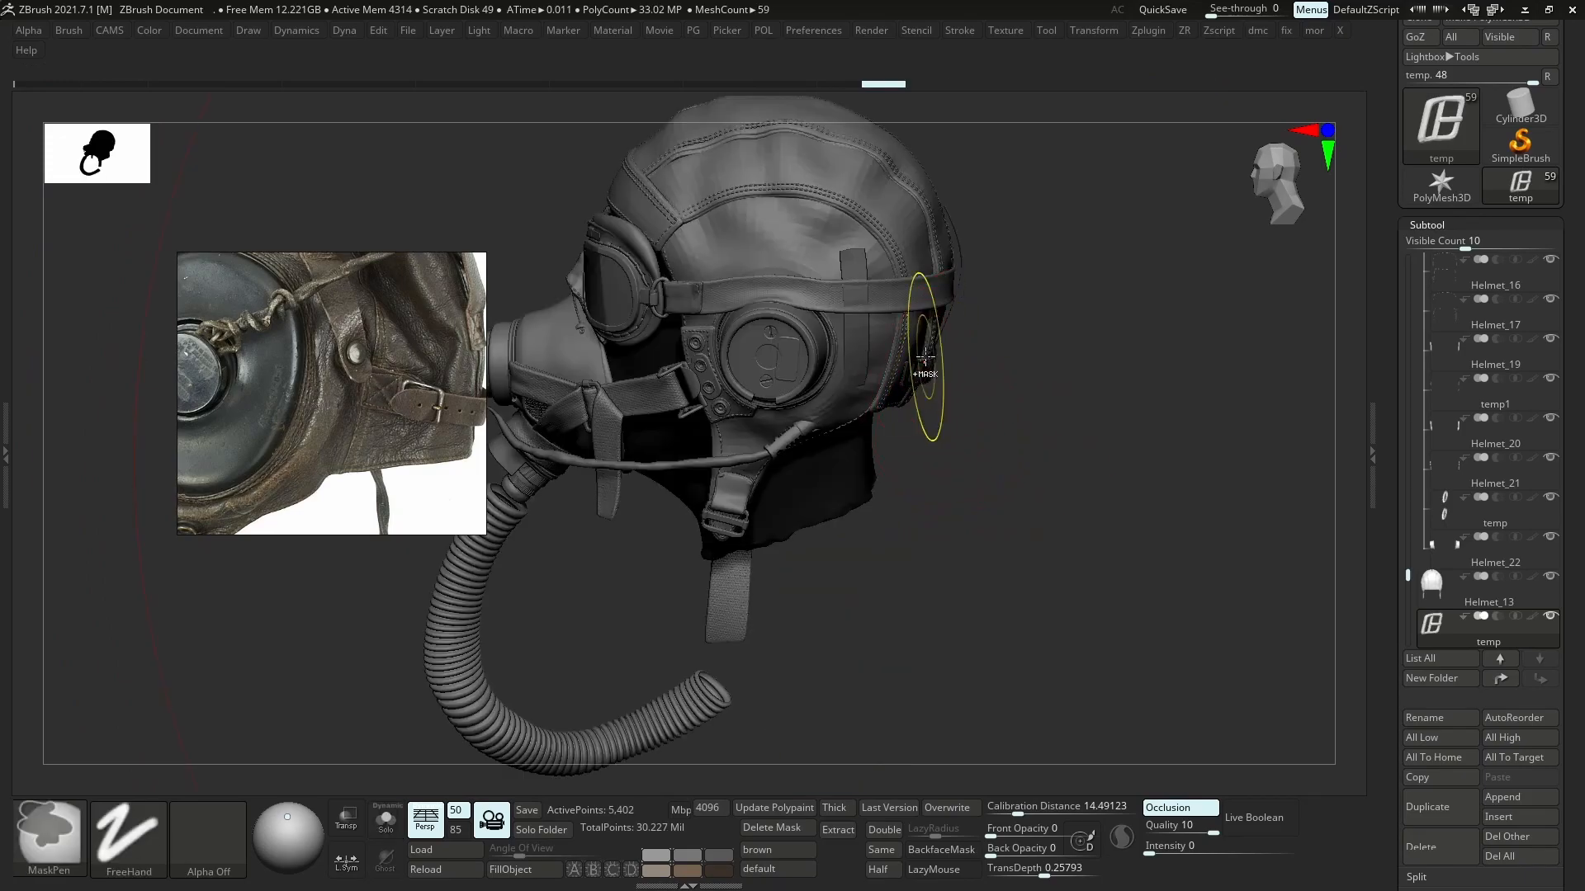
- Hide the low-poly buckle frame in the temp subtool, keeping only the high-poly buckle displayed on the helmet
shift+drag(953, 385, 990, 343)
mouse_move(688, 321)
alt+right_down()
mouse_move(850, 421)
mouse_move(883, 411)
mouse_move(874, 376)
mouse_move(860, 365)
mouse_move(814, 507)
mouse_move(945, 520)
alt+right_up()
alt+click(941, 517)
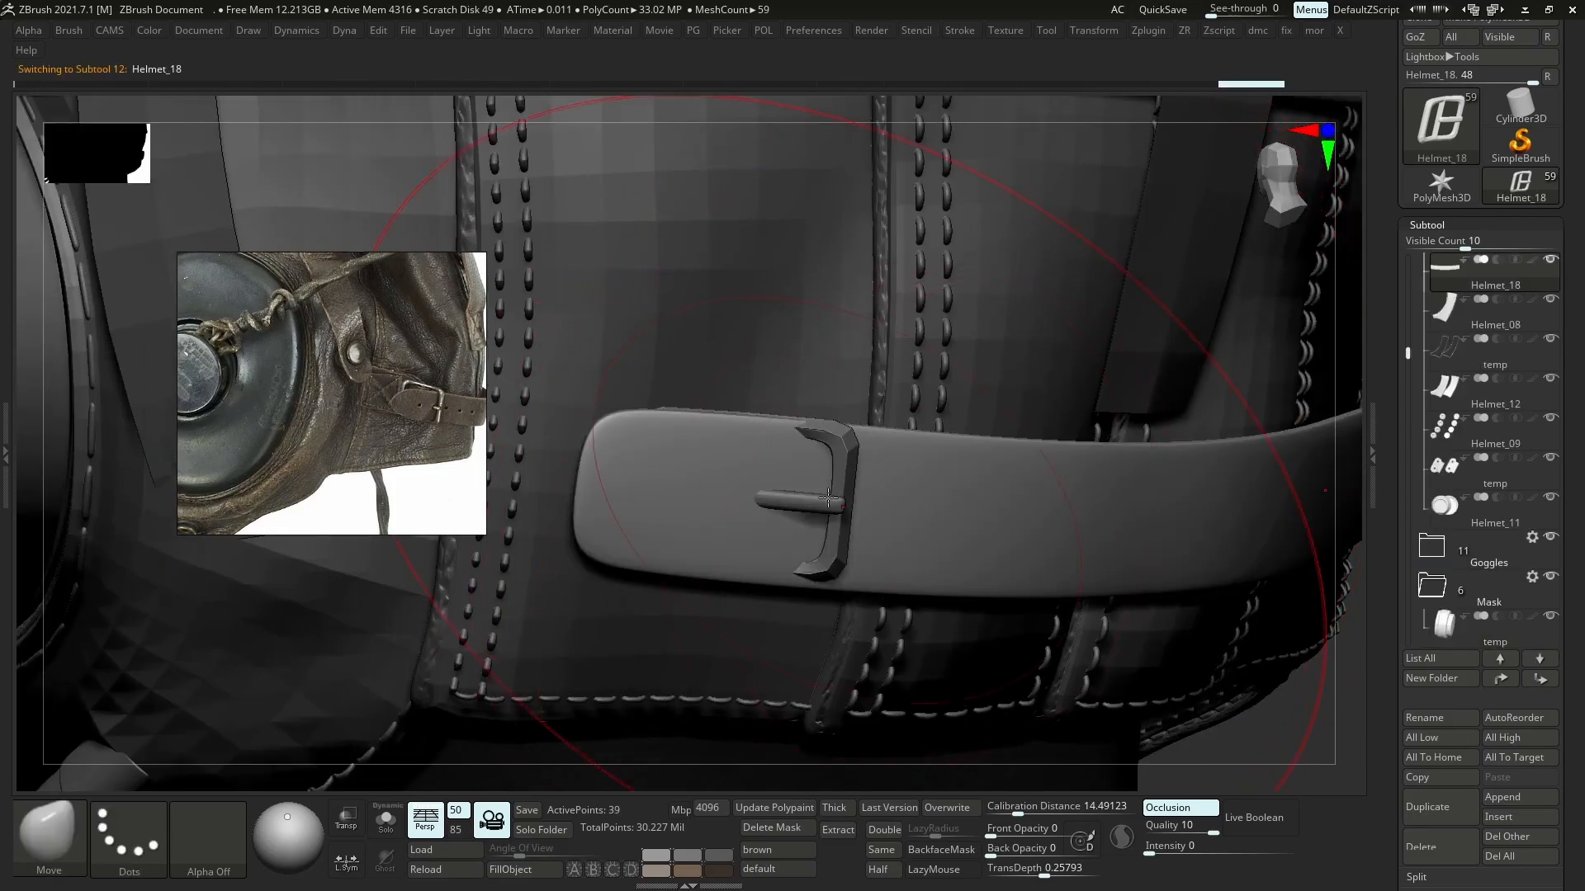
key(alt+s)
key(shift+f)
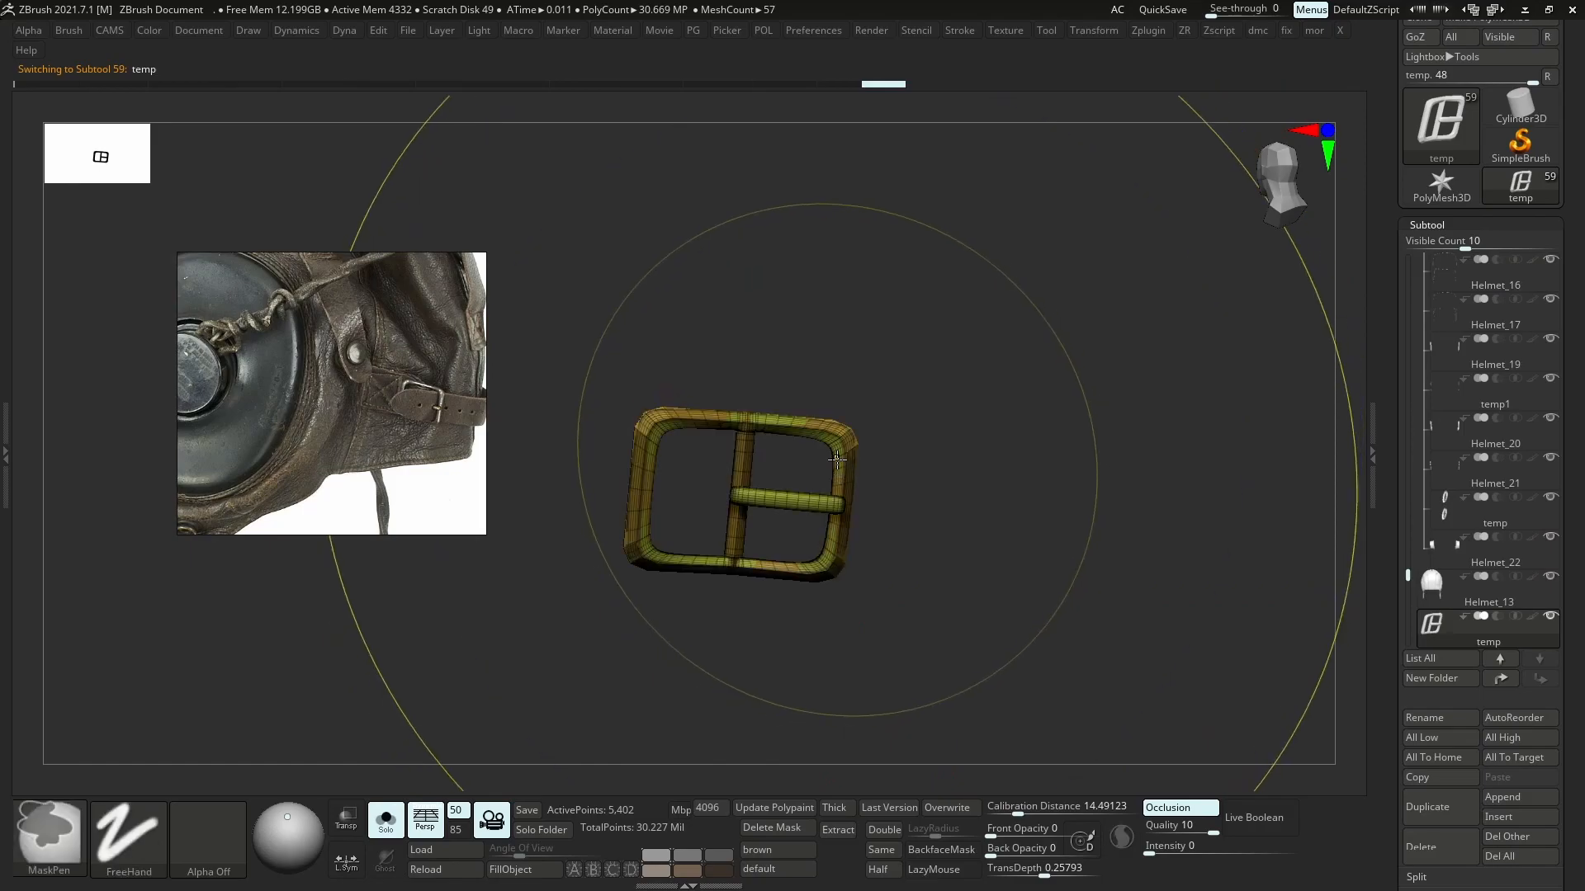
ctrl+right_drag(839, 473, 867, 487)
ctrl+shift+click(915, 408)
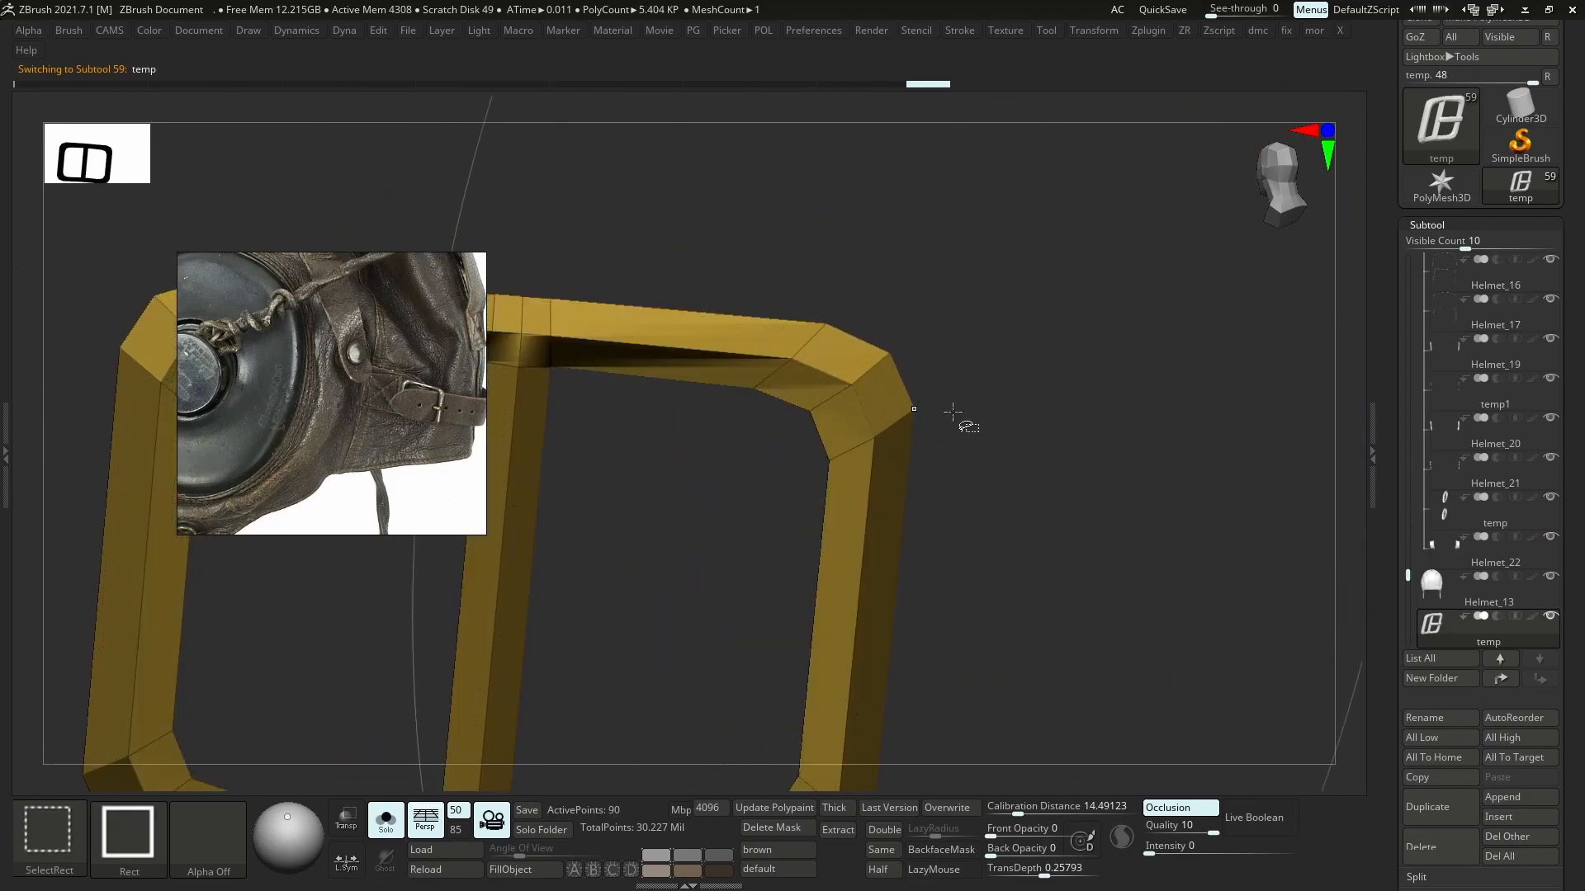
ctrl+shift+drag(1033, 483, 1082, 499)
key(shift+f)
key(f)
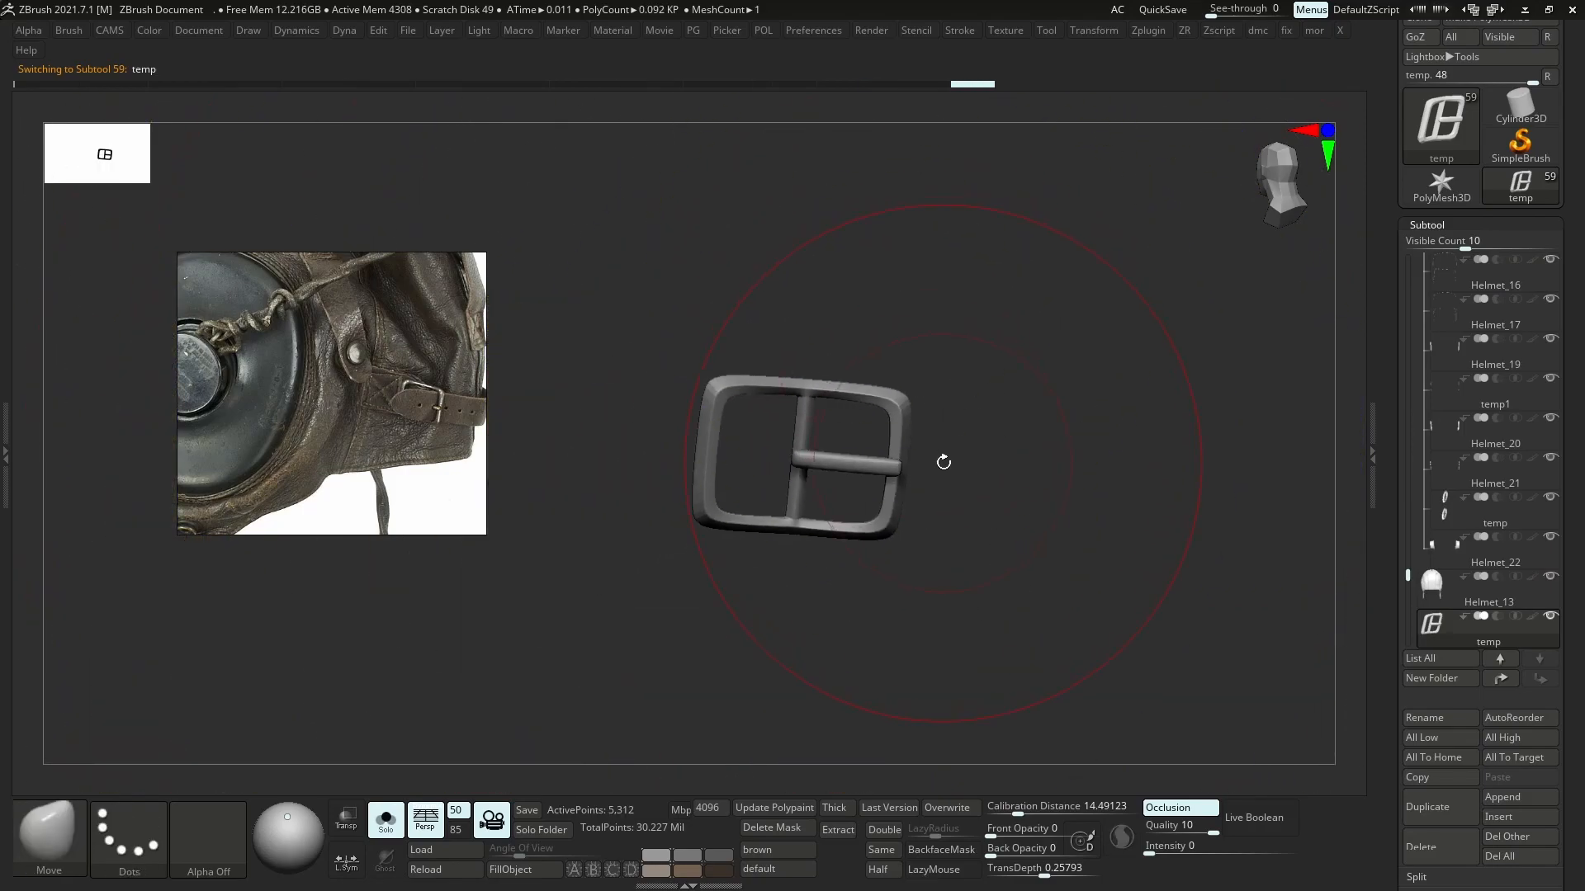
key(alt+s)
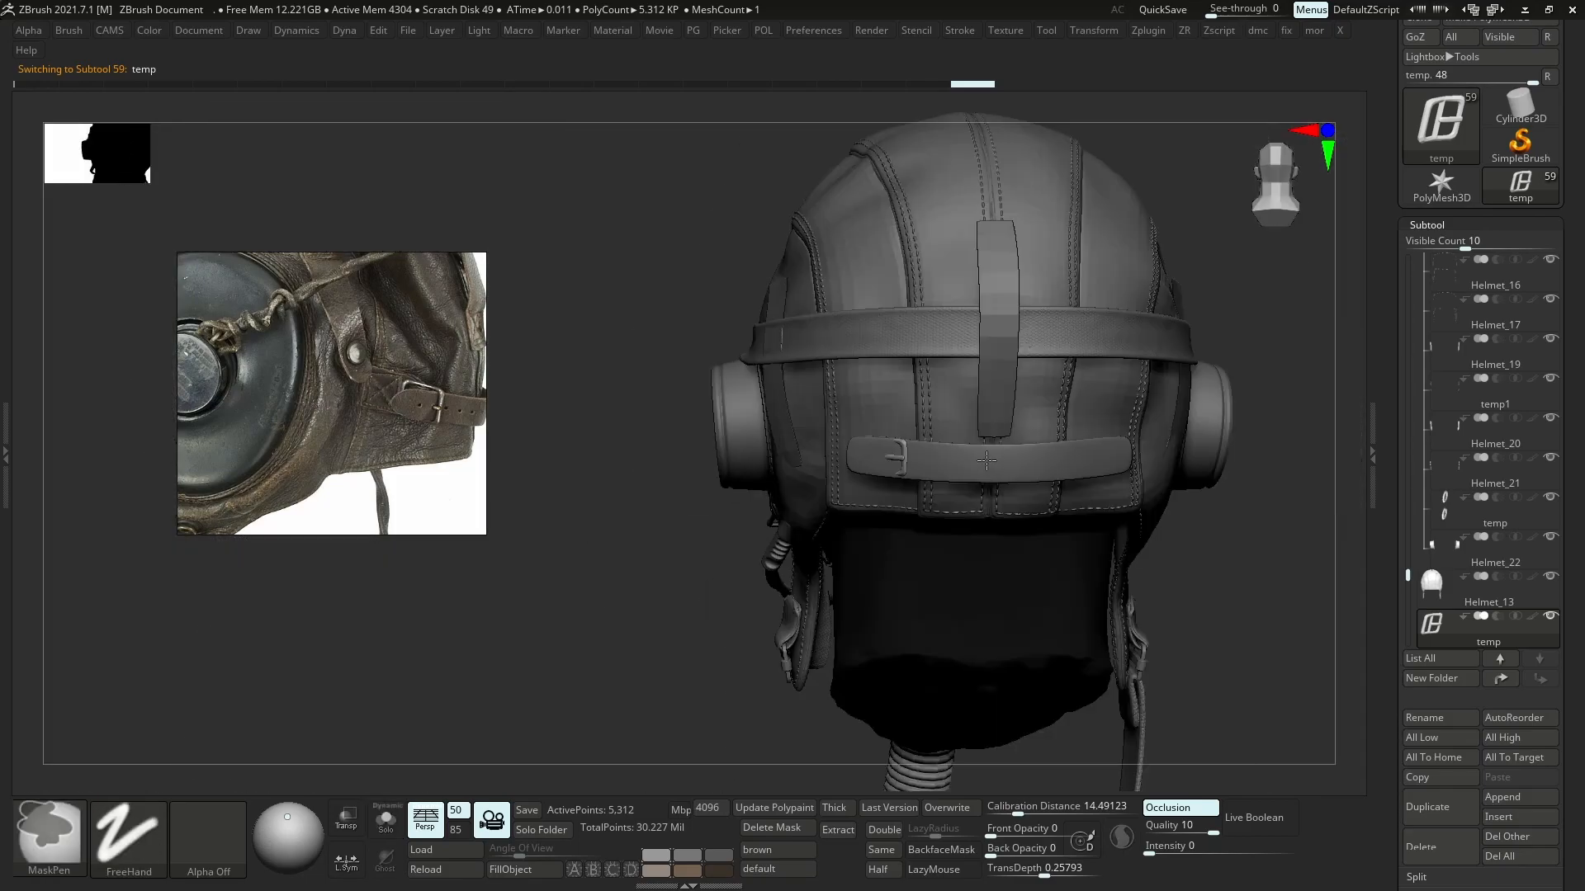
- Select the back strap Helmet_18 and isolate it with its polygroups displayed
alt+click(998, 468)
ctrl+right_drag(1008, 469, 1065, 555)
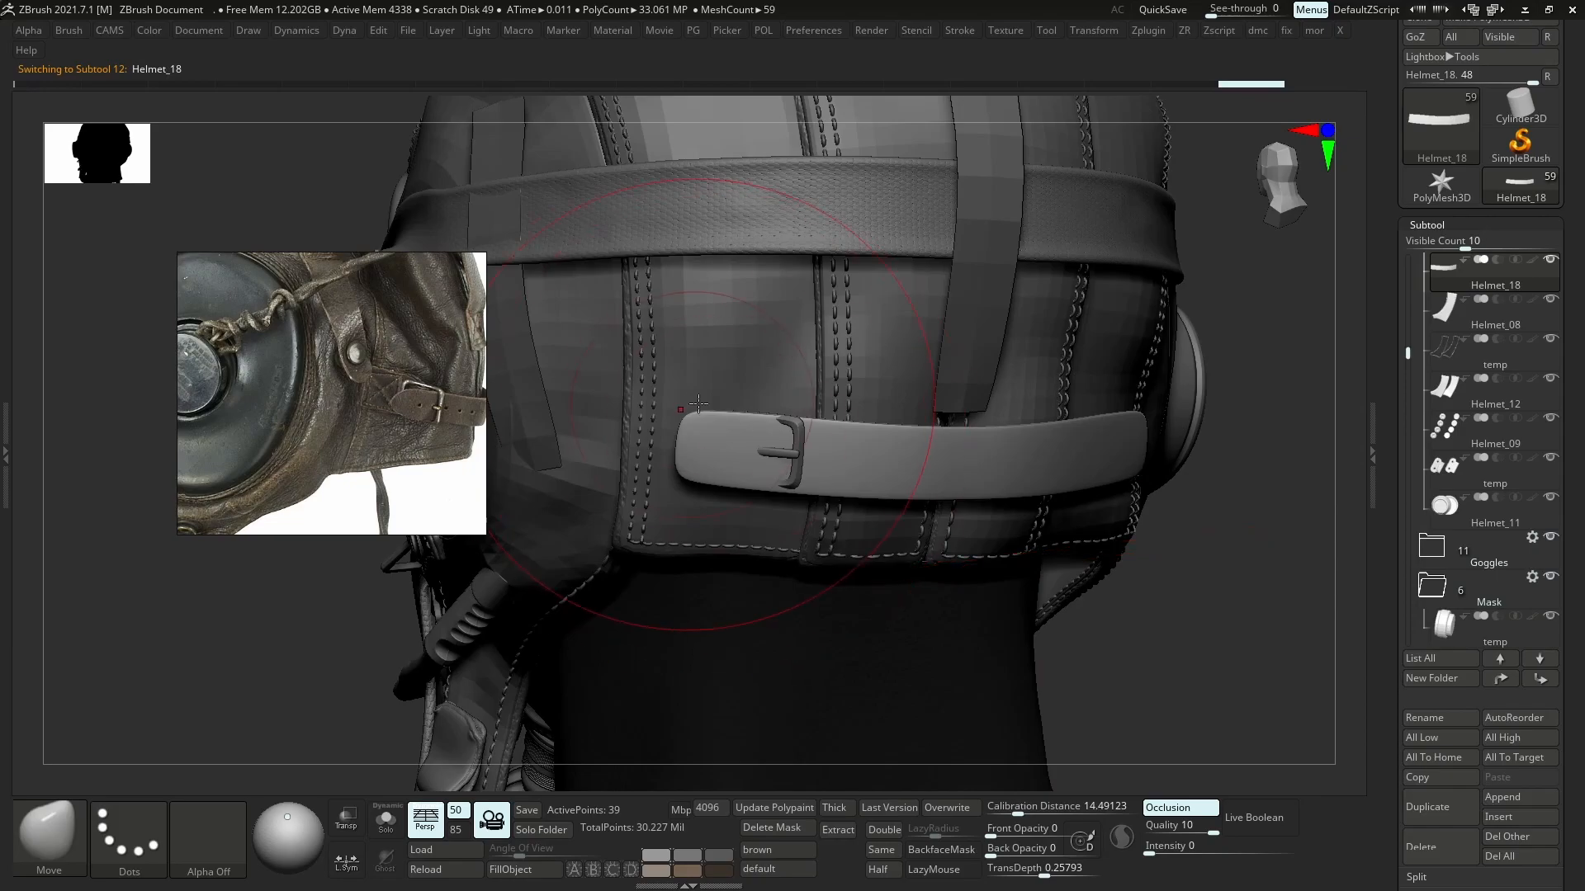
key(shift+f)
key(alt+s)
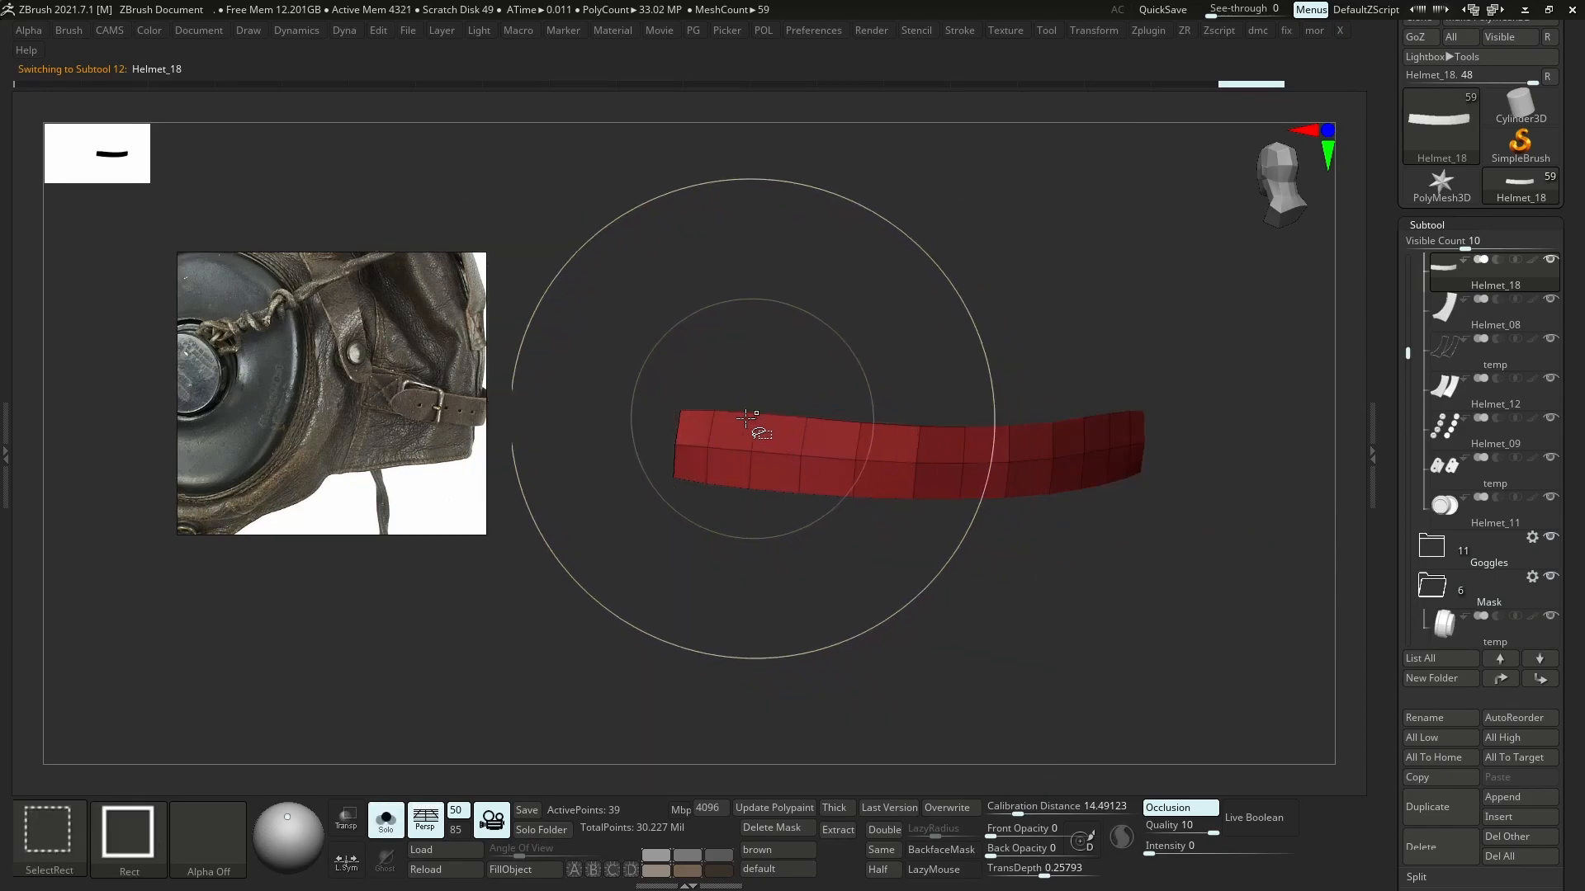
ctrl+alt+shift+drag(619, 364, 784, 516)
key(alt+s)
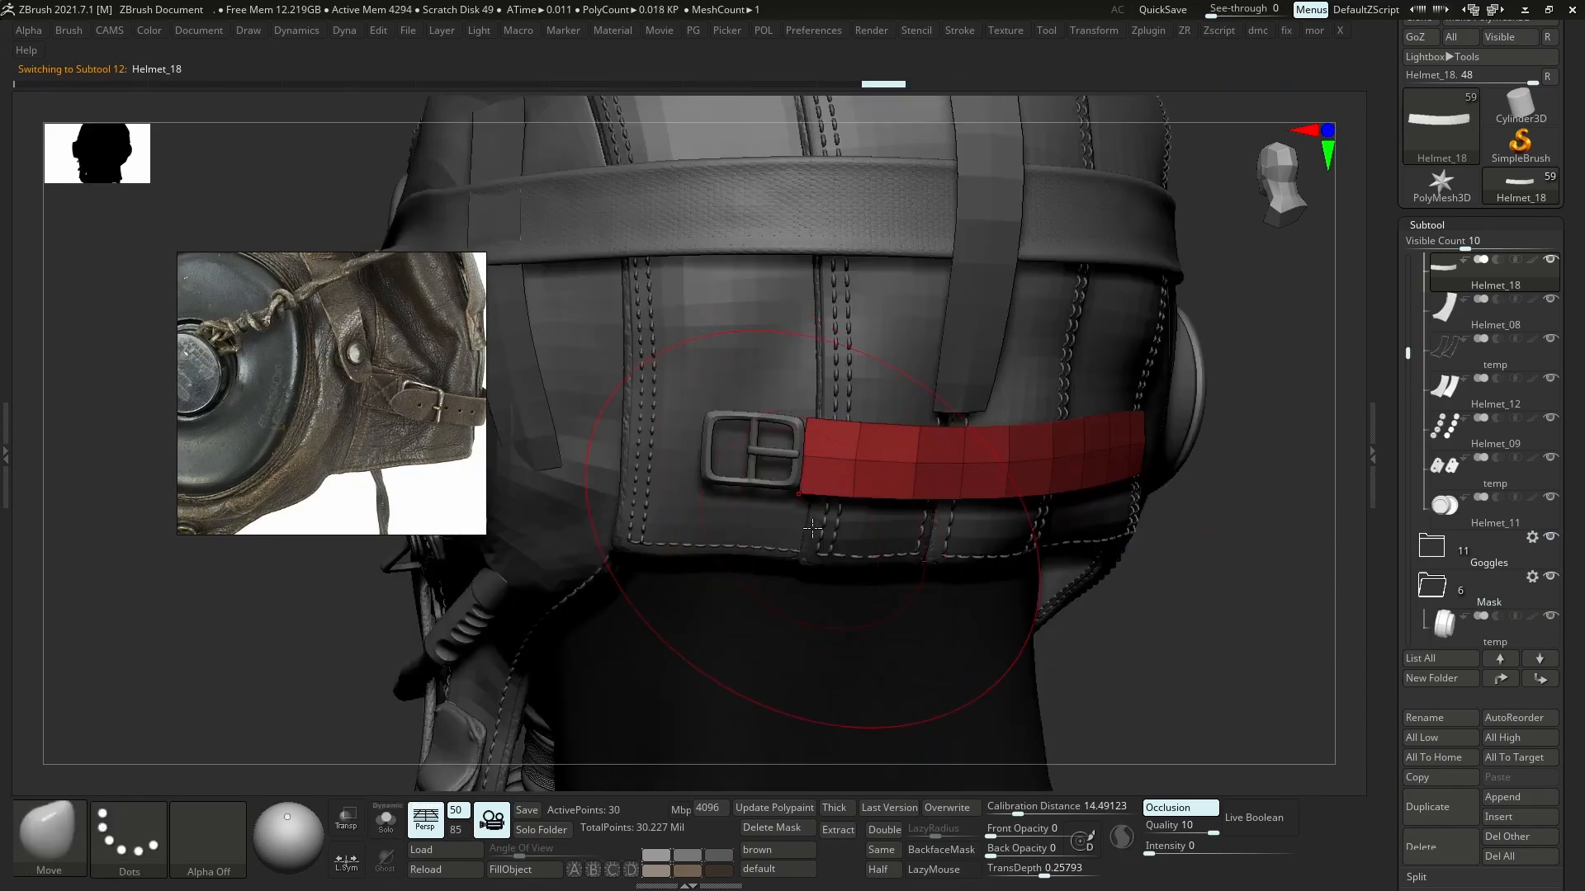
ctrl+shift+click(727, 421)
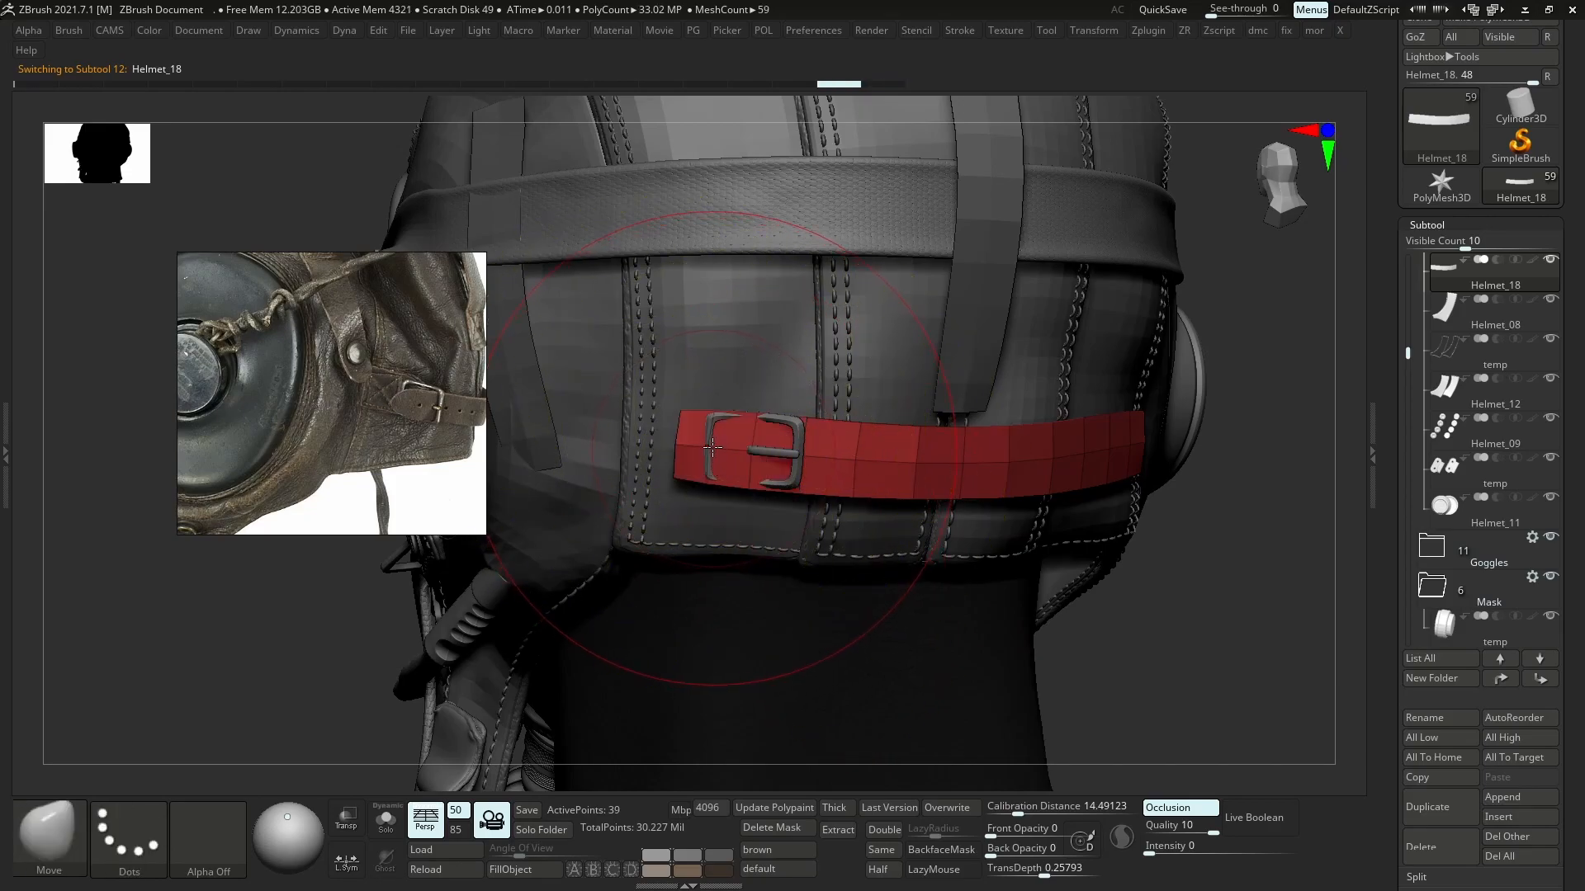
- Give the long part of the back strap its own polygroup, separate from the short end under the buckle frame
key(alt+s)
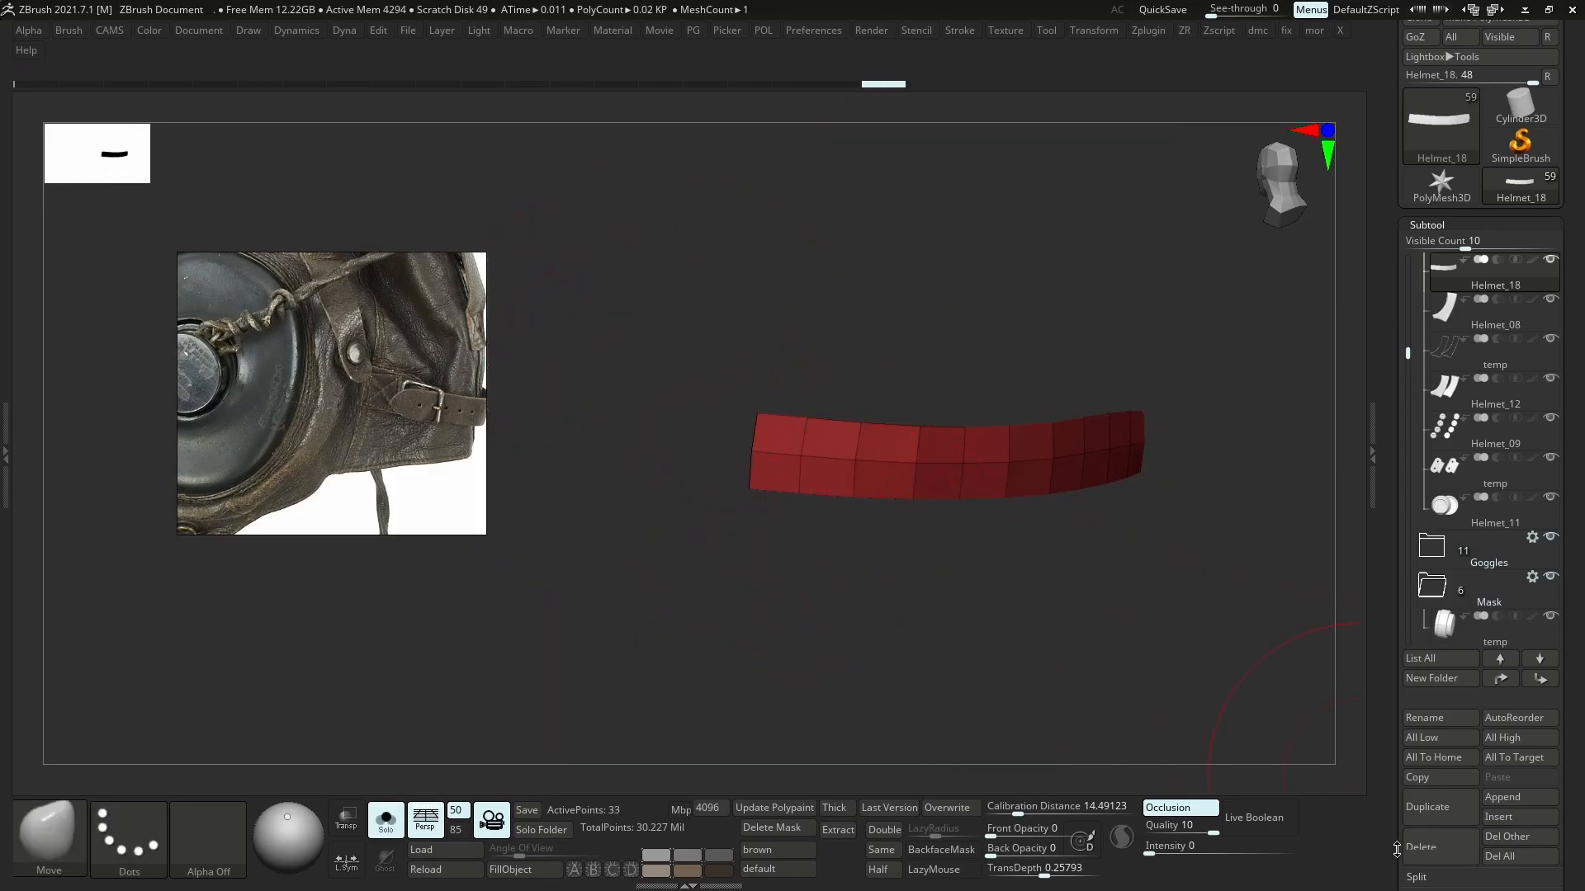
scroll(1526, 792, down, 3)
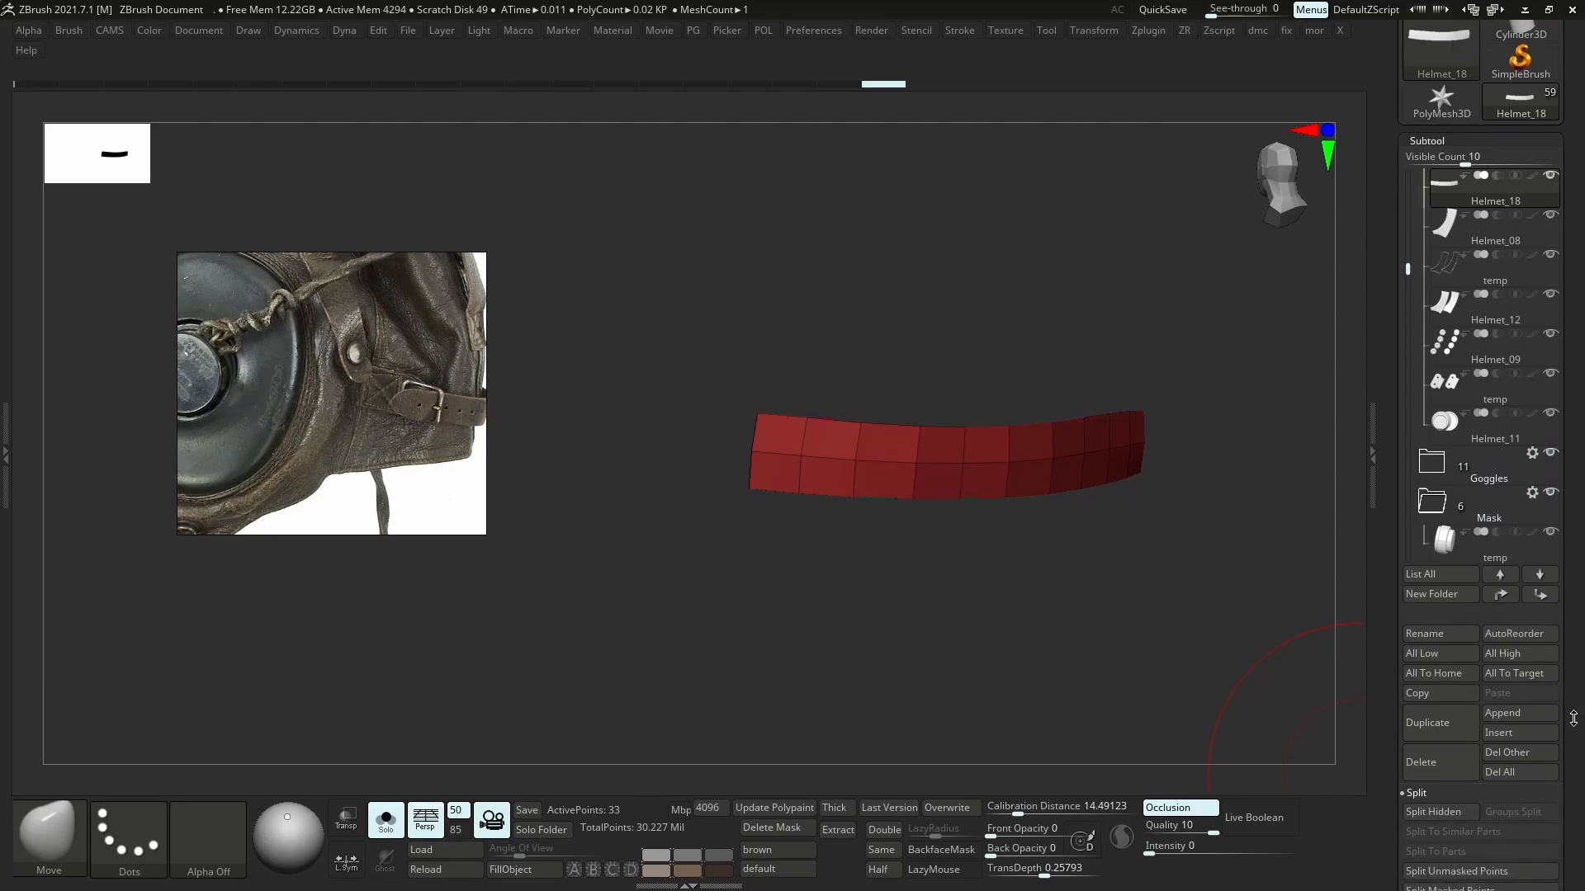
key(ctrl+w)
ctrl+alt+shift+drag(1201, 280, 555, 617)
key(alt+s)
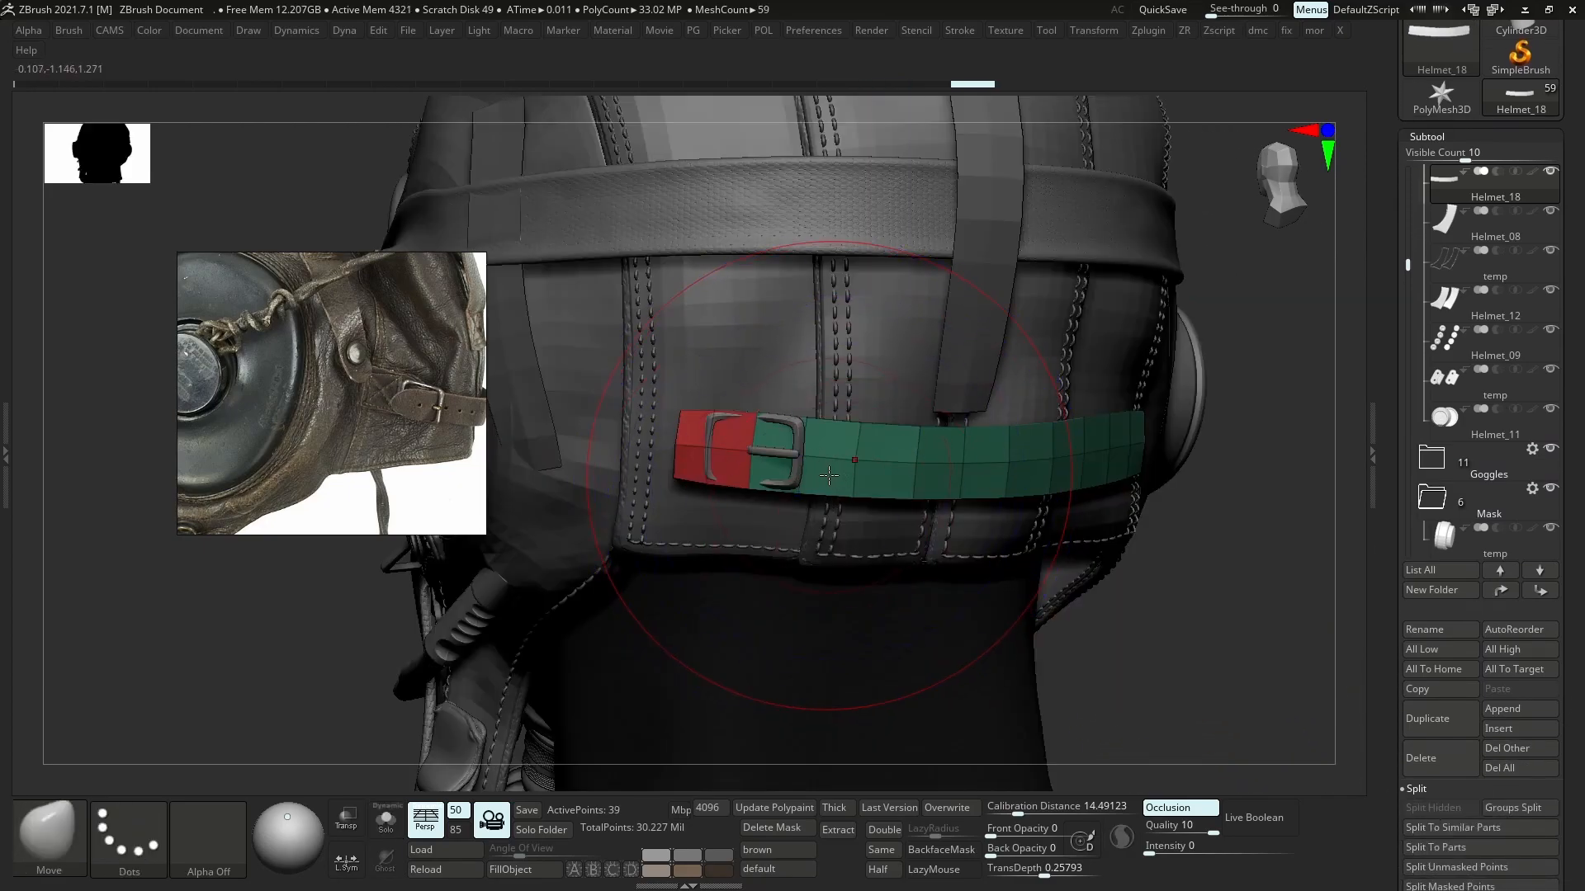
- Preview the back strap with dynamic subdivision, without the polygroup display
key(d)
key(shift+d)
key(d)
key(shift+f)
- Add a layer to the back strap, adjust its intensity to sink the strap below the buckle, and bake the layer
drag(1568, 700, 1574, 606)
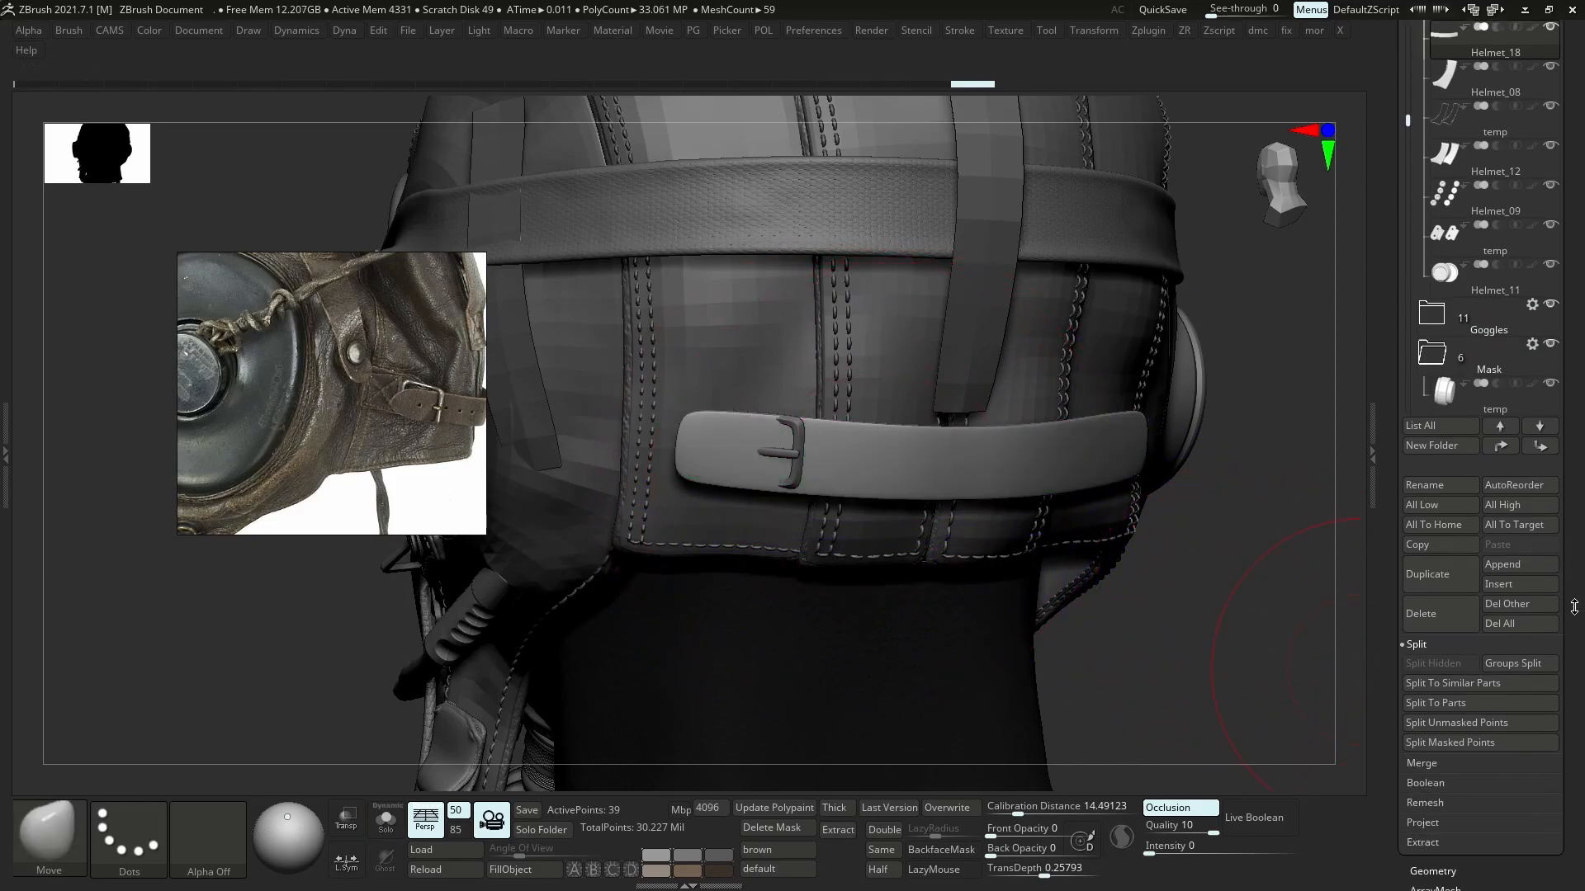
drag(1476, 855, 1484, 809)
drag(1448, 880, 1460, 825)
click(1444, 843)
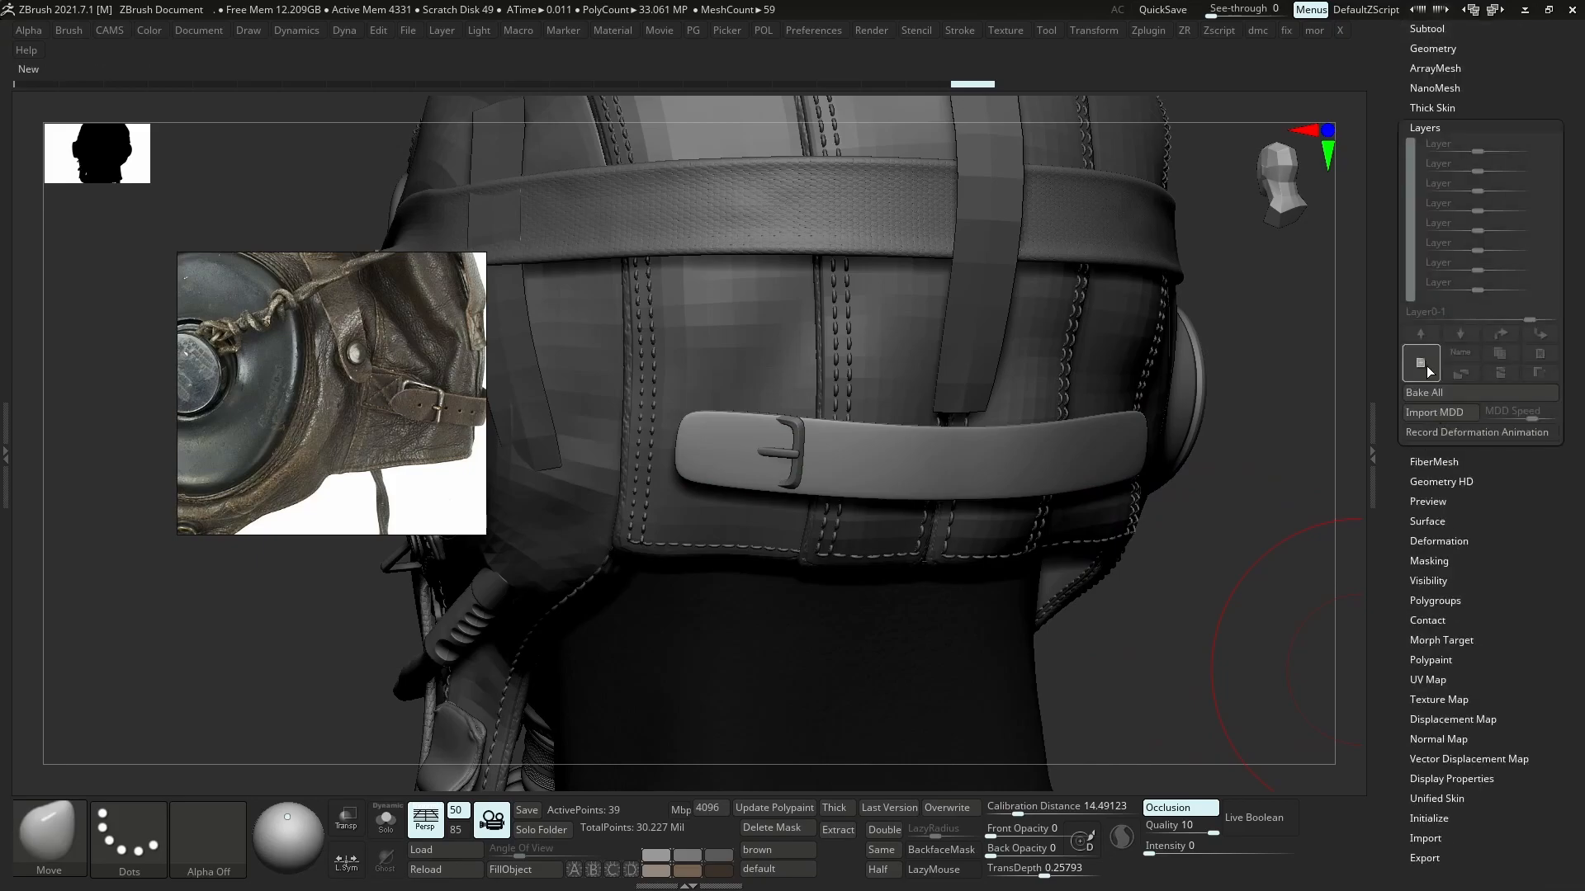
click(1423, 367)
key(p)
drag(1526, 150, 1494, 147)
click(848, 477)
click(1473, 393)
key(shift+d)
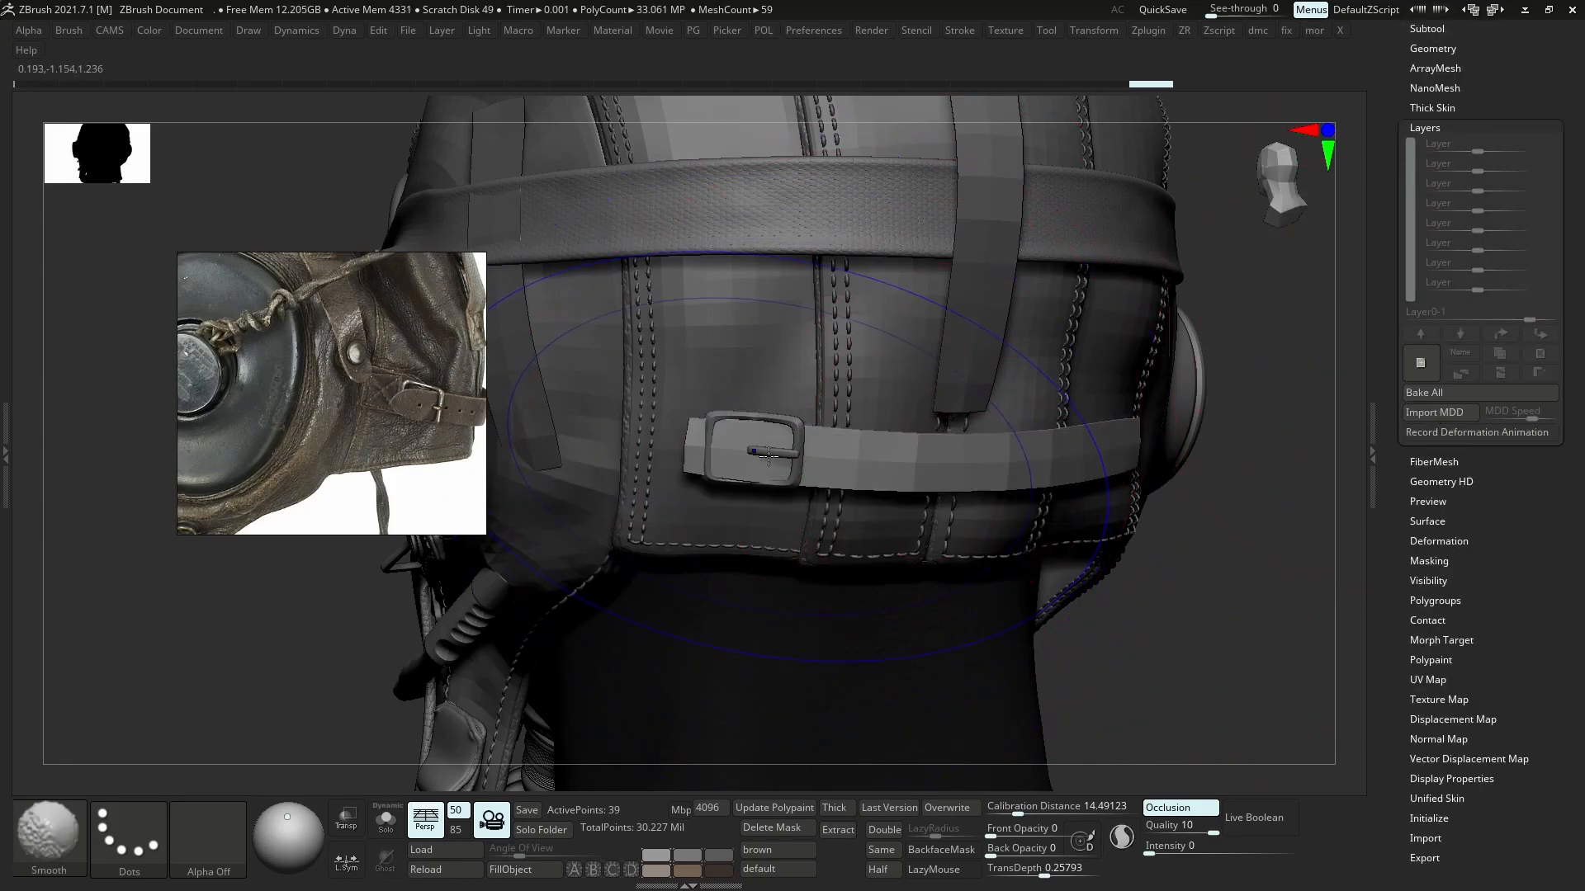
- Split the back strap by its polygroups into a short end piece and a separate long strap subtool
key(shift+f)
ctrl+shift+click(721, 449)
click(1428, 30)
click(1434, 703)
alt+click(864, 463)
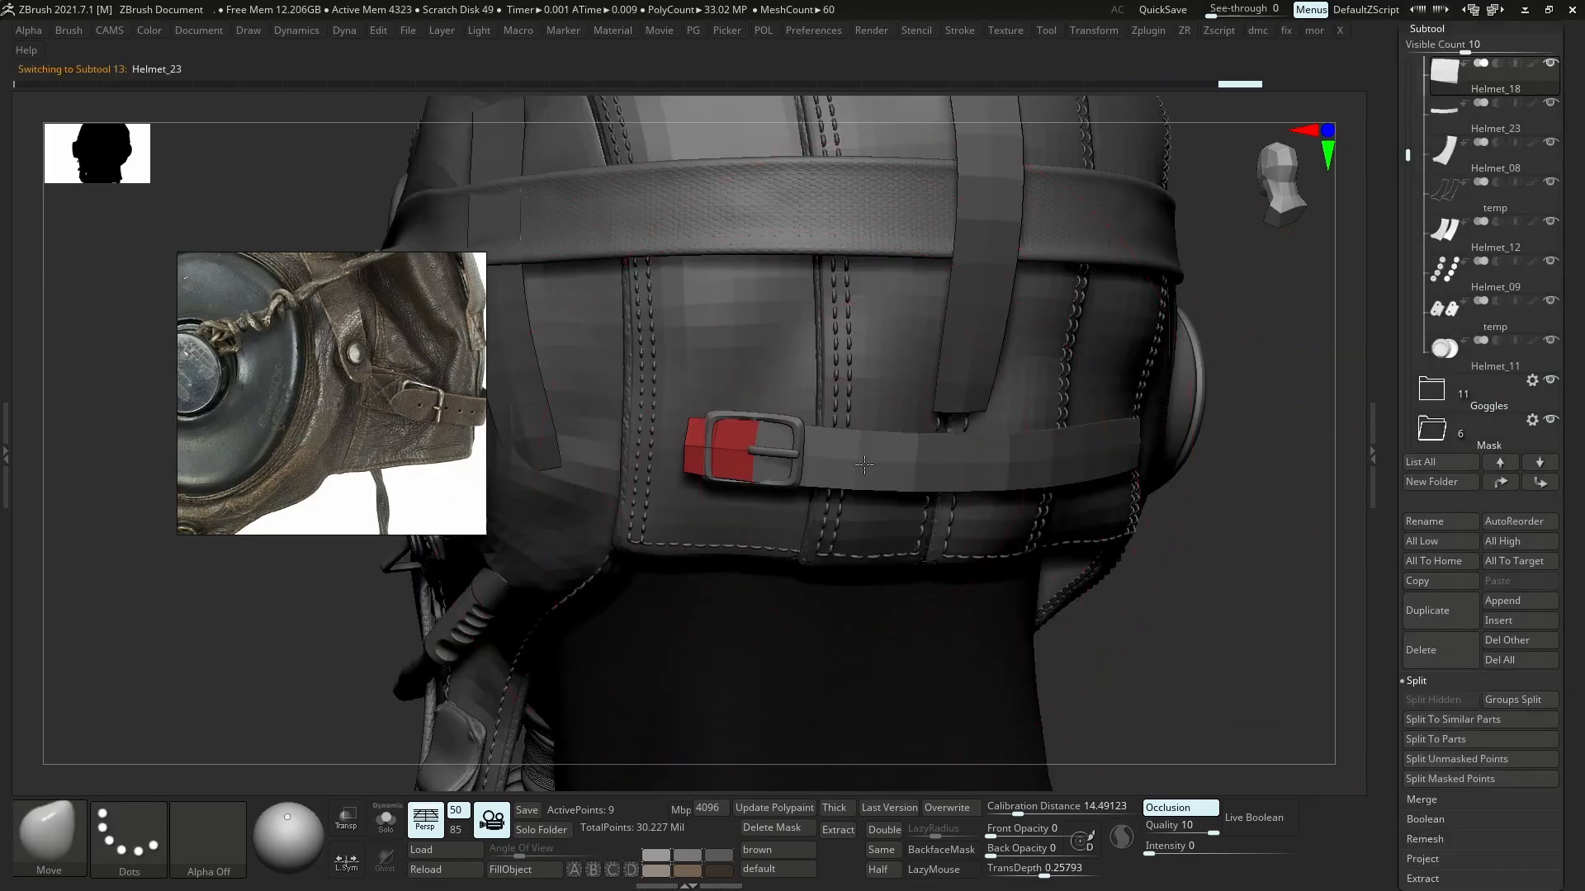
- Turn on dynamic subdivision for the long strap piece and pull its end into the buckle frame with the Move brush
ctrl+right_drag(823, 448, 752, 449)
key(d)
key(shift+f)
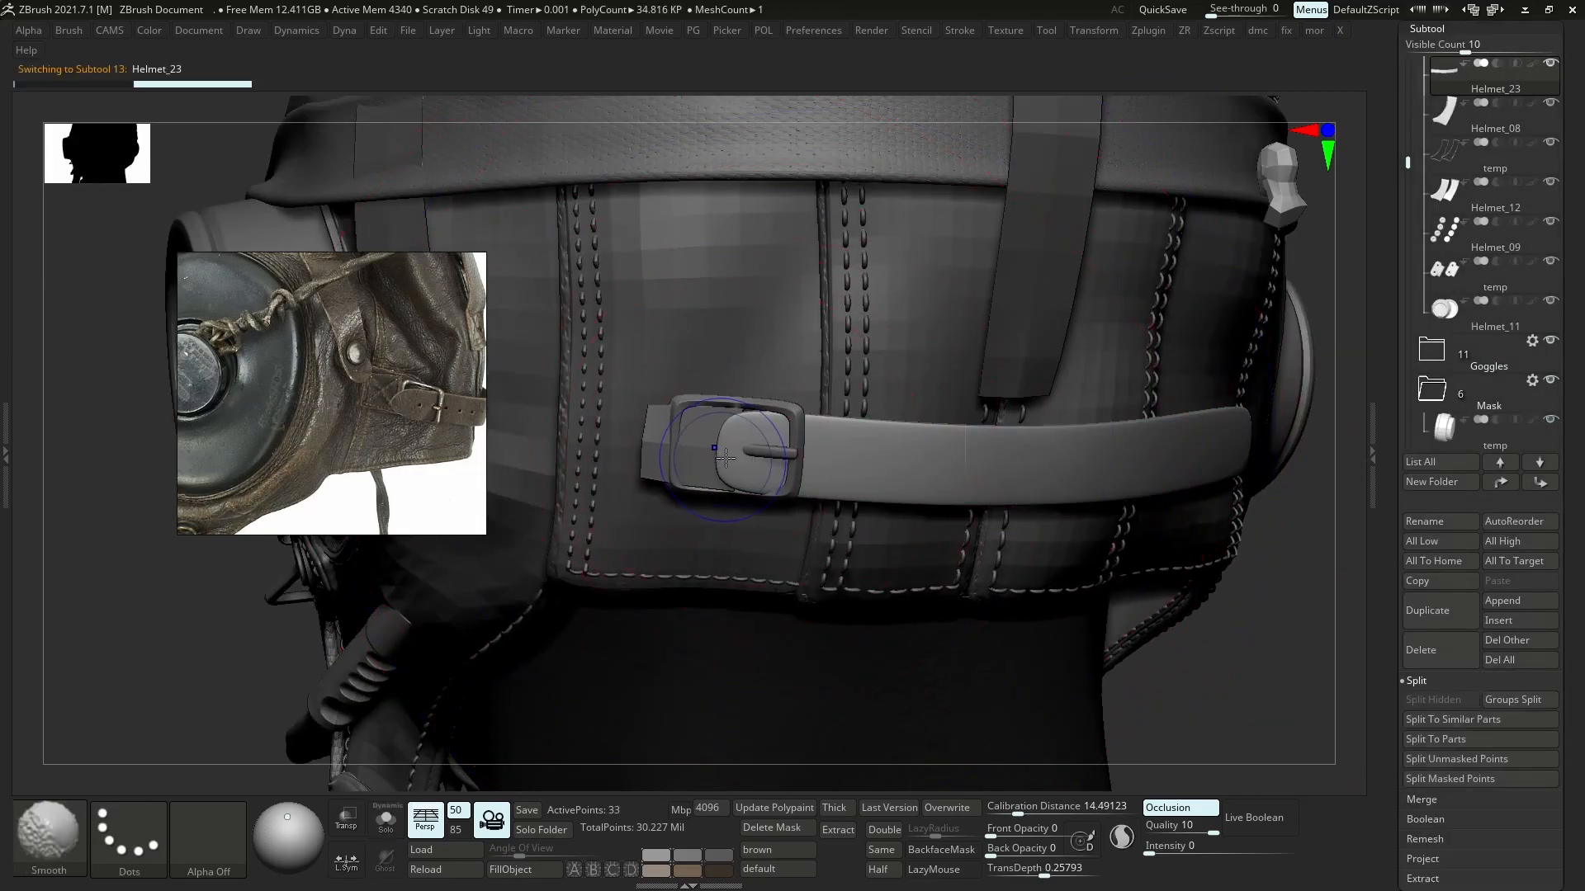
key(shift+f)
key(shift+f)
key(s)
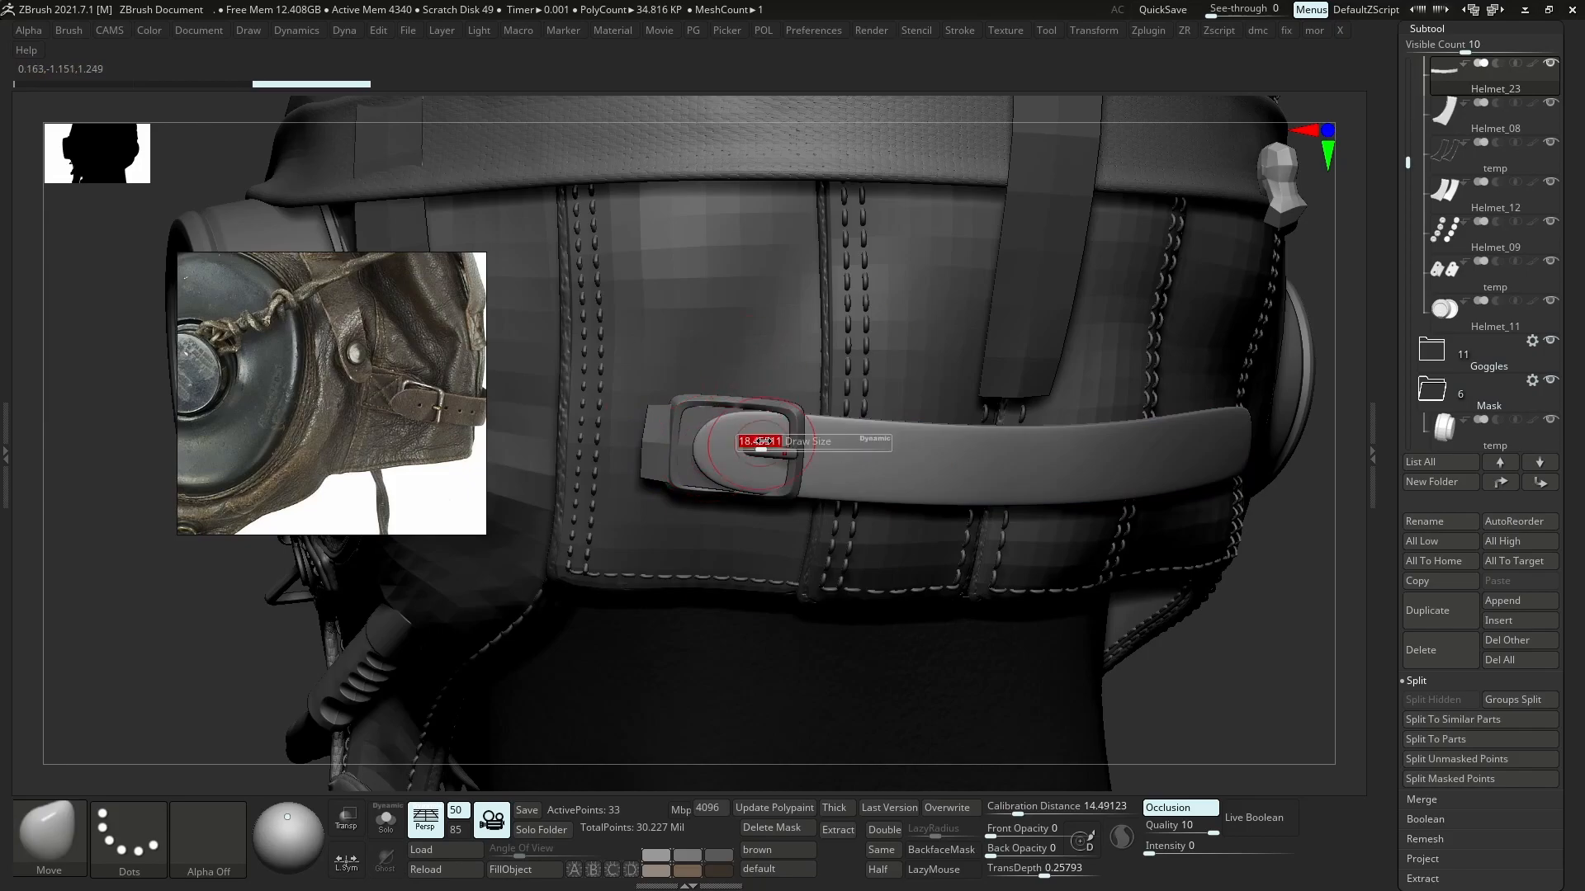
- Stretch the long strap's rounded tip past the outer edge of the buckle frame with the Move brush
ctrl+right_drag(789, 461, 797, 483)
shift+right_drag(796, 483, 749, 494)
key(s)
drag(794, 496, 792, 494)
ctrl+right_drag(792, 494, 787, 478)
shift+right_drag(787, 479, 772, 517)
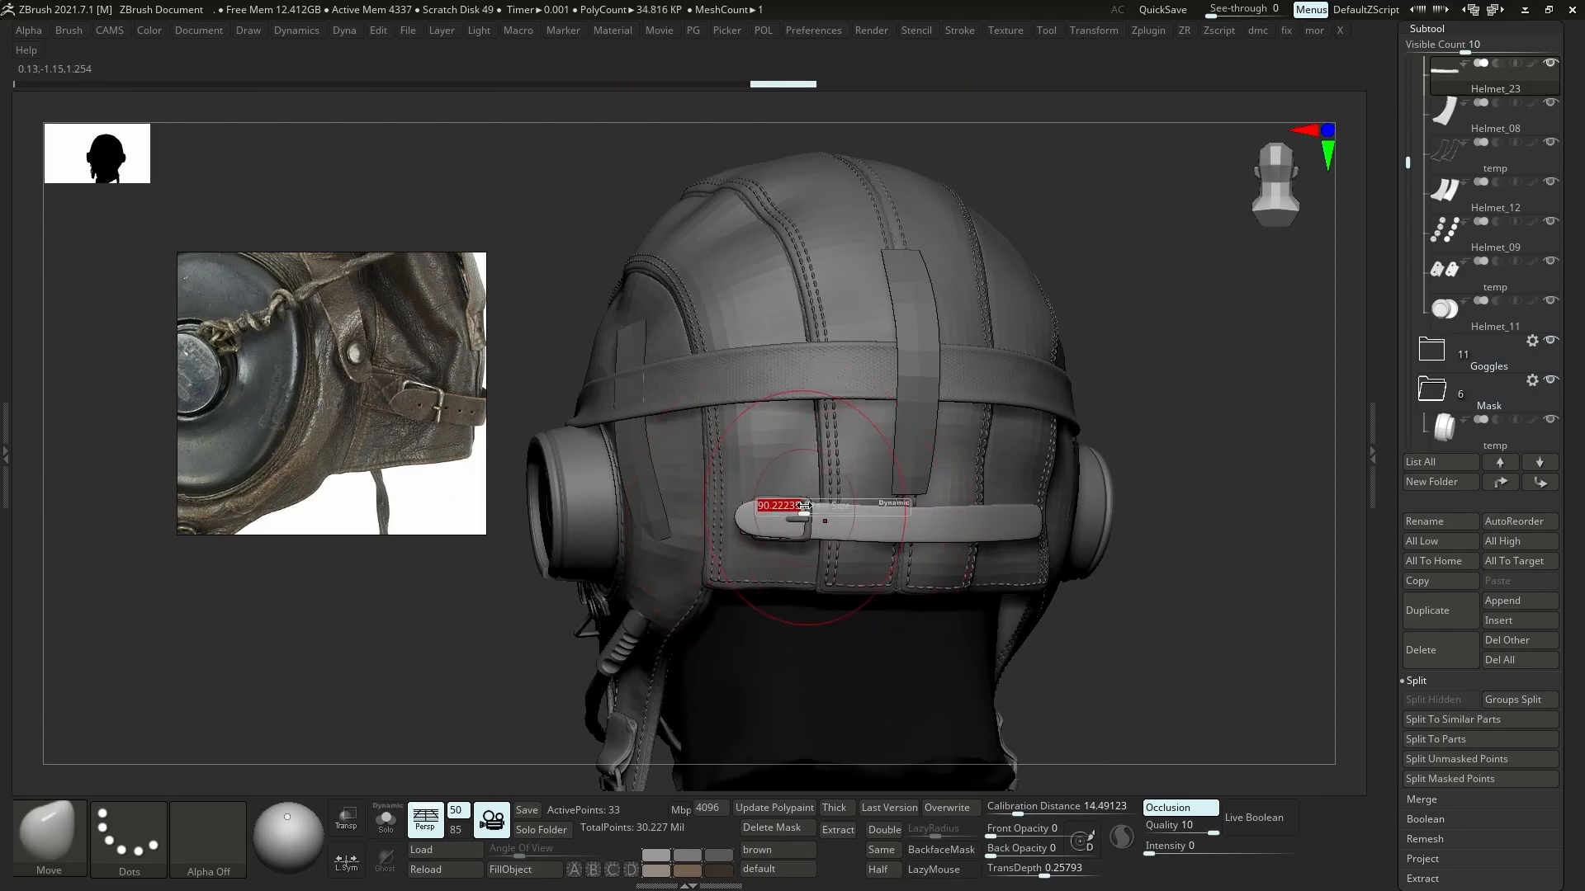
- Select the short strap piece Helmet_18 under the buckle and hide the long strap Helmet_23
right_drag(776, 534, 737, 534)
alt+click(753, 541)
key(alt+s)
key(alt+s)
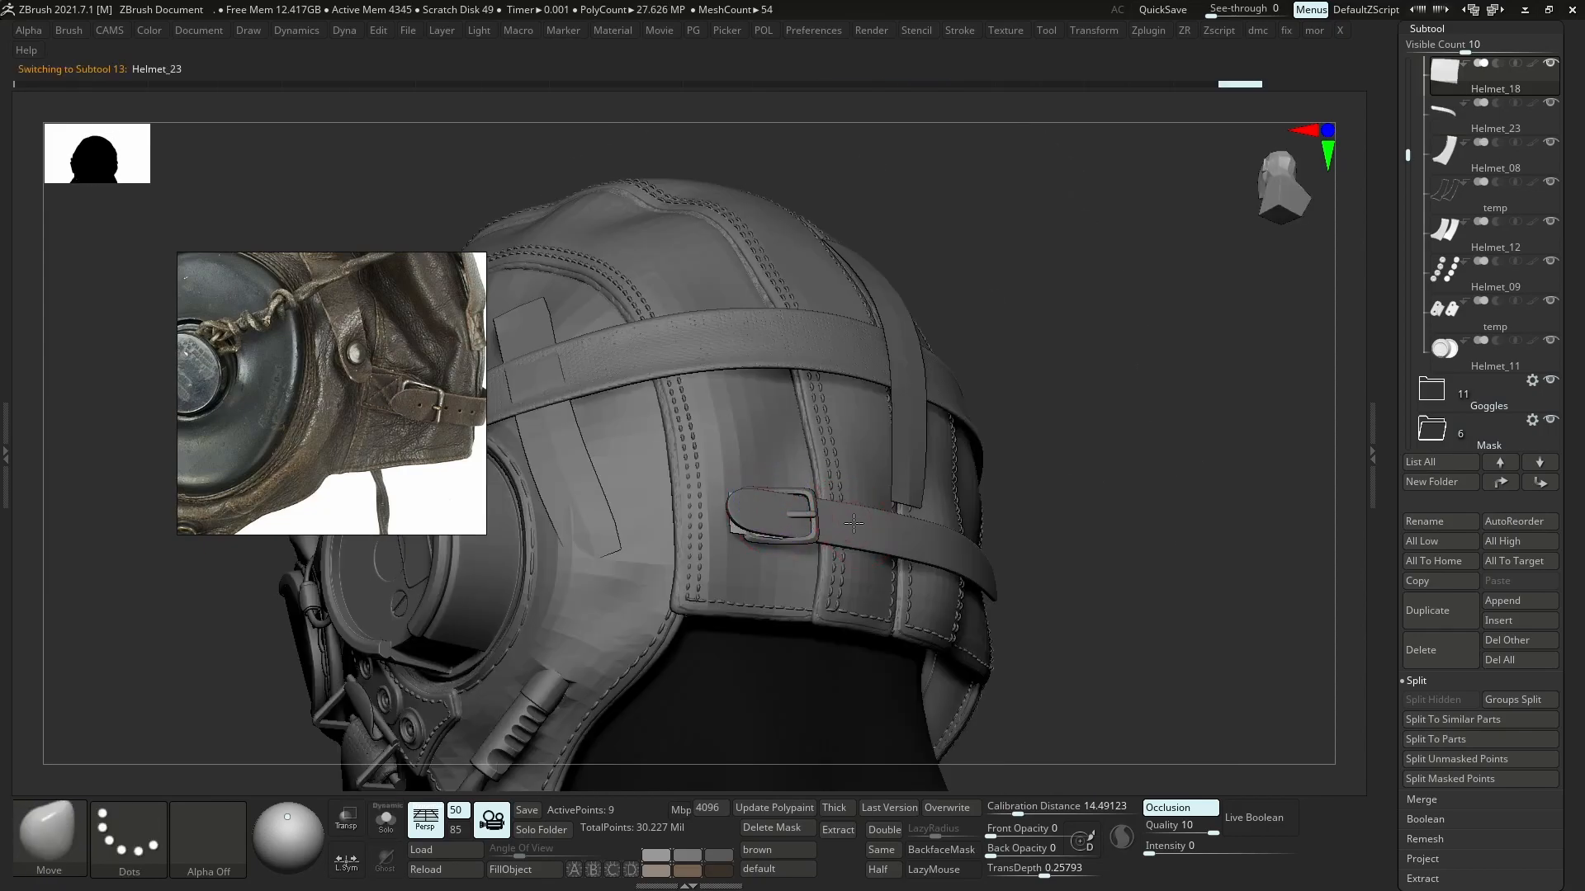
alt+click(854, 522)
drag(1409, 166, 1409, 150)
click(1446, 114)
click(1549, 143)
- Export the short strap piece, switch to Maya and replace the old back strap with it
mouse_move(743, 388)
ctrl+right_down()
mouse_move(690, 487)
mouse_move(706, 494)
mouse_move(699, 514)
ctrl+right_up()
key(s)
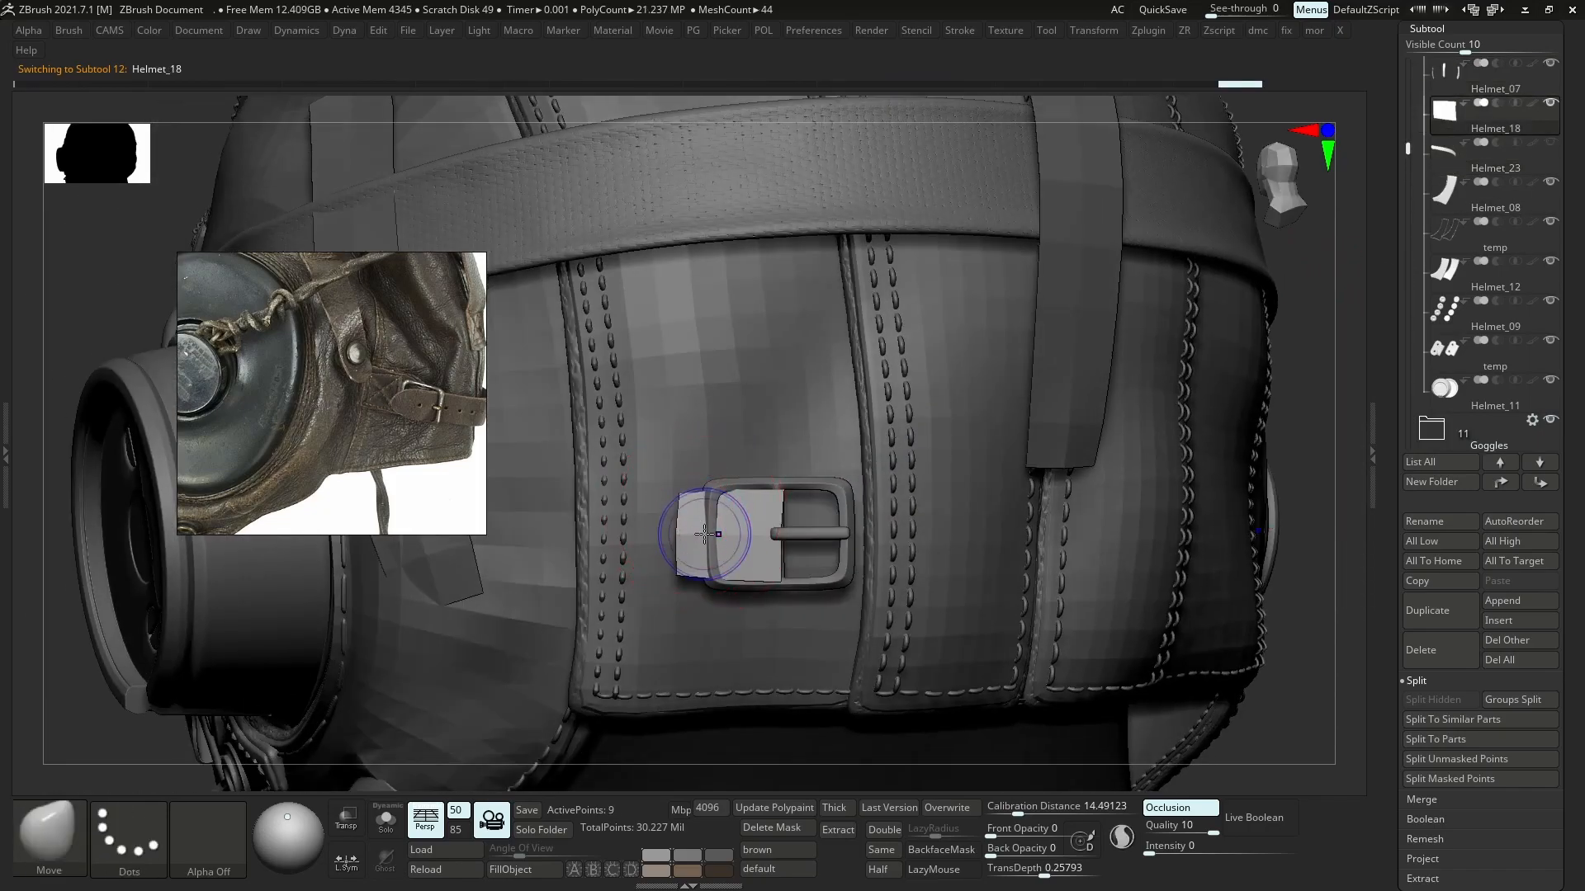
key(ctrl)
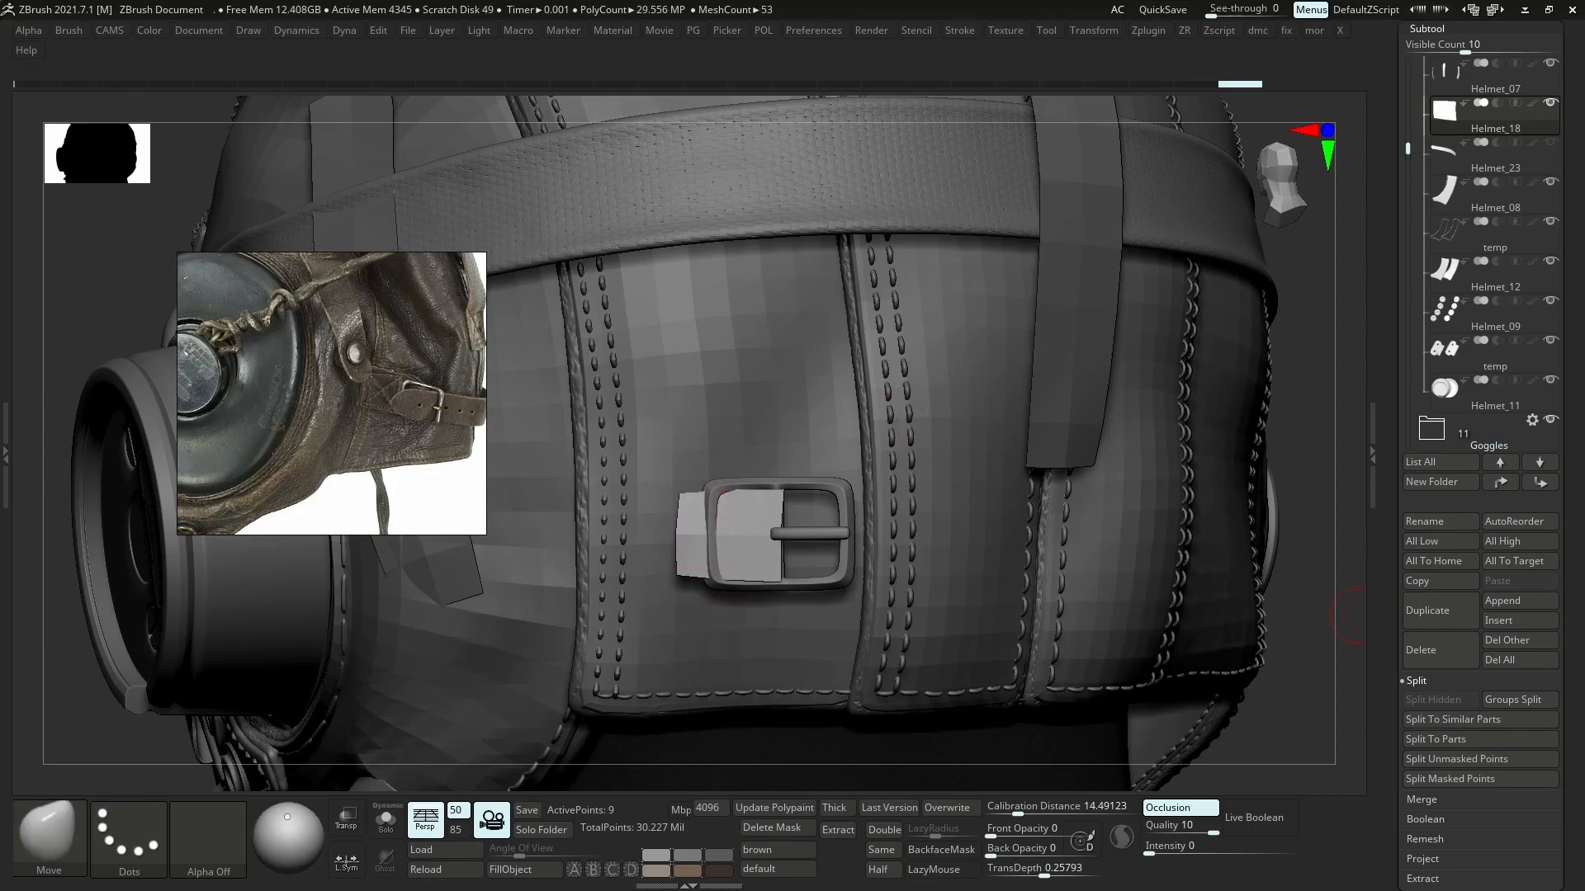
key(alt+Tab)
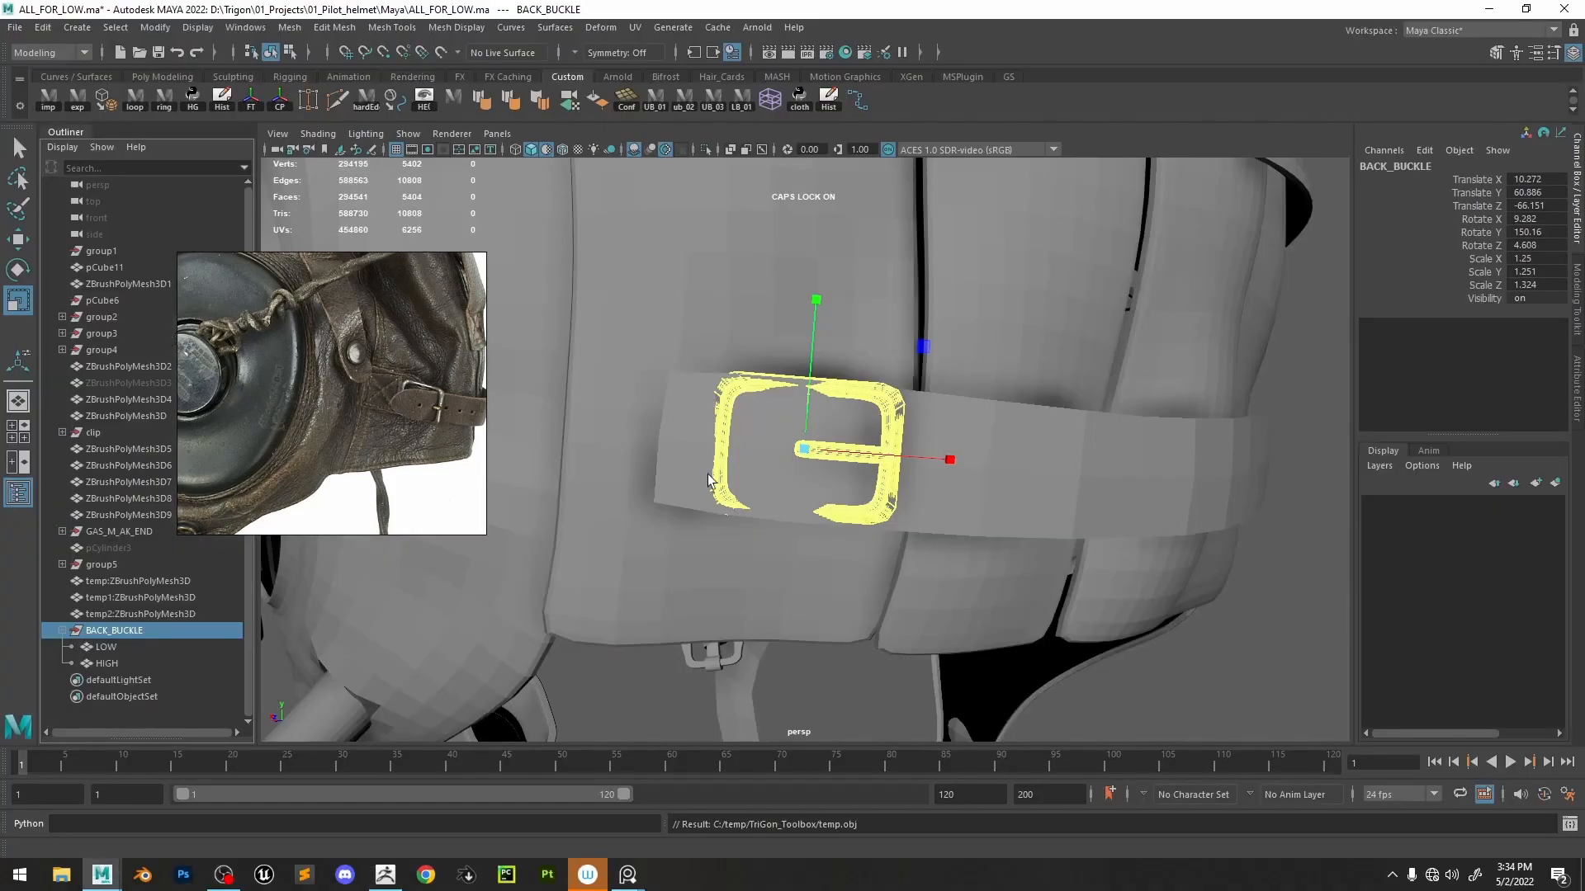
click(50, 101)
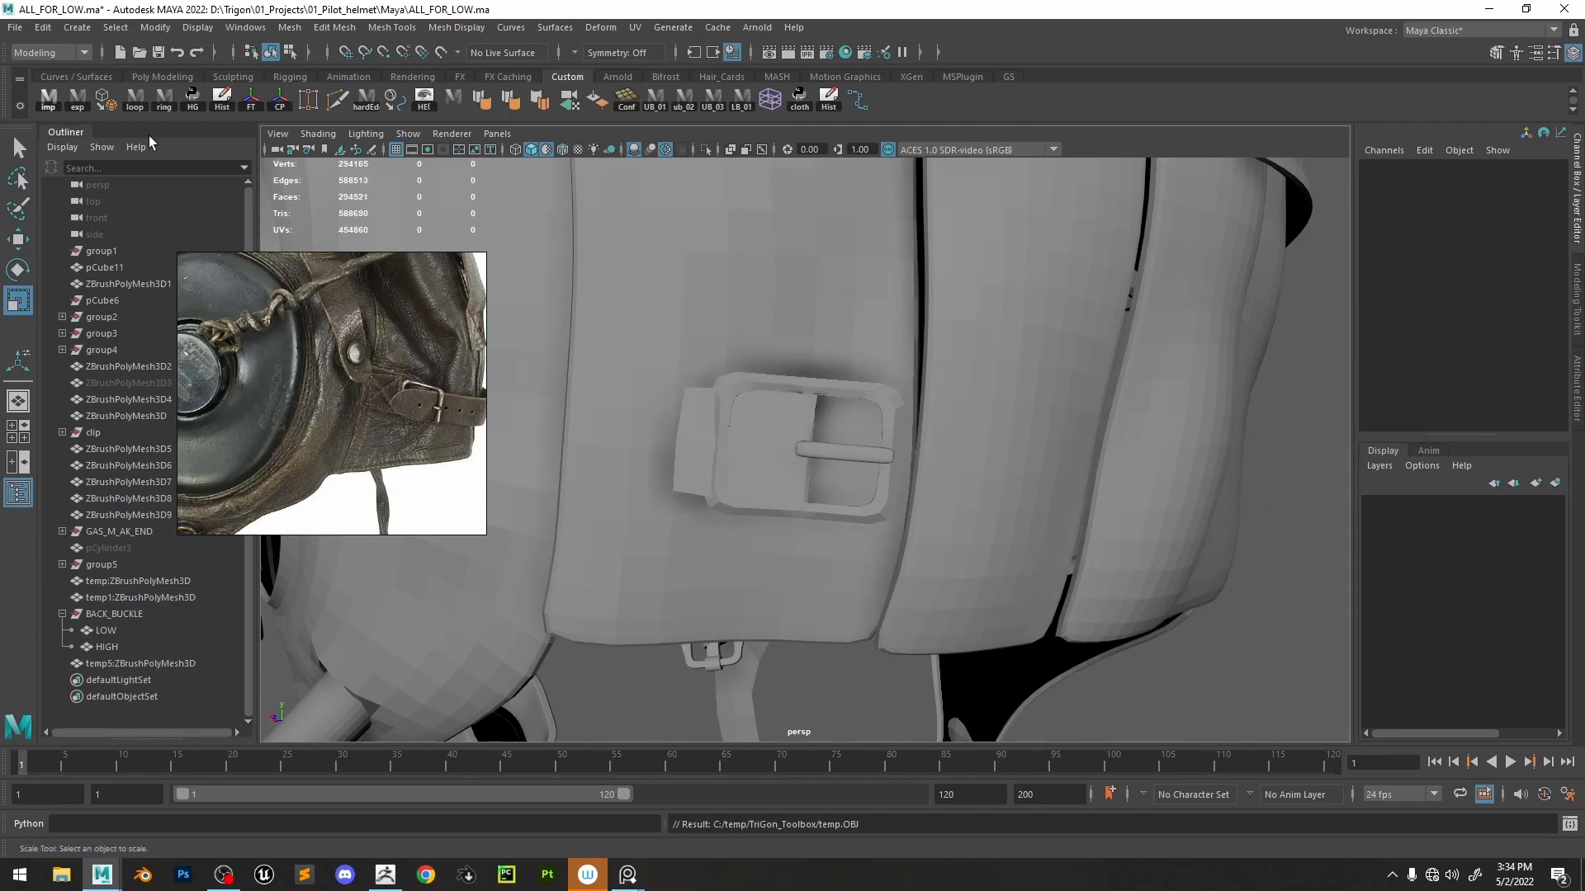
- Extrude the short strap piece's outer end edges to the helmet seam, scale and place them, and edit the edge loop at the joint
click(777, 441)
right_drag(777, 442, 776, 381)
click(678, 426)
shift+click(677, 480)
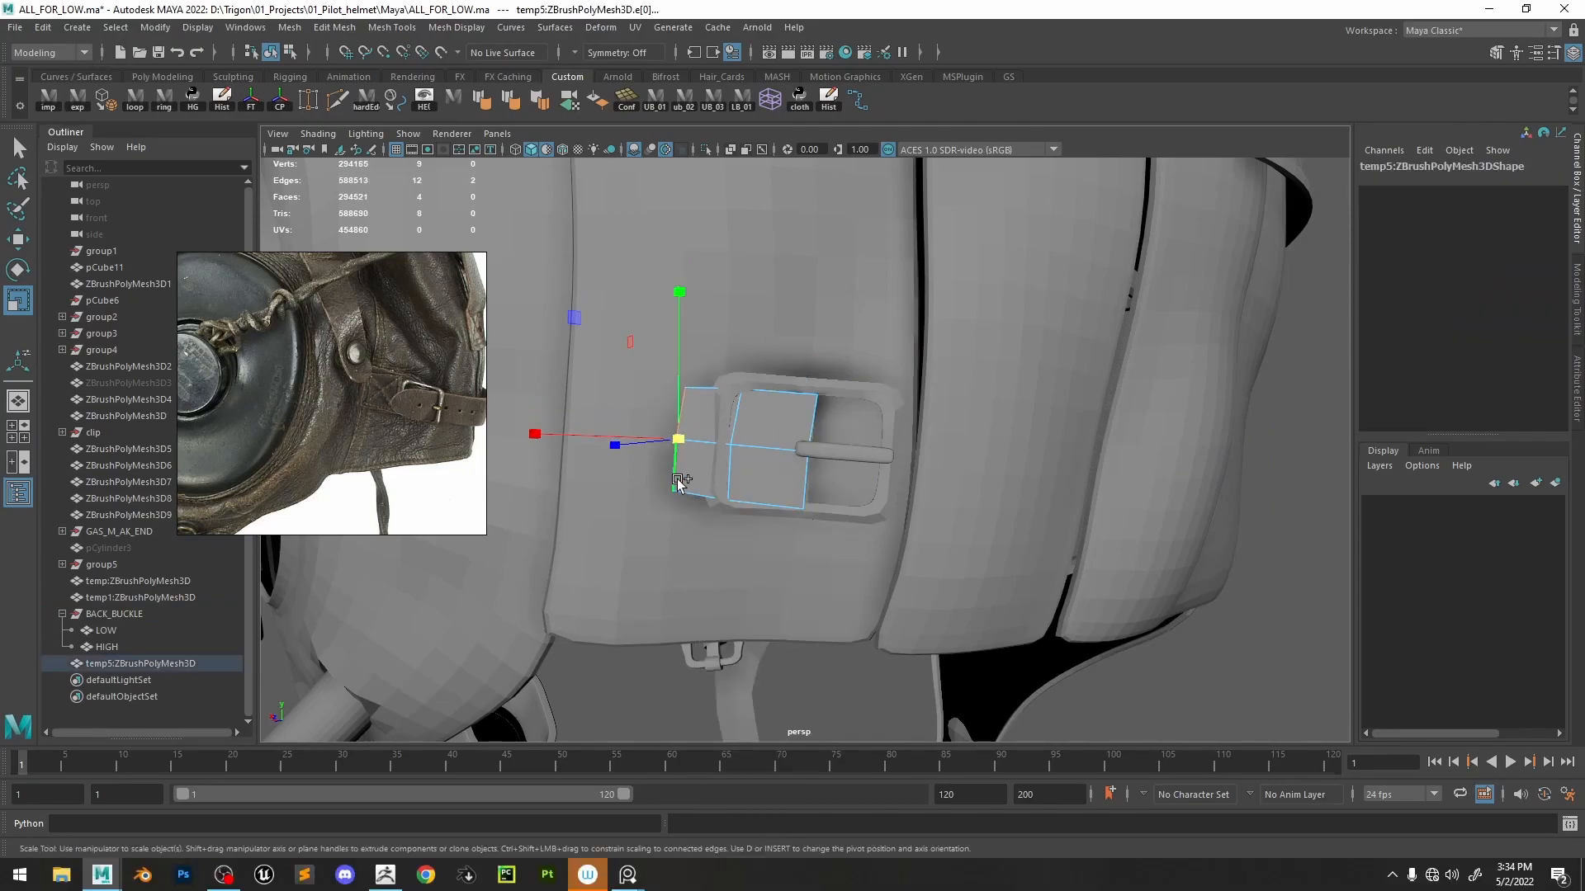
key(ctrl+e)
drag(655, 418, 565, 439)
key(r)
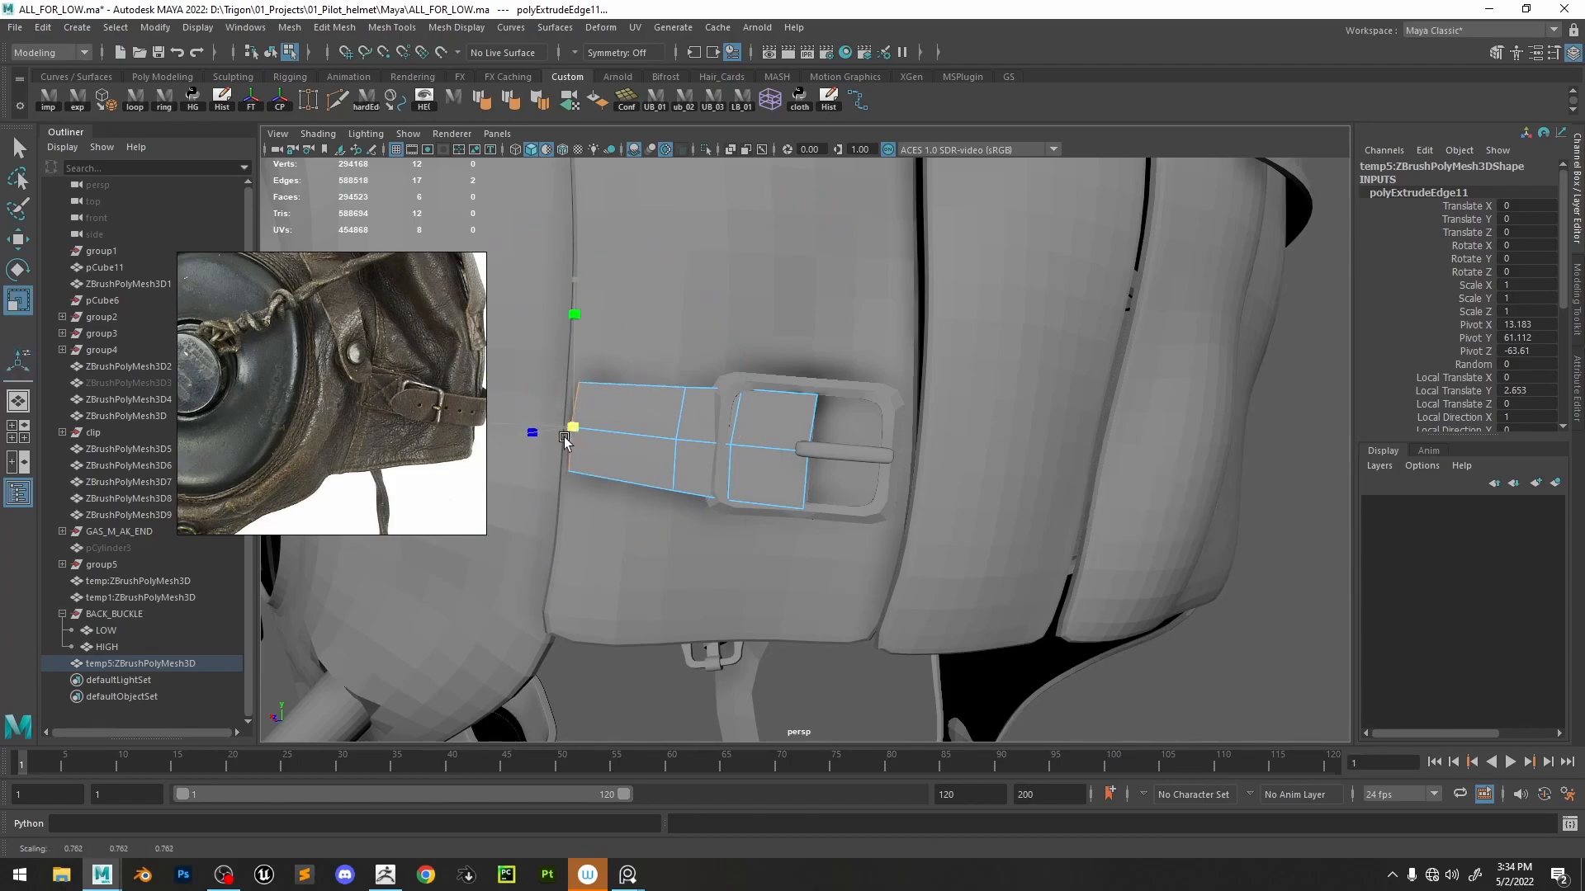
key(w)
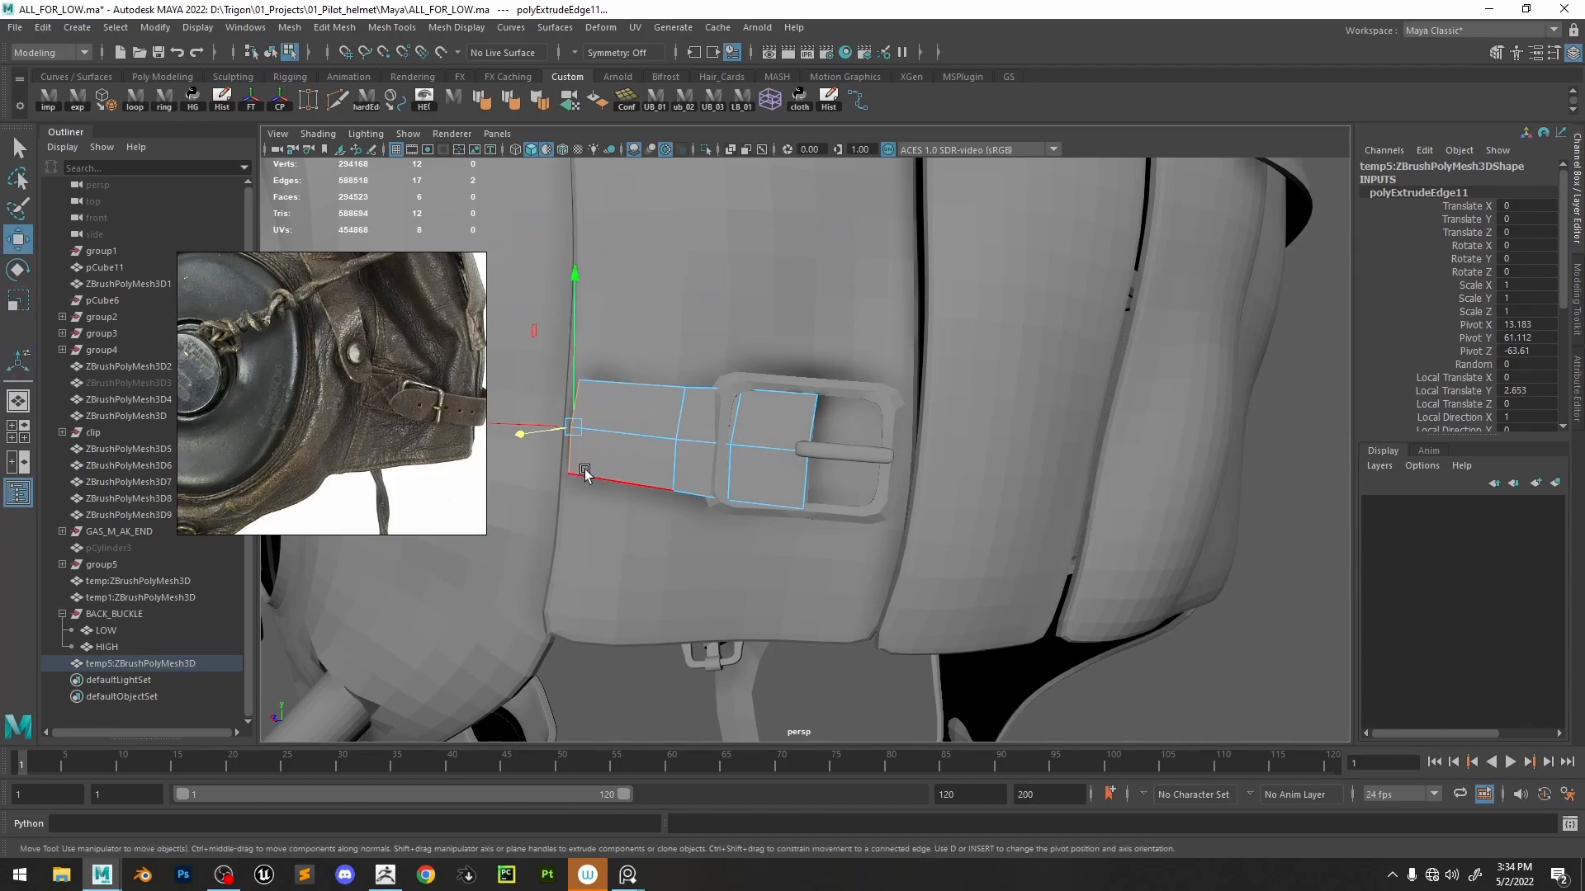
alt+drag(579, 433, 667, 464)
double_click(677, 467)
shift+right_drag(678, 466, 658, 629)
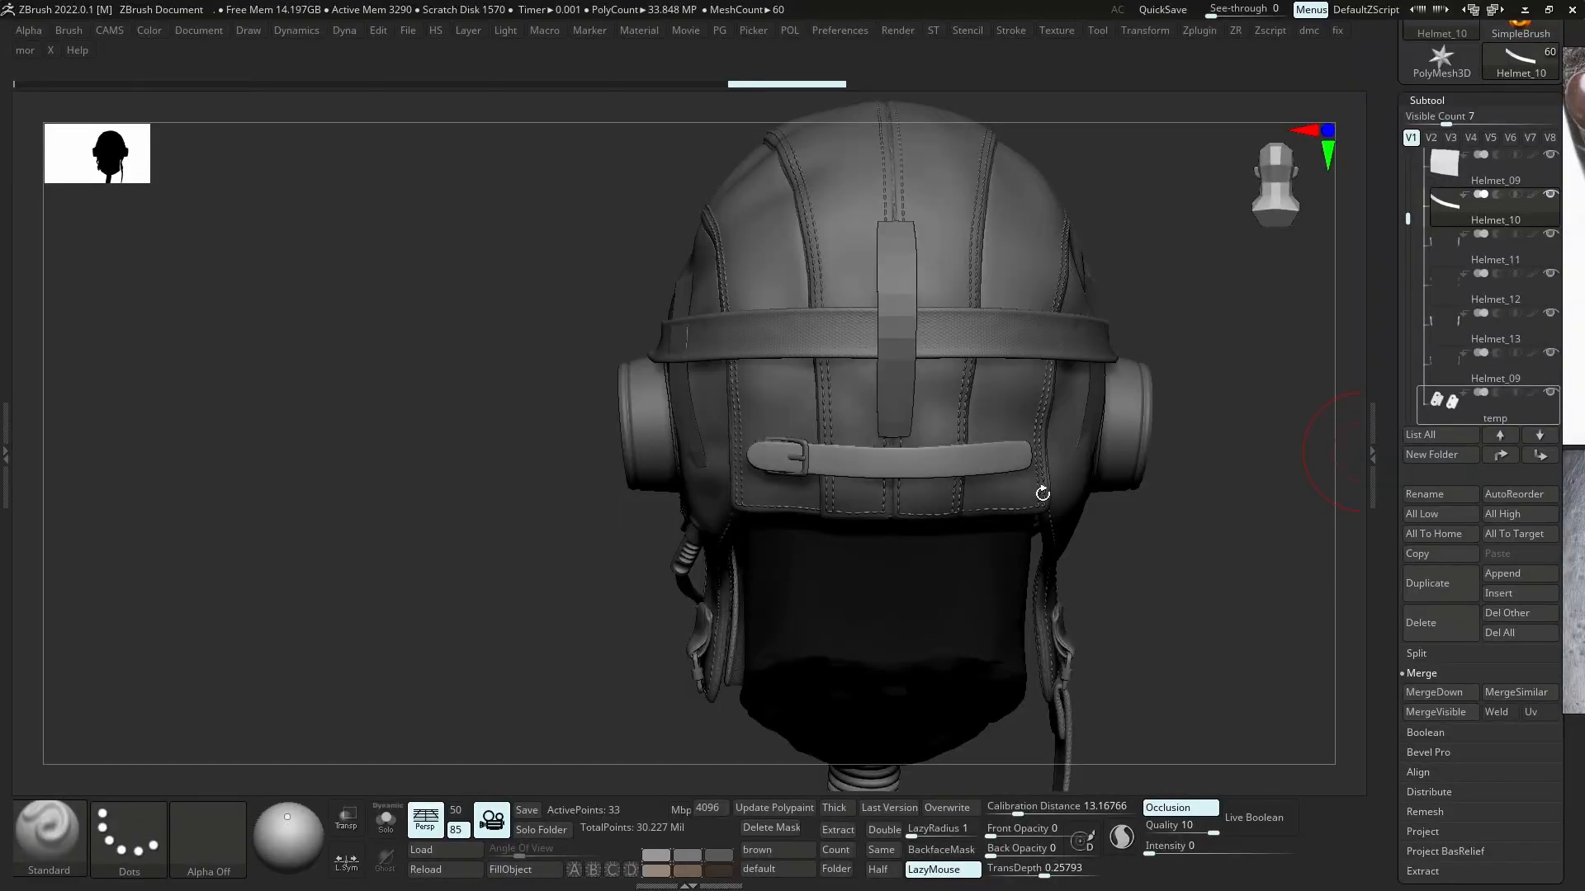
mouse_move(1043, 493)
right_down()
mouse_move(1018, 491)
mouse_move(996, 459)
mouse_move(1017, 456)
right_up()
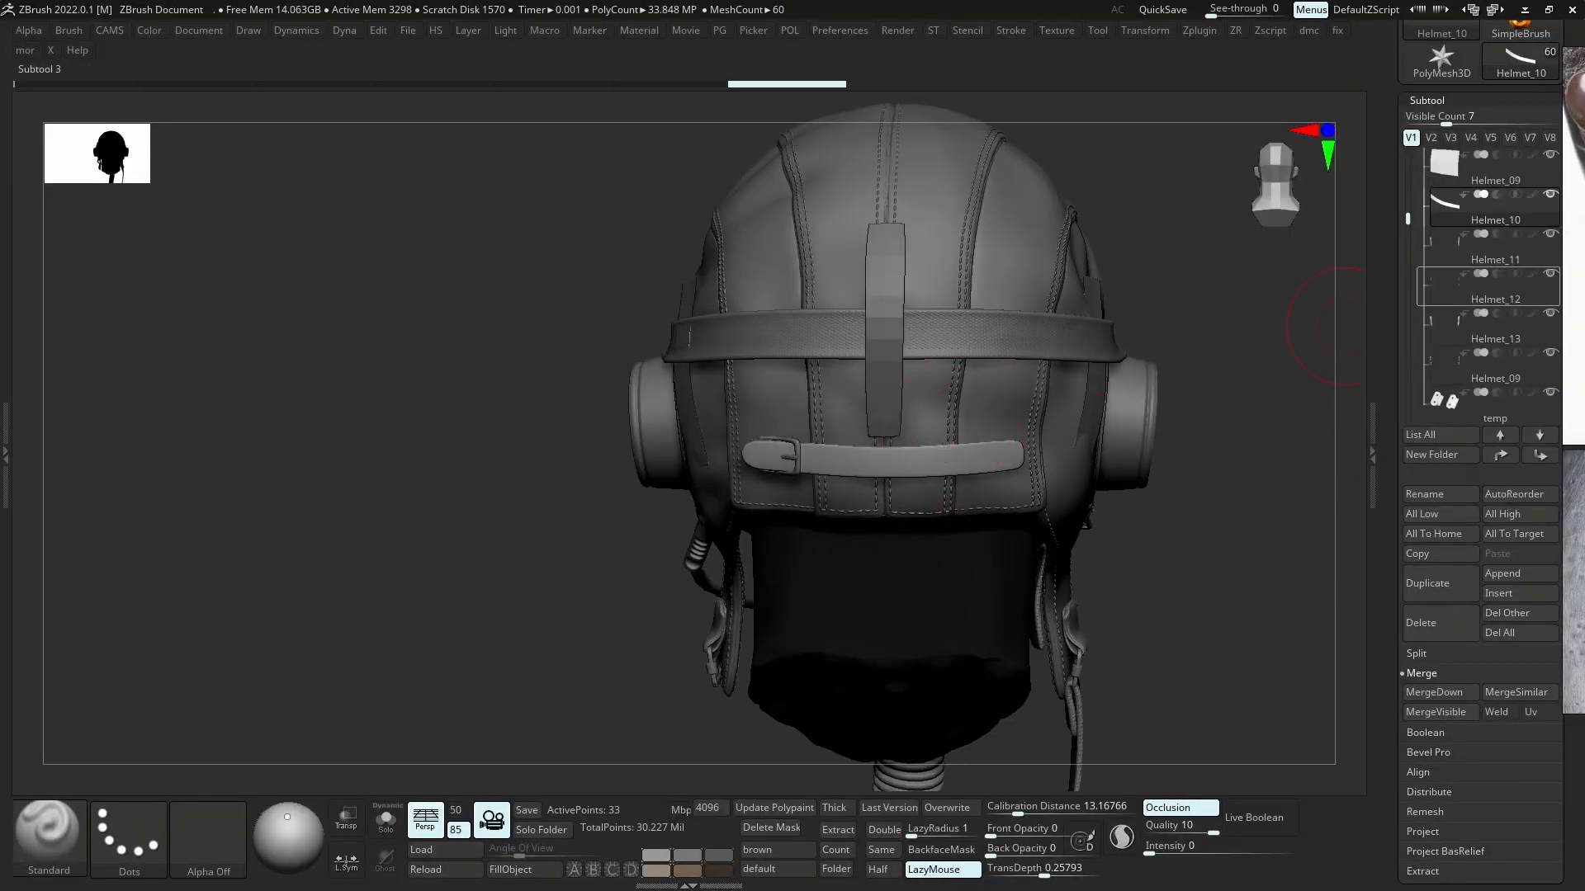
right_drag(570, 508, 598, 631)
mouse_move(1527, 58)
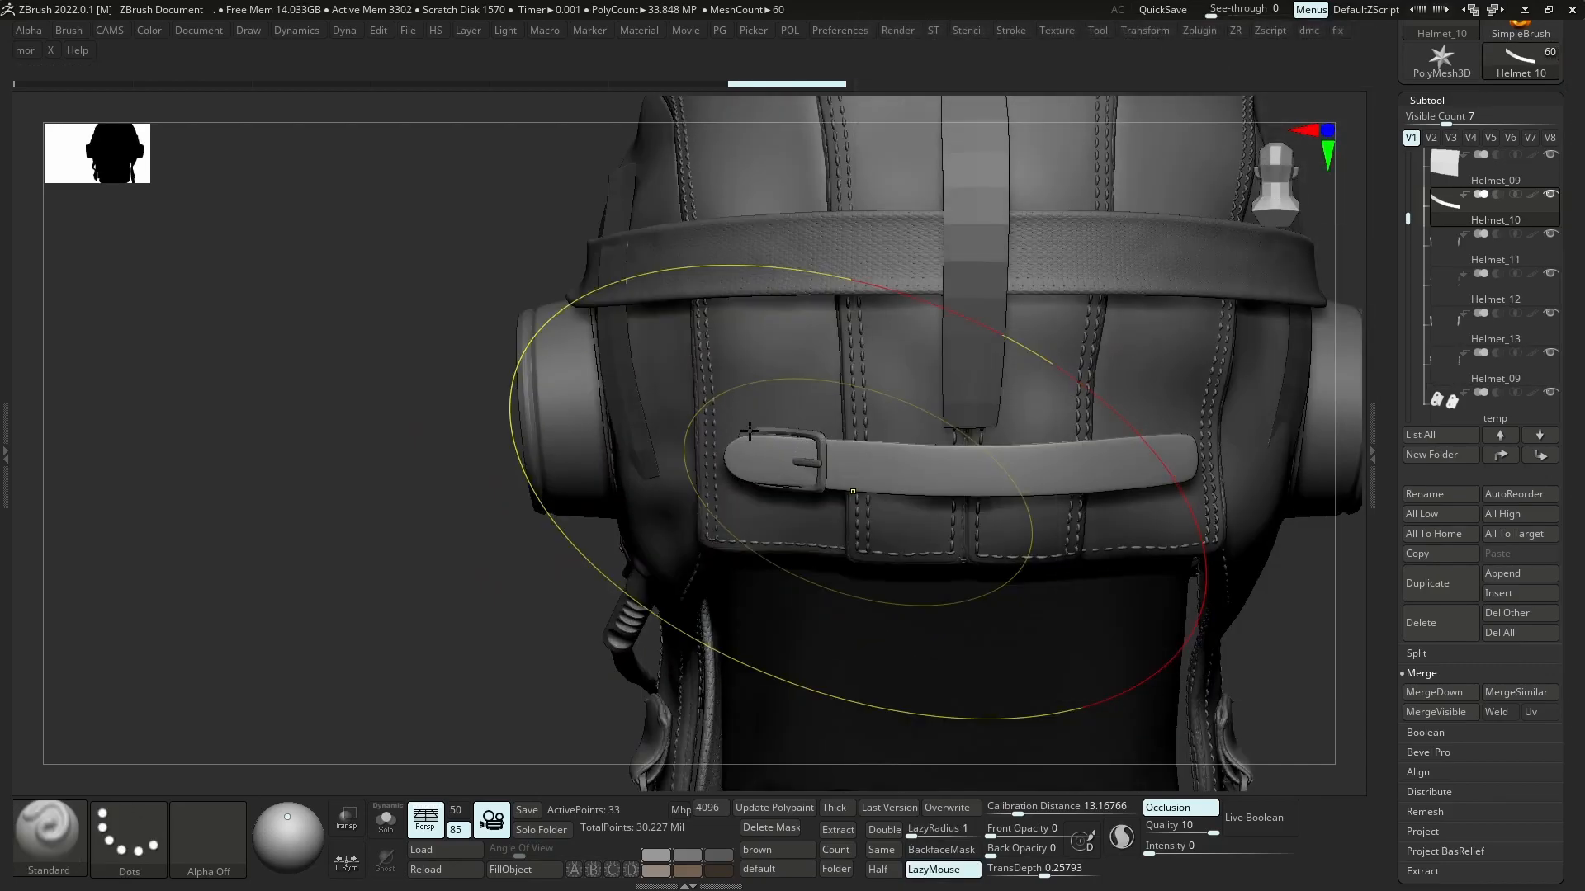
- Select the buckle on the back strap, isolate it, and show it at a lower subdivision with the wireframe on
right_drag(634, 533, 647, 541)
key(alt+s)
ctrl+right_drag(842, 488, 858, 569)
ctrl+alt+shift+drag(1001, 297, 509, 690)
key(shift+d)
key(shift+f)
right_drag(861, 487, 841, 484)
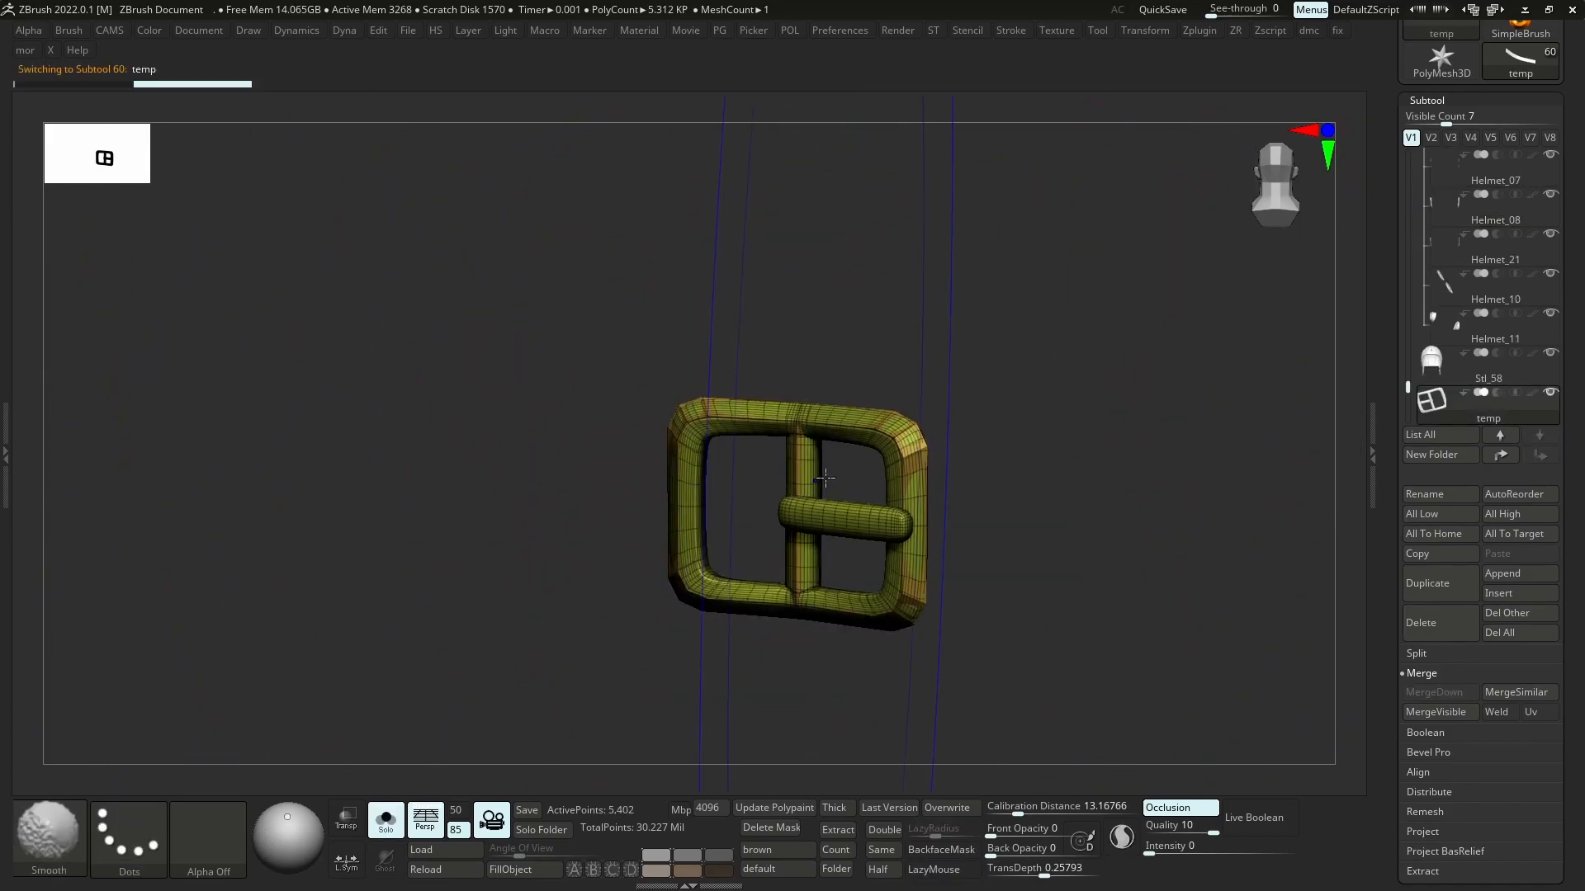
- Scale the isolated buckle slightly taller with the gizmo, check it around the strap and return to the full helmet display
key(w)
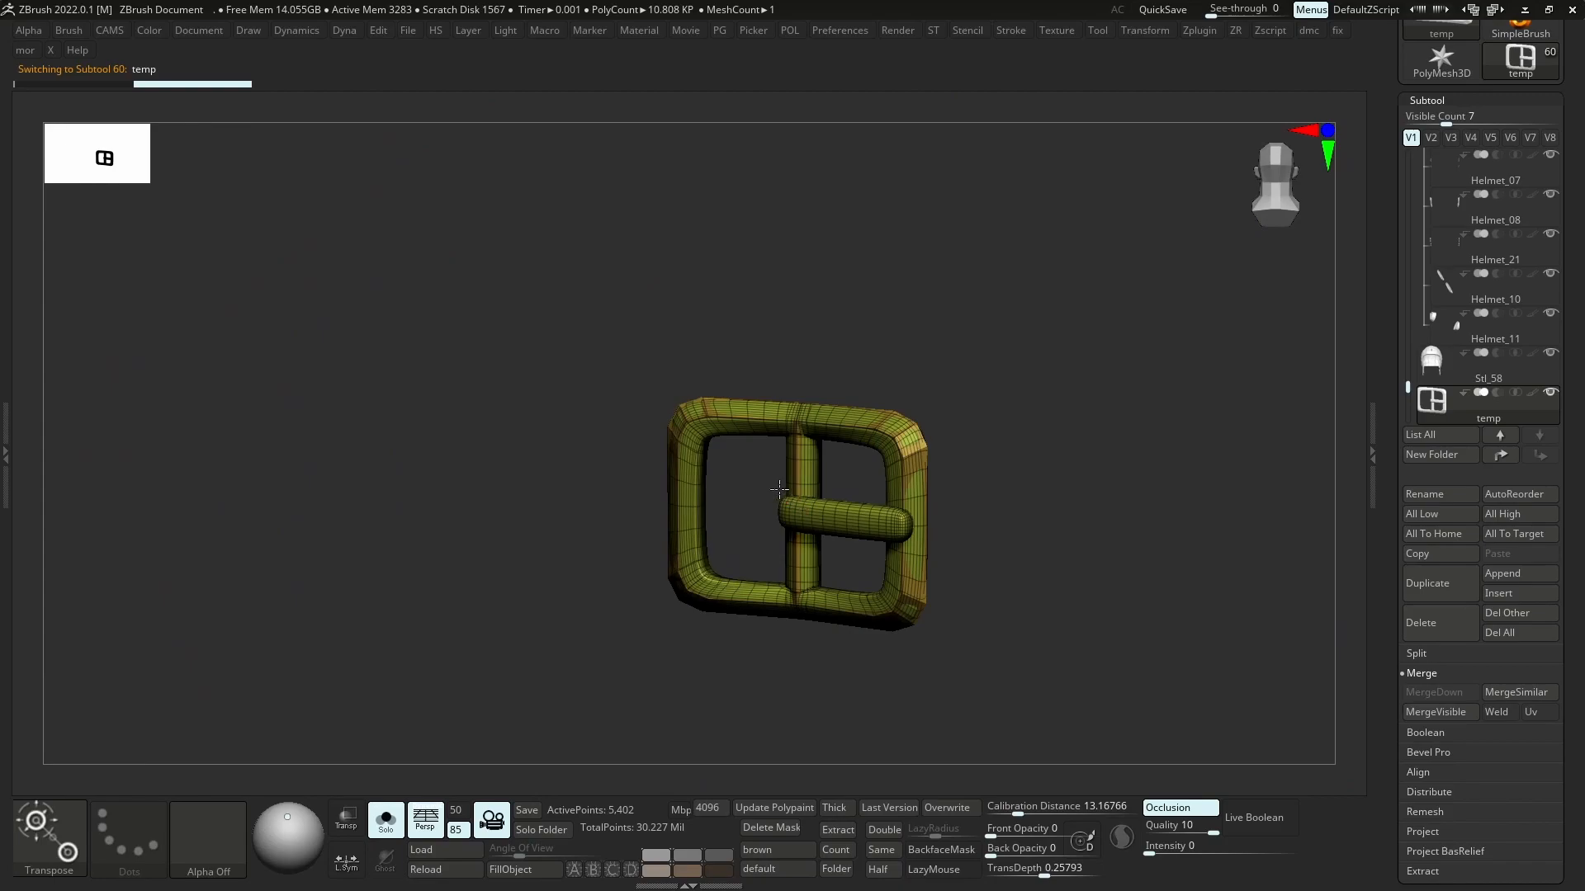
drag(801, 511, 804, 404)
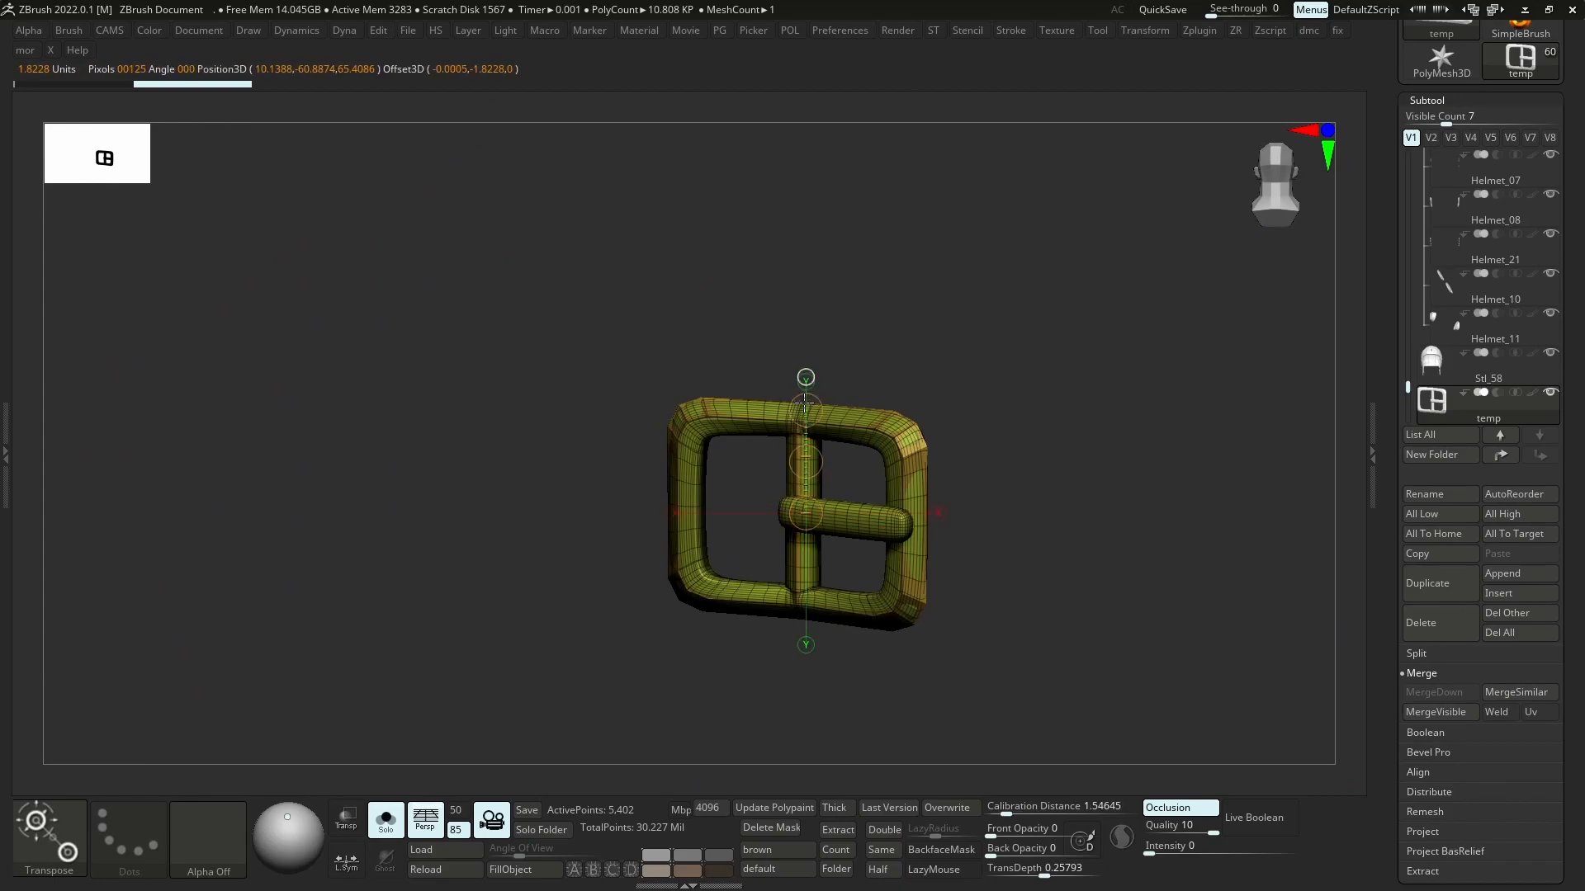
key(y)
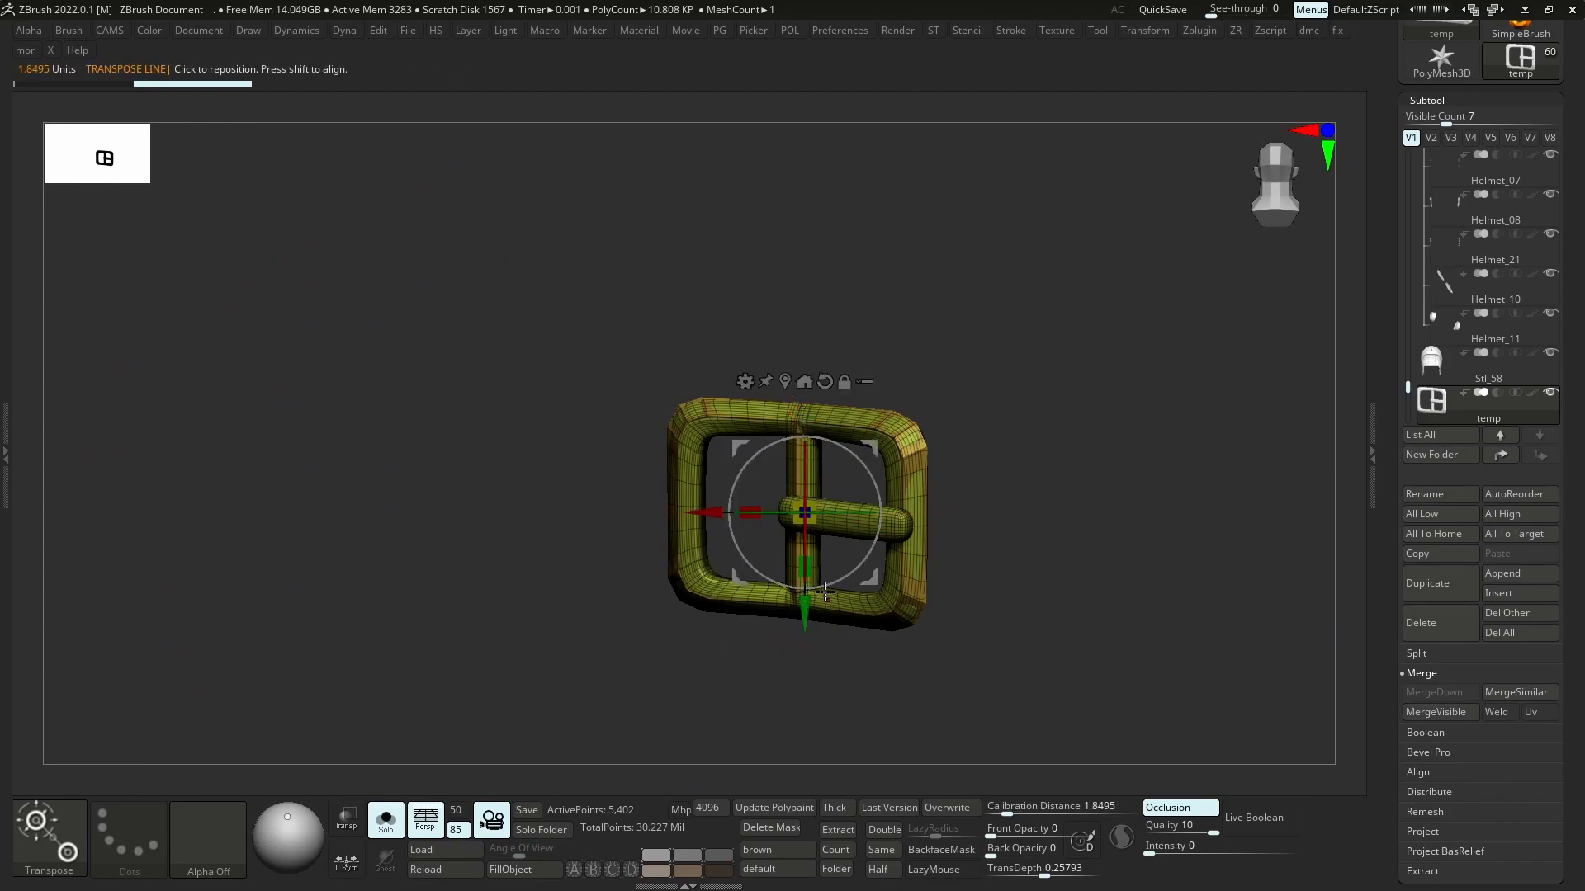
drag(808, 569, 808, 574)
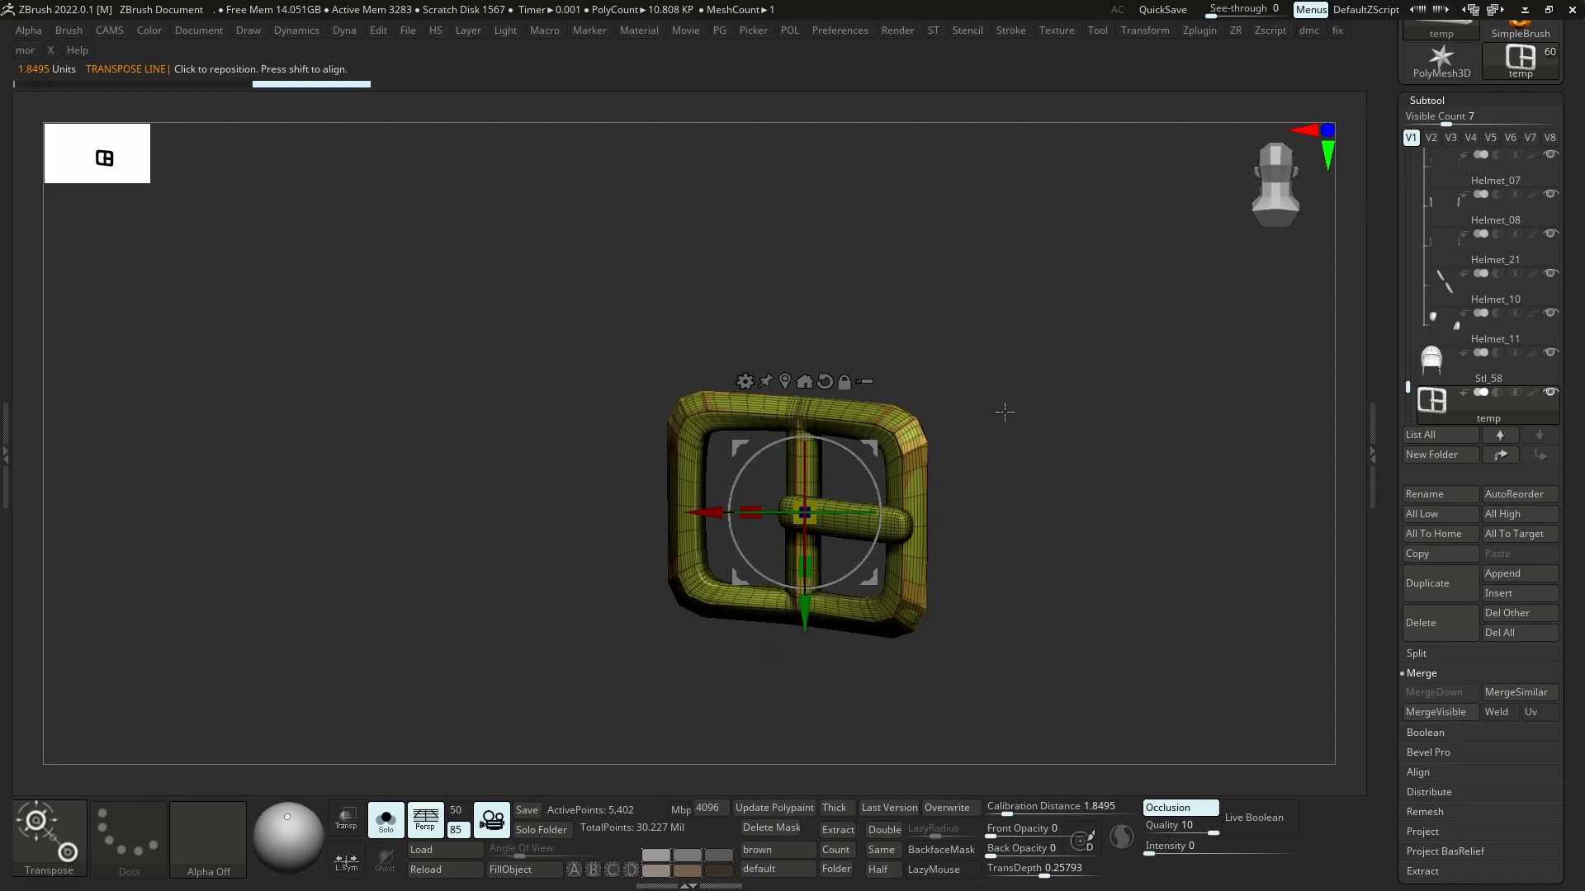
key(alt+s)
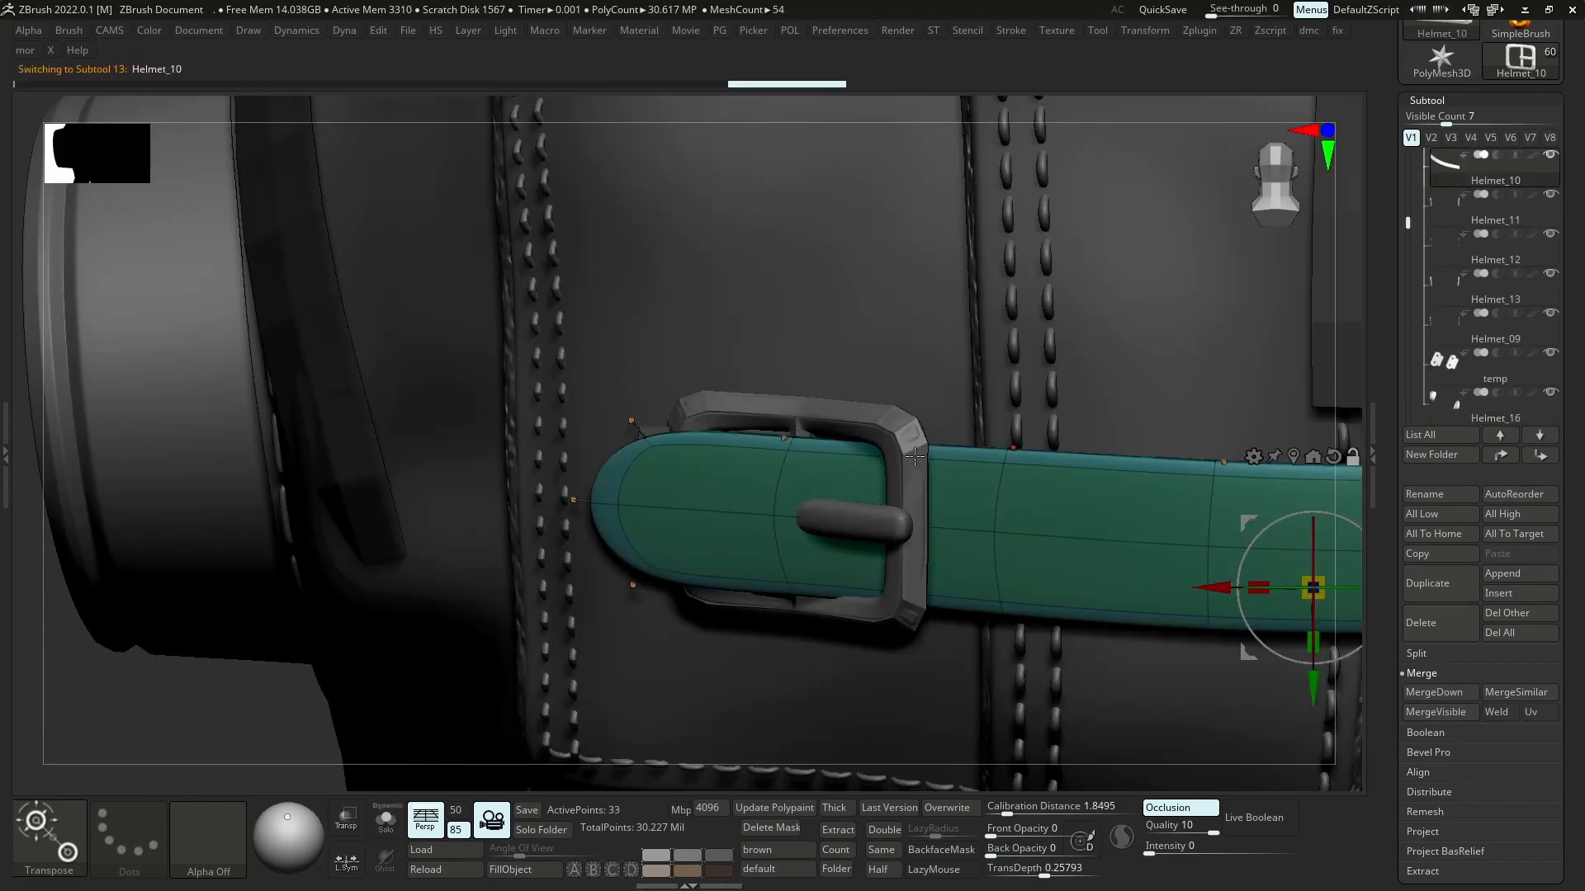
alt+click(915, 468)
key(alt+shift+s)
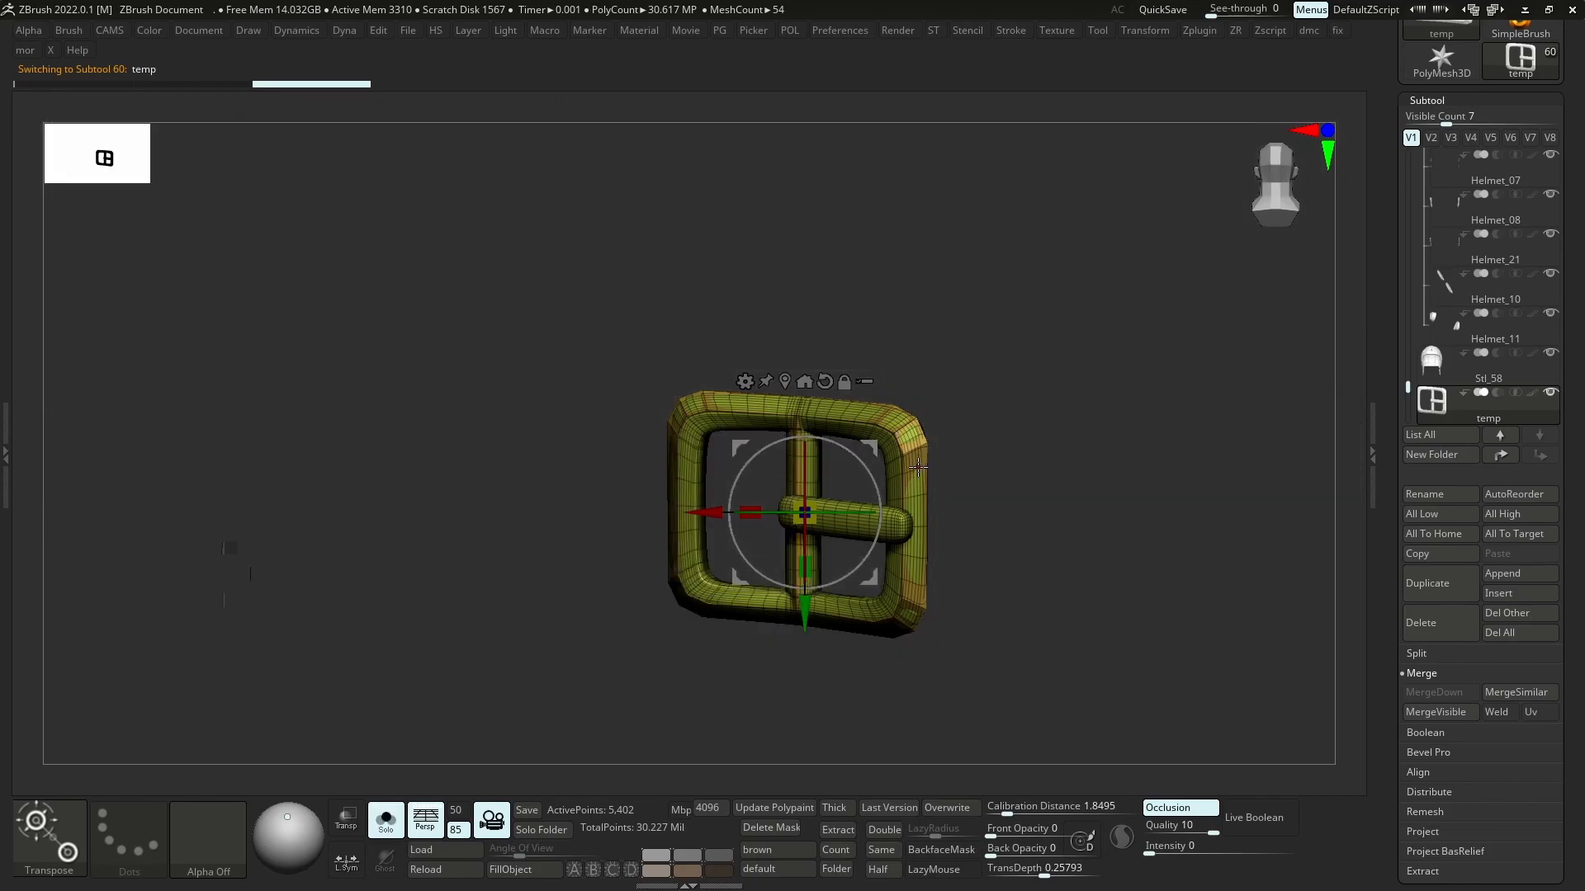
key(q)
key(f)
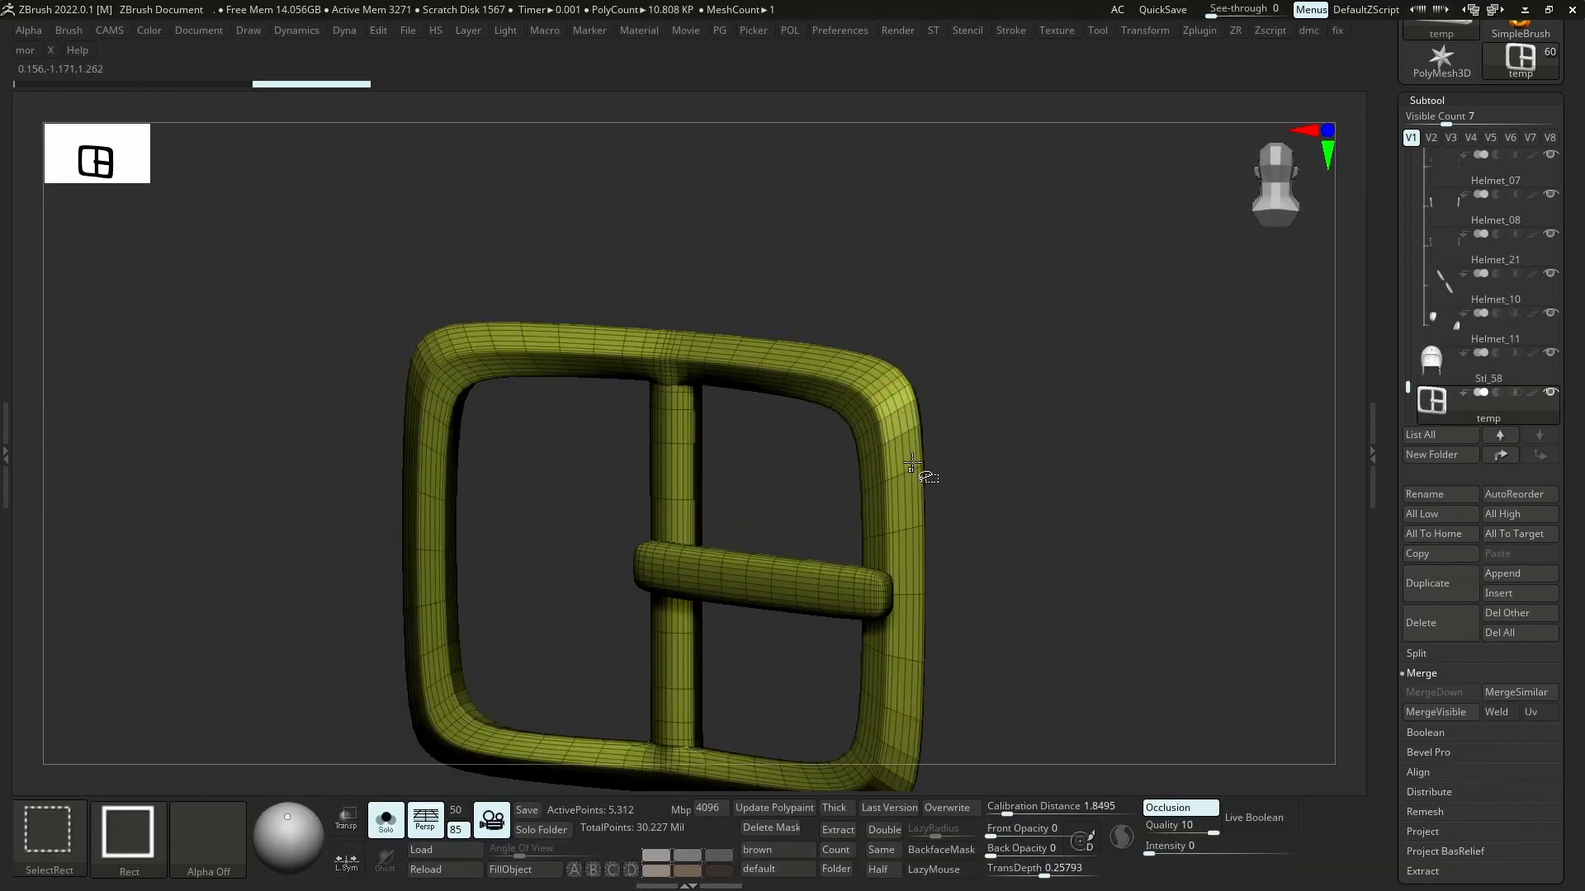
key(shift+f)
key(alt+shift+s)
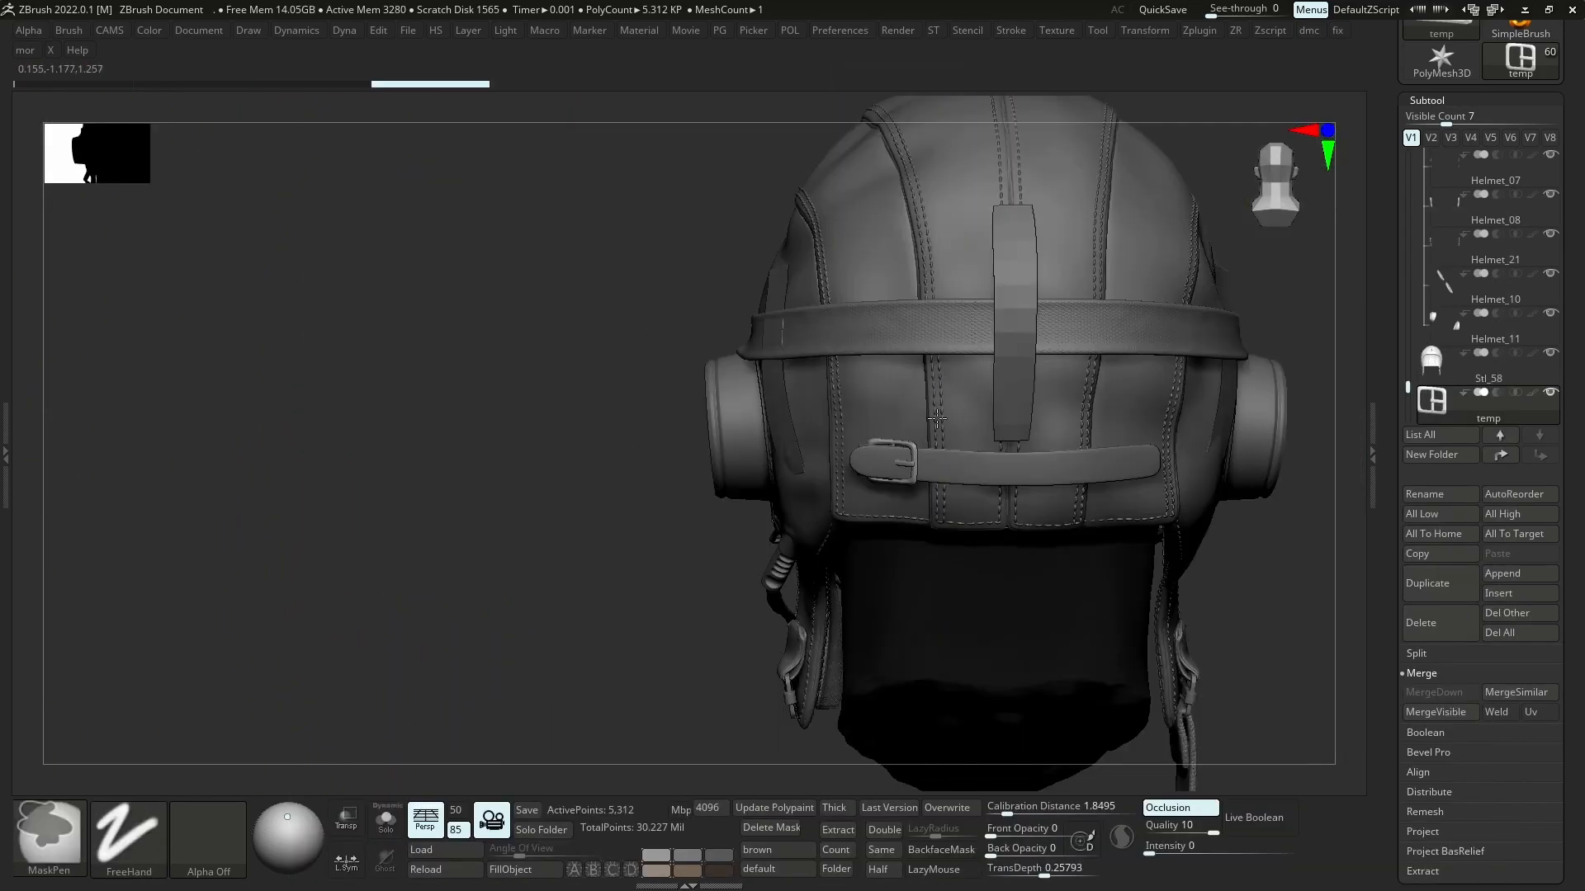
ctrl+right_drag(902, 527, 908, 590)
- Add a new layer to the long strap Helmet_10, apply the Polish deformation and lower the layer's intensity
alt+click(928, 453)
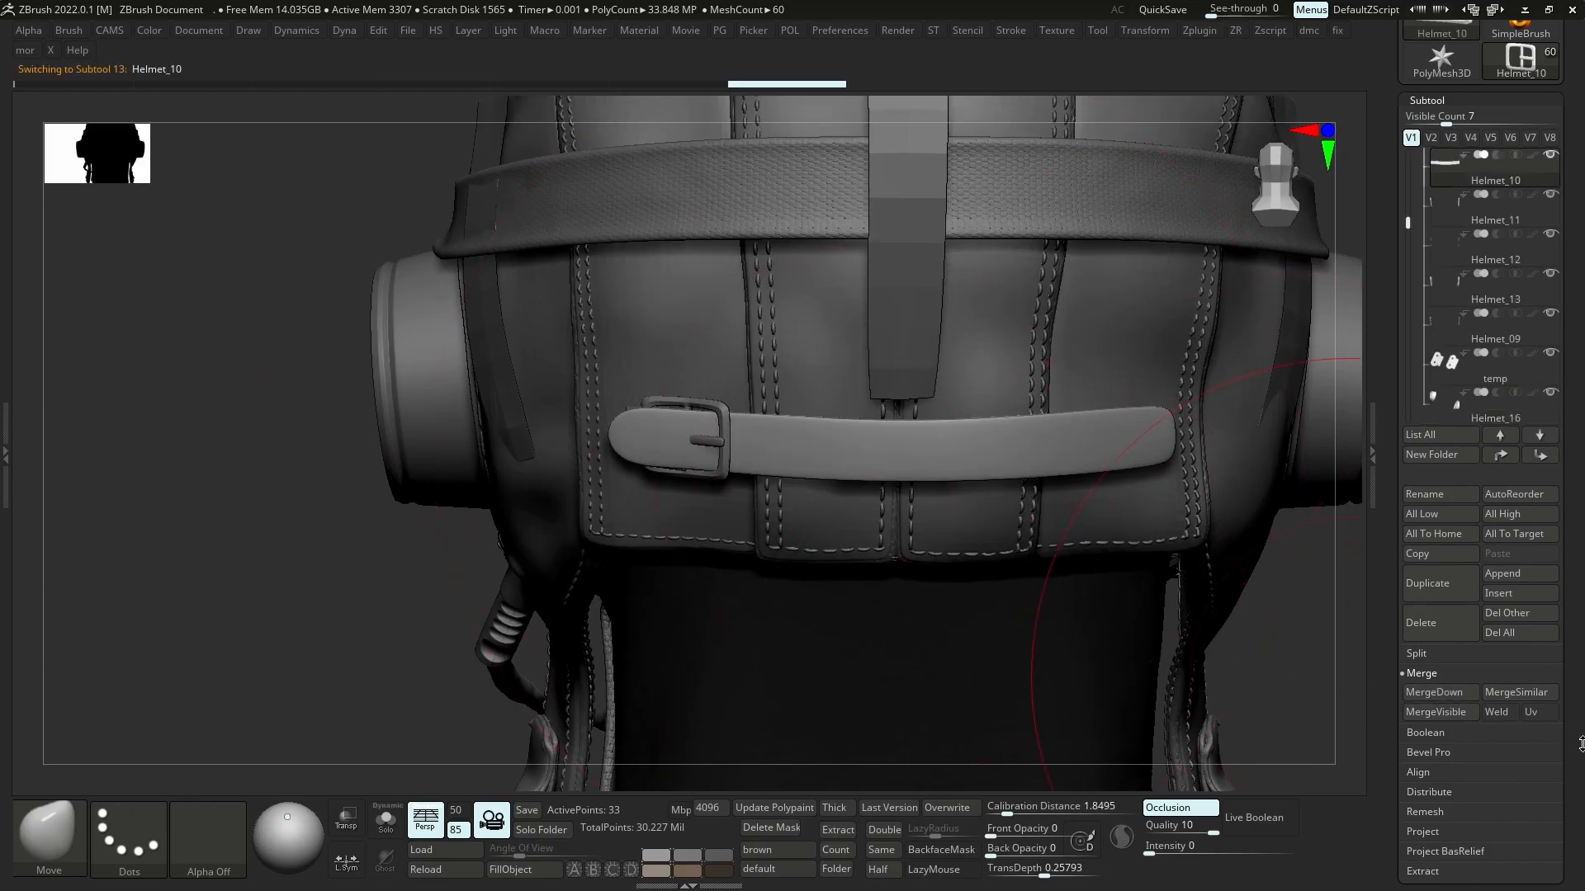
scroll(1553, 644, down, 3)
click(1441, 789)
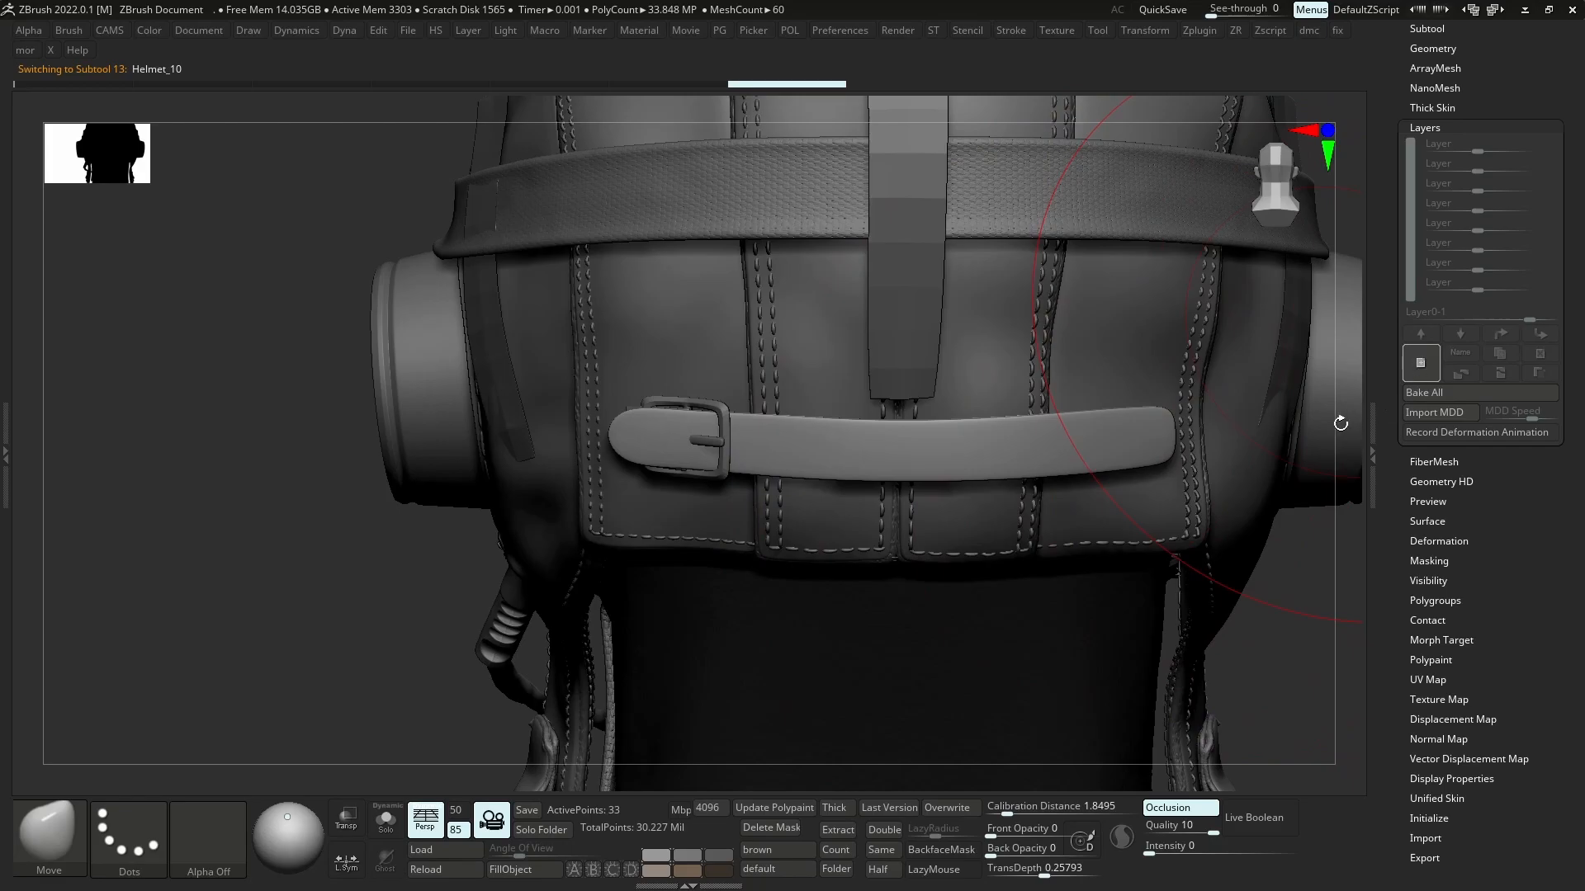
key(m)
click(1044, 472)
key(p)
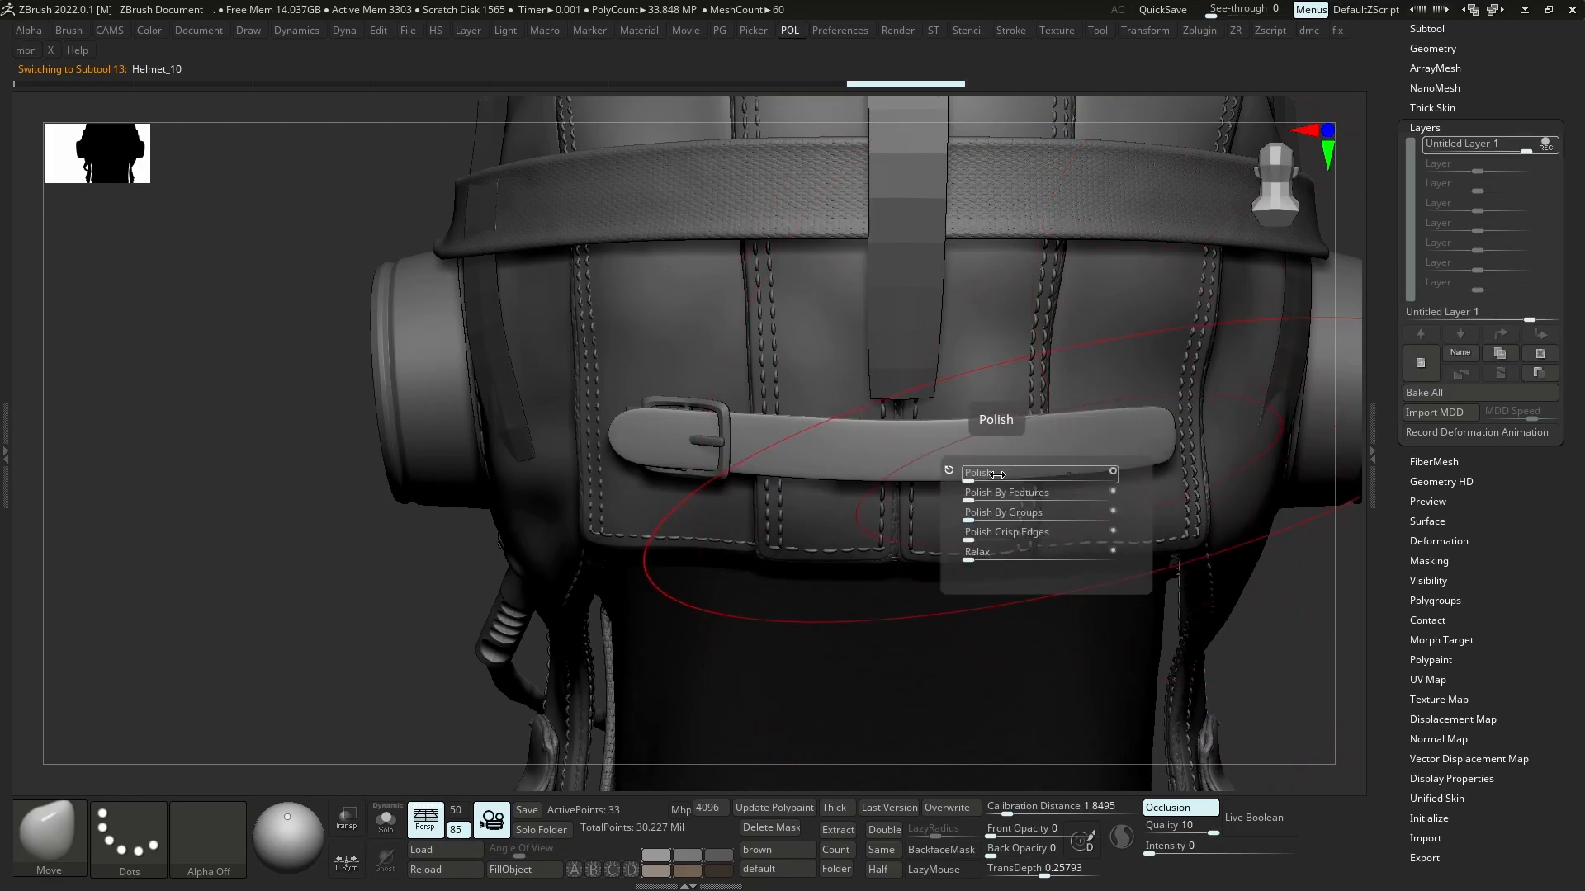
drag(989, 473, 1008, 473)
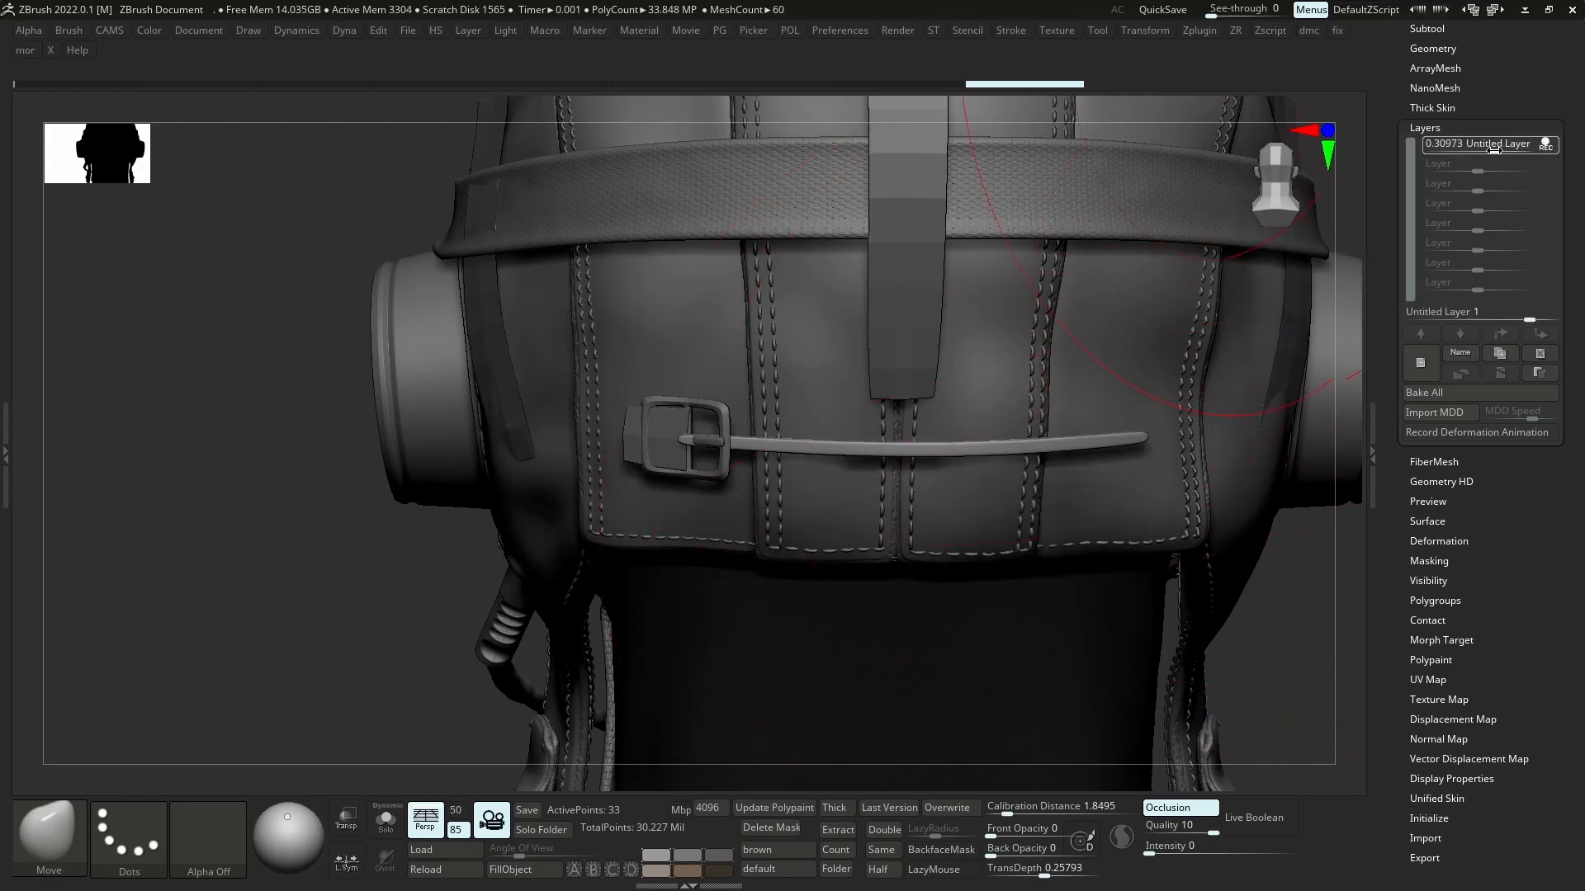
drag(1493, 150, 1467, 147)
- Hide the long strap Helmet_10 and select the short strap piece Helmet_09 under the buckle
ctrl+right_drag(1004, 501, 858, 486)
key(ctrl+b)
right_drag(611, 450, 718, 701)
click(1427, 29)
click(1515, 139)
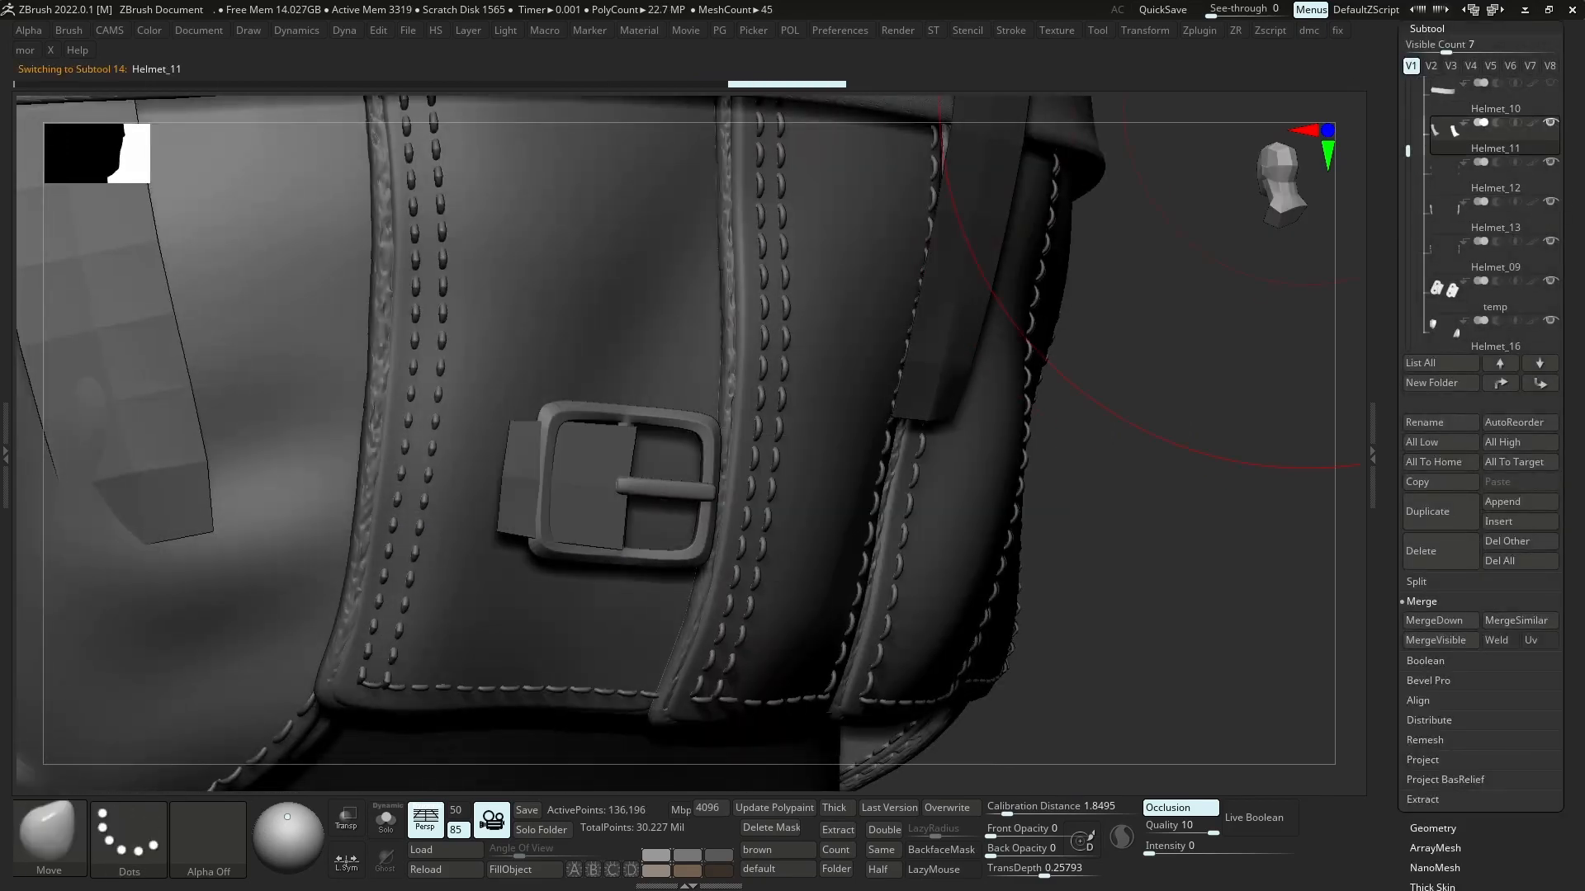
alt+click(594, 497)
- Isolate and export the short strap piece at its base level, switch to Maya and import it
key(d)
mouse_move(595, 496)
right_down()
mouse_move(529, 471)
mouse_move(602, 528)
mouse_move(605, 489)
right_up()
click(701, 294)
key(alt+s)
key(alt+s)
key(shift+d)
key(alt+s)
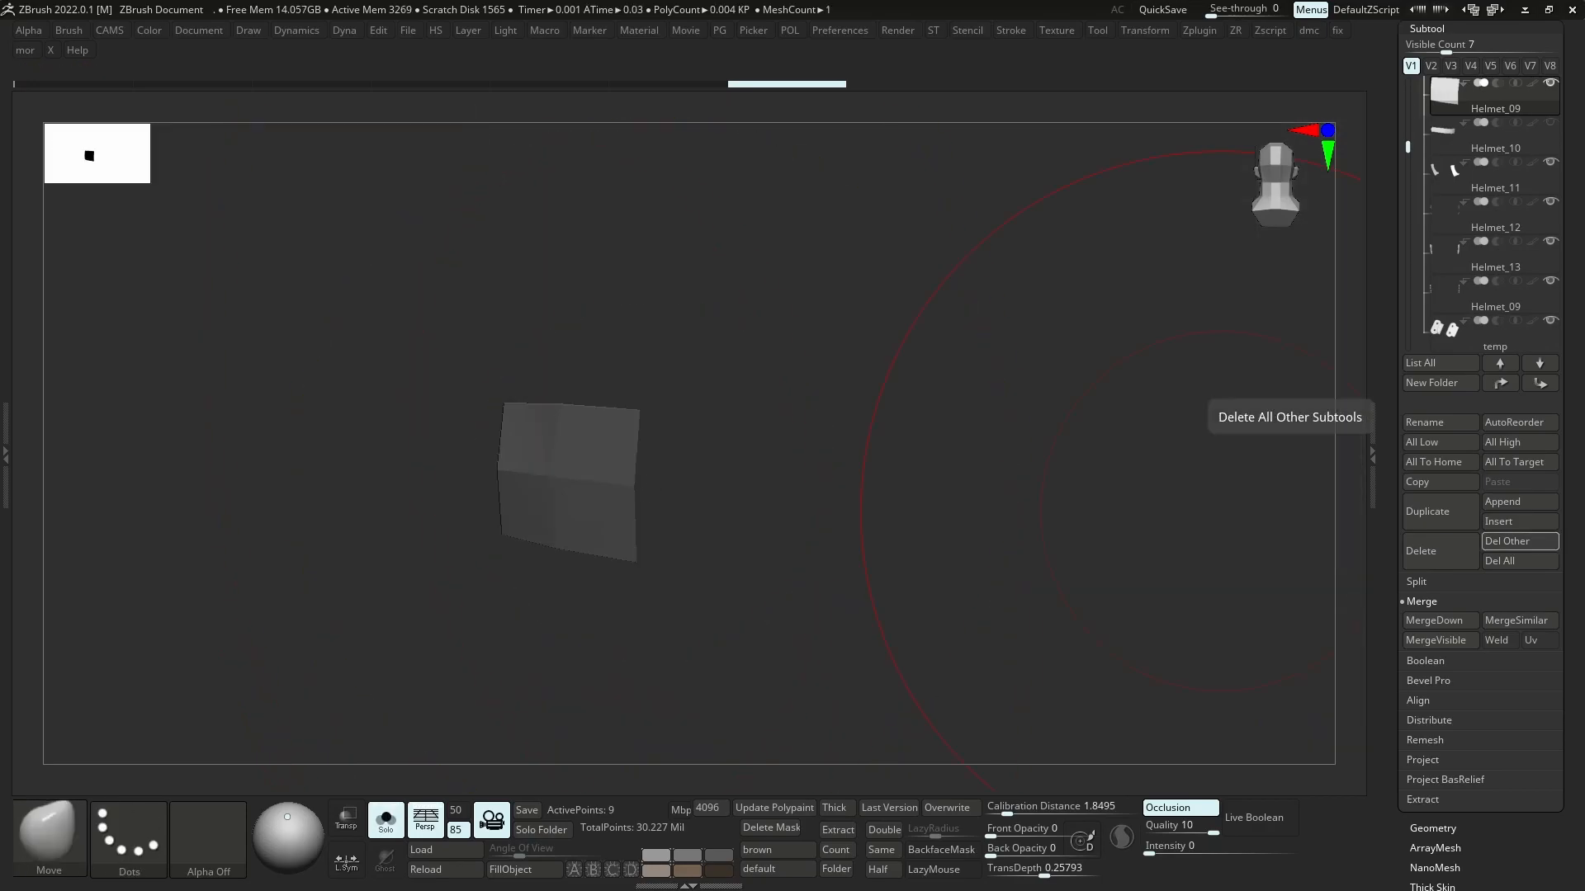
click(1524, 10)
click(48, 100)
key(f)
alt+drag(731, 421, 858, 396)
alt+right_drag(858, 396, 734, 416)
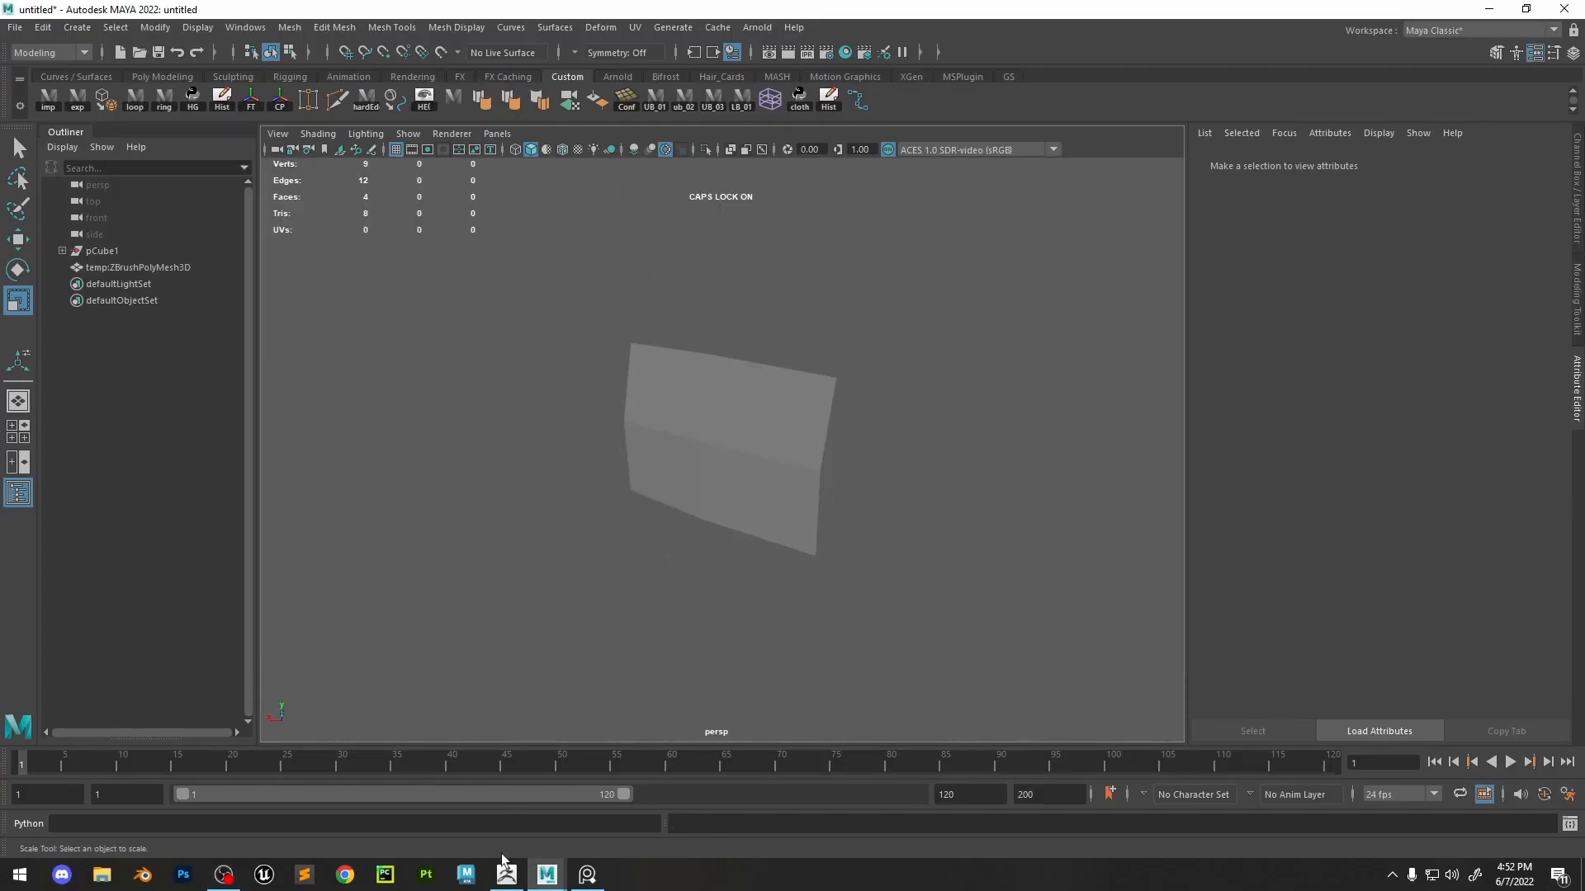
- Export the buckle from ZBrush, import it into Maya as a reference and select the short strap piece
click(506, 875)
key(alt+s)
alt+click(721, 457)
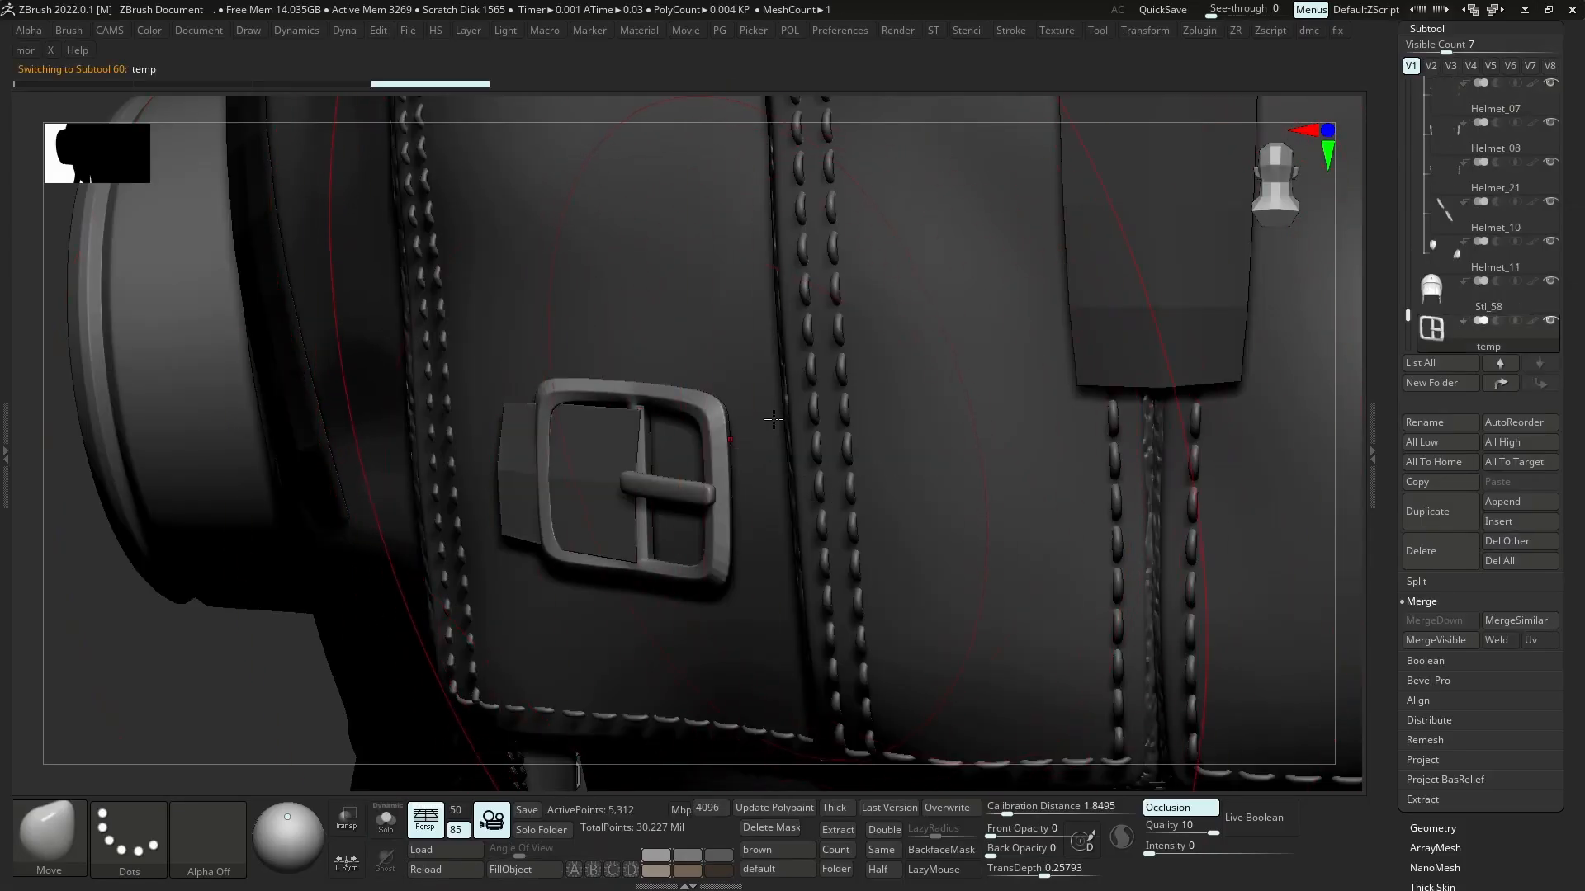
key(alt+Tab)
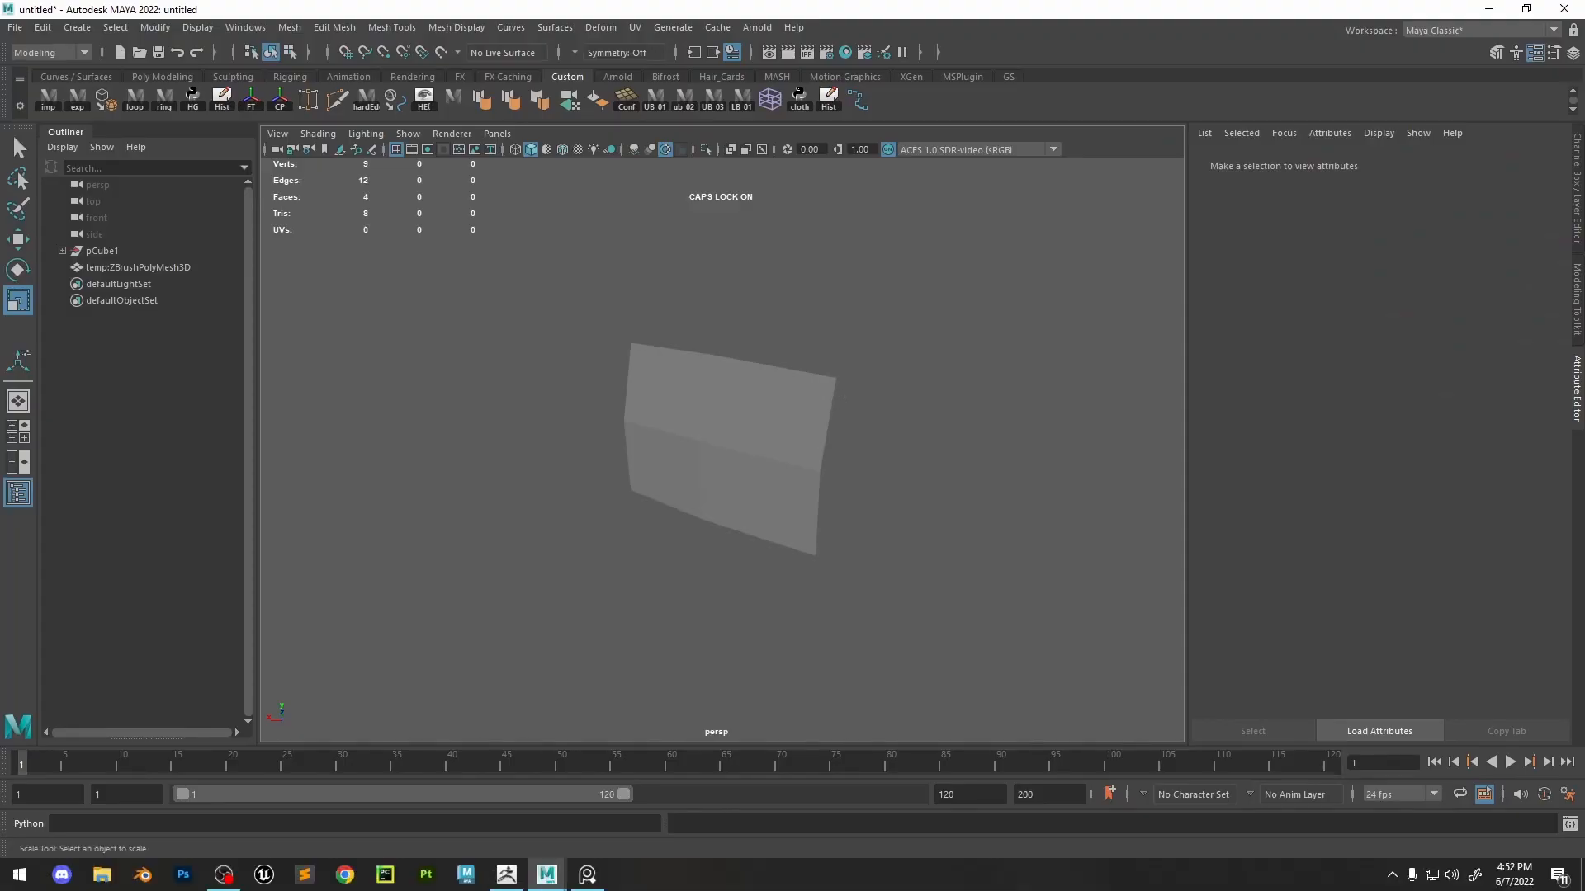
click(50, 102)
click(815, 410)
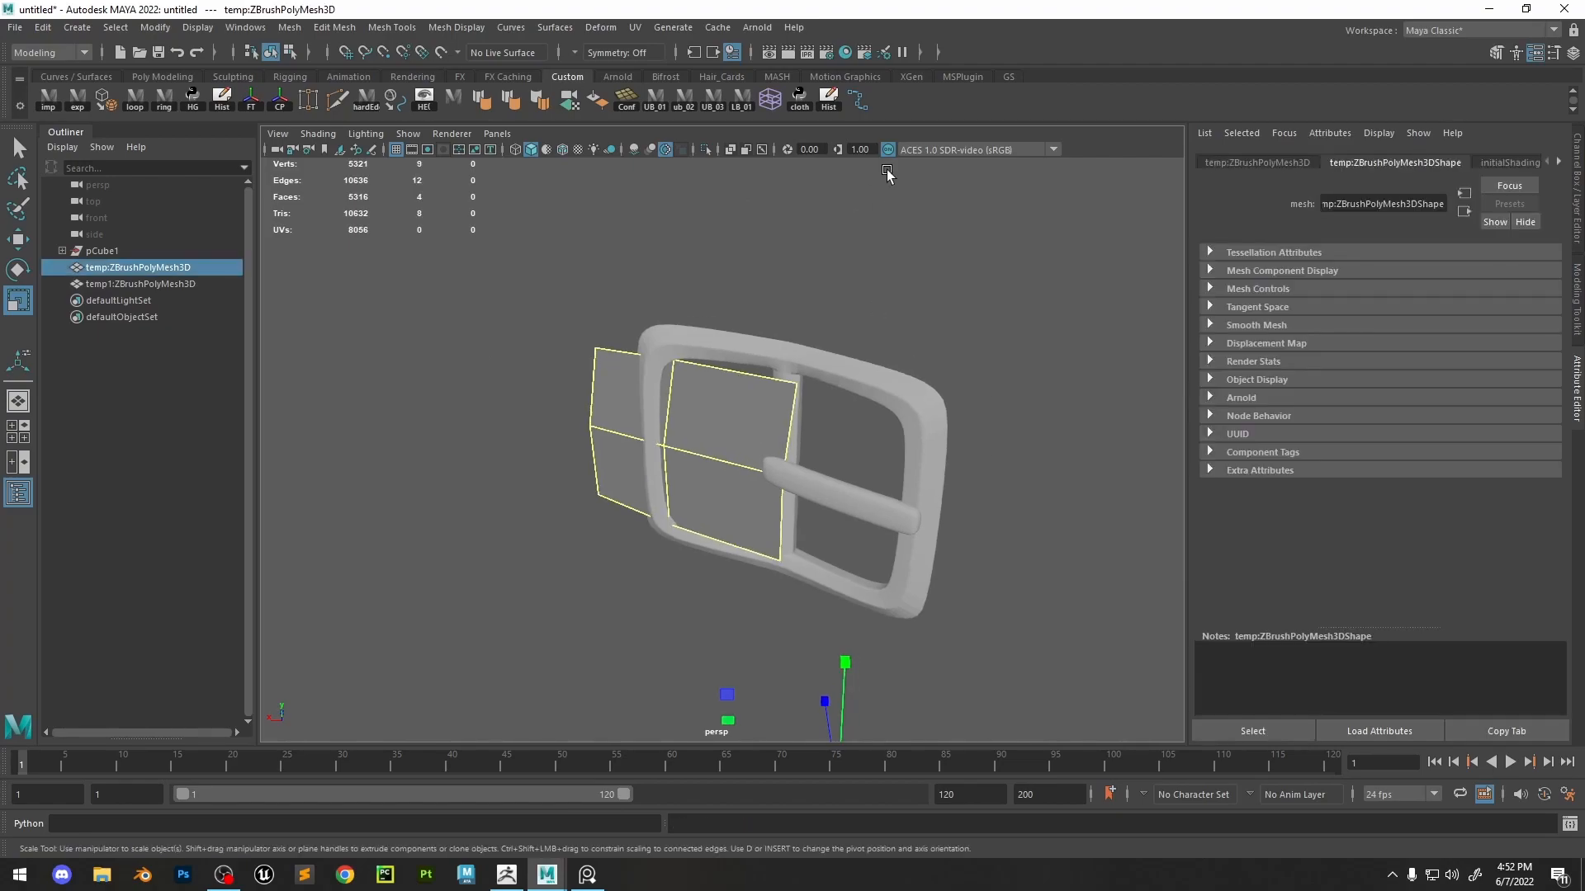
- Extrude the short strap's inner end edges to the rear around the buckle's centre bar
right_drag(734, 369, 723, 281)
click(773, 445)
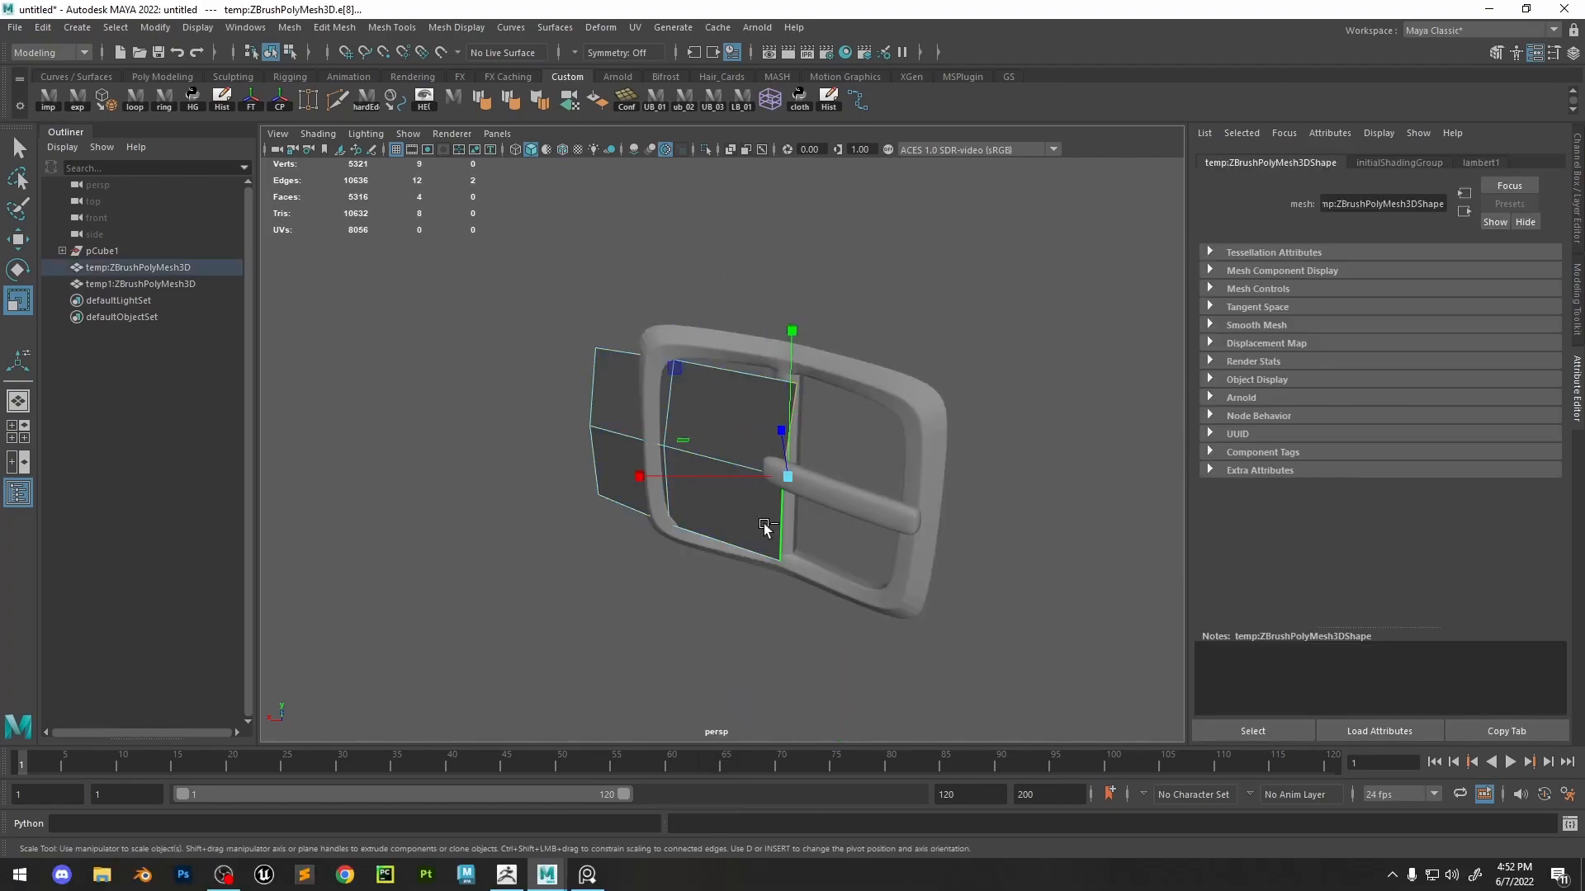
key(ctrl+e)
alt+drag(825, 493, 744, 450)
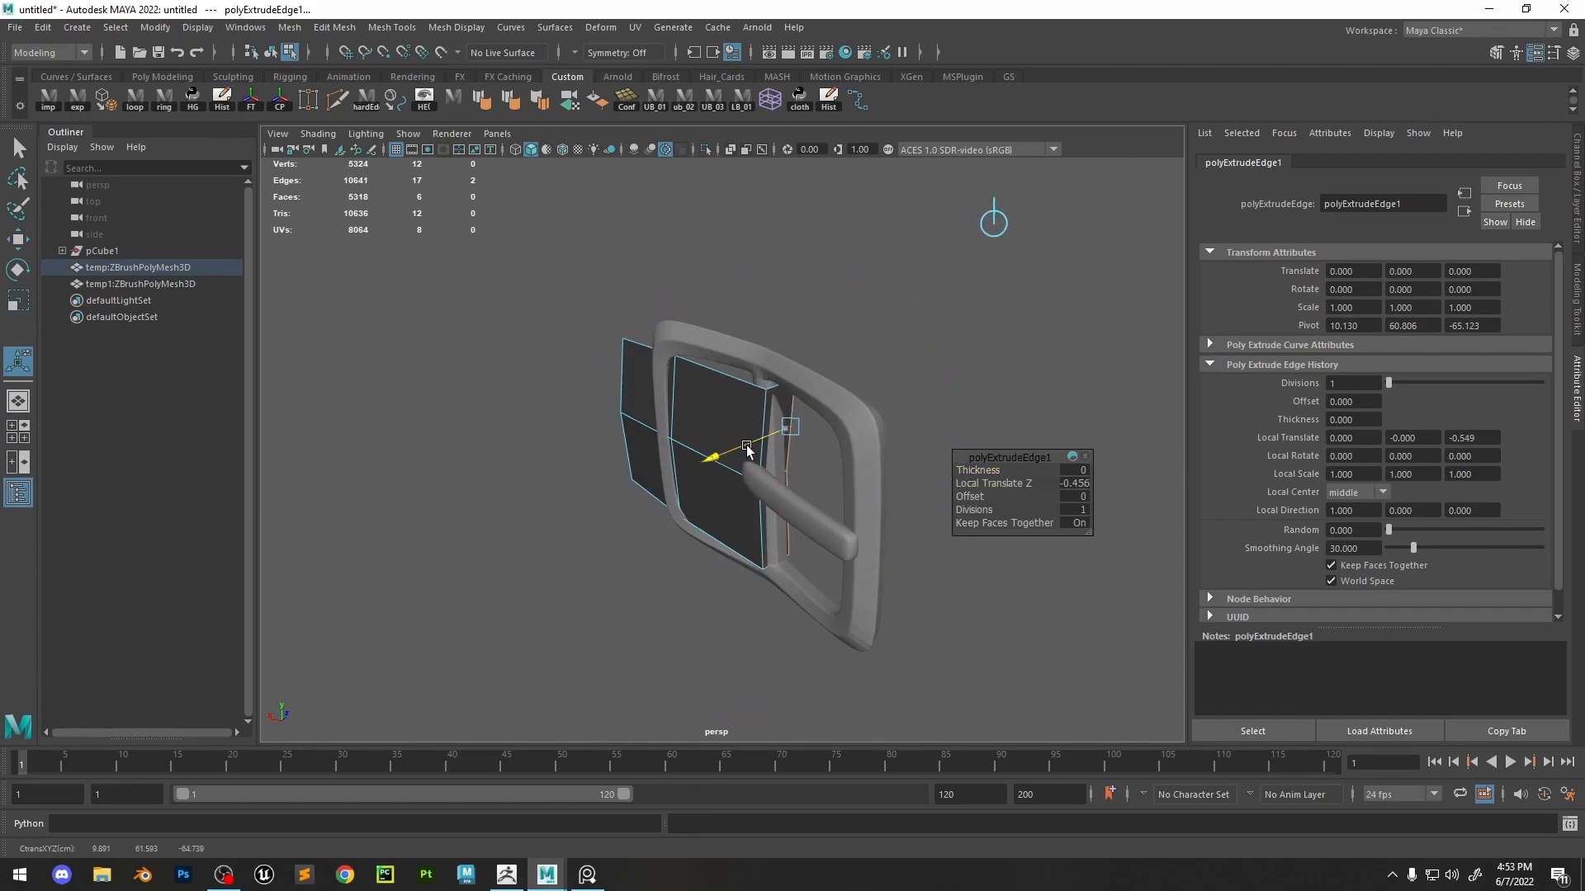
click(777, 471)
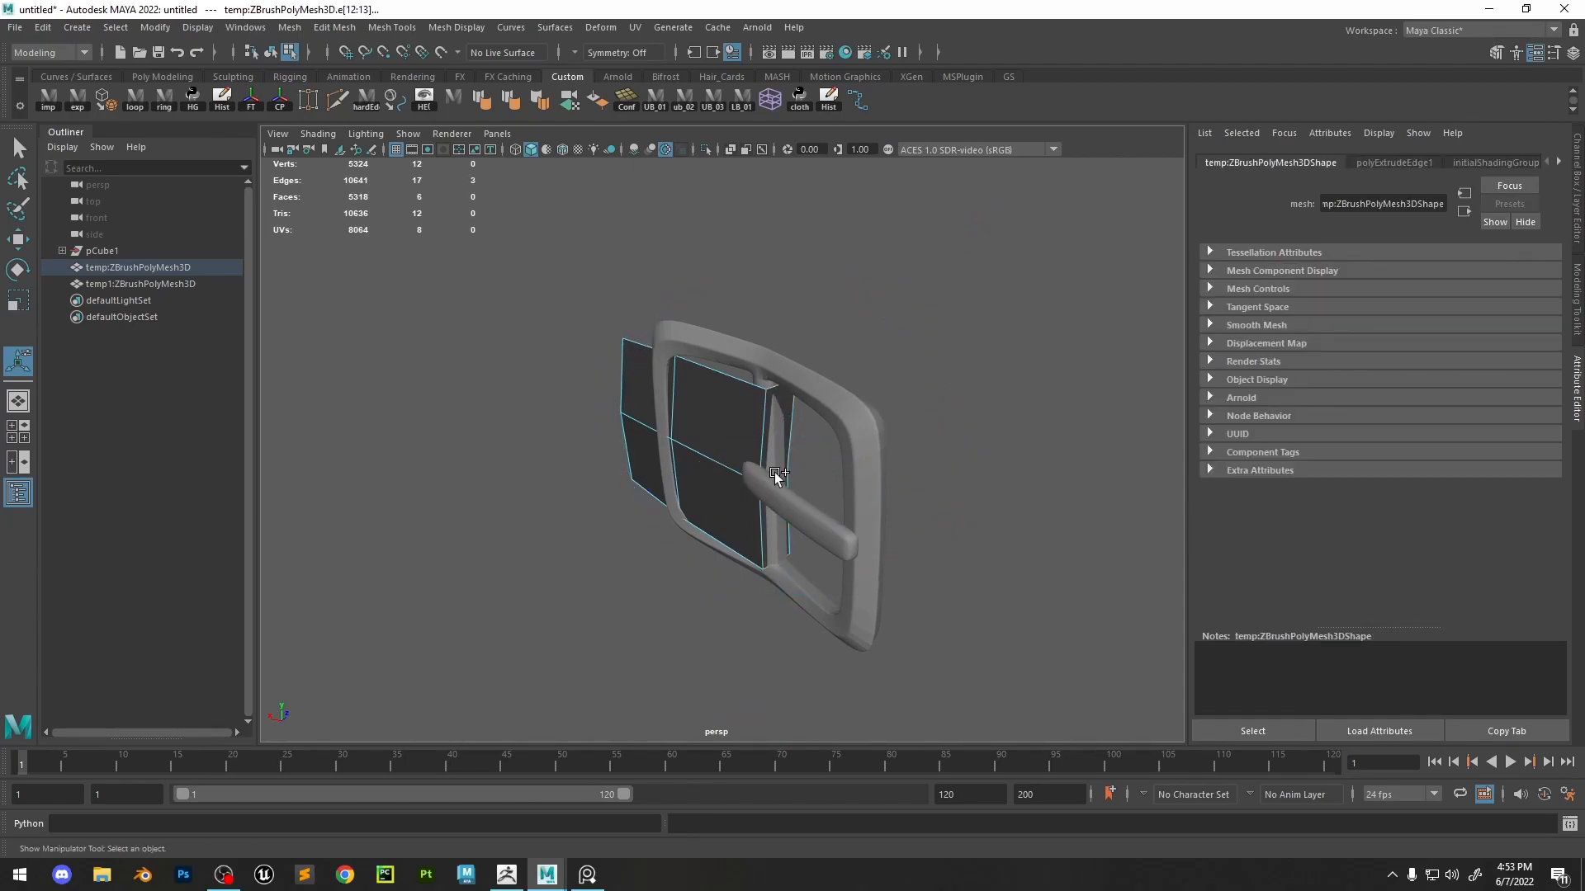
- Connect the extruded strip's edges with a lengthwise middle loop and prepare to move it outward around the centre bar
shift+right_drag(777, 476, 776, 501)
shift+right_drag(776, 721, 774, 716)
key(r)
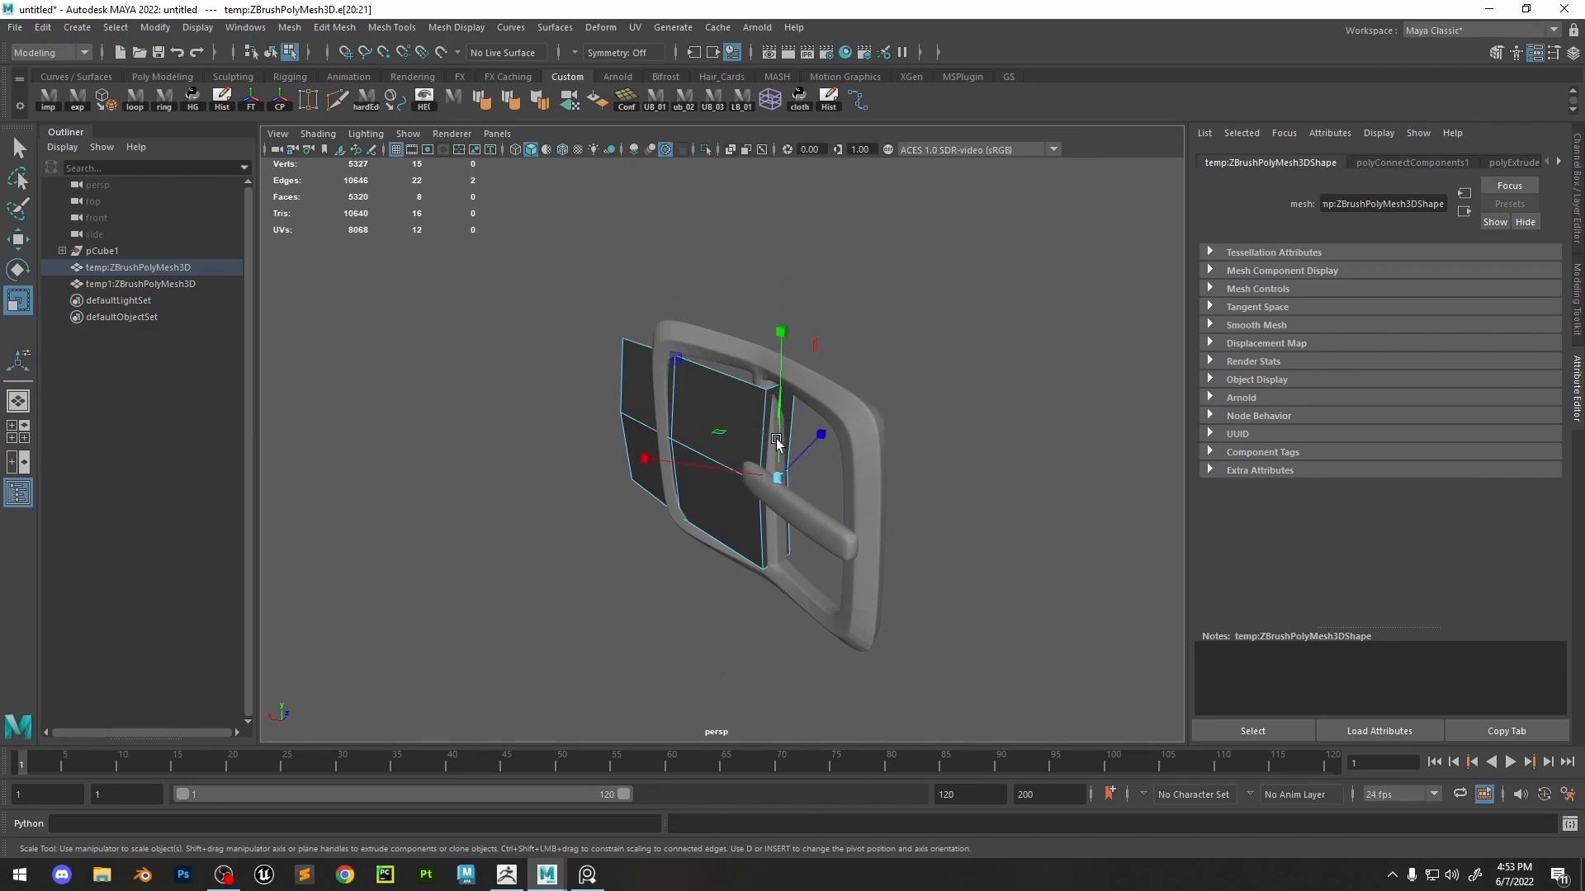
key(w)
ctrl+shift+right_drag(737, 468, 793, 482)
alt+drag(798, 485, 652, 409)
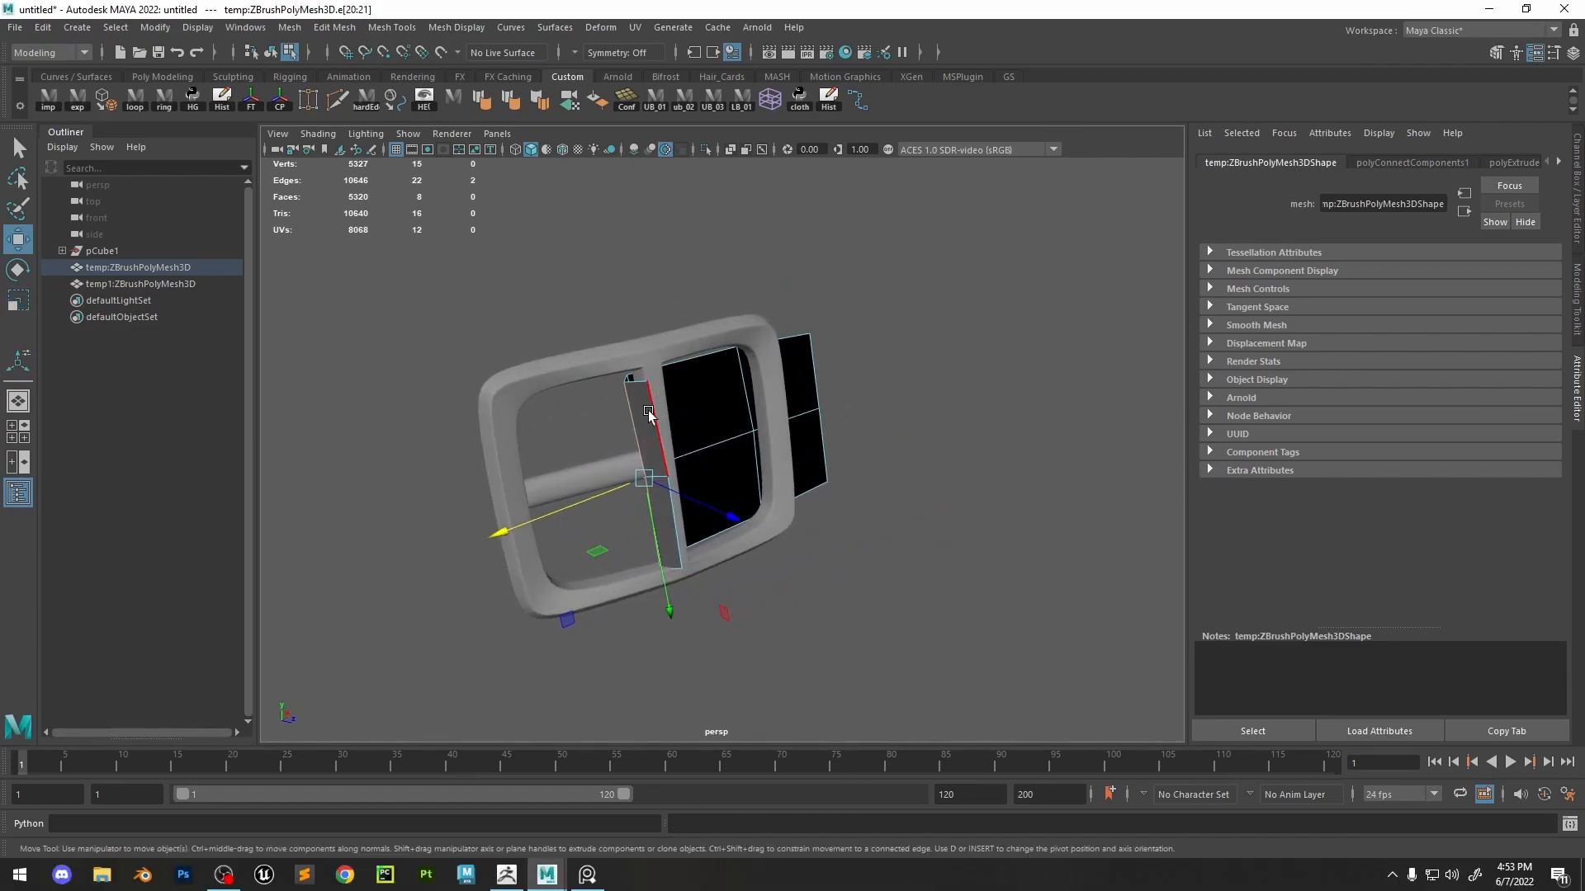
- Extrude the strip's free edges back behind the buckle to form a second strap layer reaching the outer end
key(ctrl+e)
drag(692, 529, 602, 541)
drag(669, 443, 584, 402)
key(ctrl+e)
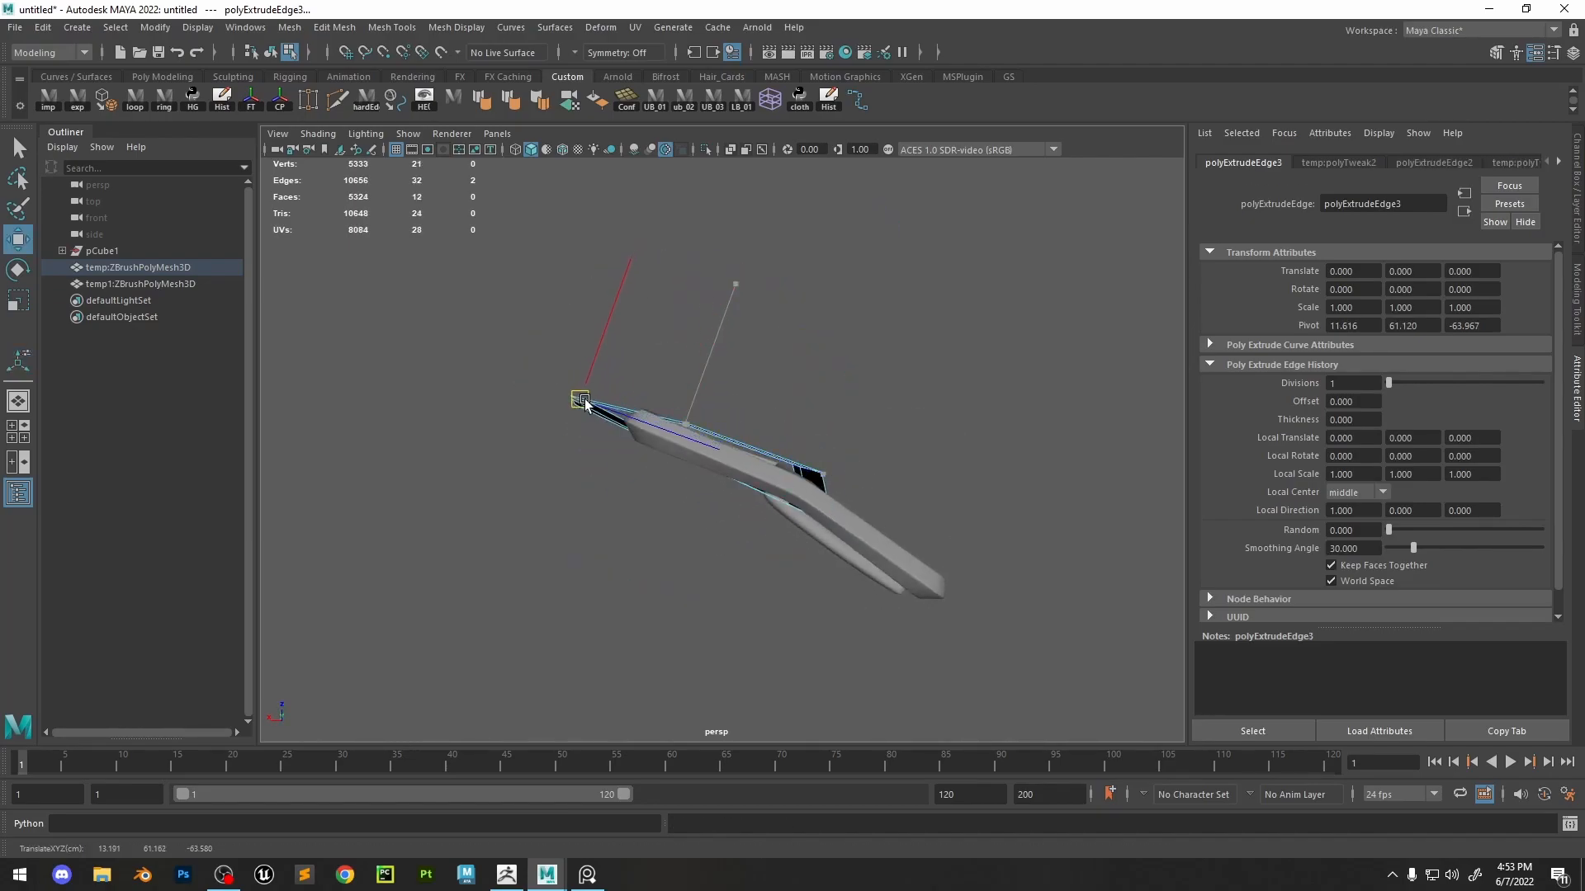
- Select the outer end edges of both strap layers and extrude them outward past the buckle frame
alt+drag(617, 473, 698, 365)
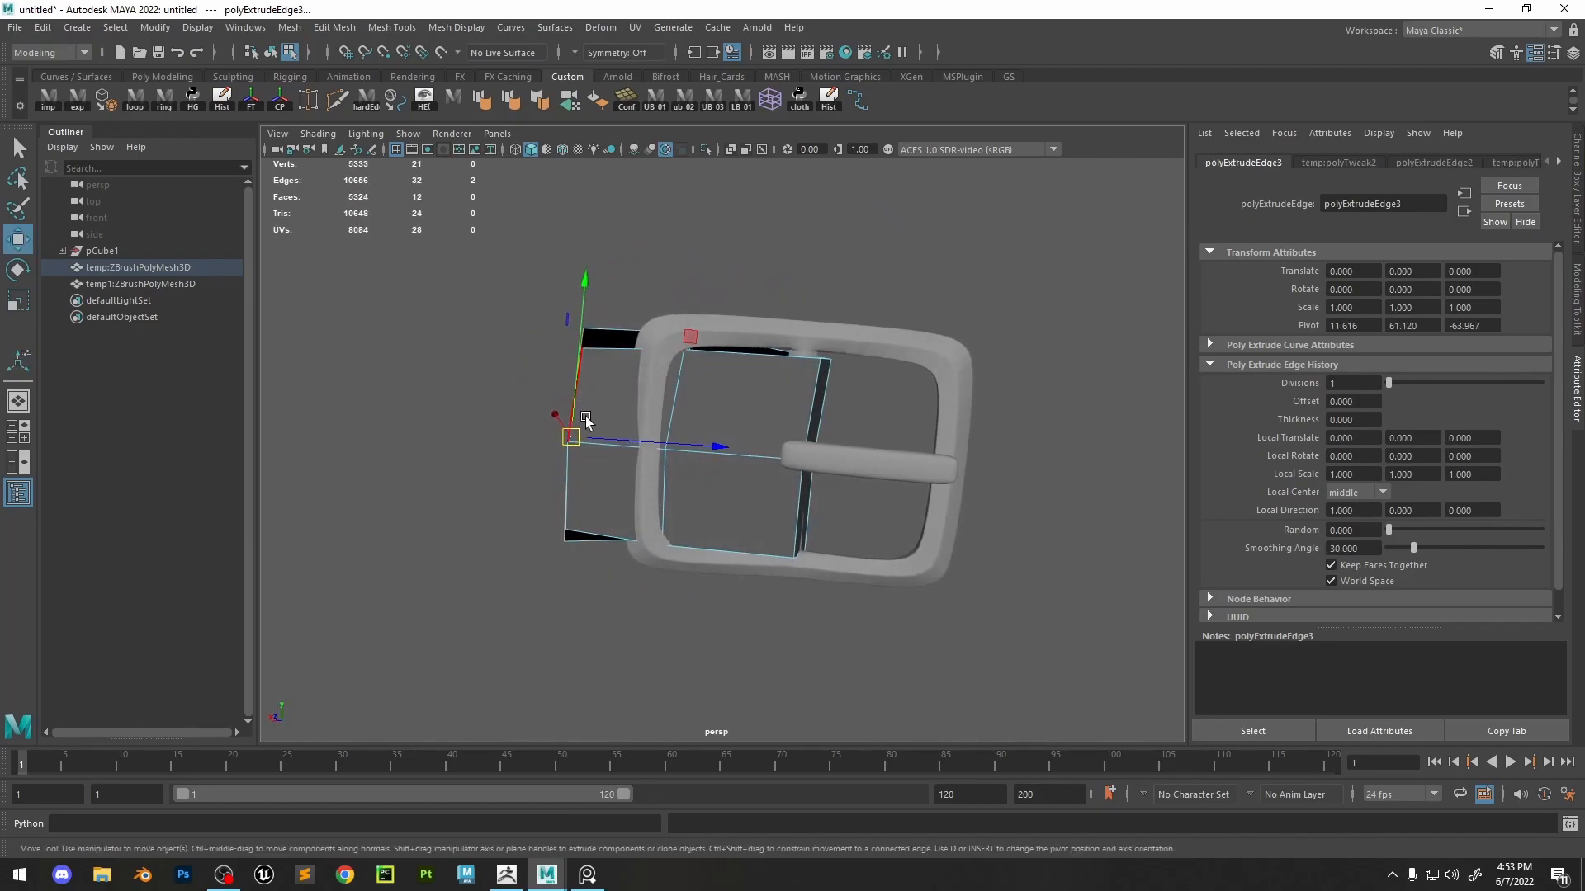
key(r)
double_click(581, 501)
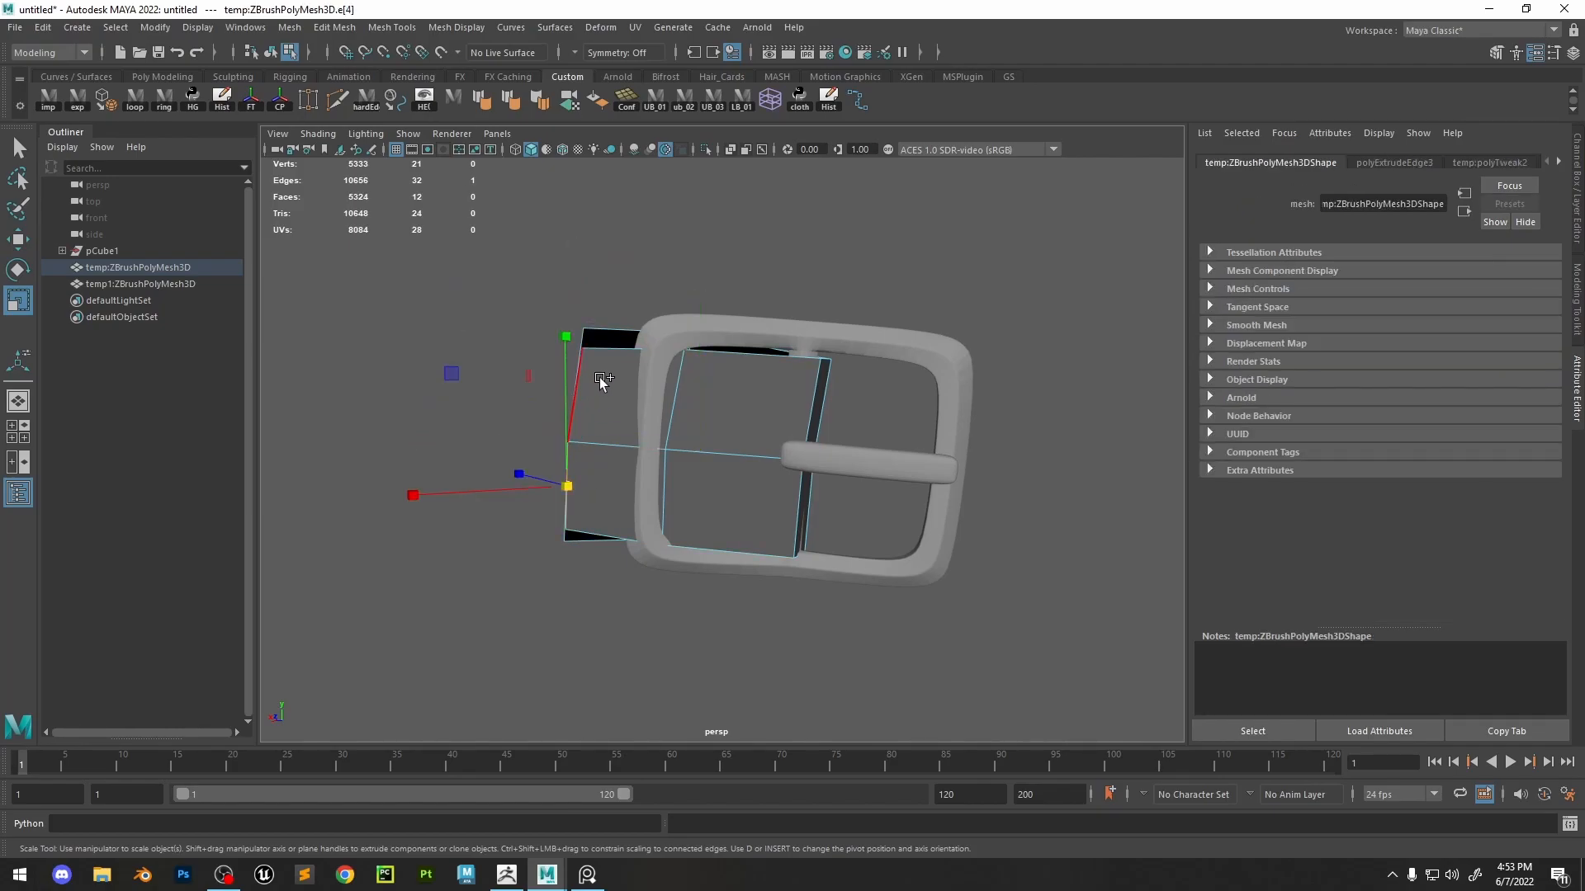
drag(588, 436, 674, 452)
double_click(670, 451)
double_click(569, 385)
alt+drag(569, 385, 761, 495)
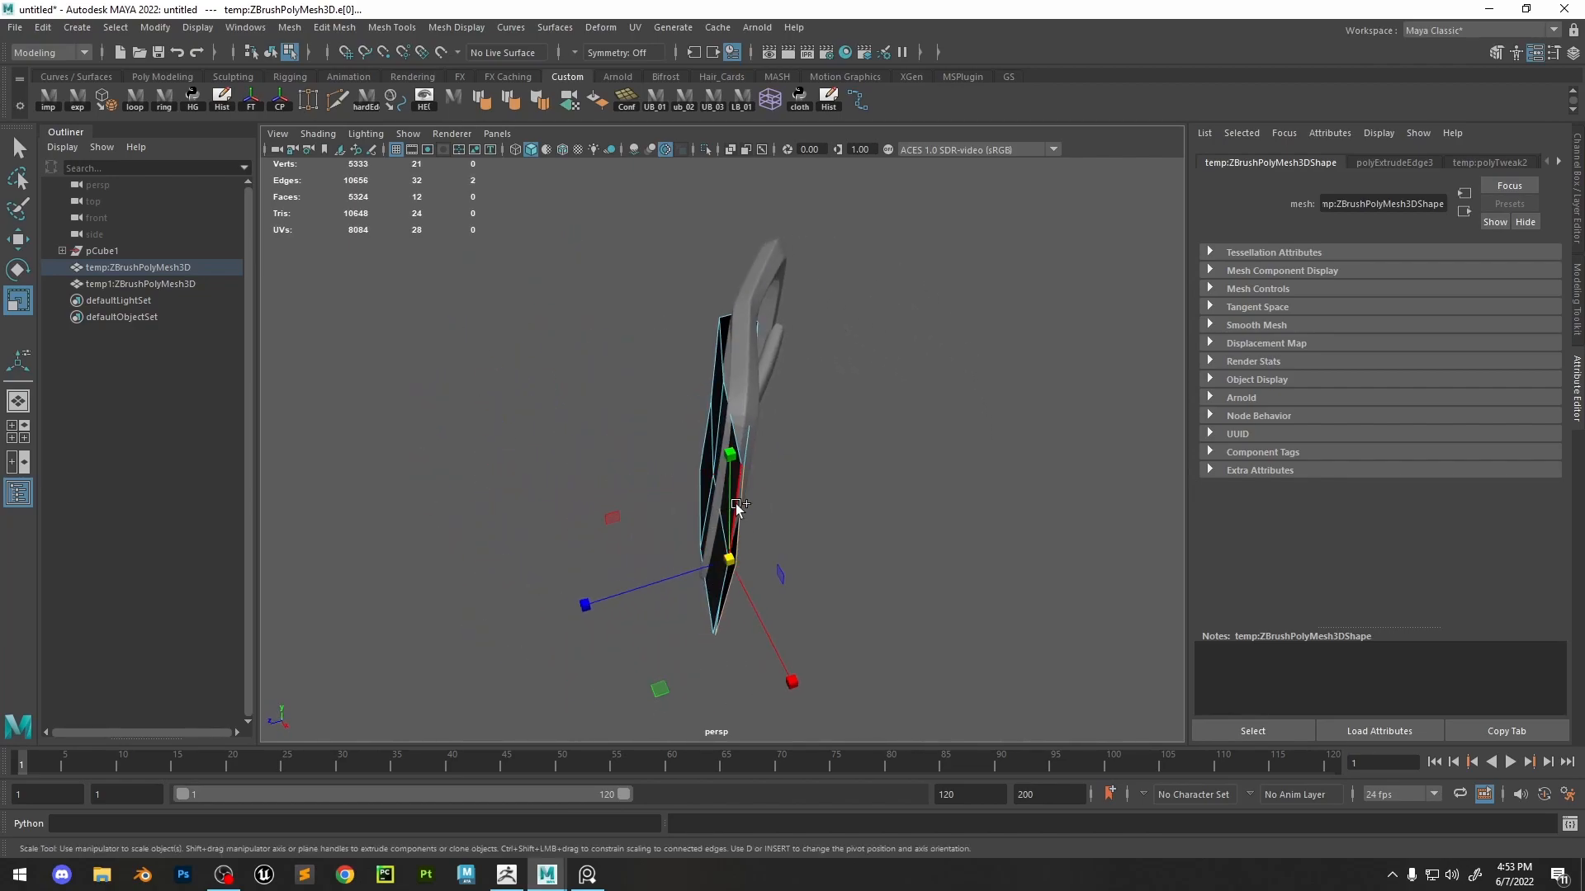
key(ctrl+e)
alt+drag(824, 516, 632, 470)
drag(527, 393, 511, 429)
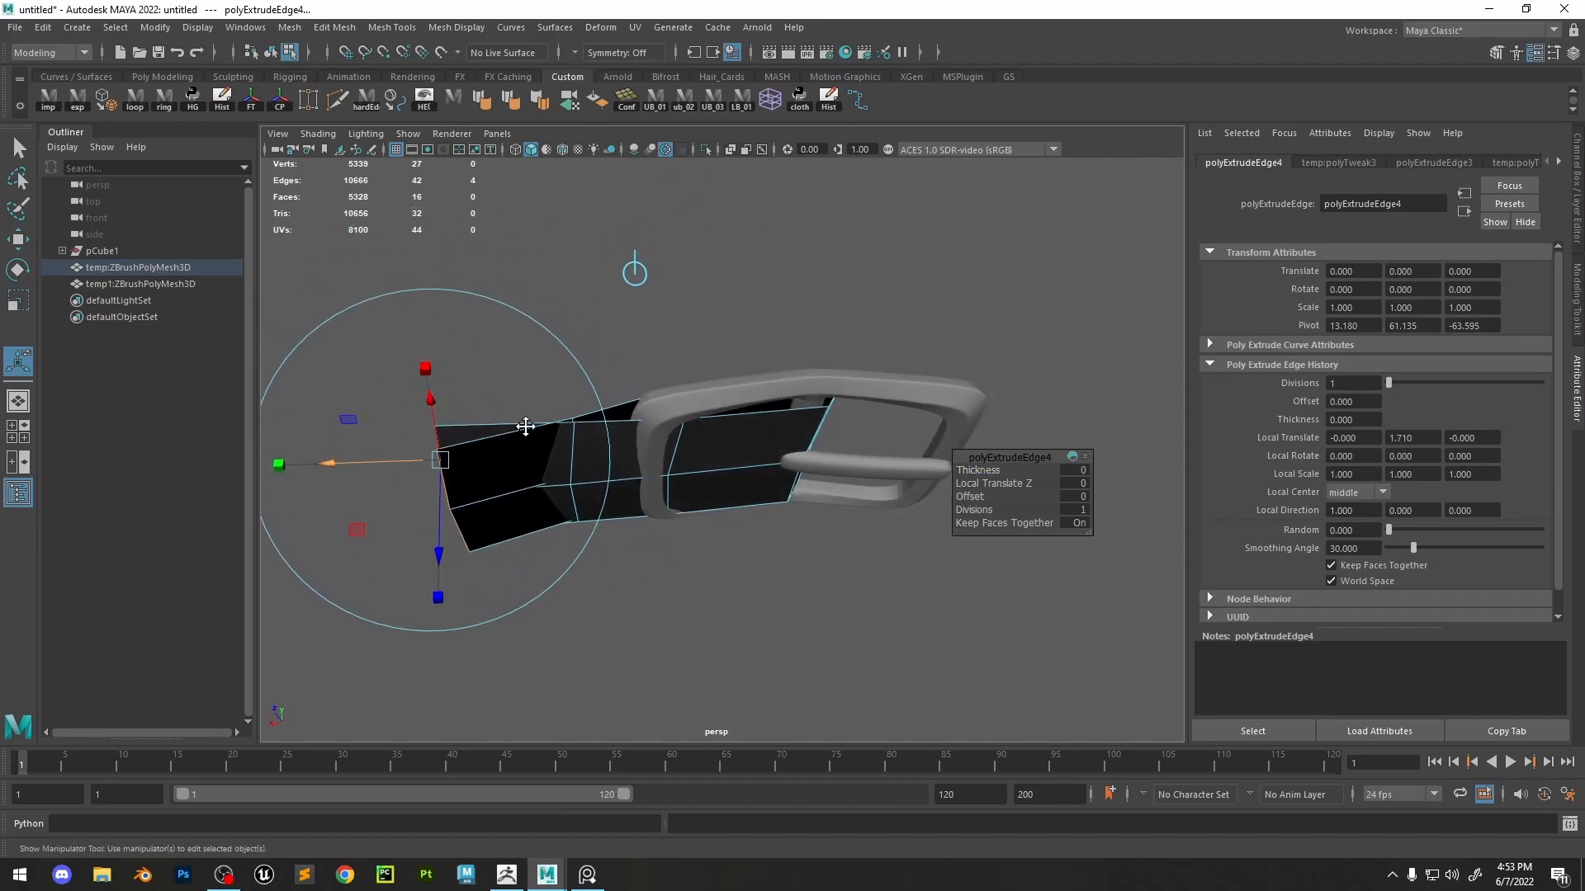
alt+middle_drag(512, 429, 614, 423)
- Scale and move the edges at the extruded outer end to bring the two strap layers into line
click(580, 475)
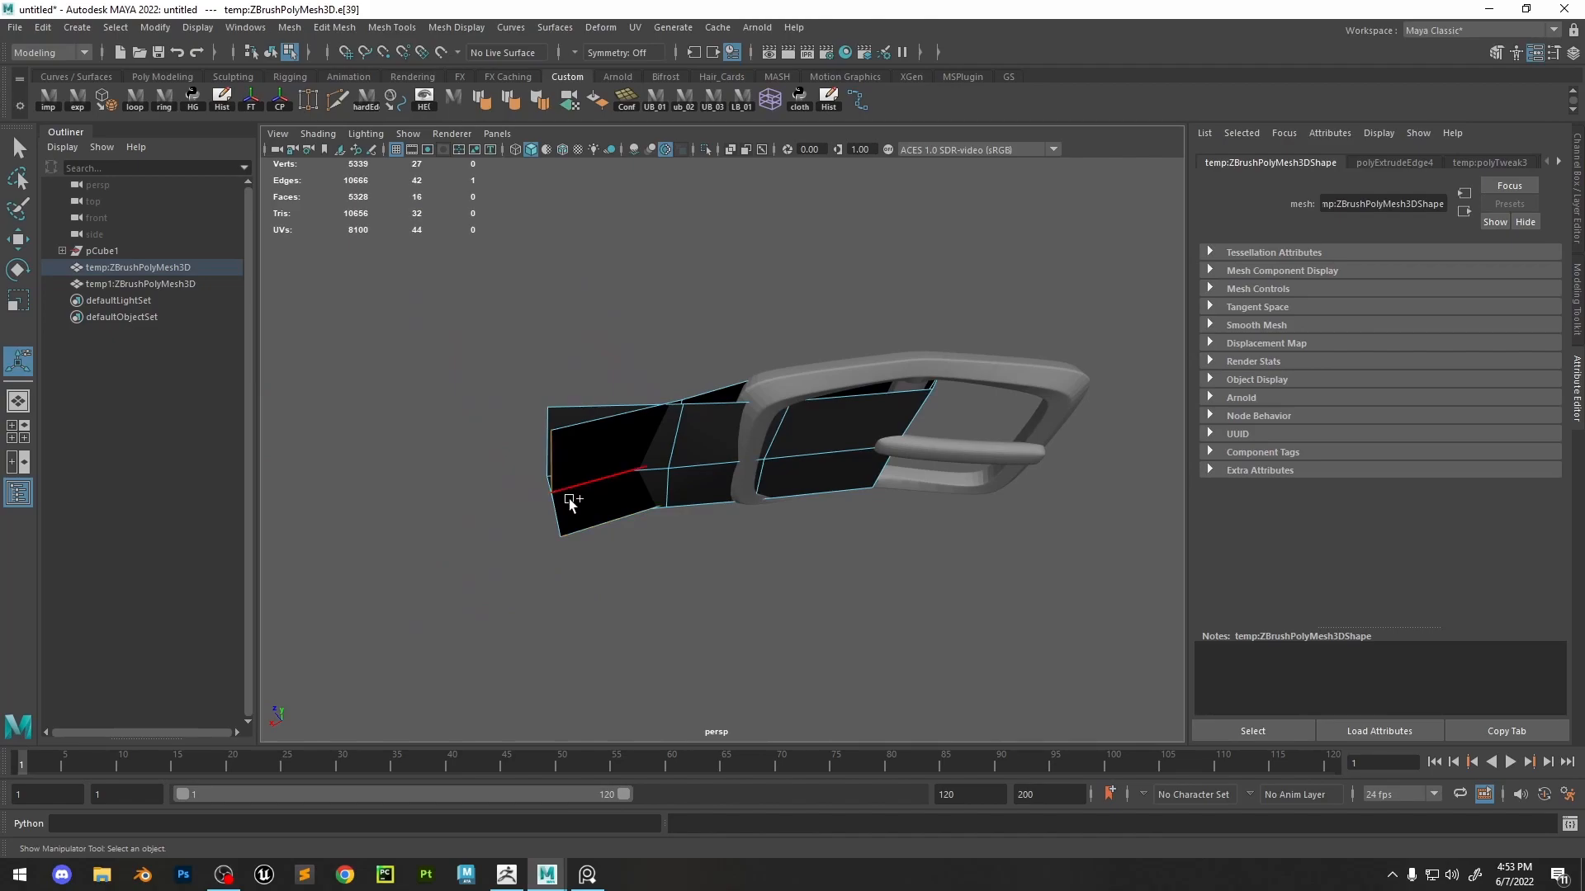
key(w)
alt+drag(600, 509, 761, 450)
double_click(547, 472)
key(r)
key(w)
key(F8)
key(F8)
drag(753, 432, 760, 428)
- Adjust the folded strap's edges and vertices so both layers sit neatly against the buckle from every side
key(F8)
click(911, 574)
alt+drag(911, 574, 776, 431)
click(859, 411)
key(F8)
alt+drag(785, 429, 776, 489)
drag(766, 475, 774, 458)
click(760, 450)
drag(772, 456, 784, 351)
alt+right_drag(784, 351, 752, 340)
click(931, 223)
alt+drag(853, 413, 716, 412)
alt+right_drag(717, 413, 913, 546)
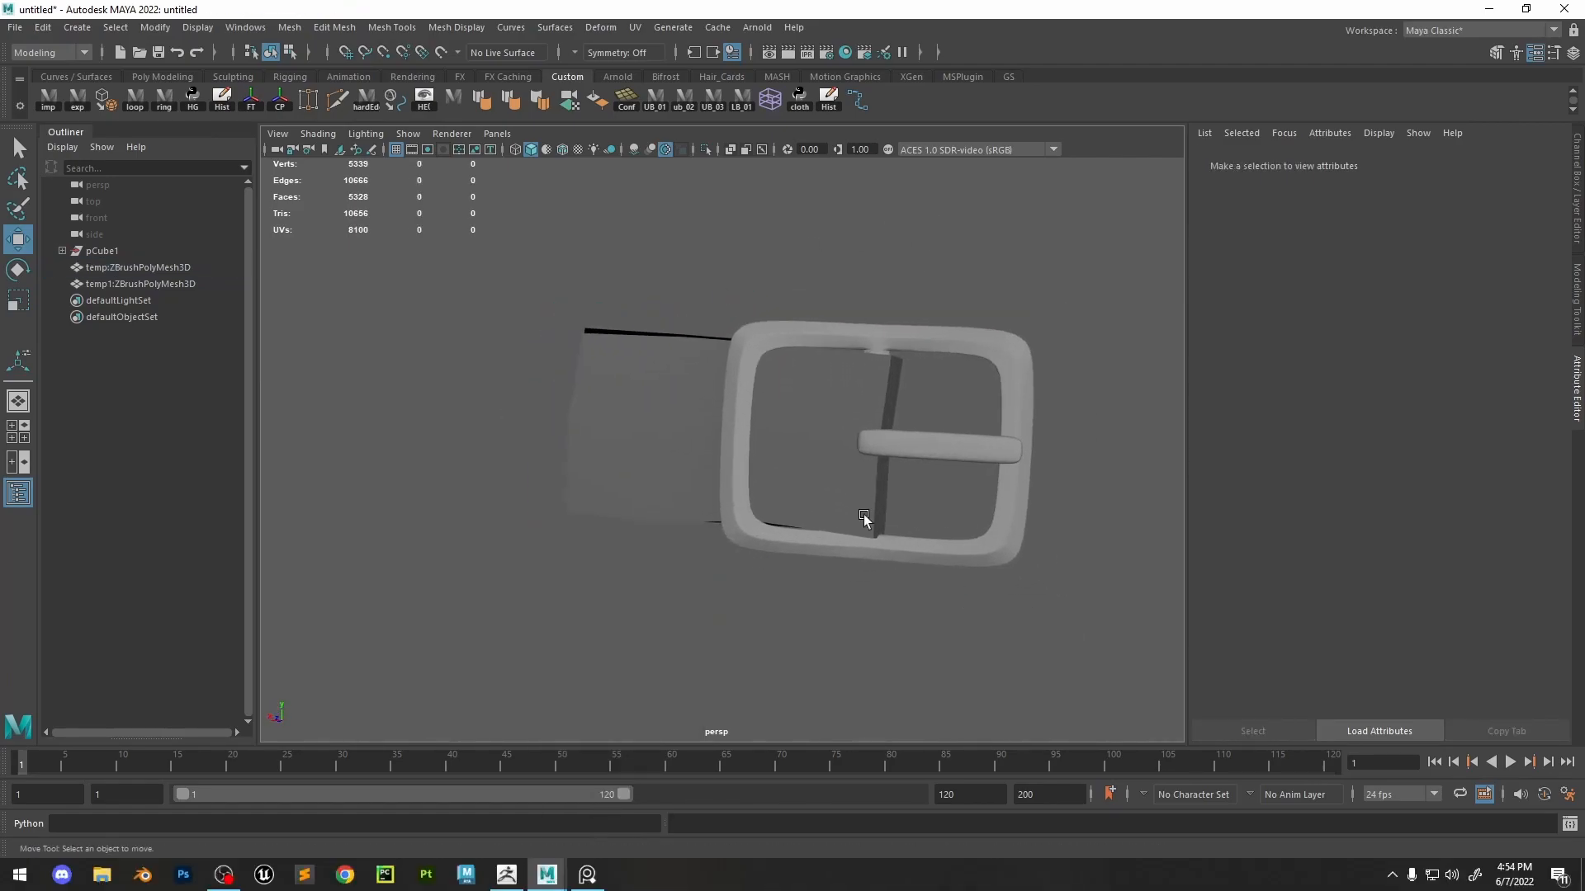
- Export the folded strap from Maya, switch to ZBrush and import it over the short strap piece Helmet_09
click(825, 491)
click(78, 103)
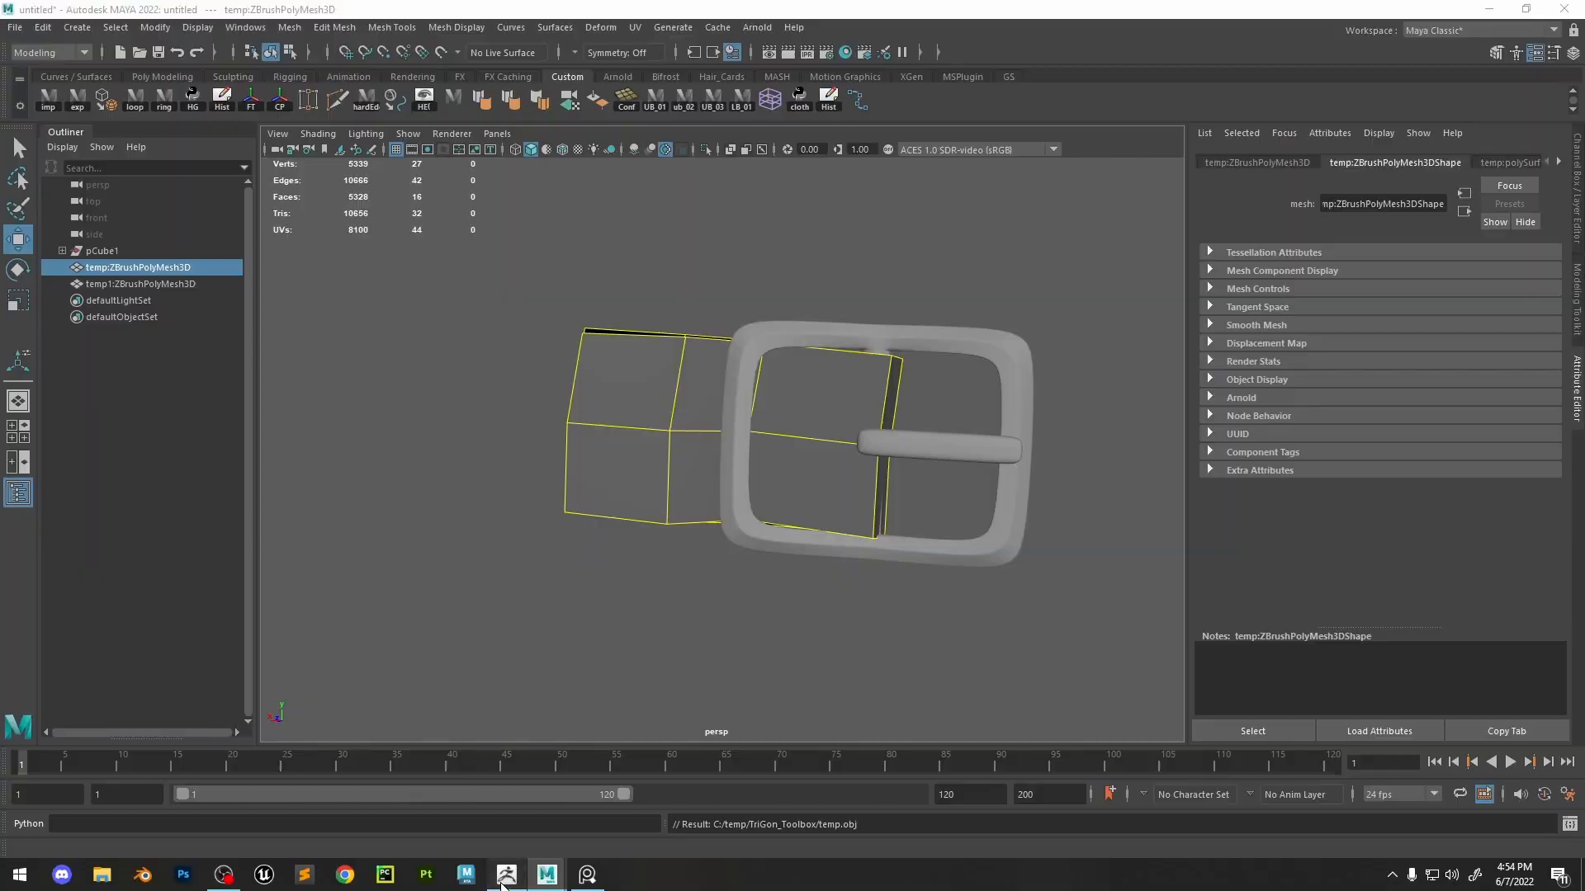
click(507, 875)
alt+click(593, 448)
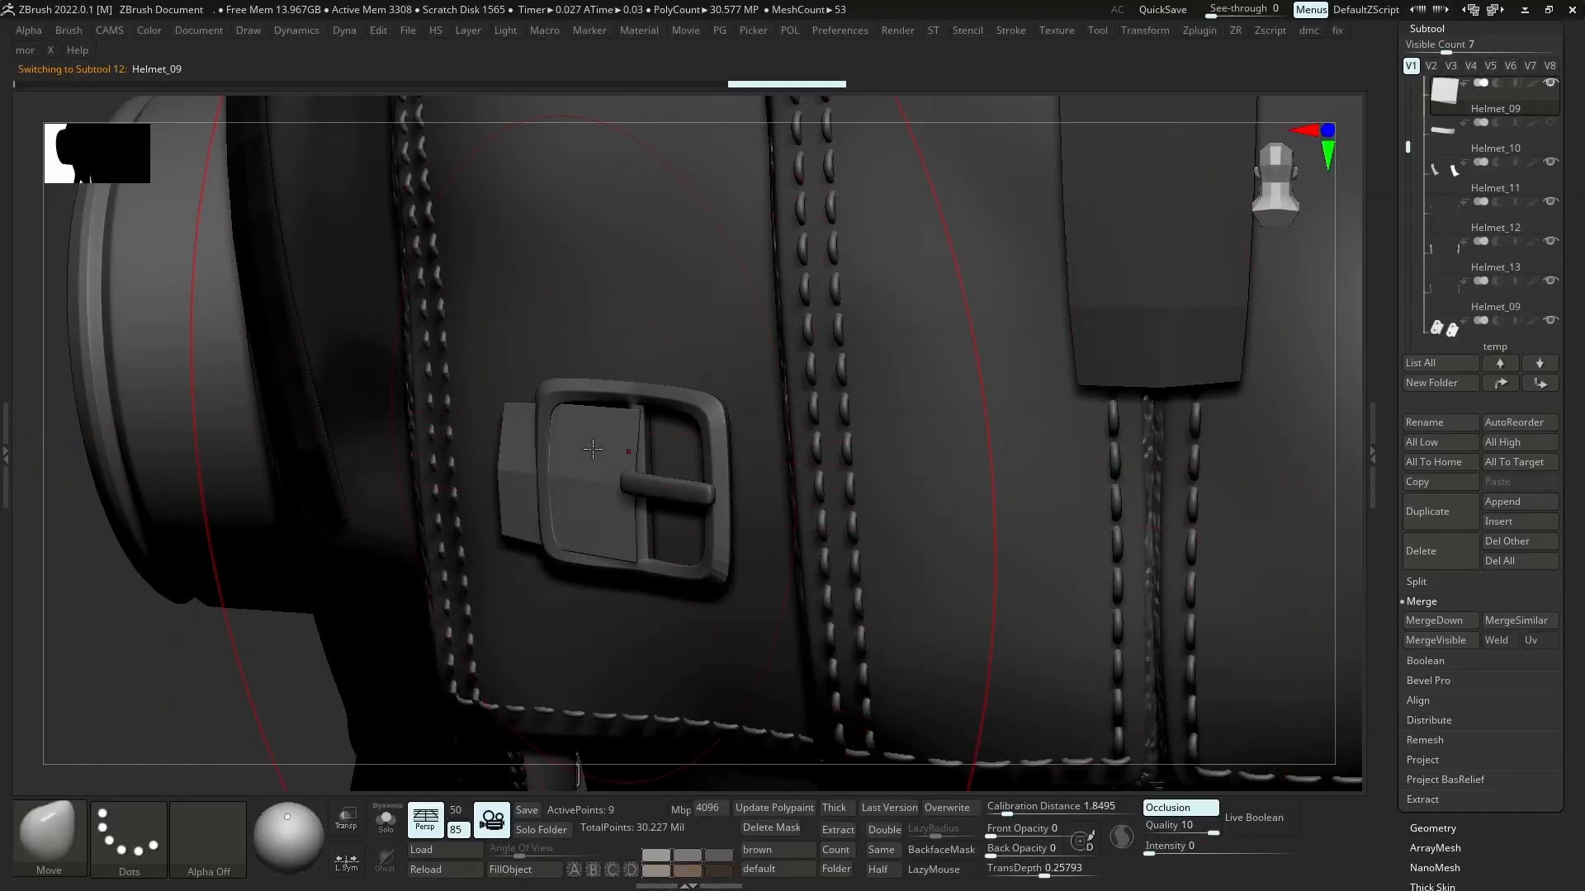
key(ctrl+i)
- Turn on the smooth preview for the imported strap piece and nudge it with the Move brush at the buckle
ctrl+right_drag(711, 475, 680, 418)
key(d)
drag(753, 450, 758, 463)
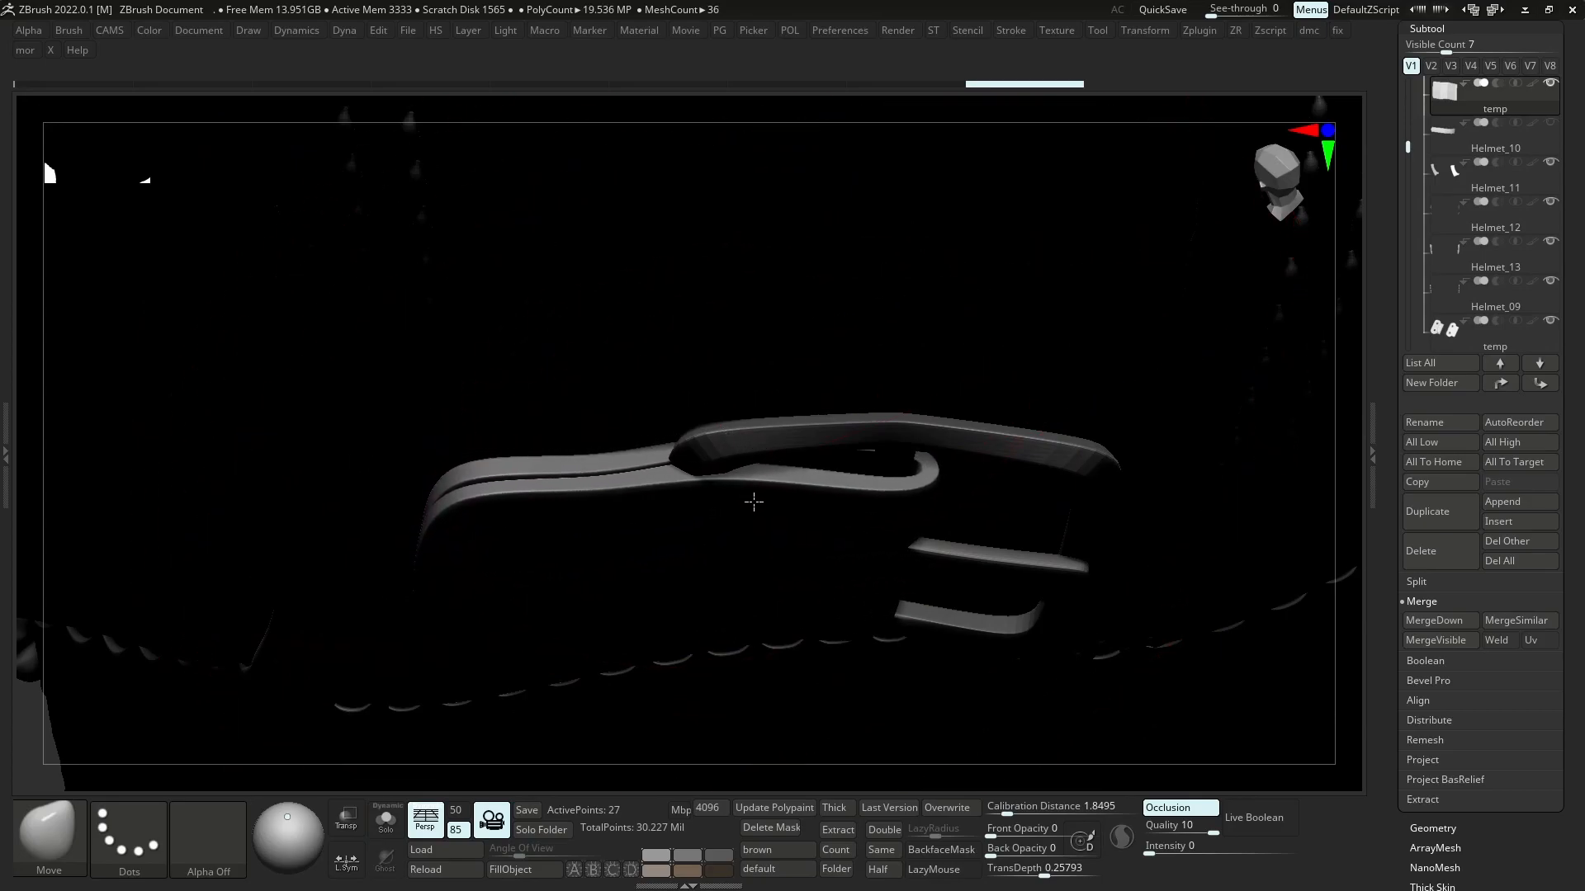
mouse_move(754, 501)
right_down()
mouse_move(718, 523)
mouse_move(721, 288)
mouse_move(678, 535)
mouse_move(781, 557)
mouse_move(761, 537)
right_up()
alt+click(761, 536)
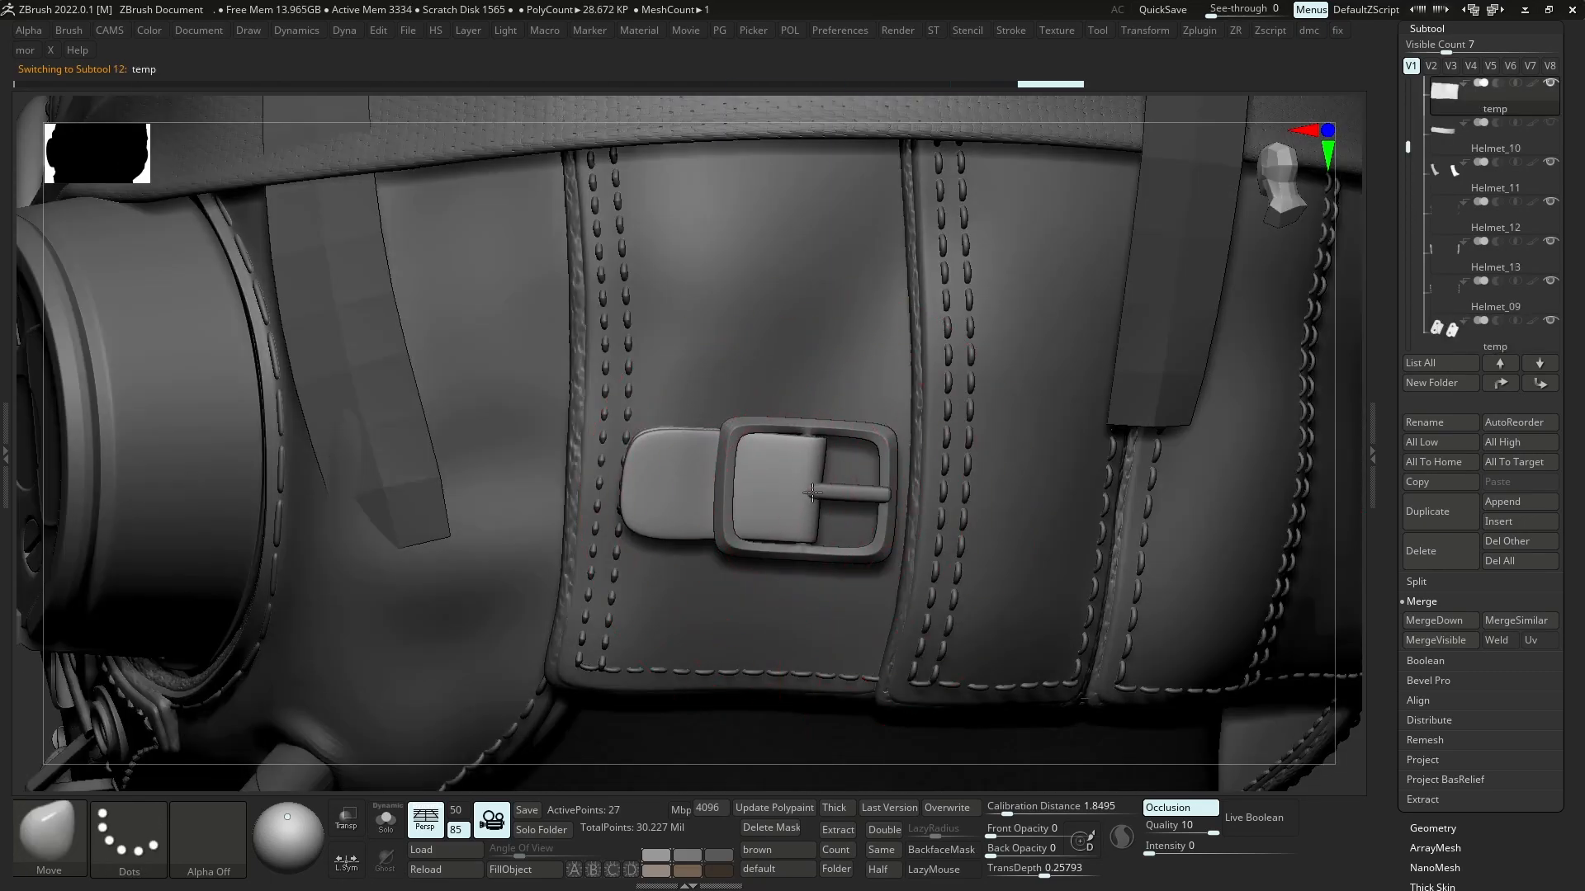
- Select the long back strap Helmet_10 and shape its rounded end with the Move brush so it passes through the buckle
right_drag(796, 479, 817, 500)
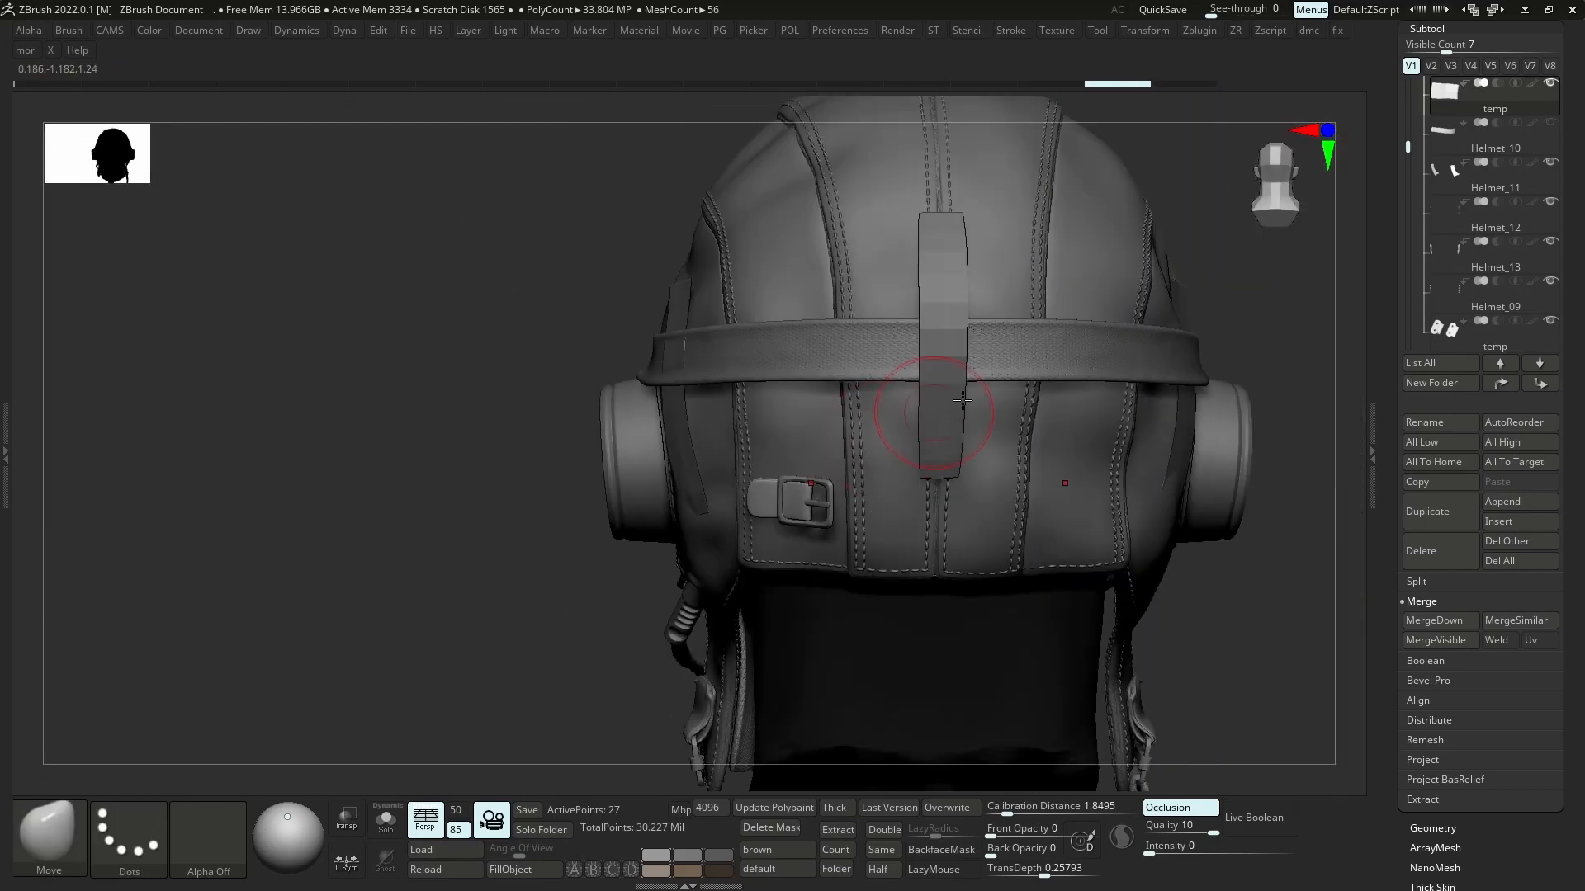
alt+click(927, 396)
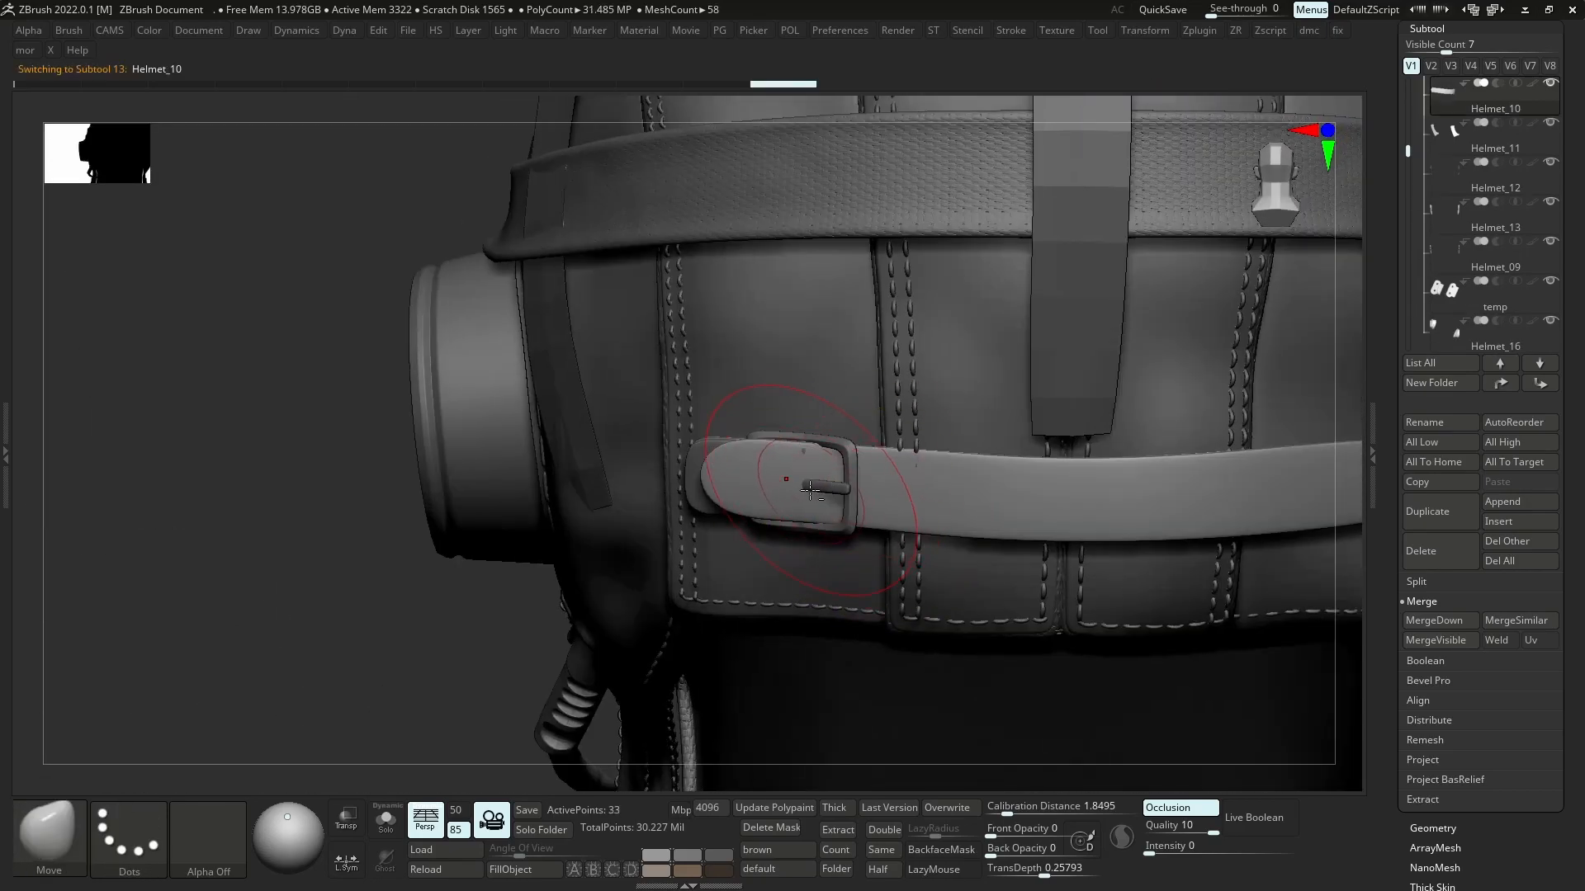
mouse_move(813, 483)
right_down()
mouse_move(850, 503)
mouse_move(835, 584)
mouse_move(800, 548)
mouse_move(789, 495)
mouse_move(751, 483)
mouse_move(746, 458)
right_up()
key(s)
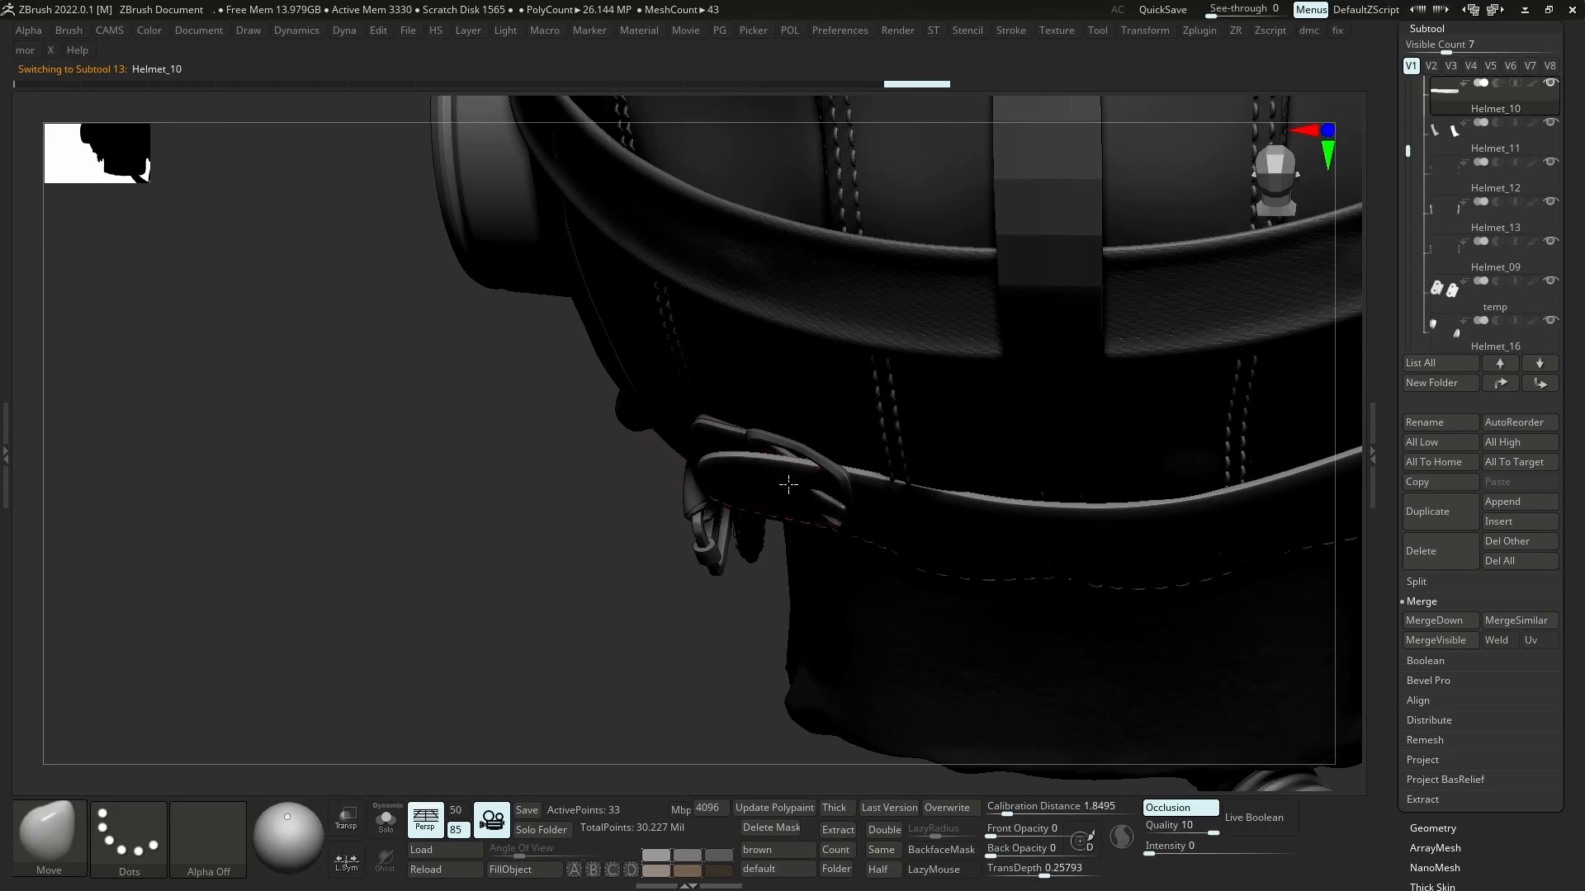
mouse_move(779, 518)
right_down()
mouse_move(807, 454)
mouse_move(750, 464)
right_up()
key(s)
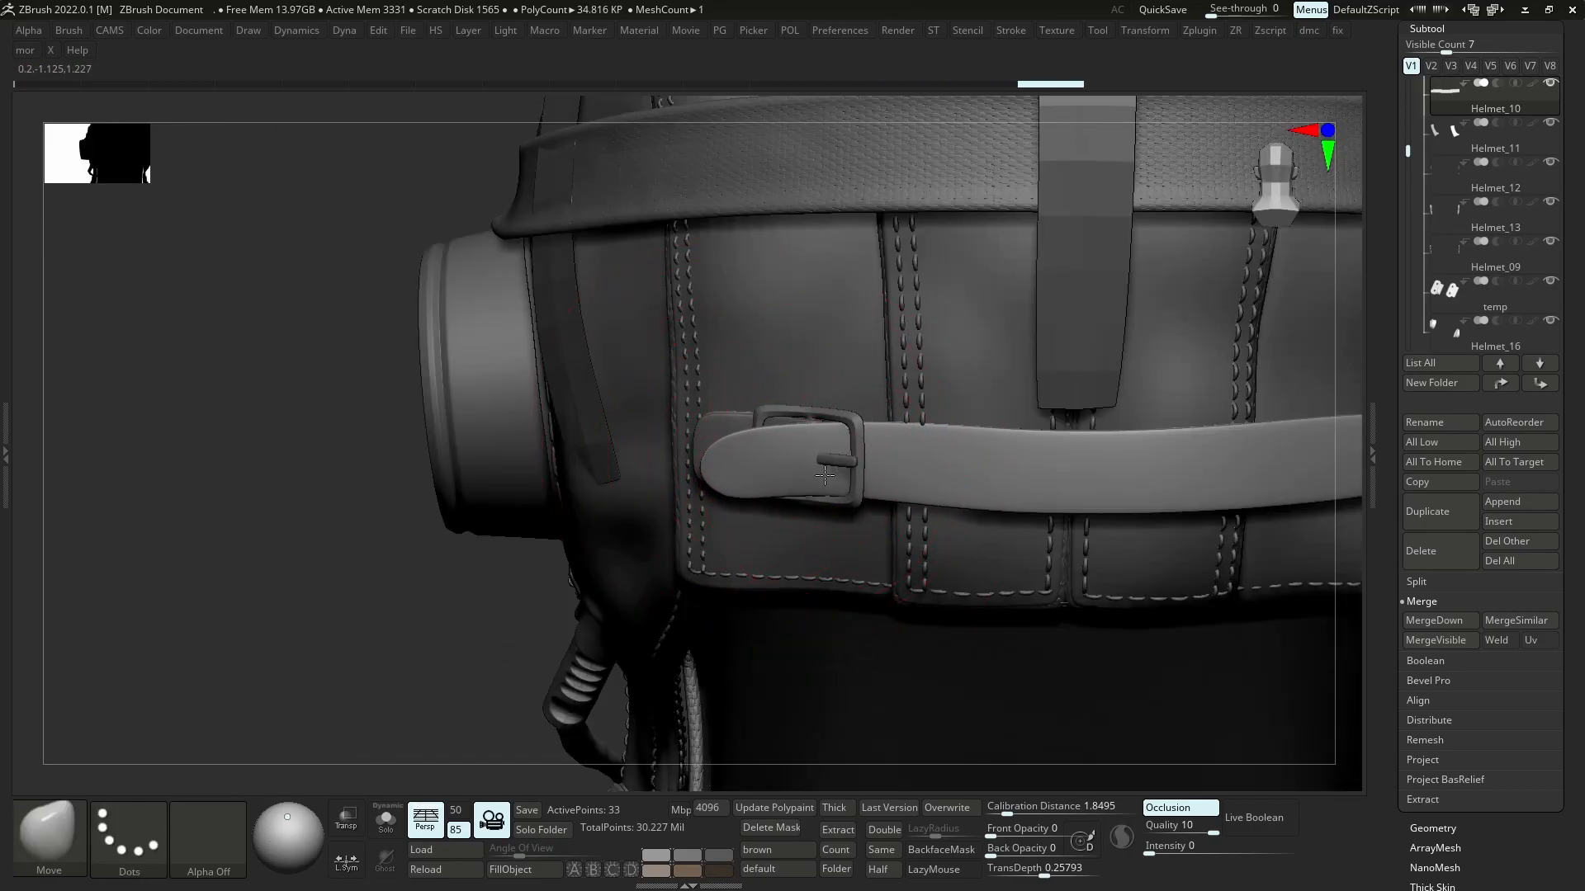
mouse_move(818, 448)
ctrl+right_down()
mouse_move(766, 446)
mouse_move(832, 453)
mouse_move(772, 520)
mouse_move(742, 466)
mouse_move(767, 345)
mouse_move(726, 365)
mouse_move(714, 339)
ctrl+right_up()
key(s)
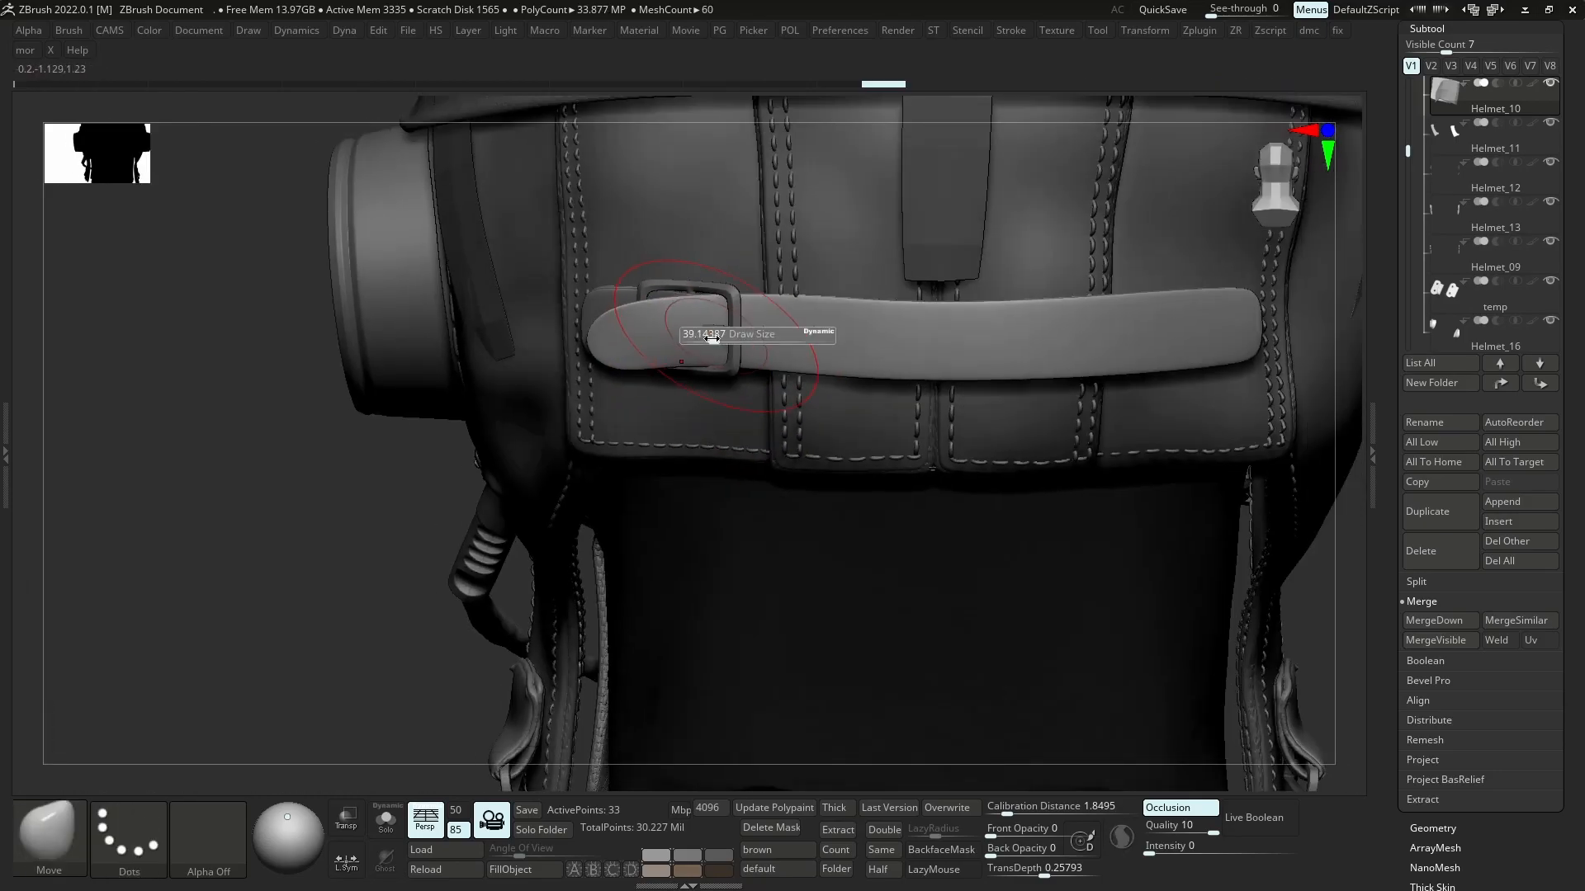
- Turn on the smooth preview for the vertical straps Helmet_08, then reselect the back strap Helmet_10
mouse_move(815, 322)
right_down()
mouse_move(860, 411)
mouse_move(863, 343)
mouse_move(880, 478)
mouse_move(832, 425)
mouse_move(842, 505)
mouse_move(952, 454)
mouse_move(895, 464)
mouse_move(862, 444)
right_up()
alt+click(867, 410)
right_drag(803, 360, 875, 607)
alt+click(817, 419)
alt+click(835, 671)
alt+right_drag(834, 671, 900, 446)
ctrl+right_drag(900, 445, 941, 517)
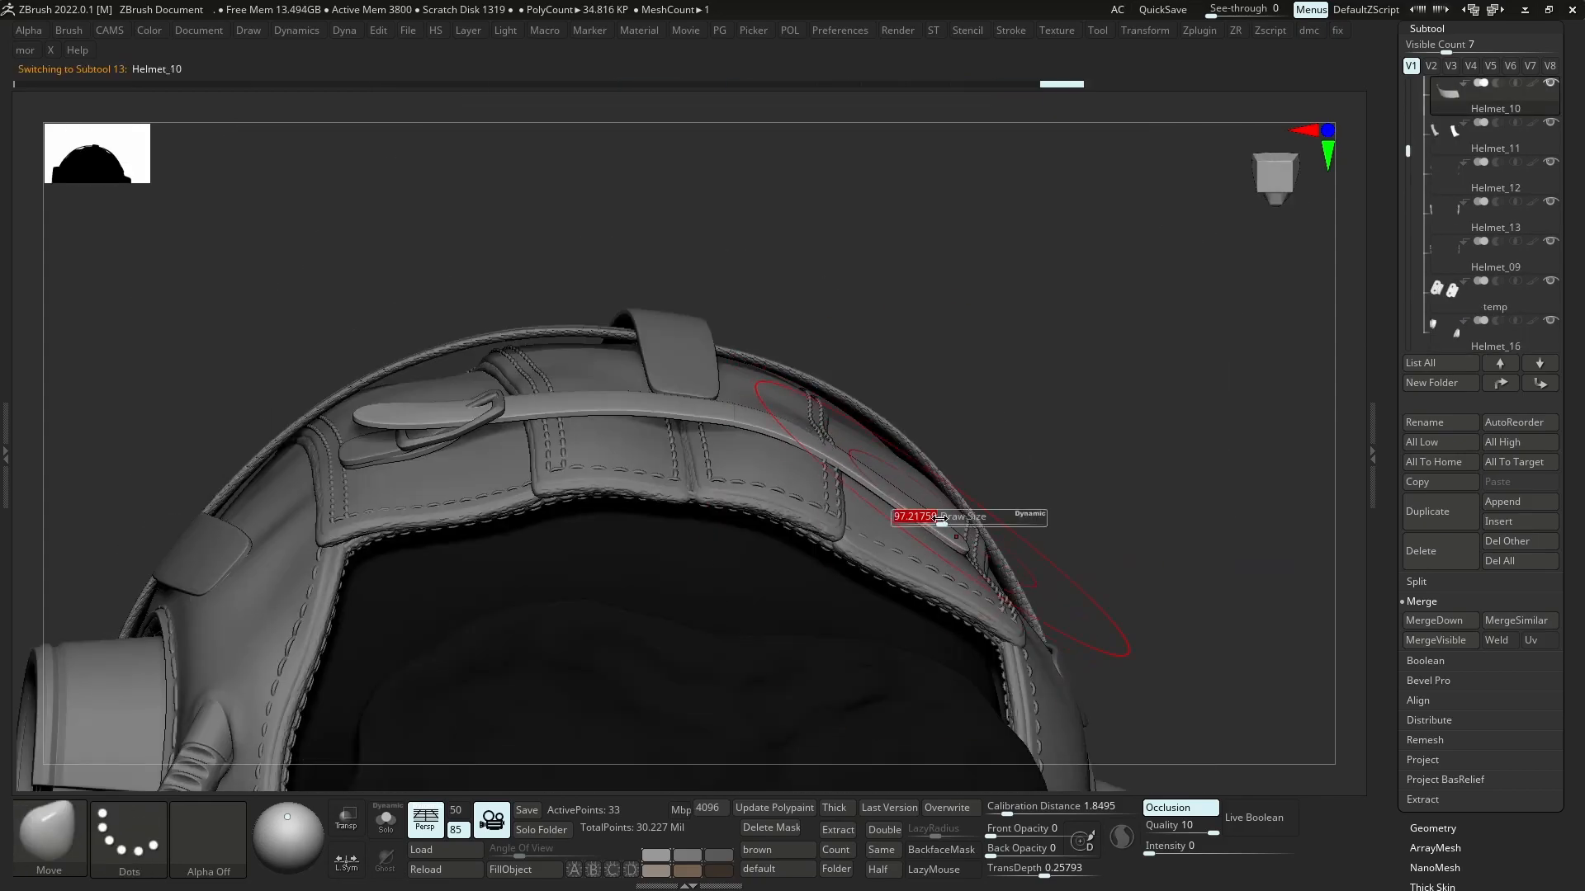
- Reshape the back strap with a larger Move brush so it follows the helmet's curvature and lines up with the buckle
mouse_move(742, 405)
right_down()
mouse_move(743, 371)
mouse_move(715, 580)
mouse_move(743, 561)
right_up()
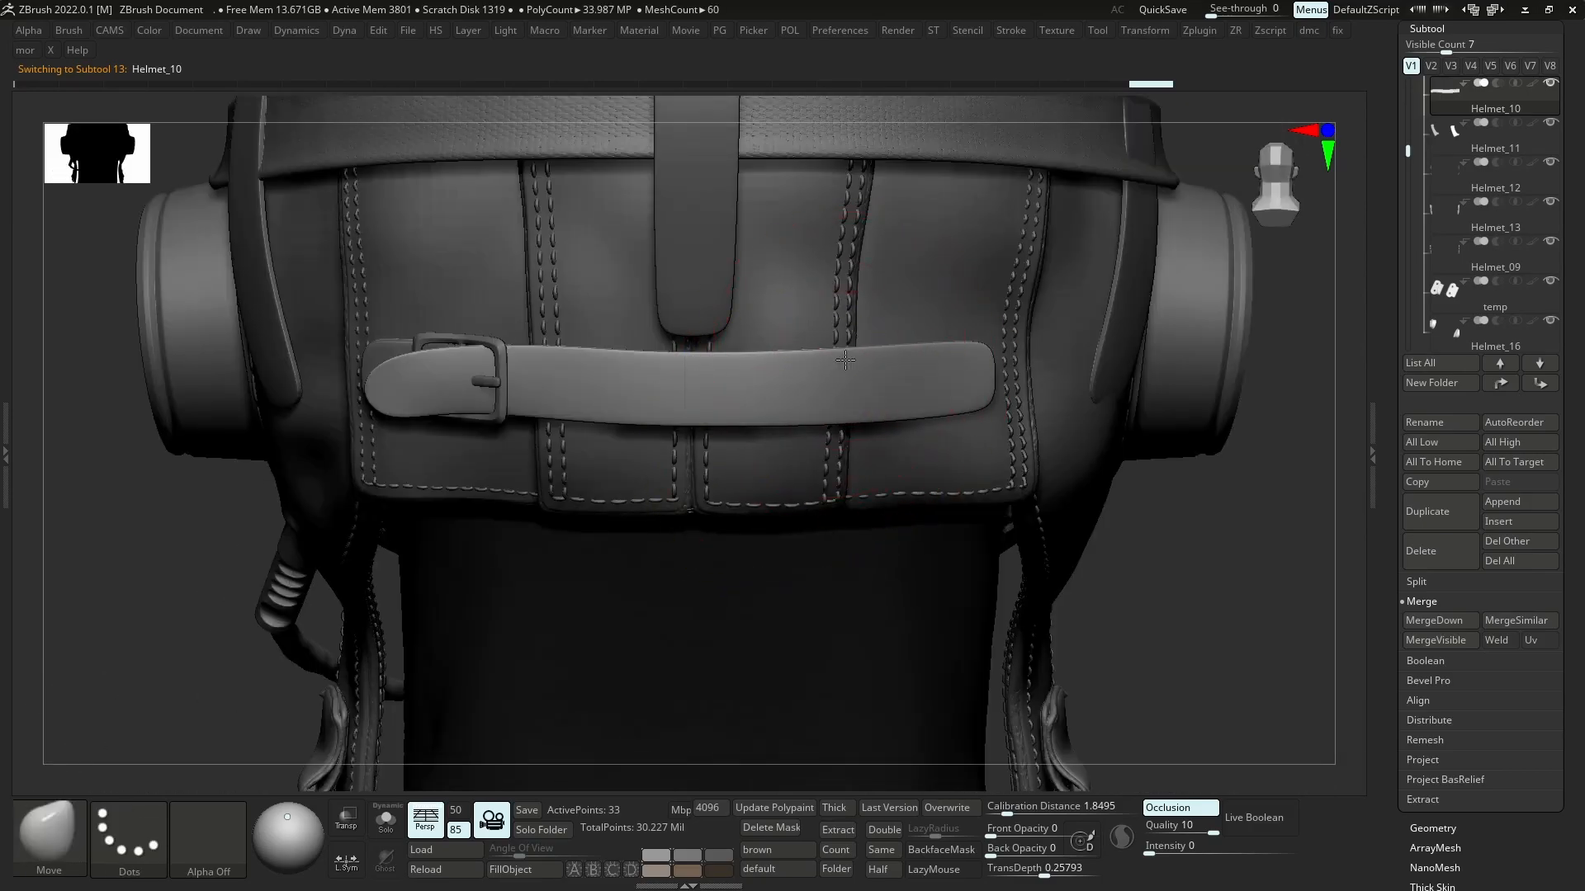
key(s)
right_drag(701, 369, 731, 376)
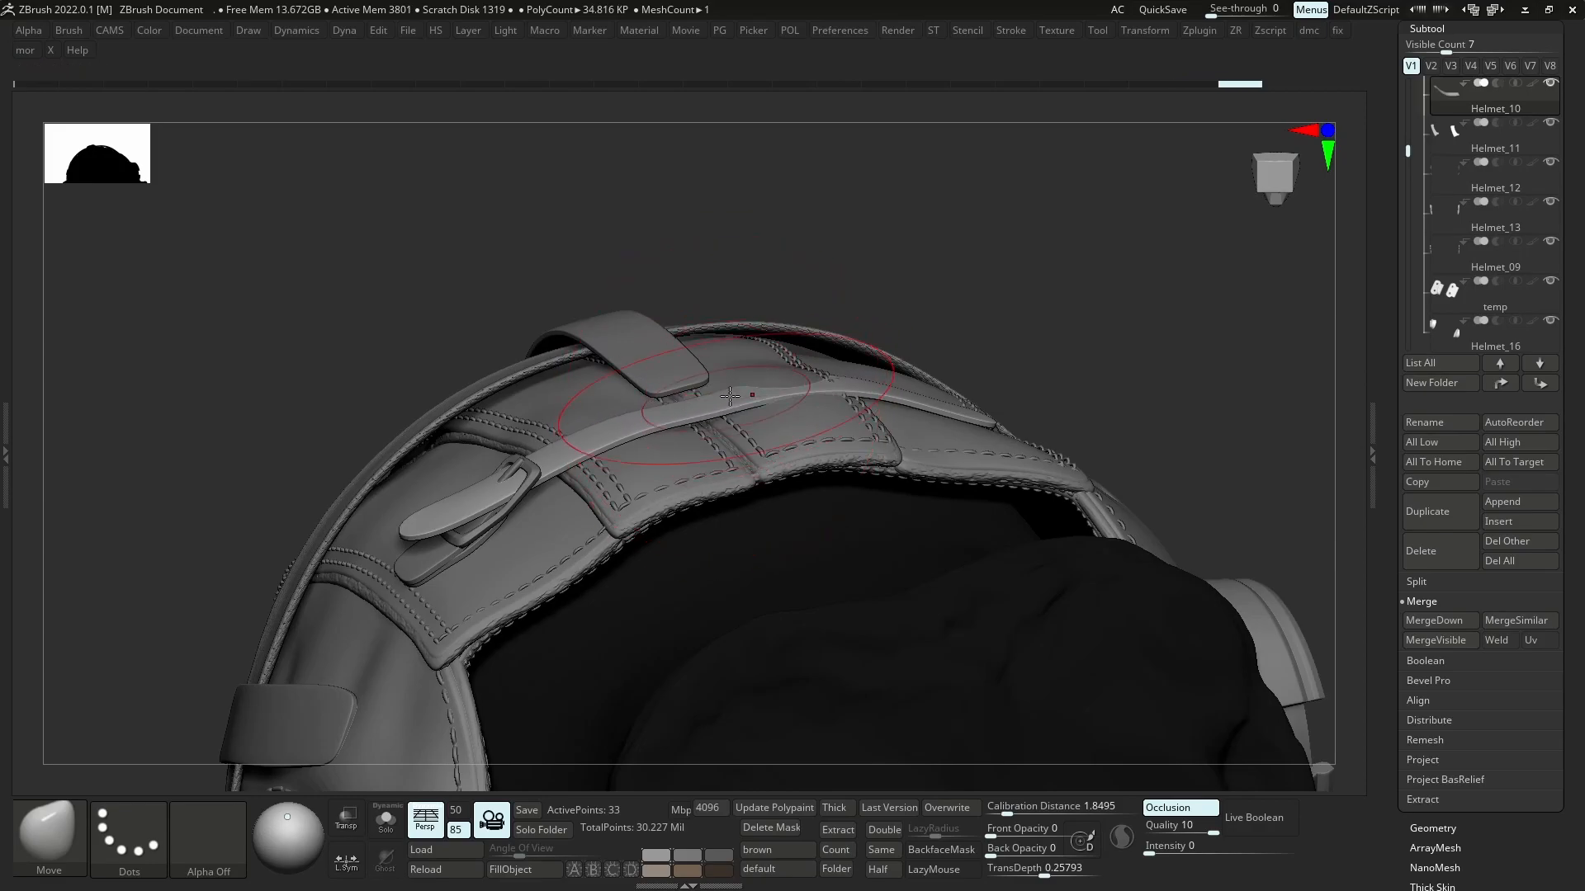
mouse_move(769, 346)
ctrl+right_down()
mouse_move(726, 187)
mouse_move(764, 499)
mouse_move(772, 372)
mouse_move(711, 411)
mouse_move(778, 395)
mouse_move(817, 409)
mouse_move(840, 371)
mouse_move(792, 355)
ctrl+right_up()
ctrl+right_drag(792, 354, 725, 394)
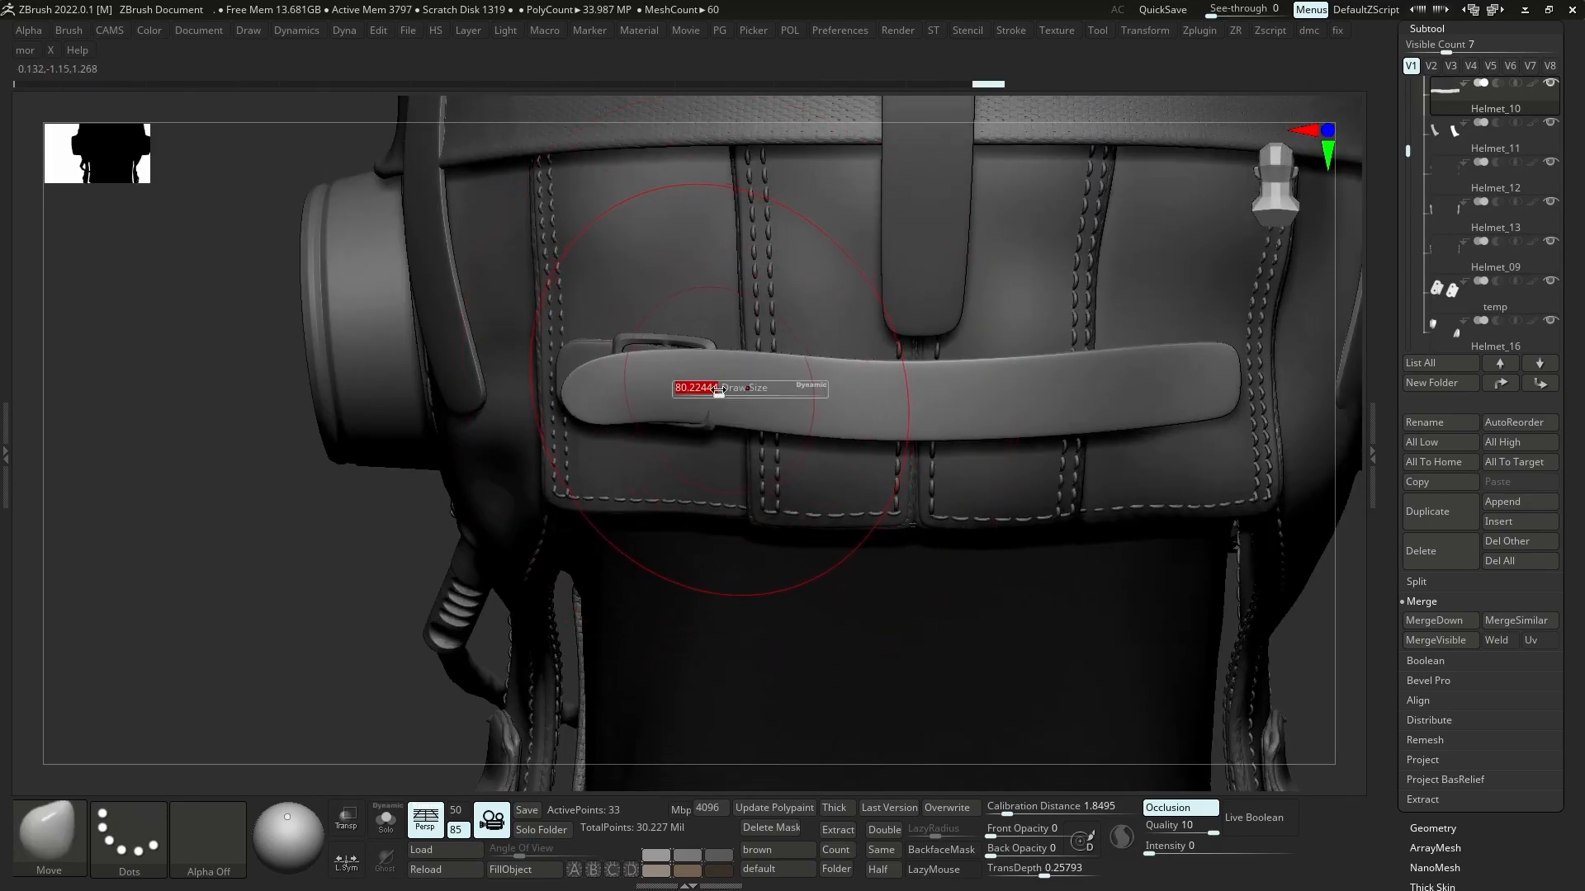
alt+right_drag(782, 372, 747, 364)
right_drag(759, 397, 690, 416)
ctrl+right_drag(820, 418, 790, 459)
mouse_move(790, 458)
right_down()
mouse_move(784, 404)
mouse_move(791, 462)
right_up()
right_drag(790, 462, 783, 425)
- Select the vertical straps Helmet_08 and nudge them with the Move brush, checking the fit against the back strap
alt+click(784, 338)
drag(965, 382, 974, 379)
right_drag(726, 495, 837, 537)
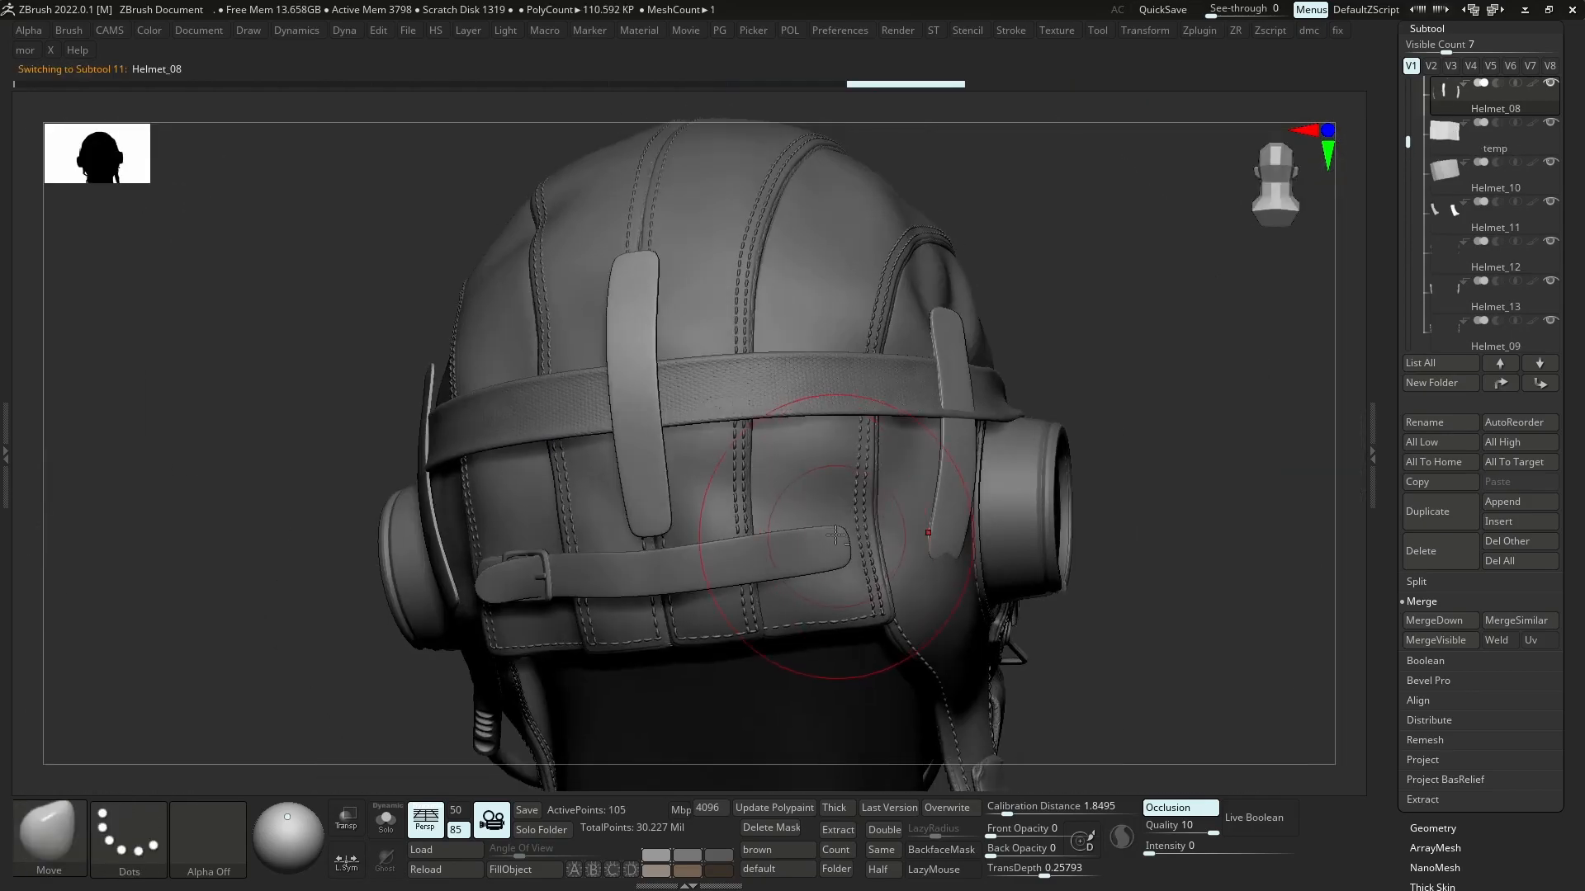
alt+click(839, 549)
right_drag(1098, 487, 1073, 528)
- Reselect the vertical straps Helmet_08, transfer them from ZBrush to Maya and select the imported strap mesh there
alt+click(964, 553)
ctrl+right_drag(826, 495, 916, 574)
ctrl+right_drag(916, 573, 950, 437)
right_drag(950, 438, 866, 421)
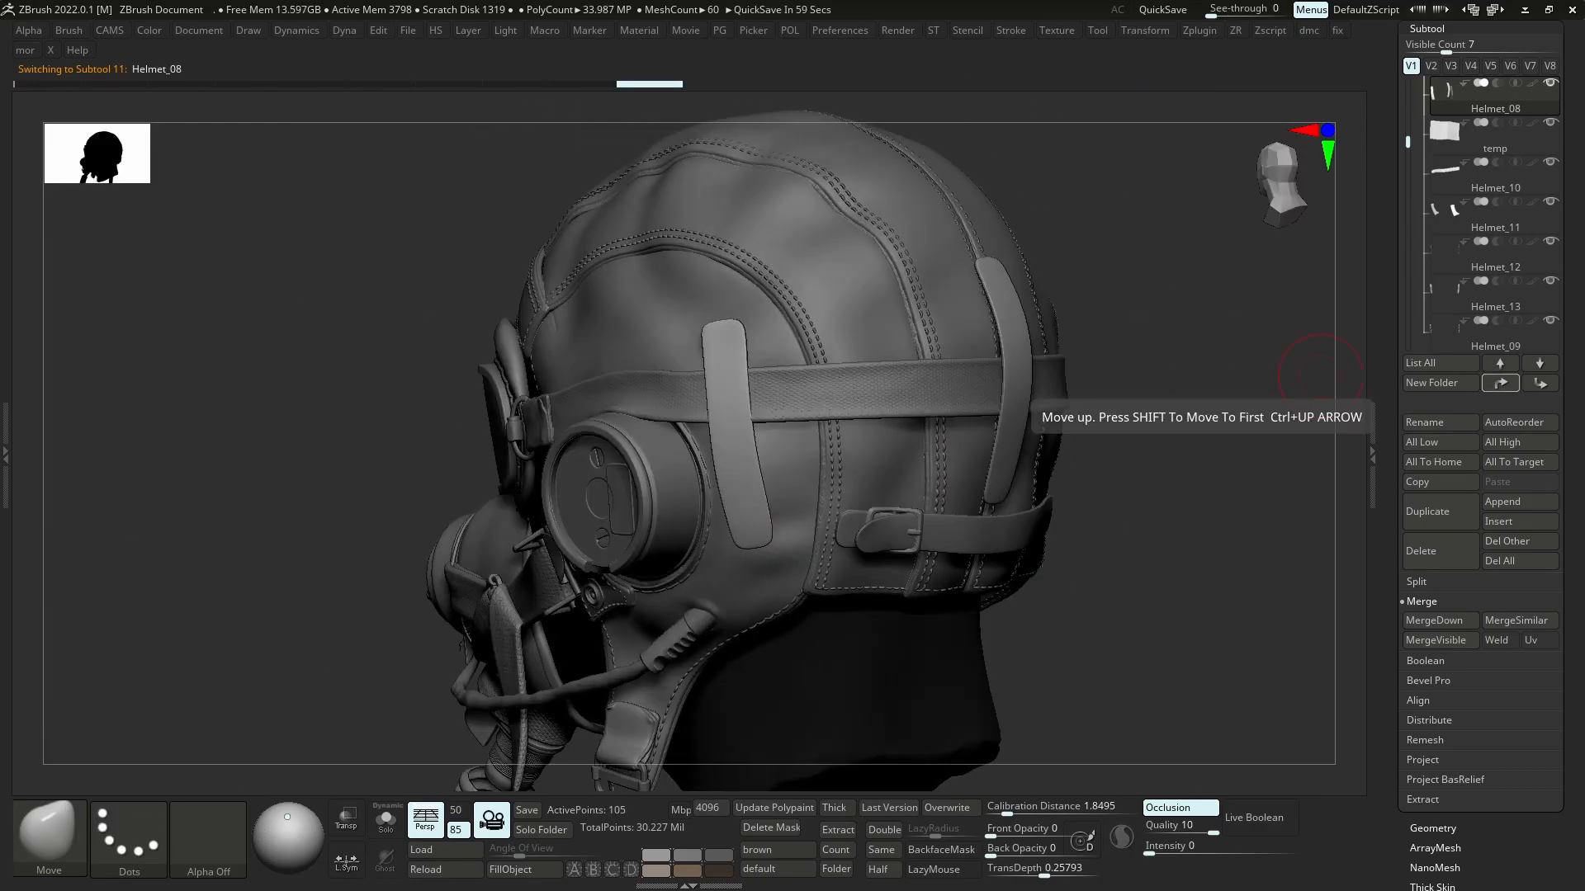
right_drag(1199, 419, 1260, 429)
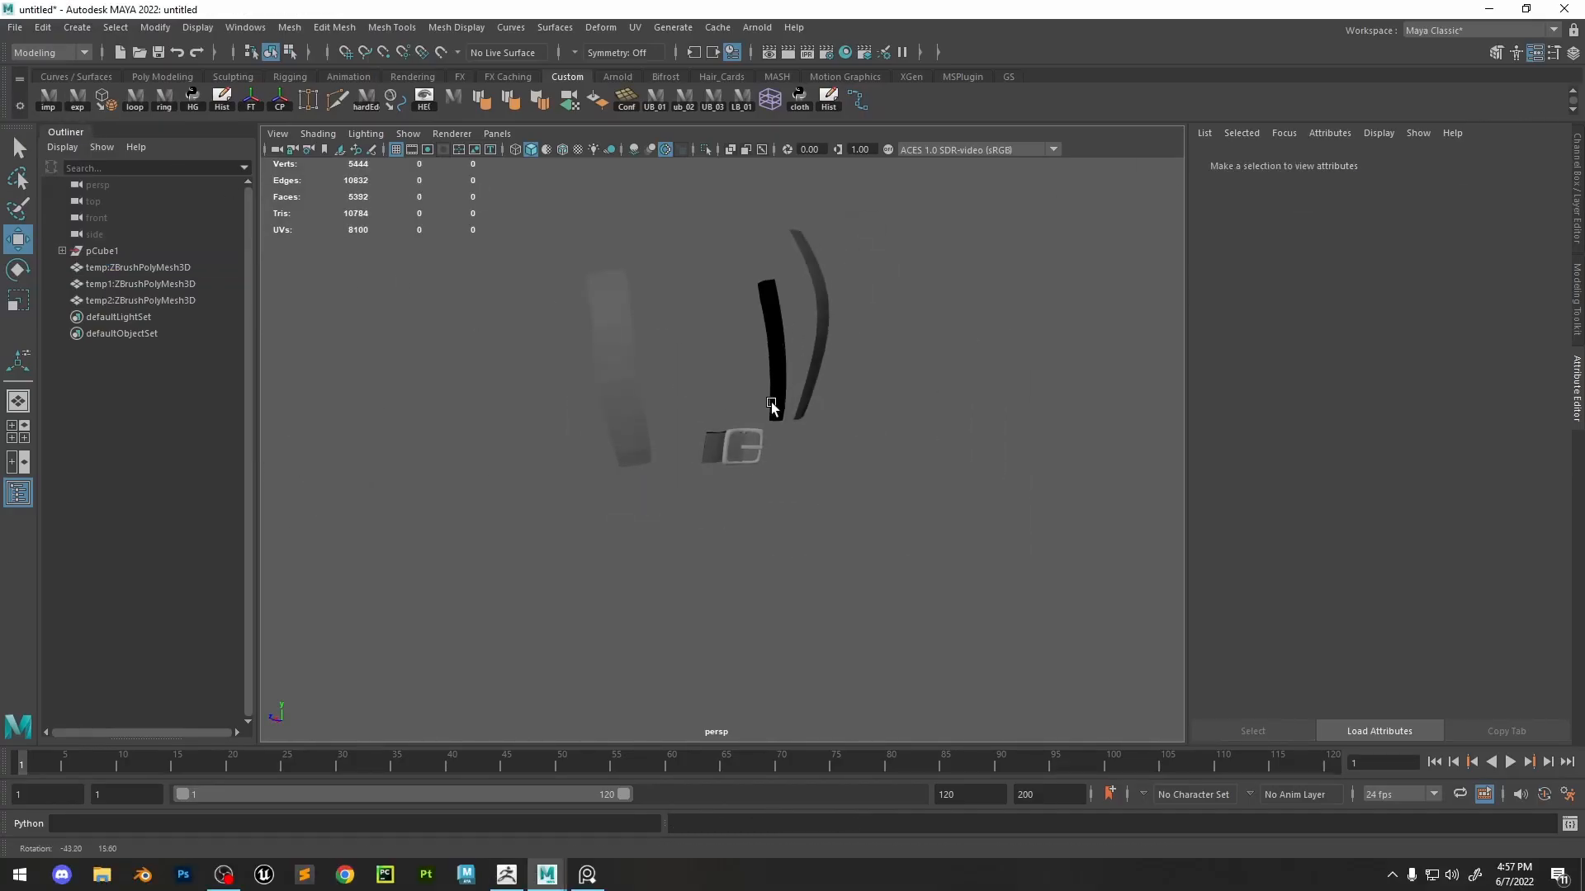
key(space)
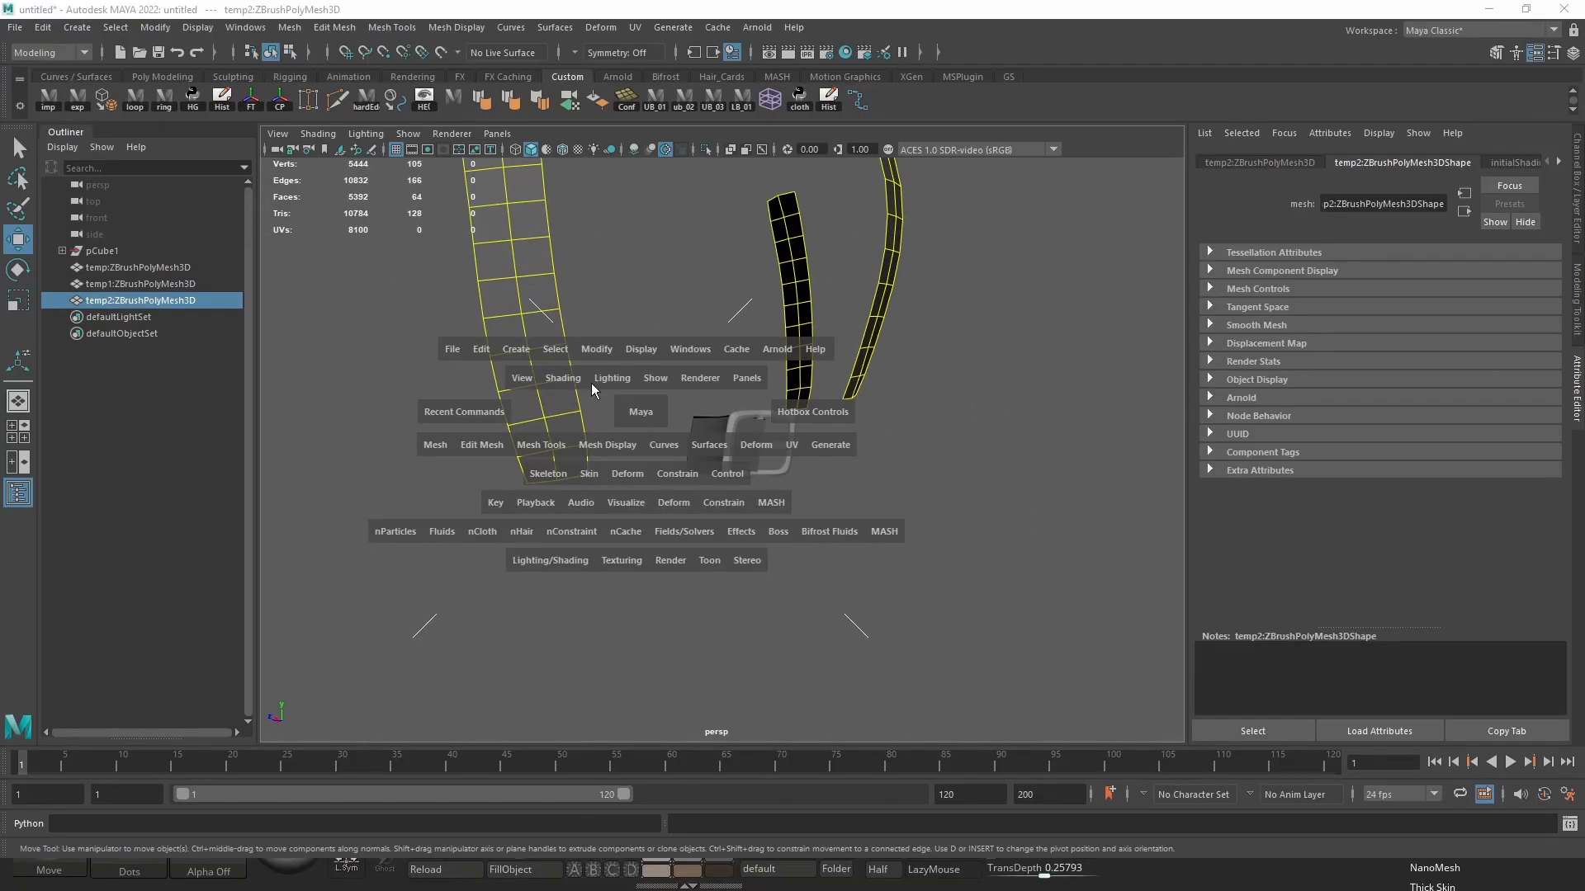